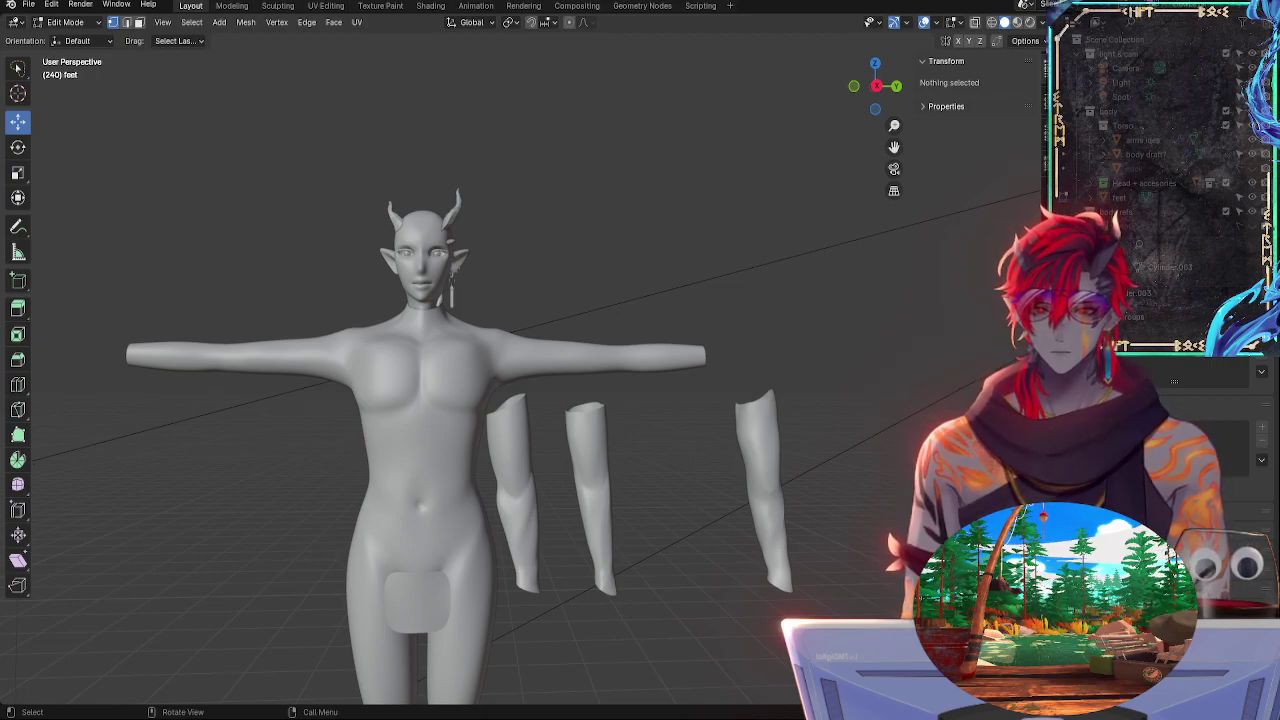
{"action": "middle_click_drag", "start_coordinate": [698, 469], "coordinate": [694, 286], "text": "shift"}
{"action": "mouse_move", "coordinate": [675, 428]}
{"action": "middle_mouse_down", "text": "shift"}
{"action": "mouse_move", "coordinate": [731, 371]}
{"action": "mouse_move", "coordinate": [716, 329]}
{"action": "mouse_move", "coordinate": [714, 443]}
{"action": "mouse_move", "coordinate": [737, 277]}
{"action": "mouse_move", "coordinate": [731, 423]}
{"action": "mouse_move", "coordinate": [702, 365]}
{"action": "mouse_move", "coordinate": [723, 529]}
{"action": "mouse_move", "coordinate": [771, 437]}
{"action": "mouse_move", "coordinate": [773, 468]}
{"action": "middle_mouse_up", "text": "shift"}
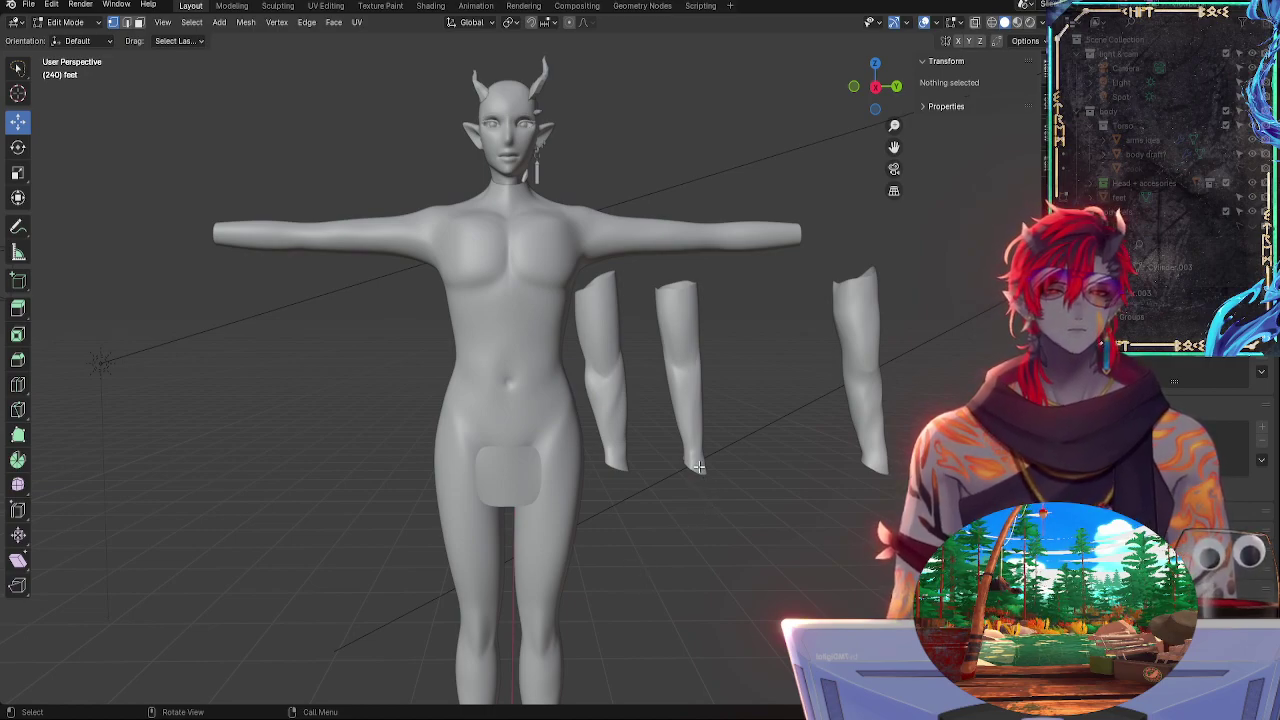
{"action": "middle_click_drag", "start_coordinate": [744, 426], "coordinate": [770, 511], "text": "shift"}
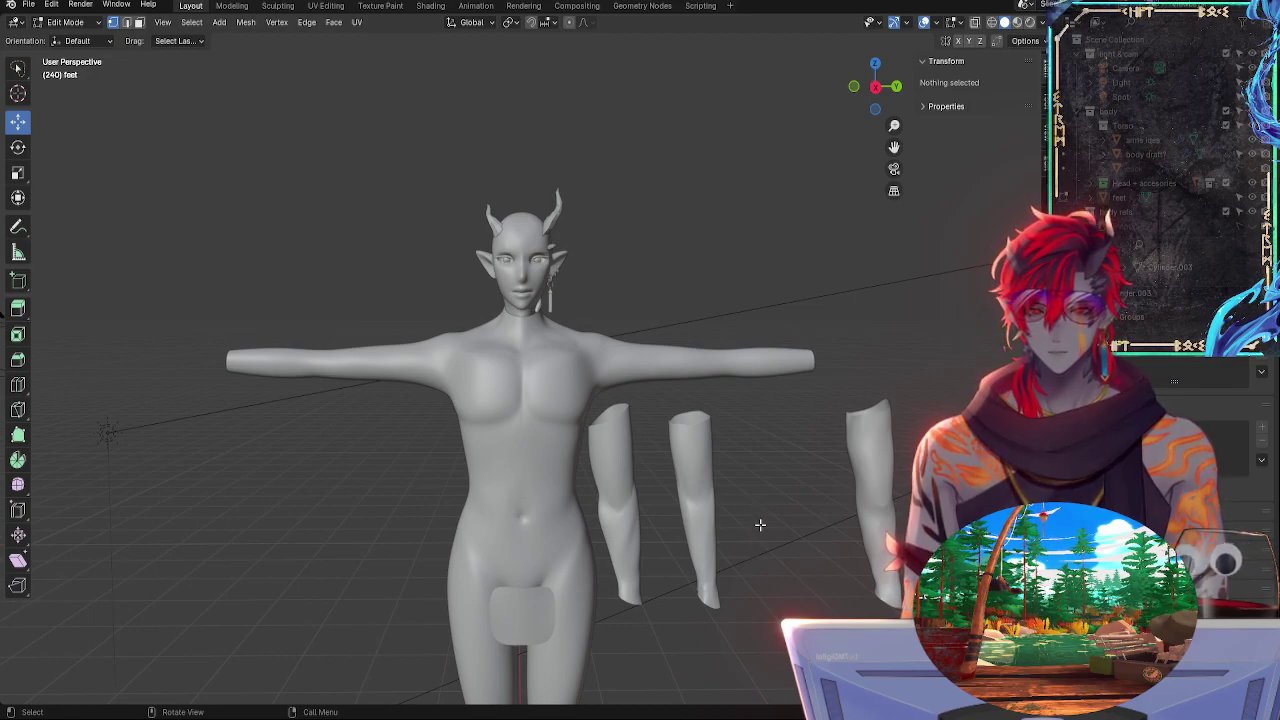
{"action": "middle_click_drag", "start_coordinate": [760, 525], "coordinate": [768, 342], "text": "shift"}
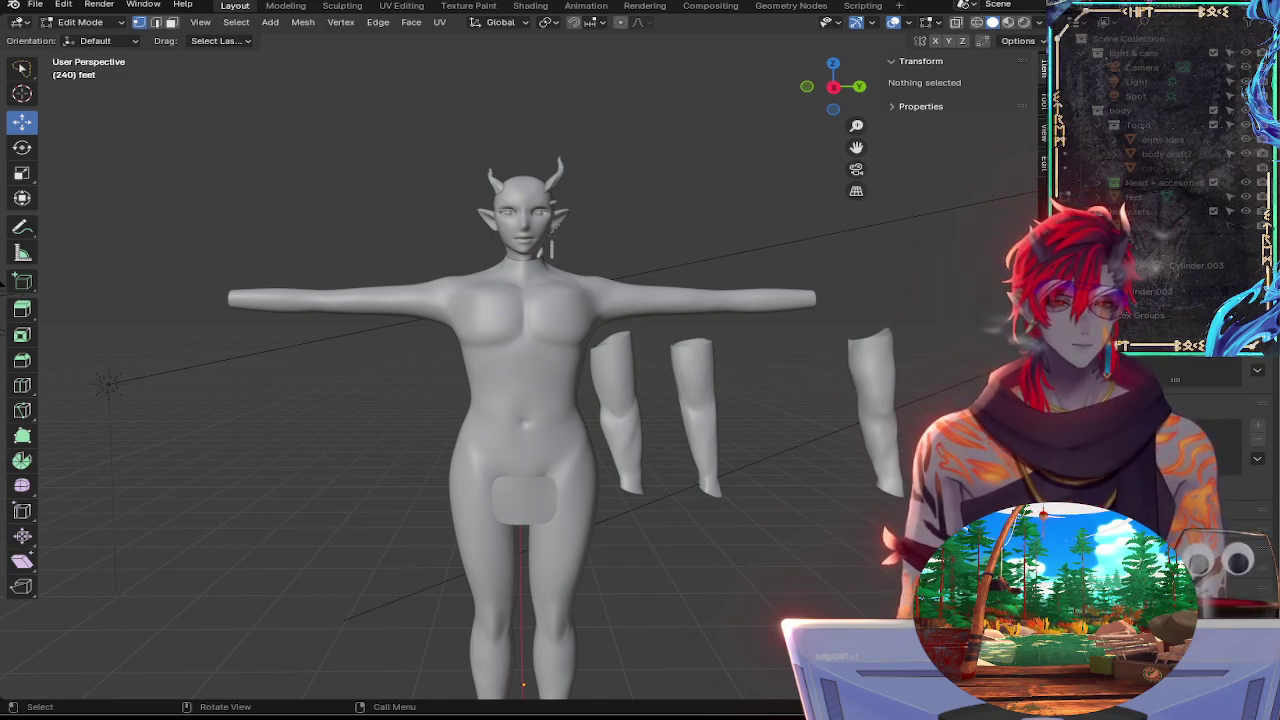
{"action": "key", "text": "shift"}
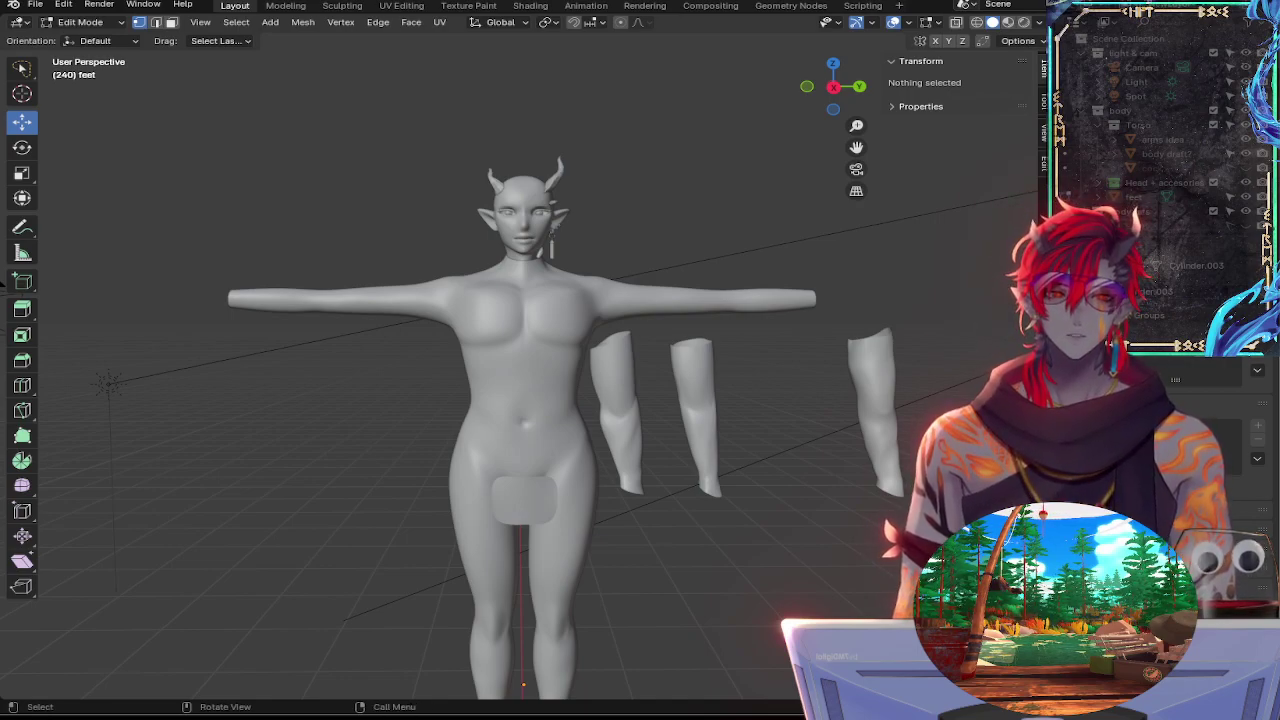
{"action": "key", "text": "shift"}
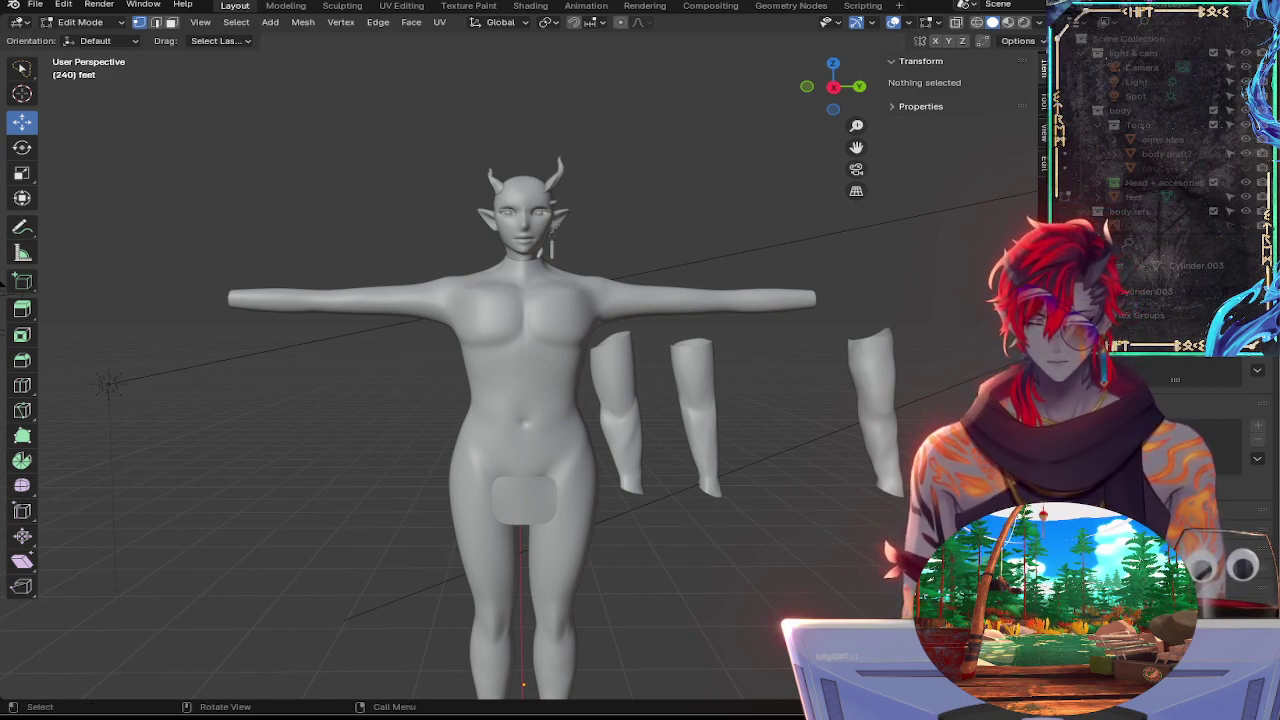
{"action": "middle_click_drag", "start_coordinate": [711, 200], "coordinate": [689, 163], "text": "shift"}
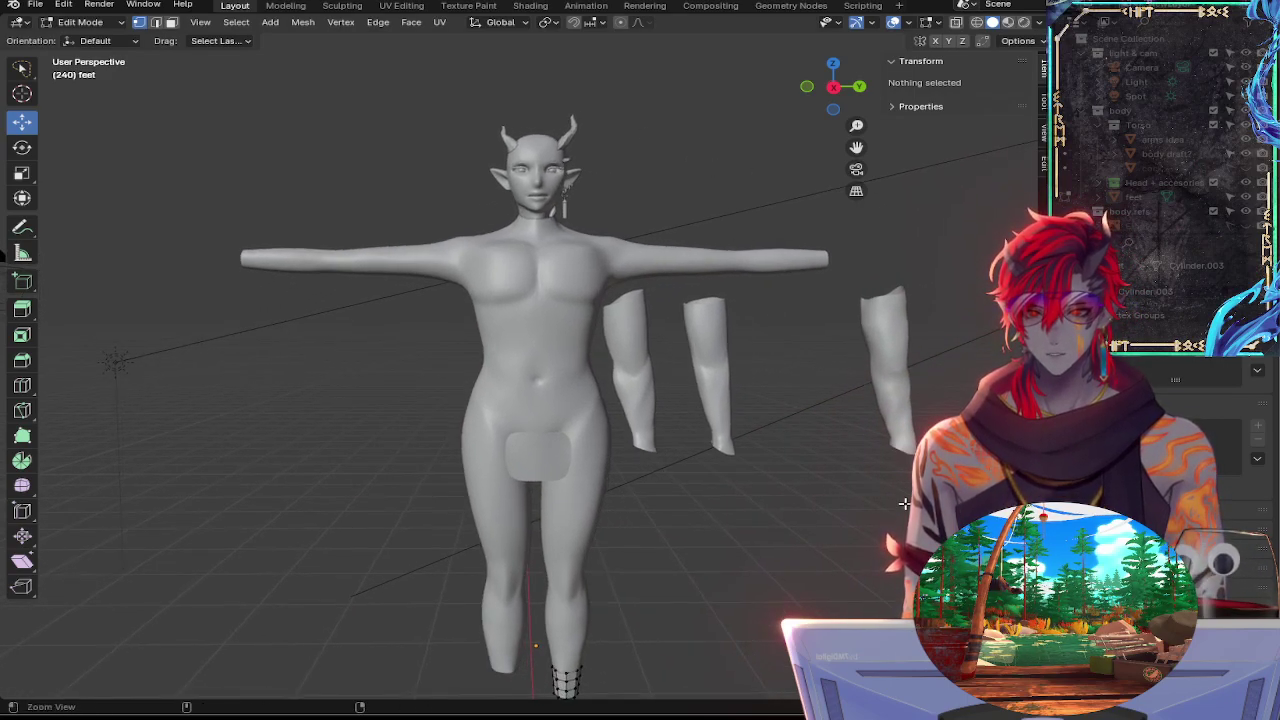
{"action": "left_click_drag", "start_coordinate": [1276, 408], "coordinate": [1279, 408]}
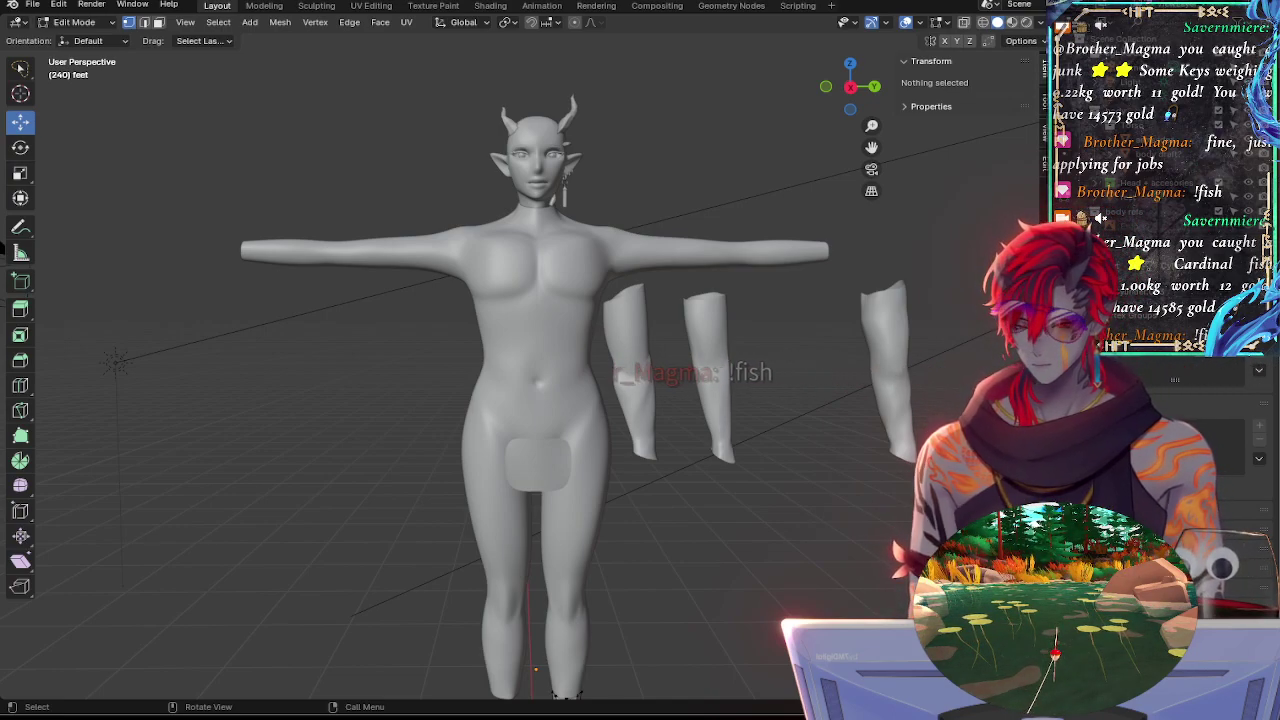
Examine the separate ankle and foot meshes up close, including the heel side in the left orthographic view
{"action": "middle_click_drag", "start_coordinate": [694, 165], "coordinate": [688, 115], "text": "shift"}
{"action": "middle_click_drag", "start_coordinate": [800, 537], "coordinate": [754, 244], "text": "ctrl"}
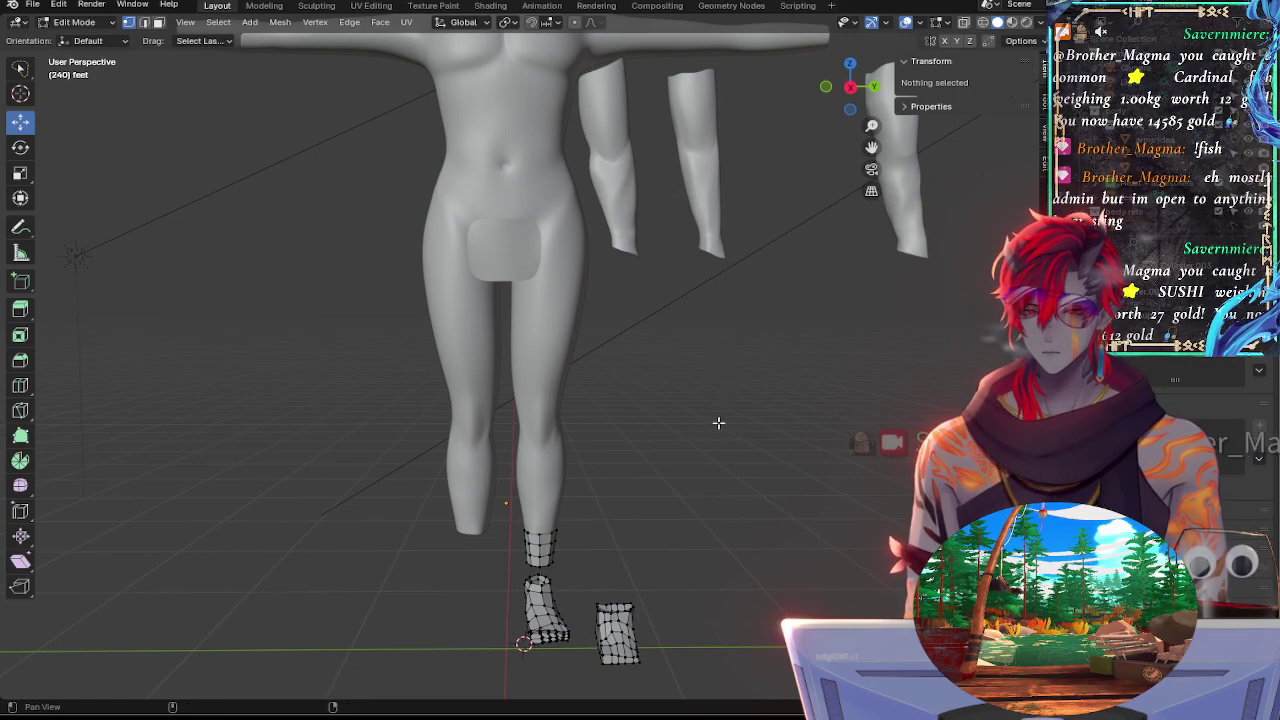
{"action": "middle_click_drag", "start_coordinate": [718, 423], "coordinate": [725, 261], "text": "shift"}
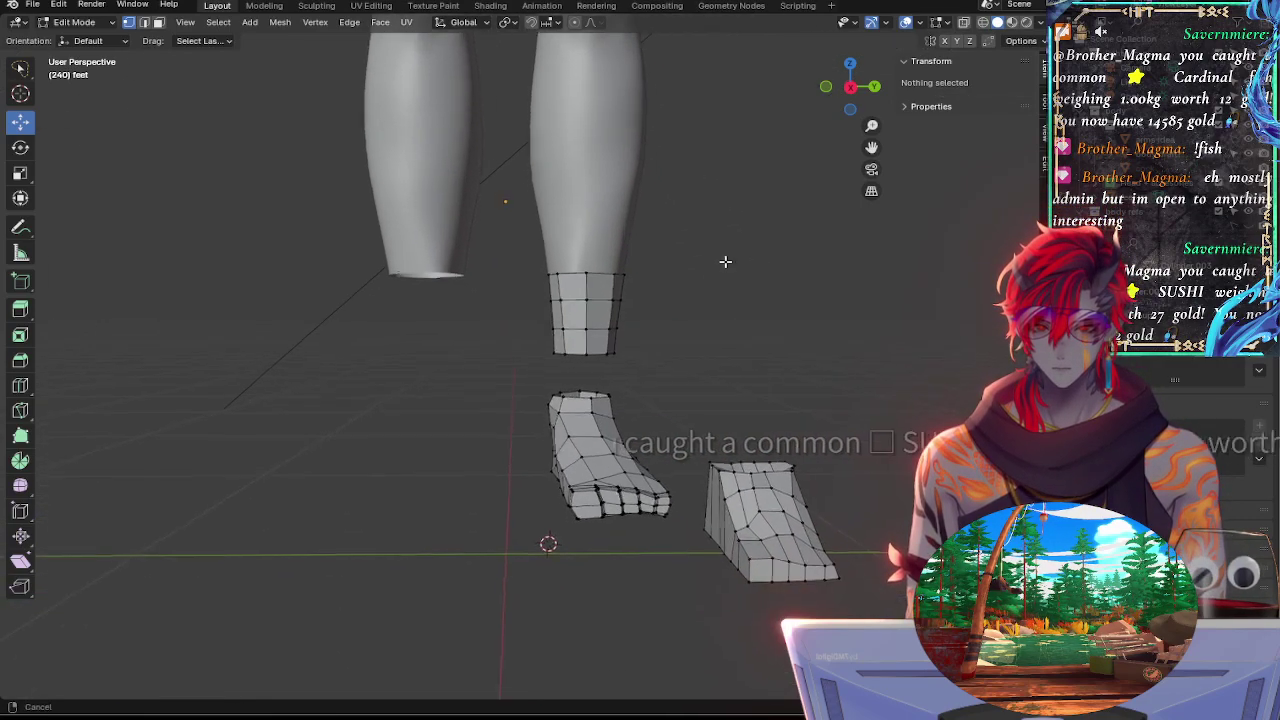
{"action": "scroll", "coordinate": [725, 261], "scroll_direction": "up", "scroll_amount": 2}
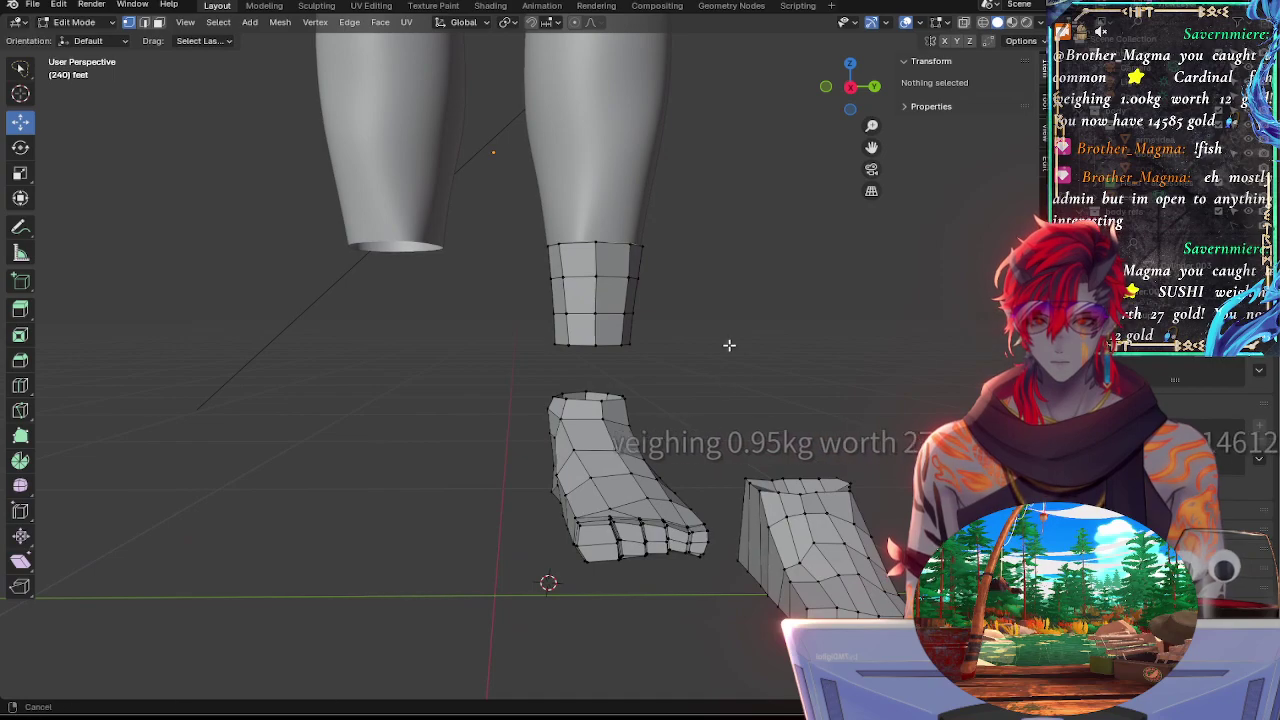
{"action": "middle_click_drag", "start_coordinate": [763, 366], "coordinate": [600, 406]}
{"action": "middle_click_drag", "start_coordinate": [637, 351], "coordinate": [575, 363]}
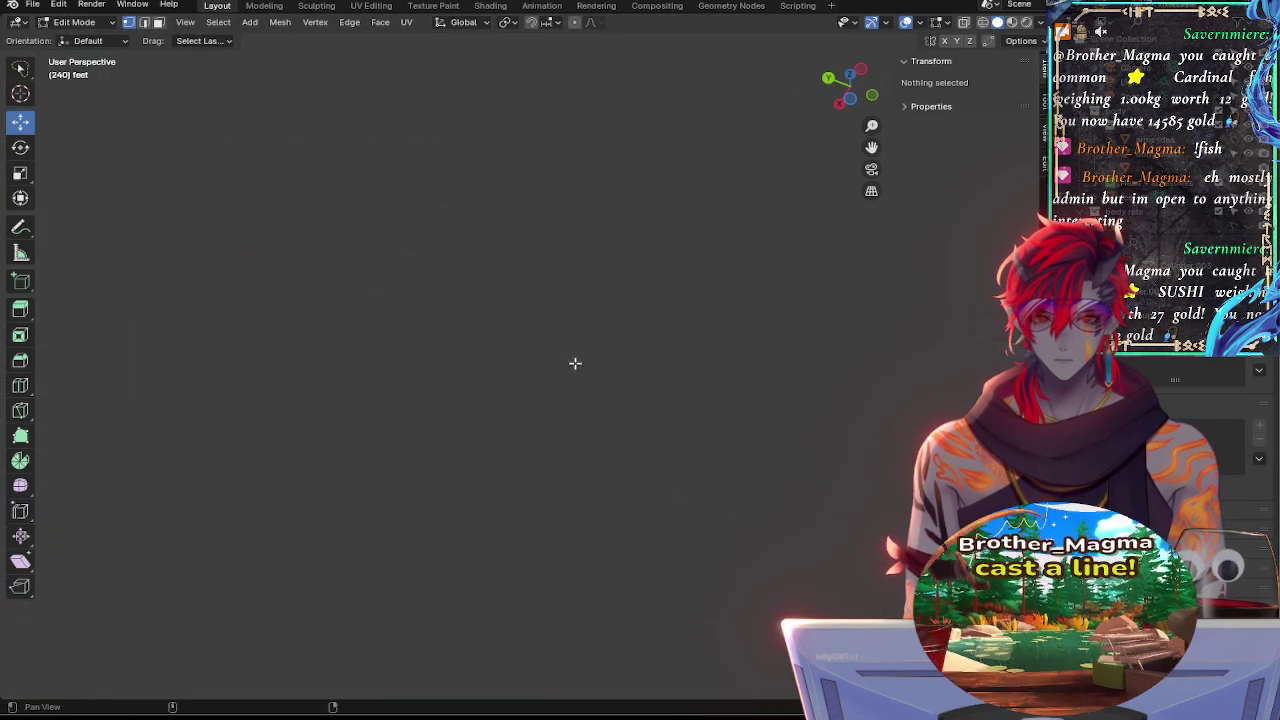
{"action": "left_click", "coordinate": [861, 71]}
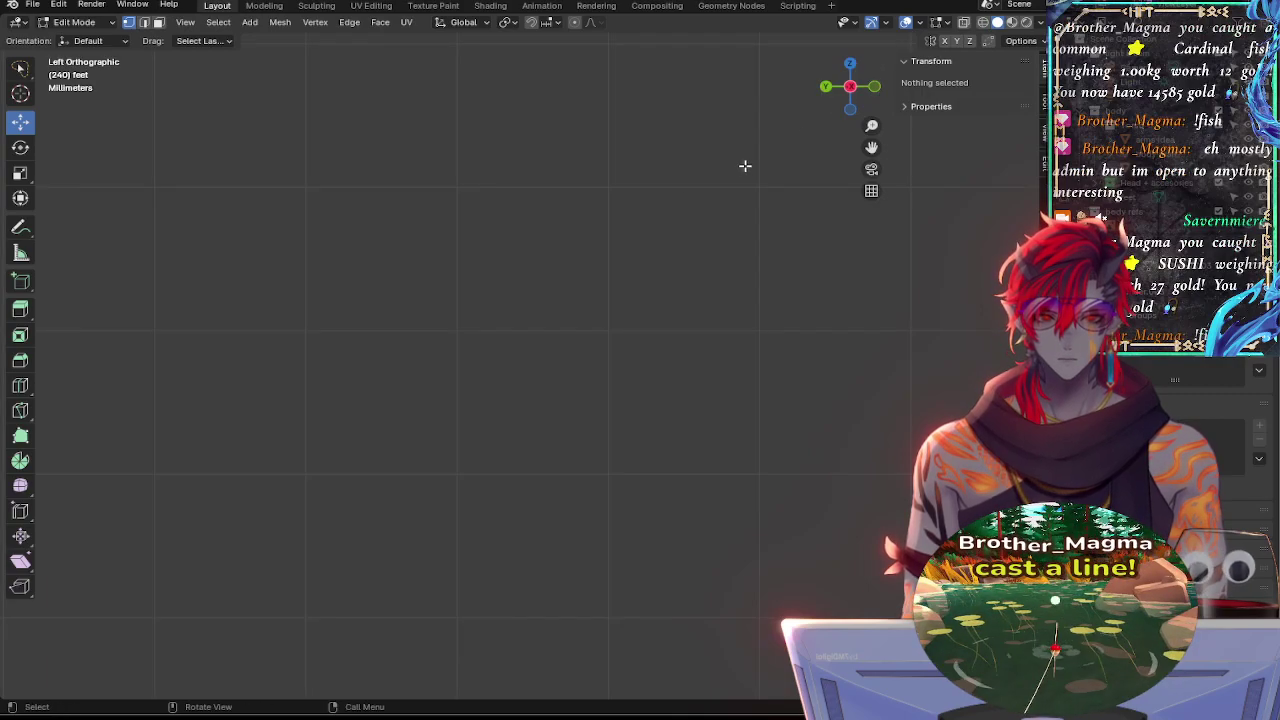
{"action": "middle_click_drag", "start_coordinate": [648, 411], "coordinate": [620, 469], "text": "ctrl"}
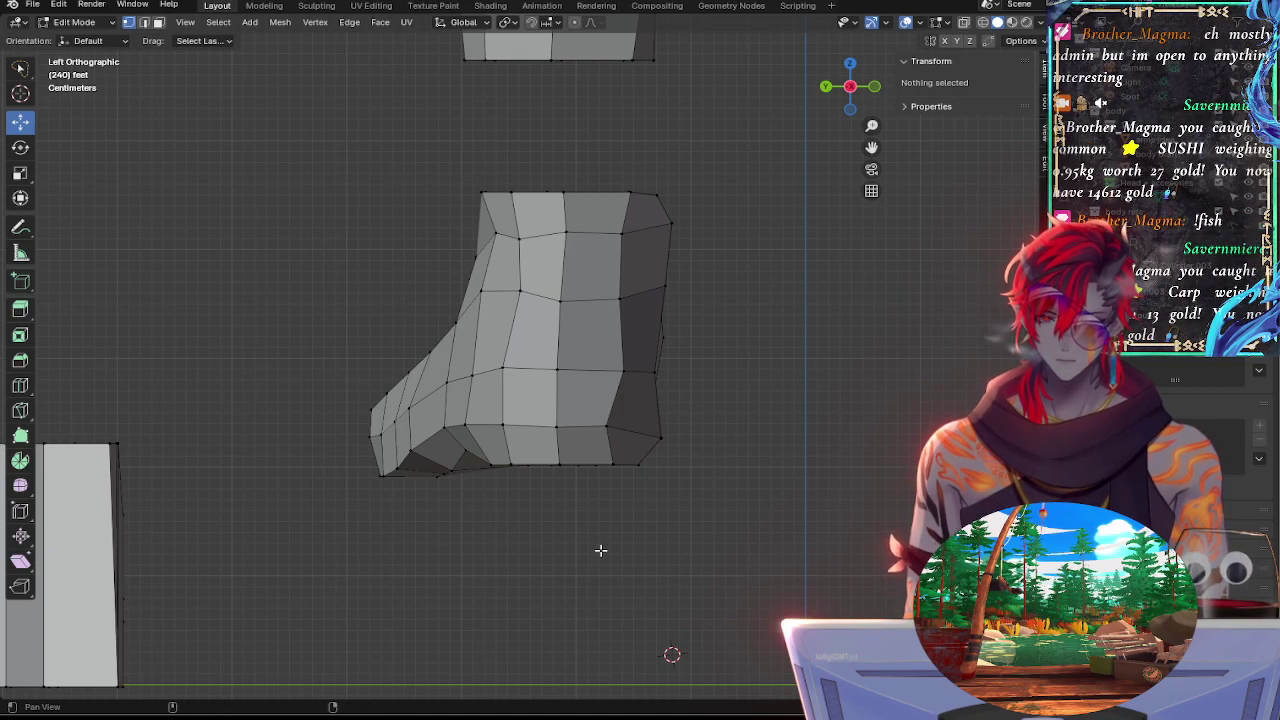
{"action": "middle_click_drag", "start_coordinate": [601, 550], "coordinate": [567, 508], "text": "shift"}
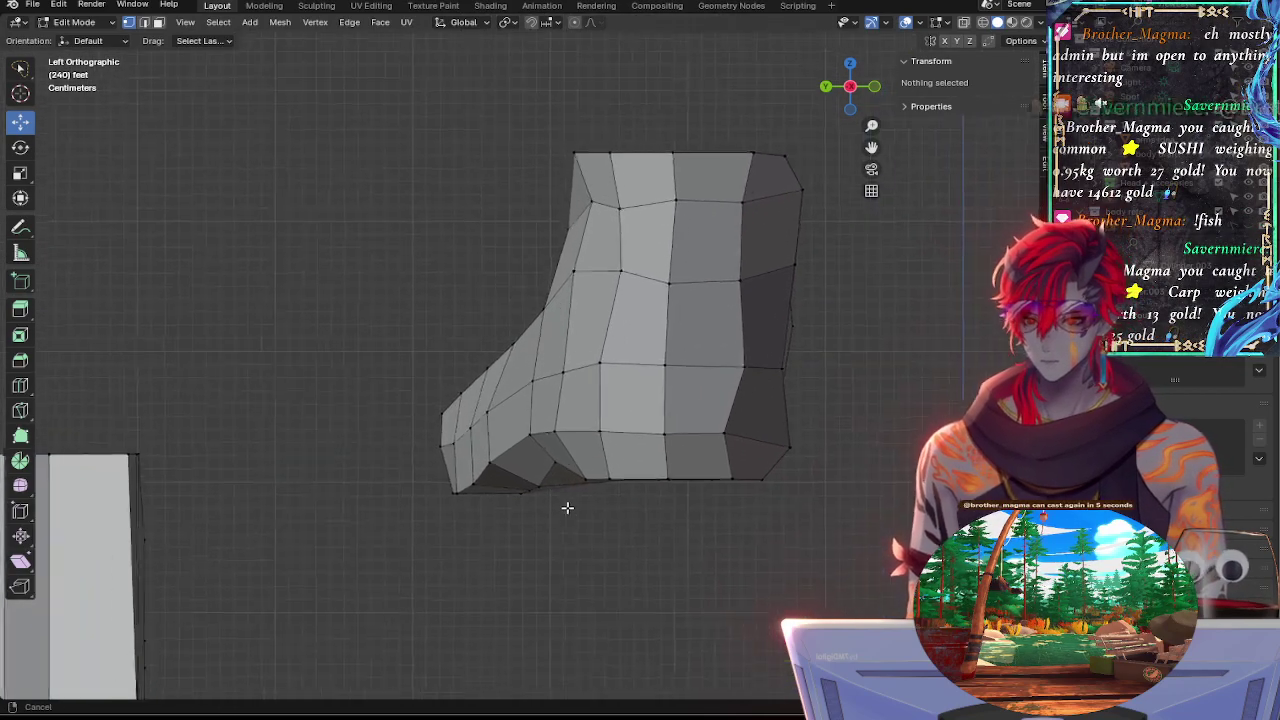
{"action": "scroll", "coordinate": [560, 495], "scroll_direction": "up", "scroll_amount": 2}
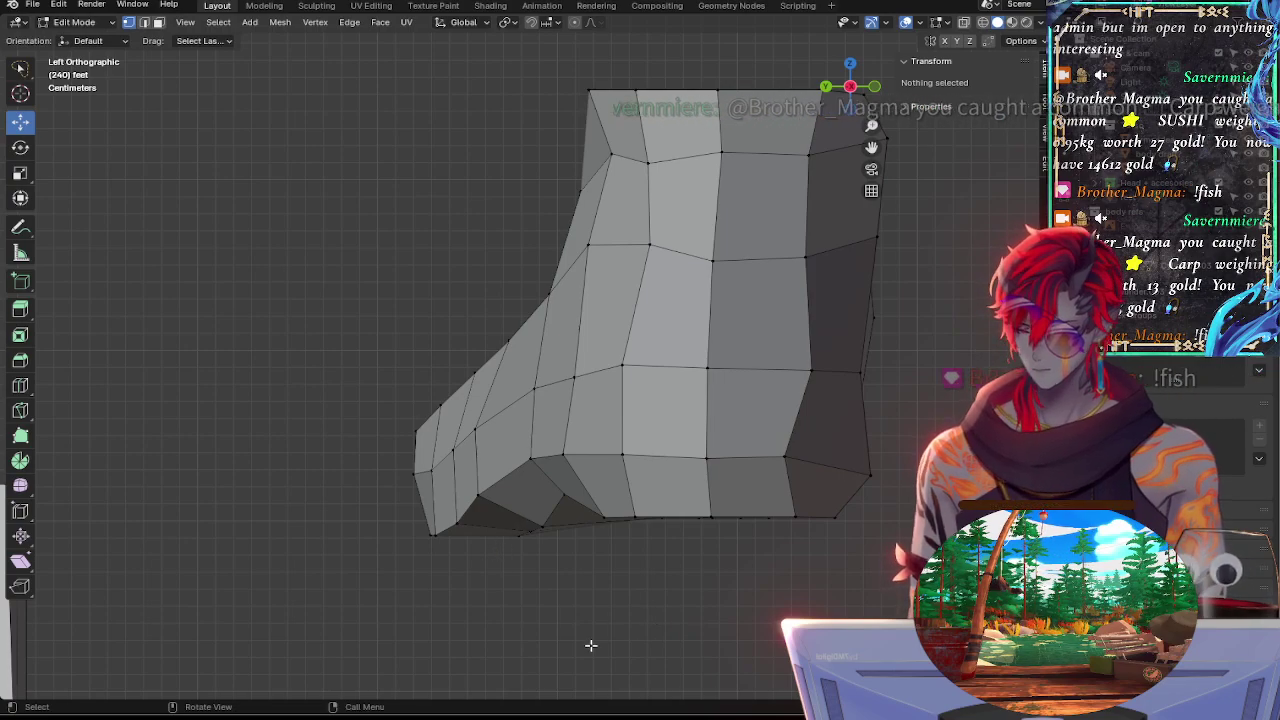
{"action": "middle_click_drag", "start_coordinate": [634, 604], "coordinate": [651, 360], "text": "ctrl"}
Examine the foot's side profile and its toes, comparing foot, ankle and leg in the right orthographic view
{"action": "middle_click_drag", "start_coordinate": [818, 465], "coordinate": [683, 385], "text": "shift"}
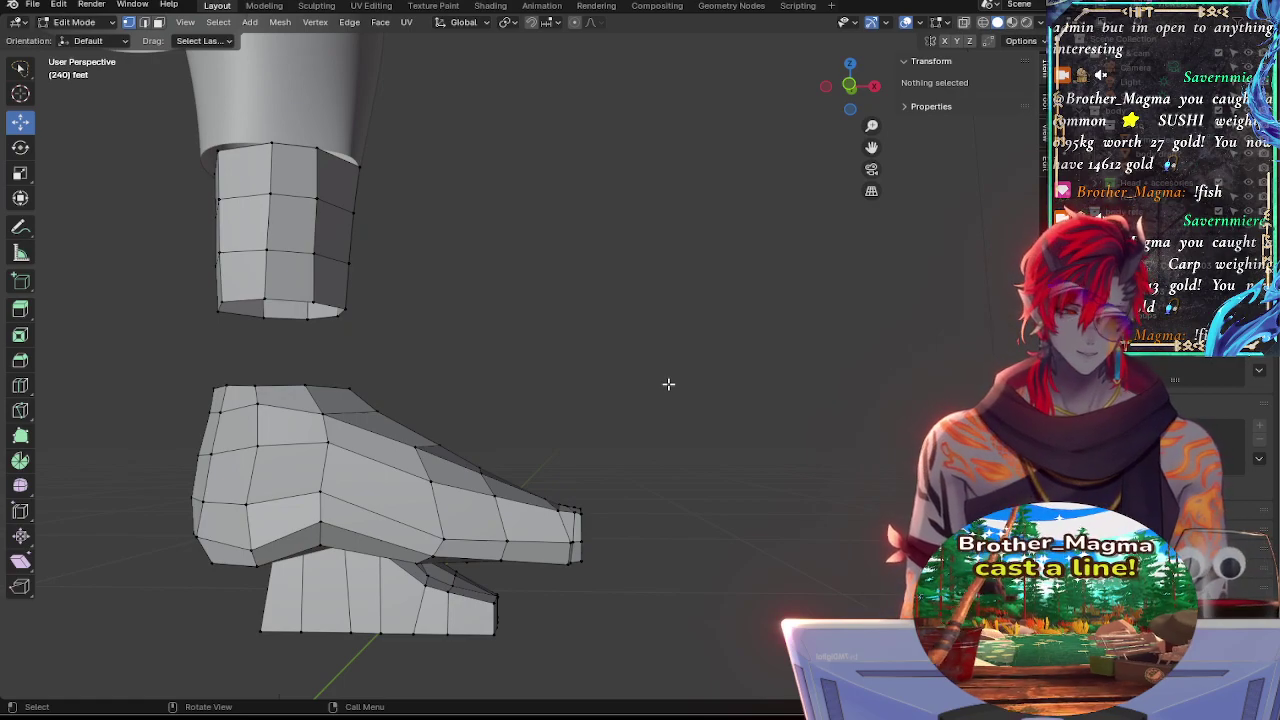
{"action": "middle_click_drag", "start_coordinate": [671, 397], "coordinate": [911, 337], "text": "shift"}
{"action": "middle_click_drag", "start_coordinate": [809, 414], "coordinate": [785, 364], "text": "ctrl"}
{"action": "middle_click_drag", "start_coordinate": [857, 423], "coordinate": [794, 451], "text": "ctrl"}
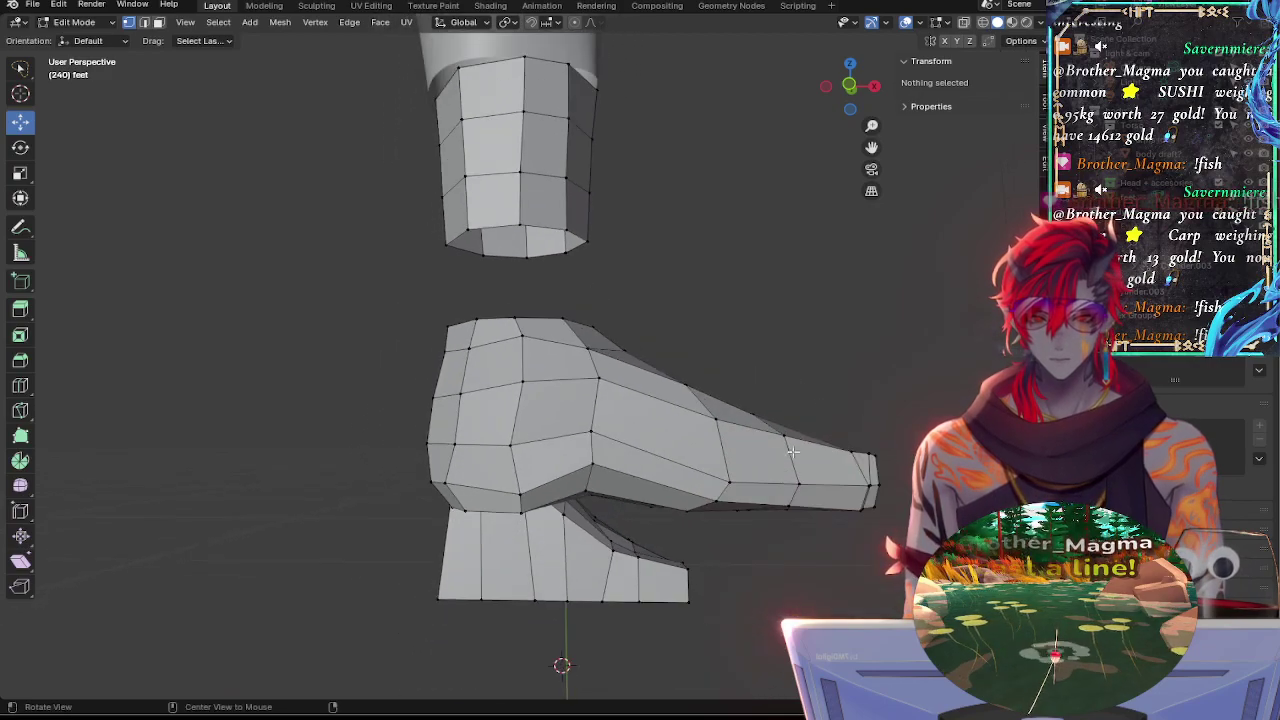
{"action": "middle_click_drag", "start_coordinate": [826, 390], "coordinate": [597, 437], "text": "shift"}
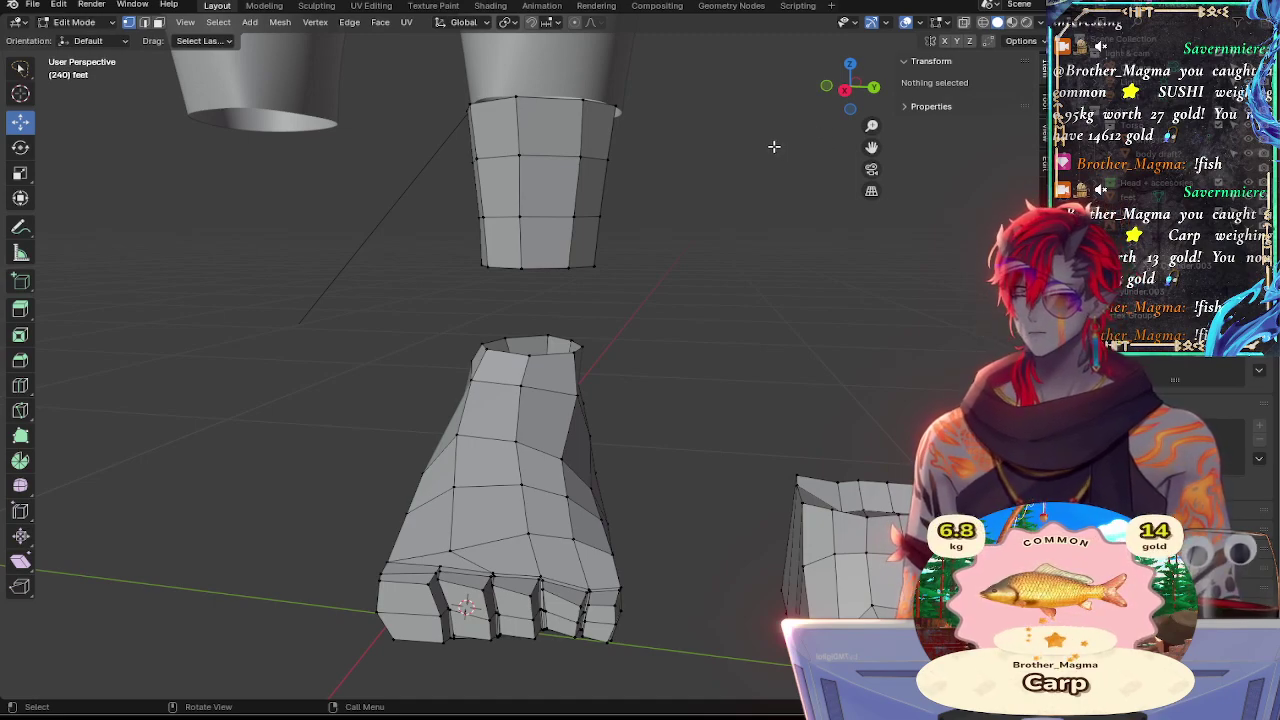
{"action": "left_click", "coordinate": [844, 90]}
{"action": "middle_click_drag", "start_coordinate": [731, 328], "coordinate": [779, 221], "text": "ctrl"}
{"action": "middle_click_drag", "start_coordinate": [776, 305], "coordinate": [640, 430]}
{"action": "left_click", "coordinate": [847, 93]}
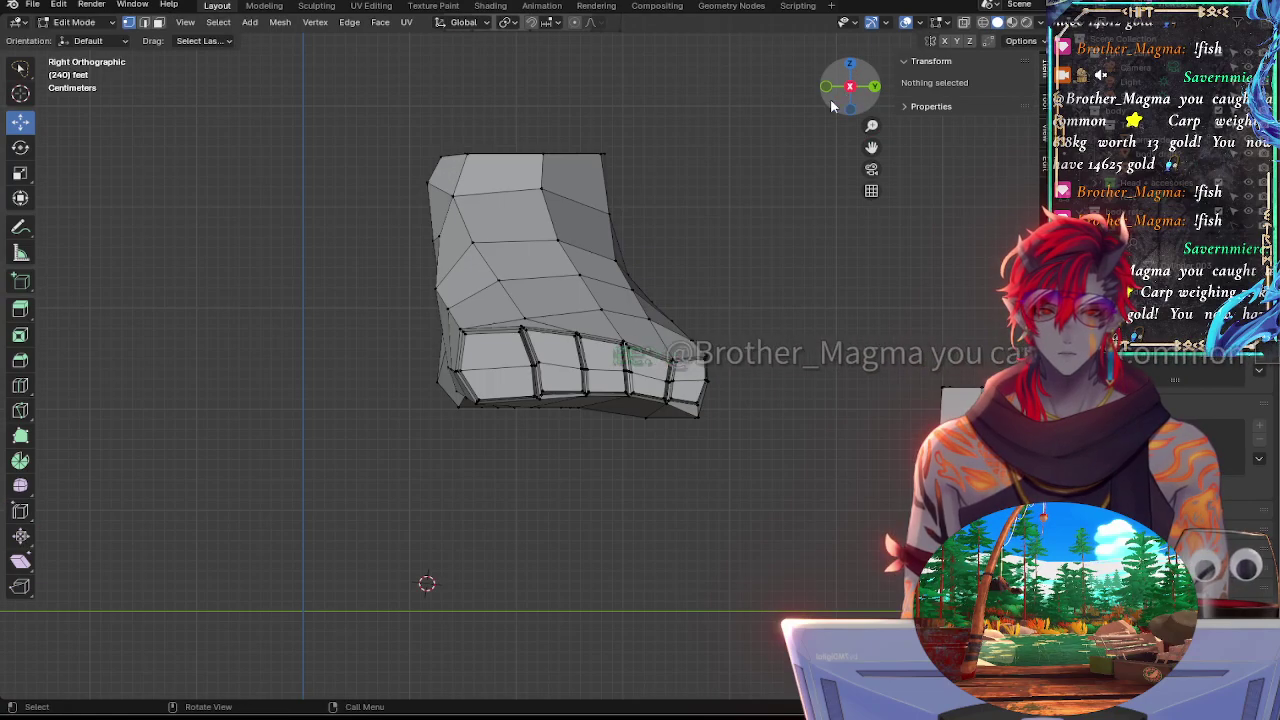
{"action": "middle_click_drag", "start_coordinate": [749, 206], "coordinate": [742, 333], "text": "ctrl"}
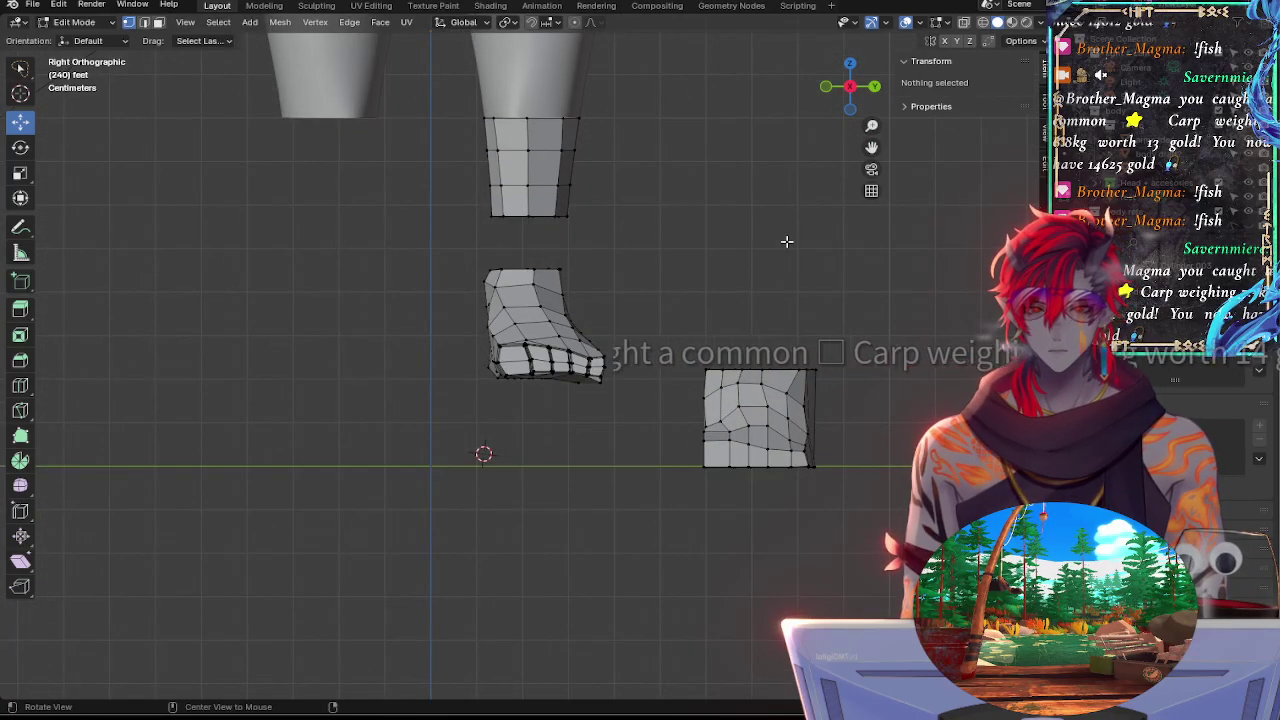
{"action": "mouse_move", "coordinate": [786, 240]}
{"action": "middle_mouse_down"}
{"action": "mouse_move", "coordinate": [789, 251]}
{"action": "mouse_move", "coordinate": [640, 297]}
{"action": "mouse_move", "coordinate": [591, 249]}
{"action": "mouse_move", "coordinate": [774, 260]}
{"action": "middle_mouse_up"}
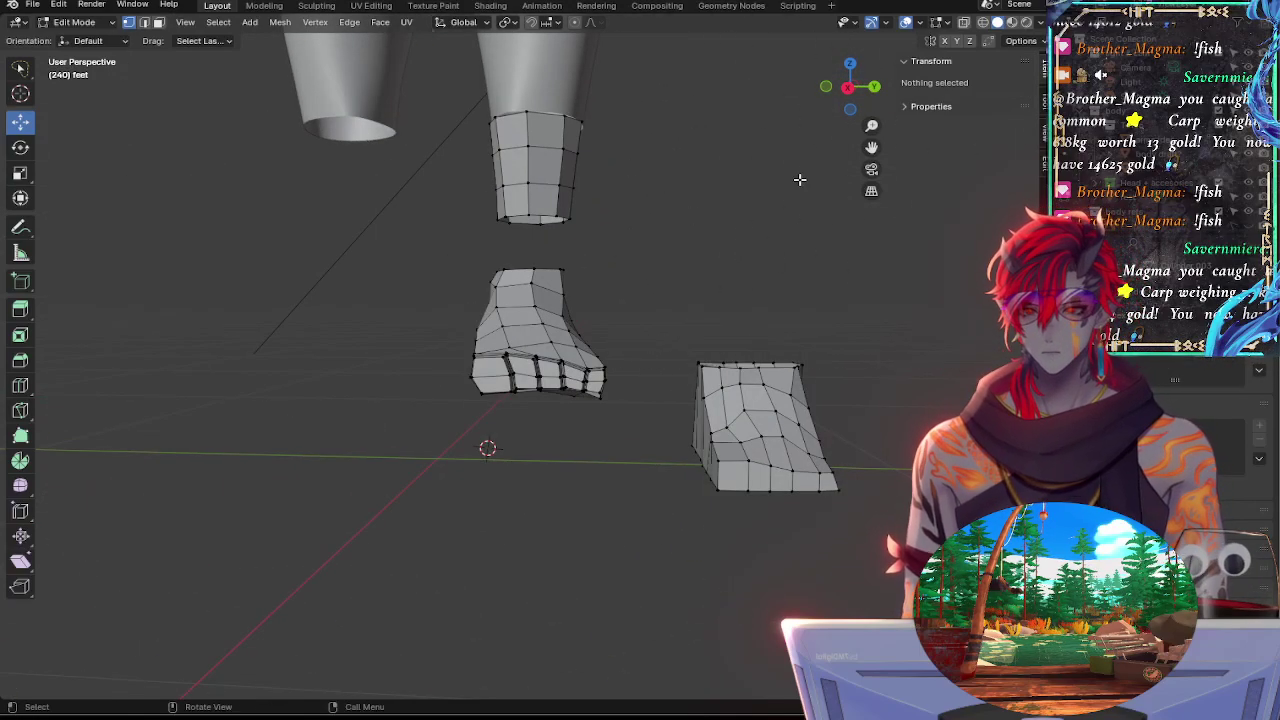
Leave mesh editing of the feet for Object Mode and select the Empty in the body refs collection
{"action": "key", "text": "Tab"}
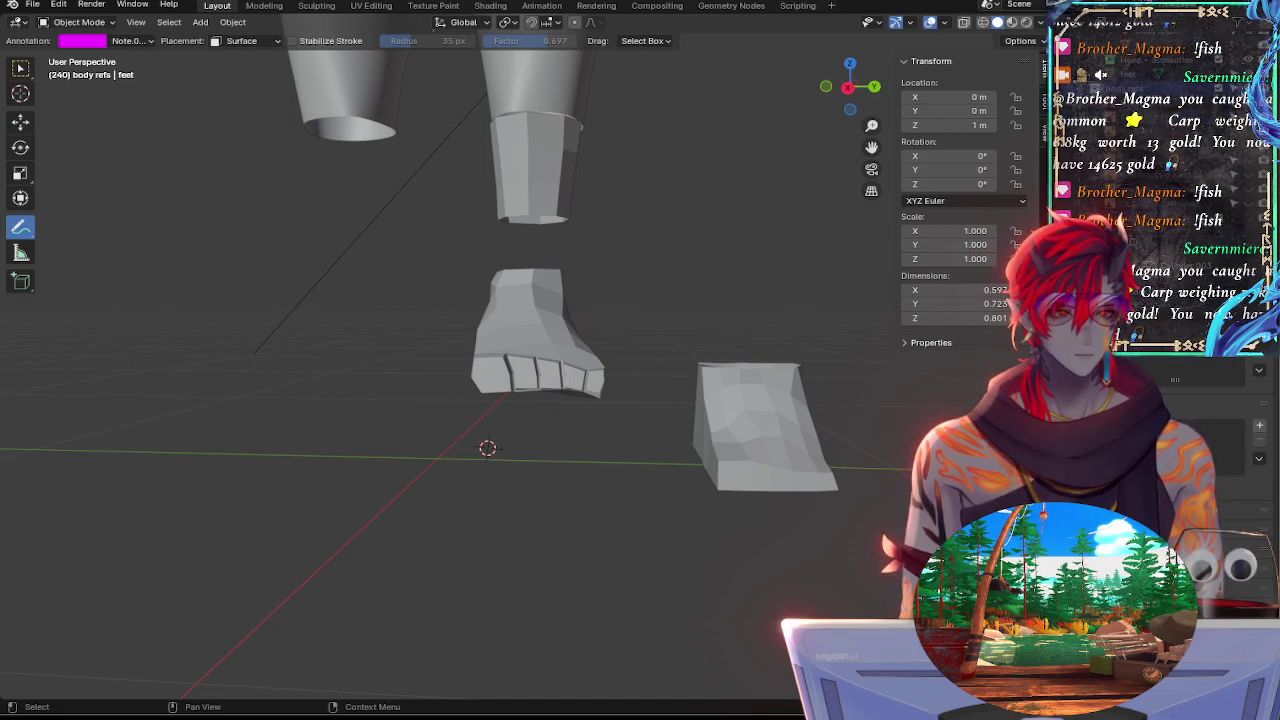
{"action": "left_click", "coordinate": [1125, 109]}
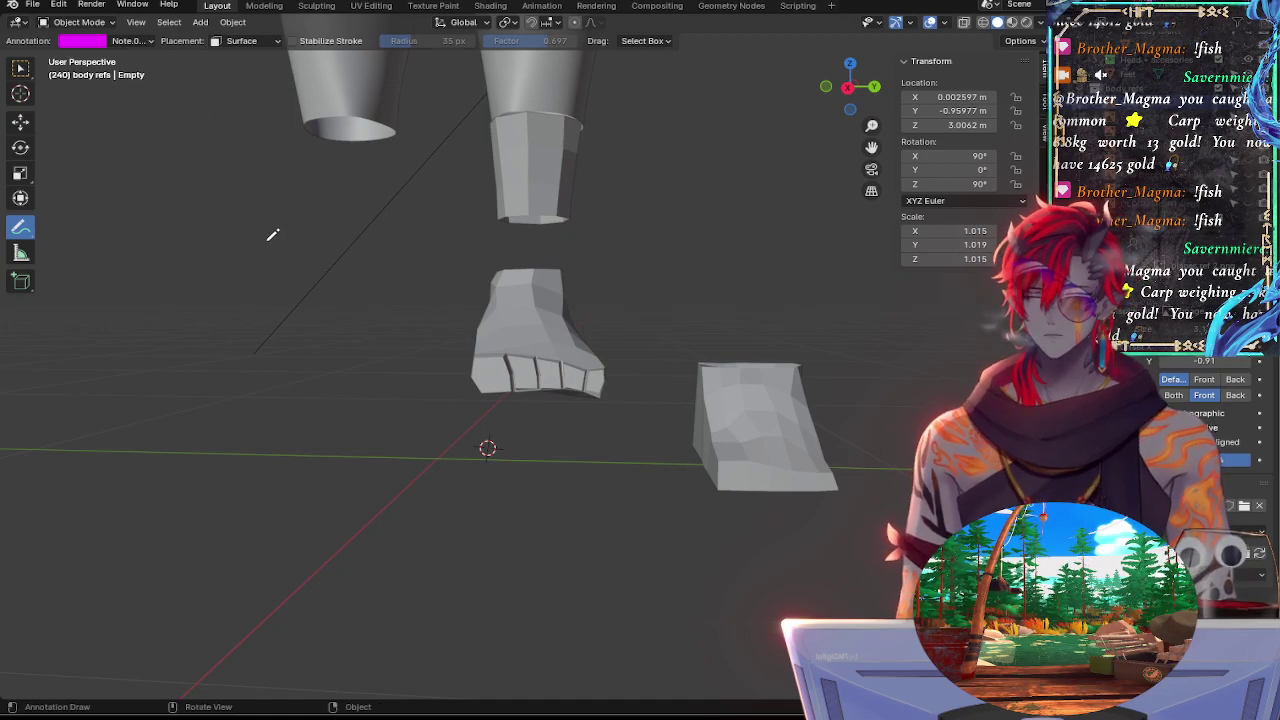
Add the front-facing feet picture as a reference image in the perspective view
{"action": "key", "text": "shift+a"}
{"action": "mouse_move", "coordinate": [229, 415]}
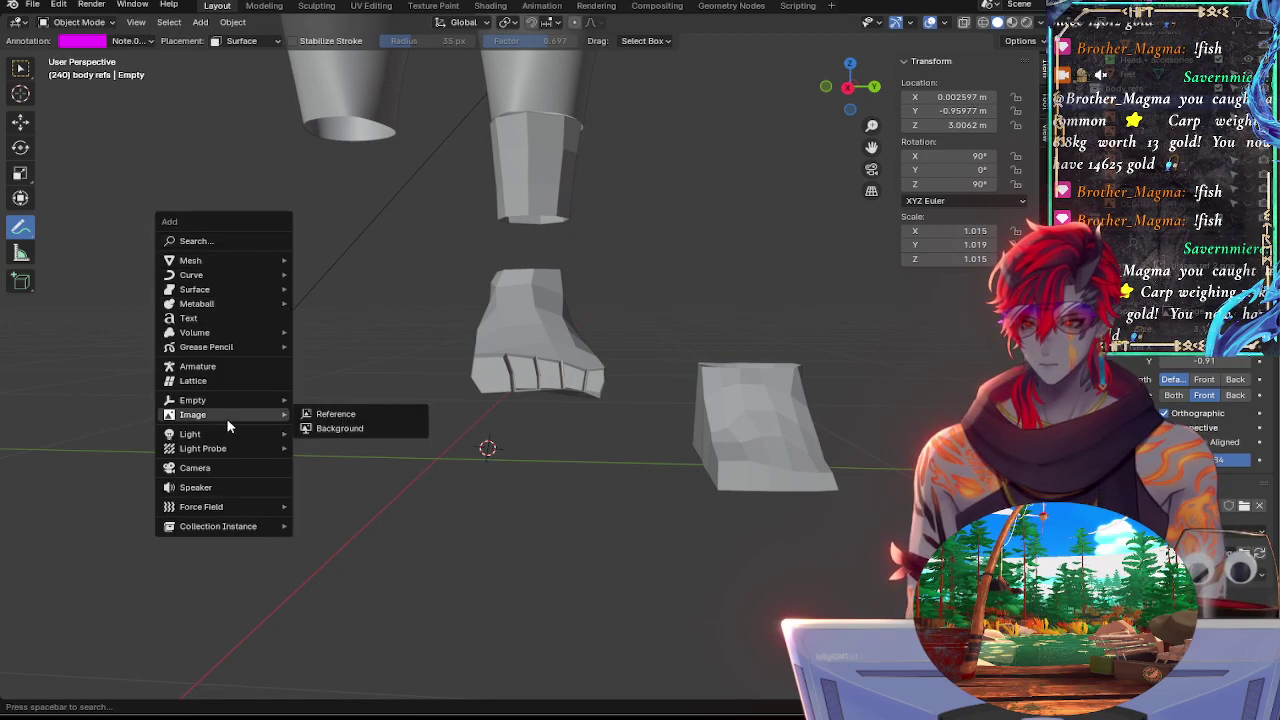
{"action": "left_click", "coordinate": [320, 418]}
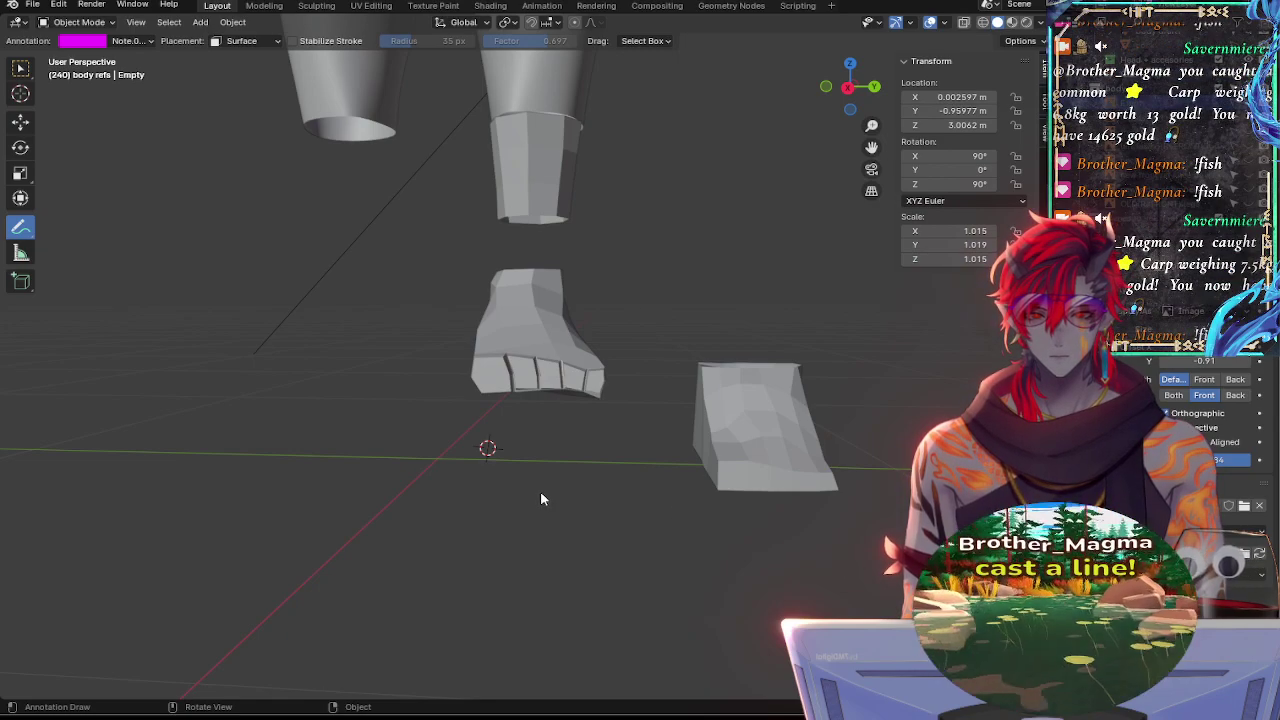
{"action": "key", "text": "ctrl+z"}
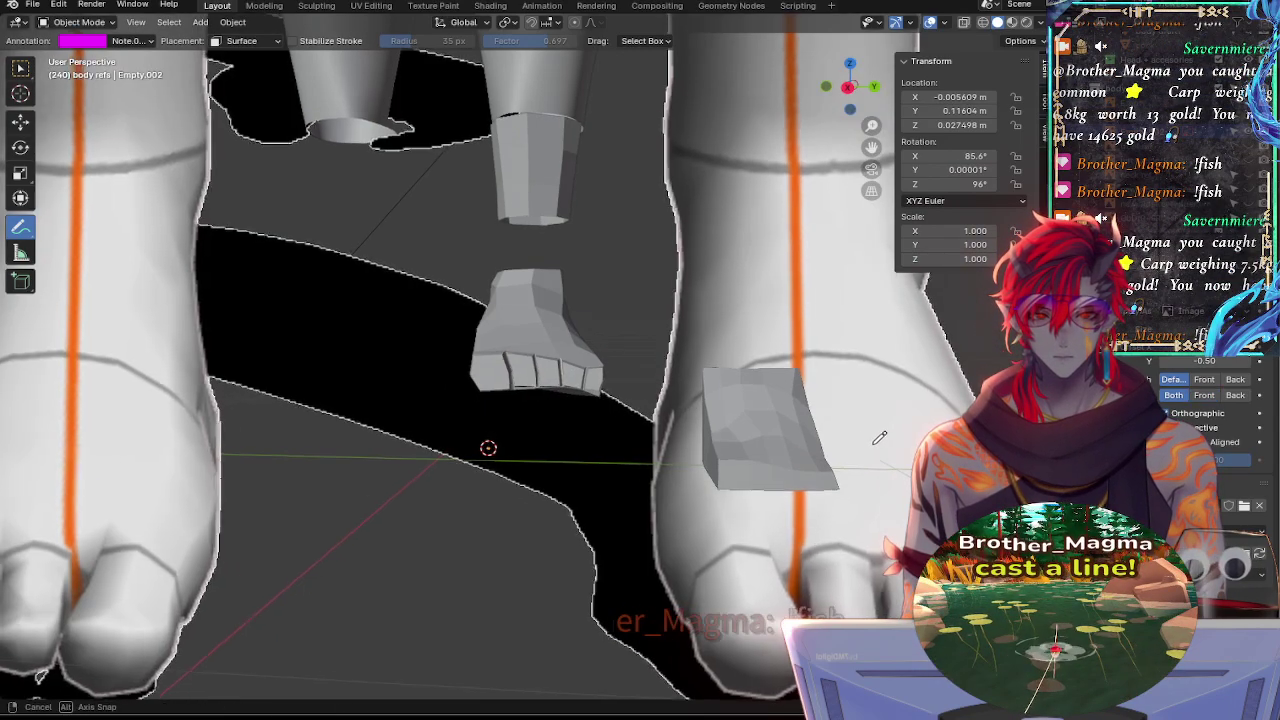
{"action": "middle_click_drag", "start_coordinate": [880, 438], "coordinate": [676, 480]}
{"action": "mouse_move", "coordinate": [655, 360]}
{"action": "middle_mouse_down", "text": "ctrl"}
{"action": "mouse_move", "coordinate": [644, 390]}
{"action": "mouse_move", "coordinate": [641, 380]}
{"action": "middle_mouse_up", "text": "ctrl"}
{"action": "mouse_move", "coordinate": [666, 278]}
{"action": "middle_mouse_down"}
{"action": "mouse_move", "coordinate": [690, 232]}
{"action": "mouse_move", "coordinate": [714, 266]}
{"action": "mouse_move", "coordinate": [685, 338]}
{"action": "mouse_move", "coordinate": [663, 271]}
{"action": "mouse_move", "coordinate": [766, 340]}
{"action": "mouse_move", "coordinate": [731, 343]}
{"action": "mouse_move", "coordinate": [758, 368]}
{"action": "mouse_move", "coordinate": [754, 406]}
{"action": "mouse_move", "coordinate": [776, 382]}
{"action": "middle_mouse_up"}
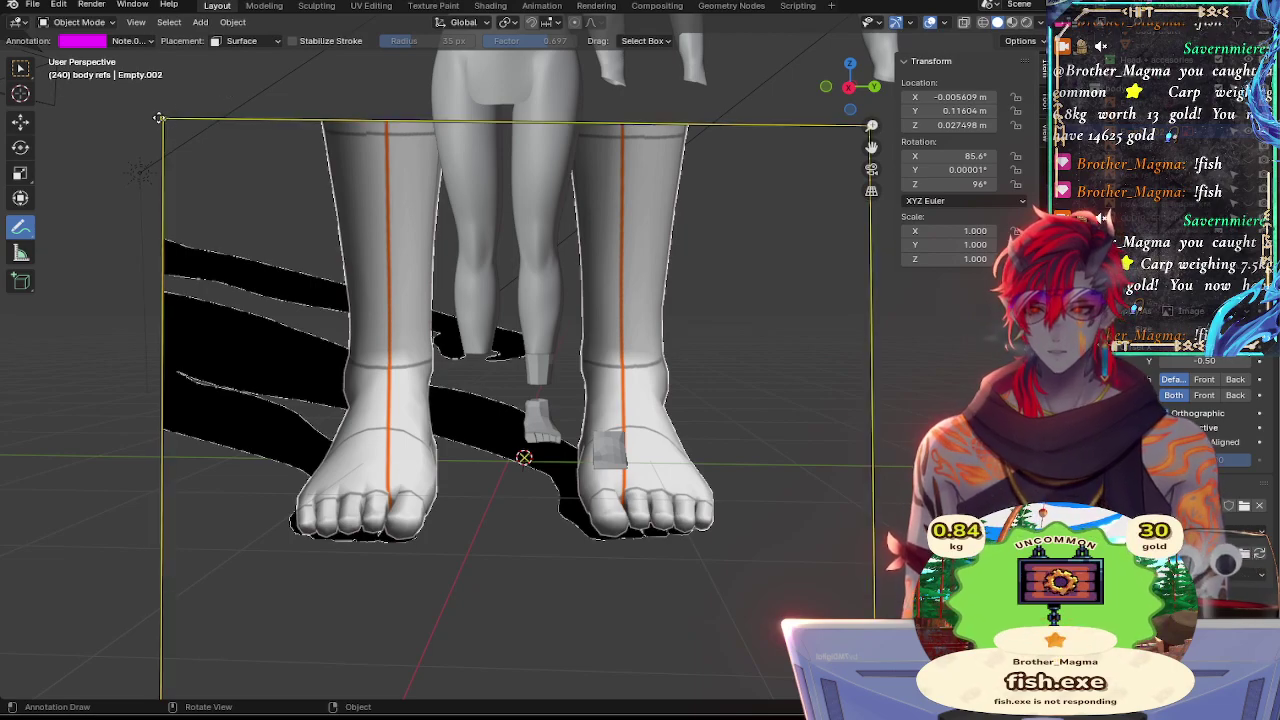
Try shrinking and moving the feet reference image over the lower legs, and undo the addition of the image
{"action": "mouse_move", "coordinate": [163, 118]}
{"action": "left_mouse_down"}
{"action": "mouse_move", "coordinate": [486, 392]}
{"action": "mouse_move", "coordinate": [620, 474]}
{"action": "left_mouse_up"}
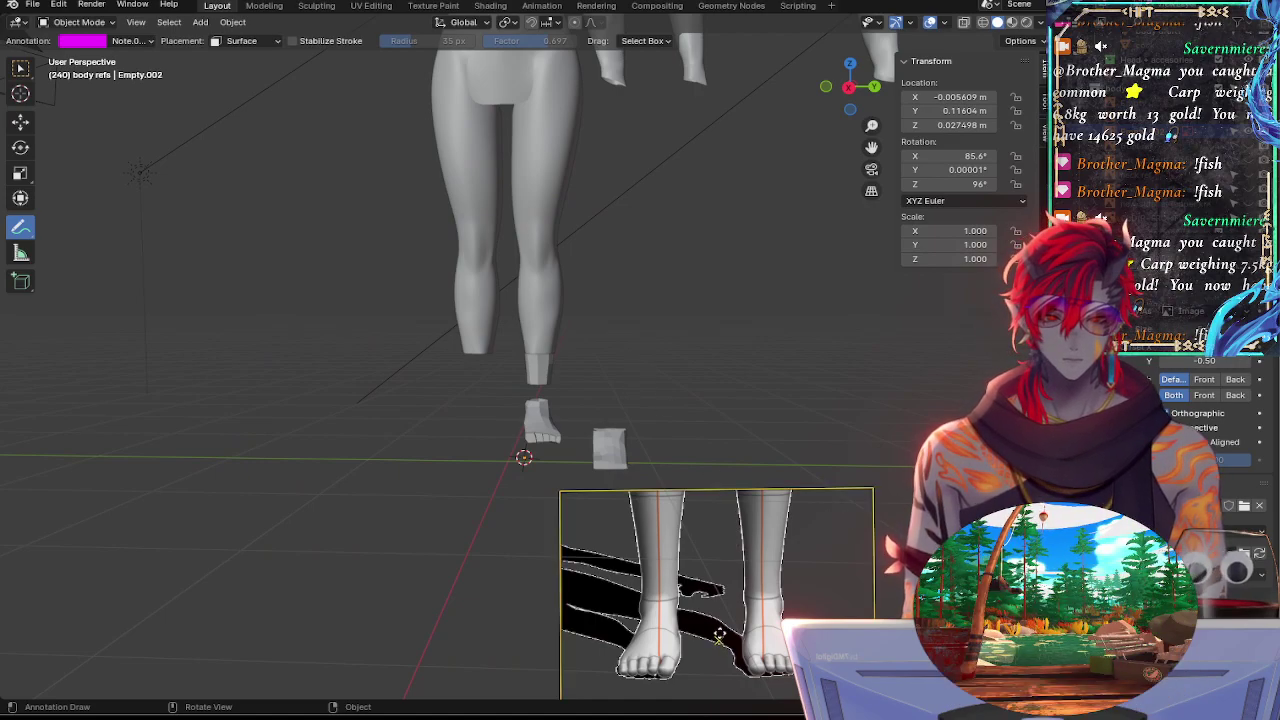
{"action": "left_click_drag", "start_coordinate": [719, 634], "coordinate": [574, 404]}
{"action": "left_click", "coordinate": [22, 120]}
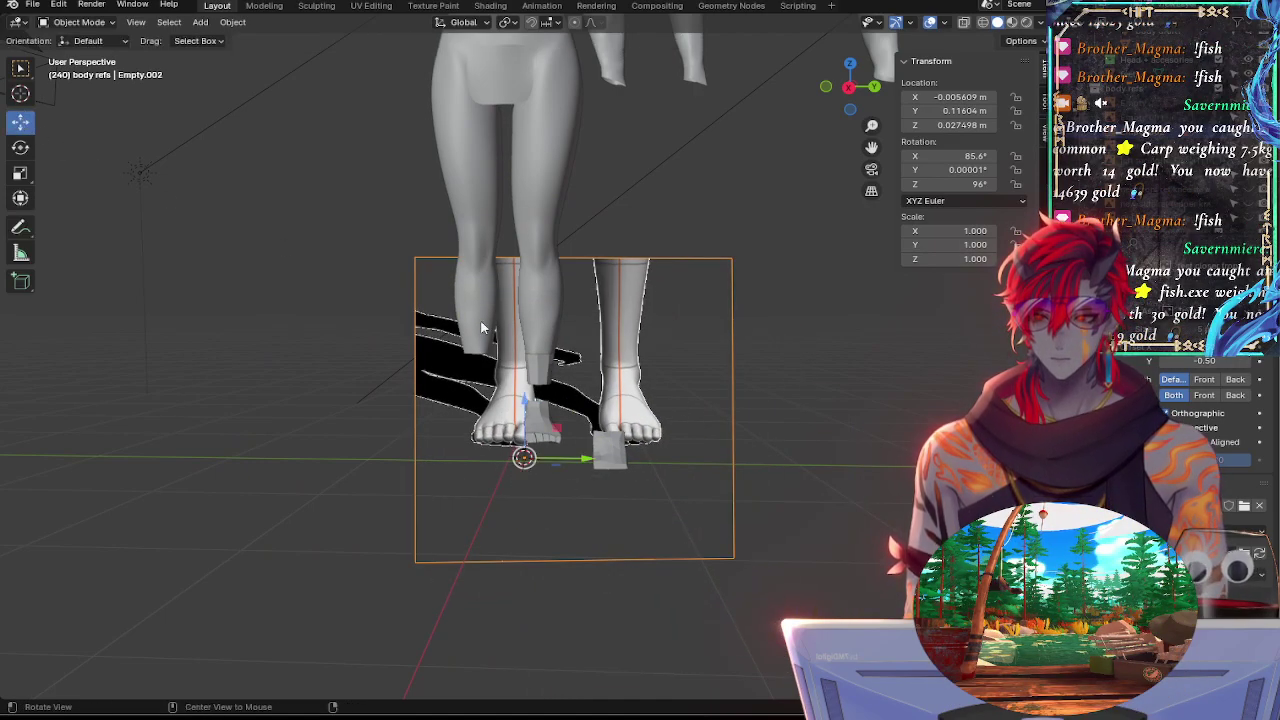
{"action": "scroll", "coordinate": [813, 173], "scroll_direction": "up", "scroll_amount": 2}
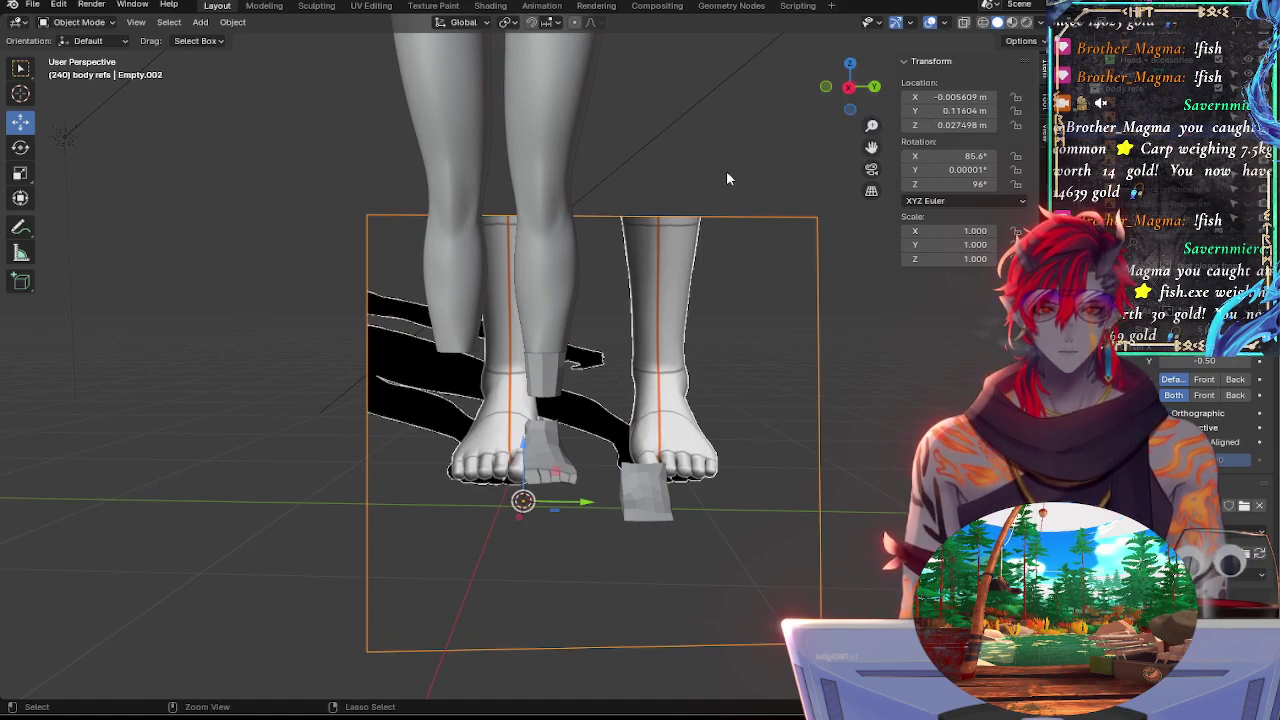
{"action": "key", "text": "ctrl+z"}
{"action": "key", "text": "ctrl+z"}
Add the feet picture as a reference image aligned to the right orthographic view and scale it to 0.284
{"action": "left_click", "coordinate": [852, 87]}
{"action": "left_click", "coordinate": [850, 88]}
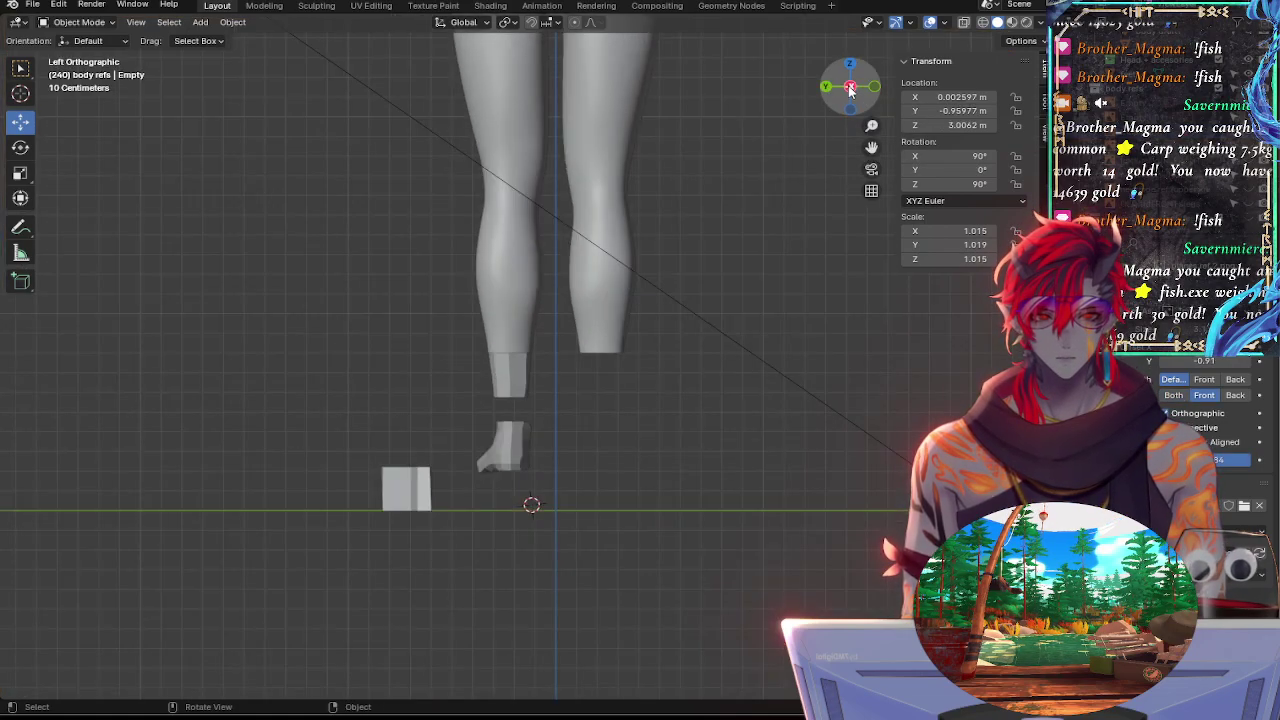
{"action": "left_click", "coordinate": [850, 88]}
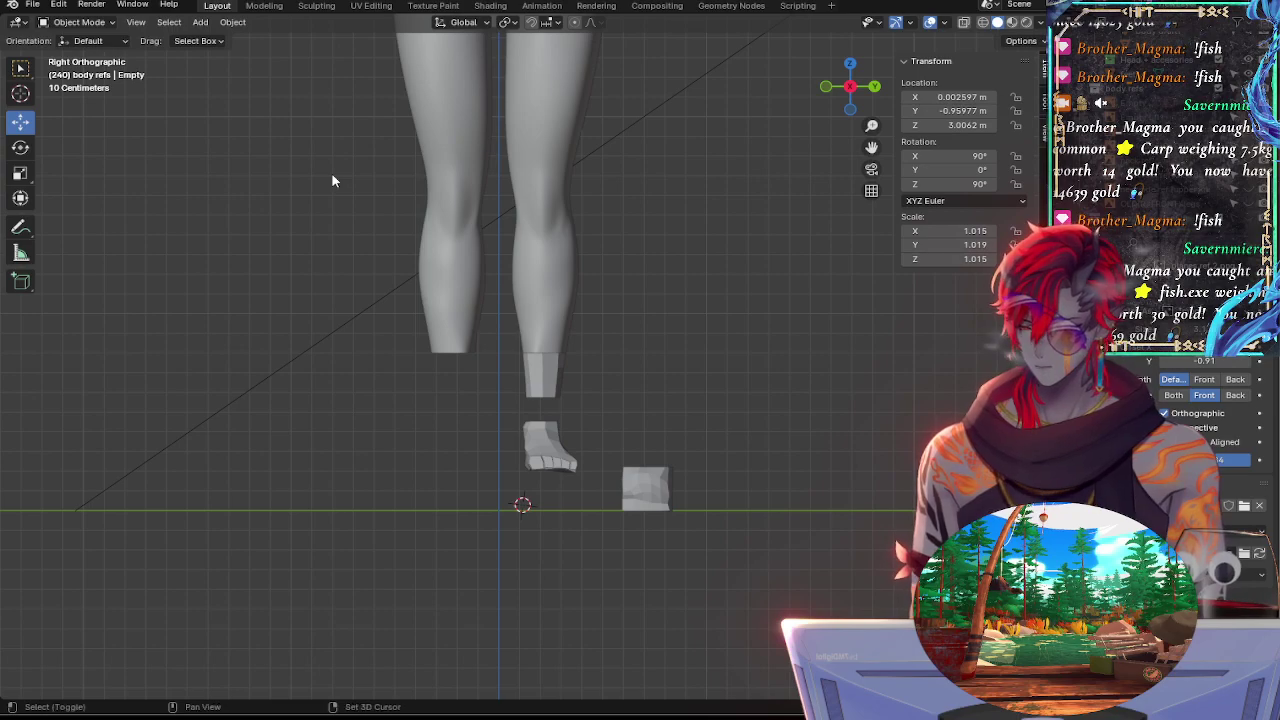
{"action": "key", "text": "shift+a"}
{"action": "left_click", "coordinate": [424, 203]}
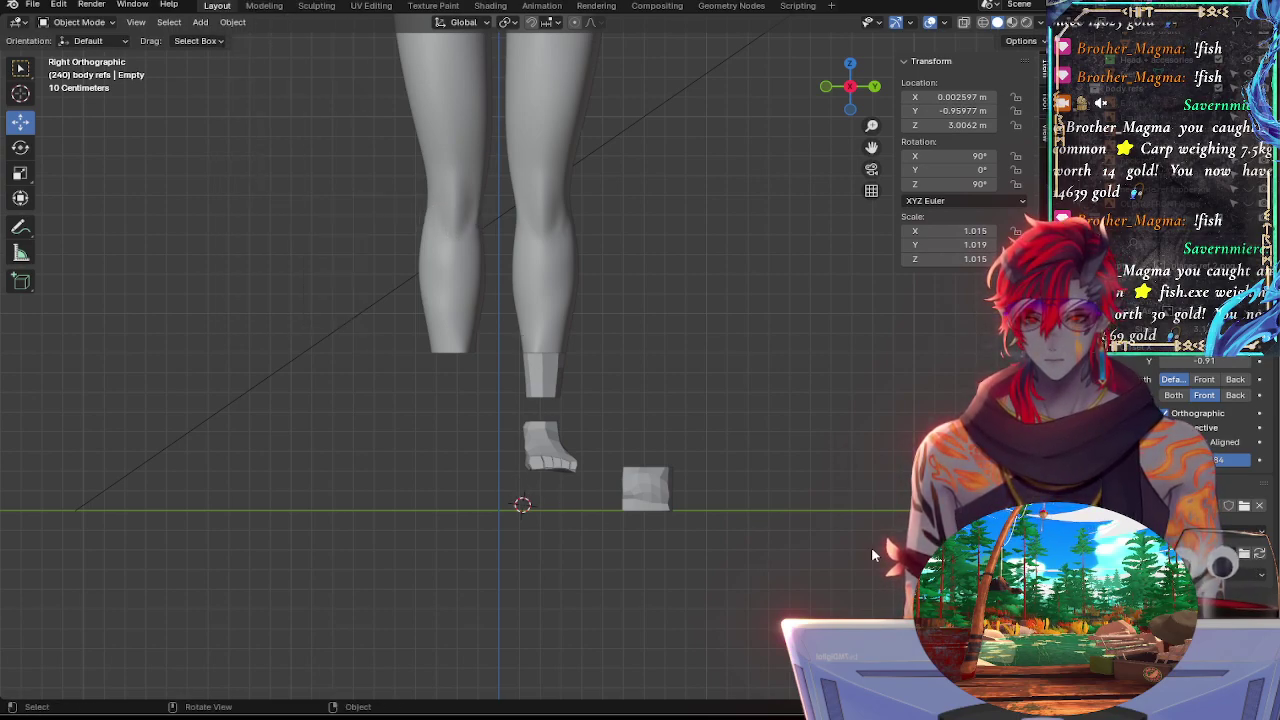
{"action": "left_click", "coordinate": [872, 554]}
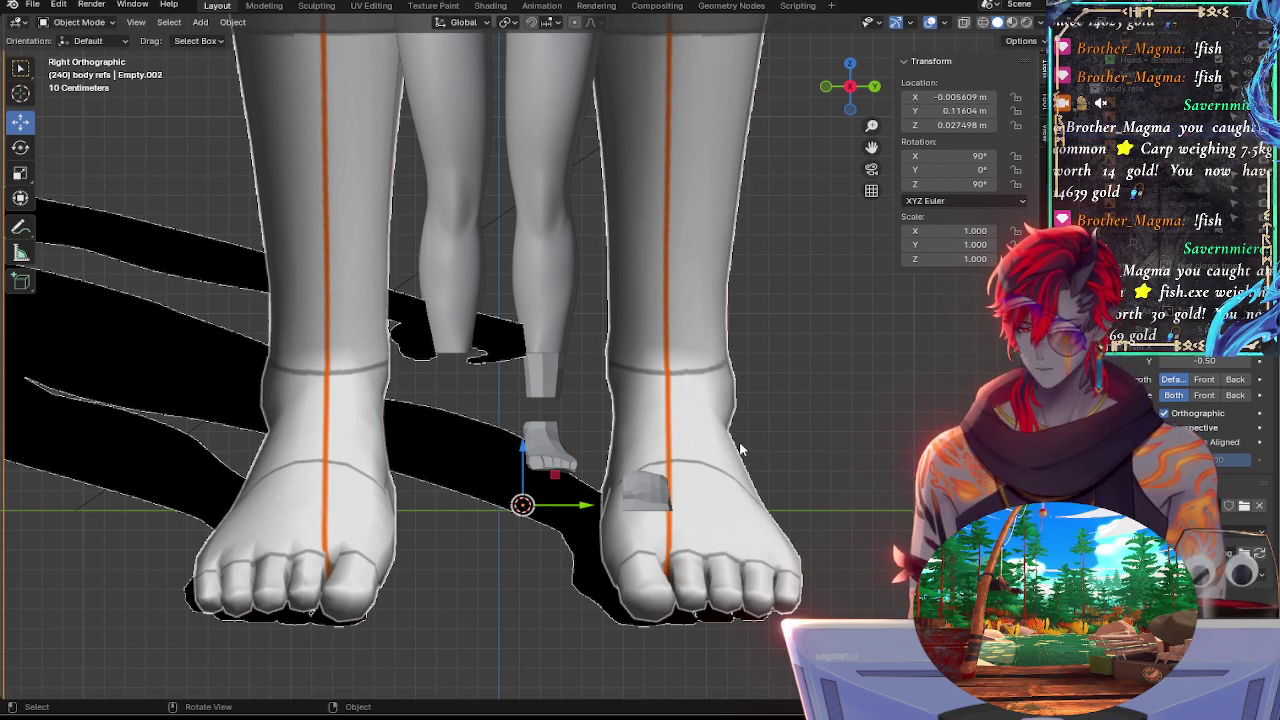
{"action": "key", "text": "s"}
{"action": "left_click", "coordinate": [533, 510]}
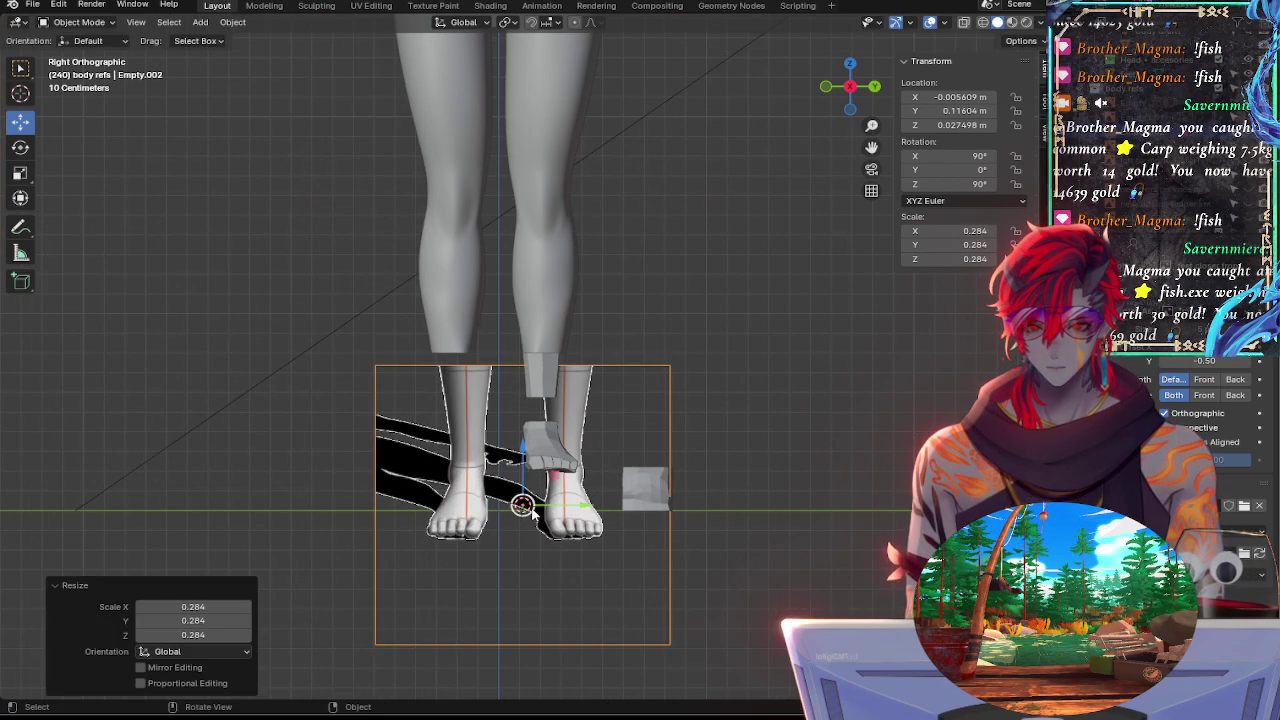
Move the feet reference image up over the model's lower legs and scale it down to 0.263
{"action": "key", "text": "g"}
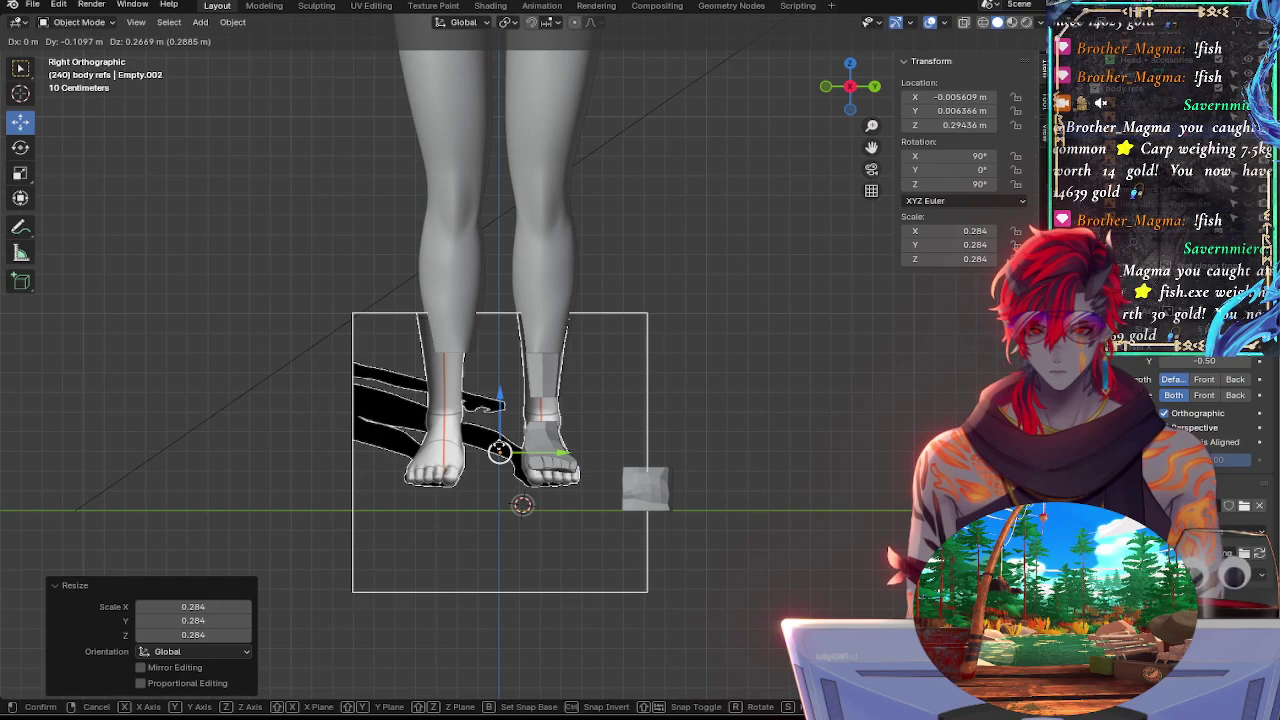
{"action": "left_click", "coordinate": [531, 450]}
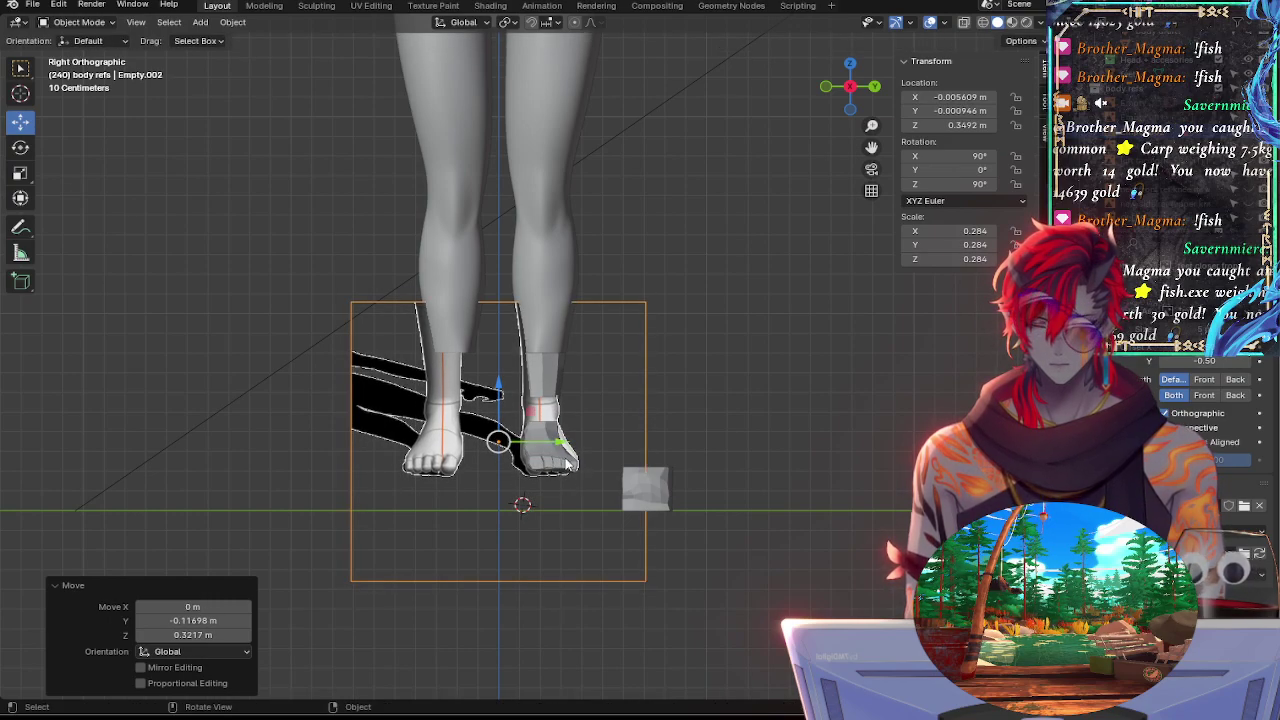
{"action": "key", "text": "s"}
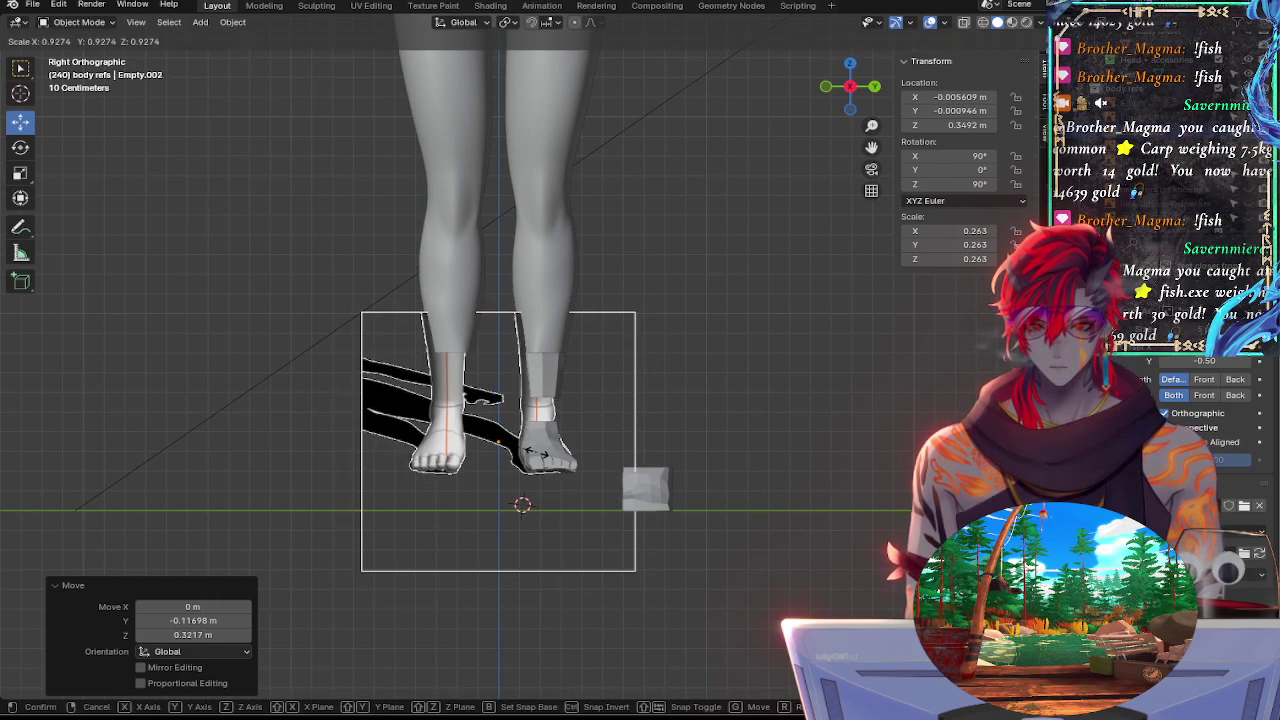
{"action": "left_click", "coordinate": [538, 456]}
{"action": "key", "text": "g"}
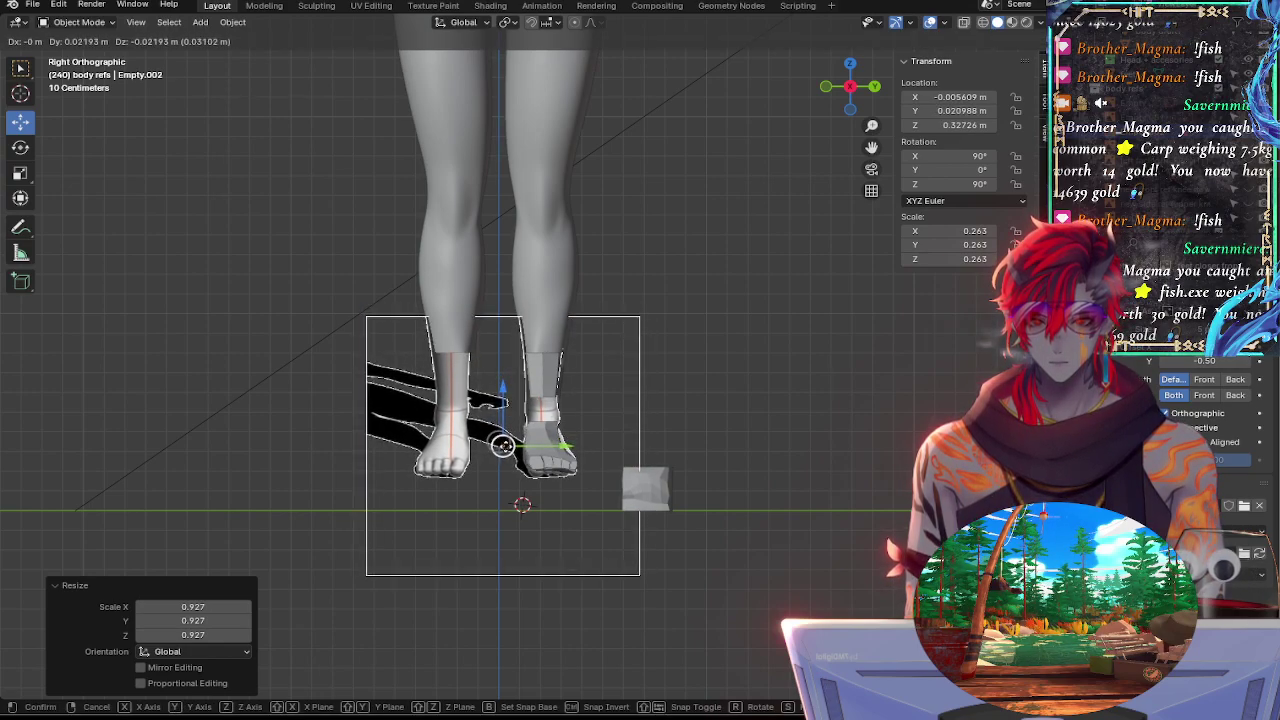
{"action": "left_click", "coordinate": [506, 458]}
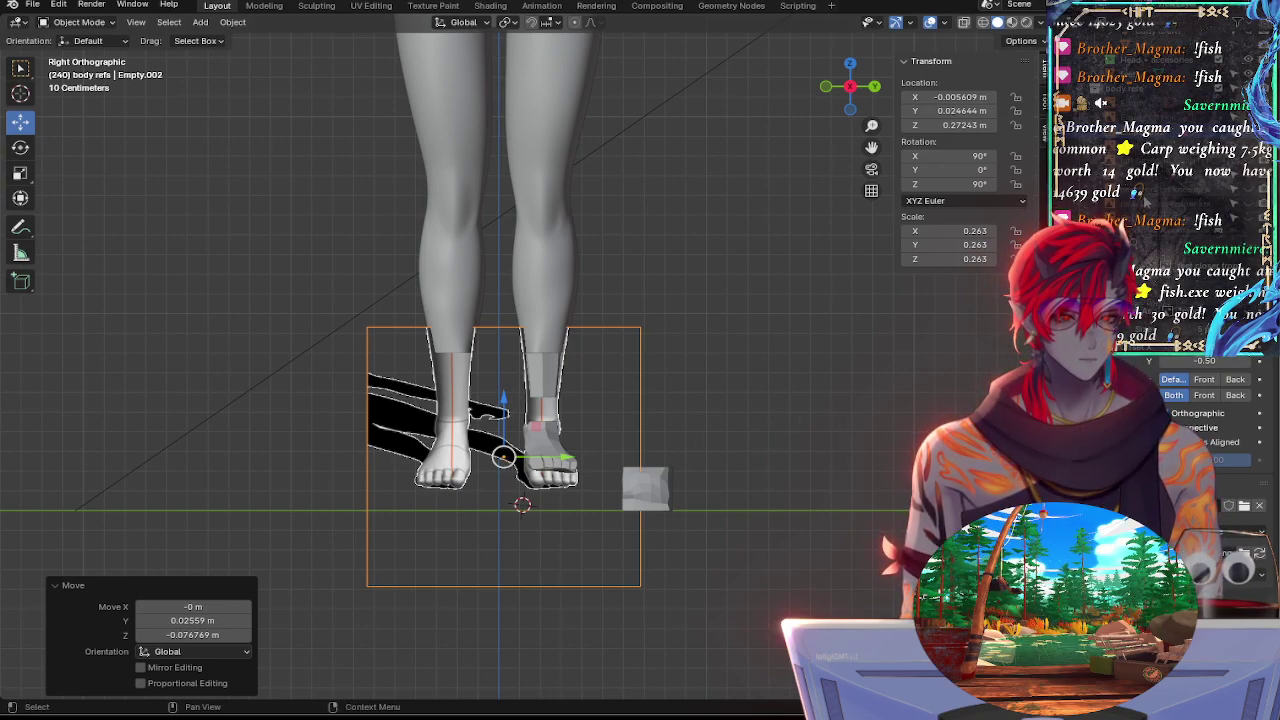
Select the new front ref knee down reference and make it visible behind the legs
{"action": "left_click", "coordinate": [1148, 192]}
{"action": "left_click", "coordinate": [1249, 190]}
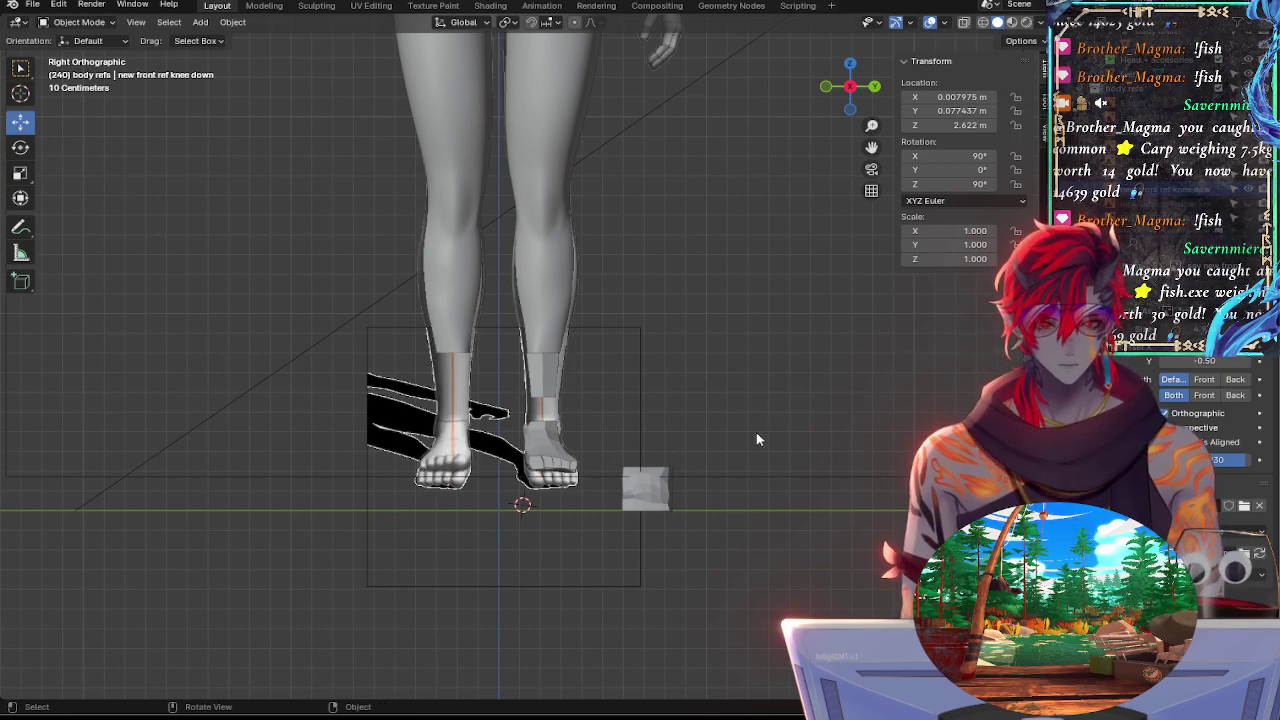
{"action": "middle_click_drag", "start_coordinate": [756, 438], "coordinate": [753, 351], "text": "ctrl"}
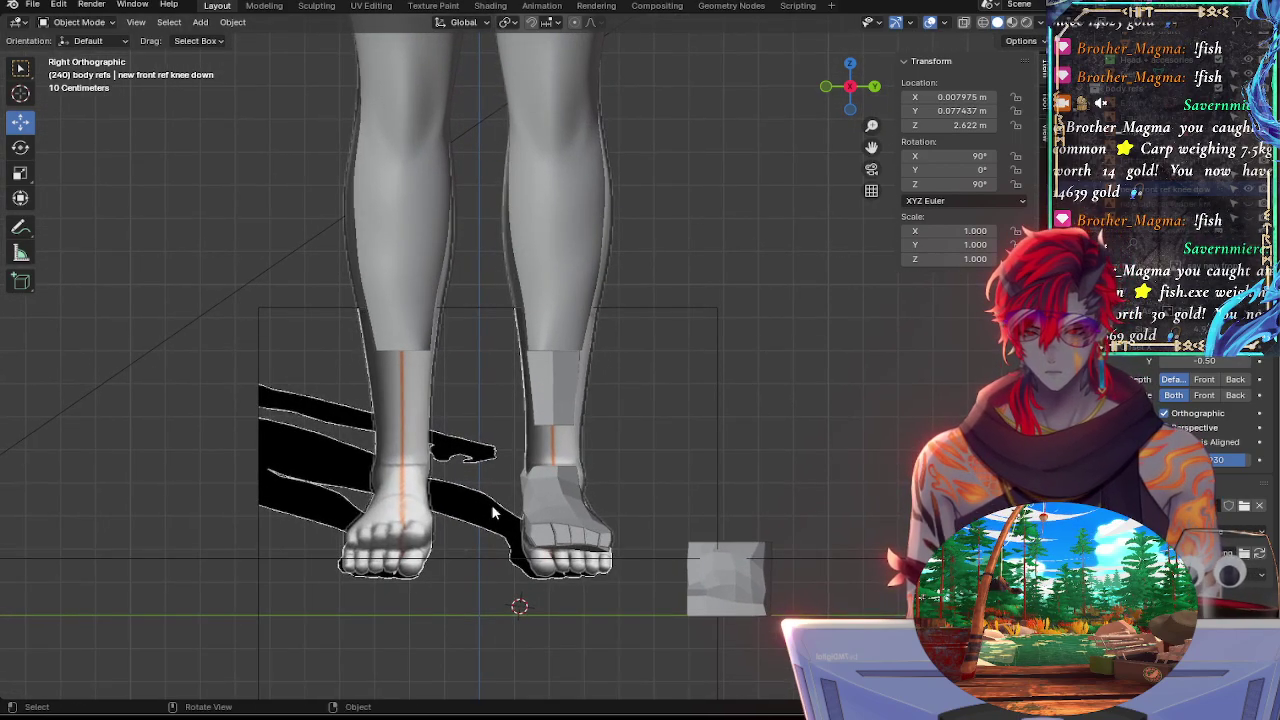
Select the newly added feet reference image and rename it front new foot only
{"action": "left_click", "coordinate": [454, 557]}
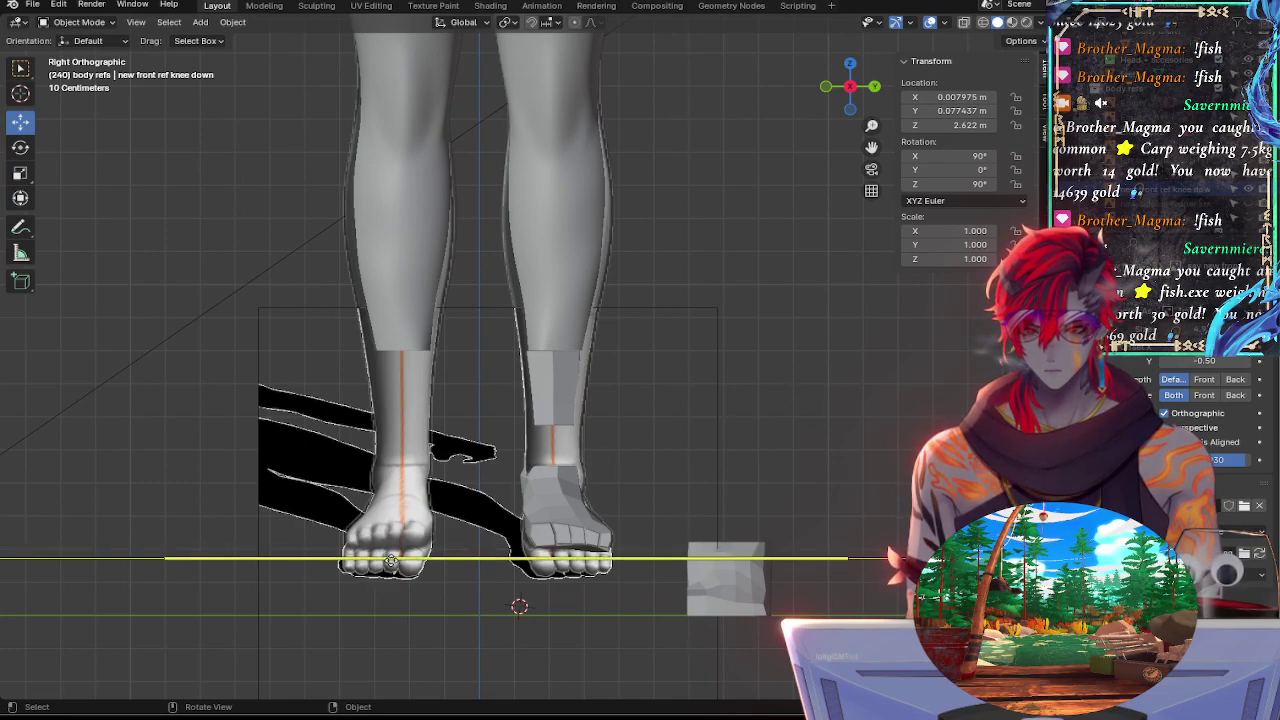
{"action": "left_click", "coordinate": [541, 446]}
{"action": "left_click", "coordinate": [1140, 134]}
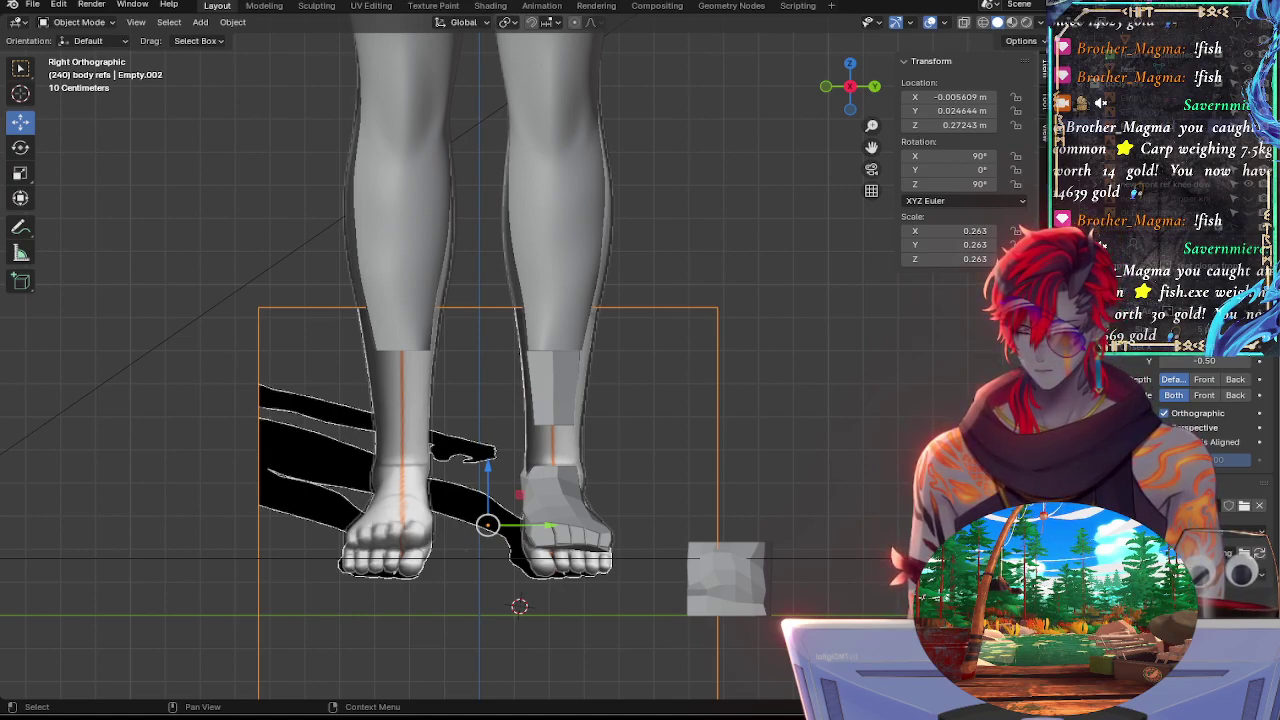
{"action": "key", "text": "Return"}
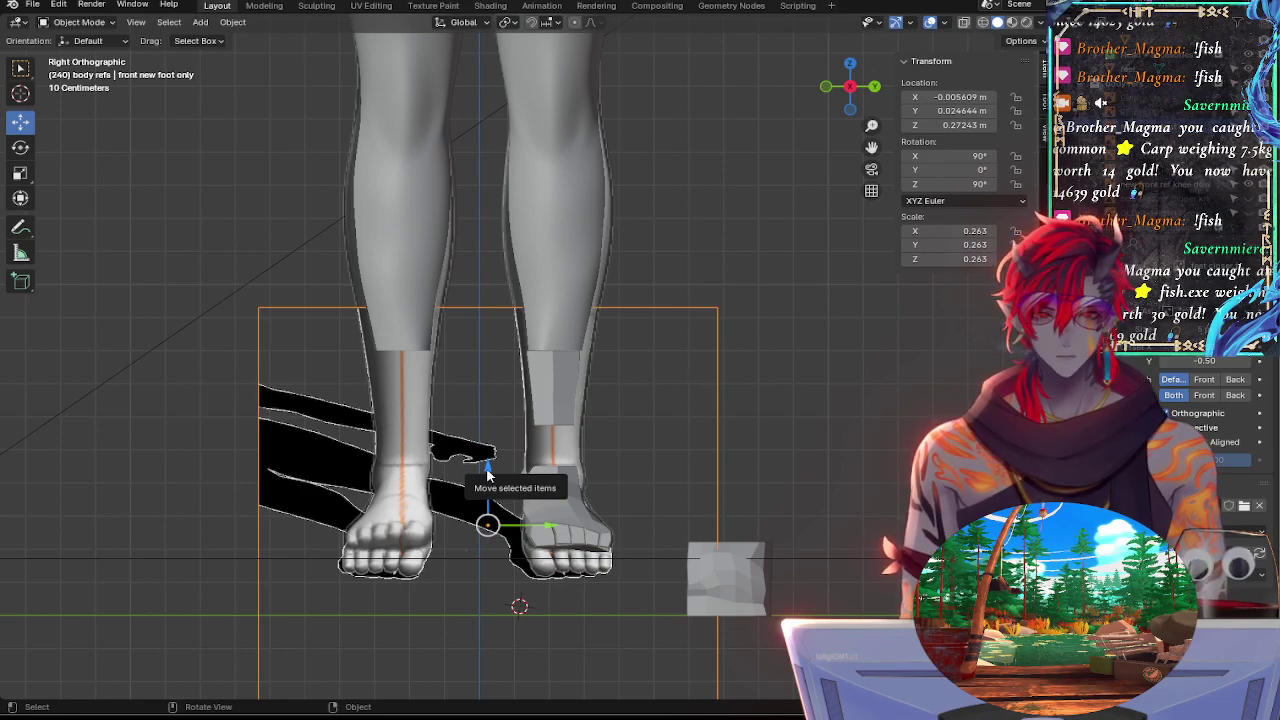
Raise the feet image 0.0805 m along Z and scale it to 0.244 to match the knee-down reference's feet
{"action": "left_click_drag", "start_coordinate": [487, 475], "coordinate": [489, 440]}
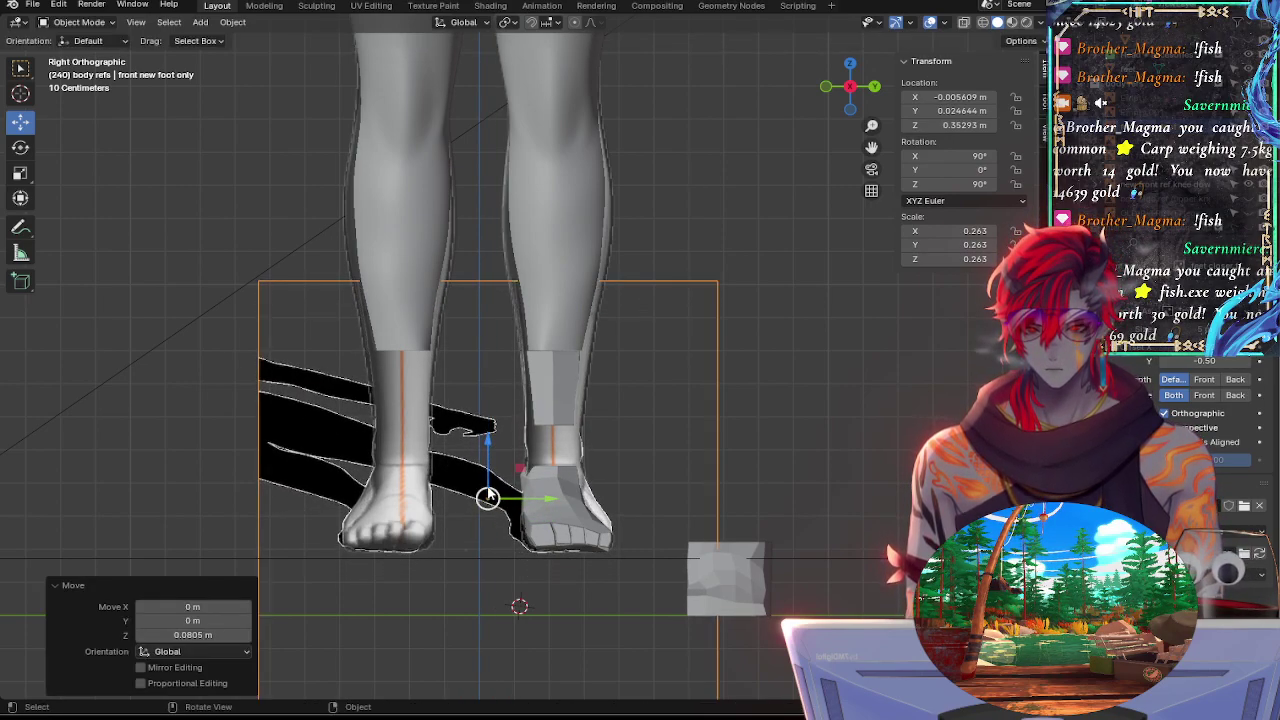
{"action": "middle_click_drag", "start_coordinate": [540, 606], "coordinate": [508, 498], "text": "ctrl"}
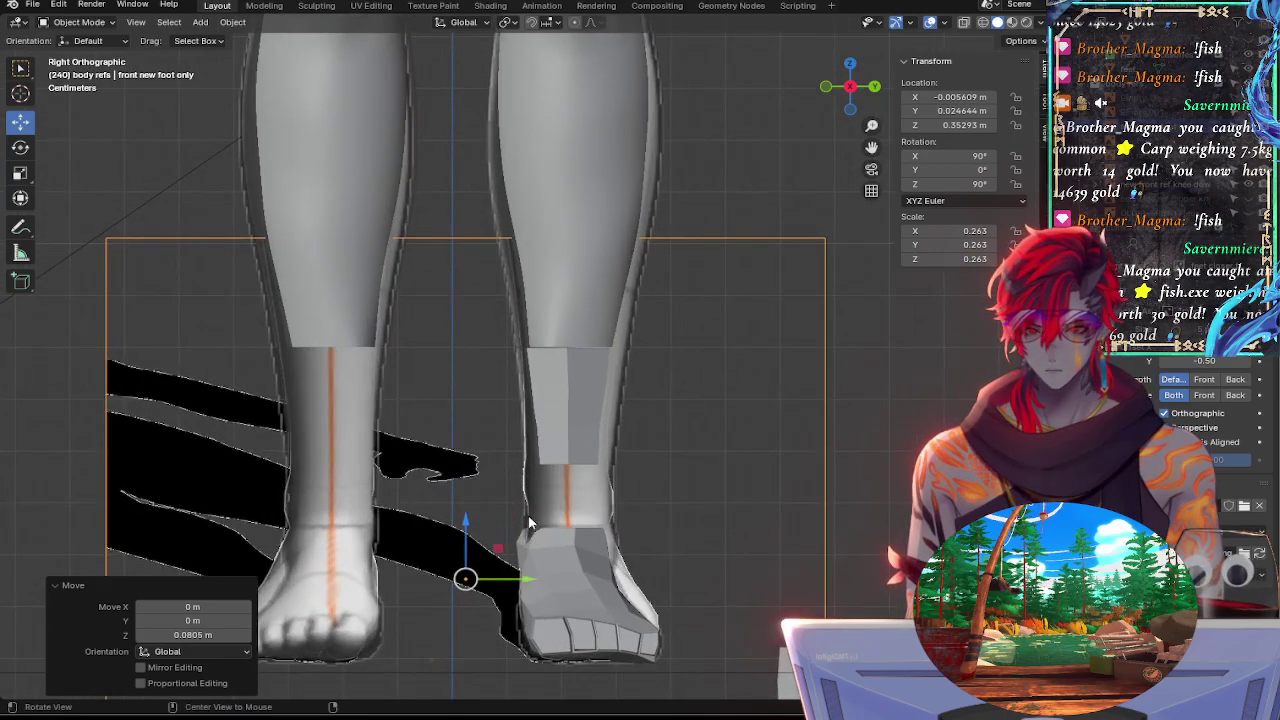
{"action": "middle_click_drag", "start_coordinate": [601, 543], "coordinate": [765, 399], "text": "shift"}
{"action": "mouse_move", "coordinate": [700, 510]}
{"action": "middle_mouse_down", "text": "ctrl"}
{"action": "mouse_move", "coordinate": [680, 425]}
{"action": "mouse_move", "coordinate": [671, 518]}
{"action": "mouse_move", "coordinate": [691, 512]}
{"action": "middle_mouse_up", "text": "ctrl"}
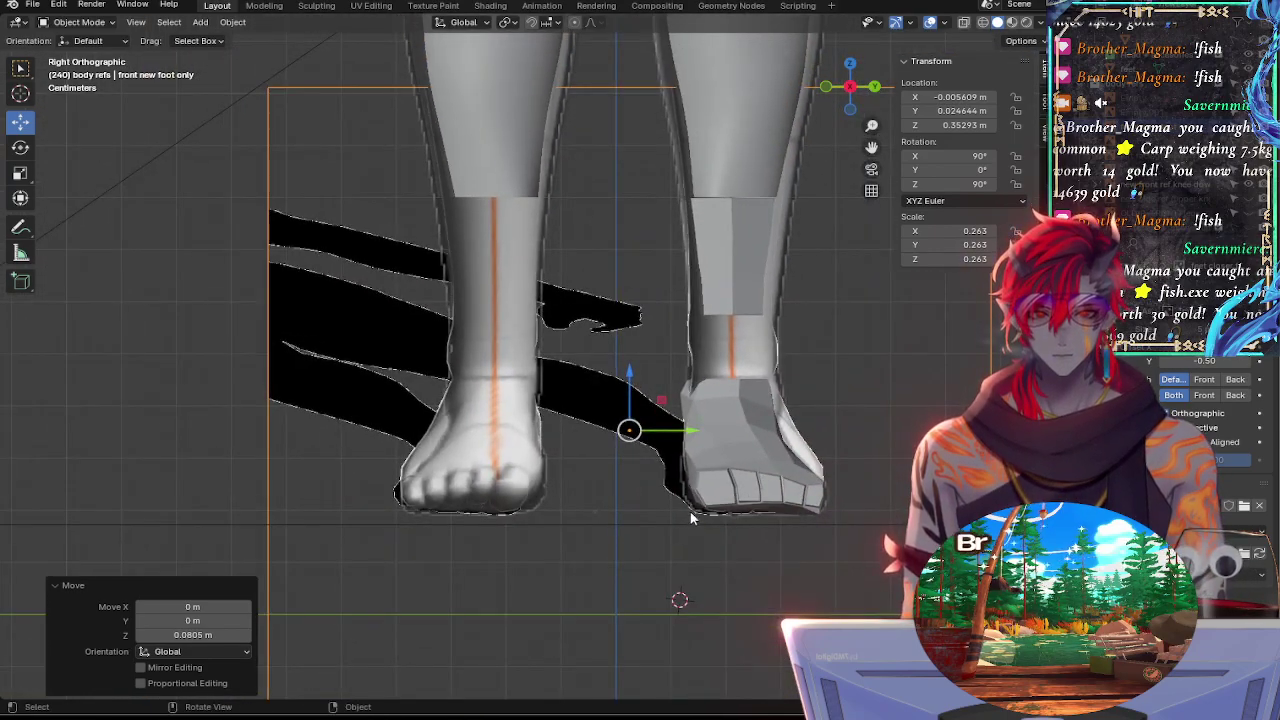
{"action": "key", "text": "s"}
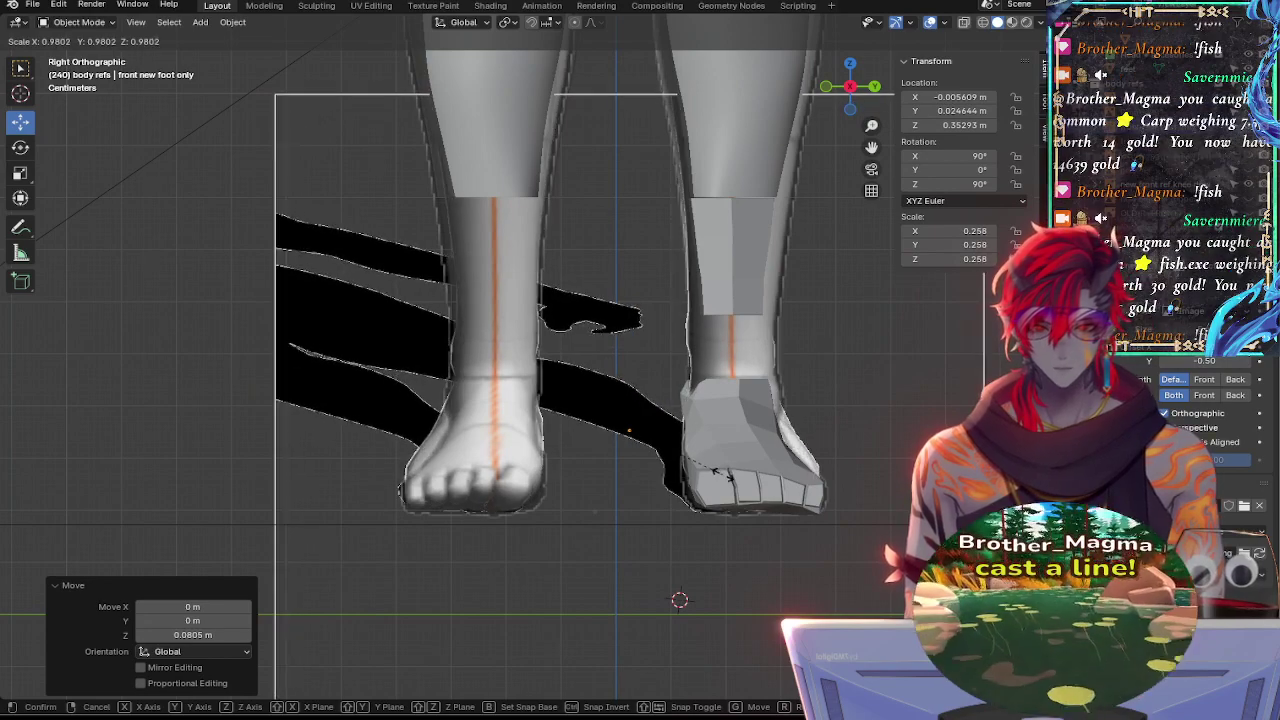
{"action": "left_click", "coordinate": [708, 468]}
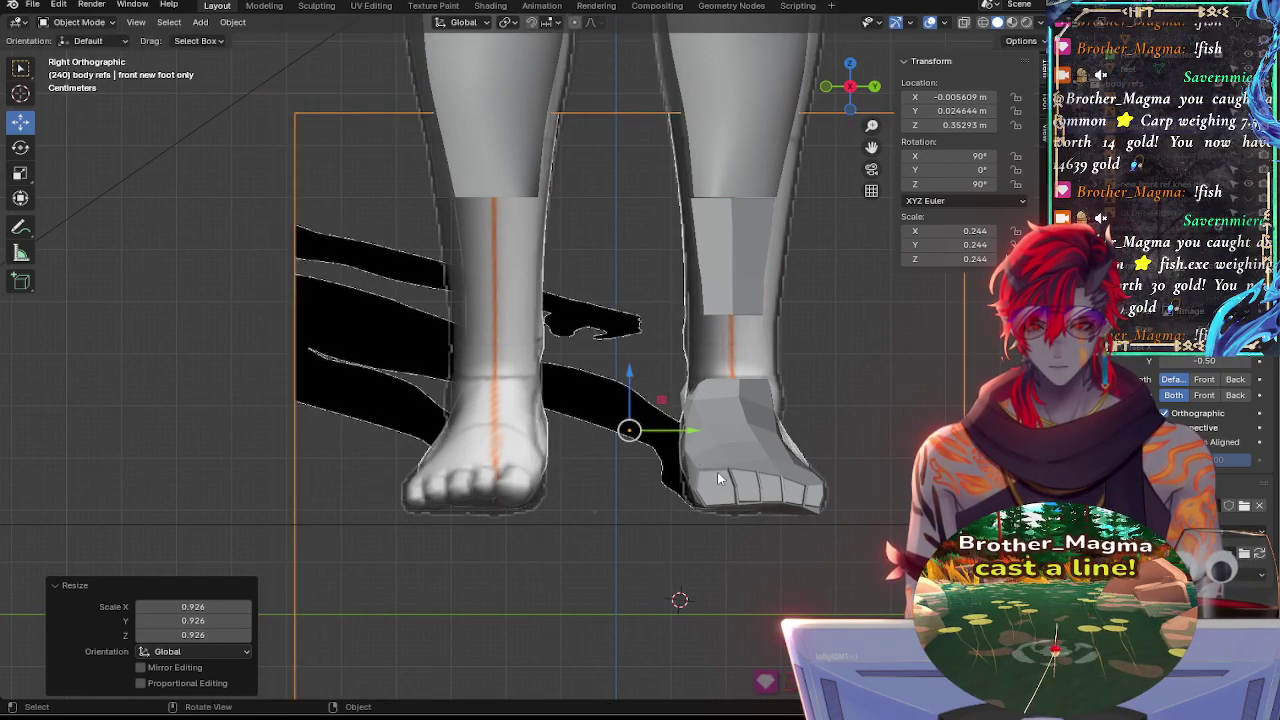
Hide the low-poly foot and ankle meshes covering the reference images
{"action": "key", "text": "h"}
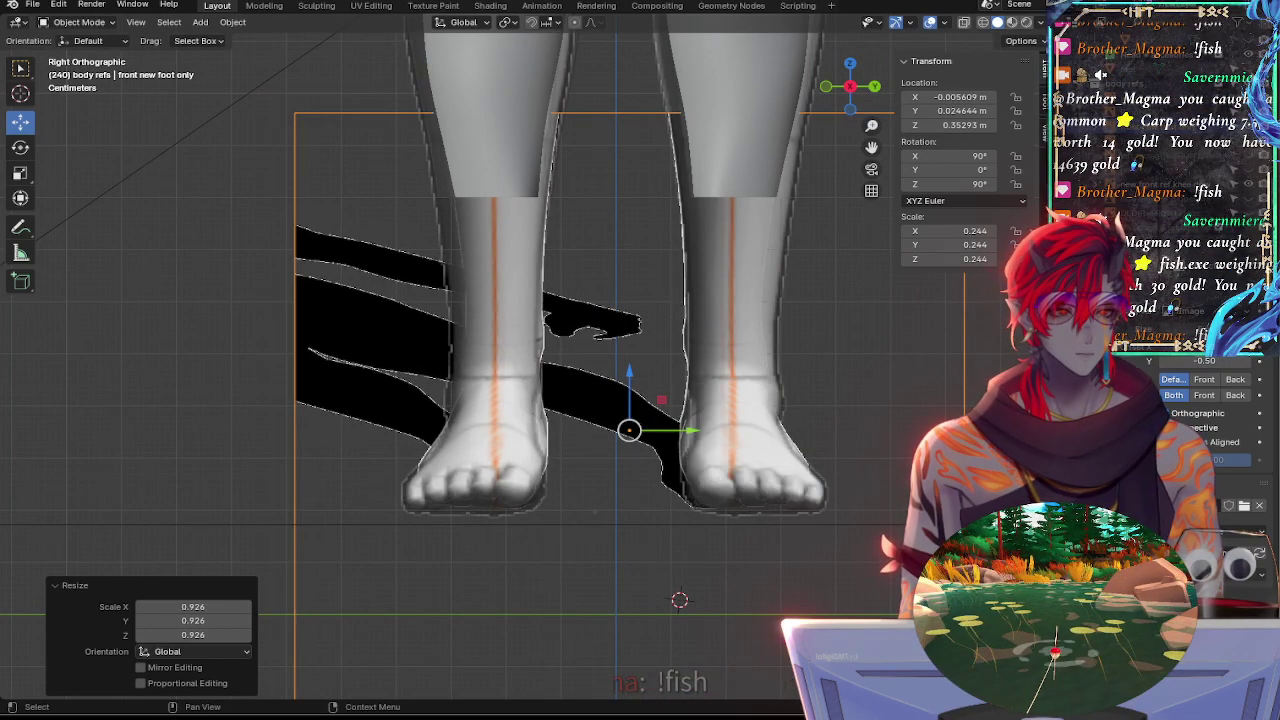
{"action": "key", "text": "h"}
{"action": "key", "text": "h"}
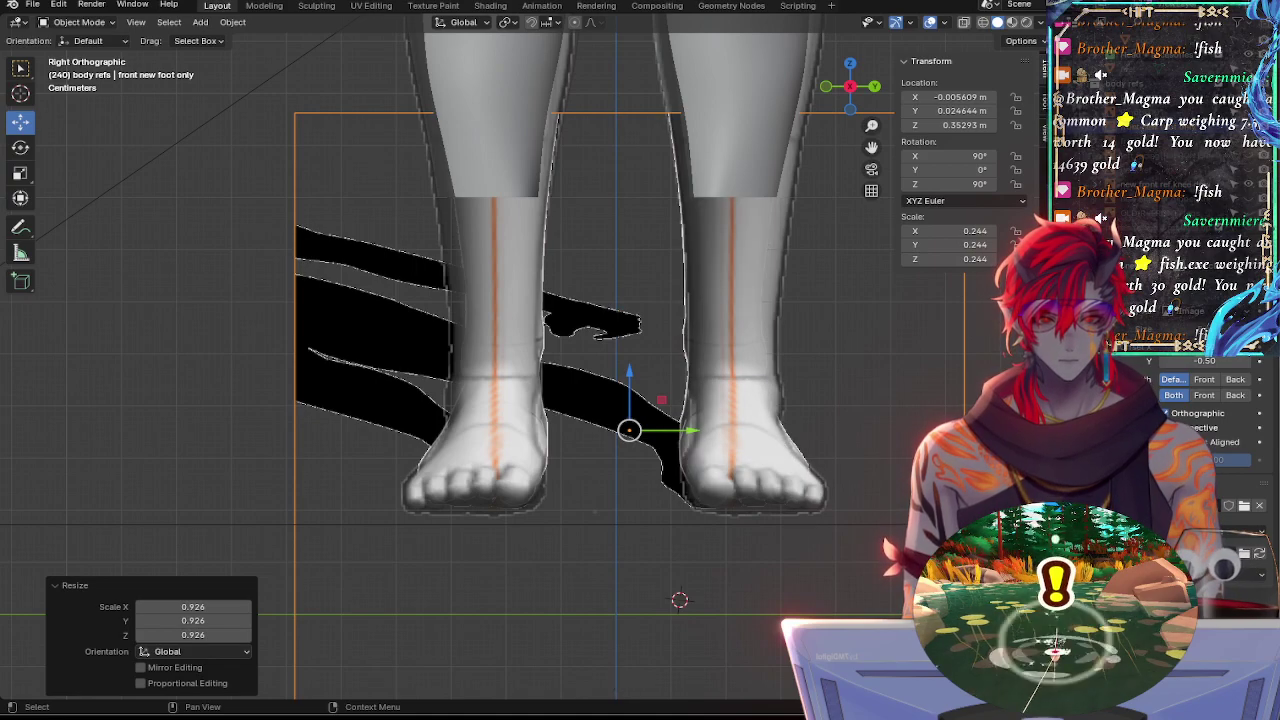
Toggle the new front ref knee down reference's visibility to compare its feet with the feet image
{"action": "left_click", "coordinate": [1205, 185]}
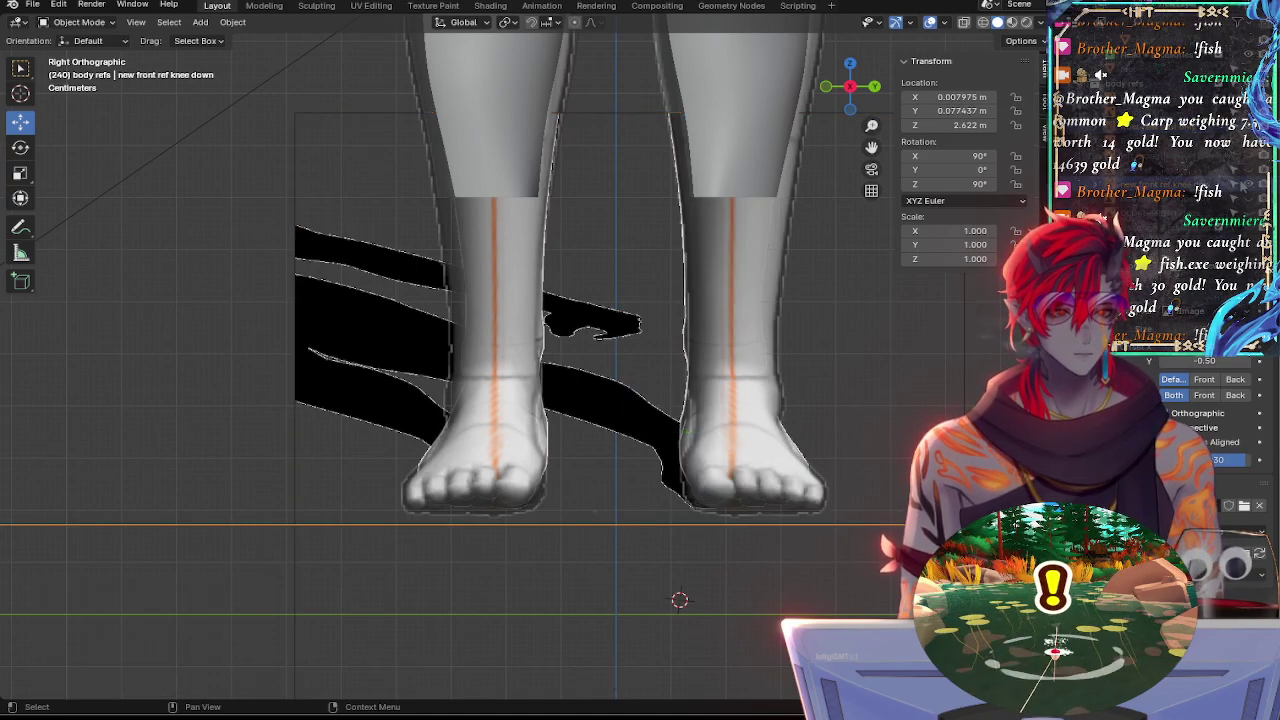
{"action": "left_click", "coordinate": [1250, 185]}
{"action": "left_click", "coordinate": [1250, 185]}
{"action": "left_click", "coordinate": [1250, 185]}
{"action": "left_click", "coordinate": [1250, 185]}
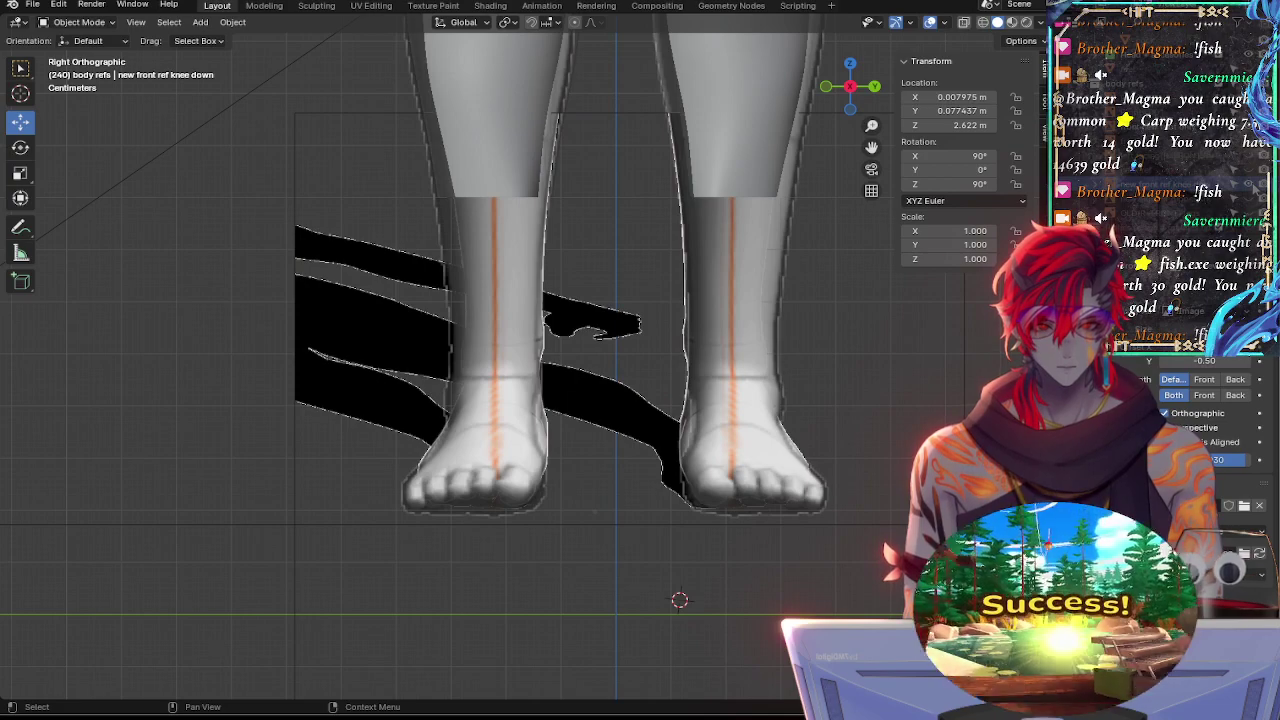
{"action": "key", "text": "h"}
{"action": "key", "text": "h"}
{"action": "key", "text": "h"}
{"action": "key", "text": "h"}
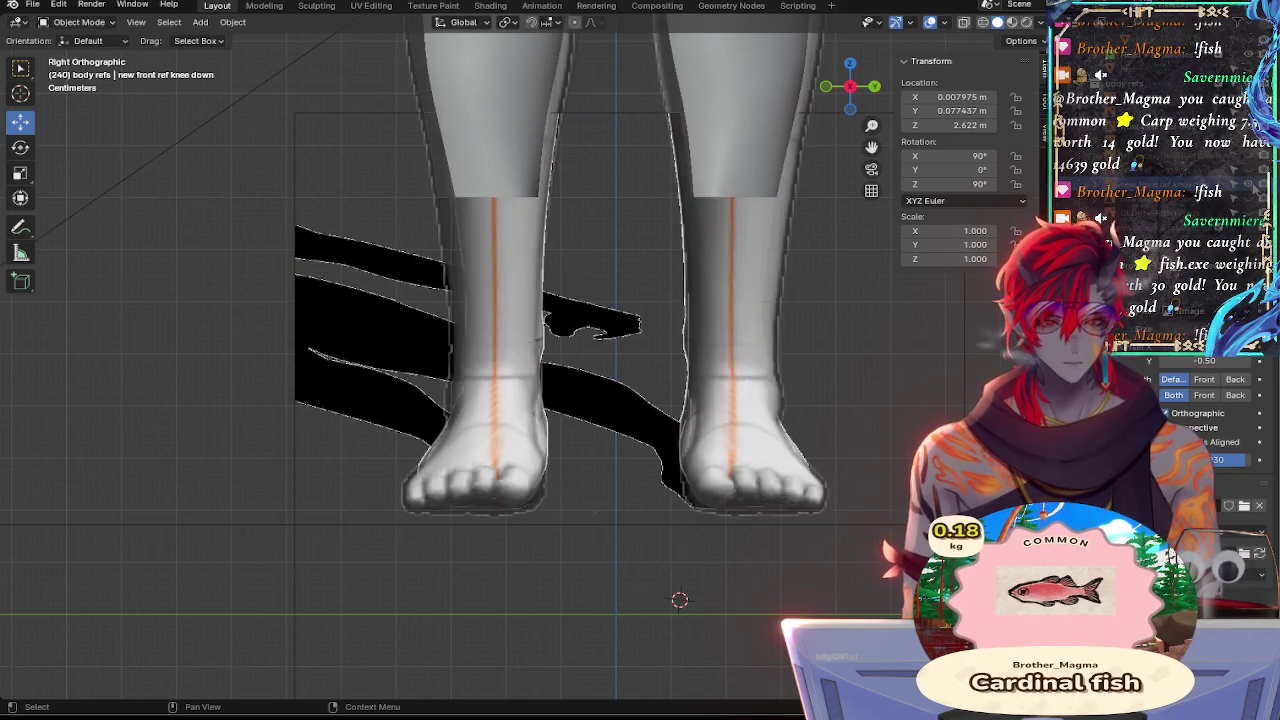
{"action": "left_click", "coordinate": [1205, 185]}
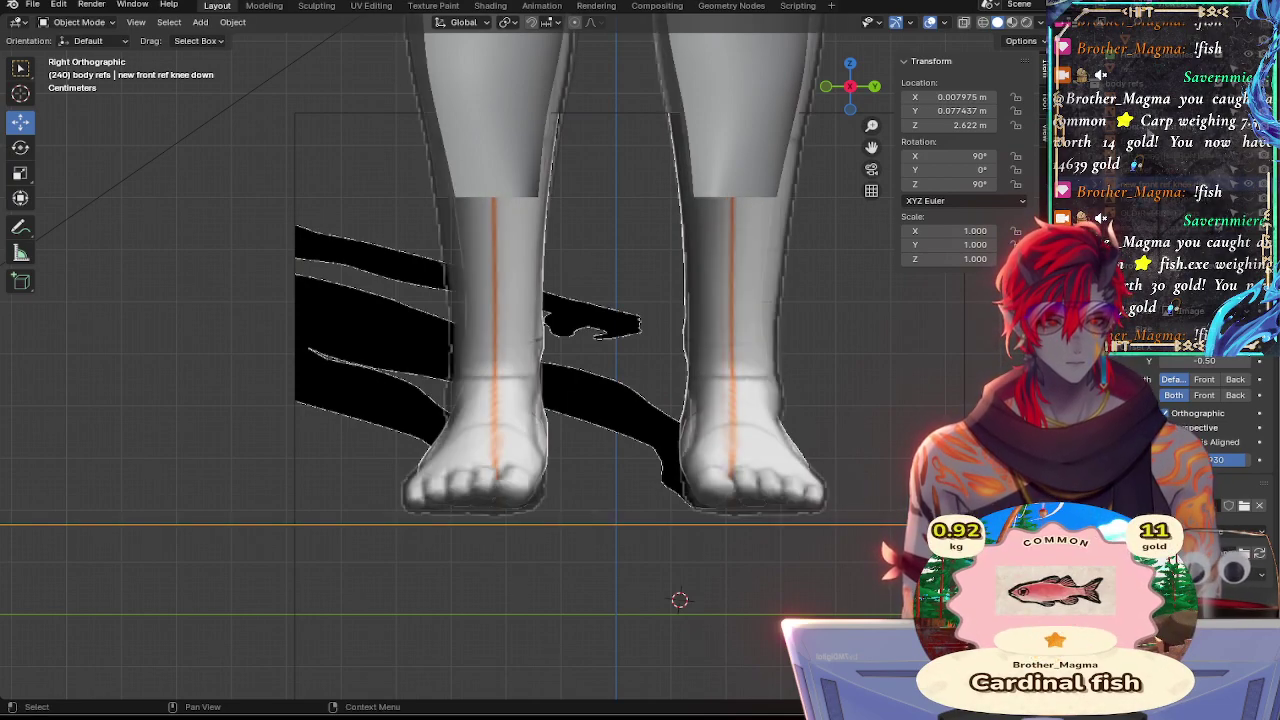
Select the front new foot only image and move it about -0.712 m in Y and 0.165 m in Z, beside the legs
{"action": "left_click", "coordinate": [1205, 169]}
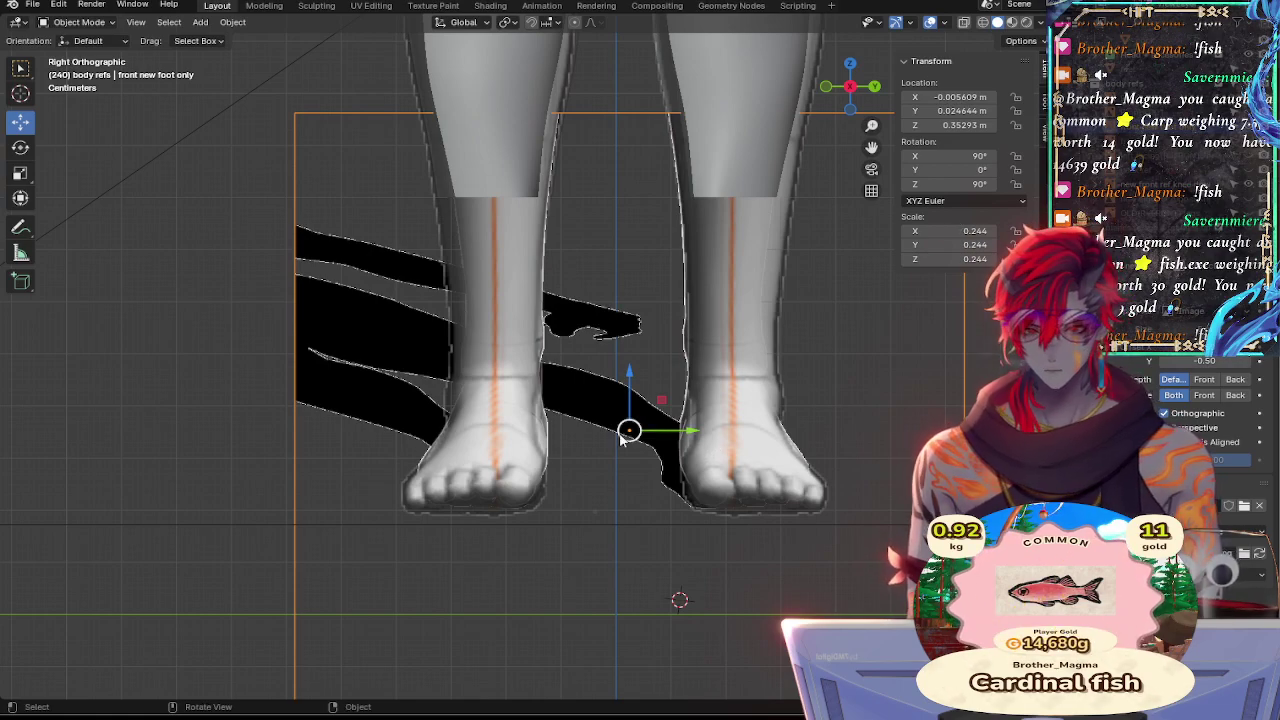
{"action": "middle_click_drag", "start_coordinate": [629, 431], "coordinate": [838, 465]}
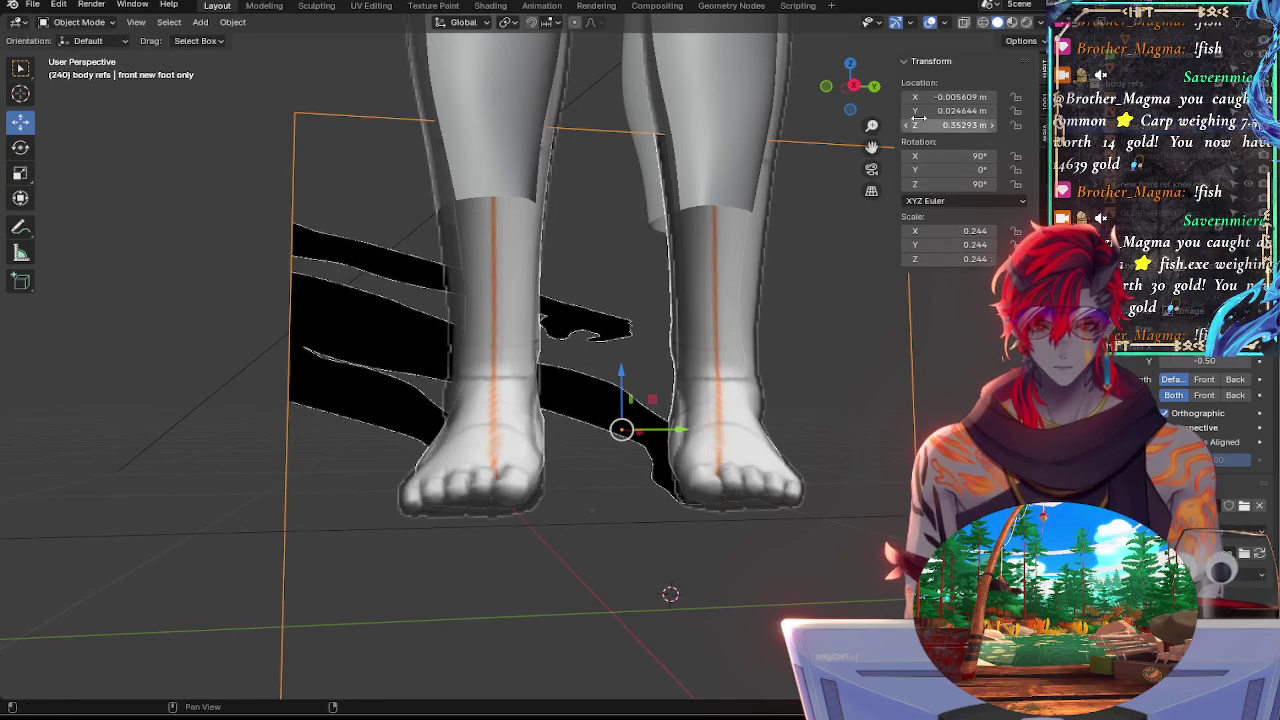
{"action": "scroll", "coordinate": [741, 339], "scroll_direction": "up", "scroll_amount": 2}
{"action": "scroll", "coordinate": [741, 339], "scroll_direction": "up", "scroll_amount": 2}
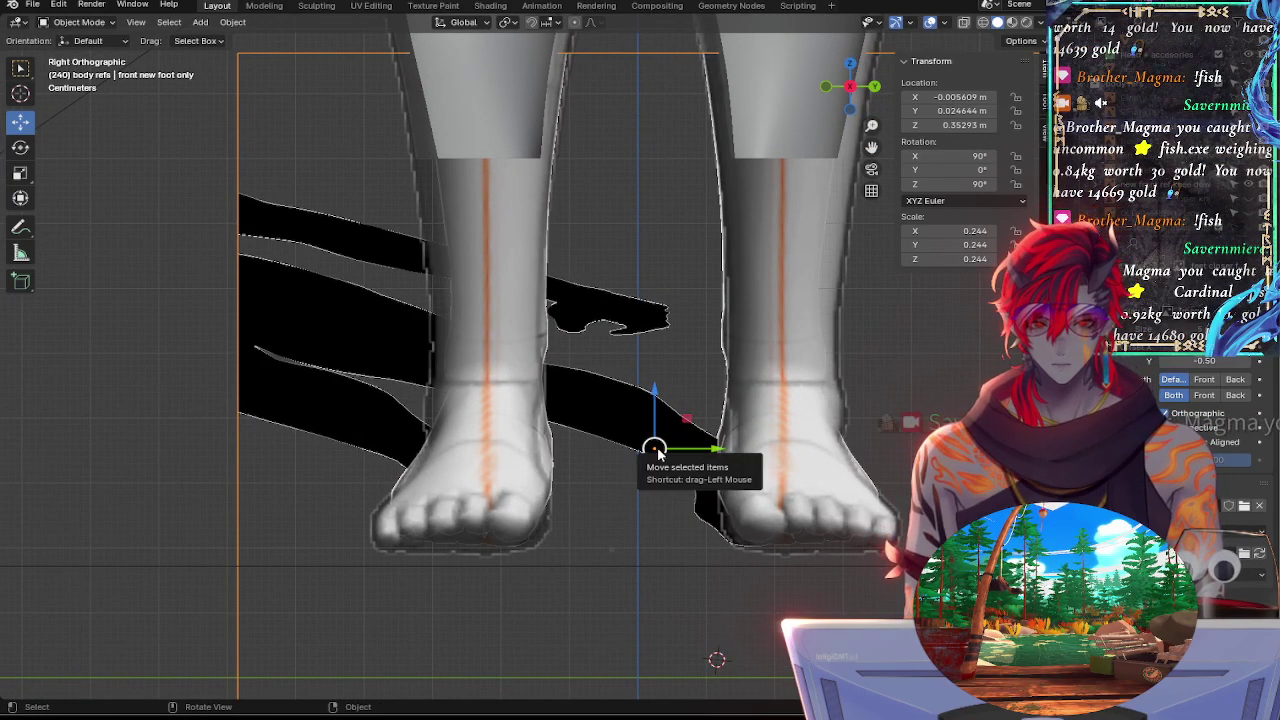
{"action": "key", "text": "g"}
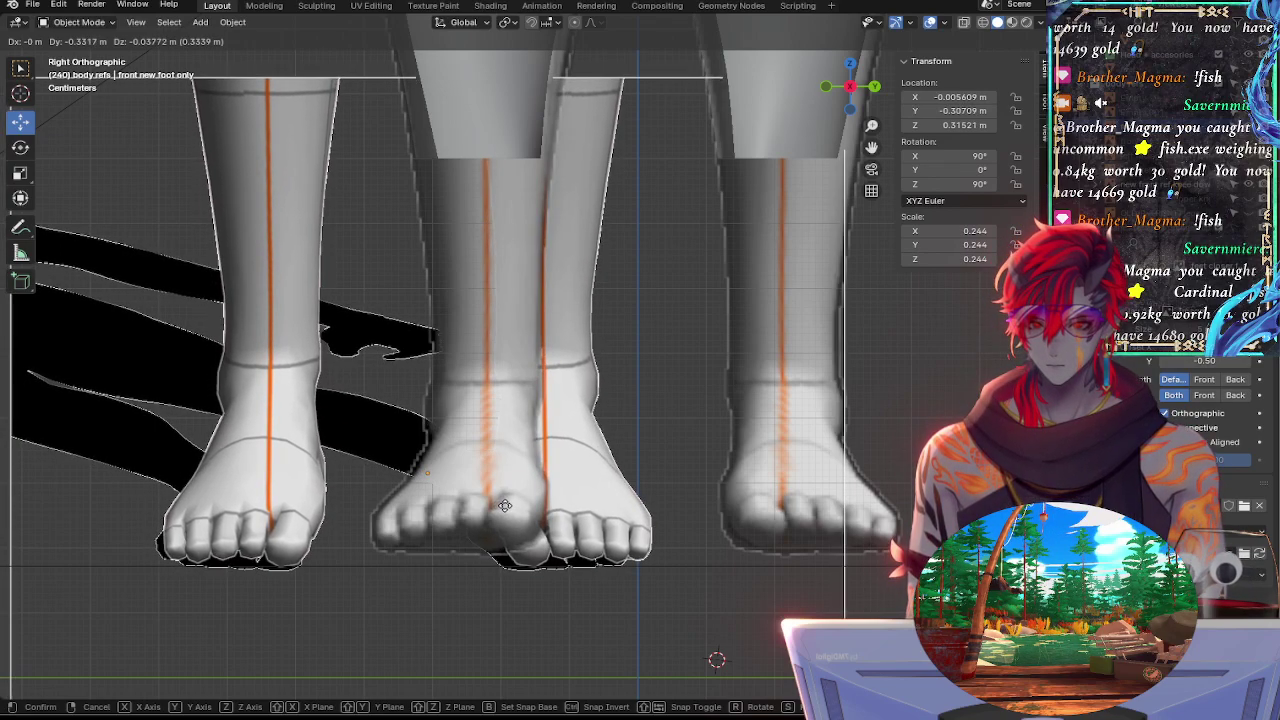
{"action": "left_click", "coordinate": [252, 378]}
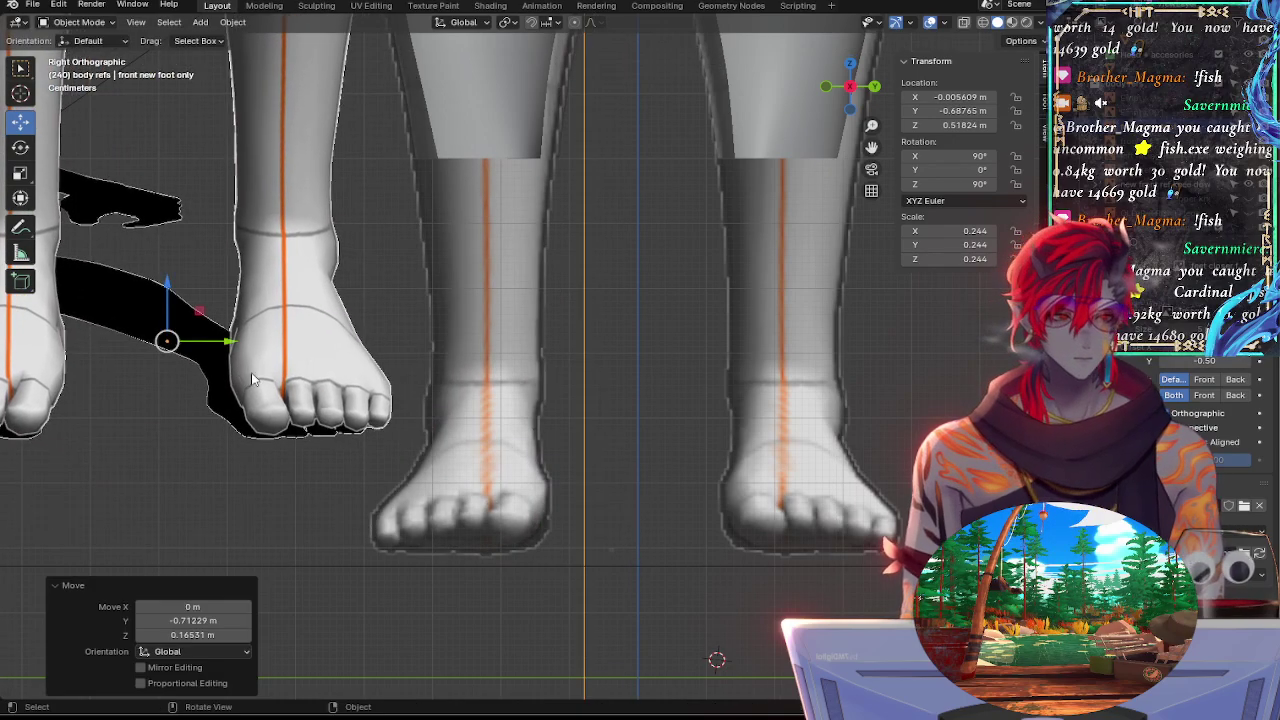
Move the feet image farther from the legs, to about Y -0.968 m and Z 0.744 m
{"action": "middle_click_drag", "start_coordinate": [533, 376], "coordinate": [785, 455], "text": "ctrl"}
{"action": "left_click_drag", "start_coordinate": [458, 420], "coordinate": [366, 375]}
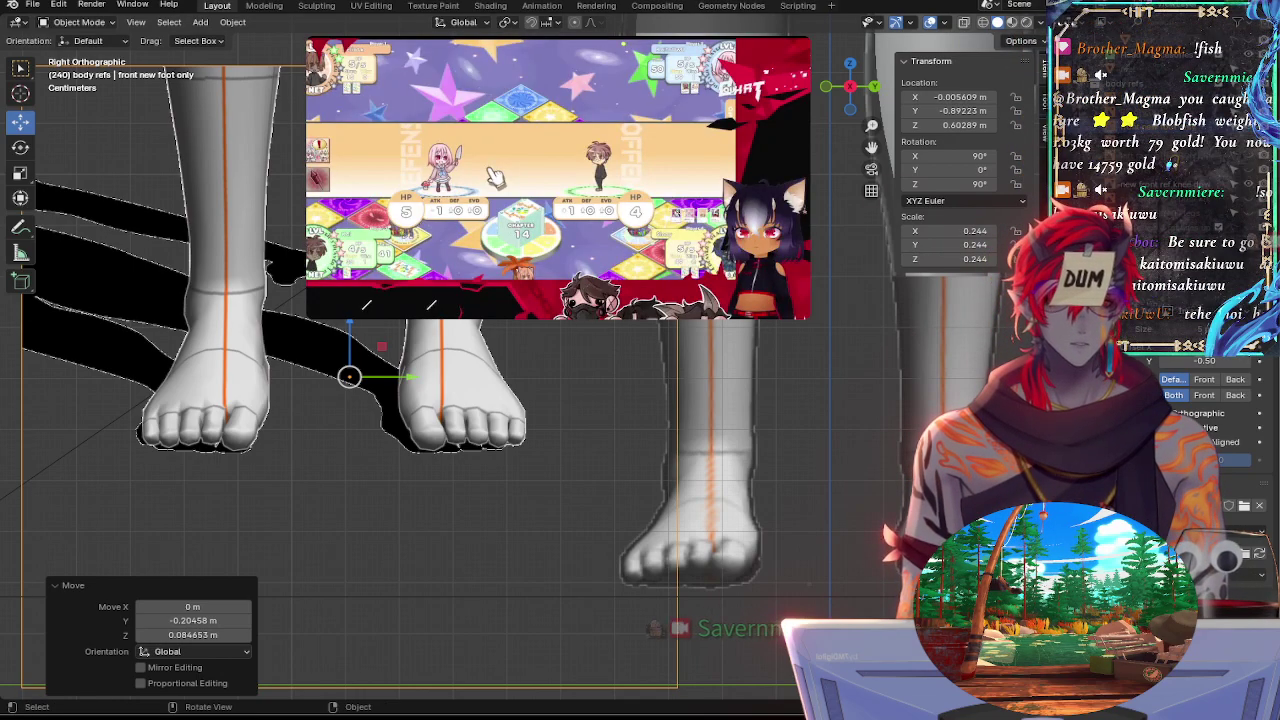
{"action": "key", "text": "g"}
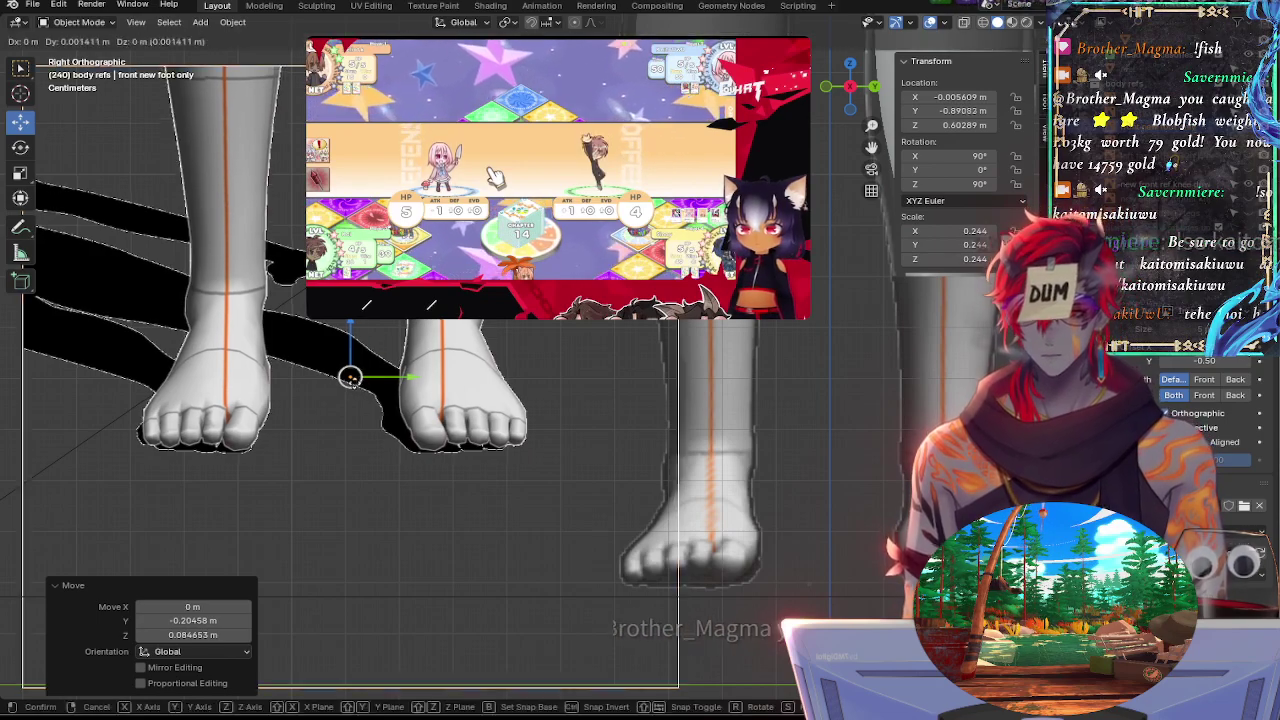
{"action": "left_click_drag", "start_coordinate": [365, 437], "coordinate": [348, 311]}
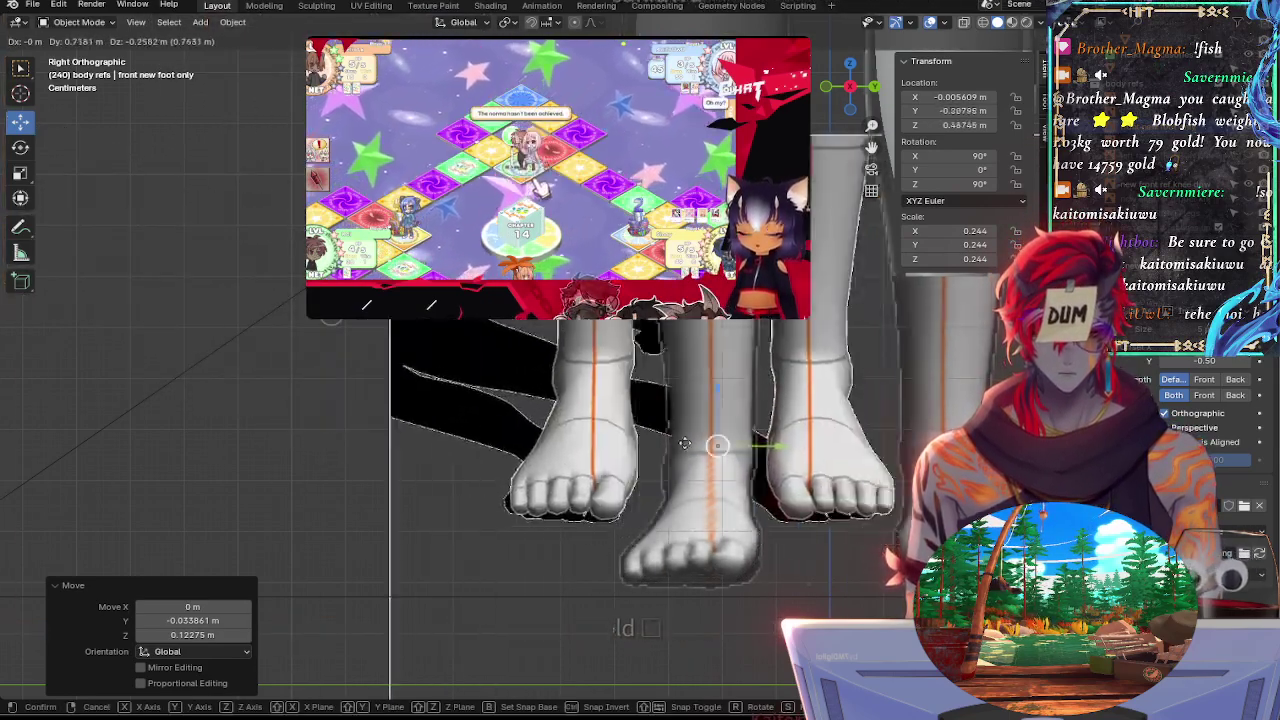
{"action": "left_click", "coordinate": [335, 325]}
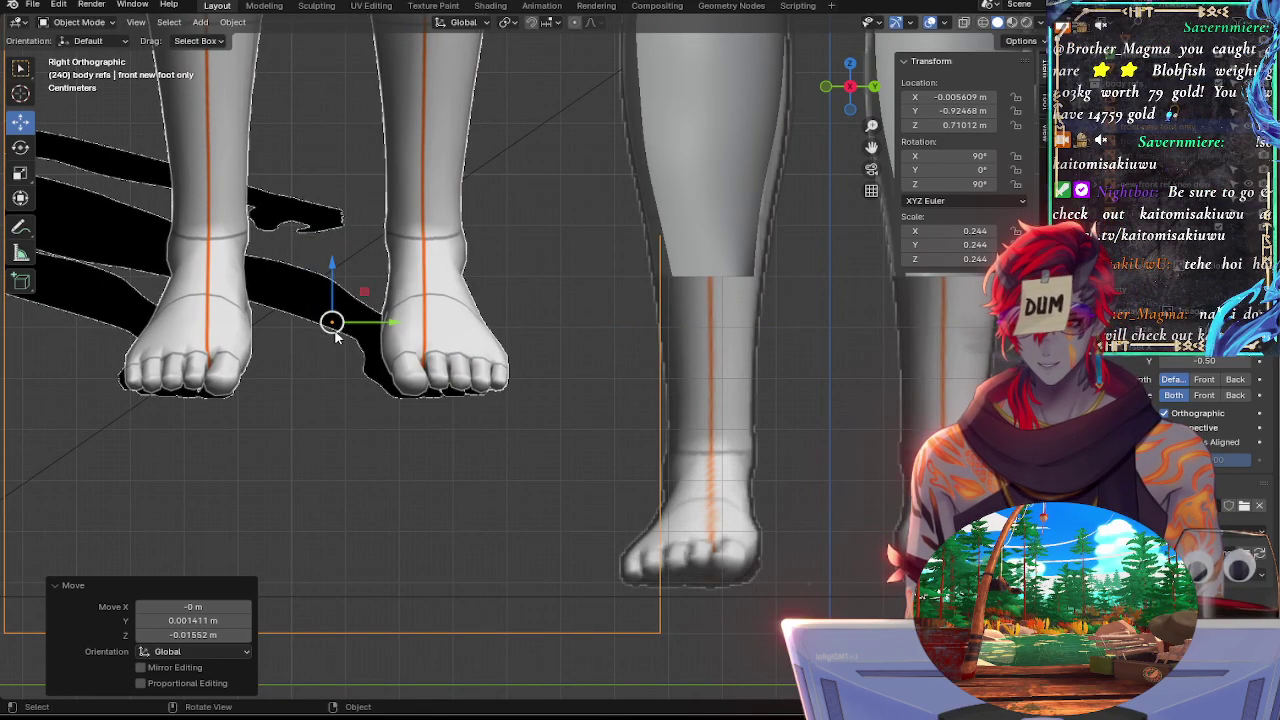
{"action": "left_click_drag", "start_coordinate": [335, 325], "coordinate": [310, 310]}
Hide the front new foot only image and select the new front ref knee down reference
{"action": "middle_click_drag", "start_coordinate": [817, 379], "coordinate": [394, 334], "text": "shift"}
{"action": "middle_click_drag", "start_coordinate": [518, 365], "coordinate": [748, 354], "text": "shift"}
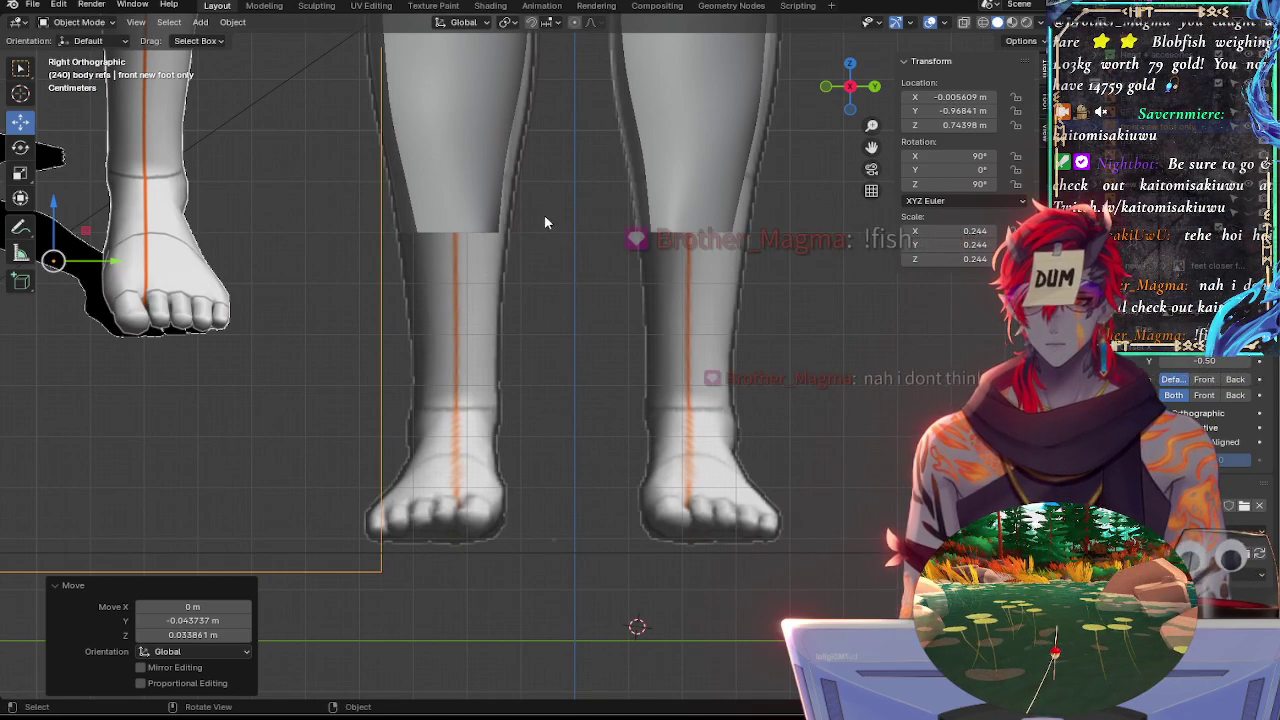
{"action": "middle_click_drag", "start_coordinate": [577, 264], "coordinate": [578, 389], "text": "shift"}
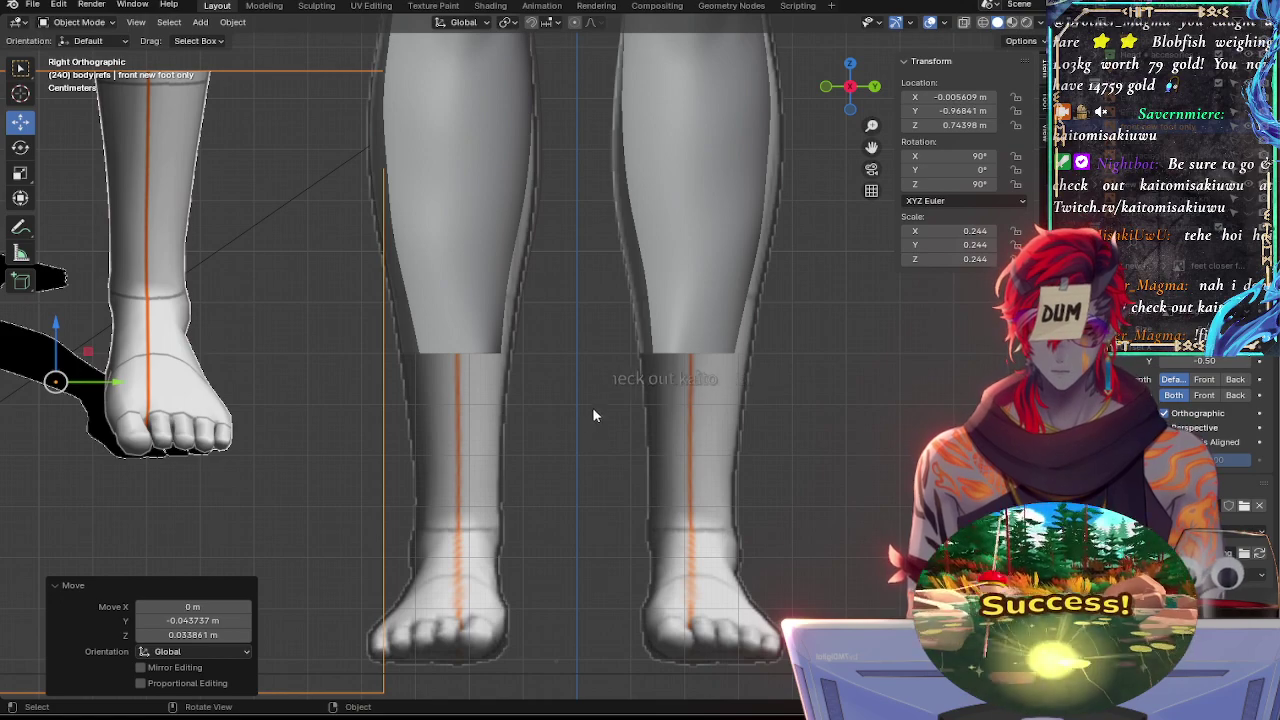
{"action": "left_click", "coordinate": [624, 372]}
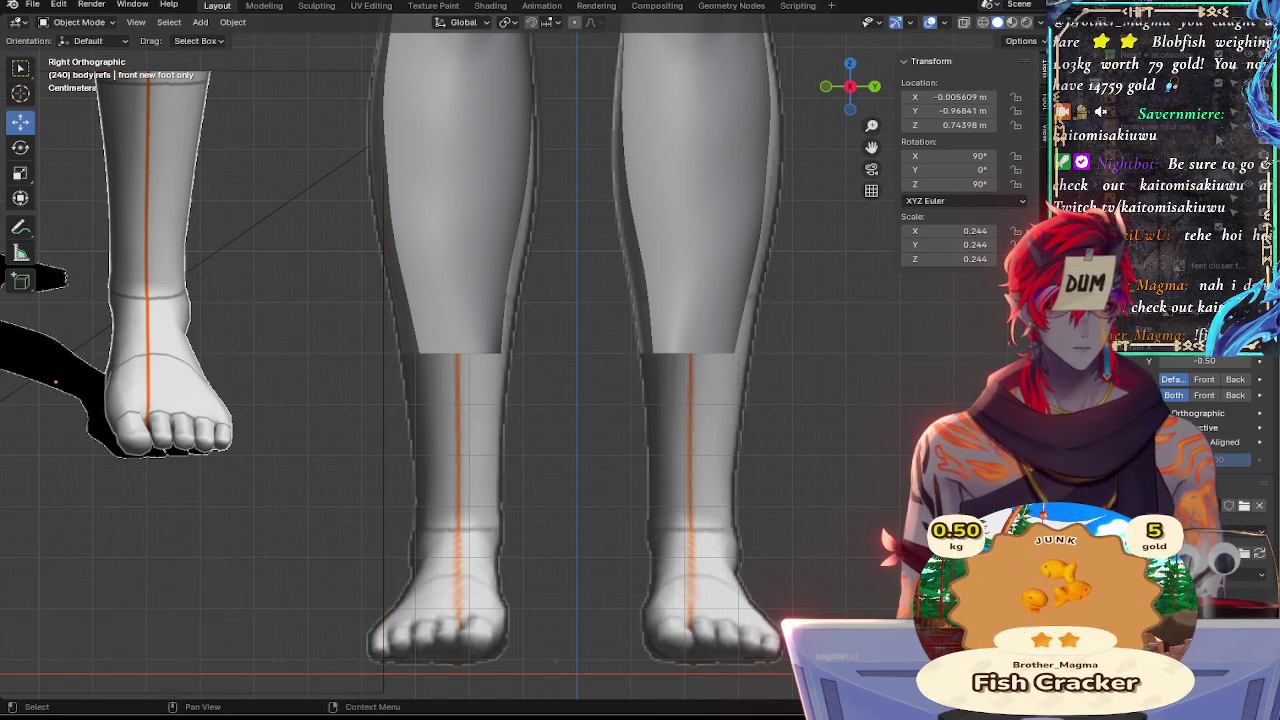
{"action": "key", "text": "ctrl+z"}
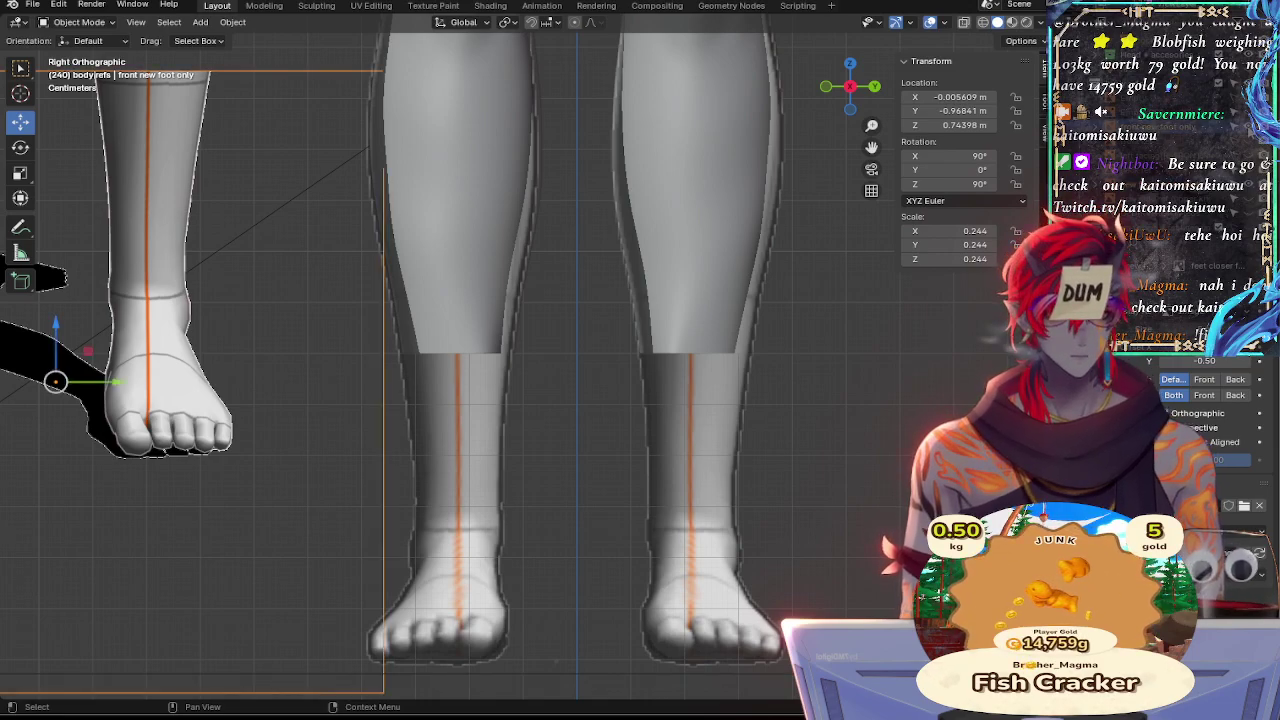
{"action": "left_click", "coordinate": [1249, 126]}
{"action": "left_click", "coordinate": [1186, 186]}
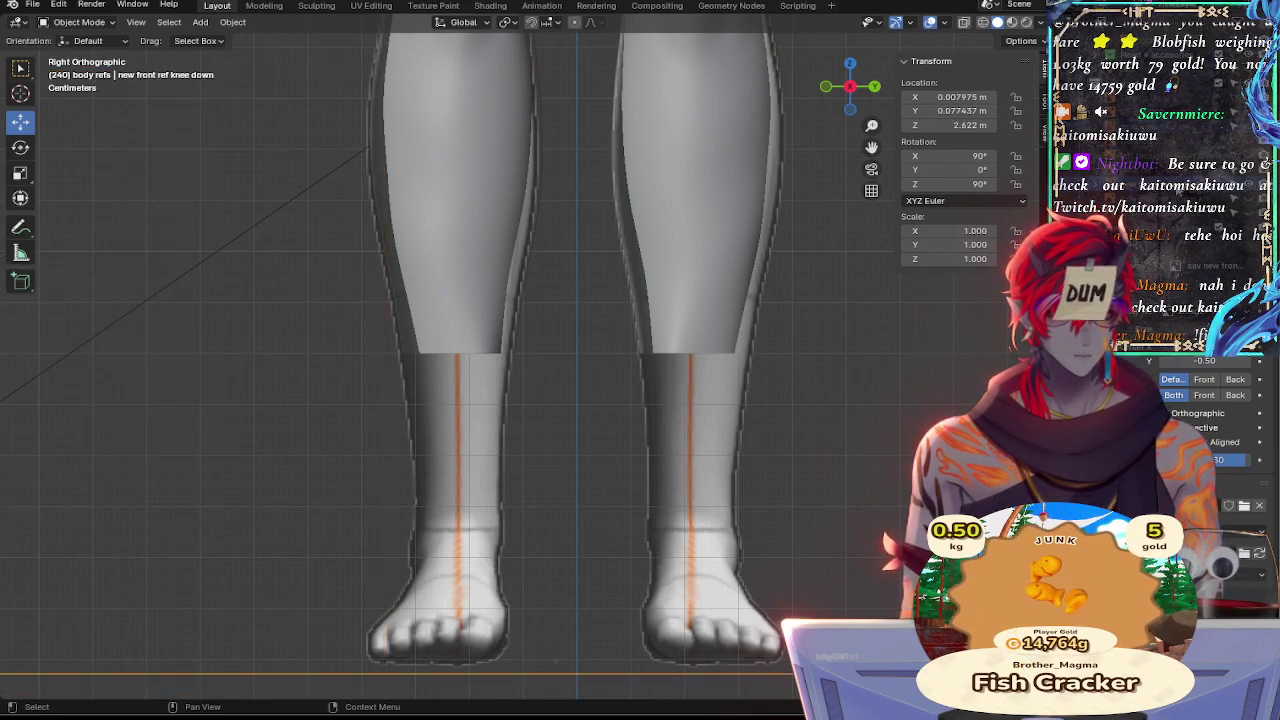
Raise the new front ref knee down reference to full opacity and examine its feet up close
{"action": "mouse_move", "coordinate": [1247, 460]}
{"action": "left_mouse_down"}
{"action": "mouse_move", "coordinate": [1219, 460]}
{"action": "mouse_move", "coordinate": [1250, 460]}
{"action": "left_mouse_up"}
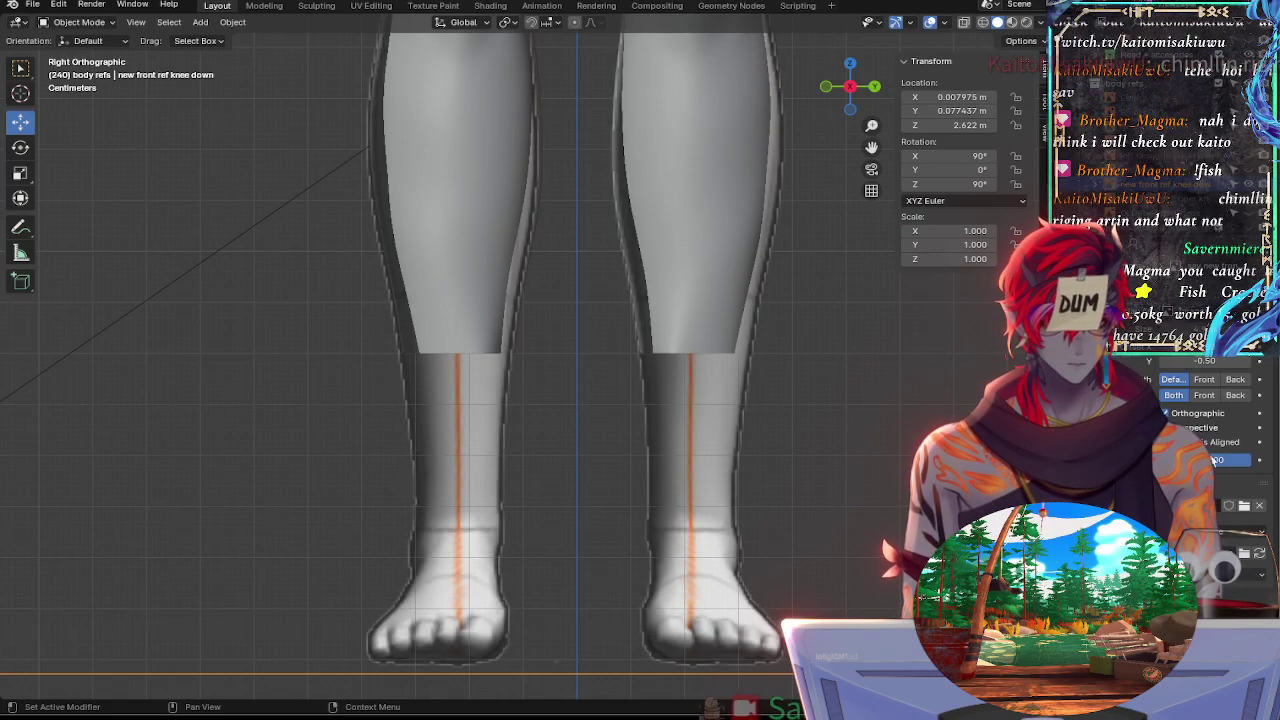
{"action": "middle_click_drag", "start_coordinate": [816, 459], "coordinate": [798, 488]}
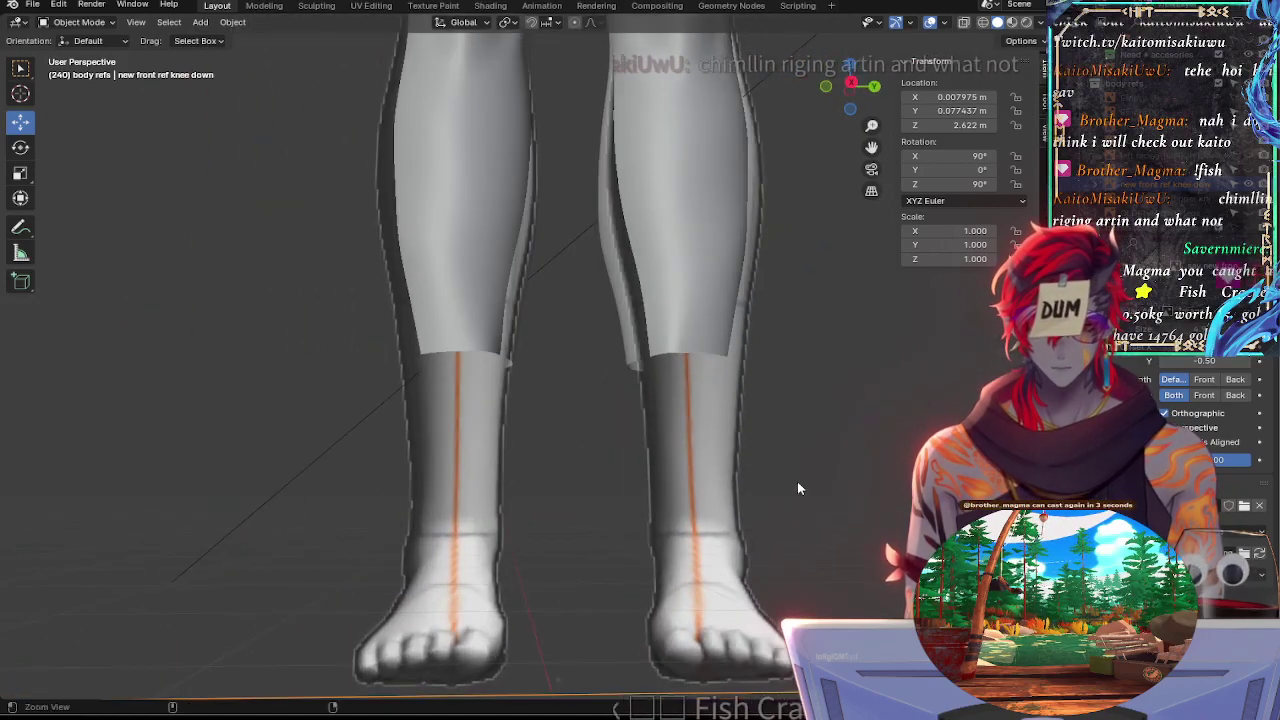
{"action": "left_click_drag", "start_coordinate": [797, 482], "coordinate": [628, 208], "text": "ctrl+alt"}
{"action": "left_click_drag", "start_coordinate": [763, 452], "coordinate": [764, 387], "text": "ctrl+alt"}
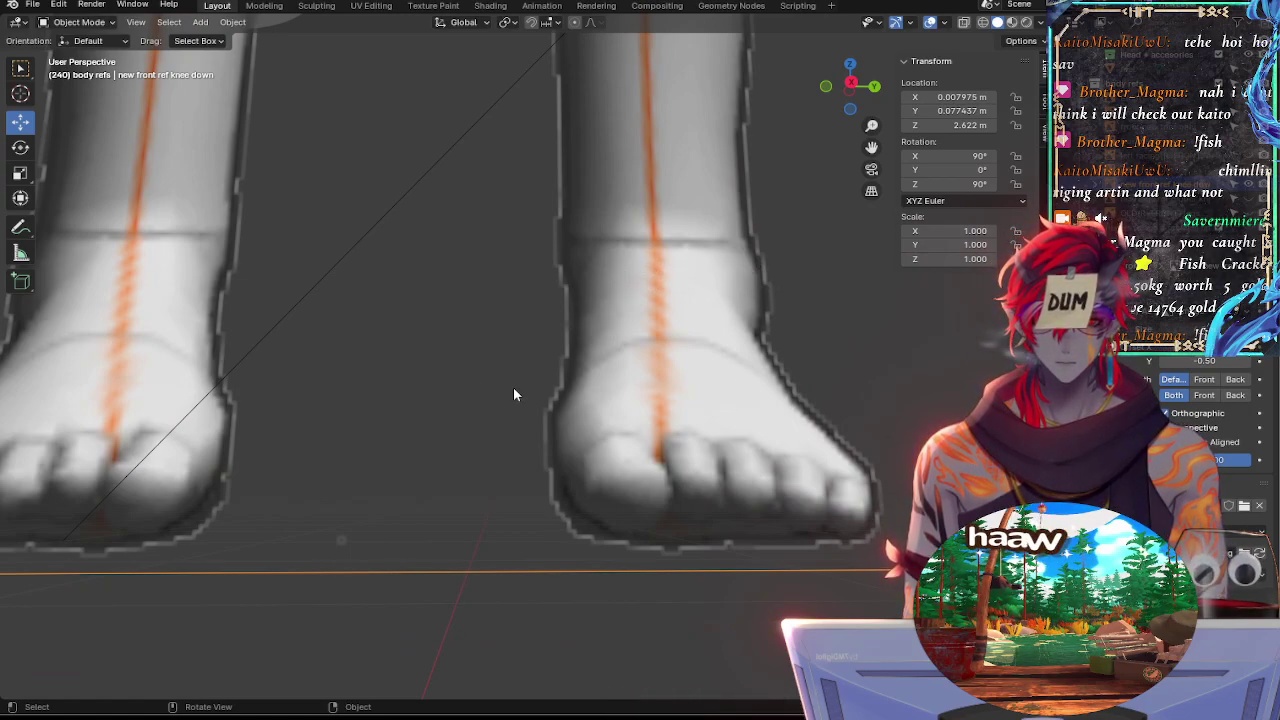
{"action": "mouse_move", "coordinate": [440, 373]}
{"action": "middle_mouse_down", "text": "shift"}
{"action": "mouse_move", "coordinate": [607, 385]}
{"action": "mouse_move", "coordinate": [447, 386]}
{"action": "middle_mouse_up", "text": "shift"}
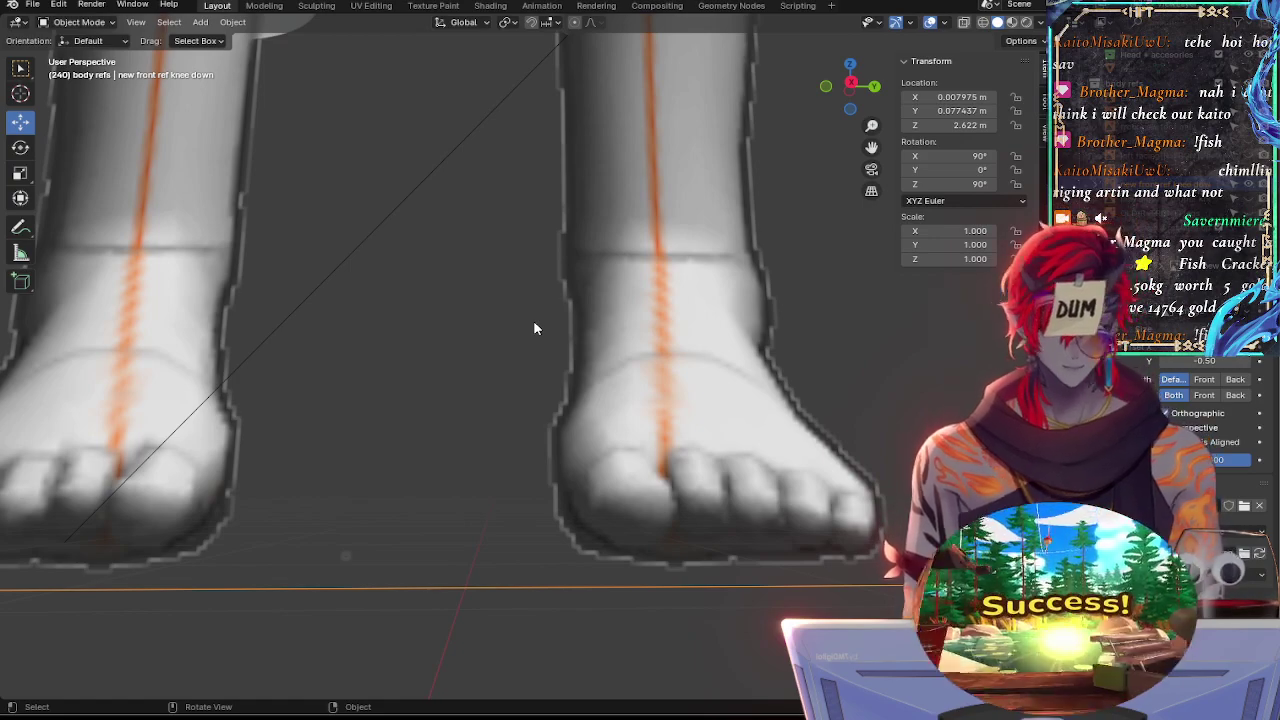
{"action": "middle_click_drag", "start_coordinate": [564, 311], "coordinate": [885, 362], "text": "shift"}
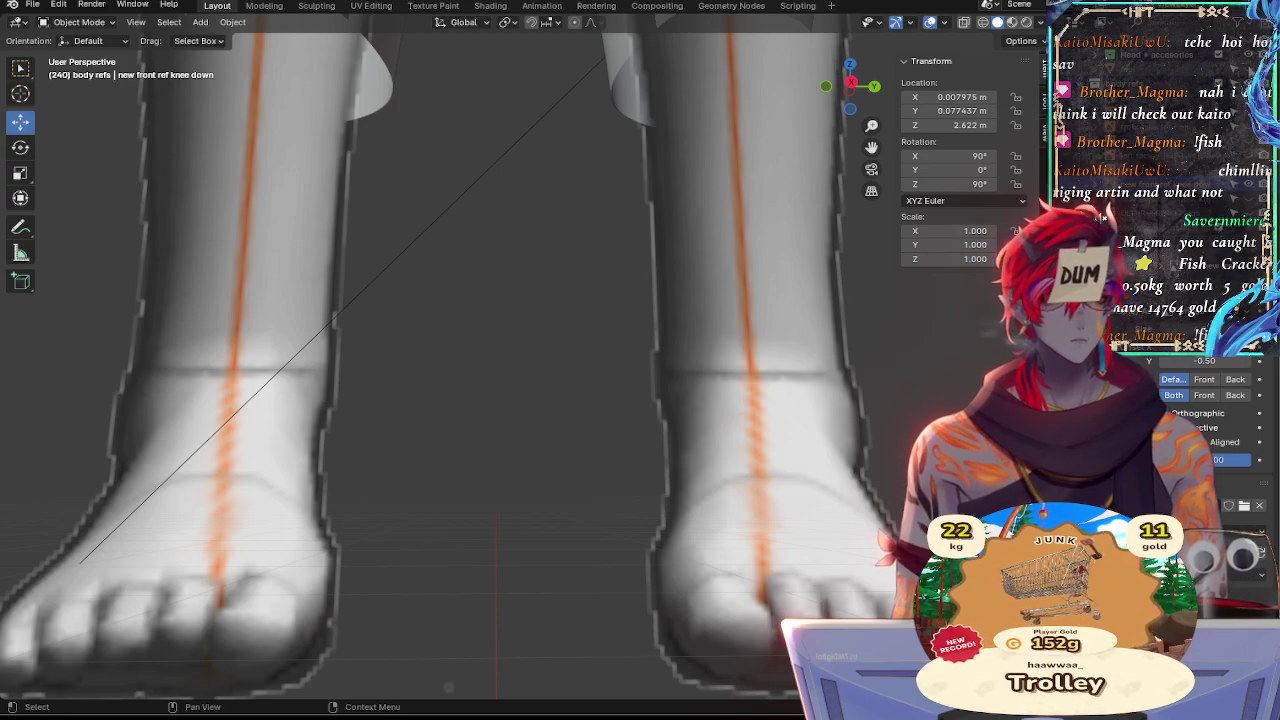
Bring the low-poly feet mesh back into view in front of the reference and select it
{"action": "key", "text": "ctrl+z"}
{"action": "middle_click_drag", "start_coordinate": [804, 322], "coordinate": [661, 213], "text": "shift"}
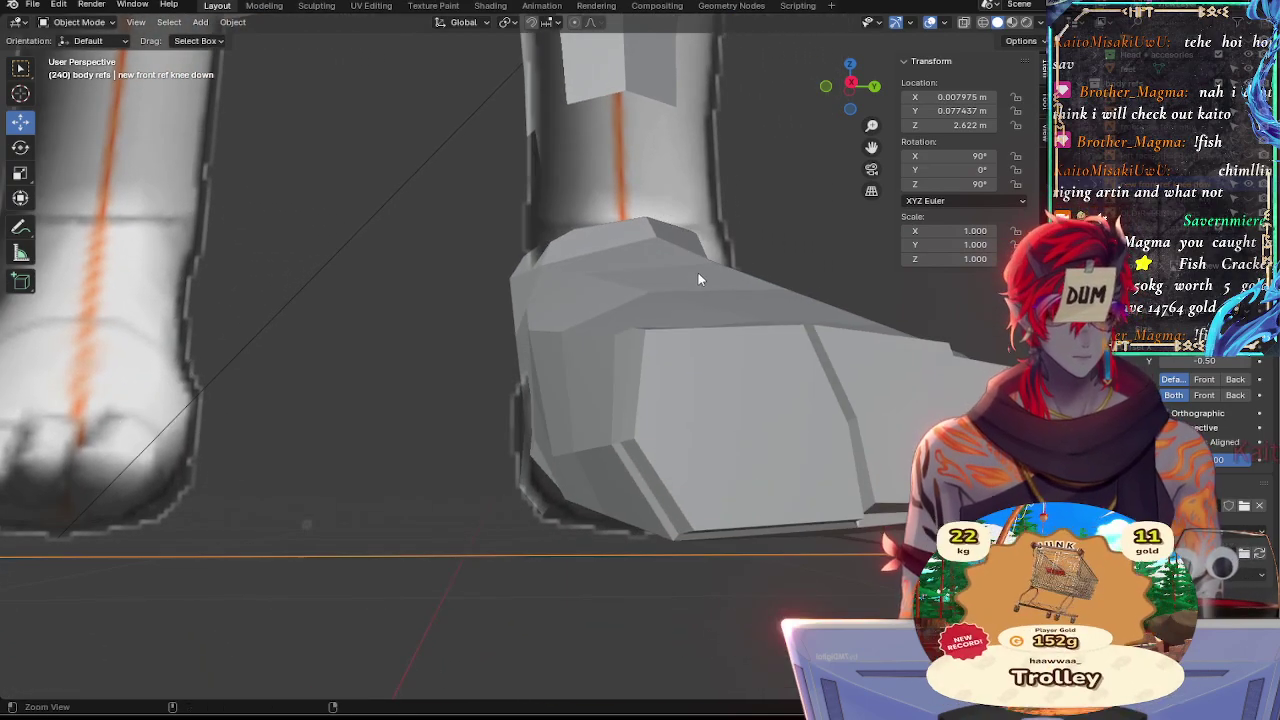
{"action": "middle_click_drag", "start_coordinate": [698, 280], "coordinate": [716, 339], "text": "ctrl"}
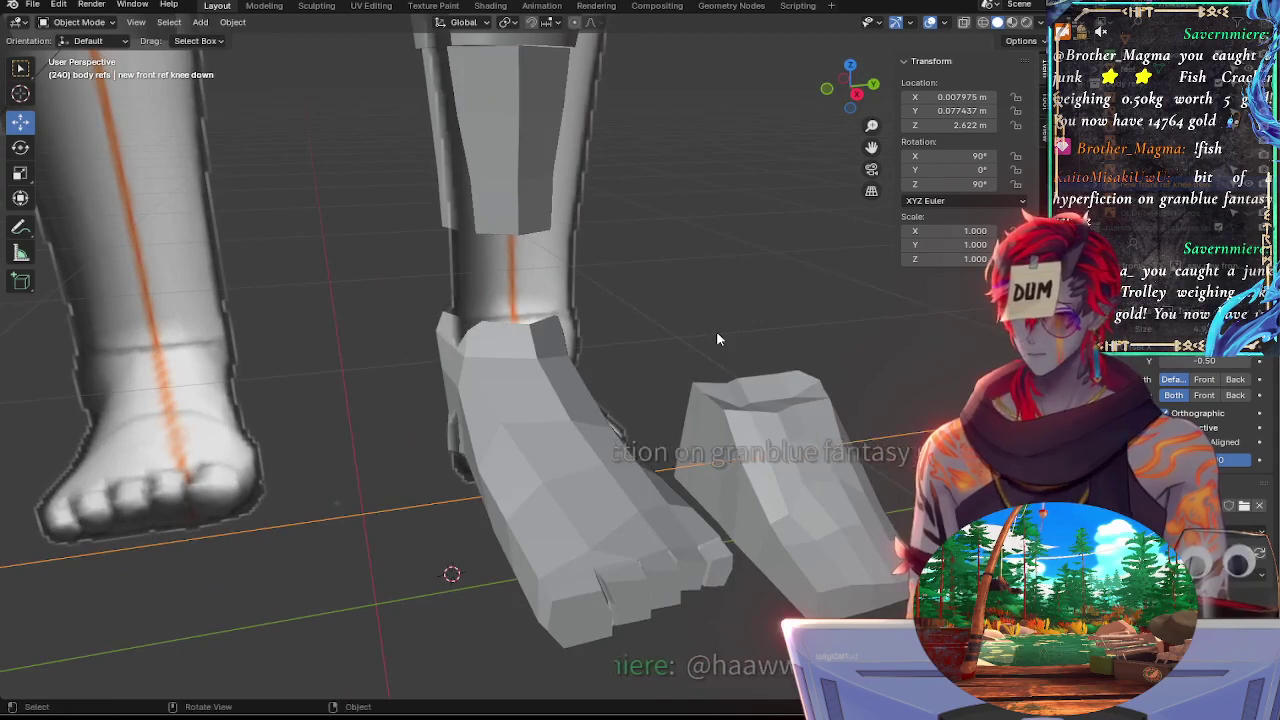
{"action": "middle_click_drag", "start_coordinate": [677, 274], "coordinate": [699, 254]}
{"action": "mouse_move", "coordinate": [774, 359]}
{"action": "middle_mouse_down", "text": "shift"}
{"action": "mouse_move", "coordinate": [678, 316]}
{"action": "mouse_move", "coordinate": [912, 315]}
{"action": "mouse_move", "coordinate": [656, 219]}
{"action": "mouse_move", "coordinate": [453, 113]}
{"action": "middle_mouse_up", "text": "shift"}
{"action": "left_click", "coordinate": [790, 395]}
{"action": "middle_click_drag", "start_coordinate": [854, 393], "coordinate": [611, 382], "text": "shift"}
{"action": "middle_click_drag", "start_coordinate": [582, 289], "coordinate": [581, 326], "text": "ctrl"}
{"action": "middle_click_drag", "start_coordinate": [581, 326], "coordinate": [628, 363]}
Switch to the right orthographic view and put the feet mesh into Edit Mode over the reference foot
{"action": "left_click", "coordinate": [859, 101]}
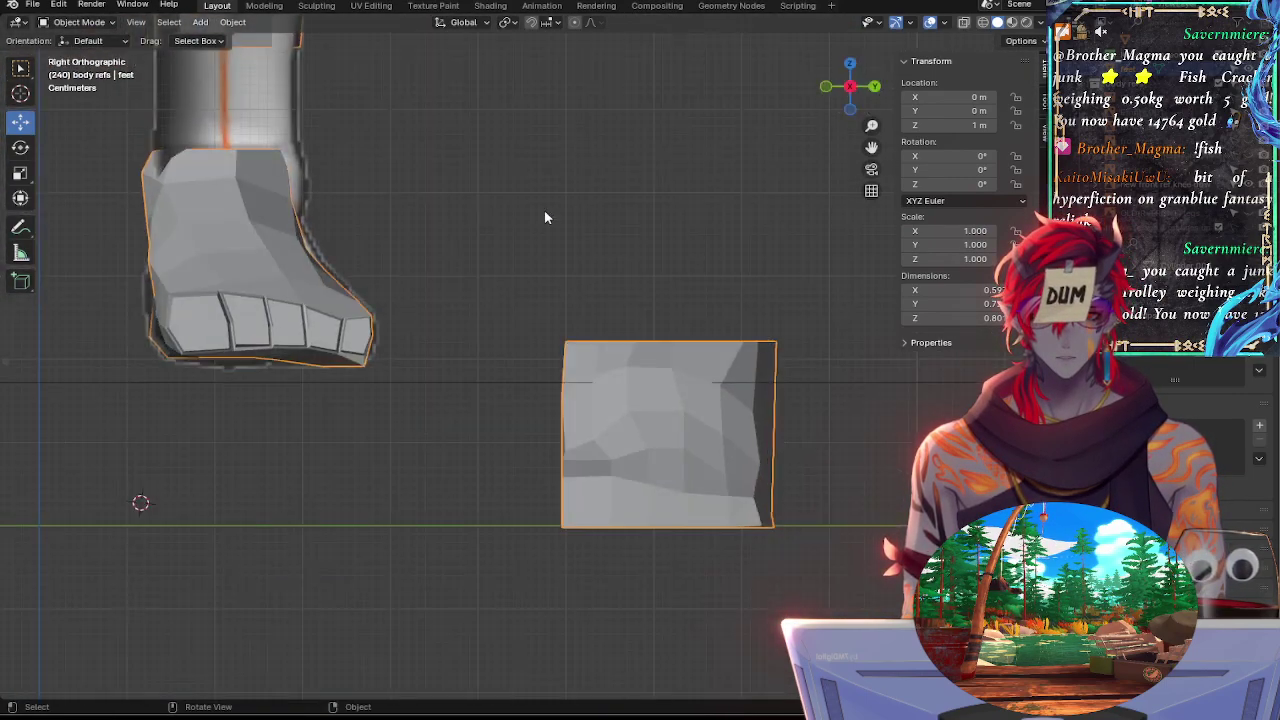
{"action": "middle_click_drag", "start_coordinate": [448, 290], "coordinate": [1016, 368], "text": "shift"}
{"action": "middle_click_drag", "start_coordinate": [562, 348], "coordinate": [473, 482], "text": "shift"}
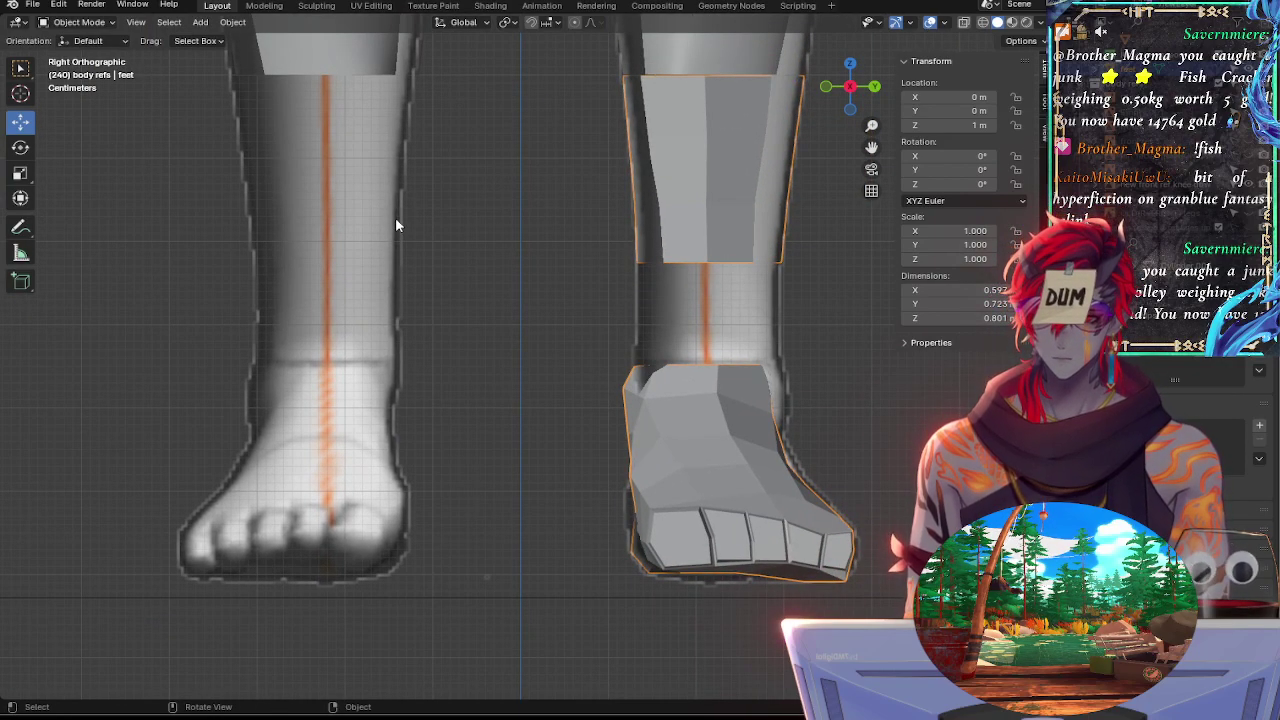
{"action": "scroll", "coordinate": [395, 226], "scroll_direction": "up", "scroll_amount": 1}
{"action": "middle_click_drag", "start_coordinate": [724, 444], "coordinate": [809, 163]}
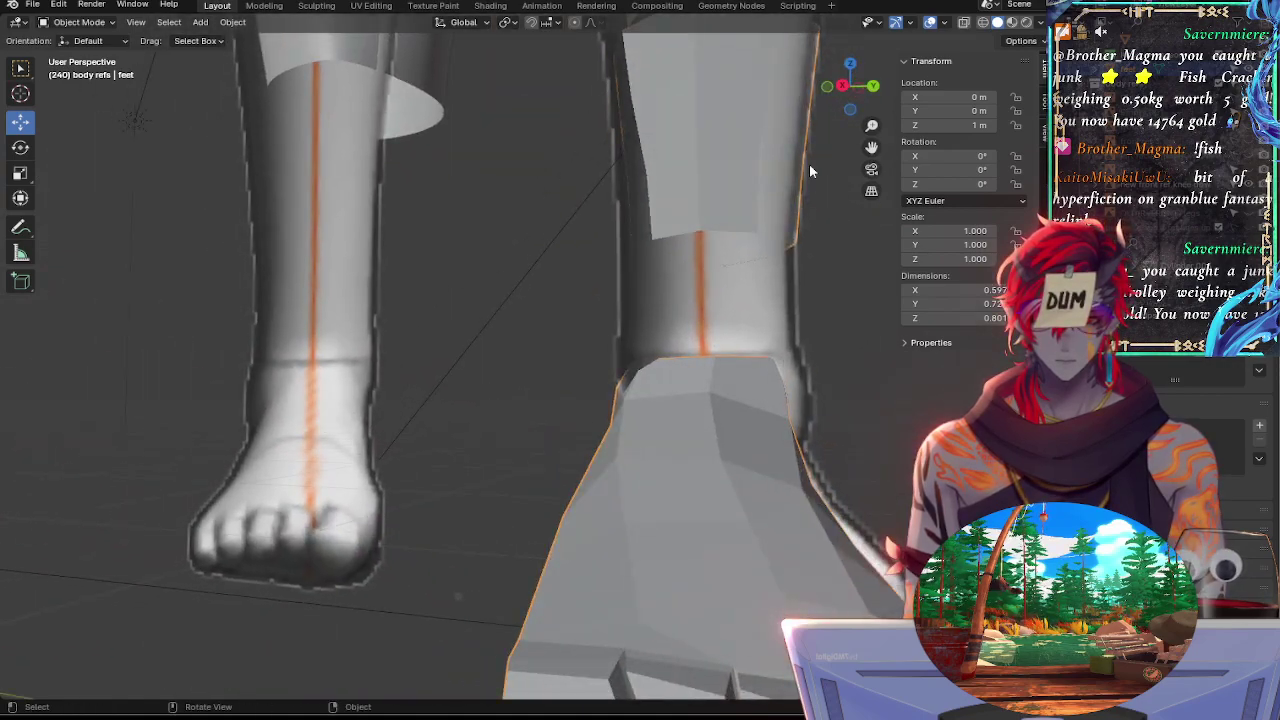
{"action": "left_click", "coordinate": [843, 87]}
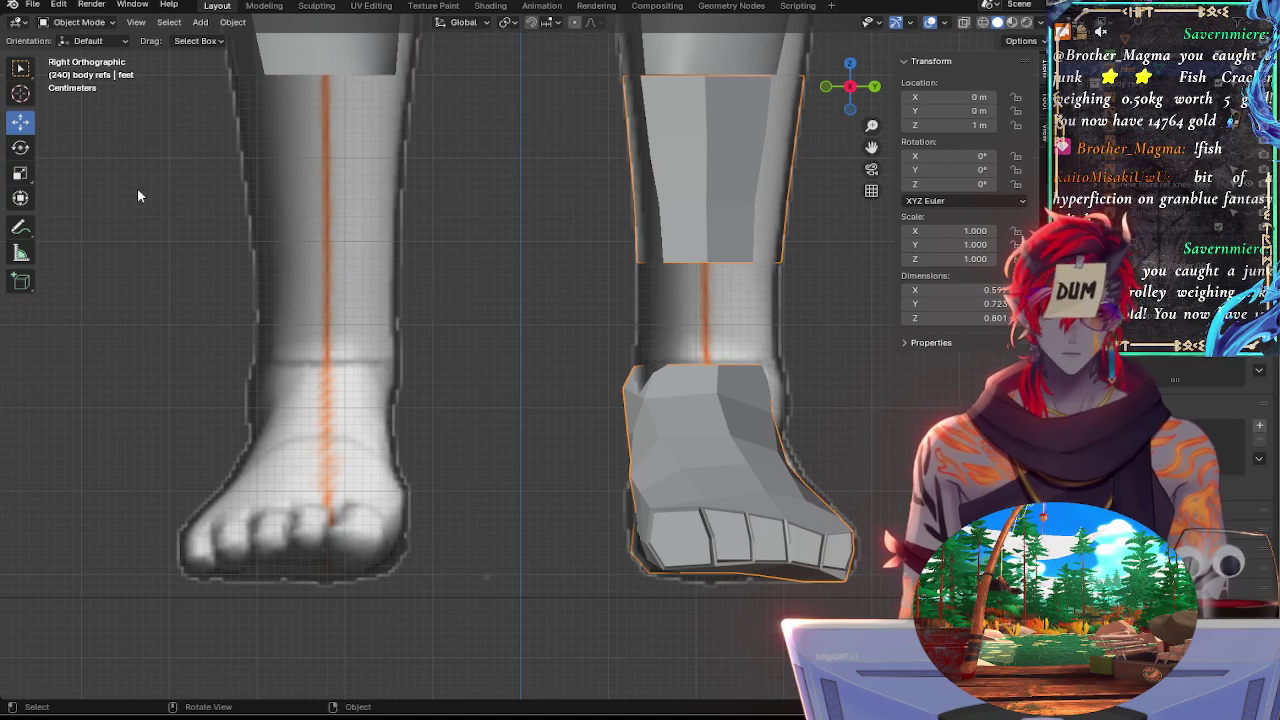
{"action": "key", "text": "Tab"}
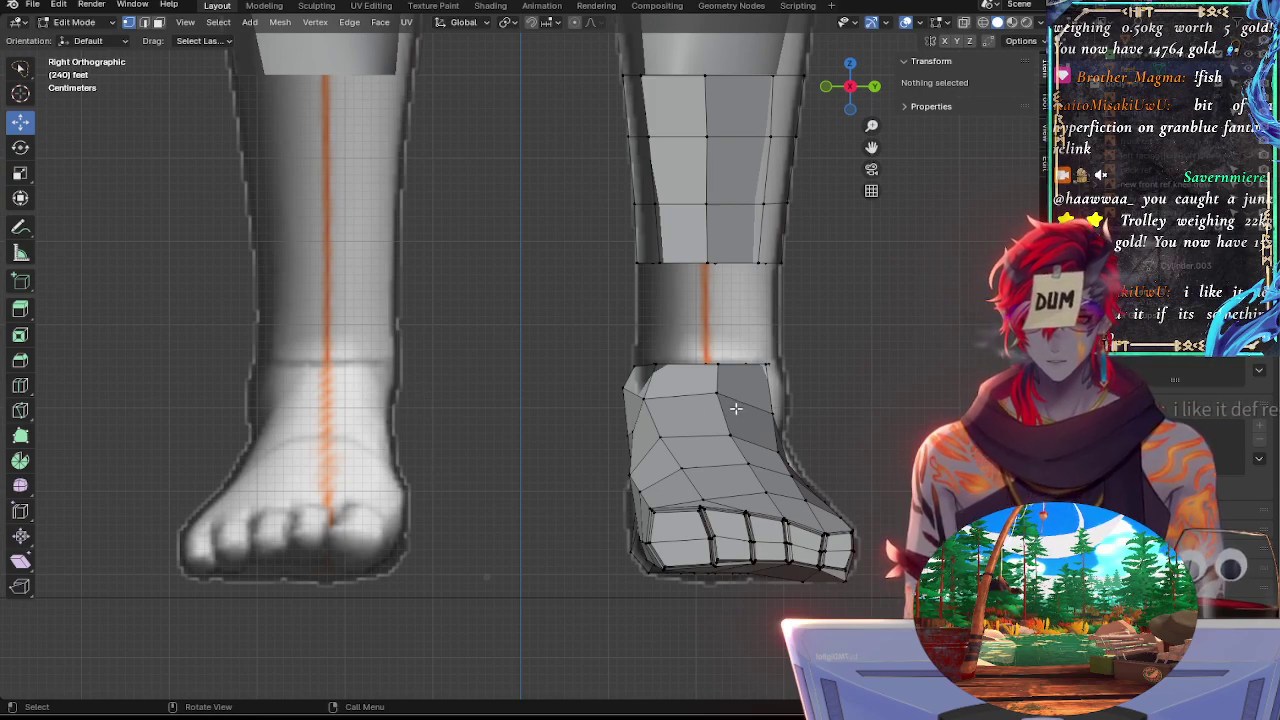
{"action": "middle_click_drag", "start_coordinate": [890, 402], "coordinate": [574, 348], "text": "shift"}
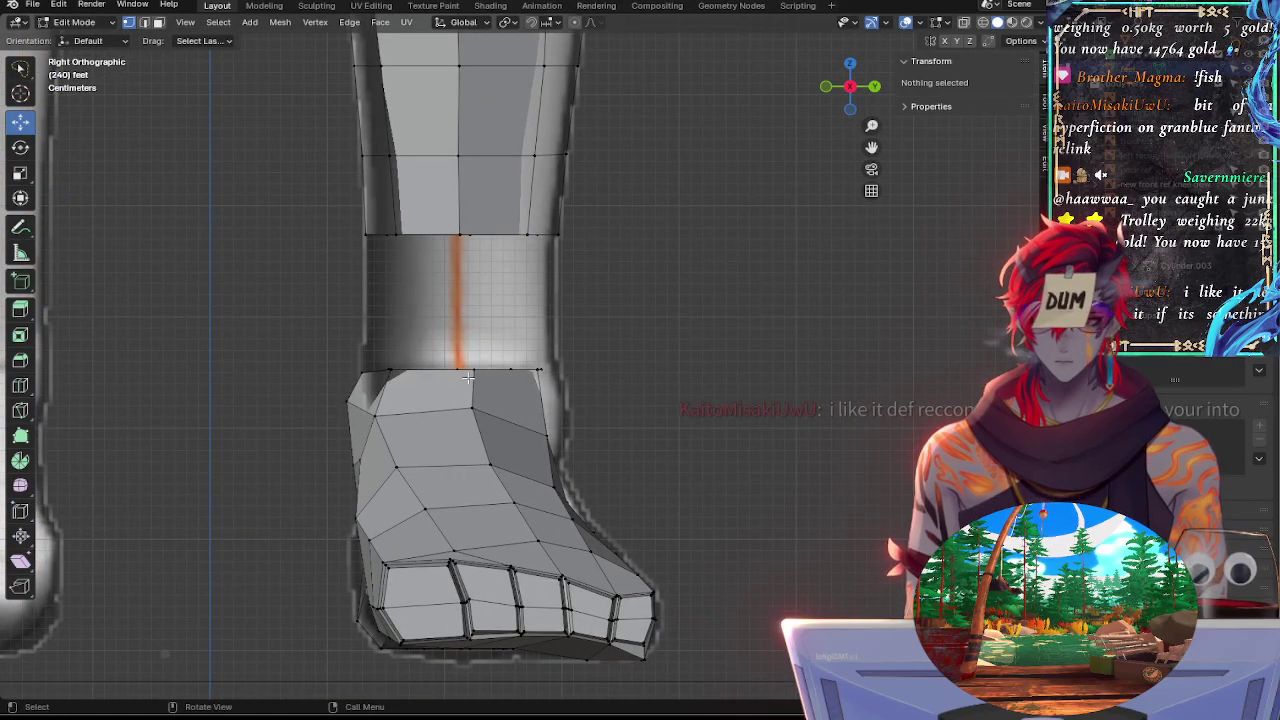
{"action": "middle_click_drag", "start_coordinate": [634, 434], "coordinate": [709, 429], "text": "shift"}
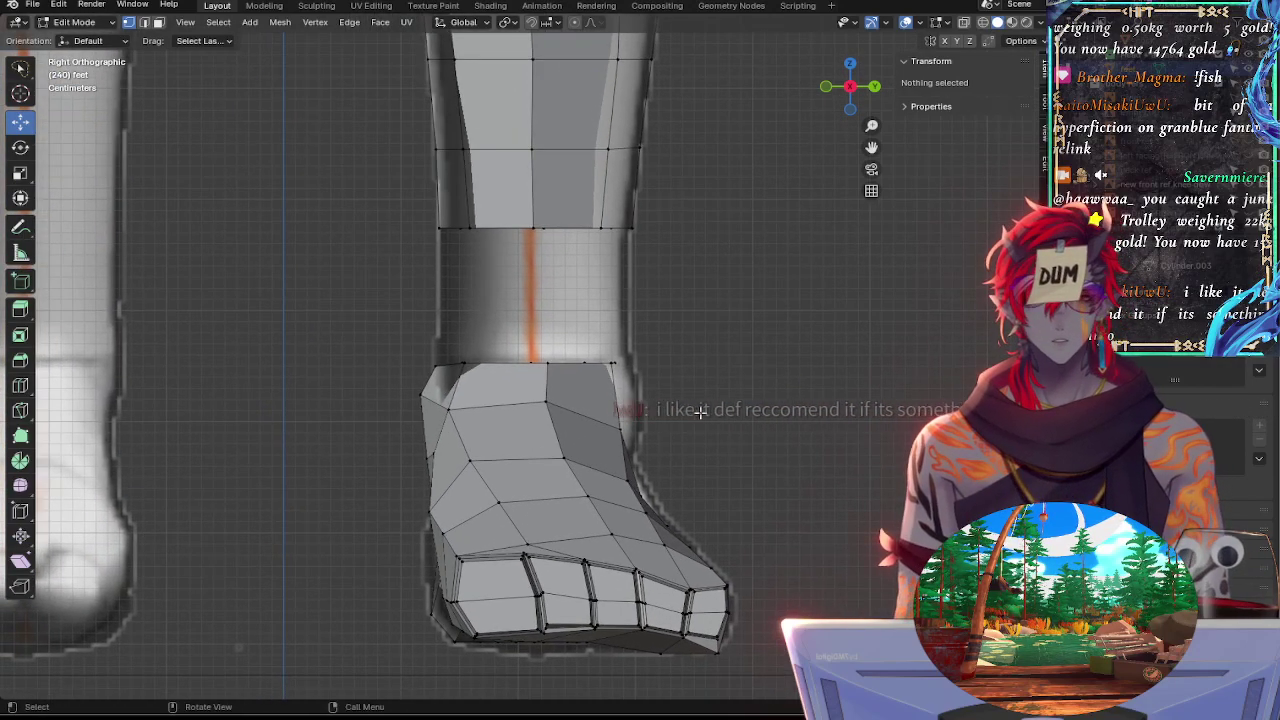
Add a new annotation layer, colour it bright yellow-green, reduce its stroke thickness and rename it as the feet reference layer
{"action": "left_click", "coordinate": [20, 227]}
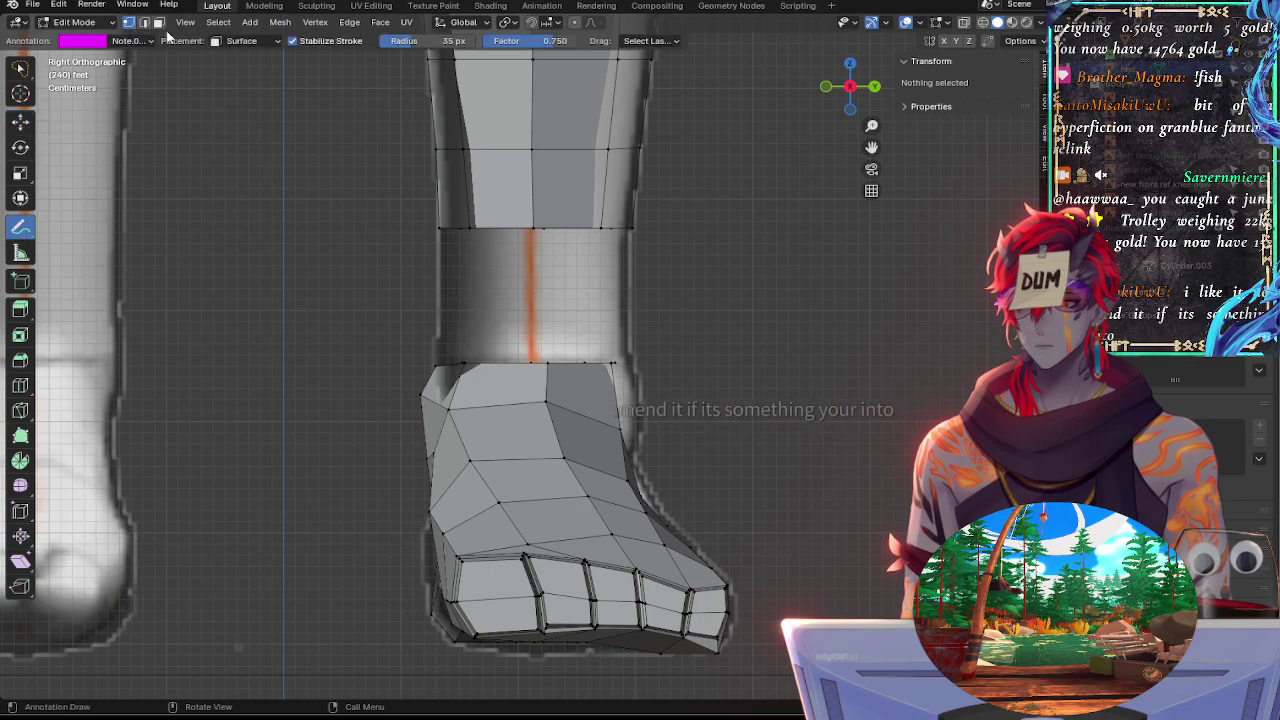
{"action": "left_click", "coordinate": [133, 40]}
{"action": "left_click", "coordinate": [229, 90]}
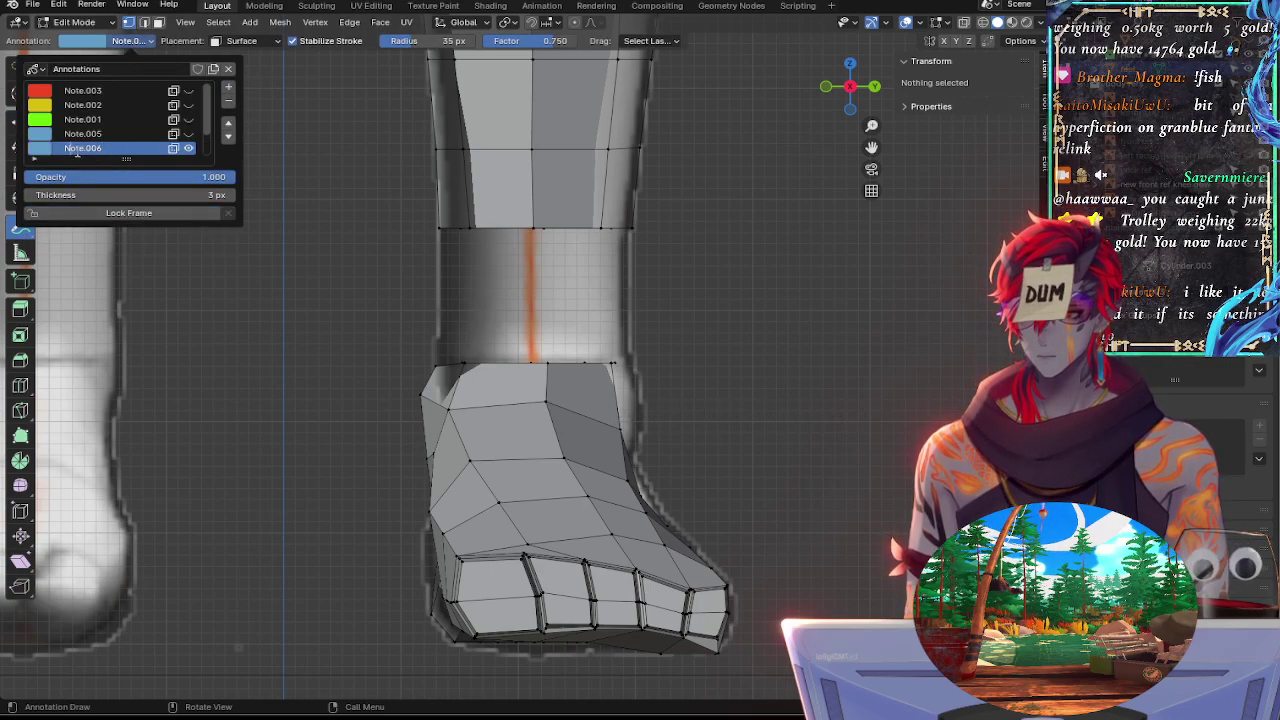
{"action": "left_click", "coordinate": [34, 147]}
{"action": "left_click_drag", "start_coordinate": [134, 234], "coordinate": [35, 218]}
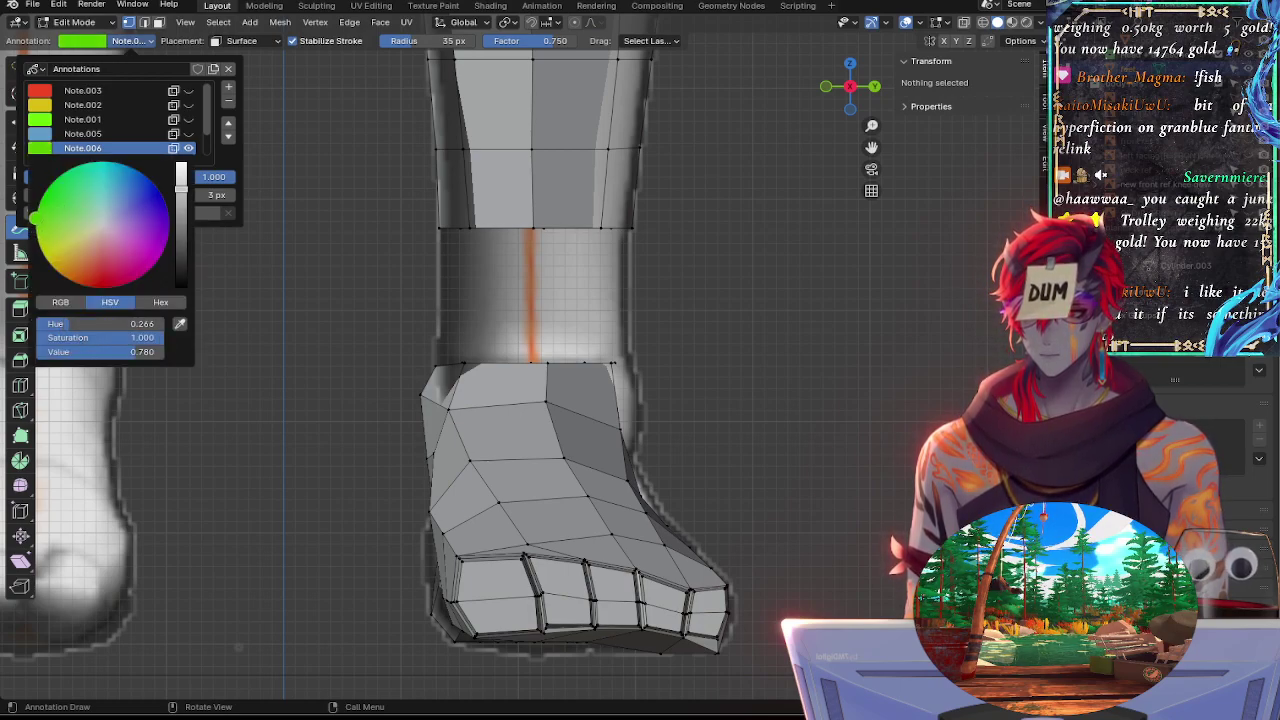
{"action": "left_click_drag", "start_coordinate": [181, 182], "coordinate": [181, 173]}
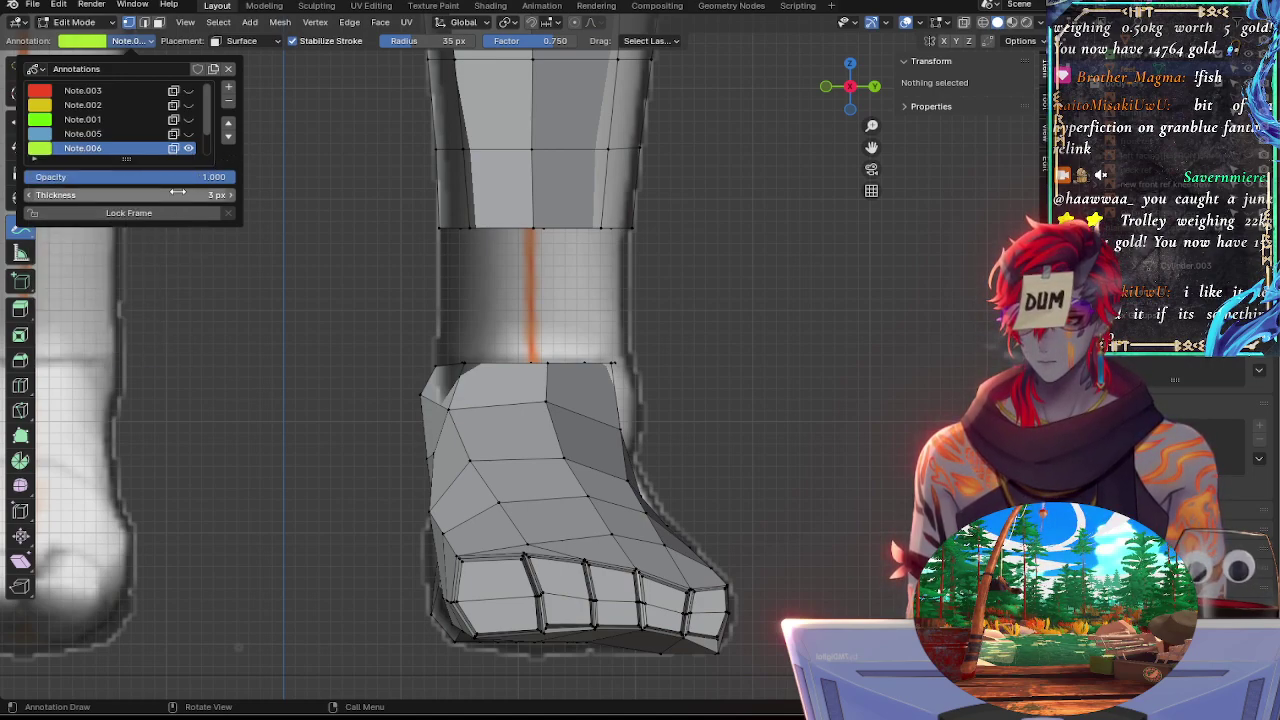
{"action": "left_click_drag", "start_coordinate": [173, 194], "coordinate": [150, 194]}
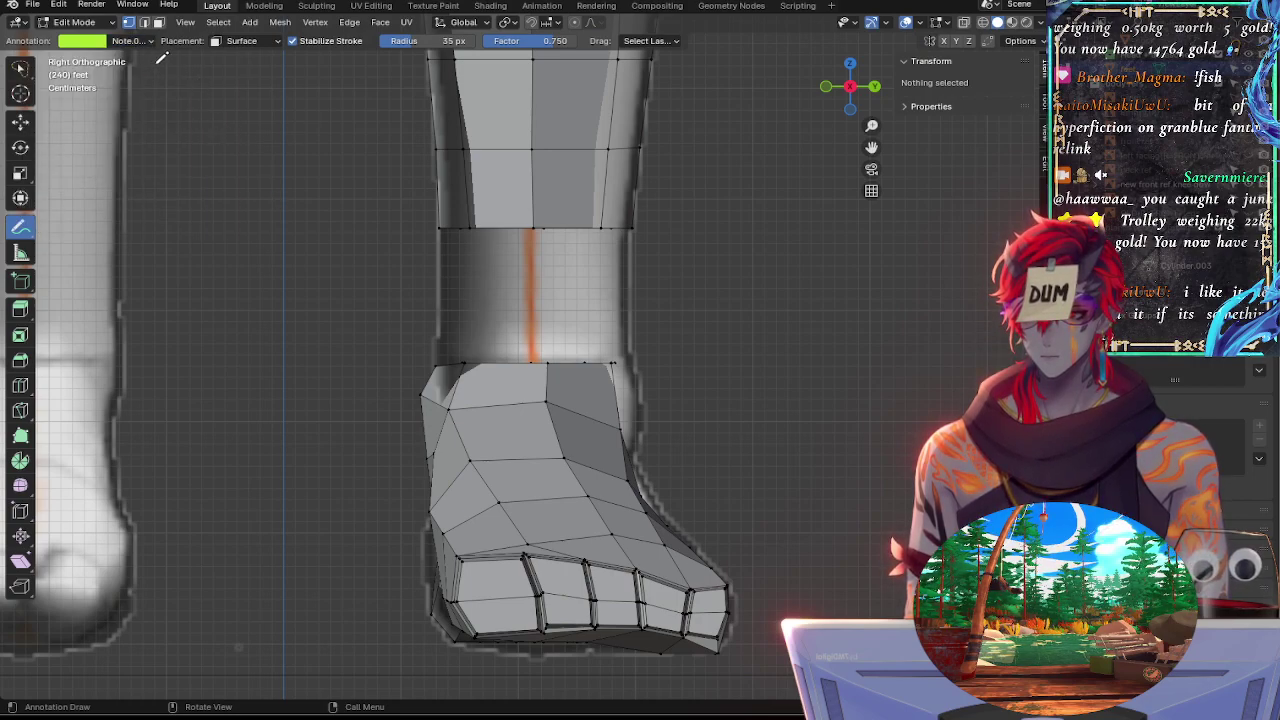
{"action": "left_click", "coordinate": [134, 42]}
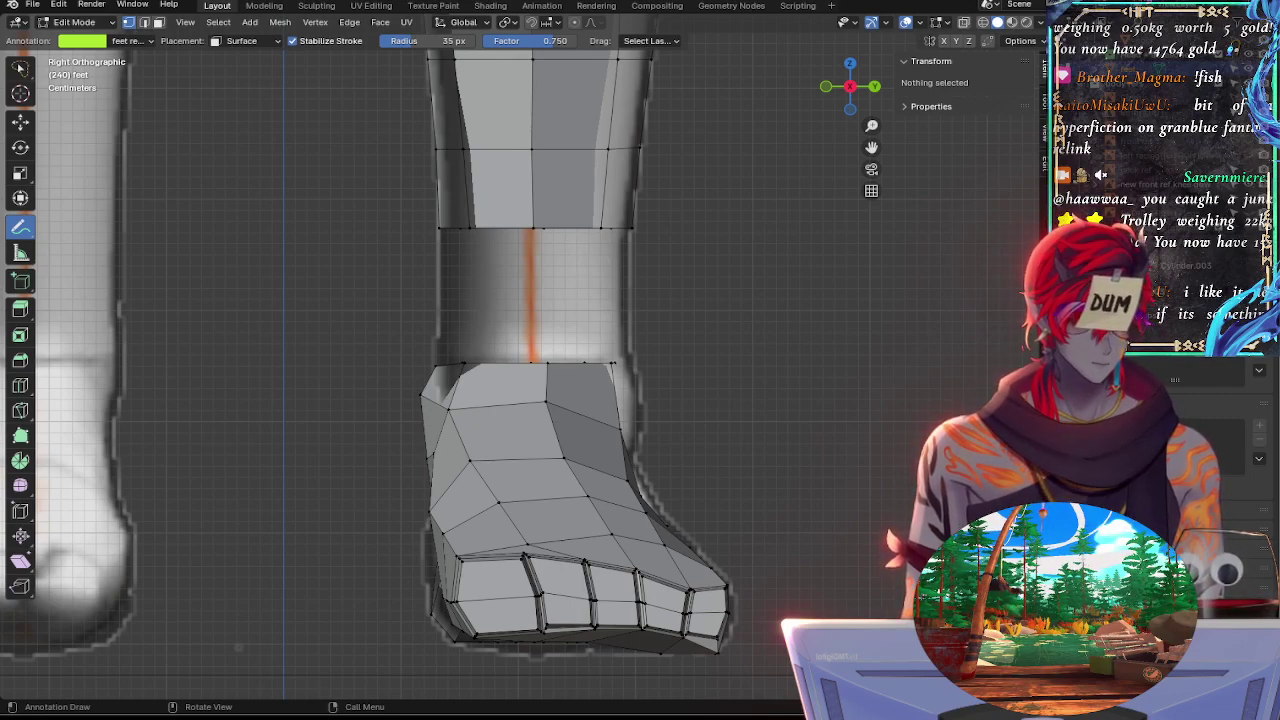
Annotate the outer ankle bulge and the horizontal ankle line above the foot mesh
{"action": "middle_click_drag", "start_coordinate": [794, 414], "coordinate": [794, 357], "text": "shift"}
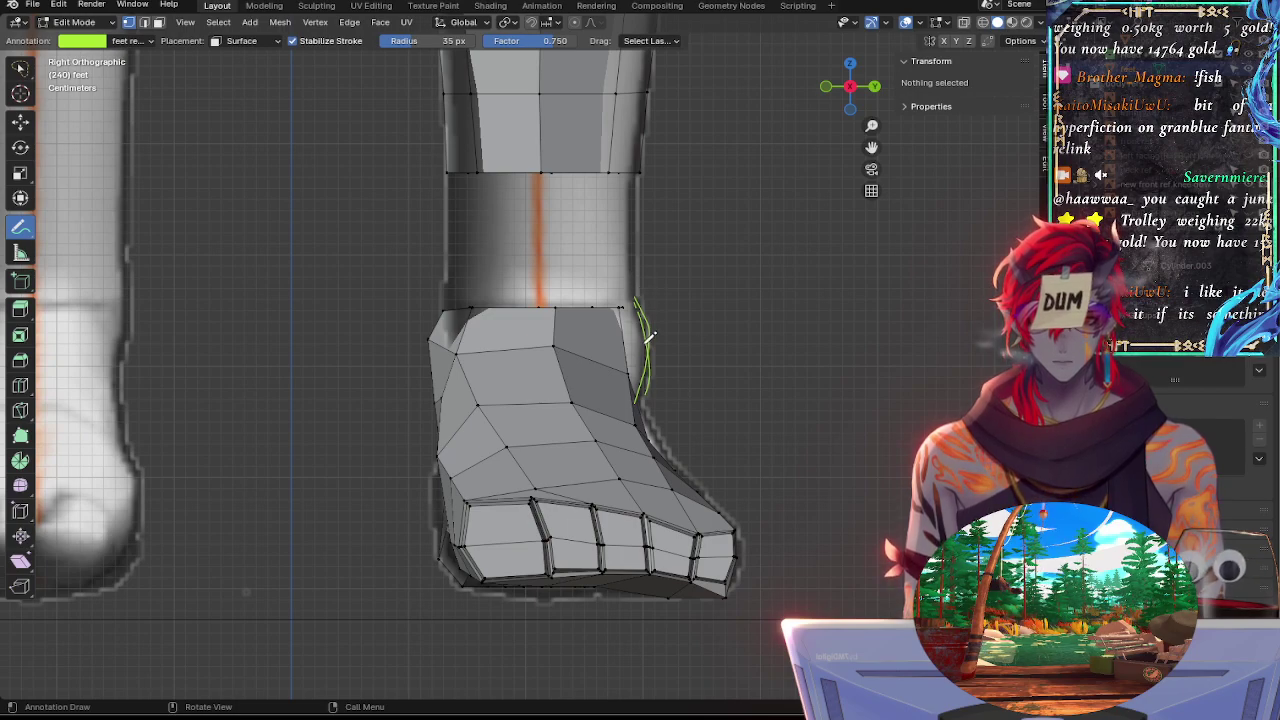
{"action": "right_click", "coordinate": [23, 229]}
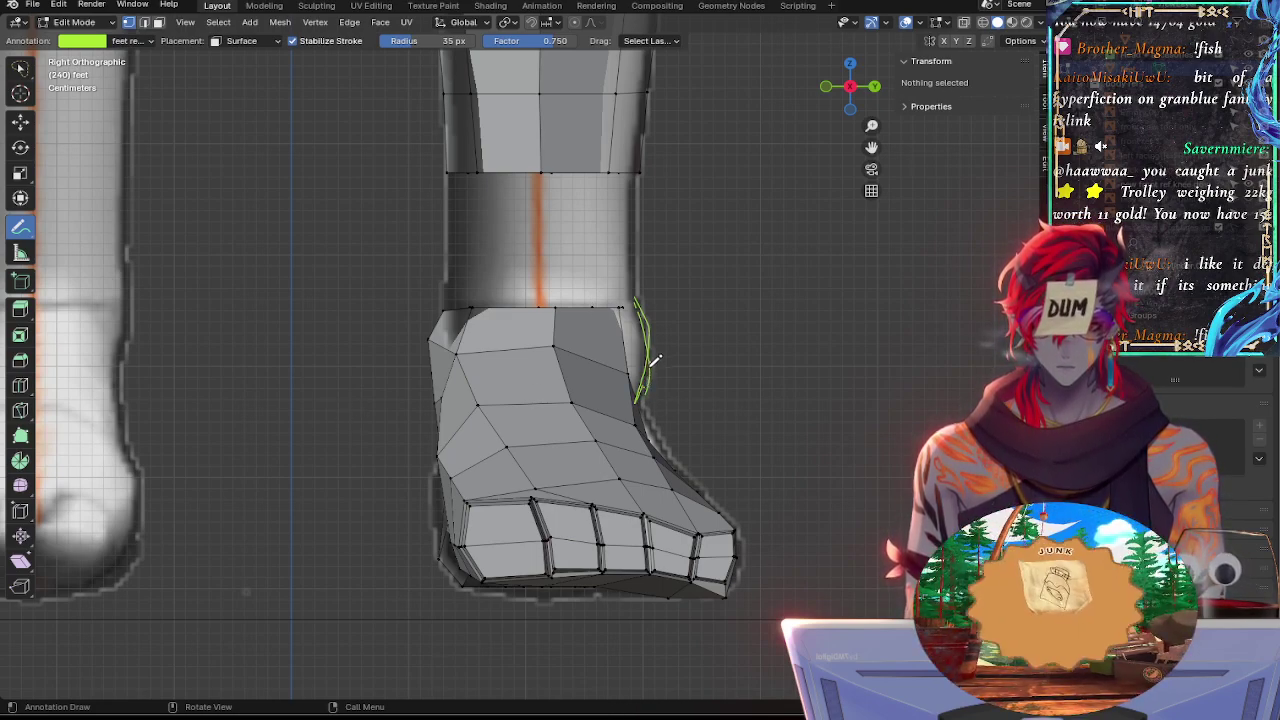
{"action": "left_click_drag", "start_coordinate": [650, 366], "coordinate": [647, 355]}
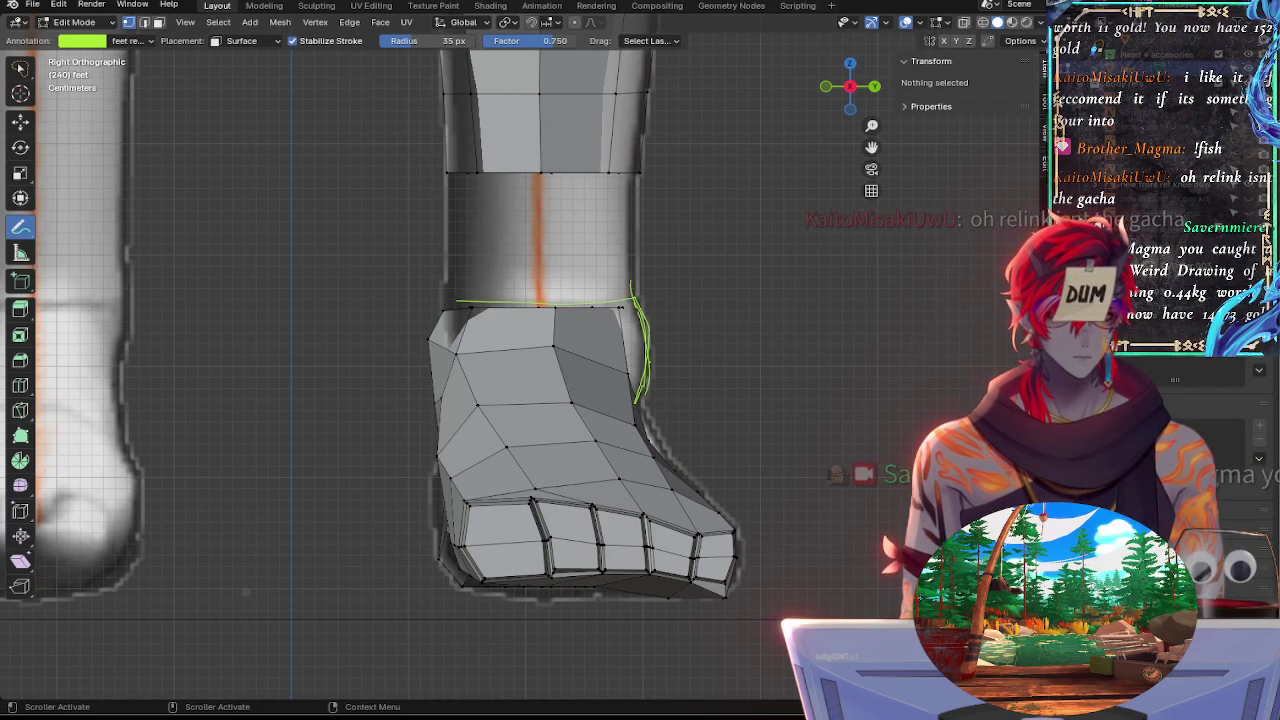
Hide the foot mesh and trace the reference foot's instep arc, toe tops and big toe with annotation strokes
{"action": "key", "text": "h"}
{"action": "mouse_move", "coordinate": [453, 448]}
{"action": "left_mouse_down"}
{"action": "mouse_move", "coordinate": [550, 391]}
{"action": "mouse_move", "coordinate": [687, 453]}
{"action": "left_mouse_up"}
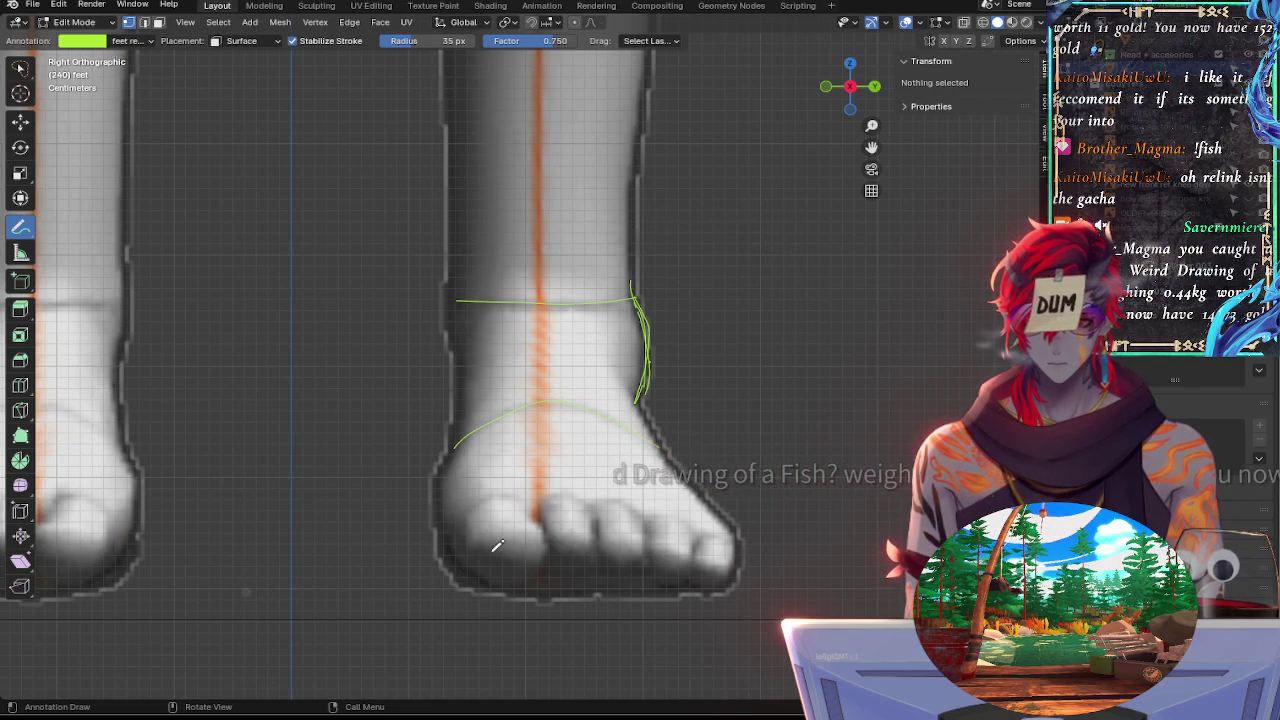
{"action": "mouse_move", "coordinate": [487, 496]}
{"action": "left_mouse_down"}
{"action": "mouse_move", "coordinate": [516, 488]}
{"action": "mouse_move", "coordinate": [547, 503]}
{"action": "mouse_move", "coordinate": [571, 477]}
{"action": "mouse_move", "coordinate": [589, 483]}
{"action": "left_mouse_up"}
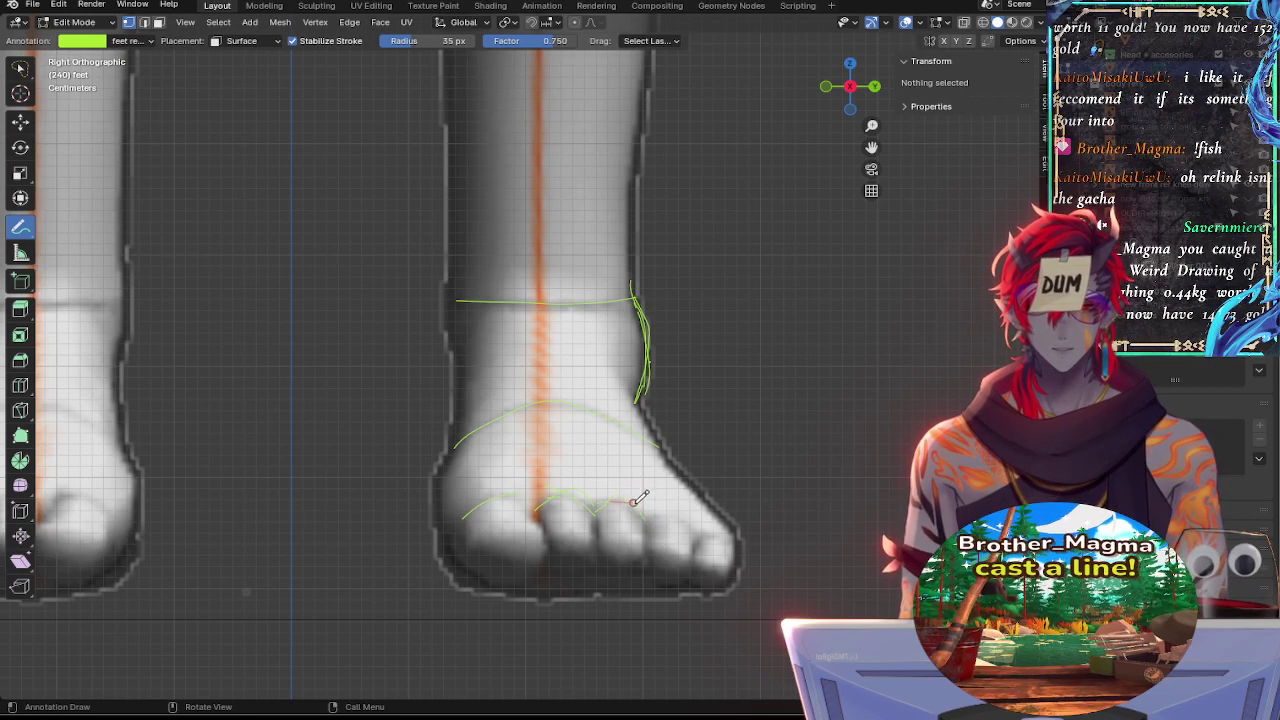
{"action": "mouse_move", "coordinate": [638, 500]}
{"action": "left_mouse_down"}
{"action": "mouse_move", "coordinate": [666, 522]}
{"action": "mouse_move", "coordinate": [680, 505]}
{"action": "mouse_move", "coordinate": [712, 550]}
{"action": "mouse_move", "coordinate": [748, 522]}
{"action": "mouse_move", "coordinate": [749, 549]}
{"action": "left_mouse_up"}
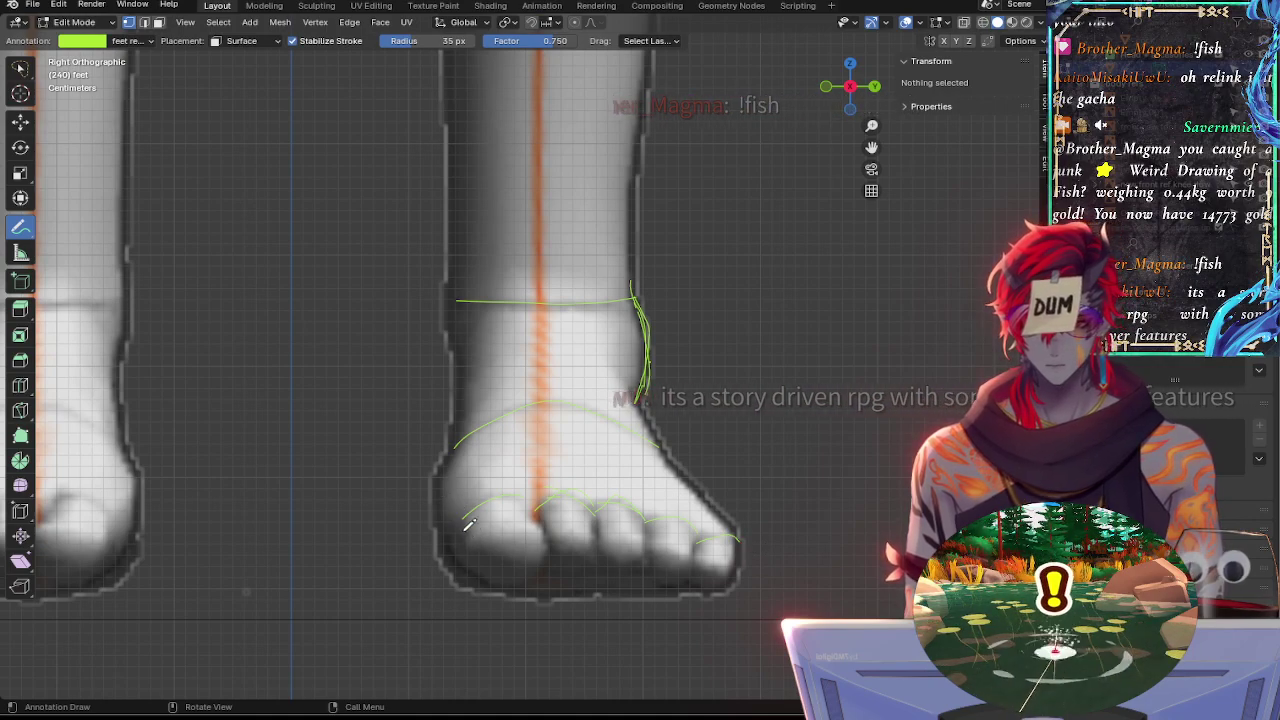
{"action": "mouse_move", "coordinate": [459, 526]}
{"action": "left_mouse_down"}
{"action": "mouse_move", "coordinate": [464, 559]}
{"action": "mouse_move", "coordinate": [470, 517]}
{"action": "left_mouse_up"}
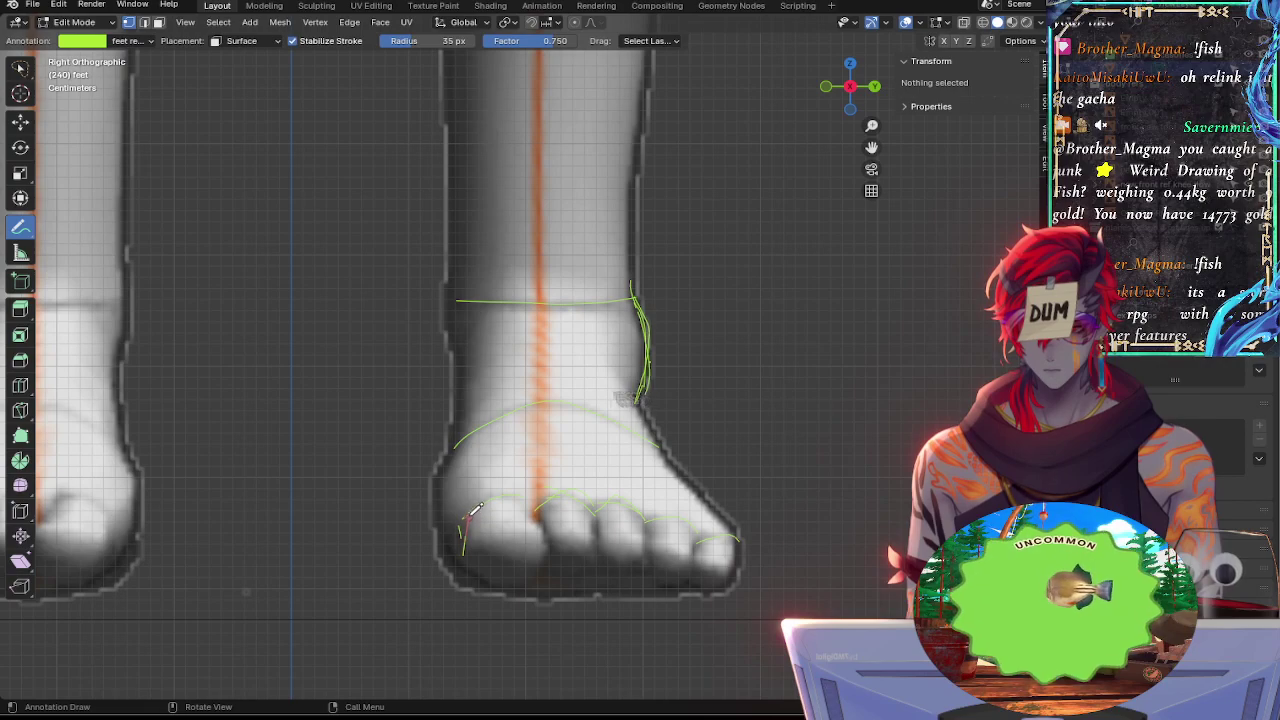
{"action": "mouse_move", "coordinate": [468, 553]}
{"action": "left_mouse_down"}
{"action": "mouse_move", "coordinate": [528, 518]}
{"action": "mouse_move", "coordinate": [556, 518]}
{"action": "mouse_move", "coordinate": [568, 540]}
{"action": "mouse_move", "coordinate": [462, 537]}
{"action": "mouse_move", "coordinate": [494, 580]}
{"action": "mouse_move", "coordinate": [540, 584]}
{"action": "mouse_move", "coordinate": [558, 536]}
{"action": "mouse_move", "coordinate": [545, 500]}
{"action": "mouse_move", "coordinate": [530, 495]}
{"action": "mouse_move", "coordinate": [548, 518]}
{"action": "mouse_move", "coordinate": [504, 478]}
{"action": "left_mouse_up"}
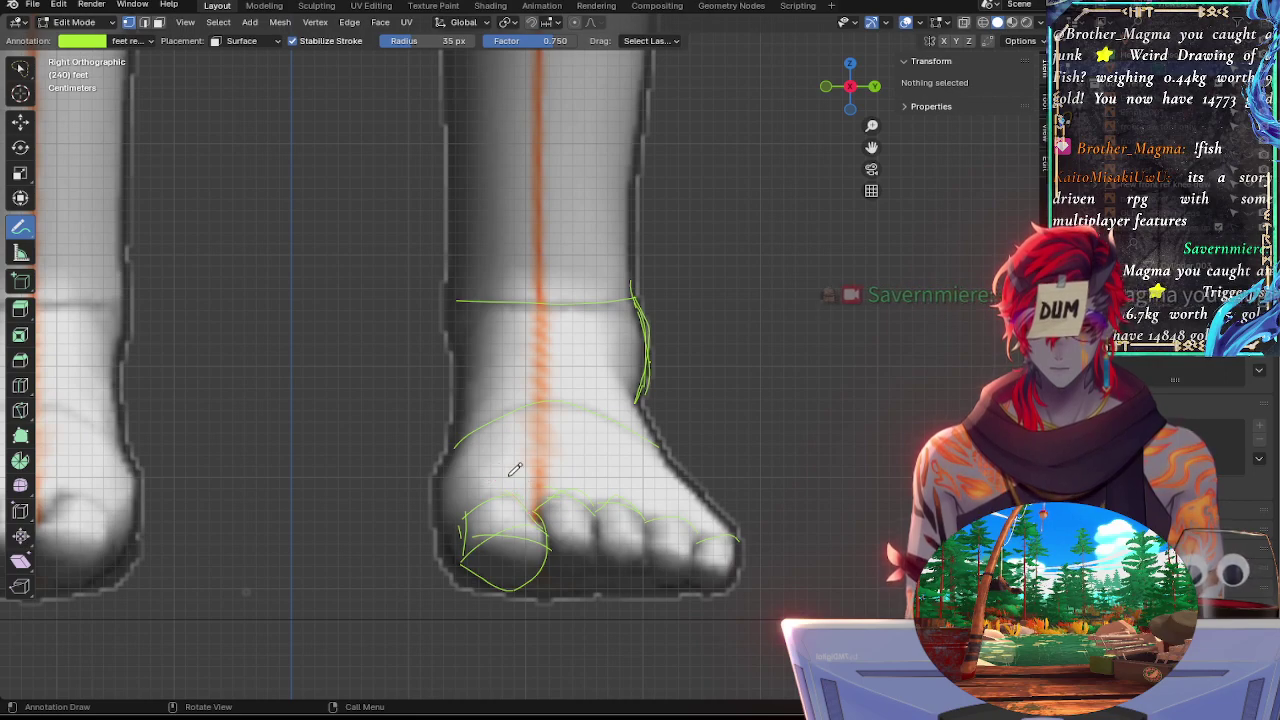
Disable Stabilize Stroke and trace the foot's side contours, sole edge and individual small toes on the reference
{"action": "left_click", "coordinate": [293, 41]}
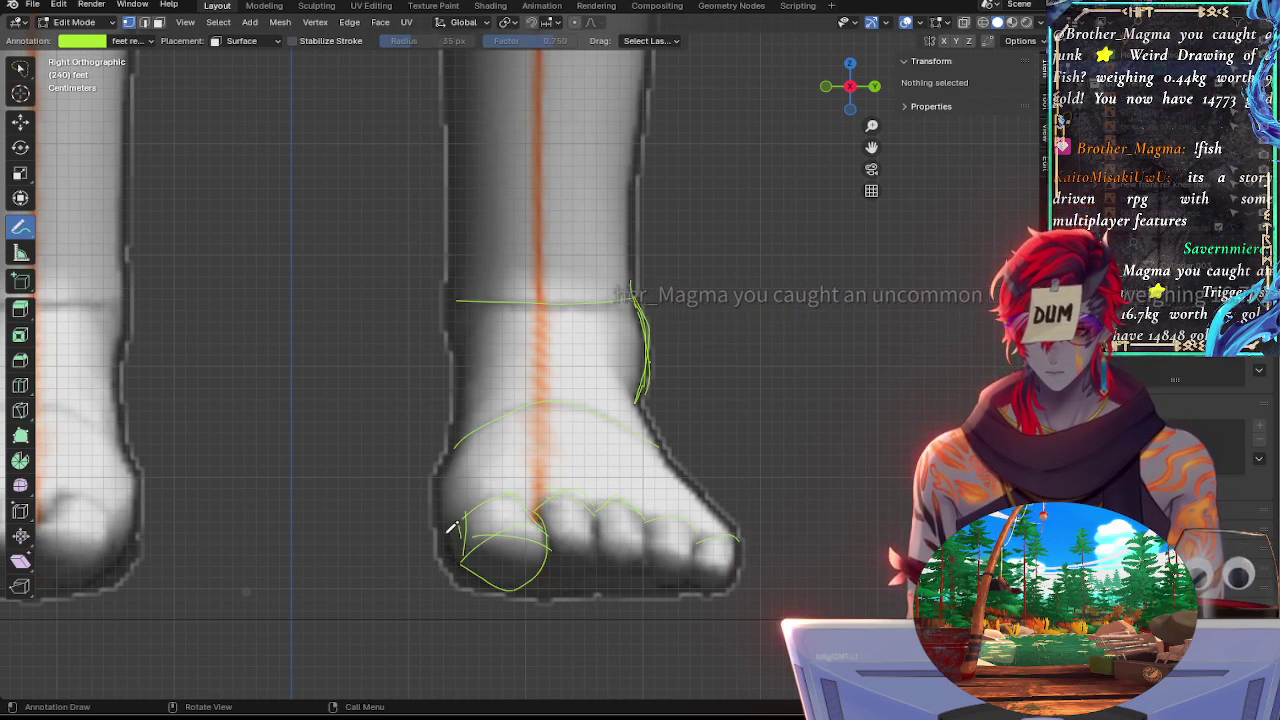
{"action": "mouse_move", "coordinate": [447, 534]}
{"action": "left_mouse_down"}
{"action": "mouse_move", "coordinate": [455, 560]}
{"action": "mouse_move", "coordinate": [492, 582]}
{"action": "left_mouse_up"}
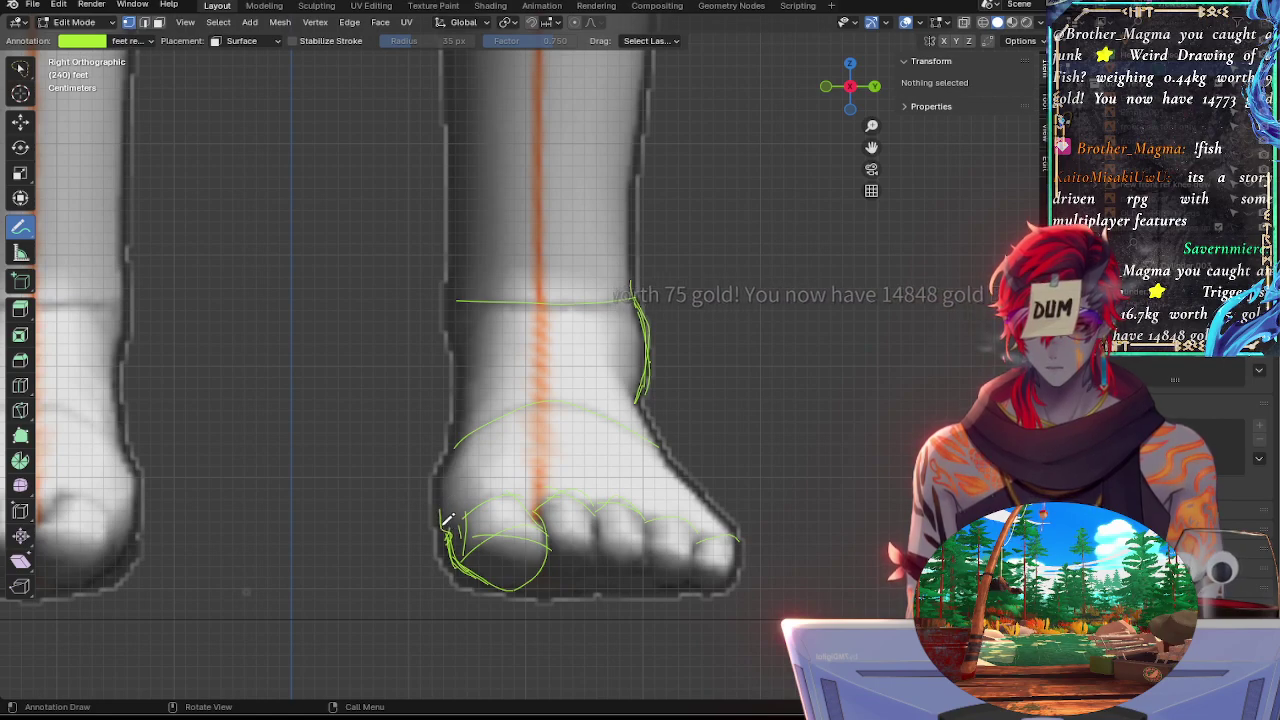
{"action": "mouse_move", "coordinate": [447, 516]}
{"action": "left_mouse_down"}
{"action": "mouse_move", "coordinate": [450, 476]}
{"action": "mouse_move", "coordinate": [437, 484]}
{"action": "mouse_move", "coordinate": [461, 439]}
{"action": "left_mouse_up"}
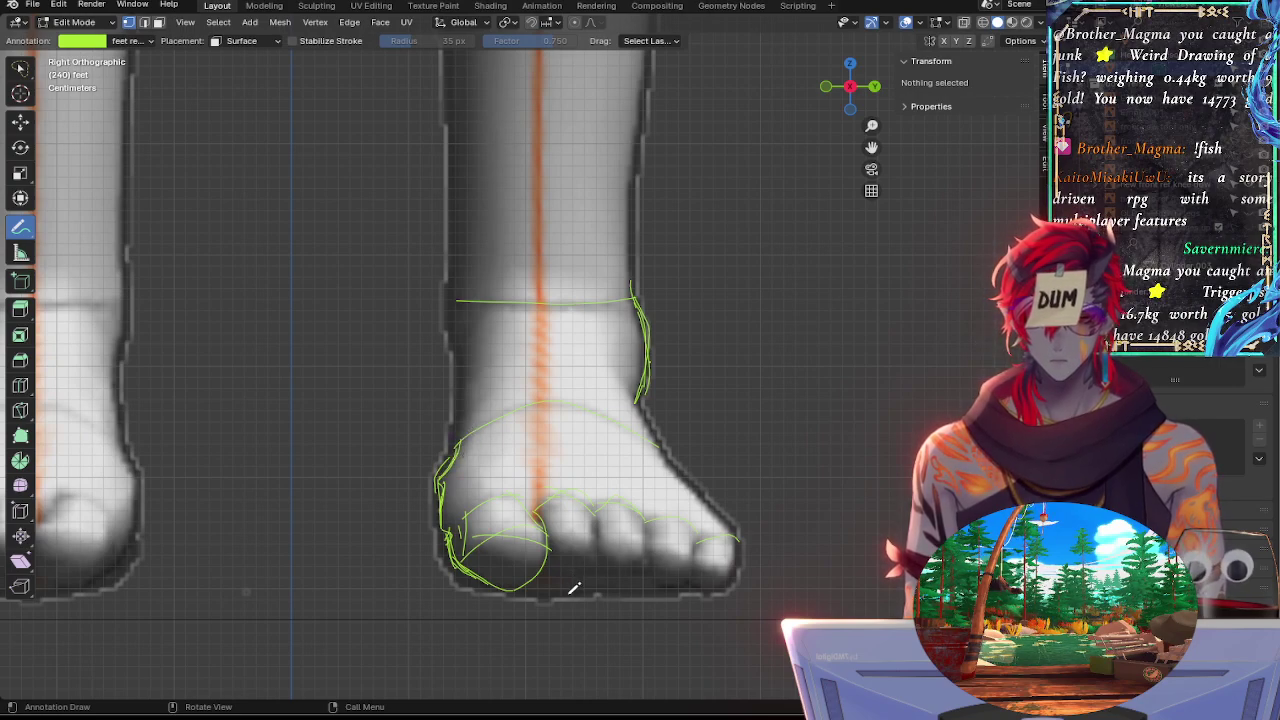
{"action": "left_click_drag", "start_coordinate": [521, 578], "coordinate": [540, 582]}
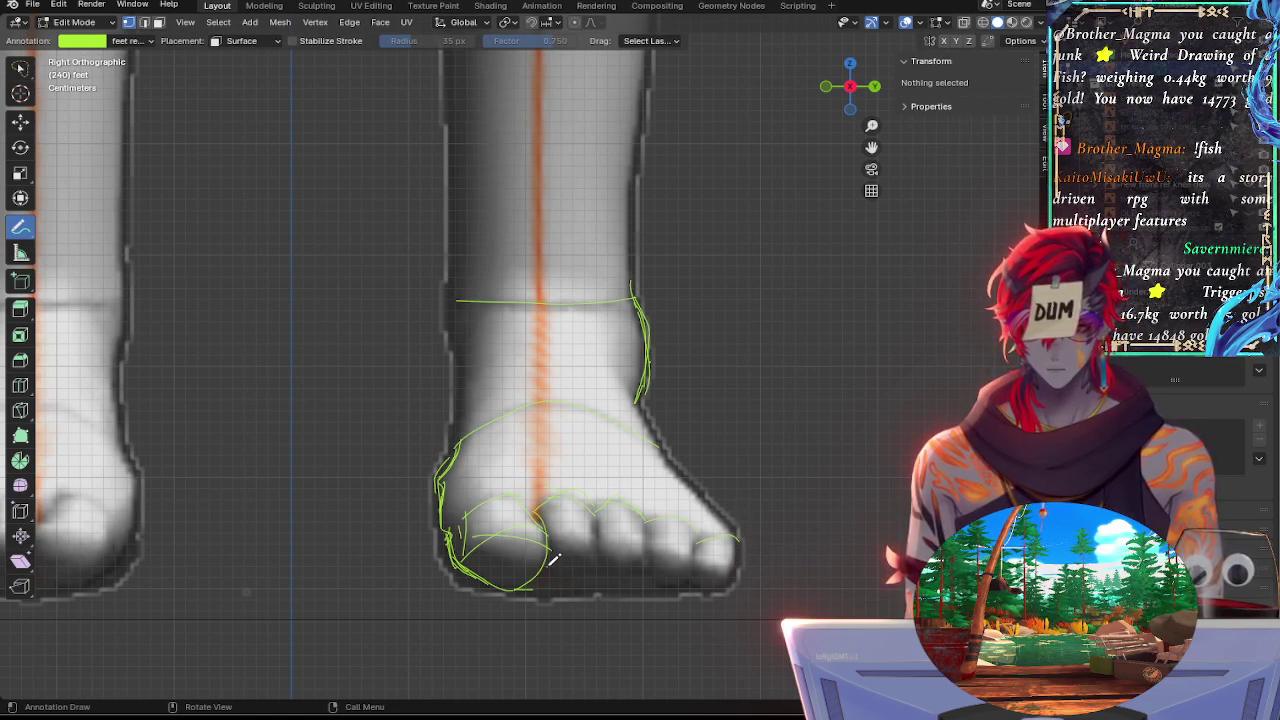
{"action": "mouse_move", "coordinate": [599, 559]}
{"action": "left_mouse_down"}
{"action": "mouse_move", "coordinate": [564, 577]}
{"action": "mouse_move", "coordinate": [542, 564]}
{"action": "mouse_move", "coordinate": [626, 570]}
{"action": "left_mouse_up"}
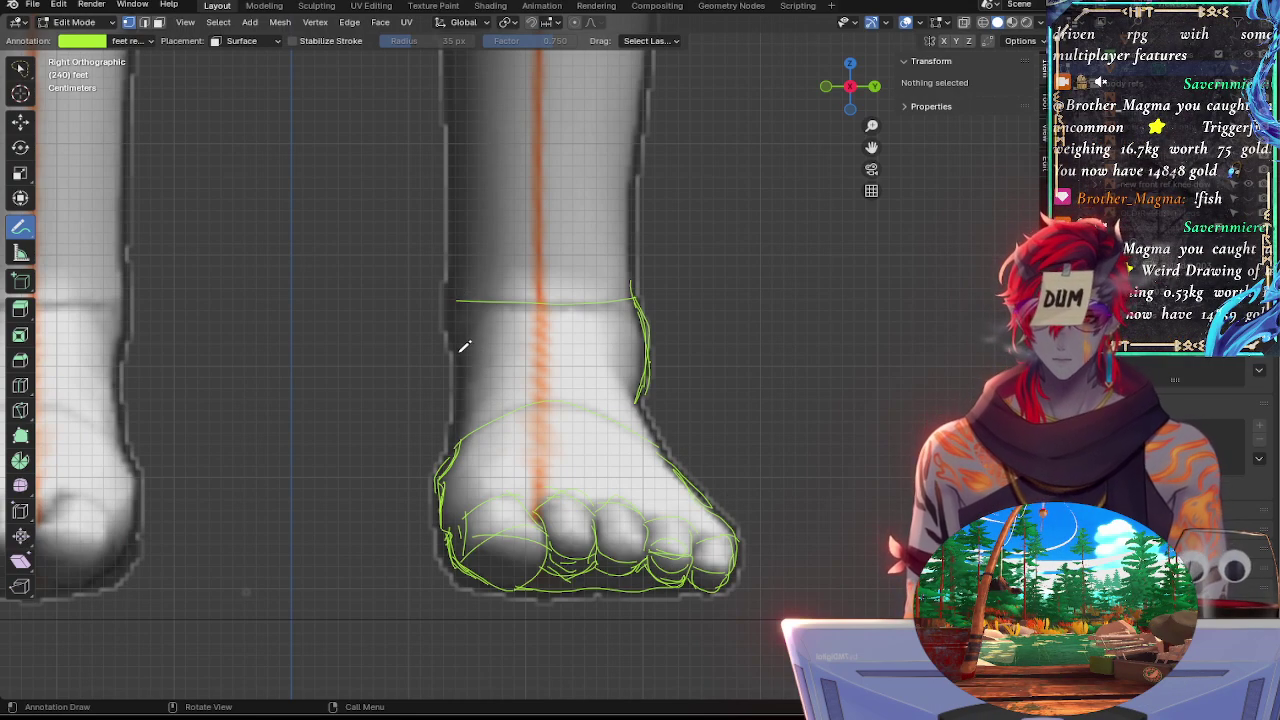
Mark the inner ankle with a small downward arrow and draw a slanted line across the ankle from the outer bulge
{"action": "left_click_drag", "start_coordinate": [462, 350], "coordinate": [463, 271]}
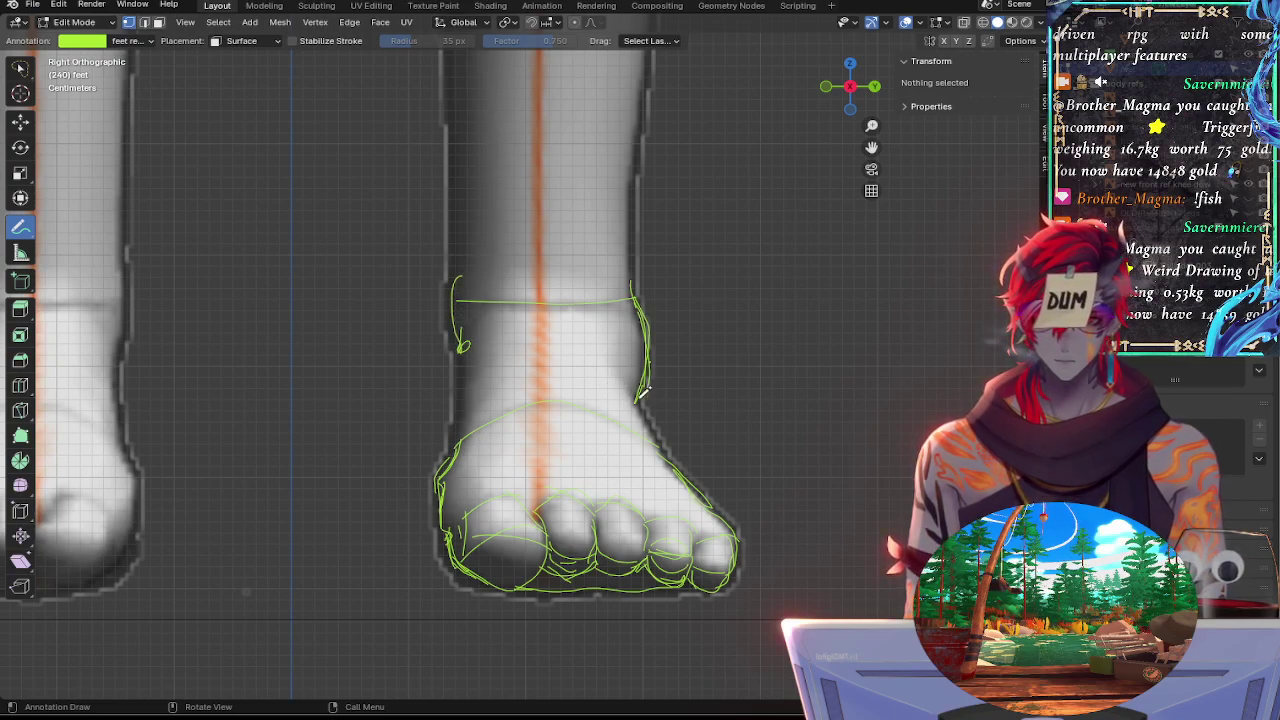
{"action": "left_click_drag", "start_coordinate": [655, 348], "coordinate": [445, 292]}
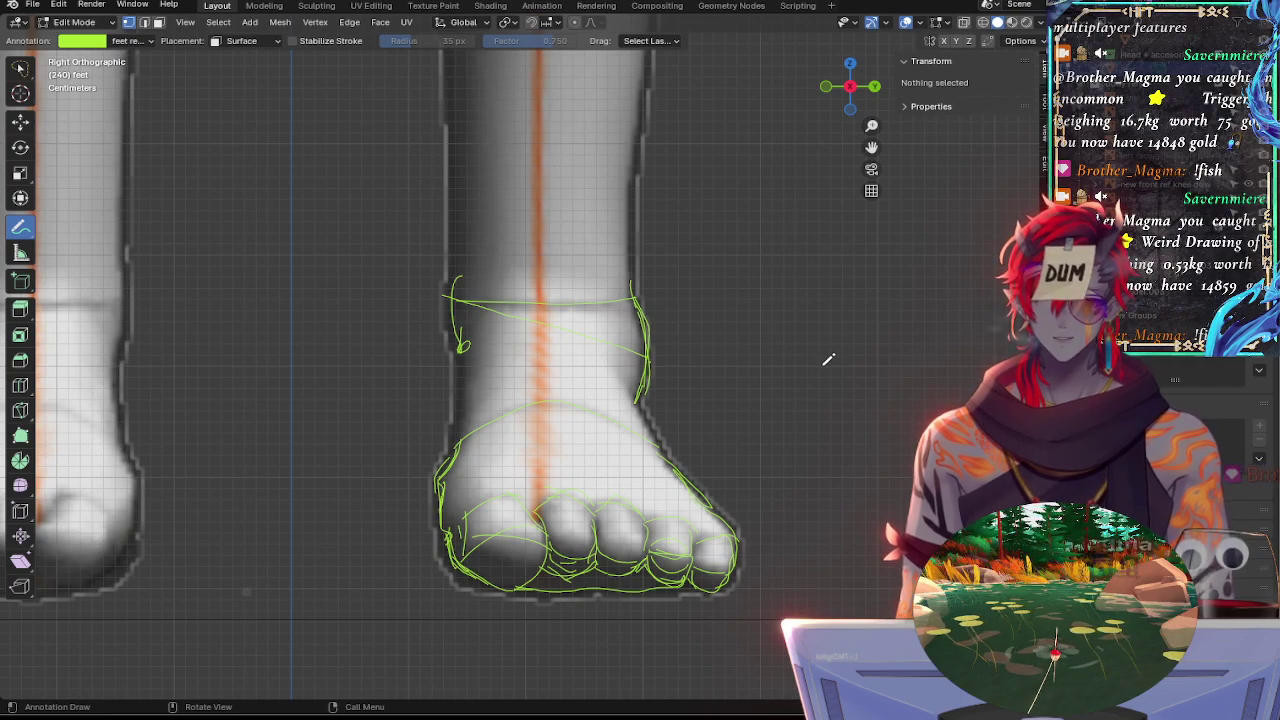
Annotate the inner ankle contour, the arc across the ankle top and extra instep lines, and unhide the foot mesh
{"action": "middle_click_drag", "start_coordinate": [828, 357], "coordinate": [874, 297], "text": "shift"}
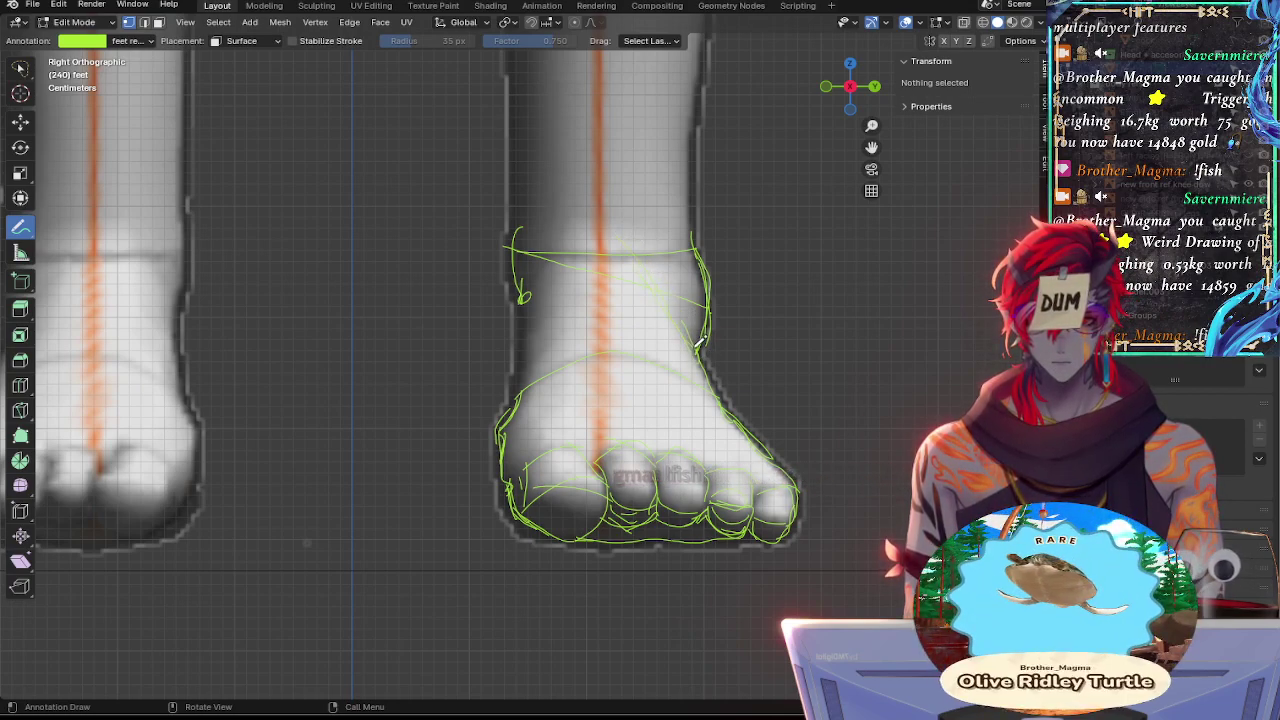
{"action": "left_click_drag", "start_coordinate": [572, 236], "coordinate": [521, 376]}
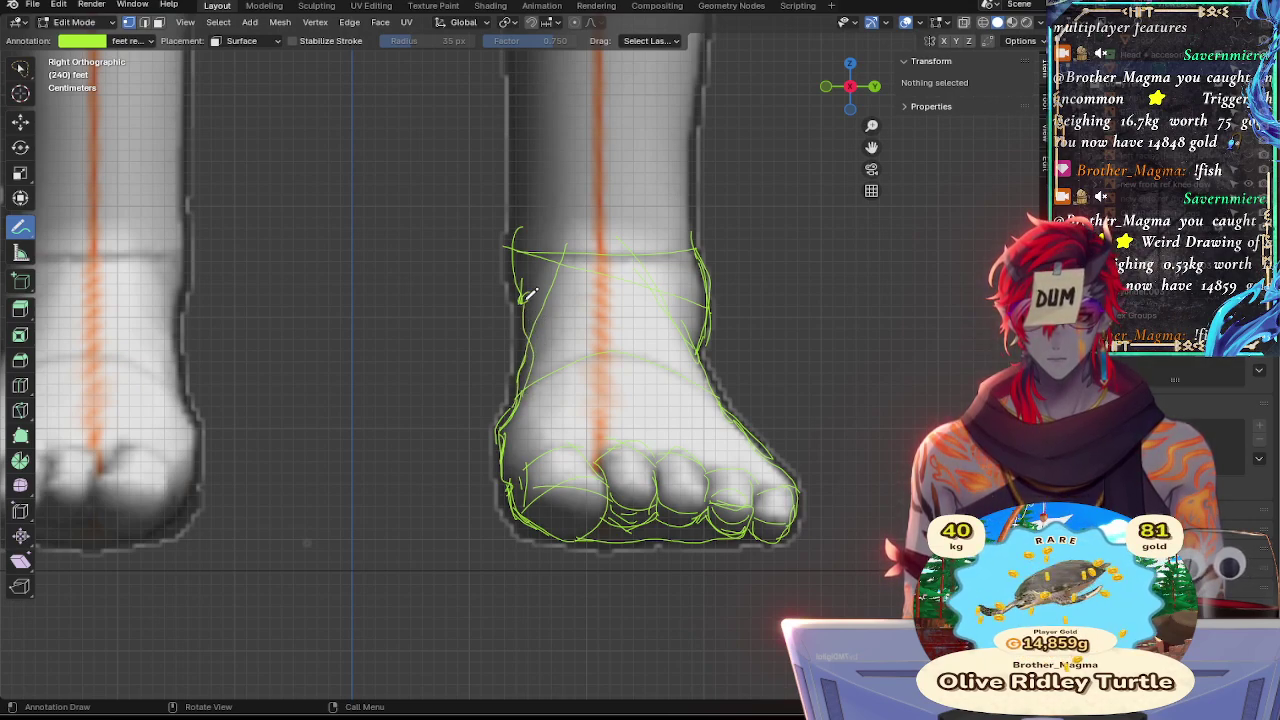
{"action": "left_click_drag", "start_coordinate": [568, 240], "coordinate": [657, 238]}
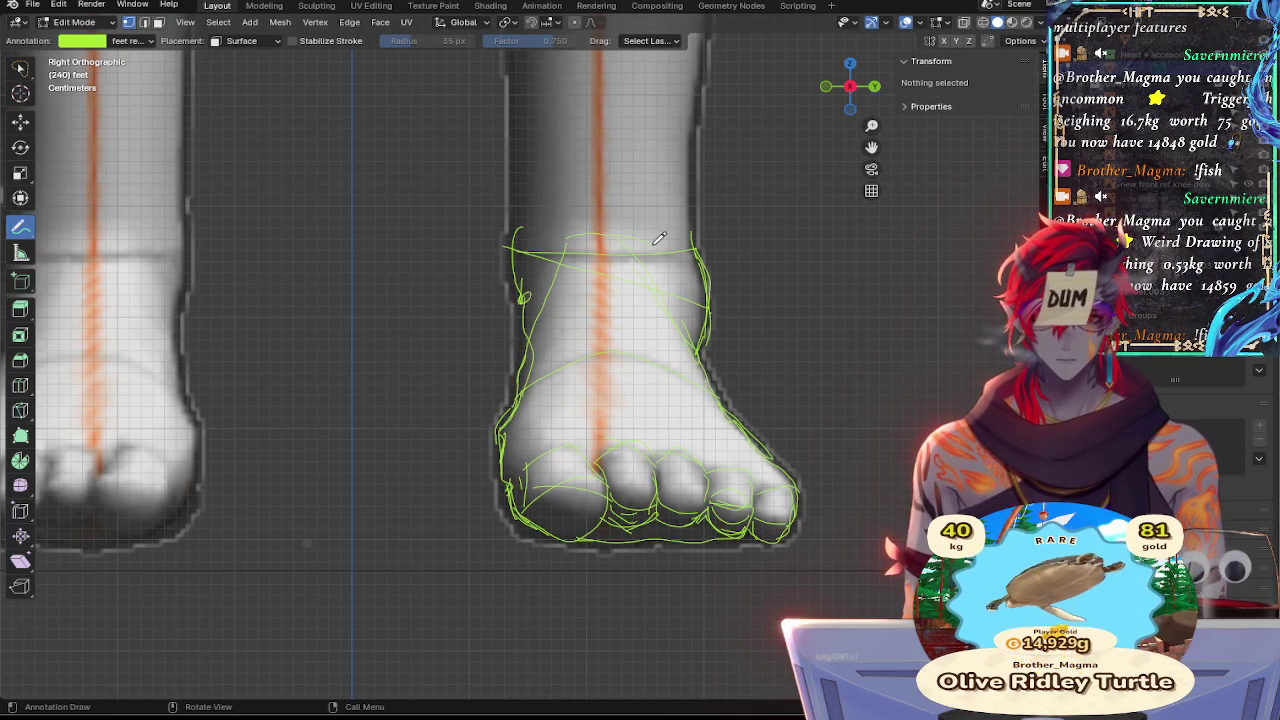
{"action": "left_click_drag", "start_coordinate": [556, 240], "coordinate": [537, 340]}
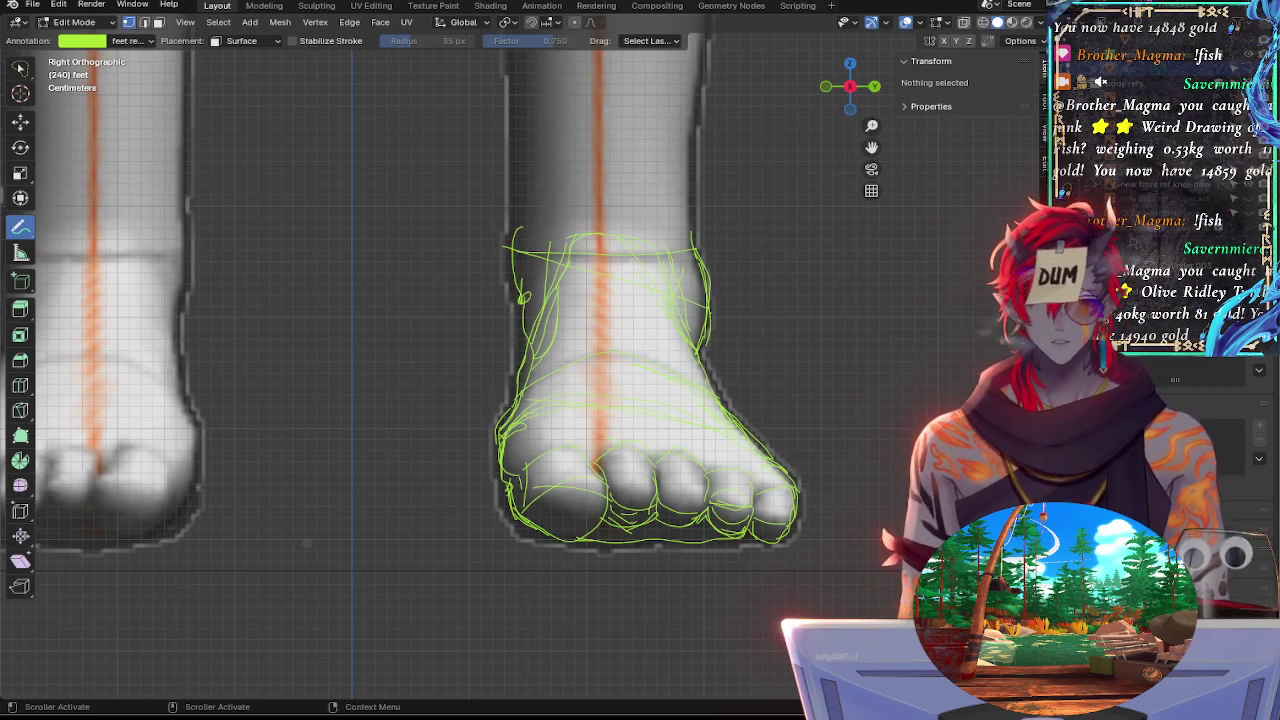
{"action": "key", "text": "alt+h"}
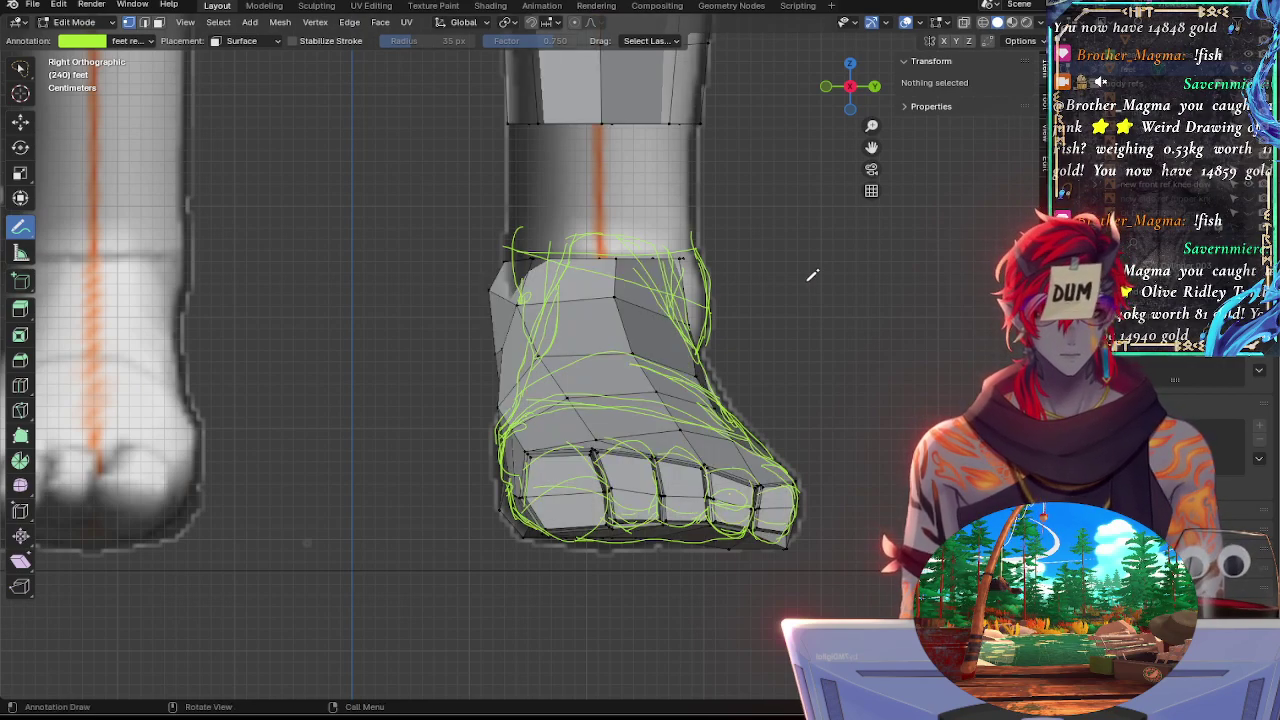
{"action": "middle_click_drag", "start_coordinate": [827, 264], "coordinate": [806, 300], "text": "ctrl"}
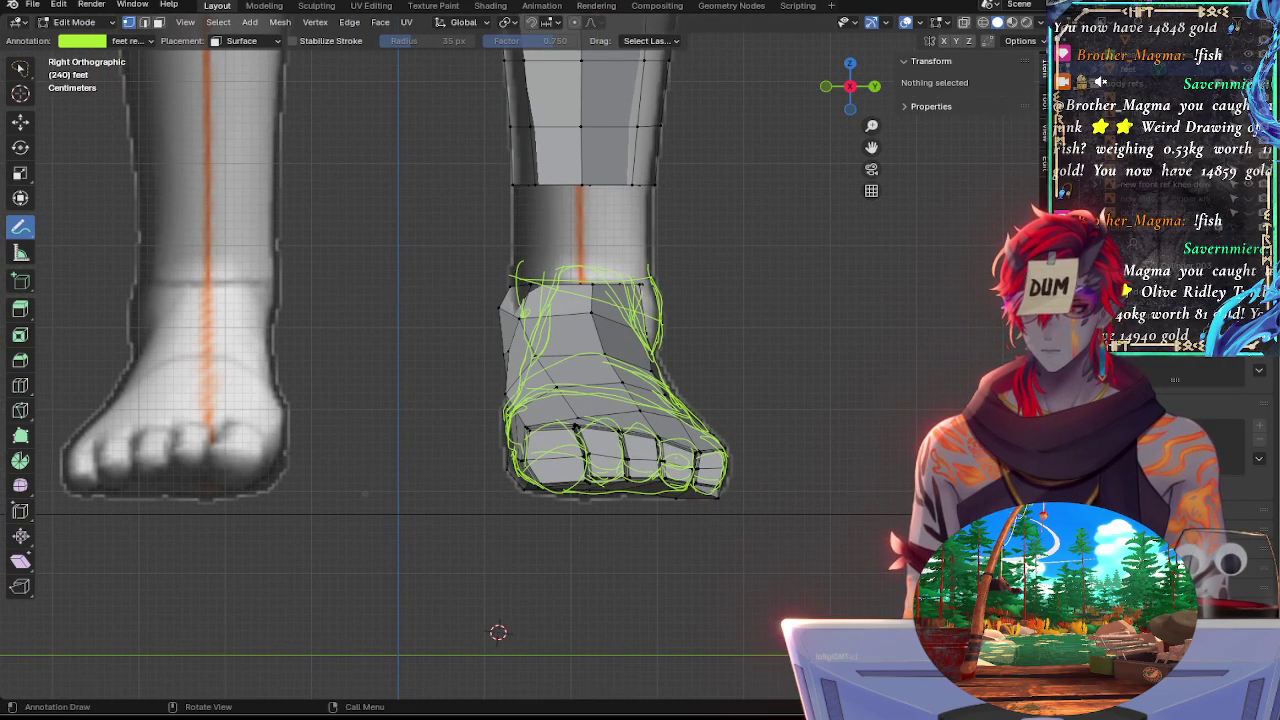
Examine the character's head, torso and arms against the reference in the straight-on front view and at an angle
{"action": "left_click", "coordinate": [24, 127]}
{"action": "middle_click_drag", "start_coordinate": [300, 180], "coordinate": [268, 310]}
{"action": "middle_click_drag", "start_coordinate": [509, 200], "coordinate": [745, 434], "text": "ctrl"}
{"action": "left_click", "coordinate": [849, 86]}
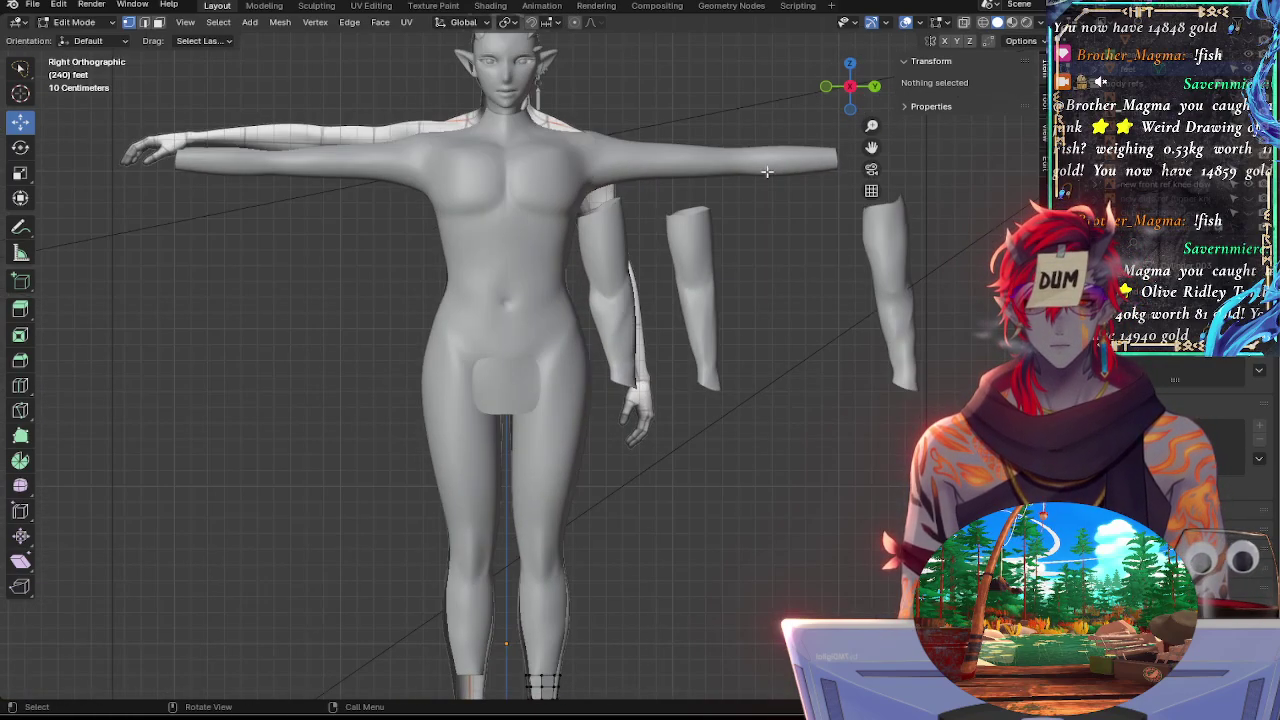
{"action": "middle_click_drag", "start_coordinate": [733, 390], "coordinate": [733, 364], "text": "ctrl"}
{"action": "left_click_drag", "start_coordinate": [733, 365], "coordinate": [700, 520]}
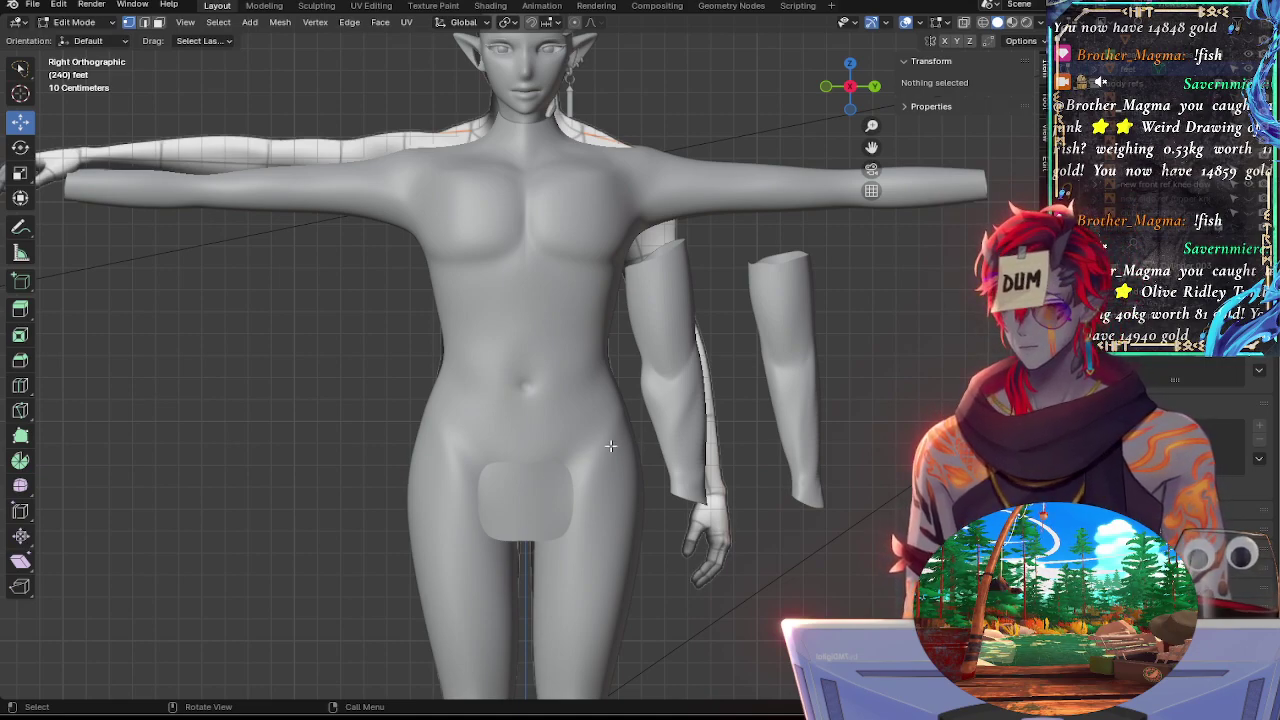
{"action": "middle_click_drag", "start_coordinate": [693, 353], "coordinate": [599, 463], "text": "shift"}
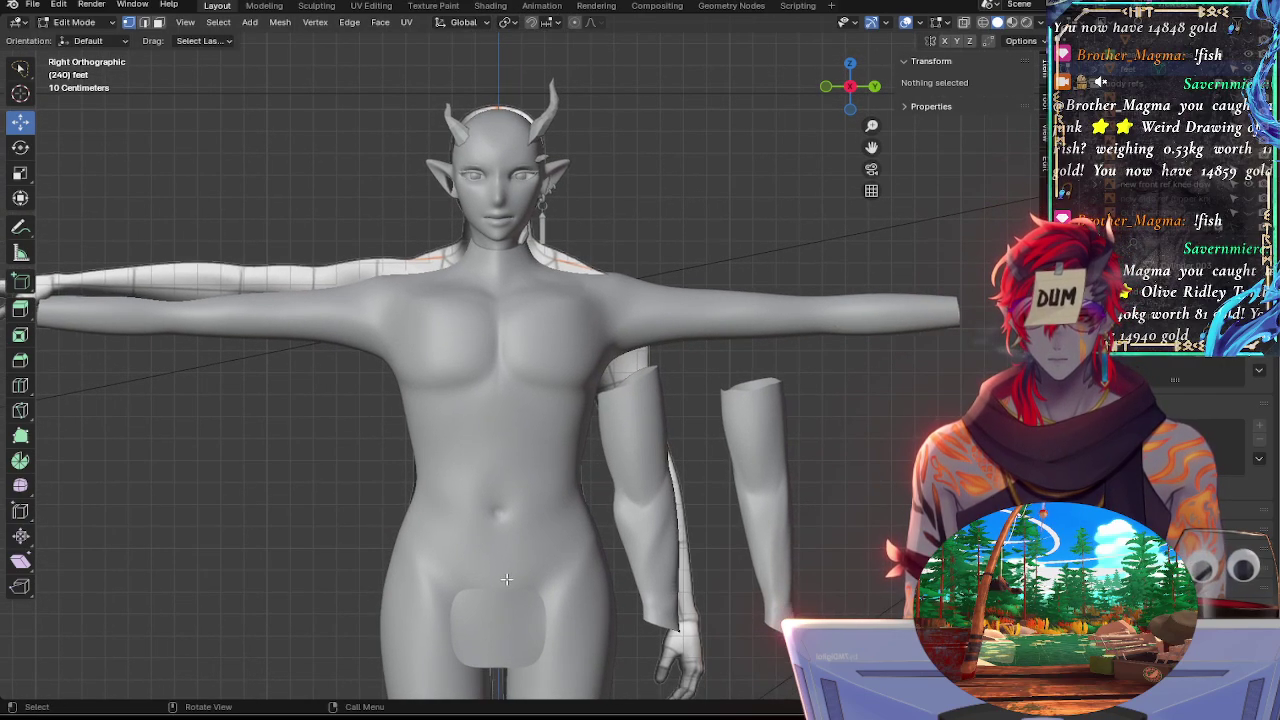
{"action": "left_click_drag", "start_coordinate": [522, 531], "coordinate": [478, 528], "text": "alt"}
{"action": "left_click_drag", "start_coordinate": [706, 290], "coordinate": [706, 290], "text": "alt"}
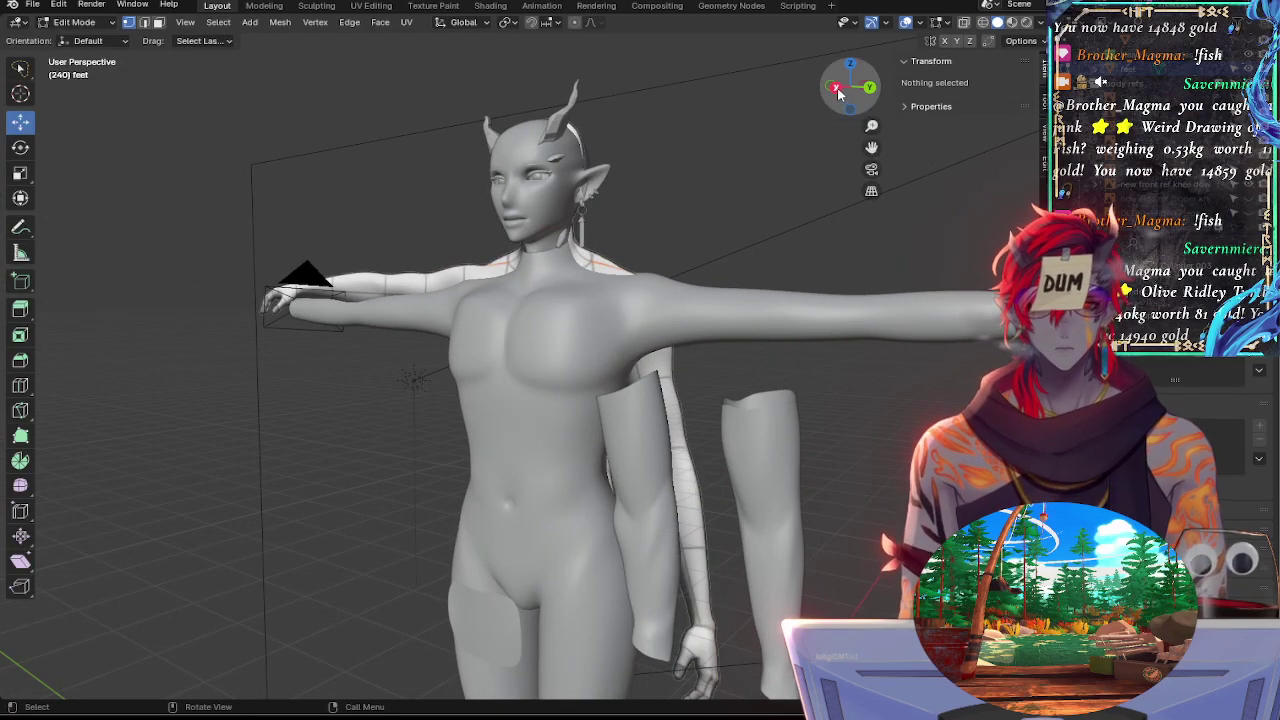
{"action": "left_click", "coordinate": [837, 88]}
{"action": "mouse_move", "coordinate": [846, 454]}
{"action": "left_mouse_down", "text": "alt+shift"}
{"action": "mouse_move", "coordinate": [811, 383]}
{"action": "mouse_move", "coordinate": [857, 380]}
{"action": "mouse_move", "coordinate": [867, 440]}
{"action": "left_mouse_up", "text": "alt+shift"}
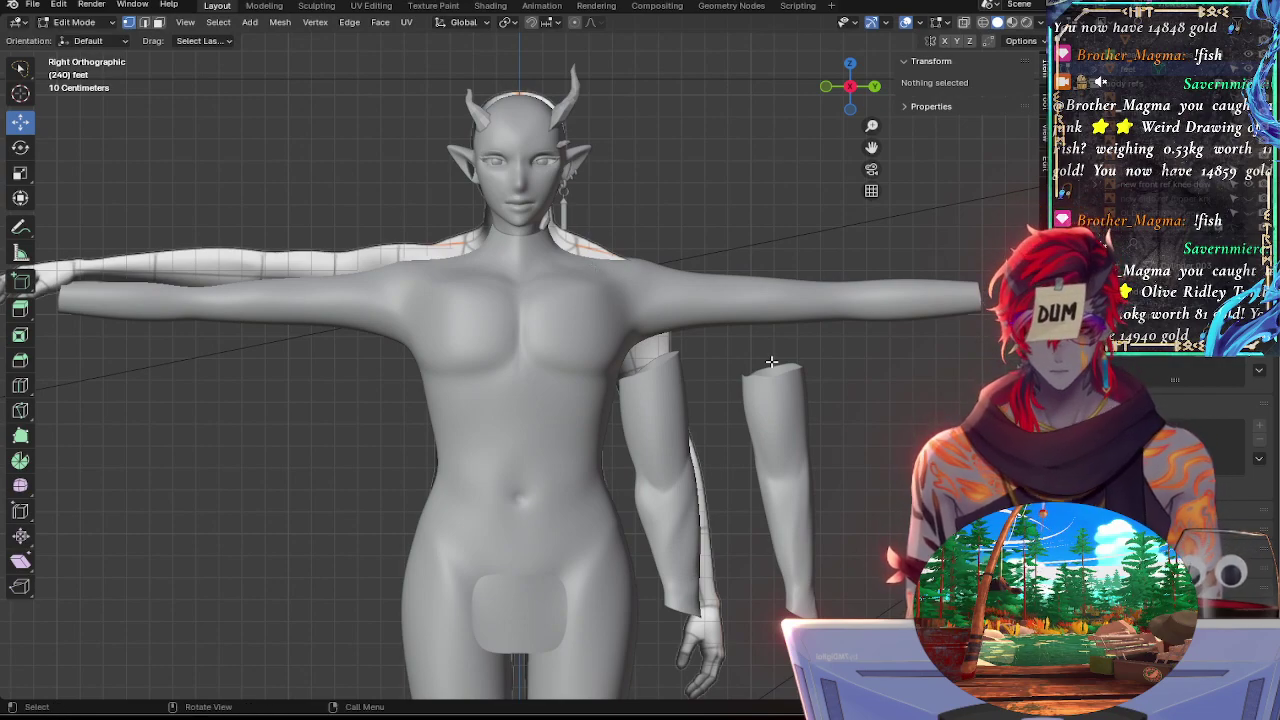
{"action": "left_click_drag", "start_coordinate": [771, 361], "coordinate": [808, 356], "text": "alt+shift"}
Examine the legs, ankles and annotated foot against the front reference, also checking the whole body from behind
{"action": "middle_click_drag", "start_coordinate": [844, 302], "coordinate": [702, 138], "text": "shift"}
{"action": "middle_click_drag", "start_coordinate": [747, 424], "coordinate": [849, 352], "text": "shift"}
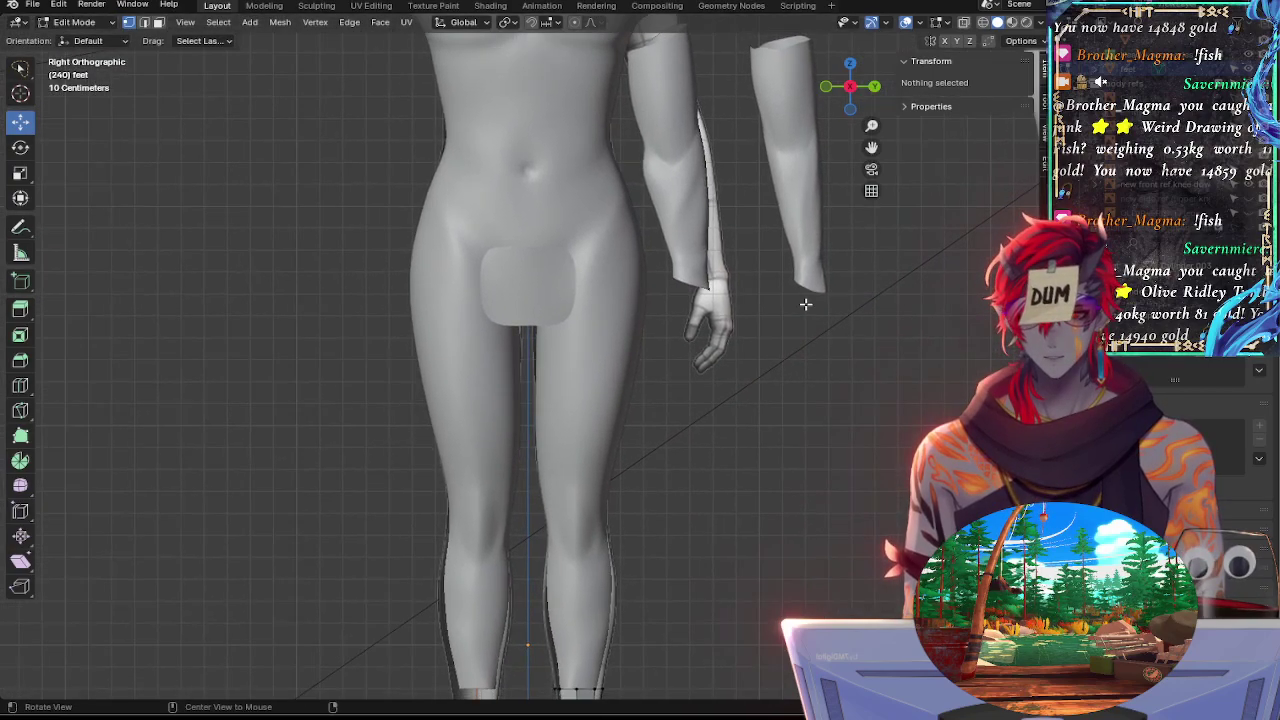
{"action": "middle_click_drag", "start_coordinate": [775, 308], "coordinate": [806, 626], "text": "shift"}
{"action": "middle_click_drag", "start_coordinate": [790, 555], "coordinate": [803, 456], "text": "shift"}
{"action": "scroll", "coordinate": [732, 435], "scroll_direction": "down", "scroll_amount": 8, "text": "shift"}
{"action": "scroll", "coordinate": [786, 417], "scroll_direction": "up", "scroll_amount": 3}
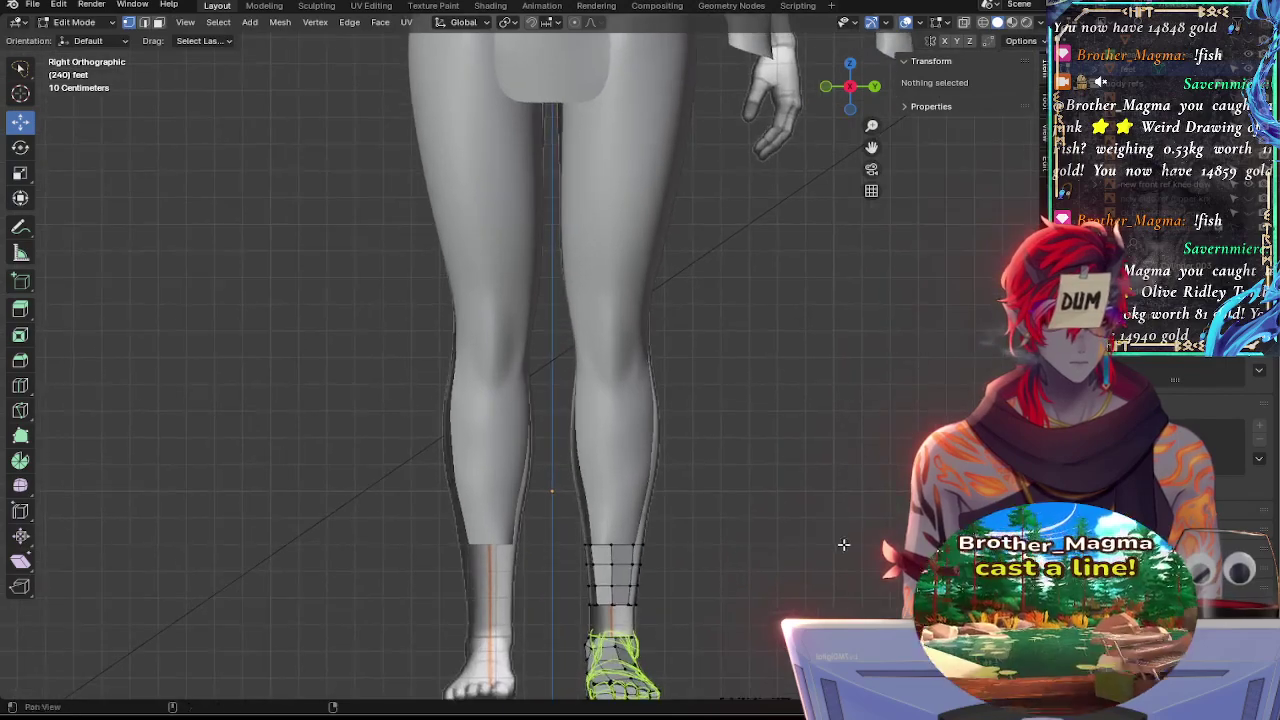
{"action": "middle_click_drag", "start_coordinate": [825, 585], "coordinate": [719, 686], "text": "shift"}
{"action": "middle_click_drag", "start_coordinate": [714, 286], "coordinate": [729, 376], "text": "ctrl"}
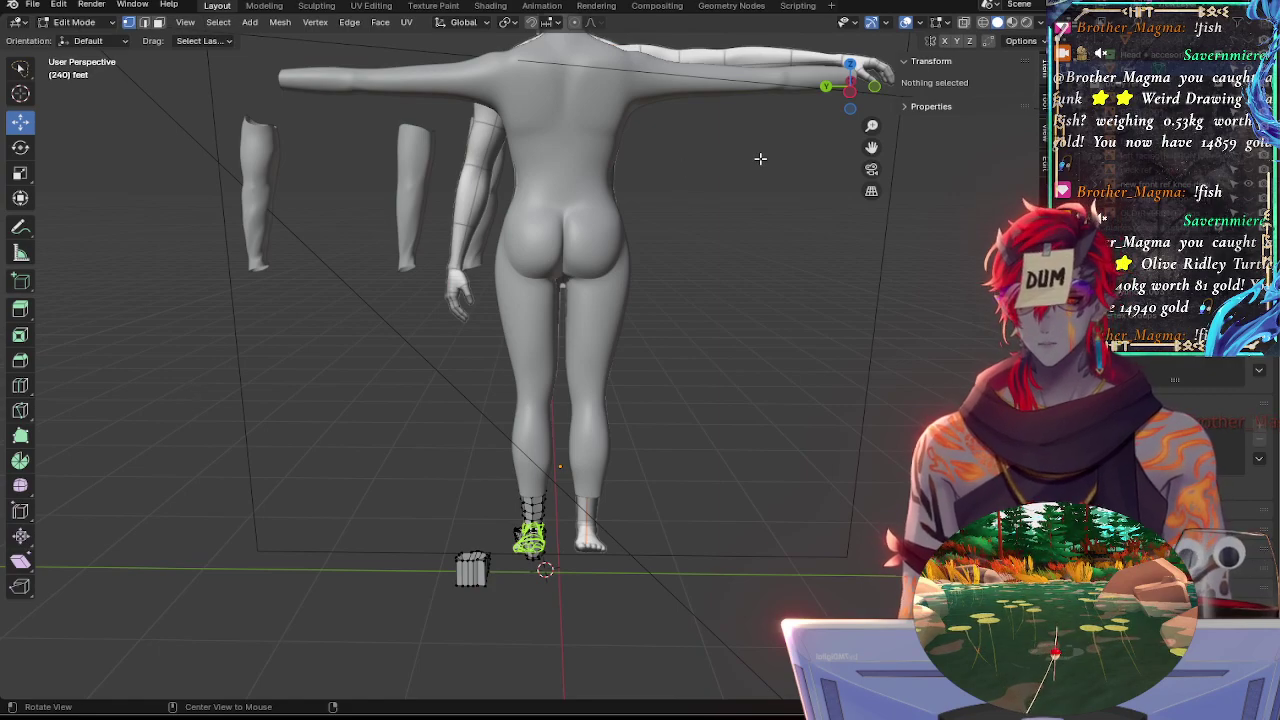
{"action": "middle_click_drag", "start_coordinate": [760, 158], "coordinate": [460, 163]}
{"action": "left_click", "coordinate": [856, 93]}
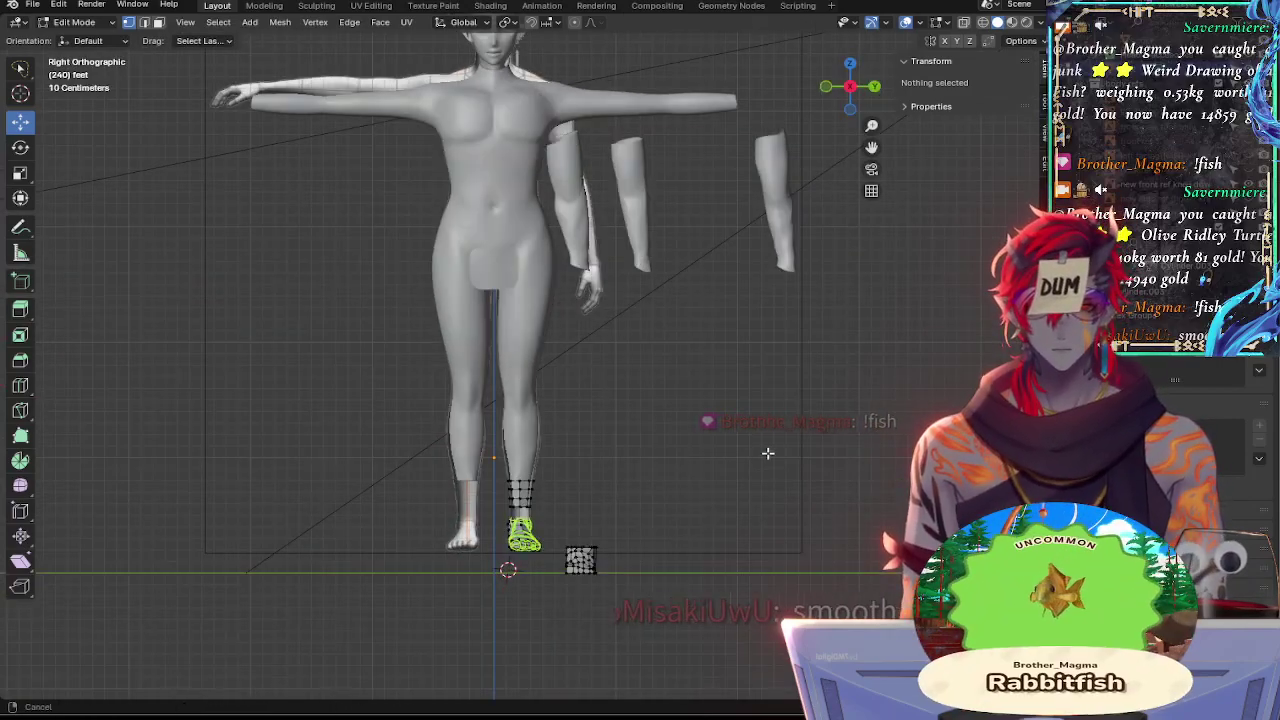
{"action": "scroll", "coordinate": [703, 309], "scroll_direction": "up", "scroll_amount": 3}
{"action": "middle_click_drag", "start_coordinate": [764, 342], "coordinate": [860, 335], "text": "shift"}
{"action": "middle_click_drag", "start_coordinate": [849, 406], "coordinate": [868, 370], "text": "ctrl"}
{"action": "middle_click_drag", "start_coordinate": [897, 457], "coordinate": [740, 371], "text": "shift"}
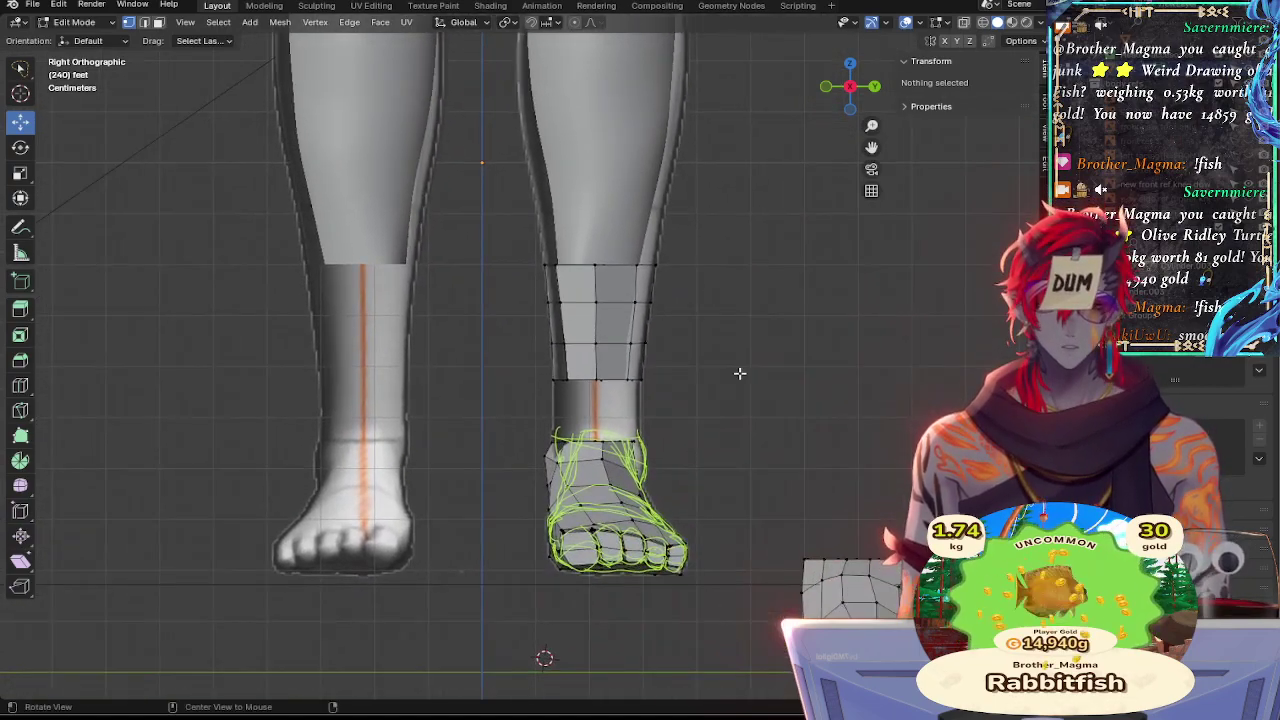
{"action": "middle_click_drag", "start_coordinate": [660, 290], "coordinate": [694, 206], "text": "ctrl"}
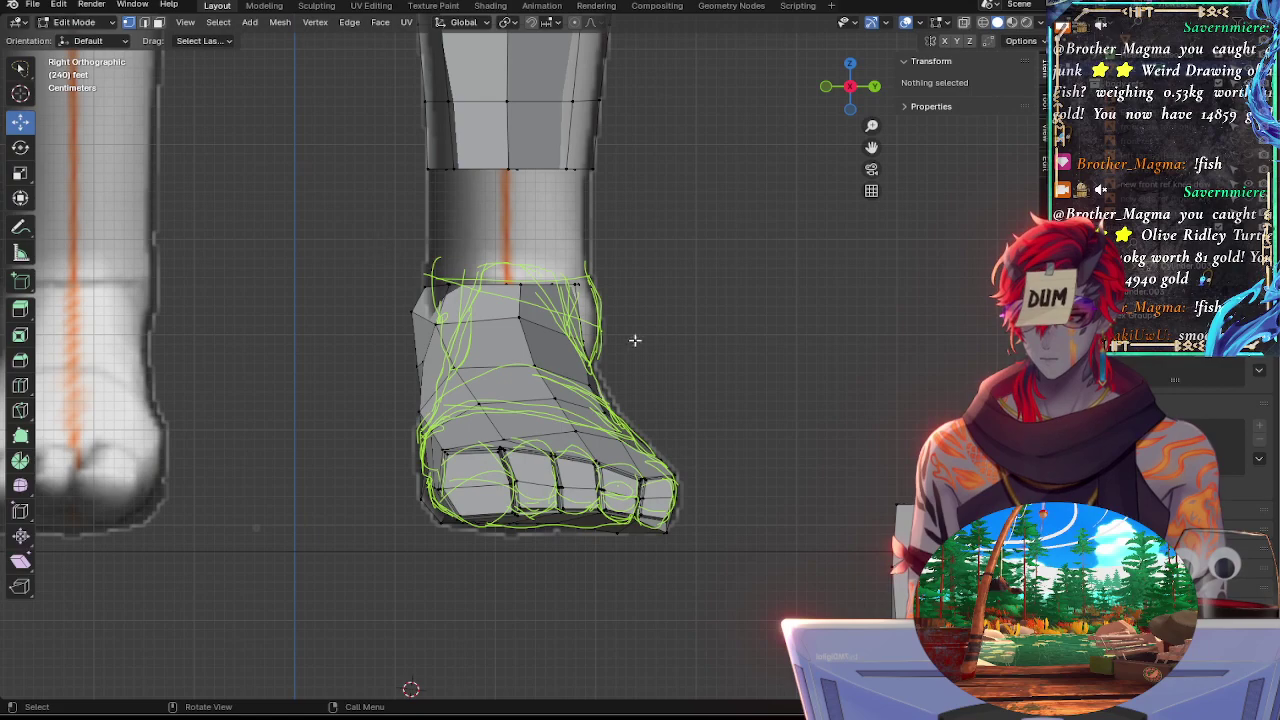
{"action": "middle_click_drag", "start_coordinate": [849, 404], "coordinate": [971, 427], "text": "shift"}
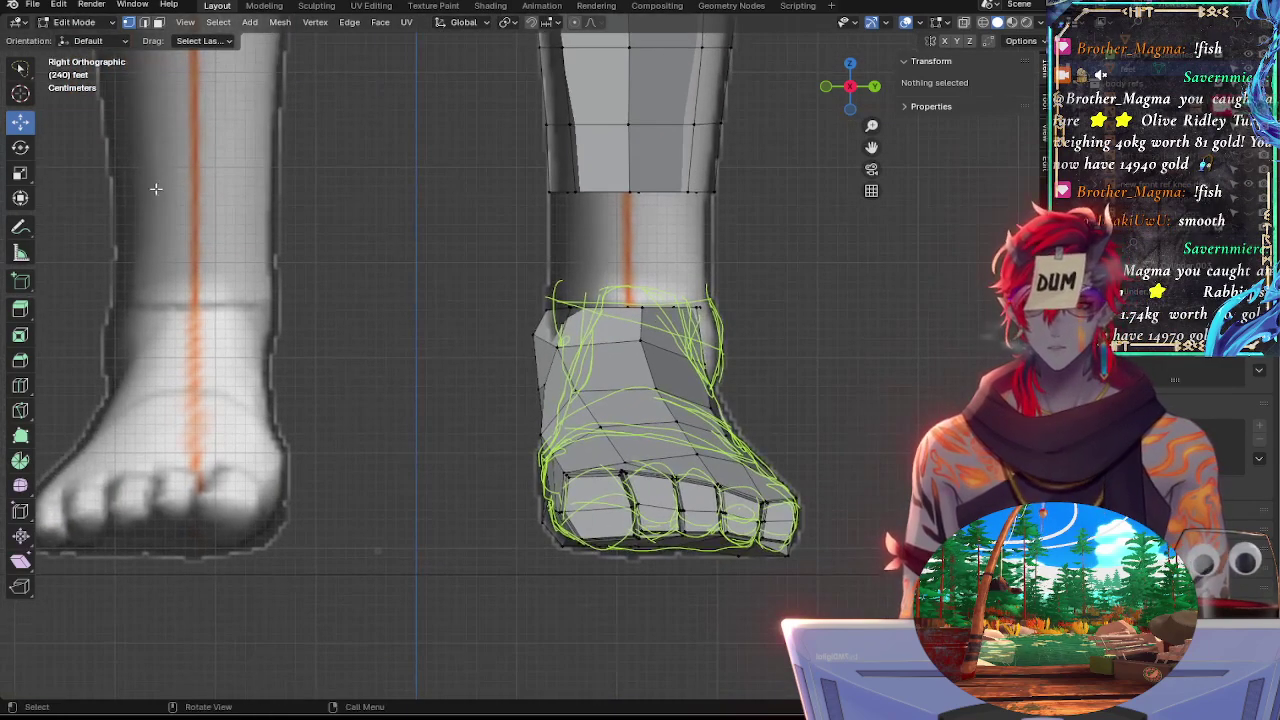
Hide the reference behind the annotated foot mesh and switch to the Move tool with face selection
{"action": "left_click", "coordinate": [20, 228]}
{"action": "left_click", "coordinate": [130, 40]}
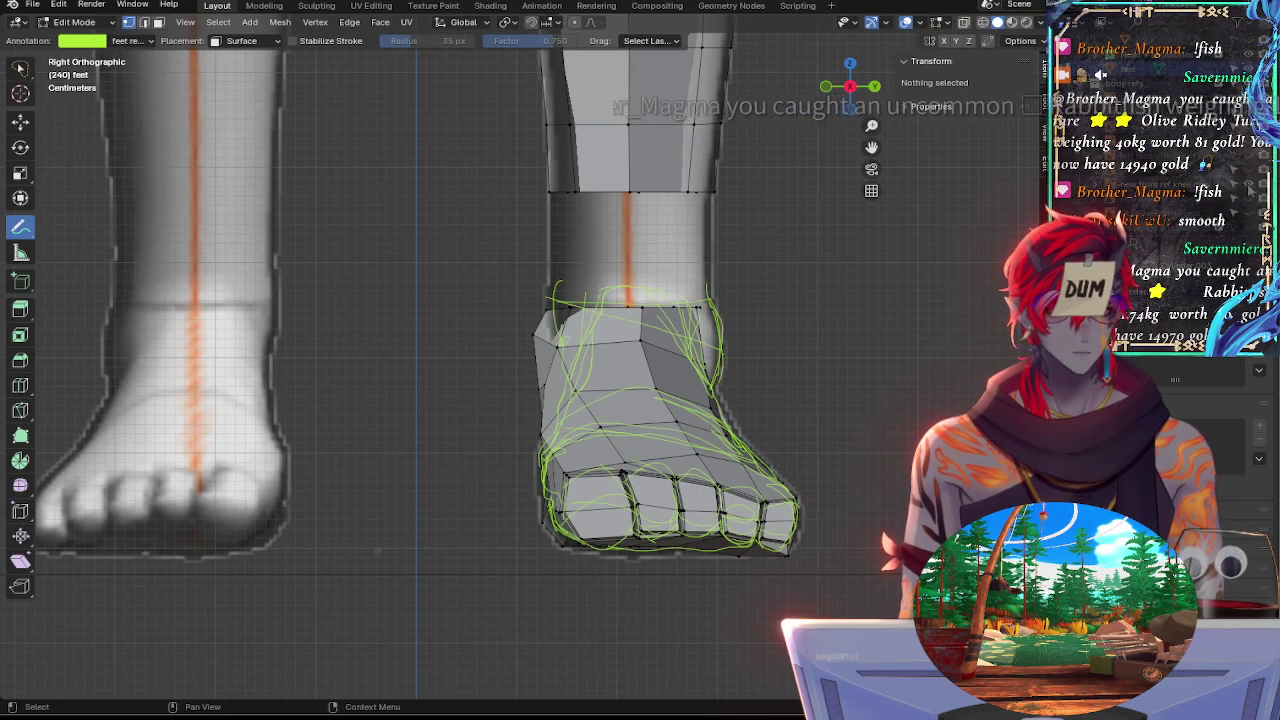
{"action": "left_click", "coordinate": [1247, 185]}
{"action": "middle_click_drag", "start_coordinate": [775, 302], "coordinate": [656, 250], "text": "shift"}
{"action": "middle_click_drag", "start_coordinate": [808, 340], "coordinate": [766, 305], "text": "ctrl"}
{"action": "left_click", "coordinate": [20, 121]}
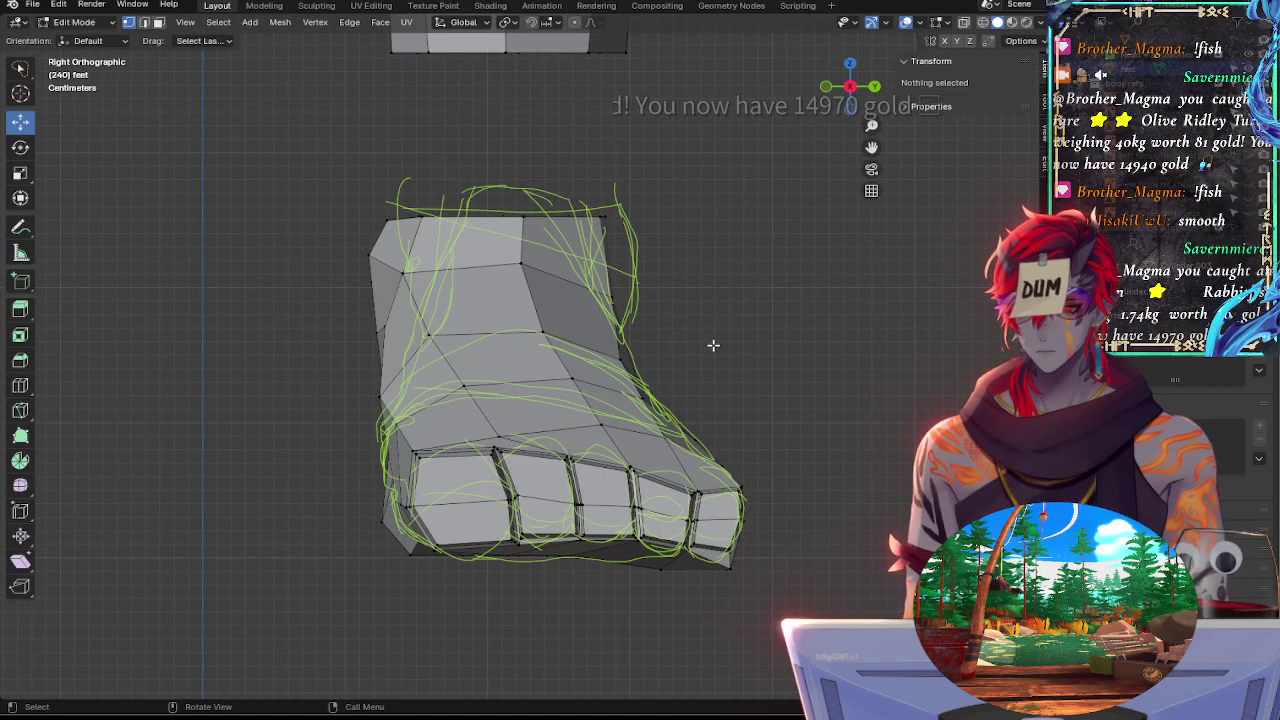
{"action": "mouse_move", "coordinate": [751, 356]}
{"action": "middle_mouse_down", "text": "shift"}
{"action": "mouse_move", "coordinate": [797, 307]}
{"action": "mouse_move", "coordinate": [778, 290]}
{"action": "middle_mouse_up", "text": "shift"}
{"action": "middle_click_drag", "start_coordinate": [826, 398], "coordinate": [816, 384], "text": "ctrl"}
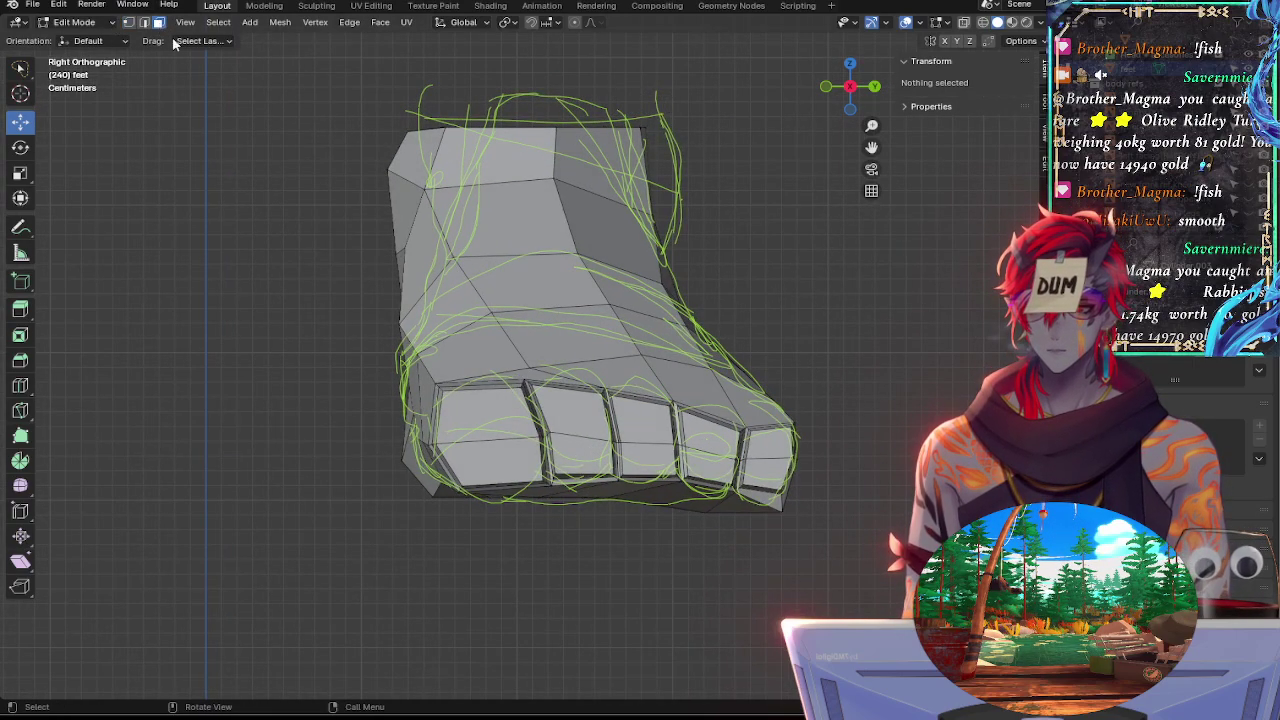
Show the side foot reference behind the mesh in the Back Orthographic view and enable X-ray
{"action": "middle_click_drag", "start_coordinate": [173, 42], "coordinate": [684, 430]}
{"action": "left_click", "coordinate": [838, 93]}
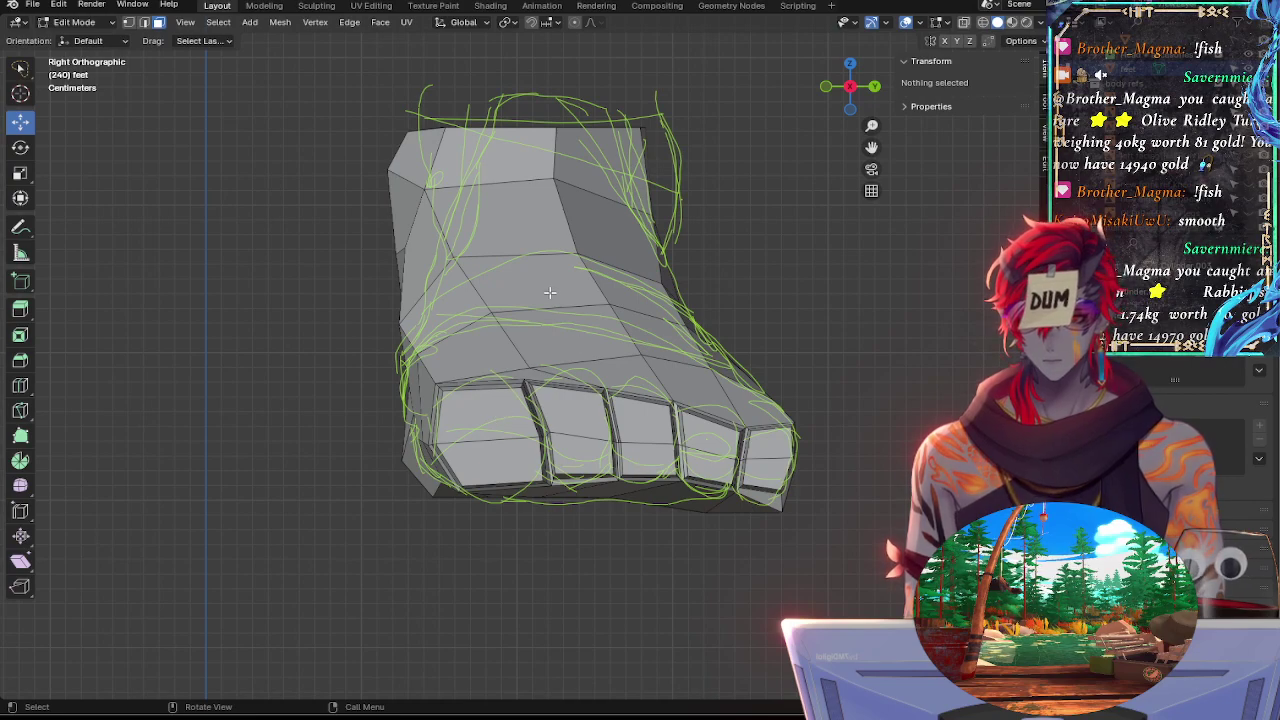
{"action": "middle_click_drag", "start_coordinate": [755, 370], "coordinate": [656, 403]}
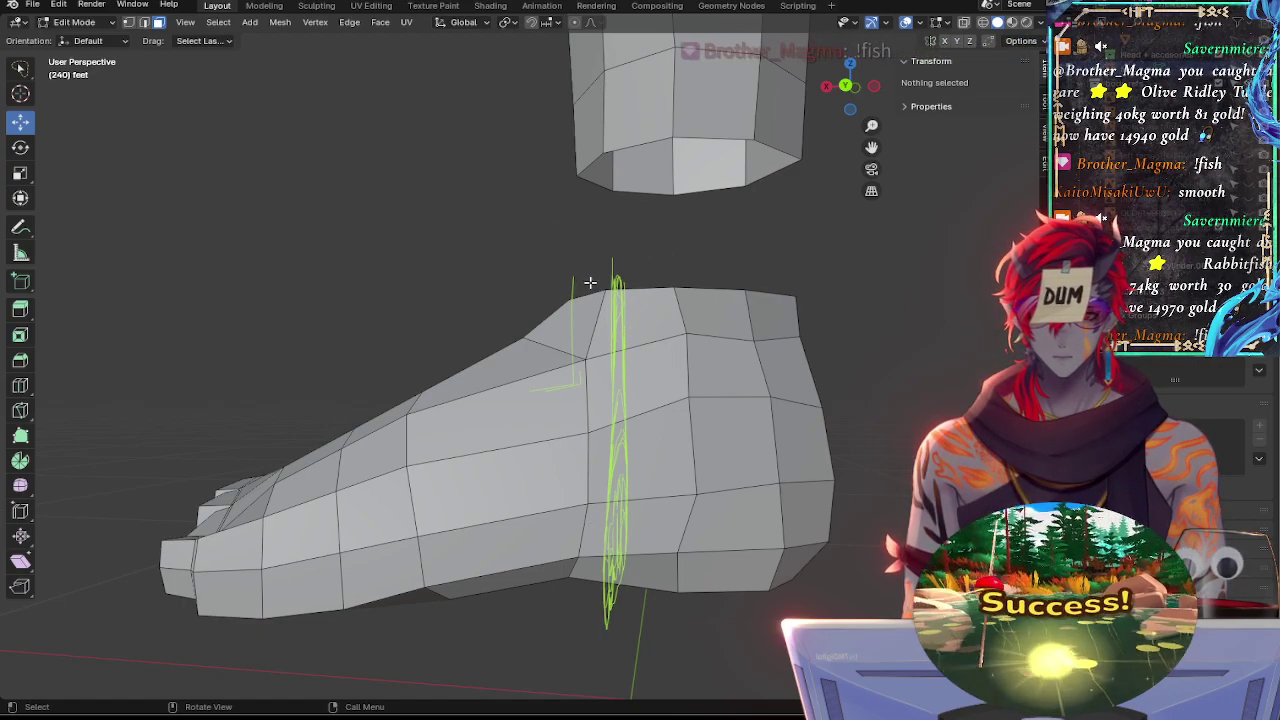
{"action": "left_click", "coordinate": [848, 88]}
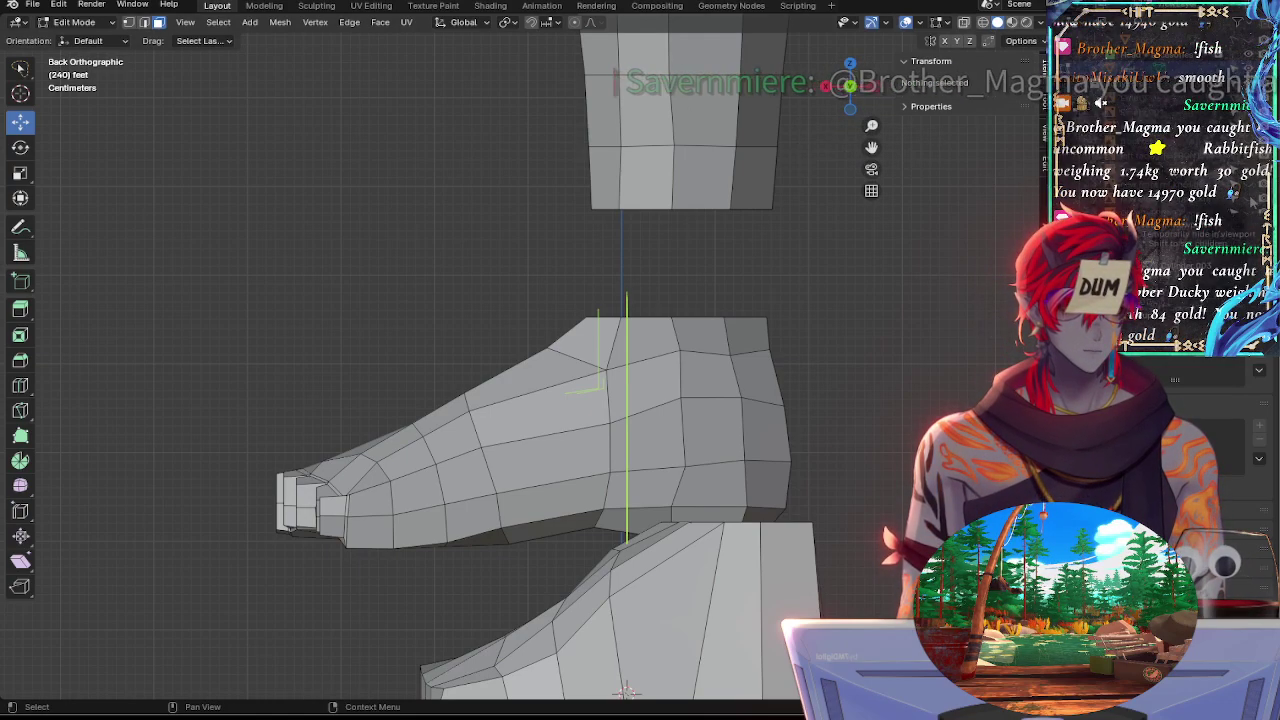
{"action": "key", "text": "alt+h"}
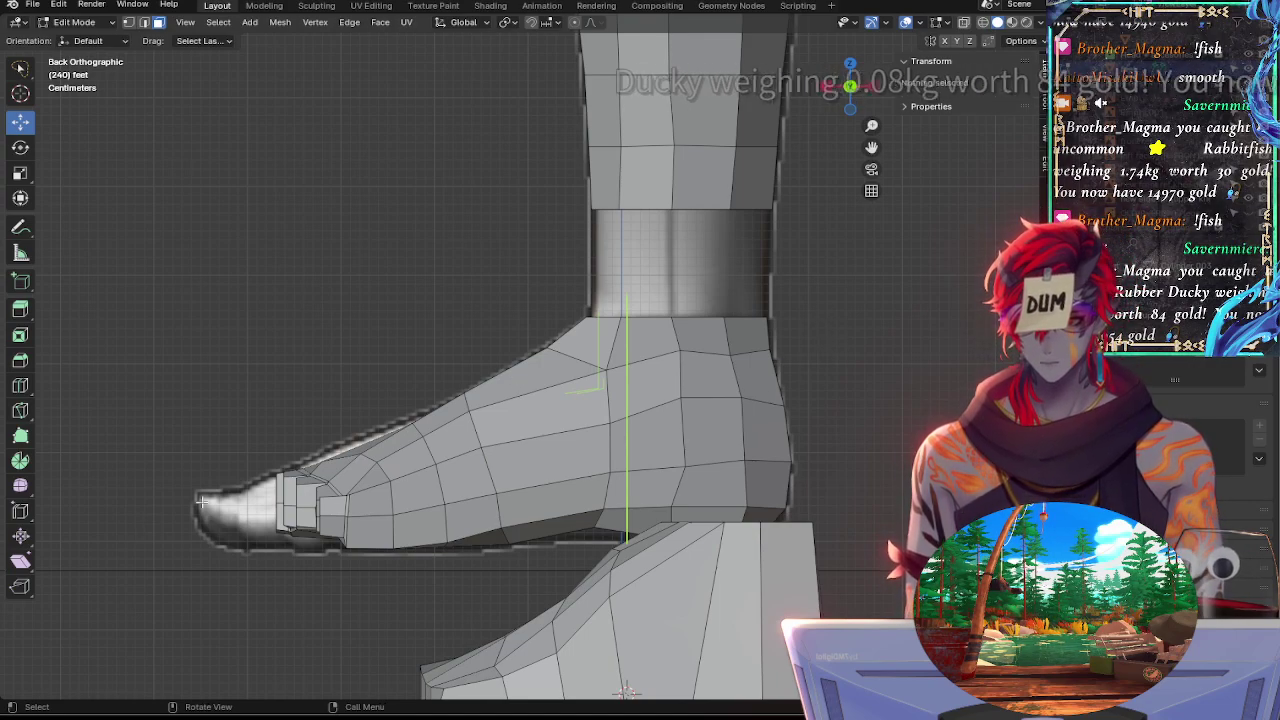
{"action": "key", "text": "alt+z"}
{"action": "middle_click_drag", "start_coordinate": [383, 609], "coordinate": [493, 401], "text": "shift"}
{"action": "scroll", "coordinate": [493, 400], "scroll_direction": "down", "scroll_amount": 4}
{"action": "scroll", "coordinate": [531, 483], "scroll_direction": "up", "scroll_amount": 4}
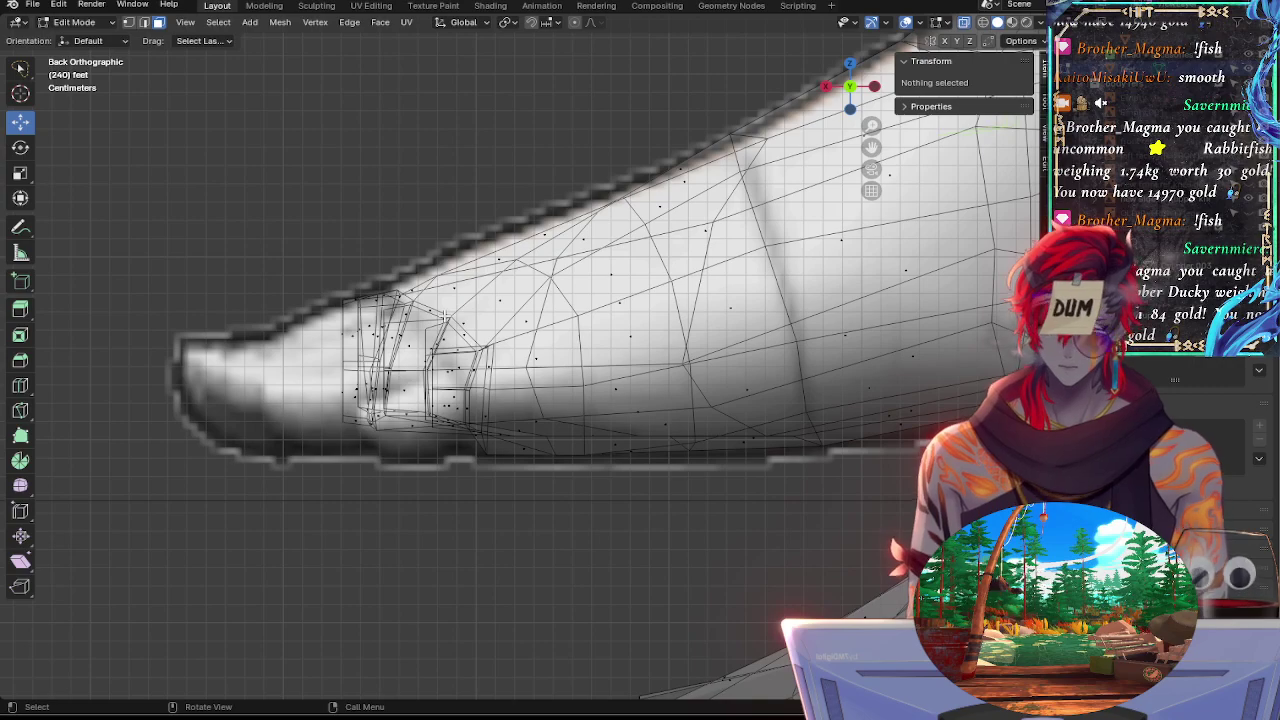
{"action": "middle_click_drag", "start_coordinate": [502, 522], "coordinate": [494, 468], "text": "ctrl"}
{"action": "scroll", "coordinate": [604, 430], "scroll_direction": "up", "scroll_amount": 3}
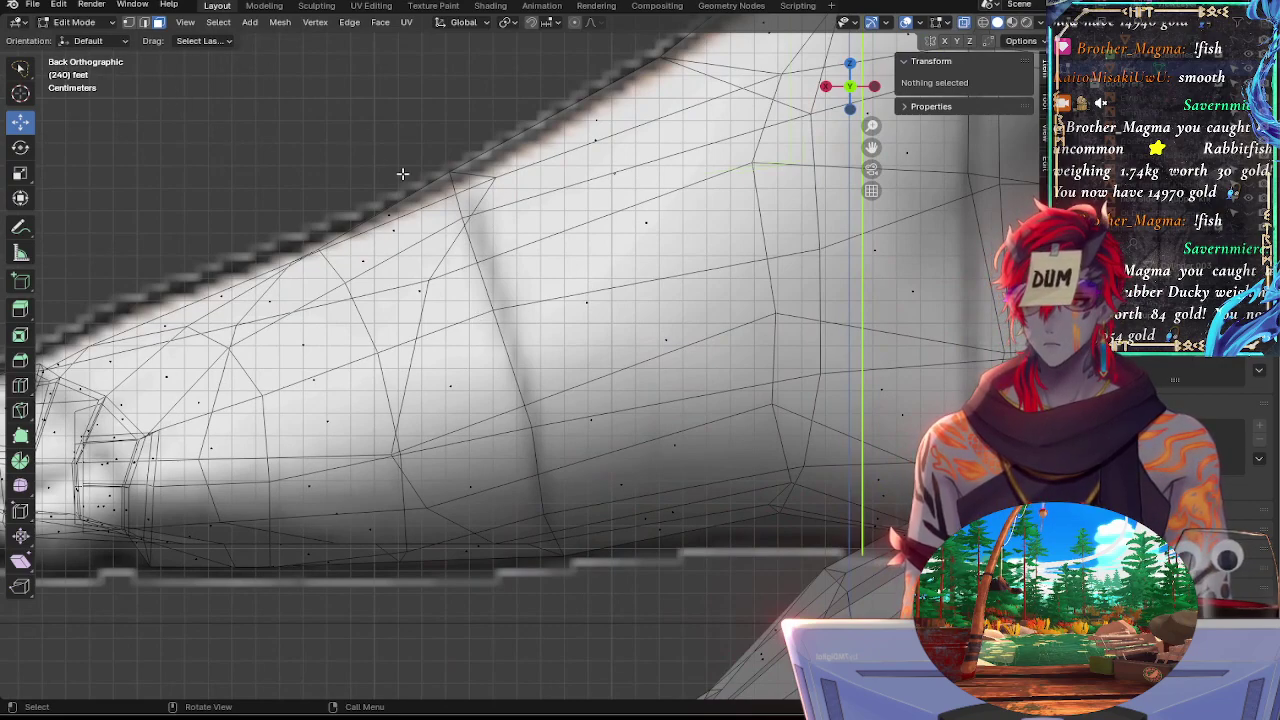
Switch to edge selection and select a midfoot side edge along the reference's vertical seam, comparing with X-ray off and on
{"action": "left_click", "coordinate": [146, 24]}
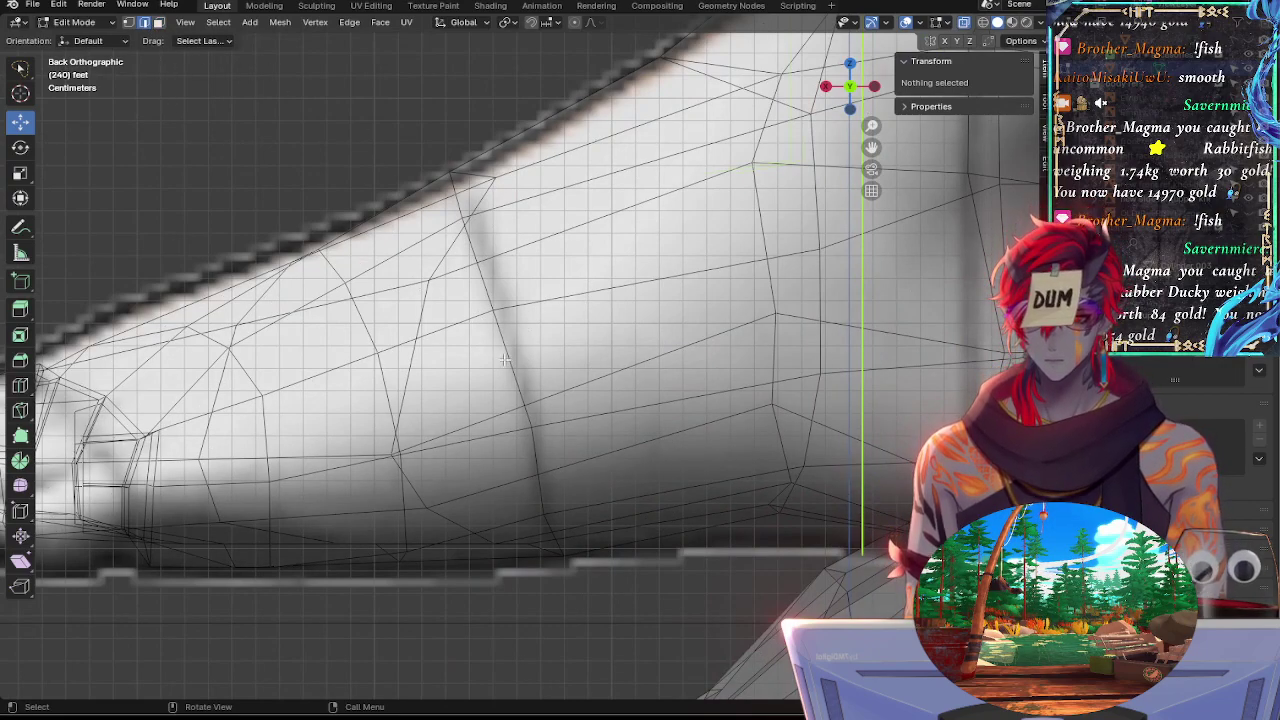
{"action": "left_click", "coordinate": [506, 360]}
{"action": "left_click_drag", "start_coordinate": [871, 126], "coordinate": [871, 219]}
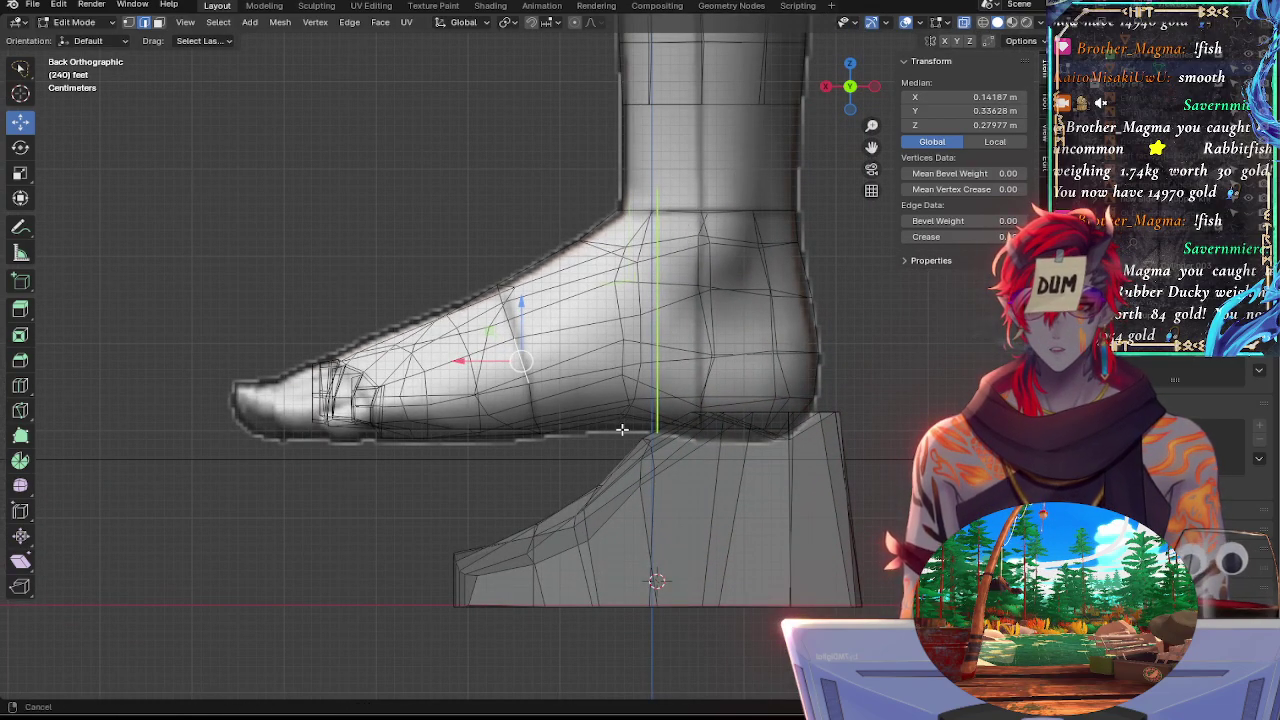
{"action": "scroll", "coordinate": [622, 428], "scroll_direction": "up", "scroll_amount": 5}
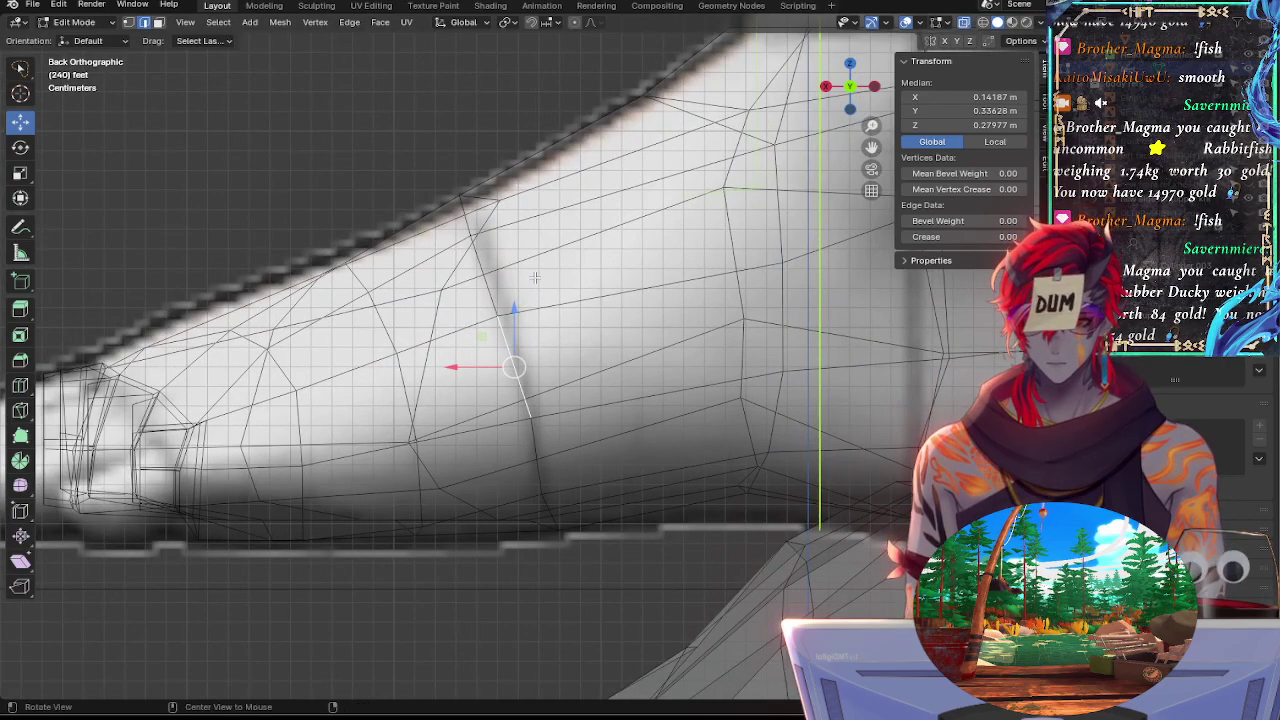
{"action": "key", "text": "alt+z"}
{"action": "key", "text": "alt+z"}
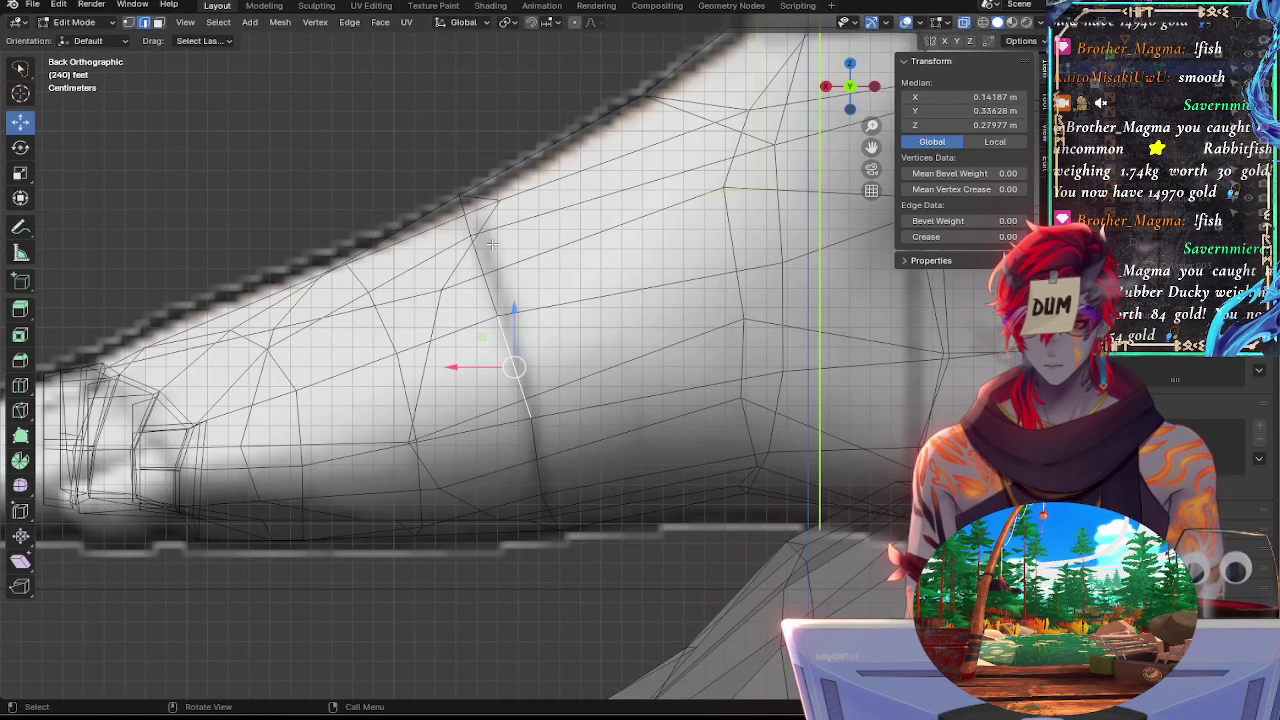
{"action": "key", "text": "alt+z"}
{"action": "key", "text": "alt+z"}
Try to rotate the uppermost instep edge below the ankle, also adding the neighbouring instep edge to the selection
{"action": "middle_click_drag", "start_coordinate": [464, 203], "coordinate": [644, 356], "text": "shift"}
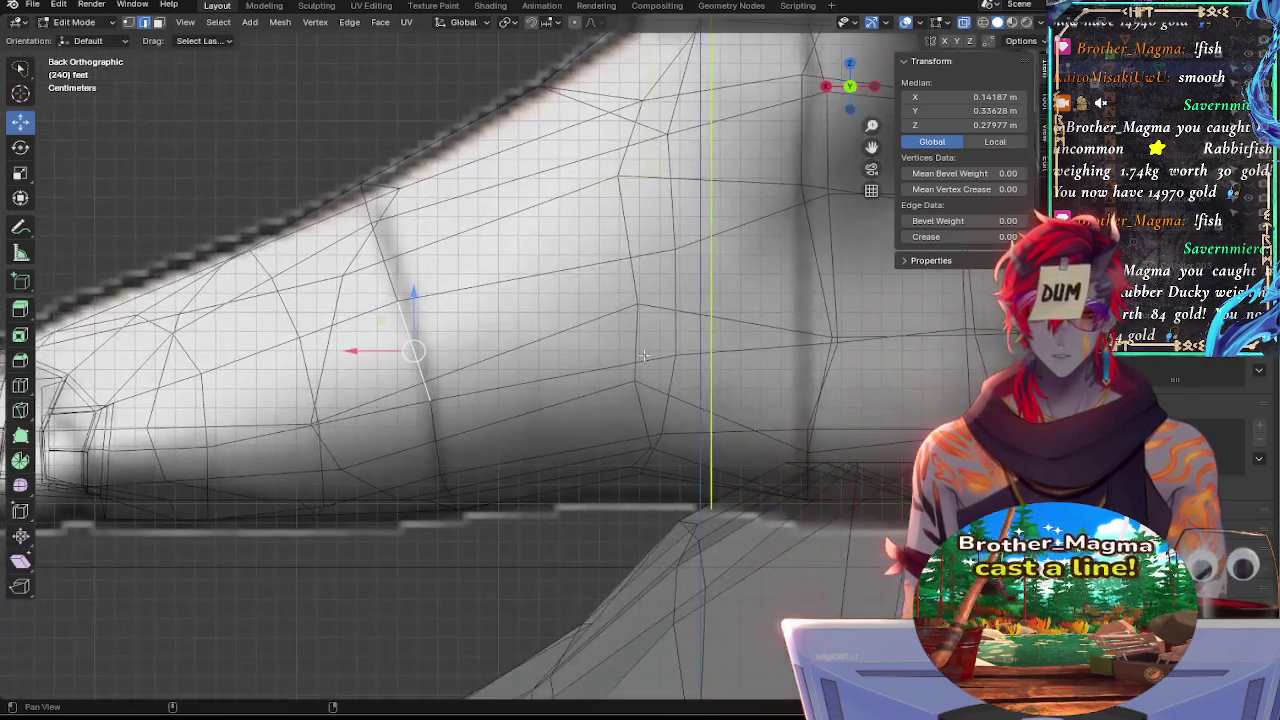
{"action": "middle_click_drag", "start_coordinate": [660, 58], "coordinate": [698, 314], "text": "shift"}
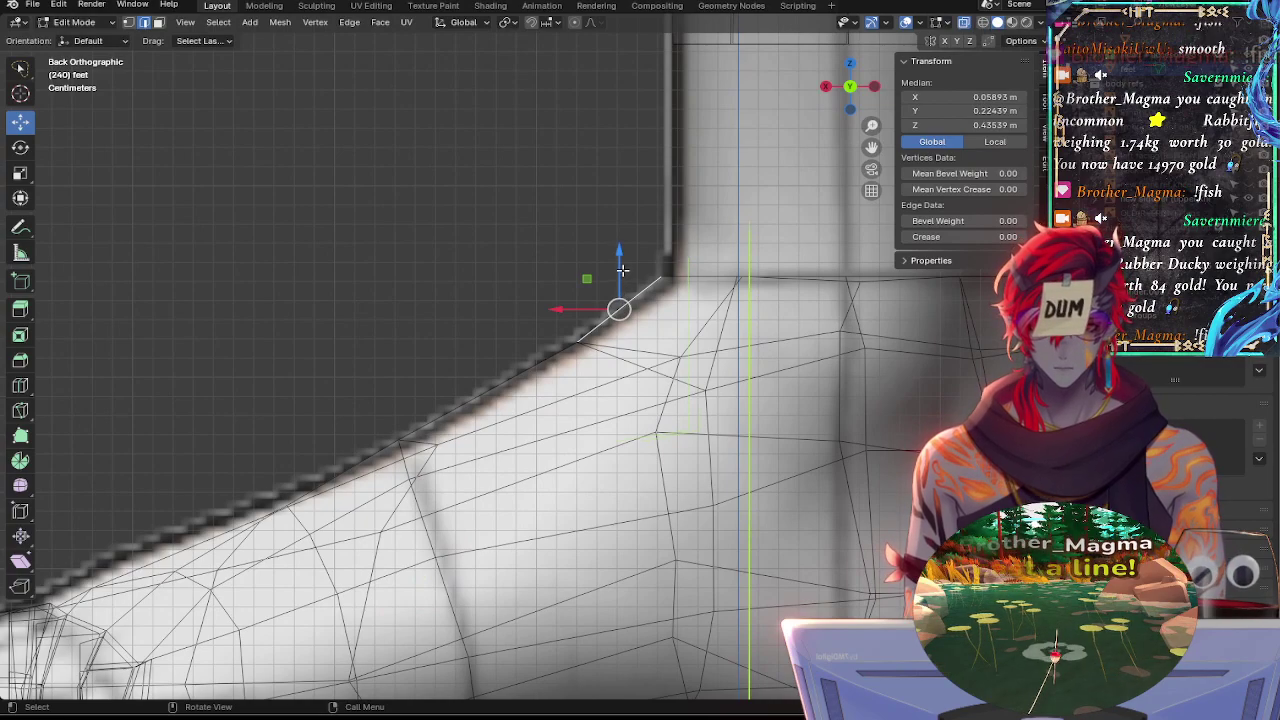
{"action": "key", "text": "r"}
{"action": "left_click", "coordinate": [646, 310]}
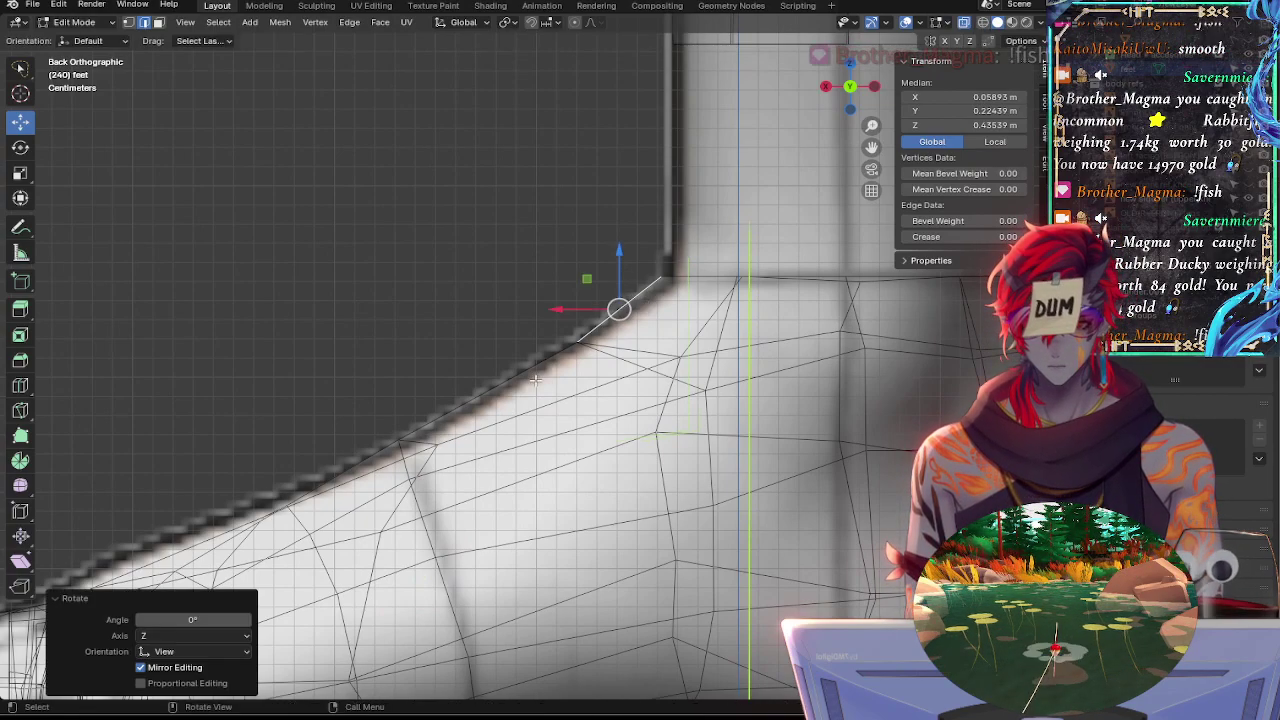
{"action": "left_click", "coordinate": [511, 374], "text": "shift"}
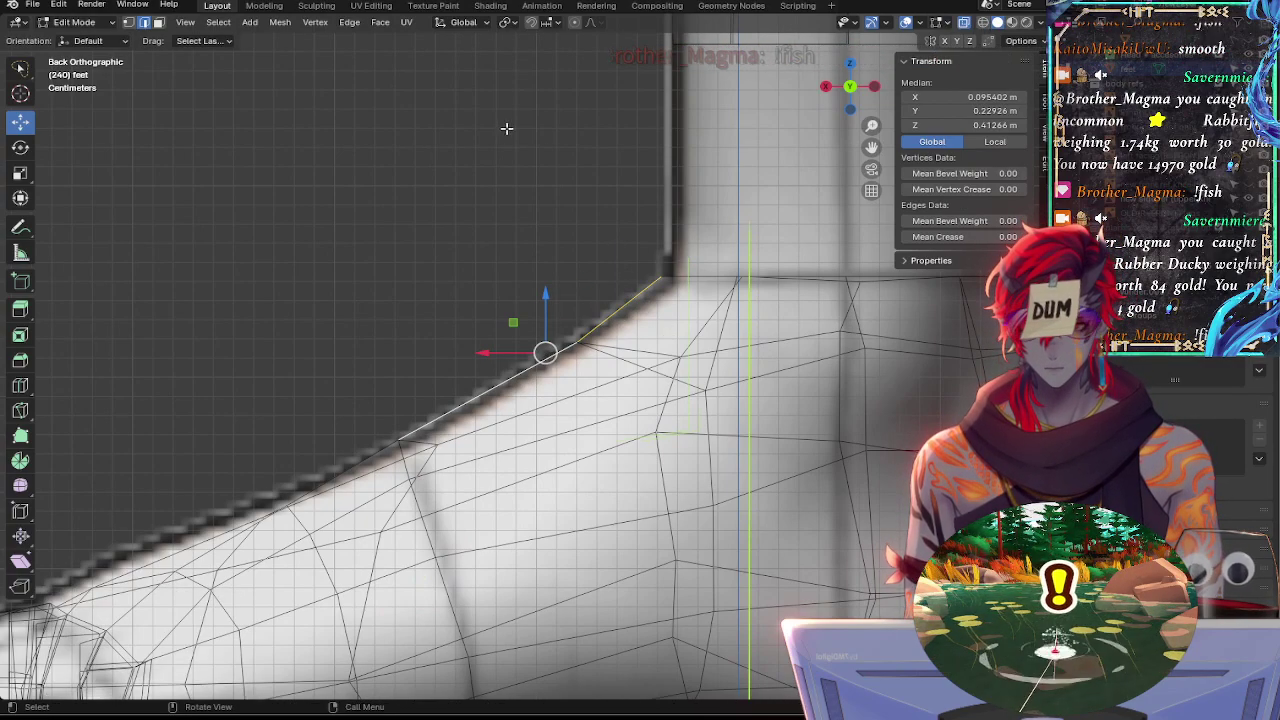
With proportional editing on, move the uppermost instep edge slightly inward and rotate it along the reference outline
{"action": "left_click", "coordinate": [544, 226]}
{"action": "left_click", "coordinate": [617, 302]}
{"action": "key", "text": "r"}
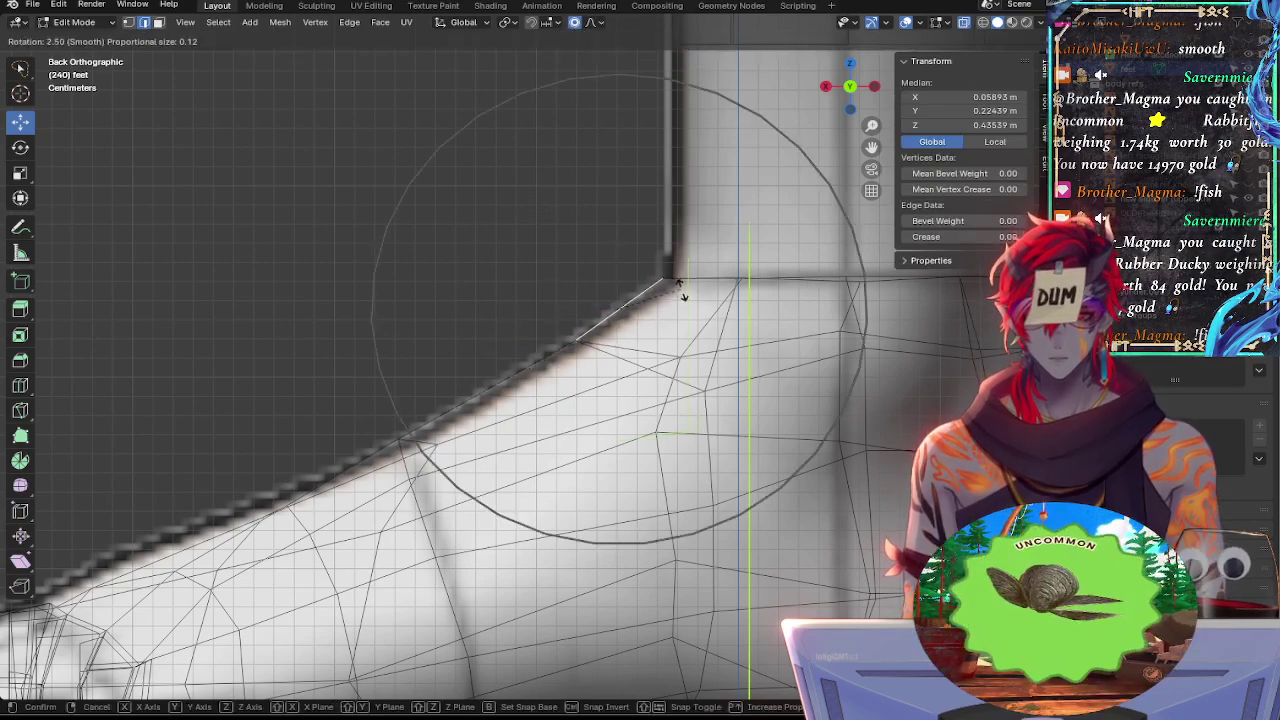
{"action": "left_click", "coordinate": [685, 287]}
{"action": "left_click", "coordinate": [622, 315]}
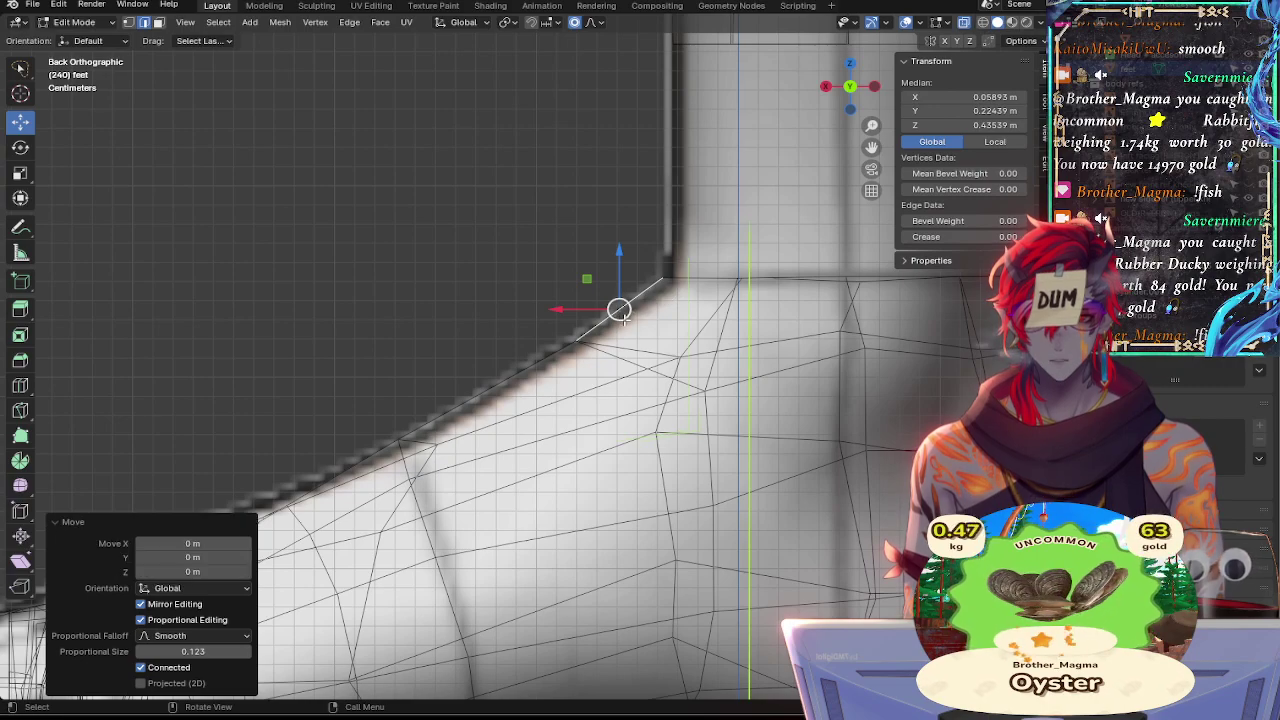
{"action": "left_click_drag", "start_coordinate": [619, 309], "coordinate": [628, 312]}
{"action": "key", "text": "r"}
{"action": "left_click", "coordinate": [731, 290]}
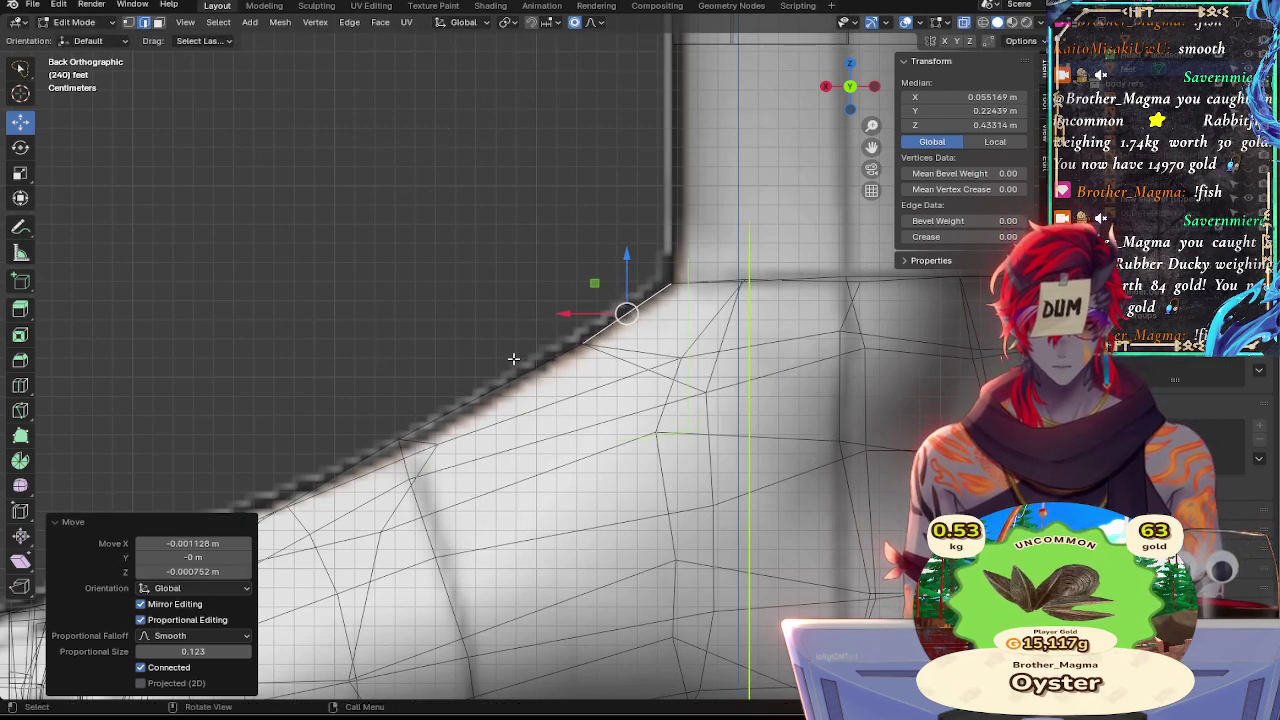
Rotate the next instep edge toward the toes by -2.91° with proportional size 0.047, and move it slightly inward along X and Z
{"action": "key", "text": "r"}
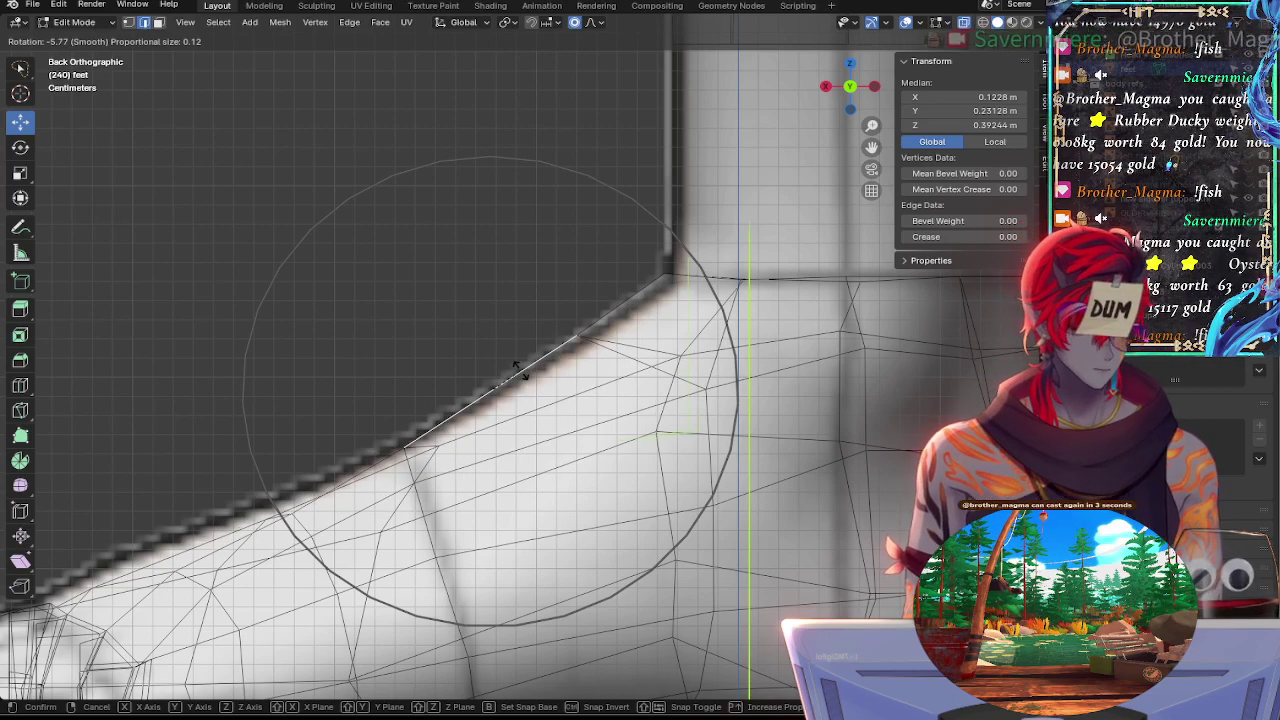
{"action": "scroll", "coordinate": [517, 370], "scroll_direction": "up", "scroll_amount": 6}
{"action": "scroll", "coordinate": [517, 370], "scroll_direction": "up", "scroll_amount": 2}
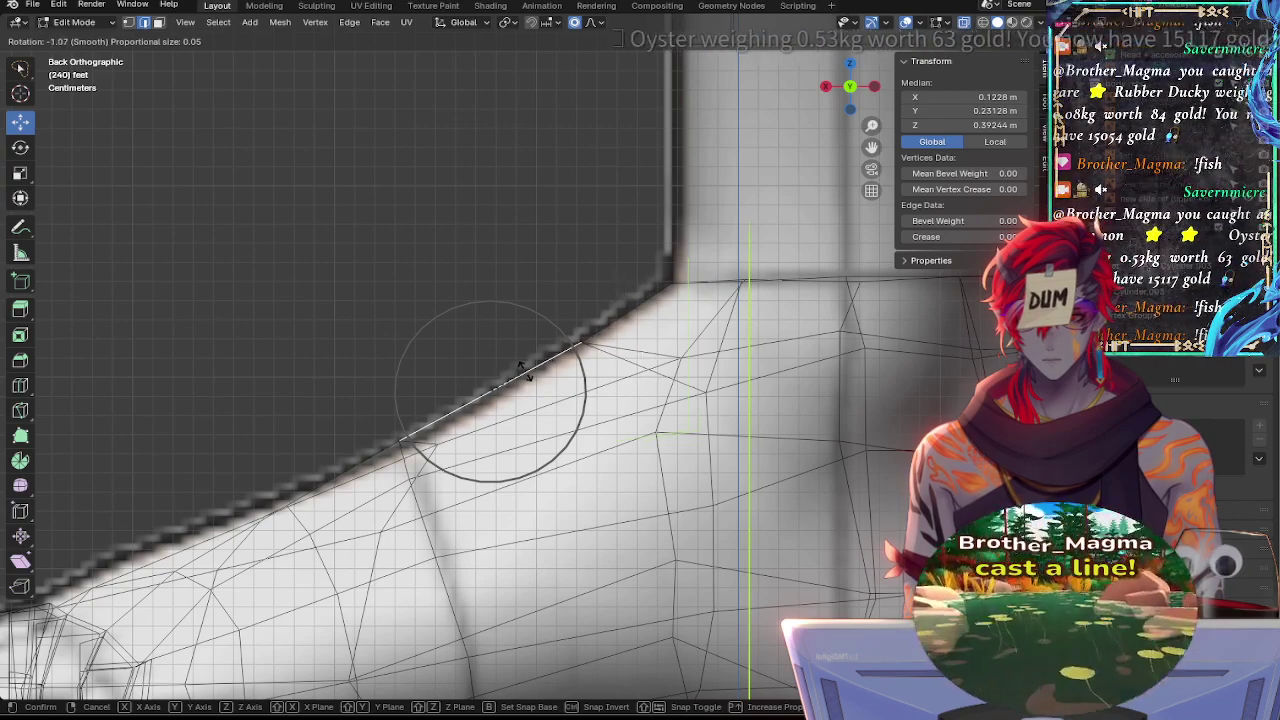
{"action": "left_click", "coordinate": [490, 390]}
{"action": "key", "text": "g"}
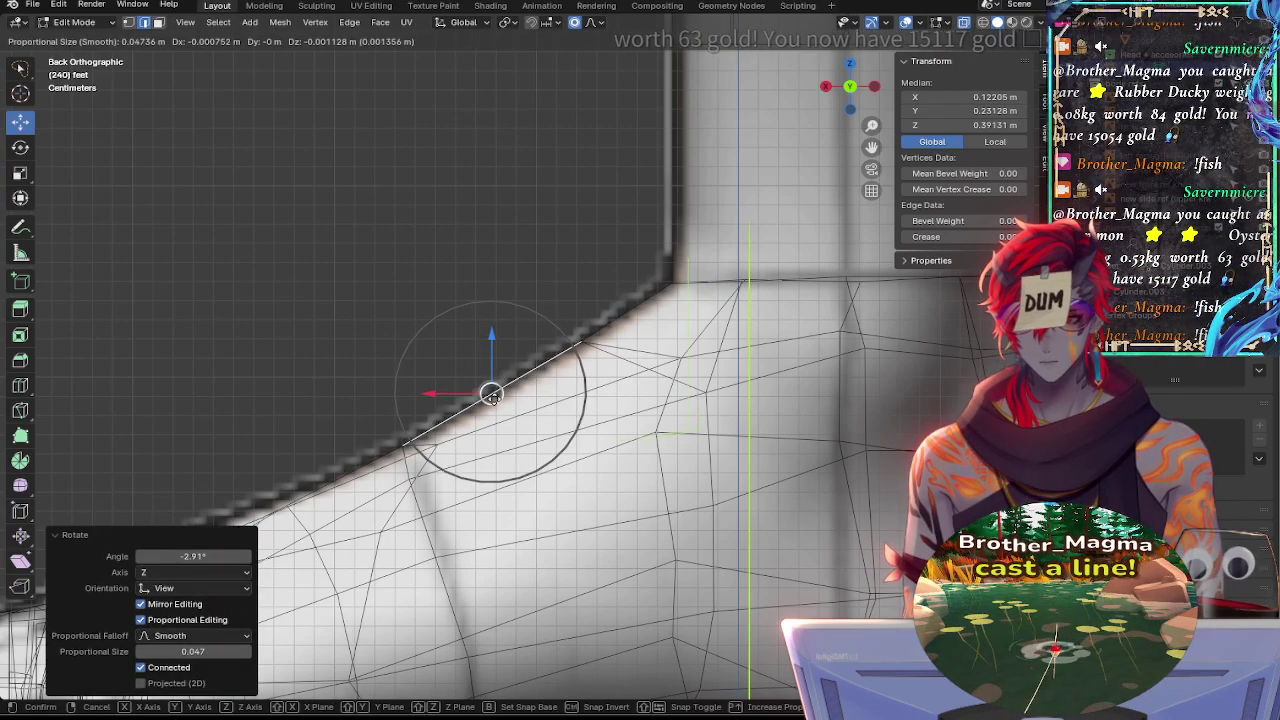
{"action": "left_click", "coordinate": [491, 391]}
{"action": "key", "text": "r"}
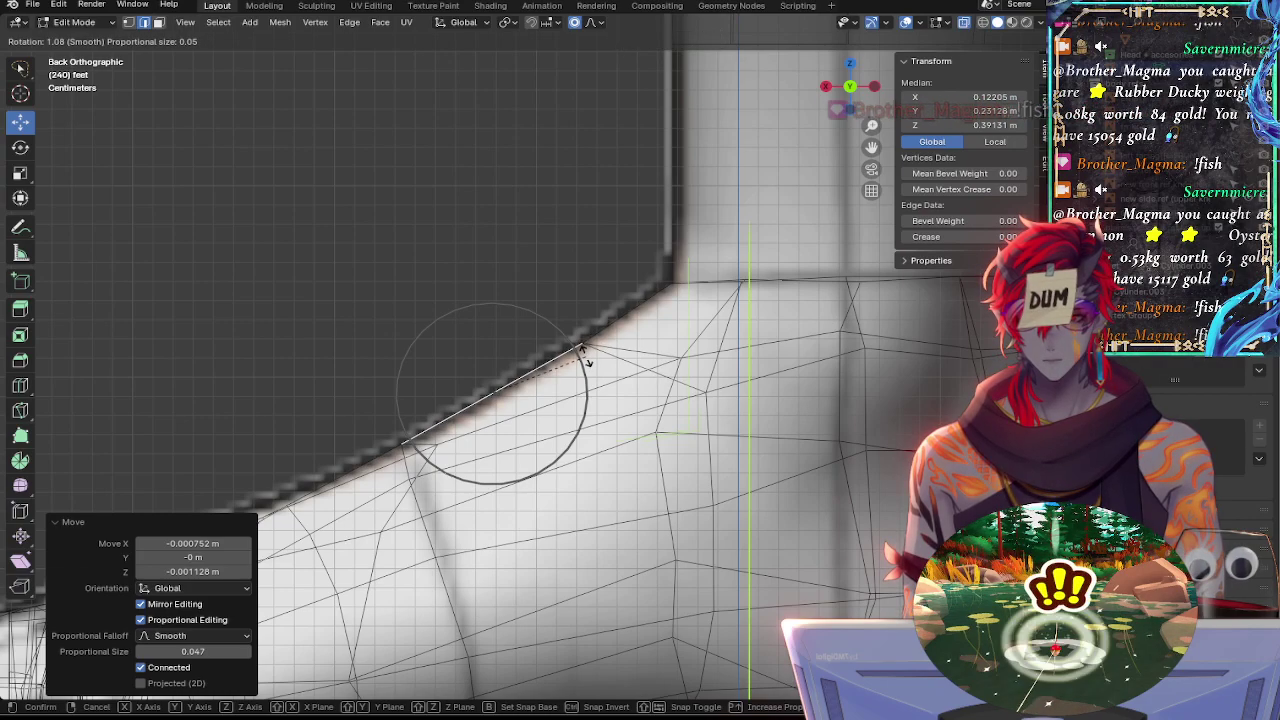
{"action": "right_click", "coordinate": [587, 358]}
Nudge the uppermost instep edge outward toward the outline and rotate the adjacent lower instep edge by -0.474°
{"action": "left_click", "coordinate": [622, 314]}
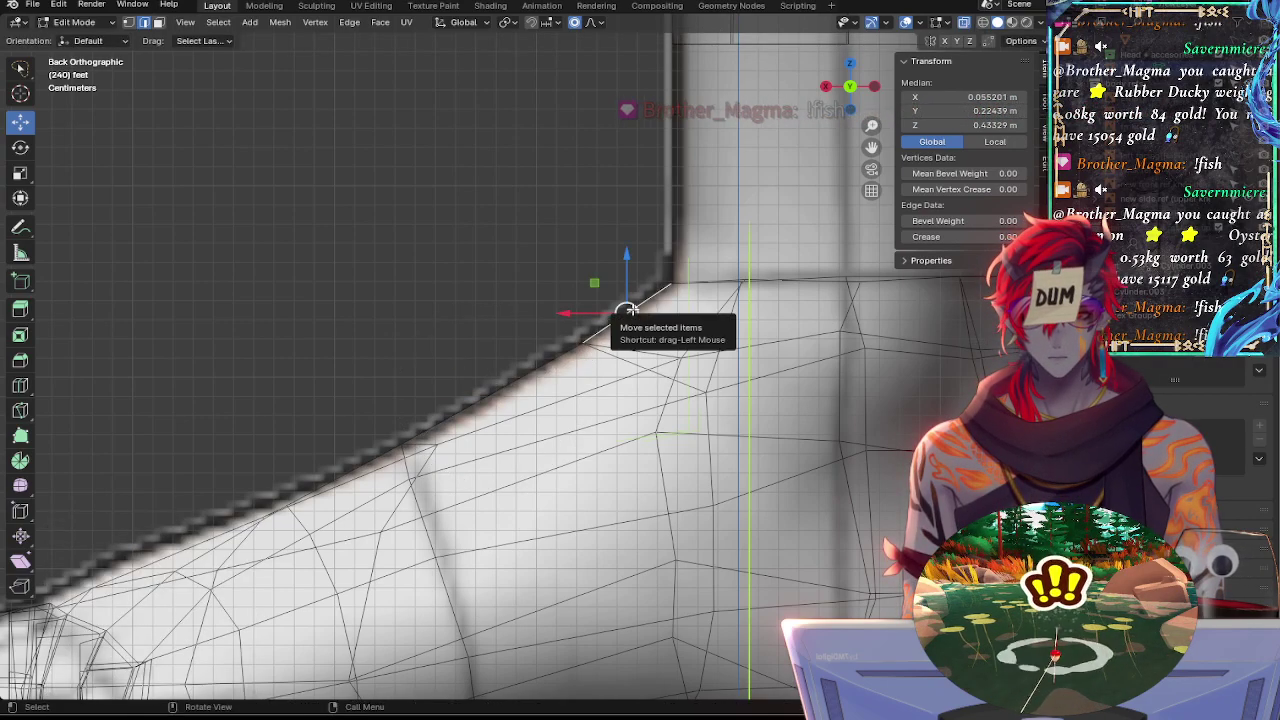
{"action": "left_click_drag", "start_coordinate": [630, 310], "coordinate": [623, 306]}
{"action": "left_click", "coordinate": [492, 390]}
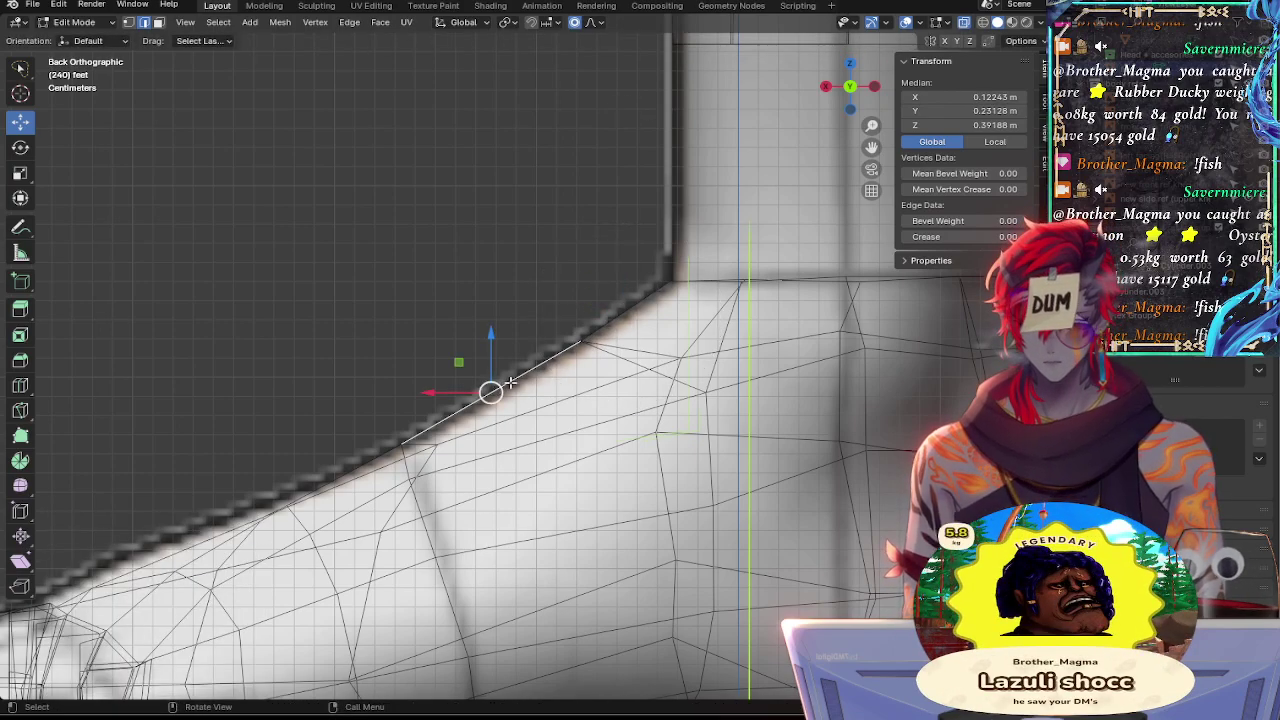
{"action": "key", "text": "r"}
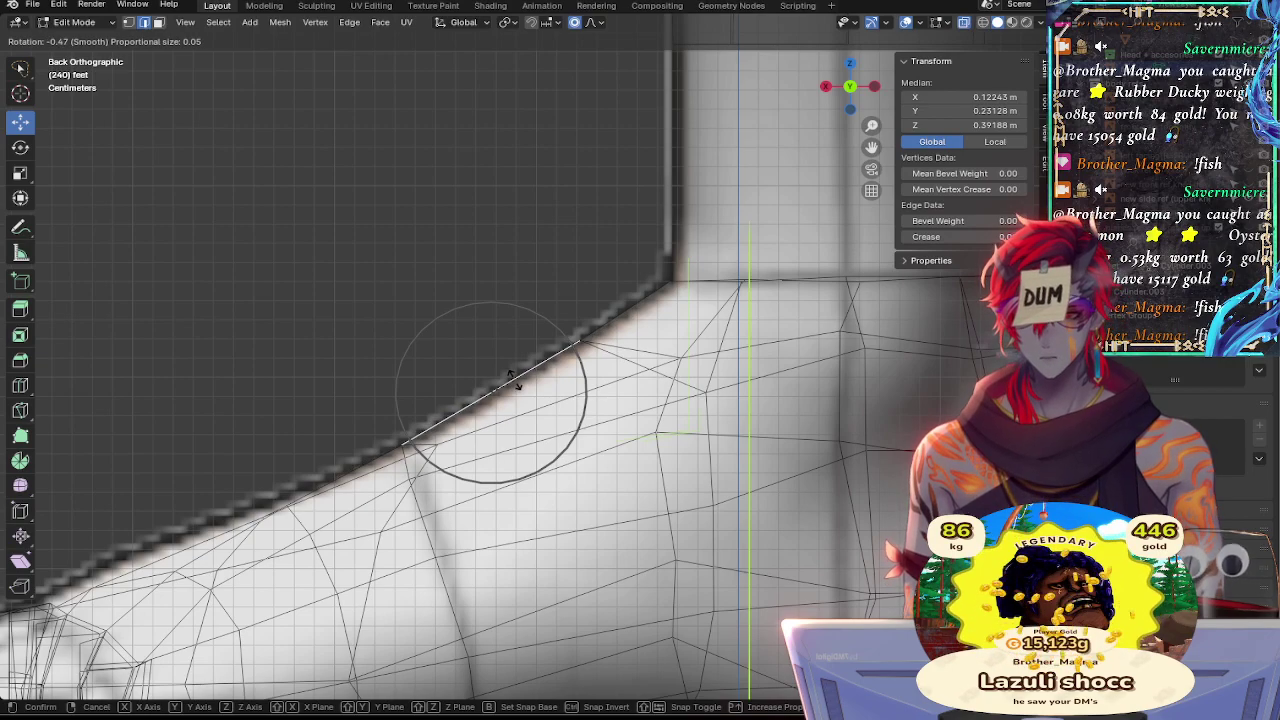
{"action": "left_click", "coordinate": [513, 380]}
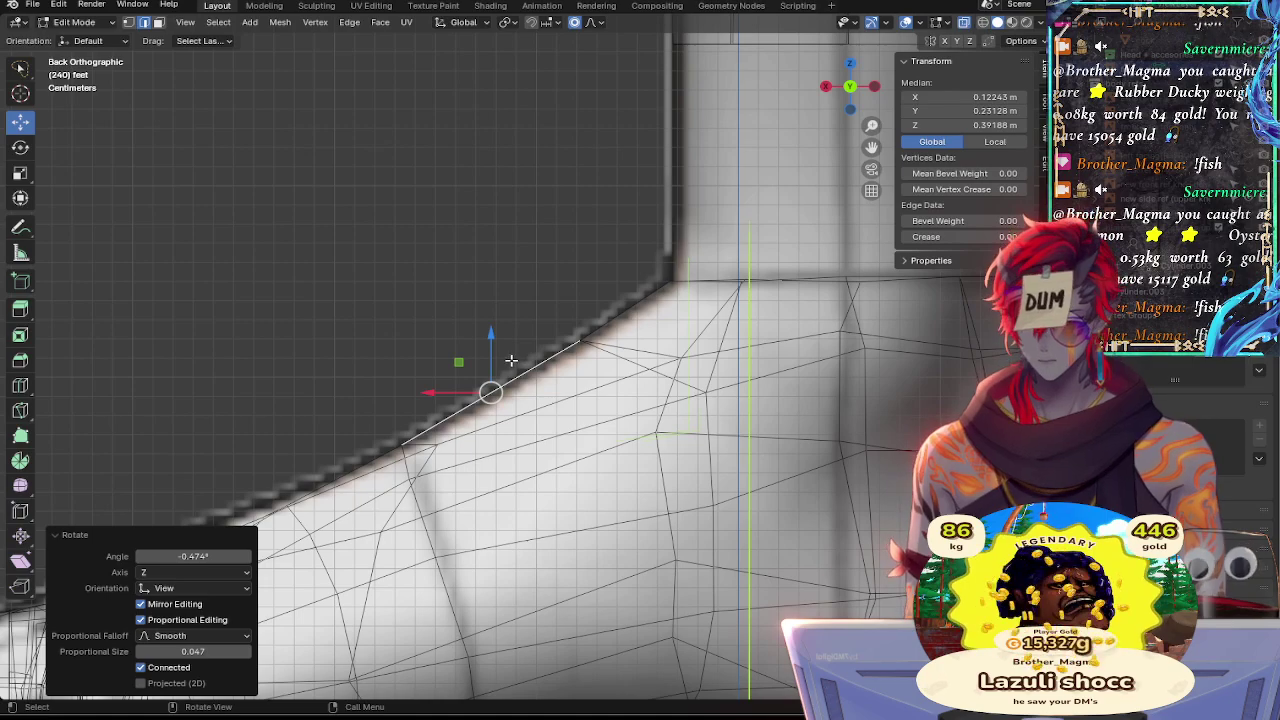
Rotate the instep edge in front of the seam onto the outline, shifting it 0.000752 m along X and finishing with a -1.84° rotation
{"action": "middle_click_drag", "start_coordinate": [511, 360], "coordinate": [650, 296], "text": "shift"}
{"action": "left_click", "coordinate": [568, 322]}
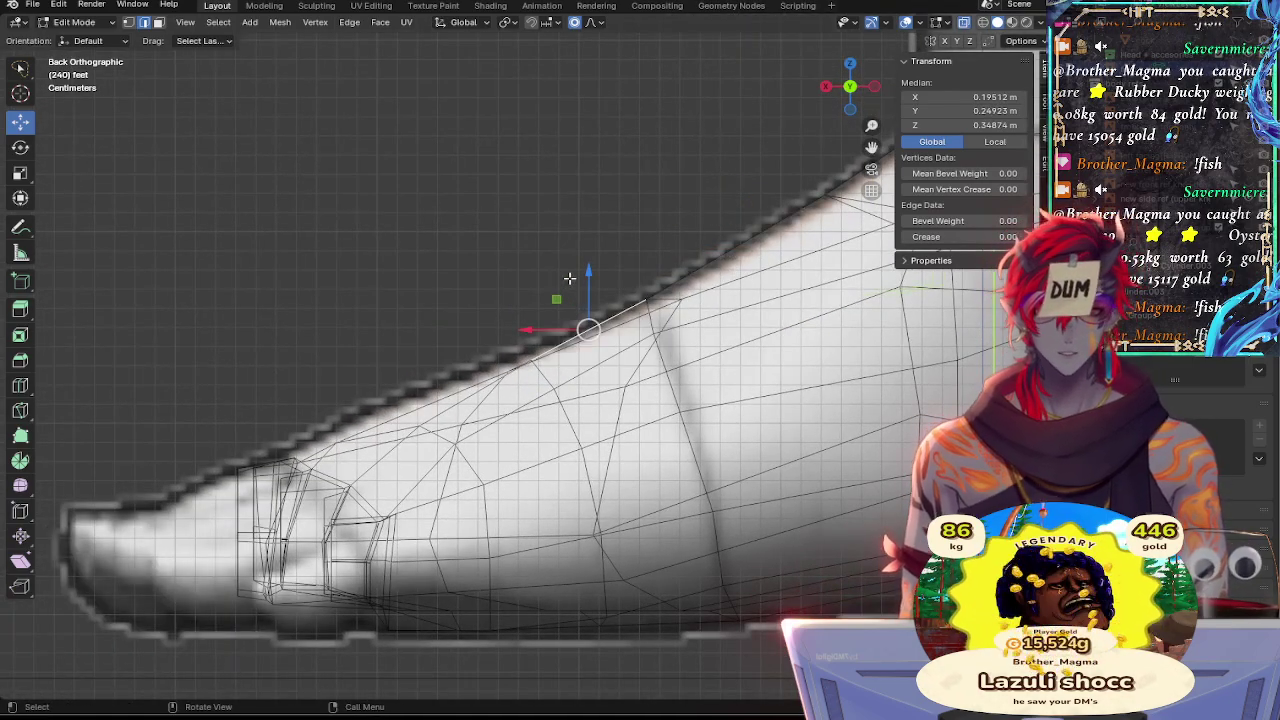
{"action": "key", "text": "r"}
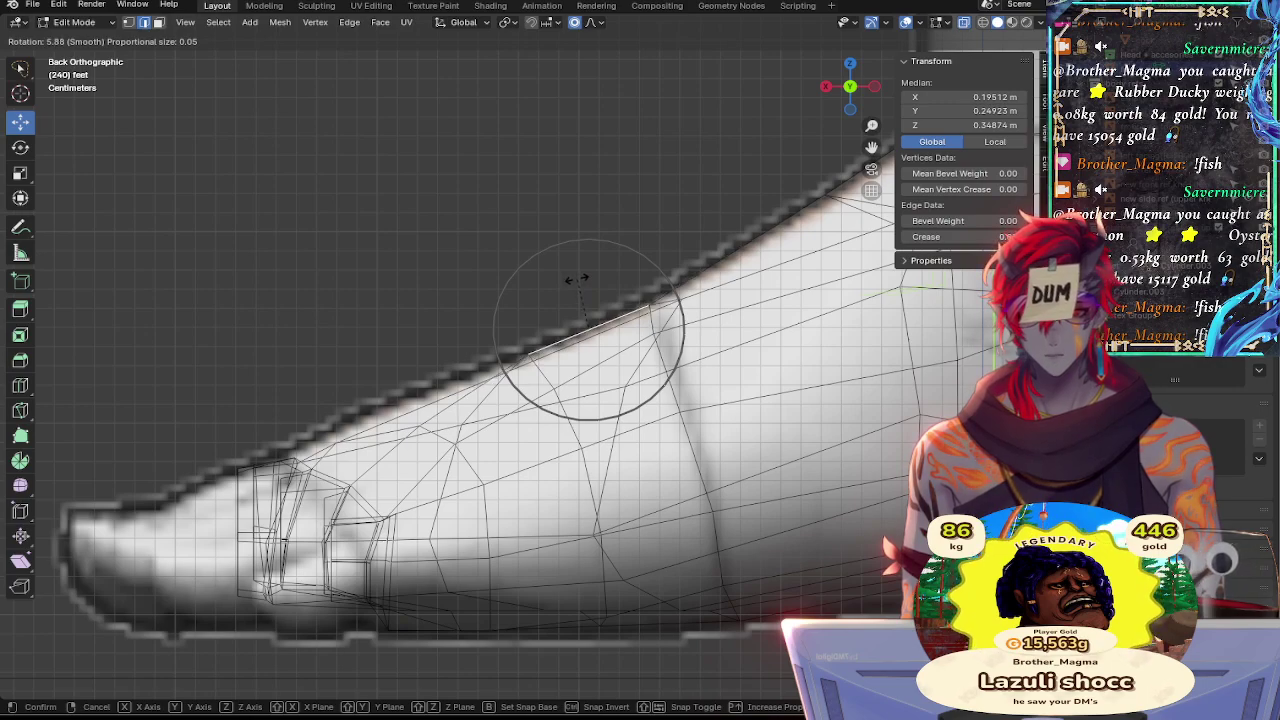
{"action": "left_click", "coordinate": [577, 280]}
{"action": "left_click_drag", "start_coordinate": [588, 329], "coordinate": [586, 328]}
{"action": "key", "text": "r"}
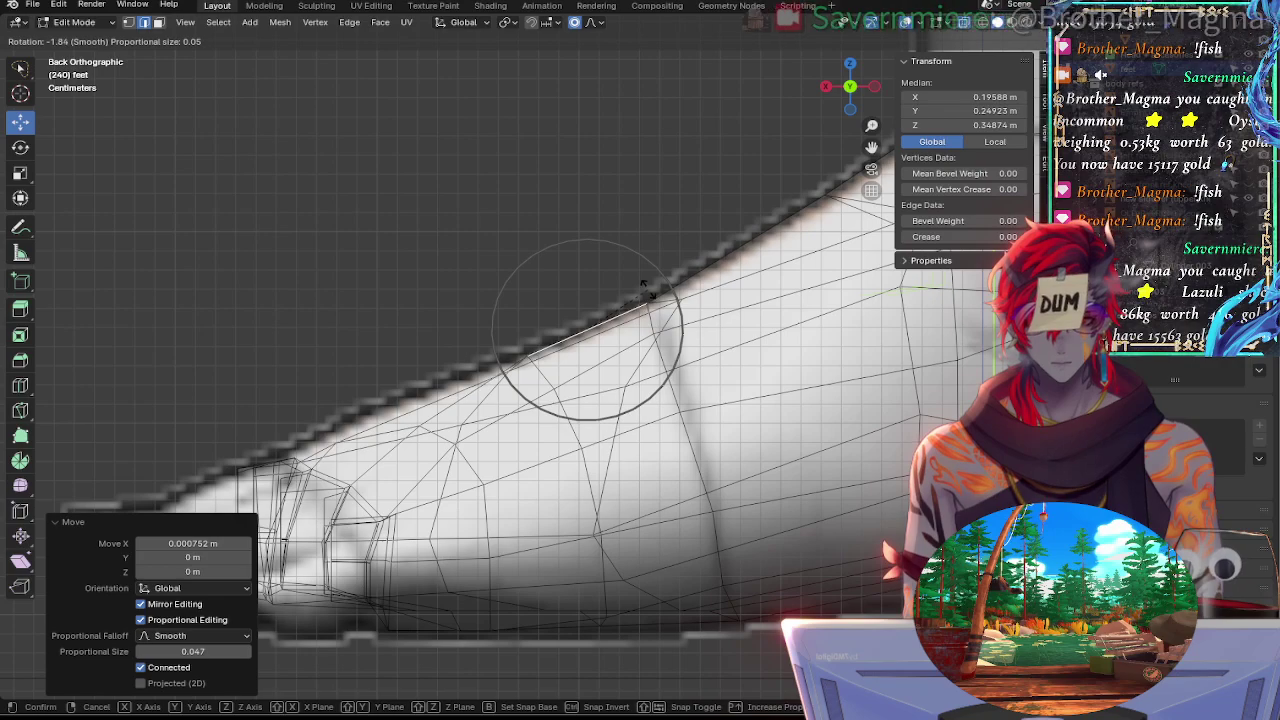
{"action": "left_click", "coordinate": [646, 289]}
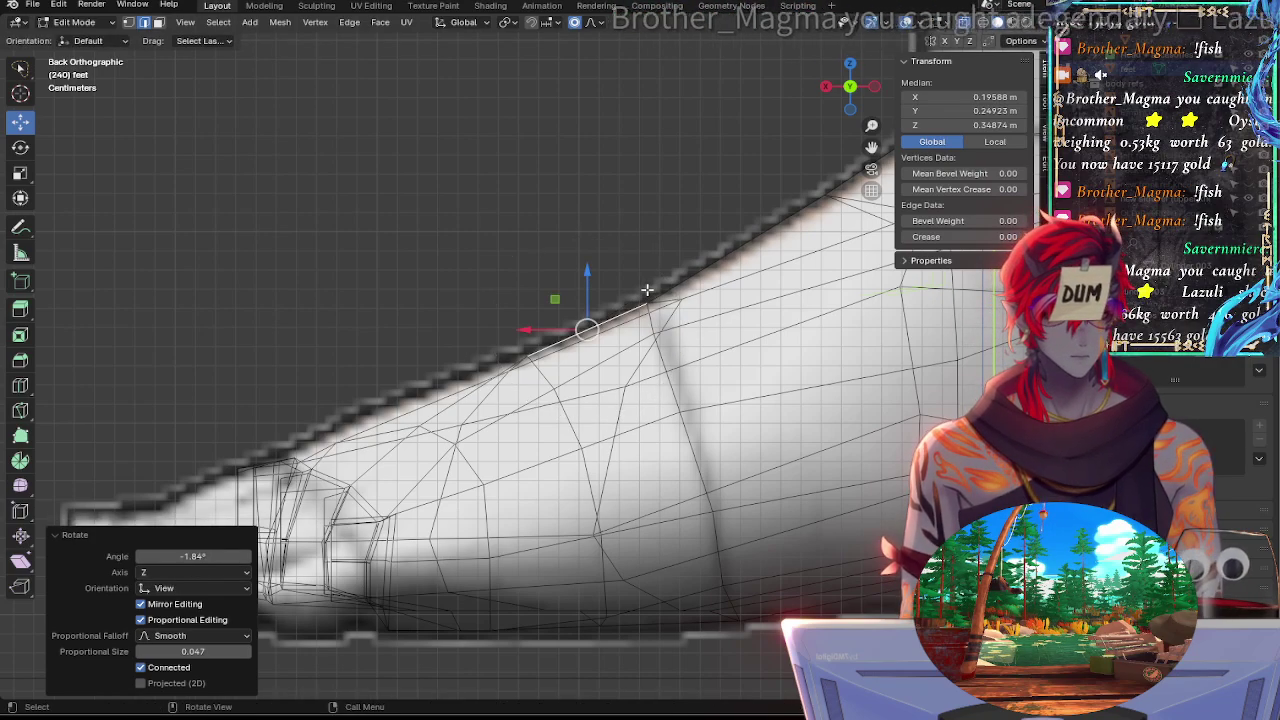
Compare the foot mesh with the side reference along the instep, seam, ankle and toes, with X-ray on and off
{"action": "left_click", "coordinate": [681, 314]}
{"action": "left_click", "coordinate": [681, 314]}
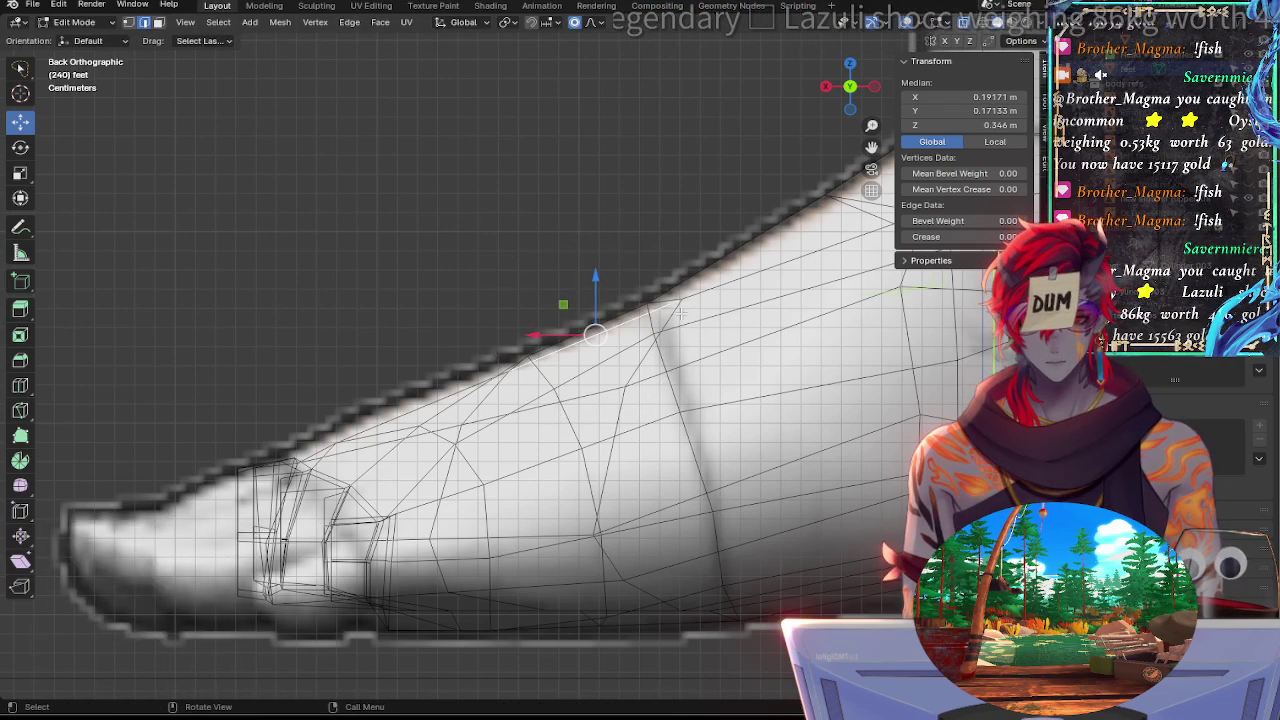
{"action": "left_click", "coordinate": [681, 314]}
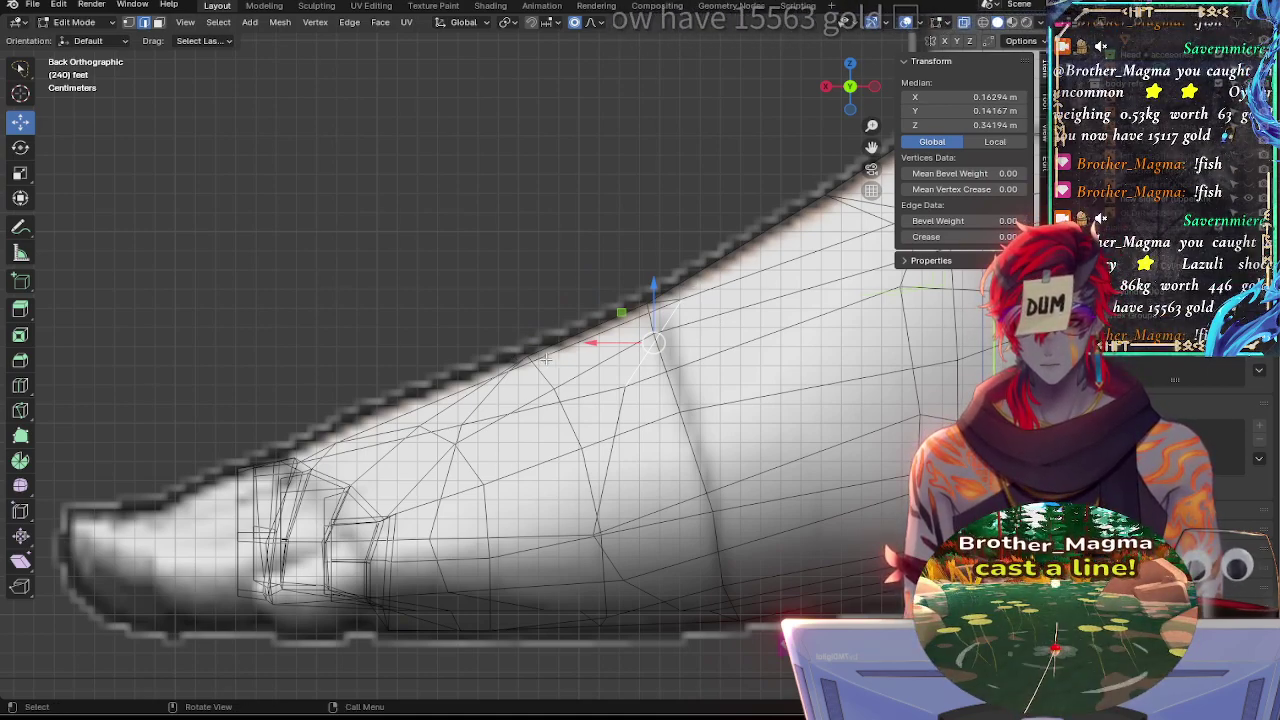
{"action": "key", "text": "alt+z"}
{"action": "key", "text": "alt+z"}
{"action": "key", "text": "alt+z"}
{"action": "middle_click_drag", "start_coordinate": [730, 339], "coordinate": [453, 312], "text": "shift"}
{"action": "middle_click_drag", "start_coordinate": [595, 328], "coordinate": [639, 403], "text": "shift"}
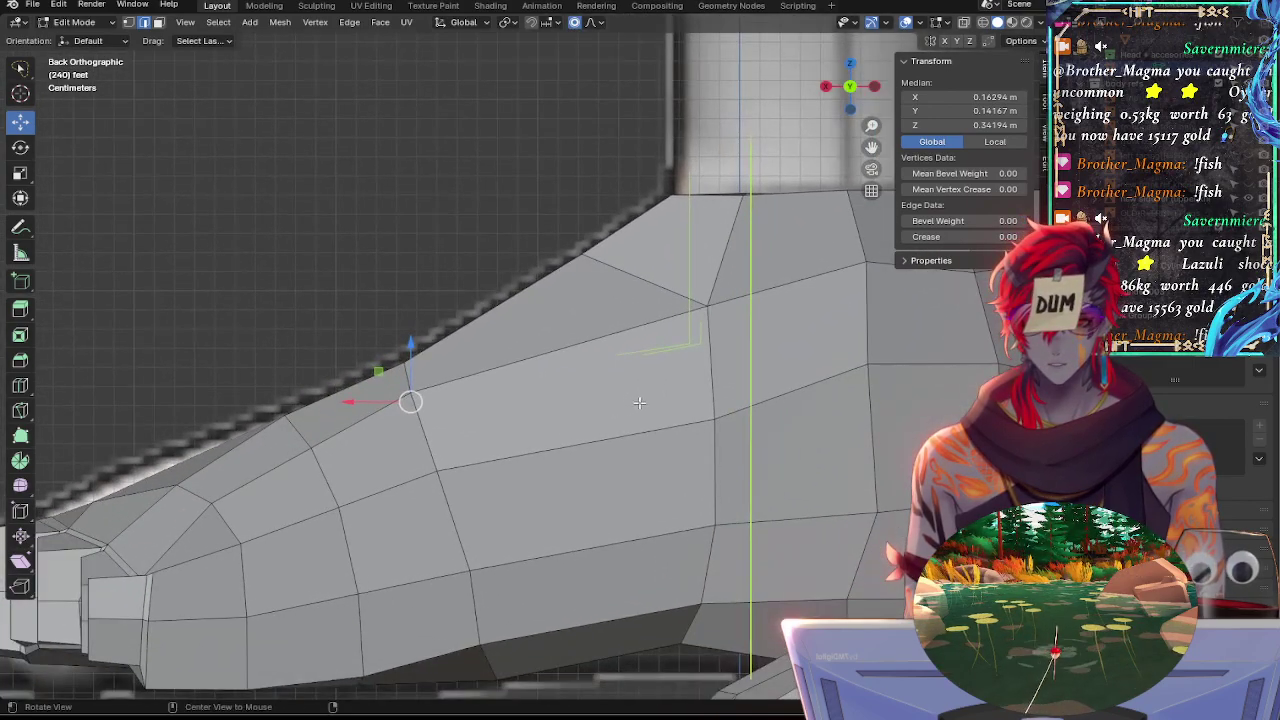
{"action": "key", "text": "alt+z"}
{"action": "key", "text": "alt+z"}
{"action": "middle_click_drag", "start_coordinate": [731, 340], "coordinate": [596, 213], "text": "shift"}
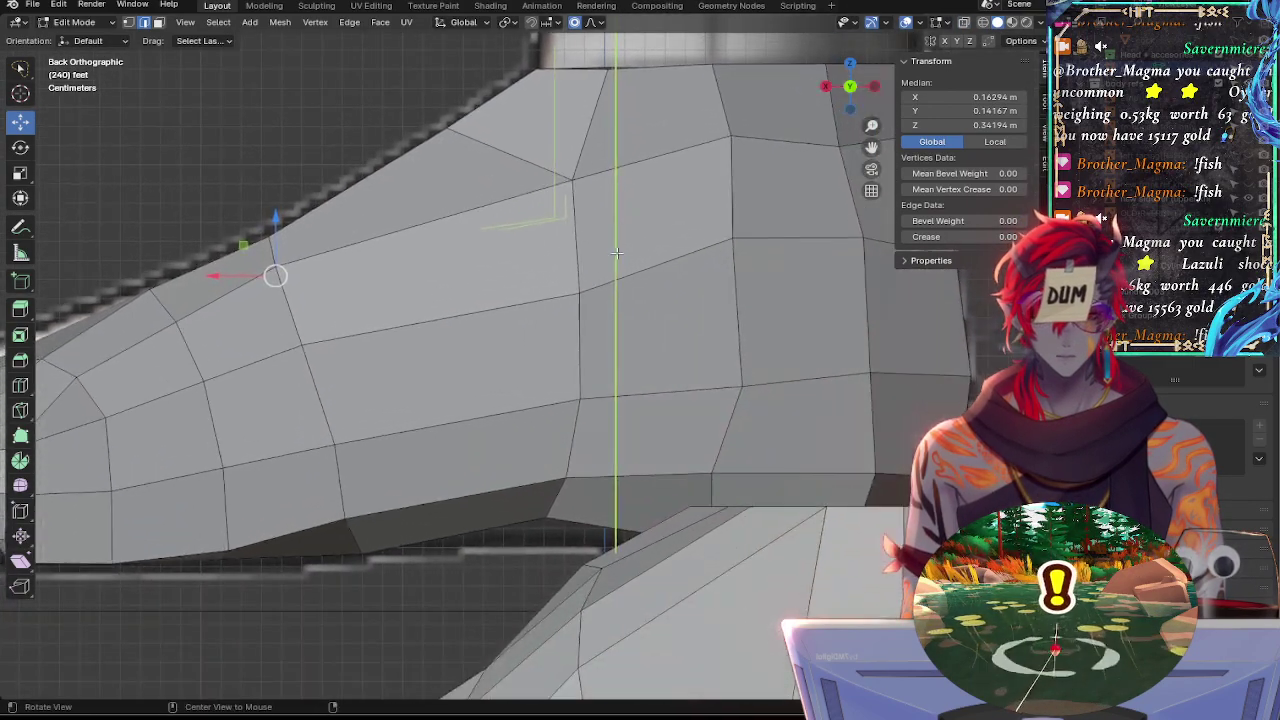
{"action": "key", "text": "alt+z"}
{"action": "key", "text": "alt+z"}
{"action": "mouse_move", "coordinate": [612, 282]}
{"action": "middle_mouse_down", "text": "shift"}
{"action": "mouse_move", "coordinate": [614, 296]}
{"action": "mouse_move", "coordinate": [513, 352]}
{"action": "middle_mouse_up", "text": "shift"}
{"action": "key", "text": "alt+z"}
{"action": "middle_click_drag", "start_coordinate": [580, 402], "coordinate": [630, 261], "text": "shift"}
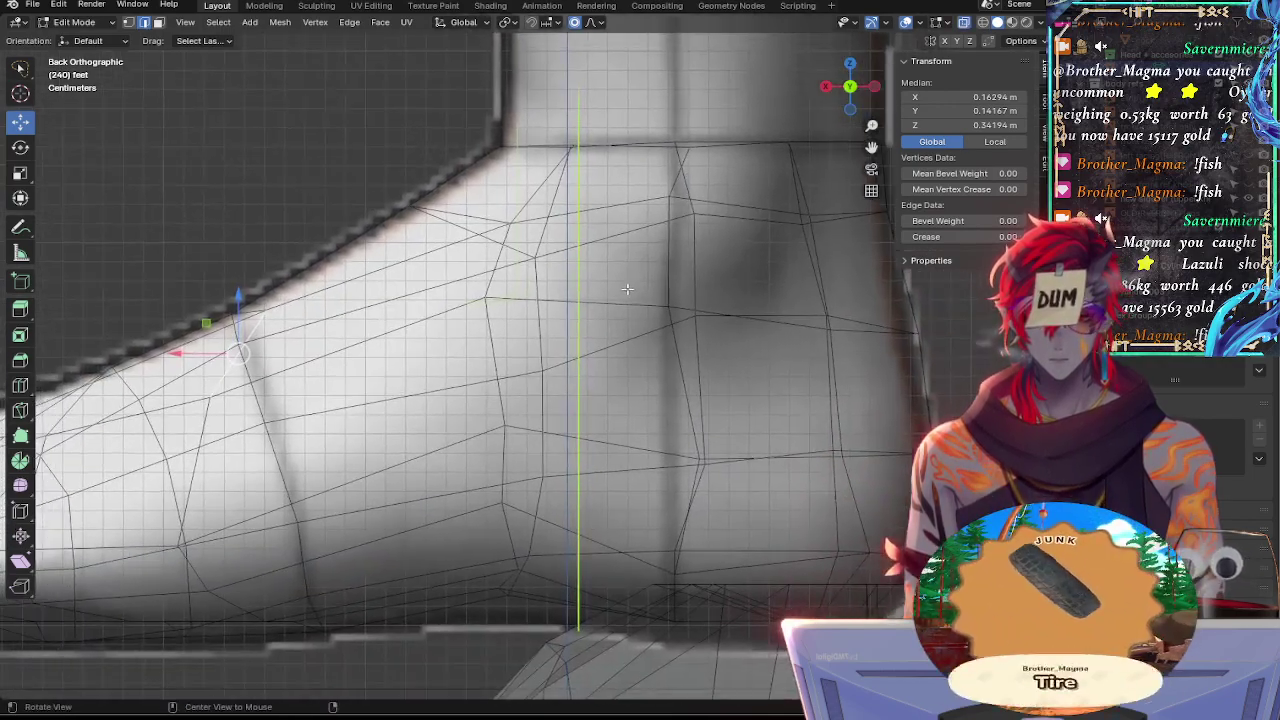
{"action": "key", "text": "alt+z"}
{"action": "key", "text": "alt+z"}
{"action": "middle_click_drag", "start_coordinate": [163, 410], "coordinate": [538, 309], "text": "shift"}
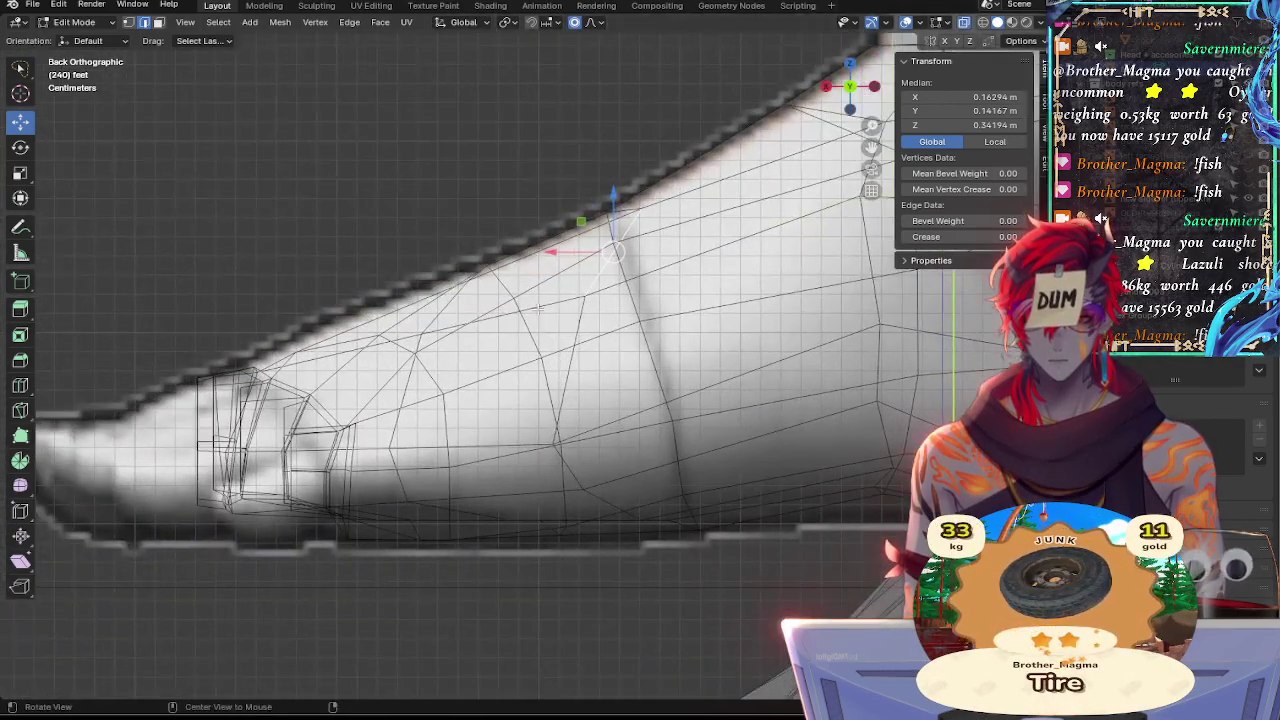
{"action": "key", "text": "alt+z"}
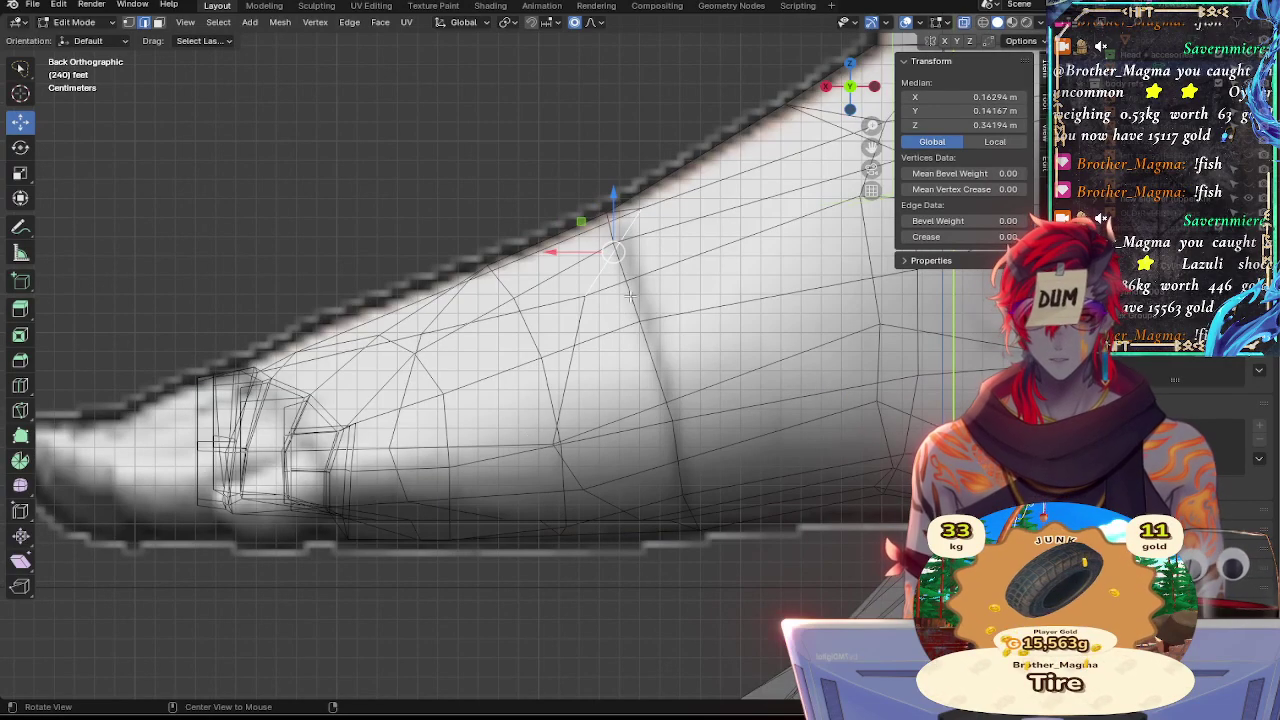
{"action": "scroll", "coordinate": [630, 296], "scroll_direction": "down", "scroll_amount": 2}
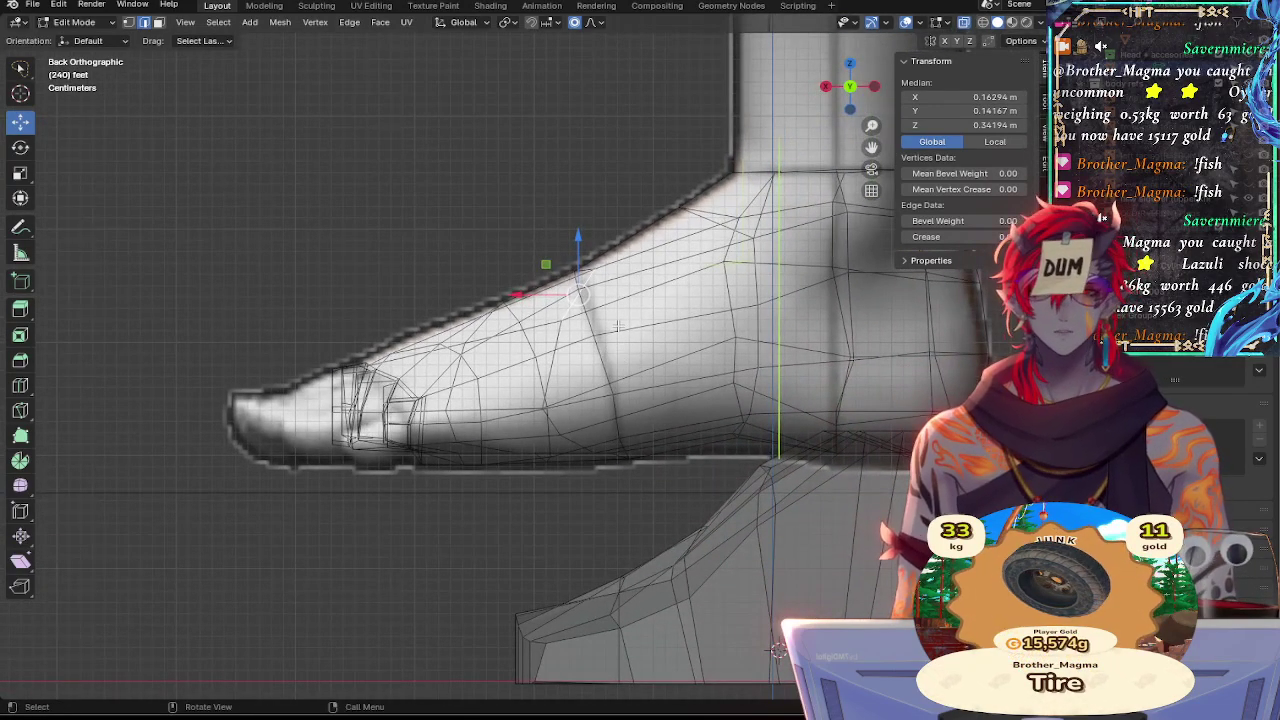
{"action": "key", "text": "alt+z"}
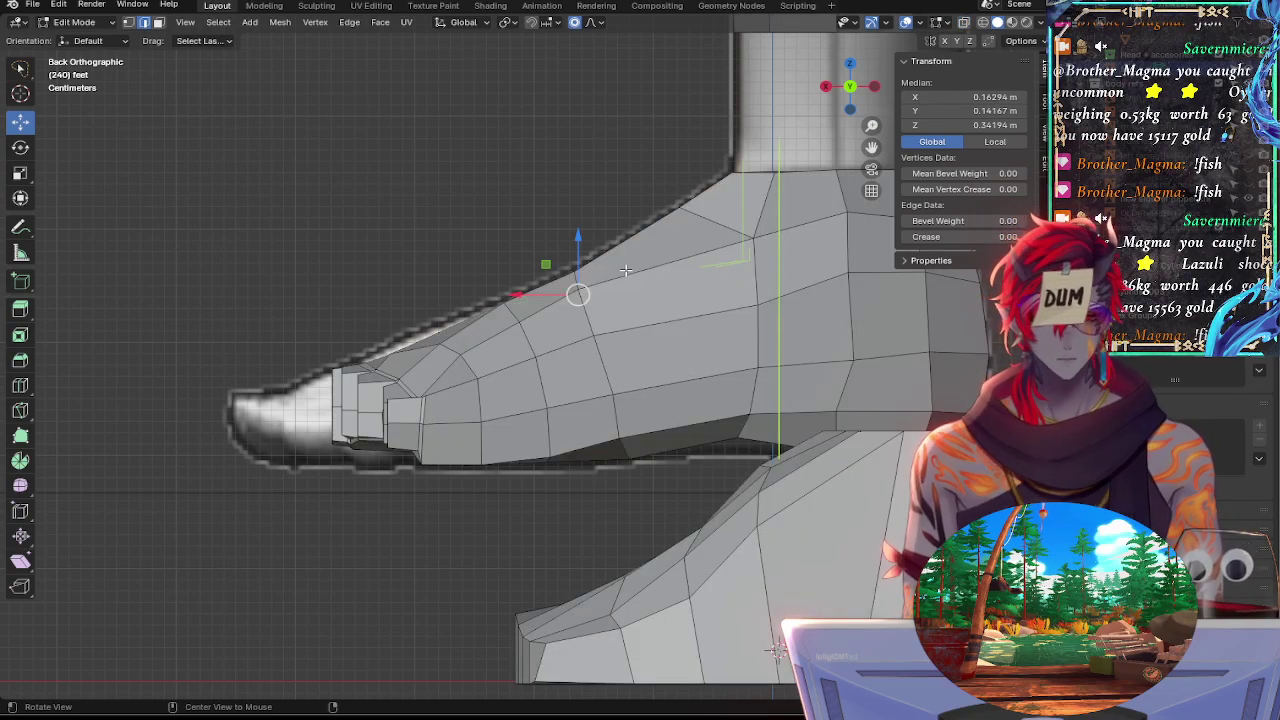
{"action": "left_click", "coordinate": [506, 204]}
{"action": "left_click_drag", "start_coordinate": [582, 226], "coordinate": [539, 259], "text": "alt+shift"}
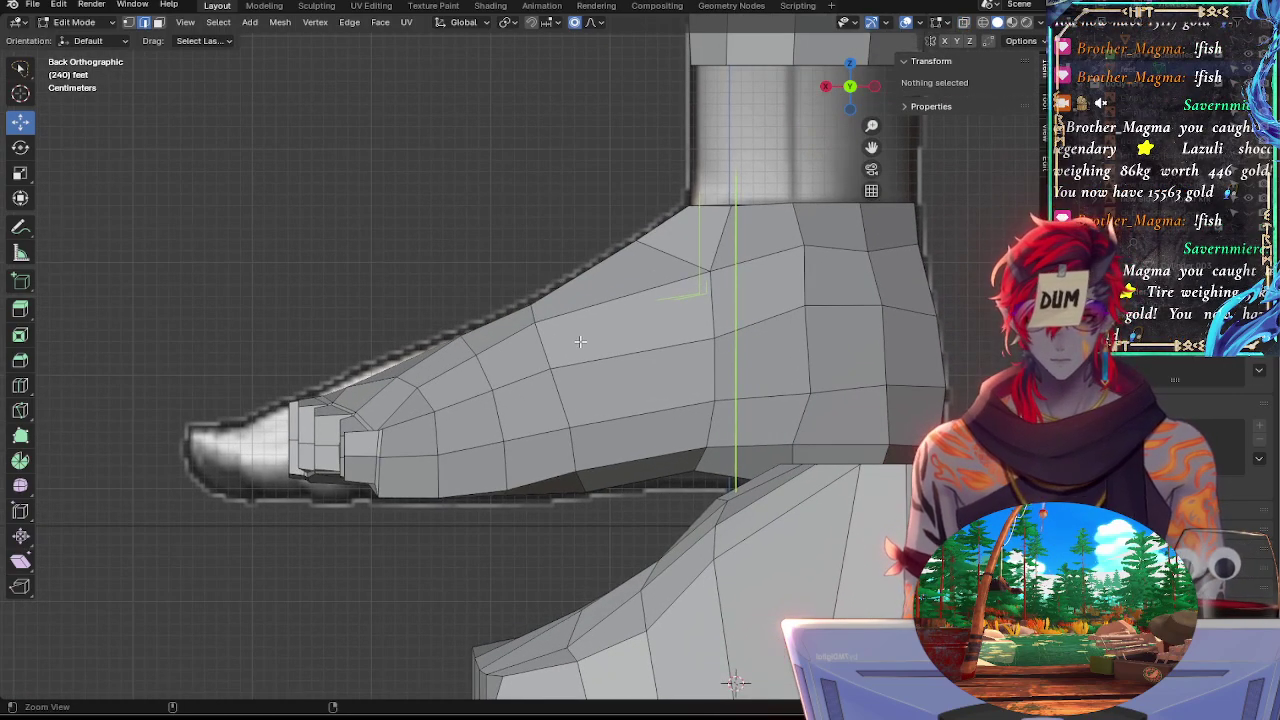
In X-ray, rotate the midfoot side edge along the reference's vertical seam and move it -0.001235 m along X
{"action": "key", "text": "alt+z"}
{"action": "scroll", "coordinate": [566, 437], "scroll_direction": "up", "scroll_amount": 5}
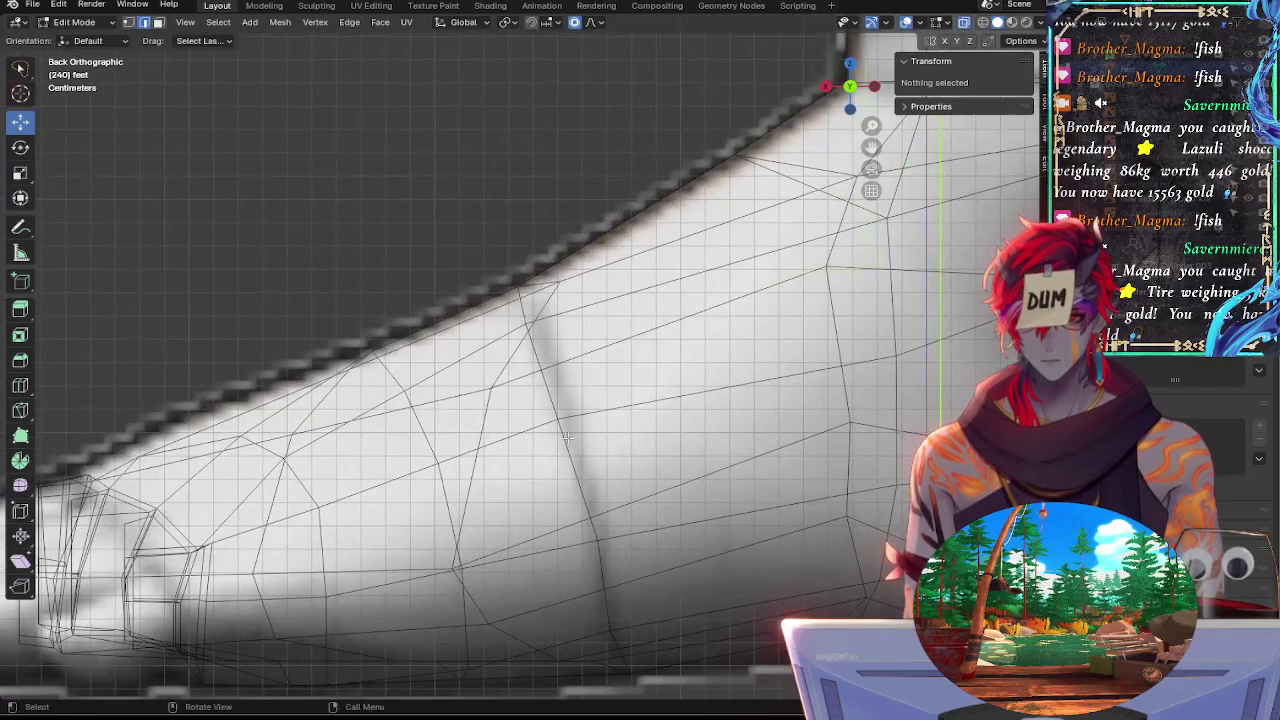
{"action": "left_click", "coordinate": [571, 458]}
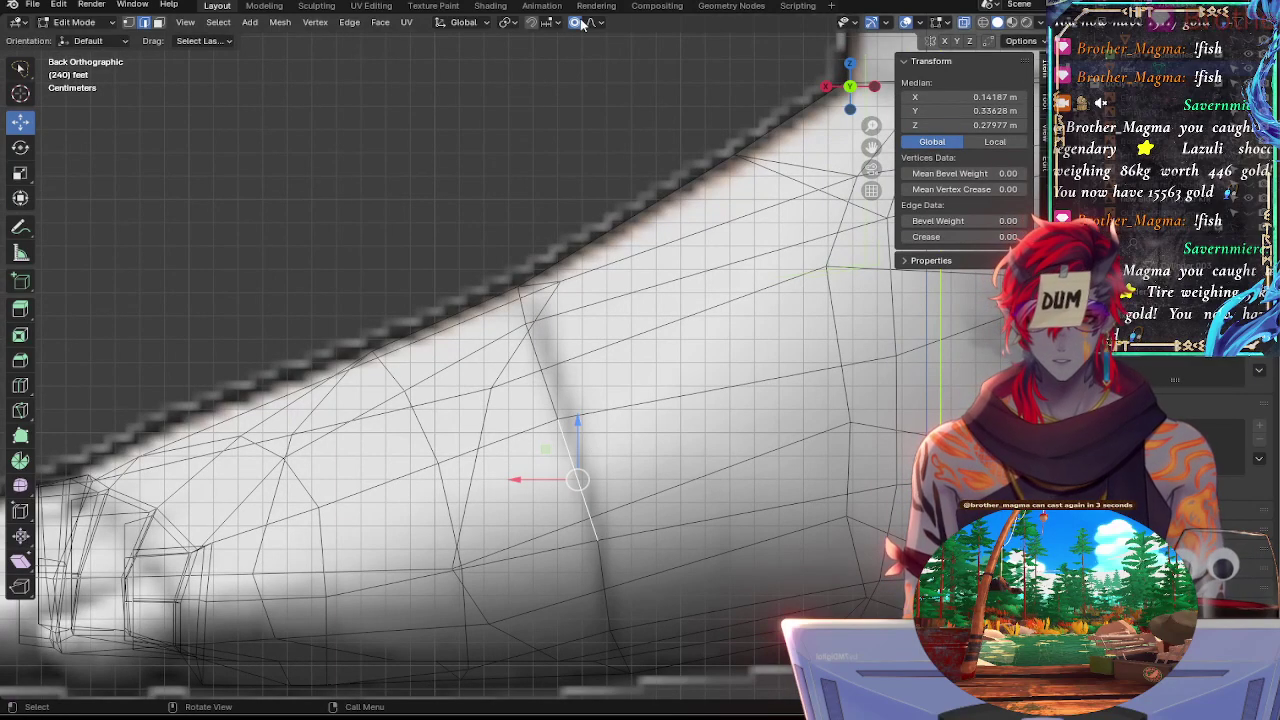
{"action": "key", "text": "r"}
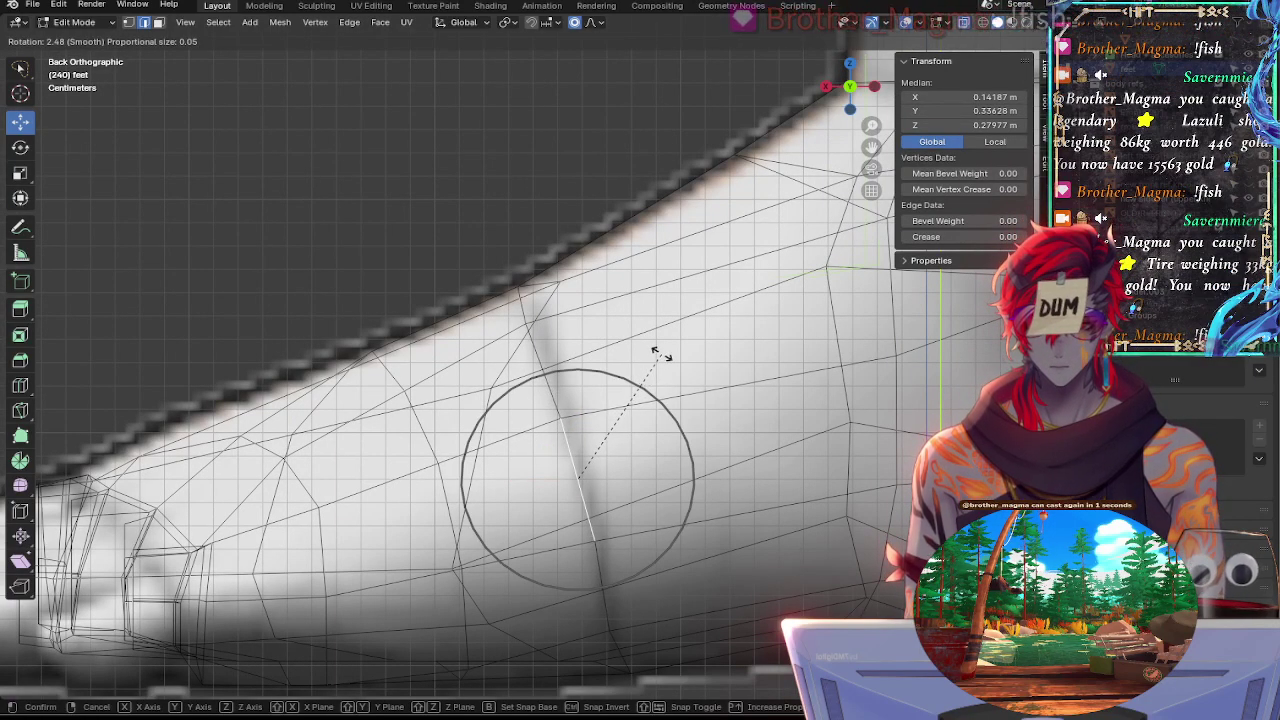
{"action": "left_click", "coordinate": [660, 350]}
{"action": "key", "text": "g"}
{"action": "key", "text": "x"}
{"action": "left_click", "coordinate": [607, 580]}
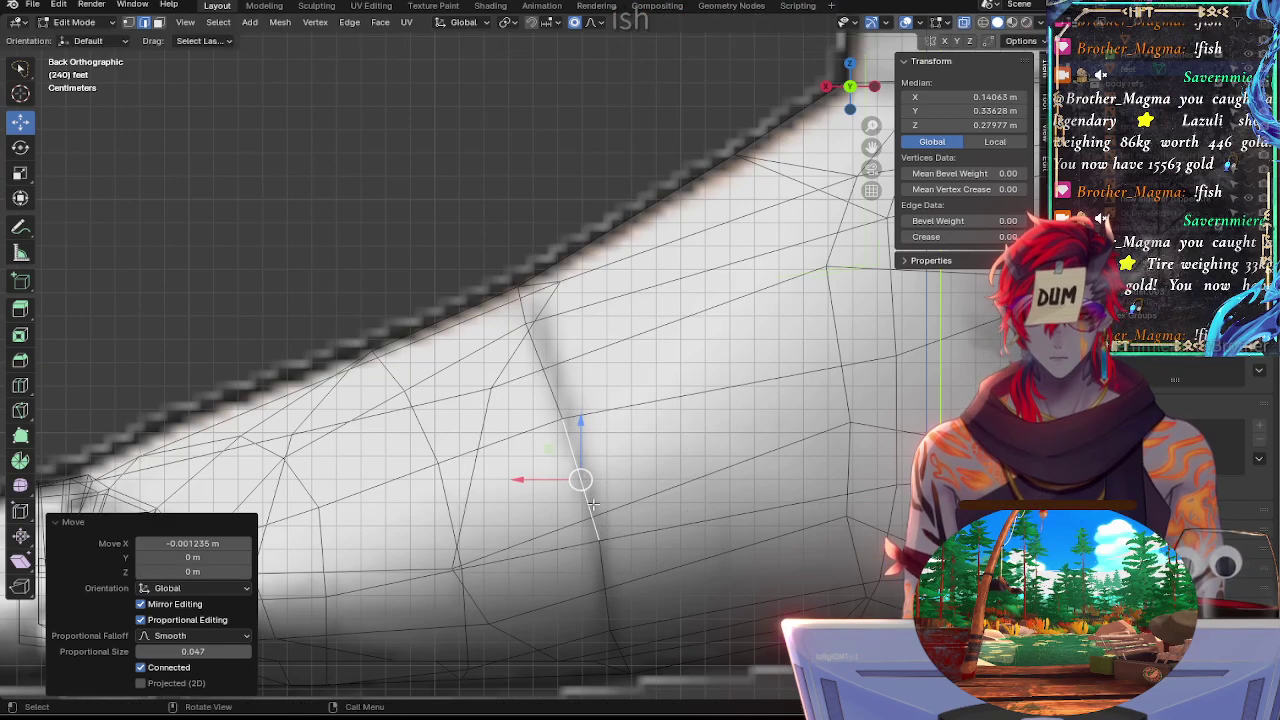
Rotate the lower seam edge by 2.12°, select the edge beneath it at the sole, and turn X-ray off
{"action": "left_click", "coordinate": [607, 580]}
{"action": "key", "text": "r"}
{"action": "left_click", "coordinate": [677, 572]}
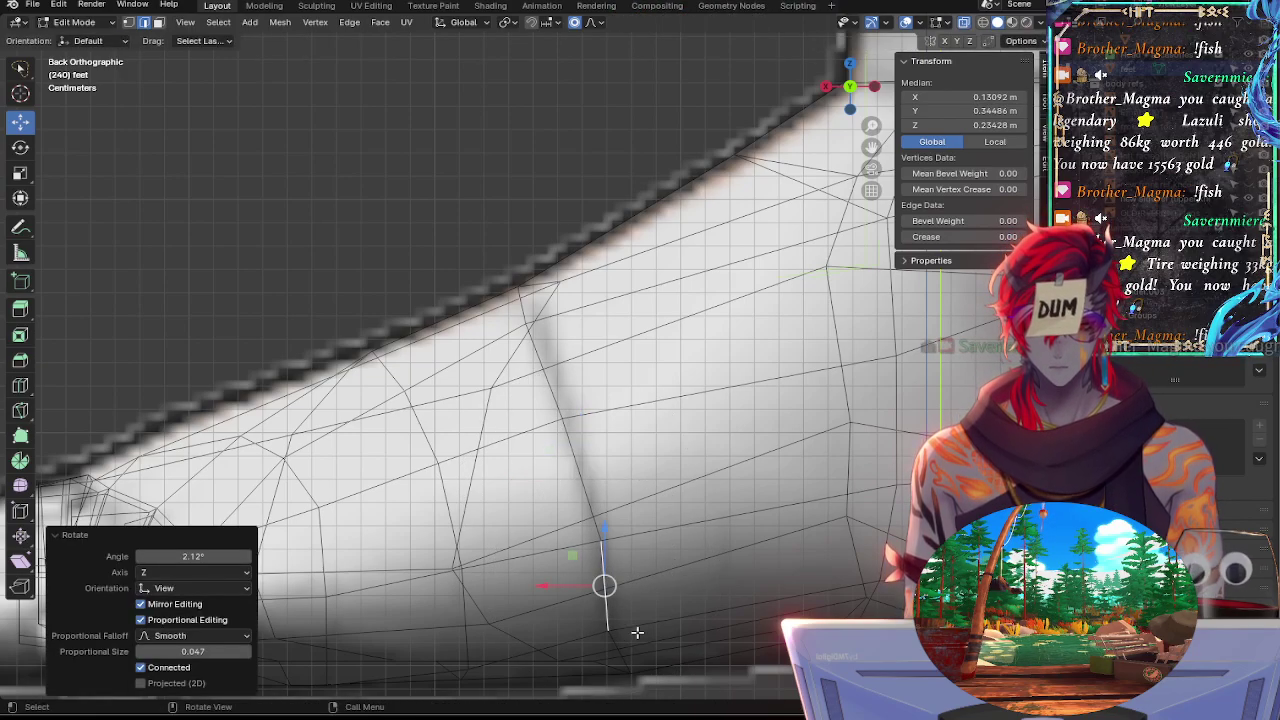
{"action": "left_click", "coordinate": [622, 647]}
{"action": "left_click_drag", "start_coordinate": [697, 623], "coordinate": [701, 653], "text": "alt"}
{"action": "left_click", "coordinate": [851, 91]}
{"action": "key", "text": "alt+z"}
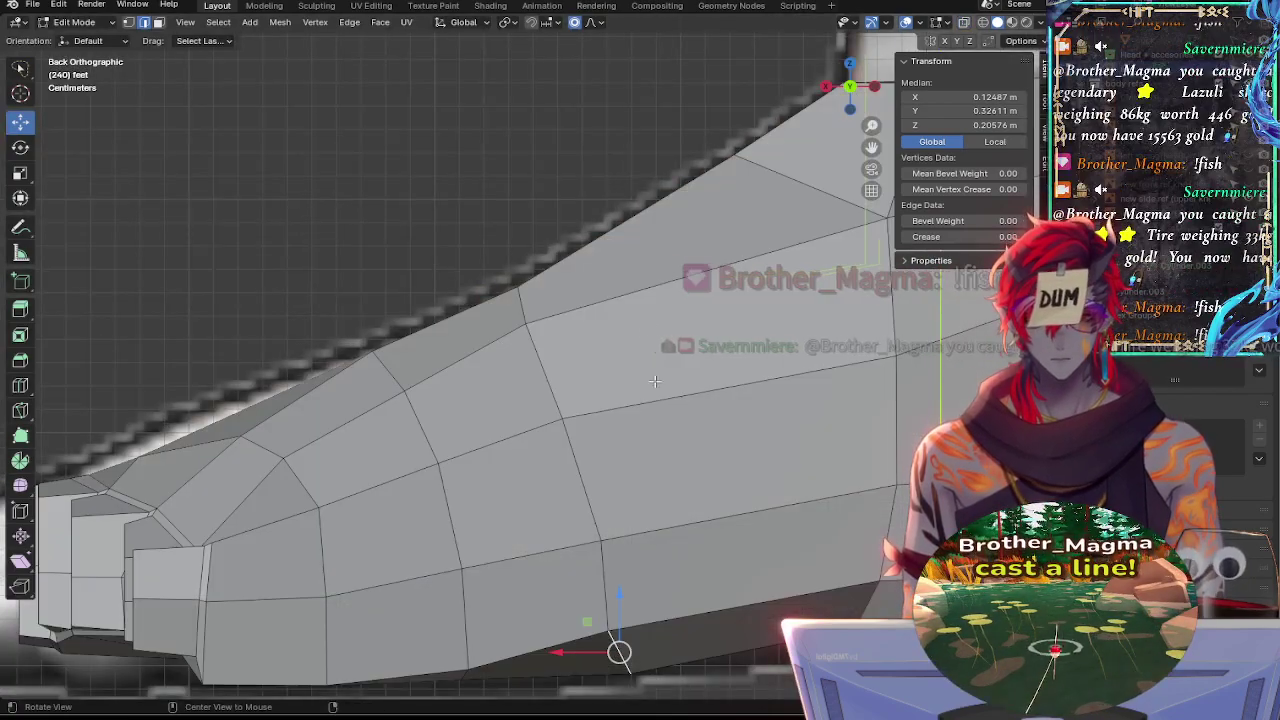
Rotate the sole edge in front of the seam about -5° and move it up 0.00247 m along Z
{"action": "middle_click_drag", "start_coordinate": [686, 478], "coordinate": [642, 257], "text": "shift"}
{"action": "left_click", "coordinate": [598, 456]}
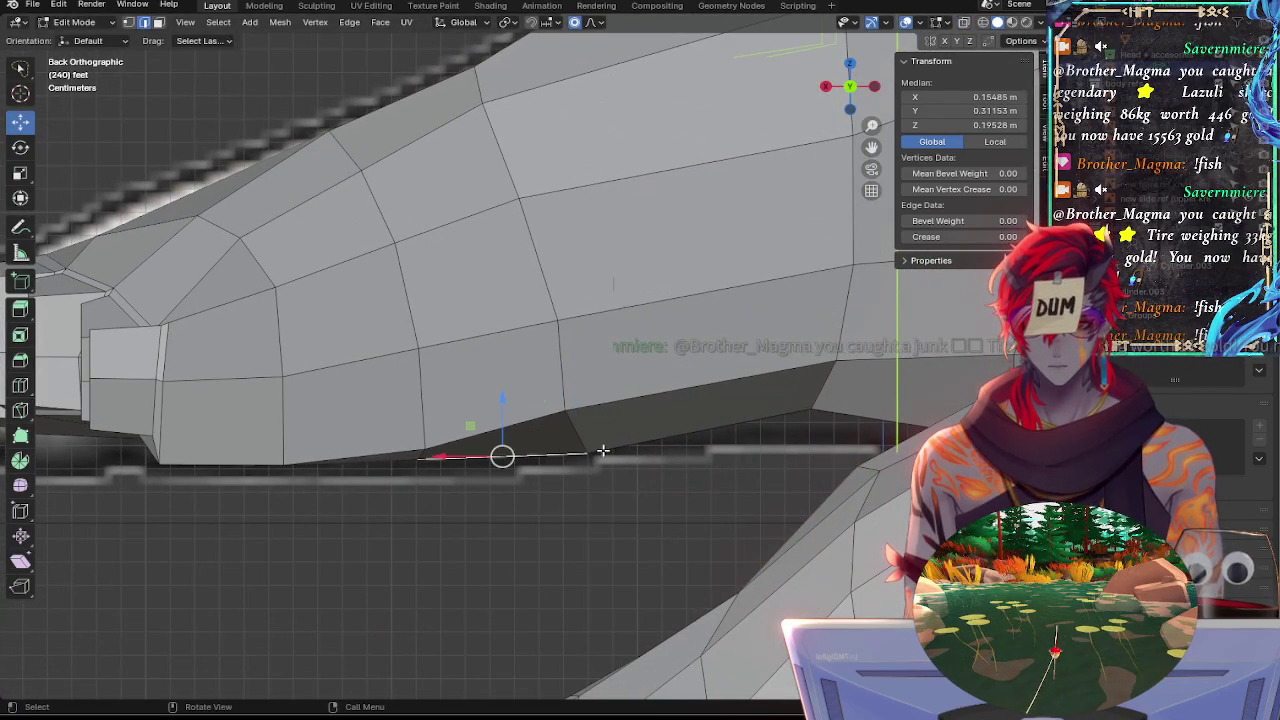
{"action": "key", "text": "r"}
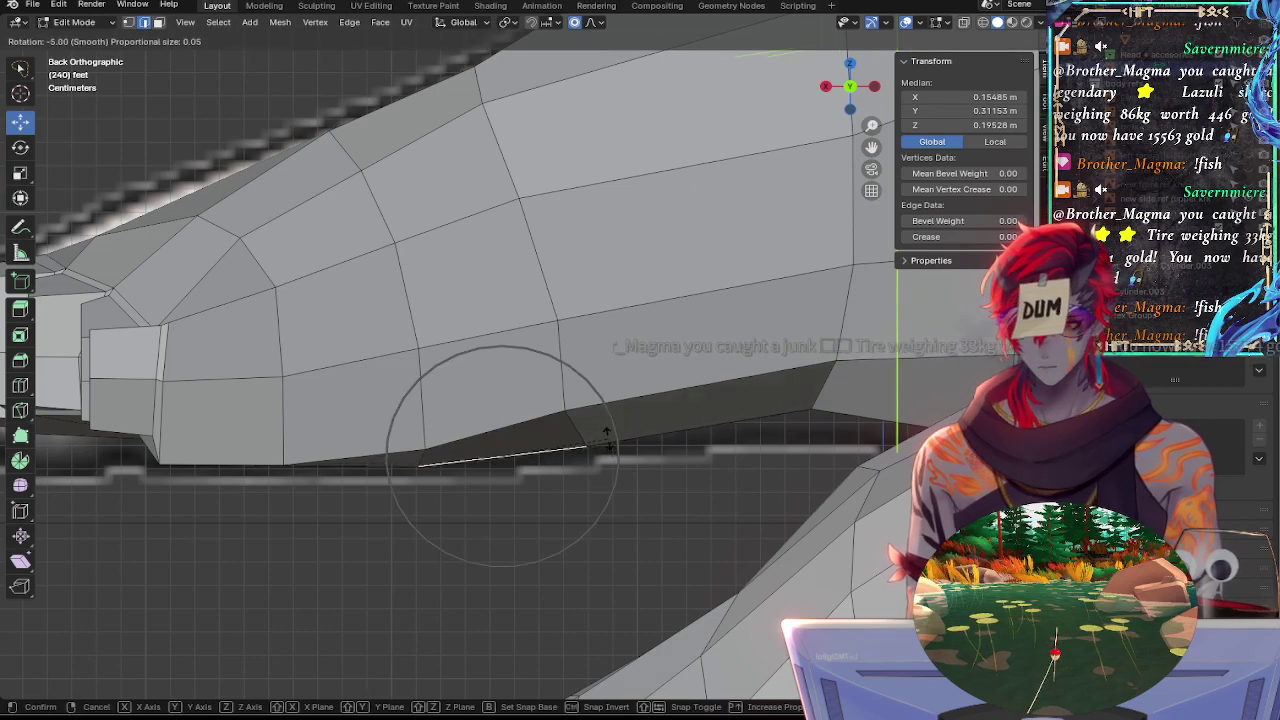
{"action": "left_click", "coordinate": [606, 438]}
{"action": "key", "text": "g"}
{"action": "key", "text": "z"}
{"action": "left_click", "coordinate": [525, 431]}
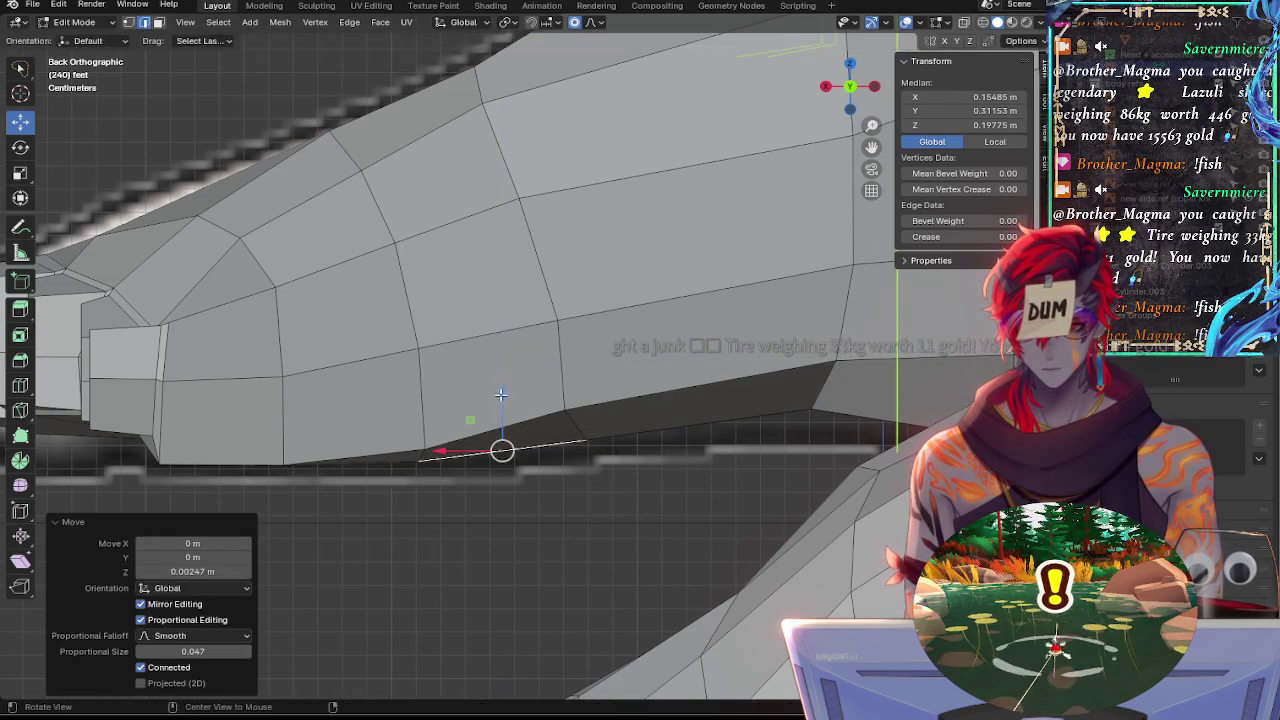
In X-ray and vertex mode, slide that sole edge's toe-side vertex toward the seam by a factor of 0.121
{"action": "key", "text": "alt+z"}
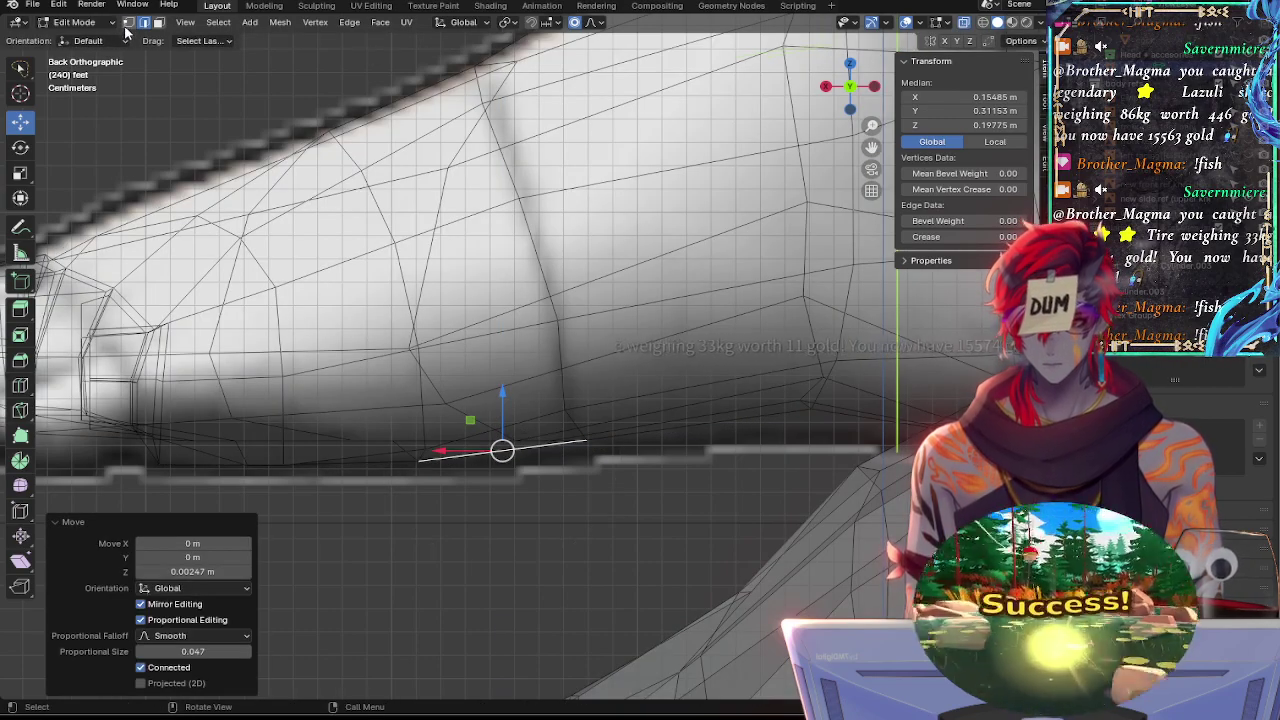
{"action": "left_click", "coordinate": [440, 480]}
{"action": "left_click", "coordinate": [418, 461]}
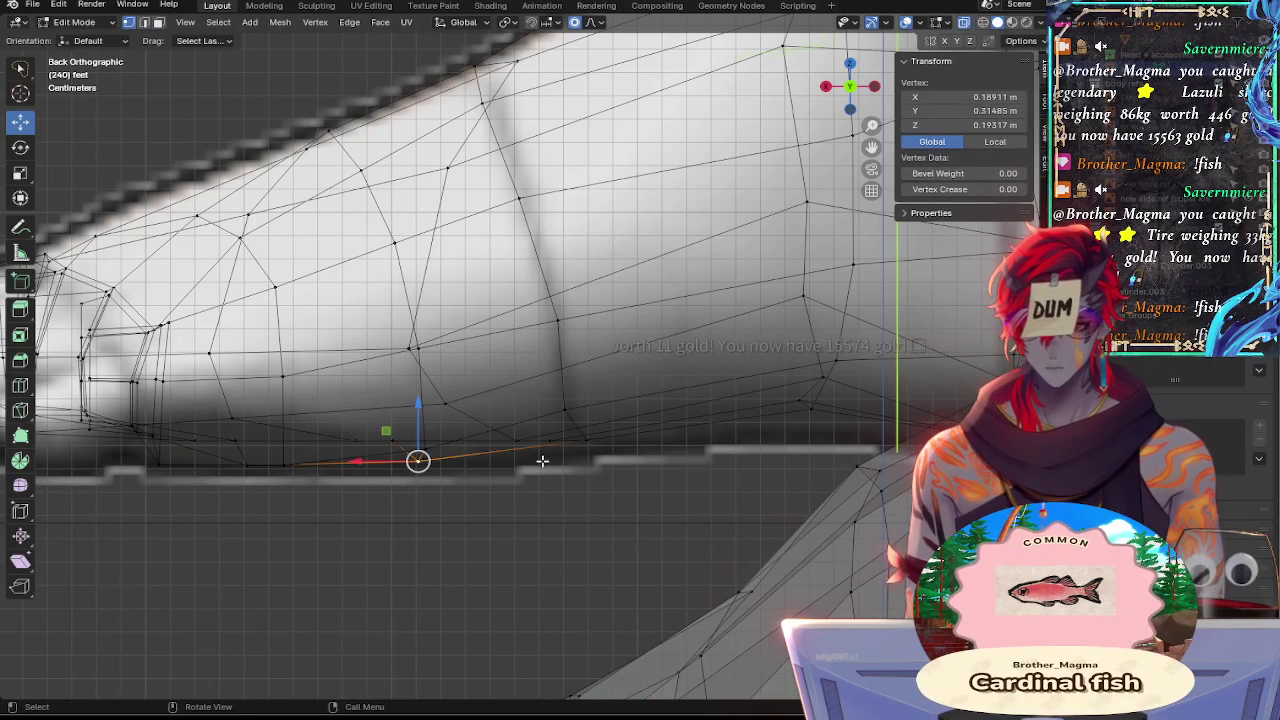
{"action": "key", "text": "g"}
{"action": "key", "text": "g"}
{"action": "left_click", "coordinate": [576, 440]}
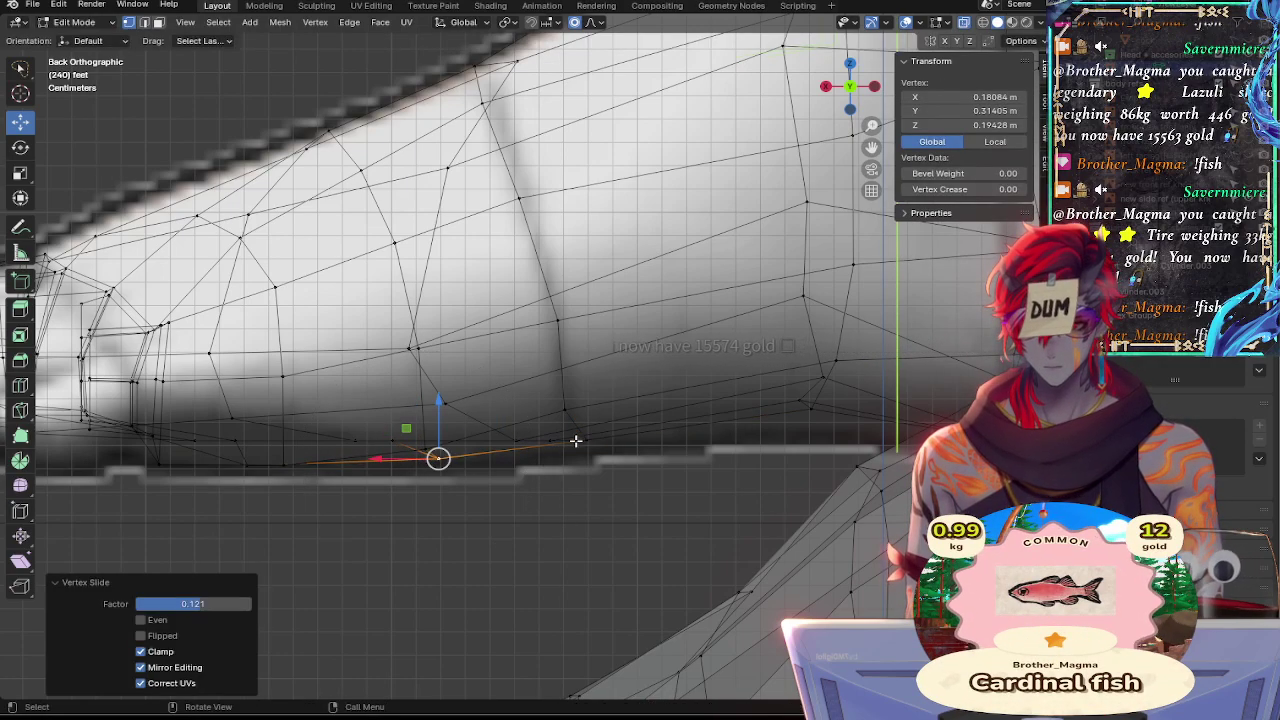
Select the short edge at the seam's lower end and move it -0.001544 m along X and -0.001853 m along Z
{"action": "key", "text": "alt+z"}
{"action": "left_click", "coordinate": [457, 451]}
{"action": "left_click", "coordinate": [425, 448]}
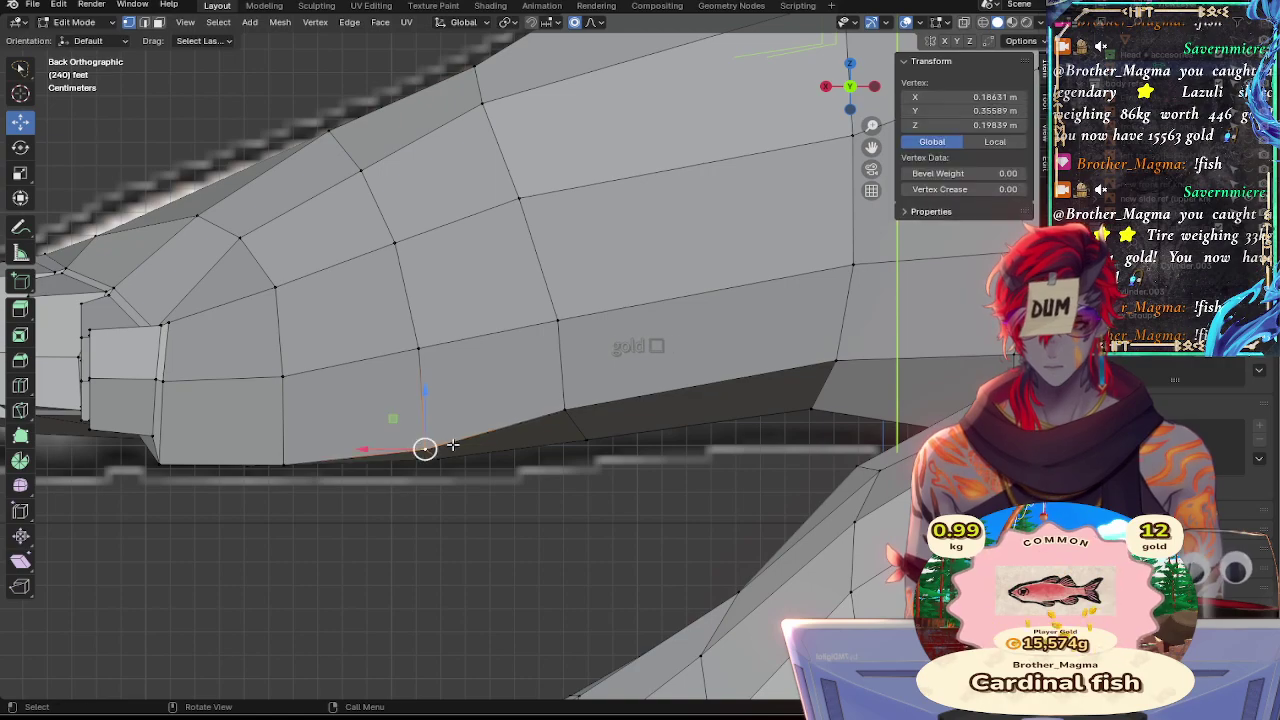
{"action": "left_click", "coordinate": [572, 407], "text": "shift"}
{"action": "key", "text": "alt+z"}
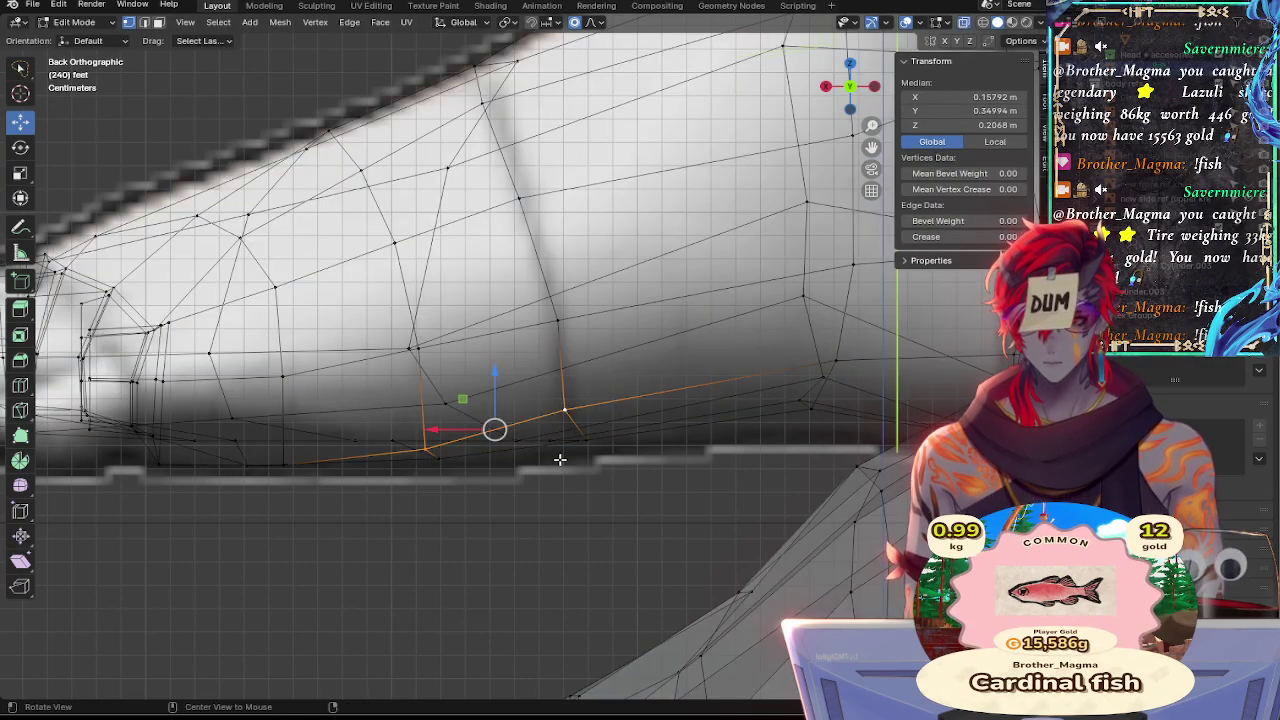
{"action": "key", "text": "alt+z"}
{"action": "left_click", "coordinate": [570, 412]}
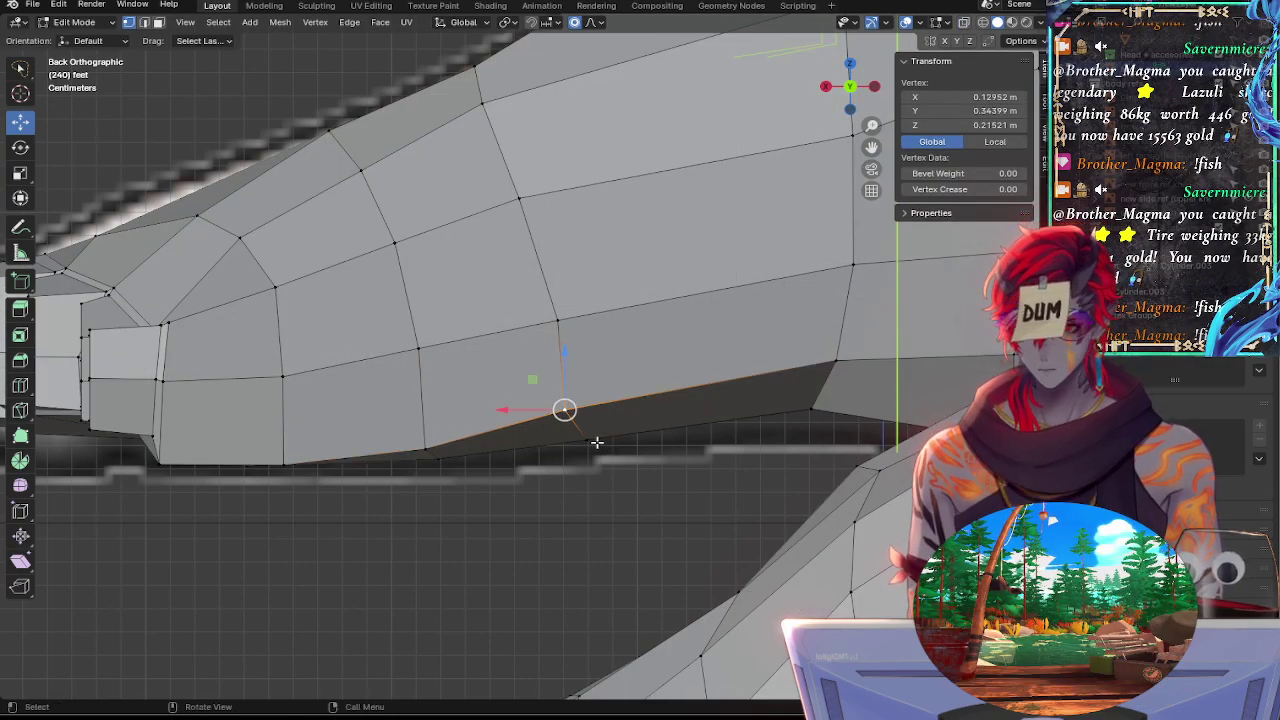
{"action": "left_click", "coordinate": [574, 426], "text": "alt"}
{"action": "key", "text": "alt+z"}
{"action": "key", "text": "g"}
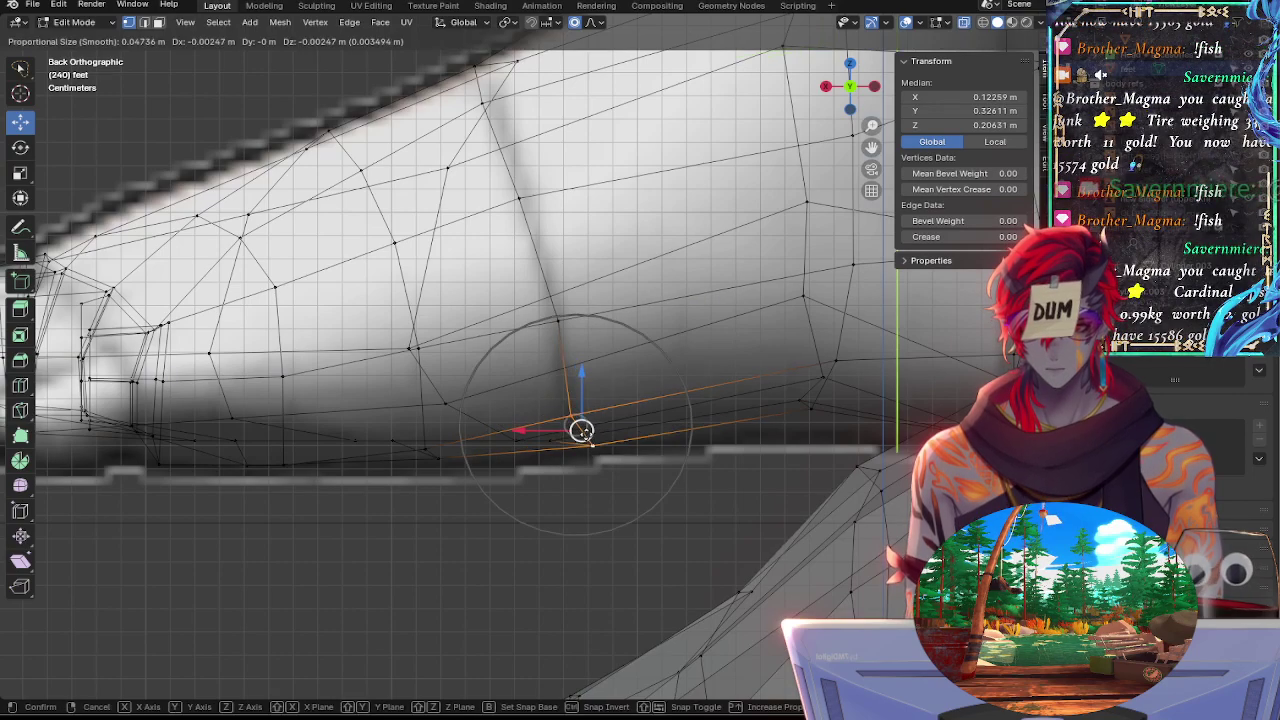
{"action": "left_click", "coordinate": [580, 430]}
{"action": "key", "text": "alt+z"}
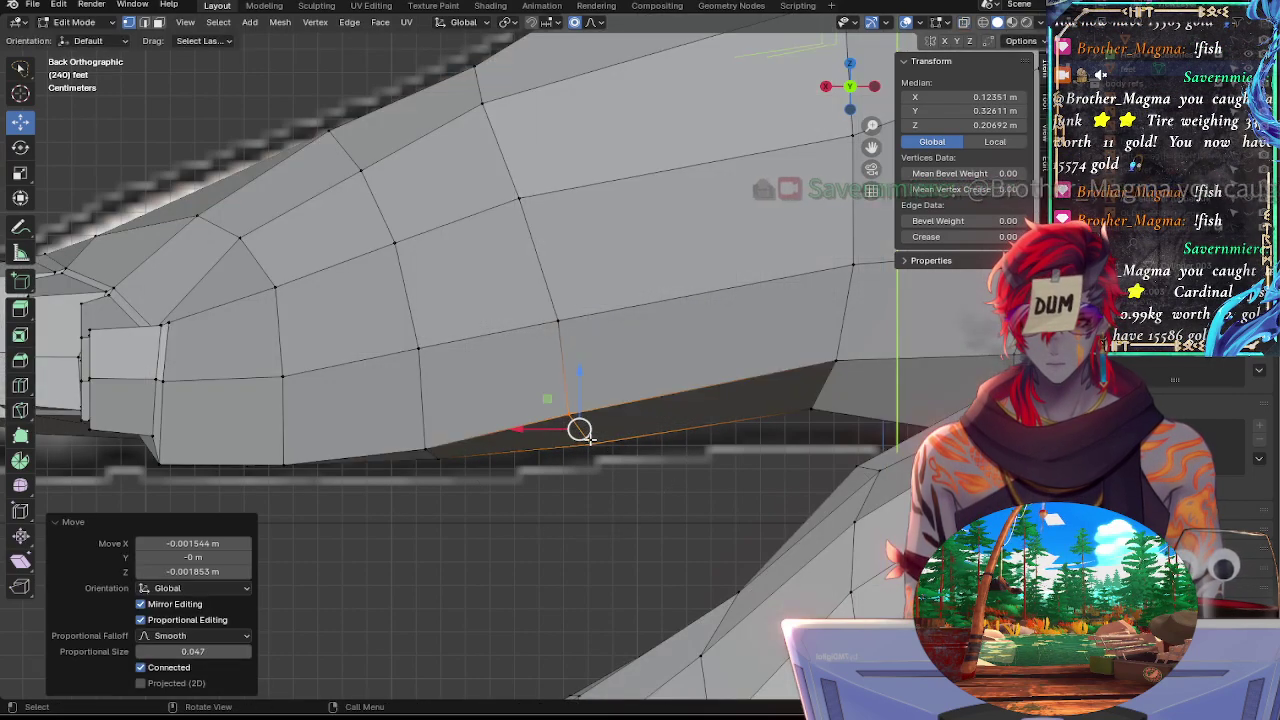
Move the sole vertex beneath the seam 0.000618 m along X and -0.000309 m along Z, then clear the selection
{"action": "key", "text": "alt+z"}
{"action": "key", "text": "alt+z"}
{"action": "left_click", "coordinate": [590, 444]}
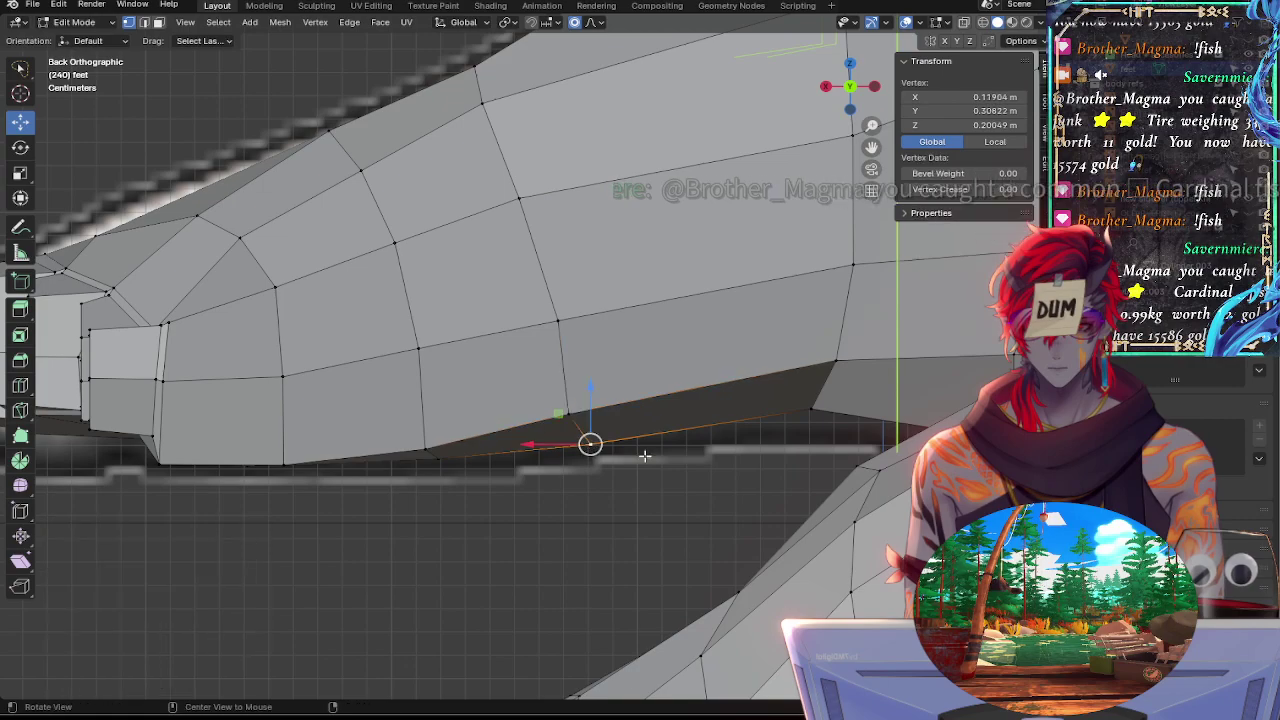
{"action": "key", "text": "alt+z"}
{"action": "key", "text": "g"}
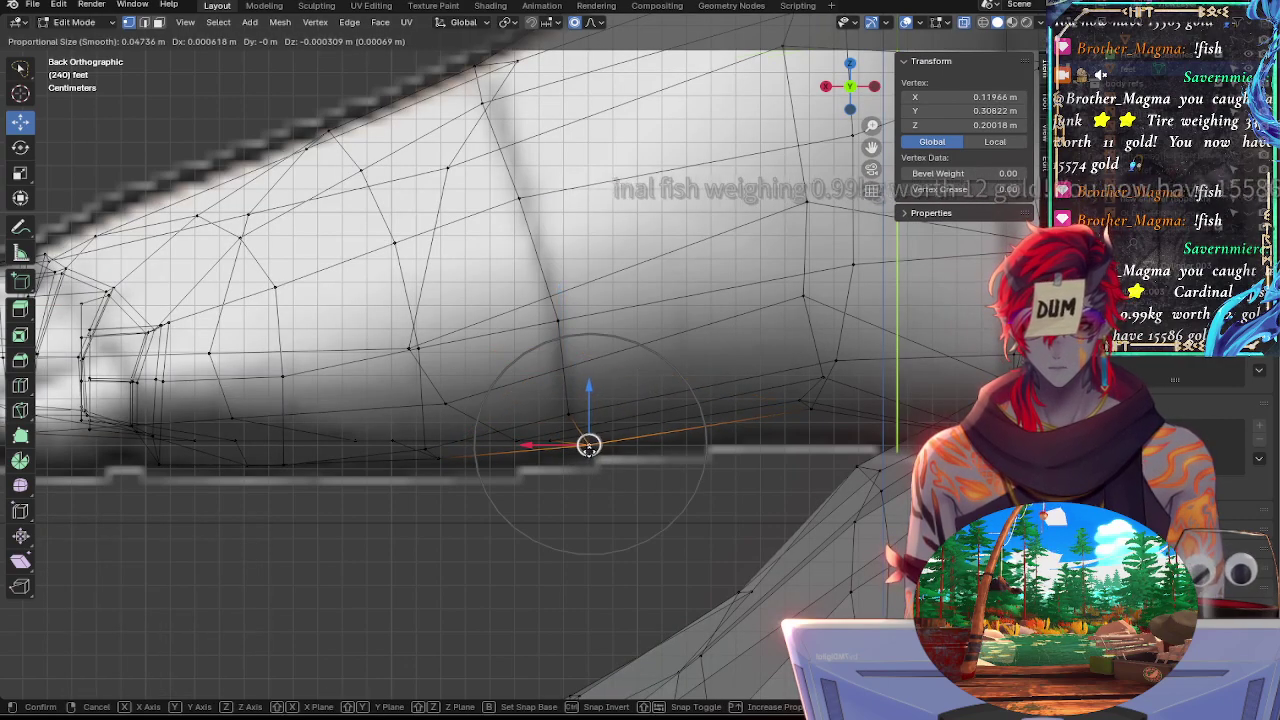
{"action": "left_click", "coordinate": [588, 446]}
{"action": "key", "text": "alt+z"}
{"action": "left_click", "coordinate": [643, 486]}
Examine the foot mesh against the side reference in X-ray, checking the midfoot seam, instep outline and sole
{"action": "mouse_move", "coordinate": [643, 486]}
{"action": "middle_mouse_down"}
{"action": "mouse_move", "coordinate": [631, 466]}
{"action": "mouse_move", "coordinate": [632, 495]}
{"action": "middle_mouse_up"}
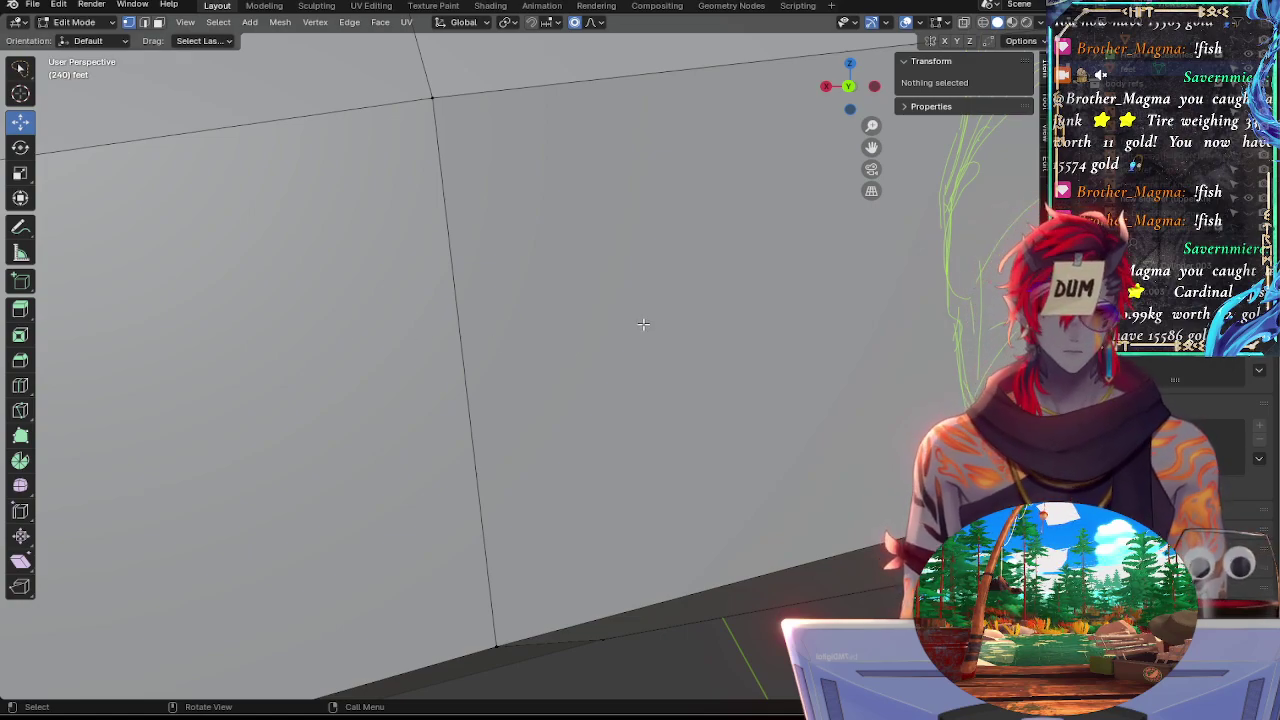
{"action": "middle_click_drag", "start_coordinate": [591, 251], "coordinate": [861, 119], "text": "ctrl"}
{"action": "left_click", "coordinate": [865, 84]}
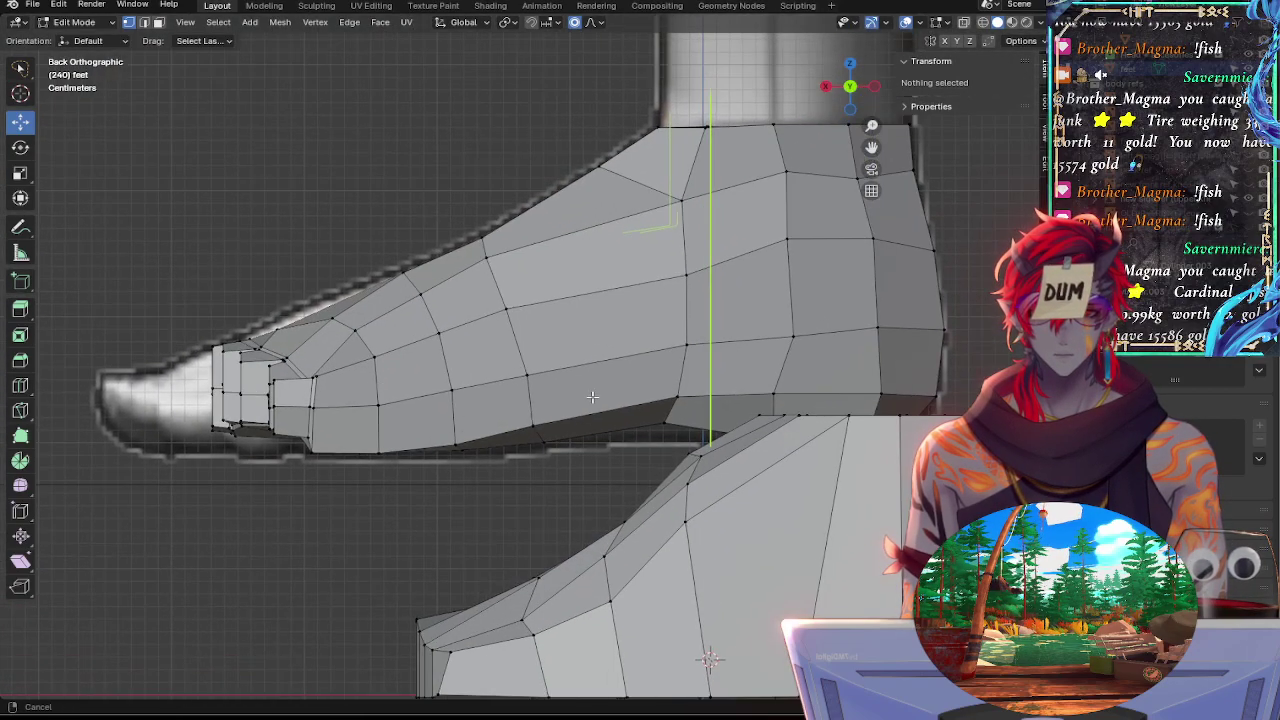
{"action": "key", "text": "alt+z"}
{"action": "scroll", "coordinate": [612, 482], "scroll_direction": "up", "scroll_amount": 1}
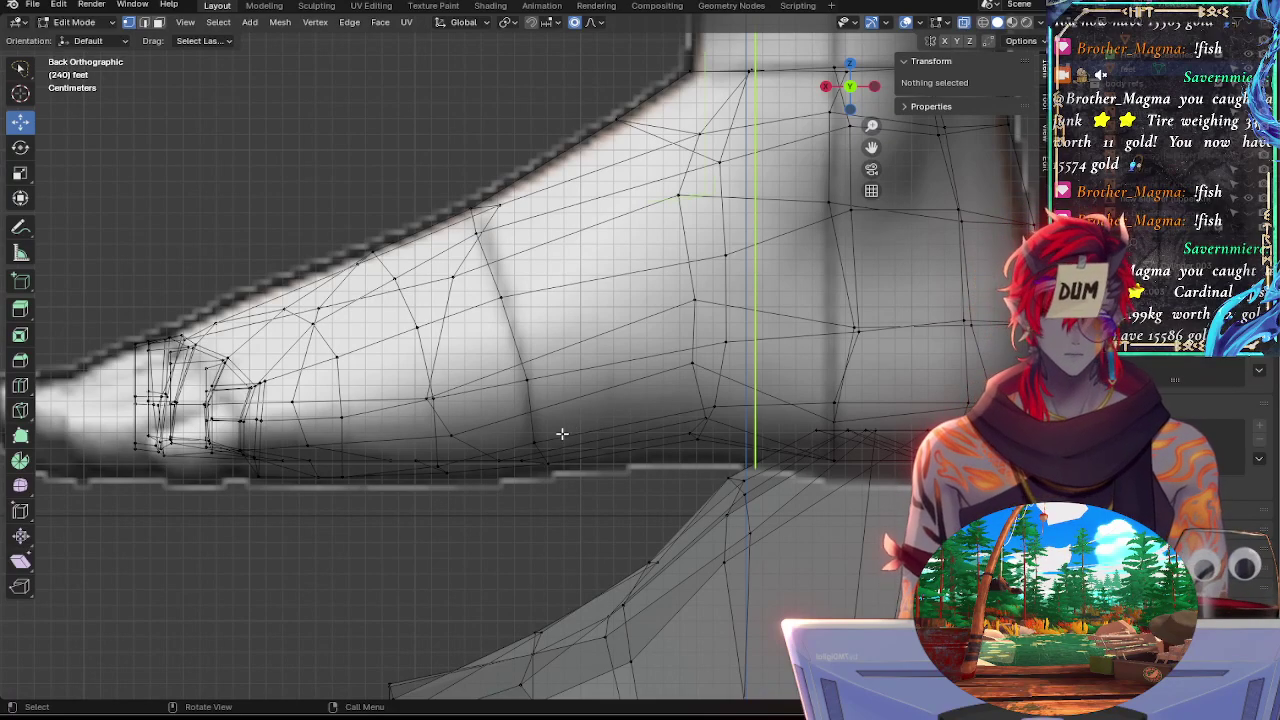
{"action": "middle_click_drag", "start_coordinate": [611, 486], "coordinate": [597, 454], "text": "ctrl"}
{"action": "middle_click_drag", "start_coordinate": [505, 257], "coordinate": [589, 425], "text": "shift"}
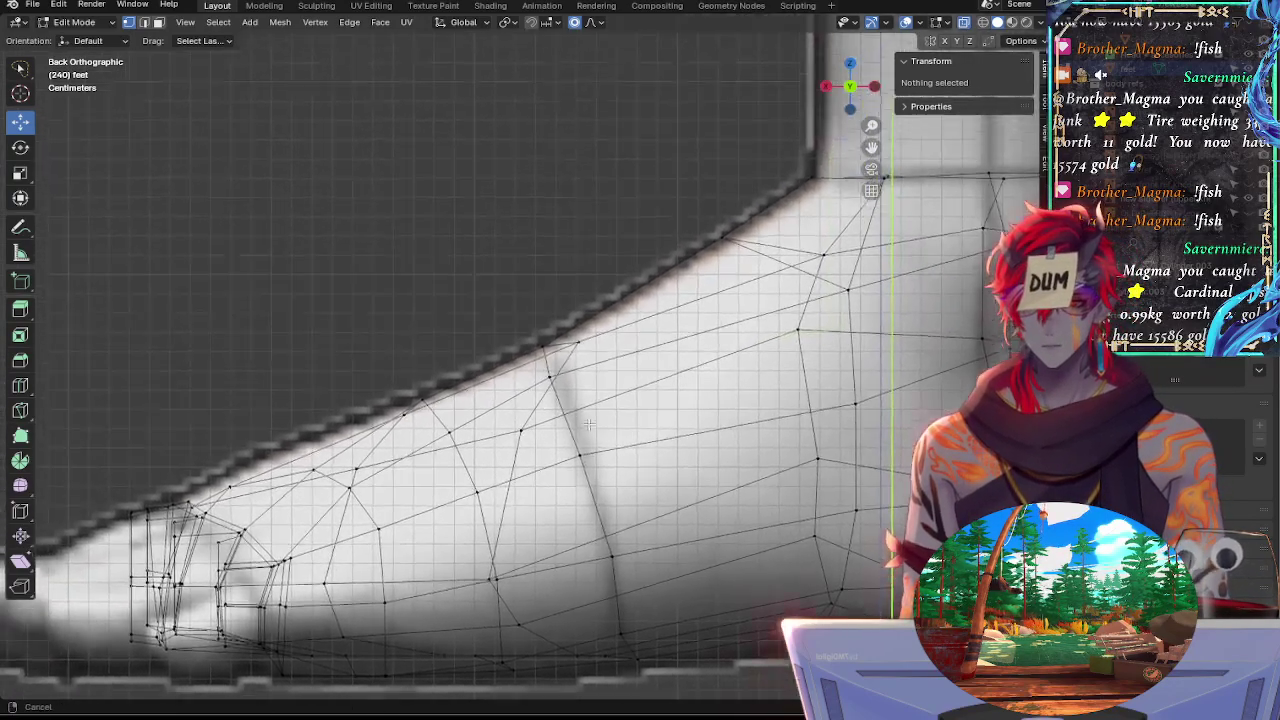
{"action": "mouse_move", "coordinate": [589, 425]}
{"action": "left_mouse_down", "text": "alt+shift"}
{"action": "mouse_move", "coordinate": [609, 457]}
{"action": "mouse_move", "coordinate": [597, 432]}
{"action": "left_mouse_up", "text": "alt+shift"}
{"action": "scroll", "coordinate": [612, 487], "scroll_direction": "down", "scroll_amount": 5}
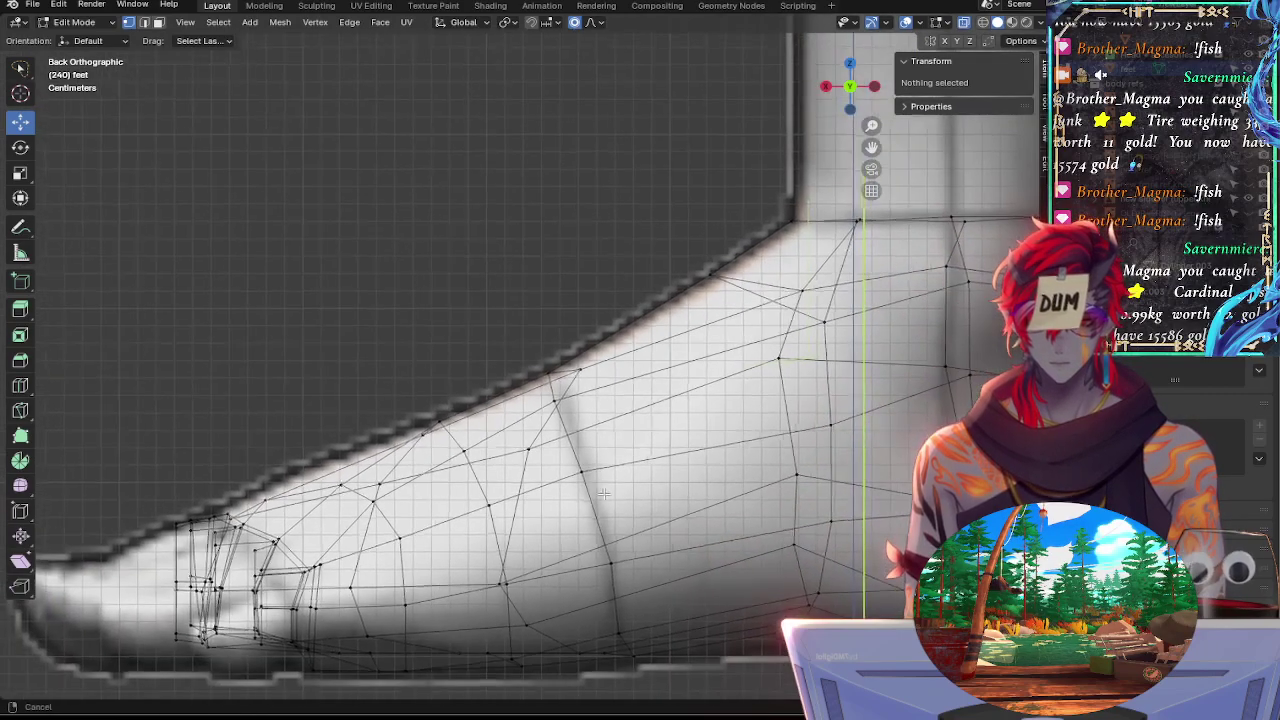
{"action": "scroll", "coordinate": [694, 494], "scroll_direction": "up", "scroll_amount": 4}
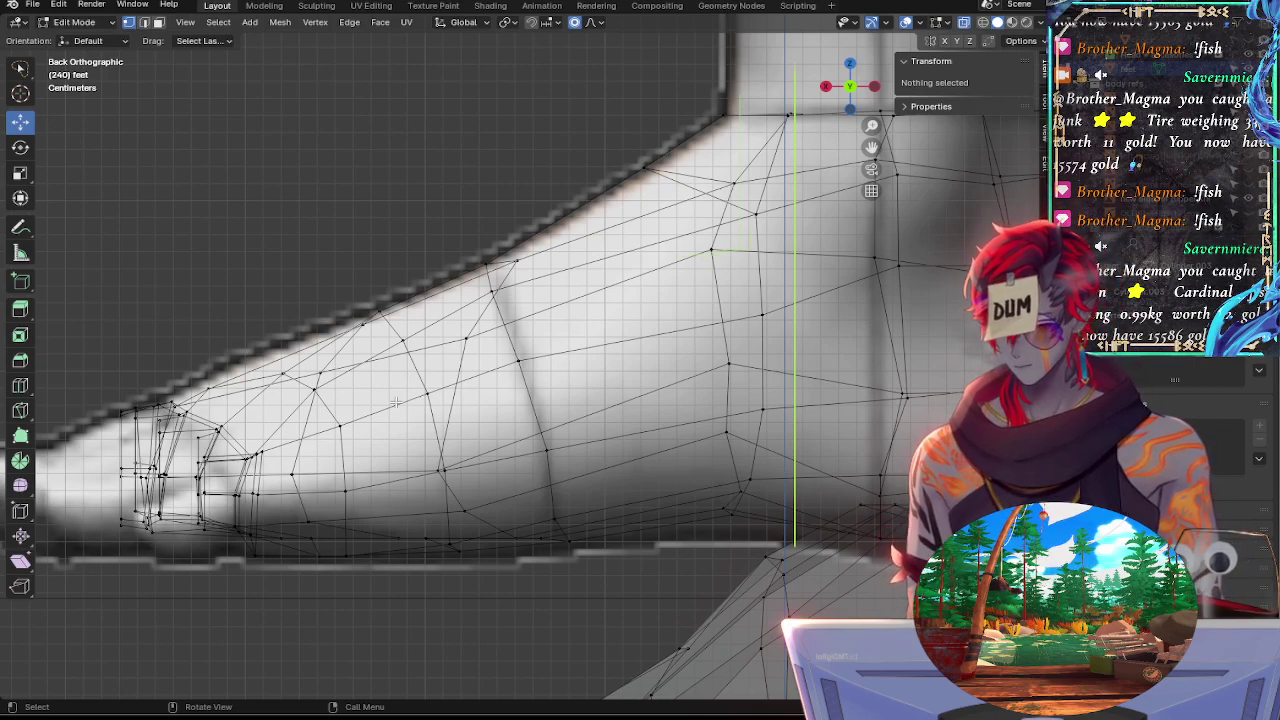
{"action": "scroll", "coordinate": [616, 430], "scroll_direction": "up", "scroll_amount": 3}
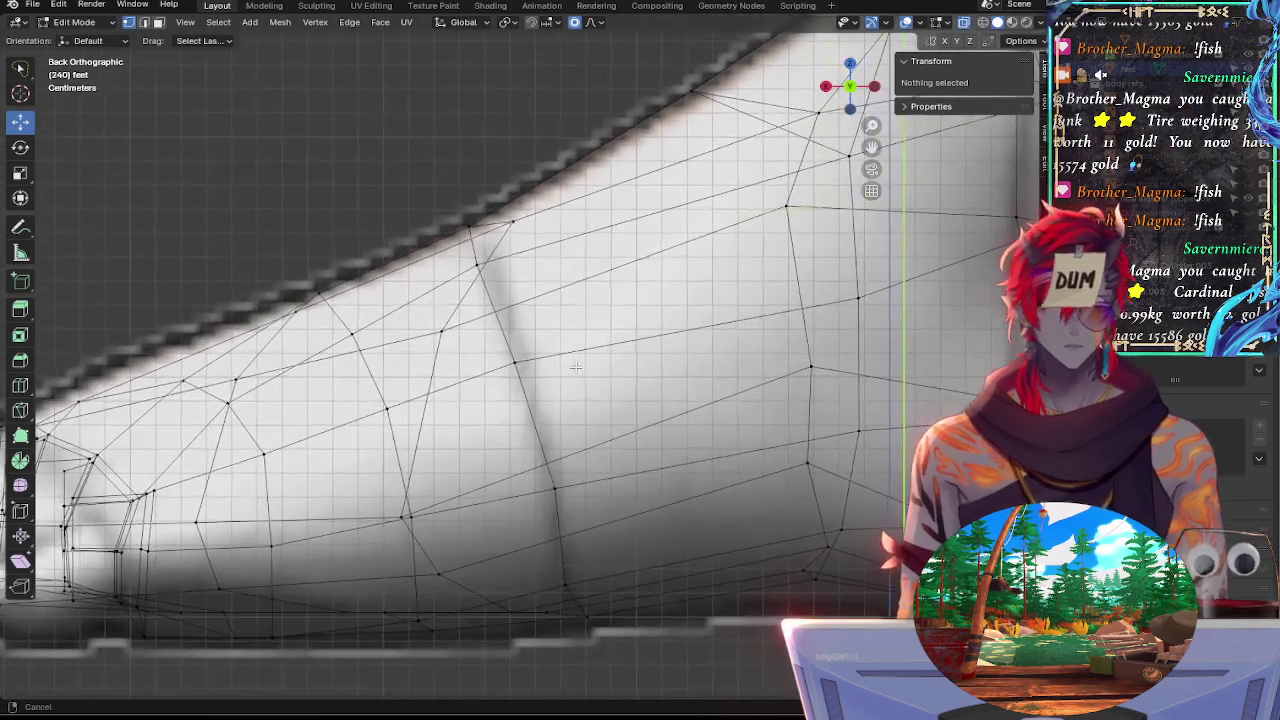
Slide the mid-seam vertex slightly toward the heel and the vertex below it toward the toes by a factor of 0.038
{"action": "left_click", "coordinate": [515, 362]}
{"action": "key", "text": "g"}
{"action": "key", "text": "g"}
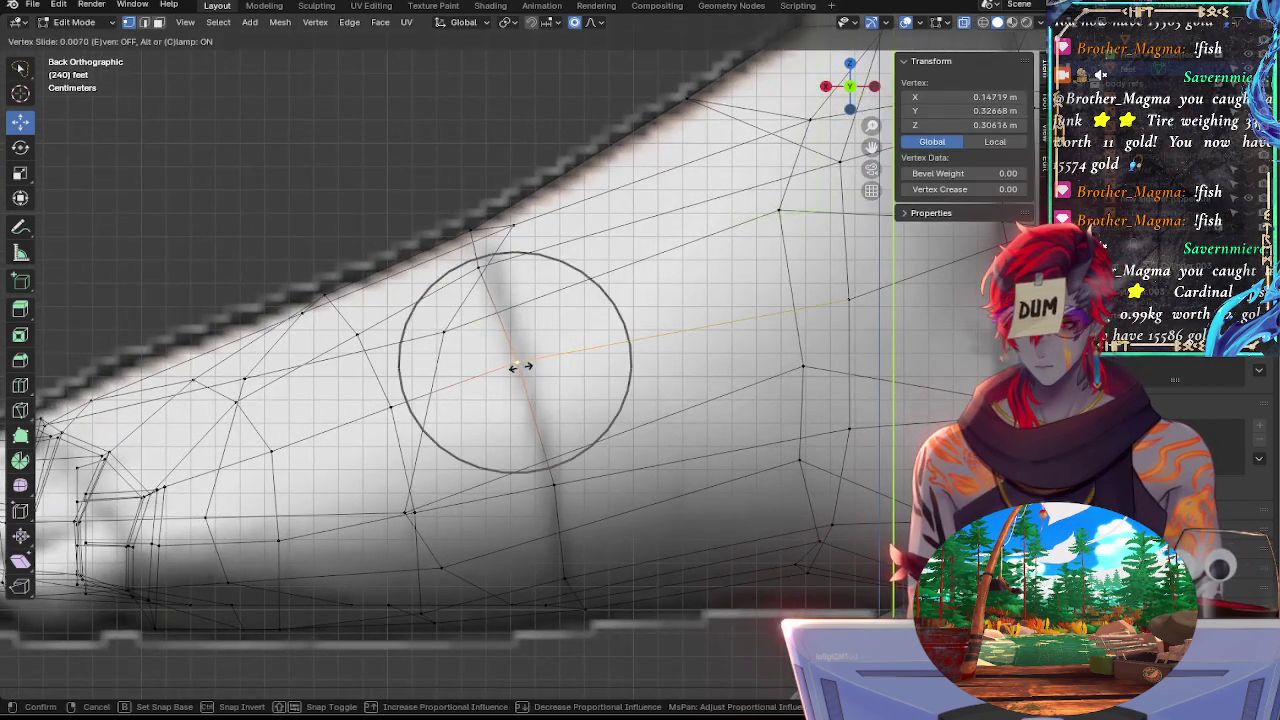
{"action": "left_click", "coordinate": [522, 362]}
{"action": "left_click", "coordinate": [557, 485]}
{"action": "key", "text": "g"}
{"action": "key", "text": "g"}
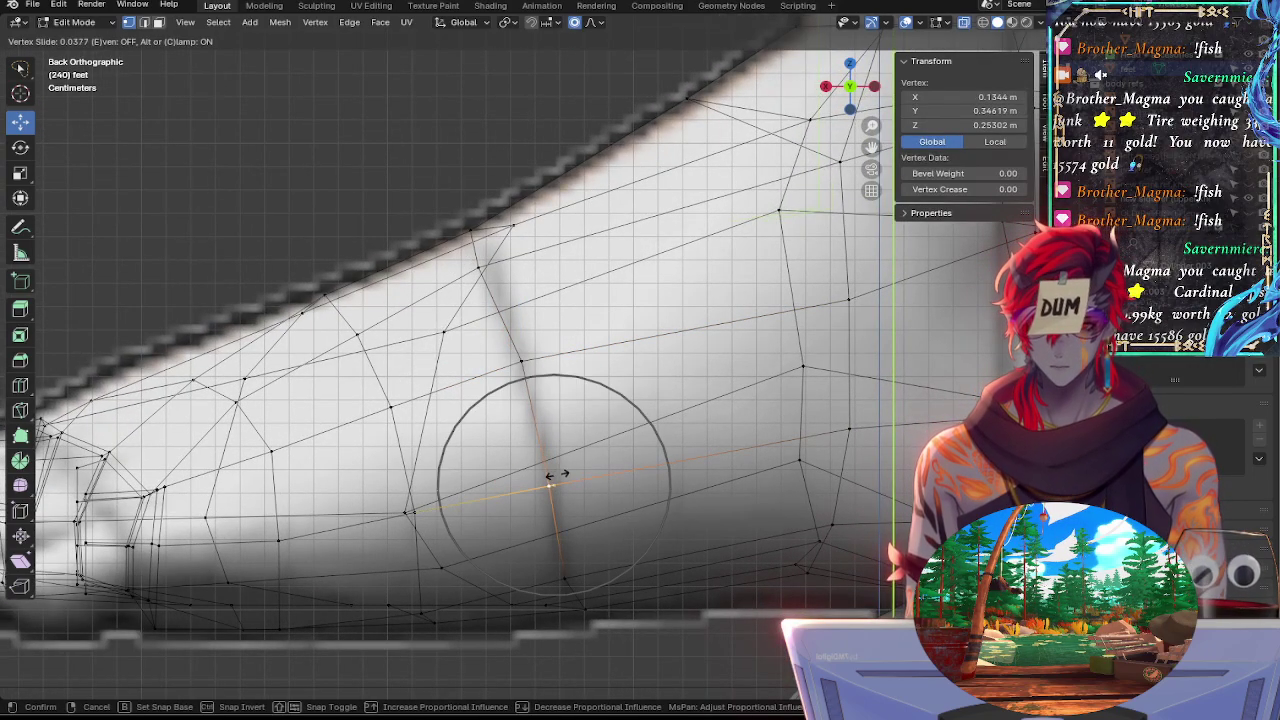
{"action": "left_click", "coordinate": [576, 500]}
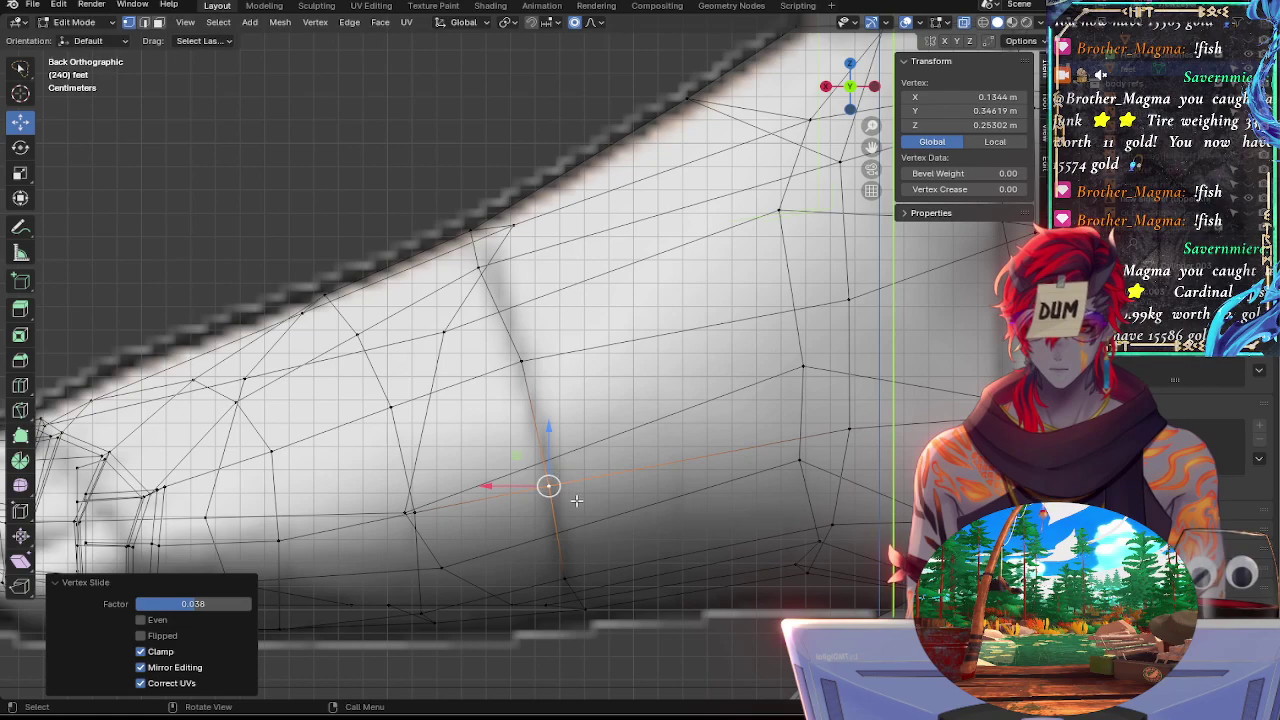
Slide the sole vertex beneath the seam slightly toward the toes, and adjust the vertex above it along its edge
{"action": "left_click", "coordinate": [590, 610]}
{"action": "left_click", "coordinate": [594, 578]}
{"action": "left_click", "coordinate": [590, 611]}
{"action": "key", "text": "g"}
{"action": "key", "text": "g"}
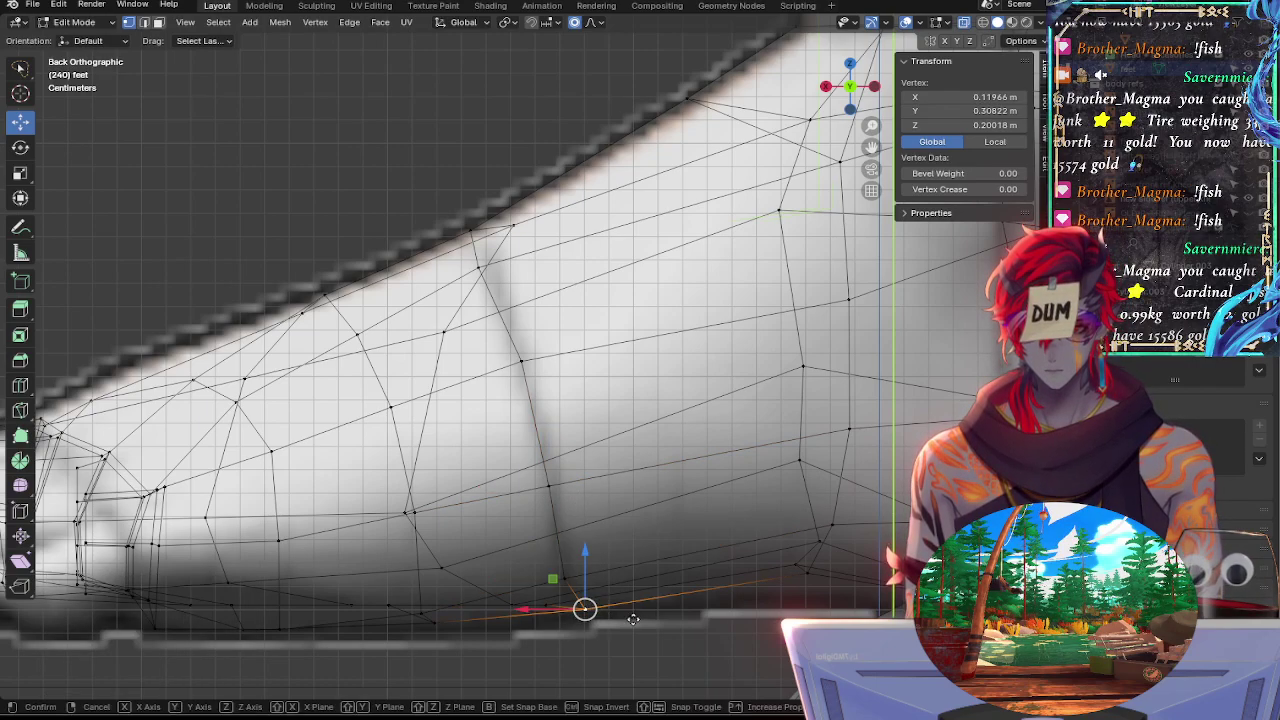
{"action": "left_click", "coordinate": [620, 614]}
{"action": "left_click", "coordinate": [570, 581]}
{"action": "key", "text": "g"}
{"action": "key", "text": "g"}
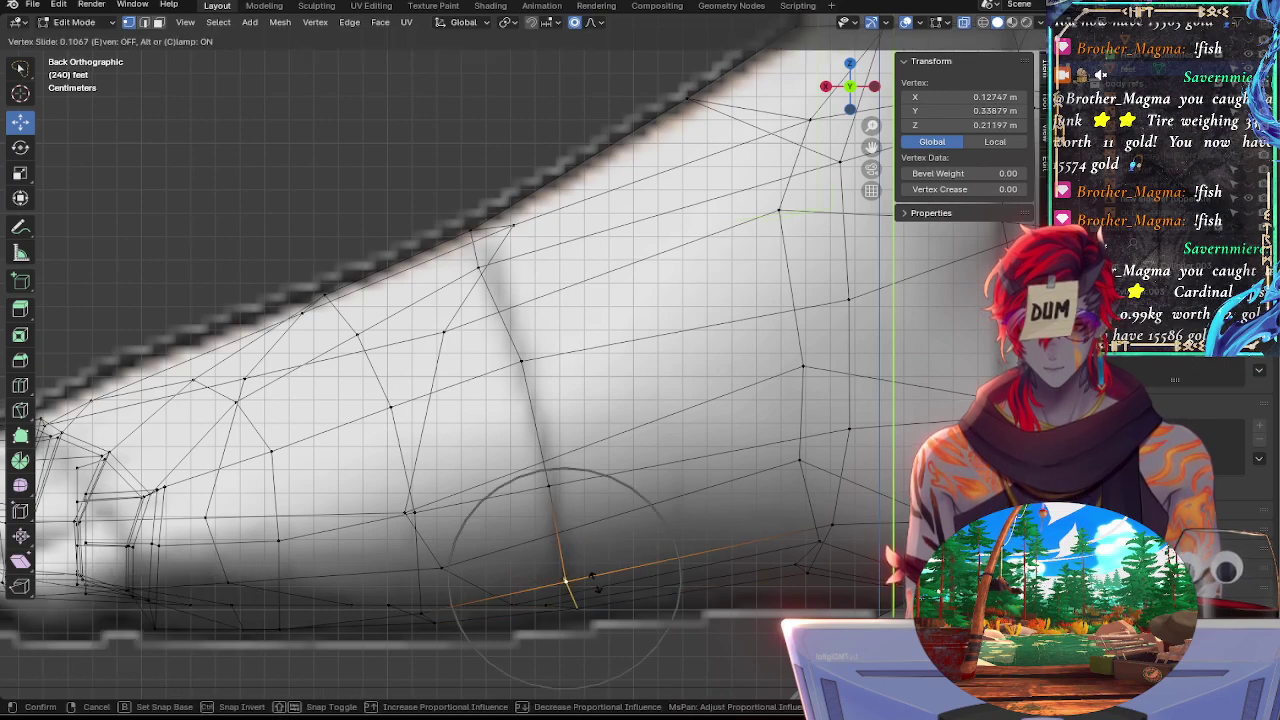
{"action": "left_click", "coordinate": [594, 582]}
Slide the lower side vertex on the seam back toward the heel by a factor of 0.026
{"action": "left_click", "coordinate": [587, 485]}
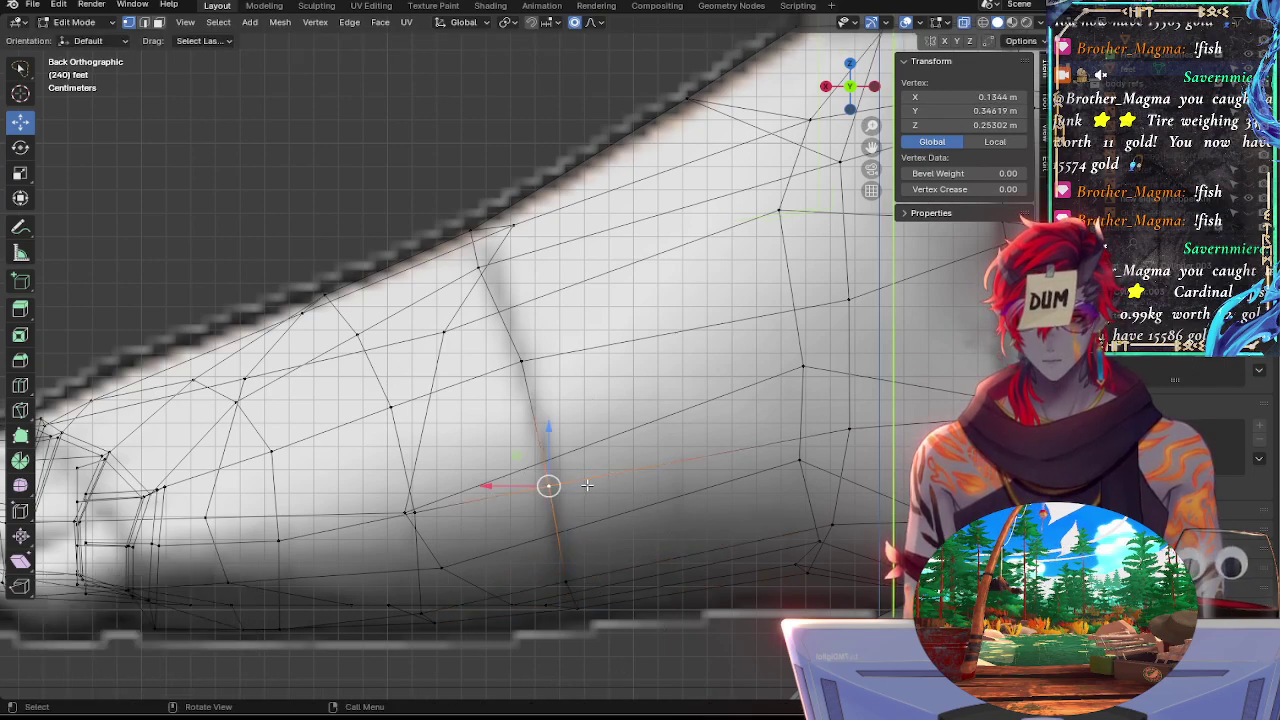
{"action": "key", "text": "g"}
{"action": "key", "text": "g"}
{"action": "left_click", "coordinate": [605, 473]}
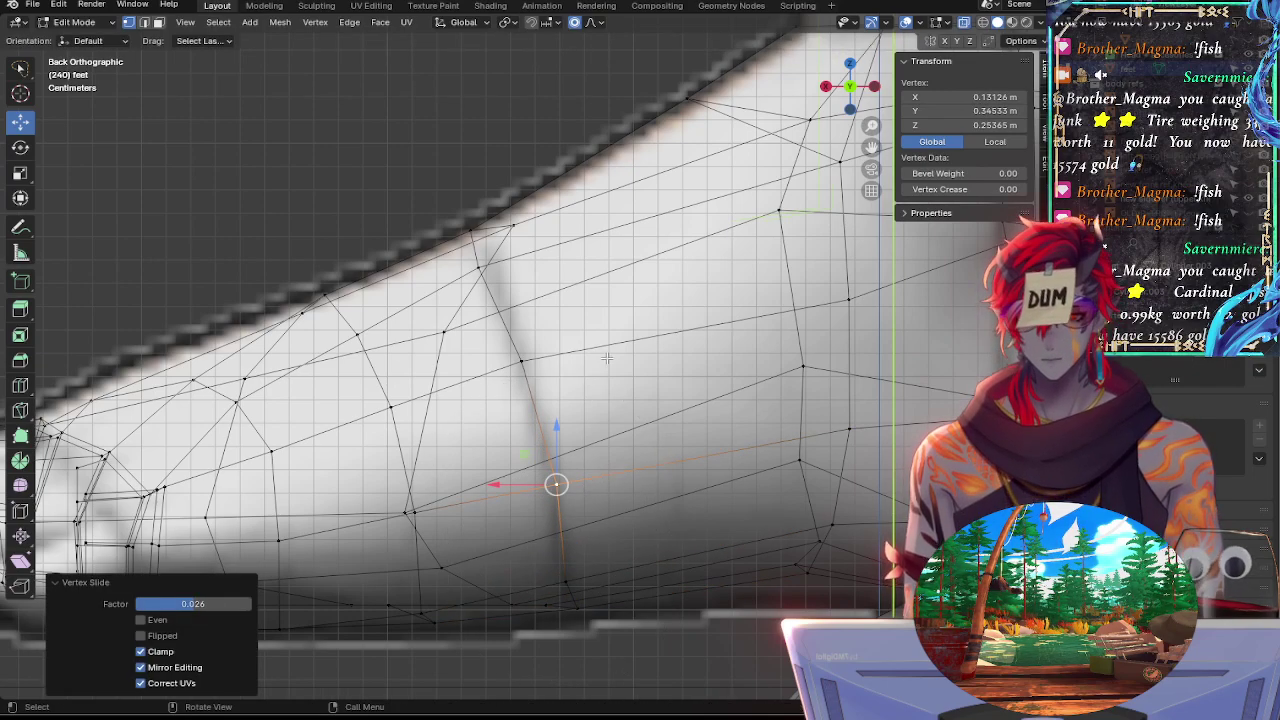
Slide the upper seam vertex just below the instep outline toward the ankle by a factor of 0.040
{"action": "middle_click_drag", "start_coordinate": [607, 358], "coordinate": [672, 522], "text": "shift"}
{"action": "left_click", "coordinate": [550, 429]}
{"action": "key", "text": "g"}
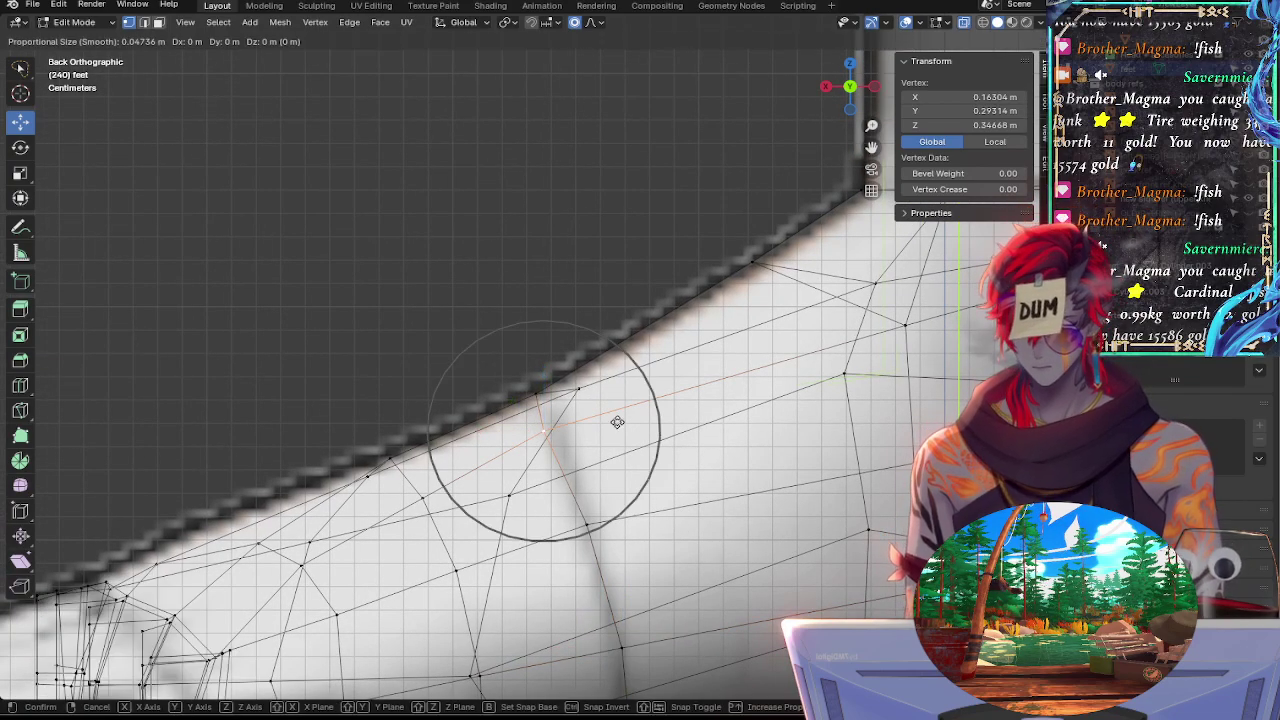
{"action": "key", "text": "g"}
{"action": "left_click", "coordinate": [633, 423]}
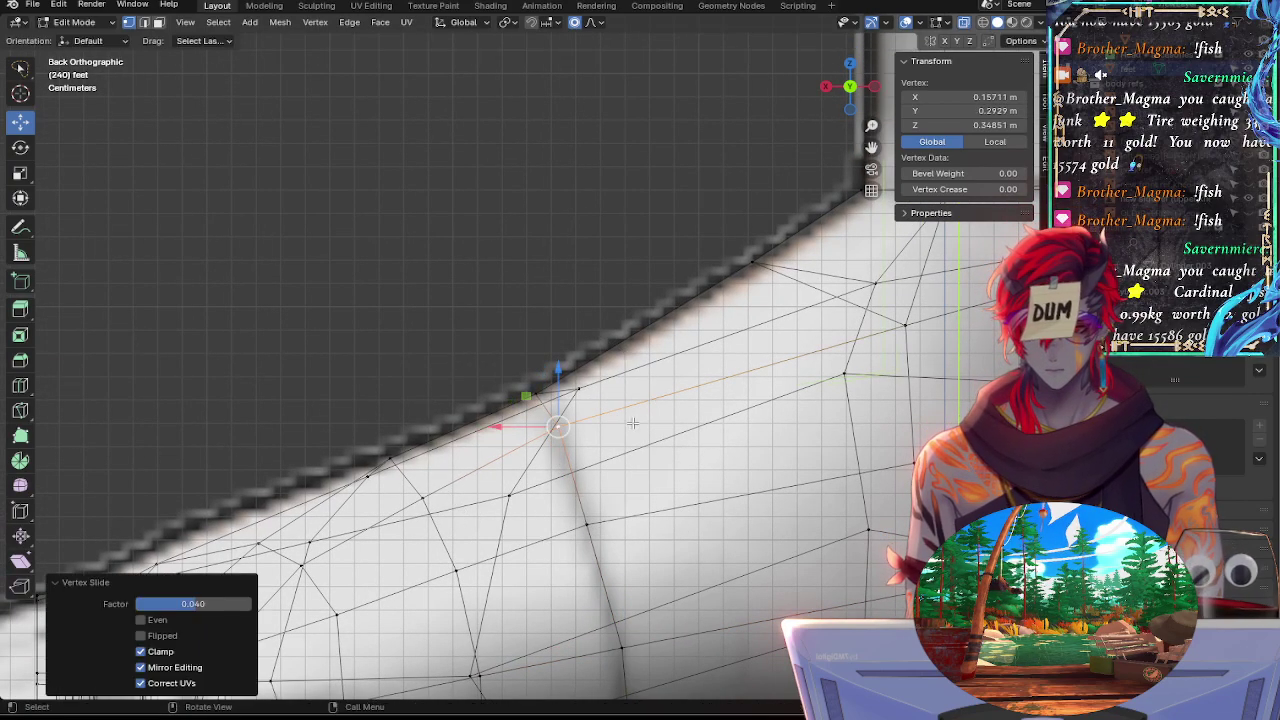
Try to slide the seam's top vertex along the instep outline
{"action": "left_click", "coordinate": [537, 391]}
{"action": "key", "text": "alt+z"}
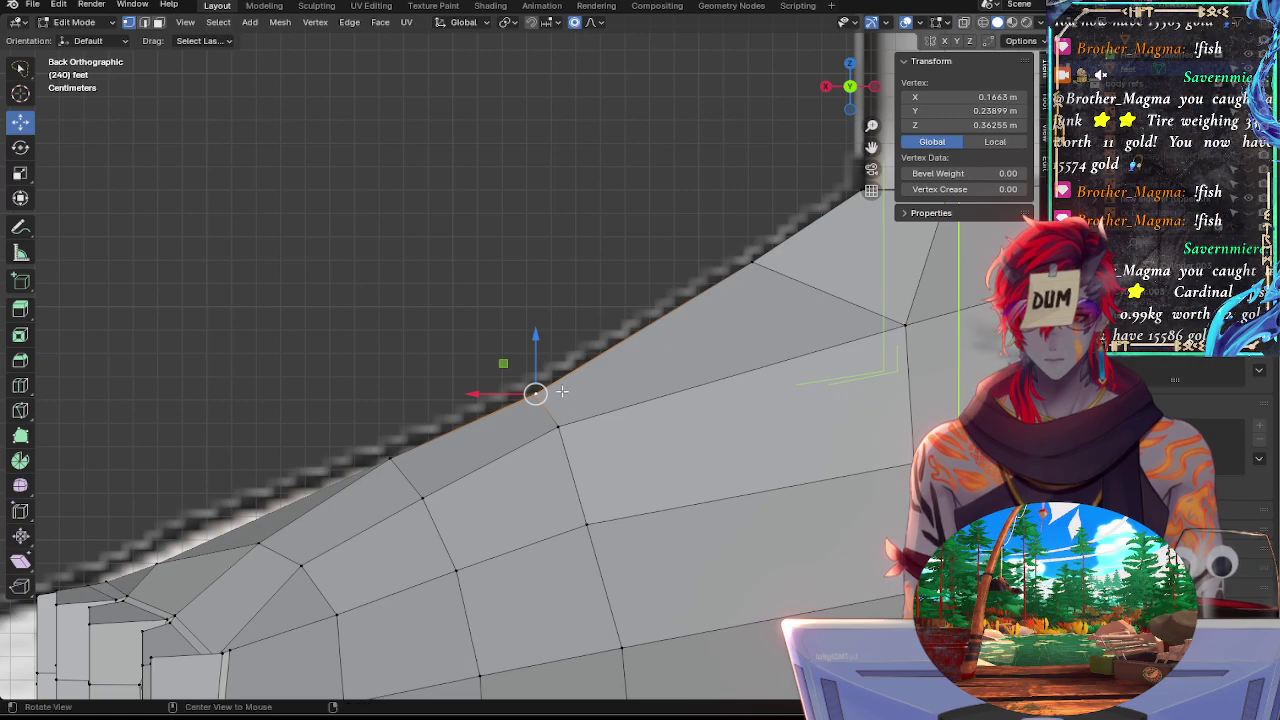
{"action": "key", "text": "alt+z"}
{"action": "key", "text": "g"}
{"action": "key", "text": "g"}
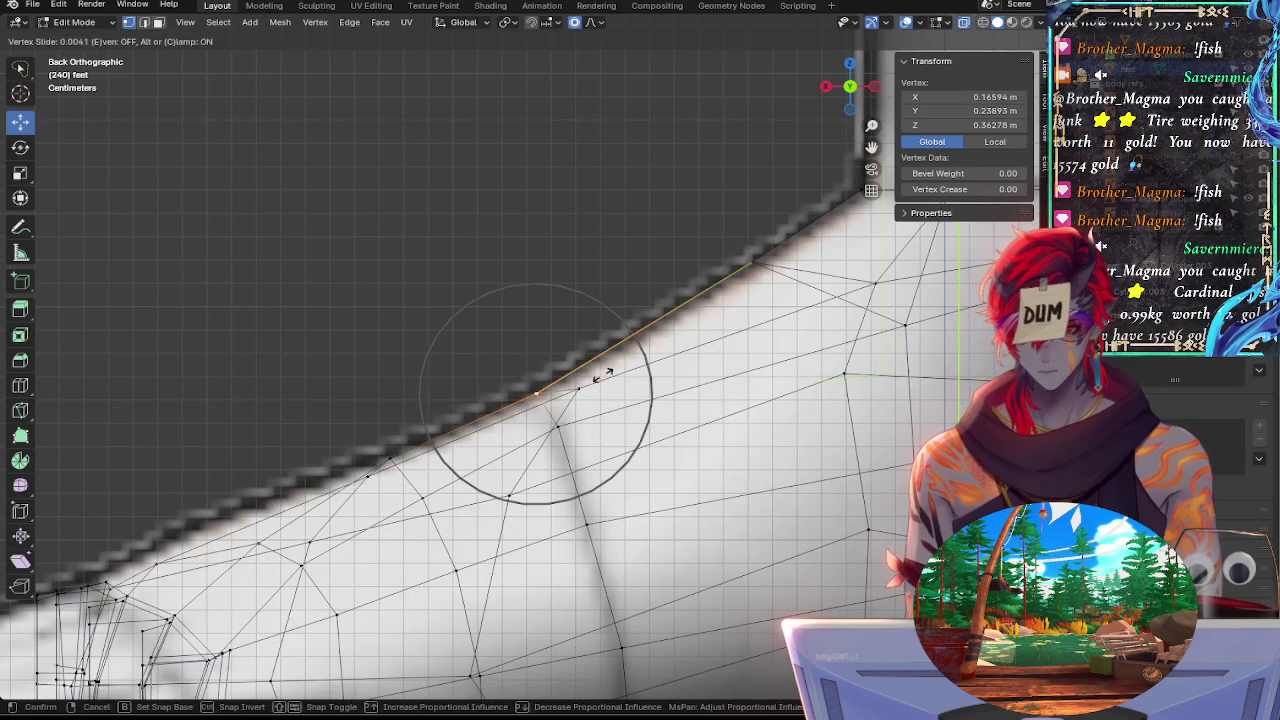
{"action": "left_click", "coordinate": [535, 393]}
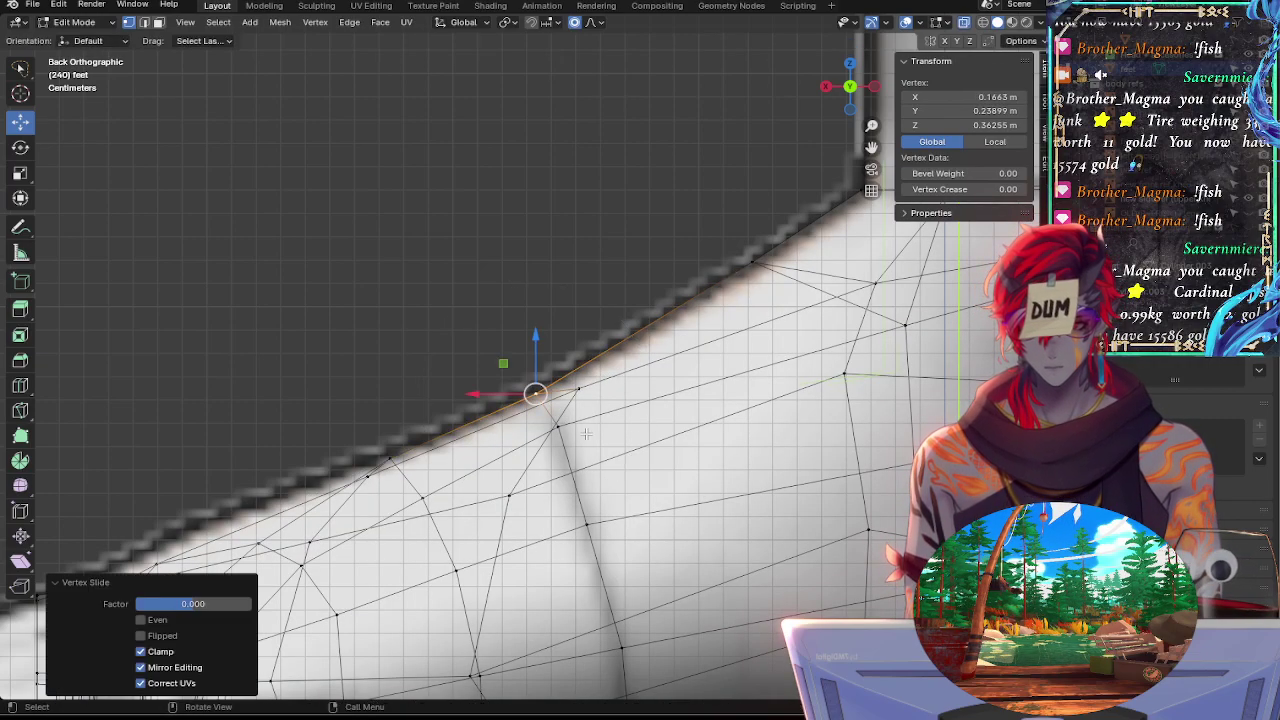
Inspect the adjusted seam in perspective and compare the whole foot with the side reference, with X-ray off and on
{"action": "key", "text": "alt+z"}
{"action": "middle_click_drag", "start_coordinate": [586, 433], "coordinate": [820, 440]}
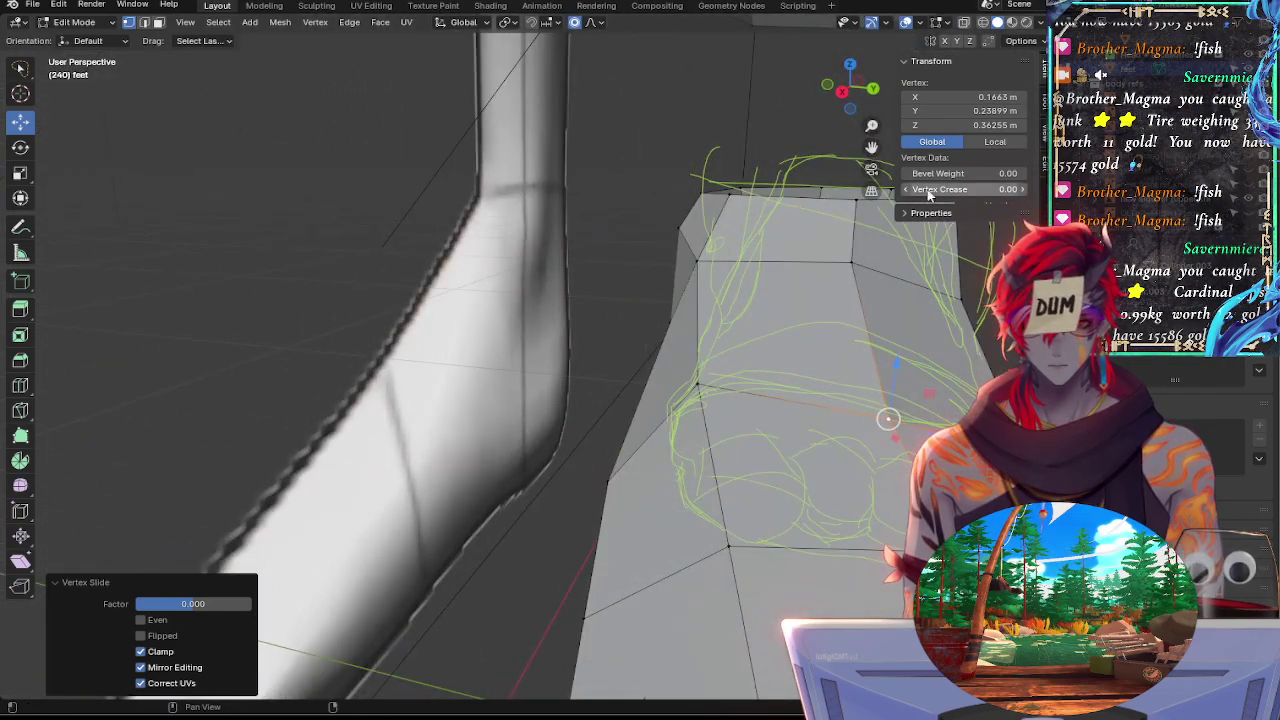
{"action": "left_click", "coordinate": [872, 89]}
{"action": "scroll", "coordinate": [629, 427], "scroll_direction": "down", "scroll_amount": 5}
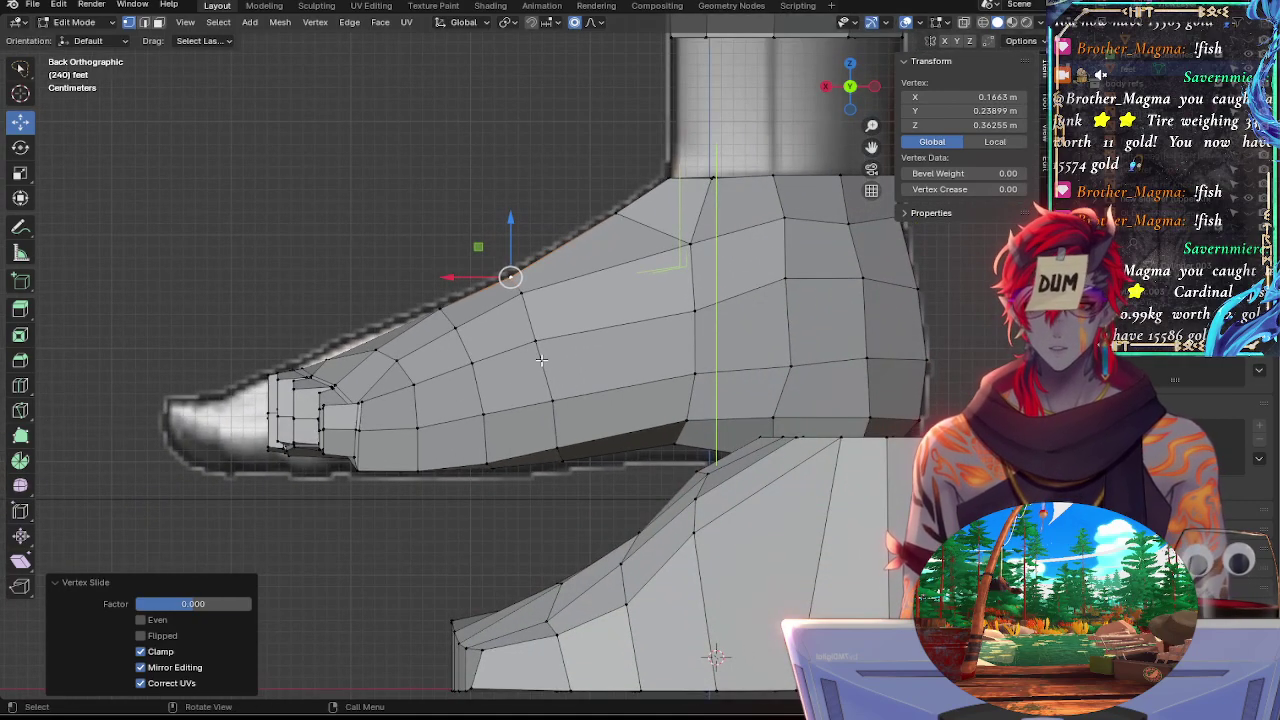
{"action": "key", "text": "alt+z"}
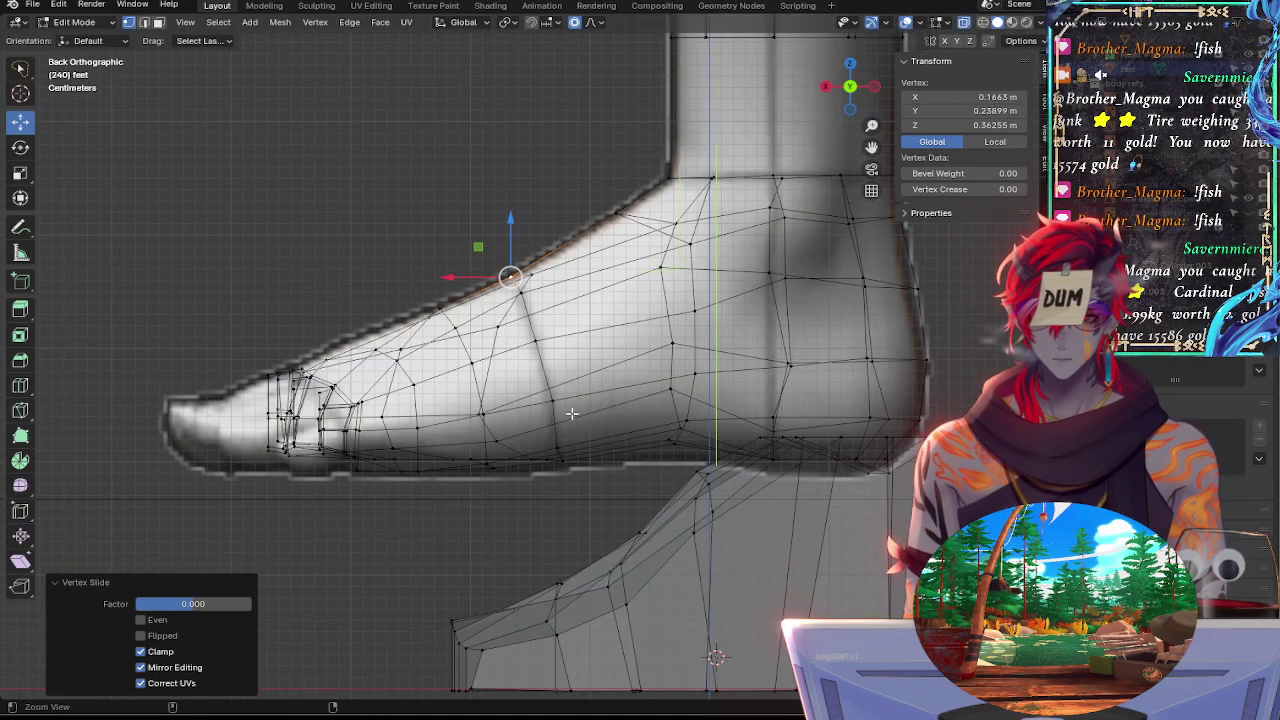
Move the instep outline vertex just ahead of the midfoot seam about 0.00085 m toward the toes along X
{"action": "key", "text": "alt+a"}
{"action": "scroll", "coordinate": [563, 466], "scroll_direction": "up", "scroll_amount": 6}
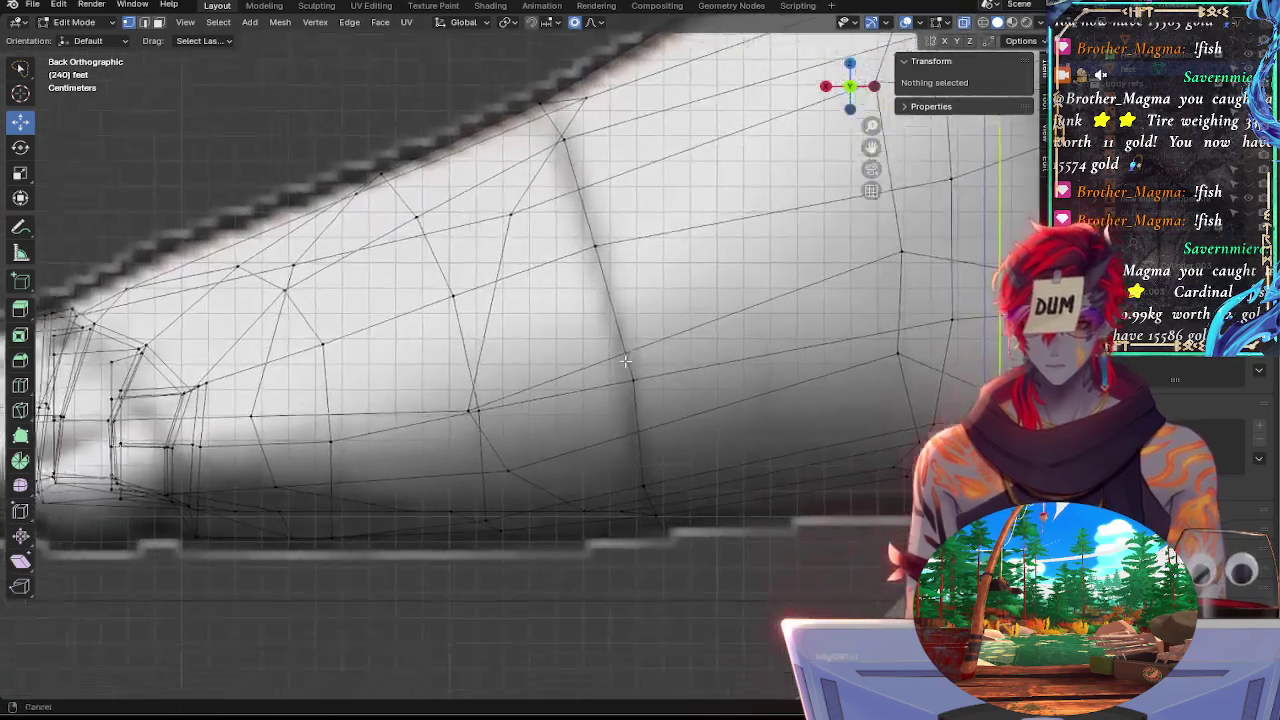
{"action": "middle_click_drag", "start_coordinate": [625, 360], "coordinate": [738, 354], "text": "shift"}
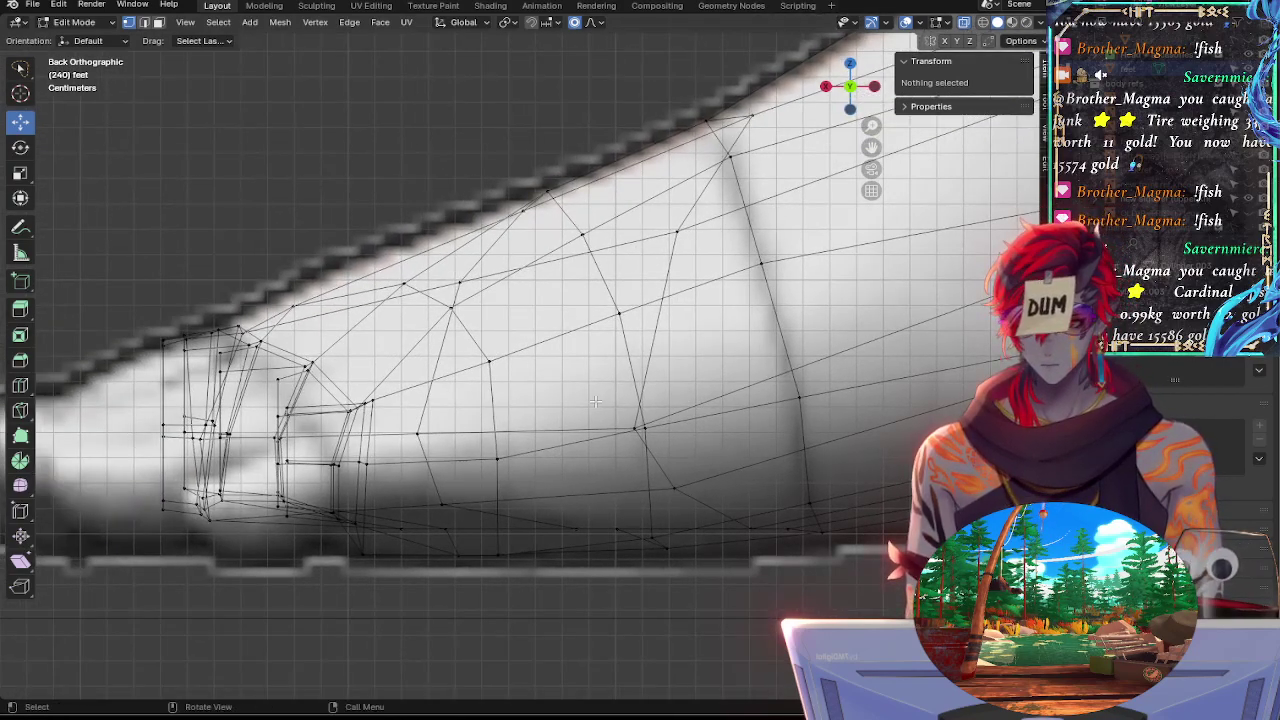
{"action": "middle_click_drag", "start_coordinate": [545, 230], "coordinate": [620, 323], "text": "shift"}
{"action": "key", "text": "alt+z"}
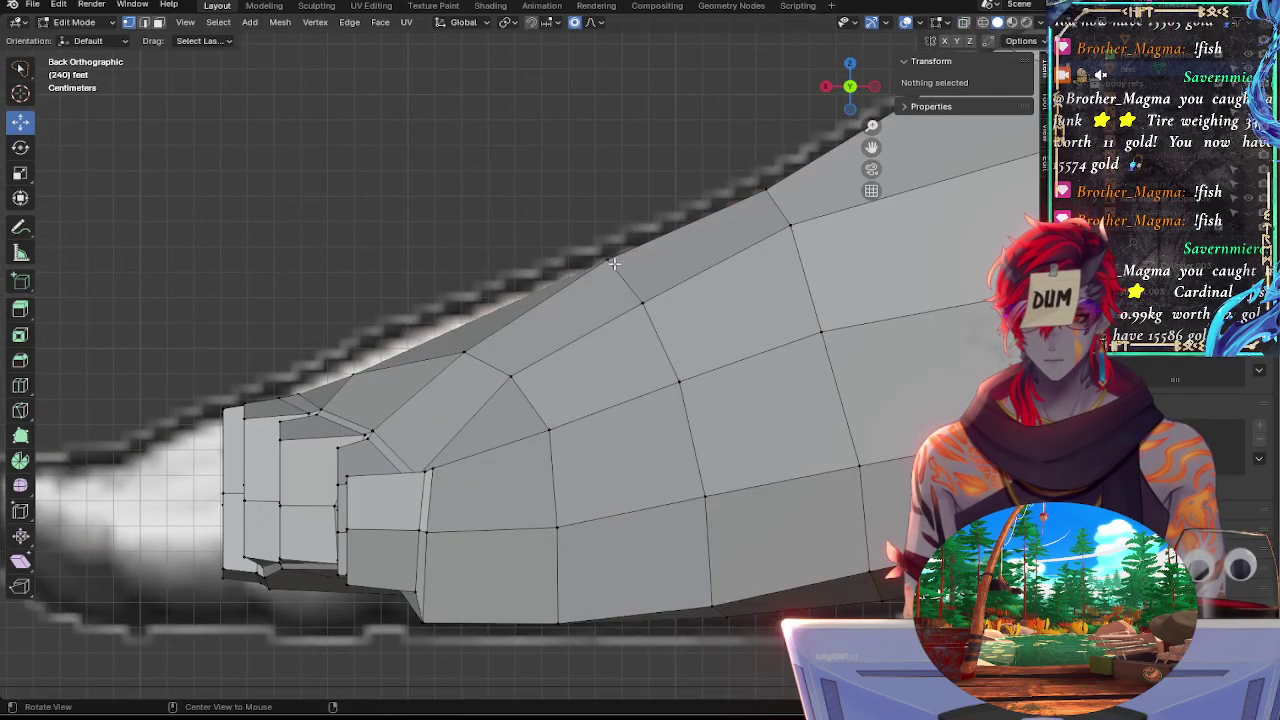
{"action": "left_click", "coordinate": [766, 188]}
{"action": "left_click", "coordinate": [609, 261]}
{"action": "key", "text": "alt+z"}
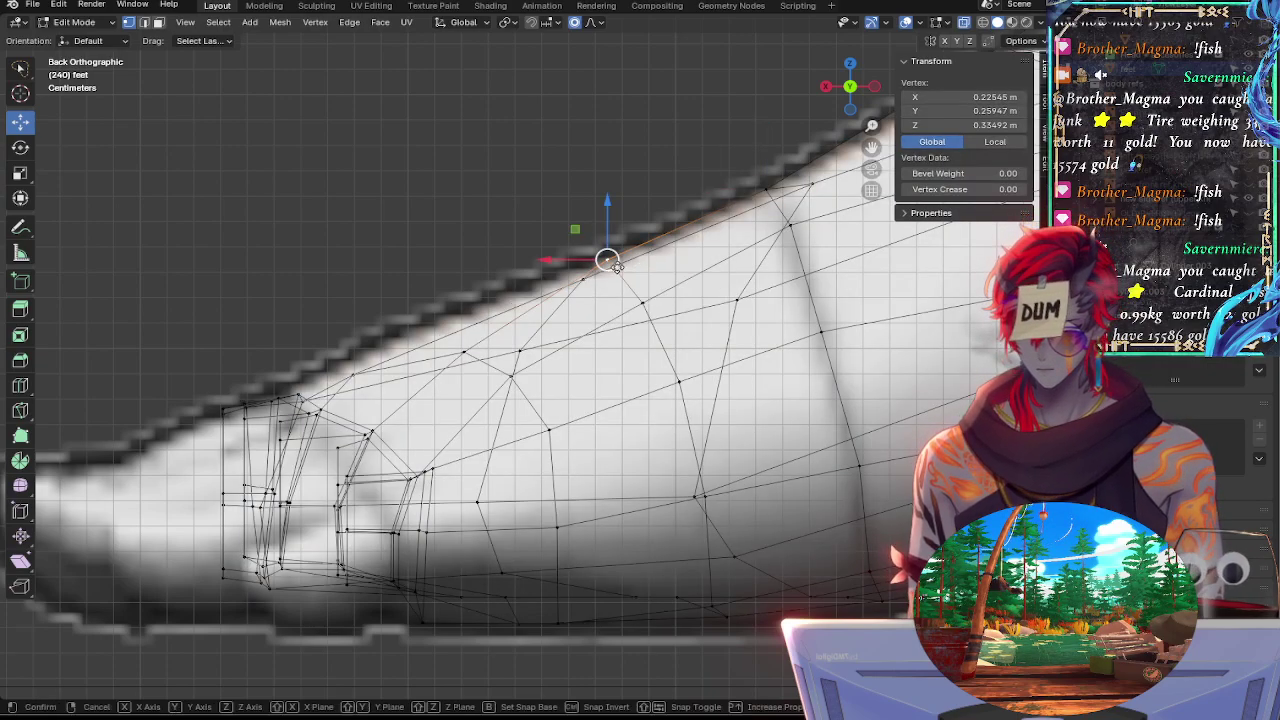
{"action": "key", "text": "g"}
{"action": "key", "text": "x"}
{"action": "left_click", "coordinate": [608, 262]}
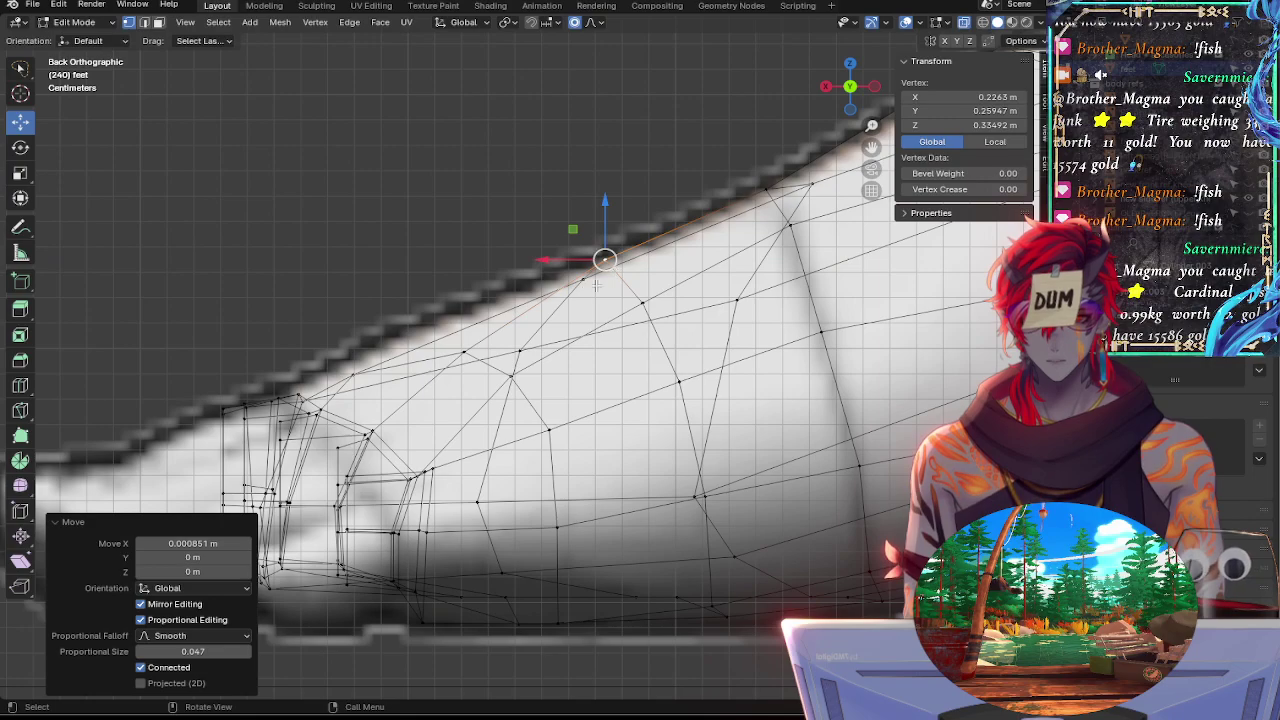
Check the outline vertices between the instep and the toes against the side reference with X-ray on and off
{"action": "key", "text": "alt+z"}
{"action": "key", "text": "alt+a"}
{"action": "left_click", "coordinate": [466, 352]}
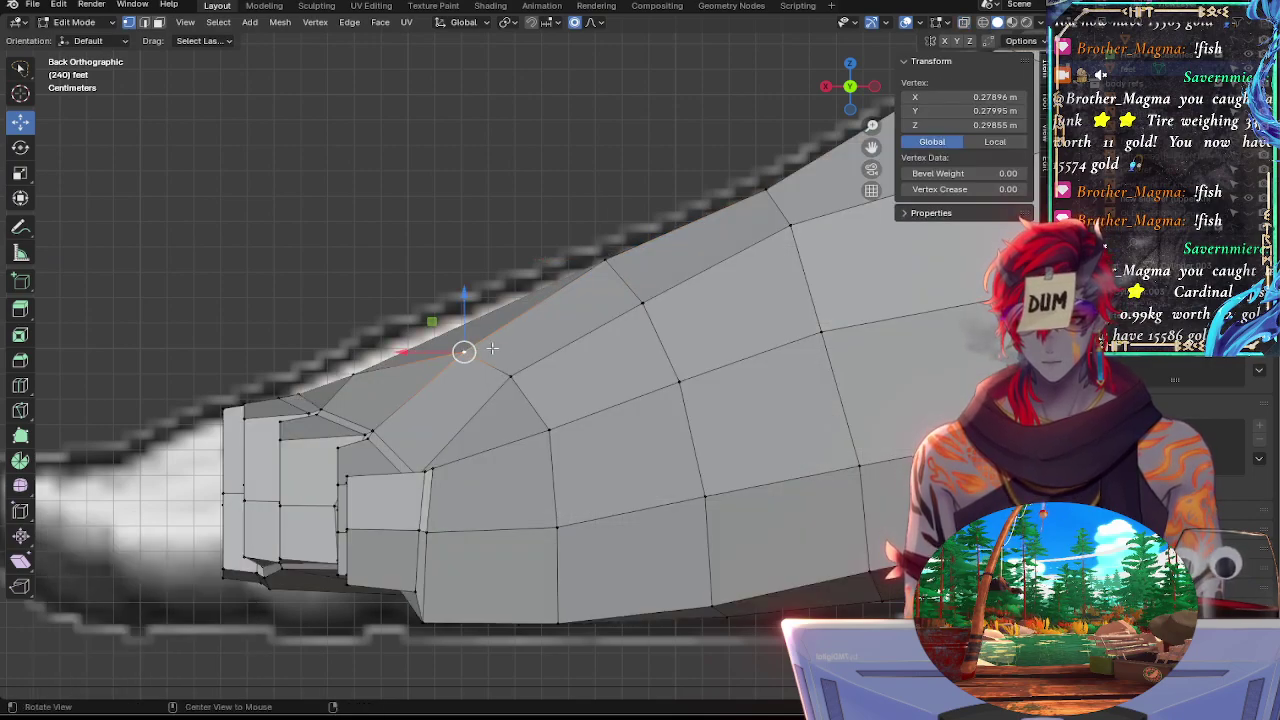
{"action": "key", "text": "alt+z"}
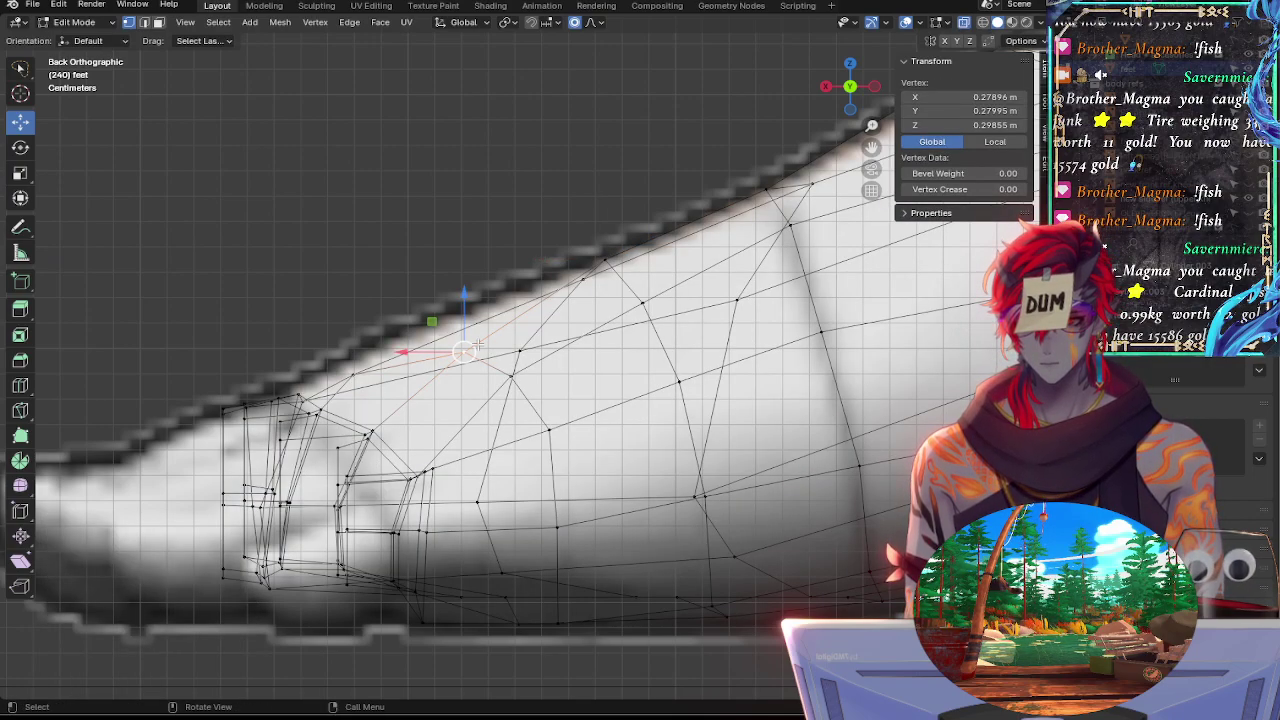
{"action": "key", "text": "alt+z"}
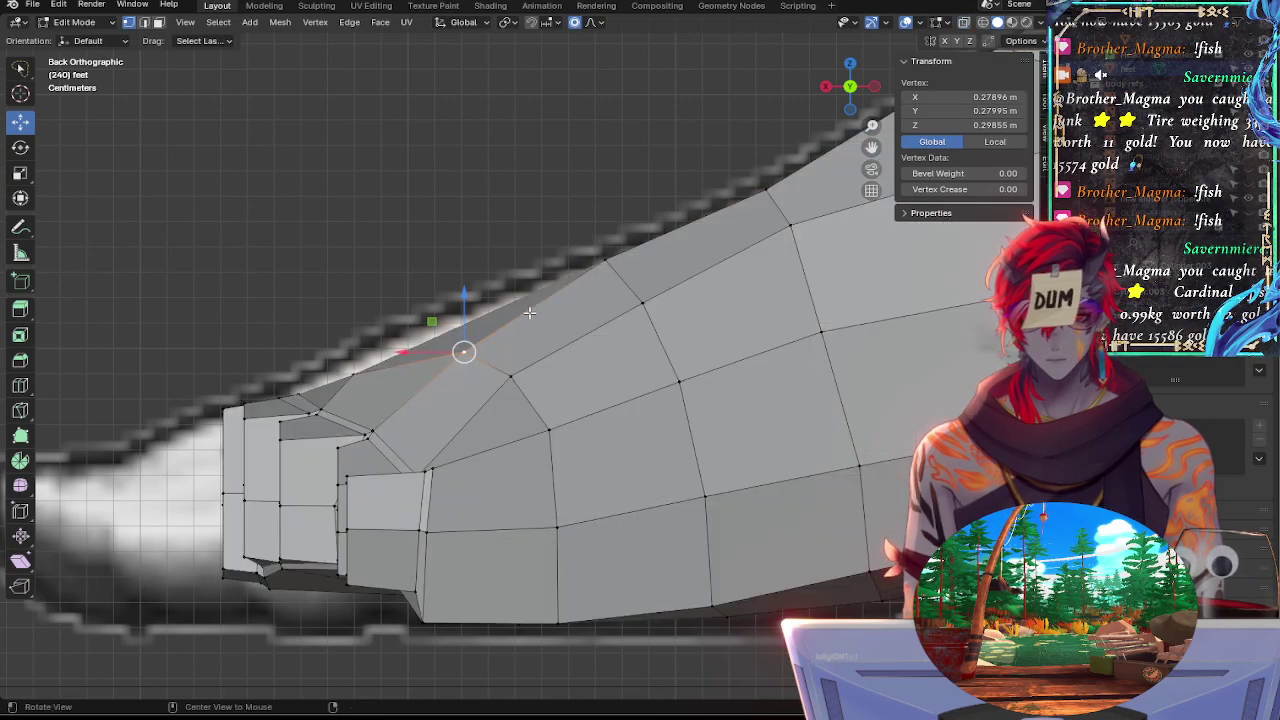
{"action": "key", "text": "alt+z"}
{"action": "key", "text": "alt+a"}
{"action": "left_click", "coordinate": [364, 367]}
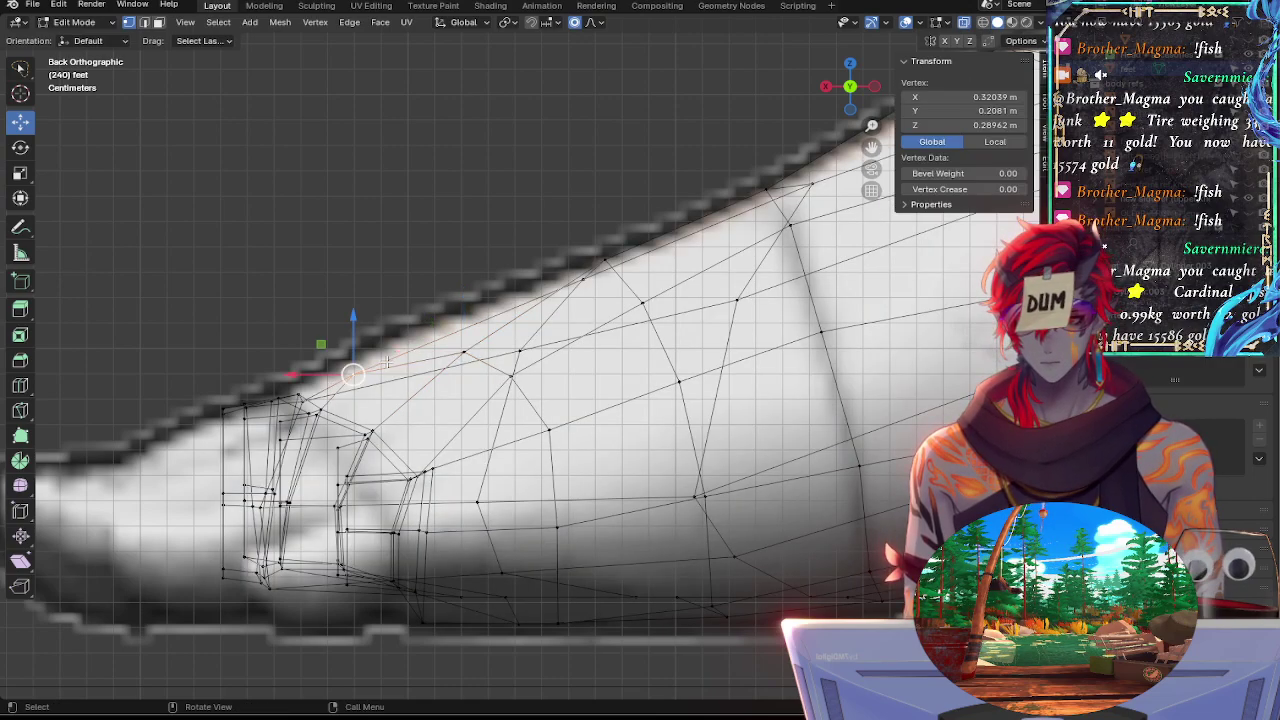
{"action": "left_click", "coordinate": [482, 320], "text": "shift"}
{"action": "key", "text": "alt+a"}
Raise the forefoot's top outline edge about 0.0037 m along Z to meet the reference and check it in perspective
{"action": "mouse_move", "coordinate": [490, 314]}
{"action": "left_mouse_down", "text": "alt"}
{"action": "mouse_move", "coordinate": [526, 349]}
{"action": "mouse_move", "coordinate": [681, 385]}
{"action": "left_mouse_up", "text": "alt"}
{"action": "key", "text": "alt+z"}
{"action": "left_click", "coordinate": [749, 263]}
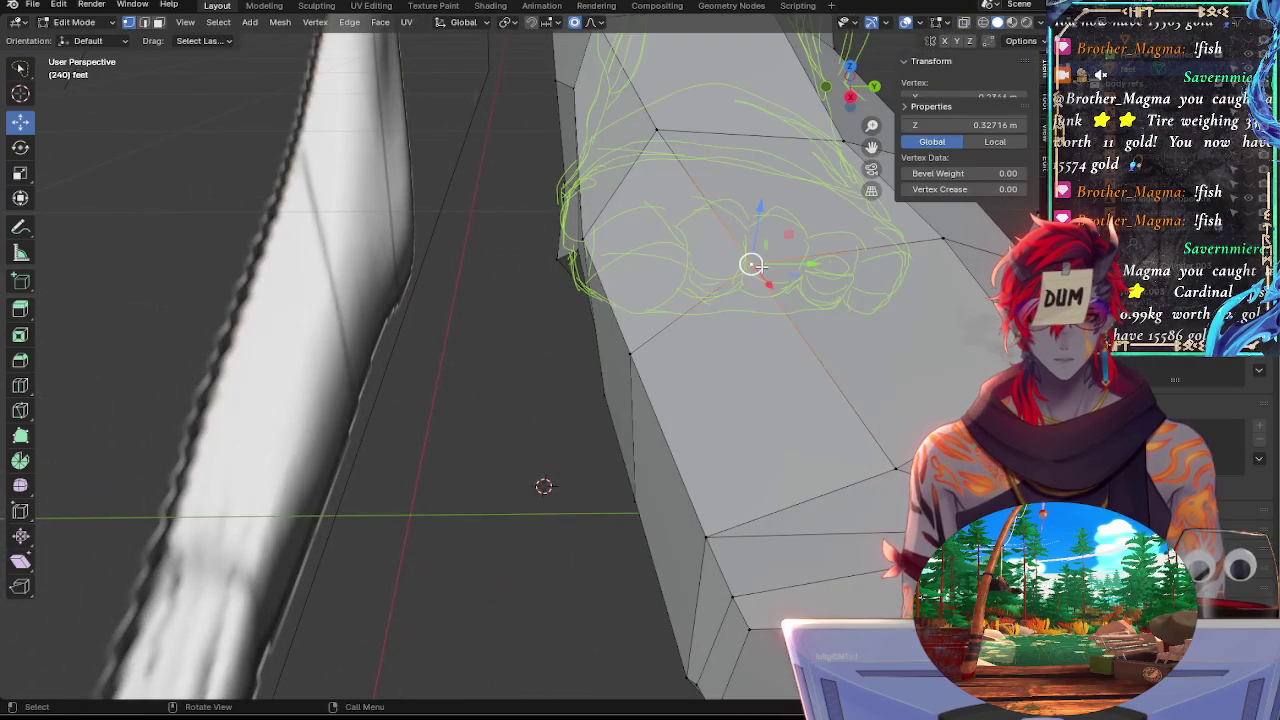
{"action": "left_click", "coordinate": [878, 90]}
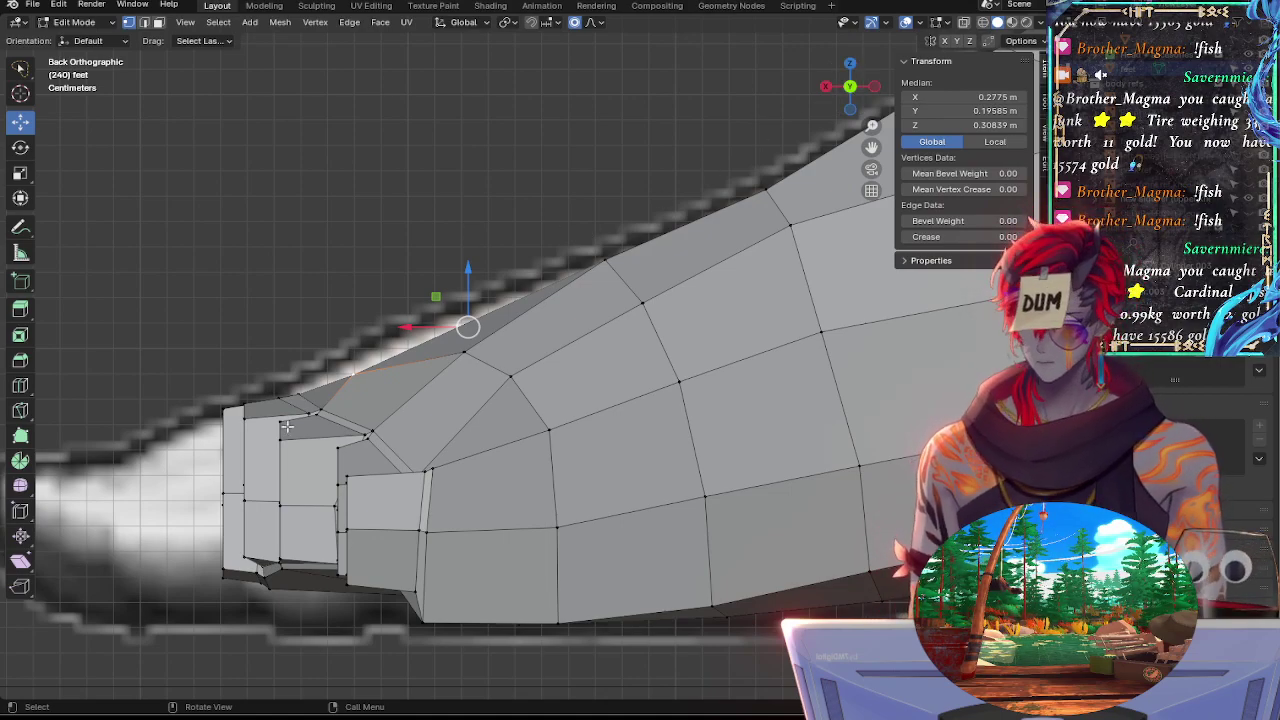
{"action": "key", "text": "alt+z"}
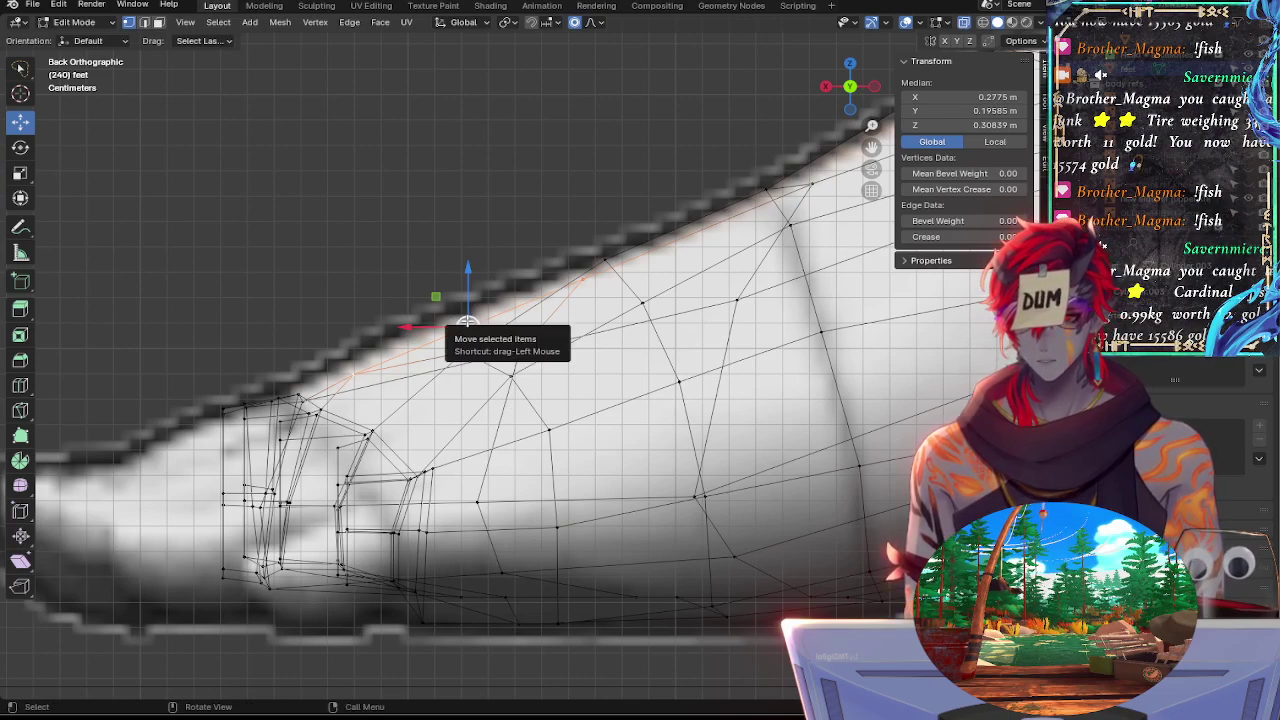
{"action": "key", "text": "g"}
{"action": "key", "text": "z"}
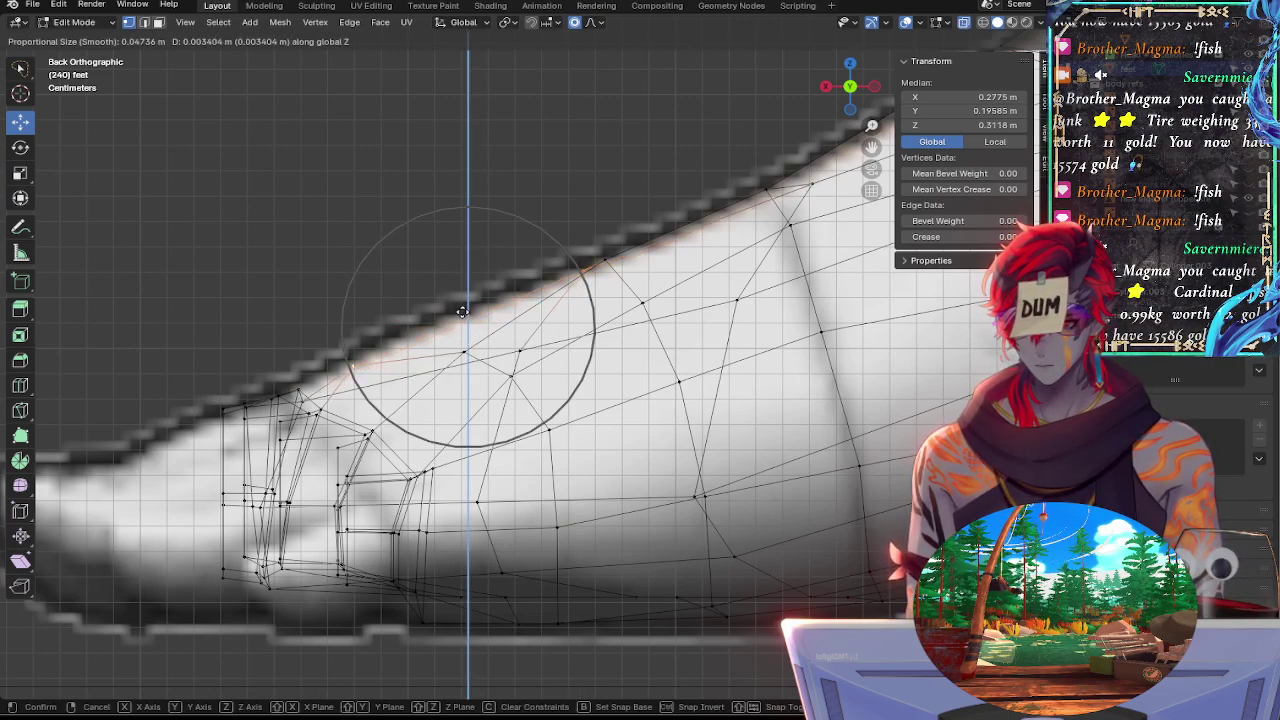
{"action": "left_click_drag", "start_coordinate": [460, 308], "coordinate": [451, 311]}
{"action": "middle_click_drag", "start_coordinate": [451, 311], "coordinate": [626, 509]}
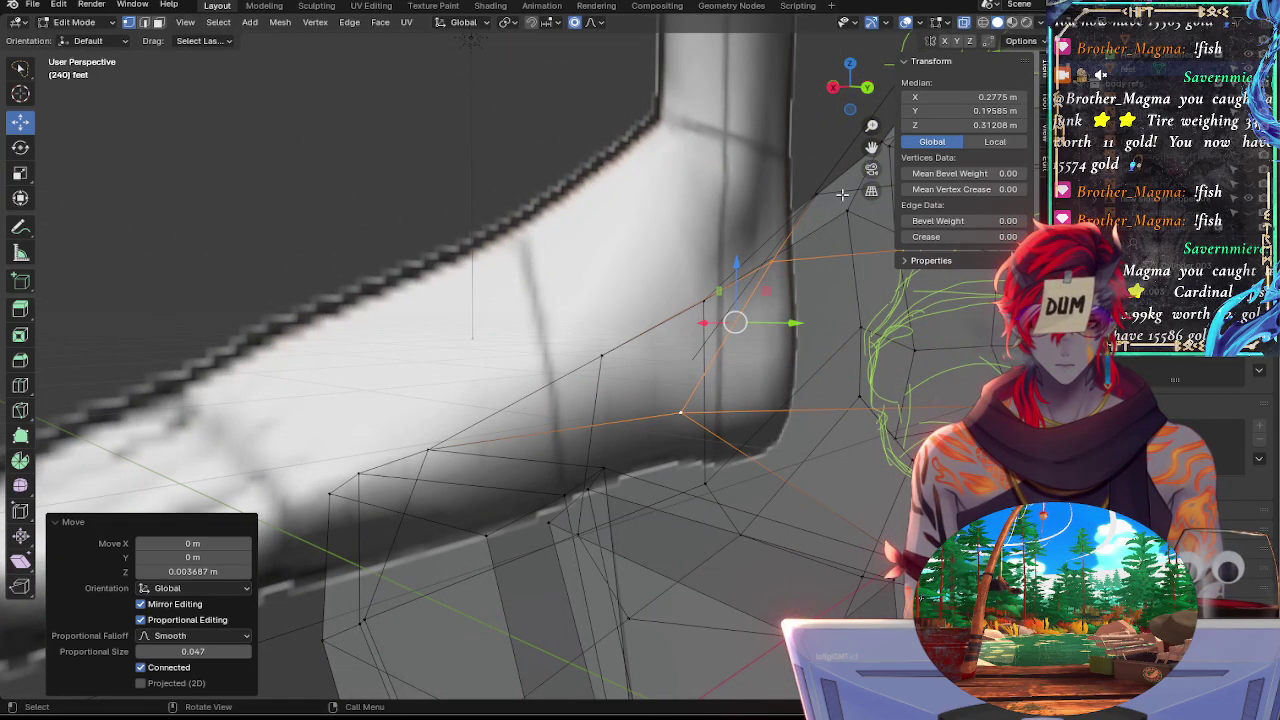
{"action": "left_click", "coordinate": [867, 88]}
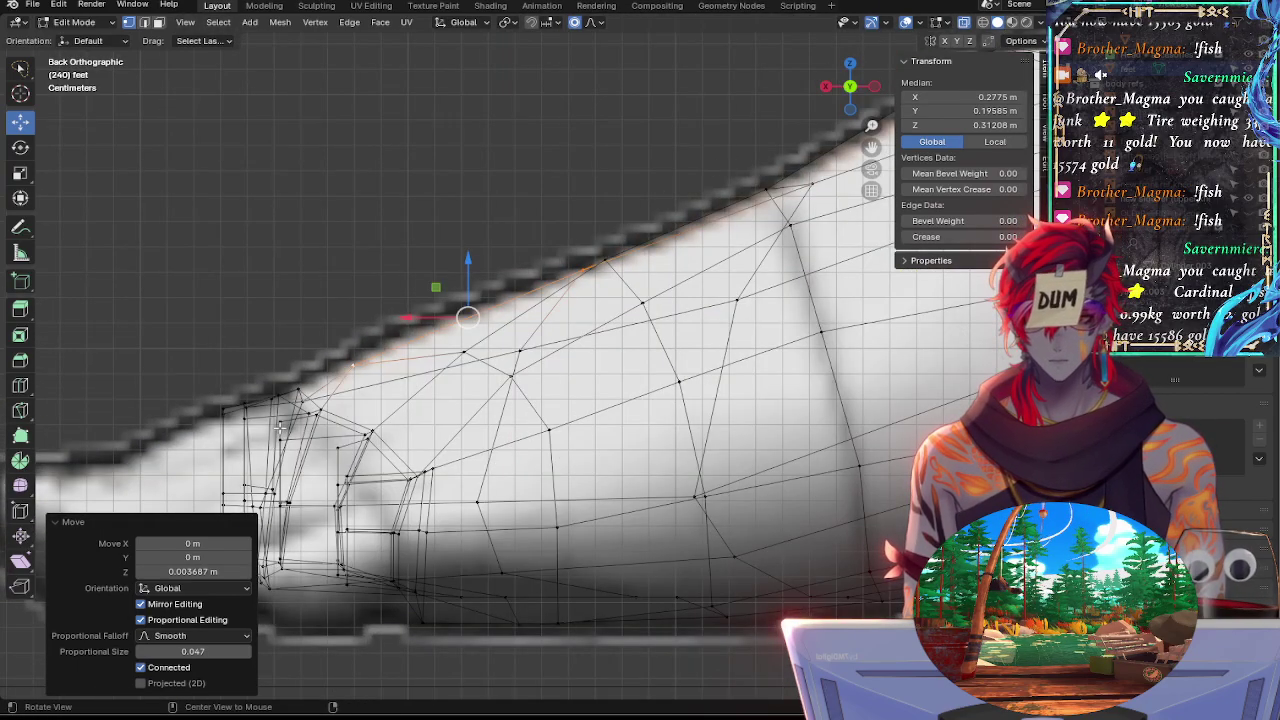
{"action": "key", "text": "alt+z"}
{"action": "key", "text": "alt+z"}
Move the raised edge's front vertex about 0.0048 m toward the toes along X and fit its height to the outline
{"action": "middle_click_drag", "start_coordinate": [400, 427], "coordinate": [609, 487], "text": "shift"}
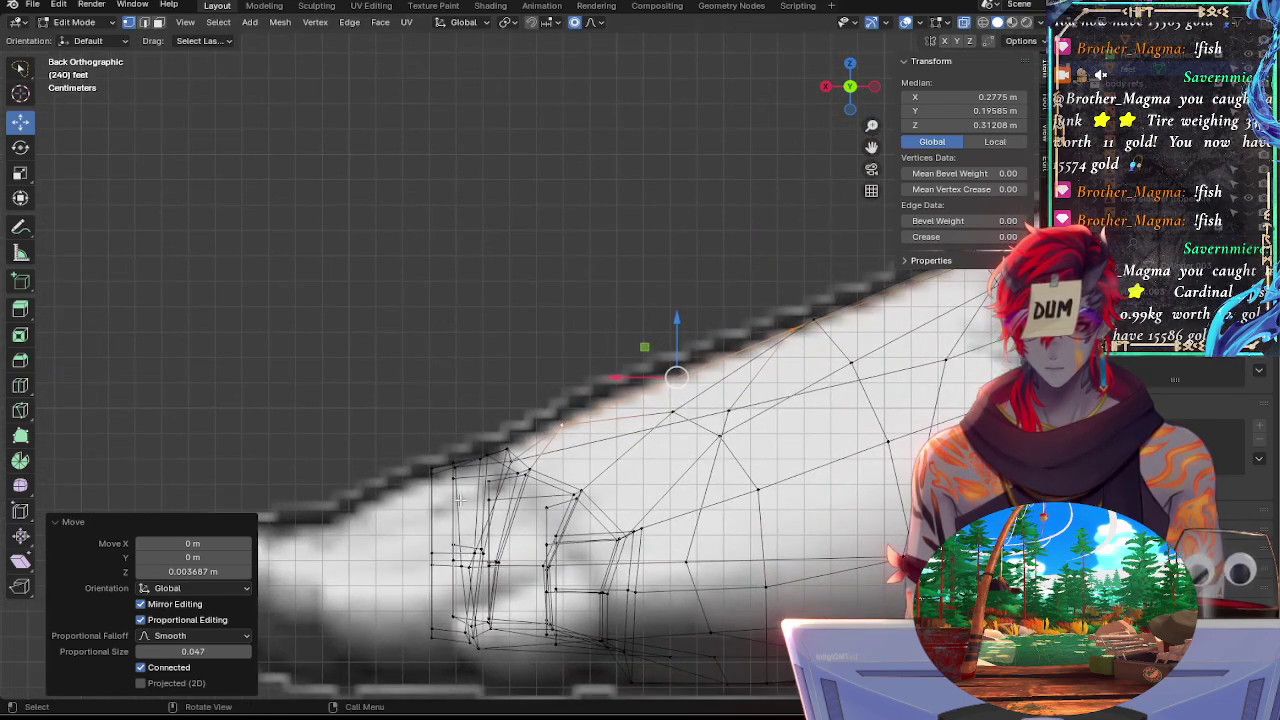
{"action": "left_click", "coordinate": [562, 428]}
{"action": "key", "text": "g"}
{"action": "key", "text": "x"}
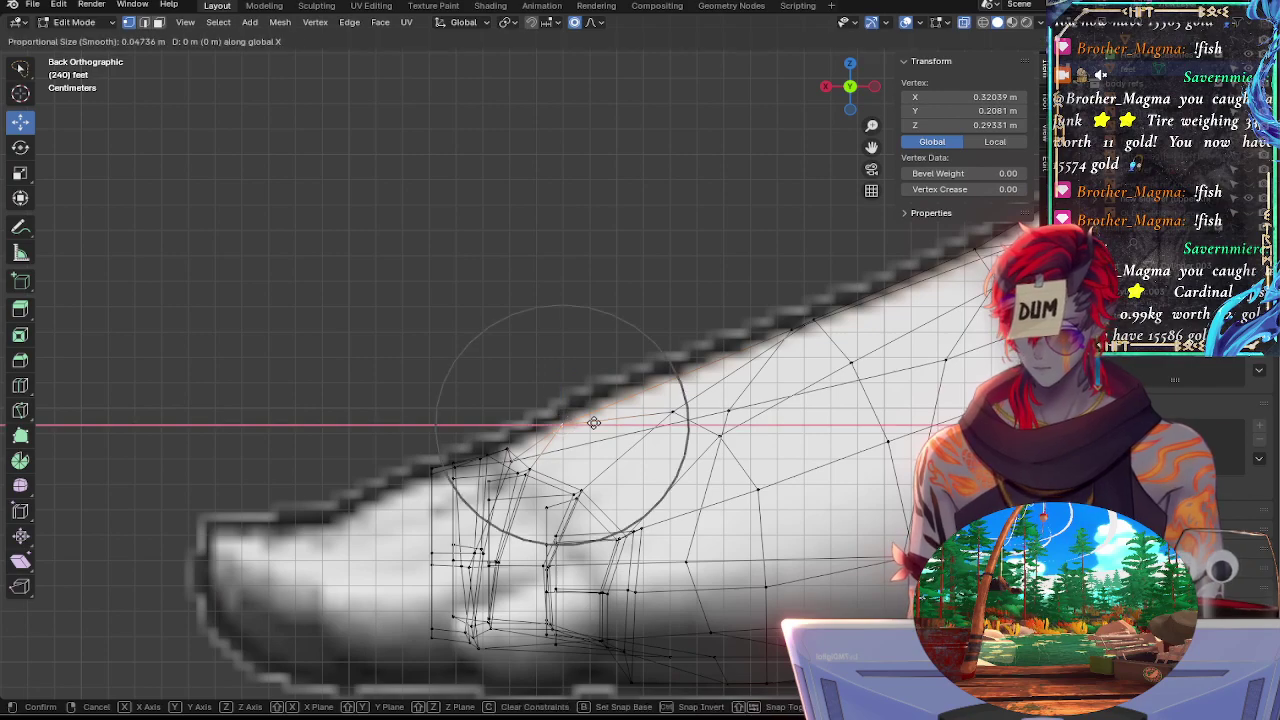
{"action": "left_click", "coordinate": [578, 421]}
{"action": "key", "text": "g"}
{"action": "key", "text": "z"}
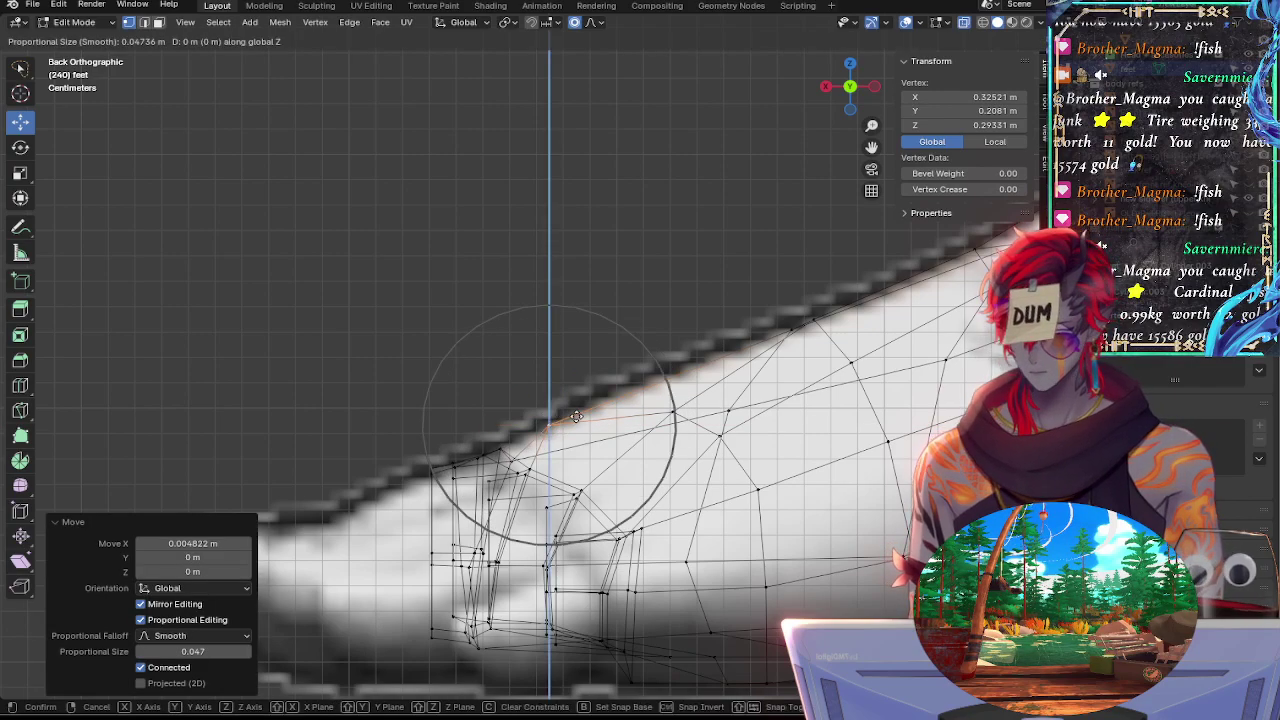
{"action": "left_click", "coordinate": [670, 395]}
Slide the edge's rear vertex along the outline toward the toes by a factor of 0.093
{"action": "left_click", "coordinate": [782, 331]}
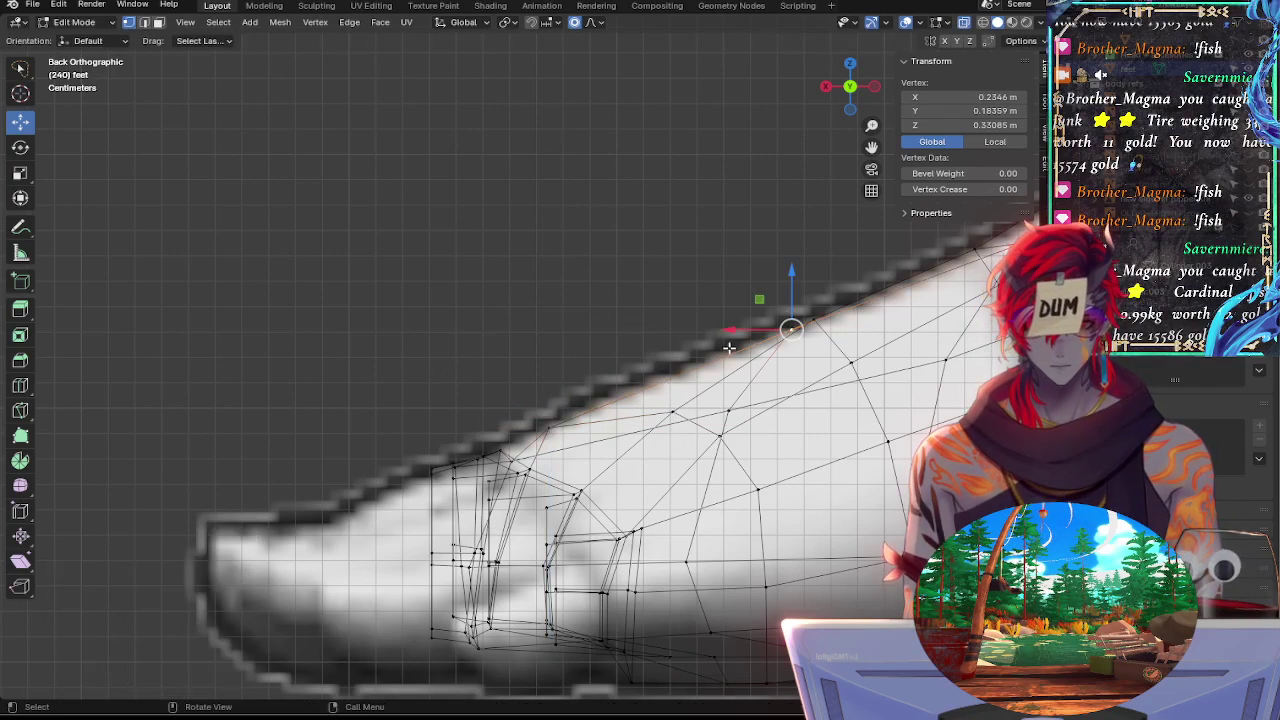
{"action": "key", "text": "shift+v"}
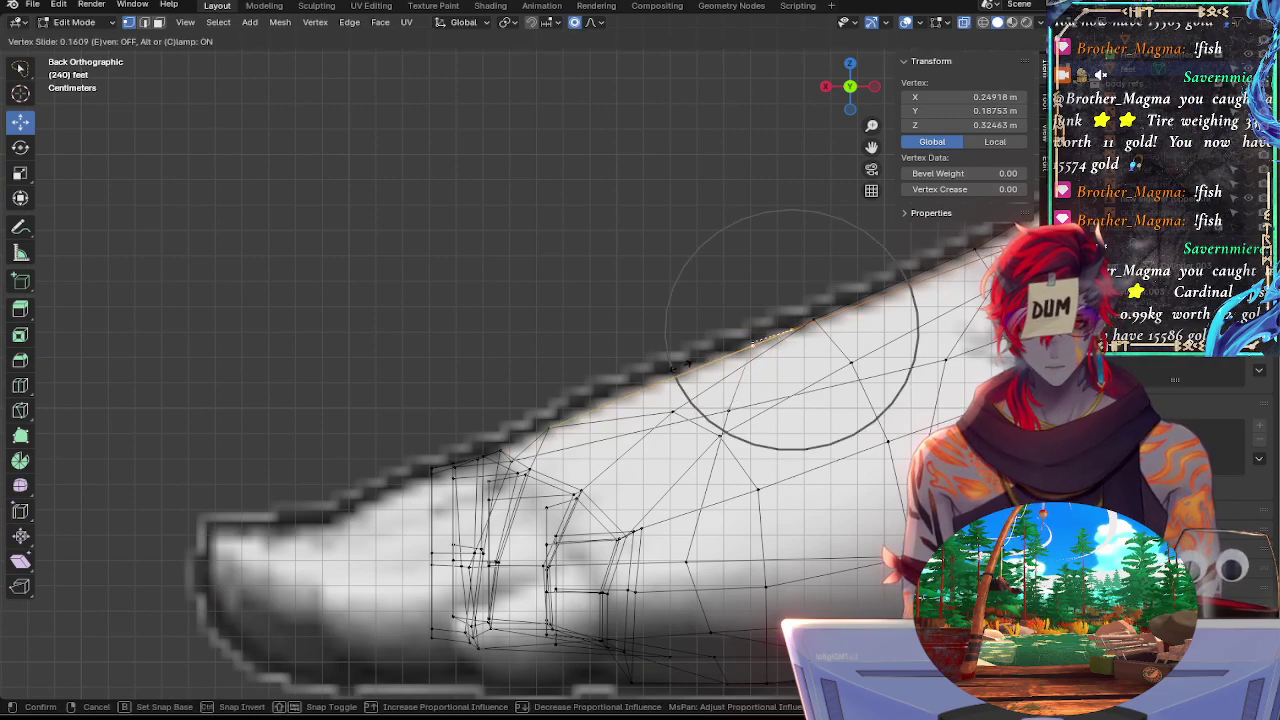
{"action": "left_click", "coordinate": [698, 364]}
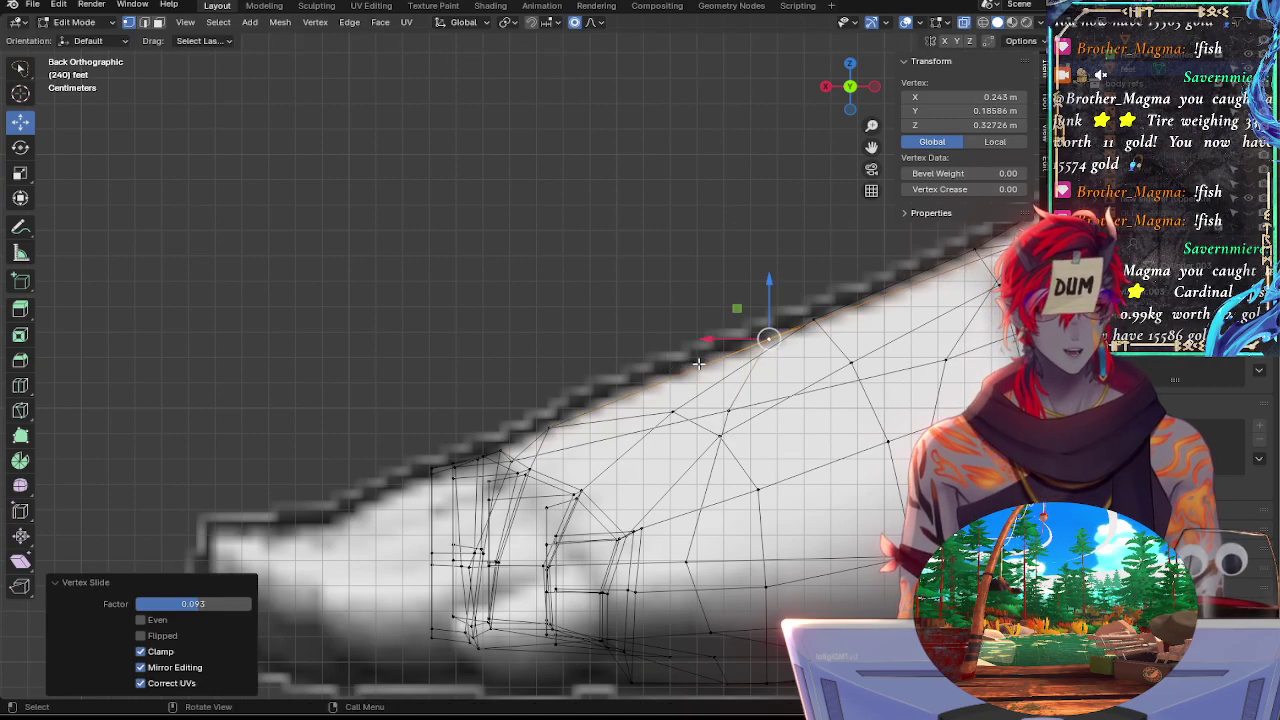
Raise the top vertex at the toe base about 0.0043 m along Z and shift it about 0.0017 m toward the toes
{"action": "key", "text": "alt+z"}
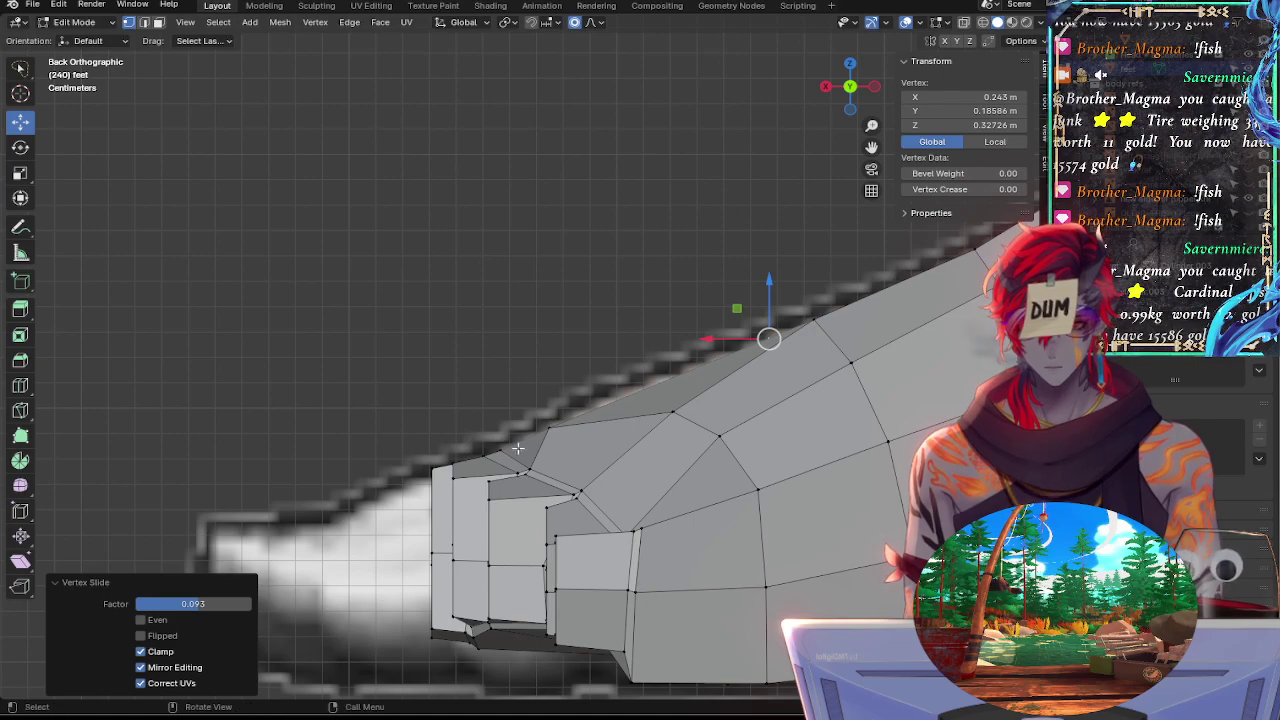
{"action": "left_click", "coordinate": [508, 450]}
{"action": "middle_click_drag", "start_coordinate": [527, 474], "coordinate": [720, 462]}
{"action": "left_click", "coordinate": [677, 495]}
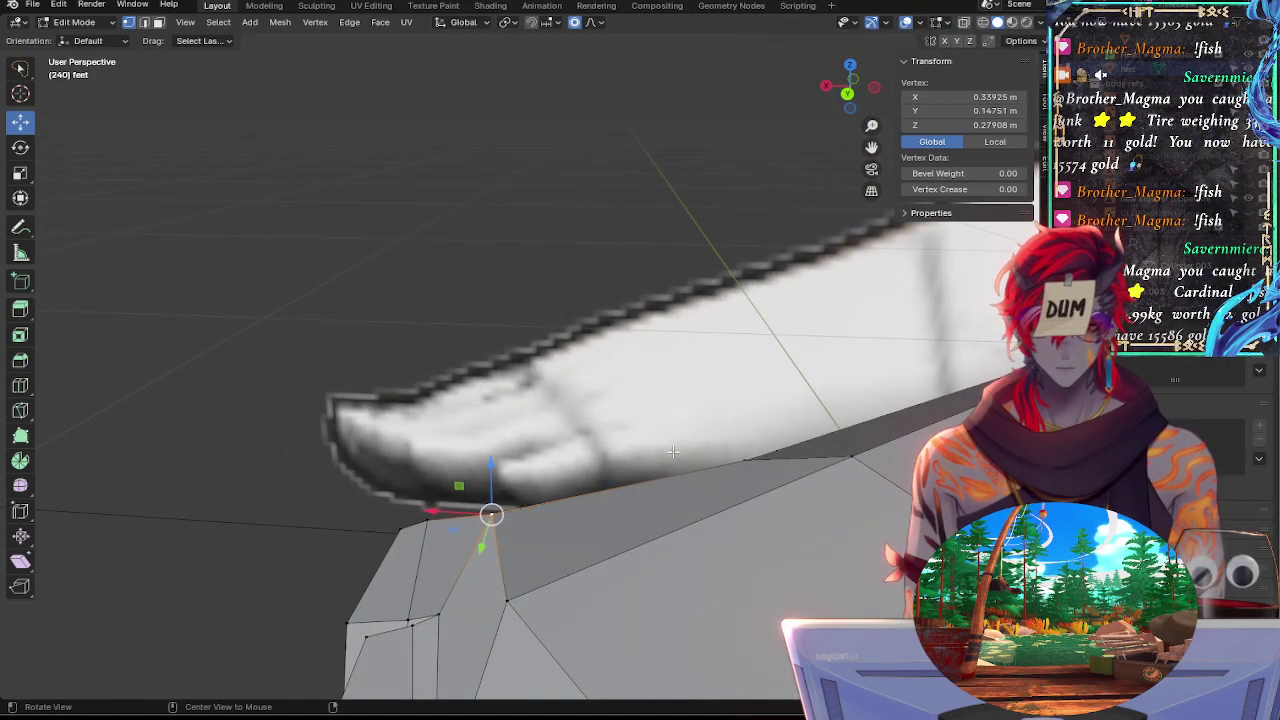
{"action": "left_click", "coordinate": [846, 96]}
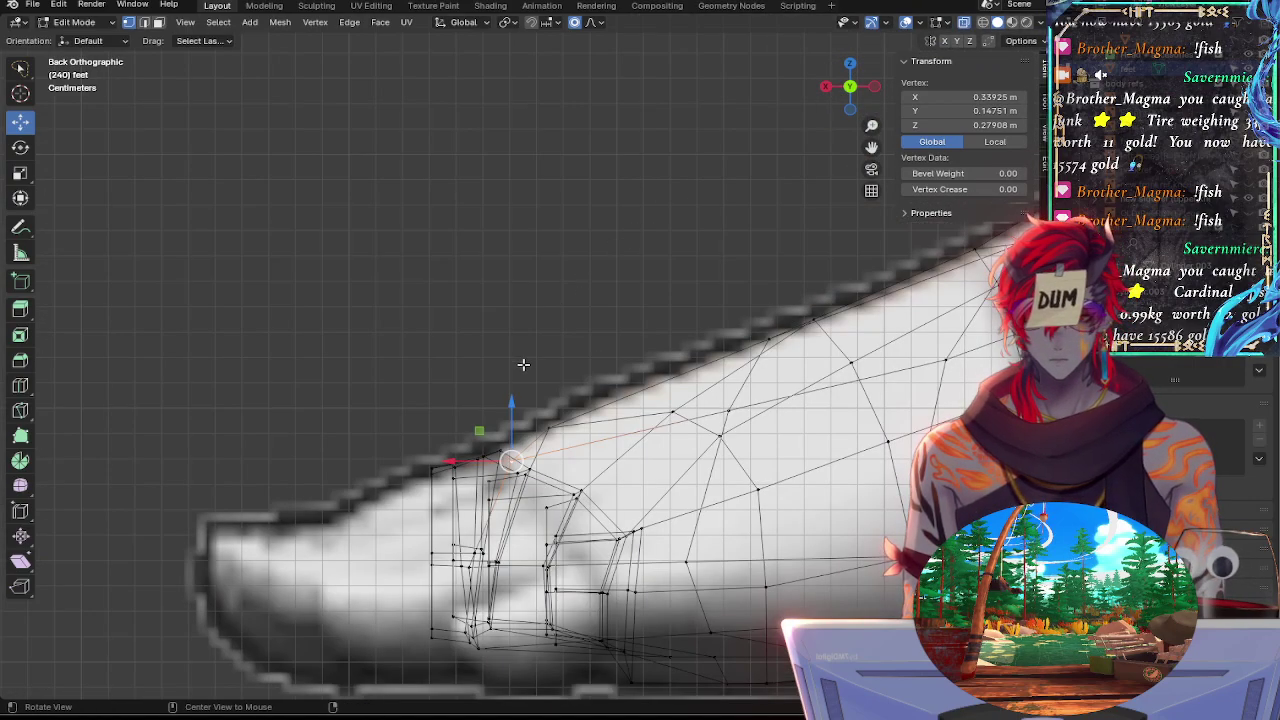
{"action": "key", "text": "g"}
{"action": "key", "text": "z"}
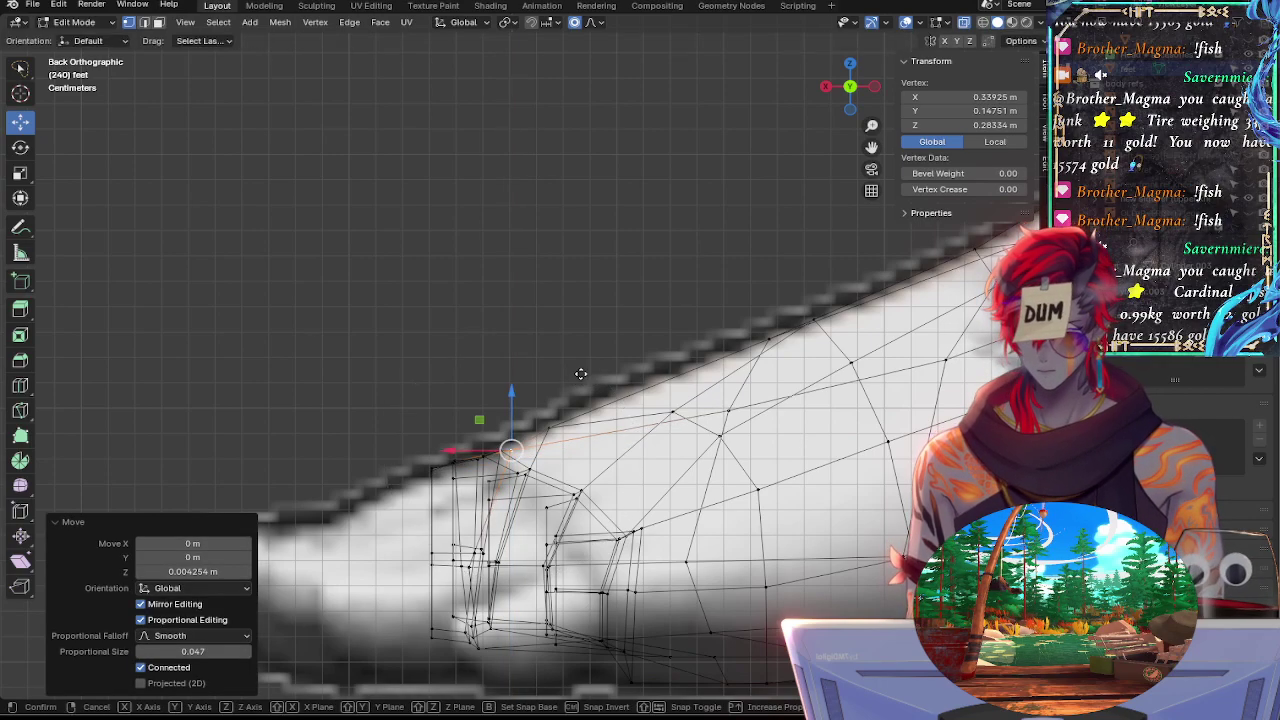
{"action": "key", "text": "g"}
{"action": "key", "text": "x"}
{"action": "left_click", "coordinate": [576, 376]}
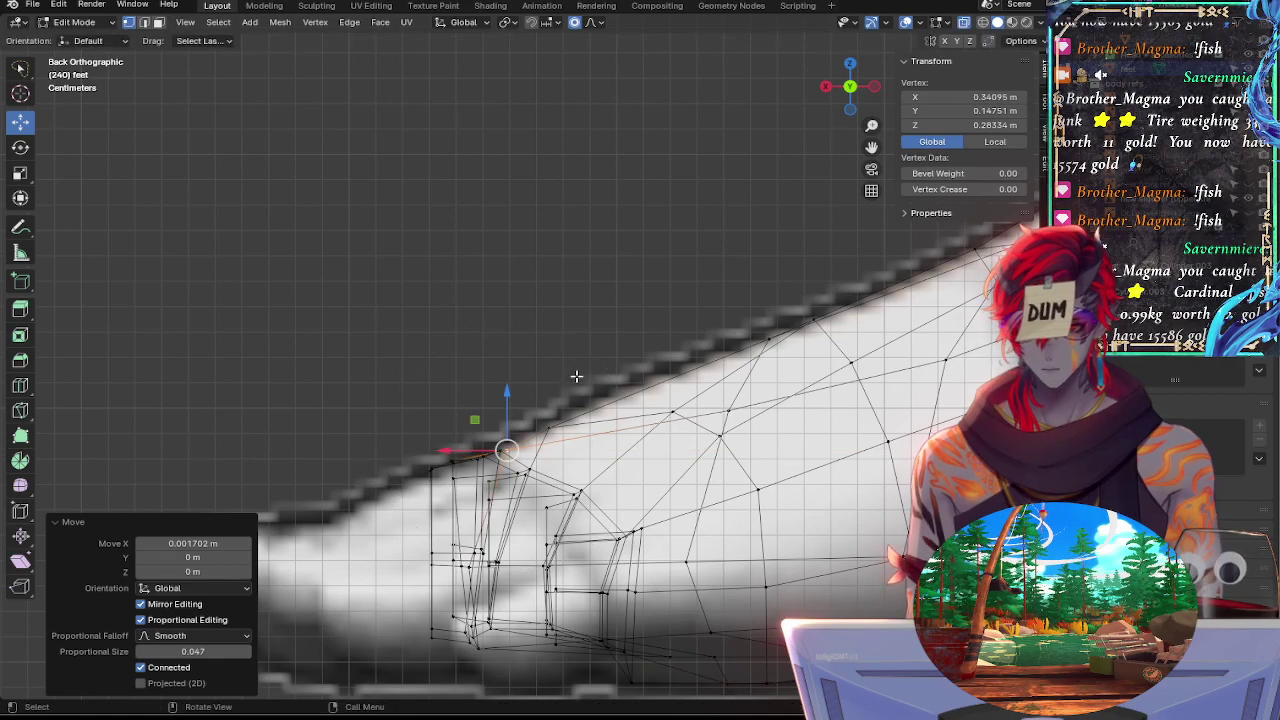
Examine two neighbouring vertices on the toe-base rim in perspective and compare them with the side reference
{"action": "key", "text": "alt+z"}
{"action": "middle_click_drag", "start_coordinate": [571, 431], "coordinate": [672, 461]}
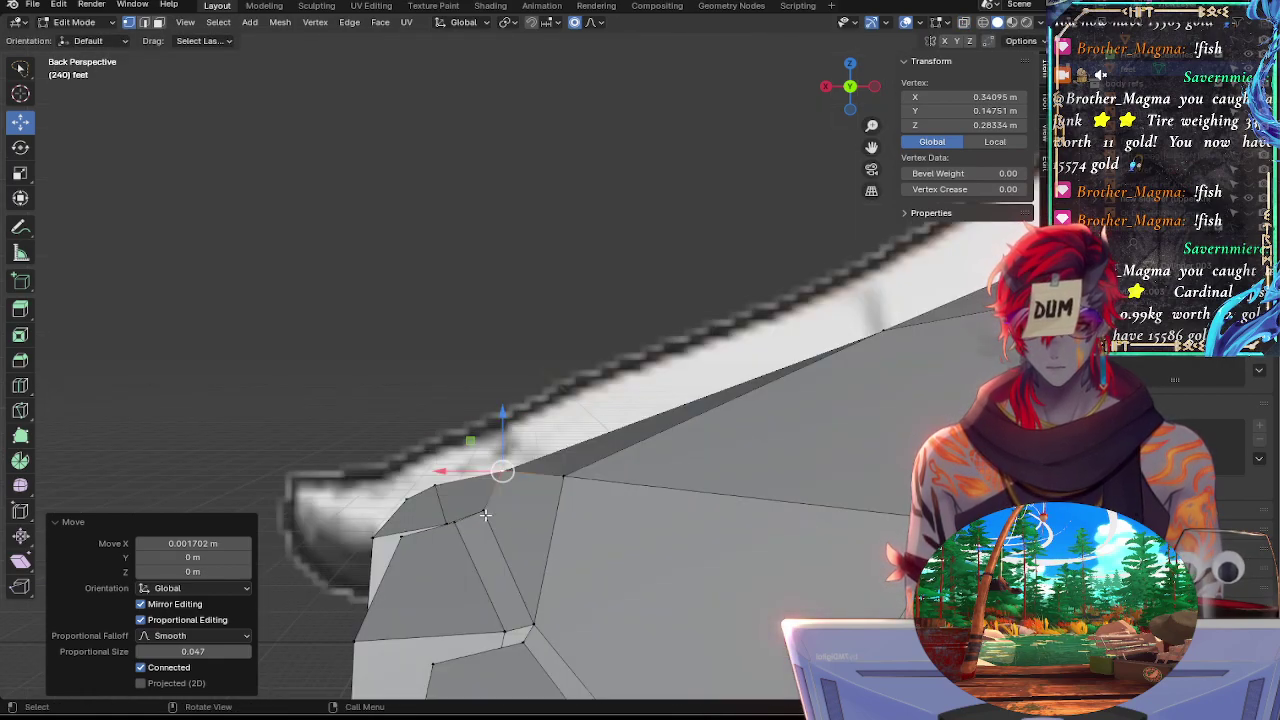
{"action": "left_click", "coordinate": [485, 515]}
{"action": "left_click", "coordinate": [535, 623], "text": "shift"}
{"action": "left_click", "coordinate": [851, 89]}
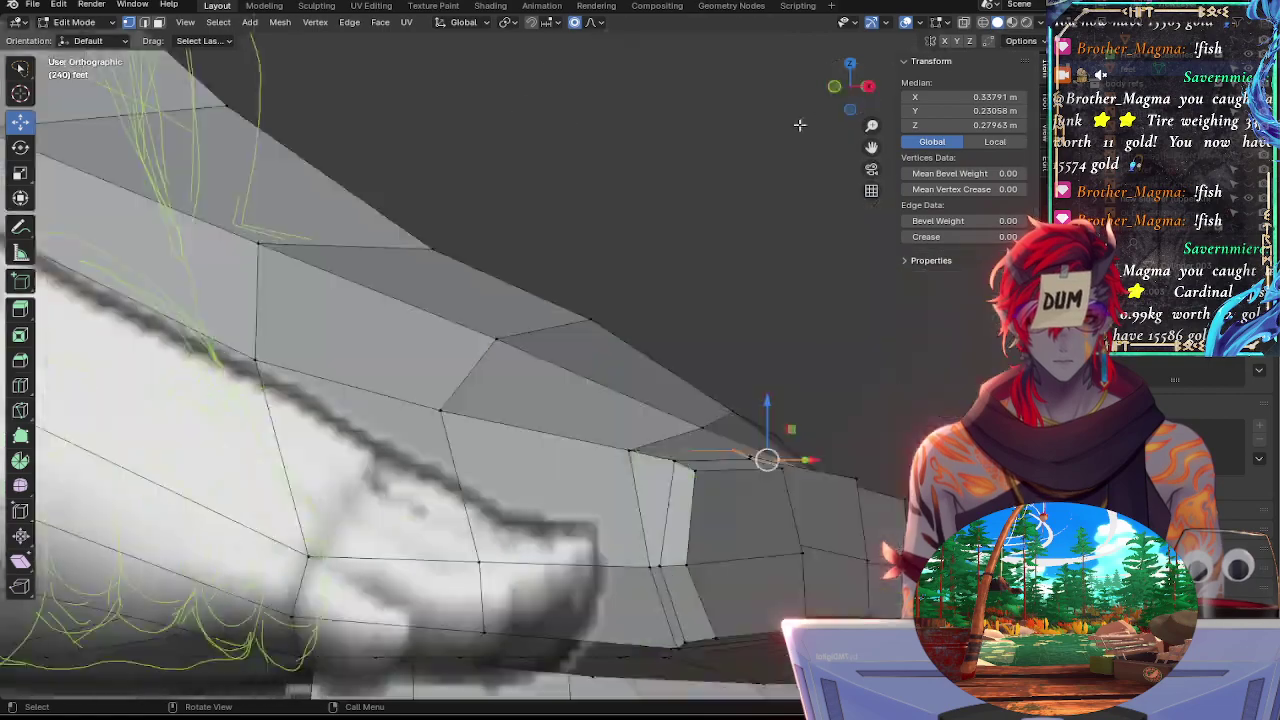
{"action": "left_click", "coordinate": [850, 86]}
{"action": "key", "text": "alt+z"}
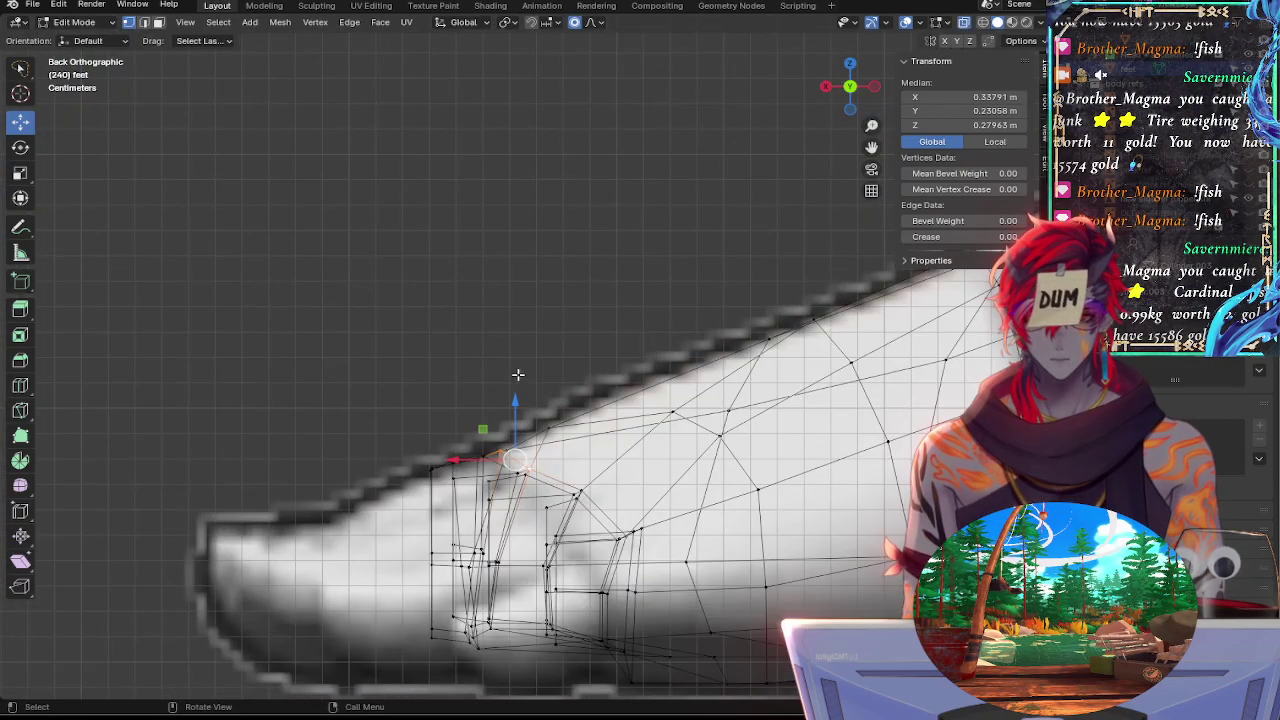
Lower the toe-base rim vertex beside the adjusted top one about 0.0065 m along Z
{"action": "left_click", "coordinate": [500, 450]}
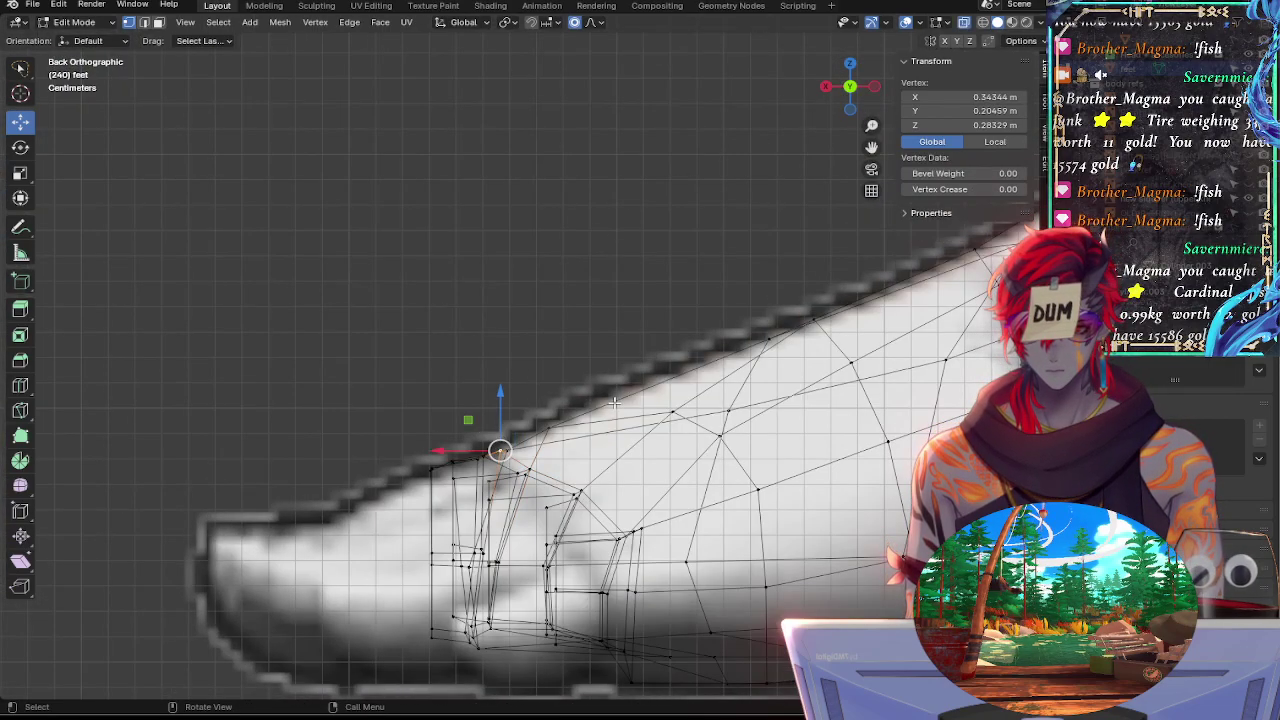
{"action": "key", "text": "alt+z"}
{"action": "middle_click_drag", "start_coordinate": [614, 402], "coordinate": [638, 483]}
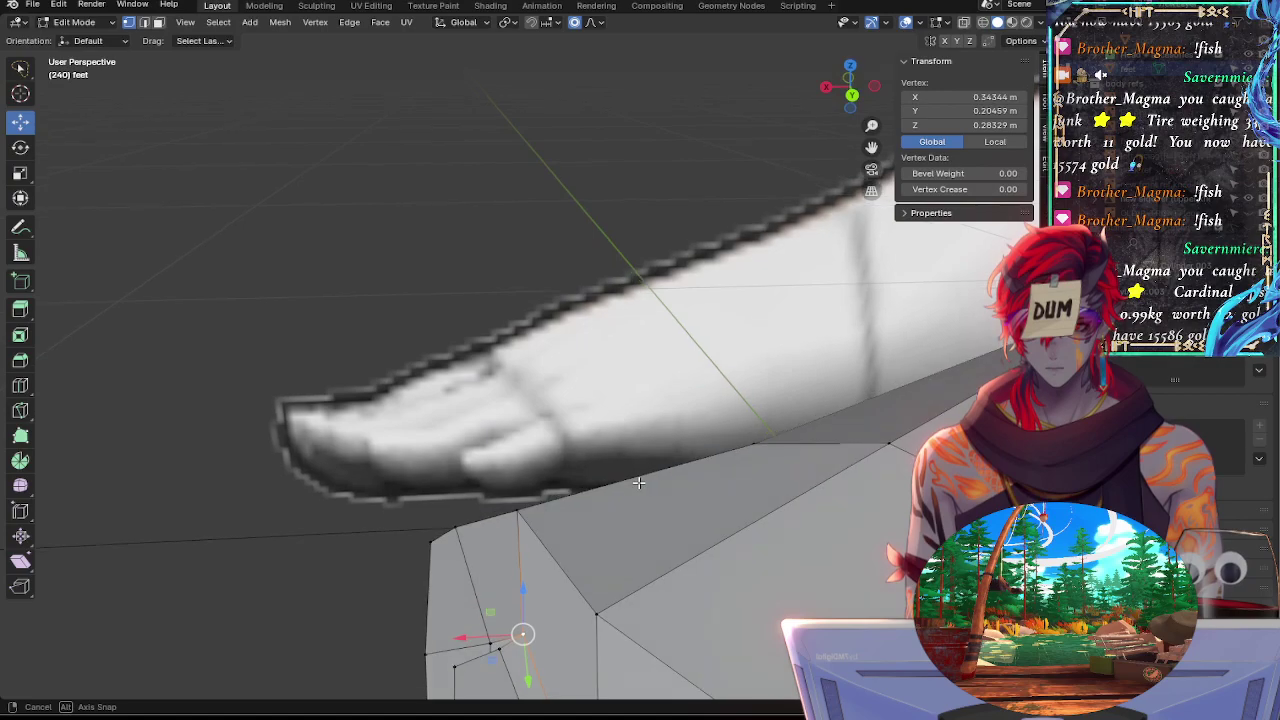
{"action": "left_click", "coordinate": [851, 98]}
{"action": "key", "text": "alt+z"}
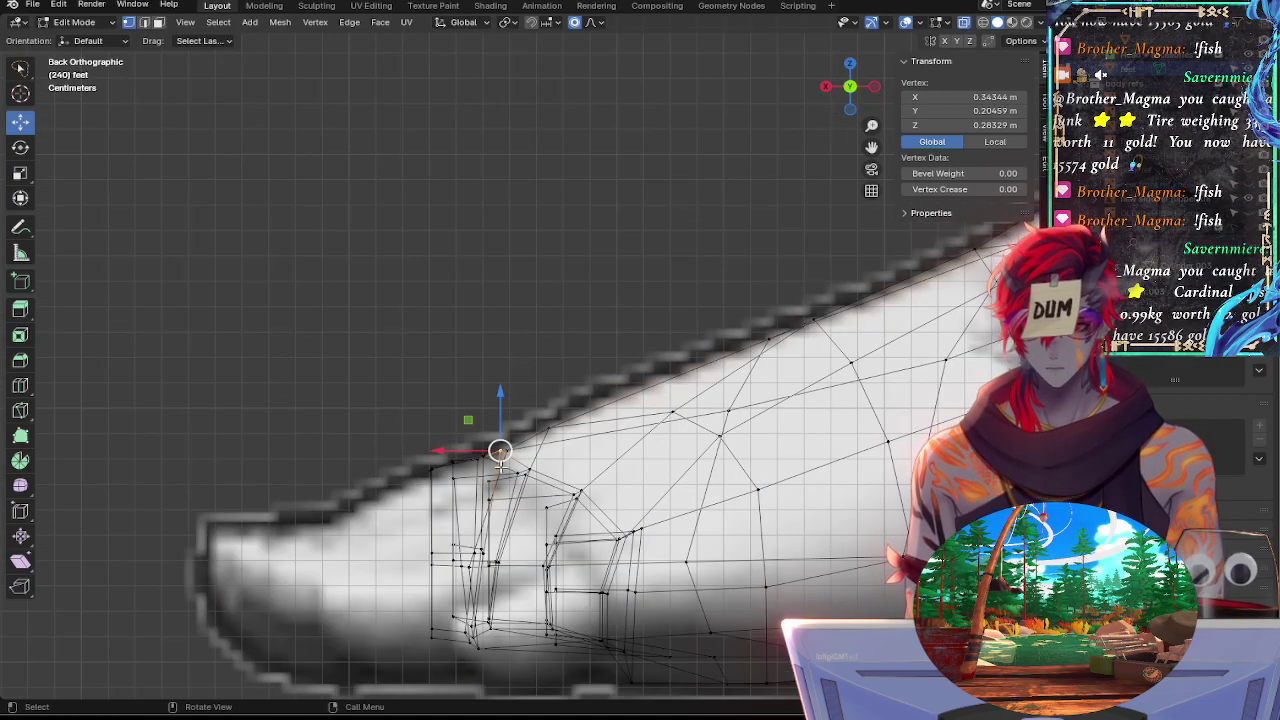
{"action": "key", "text": "g"}
{"action": "key", "text": "z"}
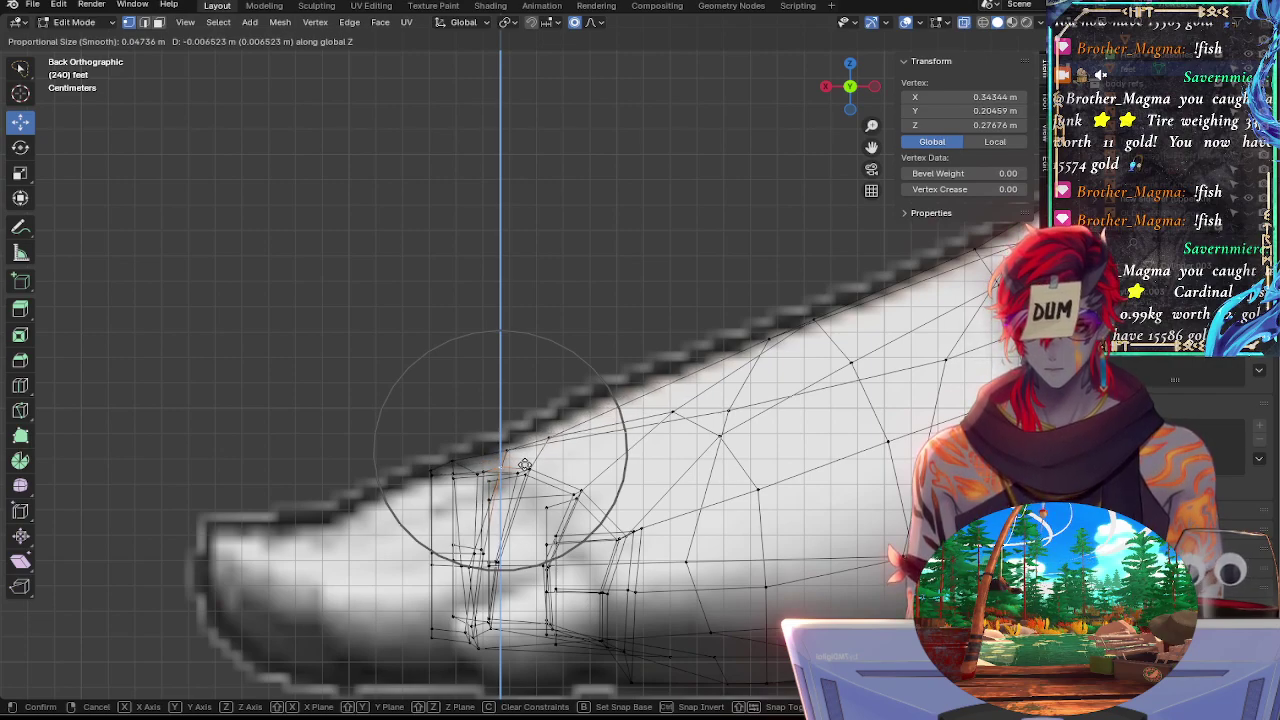
{"action": "left_click", "coordinate": [525, 464]}
Lower the next outline vertex toward the toes about 0.0014 m along Z
{"action": "left_click", "coordinate": [453, 462]}
{"action": "key", "text": "g"}
{"action": "key", "text": "z"}
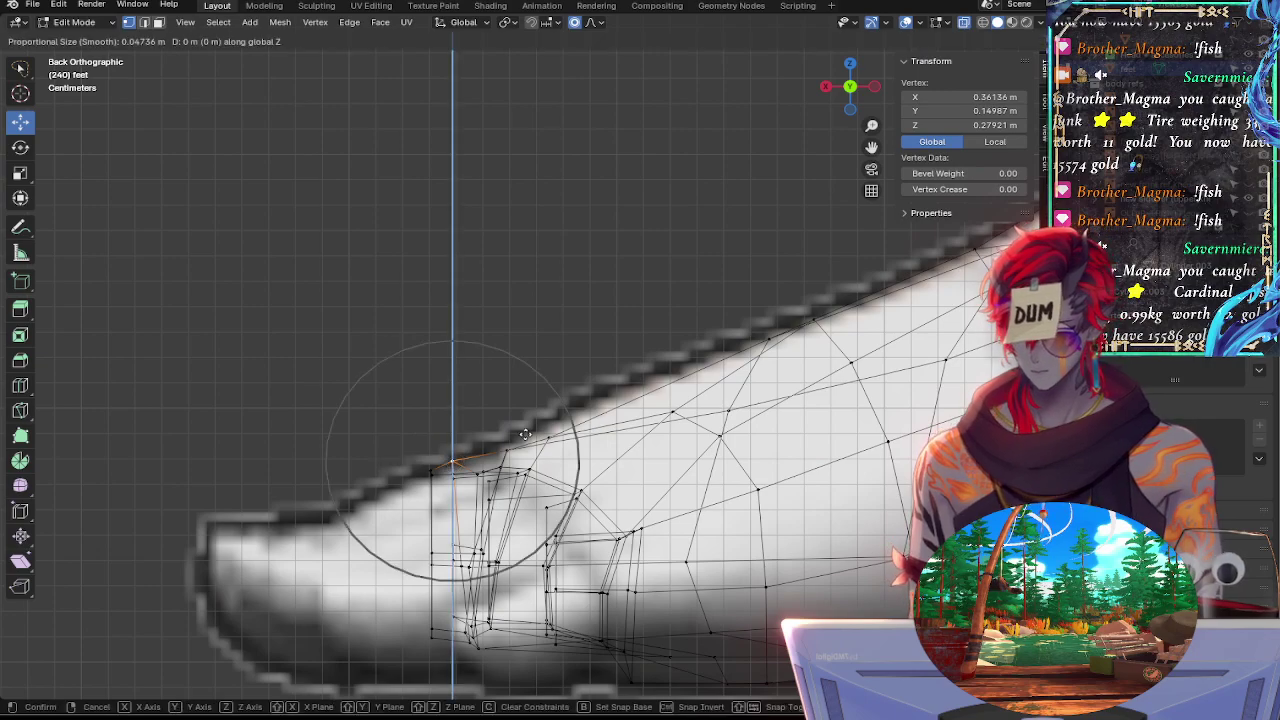
{"action": "left_click", "coordinate": [529, 437]}
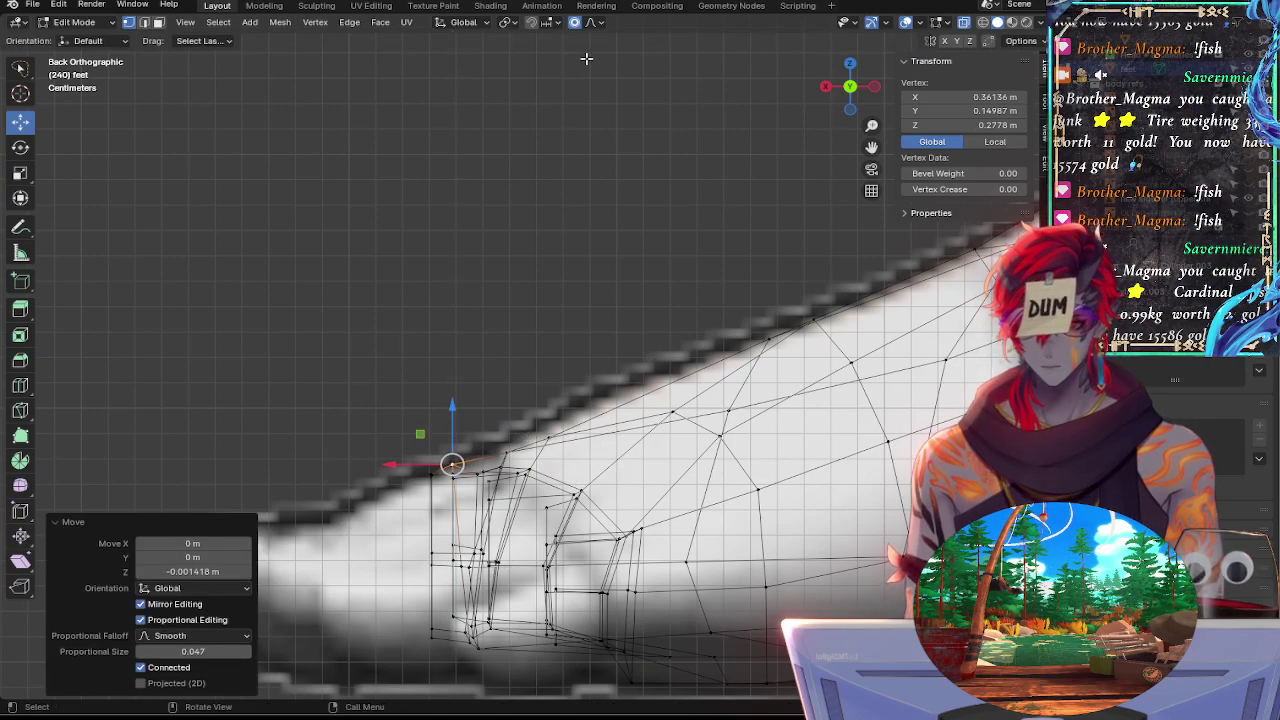
Raise the top outline vertex just behind the toe-base rim about 0.004 m along Z
{"action": "left_click", "coordinate": [504, 451]}
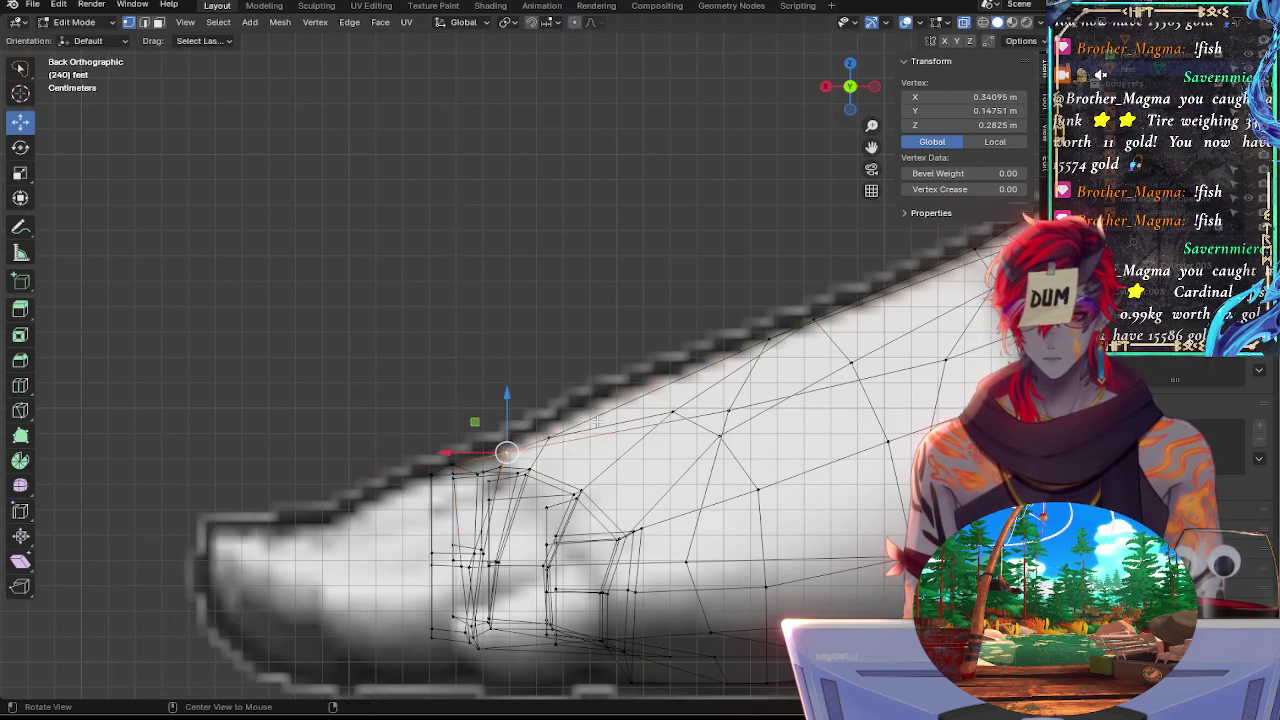
{"action": "middle_click_drag", "start_coordinate": [504, 451], "coordinate": [600, 430]}
{"action": "left_click", "coordinate": [848, 93]}
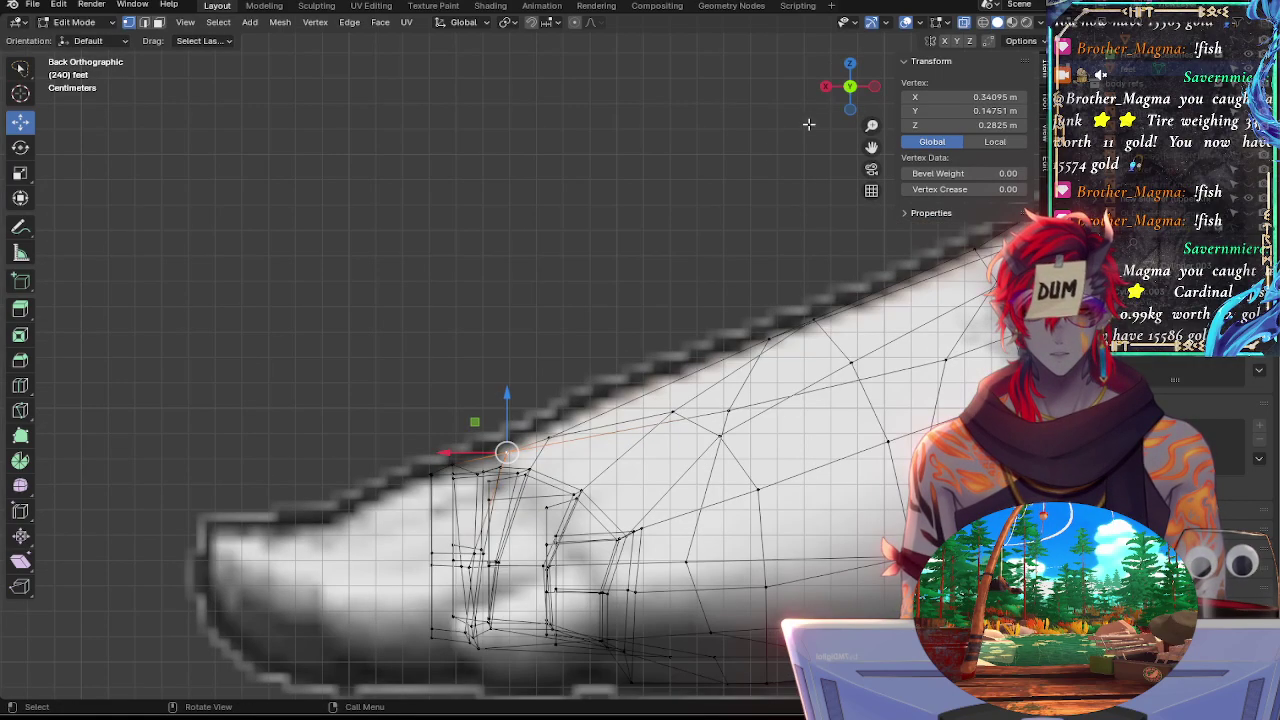
{"action": "key", "text": "g"}
{"action": "key", "text": "z"}
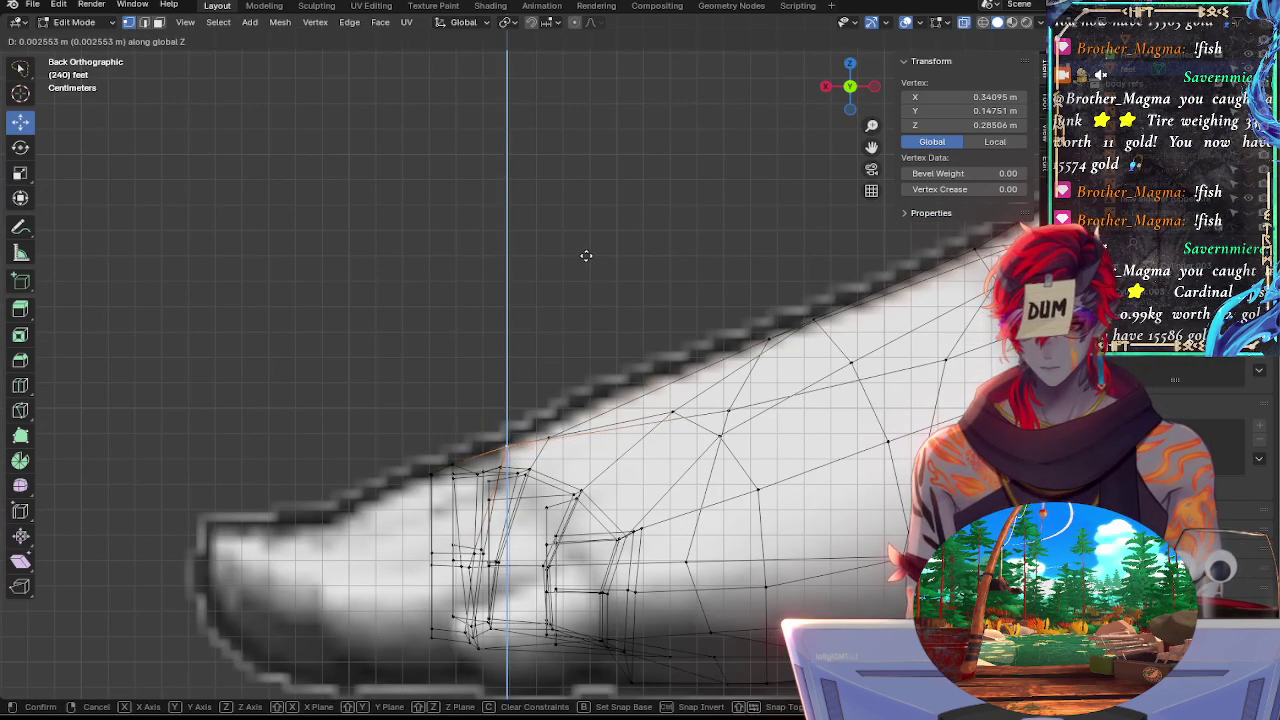
{"action": "left_click", "coordinate": [586, 254]}
Check the mid-instep vertex below the outline in perspective and raise it about 0.013 m along Z in the back view
{"action": "left_click", "coordinate": [728, 410]}
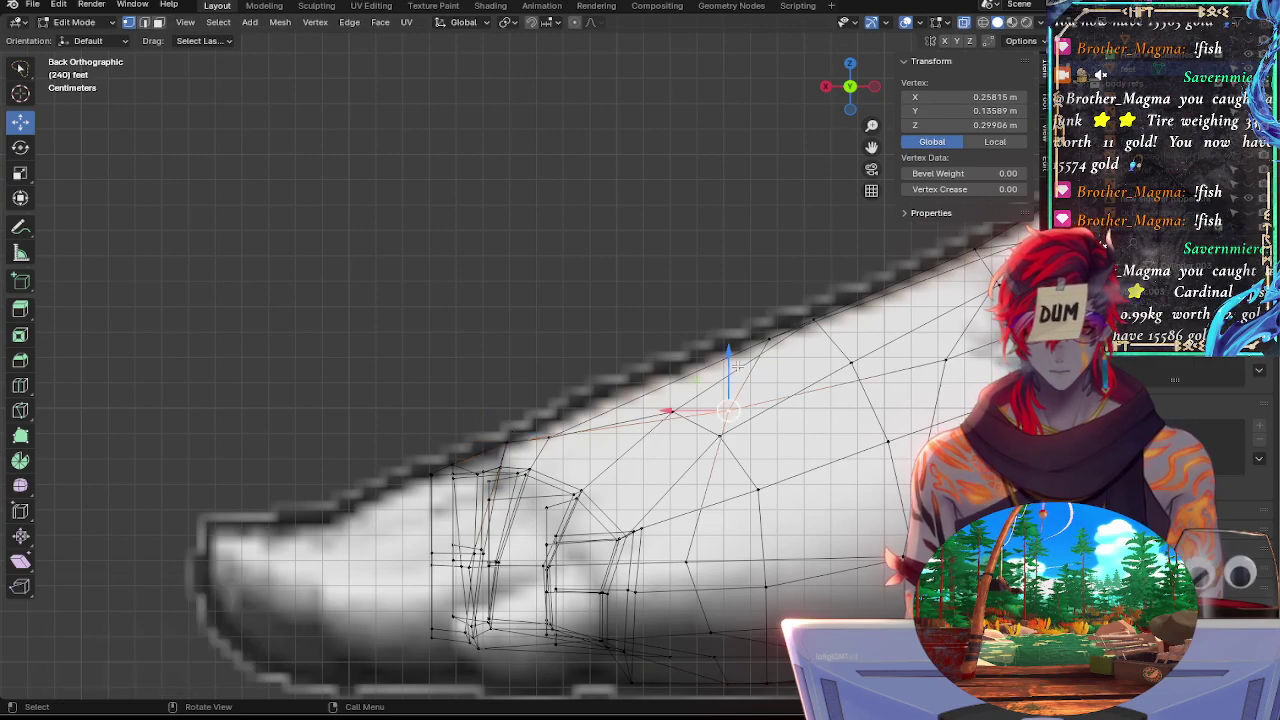
{"action": "middle_click_drag", "start_coordinate": [733, 364], "coordinate": [848, 476]}
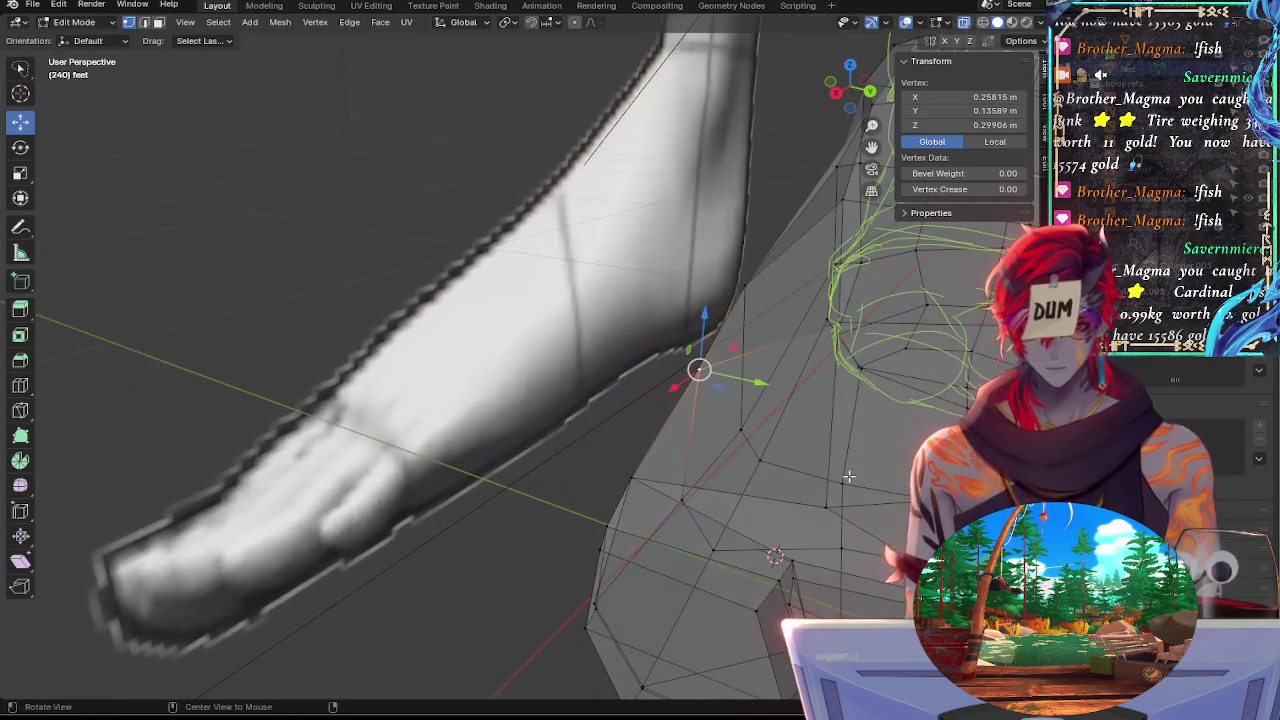
{"action": "left_click", "coordinate": [868, 91]}
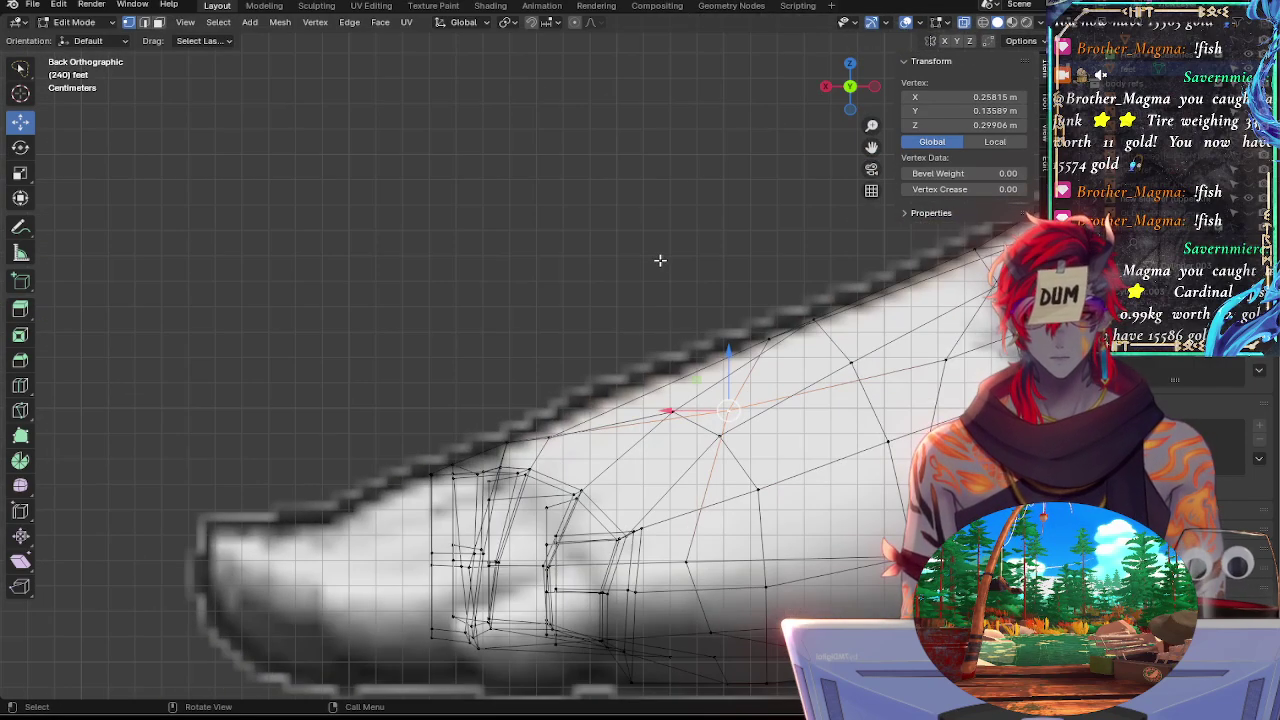
{"action": "key", "text": "g"}
{"action": "key", "text": "z"}
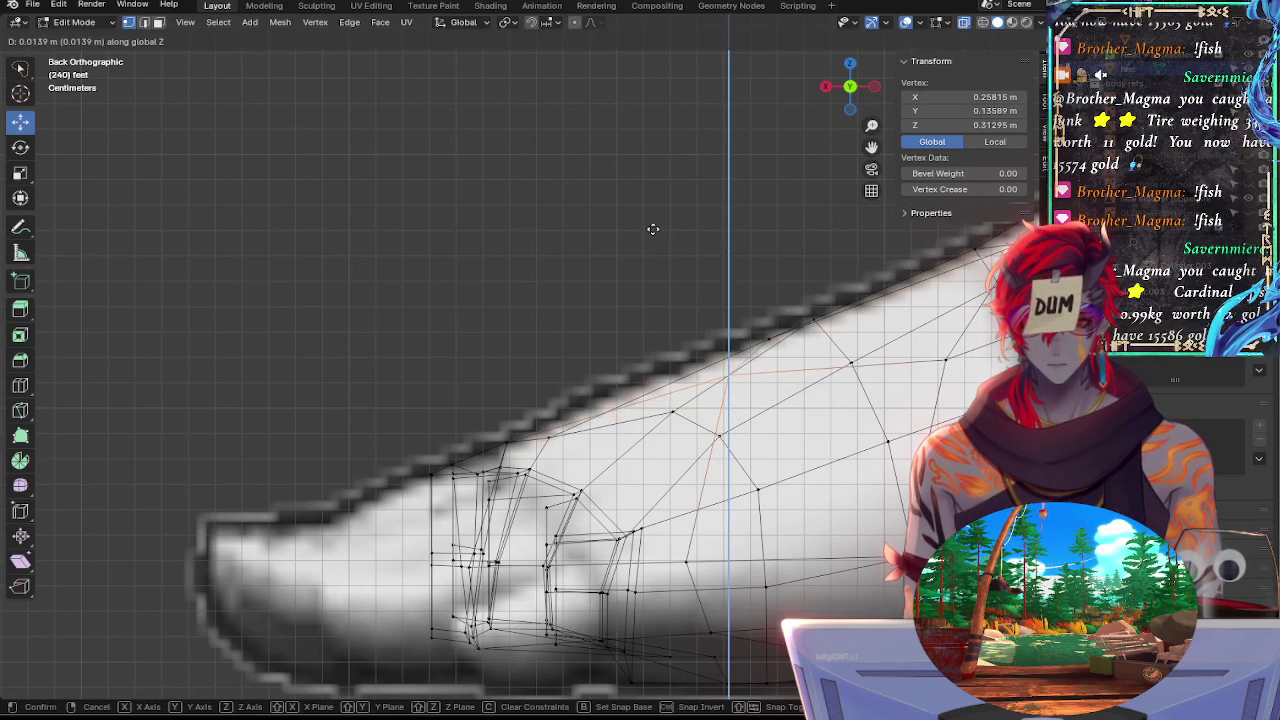
{"action": "left_click", "coordinate": [657, 237]}
Raise the mid-instep outline vertex about 0.0014 m along Z and slide it along its edge slightly toward the toes
{"action": "left_click", "coordinate": [782, 340]}
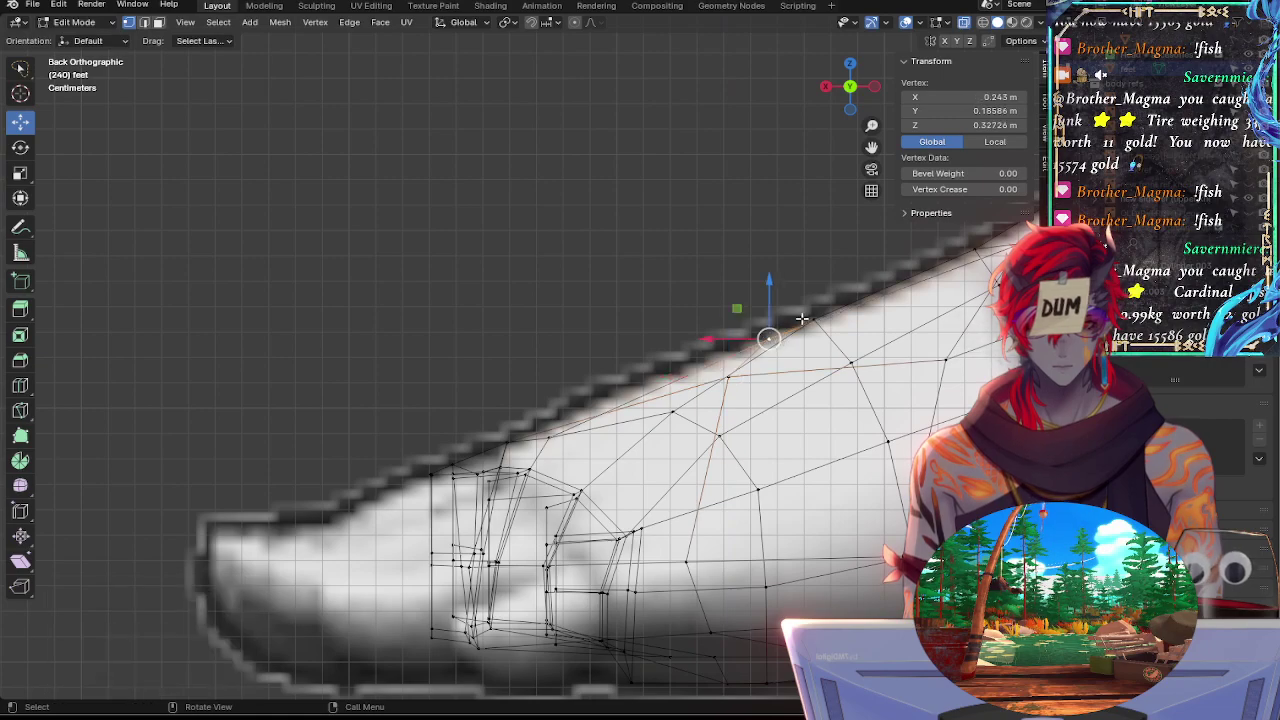
{"action": "left_click_drag", "start_coordinate": [771, 319], "coordinate": [767, 316]}
{"action": "key", "text": "g"}
{"action": "key", "text": "g"}
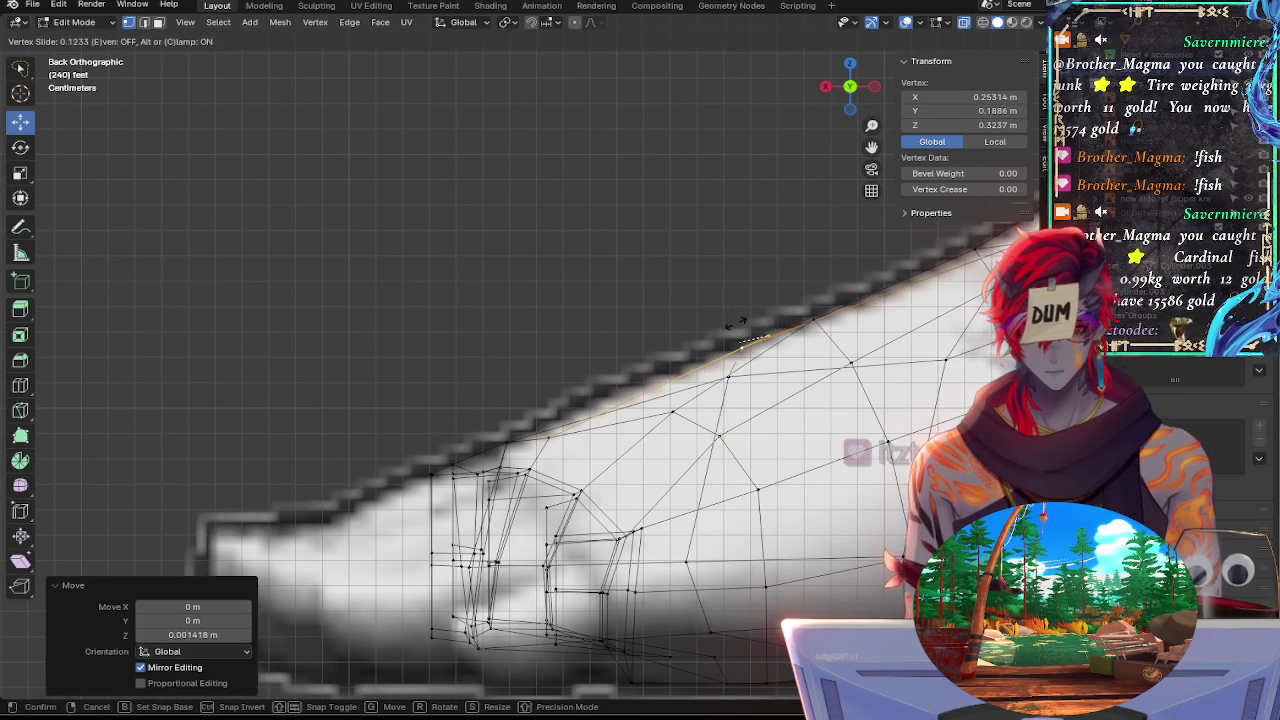
{"action": "left_click", "coordinate": [737, 347]}
Slide the vertex just behind the toe base toward the ankle with factor 0.200 and raise it about 0.0065 m along Z
{"action": "middle_click_drag", "start_coordinate": [737, 349], "coordinate": [690, 458]}
{"action": "middle_click_drag", "start_coordinate": [778, 200], "coordinate": [816, 193]}
{"action": "left_click", "coordinate": [849, 87]}
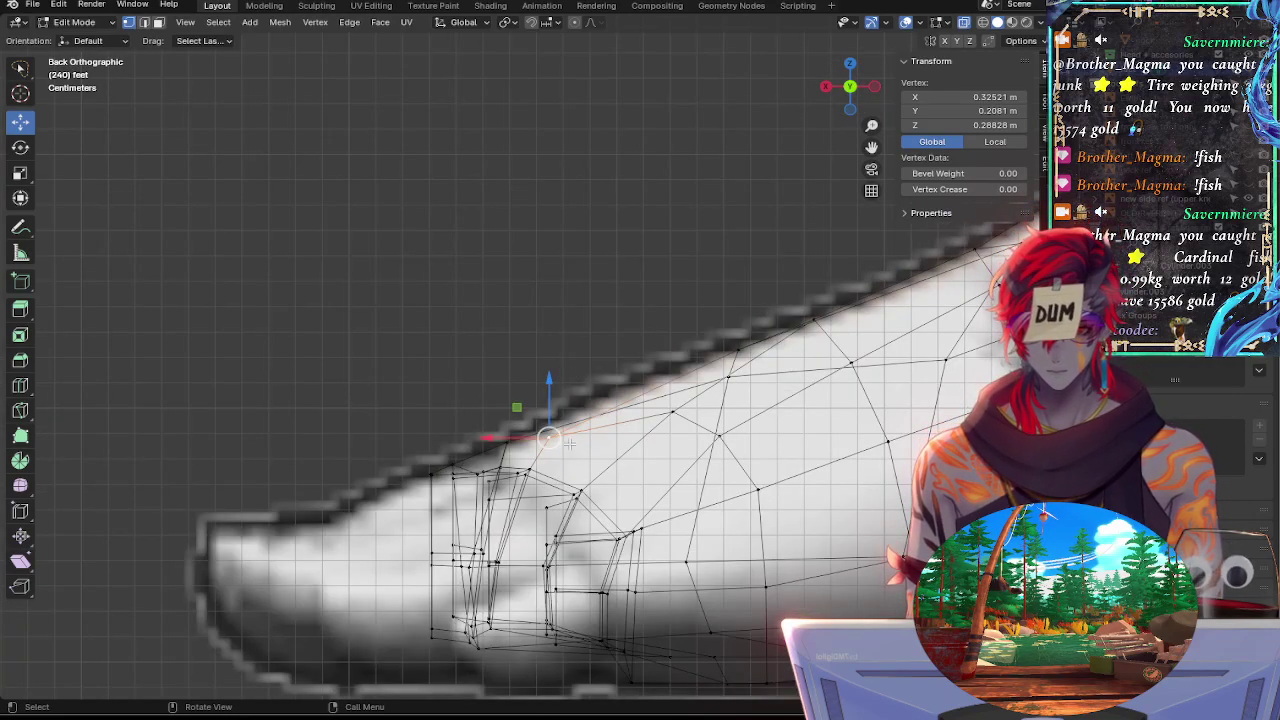
{"action": "key", "text": "shift+v"}
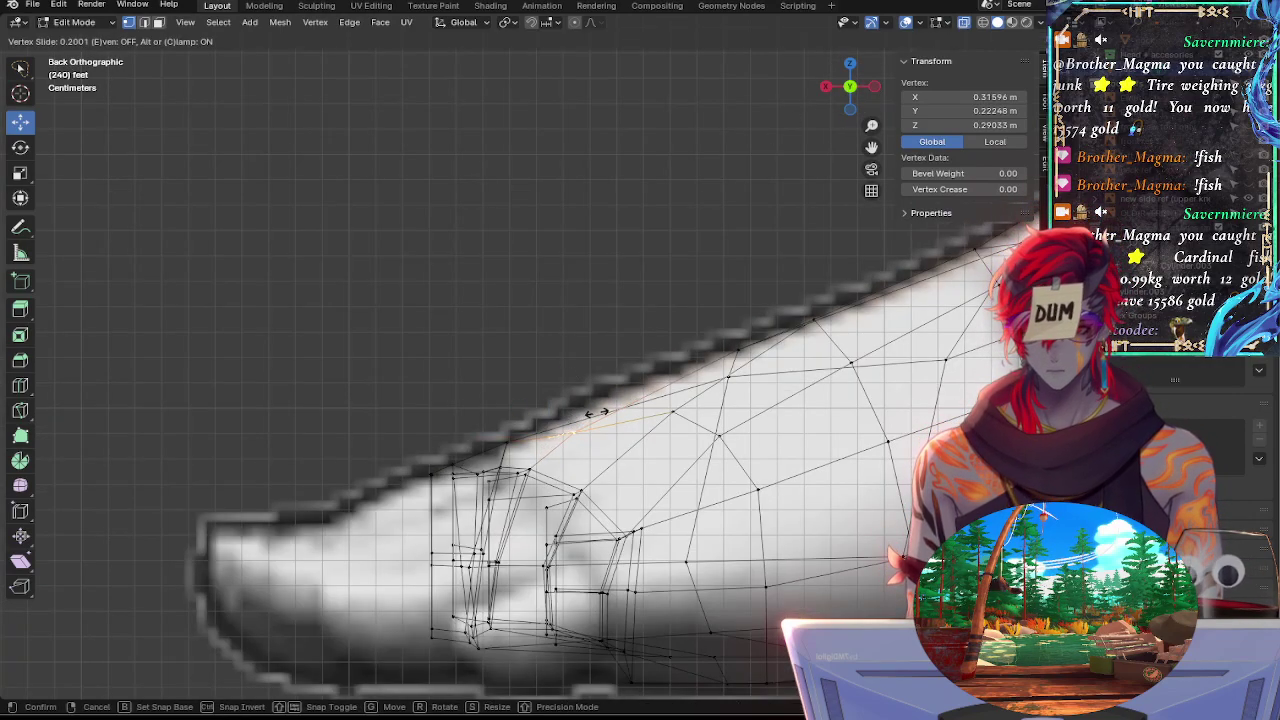
{"action": "left_click", "coordinate": [597, 412]}
{"action": "key", "text": "g"}
{"action": "key", "text": "z"}
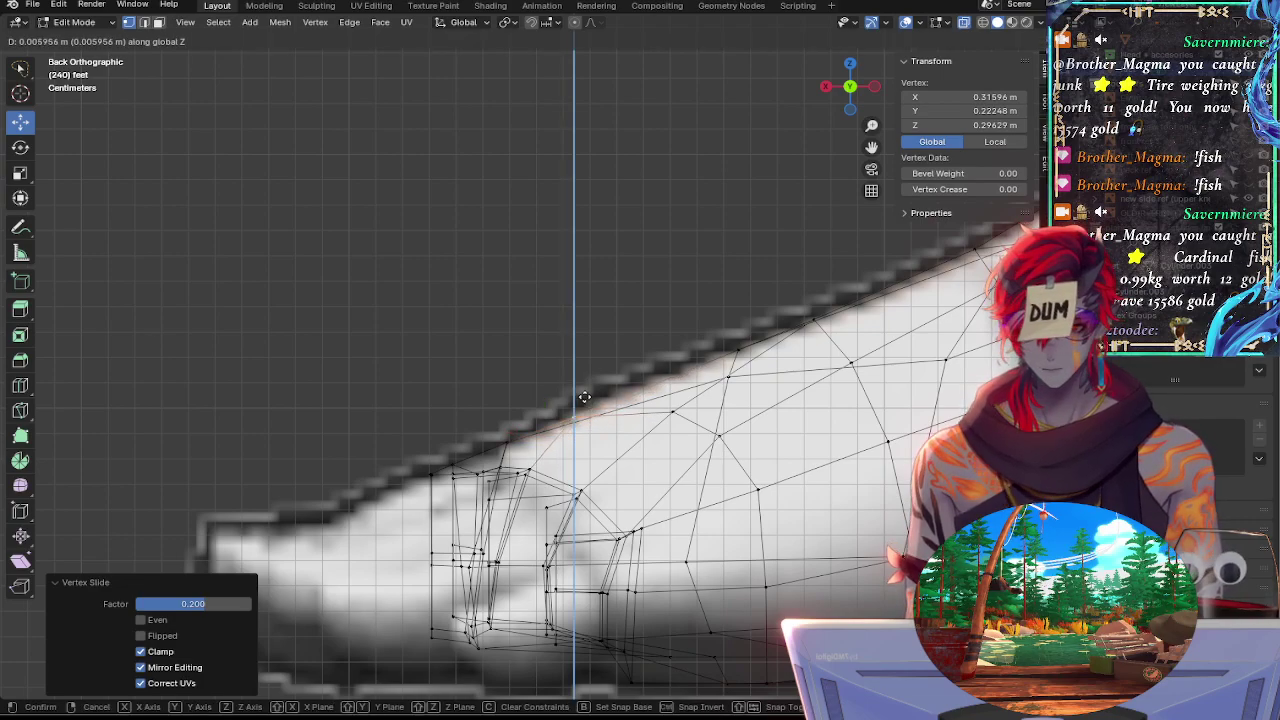
{"action": "left_click", "coordinate": [583, 396]}
Lower the toe-base outline vertex about 0.002 m along Z and slide the next outline vertex toward the ankle with factor 0.082
{"action": "left_click", "coordinate": [514, 440]}
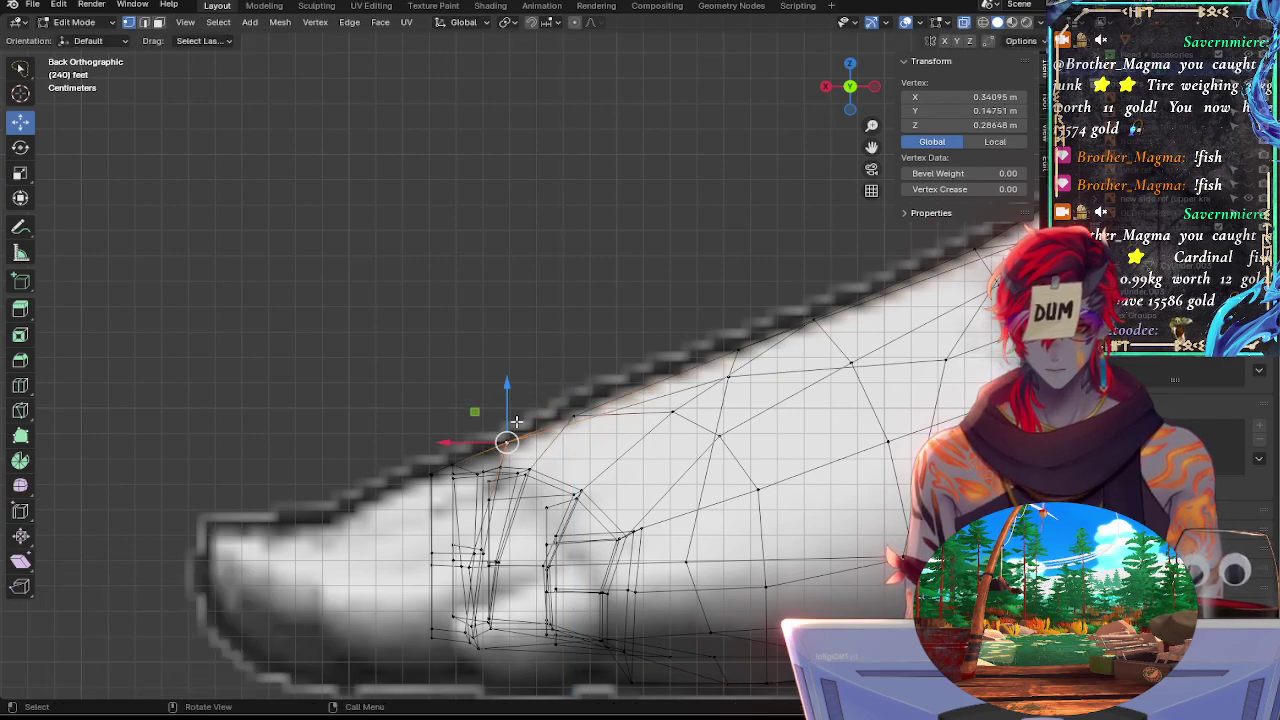
{"action": "left_click_drag", "start_coordinate": [507, 393], "coordinate": [507, 397]}
{"action": "left_click", "coordinate": [574, 414]}
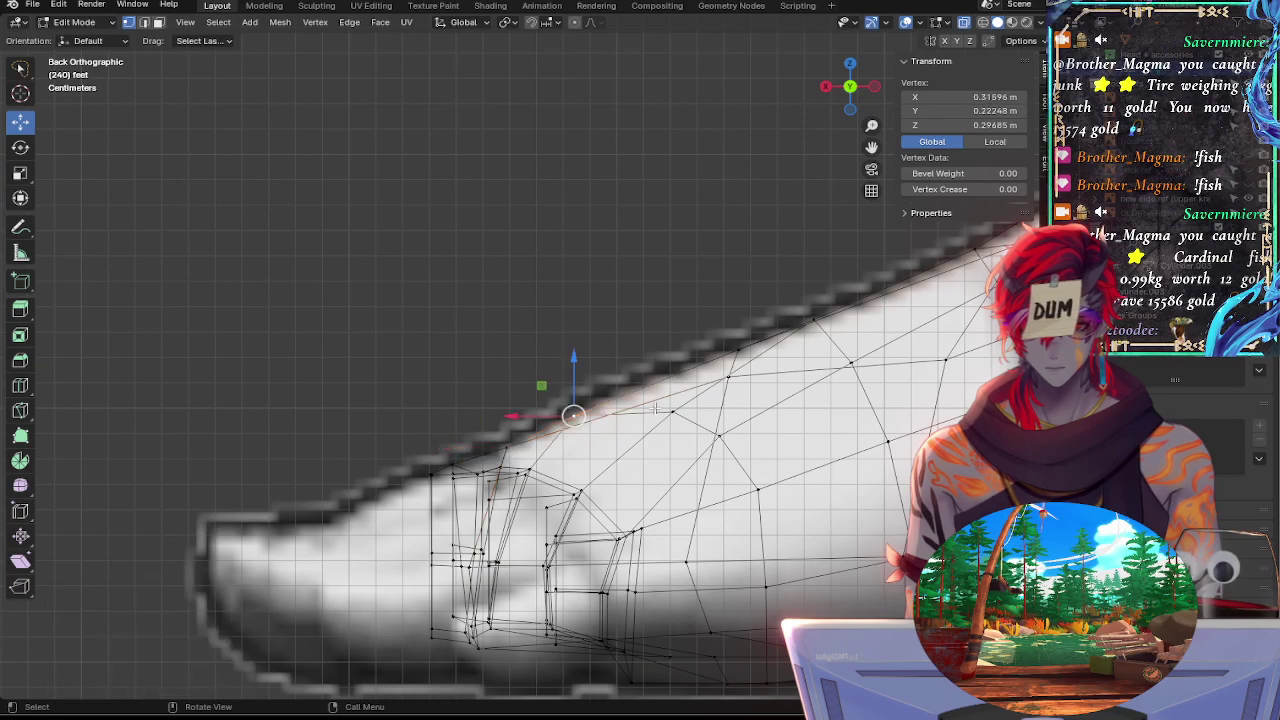
{"action": "key", "text": "g"}
{"action": "key", "text": "g"}
{"action": "left_click", "coordinate": [665, 402]}
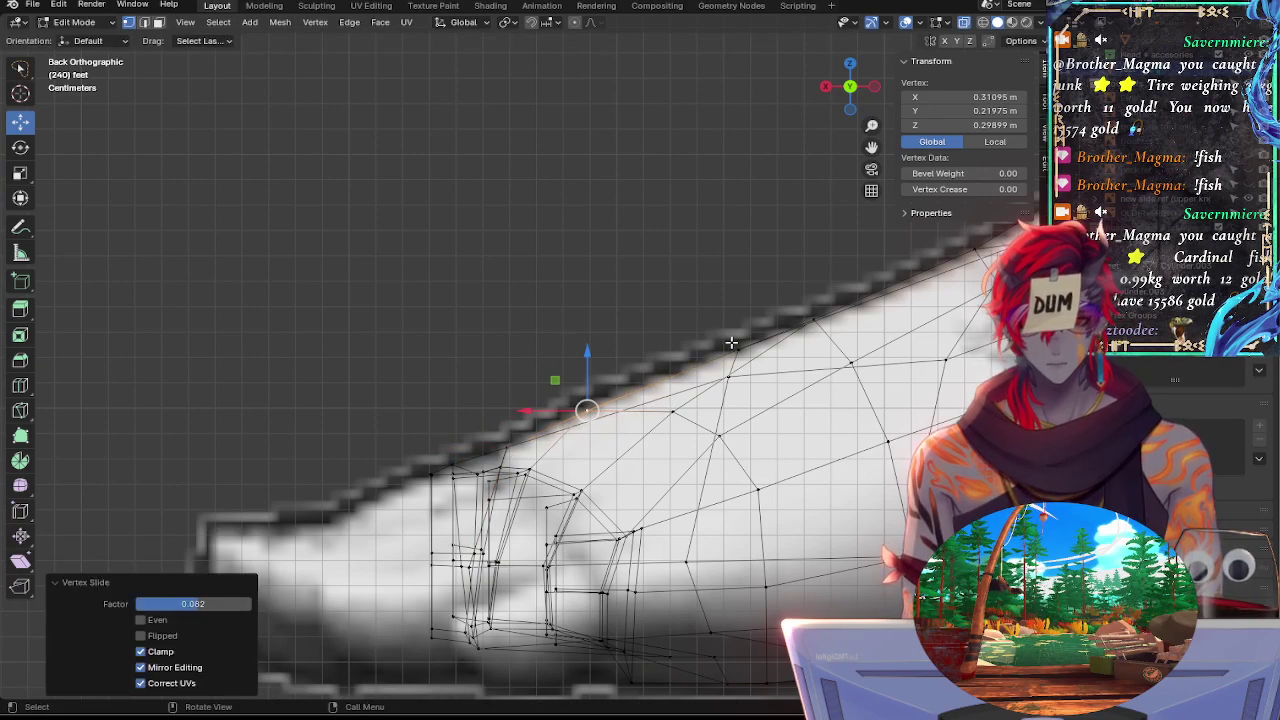
Slide the mid-instep outline vertex toward the toes with a factor of about 0.15
{"action": "left_click", "coordinate": [737, 348]}
{"action": "key", "text": "g"}
{"action": "key", "text": "g"}
{"action": "left_click", "coordinate": [713, 357]}
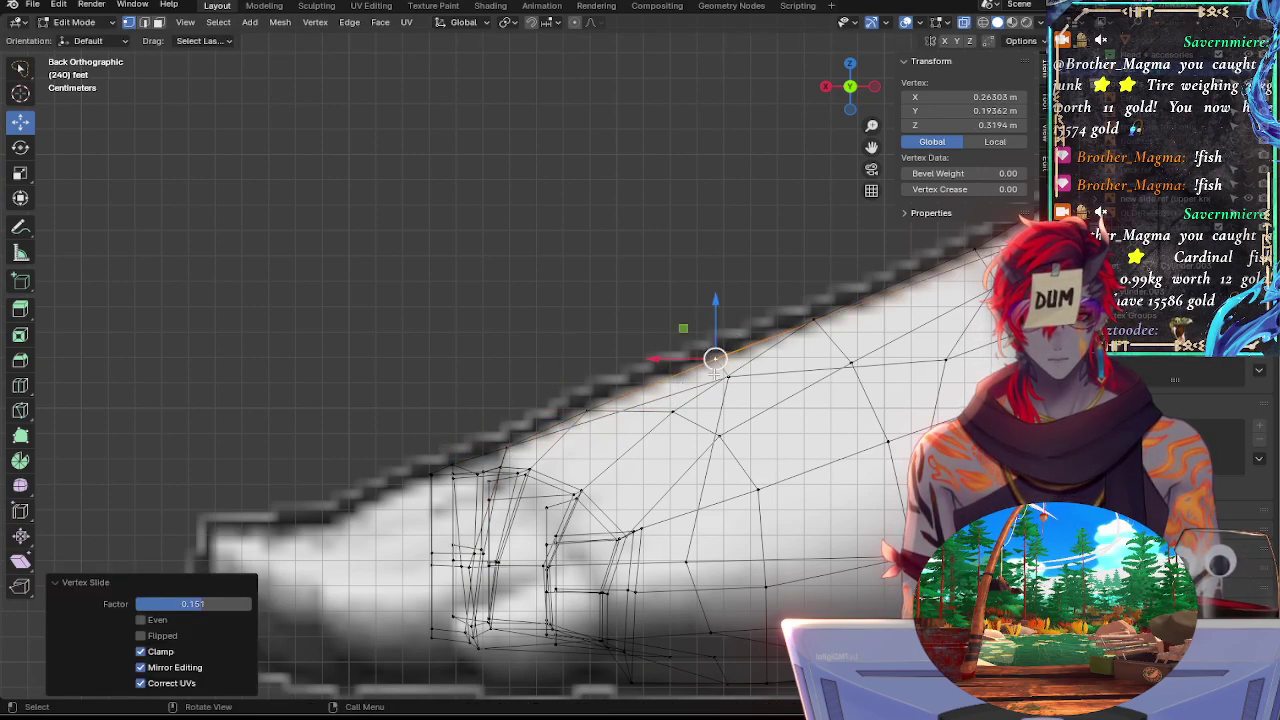
Slide the first side vertex below the outline toward the toe base with factor 0.194, and adjust it with a second slide of about 0.12
{"action": "left_click", "coordinate": [711, 407]}
{"action": "key", "text": "g"}
{"action": "key", "text": "g"}
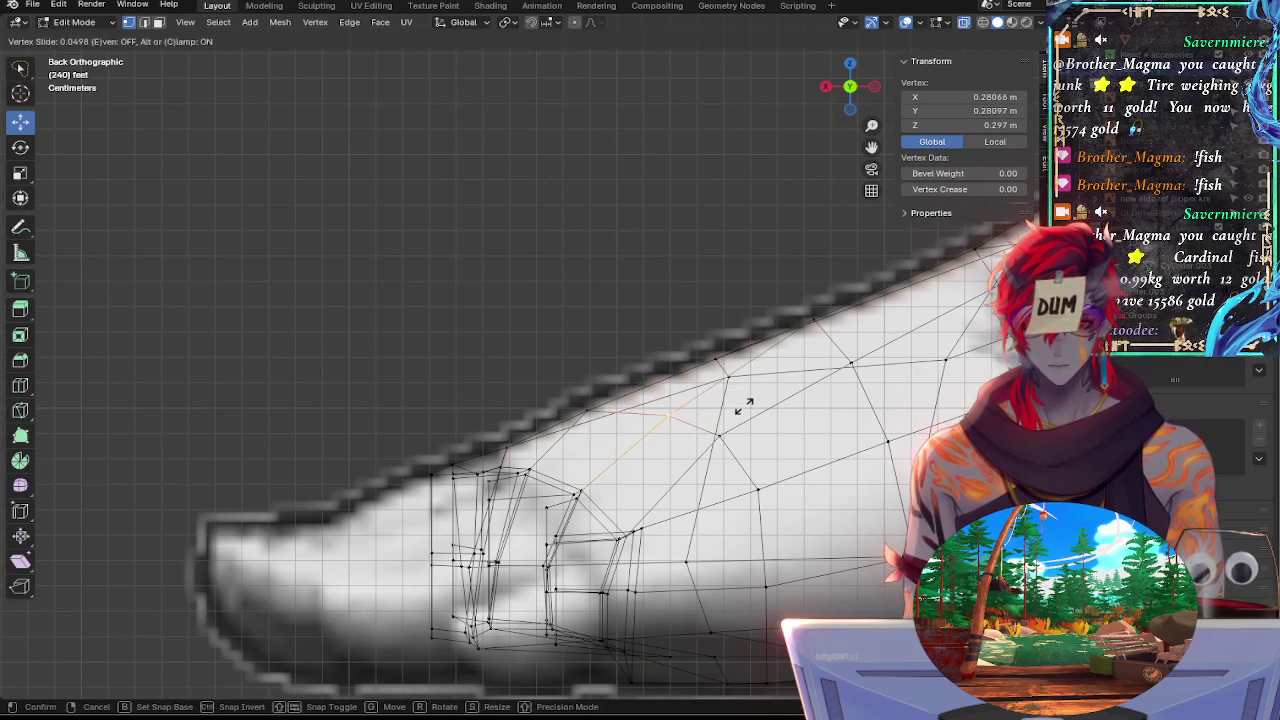
{"action": "left_click", "coordinate": [728, 417]}
{"action": "key", "text": "g"}
{"action": "key", "text": "g"}
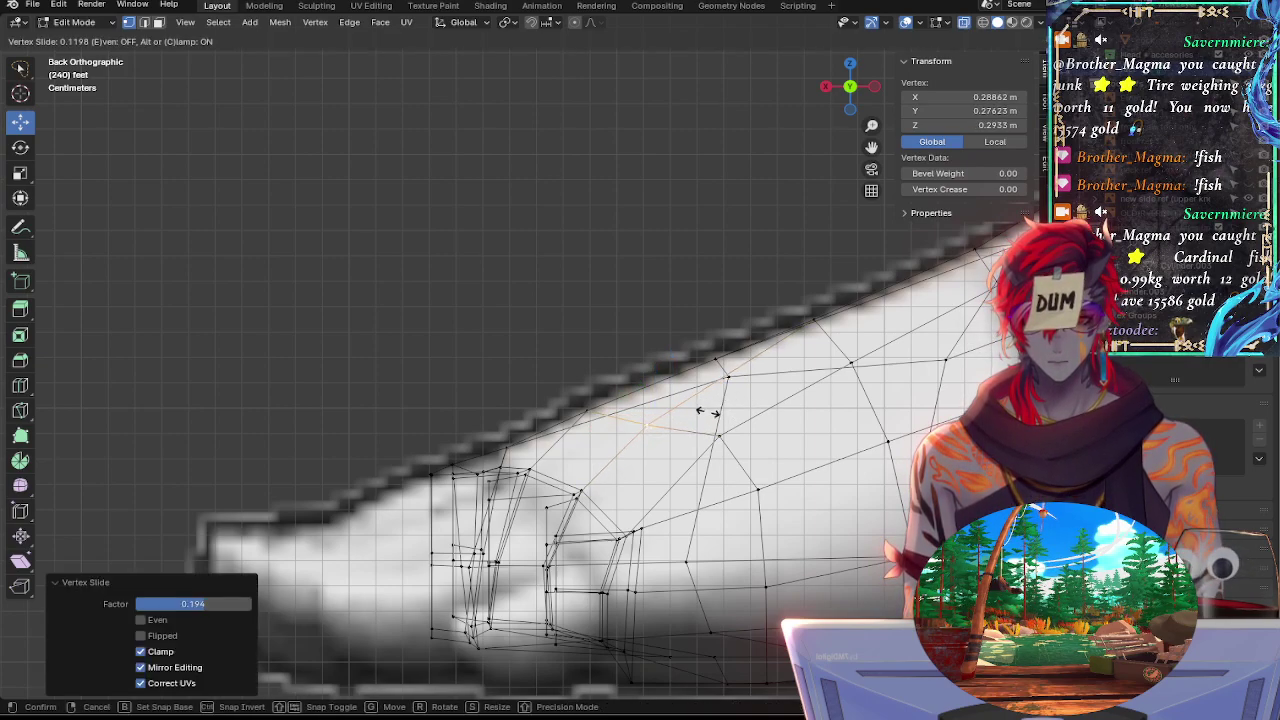
Slide the next two side vertices down the foot, the upper one with factor 0.215 and the lower one with factor 0.231
{"action": "left_click", "coordinate": [734, 430]}
{"action": "key", "text": "g"}
{"action": "key", "text": "g"}
{"action": "left_click", "coordinate": [735, 462]}
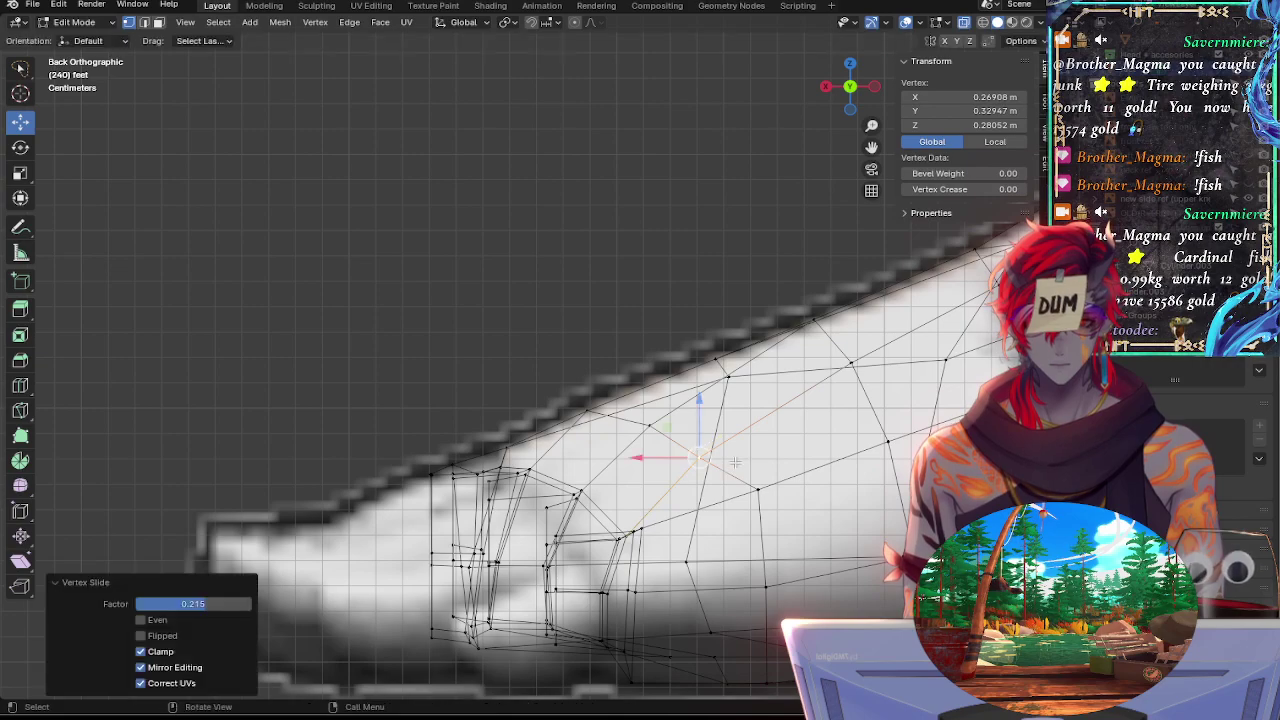
{"action": "key", "text": "g"}
{"action": "key", "text": "g"}
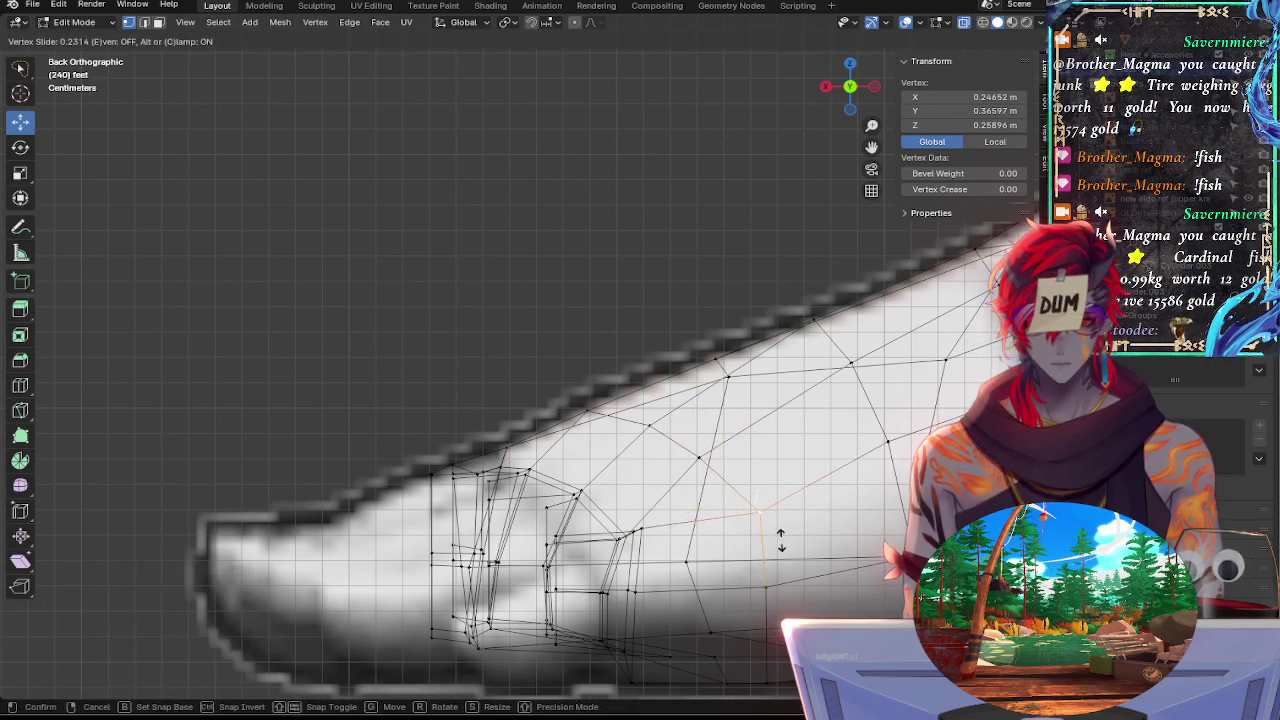
{"action": "left_click", "coordinate": [781, 540]}
{"action": "key", "text": "alt+z"}
{"action": "key", "text": "alt+z"}
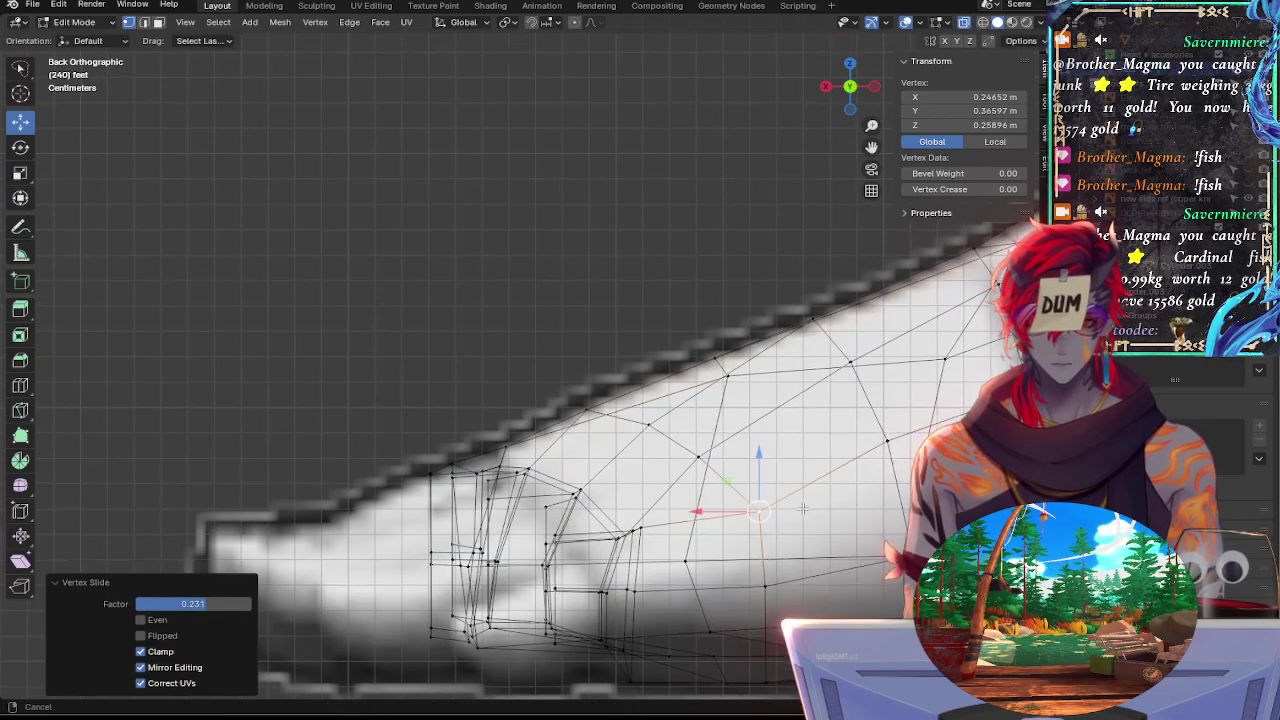
Select the five upper vertices along the instep, from the toe base toward the ankle, and raise them together about 0.0011 m along Z
{"action": "middle_click_drag", "start_coordinate": [802, 494], "coordinate": [766, 448], "text": "shift"}
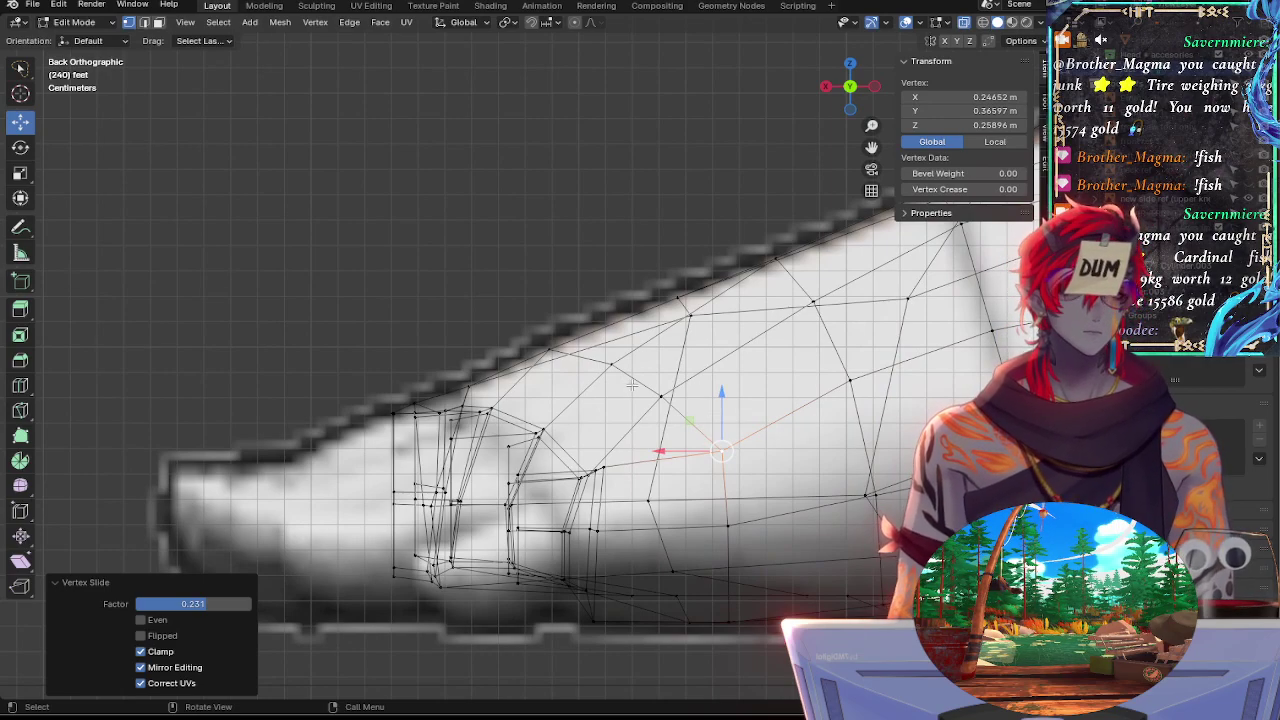
{"action": "middle_click_drag", "start_coordinate": [703, 352], "coordinate": [723, 403], "text": "shift"}
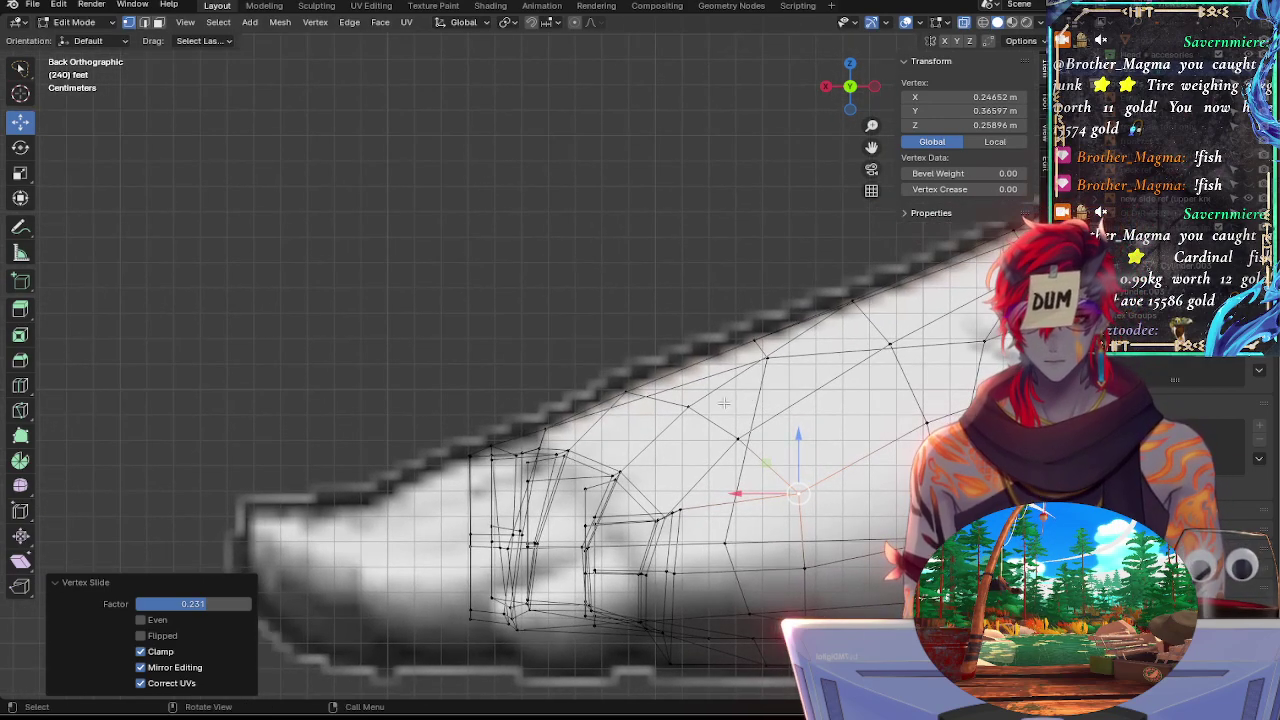
{"action": "left_click", "coordinate": [546, 424]}
{"action": "key", "text": "alt+z"}
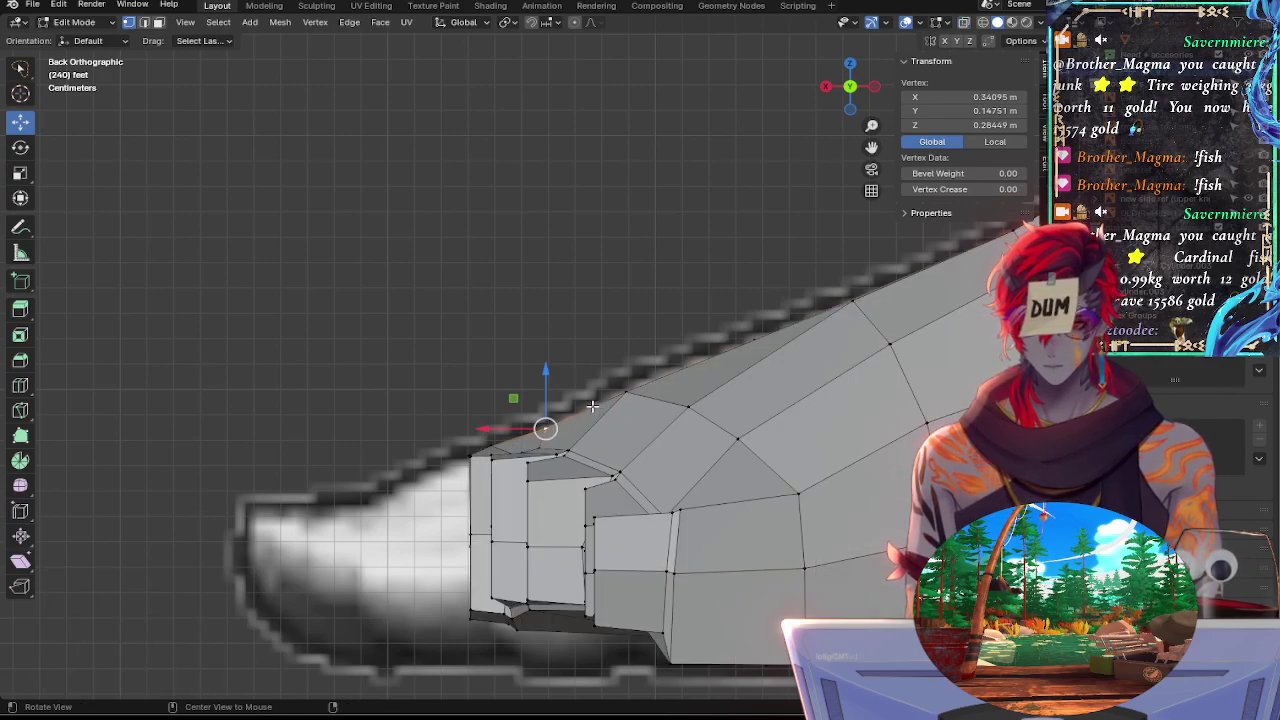
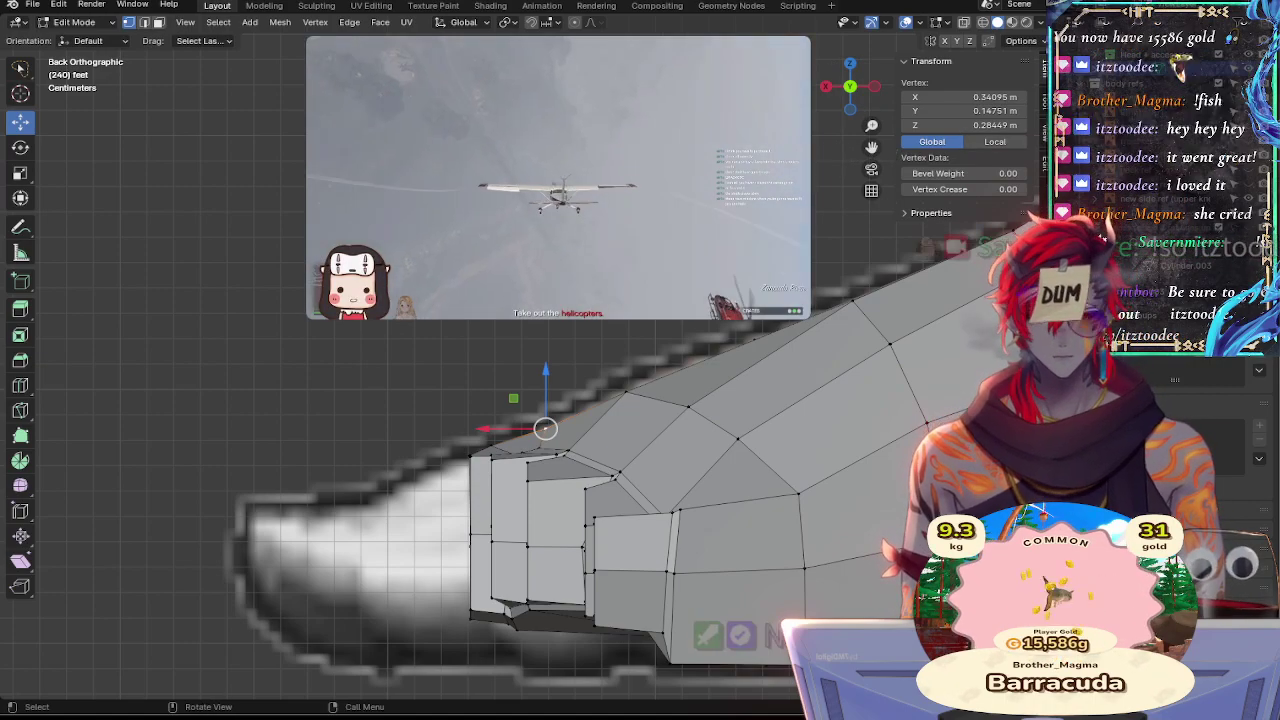
{"action": "middle_click_drag", "start_coordinate": [731, 358], "coordinate": [703, 327], "text": "shift"}
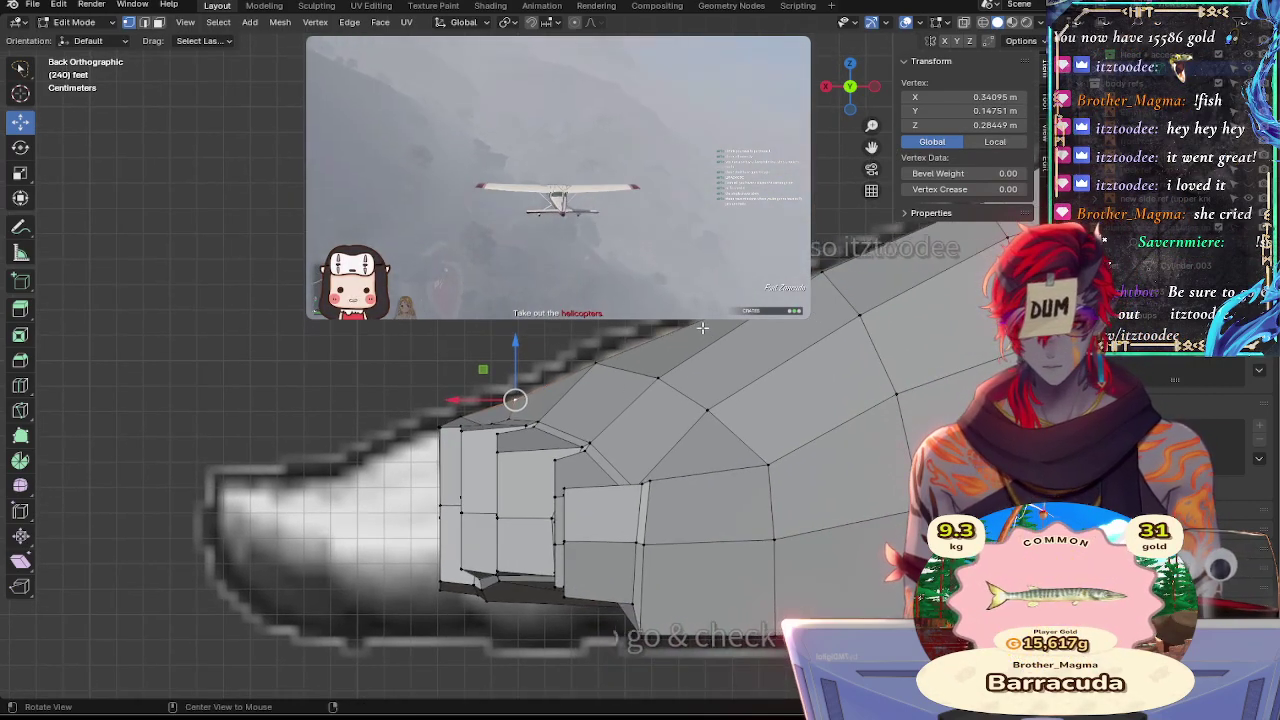
{"action": "key", "text": "alt+z"}
{"action": "middle_click_drag", "start_coordinate": [703, 328], "coordinate": [676, 350], "text": "shift"}
{"action": "left_click", "coordinate": [716, 378], "text": "shift"}
{"action": "left_click", "coordinate": [702, 360], "text": "shift"}
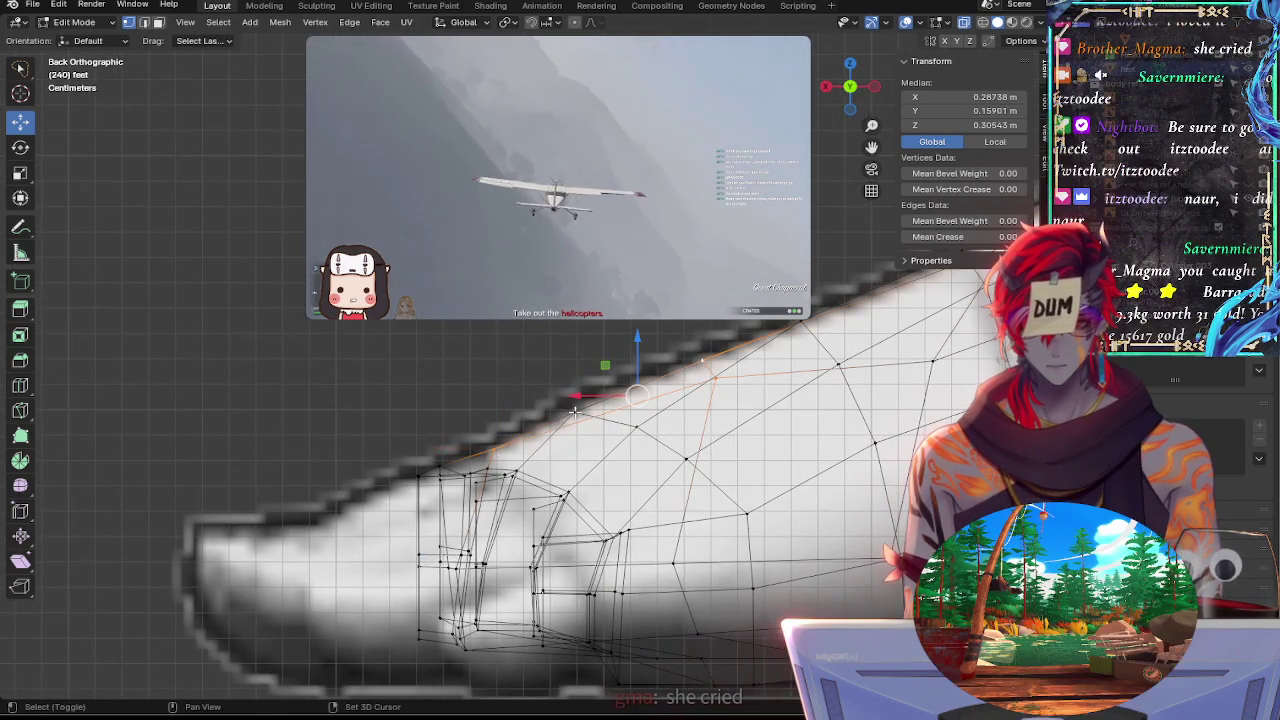
{"action": "left_click", "coordinate": [830, 373], "text": "shift"}
{"action": "key", "text": "shift+z"}
{"action": "key", "text": "shift+z"}
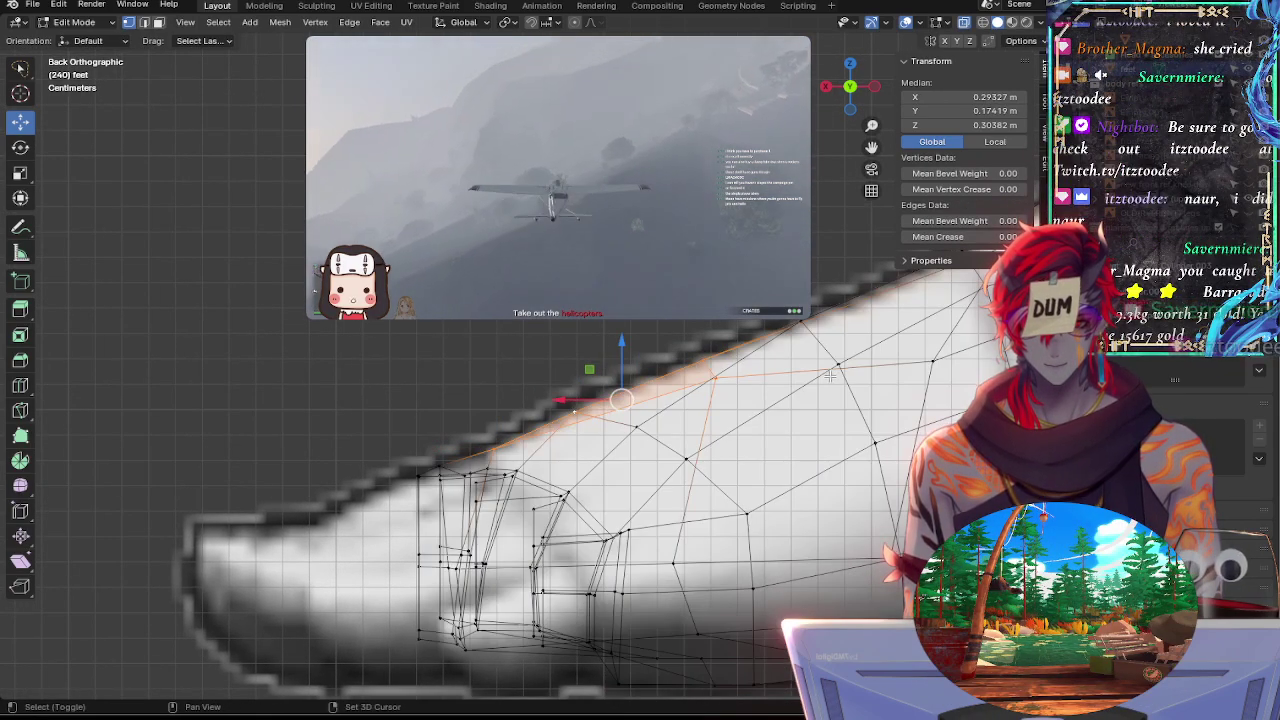
{"action": "left_click", "coordinate": [932, 361], "text": "shift"}
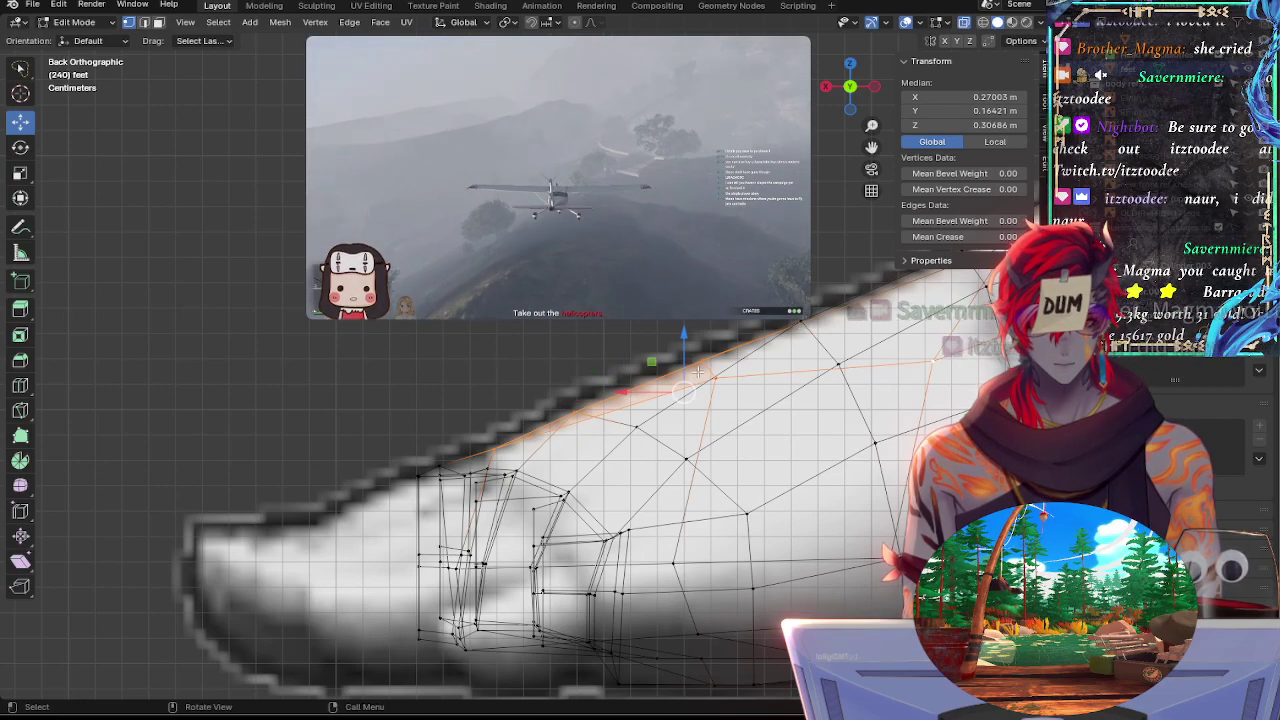
{"action": "key", "text": "g"}
{"action": "key", "text": "z"}
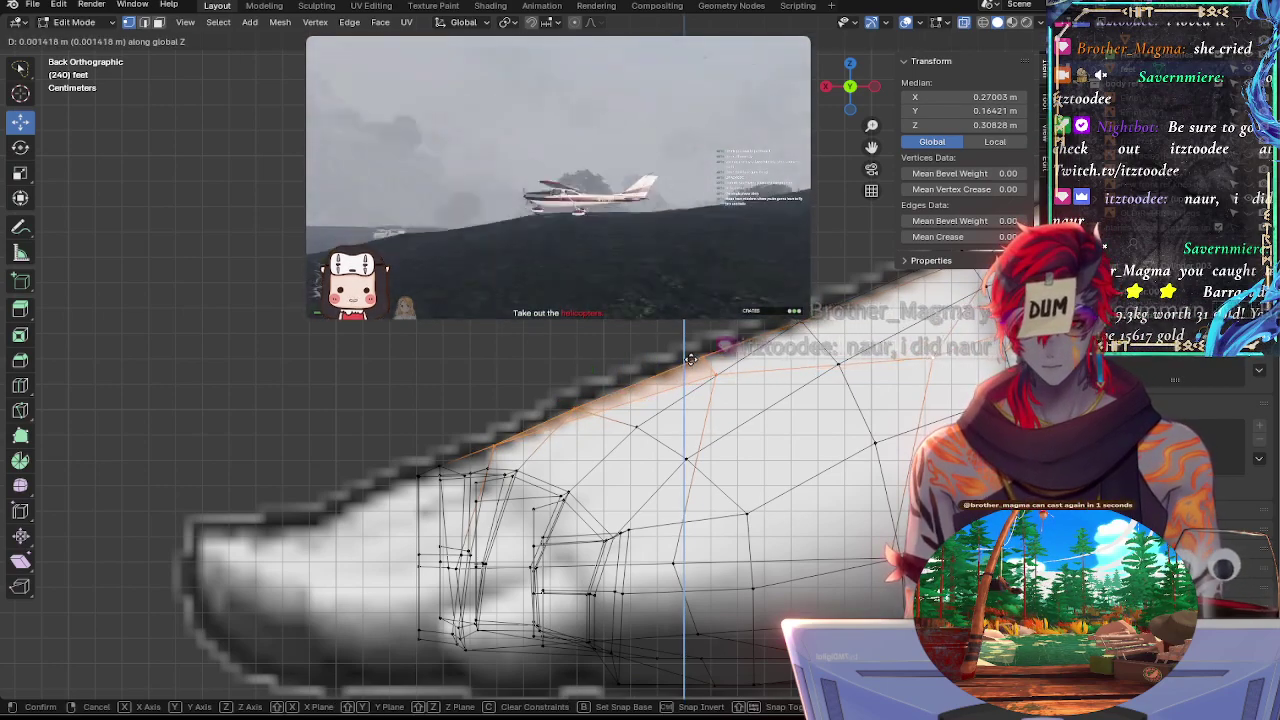
{"action": "left_click", "coordinate": [691, 359]}
Lower the toe-base outline vertex about 0.00085 m along Z
{"action": "left_click", "coordinate": [492, 441]}
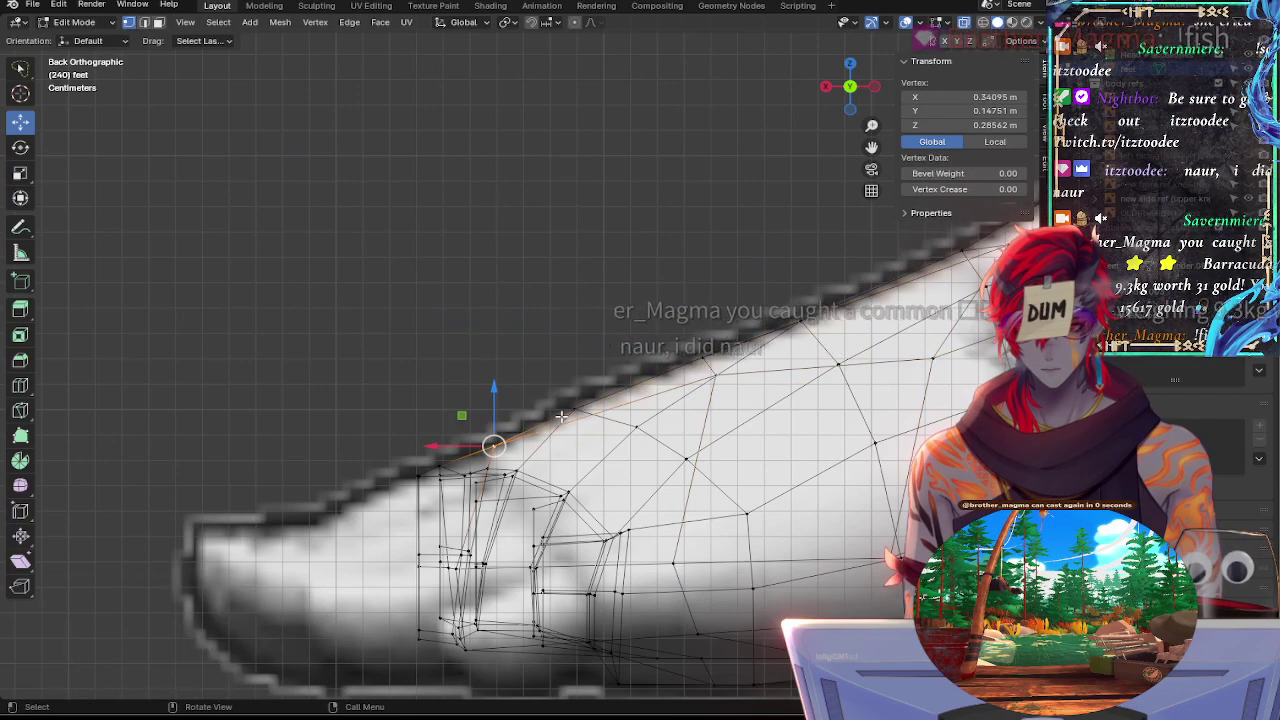
{"action": "key", "text": "g"}
{"action": "key", "text": "z"}
{"action": "left_click", "coordinate": [652, 398]}
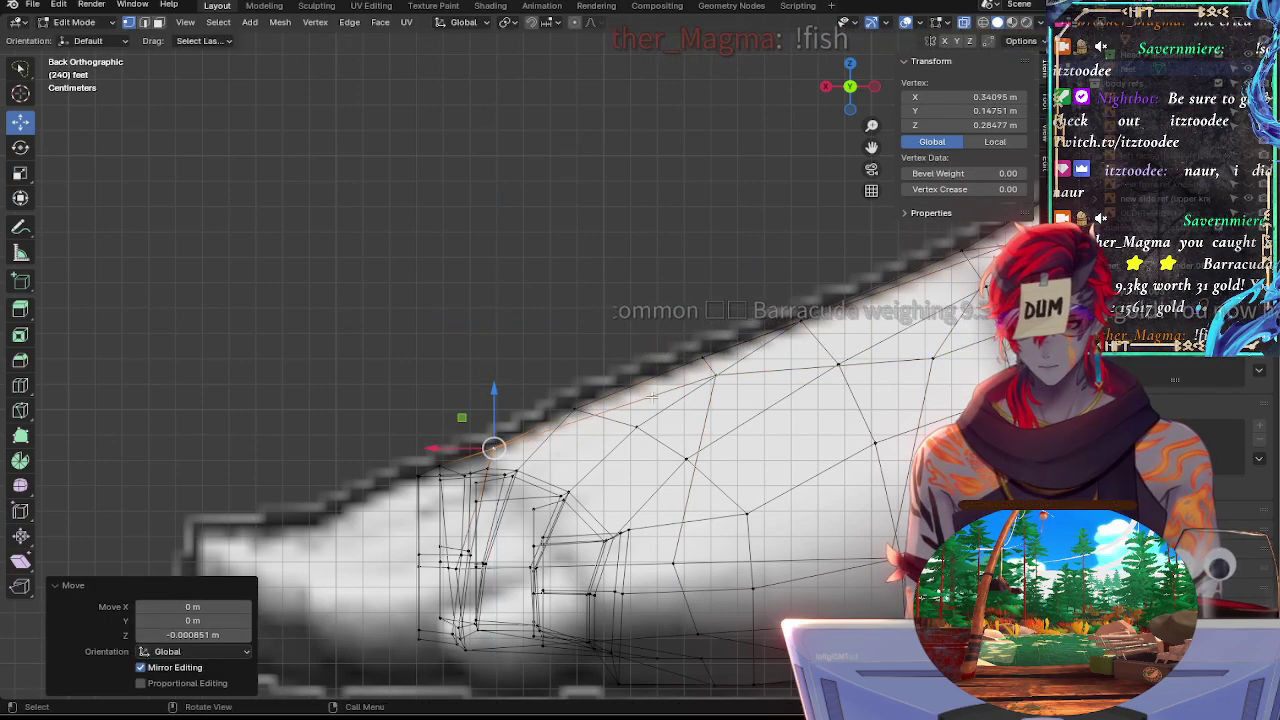
Slide the mid-instep vertex below the outline along its edge toward the outline vertex with factor 0.183
{"action": "key", "text": "alt+z"}
{"action": "middle_click_drag", "start_coordinate": [786, 388], "coordinate": [648, 386], "text": "shift"}
{"action": "left_click", "coordinate": [436, 411]}
{"action": "key", "text": "alt+z"}
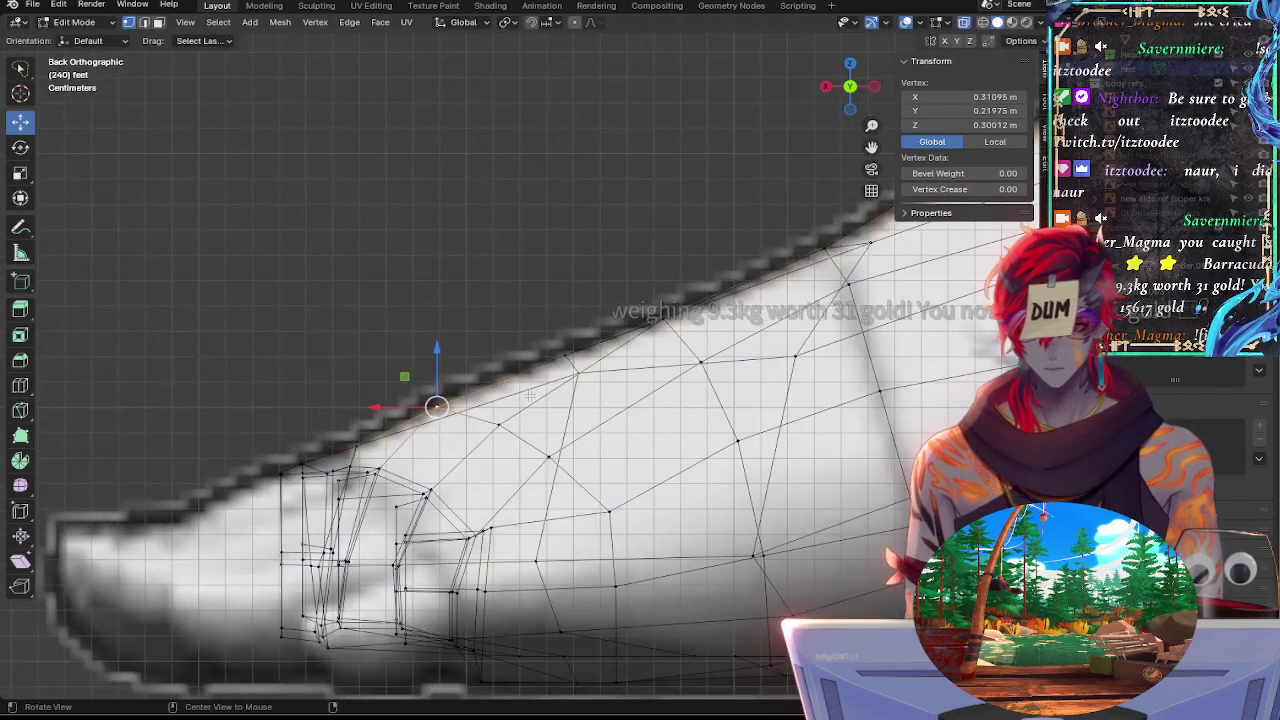
{"action": "left_click", "coordinate": [567, 376]}
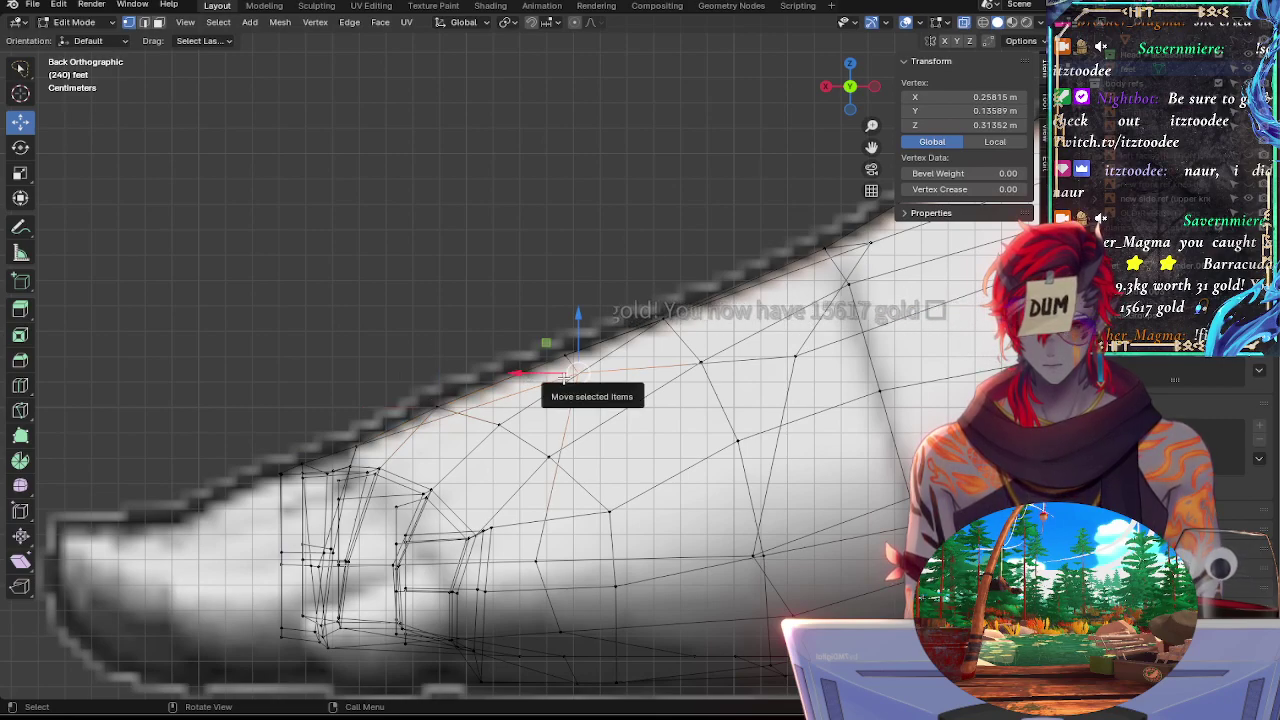
{"action": "key", "text": "shift+v"}
{"action": "left_click", "coordinate": [572, 370]}
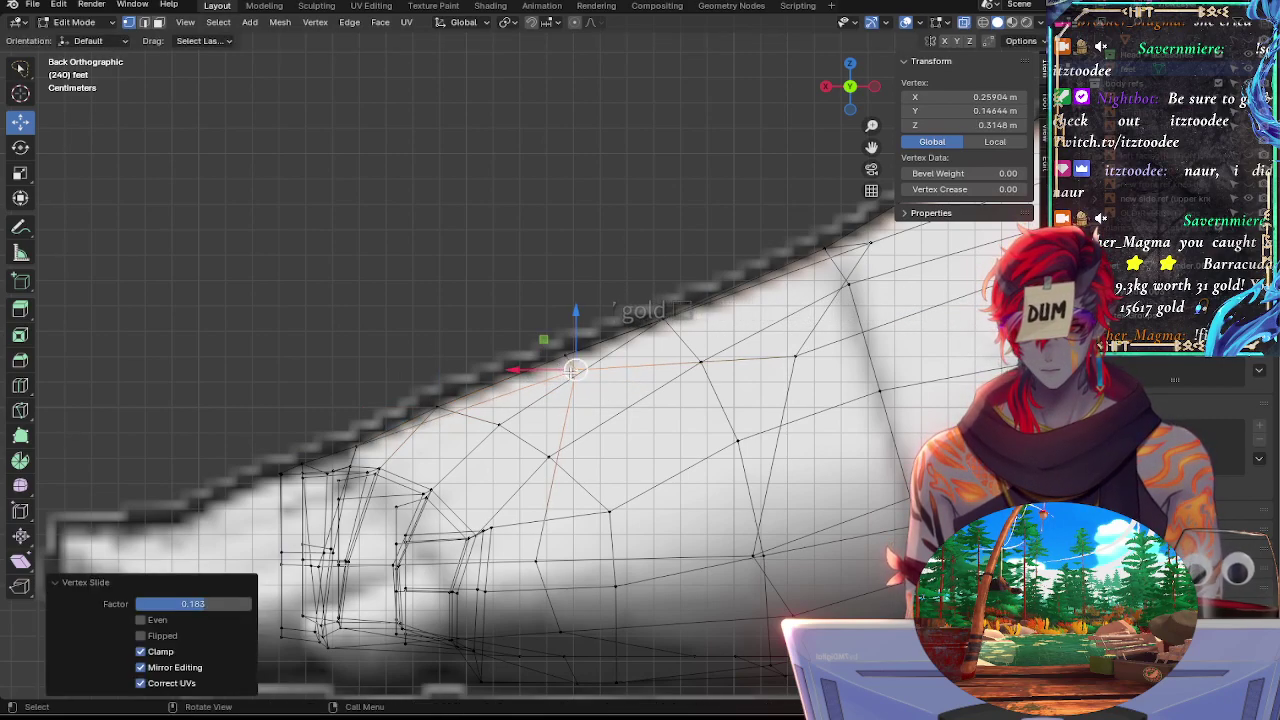
Slide the mid-instep vertex just below the outline with factor 0.055, and raise it slightly along Z toward the outline
{"action": "key", "text": "shift+v"}
{"action": "left_click", "coordinate": [610, 369]}
{"action": "key", "text": "g"}
{"action": "key", "text": "z"}
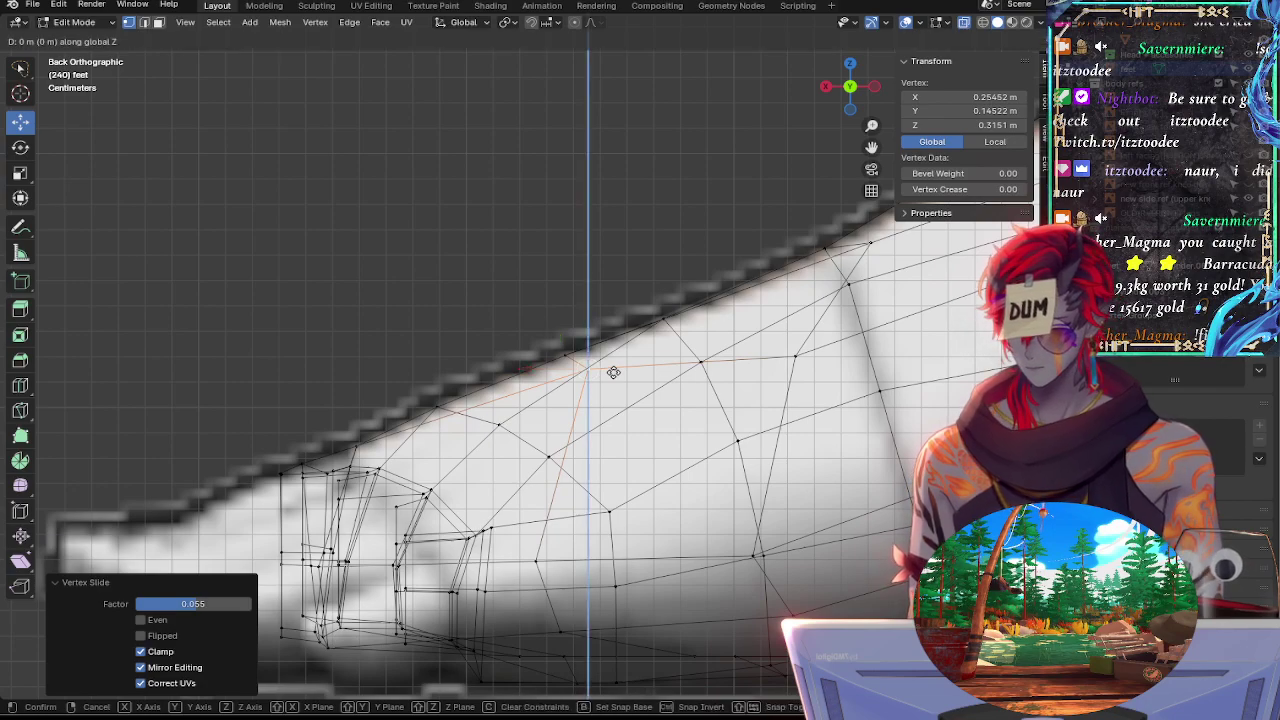
{"action": "left_click", "coordinate": [608, 360]}
Slide the toe-base outline vertex along its edge with factor 0.077, and lower it slightly along Z
{"action": "left_click", "coordinate": [458, 398]}
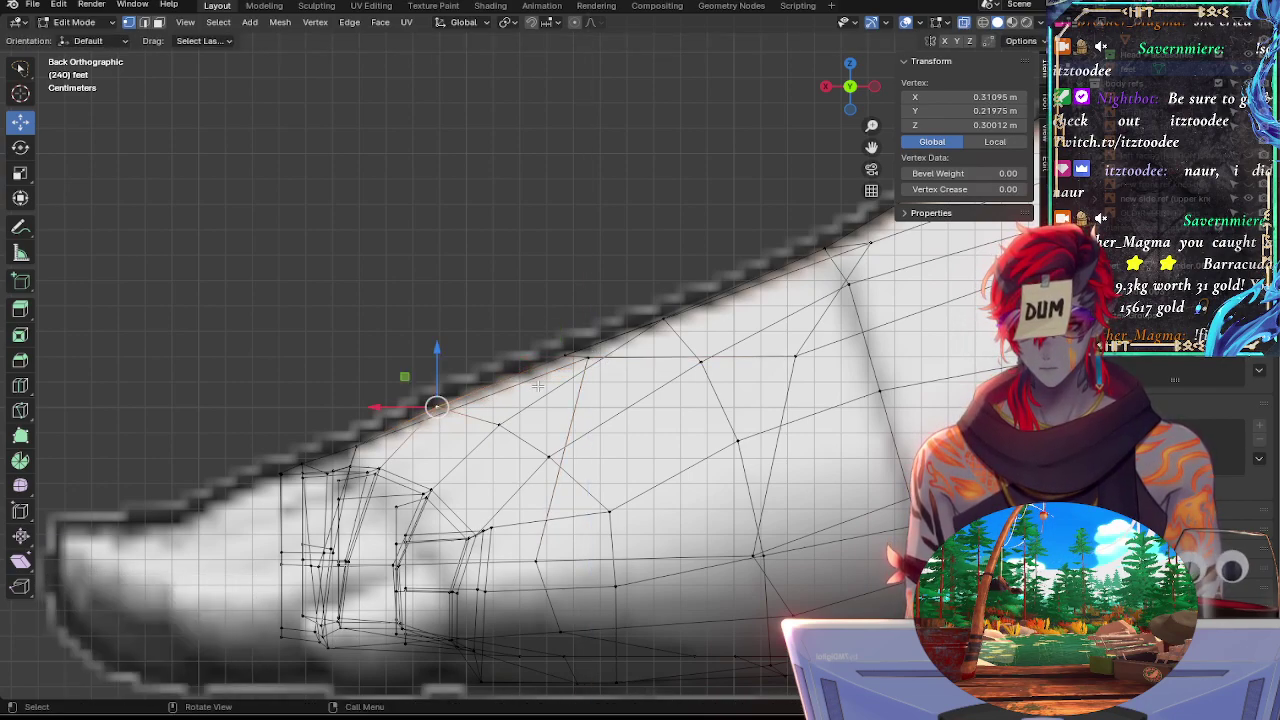
{"action": "key", "text": "shift+v"}
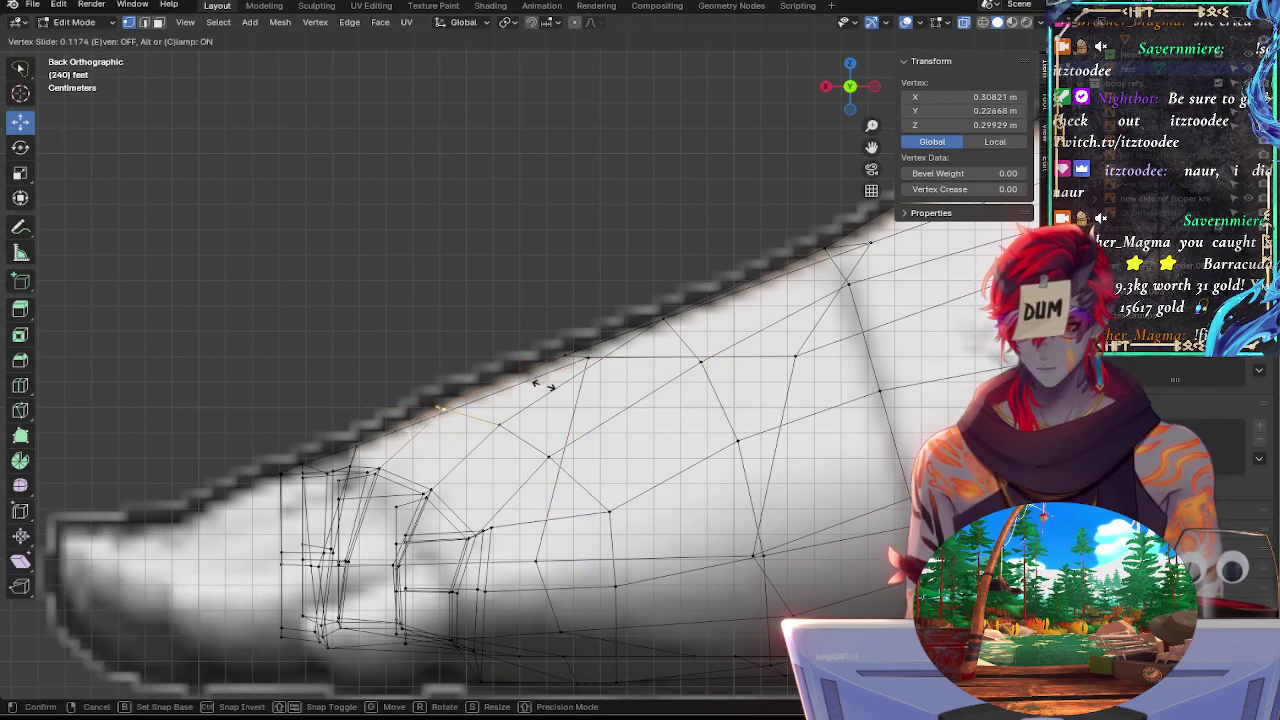
{"action": "left_click", "coordinate": [540, 384]}
{"action": "key", "text": "g"}
{"action": "key", "text": "z"}
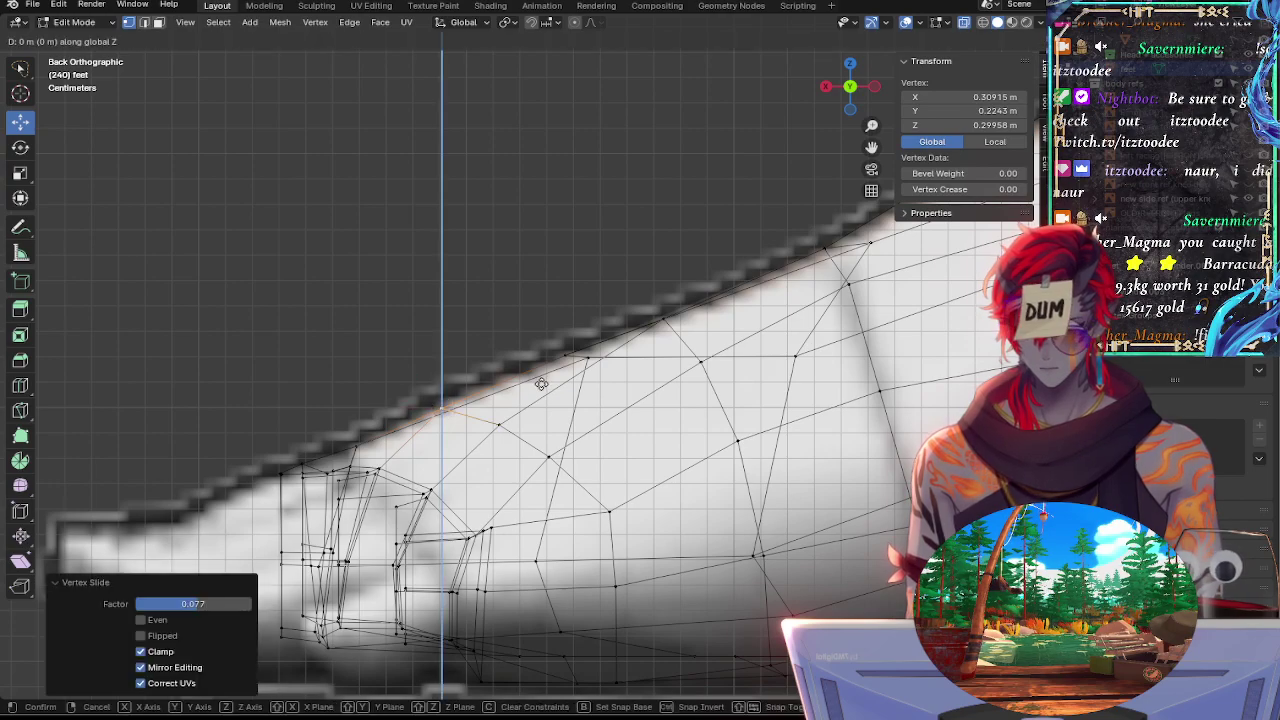
{"action": "left_click", "coordinate": [540, 388]}
In edge mode, move the long toe-base-to-mid-instep outline edge about 0.0003 m along X and 0.0011 m along Z, and rotate it about -2°
{"action": "left_click", "coordinate": [527, 385]}
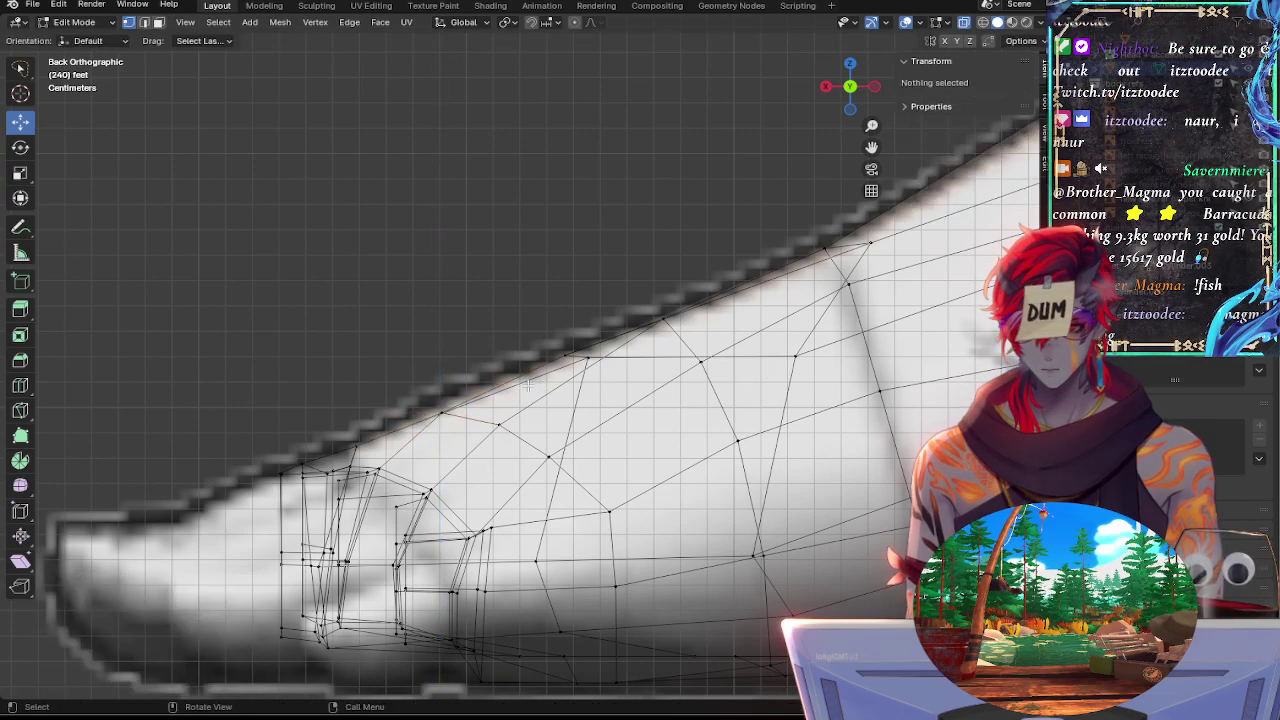
{"action": "left_click", "coordinate": [540, 377]}
{"action": "left_click", "coordinate": [144, 23]}
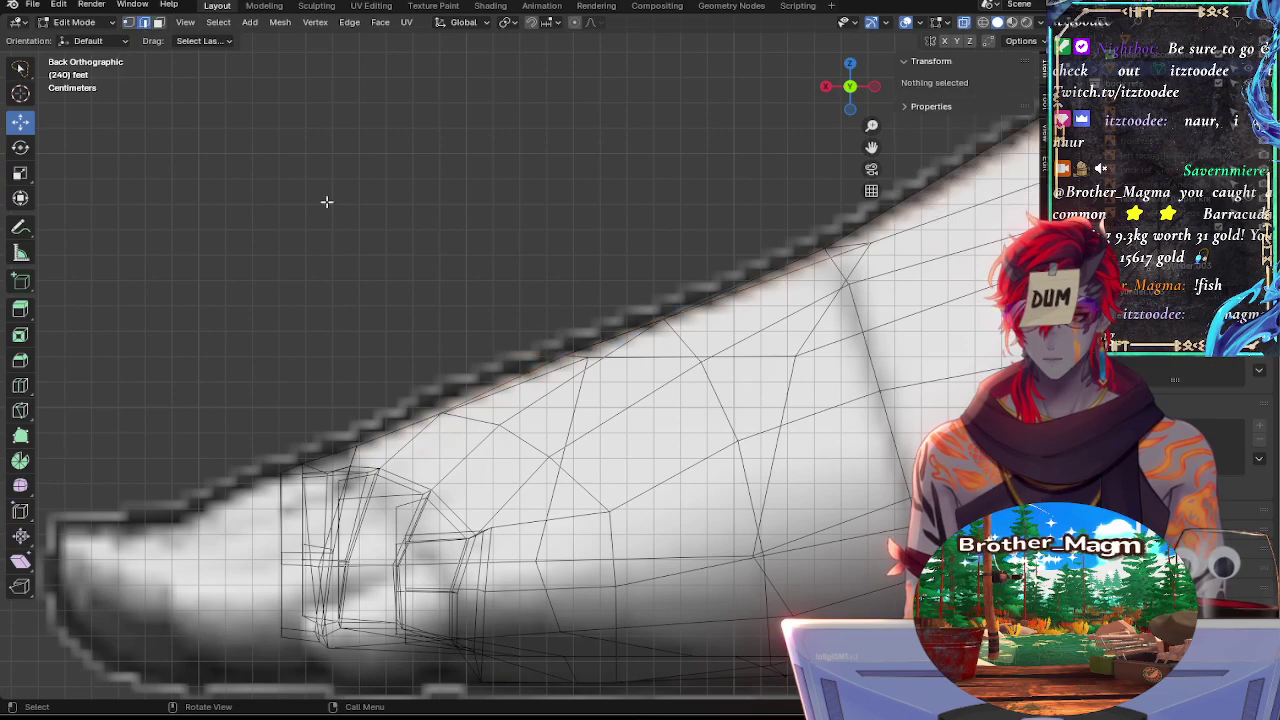
{"action": "left_click", "coordinate": [487, 397]}
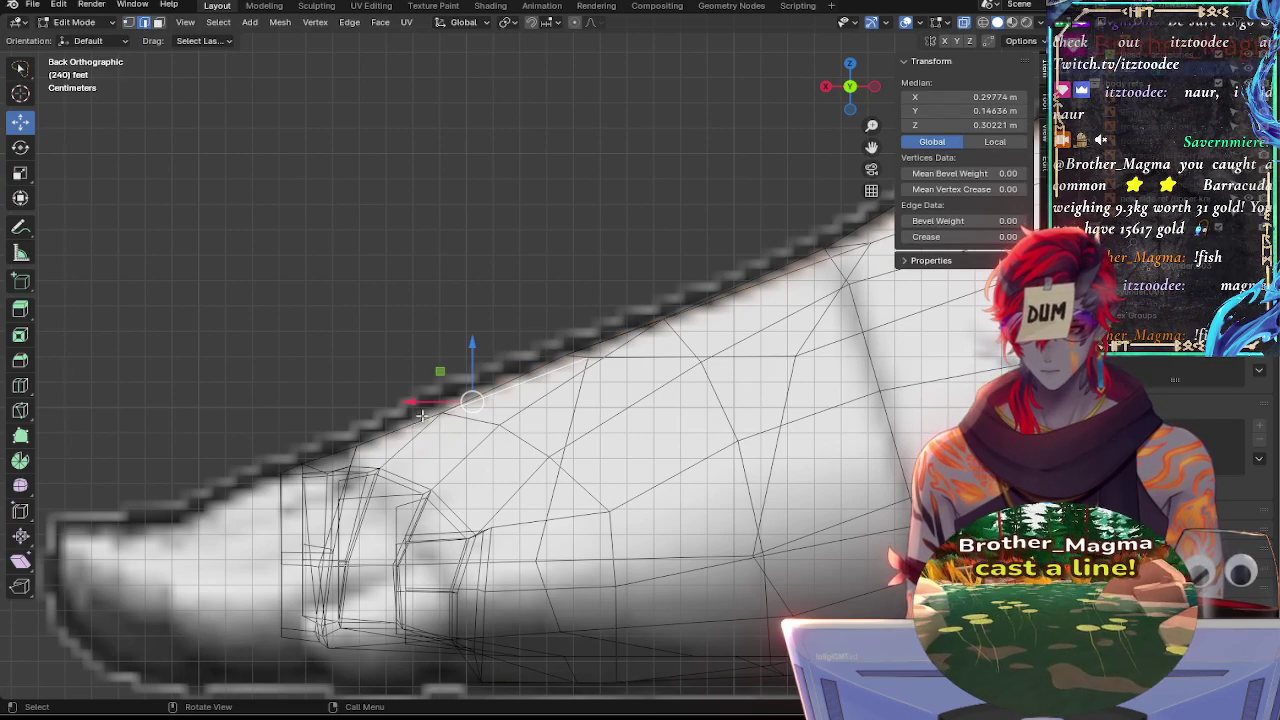
{"action": "key", "text": "g"}
{"action": "left_click", "coordinate": [582, 356]}
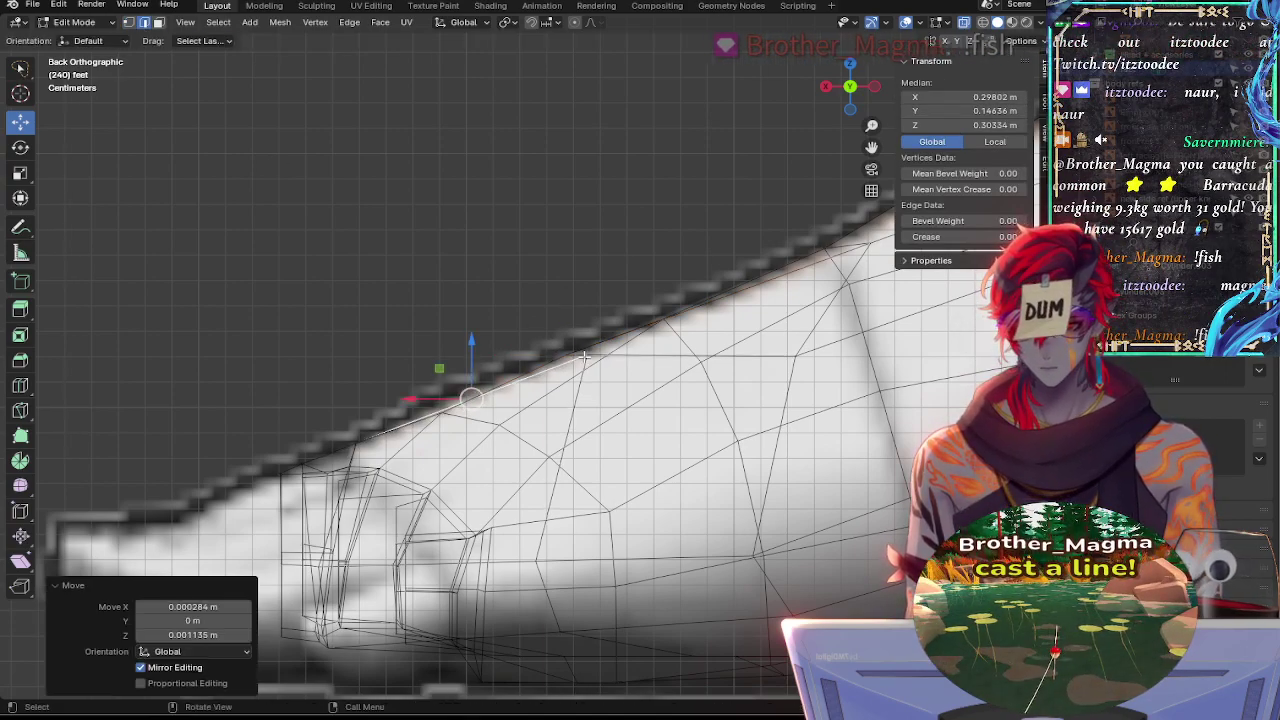
{"action": "key", "text": "r"}
{"action": "key", "text": "r"}
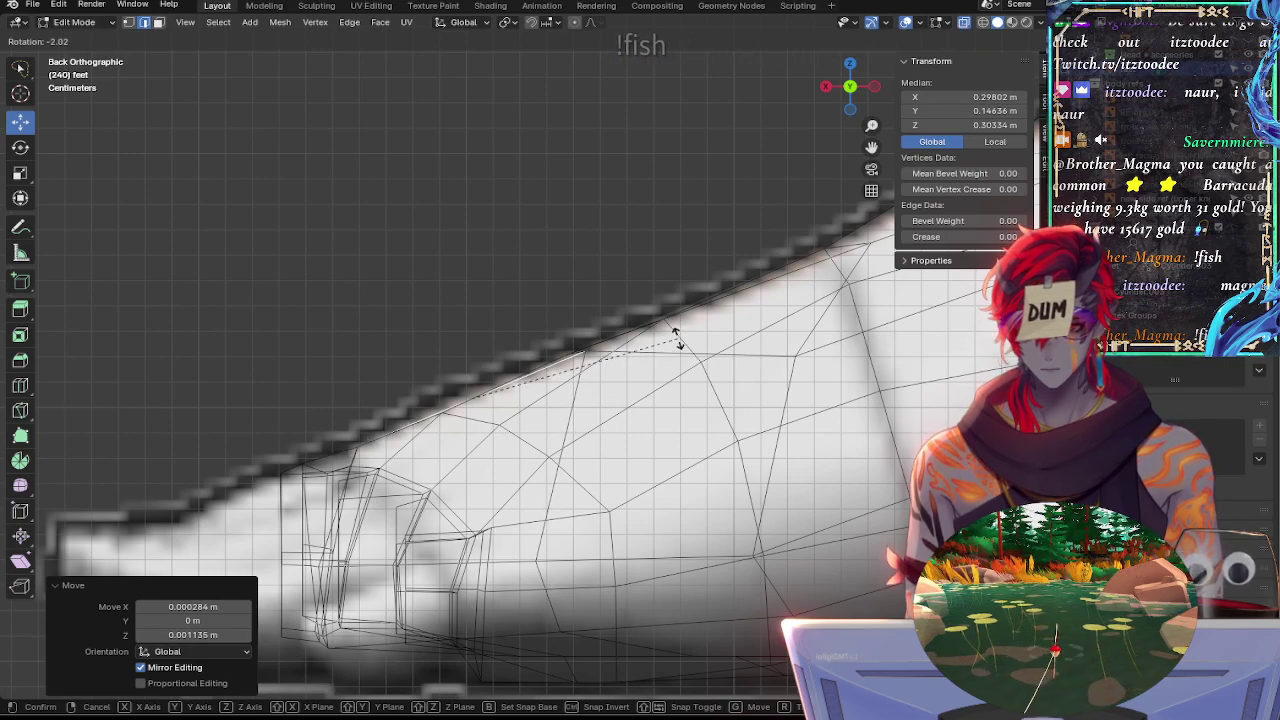
{"action": "left_click", "coordinate": [680, 343]}
Rotate the outline edge at the toe base by -2.27° and raise it 0.001135 m along Z
{"action": "left_click", "coordinate": [340, 440]}
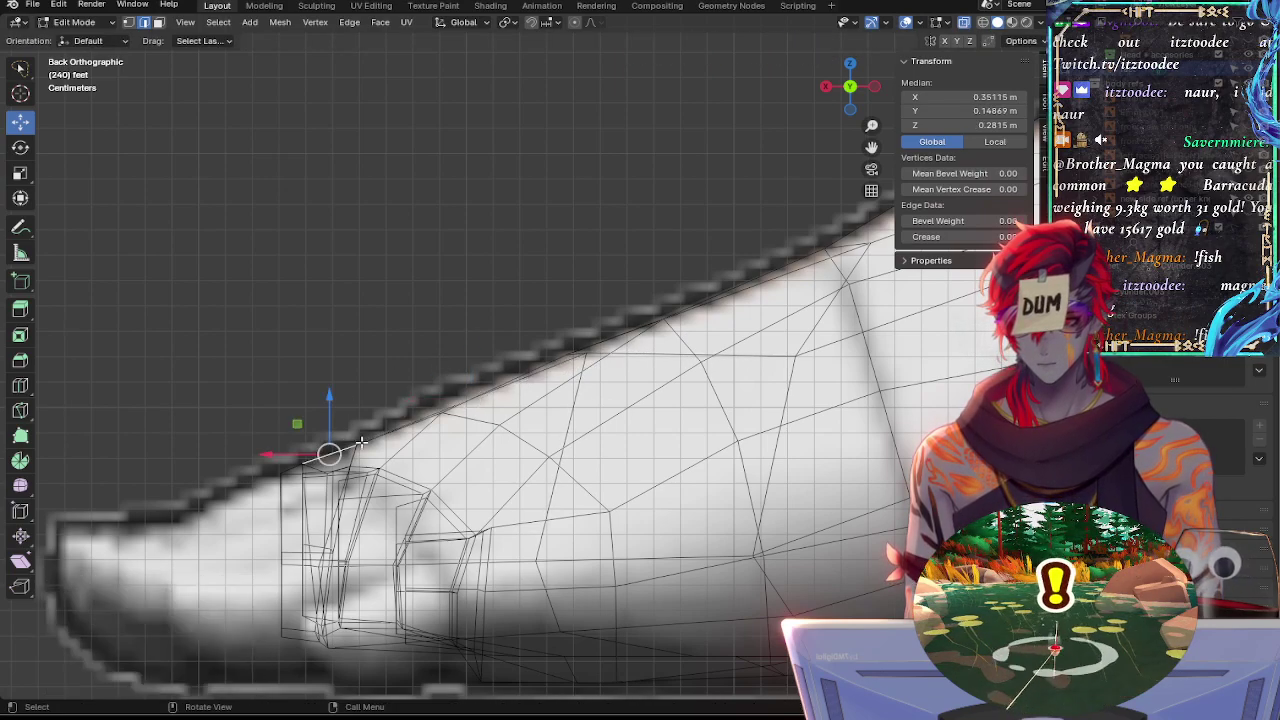
{"action": "key", "text": "r"}
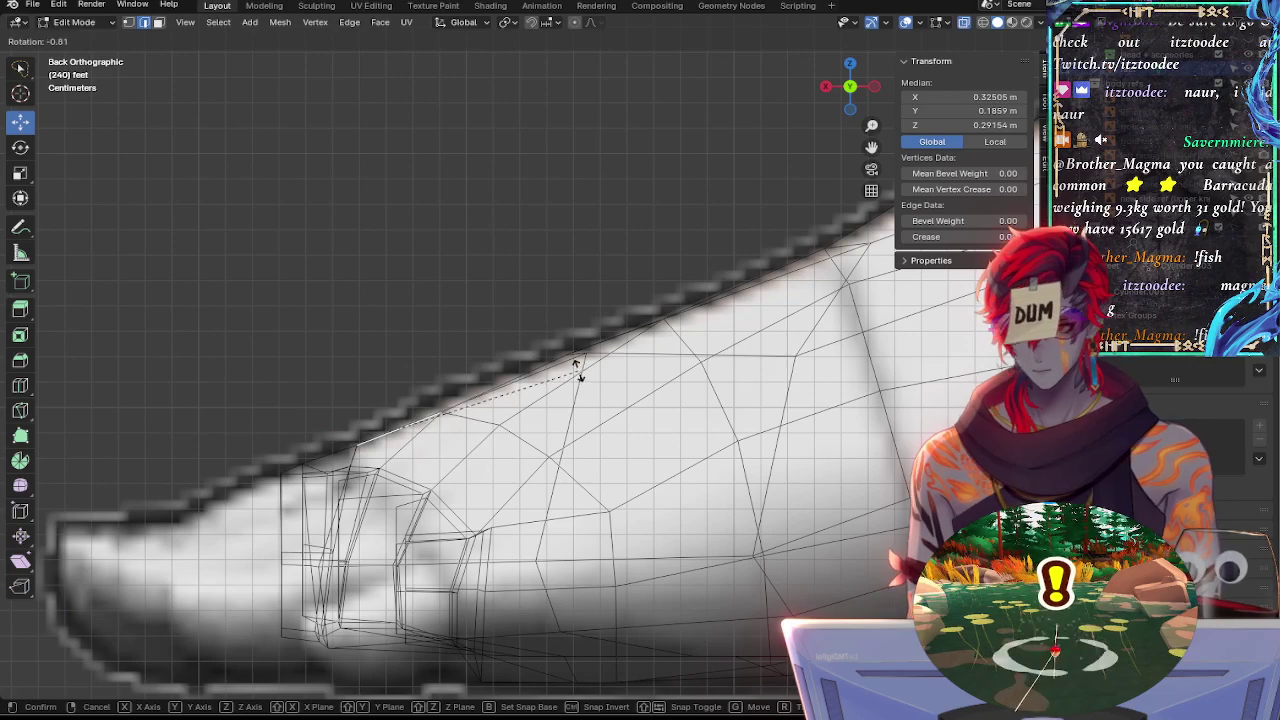
{"action": "left_click", "coordinate": [576, 368]}
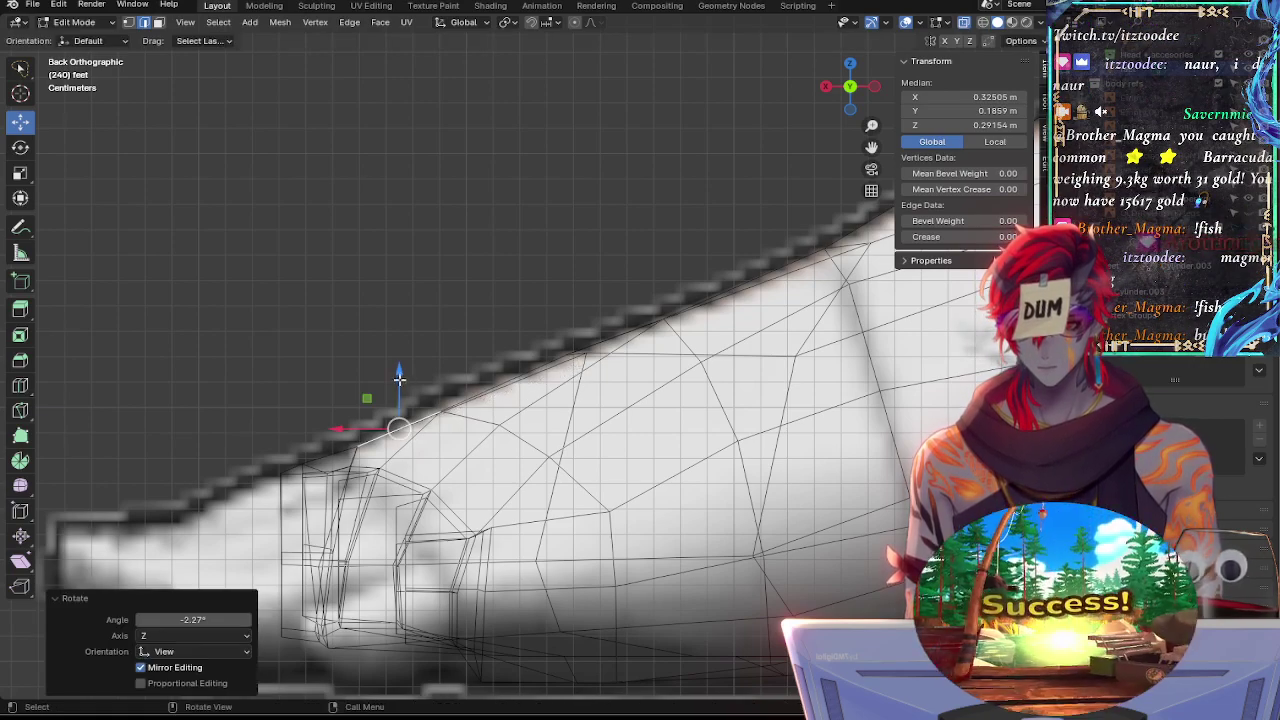
{"action": "left_click_drag", "start_coordinate": [399, 378], "coordinate": [490, 408]}
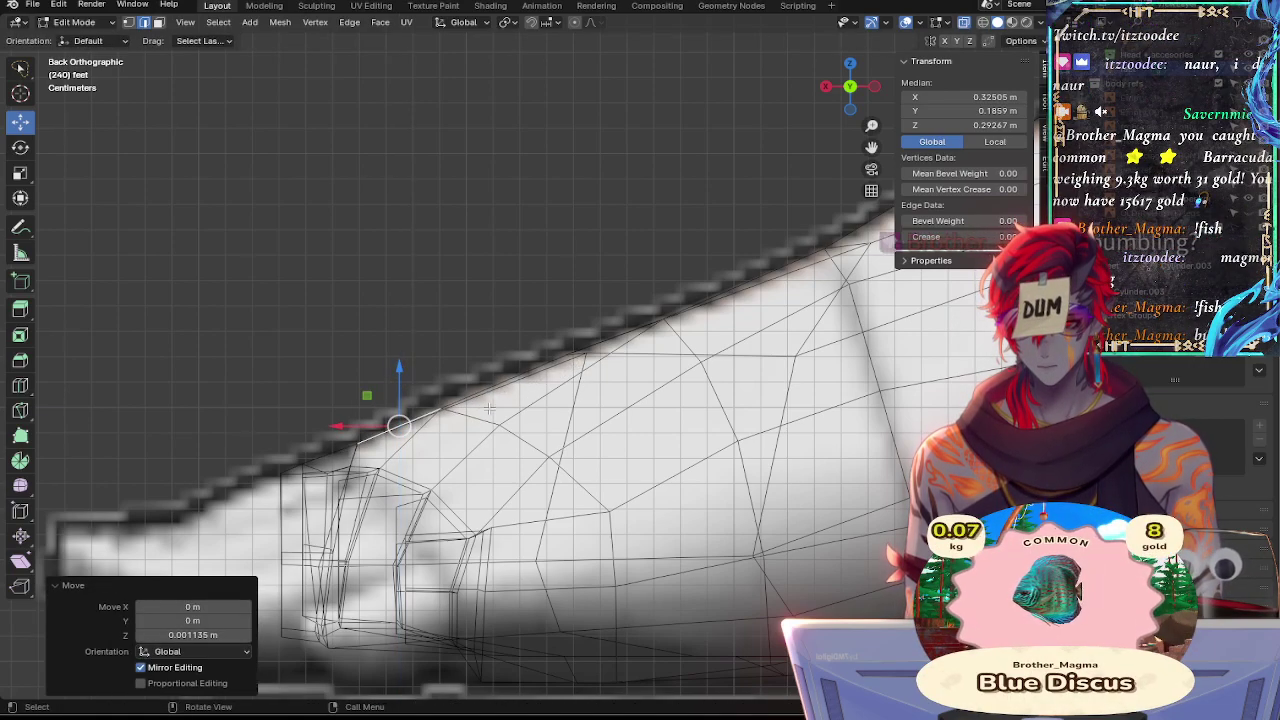
Rotate the next outline edge between toe base and mid-instep slightly, and shift it 0.000567 m down along Z
{"action": "left_click", "coordinate": [580, 357]}
{"action": "key", "text": "r"}
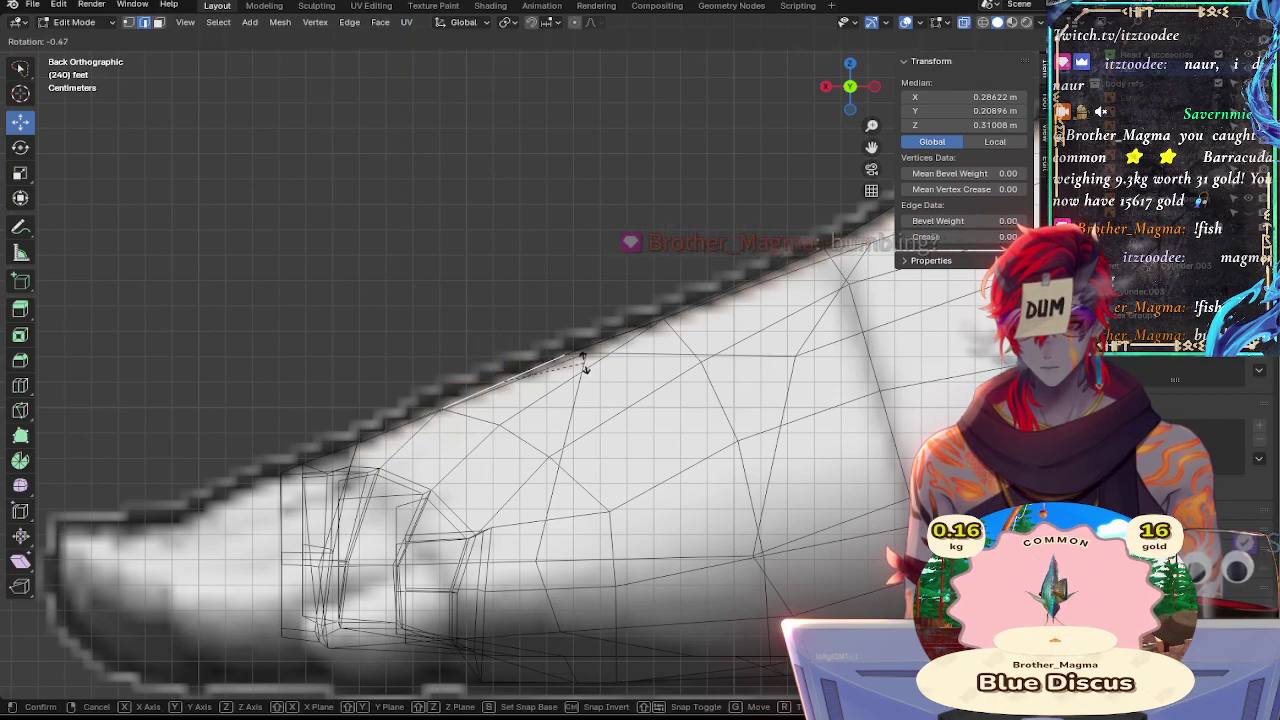
{"action": "left_click", "coordinate": [586, 366]}
{"action": "left_click", "coordinate": [448, 390], "text": "shift"}
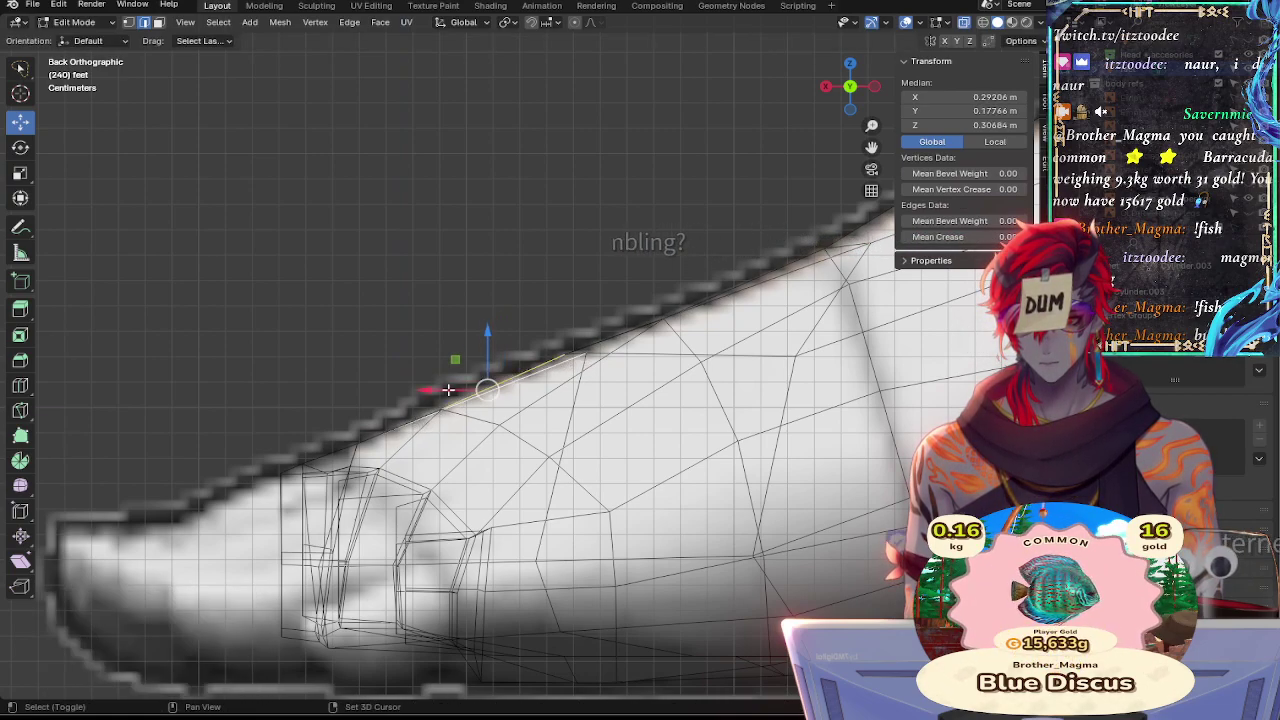
{"action": "left_click", "coordinate": [497, 374]}
{"action": "left_click_drag", "start_coordinate": [503, 330], "coordinate": [502, 328]}
{"action": "key", "text": "r"}
{"action": "left_click", "coordinate": [582, 325]}
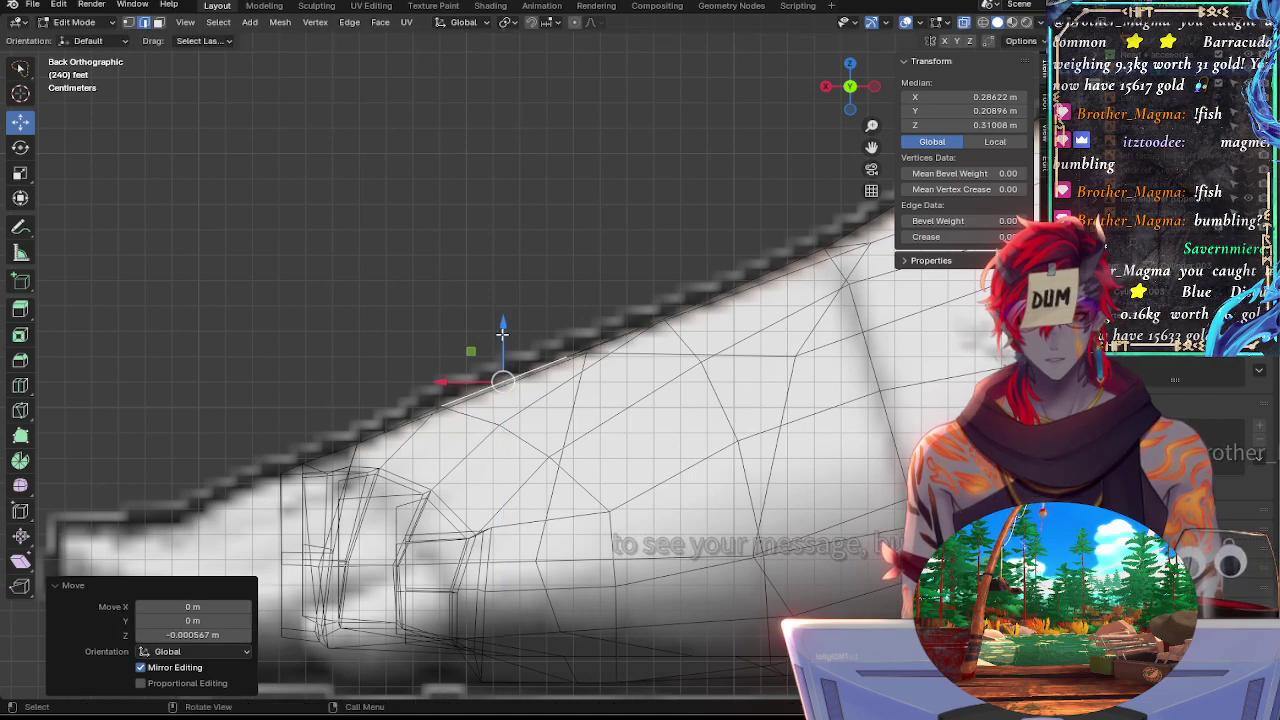
Shift the short edge running inward from the toe-base outline vertex slightly along Z, and check the result in solid shading
{"action": "left_click", "coordinate": [455, 411]}
{"action": "left_click", "coordinate": [455, 411]}
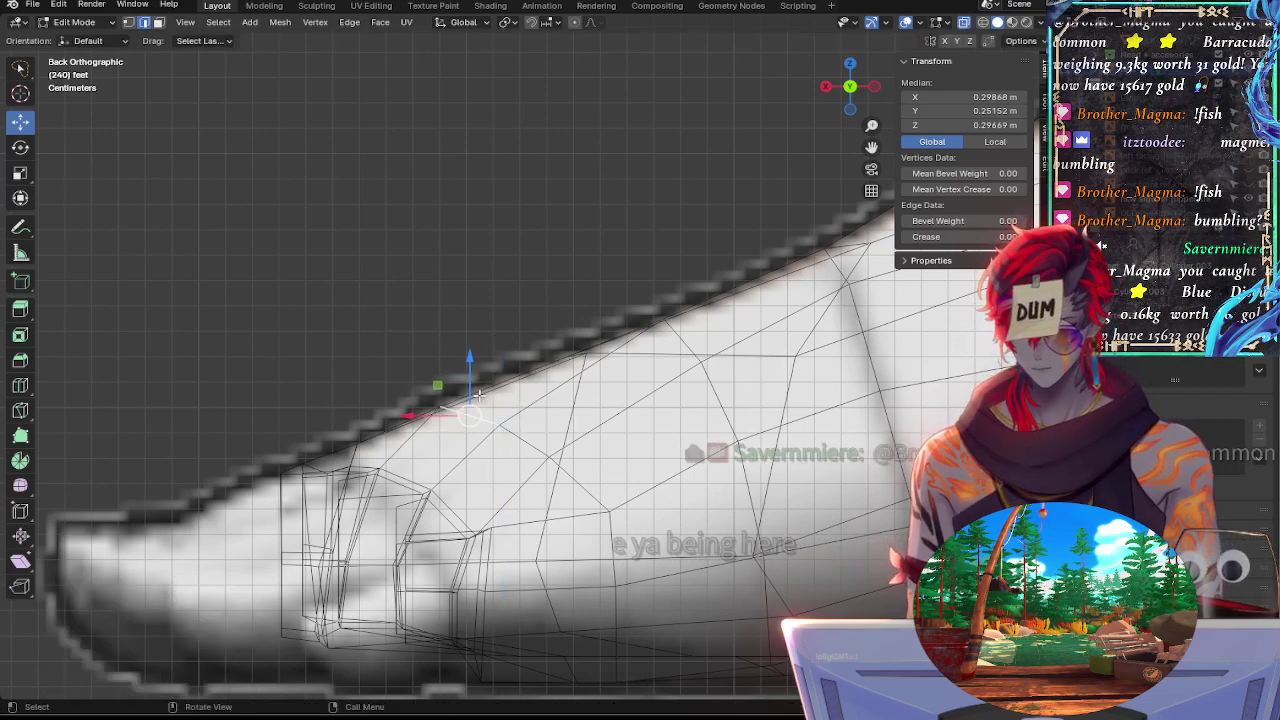
{"action": "key", "text": "g"}
{"action": "key", "text": "z"}
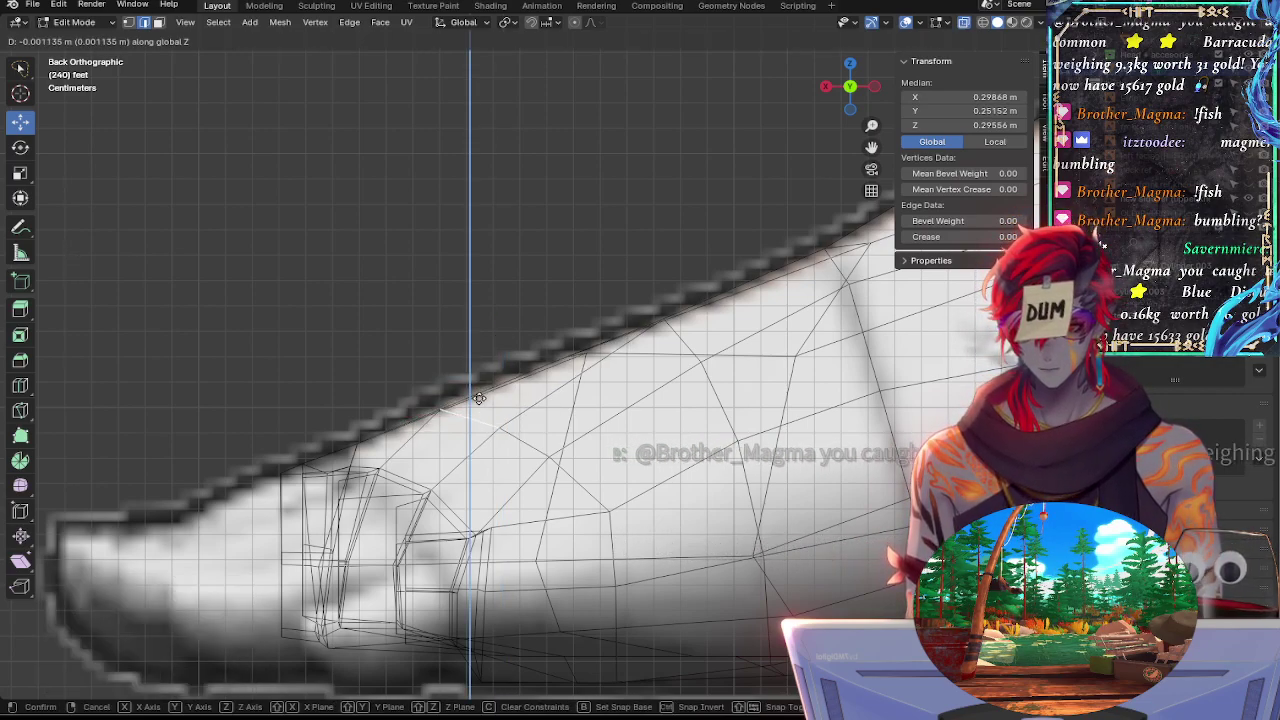
{"action": "left_click", "coordinate": [472, 390]}
{"action": "left_click", "coordinate": [497, 331]}
{"action": "key", "text": "shift+z"}
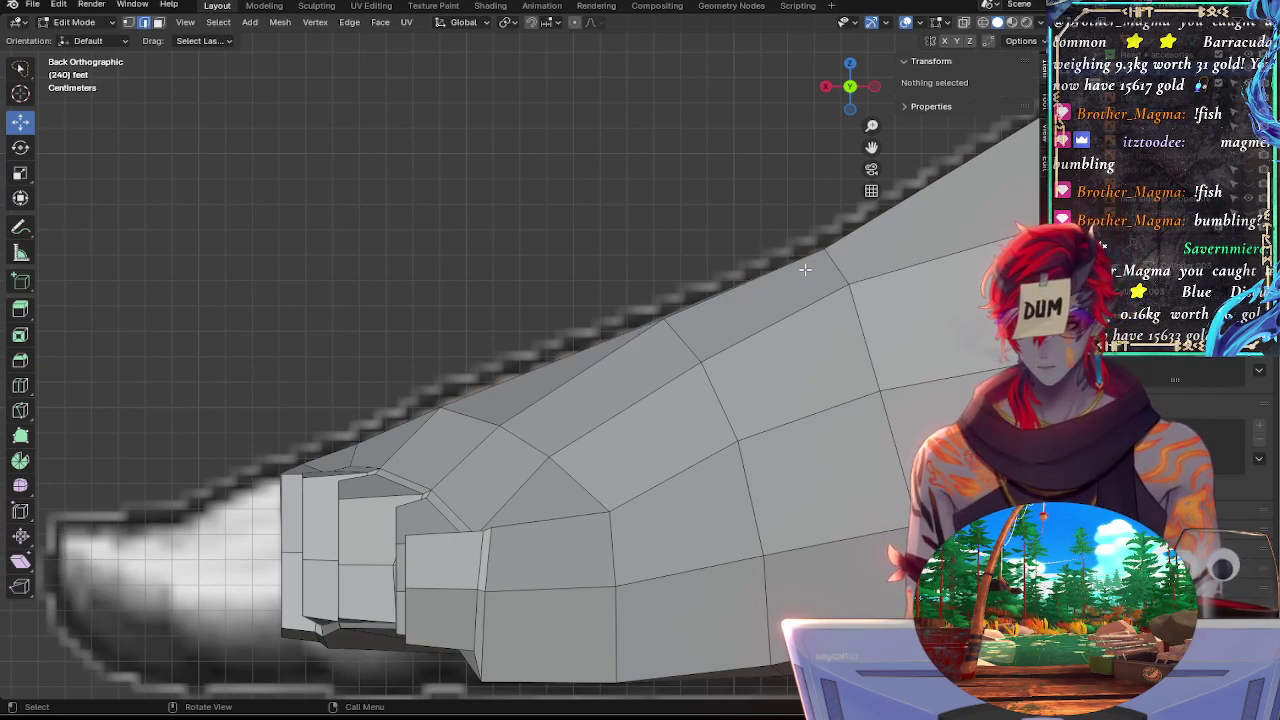
{"action": "key", "text": "alt+z"}
Rotate the lower edge of the midfoot seam by -0.324° to follow the reference line
{"action": "middle_click_drag", "start_coordinate": [724, 288], "coordinate": [484, 272], "text": "shift"}
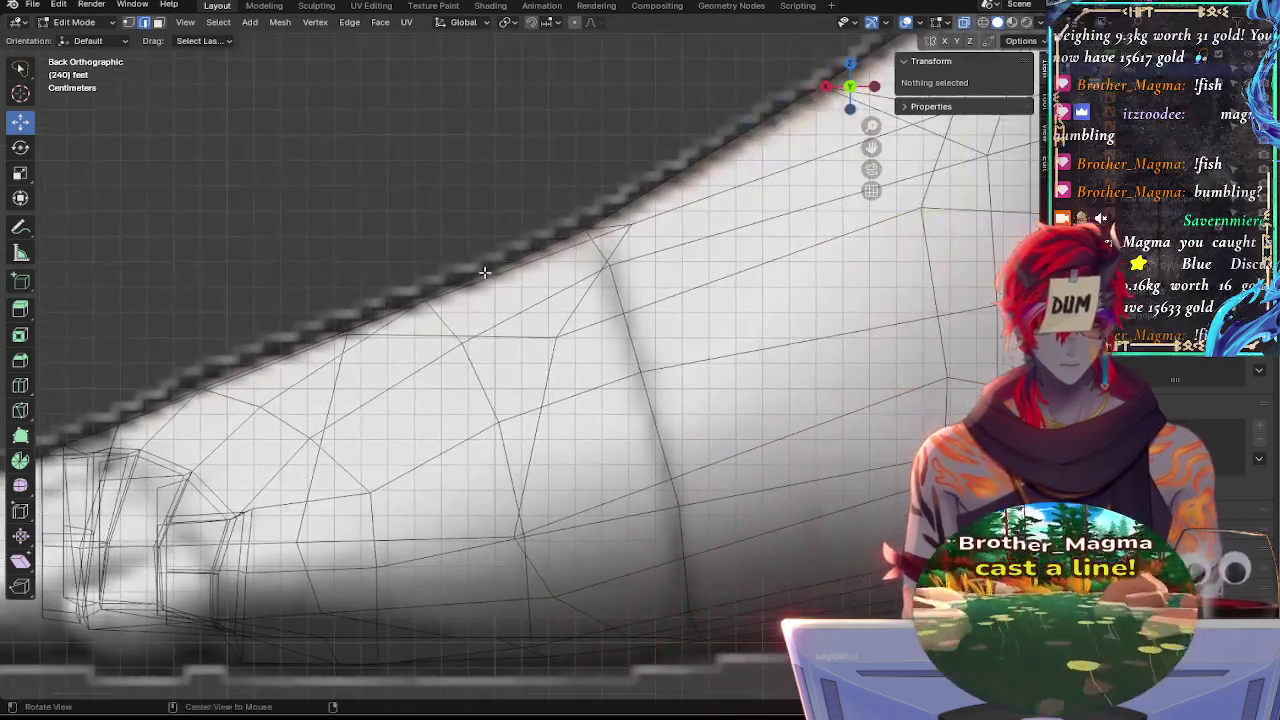
{"action": "key", "text": "alt+z"}
{"action": "key", "text": "alt+z"}
{"action": "left_click", "coordinate": [681, 507]}
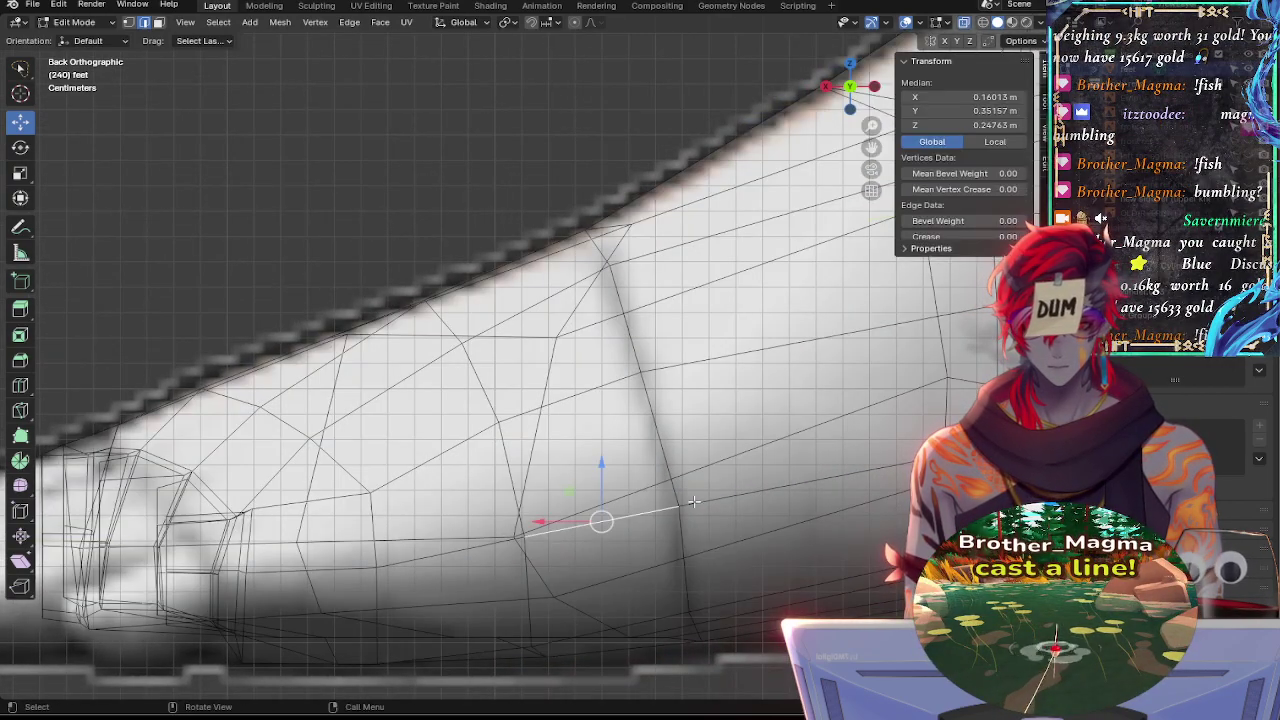
{"action": "left_click", "coordinate": [682, 506]}
{"action": "left_click", "coordinate": [688, 535]}
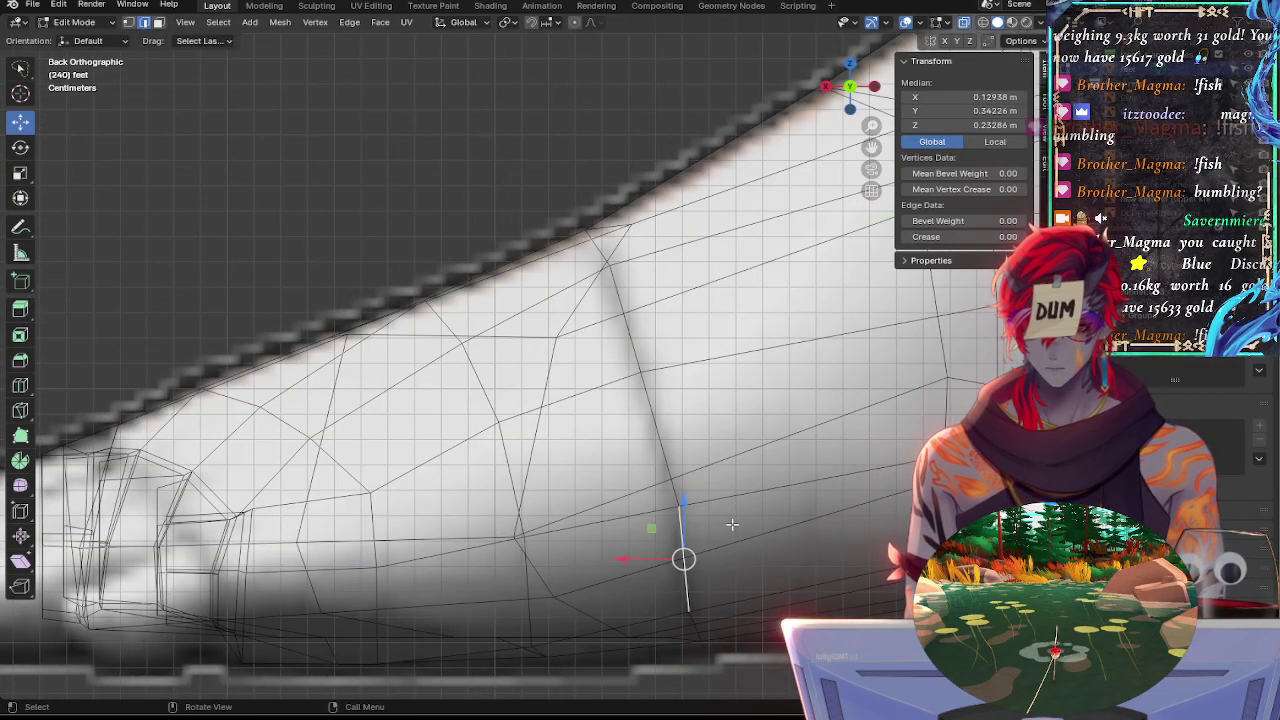
{"action": "key", "text": "r"}
{"action": "left_click", "coordinate": [778, 505]}
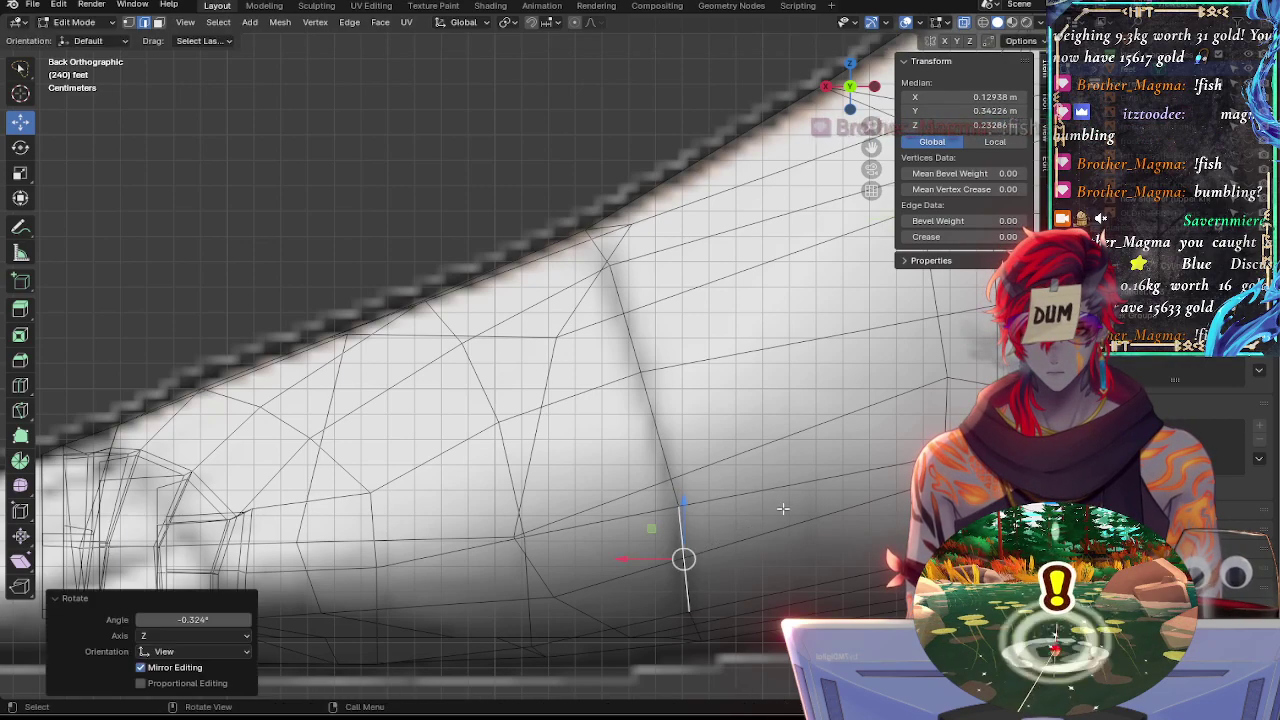
{"action": "left_click", "coordinate": [688, 557]}
{"action": "key", "text": "g"}
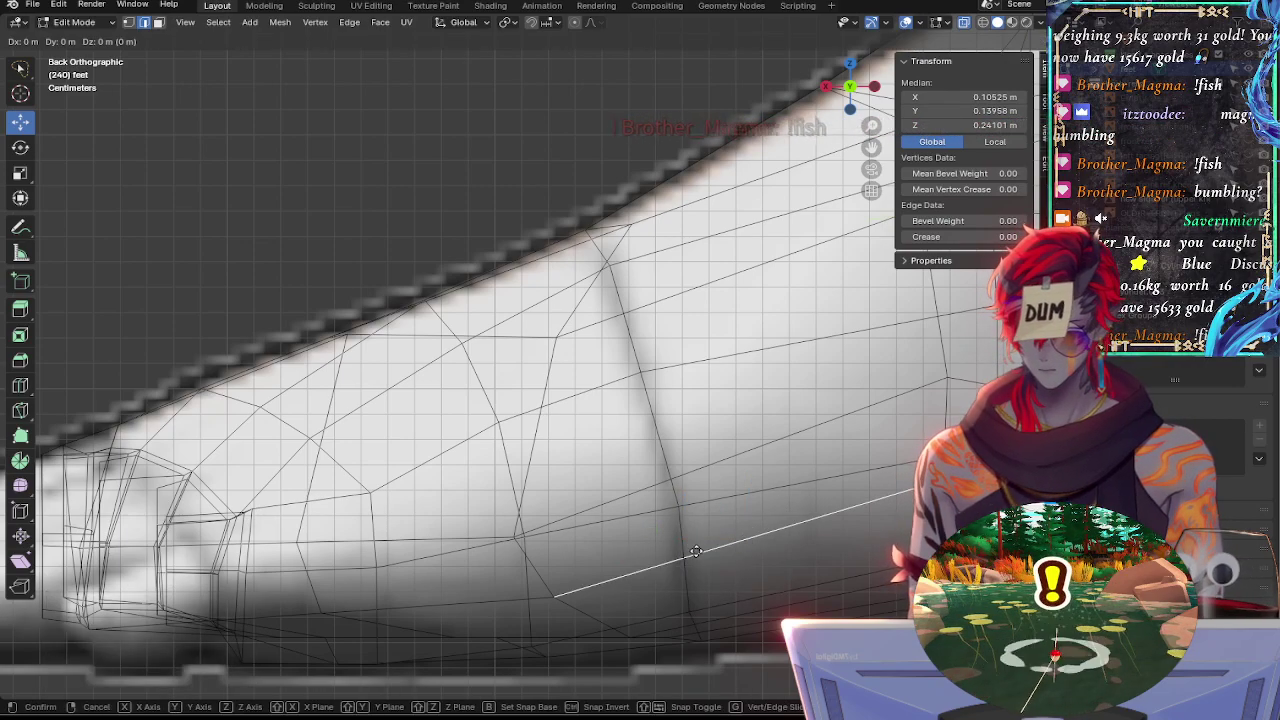
{"action": "key", "text": "x"}
{"action": "left_click", "coordinate": [686, 555]}
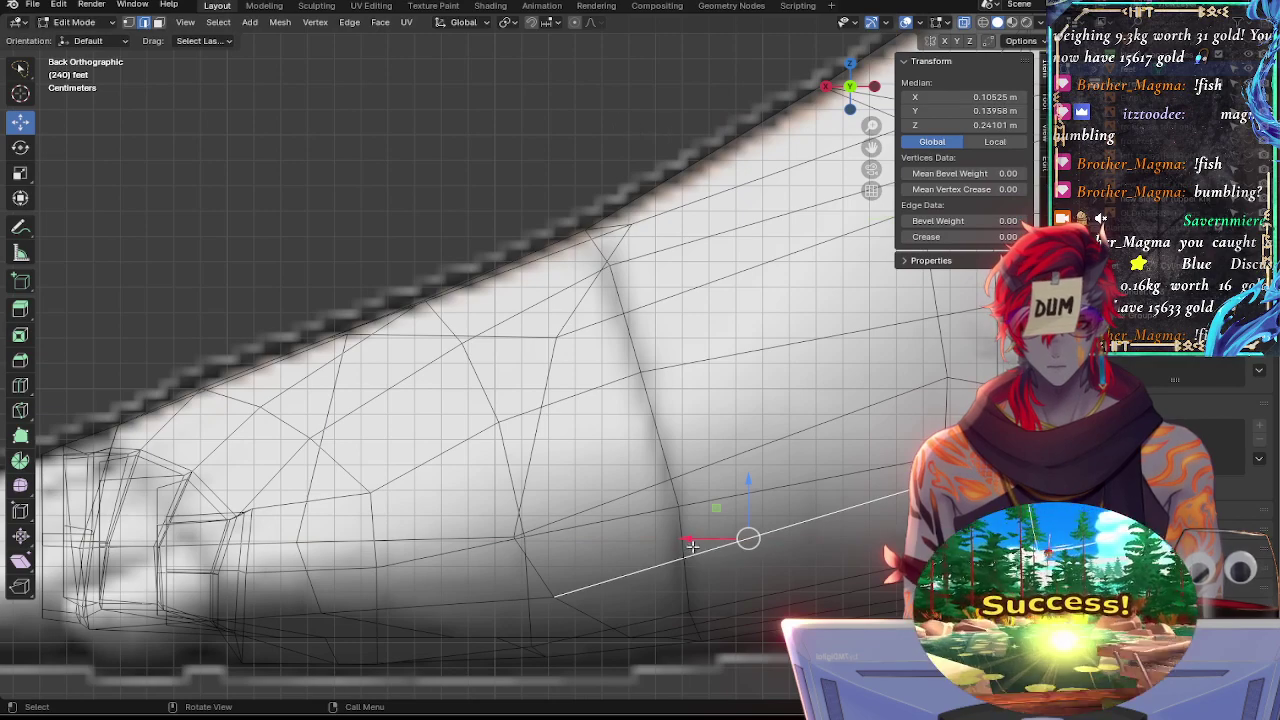
Move the lower midfoot seam edge 0.000851 m along X, and compare it with the reference in solid and X-ray display
{"action": "left_click", "coordinate": [688, 548]}
{"action": "key", "text": "g"}
{"action": "key", "text": "x"}
{"action": "left_click", "coordinate": [711, 528]}
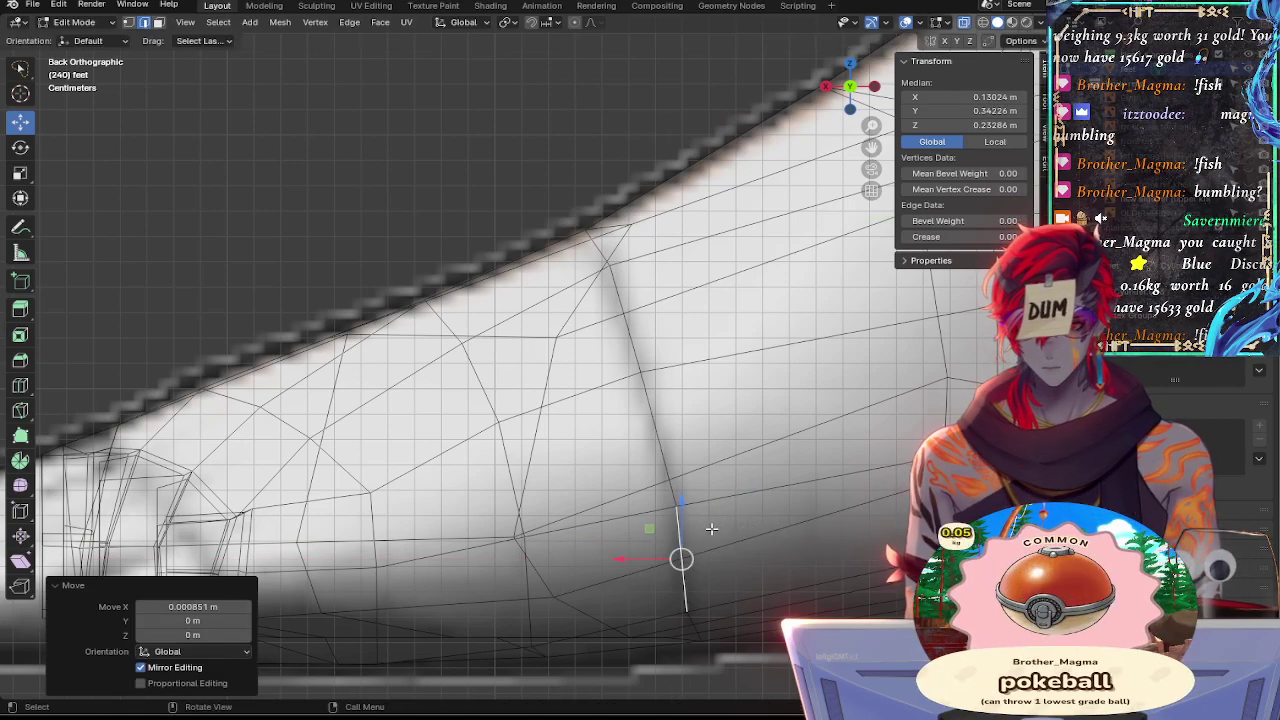
{"action": "key", "text": "alt+z"}
{"action": "key", "text": "alt+z"}
{"action": "key", "text": "alt+z"}
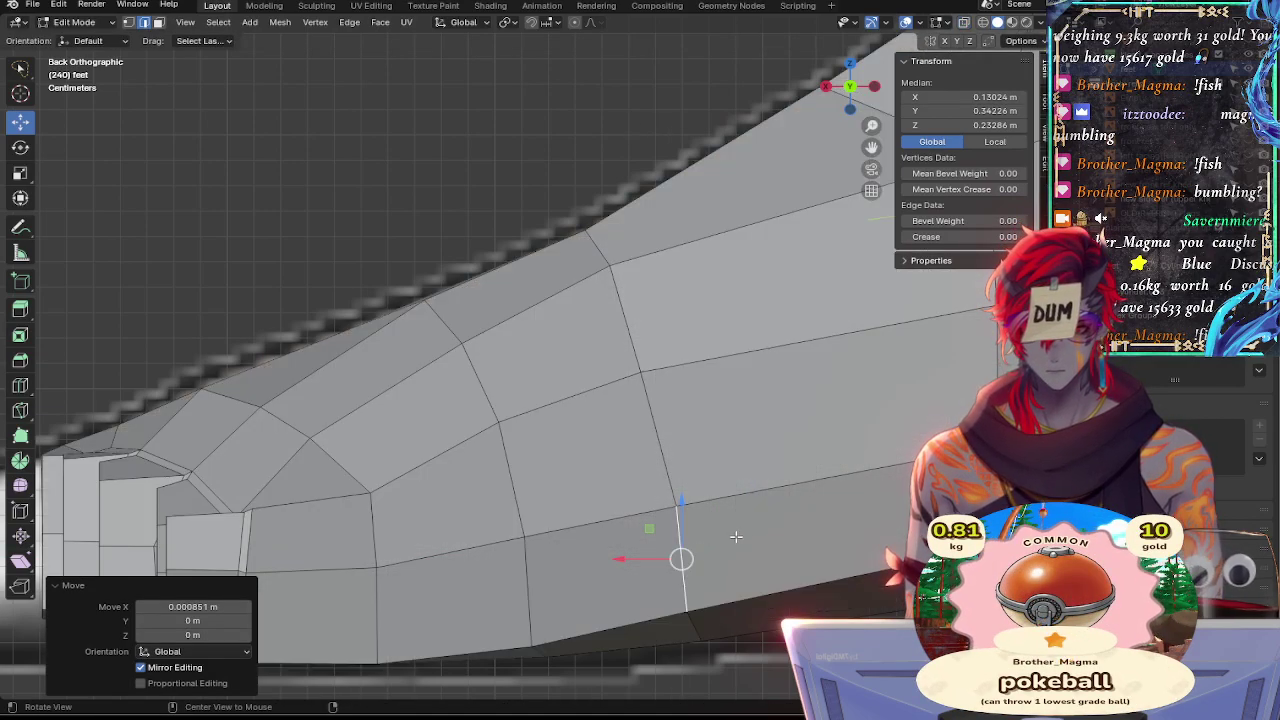
{"action": "key", "text": "alt+z"}
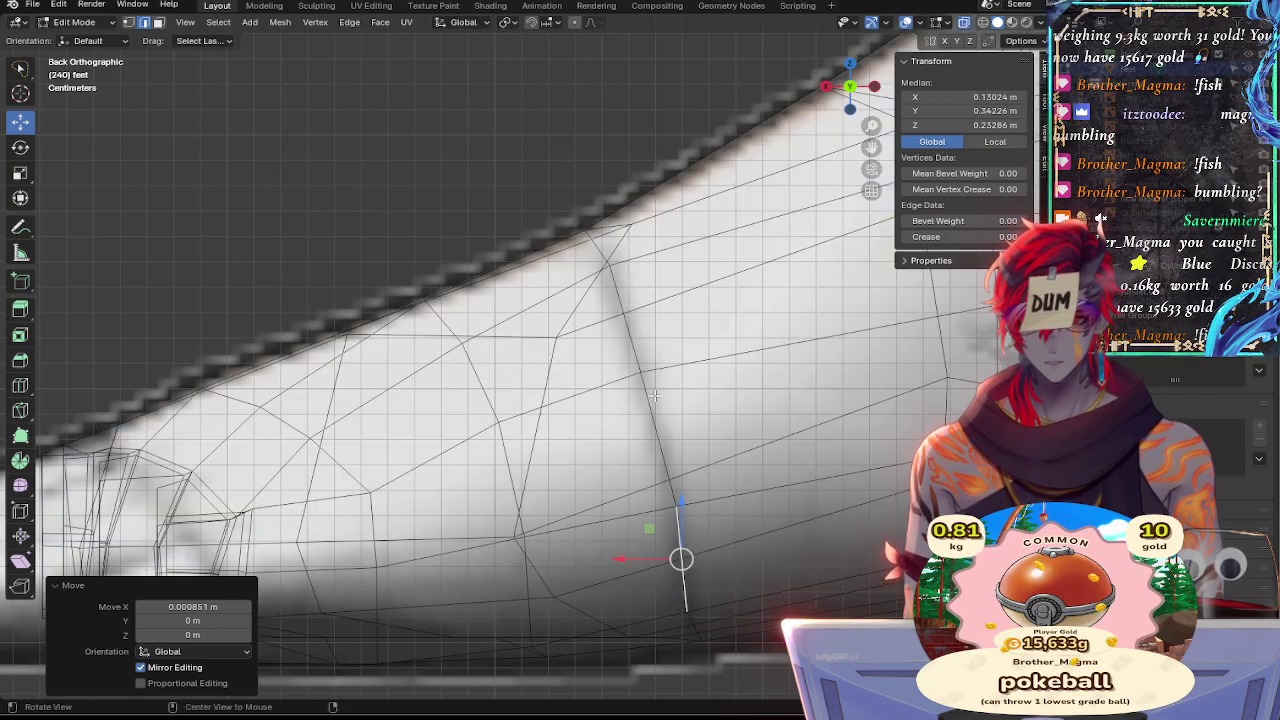
Slide the outline edge between the midfoot seam and the ankle with factor 0.086, and rotate it about -1.2°
{"action": "left_click", "coordinate": [670, 178]}
{"action": "key", "text": "g"}
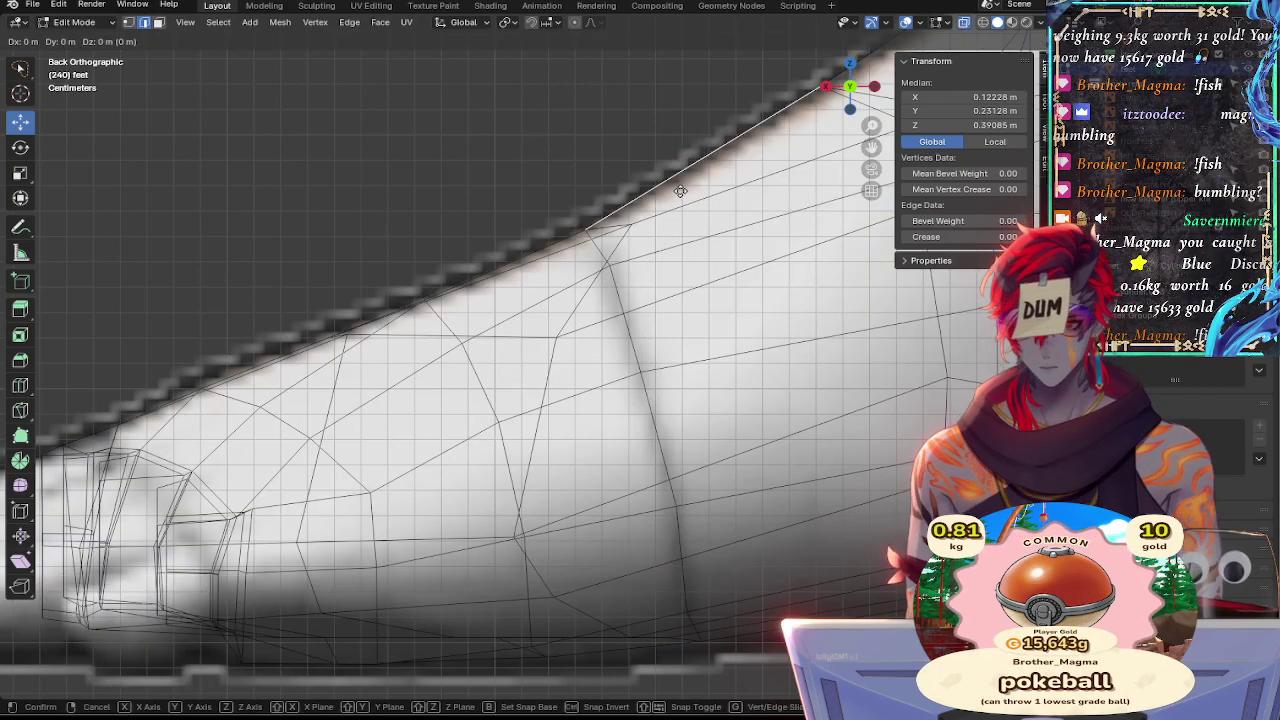
{"action": "key", "text": "g"}
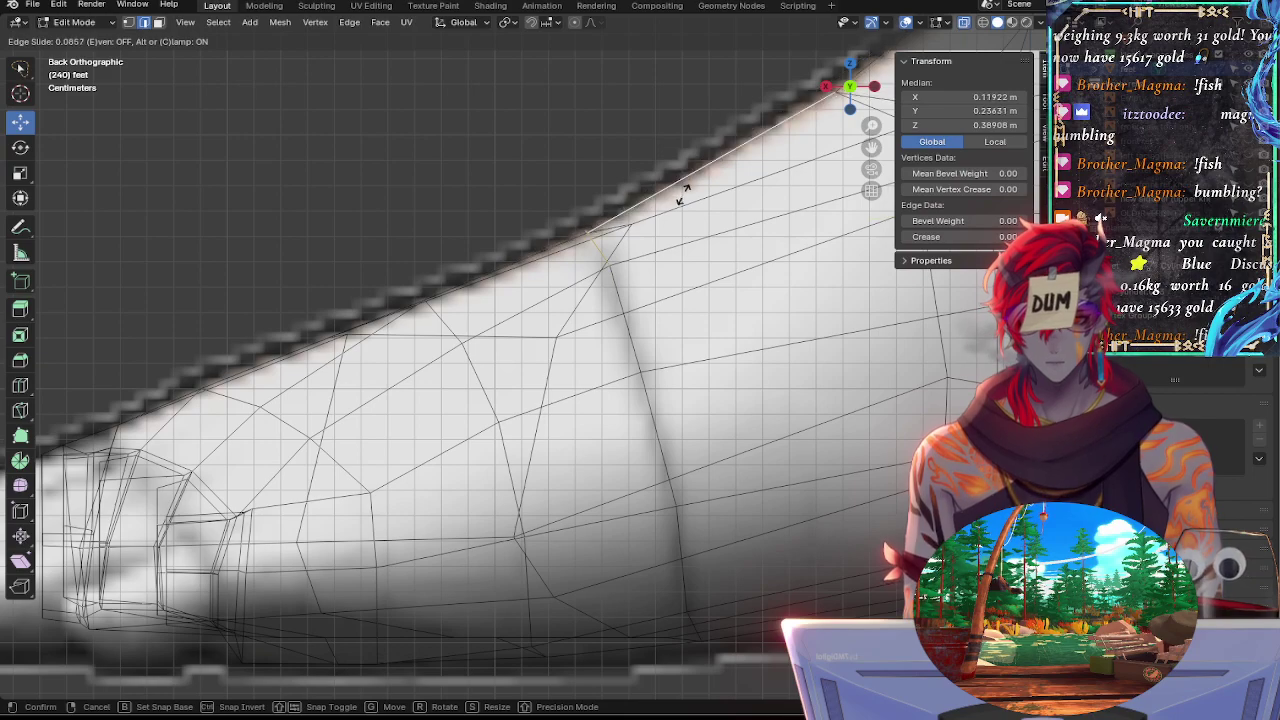
{"action": "left_click", "coordinate": [680, 195]}
{"action": "key", "text": "r"}
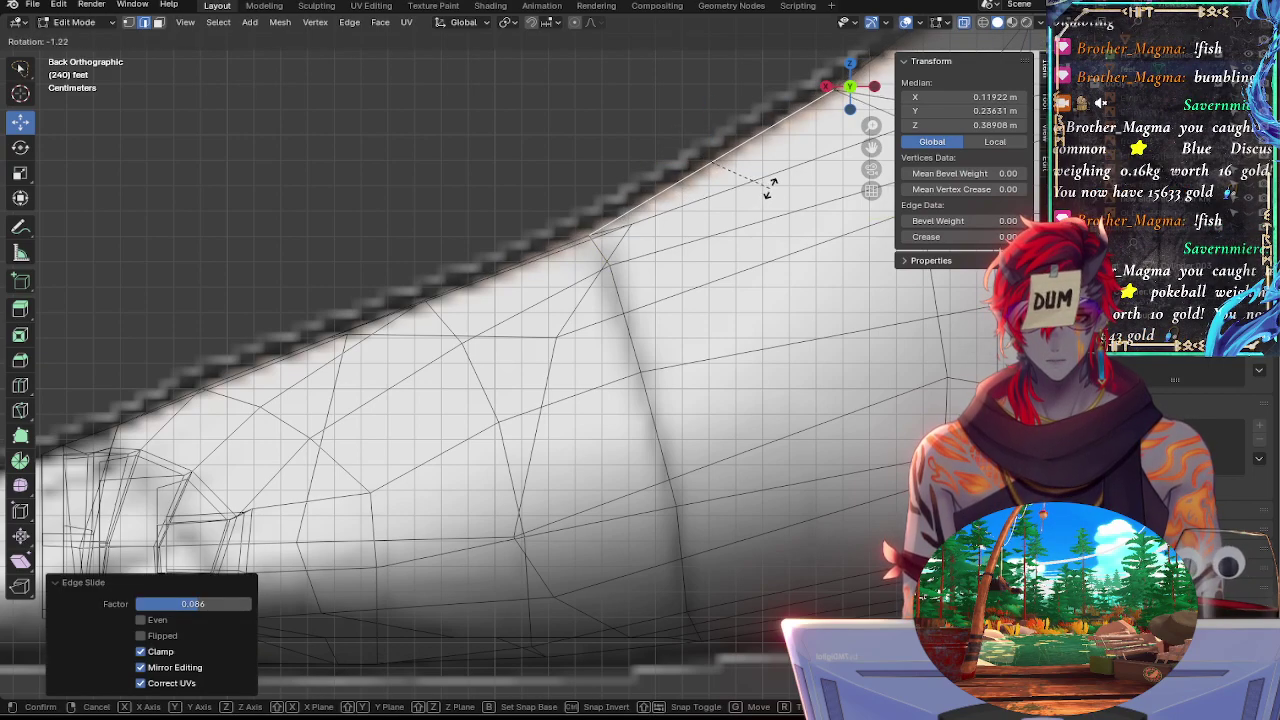
{"action": "left_click", "coordinate": [771, 190]}
Rotate the outline edge on the toe side of the midfoot seam by -1.3° and nudge it slightly along Z
{"action": "left_click", "coordinate": [554, 239]}
{"action": "key", "text": "r"}
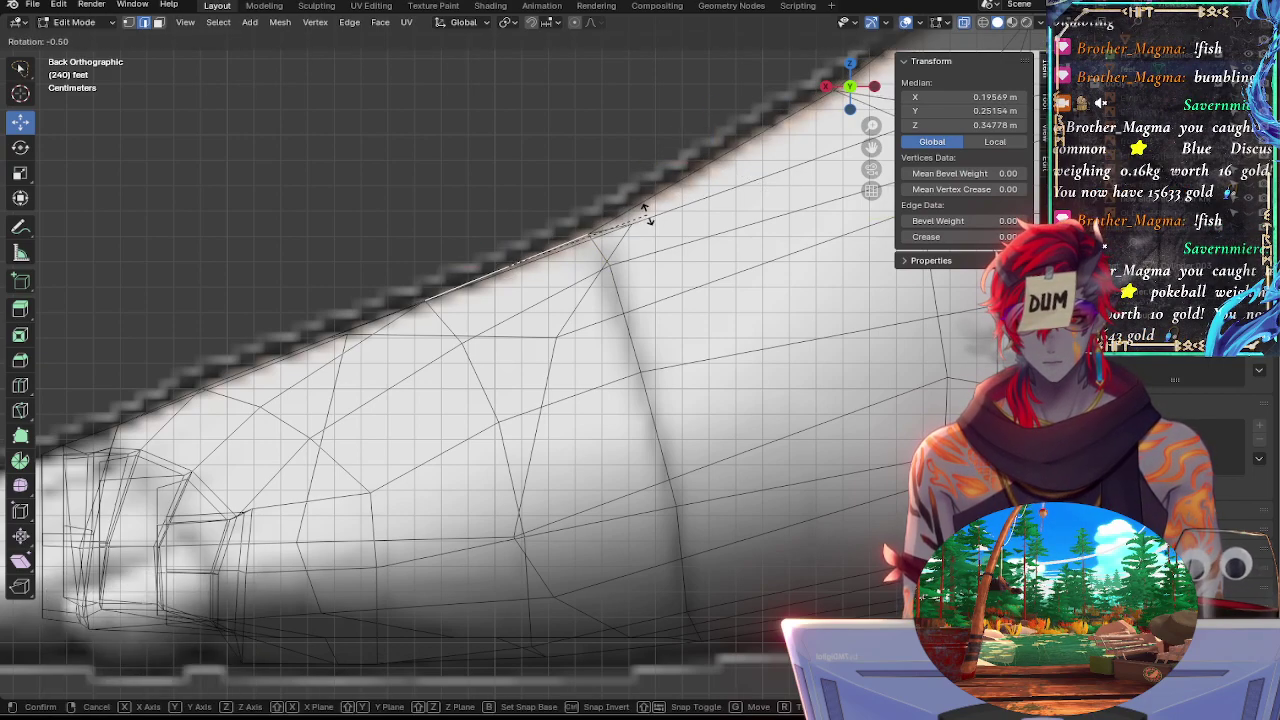
{"action": "left_click", "coordinate": [645, 212]}
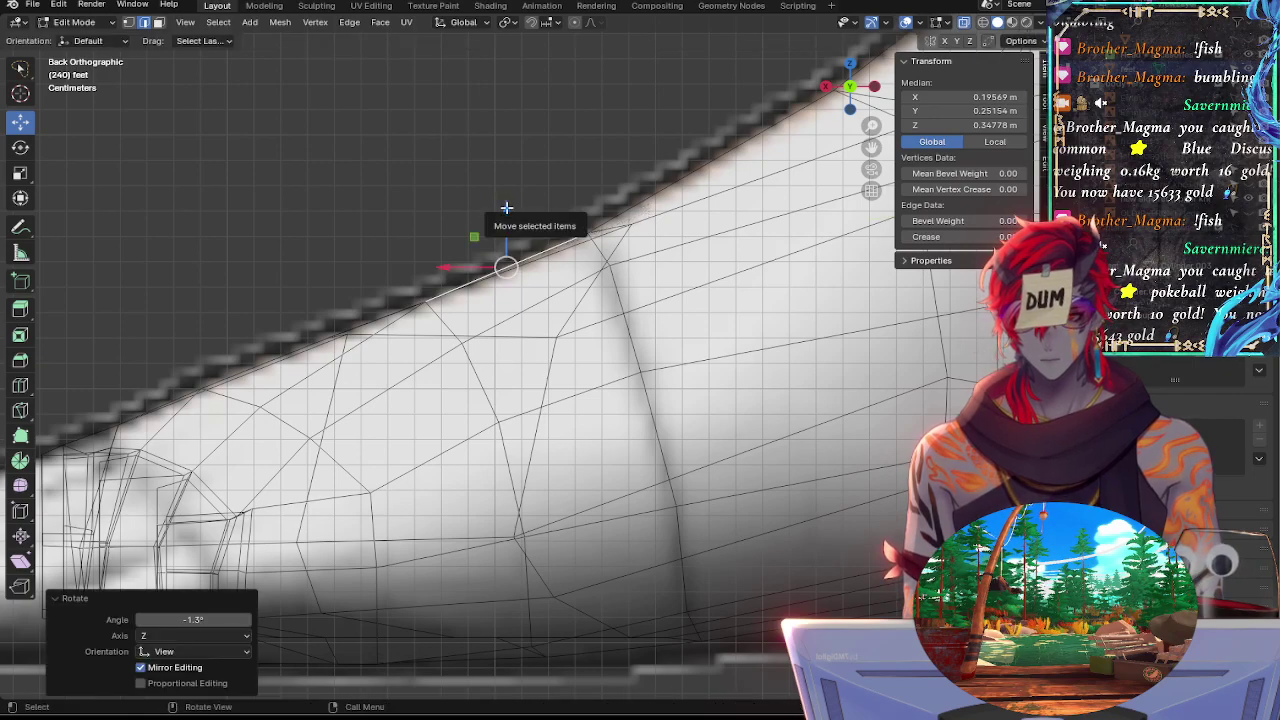
{"action": "left_click_drag", "start_coordinate": [506, 205], "coordinate": [506, 207]}
Turn off X-ray display and switch to the front orthographic view to check the foot against the reference
{"action": "left_click", "coordinate": [662, 224]}
{"action": "key", "text": "alt+z"}
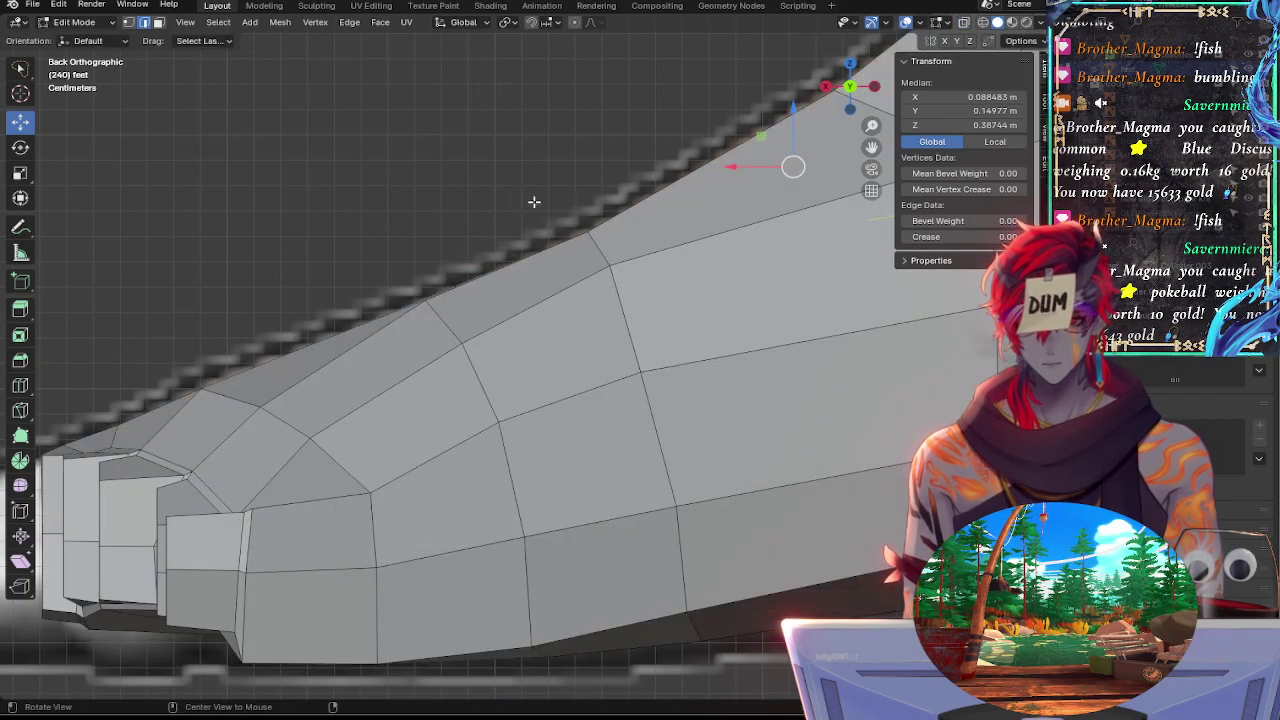
{"action": "left_click", "coordinate": [435, 195], "text": "alt"}
{"action": "left_click", "coordinate": [849, 86]}
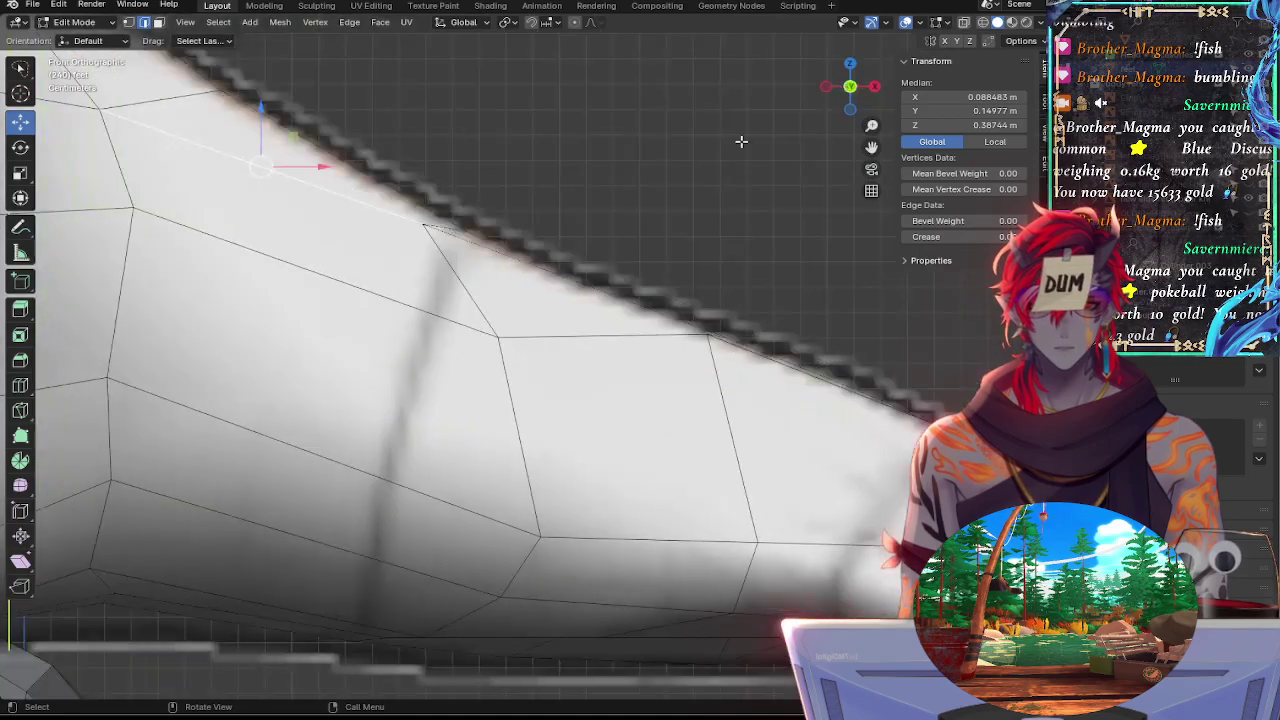
Switch to the back orthographic view and compare the foot with the reference in solid and X-ray display
{"action": "left_click", "coordinate": [855, 87]}
{"action": "left_click", "coordinate": [355, 187]}
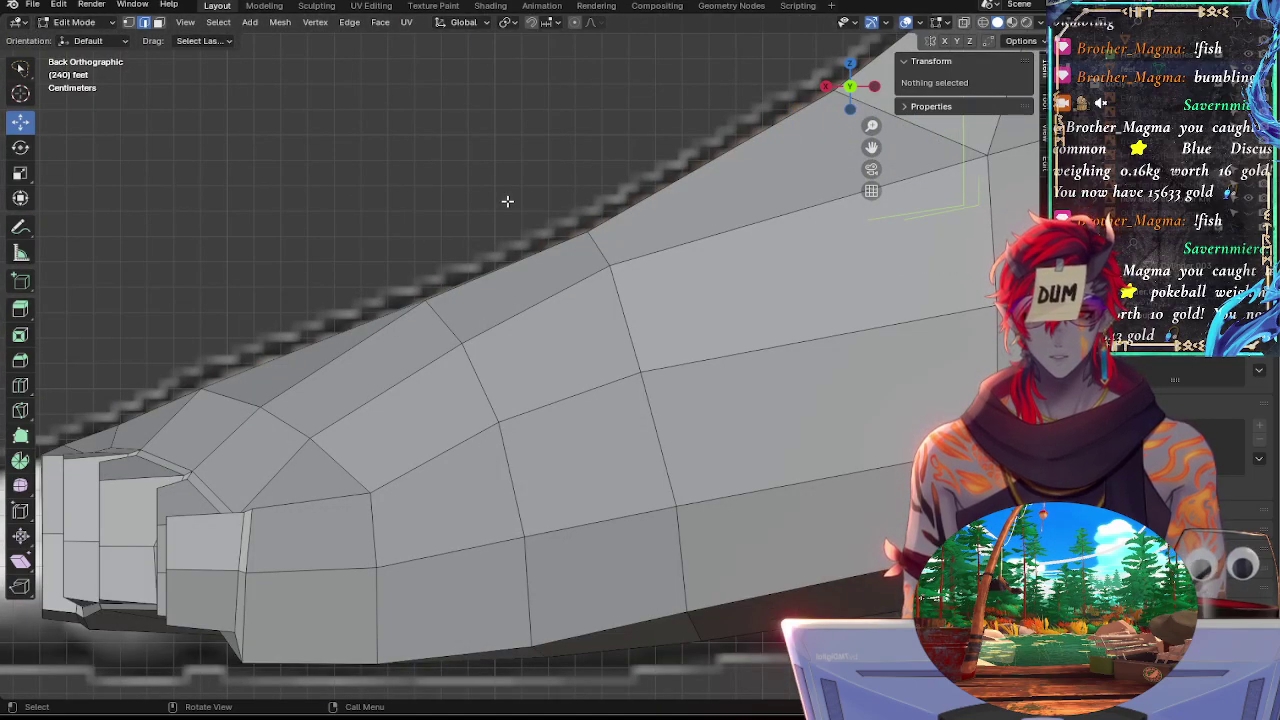
{"action": "left_click_drag", "start_coordinate": [507, 201], "coordinate": [388, 173], "text": "alt+shift"}
{"action": "left_click_drag", "start_coordinate": [388, 173], "coordinate": [483, 233], "text": "ctrl+alt"}
{"action": "key", "text": "alt+z"}
{"action": "key", "text": "alt+z"}
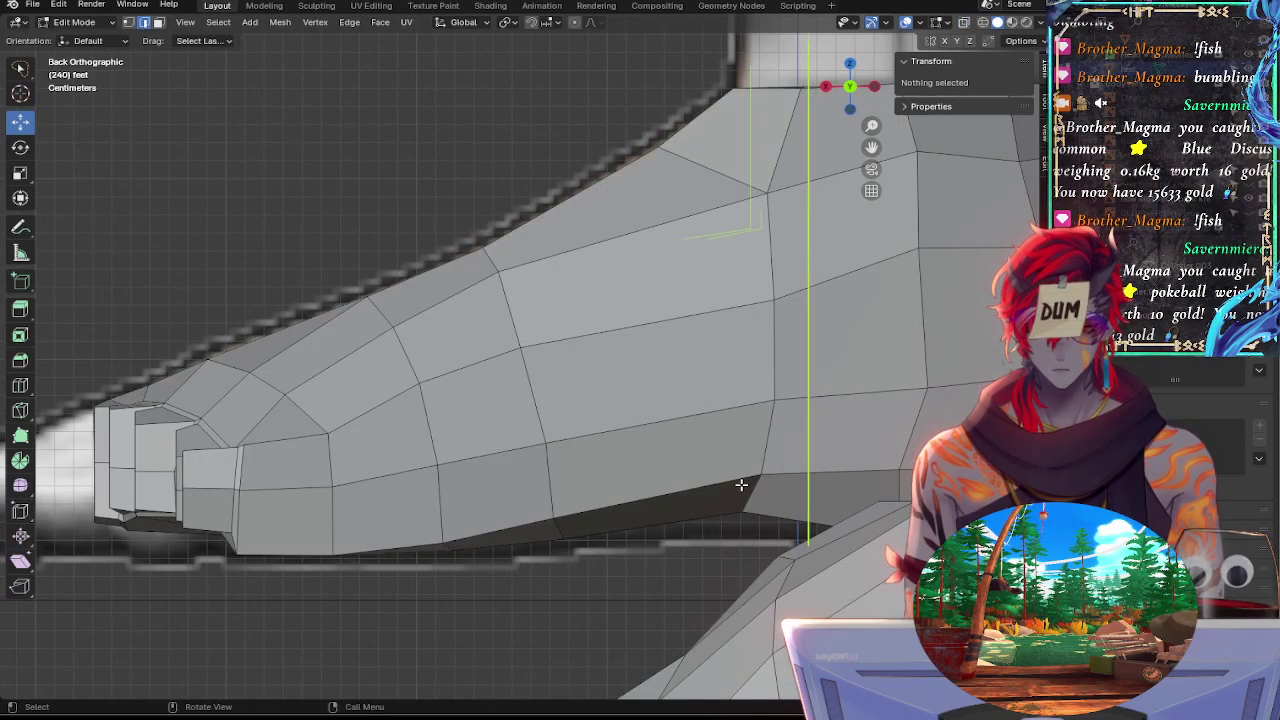
Rotate the bottom sole edge under the arch about 2° and move it -0.001992 m along Z
{"action": "left_click", "coordinate": [736, 511]}
{"action": "key", "text": "alt+z"}
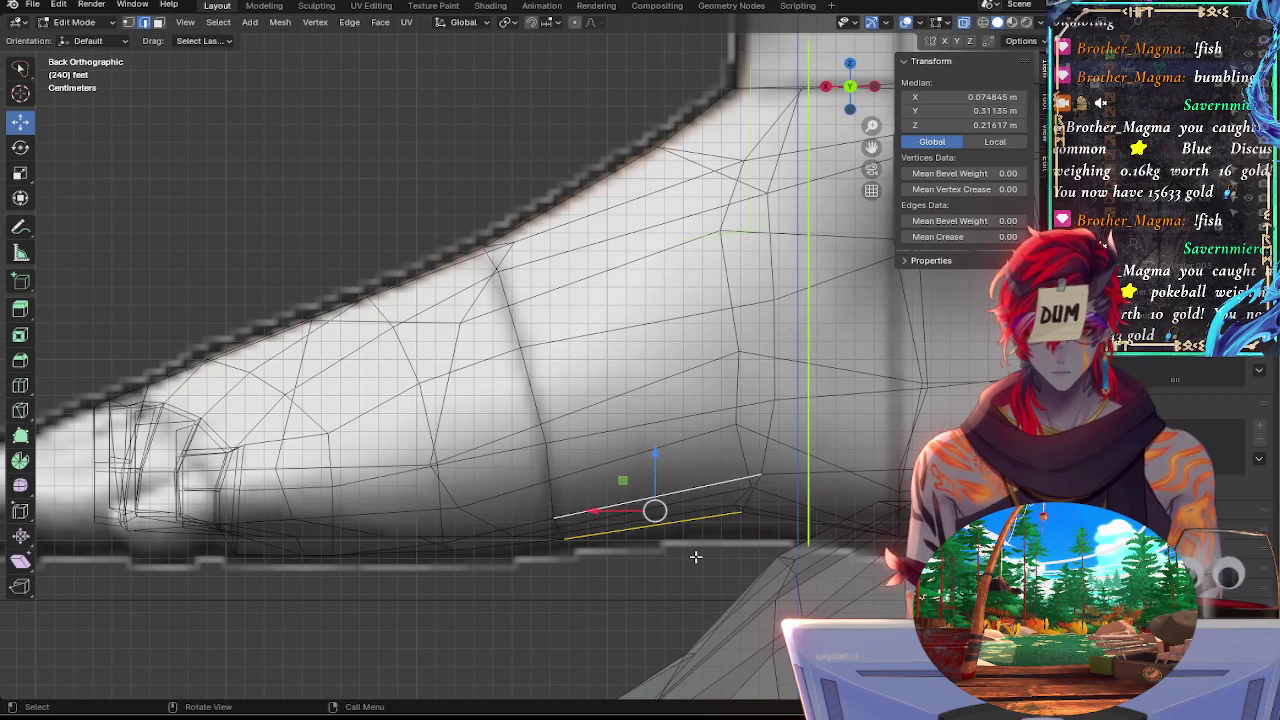
{"action": "key", "text": "alt+z"}
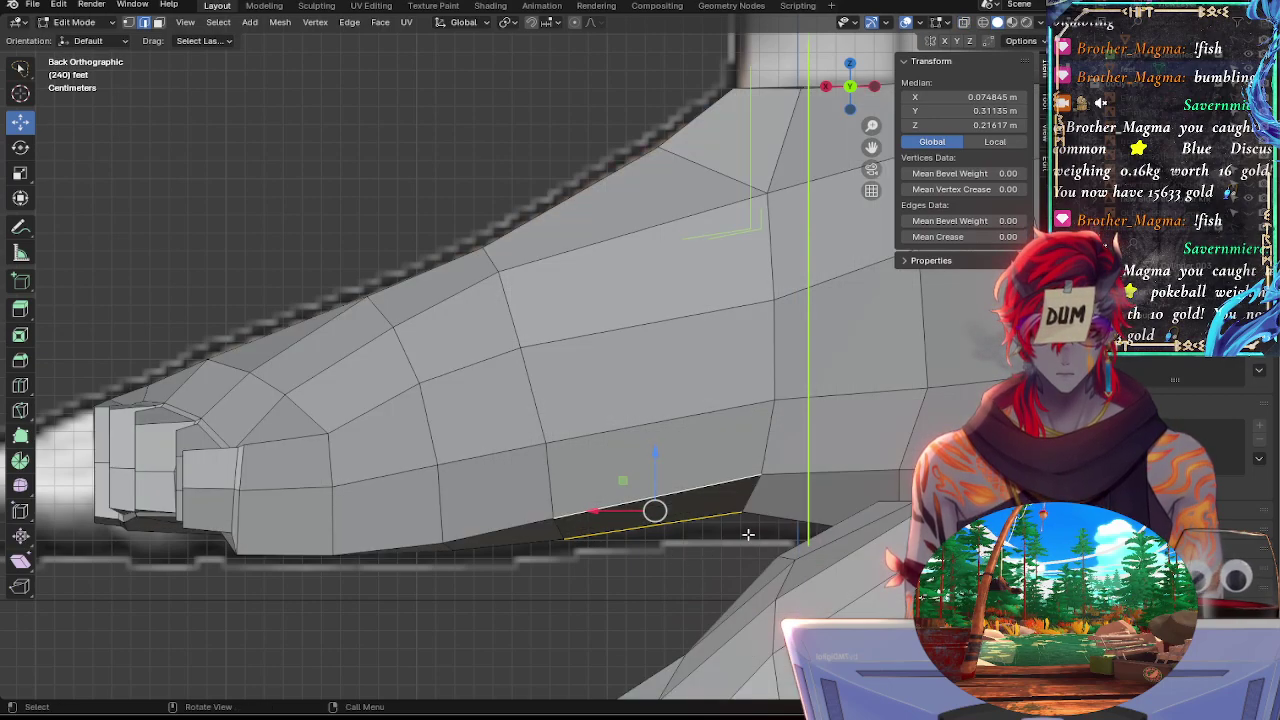
{"action": "left_click", "coordinate": [766, 509]}
{"action": "left_click", "coordinate": [723, 517], "text": "shift"}
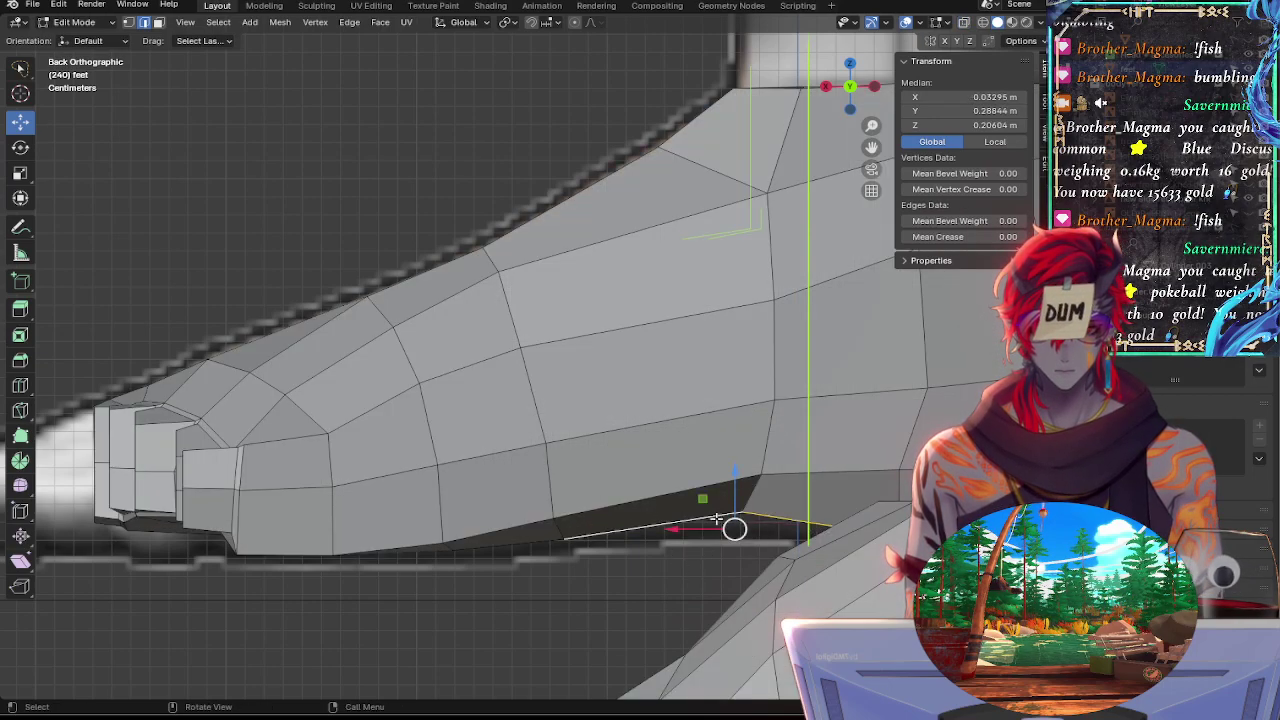
{"action": "left_click", "coordinate": [712, 519]}
{"action": "key", "text": "r"}
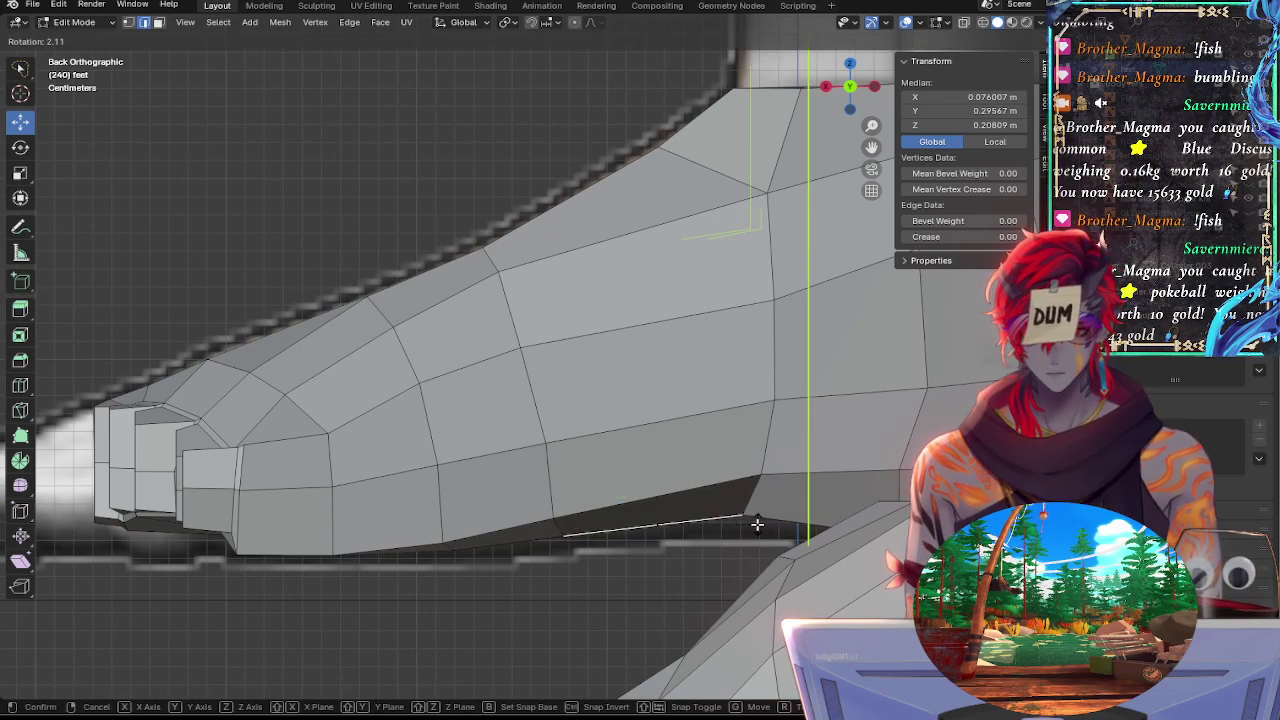
{"action": "right_click", "coordinate": [757, 524]}
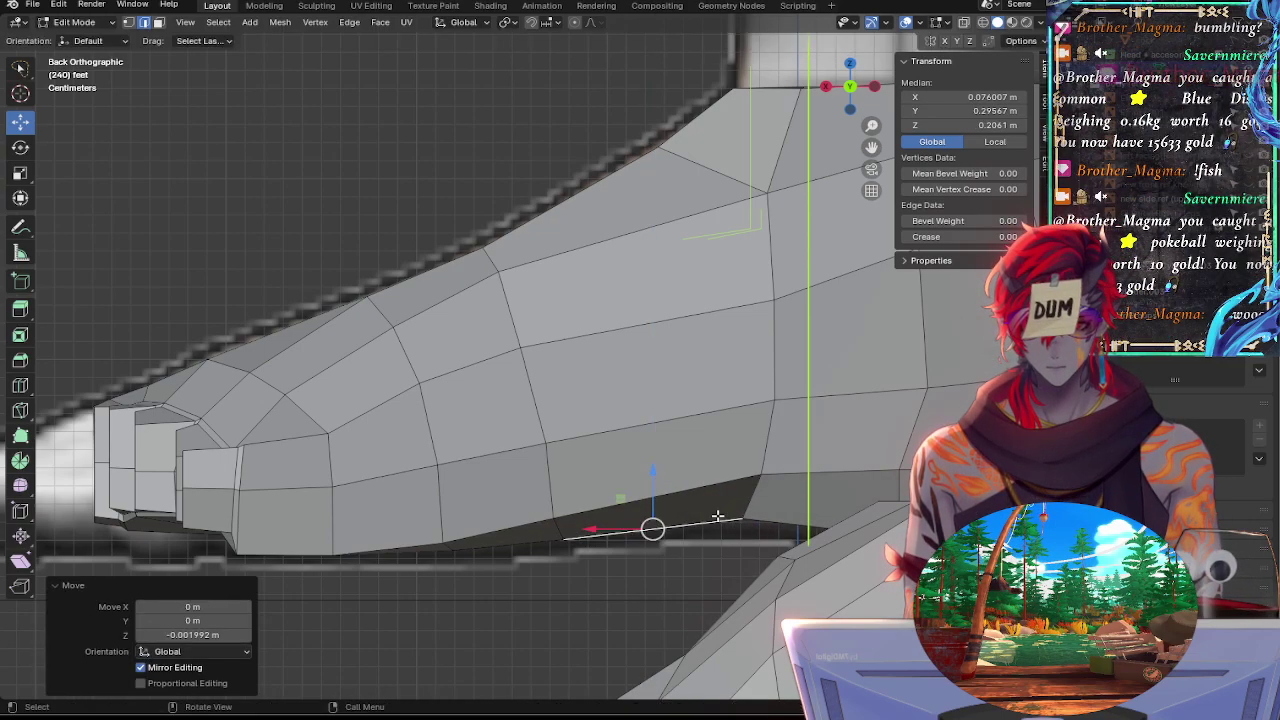
Move the short upright edge at the arch's heel end 0.003984 m along X and about -0.002 m along Z
{"action": "left_click", "coordinate": [750, 500]}
{"action": "left_click_drag", "start_coordinate": [712, 497], "coordinate": [702, 497]}
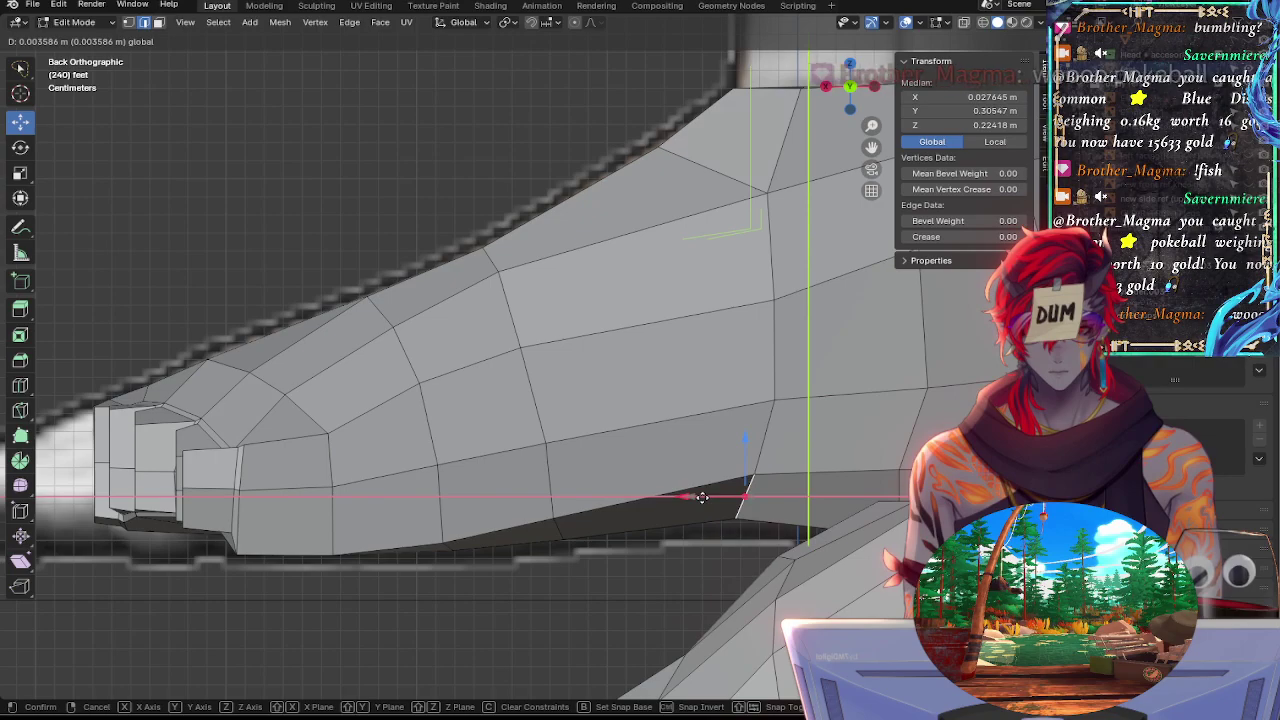
{"action": "left_click", "coordinate": [743, 495]}
{"action": "key", "text": "g"}
{"action": "key", "text": "x"}
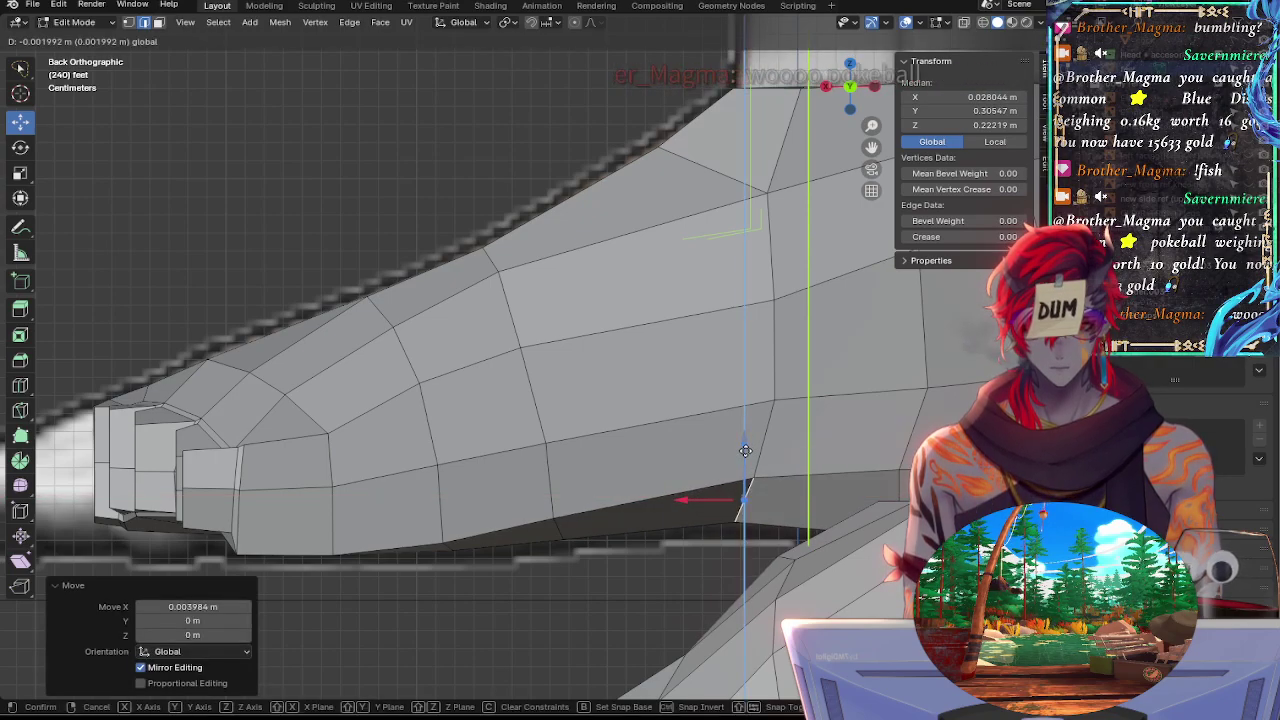
{"action": "left_click_drag", "start_coordinate": [745, 451], "coordinate": [737, 446]}
{"action": "left_click", "coordinate": [763, 440]}
Rotate the arch's upper edge about 3°, and rotate the adjoining lower edge on the toe side by 1.72°
{"action": "left_click", "coordinate": [785, 474]}
{"action": "left_click", "coordinate": [727, 485], "text": "shift"}
{"action": "left_click", "coordinate": [732, 482]}
{"action": "key", "text": "r"}
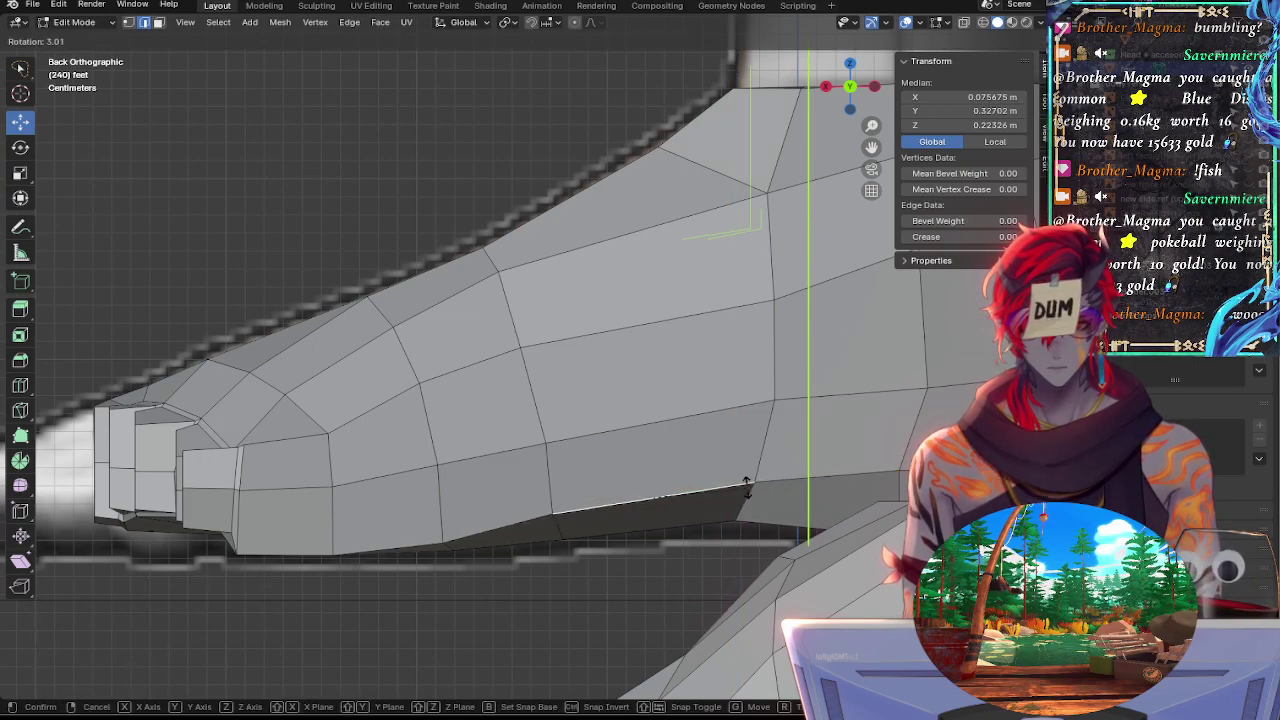
{"action": "left_click", "coordinate": [746, 485]}
{"action": "left_click", "coordinate": [499, 530]}
{"action": "key", "text": "r"}
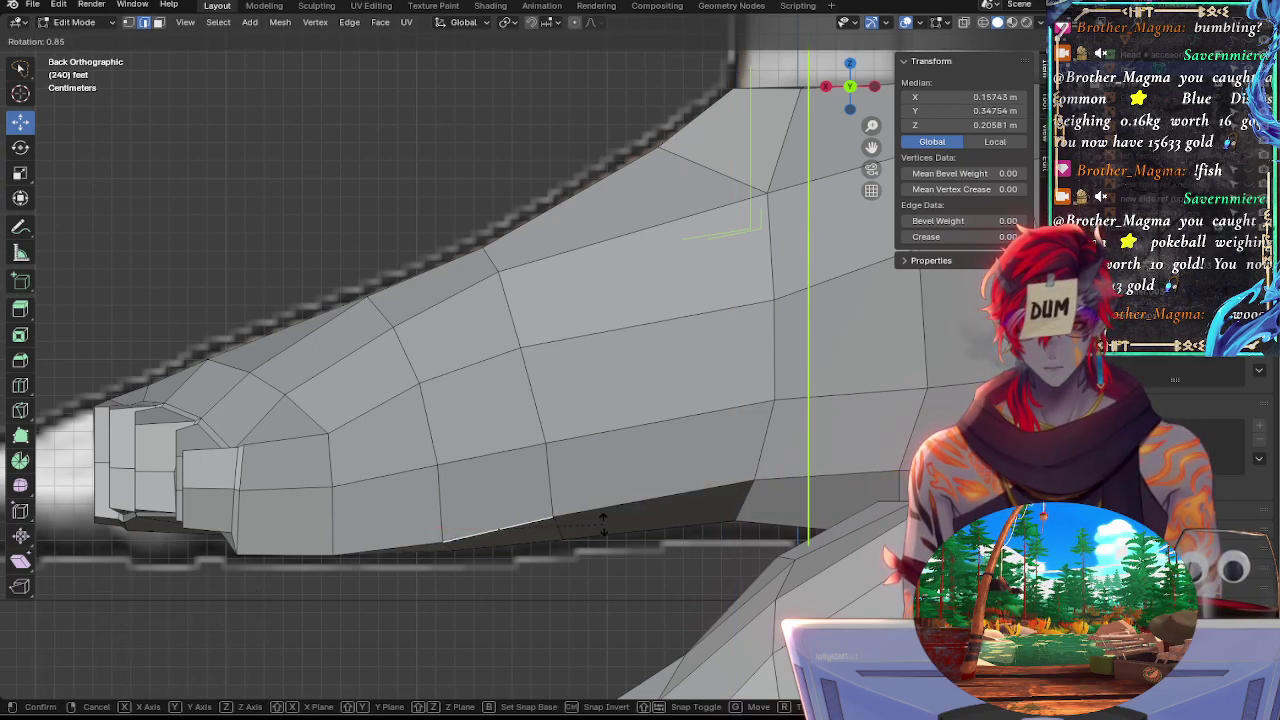
{"action": "left_click", "coordinate": [509, 493]}
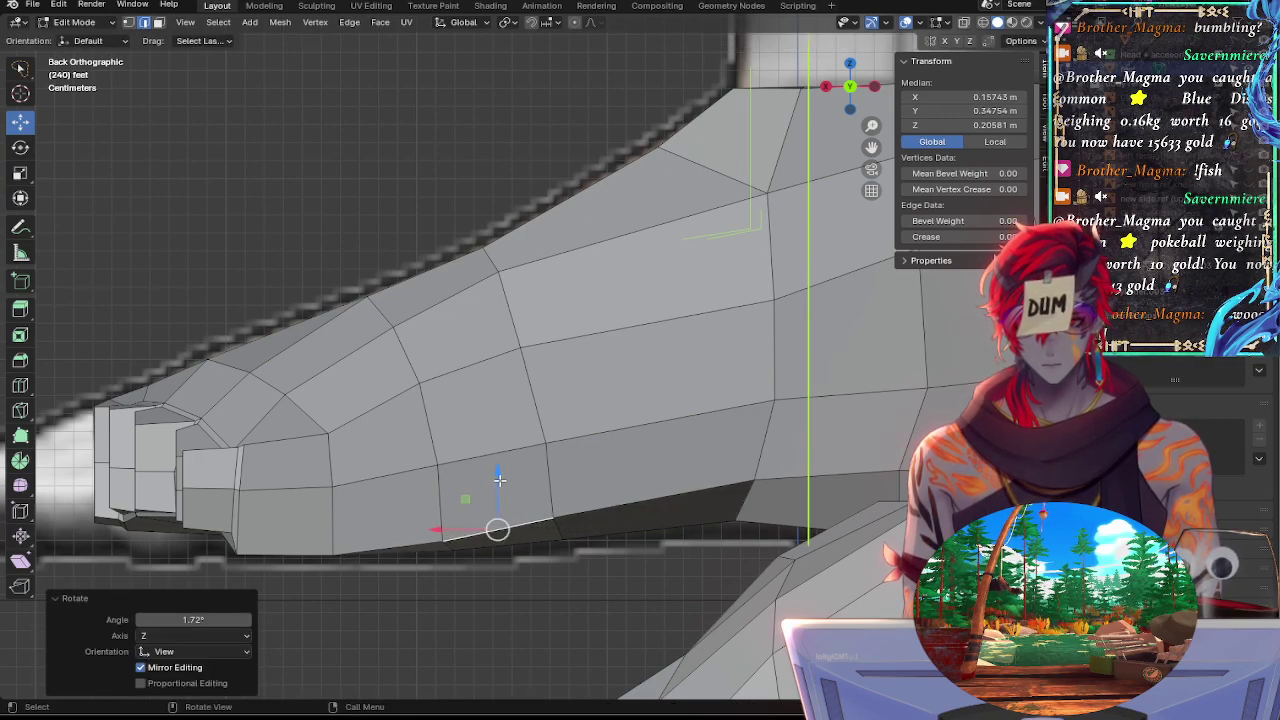
Move the lower midfoot seam edge -0.002789 m along Z and the two lengthwise edges at its upper end about 0.0028 m along Z
{"action": "left_click", "coordinate": [651, 500]}
{"action": "left_click", "coordinate": [551, 496]}
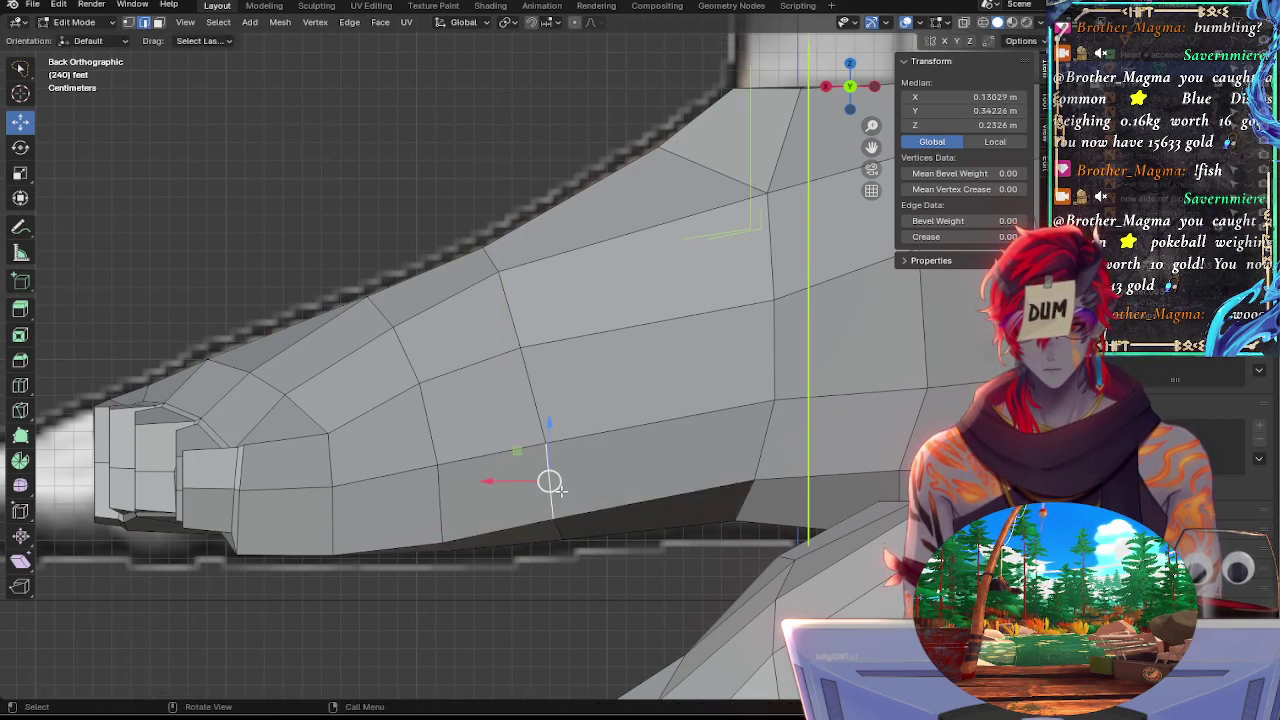
{"action": "left_click_drag", "start_coordinate": [549, 442], "coordinate": [549, 449]}
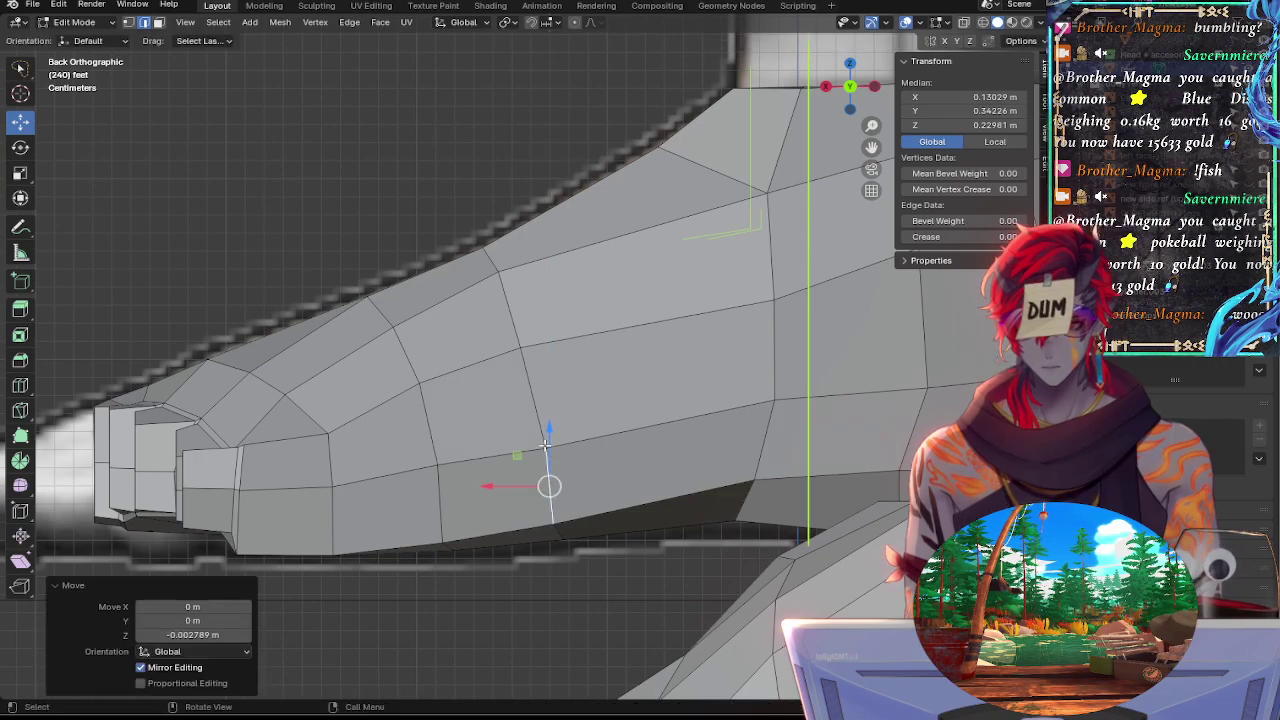
{"action": "left_click", "coordinate": [550, 436]}
{"action": "left_click", "coordinate": [564, 446]}
{"action": "left_click", "coordinate": [540, 446], "text": "shift"}
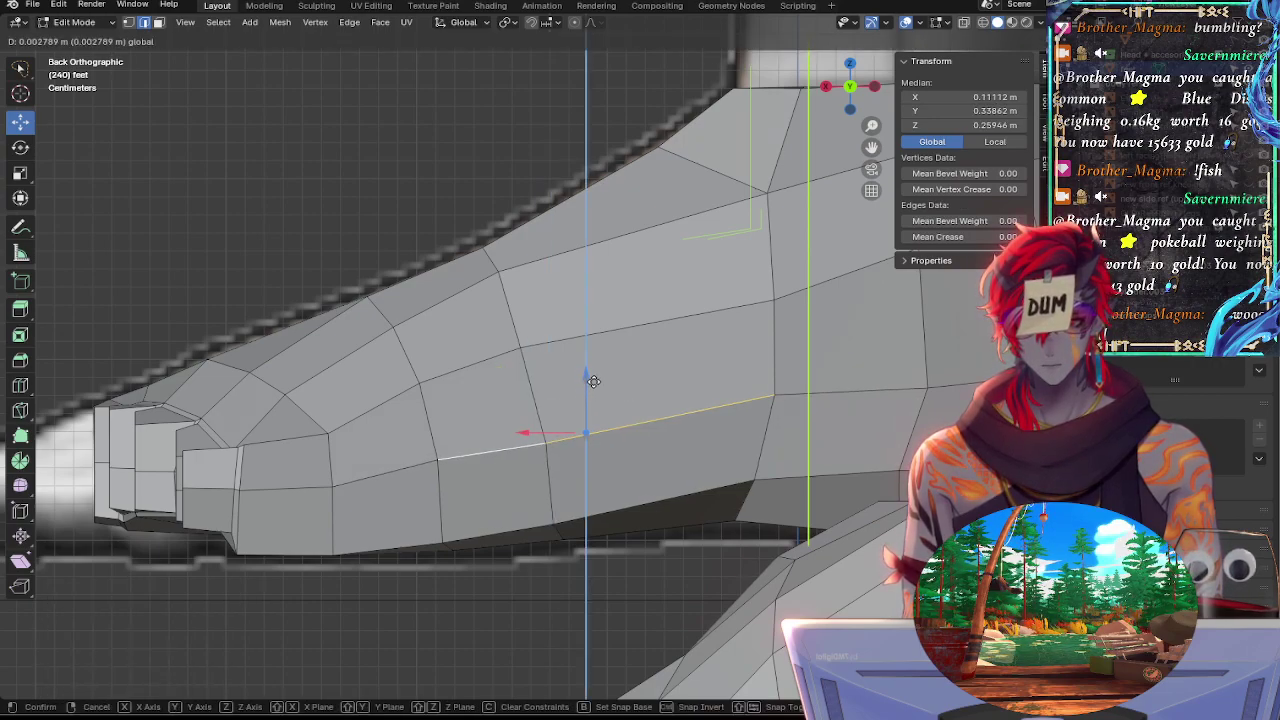
Rotate the lengthwise edge on the seam's heel side about 2.1°, and lower it slightly along Z with its toe-side neighbor
{"action": "left_click", "coordinate": [697, 421]}
{"action": "key", "text": "r"}
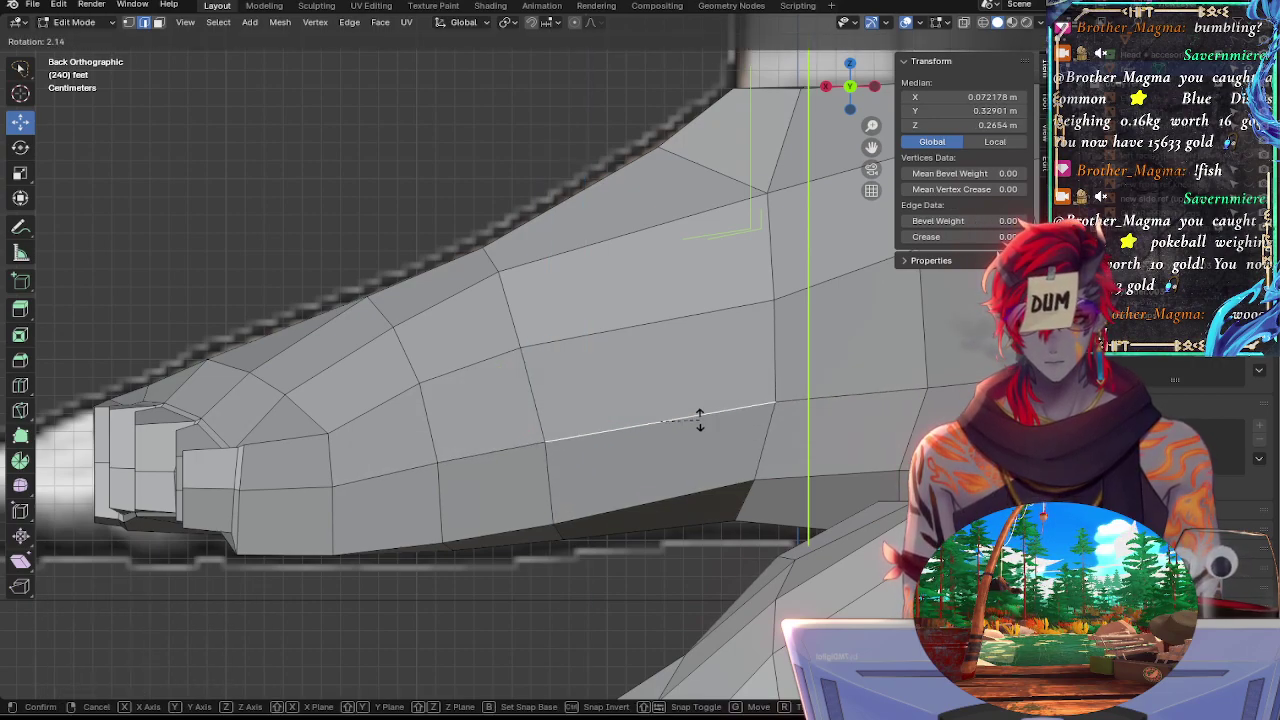
{"action": "left_click", "coordinate": [699, 420]}
{"action": "left_click", "coordinate": [543, 440], "text": "shift"}
{"action": "left_click_drag", "start_coordinate": [587, 384], "coordinate": [589, 389]}
Lower the lengthwise edge below the ankle slightly along Z, and rotate the short edge at the arch's heel end by -4.8°
{"action": "left_click", "coordinate": [775, 405]}
{"action": "left_click", "coordinate": [807, 404]}
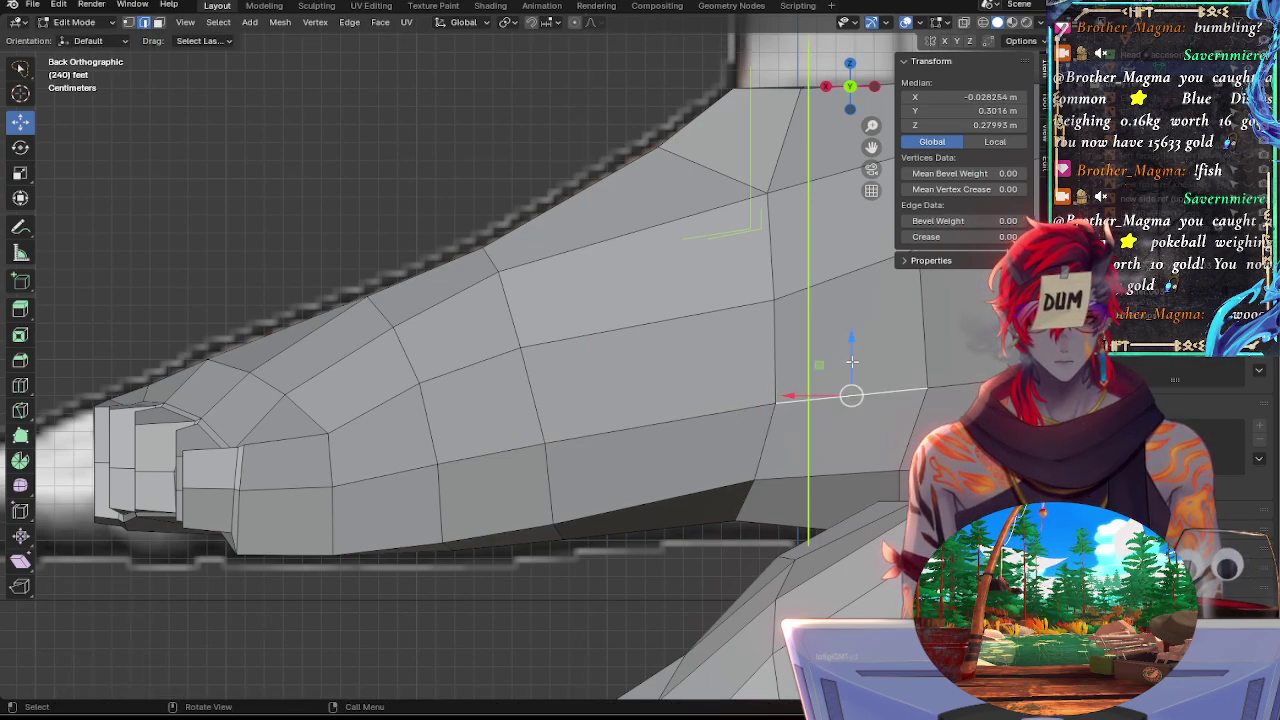
{"action": "left_click_drag", "start_coordinate": [853, 359], "coordinate": [854, 363]}
{"action": "left_click", "coordinate": [732, 490]}
{"action": "key", "text": "r"}
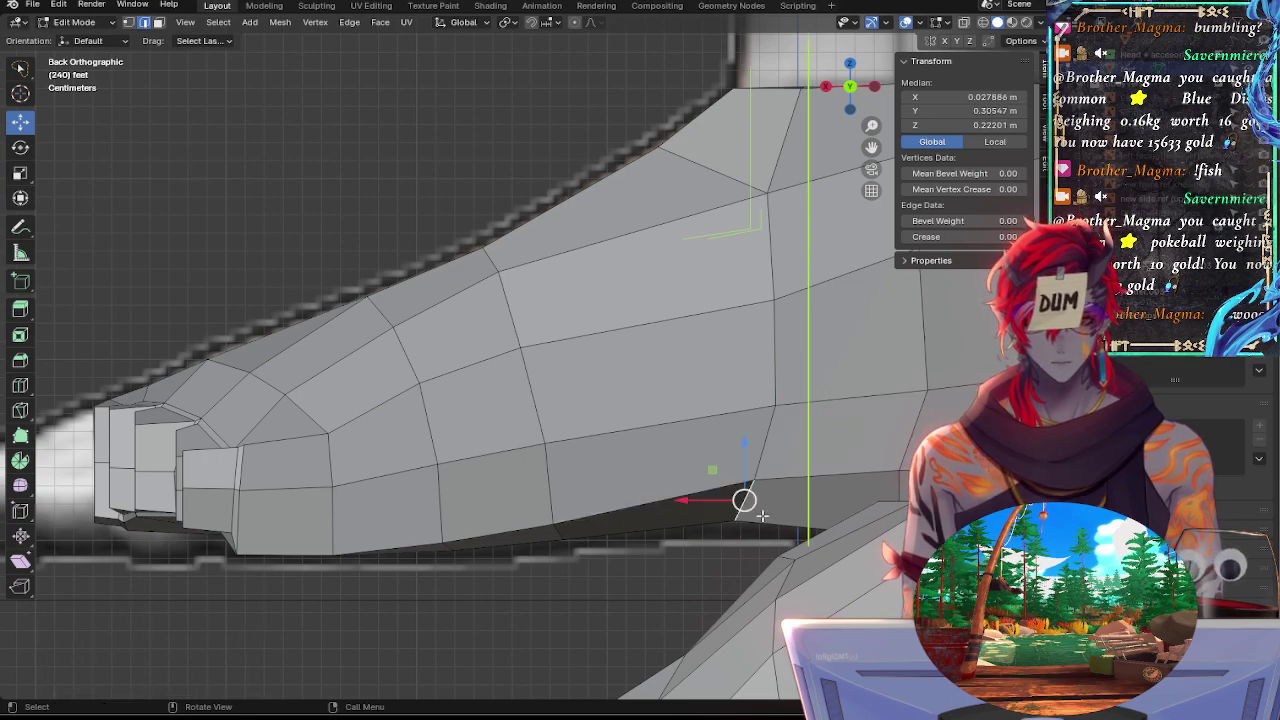
{"action": "left_click", "coordinate": [756, 525]}
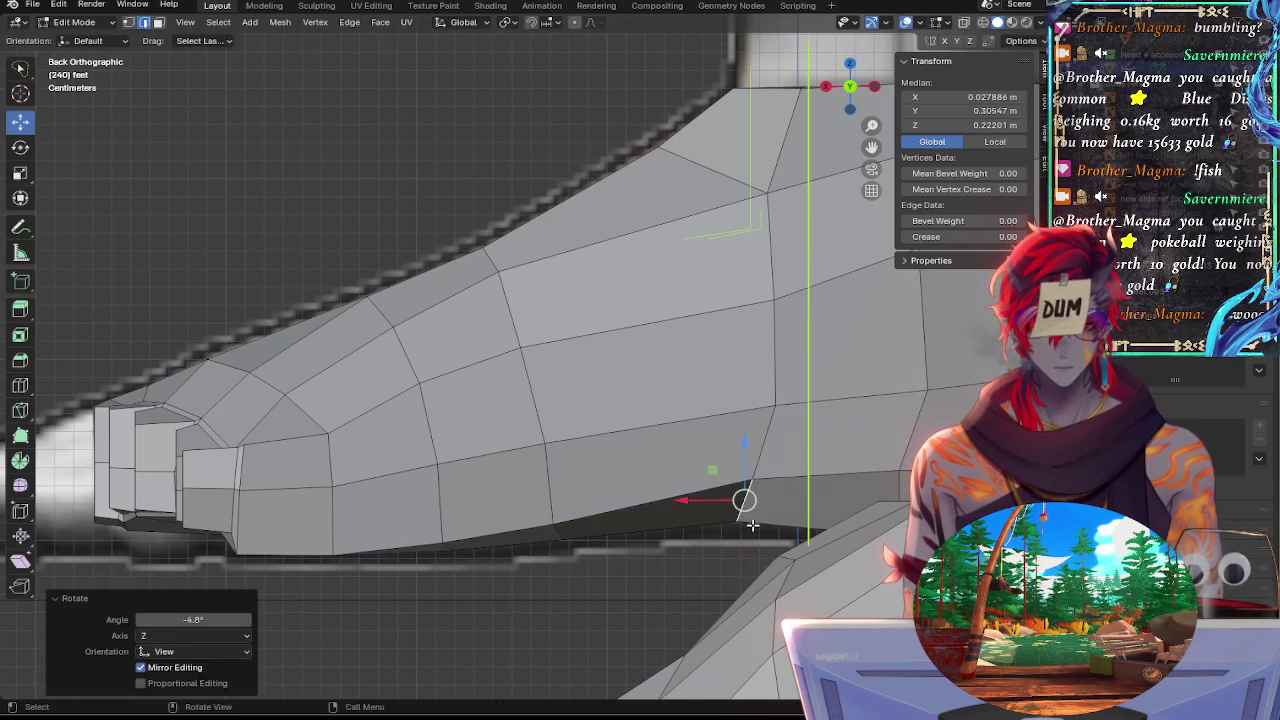
Rotate the bottom sole edge just behind the arch slightly toward the reference outline
{"action": "left_click", "coordinate": [705, 523]}
{"action": "left_click", "coordinate": [758, 524]}
{"action": "key", "text": "r"}
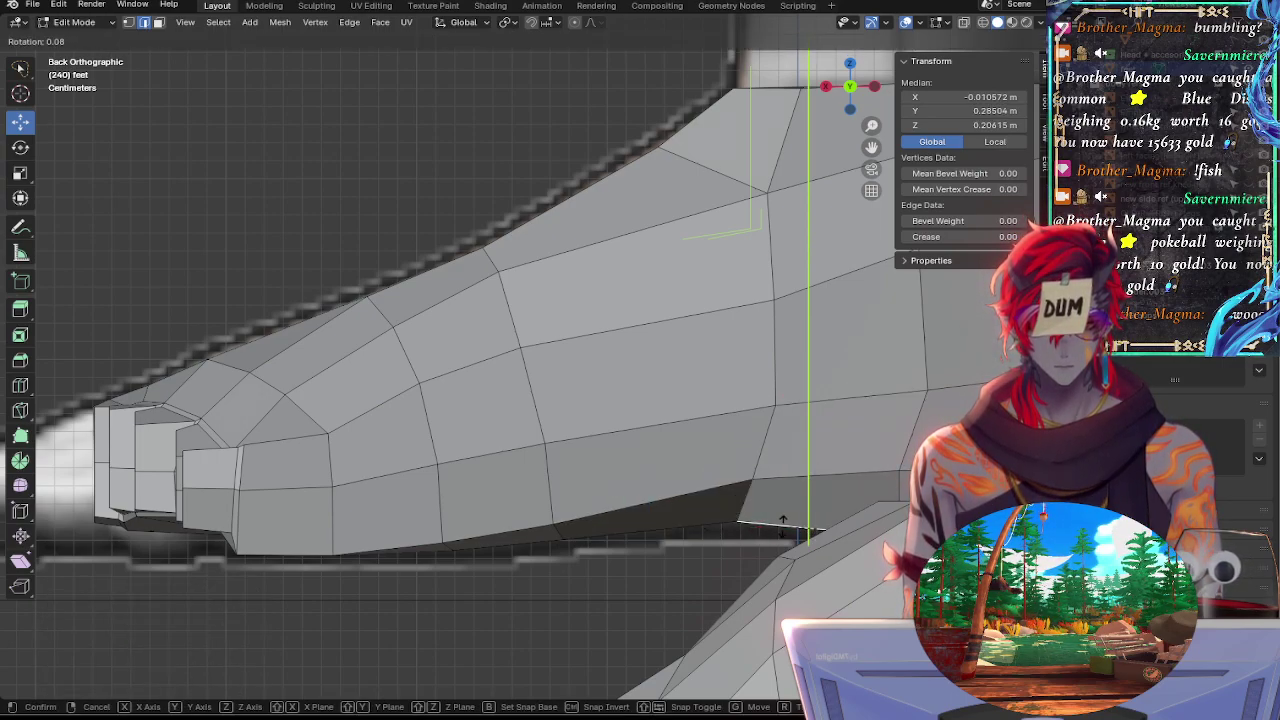
{"action": "left_click", "coordinate": [780, 527]}
Rotate the lower side edge behind the arch by 0.351° and nudge it slightly down along Z
{"action": "left_click", "coordinate": [822, 478]}
{"action": "key", "text": "r"}
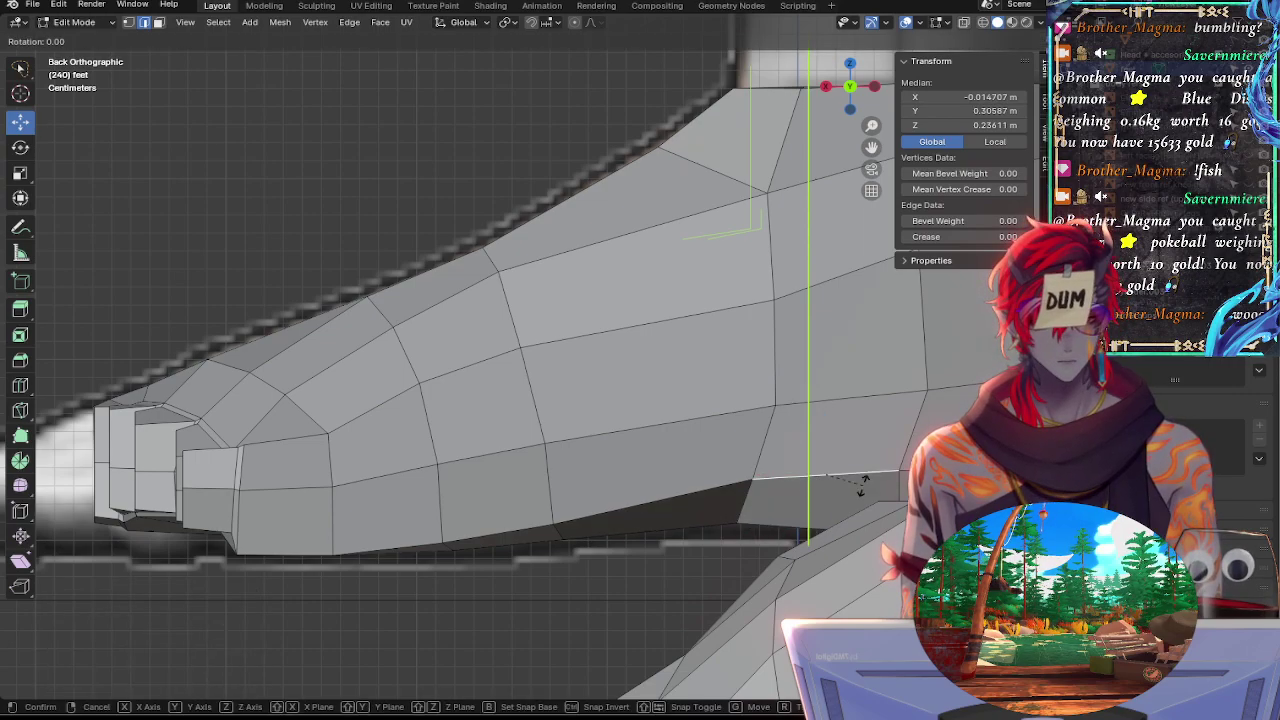
{"action": "left_click", "coordinate": [861, 486]}
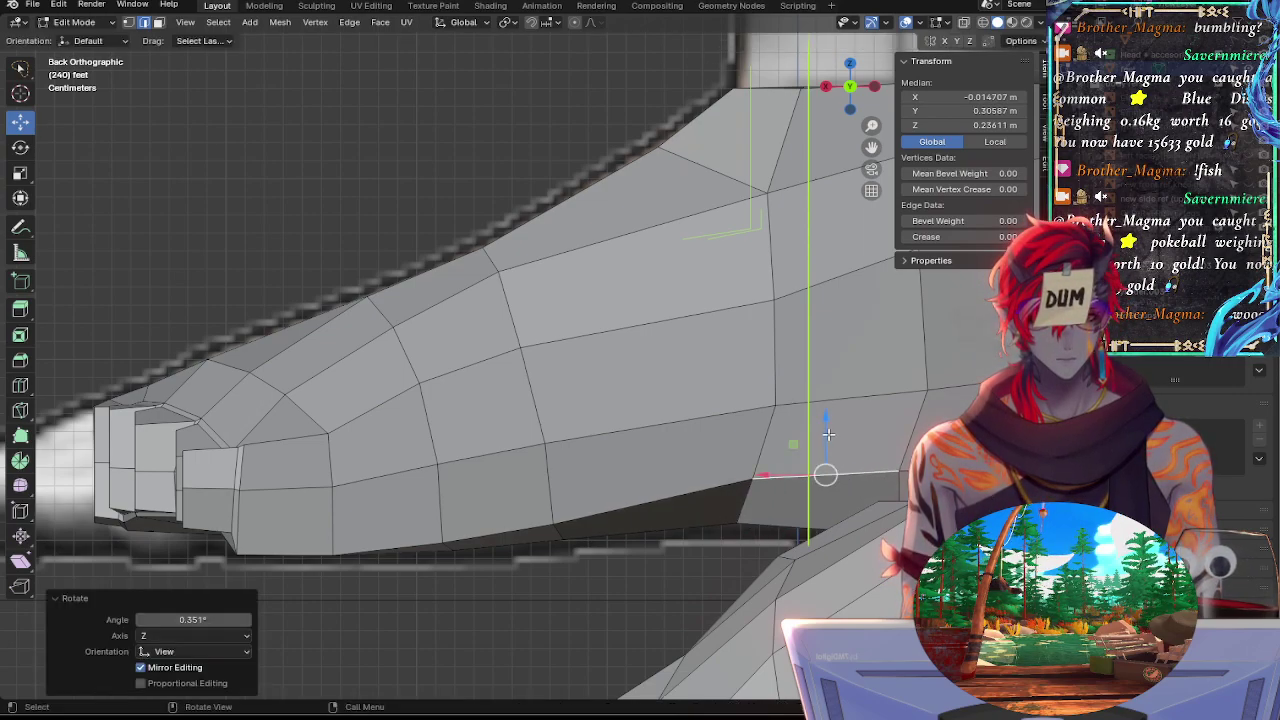
{"action": "left_click_drag", "start_coordinate": [827, 433], "coordinate": [826, 438]}
{"action": "left_click", "coordinate": [850, 475]}
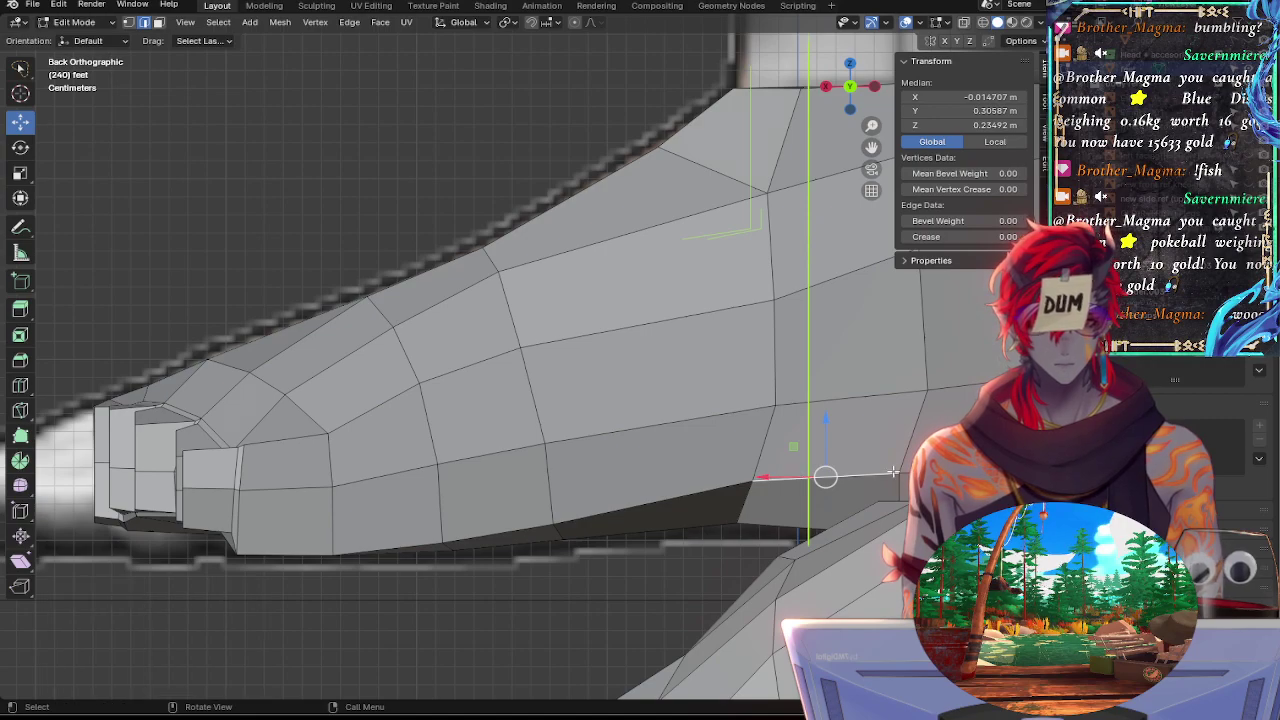
Move the short upright edge on the heel side of the ankle -0.005179 m along Z
{"action": "key", "text": "alt+a"}
{"action": "left_click", "coordinate": [913, 431]}
{"action": "left_click_drag", "start_coordinate": [910, 384], "coordinate": [912, 392]}
Compare the foot with the reference in solid and X-ray display, with the mesh display turned off and on
{"action": "key", "text": "alt+z"}
{"action": "key", "text": "alt+z"}
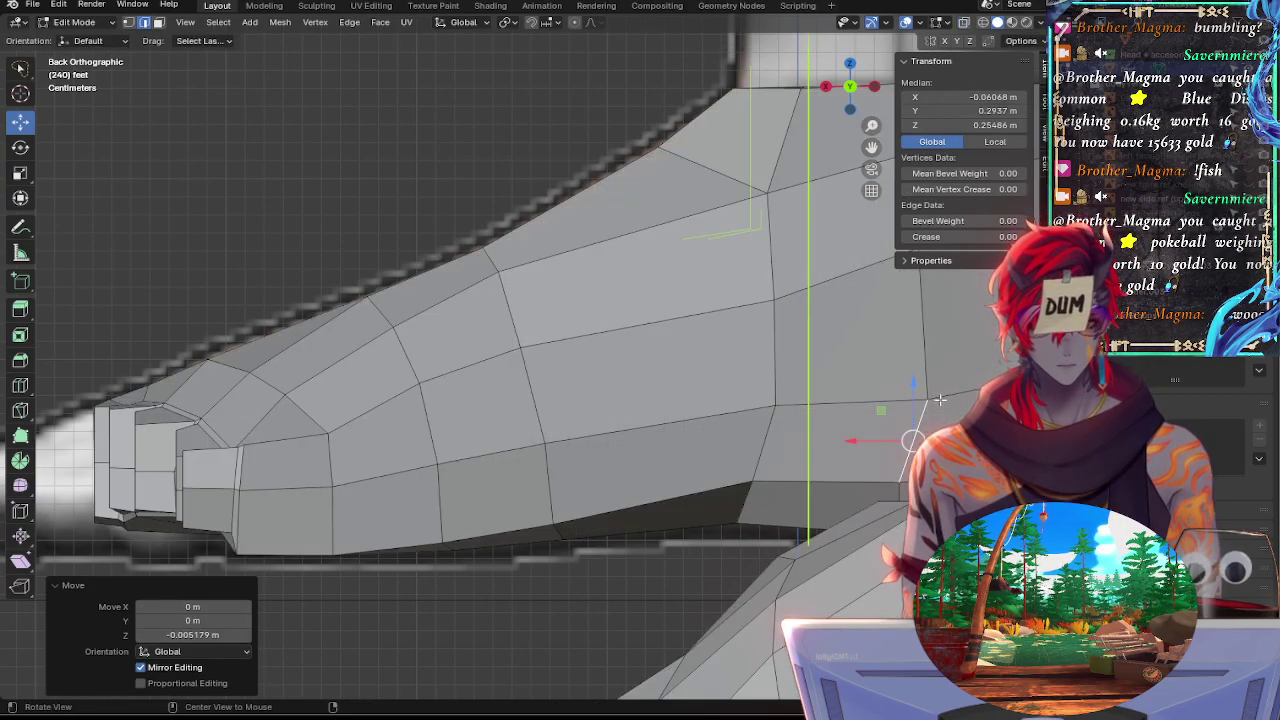
{"action": "key", "text": "alt+z"}
{"action": "key", "text": "alt+z"}
{"action": "key", "text": "alt+z"}
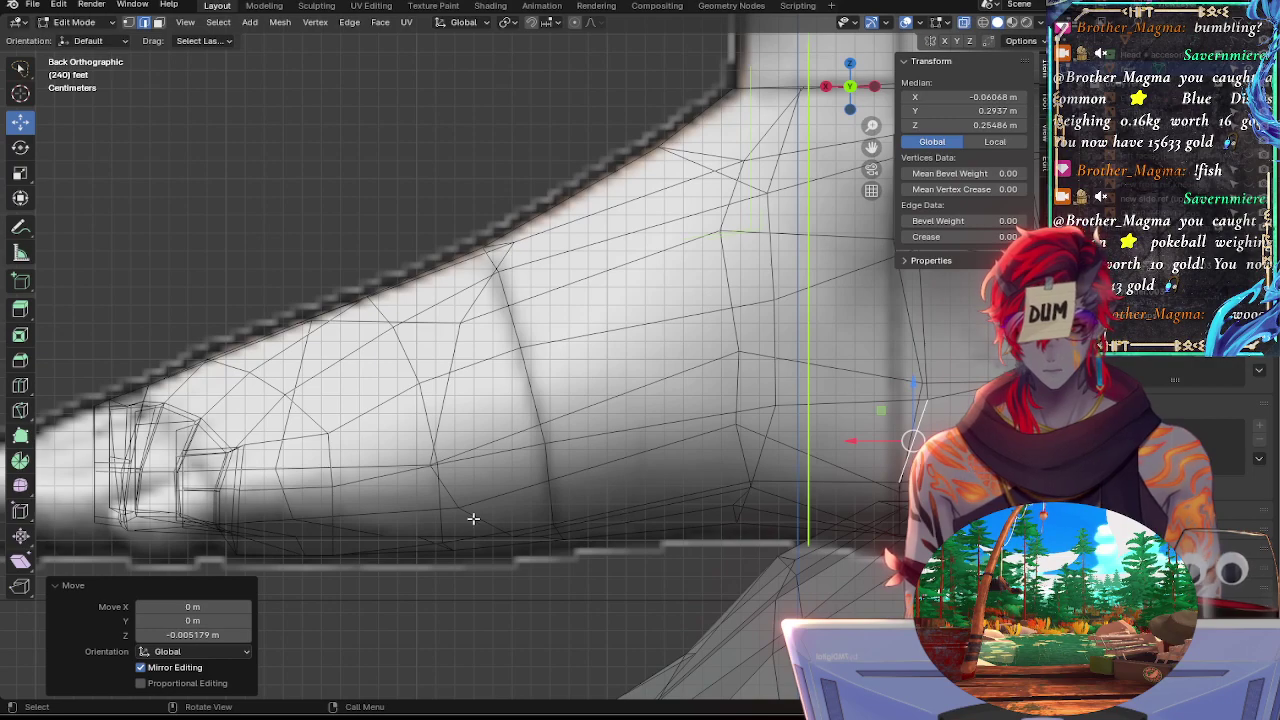
{"action": "key", "text": "alt+z"}
{"action": "key", "text": "alt+z"}
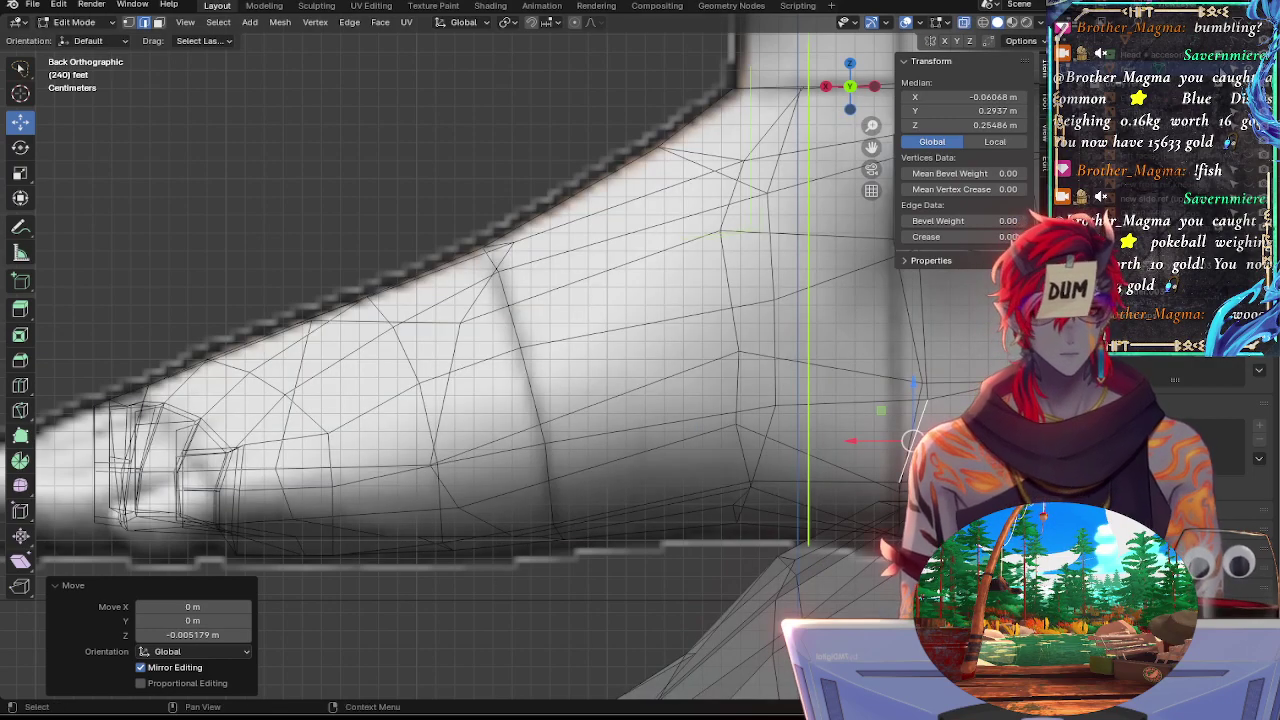
{"action": "key", "text": "h"}
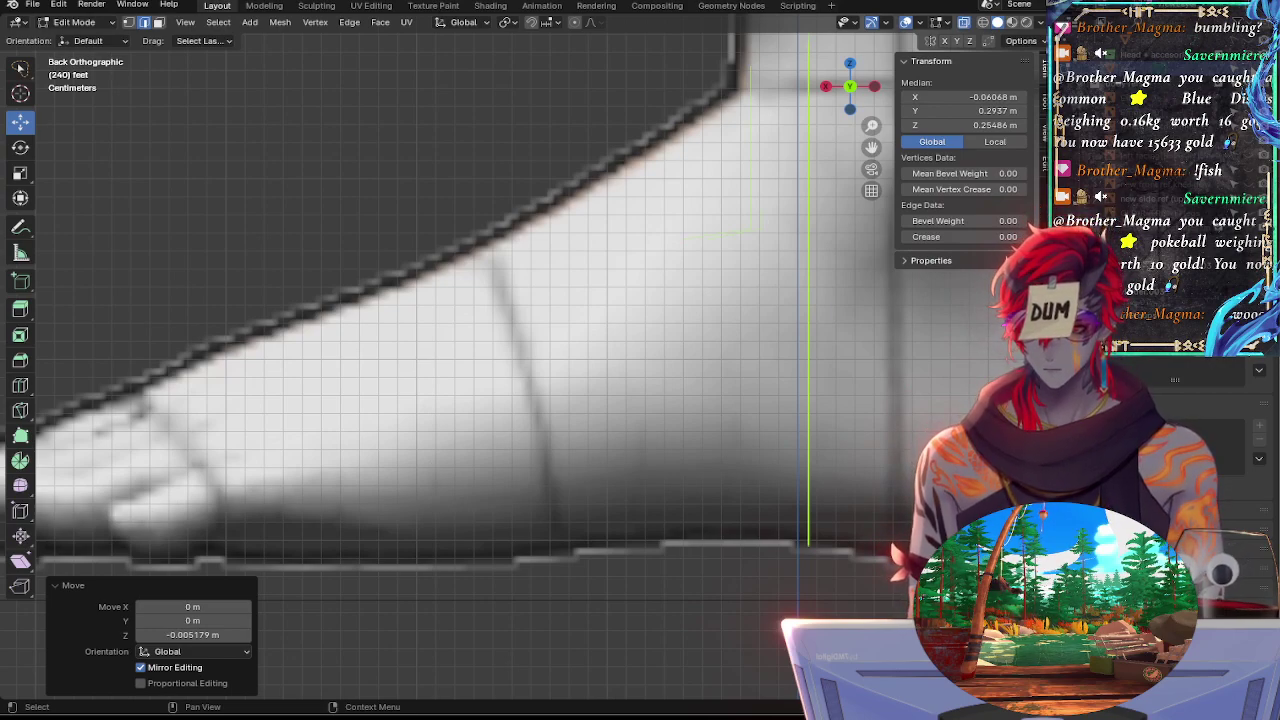
{"action": "key", "text": "shift+alt+z"}
{"action": "key", "text": "shift+alt+z"}
{"action": "key", "text": "shift+alt+z"}
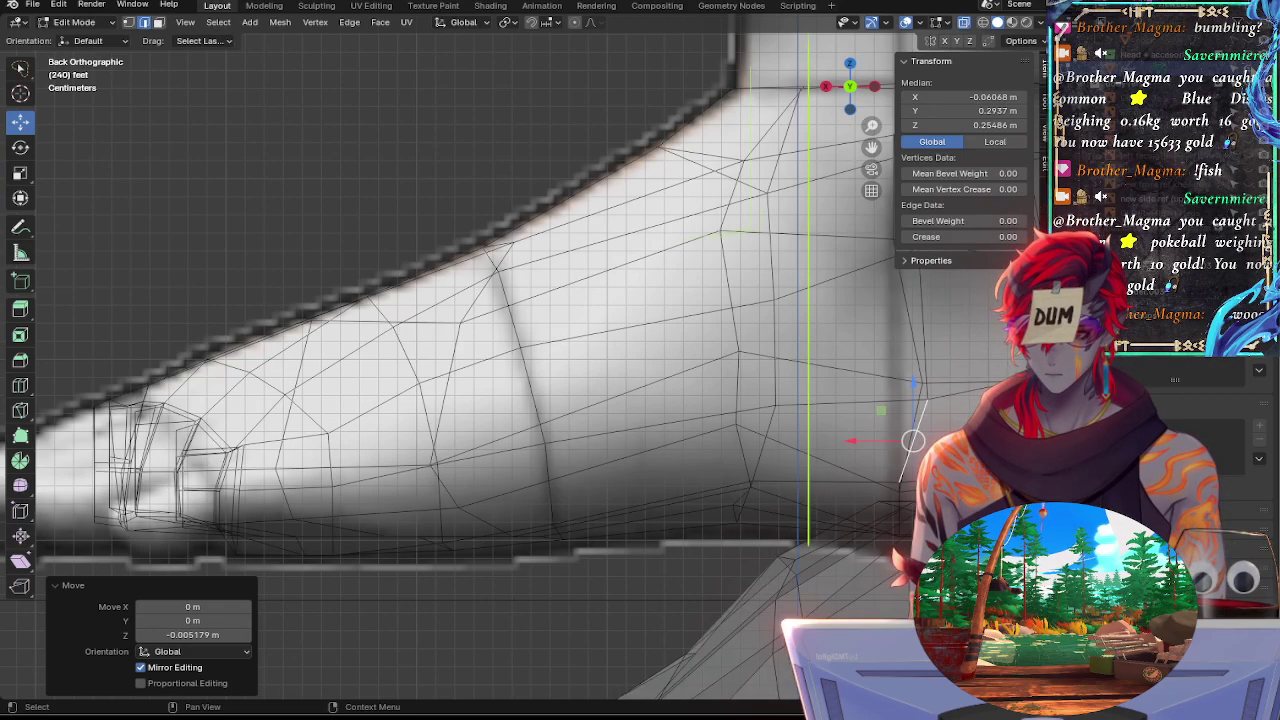
Shift the lower upright edge on the toe side of the midfoot seam about 0.0056 m heelward along X and rotate it by -3.91°
{"action": "key", "text": "alt+z"}
{"action": "left_click", "coordinate": [445, 503]}
{"action": "key", "text": "alt+z"}
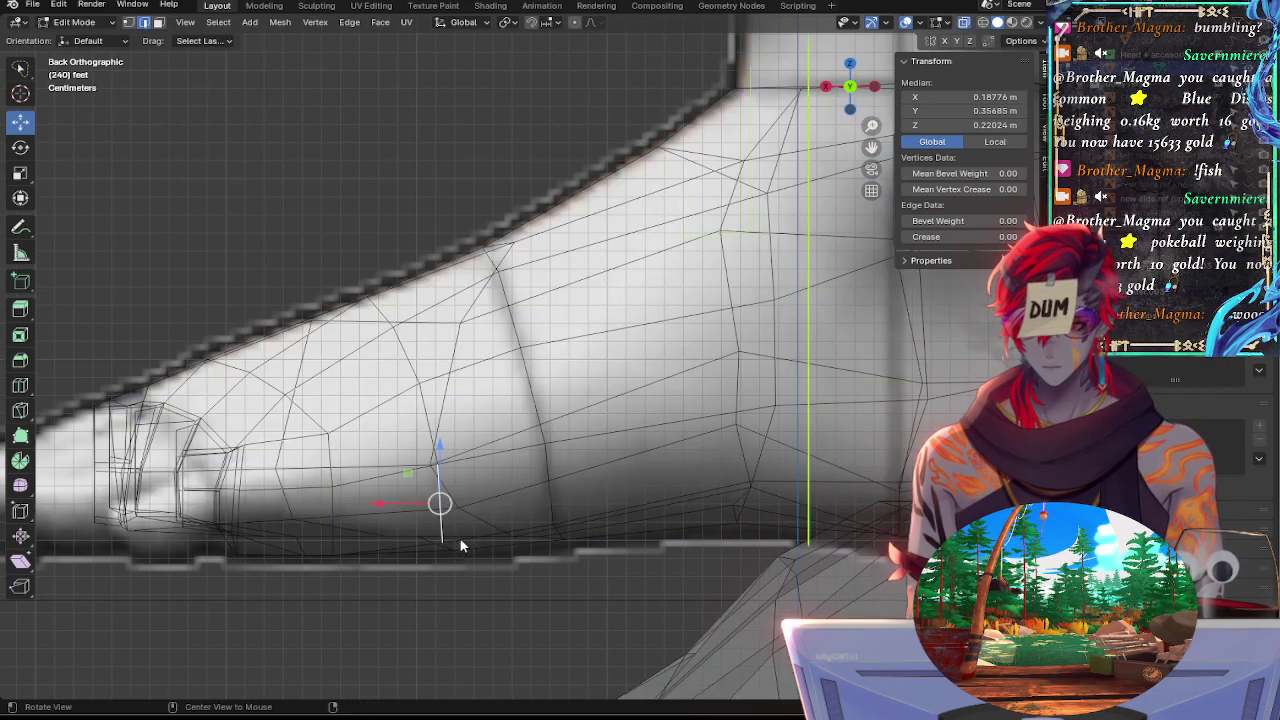
{"action": "key", "text": "alt+z"}
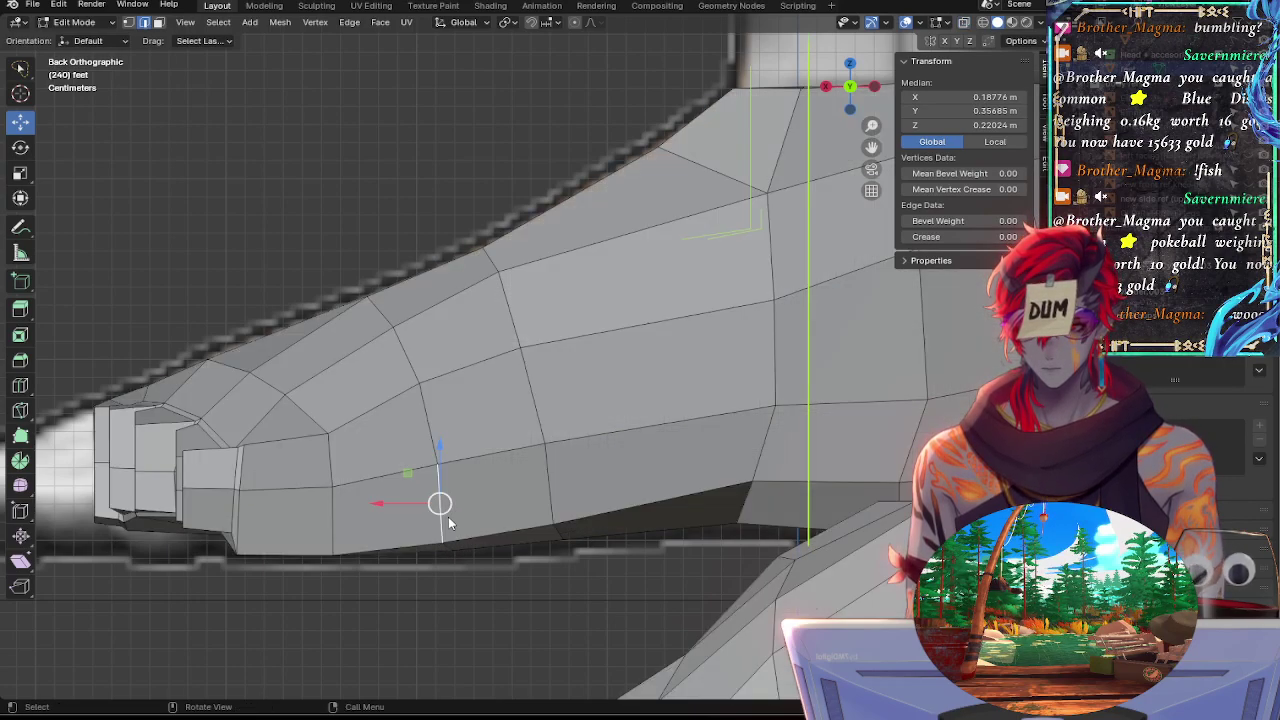
{"action": "left_click_drag", "start_coordinate": [390, 506], "coordinate": [402, 501]}
{"action": "key", "text": "r"}
{"action": "left_click", "coordinate": [527, 497]}
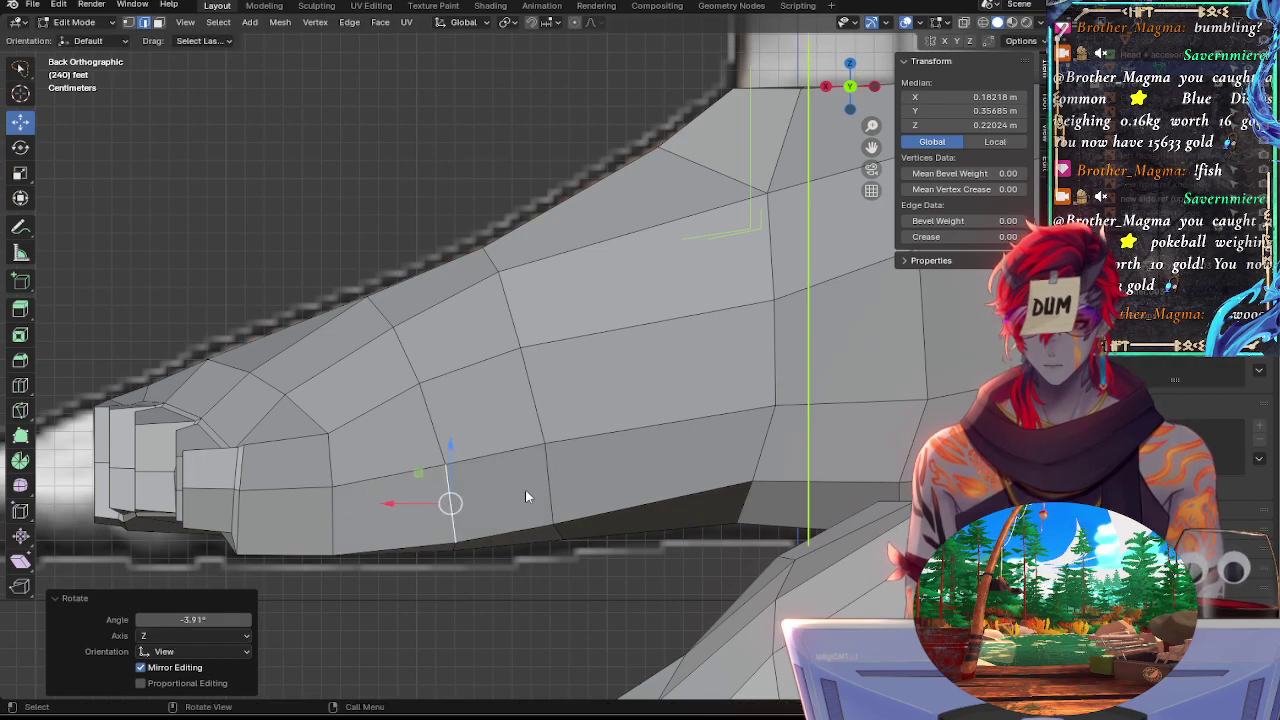
Rotate the sole edge at the foot of that upright edge, on its toe side, by 6.45°, and fine-tune its tilt
{"action": "left_click", "coordinate": [417, 540]}
{"action": "key", "text": "r"}
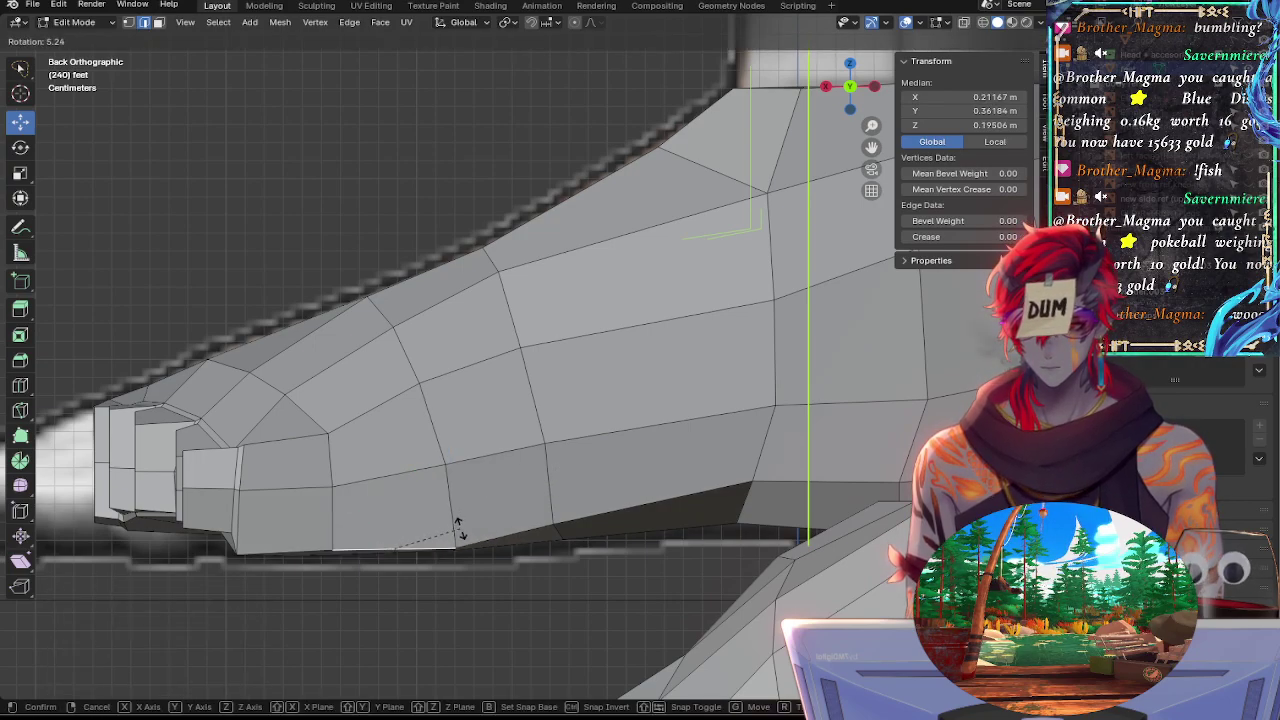
{"action": "left_click", "coordinate": [460, 533]}
{"action": "key", "text": "alt+z"}
{"action": "key", "text": "alt+z"}
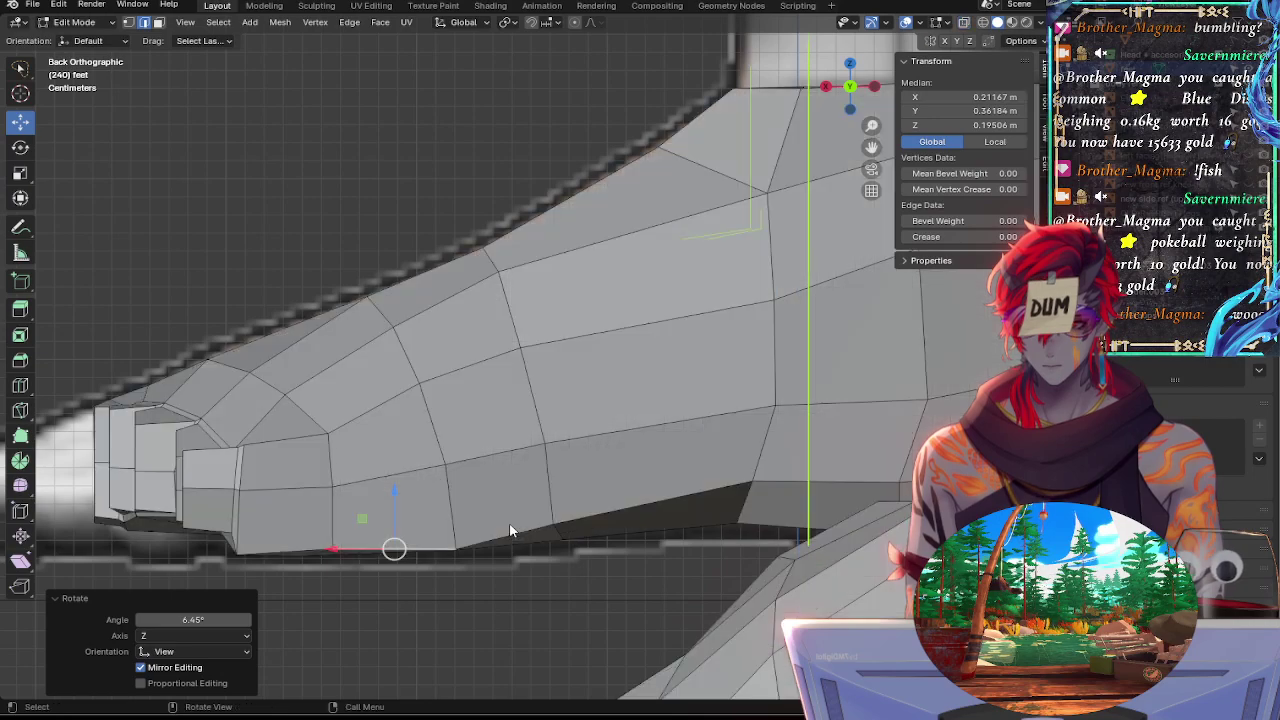
{"action": "key", "text": "r"}
{"action": "left_click", "coordinate": [516, 531]}
Move the two adjoining sole edges on the toe side of the midfoot seam 0.001992 m along Z and about -0.0024 m along X
{"action": "left_click", "coordinate": [495, 543], "text": "shift"}
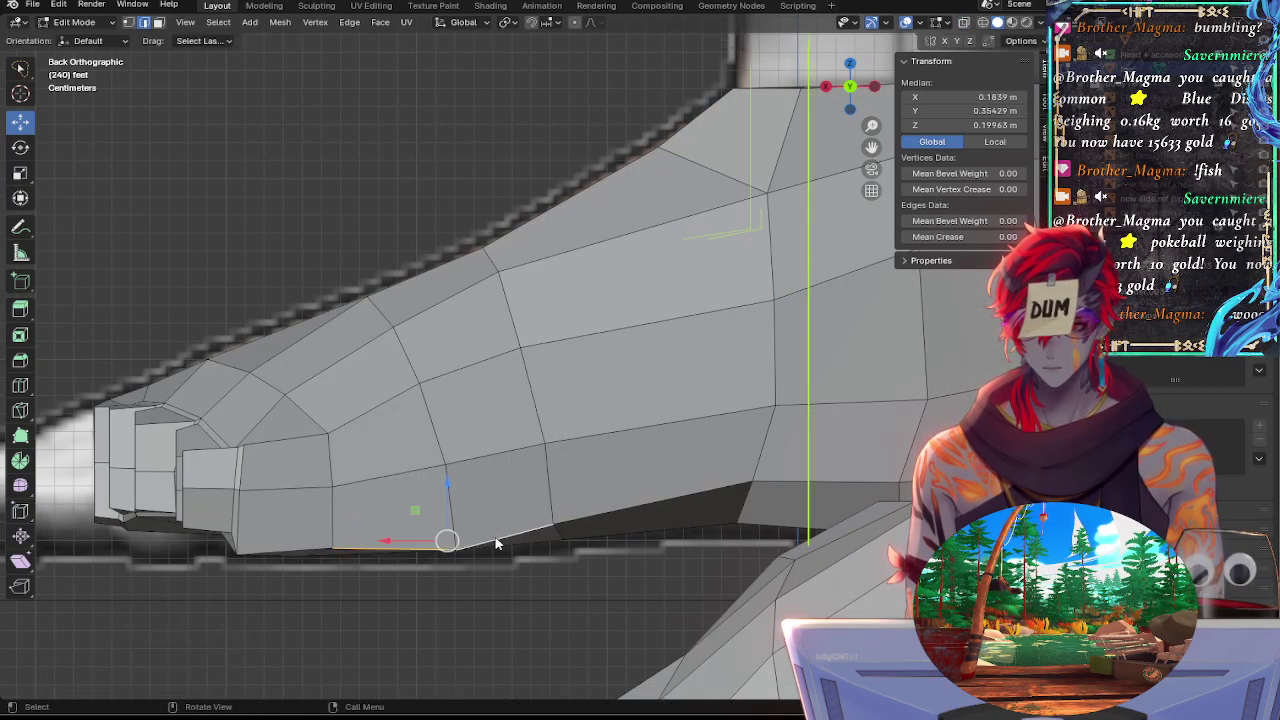
{"action": "left_click_drag", "start_coordinate": [453, 510], "coordinate": [499, 488]}
{"action": "key", "text": "alt+z"}
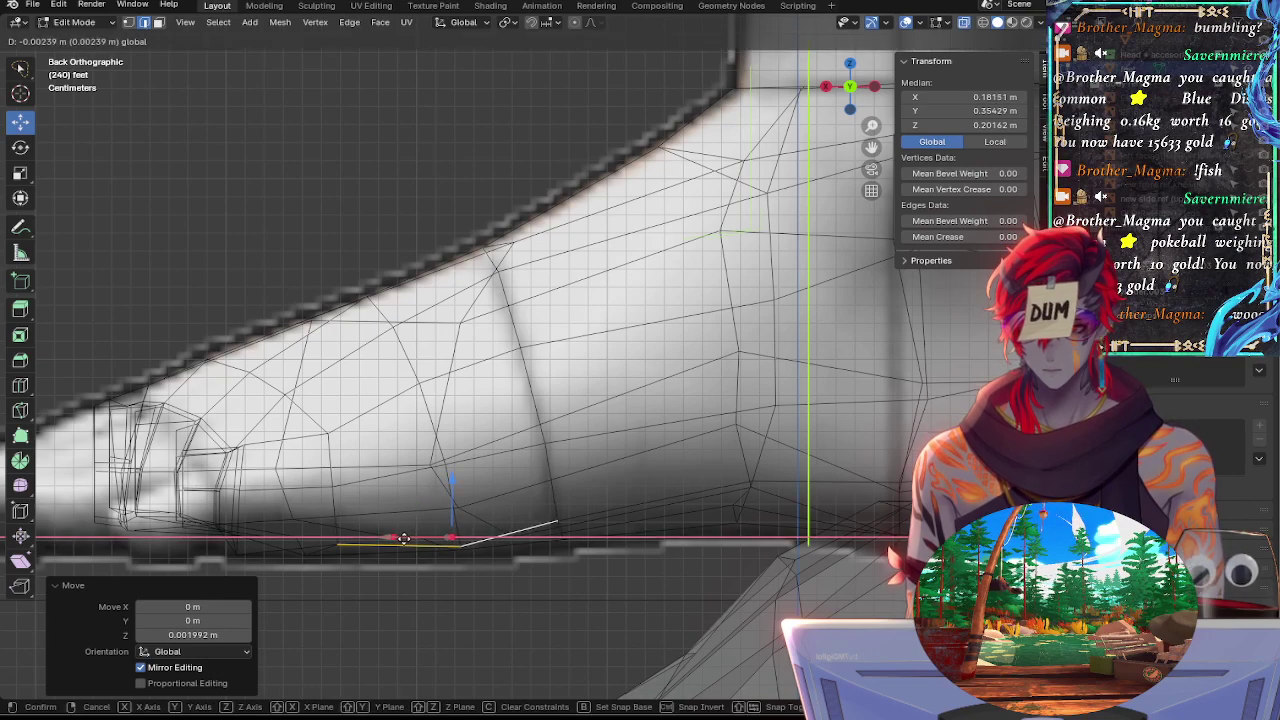
Rotate the lowest upright edge of the midfoot seam by 5.37° and check it against the reference in X-ray display
{"action": "left_click", "coordinate": [553, 500]}
{"action": "key", "text": "g"}
{"action": "left_click", "coordinate": [600, 490]}
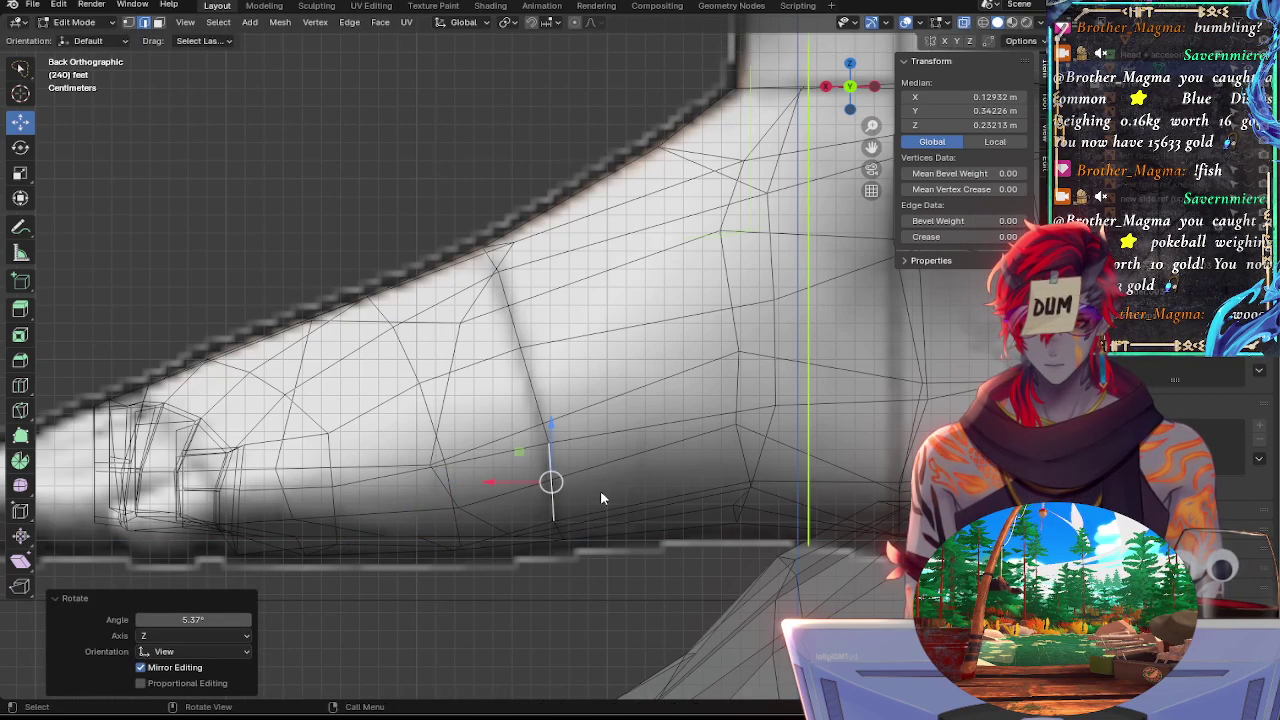
{"action": "key", "text": "alt+z"}
{"action": "key", "text": "alt+z"}
Lower the sole edge just toeward of the midfoot seam about 0.0008 m along Z and rotate it slightly
{"action": "left_click", "coordinate": [539, 528], "text": "alt"}
{"action": "key", "text": "alt+z"}
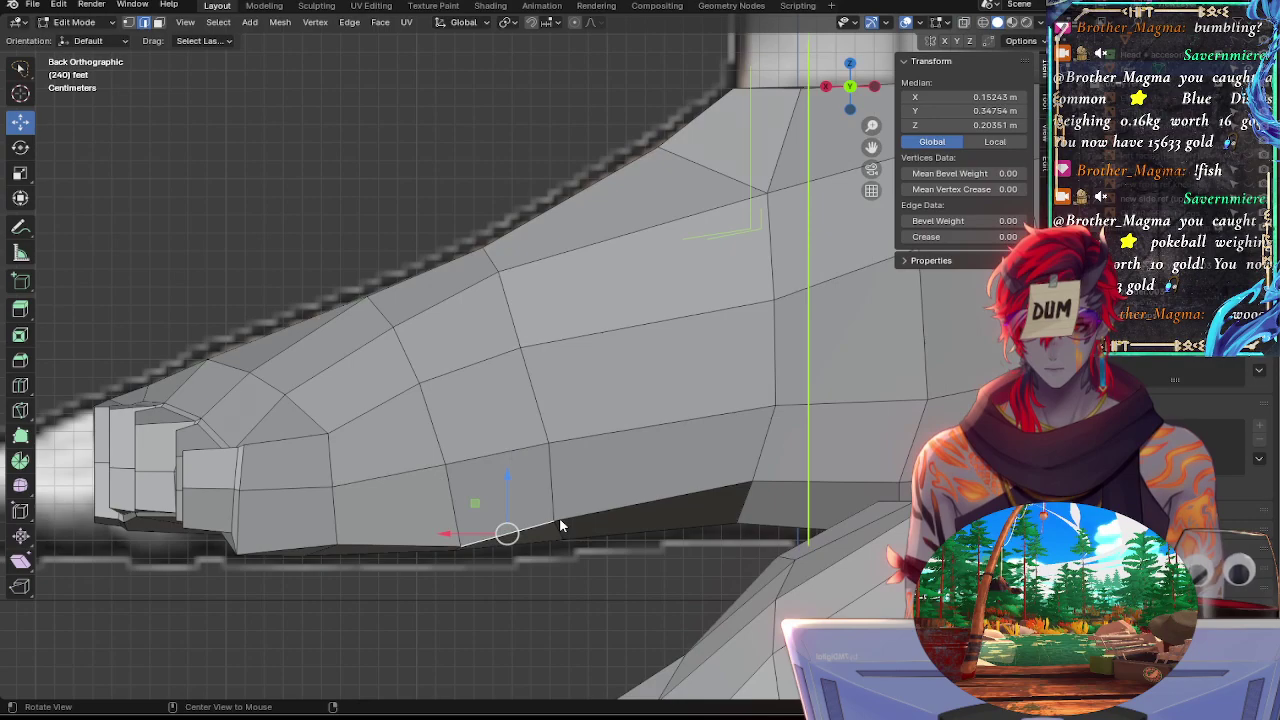
{"action": "left_click_drag", "start_coordinate": [590, 477], "coordinate": [590, 480]}
{"action": "left_click", "coordinate": [489, 541]}
{"action": "key", "text": "r"}
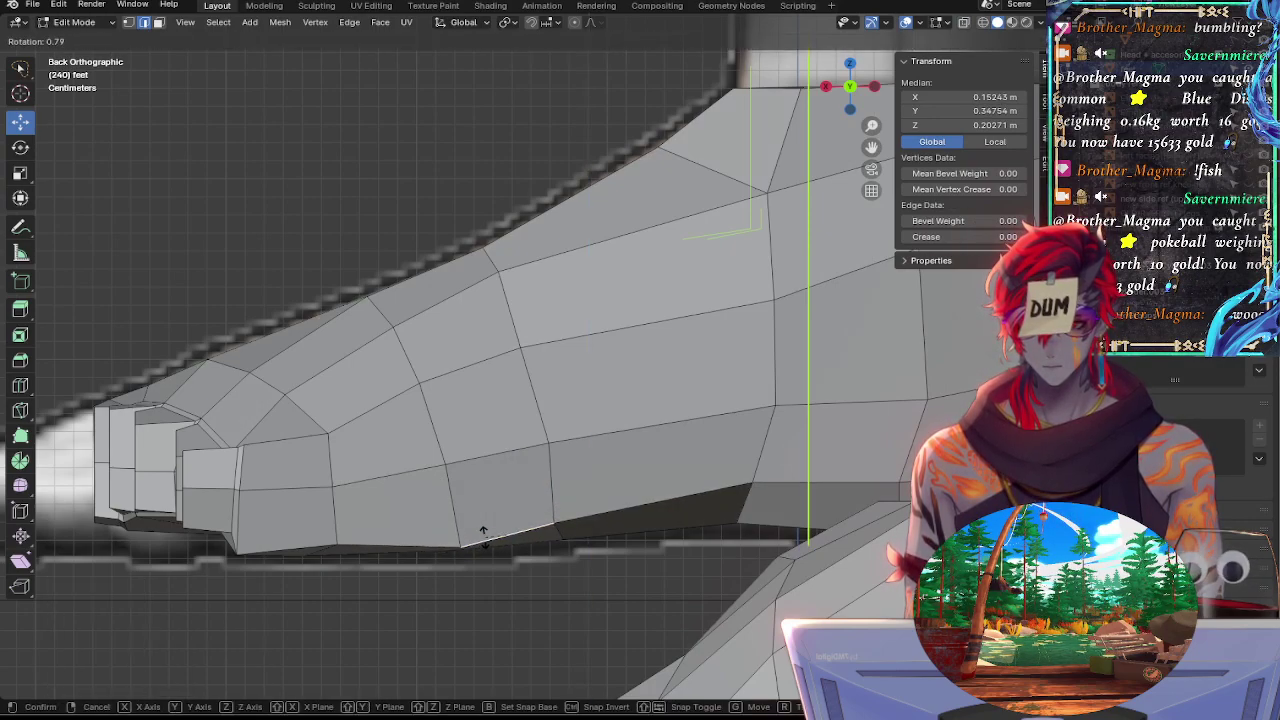
{"action": "left_click", "coordinate": [484, 532]}
Move the long arch edge on the heel side of the midfoot seam -0.001992 m along Z, checking it in X-ray display
{"action": "left_click", "coordinate": [680, 500]}
{"action": "key", "text": "alt+z"}
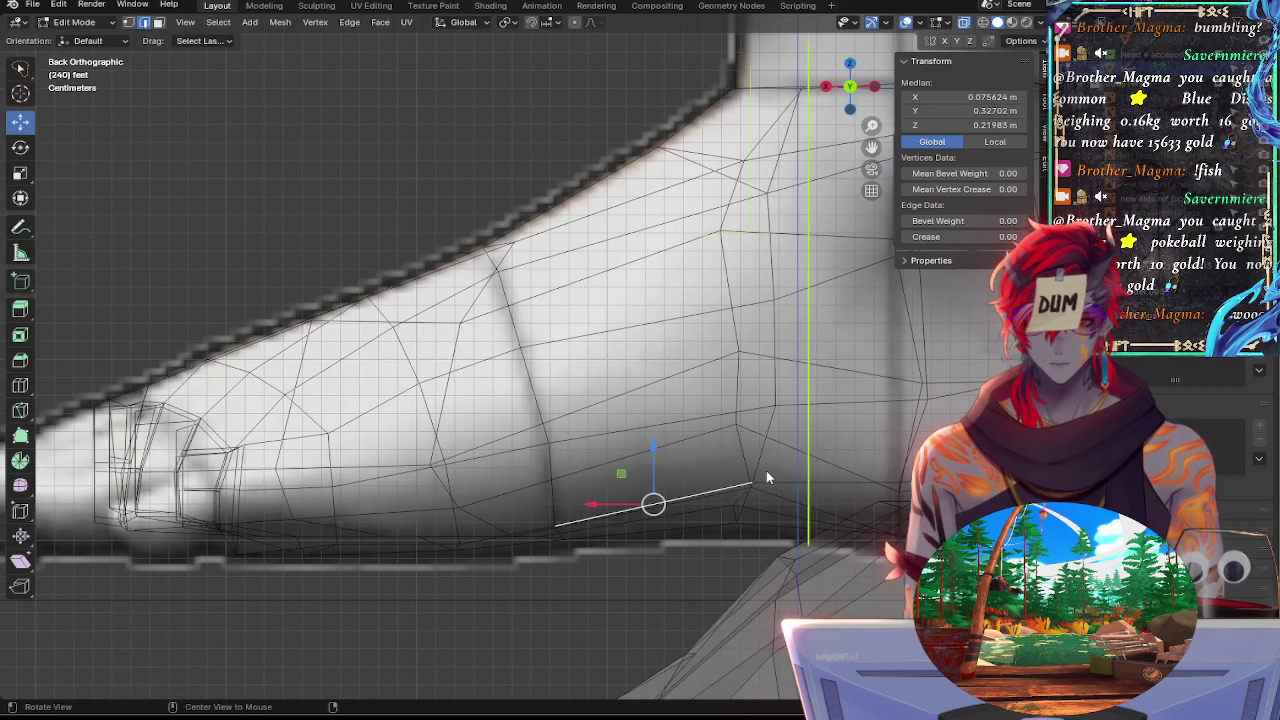
{"action": "key", "text": "alt+z"}
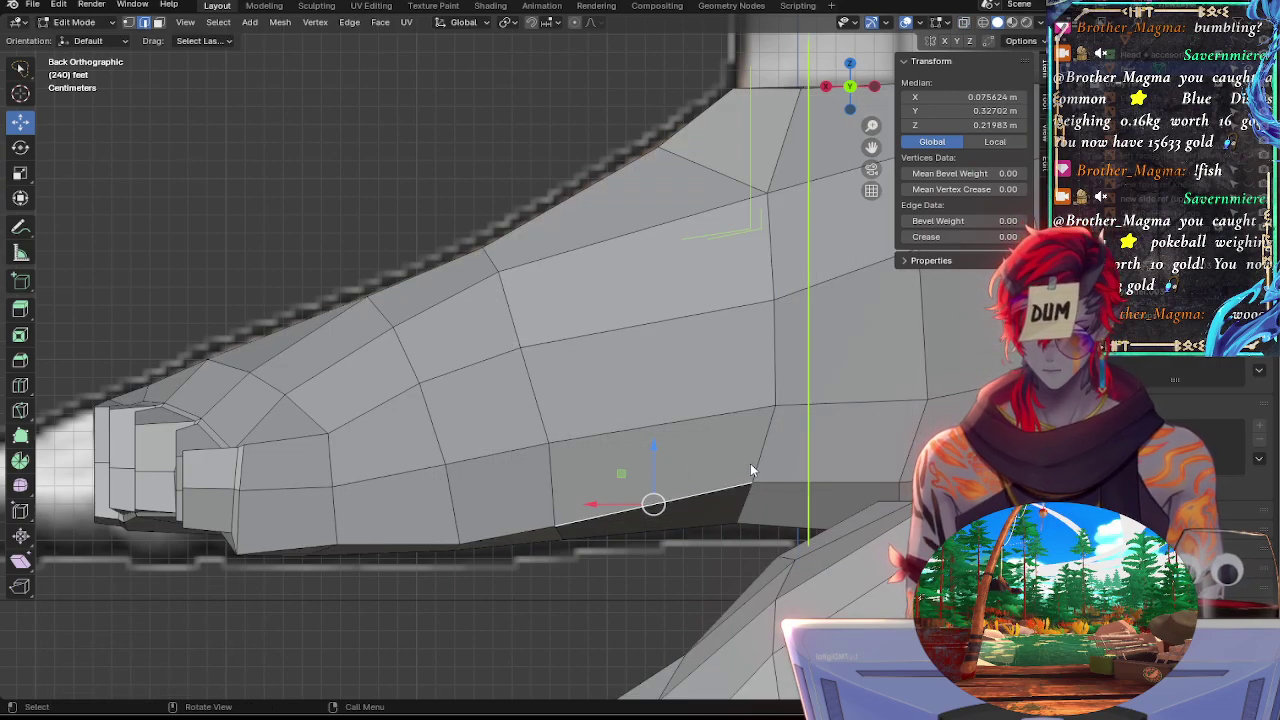
{"action": "key", "text": "g"}
{"action": "key", "text": "z"}
{"action": "left_click", "coordinate": [763, 466]}
{"action": "key", "text": "r"}
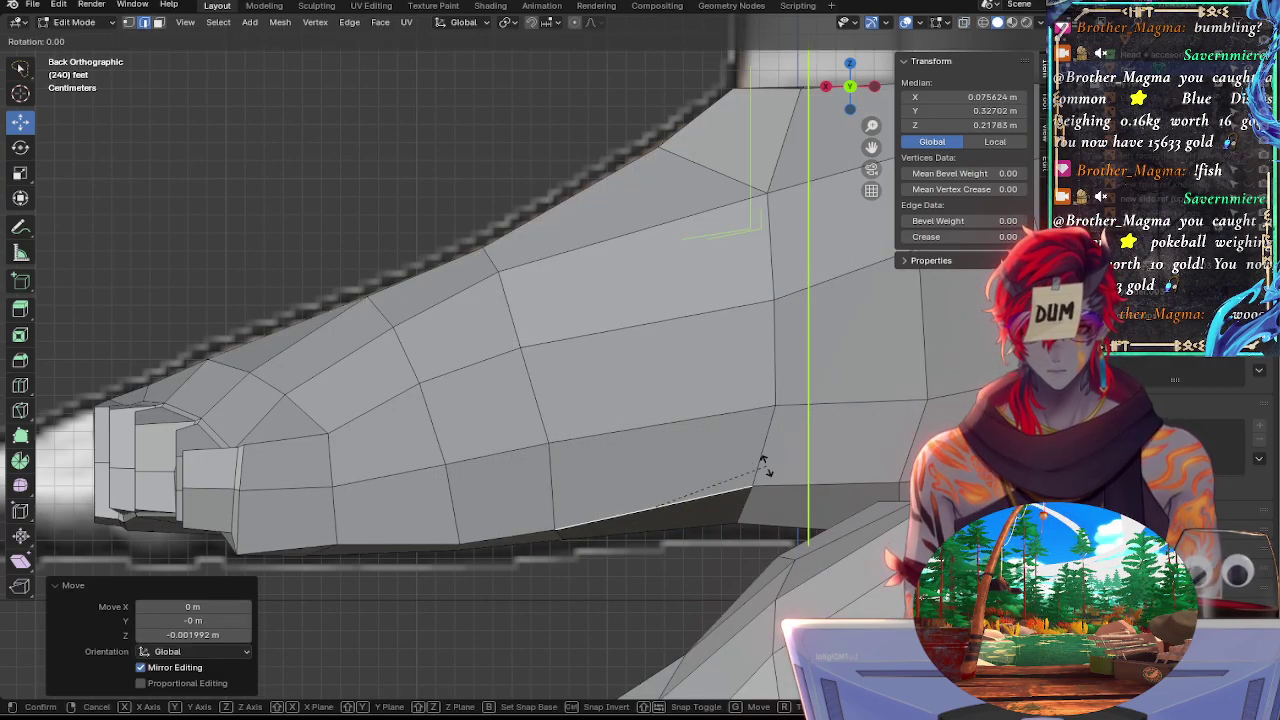
{"action": "left_click", "coordinate": [763, 464]}
{"action": "key", "text": "alt+z"}
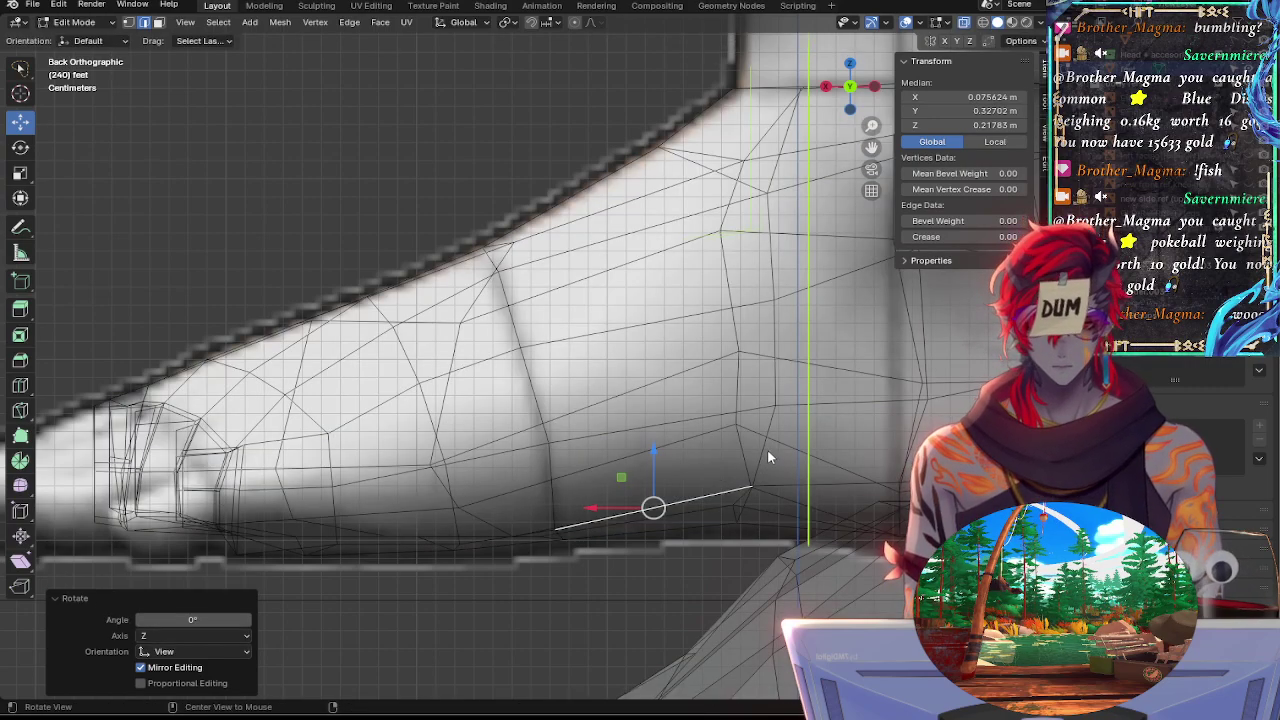
{"action": "key", "text": "alt+z"}
Scale the short upright edge at the heel end of the arch by 1.119 along Z and move it -0.00239 m along Z
{"action": "left_click", "coordinate": [753, 483]}
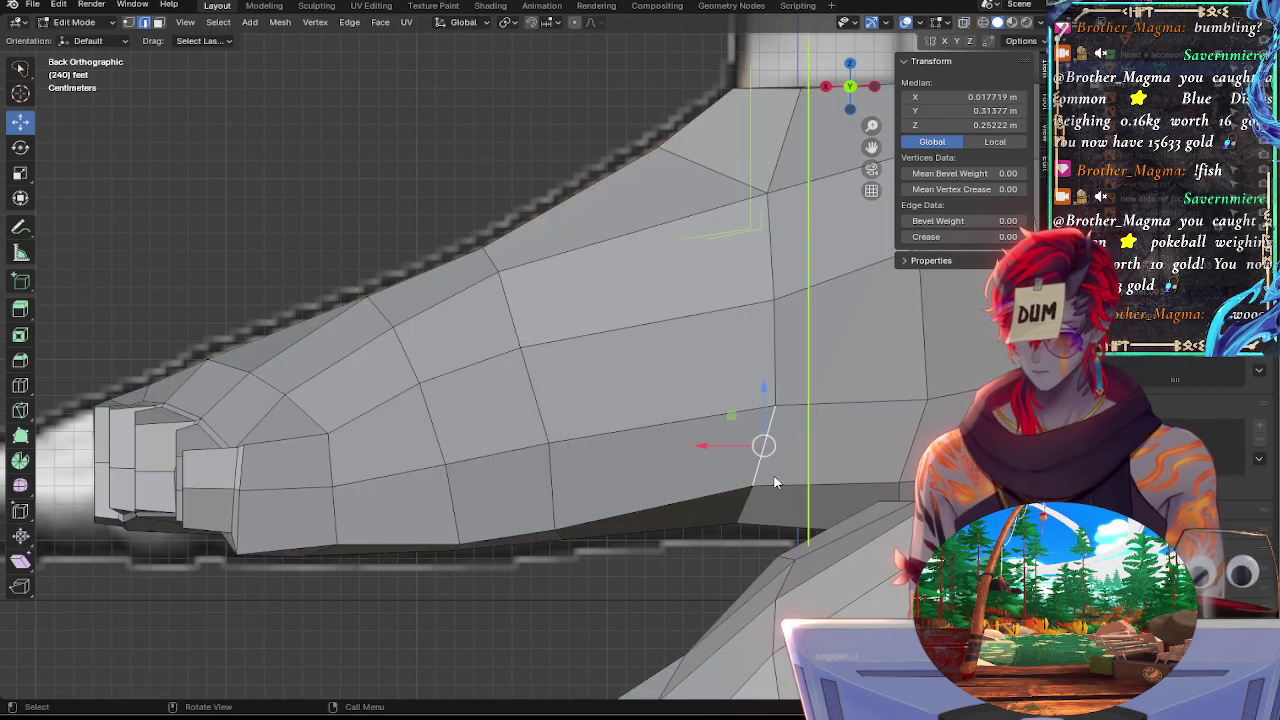
{"action": "key", "text": "s"}
{"action": "key", "text": "z"}
{"action": "left_click", "coordinate": [780, 425]}
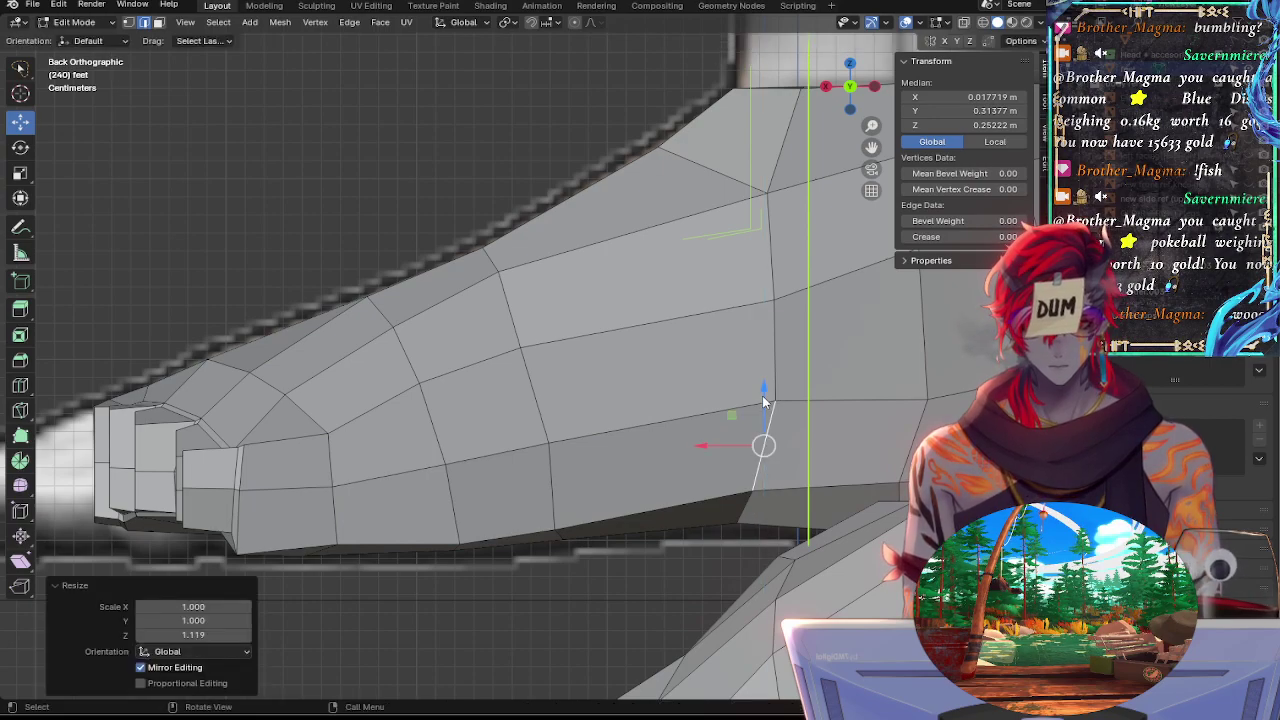
{"action": "key", "text": "g"}
{"action": "key", "text": "z"}
{"action": "left_click", "coordinate": [790, 408]}
{"action": "key", "text": "alt+z"}
{"action": "key", "text": "alt+z"}
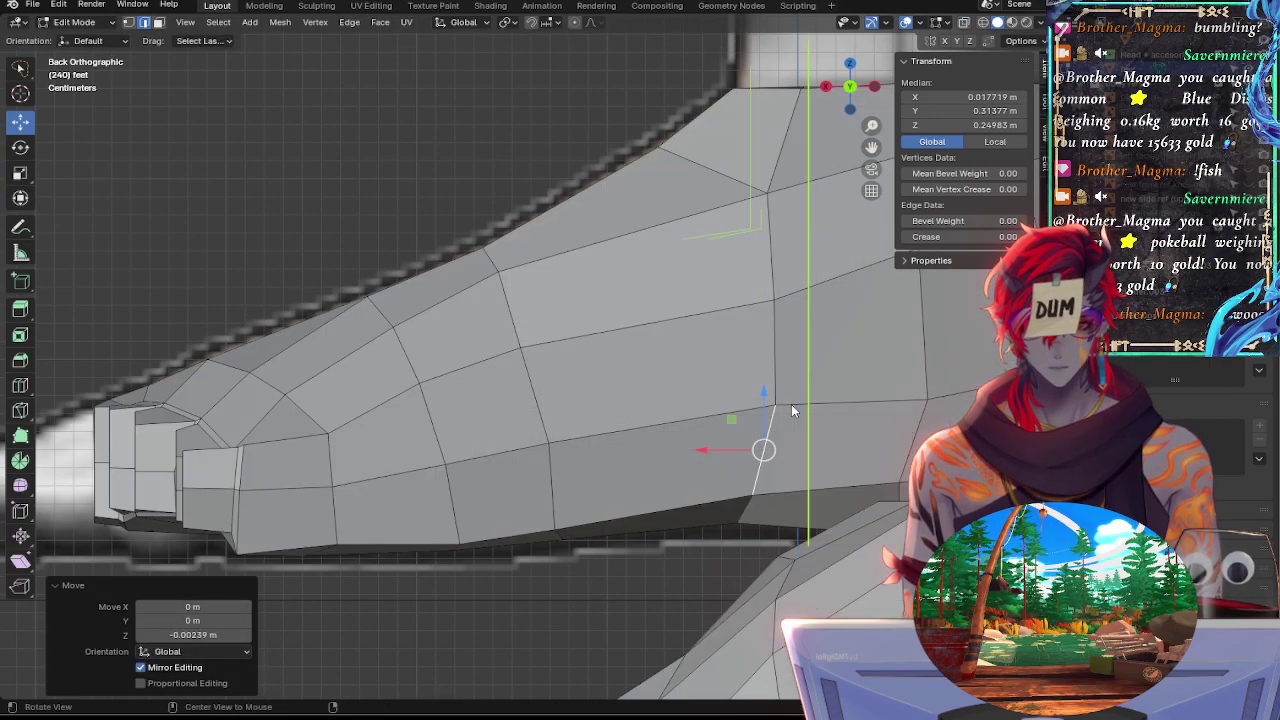
Rotate the lengthwise edge one row above the arch, heelward of the midfoot seam, by 0.762° and clear the selection
{"action": "left_click", "coordinate": [748, 414]}
{"action": "key", "text": "r"}
{"action": "left_click", "coordinate": [766, 416]}
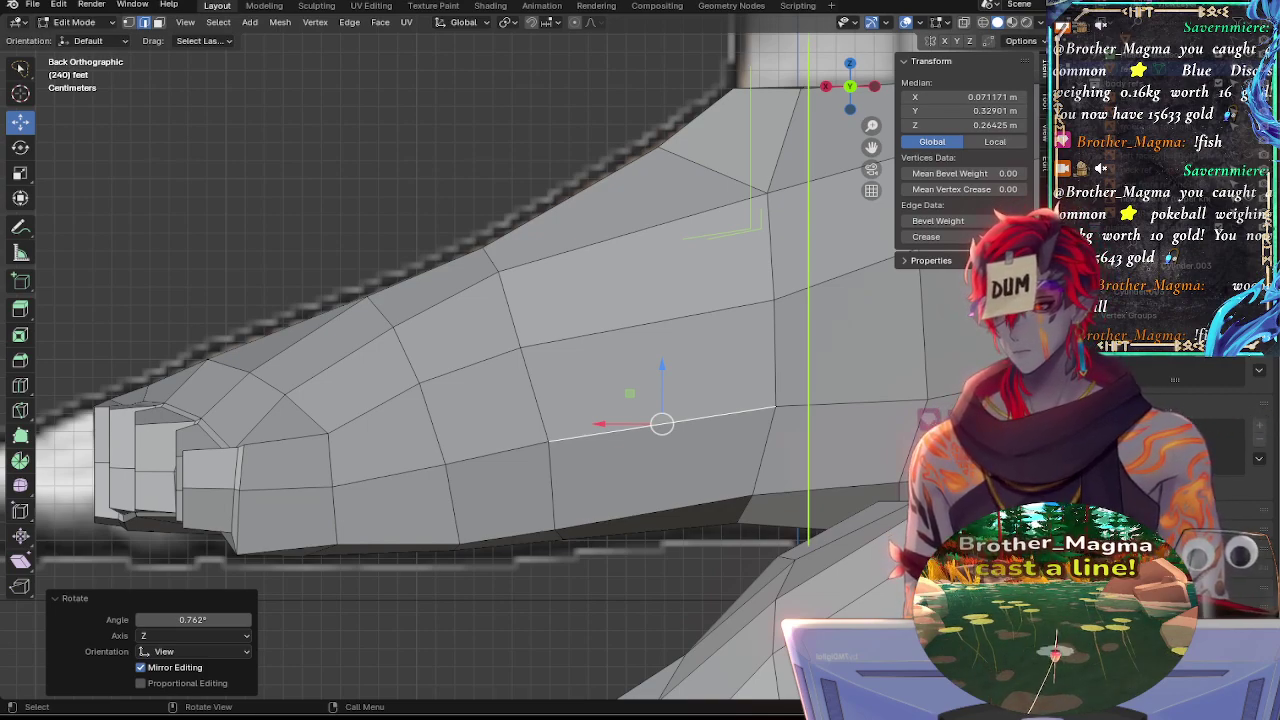
{"action": "key", "text": "alt+a"}
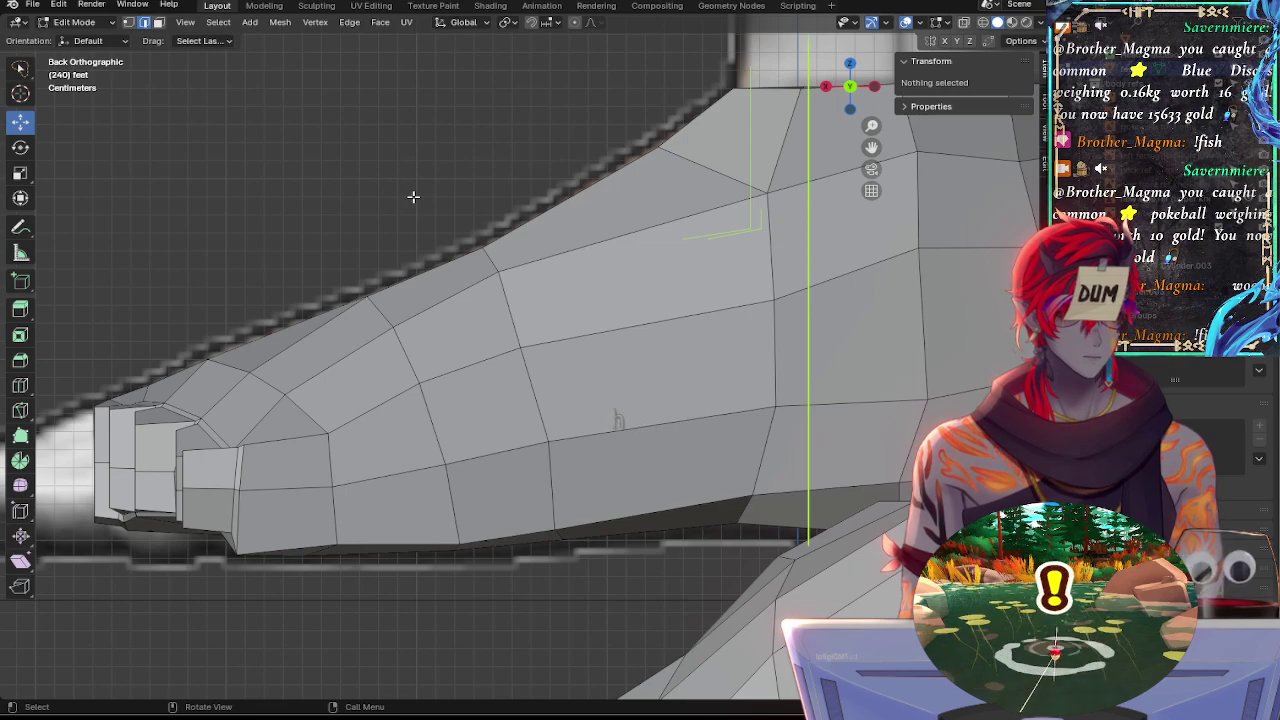
Compare the instep outline and toe area with the reference in solid and X-ray display
{"action": "middle_click_drag", "start_coordinate": [418, 192], "coordinate": [560, 212], "text": "shift"}
{"action": "key", "text": "alt+z"}
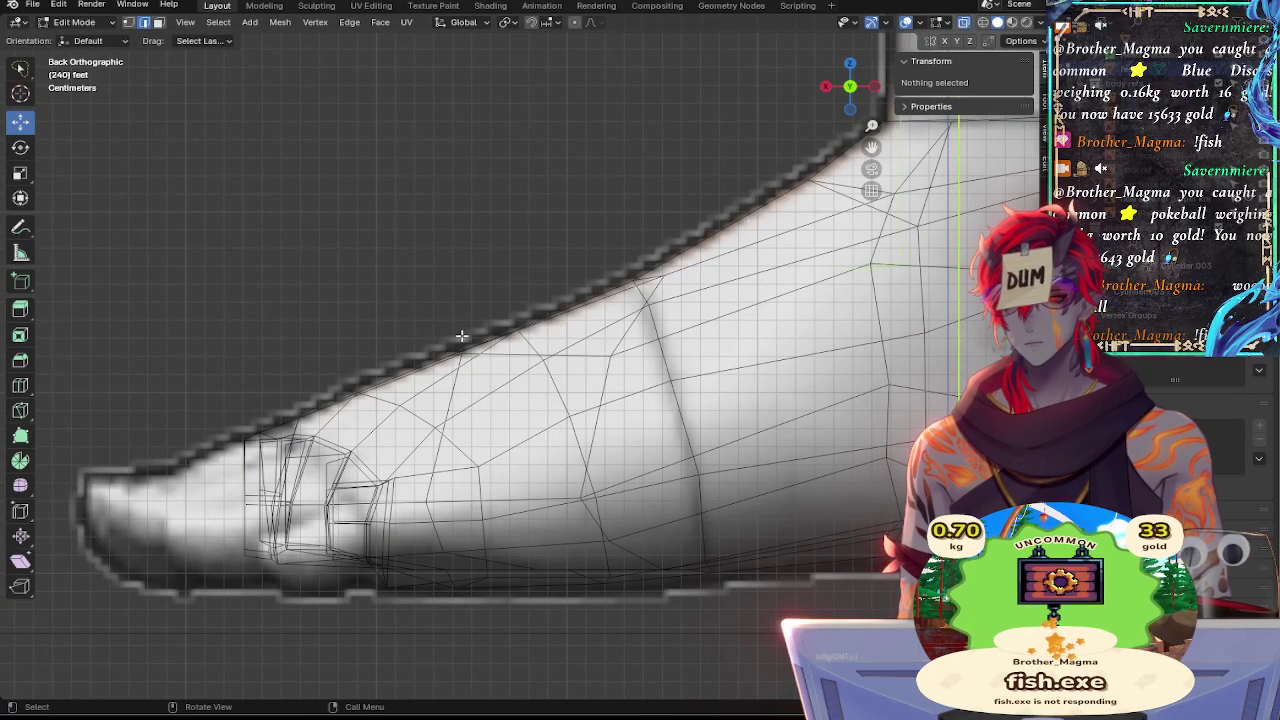
{"action": "key", "text": "alt+z"}
{"action": "left_click", "coordinate": [401, 373]}
{"action": "key", "text": "alt+z"}
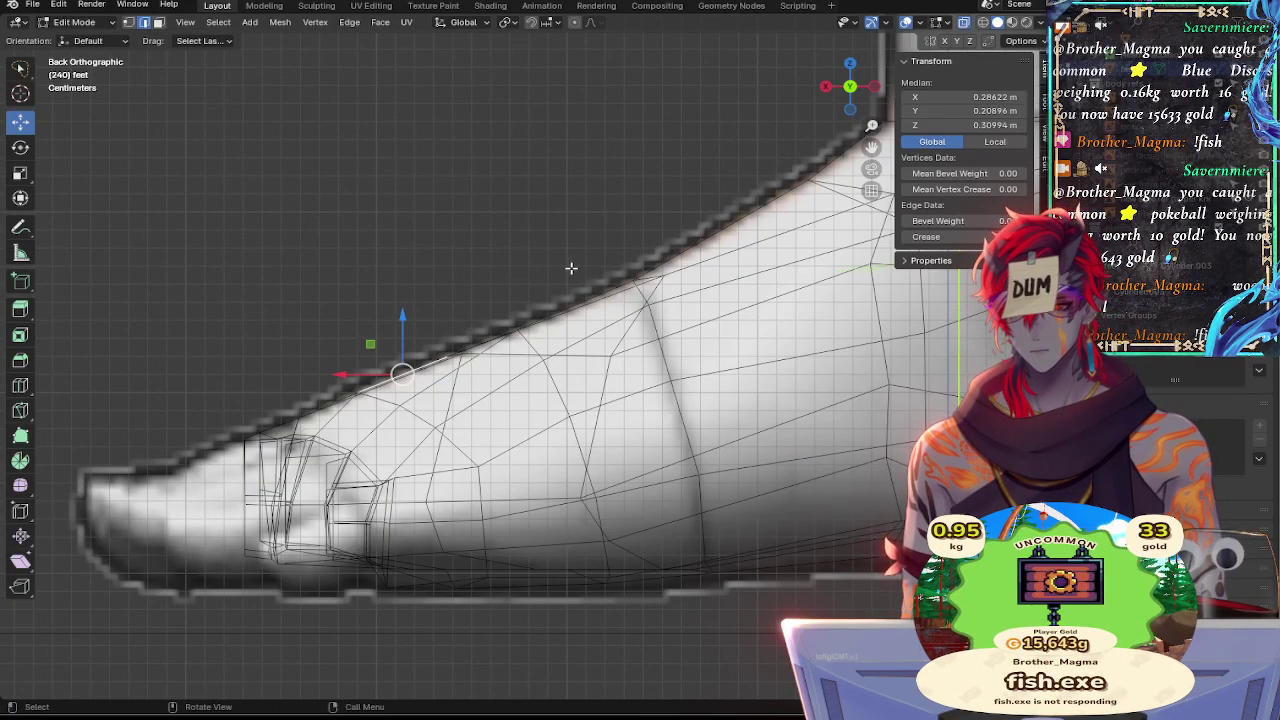
{"action": "key", "text": "z"}
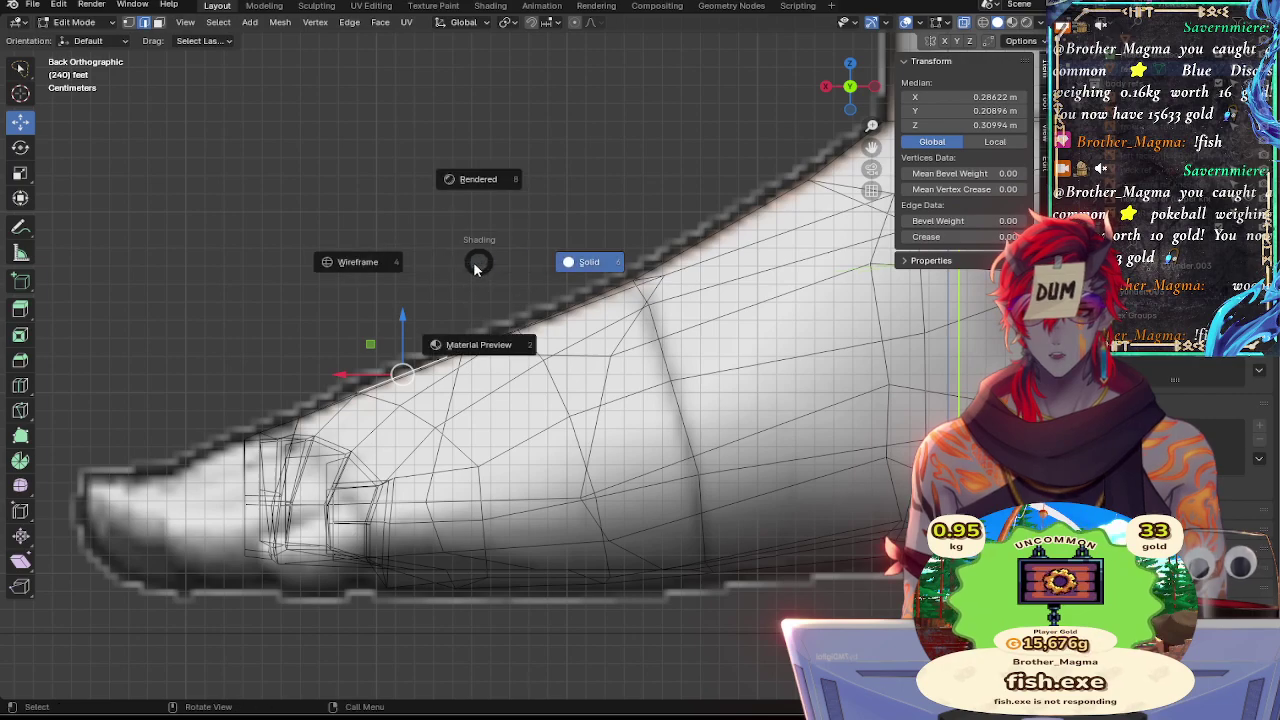
{"action": "left_click", "coordinate": [460, 224]}
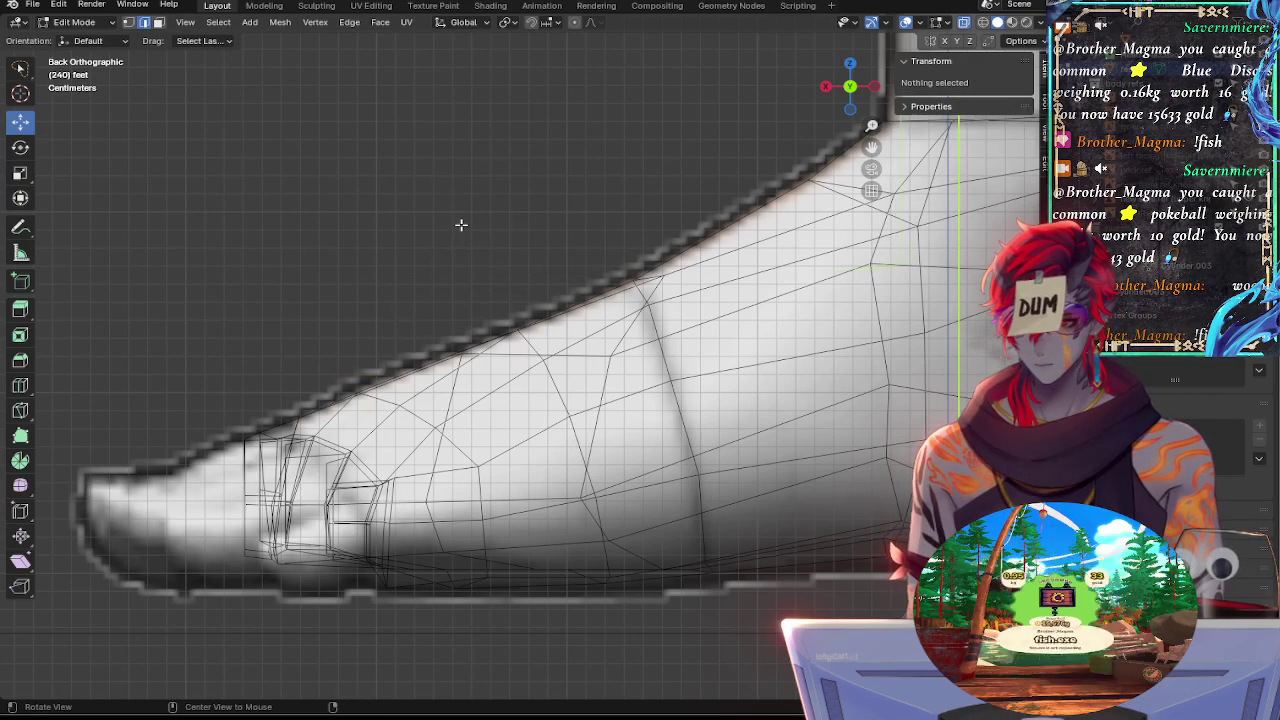
{"action": "key", "text": "alt+z"}
{"action": "key", "text": "alt+z"}
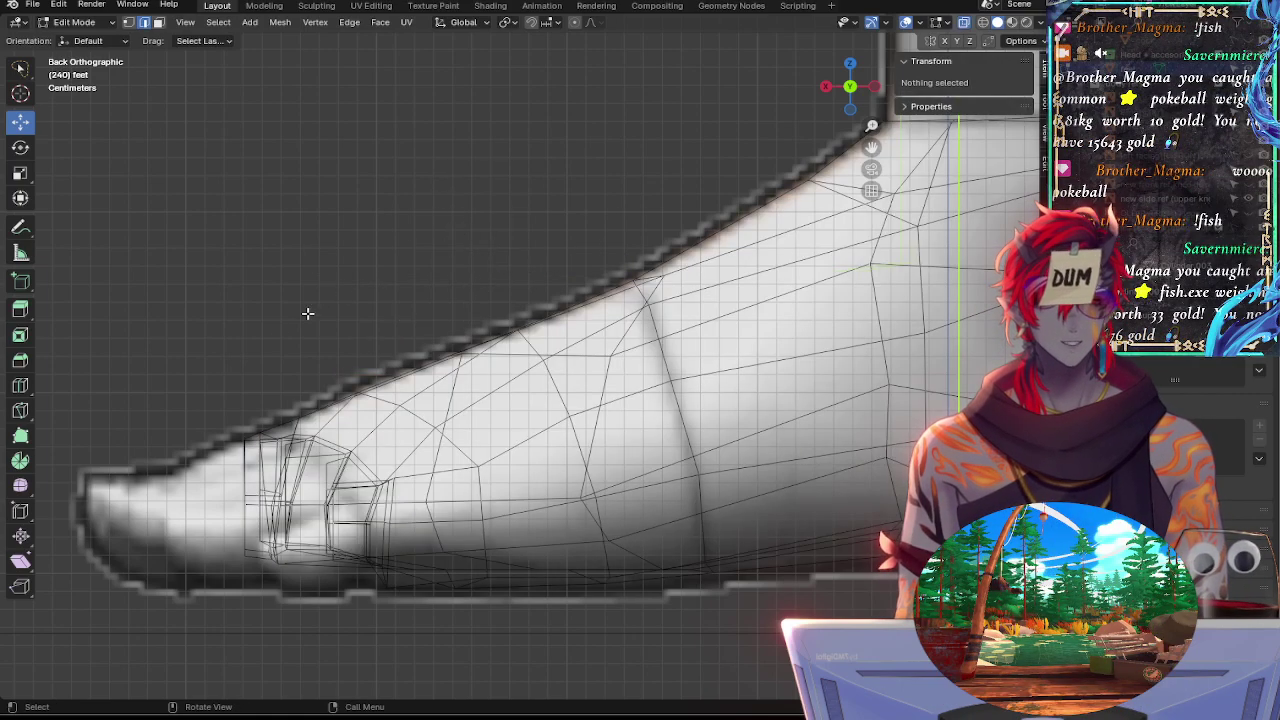
{"action": "key", "text": "alt+z"}
{"action": "key", "text": "alt+z"}
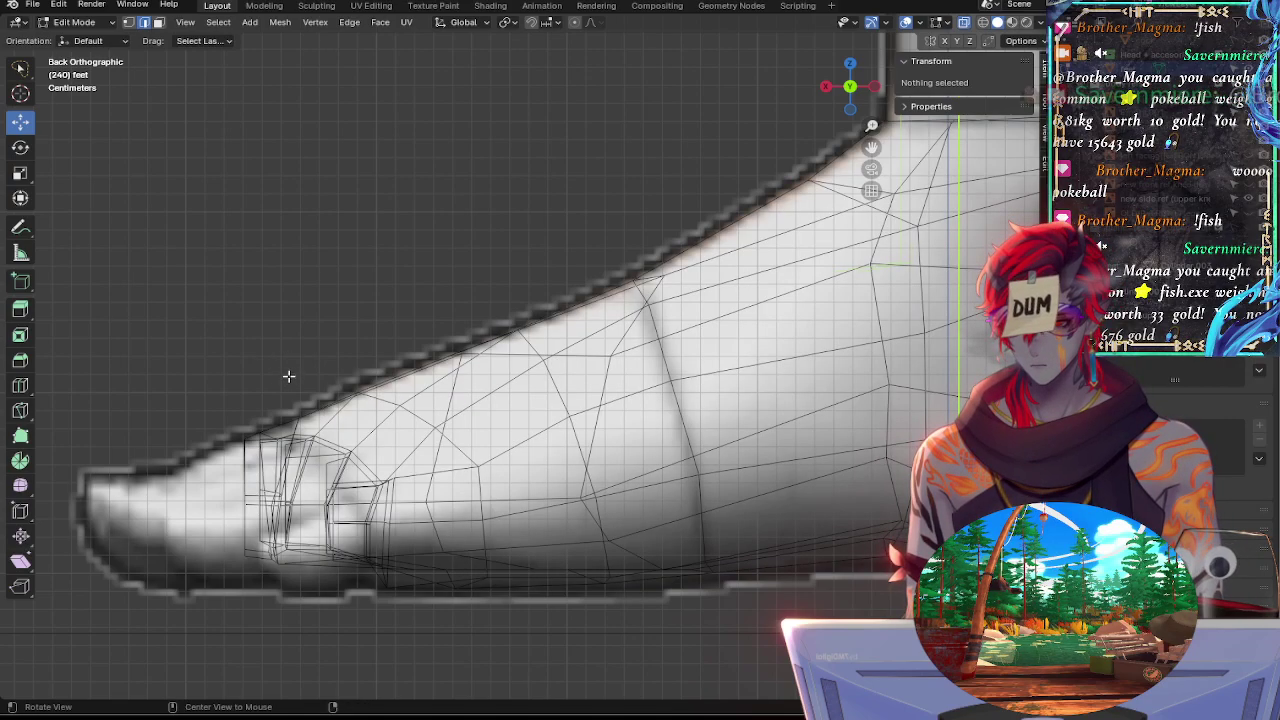
{"action": "key", "text": "alt+z"}
Examine the foot in the right orthographic view against the green sketch lines around the ankle, toes and sole
{"action": "key", "text": "KP_5"}
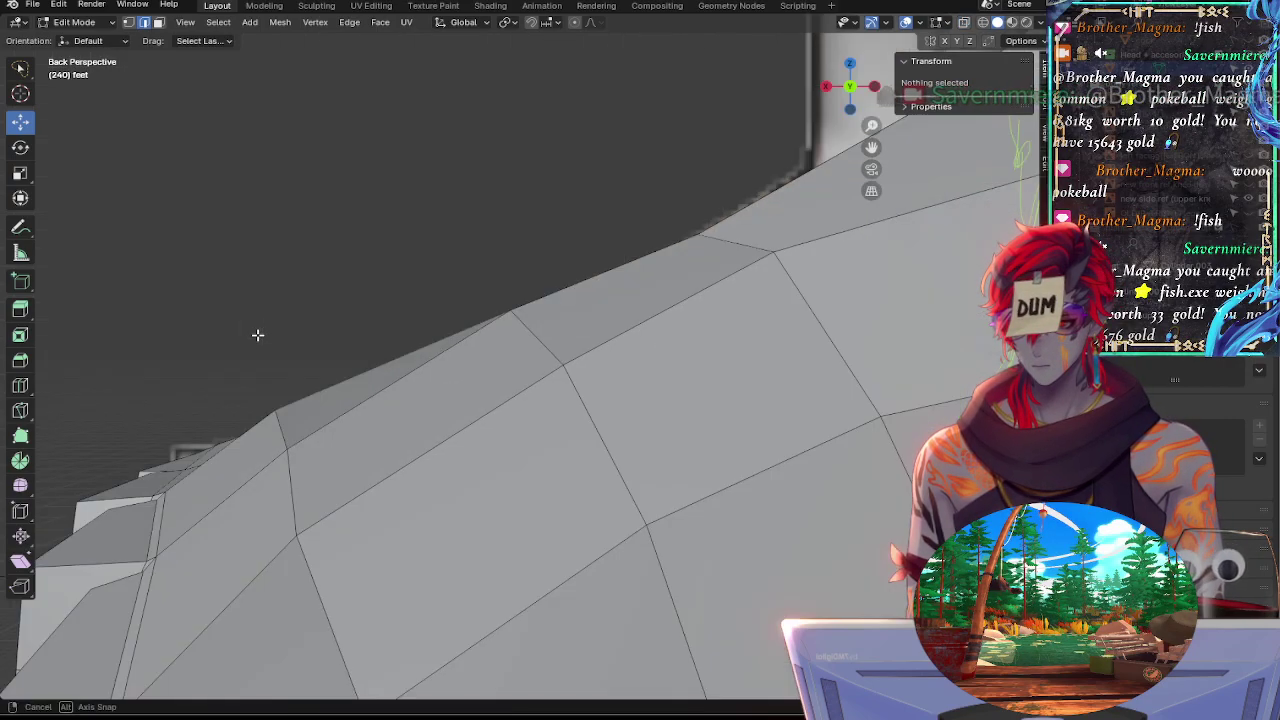
{"action": "left_click", "coordinate": [826, 86]}
{"action": "left_click_drag", "start_coordinate": [800, 180], "coordinate": [609, 326], "text": "ctrl+alt"}
{"action": "key", "text": "alt+z"}
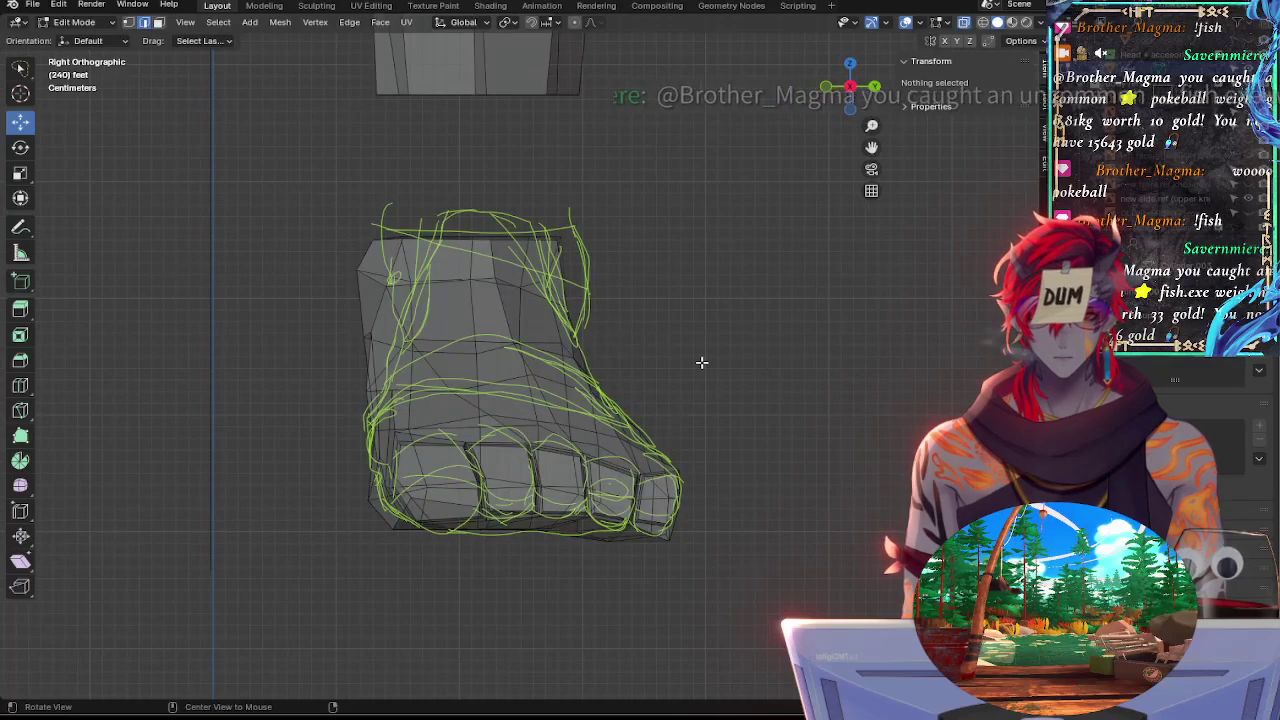
{"action": "key", "text": "alt+z"}
{"action": "left_click_drag", "start_coordinate": [750, 355], "coordinate": [723, 263], "text": "ctrl+alt"}
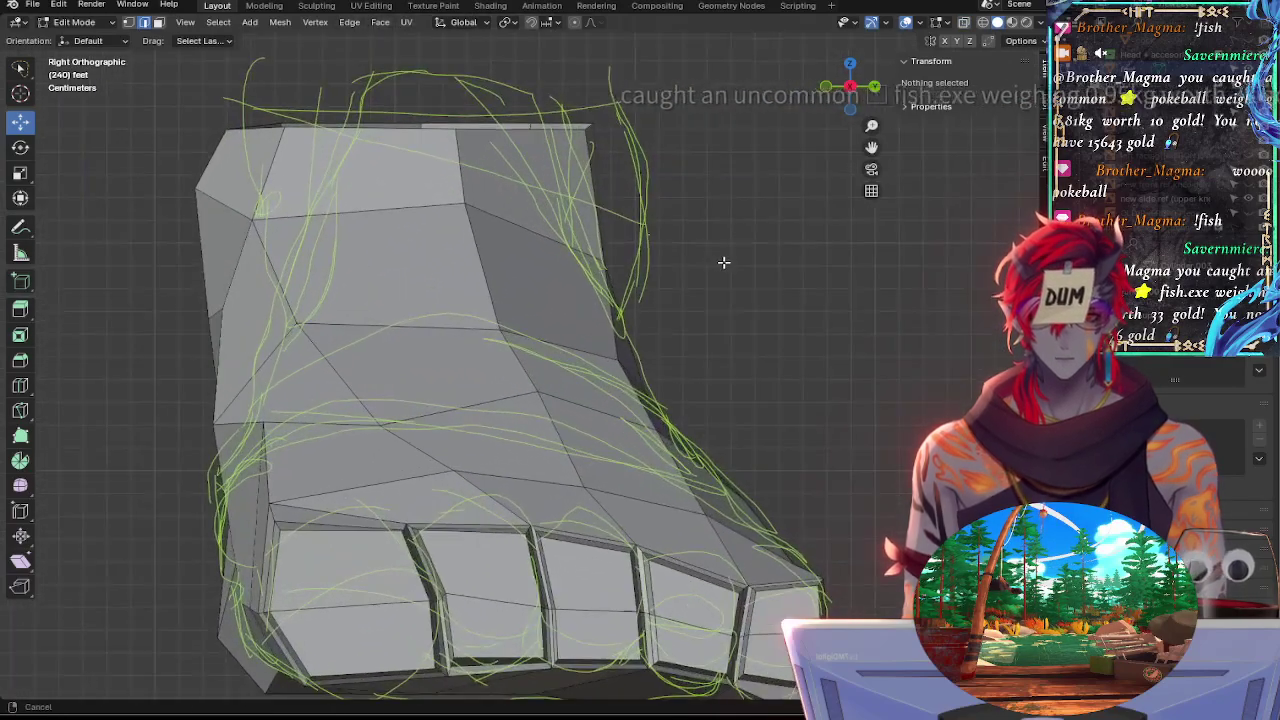
{"action": "left_click_drag", "start_coordinate": [815, 372], "coordinate": [837, 314], "text": "alt+shift"}
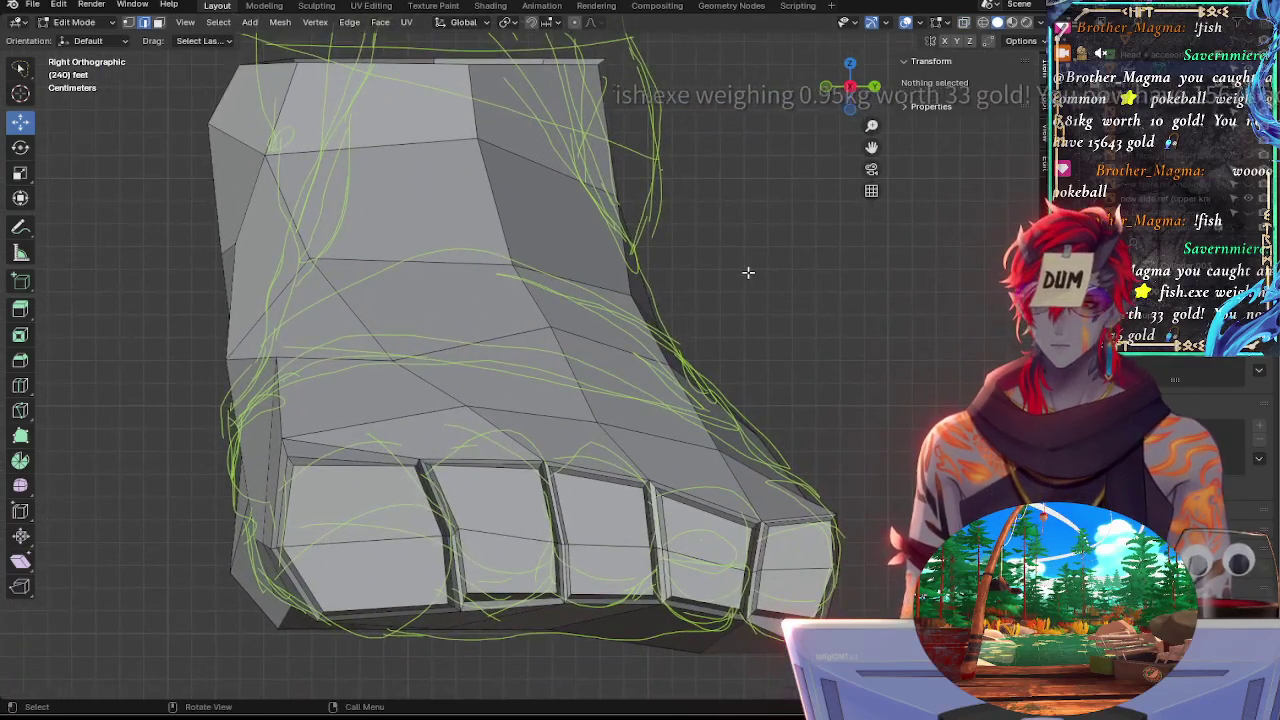
{"action": "middle_click_drag", "start_coordinate": [694, 251], "coordinate": [590, 266], "text": "shift"}
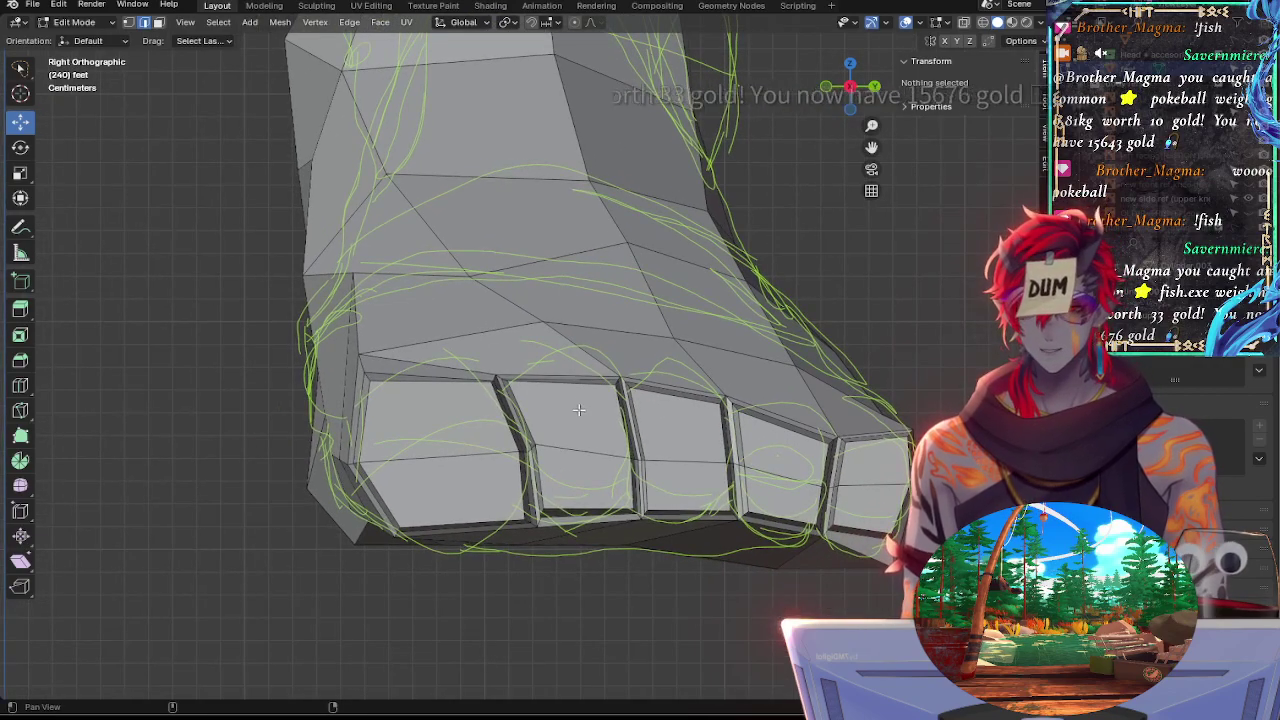
{"action": "key", "text": "alt+z"}
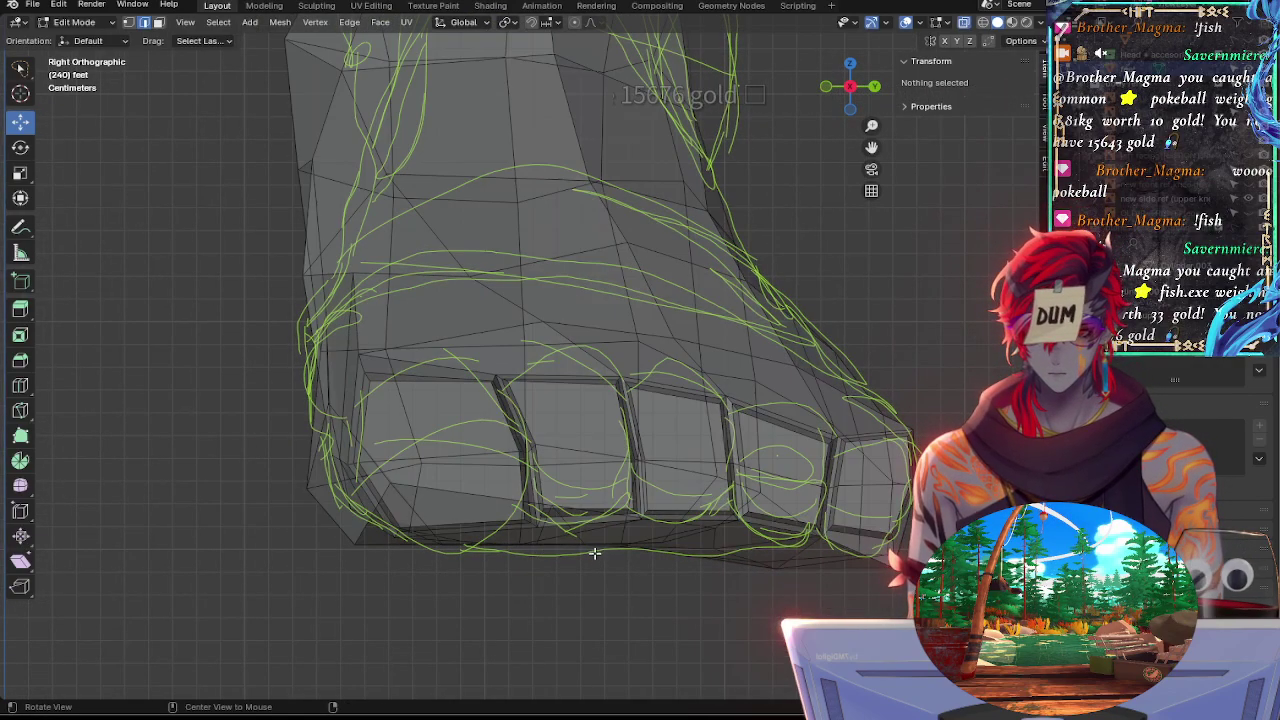
{"action": "key", "text": "alt+z"}
Select the row of sole edges behind the toes and compare its line with the sketched sole outline from the right and below
{"action": "left_click", "coordinate": [592, 540]}
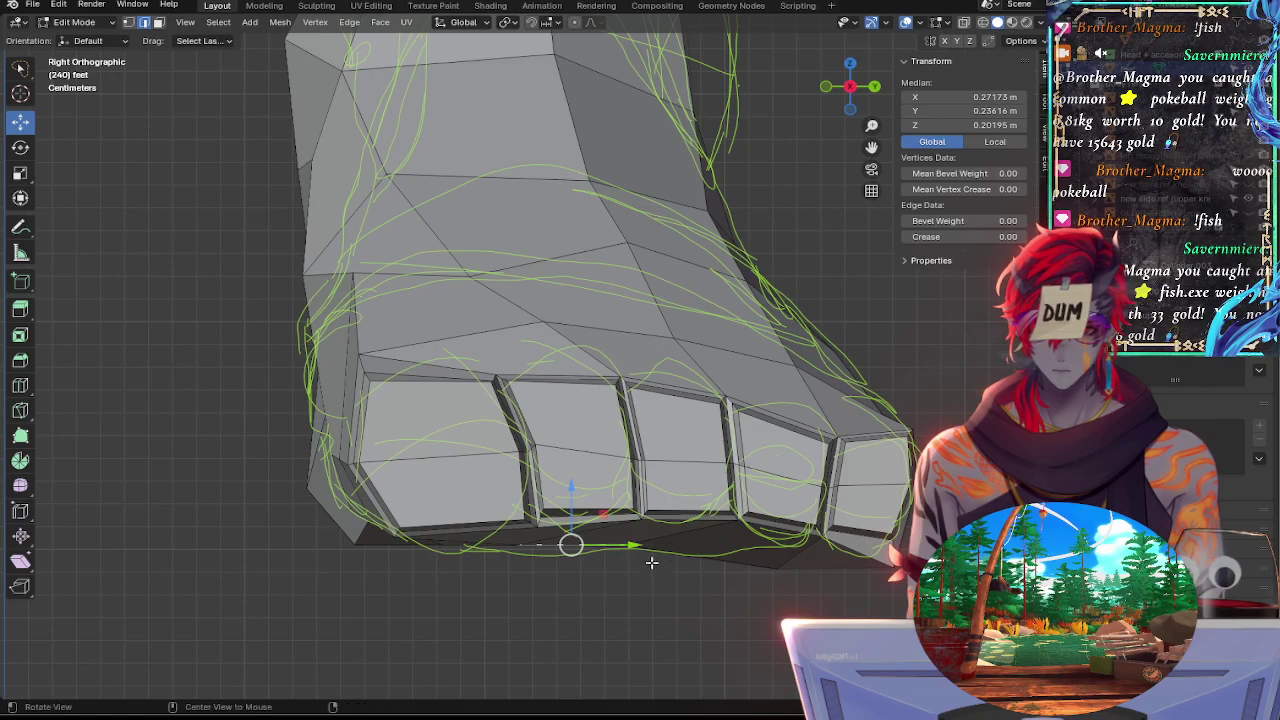
{"action": "key", "text": "alt+z"}
{"action": "mouse_move", "coordinate": [651, 563]}
{"action": "middle_mouse_down"}
{"action": "mouse_move", "coordinate": [637, 614]}
{"action": "mouse_move", "coordinate": [629, 554]}
{"action": "mouse_move", "coordinate": [695, 482]}
{"action": "middle_mouse_up"}
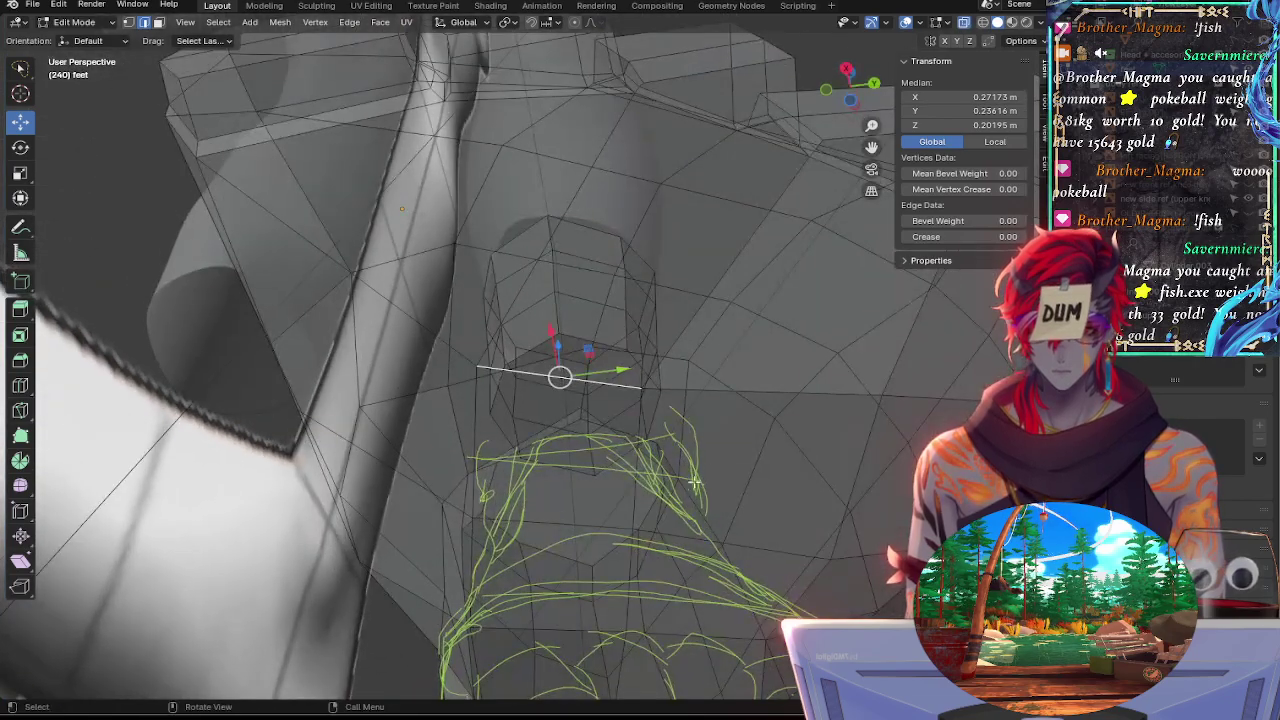
{"action": "left_click", "coordinate": [689, 395], "text": "shift"}
{"action": "left_click", "coordinate": [443, 339], "text": "shift"}
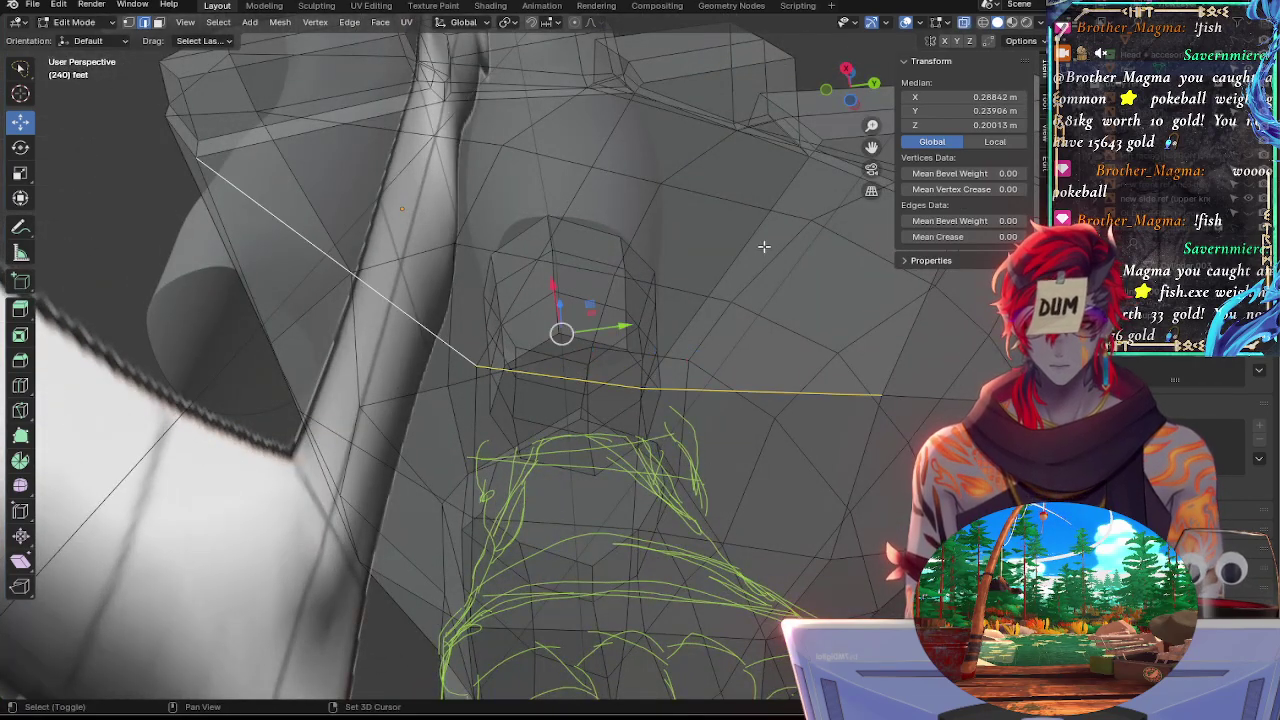
{"action": "left_click", "coordinate": [847, 70]}
{"action": "key", "text": "alt+z"}
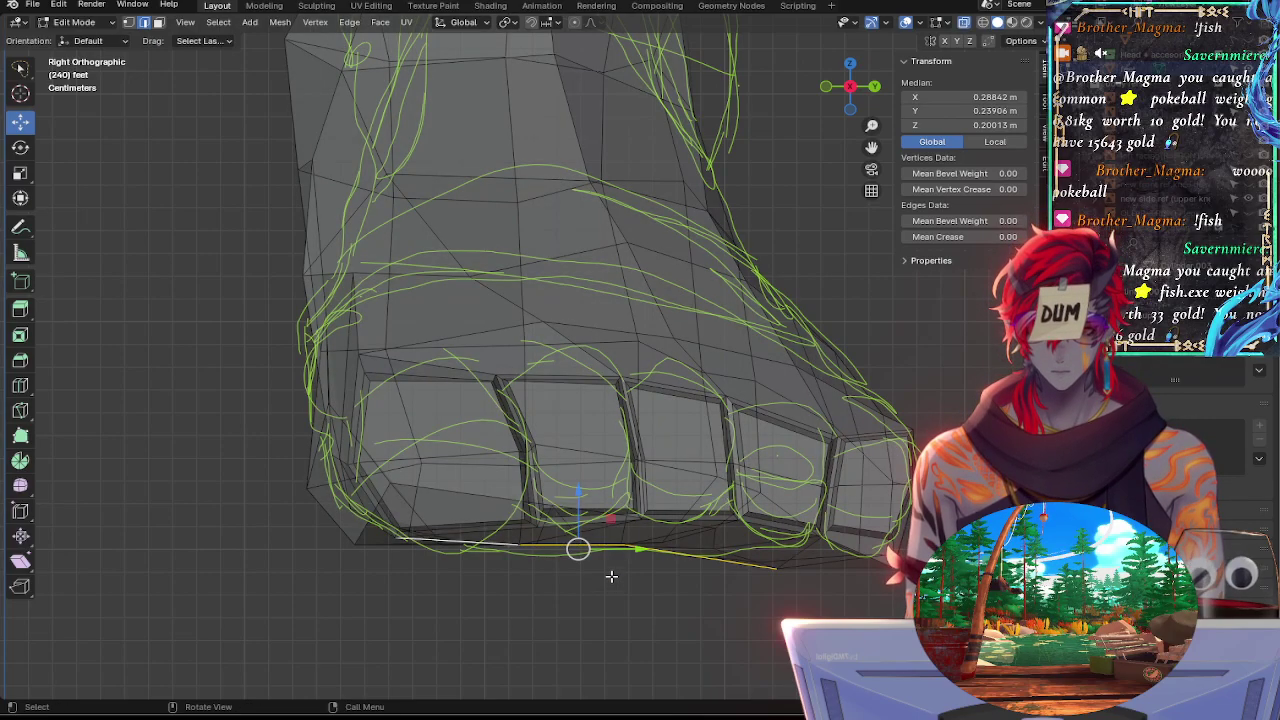
{"action": "key", "text": "alt+z"}
{"action": "middle_click_drag", "start_coordinate": [766, 566], "coordinate": [735, 510]}
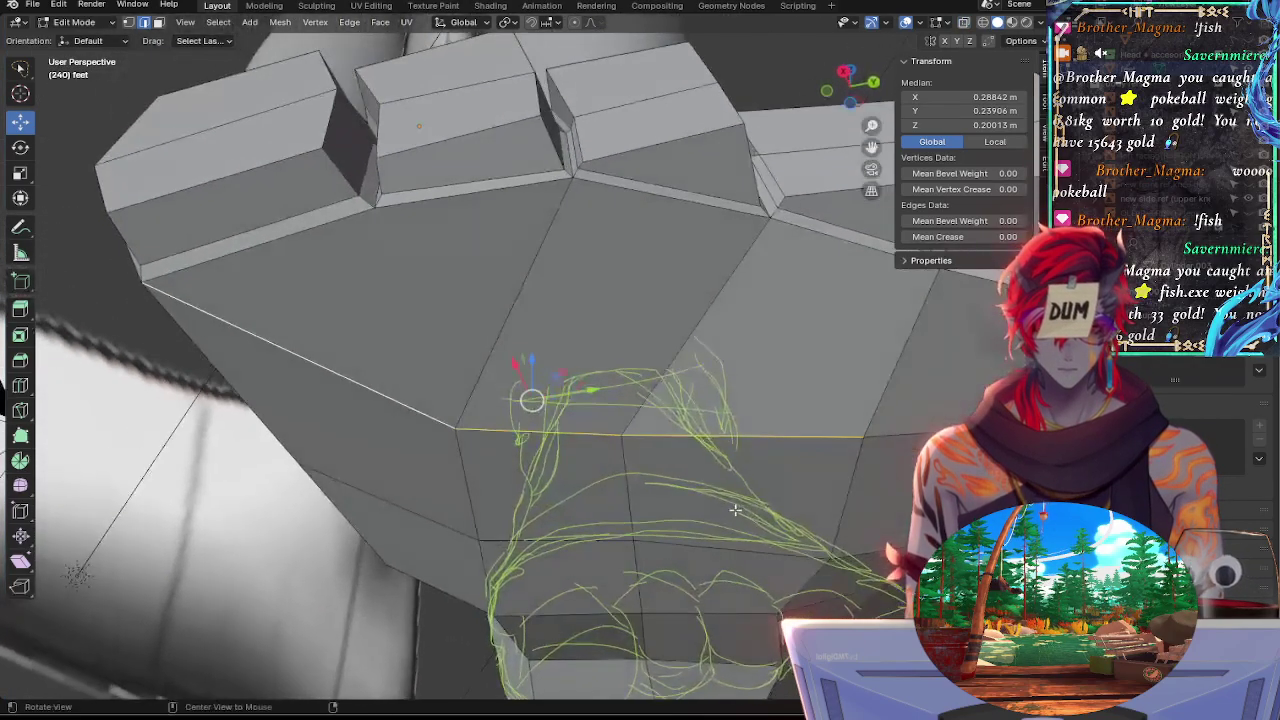
Move the two adjoining sole edges behind the smaller toes 0.001122 m along Z
{"action": "left_click", "coordinate": [862, 438]}
{"action": "left_click", "coordinate": [889, 434]}
{"action": "left_click", "coordinate": [832, 439], "text": "shift"}
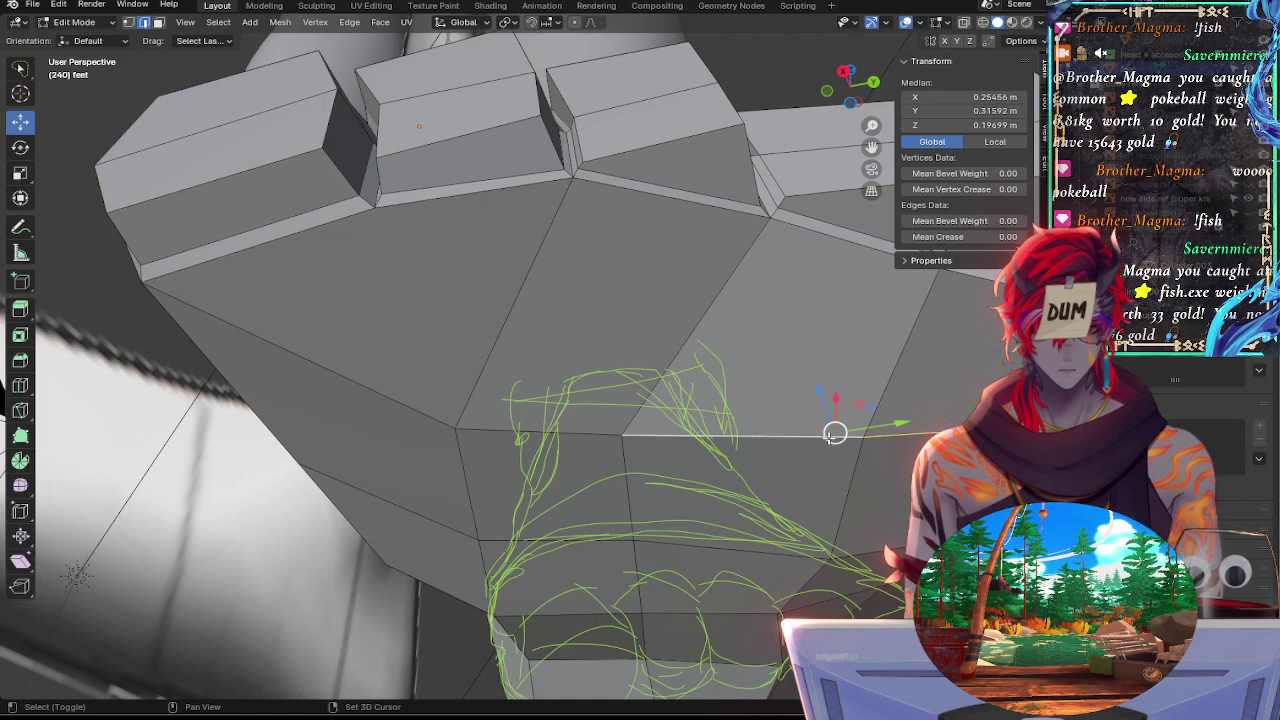
{"action": "key", "text": "alt+s"}
{"action": "right_click", "coordinate": [831, 443]}
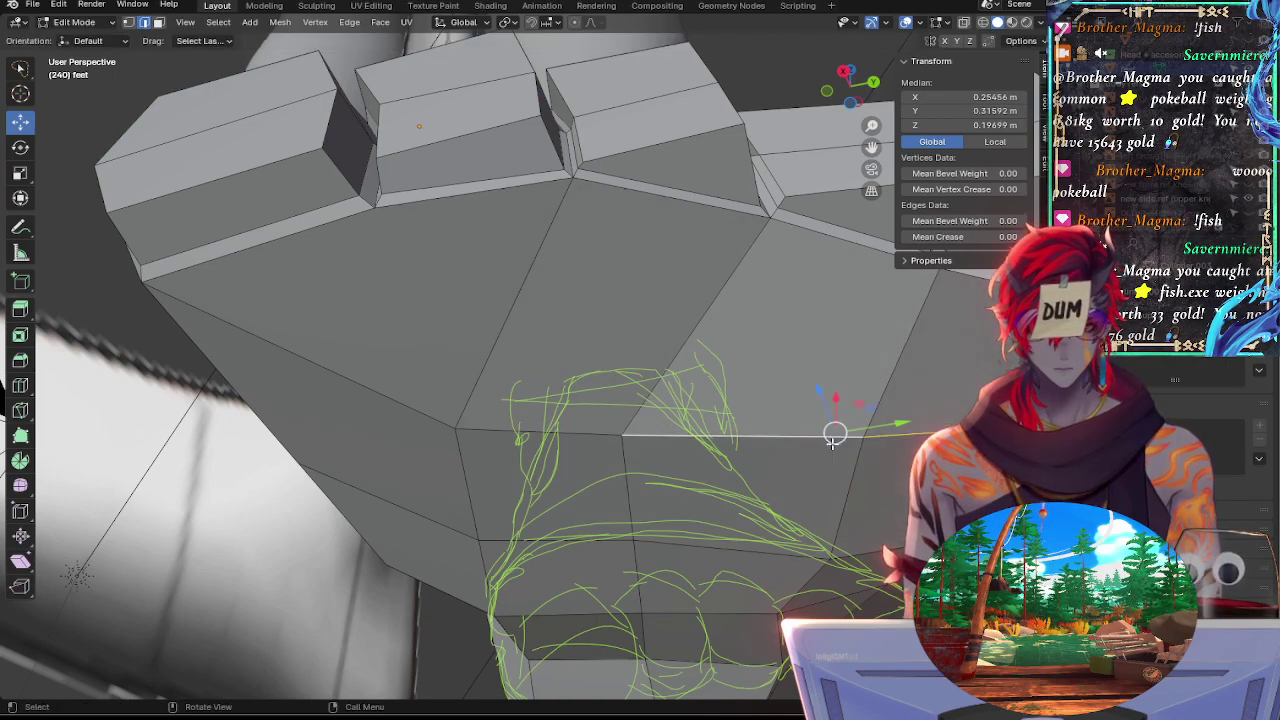
{"action": "left_click_drag", "start_coordinate": [820, 394], "coordinate": [819, 386]}
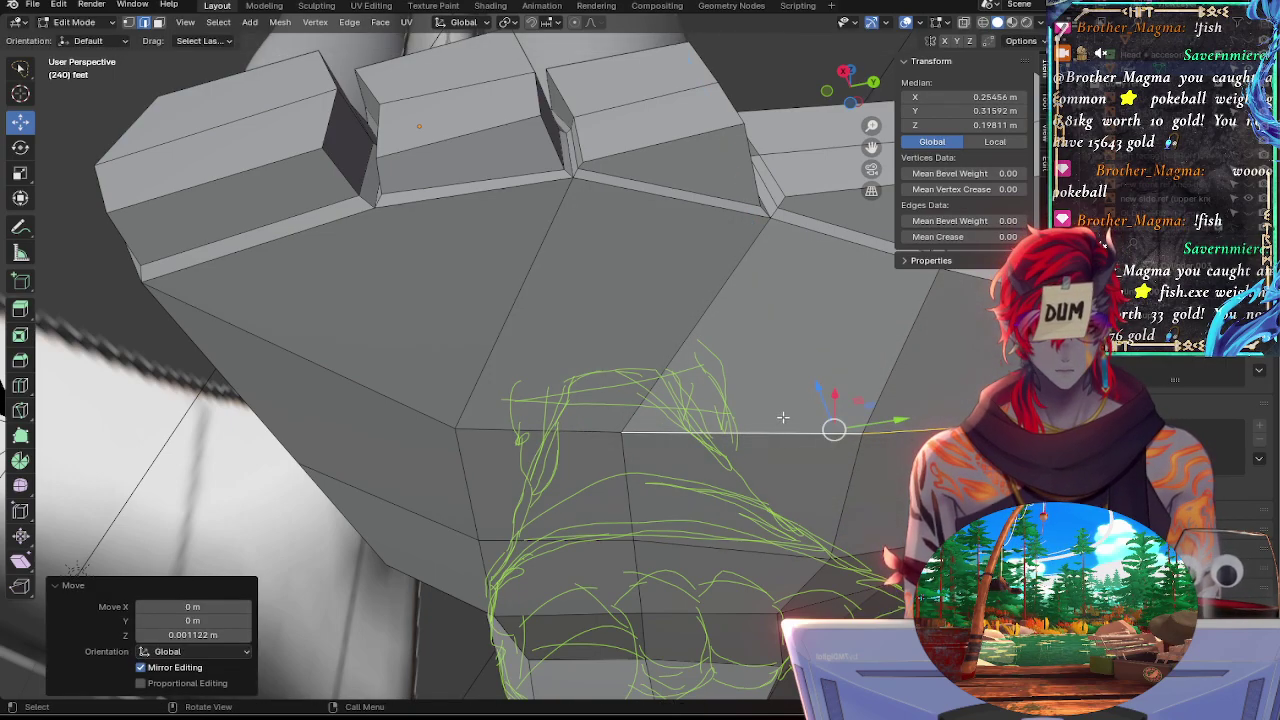
Rotate the single sole edge behind the middle toes and move it 0.001417 m along Z
{"action": "left_click", "coordinate": [781, 419]}
{"action": "key", "text": "r"}
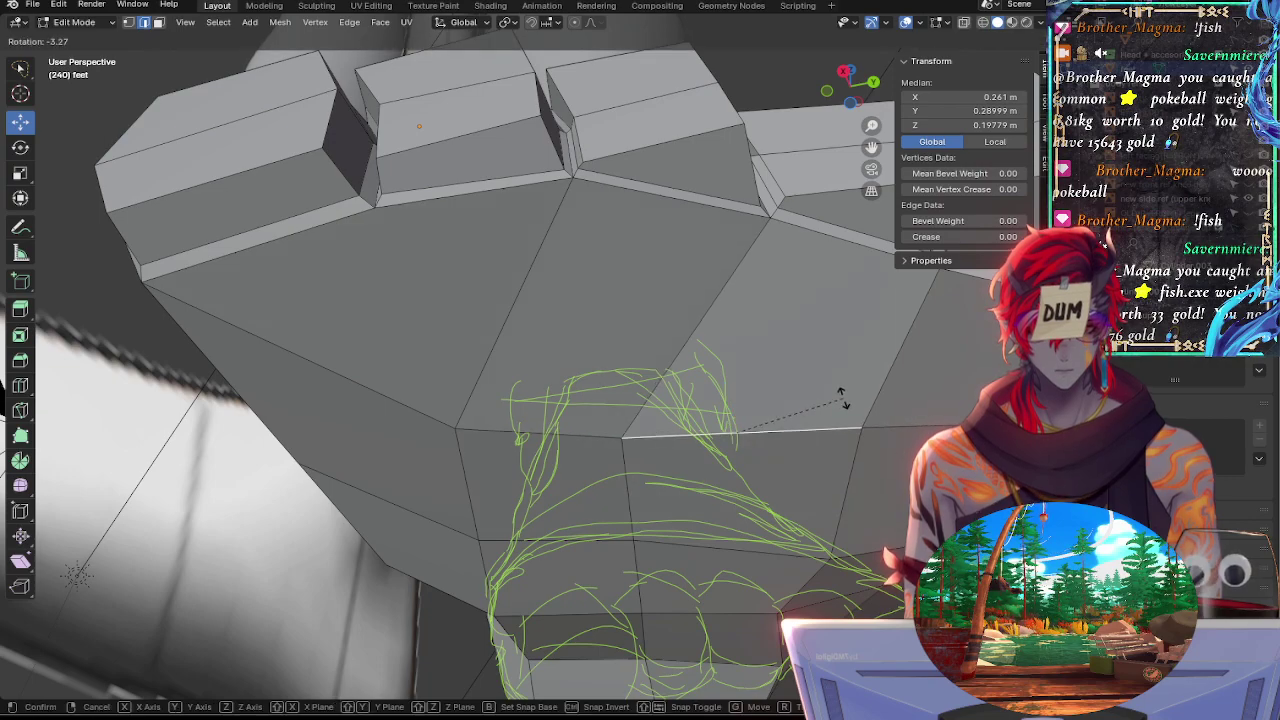
{"action": "left_click", "coordinate": [716, 388]}
{"action": "left_click_drag", "start_coordinate": [725, 390], "coordinate": [724, 386]}
{"action": "left_click", "coordinate": [844, 74]}
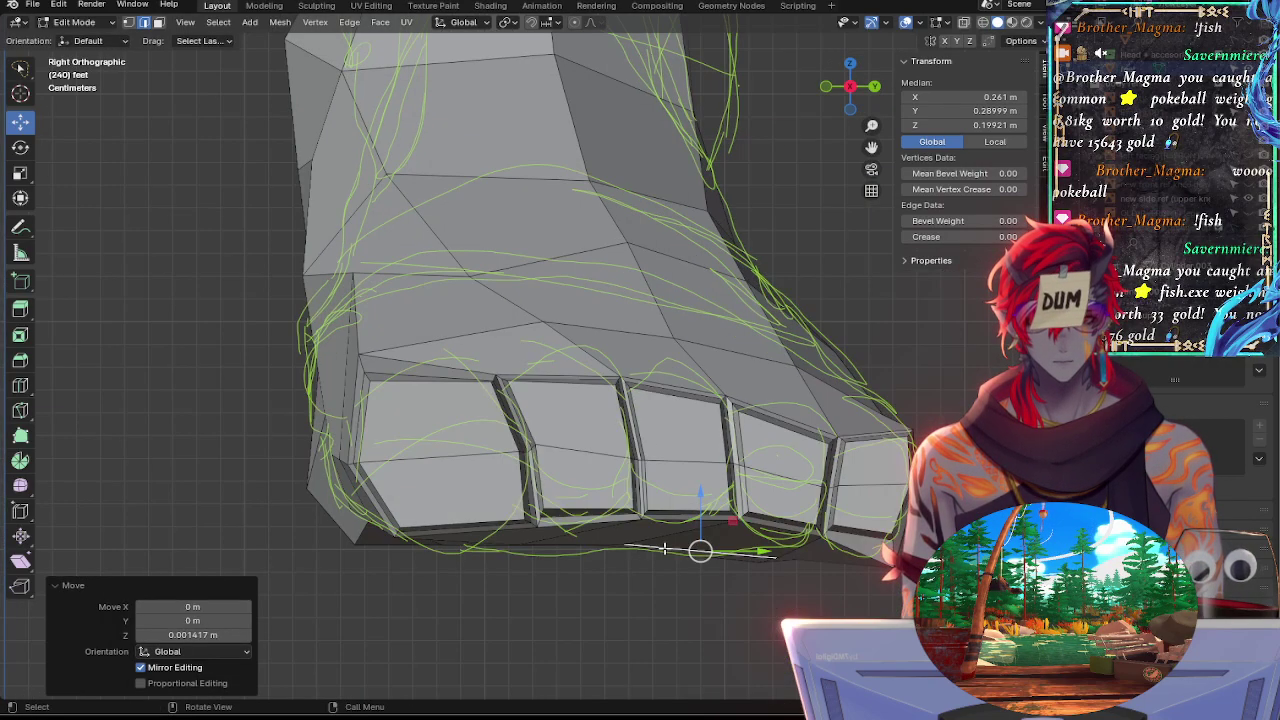
Fine-tune the sole edge's tilt in the right orthographic view and move the sole edges behind the smaller toes 0.000949 m along Z
{"action": "key", "text": "r"}
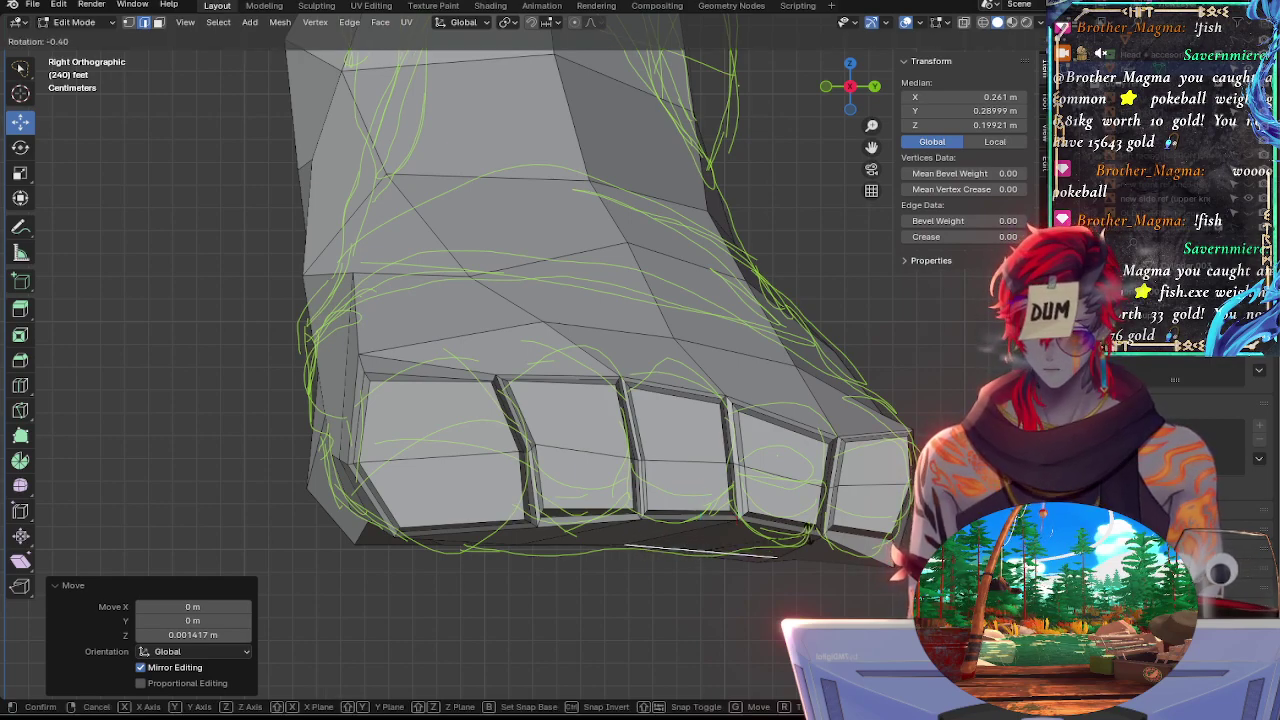
{"action": "left_click", "coordinate": [736, 568]}
{"action": "left_click", "coordinate": [760, 562], "text": "shift"}
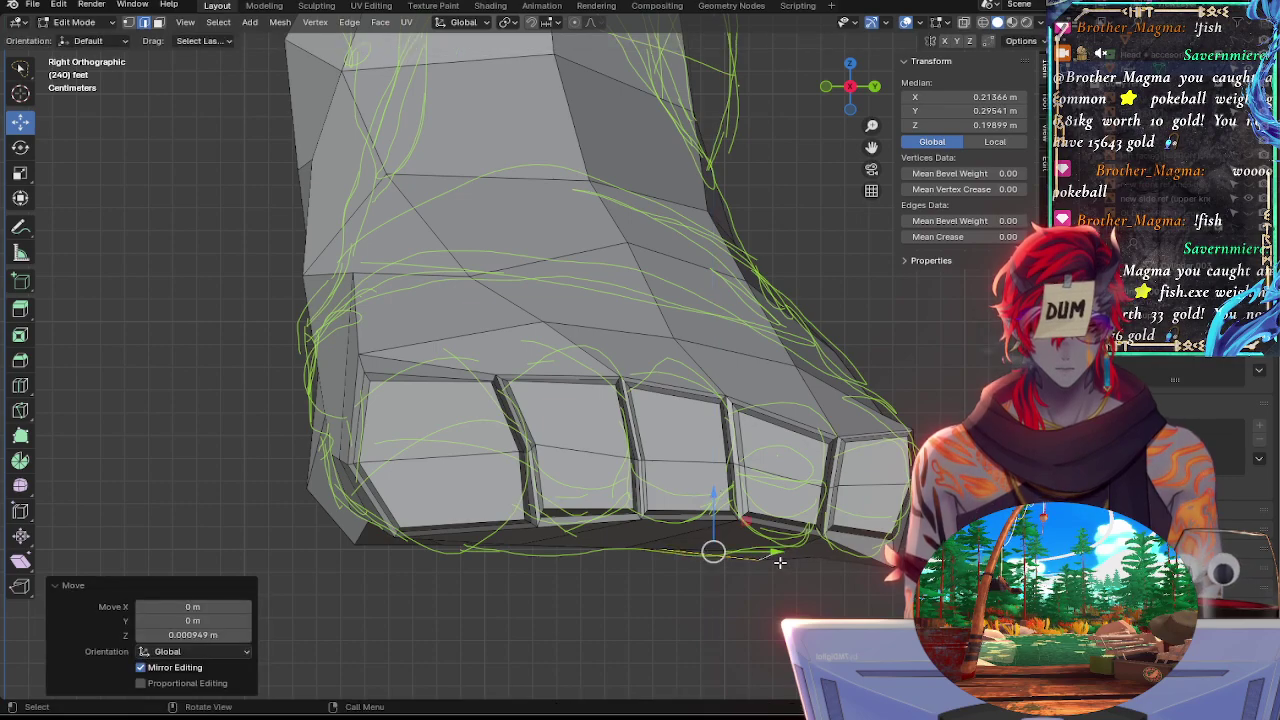
{"action": "left_click", "coordinate": [778, 548]}
{"action": "left_click_drag", "start_coordinate": [807, 506], "coordinate": [808, 499]}
Rotate the adjoining sole edge on the smaller-toe side by -3.68° in the right orthographic view
{"action": "left_click", "coordinate": [748, 562]}
{"action": "key", "text": "r"}
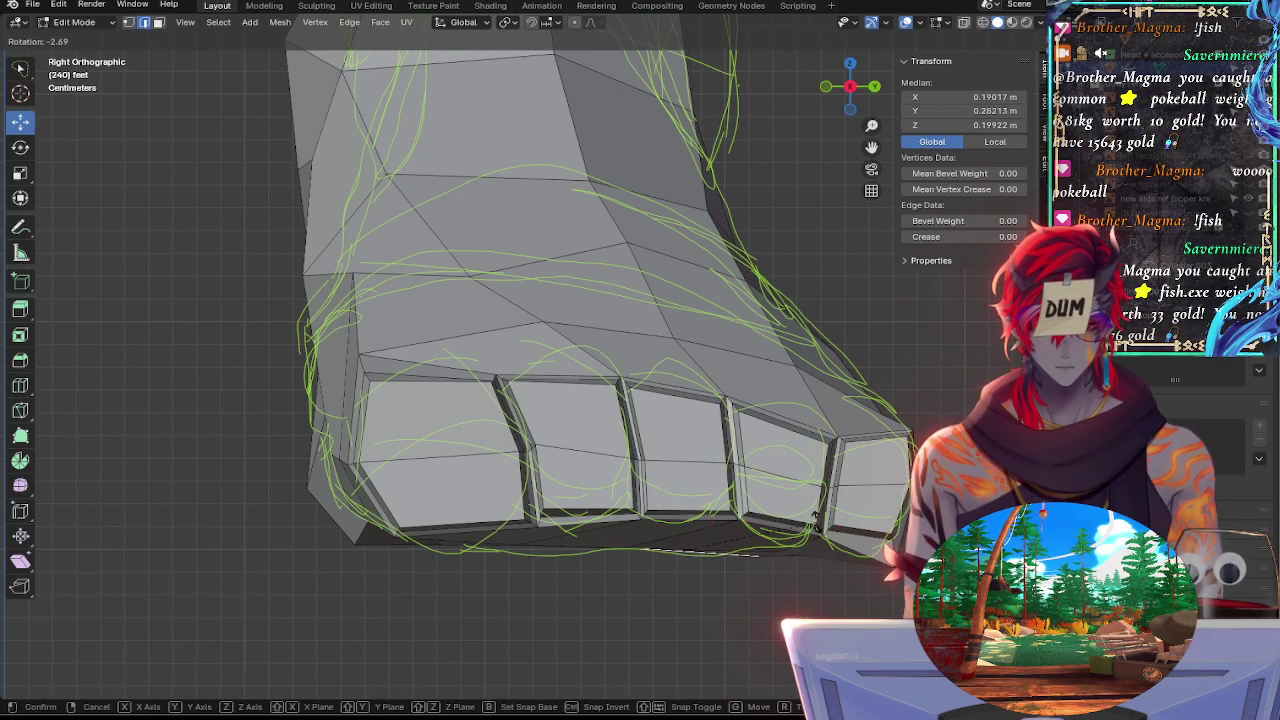
{"action": "left_click", "coordinate": [813, 520]}
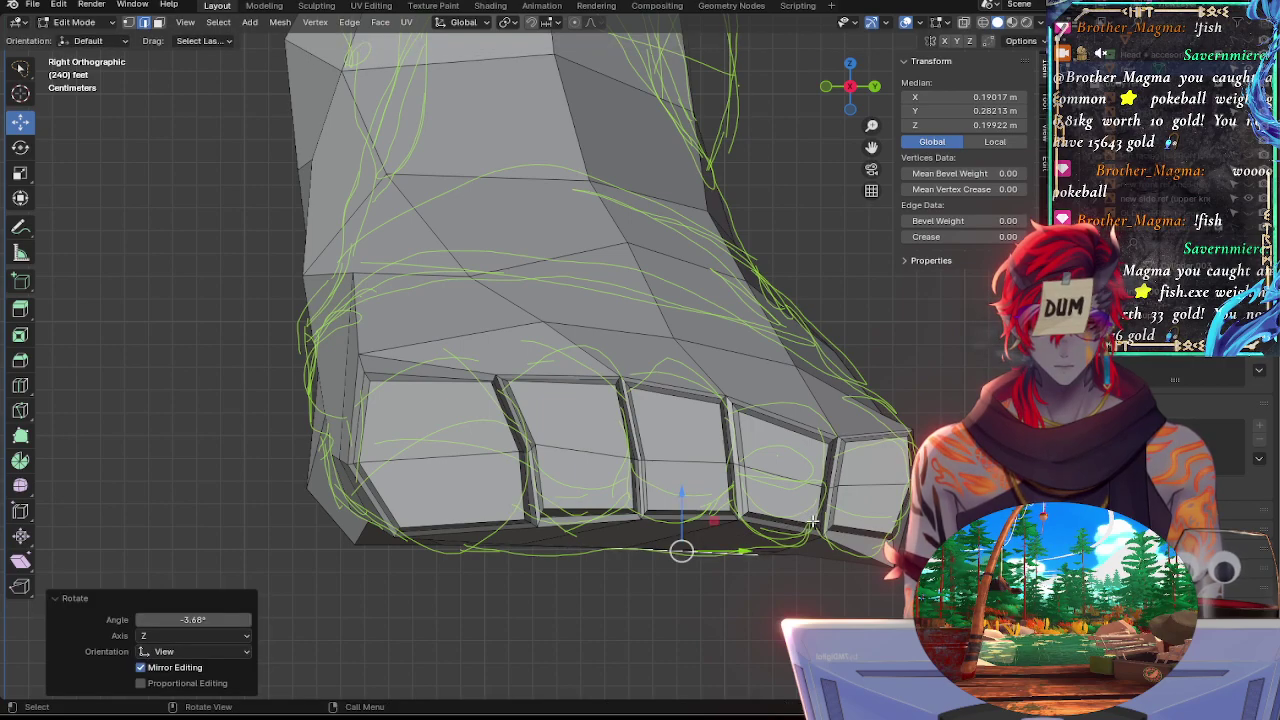
Rotate the sole edge beneath the second toe by -2.33° and refine its tilt against the sketched sole line
{"action": "left_click", "coordinate": [600, 553]}
{"action": "key", "text": "r"}
{"action": "left_click", "coordinate": [721, 536]}
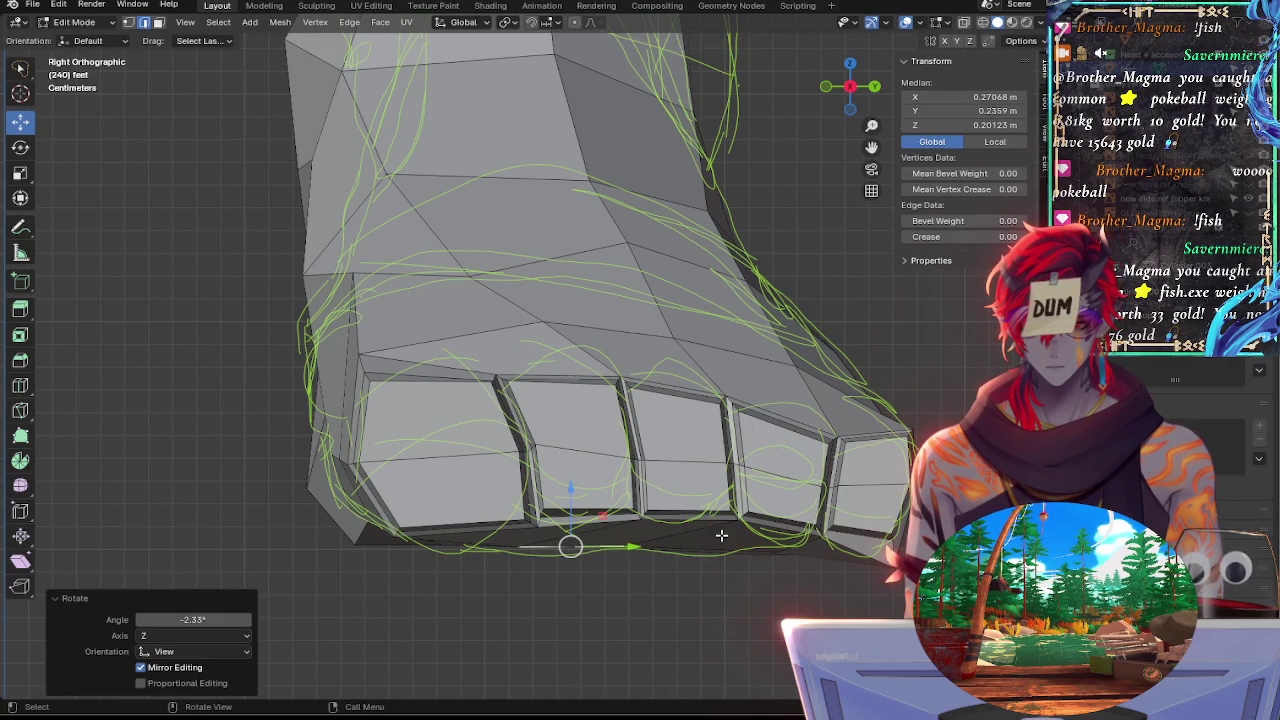
{"action": "key", "text": "r"}
{"action": "left_click", "coordinate": [666, 535]}
{"action": "left_click", "coordinate": [552, 546]}
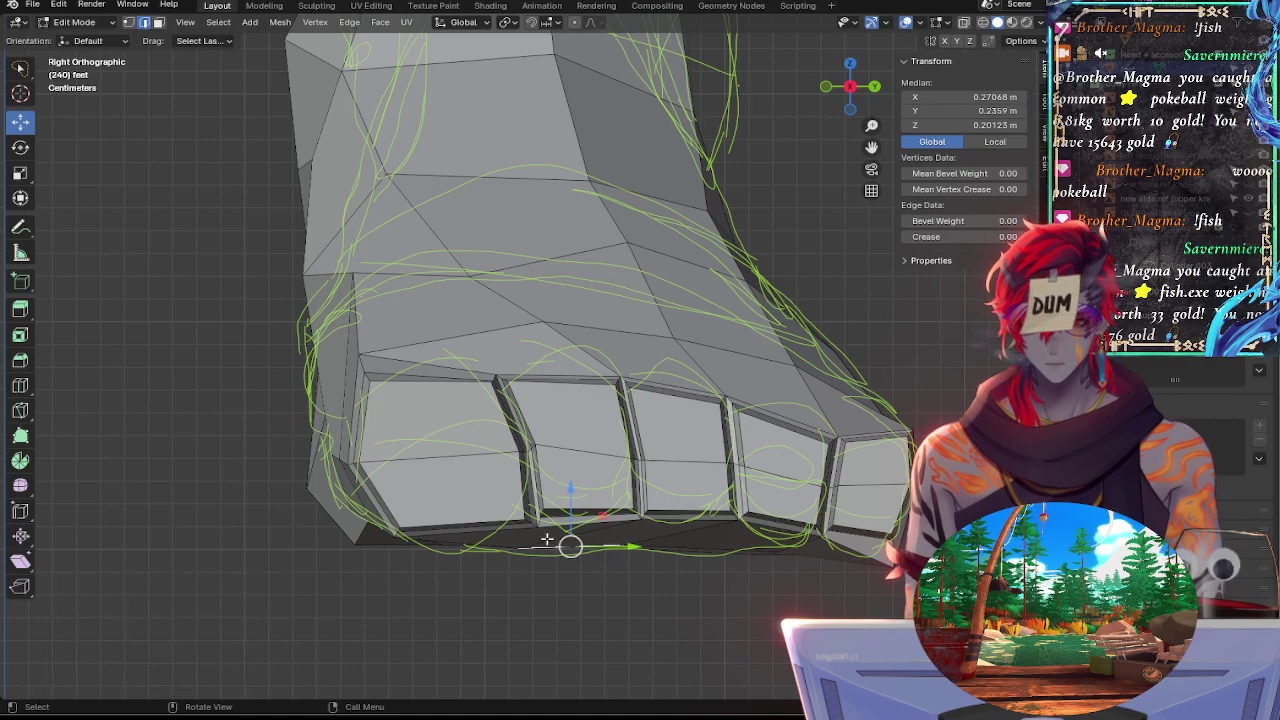
{"action": "key", "text": "r"}
{"action": "left_click", "coordinate": [688, 535]}
Try to move the neighbouring sole edge toward the big toe along Y, and reselect the edge beneath the second toe
{"action": "left_click", "coordinate": [580, 540]}
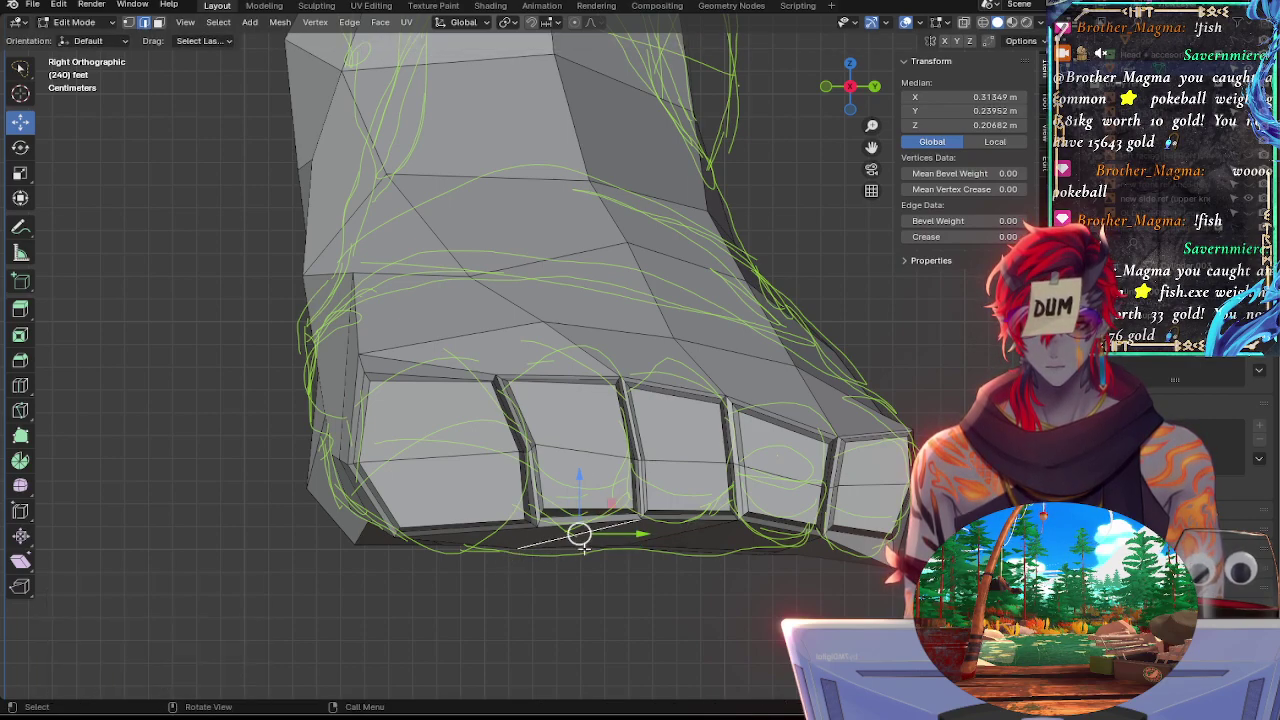
{"action": "left_click", "coordinate": [505, 546]}
{"action": "key", "text": "g"}
{"action": "key", "text": "y"}
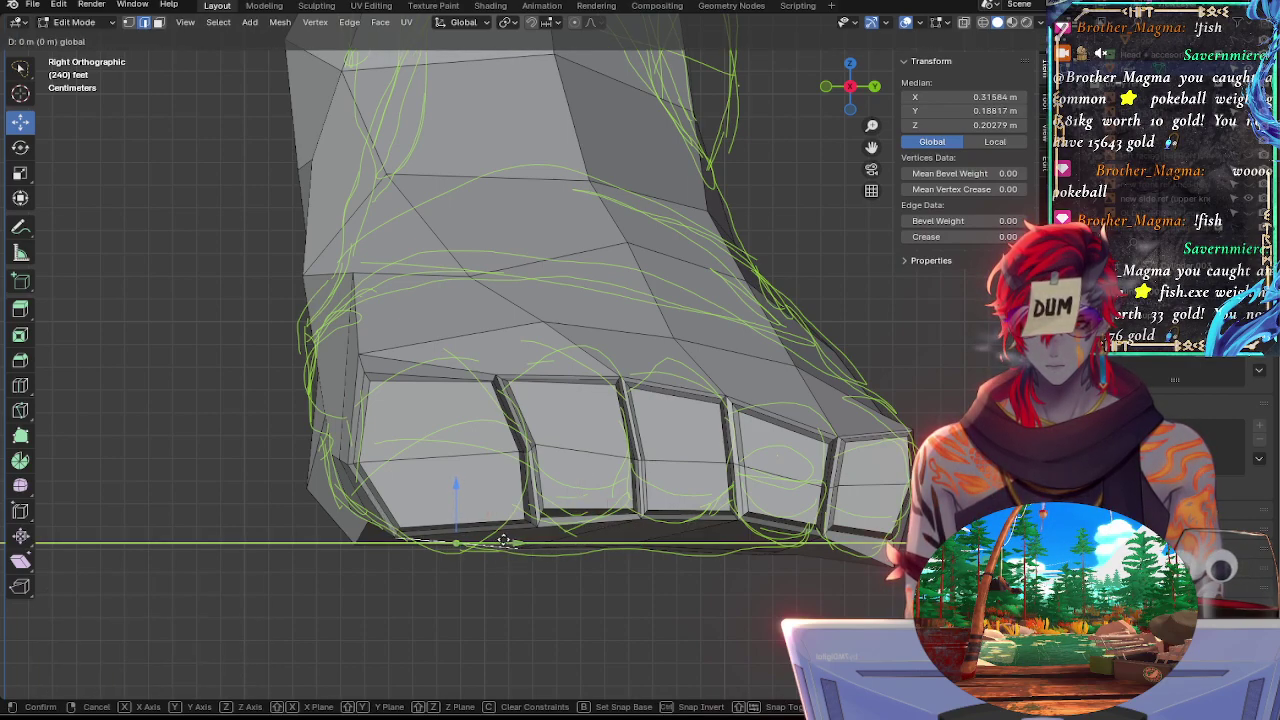
{"action": "left_click", "coordinate": [504, 541]}
{"action": "left_click", "coordinate": [540, 552]}
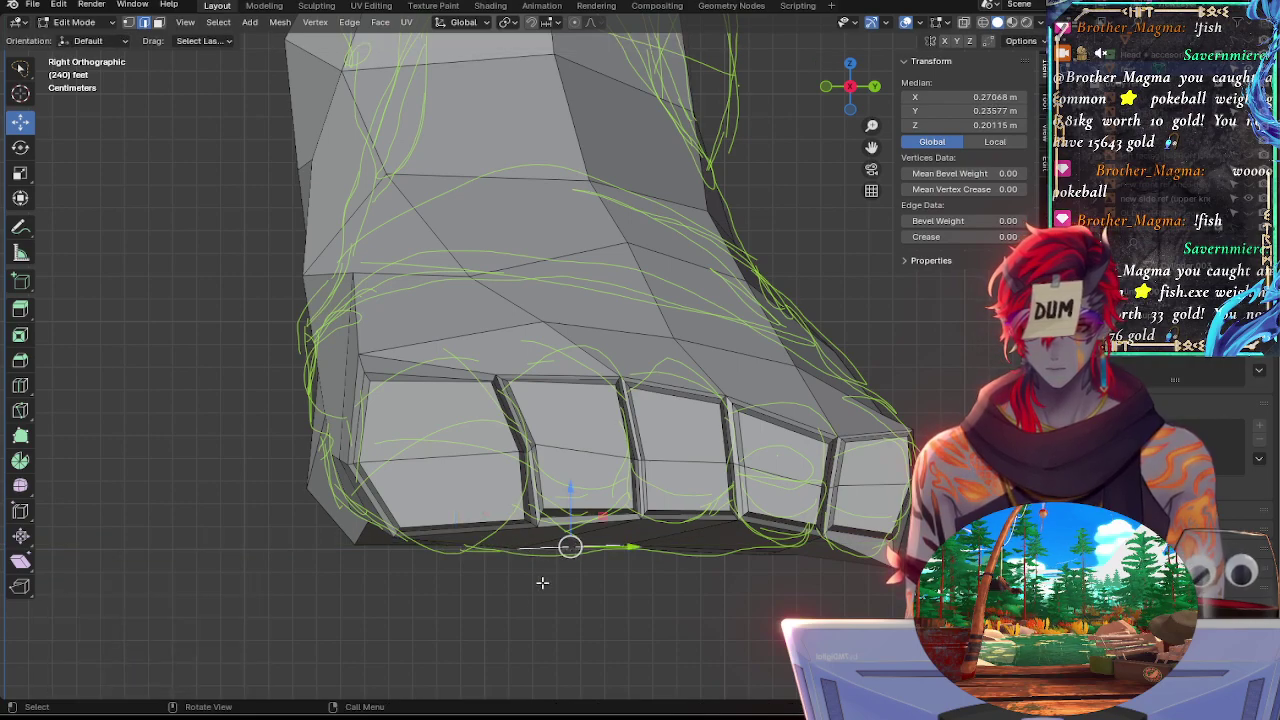
Switch to vertex selection and move the sole vertex beneath the big toe's inner corner -0.000949 m along Z
{"action": "left_click", "coordinate": [132, 22]}
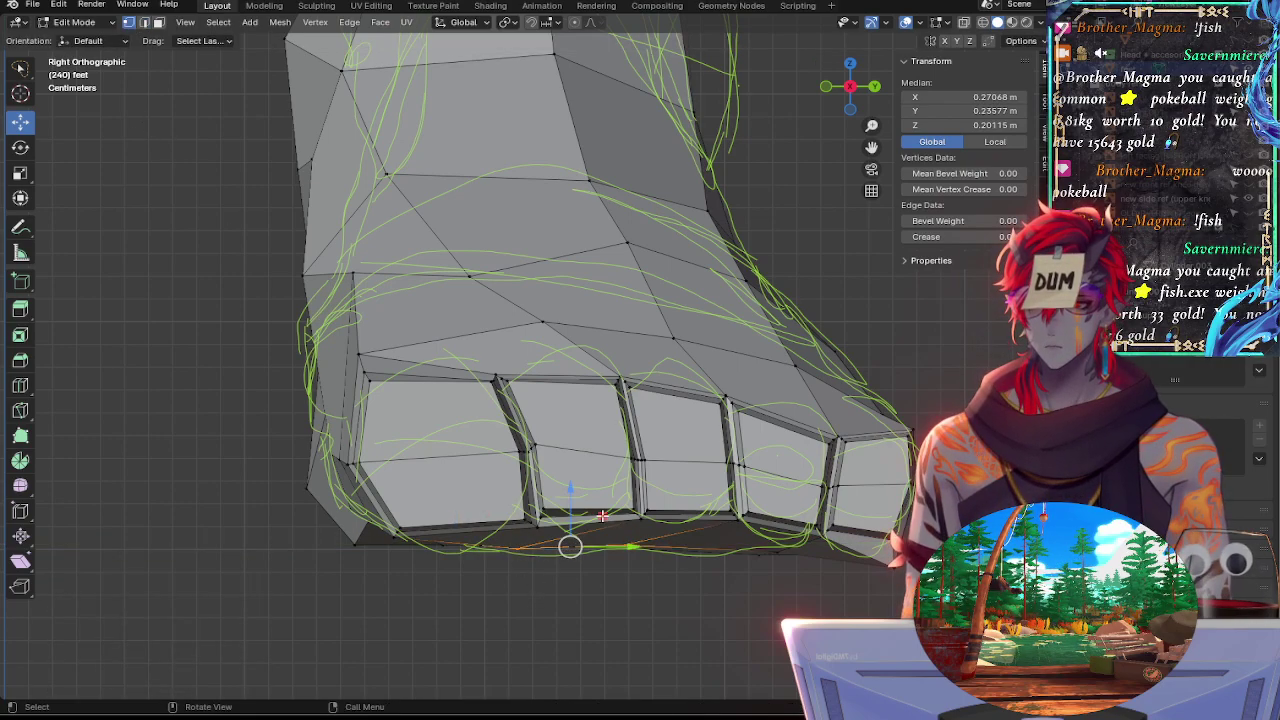
{"action": "left_click", "coordinate": [525, 555]}
{"action": "left_click", "coordinate": [516, 548]}
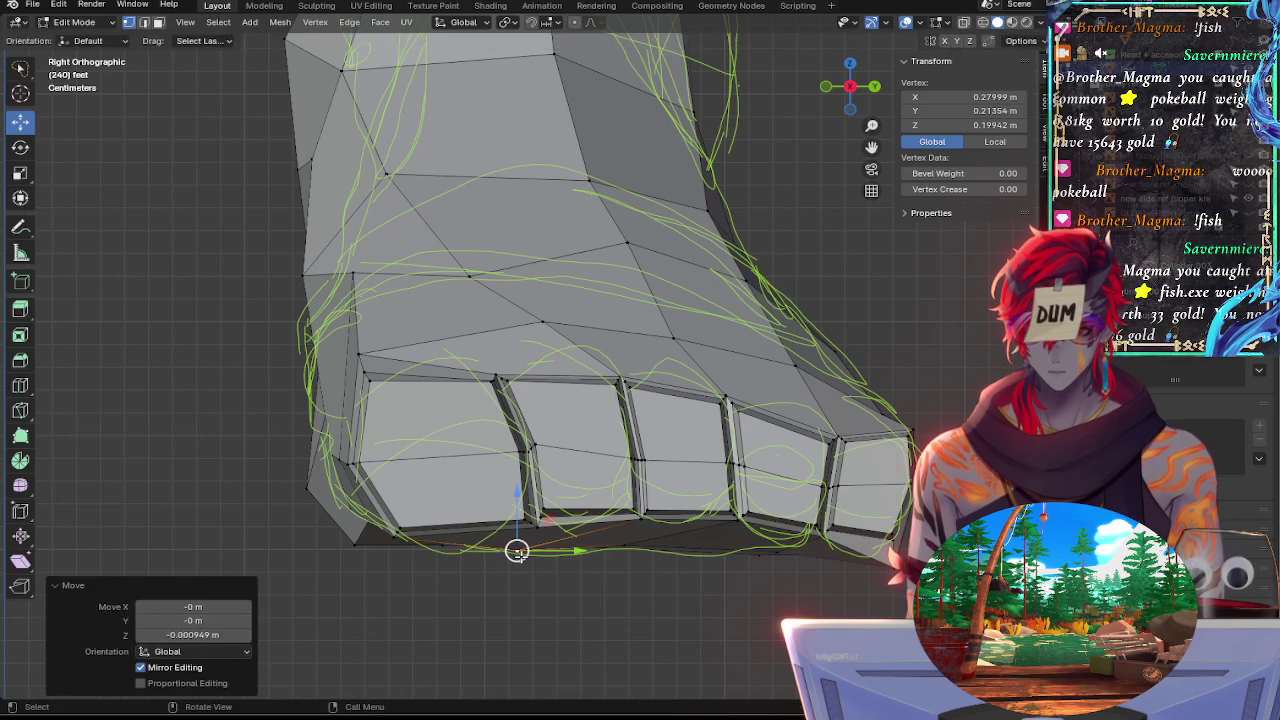
{"action": "left_click", "coordinate": [581, 542]}
Identify the two end vertices of the sole edge from below and shift the front one toward the sketched sole outline in right orthographic view
{"action": "middle_click_drag", "start_coordinate": [604, 546], "coordinate": [626, 443]}
{"action": "left_click", "coordinate": [464, 426], "text": "shift"}
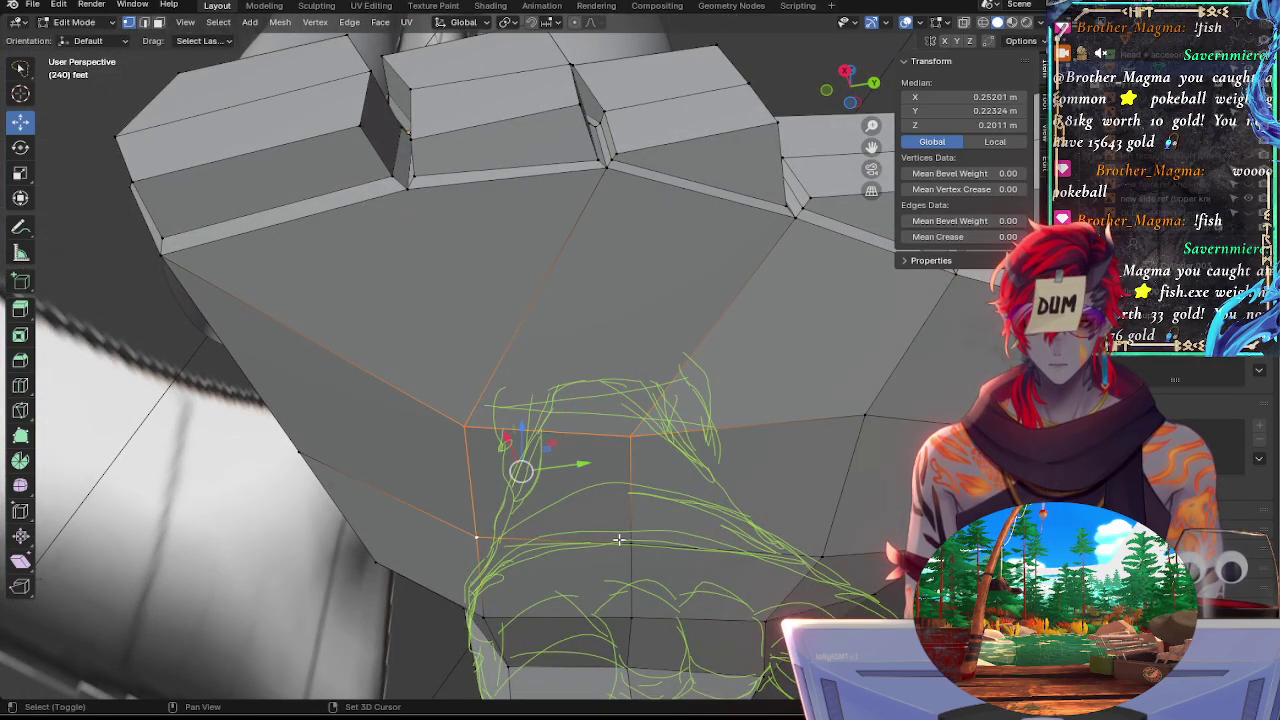
{"action": "left_click", "coordinate": [631, 437], "text": "shift"}
{"action": "left_click", "coordinate": [632, 437], "text": "shift"}
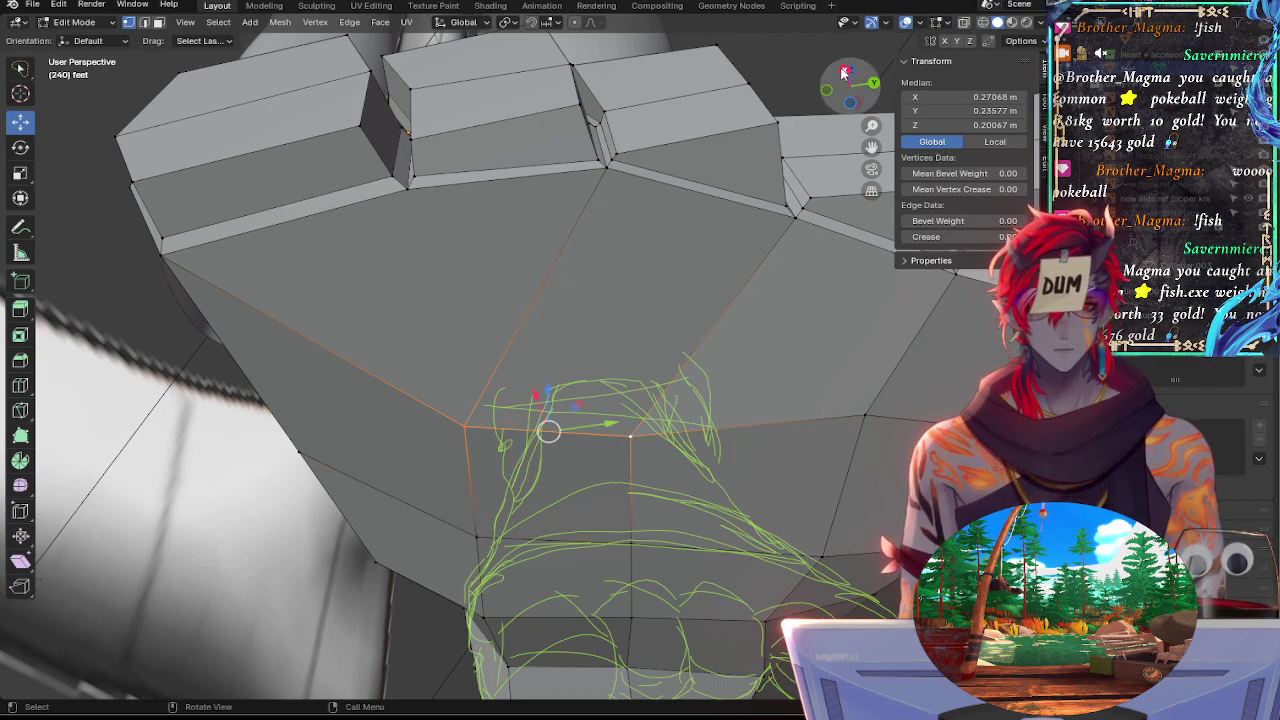
{"action": "key", "text": "KP_3"}
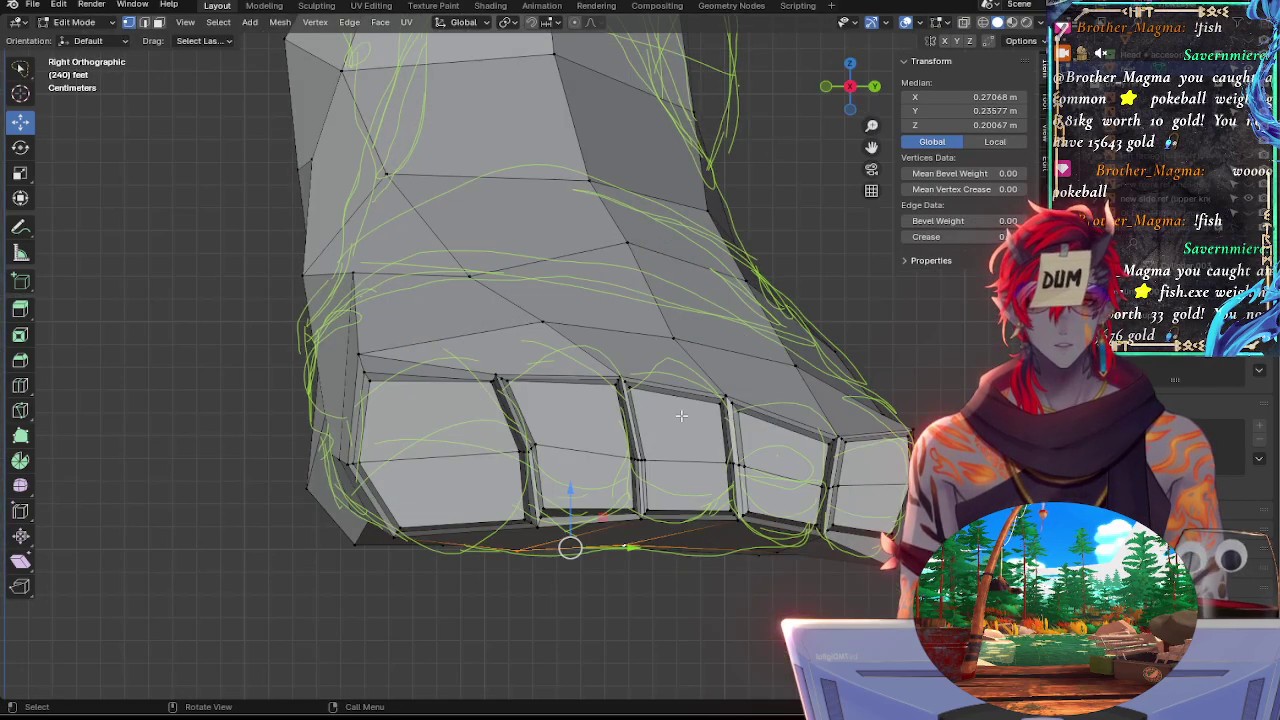
{"action": "left_click", "coordinate": [626, 545]}
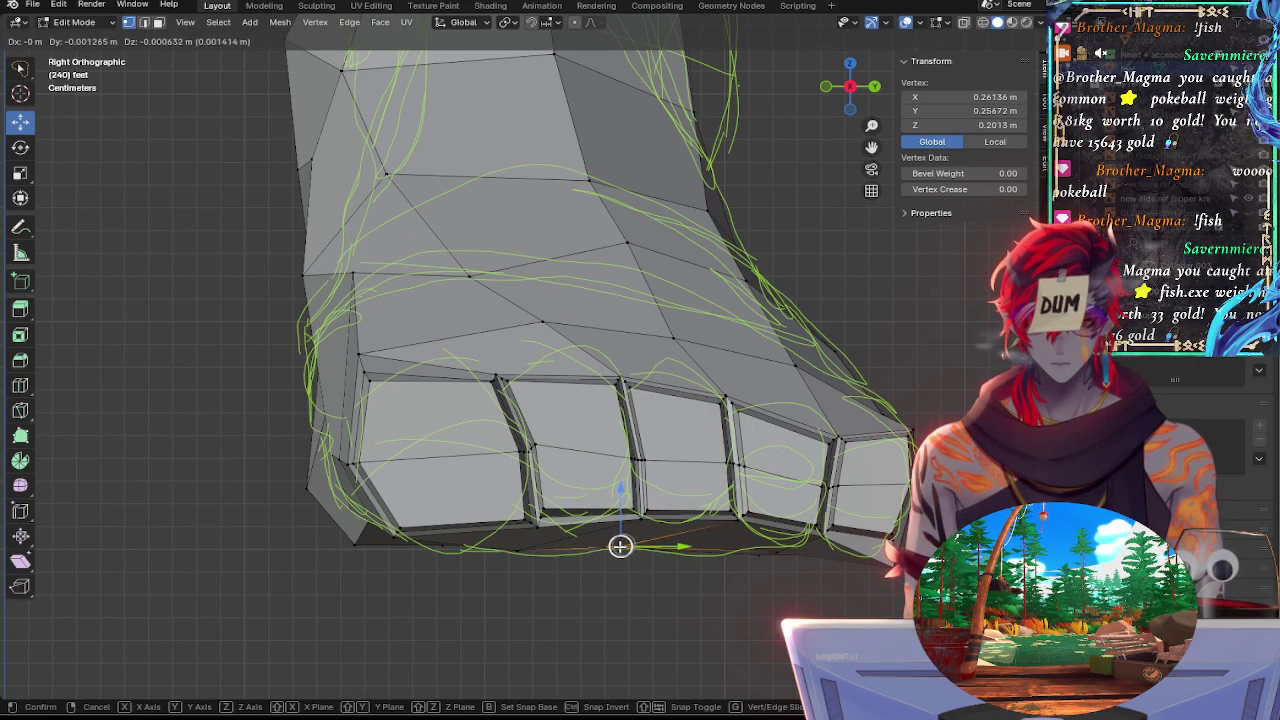
{"action": "left_click_drag", "start_coordinate": [626, 495], "coordinate": [627, 490]}
{"action": "left_click", "coordinate": [520, 553]}
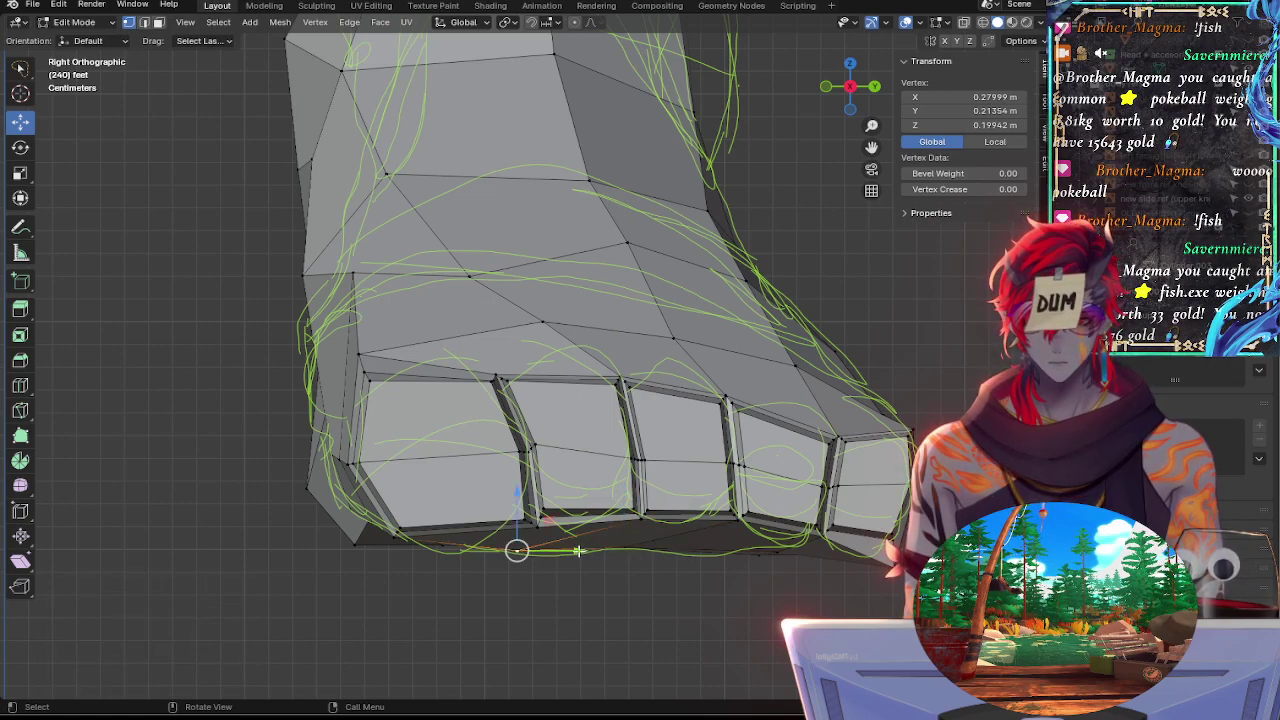
Nudge the sole vertex below the first toe gap, and move its outer neighbour -0.000631 m along Y and 0.010595 m along X
{"action": "mouse_move", "coordinate": [578, 551]}
{"action": "left_mouse_down"}
{"action": "mouse_move", "coordinate": [566, 550]}
{"action": "mouse_move", "coordinate": [590, 546]}
{"action": "left_mouse_up"}
{"action": "left_click_drag", "start_coordinate": [530, 502], "coordinate": [533, 508]}
{"action": "left_click", "coordinate": [622, 548]}
{"action": "middle_click_drag", "start_coordinate": [651, 583], "coordinate": [634, 488]}
{"action": "left_click_drag", "start_coordinate": [700, 420], "coordinate": [696, 420]}
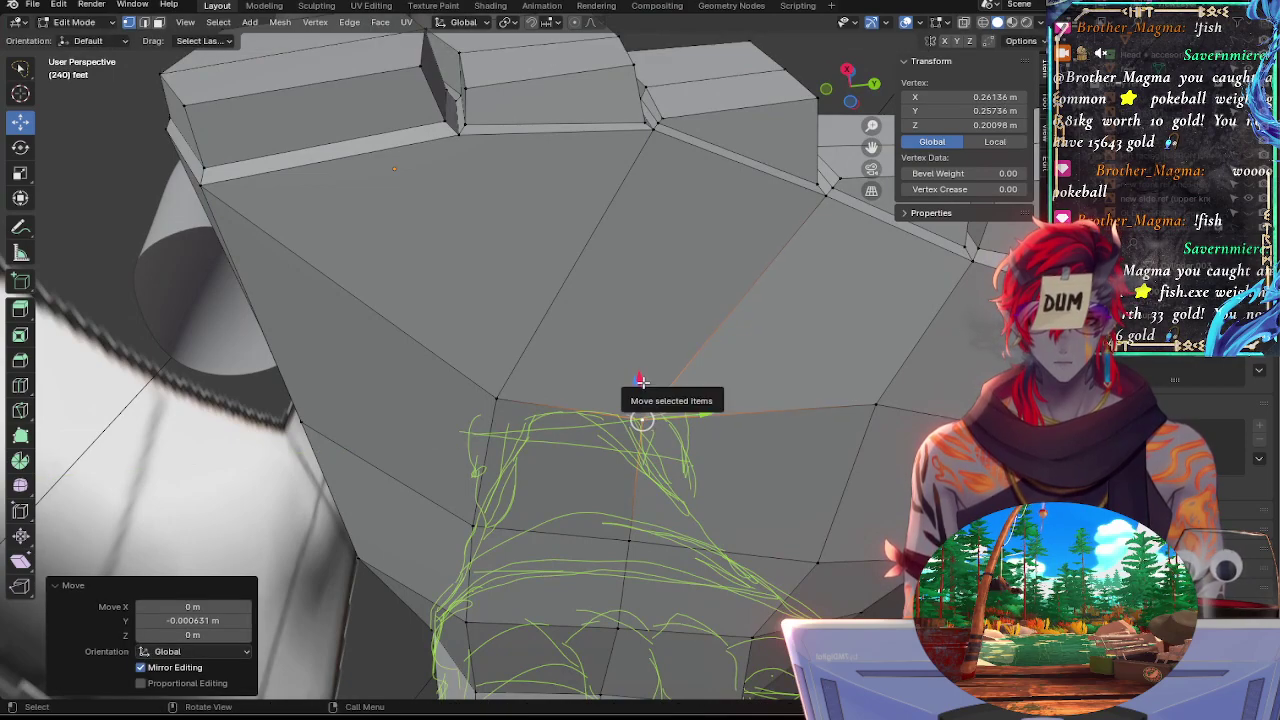
{"action": "middle_click_drag", "start_coordinate": [641, 381], "coordinate": [453, 527]}
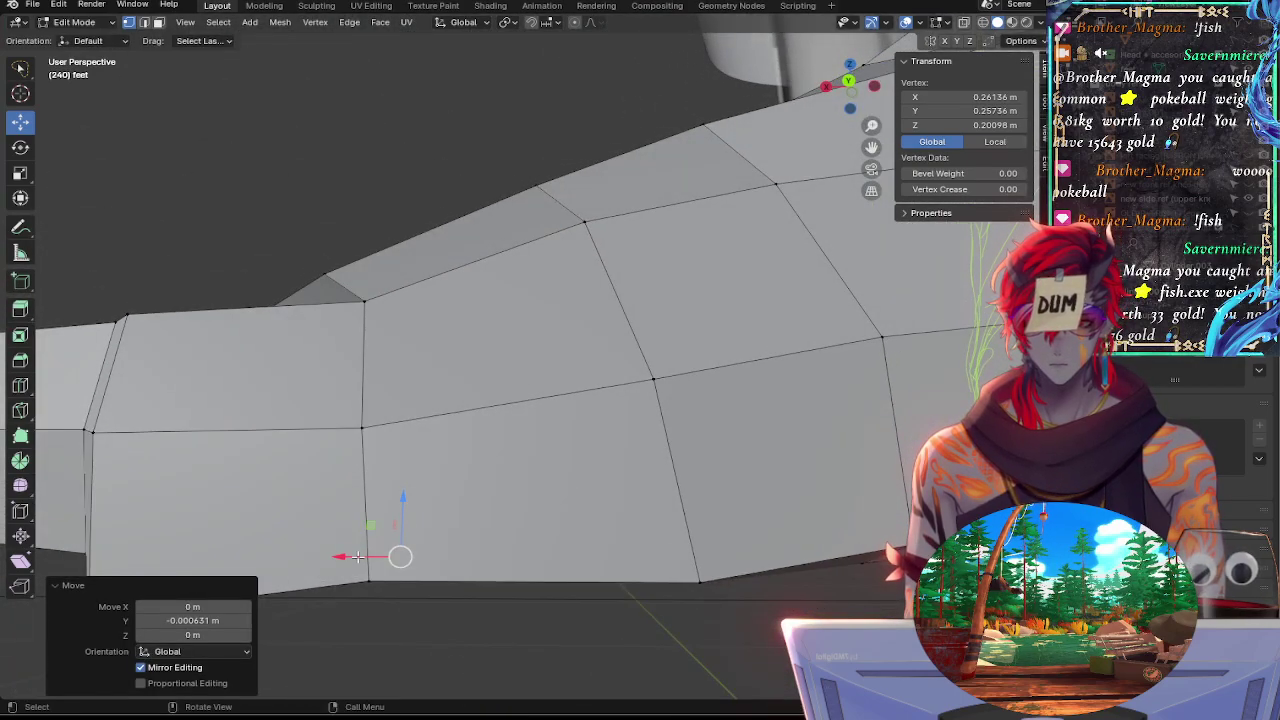
{"action": "left_click_drag", "start_coordinate": [357, 557], "coordinate": [327, 557]}
{"action": "left_click", "coordinate": [819, 86]}
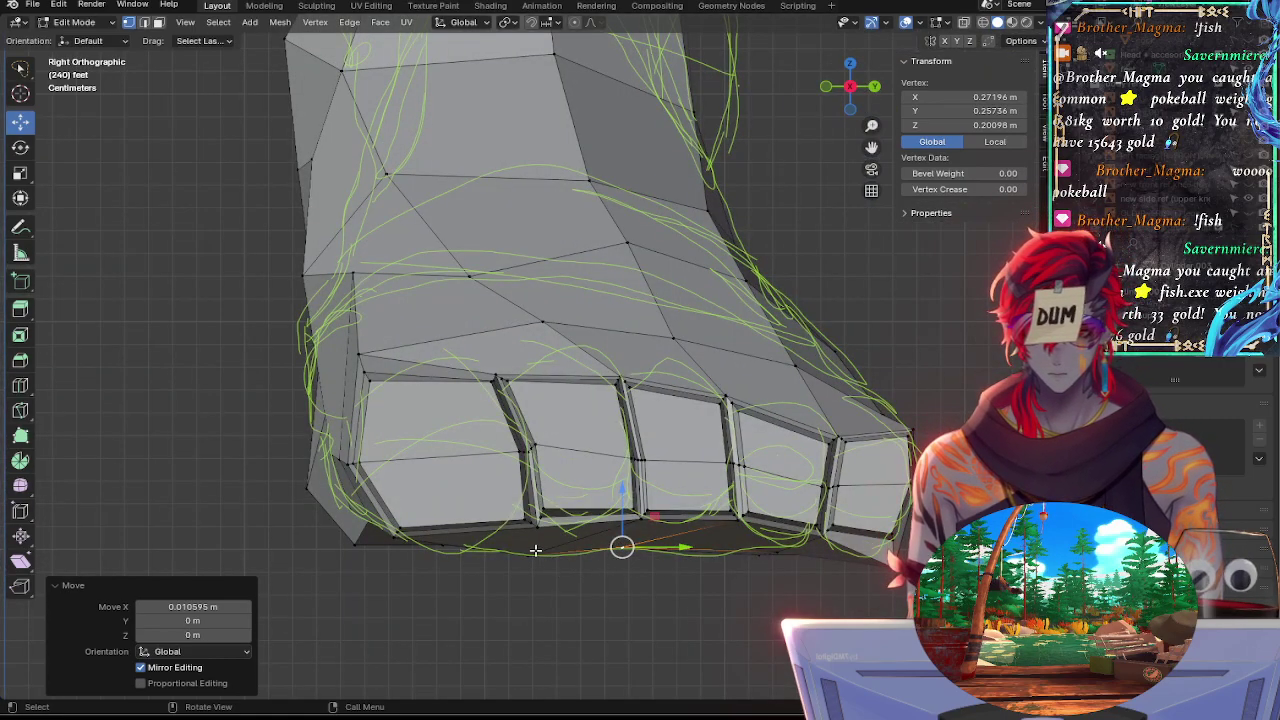
Move the sole vertex below the first toe gap -0.000316 m along Z and -0.001265 m along Y, ending with nothing selected
{"action": "left_click", "coordinate": [532, 553]}
{"action": "left_click_drag", "start_coordinate": [529, 505], "coordinate": [529, 506]}
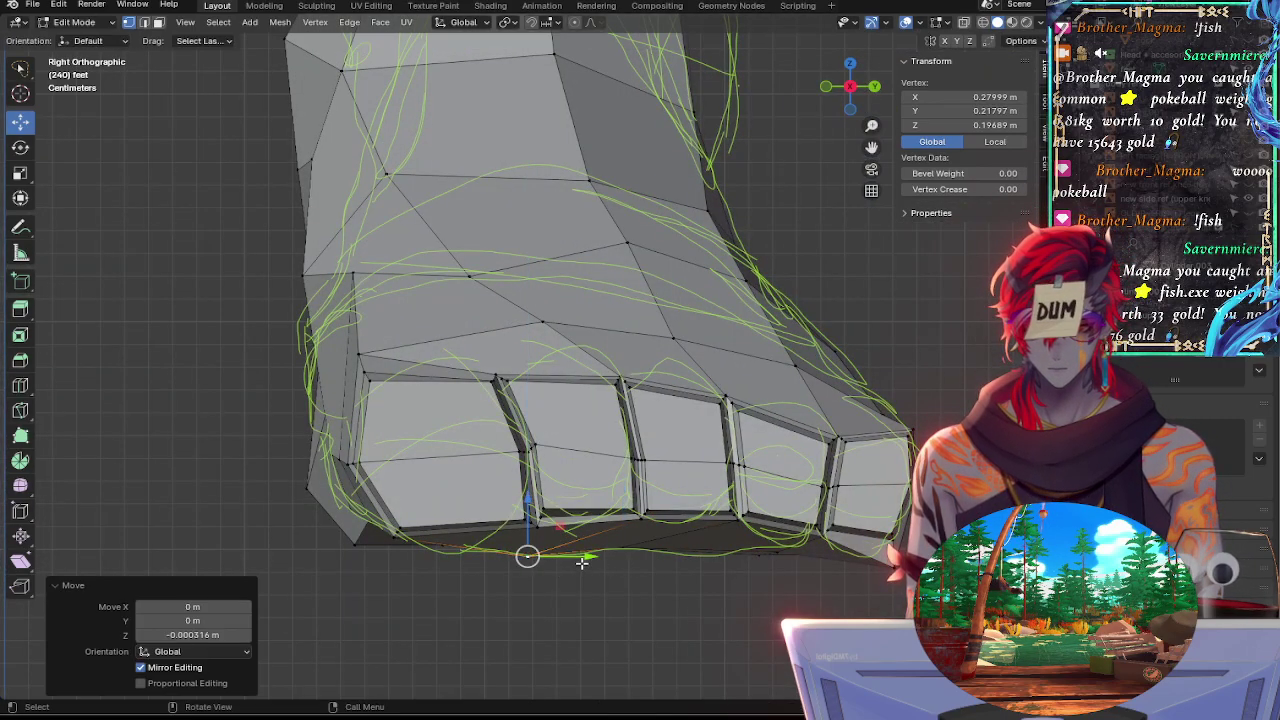
{"action": "left_click_drag", "start_coordinate": [582, 562], "coordinate": [579, 560]}
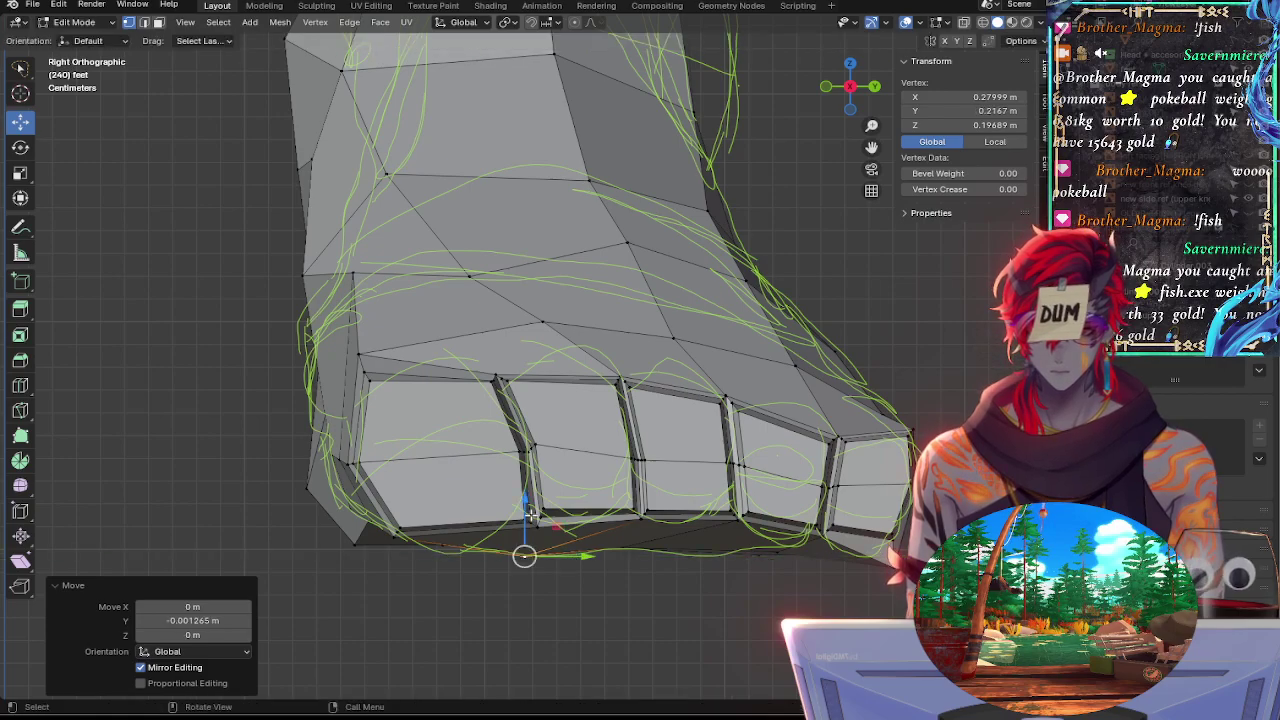
{"action": "mouse_move", "coordinate": [530, 512]}
{"action": "left_mouse_down"}
{"action": "mouse_move", "coordinate": [535, 499]}
{"action": "mouse_move", "coordinate": [545, 512]}
{"action": "left_mouse_up"}
{"action": "left_click", "coordinate": [619, 552]}
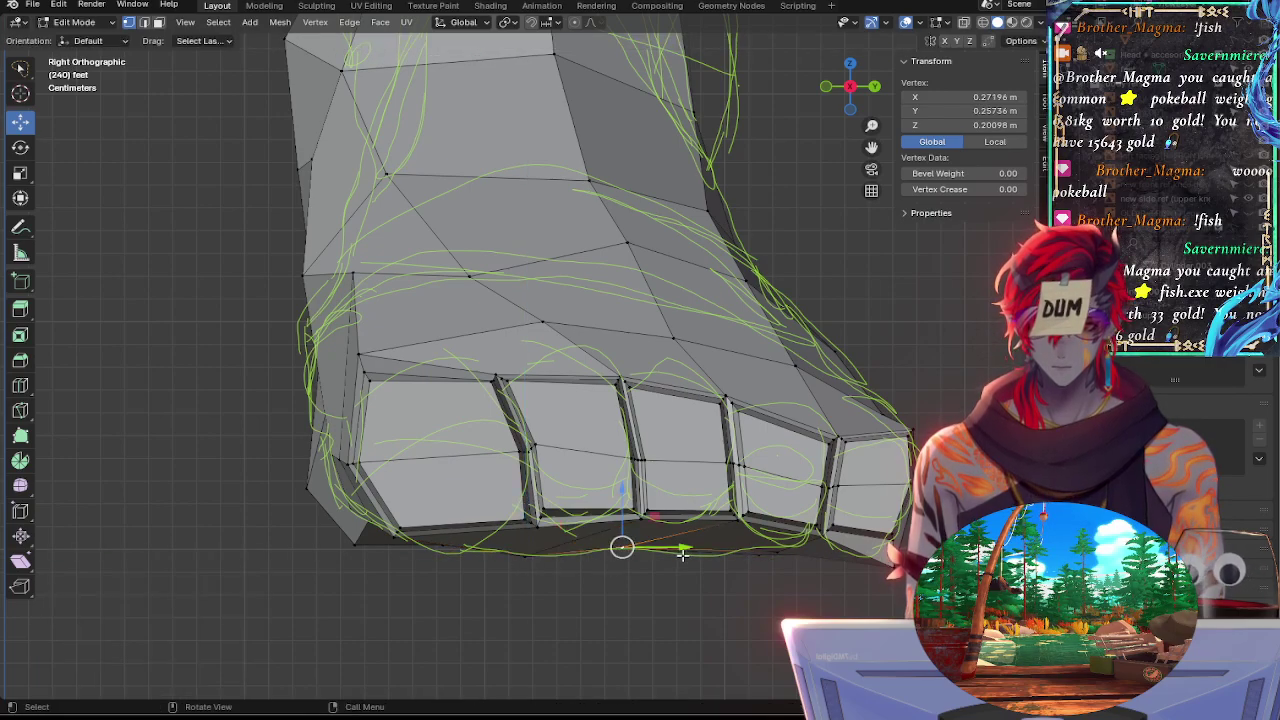
{"action": "left_click", "coordinate": [550, 594]}
Examine the sole vertices beneath the big toe from below and in the right orthographic view, comparing X-ray and solid display with the sketch
{"action": "left_click_drag", "start_coordinate": [458, 547], "coordinate": [389, 244], "text": "alt"}
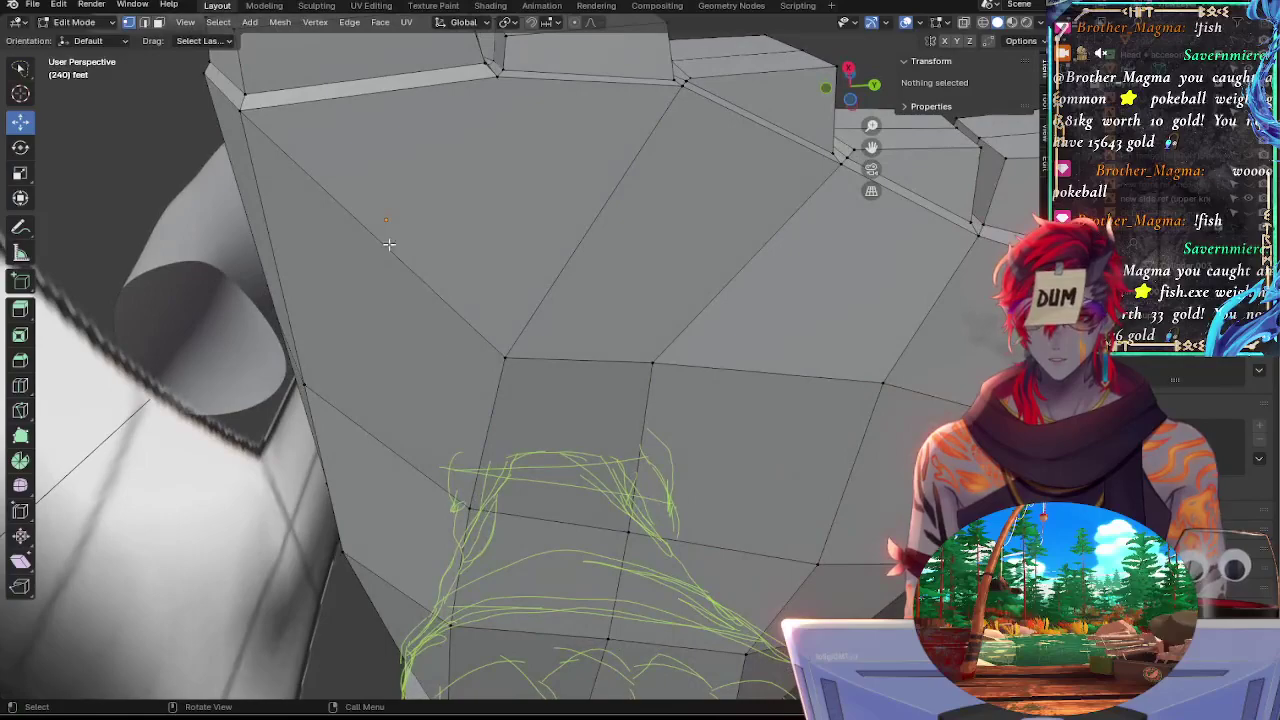
{"action": "left_click", "coordinate": [236, 112]}
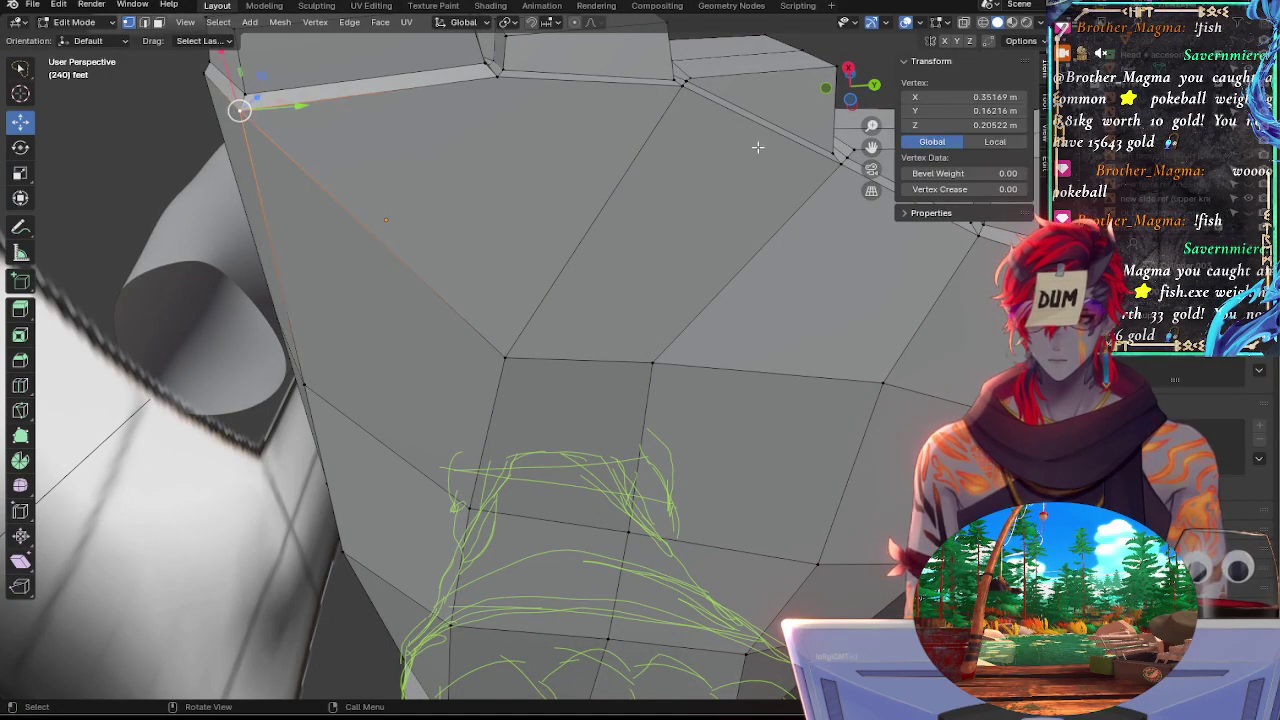
{"action": "left_click", "coordinate": [849, 75]}
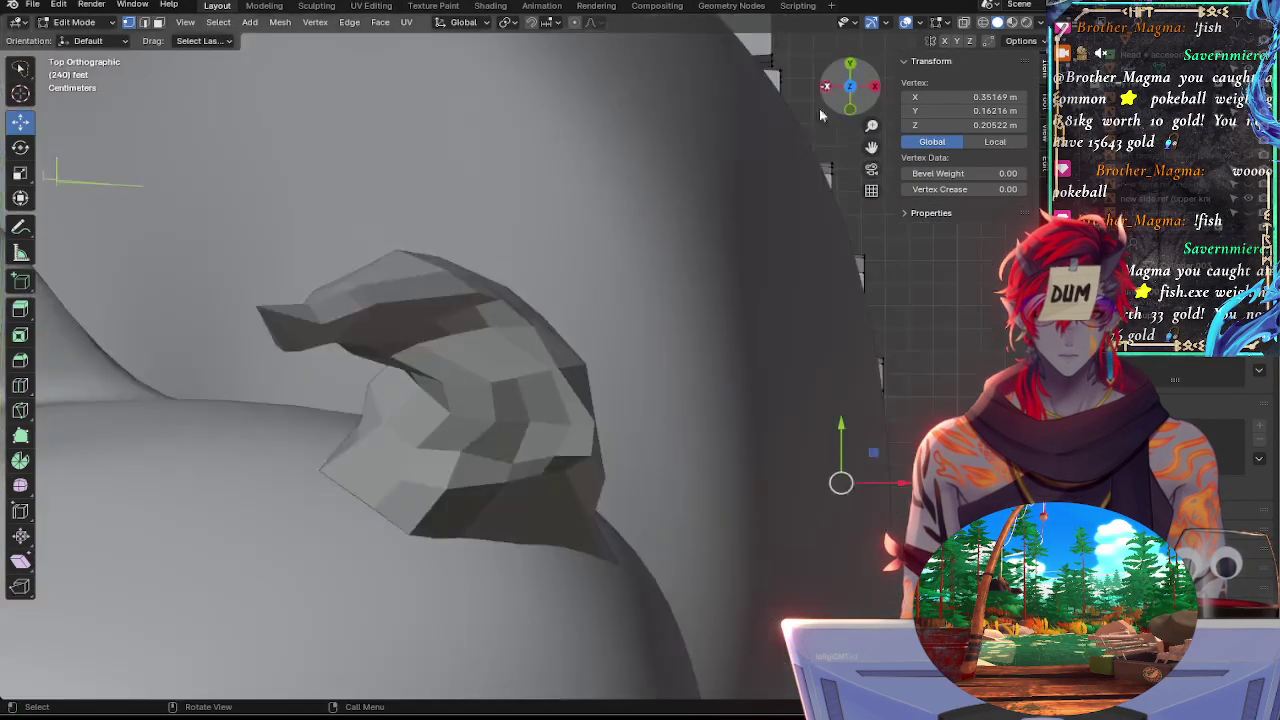
{"action": "left_click", "coordinate": [875, 86]}
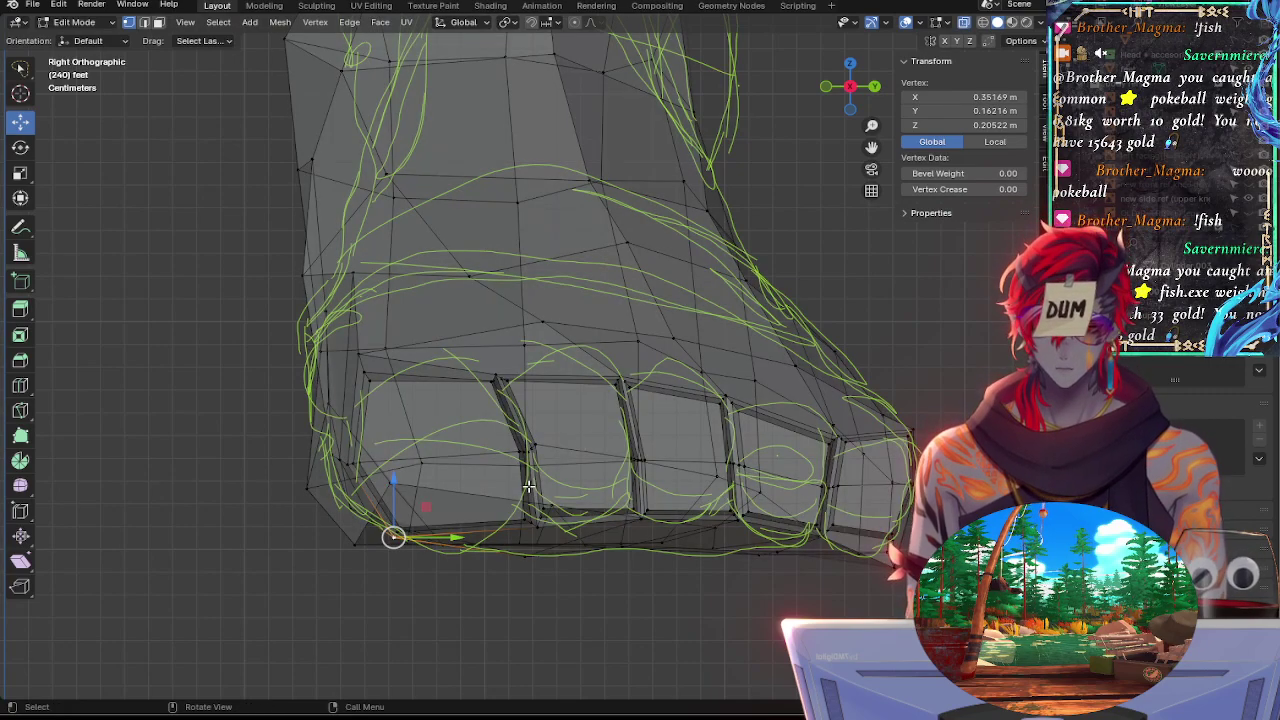
{"action": "key", "text": "alt+z"}
{"action": "key", "text": "alt+z"}
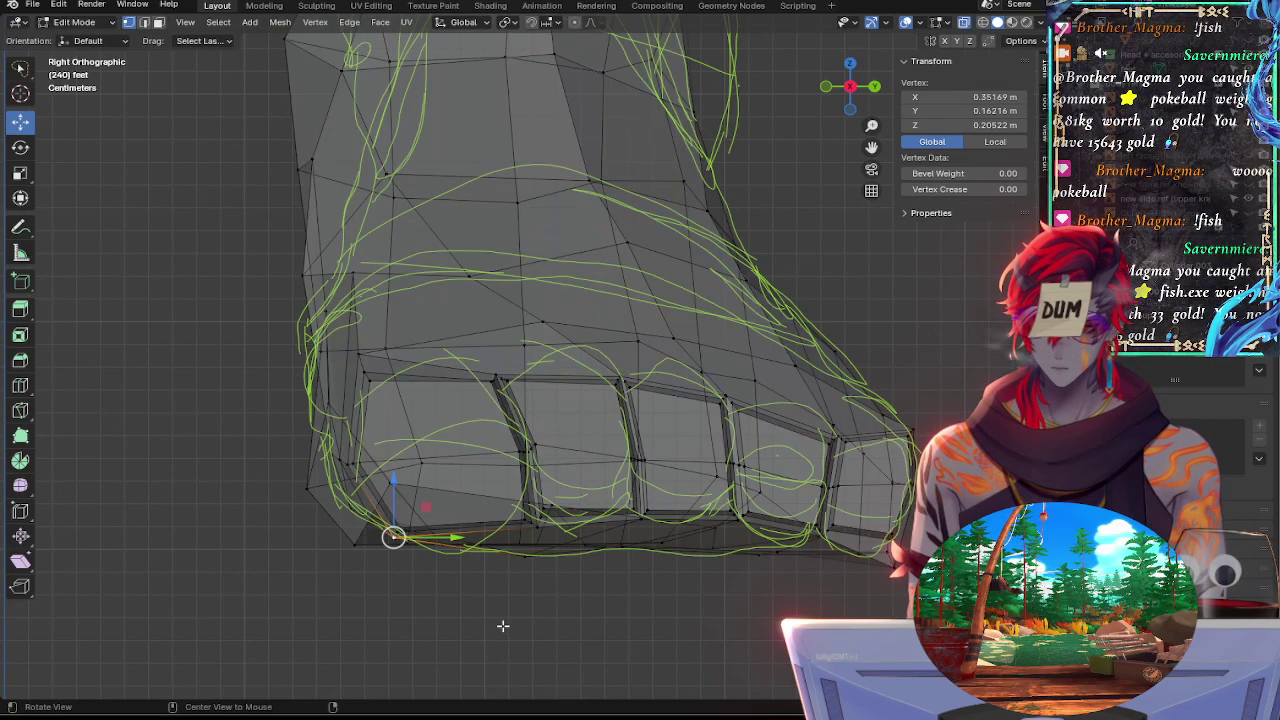
{"action": "key", "text": "alt+z"}
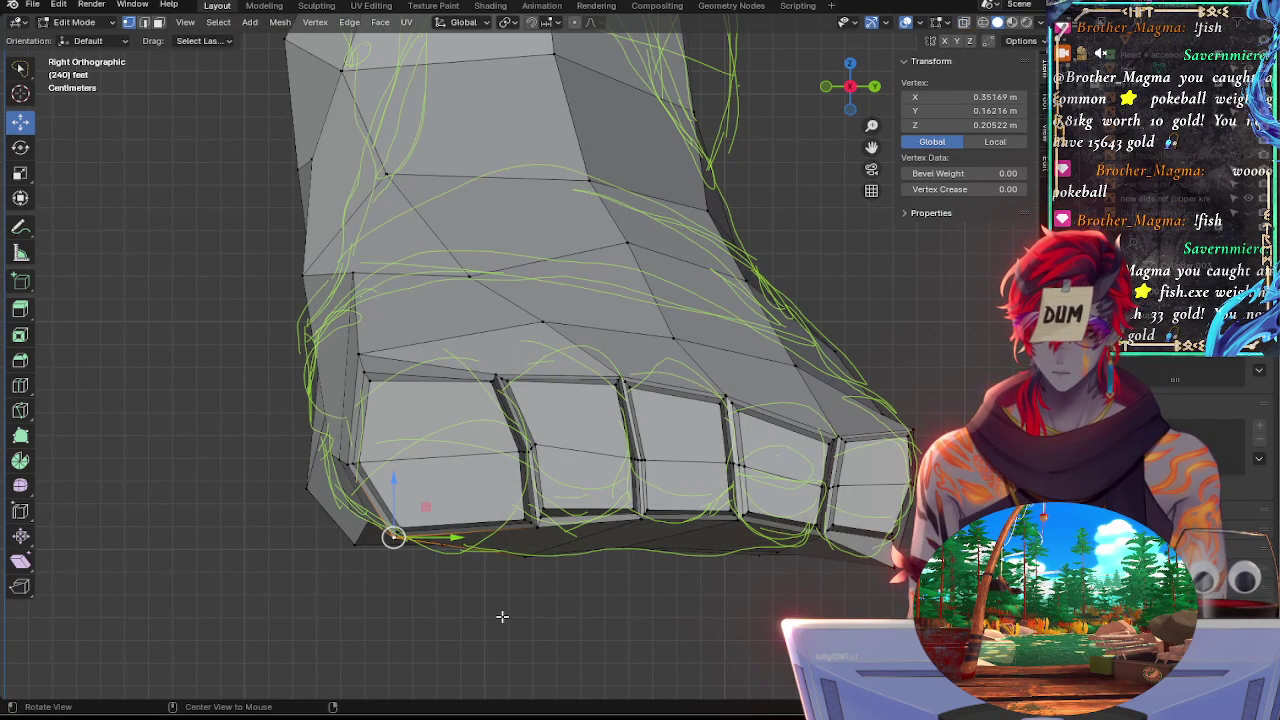
{"action": "key", "text": "alt+z"}
{"action": "key", "text": "alt+z"}
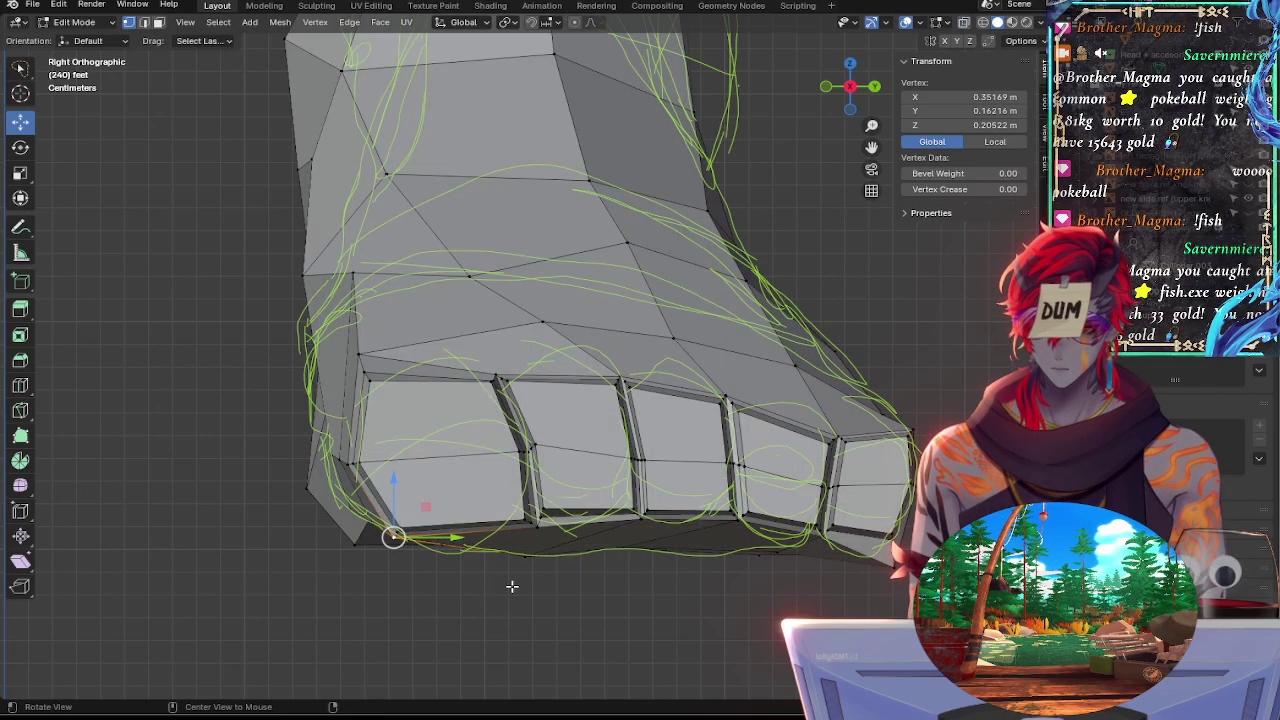
{"action": "left_click", "coordinate": [524, 551]}
{"action": "middle_click_drag", "start_coordinate": [526, 551], "coordinate": [506, 499]}
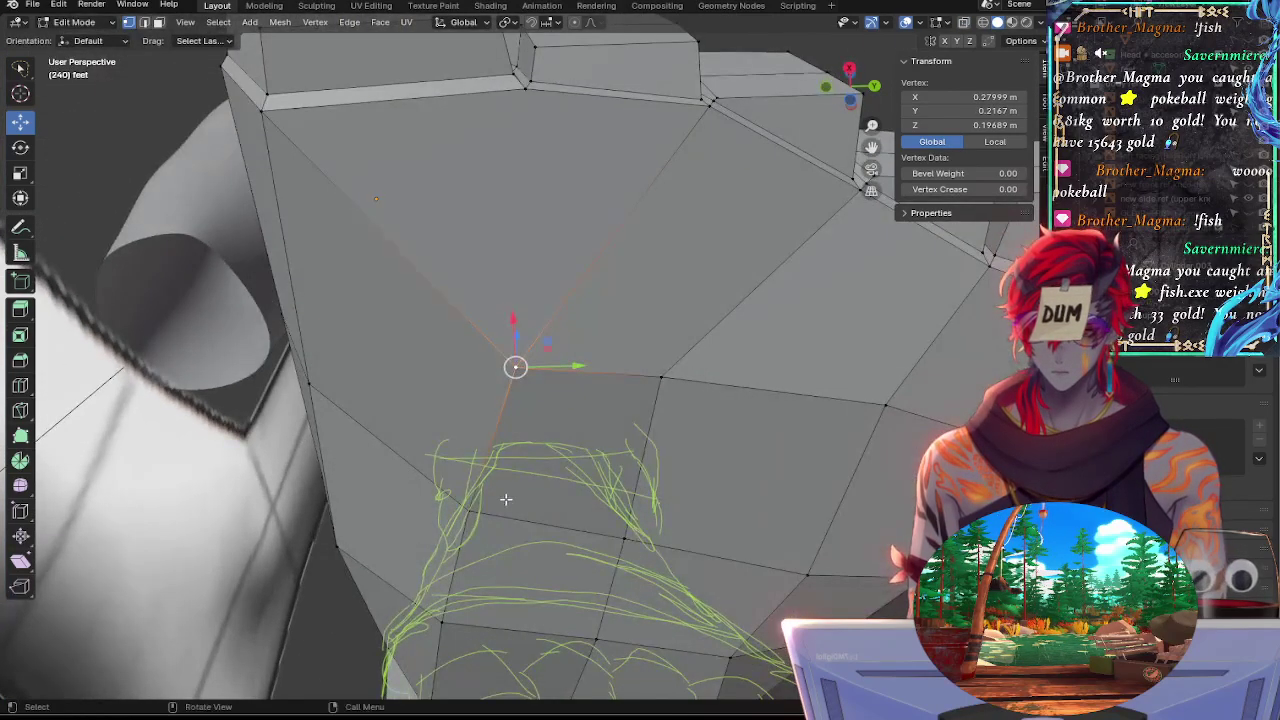
Lower the inner-edge sole vertex behind the big toe by 0.000316 m along Z, checking it against the sketch in X-ray
{"action": "left_click", "coordinate": [376, 400]}
{"action": "left_click", "coordinate": [331, 395]}
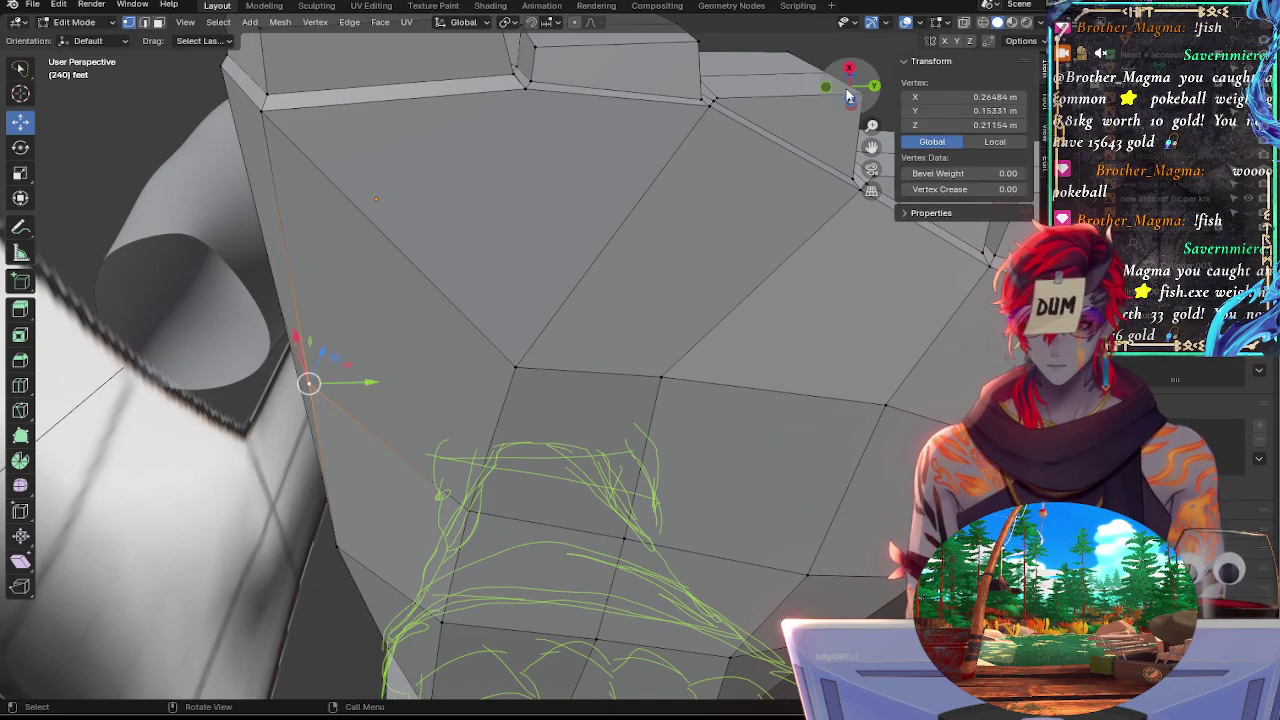
{"action": "left_click", "coordinate": [849, 70]}
{"action": "left_click", "coordinate": [849, 84]}
{"action": "key", "text": "alt+z"}
{"action": "key", "text": "alt+z"}
{"action": "key", "text": "alt+z"}
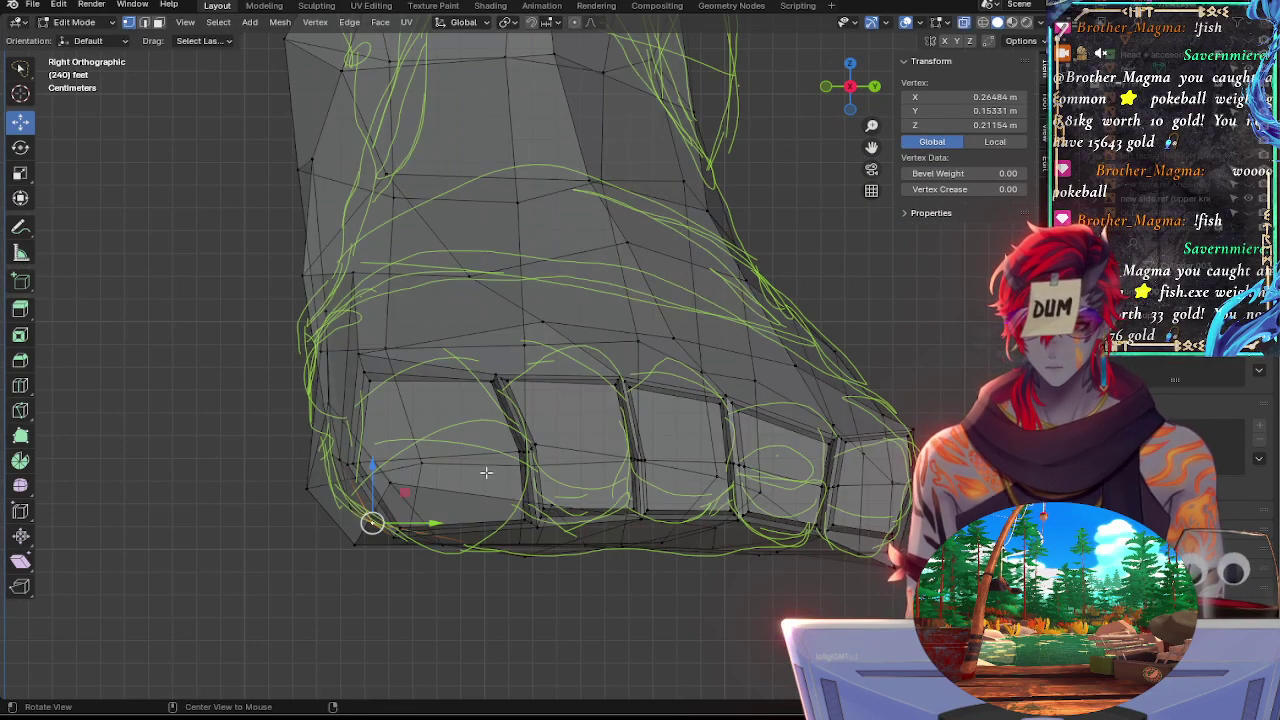
{"action": "key", "text": "alt+z"}
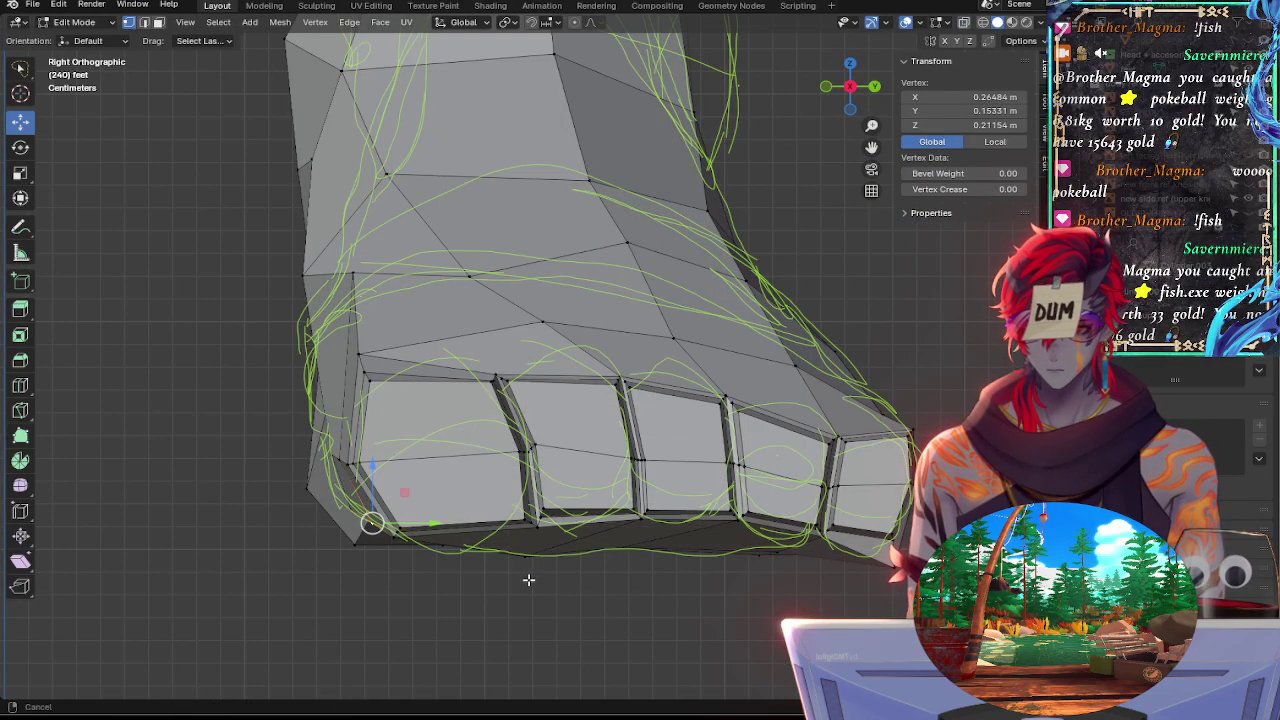
{"action": "middle_click_drag", "start_coordinate": [527, 583], "coordinate": [500, 580], "text": "shift"}
{"action": "key", "text": "g"}
{"action": "key", "text": "z"}
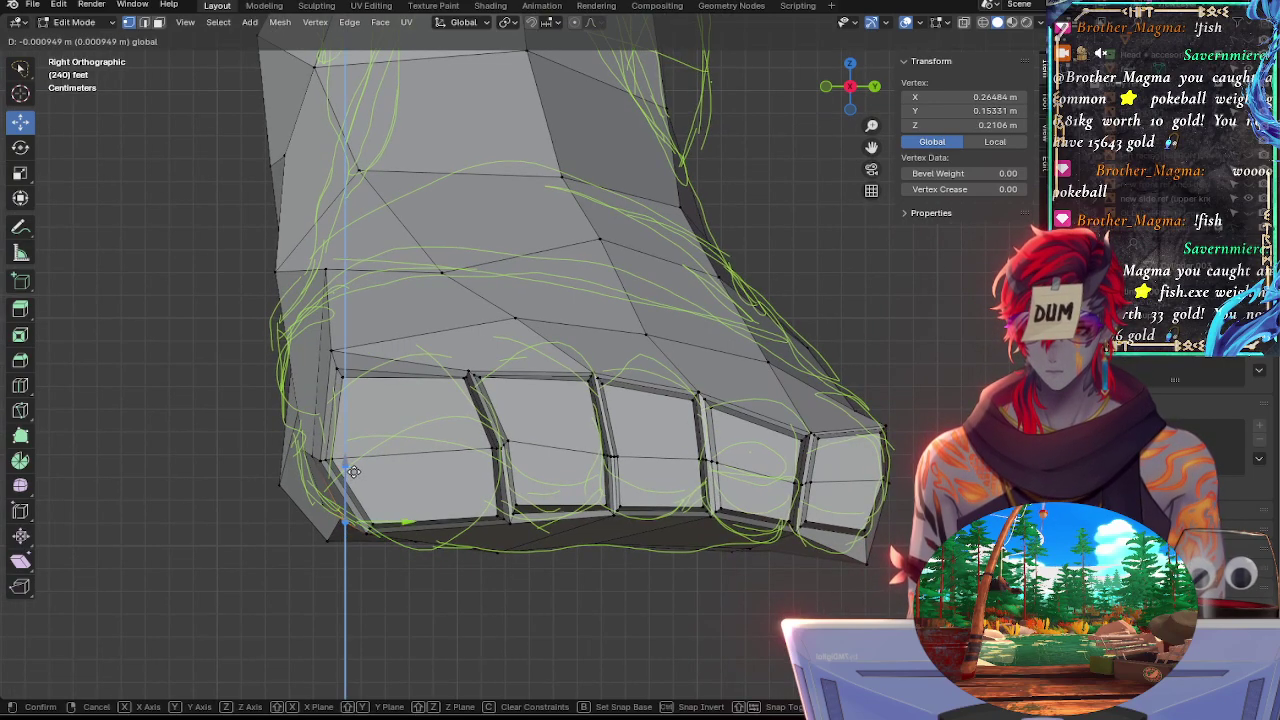
{"action": "left_click", "coordinate": [354, 470]}
{"action": "key", "text": "alt+z"}
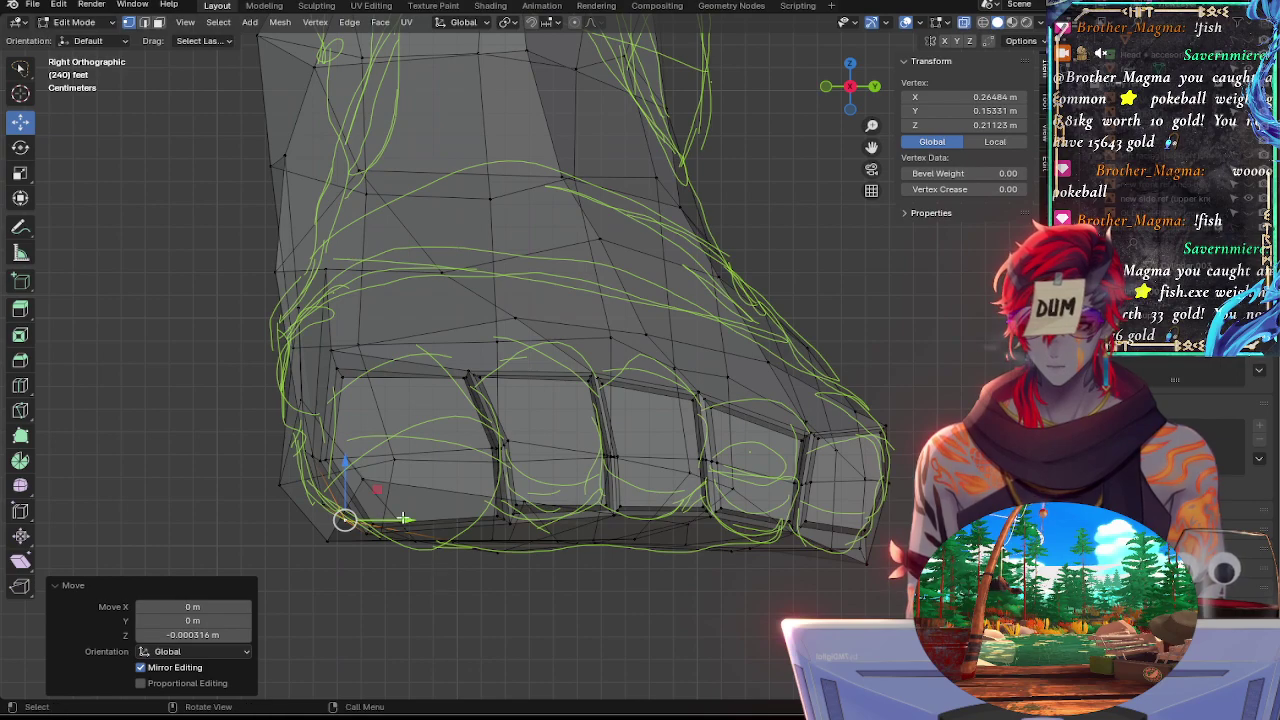
{"action": "left_click", "coordinate": [405, 518]}
{"action": "key", "text": "alt+z"}
Reposition the sole vertex one row behind the big toe to Y 0.19346 m and Z 0.19974 m, following the sketched sole line
{"action": "scroll", "coordinate": [443, 566], "scroll_direction": "up", "scroll_amount": 5}
{"action": "middle_click_drag", "start_coordinate": [443, 566], "coordinate": [454, 438]}
{"action": "left_click", "coordinate": [479, 369]}
{"action": "left_click", "coordinate": [434, 509]}
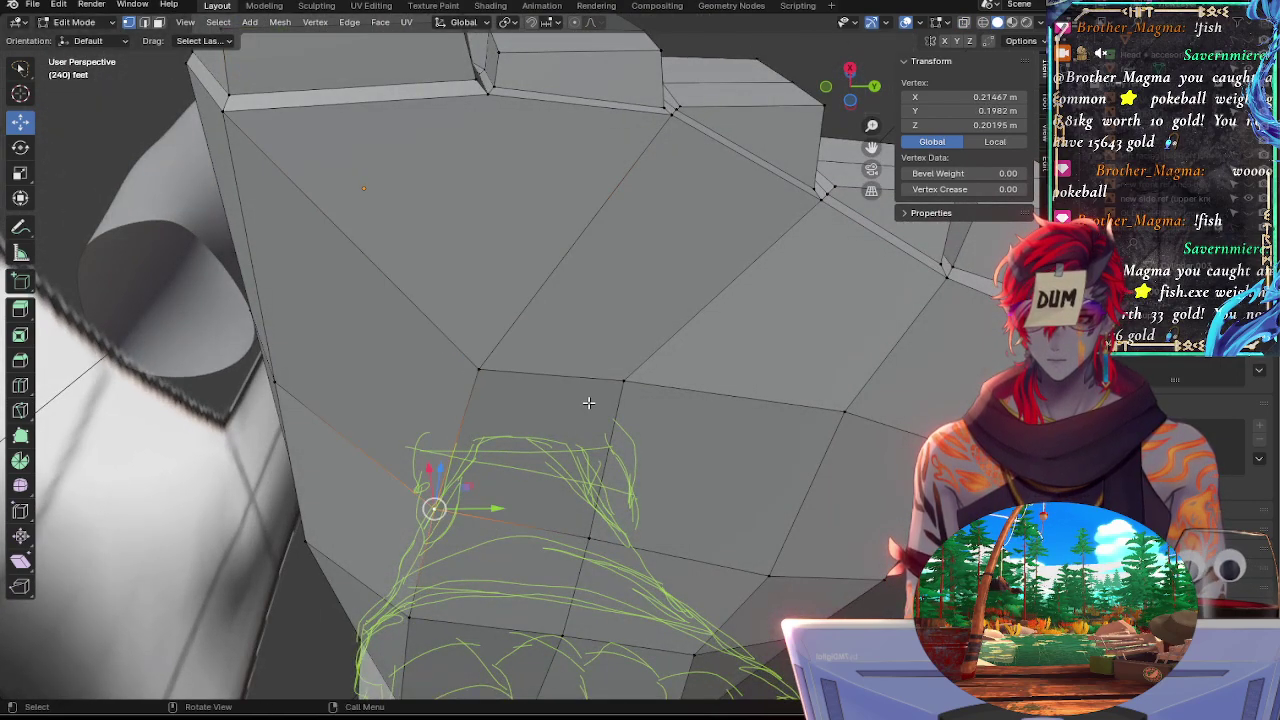
{"action": "left_click", "coordinate": [849, 74]}
{"action": "left_click", "coordinate": [873, 88]}
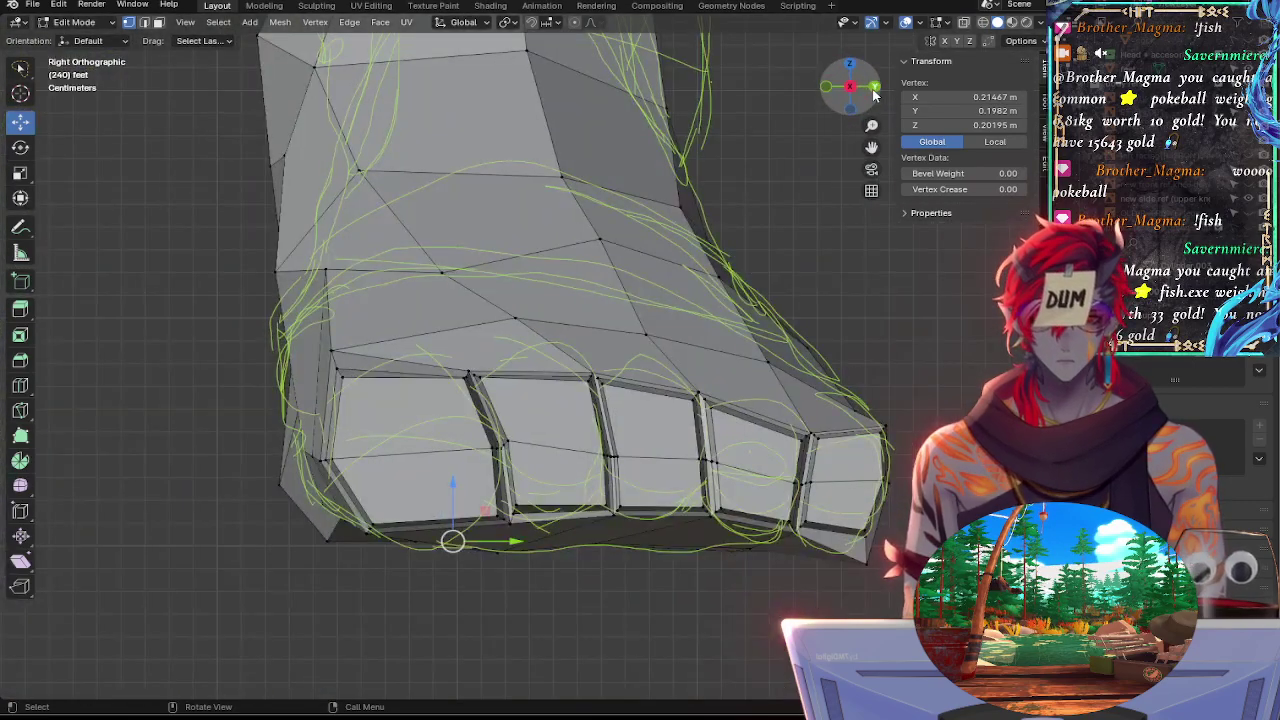
{"action": "left_click_drag", "start_coordinate": [458, 510], "coordinate": [502, 546]}
{"action": "left_click_drag", "start_coordinate": [448, 487], "coordinate": [450, 492]}
{"action": "left_click_drag", "start_coordinate": [506, 550], "coordinate": [501, 549]}
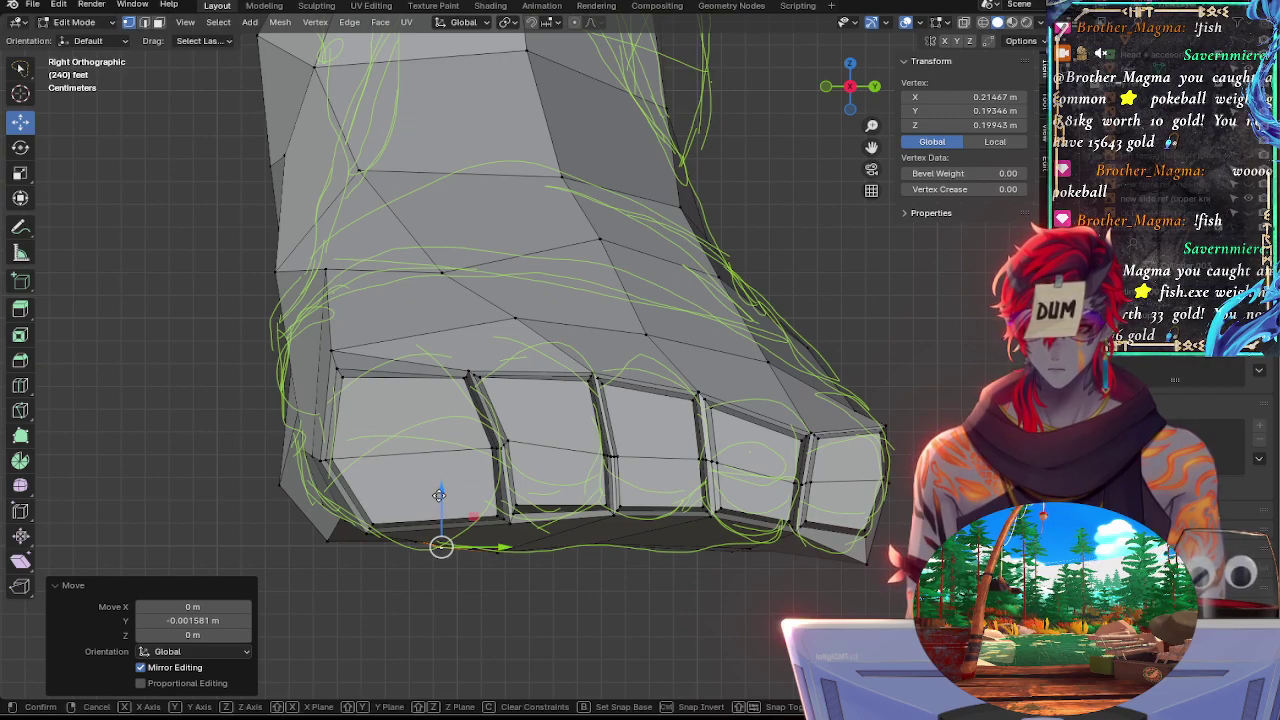
{"action": "left_click_drag", "start_coordinate": [438, 497], "coordinate": [440, 492]}
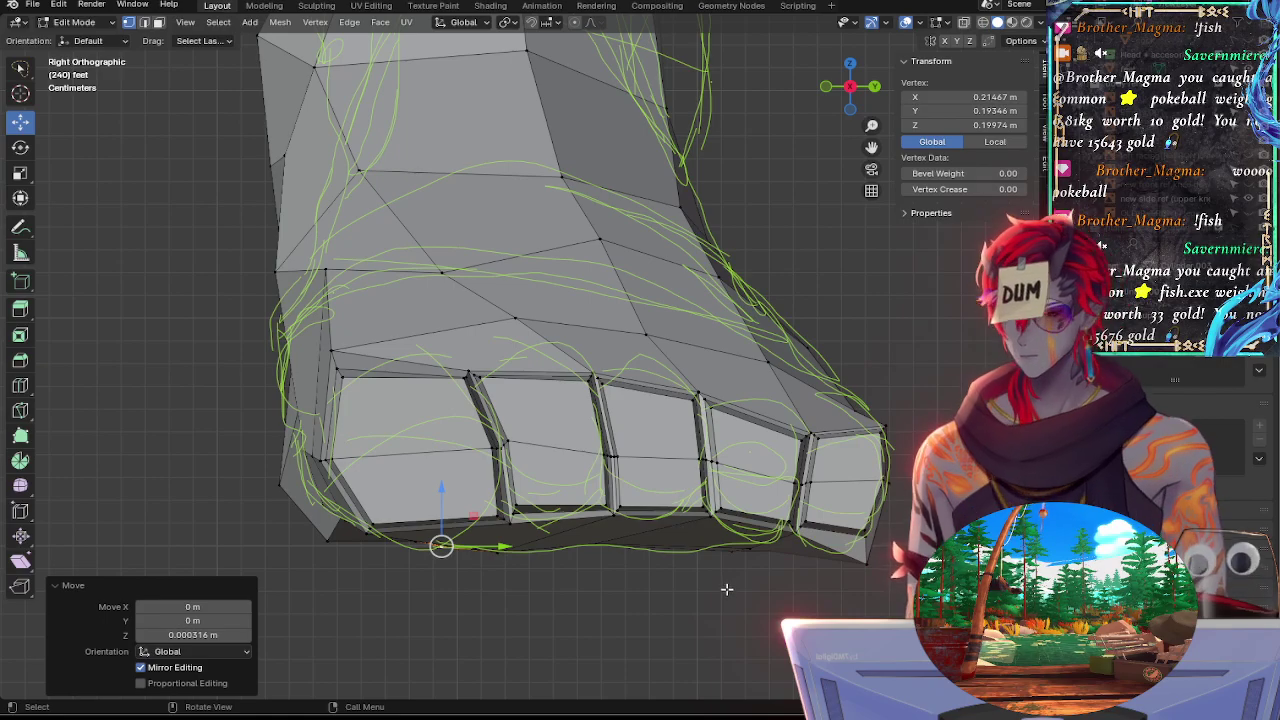
Move the next sole vertex outward in the same row to Y 0.25479 m
{"action": "key", "text": "alt+z"}
{"action": "key", "text": "alt+z"}
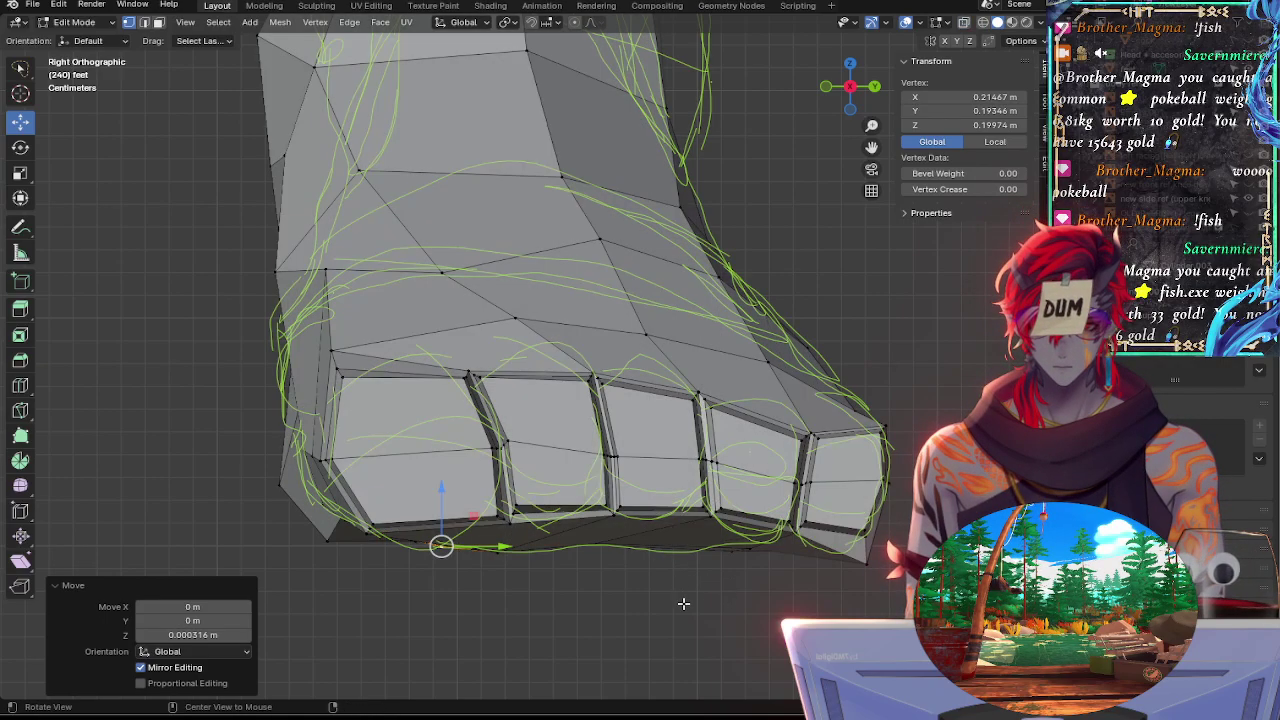
{"action": "middle_click_drag", "start_coordinate": [683, 603], "coordinate": [695, 425]}
{"action": "left_click", "coordinate": [622, 500]}
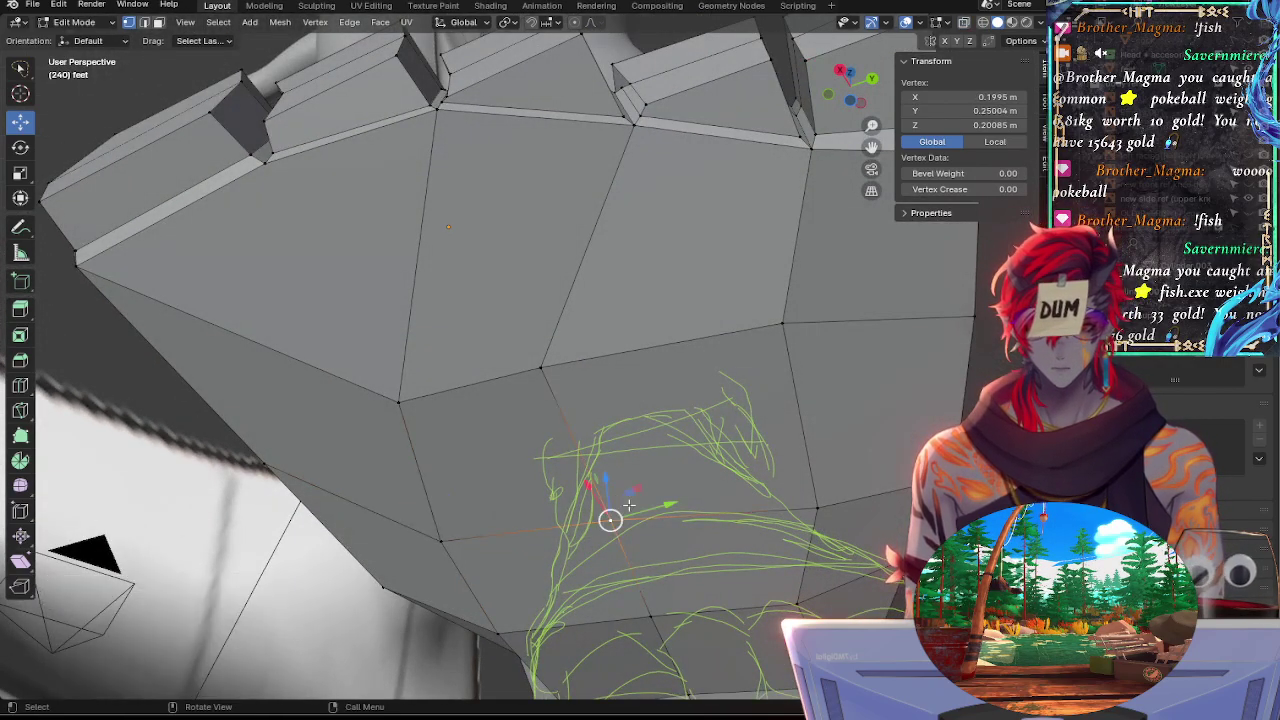
{"action": "left_click", "coordinate": [840, 73]}
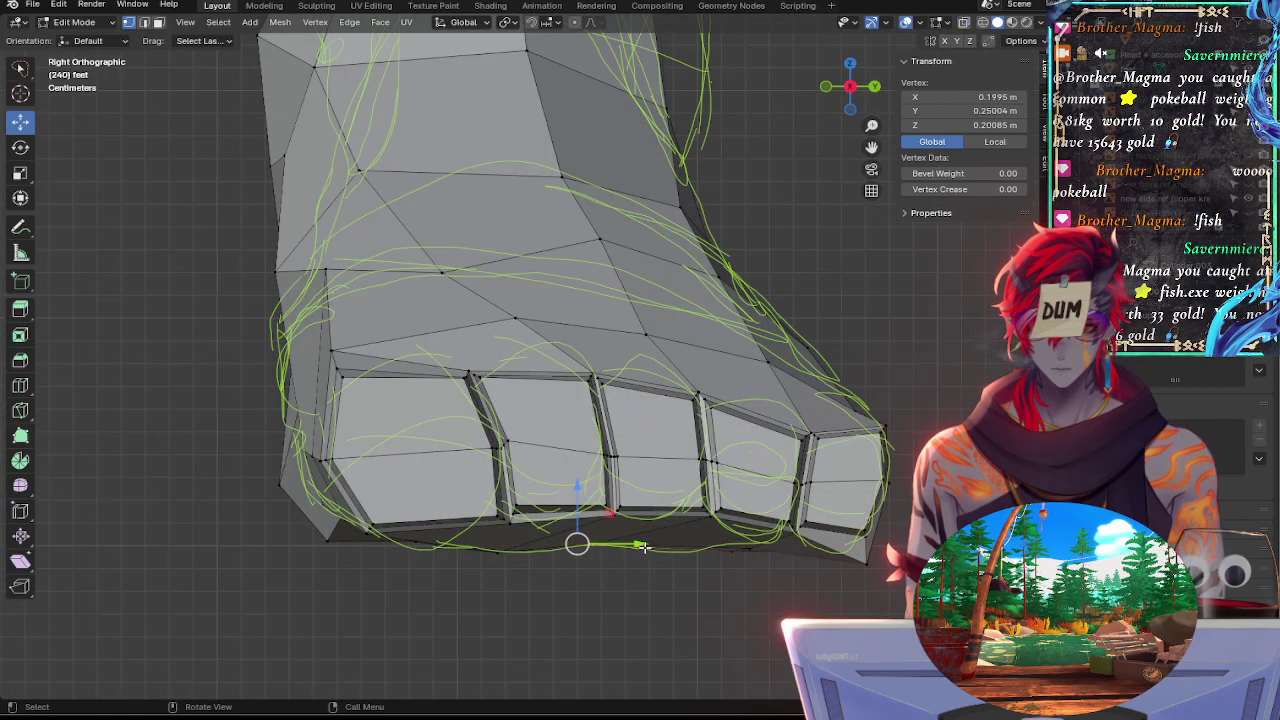
{"action": "left_click_drag", "start_coordinate": [643, 546], "coordinate": [638, 543]}
{"action": "left_click_drag", "start_coordinate": [592, 493], "coordinate": [592, 493]}
Adjust the sole vertex behind the fourth toe along Y and Z in the right view to follow the sketched sole line
{"action": "middle_click_drag", "start_coordinate": [757, 602], "coordinate": [786, 529]}
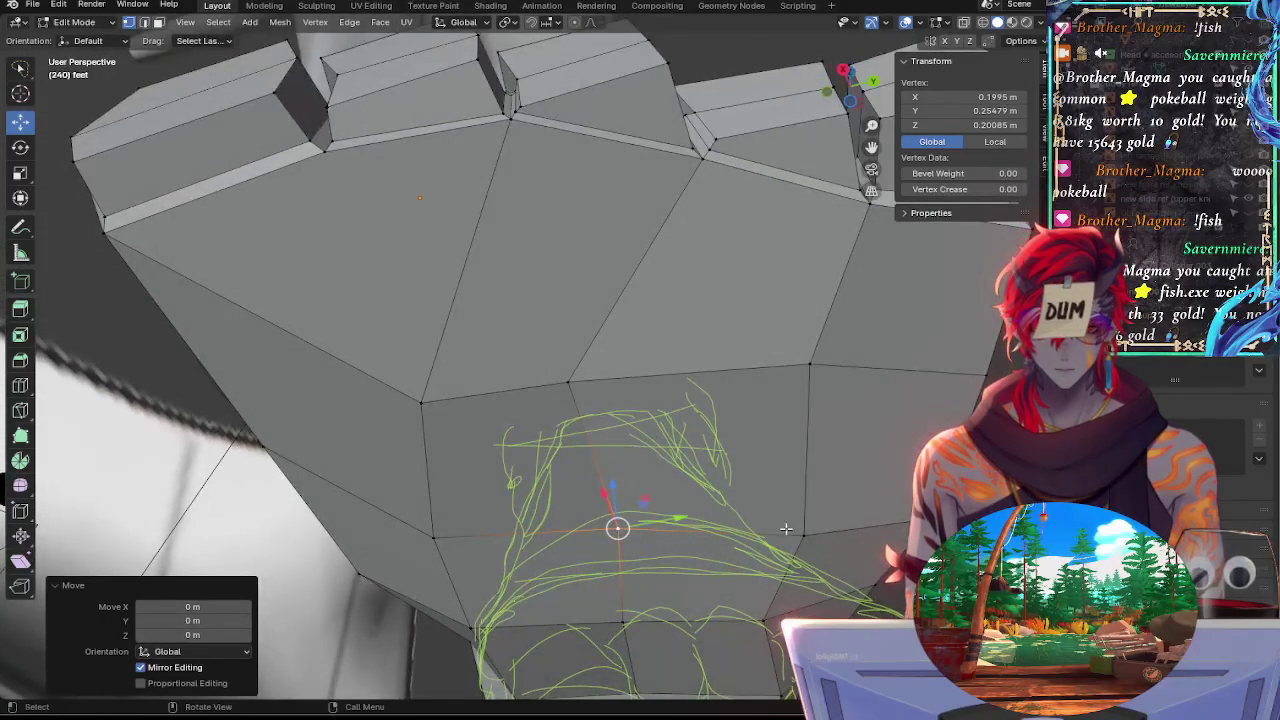
{"action": "left_click", "coordinate": [840, 396]}
{"action": "left_click", "coordinate": [808, 535]}
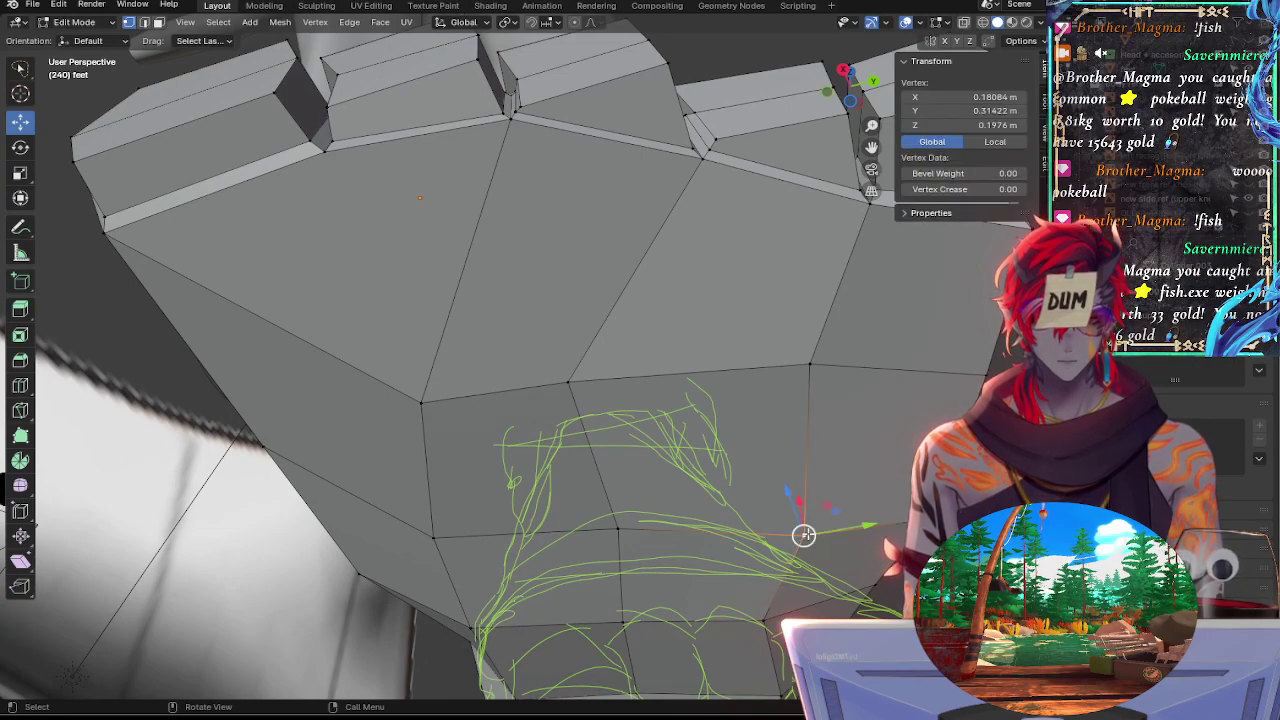
{"action": "left_click", "coordinate": [843, 72]}
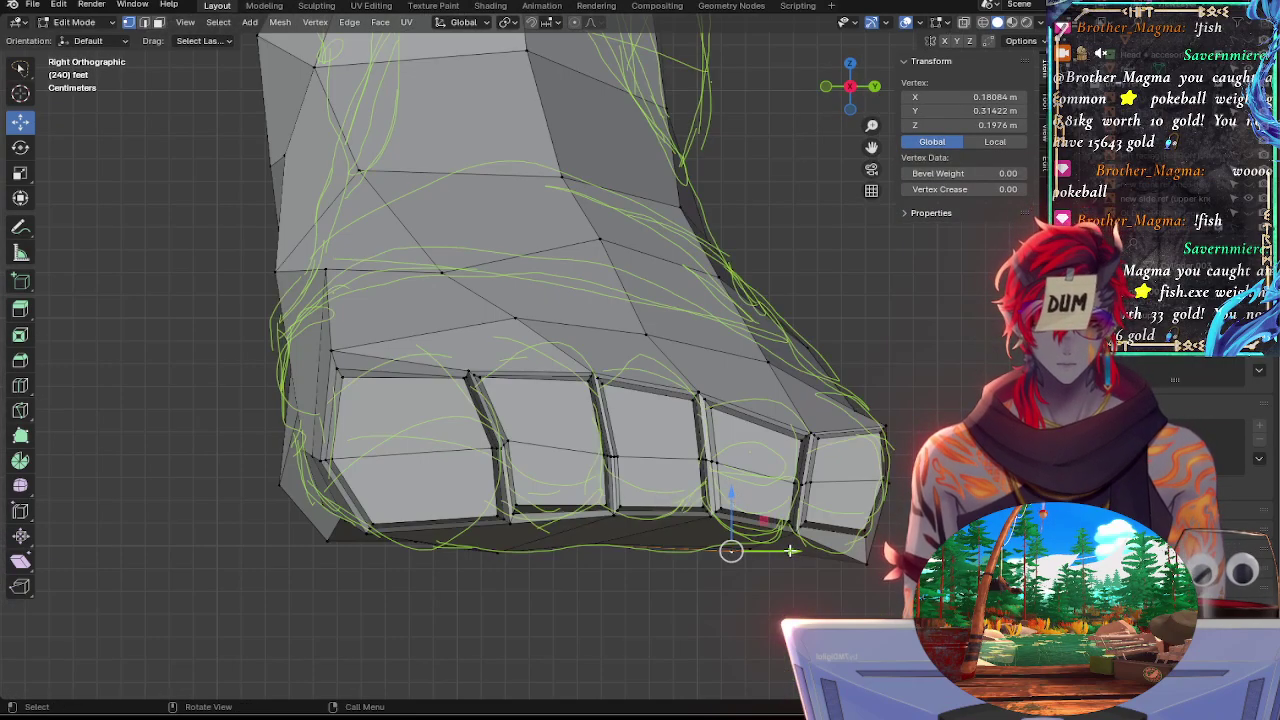
{"action": "left_click_drag", "start_coordinate": [790, 550], "coordinate": [770, 550]}
{"action": "left_click_drag", "start_coordinate": [712, 495], "coordinate": [754, 493]}
{"action": "left_click", "coordinate": [749, 548]}
{"action": "left_click_drag", "start_coordinate": [769, 550], "coordinate": [765, 514]}
Move the outer bottom corner vertex of the little toe to Y 0.36957 m and Z 0.20069 m
{"action": "left_click", "coordinate": [863, 562]}
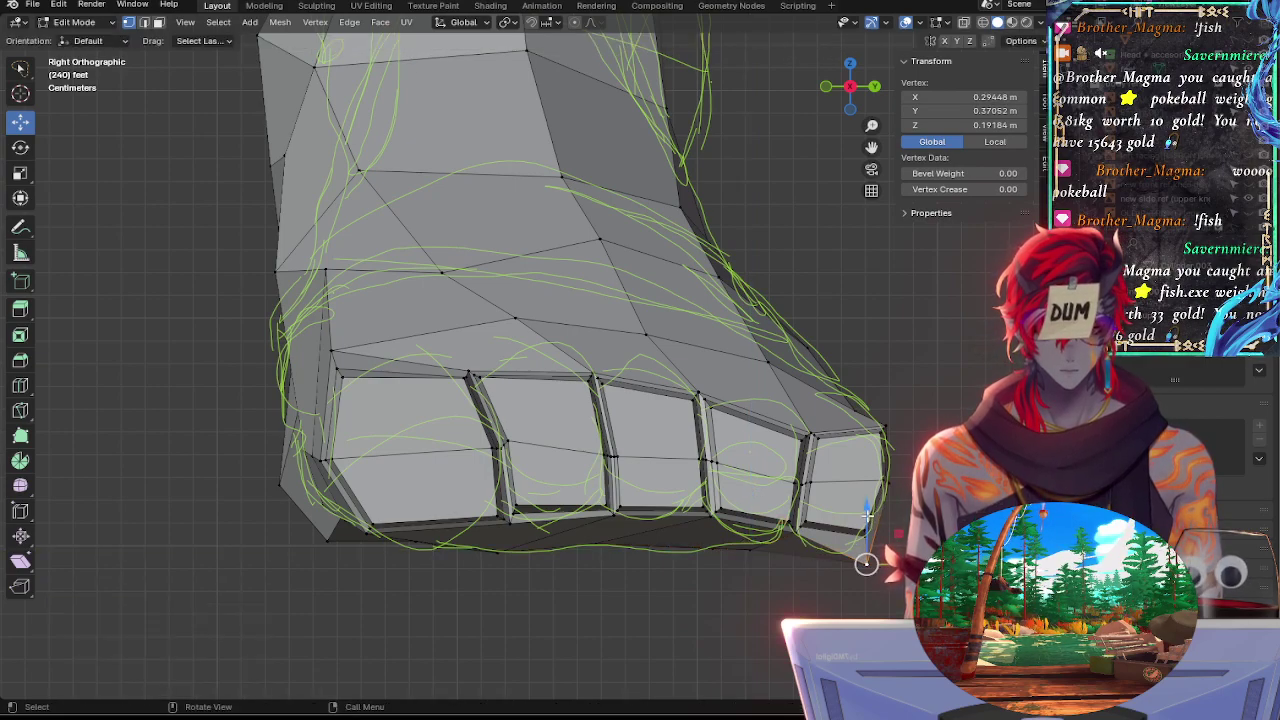
{"action": "left_click_drag", "start_coordinate": [868, 510], "coordinate": [868, 492]}
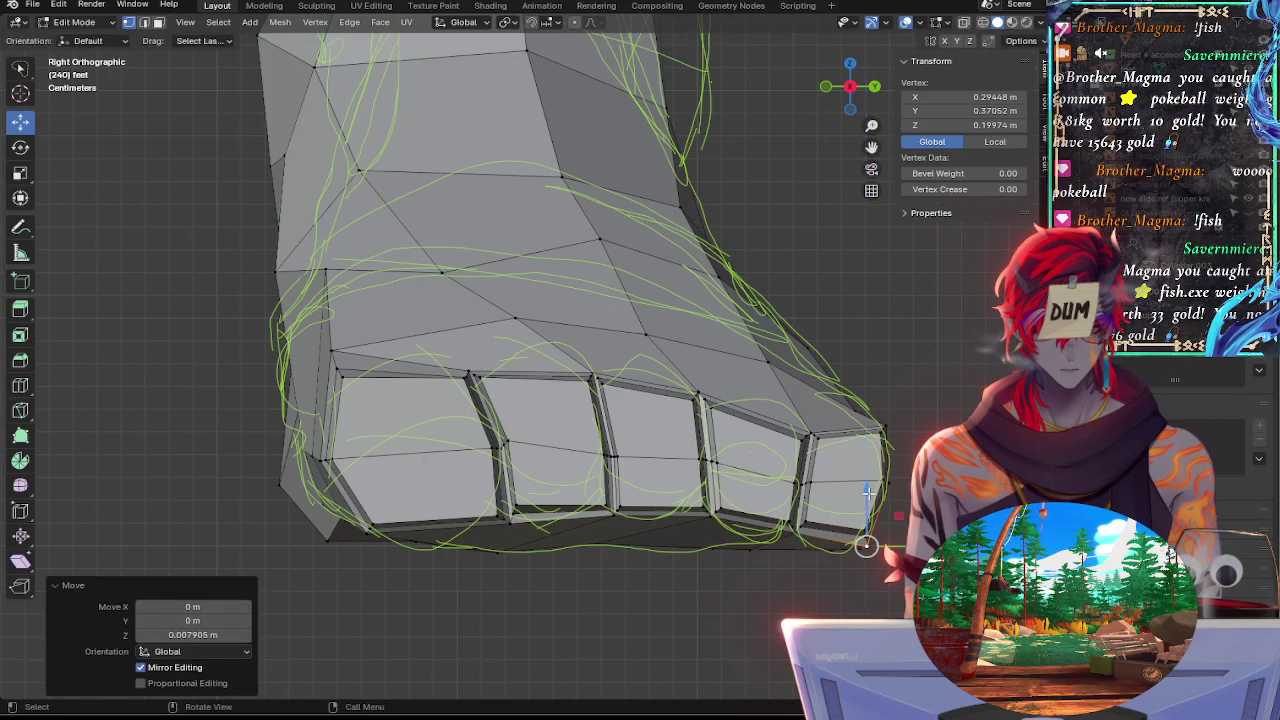
{"action": "middle_click_drag", "start_coordinate": [804, 564], "coordinate": [879, 256]}
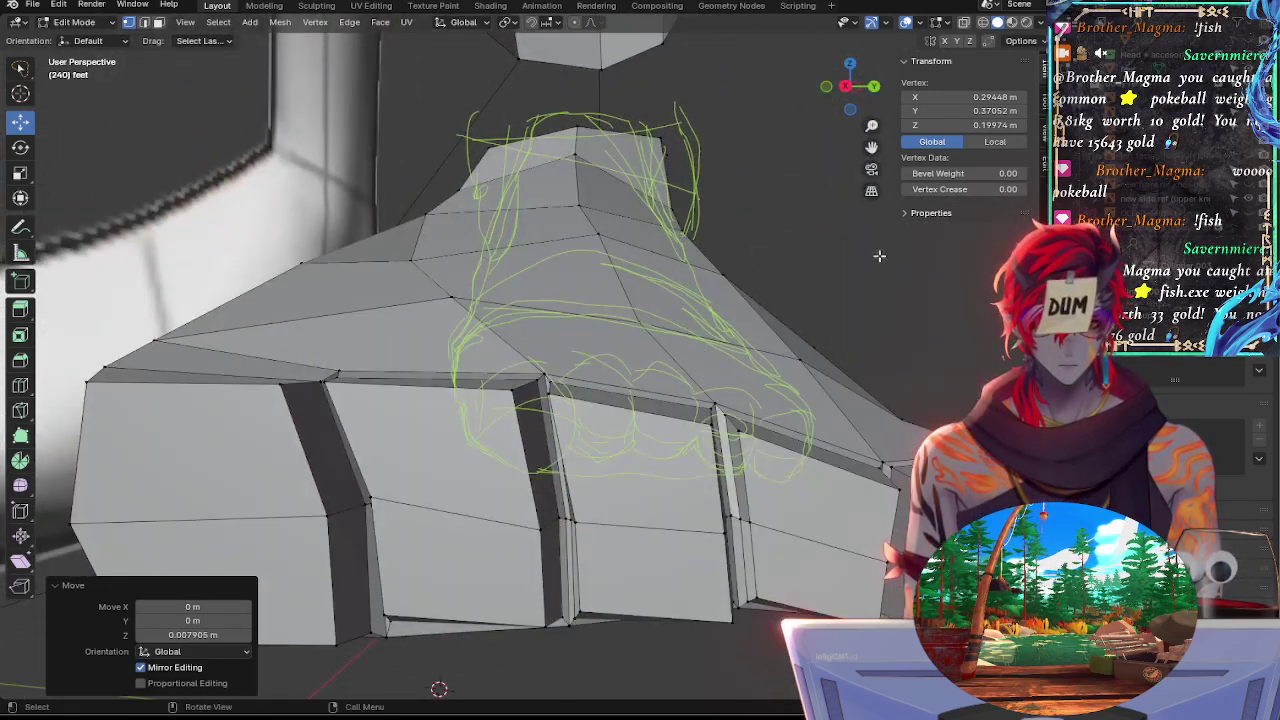
{"action": "left_click", "coordinate": [847, 86]}
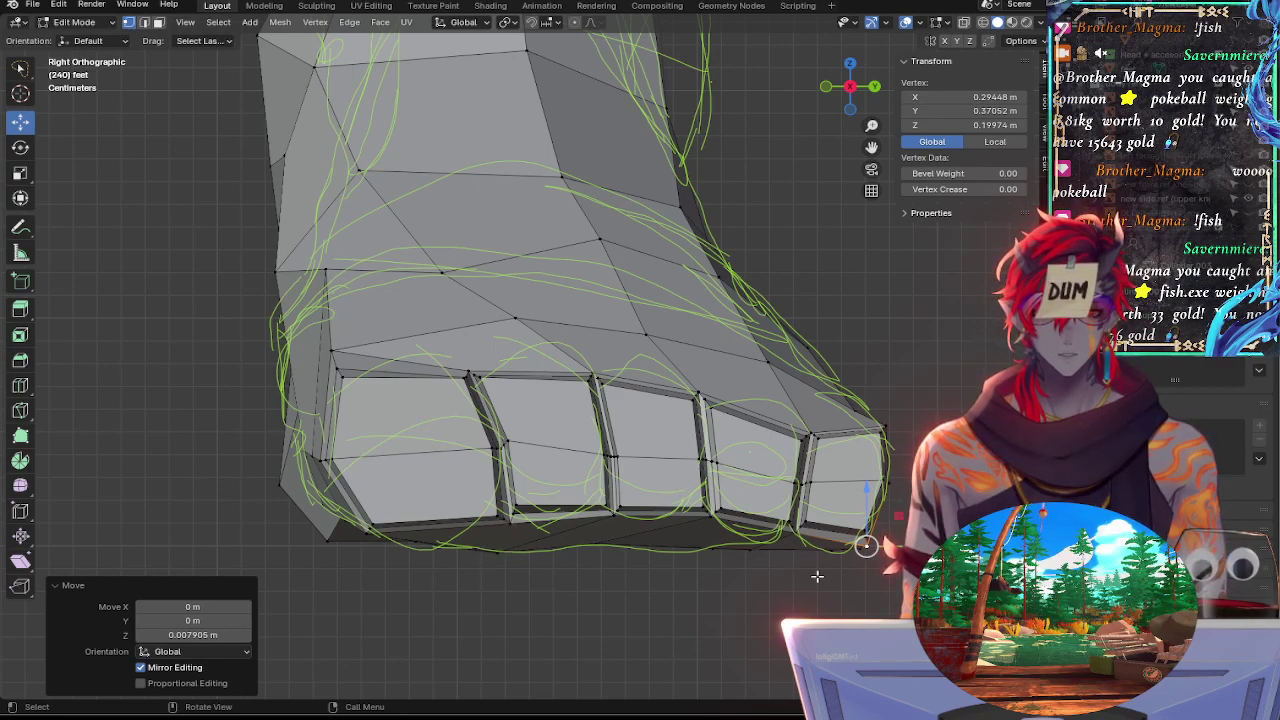
{"action": "left_click_drag", "start_coordinate": [867, 492], "coordinate": [871, 486]}
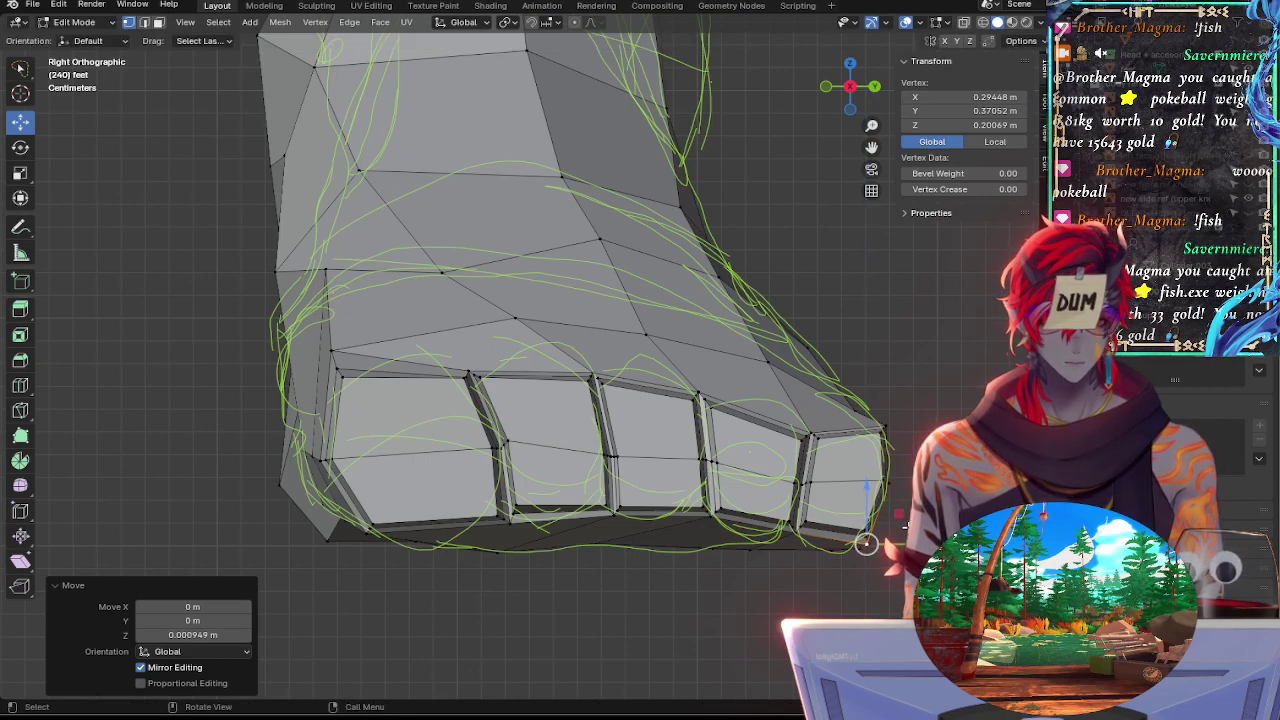
{"action": "left_click_drag", "start_coordinate": [866, 543], "coordinate": [862, 545]}
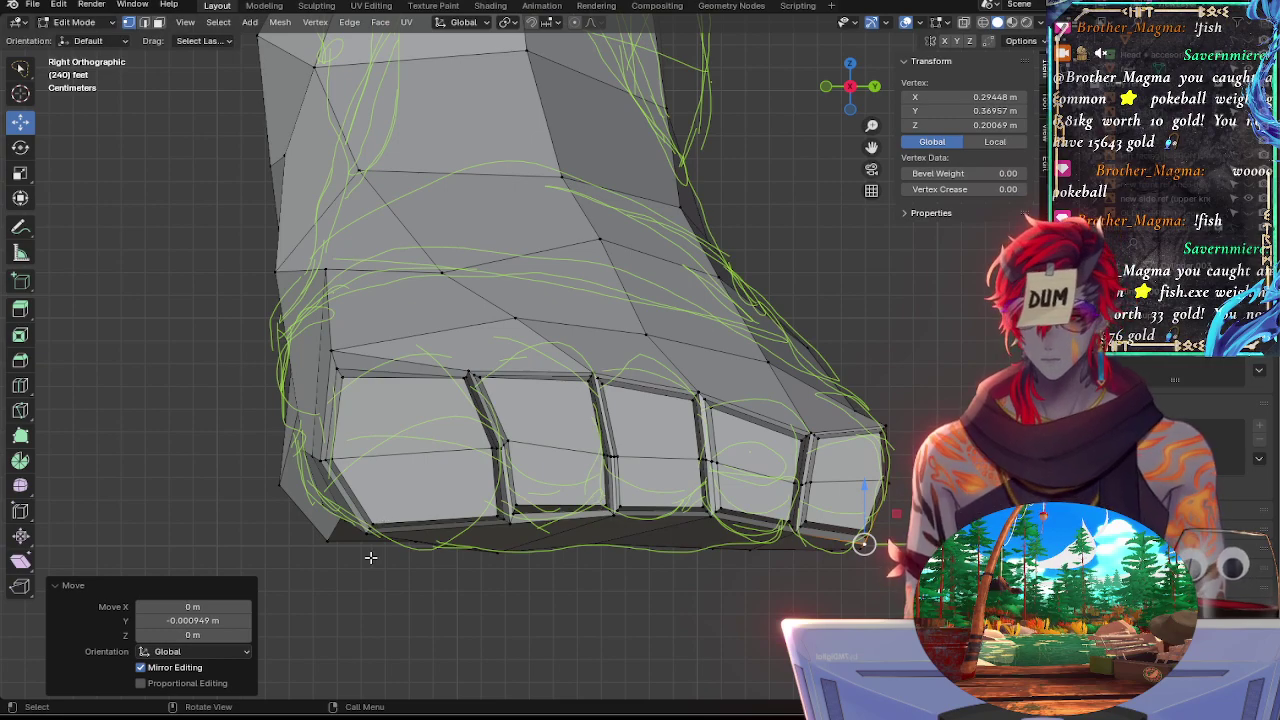
Shift the two lower corner vertices on the big-toe side of the foot's outline inward to a median Y of 0.13939 m
{"action": "left_click", "coordinate": [333, 541]}
{"action": "key", "text": "alt+z"}
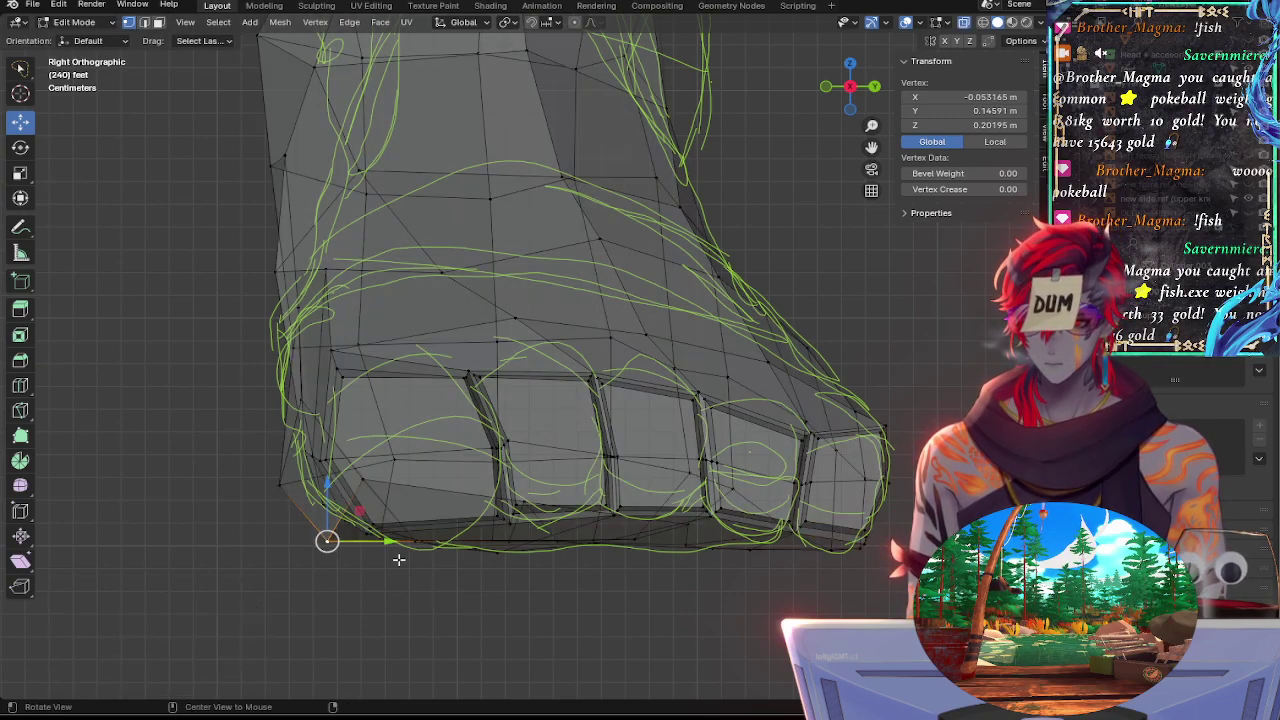
{"action": "key", "text": "alt+z"}
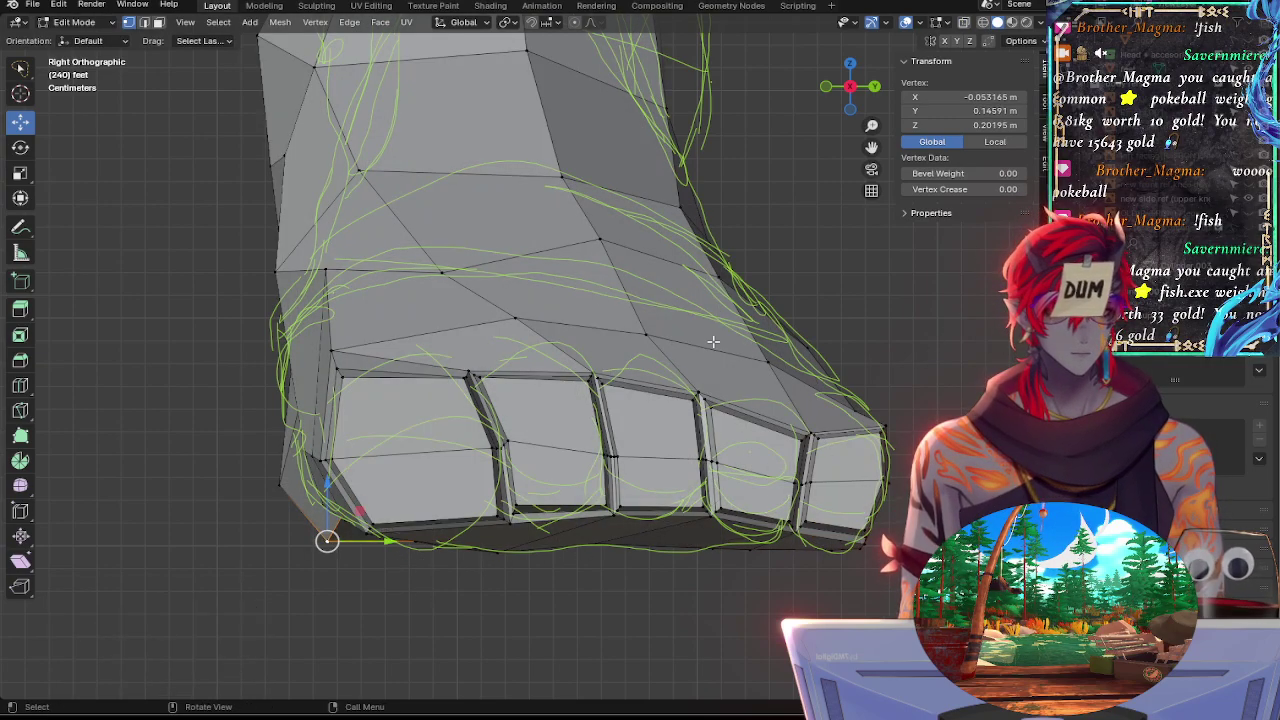
{"action": "middle_click_drag", "start_coordinate": [713, 341], "coordinate": [748, 372]}
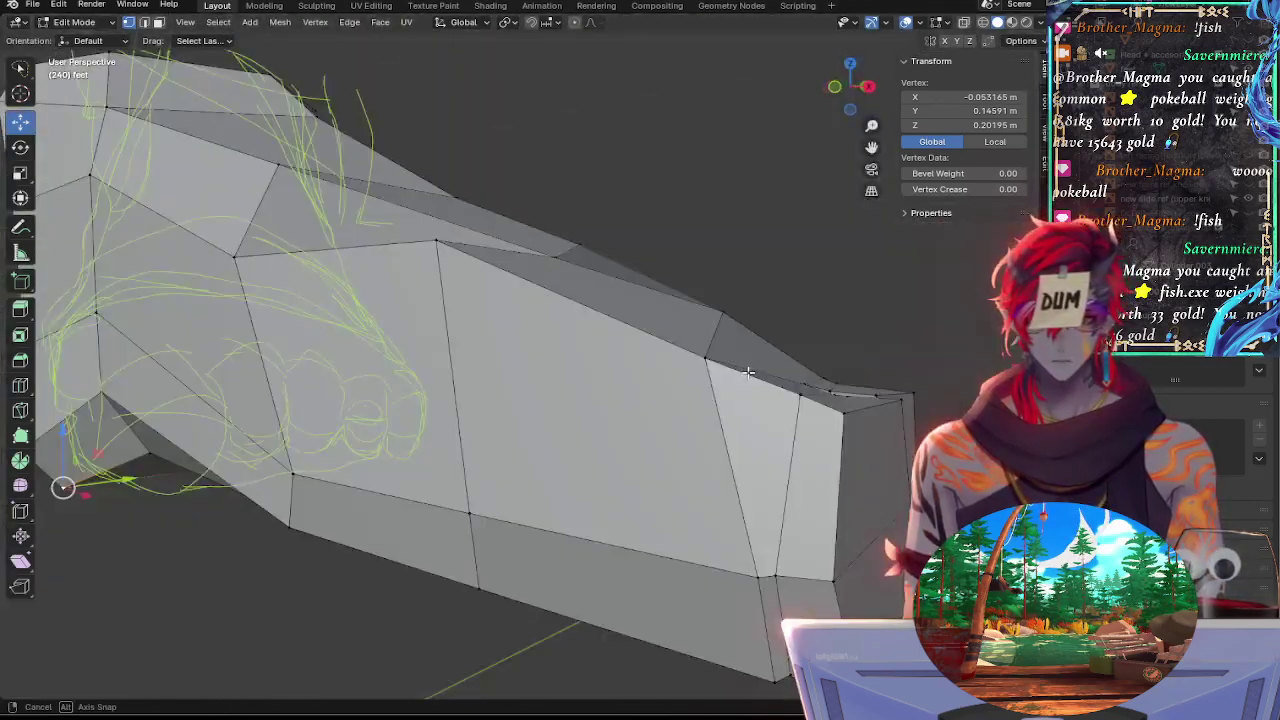
{"action": "left_click", "coordinate": [868, 87]}
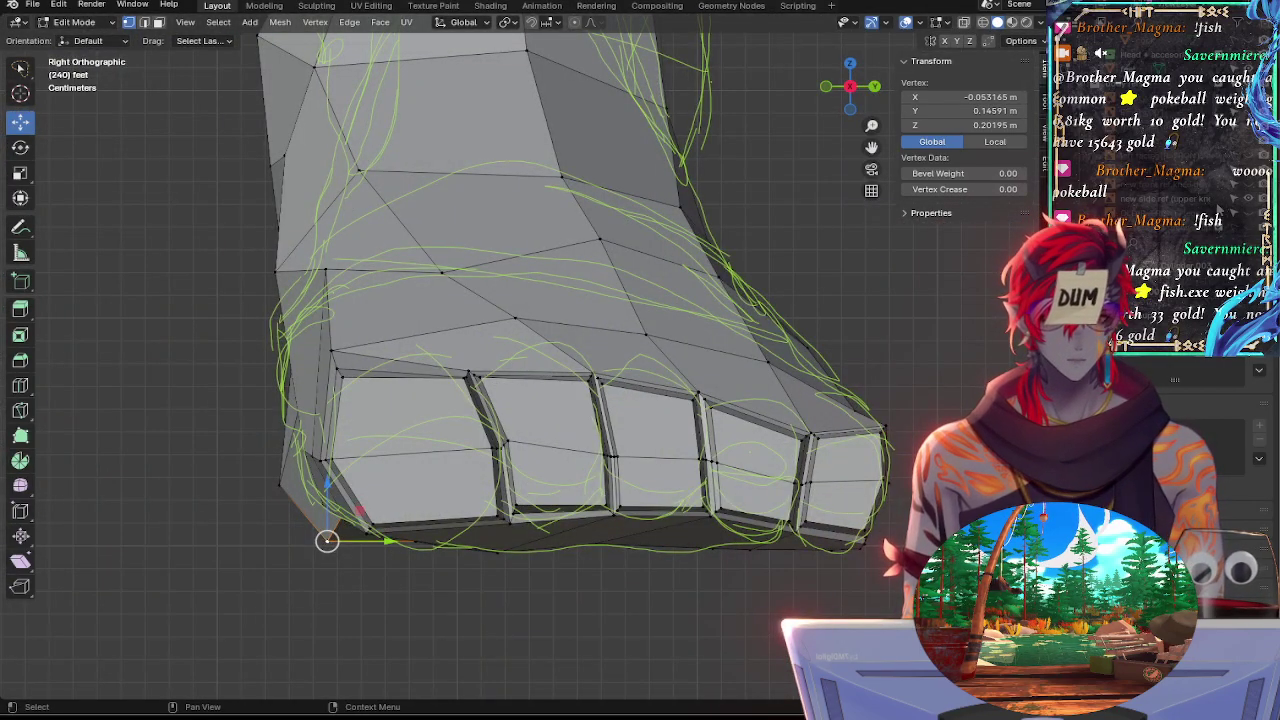
{"action": "left_click", "coordinate": [283, 487], "text": "shift"}
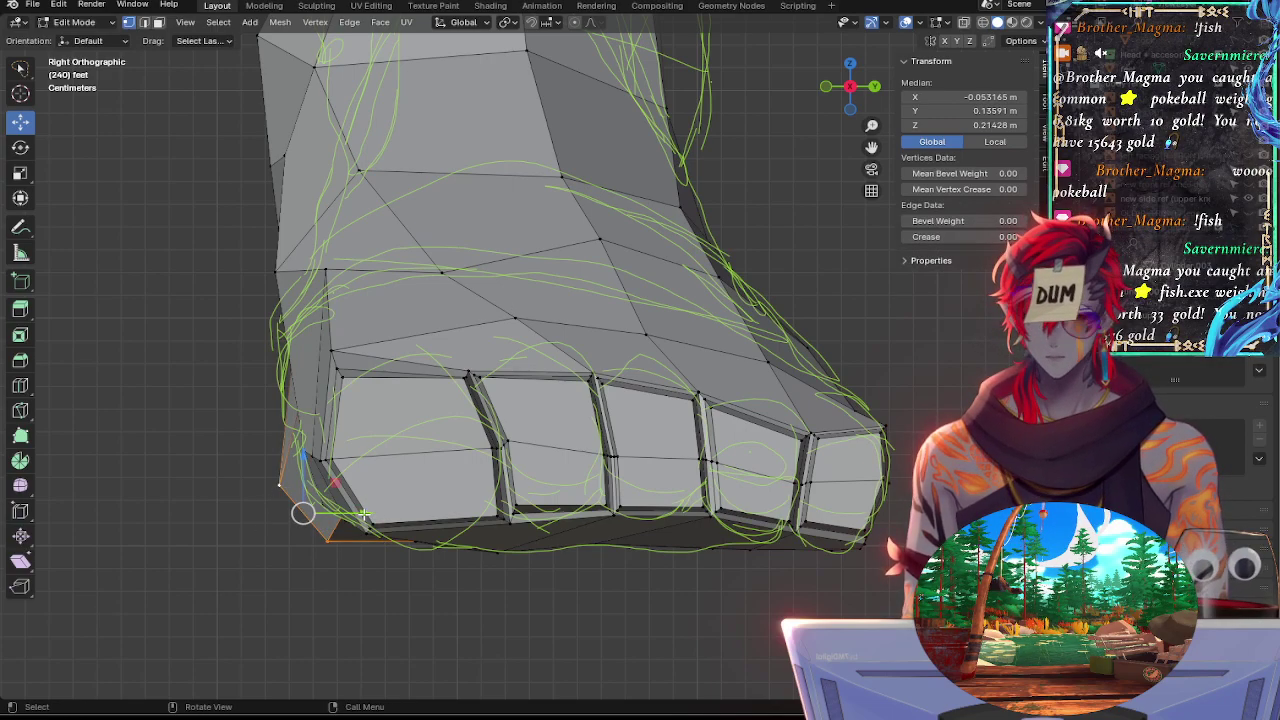
{"action": "left_click_drag", "start_coordinate": [365, 514], "coordinate": [376, 514]}
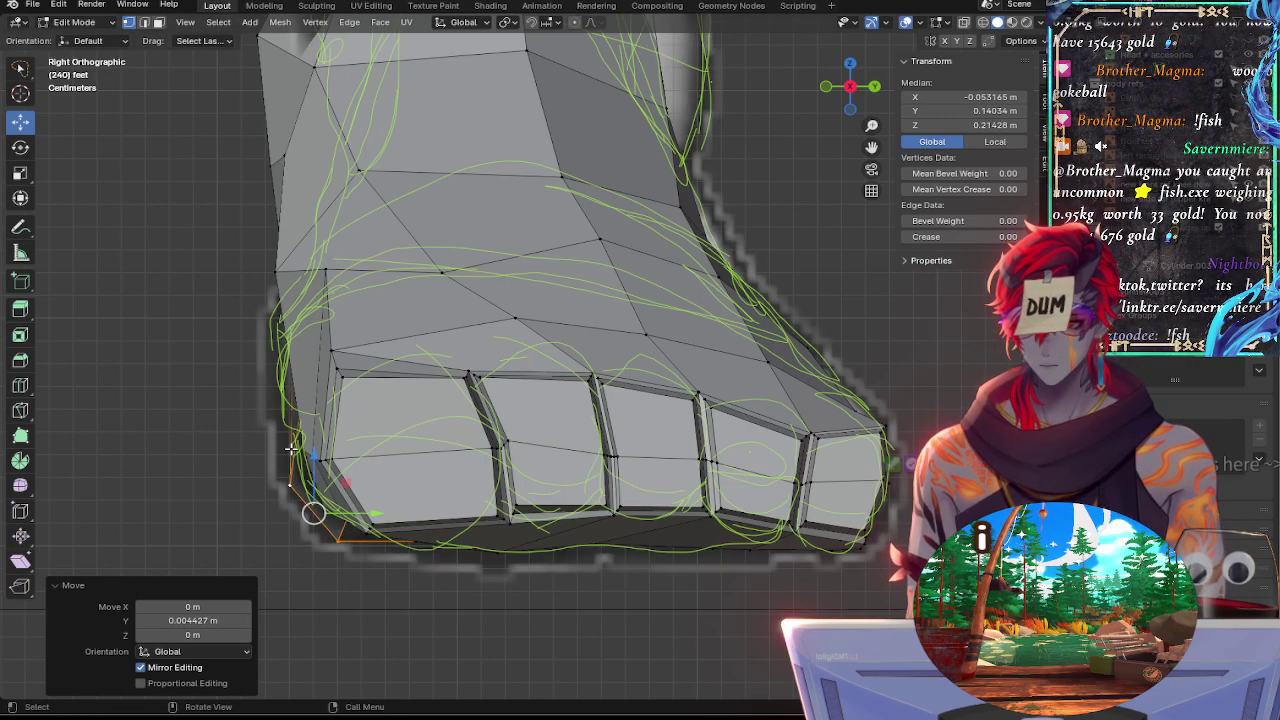
{"action": "key", "text": "g"}
{"action": "key", "text": "y"}
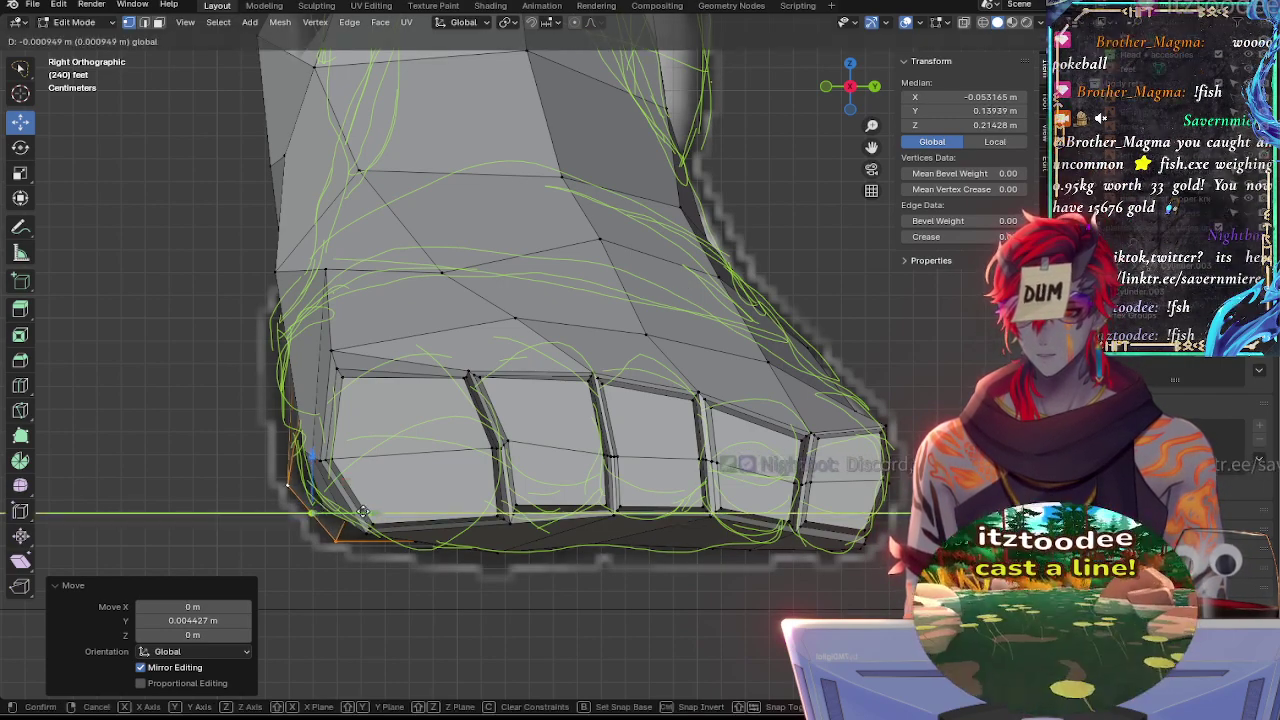
{"action": "left_click_drag", "start_coordinate": [362, 512], "coordinate": [336, 490]}
{"action": "left_click", "coordinate": [336, 540]}
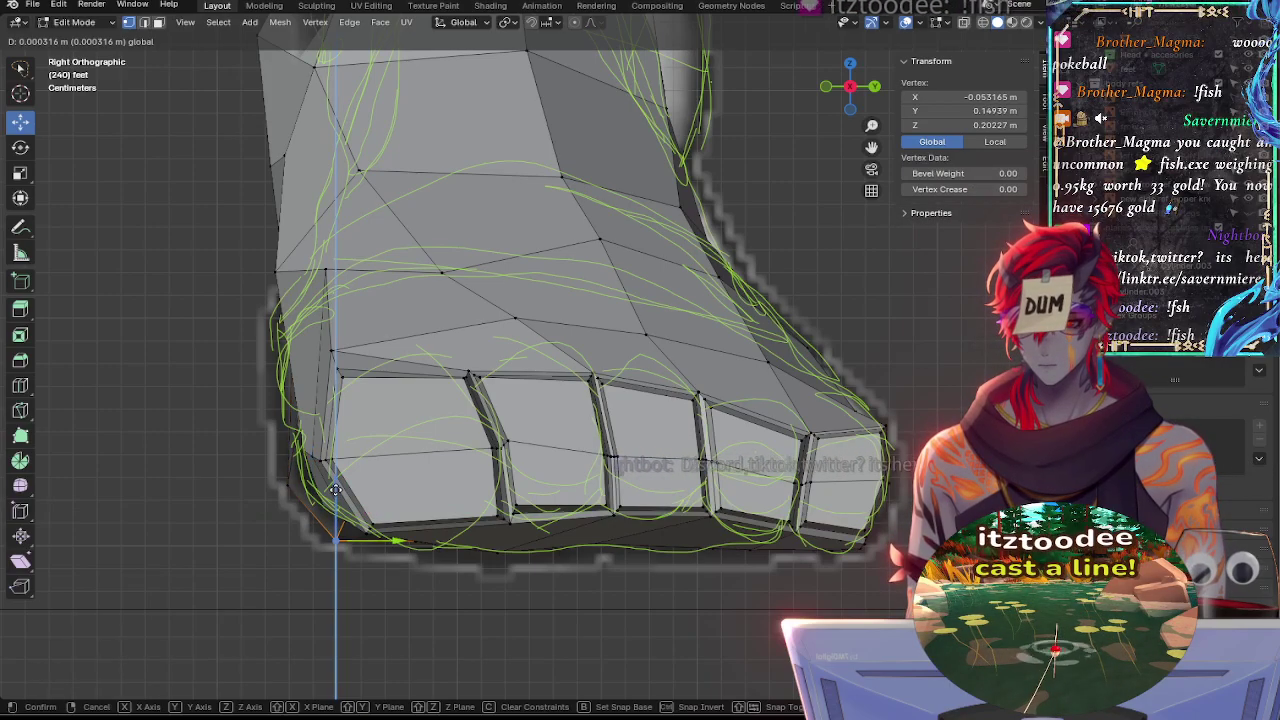
{"action": "left_click", "coordinate": [334, 536]}
Slide the middle vertex on the sole's rear edge along its edge by factor 0.164, to Y 0.20967 m
{"action": "middle_click_drag", "start_coordinate": [334, 536], "coordinate": [480, 606]}
{"action": "middle_click_drag", "start_coordinate": [571, 603], "coordinate": [582, 639]}
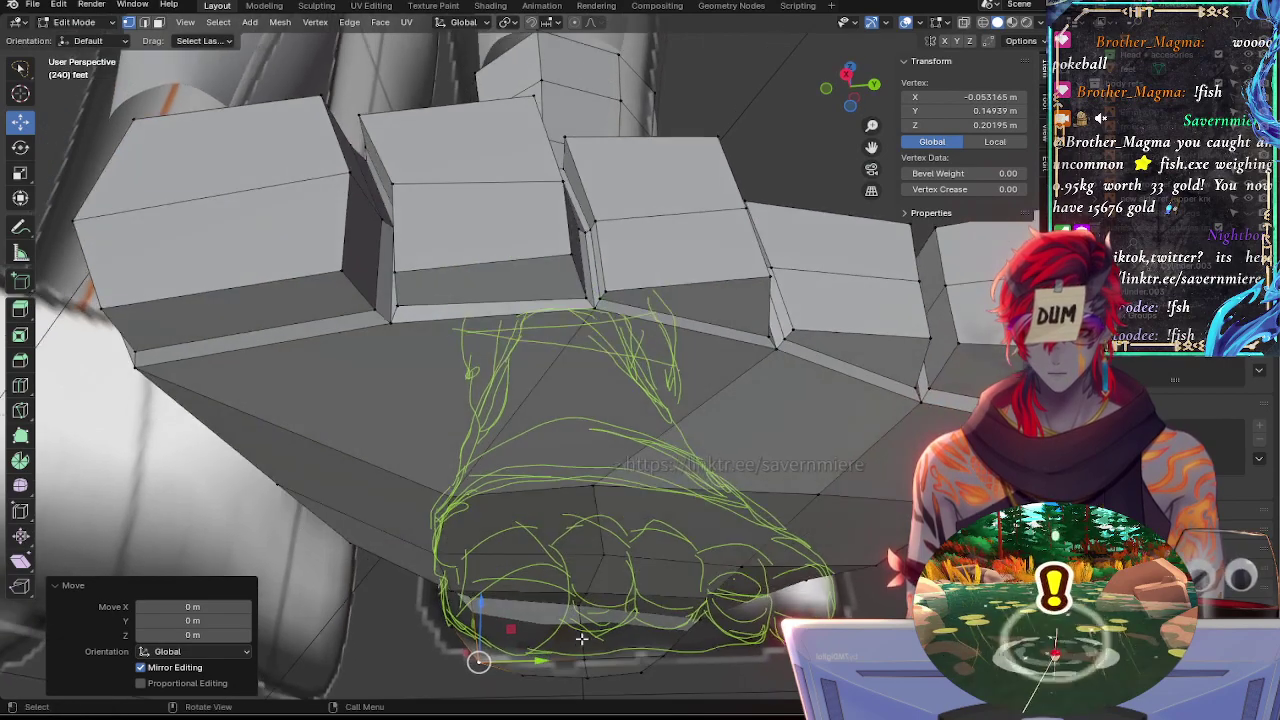
{"action": "left_click", "coordinate": [582, 639]}
{"action": "left_click", "coordinate": [584, 659]}
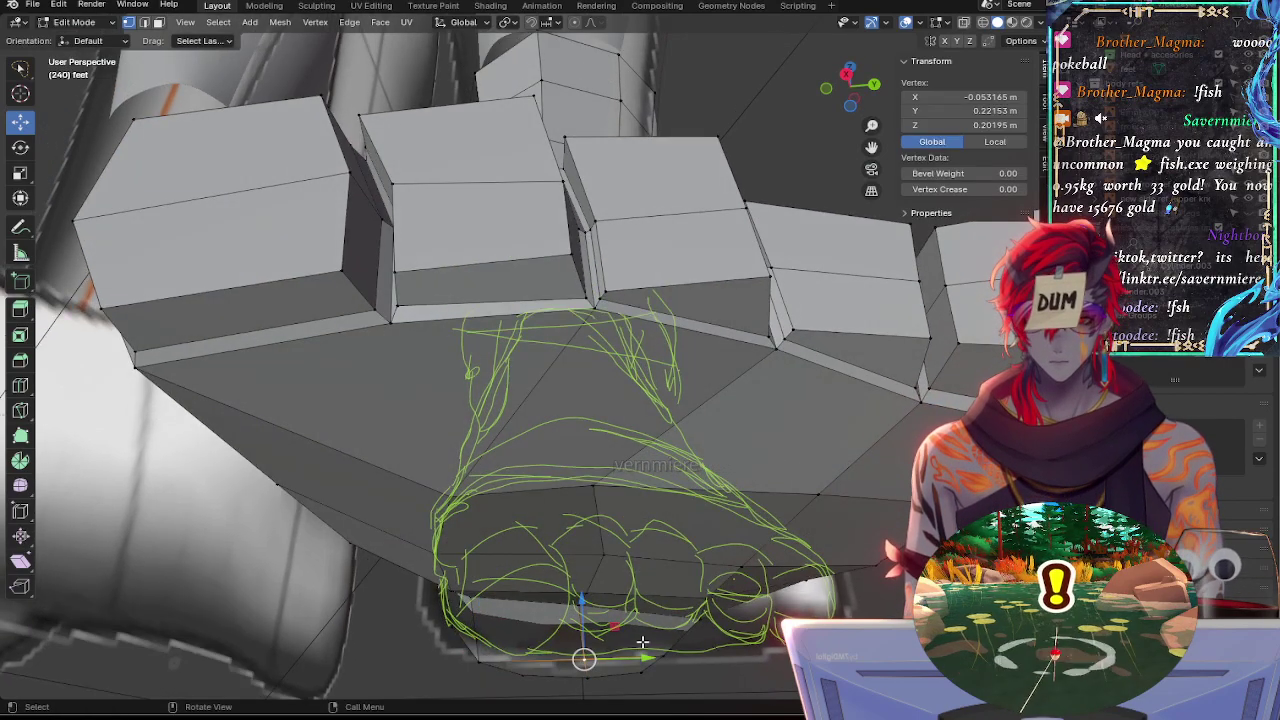
{"action": "key", "text": "g"}
{"action": "key", "text": "g"}
{"action": "left_click", "coordinate": [572, 657]}
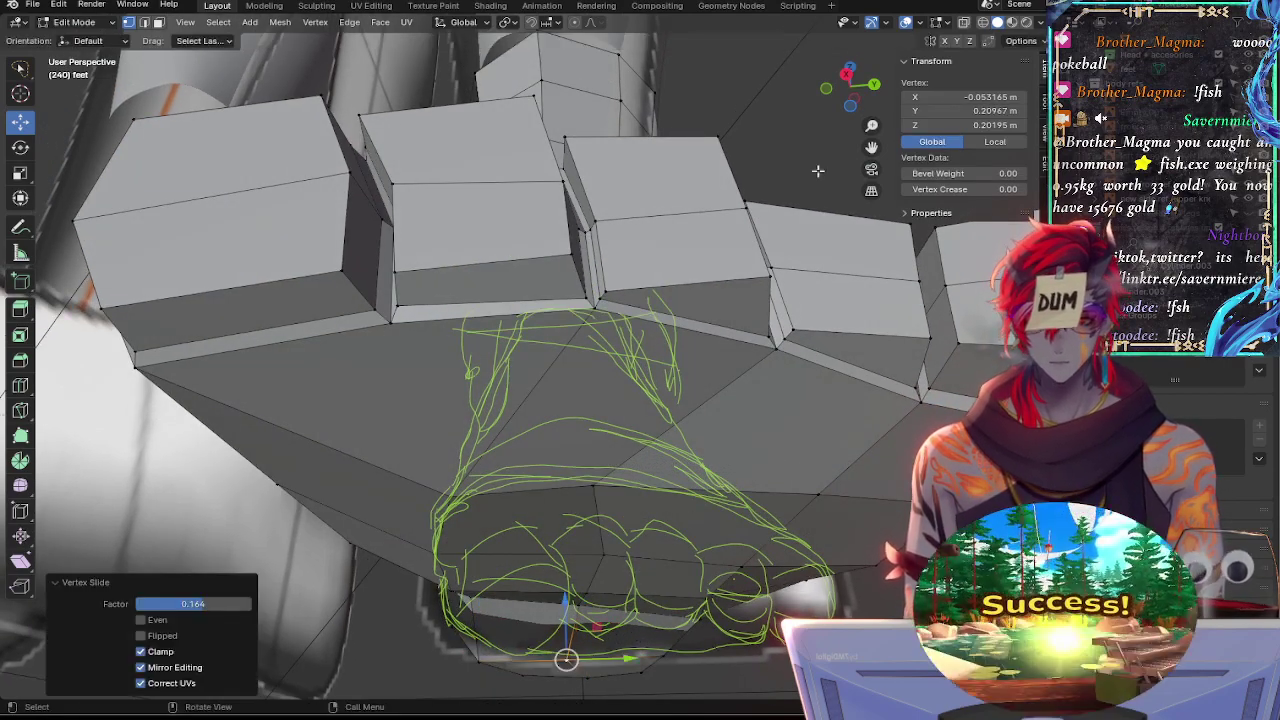
{"action": "key", "text": "KP_3"}
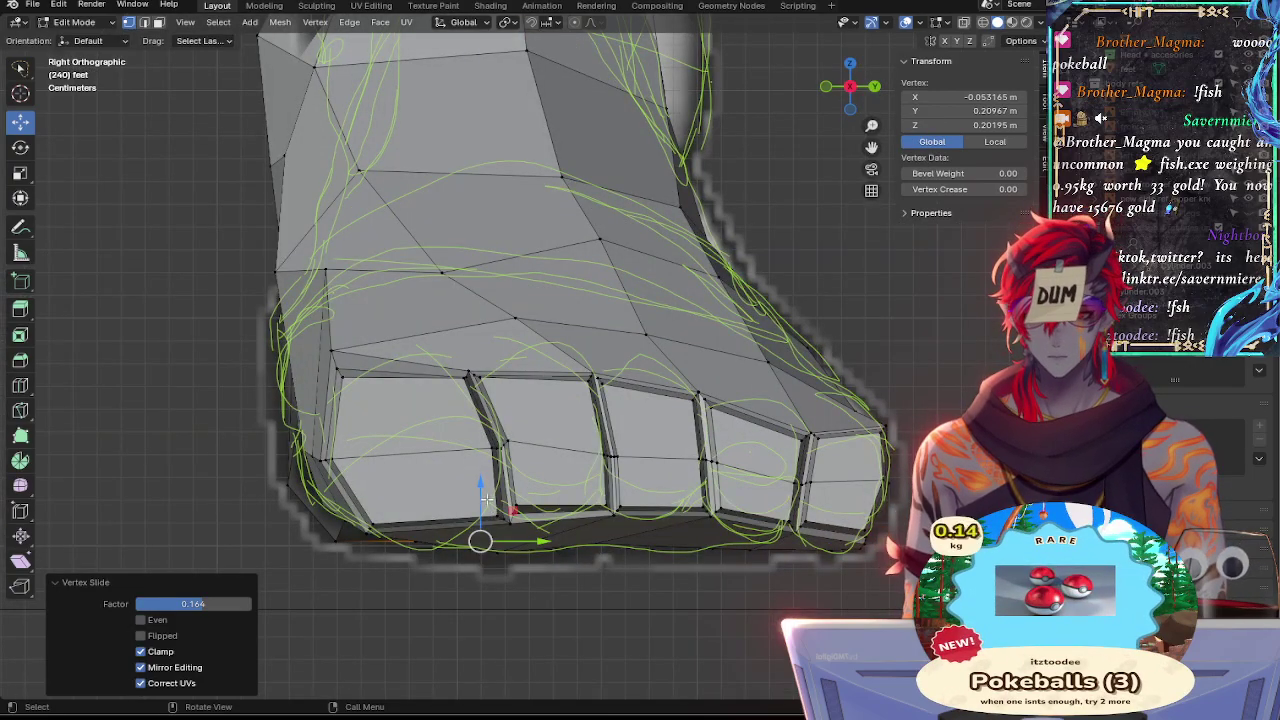
{"action": "left_click_drag", "start_coordinate": [481, 493], "coordinate": [480, 492]}
Lower the big-toe-side sole vertex at mid-foot to Z 0.19943 m in the right view, following the sketched sole line
{"action": "middle_click_drag", "start_coordinate": [480, 495], "coordinate": [448, 540]}
{"action": "left_click", "coordinate": [437, 609]}
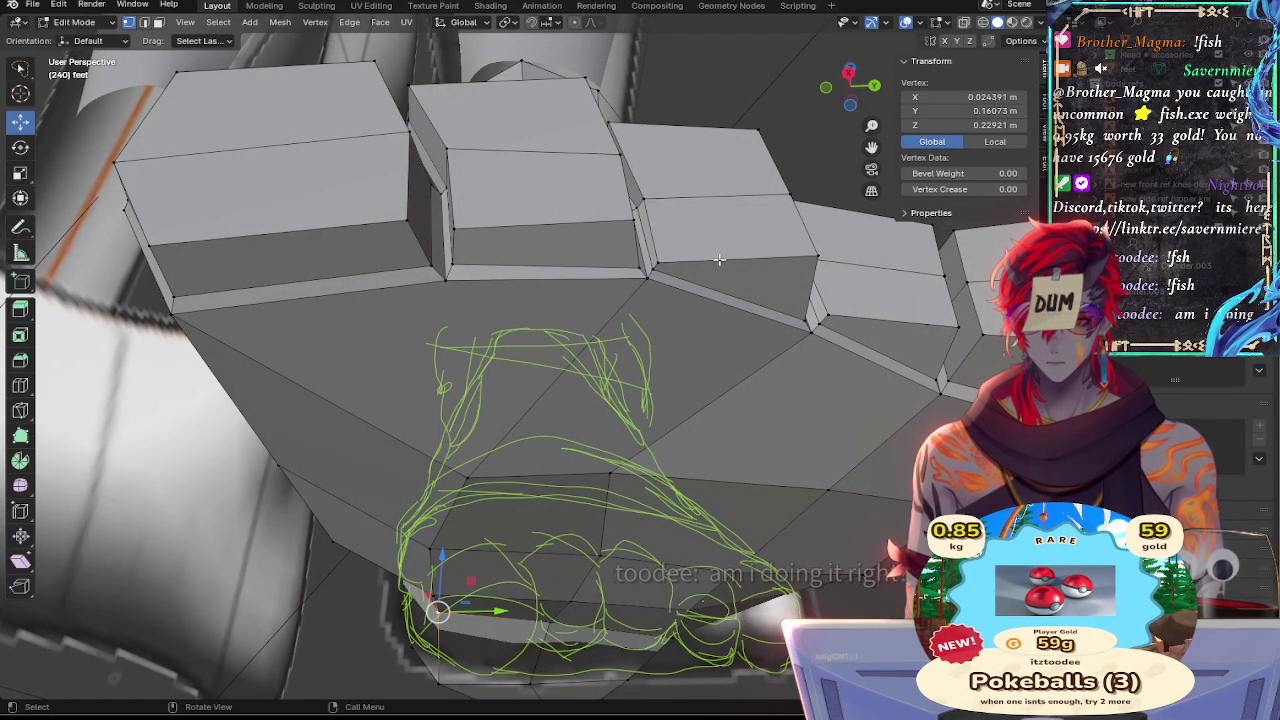
{"action": "left_click", "coordinate": [847, 76]}
{"action": "middle_click_drag", "start_coordinate": [429, 531], "coordinate": [426, 476]}
{"action": "left_click", "coordinate": [852, 88]}
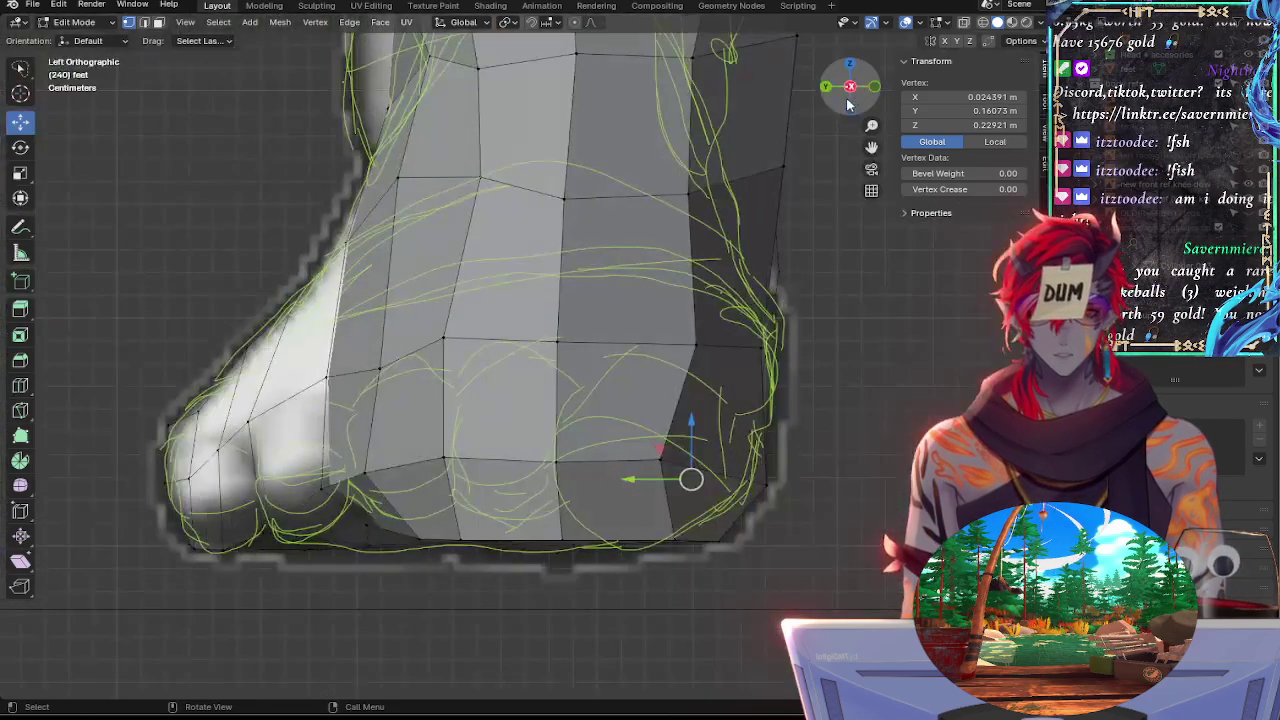
{"action": "left_click", "coordinate": [851, 88]}
{"action": "middle_click_drag", "start_coordinate": [632, 336], "coordinate": [630, 256]}
{"action": "left_click_drag", "start_coordinate": [630, 256], "coordinate": [626, 266]}
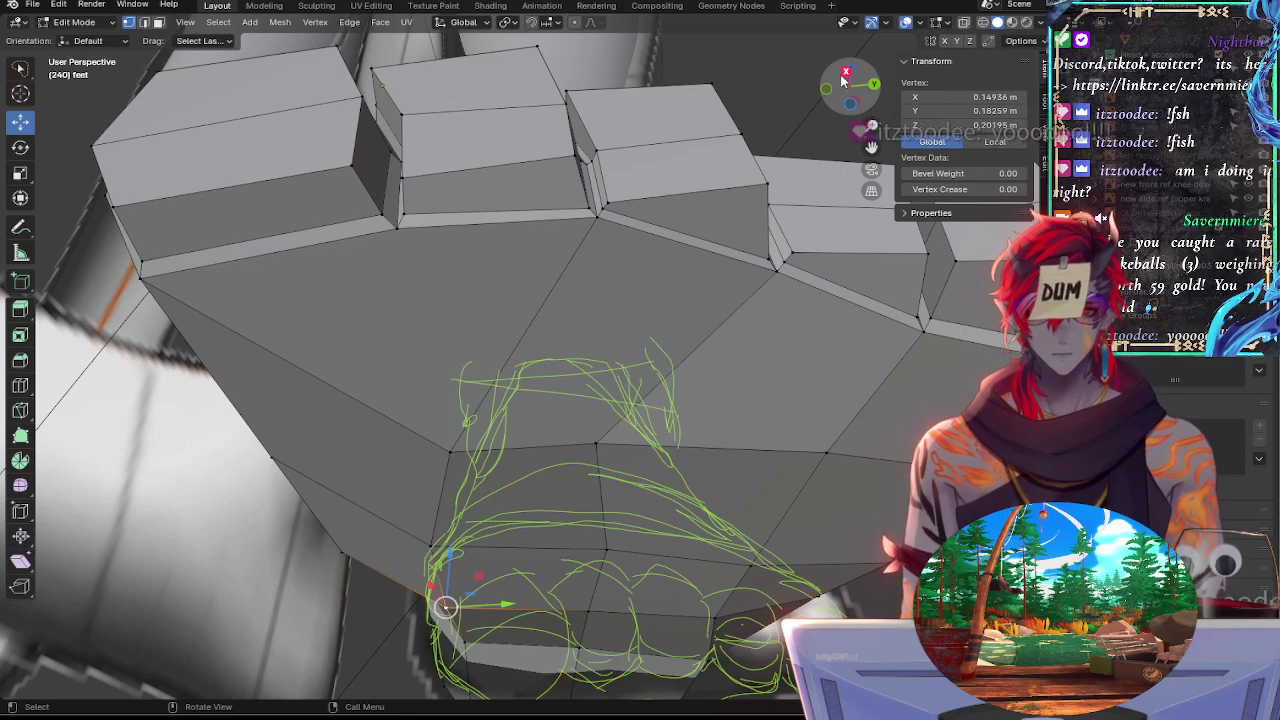
{"action": "left_click", "coordinate": [847, 72]}
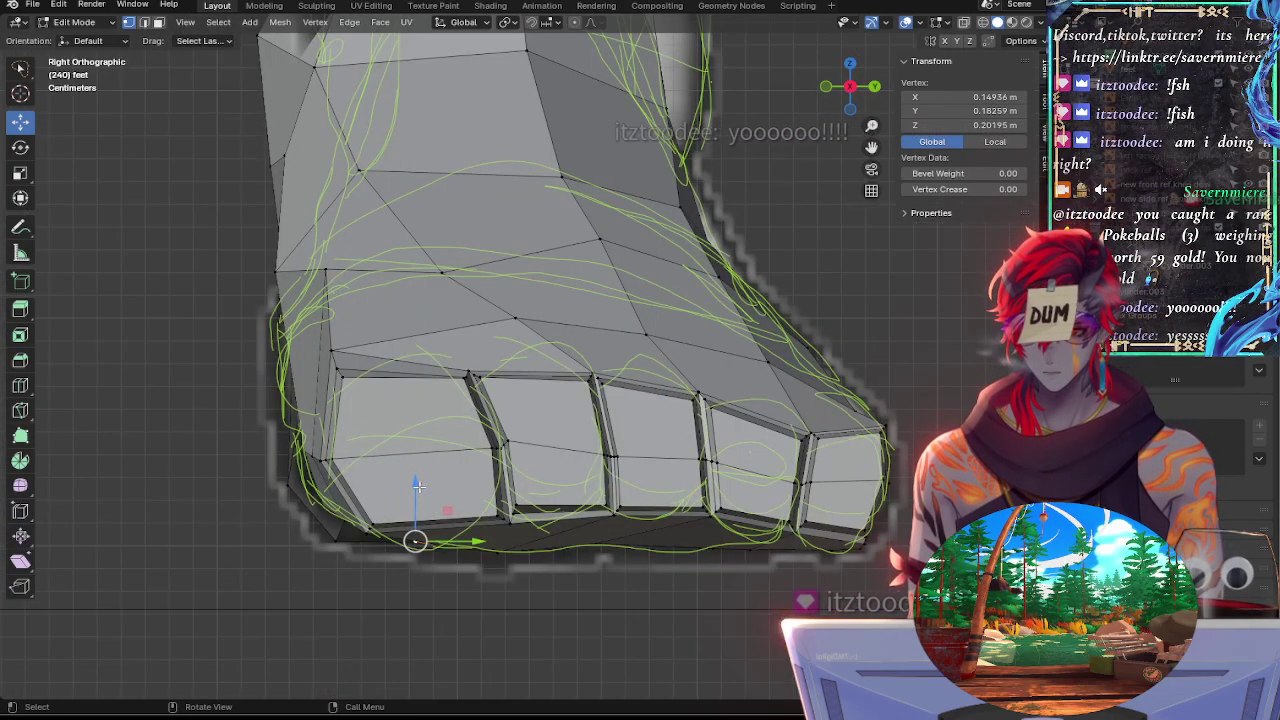
{"action": "left_click_drag", "start_coordinate": [417, 482], "coordinate": [419, 488]}
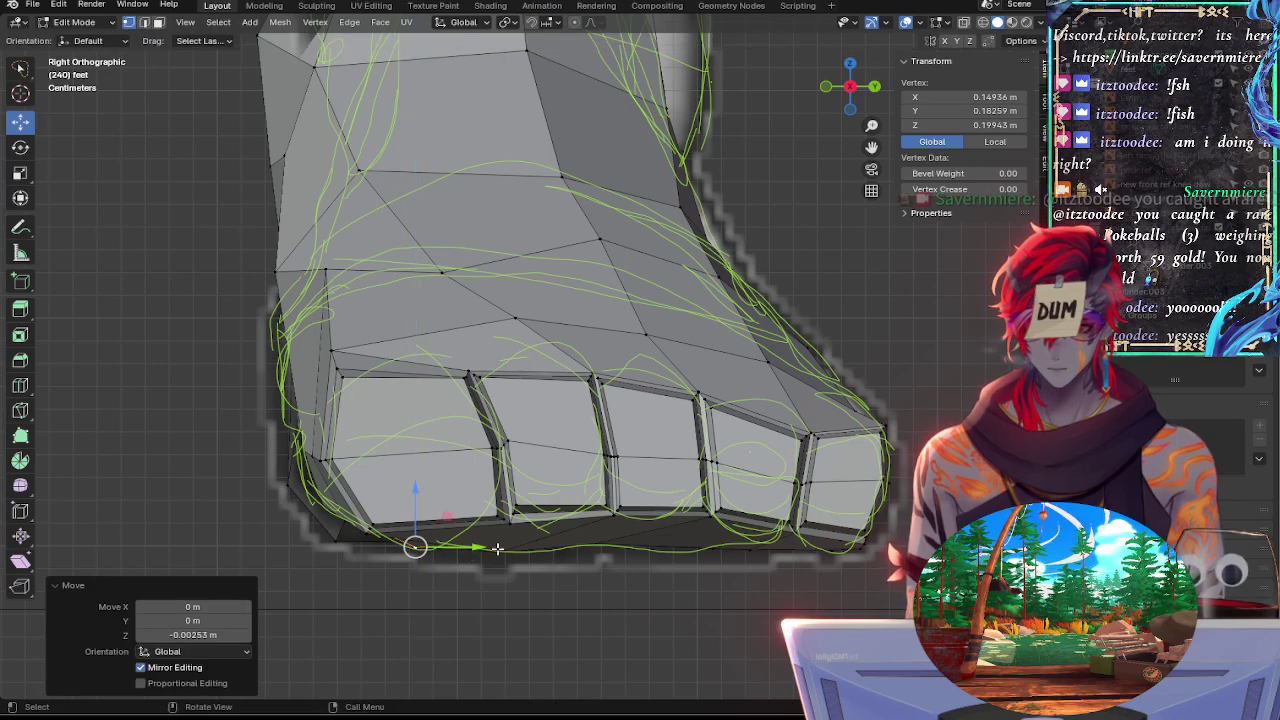
Raise the lowest sole vertex behind the first two toes by 0.000632 m along Z and try sliding it along its edge
{"action": "left_click", "coordinate": [497, 548]}
{"action": "left_click_drag", "start_coordinate": [498, 510], "coordinate": [478, 548]}
{"action": "key", "text": "g"}
{"action": "key", "text": "g"}
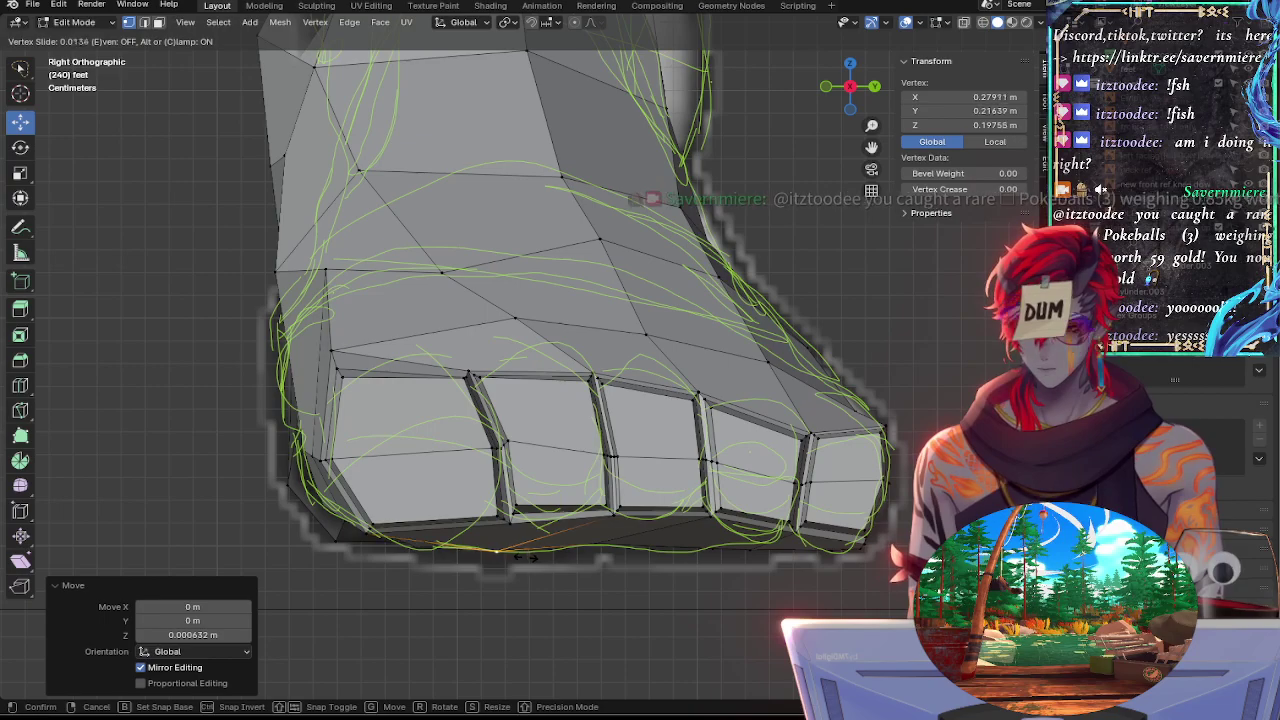
{"action": "left_click", "coordinate": [440, 549]}
{"action": "left_click", "coordinate": [436, 550]}
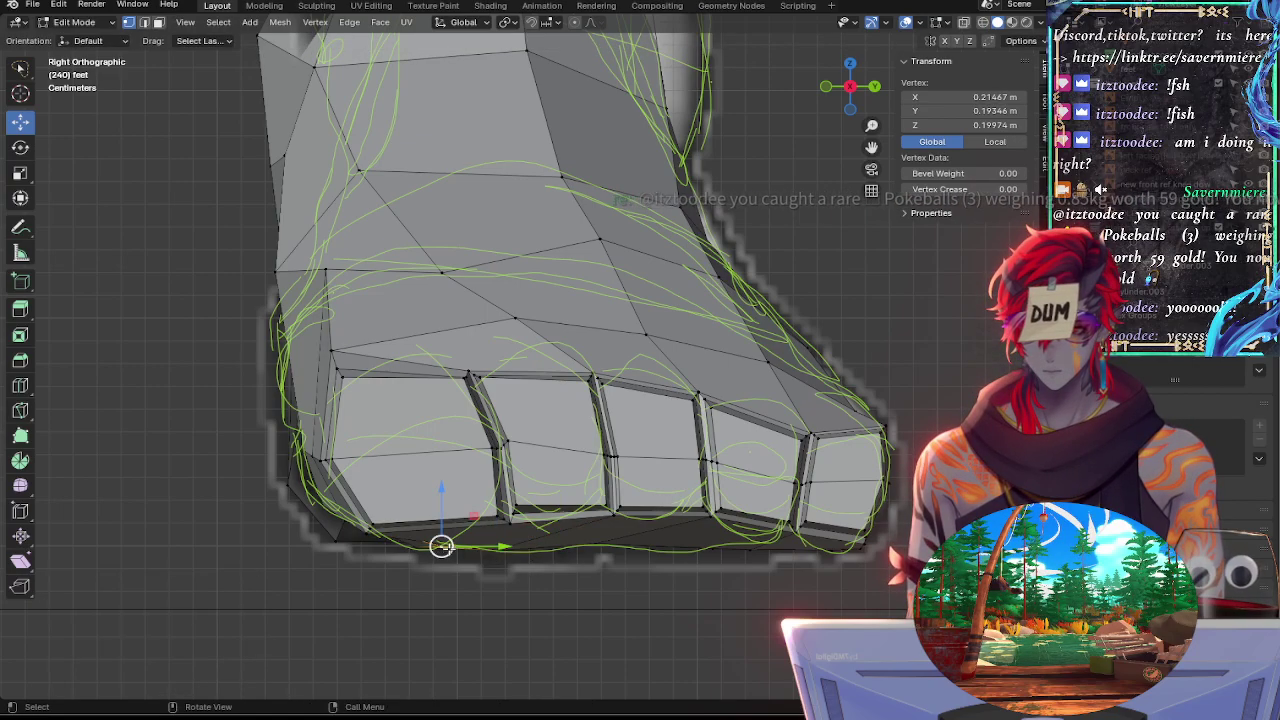
Lower the bottom outer corner vertex of the big toe's base to Z 0.20428 m
{"action": "left_click", "coordinate": [405, 545]}
{"action": "middle_click_drag", "start_coordinate": [443, 551], "coordinate": [446, 489]}
{"action": "key", "text": "alt+a"}
{"action": "left_click", "coordinate": [199, 268]}
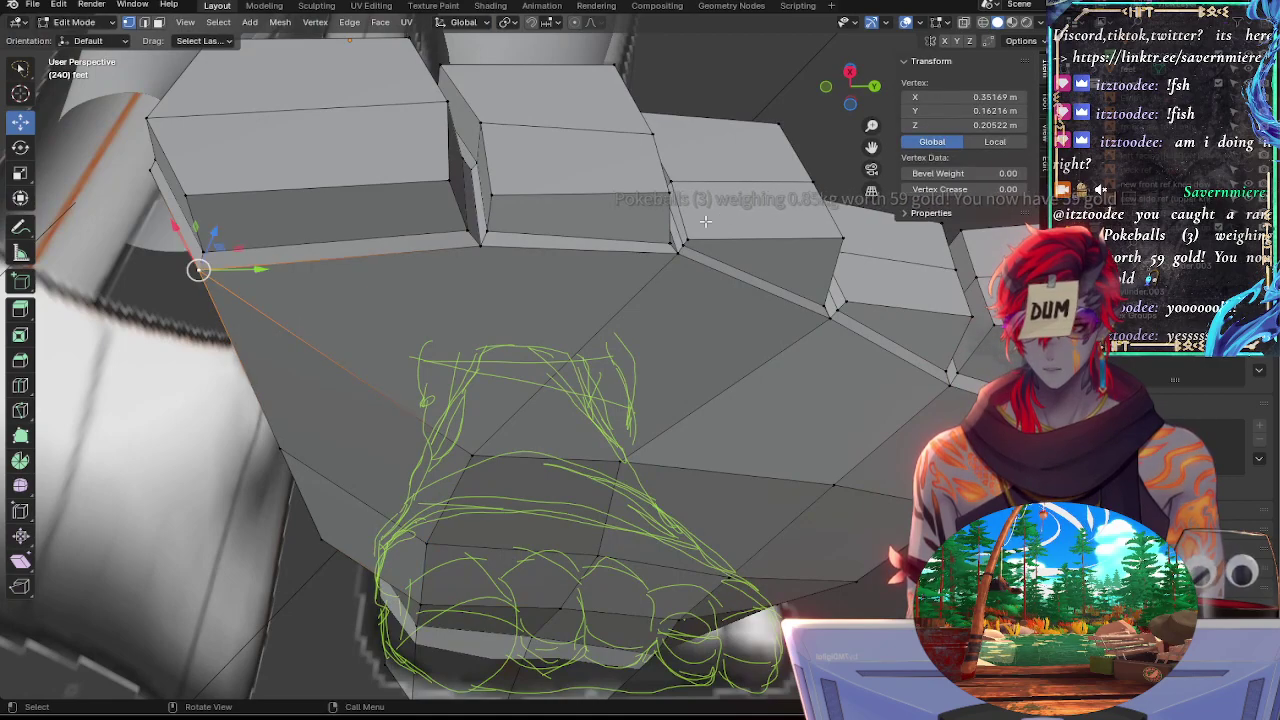
{"action": "key", "text": "KP_3"}
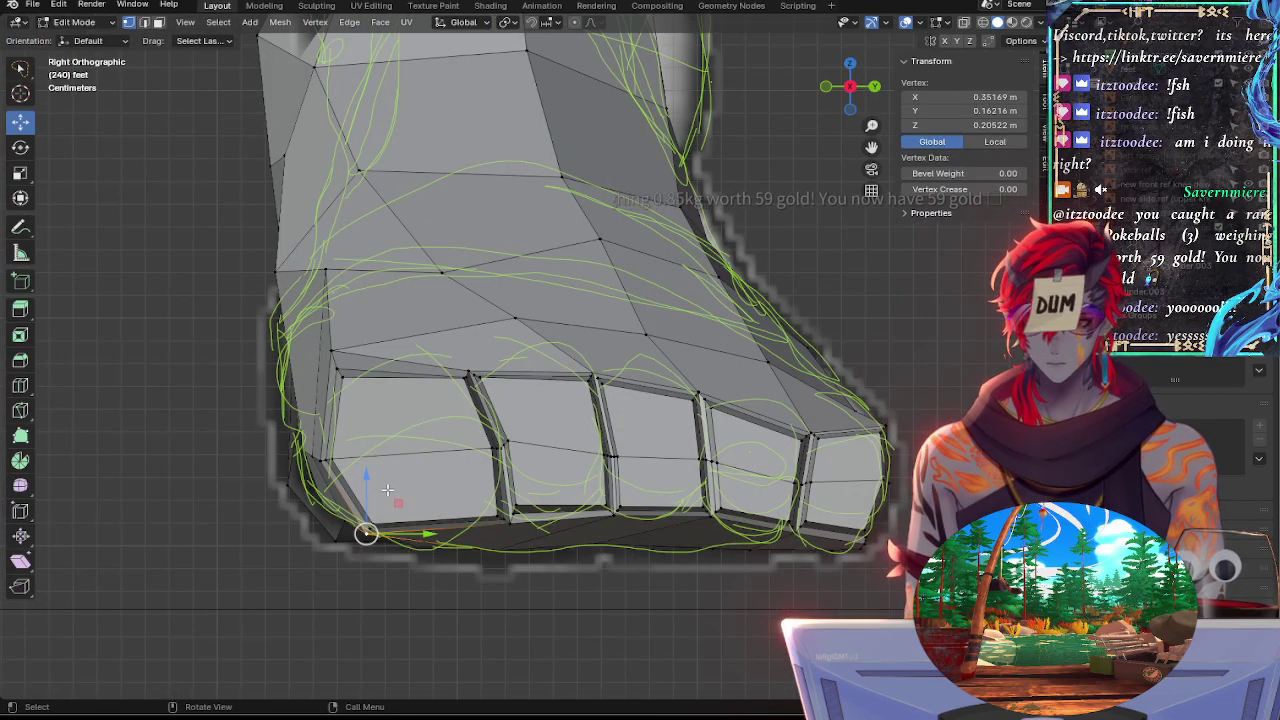
{"action": "key", "text": "g"}
{"action": "key", "text": "z"}
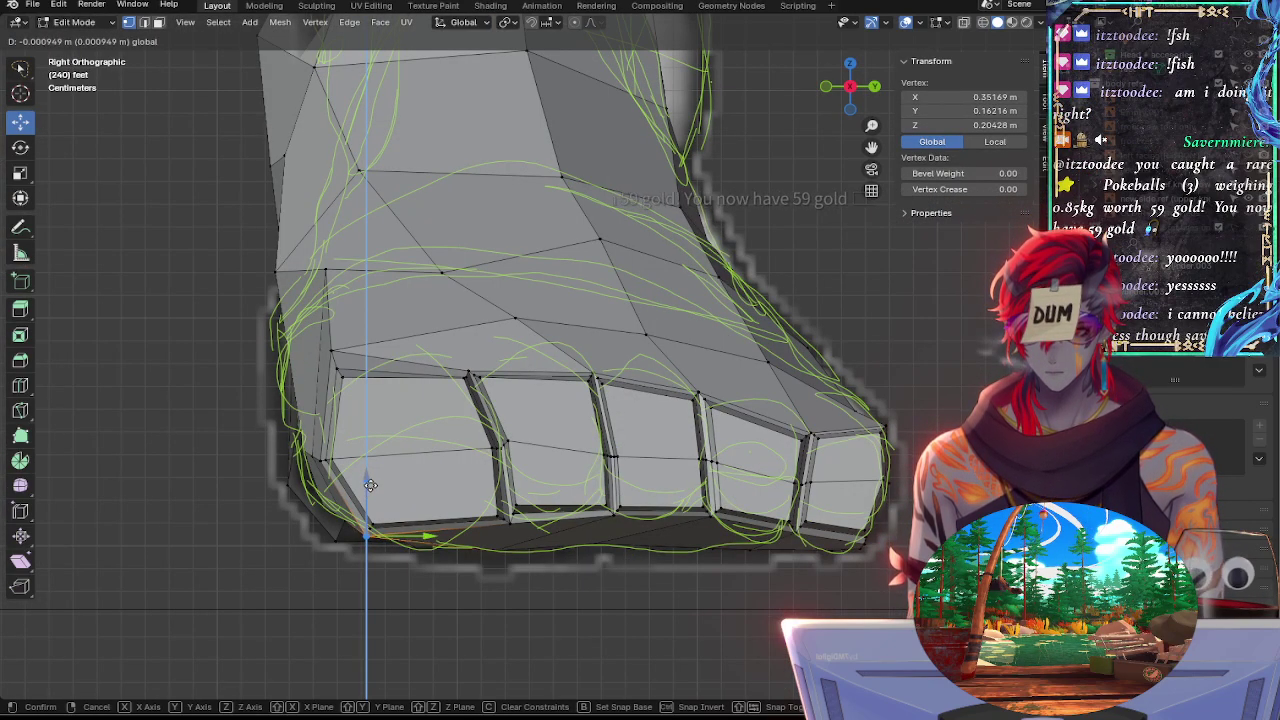
{"action": "left_click", "coordinate": [370, 486]}
Slide and nudge the sole vertex behind the big toe toward the toe's outer corner, to X 0.28975 m, Y 0.20797 m and Z 0.19806 m
{"action": "middle_click_drag", "start_coordinate": [370, 486], "coordinate": [449, 415]}
{"action": "left_click", "coordinate": [449, 413]}
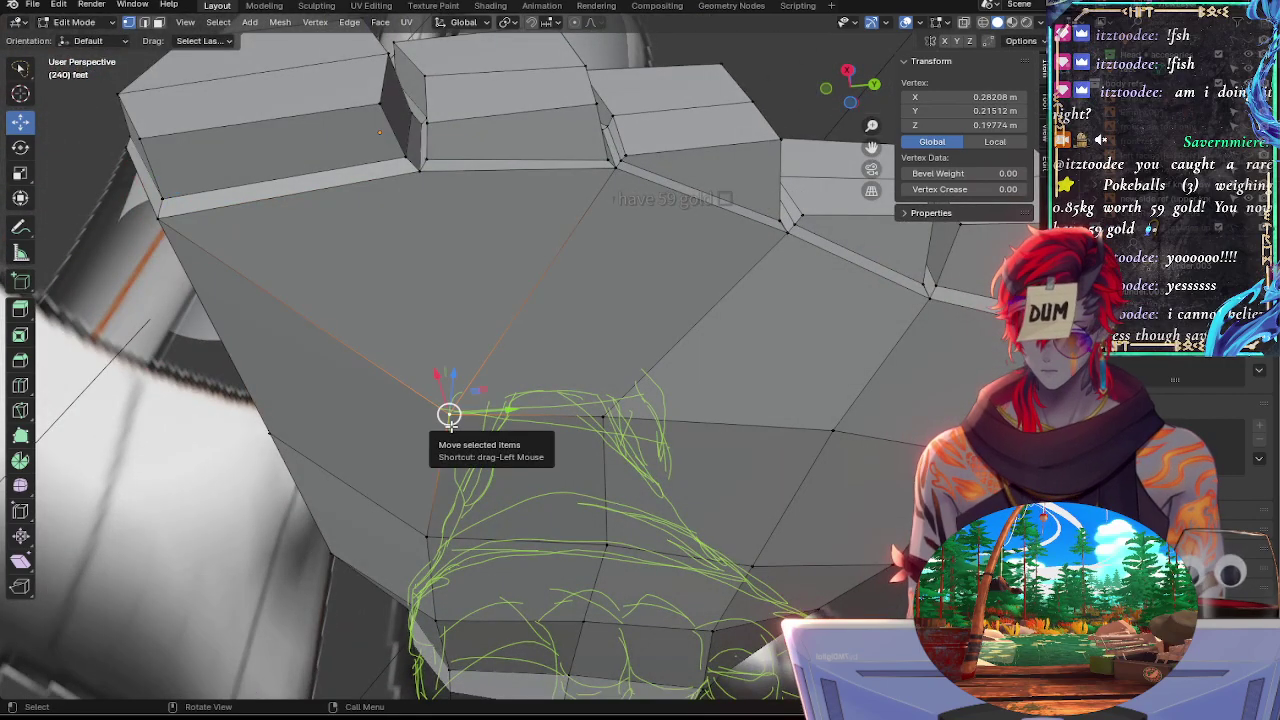
{"action": "key", "text": "g"}
{"action": "key", "text": "g"}
{"action": "left_click", "coordinate": [395, 407]}
{"action": "key", "text": "g"}
{"action": "key", "text": "g"}
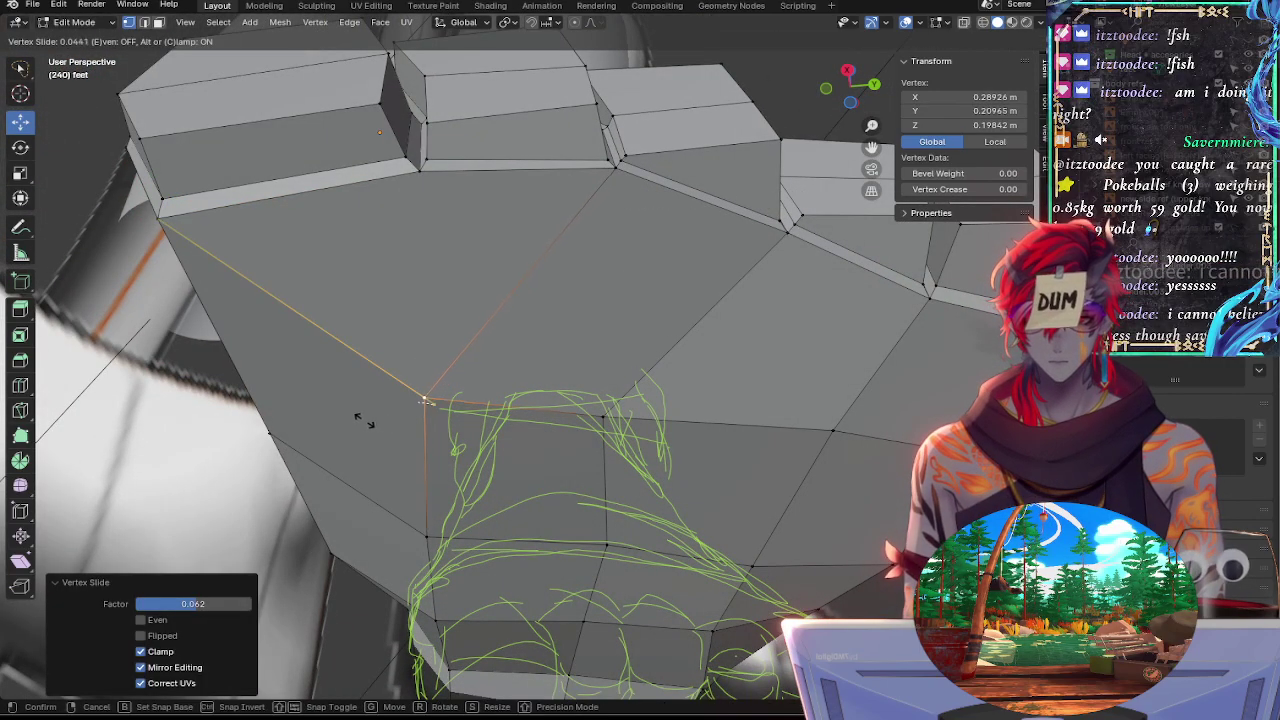
{"action": "left_click", "coordinate": [361, 420]}
{"action": "key", "text": "g"}
{"action": "left_click", "coordinate": [355, 423]}
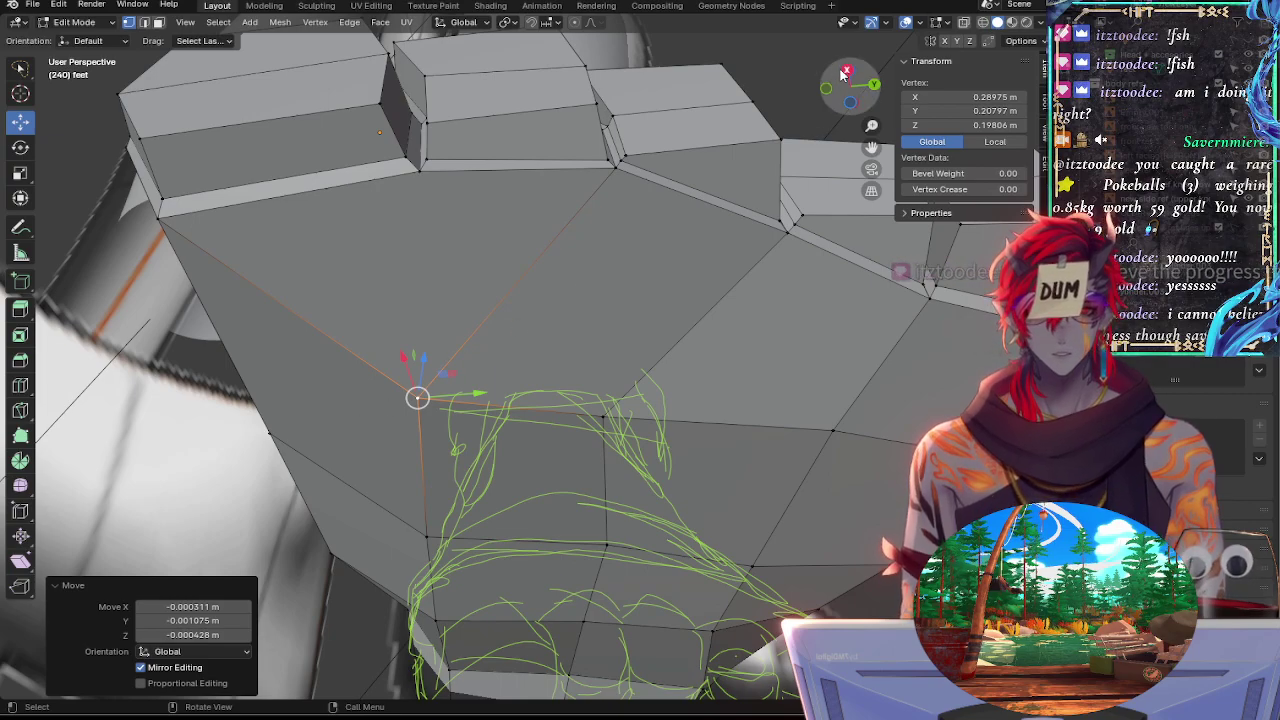
{"action": "left_click", "coordinate": [848, 72]}
{"action": "key", "text": "g"}
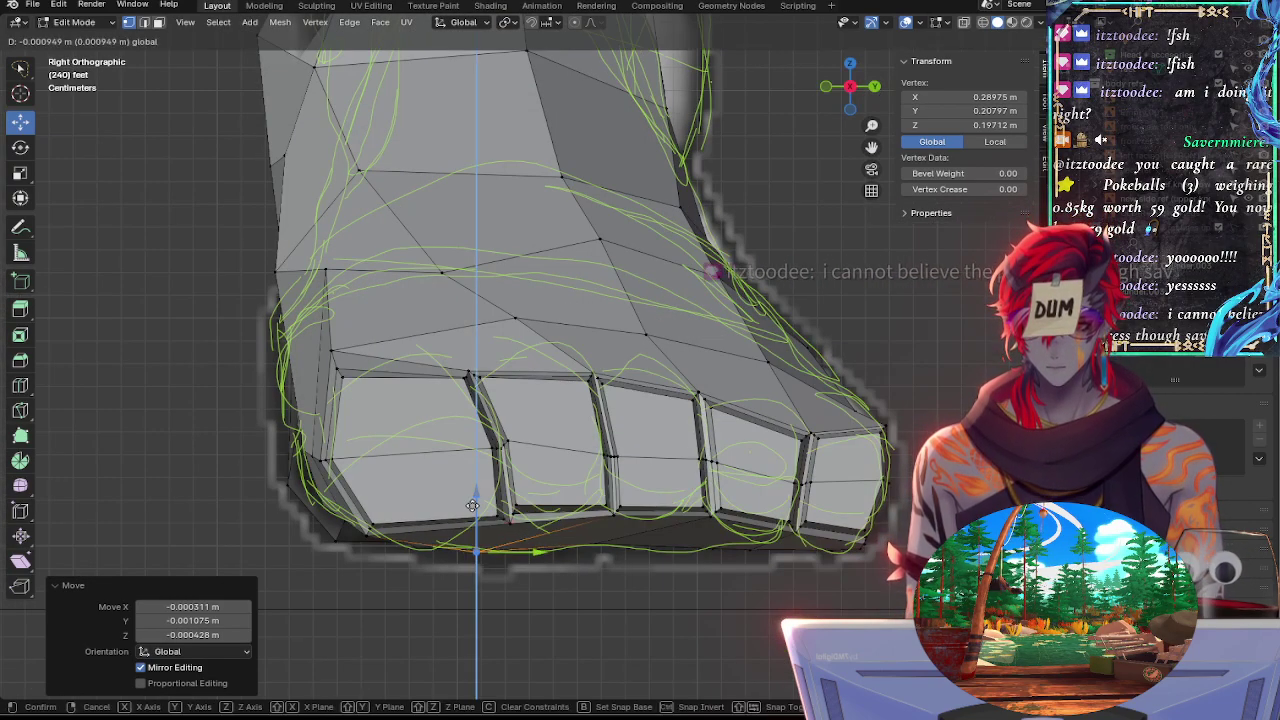
{"action": "left_click", "coordinate": [467, 504]}
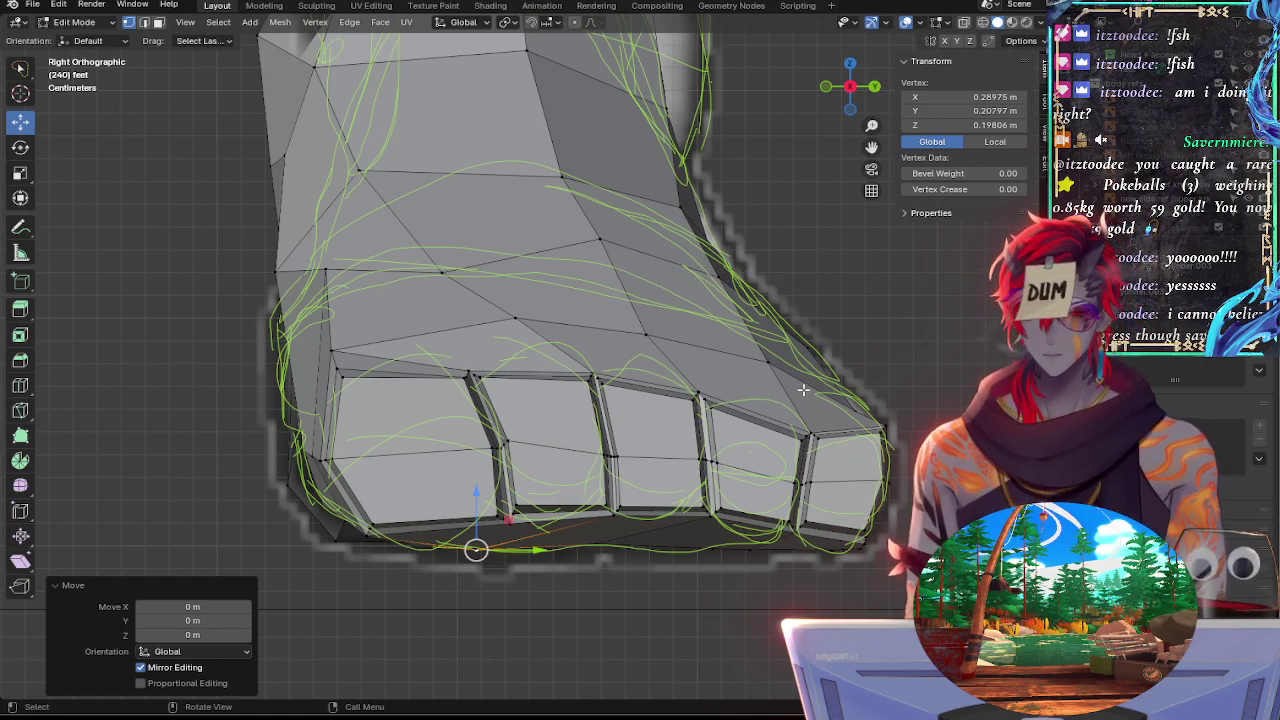
Slide the same sole vertex slightly along its edges to X 0.2891 m, Y 0.21008 m and Z 0.19821 m
{"action": "left_click", "coordinate": [790, 593]}
{"action": "middle_click_drag", "start_coordinate": [580, 606], "coordinate": [590, 528], "text": "shift"}
{"action": "left_click", "coordinate": [503, 482]}
{"action": "left_click", "coordinate": [516, 487]}
{"action": "left_click", "coordinate": [470, 488]}
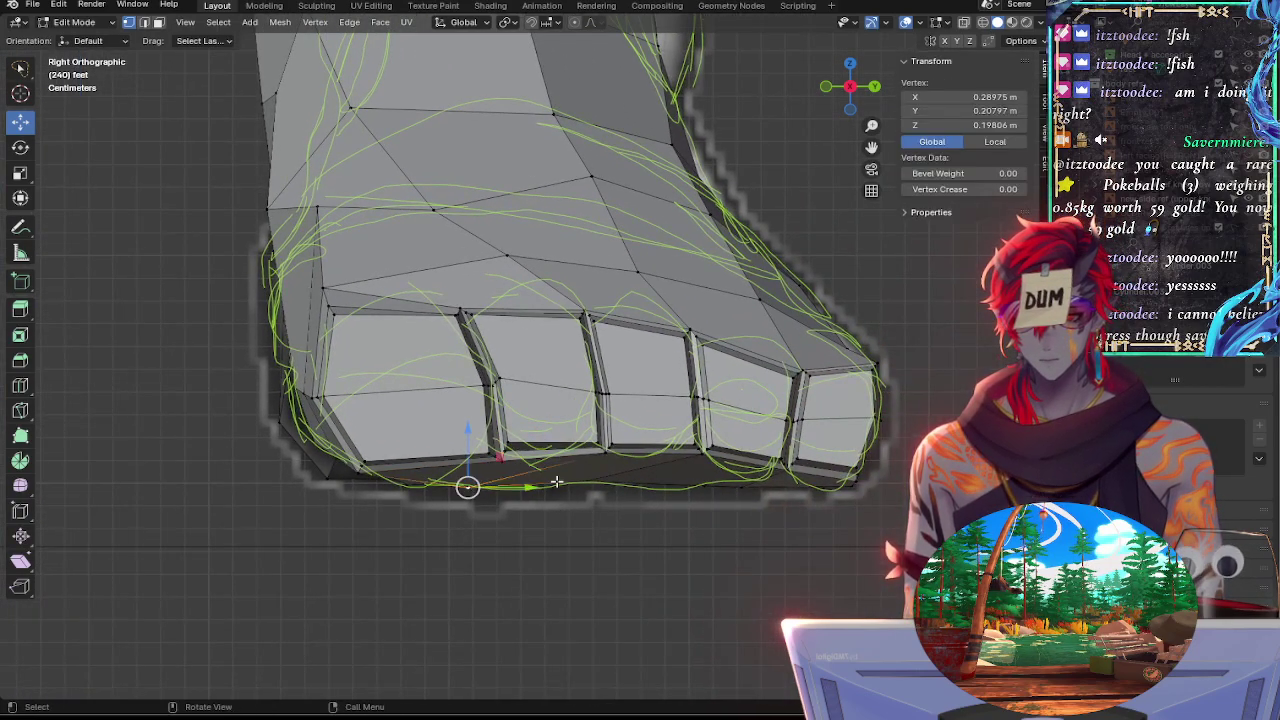
{"action": "key", "text": "g"}
{"action": "key", "text": "g"}
{"action": "left_click", "coordinate": [554, 483]}
{"action": "key", "text": "g"}
{"action": "key", "text": "g"}
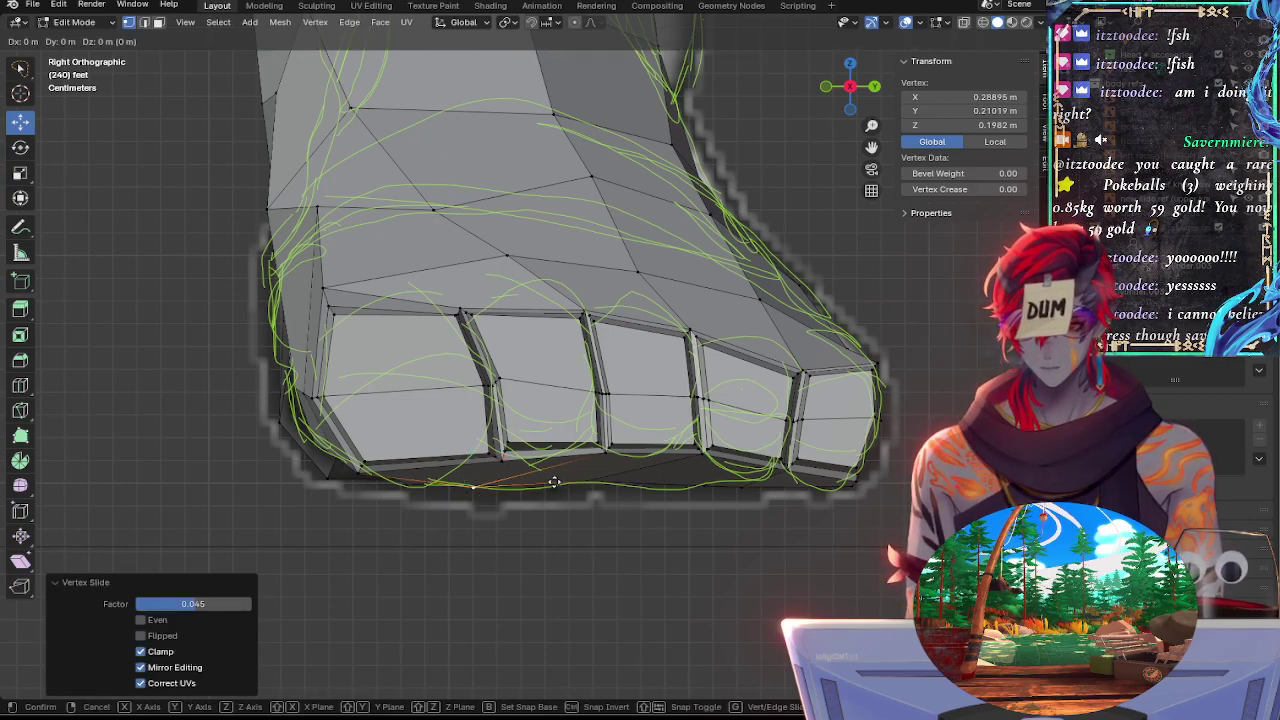
{"action": "left_click", "coordinate": [548, 481]}
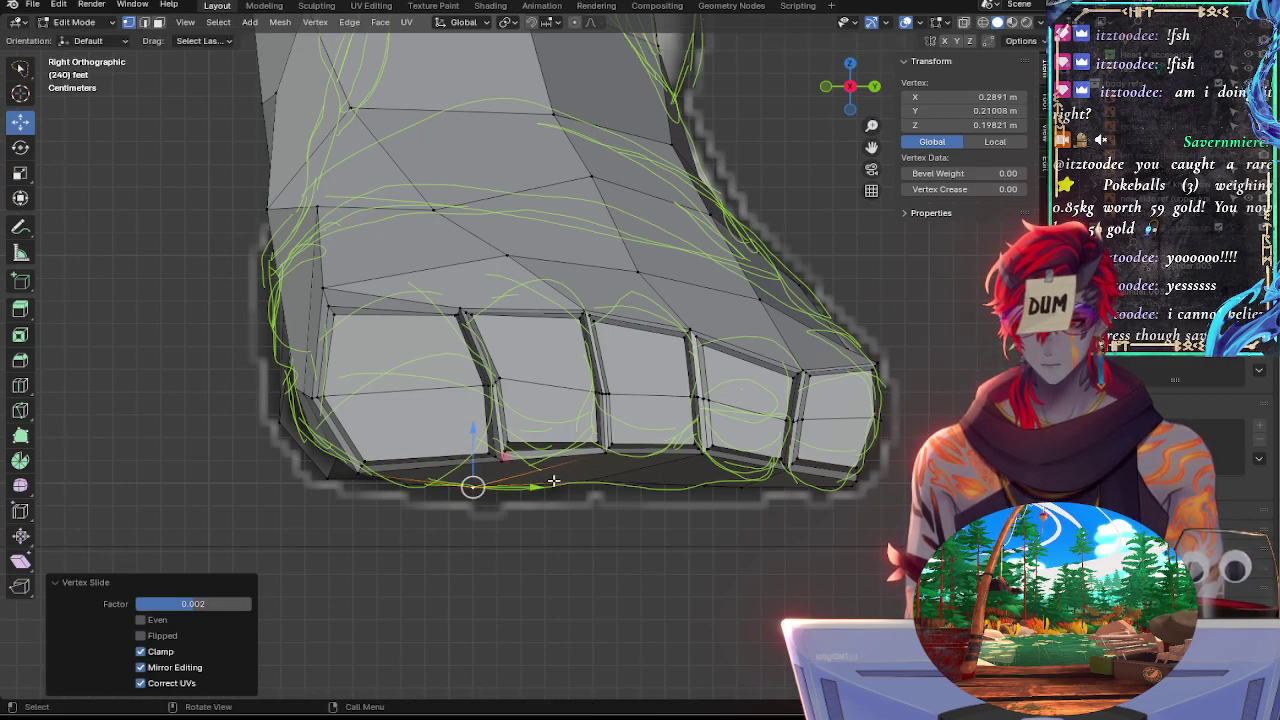
{"action": "key", "text": "g"}
{"action": "left_click", "coordinate": [554, 480]}
{"action": "left_click", "coordinate": [550, 485]}
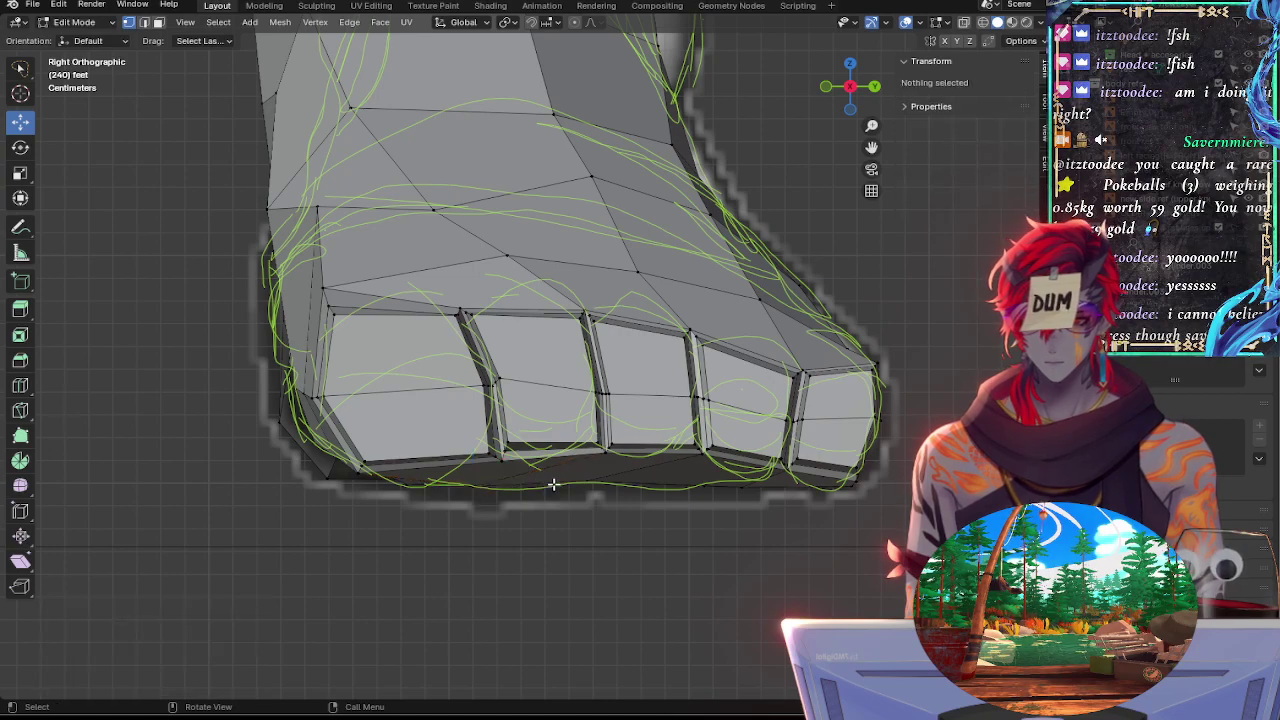
{"action": "left_click", "coordinate": [554, 484]}
{"action": "left_click", "coordinate": [544, 482]}
{"action": "left_click", "coordinate": [533, 481]}
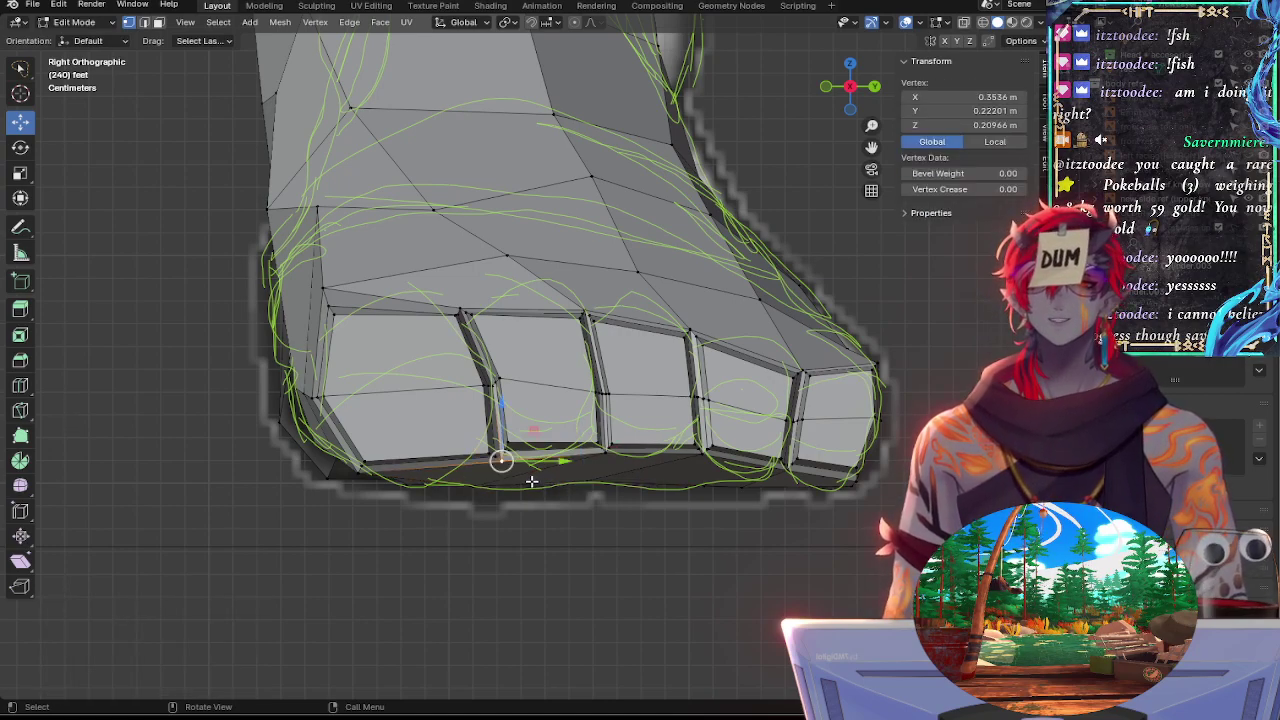
{"action": "left_click", "coordinate": [538, 485]}
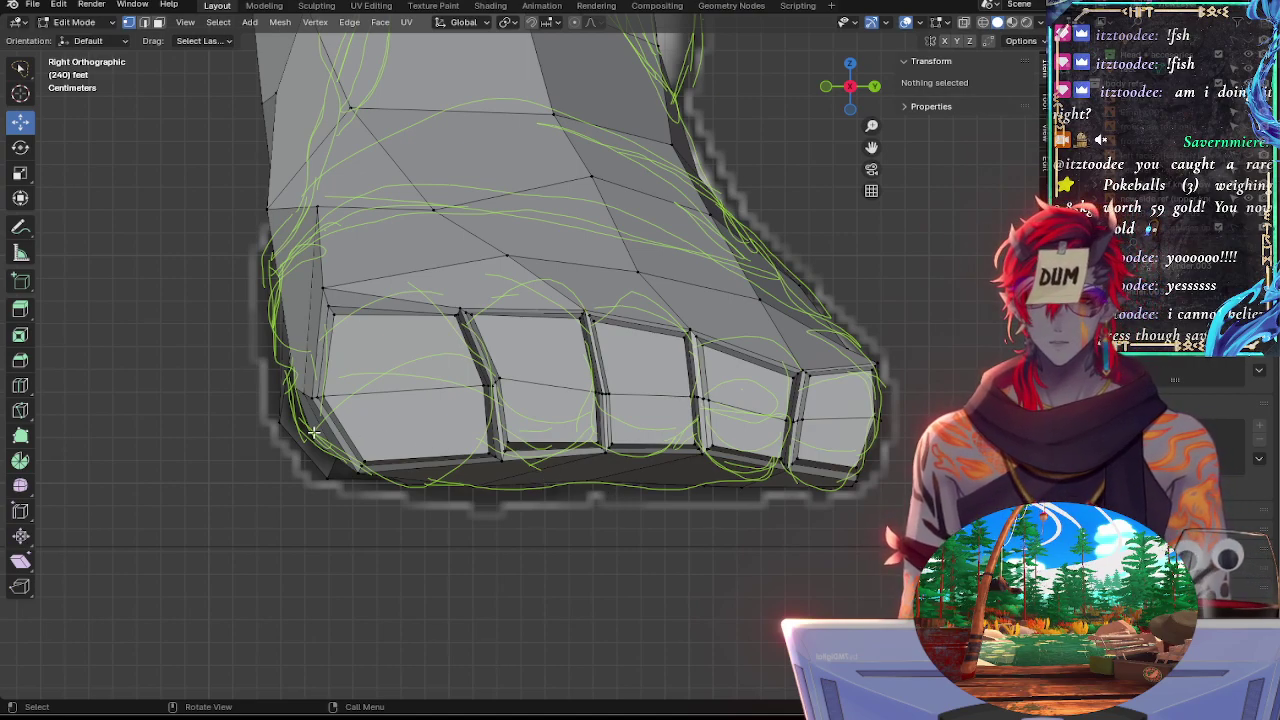
{"action": "middle_click_drag", "start_coordinate": [650, 537], "coordinate": [609, 522], "text": "shift"}
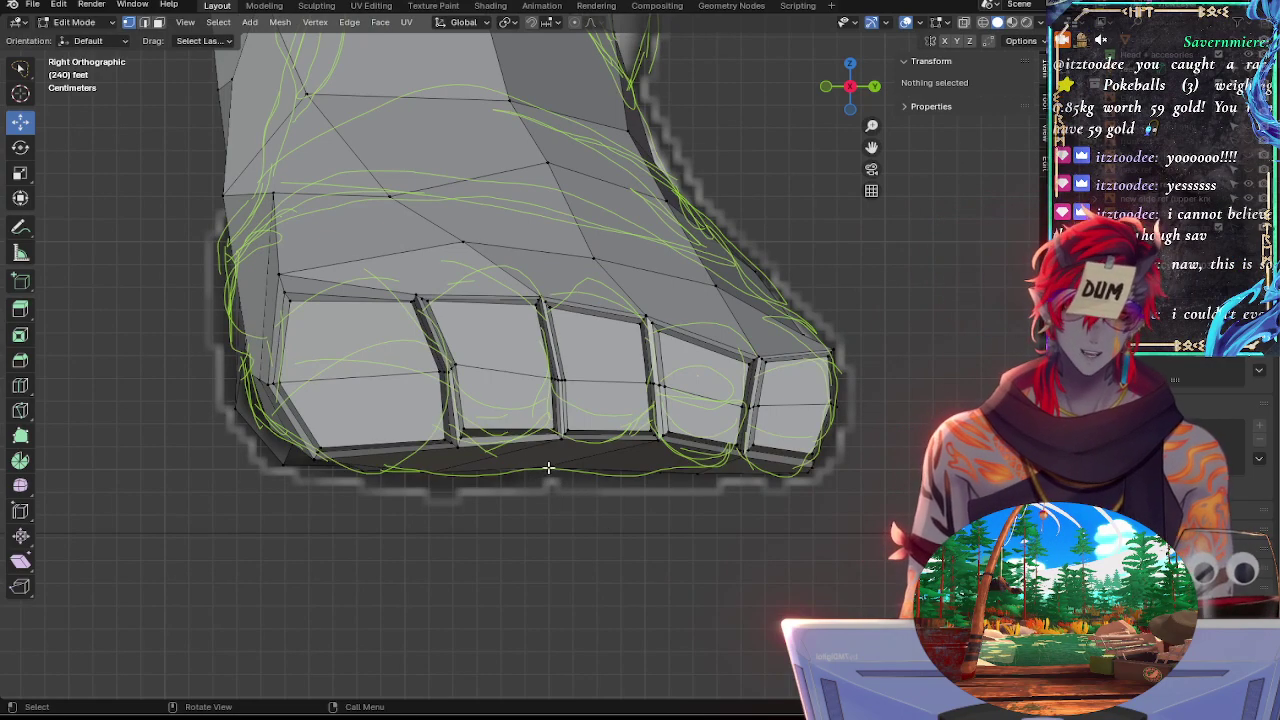
{"action": "middle_click_drag", "start_coordinate": [609, 511], "coordinate": [769, 500], "text": "shift"}
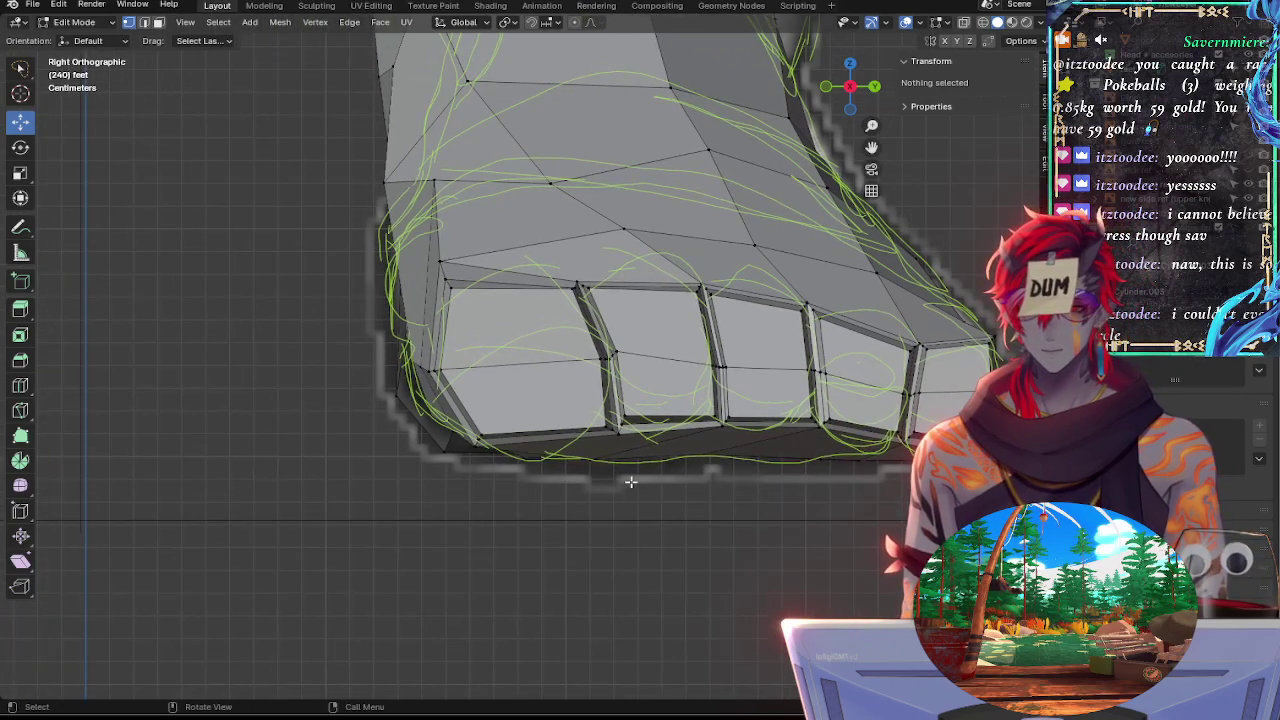
Examine the vertices at the big toe's outer sole corner and along the sole from the side and from below
{"action": "left_click", "coordinate": [443, 451]}
{"action": "left_click_drag", "start_coordinate": [447, 409], "coordinate": [476, 426]}
{"action": "left_click", "coordinate": [396, 399]}
{"action": "left_click", "coordinate": [443, 450], "text": "shift"}
{"action": "left_click", "coordinate": [546, 517]}
{"action": "middle_click_drag", "start_coordinate": [546, 517], "coordinate": [623, 598]}
{"action": "left_click", "coordinate": [625, 592]}
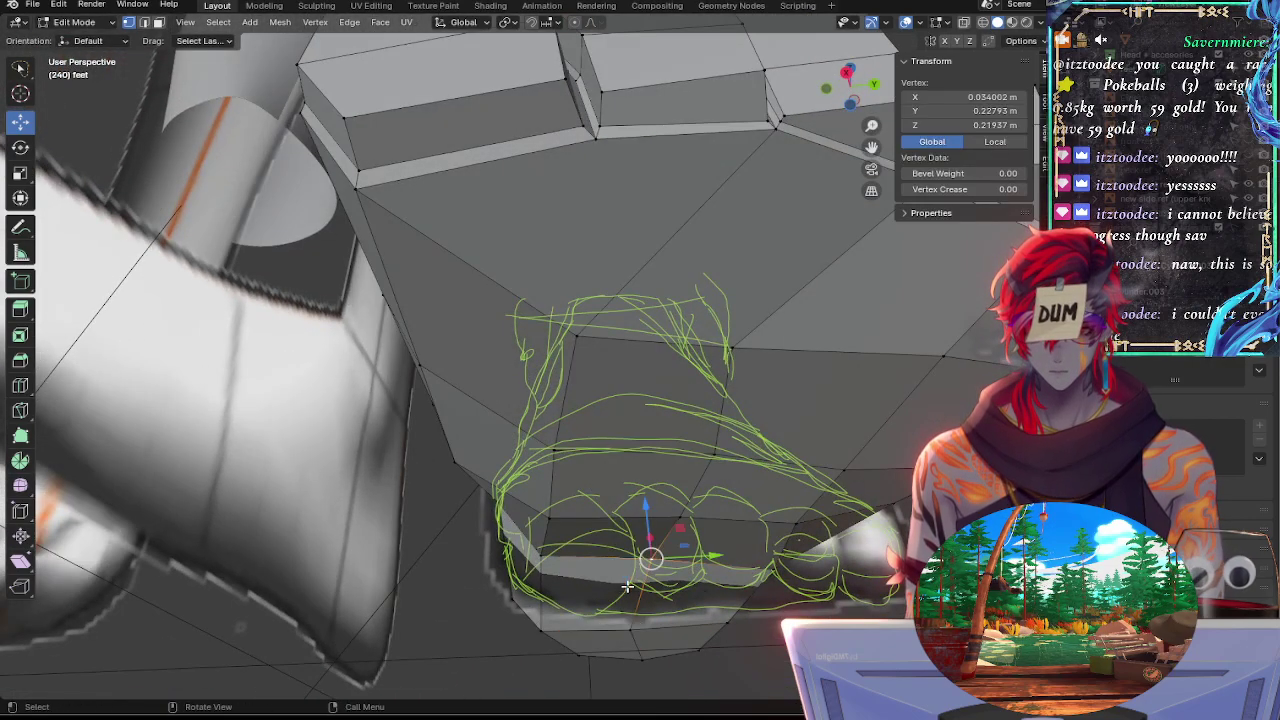
{"action": "left_click", "coordinate": [552, 557]}
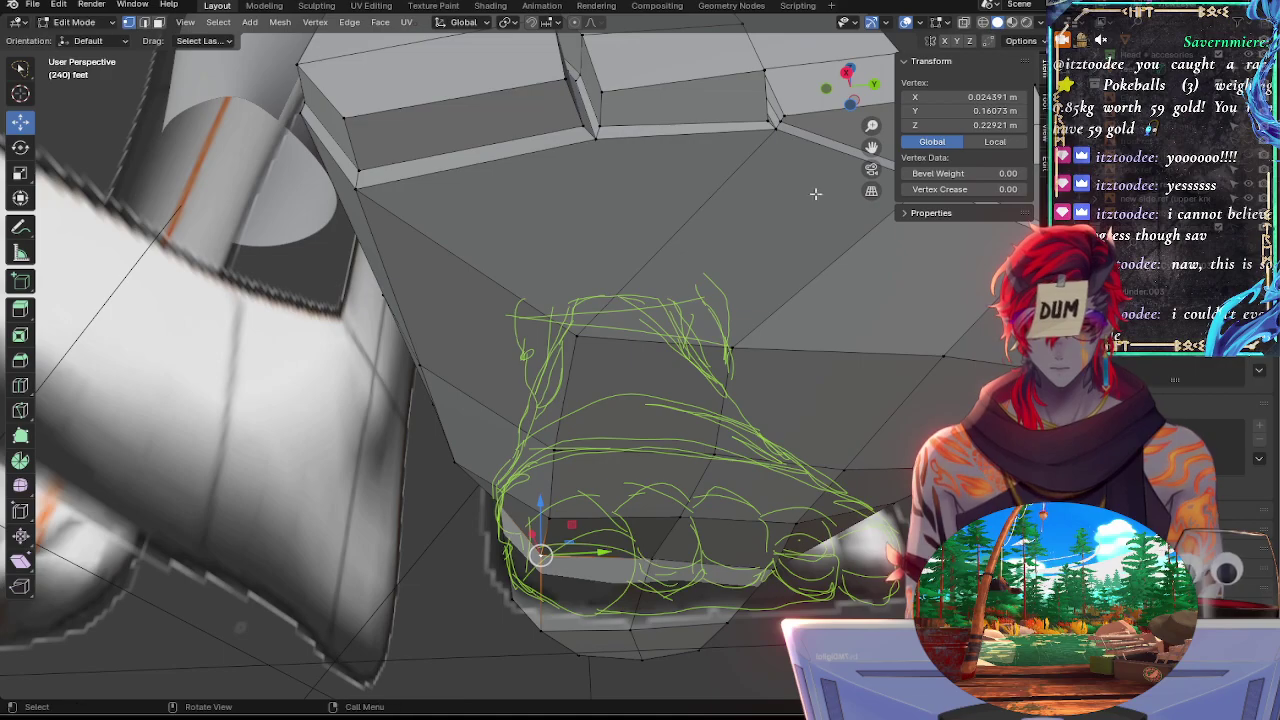
{"action": "left_click", "coordinate": [848, 74]}
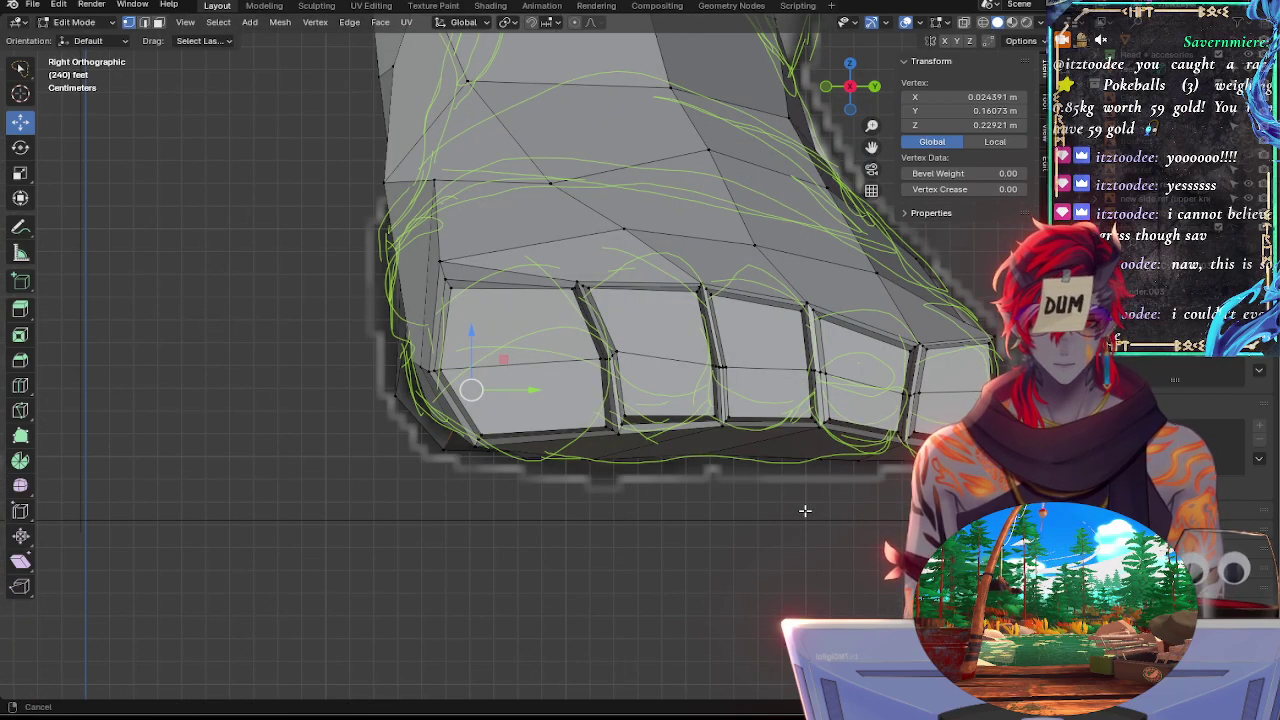
Move the mid-height vertex on the little toe's outer edge 0.000949 m along Y to Y 0.38077 m
{"action": "middle_click_drag", "start_coordinate": [800, 514], "coordinate": [680, 531], "text": "shift"}
{"action": "scroll", "coordinate": [680, 531], "scroll_direction": "up", "scroll_amount": 1}
{"action": "left_click", "coordinate": [871, 419]}
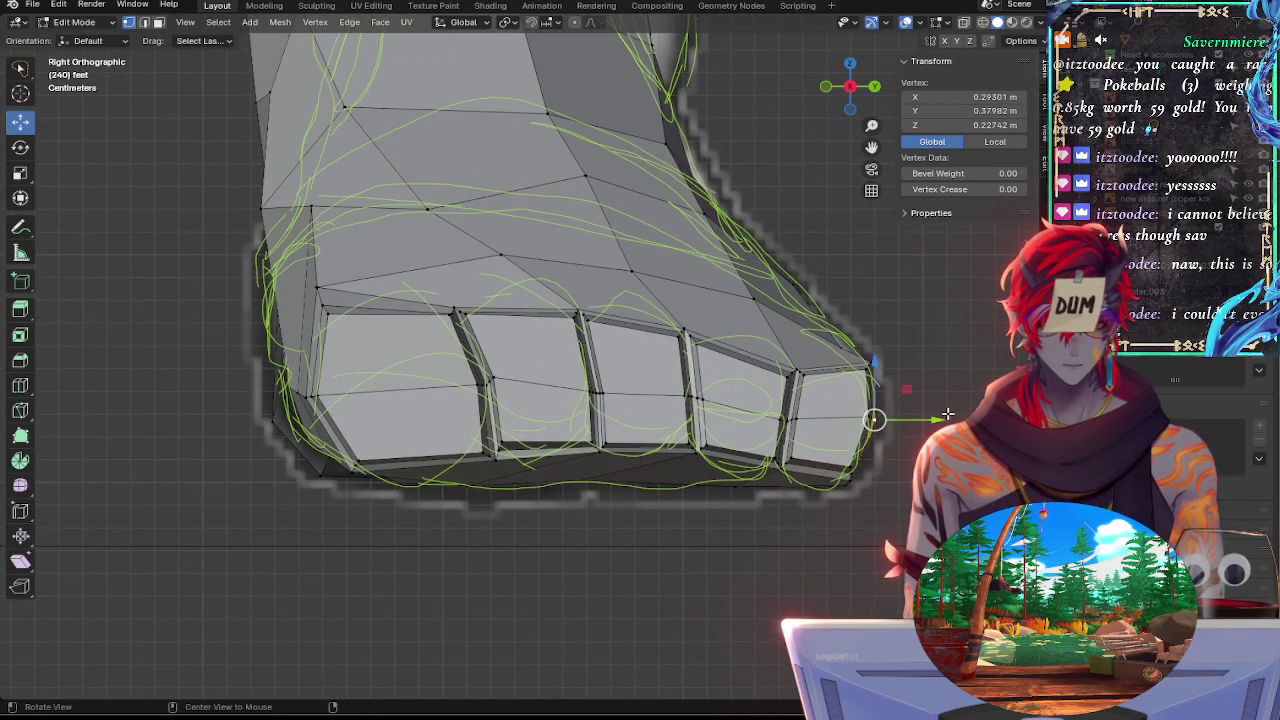
{"action": "mouse_move", "coordinate": [930, 423]}
{"action": "left_mouse_down", "text": "alt"}
{"action": "mouse_move", "coordinate": [851, 429]}
{"action": "mouse_move", "coordinate": [932, 422]}
{"action": "left_mouse_up", "text": "alt"}
{"action": "left_click", "coordinate": [829, 88]}
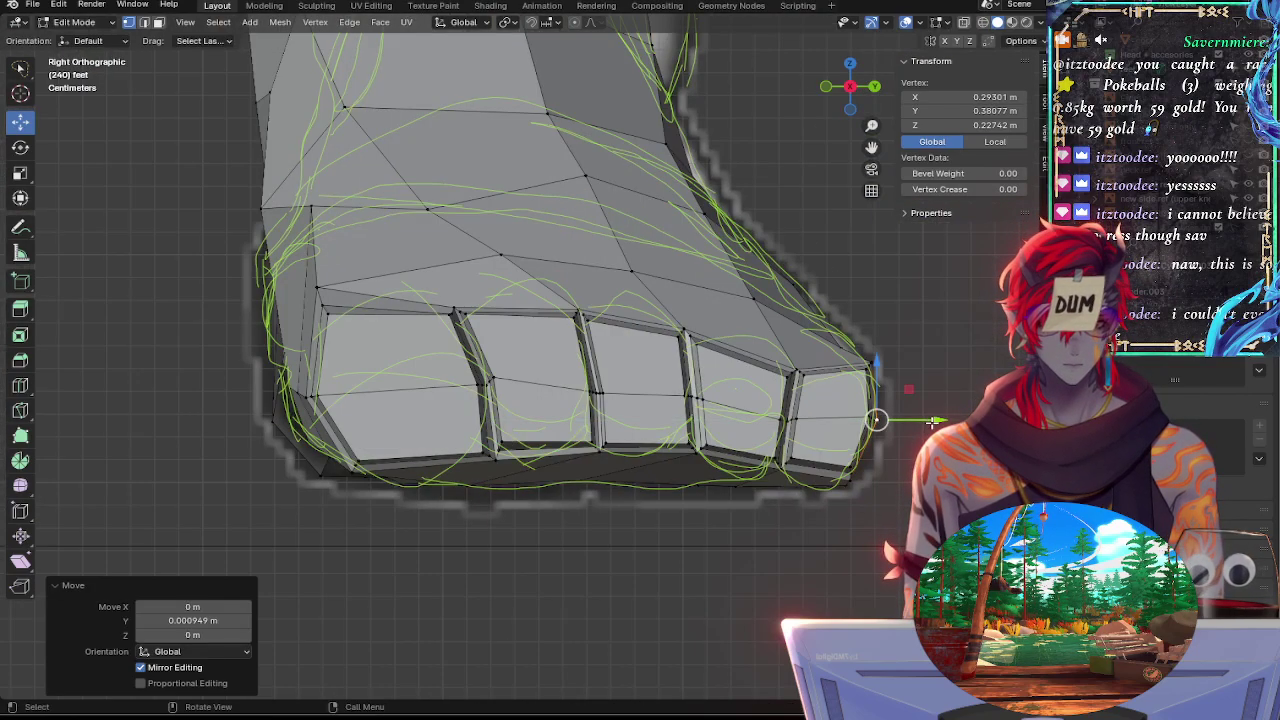
Shift the upper outer vertex of the little toe inward to Y 0.37503 m and lower it to Z 0.25237 m
{"action": "left_click", "coordinate": [872, 362]}
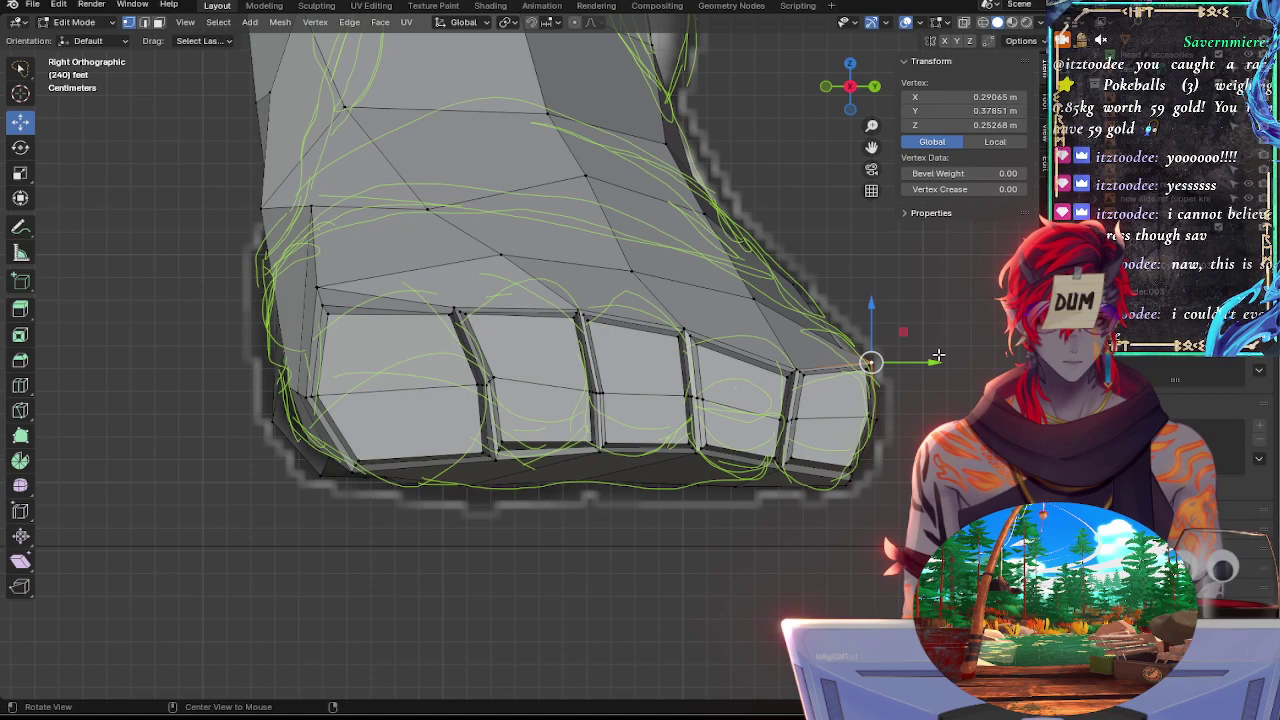
{"action": "middle_click_drag", "start_coordinate": [872, 362], "coordinate": [937, 356]}
{"action": "left_click", "coordinate": [851, 88]}
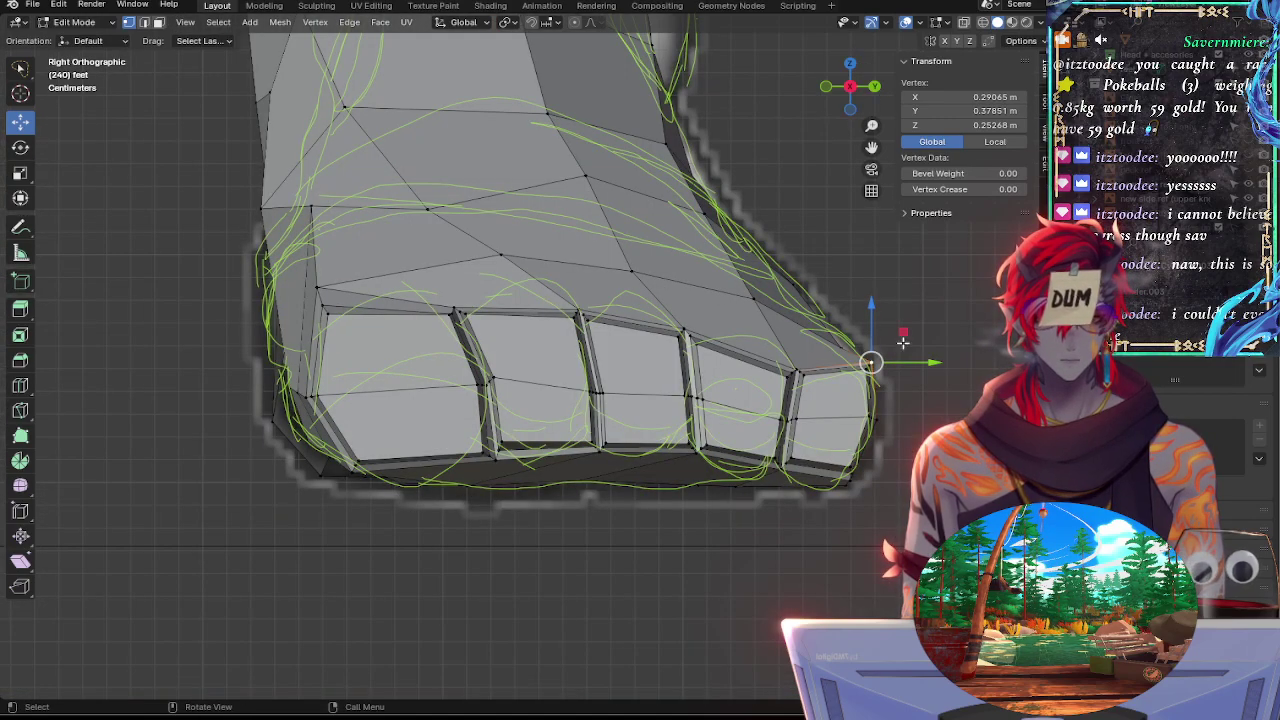
{"action": "key", "text": "alt+z"}
{"action": "key", "text": "alt+z"}
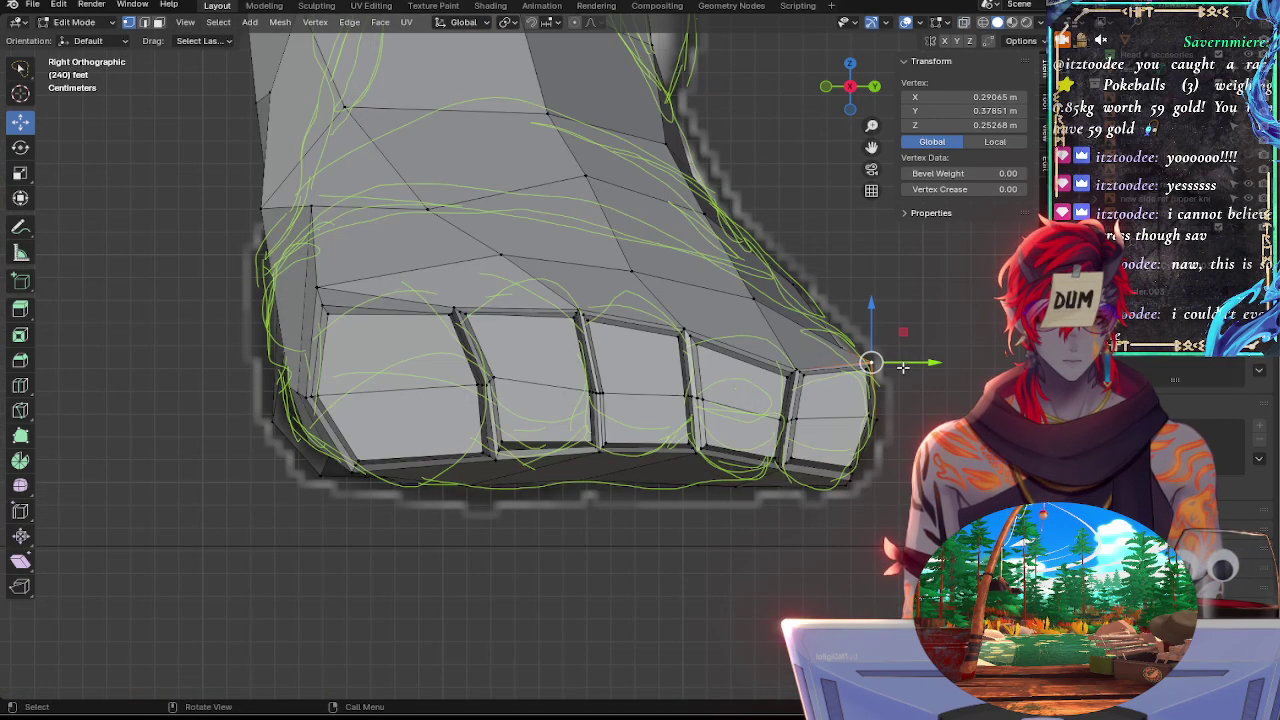
{"action": "left_click_drag", "start_coordinate": [921, 357], "coordinate": [913, 358]}
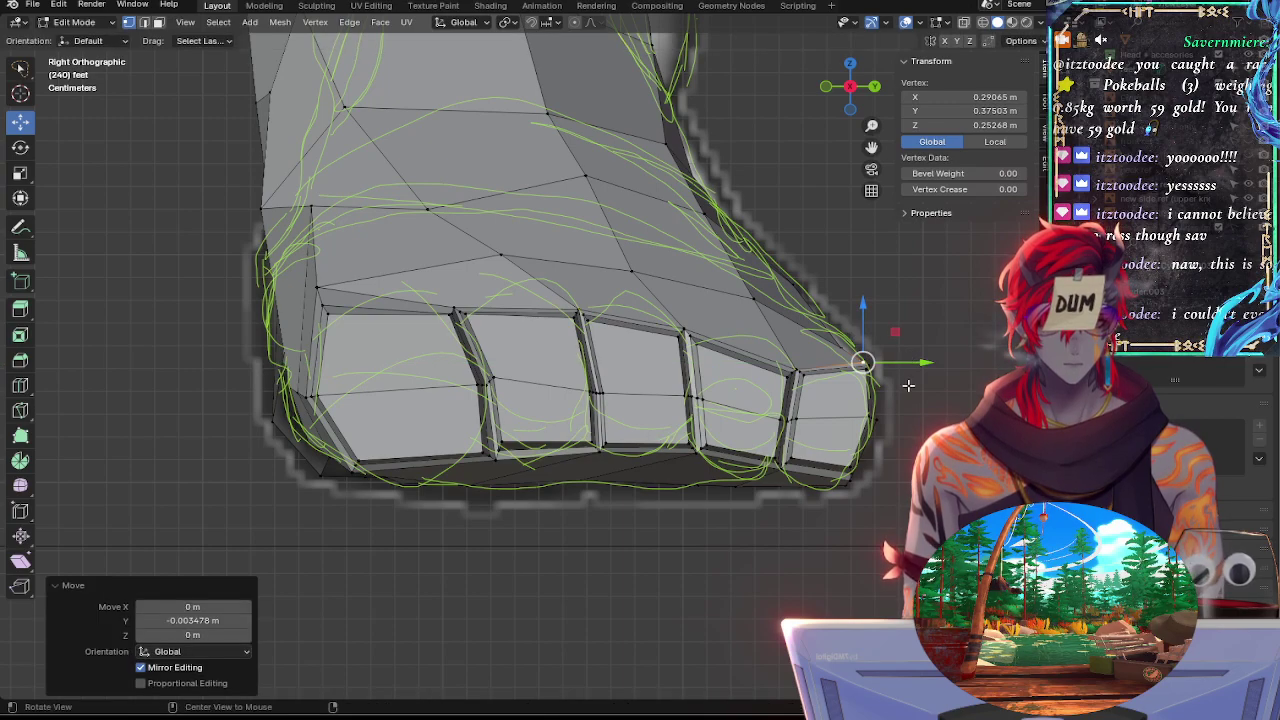
{"action": "left_click_drag", "start_coordinate": [862, 312], "coordinate": [869, 340]}
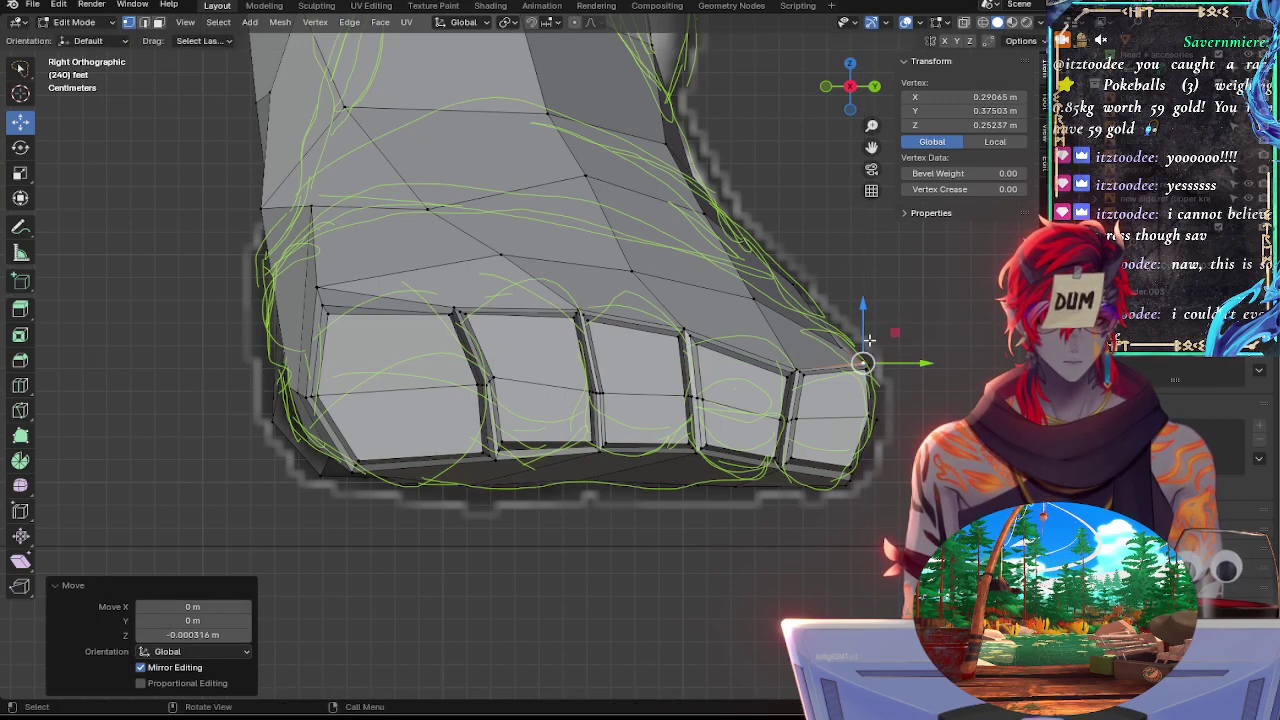
Nudge the outline vertex just above the little toe slightly outward along Y toward the sketched contour
{"action": "left_click", "coordinate": [923, 430]}
{"action": "left_click", "coordinate": [847, 348]}
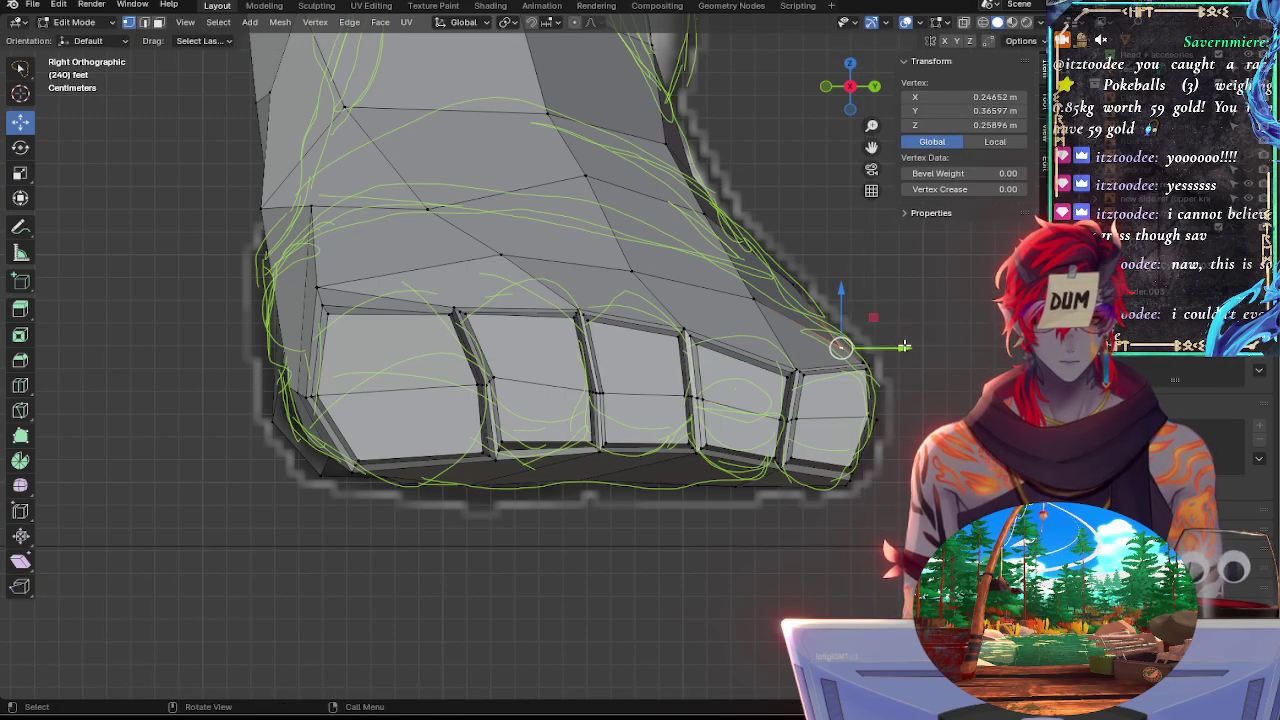
{"action": "left_click_drag", "start_coordinate": [911, 348], "coordinate": [917, 348]}
Move the top-of-foot vertex above the fourth toe to Y 0.332 m and Z 0.27768 m
{"action": "left_click", "coordinate": [753, 298]}
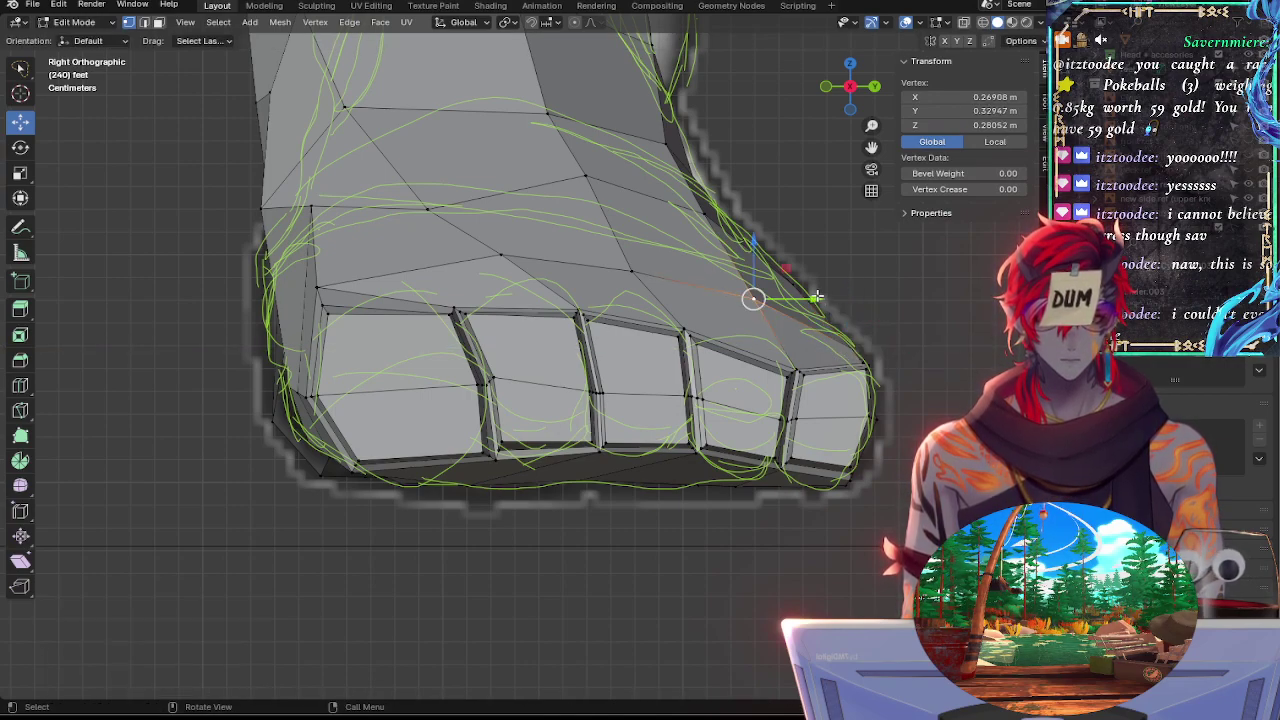
{"action": "left_click_drag", "start_coordinate": [817, 297], "coordinate": [824, 297]}
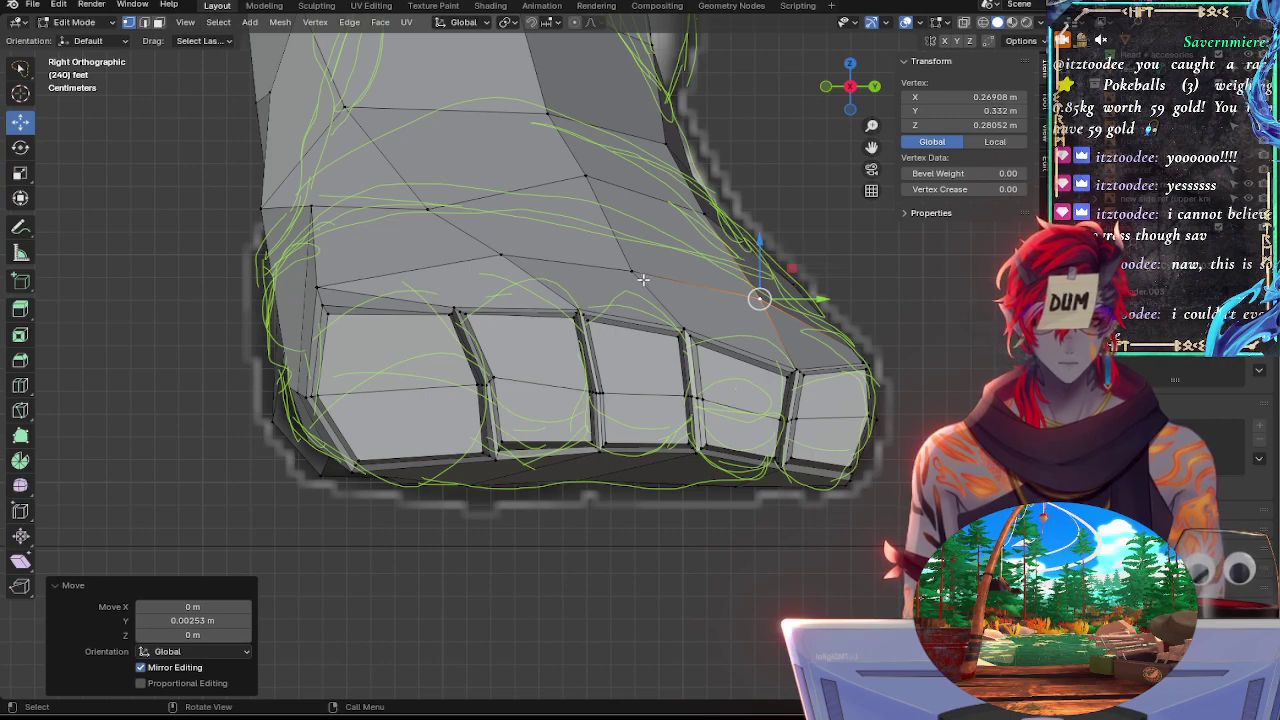
{"action": "key", "text": "alt+z"}
{"action": "key", "text": "alt+z"}
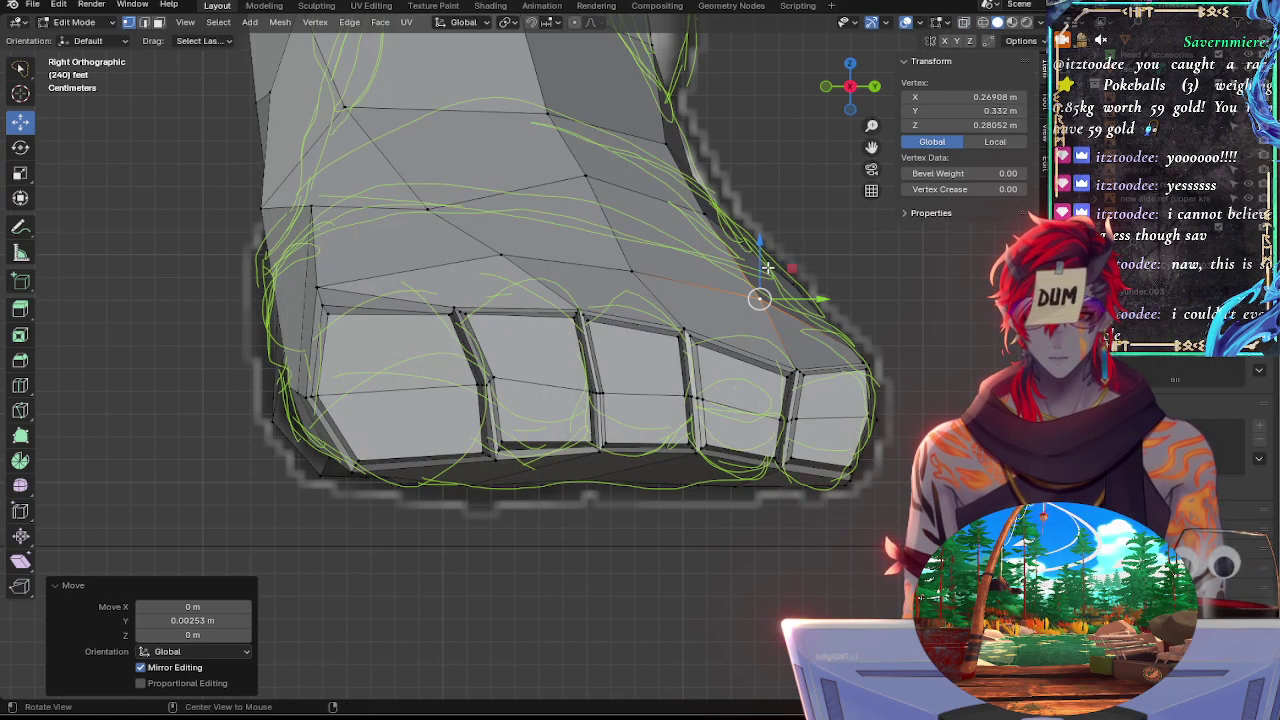
{"action": "key", "text": "alt+z"}
{"action": "key", "text": "alt+z"}
{"action": "key", "text": "g"}
{"action": "key", "text": "z"}
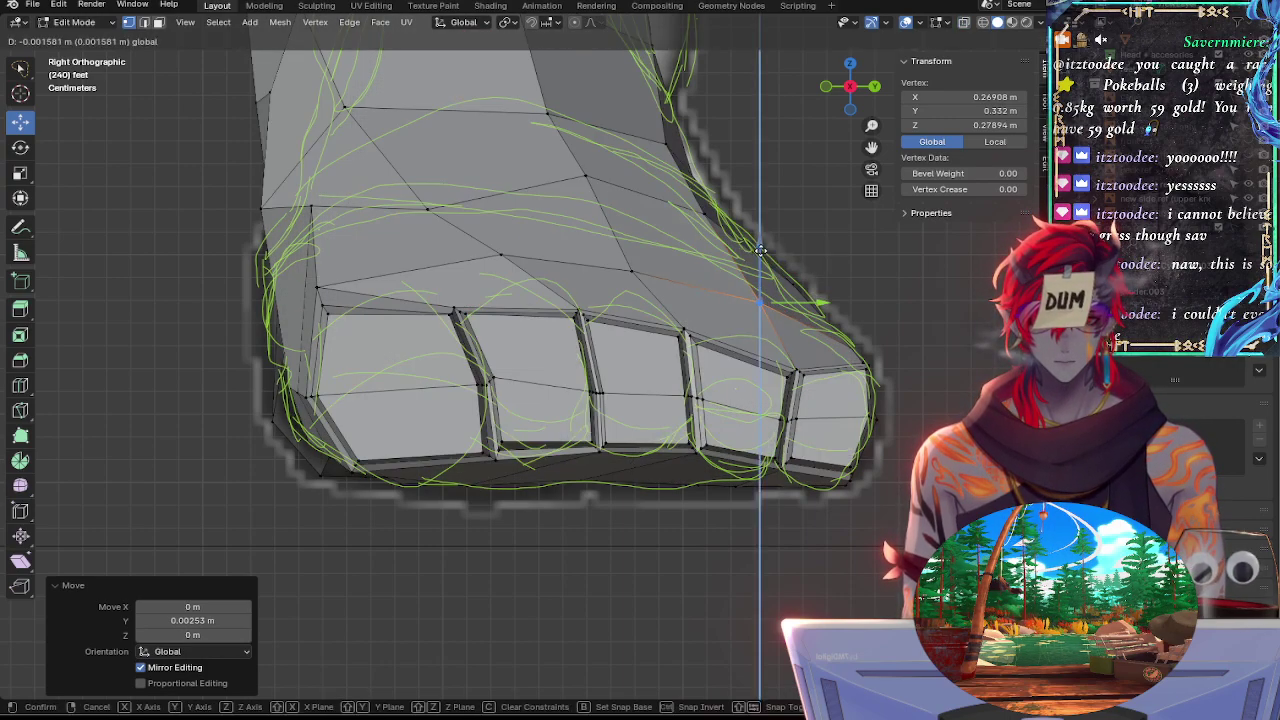
{"action": "left_click", "coordinate": [764, 253]}
{"action": "key", "text": "alt+z"}
{"action": "key", "text": "alt+z"}
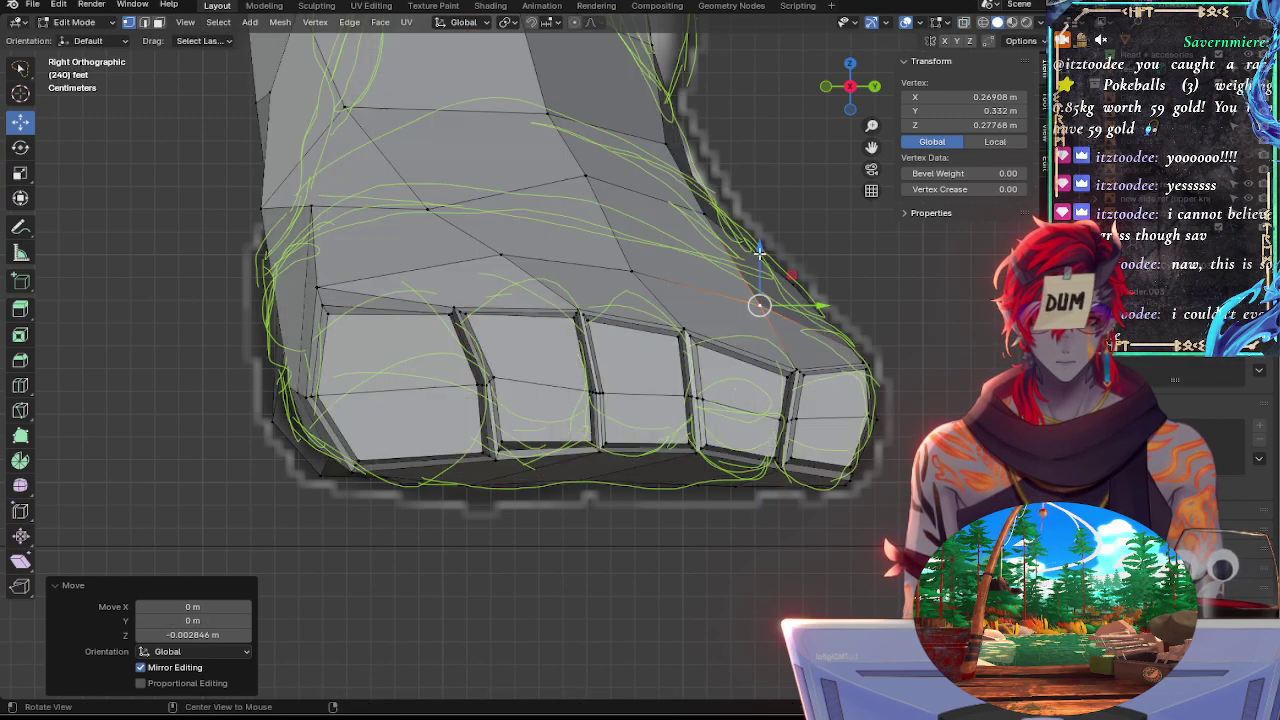
Raise the top-of-foot vertex above the third toe to Z 0.29972 m and shift it to Y 0.28095 m
{"action": "left_click", "coordinate": [630, 270]}
{"action": "key", "text": "alt+z"}
{"action": "key", "text": "g"}
{"action": "key", "text": "z"}
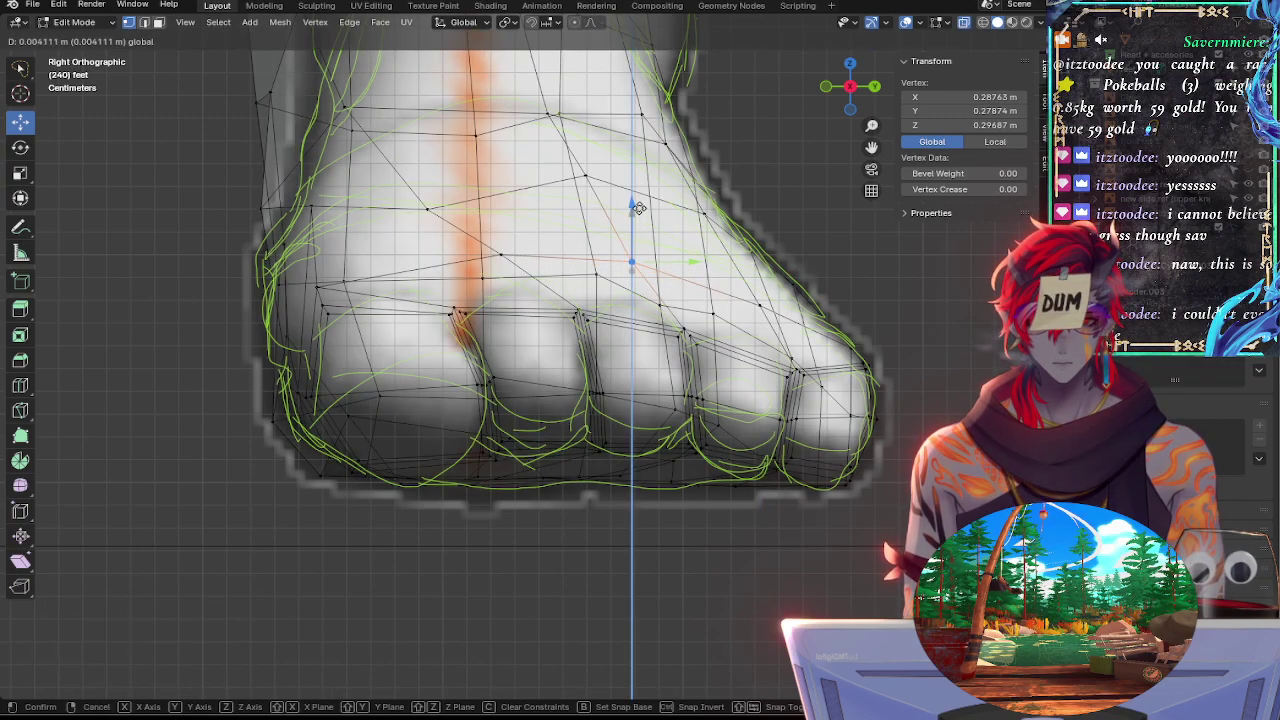
{"action": "left_click", "coordinate": [638, 212]}
{"action": "key", "text": "alt+z"}
{"action": "key", "text": "alt+z"}
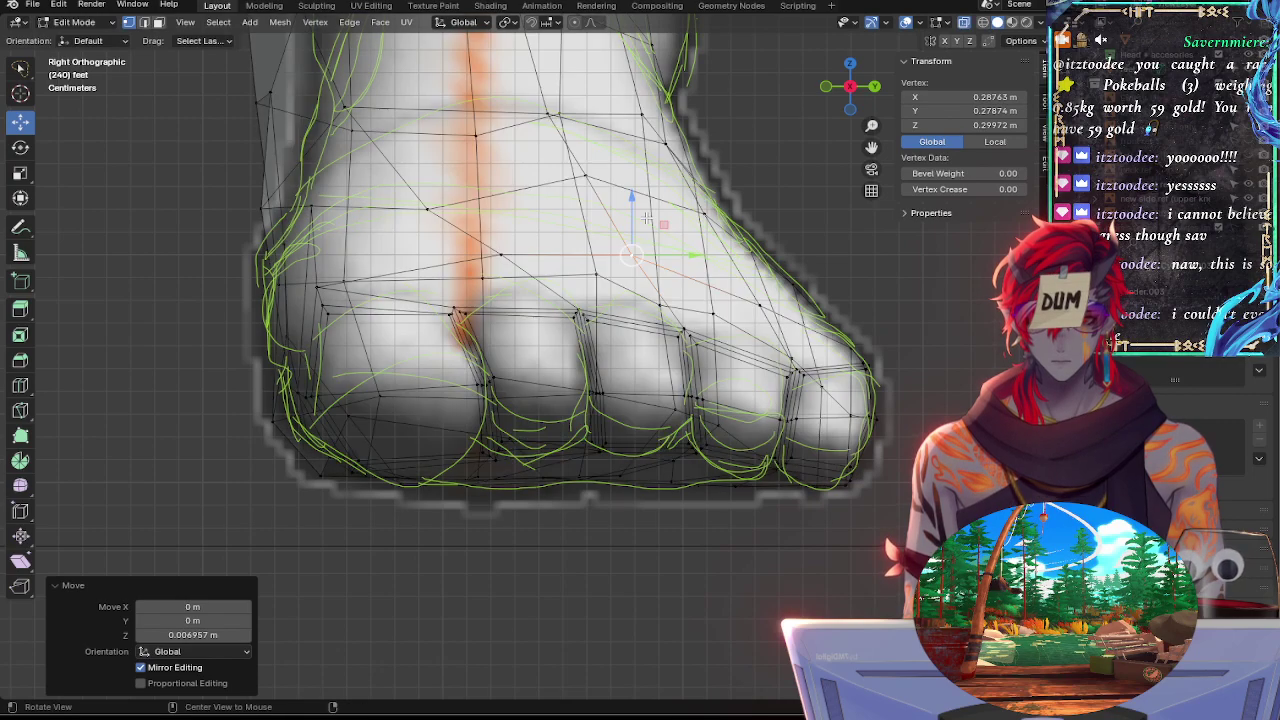
{"action": "key", "text": "g"}
{"action": "key", "text": "y"}
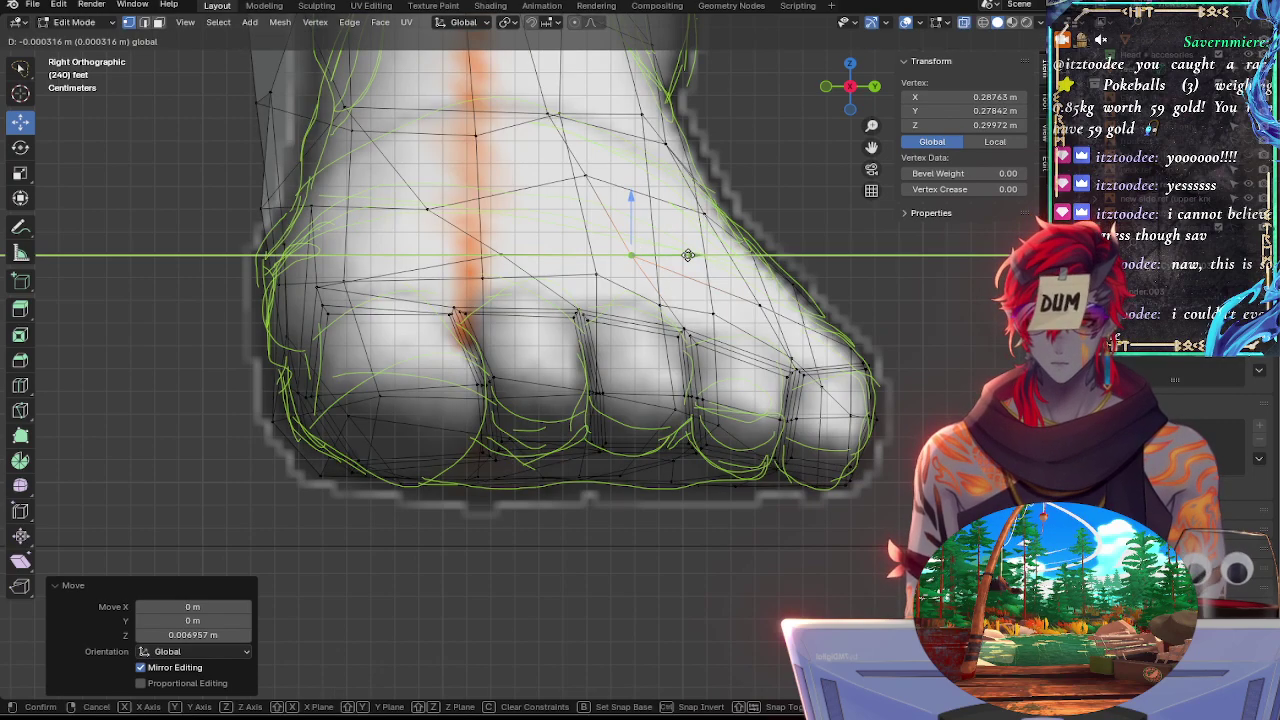
{"action": "left_click", "coordinate": [690, 250]}
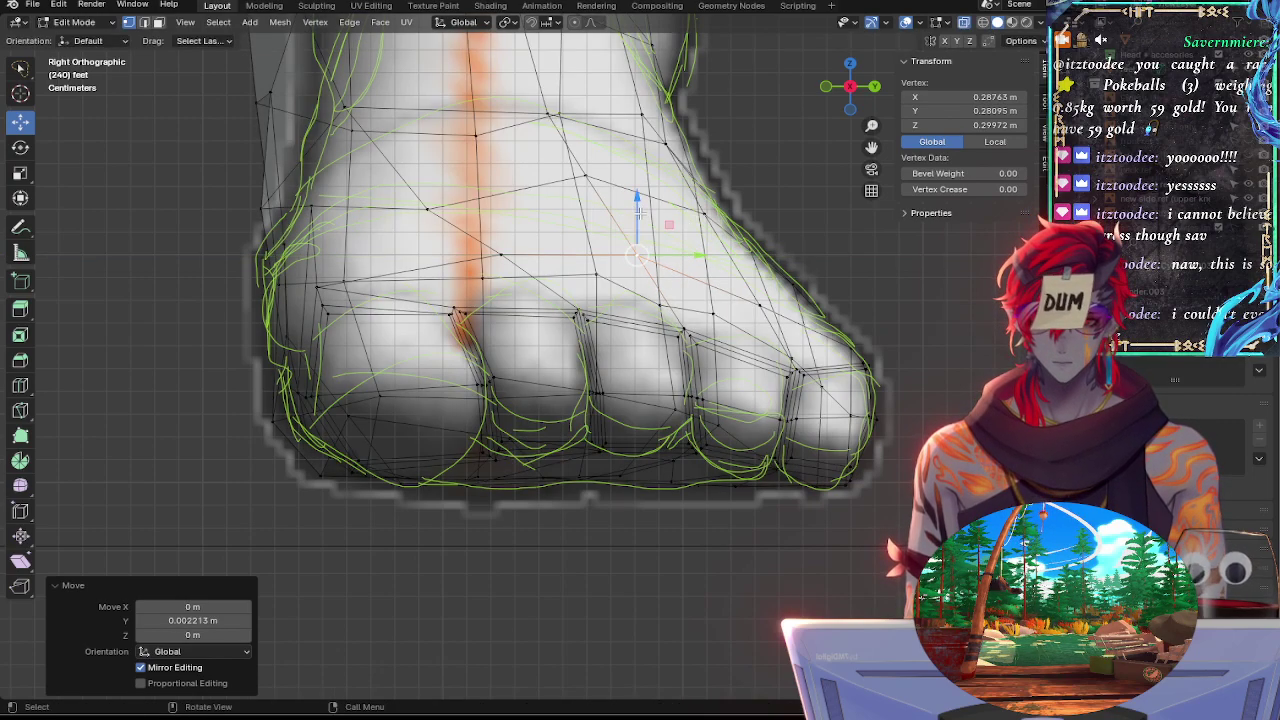
{"action": "key", "text": "alt+z"}
Move the top-of-foot vertex above the second toe by -0.018657 m along Y to Y 0.20564 m, checking against the reference
{"action": "left_click", "coordinate": [500, 255]}
{"action": "key", "text": "alt+z"}
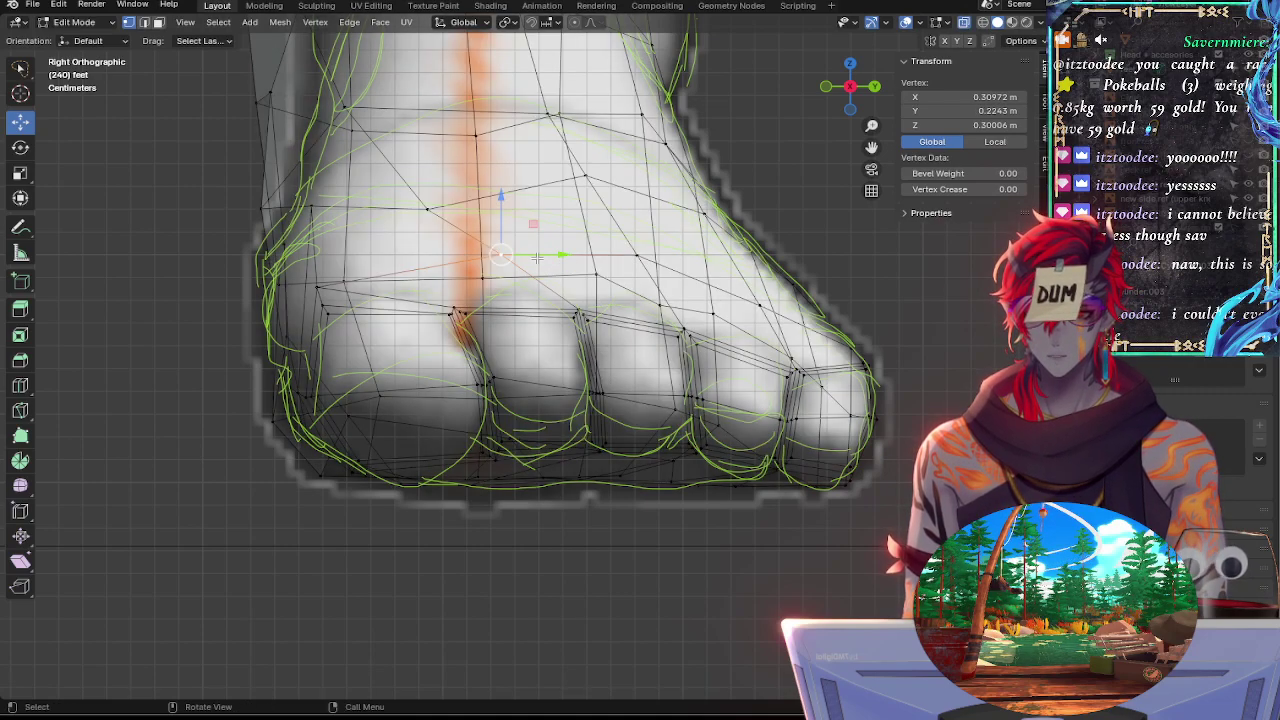
{"action": "key", "text": "alt+z"}
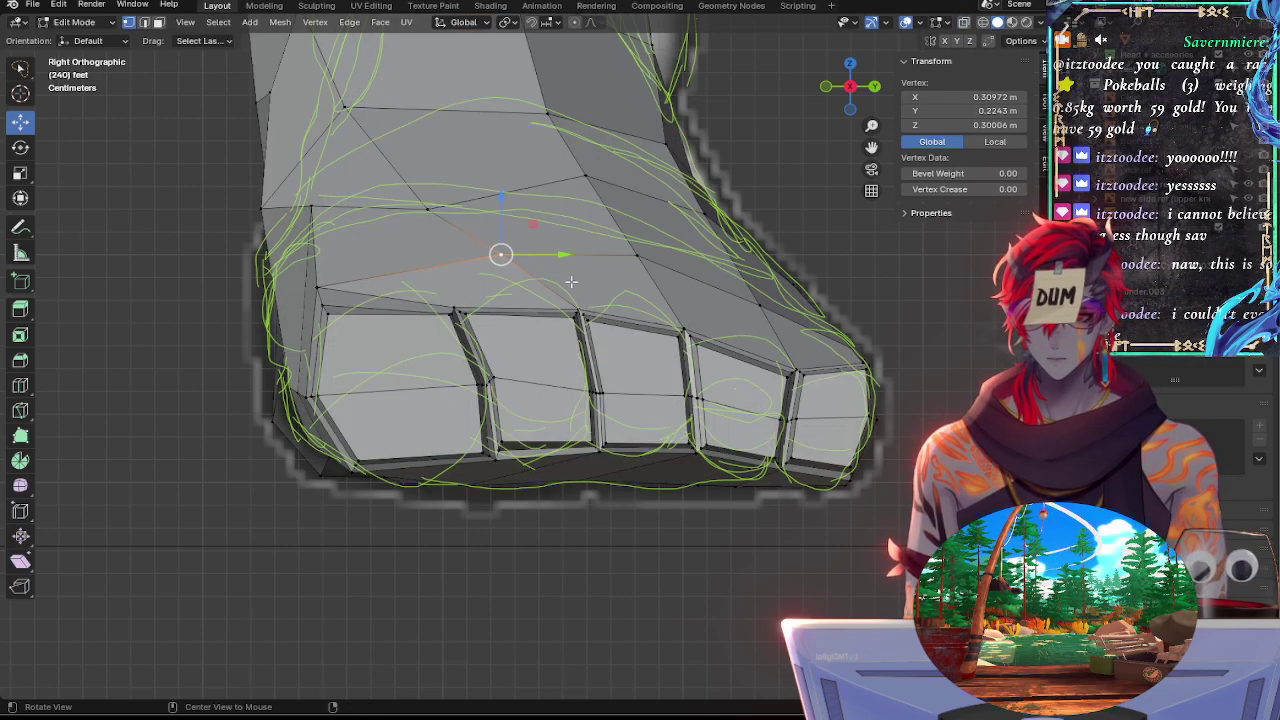
{"action": "key", "text": "alt+z"}
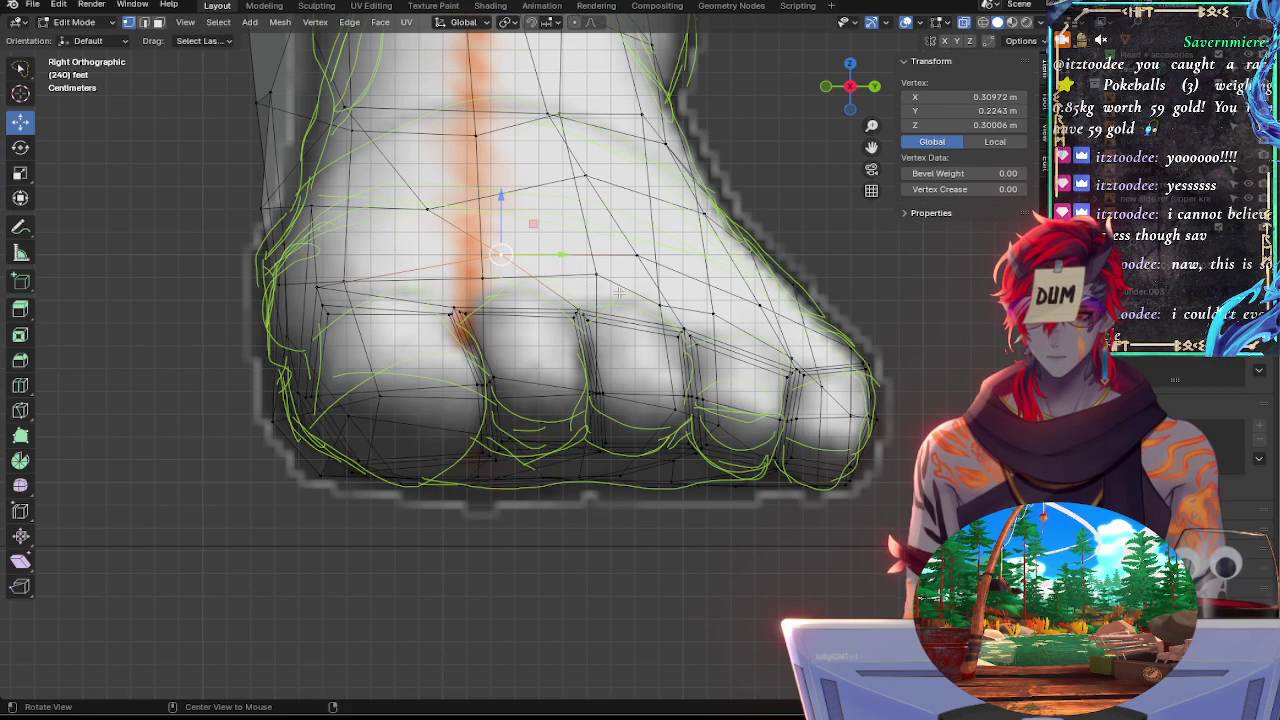
{"action": "key", "text": "alt+z"}
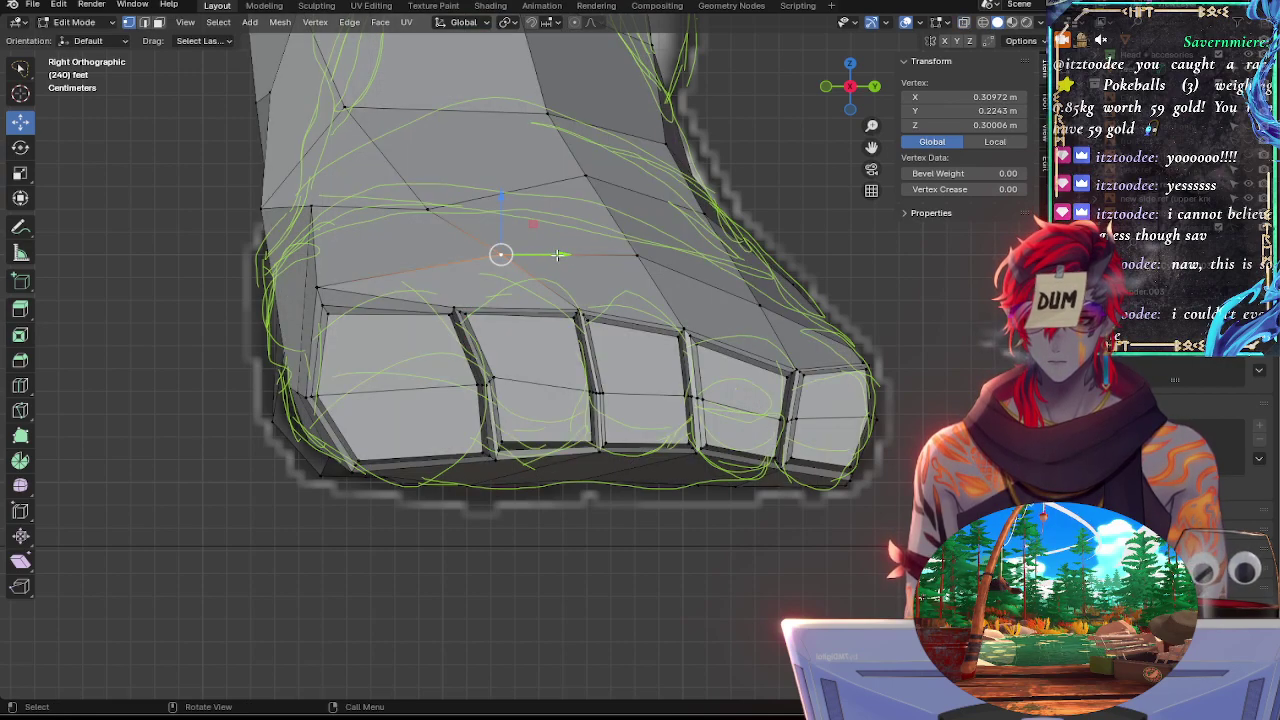
{"action": "left_click_drag", "start_coordinate": [557, 255], "coordinate": [512, 255]}
{"action": "key", "text": "alt+z"}
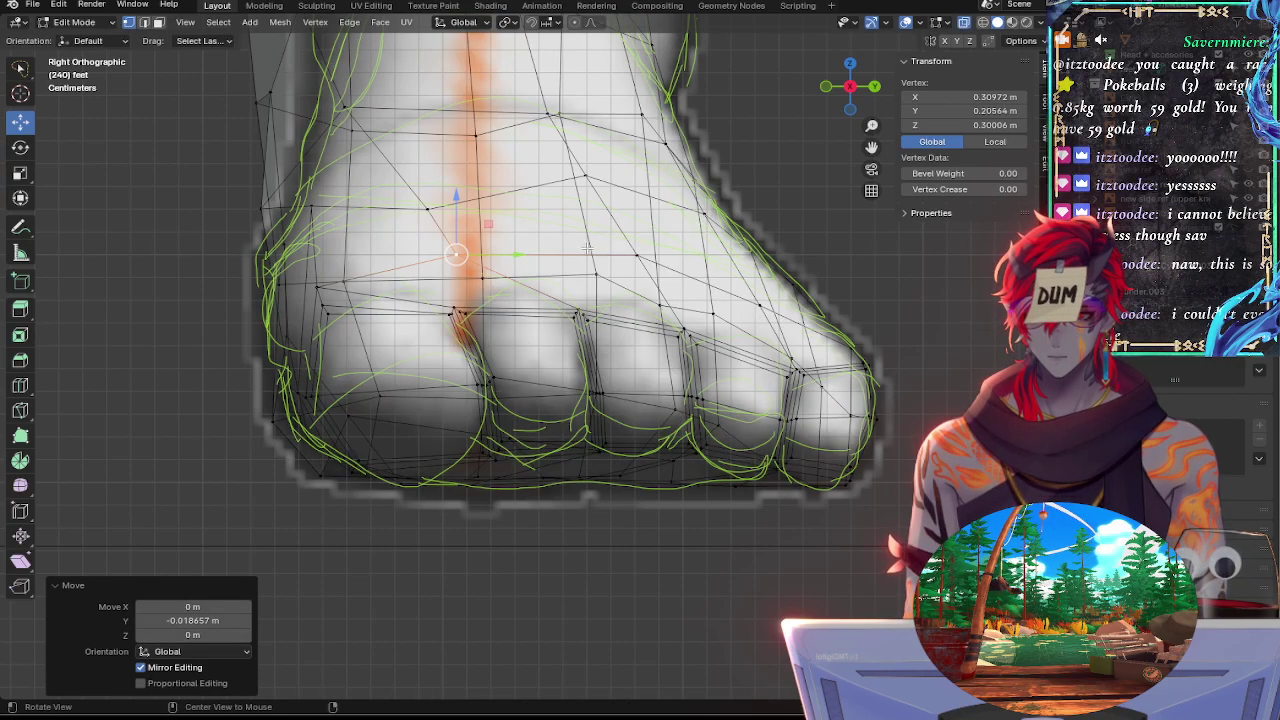
Shift the vertex above the third toe back to Y 0.27495 m and nudge the one above the second toe along Z
{"action": "left_click", "coordinate": [635, 255]}
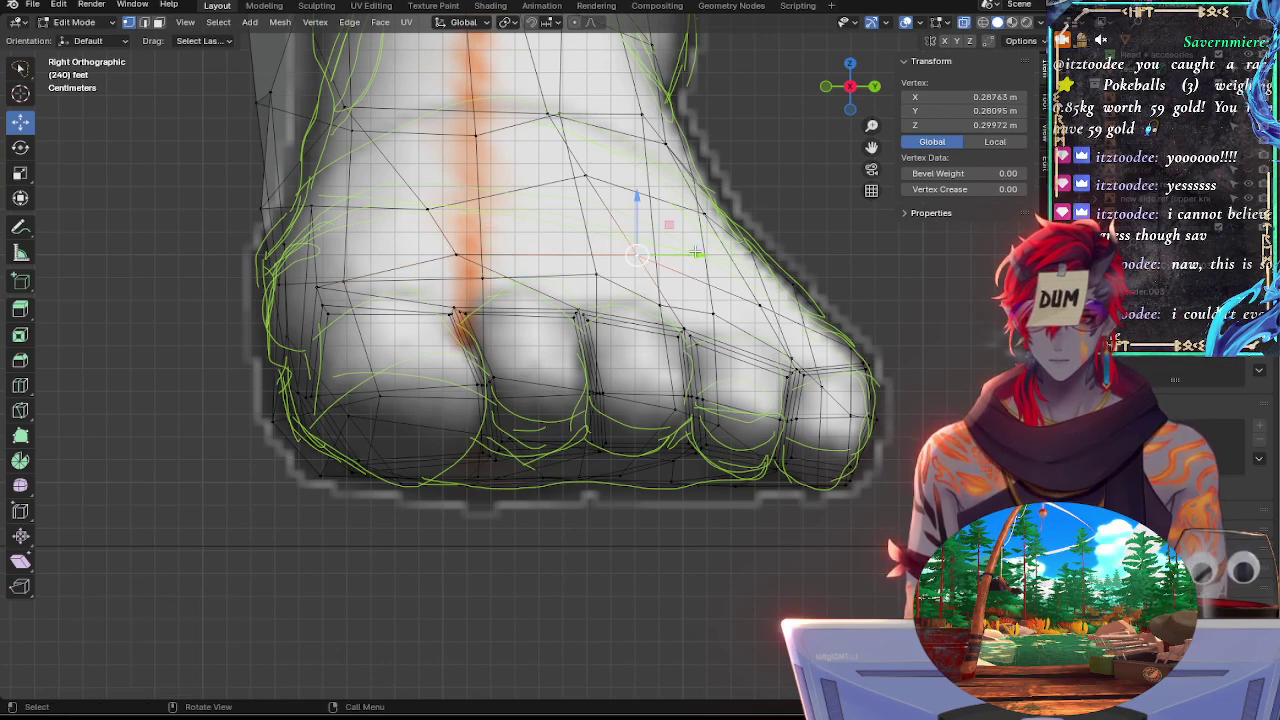
{"action": "left_click_drag", "start_coordinate": [696, 253], "coordinate": [683, 253]}
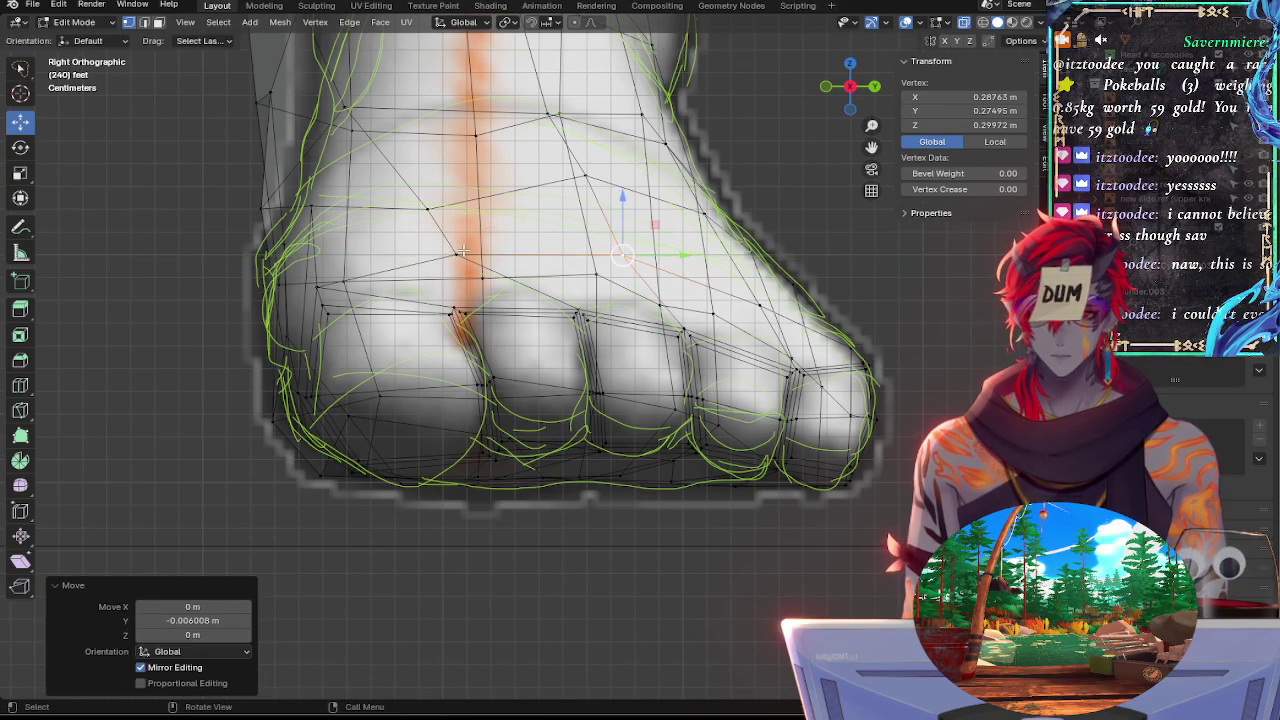
{"action": "left_click", "coordinate": [461, 251]}
{"action": "left_click_drag", "start_coordinate": [455, 198], "coordinate": [456, 204]}
Compare the instep vertices with the reference and nudge the one above the big toe slightly toward negative Y
{"action": "left_click", "coordinate": [520, 229]}
{"action": "left_click", "coordinate": [436, 214]}
{"action": "left_click", "coordinate": [592, 183]}
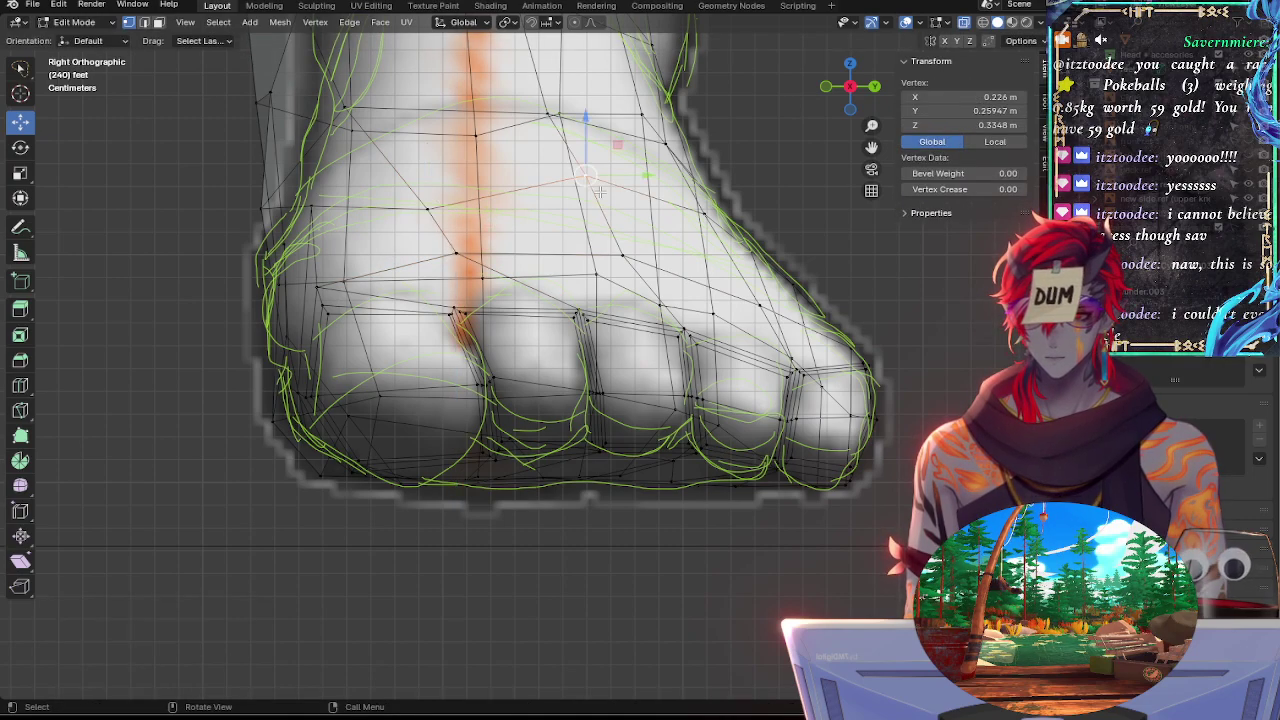
{"action": "key", "text": "alt+z"}
{"action": "key", "text": "alt+z"}
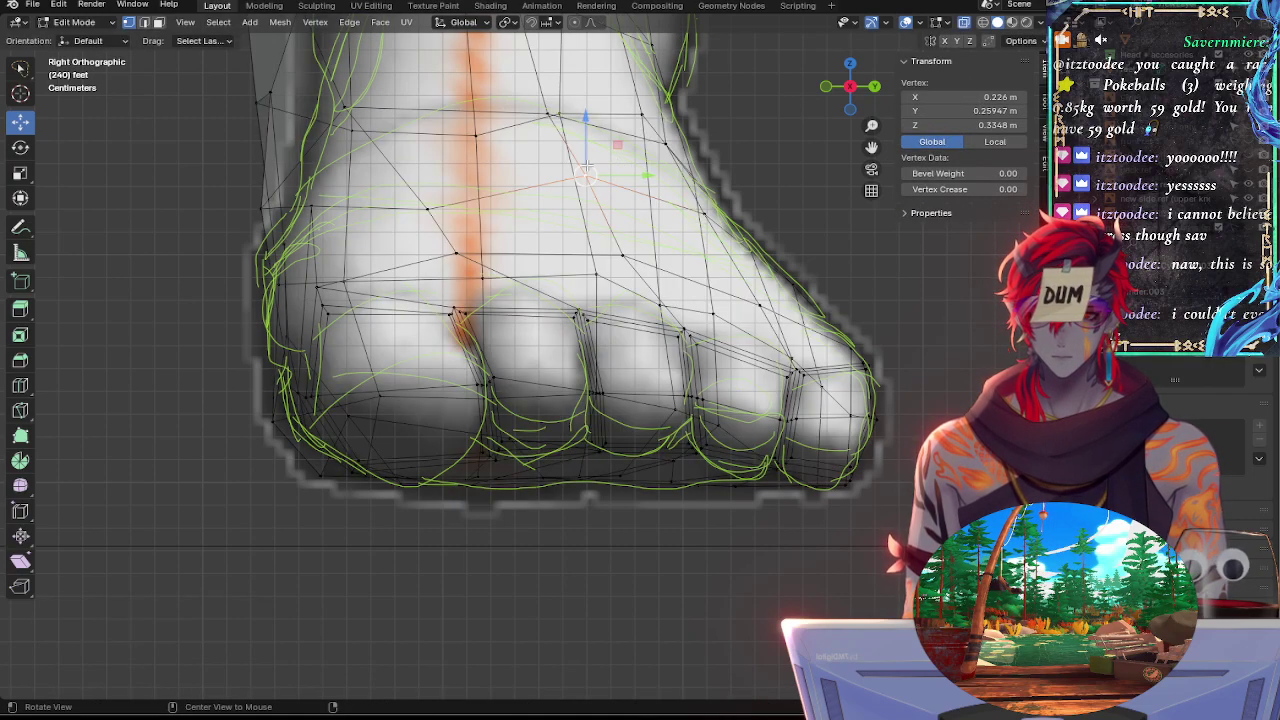
{"action": "key", "text": "alt+z"}
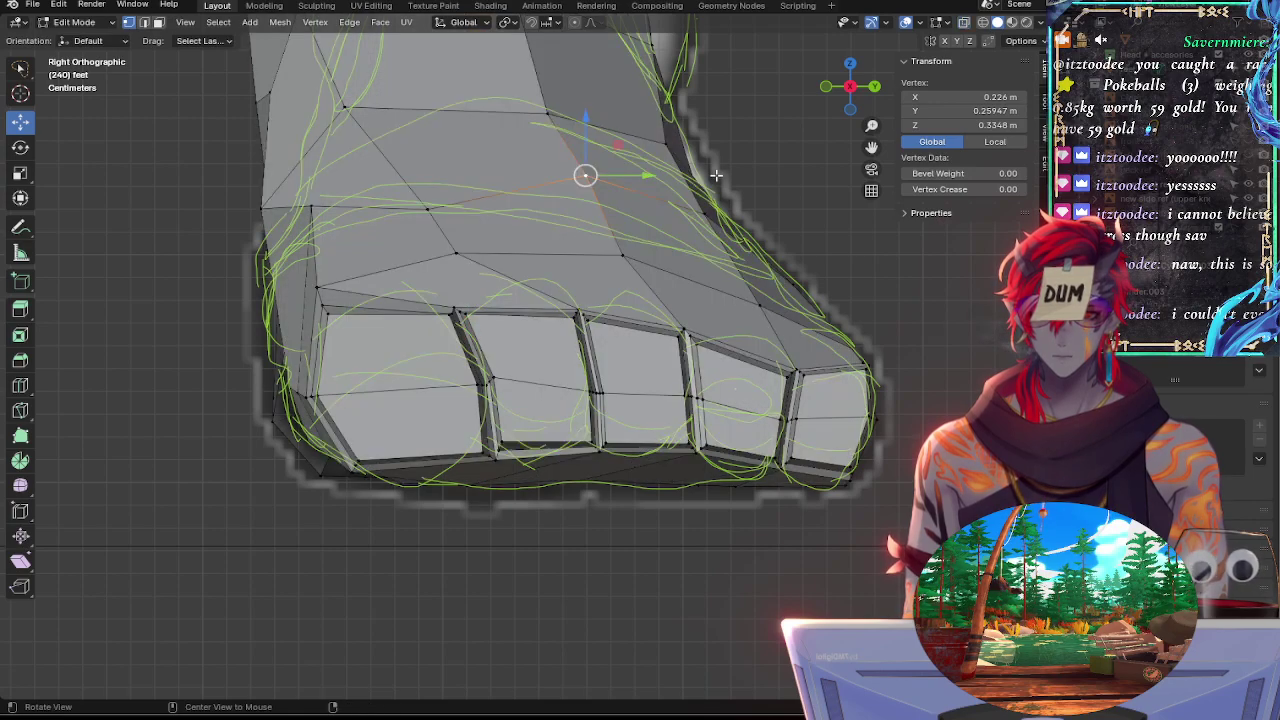
{"action": "scroll", "coordinate": [730, 200], "scroll_direction": "down", "scroll_amount": 4}
{"action": "key", "text": "alt+z"}
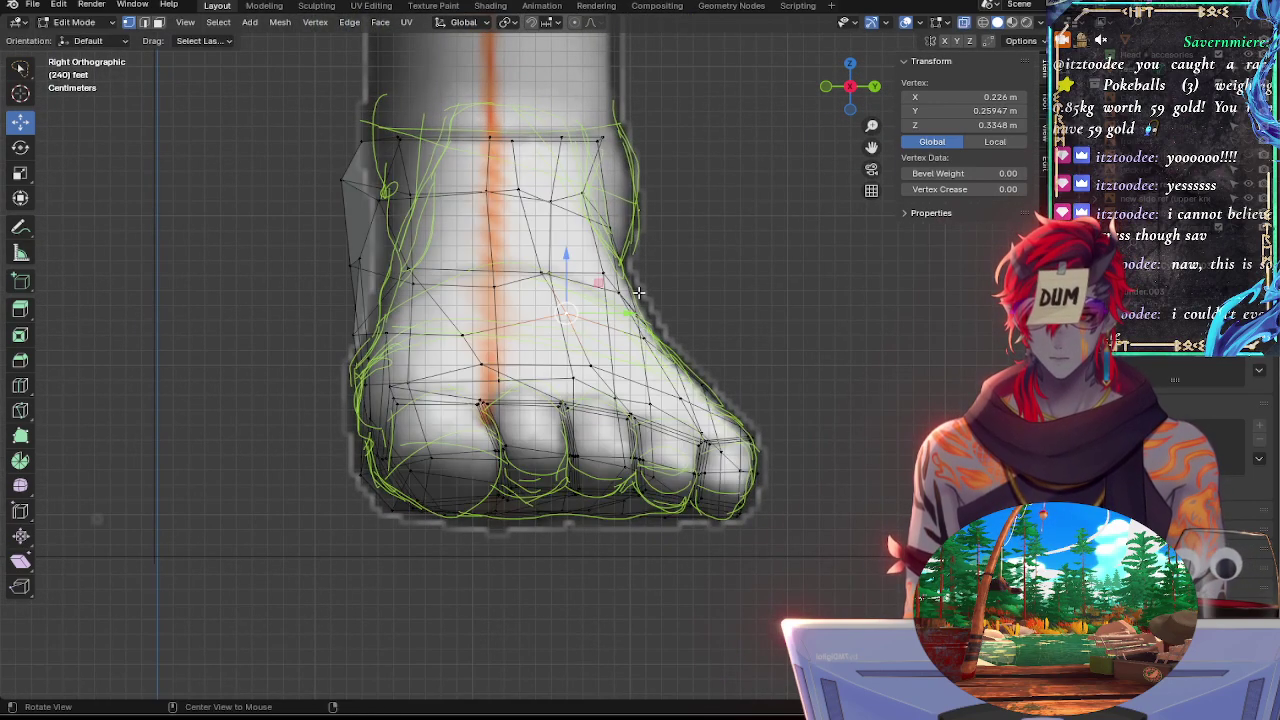
{"action": "left_click", "coordinate": [462, 334]}
{"action": "left_click_drag", "start_coordinate": [513, 339], "coordinate": [513, 339]}
Move the lower ankle vertex on the big-toe side to Y 0.16486 m and Z 0.3634 m, and check the foot in perspective
{"action": "left_click", "coordinate": [436, 274]}
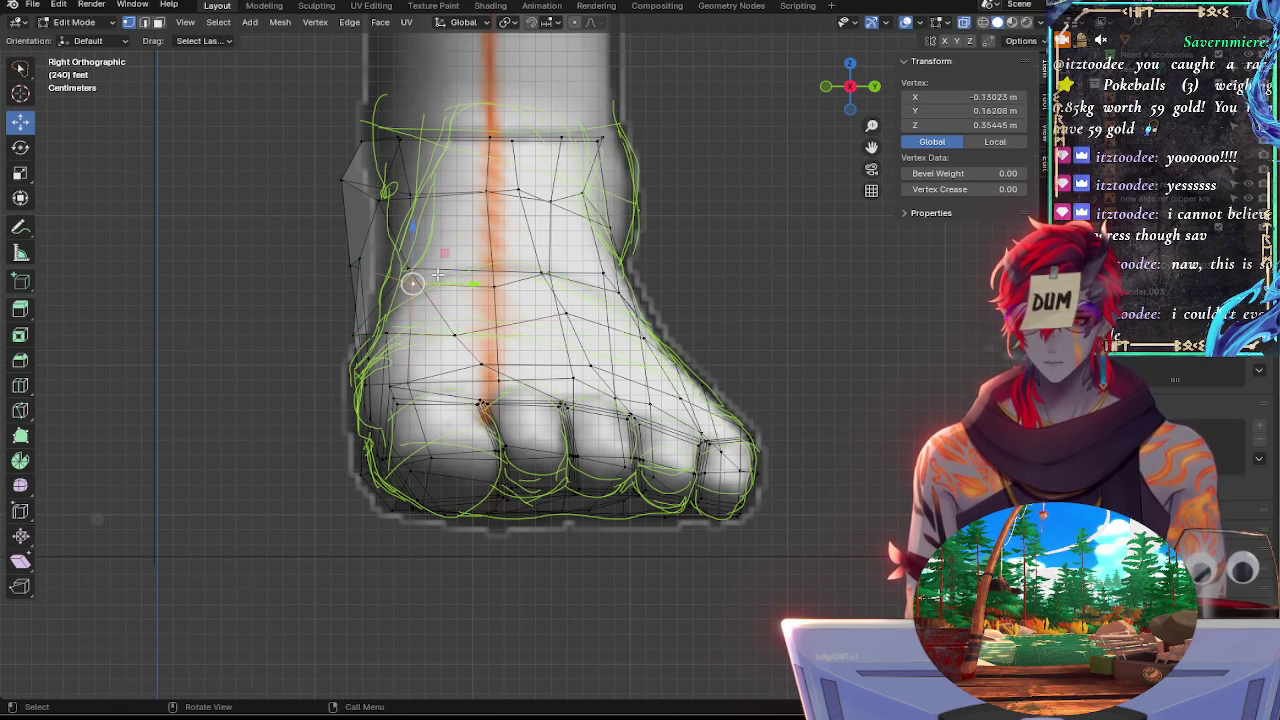
{"action": "left_click", "coordinate": [429, 269]}
{"action": "left_click_drag", "start_coordinate": [470, 267], "coordinate": [478, 268]}
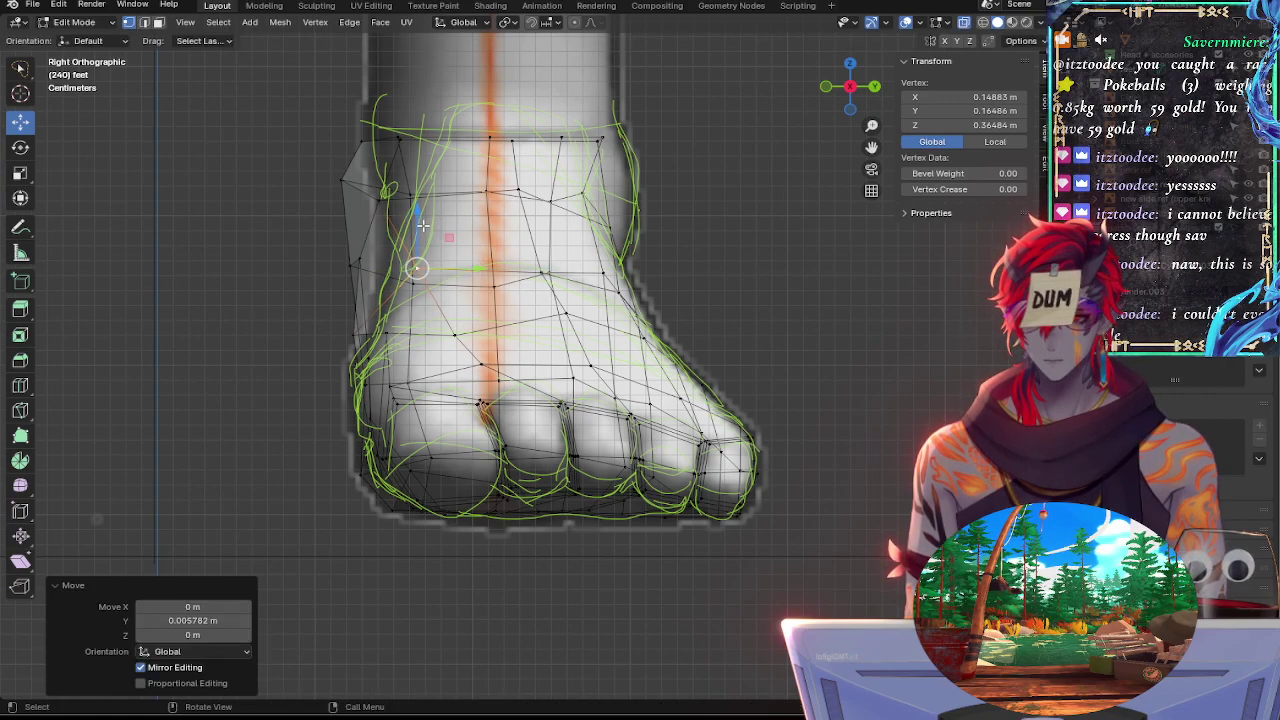
{"action": "left_click_drag", "start_coordinate": [423, 226], "coordinate": [446, 240]}
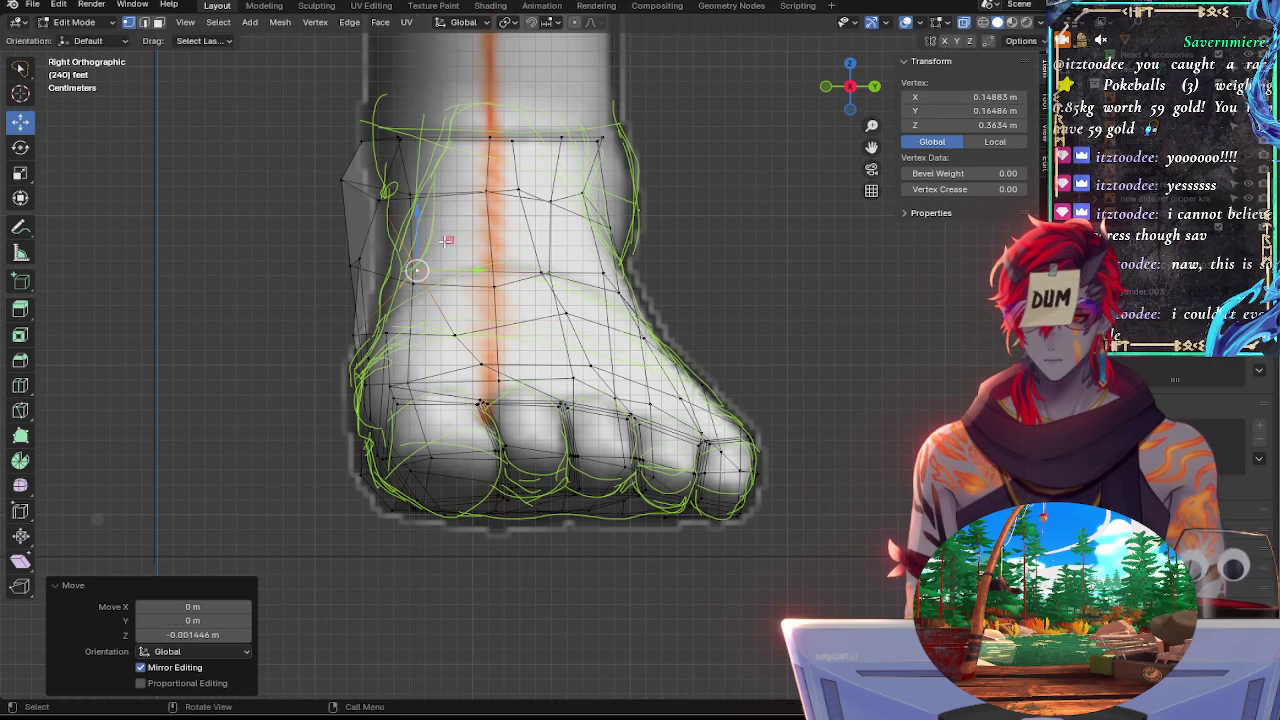
{"action": "key", "text": "alt+z"}
{"action": "middle_click_drag", "start_coordinate": [421, 310], "coordinate": [428, 372]}
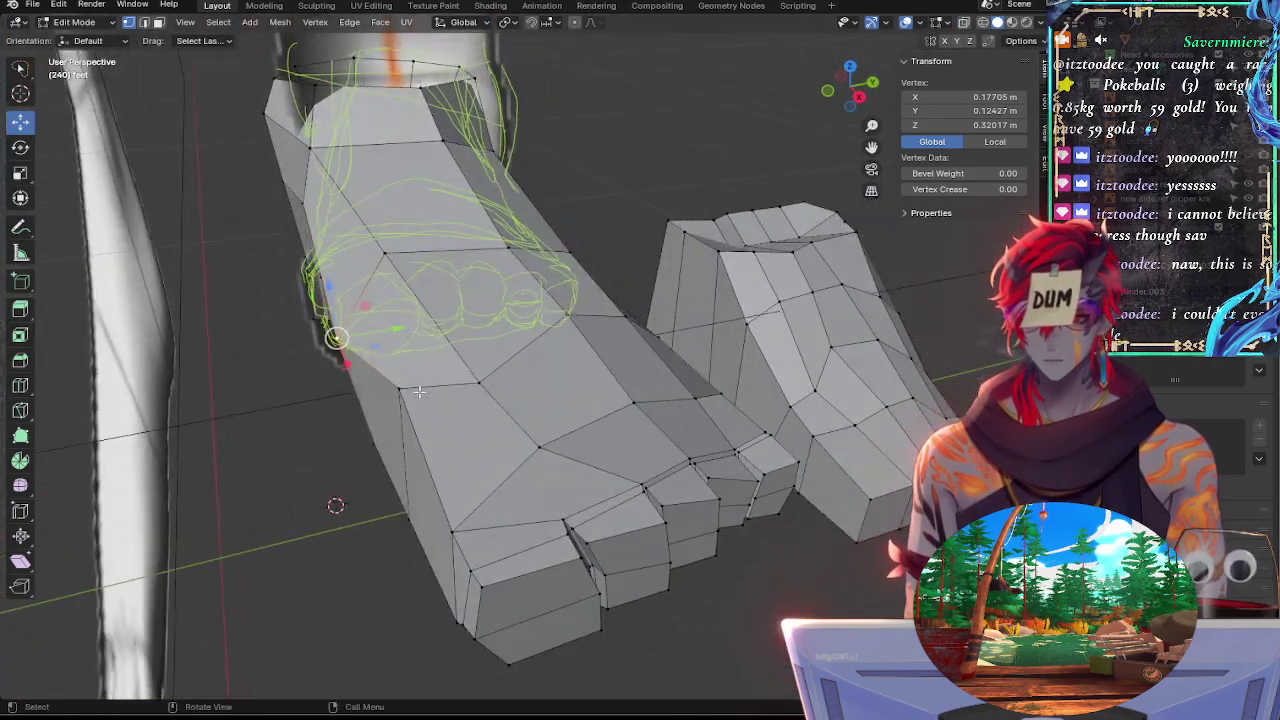
Move the instep vertex on the big-toe side by -0.004337 m along Y, then slide it slightly along its edge
{"action": "left_click", "coordinate": [399, 389]}
{"action": "key", "text": "shift+v"}
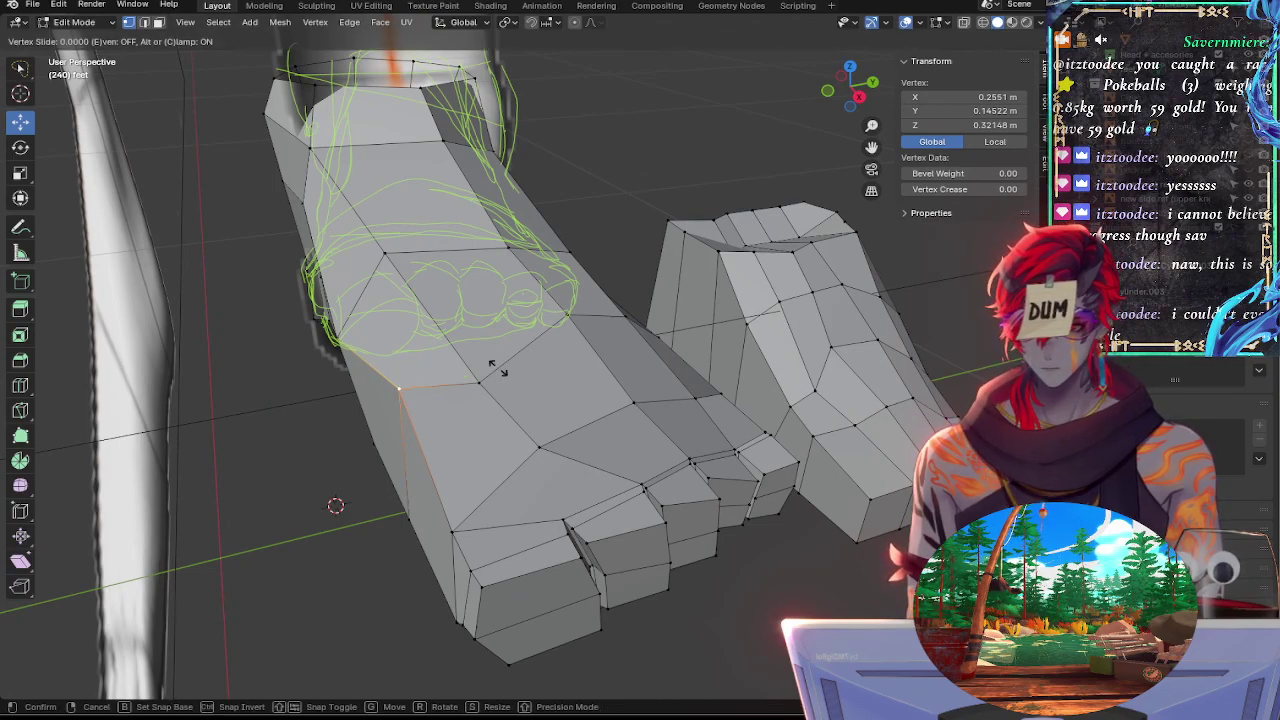
{"action": "left_click", "coordinate": [497, 370]}
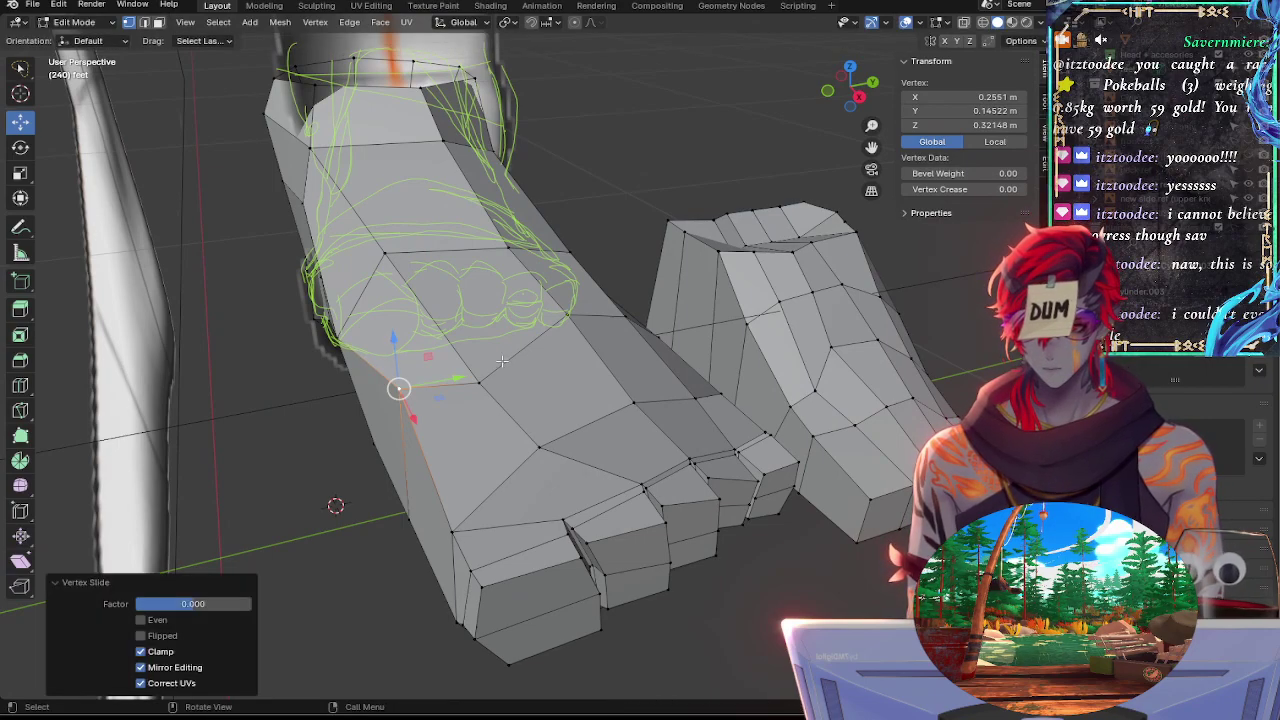
{"action": "left_click", "coordinate": [861, 97]}
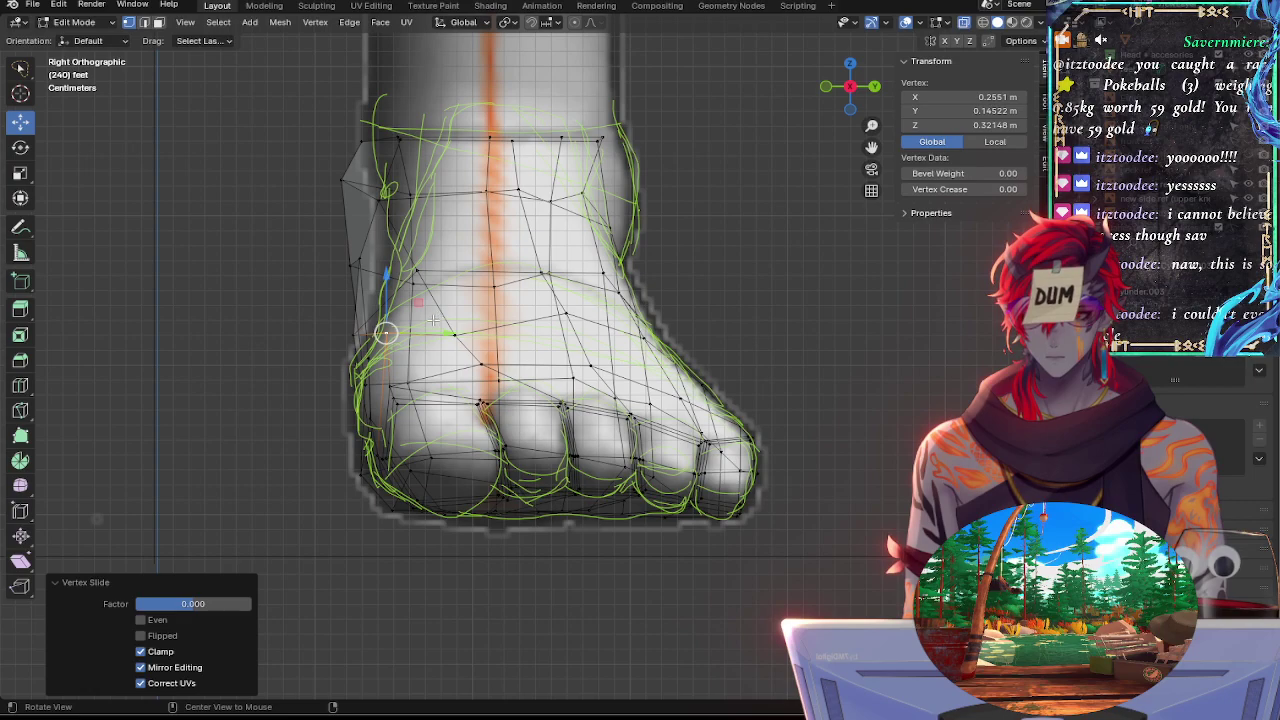
{"action": "left_click_drag", "start_coordinate": [448, 334], "coordinate": [439, 334]}
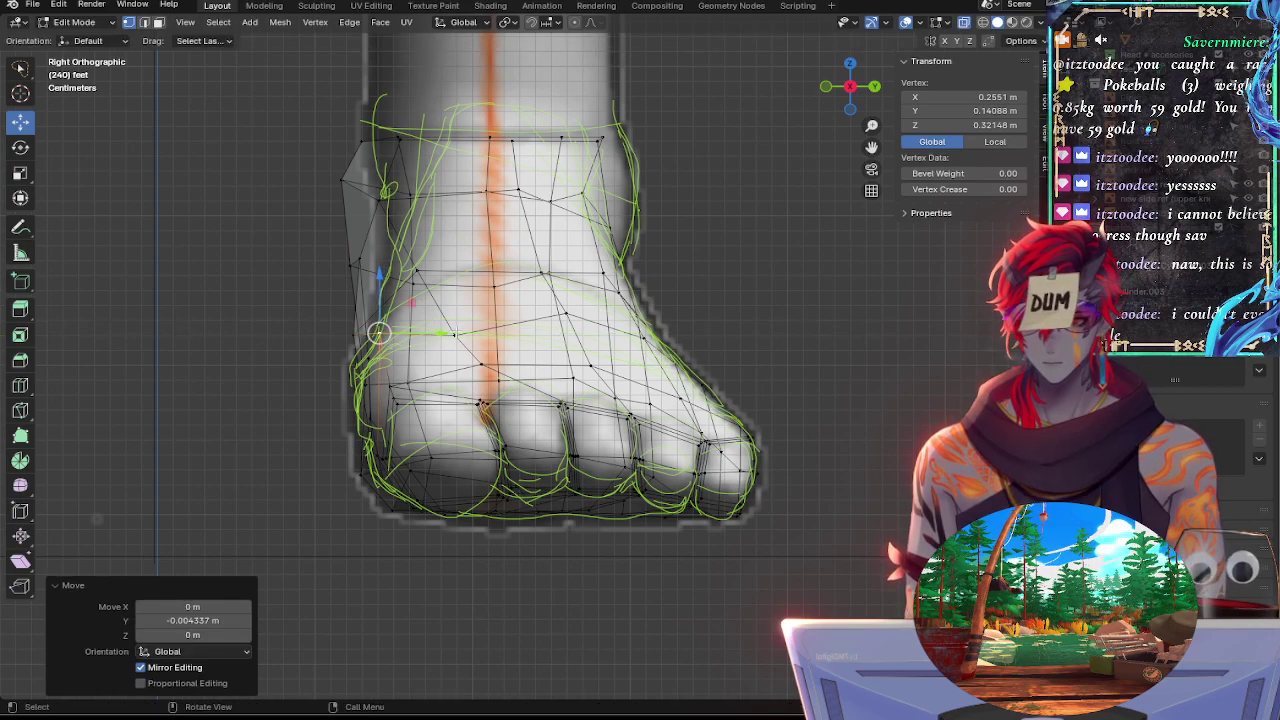
{"action": "key", "text": "g"}
{"action": "key", "text": "g"}
{"action": "left_click", "coordinate": [462, 330]}
Raise the instep vertex above the big toe by 0.004818 m, slide it by a factor of 0.155, and raise it about 0.006 m more
{"action": "left_click", "coordinate": [455, 335]}
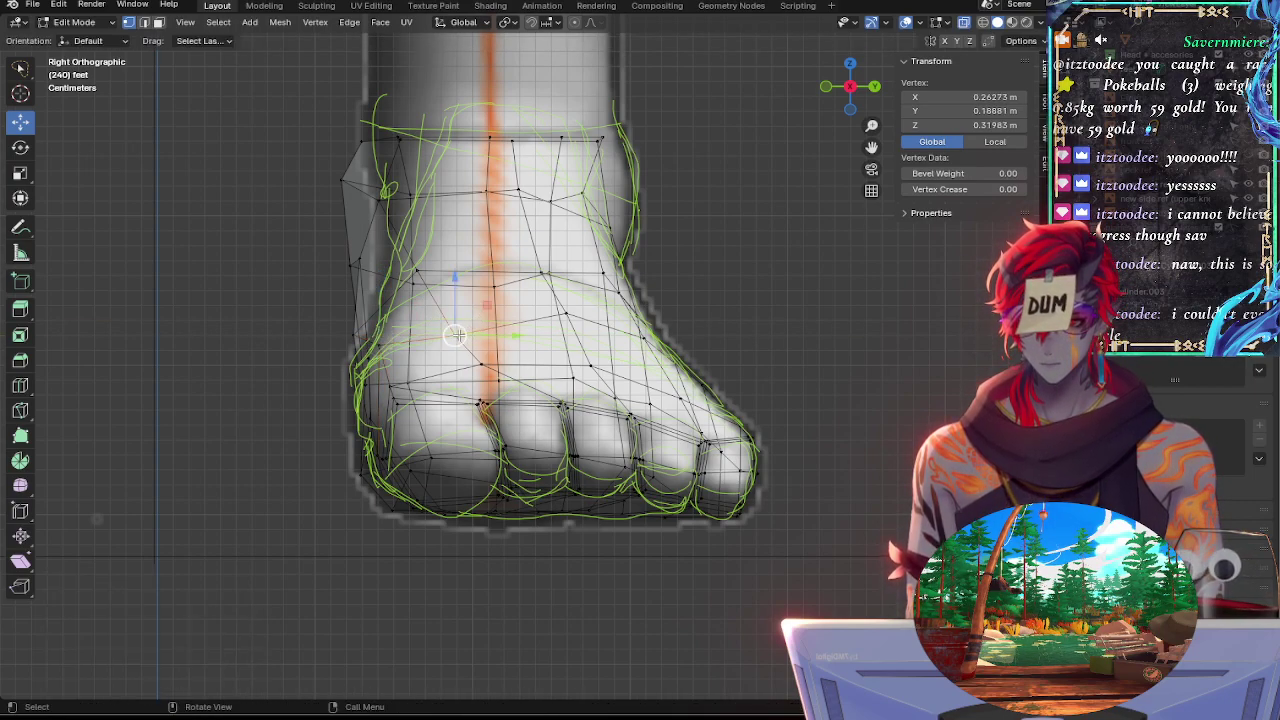
{"action": "left_click_drag", "start_coordinate": [455, 281], "coordinate": [455, 271]}
{"action": "key", "text": "g"}
{"action": "key", "text": "g"}
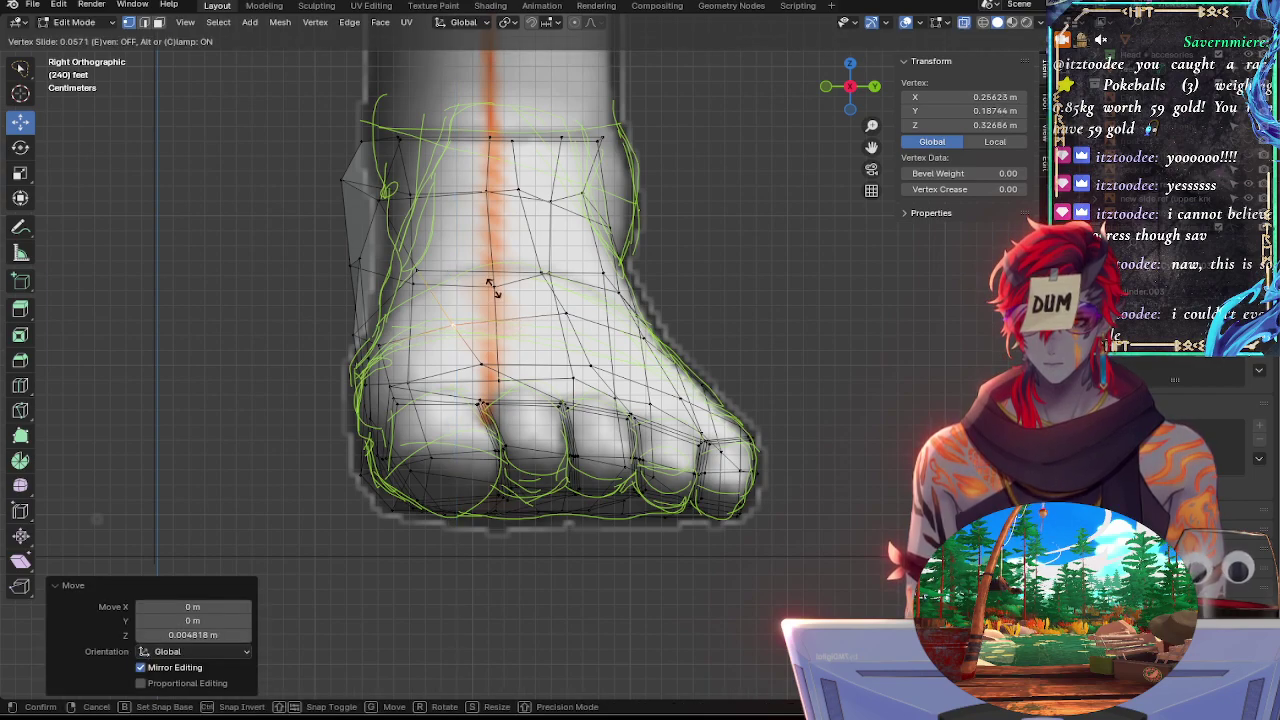
{"action": "left_click", "coordinate": [494, 293]}
{"action": "key", "text": "g"}
{"action": "key", "text": "z"}
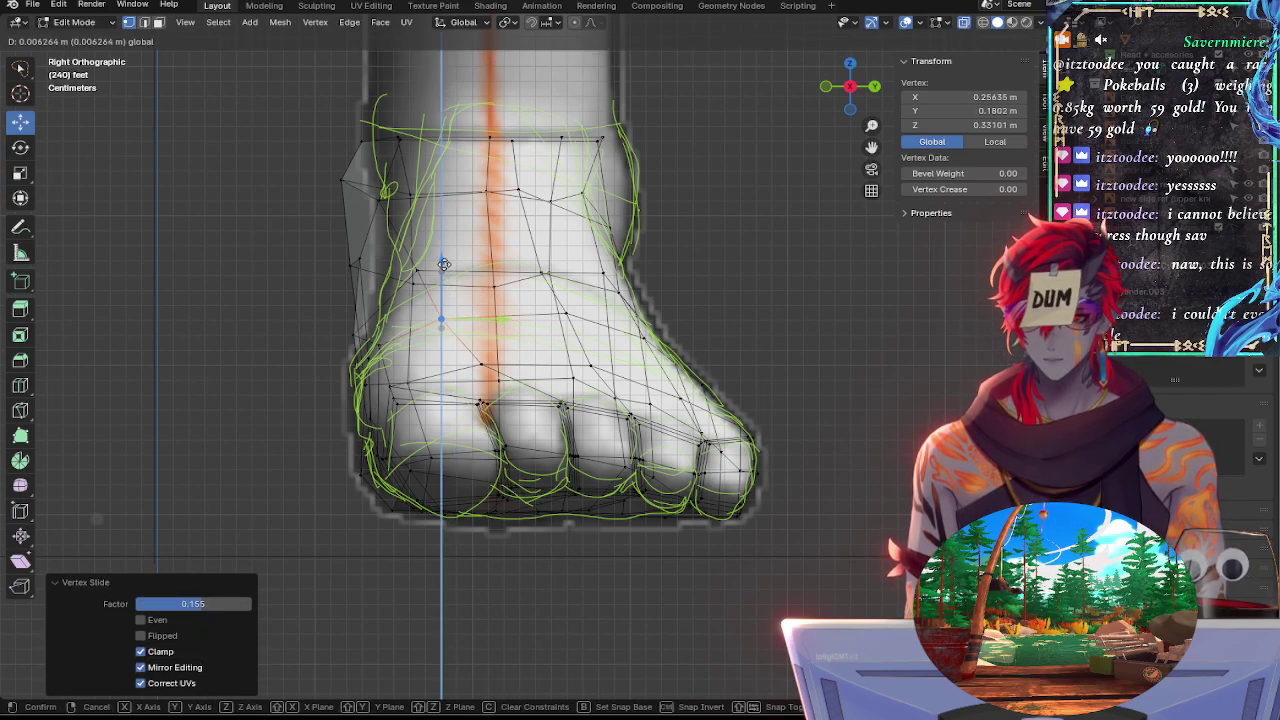
{"action": "left_click", "coordinate": [533, 298]}
Slide the middle instep vertex by a factor of 0.141 and the outer-edge instep vertex on the little-toe side by 0.037
{"action": "left_click", "coordinate": [548, 312]}
{"action": "key", "text": "g"}
{"action": "key", "text": "g"}
{"action": "left_click", "coordinate": [596, 310]}
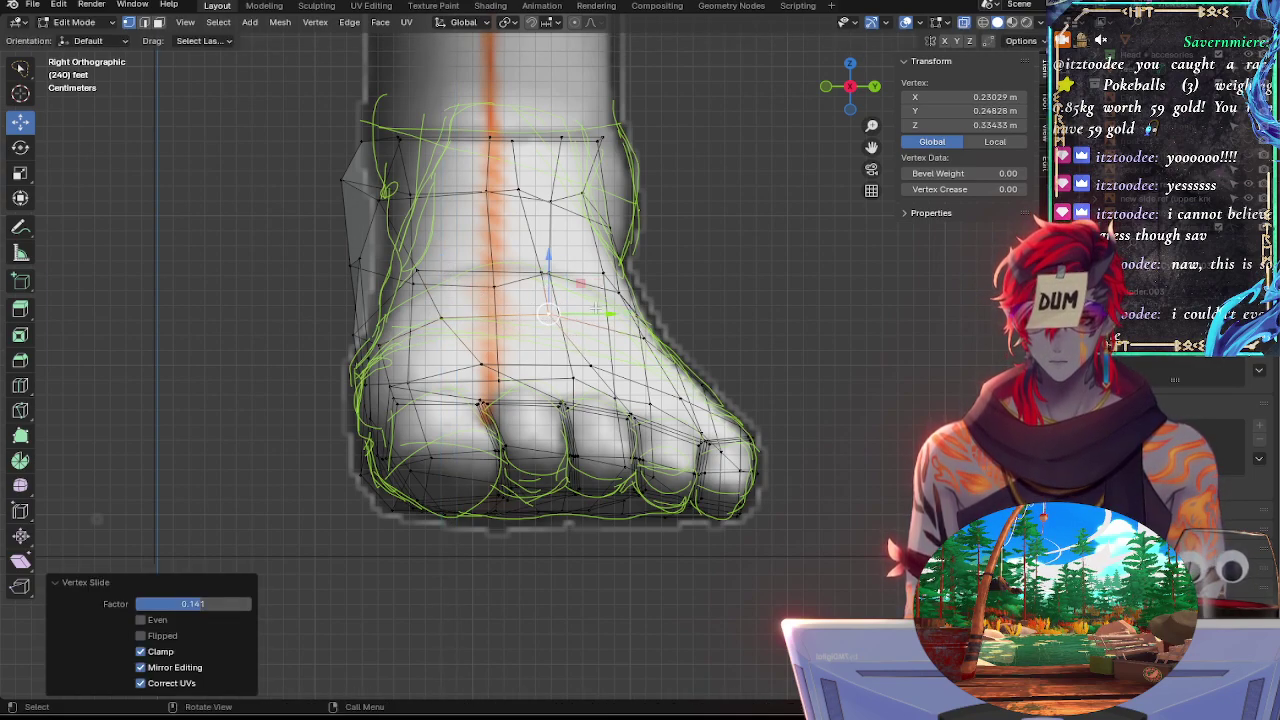
{"action": "left_click", "coordinate": [635, 340]}
{"action": "key", "text": "g"}
{"action": "key", "text": "g"}
{"action": "left_click", "coordinate": [680, 337]}
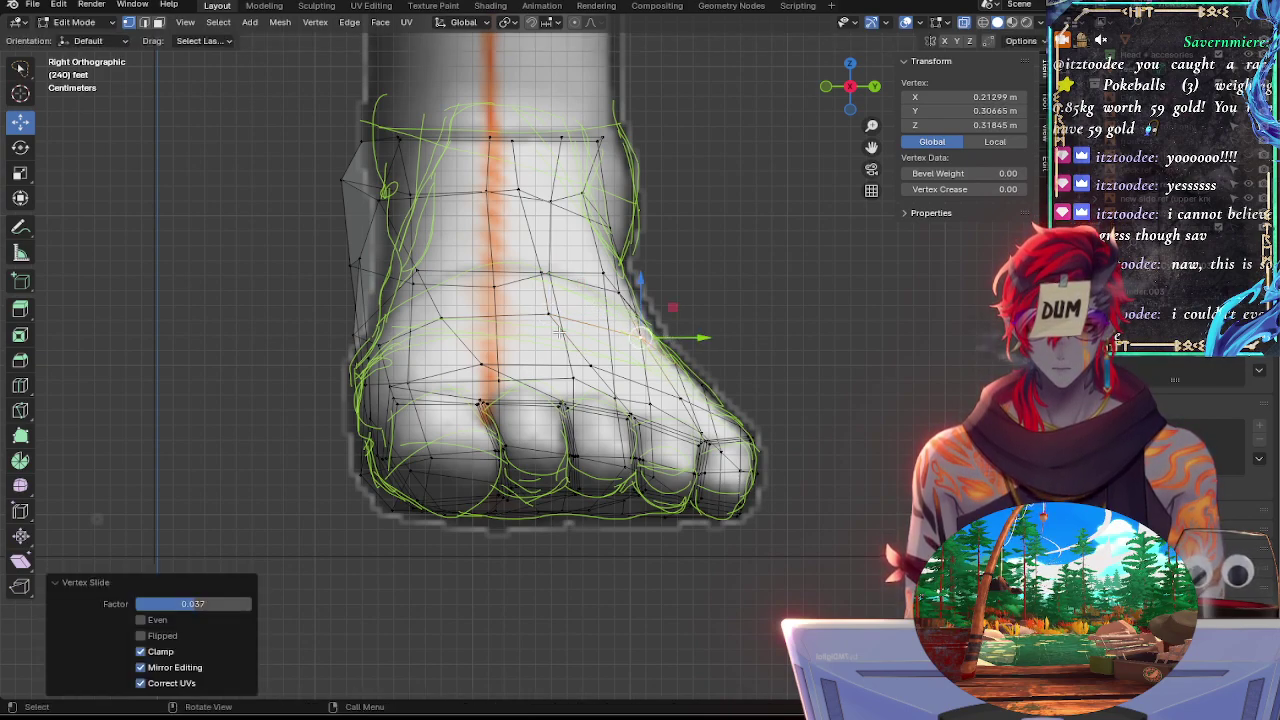
Slide the instep vertex above the big toe by a factor of 0.045 to Y 0.17844 m and Z 0.33068 m
{"action": "left_click", "coordinate": [550, 320]}
{"action": "left_click", "coordinate": [429, 322]}
{"action": "key", "text": "g"}
{"action": "key", "text": "g"}
{"action": "left_click", "coordinate": [480, 316]}
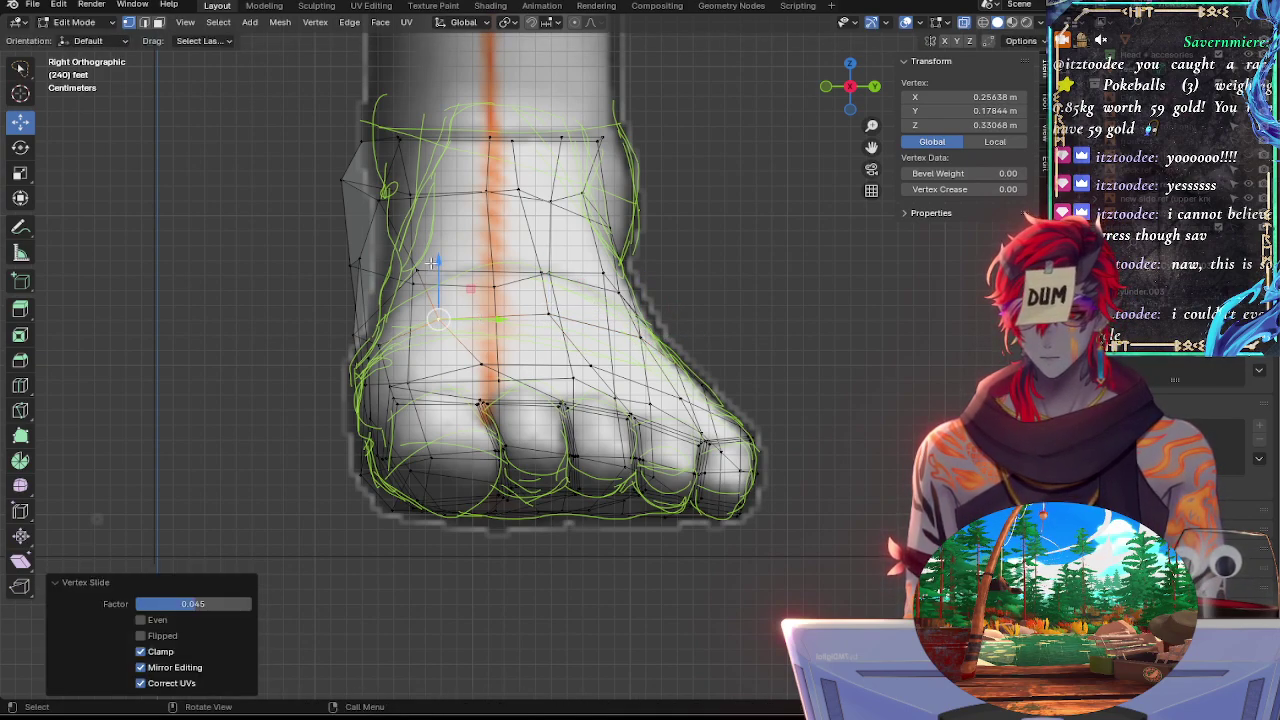
Undo the stray selection and move, then nudge the lower ankle vertex above the second toe slightly
{"action": "left_click", "coordinate": [430, 265]}
{"action": "left_click", "coordinate": [548, 268]}
{"action": "left_click", "coordinate": [550, 267]}
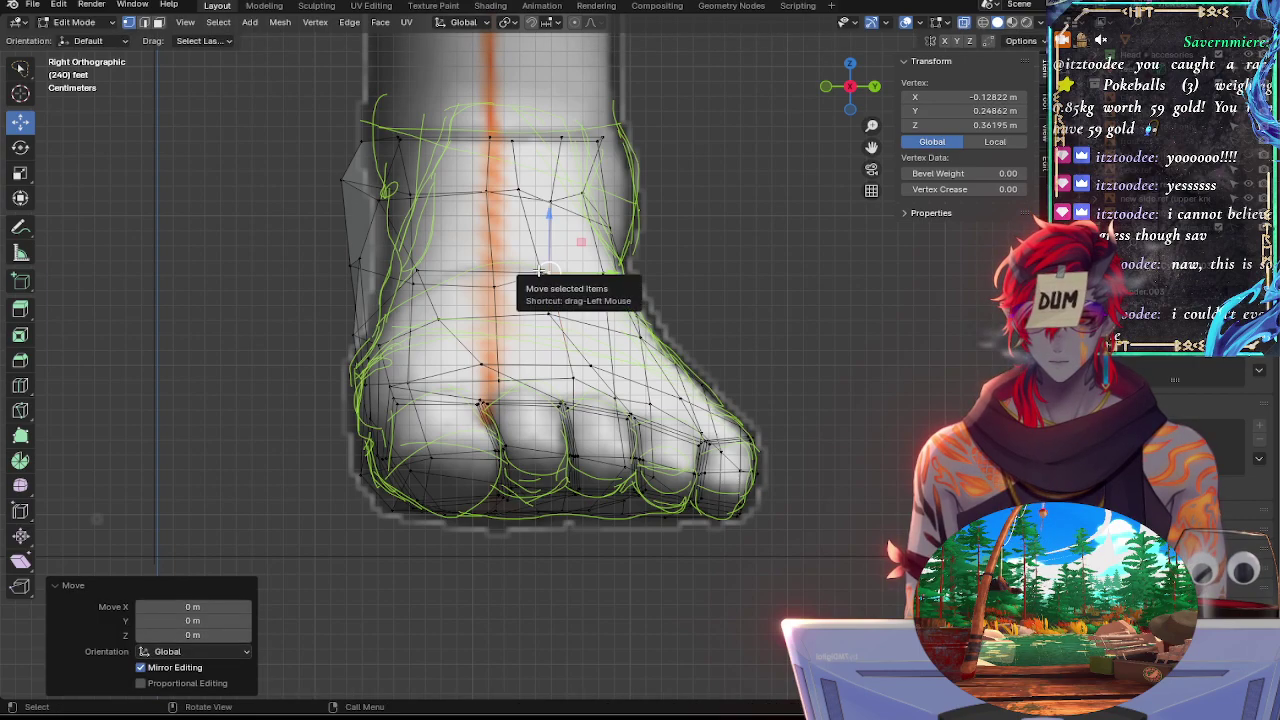
{"action": "key", "text": "ctrl+z"}
{"action": "key", "text": "alt+z"}
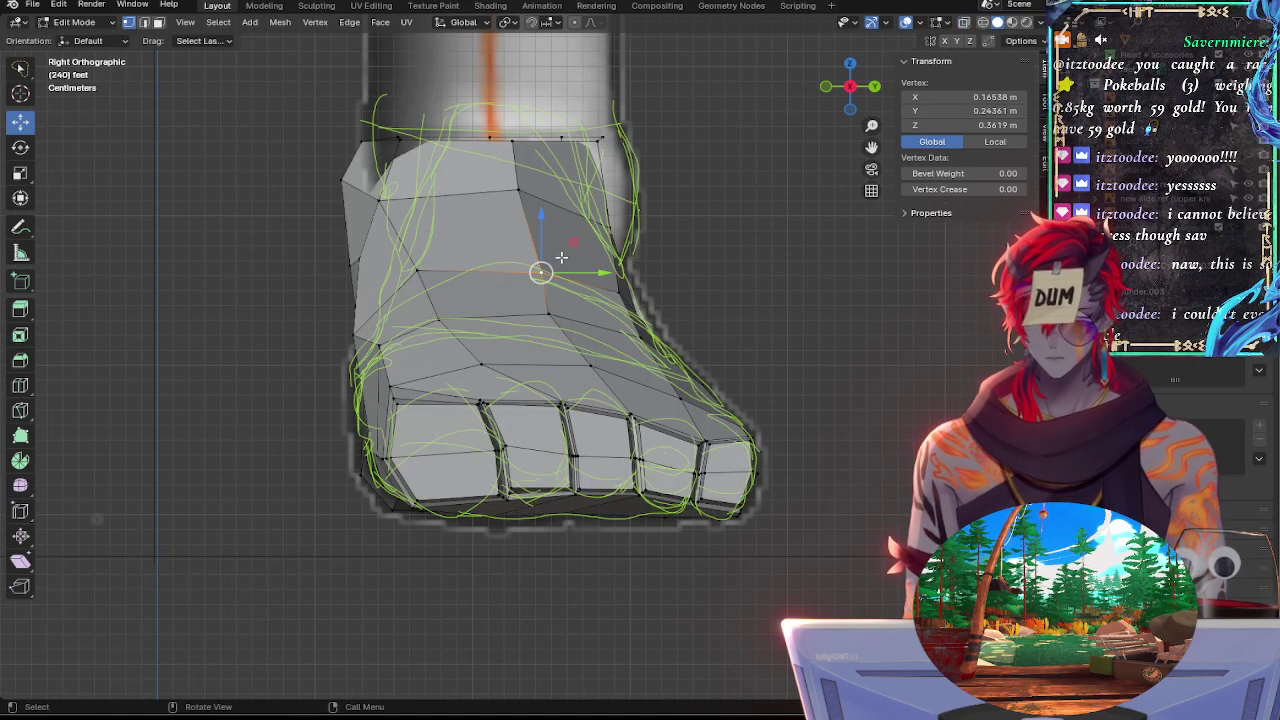
{"action": "key", "text": "alt+z"}
{"action": "key", "text": "g"}
{"action": "left_click", "coordinate": [558, 260]}
Slide the lower ankle vertex above the big toe to Y 0.17121 m and Z 0.36091 m
{"action": "left_click", "coordinate": [416, 270]}
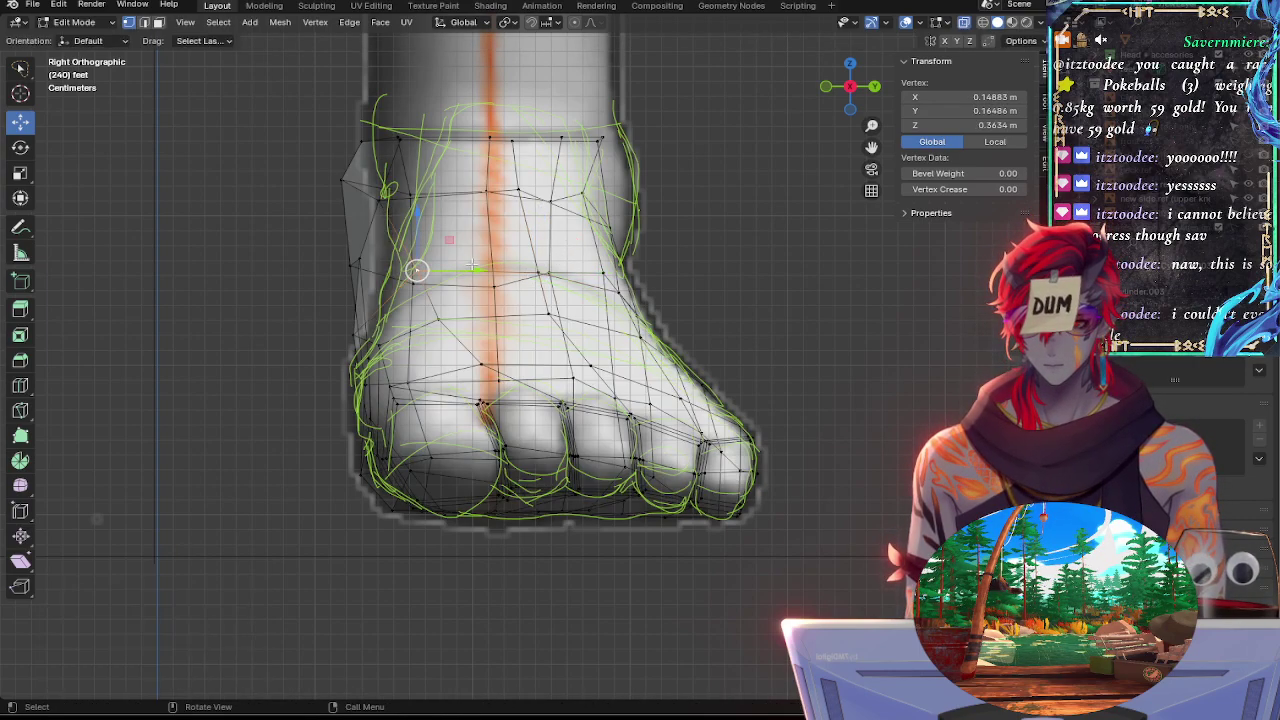
{"action": "key", "text": "g"}
{"action": "key", "text": "g"}
{"action": "left_click", "coordinate": [504, 263]}
{"action": "key", "text": "g"}
{"action": "key", "text": "g"}
{"action": "left_click", "coordinate": [514, 268]}
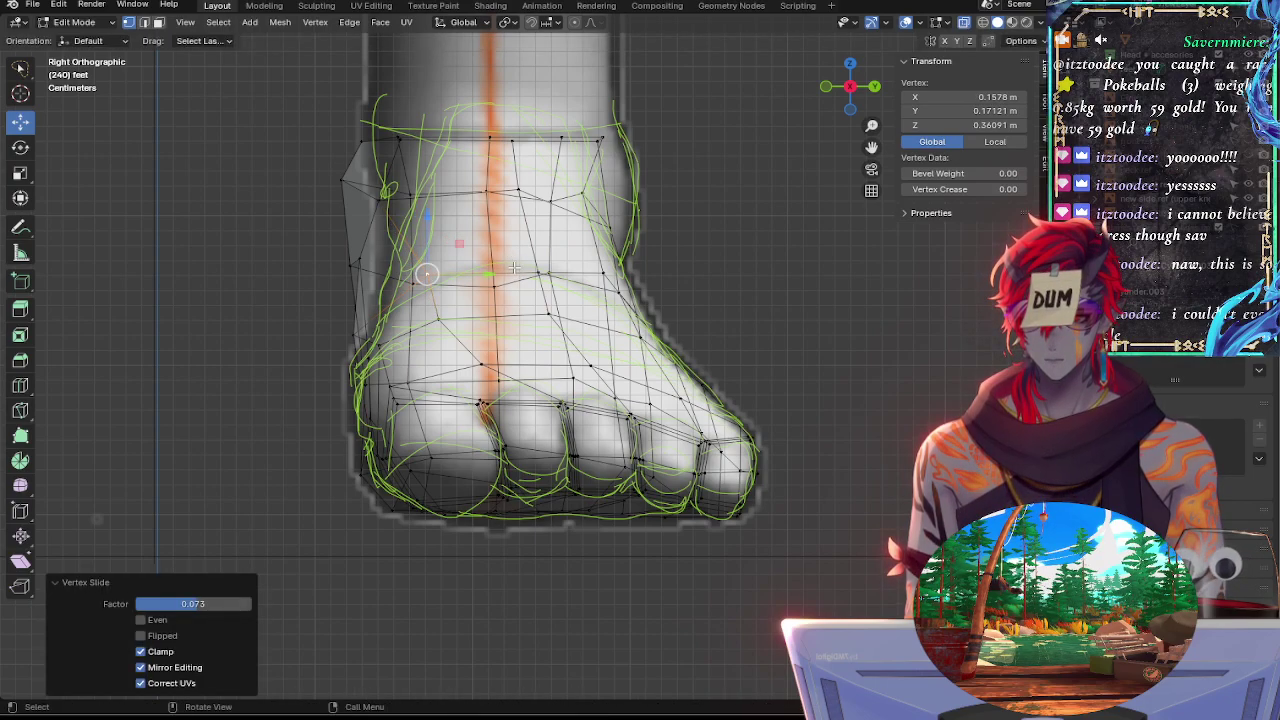
Move the upper ankle vertex on the big-toe side by 0.020238 m along Y to Y 0.1607 m, checking against the reference
{"action": "key", "text": "alt+z"}
{"action": "left_click", "coordinate": [384, 199]}
{"action": "key", "text": "alt+z"}
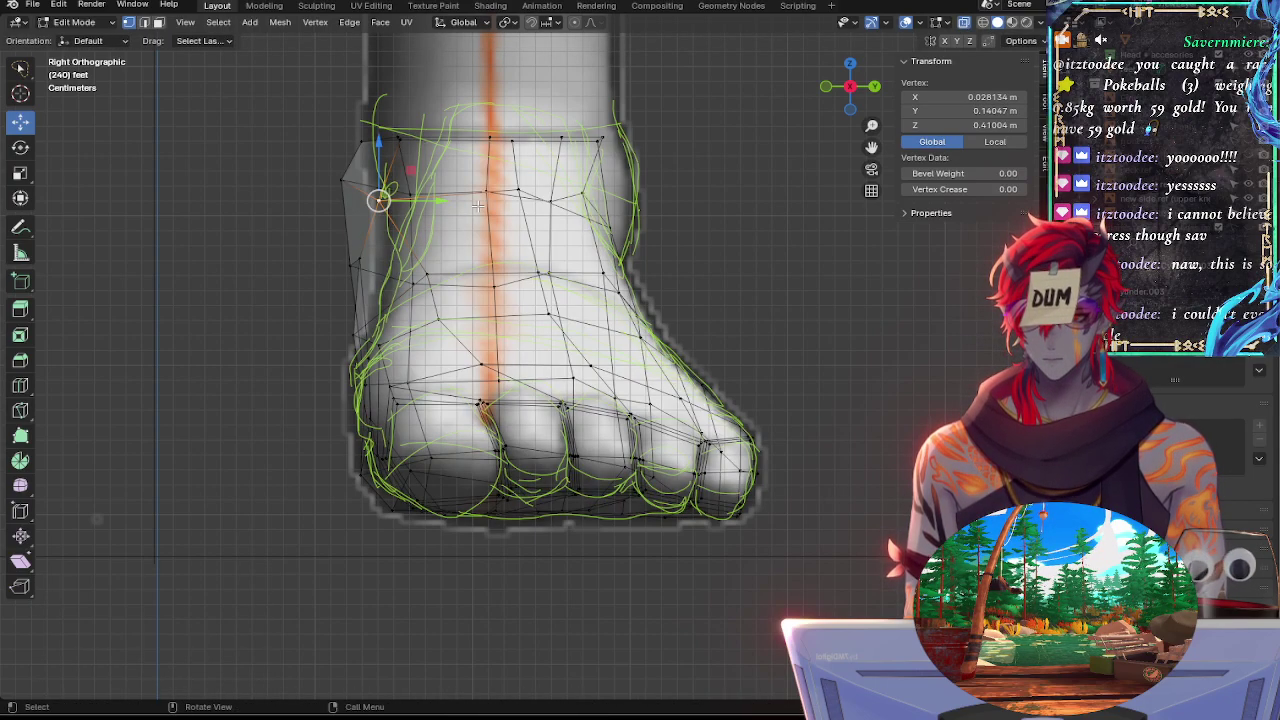
{"action": "key", "text": "alt+z"}
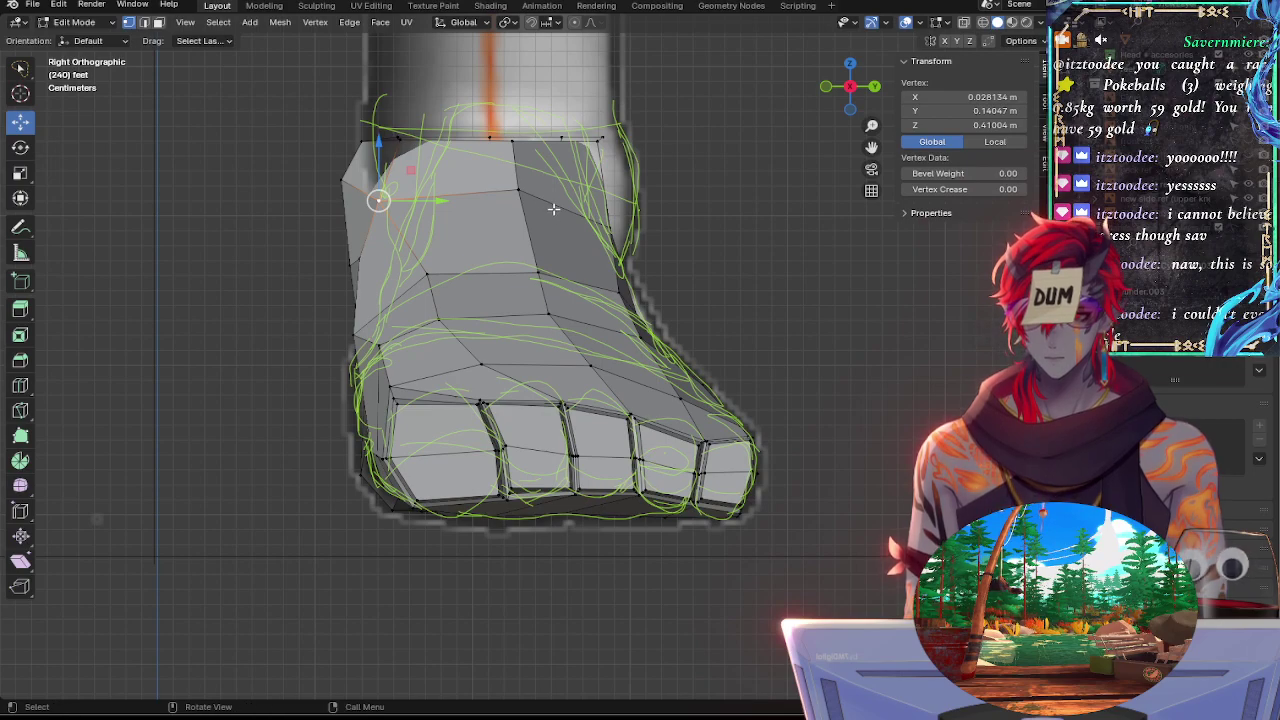
{"action": "key", "text": "alt+z"}
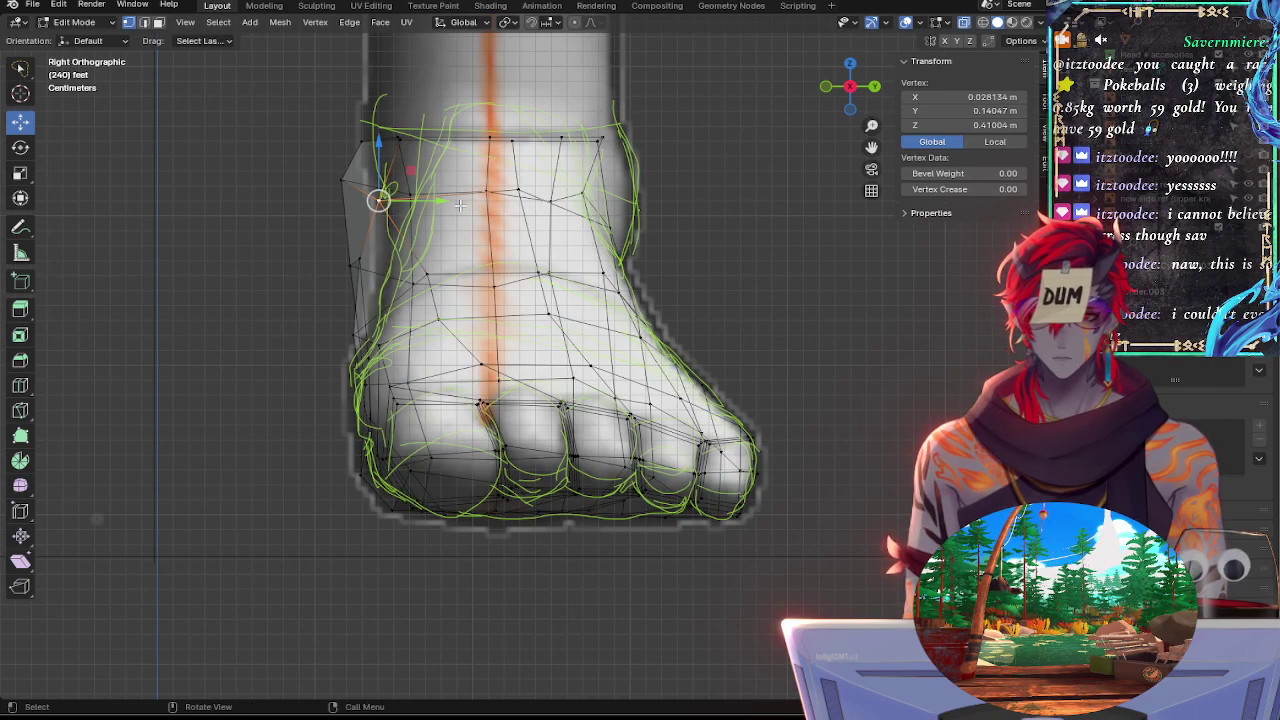
{"action": "left_click_drag", "start_coordinate": [437, 201], "coordinate": [482, 207]}
{"action": "key", "text": "alt+z"}
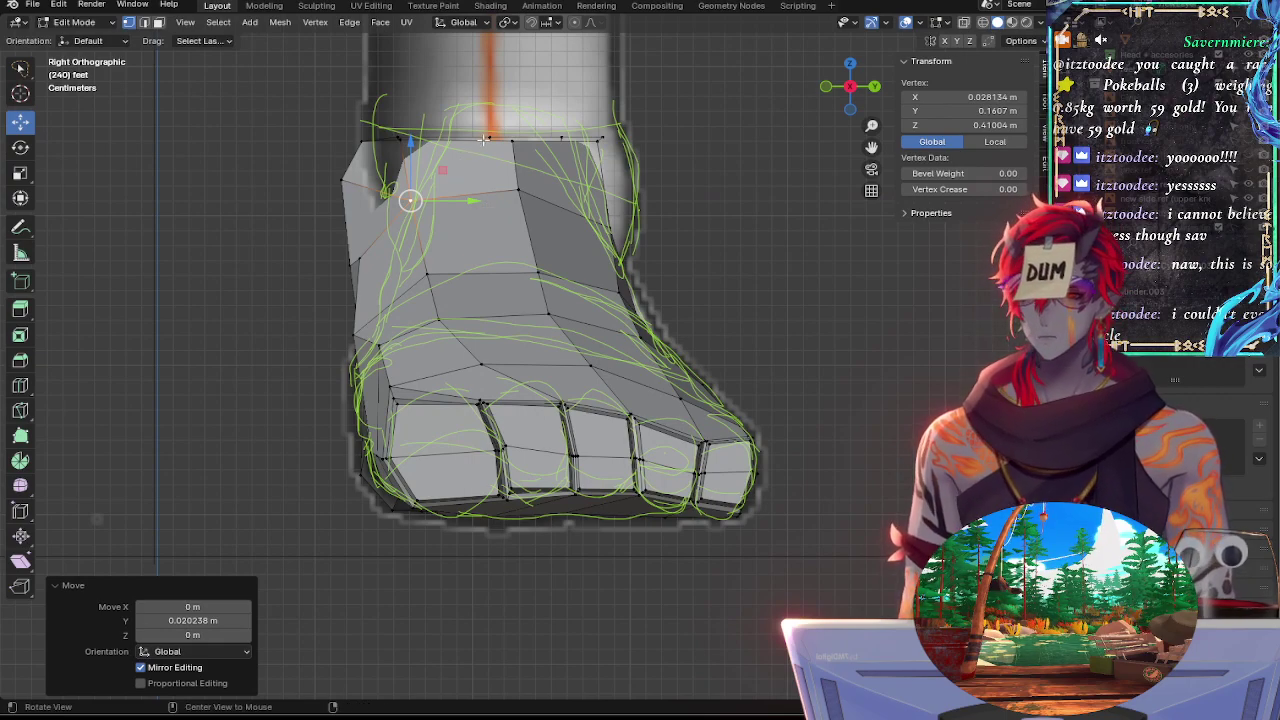
{"action": "key", "text": "alt+z"}
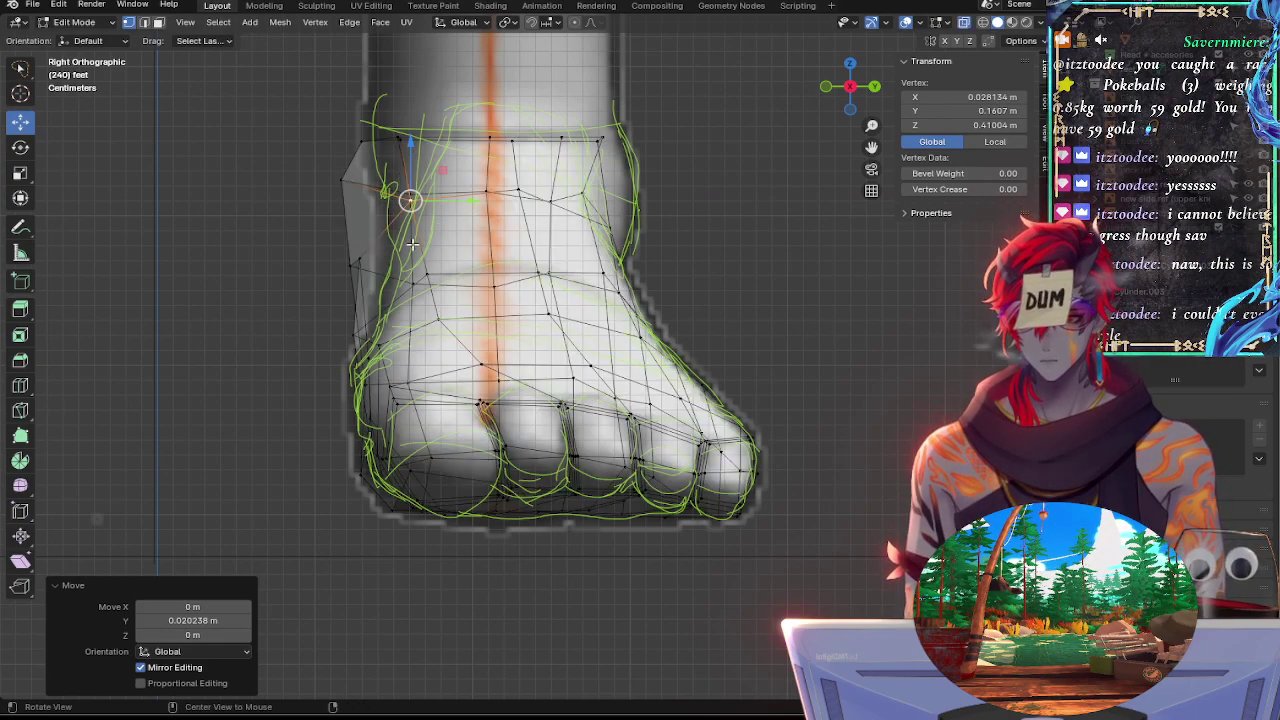
Shift the rear ankle vertices on the big-toe side and the rim vertex above them toward positive Y to follow the reference outline
{"action": "left_click", "coordinate": [343, 186]}
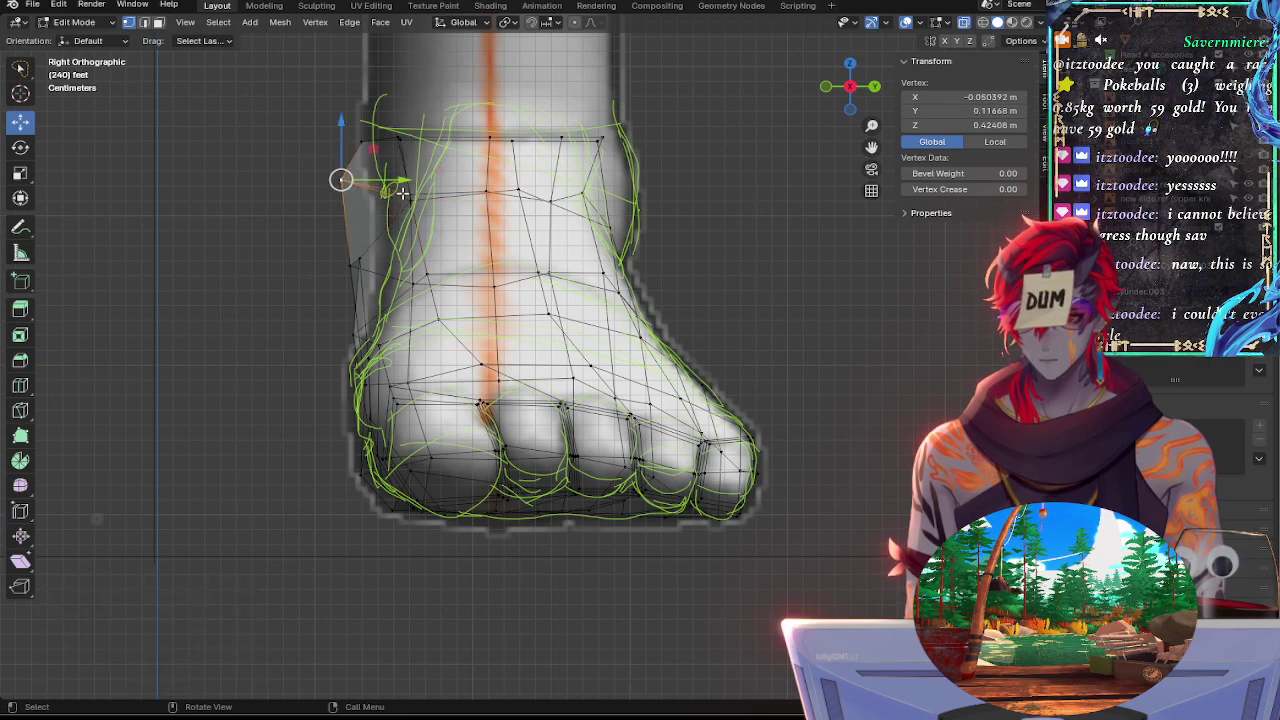
{"action": "left_click", "coordinate": [409, 195], "text": "shift"}
{"action": "left_click", "coordinate": [411, 194]}
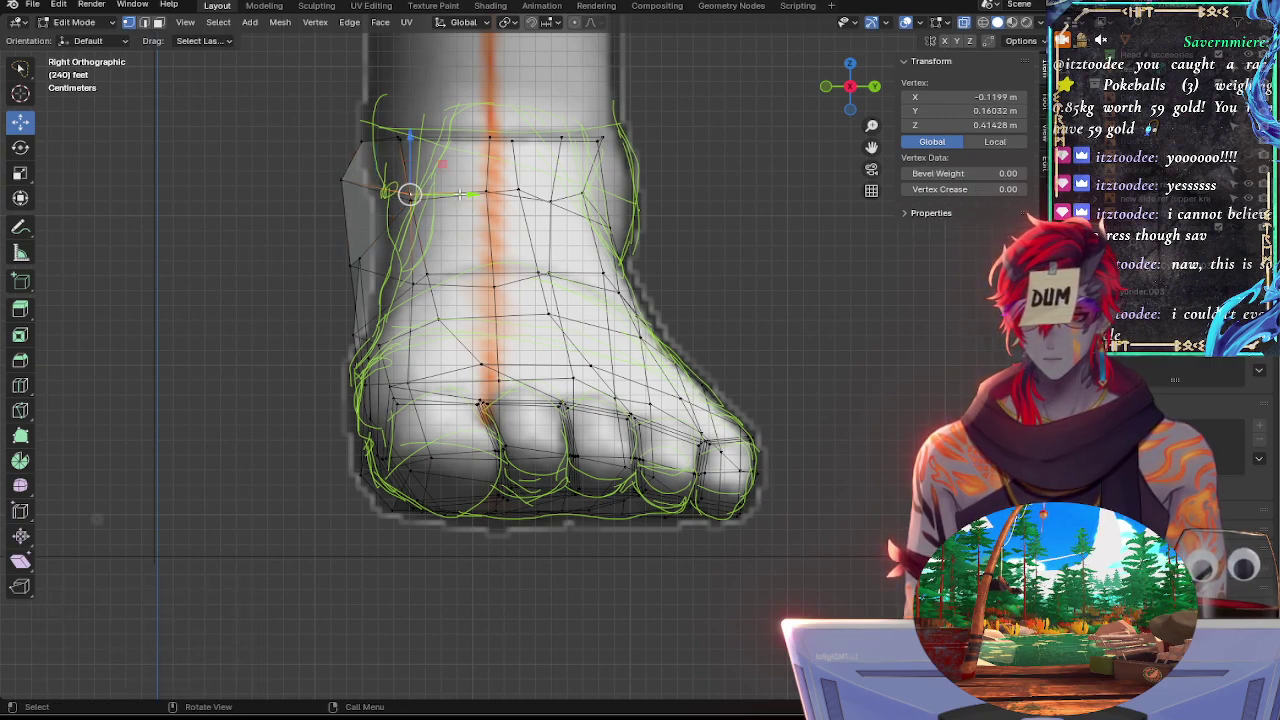
{"action": "left_click_drag", "start_coordinate": [460, 195], "coordinate": [427, 146]}
{"action": "key", "text": "alt+a"}
{"action": "left_click", "coordinate": [343, 177]}
{"action": "left_click", "coordinate": [366, 146]}
Move the lower ankle side vertex and the one below it along positive Y, then shift the upper one alone to Y 0.15041 m
{"action": "left_click", "coordinate": [355, 257]}
{"action": "key", "text": "alt+z"}
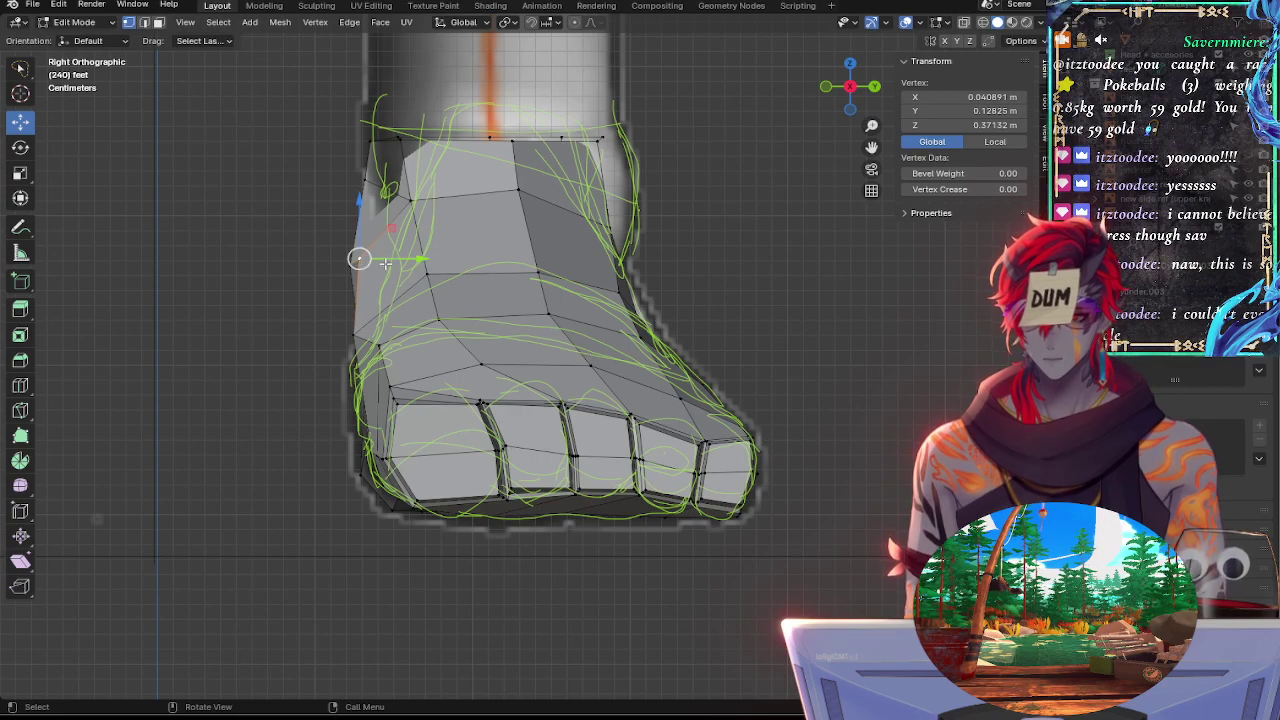
{"action": "left_click", "coordinate": [361, 331], "text": "shift"}
{"action": "key", "text": "alt+z"}
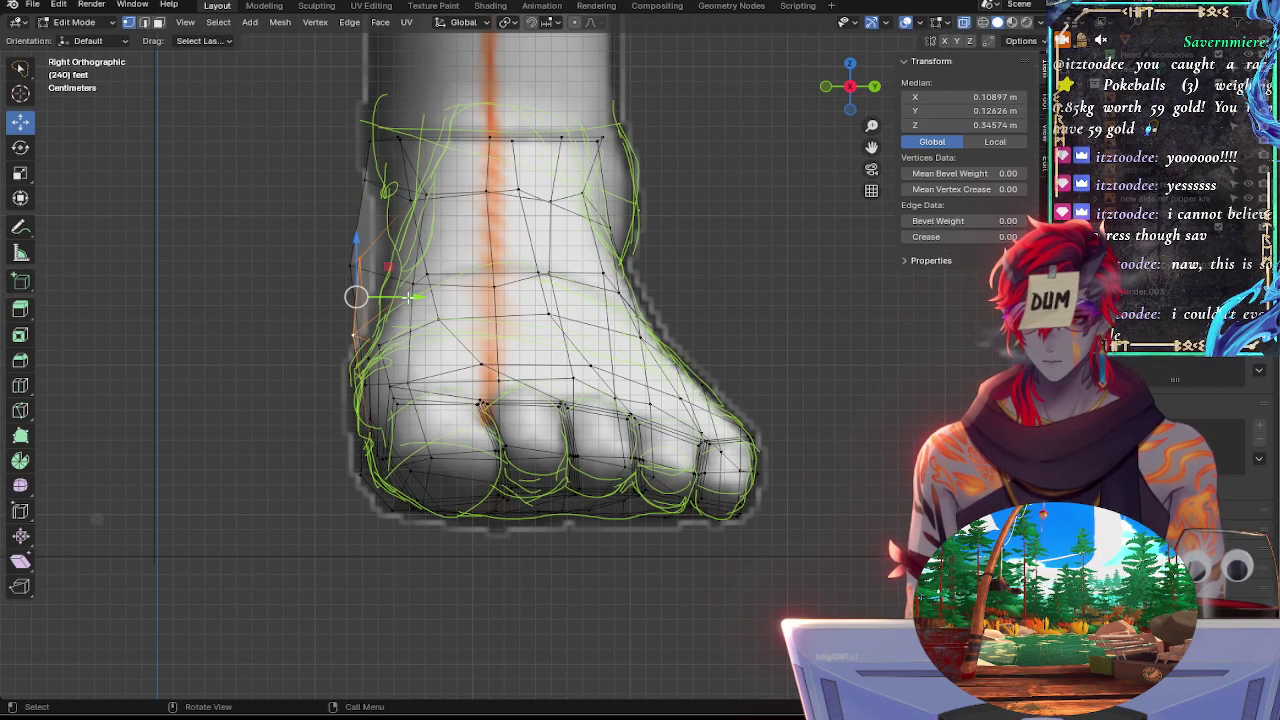
{"action": "left_click_drag", "start_coordinate": [408, 297], "coordinate": [444, 266]}
{"action": "left_click", "coordinate": [378, 258]}
{"action": "key", "text": "alt+z"}
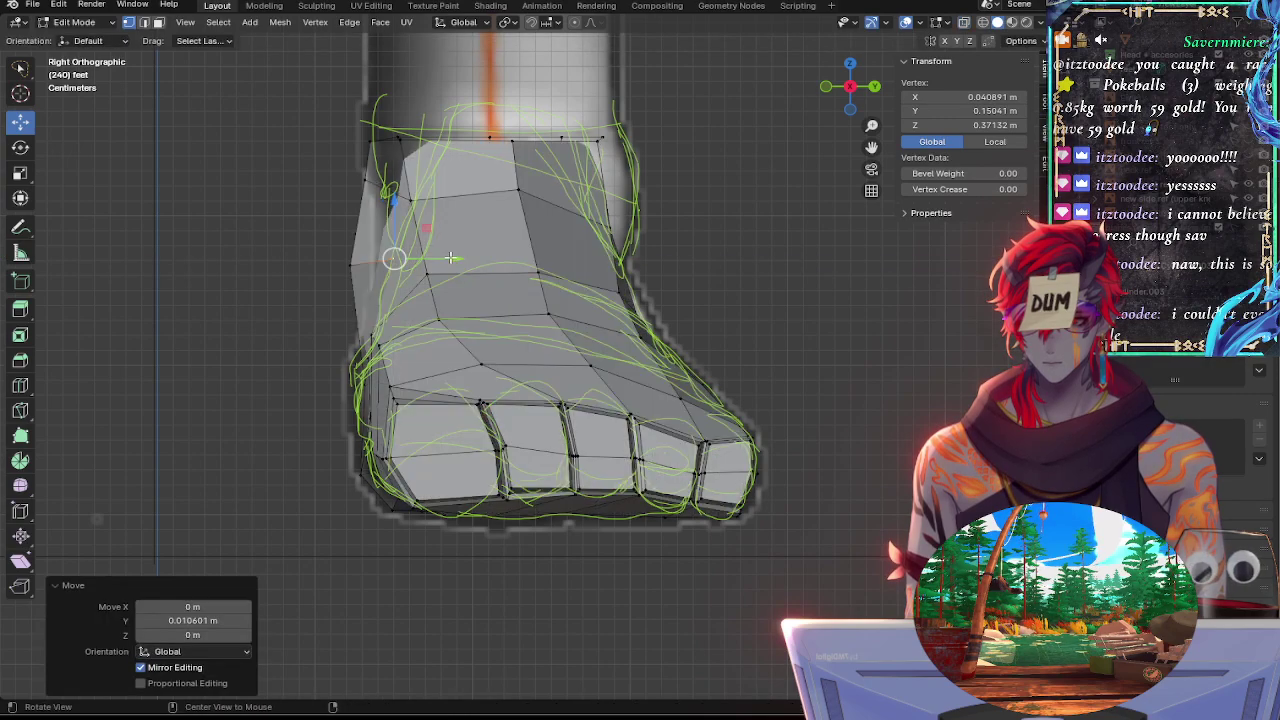
Move the front upper ankle vertex on the big-toe side by 0.017828 m along Y to Y 0.17853 m
{"action": "left_click", "coordinate": [407, 199]}
{"action": "key", "text": "alt+z"}
{"action": "key", "text": "alt+z"}
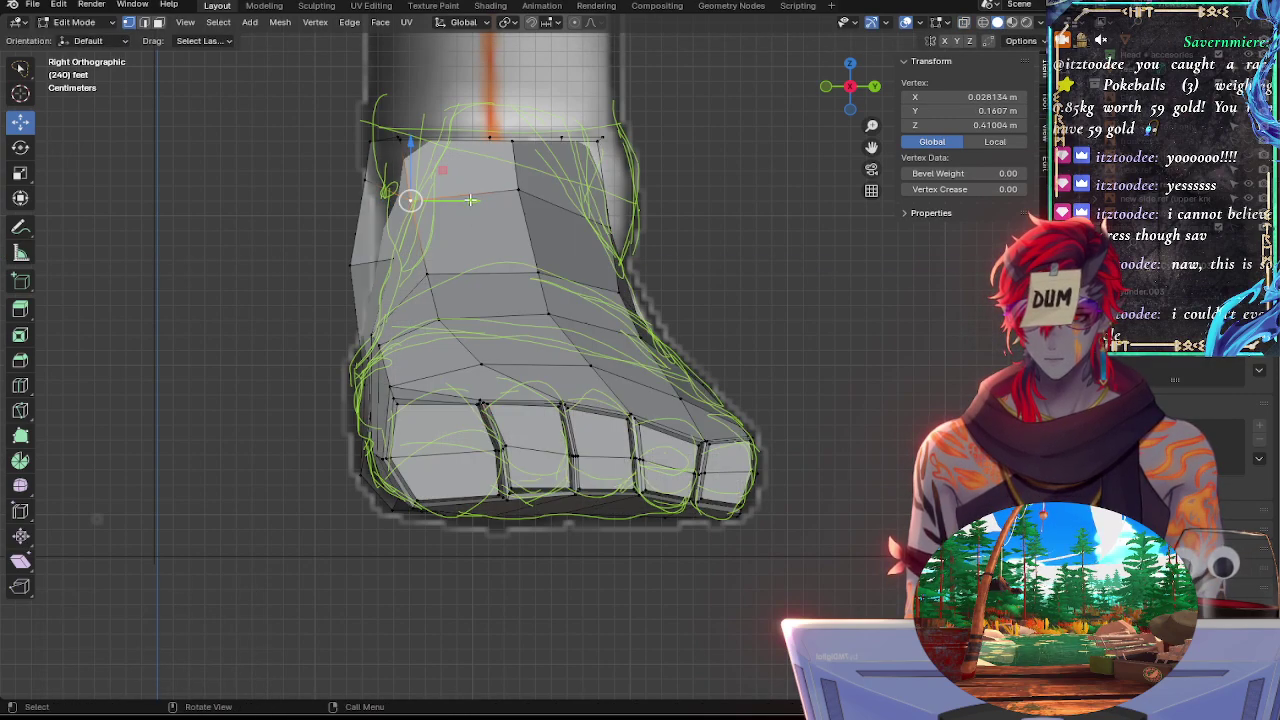
{"action": "left_click_drag", "start_coordinate": [474, 200], "coordinate": [502, 200]}
{"action": "key", "text": "alt+z"}
{"action": "key", "text": "alt+z"}
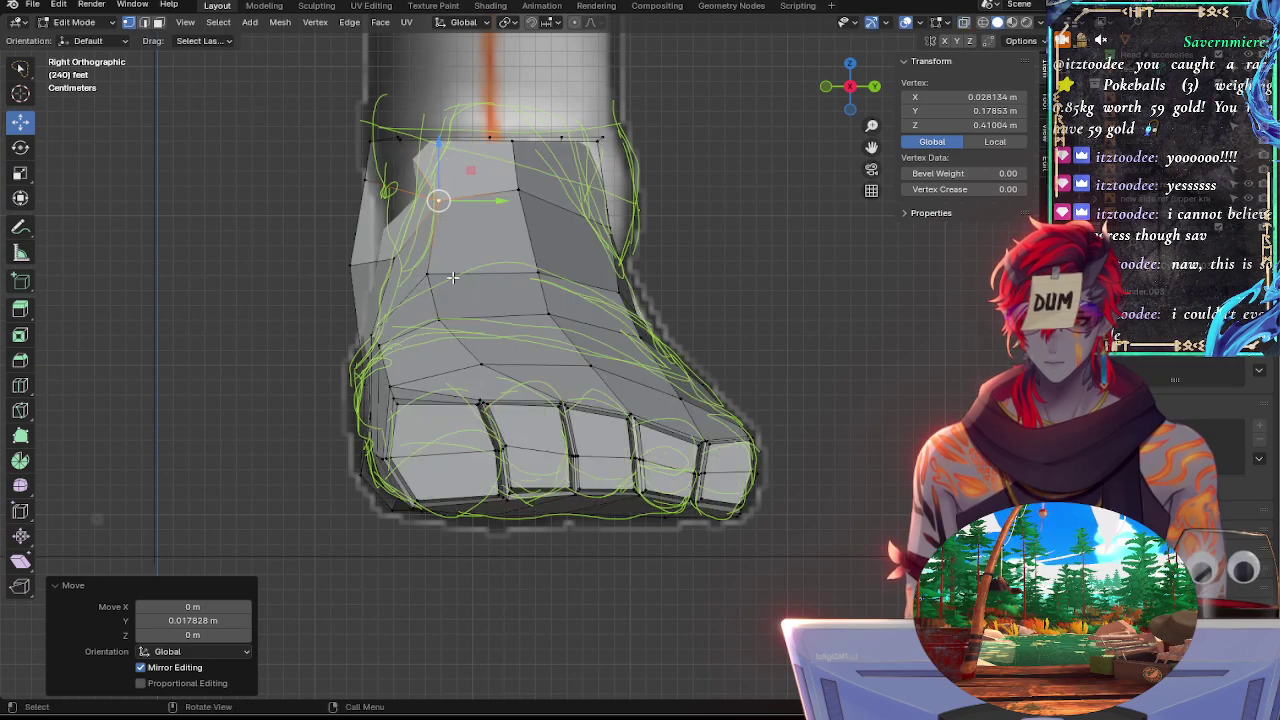
Move the lower ankle vertex above the big toe by 0.01349 m along Y to Y 0.1847 m
{"action": "left_click", "coordinate": [428, 272]}
{"action": "key", "text": "alt+z"}
{"action": "left_click_drag", "start_coordinate": [490, 276], "coordinate": [511, 275]}
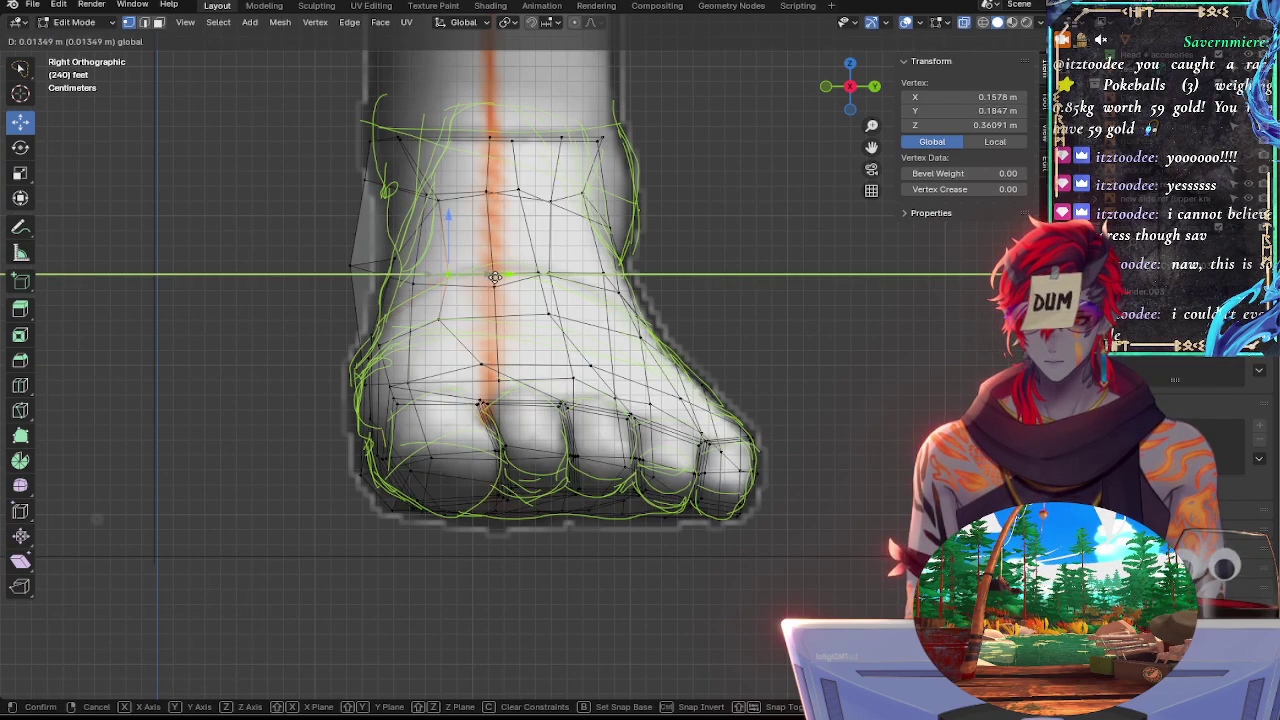
{"action": "key", "text": "alt+z"}
Move the rear lower ankle vertex on the big-toe side by 0.017828 m along Y to Y 0.14014 m
{"action": "left_click", "coordinate": [355, 266]}
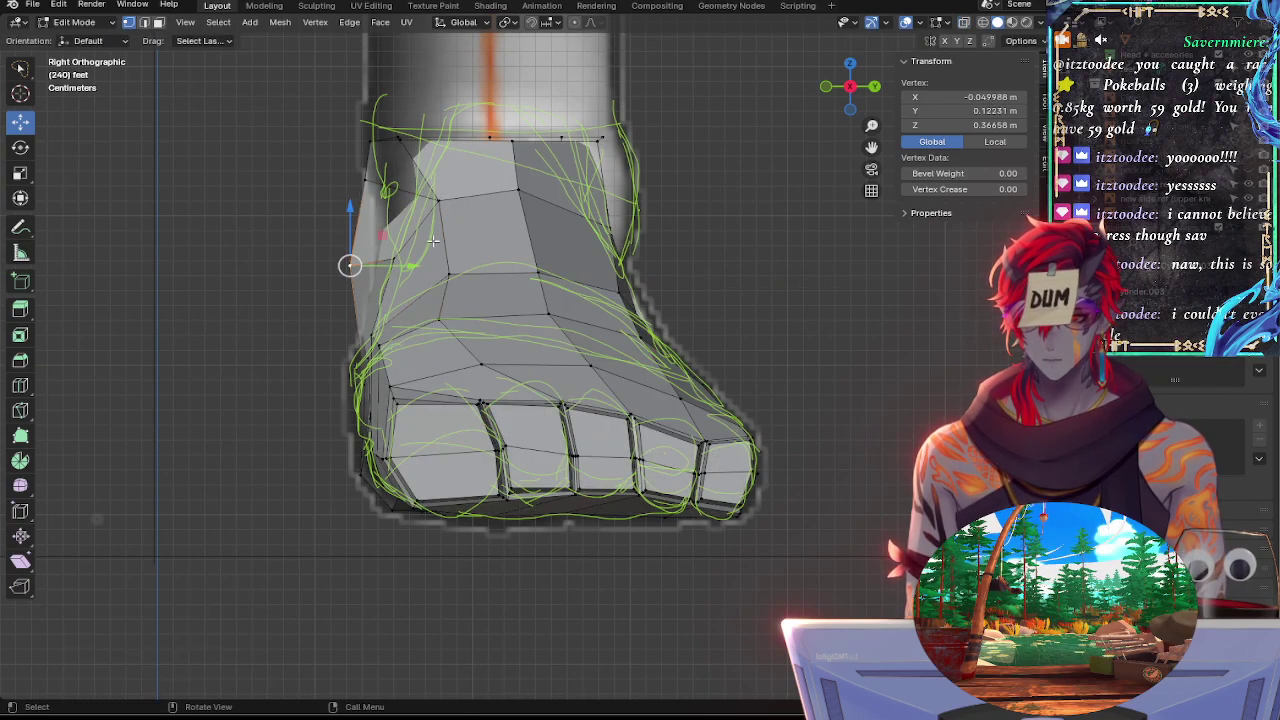
{"action": "key", "text": "alt+z"}
{"action": "left_click_drag", "start_coordinate": [411, 265], "coordinate": [439, 265]}
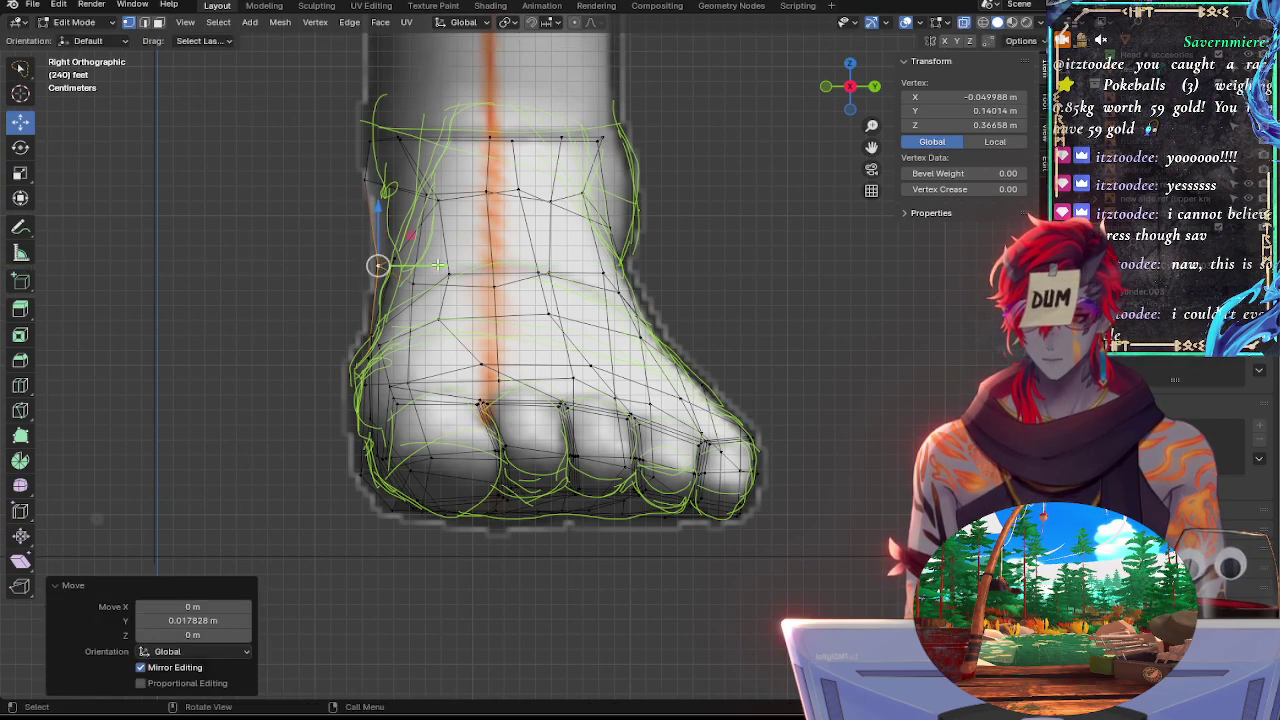
Lower the rear upper ankle vertex to Z 0.41444 m and shift it to Y 0.13788 m to match the reference outline
{"action": "left_click", "coordinate": [364, 182]}
{"action": "left_click_drag", "start_coordinate": [364, 133], "coordinate": [369, 142]}
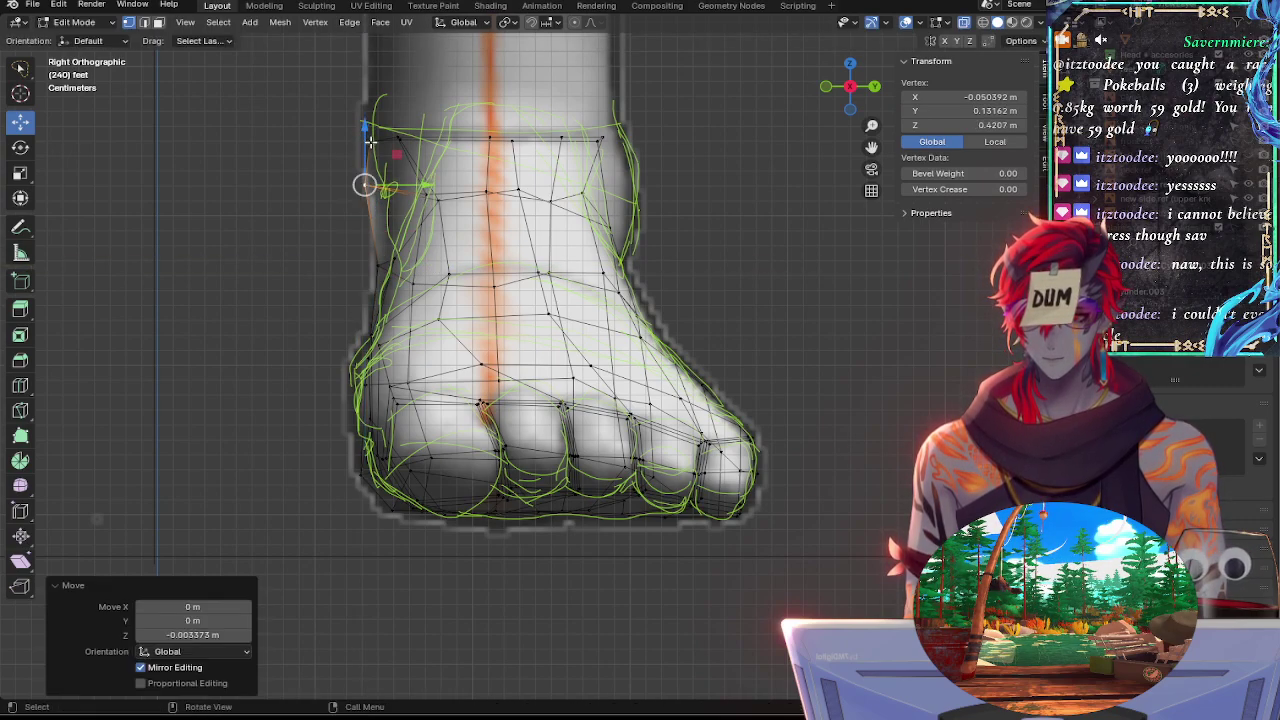
{"action": "left_click_drag", "start_coordinate": [419, 181], "coordinate": [427, 181]}
{"action": "left_click_drag", "start_coordinate": [376, 136], "coordinate": [379, 147]}
{"action": "left_click_drag", "start_coordinate": [432, 193], "coordinate": [436, 193]}
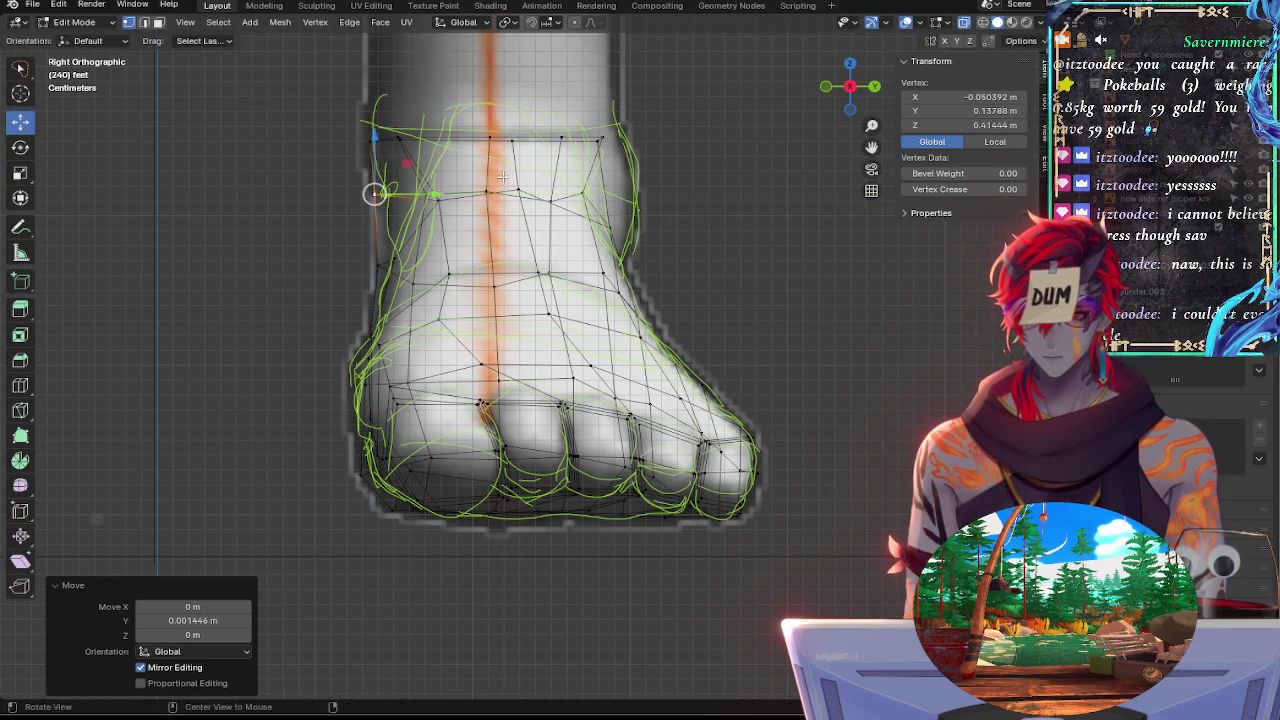
Move the outermost big-toe-side ankle rim vertex to Y 0.13783 m and its front neighbour by 0.02602 m to Y 0.1801 m
{"action": "left_click", "coordinate": [370, 141]}
{"action": "left_click_drag", "start_coordinate": [426, 141], "coordinate": [430, 141]}
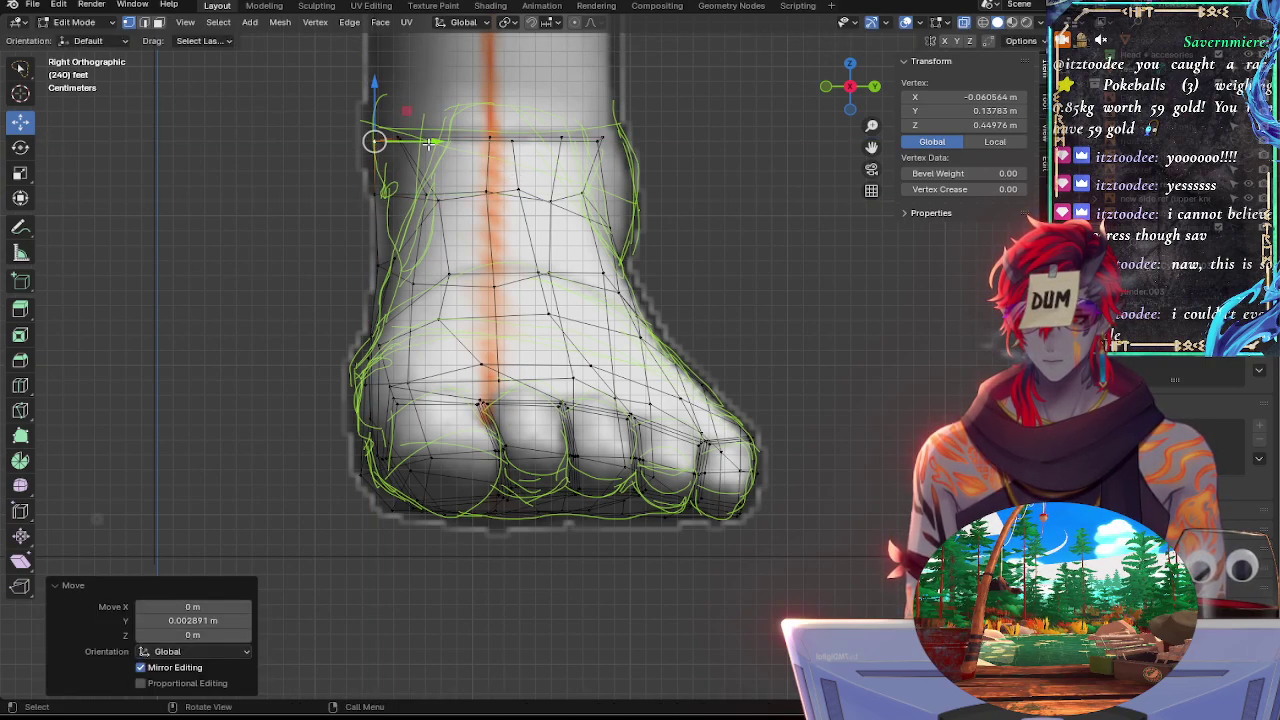
{"action": "key", "text": "alt+z"}
{"action": "left_click", "coordinate": [489, 137]}
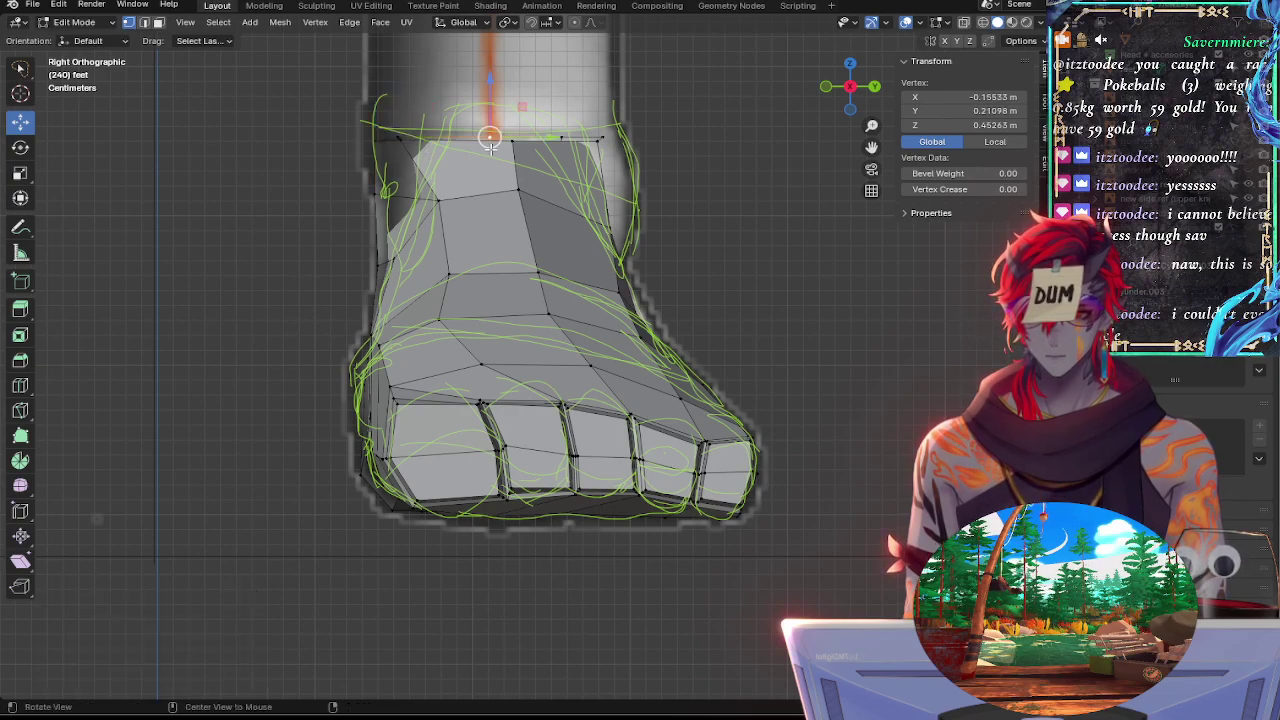
{"action": "left_click", "coordinate": [401, 140]}
{"action": "key", "text": "alt+z"}
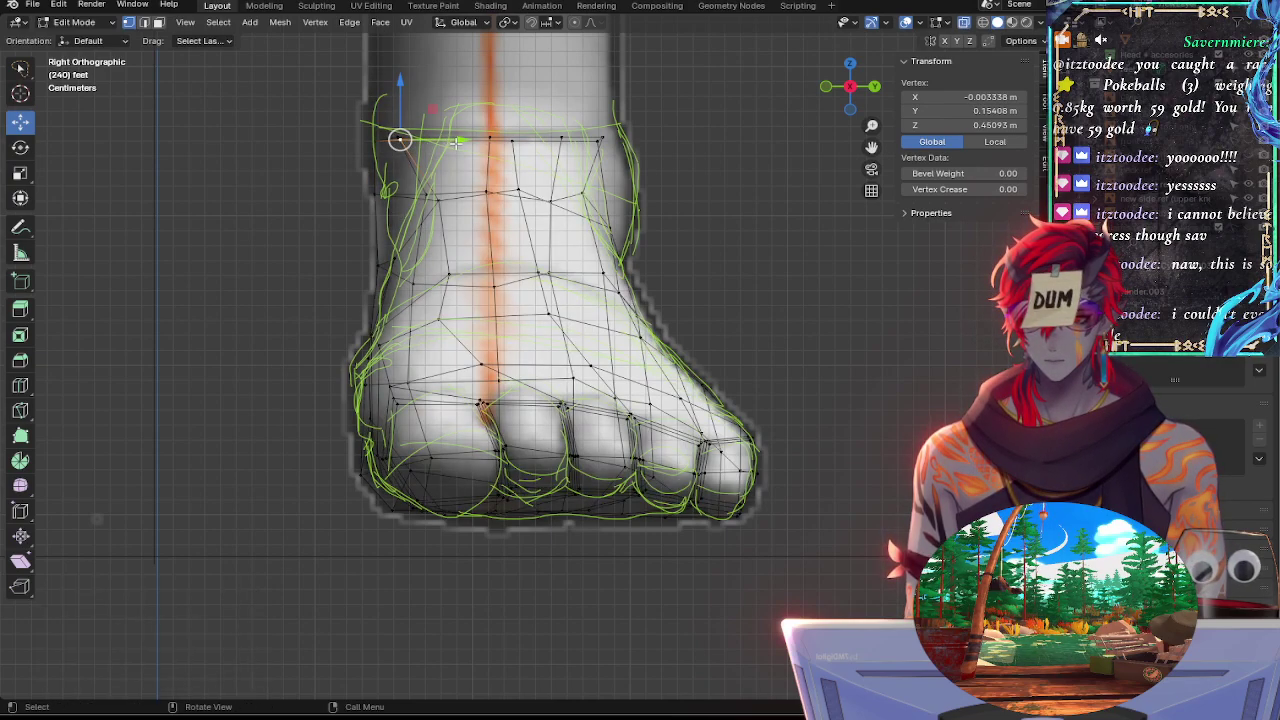
{"action": "left_click_drag", "start_coordinate": [459, 141], "coordinate": [503, 141]}
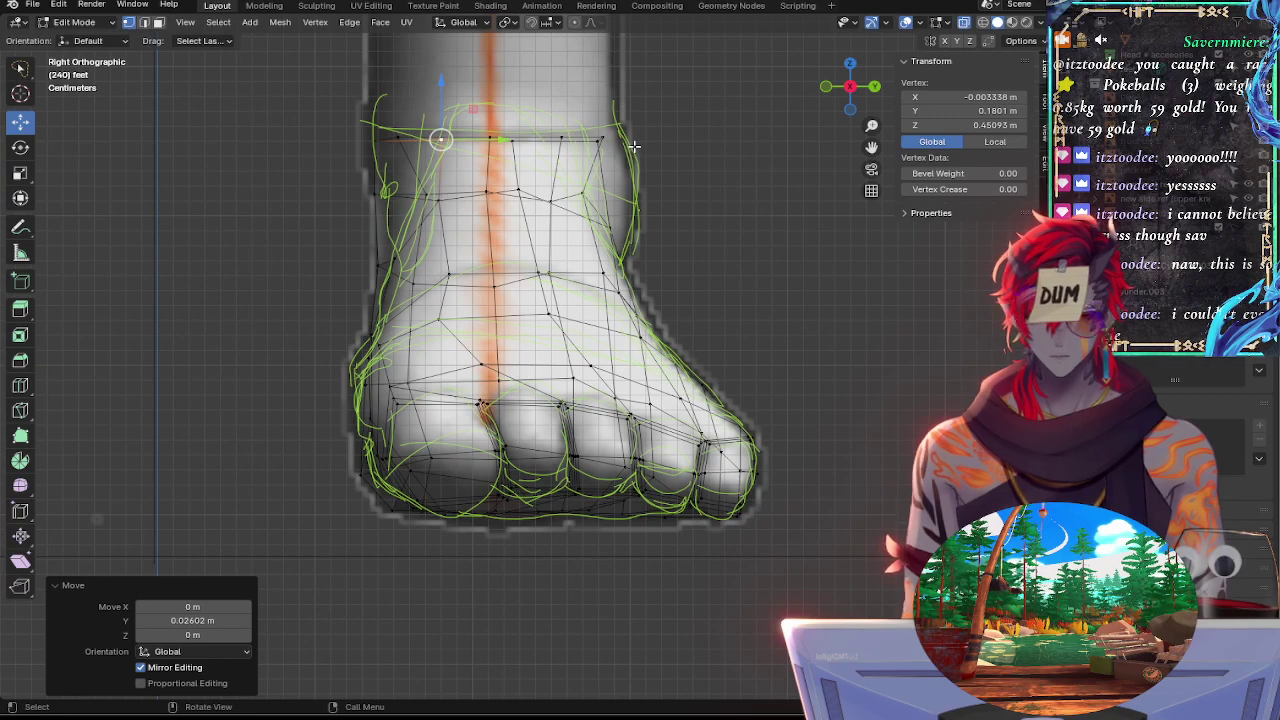
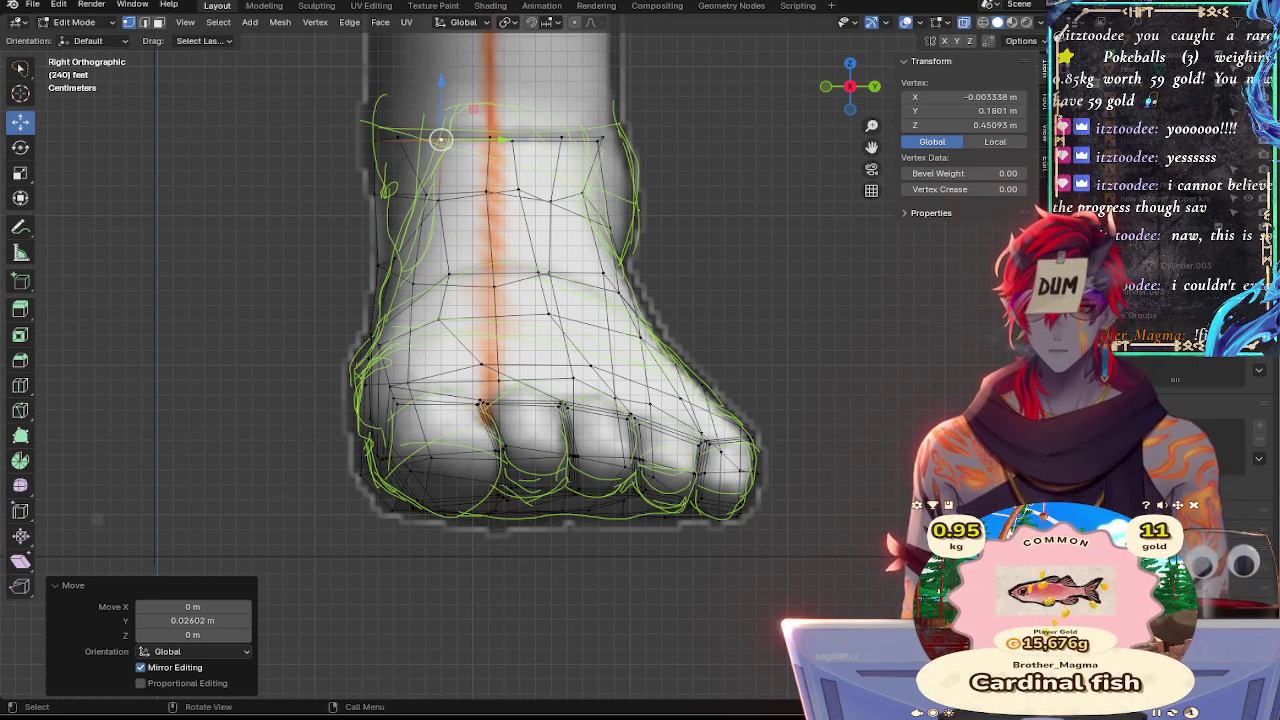
Move the outermost upper ankle vertex on the little-toe side outward along Y toward the sketched outline
{"action": "left_click", "coordinate": [674, 203]}
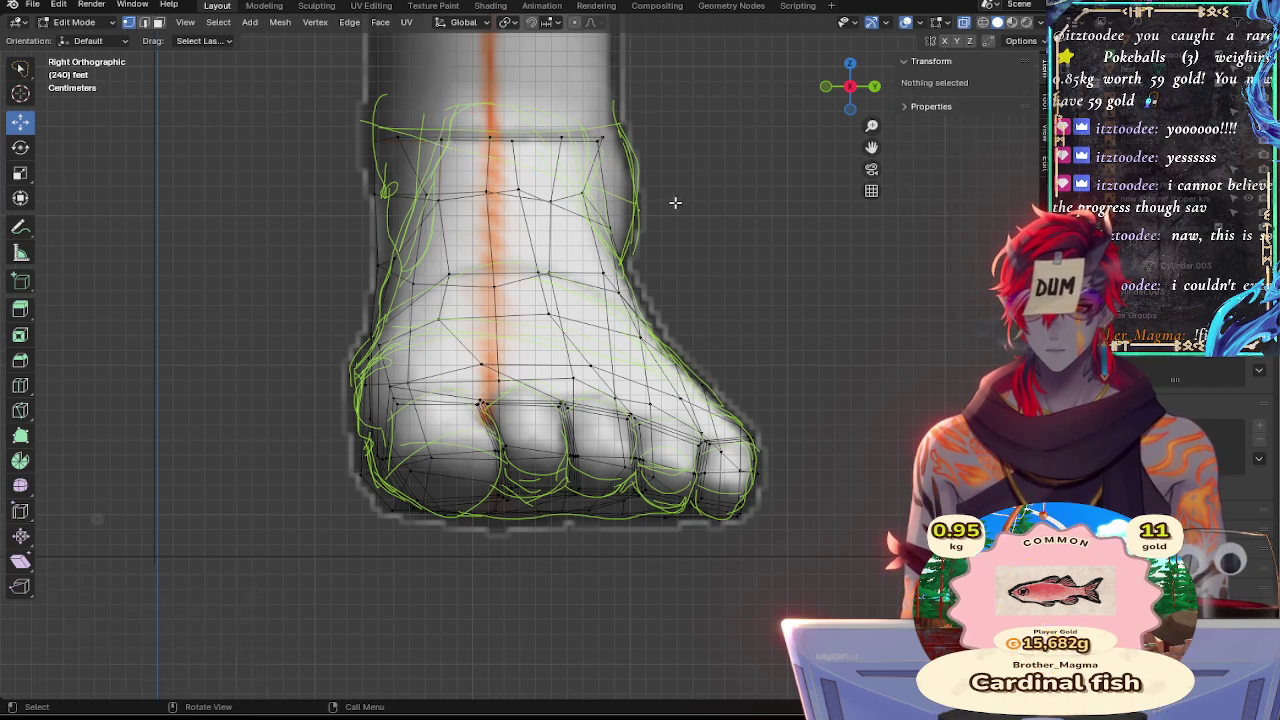
{"action": "left_click", "coordinate": [583, 193]}
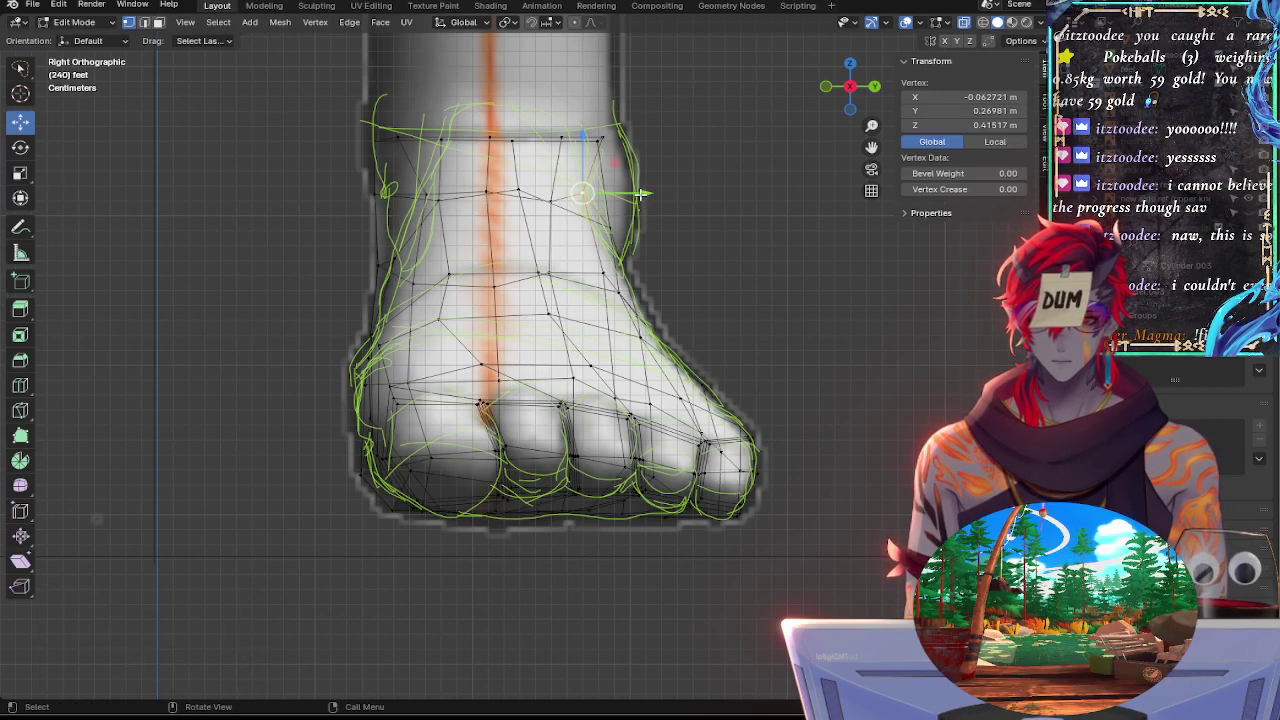
{"action": "mouse_move", "coordinate": [640, 195]}
{"action": "left_mouse_down"}
{"action": "mouse_move", "coordinate": [679, 195]}
{"action": "mouse_move", "coordinate": [661, 227]}
{"action": "left_mouse_up"}
{"action": "key", "text": "alt+z"}
{"action": "left_click", "coordinate": [605, 222]}
{"action": "key", "text": "alt+z"}
{"action": "key", "text": "alt+z"}
Shift the front upper ankle vertex on the little-toe side to Y 0.24394 m and lower it to Z 0.41223 m
{"action": "left_click", "coordinate": [518, 189]}
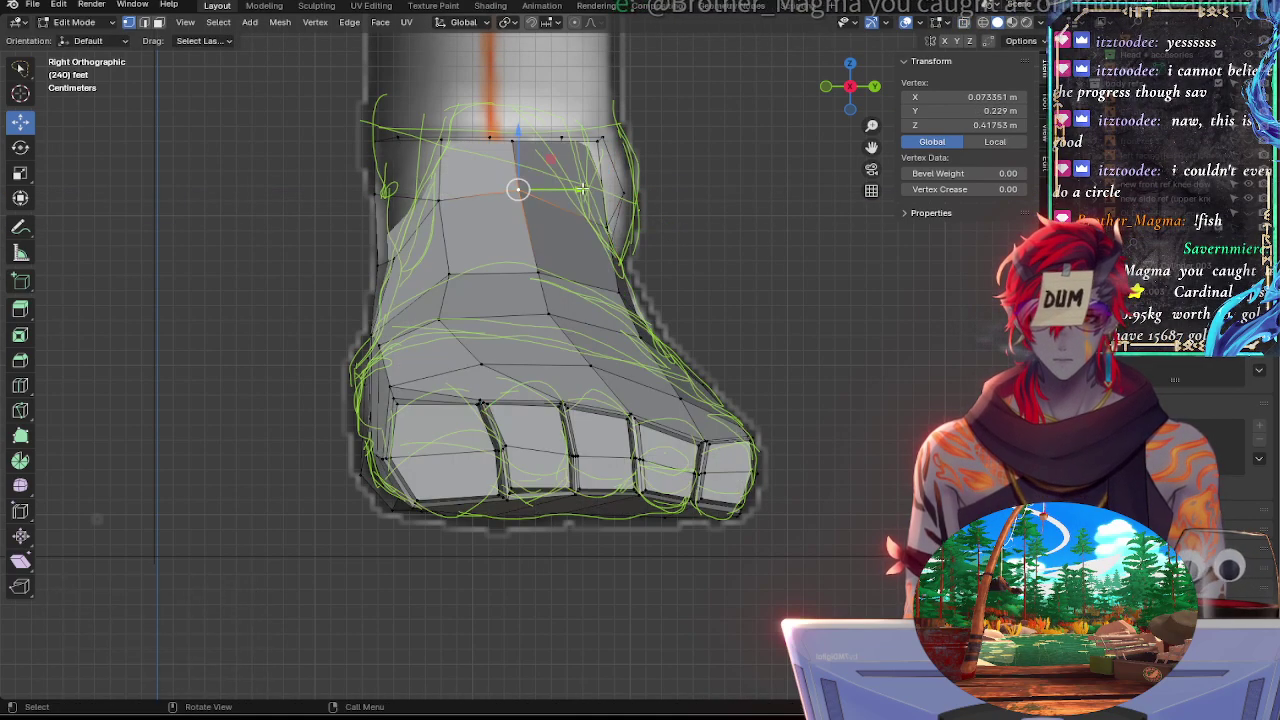
{"action": "left_click_drag", "start_coordinate": [578, 187], "coordinate": [601, 187]}
{"action": "key", "text": "alt+z"}
{"action": "left_click_drag", "start_coordinate": [540, 134], "coordinate": [539, 144]}
Move the front ankle rim vertex along Y toward the little-toe side and shift the vertex below it to Y 0.23912 m
{"action": "left_click", "coordinate": [512, 141]}
{"action": "left_click_drag", "start_coordinate": [514, 100], "coordinate": [523, 97]}
{"action": "key", "text": "ctrl+z"}
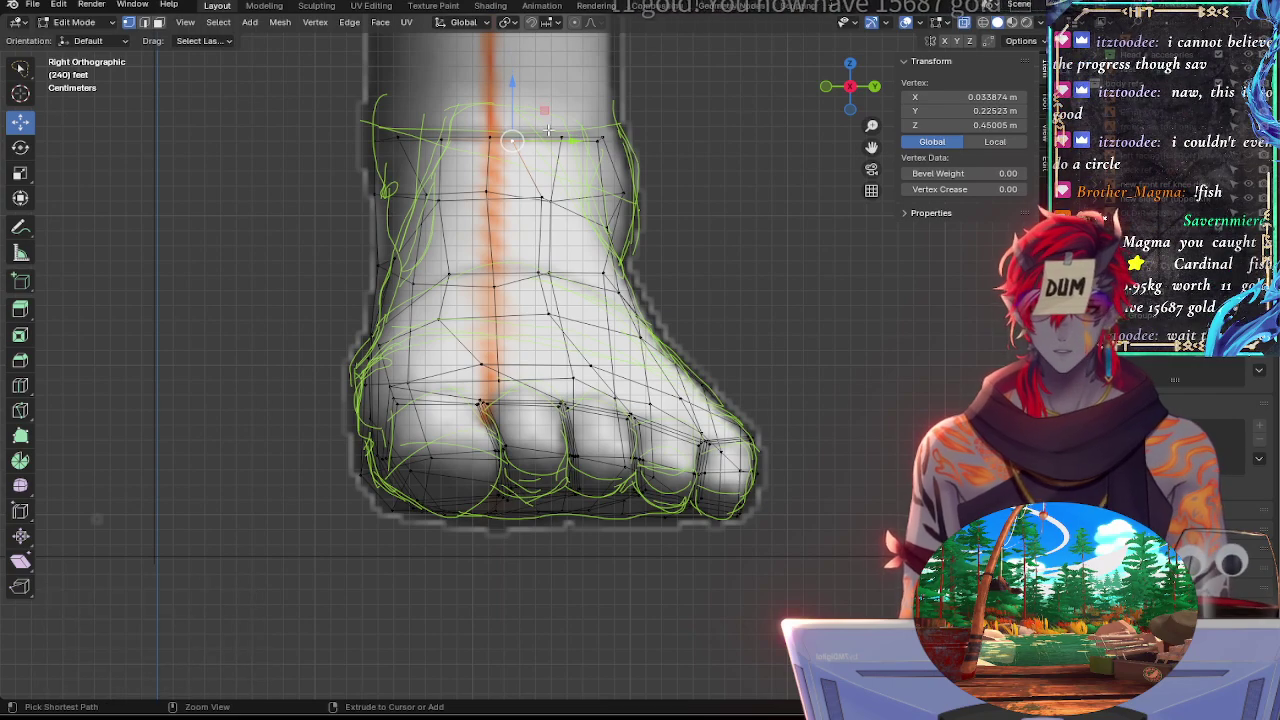
{"action": "left_click_drag", "start_coordinate": [567, 141], "coordinate": [591, 141]}
{"action": "key", "text": "alt+z"}
{"action": "left_click", "coordinate": [542, 197]}
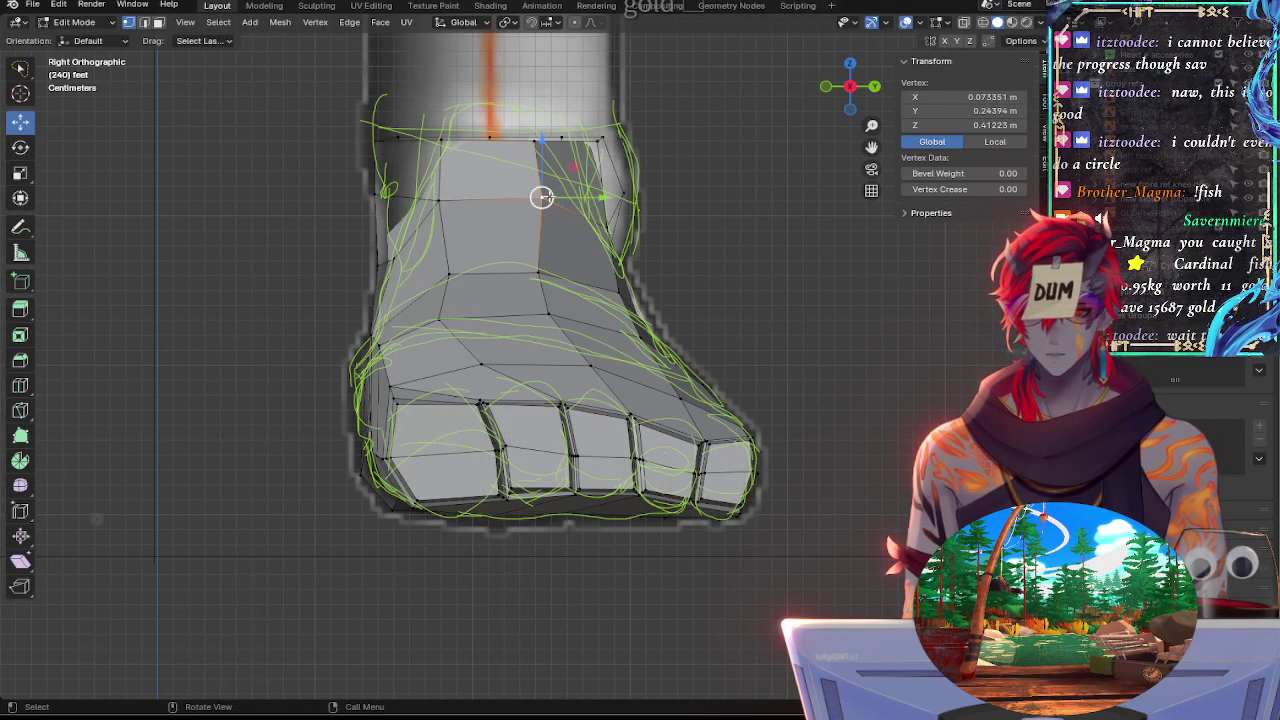
{"action": "left_click_drag", "start_coordinate": [600, 197], "coordinate": [590, 196]}
{"action": "key", "text": "alt+z"}
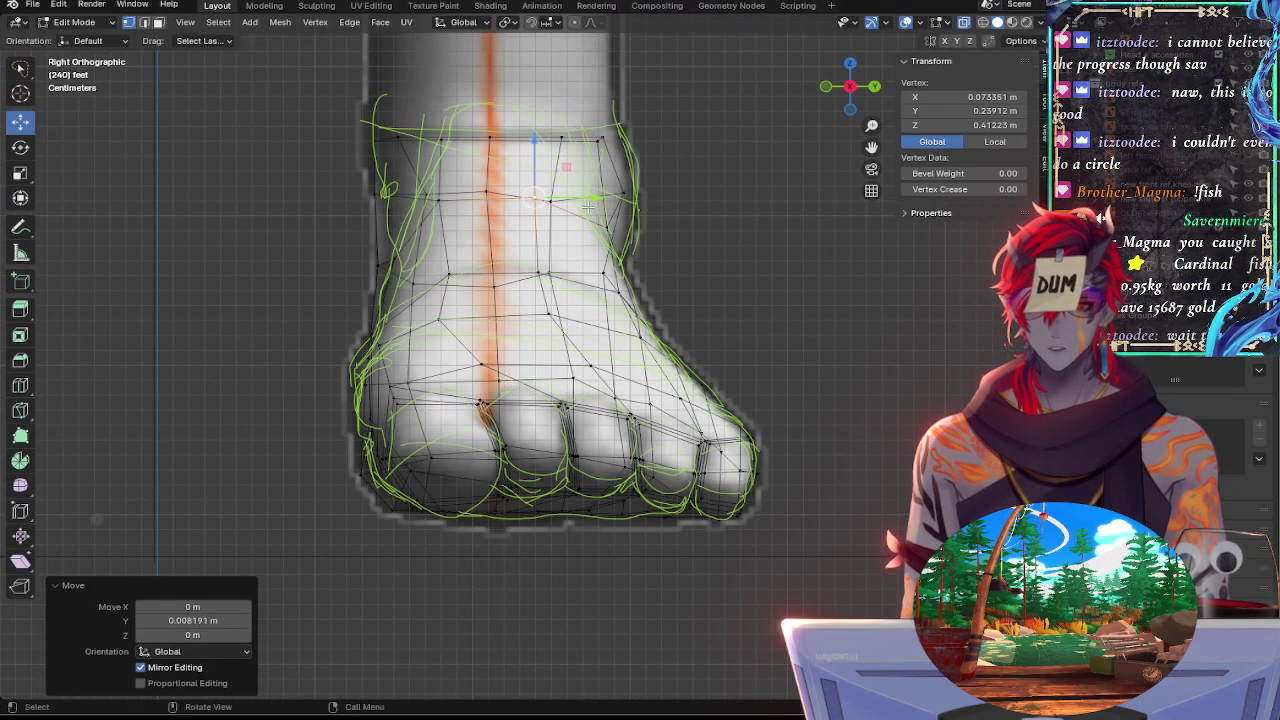
Move the front lower ankle vertex on the little-toe side along Y to about 0.25 m and nudge its height
{"action": "key", "text": "alt+z"}
{"action": "left_click", "coordinate": [535, 270]}
{"action": "key", "text": "alt+z"}
{"action": "left_click_drag", "start_coordinate": [598, 272], "coordinate": [618, 272]}
{"action": "left_click", "coordinate": [534, 198]}
{"action": "left_click", "coordinate": [562, 281]}
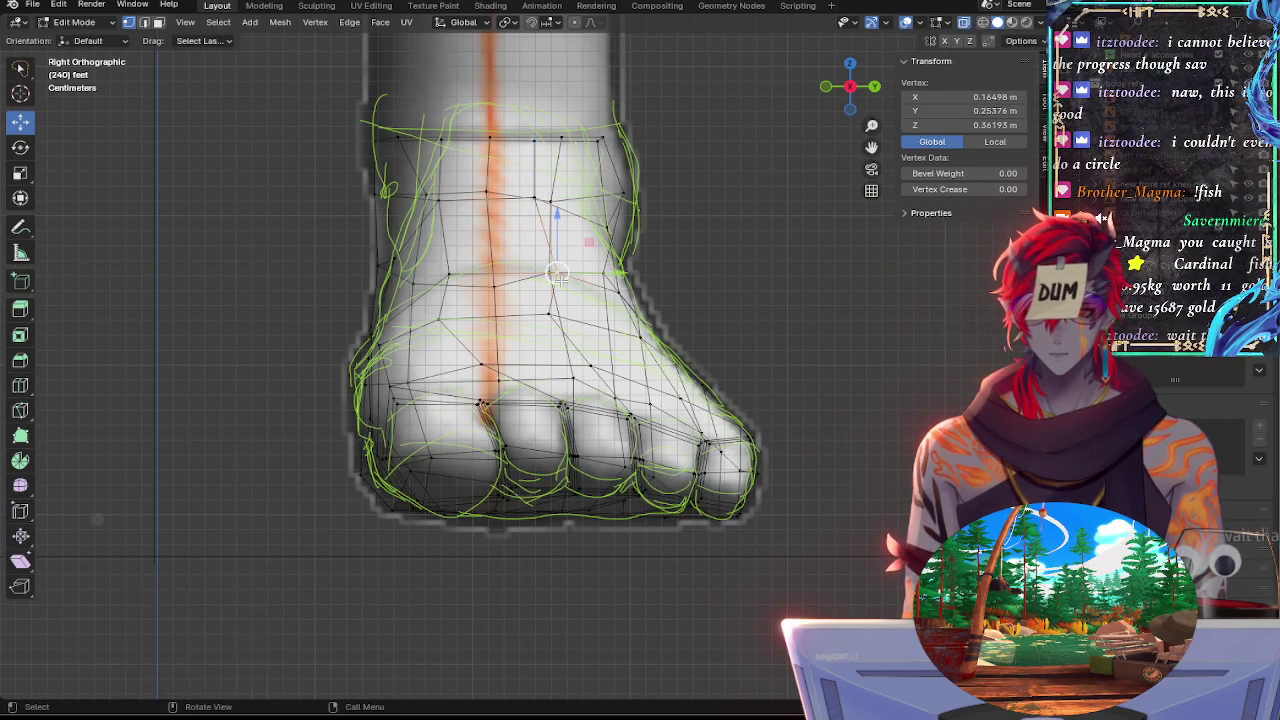
{"action": "key", "text": "alt+z"}
{"action": "left_click_drag", "start_coordinate": [560, 222], "coordinate": [560, 224]}
Move the outer instep vertex on the little-toe side to Y 0.29097 m and lower it to Z 0.34321 m
{"action": "key", "text": "alt+z"}
{"action": "left_click_drag", "start_coordinate": [594, 267], "coordinate": [647, 297]}
{"action": "key", "text": "alt+z"}
{"action": "left_click", "coordinate": [619, 295]}
{"action": "key", "text": "alt+z"}
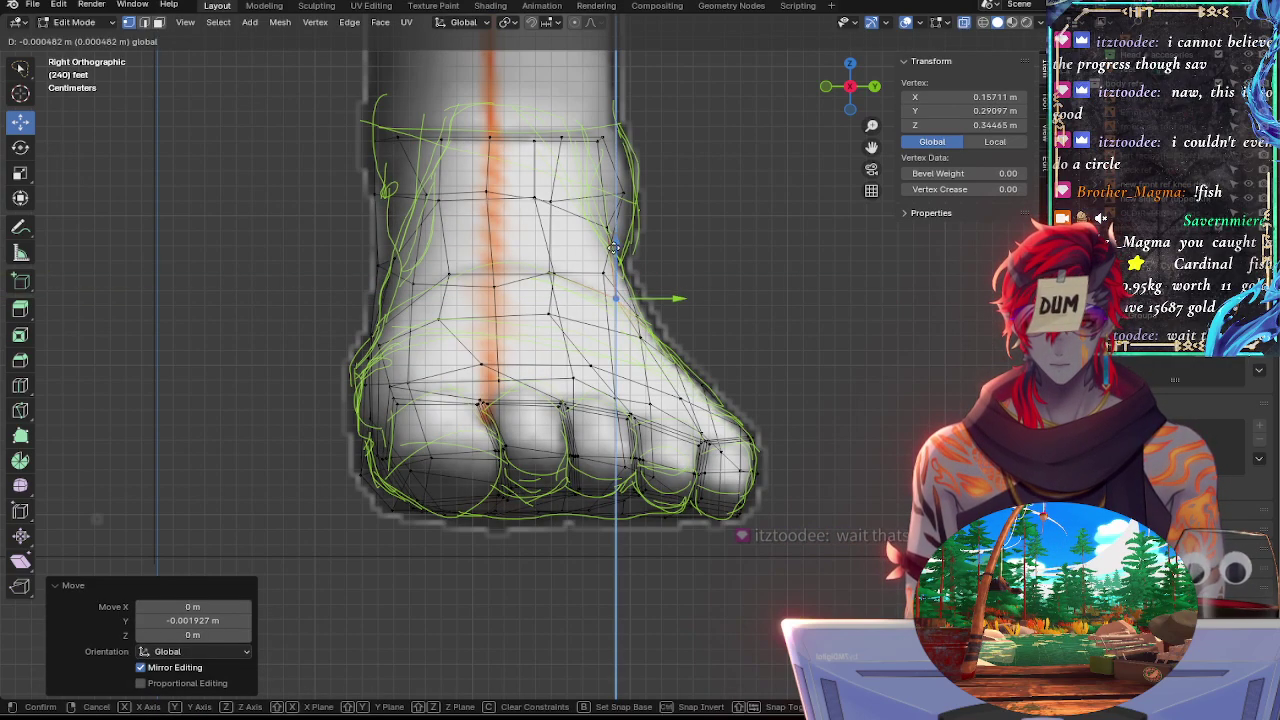
Move the outer ankle vertex above the instep on the little-toe side by -0.002409 m along Y to Y 0.28275 m
{"action": "key", "text": "alt+z"}
{"action": "left_click", "coordinate": [607, 228]}
{"action": "key", "text": "alt+z"}
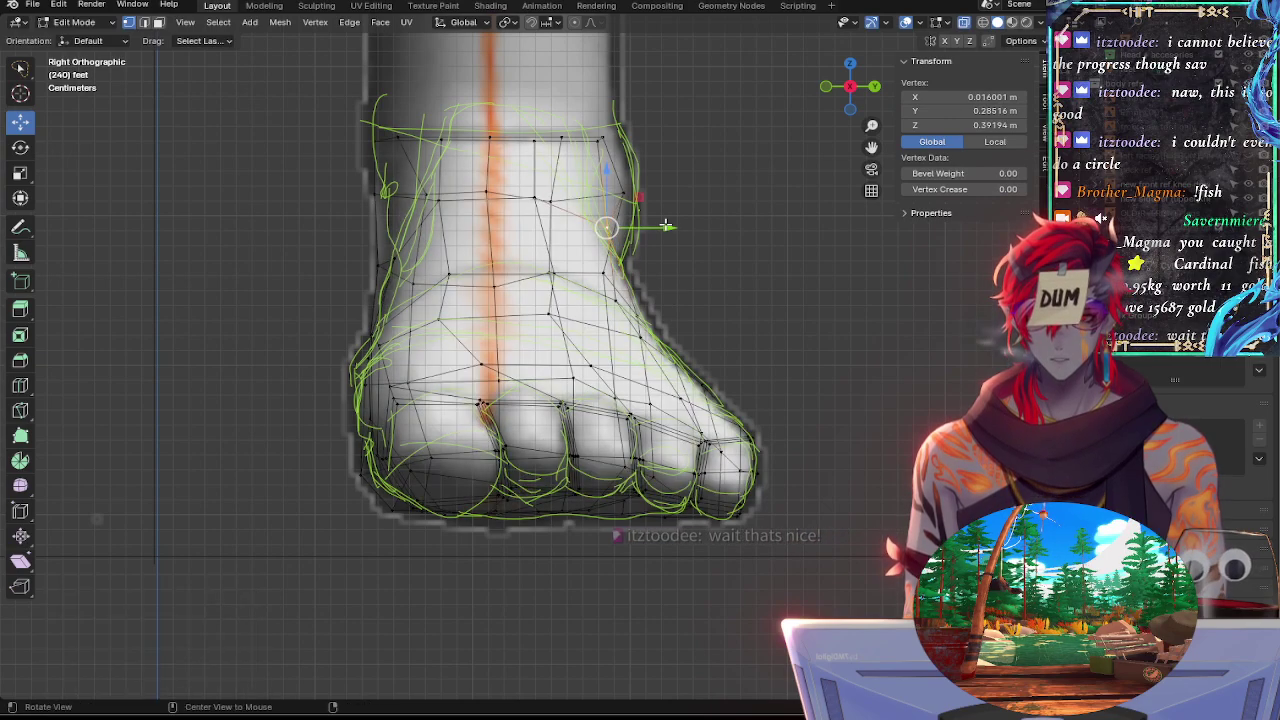
{"action": "left_click_drag", "start_coordinate": [668, 228], "coordinate": [662, 228]}
{"action": "key", "text": "alt+z"}
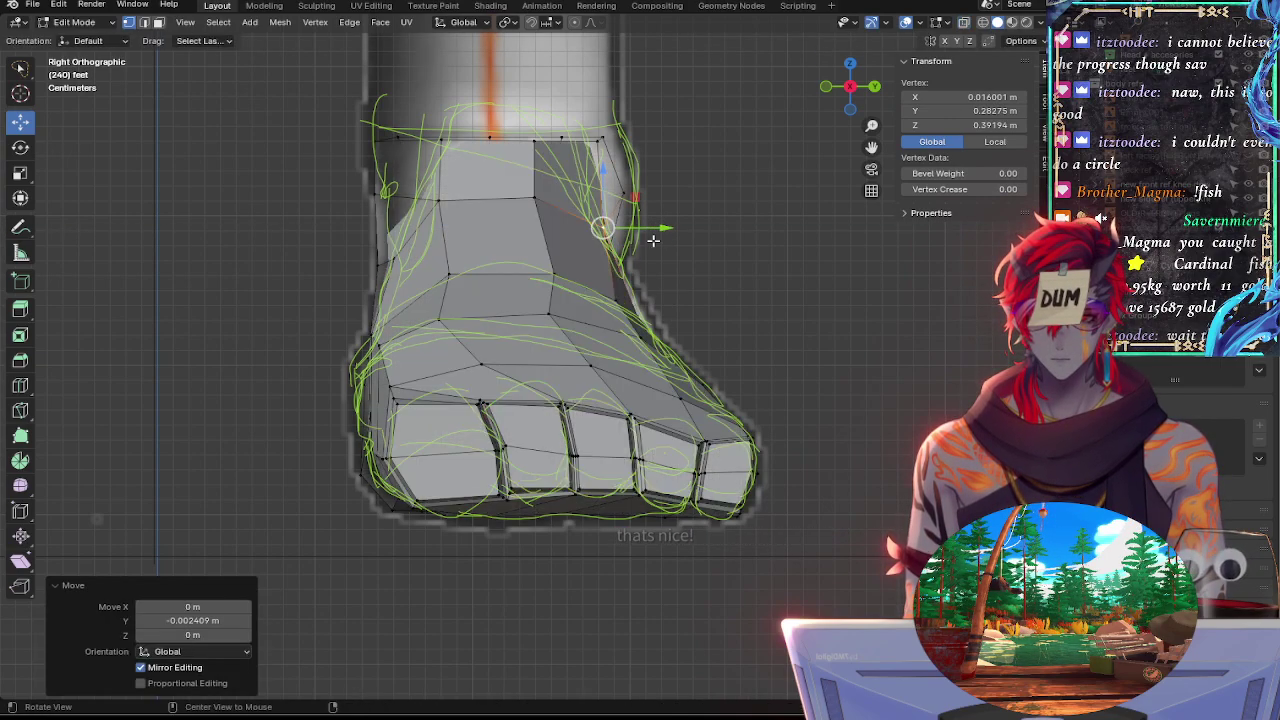
Move the rear upper ankle vertex on the little-toe side by 0.009155 m along Y to Y 0.25876 m
{"action": "key", "text": "alt+z"}
{"action": "left_click", "coordinate": [548, 203]}
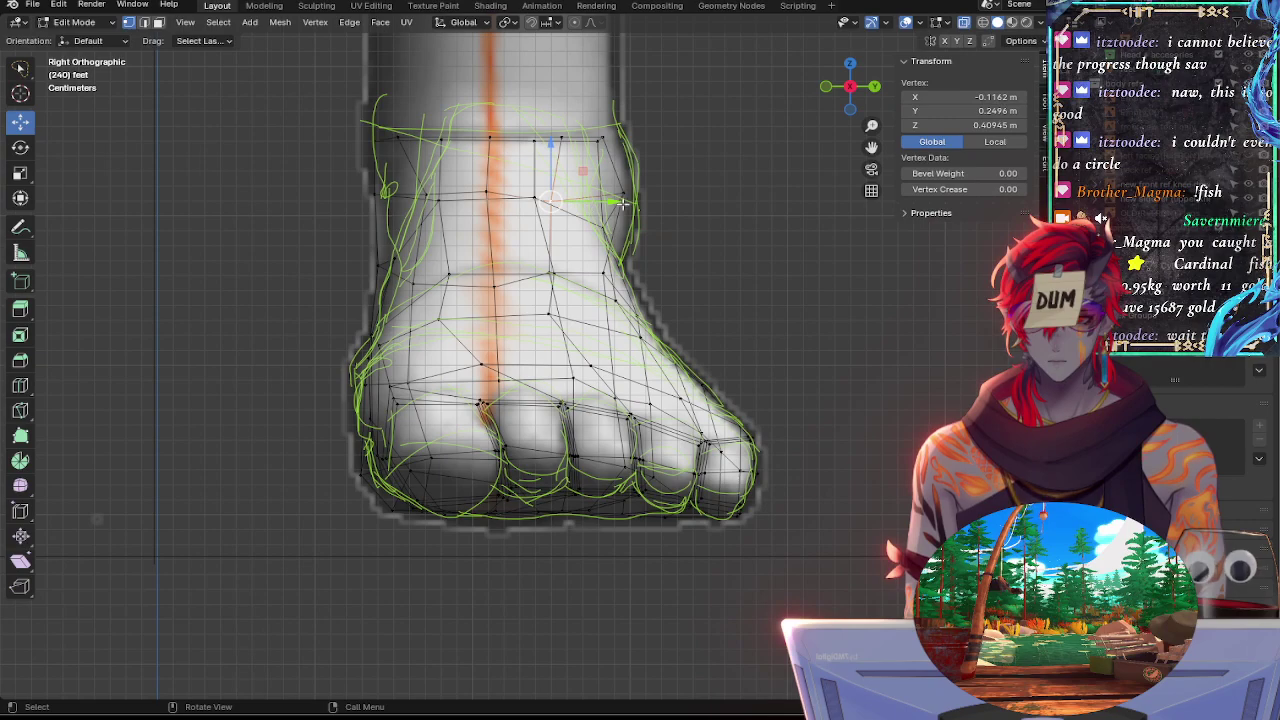
{"action": "left_click_drag", "start_coordinate": [585, 203], "coordinate": [599, 204]}
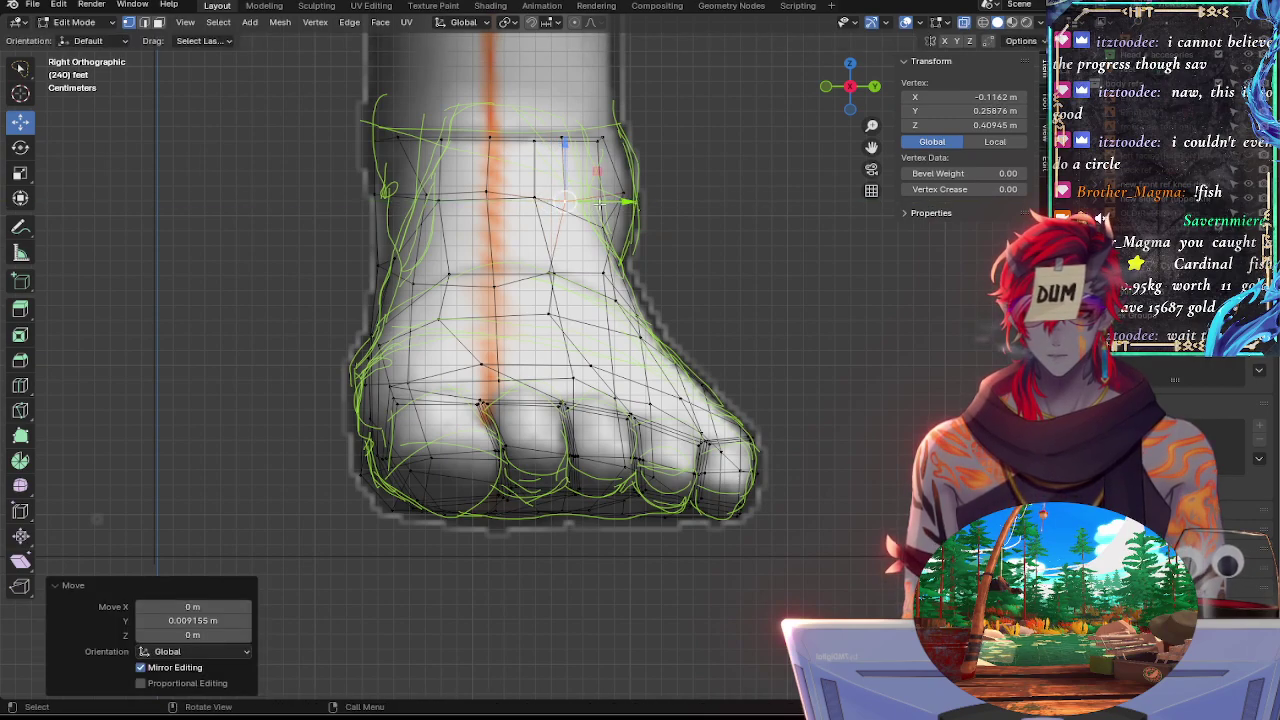
Shift the rear lower ankle vertex on the little-toe side to Y 0.2544 m and lower it to Z 0.36147 m
{"action": "left_click", "coordinate": [549, 271]}
{"action": "key", "text": "alt+z"}
{"action": "key", "text": "alt+z"}
{"action": "key", "text": "alt+z"}
{"action": "key", "text": "alt+z"}
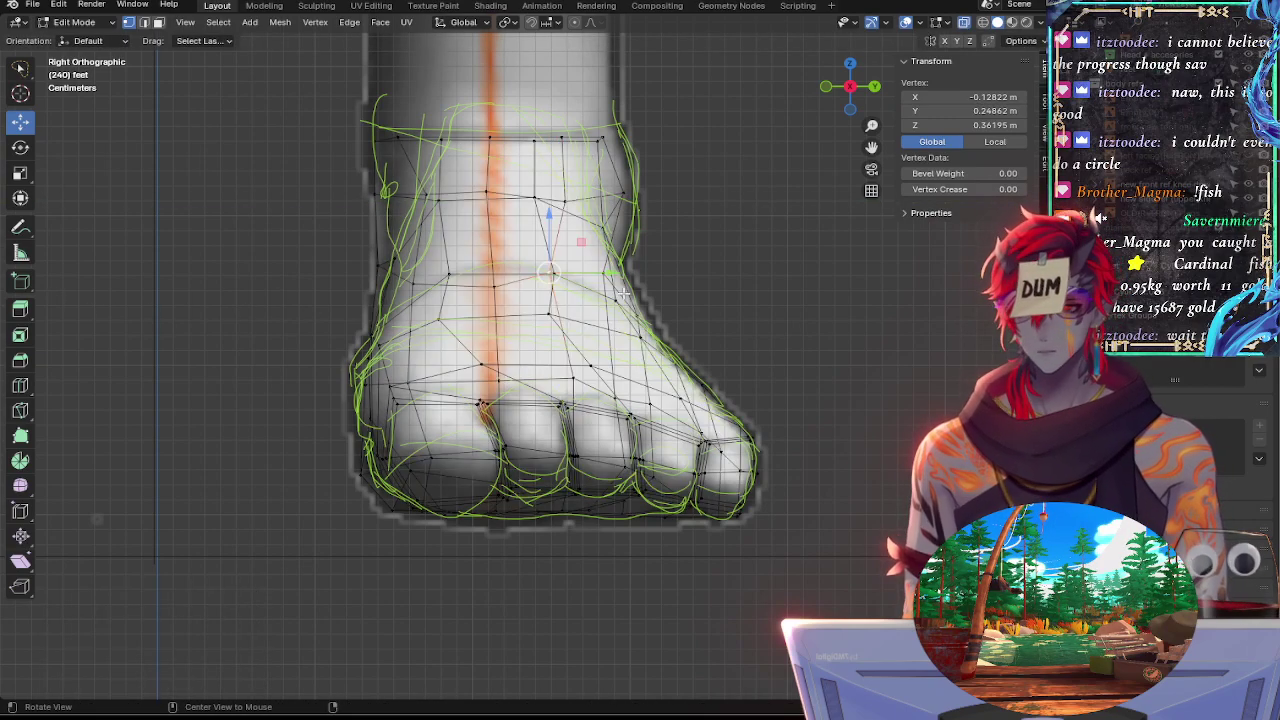
{"action": "left_click_drag", "start_coordinate": [603, 272], "coordinate": [619, 273]}
{"action": "left_click_drag", "start_coordinate": [556, 226], "coordinate": [557, 228]}
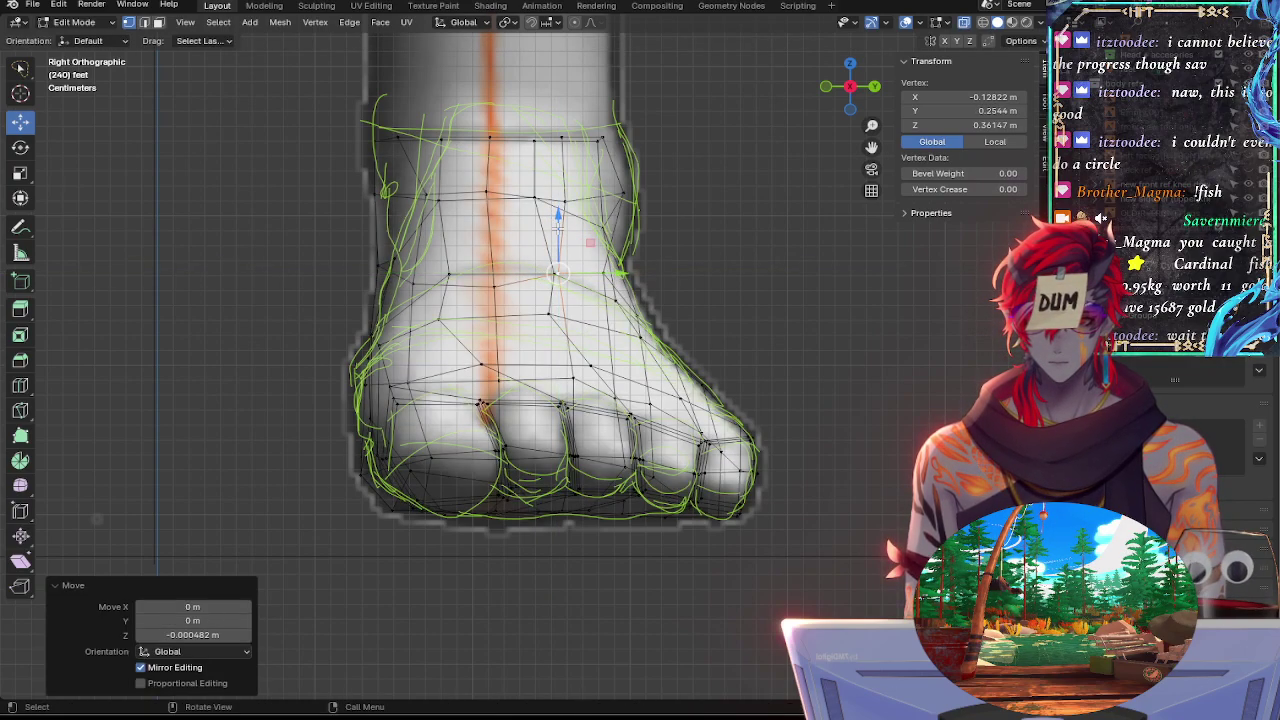
Move the outermost lower ankle vertex on the little-toe side along Y to Y 0.28967 m to follow the outline
{"action": "key", "text": "alt+z"}
{"action": "left_click", "coordinate": [606, 298]}
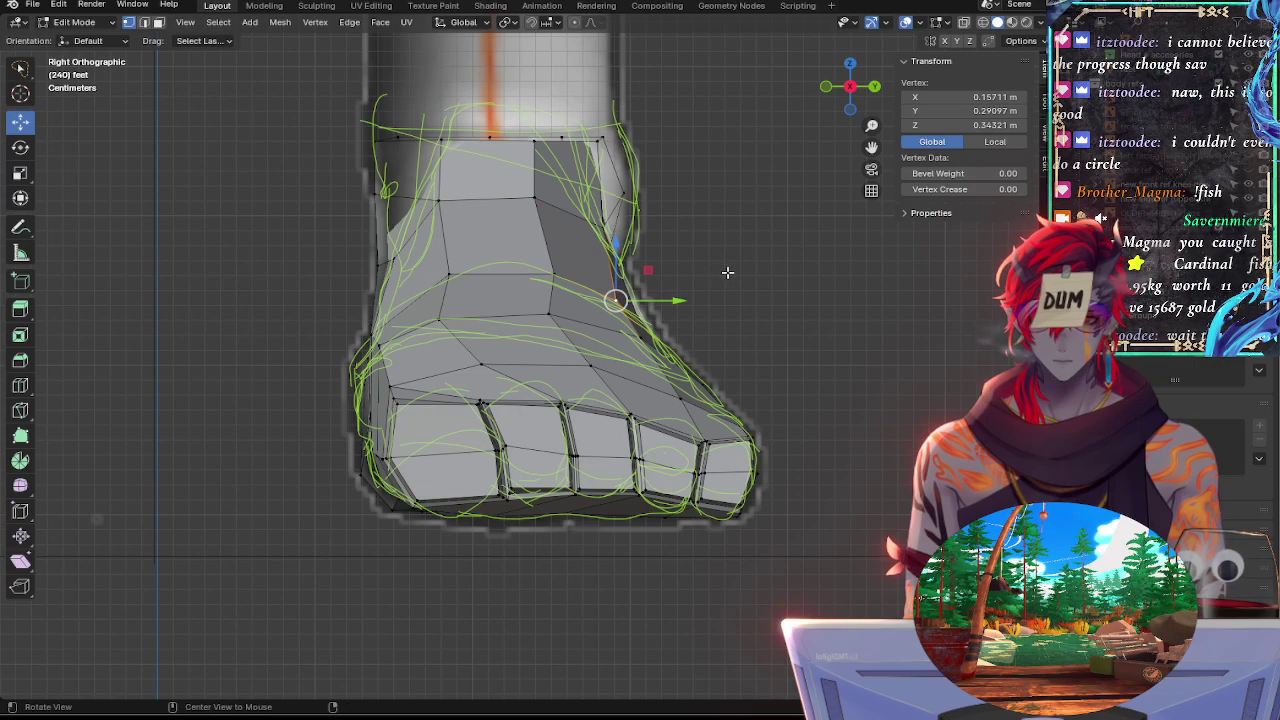
{"action": "key", "text": "alt+z"}
{"action": "left_click", "coordinate": [603, 272]}
{"action": "key", "text": "alt+z"}
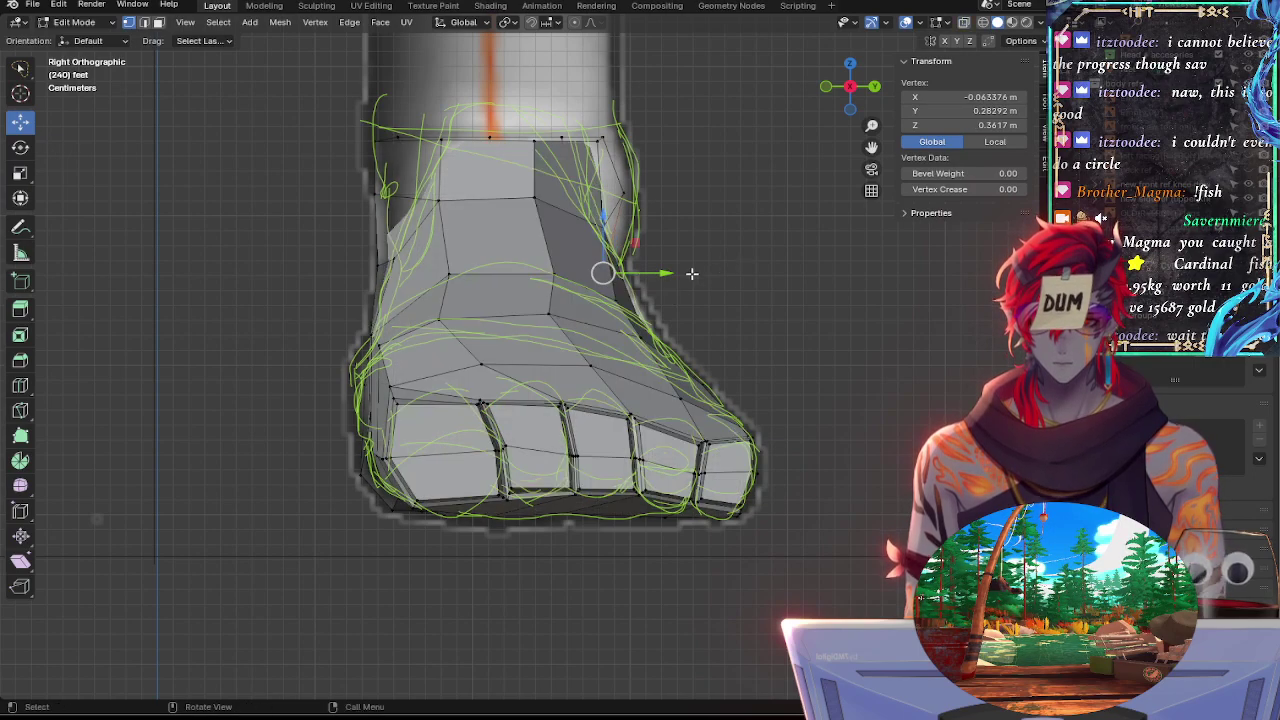
{"action": "key", "text": "g"}
{"action": "key", "text": "y"}
{"action": "left_click", "coordinate": [668, 277]}
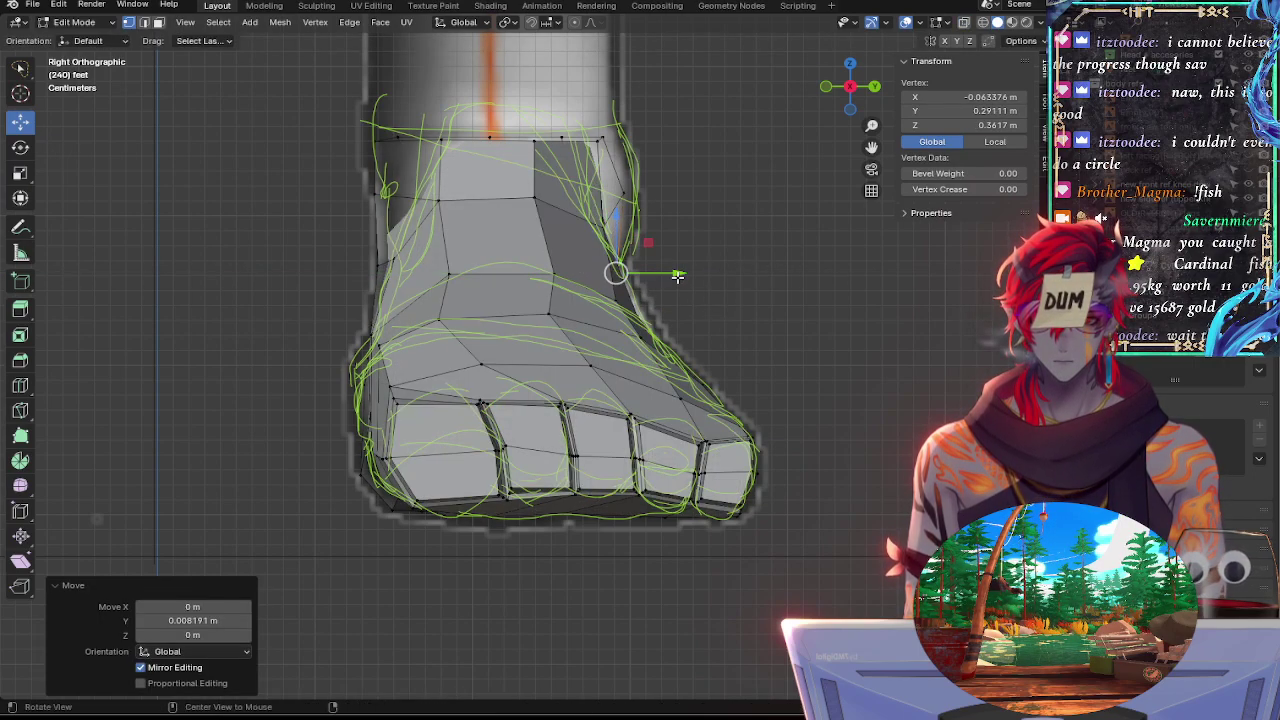
{"action": "key", "text": "g"}
{"action": "key", "text": "y"}
{"action": "left_click", "coordinate": [672, 277]}
{"action": "key", "text": "alt+z"}
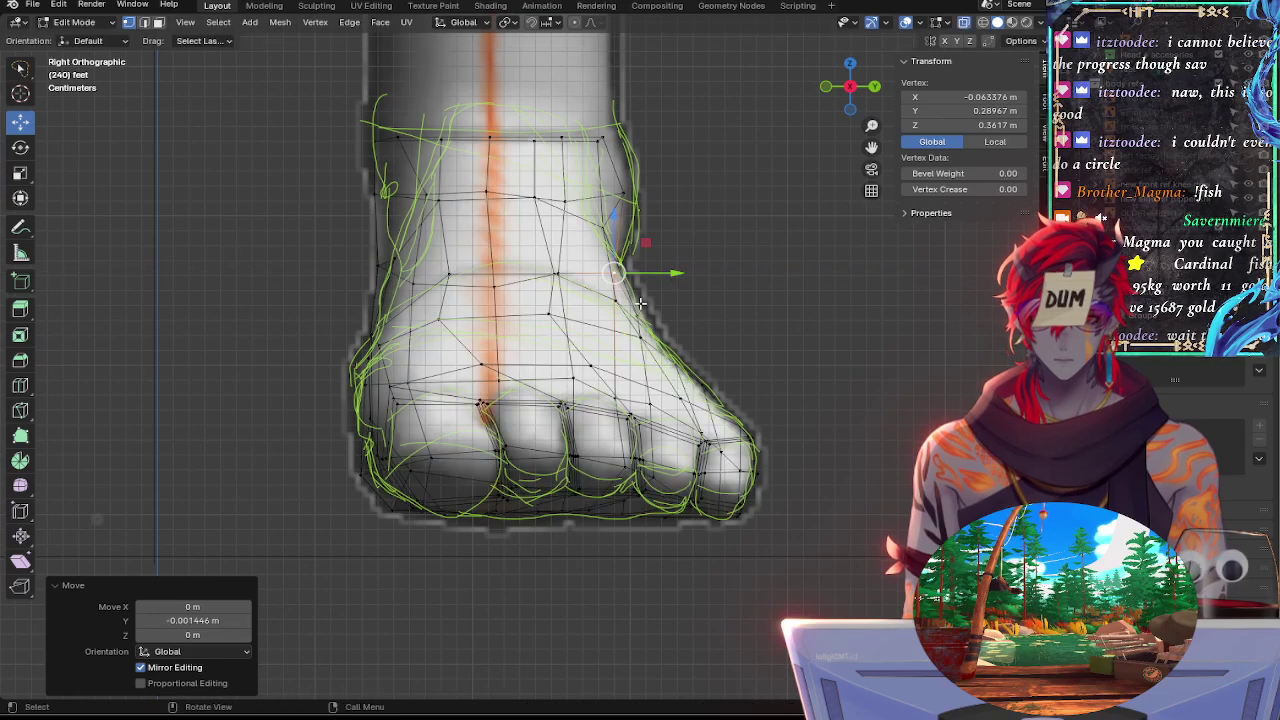
Examine the outer foot face on the little-toe side from an angled view and the side view by selecting its four corner vertices
{"action": "left_click", "coordinate": [617, 300]}
{"action": "key", "text": "alt+z"}
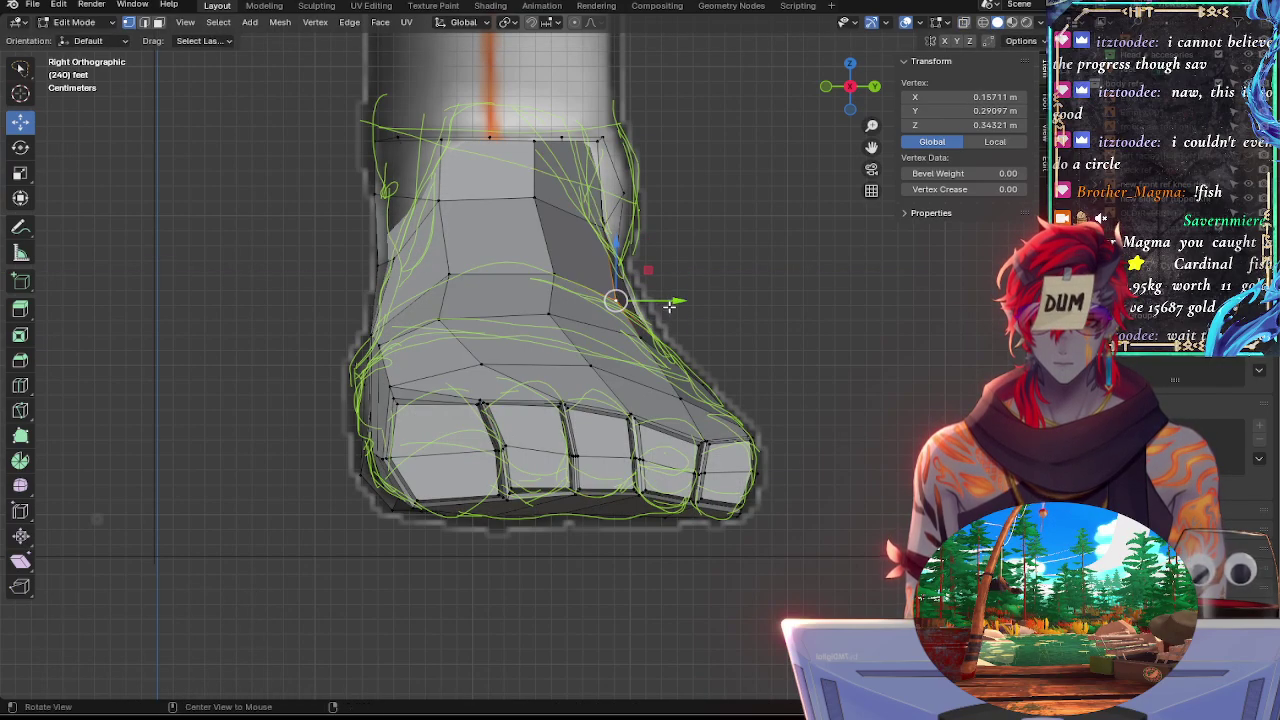
{"action": "key", "text": "alt+z"}
{"action": "middle_click_drag", "start_coordinate": [668, 300], "coordinate": [592, 350]}
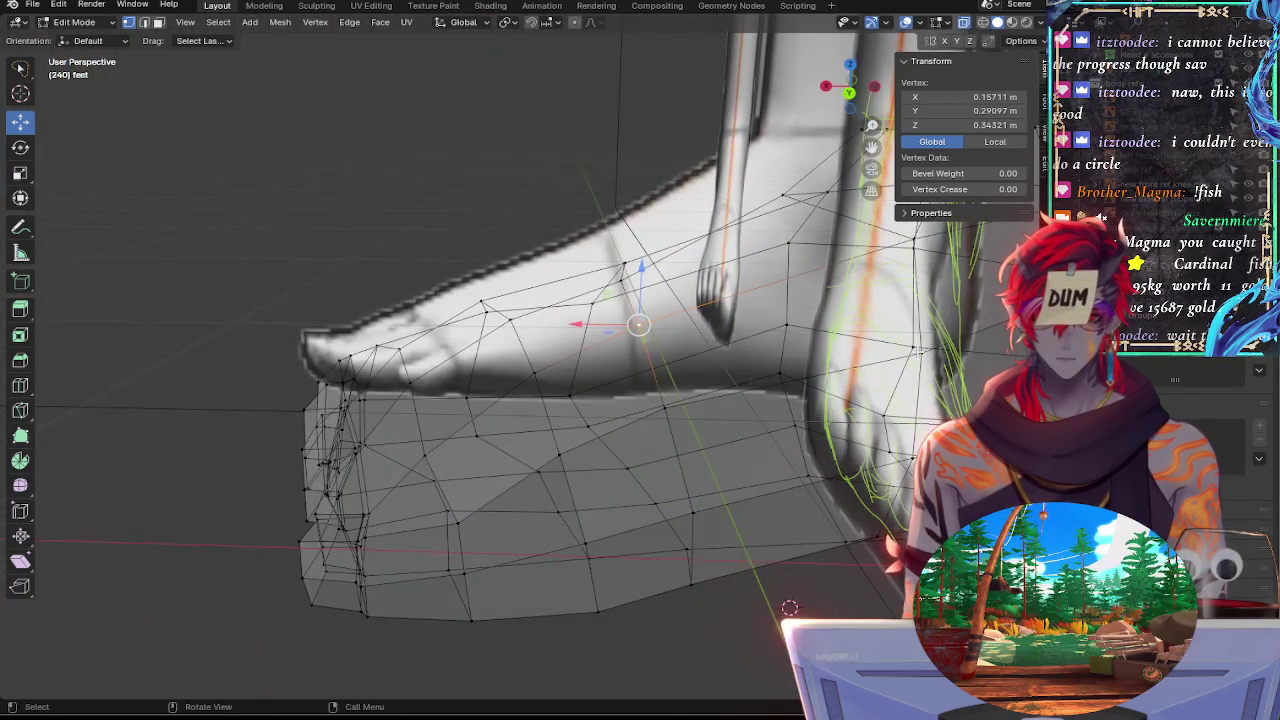
{"action": "left_click", "coordinate": [916, 353]}
{"action": "left_click", "coordinate": [912, 457], "text": "shift"}
{"action": "left_click", "coordinate": [710, 498], "text": "shift"}
{"action": "left_click", "coordinate": [664, 414], "text": "shift"}
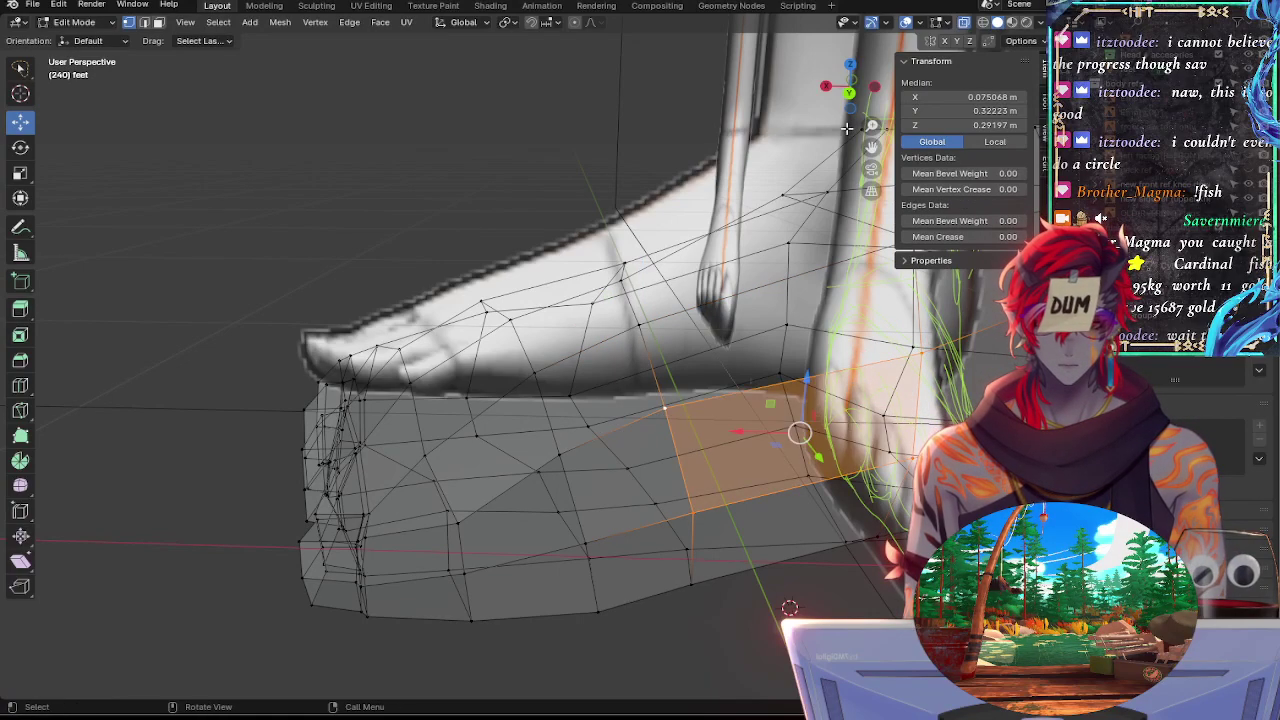
{"action": "left_click", "coordinate": [825, 87]}
{"action": "key", "text": "alt+z"}
{"action": "key", "text": "alt+z"}
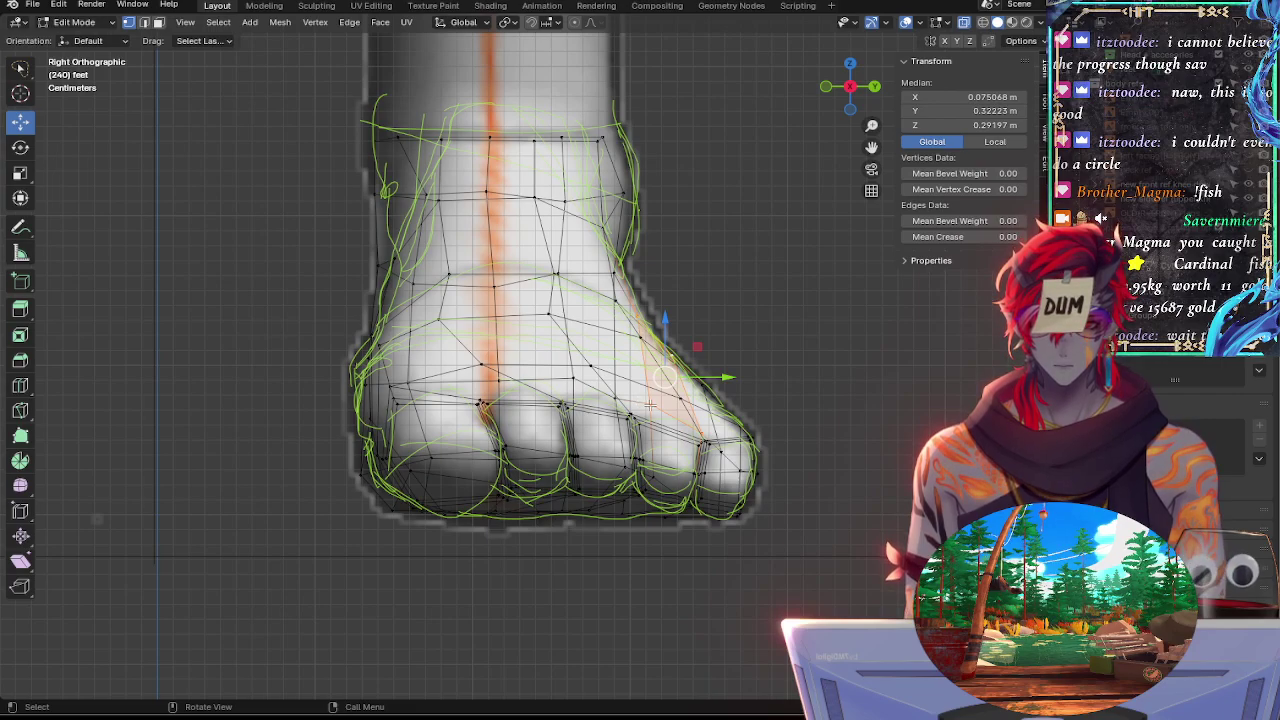
Adjust the upright edge on the foot's little-toe side, placing its lower vertex at Y 0.32427 m and Z 0.27205 m
{"action": "left_click", "coordinate": [634, 330]}
{"action": "left_click", "coordinate": [634, 314], "text": "shift"}
{"action": "middle_click_drag", "start_coordinate": [823, 303], "coordinate": [670, 292]}
{"action": "left_click", "coordinate": [826, 86]}
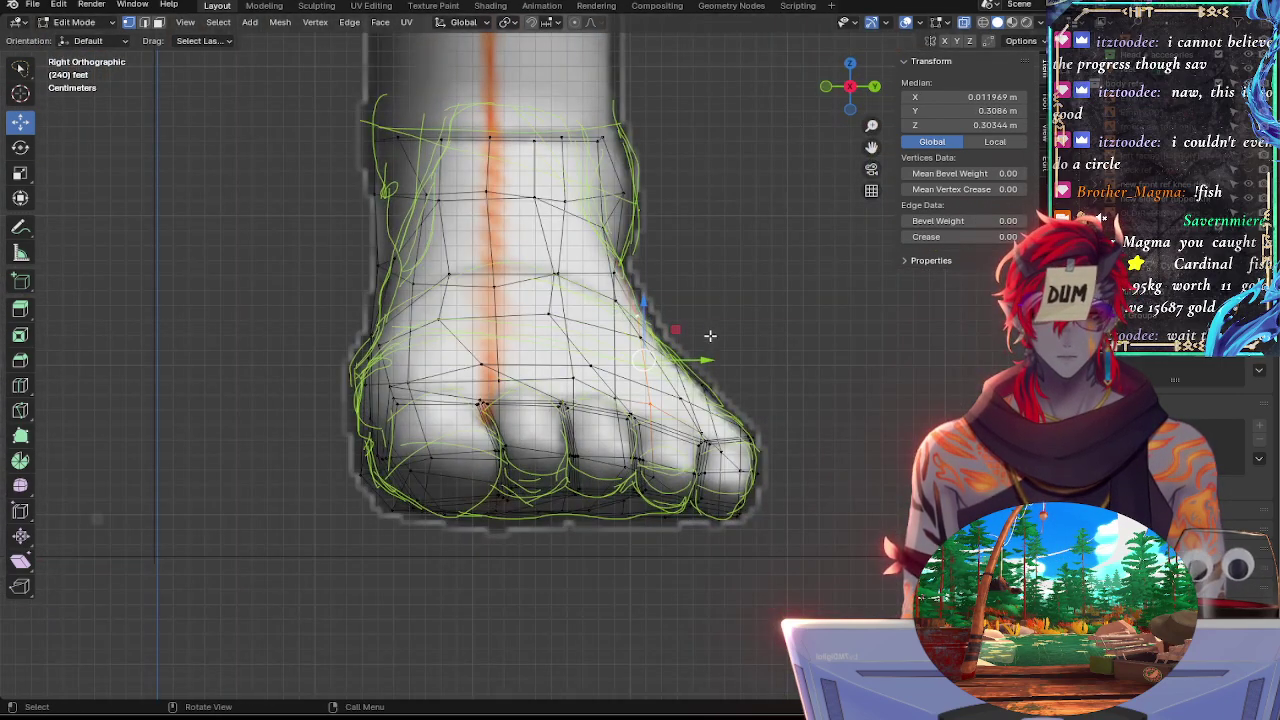
{"action": "left_click_drag", "start_coordinate": [701, 361], "coordinate": [669, 355]}
{"action": "left_click", "coordinate": [656, 406]}
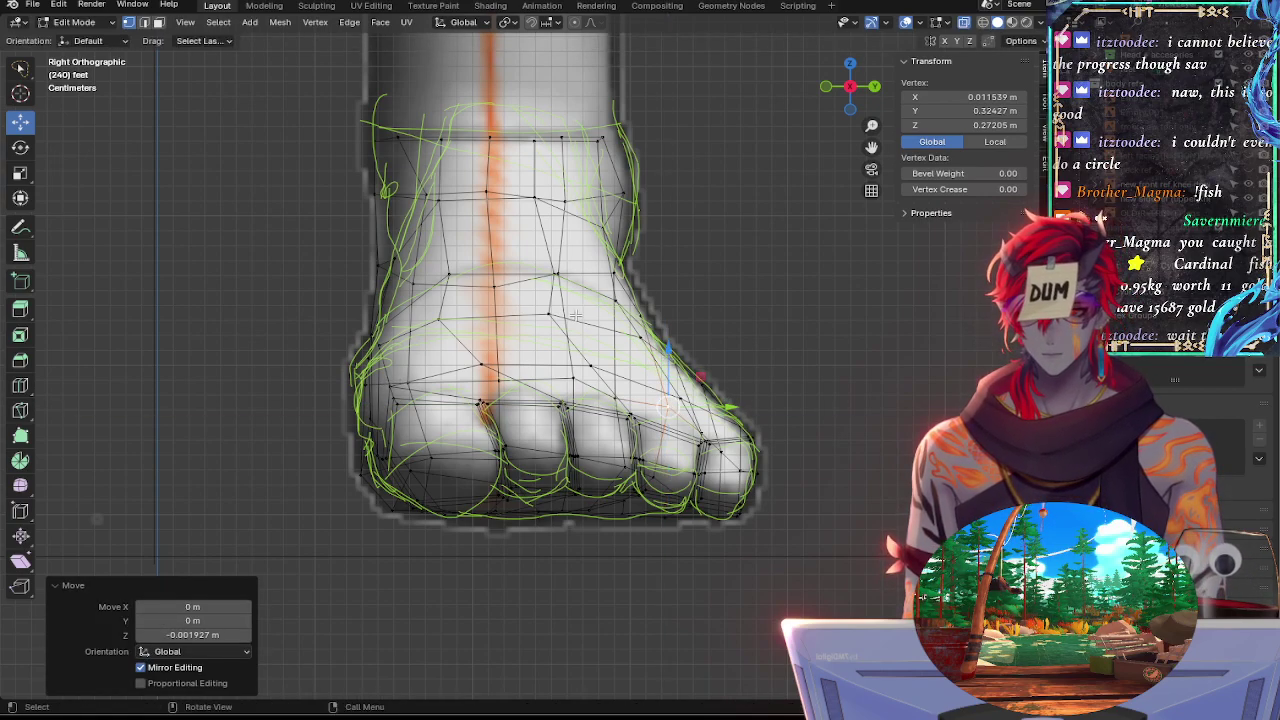
Shift the lower ankle vertex and the upper foot vertex below it on the big-toe side inward along Y
{"action": "left_click", "coordinate": [382, 265]}
{"action": "left_click_drag", "start_coordinate": [445, 265], "coordinate": [453, 267]}
{"action": "left_click", "coordinate": [412, 284]}
{"action": "key", "text": "alt+z"}
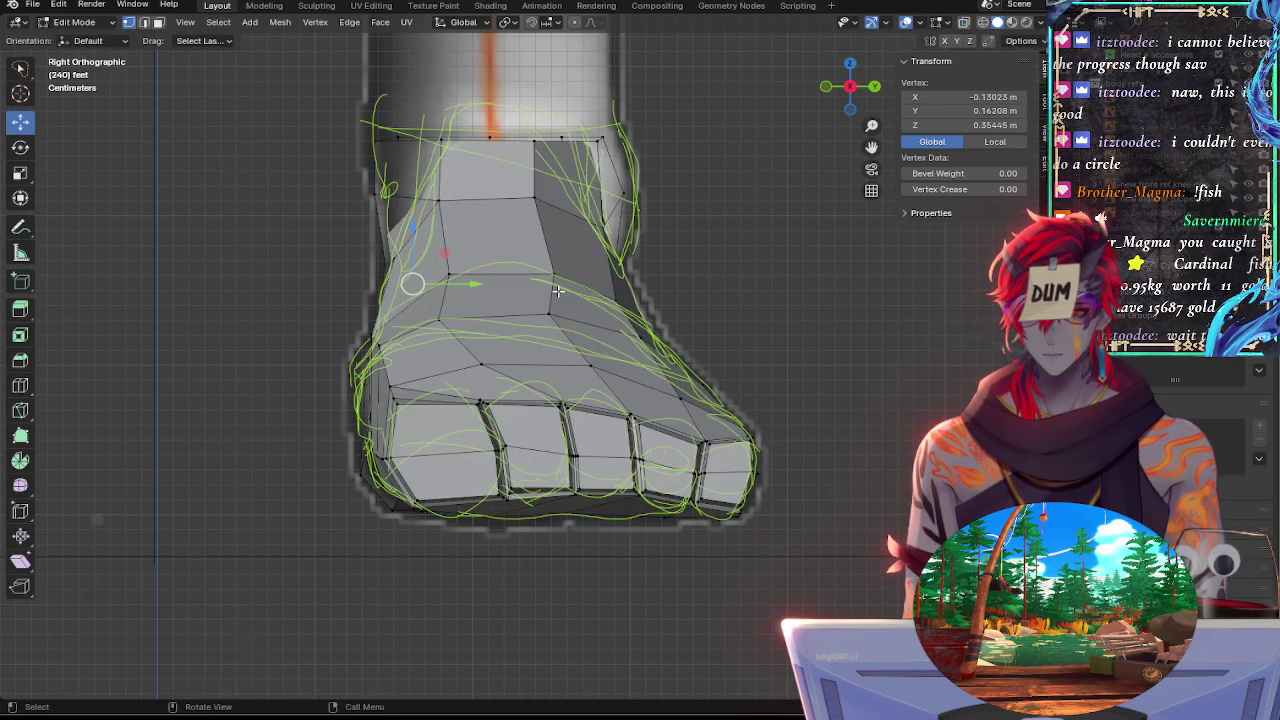
{"action": "left_click", "coordinate": [381, 326]}
{"action": "key", "text": "alt+z"}
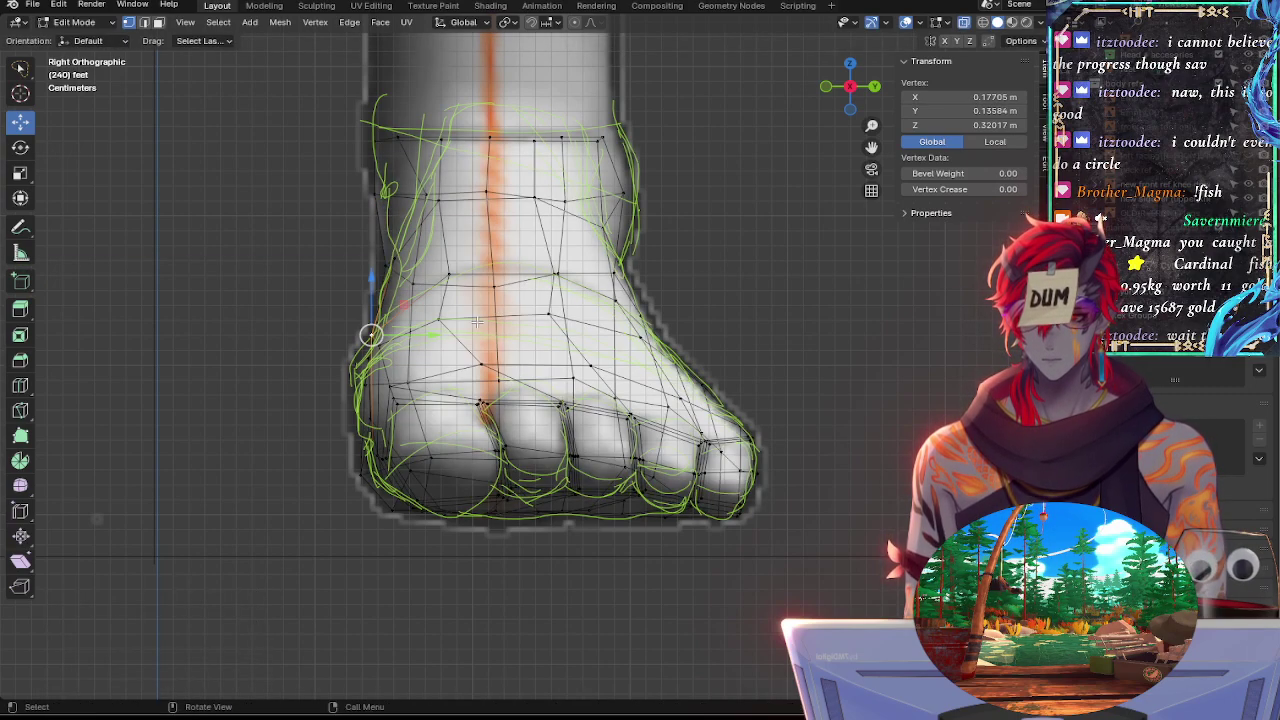
{"action": "left_click_drag", "start_coordinate": [431, 334], "coordinate": [445, 334]}
Vertex Slide the big-toe-side instep vertex along its edge by a factor of 0.112, and slide it slightly further inward
{"action": "key", "text": "alt+z"}
{"action": "left_click", "coordinate": [381, 346]}
{"action": "key", "text": "alt+z"}
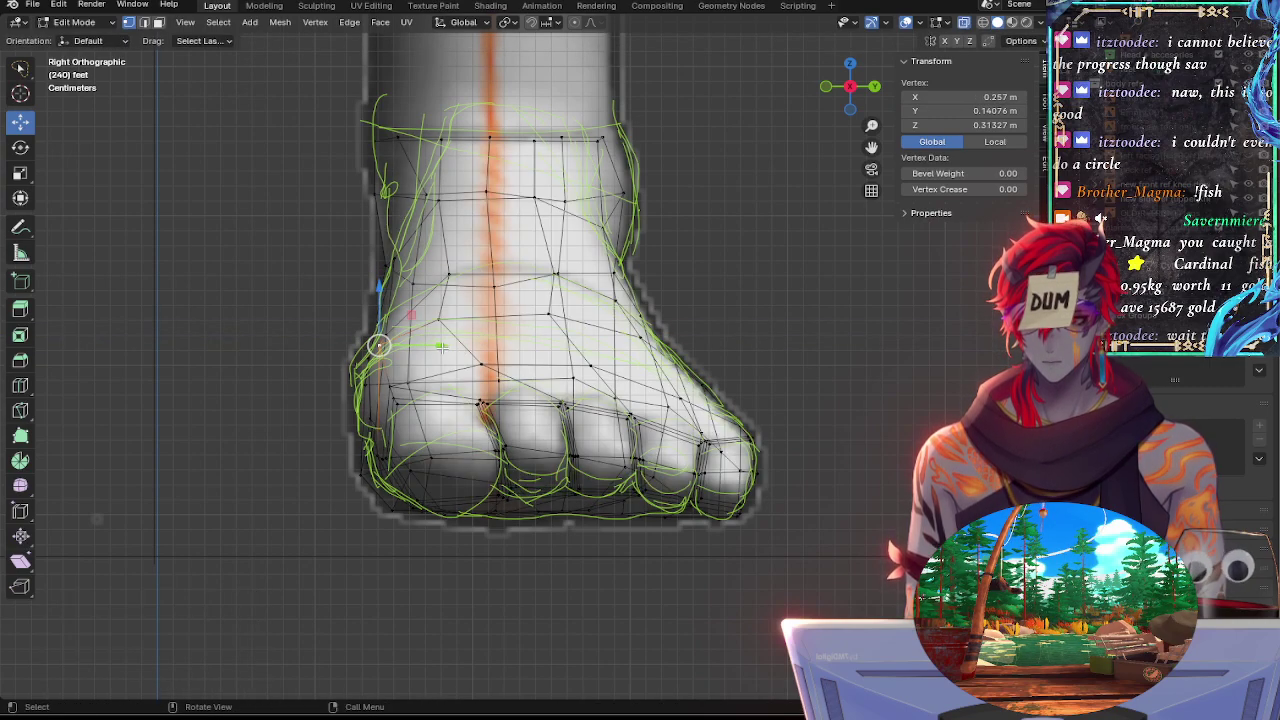
{"action": "key", "text": "shift+v"}
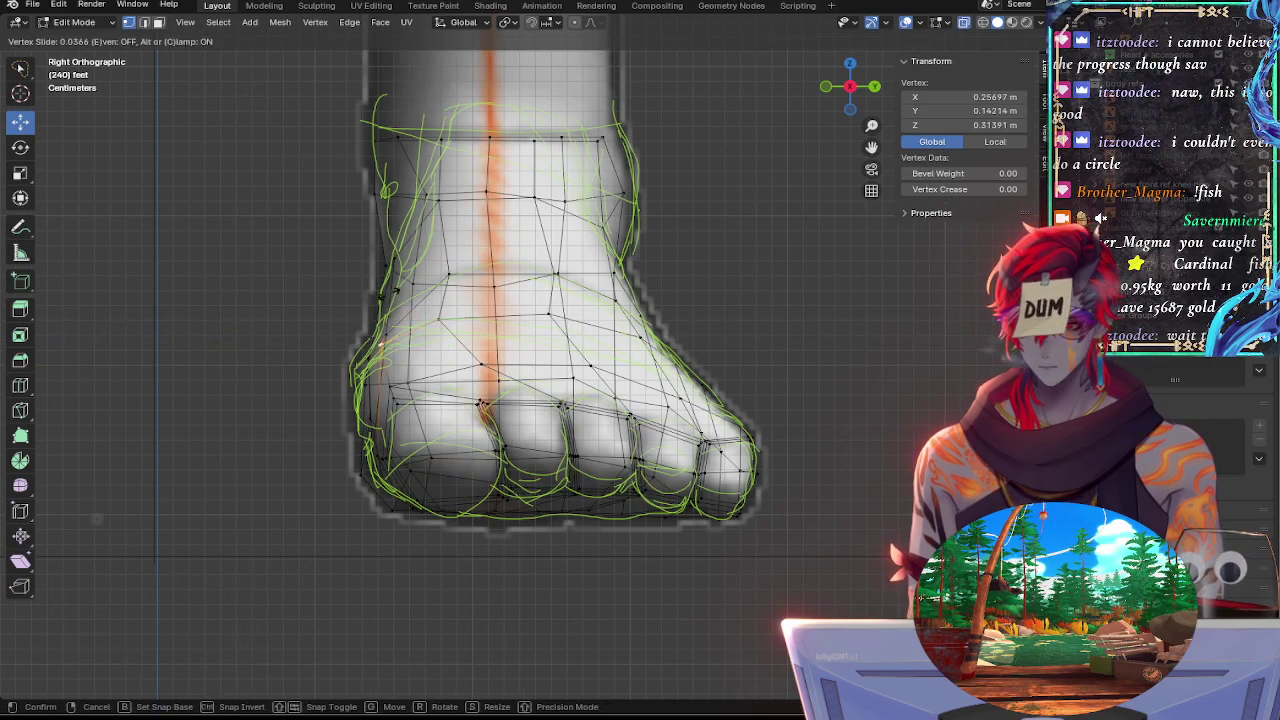
{"action": "left_click", "coordinate": [397, 295]}
{"action": "key", "text": "g"}
{"action": "key", "text": "g"}
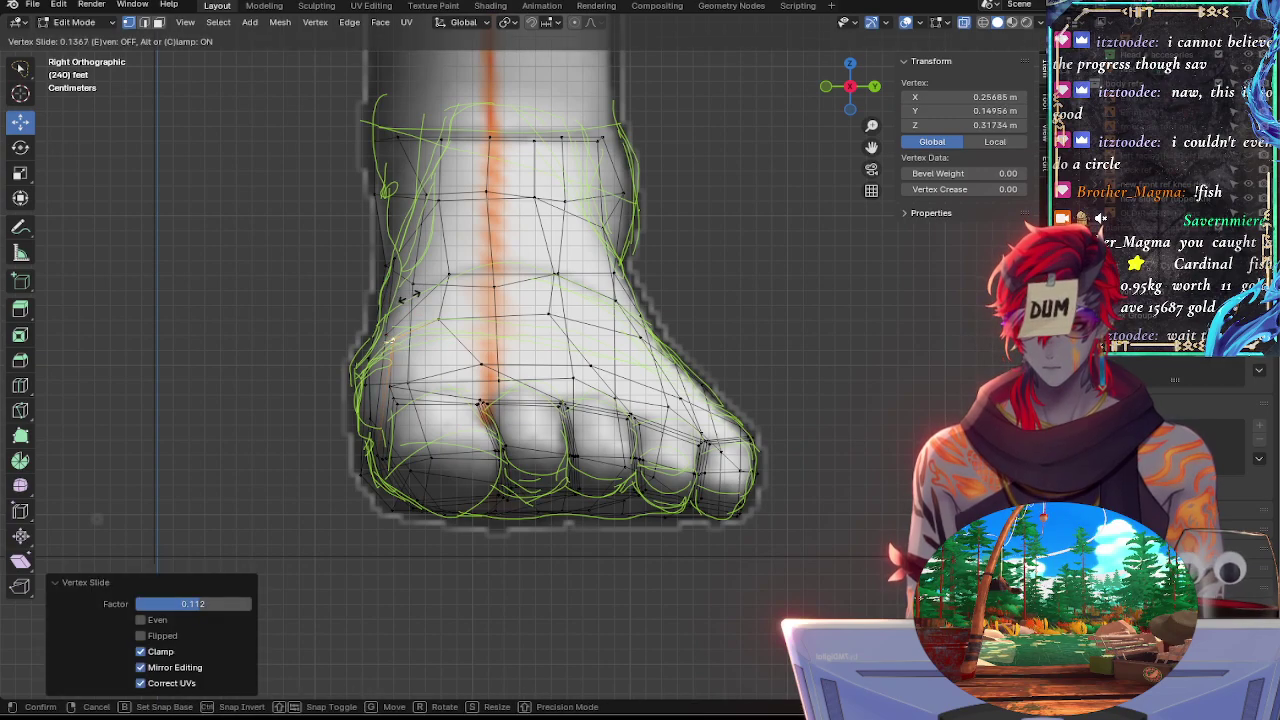
{"action": "left_click", "coordinate": [410, 297]}
Clear the vertex selection and hide the "feet reminder guide" annotation layer
{"action": "key", "text": "alt+z"}
{"action": "left_click", "coordinate": [391, 386]}
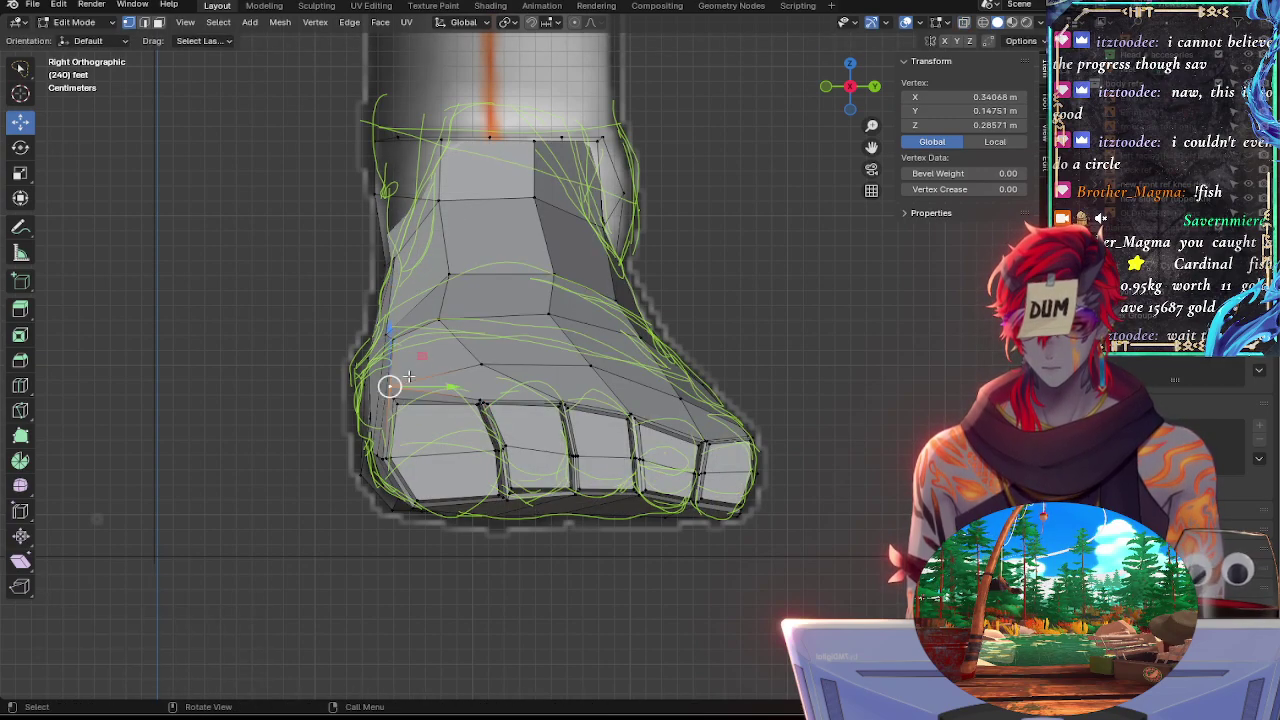
{"action": "key", "text": "alt+z"}
{"action": "key", "text": "alt+z"}
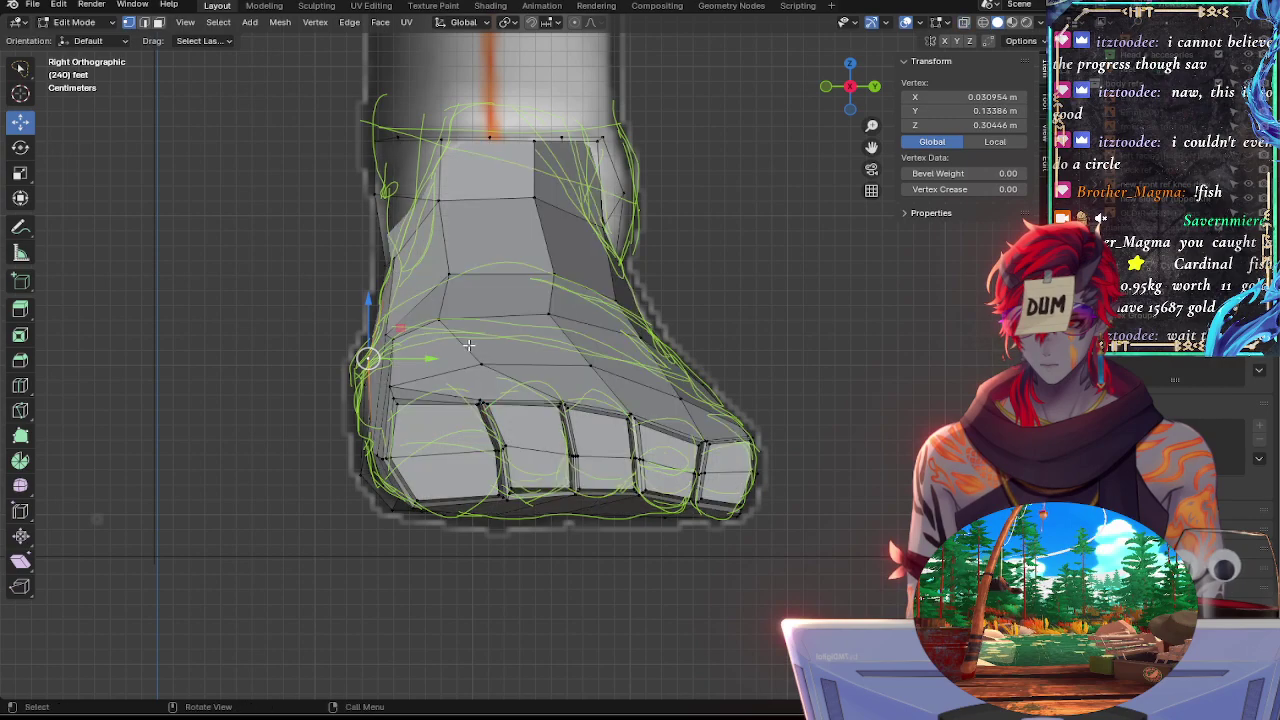
{"action": "left_click", "coordinate": [355, 313]}
{"action": "key", "text": "alt+z"}
{"action": "scroll", "coordinate": [274, 377], "scroll_direction": "up", "scroll_amount": 3}
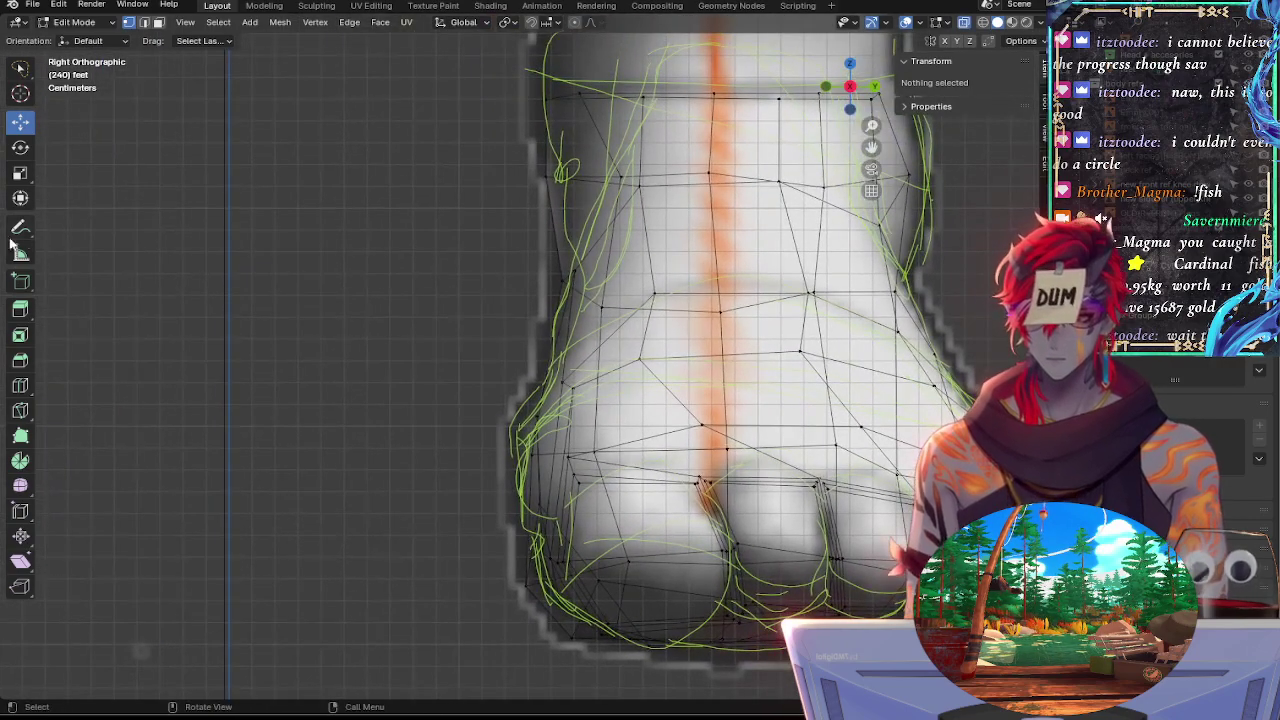
{"action": "left_click", "coordinate": [19, 228]}
{"action": "left_click", "coordinate": [140, 41]}
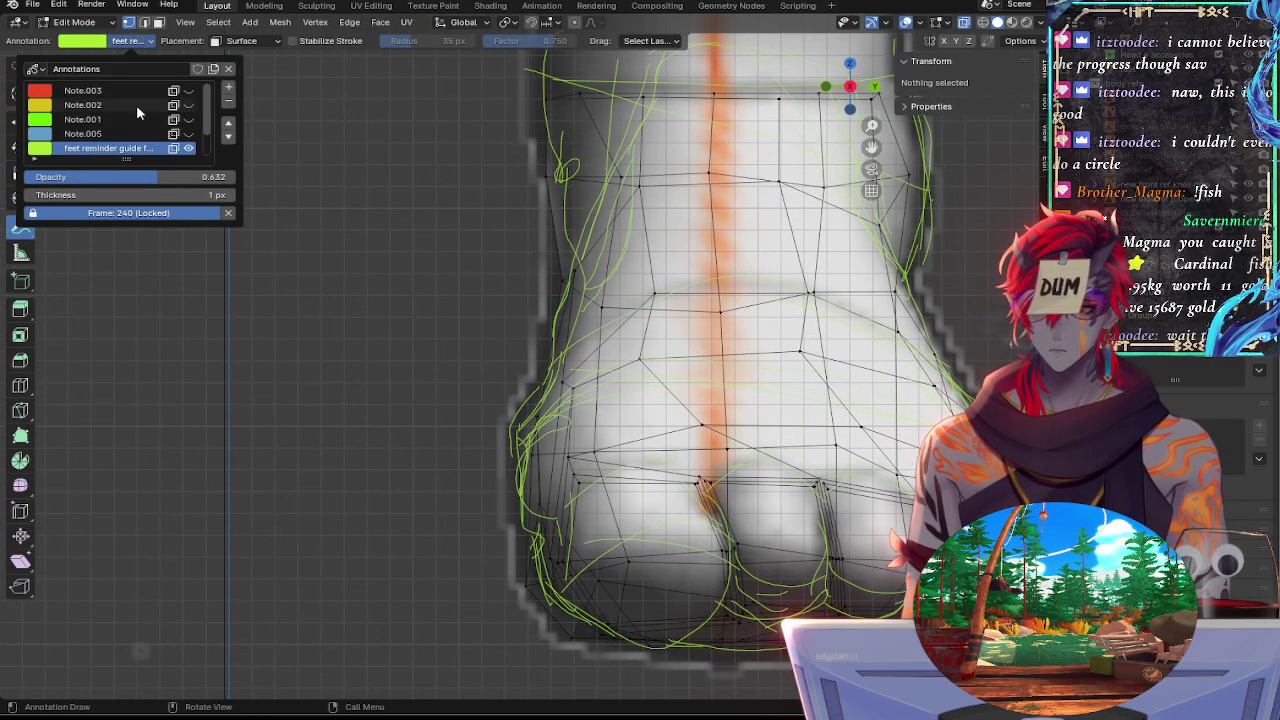
{"action": "left_click", "coordinate": [189, 149]}
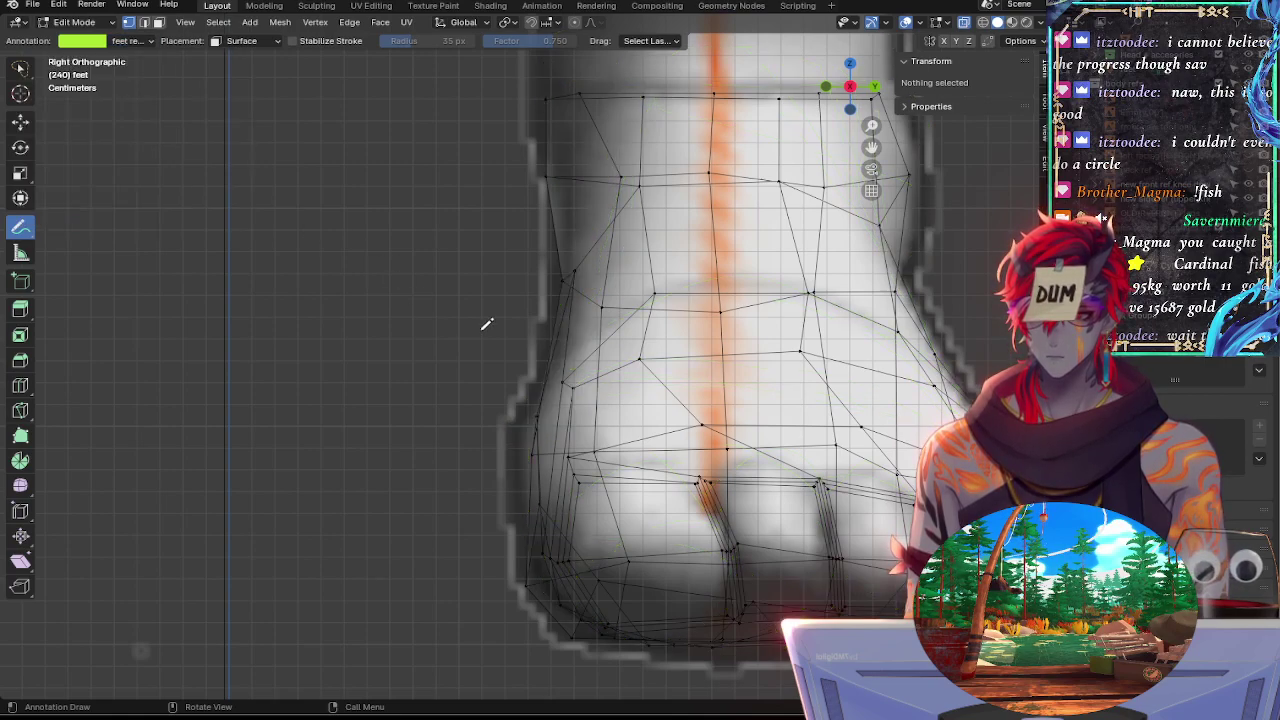
Activate the Move tool and pick out the big-toe-side edges to compare their profile with the reference foot in the right view
{"action": "left_click", "coordinate": [21, 124]}
{"action": "key", "text": "alt+z"}
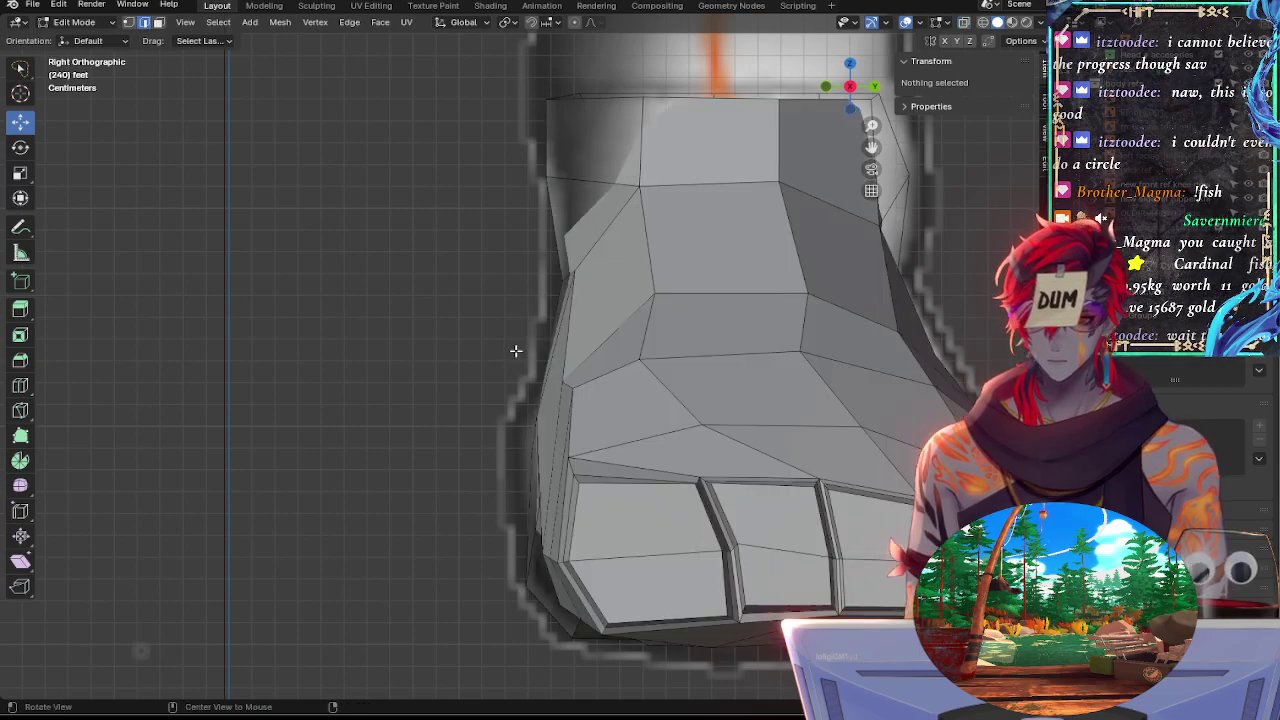
{"action": "left_click", "coordinate": [542, 378]}
{"action": "middle_click_drag", "start_coordinate": [542, 378], "coordinate": [335, 384]}
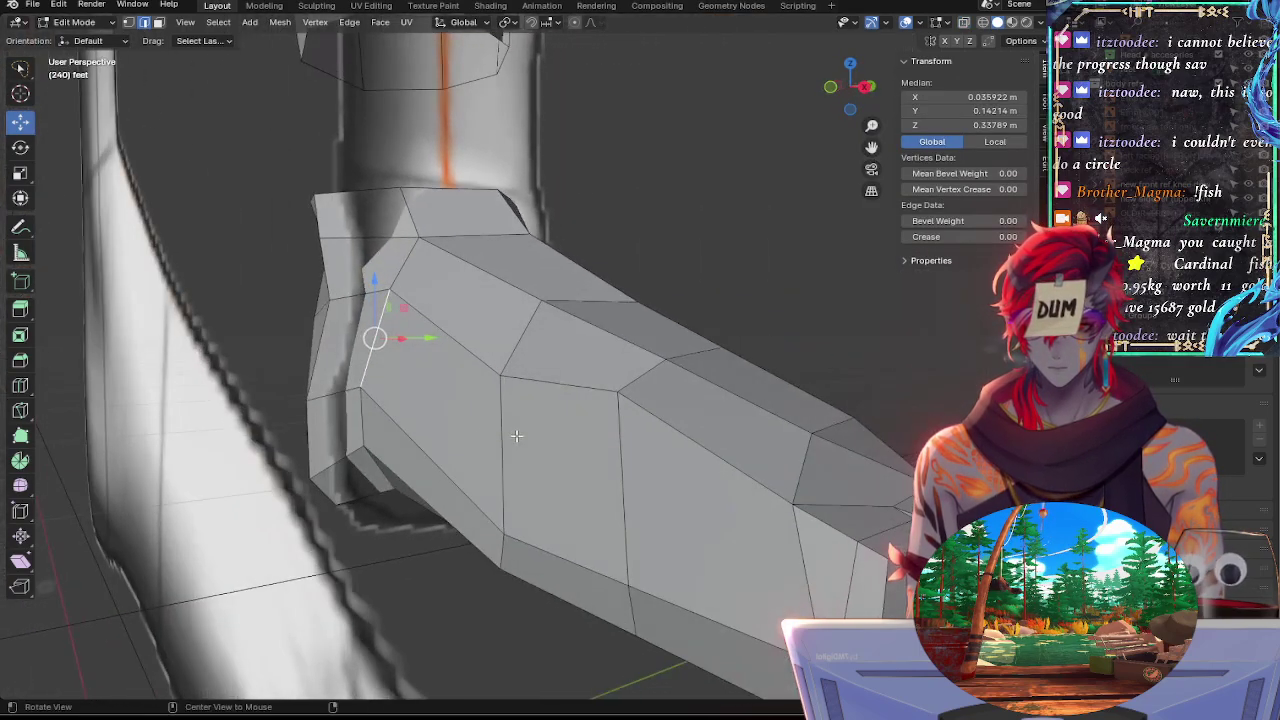
{"action": "left_click", "coordinate": [505, 442], "text": "shift"}
{"action": "left_click", "coordinate": [445, 470], "text": "shift"}
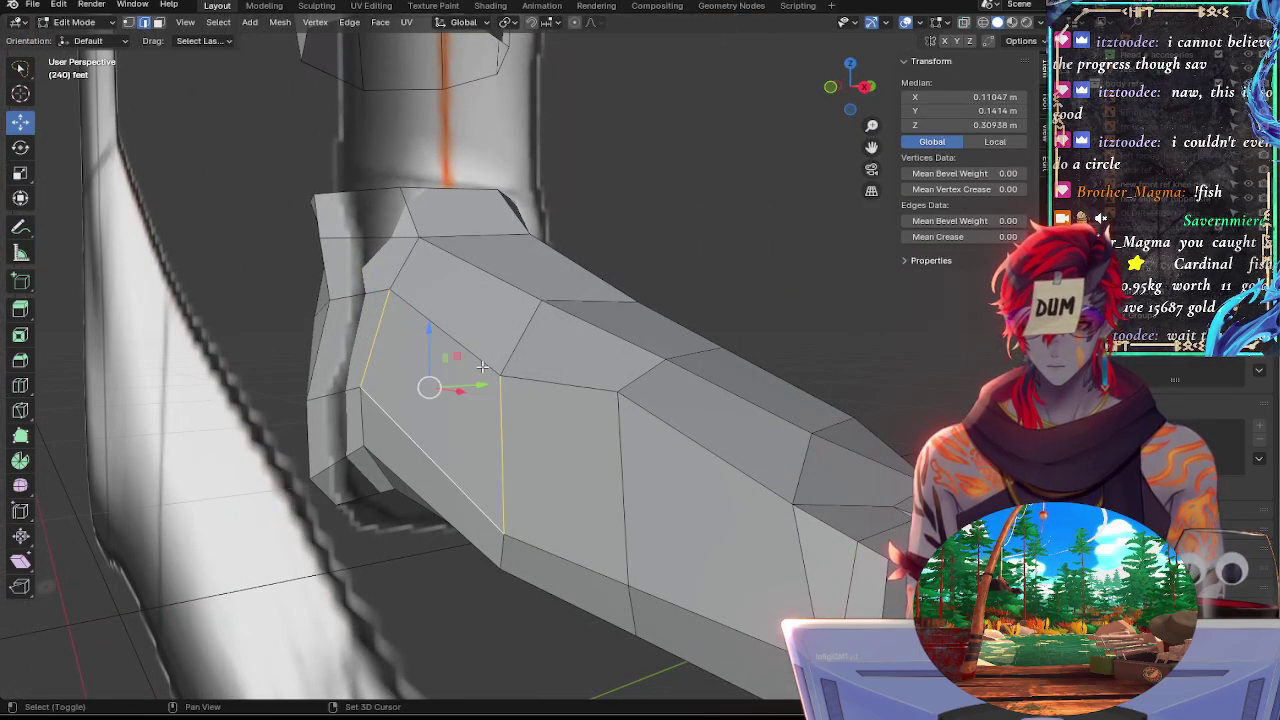
{"action": "left_click", "coordinate": [866, 86]}
{"action": "key", "text": "alt+z"}
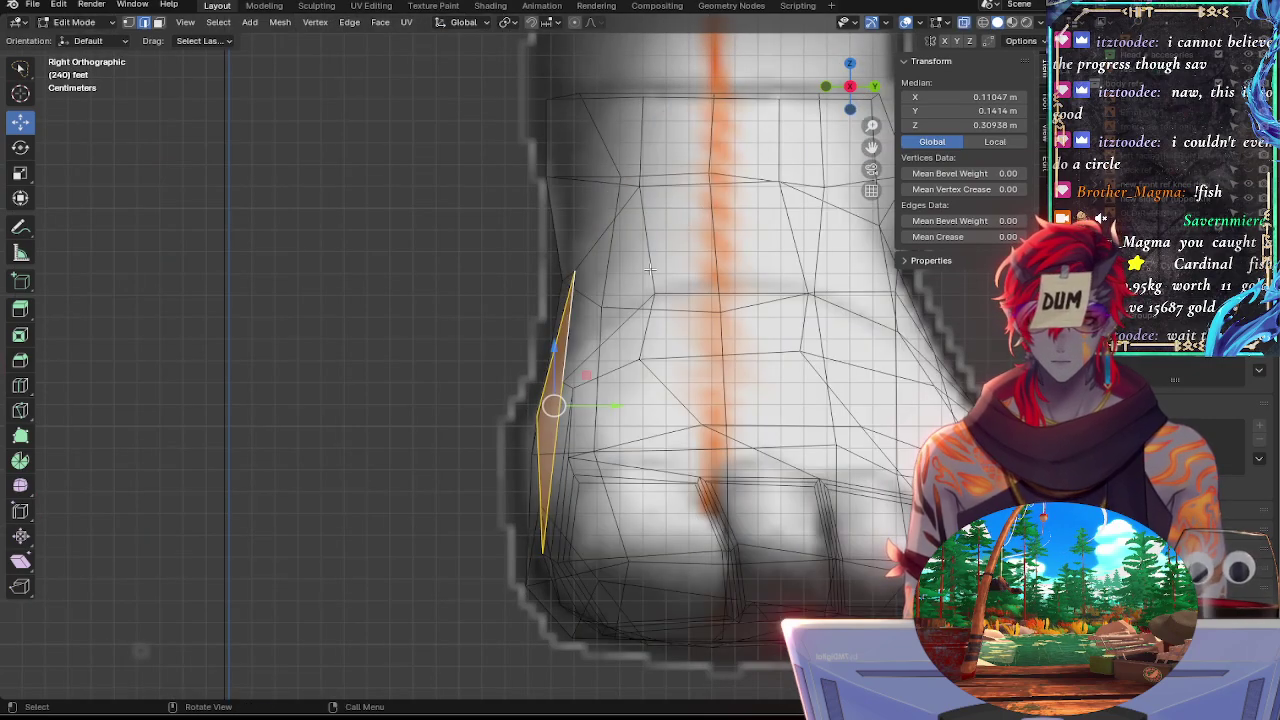
{"action": "key", "text": "alt+z"}
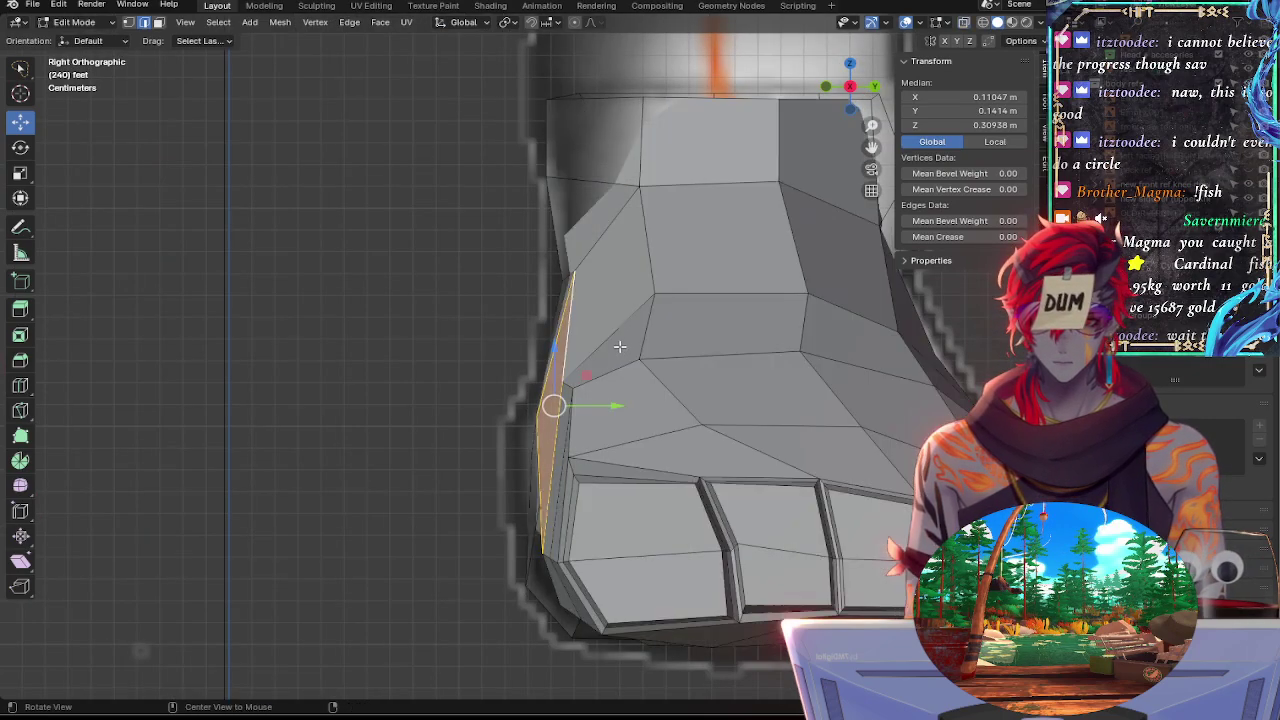
{"action": "key", "text": "alt+z"}
{"action": "key", "text": "alt+z"}
{"action": "middle_click_drag", "start_coordinate": [626, 352], "coordinate": [588, 390]}
{"action": "left_click", "coordinate": [620, 387], "text": "shift"}
{"action": "left_click", "coordinate": [632, 372], "text": "shift"}
{"action": "left_click", "coordinate": [625, 460], "text": "shift"}
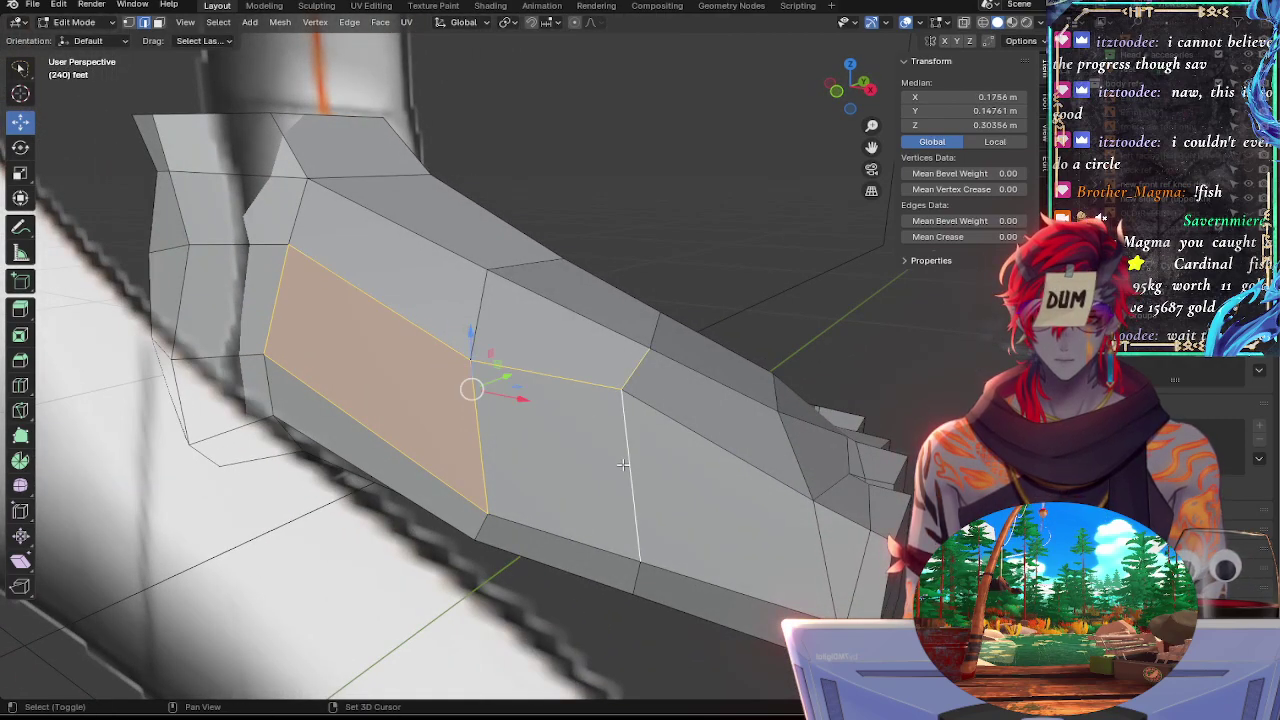
{"action": "left_click", "coordinate": [592, 446]}
Select the big-toe-side faces from heel to toe base and examine their outline against the reference in the right view
{"action": "left_click", "coordinate": [159, 23]}
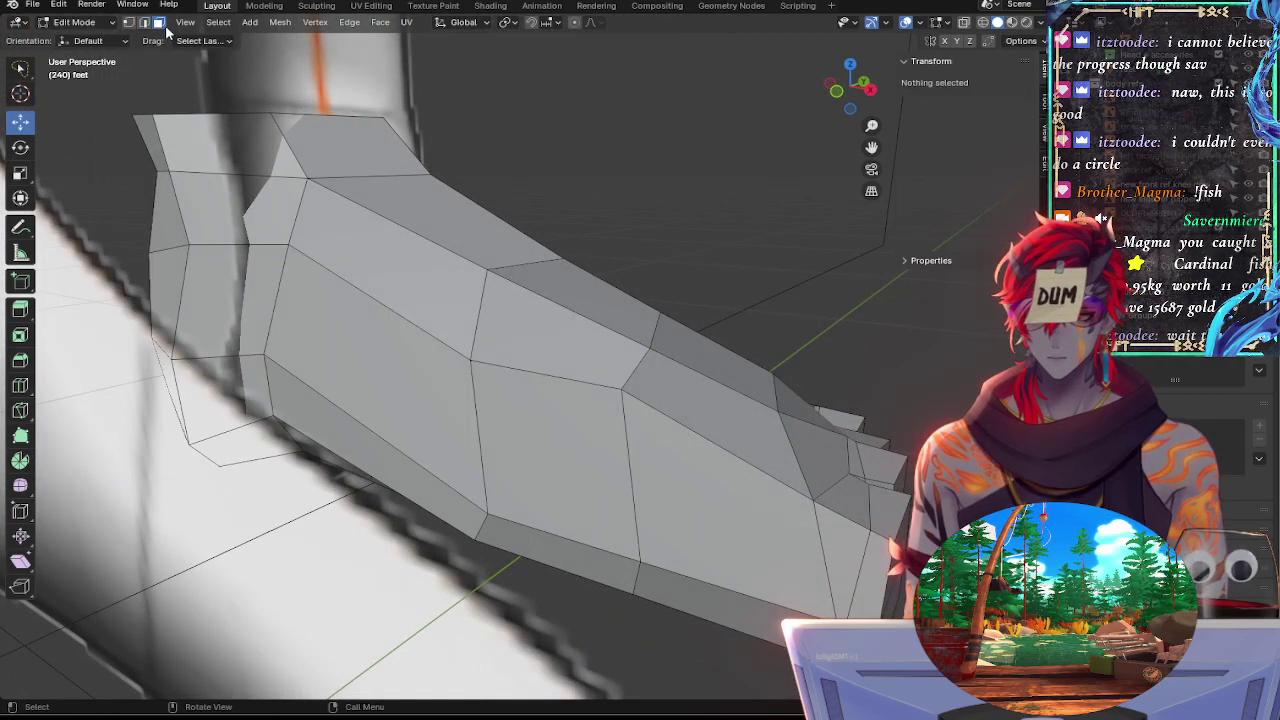
{"action": "left_click", "coordinate": [459, 409]}
{"action": "left_click", "coordinate": [560, 455], "text": "shift"}
{"action": "left_click", "coordinate": [699, 469], "text": "shift"}
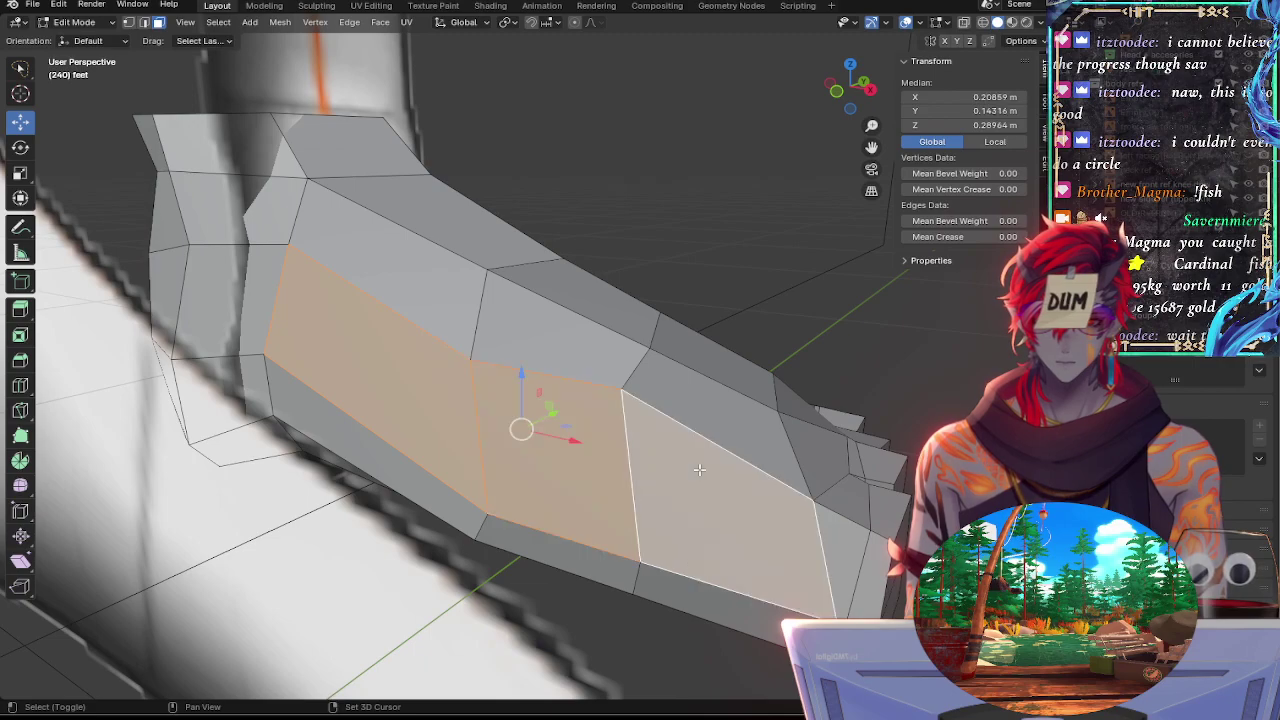
{"action": "left_click", "coordinate": [250, 298], "text": "shift"}
{"action": "left_click", "coordinate": [183, 285], "text": "shift"}
{"action": "left_click", "coordinate": [870, 89]}
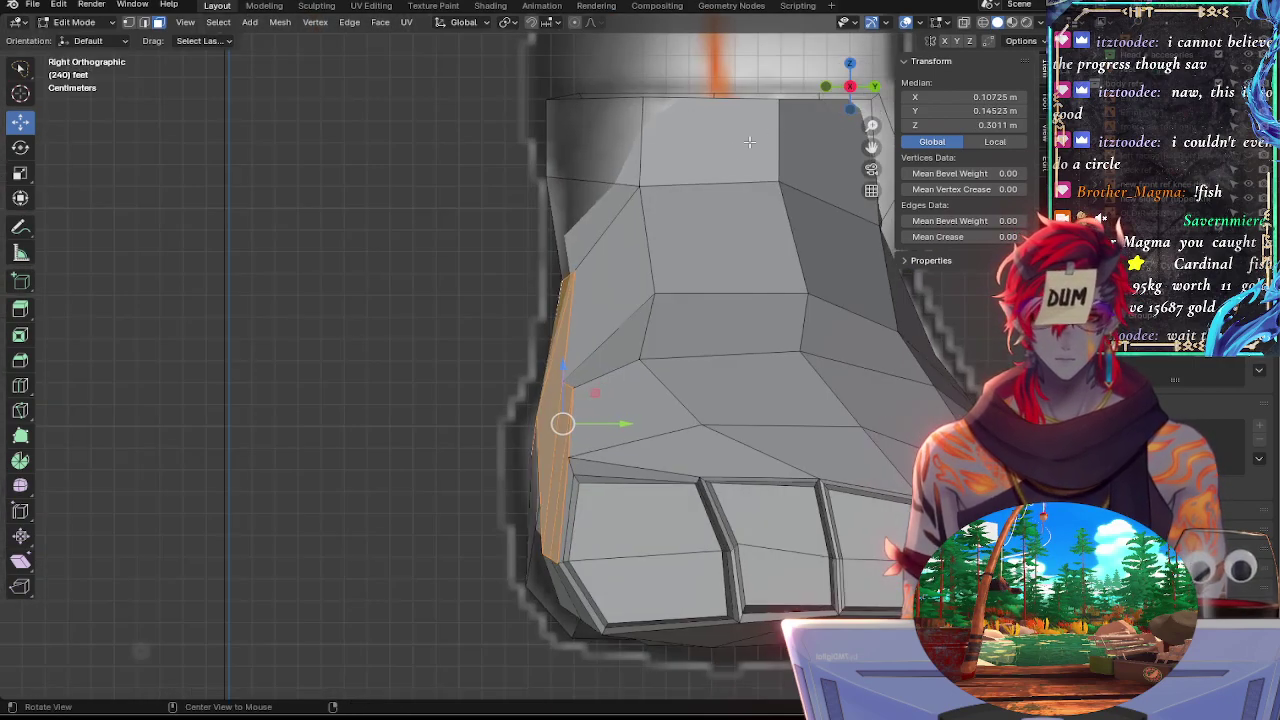
{"action": "key", "text": "alt+z"}
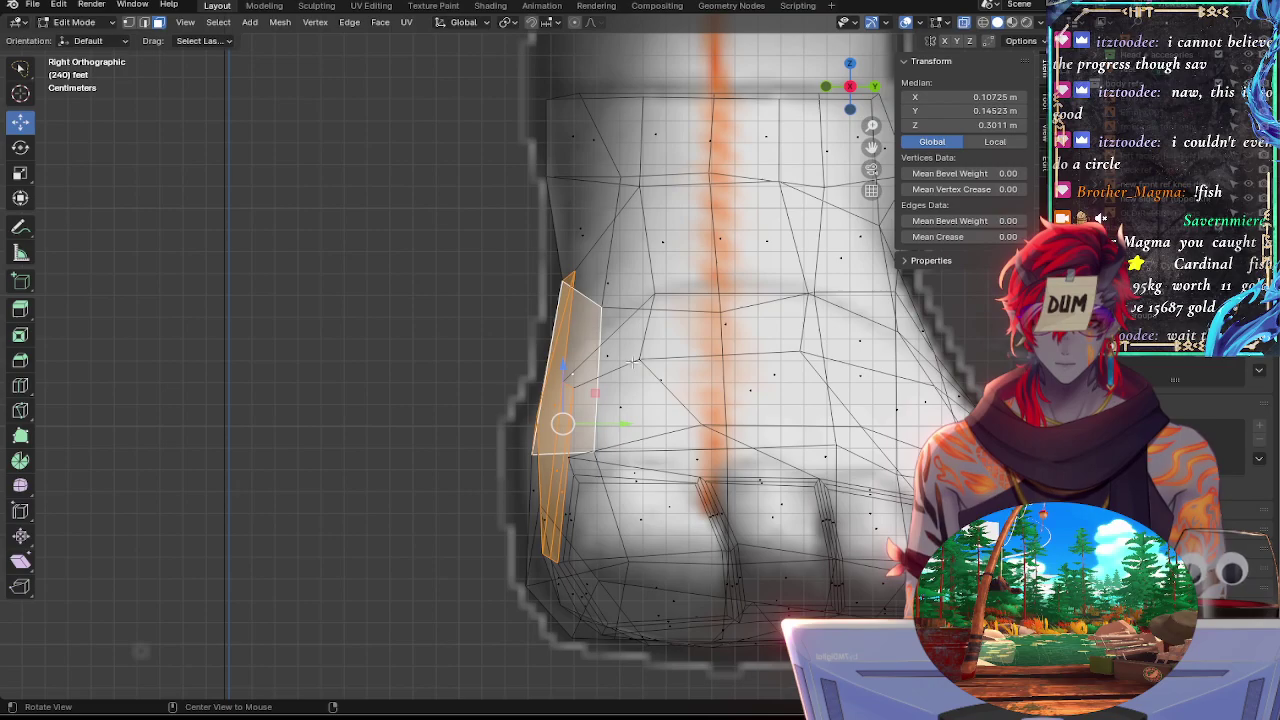
{"action": "key", "text": "alt+z"}
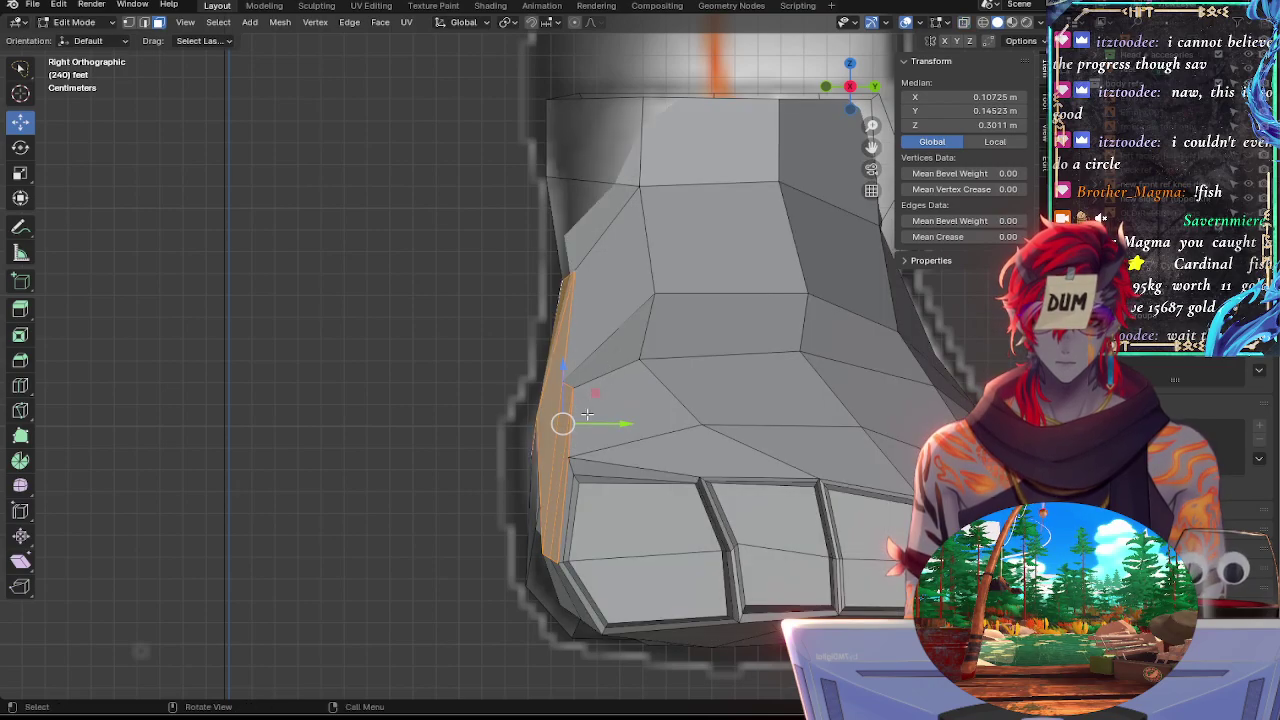
{"action": "key", "text": "alt+z"}
{"action": "middle_click_drag", "start_coordinate": [633, 355], "coordinate": [176, 286]}
Scale the heel's big-toe-side face to 0.876 along Z and rotate it 1.65° in the right view
{"action": "left_click", "coordinate": [175, 273]}
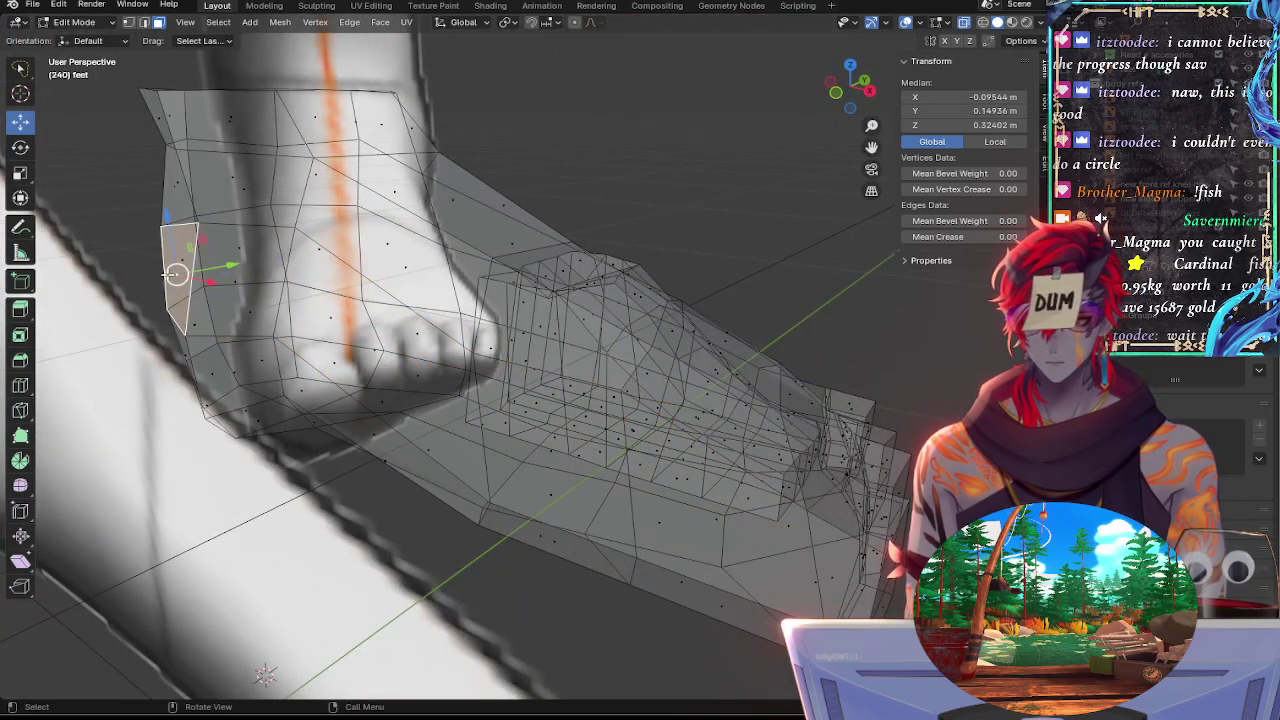
{"action": "key", "text": "alt+z"}
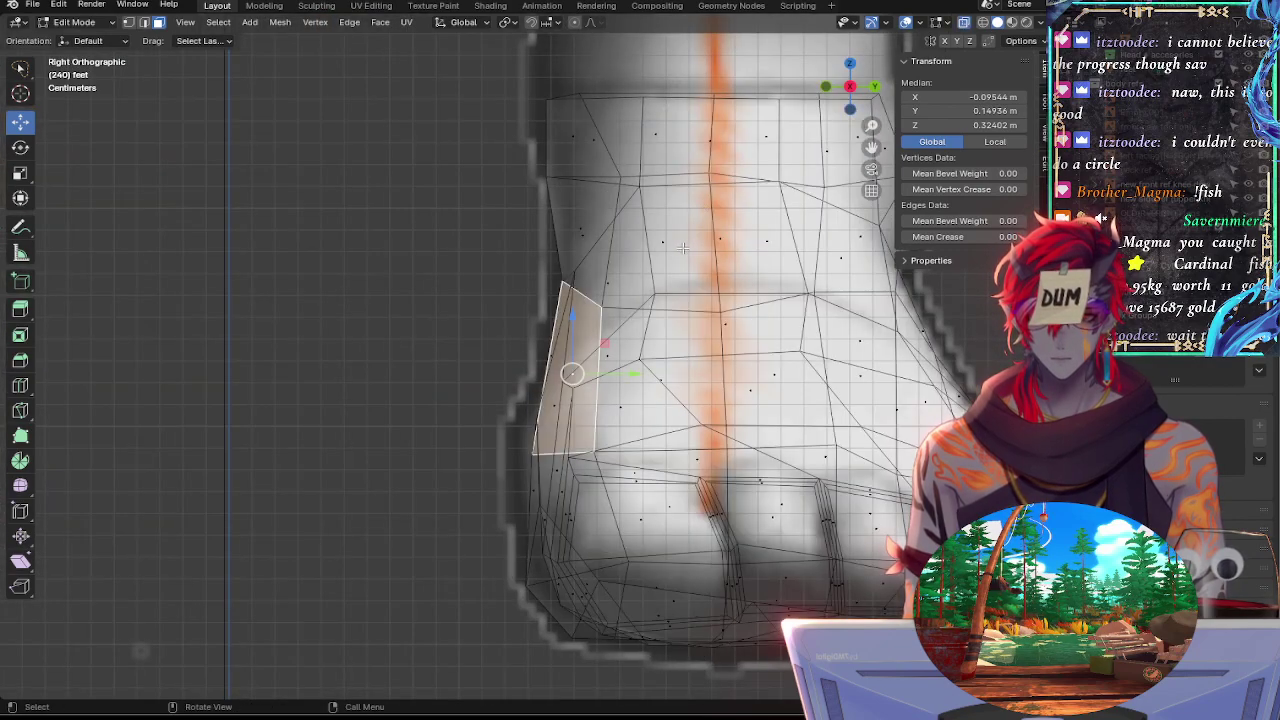
{"action": "key", "text": "s"}
{"action": "key", "text": "z"}
{"action": "left_click", "coordinate": [671, 340]}
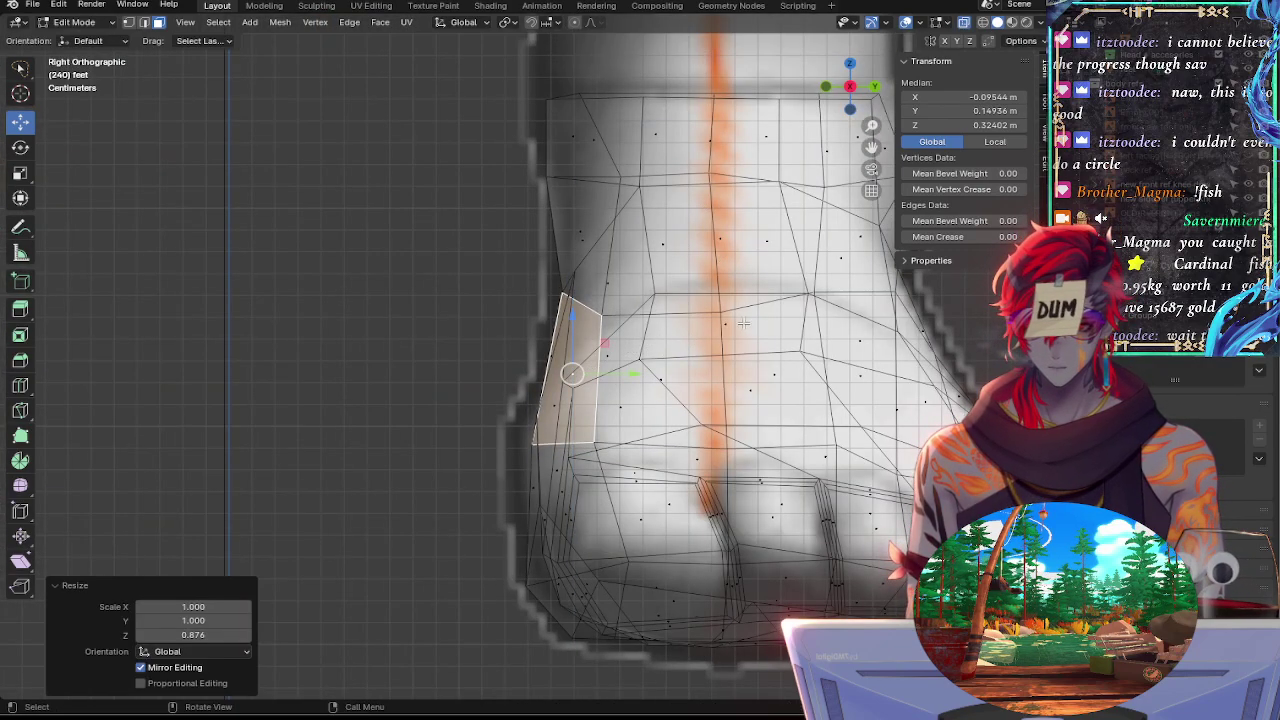
{"action": "key", "text": "r"}
{"action": "left_click", "coordinate": [748, 325]}
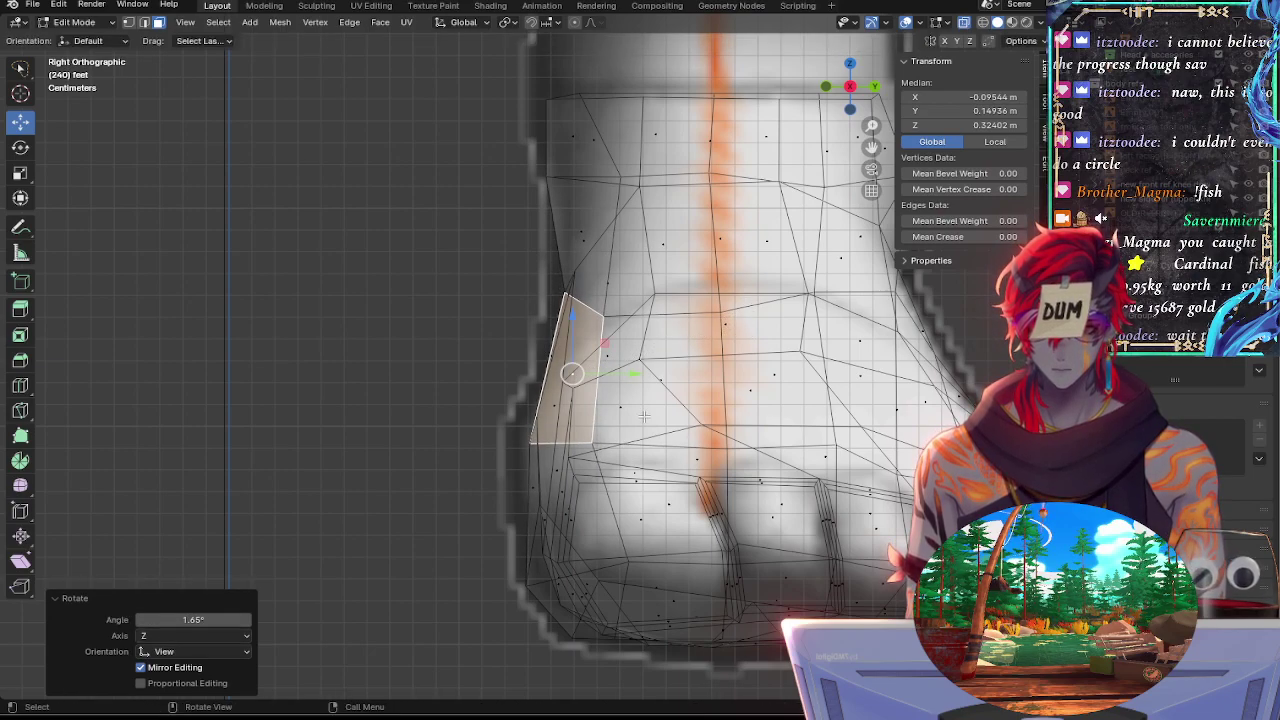
Move the heel's big-toe-side face inward by 0.005282 m along Y
{"action": "key", "text": "g"}
{"action": "key", "text": "y"}
{"action": "left_click", "coordinate": [640, 371]}
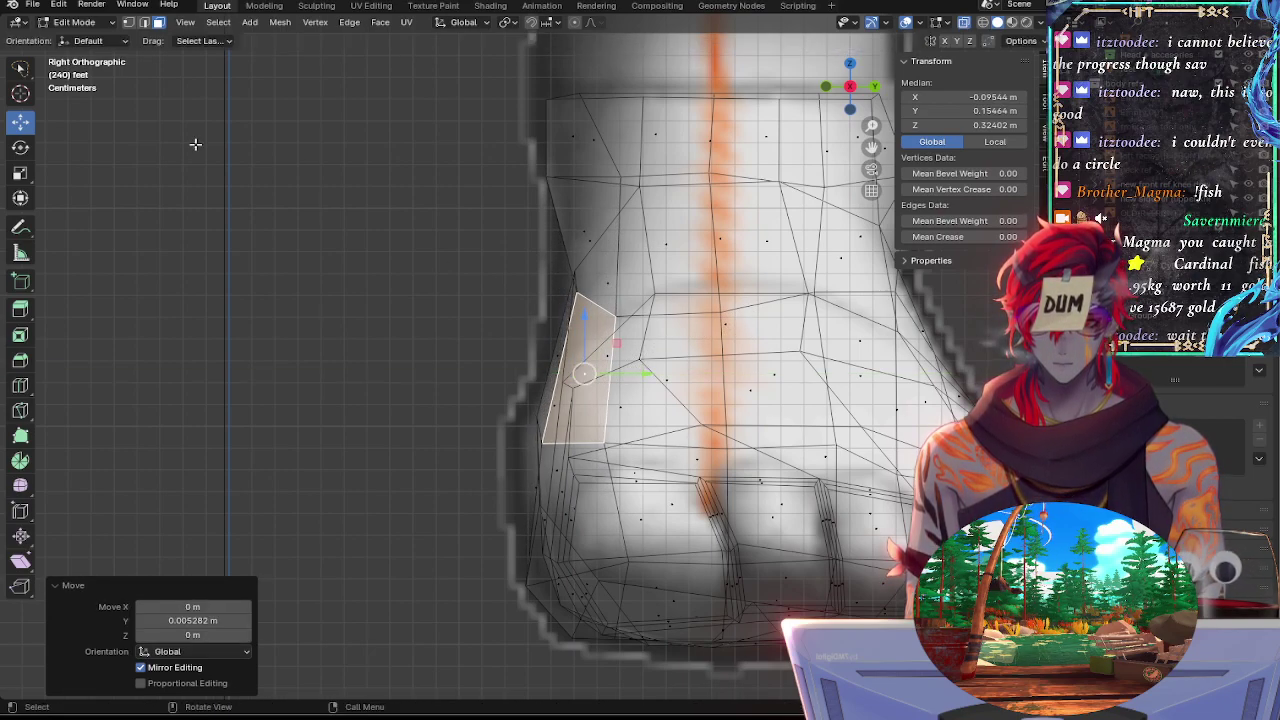
Scale the horizontal edge at the back of the heel to 1.206 along Y and shift it 0.003962 m along Y
{"action": "left_click", "coordinate": [146, 23]}
{"action": "left_click", "coordinate": [595, 311]}
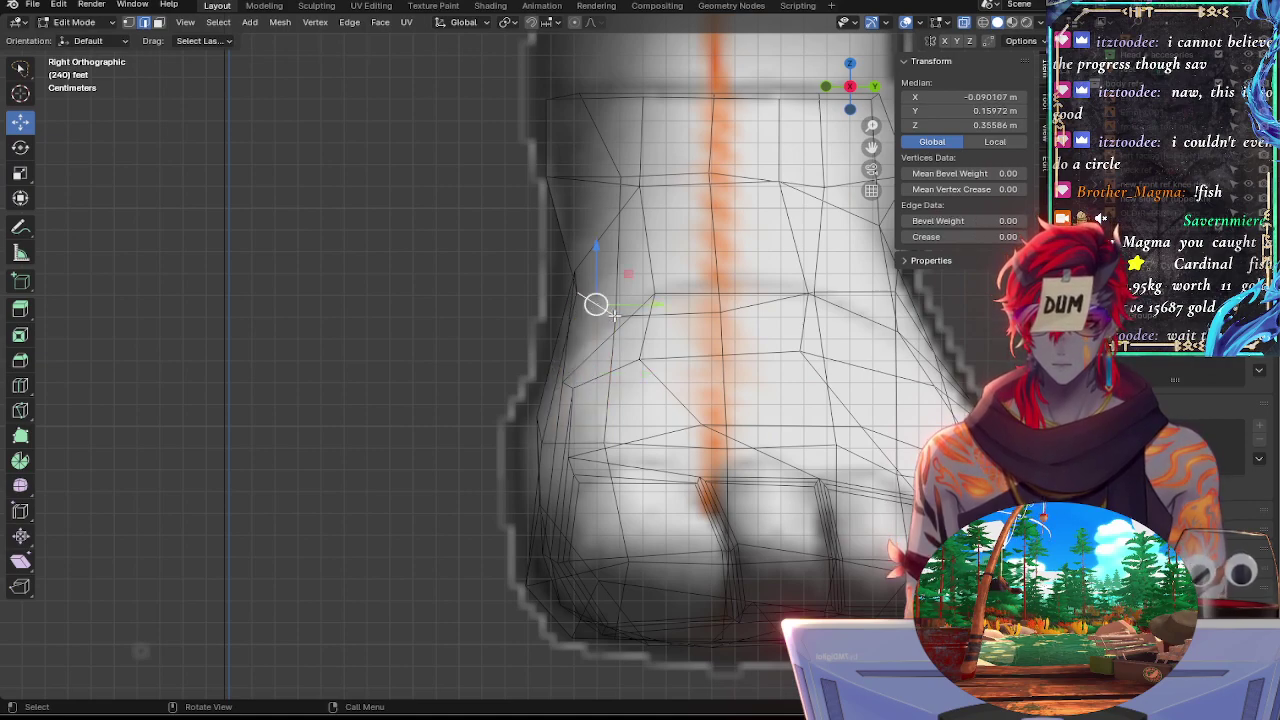
{"action": "left_click", "coordinate": [652, 316]}
{"action": "key", "text": "s"}
{"action": "key", "text": "y"}
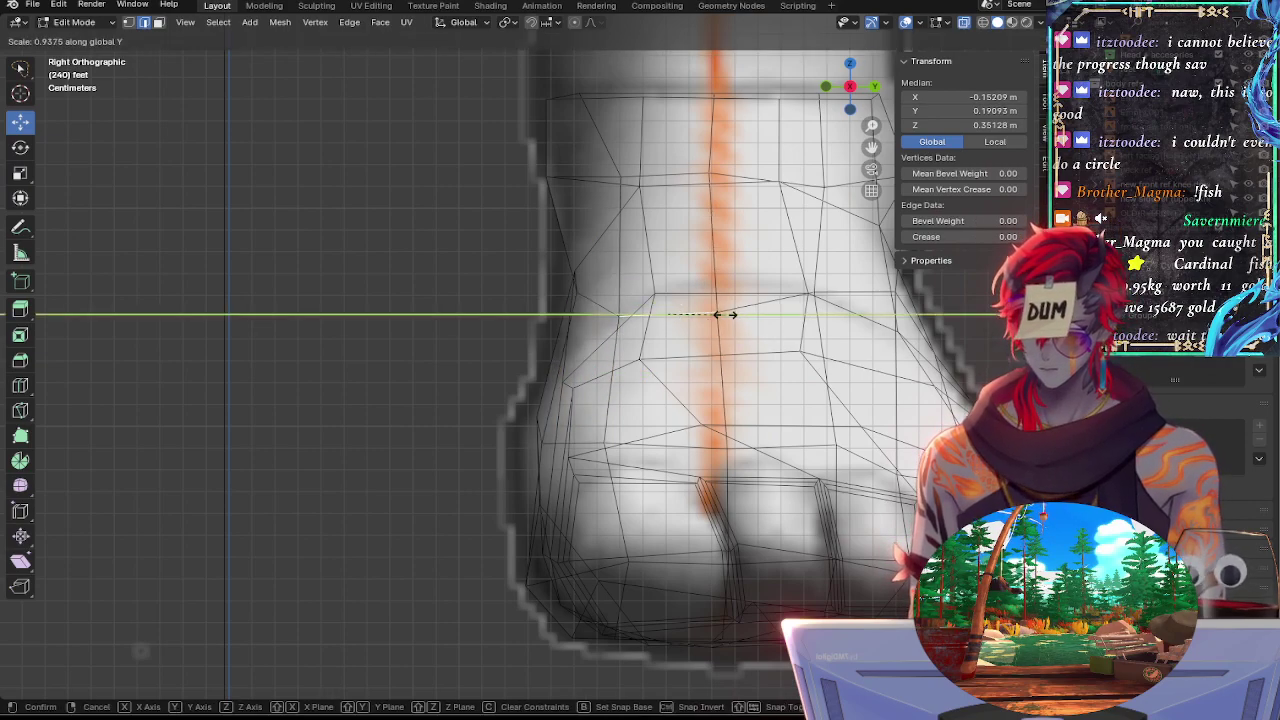
{"action": "left_click", "coordinate": [740, 318]}
{"action": "key", "text": "g"}
{"action": "key", "text": "y"}
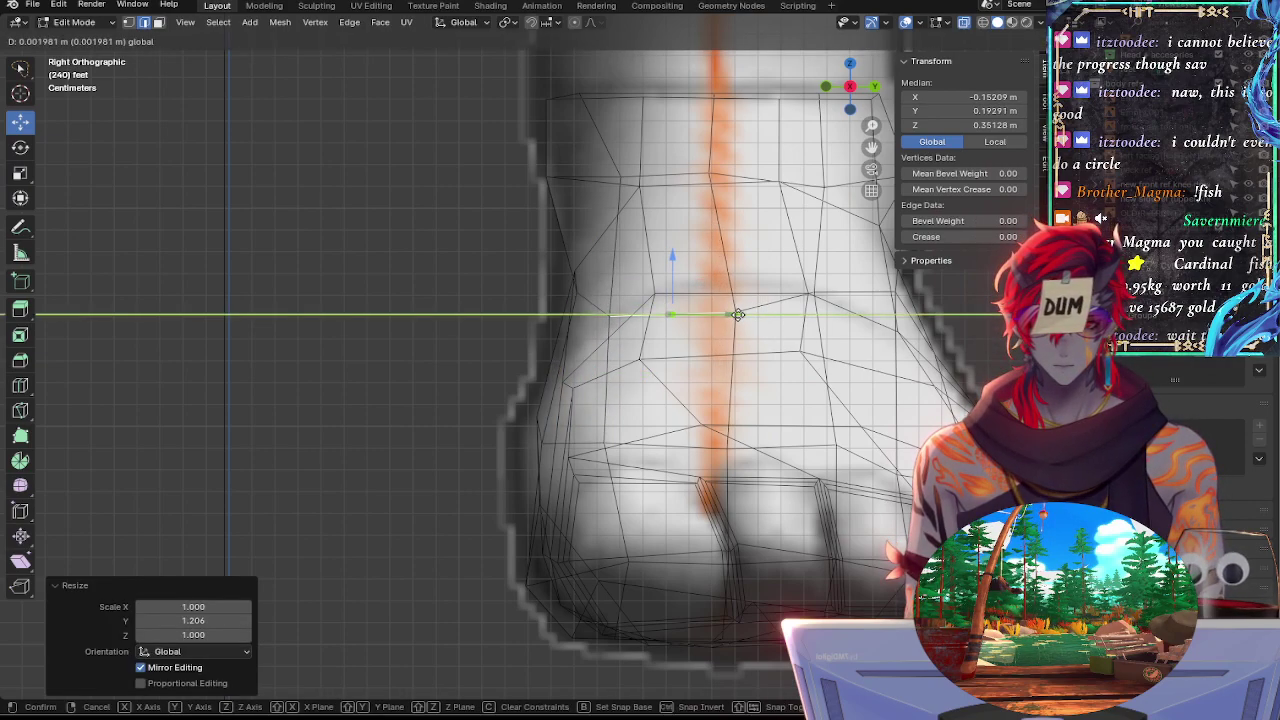
{"action": "left_click", "coordinate": [742, 315]}
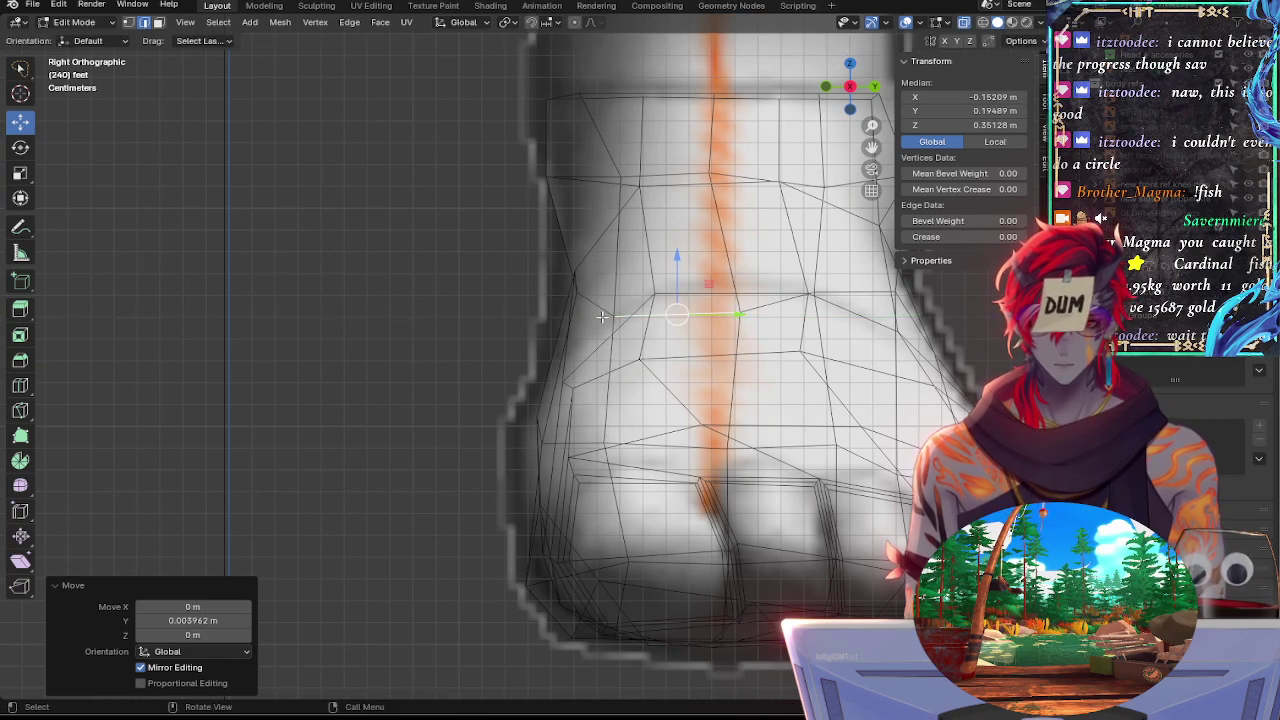
Scale the outermost upper edge on the foot's big-toe side to 0.819 along Z
{"action": "left_click", "coordinate": [599, 306]}
{"action": "key", "text": "alt+z"}
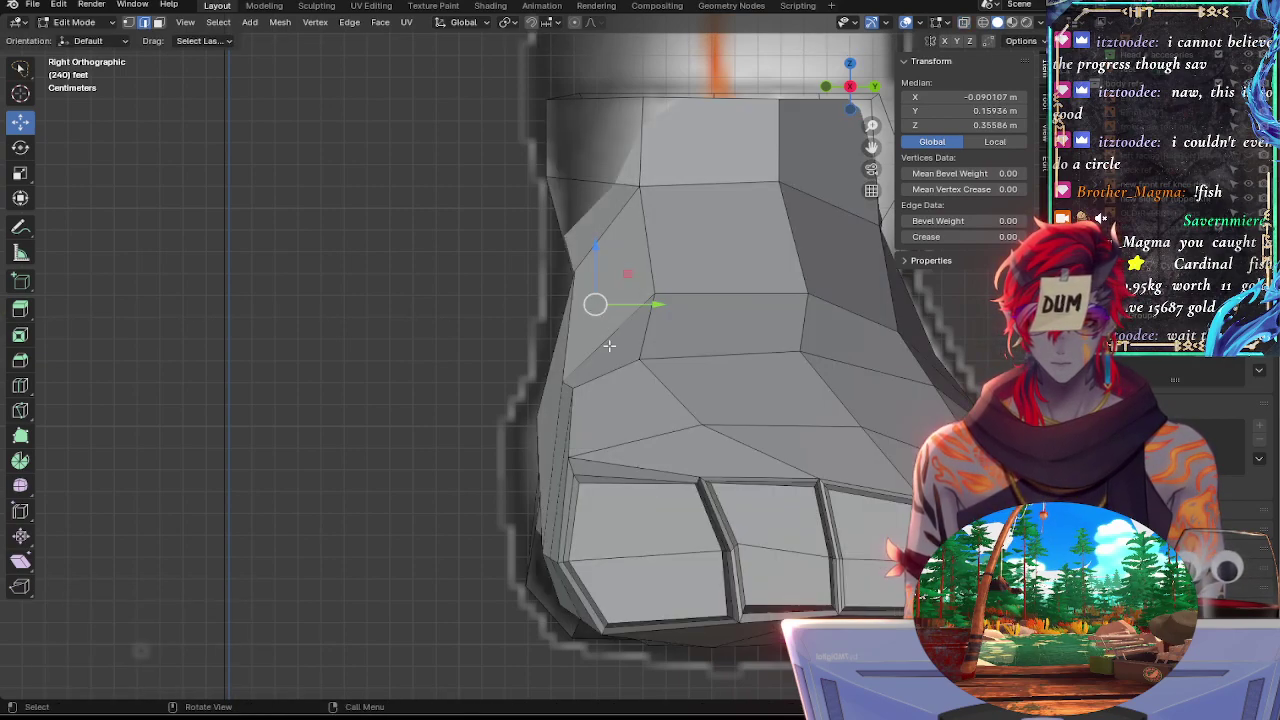
{"action": "left_click", "coordinate": [569, 325]}
{"action": "key", "text": "alt+z"}
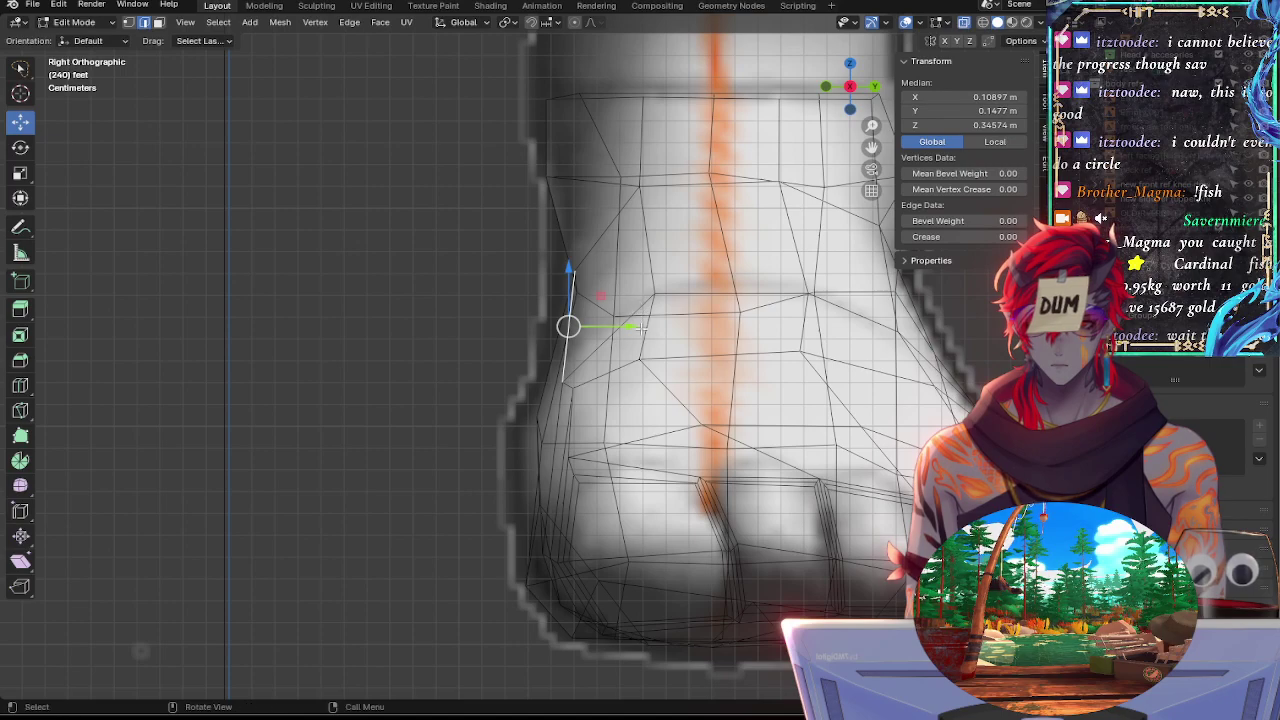
{"action": "key", "text": "alt+z"}
{"action": "left_click", "coordinate": [578, 368]}
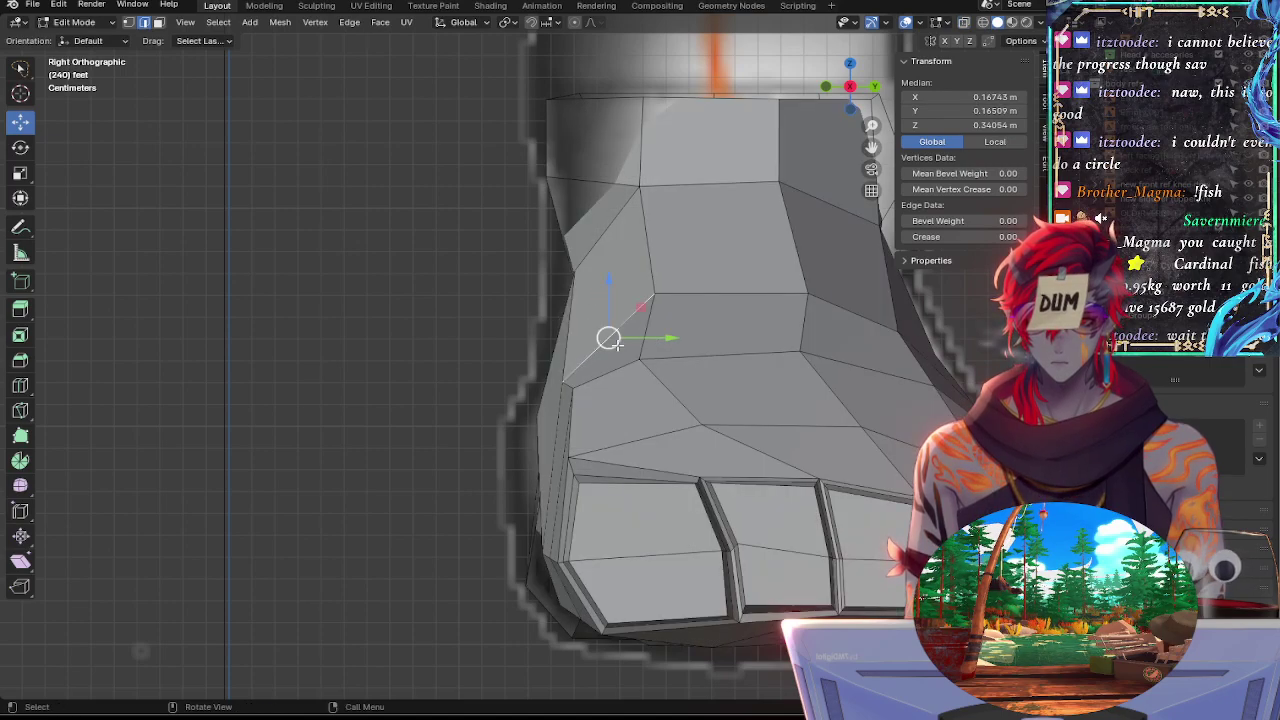
{"action": "left_click", "coordinate": [557, 393], "text": "shift"}
{"action": "left_click", "coordinate": [564, 348], "text": "shift"}
{"action": "key", "text": "s"}
{"action": "key", "text": "z"}
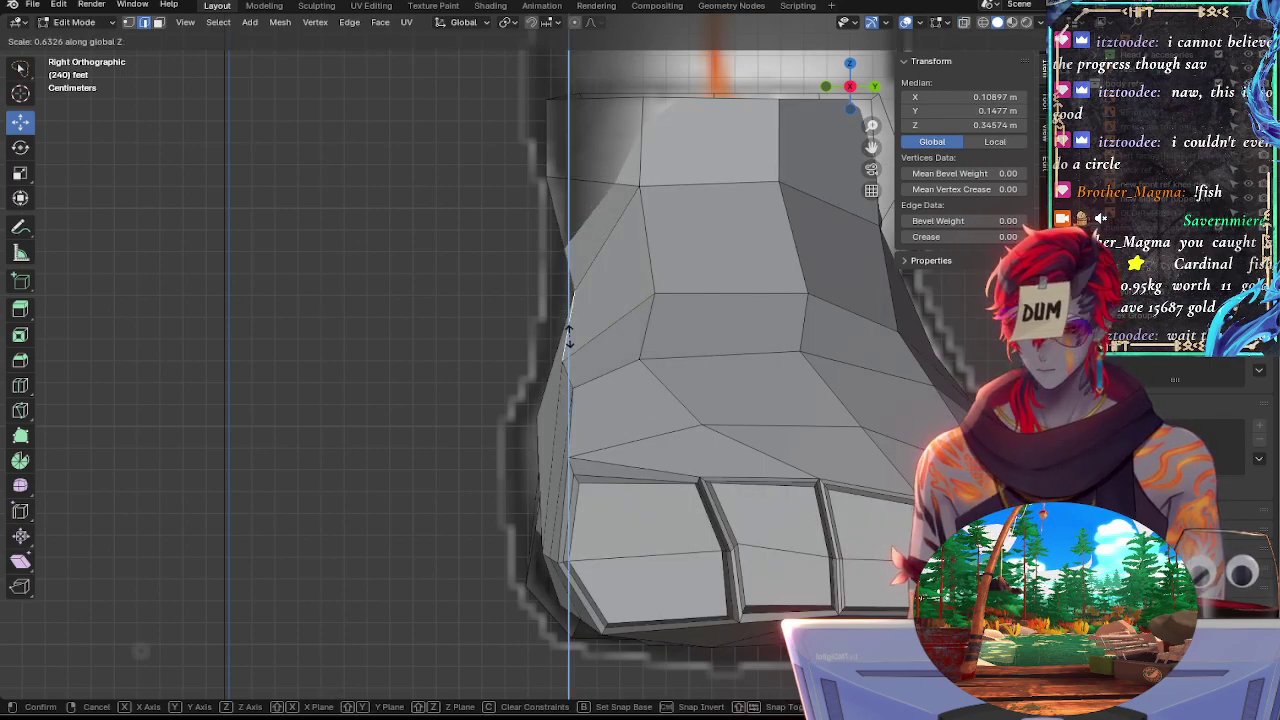
{"action": "left_click", "coordinate": [569, 335]}
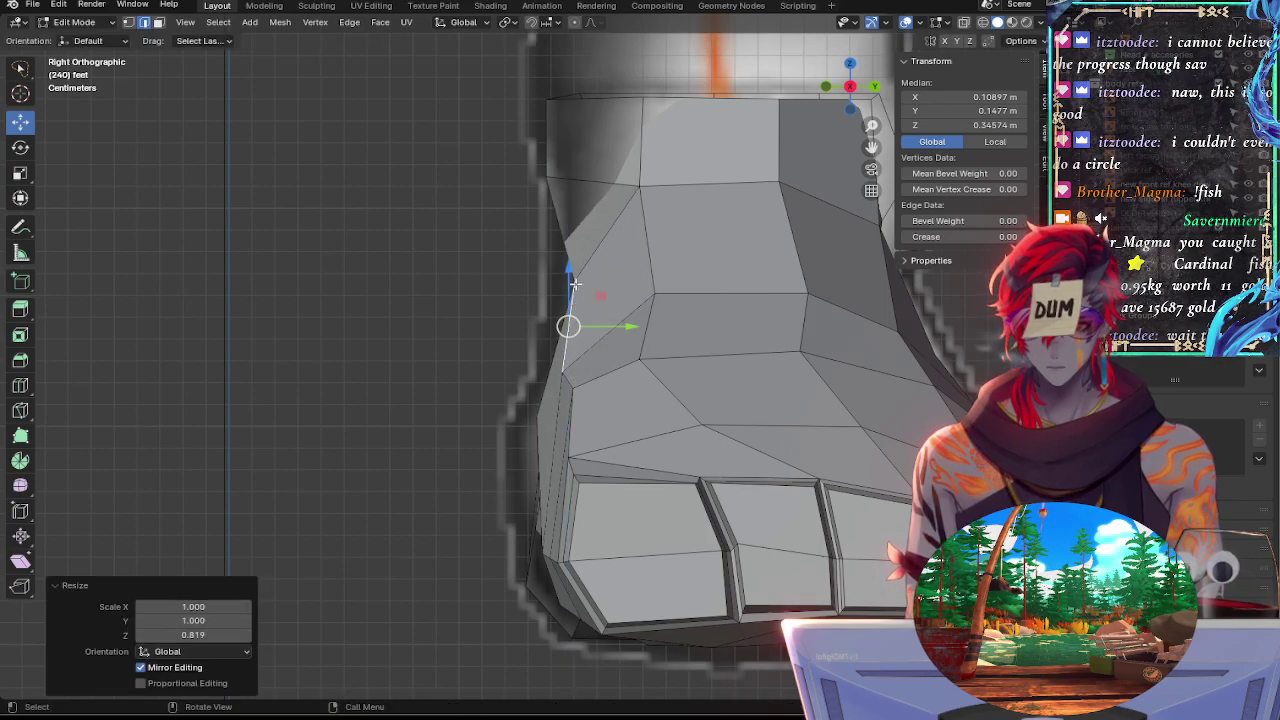
Rotate the scaled big-toe-side edge by -5.71° in the right view and compare it with the reference
{"action": "key", "text": "r"}
{"action": "left_click", "coordinate": [631, 283]}
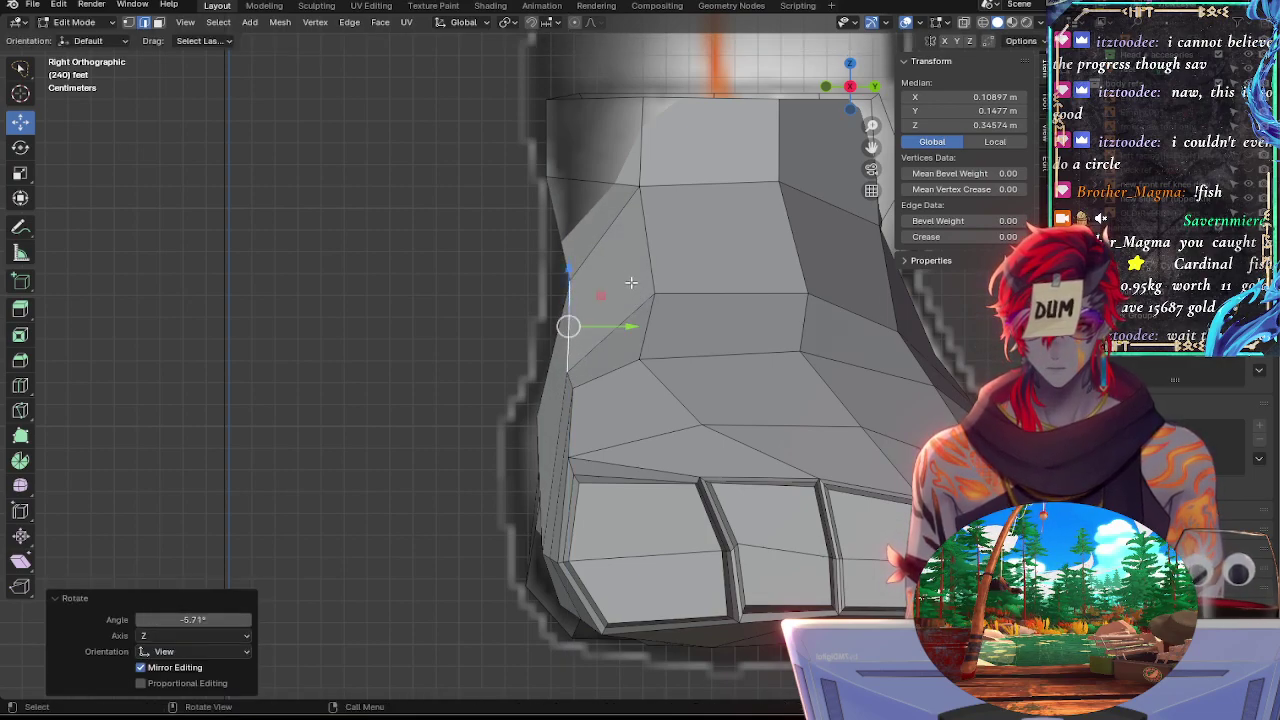
{"action": "key", "text": "alt+z"}
{"action": "key", "text": "alt+z"}
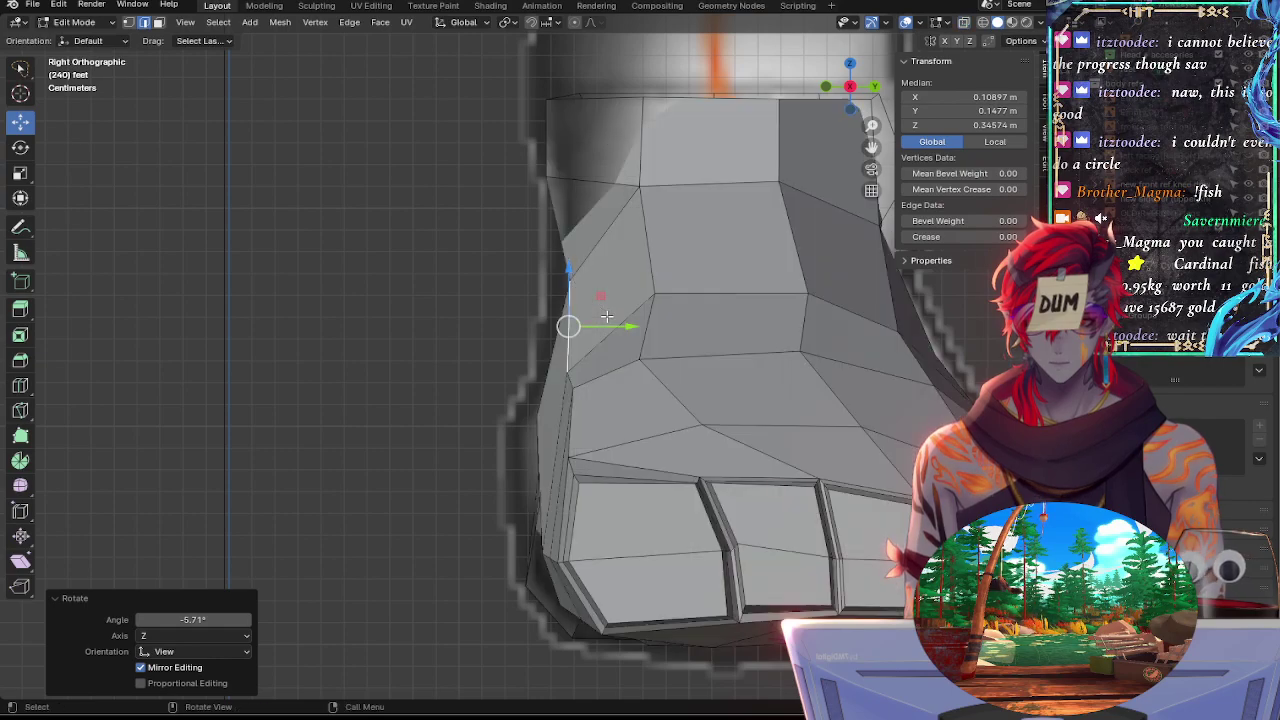
{"action": "key", "text": "alt+z"}
{"action": "key", "text": "alt+z"}
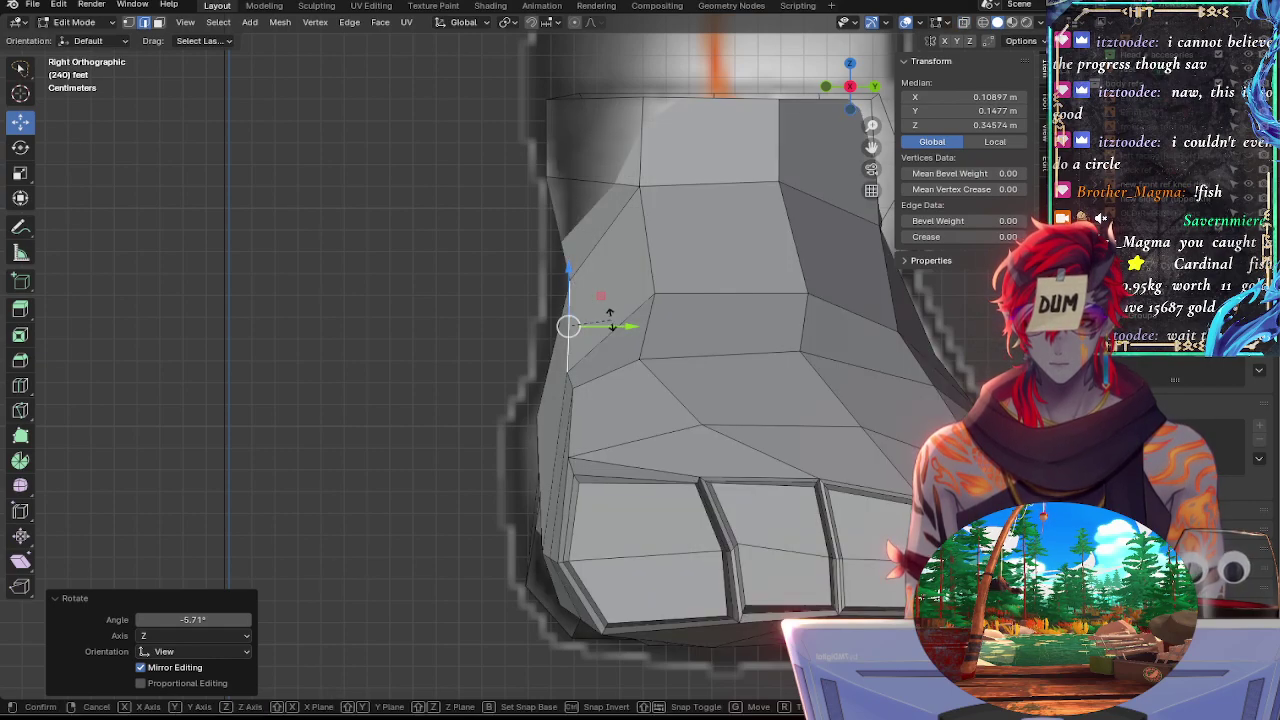
Rotate the diagonal big-toe-side instep edge slightly and adjust its height to a median Z of 0.34081 m
{"action": "left_click", "coordinate": [610, 328]}
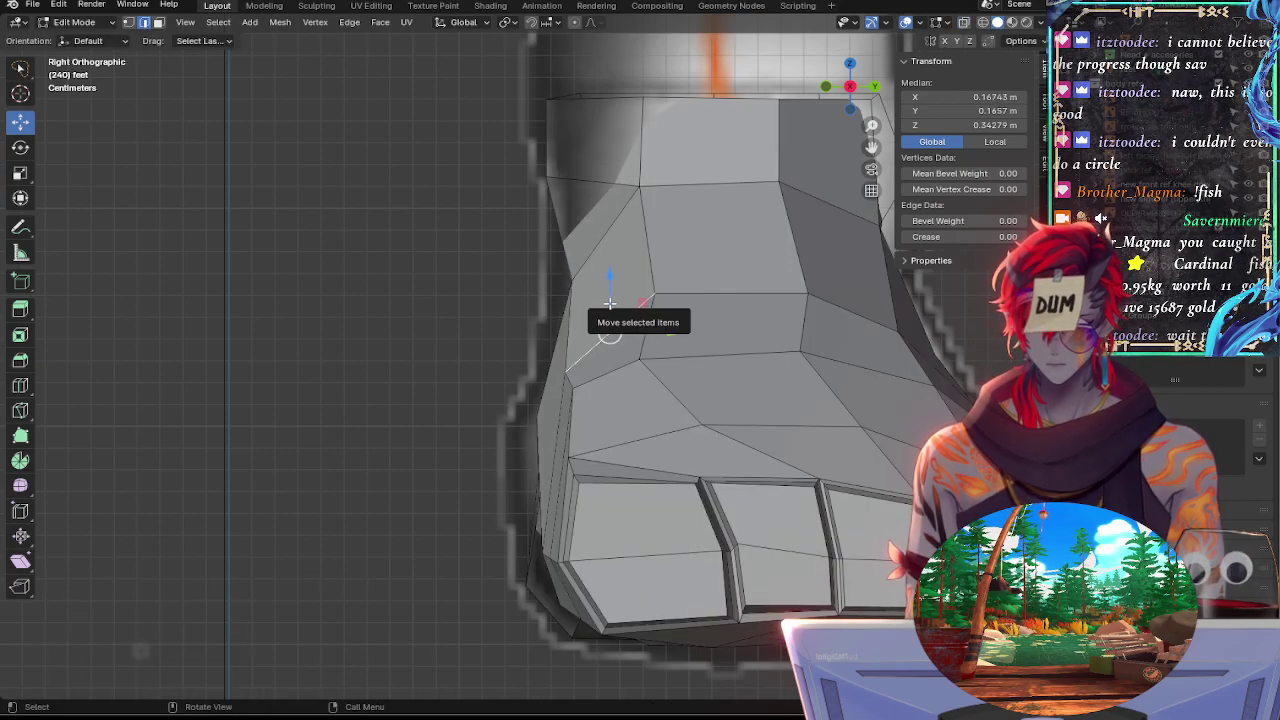
{"action": "left_click_drag", "start_coordinate": [610, 304], "coordinate": [609, 293]}
{"action": "key", "text": "alt+z"}
{"action": "key", "text": "r"}
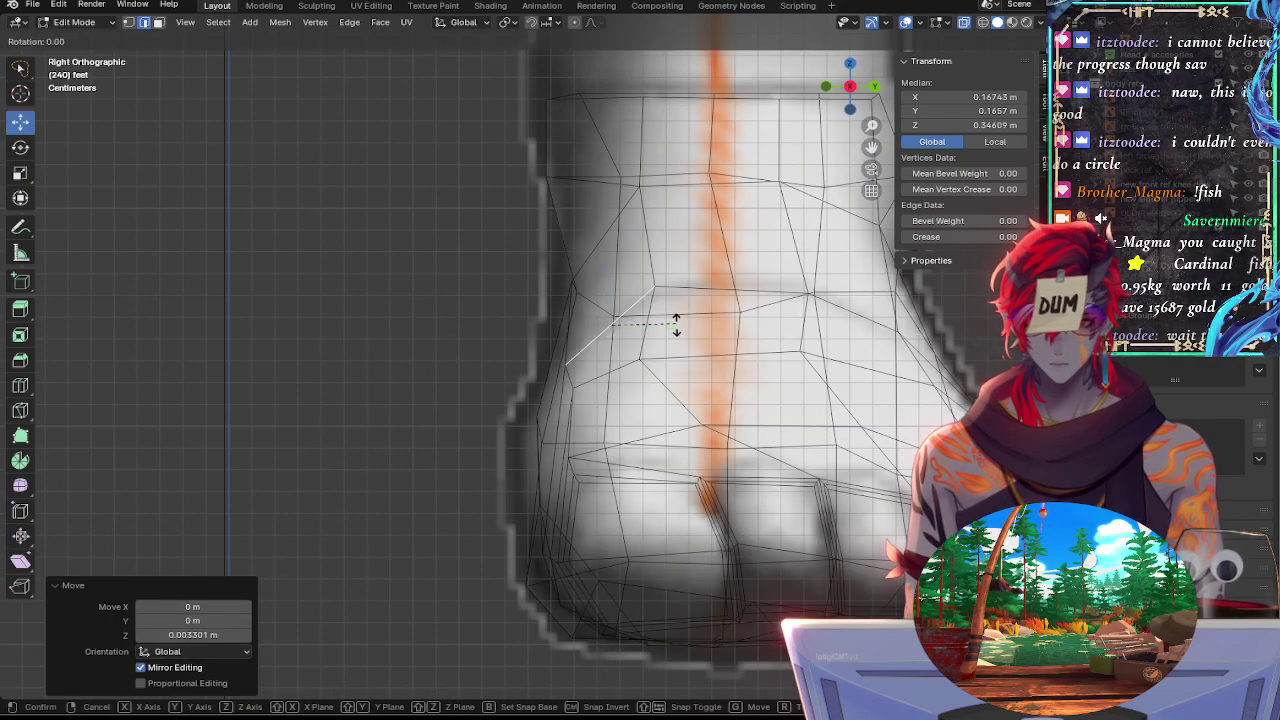
{"action": "left_click", "coordinate": [678, 329]}
{"action": "key", "text": "g"}
{"action": "key", "text": "z"}
{"action": "left_click", "coordinate": [615, 296]}
{"action": "key", "text": "alt+z"}
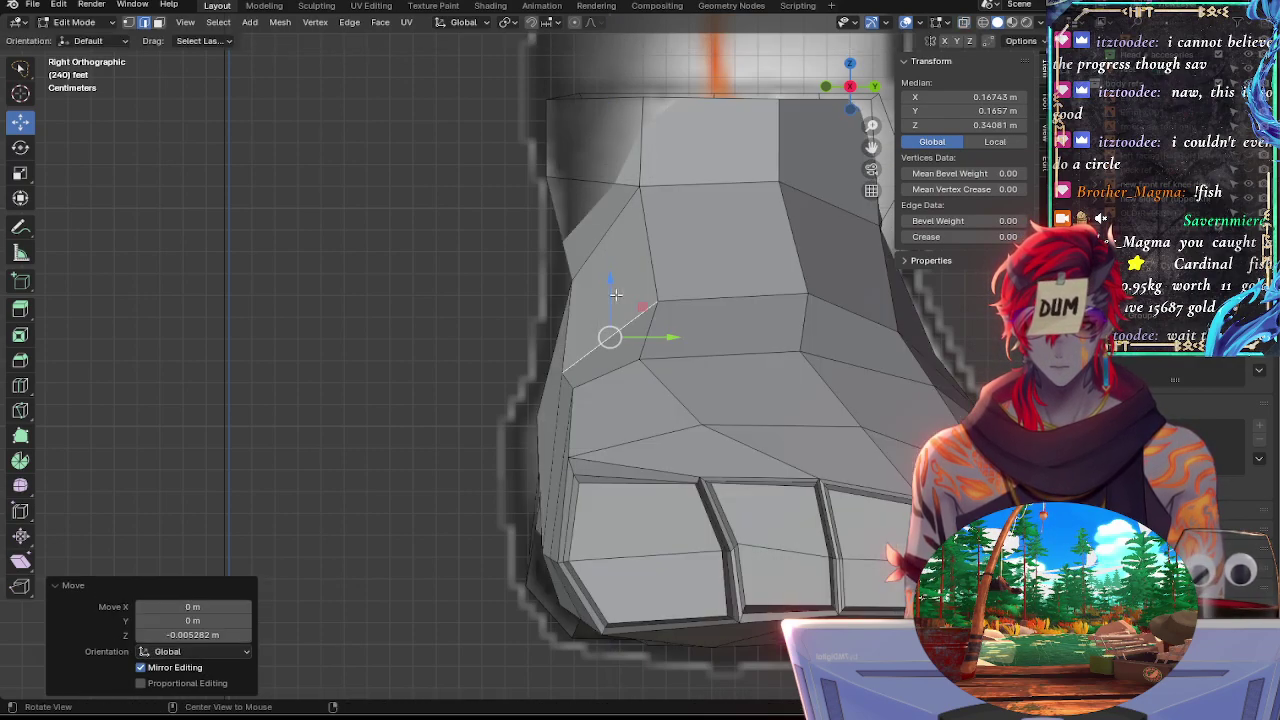
In the back view, Edge Slide the diagonal instep edge and the edge below it by -0.035, and move both toward the heel along X
{"action": "key", "text": "alt+z"}
{"action": "left_click", "coordinate": [876, 88]}
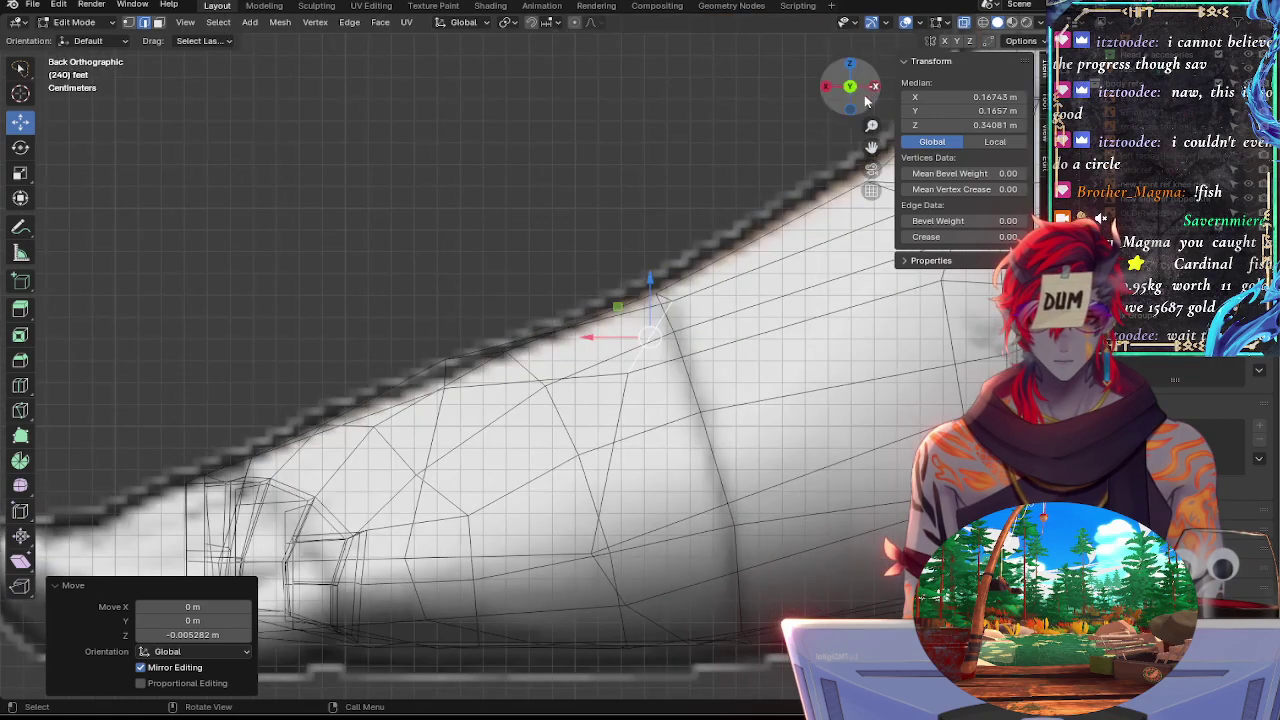
{"action": "key", "text": "alt+z"}
{"action": "key", "text": "alt+z"}
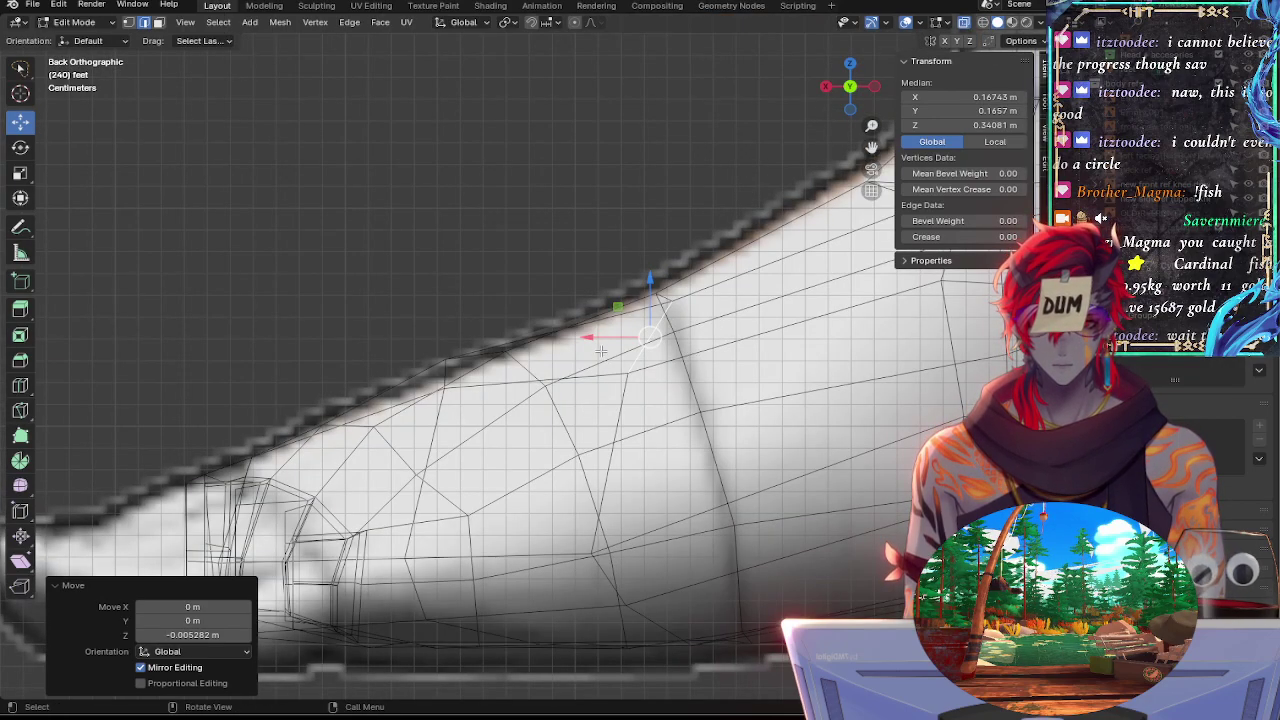
{"action": "left_click", "coordinate": [625, 410], "text": "shift"}
{"action": "key", "text": "g"}
{"action": "key", "text": "g"}
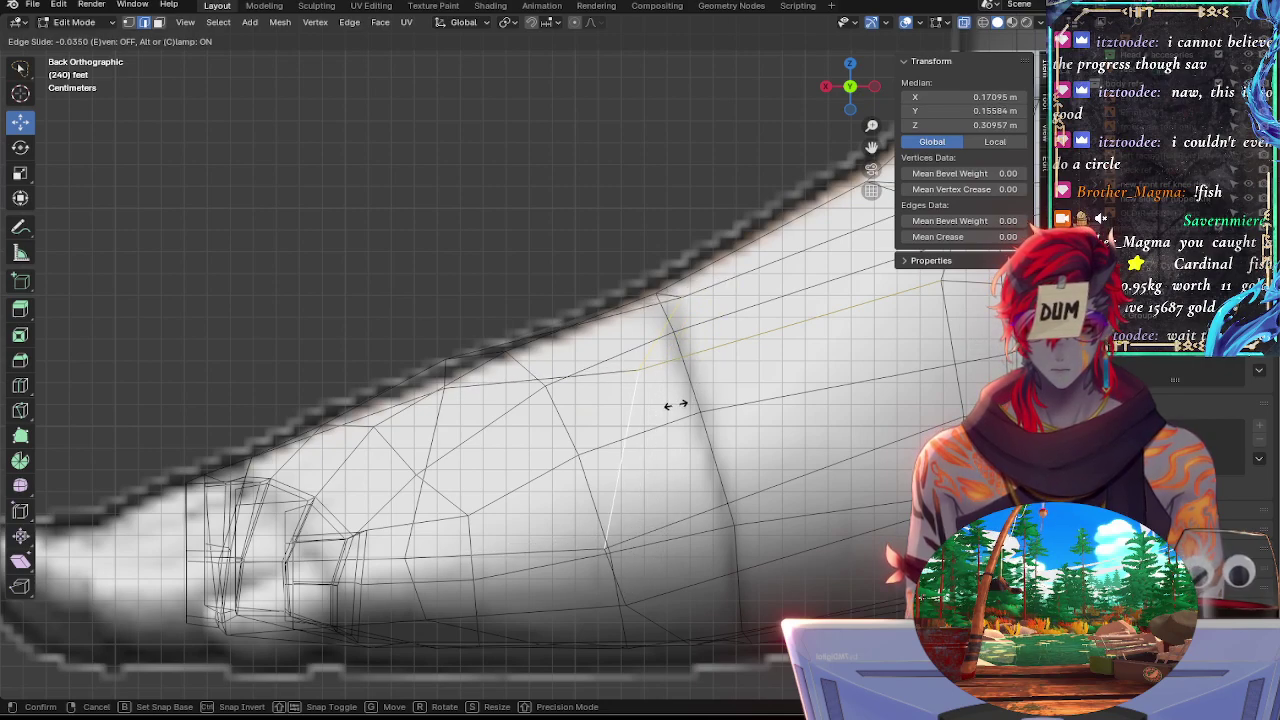
{"action": "left_click", "coordinate": [676, 405]}
{"action": "left_click_drag", "start_coordinate": [583, 409], "coordinate": [668, 409]}
{"action": "left_click", "coordinate": [651, 580]}
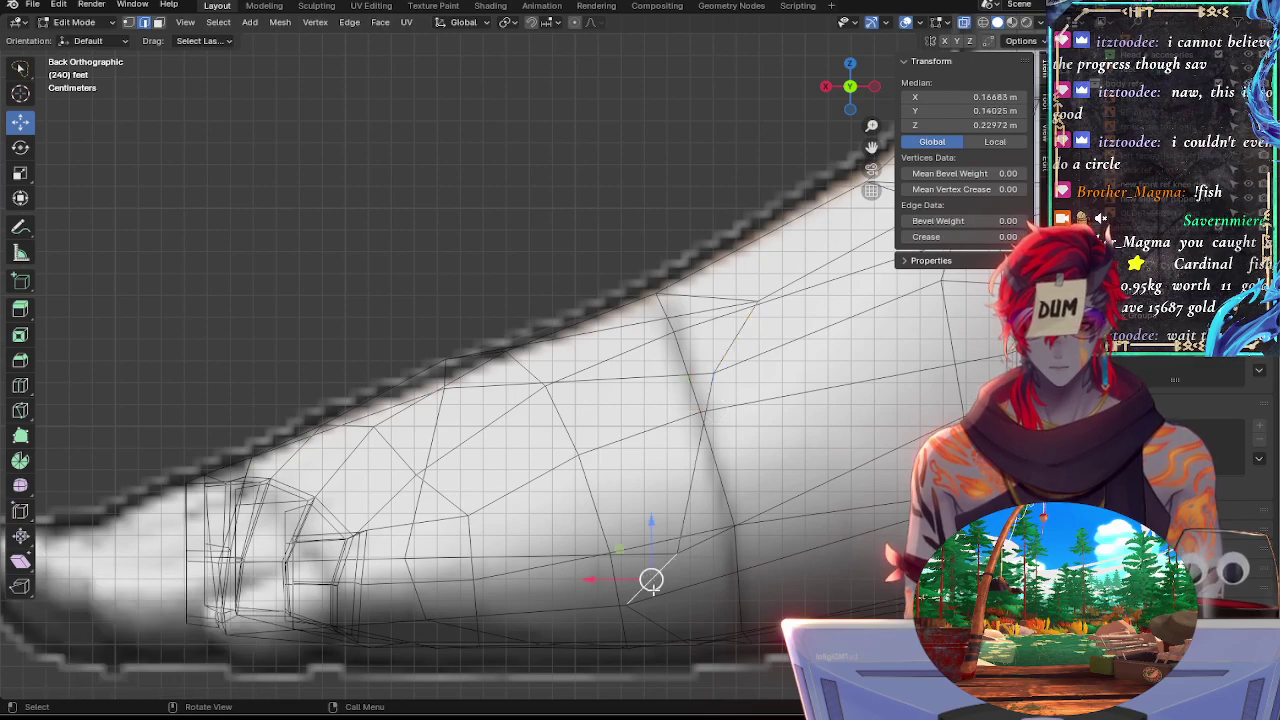
Inspect the diagonal instep edge and the surrounding foot surface from perspective, left and right views
{"action": "left_click", "coordinate": [746, 316]}
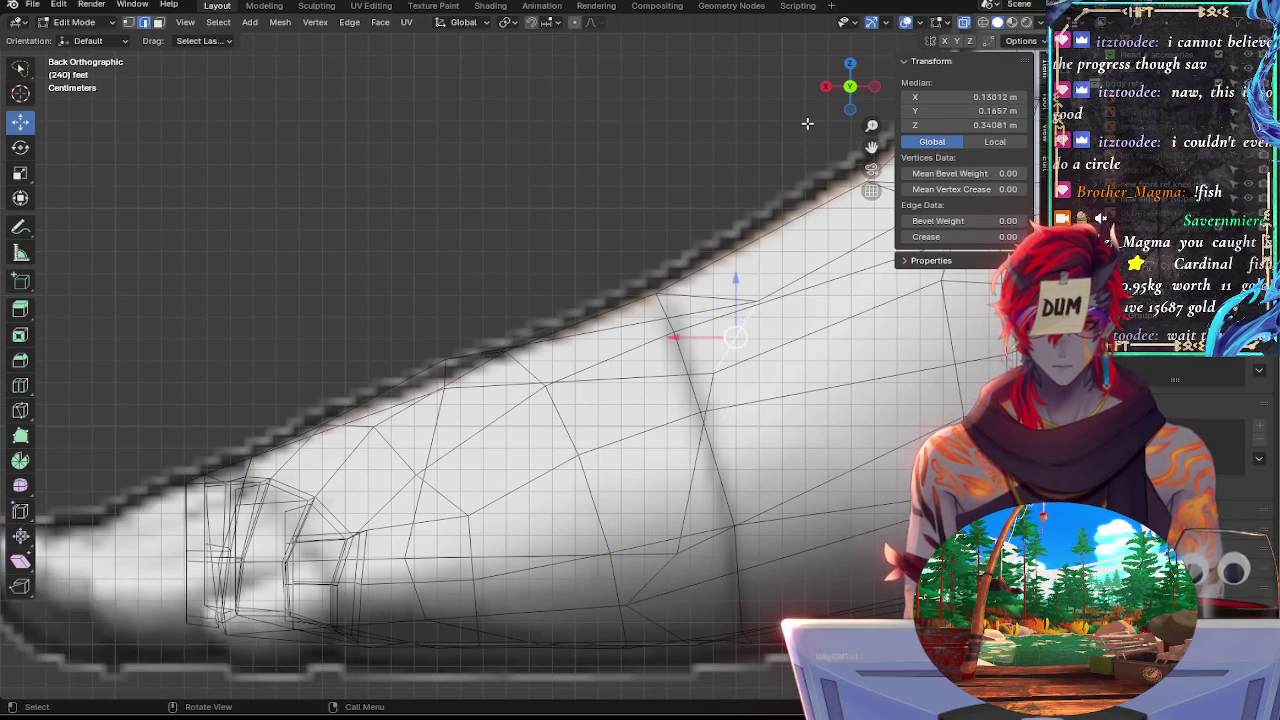
{"action": "left_click", "coordinate": [825, 86]}
{"action": "key", "text": "alt+z"}
{"action": "left_click_drag", "start_coordinate": [625, 355], "coordinate": [360, 405], "text": "alt"}
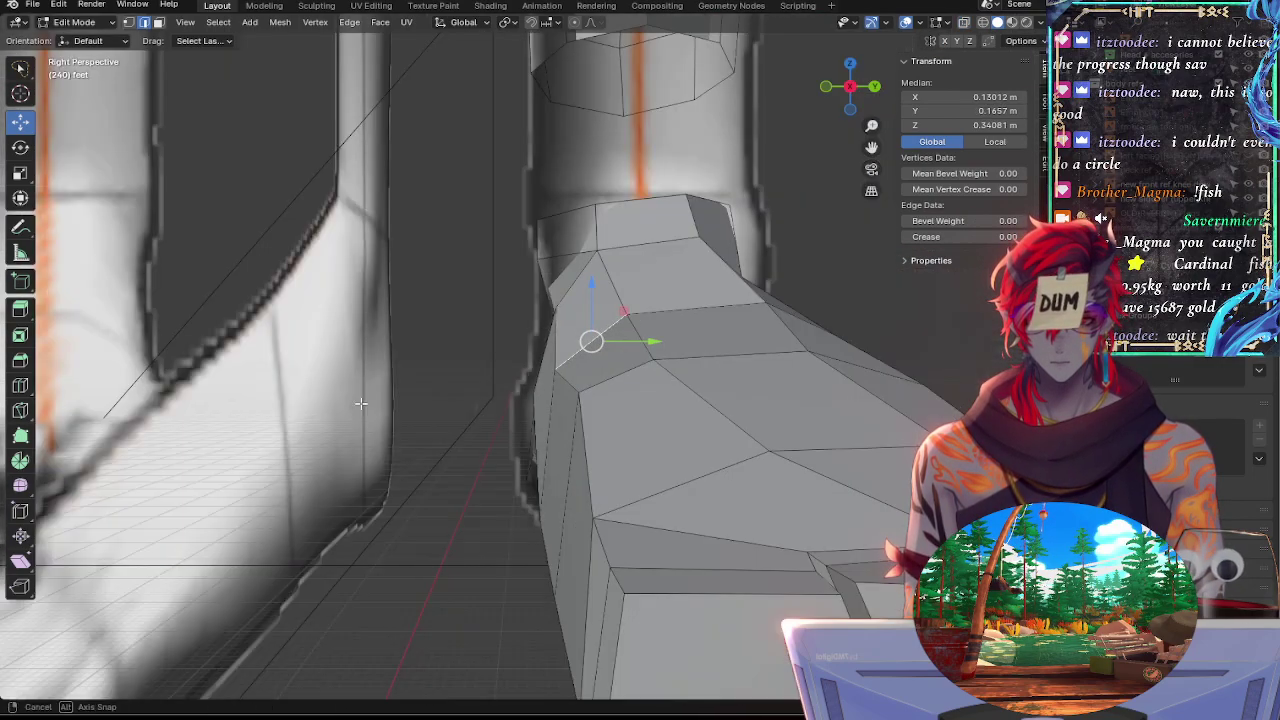
{"action": "left_click", "coordinate": [852, 88]}
{"action": "left_click", "coordinate": [852, 89]}
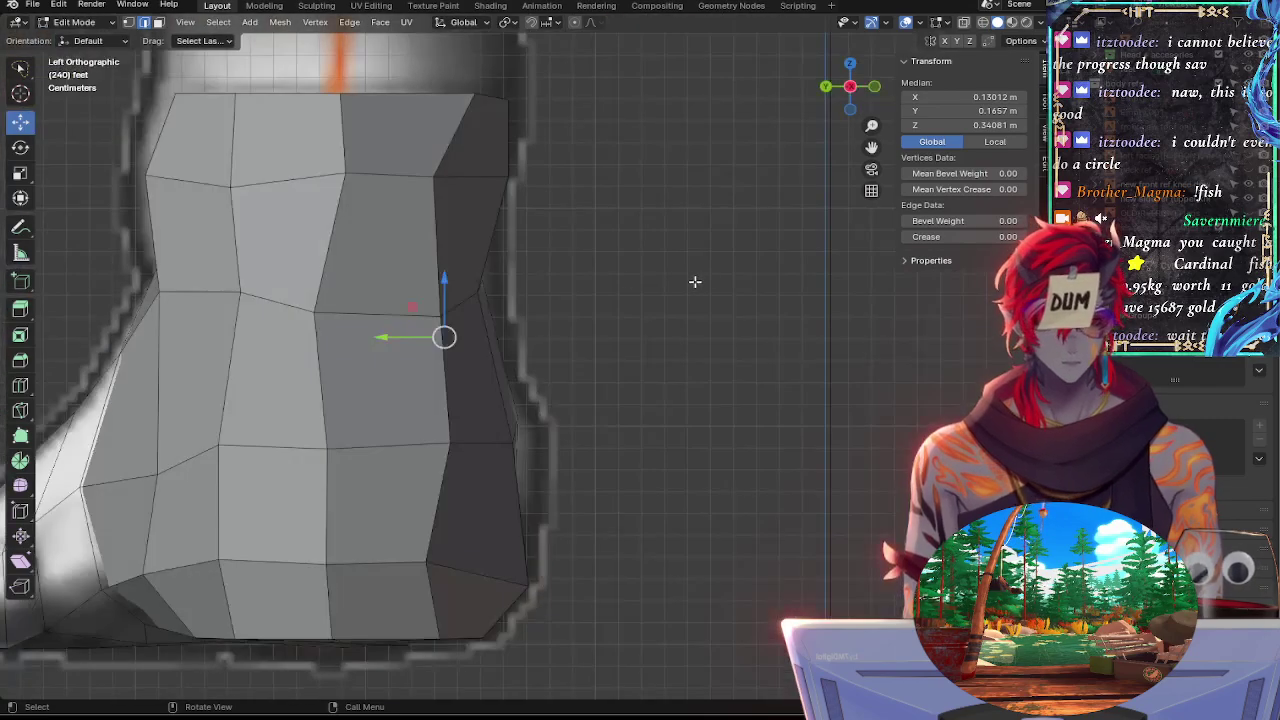
{"action": "left_click", "coordinate": [851, 88]}
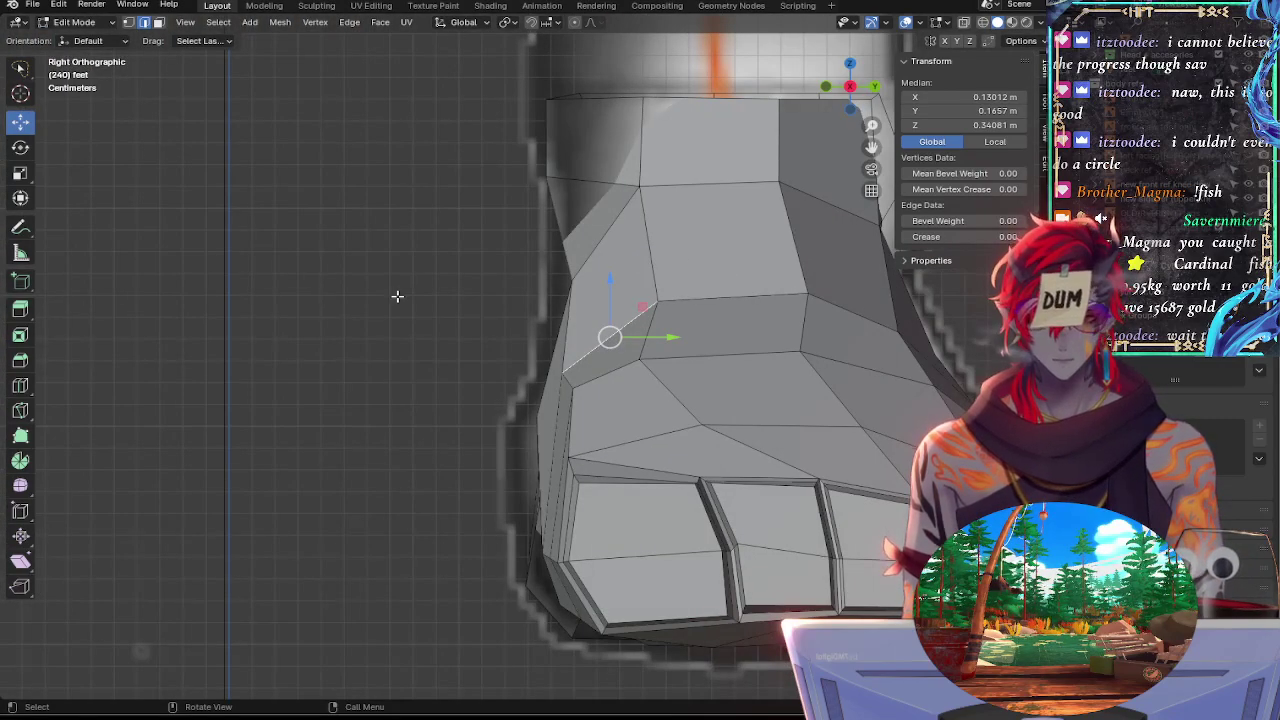
{"action": "key", "text": "alt+a"}
{"action": "key", "text": "alt+z"}
{"action": "key", "text": "alt+z"}
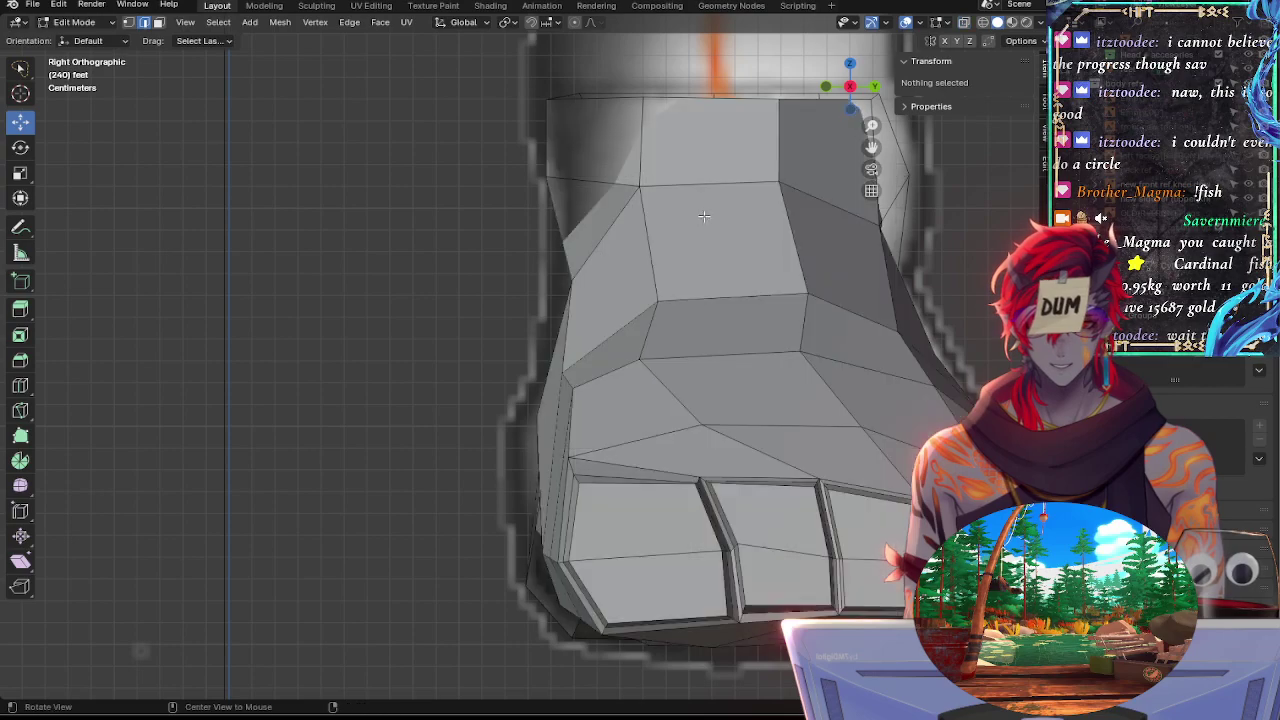
In the right view, rotate the front ankle edge below the top opening by 5.22° and move it 0.009904 m along Y
{"action": "left_click", "coordinate": [708, 184]}
{"action": "key", "text": "alt+z"}
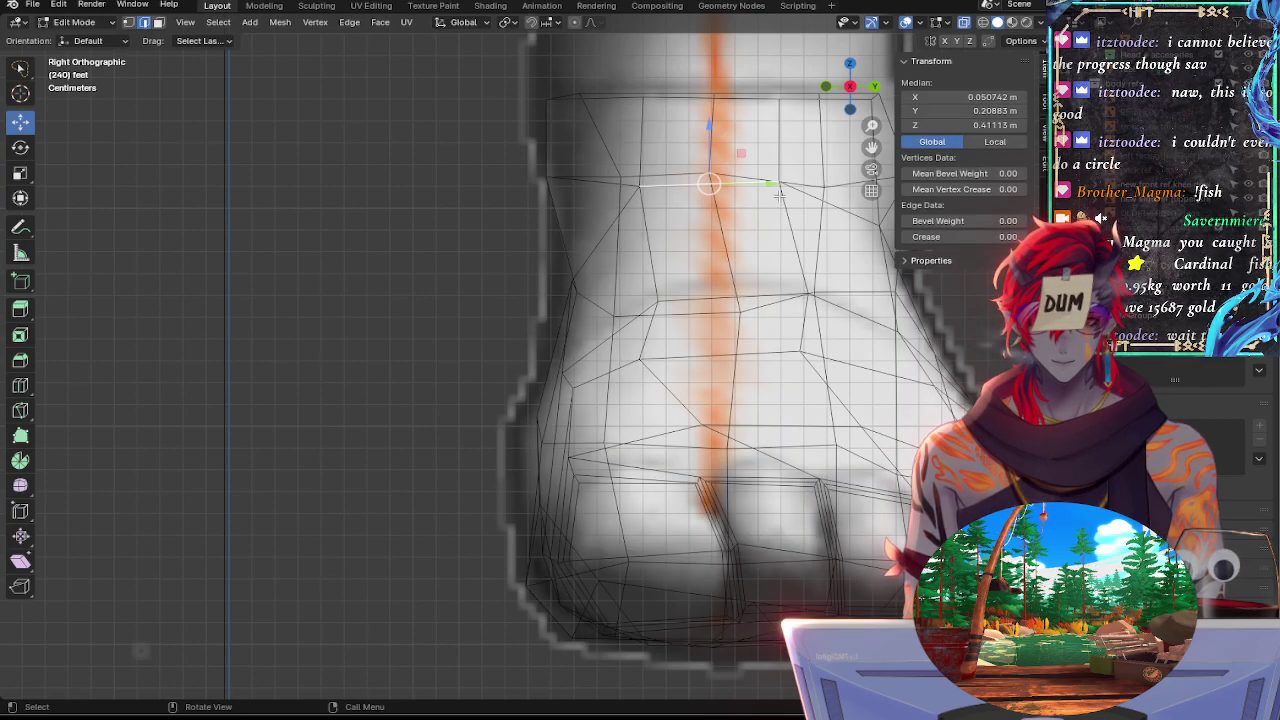
{"action": "key", "text": "r"}
{"action": "left_click", "coordinate": [826, 197]}
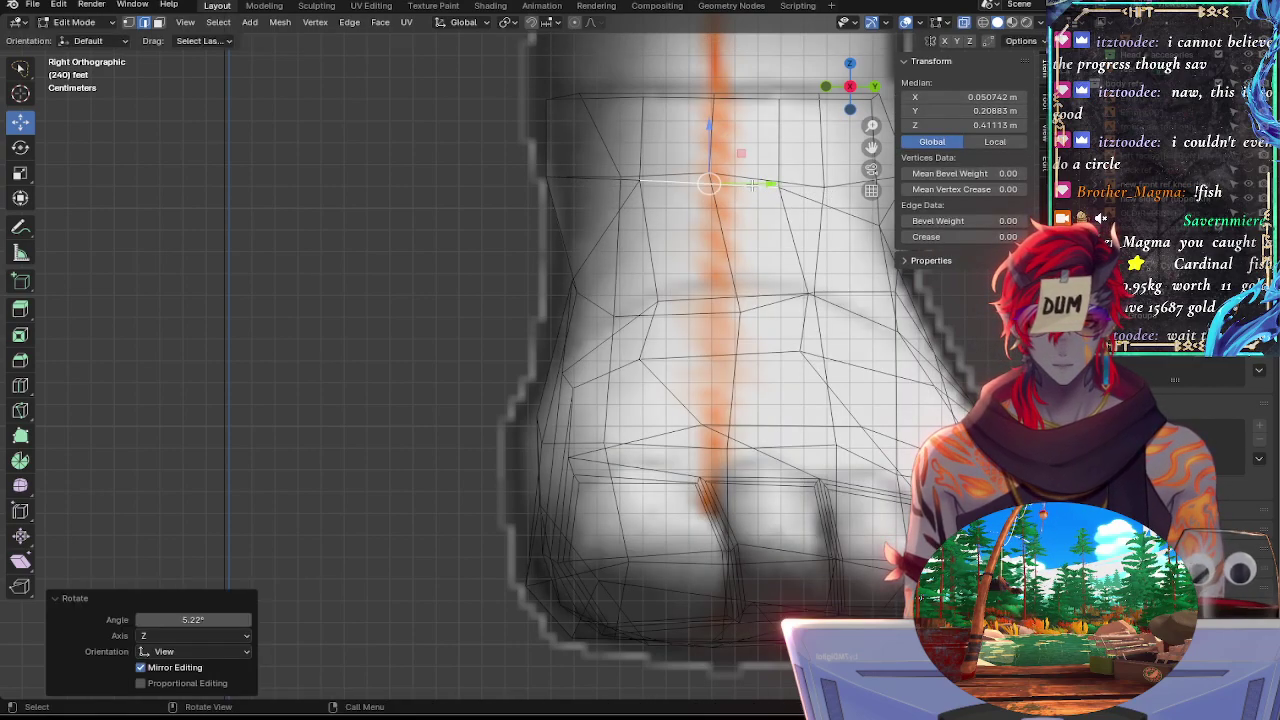
{"action": "key", "text": "g"}
{"action": "key", "text": "y"}
{"action": "left_click", "coordinate": [785, 172]}
{"action": "key", "text": "alt+z"}
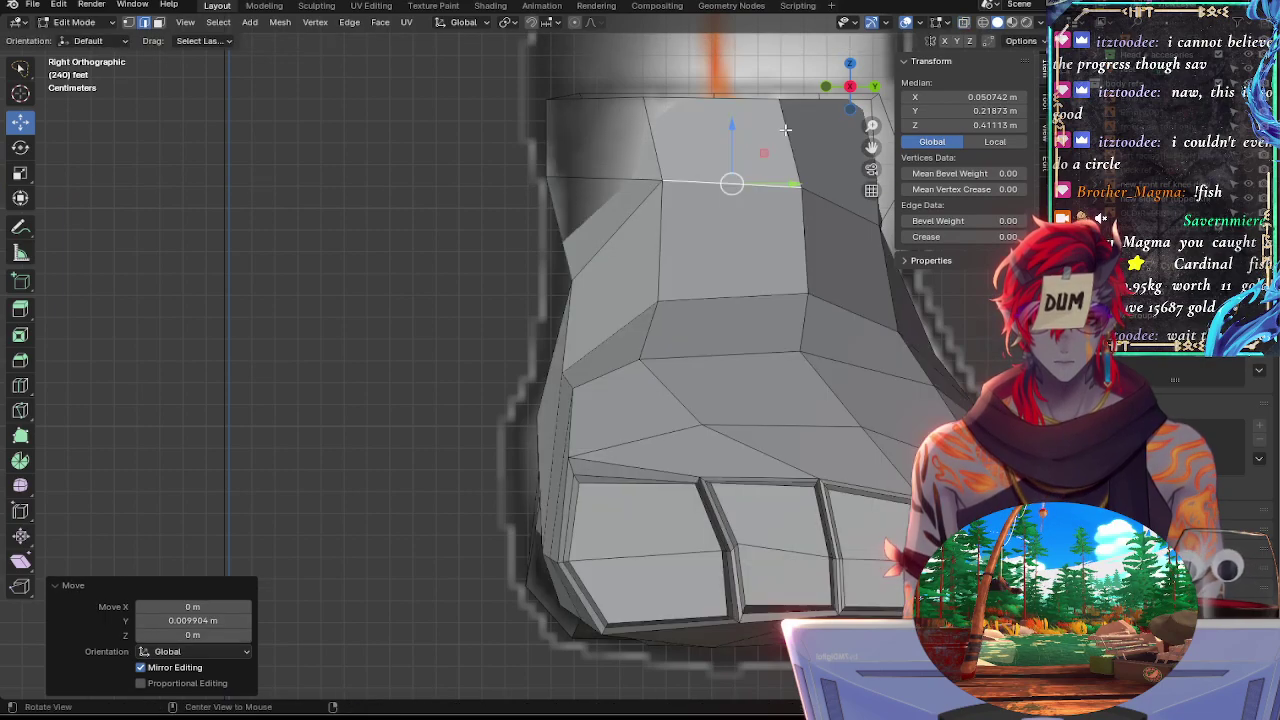
Move the front edge of the ankle's top opening 0.006933 m along Y
{"action": "left_click", "coordinate": [781, 103]}
{"action": "key", "text": "alt+z"}
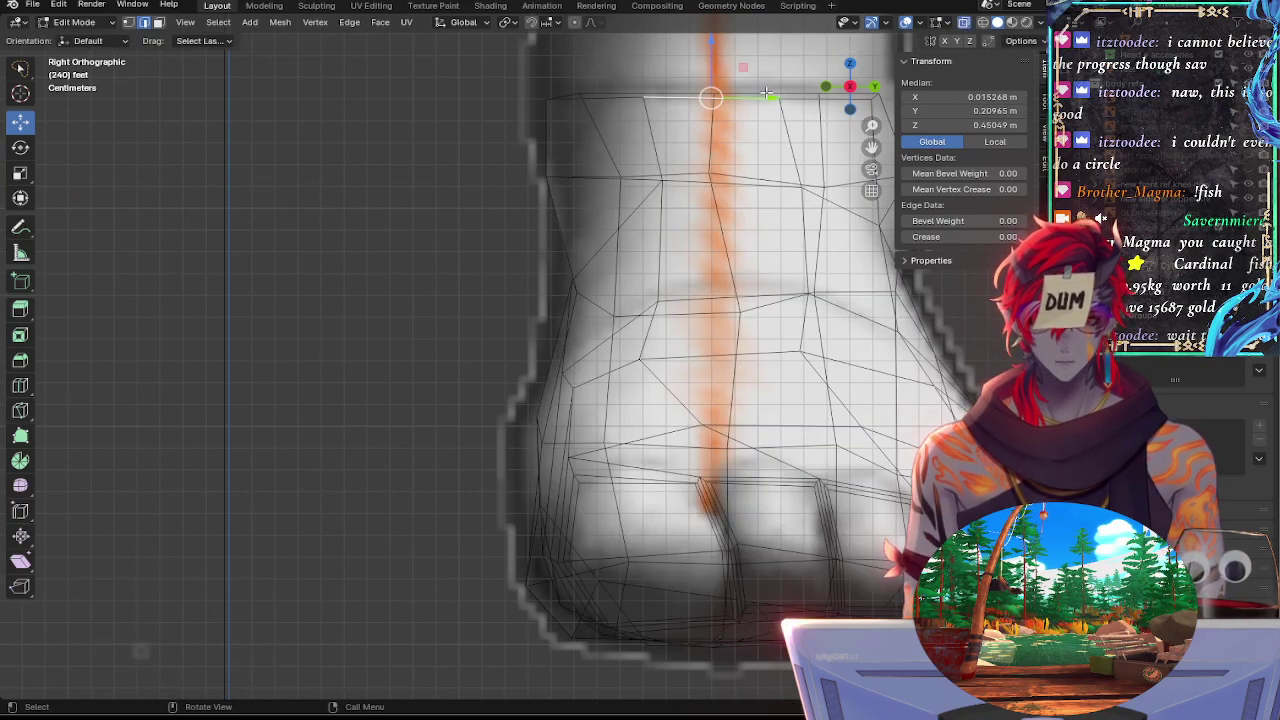
{"action": "key", "text": "g"}
{"action": "key", "text": "y"}
{"action": "left_click", "coordinate": [787, 98]}
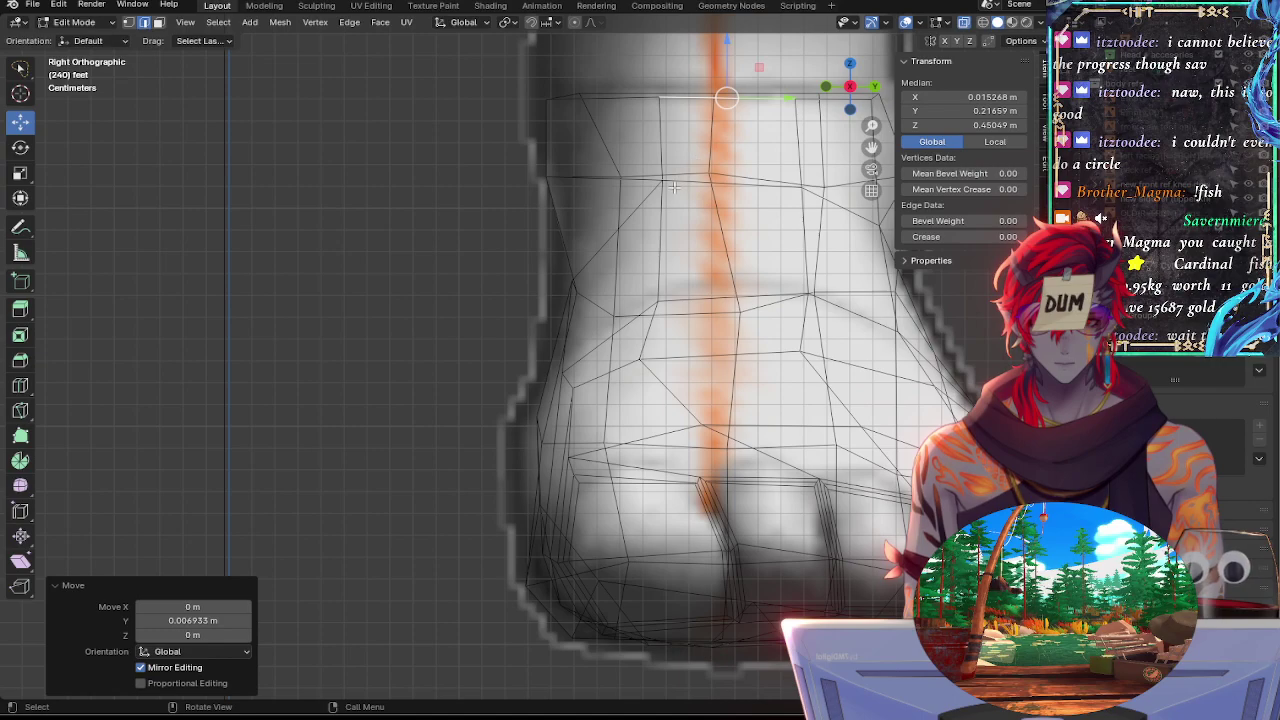
Nudge the front ankle edge below the top opening slightly back along Y to line up with the edge above
{"action": "key", "text": "alt+z"}
{"action": "left_click", "coordinate": [731, 183]}
{"action": "key", "text": "g"}
{"action": "key", "text": "y"}
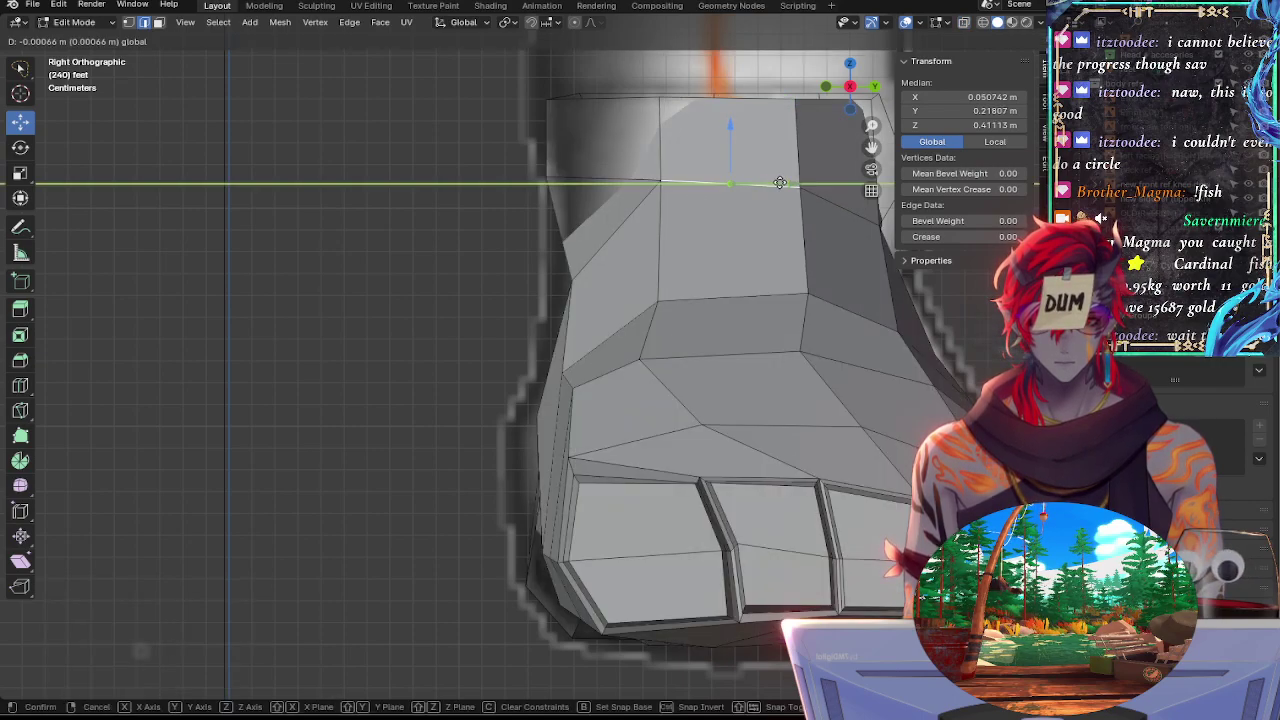
{"action": "left_click", "coordinate": [786, 183]}
{"action": "key", "text": "alt+z"}
{"action": "key", "text": "alt+z"}
Level the upper instep edge by rotating it 6.09°, raising it 0.004622 m along Z and rotating it -3.06°
{"action": "left_click", "coordinate": [752, 285]}
{"action": "key", "text": "alt+z"}
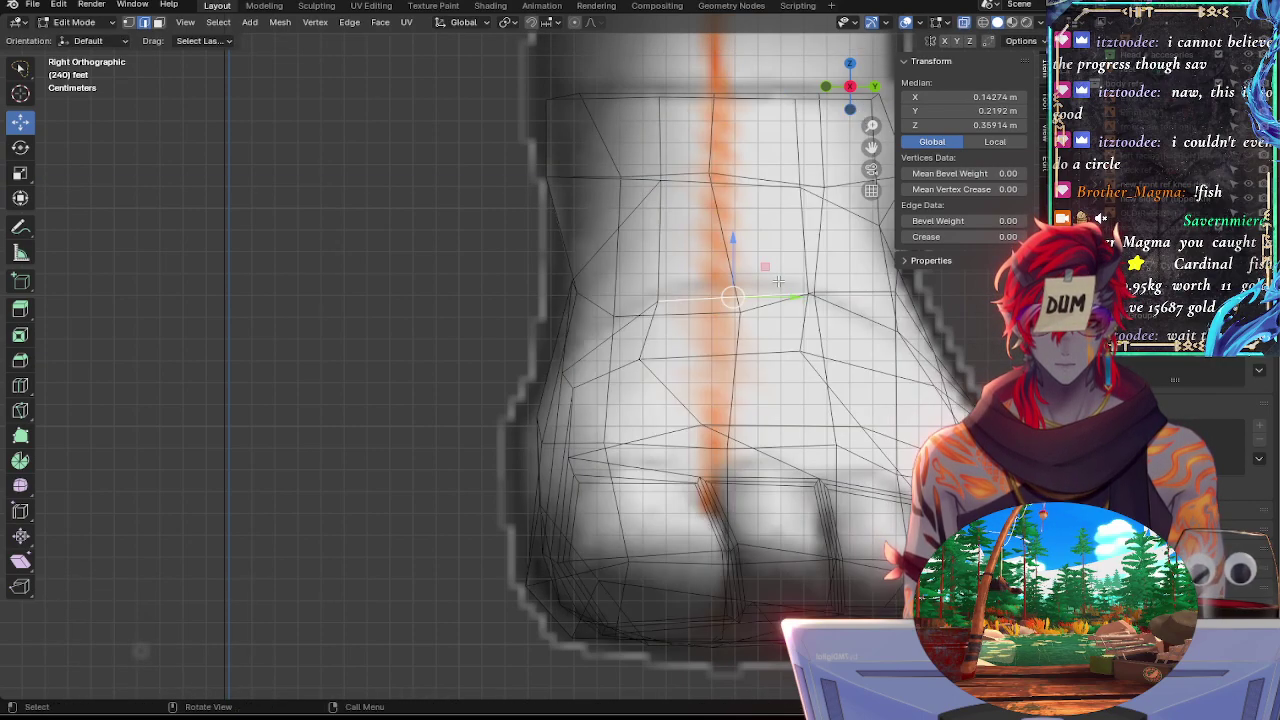
{"action": "key", "text": "r"}
{"action": "left_click", "coordinate": [793, 297]}
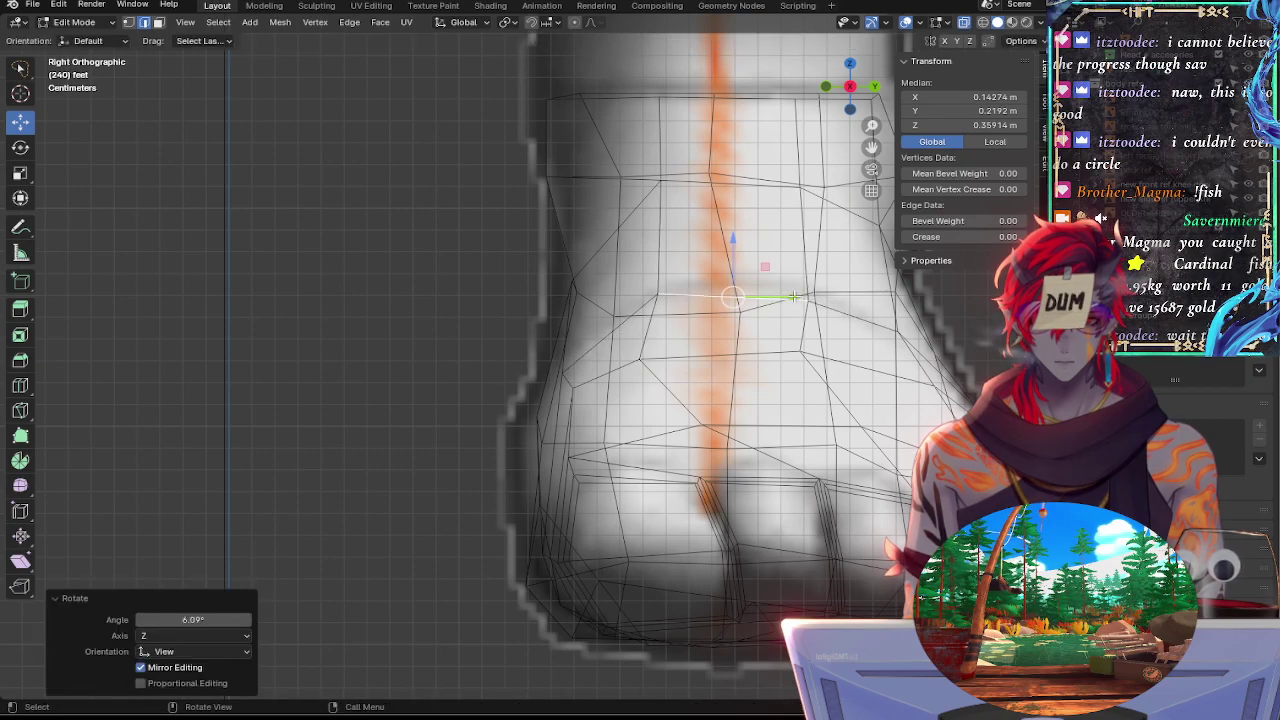
{"action": "key", "text": "g"}
{"action": "key", "text": "z"}
{"action": "left_click", "coordinate": [736, 240]}
{"action": "key", "text": "r"}
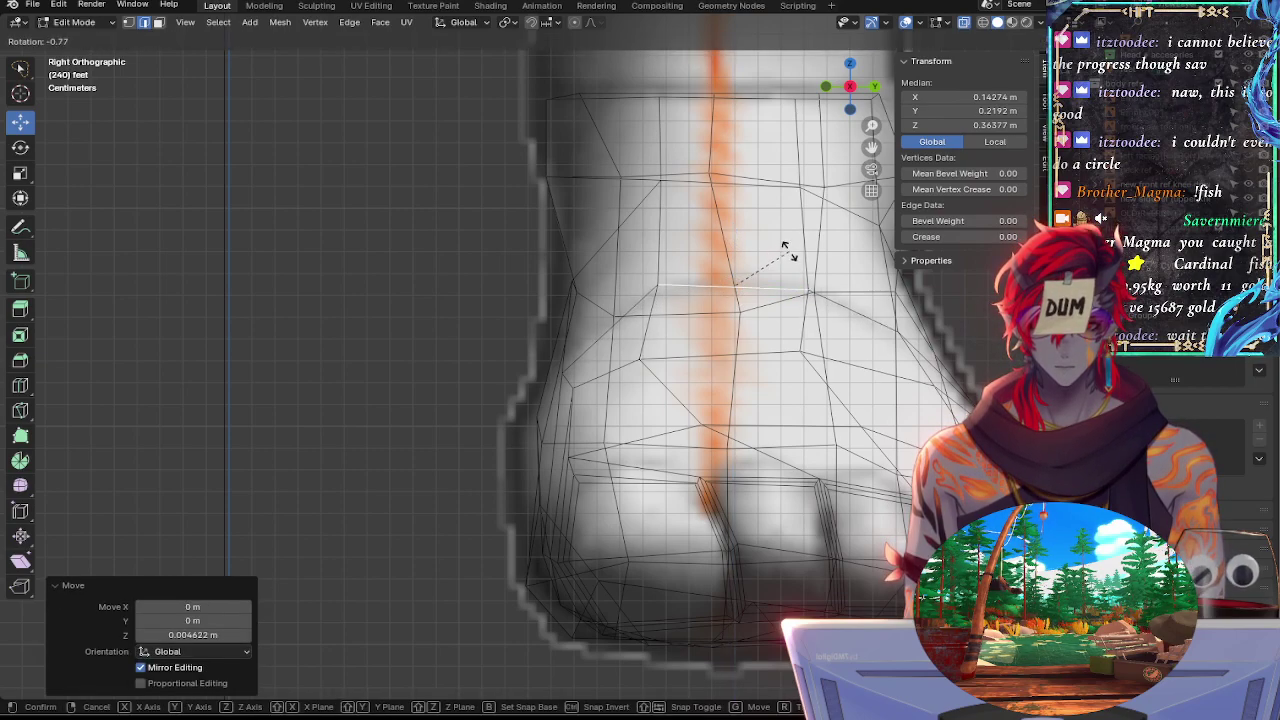
{"action": "left_click", "coordinate": [782, 248]}
{"action": "key", "text": "alt+z"}
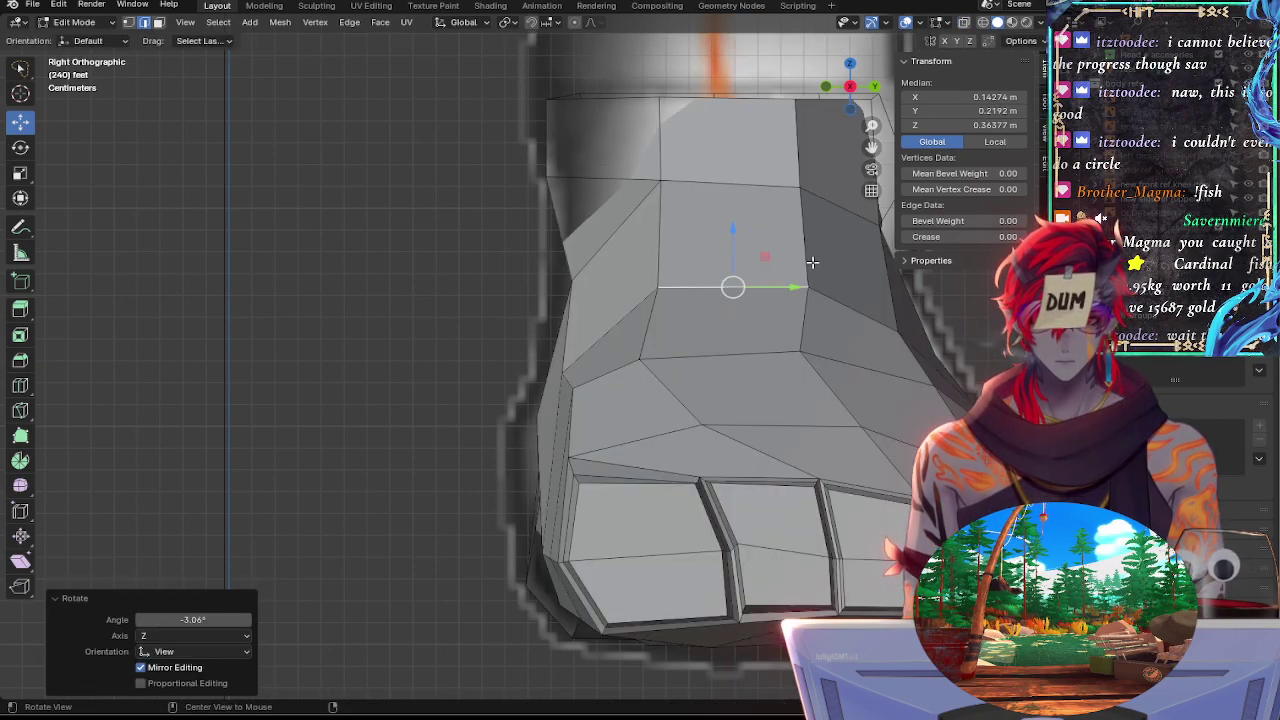
Rotate the middle instep edge slightly until level and shift it a little toward positive Y
{"action": "left_click", "coordinate": [760, 352]}
{"action": "key", "text": "alt+z"}
{"action": "key", "text": "r"}
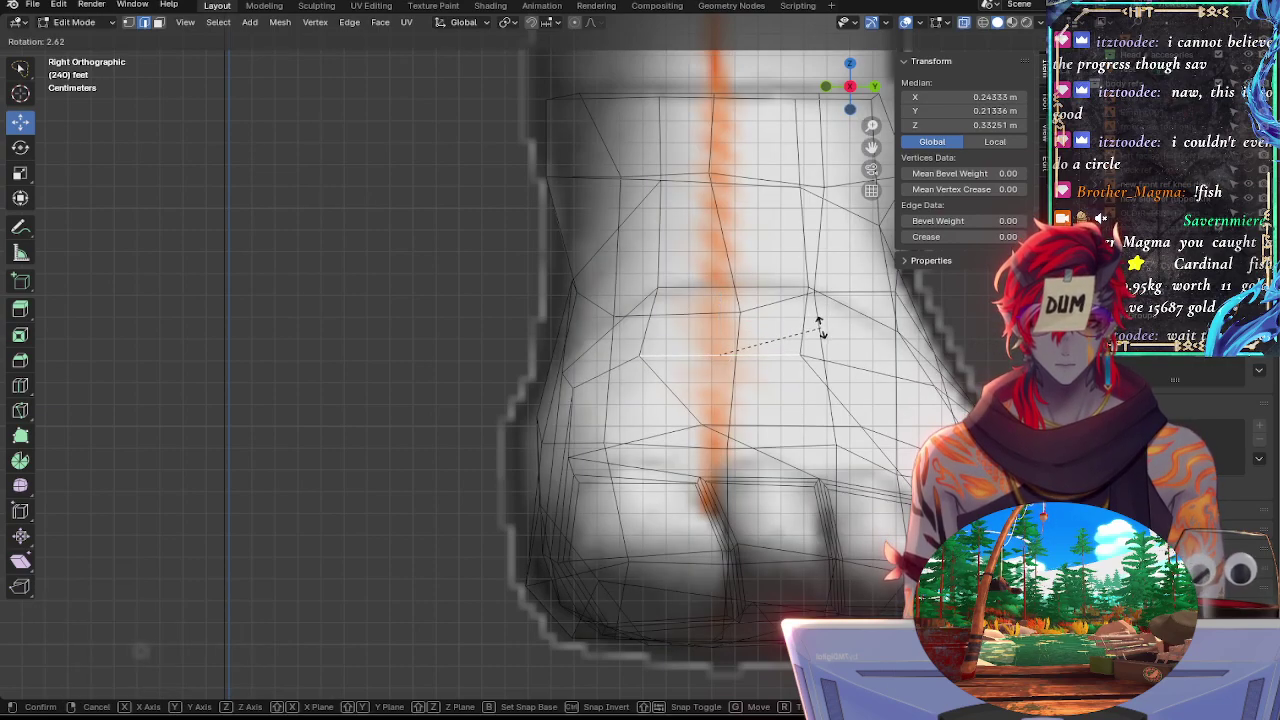
{"action": "left_click", "coordinate": [815, 340]}
{"action": "left_click_drag", "start_coordinate": [762, 352], "coordinate": [773, 354]}
Rotate the lowest horizontal instep edge above the toes by 0.152°
{"action": "left_click", "coordinate": [797, 427]}
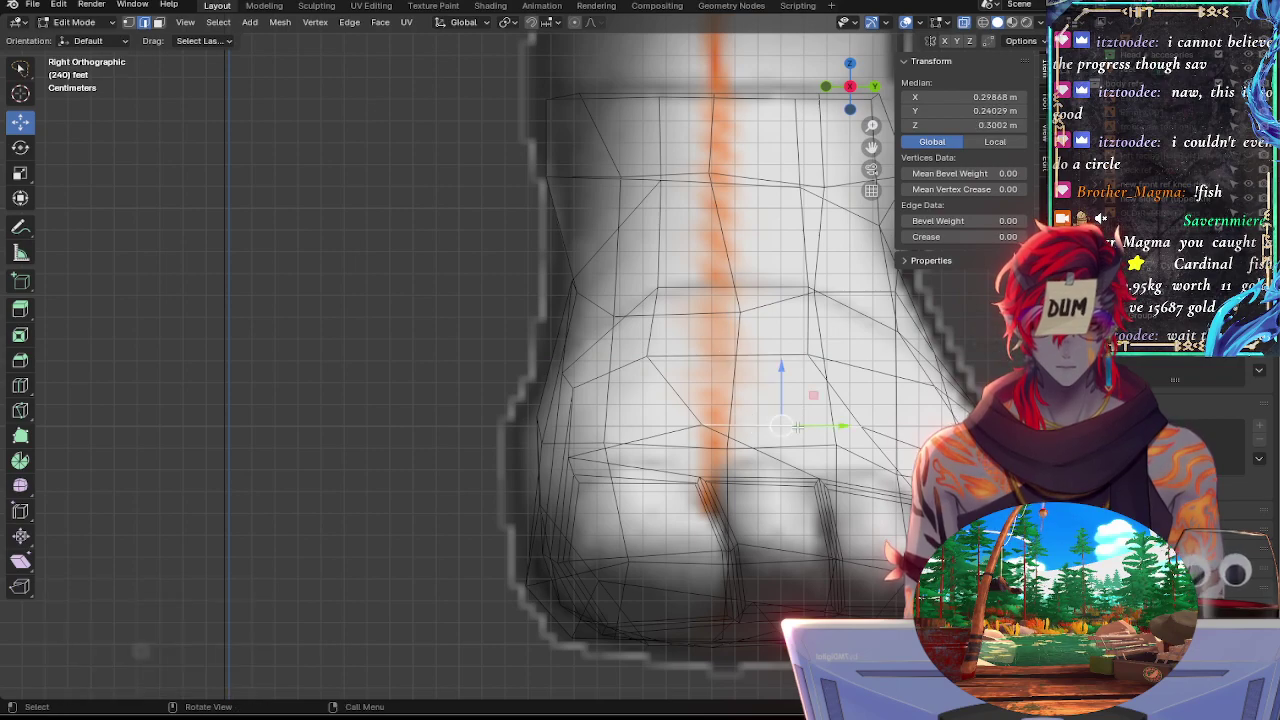
{"action": "key", "text": "alt+z"}
{"action": "key", "text": "r"}
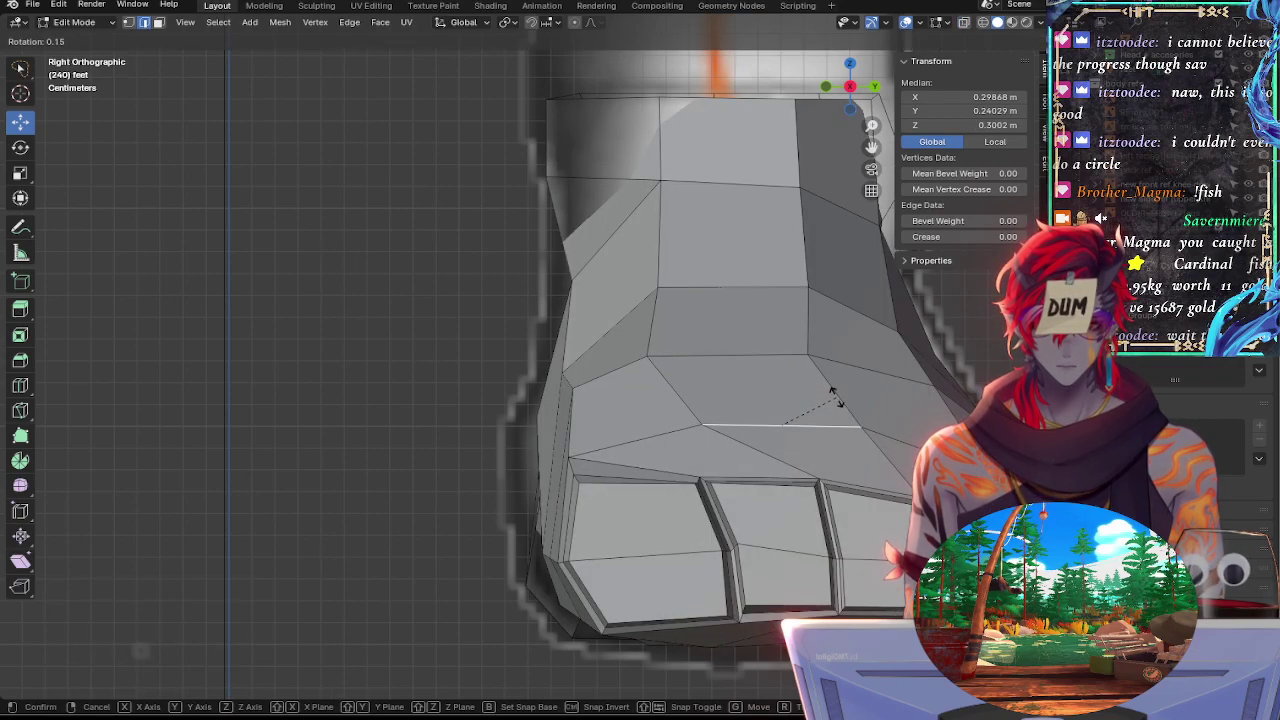
{"action": "left_click", "coordinate": [832, 393]}
{"action": "key", "text": "alt+z"}
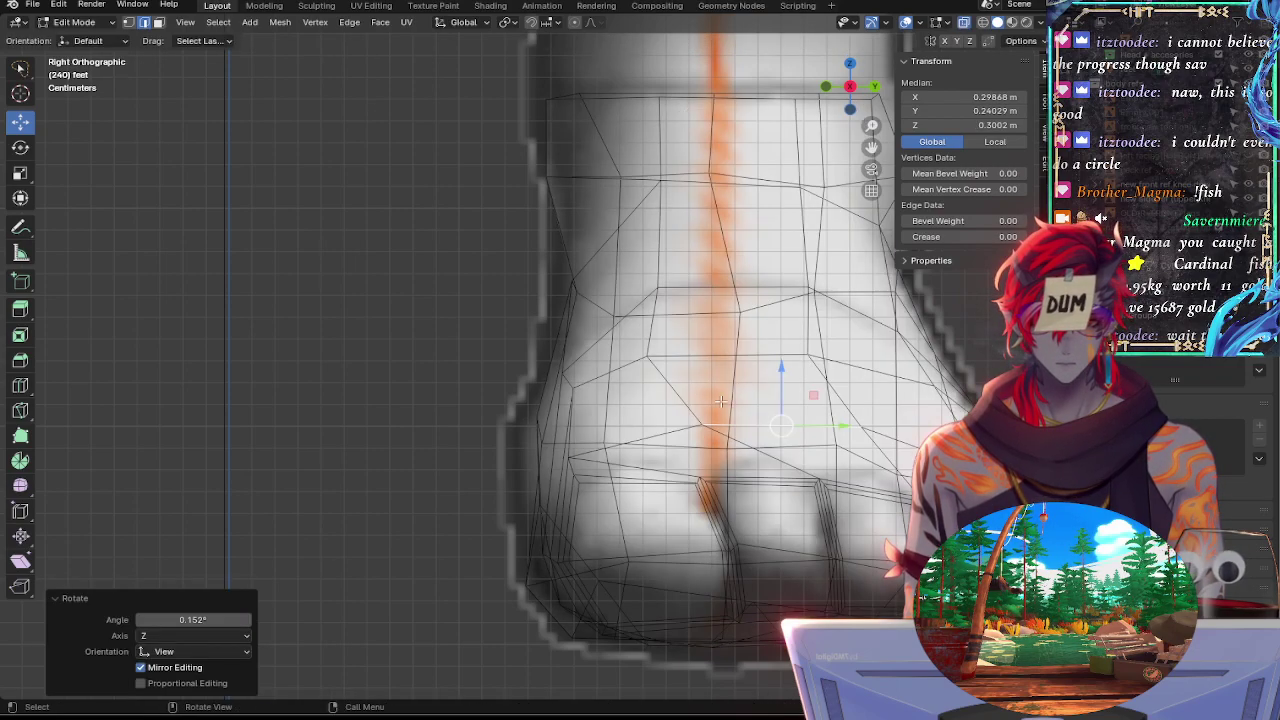
Rotate the slanted edge joining the middle and lowest instep edges by -17.7° around global Z
{"action": "left_click", "coordinate": [690, 396]}
{"action": "key", "text": "r"}
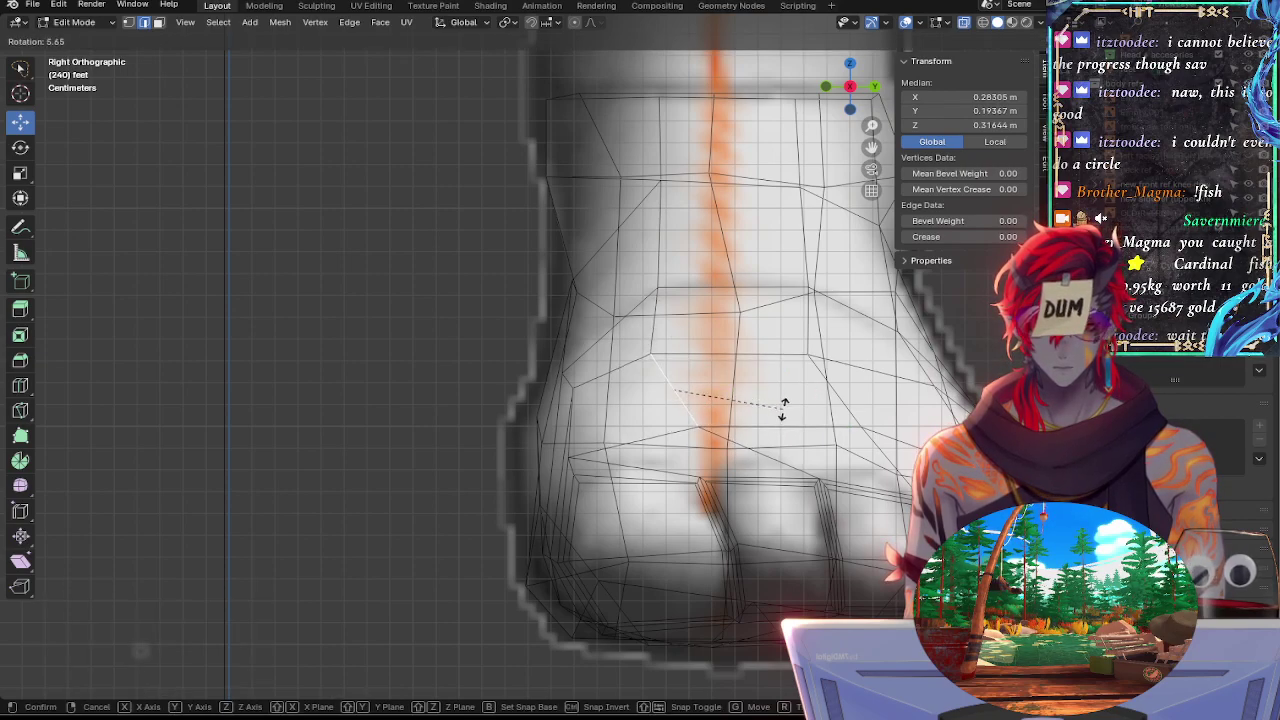
{"action": "key", "text": "z"}
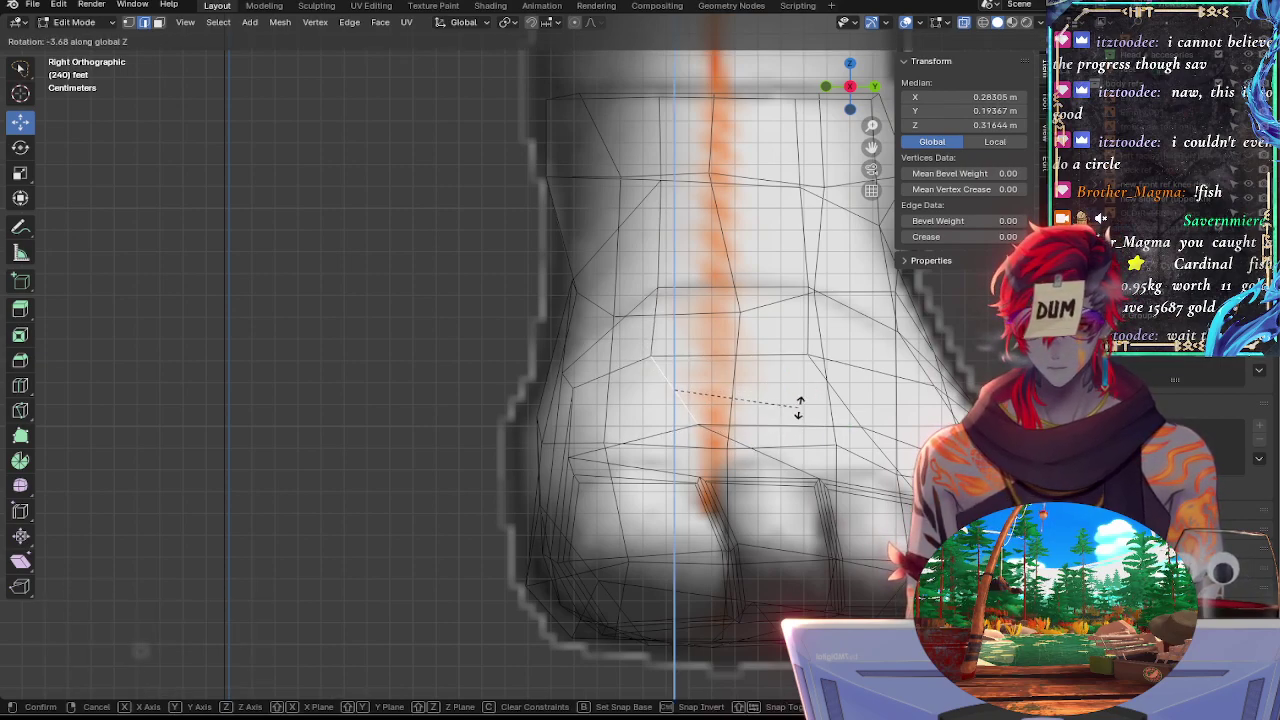
{"action": "left_click", "coordinate": [787, 435]}
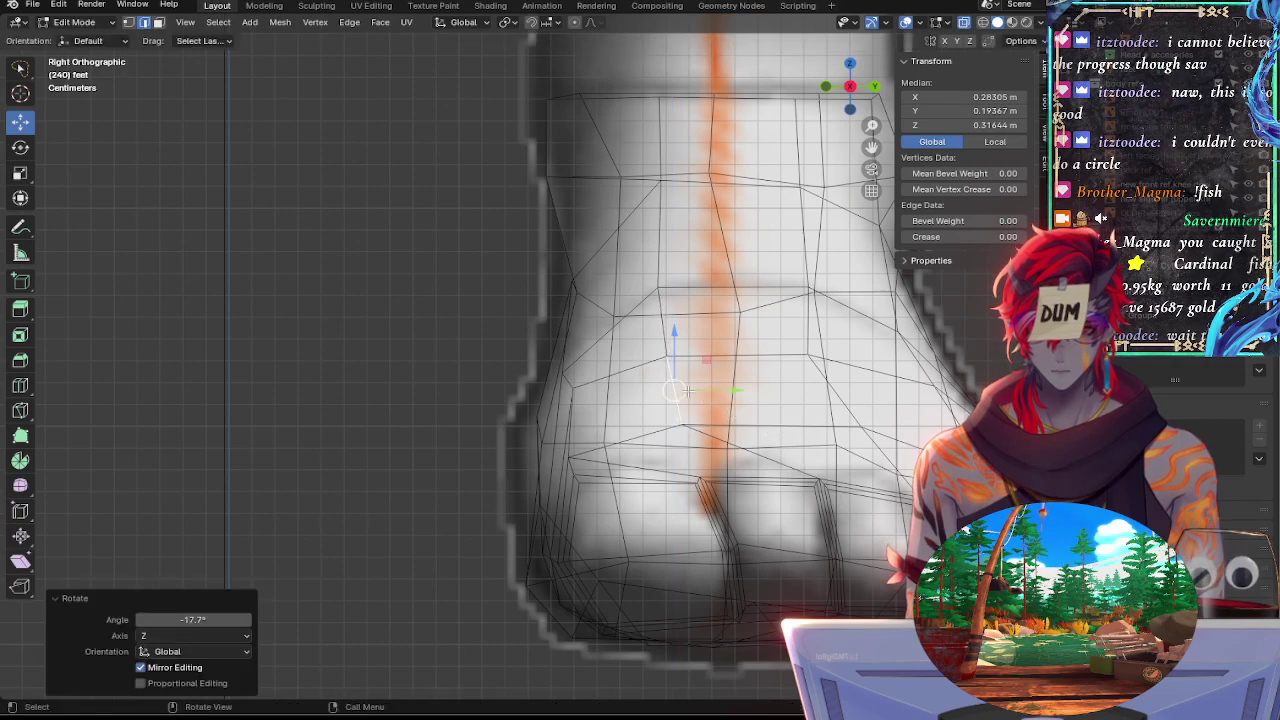
Rotate the diagonal big-toe-side instep edge by -6.55°, move it -0.008914 m along Y and lower it slightly
{"action": "left_click", "coordinate": [668, 340]}
{"action": "key", "text": "r"}
{"action": "left_click", "coordinate": [698, 373]}
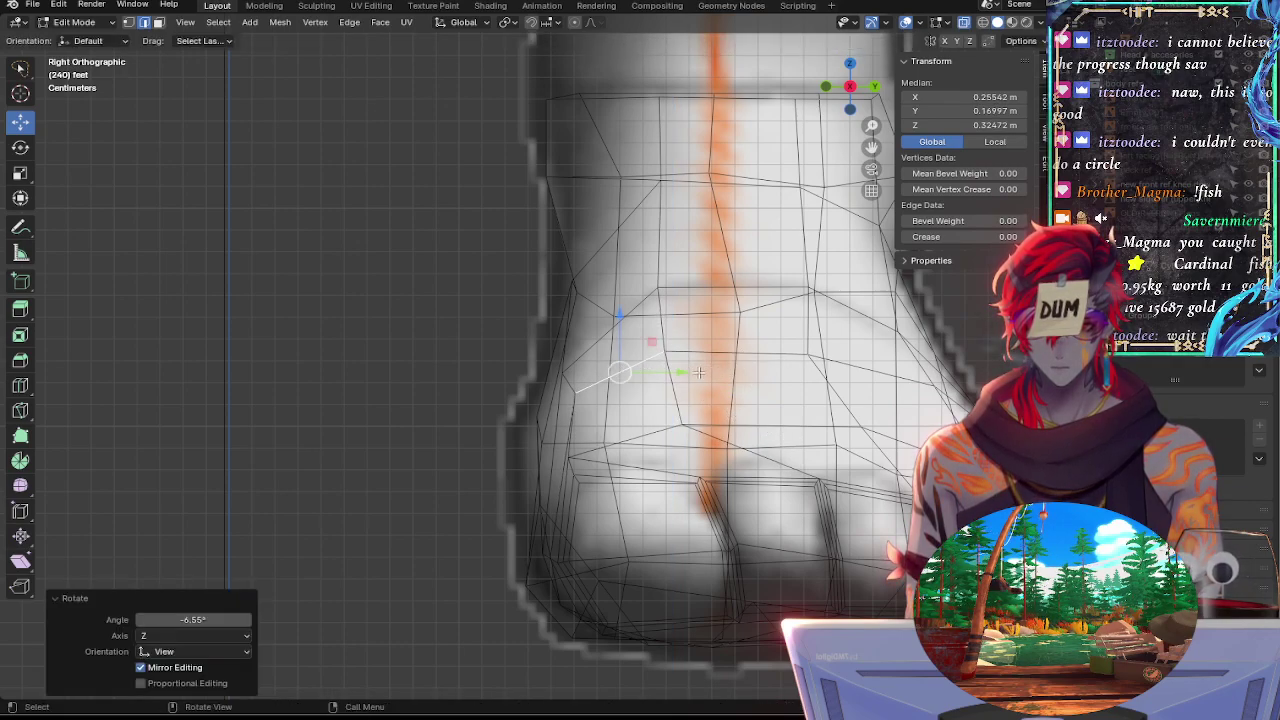
{"action": "key", "text": "g"}
{"action": "key", "text": "y"}
{"action": "left_click", "coordinate": [633, 373]}
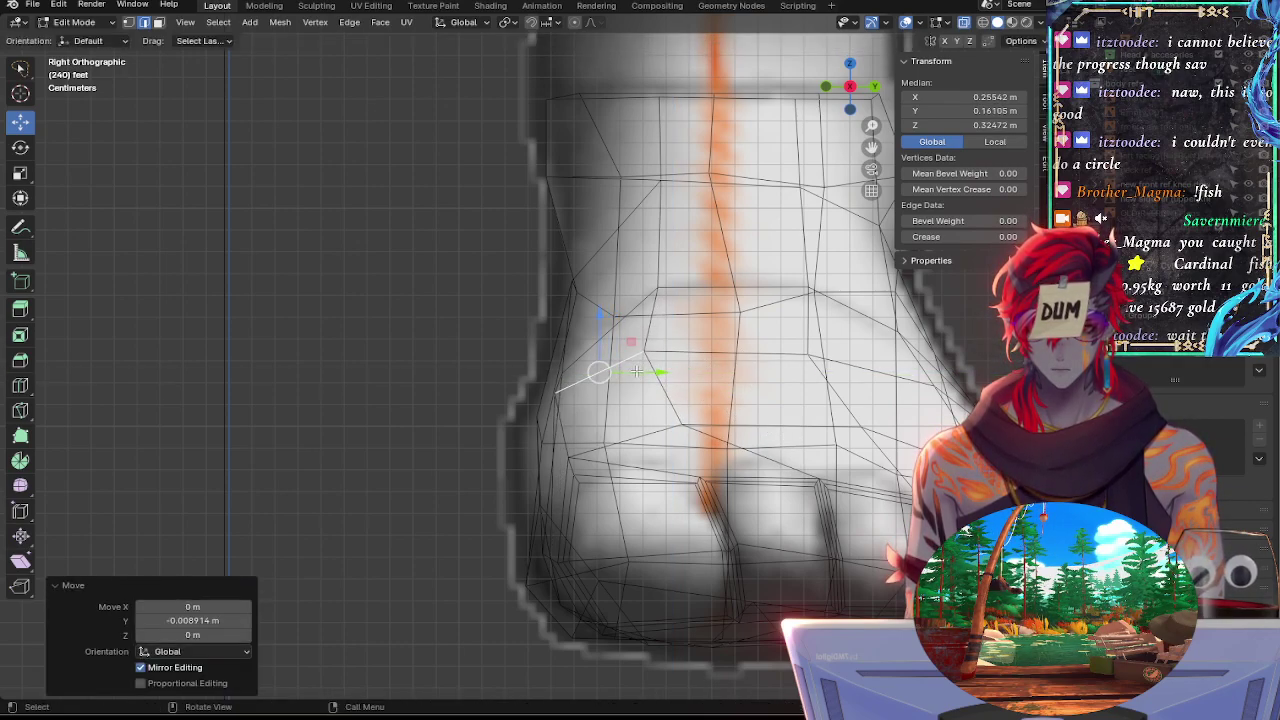
{"action": "key", "text": "g"}
{"action": "key", "text": "z"}
{"action": "left_click_drag", "start_coordinate": [598, 323], "coordinate": [599, 331]}
Nudge the slanted edge between the middle and lowest instep edges slightly toward negative Y
{"action": "left_click", "coordinate": [676, 396]}
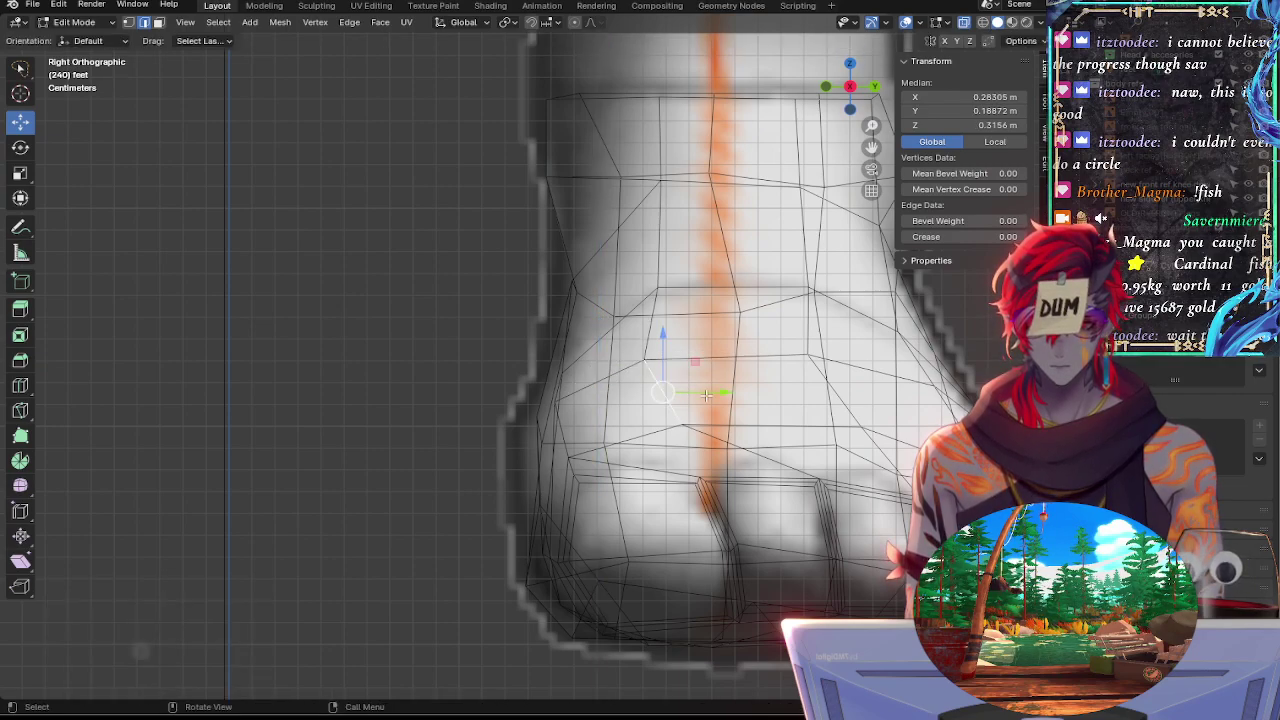
{"action": "left_click_drag", "start_coordinate": [713, 392], "coordinate": [713, 392]}
{"action": "key", "text": "g"}
{"action": "key", "text": "y"}
{"action": "left_click", "coordinate": [714, 393]}
Move the lowest horizontal instep edge -0.005282 m along Y and scale it to 1.004 along Y
{"action": "left_click", "coordinate": [795, 427]}
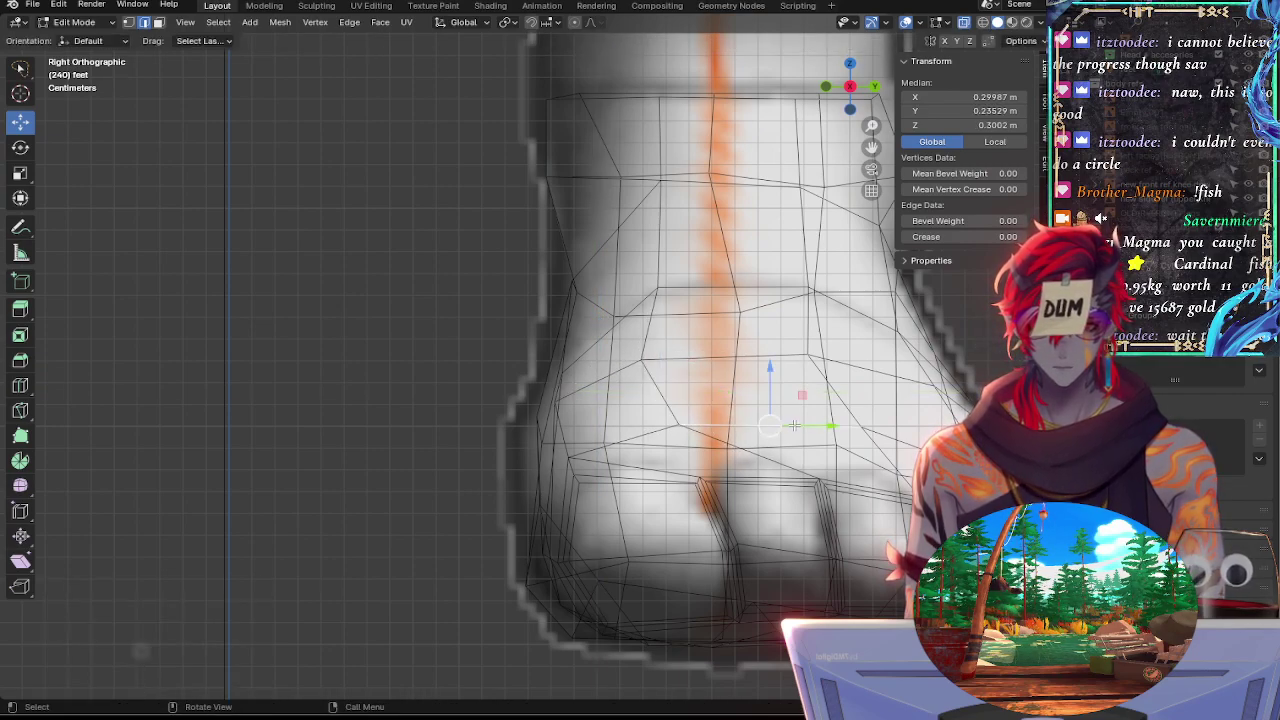
{"action": "key", "text": "g"}
{"action": "key", "text": "y"}
{"action": "left_click", "coordinate": [800, 428]}
{"action": "key", "text": "s"}
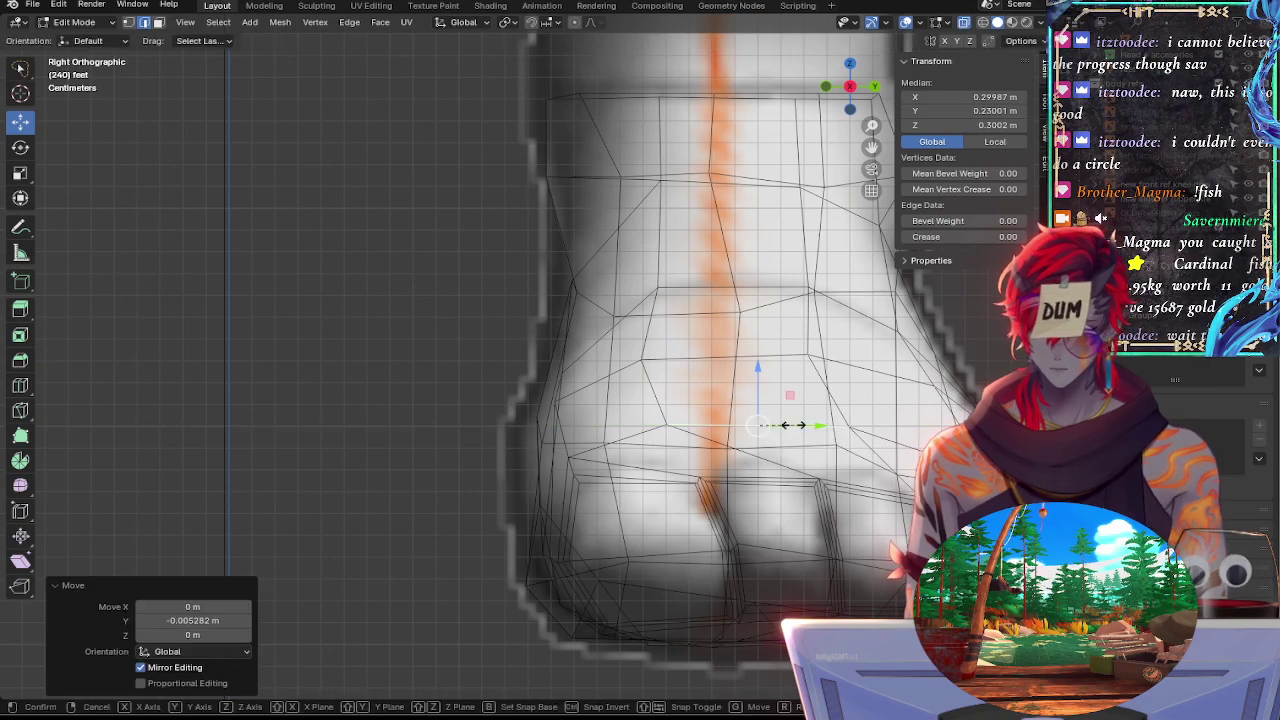
{"action": "key", "text": "y"}
{"action": "left_click", "coordinate": [793, 424]}
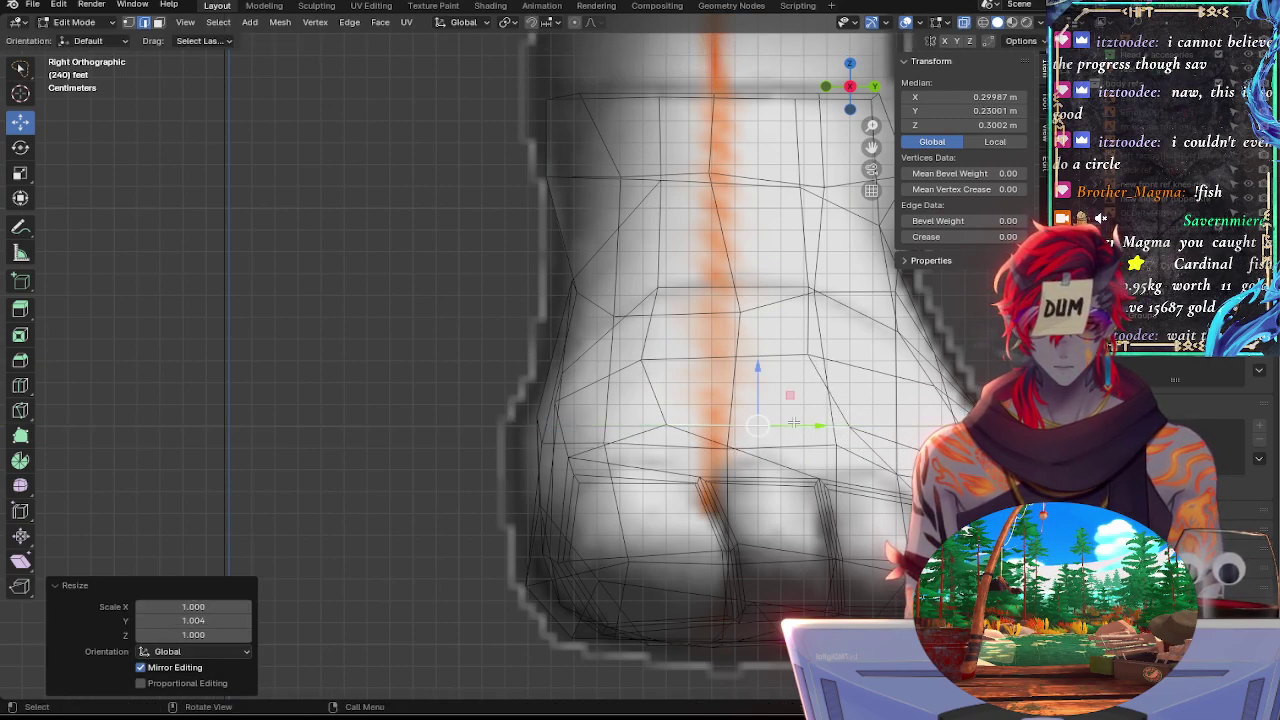
Scale the diagonal edge above the big toe to 0.978 along Y and shift it toward negative Y
{"action": "left_click", "coordinate": [653, 424]}
{"action": "key", "text": "s"}
{"action": "key", "text": "y"}
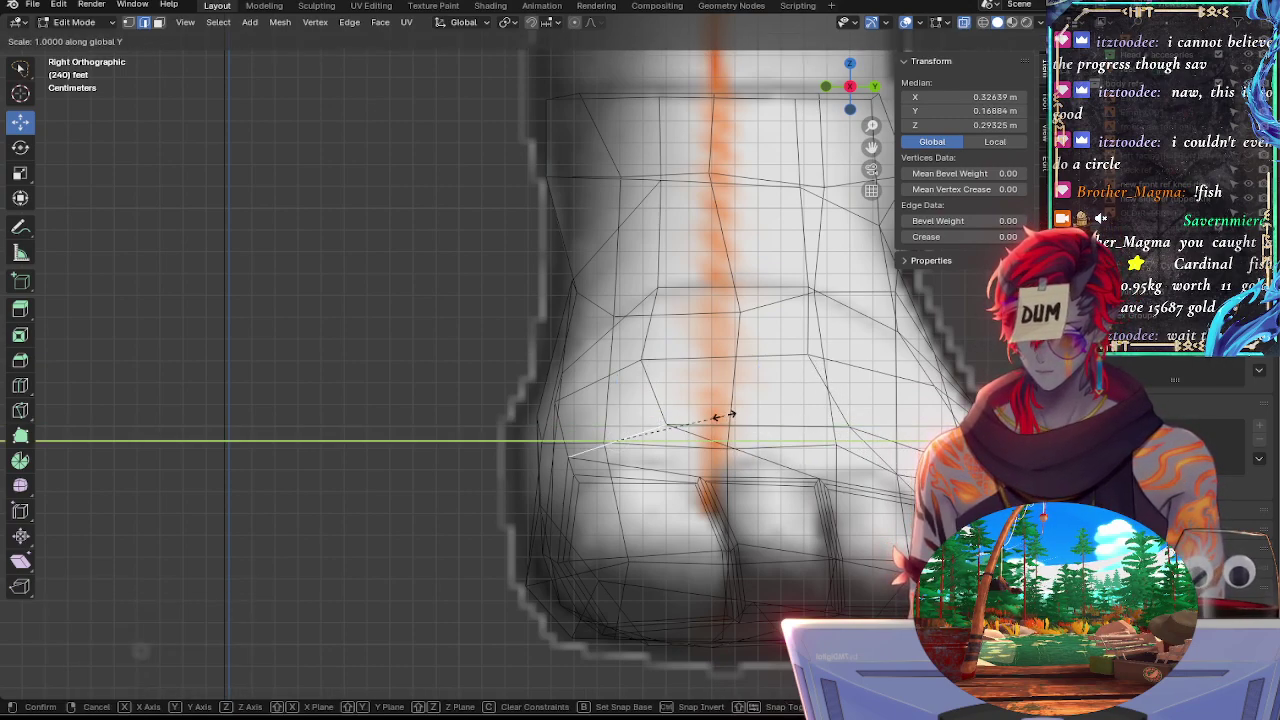
{"action": "left_click", "coordinate": [702, 424]}
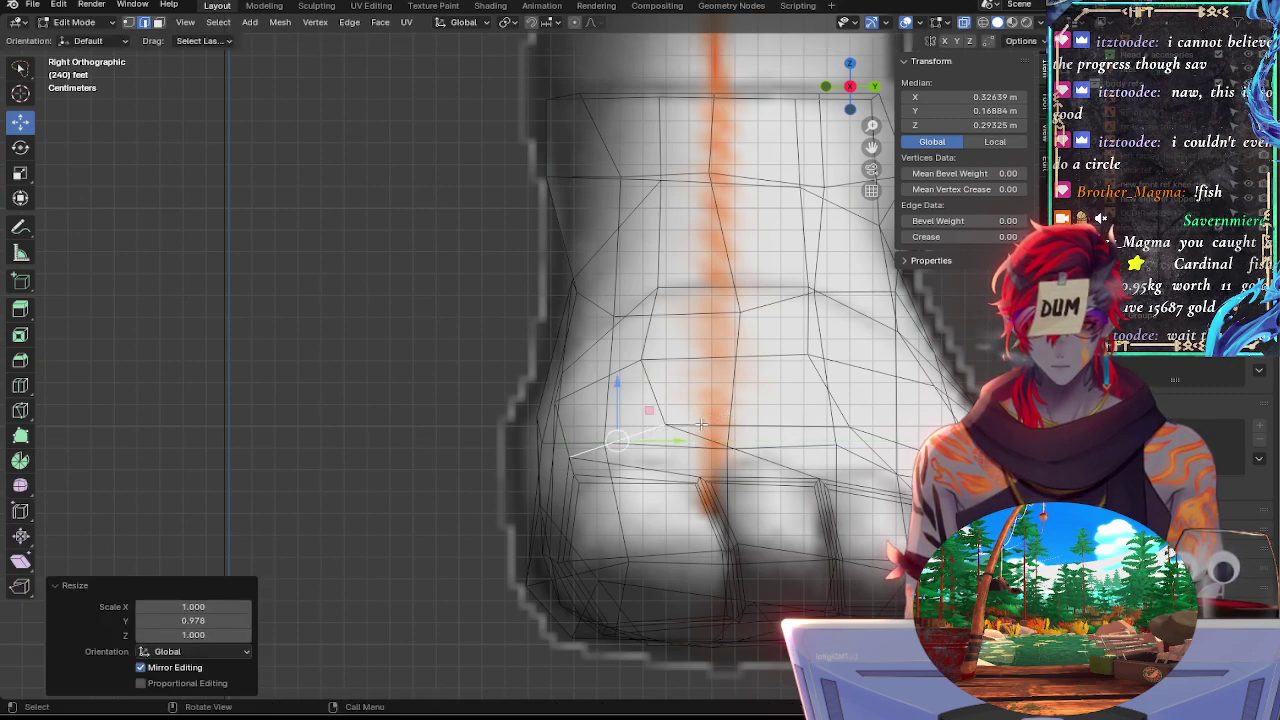
{"action": "left_click_drag", "start_coordinate": [669, 442], "coordinate": [655, 445]}
Lower the diagonal big-toe-side edge at the middle of the instep by 0.00099 m along Z
{"action": "left_click", "coordinate": [646, 351]}
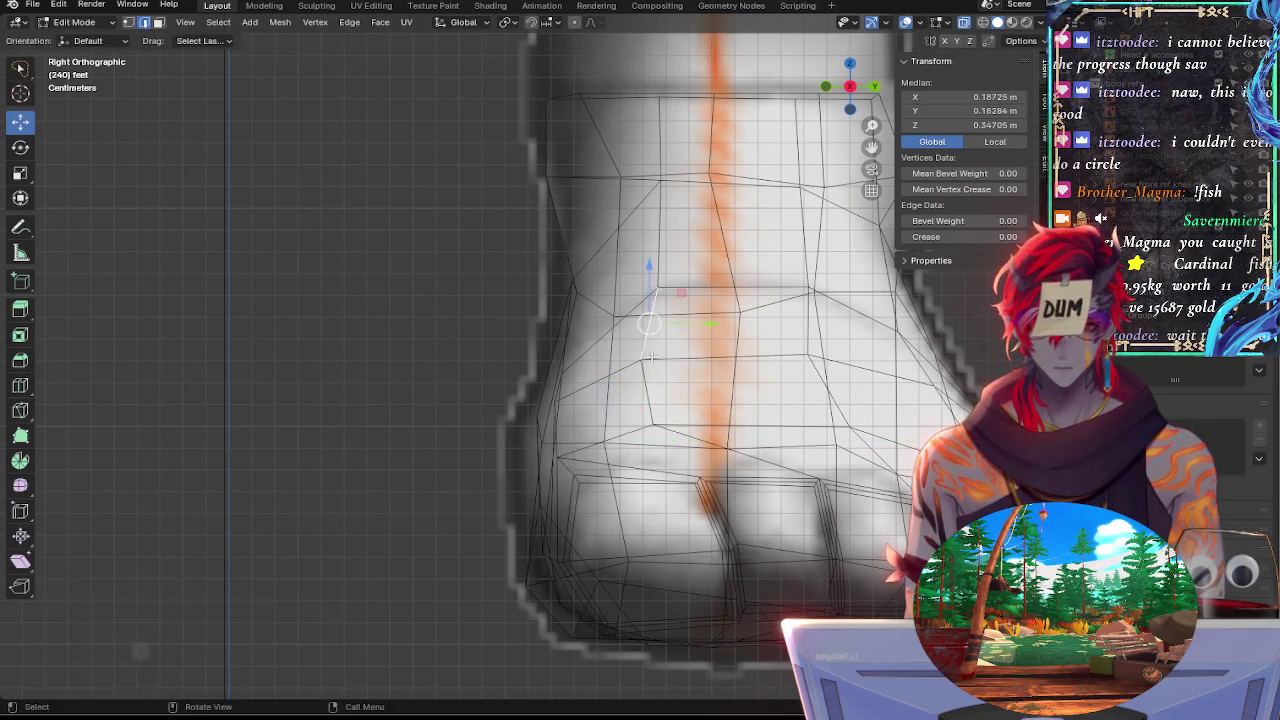
{"action": "left_click", "coordinate": [652, 366]}
{"action": "left_click", "coordinate": [631, 367]}
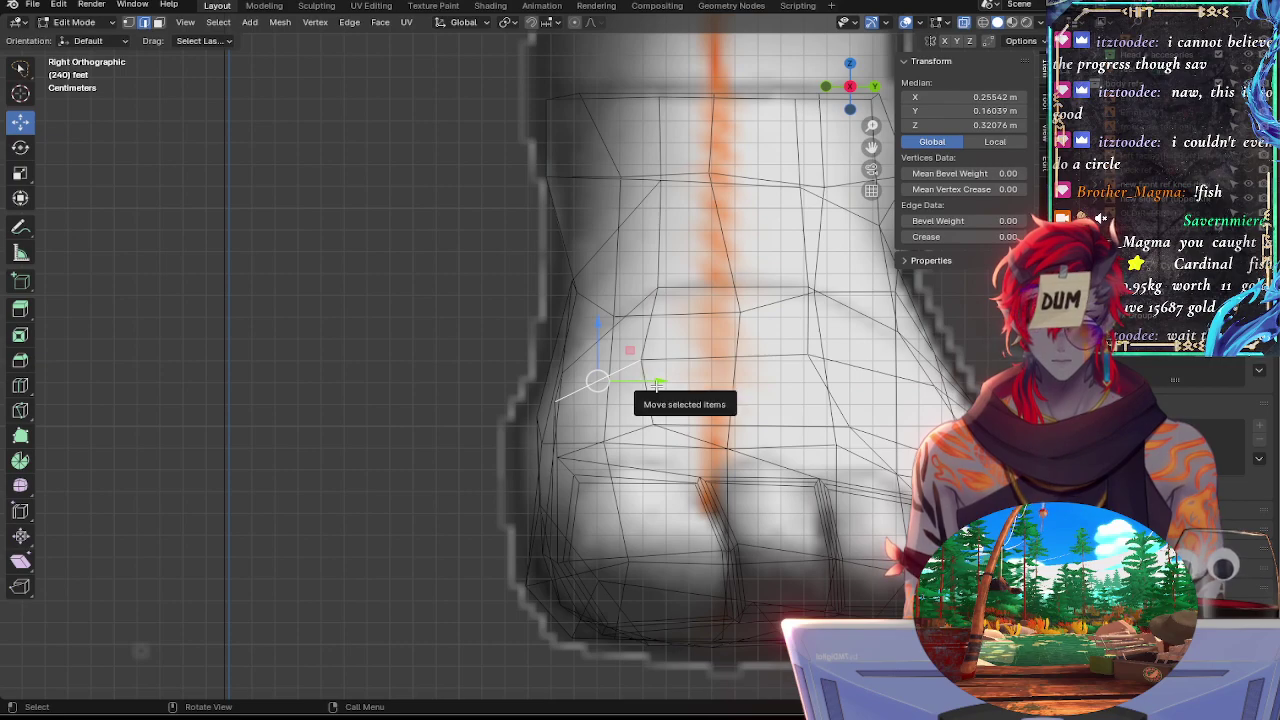
{"action": "left_click_drag", "start_coordinate": [601, 333], "coordinate": [602, 338]}
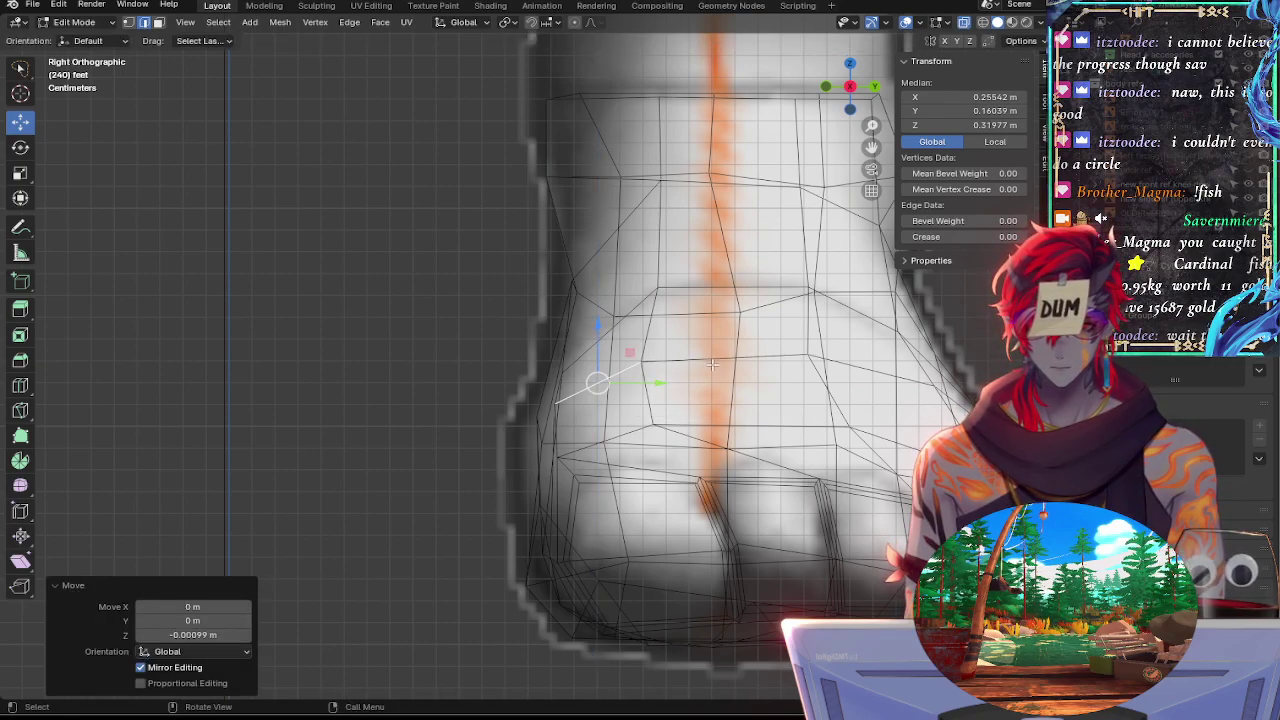
Shift the middle horizontal instep edge slightly toward positive Y and rotate it by 2.86°
{"action": "left_click", "coordinate": [716, 366]}
{"action": "left_click_drag", "start_coordinate": [769, 369], "coordinate": [776, 363]}
{"action": "key", "text": "r"}
{"action": "left_click", "coordinate": [823, 340]}
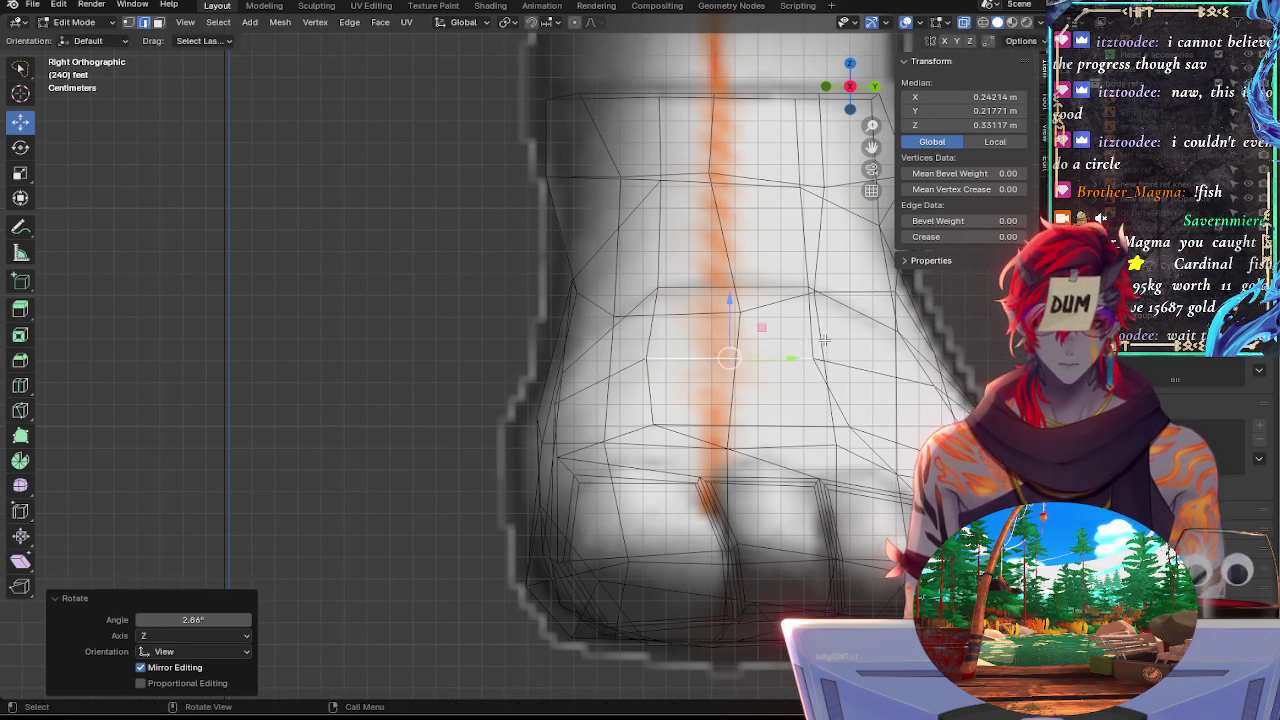
Rotate the diagonal little-toe-side edge of the upper instep by 3.38° and move it 0.001321 m along Y and -0.00099 m along Z
{"action": "left_click", "coordinate": [854, 313]}
{"action": "key", "text": "r"}
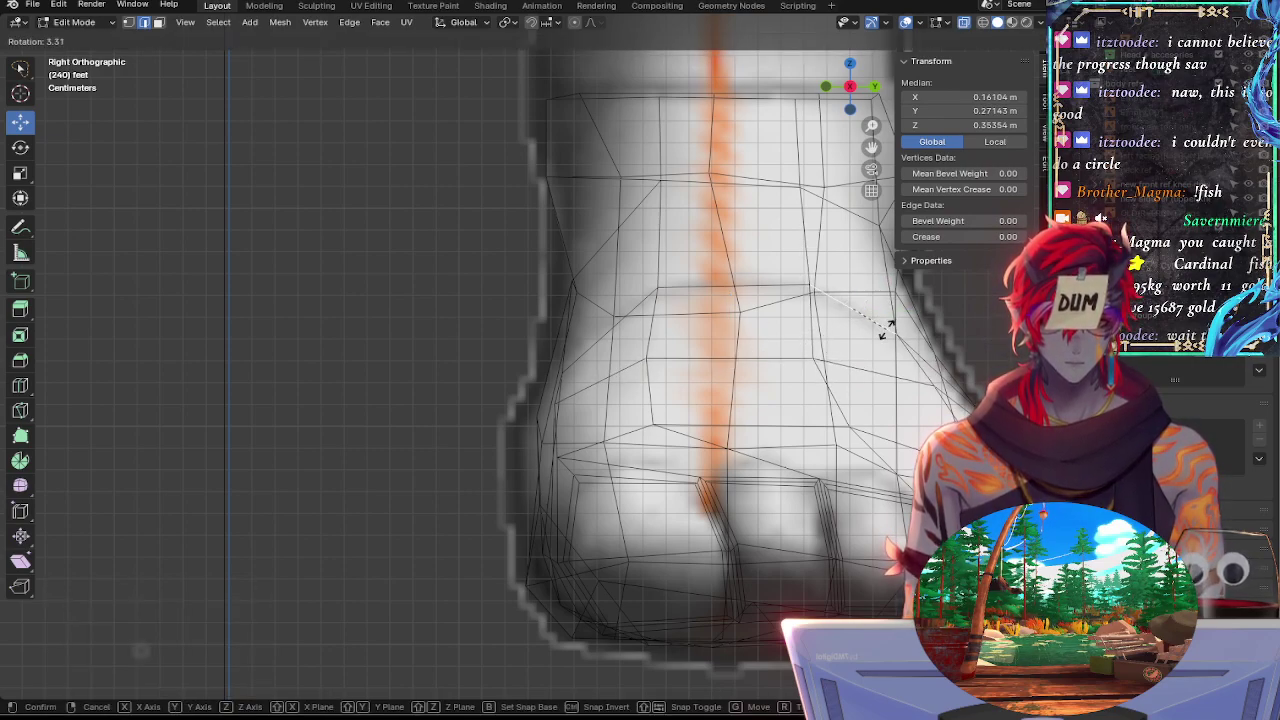
{"action": "left_click", "coordinate": [885, 321]}
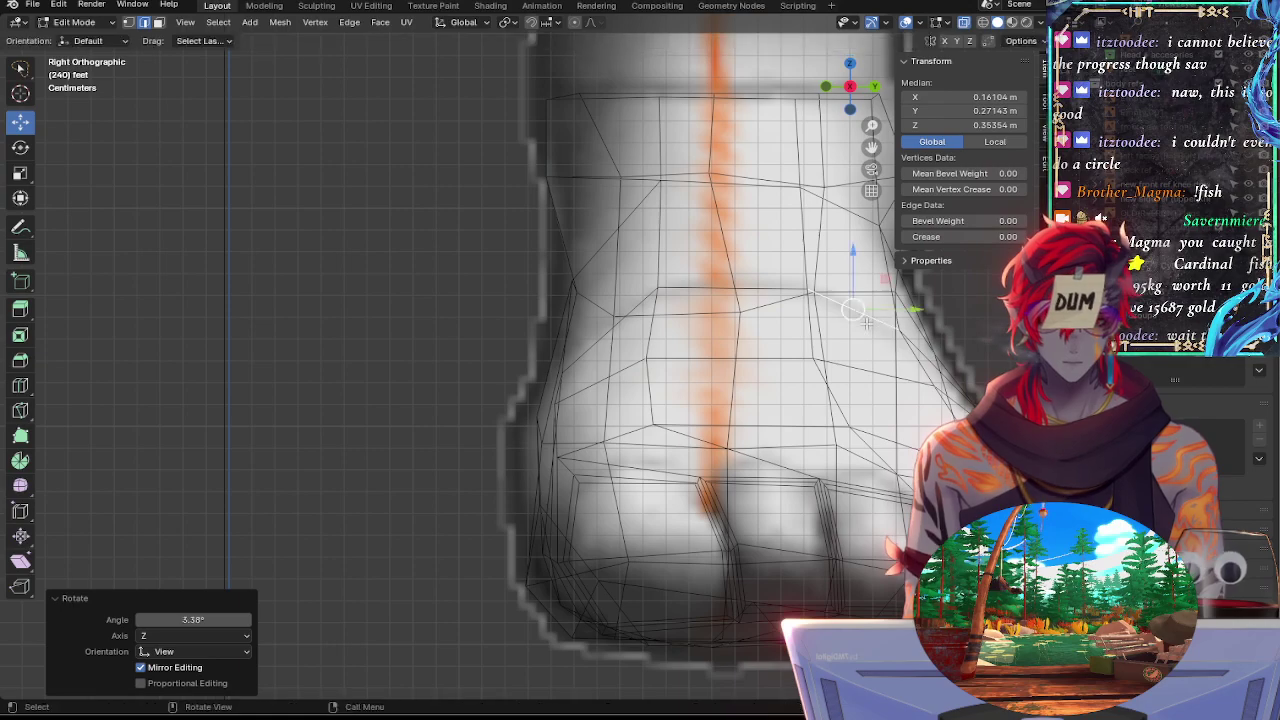
{"action": "left_click_drag", "start_coordinate": [853, 312], "coordinate": [857, 313]}
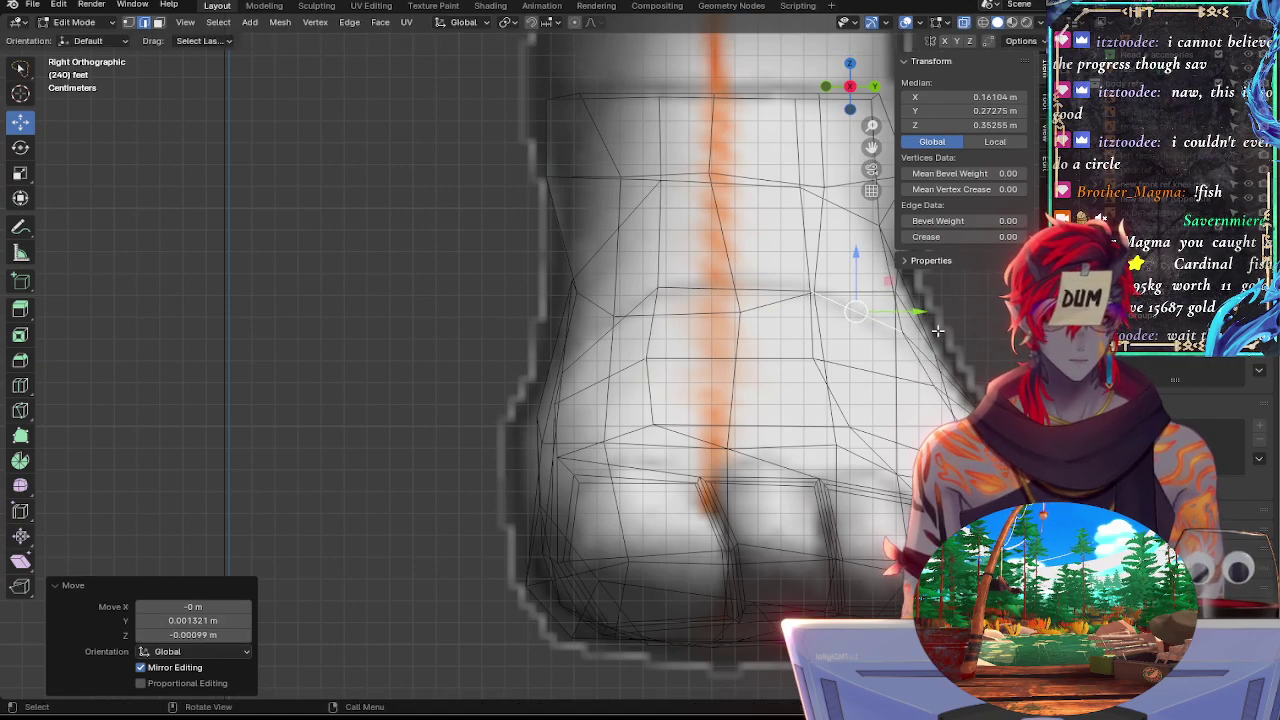
{"action": "left_click", "coordinate": [974, 289]}
{"action": "key", "text": "alt+z"}
{"action": "key", "text": "alt+z"}
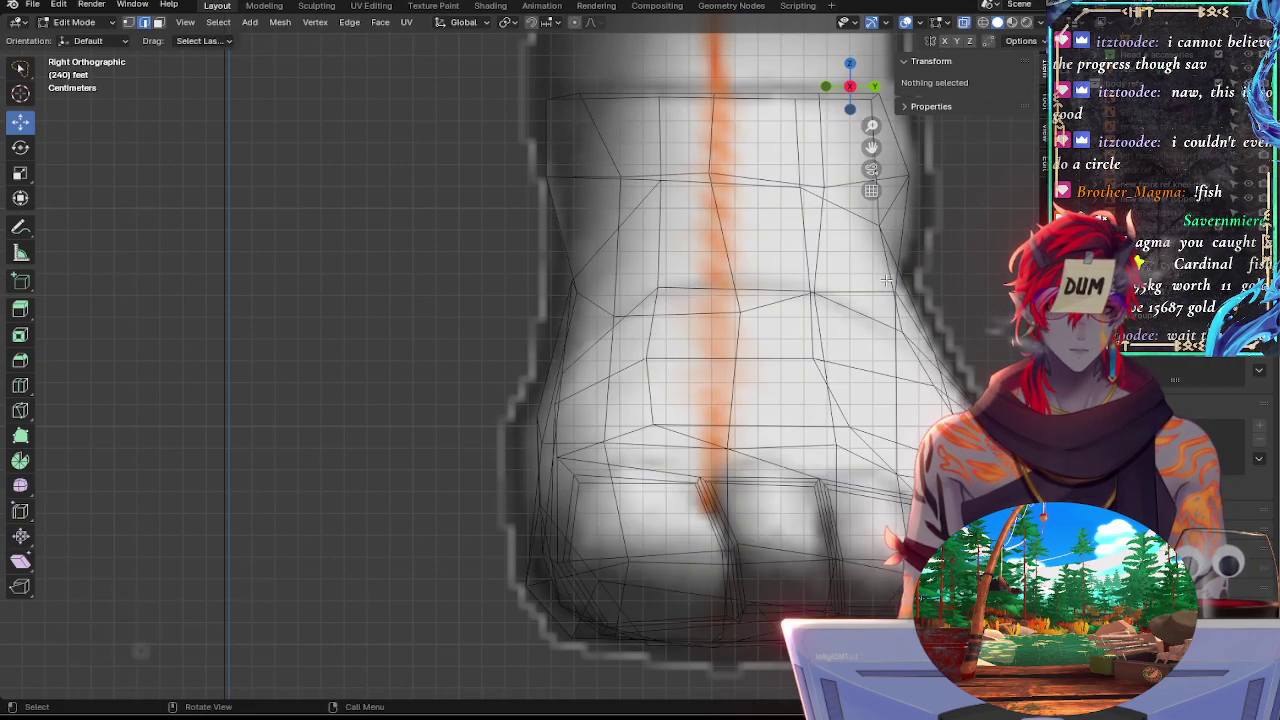
{"action": "left_click", "coordinate": [887, 280]}
{"action": "key", "text": "alt+z"}
{"action": "key", "text": "alt+z"}
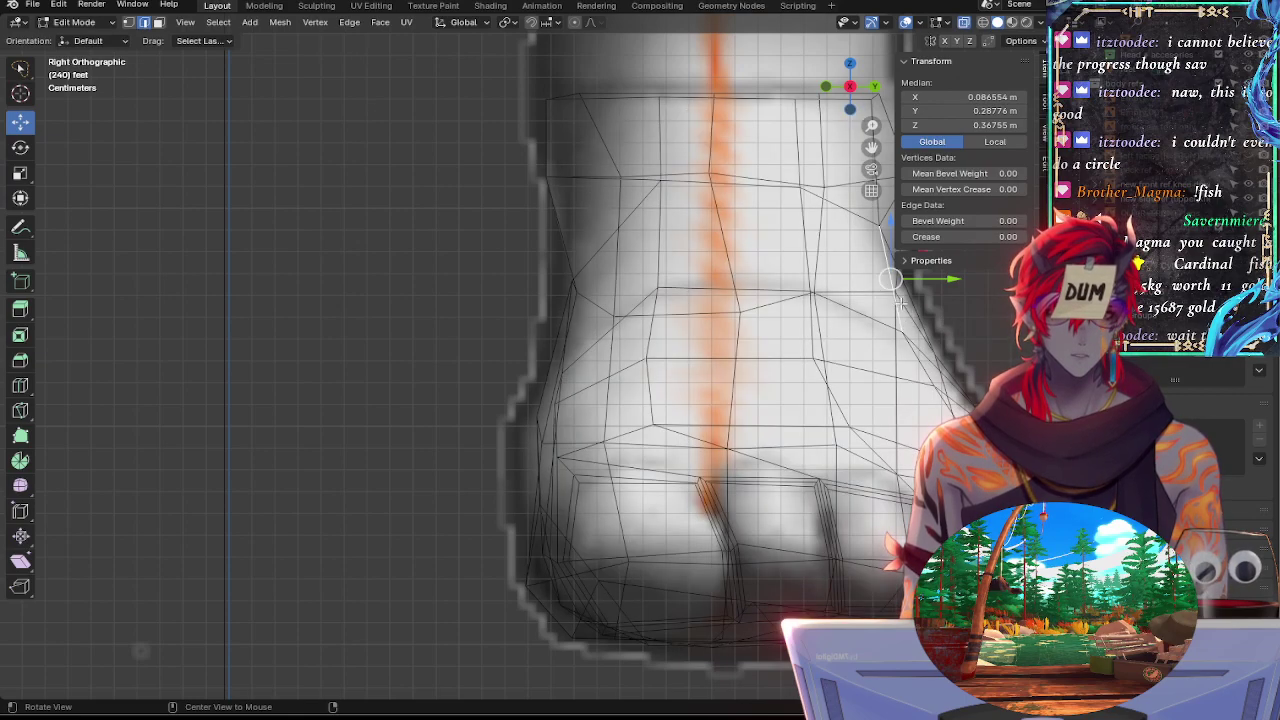
{"action": "key", "text": "alt+z"}
{"action": "key", "text": "alt+z"}
{"action": "key", "text": "alt+z"}
{"action": "key", "text": "alt+z"}
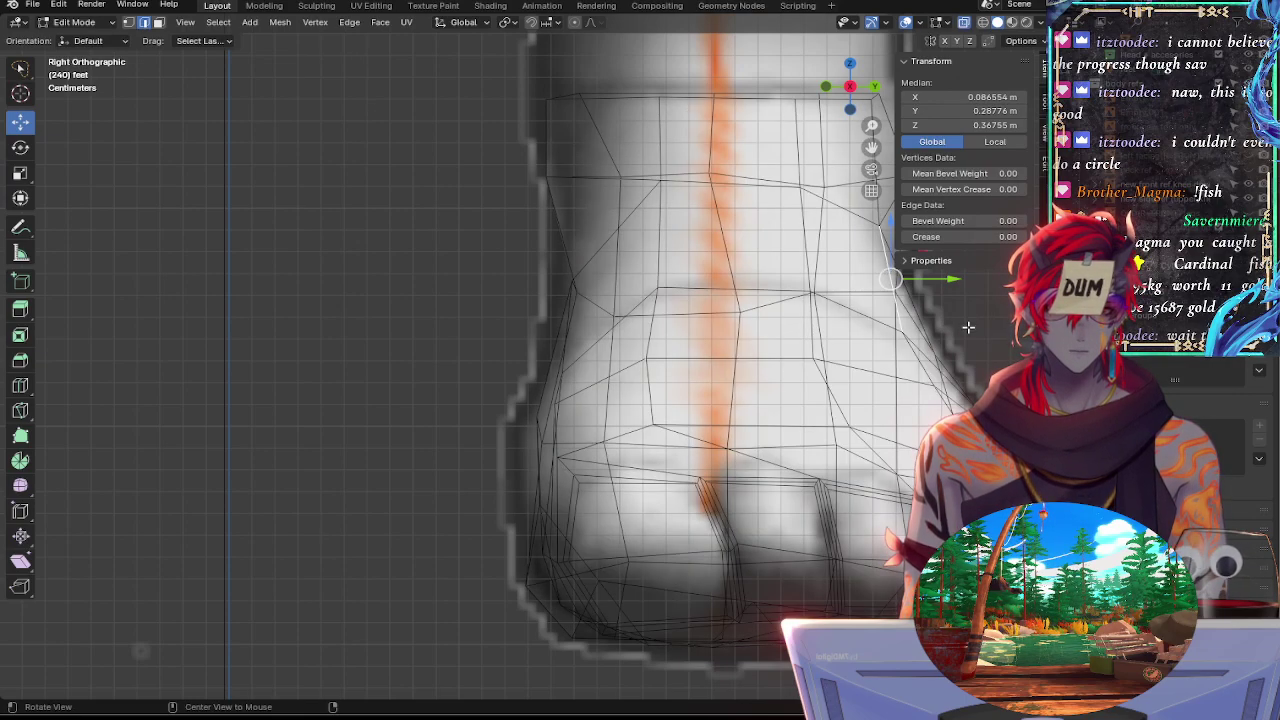
{"action": "key", "text": "alt+z"}
{"action": "middle_click_drag", "start_coordinate": [968, 319], "coordinate": [797, 395], "text": "shift"}
{"action": "key", "text": "alt+z"}
{"action": "key", "text": "alt+z"}
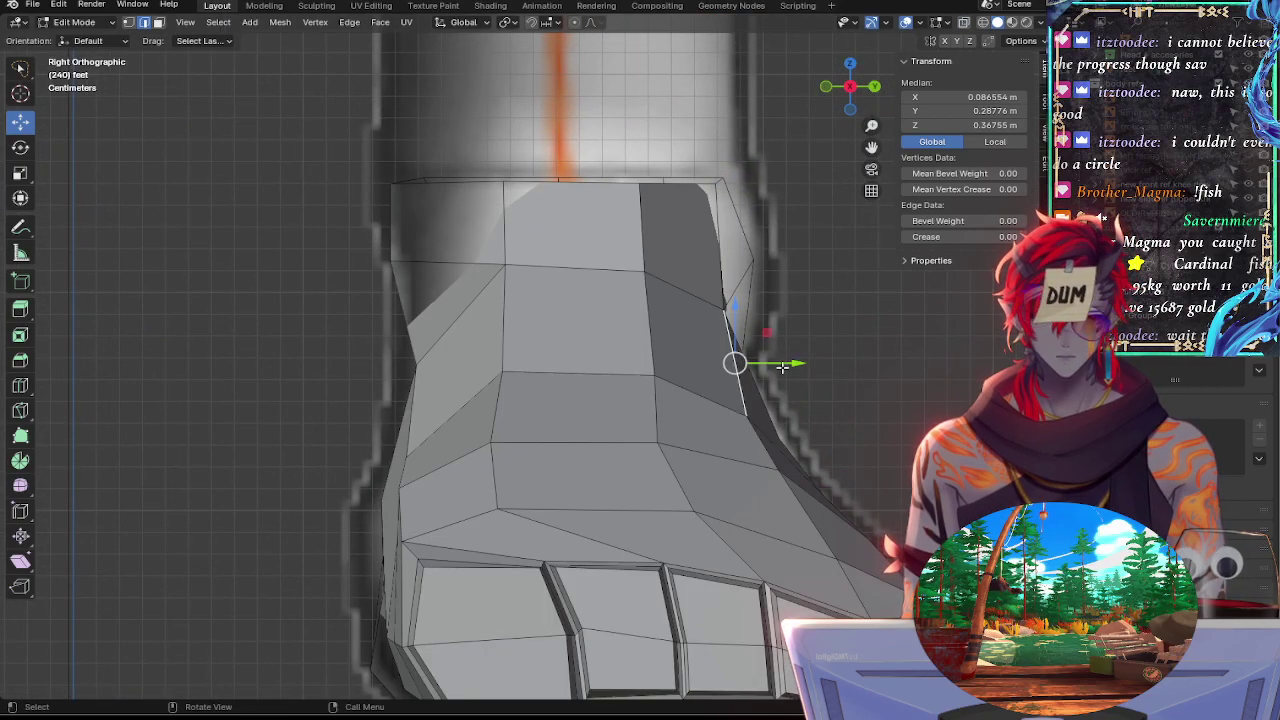
{"action": "key", "text": "r"}
{"action": "key", "text": "y"}
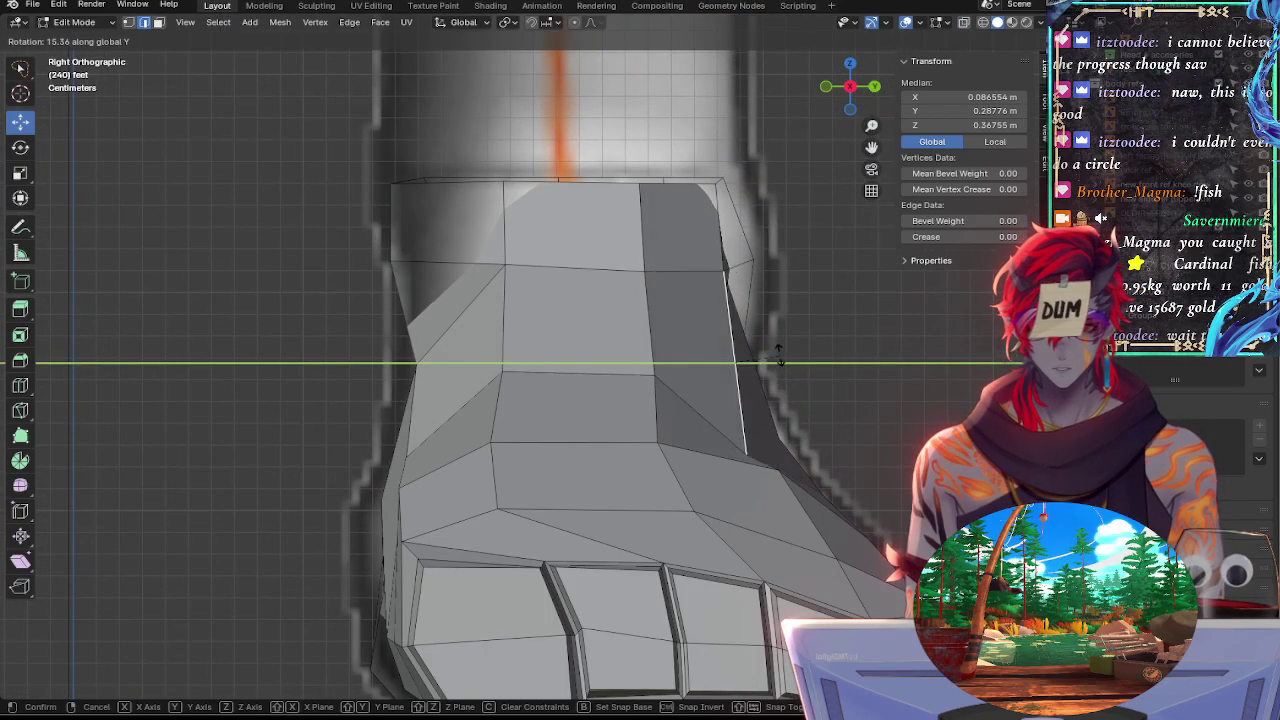
{"action": "left_click", "coordinate": [779, 374]}
{"action": "middle_click_drag", "start_coordinate": [846, 371], "coordinate": [712, 389]}
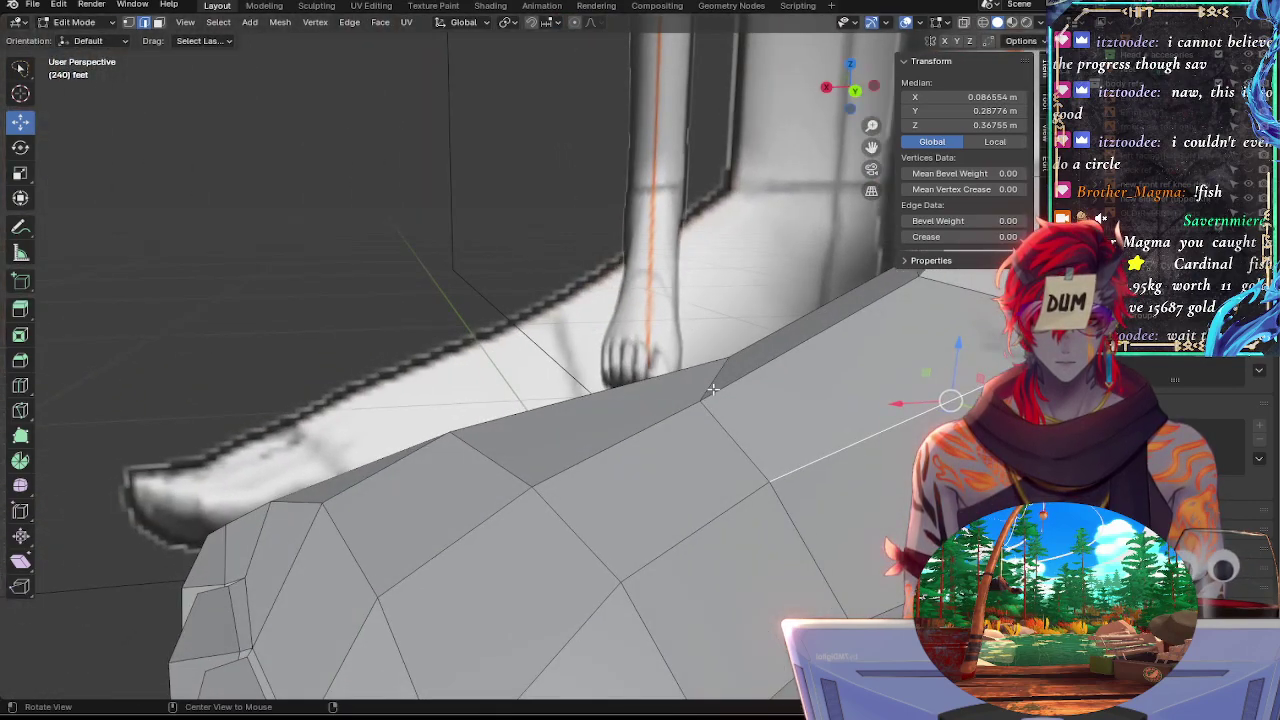
Move the diagonal little-toe-side edge below the ankle rim 0.004622 m along Y and rotate it to slope more steeply
{"action": "left_click", "coordinate": [826, 87]}
{"action": "key", "text": "alt+z"}
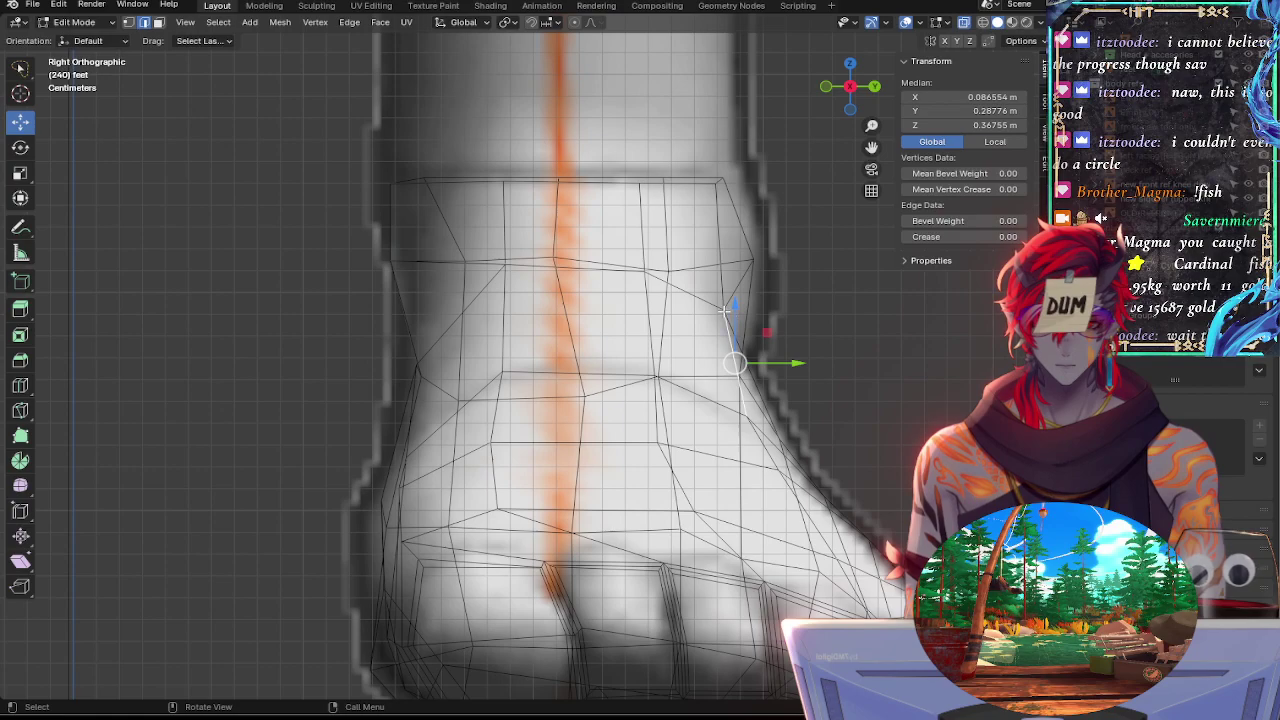
{"action": "left_click", "coordinate": [712, 305]}
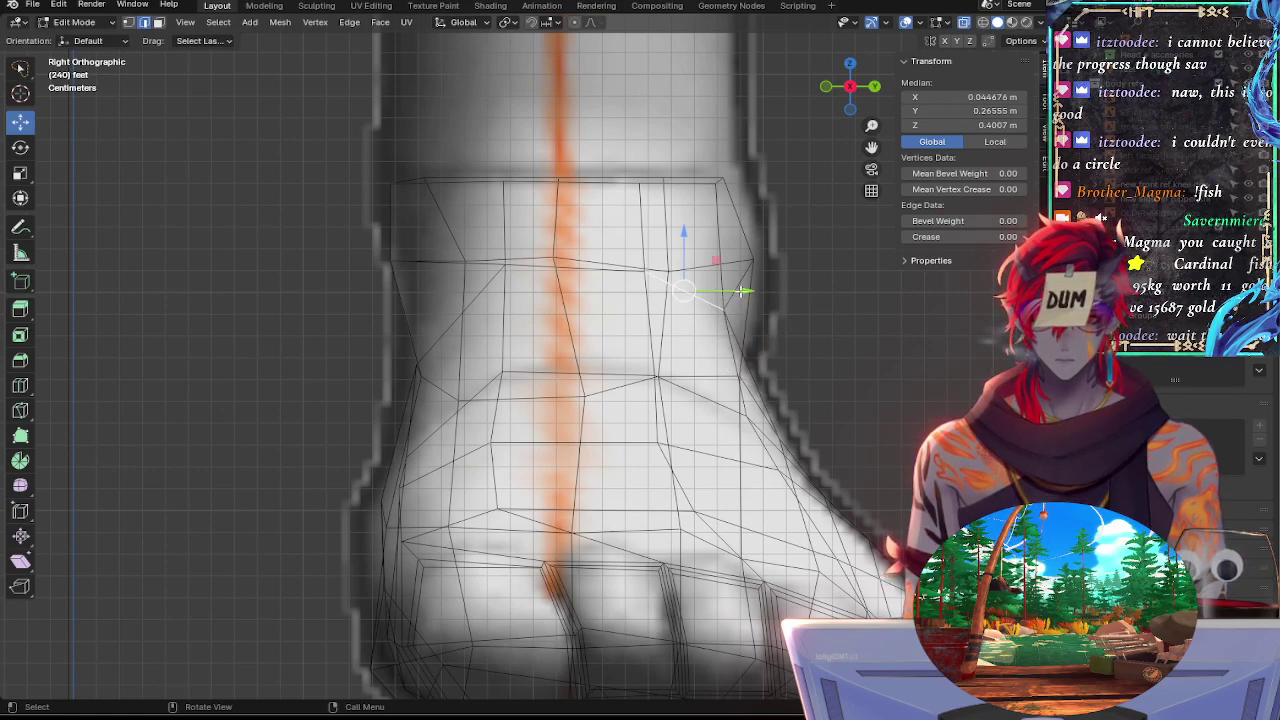
{"action": "left_click_drag", "start_coordinate": [741, 291], "coordinate": [755, 291]}
{"action": "key", "text": "r"}
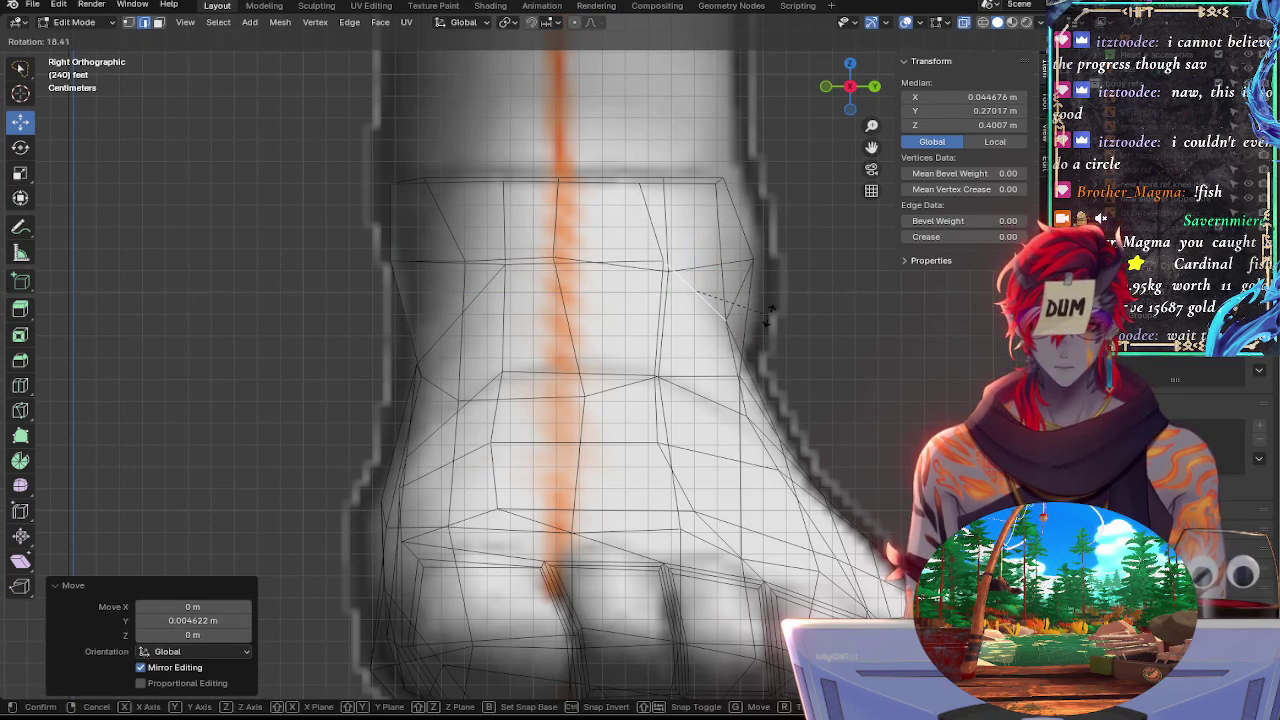
{"action": "left_click", "coordinate": [770, 308]}
Slightly rotate the front horizontal edge one row below the ankle rim, plus the vertical edge rising from its little-toe-side end
{"action": "left_click", "coordinate": [648, 263]}
{"action": "key", "text": "r"}
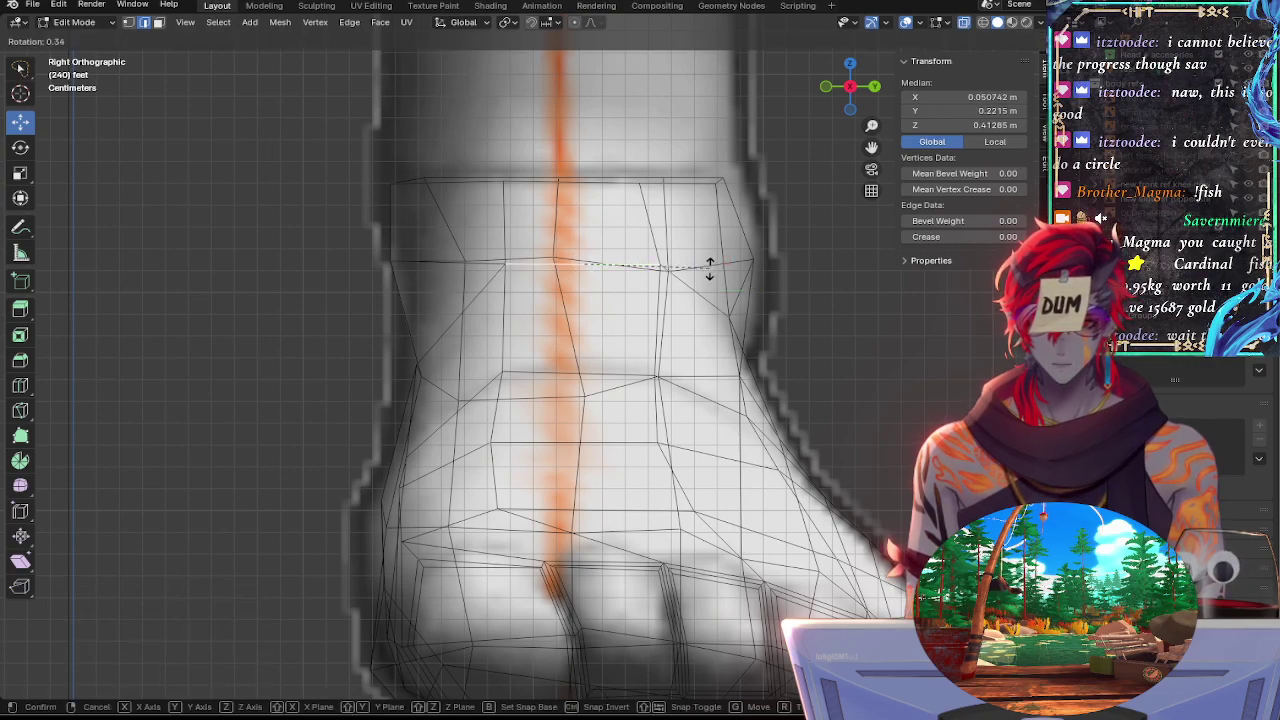
{"action": "left_click", "coordinate": [709, 270]}
{"action": "left_click", "coordinate": [650, 208]}
{"action": "key", "text": "r"}
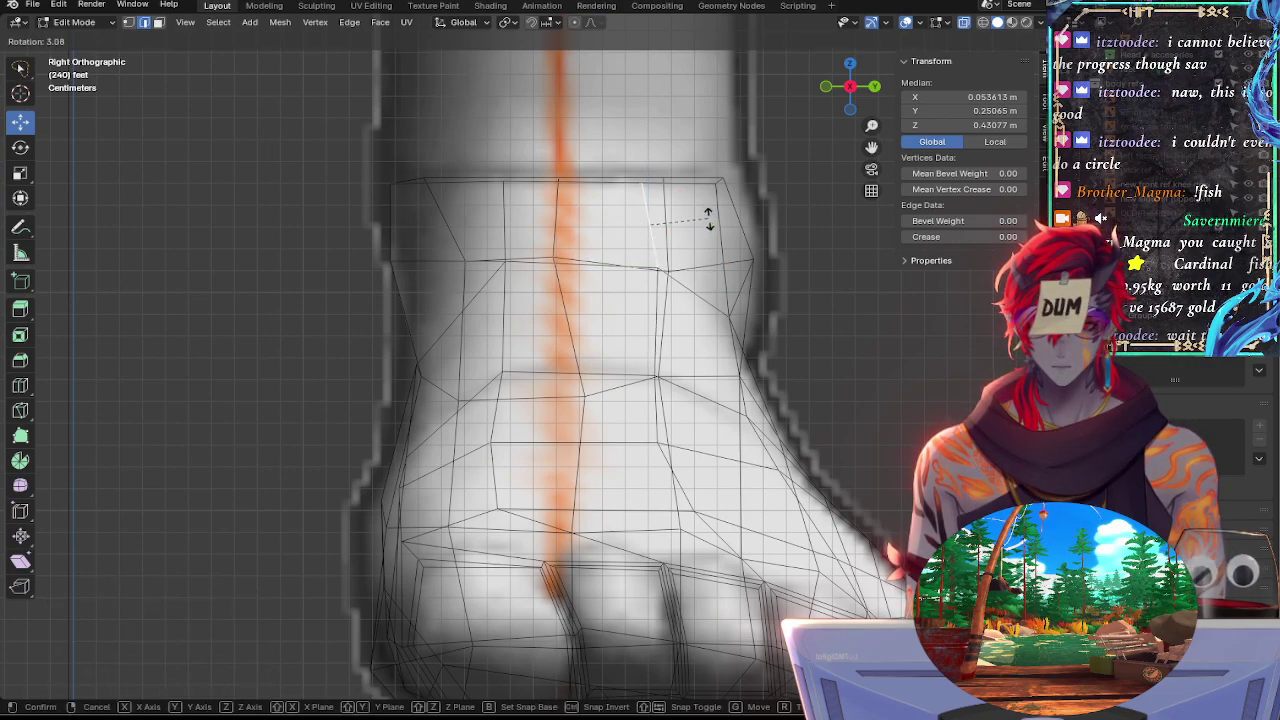
{"action": "left_click", "coordinate": [712, 225]}
Slide the front little-toe-side corner vertex one row below the ankle rim by a factor of 0.040
{"action": "left_click", "coordinate": [652, 265]}
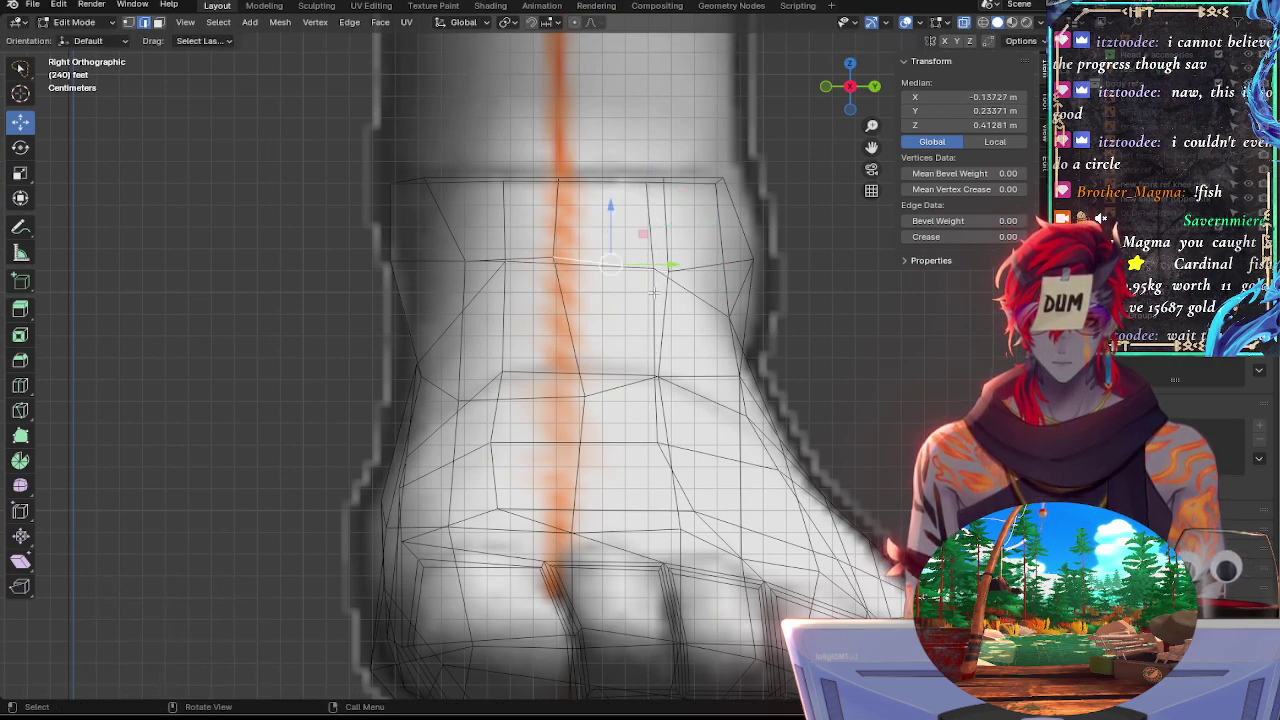
{"action": "left_click", "coordinate": [128, 22]}
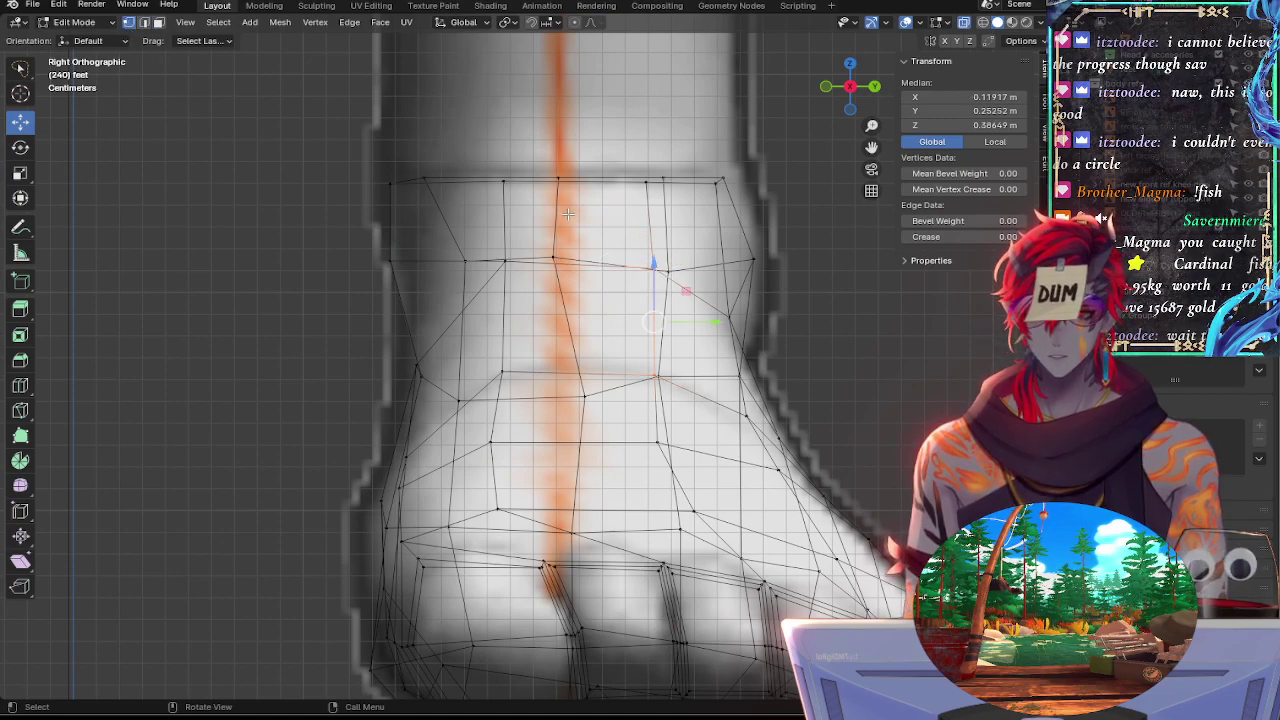
{"action": "left_click", "coordinate": [655, 265]}
{"action": "key", "text": "shift+v"}
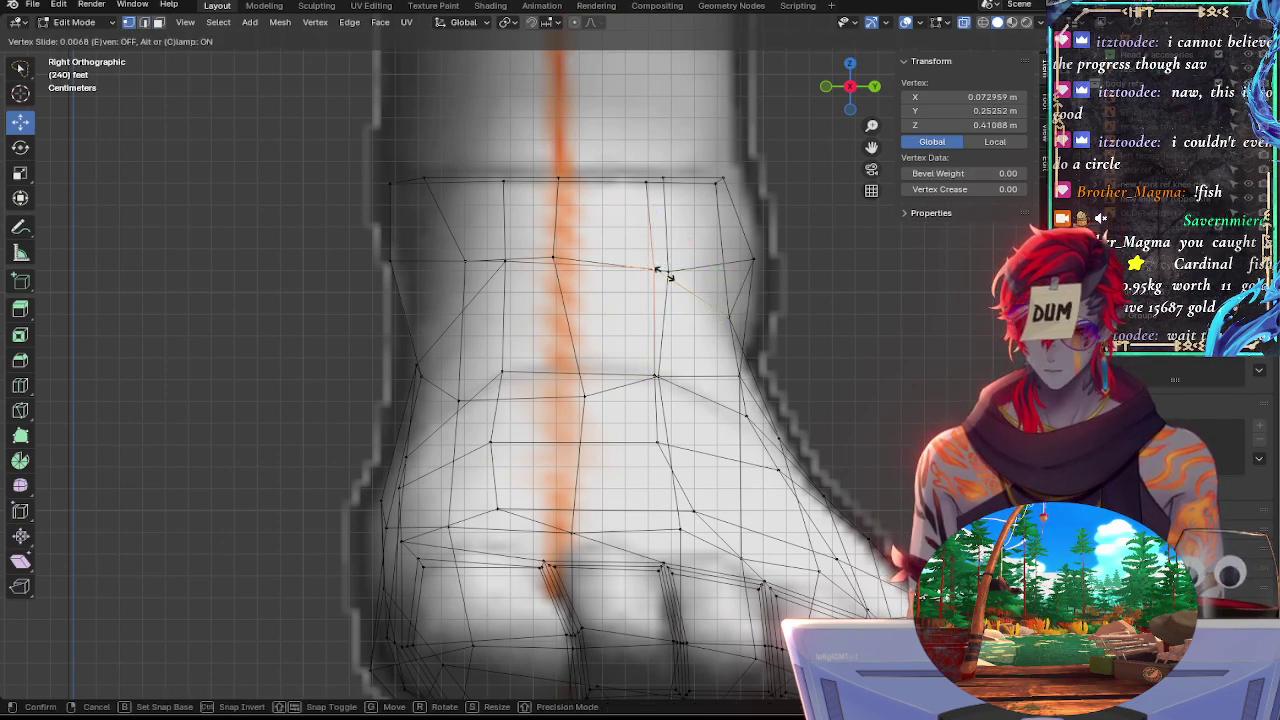
{"action": "left_click", "coordinate": [665, 275]}
{"action": "key", "text": "alt+z"}
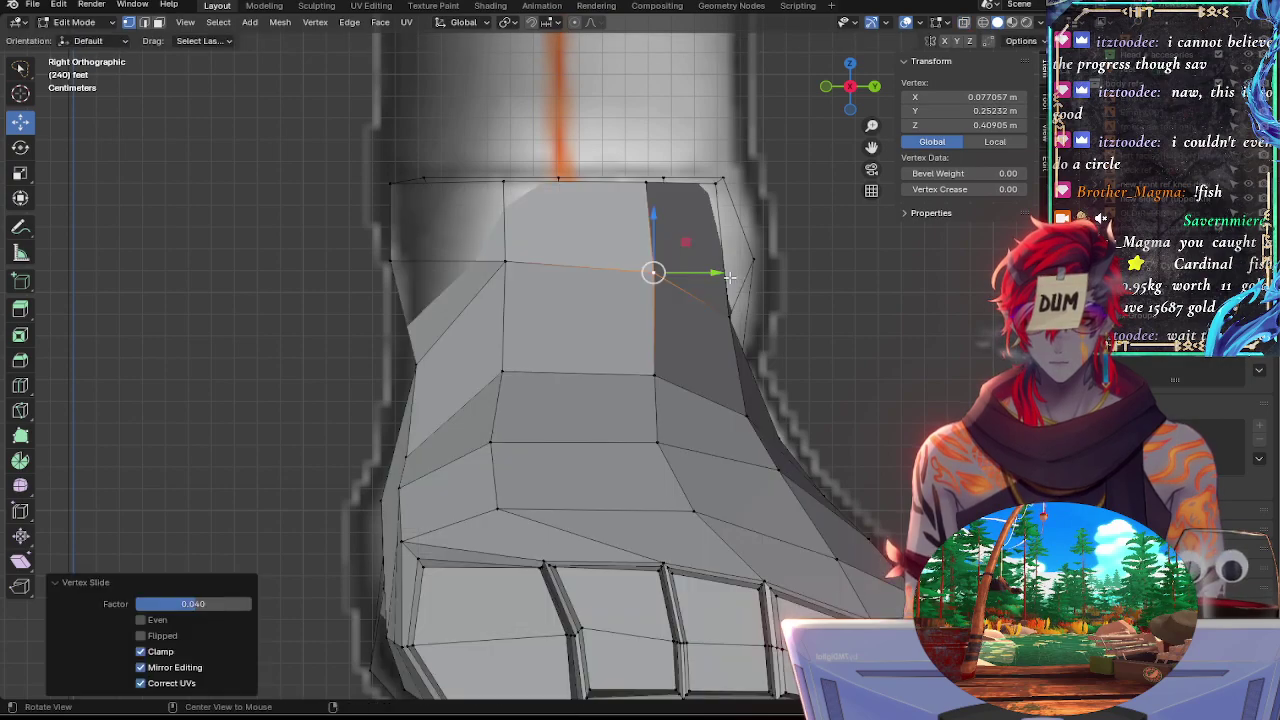
Slide the front little-toe-side vertex on the ankle rim by a factor of 0.011
{"action": "left_click", "coordinate": [729, 313]}
{"action": "left_click", "coordinate": [660, 200]}
{"action": "key", "text": "shift+z"}
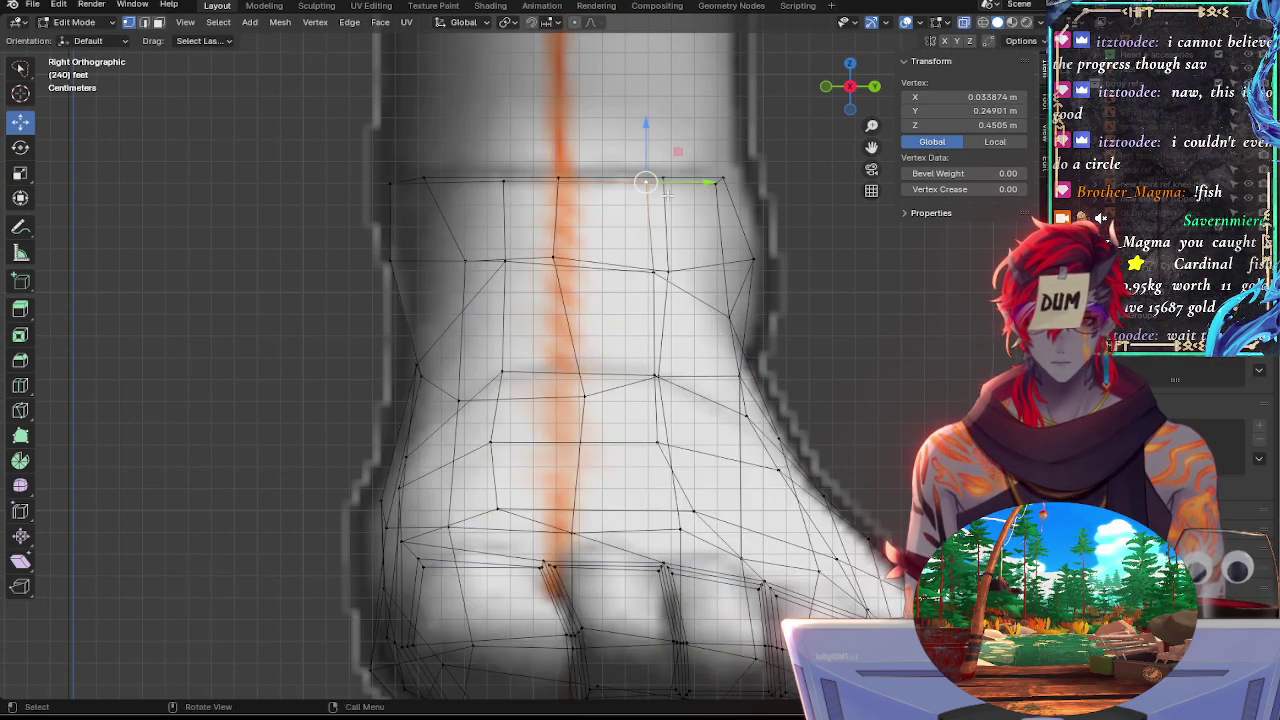
{"action": "key", "text": "shift+v"}
{"action": "left_click", "coordinate": [680, 200]}
{"action": "key", "text": "shift+z"}
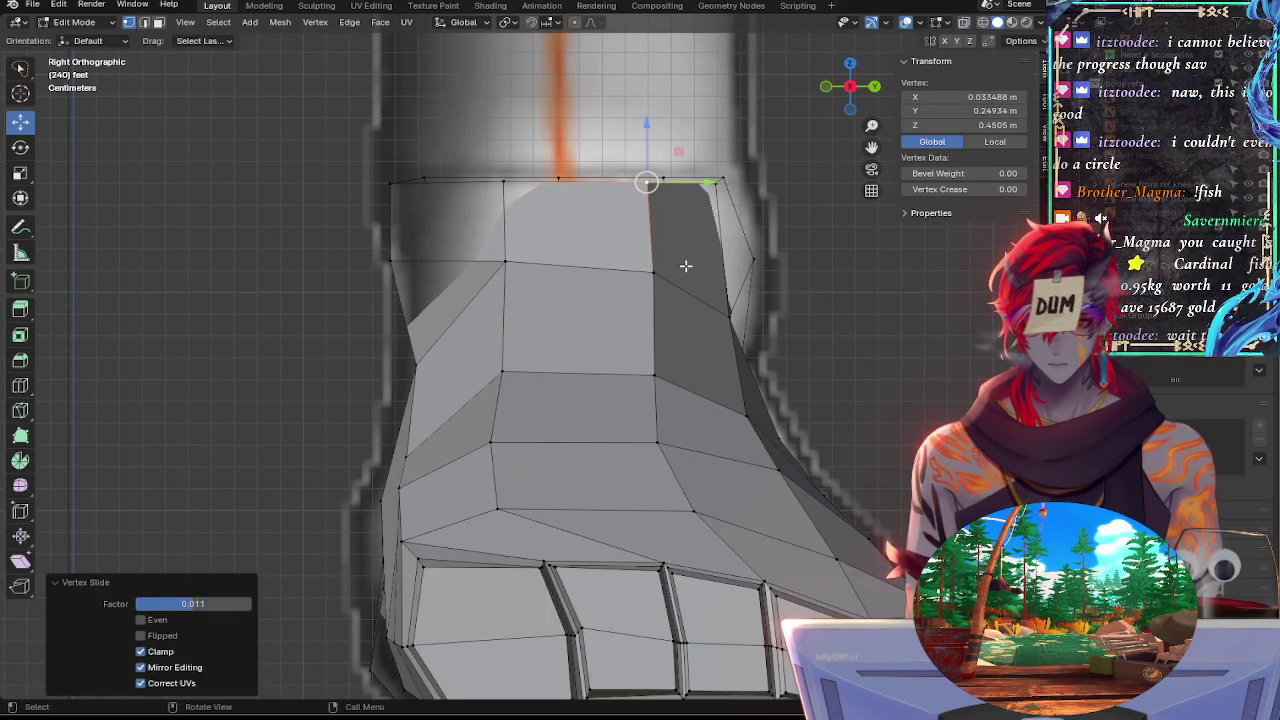
Slide the two front vertices of the second row below the ankle rim slightly, using a factor of 0.027 for the big-toe-side one
{"action": "left_click", "coordinate": [654, 374]}
{"action": "key", "text": "shift+z"}
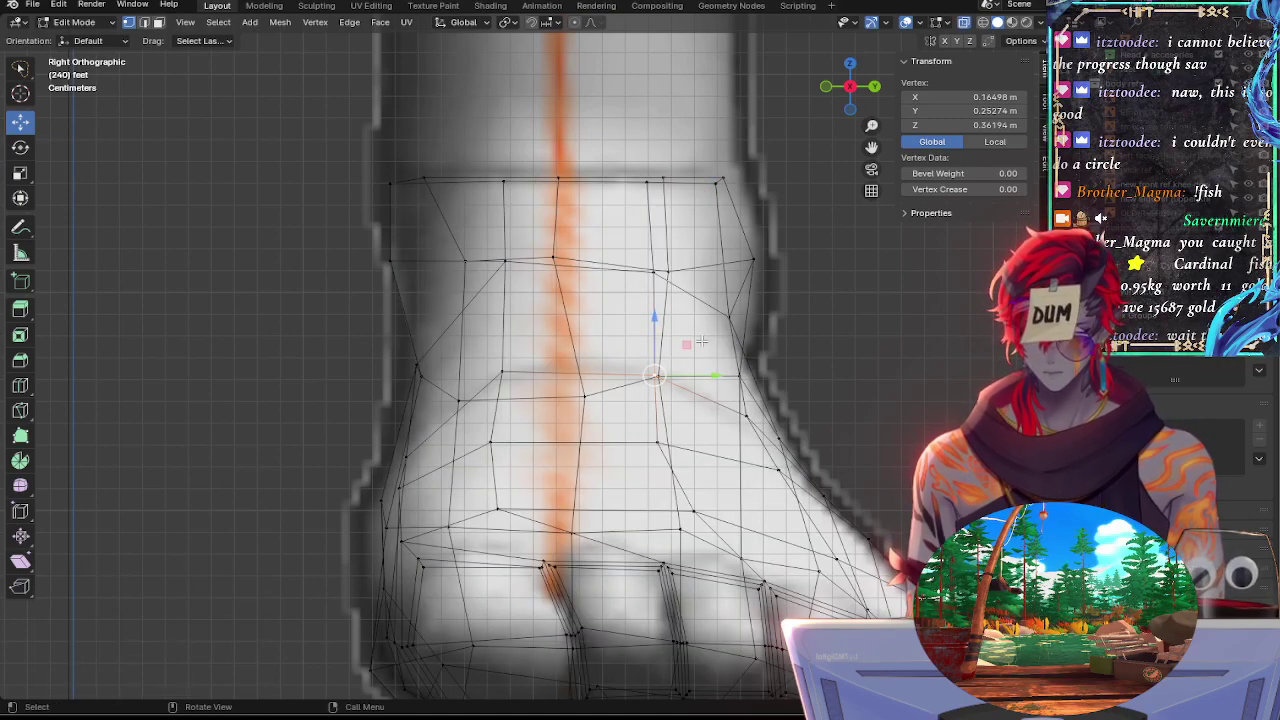
{"action": "key", "text": "shift+v"}
{"action": "left_click", "coordinate": [682, 340]}
{"action": "left_click", "coordinate": [501, 372]}
{"action": "key", "text": "g"}
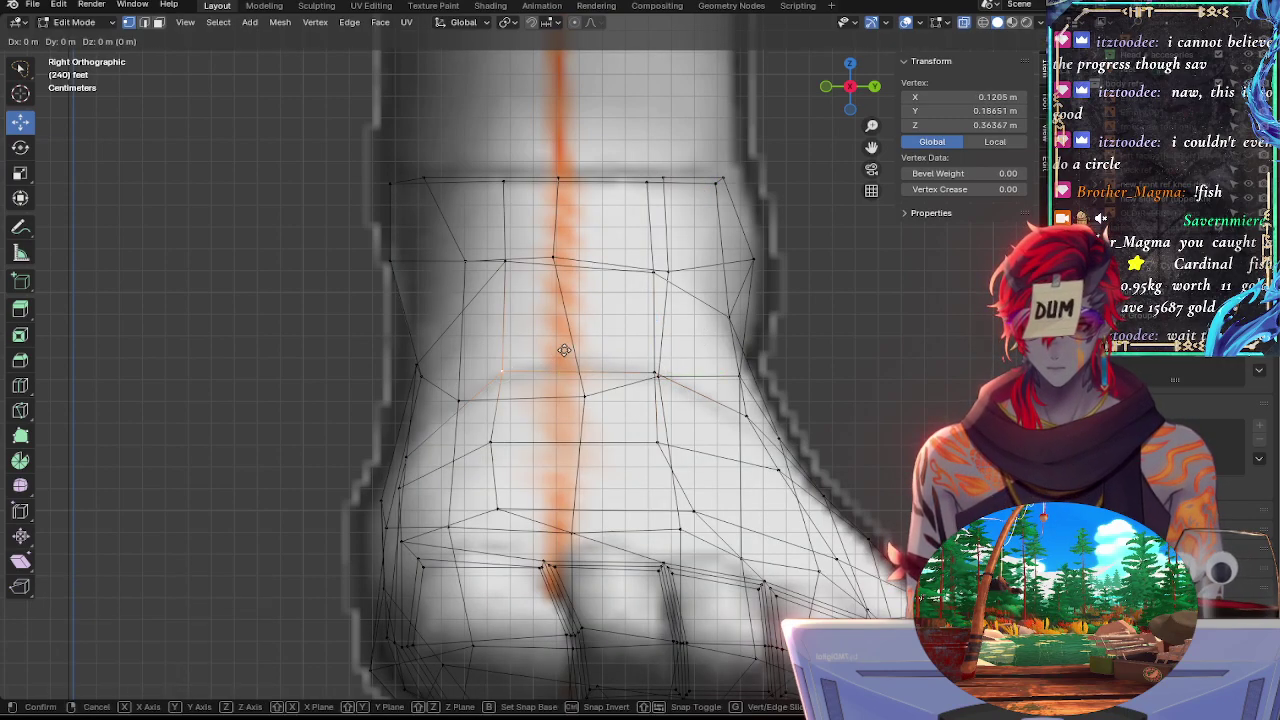
{"action": "key", "text": "g"}
{"action": "left_click", "coordinate": [586, 318]}
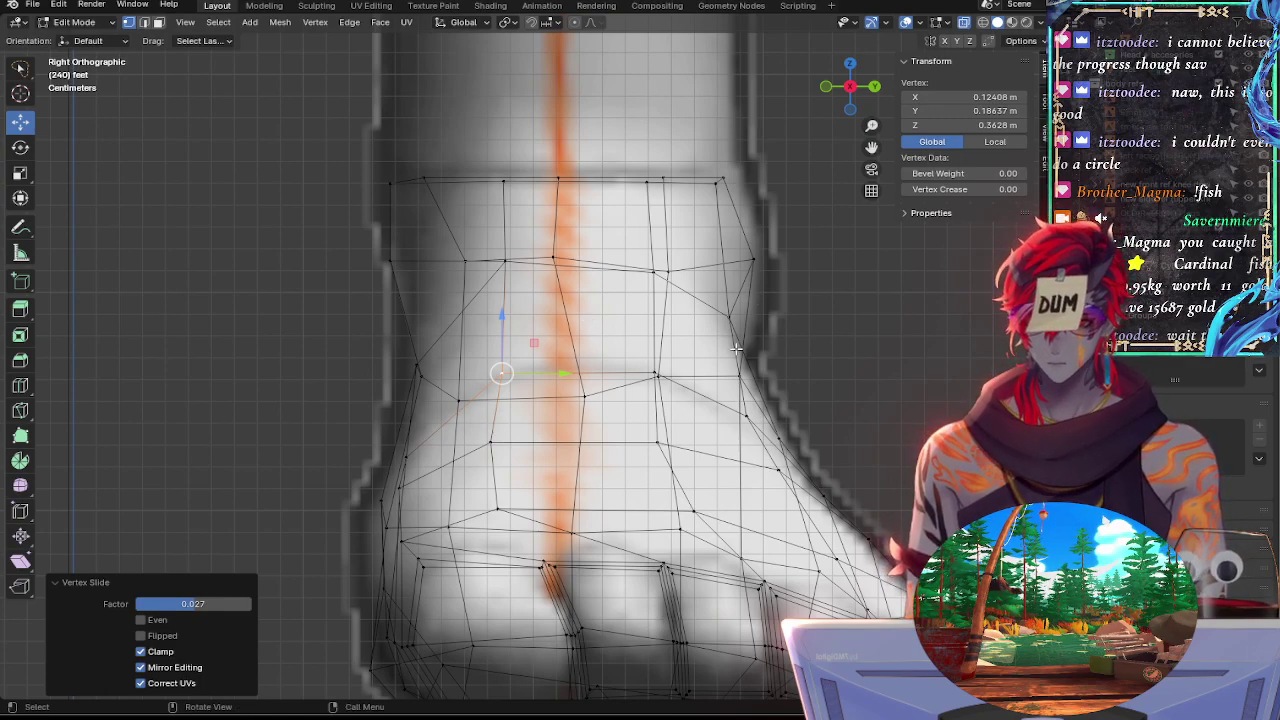
Slide the little-toe-side outline vertex one row below the ankle rim by a factor of 0.053
{"action": "key", "text": "alt+z"}
{"action": "key", "text": "alt+z"}
{"action": "left_click", "coordinate": [732, 318]}
{"action": "key", "text": "alt+z"}
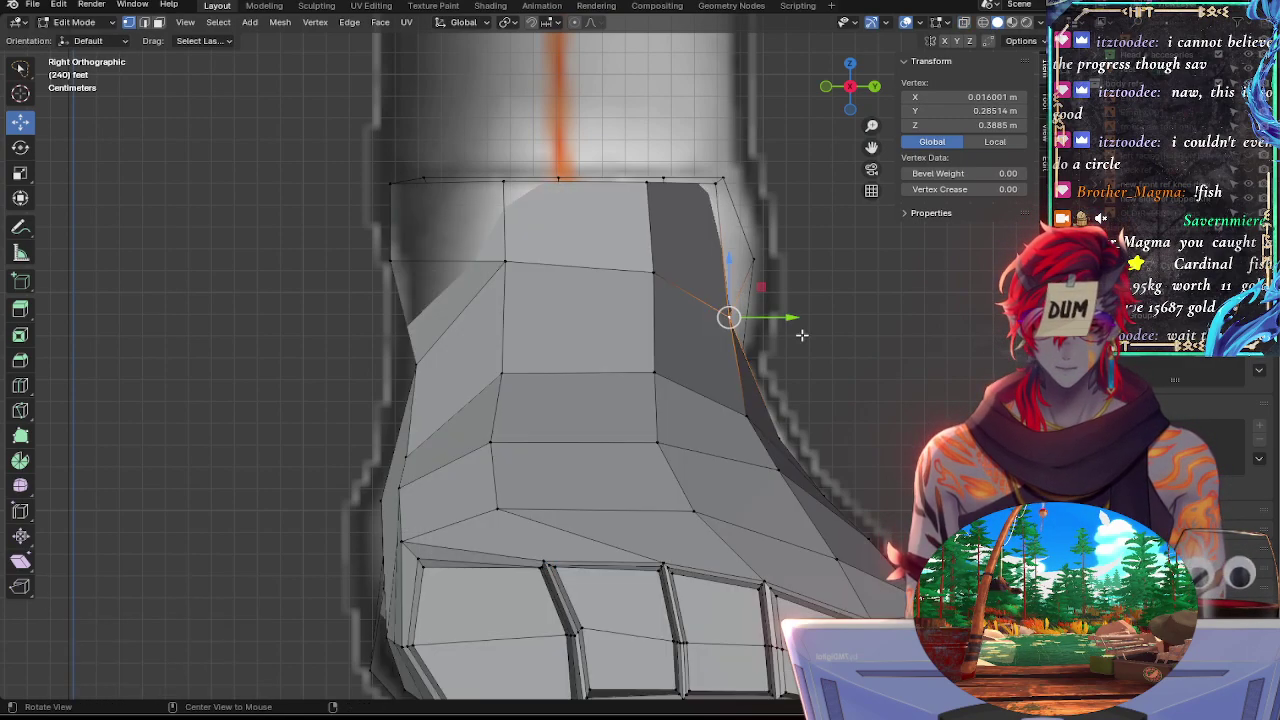
{"action": "key", "text": "g"}
{"action": "key", "text": "g"}
{"action": "left_click", "coordinate": [795, 340]}
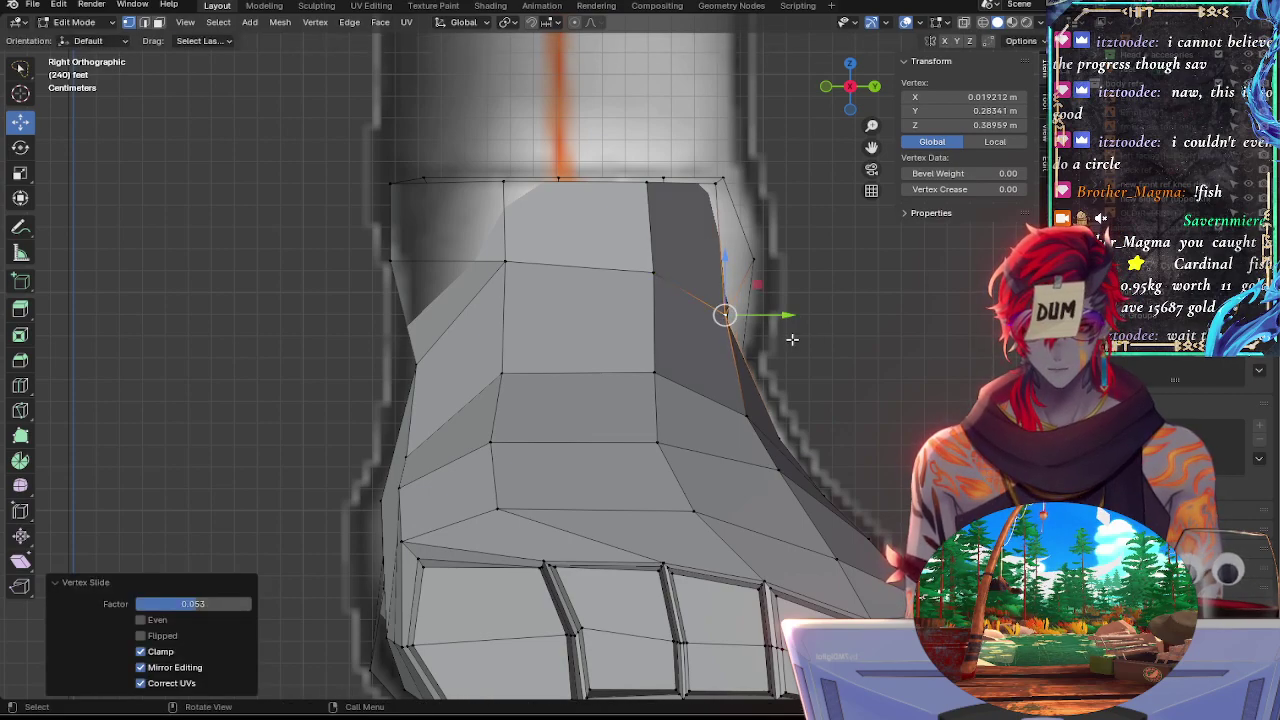
Slide the same ankle outline vertex along its edge again and move it -0.002311 m along Y
{"action": "key", "text": "g"}
{"action": "key", "text": "g"}
{"action": "left_click", "coordinate": [790, 342]}
{"action": "key", "text": "alt+z"}
{"action": "left_click_drag", "start_coordinate": [770, 326], "coordinate": [763, 326]}
{"action": "key", "text": "alt+z"}
{"action": "key", "text": "alt+z"}
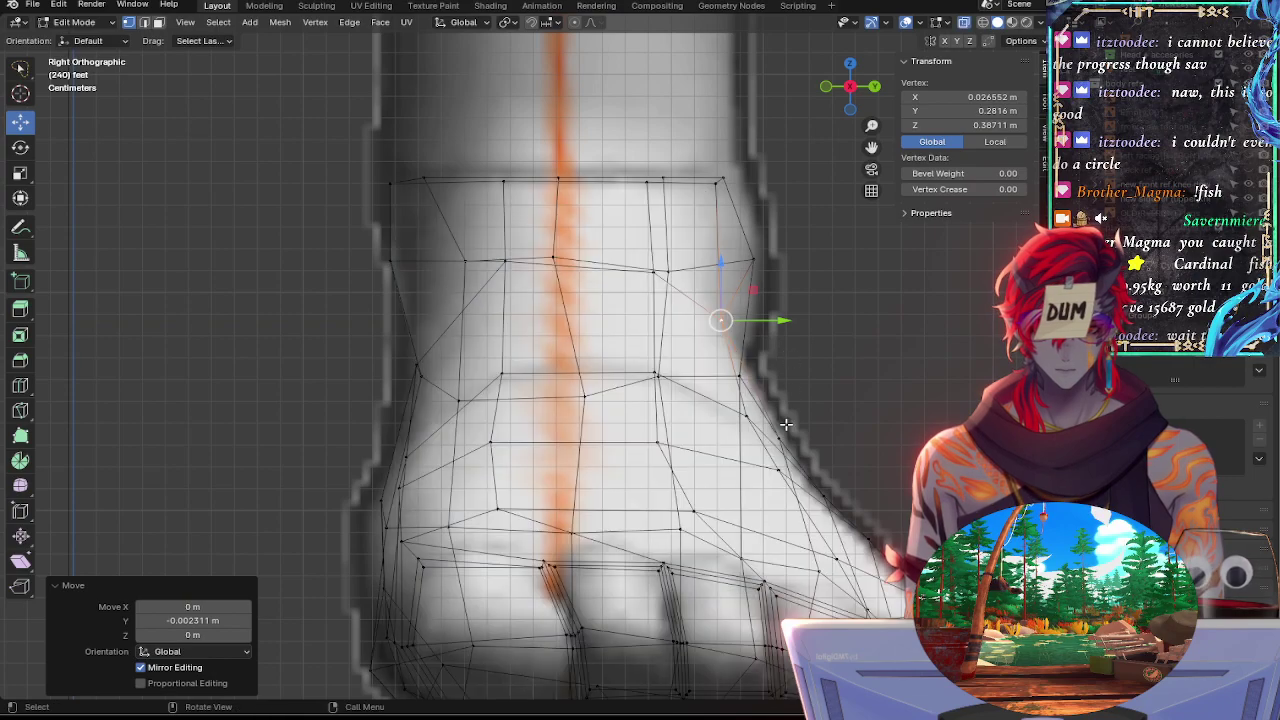
{"action": "key", "text": "alt+z"}
{"action": "key", "text": "alt+z"}
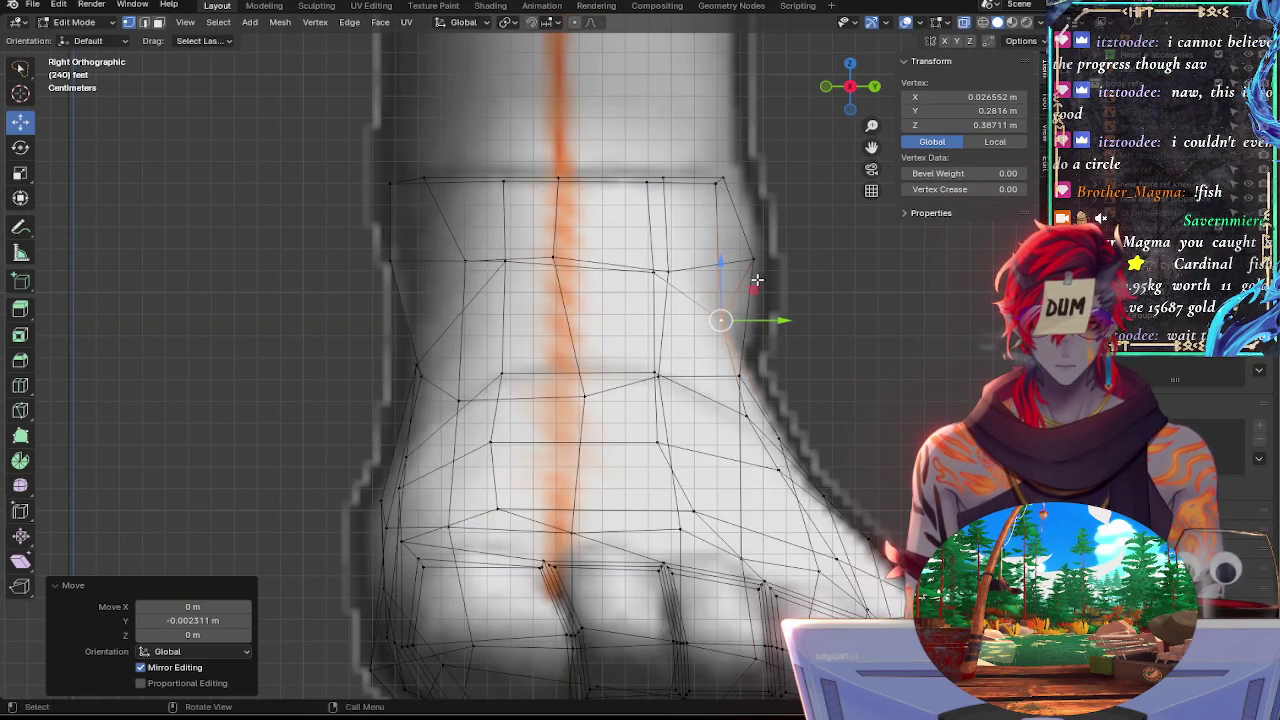
Shift the outermost little-toe-side vertex of the ankle rim slightly toward negative Y
{"action": "key", "text": "alt+z"}
{"action": "left_click", "coordinate": [716, 185]}
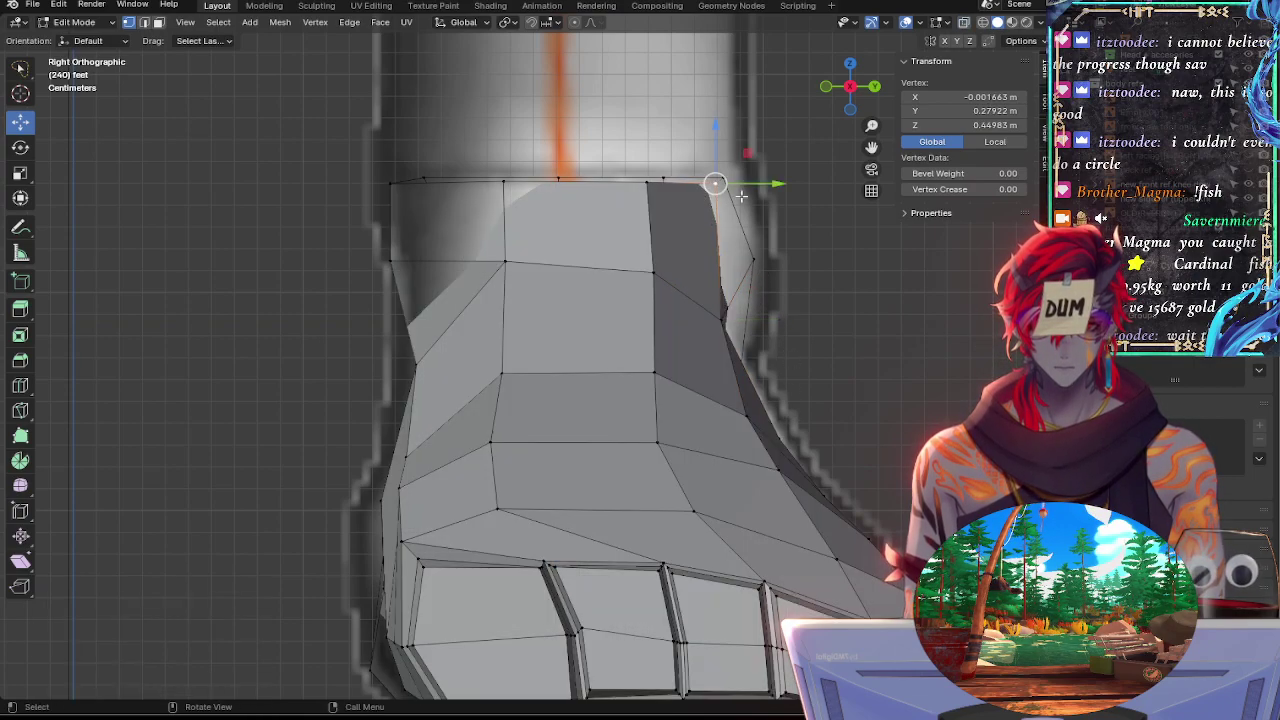
{"action": "left_click", "coordinate": [646, 186]}
{"action": "key", "text": "alt+z"}
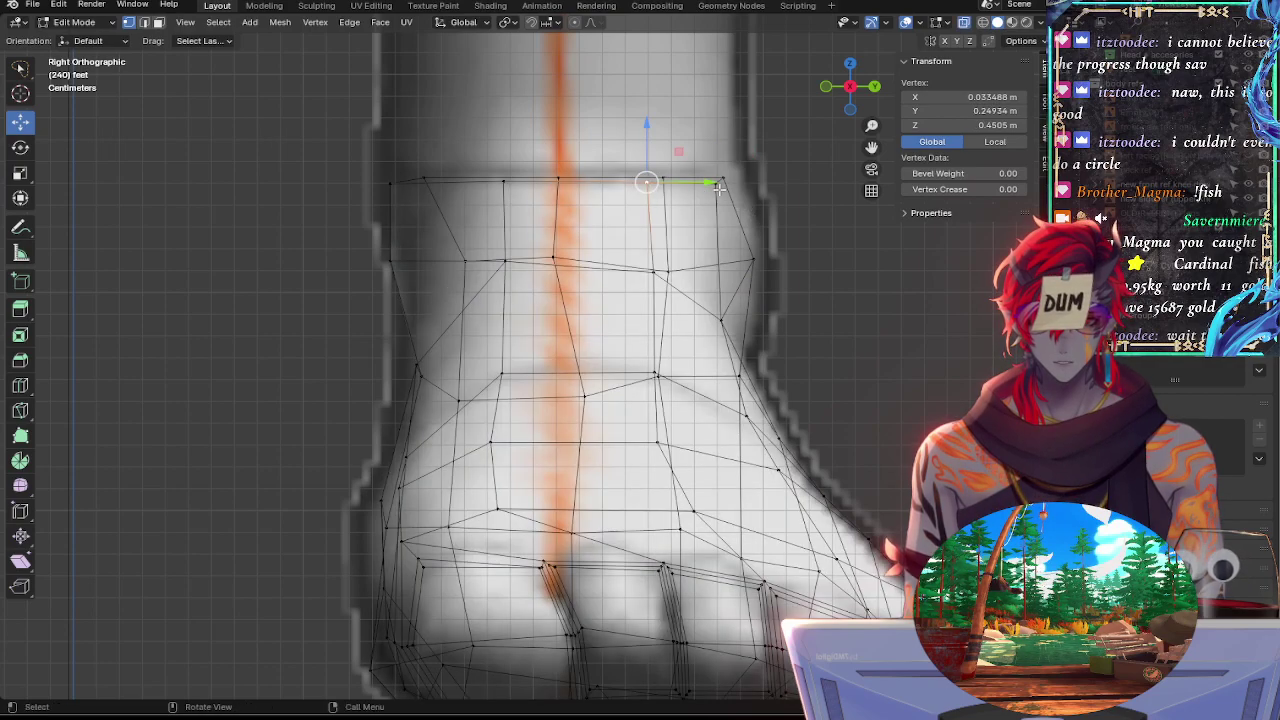
{"action": "left_click", "coordinate": [724, 185]}
{"action": "left_click_drag", "start_coordinate": [784, 180], "coordinate": [786, 180]}
Slide the protruding rear ankle vertex on the little-toe side inward by a factor of 0.334
{"action": "left_click", "coordinate": [778, 261]}
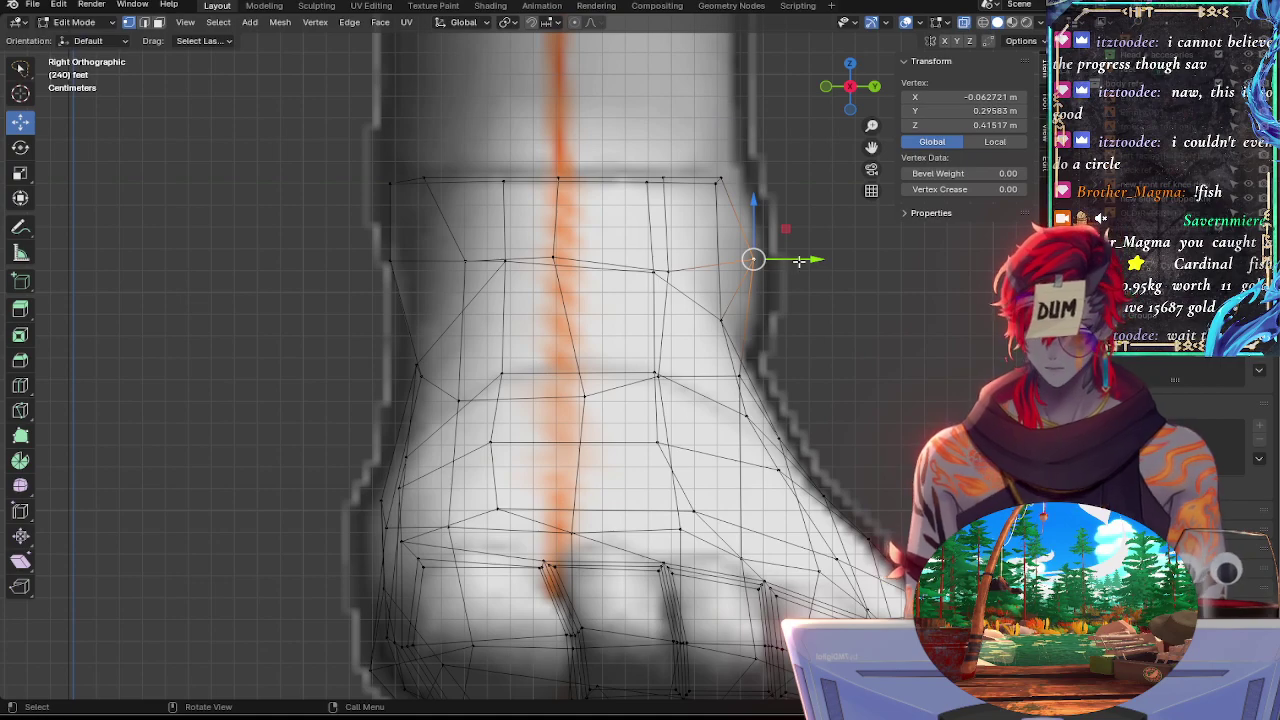
{"action": "key", "text": "shift+v"}
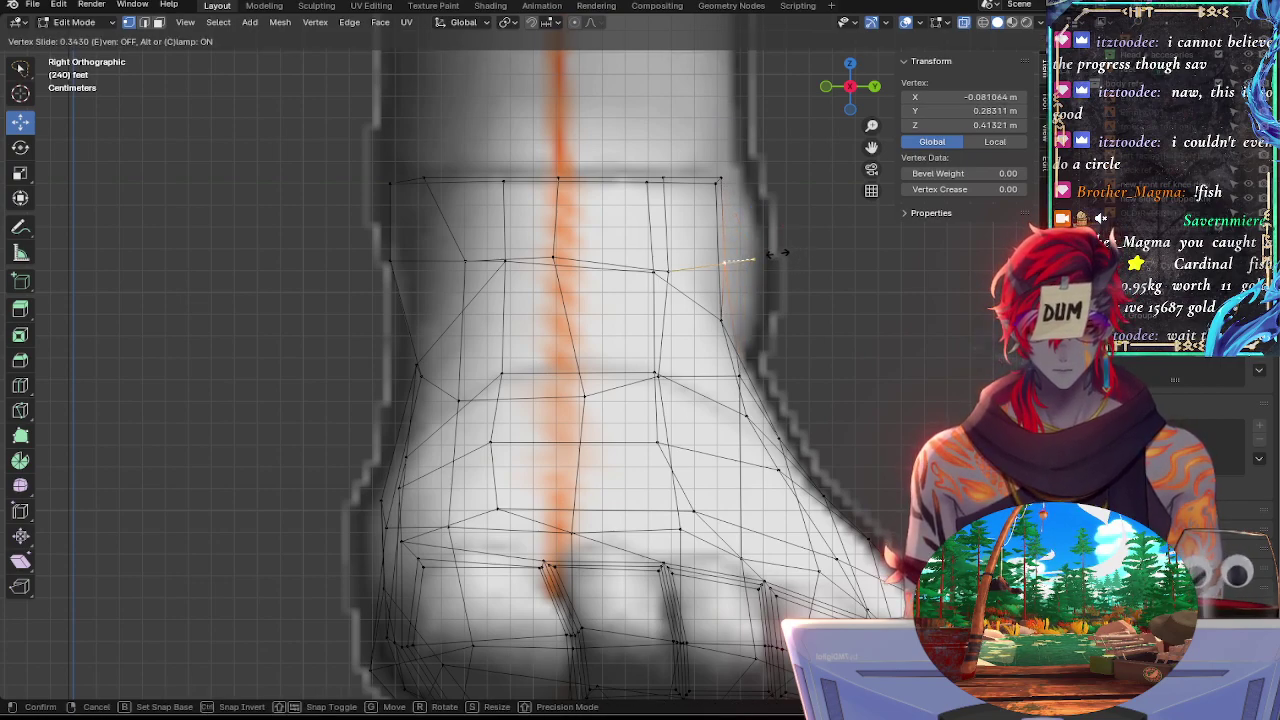
{"action": "left_click", "coordinate": [778, 253]}
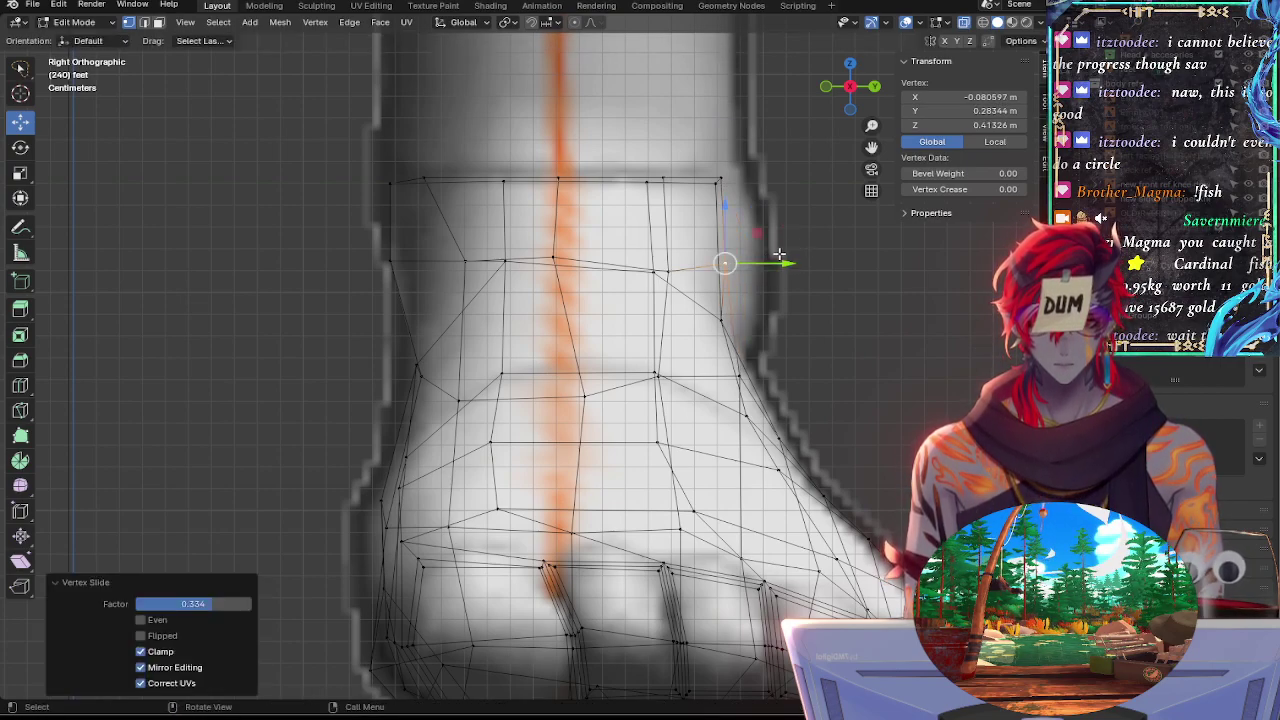
{"action": "key", "text": "alt+z"}
{"action": "key", "text": "alt+z"}
Lower the rear little-toe-side vertex below the ankle to Z 0.35938 m
{"action": "left_click", "coordinate": [736, 377]}
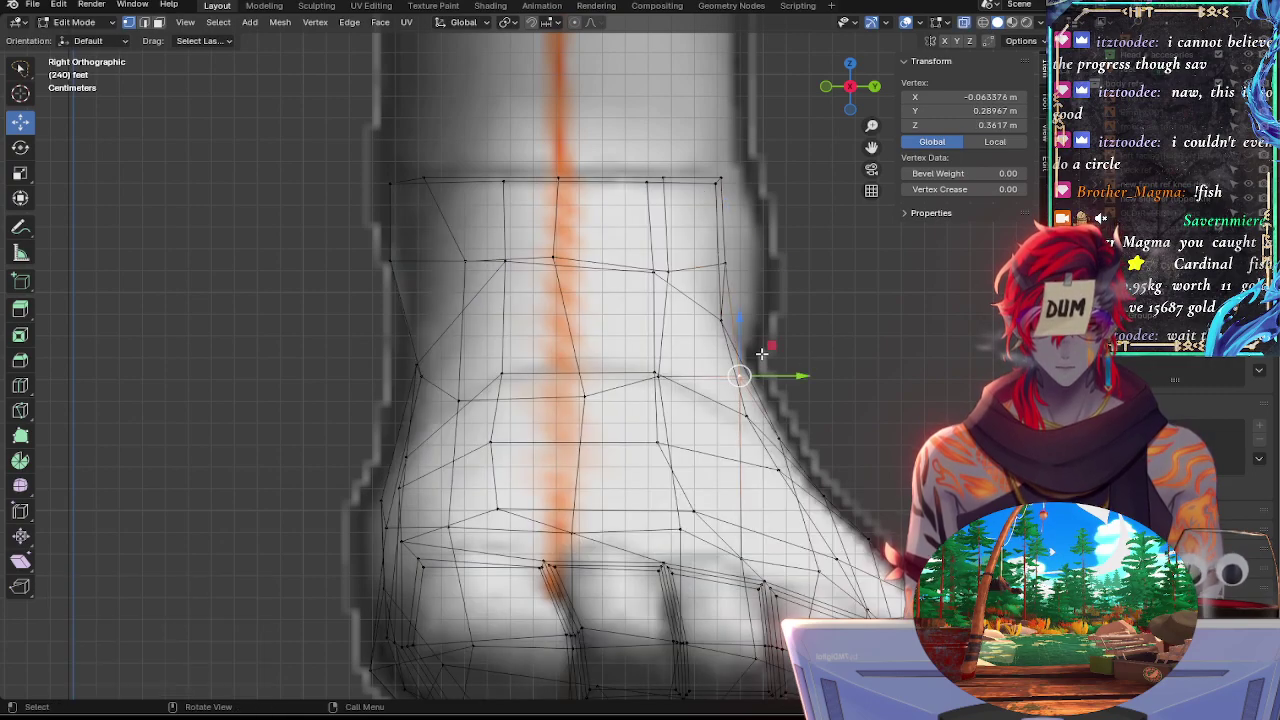
{"action": "mouse_move", "coordinate": [743, 337]}
{"action": "left_mouse_down"}
{"action": "mouse_move", "coordinate": [740, 322]}
{"action": "mouse_move", "coordinate": [779, 357]}
{"action": "mouse_move", "coordinate": [741, 342]}
{"action": "left_mouse_up"}
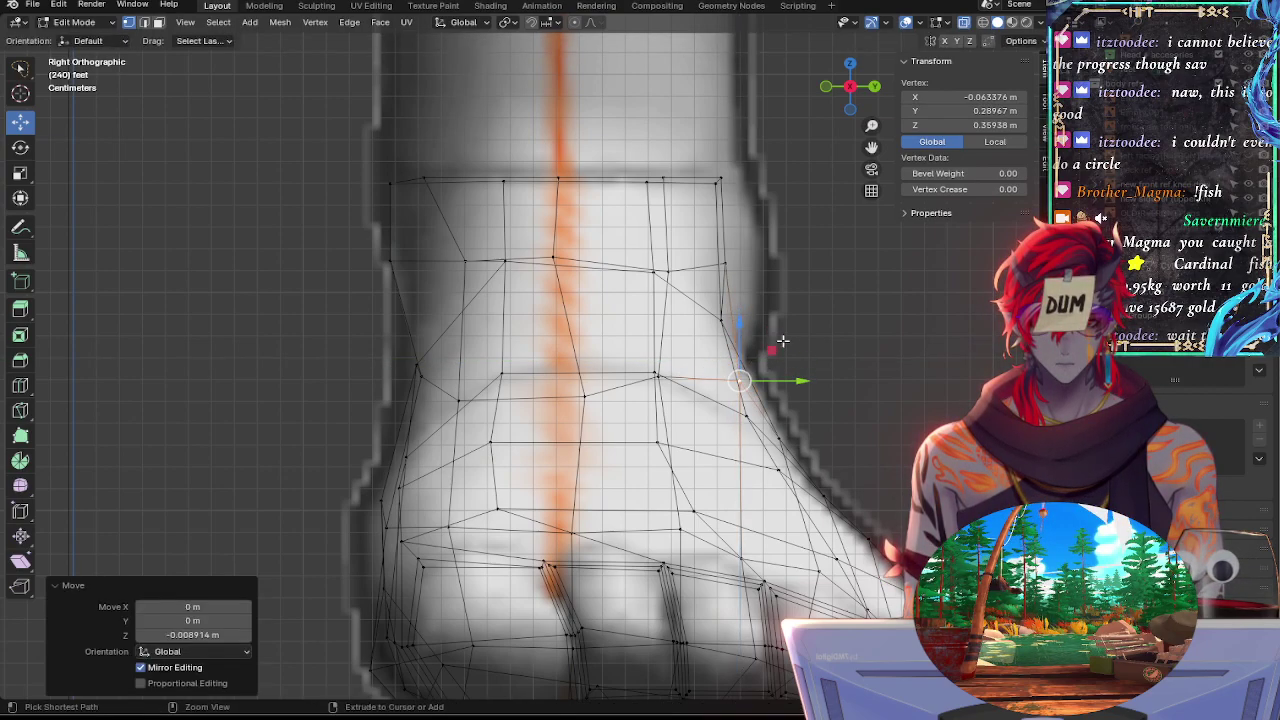
{"action": "left_click", "coordinate": [853, 384]}
Slide the little-toe-side ankle vertex one row below the rim forward along its edge by a factor of 0.301
{"action": "key", "text": "alt+z"}
{"action": "middle_click_drag", "start_coordinate": [867, 399], "coordinate": [806, 436]}
{"action": "left_click", "coordinate": [953, 374]}
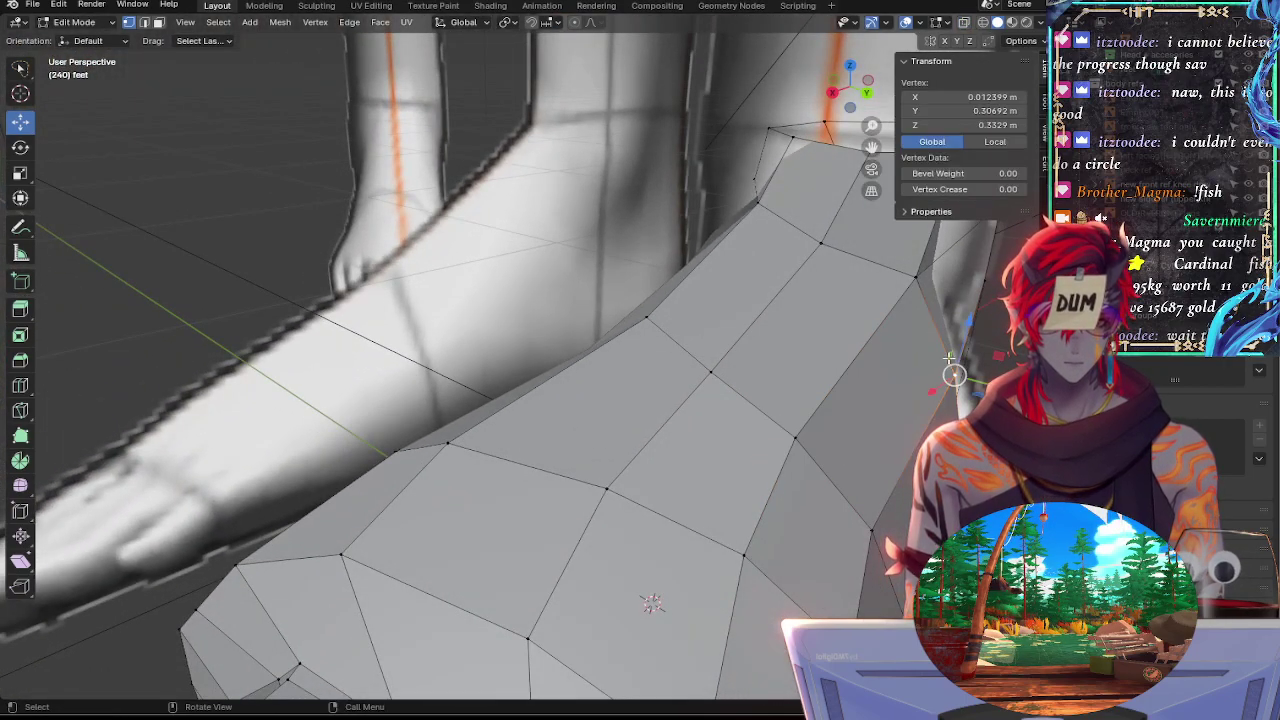
{"action": "left_click", "coordinate": [918, 279], "text": "shift"}
{"action": "middle_click_drag", "start_coordinate": [985, 338], "coordinate": [893, 353]}
{"action": "key", "text": "KP_Decimal"}
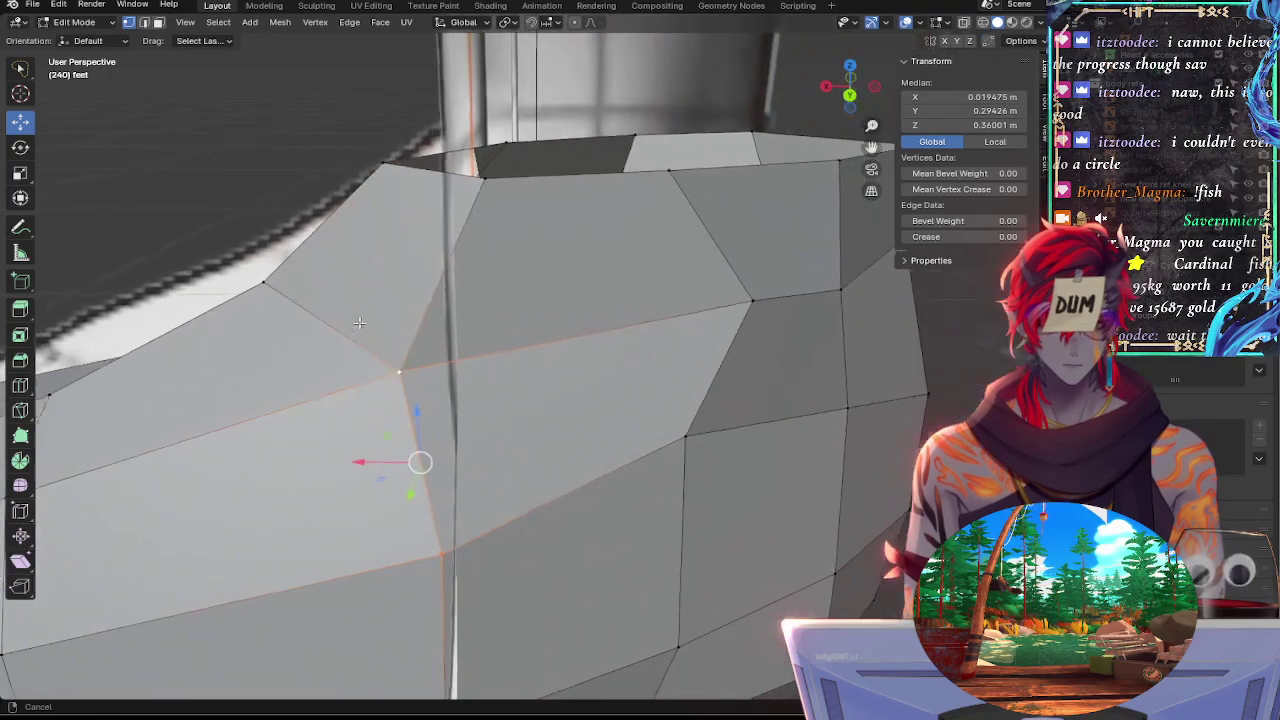
{"action": "left_click", "coordinate": [740, 309]}
{"action": "key", "text": "g"}
{"action": "key", "text": "g"}
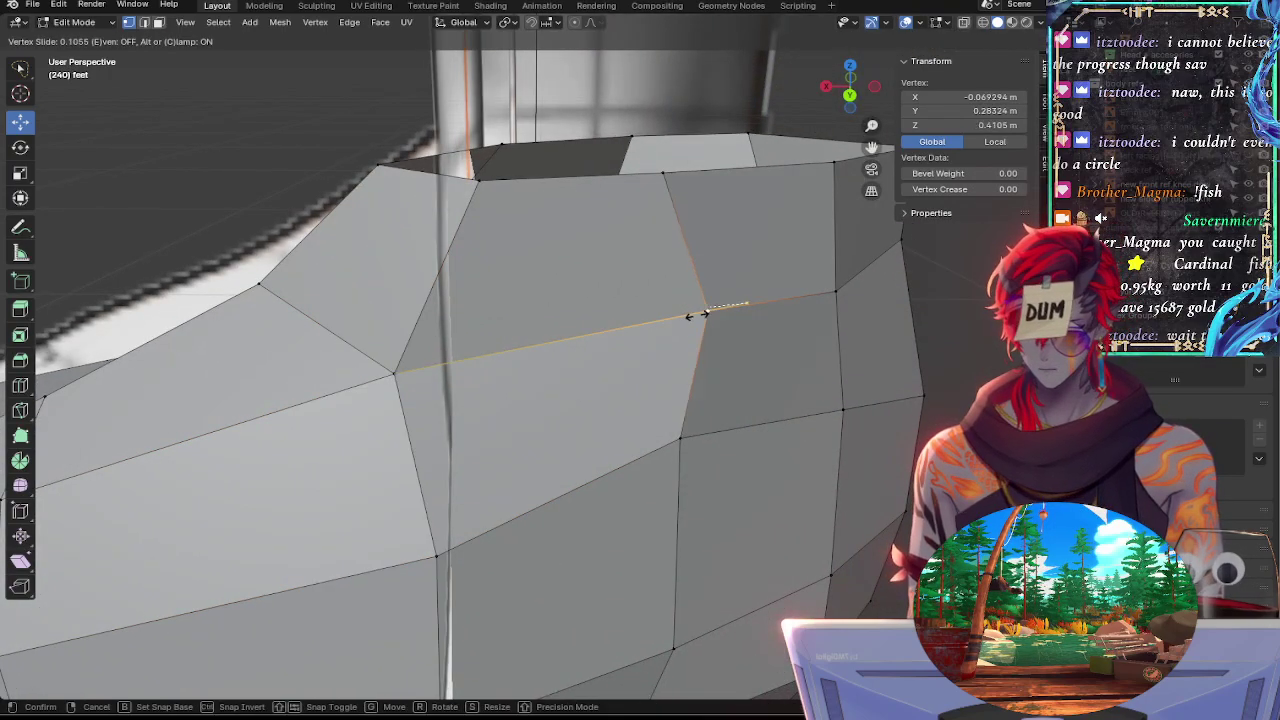
{"action": "left_click", "coordinate": [657, 328]}
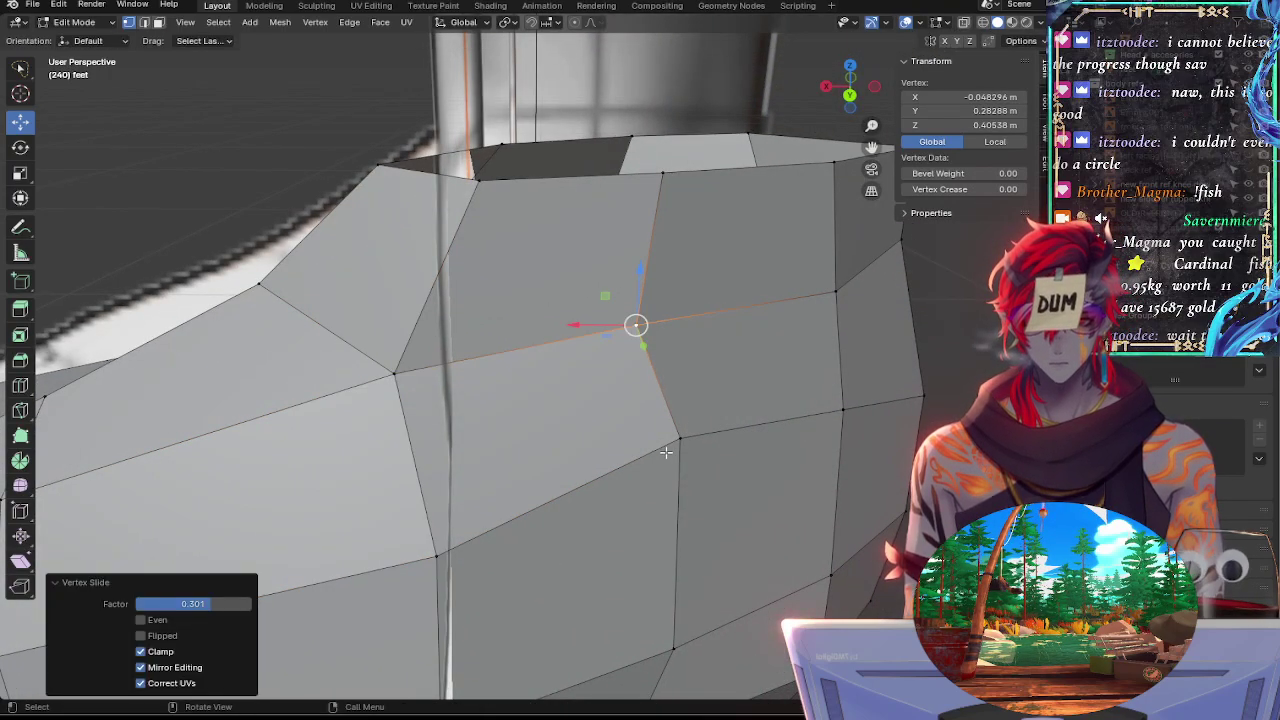
Move the little-toe-side vertex two rows below the ankle rim -0.02311 m along Z
{"action": "left_click", "coordinate": [680, 437]}
{"action": "middle_click_drag", "start_coordinate": [729, 457], "coordinate": [549, 369]}
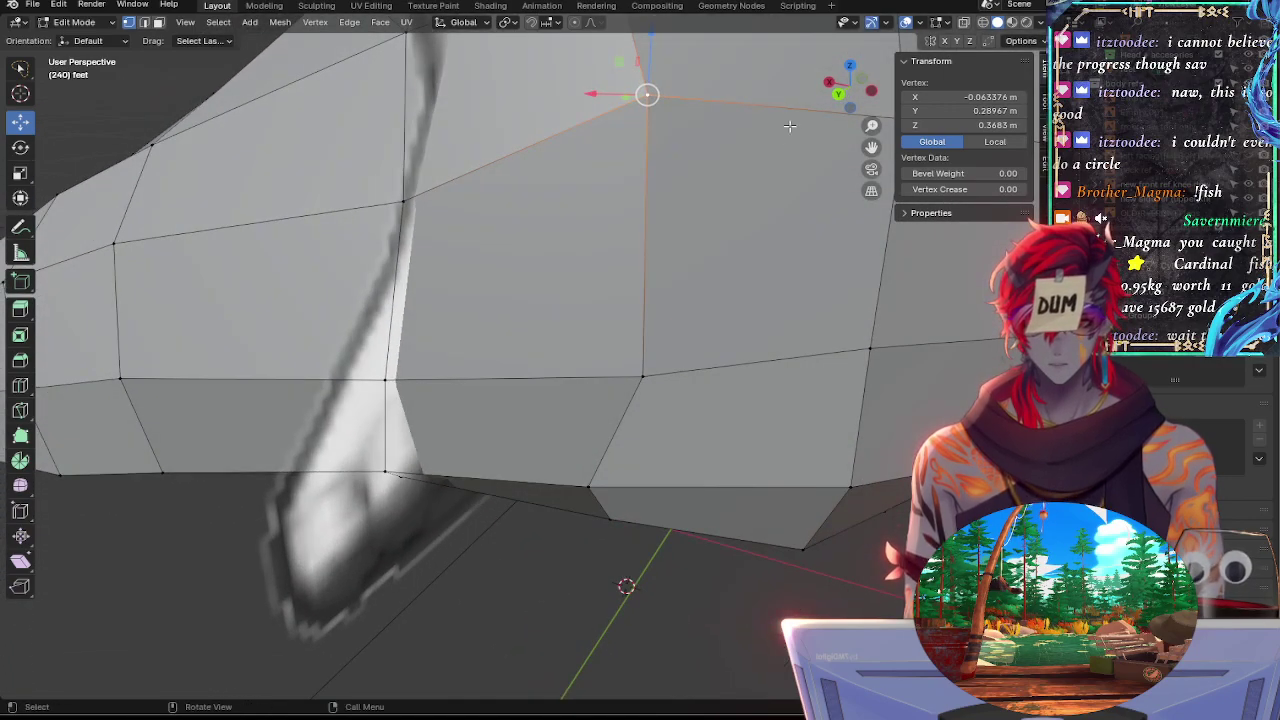
{"action": "left_click", "coordinate": [841, 96]}
{"action": "middle_click_drag", "start_coordinate": [705, 161], "coordinate": [750, 420], "text": "shift"}
{"action": "key", "text": "alt+z"}
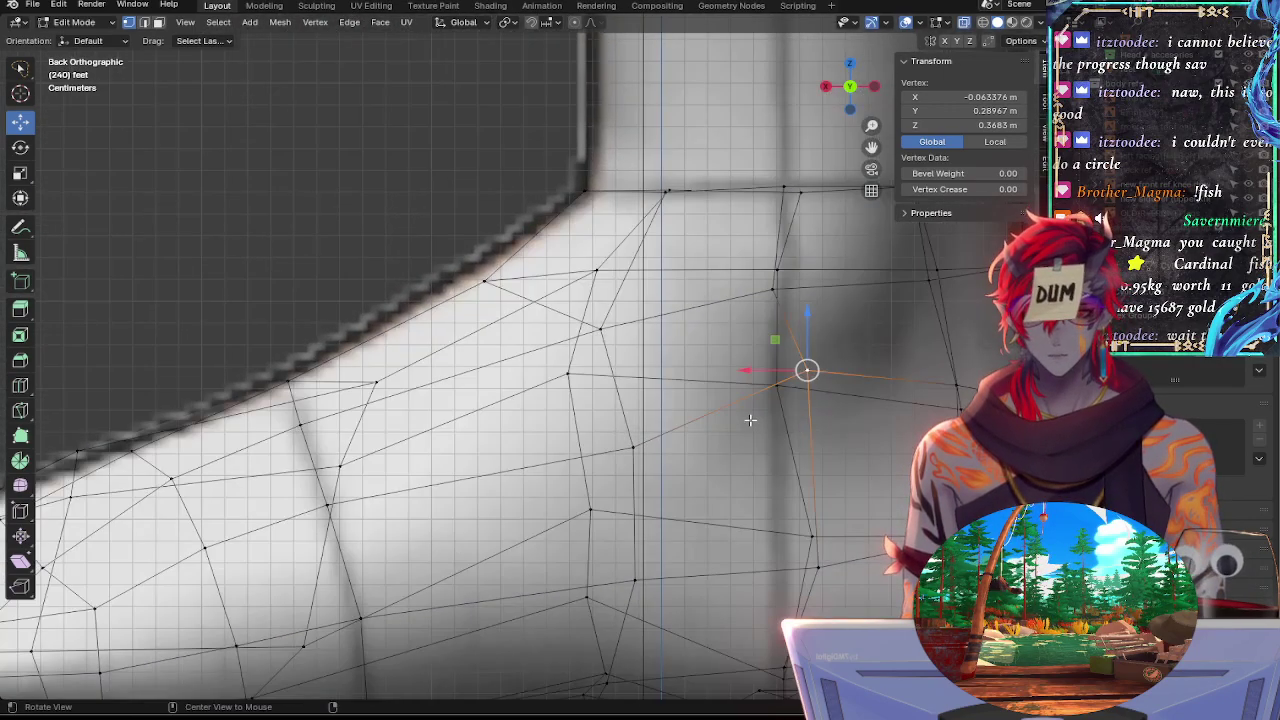
{"action": "key", "text": "alt+z"}
{"action": "key", "text": "alt+z"}
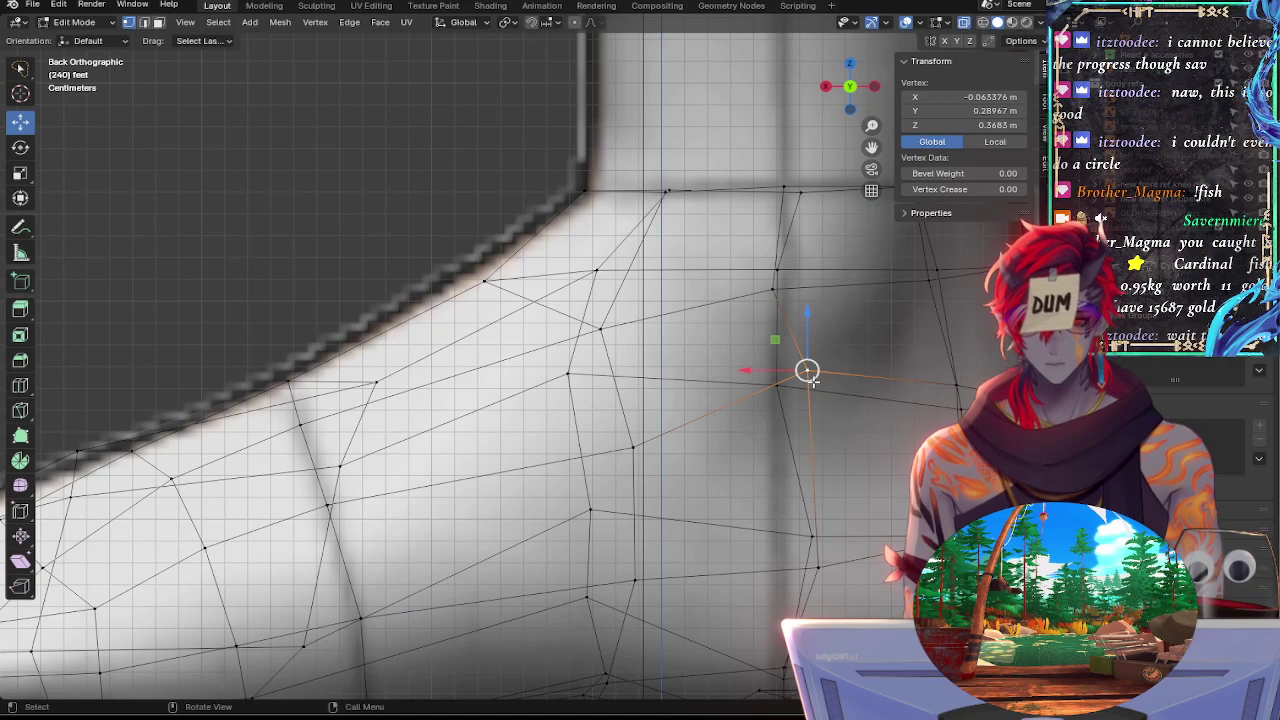
{"action": "left_click_drag", "start_coordinate": [807, 371], "coordinate": [807, 421]}
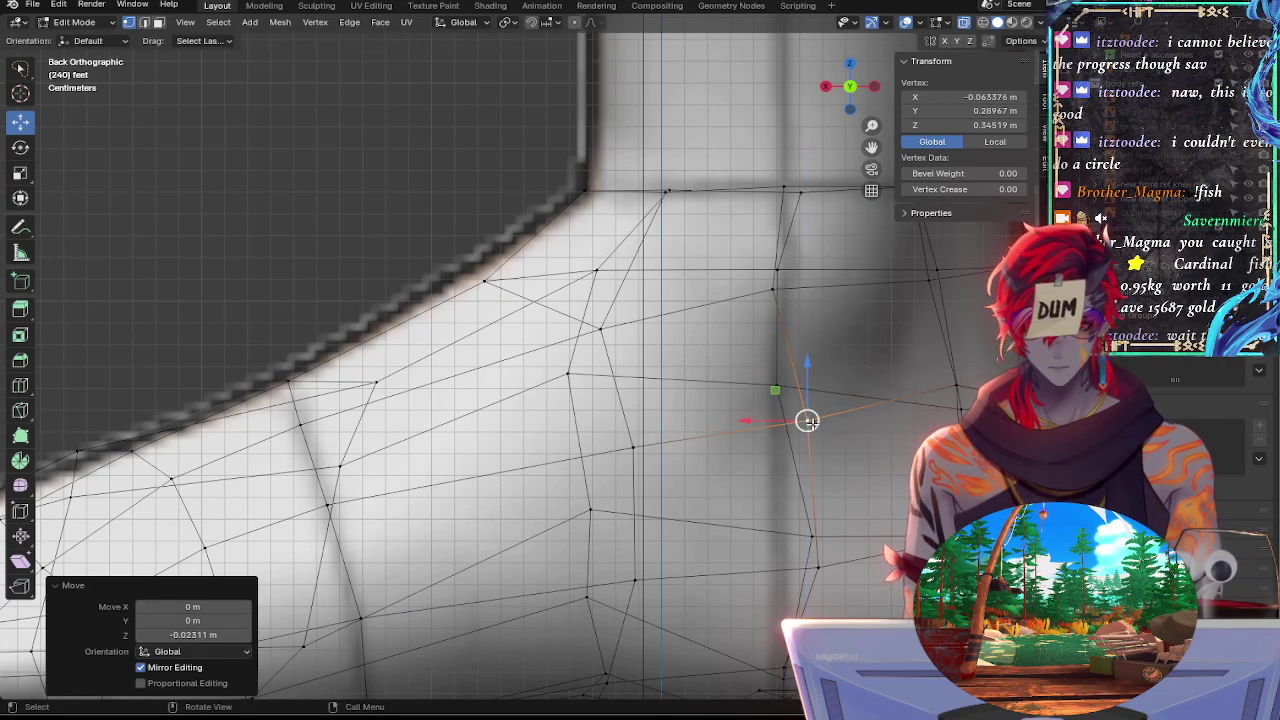
Slide the adjacent vertex toward the heel along its edge by a factor of 0.173, and slide it slightly downward
{"action": "left_click", "coordinate": [961, 384]}
{"action": "key", "text": "g"}
{"action": "key", "text": "g"}
{"action": "left_click", "coordinate": [934, 392]}
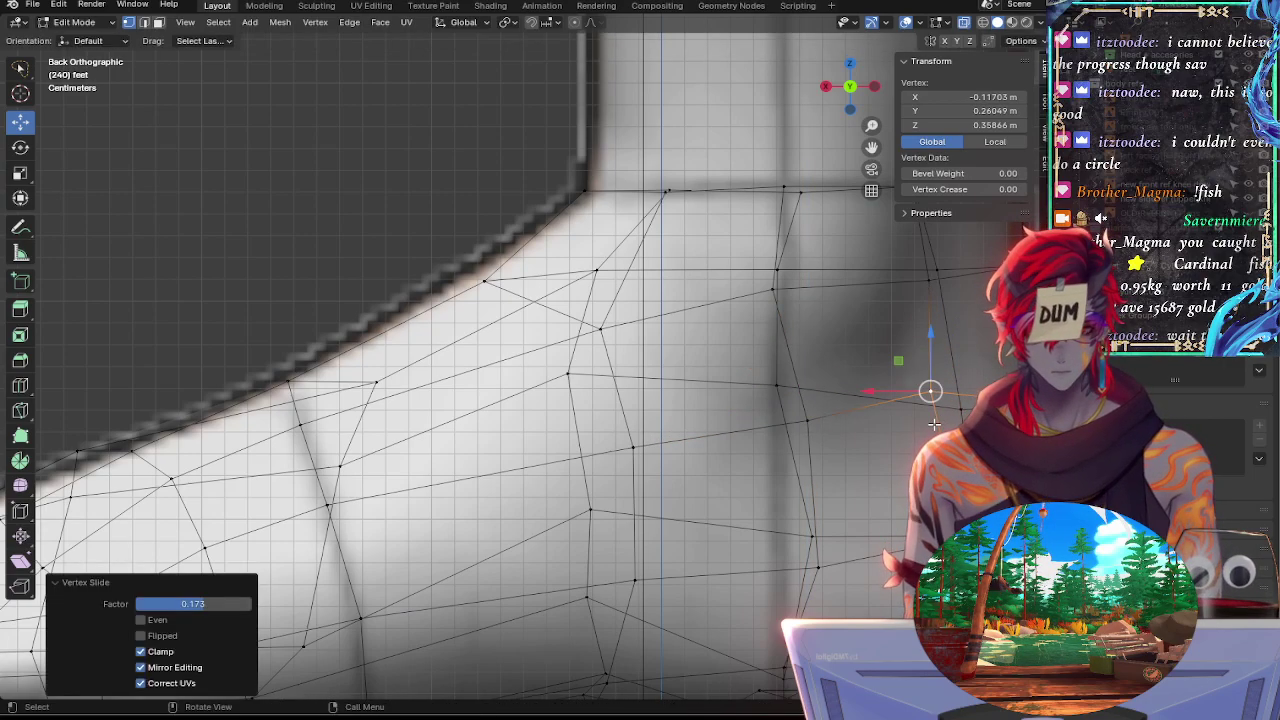
{"action": "key", "text": "g"}
{"action": "key", "text": "g"}
{"action": "left_click", "coordinate": [937, 425]}
In the row below the ankle rim, slide the rear vertex by a factor of 0.016 and the middle vertex slightly upward
{"action": "left_click", "coordinate": [929, 282]}
{"action": "key", "text": "g"}
{"action": "key", "text": "g"}
{"action": "left_click", "coordinate": [923, 283]}
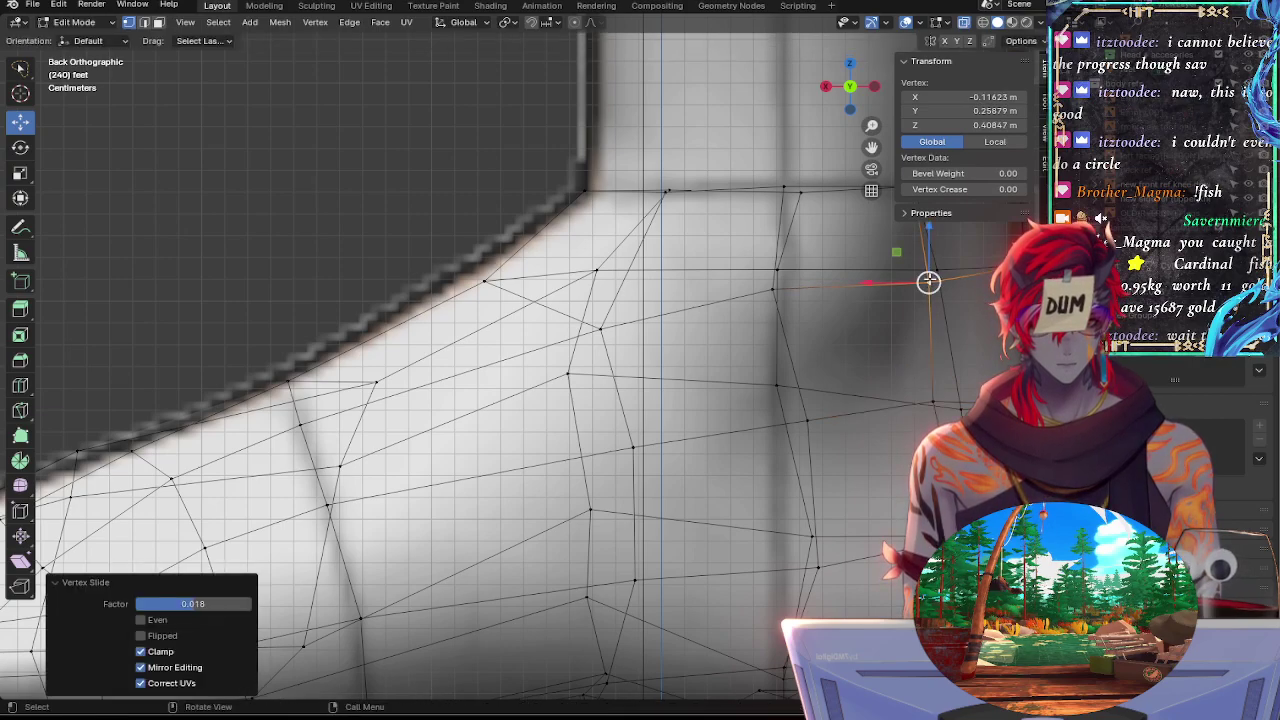
{"action": "left_click", "coordinate": [753, 290]}
{"action": "key", "text": "g"}
{"action": "key", "text": "g"}
{"action": "left_click", "coordinate": [754, 278]}
Slide the middle vertex two rows below the rim forward, and slide the one above it down by a factor of 0.072
{"action": "left_click", "coordinate": [815, 432]}
{"action": "key", "text": "g"}
{"action": "key", "text": "g"}
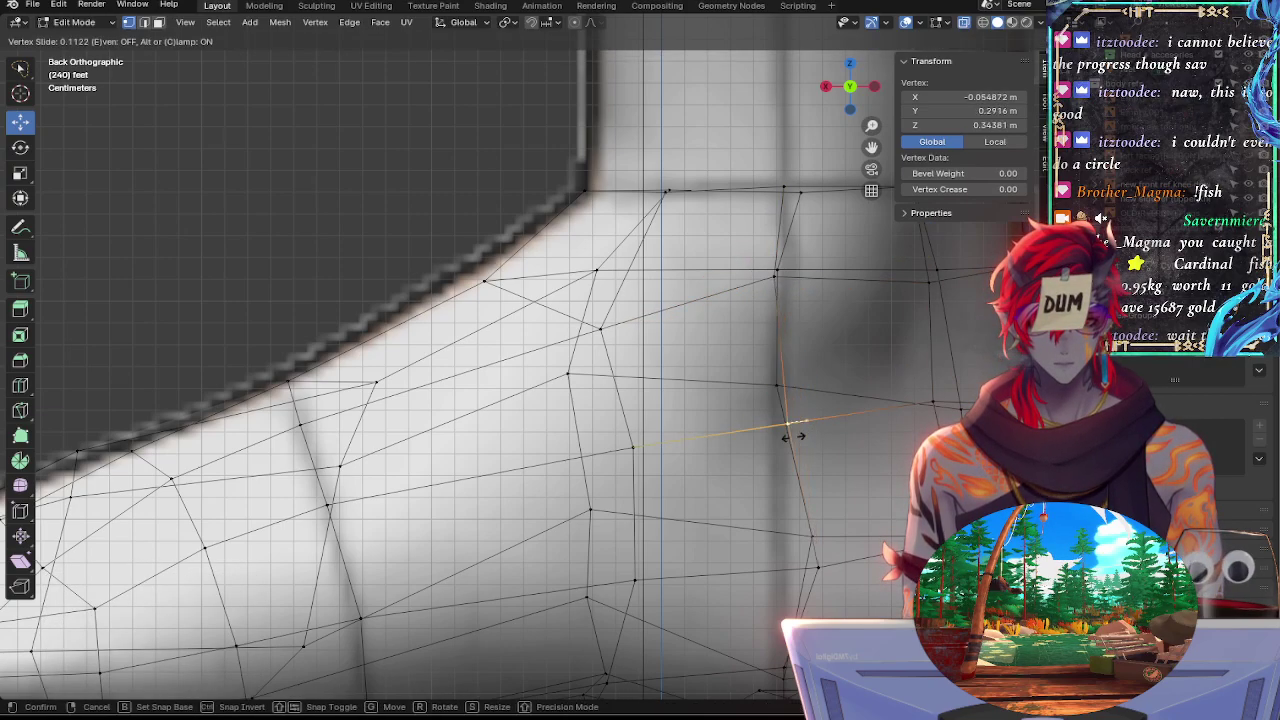
{"action": "left_click", "coordinate": [770, 431]}
{"action": "left_click", "coordinate": [776, 276]}
{"action": "key", "text": "shift+v"}
{"action": "left_click", "coordinate": [774, 288]}
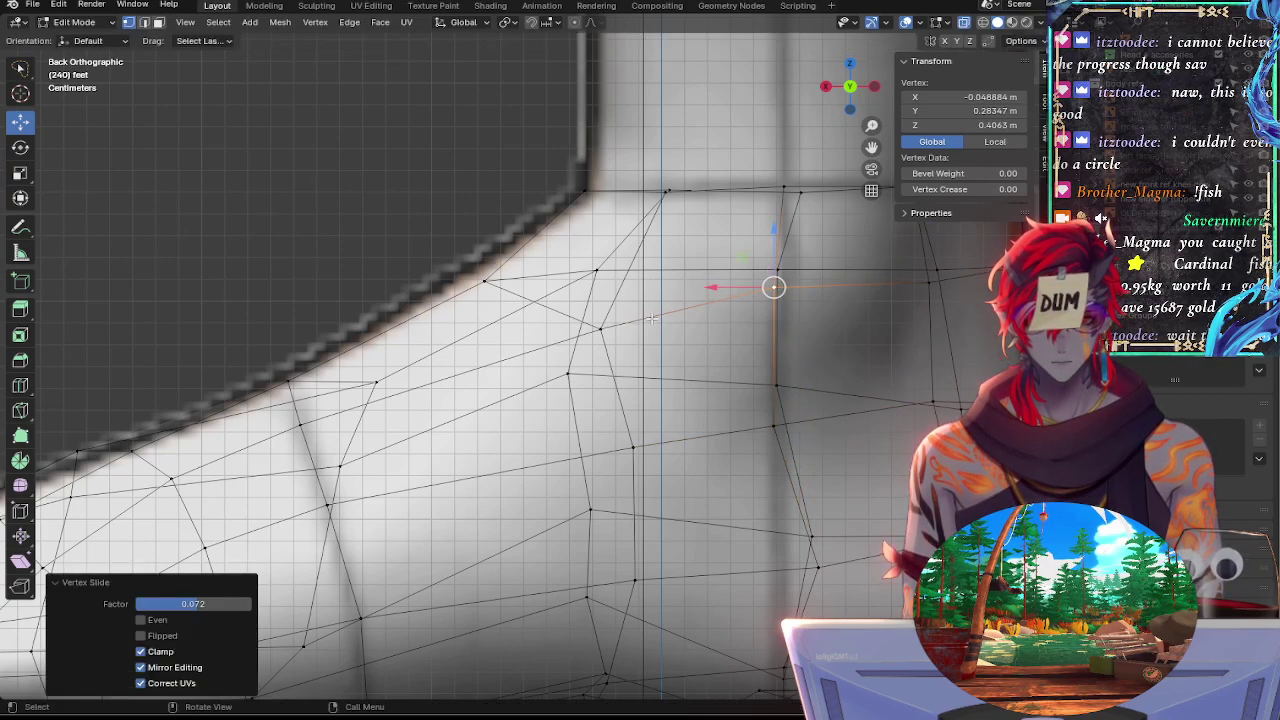
Slide the next vertex forward of the middle column, two rows below the rim, along its edge by a factor of 0.170
{"action": "left_click", "coordinate": [637, 370]}
{"action": "left_click", "coordinate": [631, 446]}
{"action": "key", "text": "shift+v"}
{"action": "left_click", "coordinate": [710, 422]}
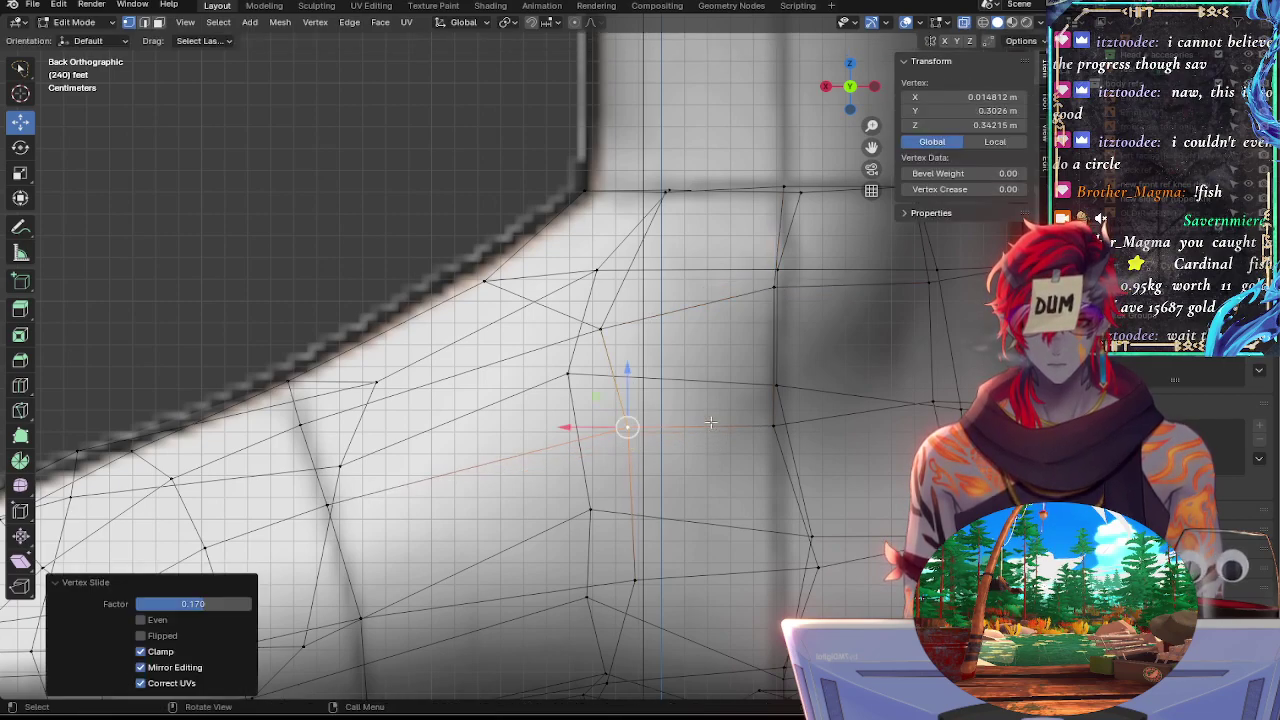
{"action": "middle_click_drag", "start_coordinate": [412, 497], "coordinate": [655, 416], "text": "shift"}
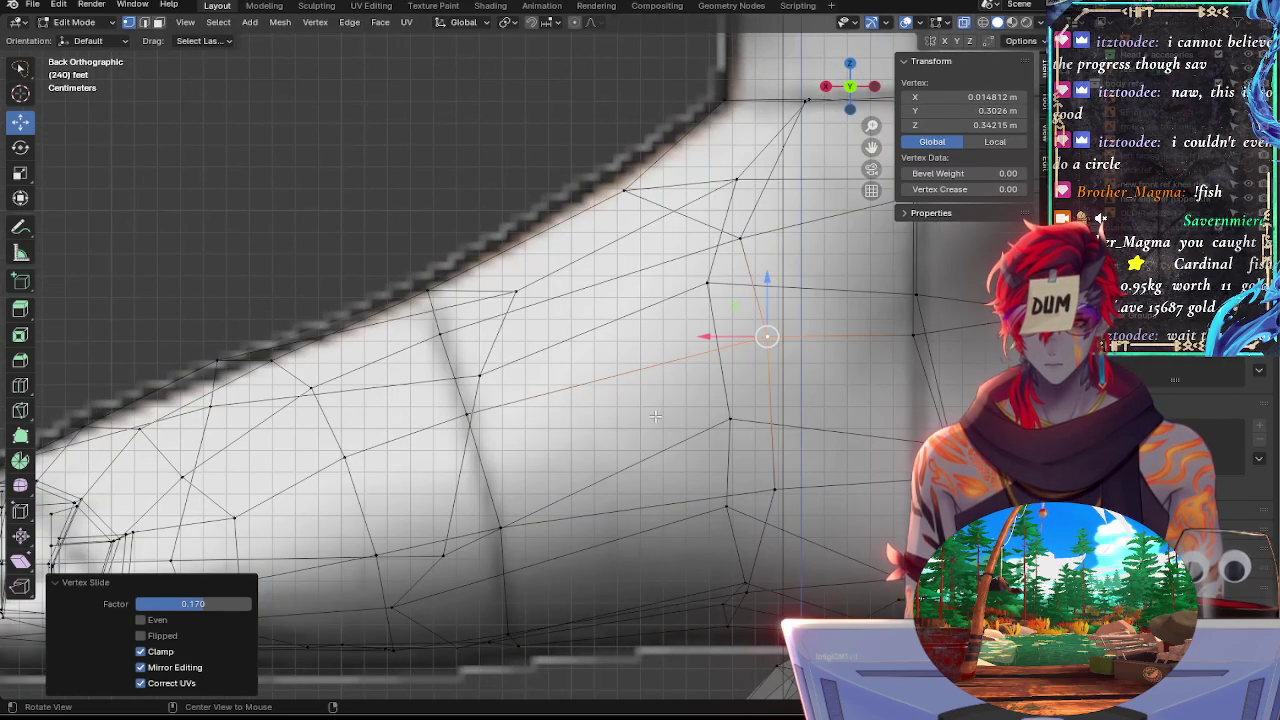
{"action": "key", "text": "alt+z"}
{"action": "middle_click_drag", "start_coordinate": [786, 328], "coordinate": [520, 355], "text": "shift"}
{"action": "middle_click_drag", "start_coordinate": [599, 216], "coordinate": [590, 327], "text": "shift"}
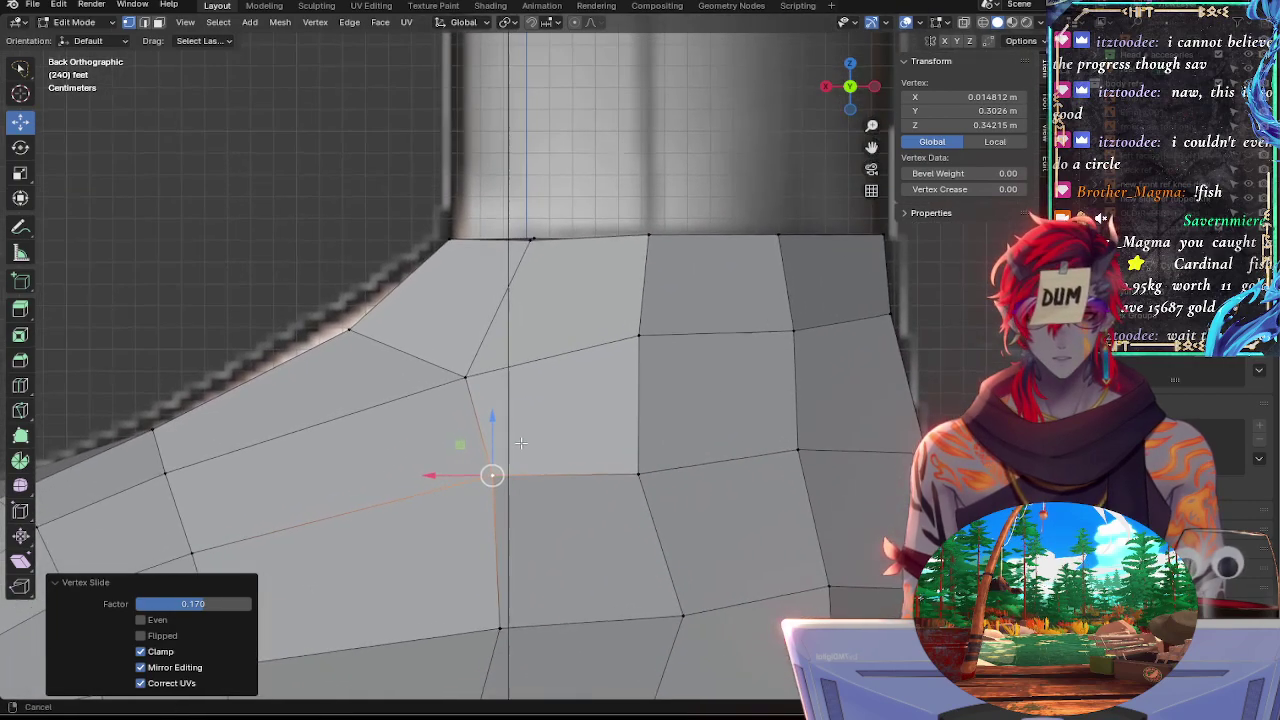
{"action": "middle_click_drag", "start_coordinate": [650, 242], "coordinate": [717, 360], "text": "ctrl"}
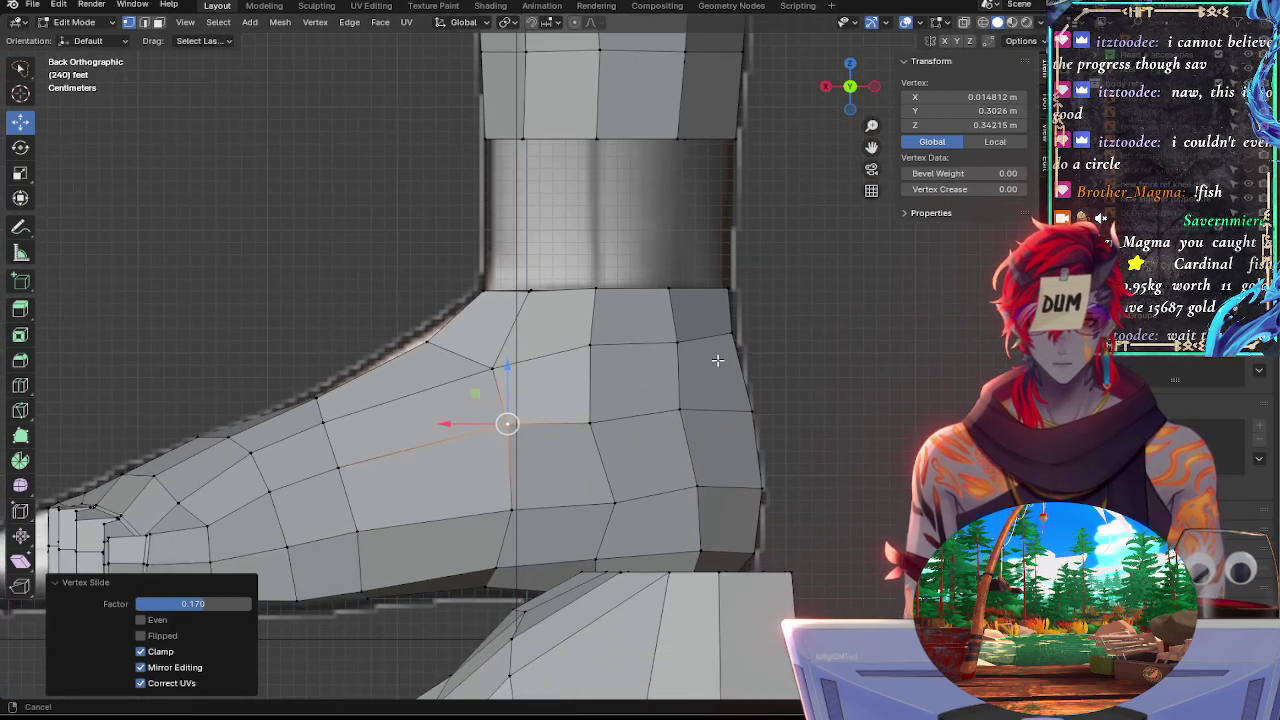
Move the rear outline vertex just below the ankle rim inward about 0.005 m along X
{"action": "left_click", "coordinate": [727, 290]}
{"action": "key", "text": "alt+z"}
{"action": "left_click", "coordinate": [733, 336]}
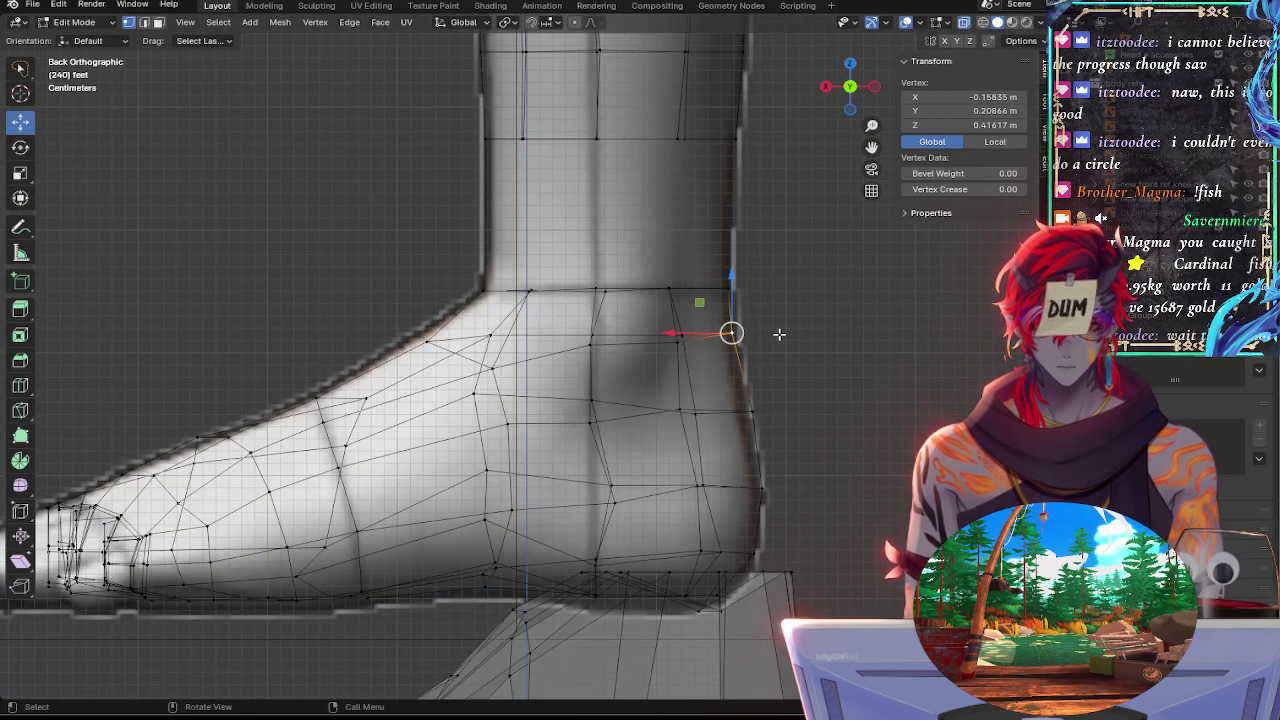
{"action": "key", "text": "g"}
{"action": "key", "text": "x"}
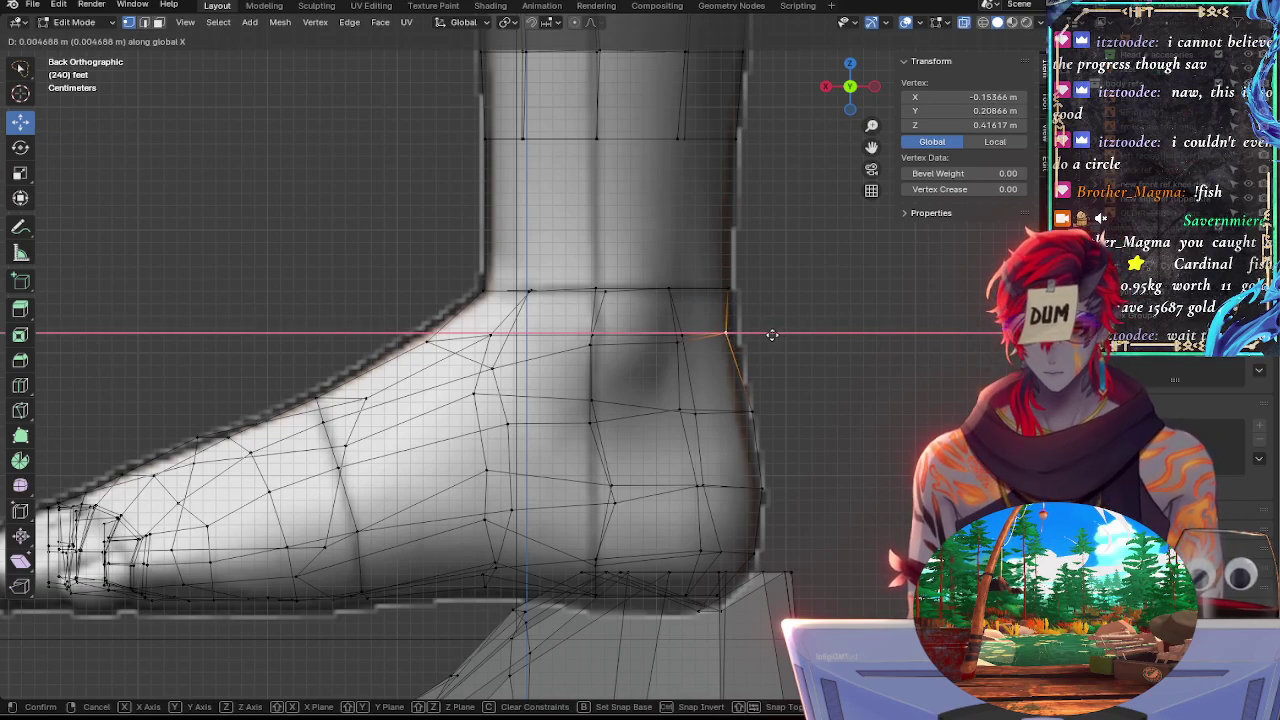
{"action": "left_click", "coordinate": [771, 334]}
Move the rearmost vertex of the ankle rim 0.00293 m along X
{"action": "left_click", "coordinate": [738, 289]}
{"action": "key", "text": "g"}
{"action": "left_click_drag", "start_coordinate": [728, 288], "coordinate": [726, 287]}
{"action": "scroll", "coordinate": [775, 321], "scroll_direction": "up", "scroll_amount": 2}
{"action": "middle_click_drag", "start_coordinate": [775, 321], "coordinate": [775, 309], "text": "ctrl"}
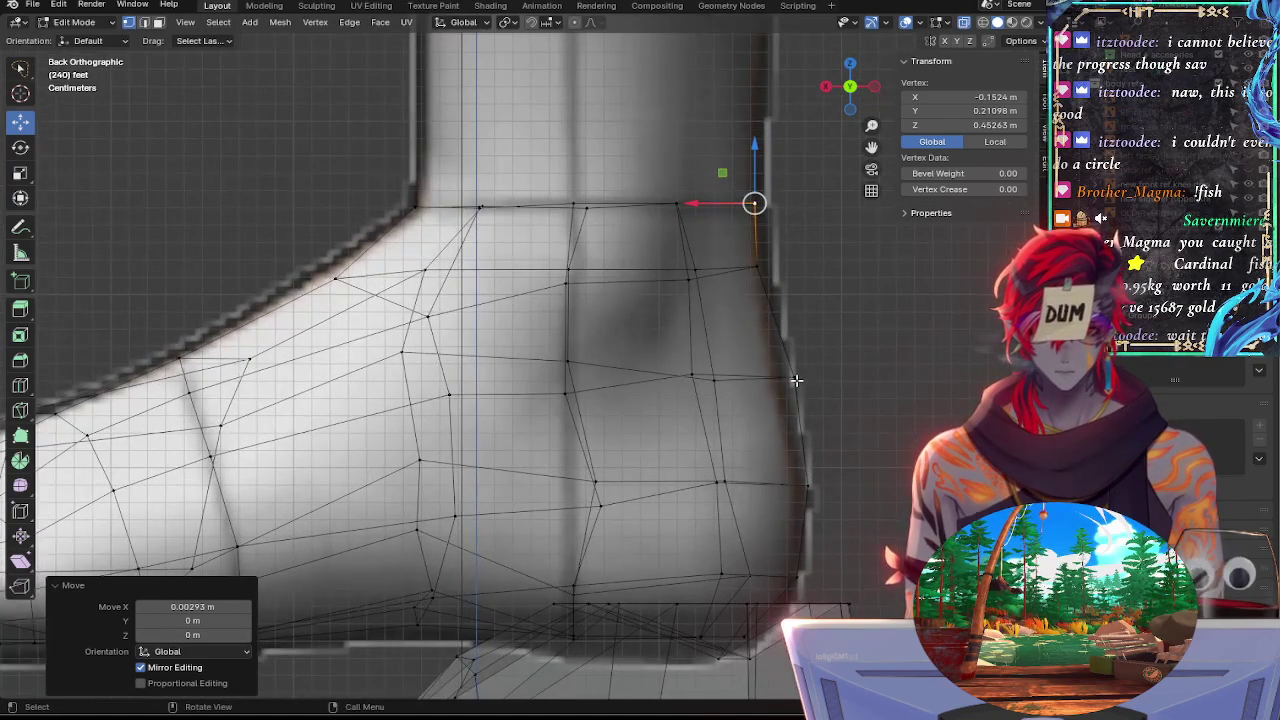
Pull the three rear outline vertices above and around the heel inward along X, the lower two by 0.006649 m and 0.002493 m
{"action": "left_click", "coordinate": [795, 379]}
{"action": "left_click_drag", "start_coordinate": [736, 377], "coordinate": [717, 377]}
{"action": "left_click", "coordinate": [807, 485]}
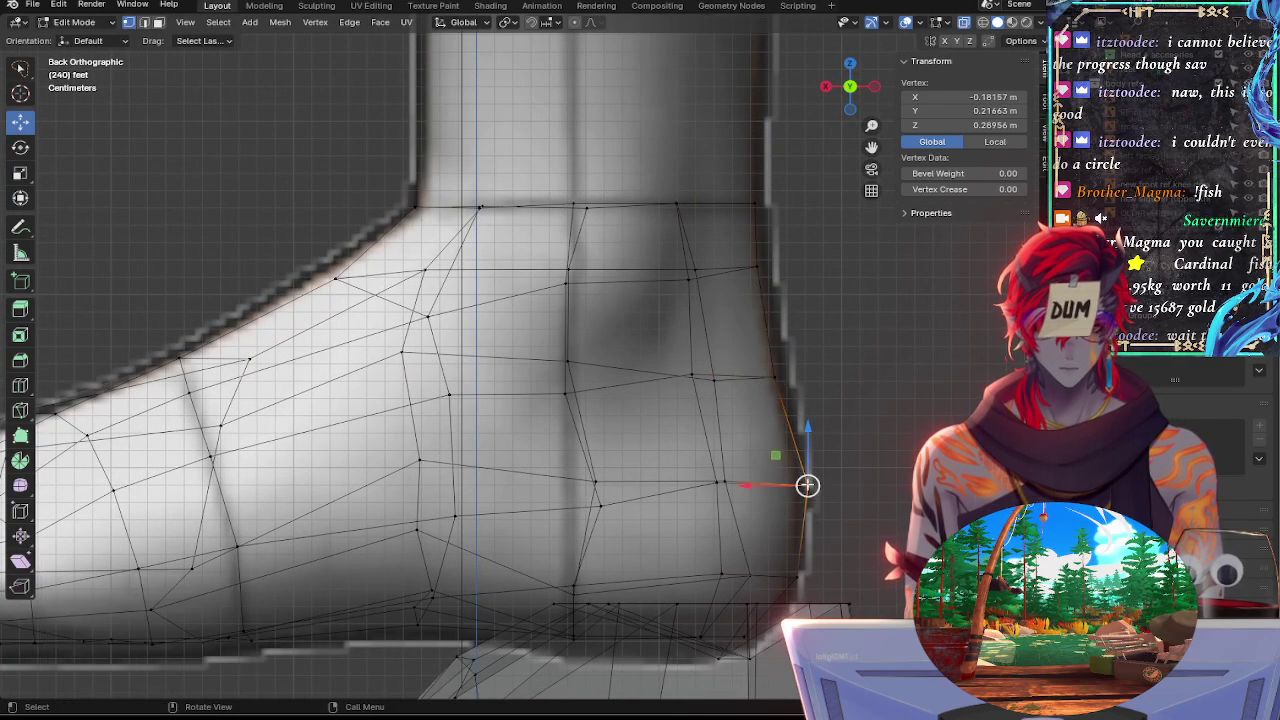
{"action": "key", "text": "g"}
{"action": "key", "text": "x"}
{"action": "left_click", "coordinate": [763, 515]}
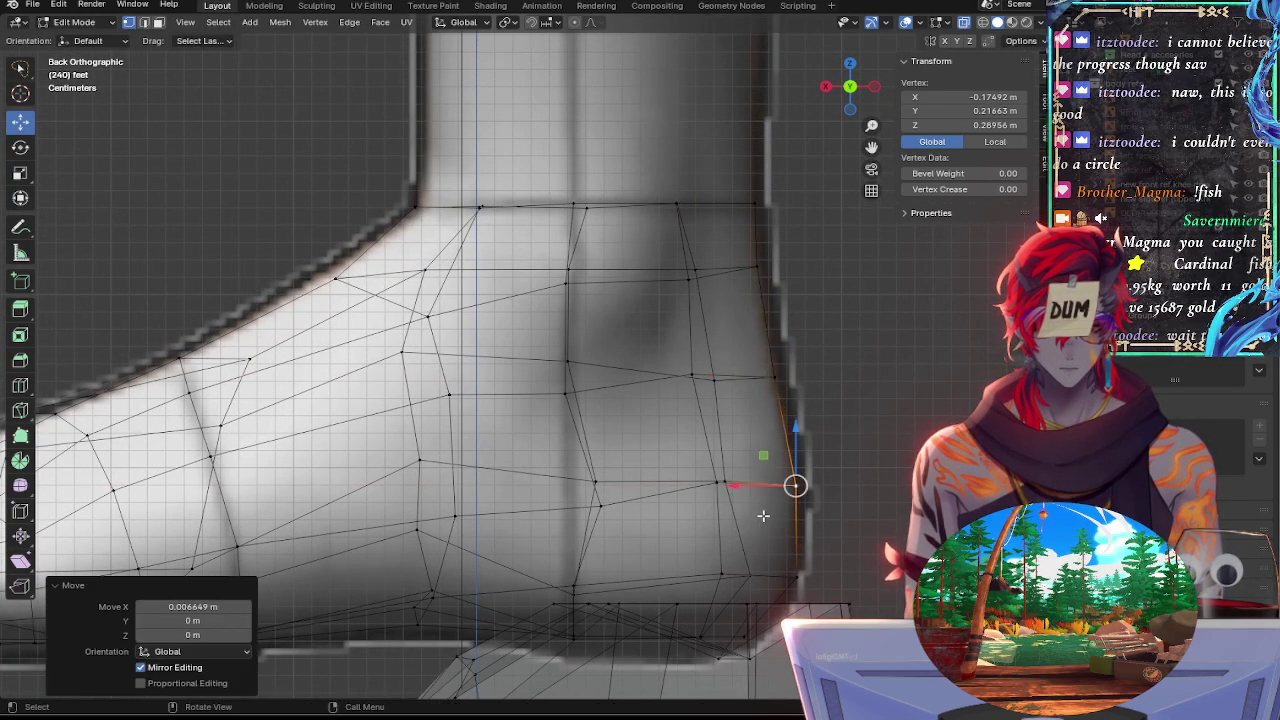
{"action": "left_click_drag", "start_coordinate": [802, 586], "coordinate": [730, 578]}
{"action": "left_click", "coordinate": [786, 583]}
Delete all vertices of the separate blocky foot mesh lying beside the detailed foot
{"action": "middle_click_drag", "start_coordinate": [866, 557], "coordinate": [928, 436], "text": "shift"}
{"action": "key", "text": "alt+z"}
{"action": "left_click_drag", "start_coordinate": [840, 403], "coordinate": [730, 490], "text": "ctrl+alt"}
{"action": "left_click_drag", "start_coordinate": [730, 490], "coordinate": [563, 261], "text": "alt"}
{"action": "left_click_drag", "start_coordinate": [640, 445], "coordinate": [673, 435], "text": "alt"}
{"action": "scroll", "coordinate": [626, 534], "scroll_direction": "down", "scroll_amount": 3}
{"action": "key", "text": "alt+z"}
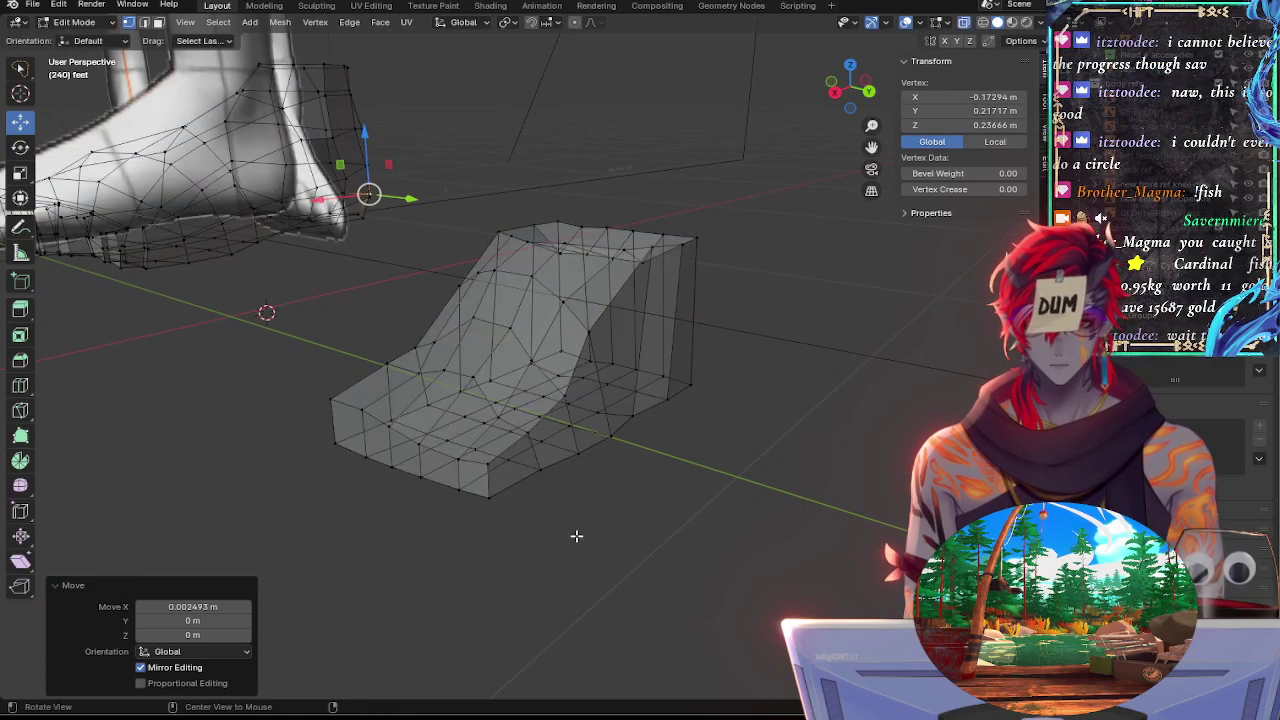
{"action": "mouse_move", "coordinate": [538, 556]}
{"action": "left_mouse_down"}
{"action": "mouse_move", "coordinate": [343, 503]}
{"action": "mouse_move", "coordinate": [430, 207]}
{"action": "mouse_move", "coordinate": [829, 471]}
{"action": "mouse_move", "coordinate": [817, 464]}
{"action": "left_mouse_up"}
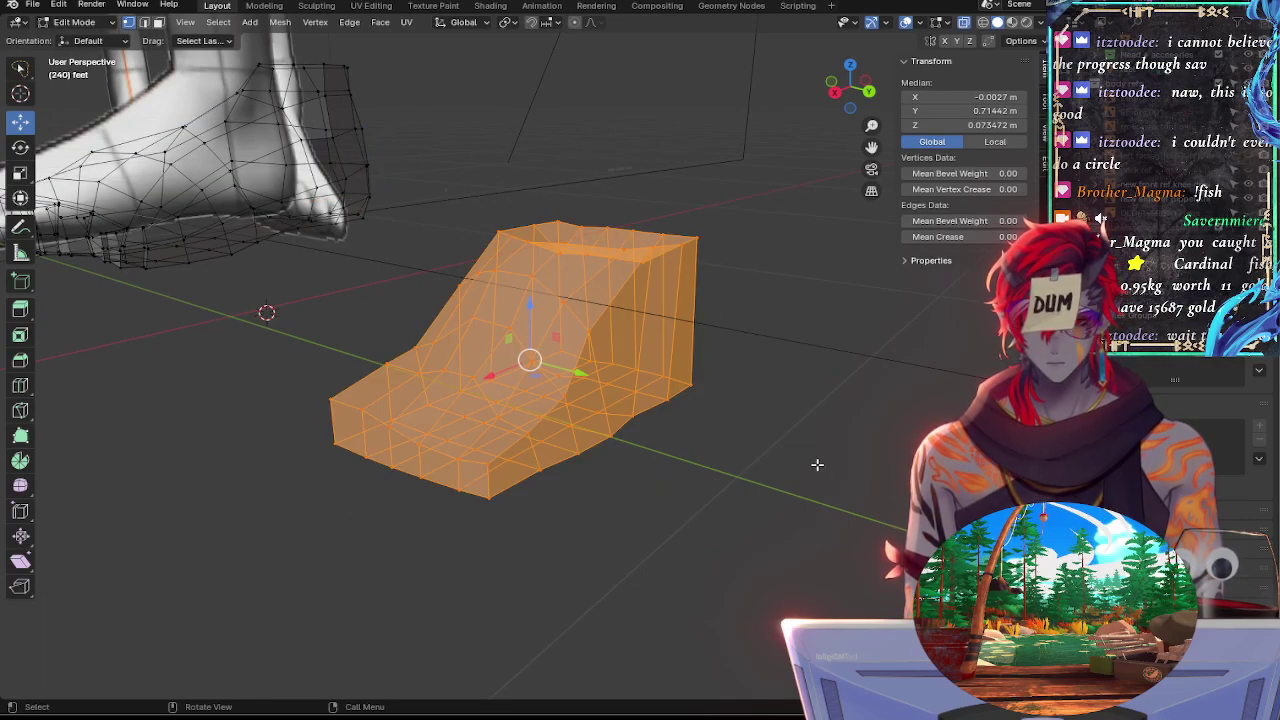
{"action": "key", "text": "x"}
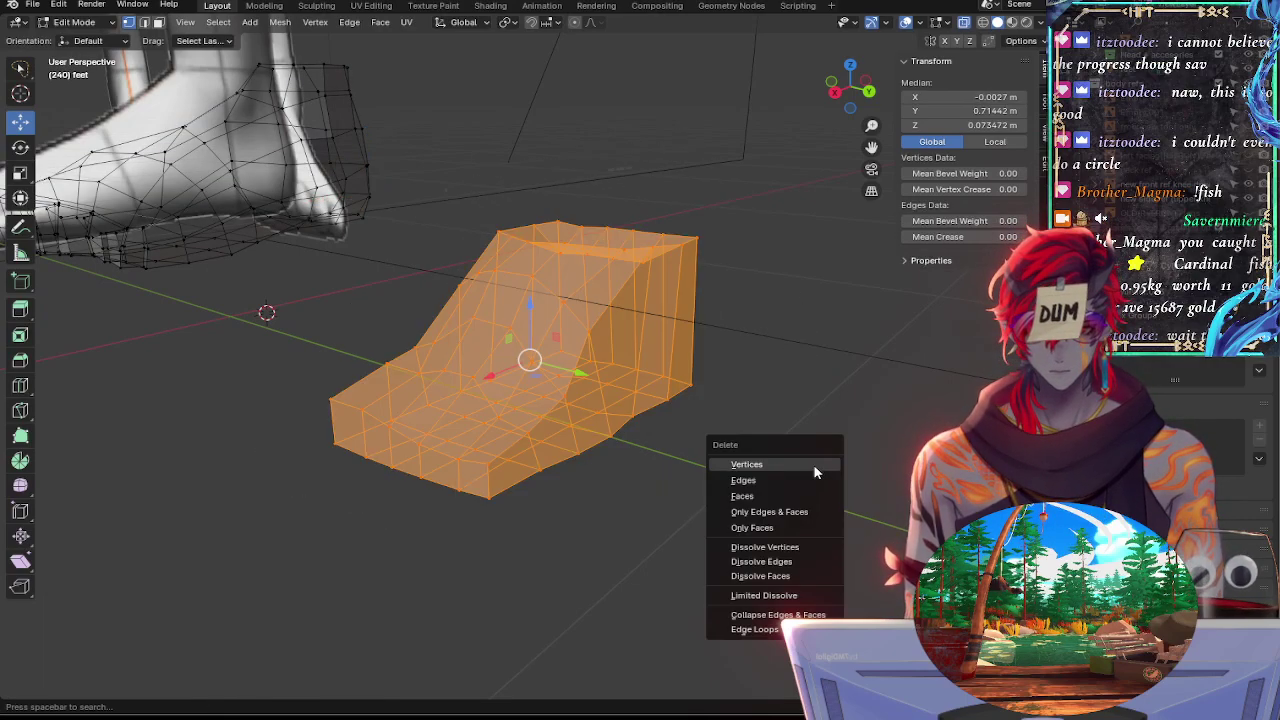
{"action": "key", "text": "Escape"}
{"action": "key", "text": "x"}
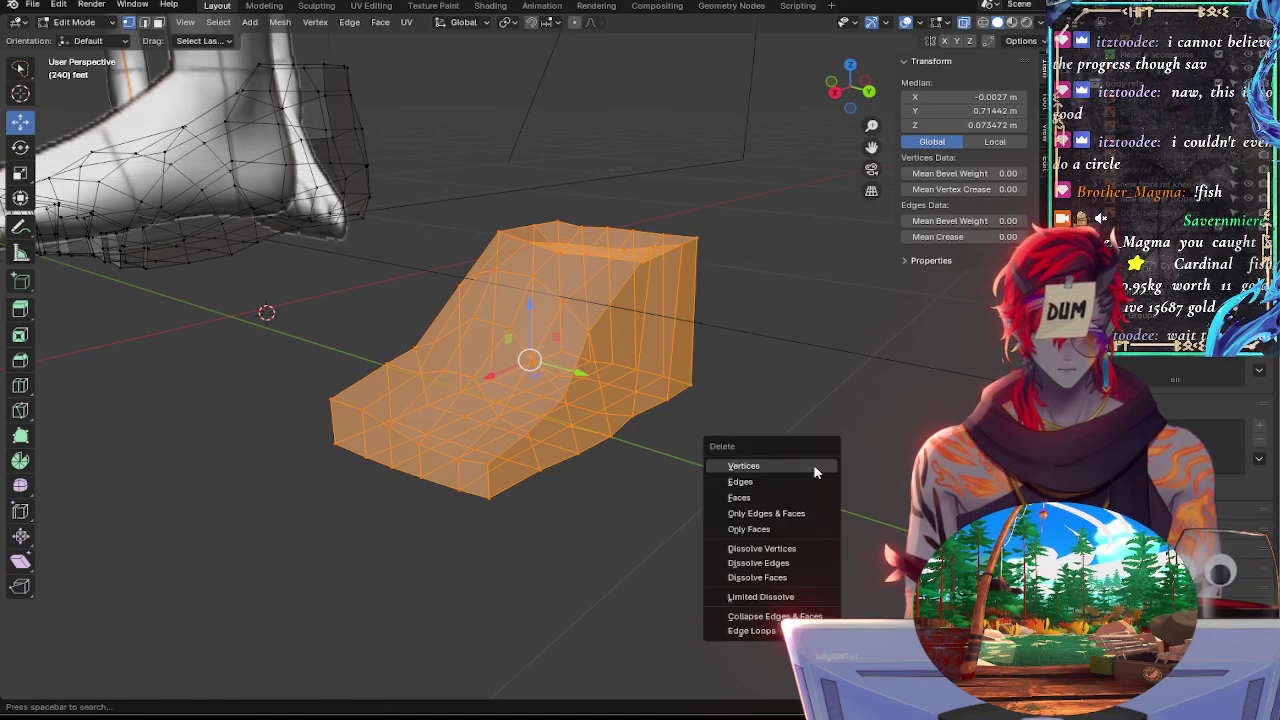
{"action": "left_click", "coordinate": [815, 467]}
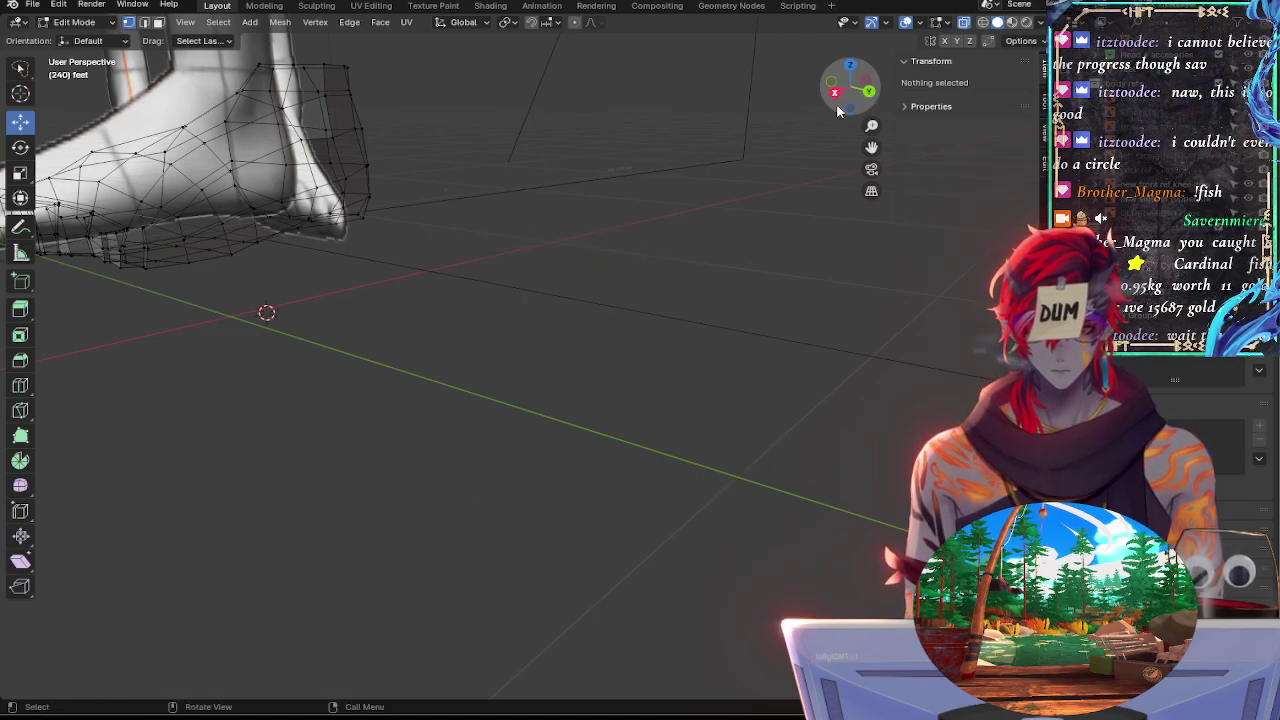
Raise the front ankle outline vertex just below the rim along Z to 0.41076 m
{"action": "left_click", "coordinate": [869, 94]}
{"action": "left_click_drag", "start_coordinate": [519, 180], "coordinate": [625, 486], "text": "alt+shift"}
{"action": "left_click_drag", "start_coordinate": [625, 486], "coordinate": [769, 434], "text": "ctrl+alt"}
{"action": "scroll", "coordinate": [768, 433], "scroll_direction": "up", "scroll_amount": 8}
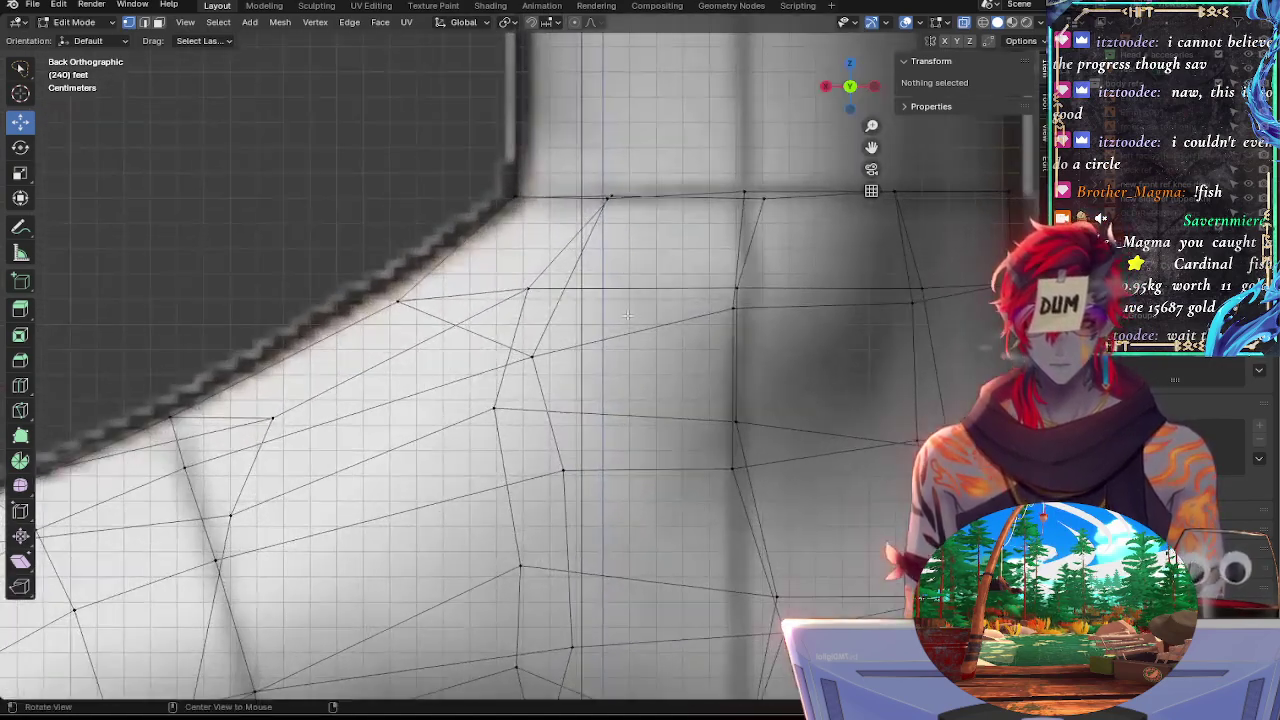
{"action": "middle_click_drag", "start_coordinate": [375, 300], "coordinate": [632, 359], "text": "shift"}
{"action": "left_click", "coordinate": [657, 368]}
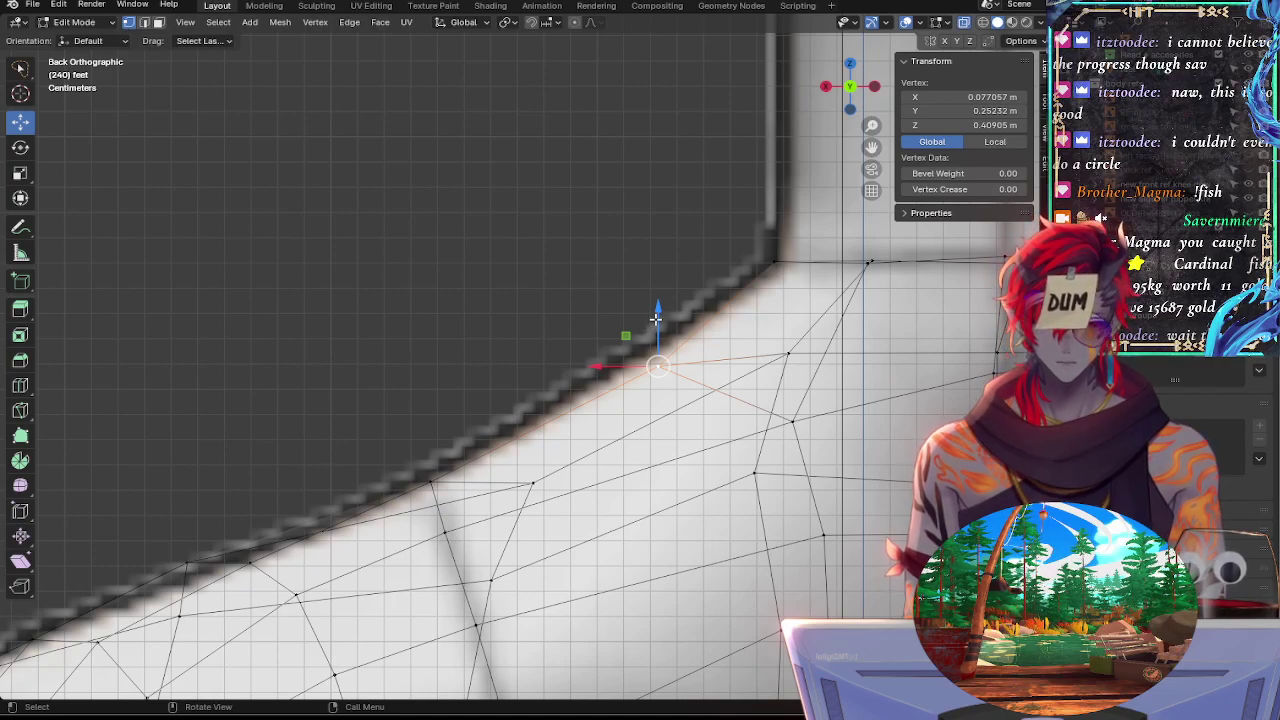
{"action": "key", "text": "g"}
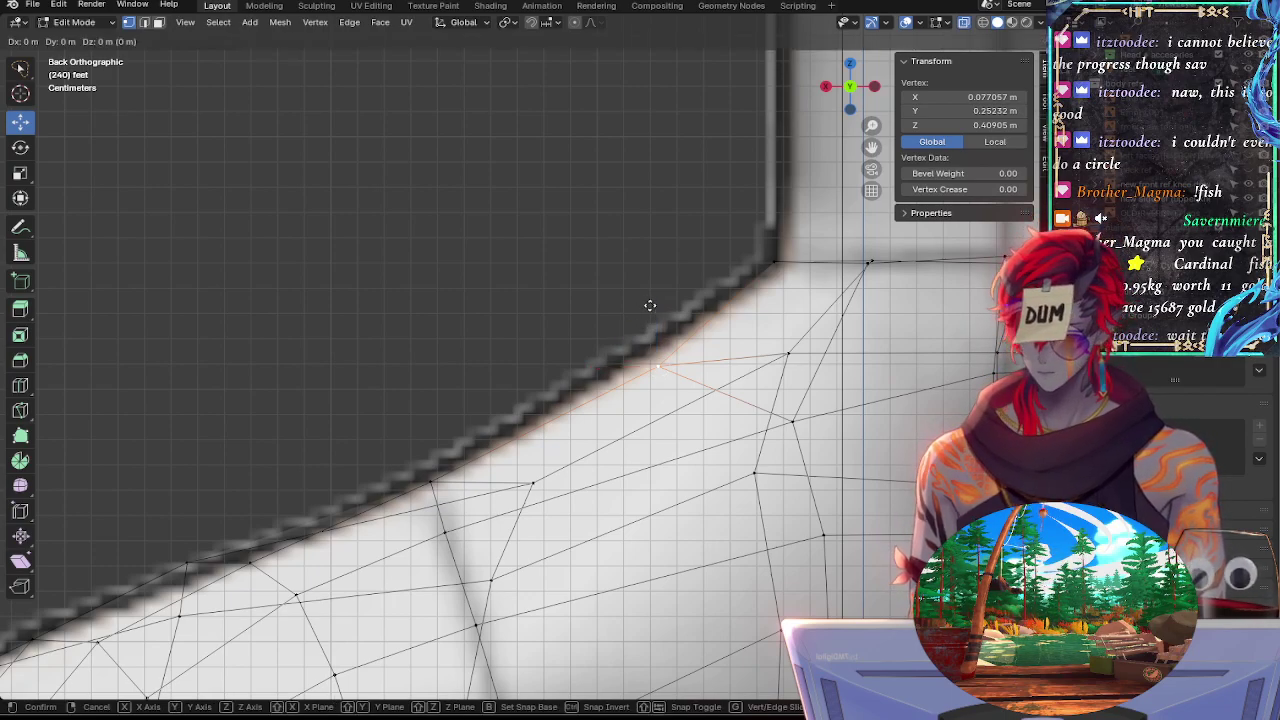
{"action": "key", "text": "z"}
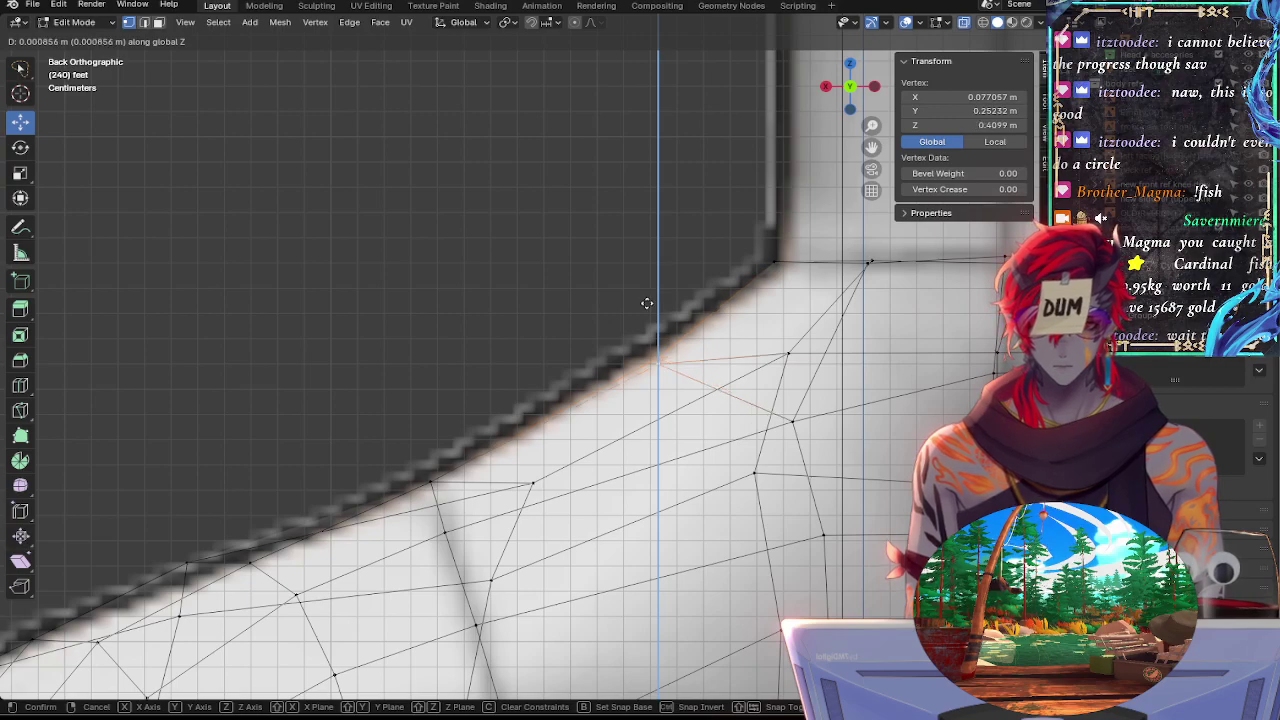
{"action": "left_click", "coordinate": [649, 301]}
Move the front corner vertex of the ankle rim -0.00057 m along Z
{"action": "left_click", "coordinate": [770, 265]}
{"action": "key", "text": "g"}
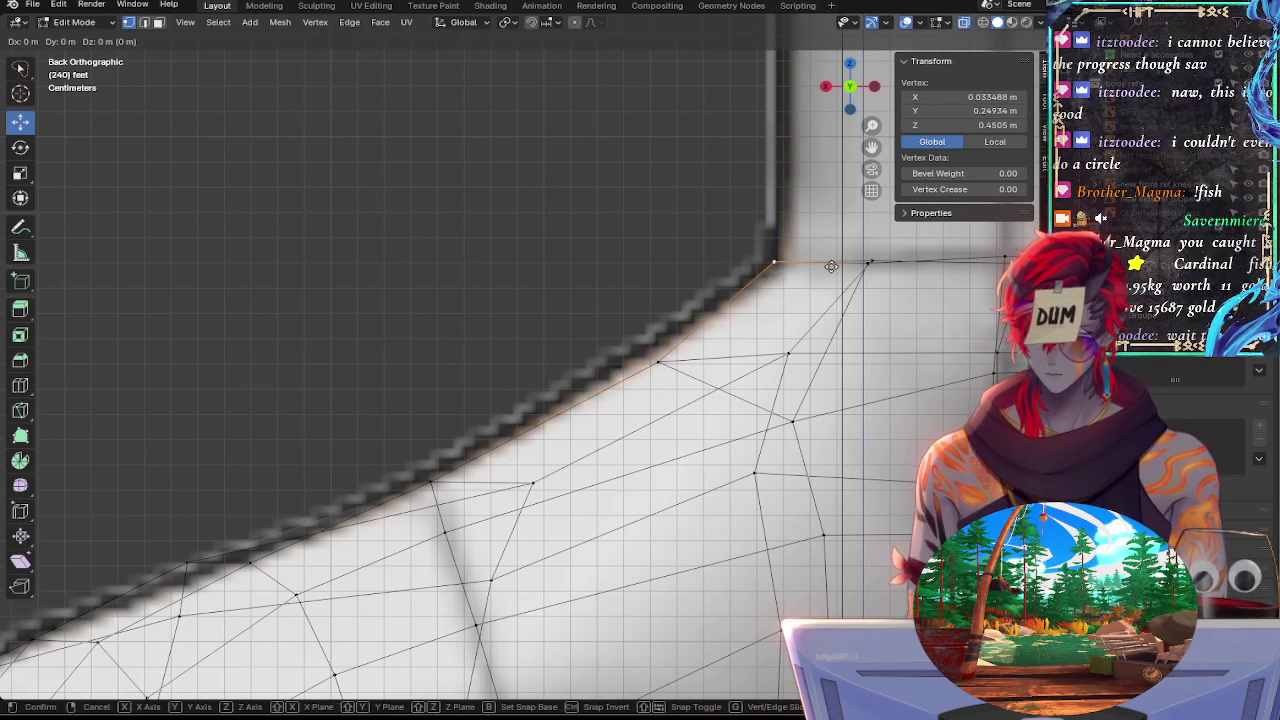
{"action": "key", "text": "z"}
{"action": "left_click", "coordinate": [832, 272]}
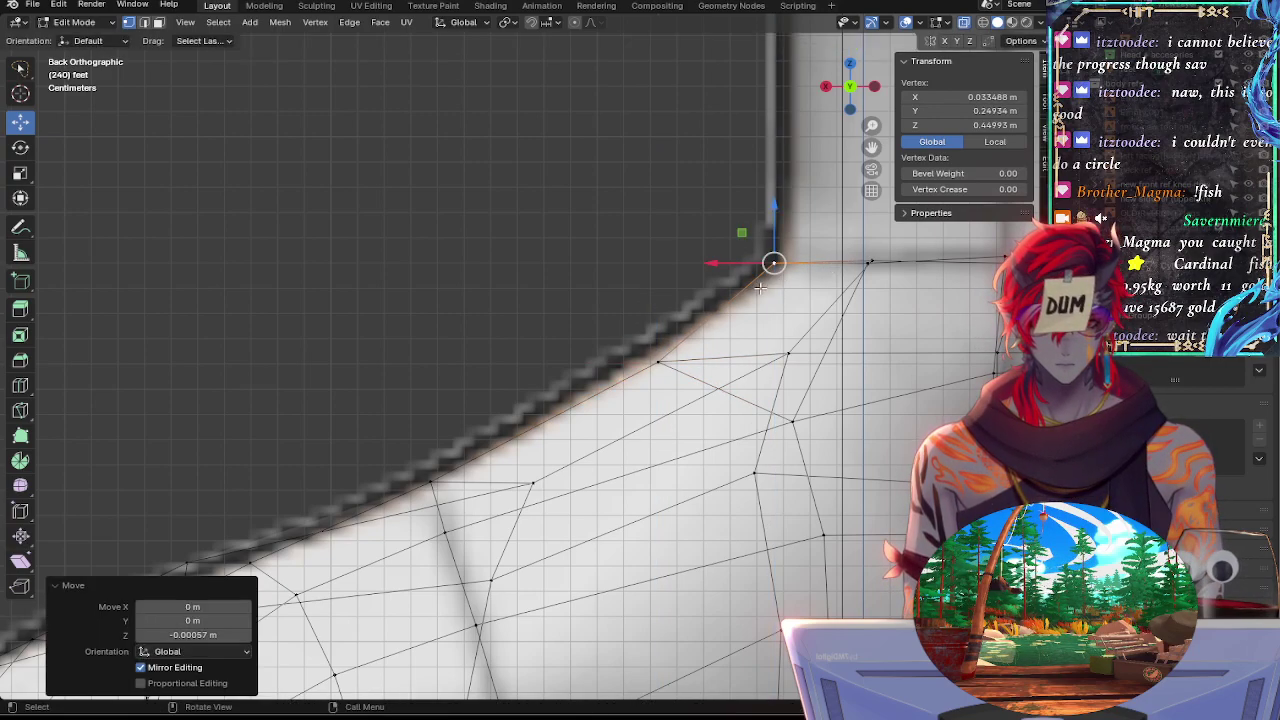
Slide the front outline vertex below the rim by a factor of 0.012, and move it 0.001996 m in X and 0.001141 m in Z
{"action": "left_click", "coordinate": [636, 371]}
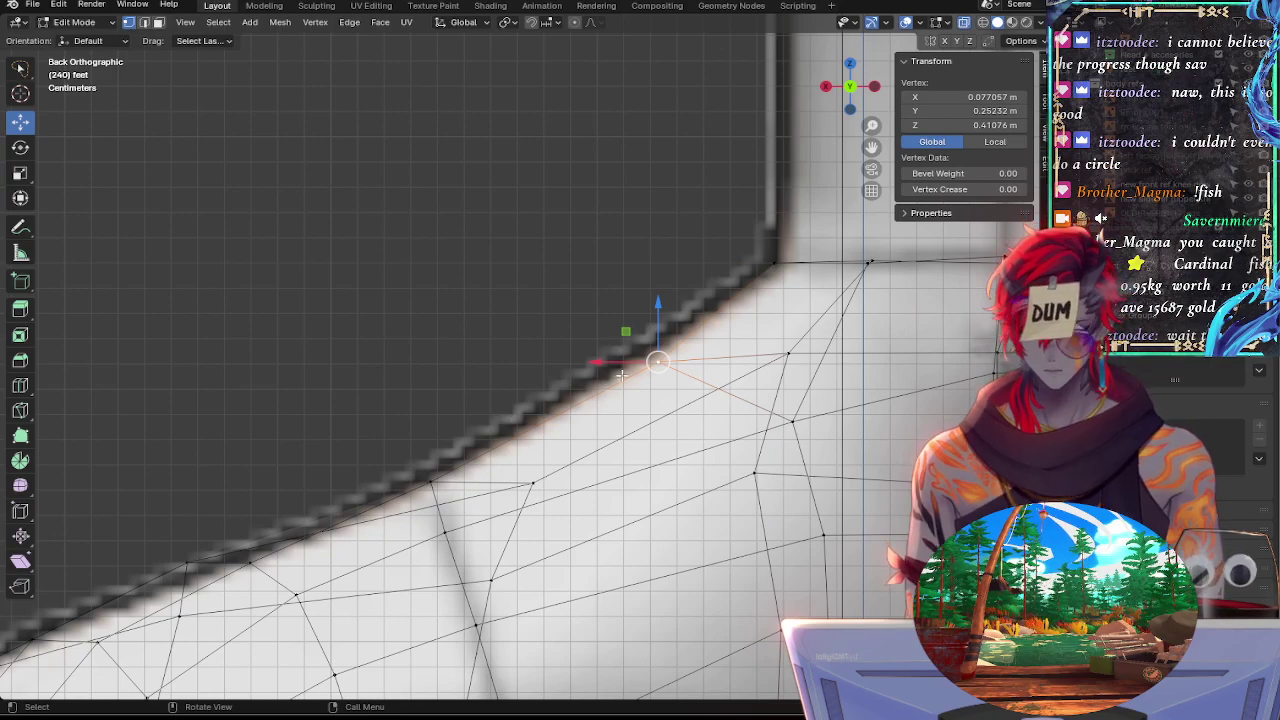
{"action": "key", "text": "g"}
{"action": "key", "text": "g"}
{"action": "left_click", "coordinate": [609, 374]}
{"action": "key", "text": "g"}
{"action": "key", "text": "g"}
{"action": "left_click", "coordinate": [612, 374]}
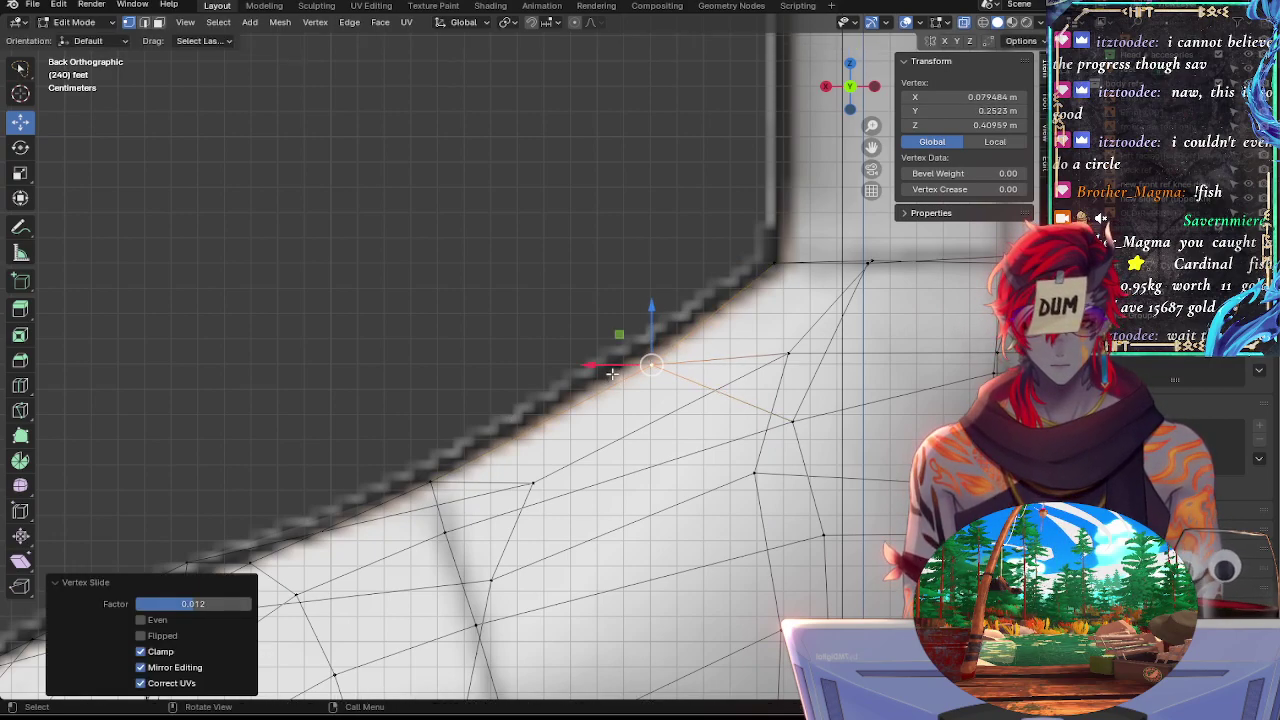
{"action": "key", "text": "g"}
{"action": "left_click", "coordinate": [606, 371]}
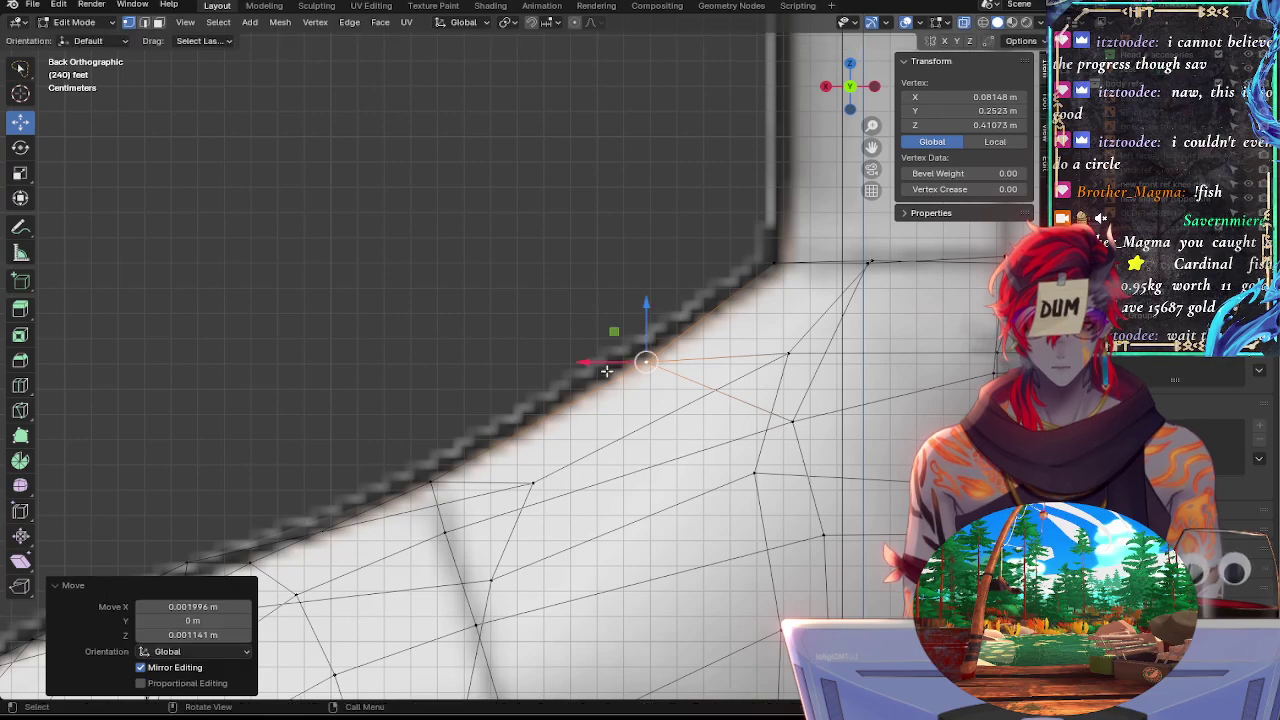
Slide the instep outline vertex at the mid-foot loop along its edge, and slide the adjacent far-side vertex by a factor of 0.186
{"action": "left_click", "coordinate": [440, 474]}
{"action": "key", "text": "g"}
{"action": "key", "text": "g"}
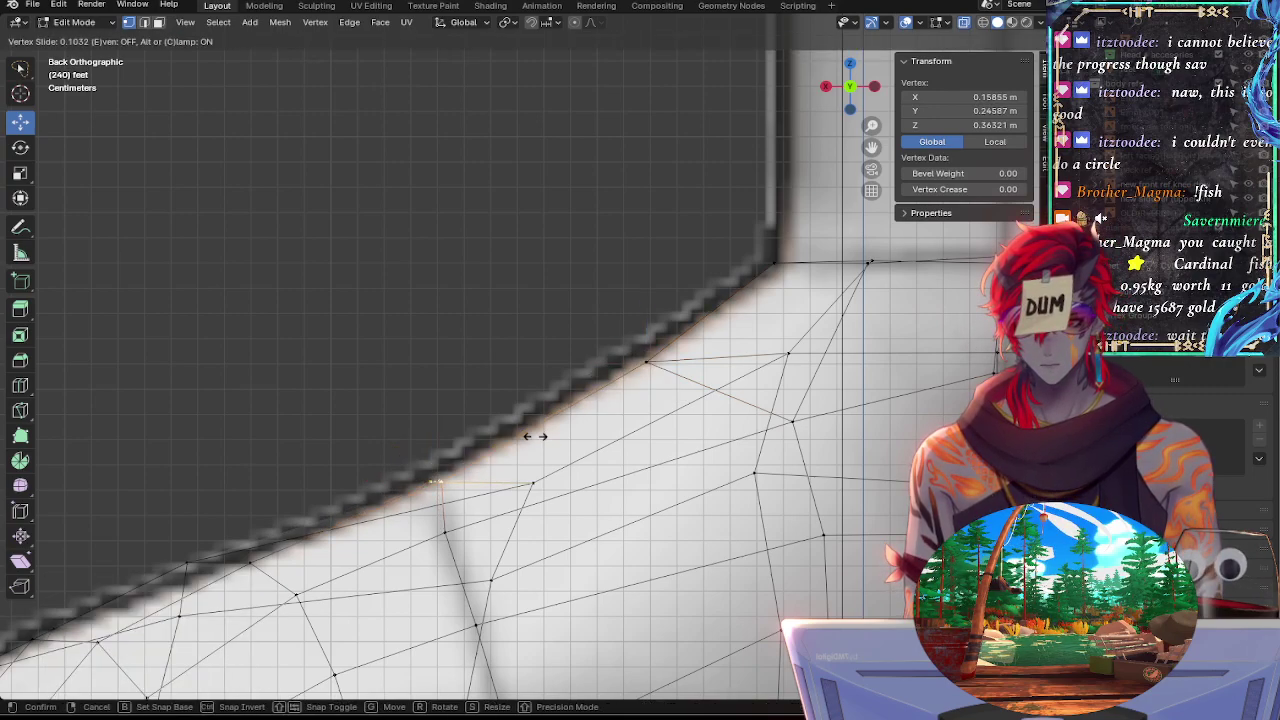
{"action": "left_click", "coordinate": [533, 437]}
{"action": "key", "text": "g"}
{"action": "key", "text": "g"}
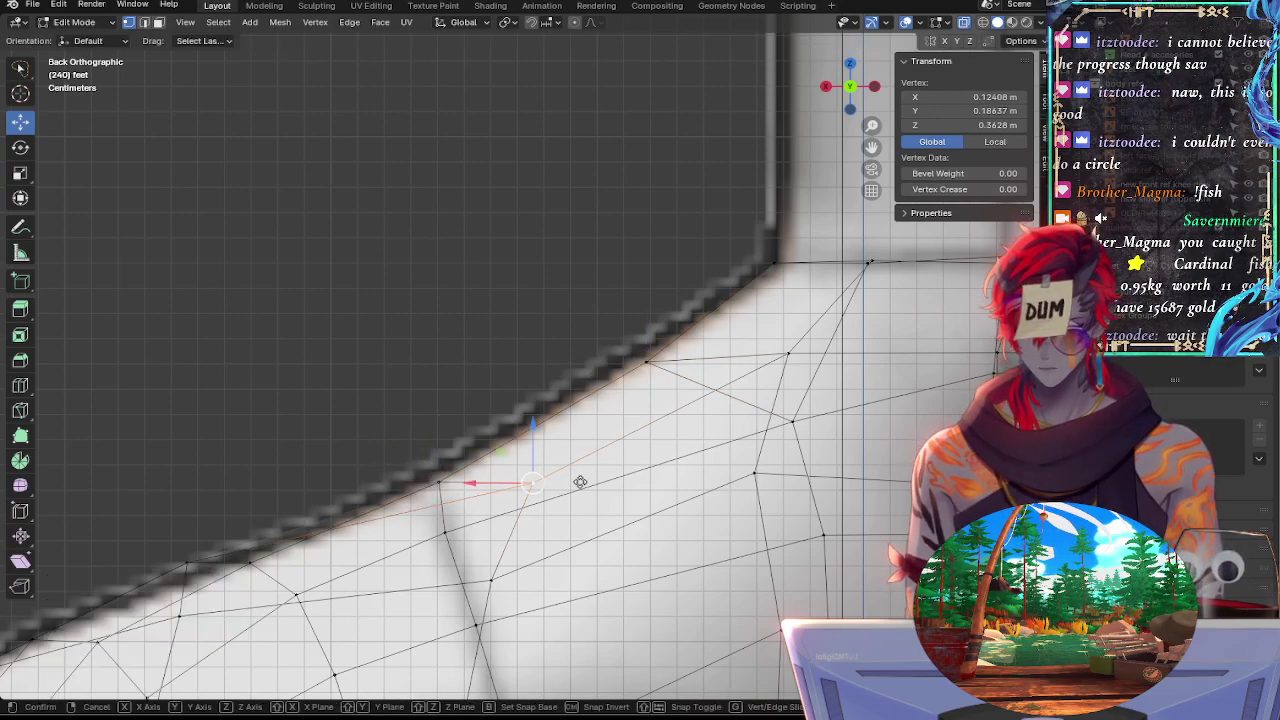
{"action": "left_click", "coordinate": [575, 490]}
Rotate the three far-side vertices of the mid-foot loop by -28.5° in the back view and shift them slightly along X toward the heel
{"action": "middle_click_drag", "start_coordinate": [575, 490], "coordinate": [727, 335]}
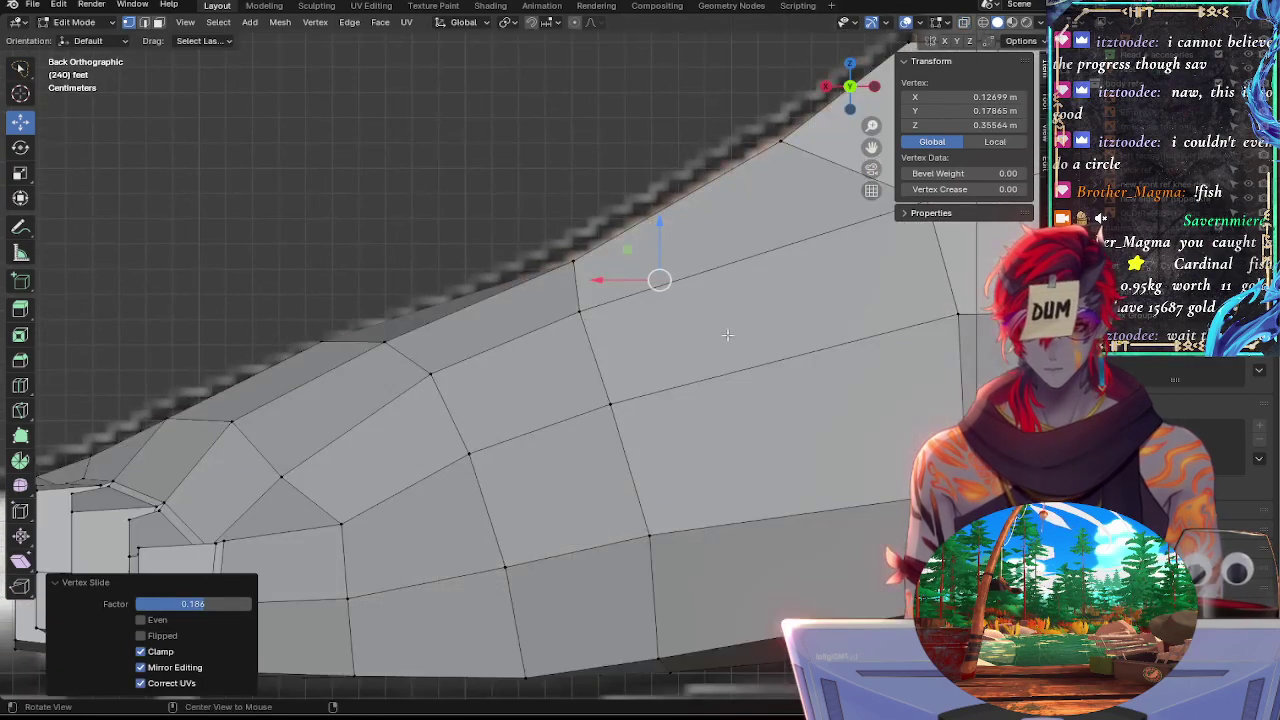
{"action": "key", "text": "alt+z"}
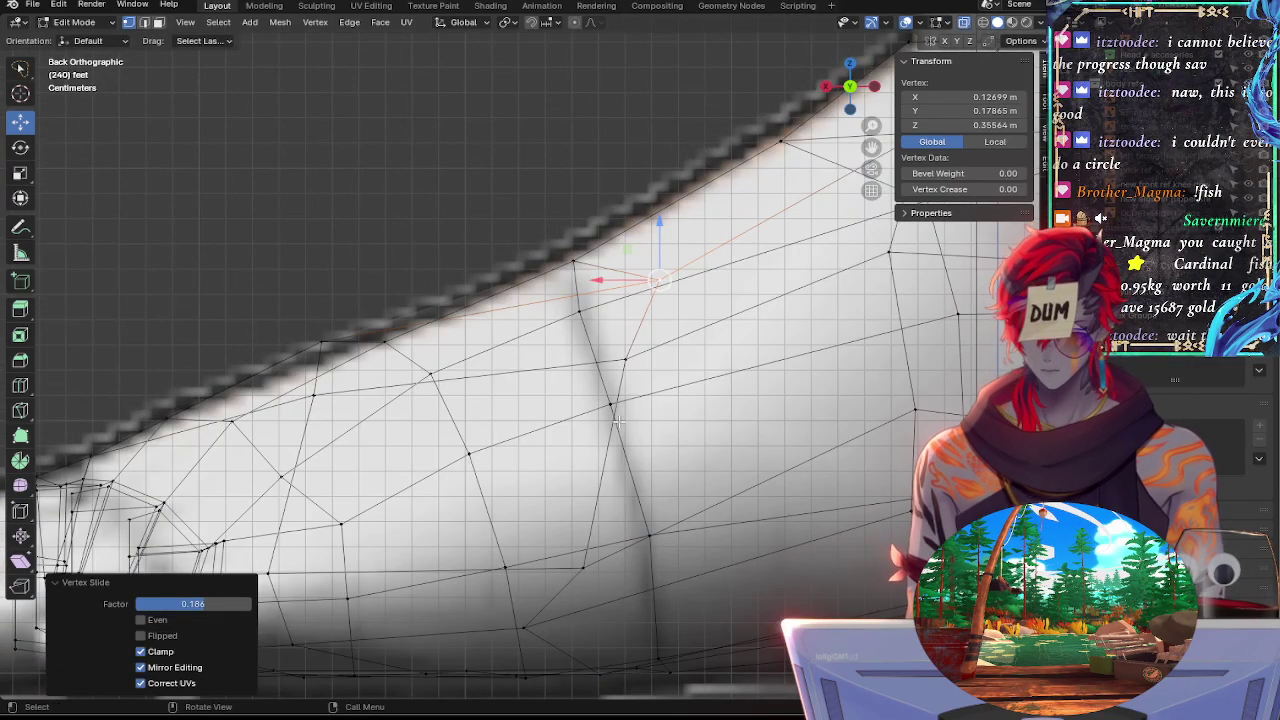
{"action": "scroll", "coordinate": [651, 567], "scroll_direction": "down", "scroll_amount": 3}
{"action": "scroll", "coordinate": [589, 519], "scroll_direction": "up", "scroll_amount": 2}
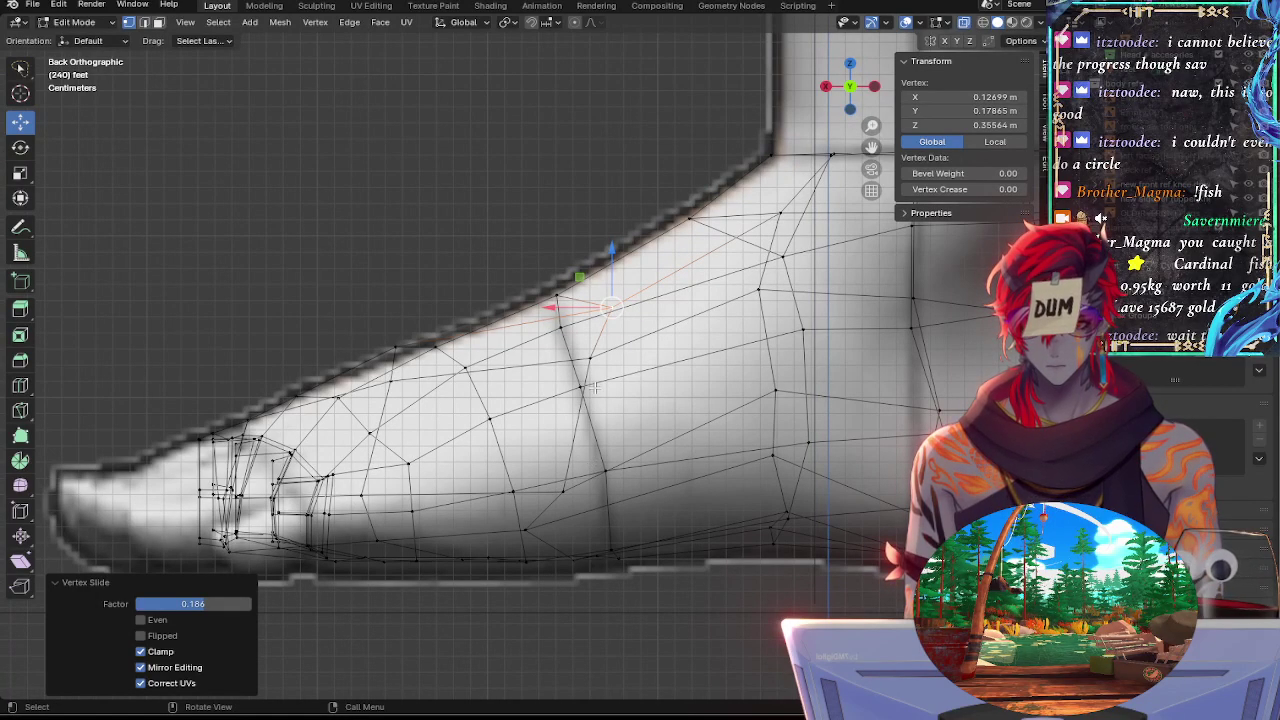
{"action": "key", "text": "alt+z"}
{"action": "middle_click_drag", "start_coordinate": [594, 388], "coordinate": [622, 313]}
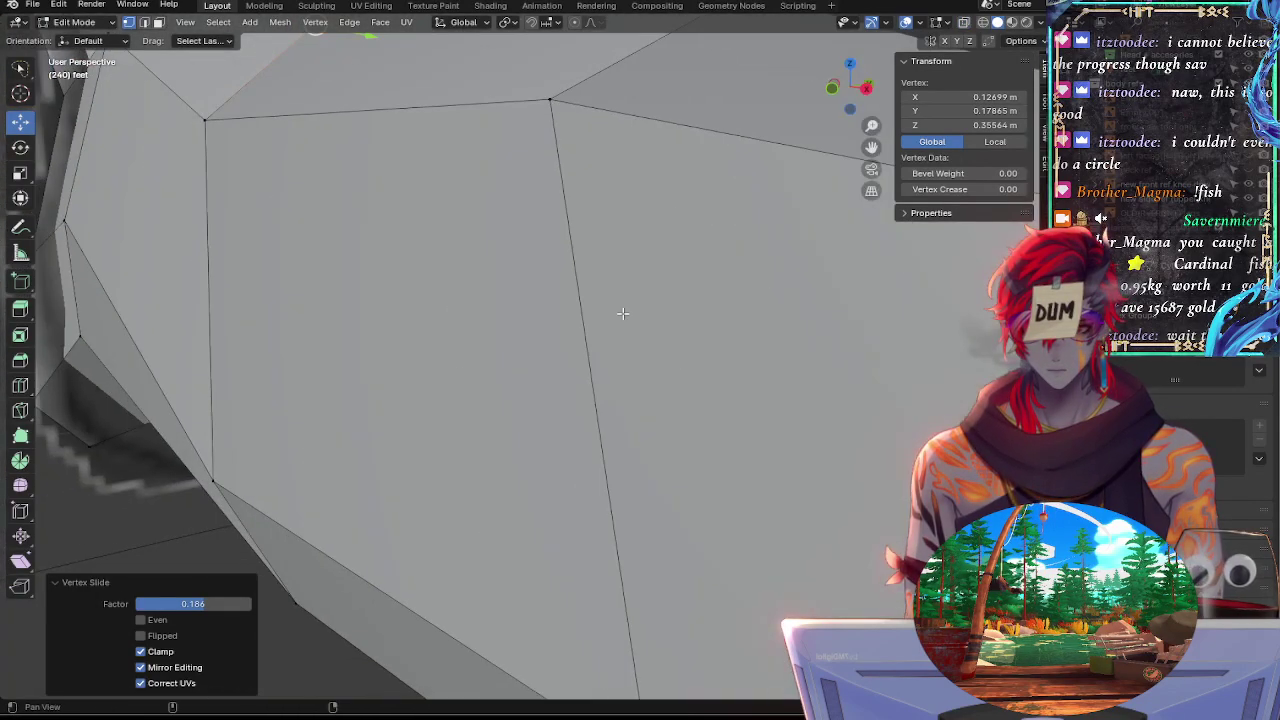
{"action": "scroll", "coordinate": [622, 313], "scroll_direction": "down", "scroll_amount": 3}
{"action": "middle_click_drag", "start_coordinate": [723, 337], "coordinate": [758, 382]}
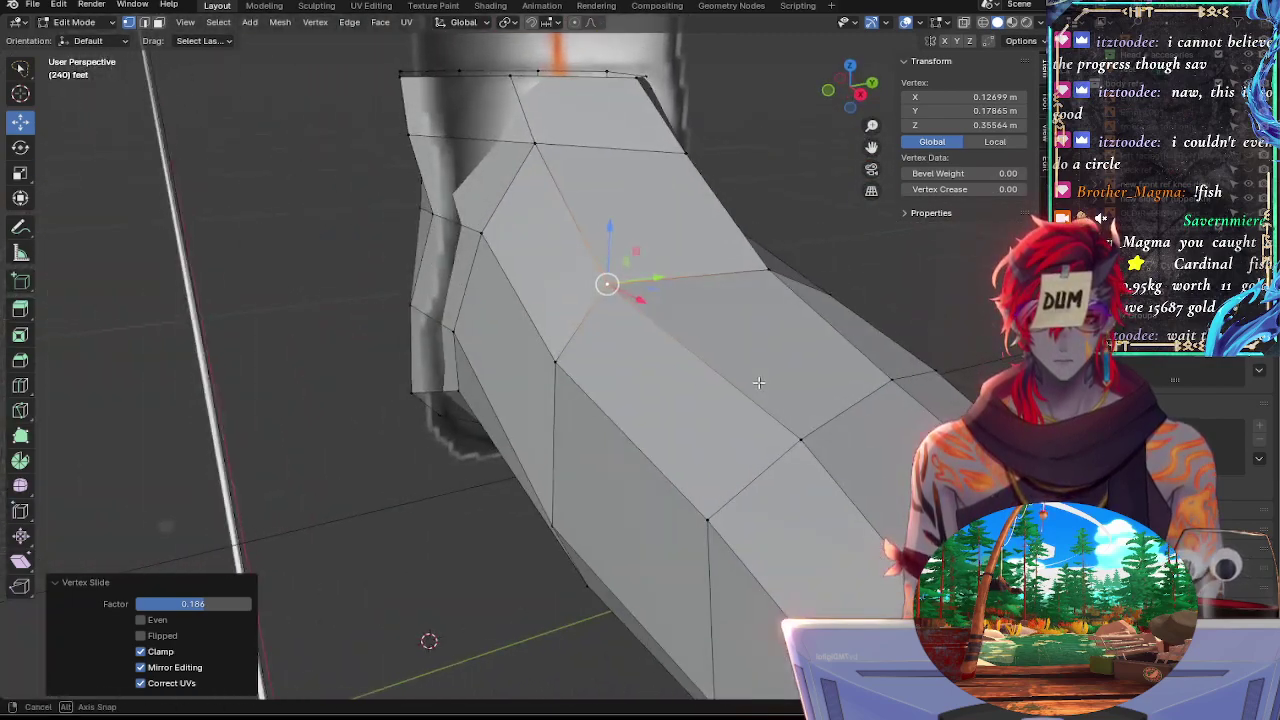
{"action": "left_click", "coordinate": [559, 366], "text": "shift"}
{"action": "left_click", "coordinate": [555, 523], "text": "shift"}
{"action": "middle_click_drag", "start_coordinate": [560, 522], "coordinate": [760, 384]}
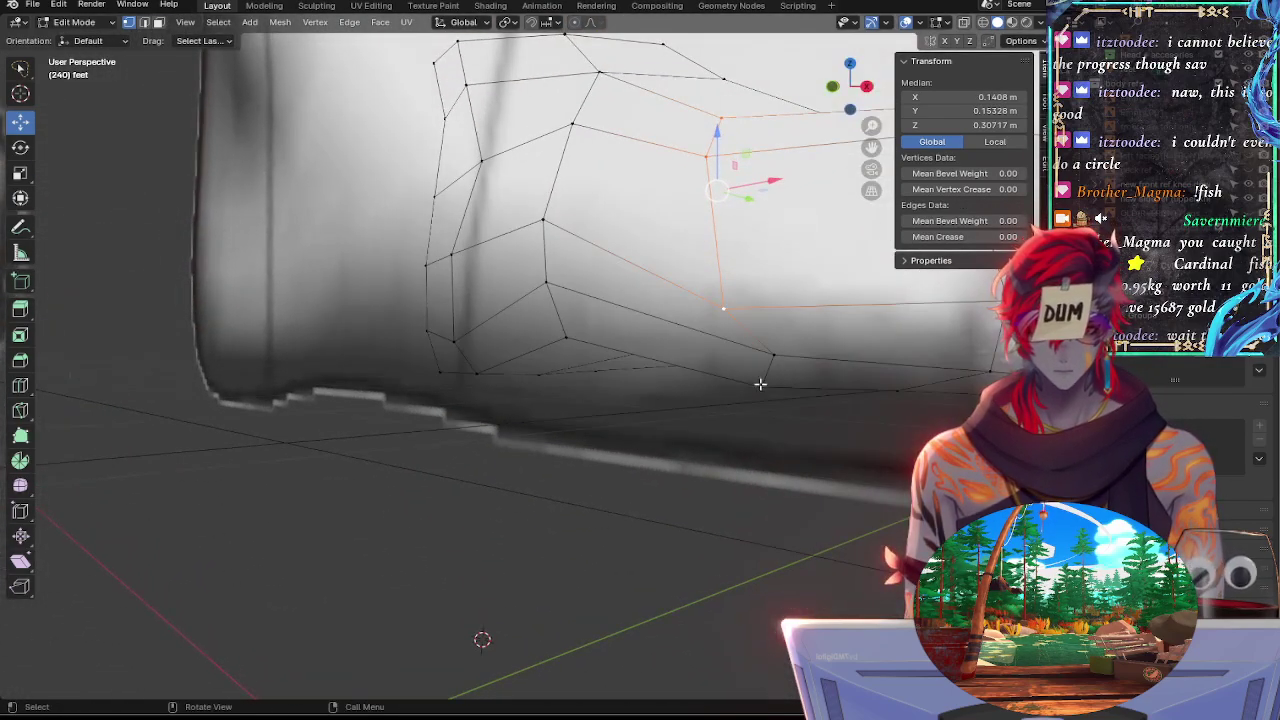
{"action": "left_click", "coordinate": [866, 88]}
{"action": "left_click", "coordinate": [873, 90]}
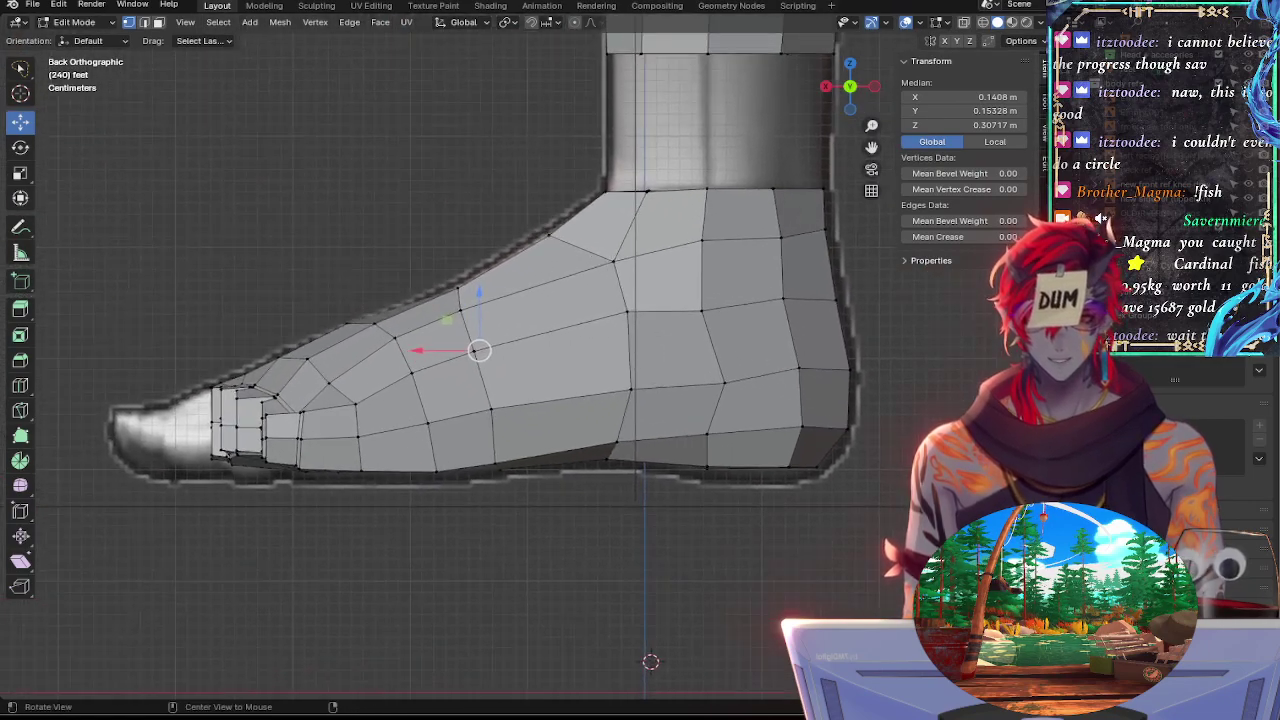
{"action": "scroll", "coordinate": [614, 367], "scroll_direction": "up", "scroll_amount": 6}
{"action": "key", "text": "alt+z"}
{"action": "left_click_drag", "start_coordinate": [490, 376], "coordinate": [654, 489], "text": "alt+shift"}
{"action": "key", "text": "r"}
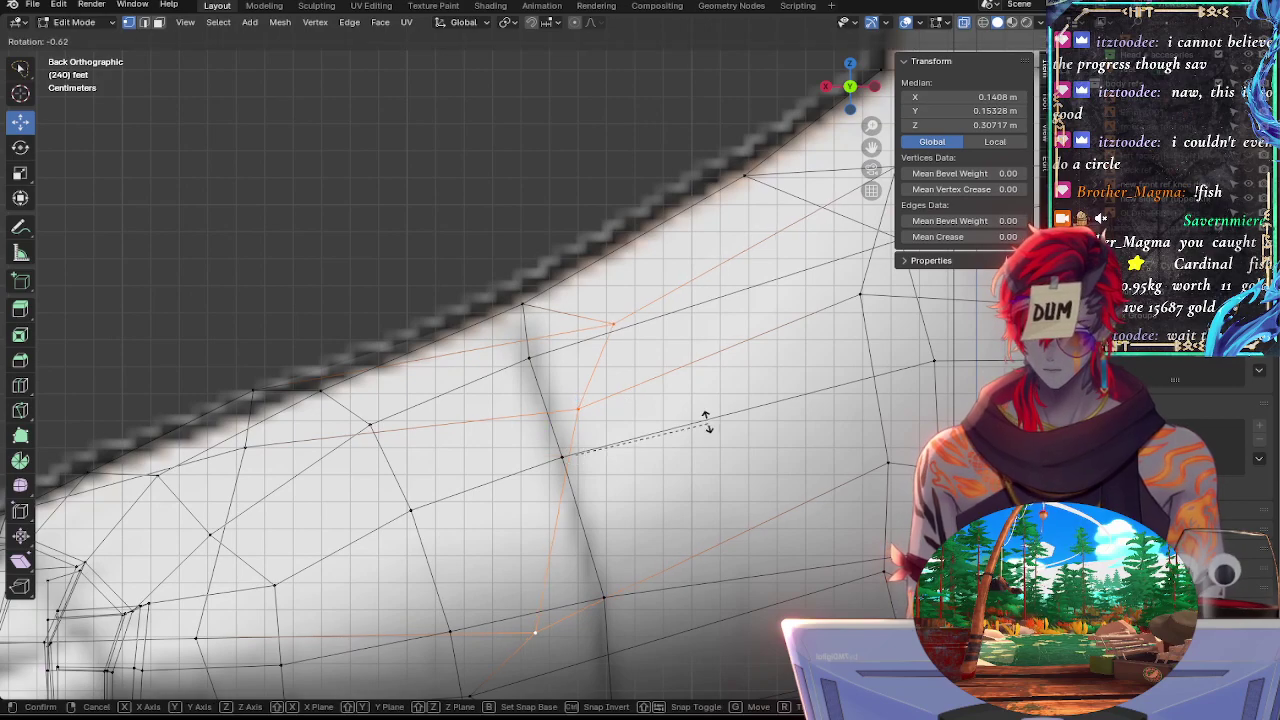
{"action": "left_click", "coordinate": [667, 377]}
{"action": "scroll", "coordinate": [667, 377], "scroll_direction": "down", "scroll_amount": 4}
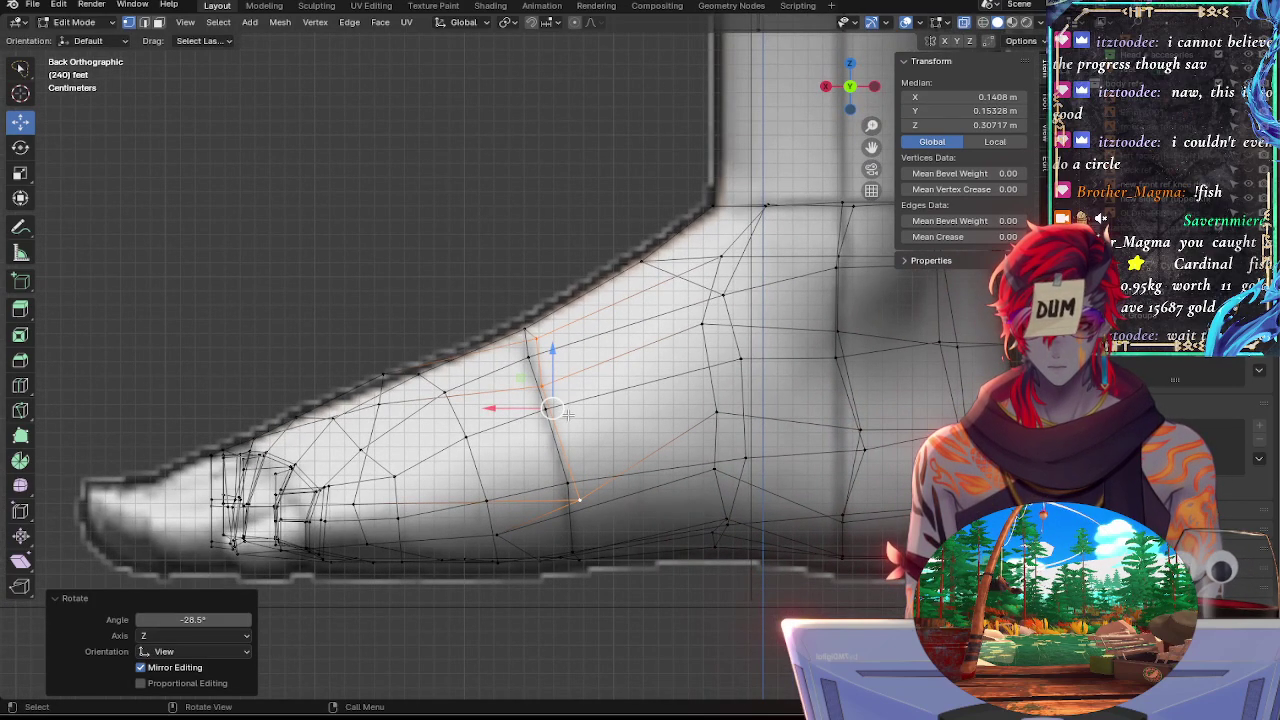
{"action": "left_click_drag", "start_coordinate": [546, 409], "coordinate": [560, 408]}
Move the far-side vertex near the sole -0.039122 m along X, and slide the loop vertex above it by a factor of 0.041
{"action": "left_click", "coordinate": [603, 494]}
{"action": "left_click", "coordinate": [519, 531]}
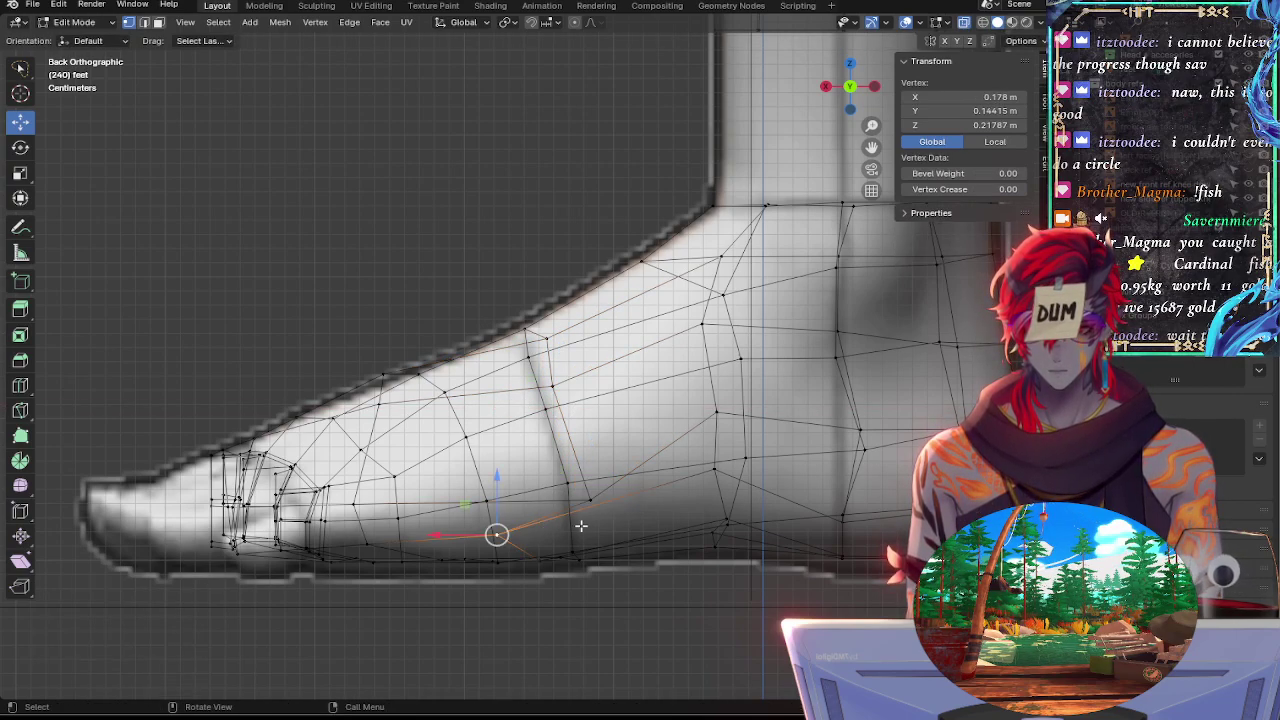
{"action": "left_click_drag", "start_coordinate": [437, 533], "coordinate": [499, 535]}
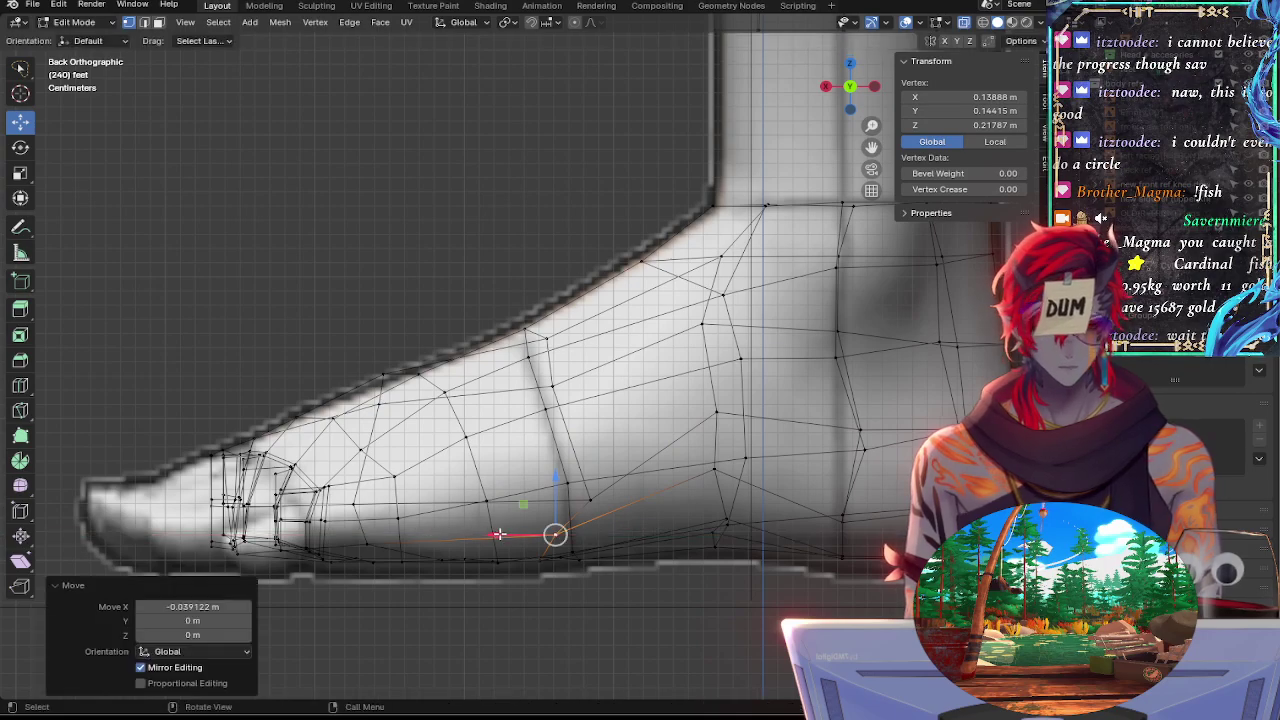
{"action": "left_click", "coordinate": [598, 488]}
{"action": "key", "text": "g"}
{"action": "key", "text": "g"}
{"action": "left_click", "coordinate": [624, 487]}
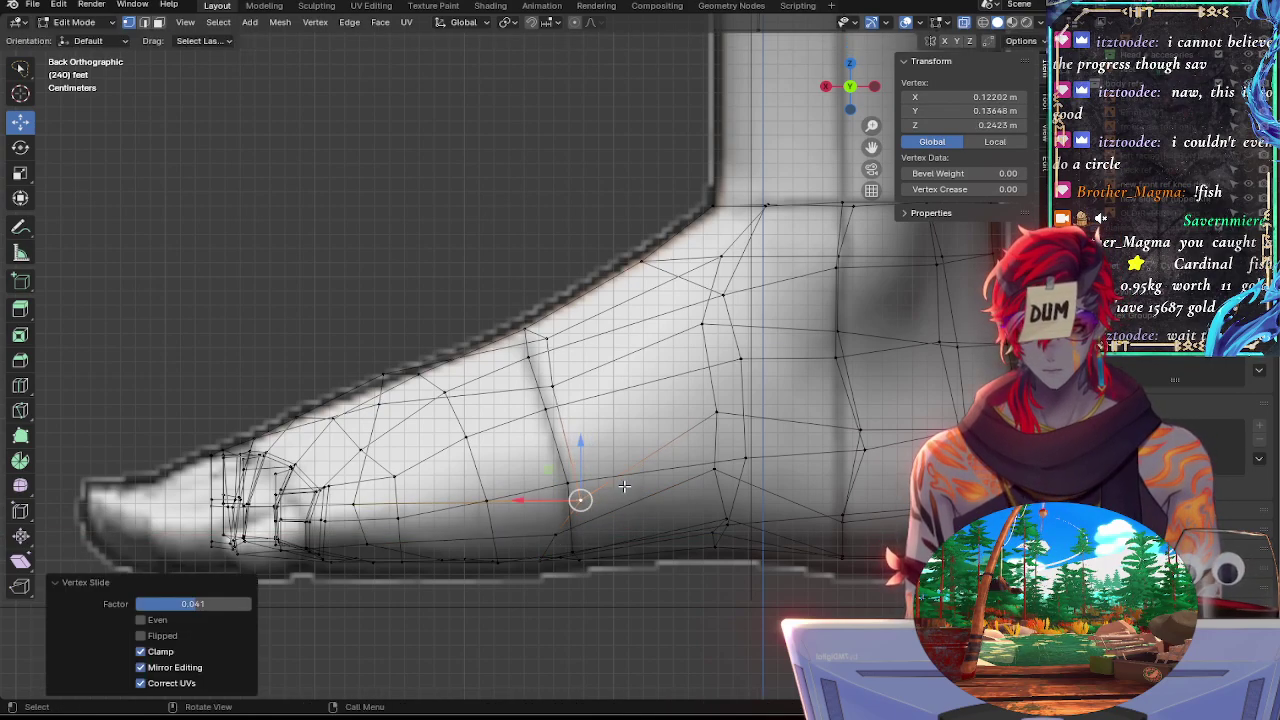
Examine the near-side vertices of the mid-foot loop against the dark crease in the reference image
{"action": "key", "text": "alt+z"}
{"action": "left_click", "coordinate": [527, 353]}
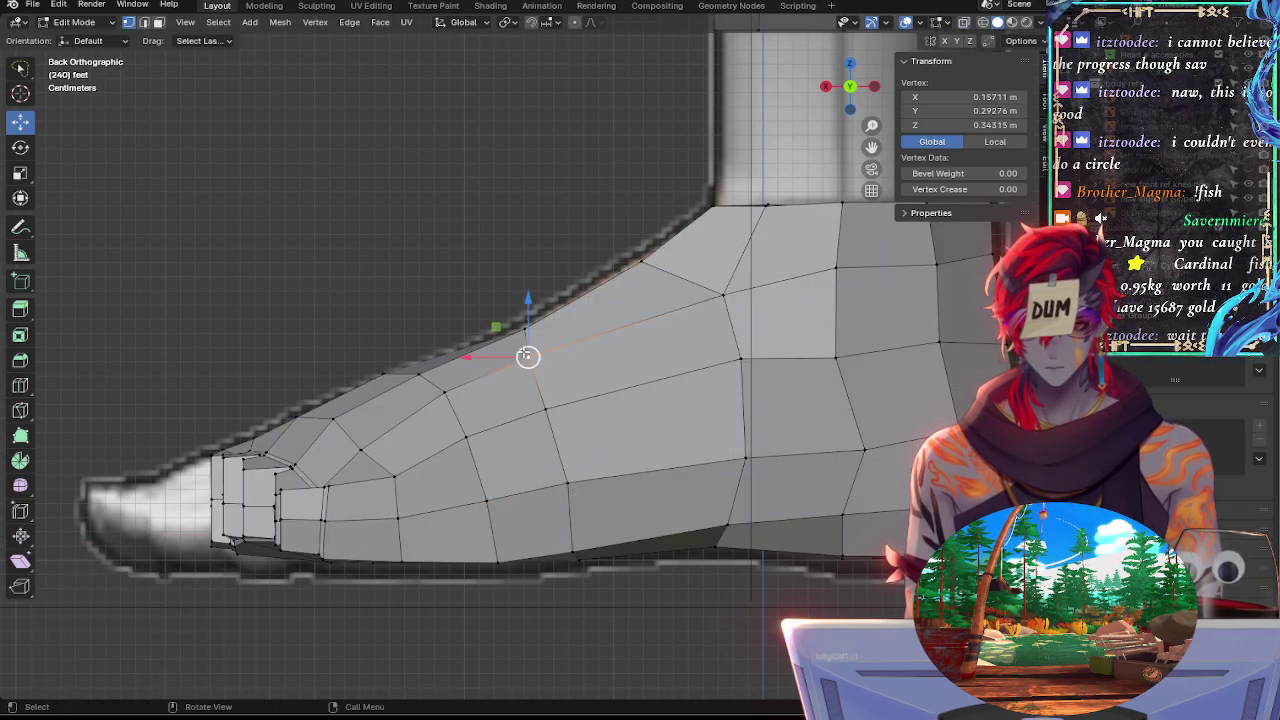
{"action": "key", "text": "alt+z"}
{"action": "key", "text": "alt+z"}
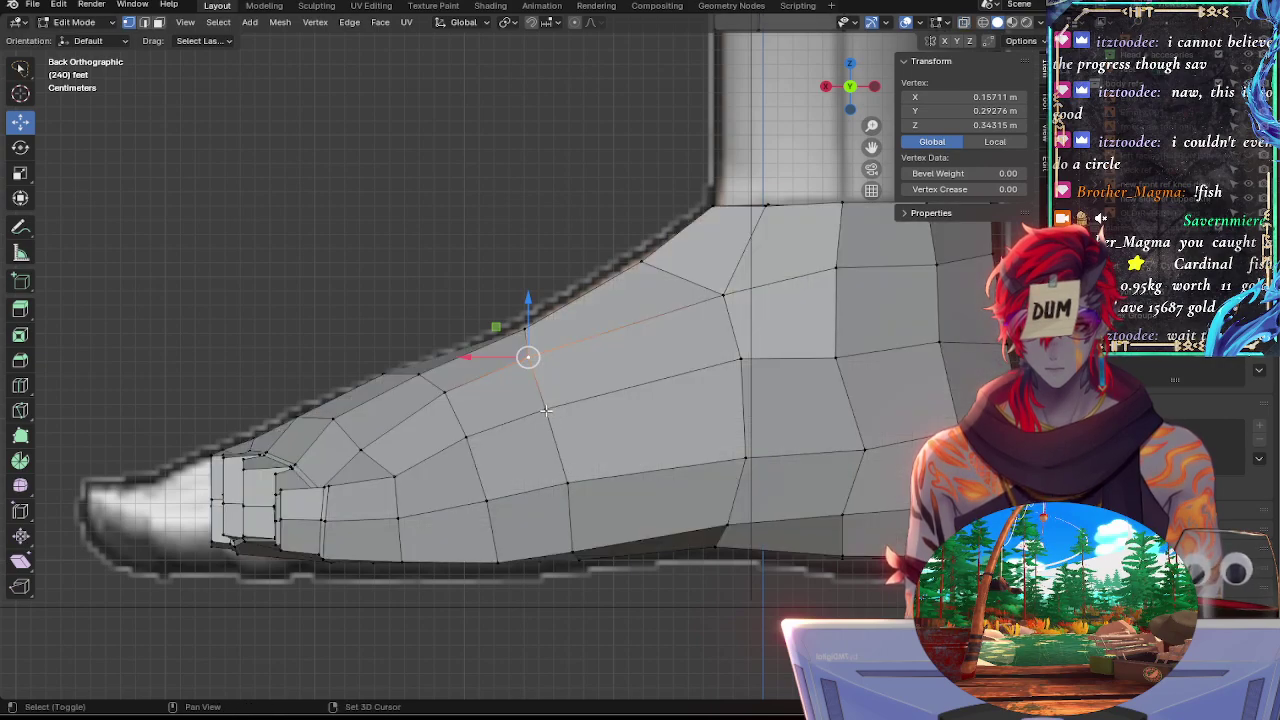
{"action": "left_click", "coordinate": [572, 475], "text": "alt"}
{"action": "key", "text": "alt+z"}
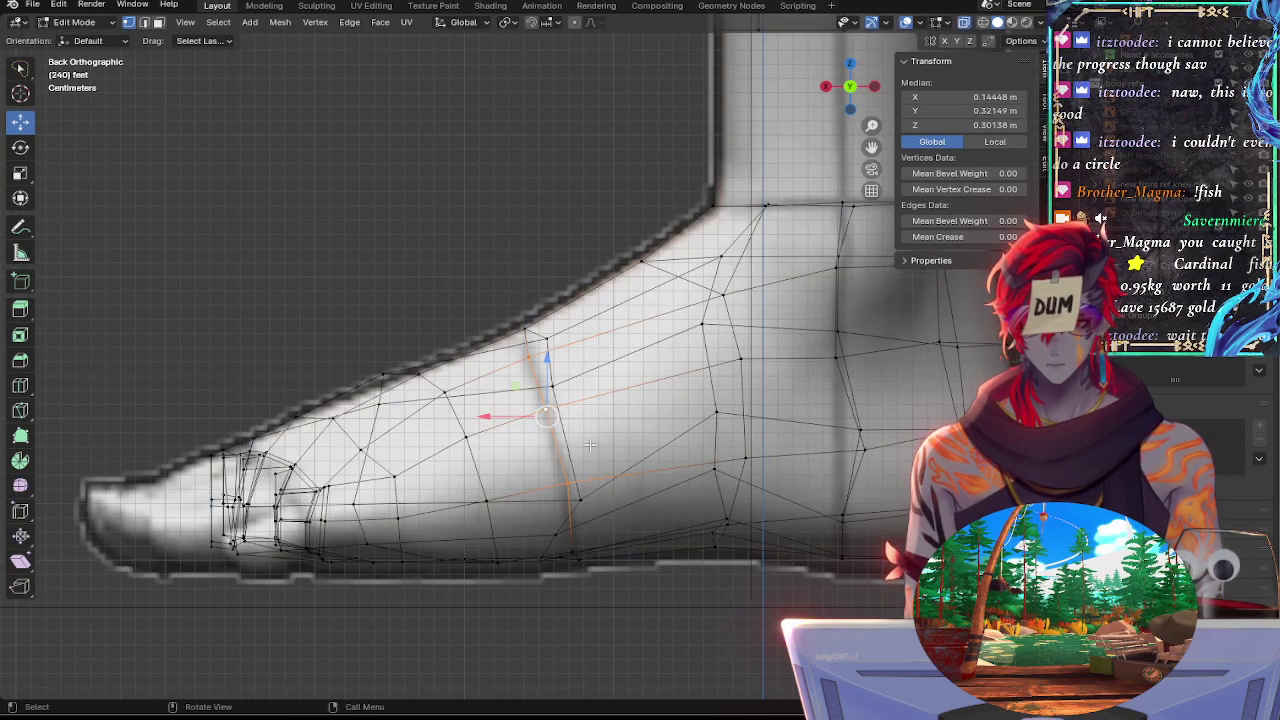
{"action": "key", "text": "alt+z"}
{"action": "left_click", "coordinate": [575, 550], "text": "shift"}
{"action": "key", "text": "alt+z"}
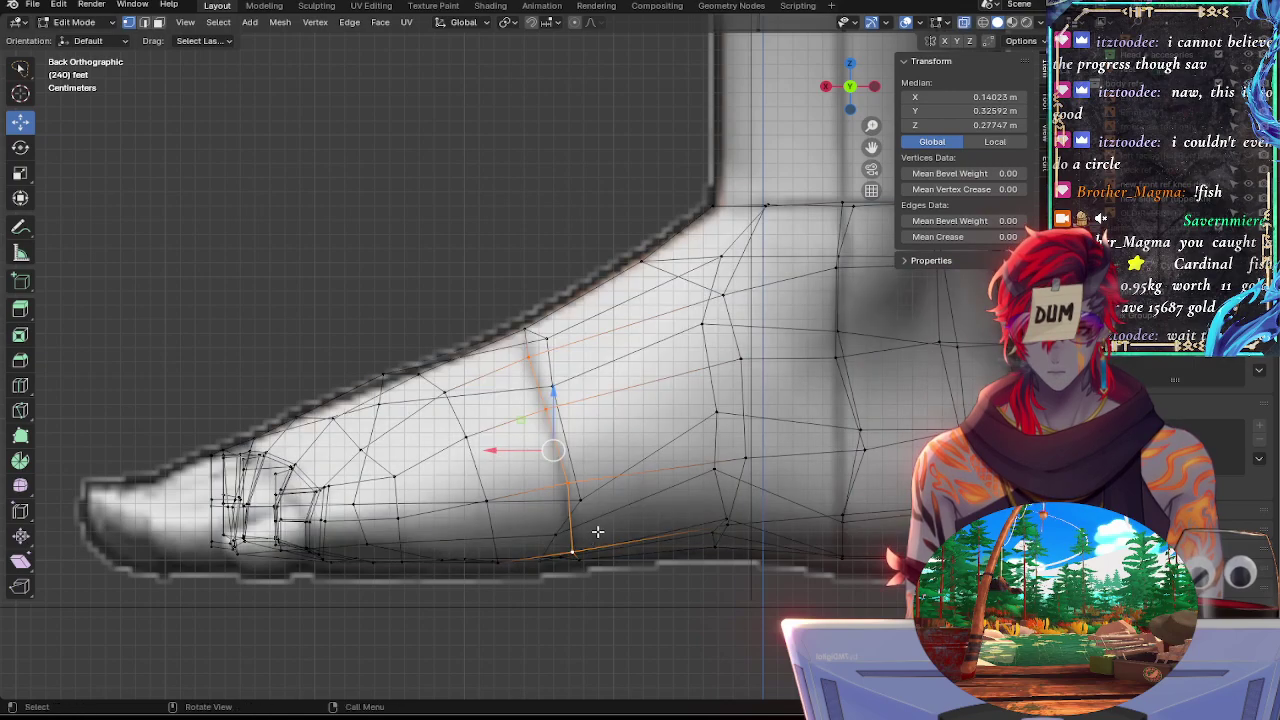
{"action": "key", "text": "alt+z"}
{"action": "key", "text": "alt+z"}
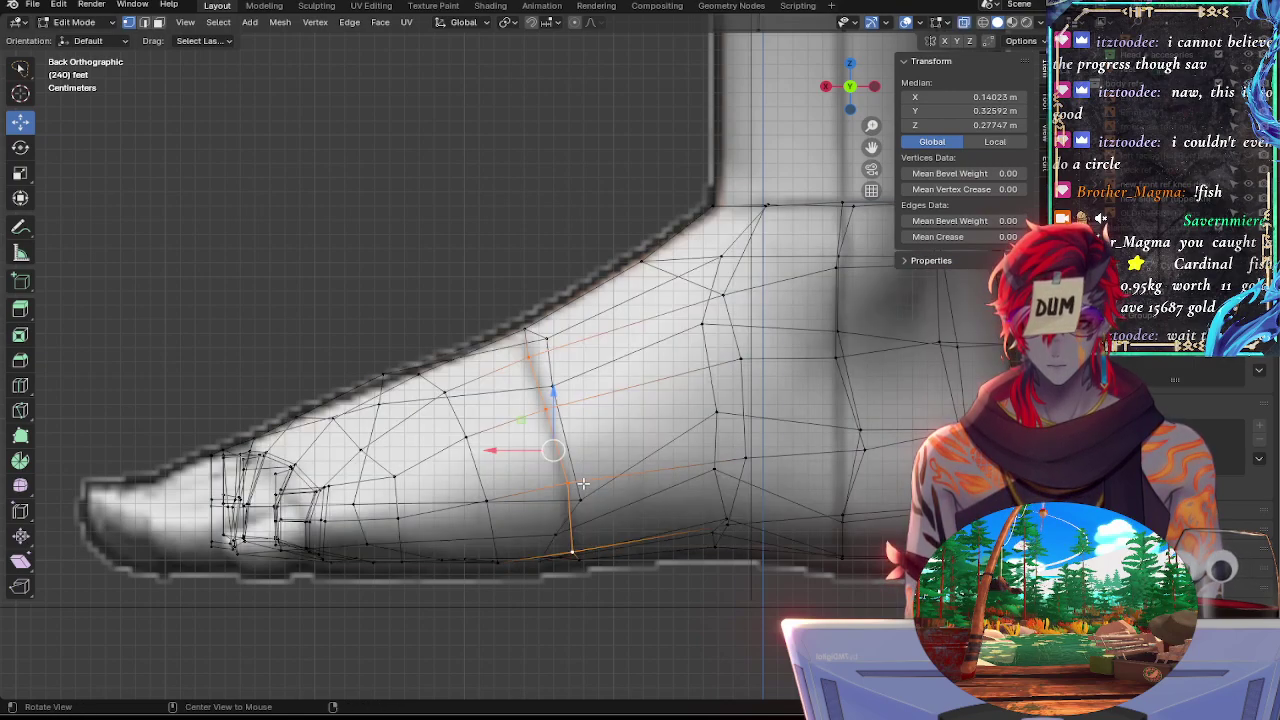
Slide the lower near-side vertex of the mid-foot loop toward the sole, and slide the sole vertex below it by a factor of 0.029
{"action": "left_click", "coordinate": [570, 490]}
{"action": "key", "text": "shift+v"}
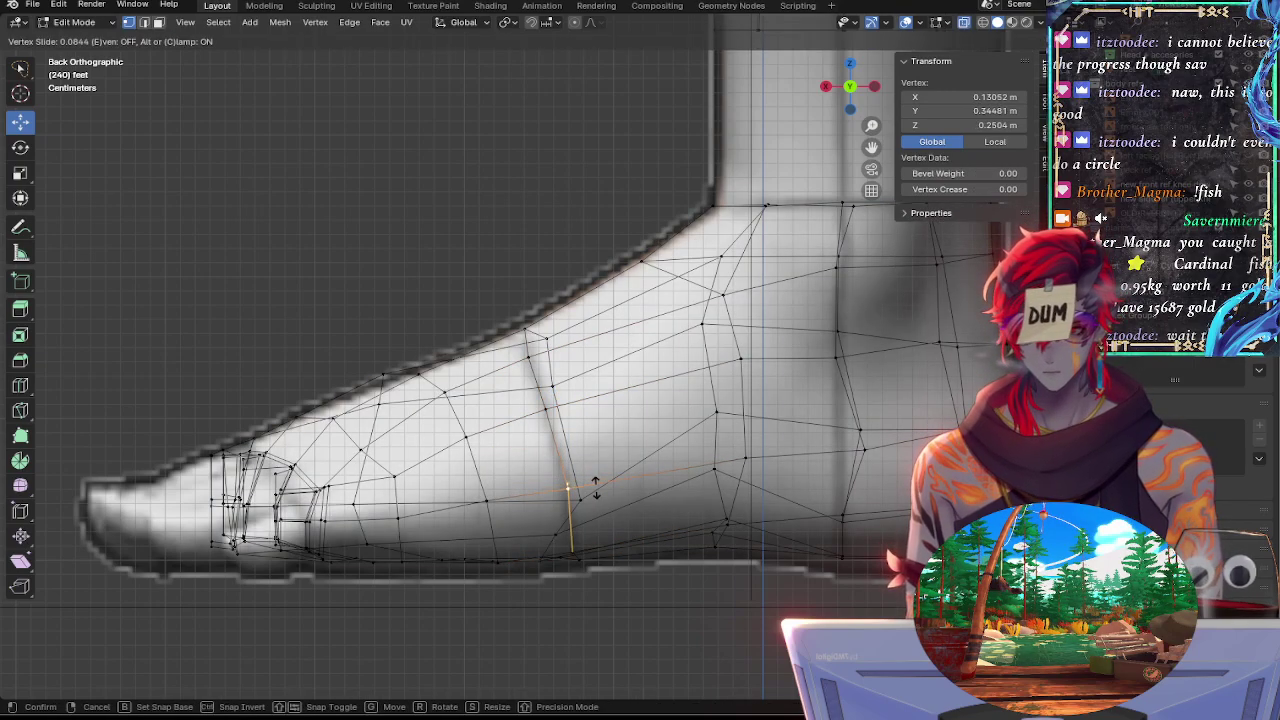
{"action": "left_click", "coordinate": [582, 545]}
{"action": "left_click", "coordinate": [582, 545]}
{"action": "key", "text": "shift+v"}
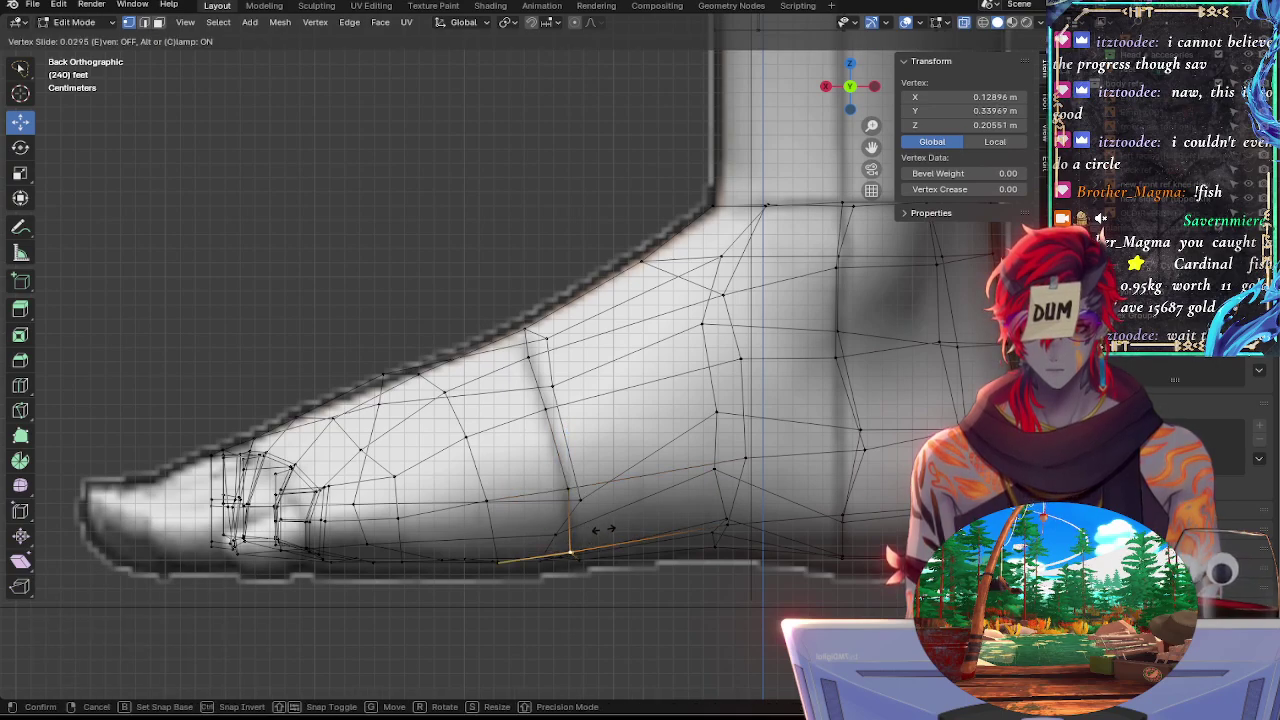
{"action": "left_click", "coordinate": [612, 528]}
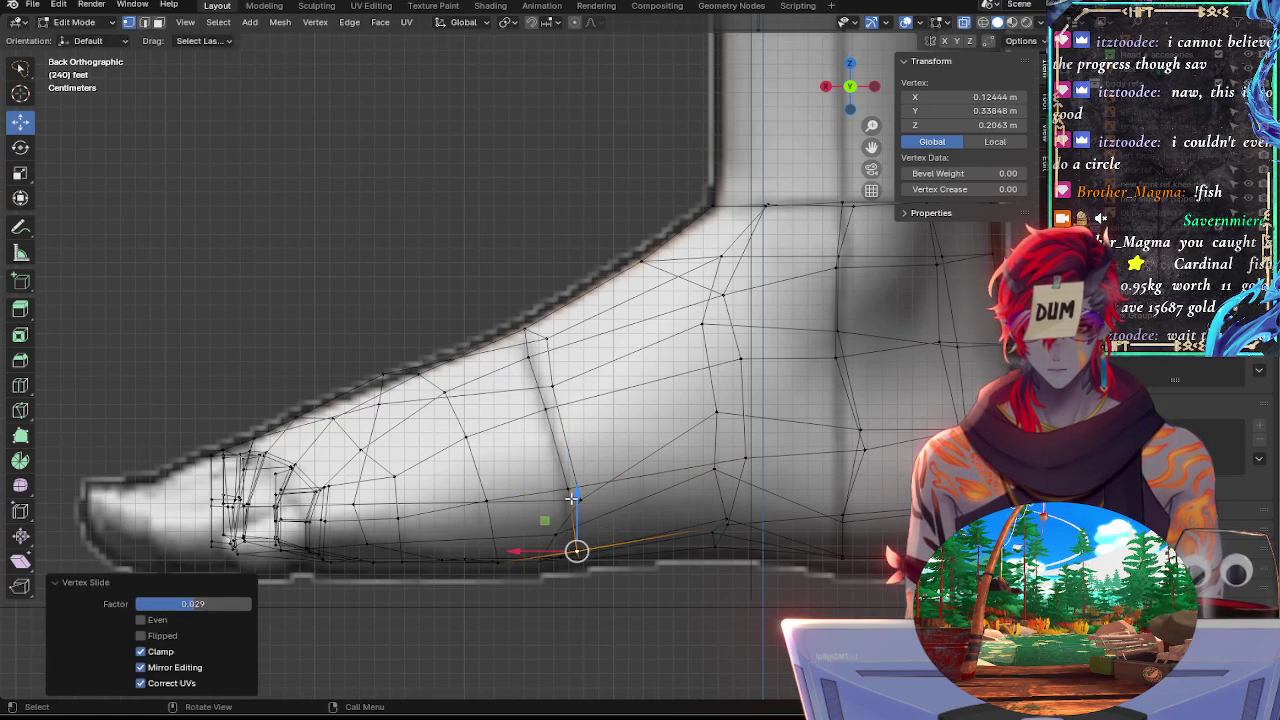
Slide the lower near-side loop vertex slightly again along its edge, and slide the instep outline vertex by a factor of 0.027
{"action": "left_click", "coordinate": [570, 490]}
{"action": "key", "text": "shift+v"}
{"action": "left_click", "coordinate": [550, 425]}
{"action": "left_click", "coordinate": [546, 411]}
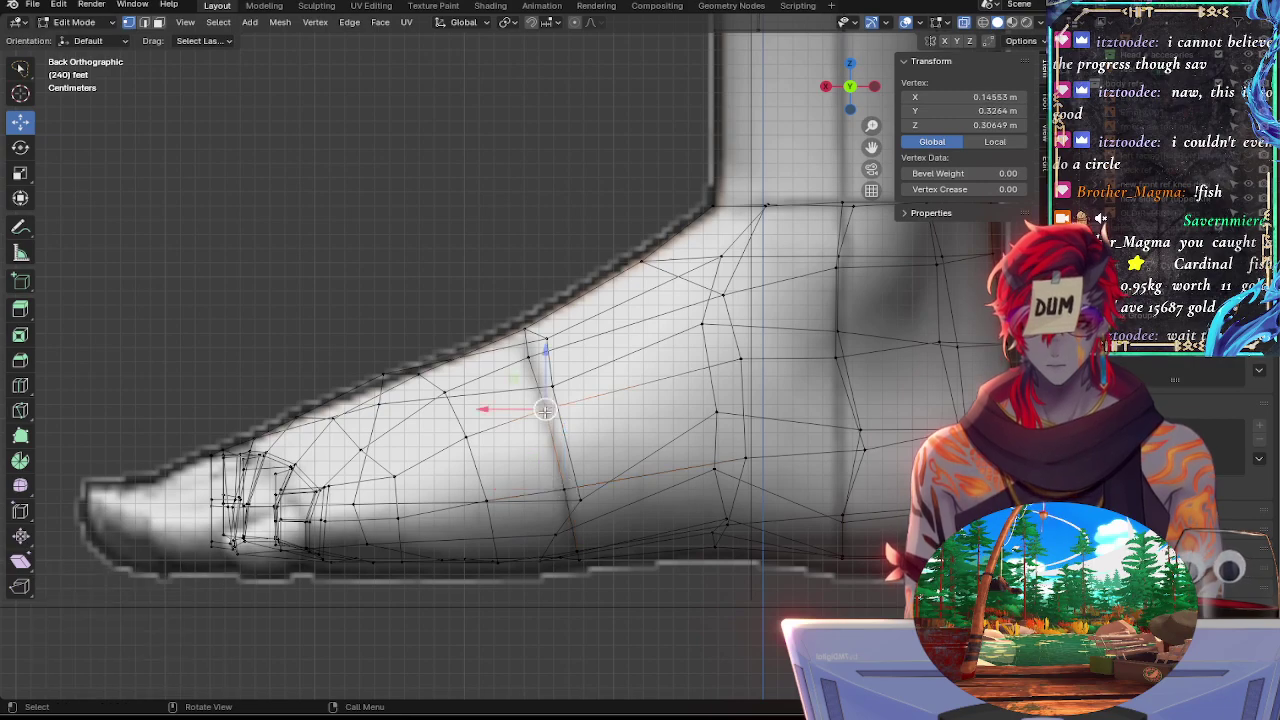
{"action": "left_click", "coordinate": [527, 332]}
{"action": "key", "text": "shift+v"}
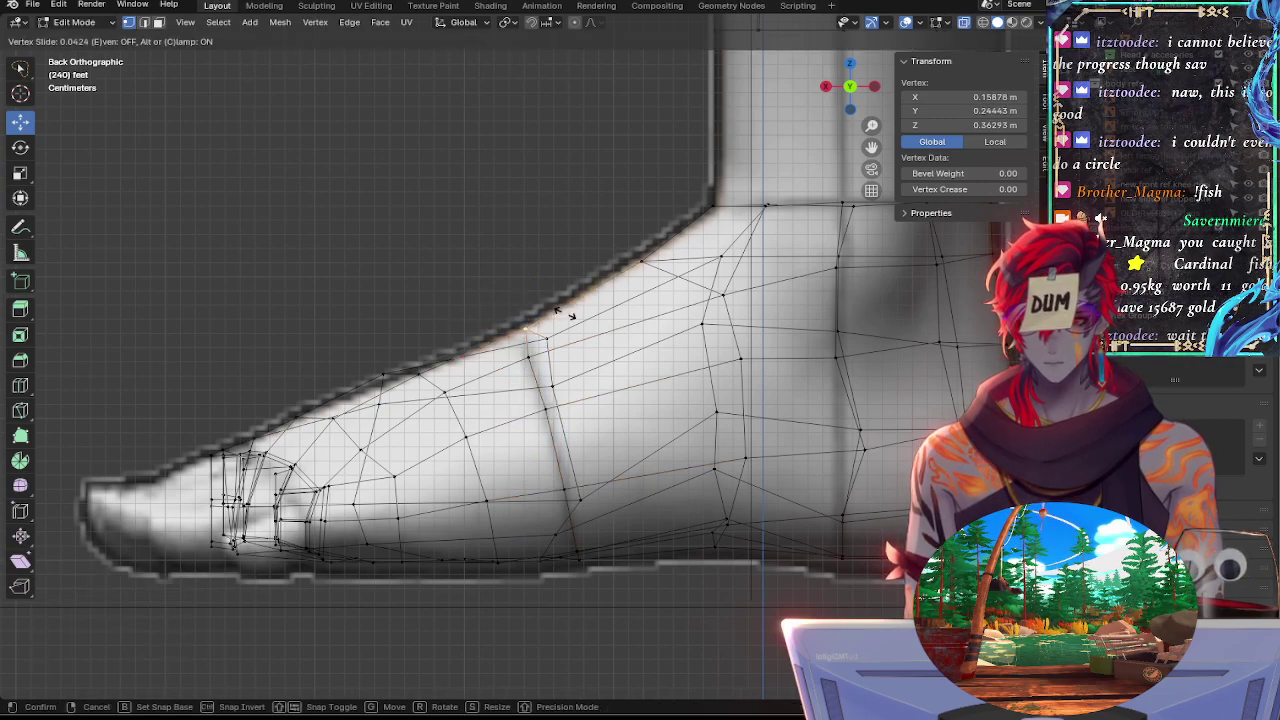
{"action": "left_click", "coordinate": [557, 313]}
{"action": "key", "text": "alt+z"}
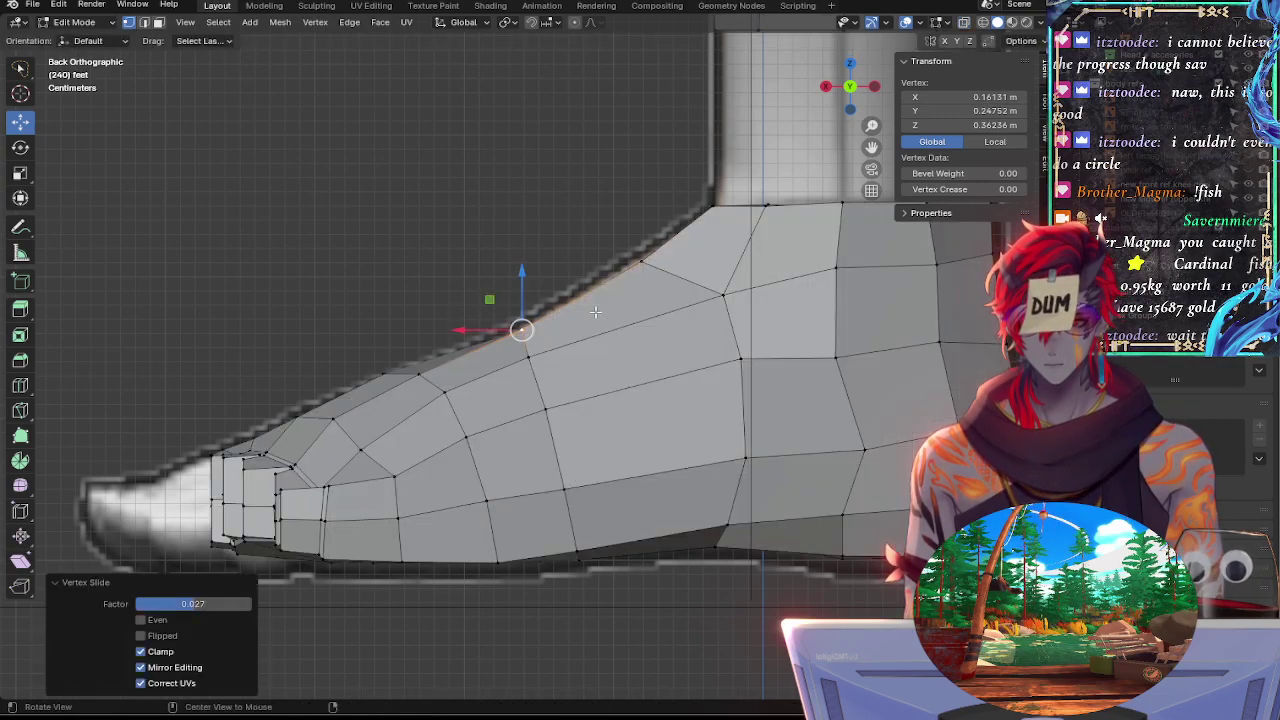
Select the near-side vertices of the mid-foot loop from the instep outline to the sole and inspect their alignment
{"action": "left_click", "coordinate": [530, 357], "text": "shift"}
{"action": "left_click", "coordinate": [546, 409], "text": "shift"}
{"action": "left_click", "coordinate": [565, 489], "text": "shift"}
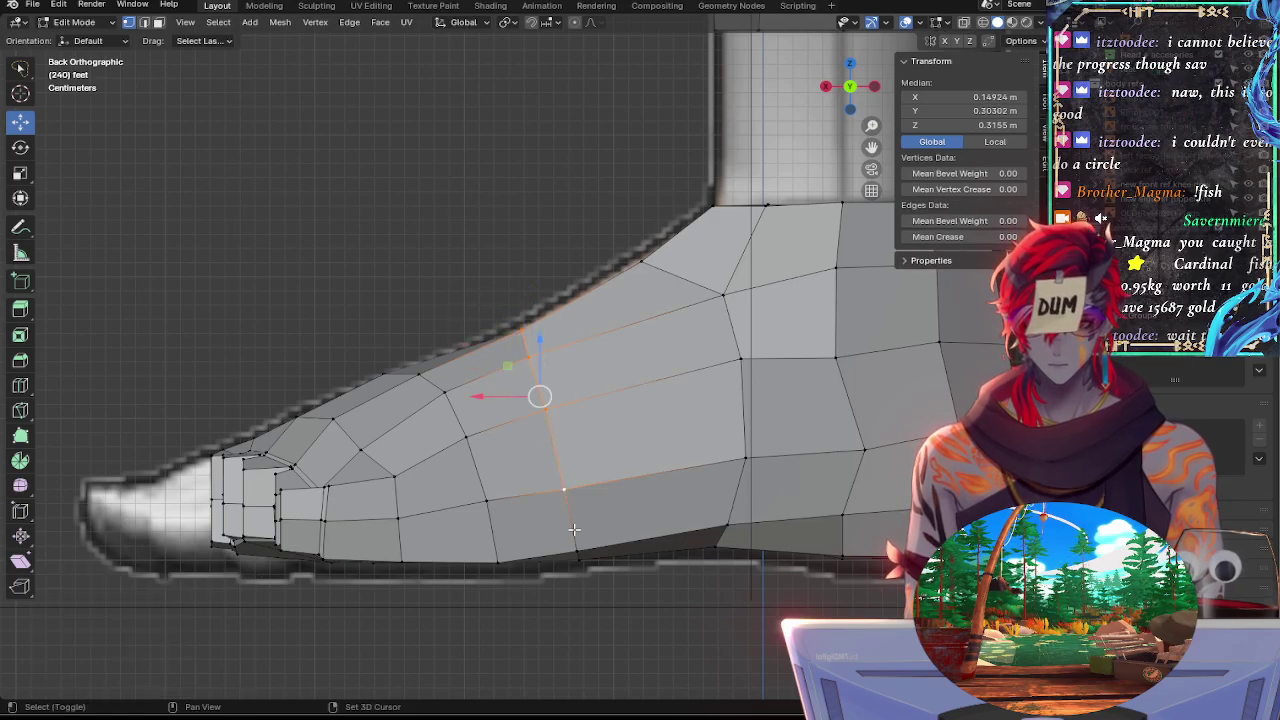
{"action": "left_click", "coordinate": [579, 551], "text": "shift"}
{"action": "key", "text": "alt+z"}
{"action": "middle_click_drag", "start_coordinate": [584, 552], "coordinate": [751, 588]}
Trace the mid-foot loop vertex by vertex across the sole and up the far side of the foot
{"action": "left_click", "coordinate": [640, 485]}
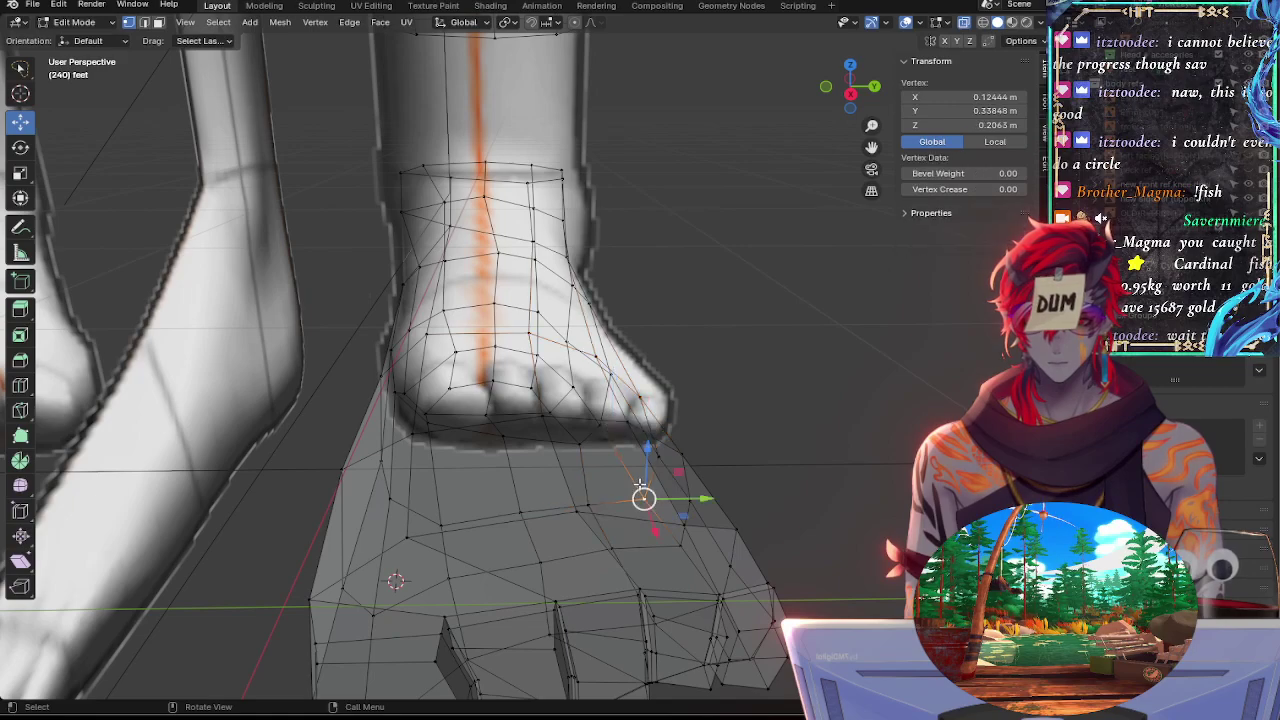
{"action": "left_click_drag", "start_coordinate": [646, 467], "coordinate": [693, 496]}
{"action": "left_click", "coordinate": [591, 505]}
{"action": "left_click", "coordinate": [640, 496], "text": "shift"}
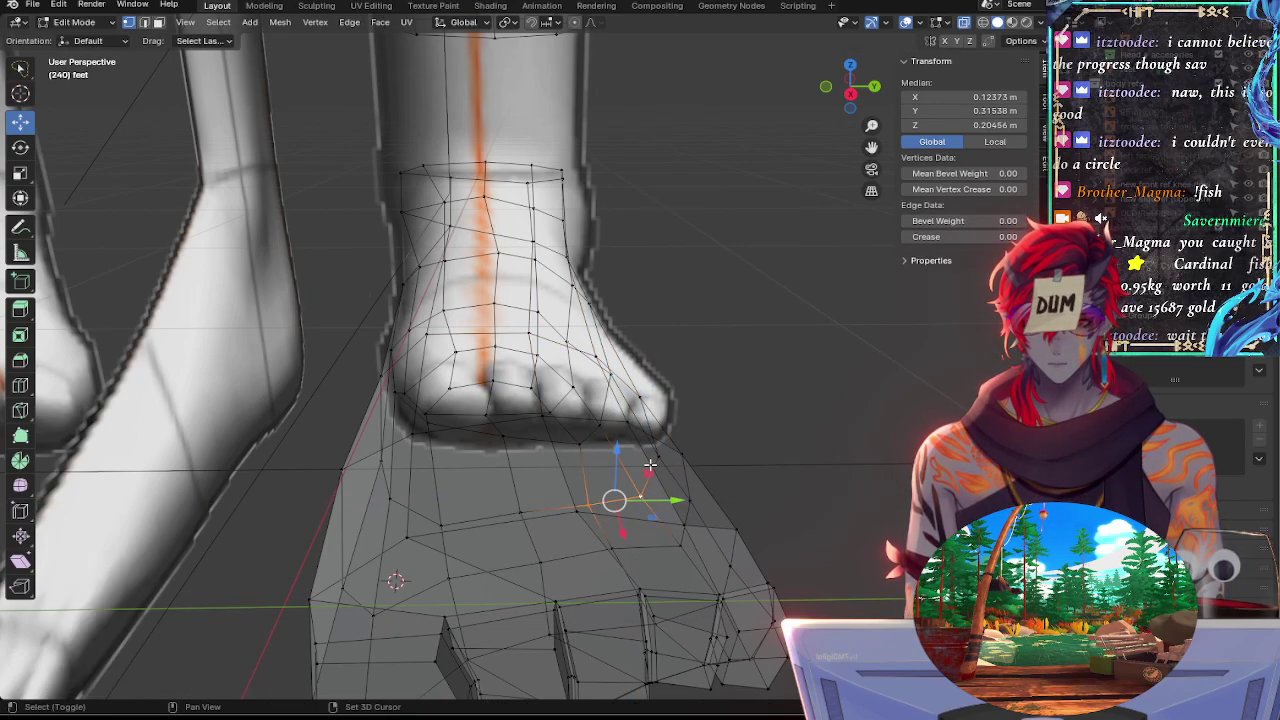
{"action": "left_click", "coordinate": [657, 452], "text": "shift"}
{"action": "middle_click_drag", "start_coordinate": [657, 452], "coordinate": [525, 484]}
{"action": "left_click", "coordinate": [556, 461], "text": "shift"}
{"action": "left_click", "coordinate": [535, 403], "text": "shift"}
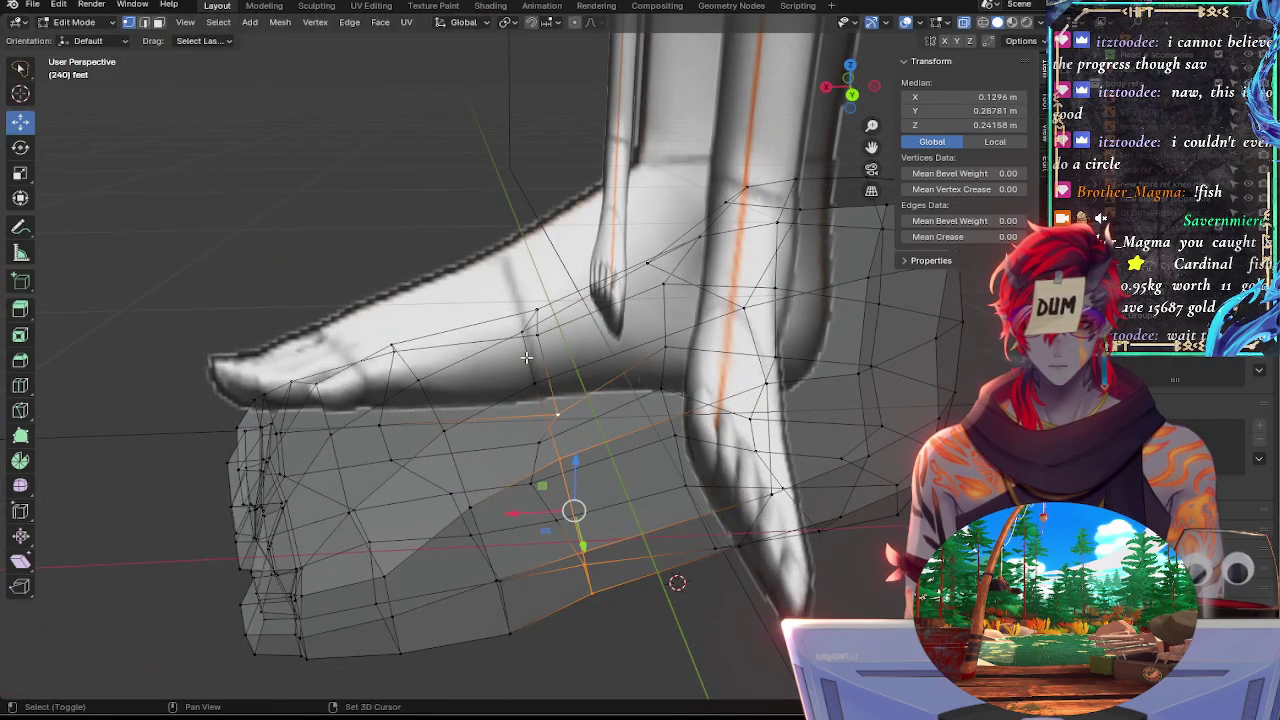
{"action": "left_click", "coordinate": [523, 334], "text": "shift"}
Trace the mid-foot loop from the instep down its near side, and inspect the top of the foot from the toe end
{"action": "middle_click_drag", "start_coordinate": [523, 334], "coordinate": [585, 408]}
{"action": "left_click", "coordinate": [563, 388]}
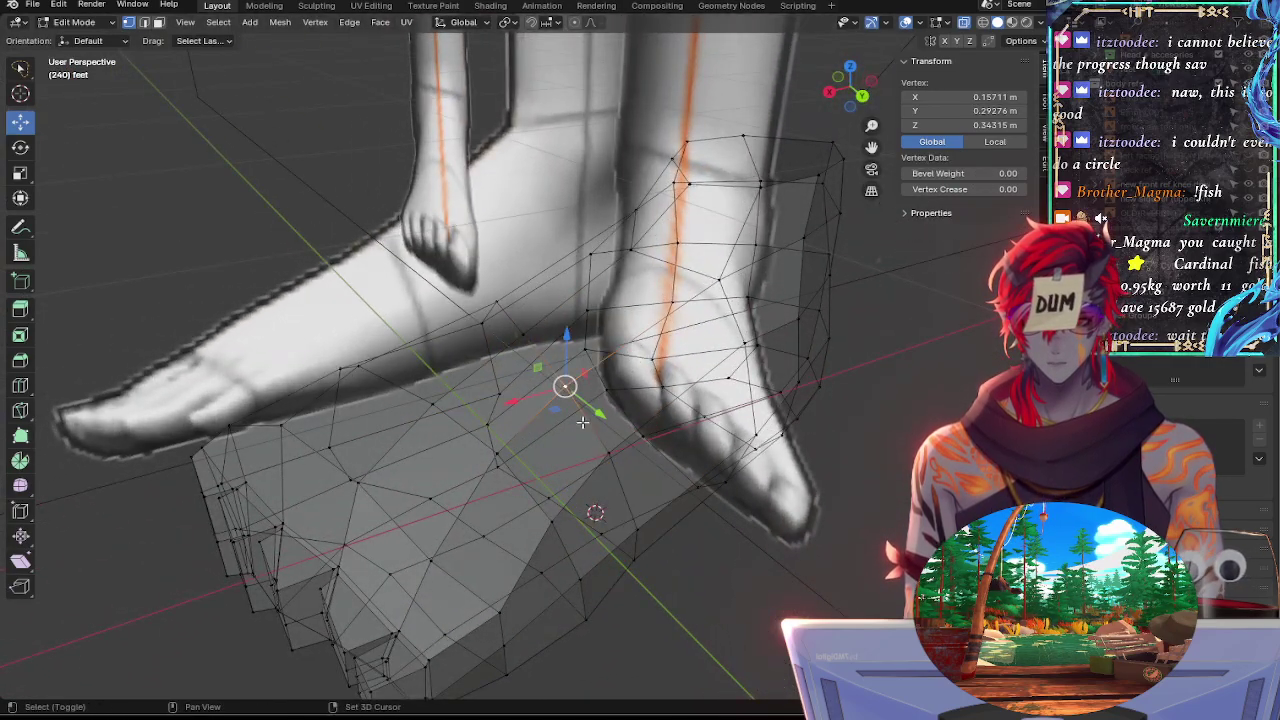
{"action": "left_click", "coordinate": [602, 450], "text": "shift"}
{"action": "left_click", "coordinate": [637, 526], "text": "shift"}
{"action": "left_click", "coordinate": [631, 553], "text": "shift"}
{"action": "middle_click_drag", "start_coordinate": [628, 552], "coordinate": [554, 490]}
{"action": "middle_click_drag", "start_coordinate": [618, 429], "coordinate": [612, 457]}
{"action": "middle_click_drag", "start_coordinate": [535, 405], "coordinate": [483, 395]}
Slide the instep outline vertex of the mid-foot loop to X 0.16121 m, Y 0.24857 m, Z 0.36191 m
{"action": "left_click", "coordinate": [527, 350]}
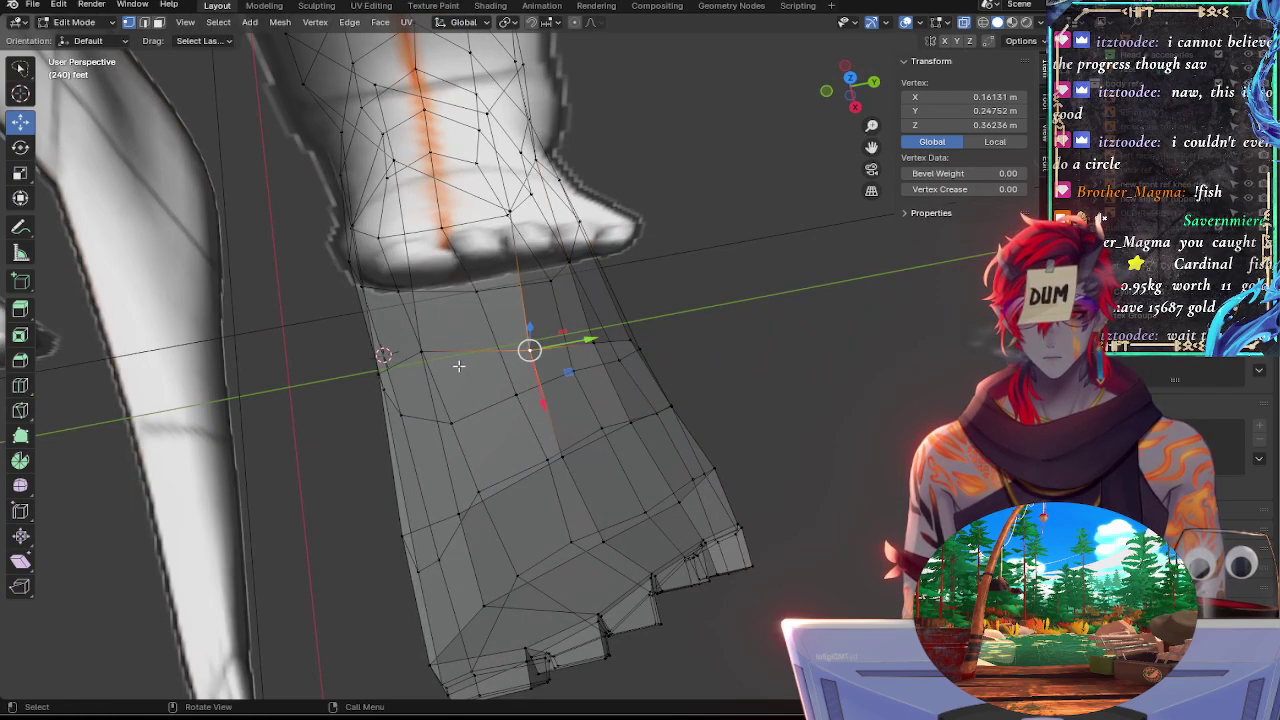
{"action": "key", "text": "g"}
{"action": "key", "text": "g"}
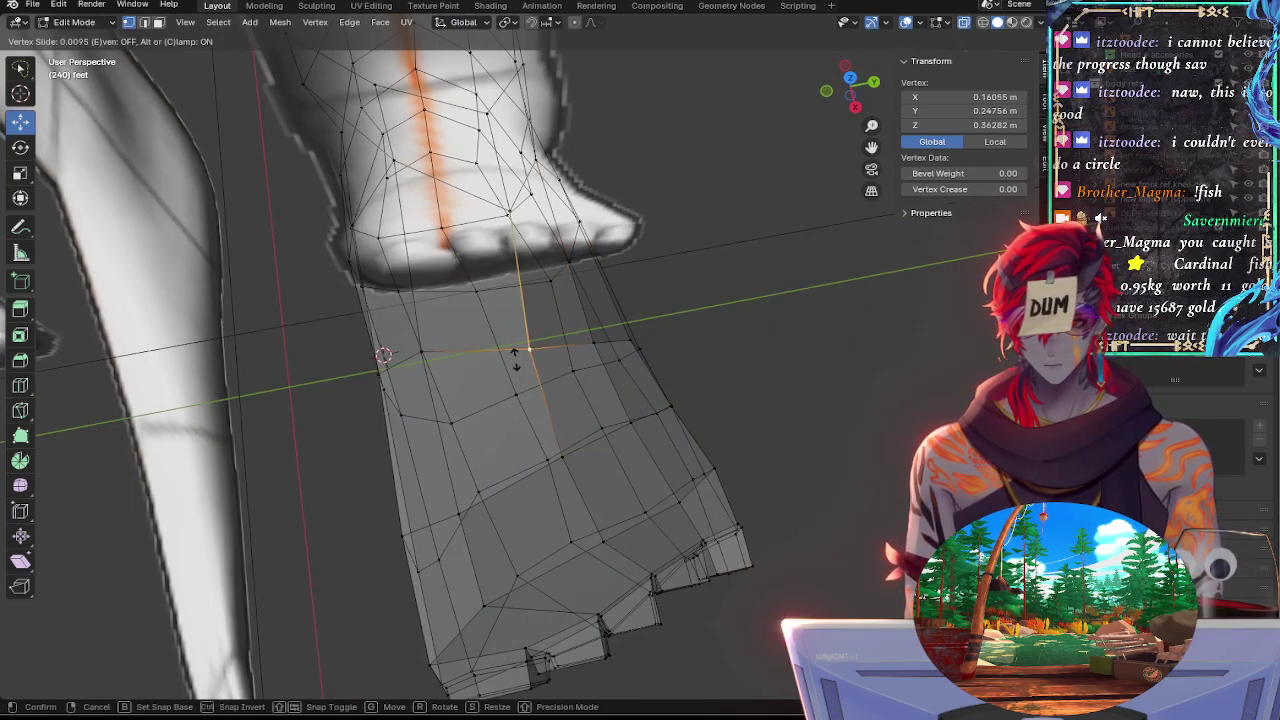
{"action": "left_click", "coordinate": [514, 360]}
{"action": "left_click", "coordinate": [426, 355]}
{"action": "left_click", "coordinate": [531, 360]}
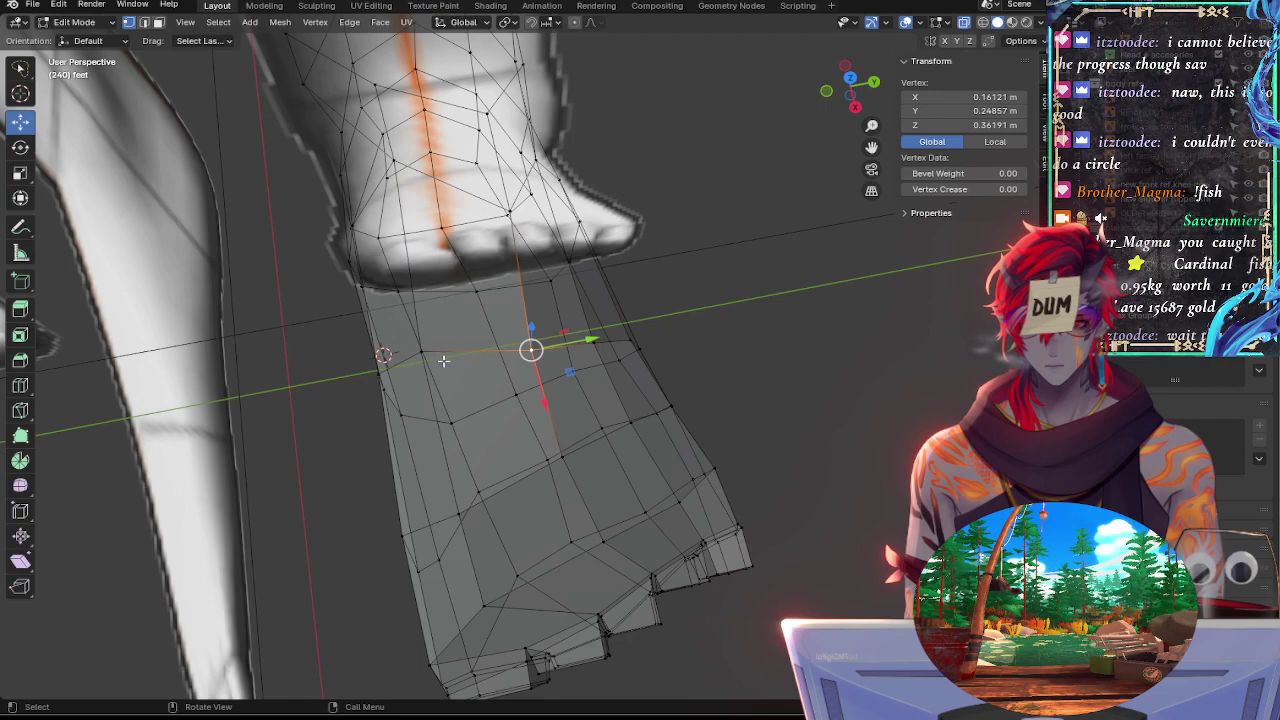
Slide the adjacent far-side instep vertex along its edges to X 0.15134 m, Y 0.18565 m, Z 0.35575 m
{"action": "left_click", "coordinate": [430, 357]}
{"action": "key", "text": "g"}
{"action": "key", "text": "g"}
{"action": "key", "text": "g"}
{"action": "left_click", "coordinate": [436, 359]}
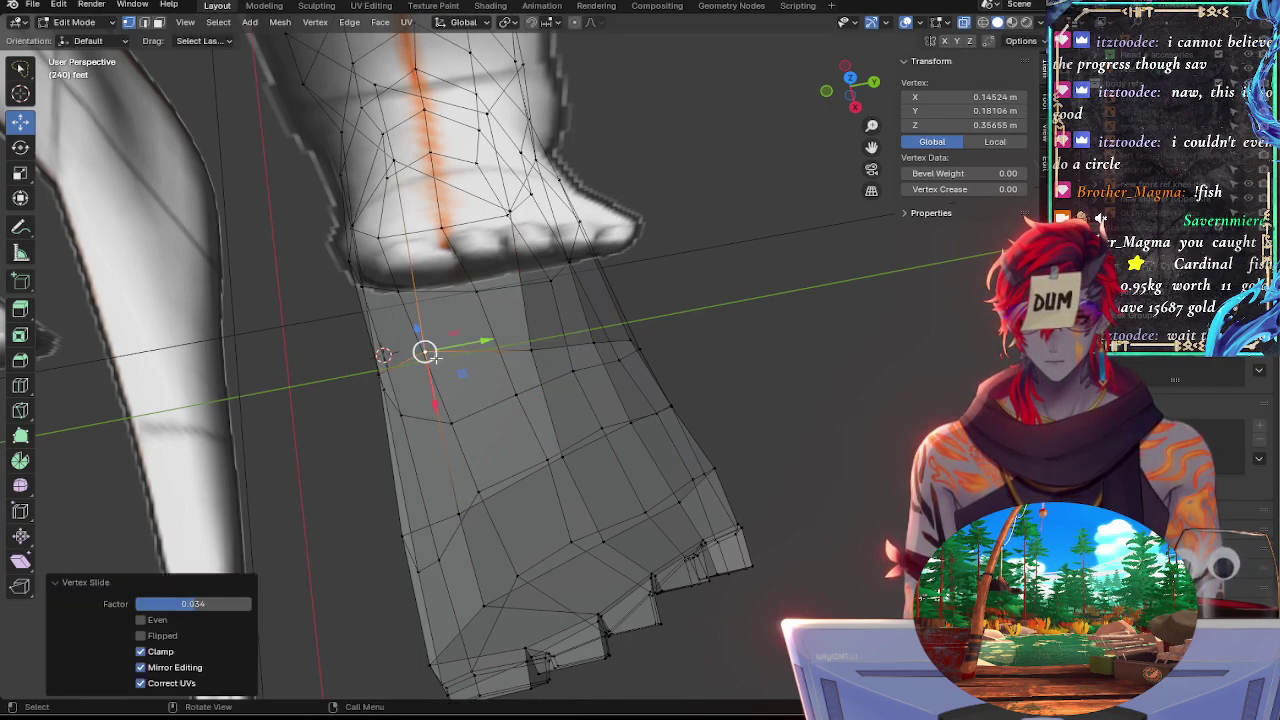
{"action": "key", "text": "g"}
{"action": "key", "text": "g"}
{"action": "left_click", "coordinate": [441, 361]}
{"action": "key", "text": "g"}
{"action": "key", "text": "g"}
{"action": "left_click", "coordinate": [435, 363]}
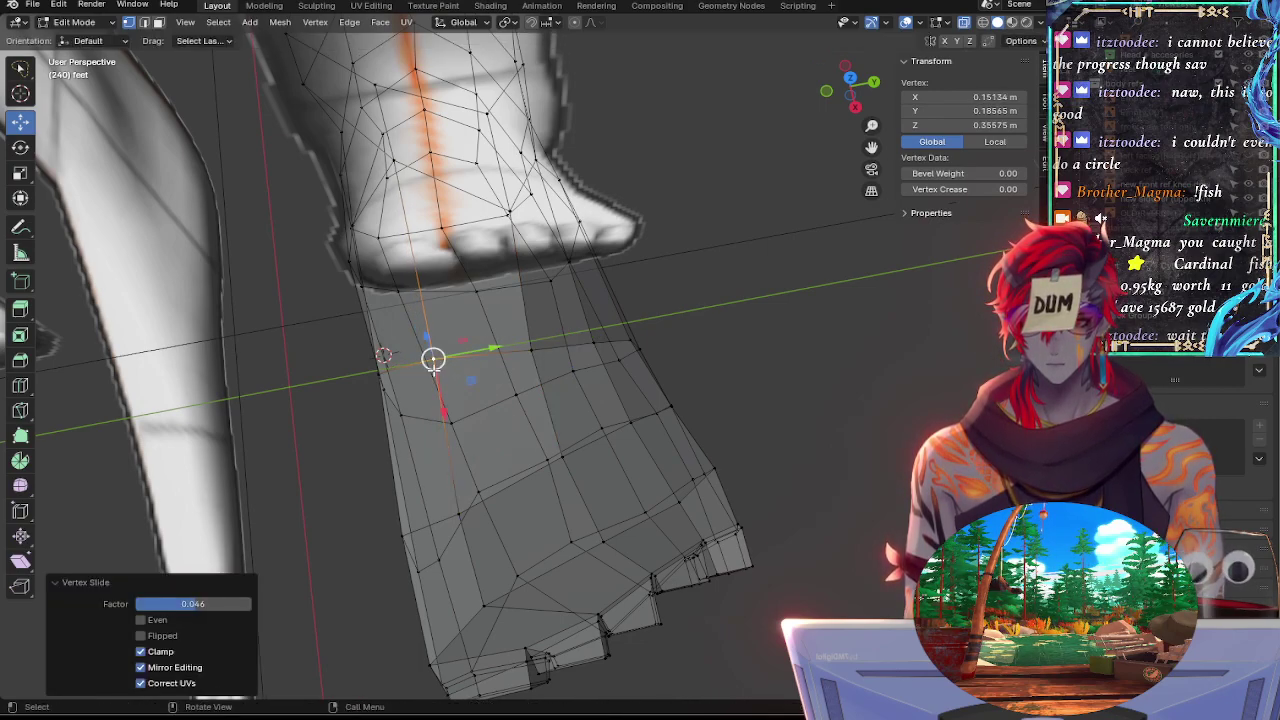
Slide the instep vertex to about Y 0.191 m and its big-toe-side neighbour to X 0.14088 m, Y 0.15155 m, Z 0.32825 m
{"action": "key", "text": "g"}
{"action": "key", "text": "g"}
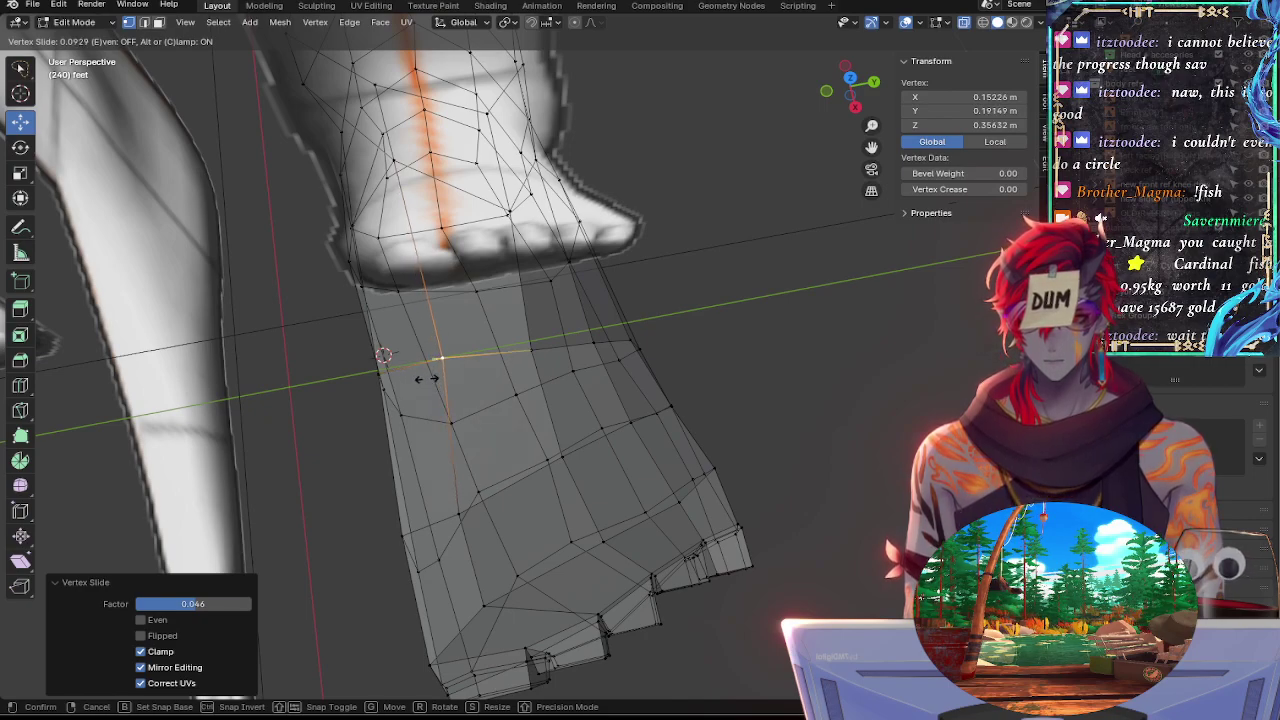
{"action": "left_click", "coordinate": [427, 379]}
{"action": "left_click", "coordinate": [456, 474]}
{"action": "left_click", "coordinate": [401, 377]}
{"action": "key", "text": "g"}
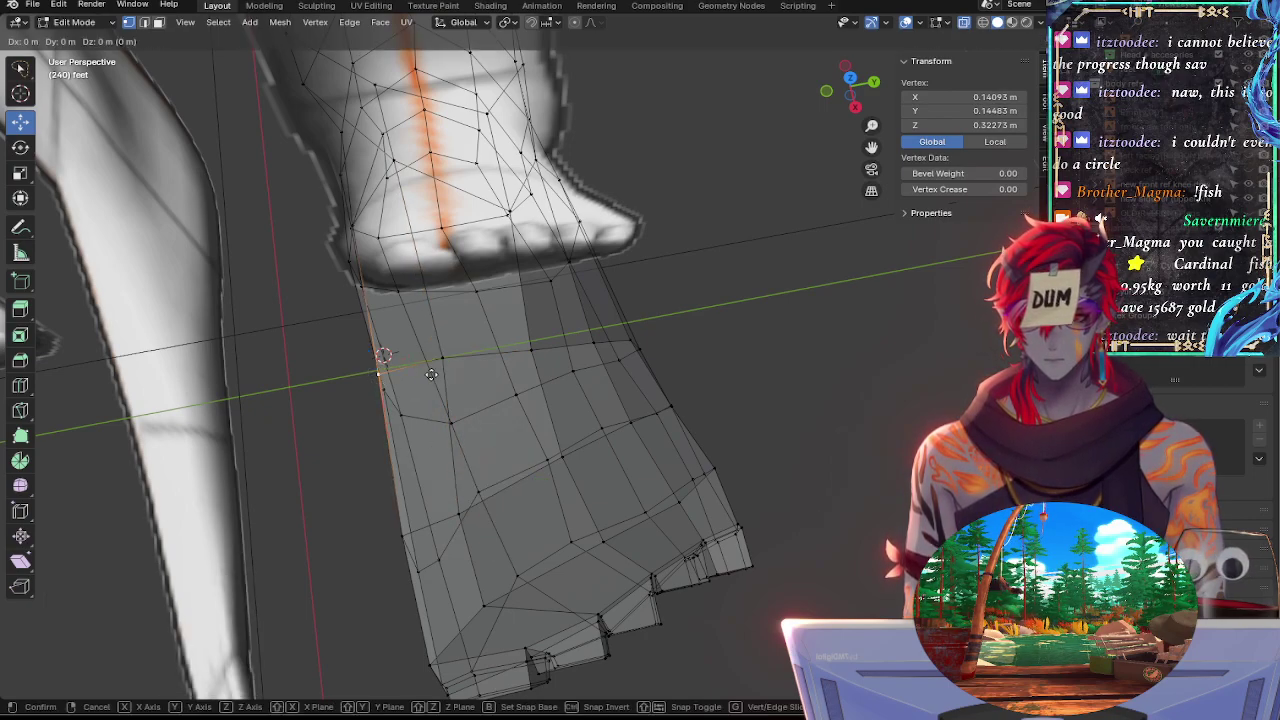
{"action": "key", "text": "g"}
{"action": "left_click", "coordinate": [437, 371]}
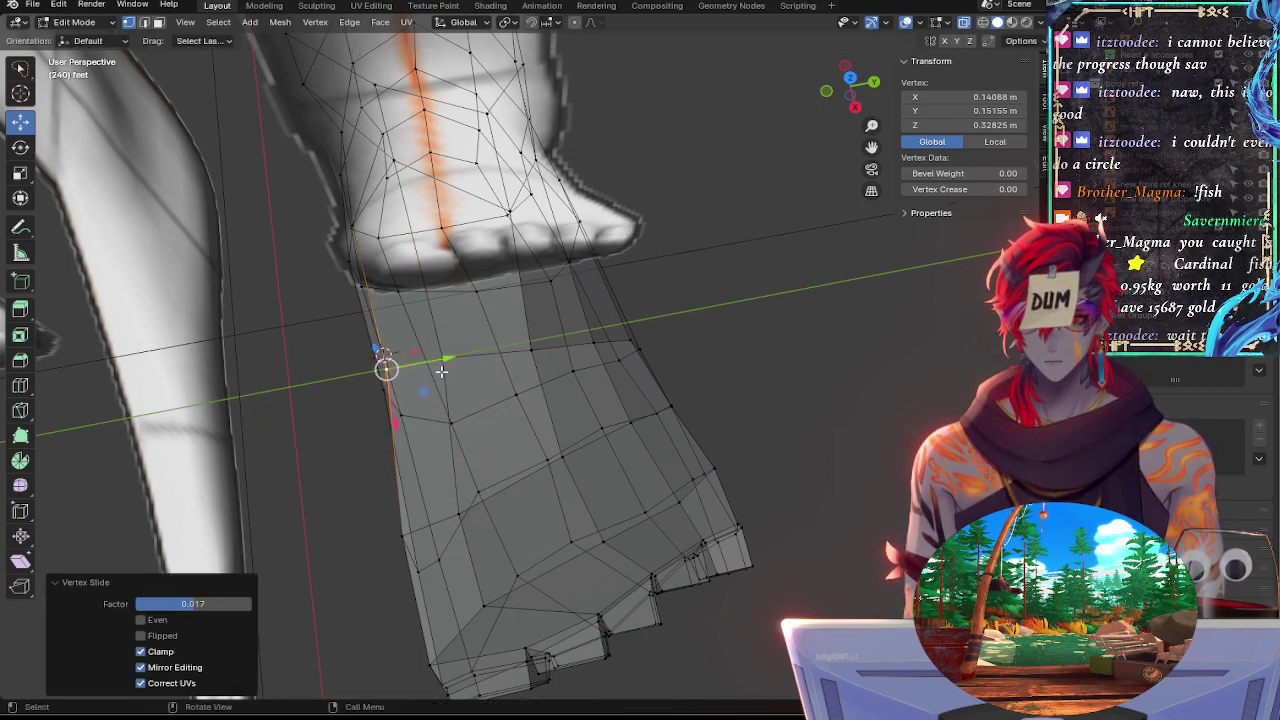
Slide the lower big-toe-side vertex of the mid-foot loop along its edges to X 0.12782 m, Y 0.13932 m, Z 0.23742 m
{"action": "left_click", "coordinate": [397, 410]}
{"action": "key", "text": "g"}
{"action": "key", "text": "g"}
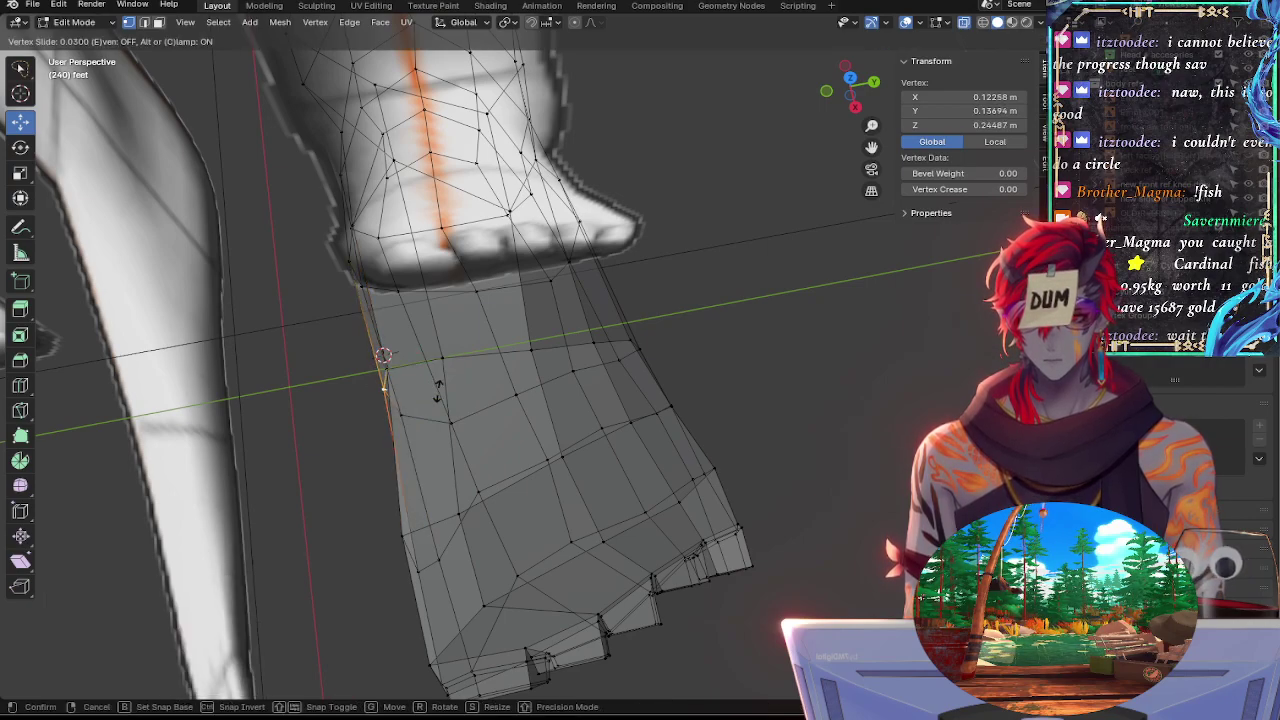
{"action": "left_click", "coordinate": [437, 392]}
{"action": "key", "text": "g"}
{"action": "key", "text": "g"}
{"action": "left_click", "coordinate": [449, 397]}
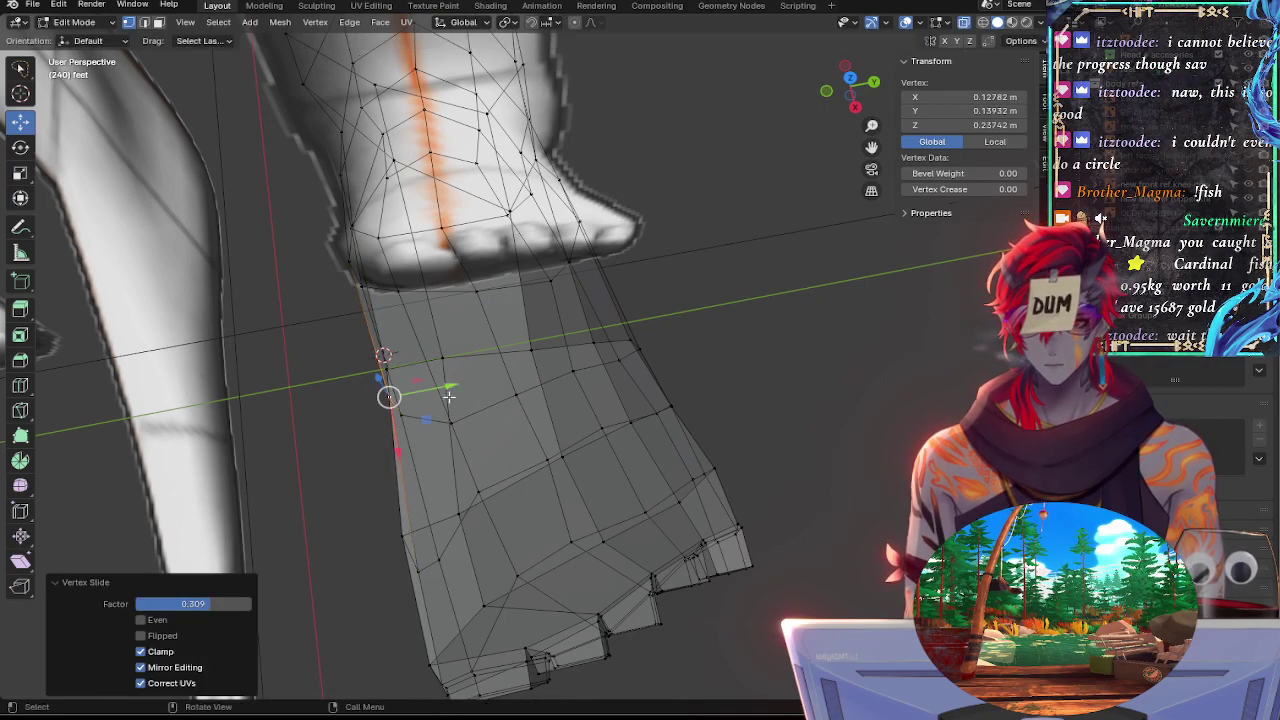
Readjust the same lower mid-foot side vertex to X 0.13404 m, Y 0.14355 m, Z 0.25276 m with vertex slides
{"action": "middle_click_drag", "start_coordinate": [421, 446], "coordinate": [571, 466]}
{"action": "key", "text": "g"}
{"action": "key", "text": "g"}
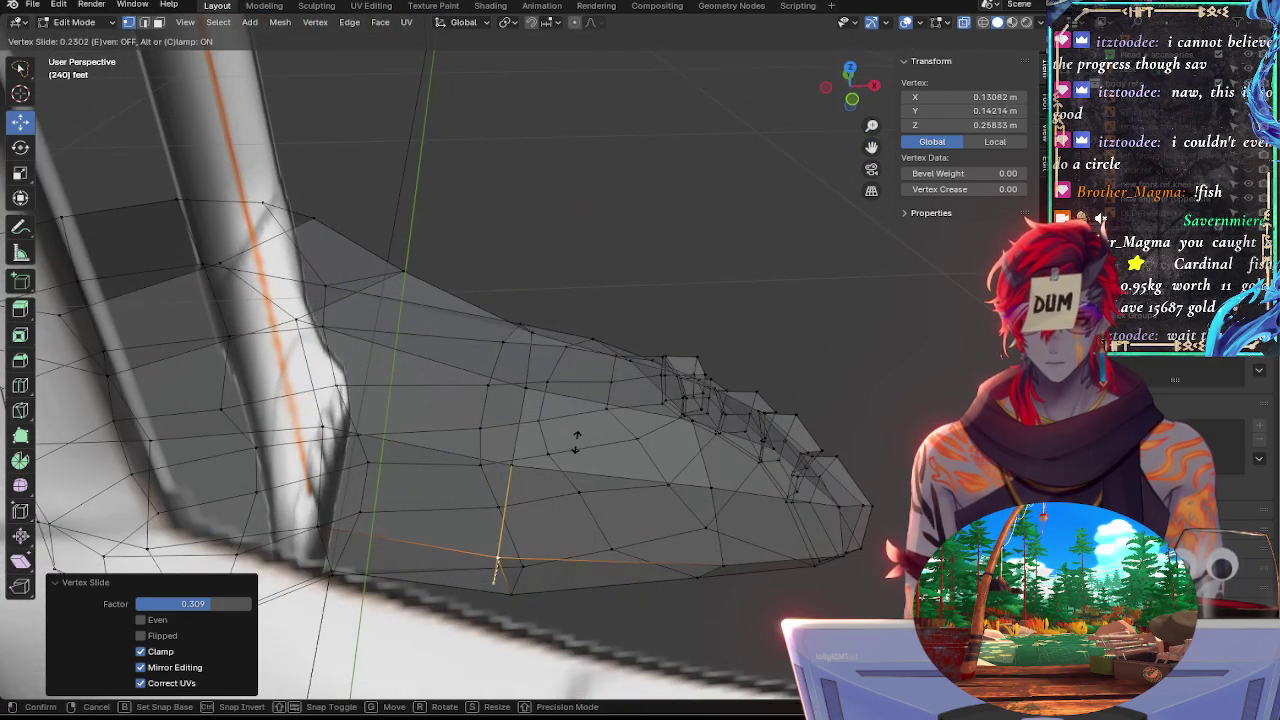
{"action": "left_click", "coordinate": [576, 432]}
{"action": "key", "text": "g"}
{"action": "key", "text": "g"}
{"action": "left_click", "coordinate": [506, 525]}
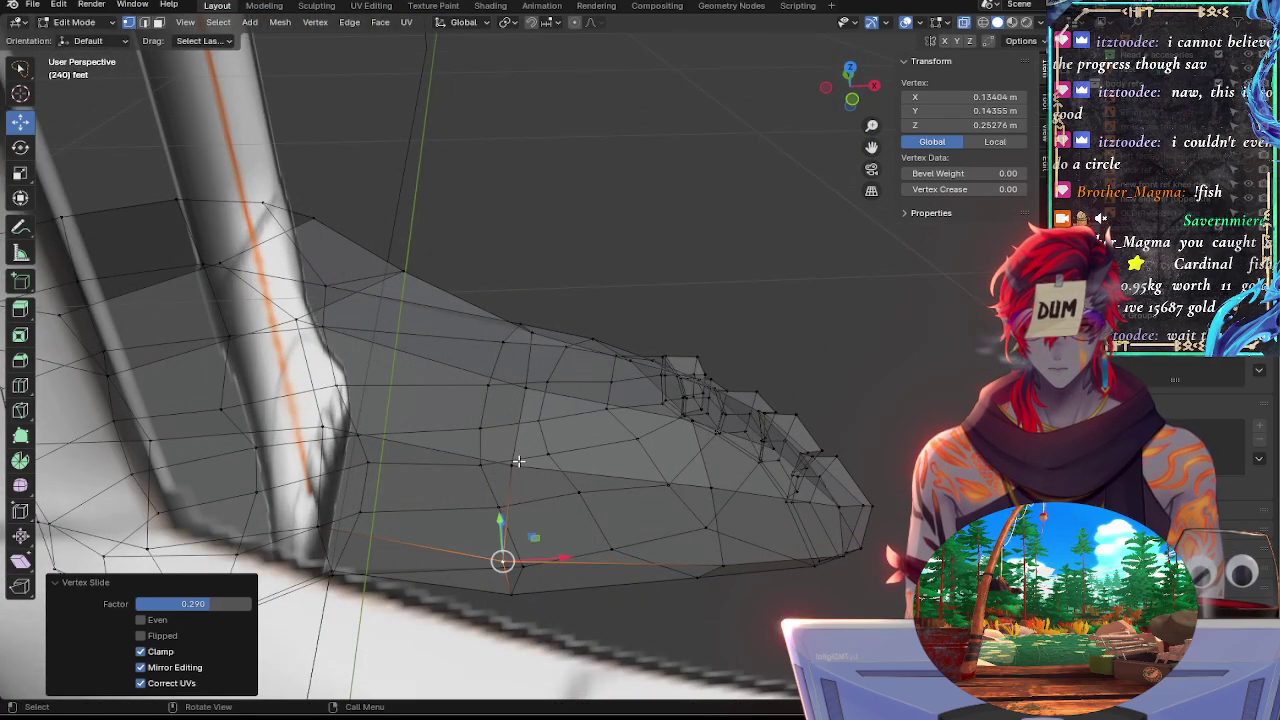
Slide the upper big-toe-side vertex of the mid-foot loop down to X 0.1396 m, Y 0.15005 m, Z 0.31411 m
{"action": "left_click", "coordinate": [517, 462]}
{"action": "key", "text": "g"}
{"action": "key", "text": "g"}
{"action": "left_click", "coordinate": [523, 496]}
{"action": "key", "text": "g"}
{"action": "key", "text": "g"}
{"action": "left_click", "coordinate": [523, 503]}
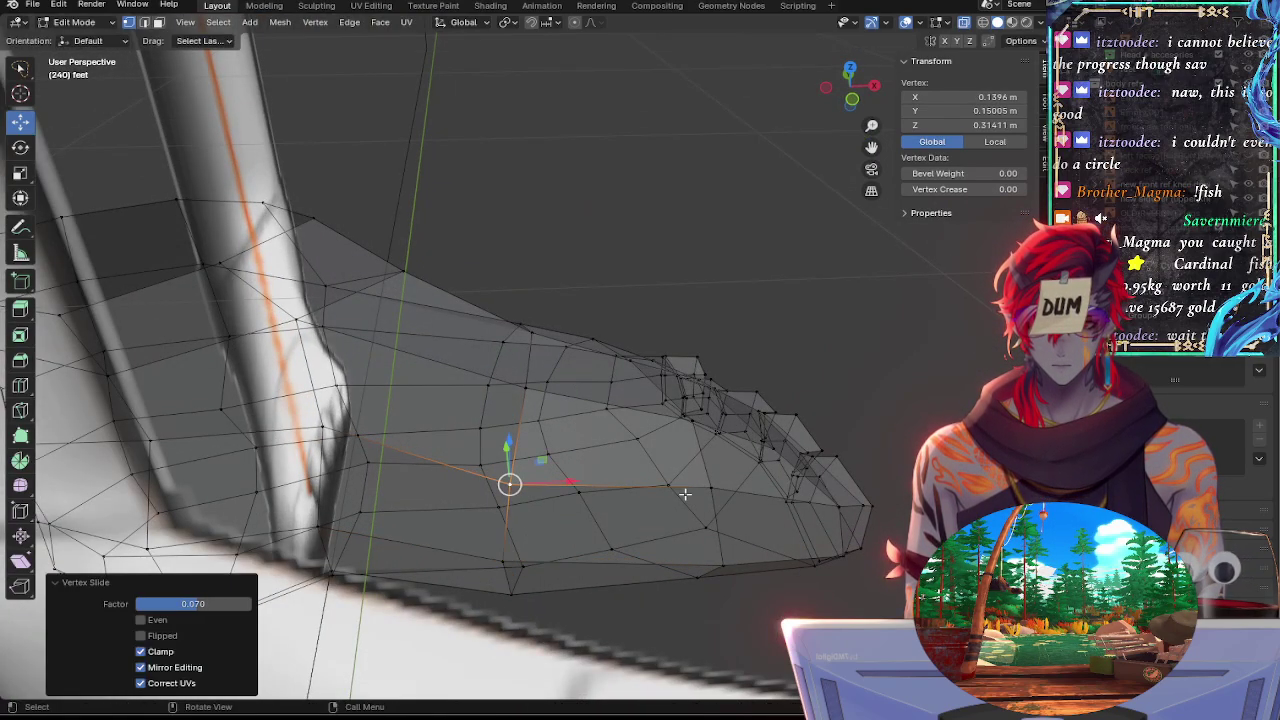
Slide the forefoot side vertex behind the big toe to about X 0.258 m, Y 0.147 m, Z 0.307 m
{"action": "left_click", "coordinate": [720, 491]}
{"action": "key", "text": "g"}
{"action": "key", "text": "g"}
{"action": "left_click", "coordinate": [716, 494]}
{"action": "key", "text": "g"}
{"action": "key", "text": "g"}
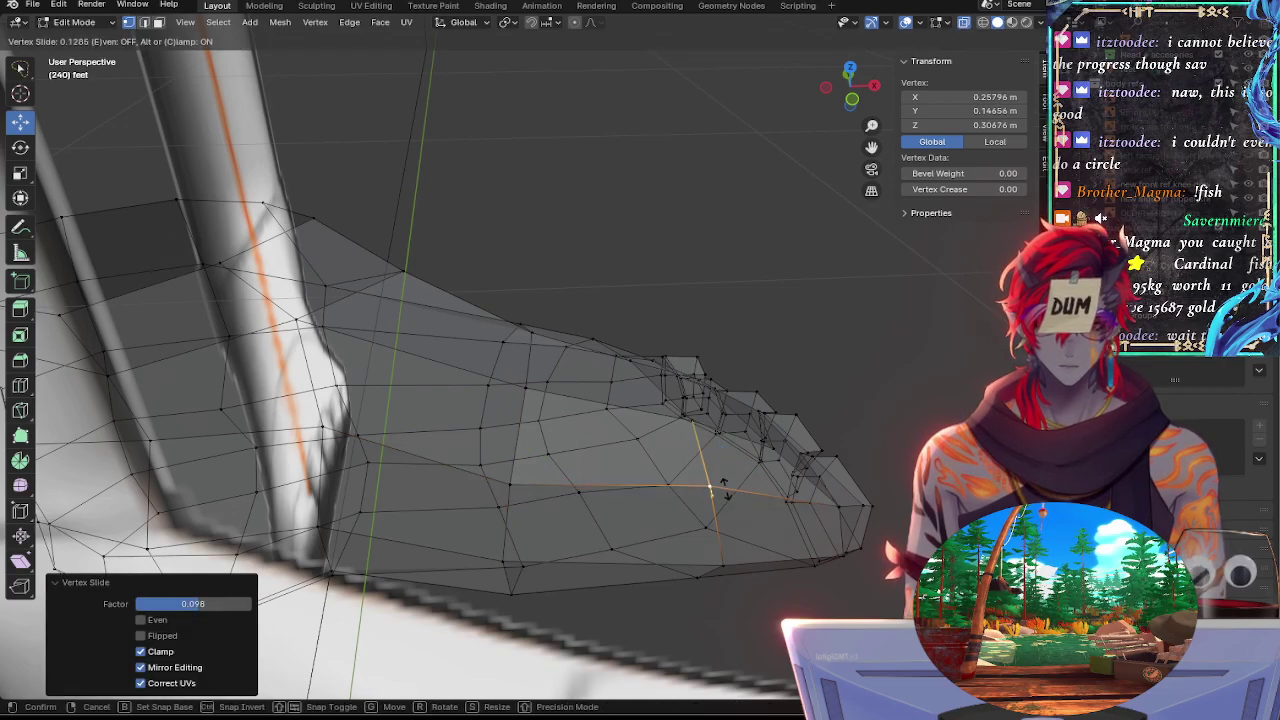
{"action": "left_click", "coordinate": [720, 486]}
Slide the mid-foot loop's vertex at the big-toe-side sole edge to about X 0.137 m, Y 0.144 m, Z 0.218 m
{"action": "middle_click_drag", "start_coordinate": [749, 485], "coordinate": [778, 552]}
{"action": "left_click_drag", "start_coordinate": [510, 480], "coordinate": [580, 462], "text": "alt"}
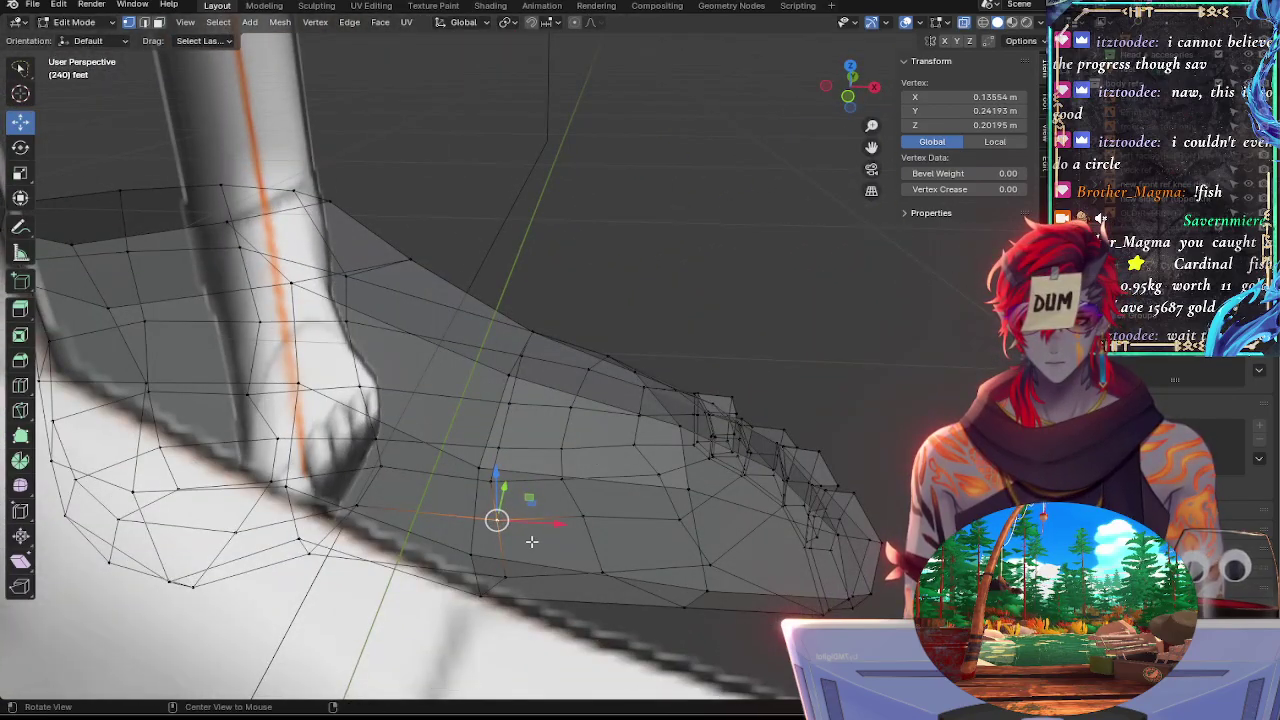
{"action": "left_click_drag", "start_coordinate": [532, 542], "coordinate": [505, 470], "text": "alt"}
{"action": "left_click", "coordinate": [408, 532]}
{"action": "left_click_drag", "start_coordinate": [410, 530], "coordinate": [521, 521], "text": "alt"}
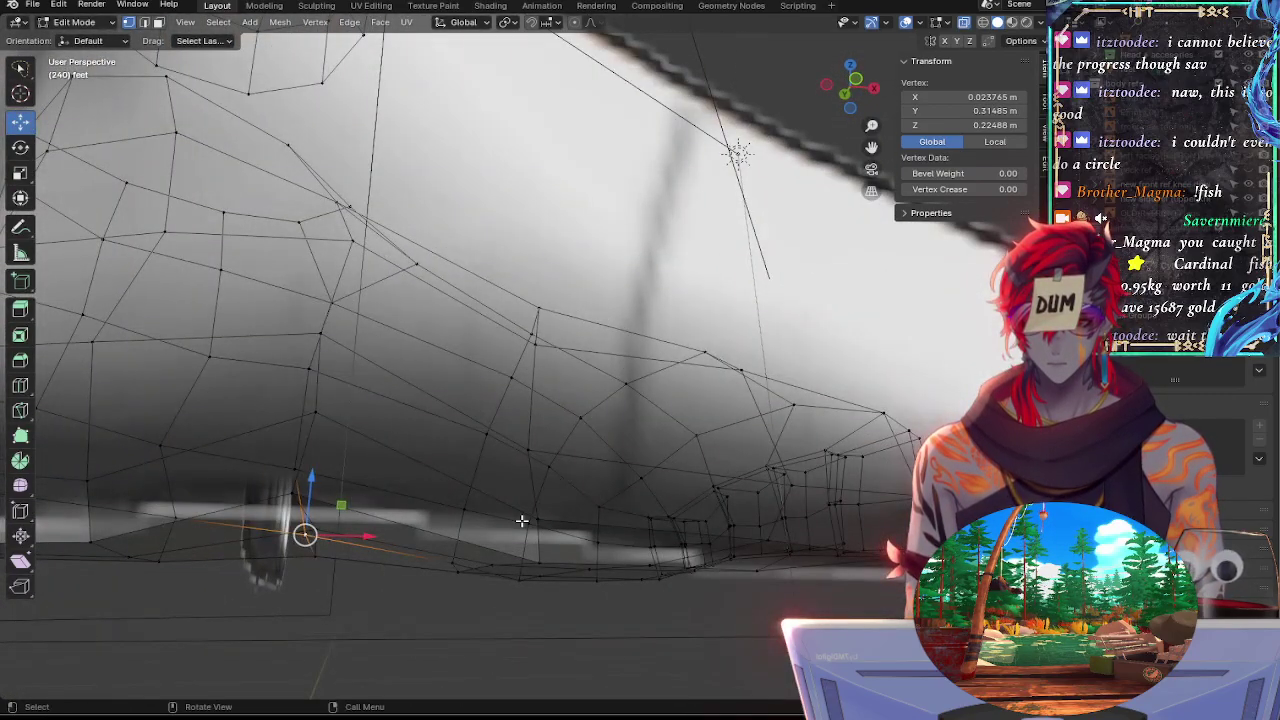
{"action": "middle_click_drag", "start_coordinate": [588, 486], "coordinate": [390, 502]}
{"action": "left_click", "coordinate": [480, 525]}
{"action": "middle_click_drag", "start_coordinate": [480, 525], "coordinate": [621, 550]}
{"action": "key", "text": "g"}
{"action": "key", "text": "g"}
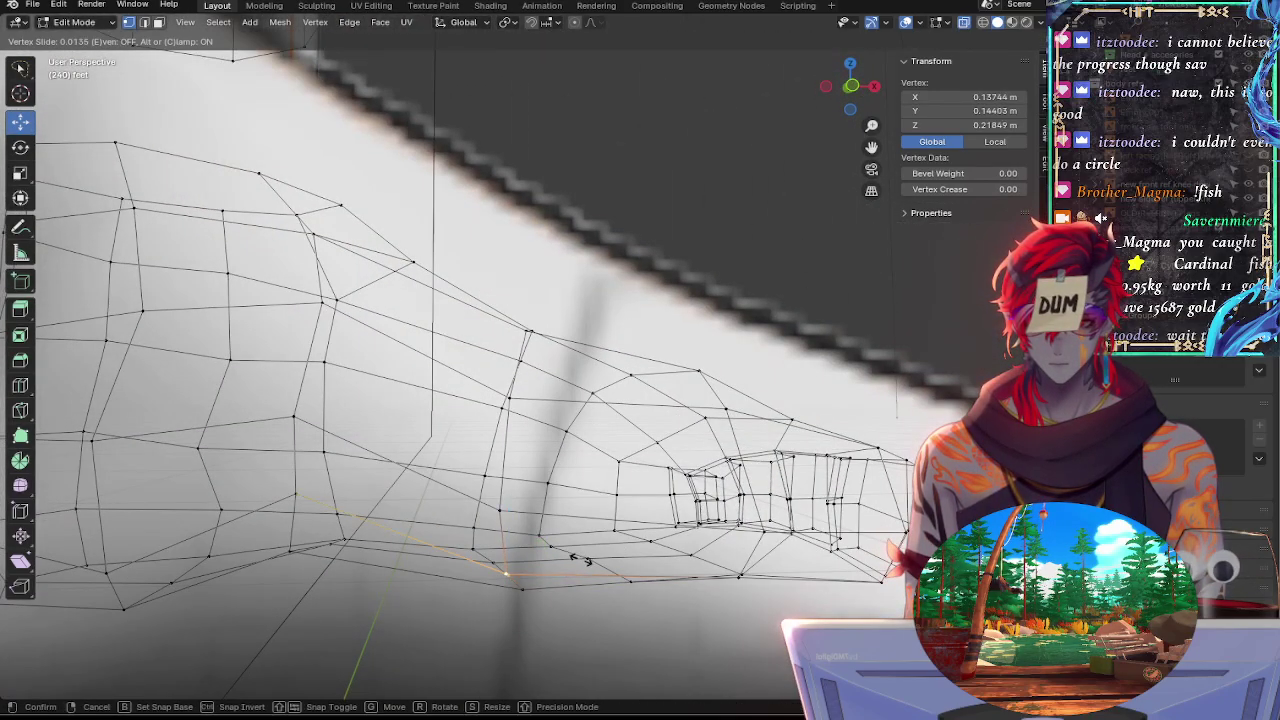
{"action": "left_click", "coordinate": [568, 556]}
Slide the adjacent mid-foot vertex on the sole to X 0.14653 m, Y 0.19473 m, Z 0.19994 m
{"action": "middle_click_drag", "start_coordinate": [494, 533], "coordinate": [689, 516]}
{"action": "key", "text": "g"}
{"action": "key", "text": "g"}
{"action": "left_click", "coordinate": [397, 565]}
{"action": "left_click", "coordinate": [433, 546]}
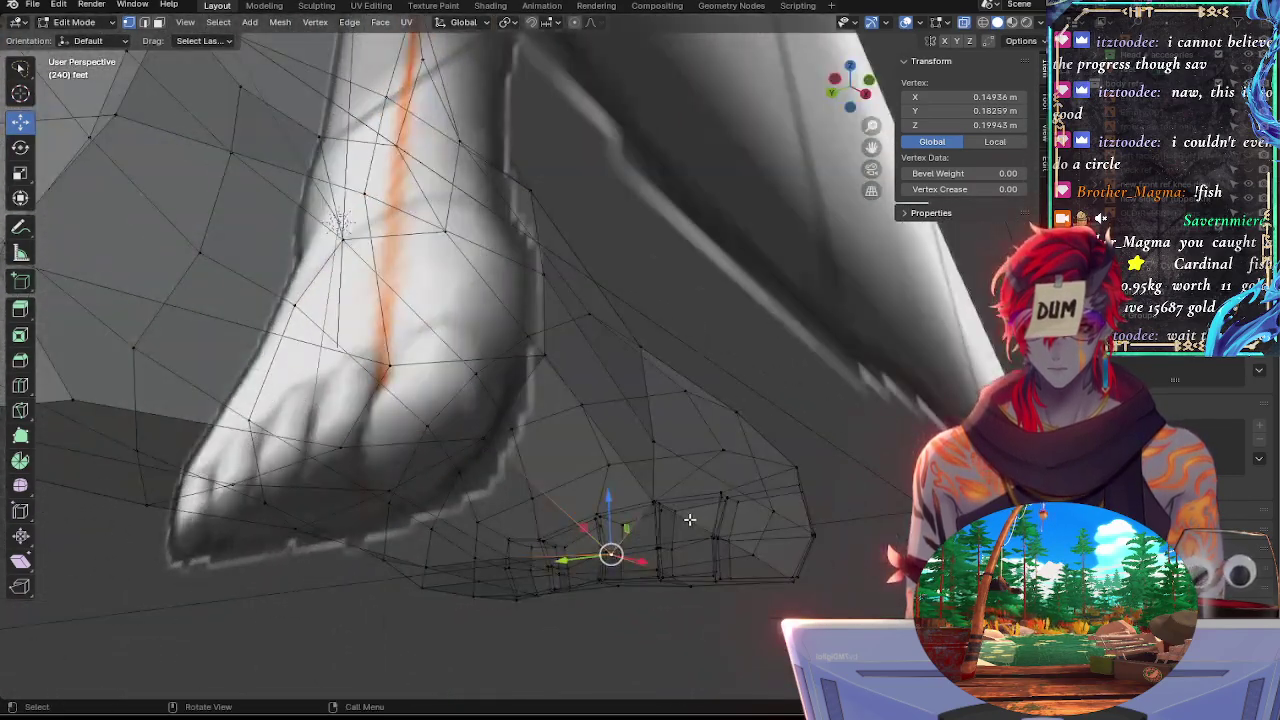
{"action": "key", "text": "g"}
{"action": "key", "text": "g"}
{"action": "left_click", "coordinate": [600, 553]}
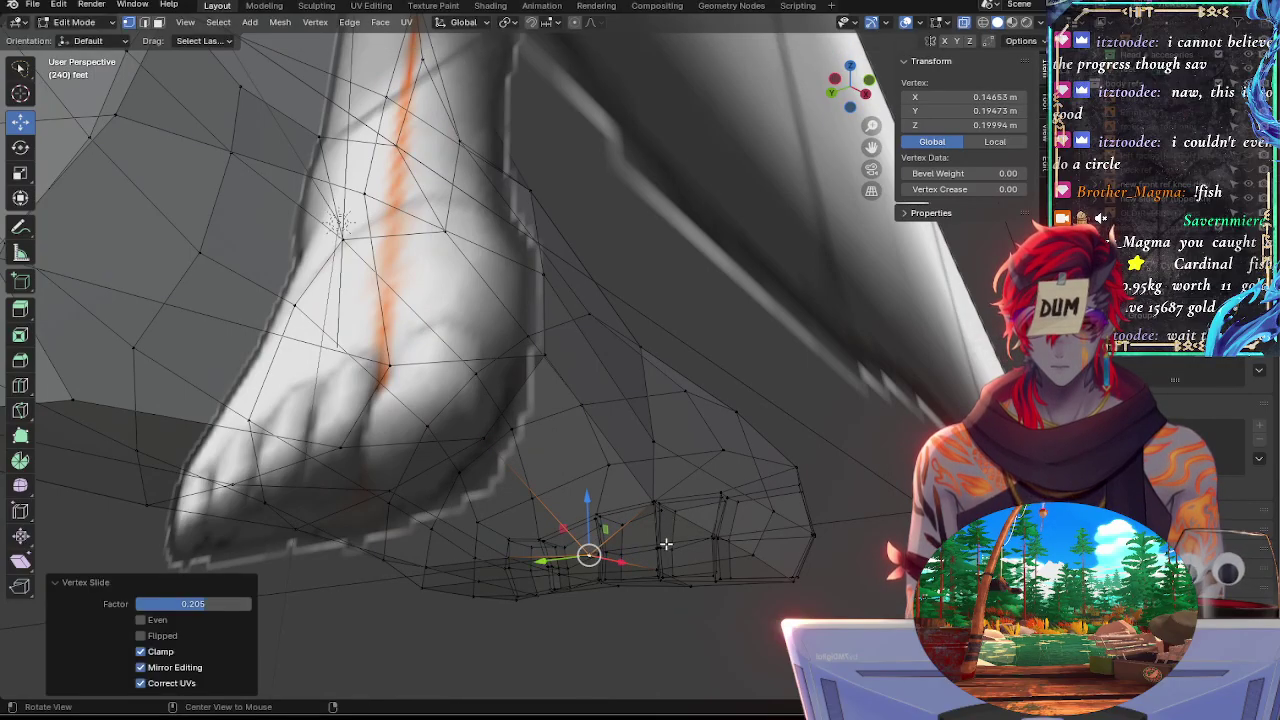
From the underside, adjust that sole vertex again and slide the middle sole vertex of the mid-foot loop toward the toes
{"action": "middle_click_drag", "start_coordinate": [600, 553], "coordinate": [497, 428]}
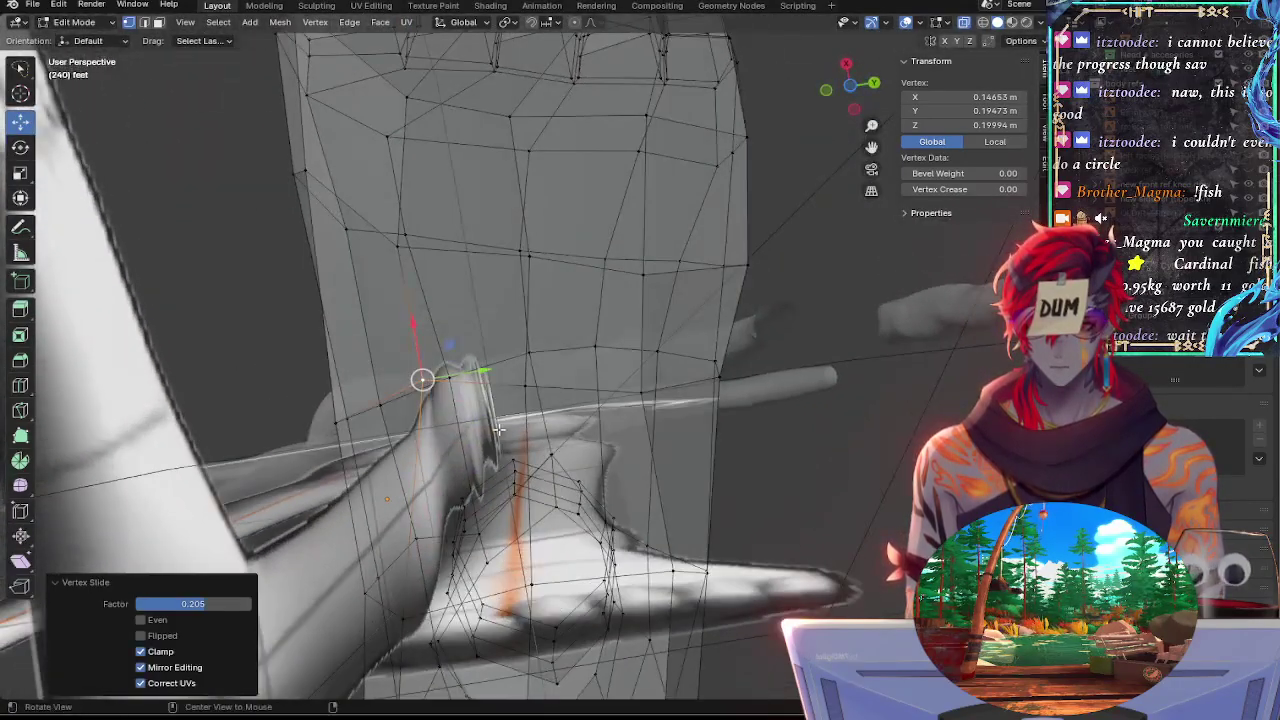
{"action": "key", "text": "g"}
{"action": "key", "text": "g"}
{"action": "left_click", "coordinate": [488, 388]}
{"action": "left_click", "coordinate": [523, 386]}
{"action": "key", "text": "g"}
{"action": "key", "text": "g"}
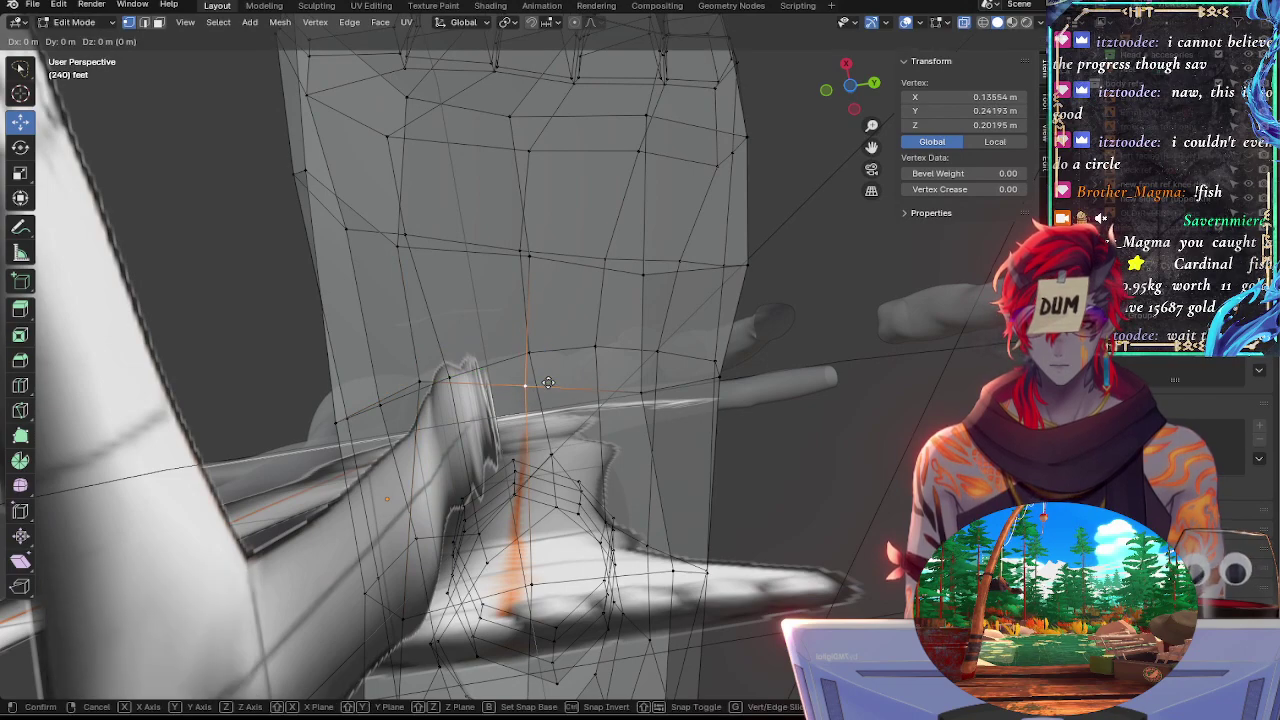
{"action": "left_click", "coordinate": [549, 373]}
{"action": "left_click", "coordinate": [654, 370]}
{"action": "key", "text": "g"}
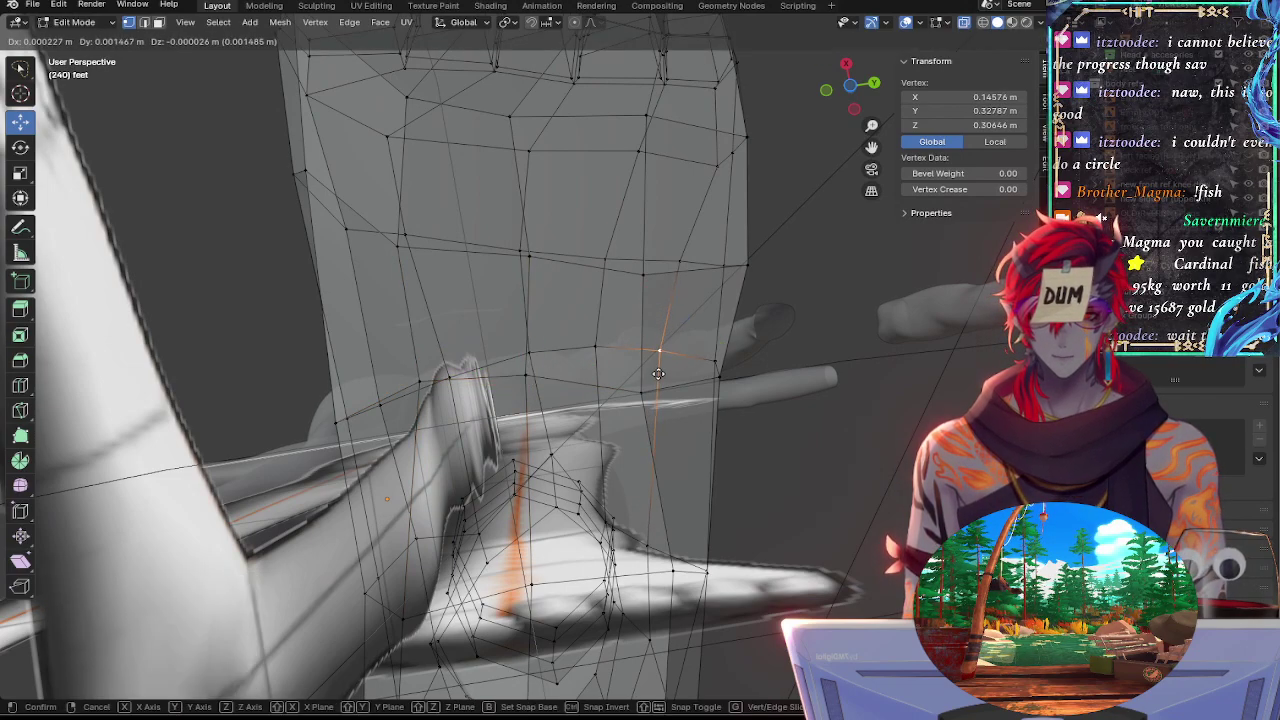
{"action": "key", "text": "Escape"}
Slide the little-toe-side sole vertex of the mid-foot loop to X 0.12683 m, Y 0.29572 m, Z 0.20078 m
{"action": "key", "text": "g"}
{"action": "key", "text": "g"}
{"action": "left_click", "coordinate": [647, 391]}
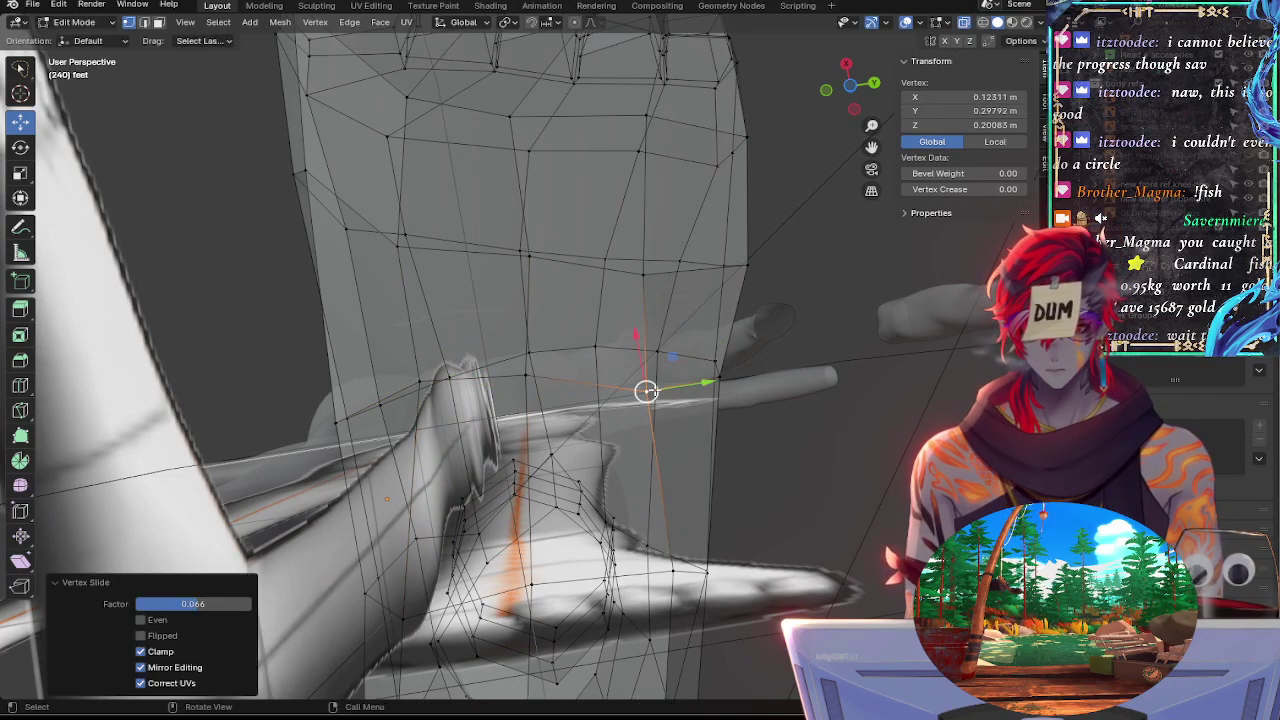
{"action": "key", "text": "g"}
{"action": "key", "text": "g"}
{"action": "left_click", "coordinate": [640, 389]}
{"action": "key", "text": "g"}
{"action": "key", "text": "g"}
{"action": "left_click", "coordinate": [646, 385]}
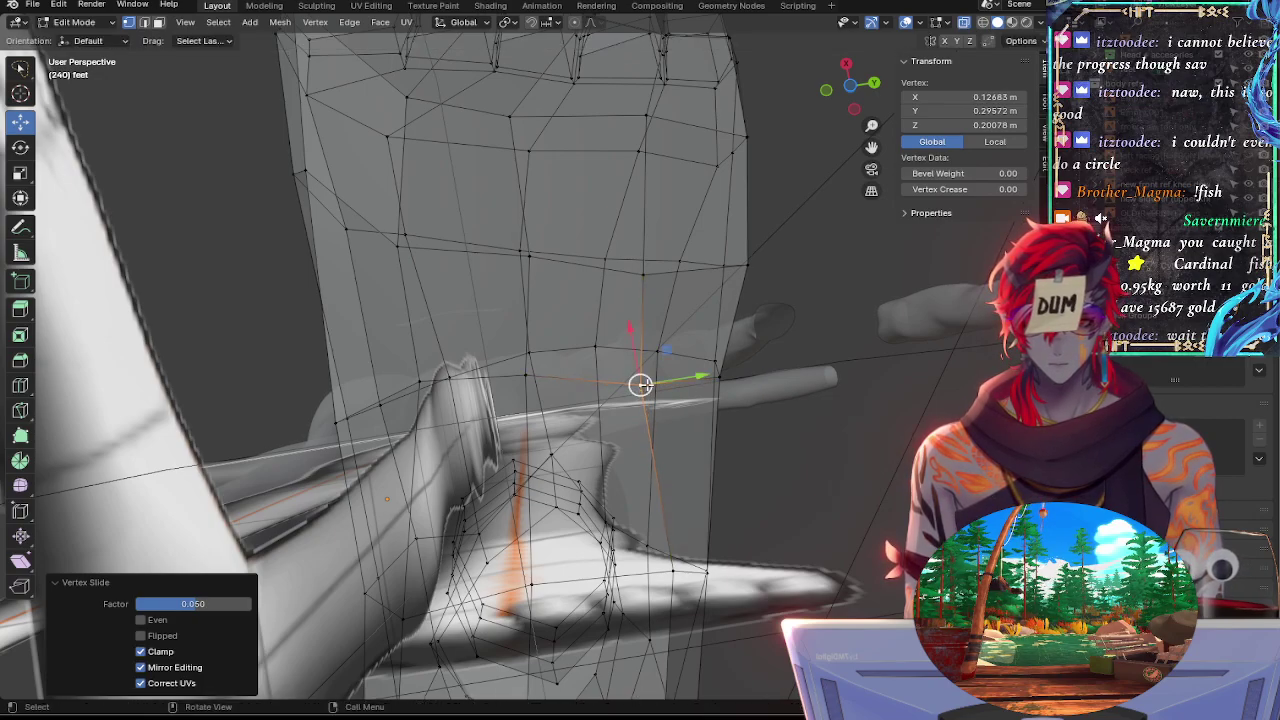
Slide the middle sole vertex to about X 0.141 m, Y 0.242 m, and its big-toe-side neighbour to X 0.14398 m, Y 0.18598 m, Z 0.20352 m
{"action": "middle_click_drag", "start_coordinate": [452, 379], "coordinate": [519, 425]}
{"action": "left_click", "coordinate": [502, 413]}
{"action": "key", "text": "g"}
{"action": "key", "text": "g"}
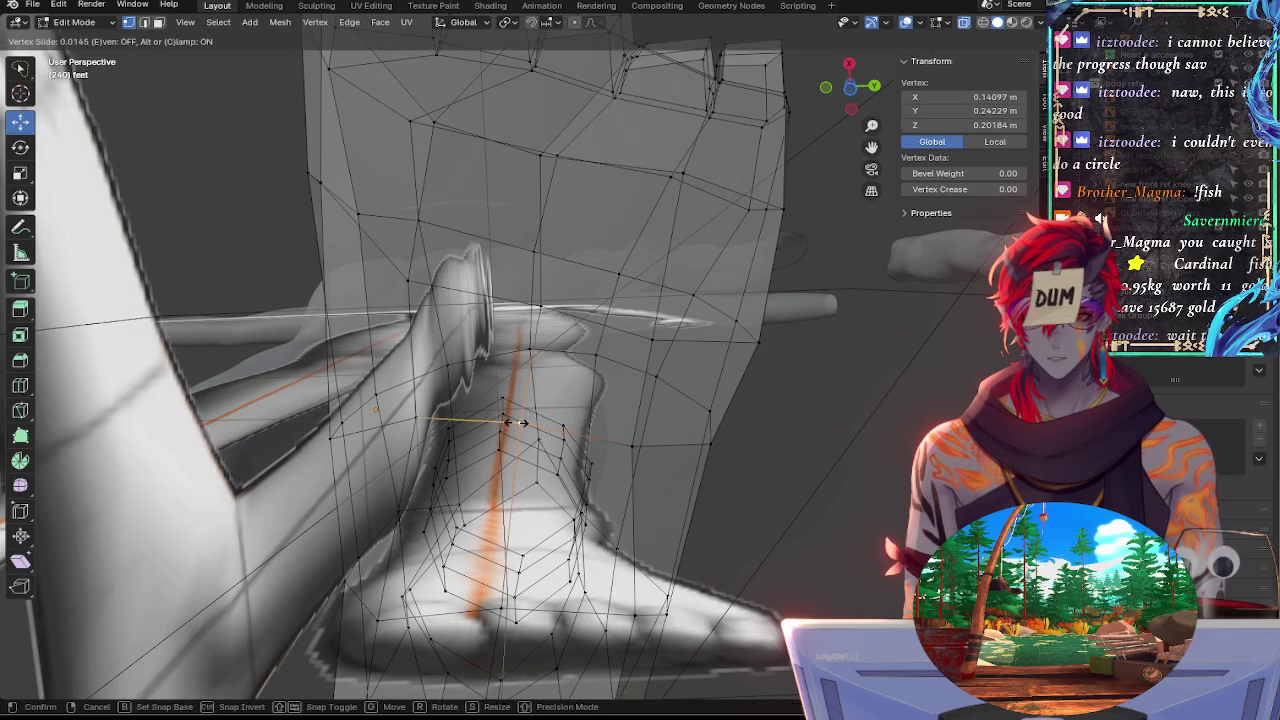
{"action": "left_click", "coordinate": [514, 423]}
{"action": "left_click", "coordinate": [418, 417]}
{"action": "key", "text": "g"}
{"action": "key", "text": "g"}
{"action": "left_click", "coordinate": [398, 423]}
Clear the selection and slide the forefoot side vertex behind the big toe down to about X 0.259 m, Y 0.147 m, Z 0.299 m
{"action": "middle_click_drag", "start_coordinate": [400, 421], "coordinate": [623, 519]}
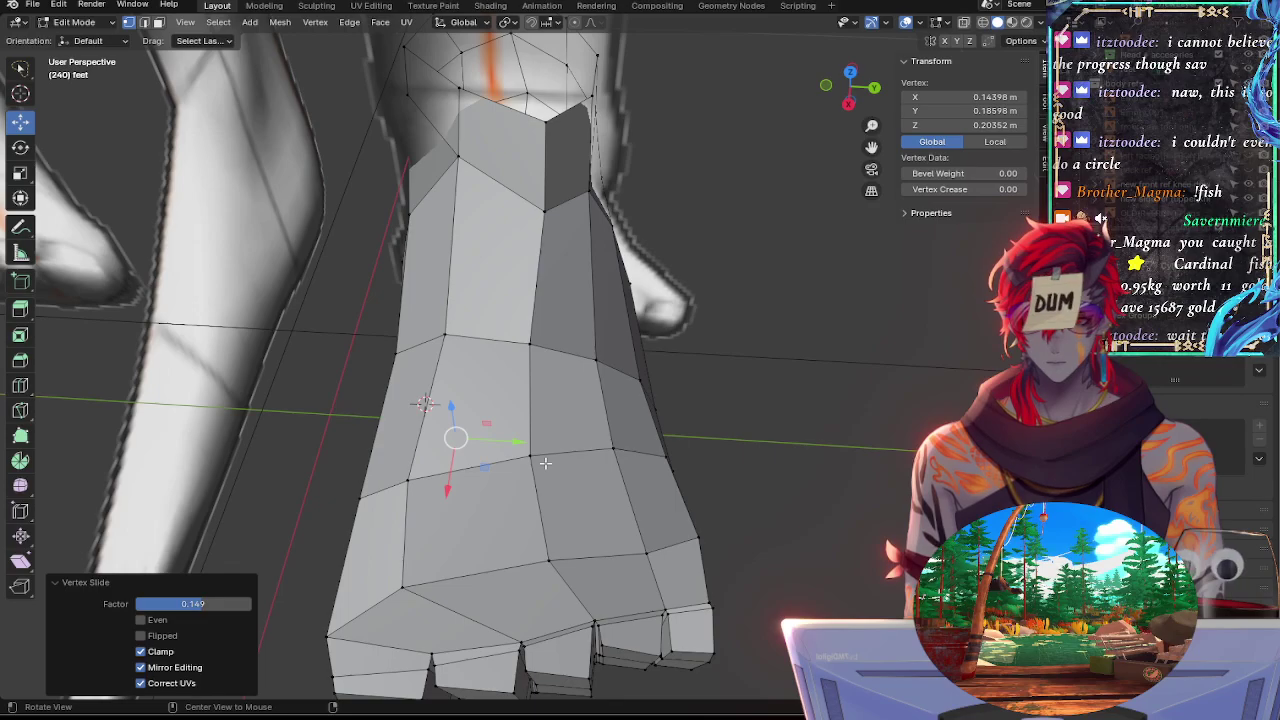
{"action": "middle_click_drag", "start_coordinate": [545, 463], "coordinate": [494, 464]}
{"action": "mouse_move", "coordinate": [470, 497]}
{"action": "left_mouse_down"}
{"action": "mouse_move", "coordinate": [432, 415]}
{"action": "mouse_move", "coordinate": [400, 443]}
{"action": "left_mouse_up"}
{"action": "middle_click_drag", "start_coordinate": [400, 443], "coordinate": [580, 508]}
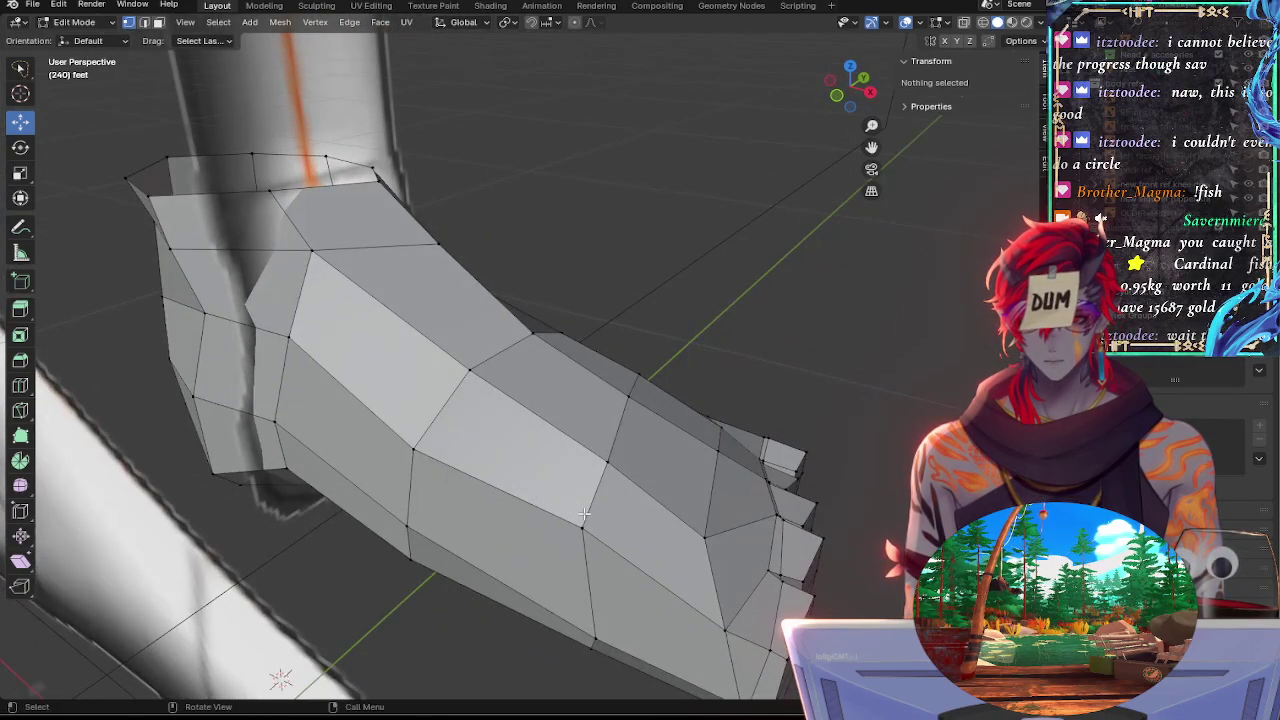
{"action": "left_click", "coordinate": [591, 521]}
{"action": "key", "text": "shift+v"}
{"action": "left_click", "coordinate": [580, 532]}
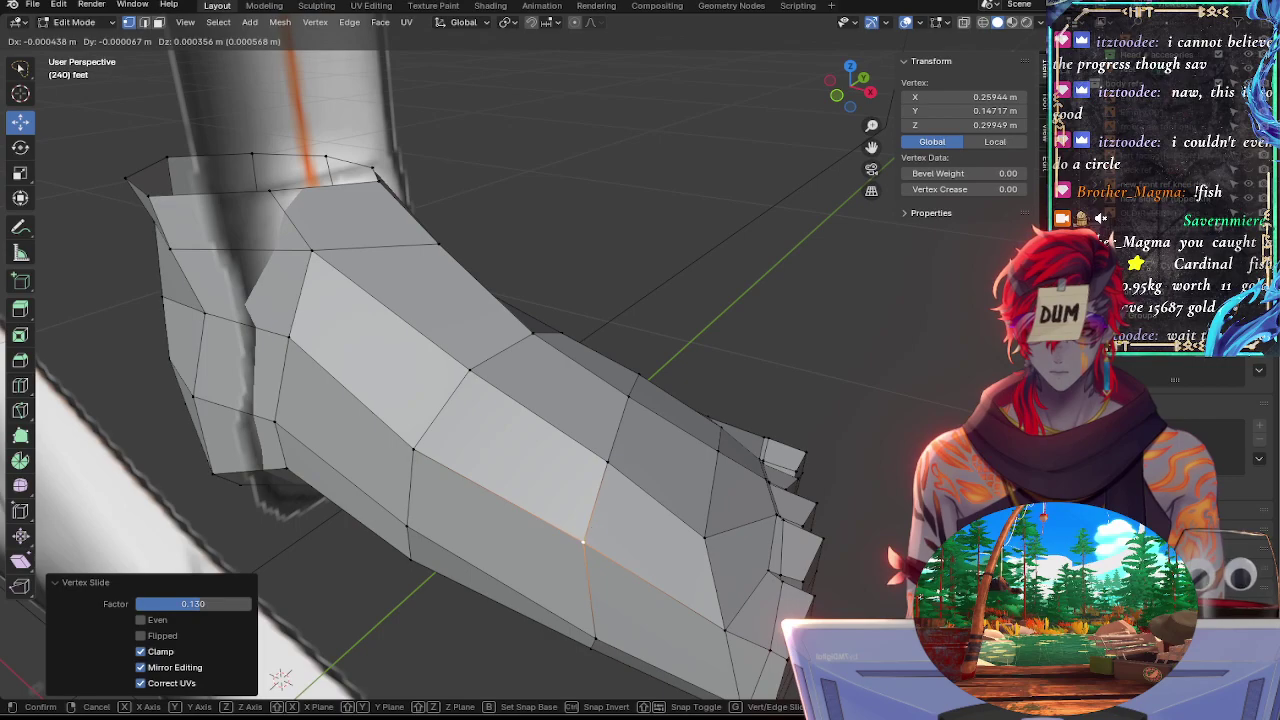
{"action": "middle_click_drag", "start_coordinate": [631, 537], "coordinate": [606, 513]}
{"action": "key", "text": "shift+v"}
{"action": "left_click", "coordinate": [606, 515]}
Check the big-toe base vertex with a slide, and slide the lower forefoot side vertex to about X 0.249 m, Y 0.140 m, Z 0.242 m
{"action": "left_click", "coordinate": [564, 525]}
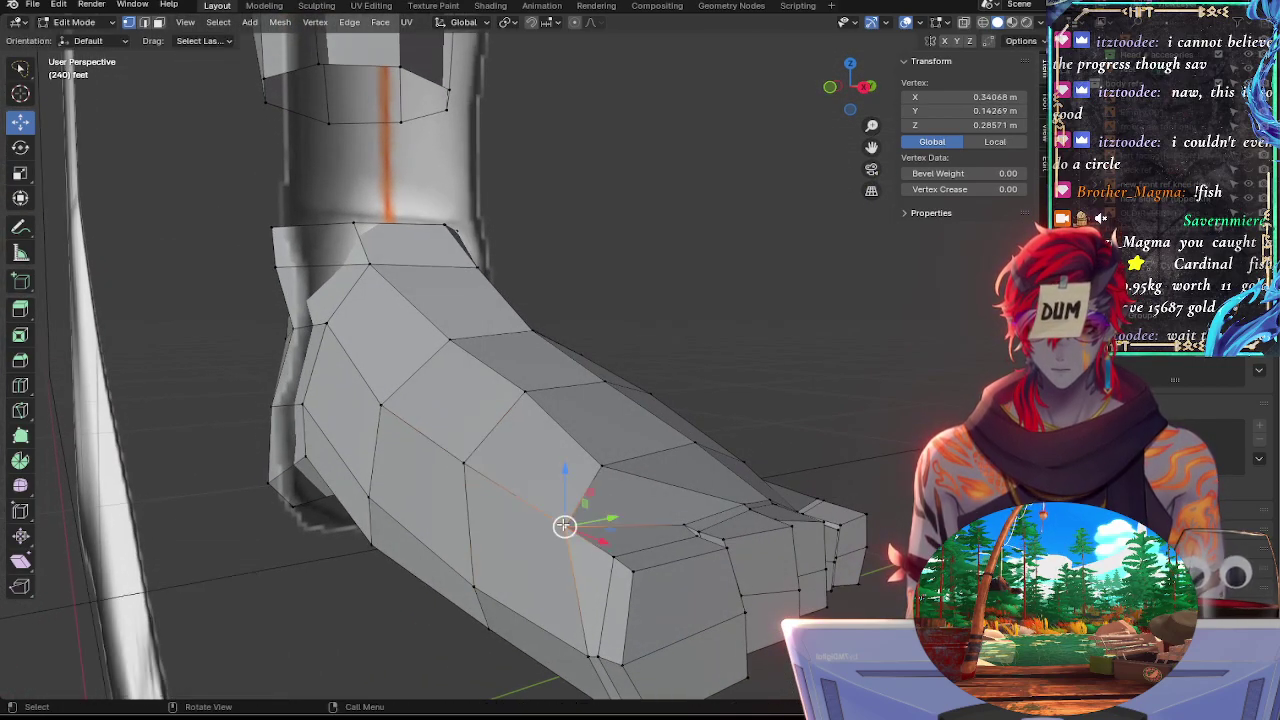
{"action": "key", "text": "shift+v"}
{"action": "left_click", "coordinate": [564, 525]}
{"action": "left_click", "coordinate": [471, 585]}
{"action": "key", "text": "shift+v"}
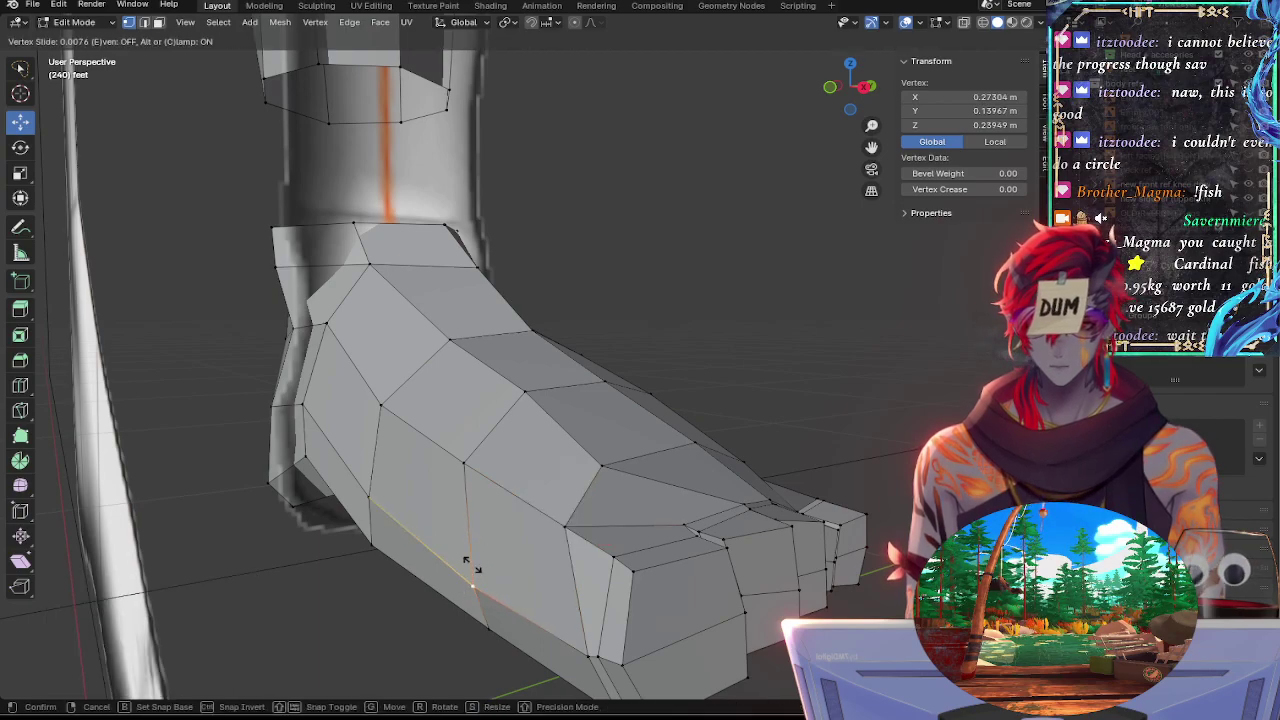
{"action": "left_click", "coordinate": [467, 560]}
{"action": "key", "text": "shift+v"}
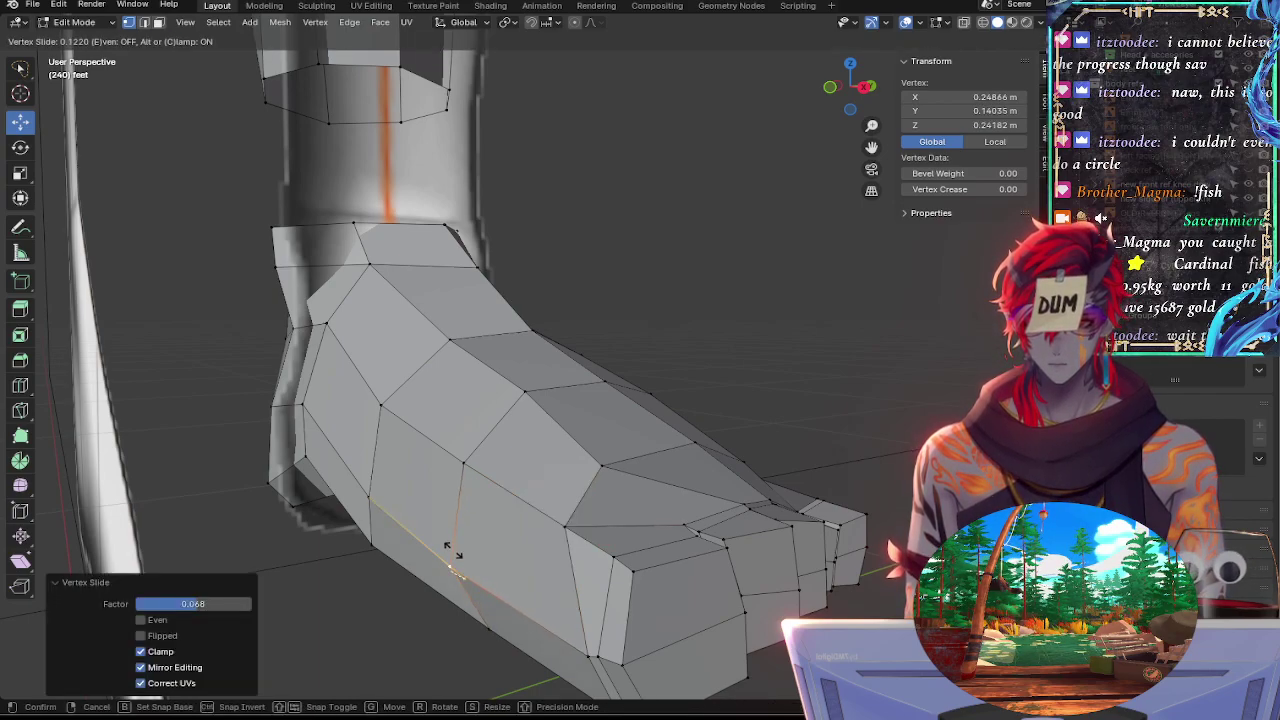
{"action": "left_click", "coordinate": [453, 550]}
Slide the forefoot loop's big-toe-side sole-edge vertex toward the heel to X 0.23371 m, Y 0.15153 m, Z 0.21328 m
{"action": "middle_click_drag", "start_coordinate": [453, 550], "coordinate": [655, 470]}
{"action": "left_click", "coordinate": [669, 518]}
{"action": "key", "text": "shift+v"}
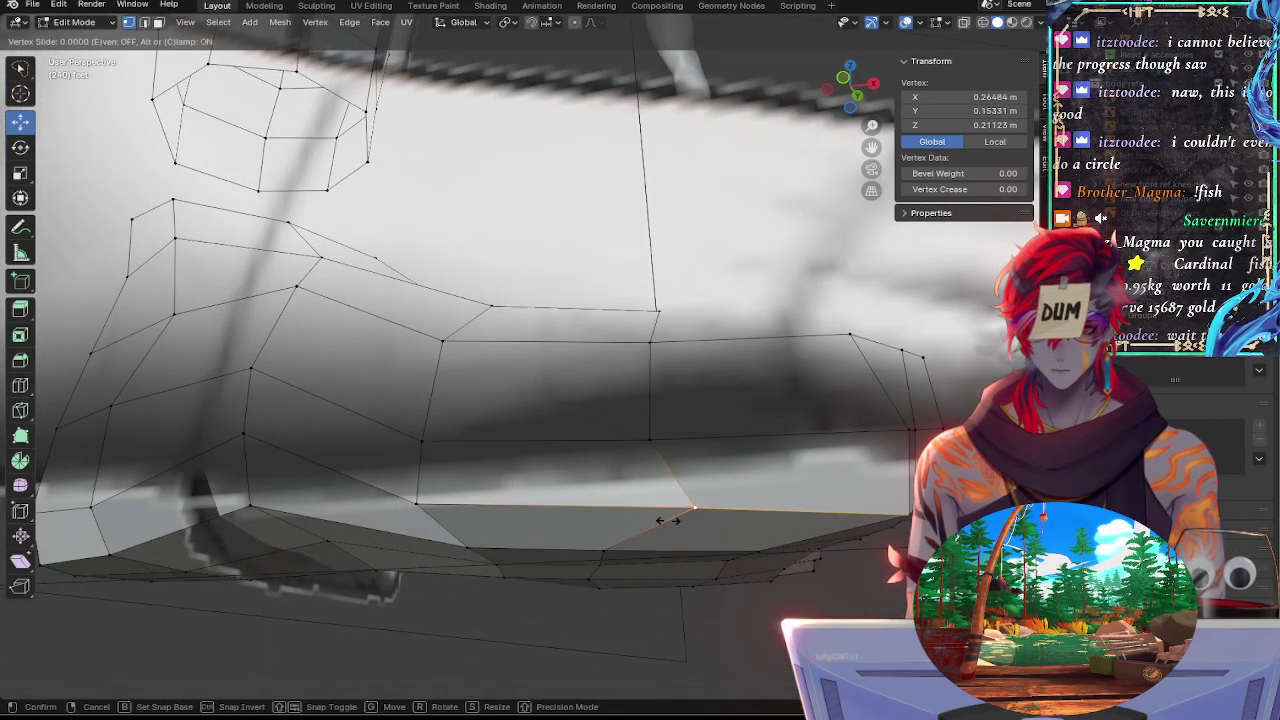
{"action": "left_click", "coordinate": [625, 520]}
{"action": "key", "text": "shift+v"}
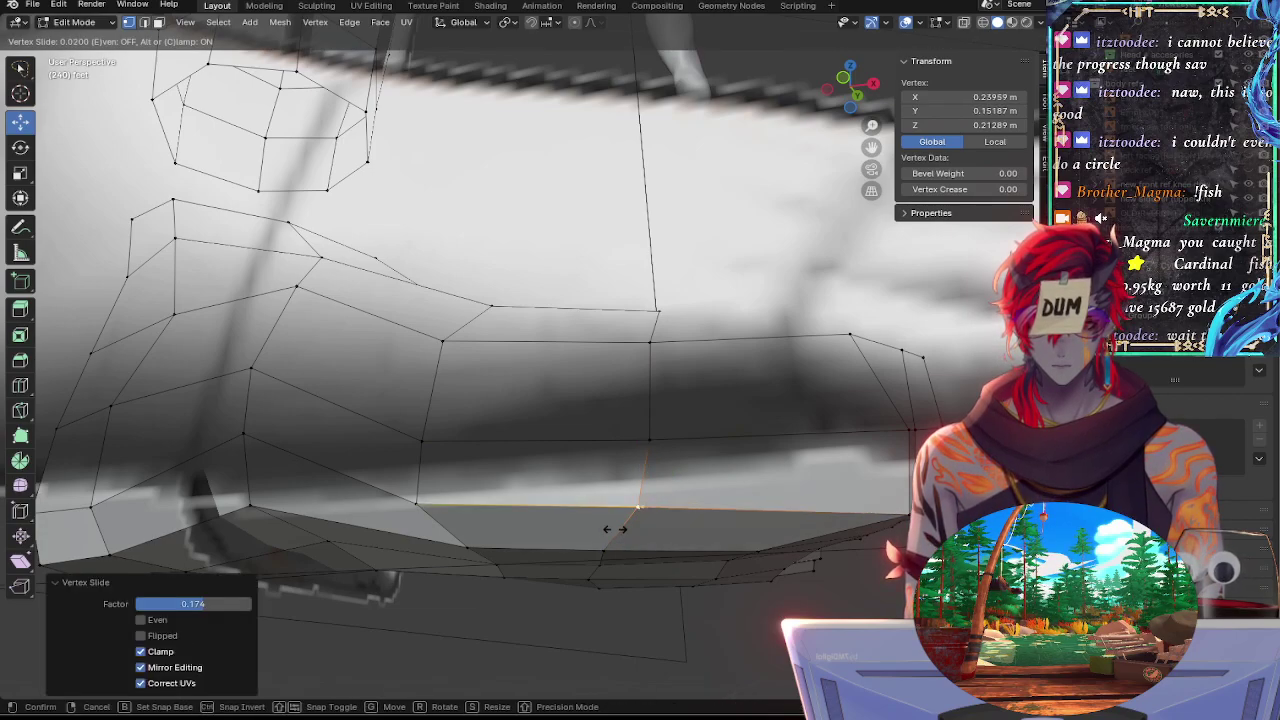
{"action": "left_click", "coordinate": [604, 530]}
Select the neighbouring forefoot vertex on the sole and slide it along its edges to even the loop
{"action": "middle_click_drag", "start_coordinate": [604, 530], "coordinate": [591, 434]}
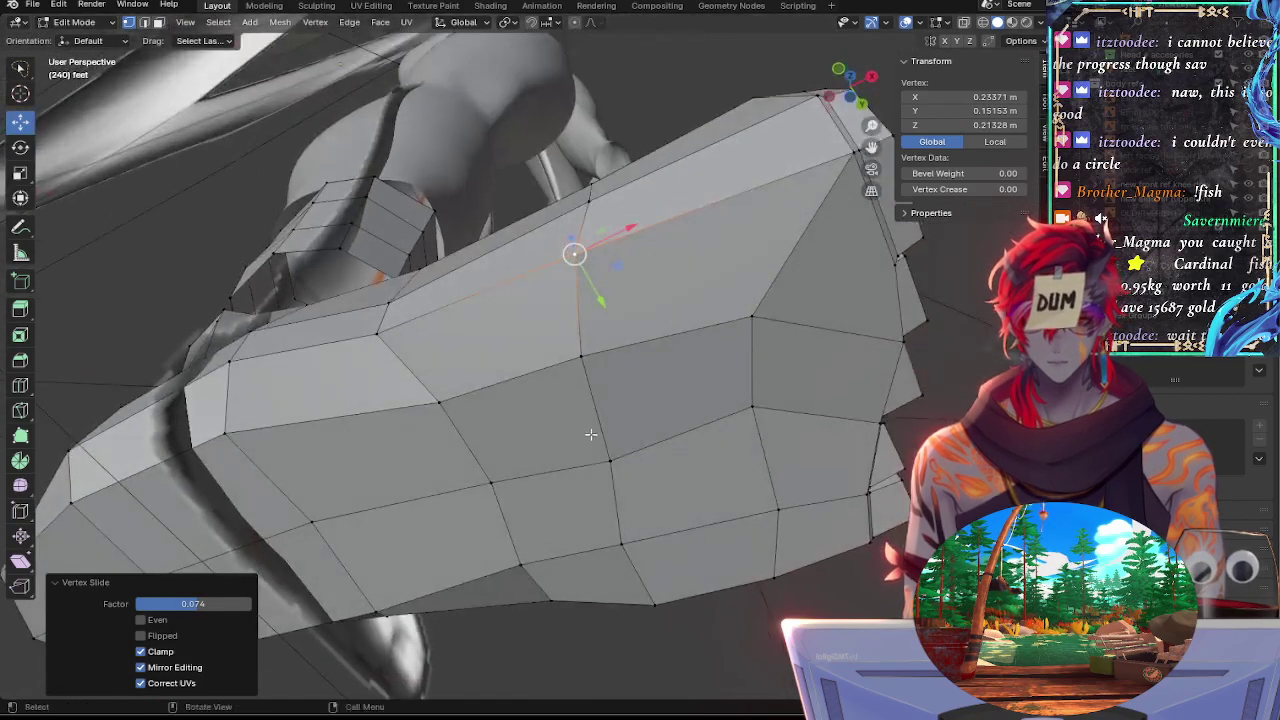
{"action": "left_click", "coordinate": [576, 374]}
{"action": "left_click", "coordinate": [735, 348]}
{"action": "left_click", "coordinate": [583, 370]}
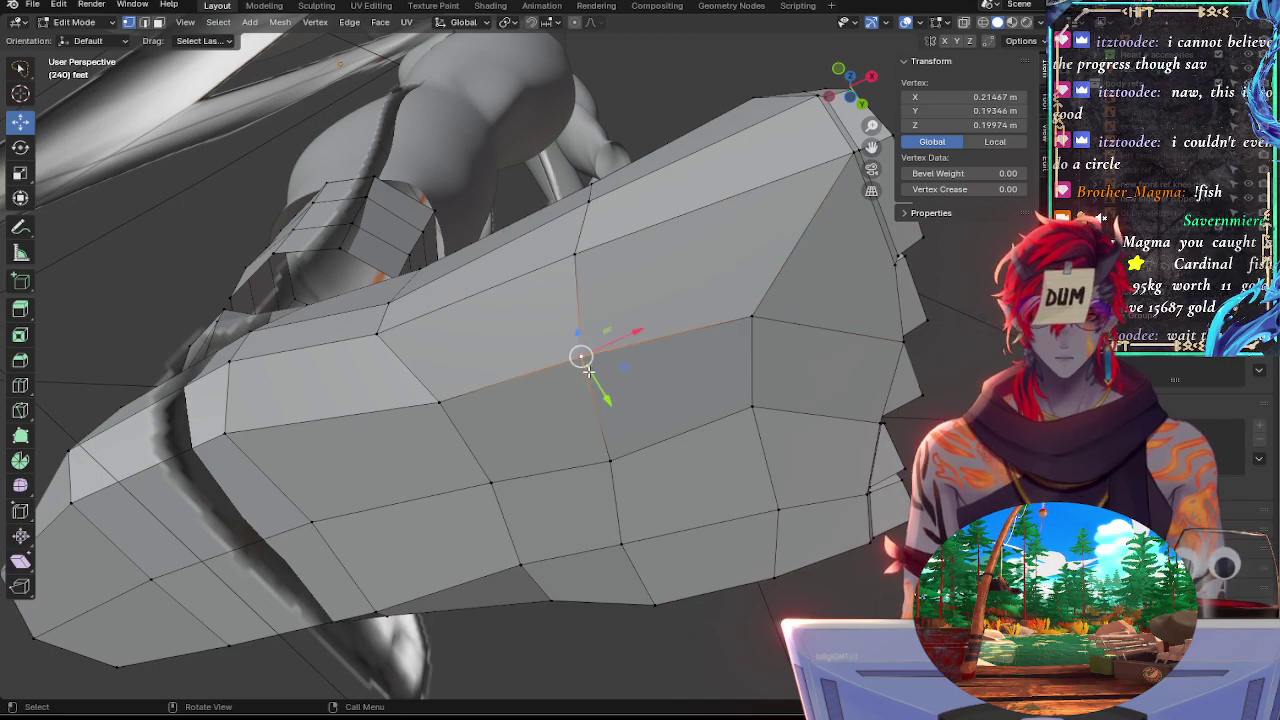
{"action": "key", "text": "shift+v"}
{"action": "left_click", "coordinate": [640, 382]}
Slide the little-toe-side forefoot bottom vertex to X 0.1799 m, Y 0.35636 m, Z 0.19803 m, and slide the vertex above it toward the toes
{"action": "middle_click_drag", "start_coordinate": [668, 413], "coordinate": [504, 491]}
{"action": "left_click", "coordinate": [469, 512]}
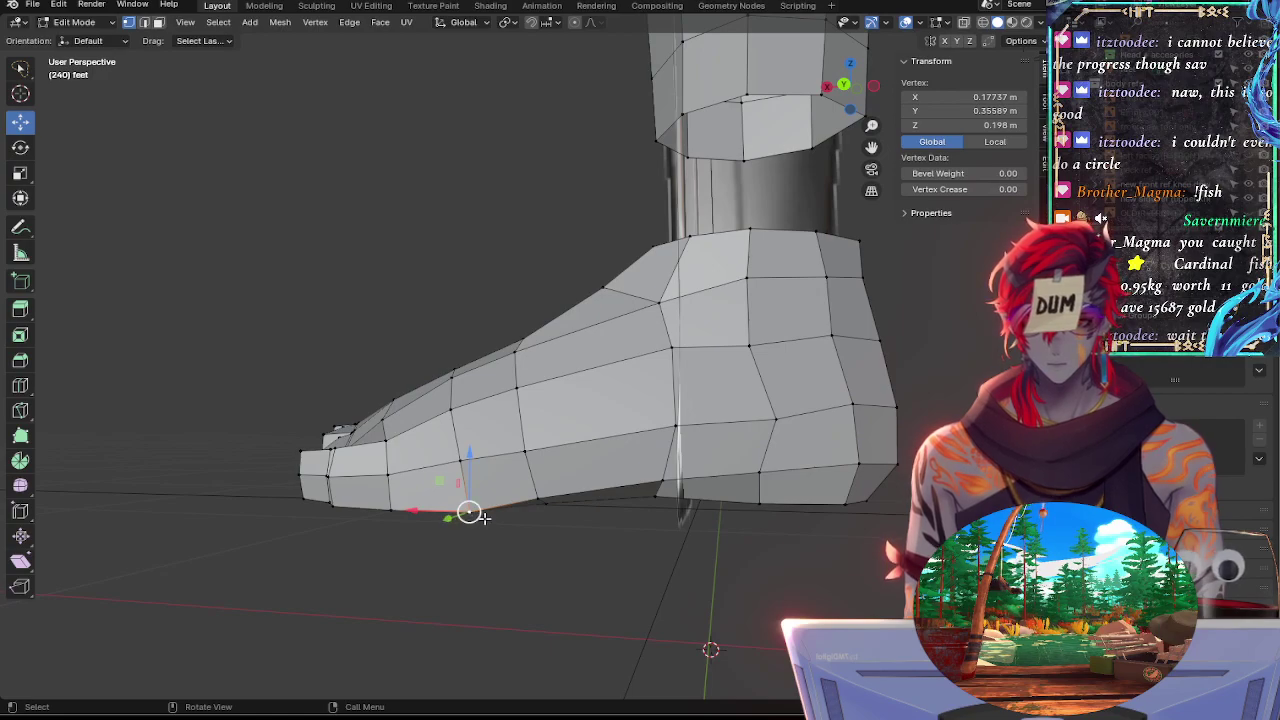
{"action": "key", "text": "g"}
{"action": "key", "text": "g"}
{"action": "left_click", "coordinate": [470, 512]}
{"action": "left_click", "coordinate": [460, 460]}
{"action": "key", "text": "g"}
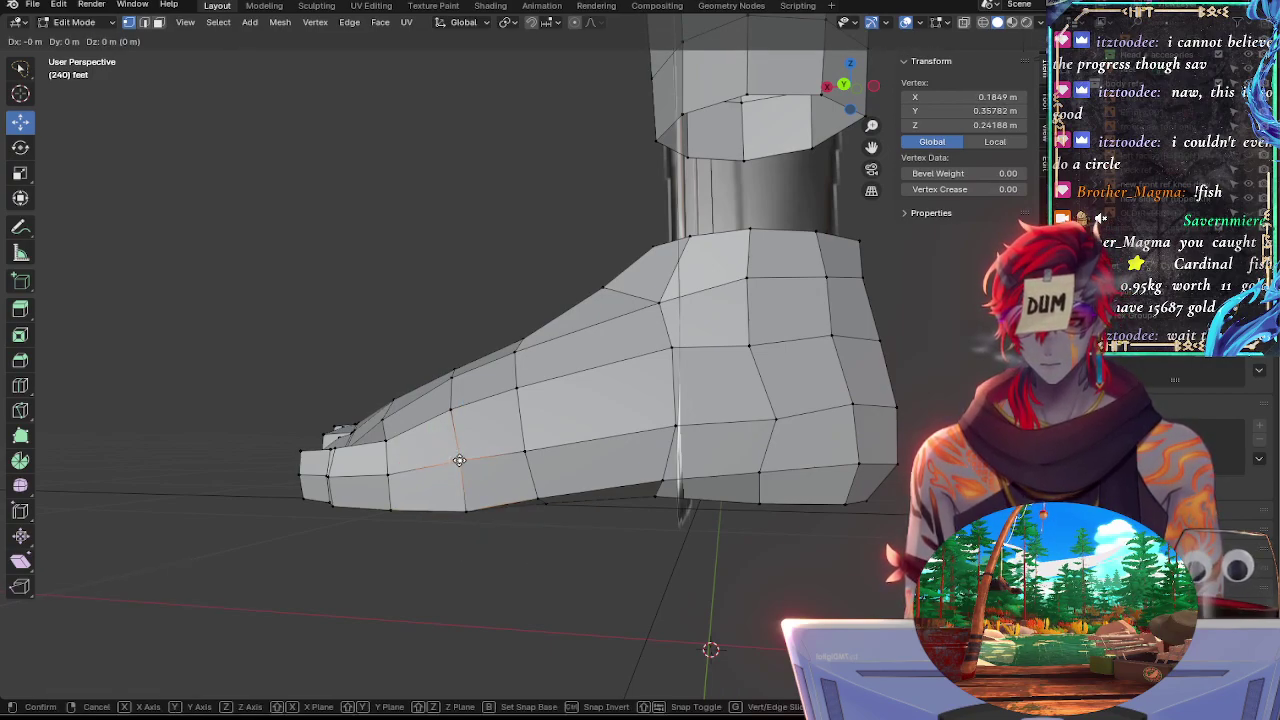
{"action": "key", "text": "g"}
{"action": "left_click", "coordinate": [453, 462]}
Slide the forefoot bottom vertex again, and the mid-foot bottom vertex behind it to about X 0.127 m, Y 0.336 m, Z 0.208 m
{"action": "left_click", "coordinate": [466, 511]}
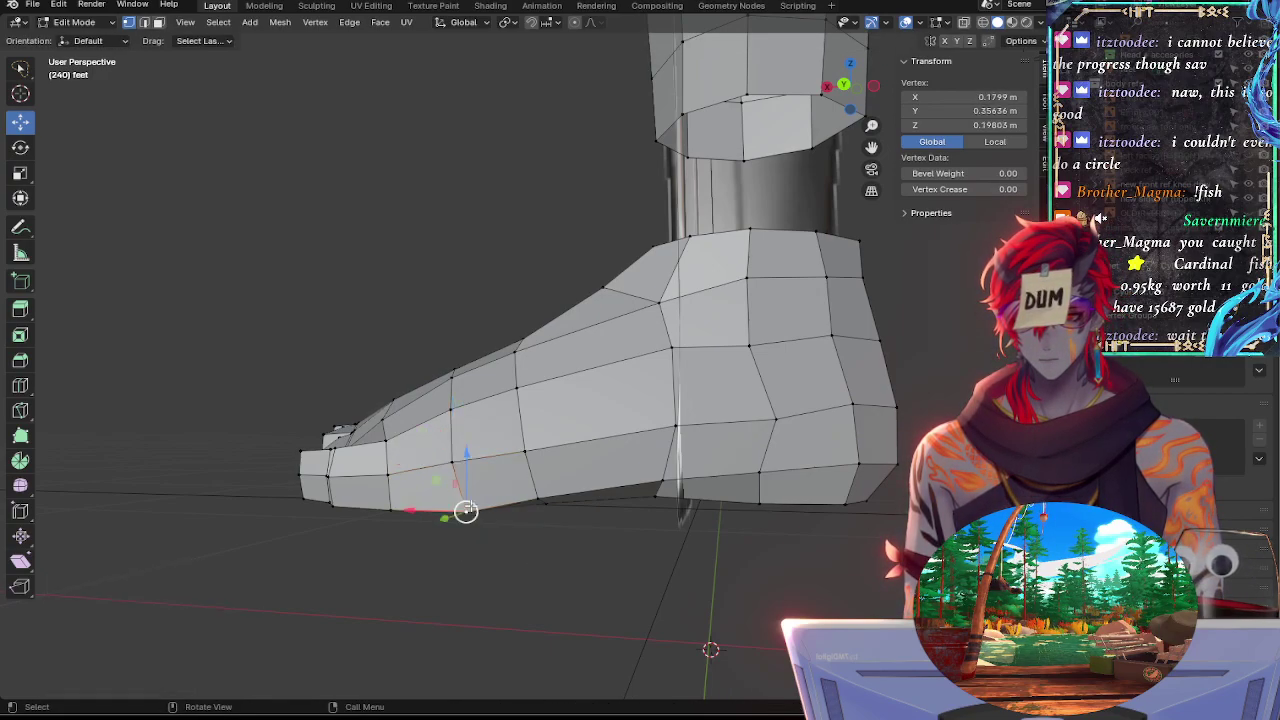
{"action": "key", "text": "g"}
{"action": "key", "text": "g"}
{"action": "left_click", "coordinate": [505, 507]}
{"action": "left_click", "coordinate": [535, 498]}
{"action": "key", "text": "g"}
{"action": "key", "text": "g"}
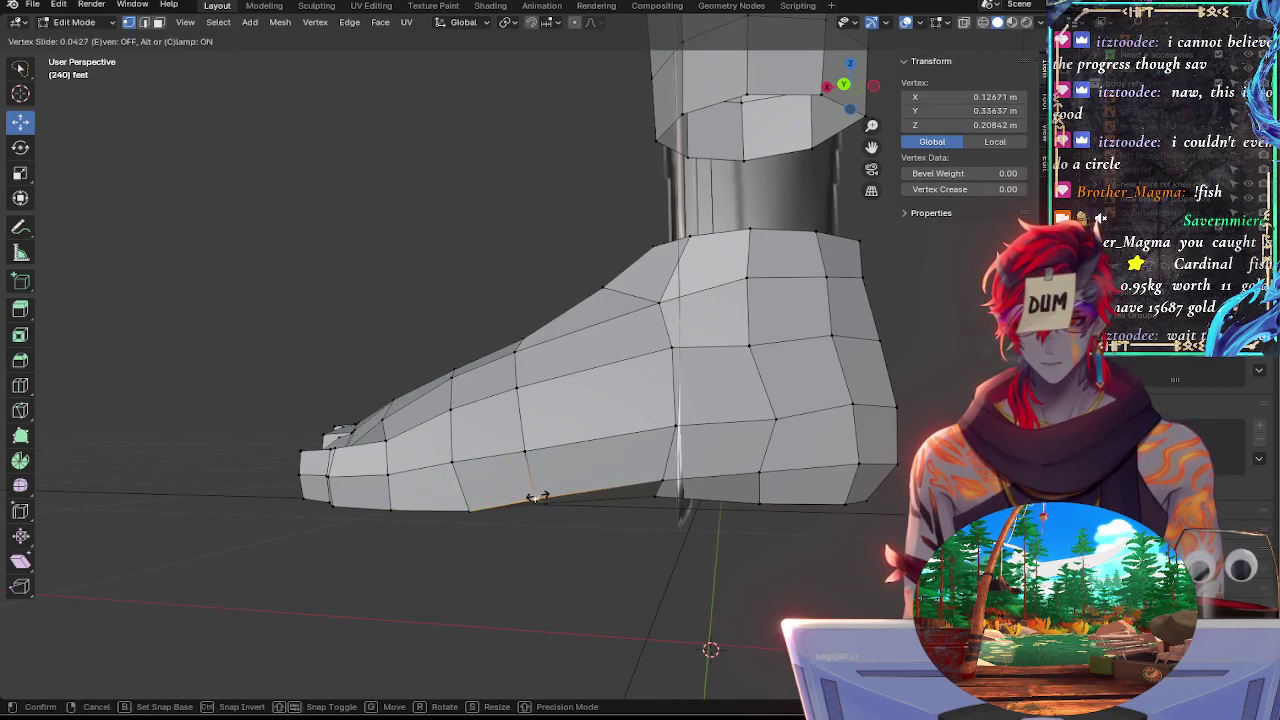
{"action": "left_click", "coordinate": [534, 498]}
Slide the mid-foot loop's lower side vertex toward the toes, and the side vertex above it to X 0.15025 m, Y 0.32813 m, Z 0.30474 m
{"action": "left_click", "coordinate": [522, 449]}
{"action": "key", "text": "g"}
{"action": "key", "text": "g"}
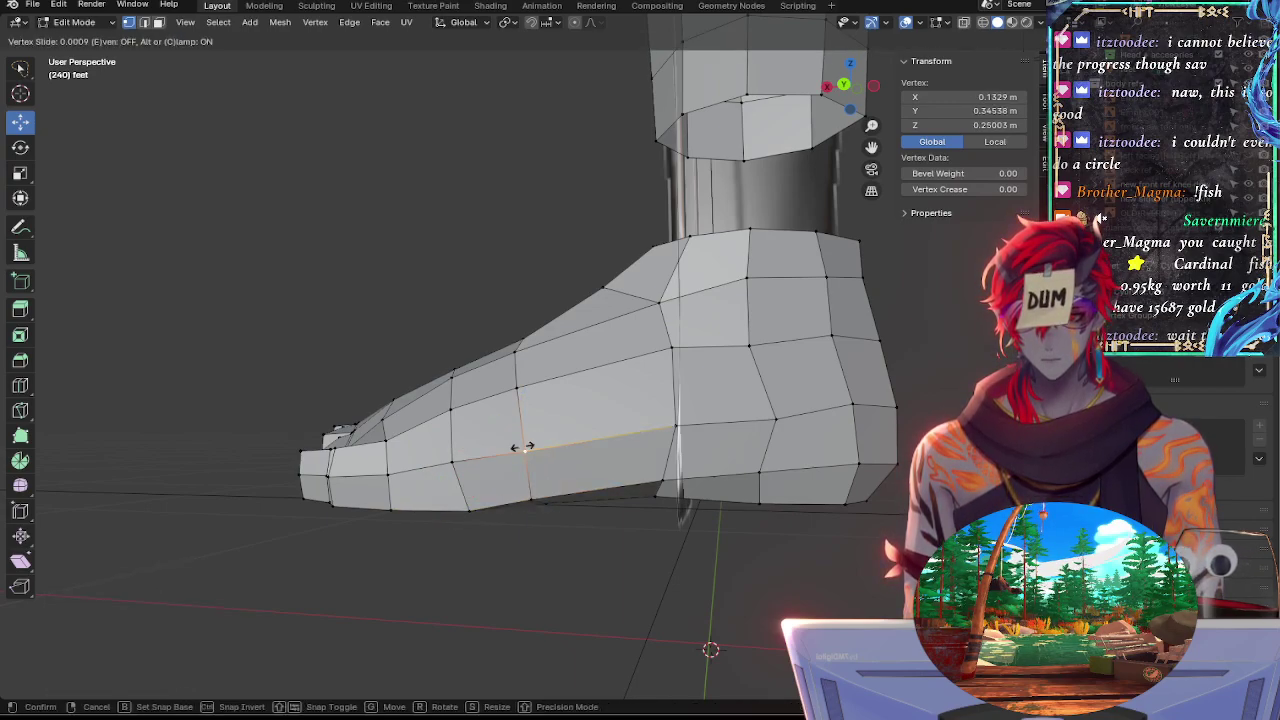
{"action": "left_click", "coordinate": [517, 447]}
{"action": "left_click", "coordinate": [518, 388]}
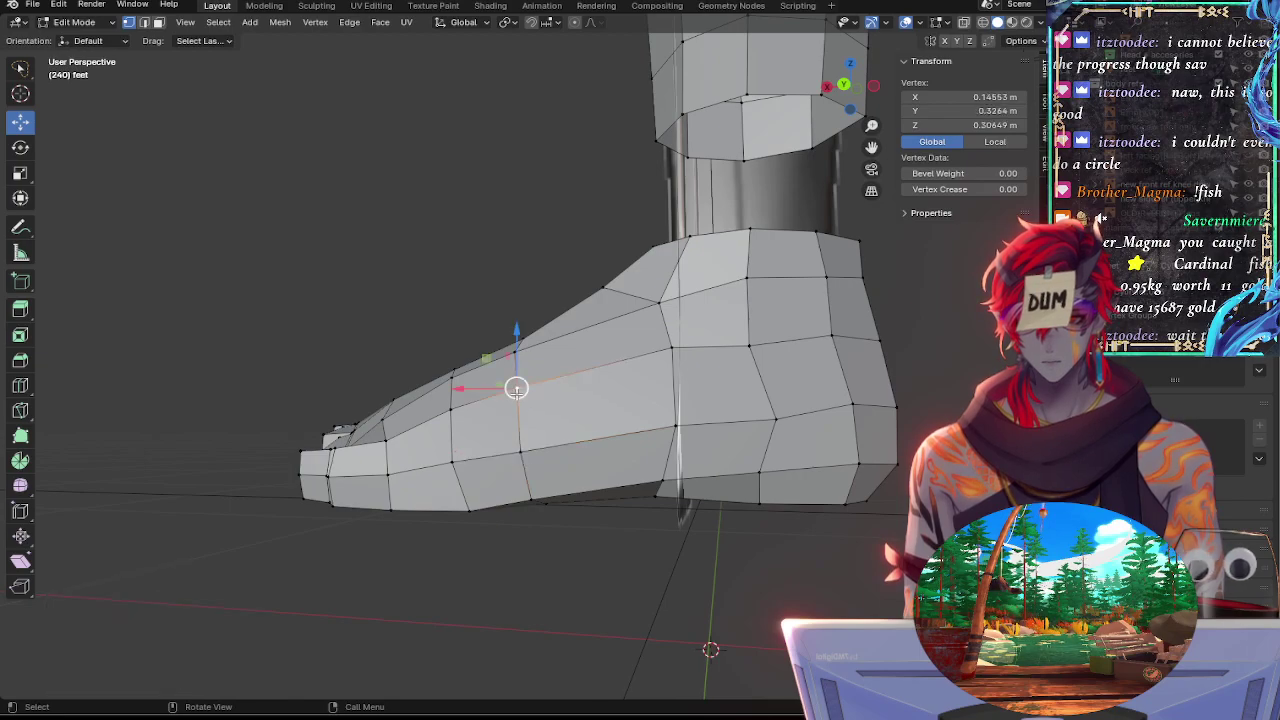
{"action": "key", "text": "g"}
{"action": "key", "text": "g"}
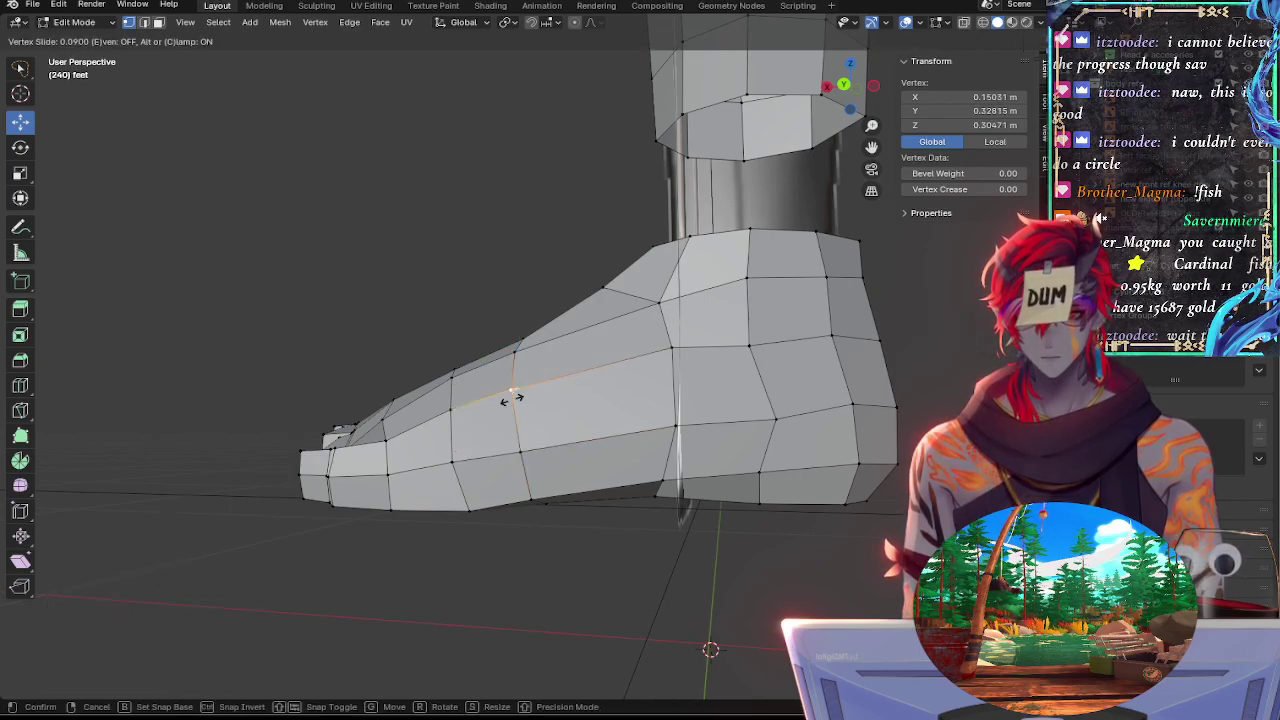
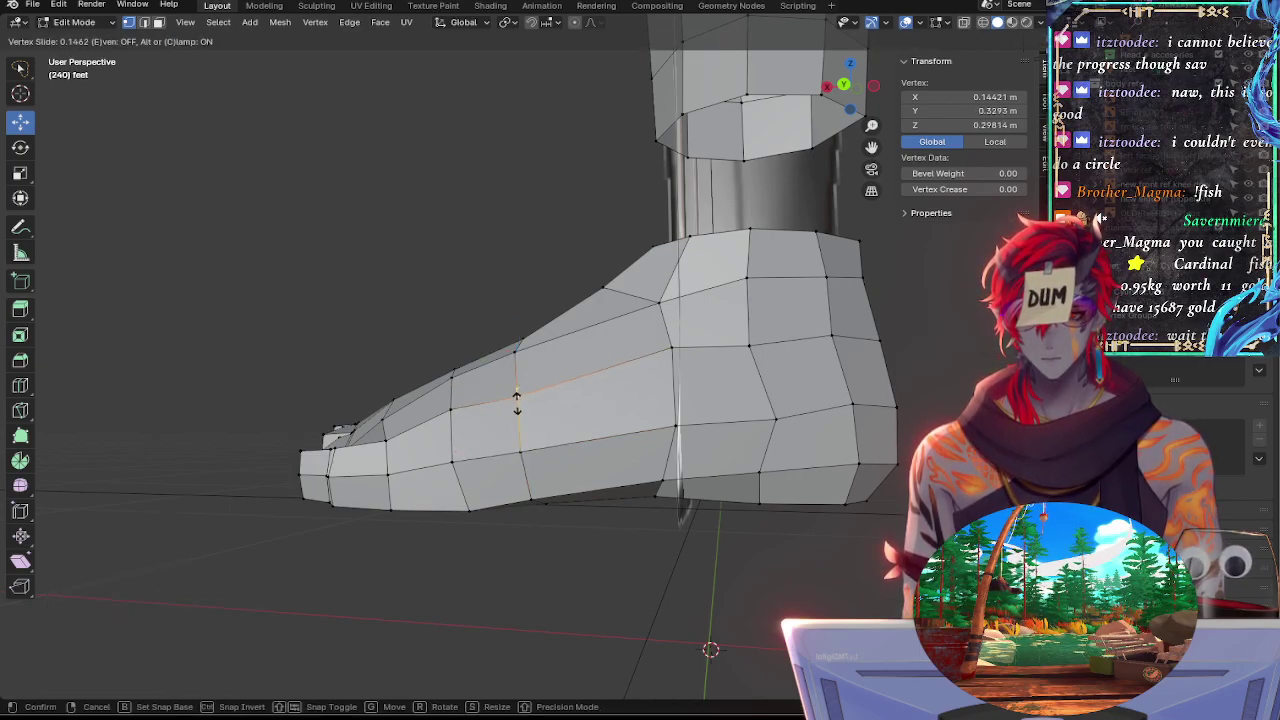
{"action": "left_click", "coordinate": [511, 391]}
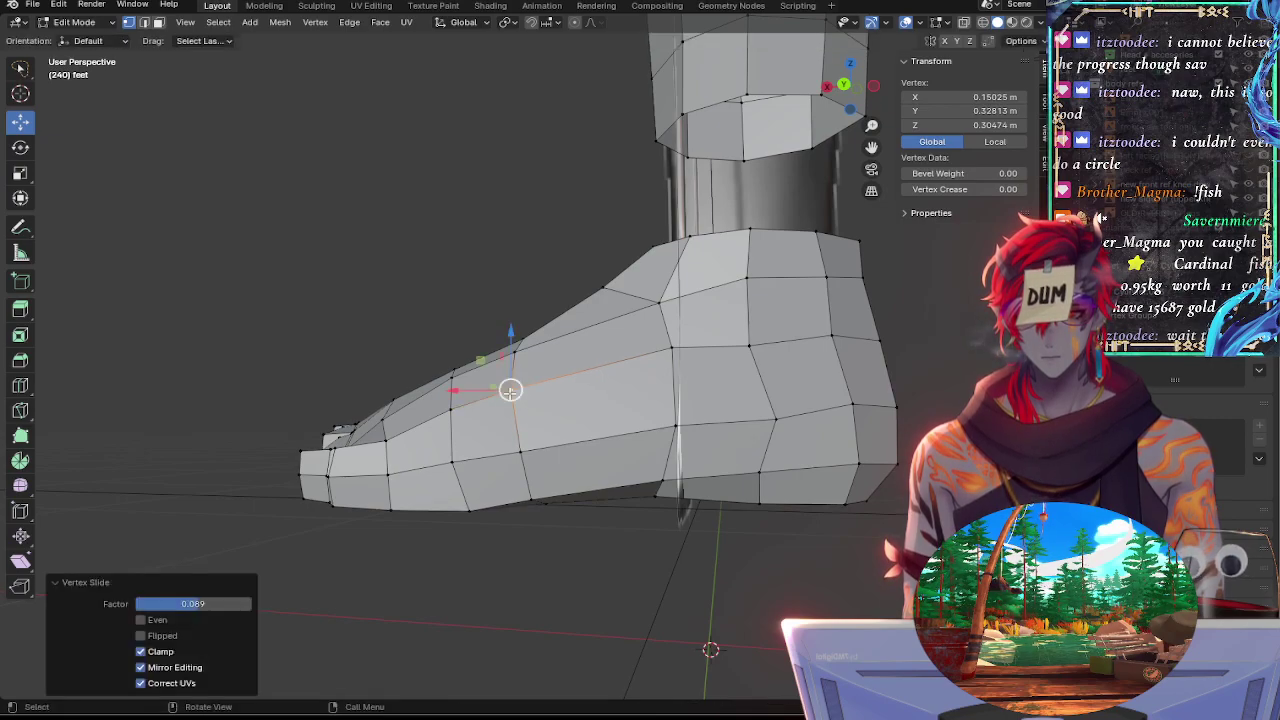
Slide the mid-foot loop's upper side vertex toward the toes to X 0.15988 m, Y 0.29828 m, Z 0.33653 m
{"action": "left_click", "coordinate": [514, 353]}
{"action": "key", "text": "g"}
{"action": "key", "text": "g"}
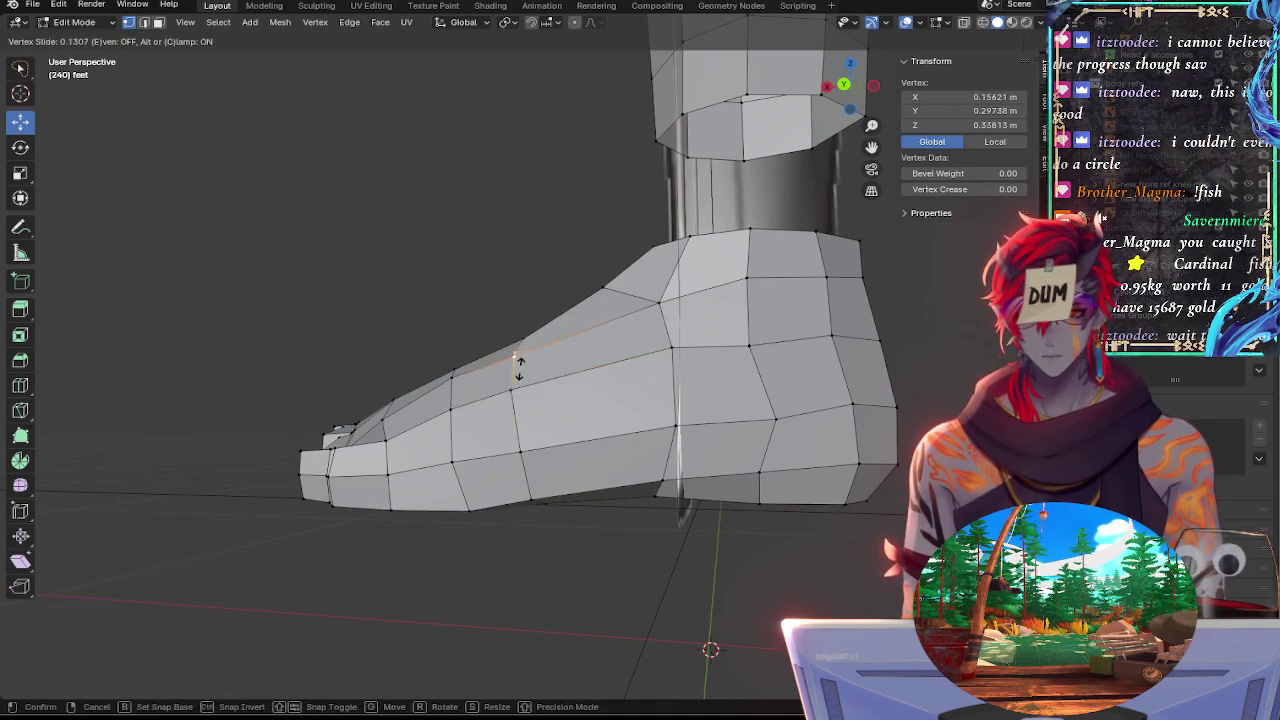
{"action": "left_click", "coordinate": [514, 358]}
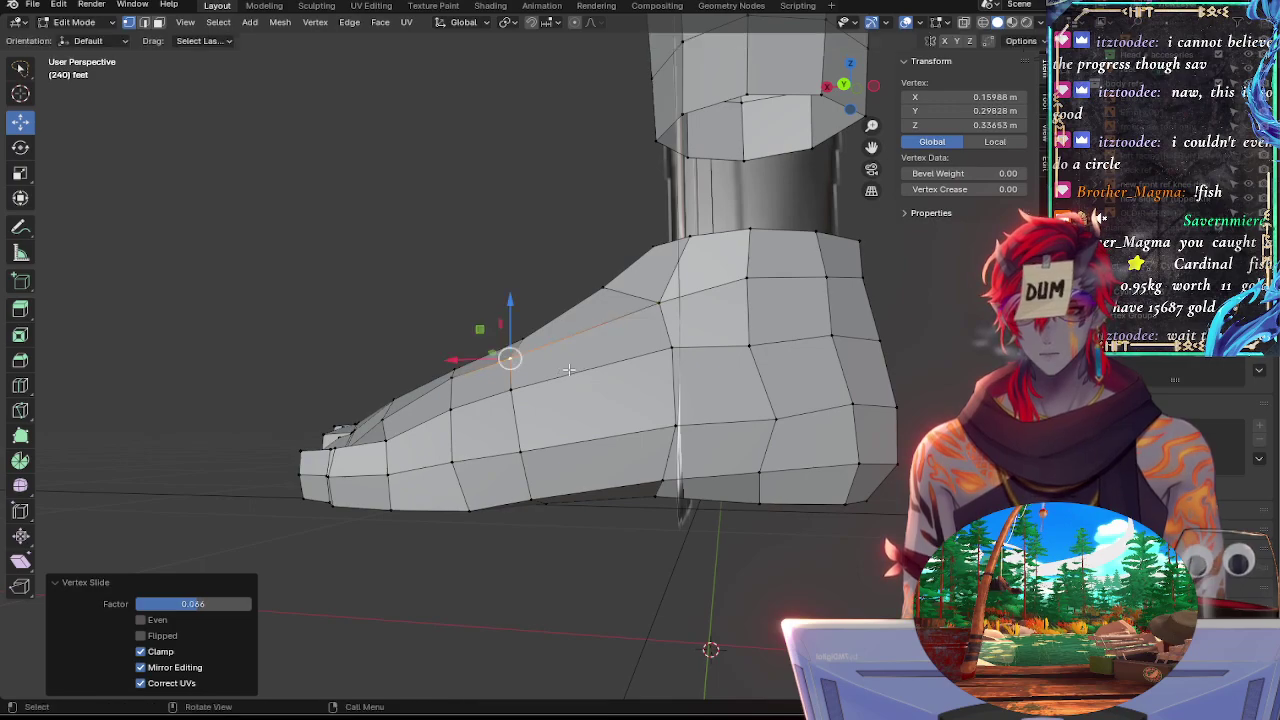
Move the mid-foot loop's middle side vertex down to X 0.1518 m, Y 0.32741 m, Z 0.29432 m
{"action": "left_click", "coordinate": [509, 392]}
{"action": "key", "text": "g"}
{"action": "key", "text": "g"}
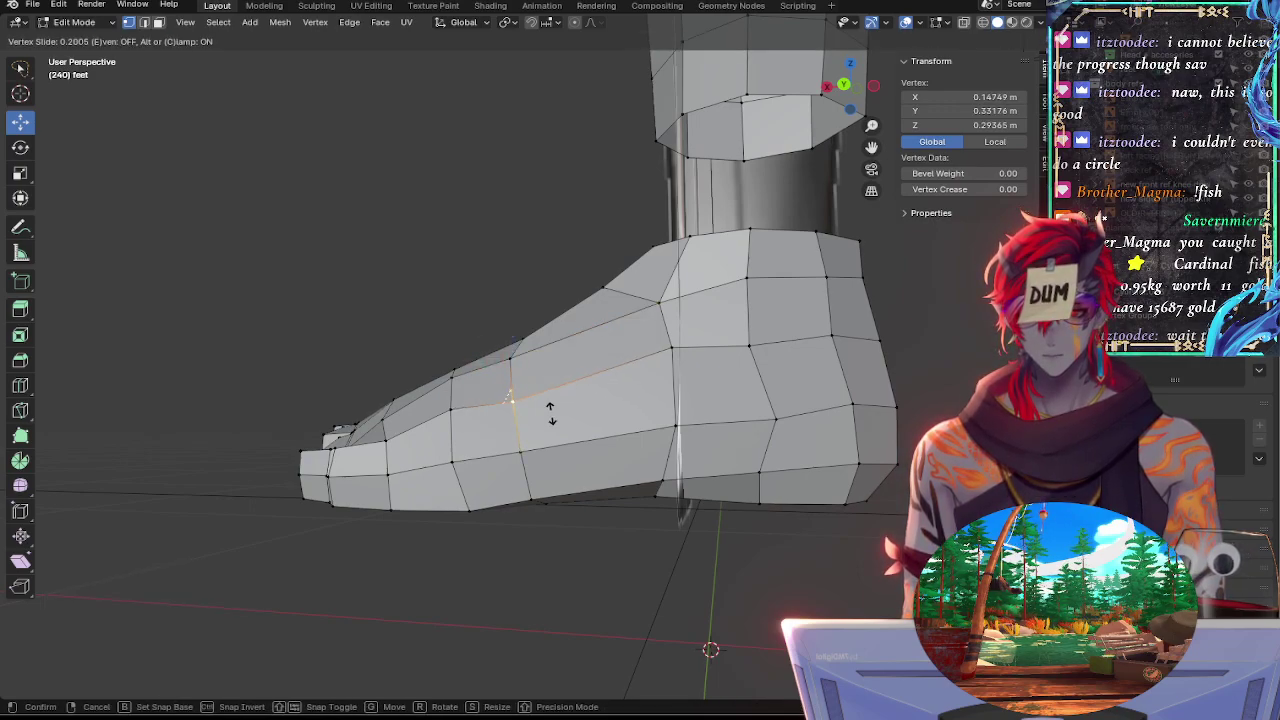
{"action": "key", "text": "g"}
{"action": "left_click", "coordinate": [557, 411]}
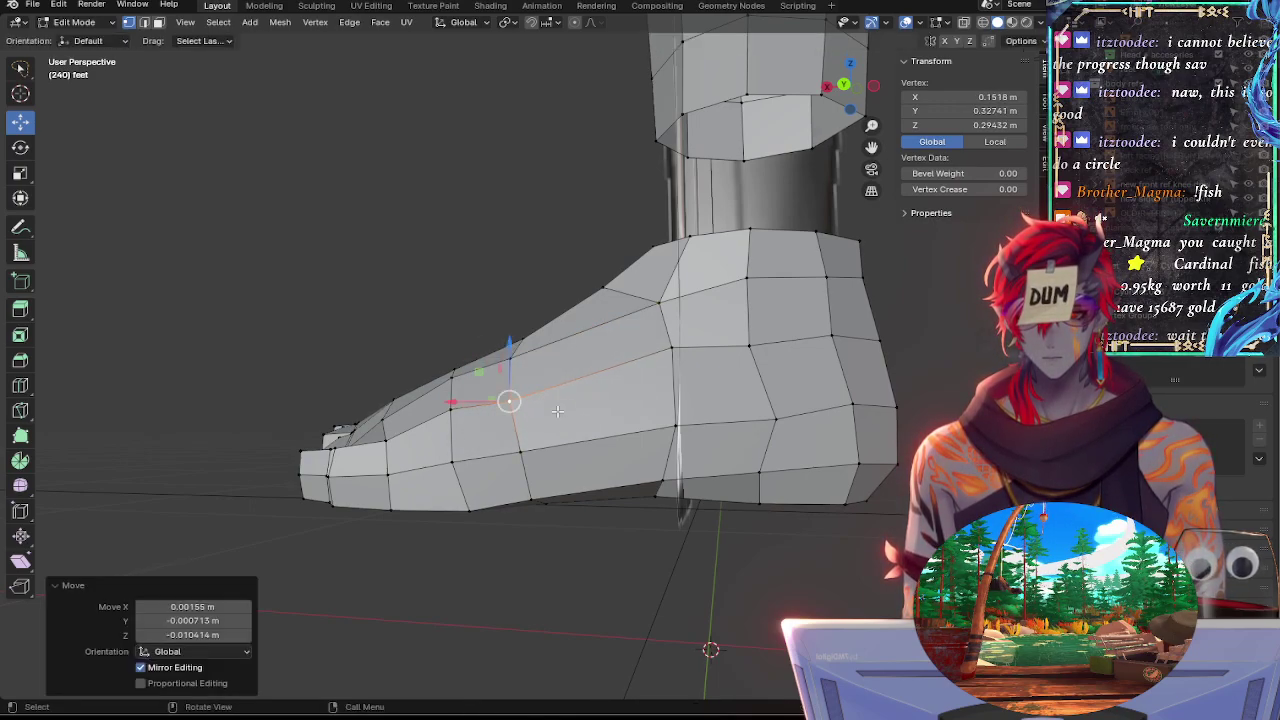
Slide the little-toe-side forefoot bottom vertex toward the toes, directly beneath the side vertex above it
{"action": "left_click", "coordinate": [523, 453]}
{"action": "left_click", "coordinate": [474, 510]}
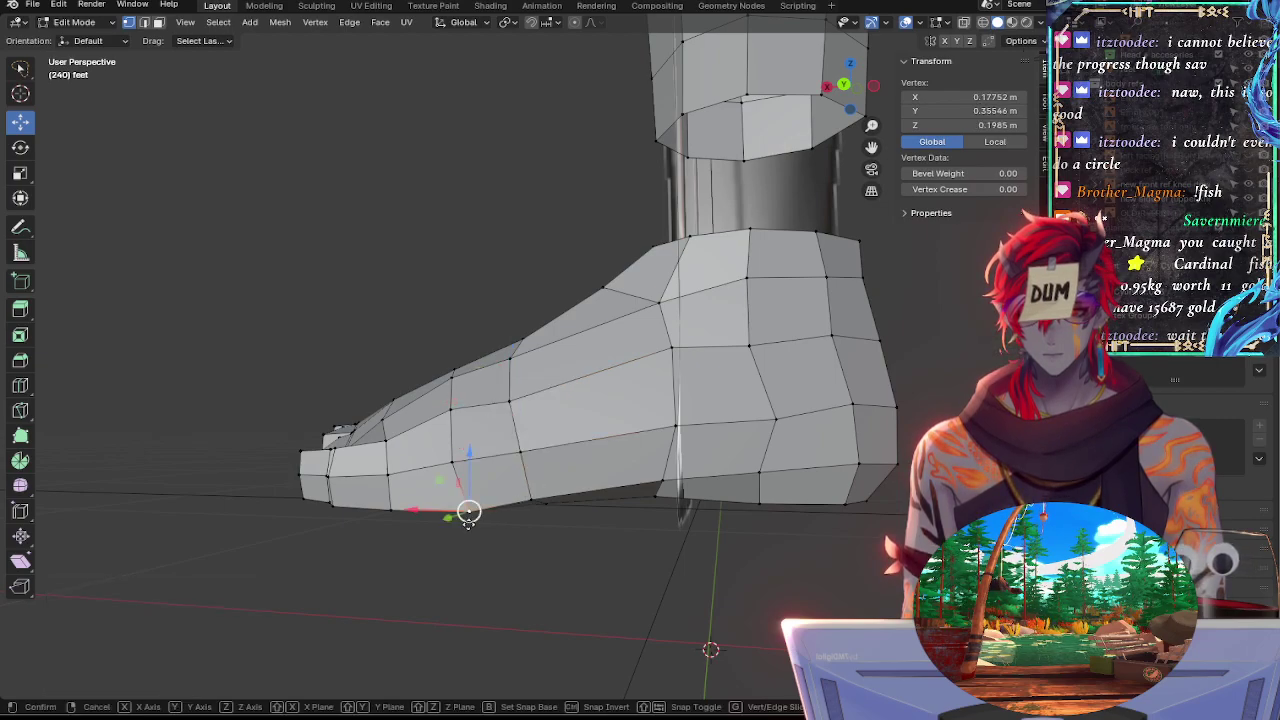
{"action": "left_click", "coordinate": [368, 516]}
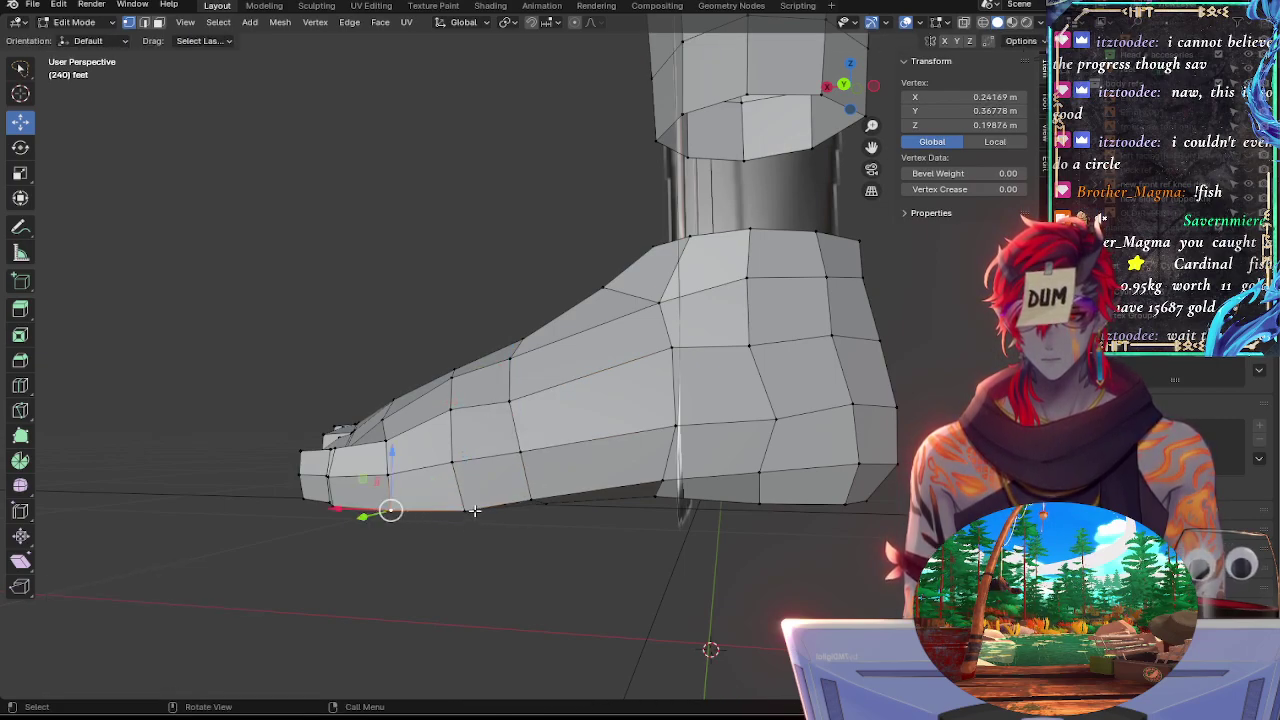
{"action": "key", "text": "g"}
{"action": "key", "text": "g"}
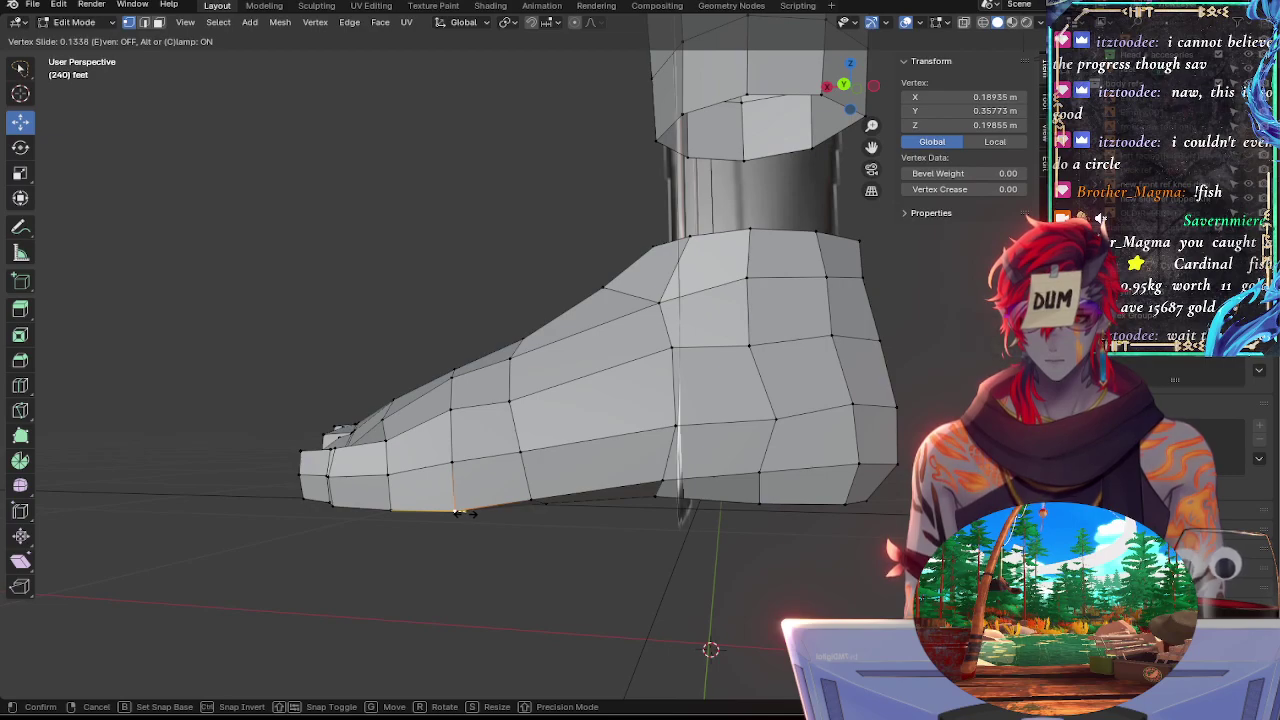
{"action": "left_click", "coordinate": [463, 513]}
{"action": "key", "text": "g"}
{"action": "key", "text": "g"}
{"action": "left_click", "coordinate": [464, 511]}
Slide the mid-foot loop's bottom vertex toward the toes to X 0.13593 m, Y 0.33961 m, Z 0.20706 m
{"action": "left_click", "coordinate": [529, 499]}
{"action": "key", "text": "g"}
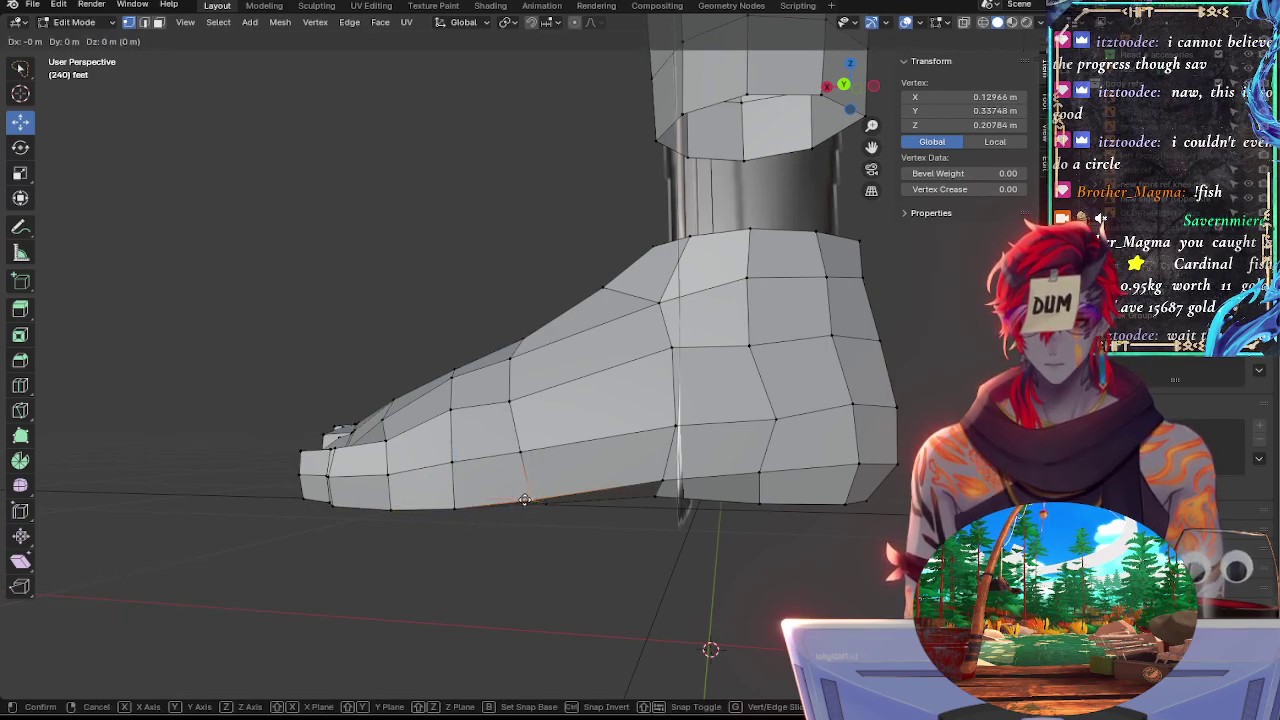
{"action": "key", "text": "g"}
{"action": "left_click", "coordinate": [523, 501]}
{"action": "key", "text": "g"}
{"action": "key", "text": "g"}
{"action": "key", "text": "g"}
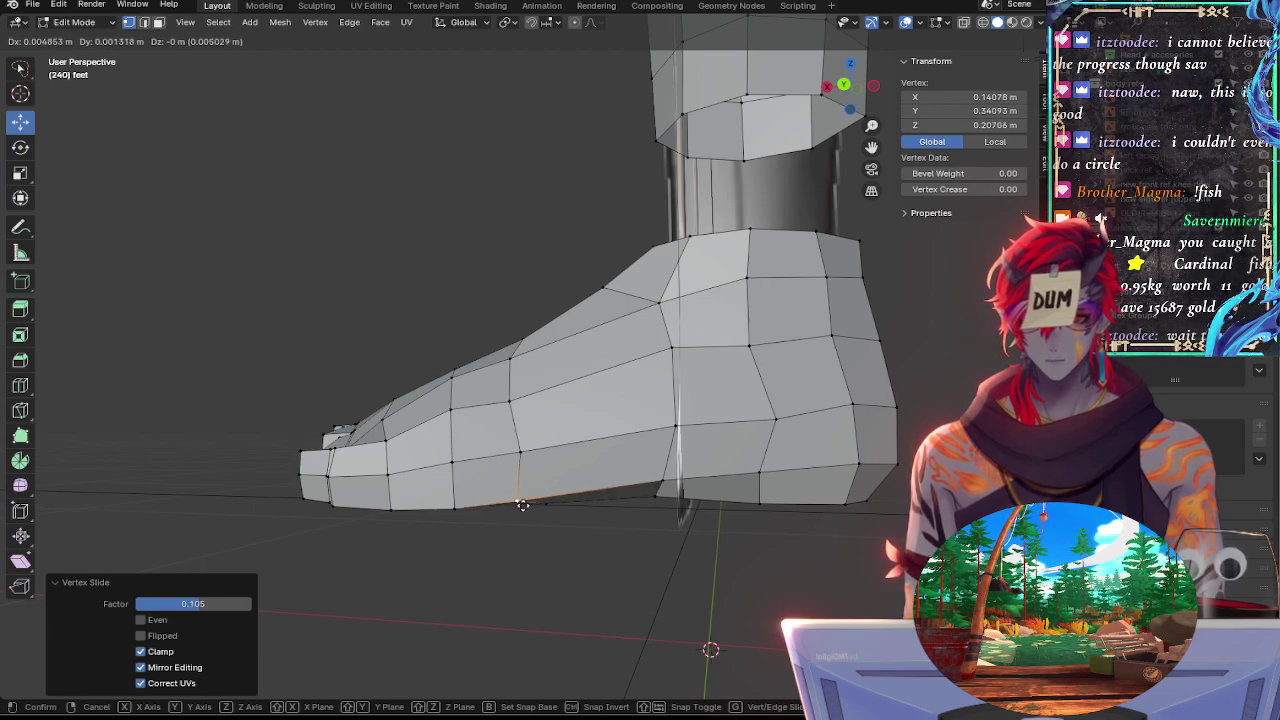
{"action": "right_click", "coordinate": [530, 502]}
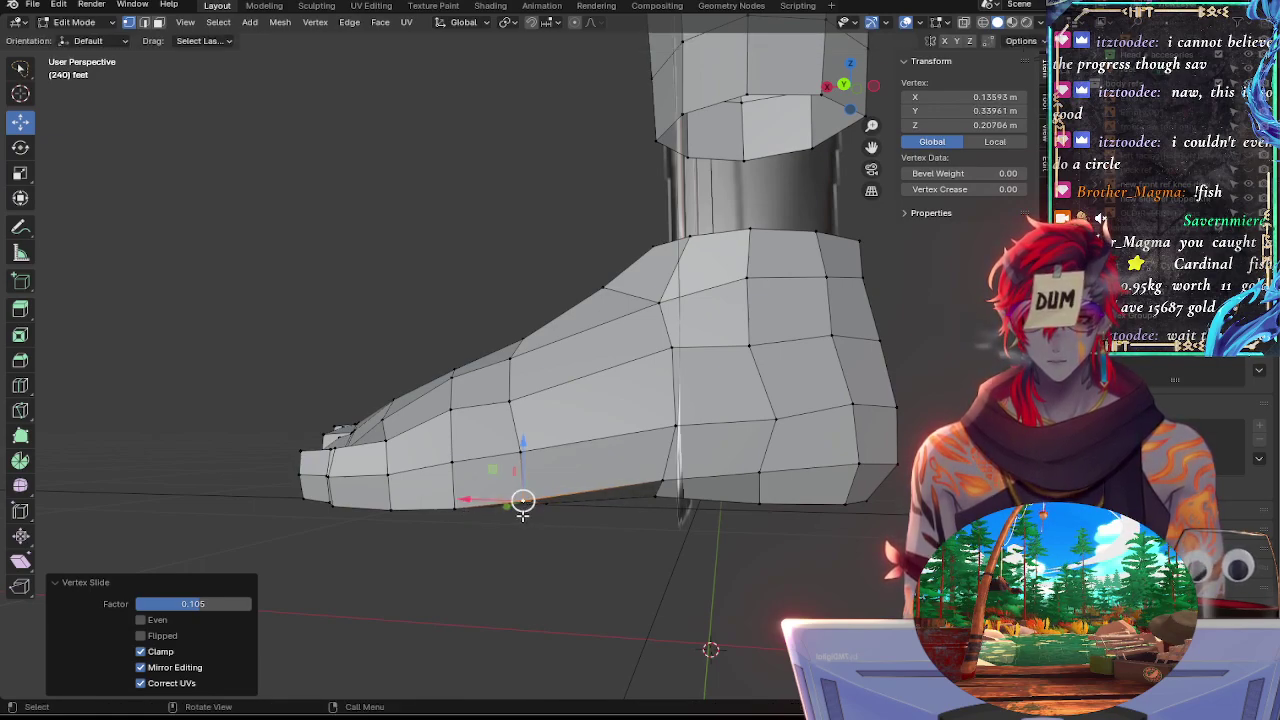
Slide the two lower-edge vertices on the outer midfoot slightly toward the heel along their edges
{"action": "key", "text": "g"}
{"action": "key", "text": "g"}
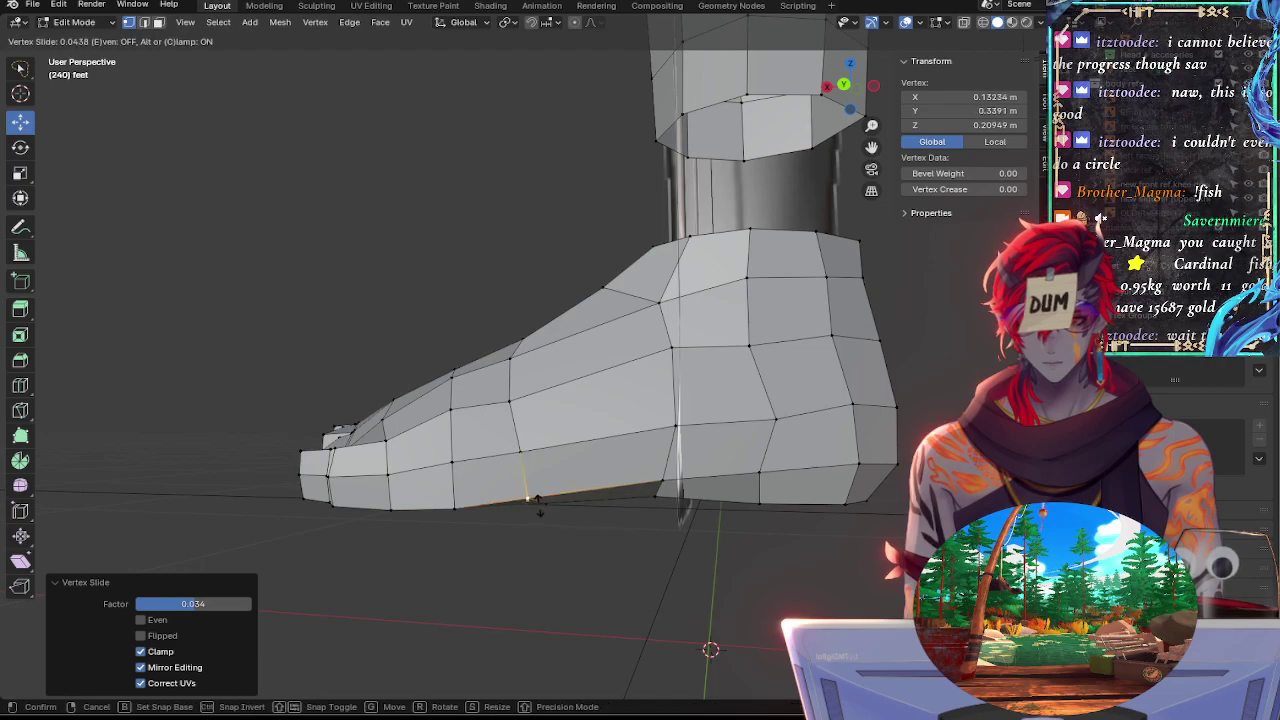
{"action": "left_click", "coordinate": [539, 505]}
{"action": "left_click", "coordinate": [472, 506]}
{"action": "key", "text": "g"}
{"action": "key", "text": "g"}
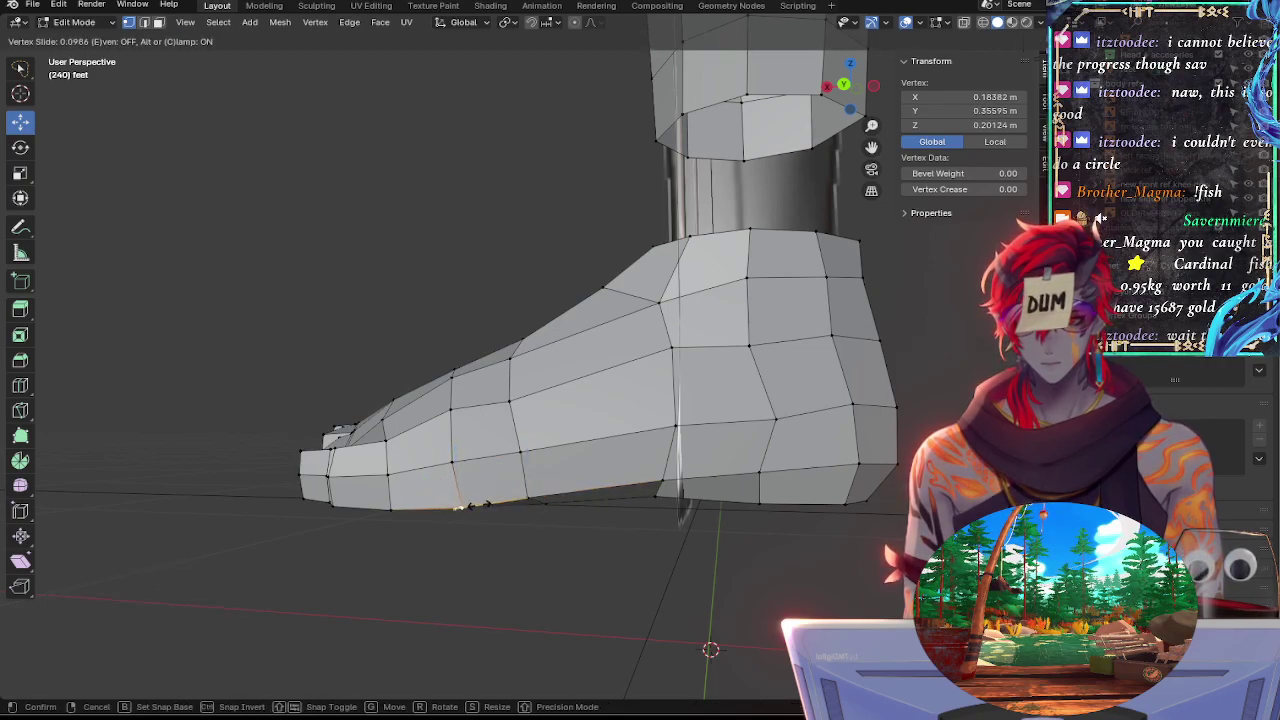
{"action": "left_click", "coordinate": [463, 505]}
{"action": "key", "text": "g"}
{"action": "key", "text": "g"}
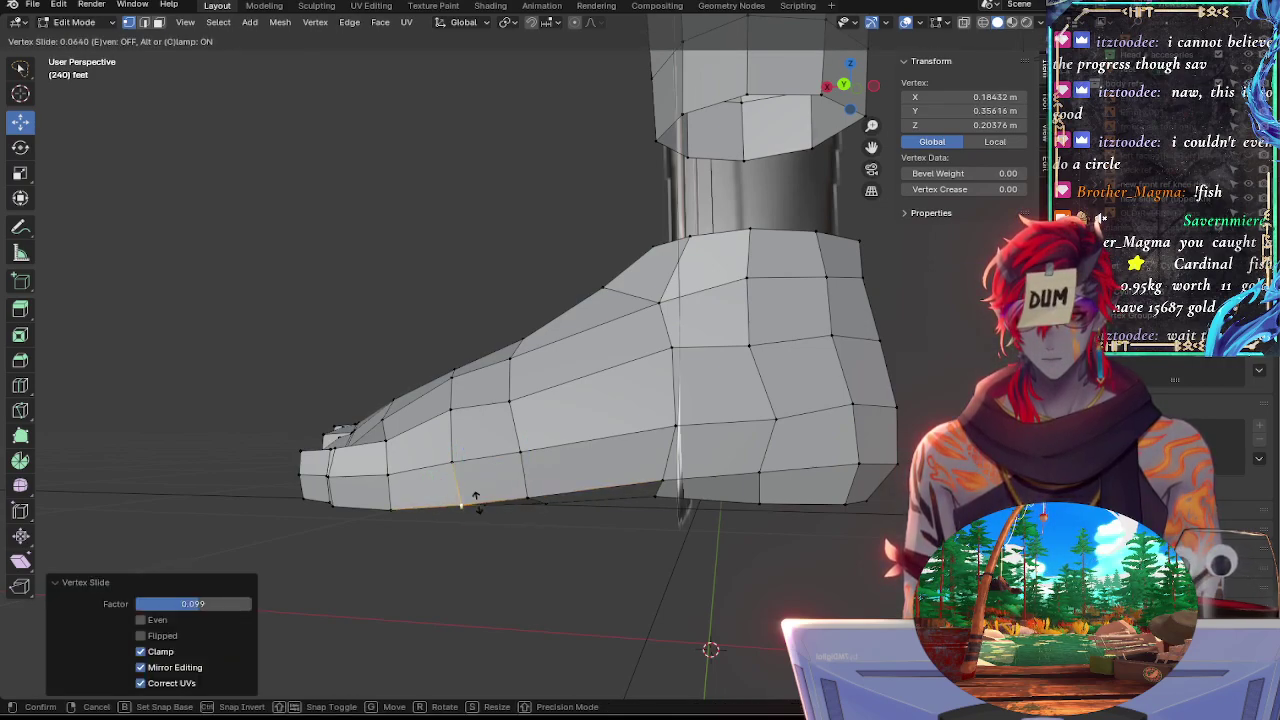
{"action": "left_click", "coordinate": [476, 504]}
Slide the two side vertices above the ball of the foot slightly down along their vertical edges
{"action": "left_click", "coordinate": [452, 463]}
{"action": "key", "text": "g"}
{"action": "key", "text": "g"}
{"action": "left_click", "coordinate": [453, 467]}
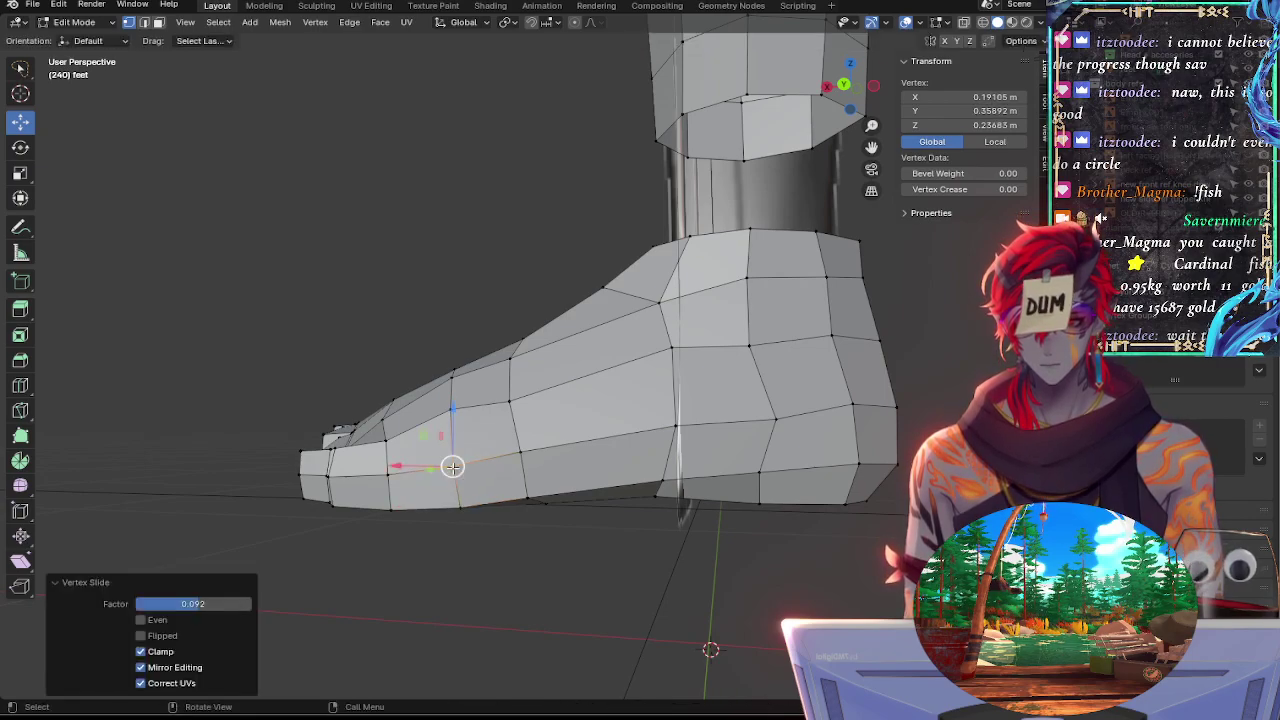
{"action": "left_click", "coordinate": [389, 474]}
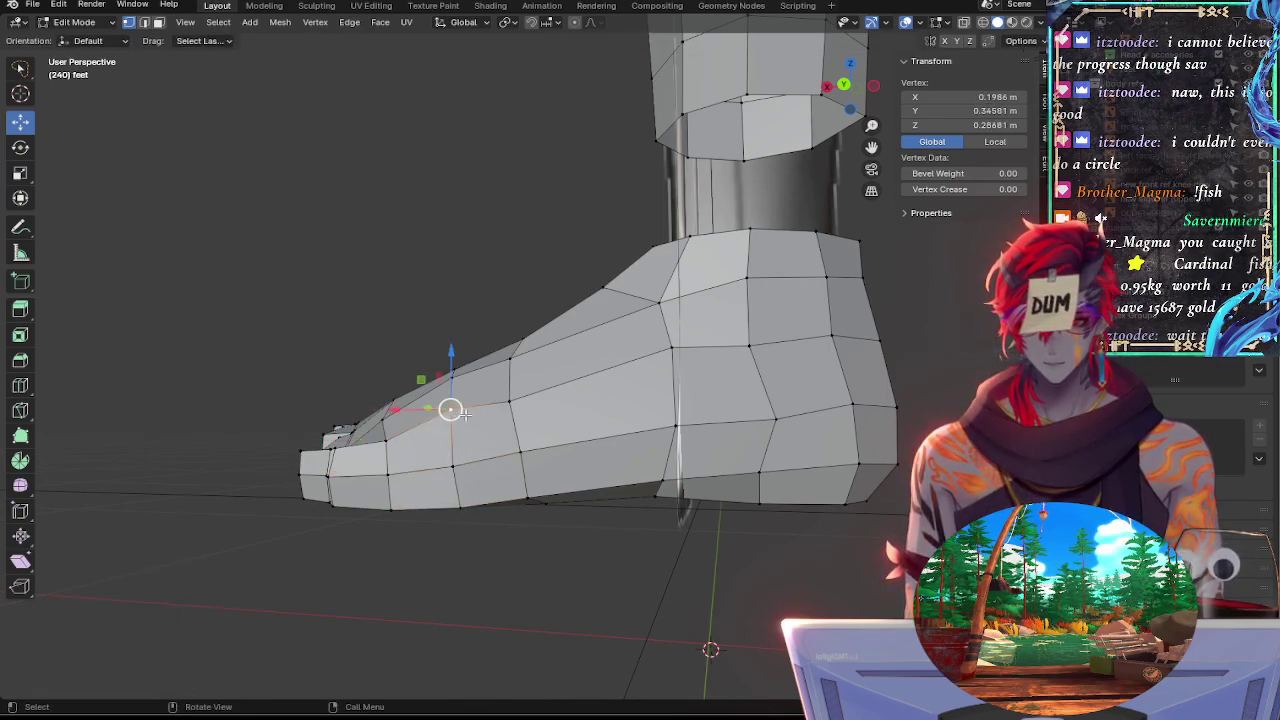
{"action": "key", "text": "g"}
{"action": "key", "text": "g"}
{"action": "left_click", "coordinate": [462, 422]}
{"action": "left_click", "coordinate": [539, 406]}
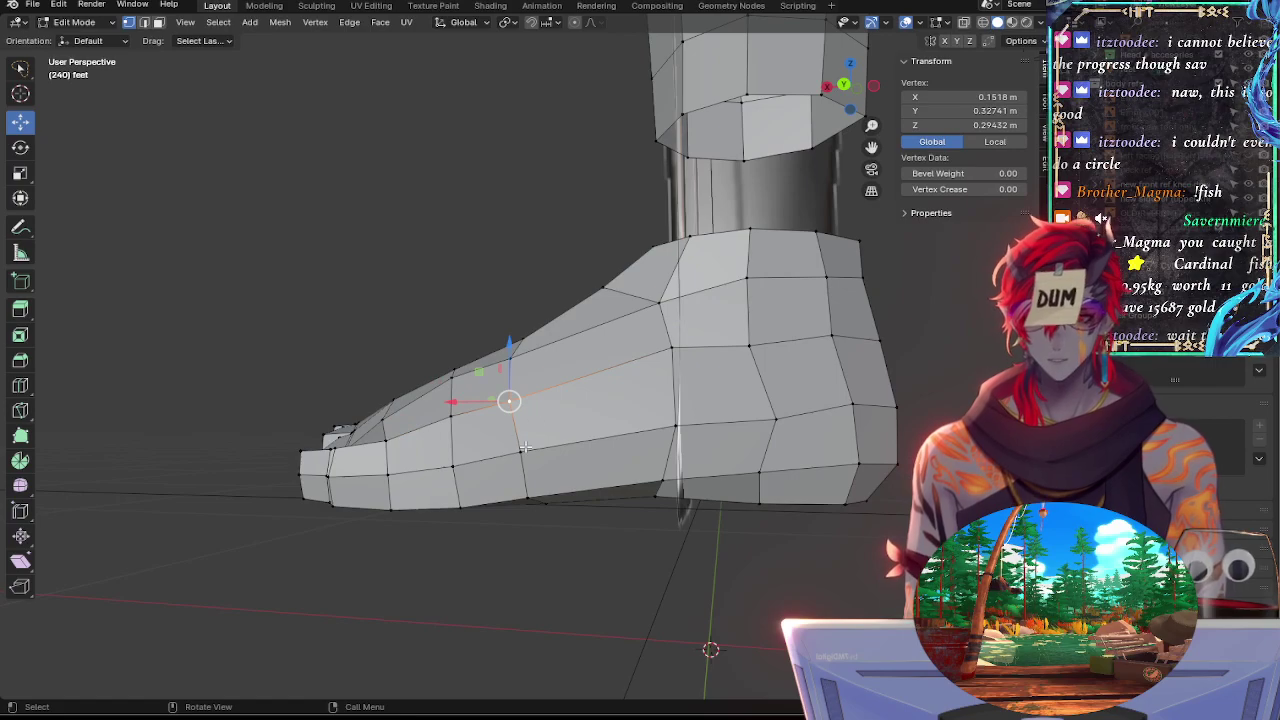
Slide the middle sole vertex under the heel along its edge and lower it about 0.0022 m in back view
{"action": "key", "text": "alt+a"}
{"action": "left_click", "coordinate": [452, 373]}
{"action": "left_click", "coordinate": [656, 523]}
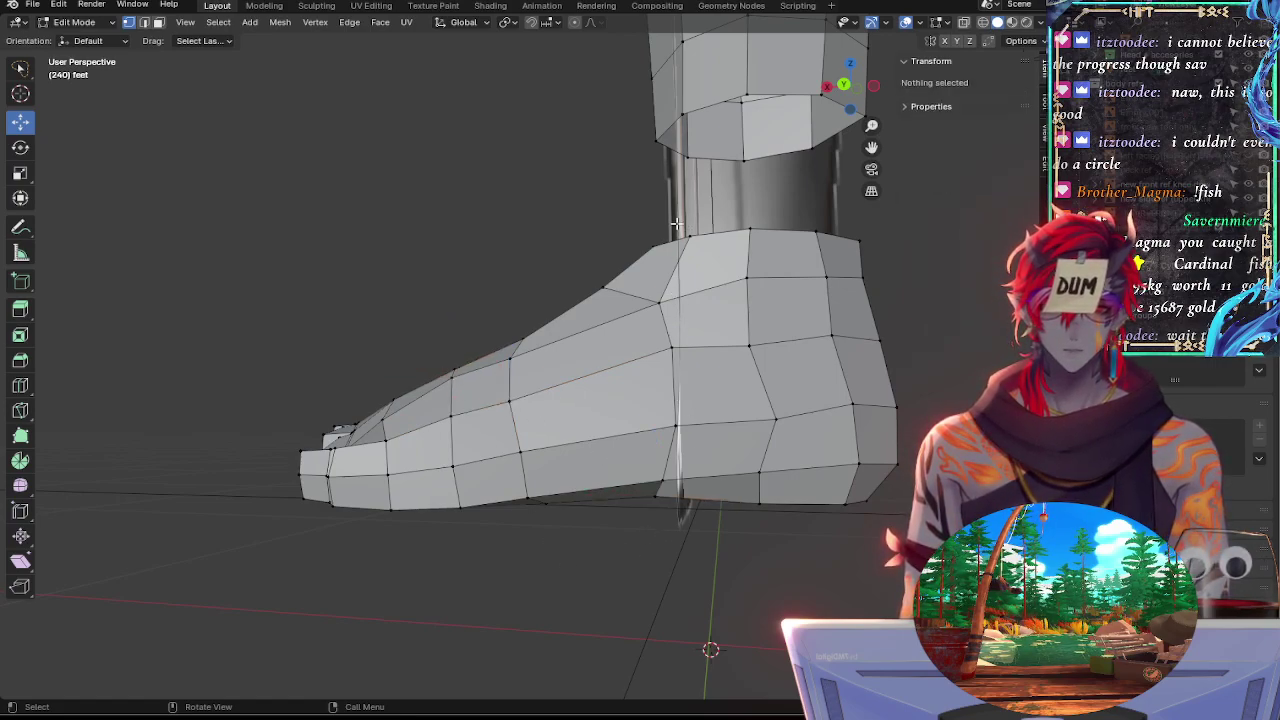
{"action": "left_click", "coordinate": [845, 87]}
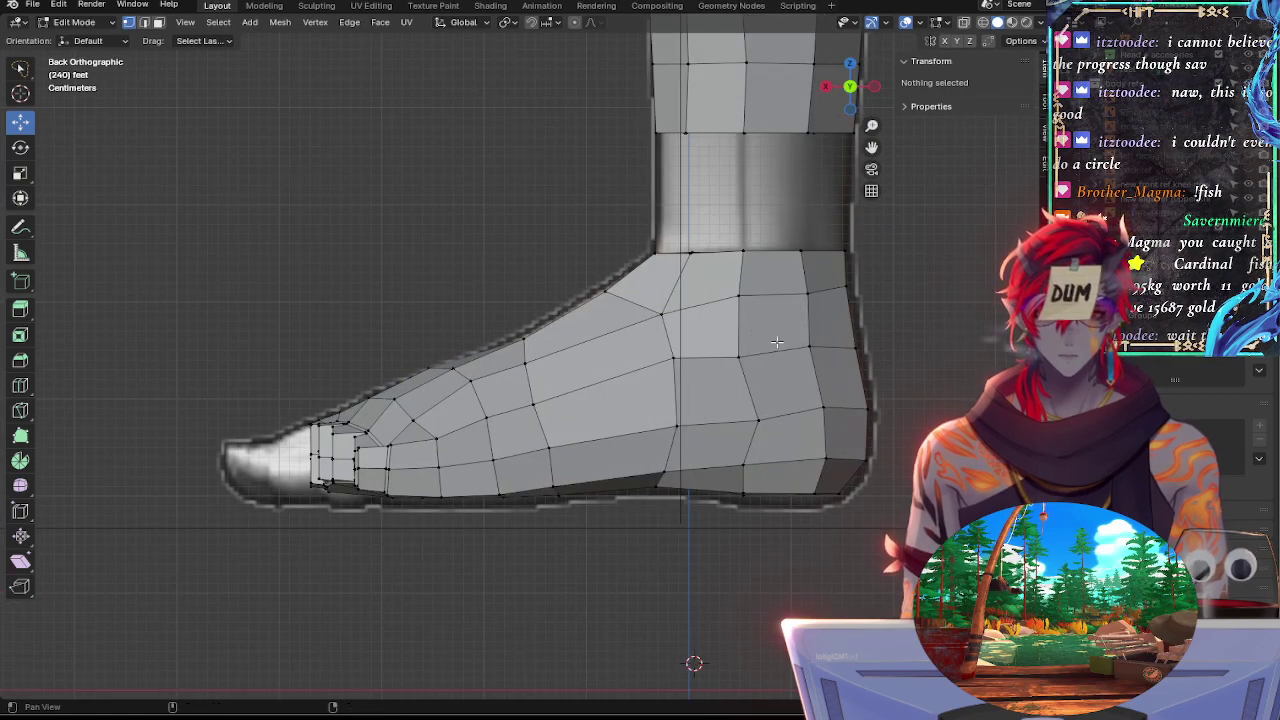
{"action": "middle_click_drag", "start_coordinate": [814, 342], "coordinate": [780, 356], "text": "shift"}
{"action": "middle_click_drag", "start_coordinate": [808, 542], "coordinate": [763, 485]}
{"action": "left_click", "coordinate": [744, 474]}
{"action": "key", "text": "shift+v"}
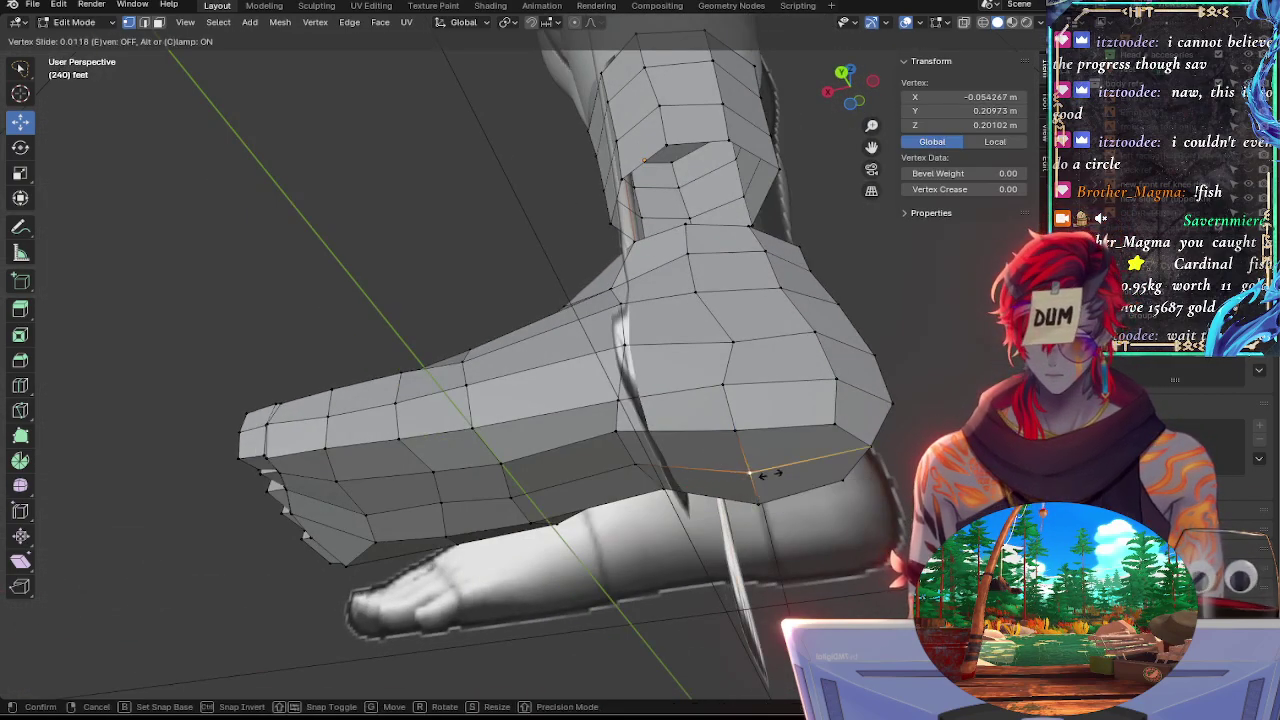
{"action": "left_click", "coordinate": [775, 432]}
{"action": "left_click", "coordinate": [842, 75]}
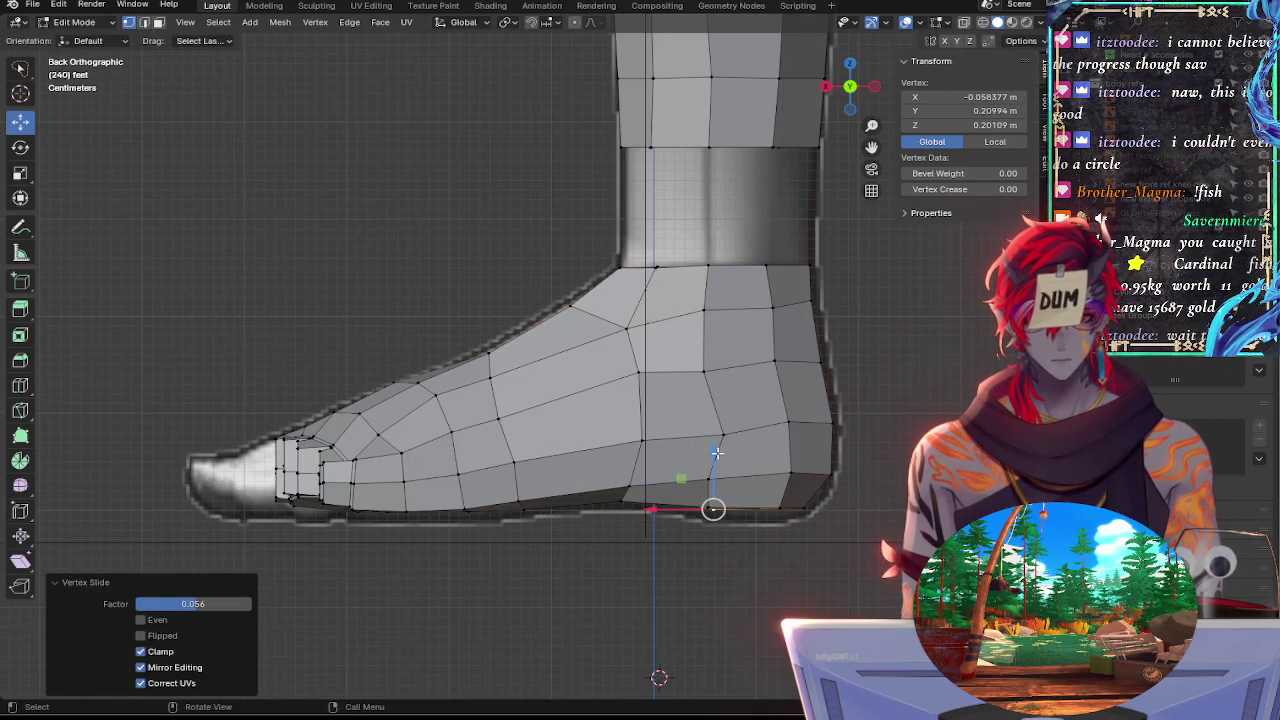
{"action": "left_click_drag", "start_coordinate": [716, 453], "coordinate": [727, 474]}
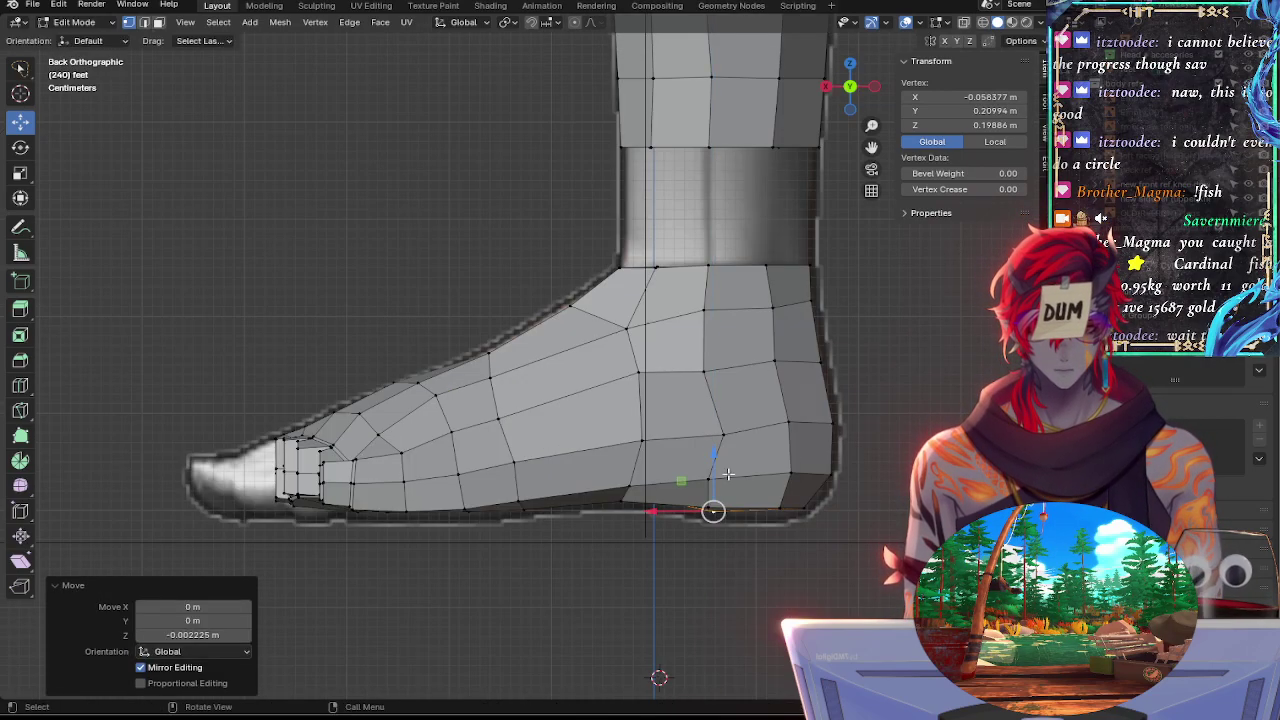
Slide the outer and inner rear corner vertices of the heel's sole slightly along their edges
{"action": "left_click", "coordinate": [813, 510]}
{"action": "middle_click_drag", "start_coordinate": [799, 539], "coordinate": [801, 484]}
{"action": "left_click", "coordinate": [834, 460]}
{"action": "key", "text": "g"}
{"action": "key", "text": "g"}
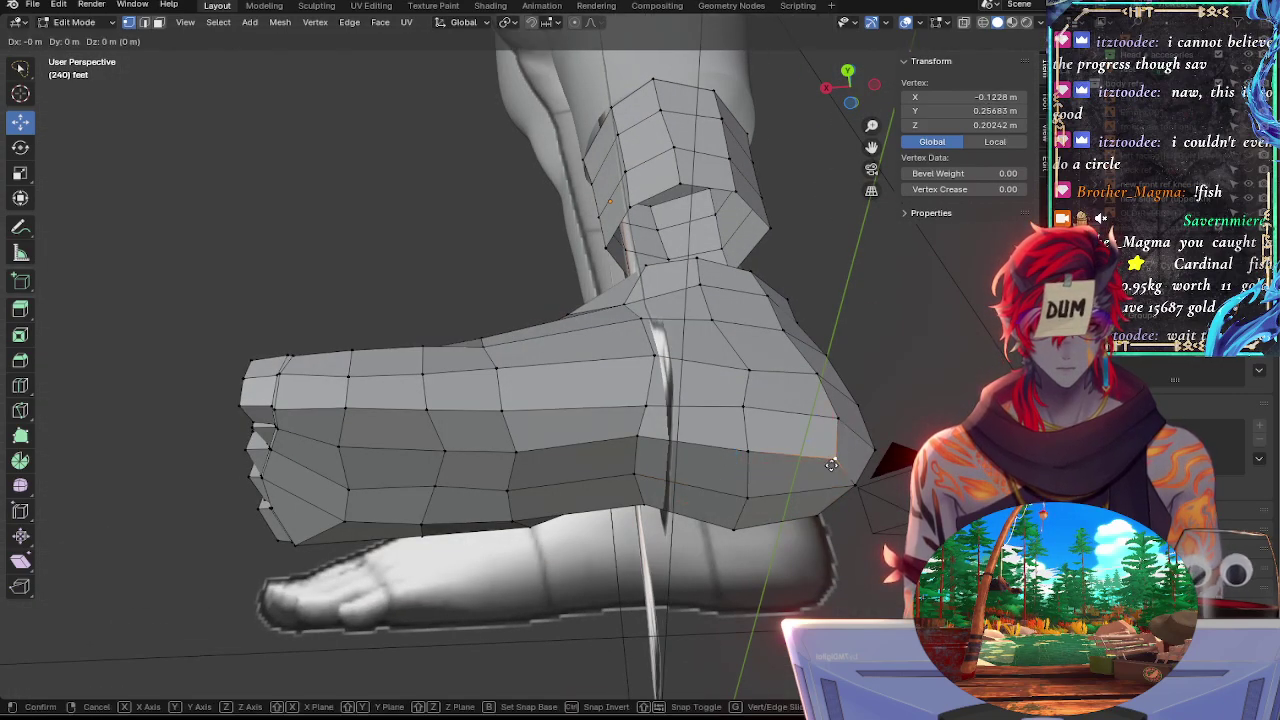
{"action": "left_click", "coordinate": [826, 463]}
{"action": "left_click", "coordinate": [815, 514]}
{"action": "key", "text": "g"}
{"action": "key", "text": "g"}
{"action": "left_click", "coordinate": [816, 510]}
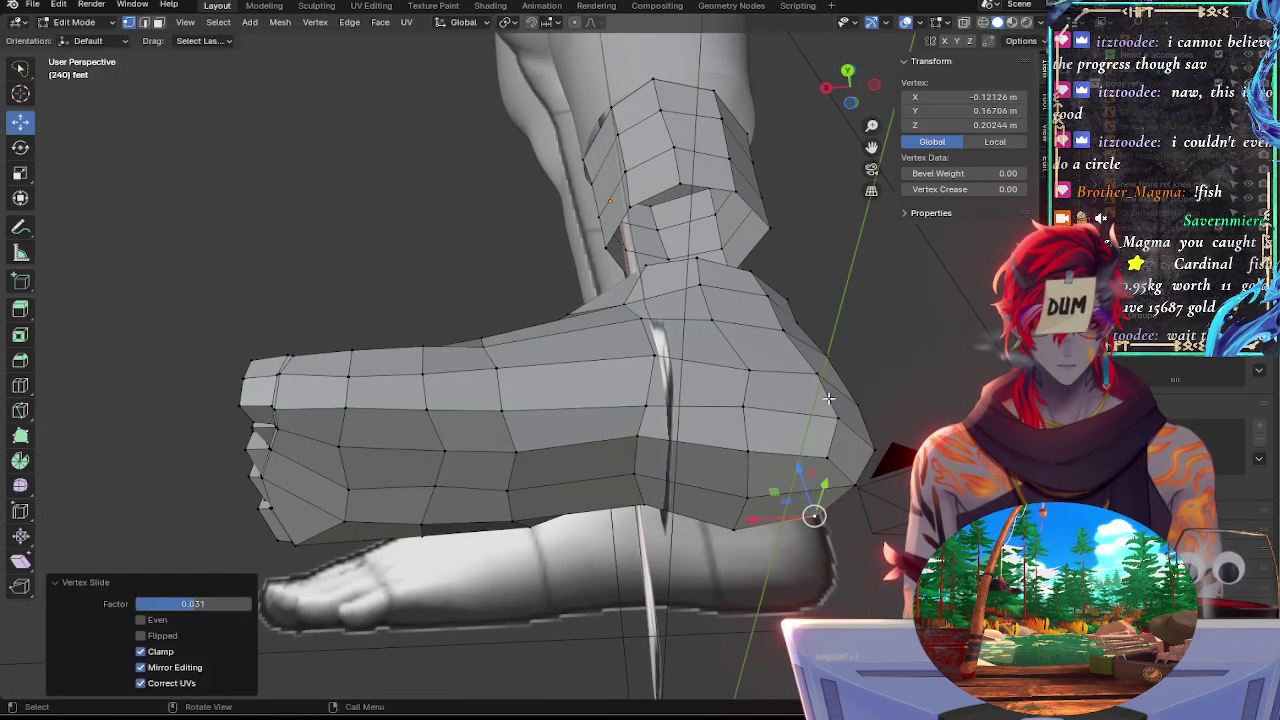
Lower both rear corner vertices of the heel's sole together by about 0.0074 m to meet the reference outline
{"action": "left_click", "coordinate": [823, 466], "text": "shift"}
{"action": "left_click", "coordinate": [848, 73]}
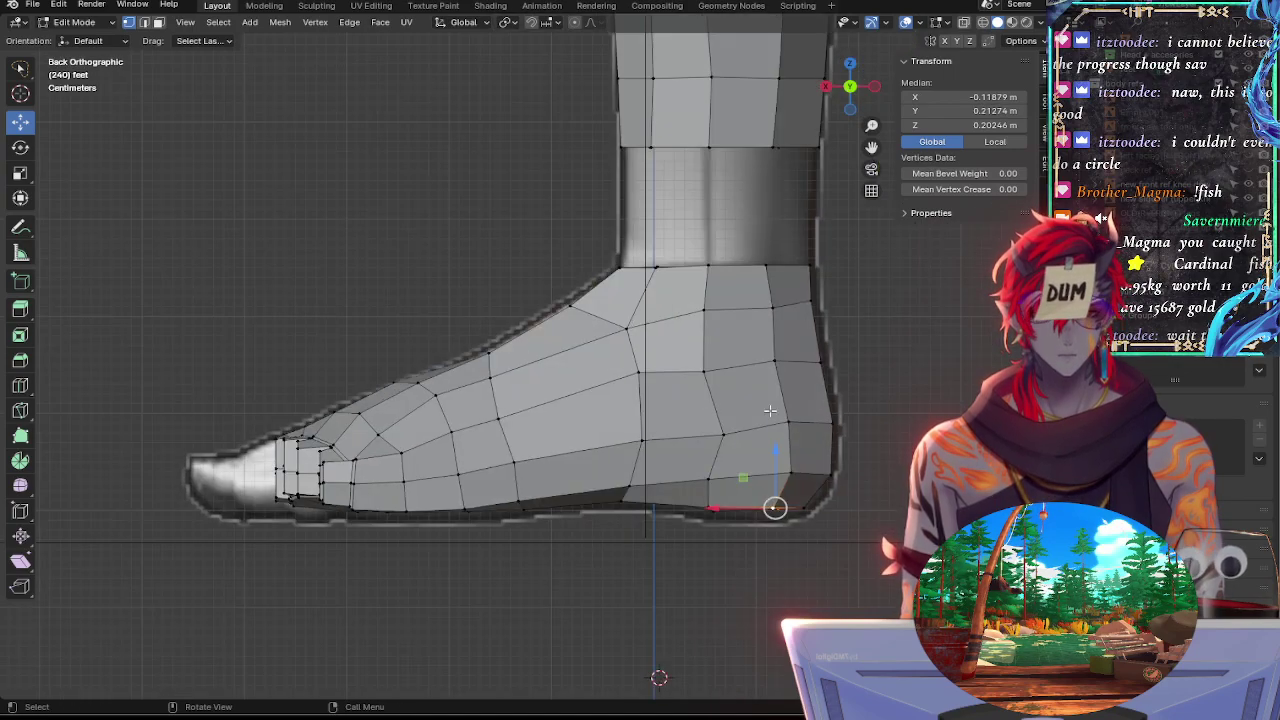
{"action": "left_click_drag", "start_coordinate": [775, 475], "coordinate": [772, 474]}
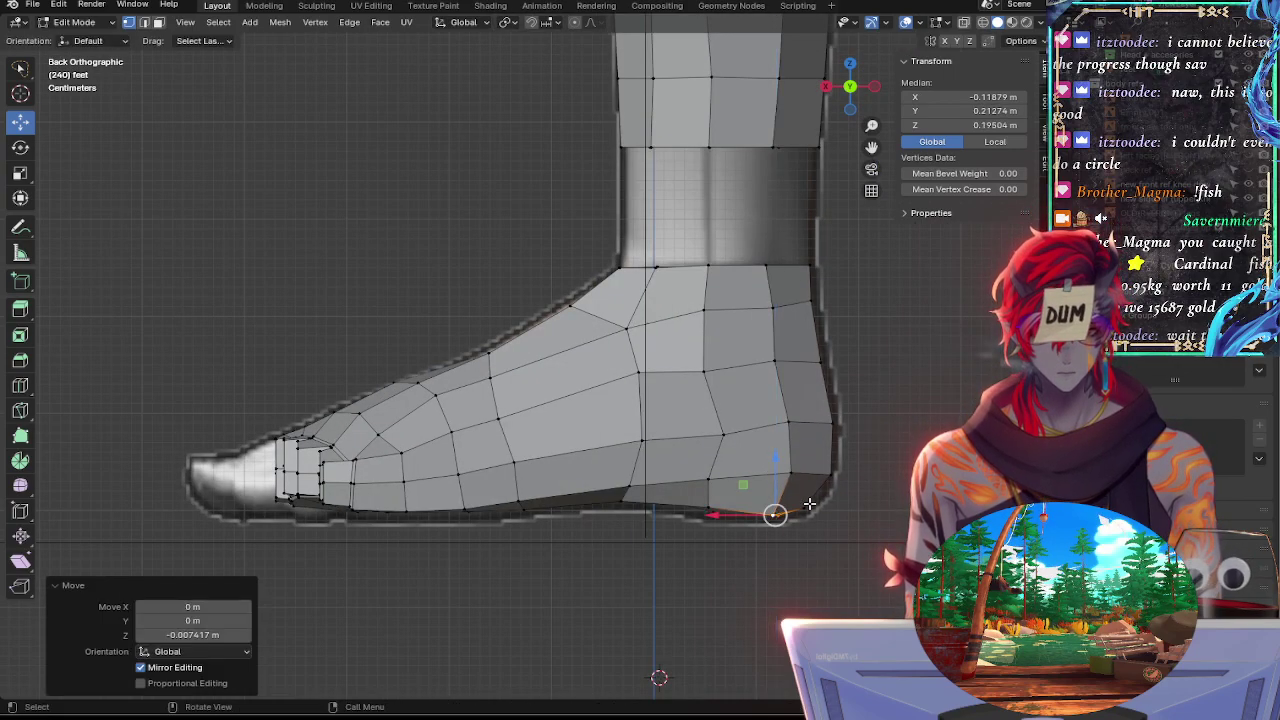
Slide the two lowest vertices of the heel's rear profile along their edges to round the heel's bottom curve
{"action": "left_click", "coordinate": [806, 507]}
{"action": "key", "text": "g"}
{"action": "key", "text": "g"}
{"action": "left_click", "coordinate": [845, 508]}
{"action": "left_click", "coordinate": [831, 475]}
{"action": "key", "text": "shift+v"}
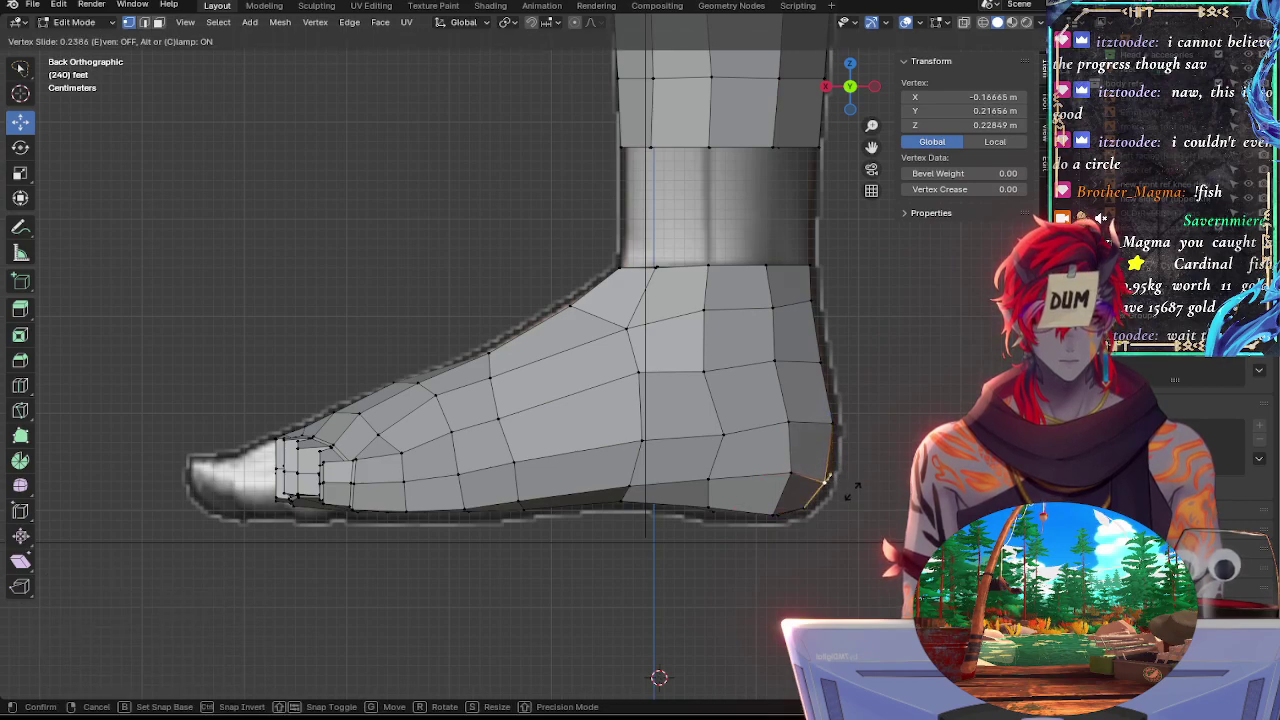
{"action": "left_click", "coordinate": [855, 485]}
Slide the two upper vertices on the back of the heel downward along the rear profile
{"action": "key", "text": "shift+v"}
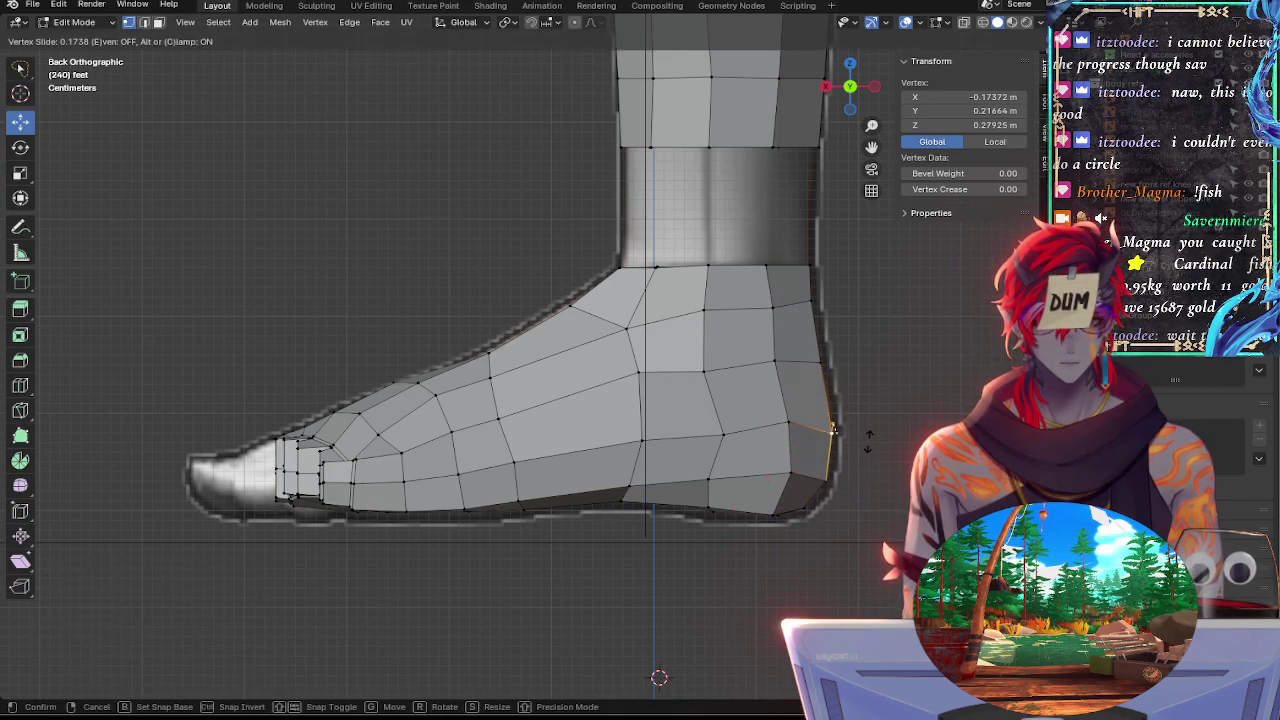
{"action": "left_click", "coordinate": [832, 430]}
{"action": "key", "text": "shift+v"}
{"action": "left_click", "coordinate": [822, 378]}
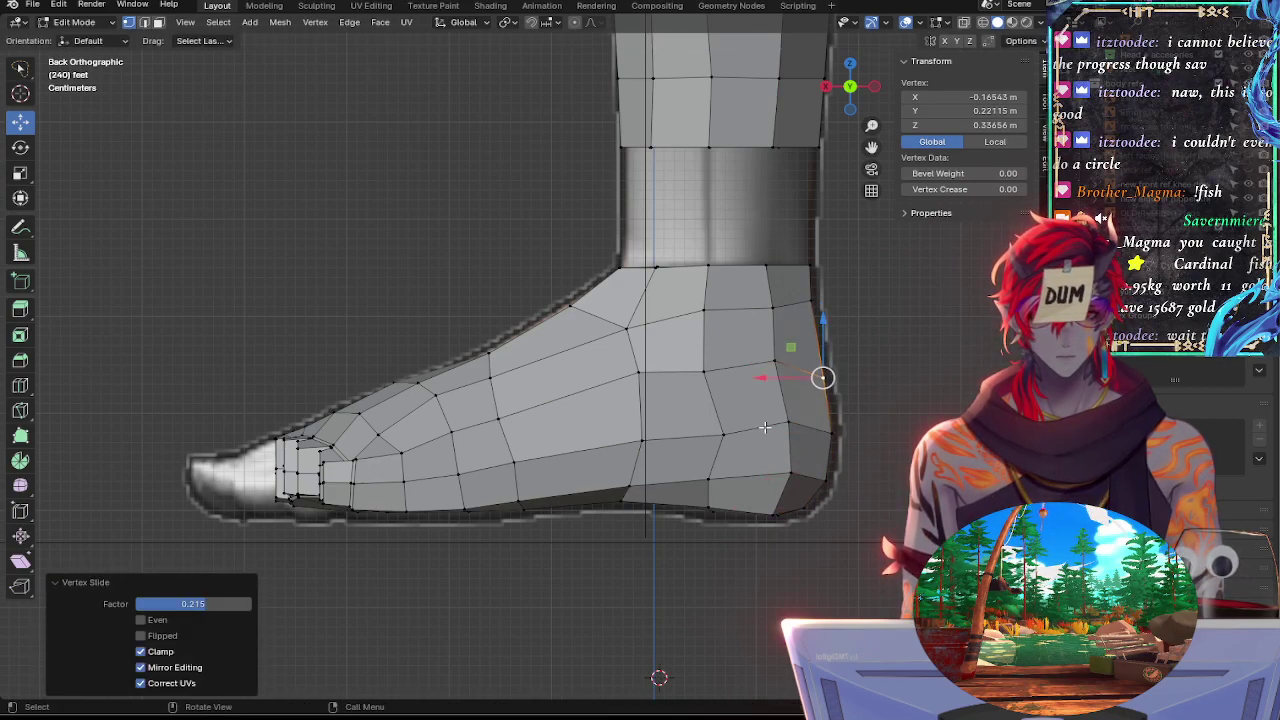
Slide the three side vertices next to the heel's rear edge along their edges to even out the spacing
{"action": "left_click", "coordinate": [775, 362]}
{"action": "key", "text": "shift+v"}
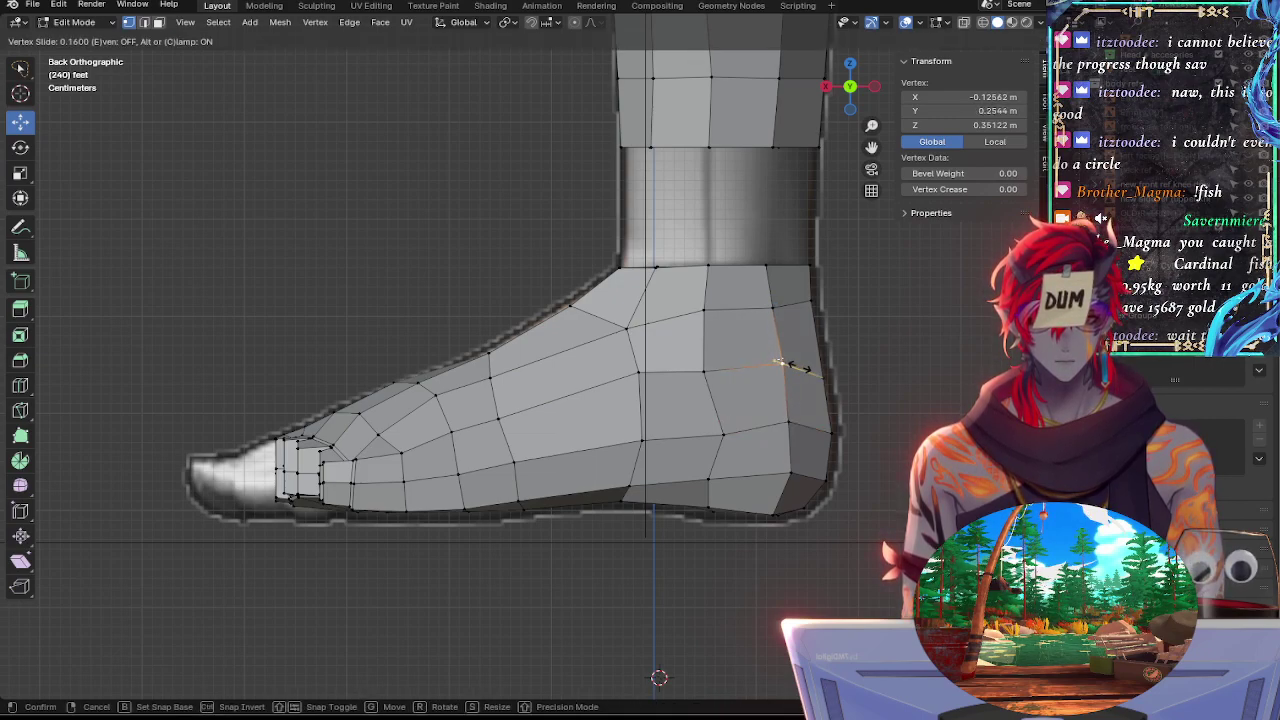
{"action": "left_click", "coordinate": [785, 365]}
{"action": "left_click", "coordinate": [789, 423]}
{"action": "key", "text": "shift+v"}
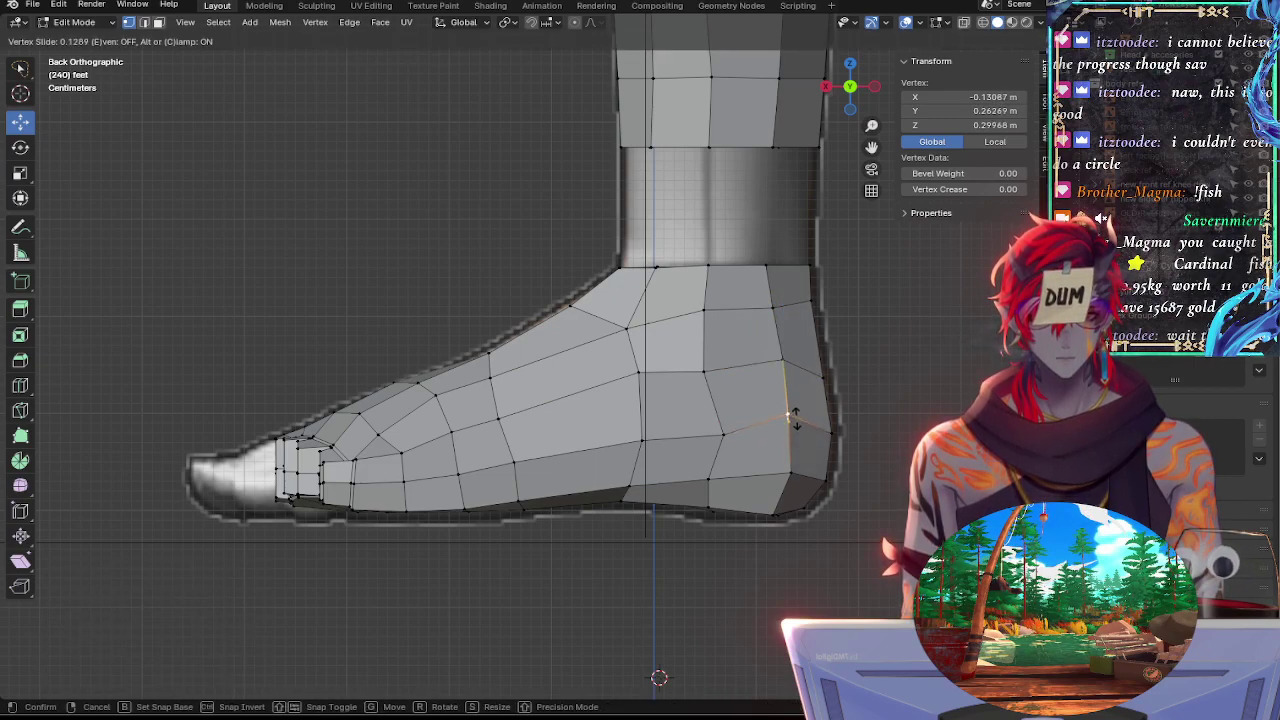
{"action": "left_click", "coordinate": [793, 420]}
{"action": "left_click", "coordinate": [790, 468]}
{"action": "key", "text": "shift+v"}
{"action": "left_click", "coordinate": [817, 469]}
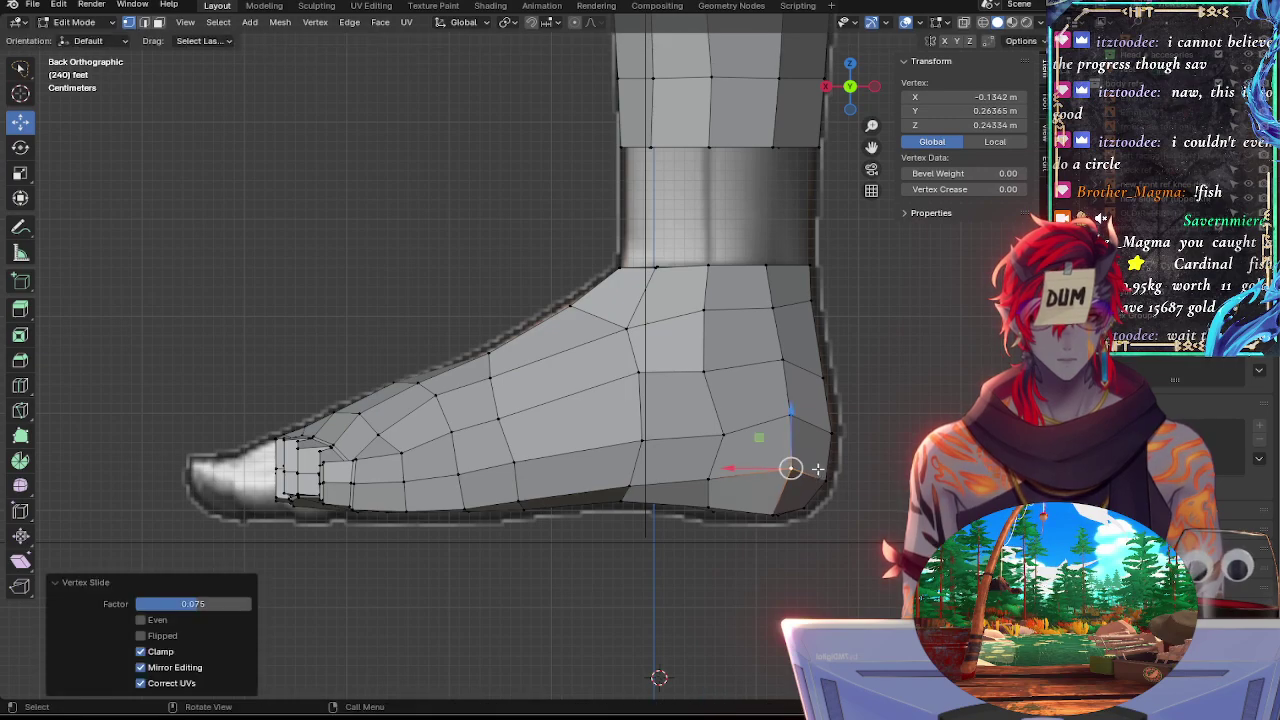
Lower the three vertices of the vertical edge column below the ankle, moving the lowest and sliding the two above
{"action": "left_click", "coordinate": [719, 433]}
{"action": "key", "text": "g"}
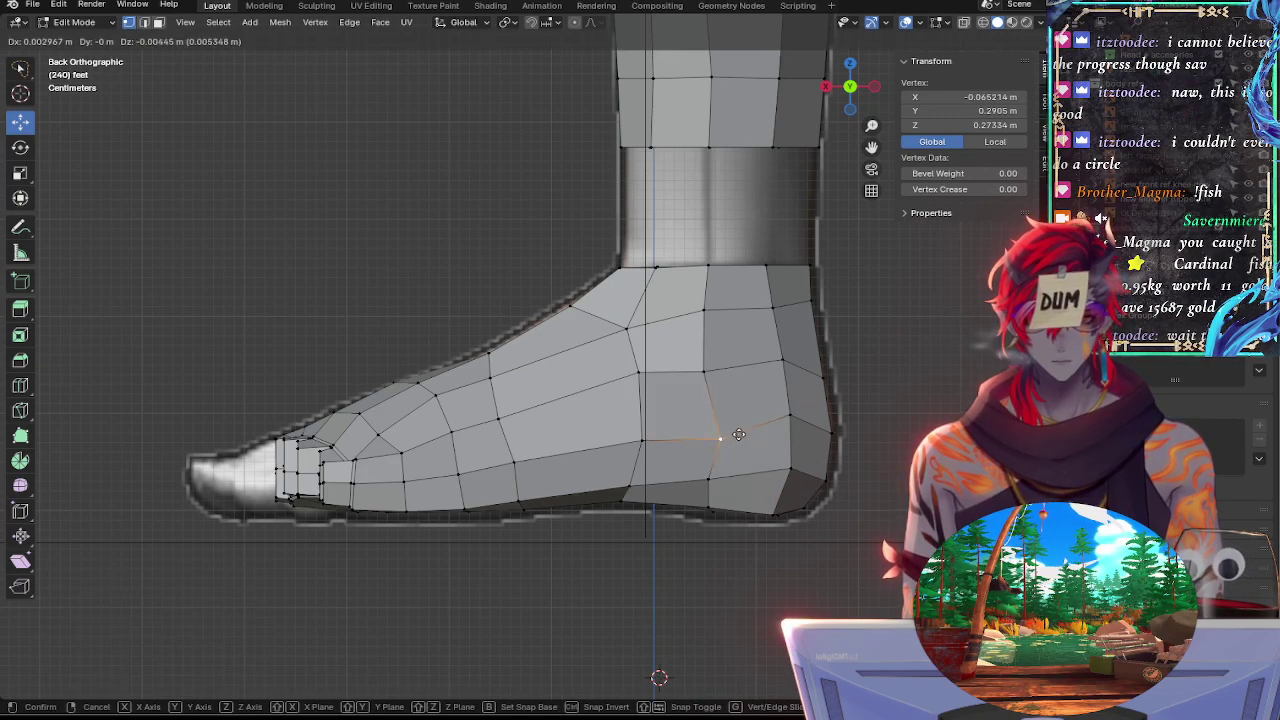
{"action": "left_click", "coordinate": [738, 434]}
{"action": "left_click", "coordinate": [705, 371]}
{"action": "key", "text": "shift+v"}
{"action": "left_click", "coordinate": [751, 387]}
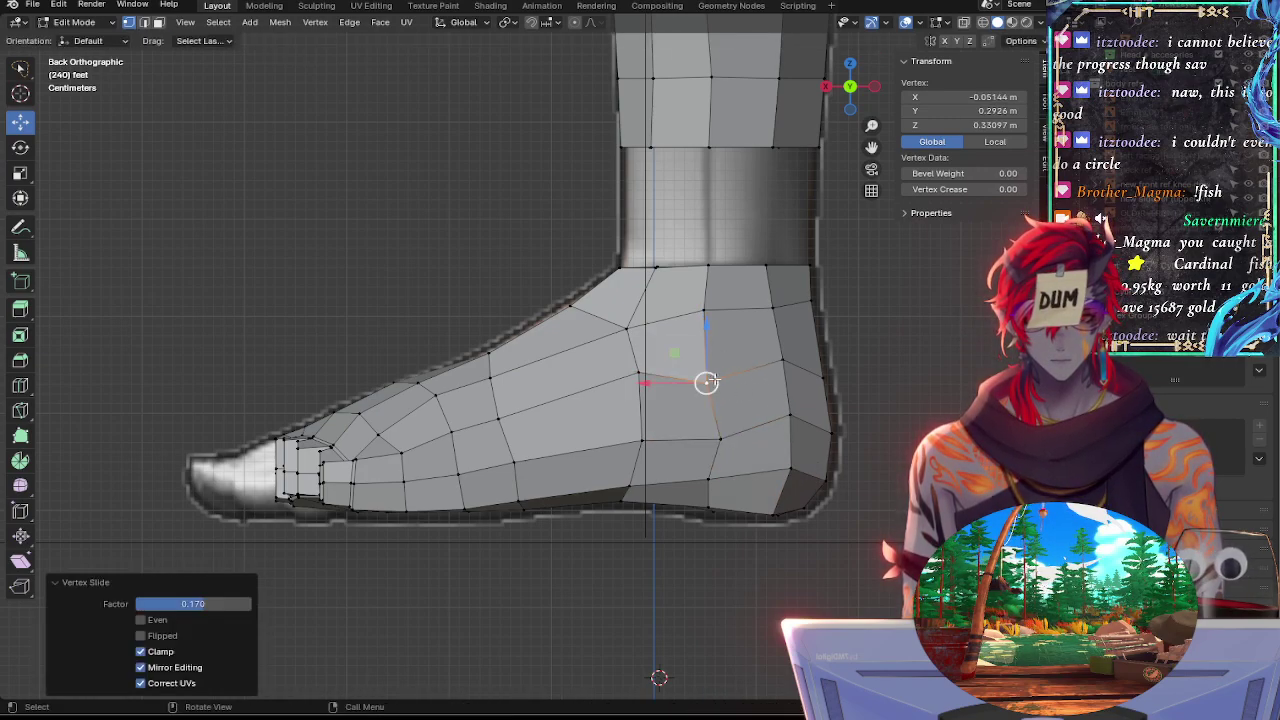
{"action": "left_click", "coordinate": [703, 312]}
{"action": "key", "text": "shift+v"}
{"action": "left_click", "coordinate": [703, 318]}
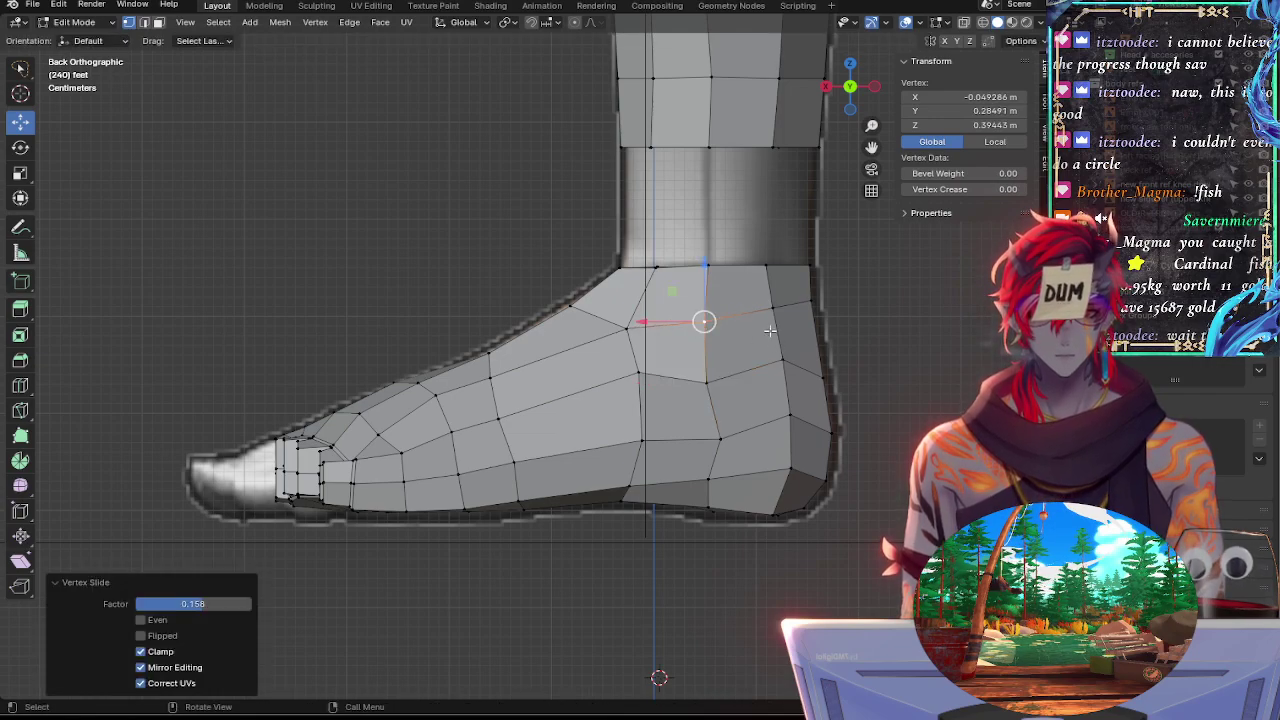
Slide the vertices of the rear side column between ankle and heel slightly forward along their edges
{"action": "left_click", "coordinate": [772, 310]}
{"action": "key", "text": "shift+v"}
{"action": "left_click", "coordinate": [771, 363]}
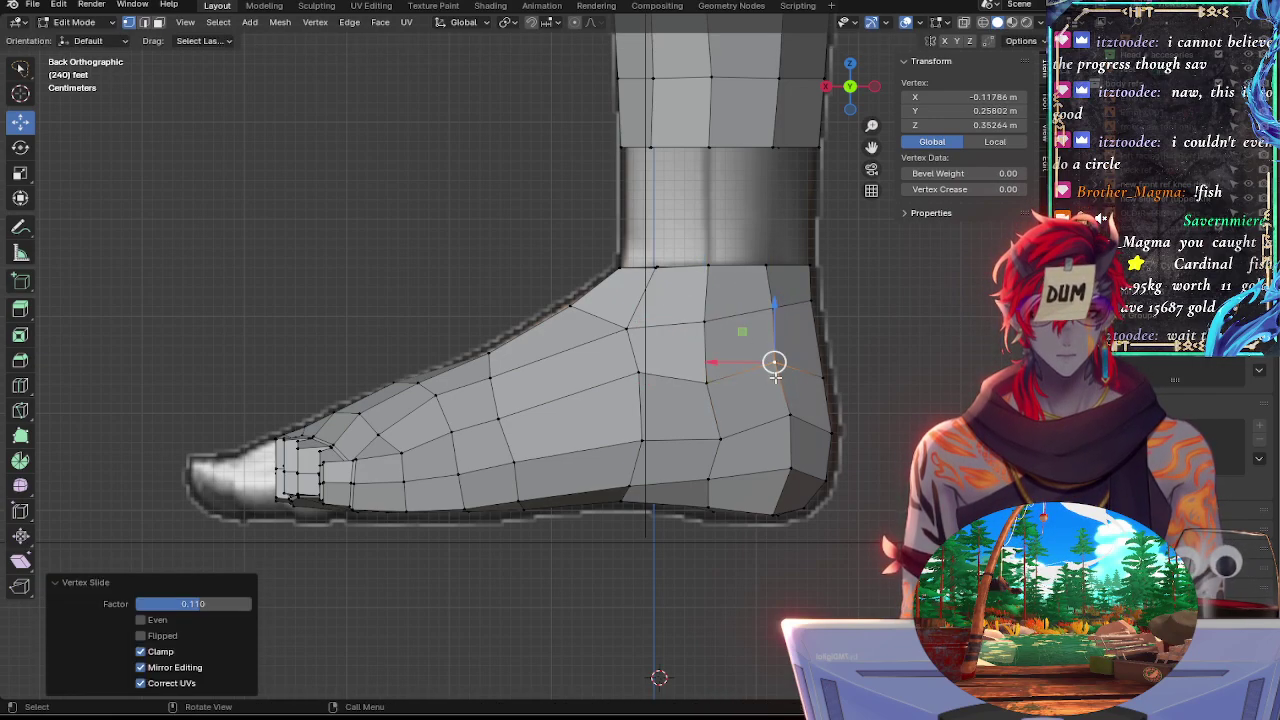
{"action": "left_click", "coordinate": [786, 410]}
{"action": "key", "text": "shift+v"}
{"action": "left_click", "coordinate": [791, 440]}
Compare the heel with the reference in X-ray and slide the outer sole vertex under the heel along its edge
{"action": "middle_click_drag", "start_coordinate": [791, 440], "coordinate": [802, 369]}
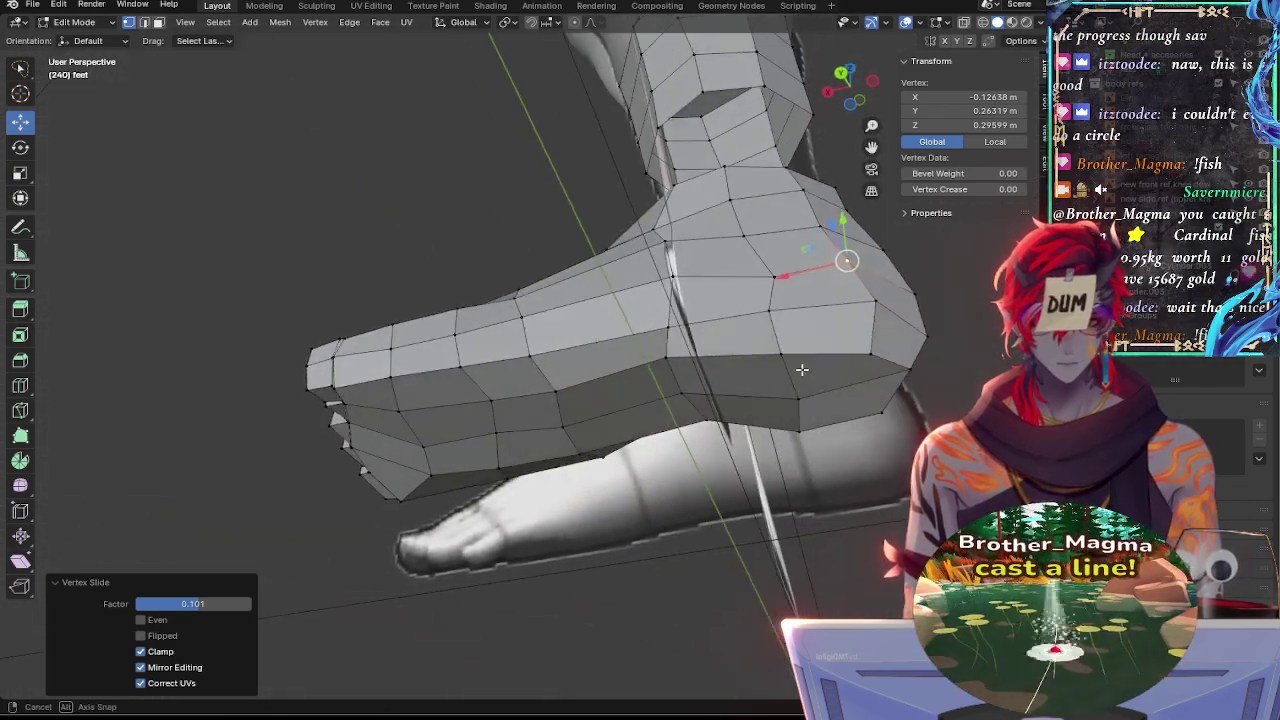
{"action": "left_click", "coordinate": [842, 74]}
{"action": "key", "text": "alt+z"}
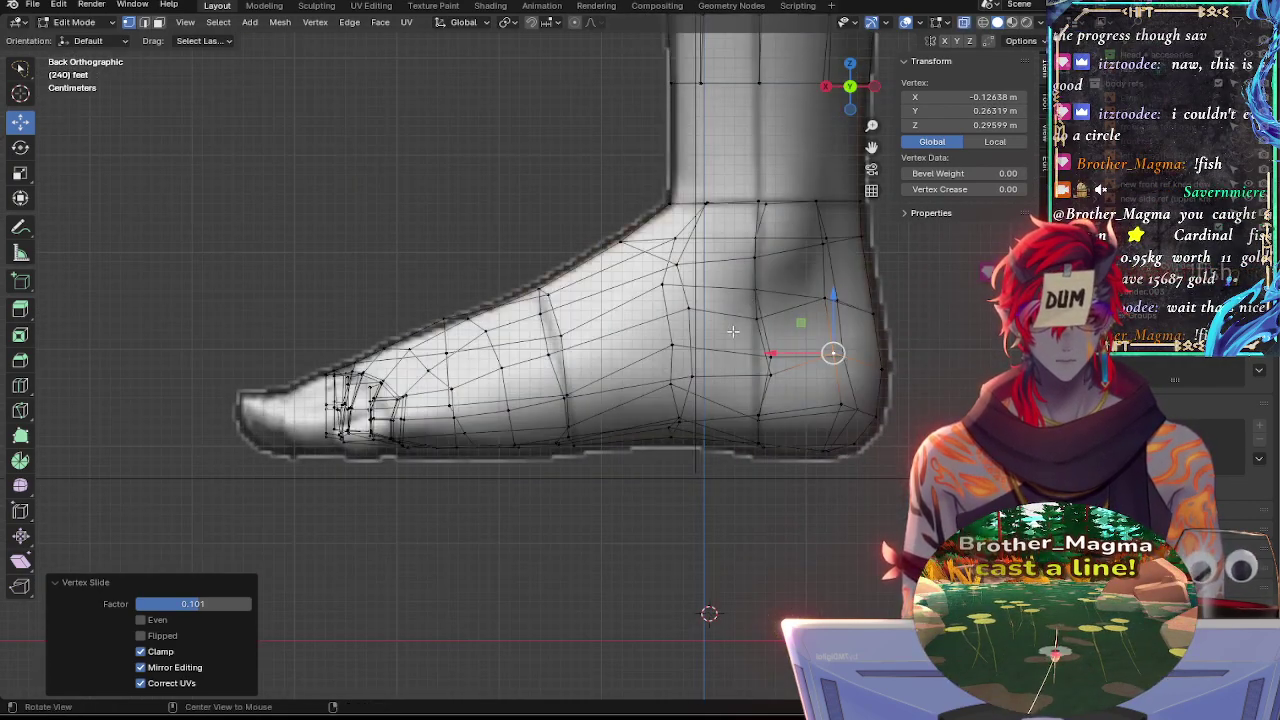
{"action": "key", "text": "alt+z"}
{"action": "key", "text": "alt+z"}
{"action": "key", "text": "alt+z"}
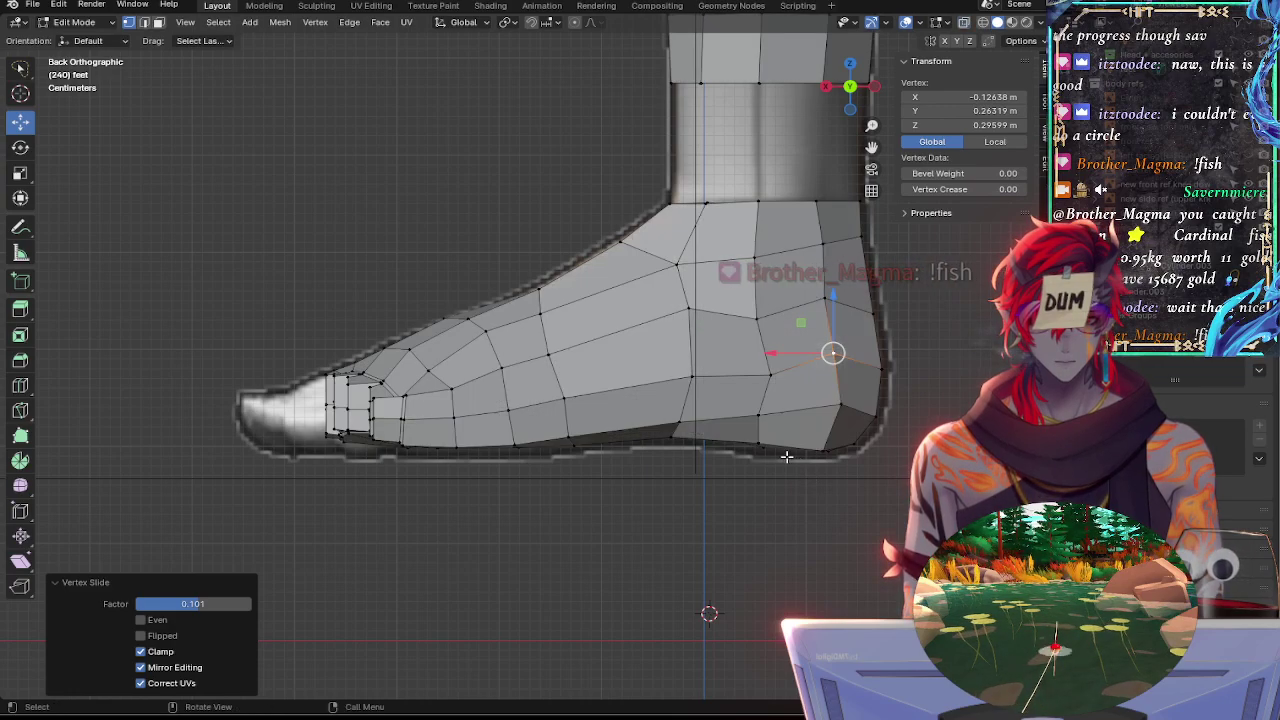
{"action": "left_click", "coordinate": [786, 445]}
{"action": "key", "text": "g"}
{"action": "key", "text": "g"}
{"action": "left_click", "coordinate": [833, 443]}
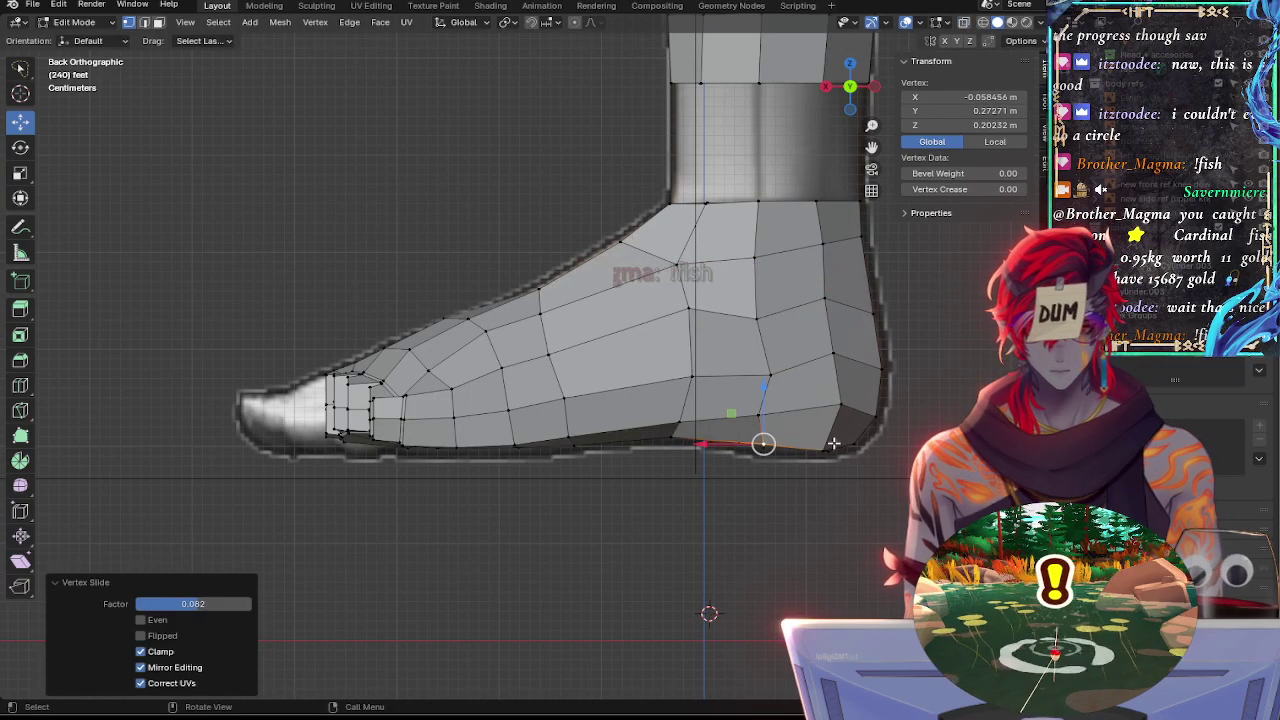
Lower the middle sole vertex by about 0.0021 m, and slide it and the rearmost sole vertex along their edges
{"action": "middle_click_drag", "start_coordinate": [762, 444], "coordinate": [777, 443]}
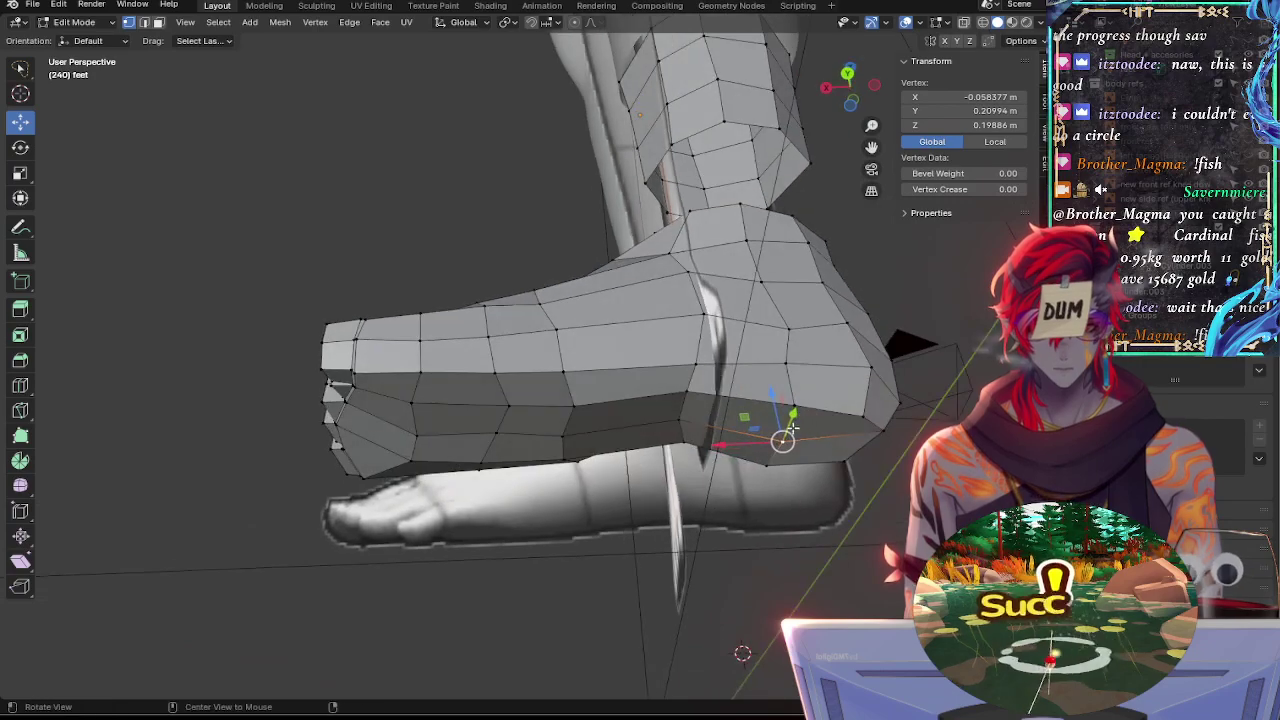
{"action": "key", "text": "g"}
{"action": "left_click", "coordinate": [772, 393]}
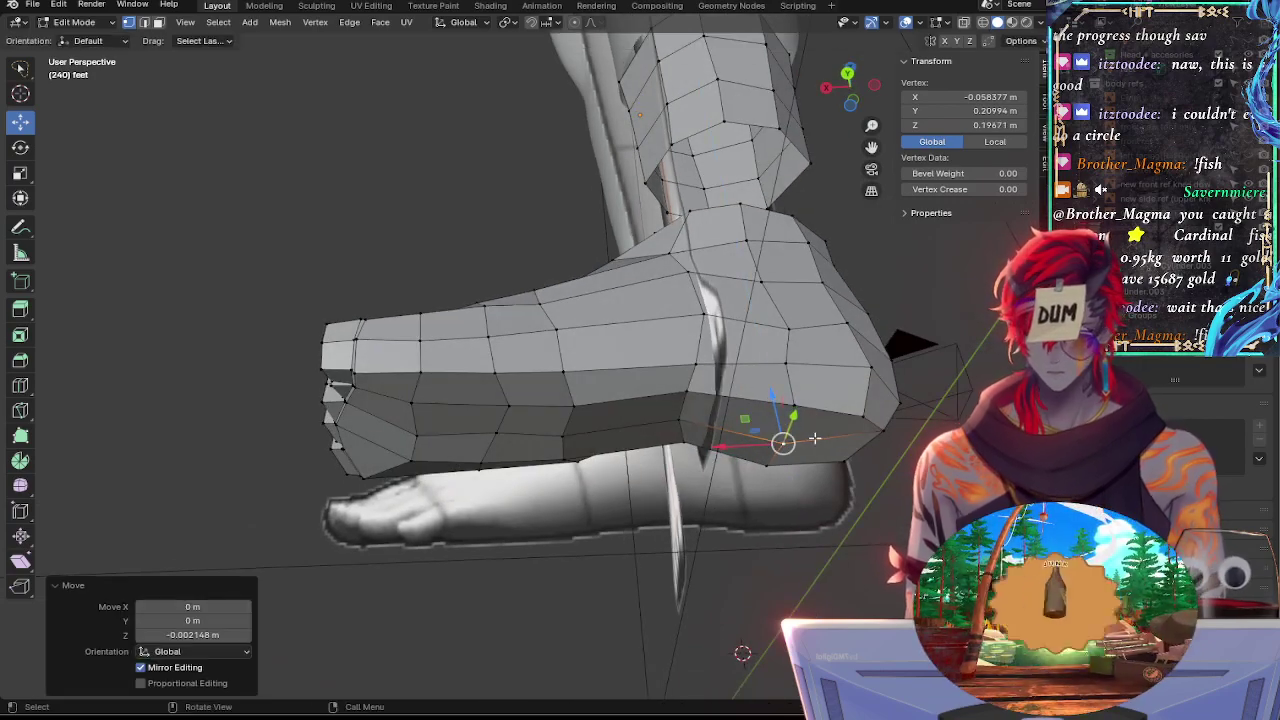
{"action": "key", "text": "g"}
{"action": "key", "text": "g"}
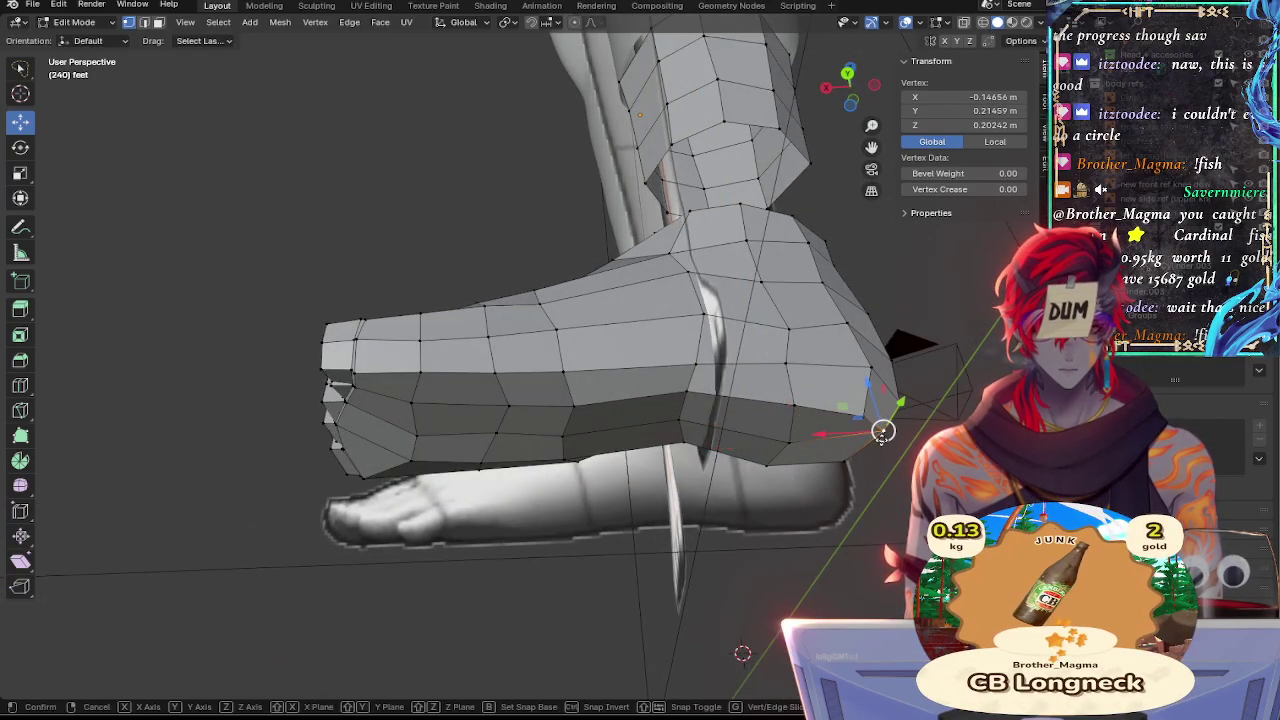
{"action": "left_click", "coordinate": [872, 444]}
Slide the two vertices on the outer edge of the heel's sole along their edges to smooth the underside
{"action": "left_click", "coordinate": [862, 416]}
{"action": "key", "text": "g"}
{"action": "key", "text": "g"}
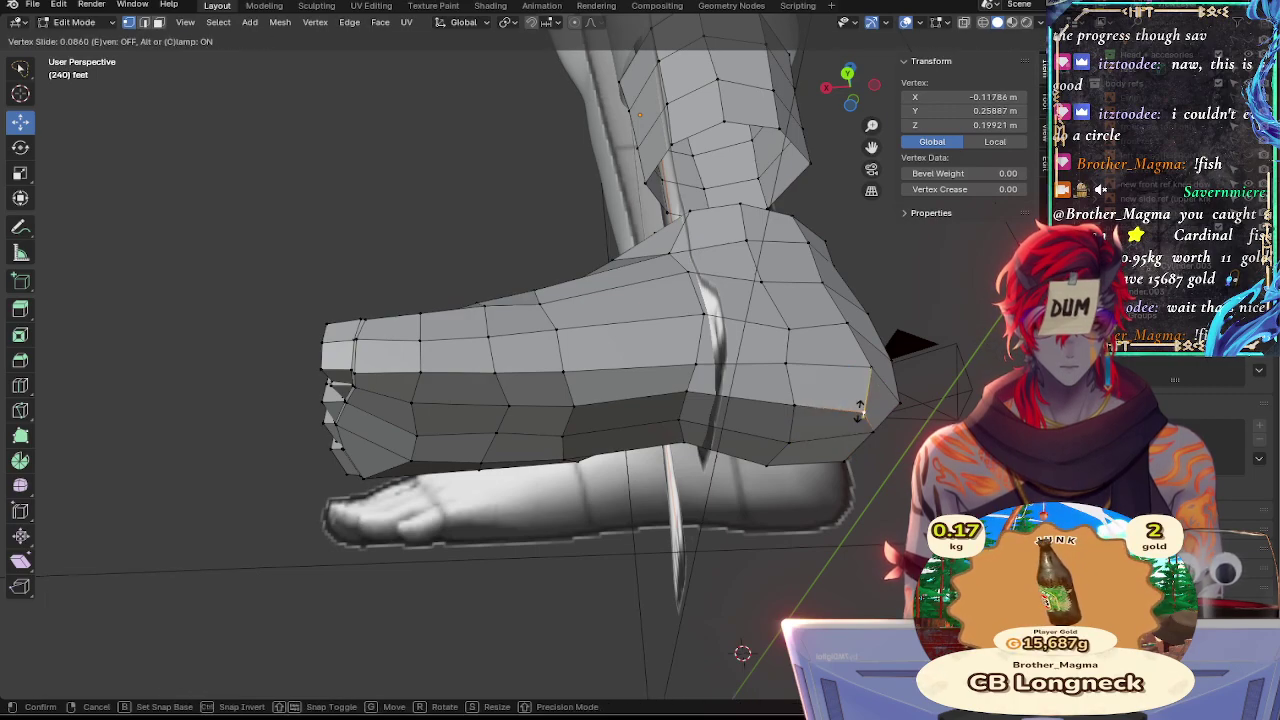
{"action": "left_click", "coordinate": [859, 416]}
{"action": "left_click", "coordinate": [792, 406]}
{"action": "key", "text": "g"}
{"action": "key", "text": "g"}
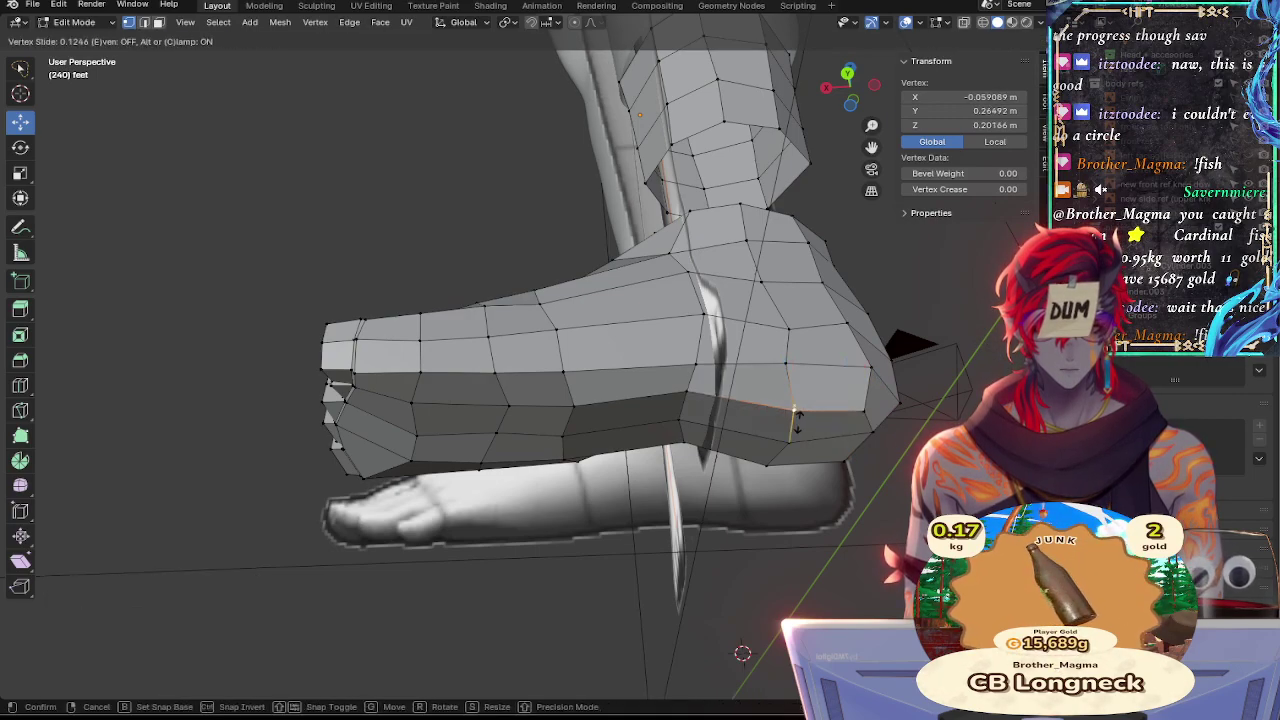
{"action": "left_click", "coordinate": [806, 440]}
Slide the inner sole vertex under the heel along its edge by a factor of about 0.095
{"action": "middle_click_drag", "start_coordinate": [806, 440], "coordinate": [808, 398]}
{"action": "left_click", "coordinate": [805, 423]}
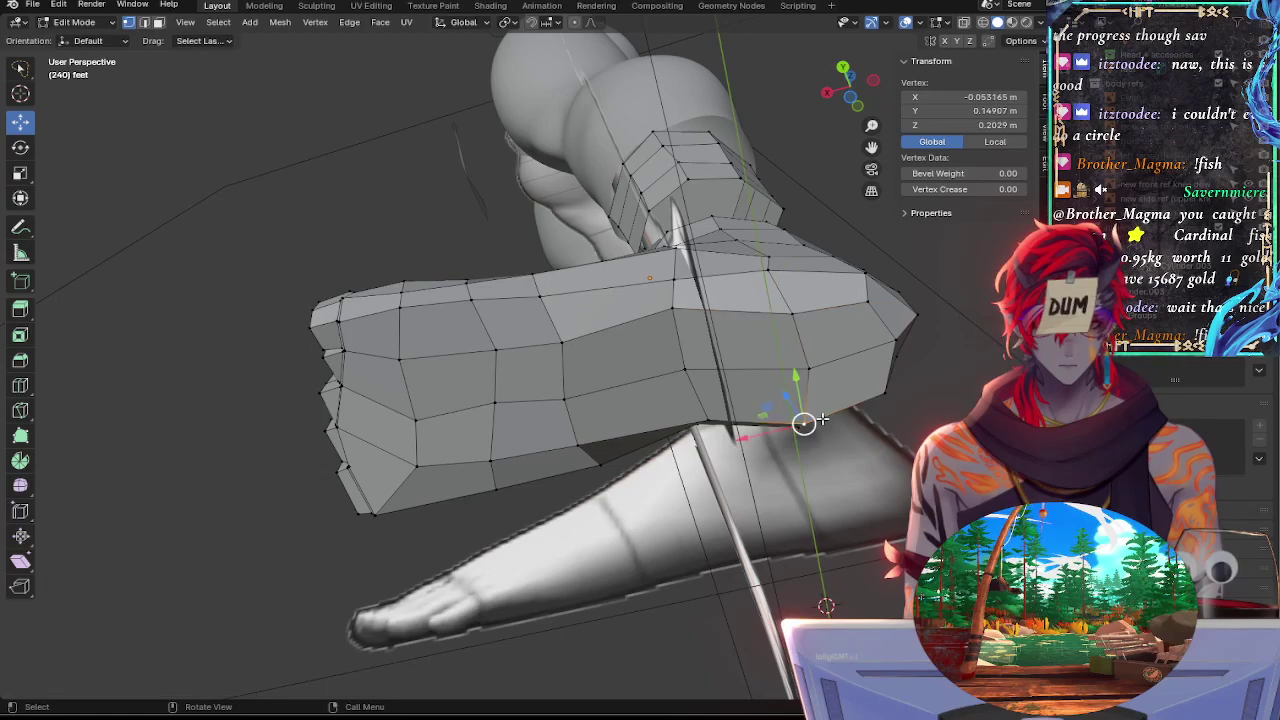
{"action": "key", "text": "g"}
{"action": "key", "text": "g"}
{"action": "left_click", "coordinate": [824, 414]}
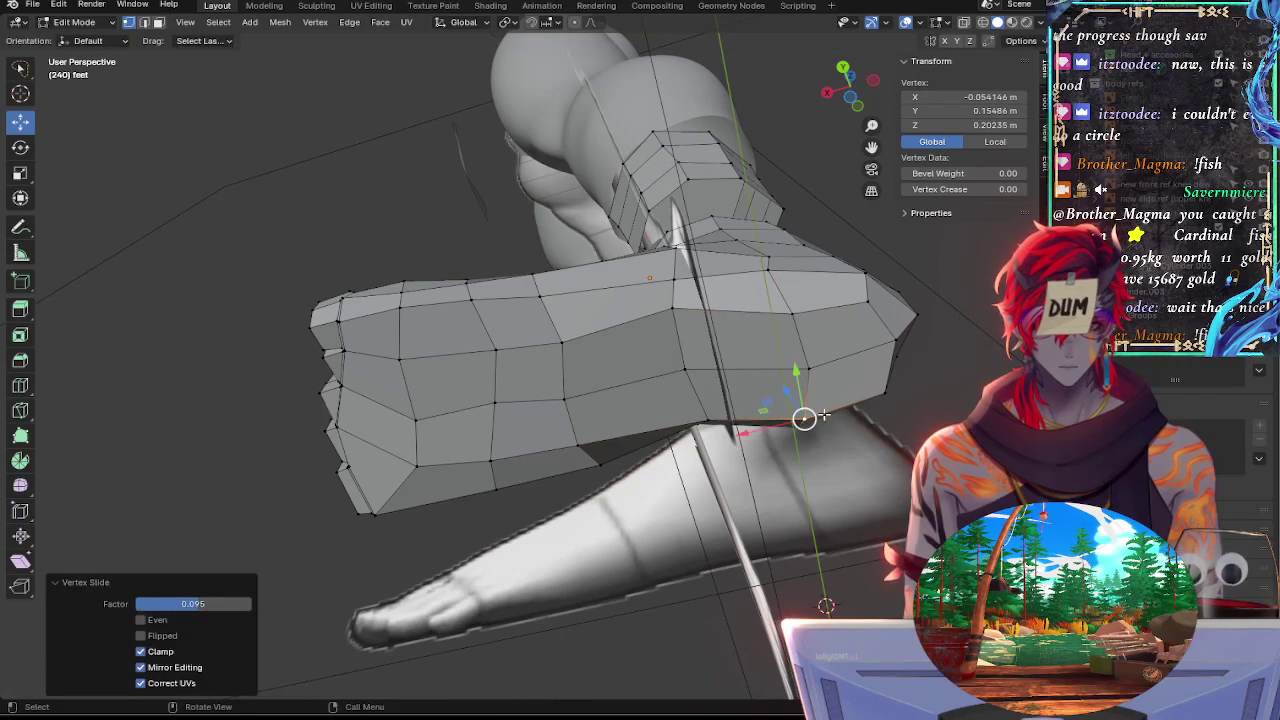
Raise the inner rear sole vertex of the heel by about 0.0022 m in the side view of the foot
{"action": "left_click", "coordinate": [844, 70]}
{"action": "left_click", "coordinate": [845, 452]}
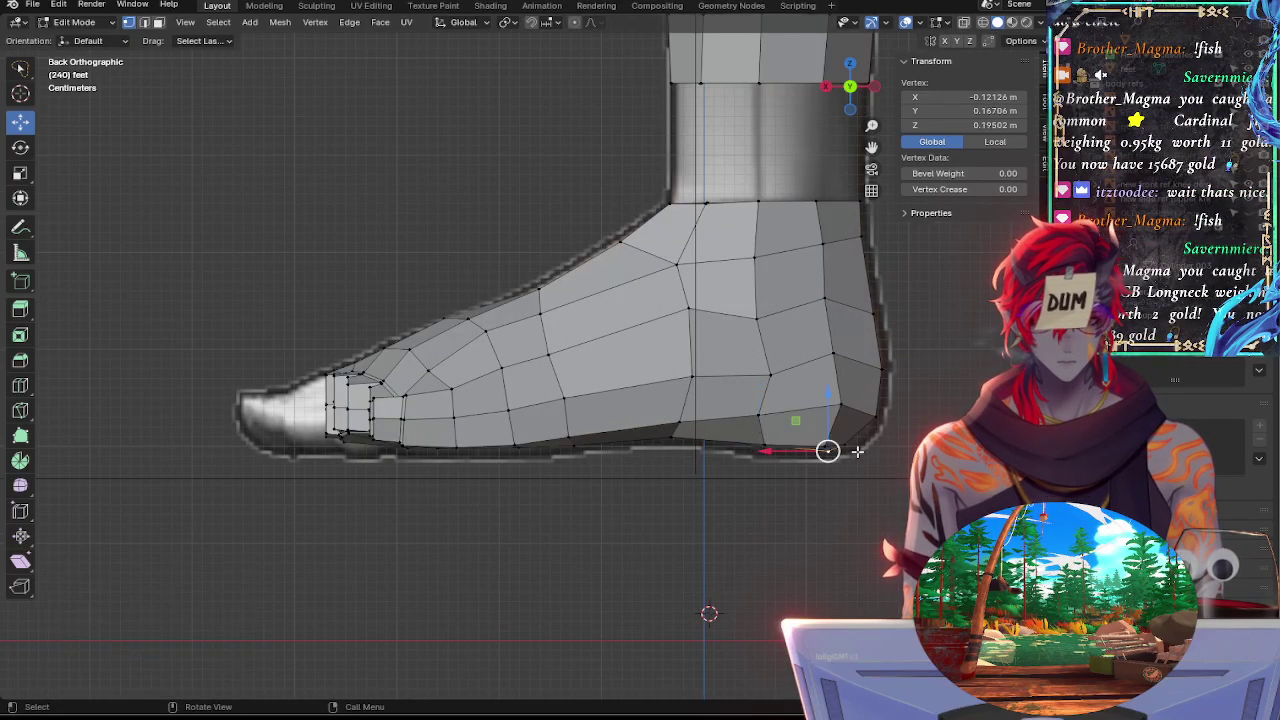
{"action": "left_click_drag", "start_coordinate": [832, 404], "coordinate": [829, 395]}
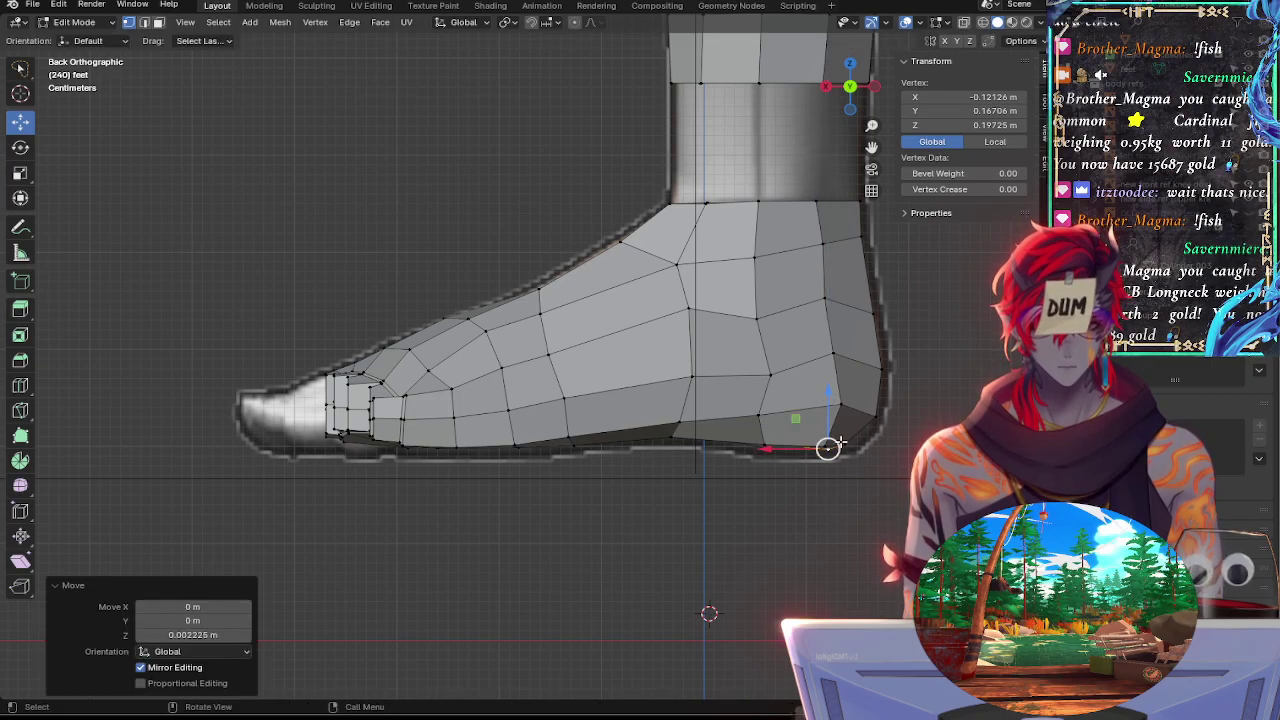
Select the rearmost row of three sole vertices and move it about 0.0126 m backward along X
{"action": "left_click", "coordinate": [844, 444]}
{"action": "middle_click_drag", "start_coordinate": [871, 471], "coordinate": [882, 412]}
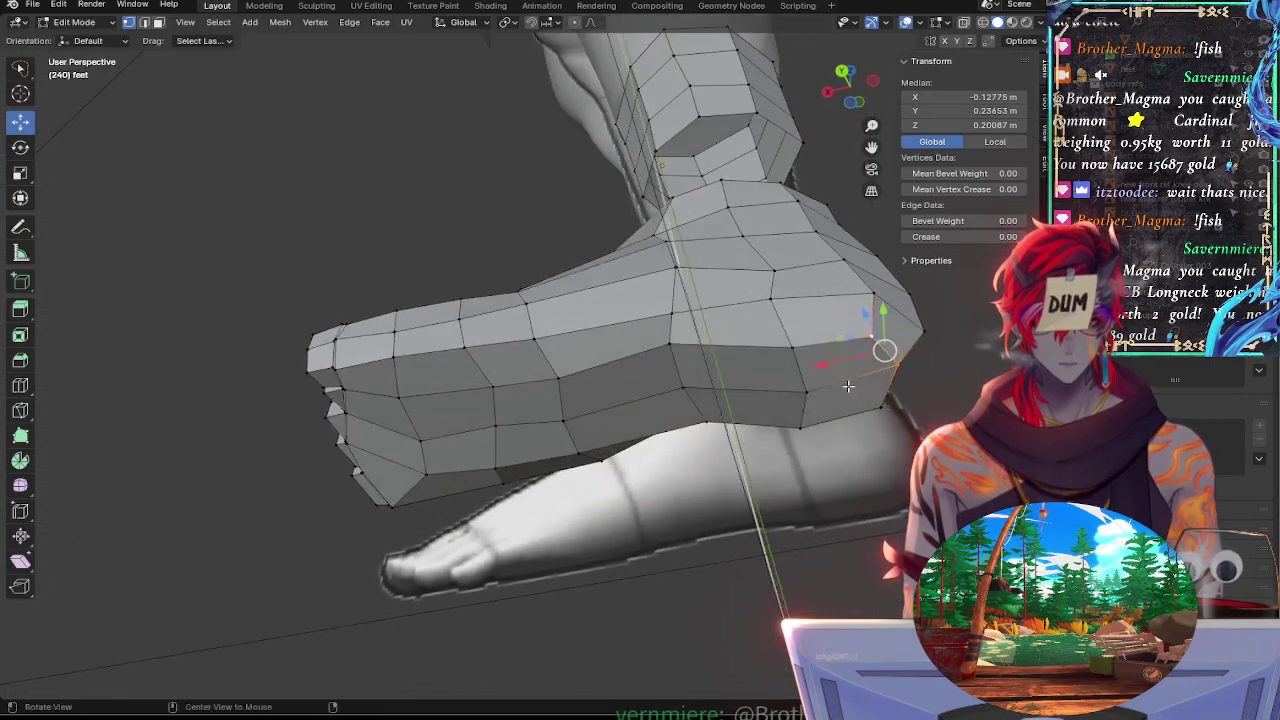
{"action": "left_click", "coordinate": [885, 407], "text": "shift"}
{"action": "middle_click_drag", "start_coordinate": [918, 348], "coordinate": [860, 445]}
{"action": "left_click", "coordinate": [843, 86]}
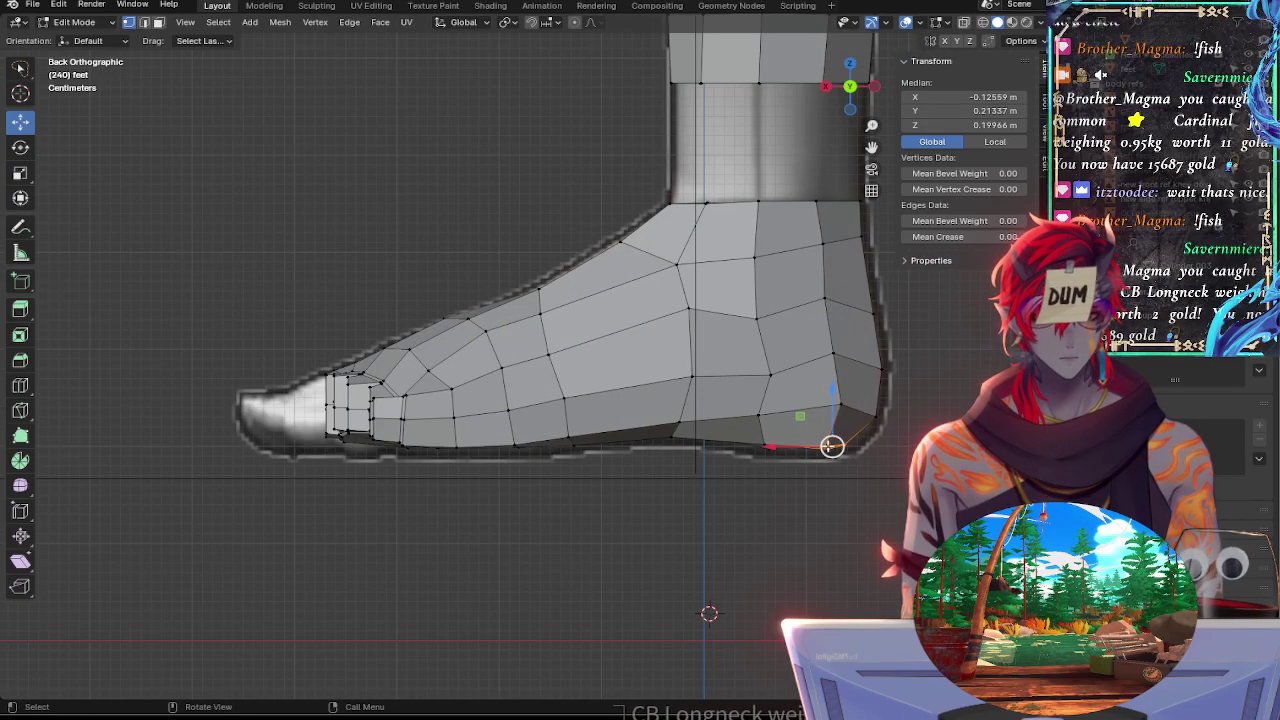
{"action": "left_click_drag", "start_coordinate": [769, 449], "coordinate": [786, 450]}
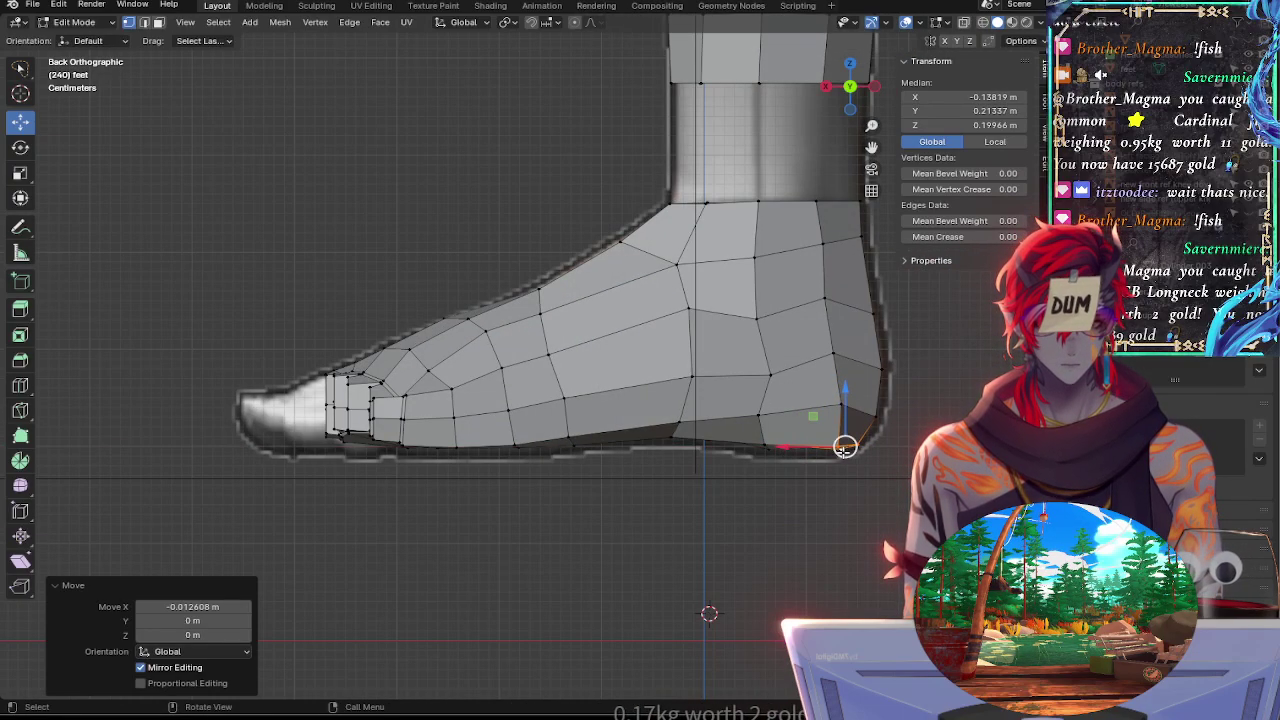
Raise the inner vertex of the rearmost sole row slightly along Z
{"action": "left_click", "coordinate": [840, 448]}
{"action": "middle_click_drag", "start_coordinate": [835, 390], "coordinate": [875, 322]}
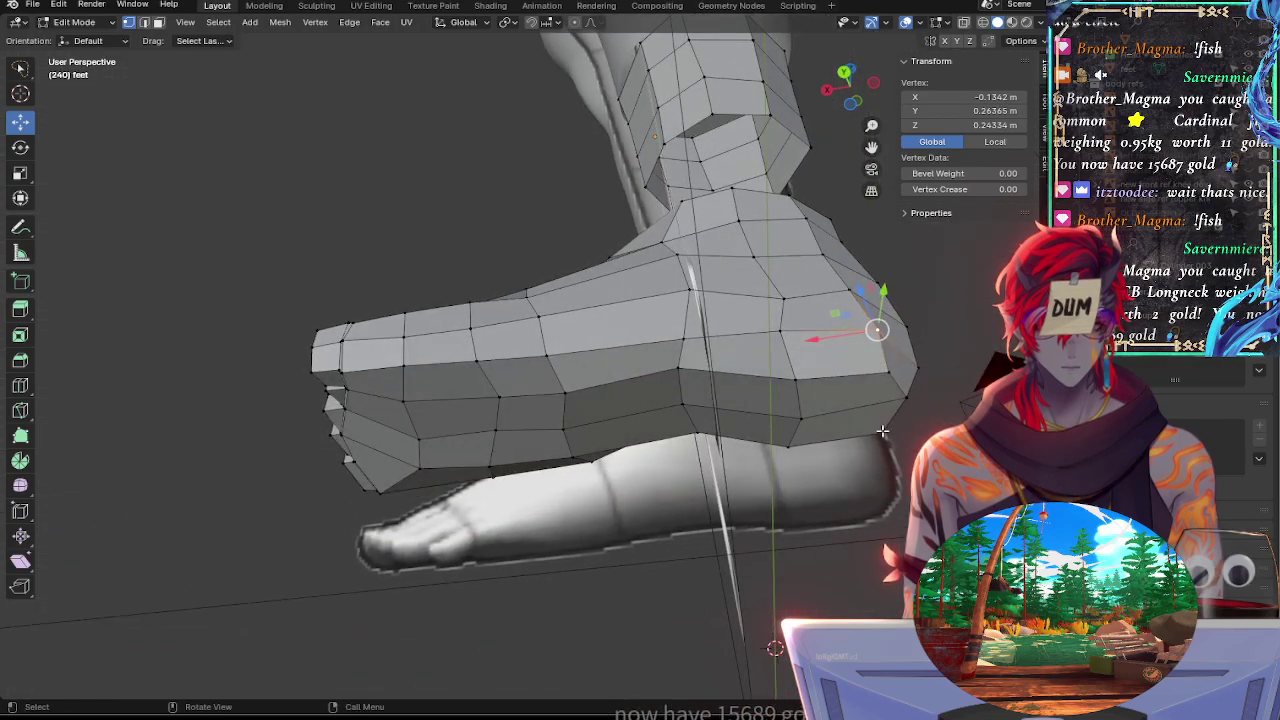
{"action": "left_click", "coordinate": [880, 431]}
{"action": "left_click", "coordinate": [843, 79]}
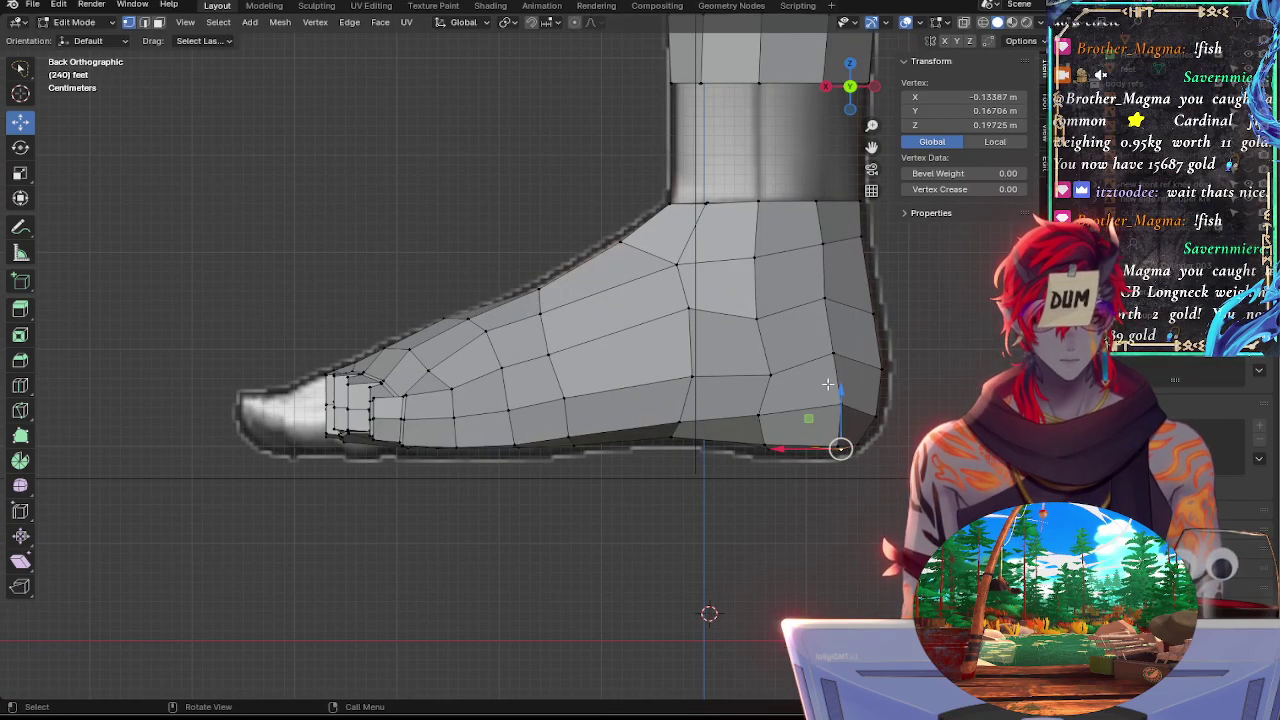
{"action": "left_click_drag", "start_coordinate": [841, 392], "coordinate": [841, 389]}
Slide the outer rear sole vertex along its edges by factors of about 0.105 and 0.071, and nudge it into line
{"action": "left_click", "coordinate": [839, 446]}
{"action": "key", "text": "shift+v"}
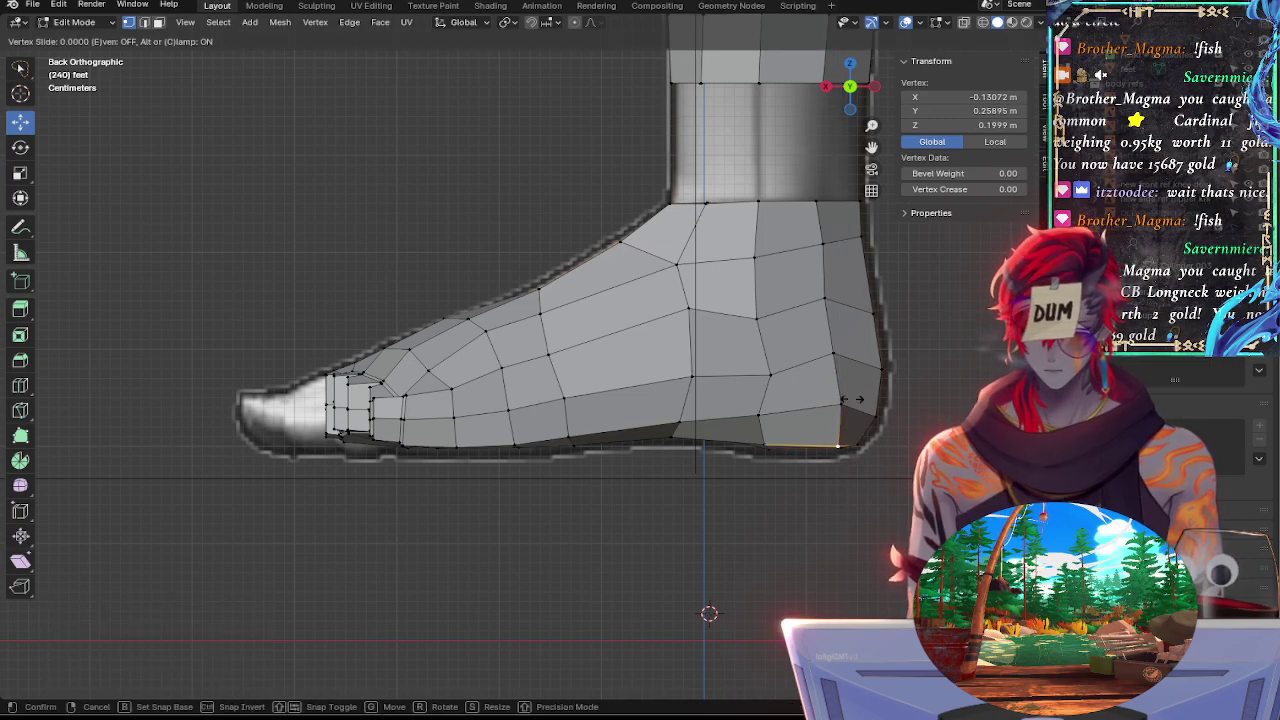
{"action": "left_click", "coordinate": [855, 400]}
{"action": "key", "text": "shift+v"}
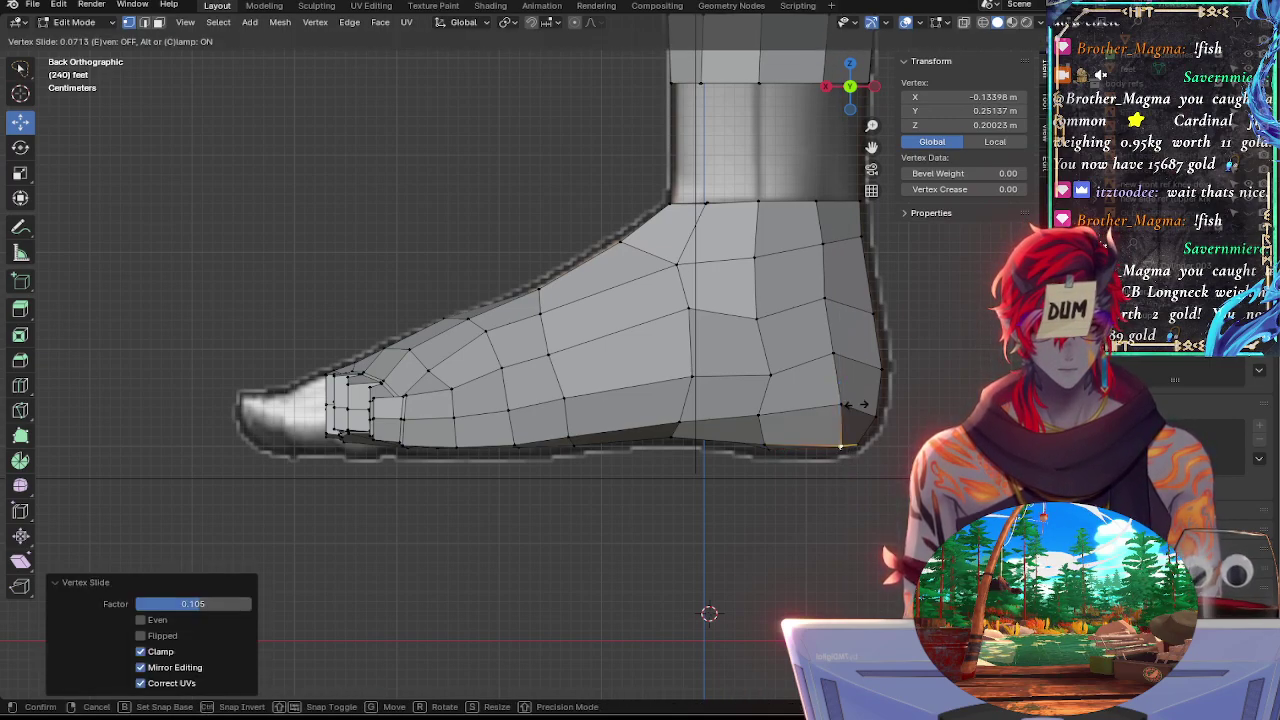
{"action": "left_click", "coordinate": [853, 404]}
{"action": "key", "text": "g"}
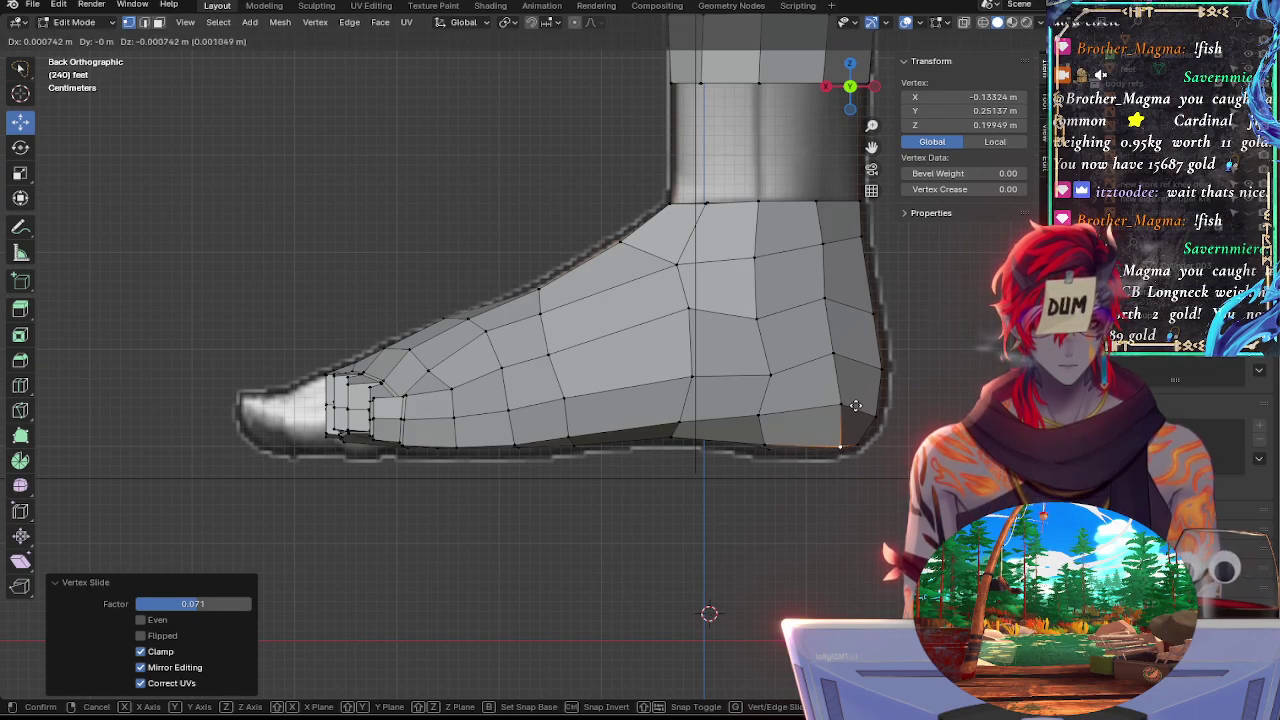
{"action": "left_click", "coordinate": [855, 404]}
Slide the middle sole vertex under the heel rearward by a factor of about 0.283 and adjust its height
{"action": "left_click", "coordinate": [766, 447]}
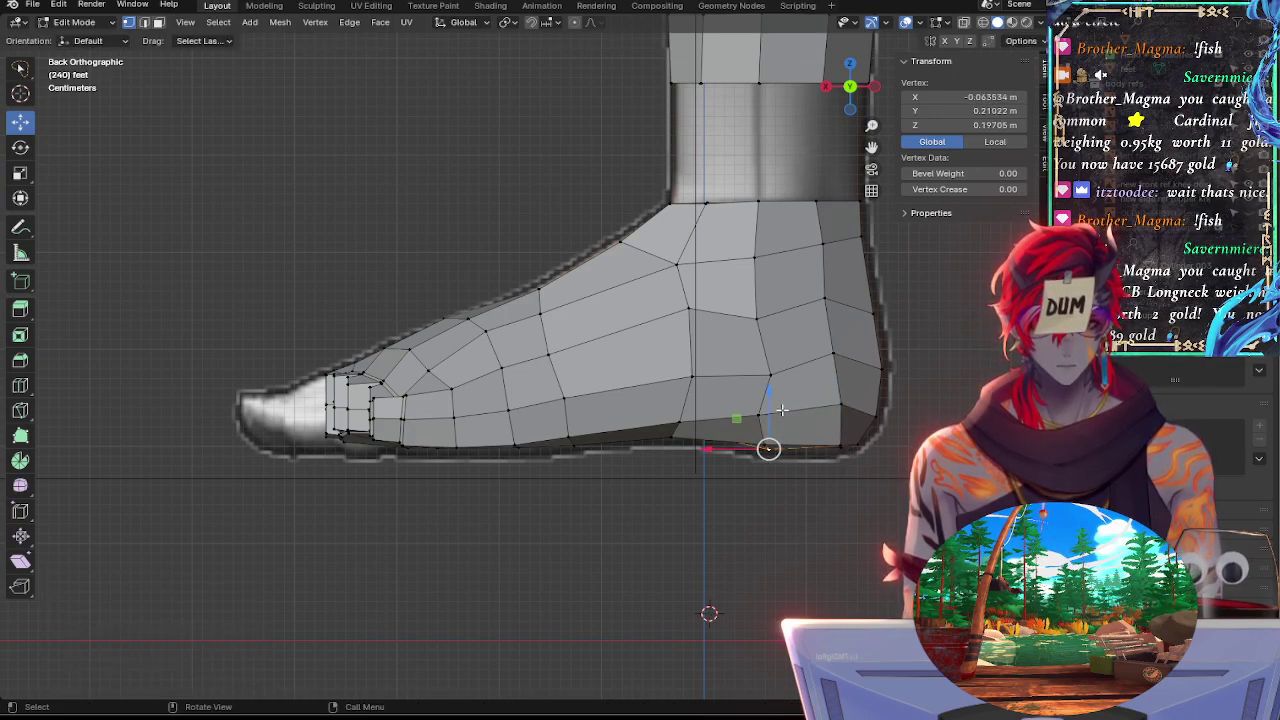
{"action": "key", "text": "shift+v"}
{"action": "left_click", "coordinate": [794, 446]}
{"action": "key", "text": "g"}
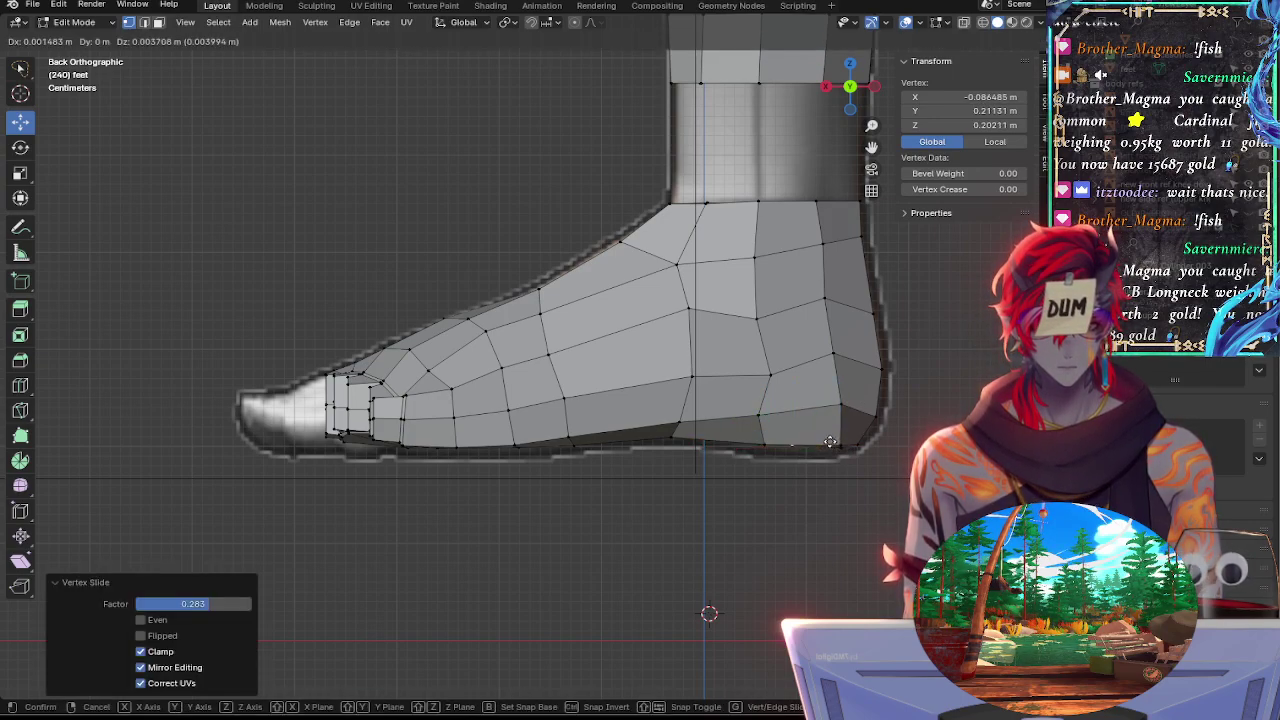
{"action": "left_click", "coordinate": [829, 447]}
Edge-slide the outer sole vertex and the one above it rearward by about 0.193, and fine-tune the lower vertex by about 0.028
{"action": "left_click", "coordinate": [764, 444]}
{"action": "key", "text": "g"}
{"action": "key", "text": "g"}
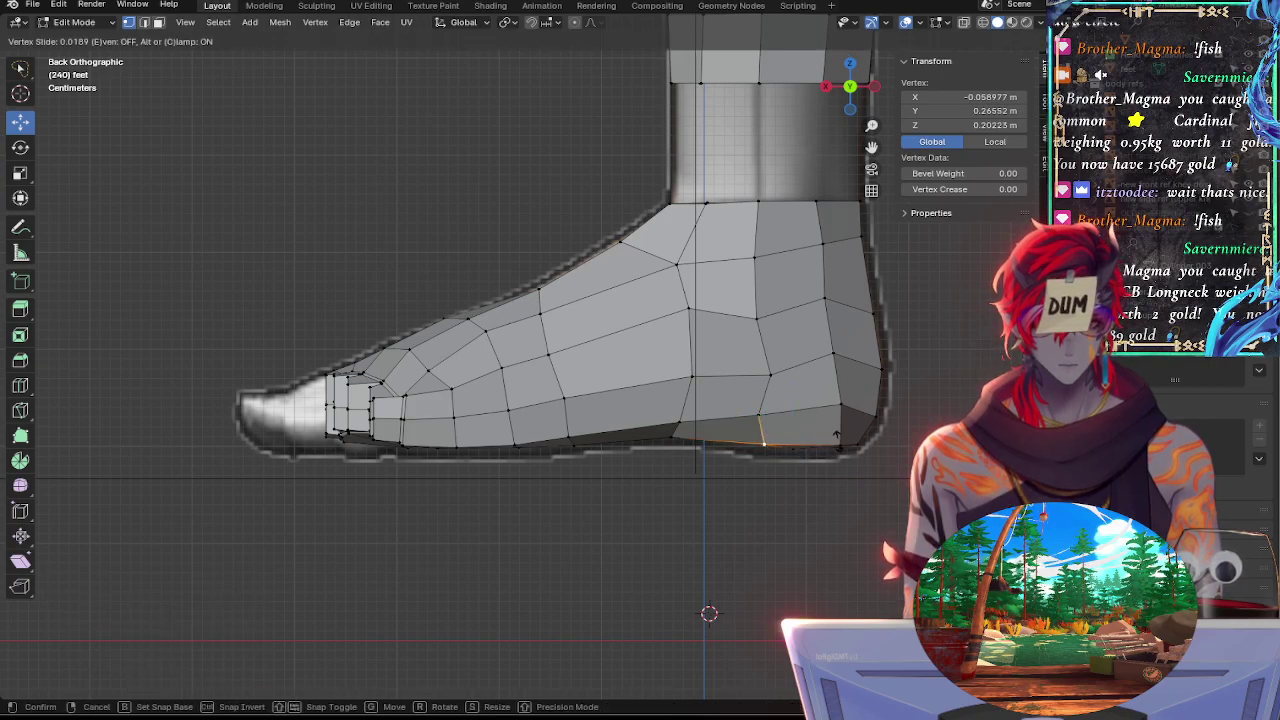
{"action": "left_click", "coordinate": [766, 412]}
{"action": "left_click", "coordinate": [765, 412], "text": "shift"}
{"action": "key", "text": "g"}
{"action": "key", "text": "g"}
{"action": "left_click", "coordinate": [837, 421]}
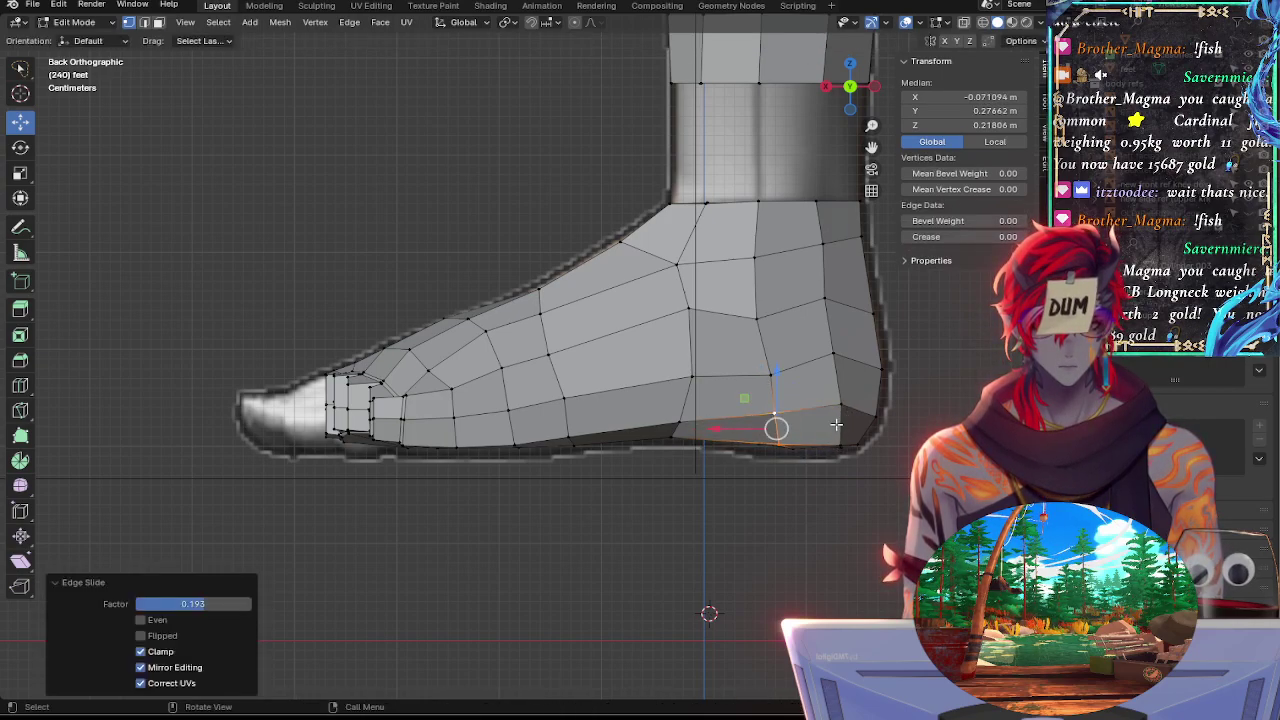
{"action": "left_click", "coordinate": [776, 443]}
{"action": "key", "text": "shift+v"}
{"action": "left_click", "coordinate": [843, 441]}
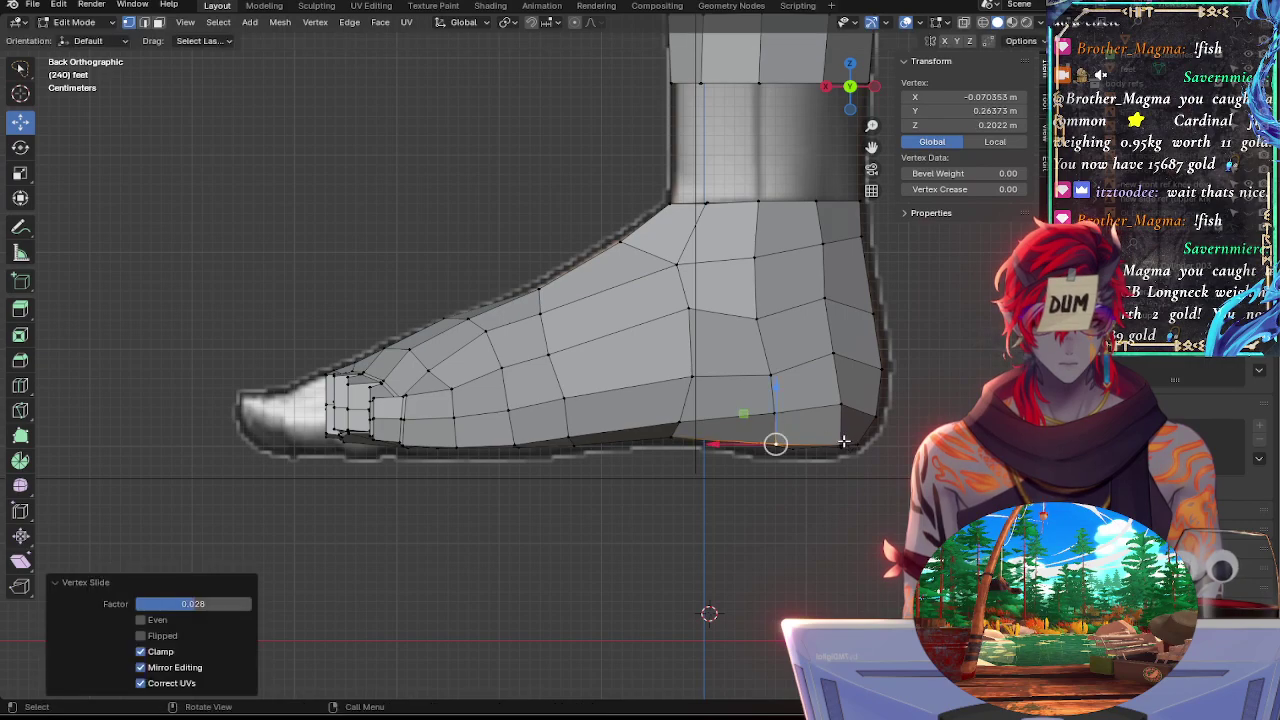
Scale the four vertices of the heel's lower outer side face to about 1.045 and lower them by about 0.0022 m
{"action": "left_click", "coordinate": [776, 414], "text": "shift"}
{"action": "left_click", "coordinate": [839, 405], "text": "shift"}
{"action": "left_click", "coordinate": [839, 441], "text": "shift"}
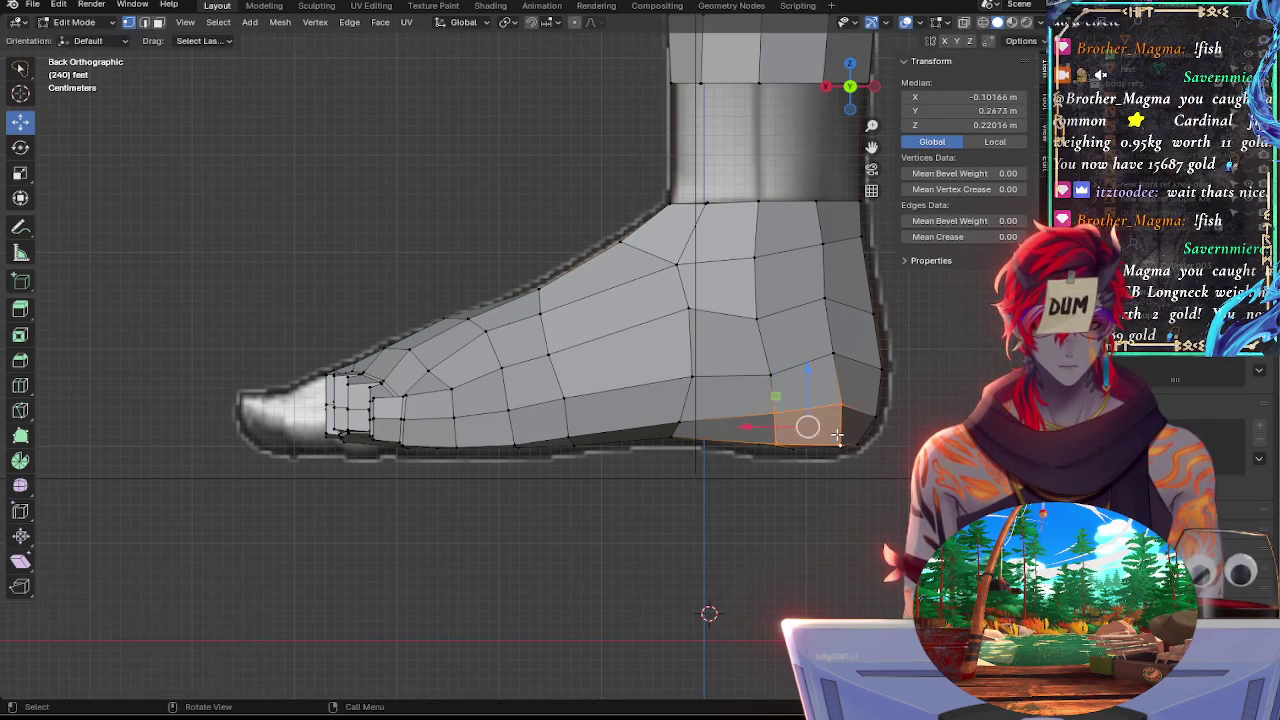
{"action": "key", "text": "s"}
{"action": "left_click", "coordinate": [787, 443]}
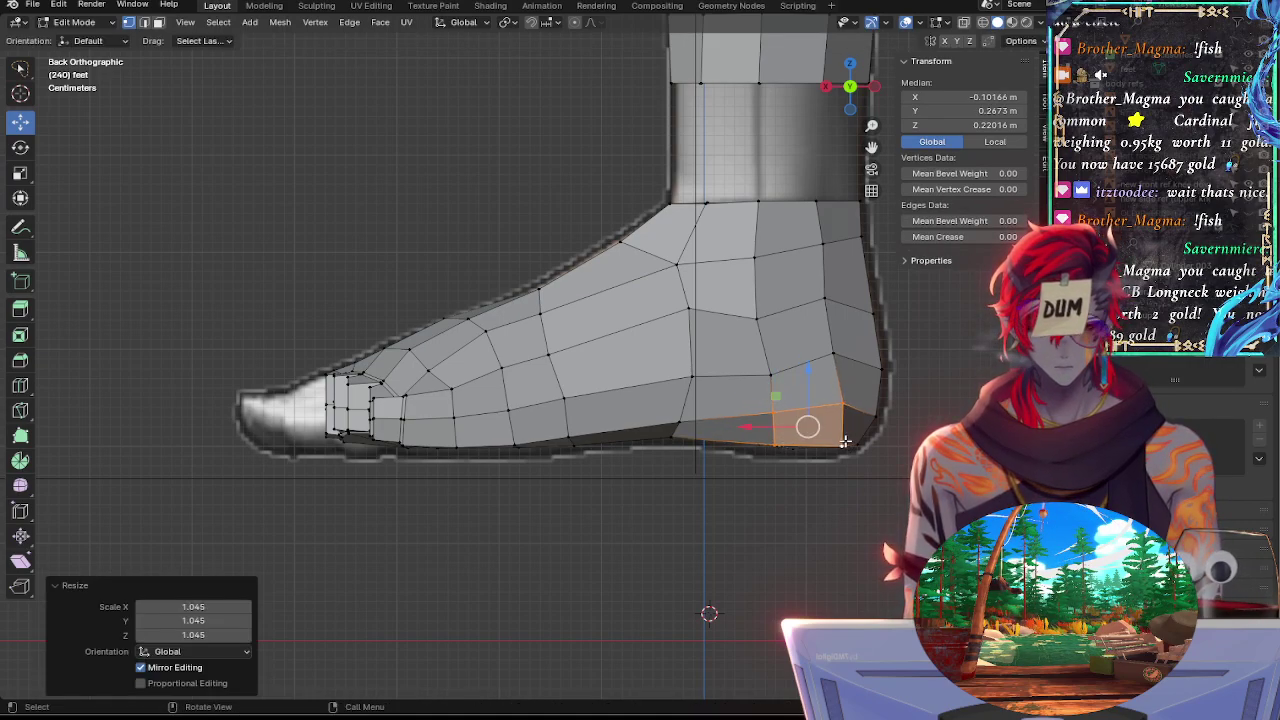
{"action": "key", "text": "g"}
{"action": "key", "text": "z"}
{"action": "left_click", "coordinate": [868, 476]}
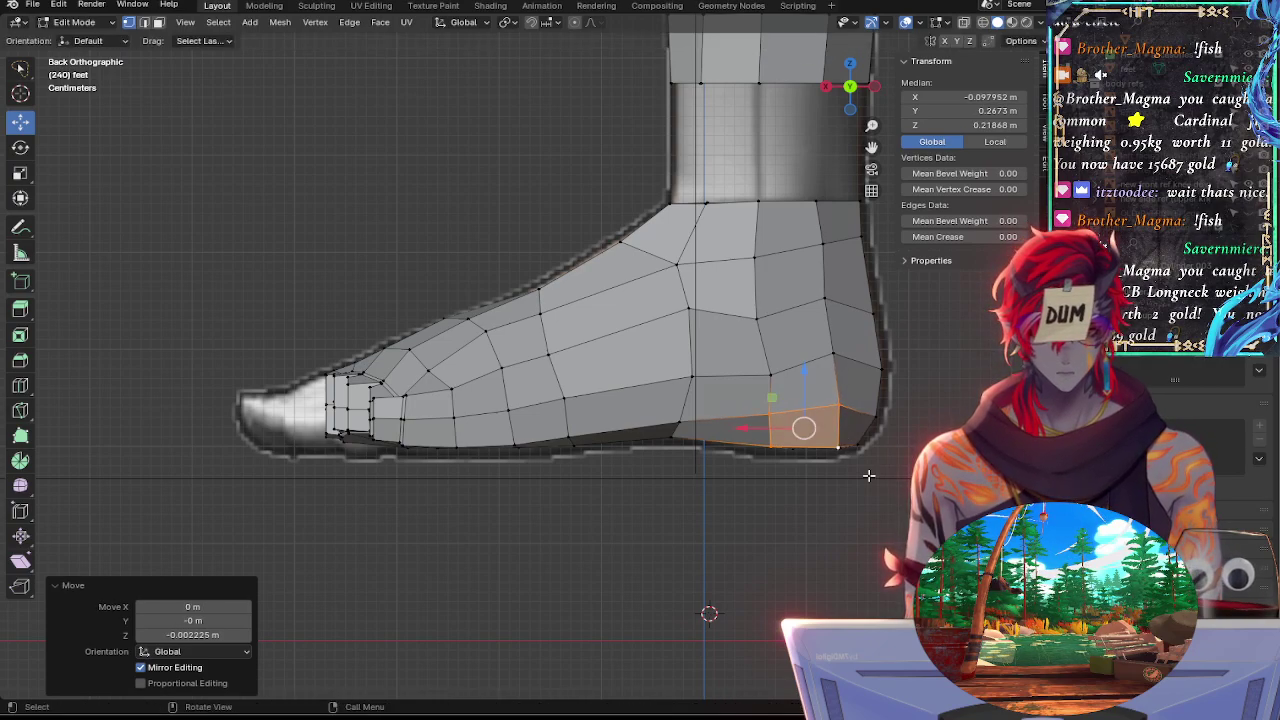
Slide the inner sole vertex under the heel by a factor of about 0.056, and slide the outer one opposite along its edge
{"action": "left_click", "coordinate": [841, 450]}
{"action": "middle_click_drag", "start_coordinate": [858, 470], "coordinate": [828, 417]}
{"action": "left_click", "coordinate": [800, 441]}
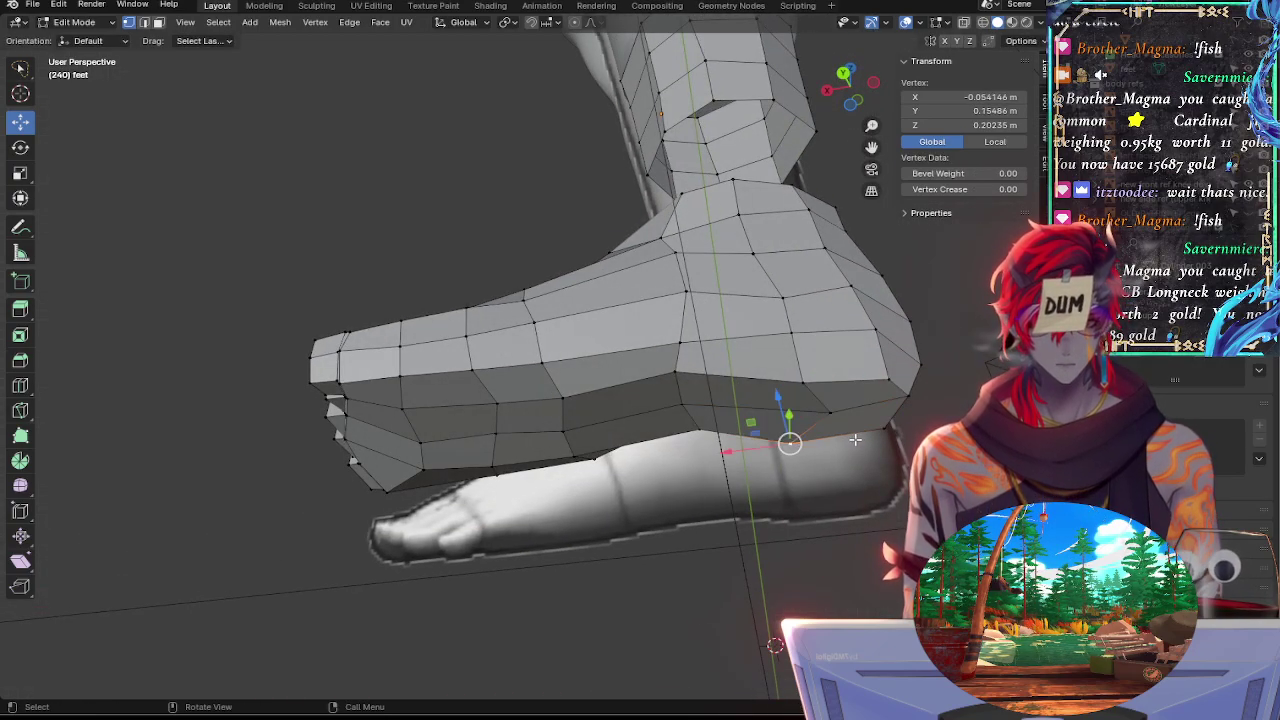
{"action": "key", "text": "shift+v"}
{"action": "left_click", "coordinate": [859, 439]}
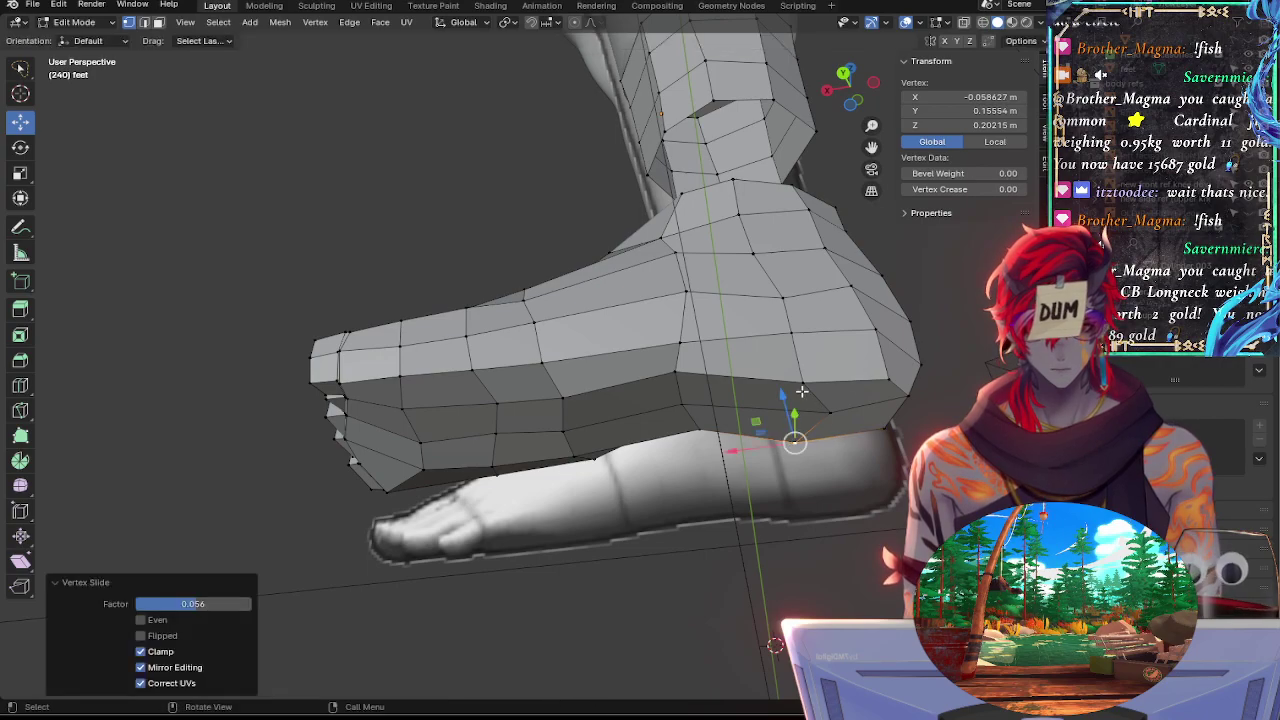
{"action": "left_click", "coordinate": [803, 385]}
{"action": "key", "text": "g"}
{"action": "key", "text": "g"}
{"action": "left_click", "coordinate": [799, 384]}
Slide the middle sole vertex by about 0.046 and nudge the inner one so the row across the heel's sole lines up
{"action": "left_click", "coordinate": [829, 413]}
{"action": "key", "text": "g"}
{"action": "key", "text": "g"}
{"action": "left_click", "coordinate": [824, 412]}
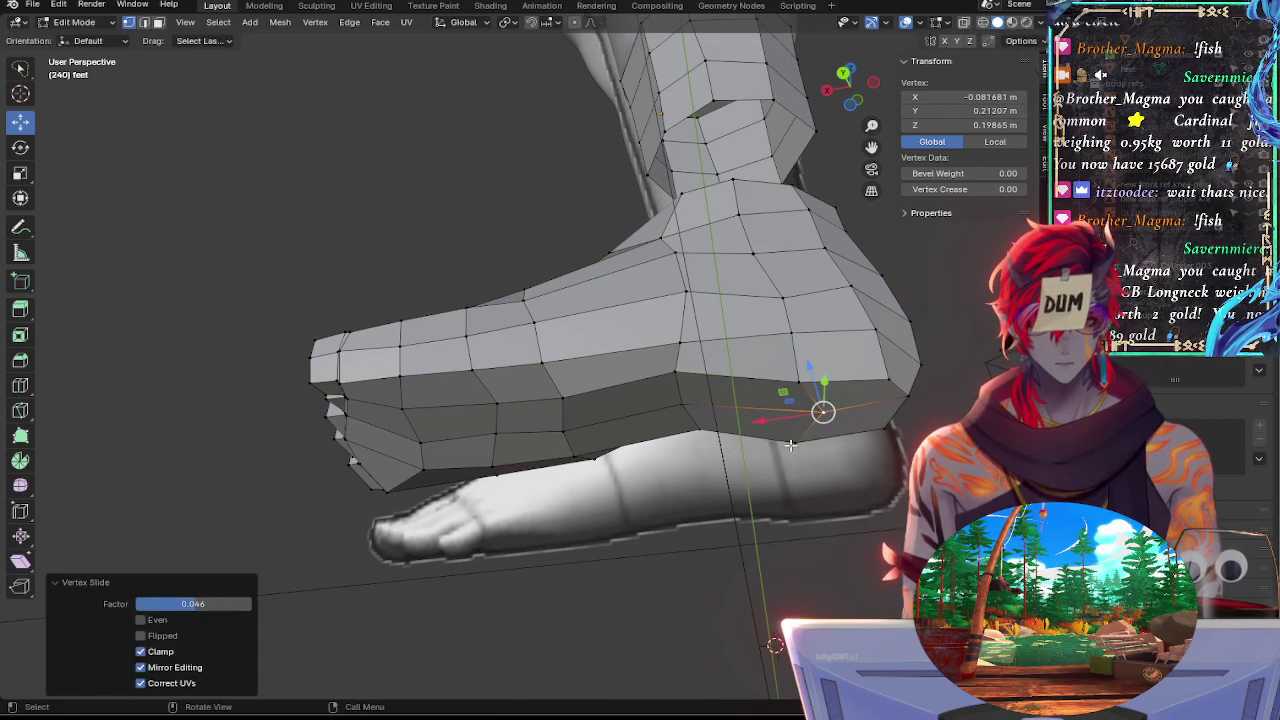
{"action": "left_click", "coordinate": [798, 443]}
{"action": "key", "text": "g"}
{"action": "left_click", "coordinate": [803, 444]}
{"action": "left_click", "coordinate": [802, 385], "text": "shift"}
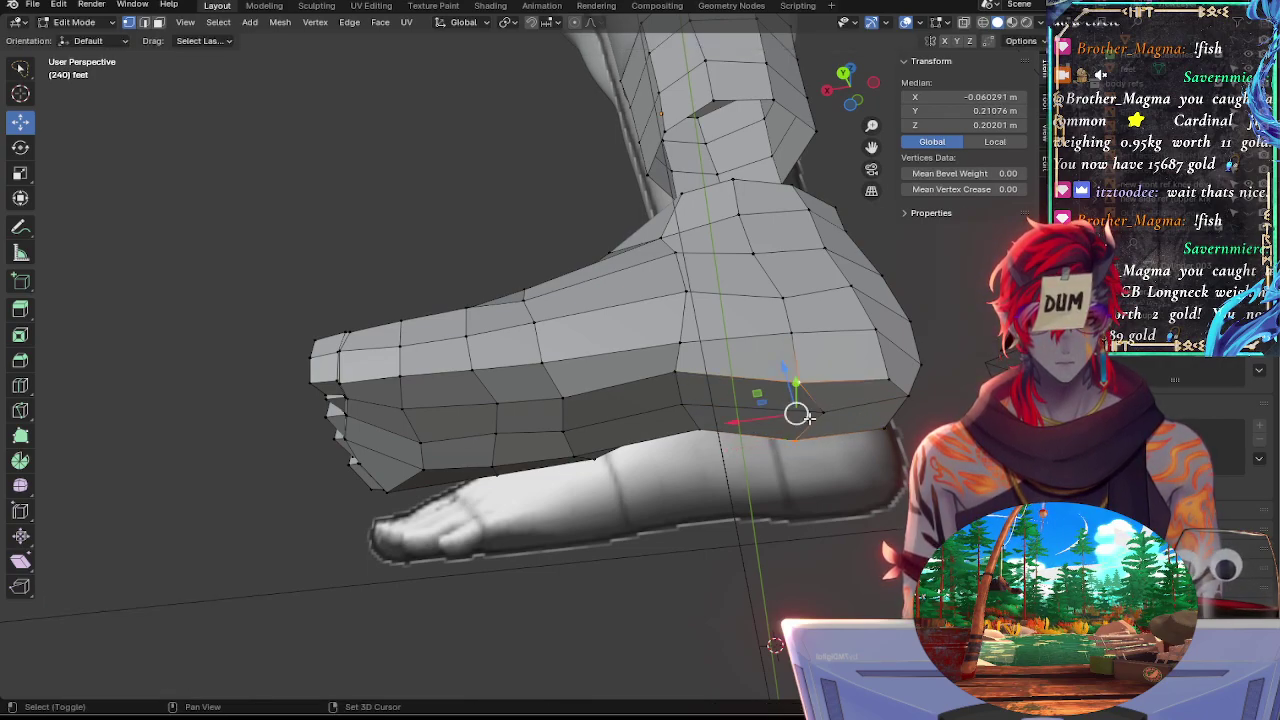
{"action": "left_click", "coordinate": [822, 412], "text": "shift"}
Switch to face selection and fatten the two underside faces of the heel by about 0.003 m
{"action": "left_click", "coordinate": [342, 170]}
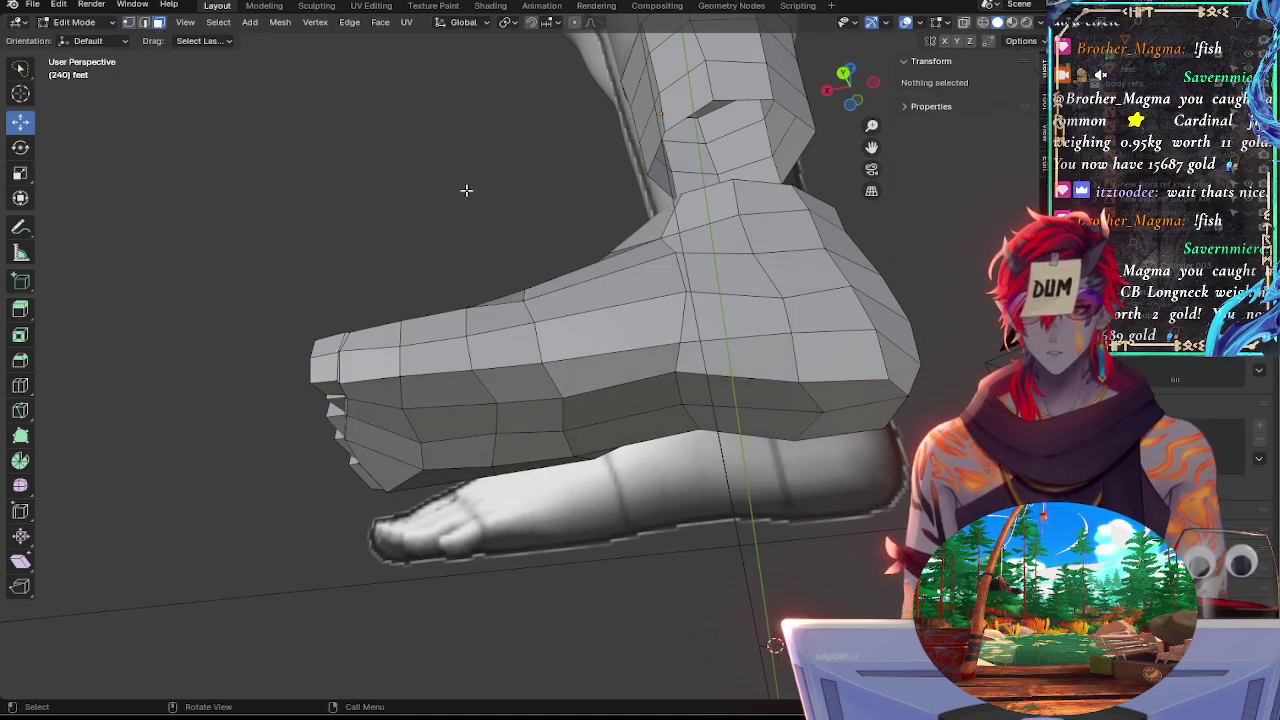
{"action": "left_click", "coordinate": [844, 394]}
{"action": "left_click", "coordinate": [849, 418], "text": "shift"}
{"action": "left_click", "coordinate": [844, 73]}
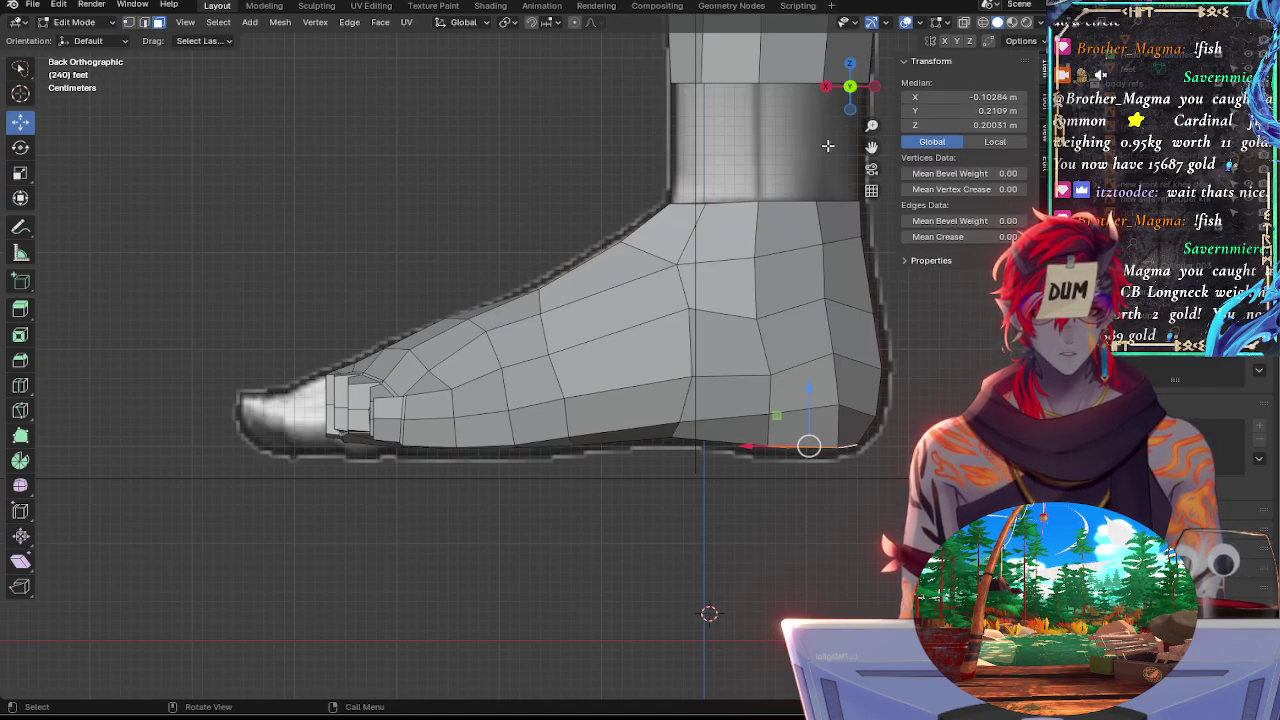
{"action": "key", "text": "alt+s"}
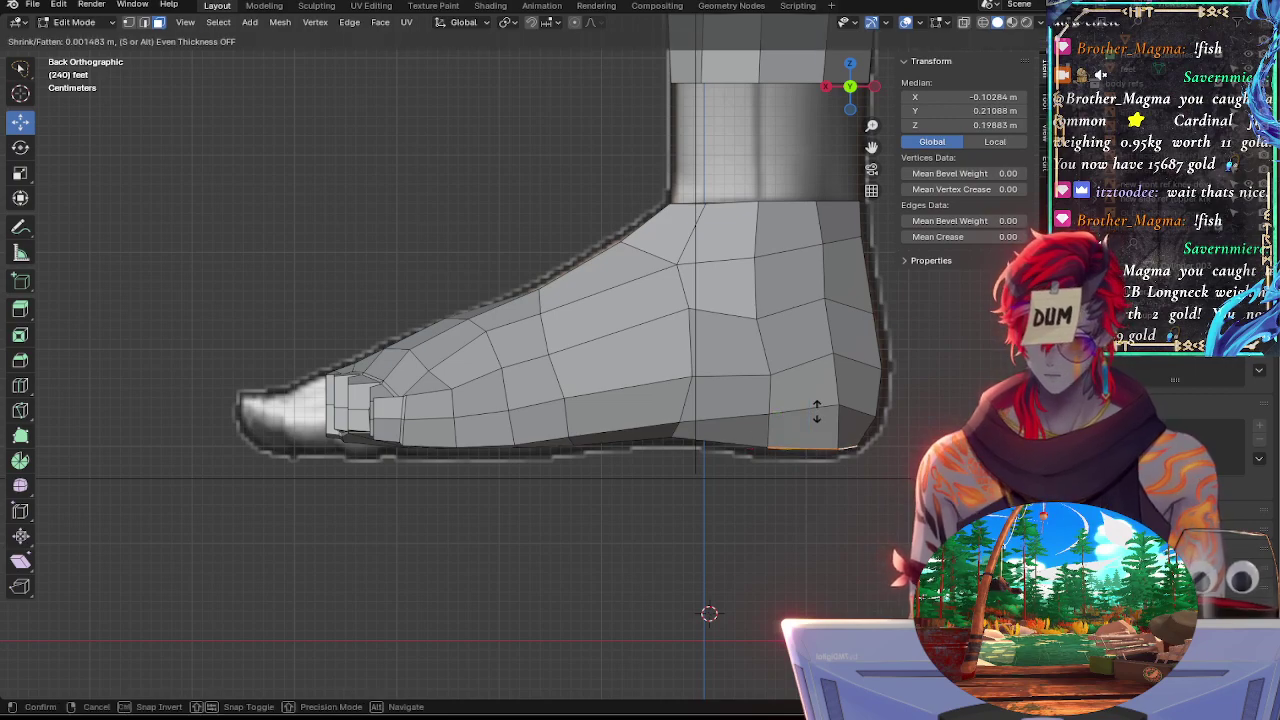
{"action": "left_click", "coordinate": [818, 410]}
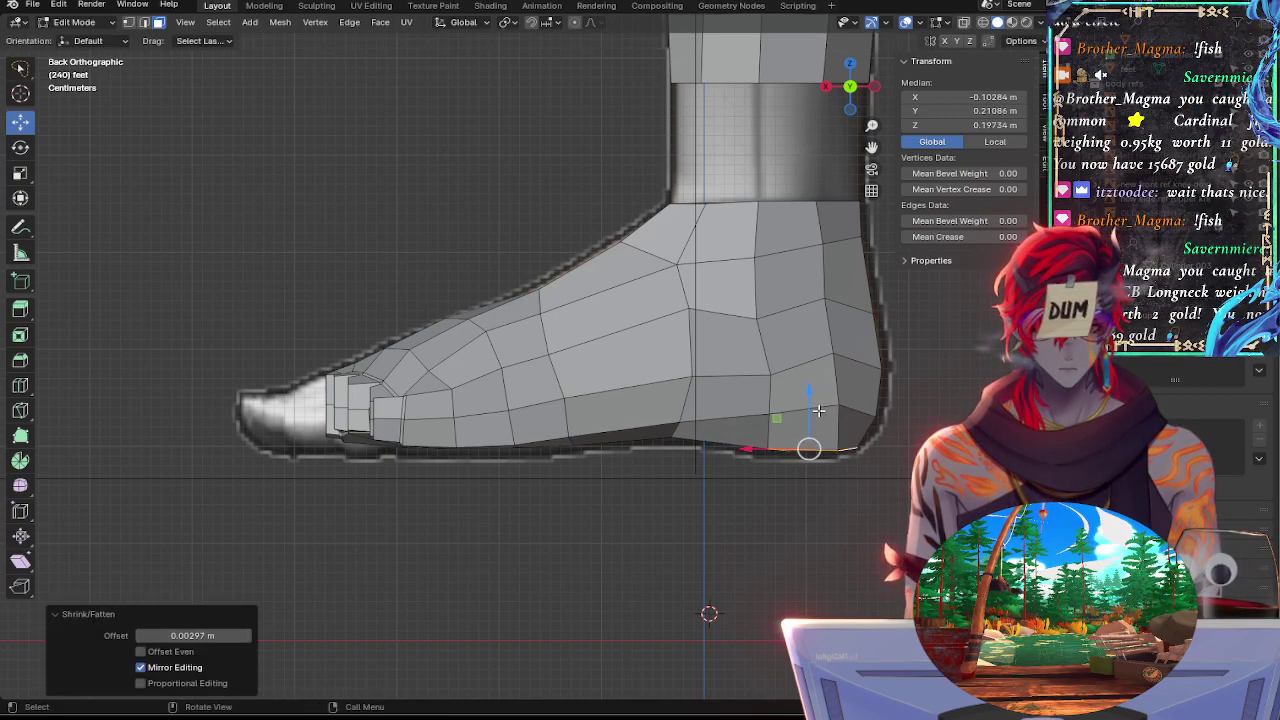
Rotate the lowest outer face at the back of the heel by about 4.85°, nudge it, and select the face above it
{"action": "left_click", "coordinate": [860, 435]}
{"action": "key", "text": "r"}
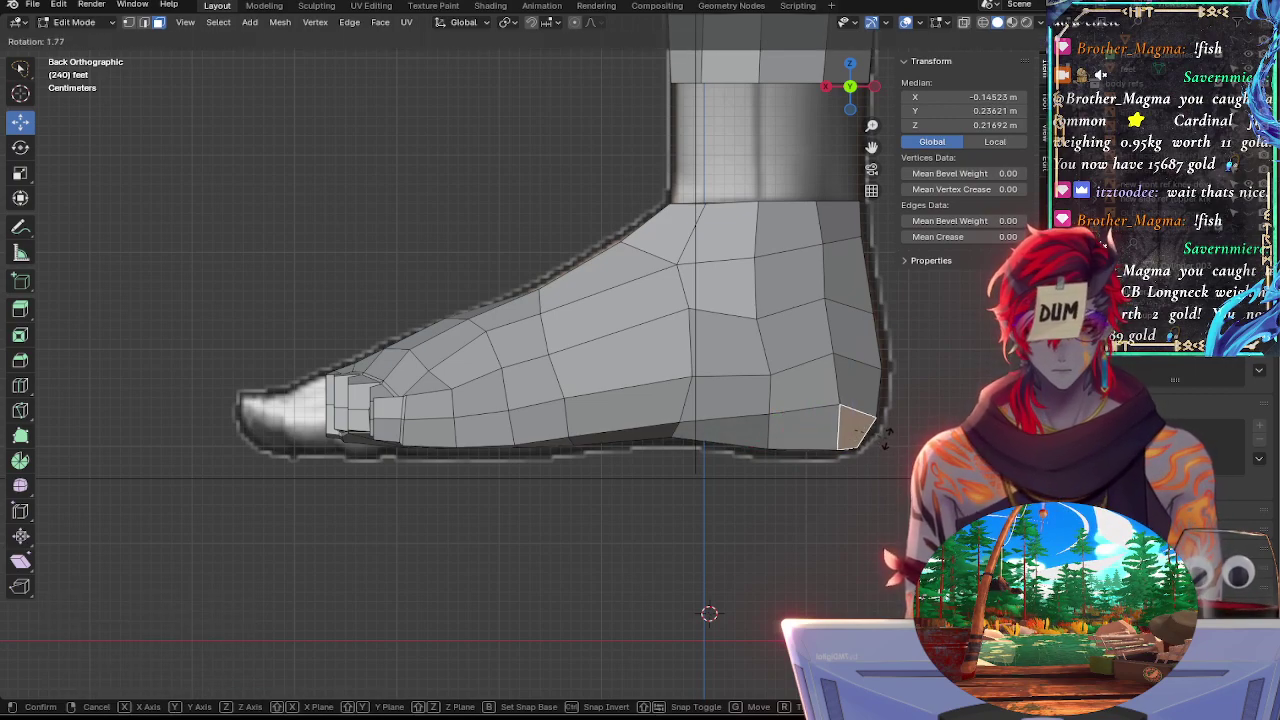
{"action": "left_click", "coordinate": [886, 440]}
{"action": "key", "text": "g"}
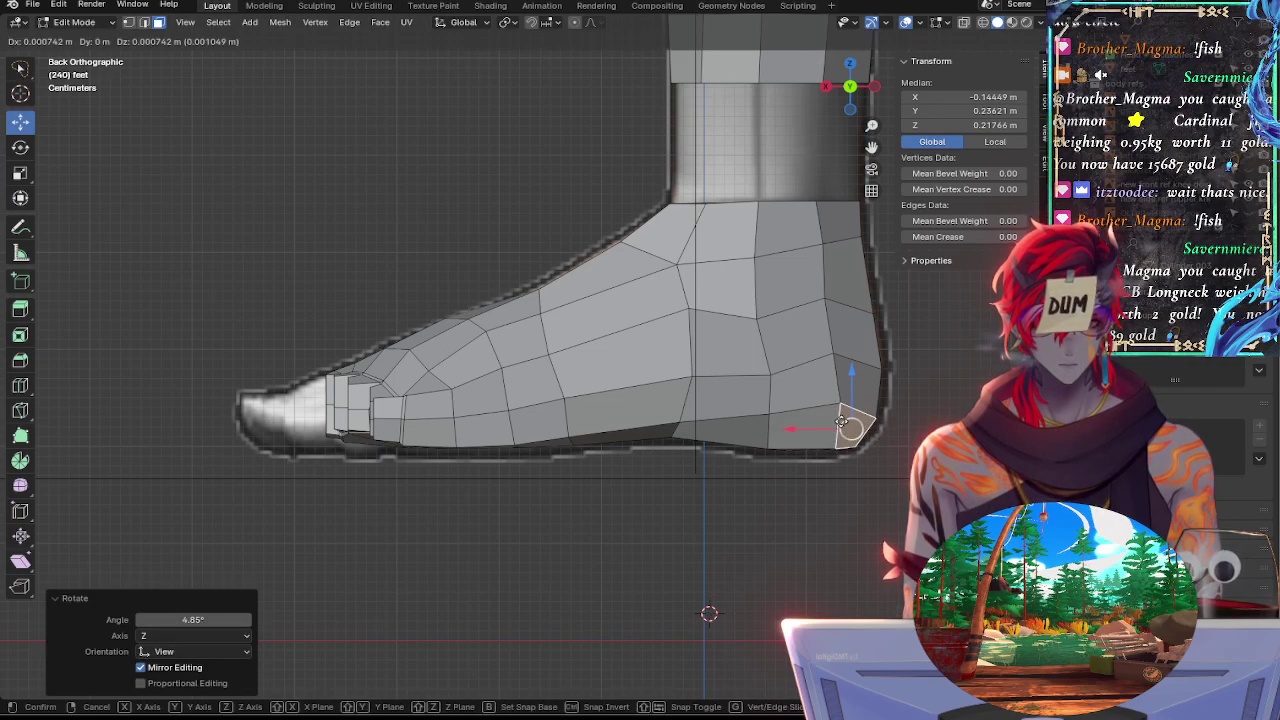
{"action": "left_click", "coordinate": [850, 432]}
{"action": "left_click", "coordinate": [862, 392]}
{"action": "key", "text": "r"}
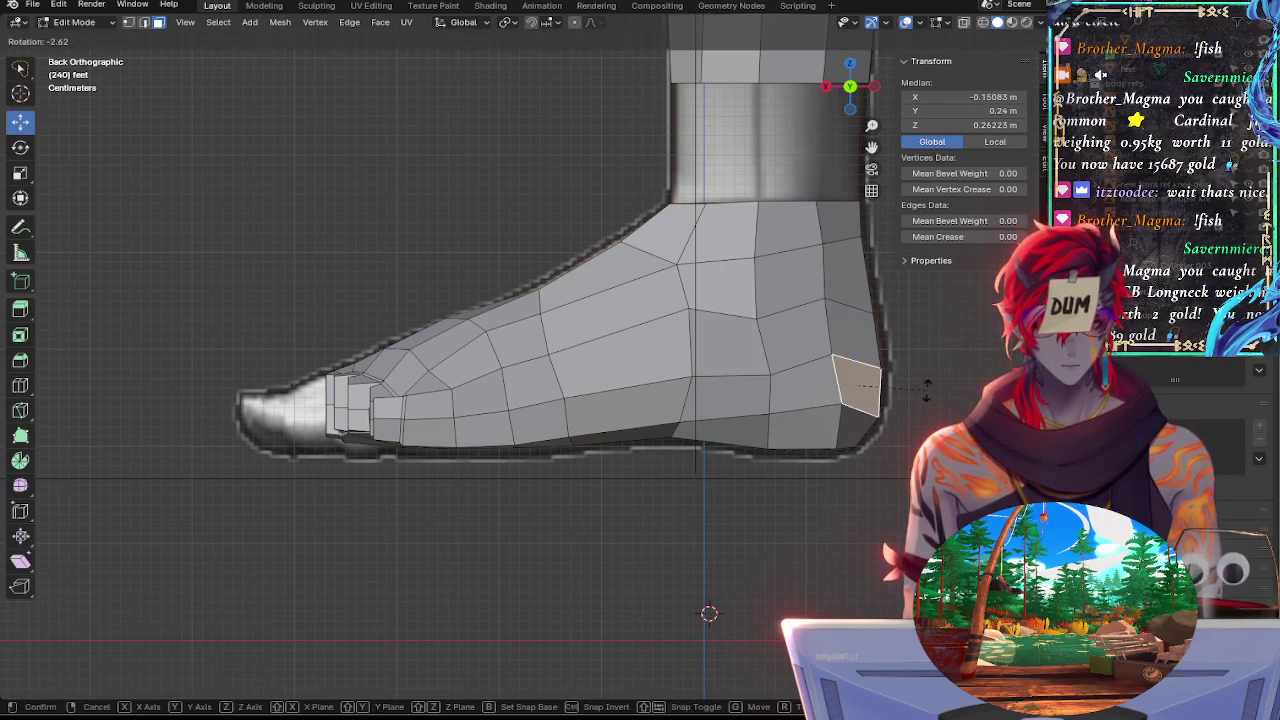
{"action": "right_click", "coordinate": [928, 392]}
{"action": "key", "text": "alt+s"}
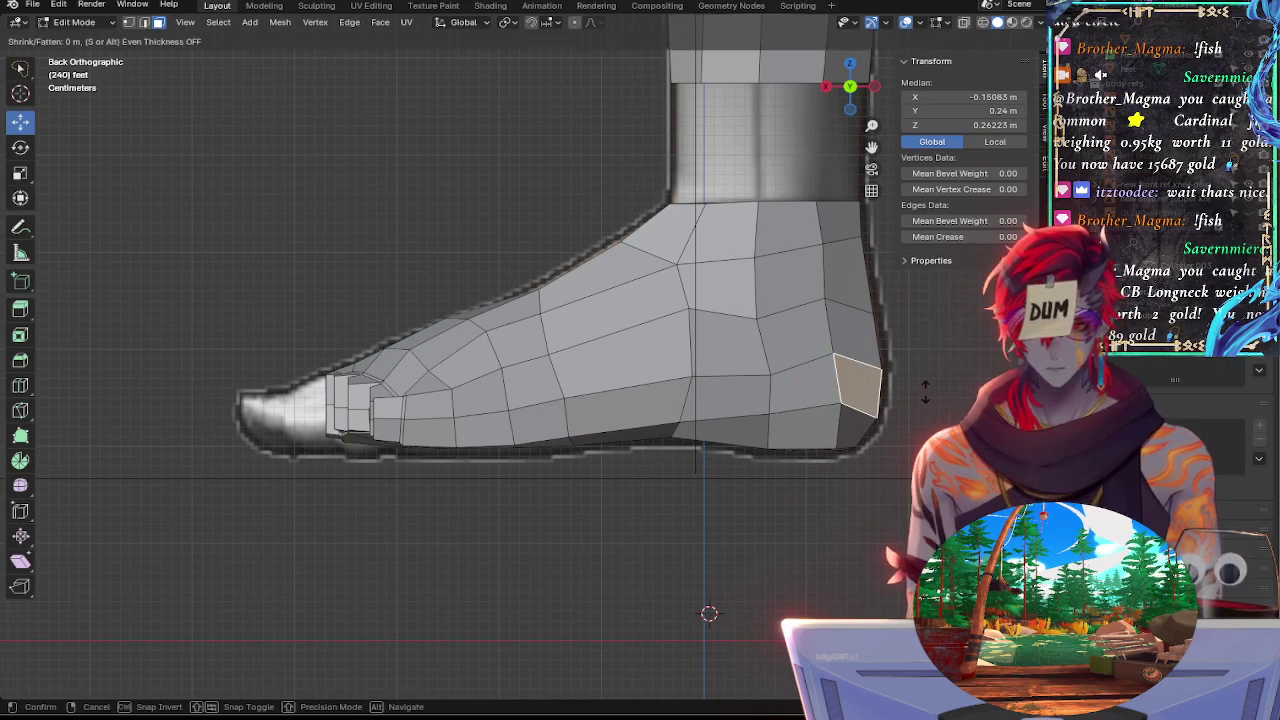
{"action": "right_click", "coordinate": [926, 394]}
Add the neighbouring rear face to the selection and fatten both faces at the back of the heel, leaving nothing selected
{"action": "middle_click_drag", "start_coordinate": [926, 394], "coordinate": [621, 427]}
{"action": "left_click", "coordinate": [578, 413], "text": "shift"}
{"action": "left_click", "coordinate": [538, 484], "text": "shift"}
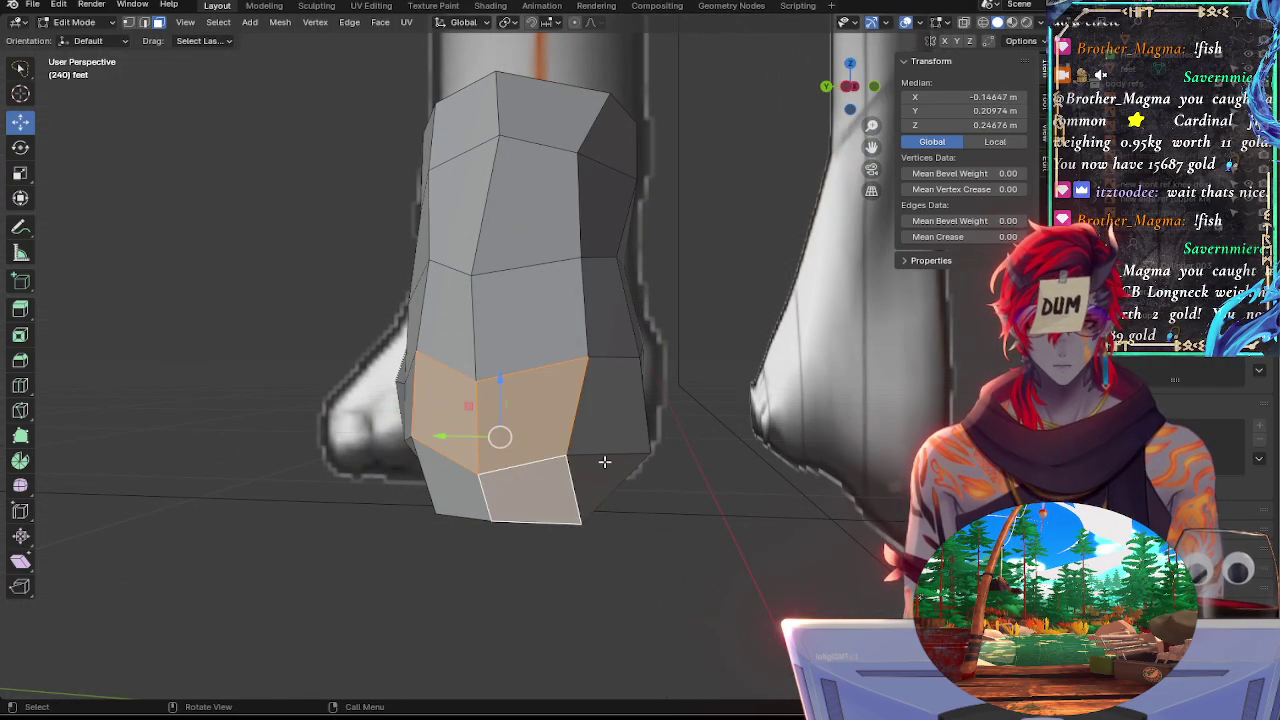
{"action": "key", "text": "ctrl+z"}
{"action": "left_click", "coordinate": [826, 87]}
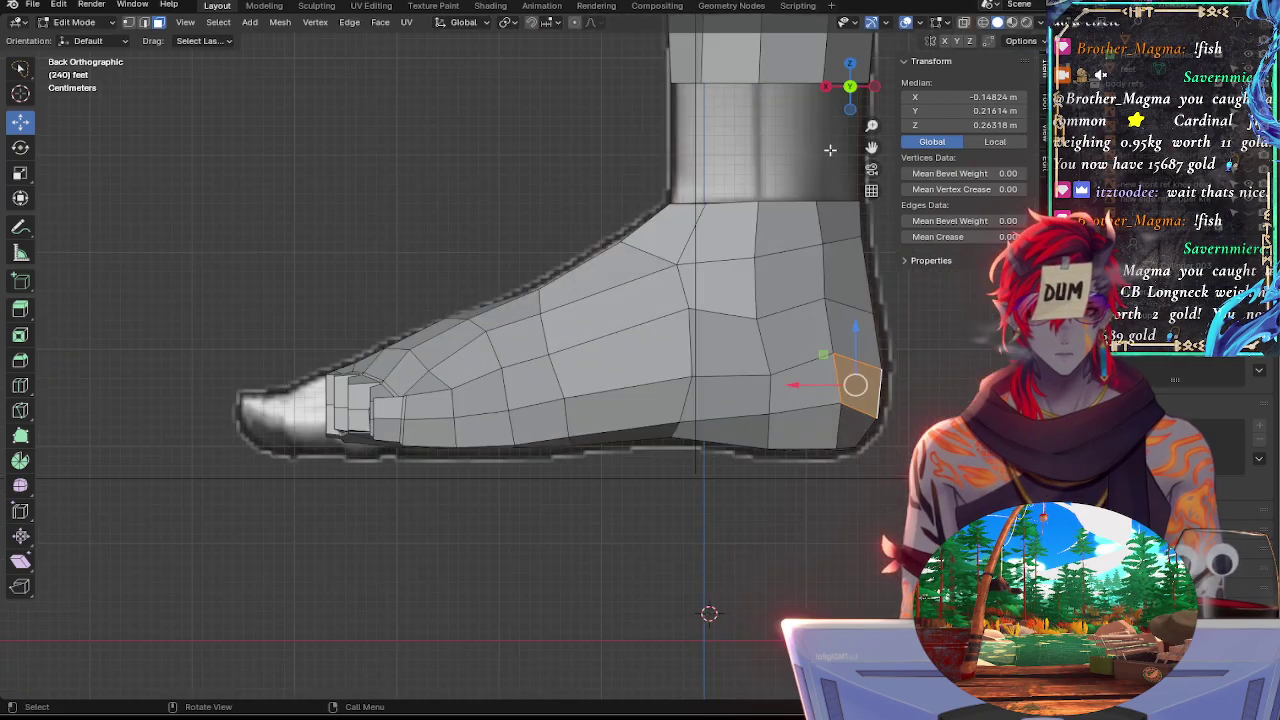
{"action": "key", "text": "alt+s"}
{"action": "left_click", "coordinate": [905, 408]}
{"action": "left_click", "coordinate": [905, 410]}
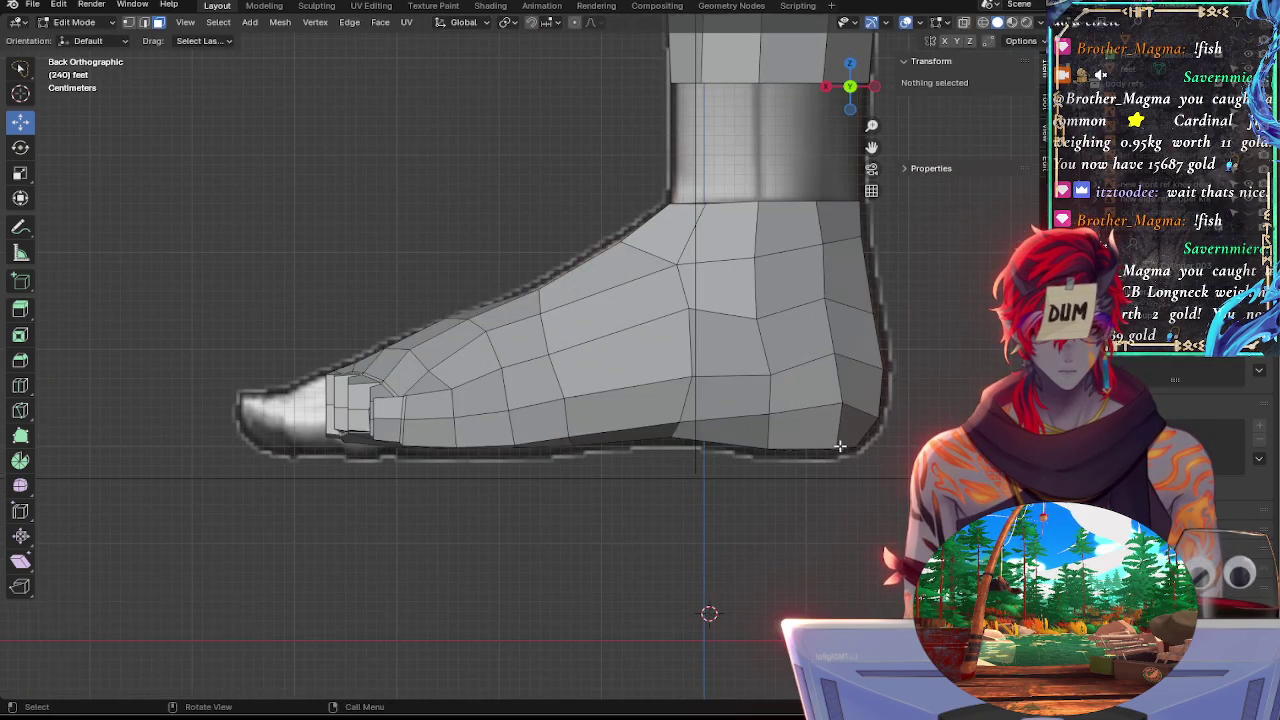
Select the lowest right-hand face at the back of the heel, rotate it slightly in the rear view, and clear the selection
{"action": "left_click", "coordinate": [855, 432]}
{"action": "middle_click_drag", "start_coordinate": [905, 463], "coordinate": [677, 467]}
{"action": "key", "text": "r"}
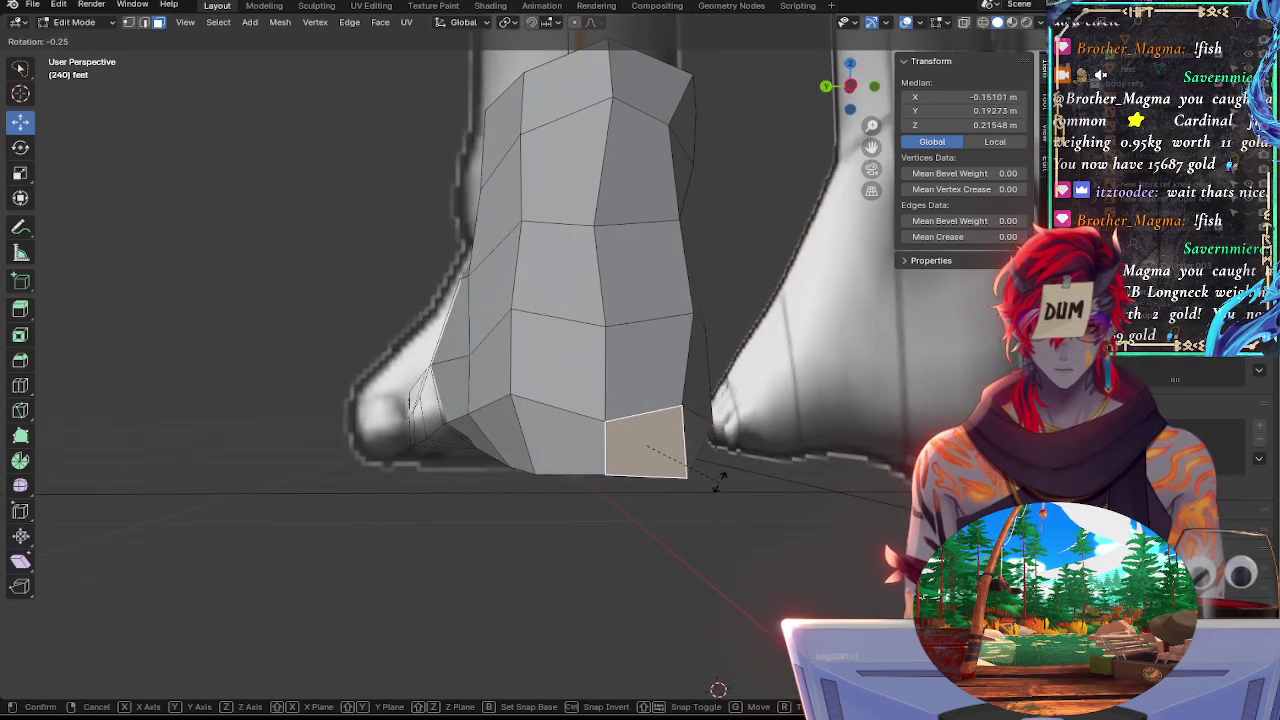
{"action": "left_click", "coordinate": [720, 485]}
{"action": "left_click", "coordinate": [690, 486]}
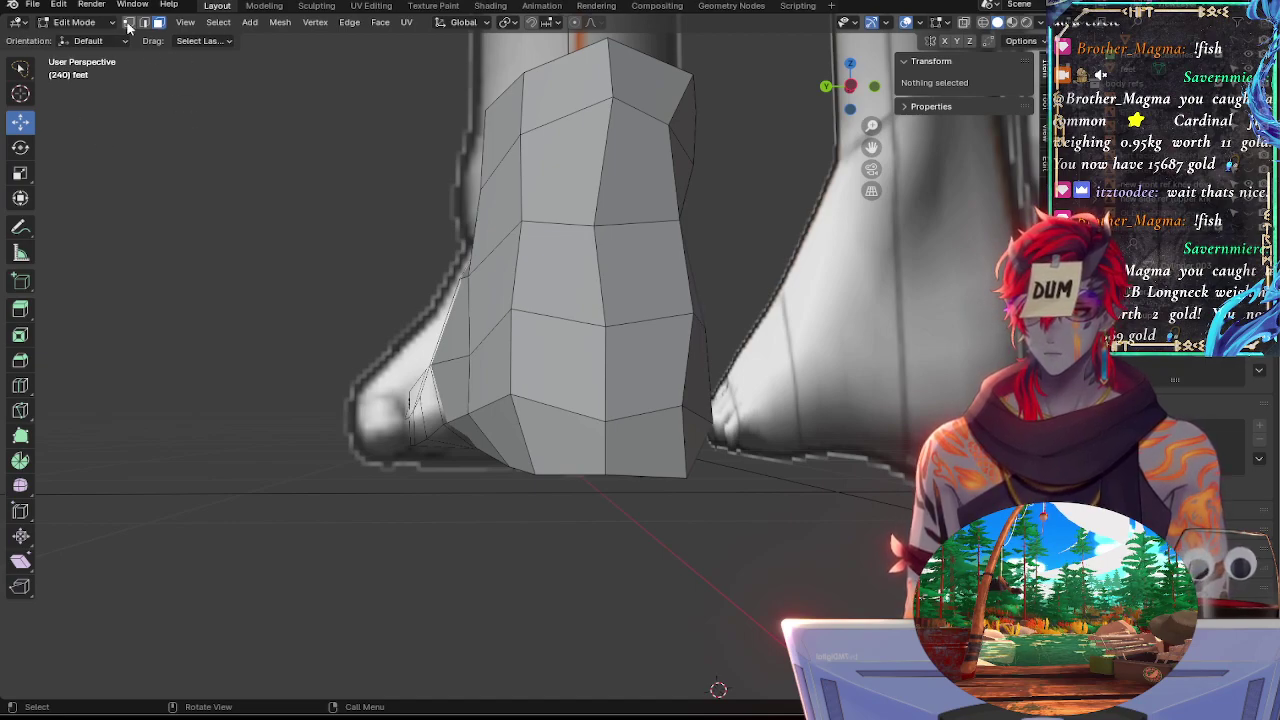
Switch to edge selection and flatten each of the two bottom edges at the back of the heel with a Z scale of 0
{"action": "left_click", "coordinate": [563, 468]}
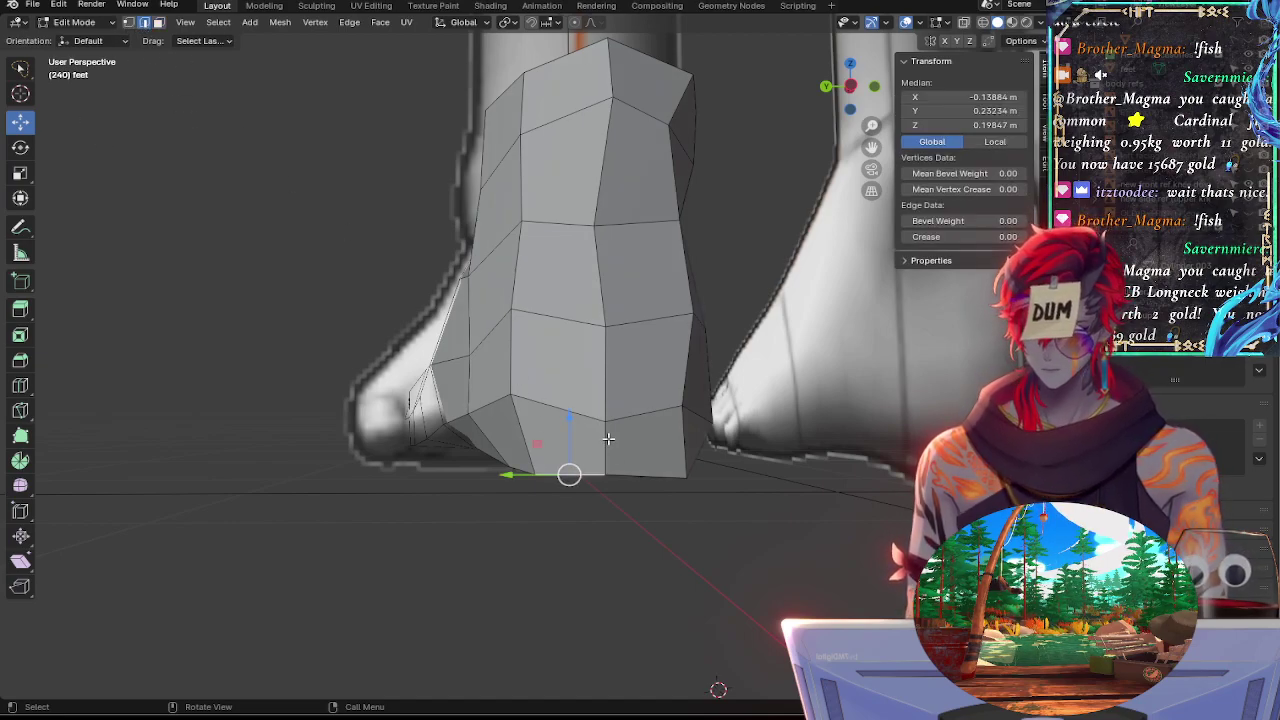
{"action": "key", "text": "s"}
{"action": "key", "text": "z"}
{"action": "key", "text": "0"}
{"action": "key", "text": "Return"}
{"action": "left_click", "coordinate": [646, 476]}
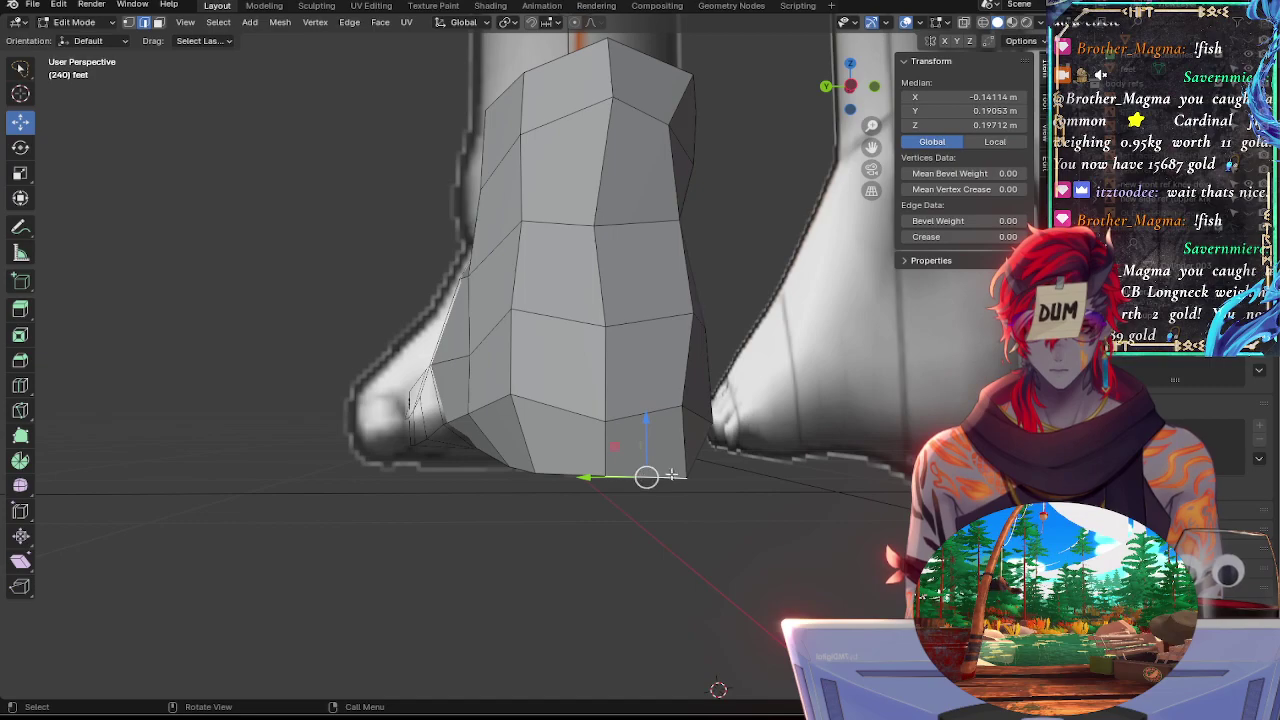
{"action": "key", "text": "s"}
{"action": "key", "text": "z"}
{"action": "key", "text": "0"}
{"action": "key", "text": "Return"}
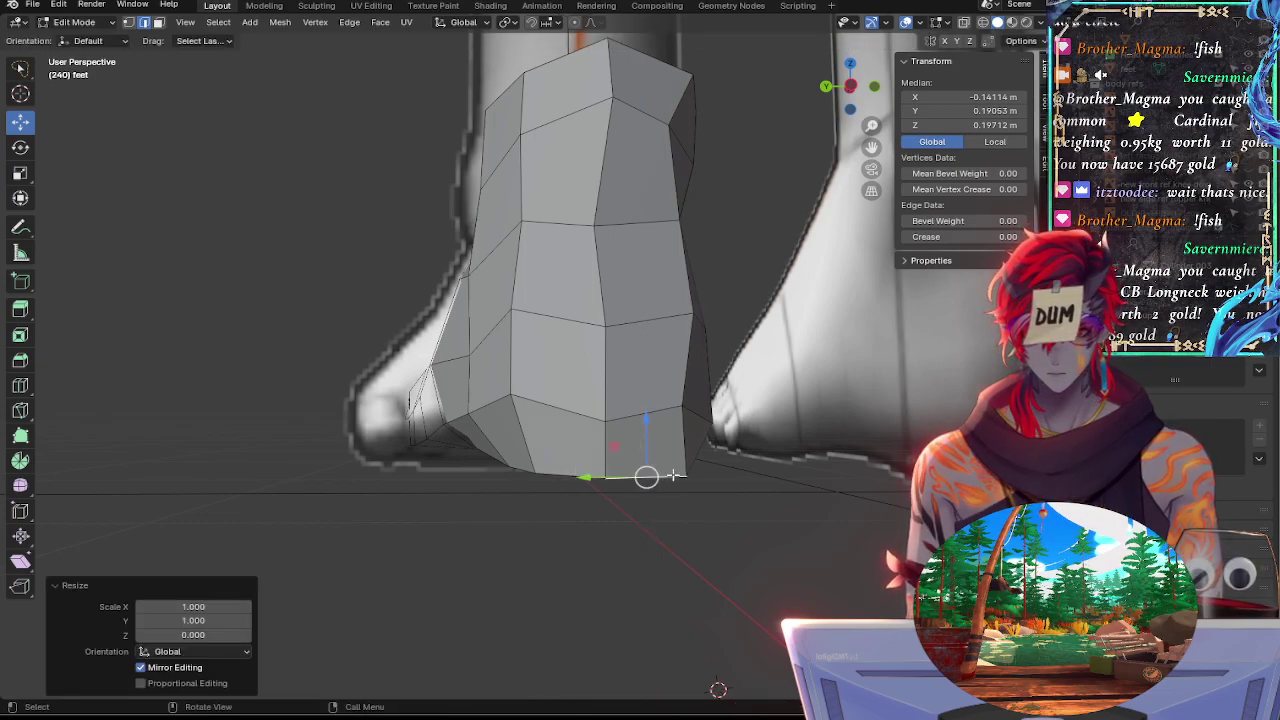
Select both bottom rear heel edges together and level them with each other using a Z scale of 0
{"action": "left_click", "coordinate": [583, 476], "text": "shift"}
{"action": "key", "text": "s"}
{"action": "key", "text": "z"}
{"action": "key", "text": "0"}
{"action": "key", "text": "Return"}
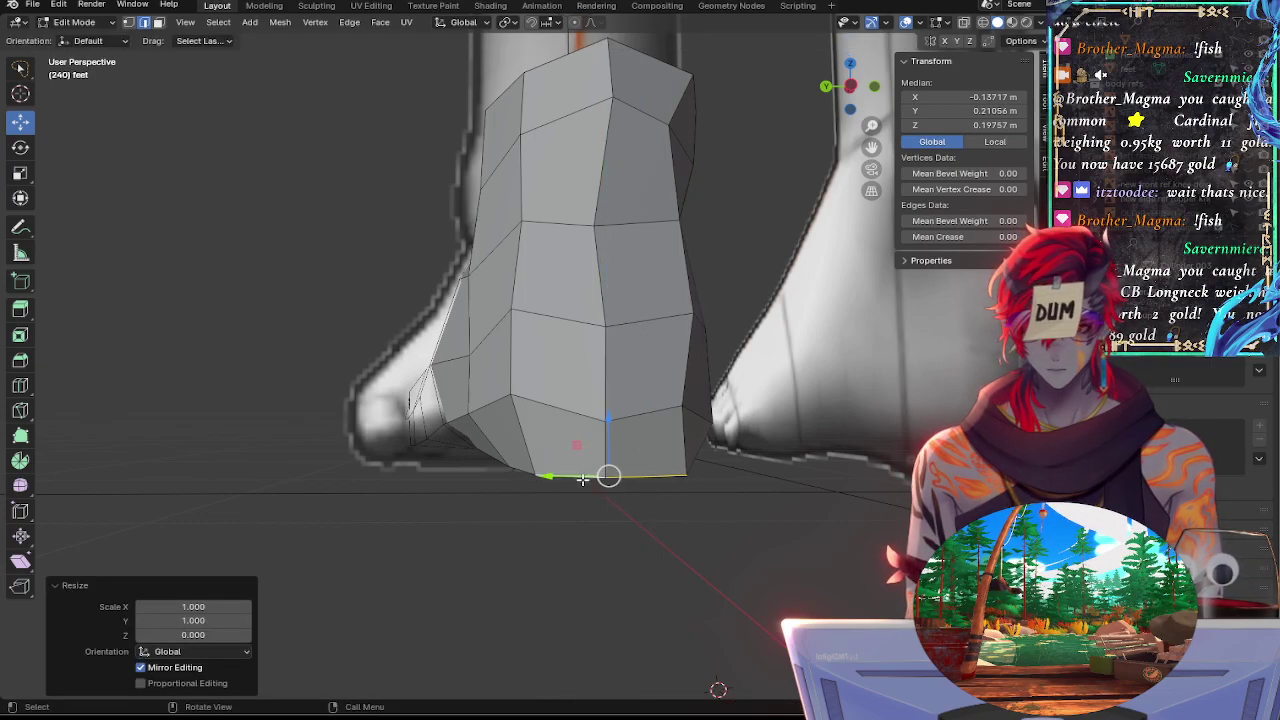
Rotate the lowest upright edge on the right side of the heel's back by about 15.3° and edge-slide it inward
{"action": "left_click", "coordinate": [684, 441]}
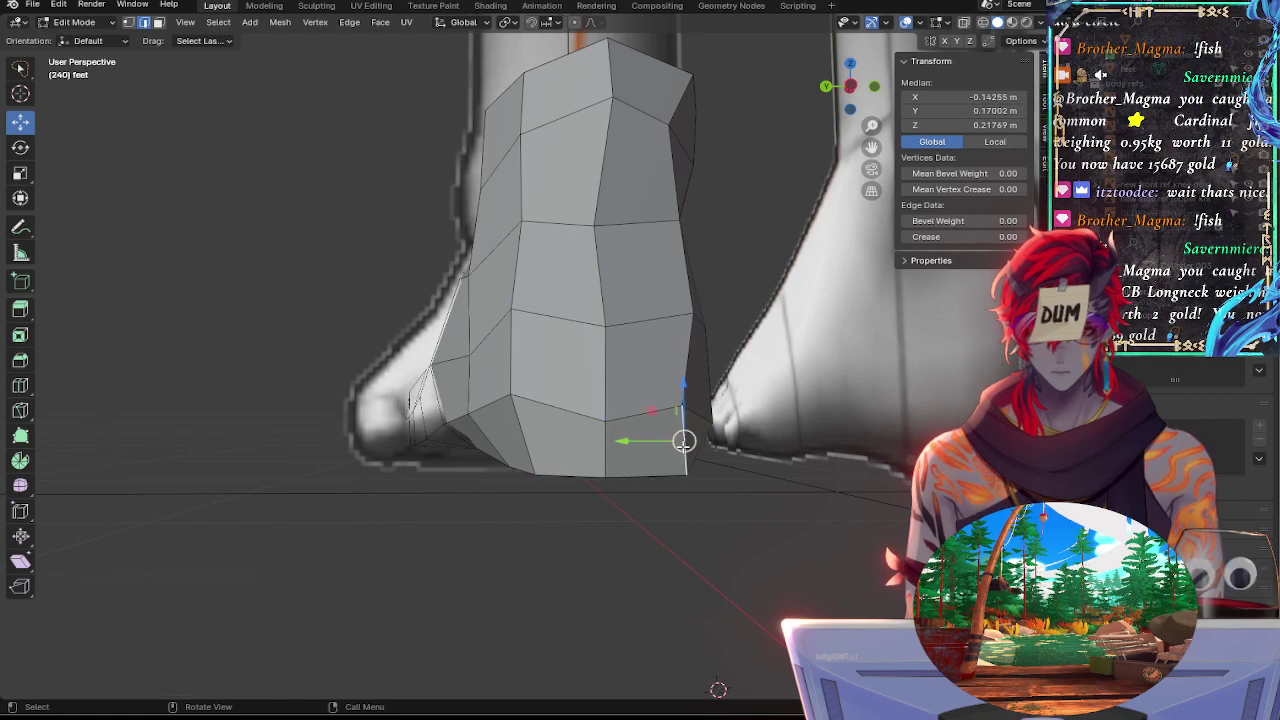
{"action": "key", "text": "g"}
{"action": "right_click", "coordinate": [734, 448]}
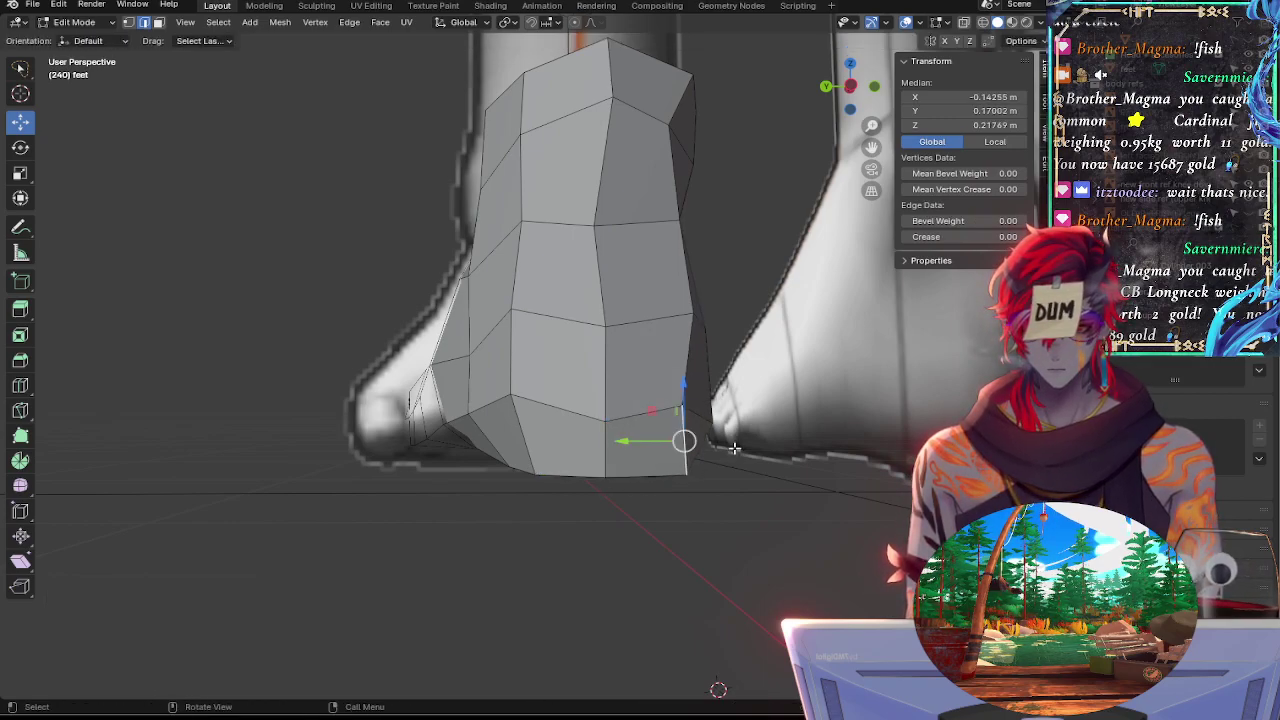
{"action": "key", "text": "r"}
{"action": "left_click", "coordinate": [748, 467]}
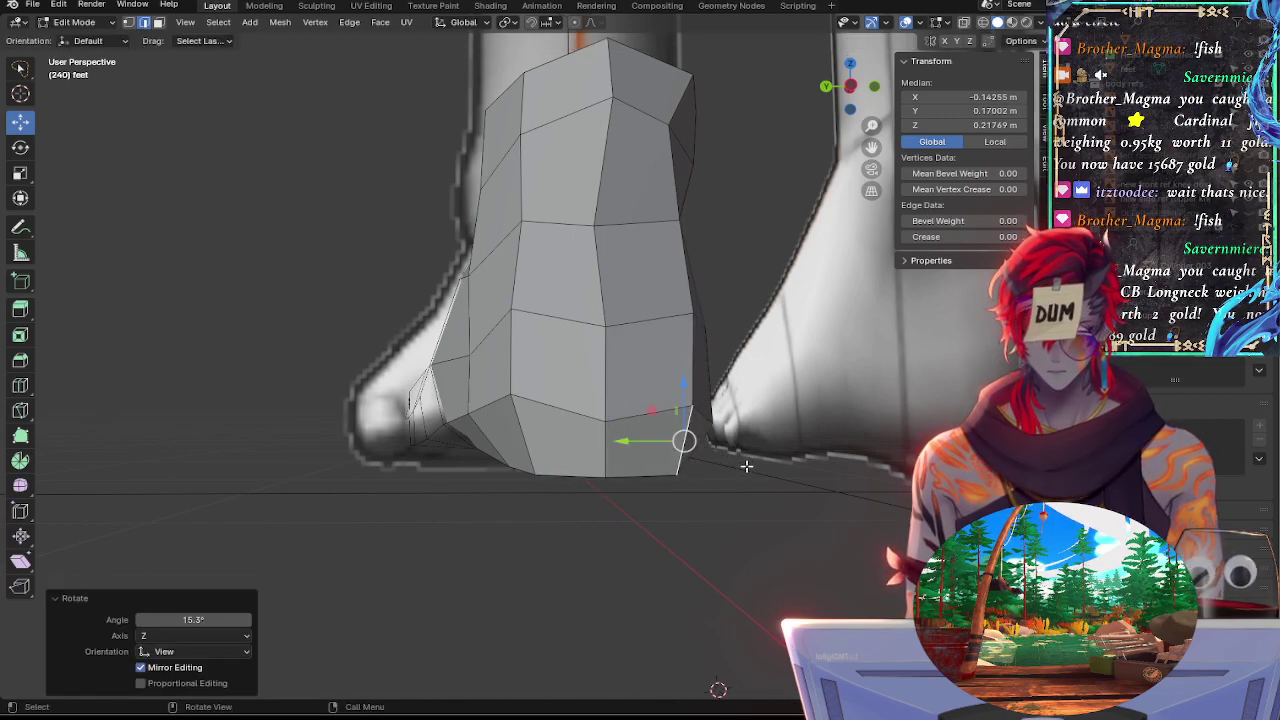
{"action": "key", "text": "g"}
{"action": "key", "text": "g"}
{"action": "left_click", "coordinate": [741, 464]}
Reselect the two bottom edges along the back of the heel and flatten them again with a Z scale of 0
{"action": "left_click", "coordinate": [638, 476]}
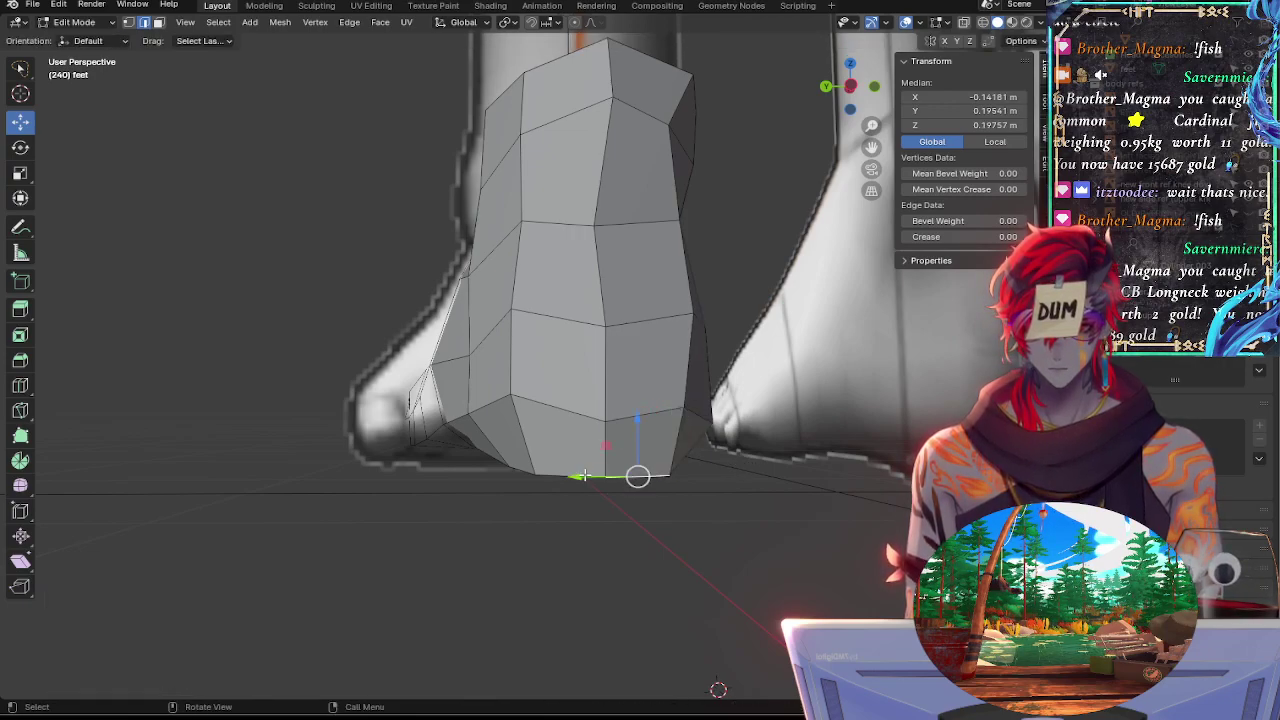
{"action": "left_click", "coordinate": [586, 476], "text": "shift"}
{"action": "key", "text": "s"}
{"action": "key", "text": "z"}
{"action": "key", "text": "0"}
{"action": "left_click", "coordinate": [631, 474]}
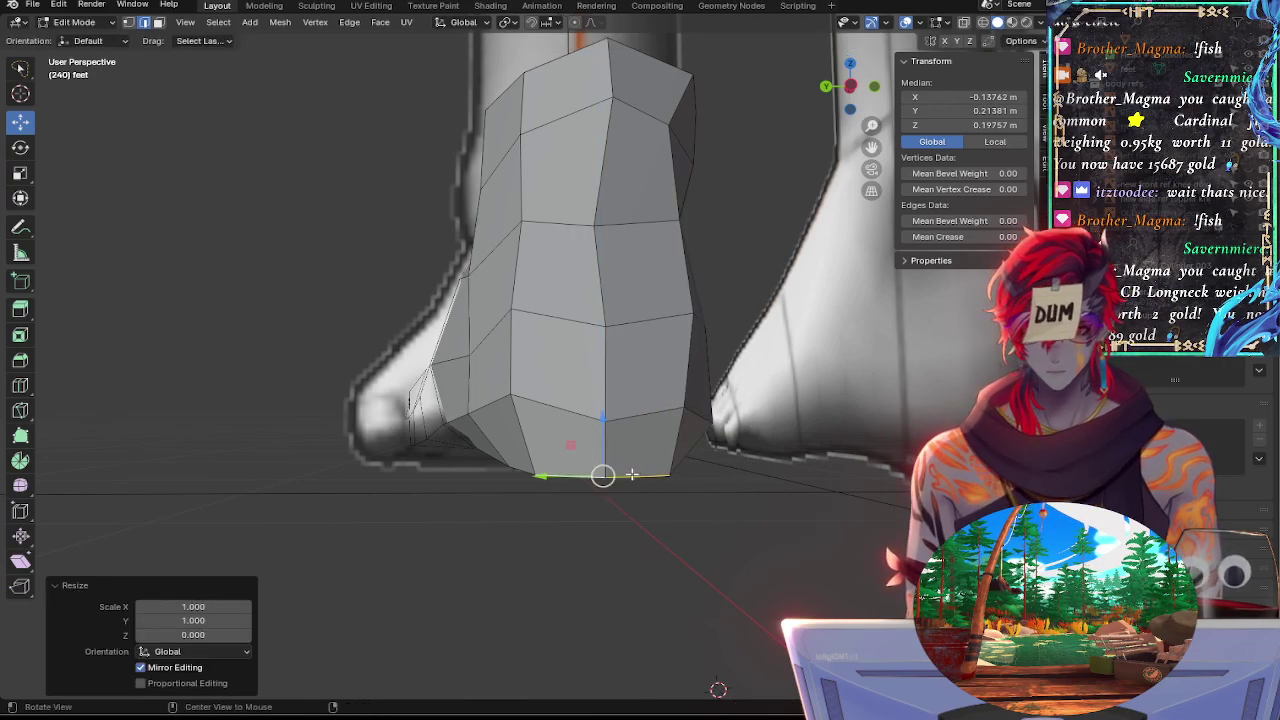
Rotate the right-hand side edge of the heel's underside by about 8.8° around the global Z axis
{"action": "left_click_drag", "start_coordinate": [631, 474], "coordinate": [617, 386], "text": "alt"}
{"action": "left_click", "coordinate": [641, 344]}
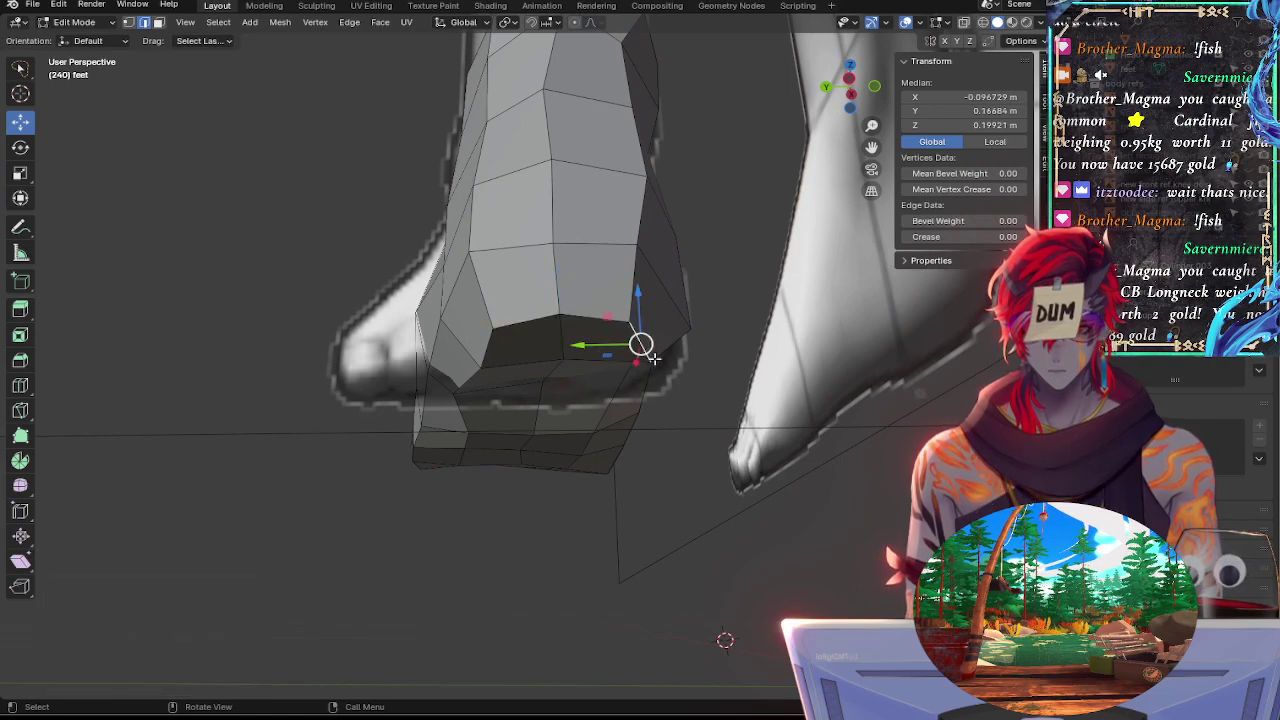
{"action": "key", "text": "r"}
{"action": "key", "text": "z"}
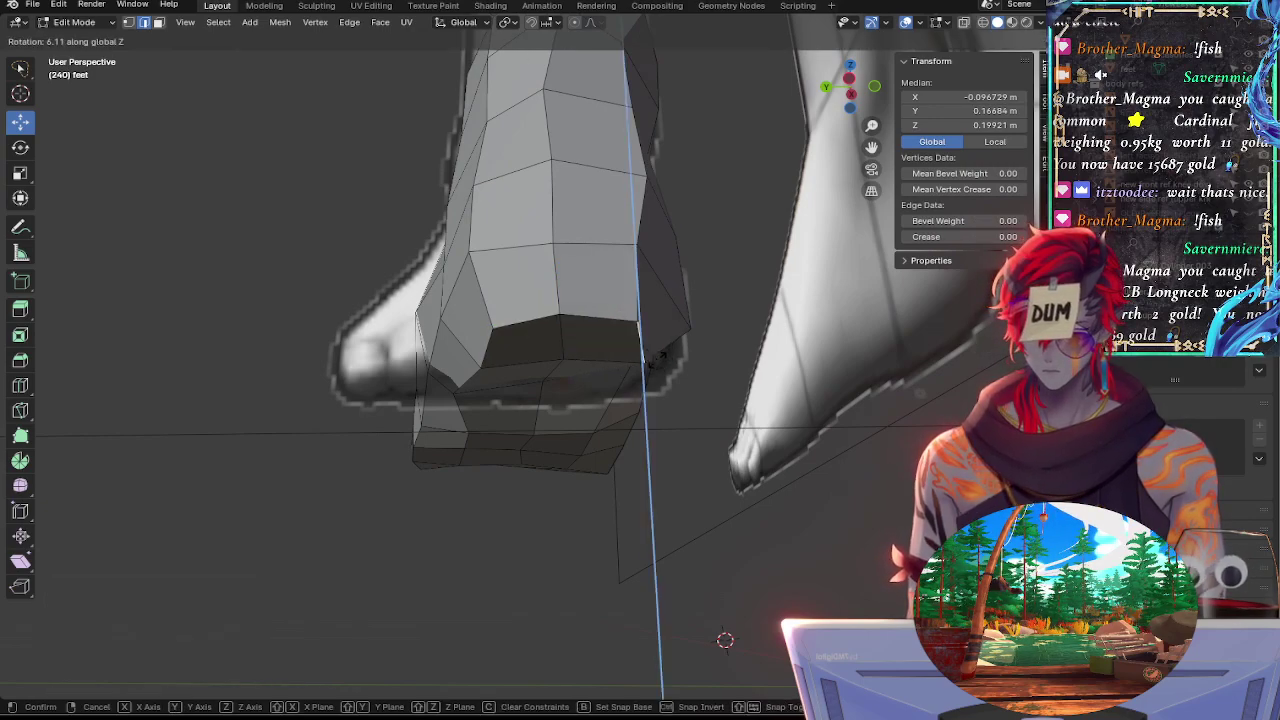
{"action": "key", "text": "Return"}
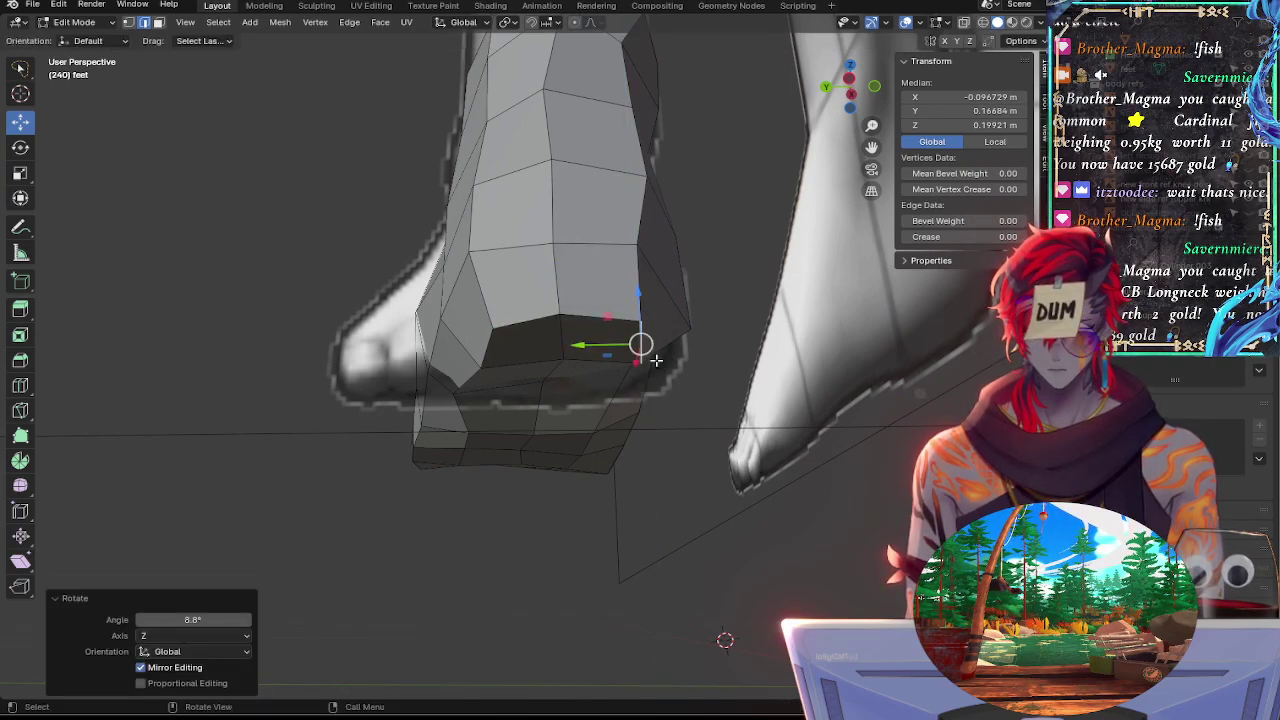
{"action": "key", "text": "r"}
{"action": "key", "text": "z"}
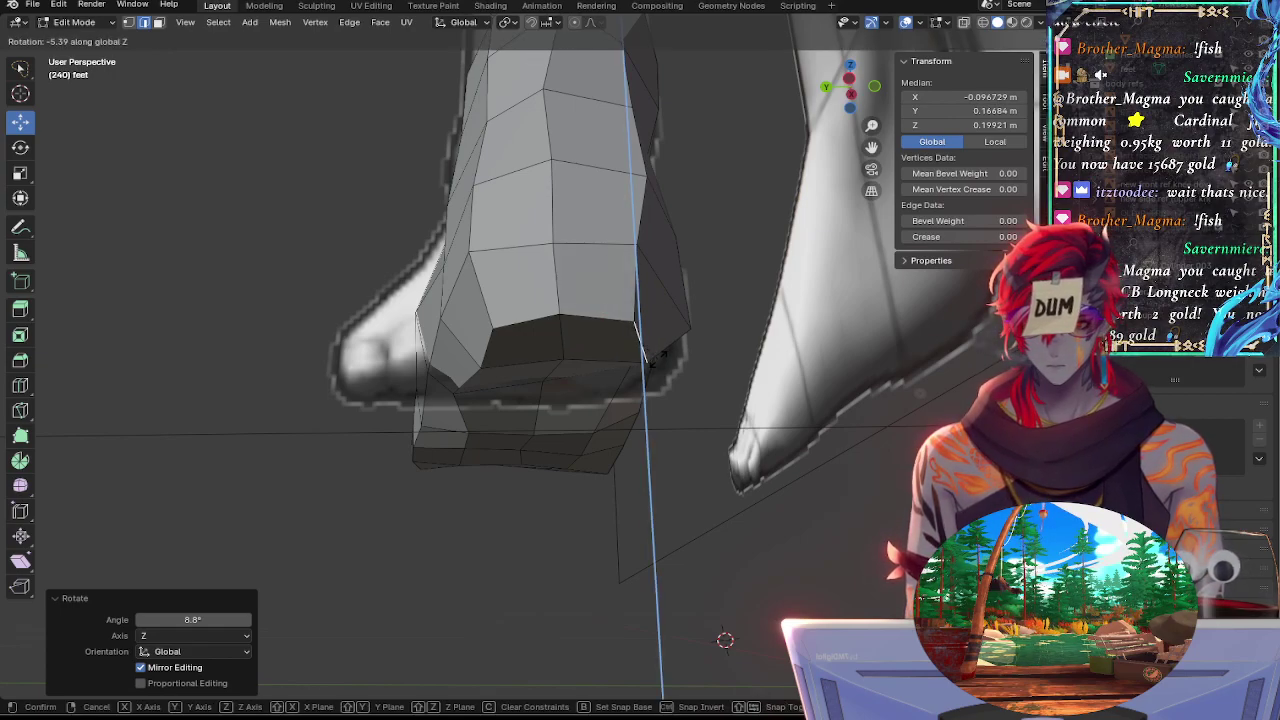
{"action": "key", "text": "Escape"}
Add the opposite side edge of the heel's underside to the selection and flatten both with a Z scale of 0
{"action": "left_click", "coordinate": [501, 347], "text": "shift"}
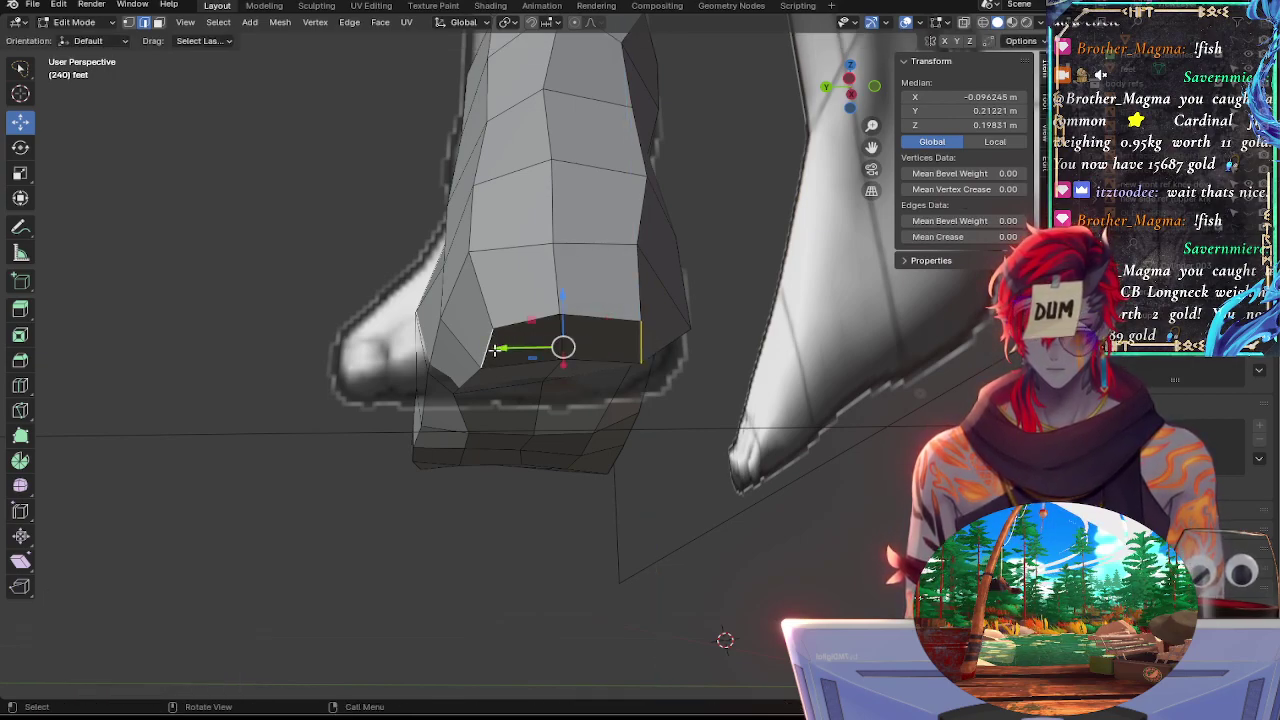
{"action": "key", "text": "s"}
{"action": "key", "text": "z"}
{"action": "key", "text": "Return"}
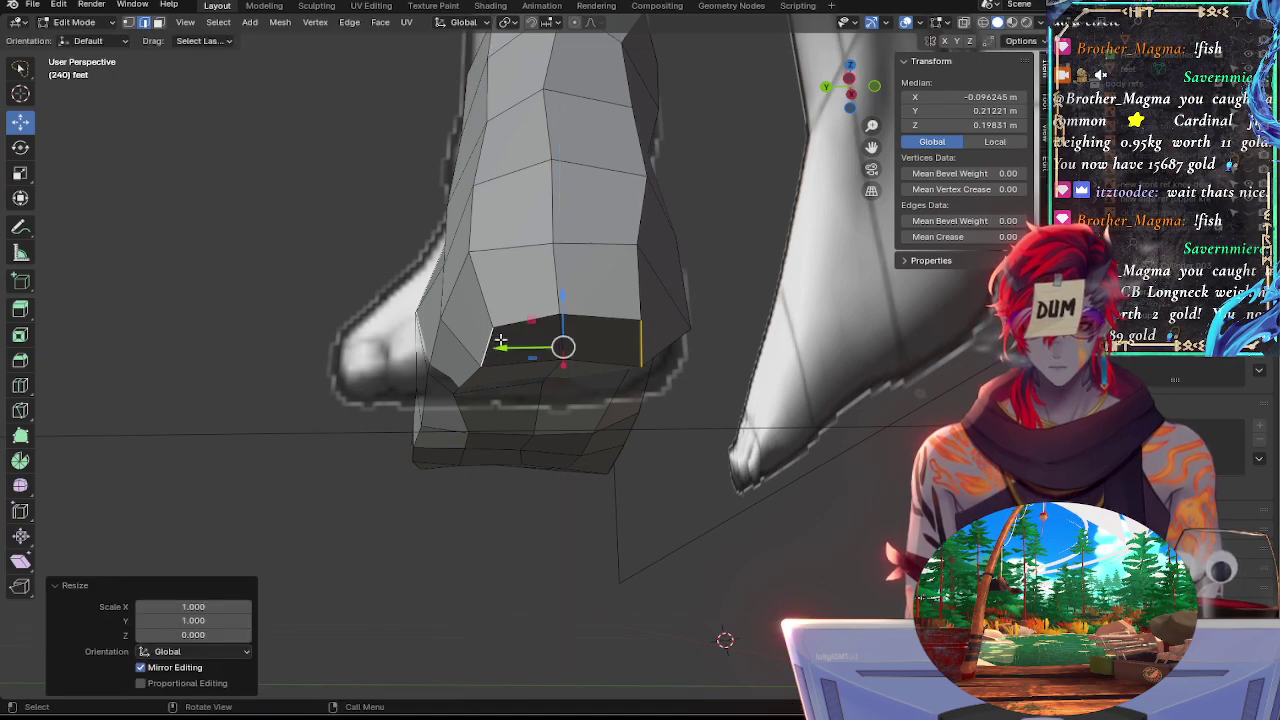
Select the two lowest upright edges at the heel's rear corner and edge-slide them by a factor of about -0.18
{"action": "left_click", "coordinate": [827, 86]}
{"action": "left_click", "coordinate": [805, 545]}
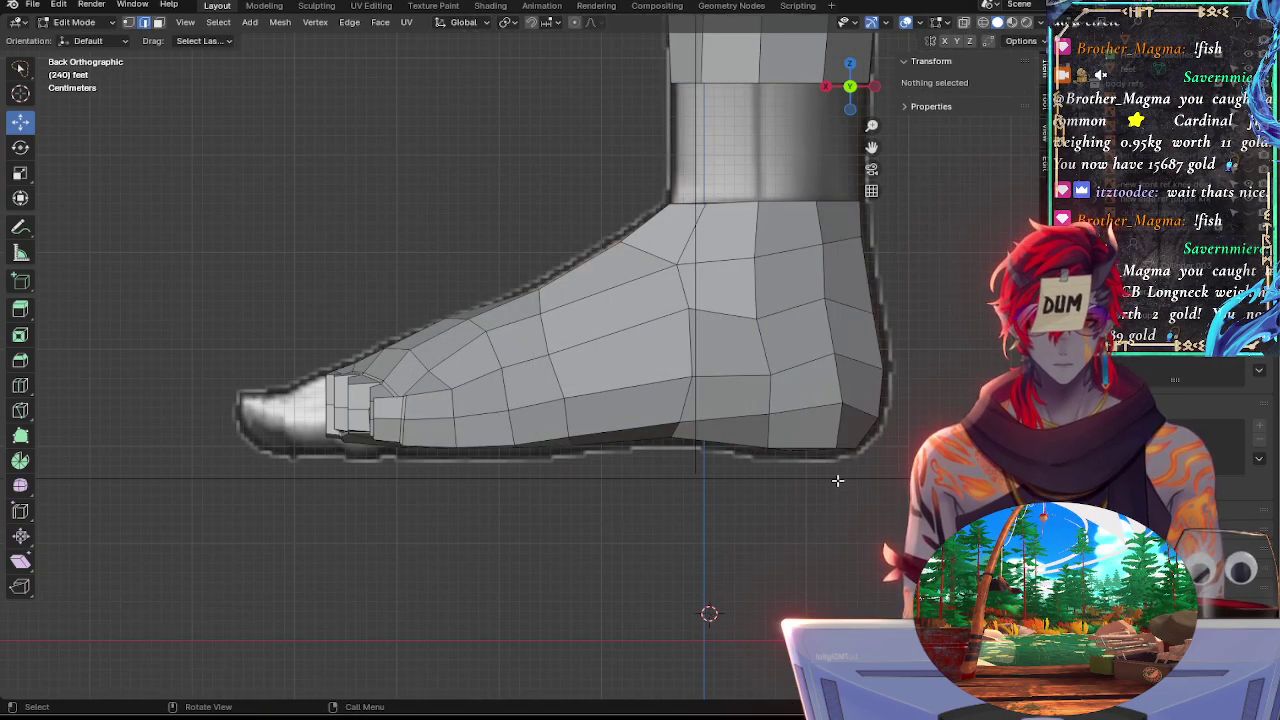
{"action": "middle_click_drag", "start_coordinate": [843, 485], "coordinate": [452, 510]}
{"action": "left_click", "coordinate": [484, 485]}
{"action": "left_click", "coordinate": [457, 517]}
{"action": "left_click", "coordinate": [463, 440], "text": "shift"}
{"action": "key", "text": "g"}
{"action": "left_click", "coordinate": [474, 507]}
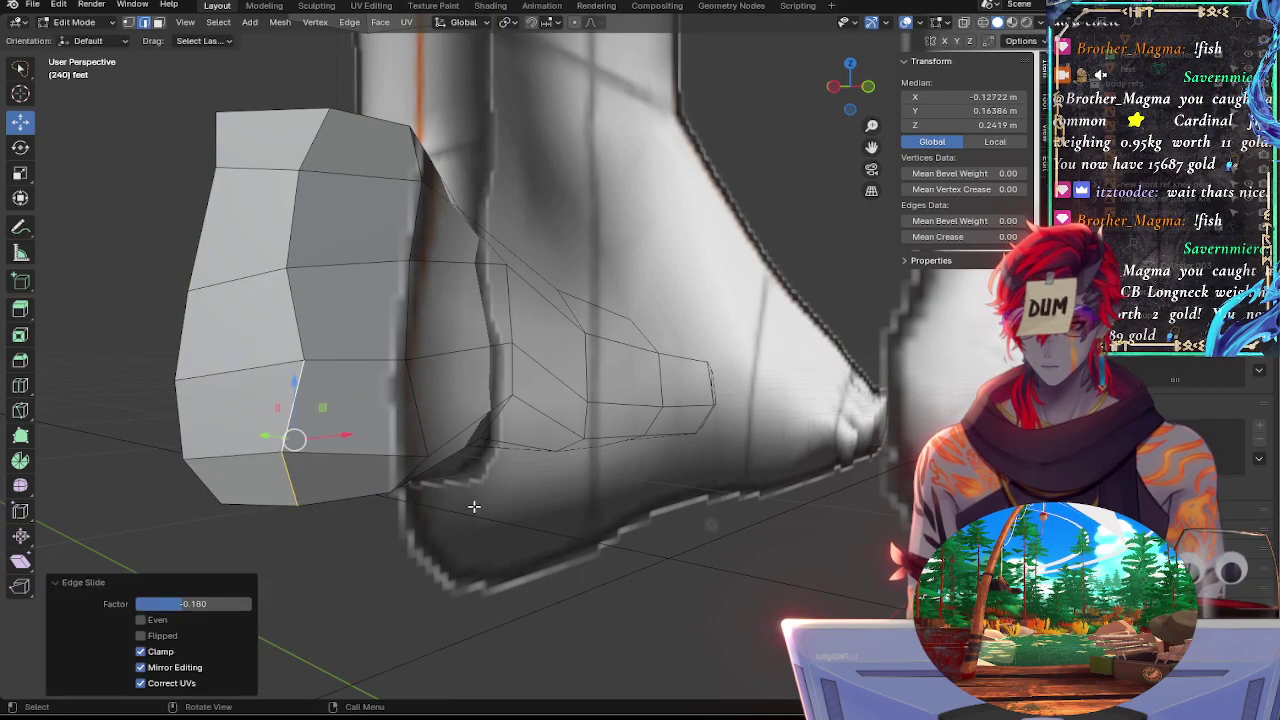
Select the ring of edges around the heel's two underside faces and flatten it with a Z scale of 0
{"action": "left_click", "coordinate": [324, 505]}
{"action": "left_click", "coordinate": [273, 504], "text": "shift"}
{"action": "middle_click_drag", "start_coordinate": [273, 504], "coordinate": [343, 460]}
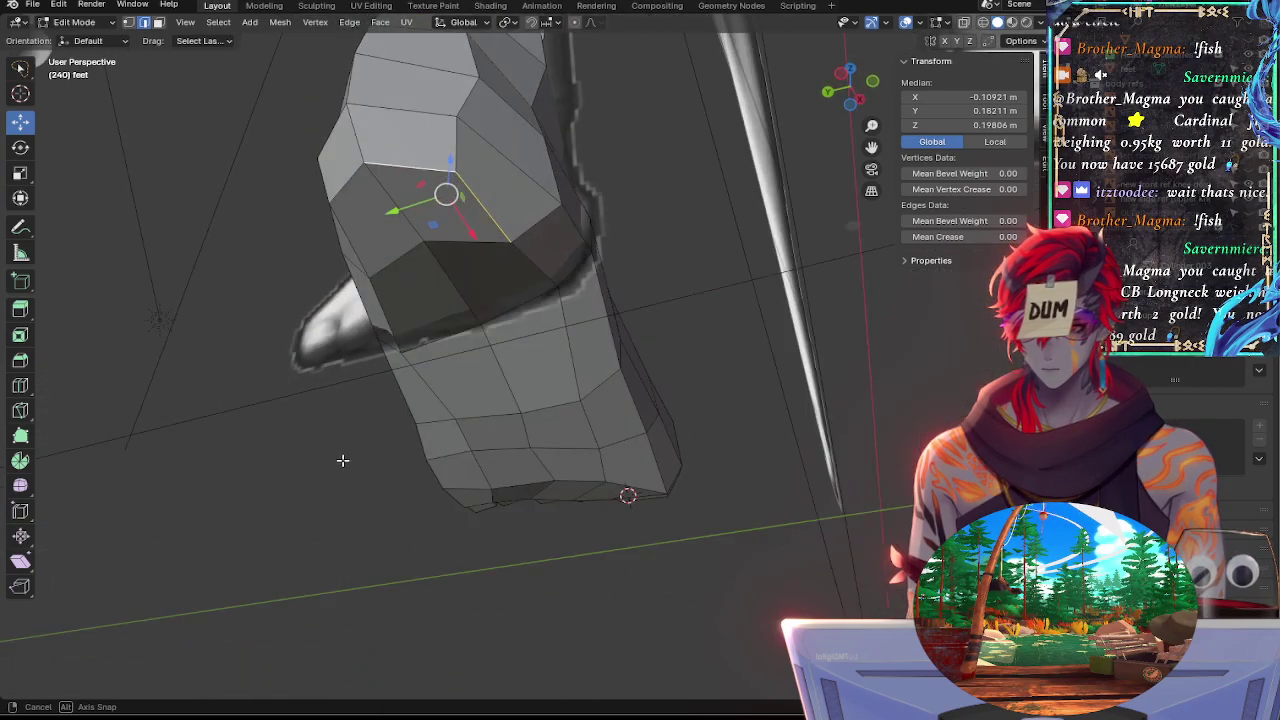
{"action": "left_click", "coordinate": [373, 275], "text": "shift"}
{"action": "left_click", "coordinate": [349, 190], "text": "shift"}
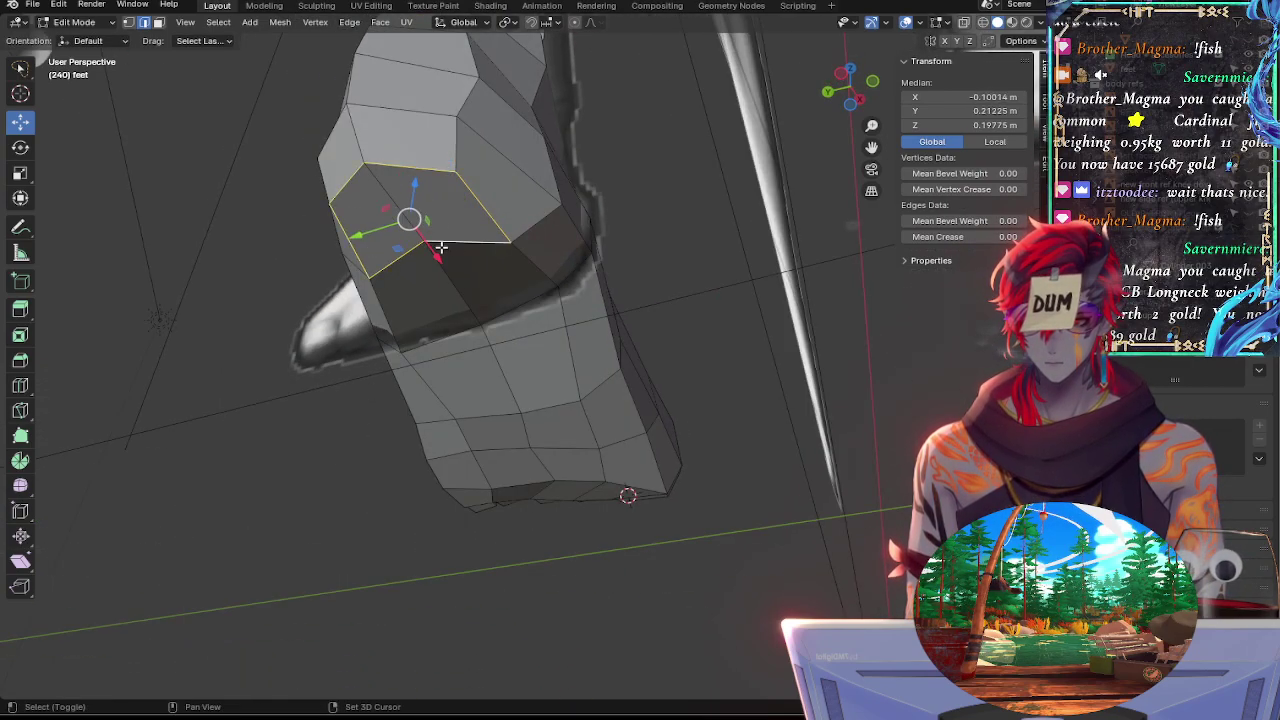
{"action": "key", "text": "s"}
{"action": "key", "text": "z"}
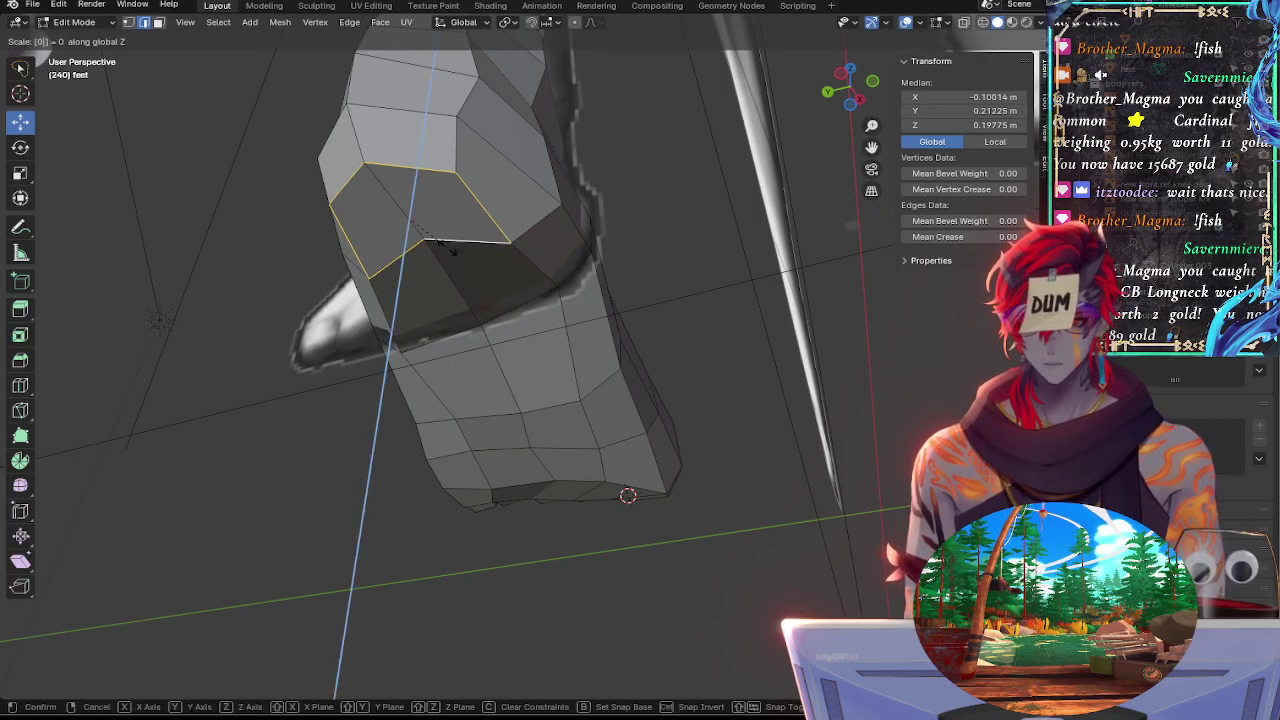
{"action": "left_click", "coordinate": [447, 248]}
{"action": "key", "text": "s"}
{"action": "key", "text": "z"}
{"action": "key", "text": "0"}
{"action": "left_click", "coordinate": [448, 248]}
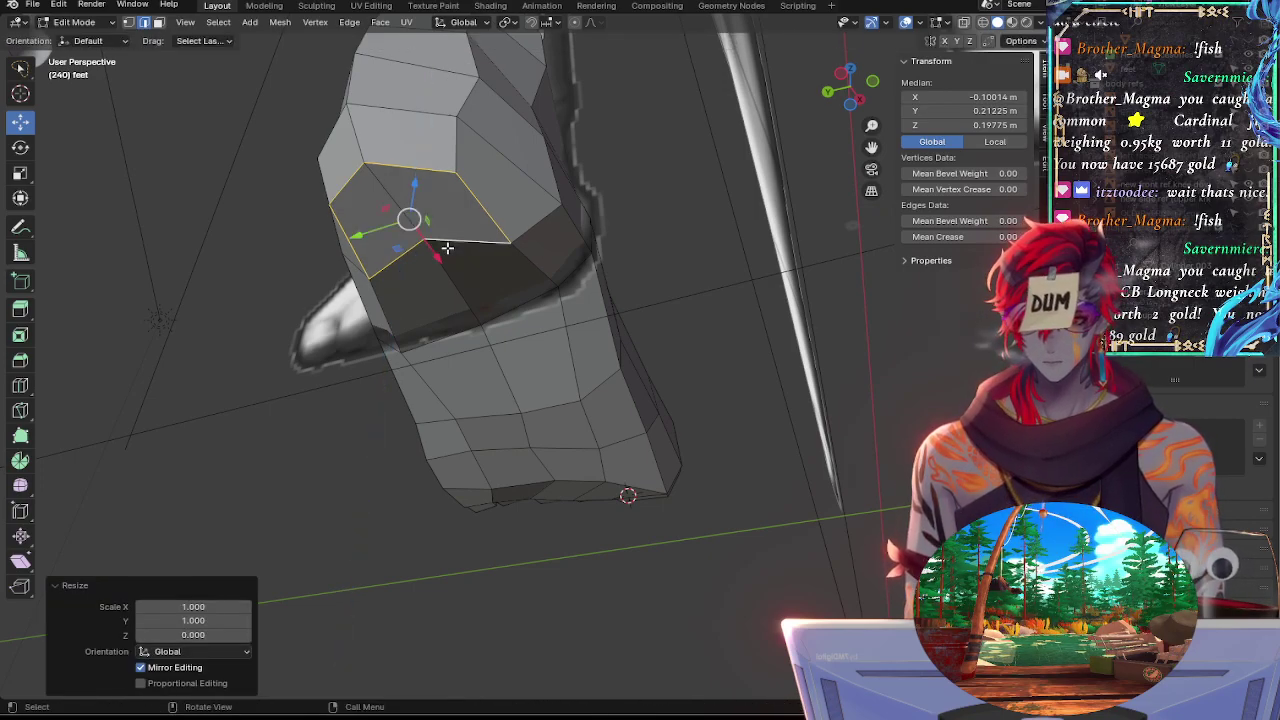
Add the middle edge between the two underside heel faces and flatten the whole patch with a Z scale of 0
{"action": "left_click", "coordinate": [387, 201], "text": "shift"}
{"action": "key", "text": "s"}
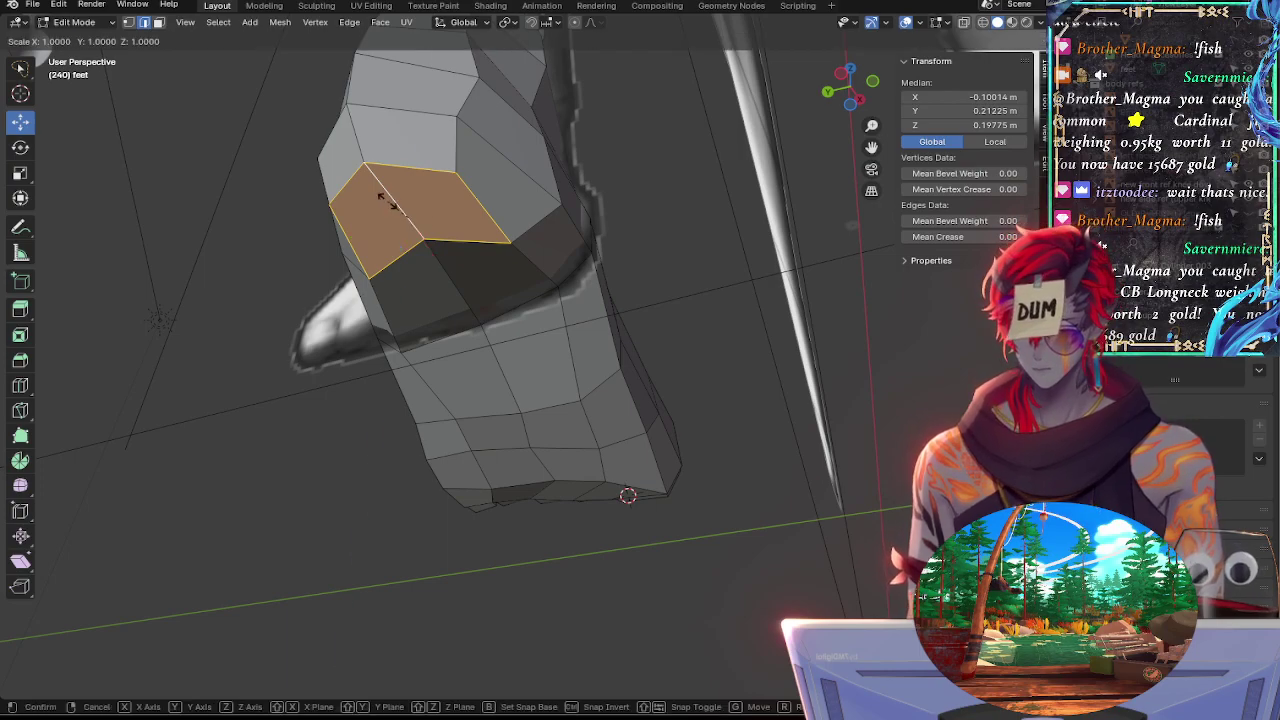
{"action": "key", "text": "z"}
{"action": "key", "text": "0"}
{"action": "left_click", "coordinate": [387, 201]}
In the back orthographic view, lower the heel's flat underside by about 0.003 m and scale it to about 0.895
{"action": "middle_click_drag", "start_coordinate": [740, 152], "coordinate": [838, 158]}
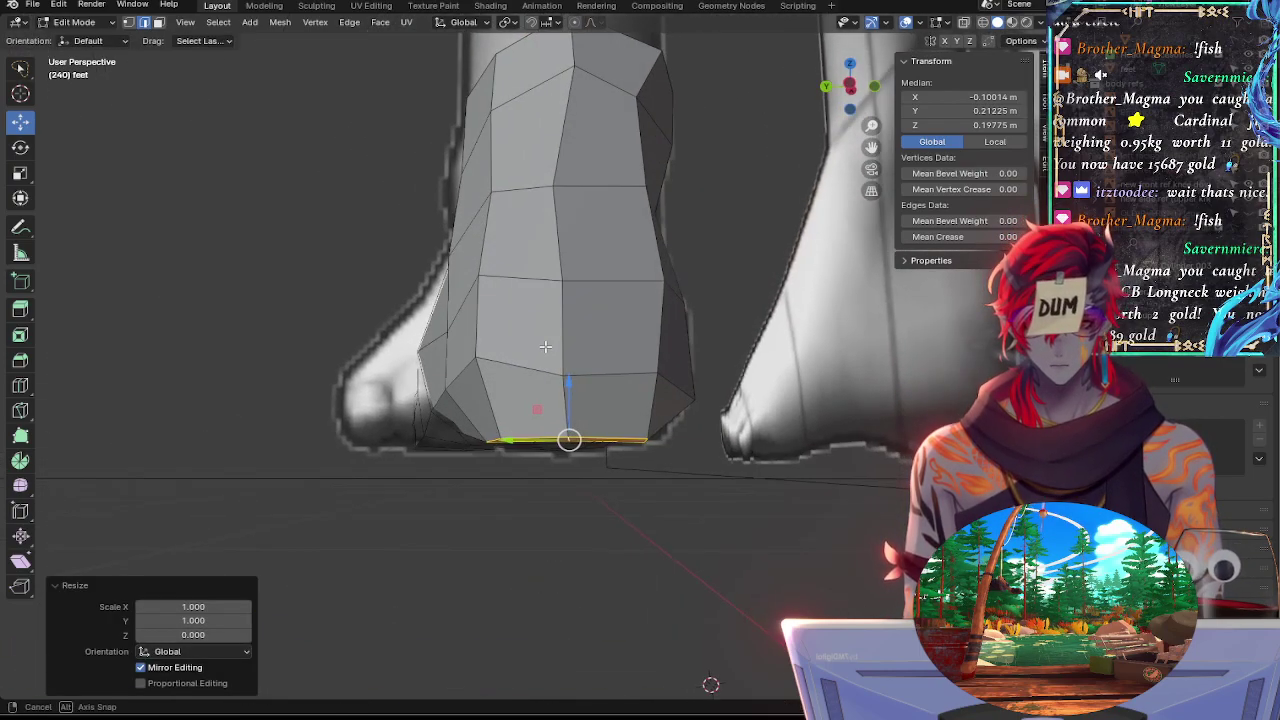
{"action": "left_click", "coordinate": [826, 87]}
{"action": "left_click", "coordinate": [801, 499]}
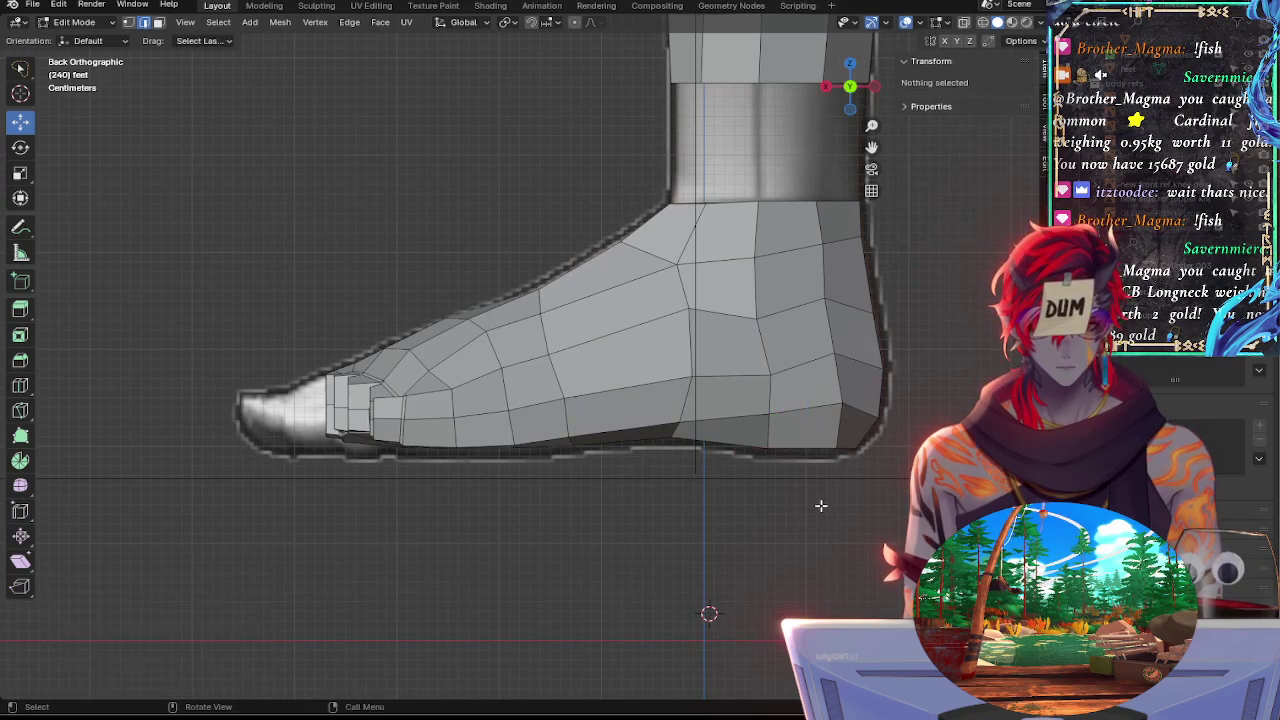
{"action": "left_click", "coordinate": [806, 450]}
{"action": "left_click_drag", "start_coordinate": [808, 409], "coordinate": [810, 413]}
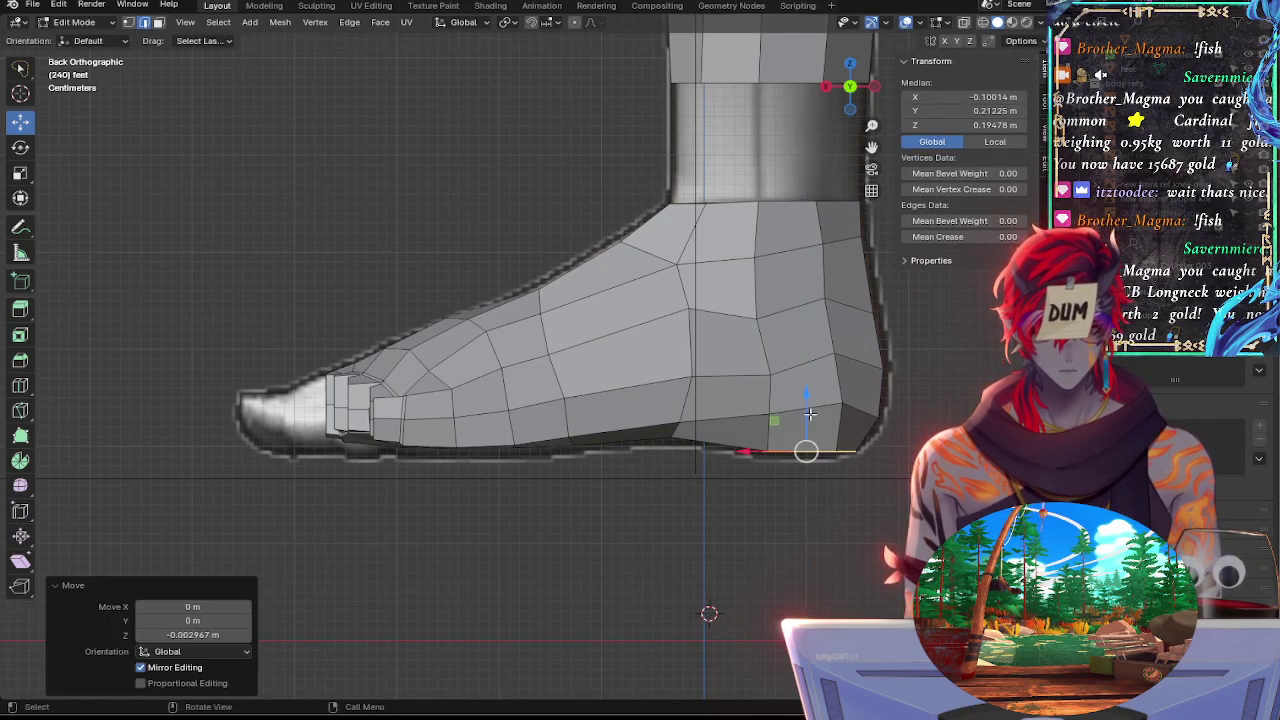
{"action": "key", "text": "s"}
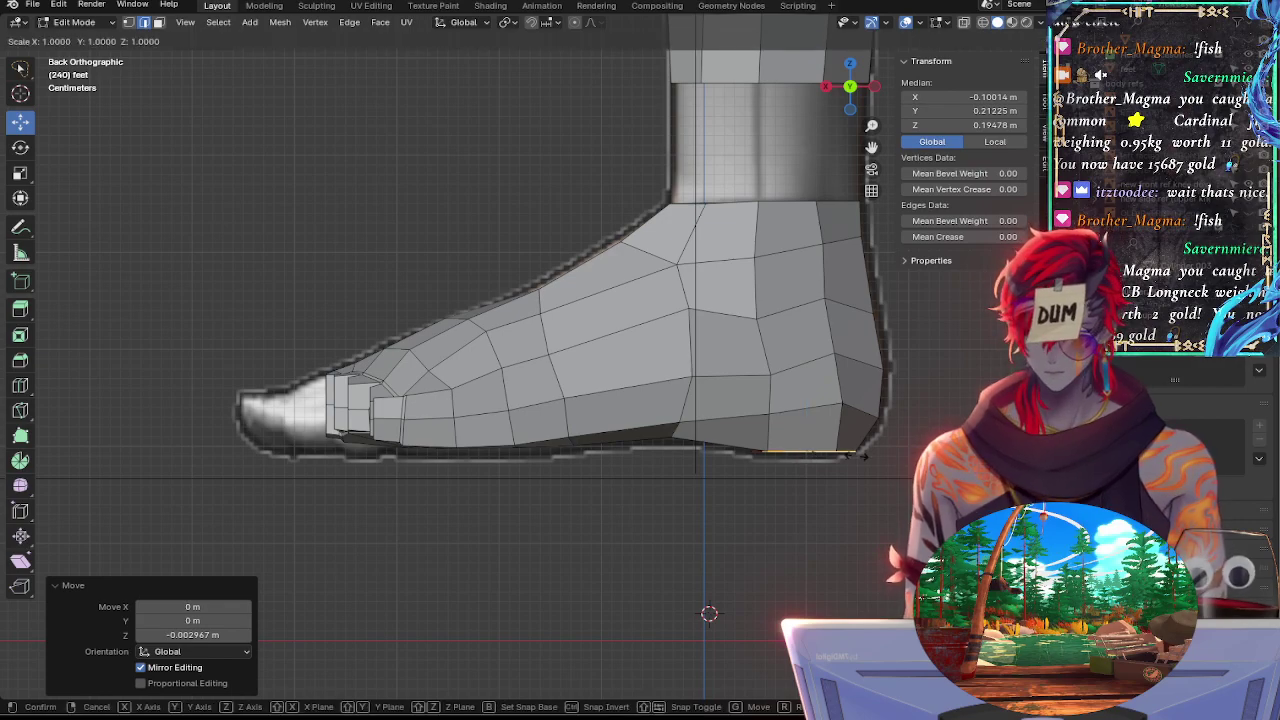
{"action": "left_click", "coordinate": [850, 455]}
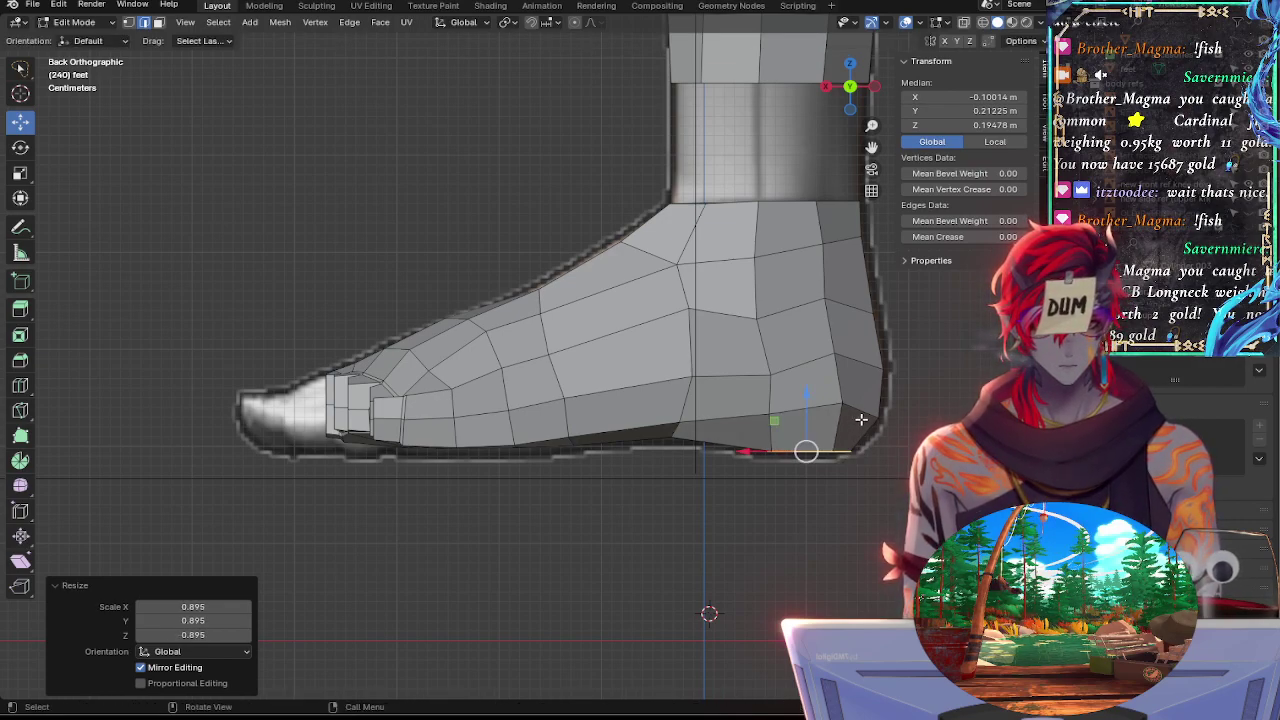
{"action": "left_click", "coordinate": [849, 510]}
{"action": "left_click", "coordinate": [862, 435]}
{"action": "middle_click_drag", "start_coordinate": [862, 435], "coordinate": [767, 483]}
{"action": "left_click", "coordinate": [813, 472], "text": "shift"}
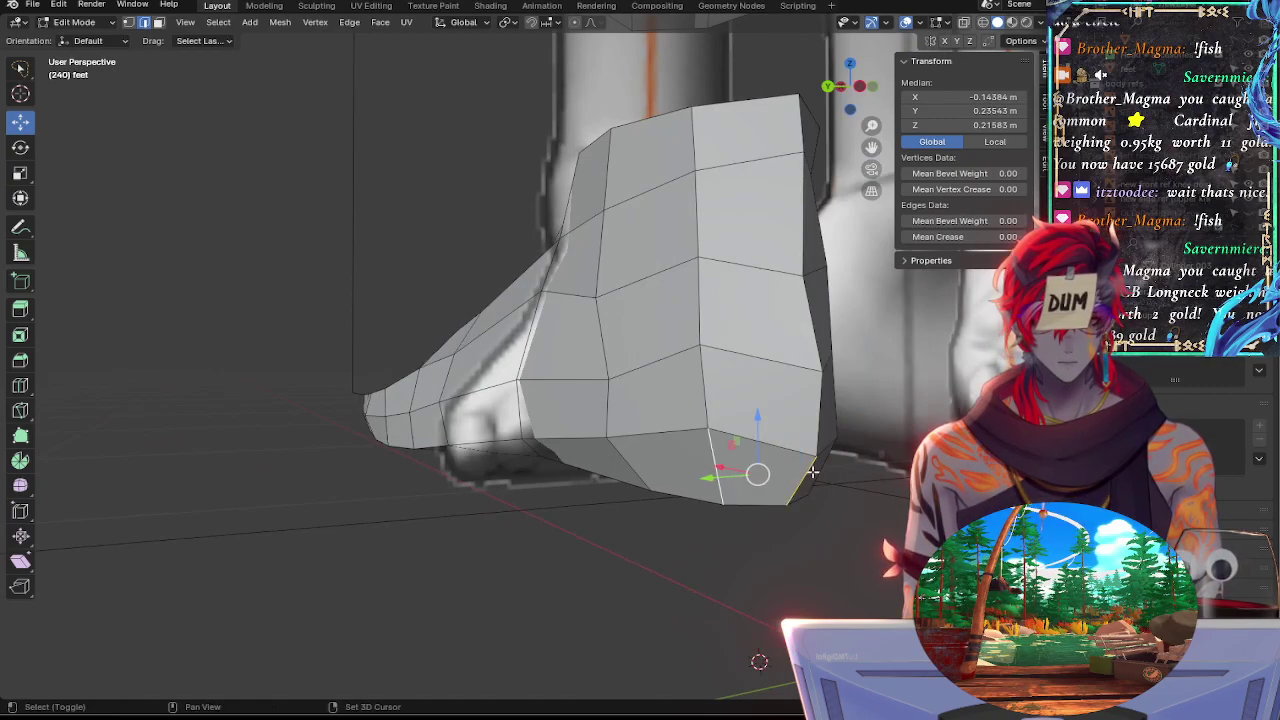
{"action": "left_click", "coordinate": [825, 463], "text": "shift"}
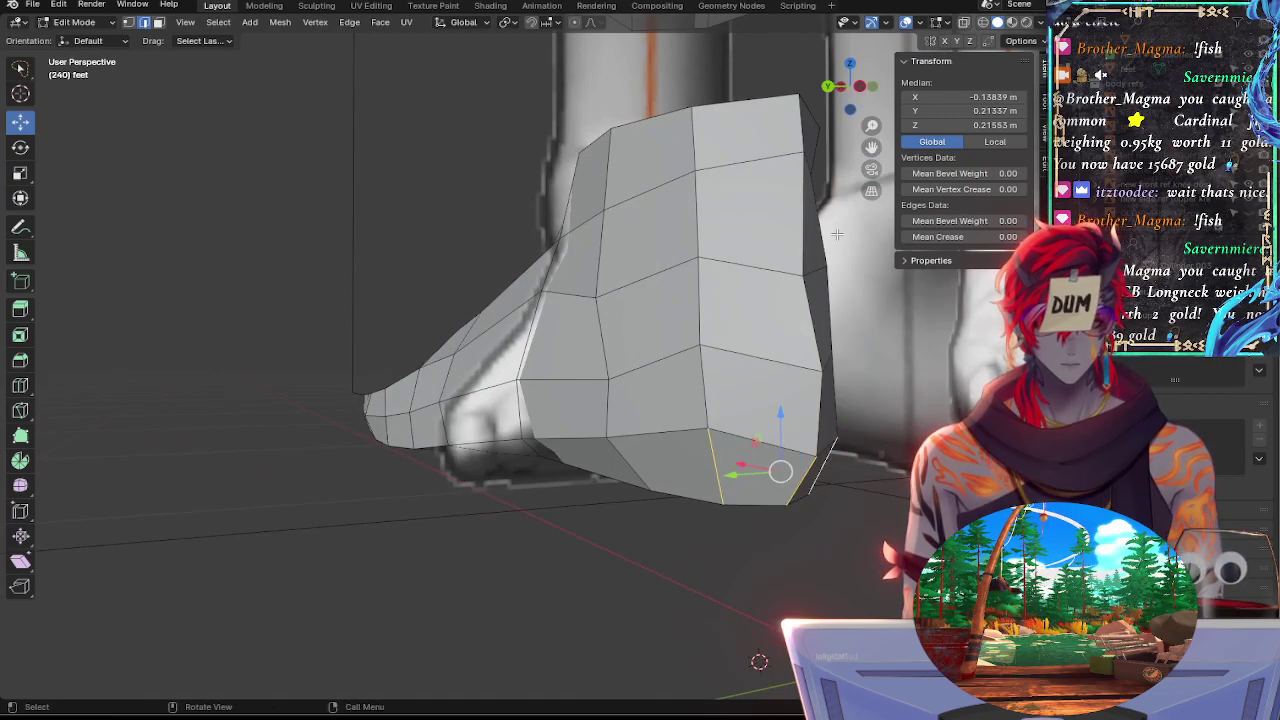
{"action": "left_click", "coordinate": [828, 88]}
{"action": "left_click", "coordinate": [785, 431]}
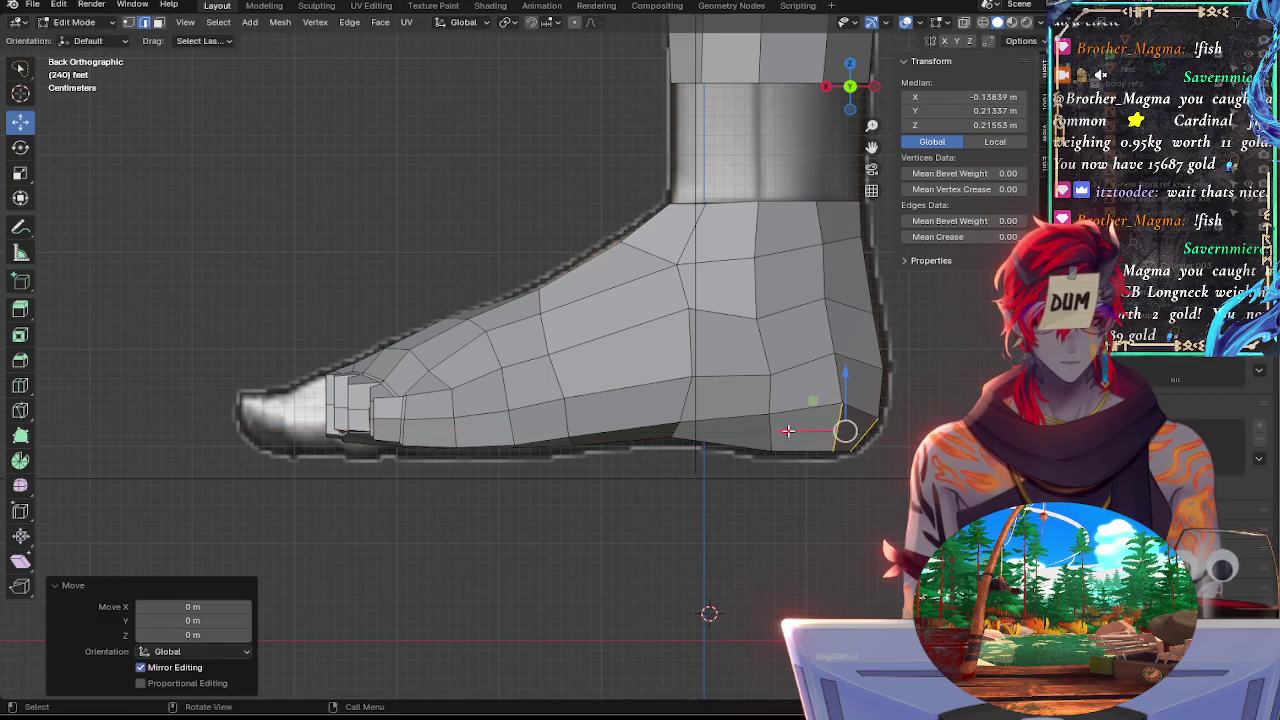
{"action": "key", "text": "alt+a"}
Examine the edges between the arch and the heel's underside from behind and from below, with and without X-ray shading
{"action": "left_click", "coordinate": [857, 451]}
{"action": "left_click", "coordinate": [727, 443]}
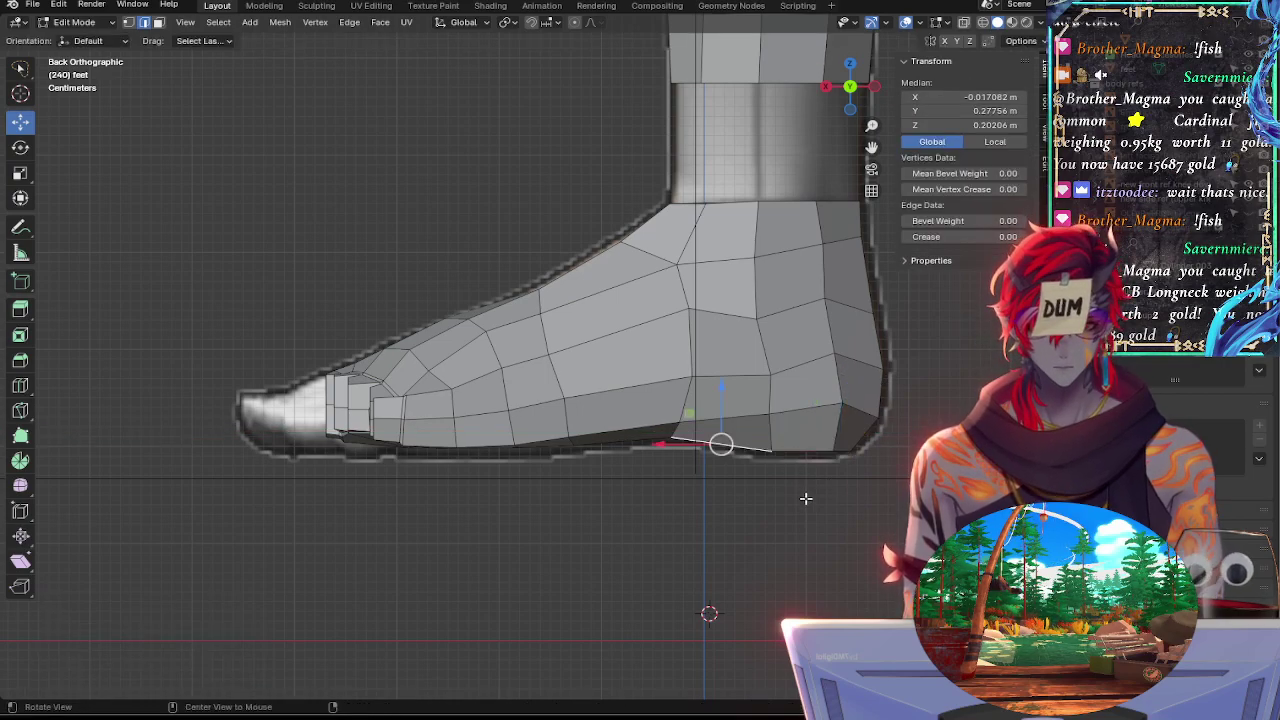
{"action": "middle_click_drag", "start_coordinate": [806, 497], "coordinate": [768, 424]}
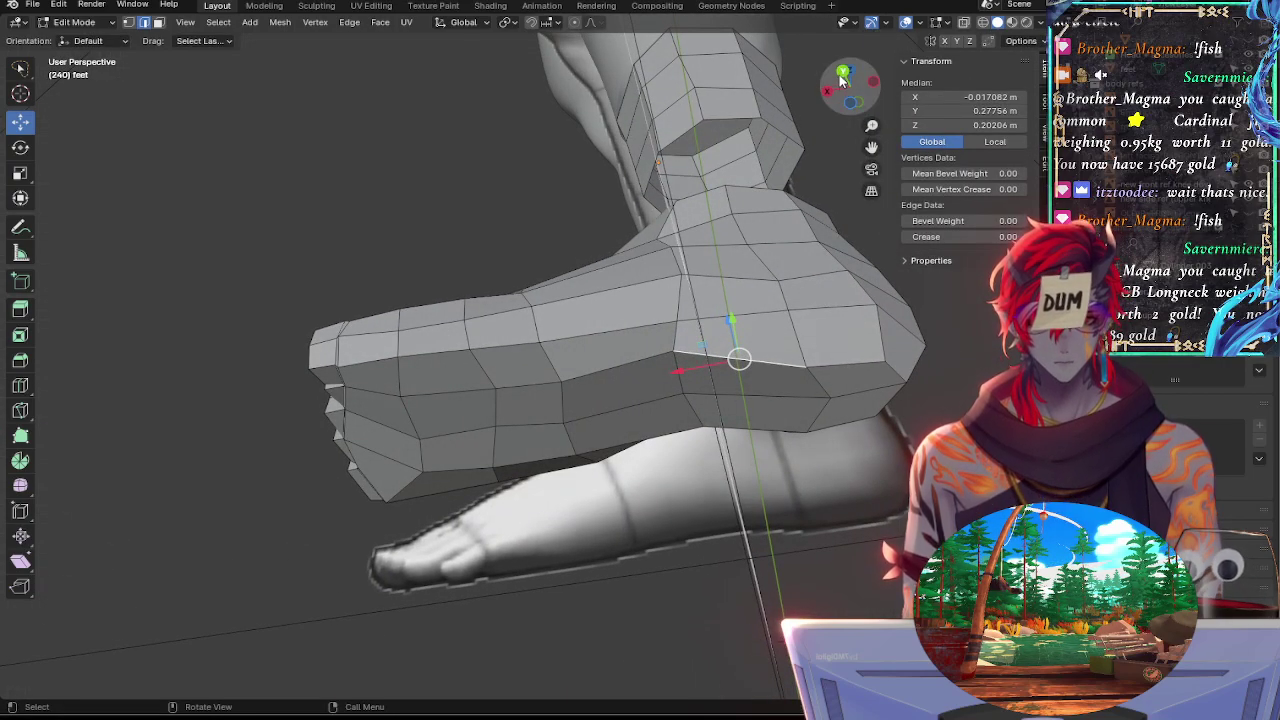
{"action": "left_click", "coordinate": [843, 73]}
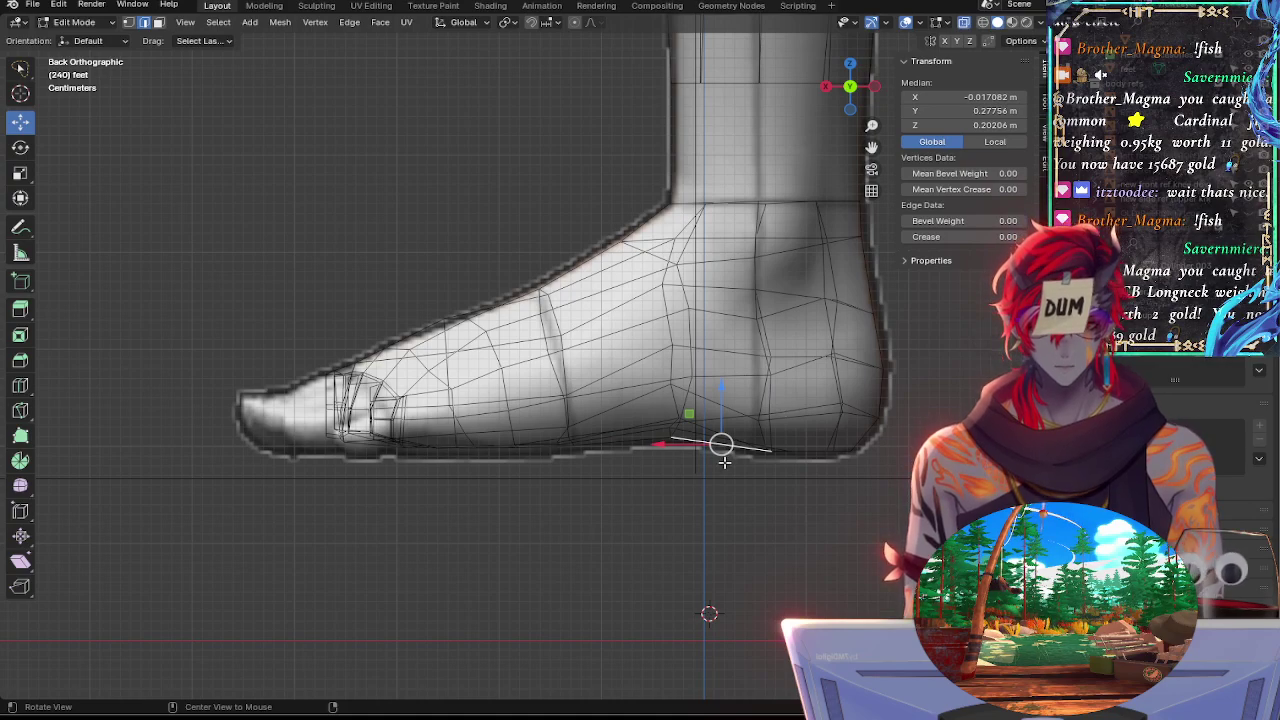
{"action": "key", "text": "alt+z"}
{"action": "left_click", "coordinate": [674, 430]}
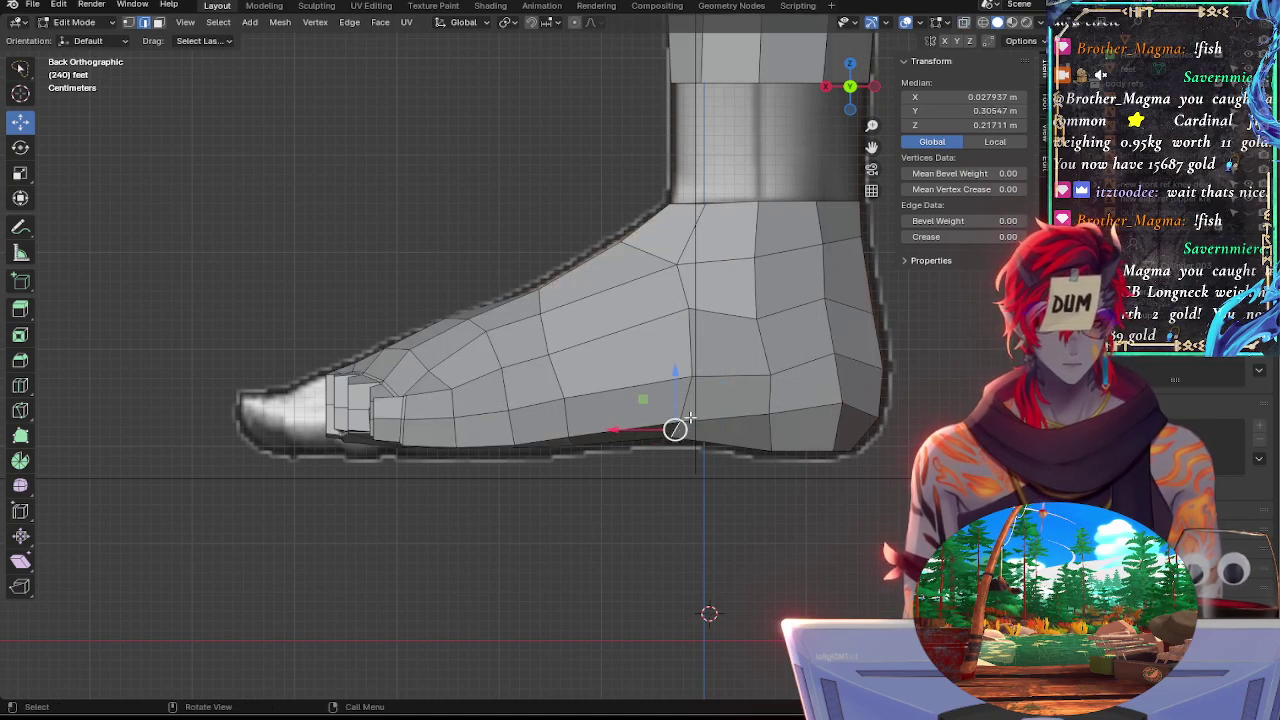
{"action": "left_click", "coordinate": [687, 405], "text": "shift"}
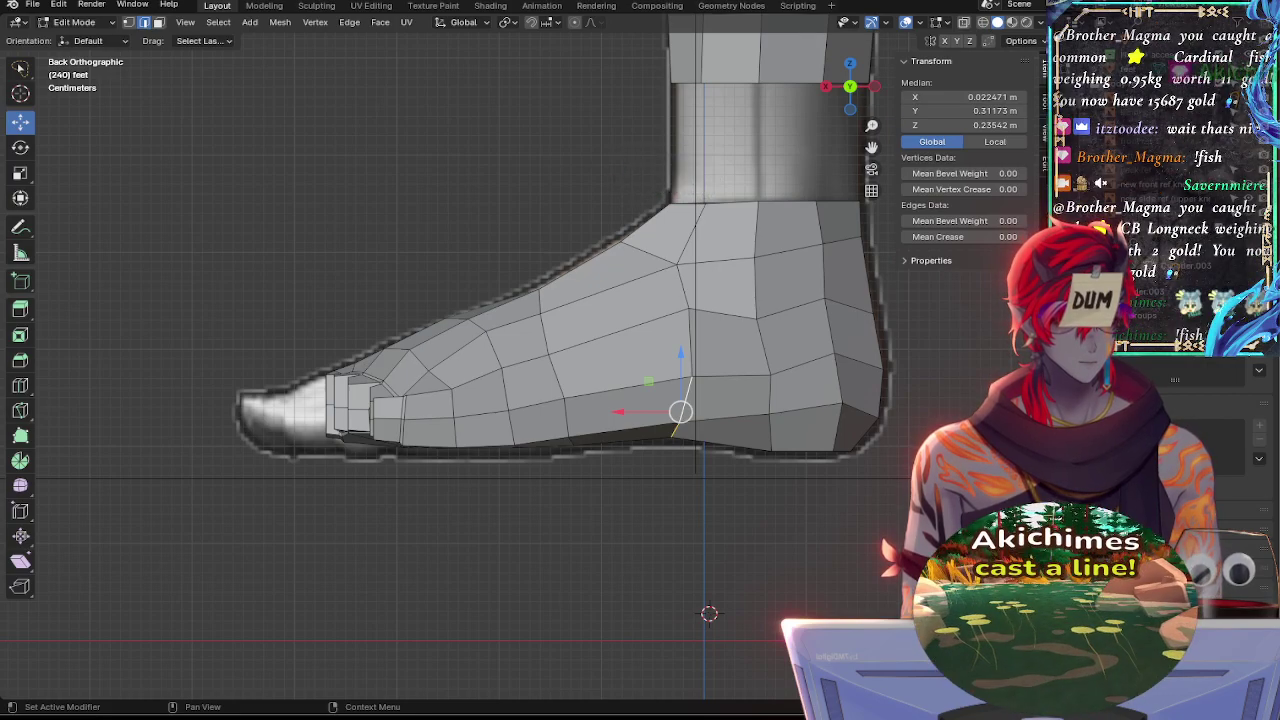
{"action": "middle_click_drag", "start_coordinate": [709, 613], "coordinate": [822, 612]}
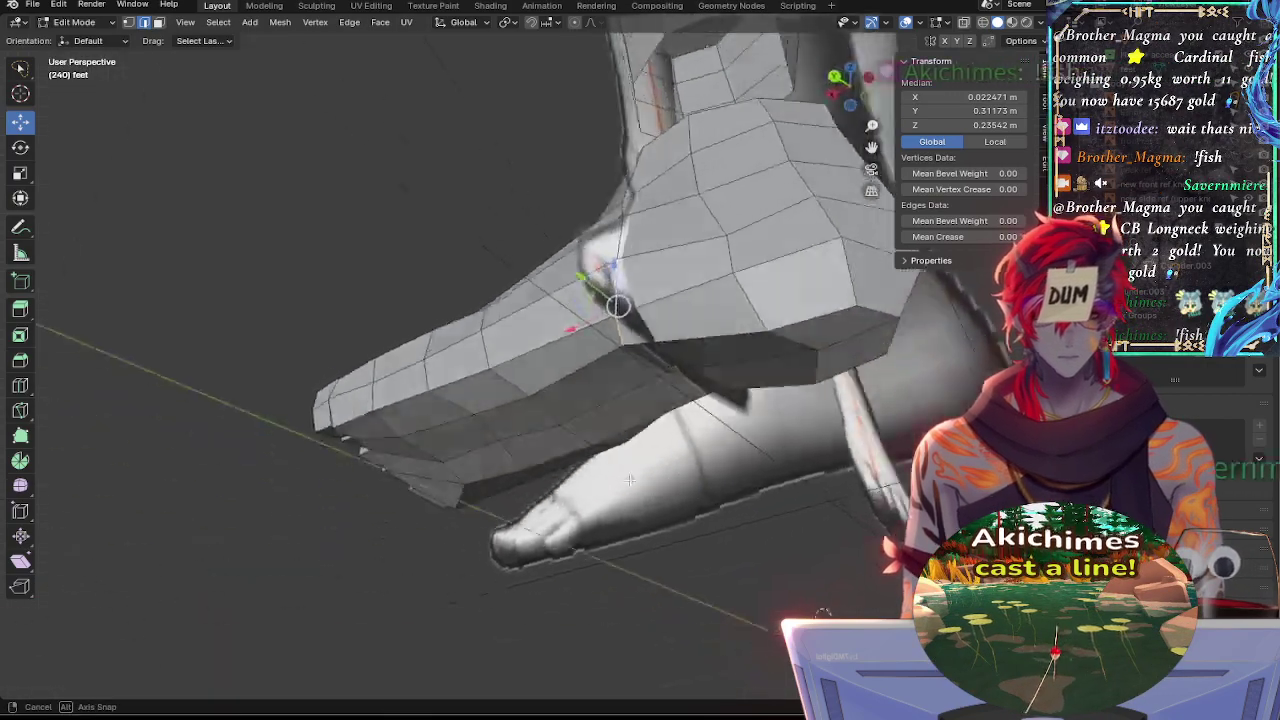
{"action": "middle_click_drag", "start_coordinate": [630, 480], "coordinate": [535, 405]}
Select the underside edge just in front of the heel, scale it to 0.92 along X and shift it about -0.001 m along X
{"action": "left_click", "coordinate": [520, 165]}
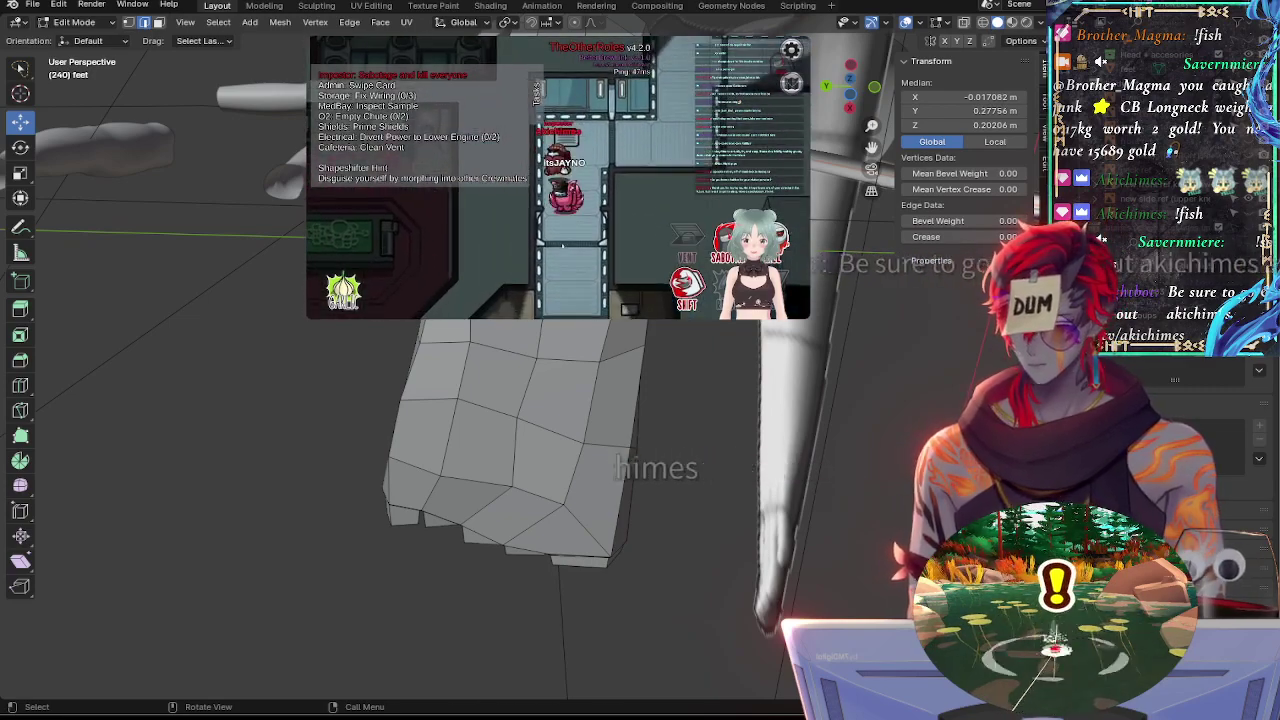
{"action": "type", "text": "sx"}
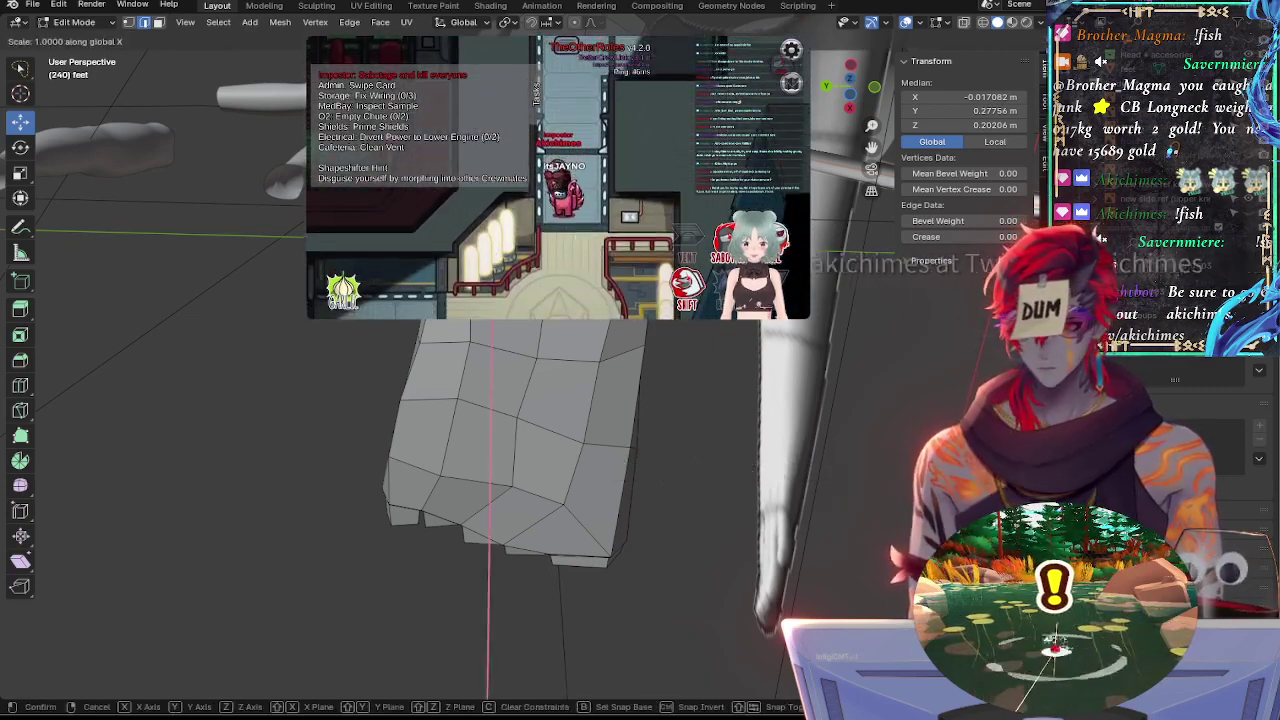
{"action": "type", "text": "0.92"}
{"action": "key", "text": "Return"}
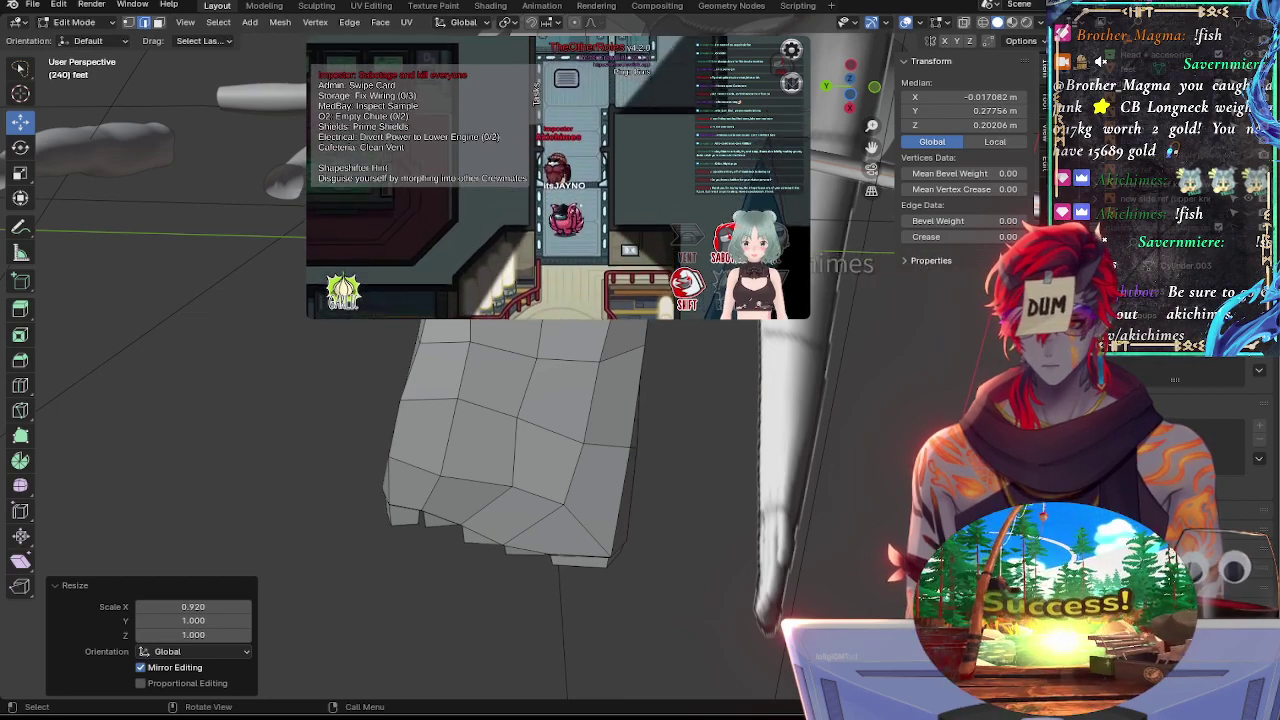
{"action": "key", "text": "g"}
{"action": "key", "text": "x"}
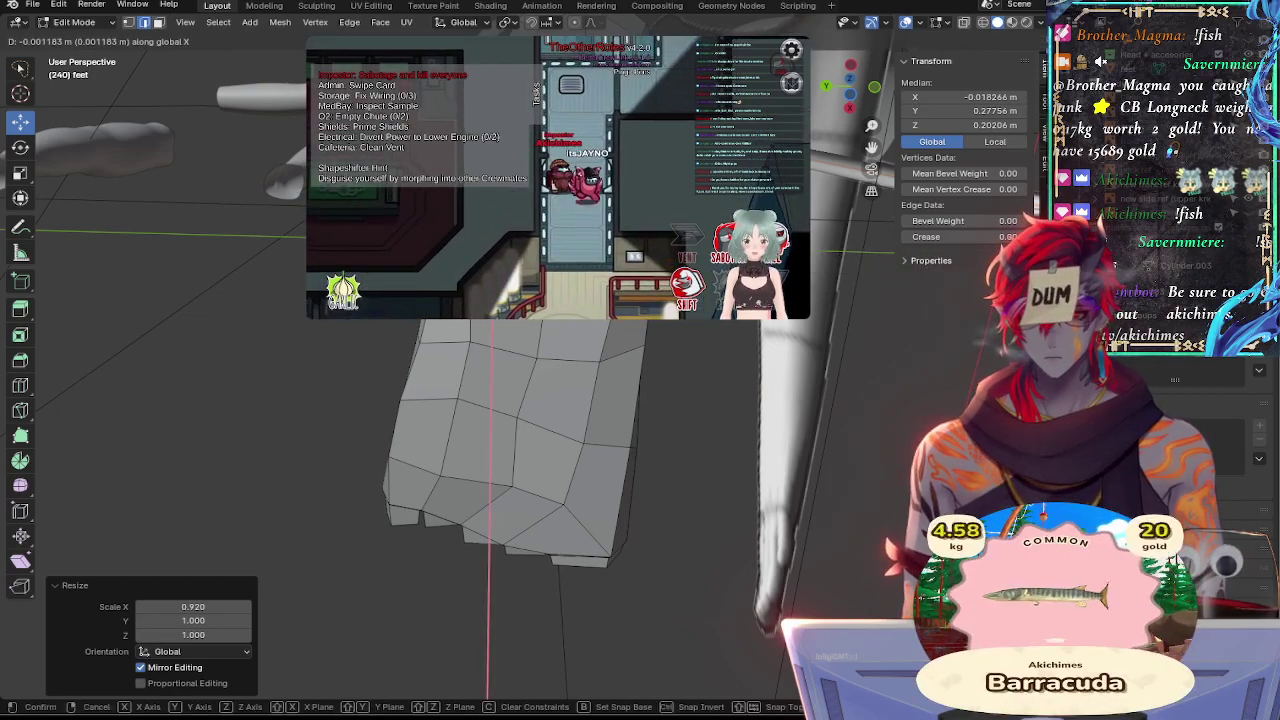
{"action": "key", "text": "Return"}
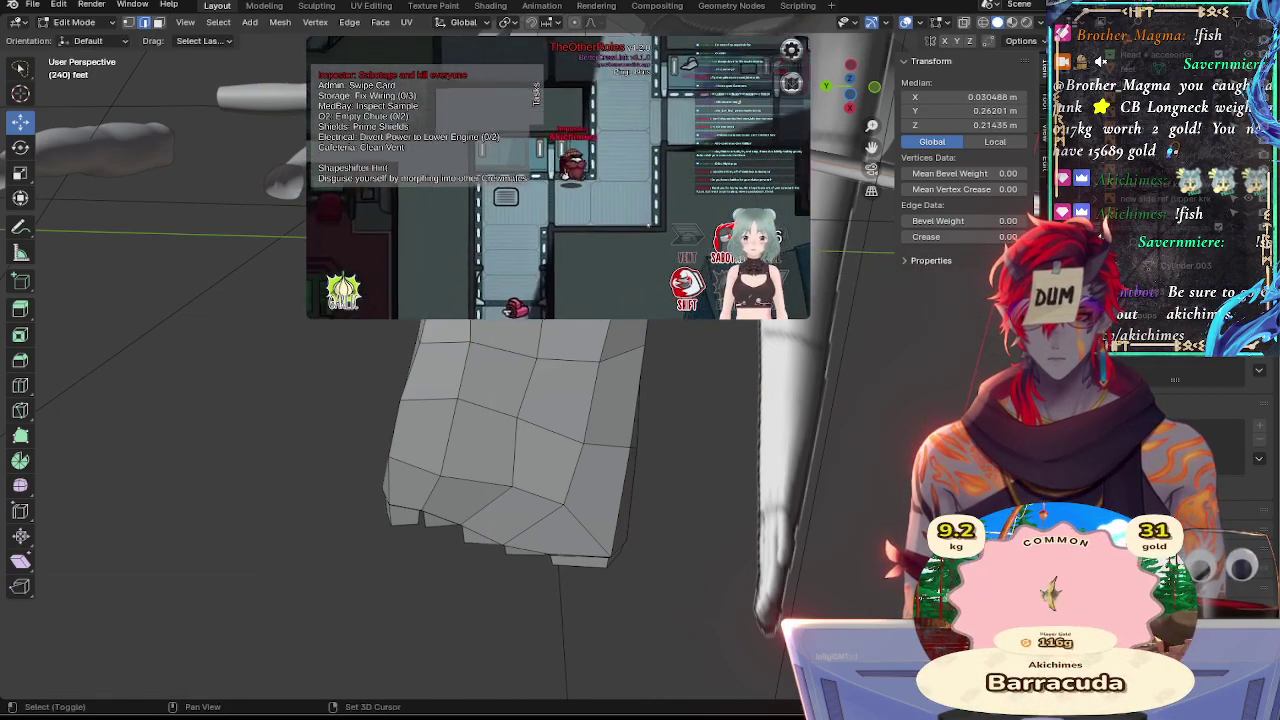
Select the chain of edges running across the sole in front of the heel and rotate it about -2.27° in the back orthographic view
{"action": "left_click", "coordinate": [625, 211], "text": "shift"}
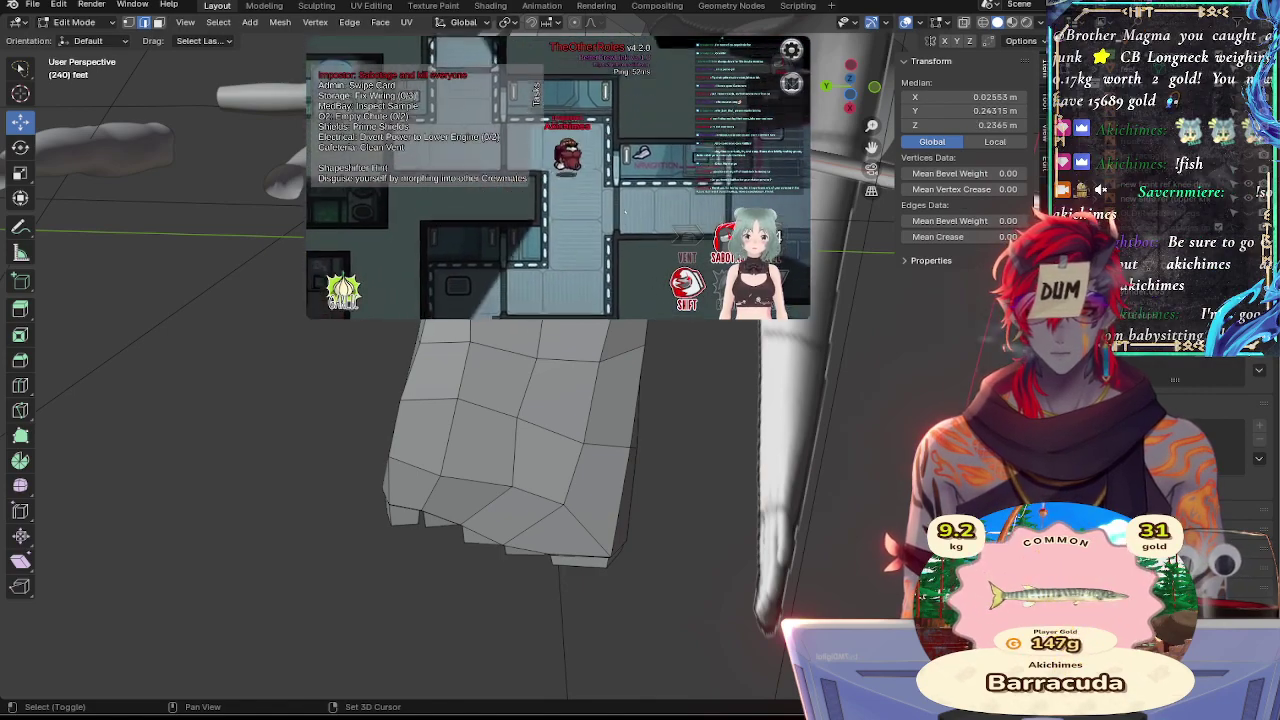
{"action": "key", "text": "ctrl+KP_1"}
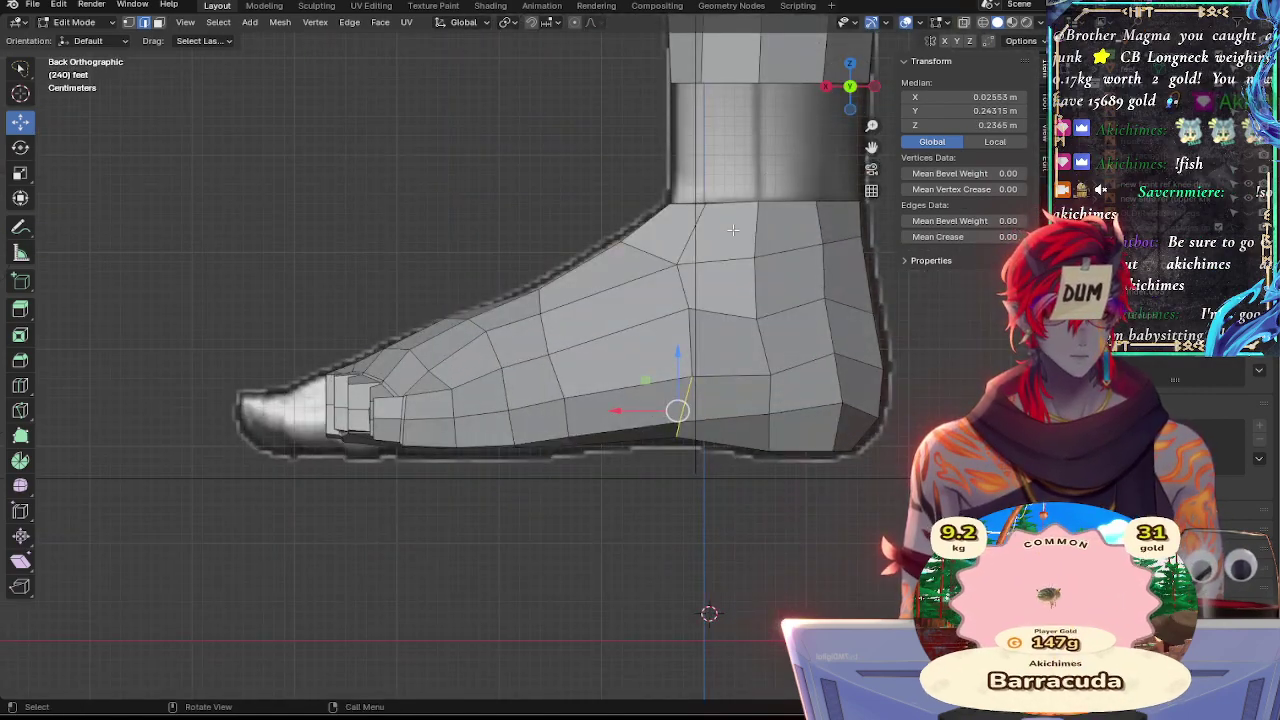
{"action": "middle_click_drag", "start_coordinate": [814, 488], "coordinate": [783, 449], "text": "ctrl"}
{"action": "key", "text": "r"}
{"action": "left_click", "coordinate": [834, 426]}
{"action": "key", "text": "alt+z"}
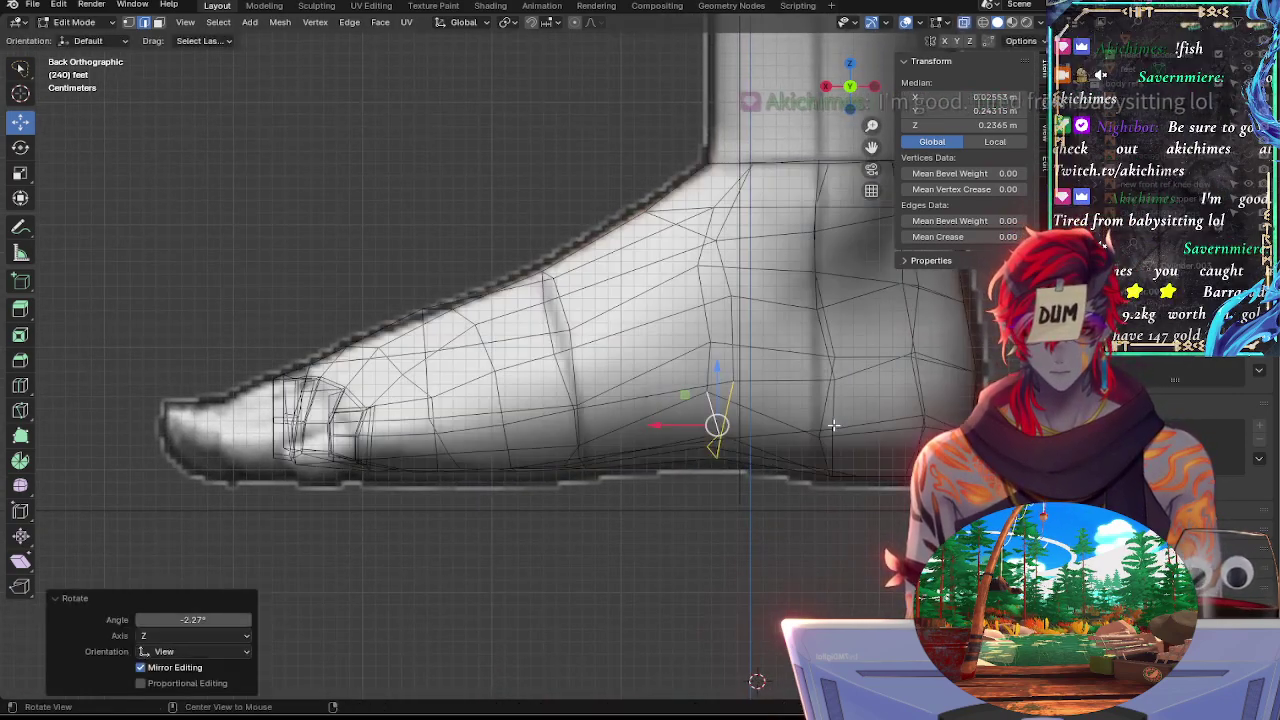
{"action": "key", "text": "alt+z"}
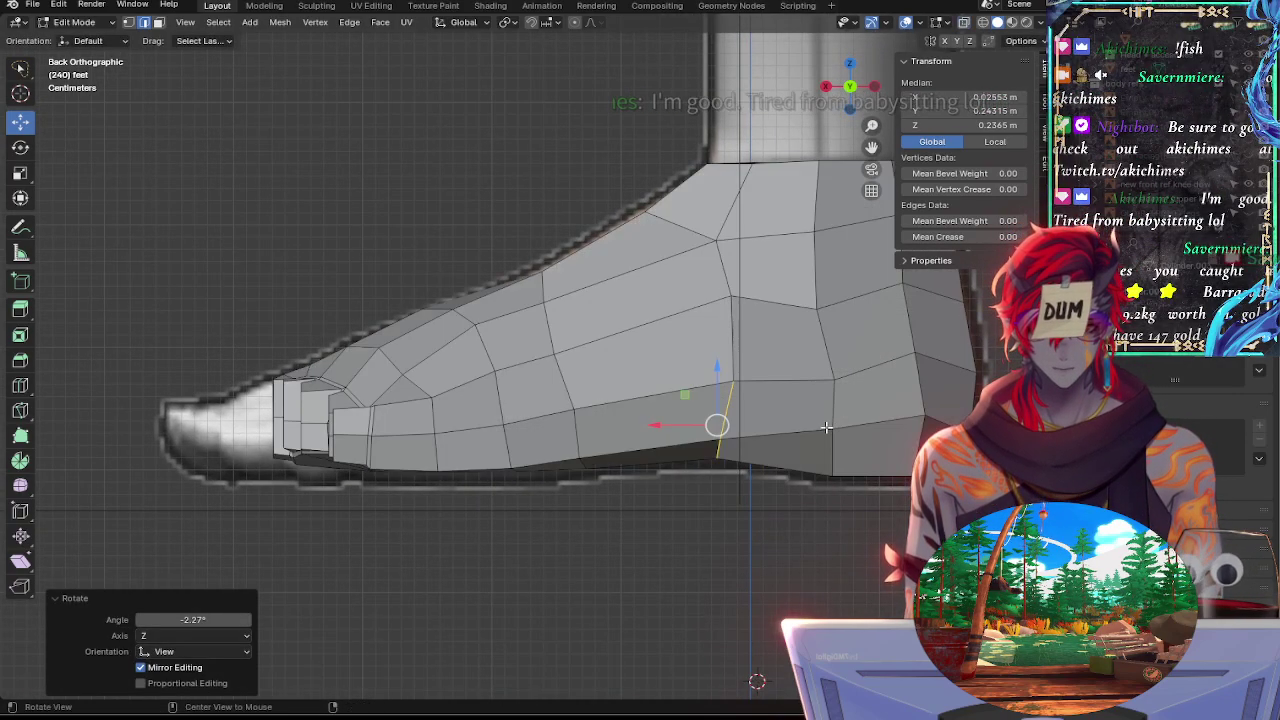
Move the selected chain of sole edges about -0.004 m along X with X-ray shading on
{"action": "key", "text": "alt+z"}
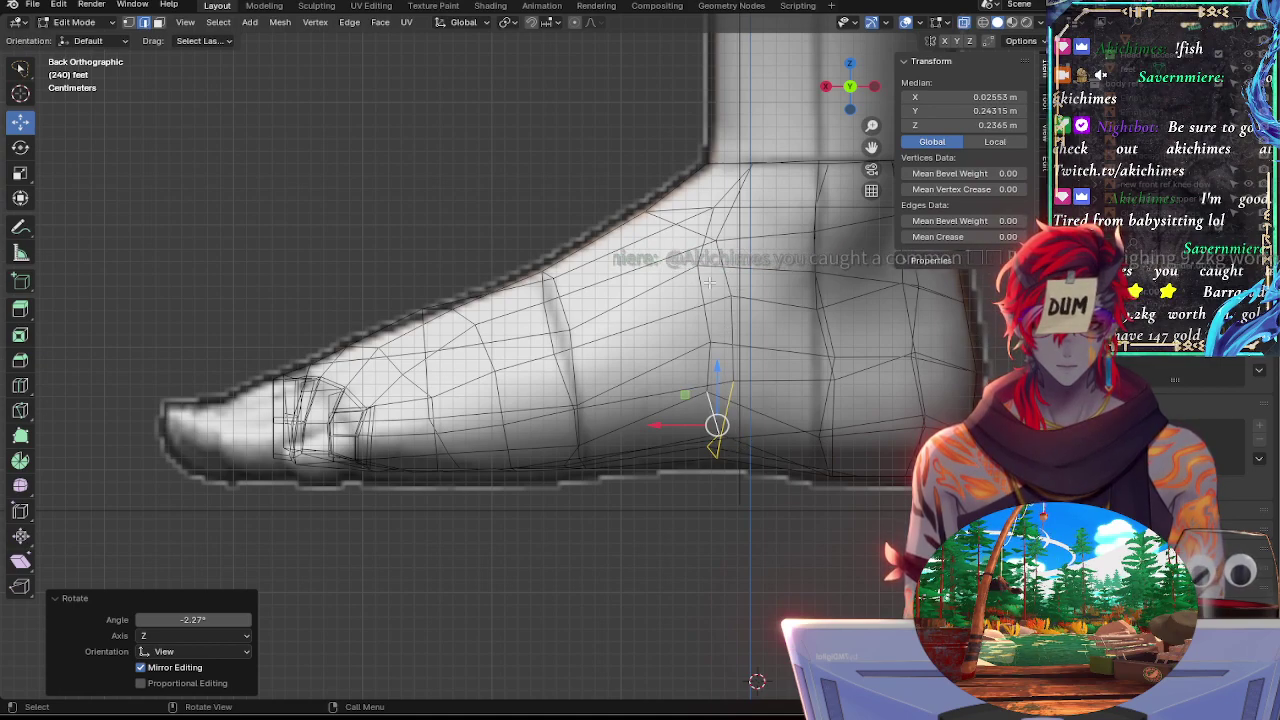
{"action": "key", "text": "g"}
{"action": "key", "text": "x"}
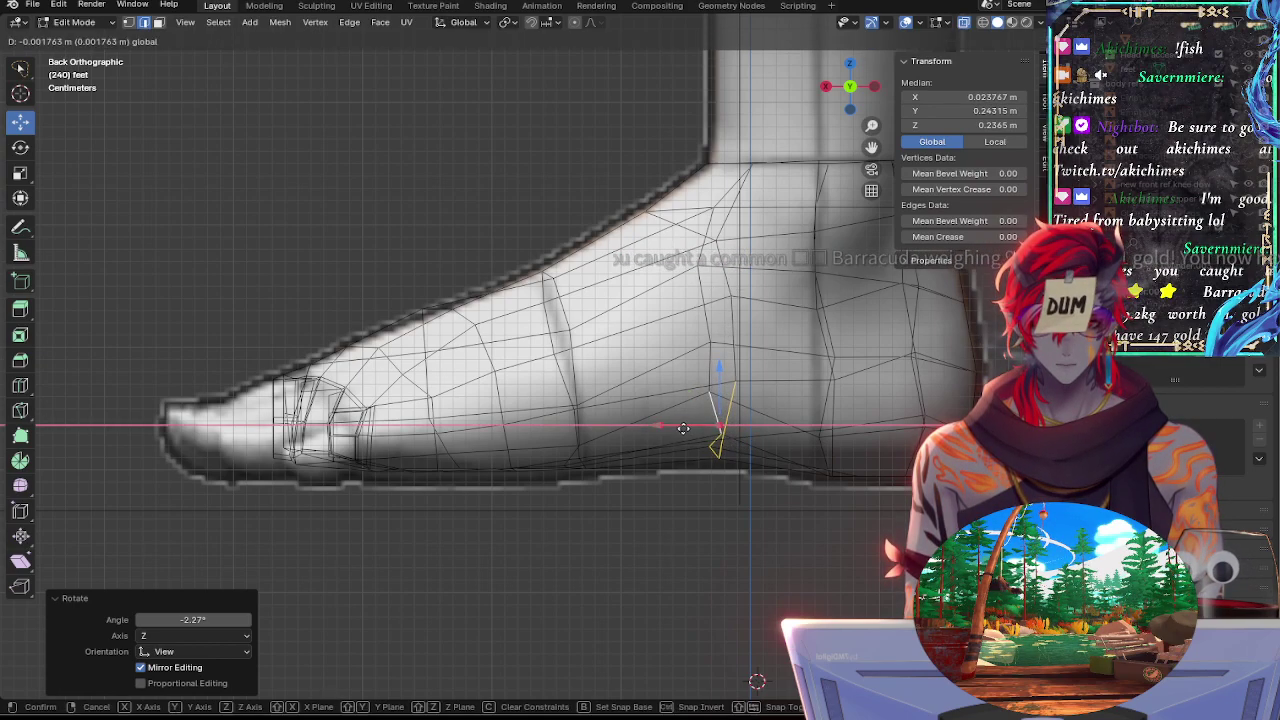
{"action": "left_click", "coordinate": [686, 428]}
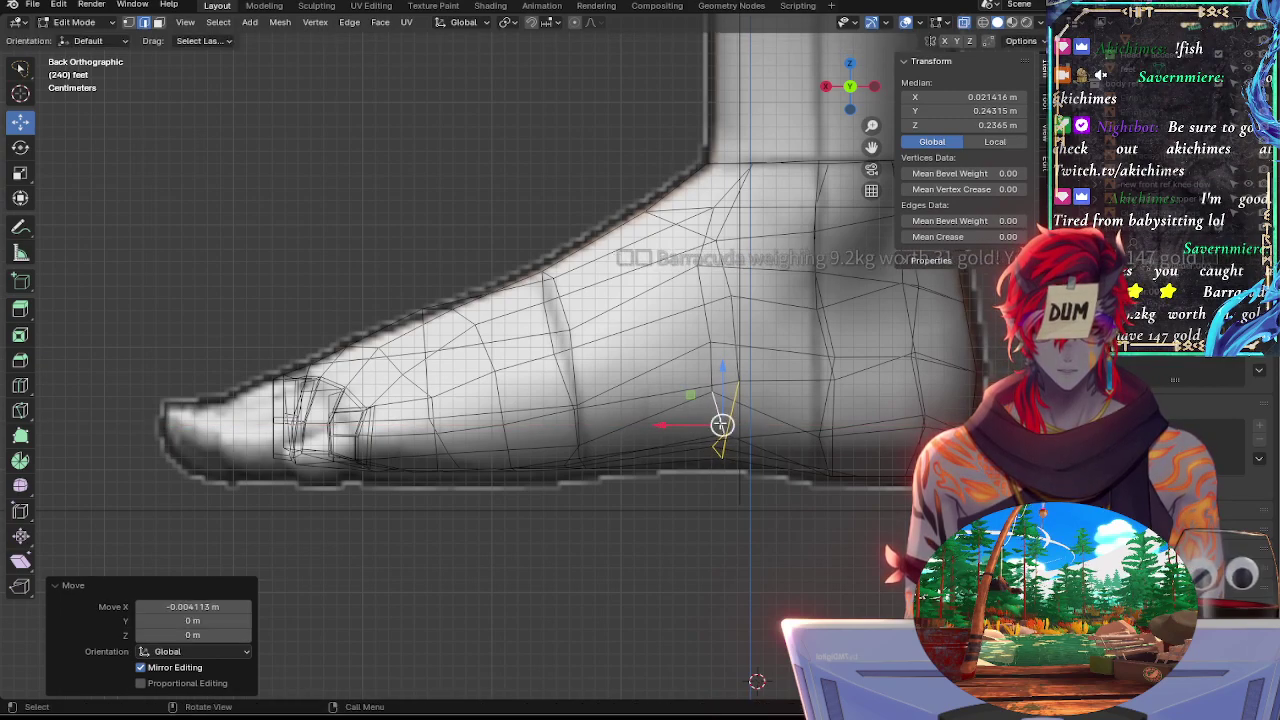
Select only the lower edges of the chain under the arch, shift them about 0.0006 m along X and rotate them about -2.85°
{"action": "left_click", "coordinate": [719, 445]}
{"action": "left_click", "coordinate": [709, 445]}
{"action": "left_click", "coordinate": [715, 448]}
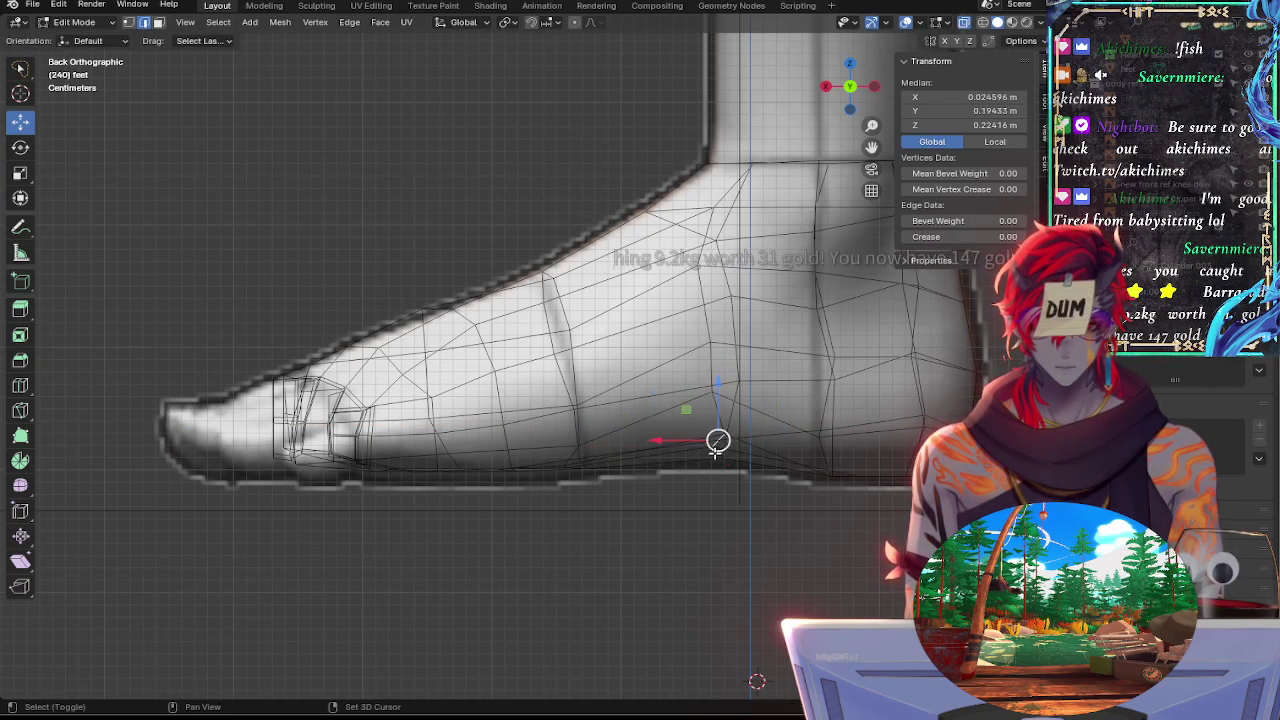
{"action": "left_click_drag", "start_coordinate": [720, 403], "coordinate": [720, 400]}
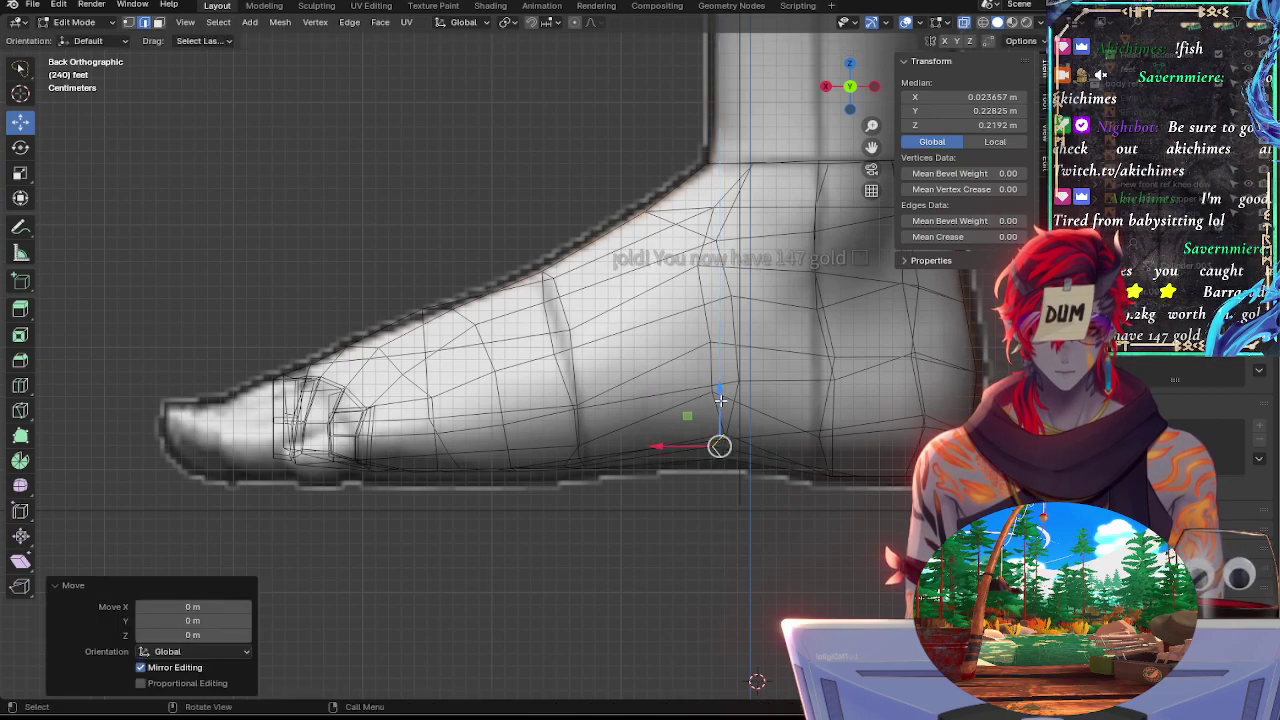
{"action": "left_click_drag", "start_coordinate": [686, 445], "coordinate": [685, 445]}
{"action": "key", "text": "r"}
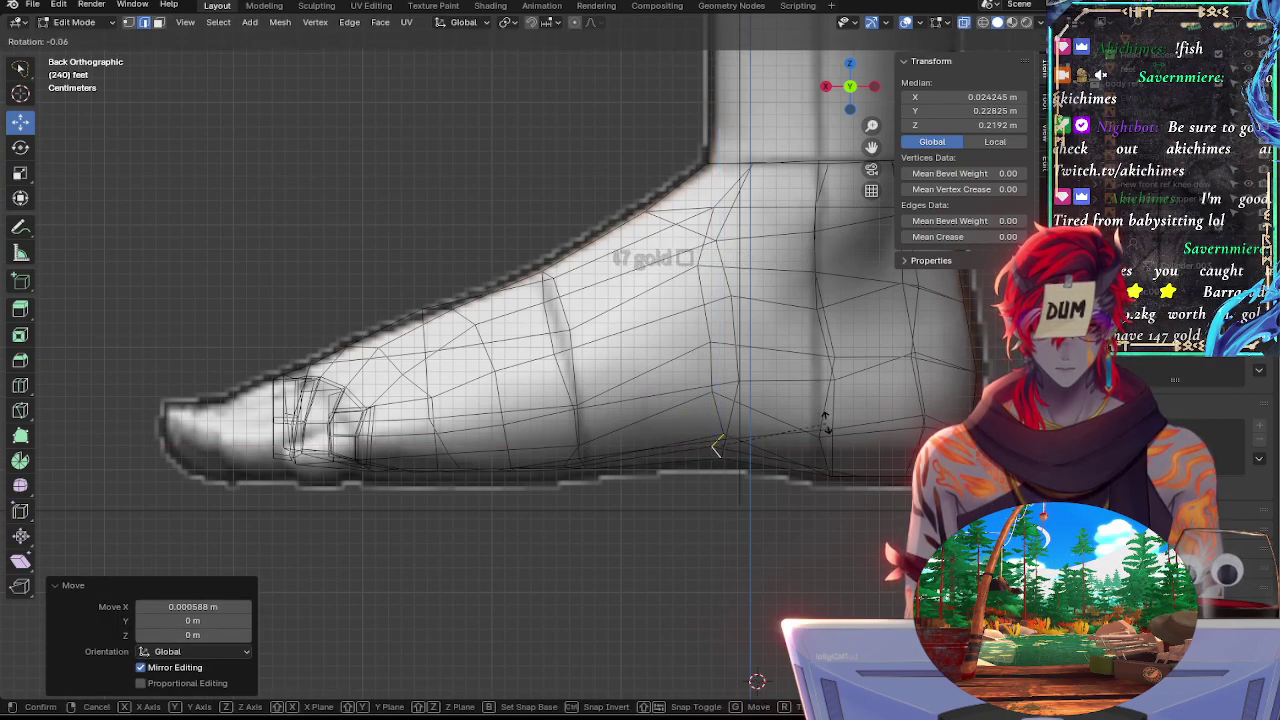
{"action": "left_click", "coordinate": [810, 416]}
{"action": "key", "text": "r"}
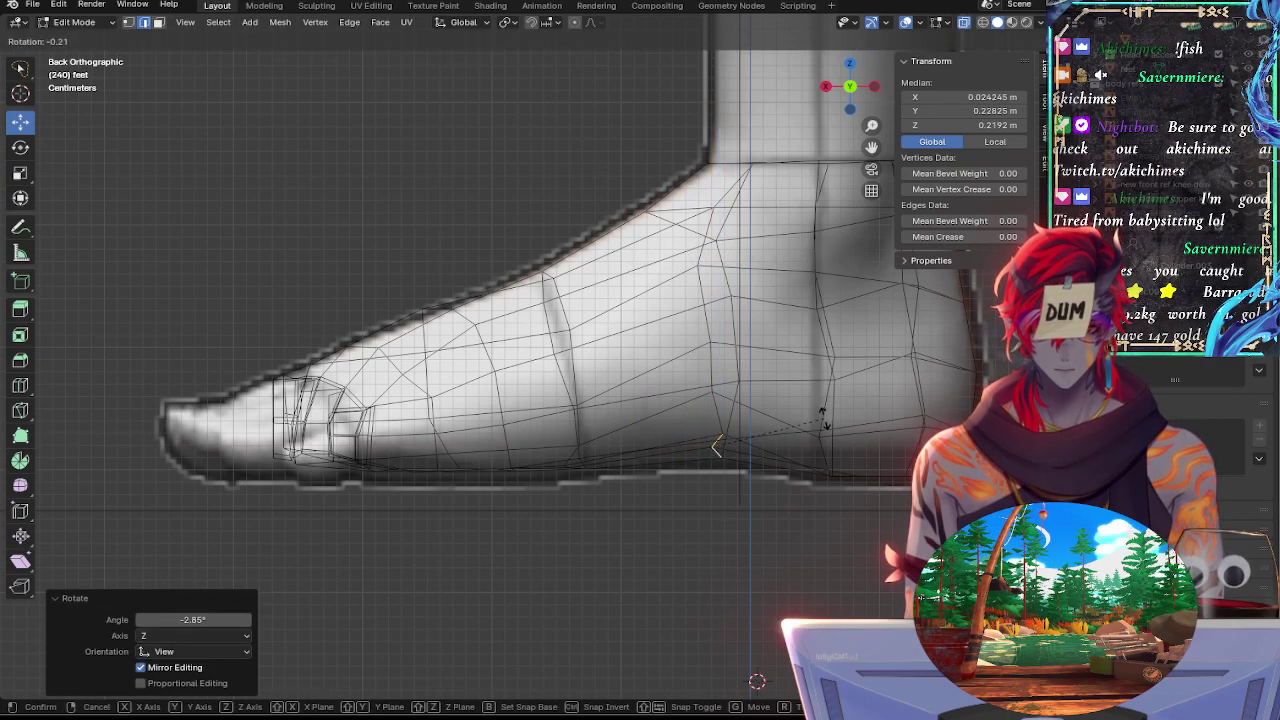
{"action": "left_click", "coordinate": [824, 418]}
{"action": "left_click", "coordinate": [764, 461]}
{"action": "key", "text": "r"}
{"action": "left_click", "coordinate": [859, 430]}
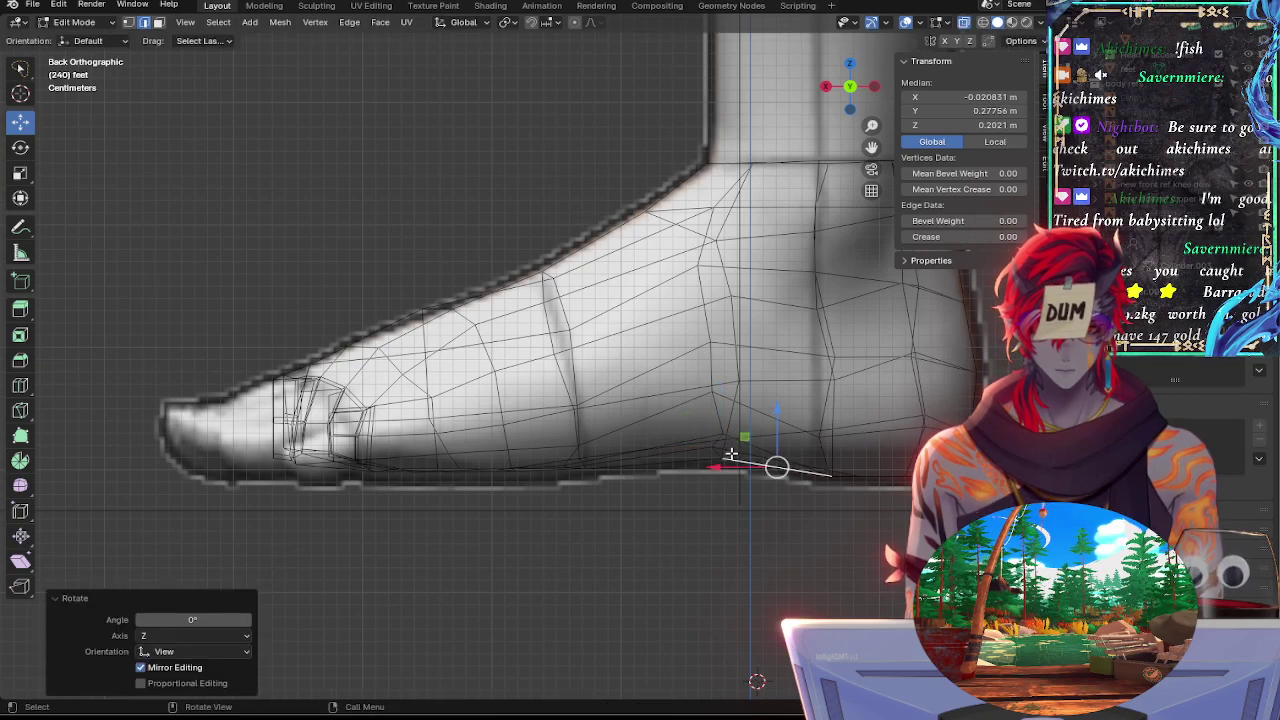
{"action": "left_click", "coordinate": [731, 454]}
{"action": "key", "text": "r"}
{"action": "right_click", "coordinate": [836, 435]}
Rotate the two near-side upright edges at the arch about -3° and the far-side underside edge before the heel about -1.8°
{"action": "left_click", "coordinate": [718, 445]}
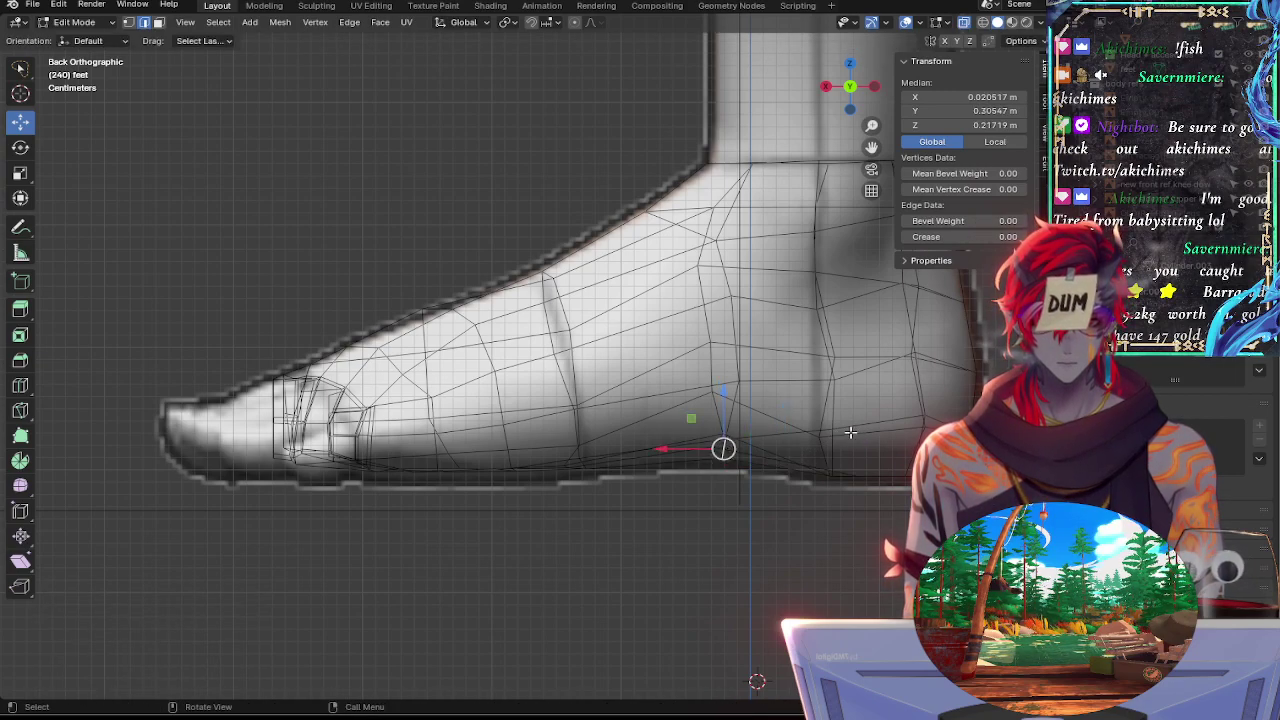
{"action": "key", "text": "g"}
{"action": "left_click", "coordinate": [850, 432]}
{"action": "left_click", "coordinate": [731, 410]}
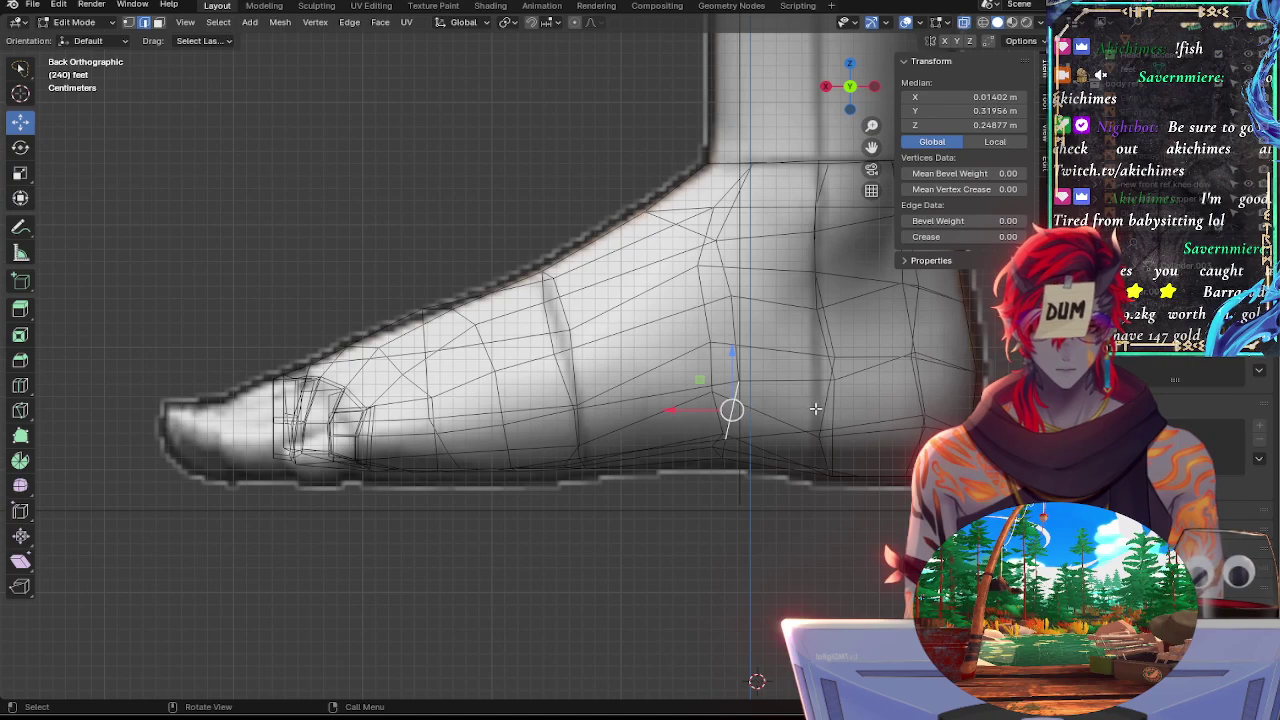
{"action": "left_click", "coordinate": [742, 444], "text": "shift"}
{"action": "key", "text": "r"}
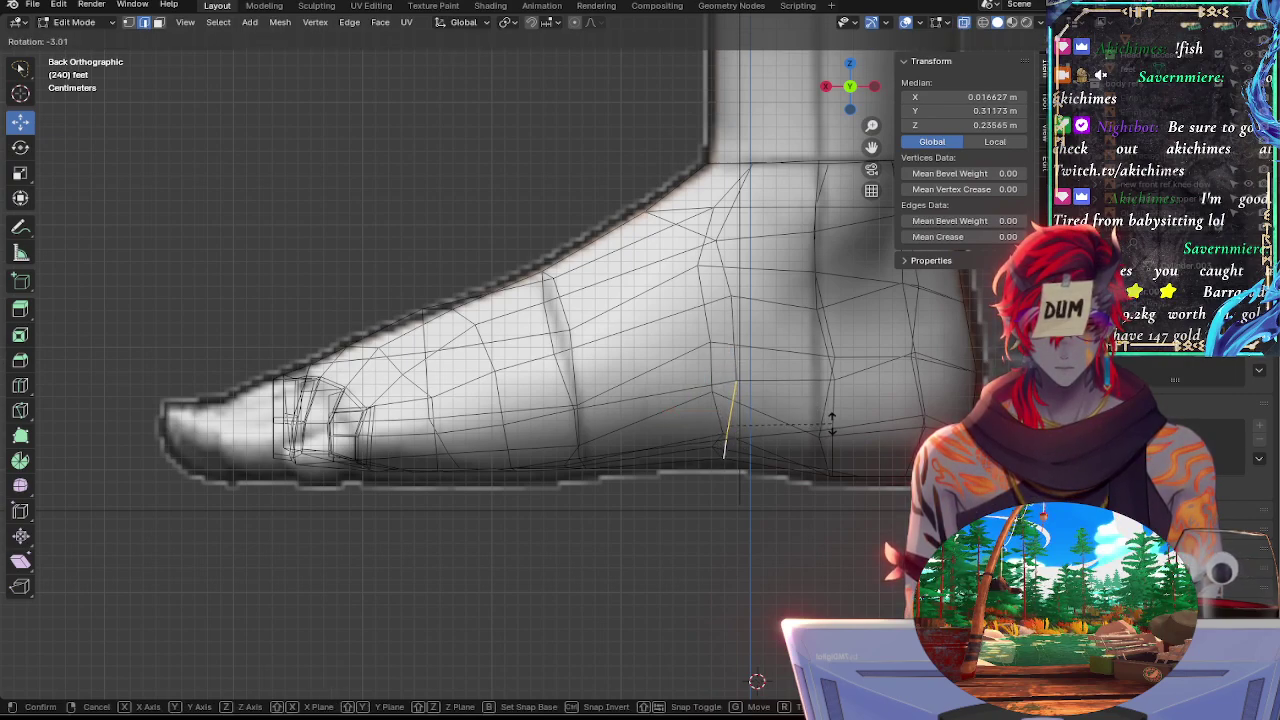
{"action": "left_click", "coordinate": [828, 424]}
{"action": "left_click", "coordinate": [763, 451]}
{"action": "key", "text": "r"}
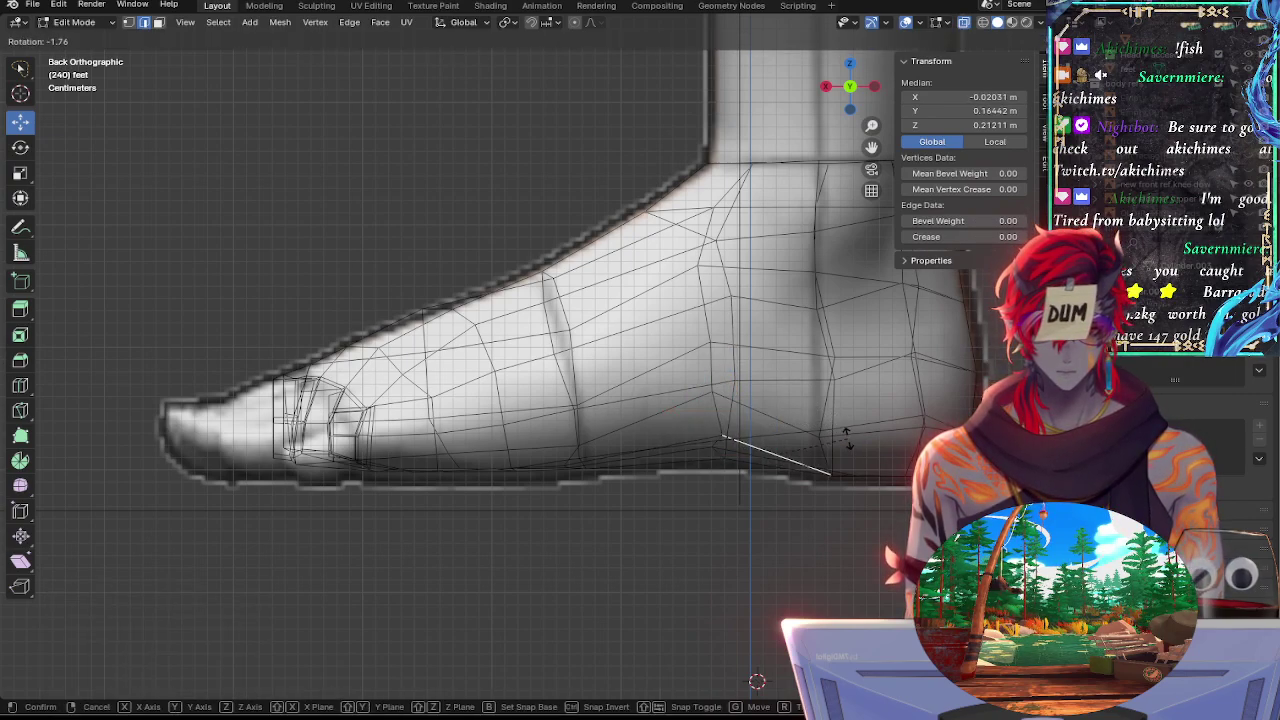
Try narrowing the far-side underside edge along X, rotating it about -2.6° and shifting it about -0.0006 m along X
{"action": "key", "text": "s"}
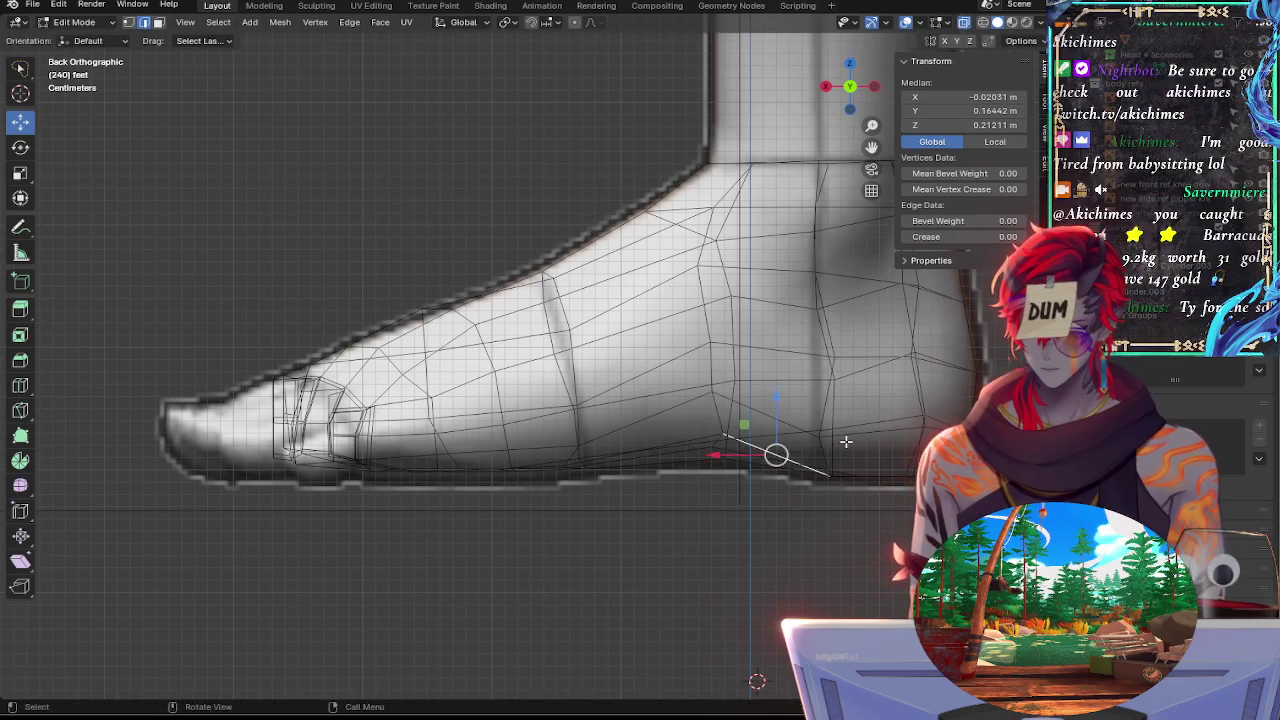
{"action": "key", "text": "x"}
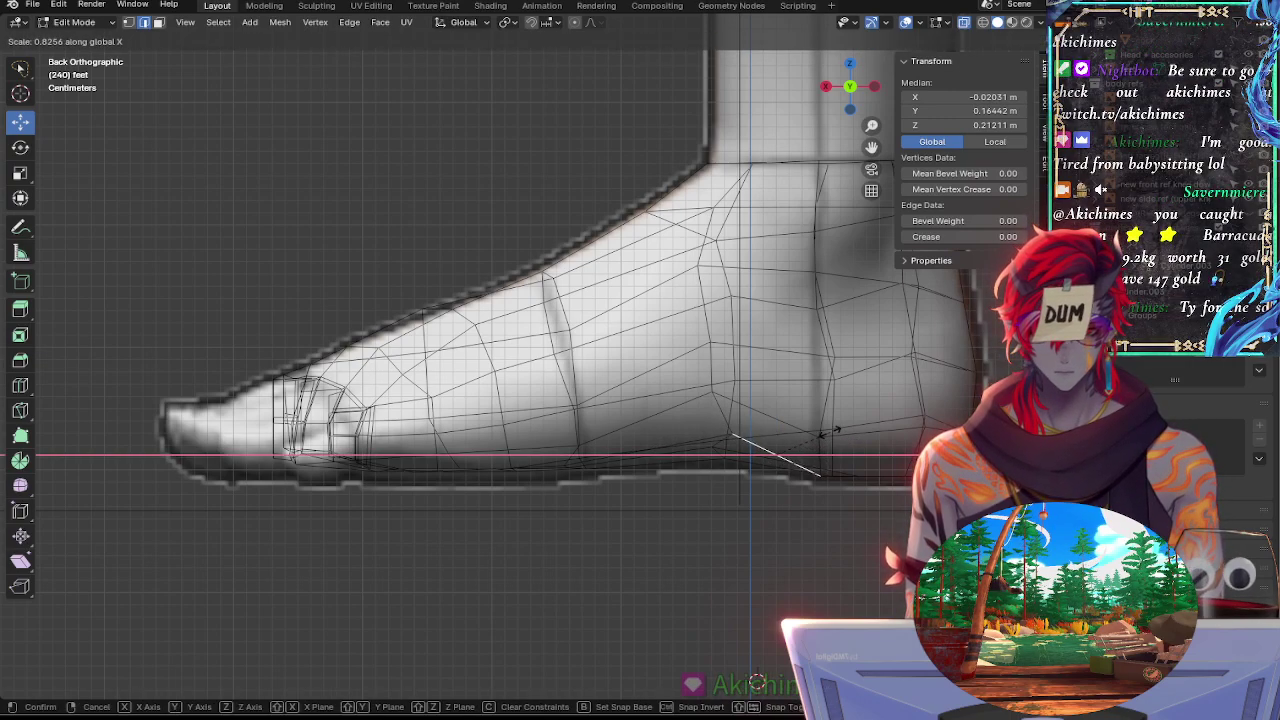
{"action": "left_click", "coordinate": [838, 440]}
{"action": "key", "text": "r"}
{"action": "right_click", "coordinate": [857, 425]}
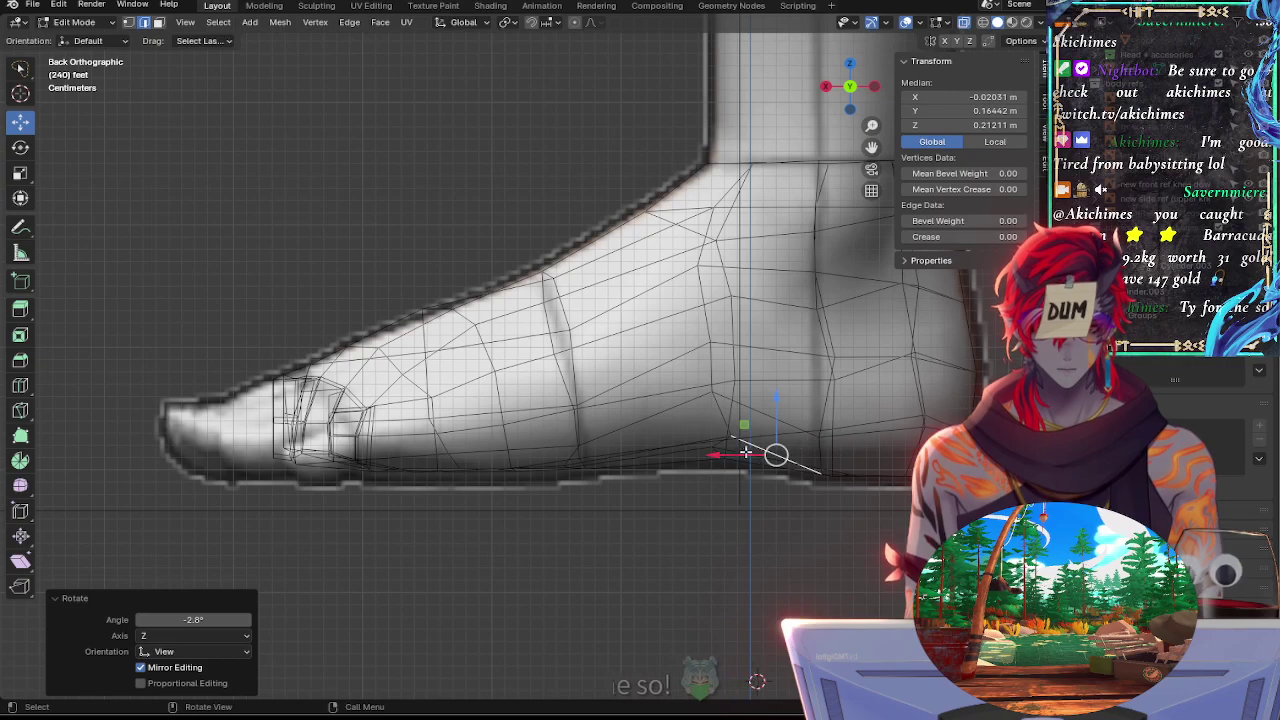
{"action": "left_click_drag", "start_coordinate": [736, 455], "coordinate": [732, 455]}
{"action": "key", "text": "alt+z"}
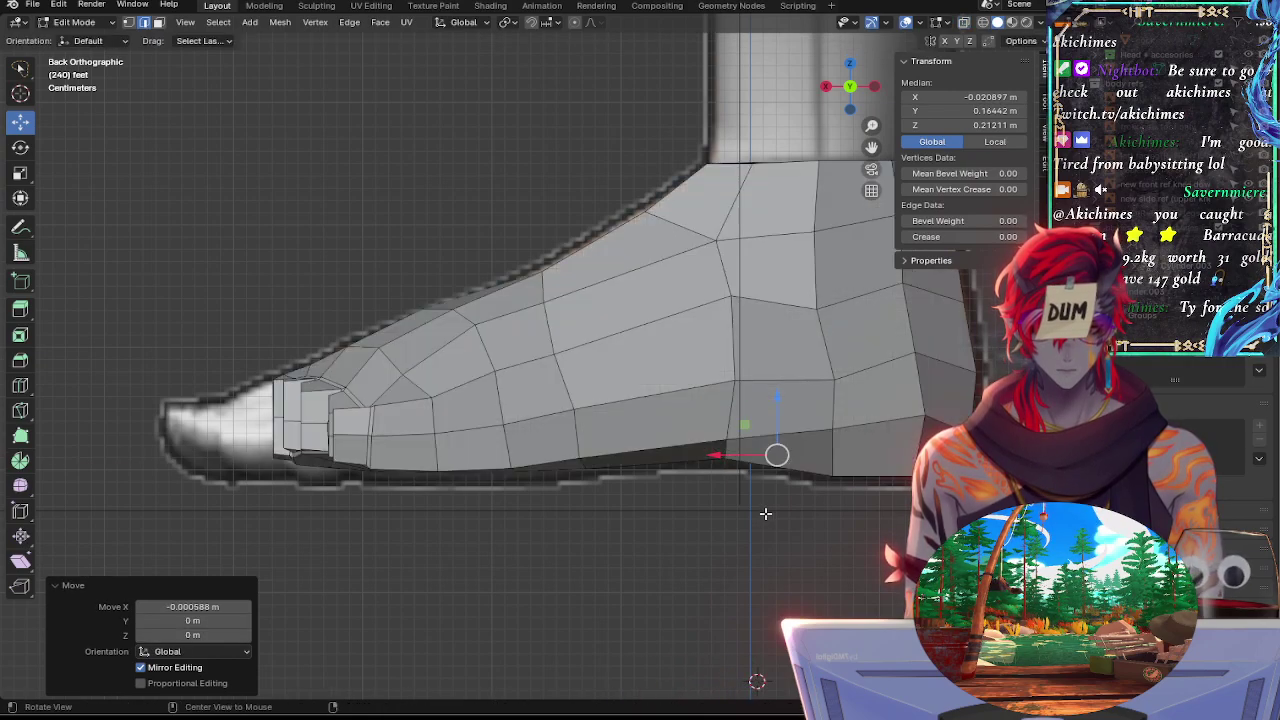
{"action": "key", "text": "alt+z"}
{"action": "key", "text": "ctrl+z"}
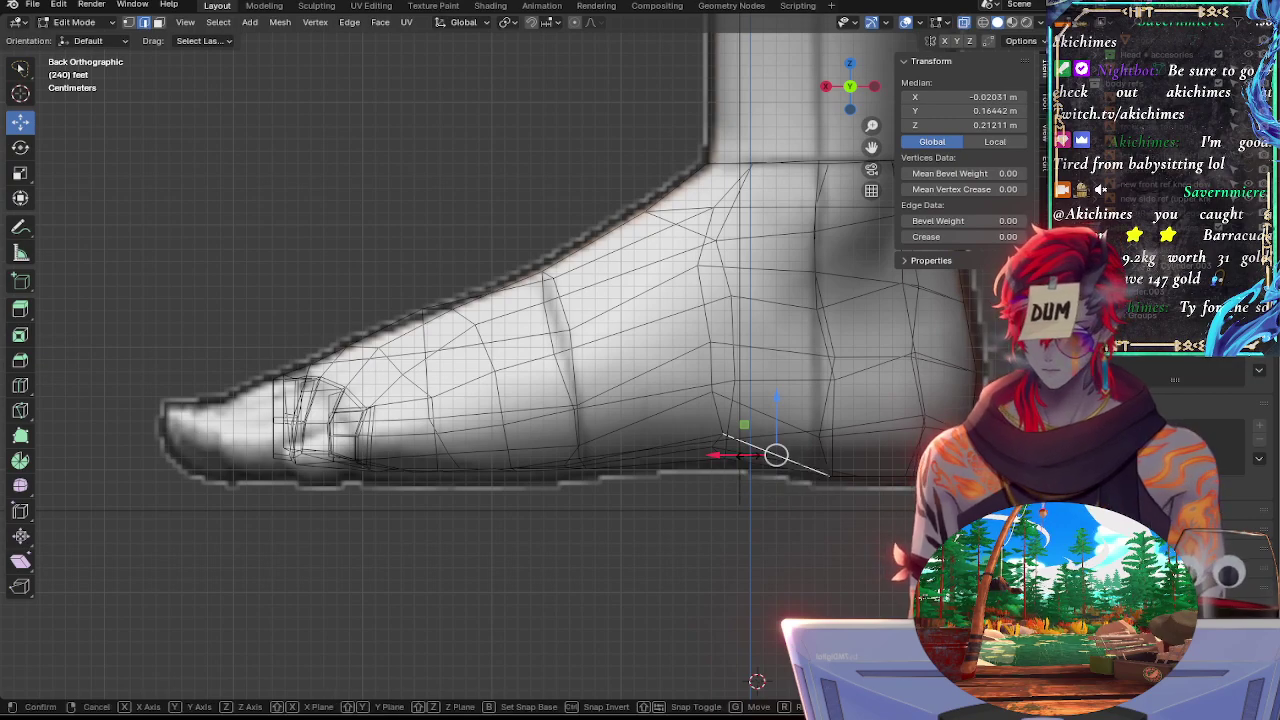
Scale the far-side underside edge to about 0.949 along X and rotate it about -0.49°, returning to solid shading with the near-side edge selected
{"action": "key", "text": "s"}
{"action": "key", "text": "x"}
{"action": "left_click", "coordinate": [802, 453]}
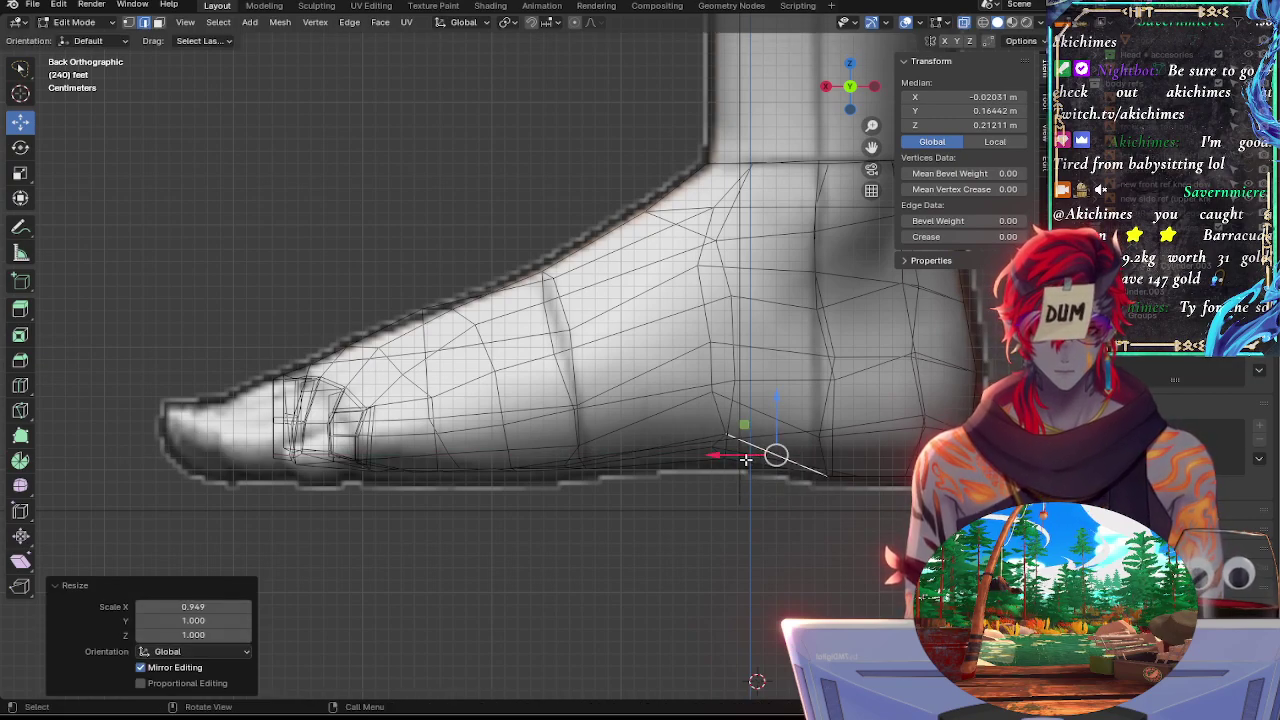
{"action": "key", "text": "r"}
{"action": "left_click", "coordinate": [869, 452]}
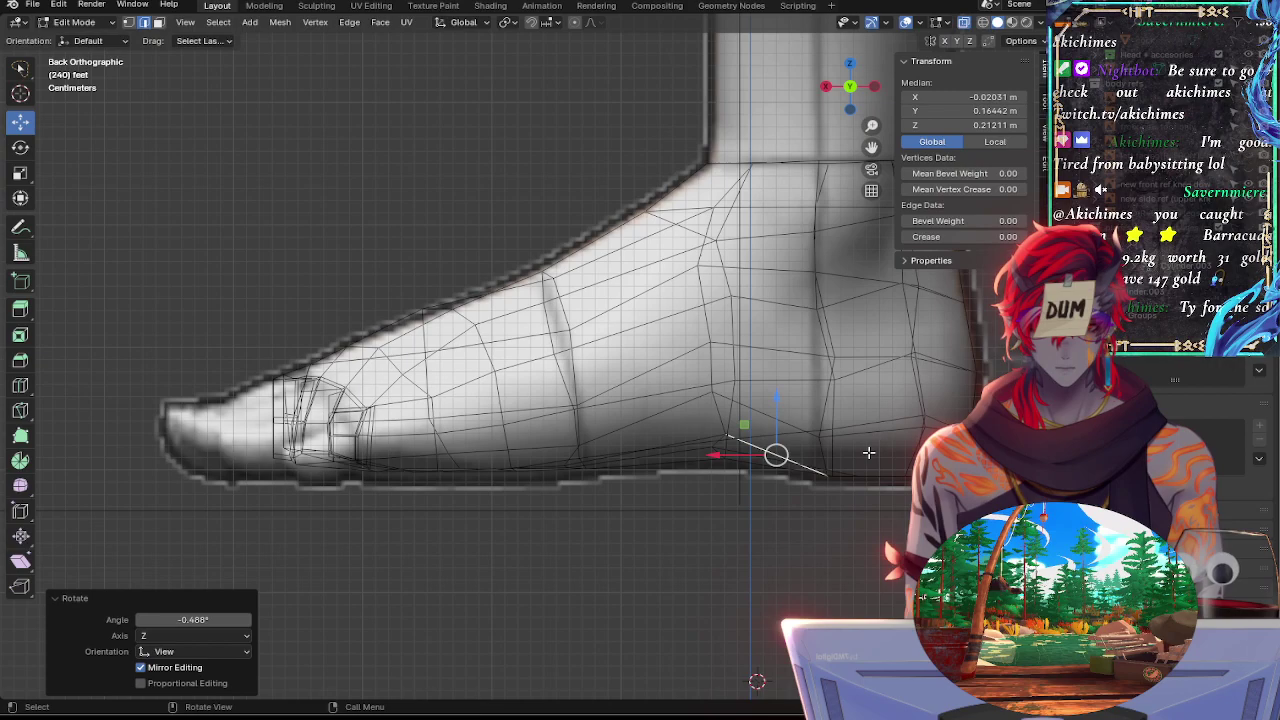
{"action": "left_click", "coordinate": [762, 466]}
{"action": "key", "text": "alt+z"}
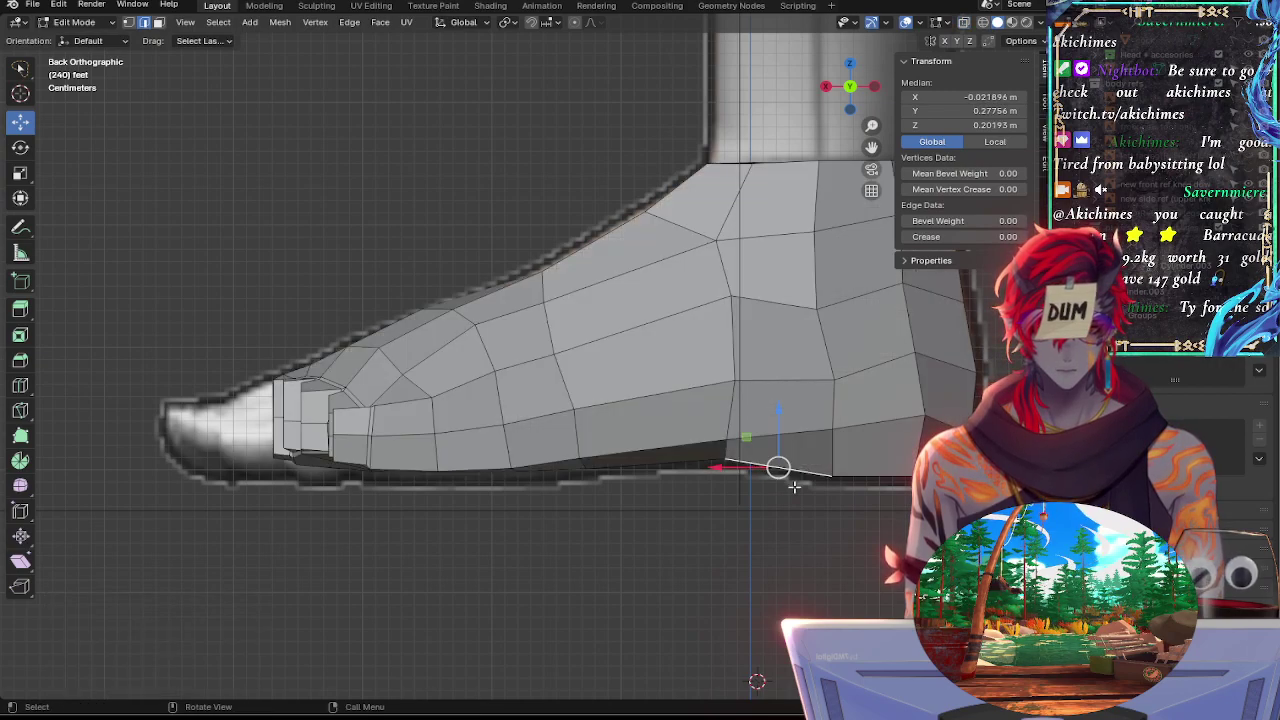
Scale the short upright edge at the front of the heel to 0.958 along Z and rotate it 3.1°
{"action": "key", "text": "alt+z"}
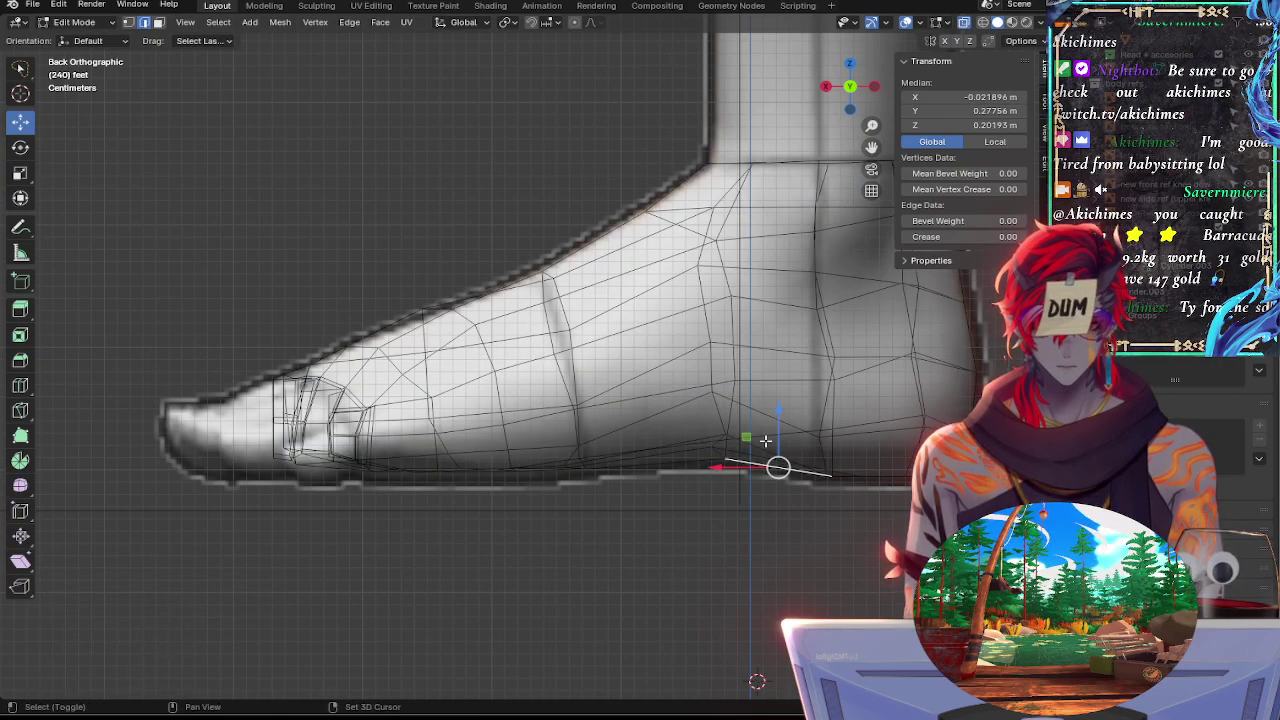
{"action": "key", "text": "alt+z"}
{"action": "left_click", "coordinate": [802, 443], "text": "alt"}
{"action": "key", "text": "alt+z"}
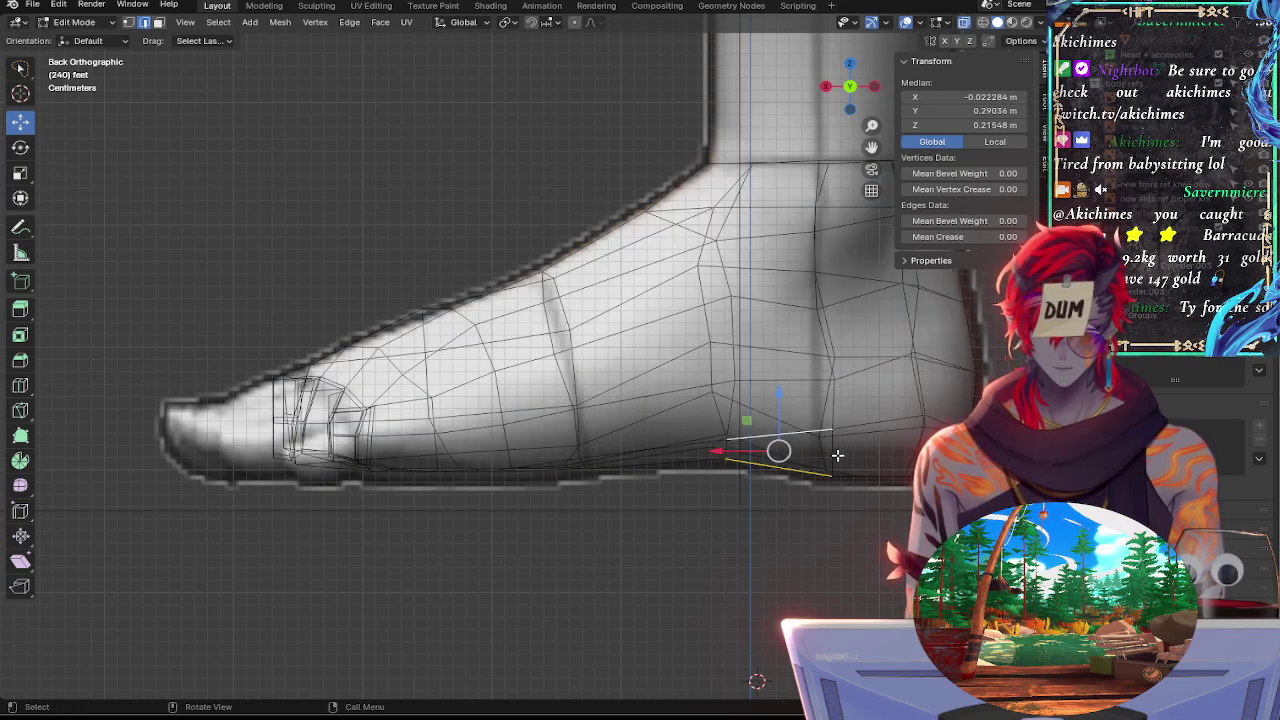
{"action": "left_click", "coordinate": [837, 455]}
{"action": "key", "text": "s"}
{"action": "key", "text": "z"}
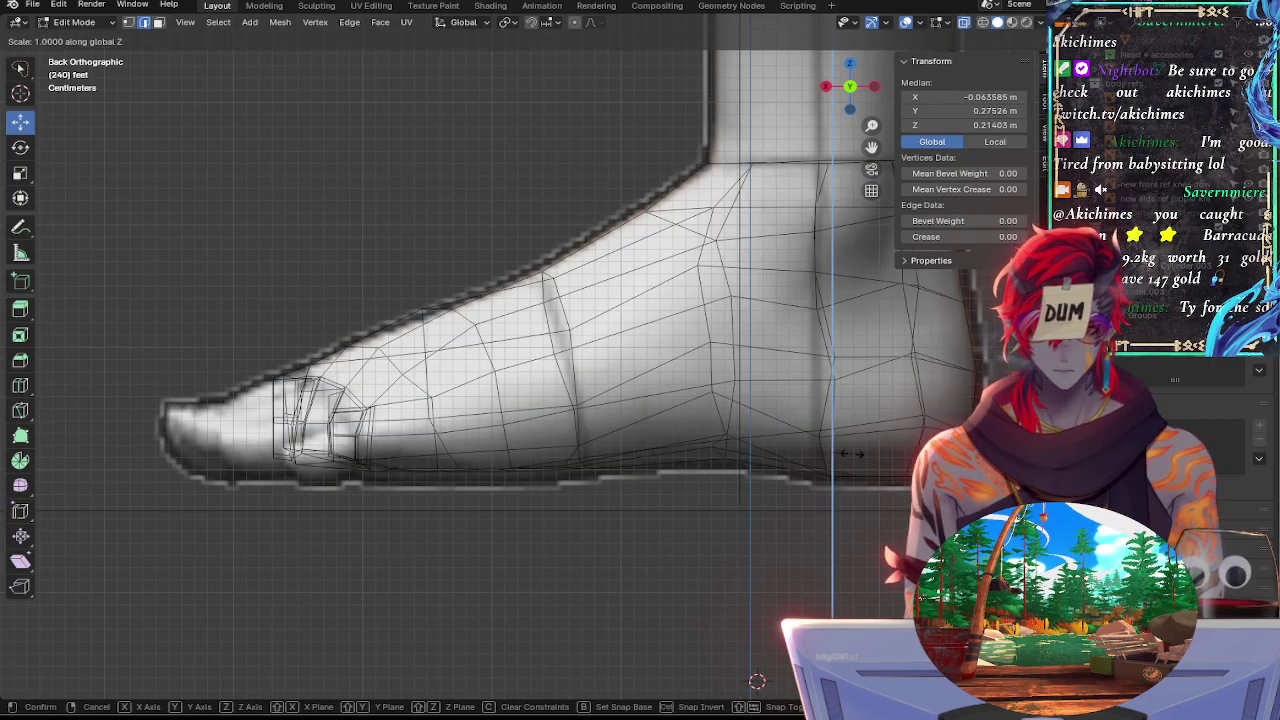
{"action": "left_click", "coordinate": [849, 452]}
{"action": "key", "text": "r"}
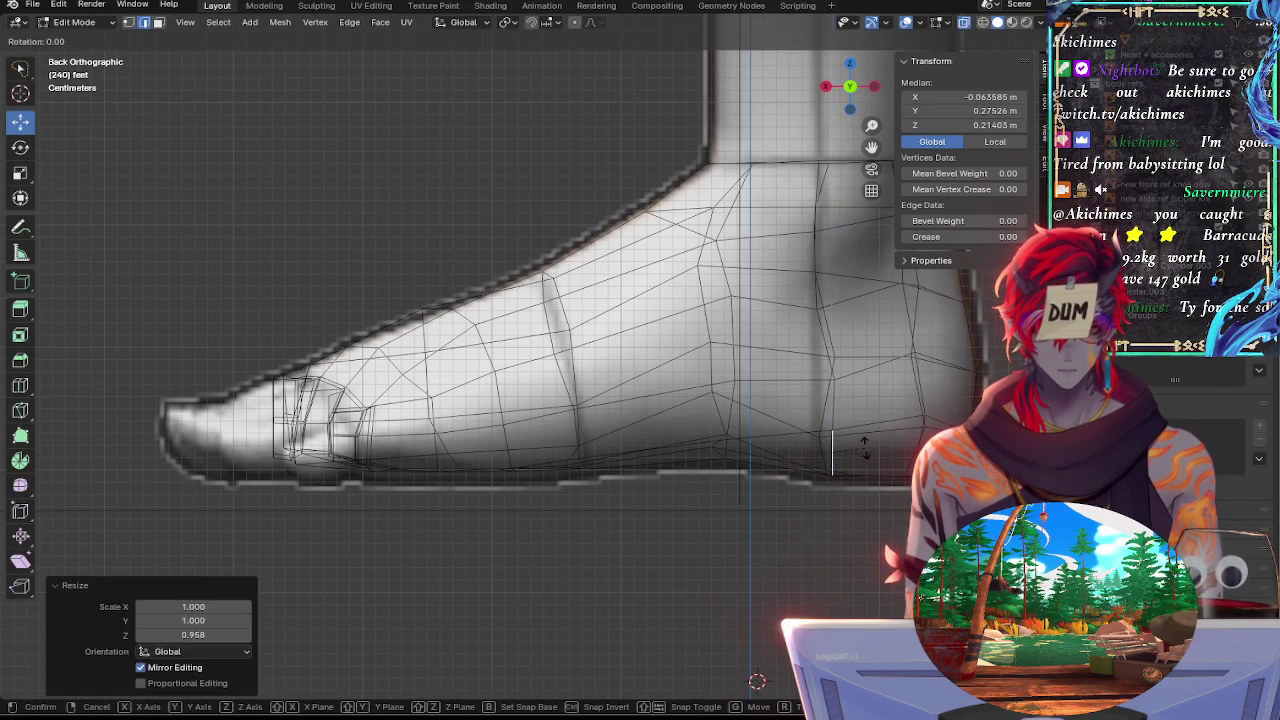
{"action": "left_click", "coordinate": [867, 450]}
{"action": "key", "text": "alt+z"}
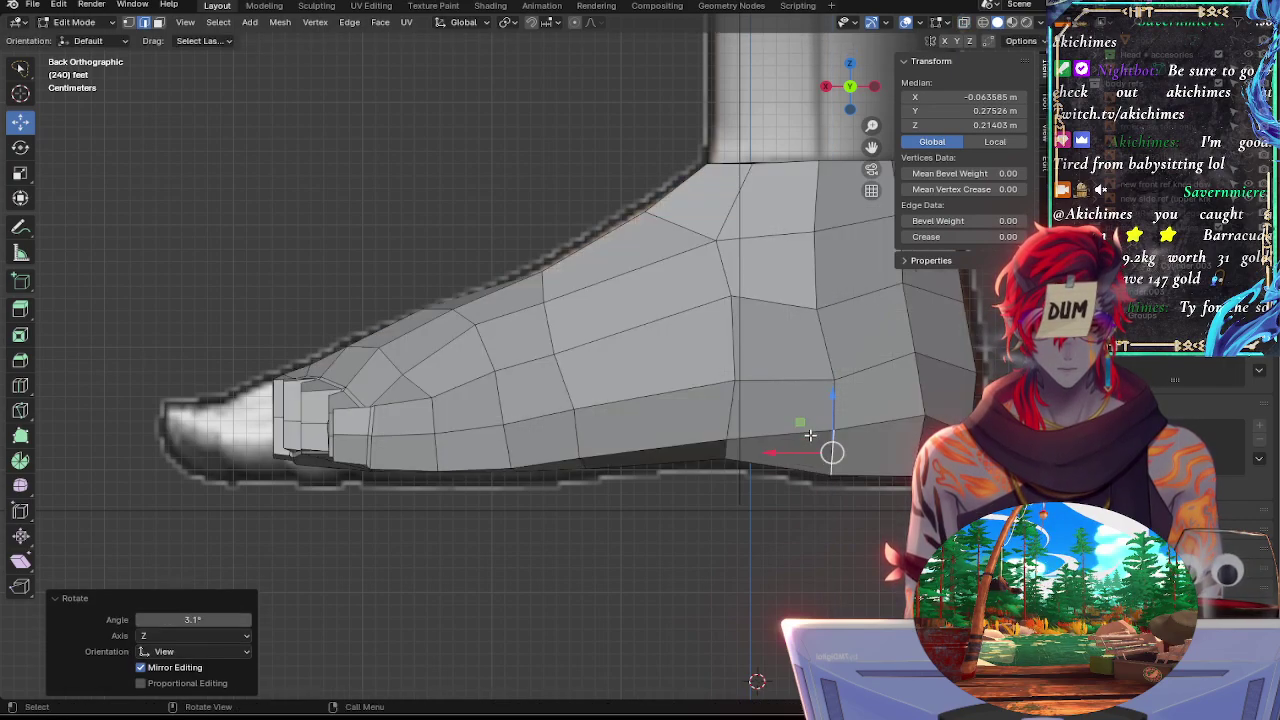
Rotate the underside edge just before the heel together with the edge above it by 1.94° and nudge both along Z
{"action": "left_click", "coordinate": [800, 467]}
{"action": "left_click", "coordinate": [790, 436], "text": "shift"}
{"action": "key", "text": "alt+z"}
{"action": "key", "text": "r"}
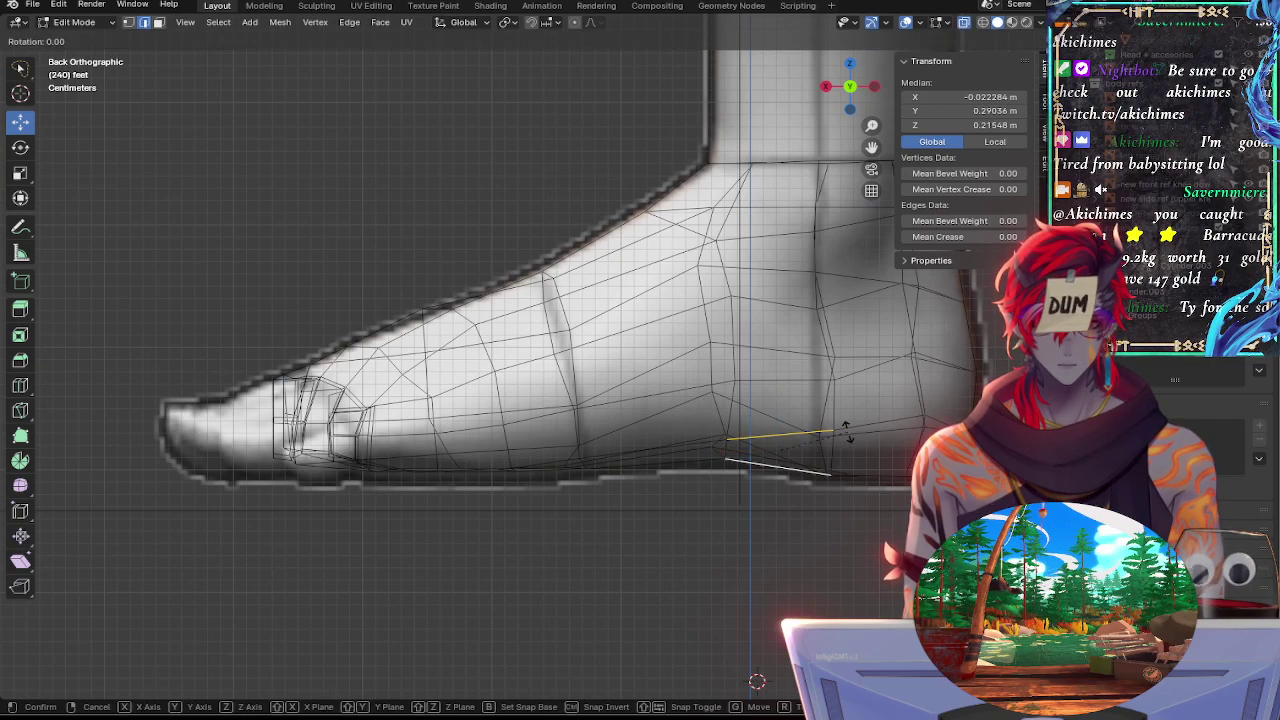
{"action": "left_click", "coordinate": [849, 432]}
{"action": "key", "text": "g"}
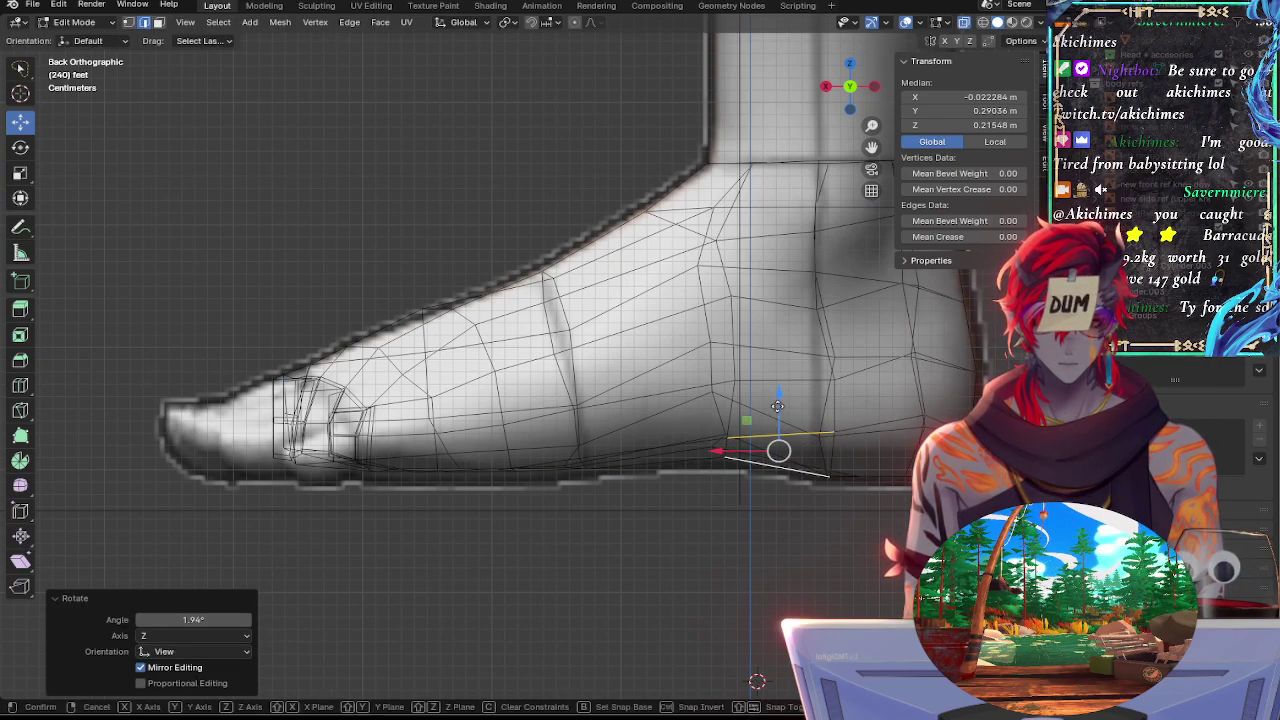
{"action": "key", "text": "z"}
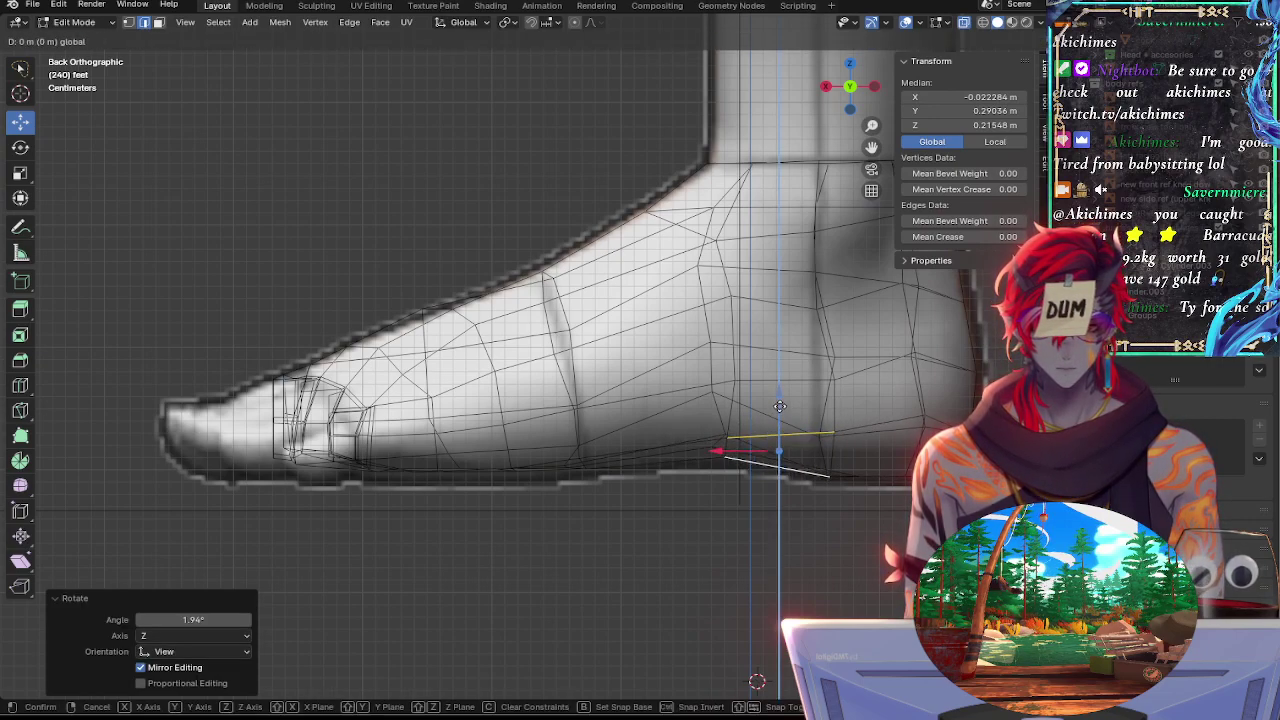
{"action": "left_click", "coordinate": [781, 407]}
Scale the short upright edge at the arch to 1.392 and rotate it counter to its slant
{"action": "left_click", "coordinate": [721, 451]}
{"action": "key", "text": "alt+z"}
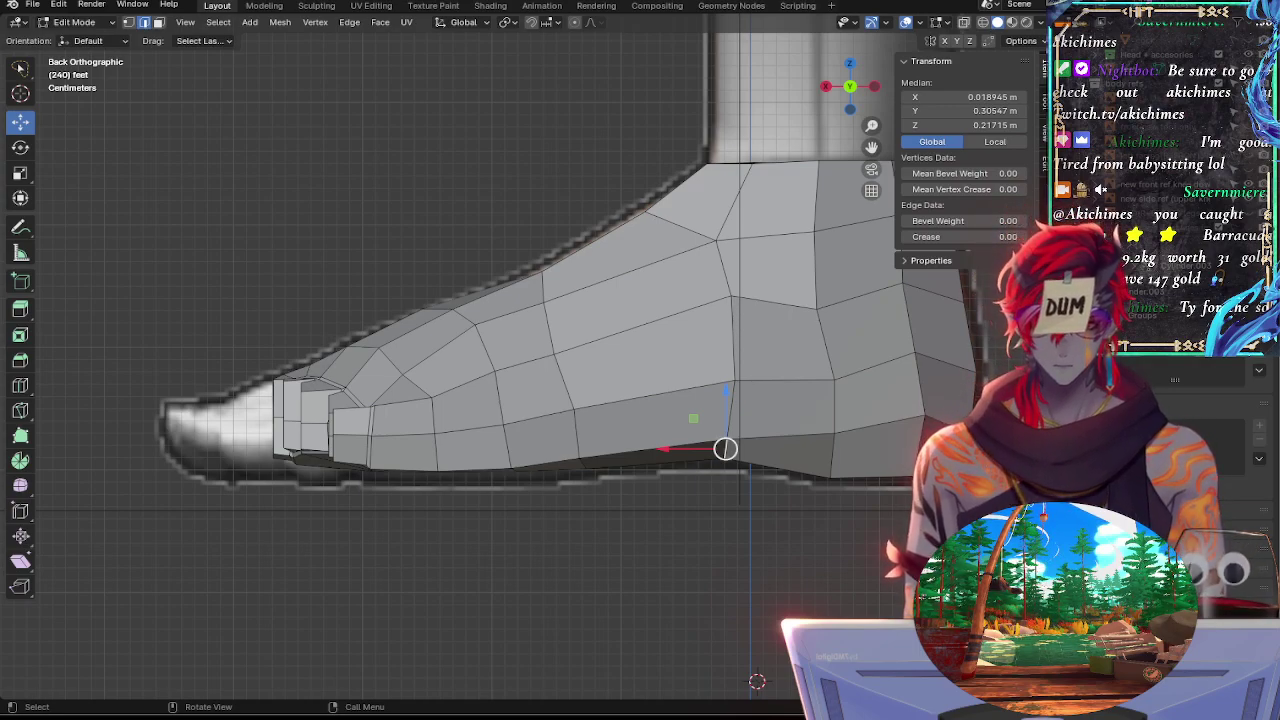
{"action": "key", "text": "s"}
{"action": "left_click", "coordinate": [835, 445]}
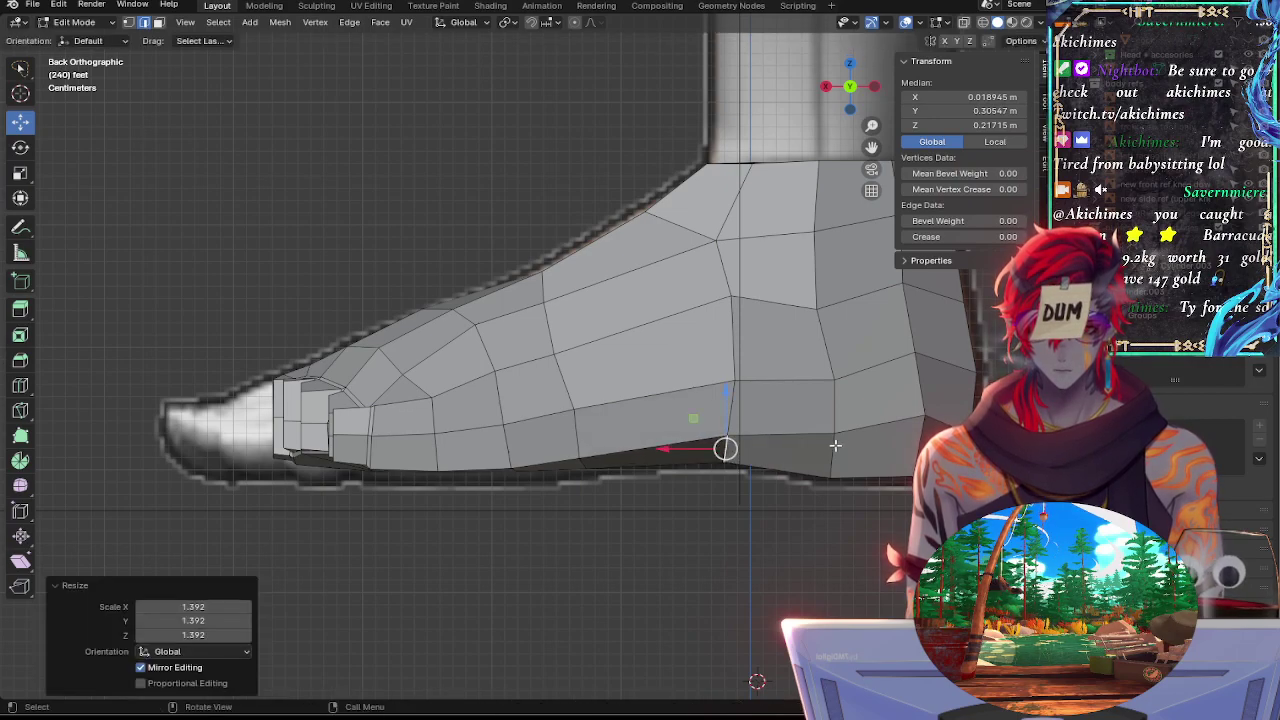
{"action": "key", "text": "r"}
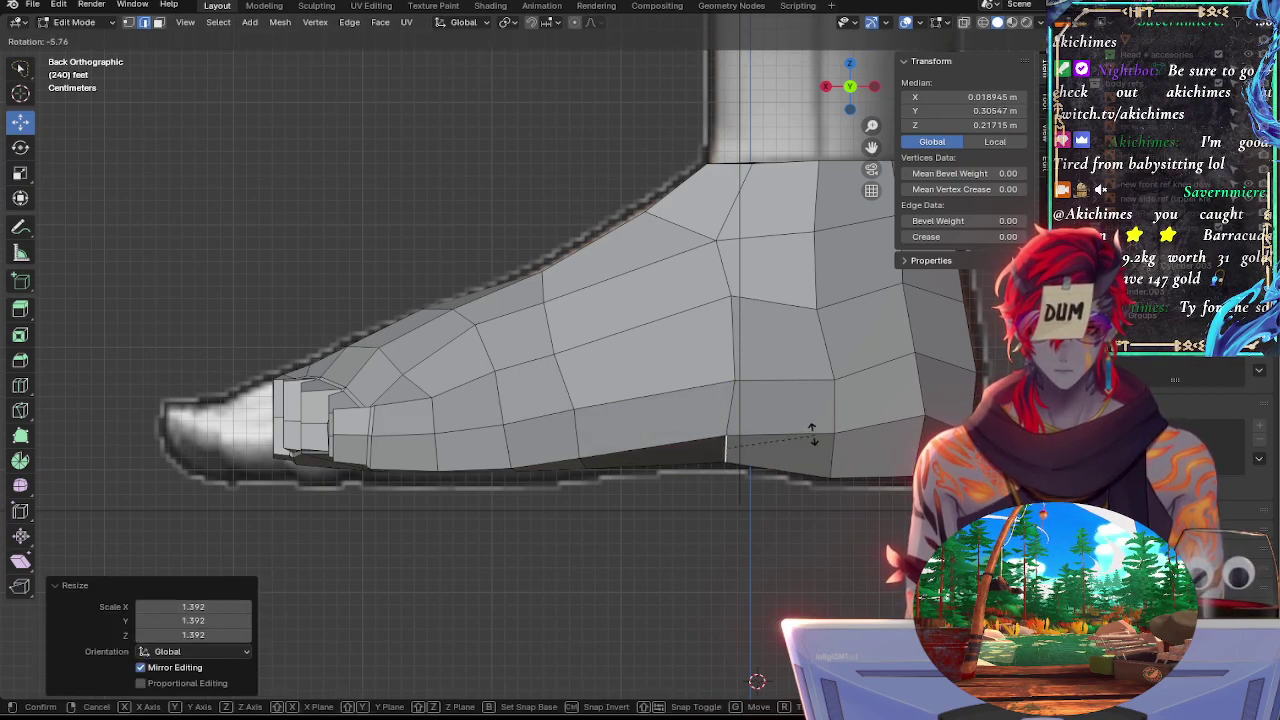
{"action": "left_click", "coordinate": [791, 428]}
Rotate only the underside edge between arch and heel about -0.4°, scale it to 0.975 and fine-tune its angle
{"action": "left_click", "coordinate": [779, 466]}
{"action": "key", "text": "r"}
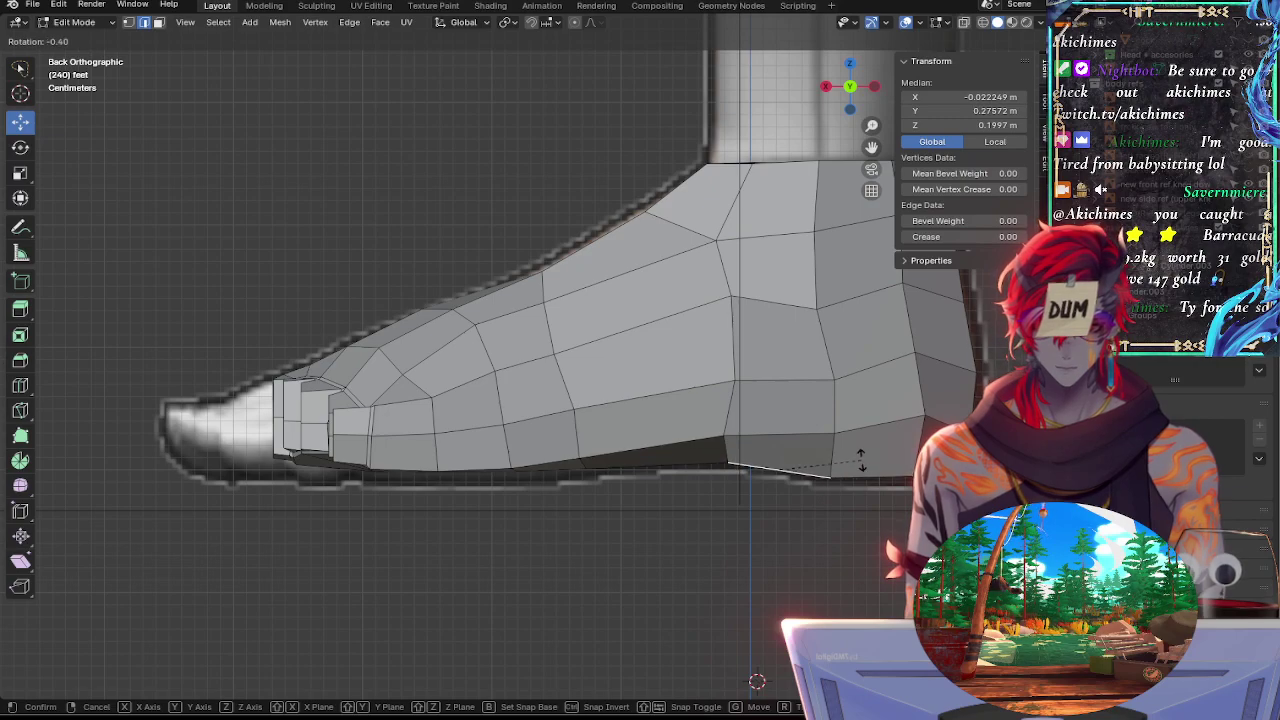
{"action": "left_click", "coordinate": [861, 460]}
{"action": "key", "text": "s"}
{"action": "left_click", "coordinate": [854, 460]}
{"action": "key", "text": "r"}
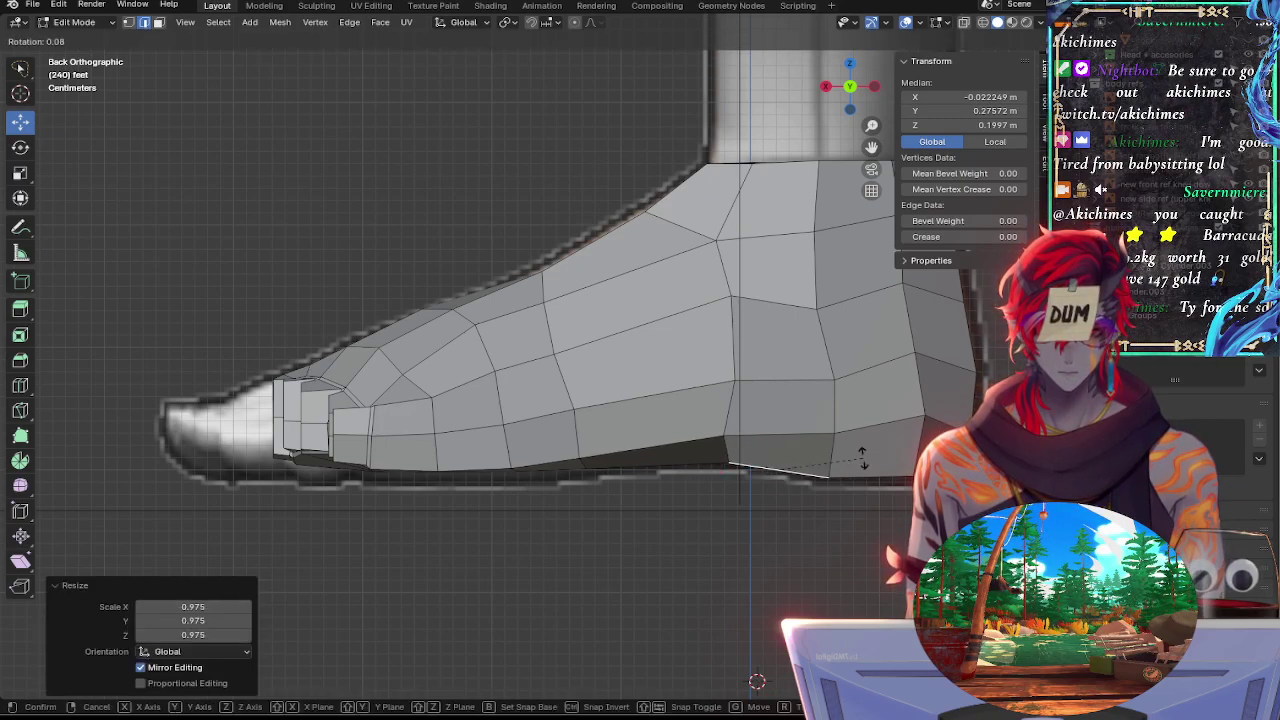
{"action": "left_click", "coordinate": [864, 458]}
Scale the underside edge of the heel to 0.914
{"action": "key", "text": "g"}
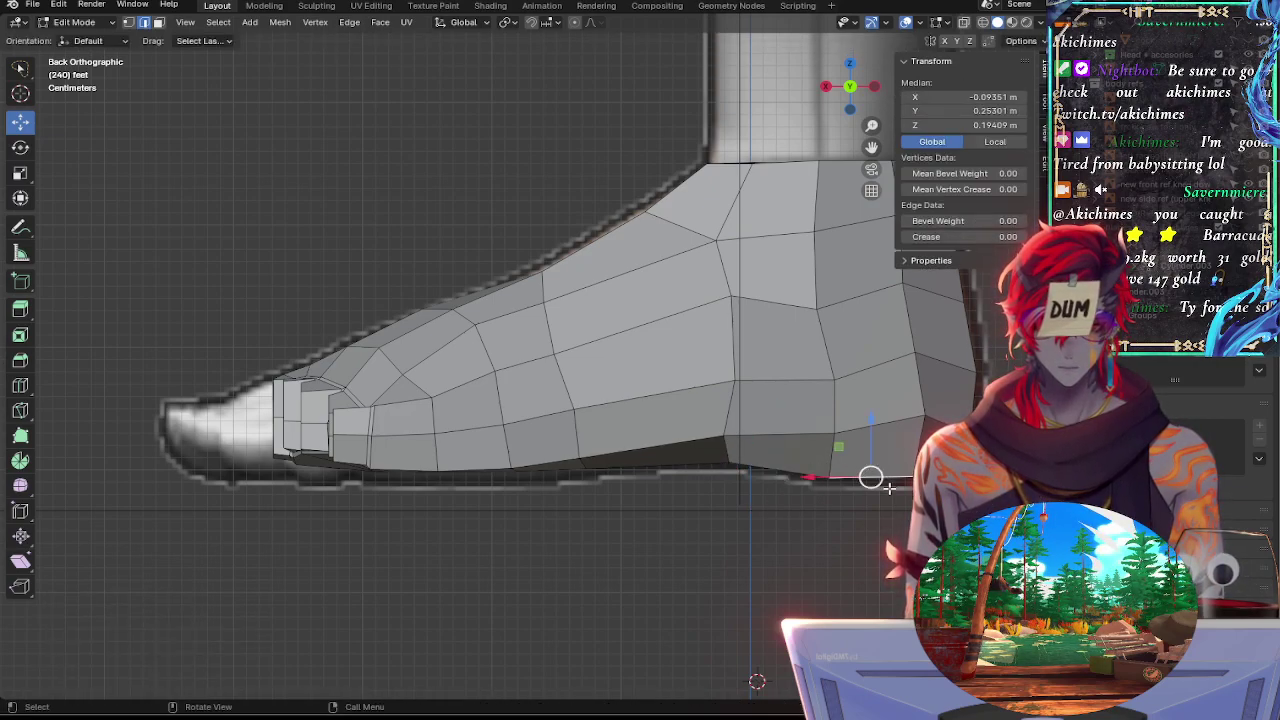
{"action": "key", "text": "s"}
{"action": "left_click", "coordinate": [872, 473]}
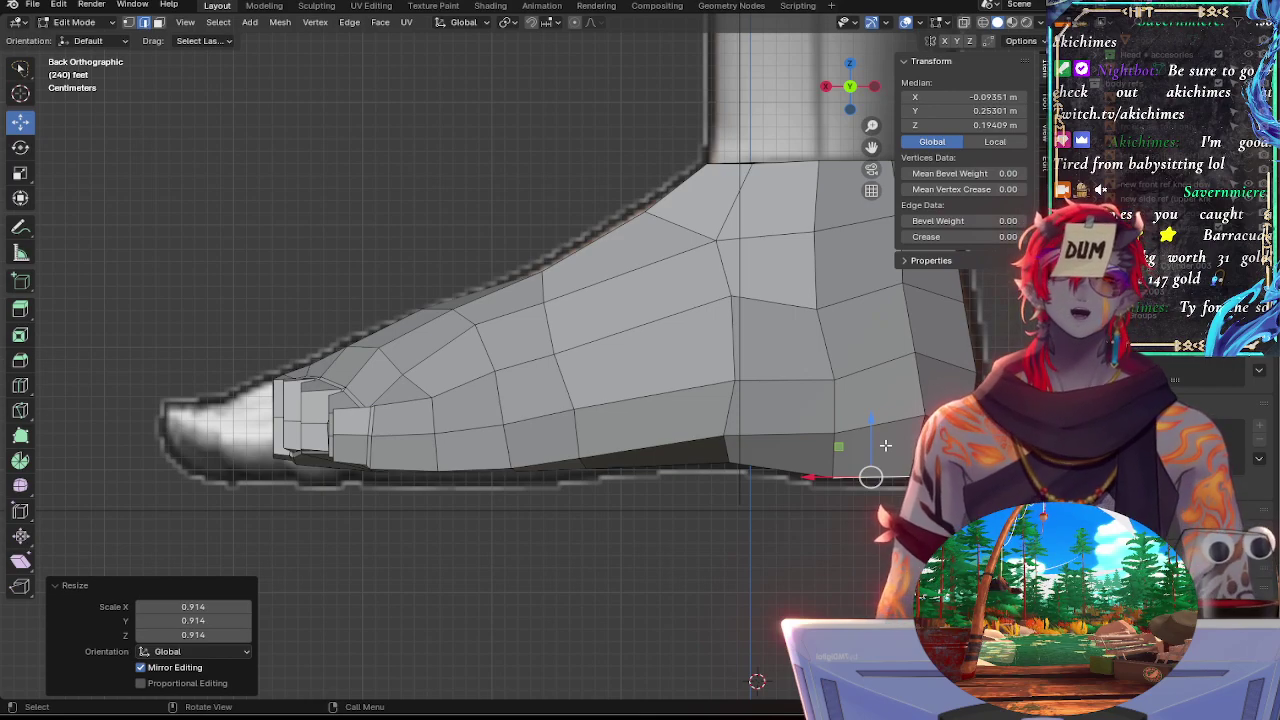
Compare the underside edges from the arch to the ball of the foot with the reference outline, using X-ray and a tilted view
{"action": "left_click", "coordinate": [676, 517]}
{"action": "key", "text": "alt+z"}
{"action": "key", "text": "z"}
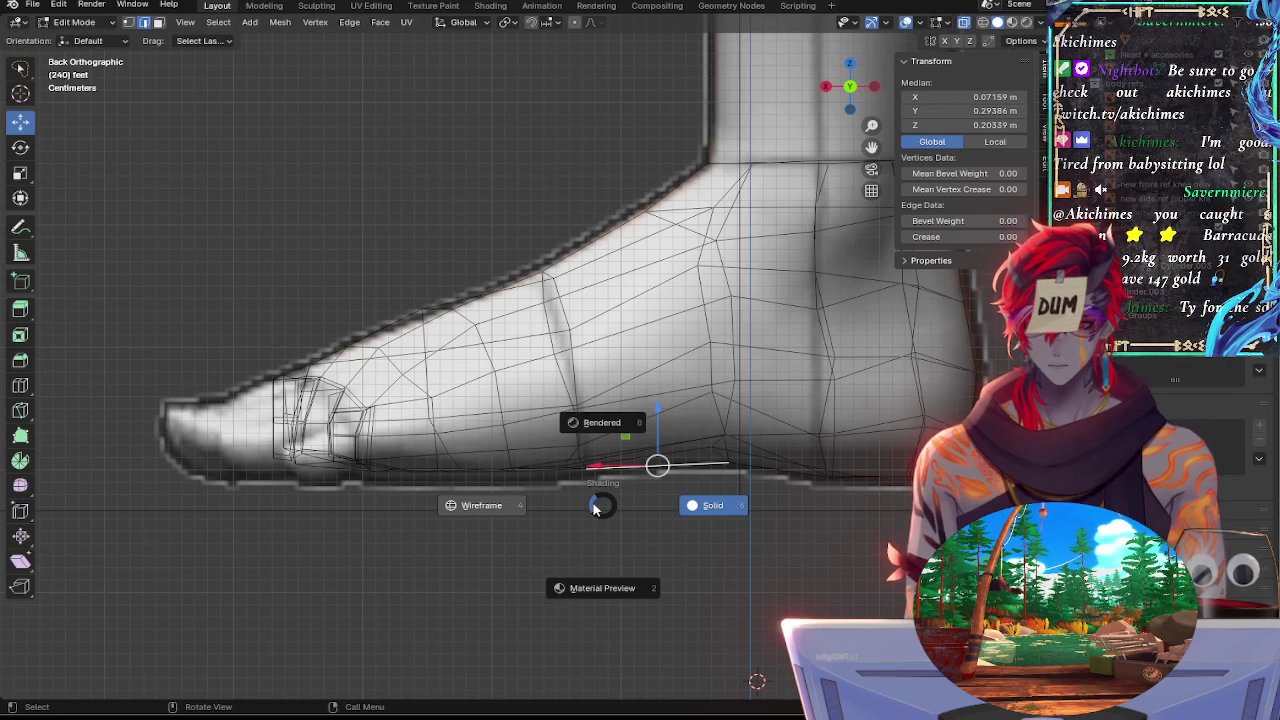
{"action": "left_click", "coordinate": [628, 502]}
{"action": "key", "text": "alt+z"}
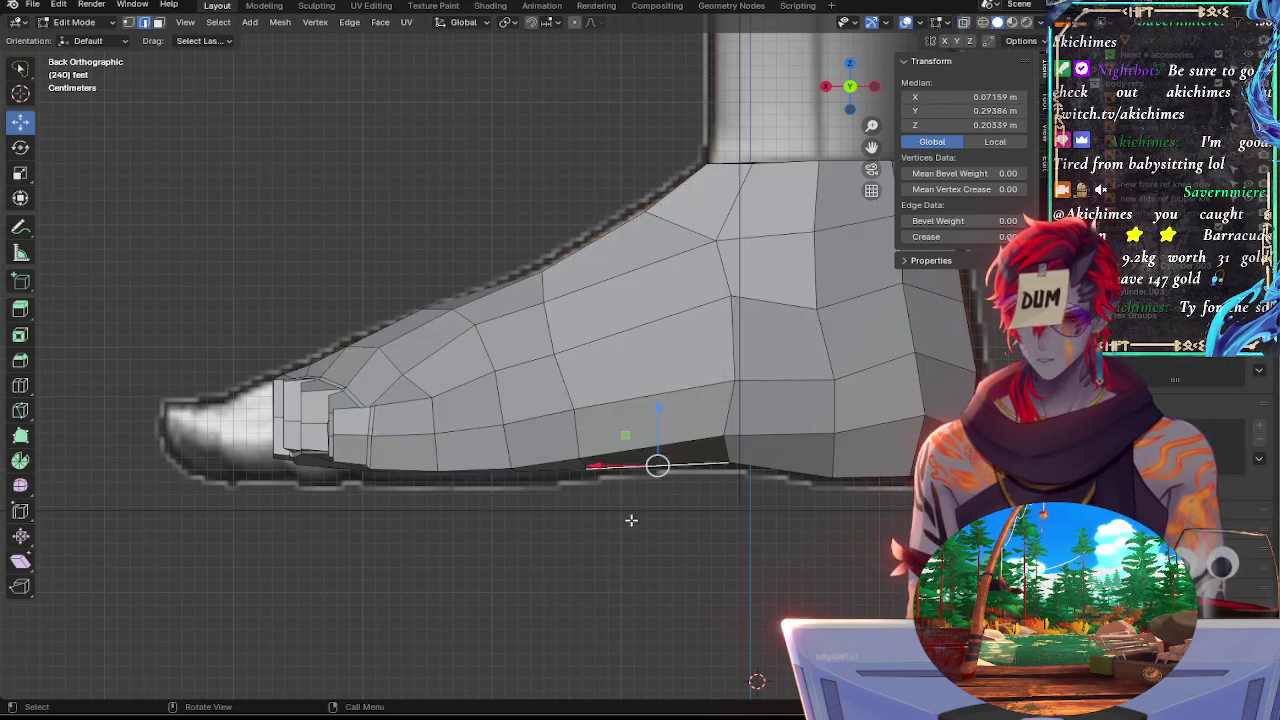
{"action": "left_click", "coordinate": [531, 502]}
{"action": "key", "text": "alt+z"}
{"action": "key", "text": "alt+z"}
{"action": "key", "text": "alt+z"}
{"action": "key", "text": "alt+z"}
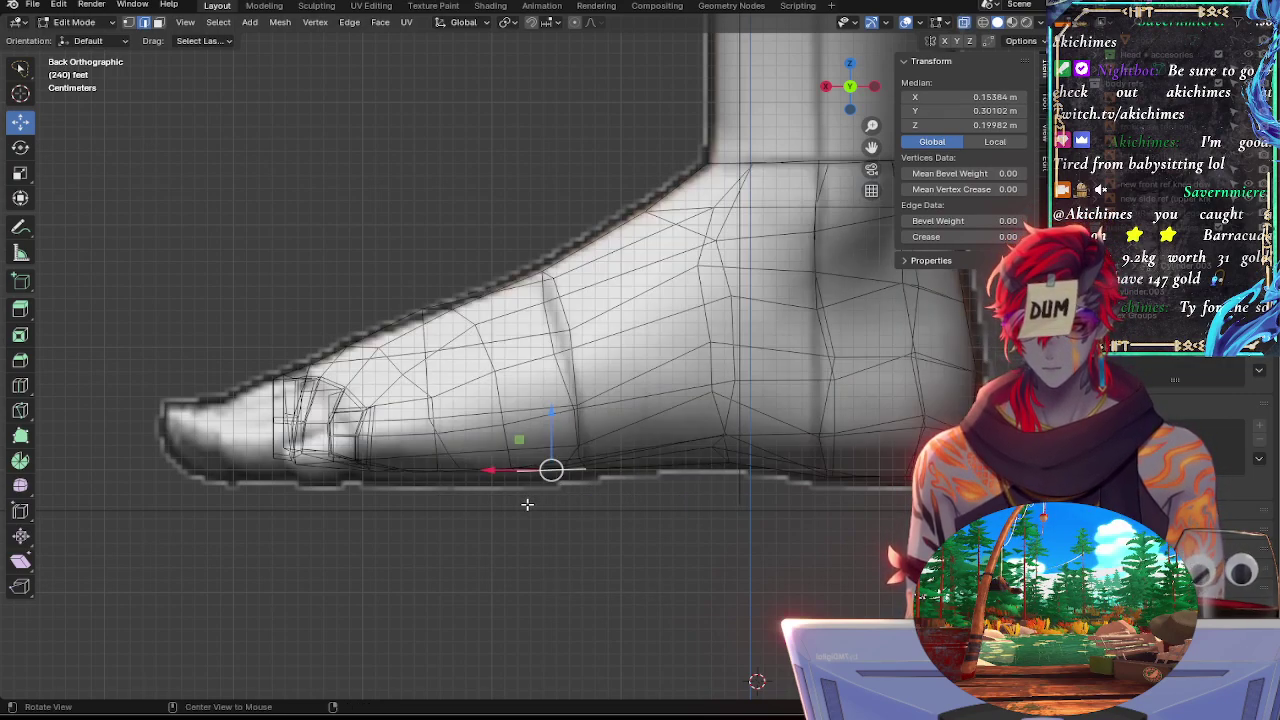
{"action": "key", "text": "alt+z"}
{"action": "middle_click_drag", "start_coordinate": [527, 504], "coordinate": [528, 450]}
{"action": "key", "text": "alt+z"}
{"action": "left_click", "coordinate": [848, 74]}
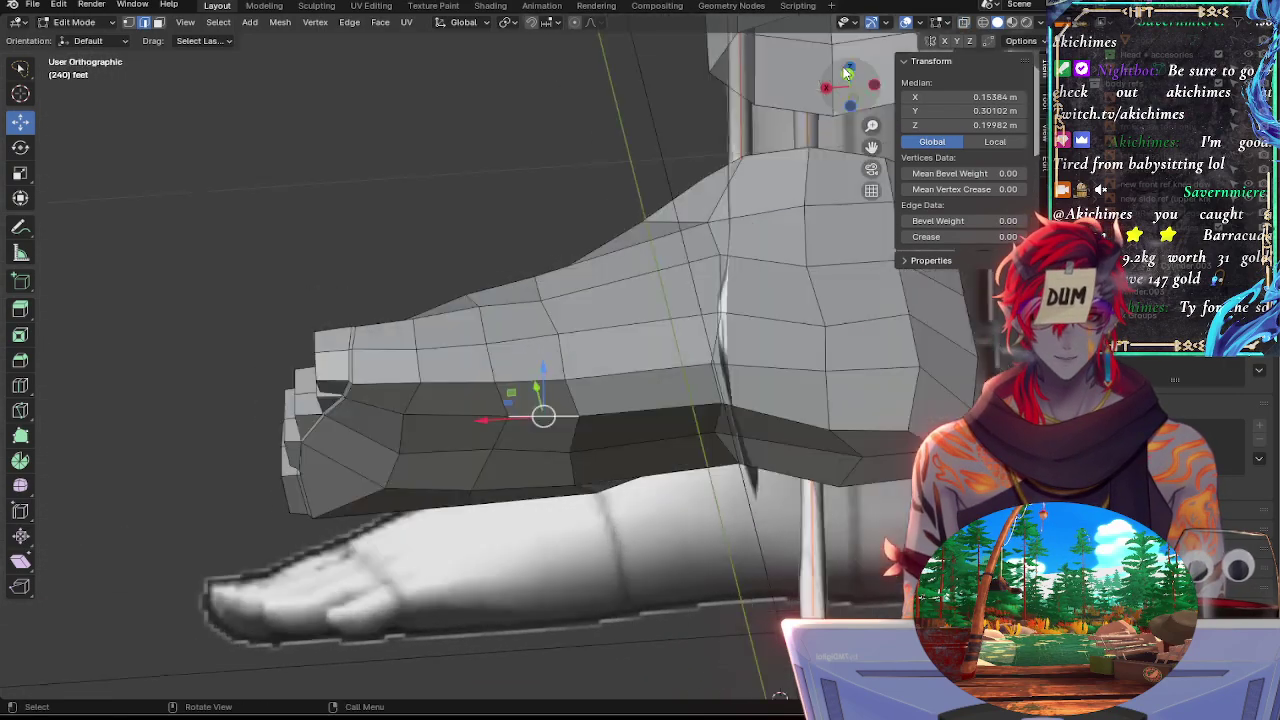
{"action": "key", "text": "alt+z"}
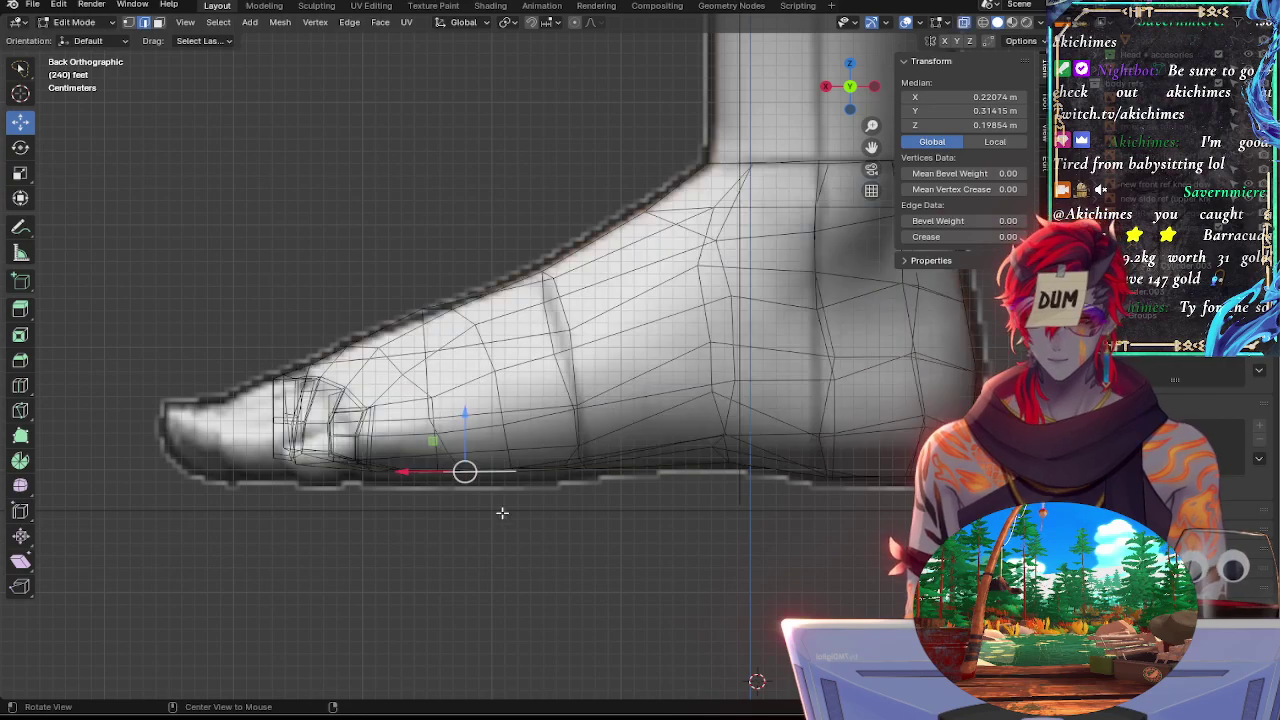
{"action": "left_click", "coordinate": [501, 520]}
{"action": "key", "text": "alt+z"}
{"action": "key", "text": "alt+z"}
{"action": "key", "text": "alt+z"}
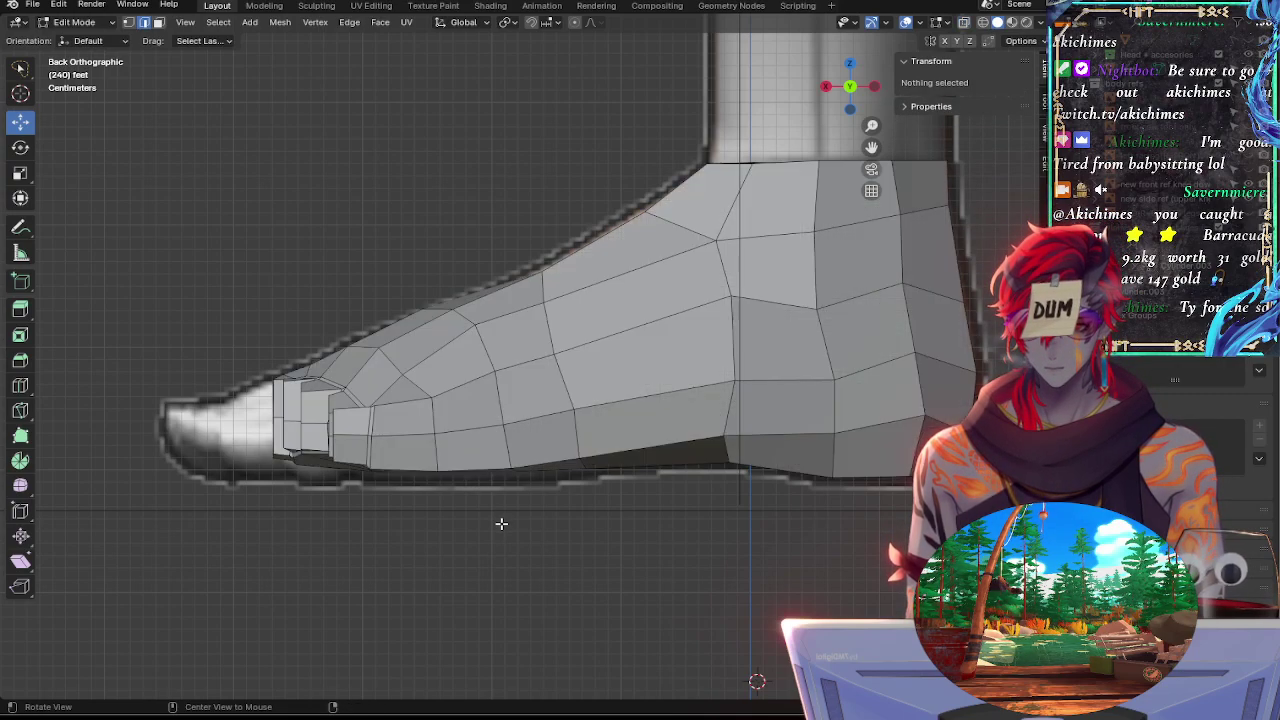
Switch to face selection and select all sole faces under the ball of the foot up to the base of the toes
{"action": "middle_click_drag", "start_coordinate": [526, 537], "coordinate": [551, 380]}
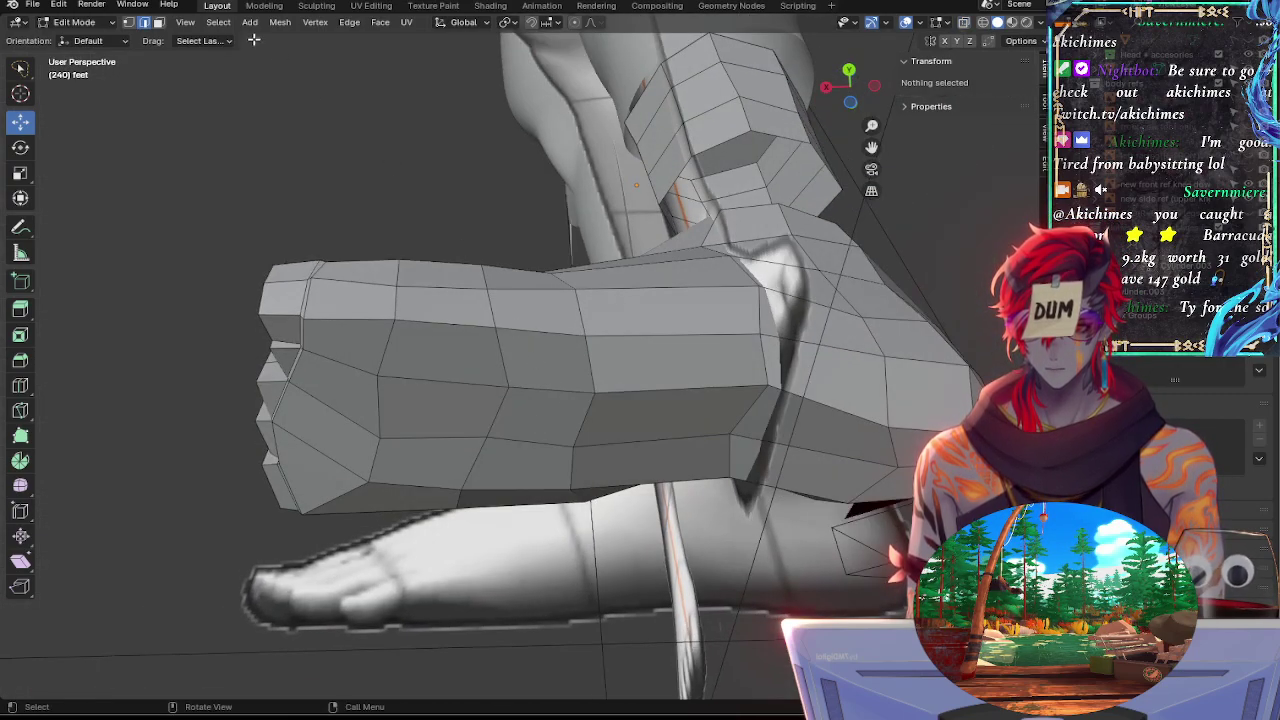
{"action": "left_click", "coordinate": [158, 22]}
{"action": "left_click", "coordinate": [543, 351]}
{"action": "left_click", "coordinate": [440, 350], "text": "shift"}
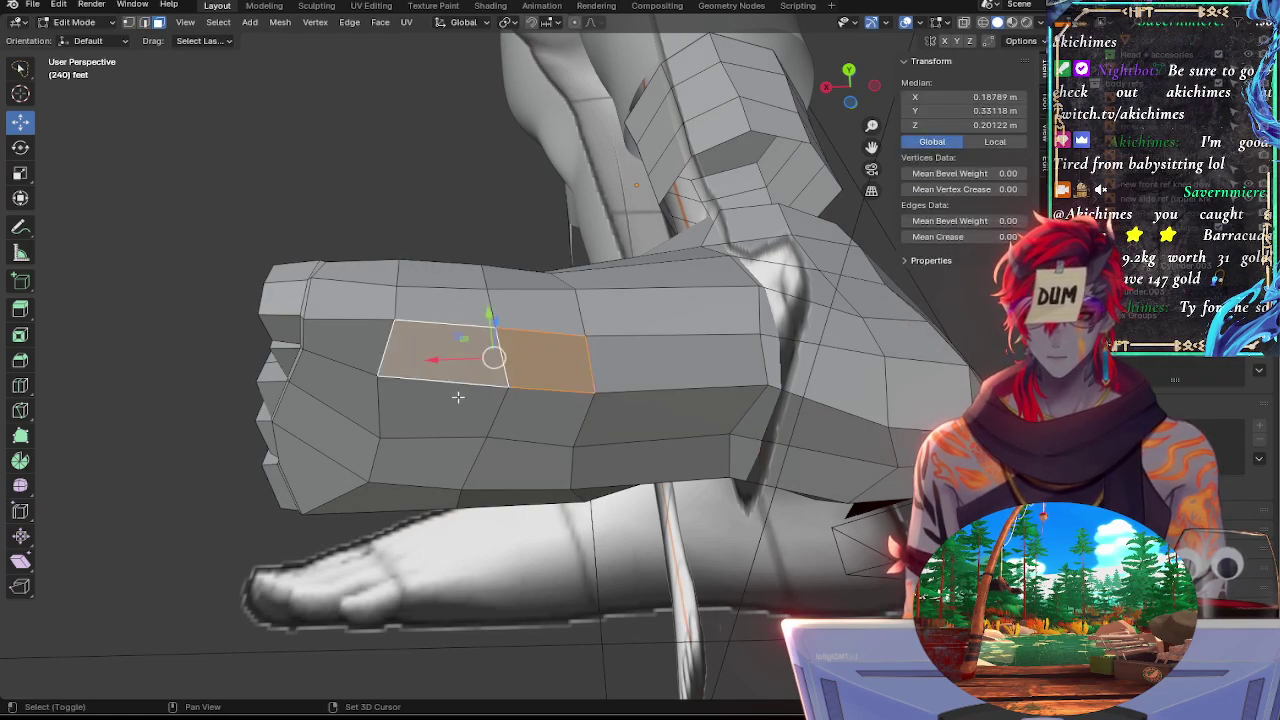
{"action": "left_click", "coordinate": [428, 462], "text": "shift"}
{"action": "left_click", "coordinate": [545, 428], "text": "shift"}
{"action": "left_click", "coordinate": [534, 482], "text": "shift"}
{"action": "left_click", "coordinate": [512, 496], "text": "shift"}
{"action": "left_click", "coordinate": [434, 494], "text": "shift"}
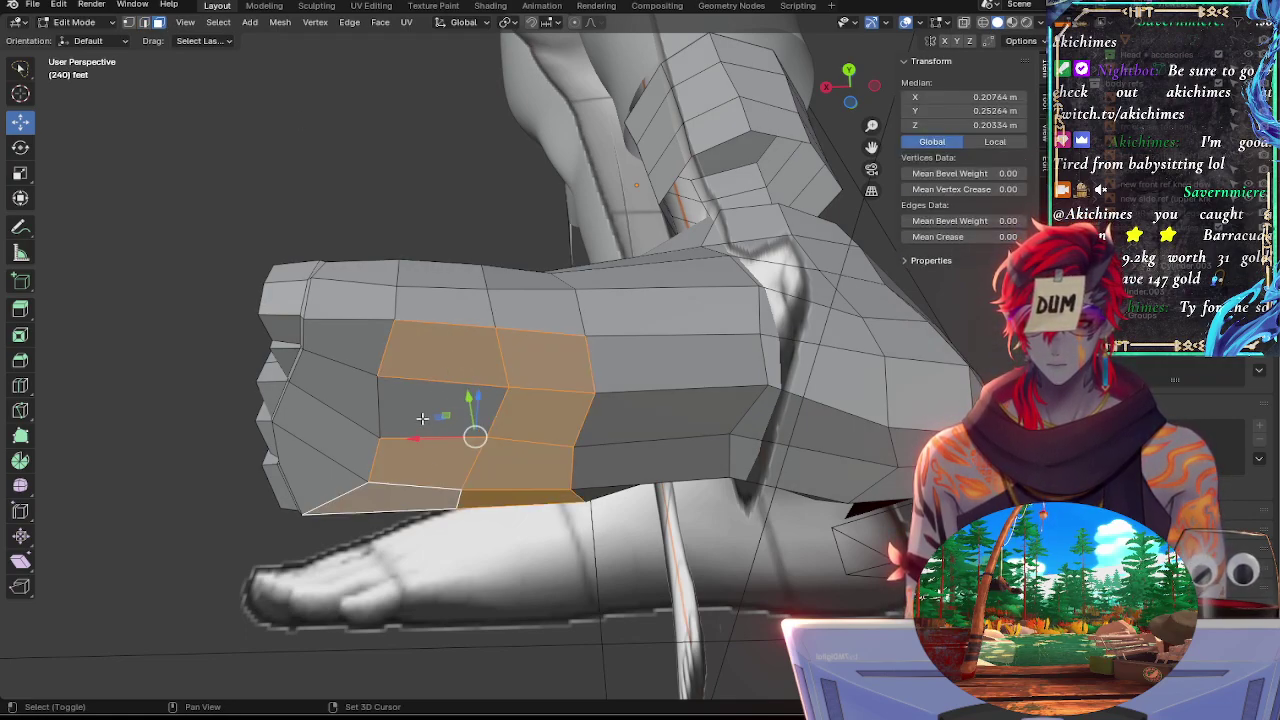
{"action": "left_click", "coordinate": [423, 419], "text": "shift"}
{"action": "left_click", "coordinate": [359, 350], "text": "shift"}
{"action": "left_click", "coordinate": [349, 390], "text": "shift"}
{"action": "left_click", "coordinate": [330, 434], "text": "shift"}
{"action": "left_click", "coordinate": [326, 472], "text": "shift"}
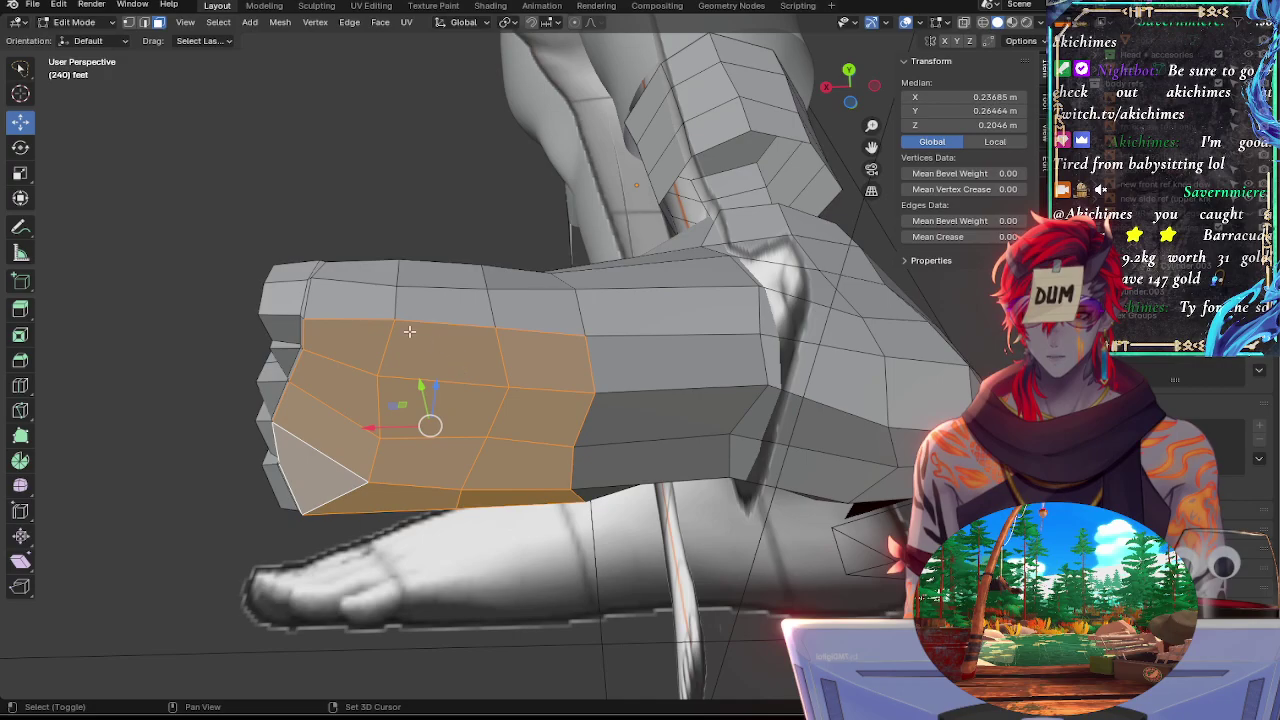
Add the three lower side faces beside the ball of the foot to the selection and return to the back view
{"action": "middle_click_drag", "start_coordinate": [490, 372], "coordinate": [592, 487]}
{"action": "left_click", "coordinate": [378, 420], "text": "shift"}
{"action": "left_click", "coordinate": [446, 402], "text": "shift"}
{"action": "middle_click_drag", "start_coordinate": [450, 405], "coordinate": [509, 436]}
{"action": "left_click", "coordinate": [443, 492], "text": "shift"}
{"action": "left_click", "coordinate": [850, 86]}
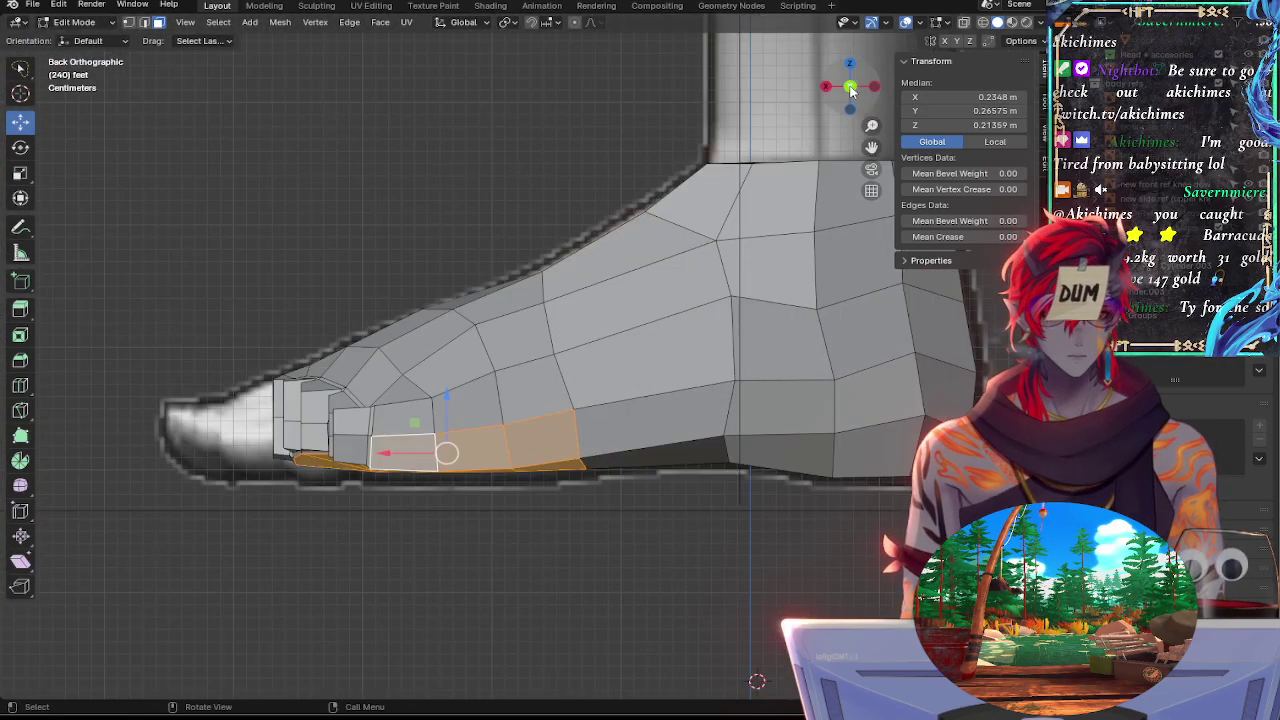
Scale the selected forefoot faces to 1.075 along Z and move them -0.001763 m along Z
{"action": "key", "text": "alt+z"}
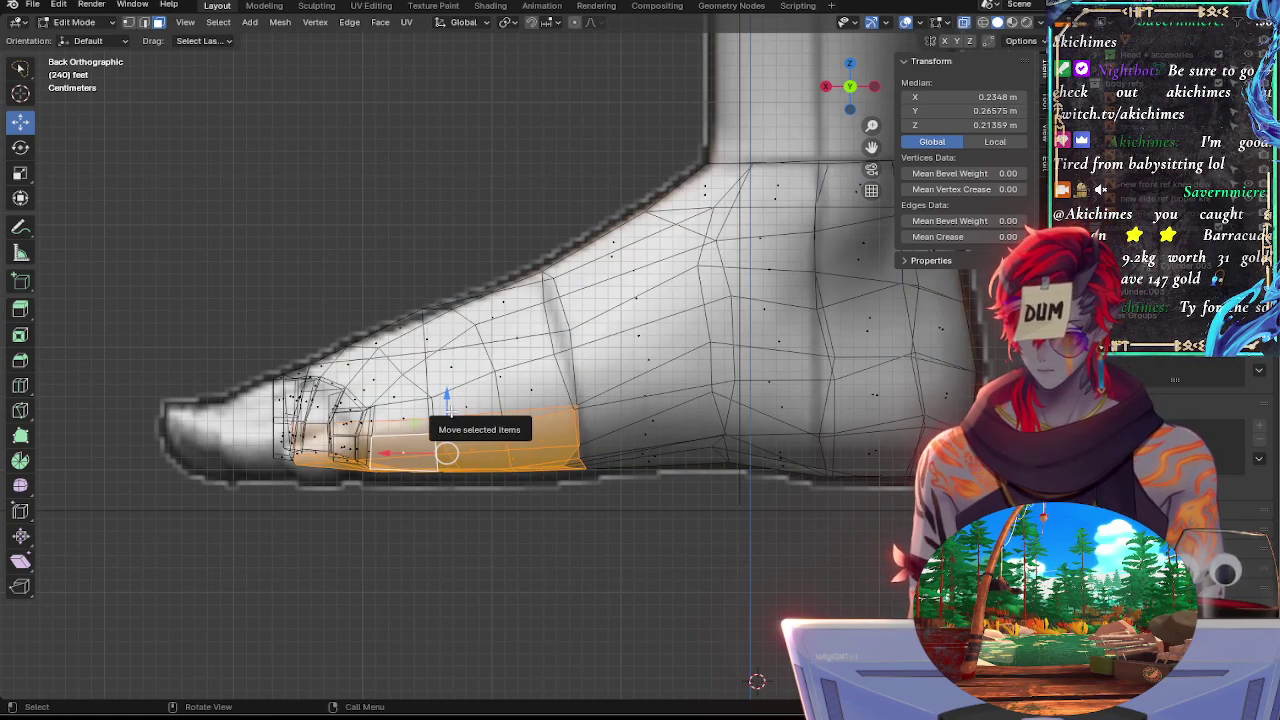
{"action": "key", "text": "s"}
{"action": "key", "text": "z"}
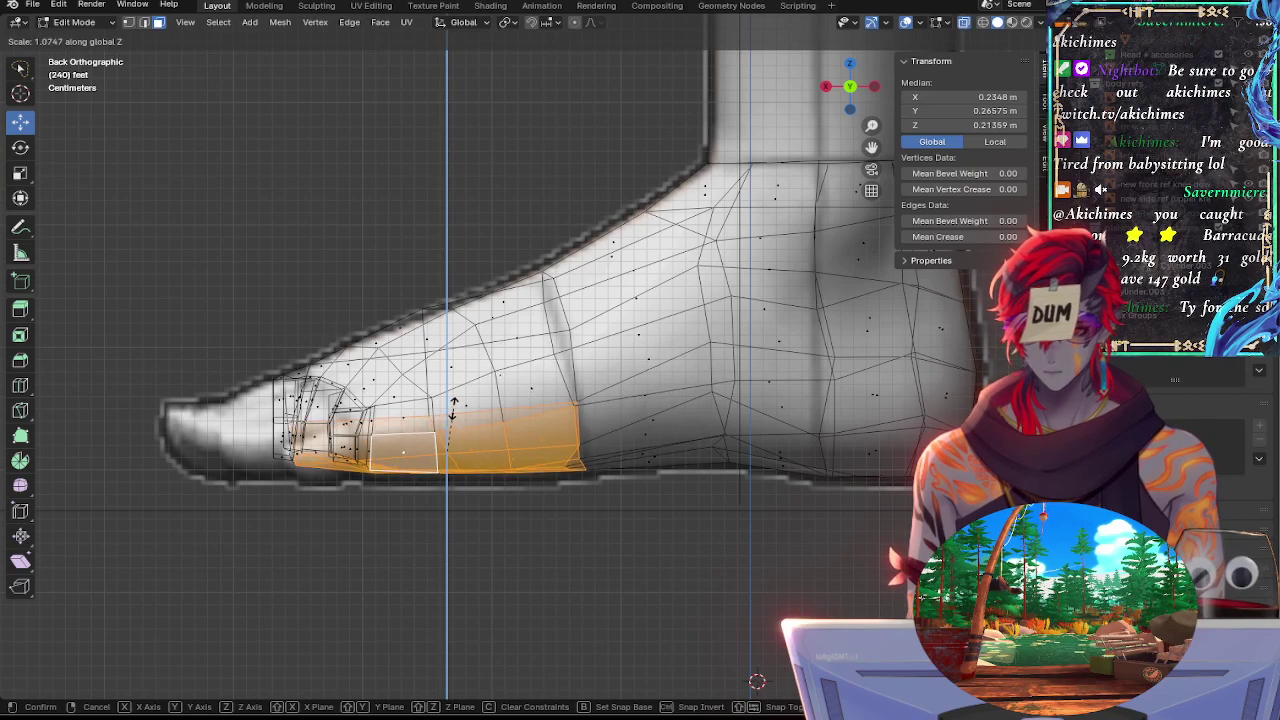
{"action": "left_click", "coordinate": [578, 392]}
{"action": "key", "text": "r"}
{"action": "key", "text": "Escape"}
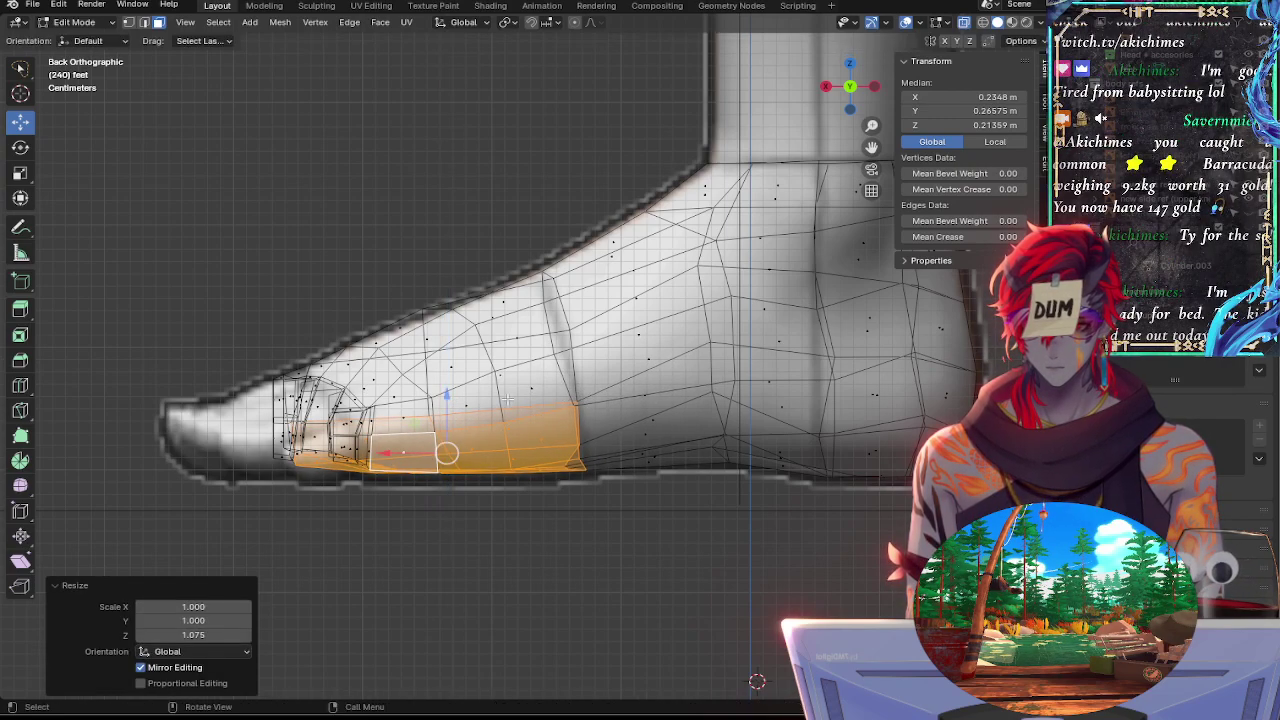
{"action": "left_click_drag", "start_coordinate": [448, 400], "coordinate": [448, 403]}
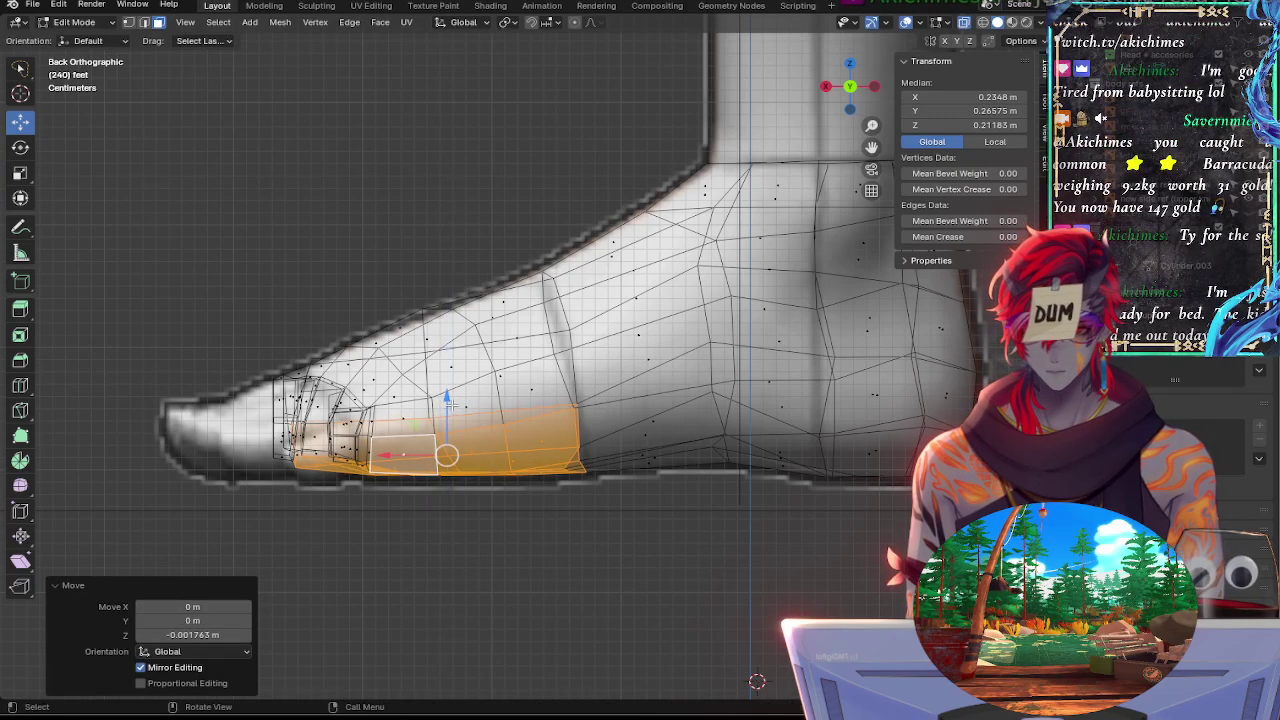
Viewing the sole from below in solid shading, select only three adjoining central faces under the ball of the foot
{"action": "middle_click_drag", "start_coordinate": [538, 522], "coordinate": [522, 432]}
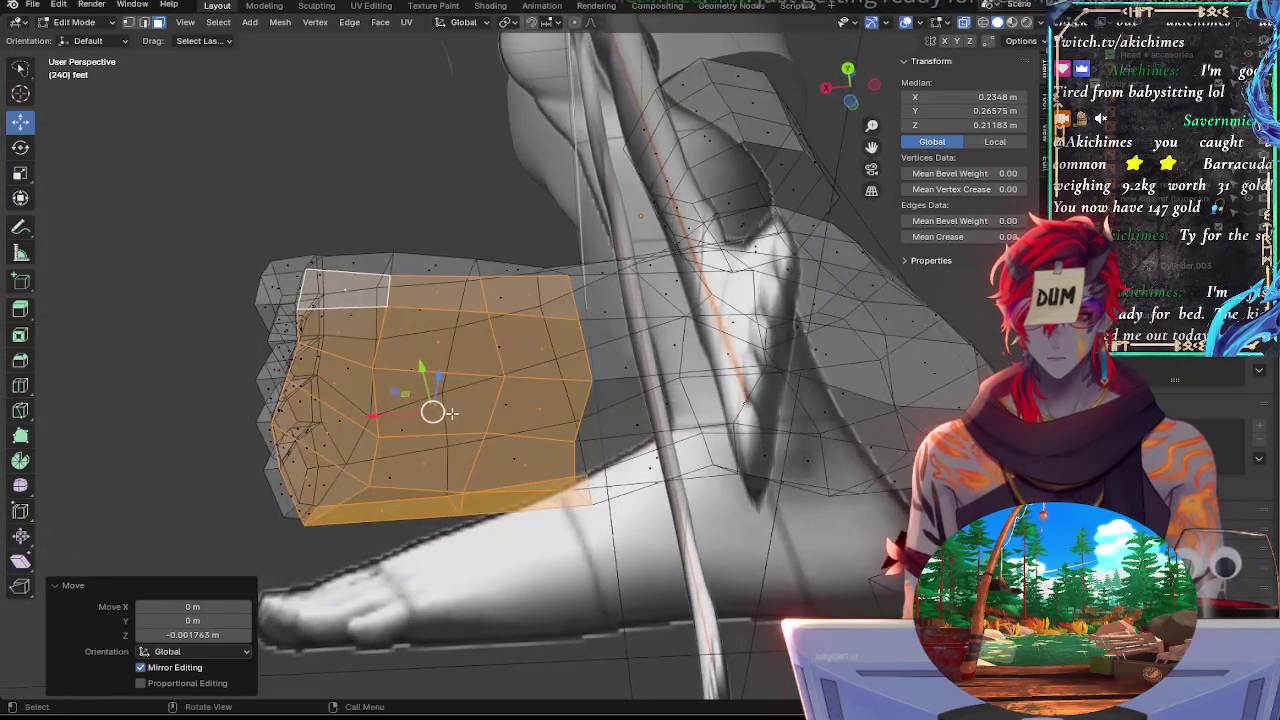
{"action": "left_click", "coordinate": [446, 414]}
{"action": "left_click", "coordinate": [450, 445], "text": "shift"}
{"action": "key", "text": "alt+z"}
{"action": "left_click", "coordinate": [506, 423], "text": "shift"}
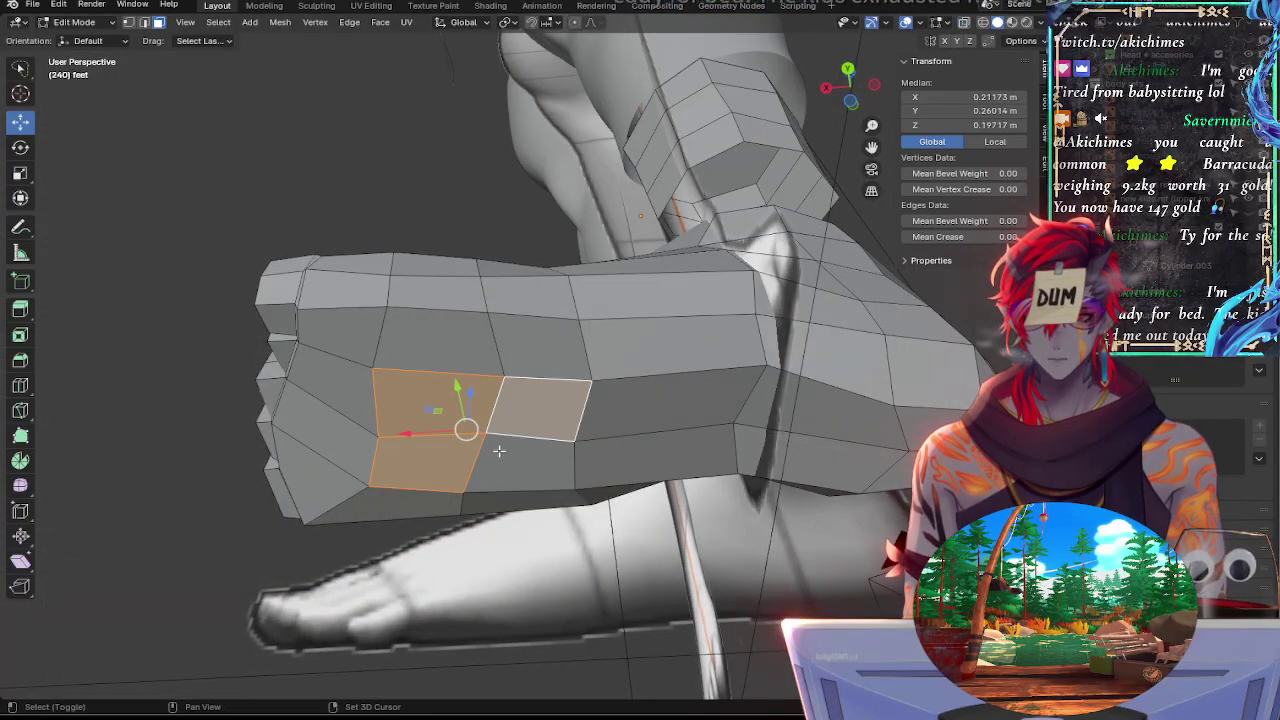
{"action": "left_click", "coordinate": [497, 452], "text": "shift"}
{"action": "left_click", "coordinate": [460, 356], "text": "shift"}
{"action": "left_click", "coordinate": [525, 418], "text": "shift"}
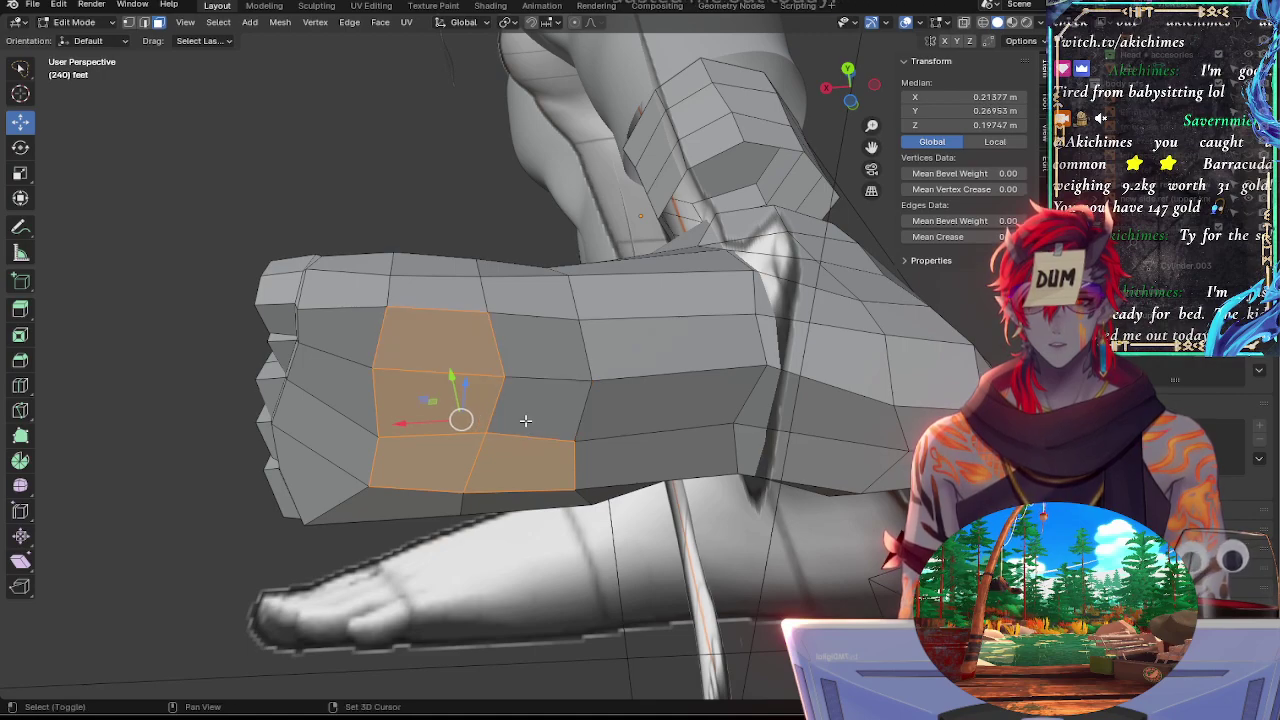
{"action": "left_click", "coordinate": [512, 450], "text": "shift"}
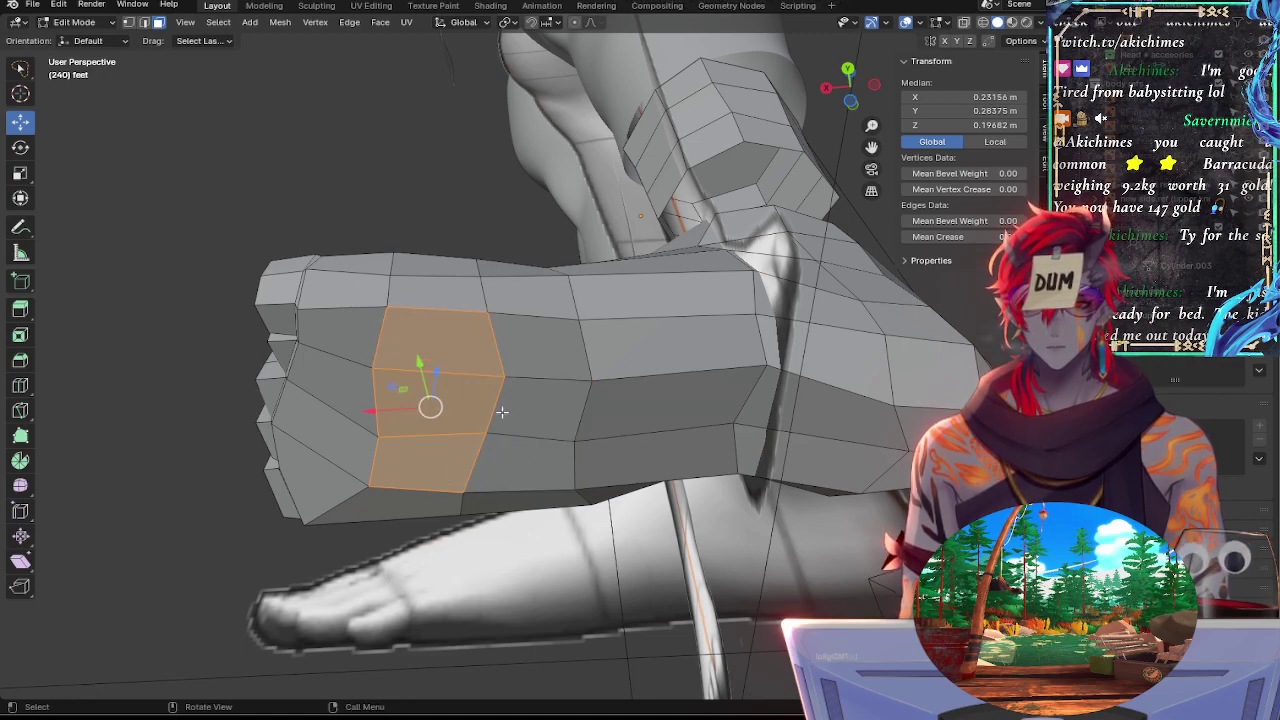
{"action": "left_click", "coordinate": [540, 408]}
{"action": "left_click", "coordinate": [420, 410], "text": "shift"}
{"action": "left_click", "coordinate": [465, 452], "text": "shift"}
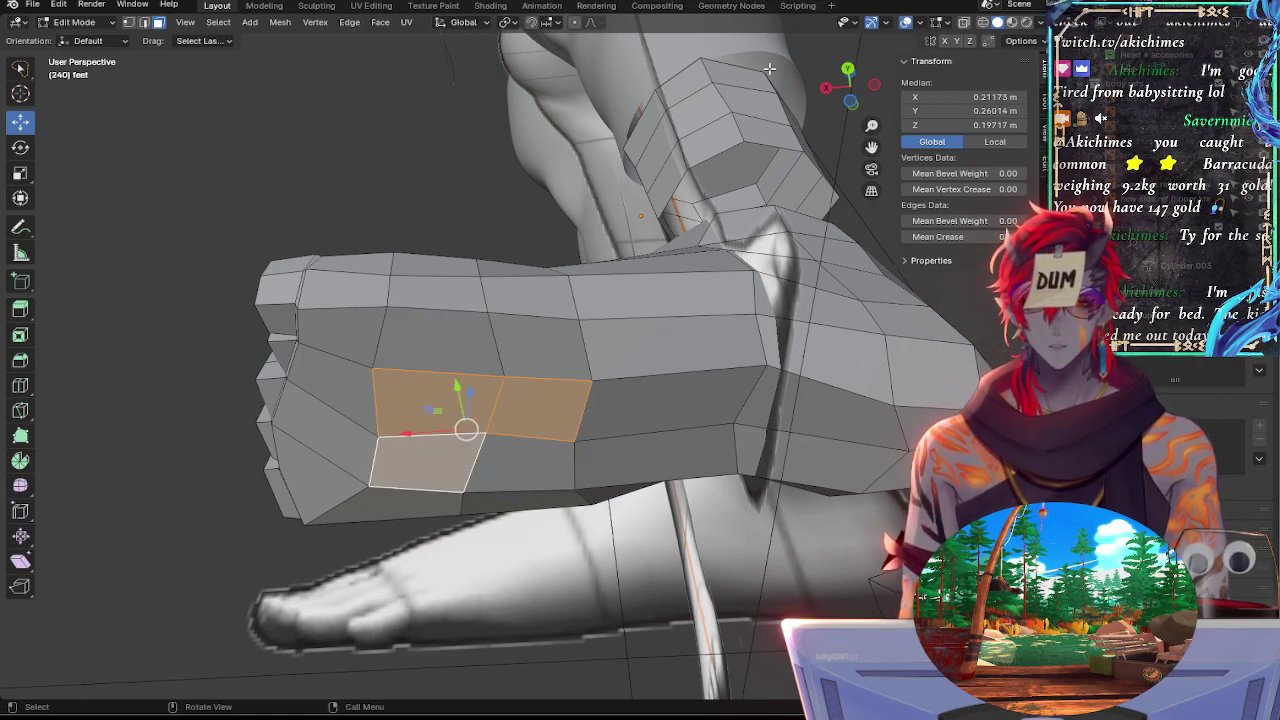
Enable proportional editing and reselect the three adjoining central faces under the ball of the foot
{"action": "left_click", "coordinate": [575, 22]}
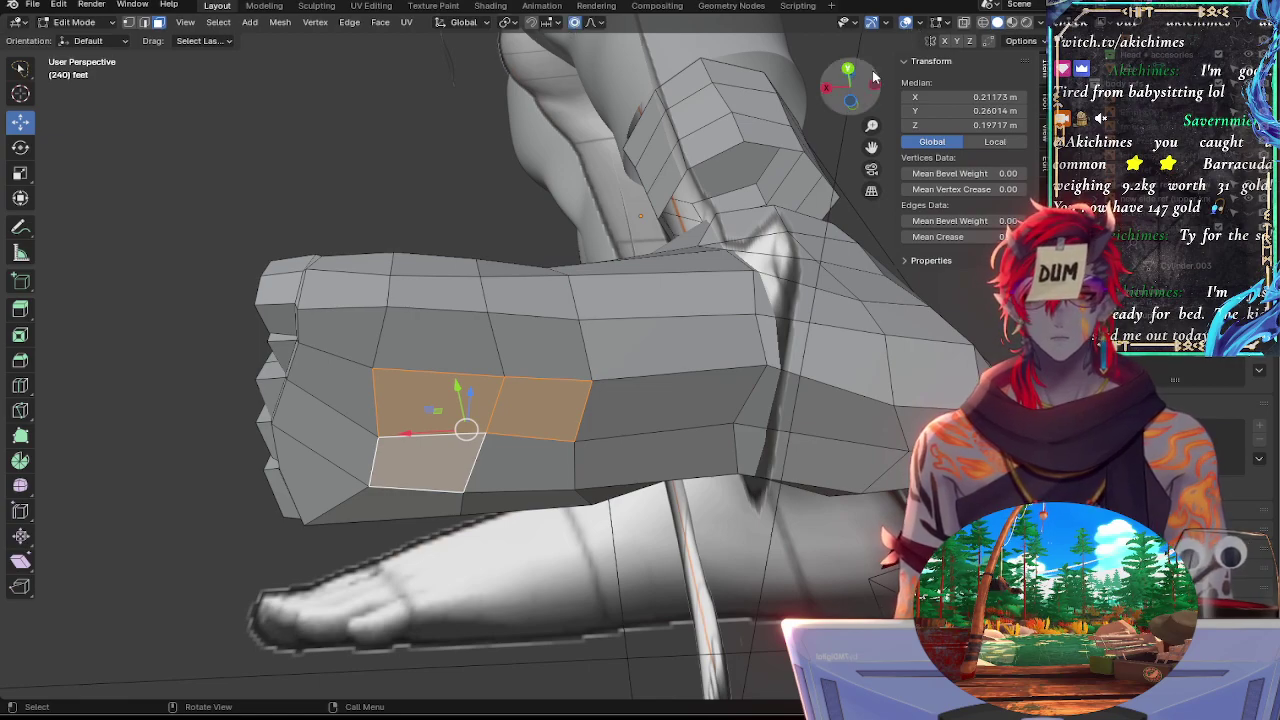
{"action": "left_click", "coordinate": [846, 74]}
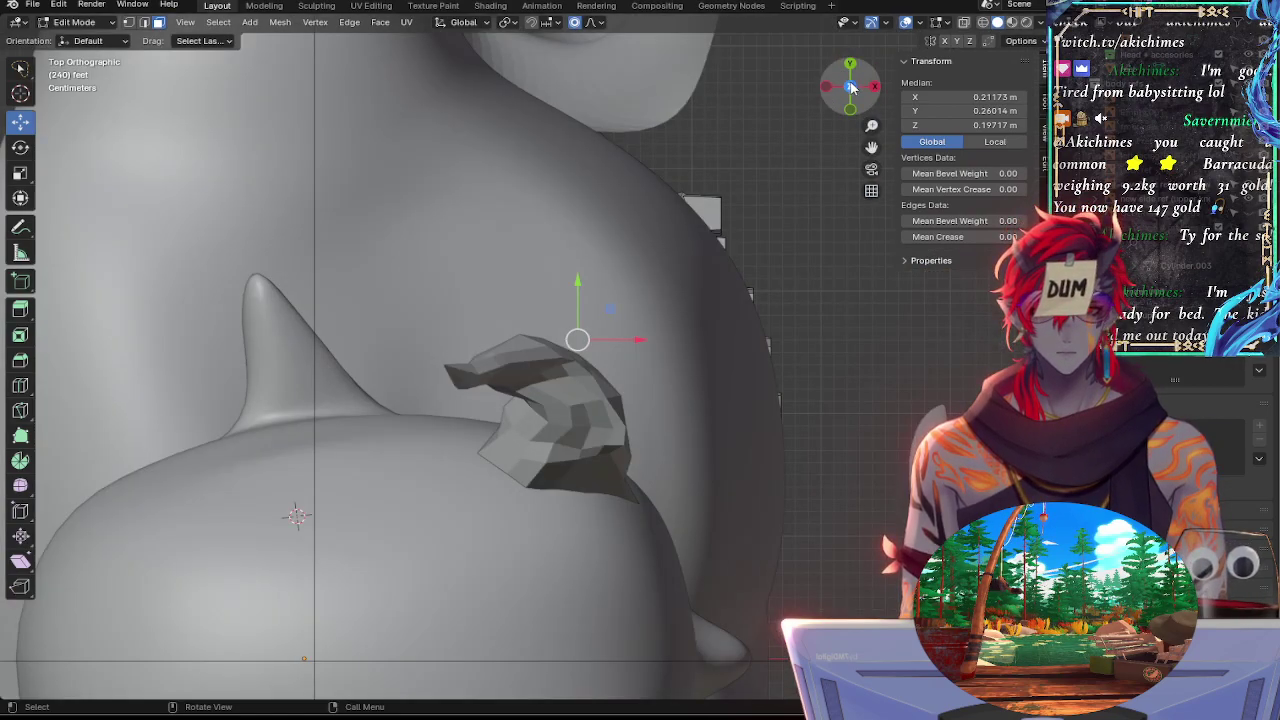
{"action": "key", "text": "alt+a"}
{"action": "left_click", "coordinate": [850, 64]}
{"action": "middle_click_drag", "start_coordinate": [640, 291], "coordinate": [590, 360]}
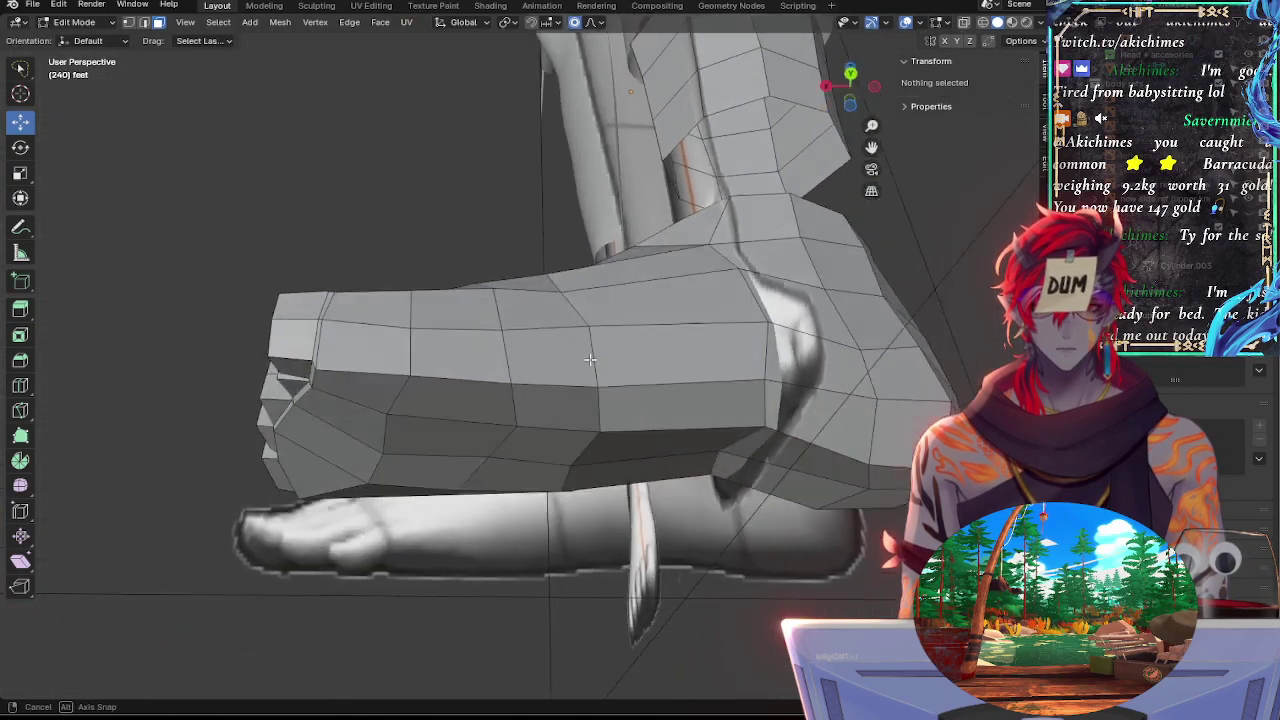
{"action": "left_click_drag", "start_coordinate": [590, 360], "coordinate": [471, 400]}
{"action": "left_click", "coordinate": [471, 400]}
{"action": "left_click", "coordinate": [486, 438], "text": "shift"}
{"action": "left_click", "coordinate": [537, 381], "text": "shift"}
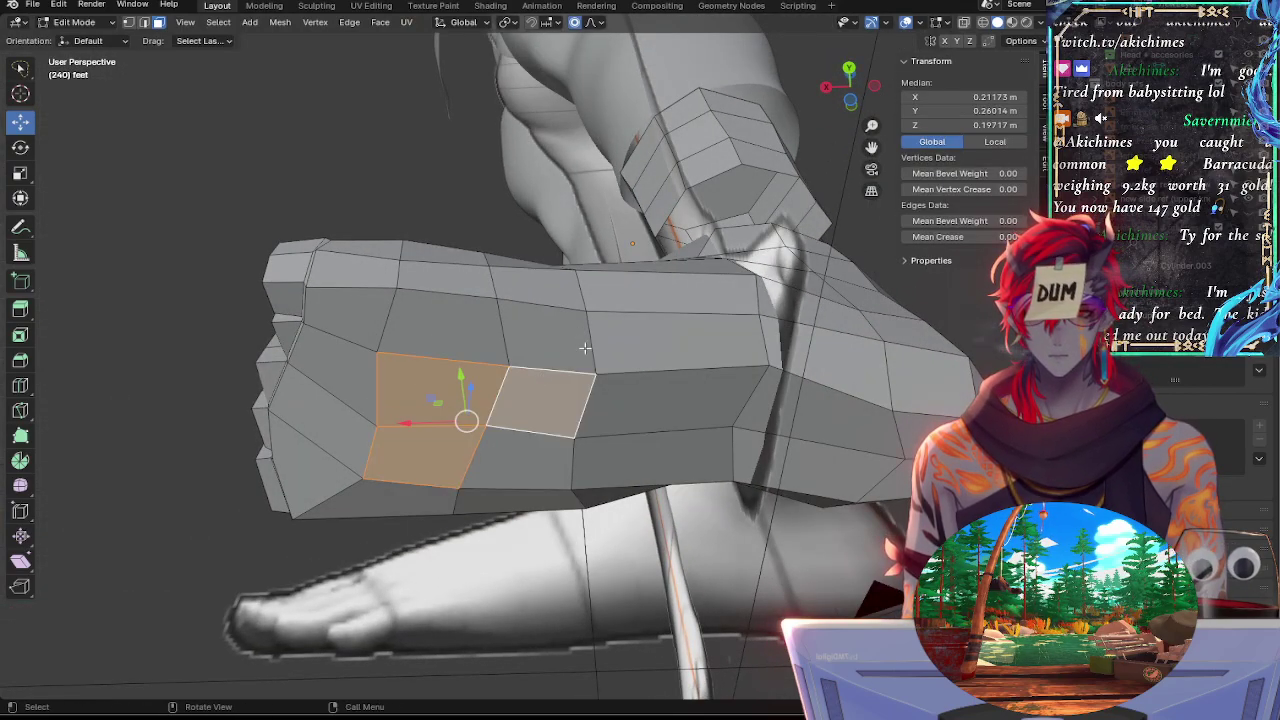
In the back view, move the three selected ball faces -0.001175 m along Z with proportional falloff
{"action": "left_click", "coordinate": [850, 68]}
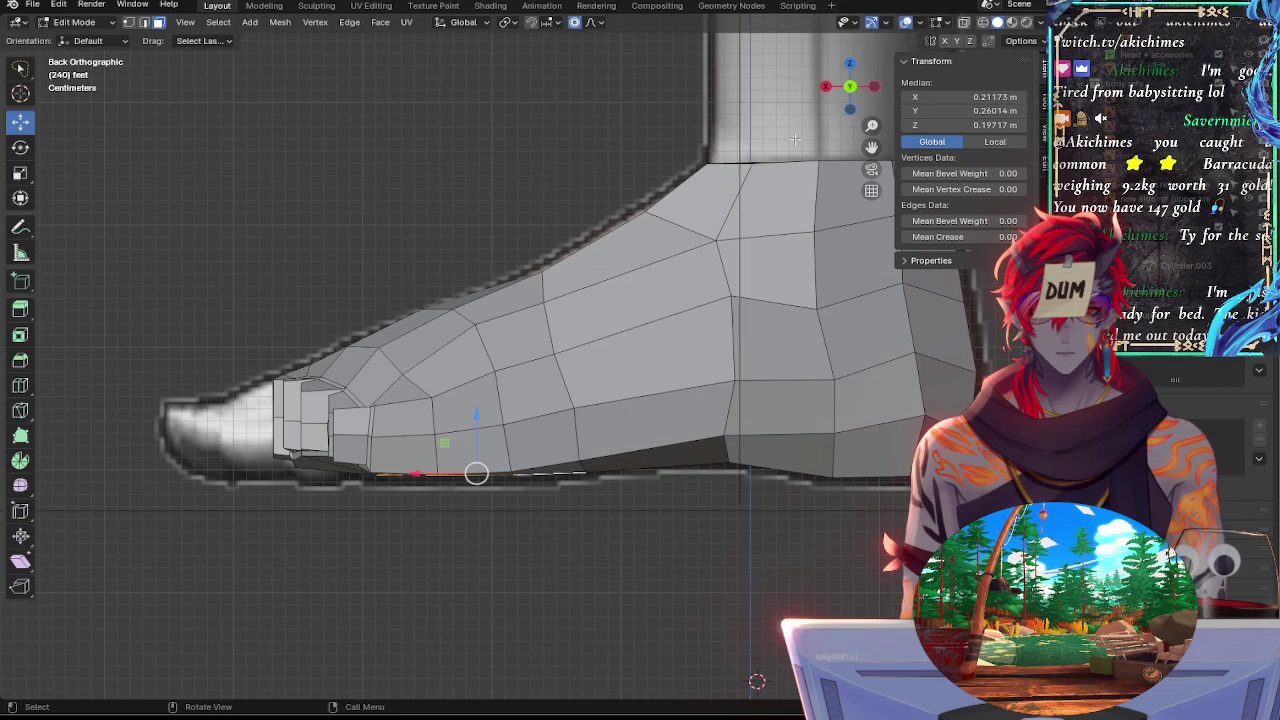
{"action": "key", "text": "g"}
{"action": "key", "text": "z"}
{"action": "left_click", "coordinate": [480, 428]}
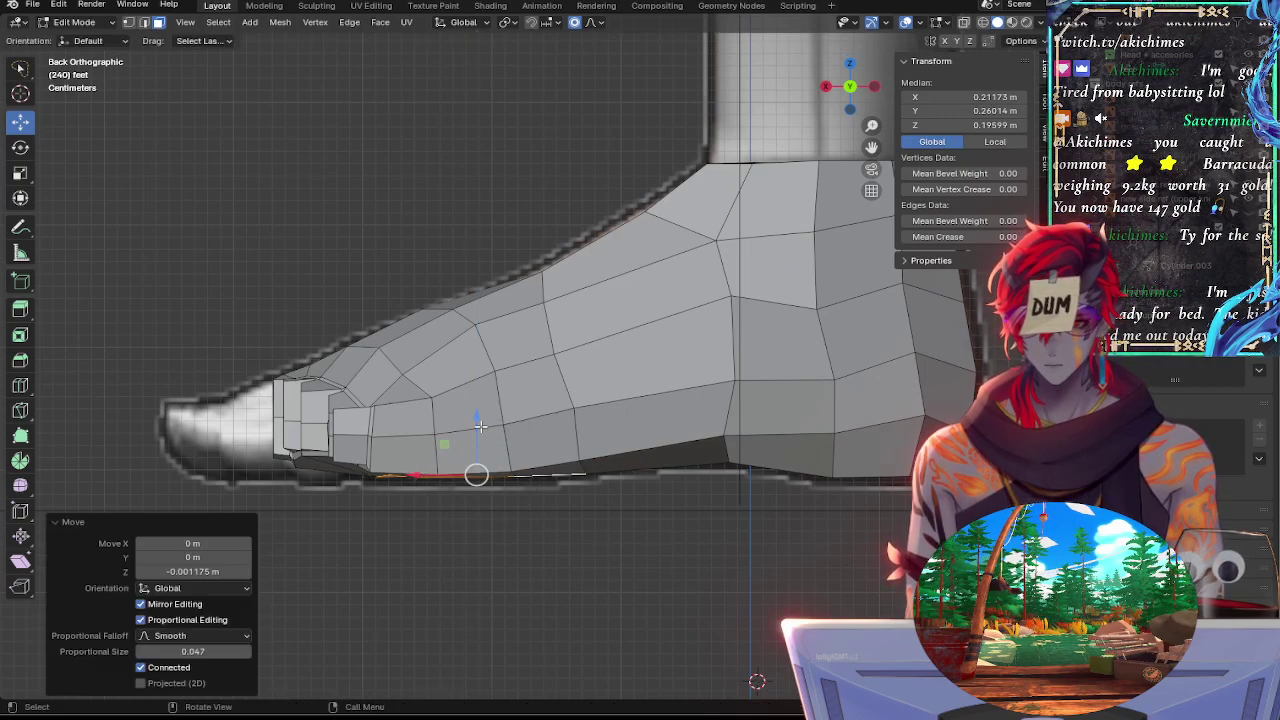
Select the single central sole face at the rear of the ball, move it 0.001224 m along Z and rotate it slightly
{"action": "middle_click_drag", "start_coordinate": [480, 428], "coordinate": [457, 449]}
{"action": "left_click", "coordinate": [565, 428]}
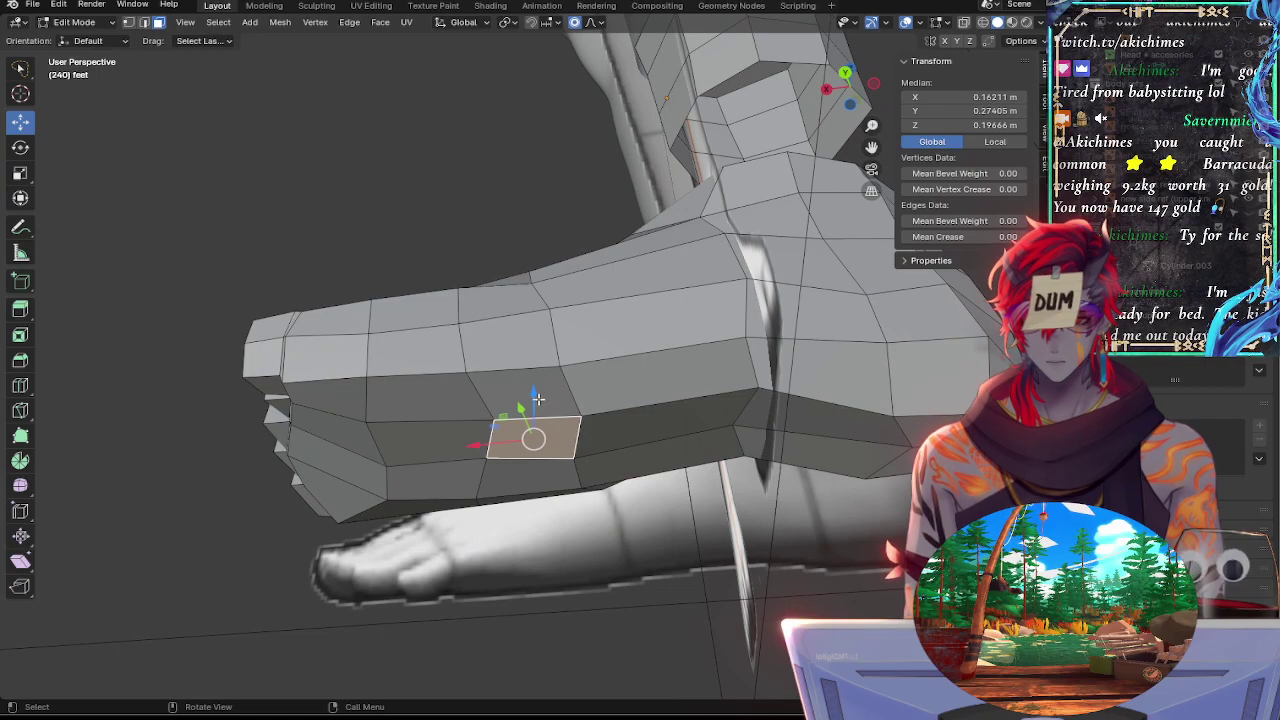
{"action": "key", "text": "g"}
{"action": "key", "text": "z"}
{"action": "left_click", "coordinate": [538, 400]}
{"action": "key", "text": "r"}
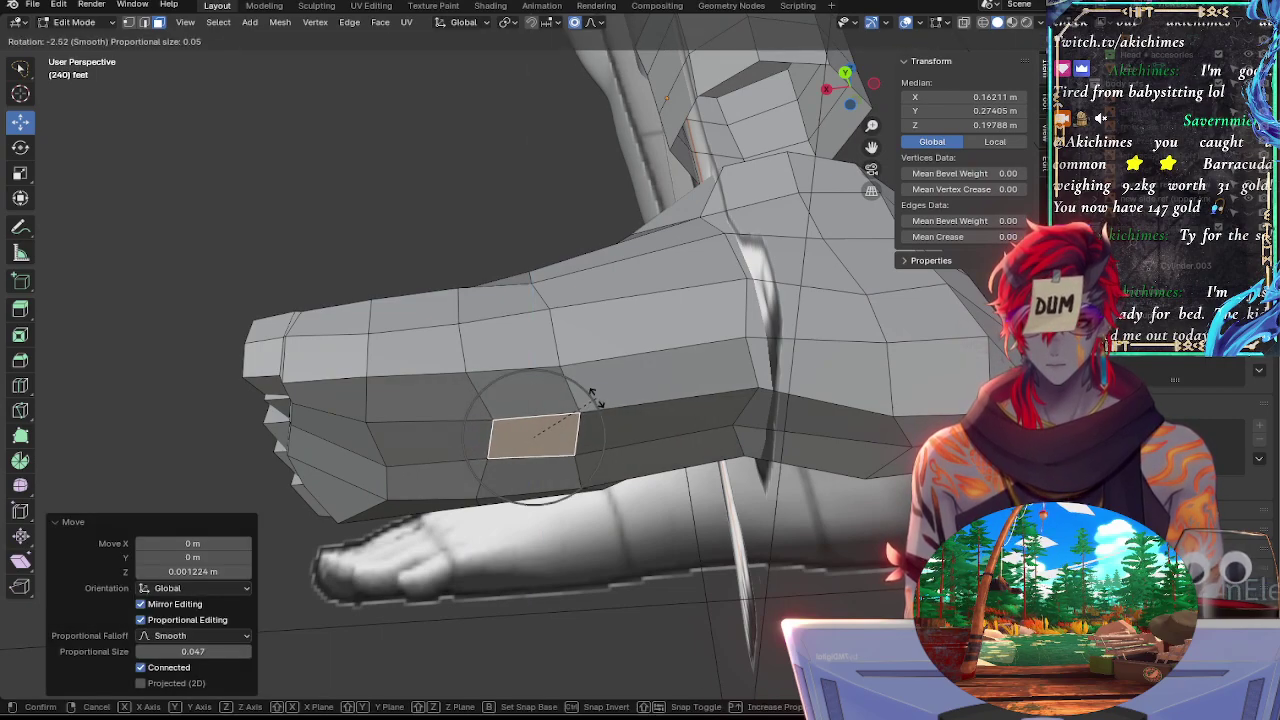
{"action": "left_click", "coordinate": [596, 399]}
Move the neighbouring central face toward the toes 0.000026 m along Z, and rotate the rear side-row ball face -0.454° and raise it slightly
{"action": "left_click", "coordinate": [451, 438]}
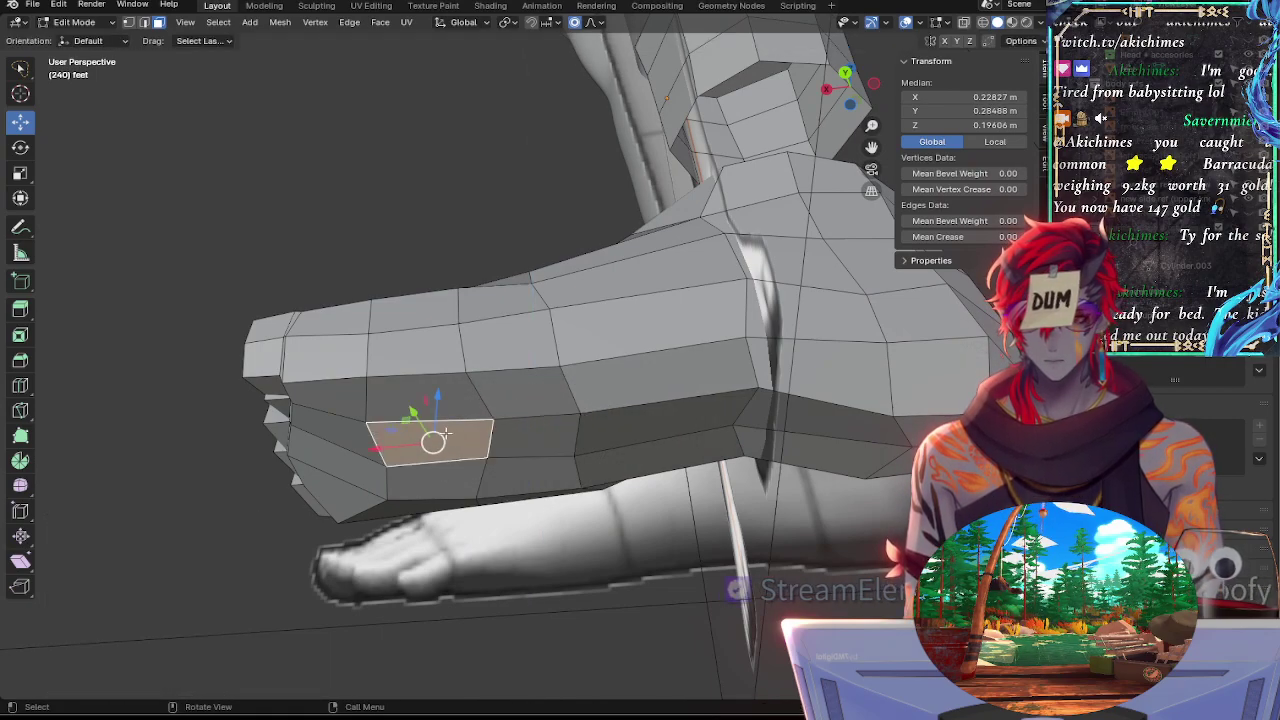
{"action": "left_click_drag", "start_coordinate": [439, 401], "coordinate": [439, 403]}
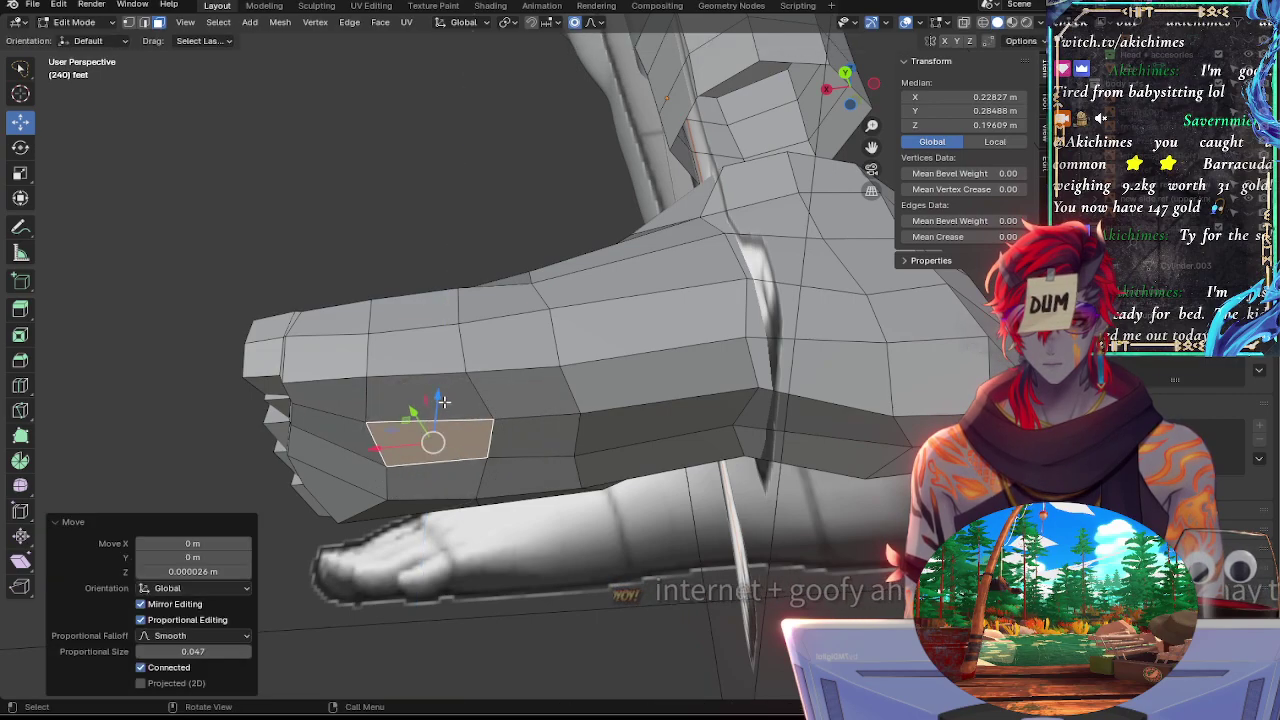
{"action": "left_click", "coordinate": [523, 393]}
{"action": "key", "text": "r"}
{"action": "left_click", "coordinate": [611, 390]}
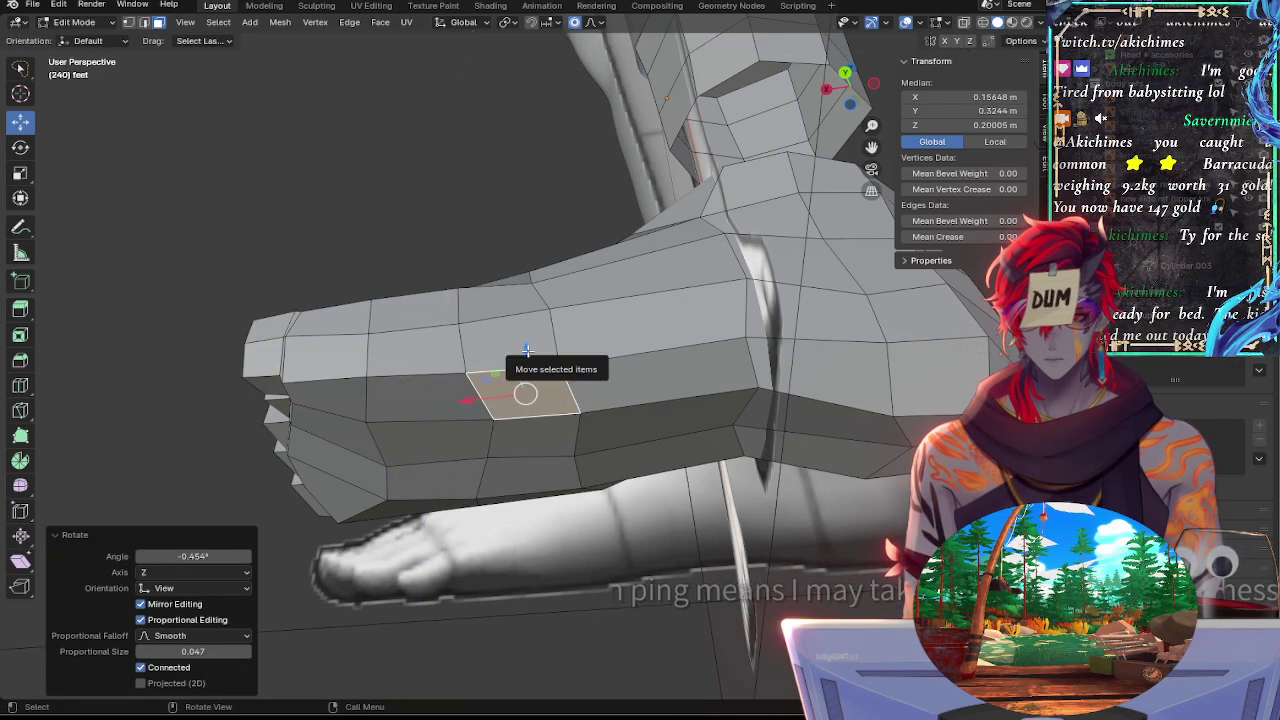
{"action": "left_click_drag", "start_coordinate": [525, 352], "coordinate": [527, 346]}
Select the two adjoining sole faces at the front of the ball and move them -0.000566 m along Z
{"action": "left_click", "coordinate": [434, 398]}
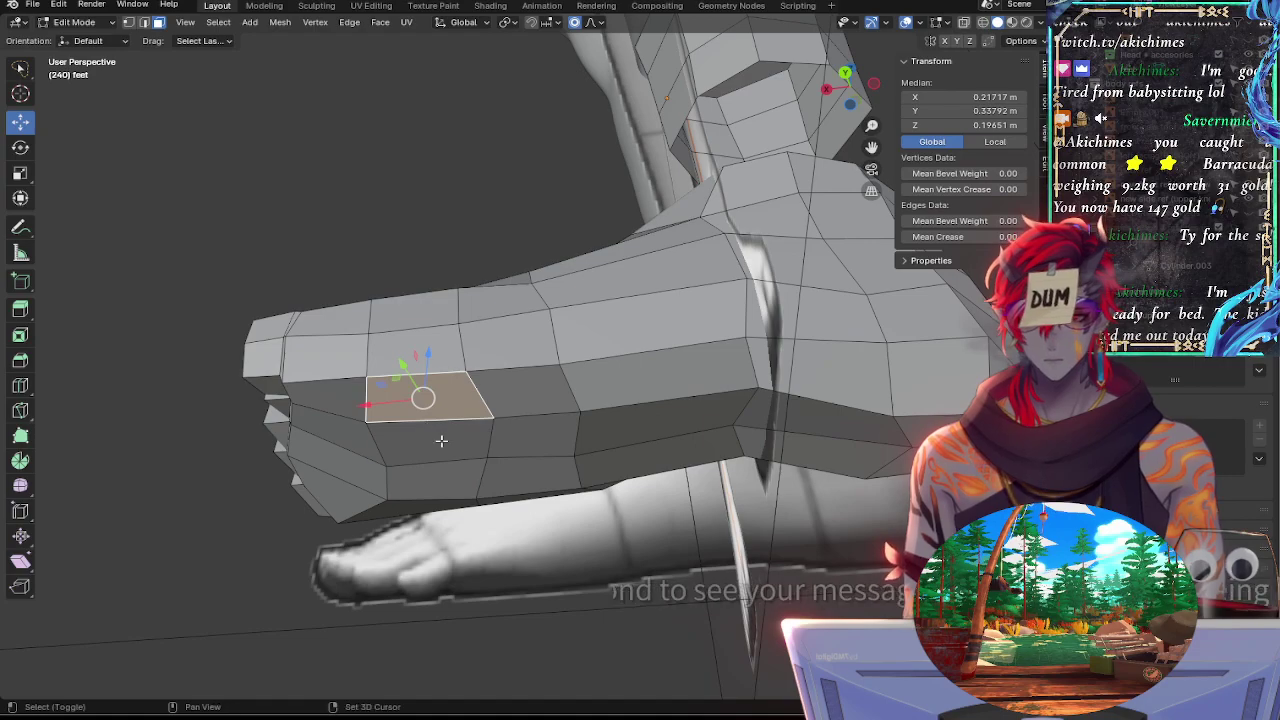
{"action": "left_click", "coordinate": [440, 443], "text": "shift"}
{"action": "left_click_drag", "start_coordinate": [434, 388], "coordinate": [432, 390]}
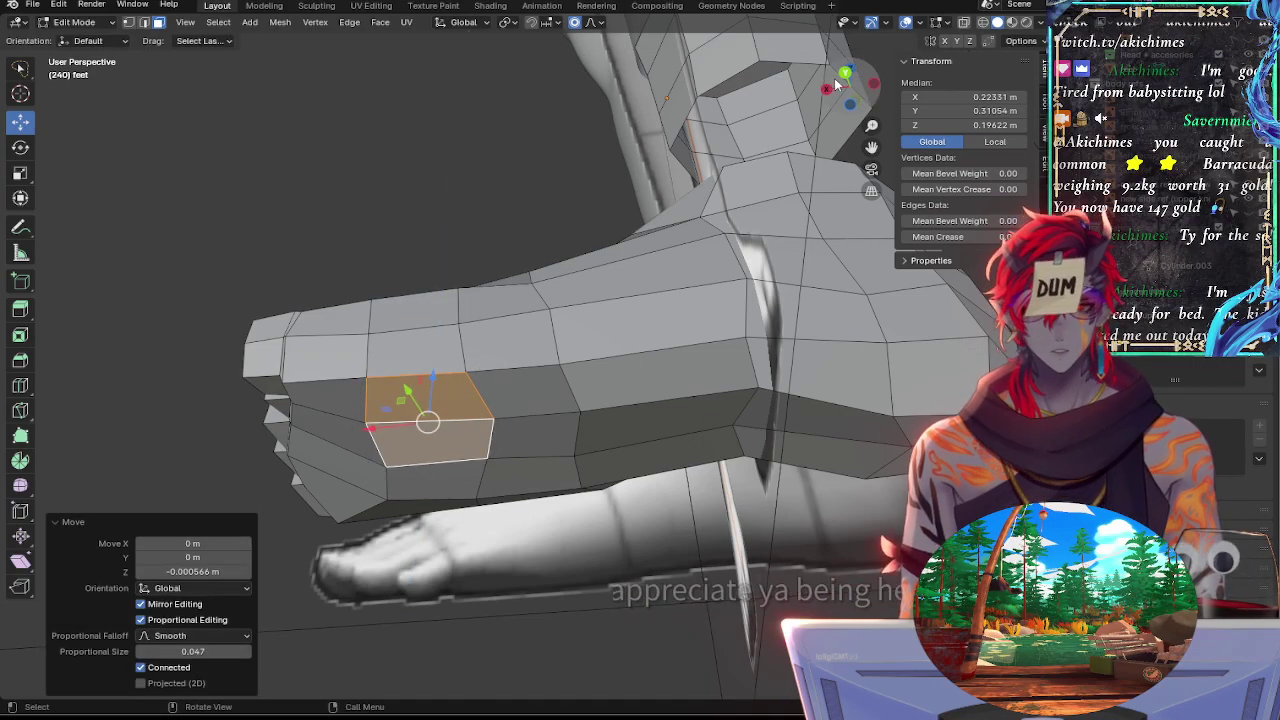
Compare the two front ball faces with the reference in see-through back view, rotating them 0.946° and a further 0.686°
{"action": "key", "text": "ctrl+KP_1"}
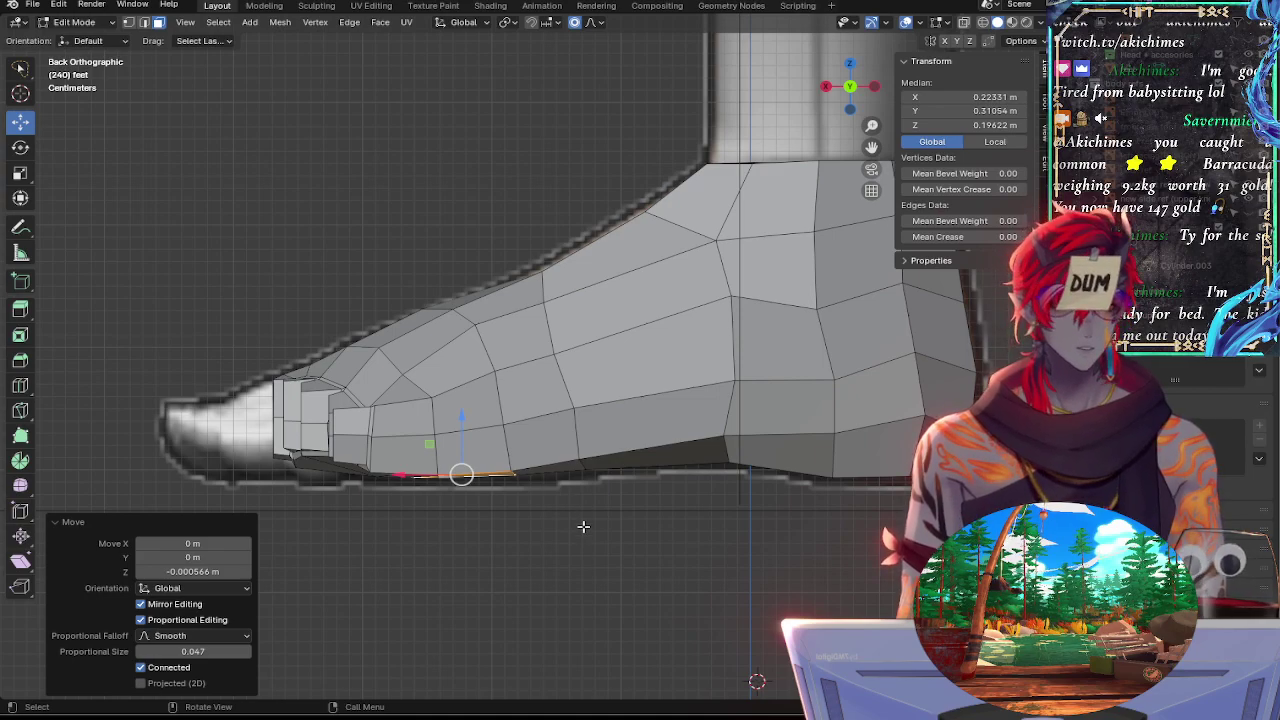
{"action": "key", "text": "alt+z"}
{"action": "key", "text": "alt+z"}
{"action": "key", "text": "alt+z"}
{"action": "key", "text": "alt+z"}
{"action": "key", "text": "alt+z"}
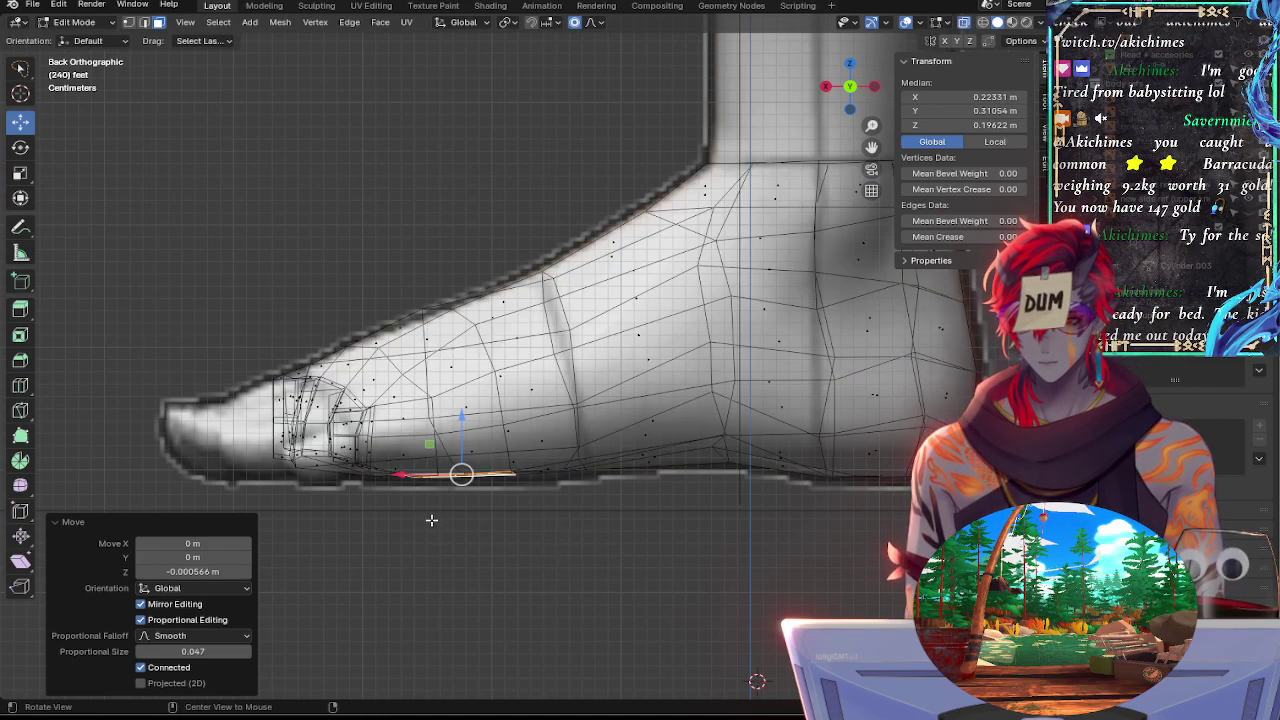
{"action": "key", "text": "r"}
{"action": "left_click", "coordinate": [555, 530]}
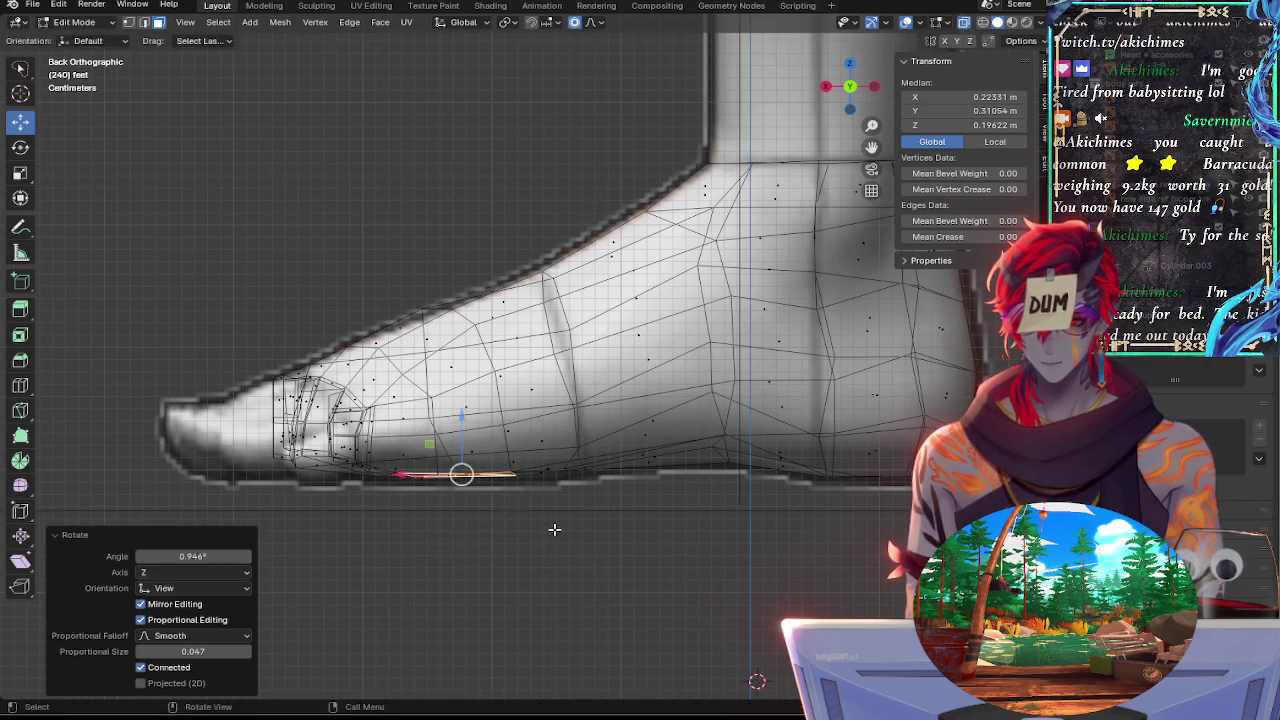
{"action": "key", "text": "r"}
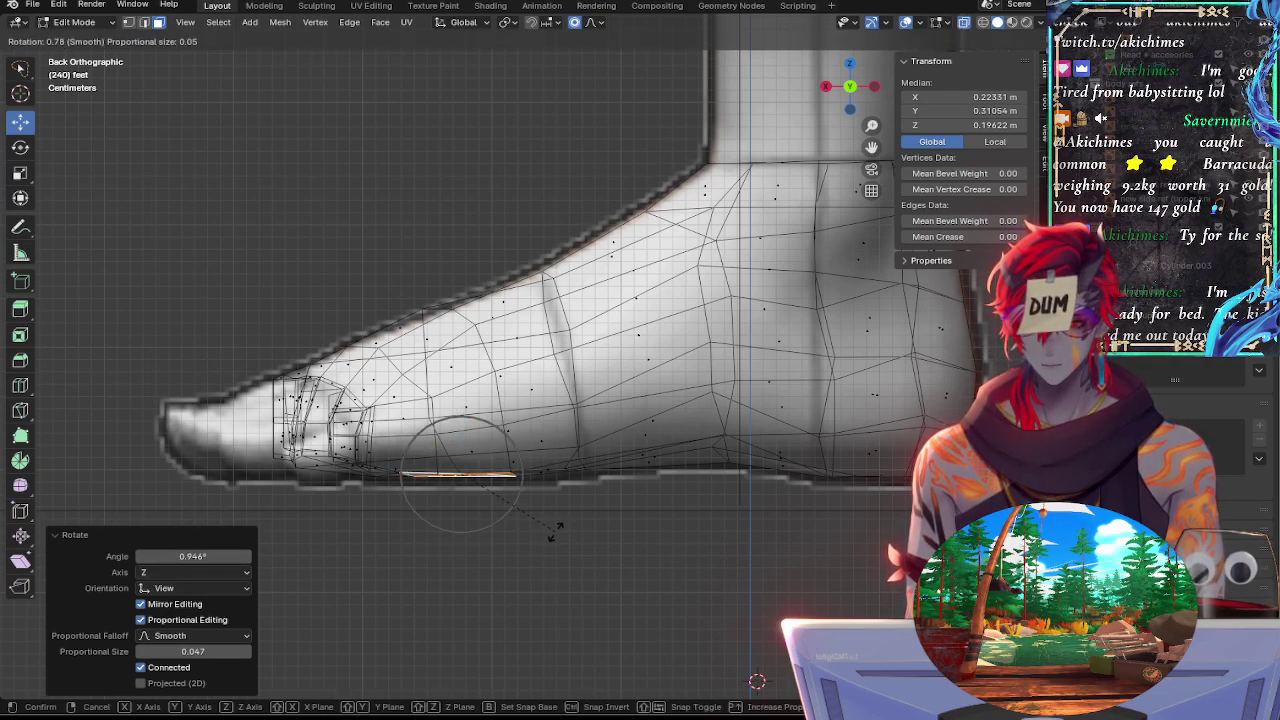
{"action": "left_click", "coordinate": [555, 529]}
{"action": "key", "text": "alt+z"}
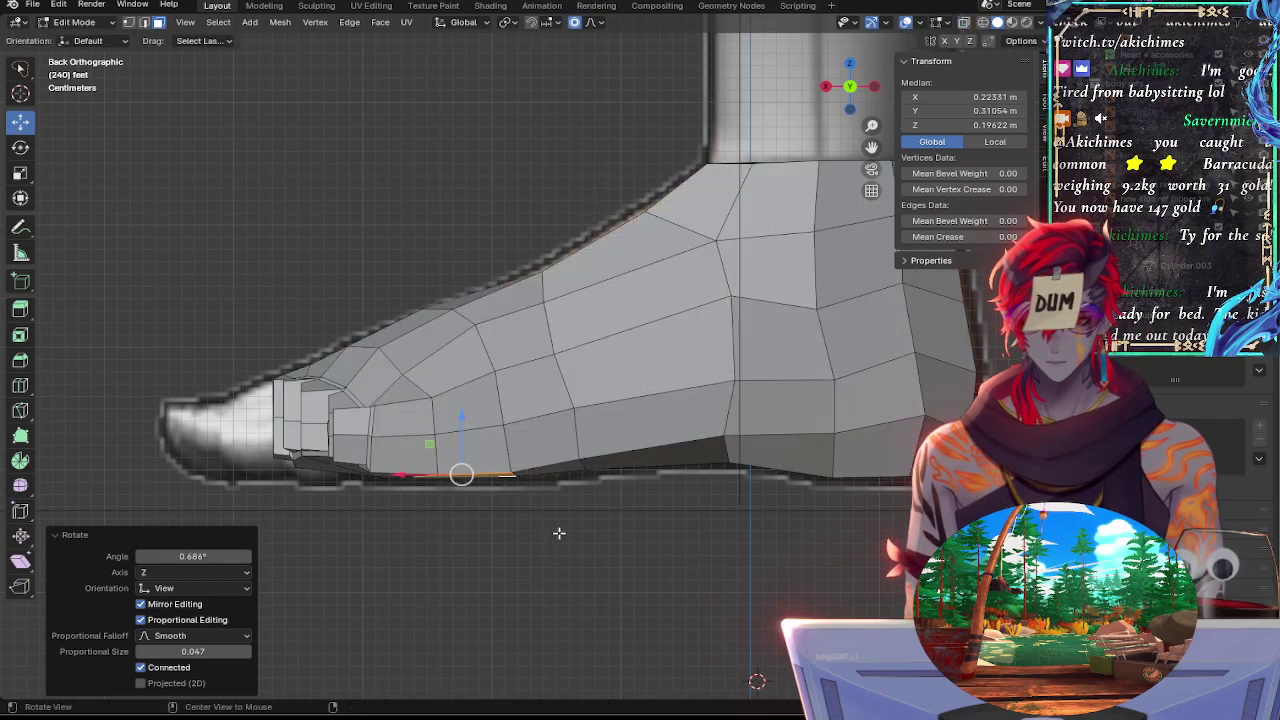
Select the sole face between ball and arch, rotate it slightly in X-ray and move it -0.001175 m along Z
{"action": "left_click", "coordinate": [590, 512]}
{"action": "left_click", "coordinate": [548, 468]}
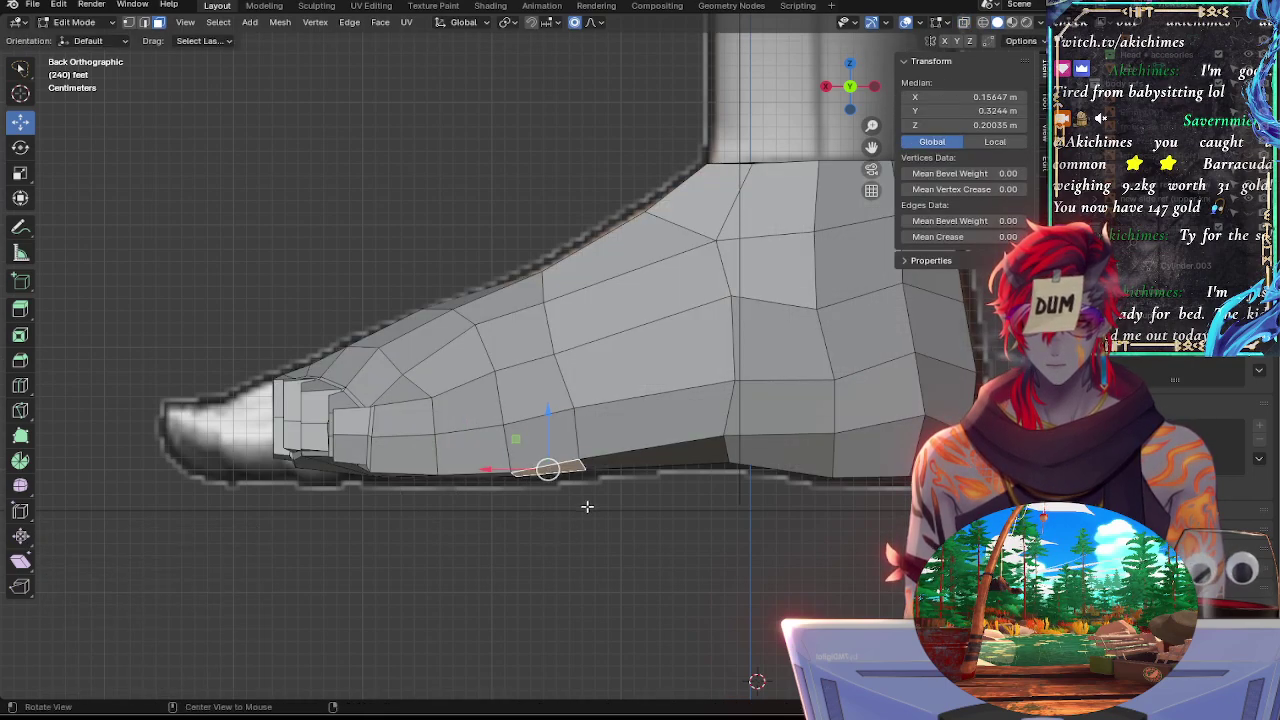
{"action": "key", "text": "alt+z"}
{"action": "key", "text": "r"}
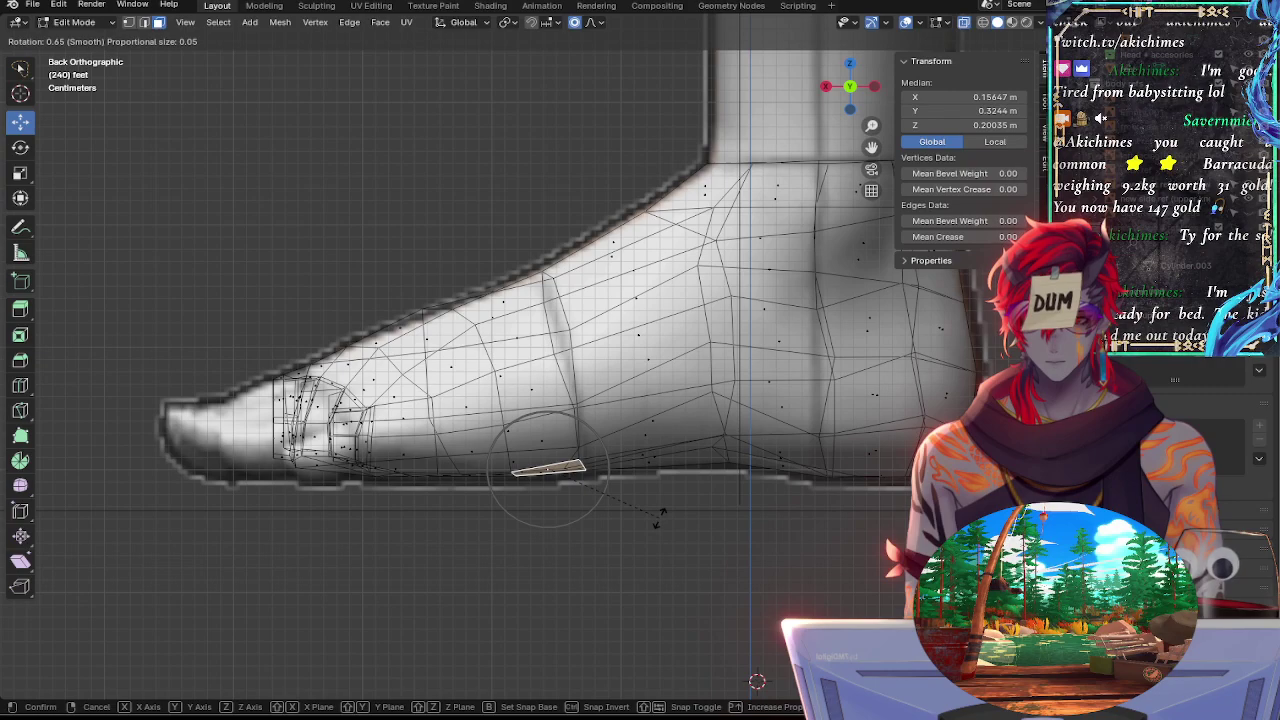
{"action": "left_click", "coordinate": [658, 515]}
{"action": "left_click_drag", "start_coordinate": [546, 429], "coordinate": [549, 435]}
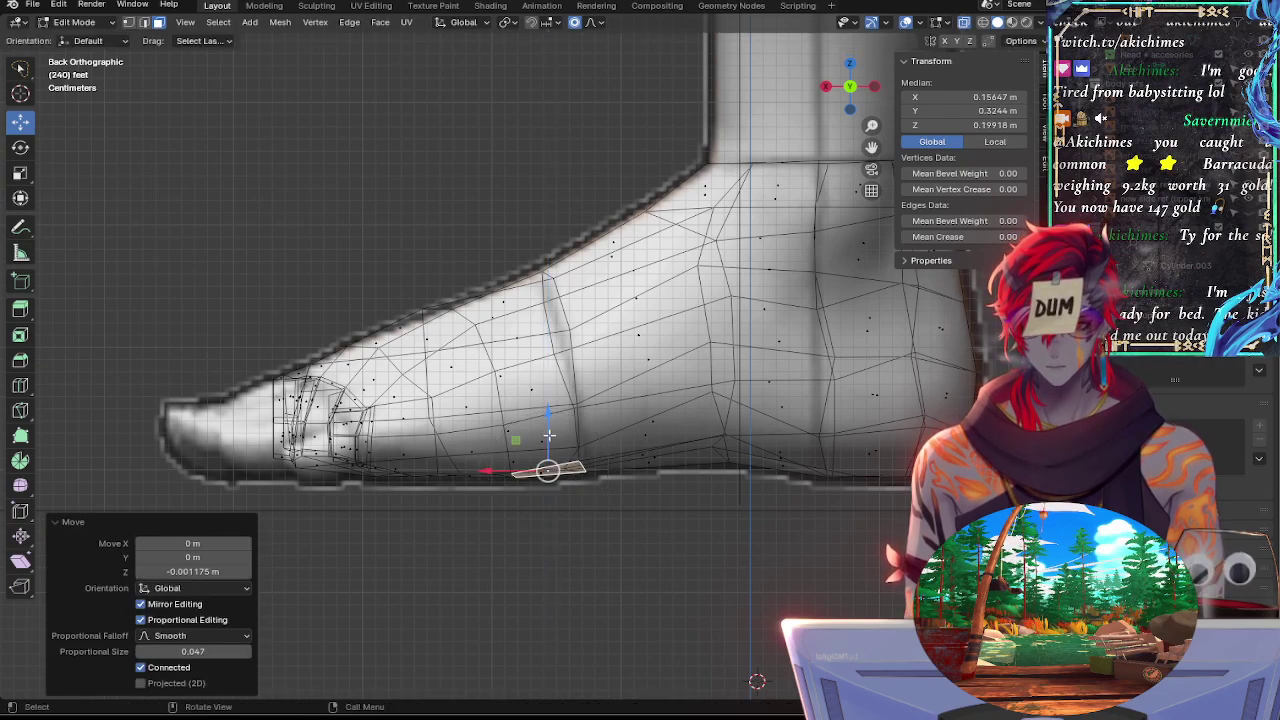
Select the long central face under the arch in solid shading and, with proportional editing off, move it -0.001175 m along Z
{"action": "left_click", "coordinate": [647, 462]}
{"action": "key", "text": "alt+z"}
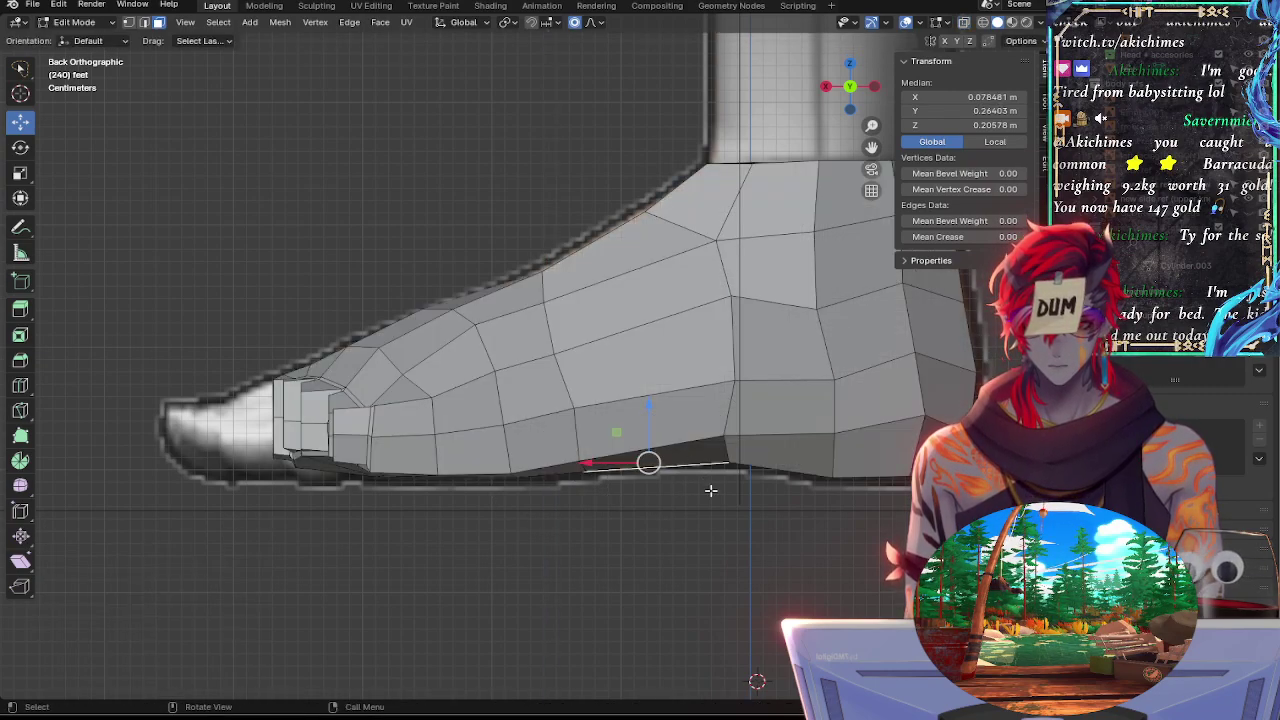
{"action": "key", "text": "r"}
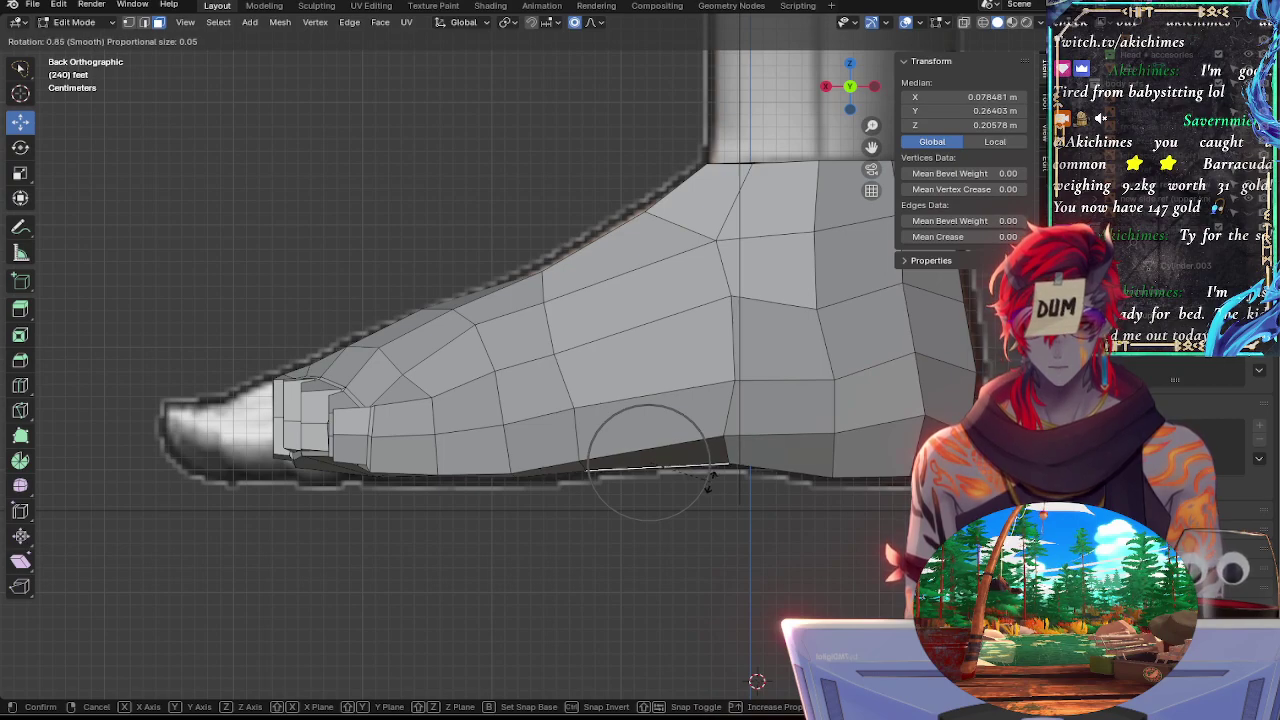
{"action": "right_click", "coordinate": [709, 483]}
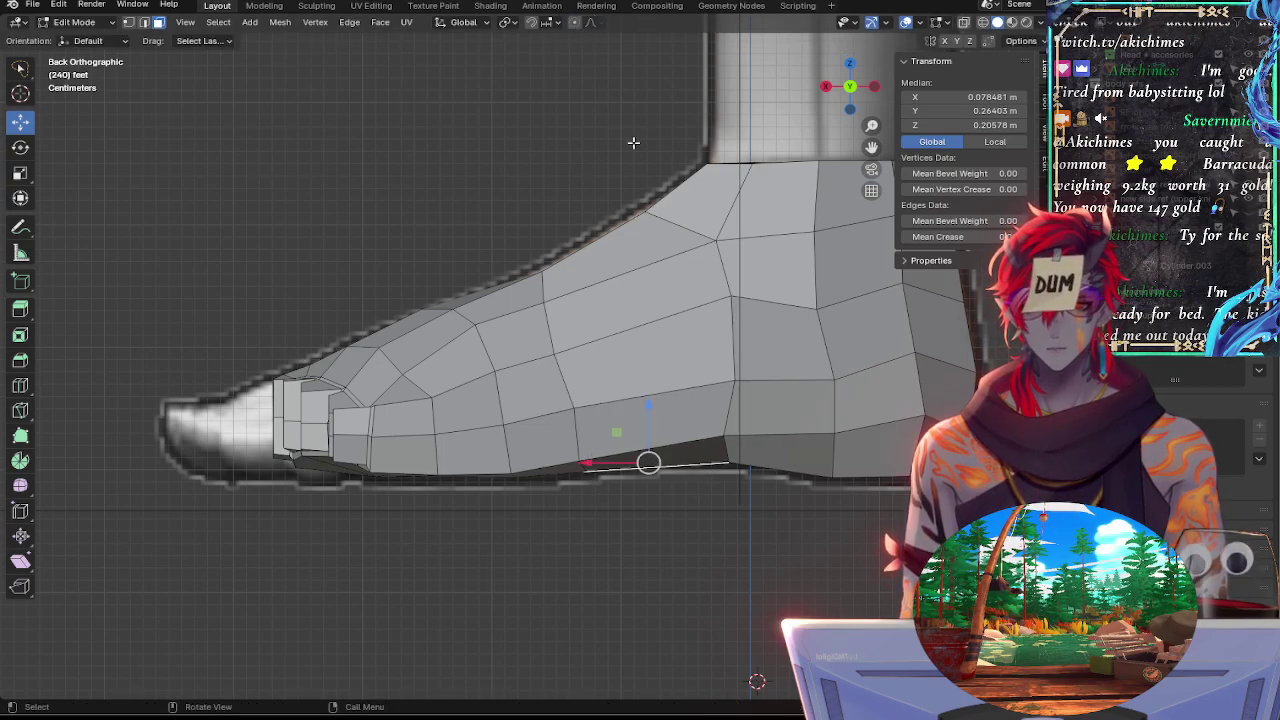
{"action": "key", "text": "g"}
{"action": "key", "text": "z"}
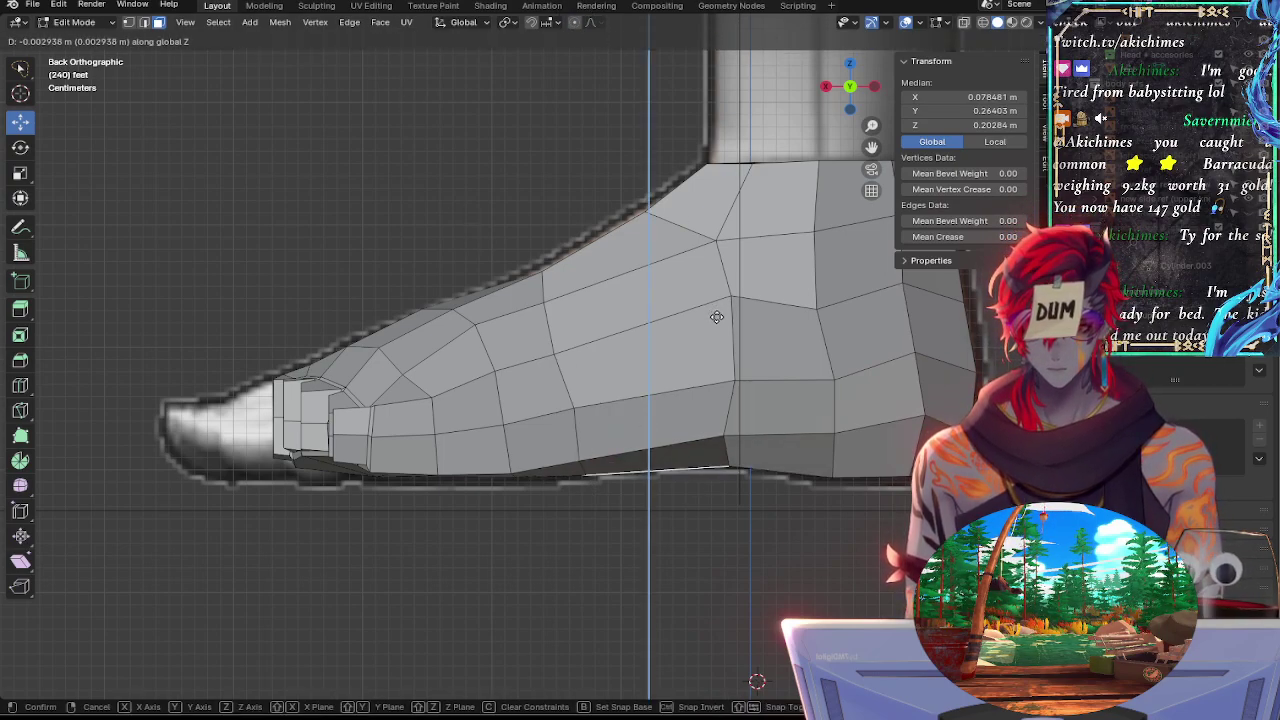
{"action": "left_click", "coordinate": [716, 317]}
Scale the selected arch face to about 0.87 along X and rotate it 1.85°
{"action": "key", "text": "s"}
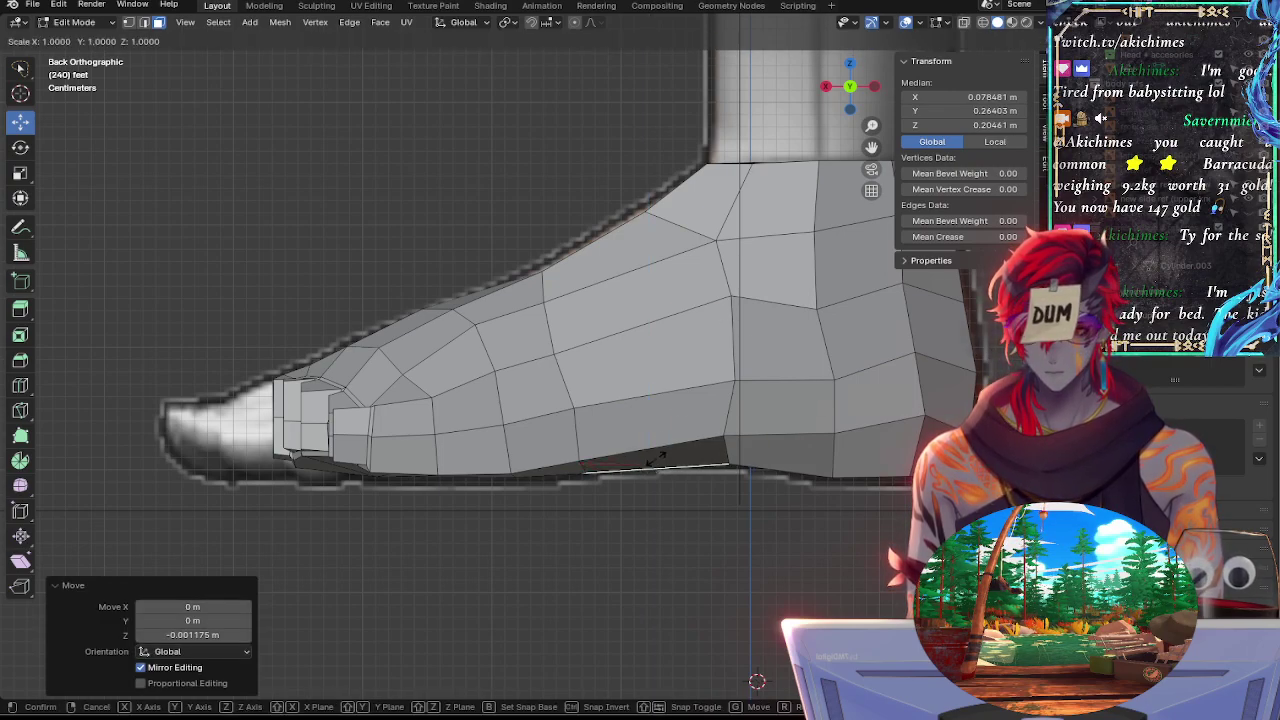
{"action": "key", "text": "x"}
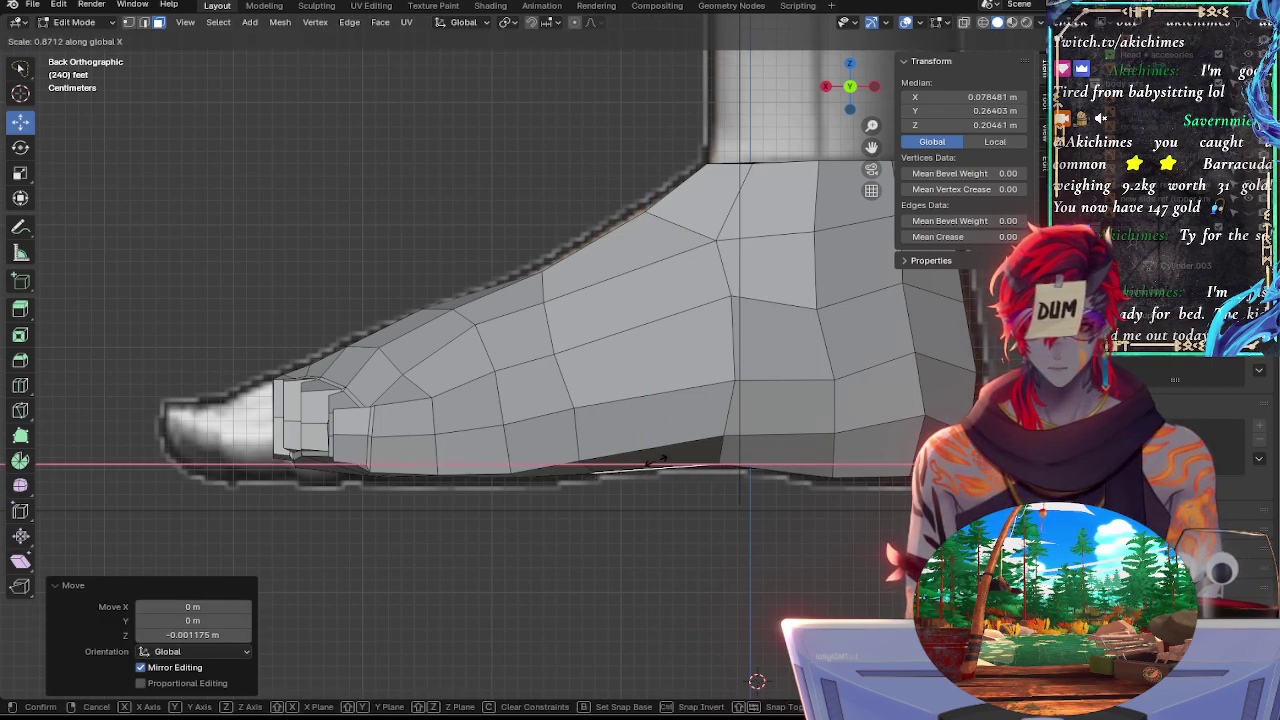
{"action": "left_click", "coordinate": [656, 460]}
{"action": "key", "text": "r"}
{"action": "left_click", "coordinate": [750, 456]}
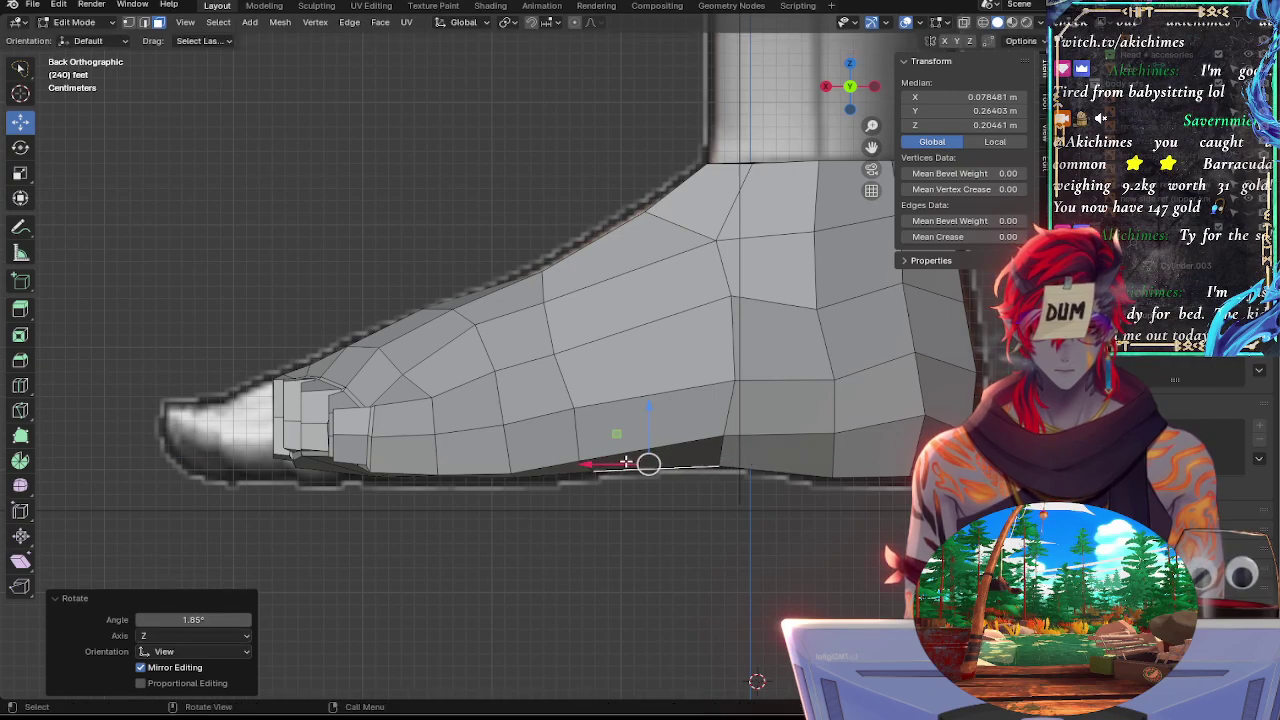
Shift the arch face toward the heel, rotate it 3.13°, and move it 0.001175 m along X and 0.001763 m along Z
{"action": "left_click_drag", "start_coordinate": [648, 463], "coordinate": [652, 464]}
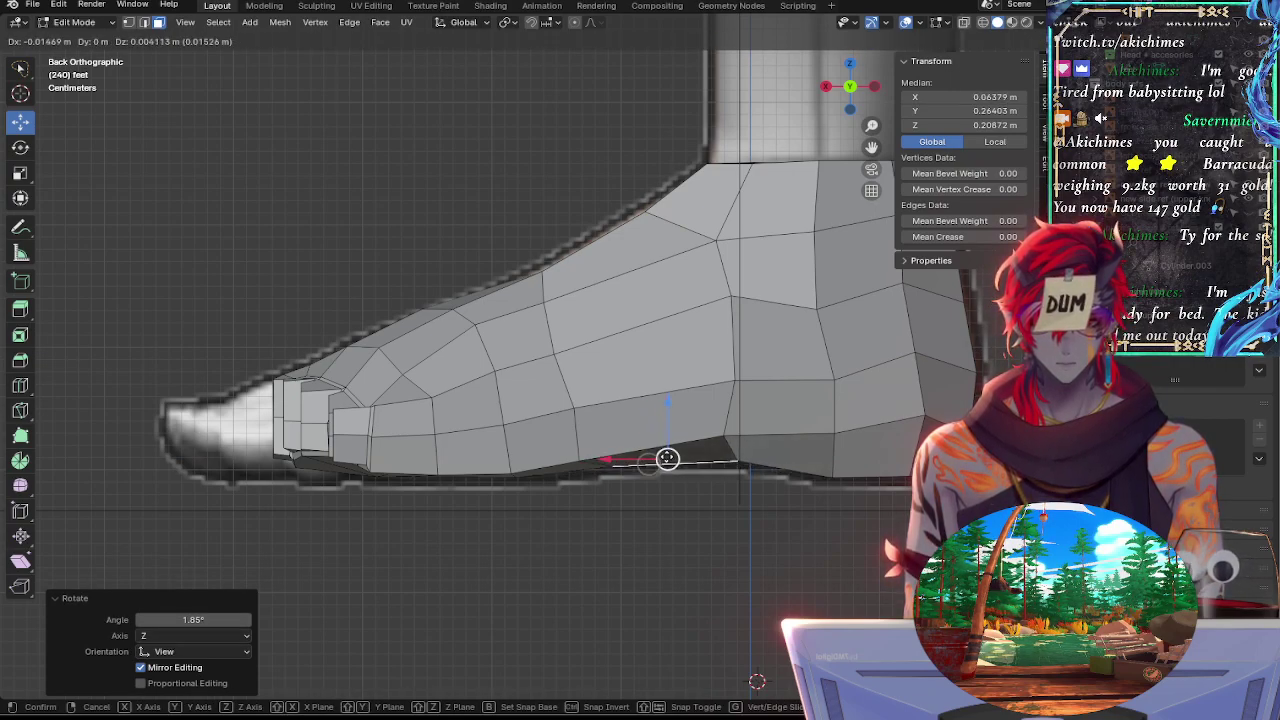
{"action": "left_click_drag", "start_coordinate": [667, 458], "coordinate": [673, 462]}
{"action": "key", "text": "r"}
{"action": "left_click", "coordinate": [738, 451]}
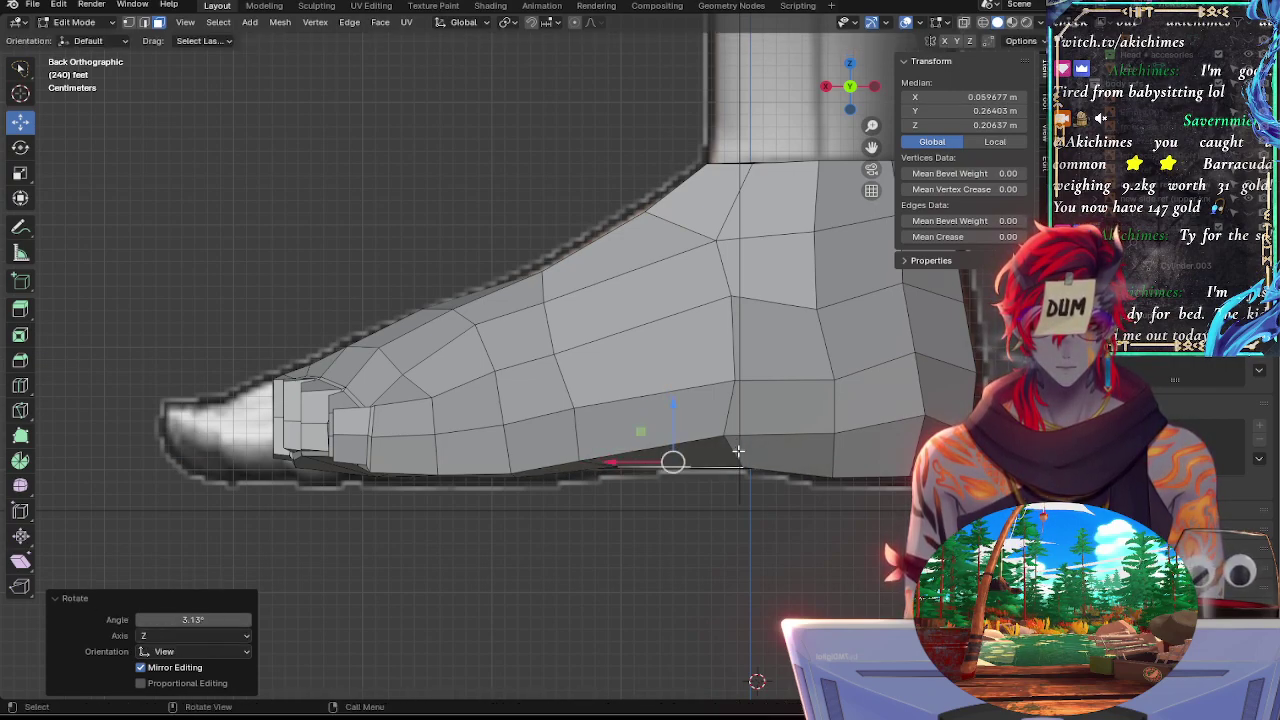
{"action": "key", "text": "g"}
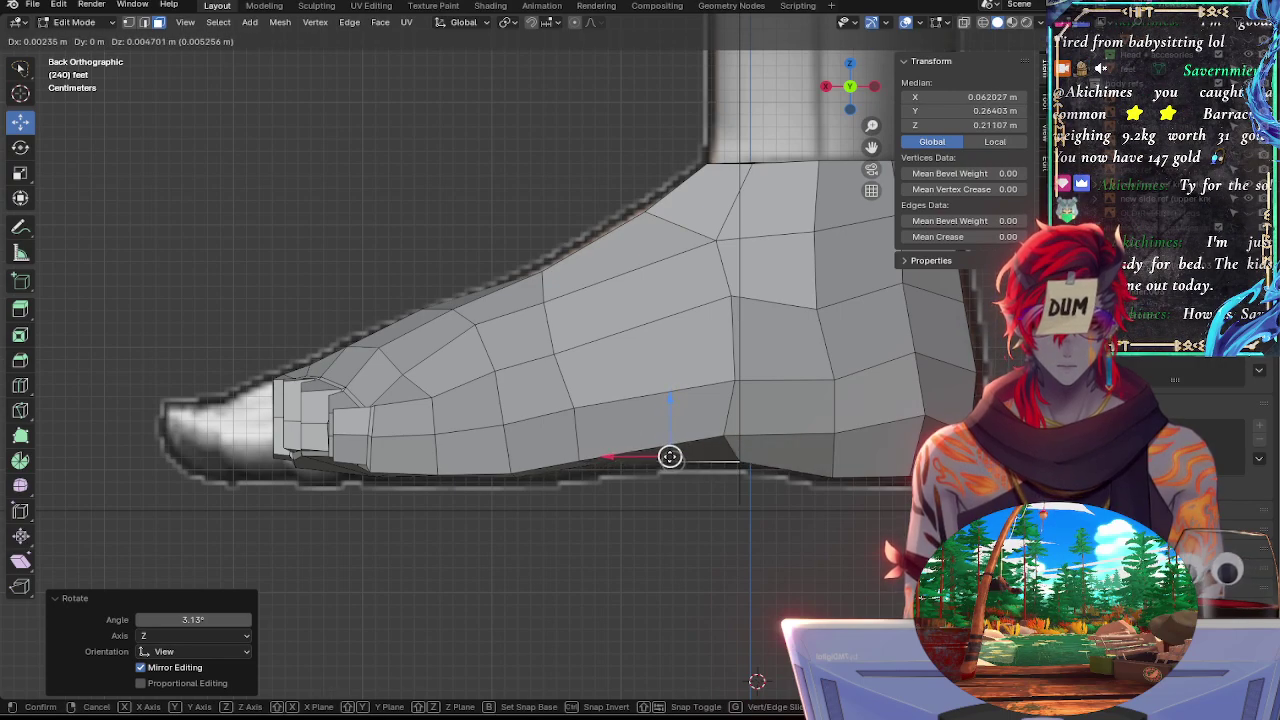
{"action": "left_click", "coordinate": [671, 459]}
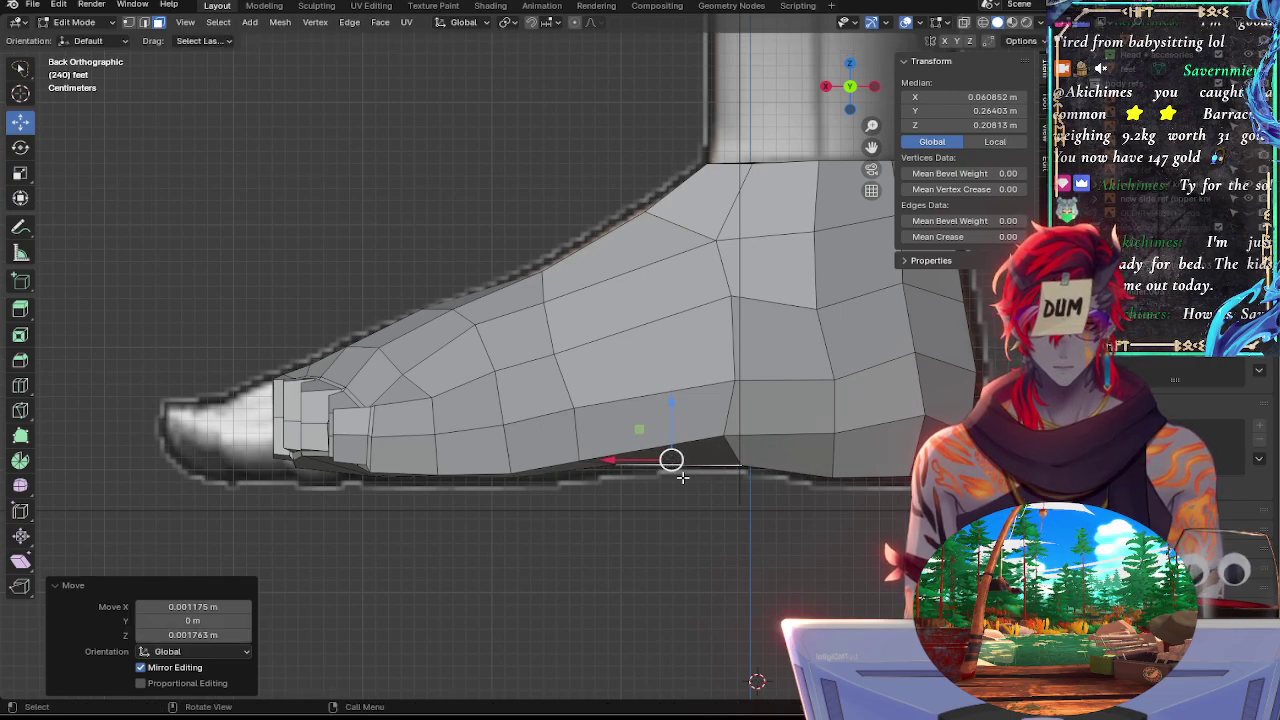
Scale the arch face to 0.868 along X and rotate it -0.545°
{"action": "key", "text": "s"}
{"action": "key", "text": "x"}
{"action": "left_click", "coordinate": [682, 476]}
{"action": "key", "text": "r"}
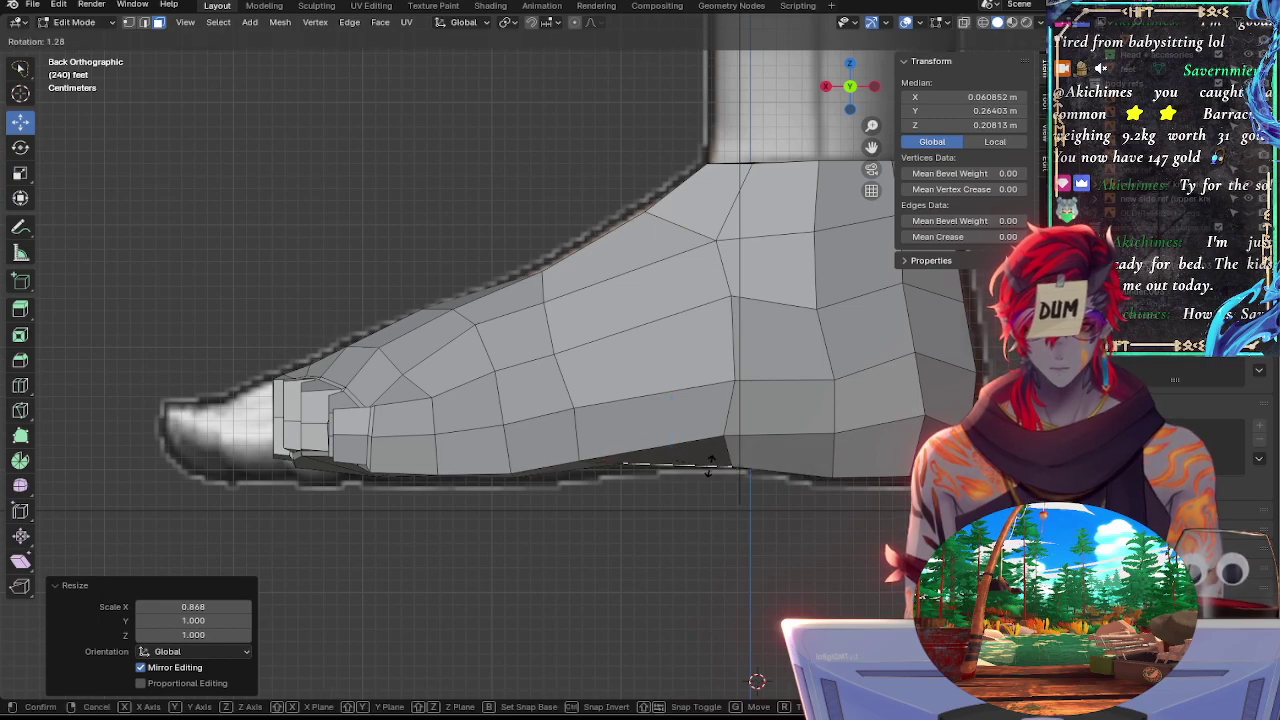
{"action": "left_click", "coordinate": [685, 460]}
Move the arch face -0.007639 m along X and 0.001763 m along Z, and view the sole from below
{"action": "key", "text": "g"}
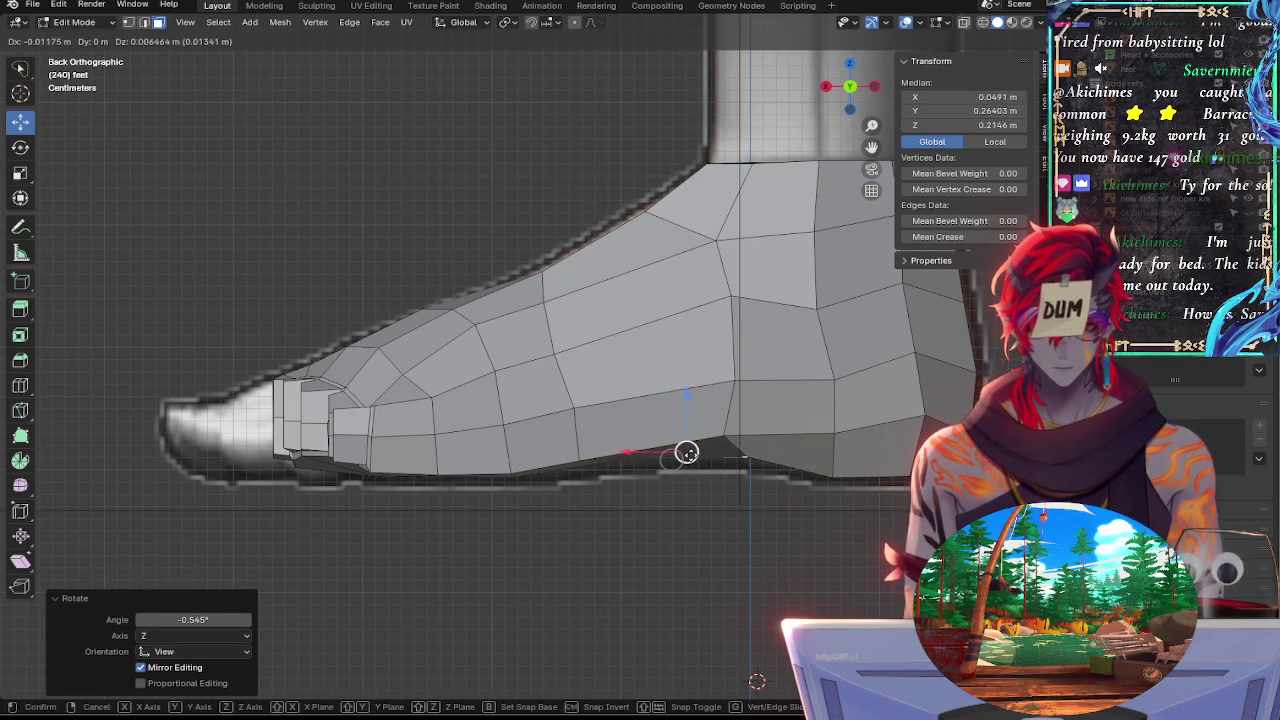
{"action": "left_click", "coordinate": [684, 456]}
{"action": "middle_click_drag", "start_coordinate": [684, 456], "coordinate": [646, 409]}
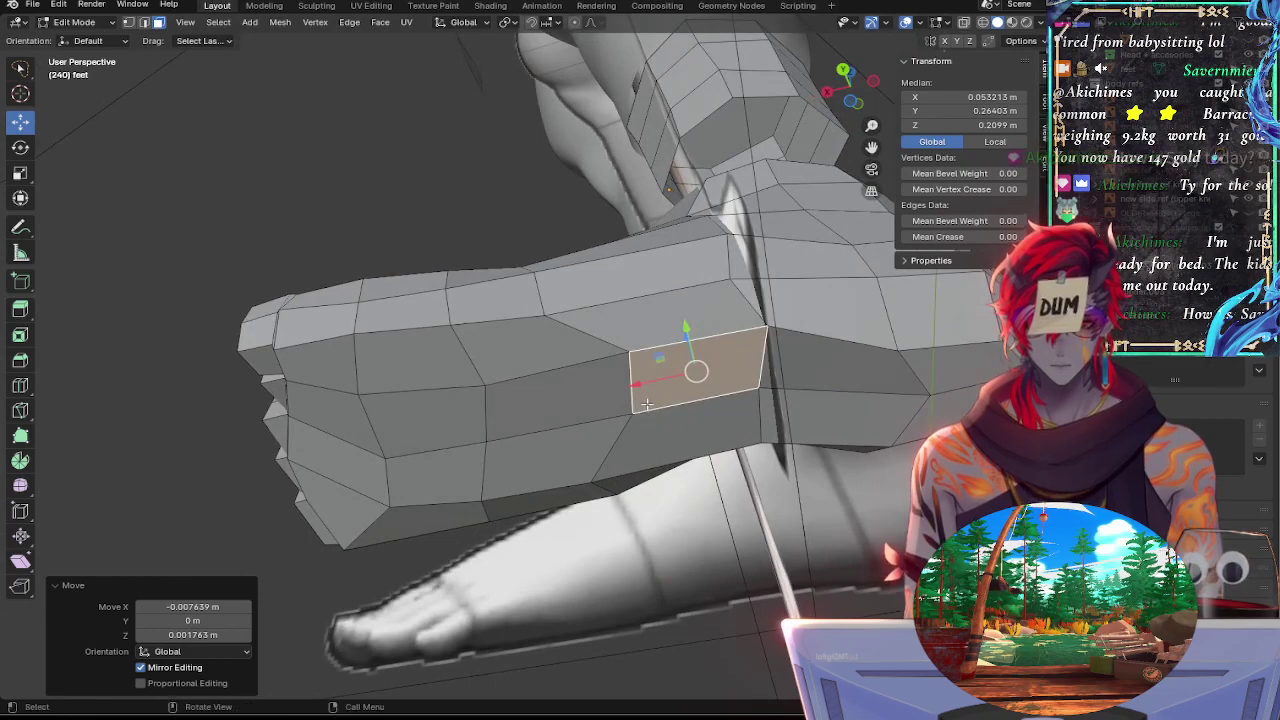
Switch to edge selection and slide the arch face's front edge toward the toes
{"action": "left_click", "coordinate": [145, 22]}
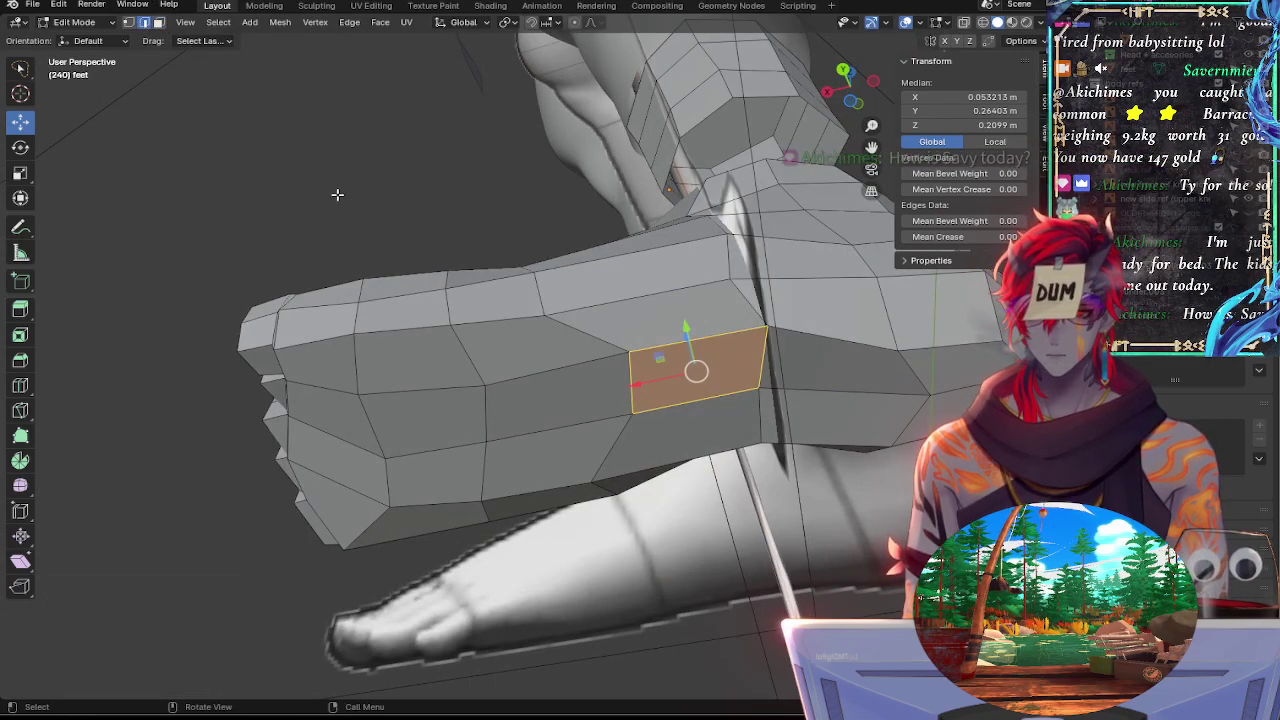
{"action": "left_click", "coordinate": [617, 384]}
{"action": "key", "text": "g"}
{"action": "key", "text": "g"}
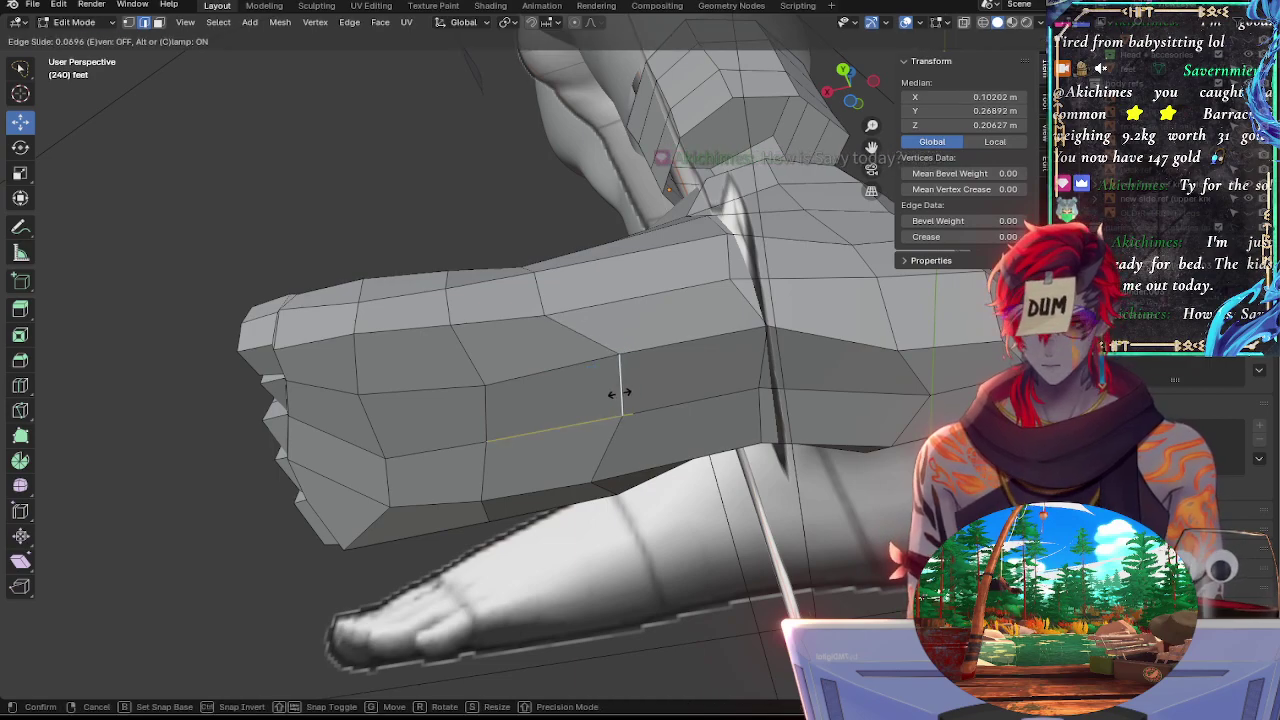
{"action": "left_click", "coordinate": [613, 392]}
Select the two connected edges running up the foot's side ahead of the arch and slide them slightly toward the heel
{"action": "left_click", "coordinate": [578, 335]}
{"action": "left_click", "coordinate": [541, 296], "text": "shift"}
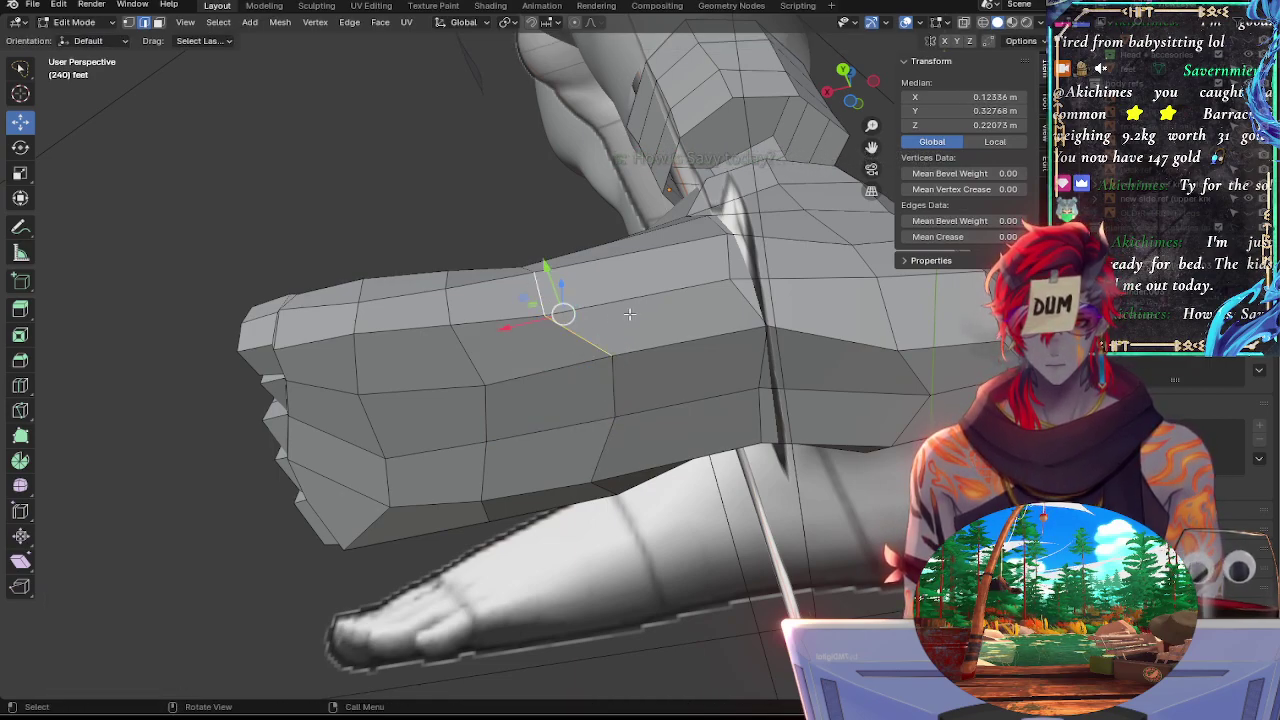
{"action": "key", "text": "g"}
{"action": "key", "text": "g"}
{"action": "left_click", "coordinate": [634, 313]}
{"action": "left_click", "coordinate": [619, 363]}
Slide the lengthwise sole edge ahead of the arch by a factor of 0.020 and rotate it 5.68°
{"action": "left_click", "coordinate": [592, 363]}
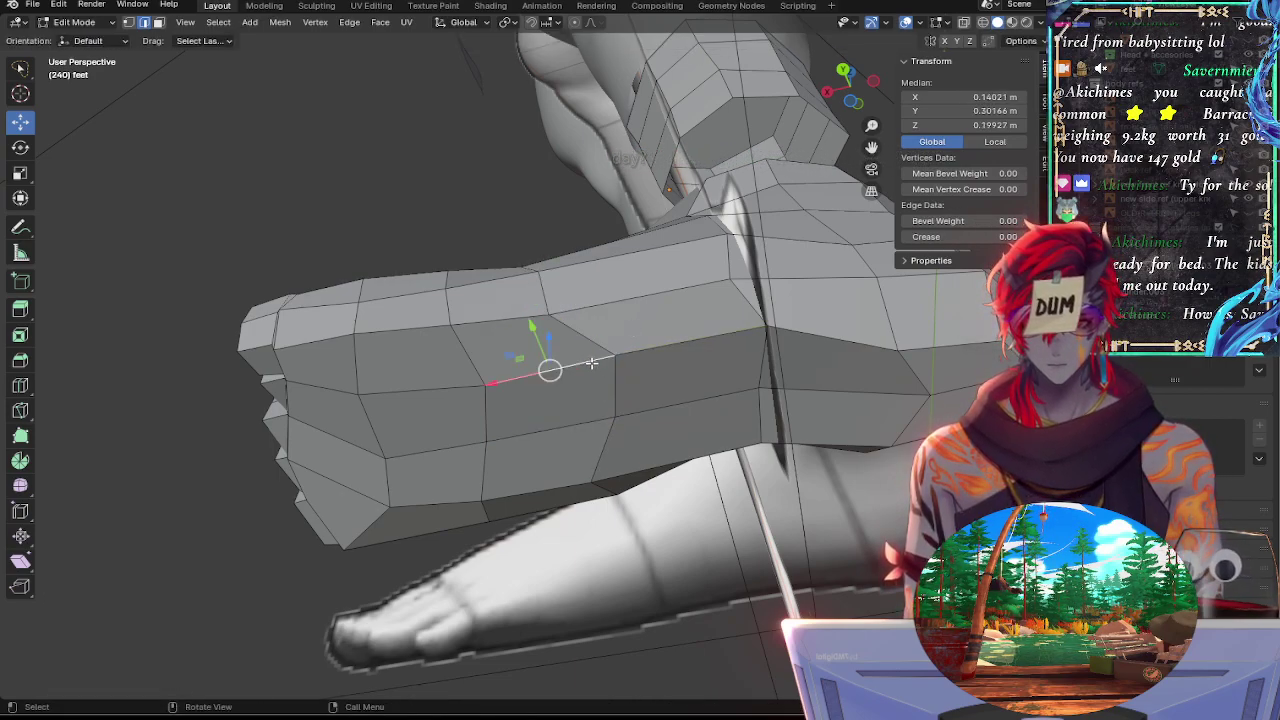
{"action": "key", "text": "g"}
{"action": "key", "text": "g"}
{"action": "left_click", "coordinate": [591, 363]}
{"action": "key", "text": "g"}
{"action": "key", "text": "g"}
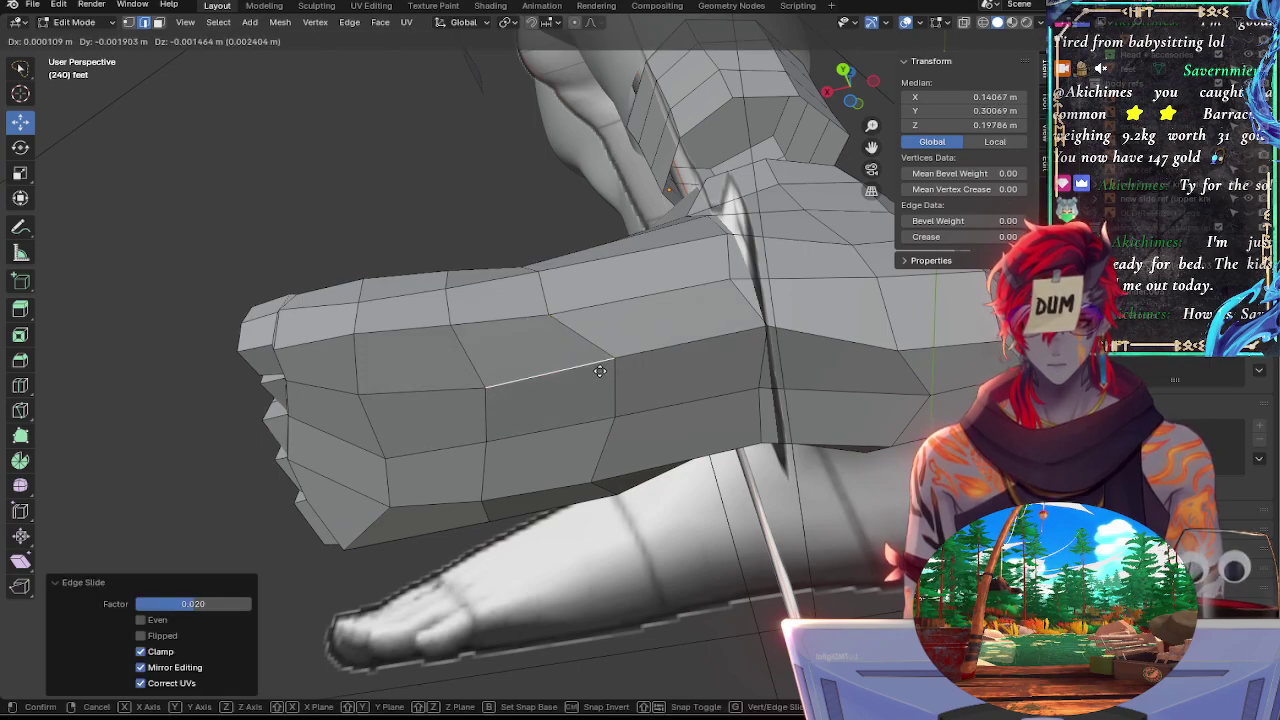
{"action": "left_click", "coordinate": [598, 370]}
{"action": "key", "text": "g"}
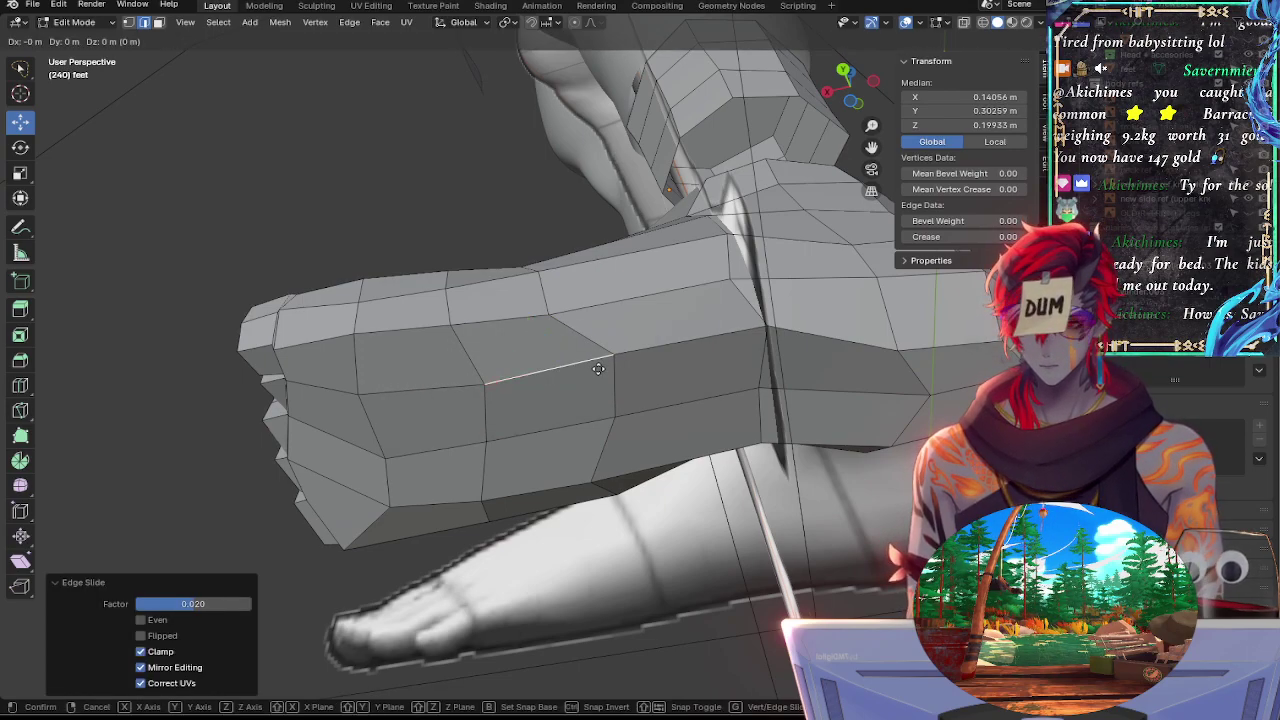
{"action": "right_click", "coordinate": [598, 369]}
{"action": "key", "text": "r"}
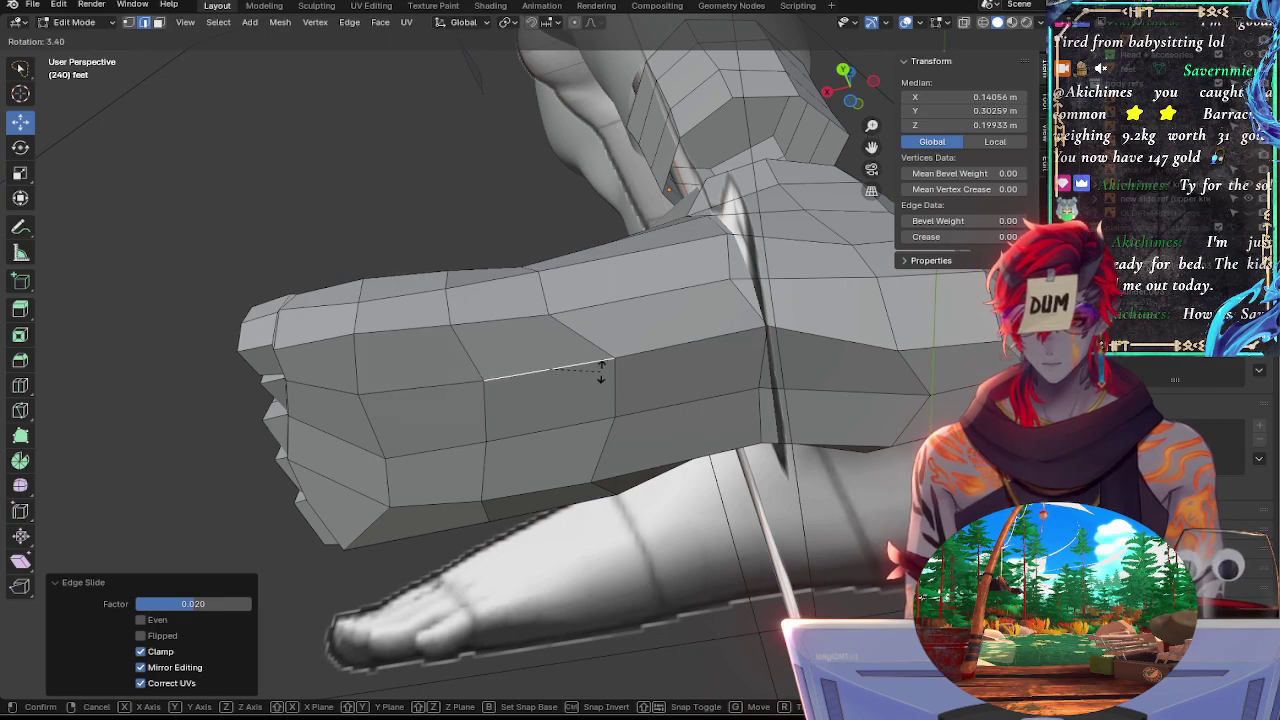
{"action": "left_click", "coordinate": [603, 372]}
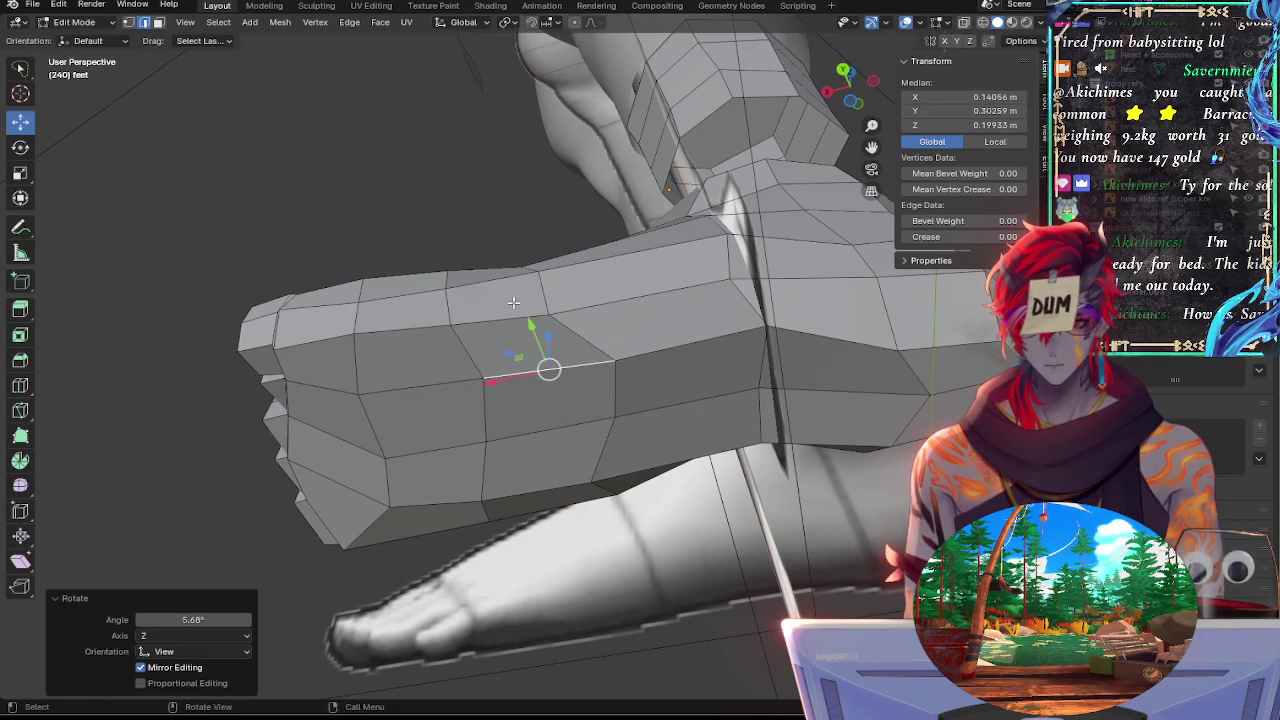
Shorten the same sole edge along X and move it 0.004418 m along X
{"action": "key", "text": "s"}
{"action": "key", "text": "x"}
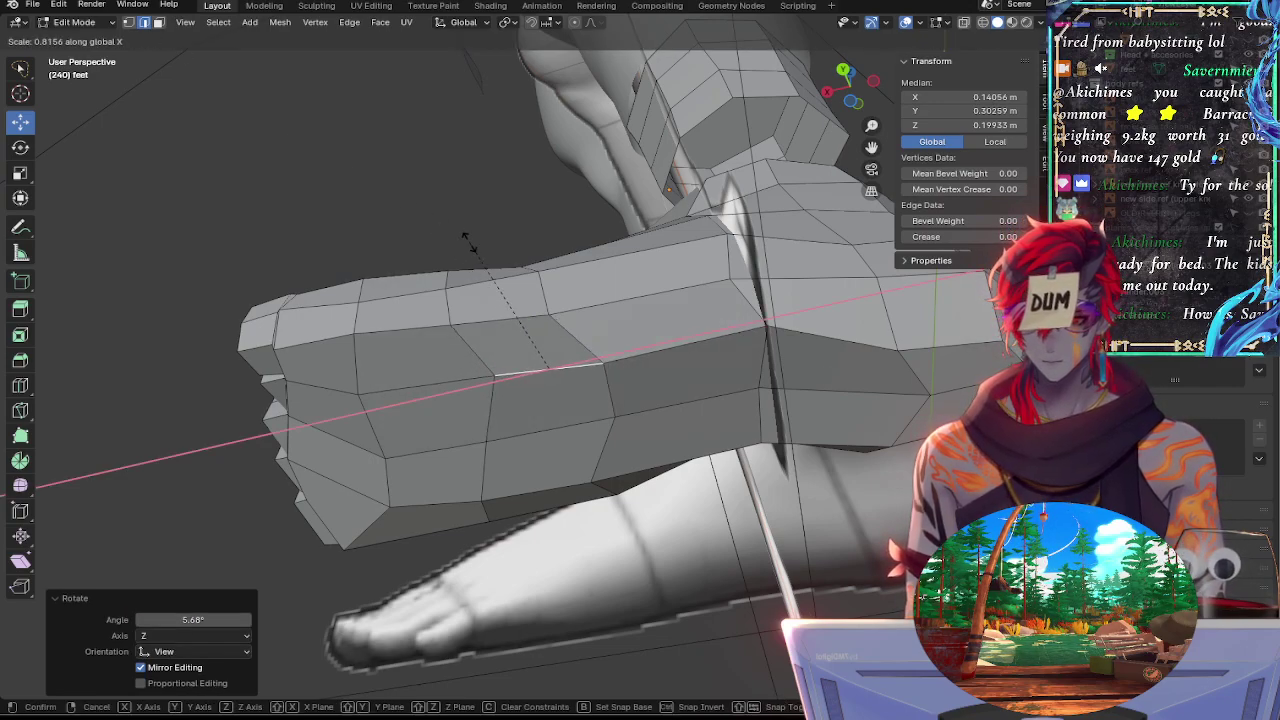
{"action": "left_click", "coordinate": [489, 269]}
{"action": "key", "text": "g"}
{"action": "key", "text": "x"}
{"action": "left_click", "coordinate": [495, 385]}
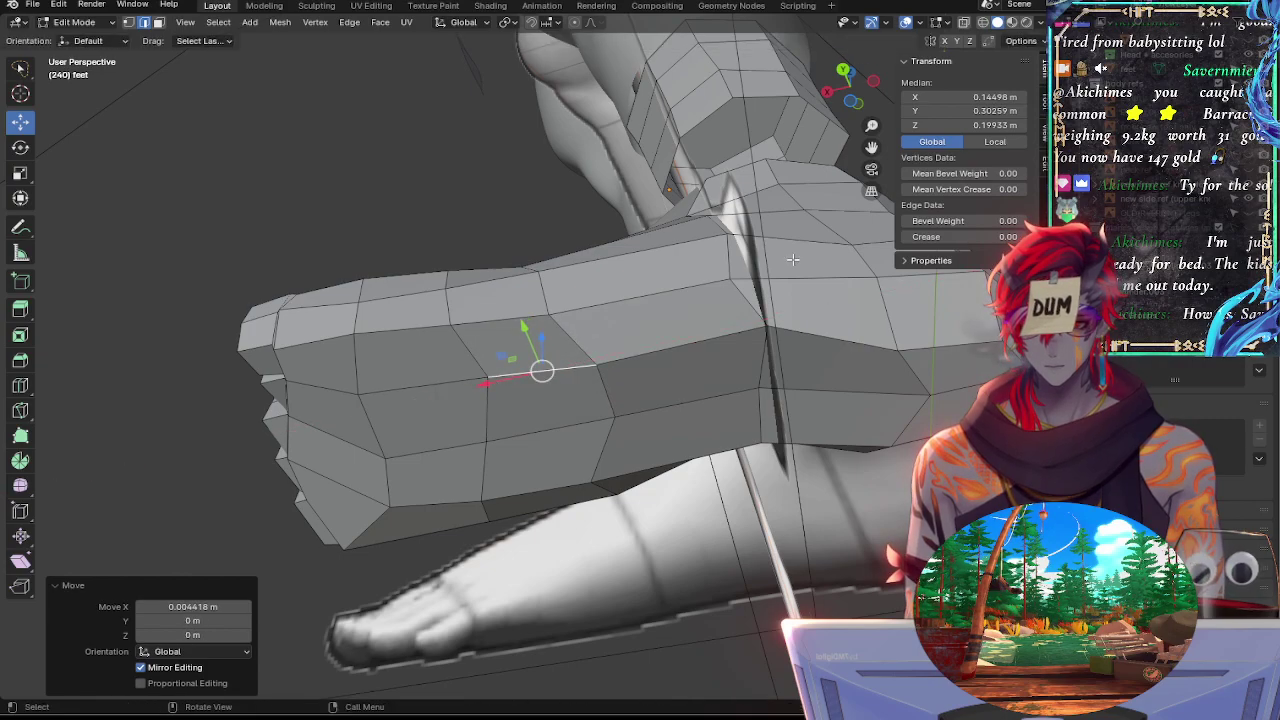
In the back view, slide the short transverse edge at the front of the arch by a factor of -0.034
{"action": "left_click", "coordinate": [842, 70]}
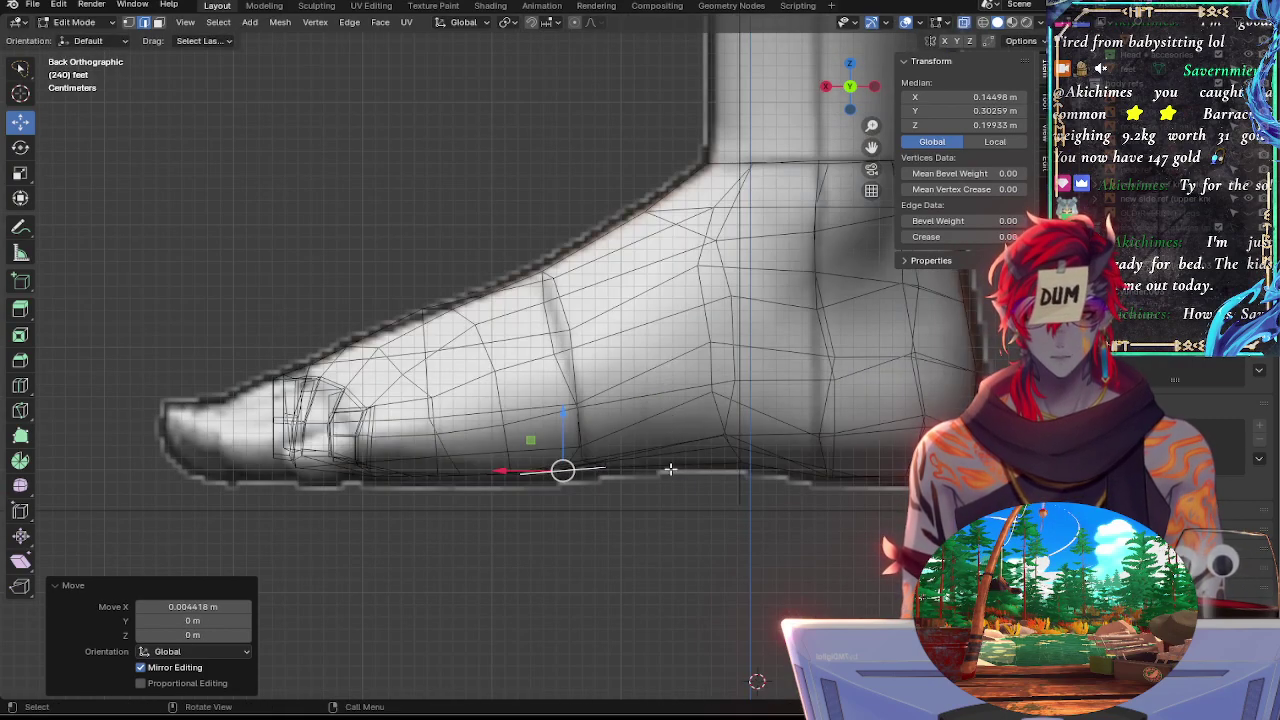
{"action": "key", "text": "alt+z"}
{"action": "left_click", "coordinate": [595, 464]}
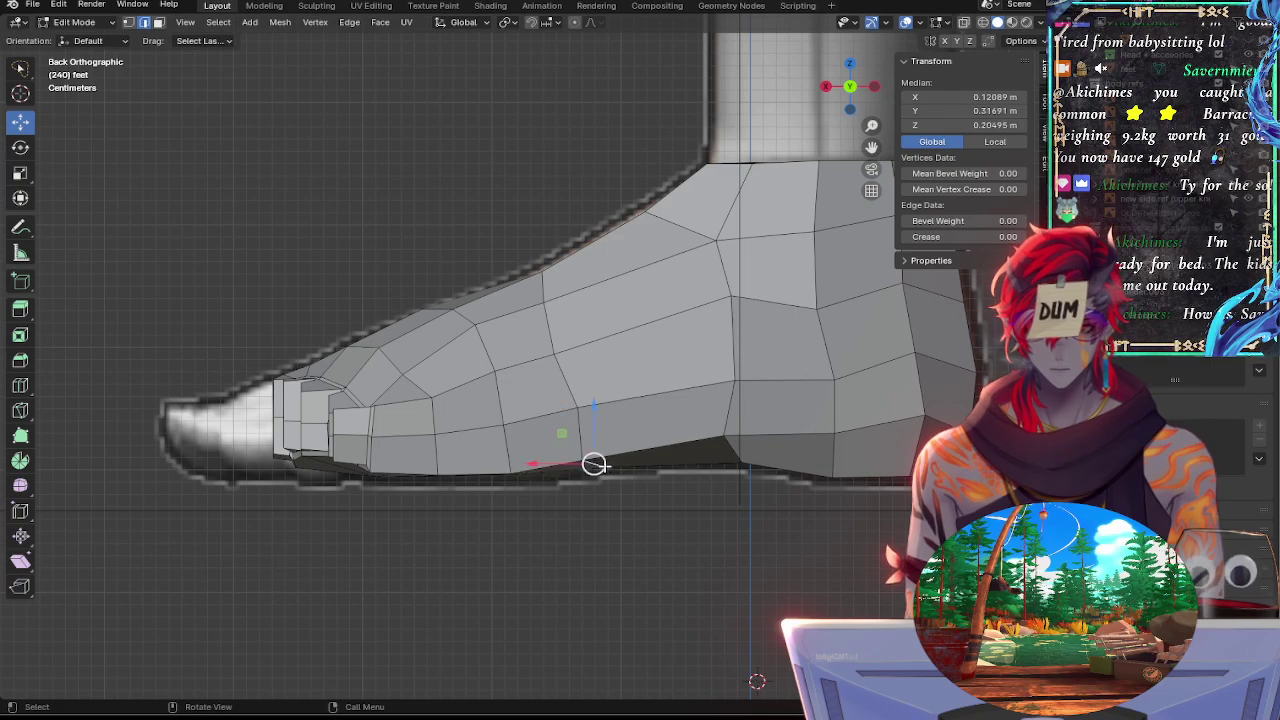
{"action": "key", "text": "alt+z"}
{"action": "key", "text": "r"}
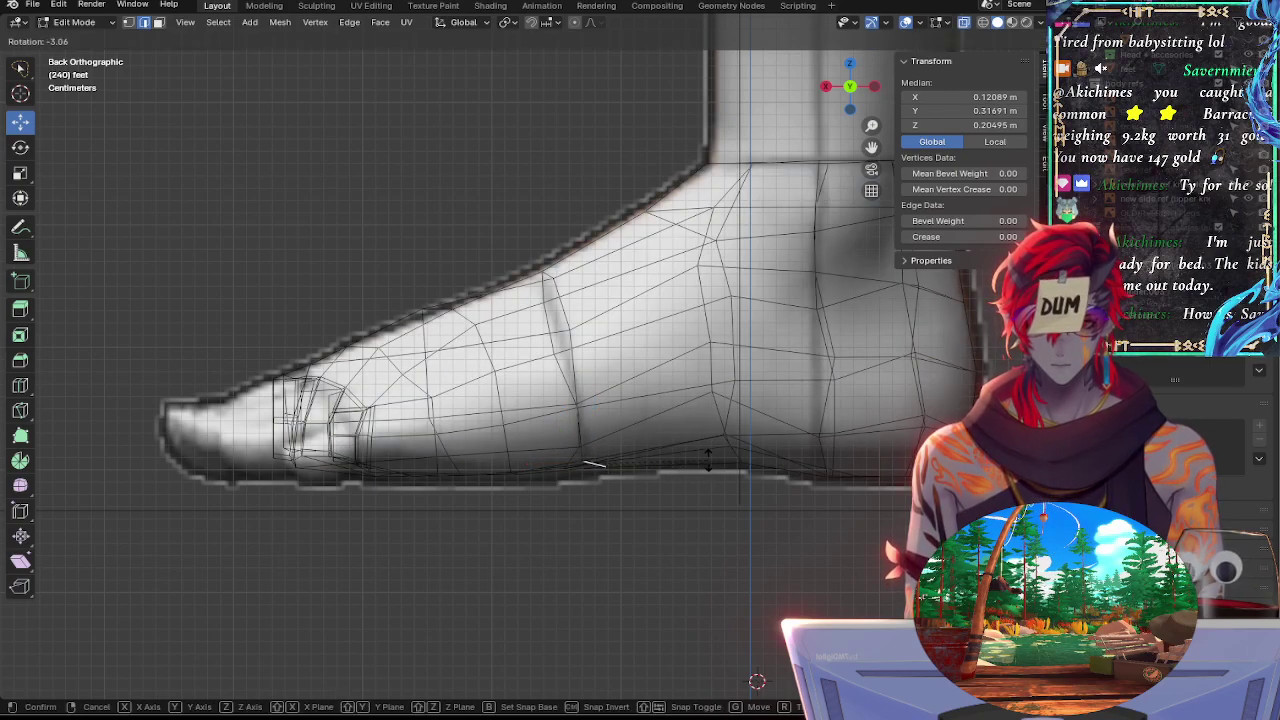
{"action": "left_click", "coordinate": [705, 478]}
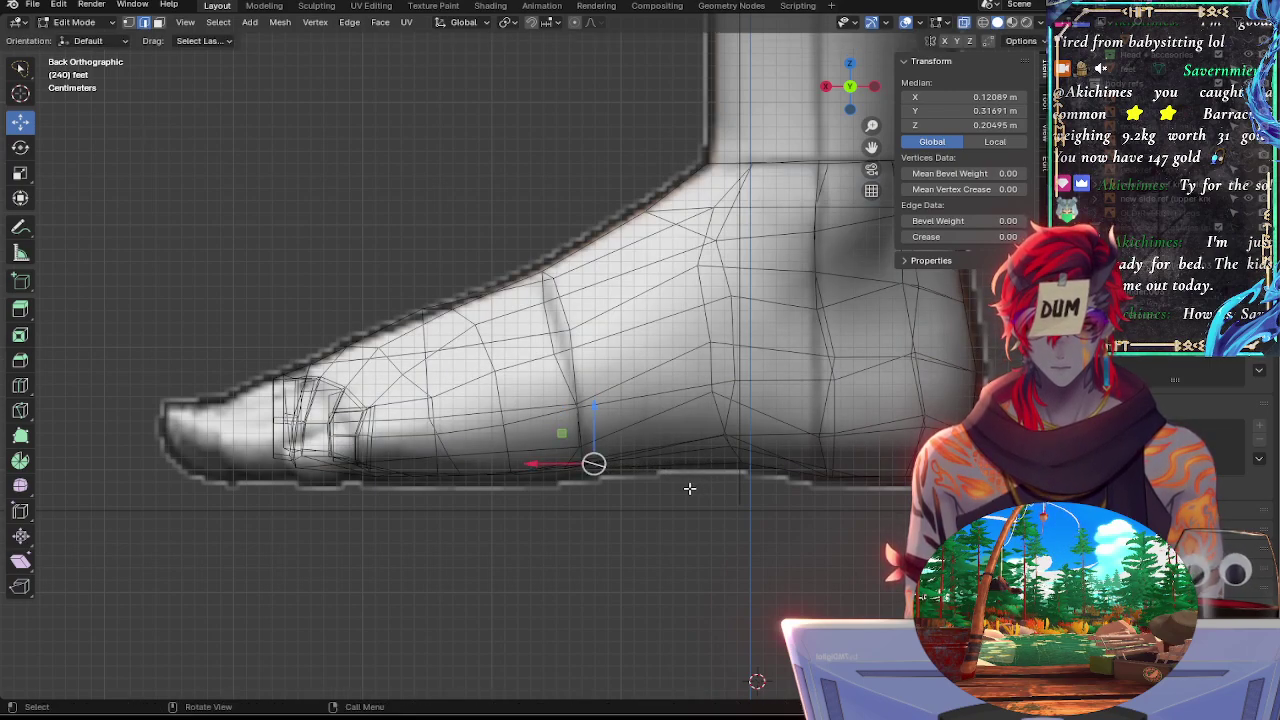
{"action": "key", "text": "g"}
{"action": "key", "text": "g"}
{"action": "left_click", "coordinate": [688, 487]}
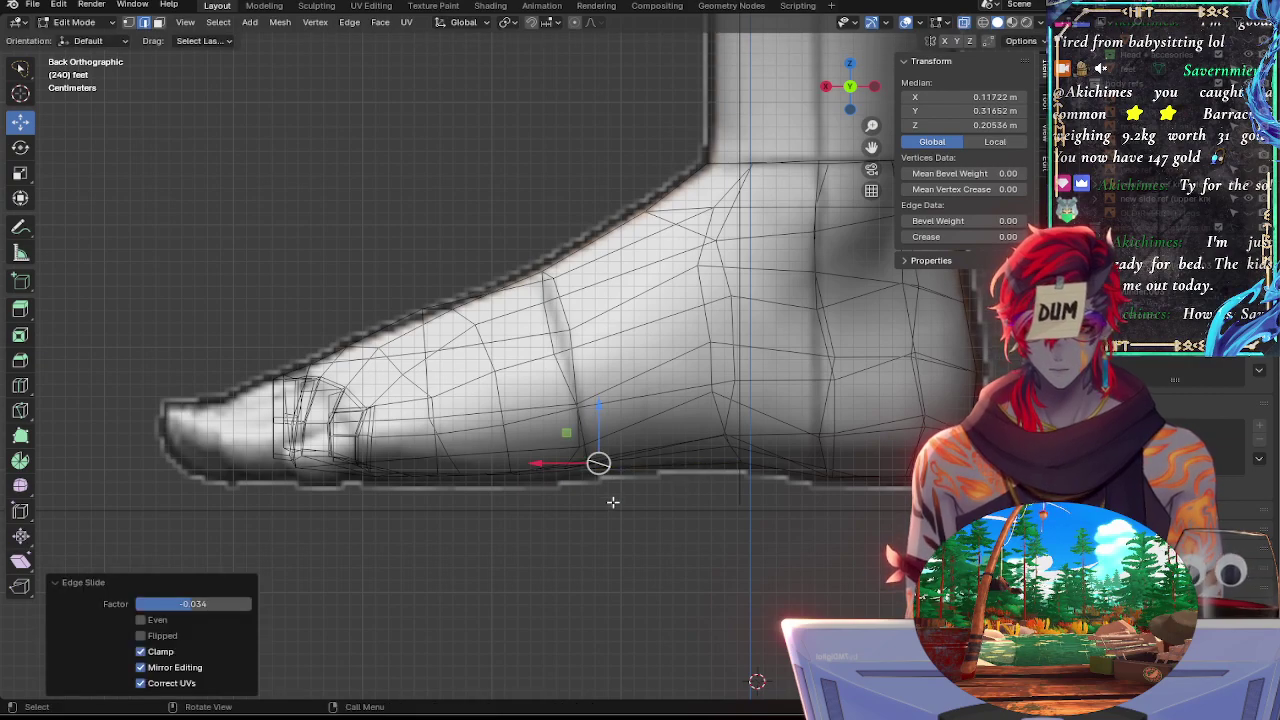
Select the connected sole edges beneath the ball of the foot and move them -0.001763 m along Z
{"action": "key", "text": "alt+z"}
{"action": "left_click_drag", "start_coordinate": [569, 495], "coordinate": [566, 460], "text": "alt"}
{"action": "left_click", "coordinate": [508, 435]}
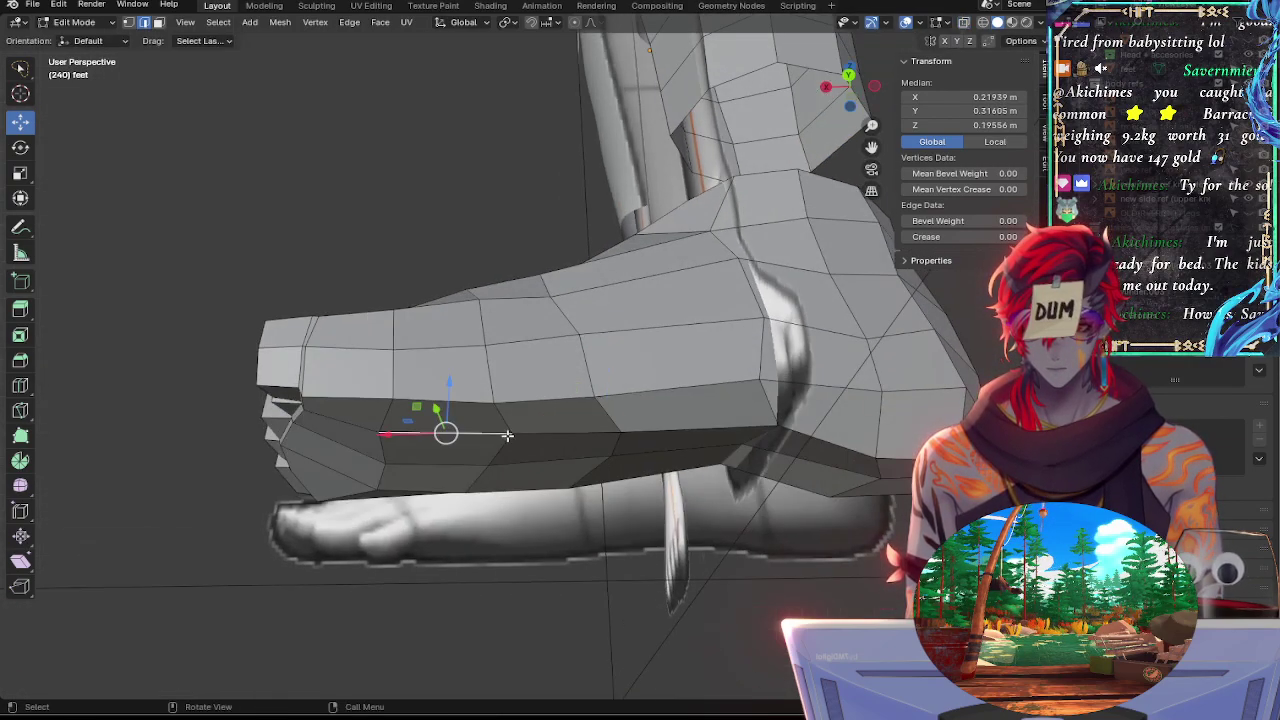
{"action": "left_click", "coordinate": [534, 433], "text": "shift"}
{"action": "left_click", "coordinate": [503, 418], "text": "shift"}
{"action": "left_click", "coordinate": [474, 399], "text": "shift"}
{"action": "left_click", "coordinate": [472, 401], "text": "shift"}
{"action": "left_click", "coordinate": [536, 401], "text": "shift"}
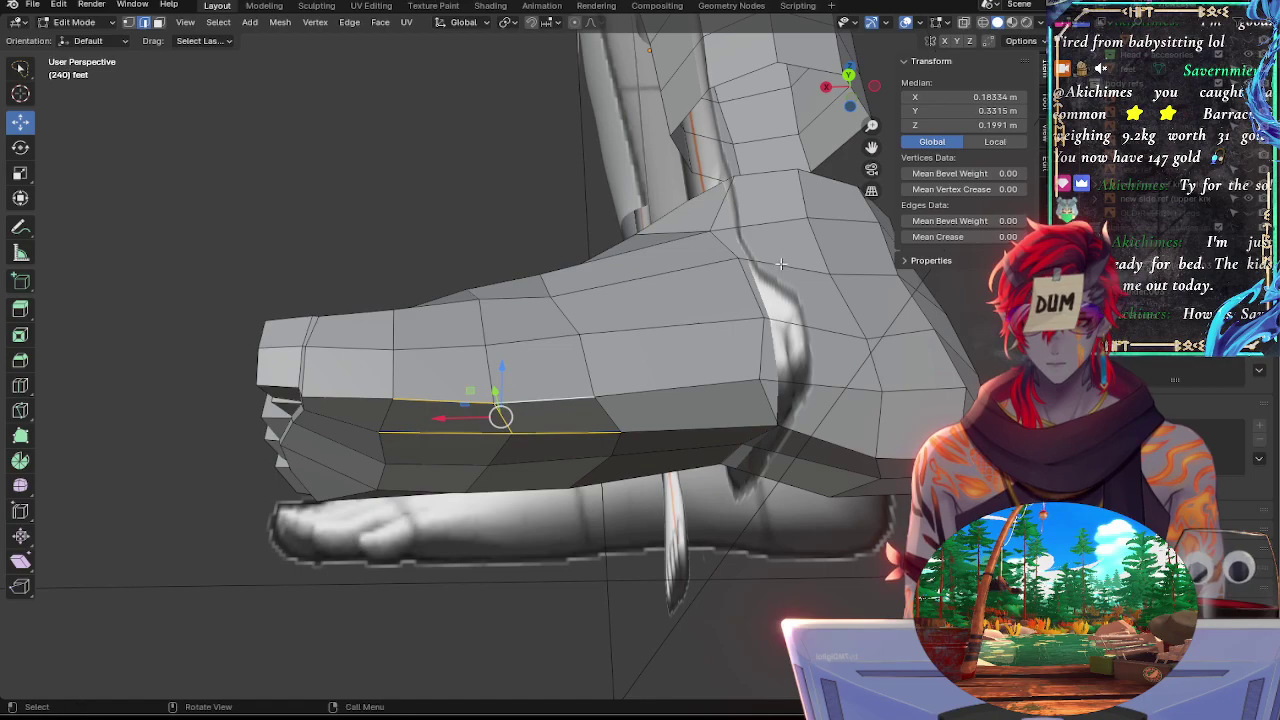
{"action": "left_click", "coordinate": [848, 74]}
{"action": "key", "text": "alt+z"}
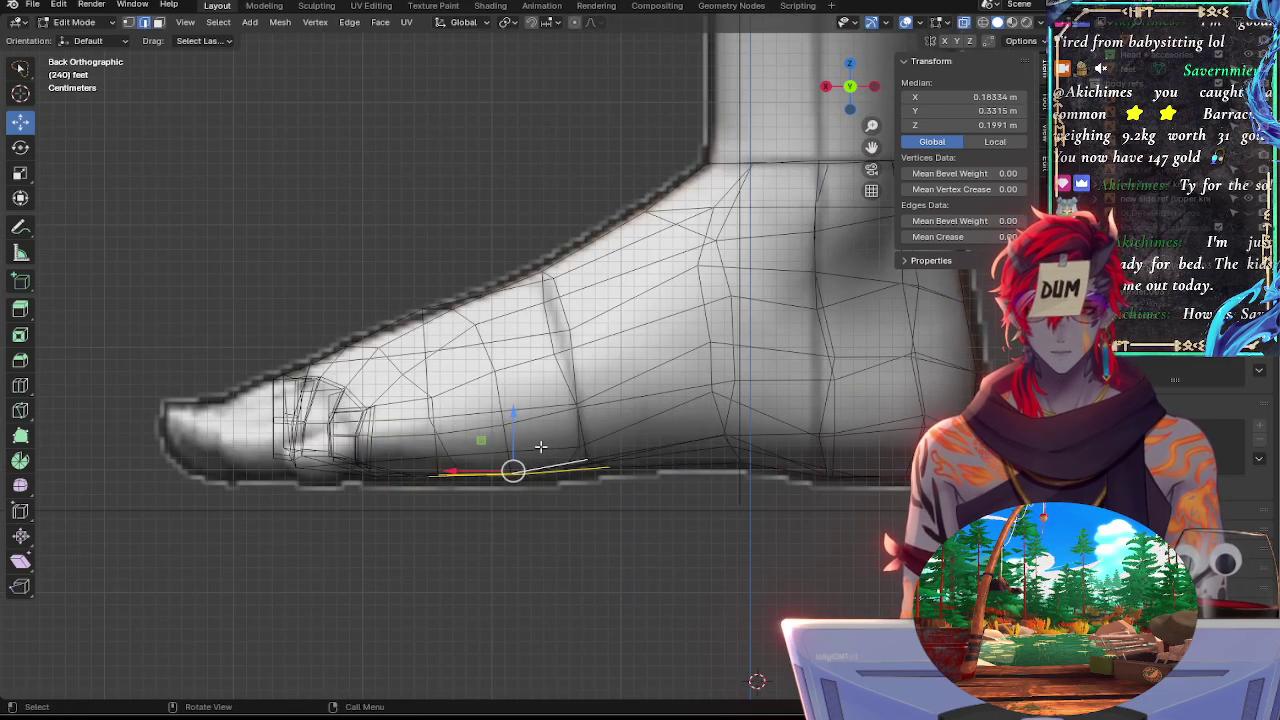
{"action": "key", "text": "alt+z"}
{"action": "key", "text": "alt+z"}
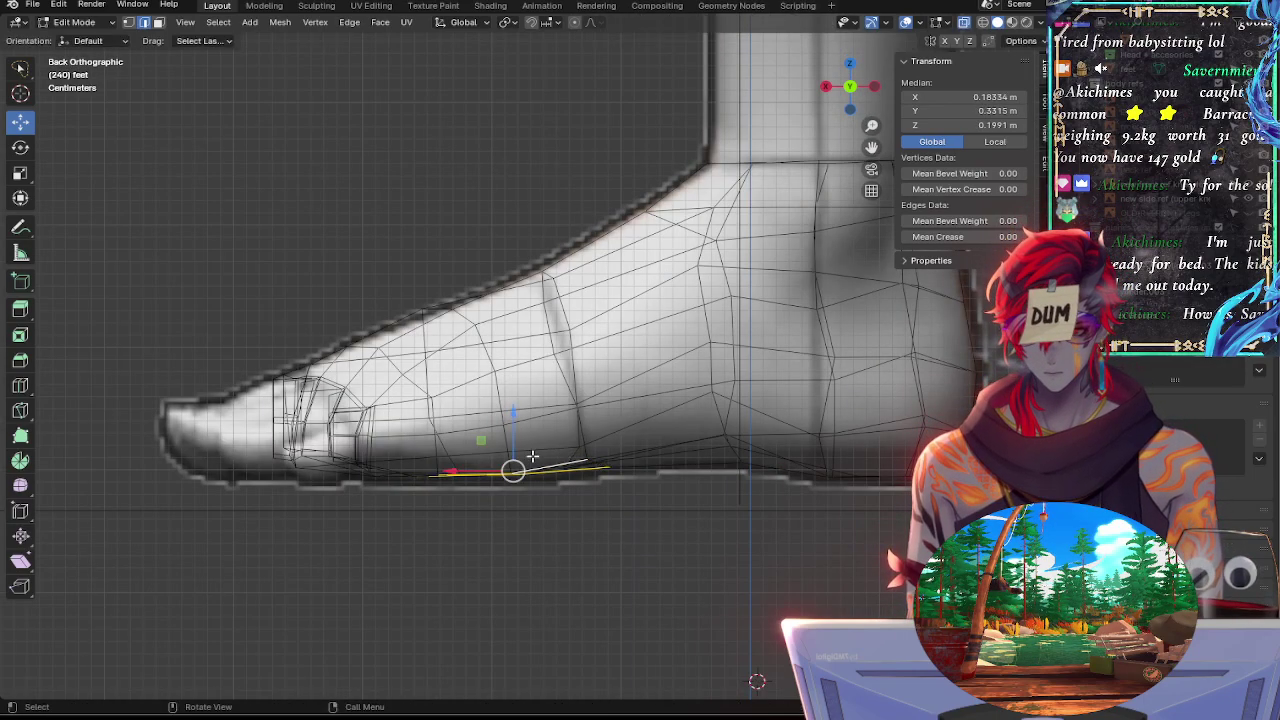
{"action": "key", "text": "g"}
{"action": "key", "text": "z"}
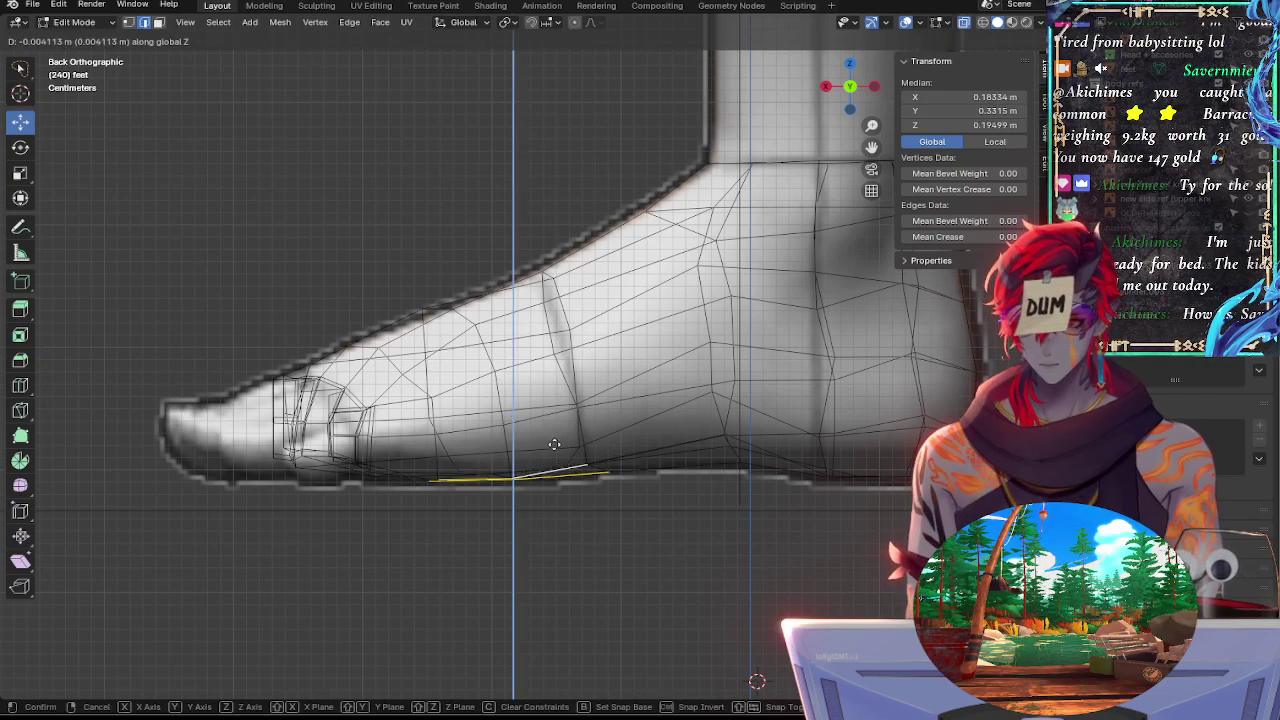
{"action": "left_click", "coordinate": [554, 441]}
Reduce the selection to the rear sole edges between ball and arch and rotate them about -1.5° in the back view
{"action": "middle_click_drag", "start_coordinate": [554, 441], "coordinate": [851, 160]}
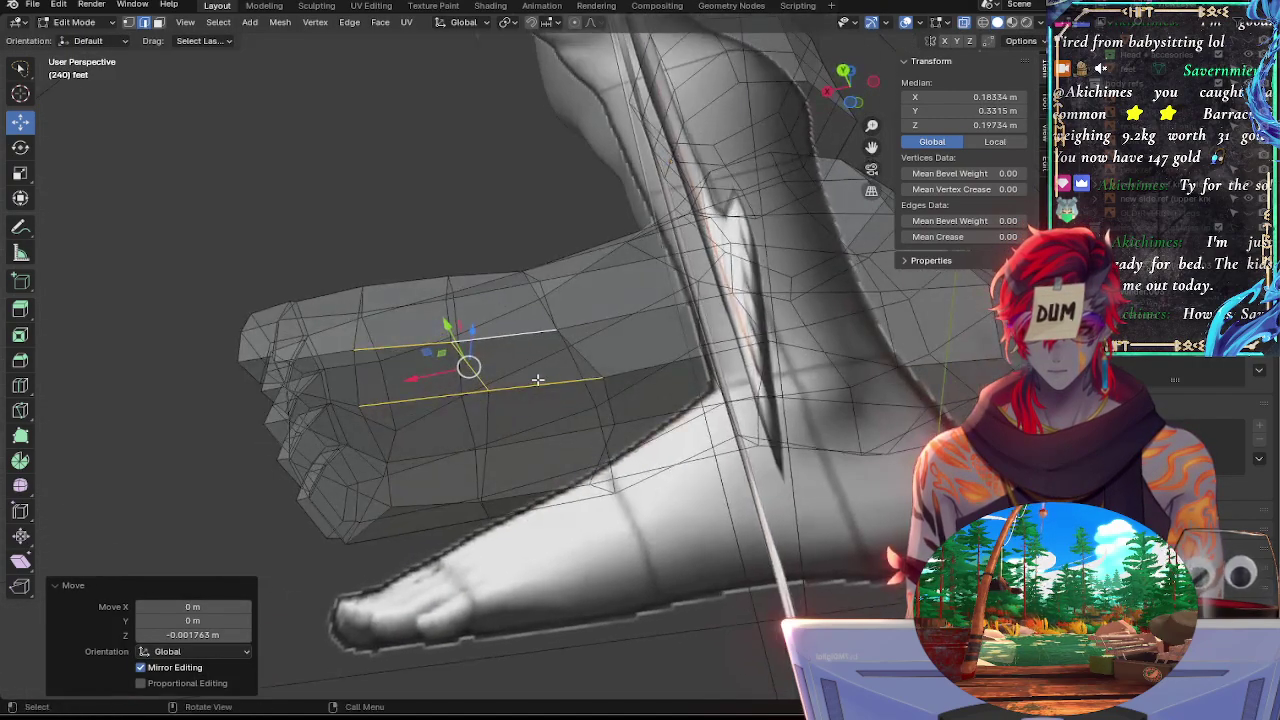
{"action": "left_click", "coordinate": [843, 72]}
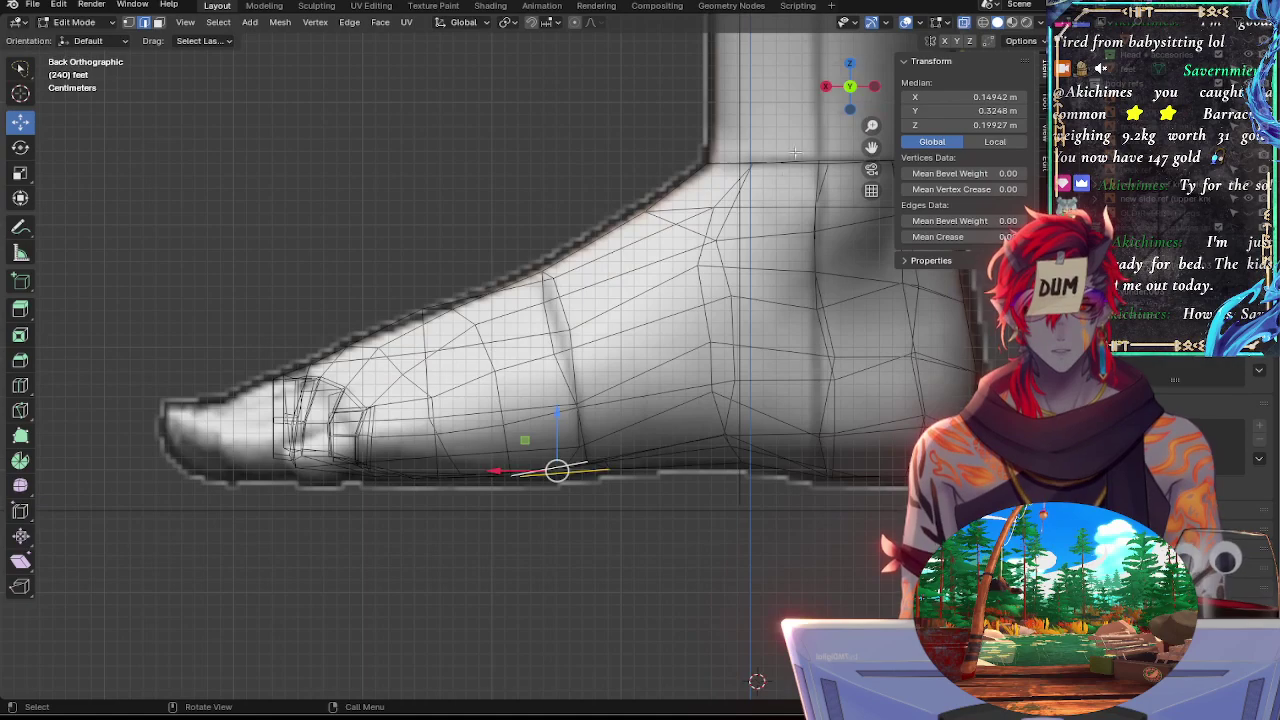
{"action": "key", "text": "r"}
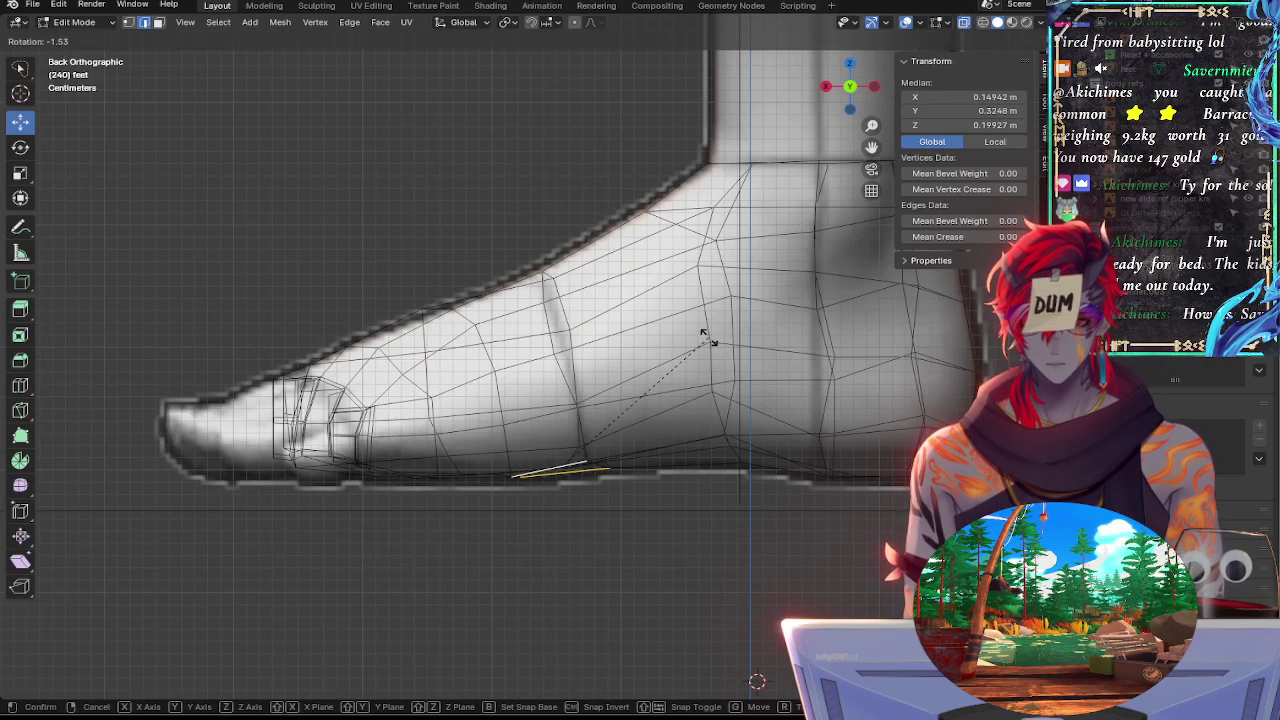
{"action": "left_click", "coordinate": [708, 338]}
{"action": "left_click", "coordinate": [678, 482]}
Compare the mesh's sole outline with the reference foot in solid and see-through display
{"action": "key", "text": "alt+z"}
{"action": "left_click", "coordinate": [629, 540]}
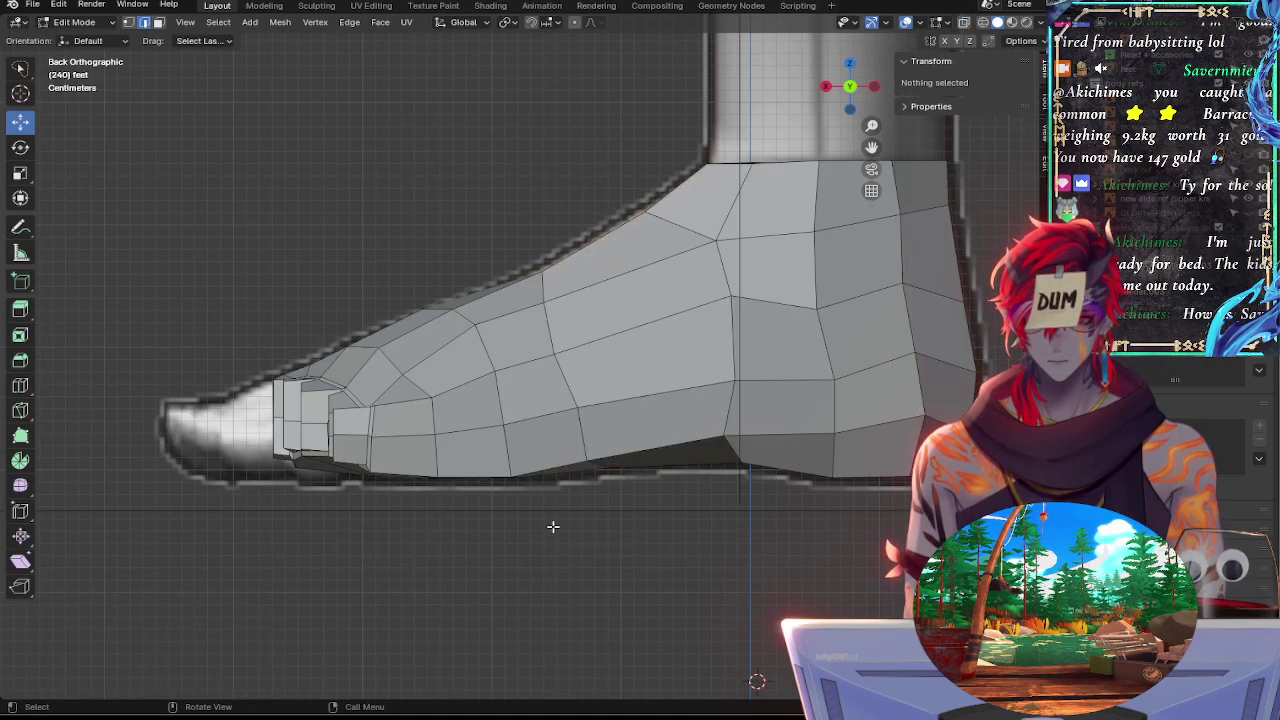
{"action": "key", "text": "alt+z"}
{"action": "key", "text": "alt+z"}
{"action": "key", "text": "alt+z"}
{"action": "key", "text": "alt+z"}
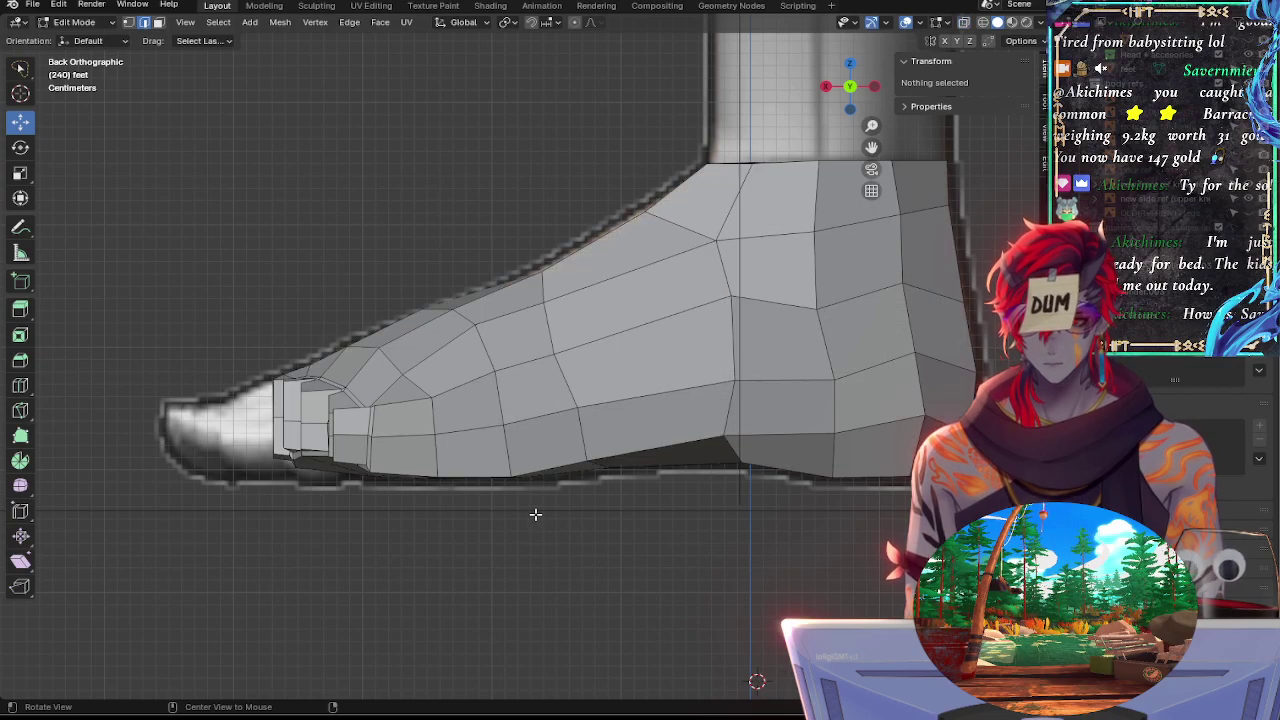
{"action": "key", "text": "alt+z"}
{"action": "key", "text": "alt+z"}
{"action": "key", "text": "alt+z"}
{"action": "key", "text": "alt+z"}
{"action": "key", "text": "alt+z"}
{"action": "key", "text": "alt+z"}
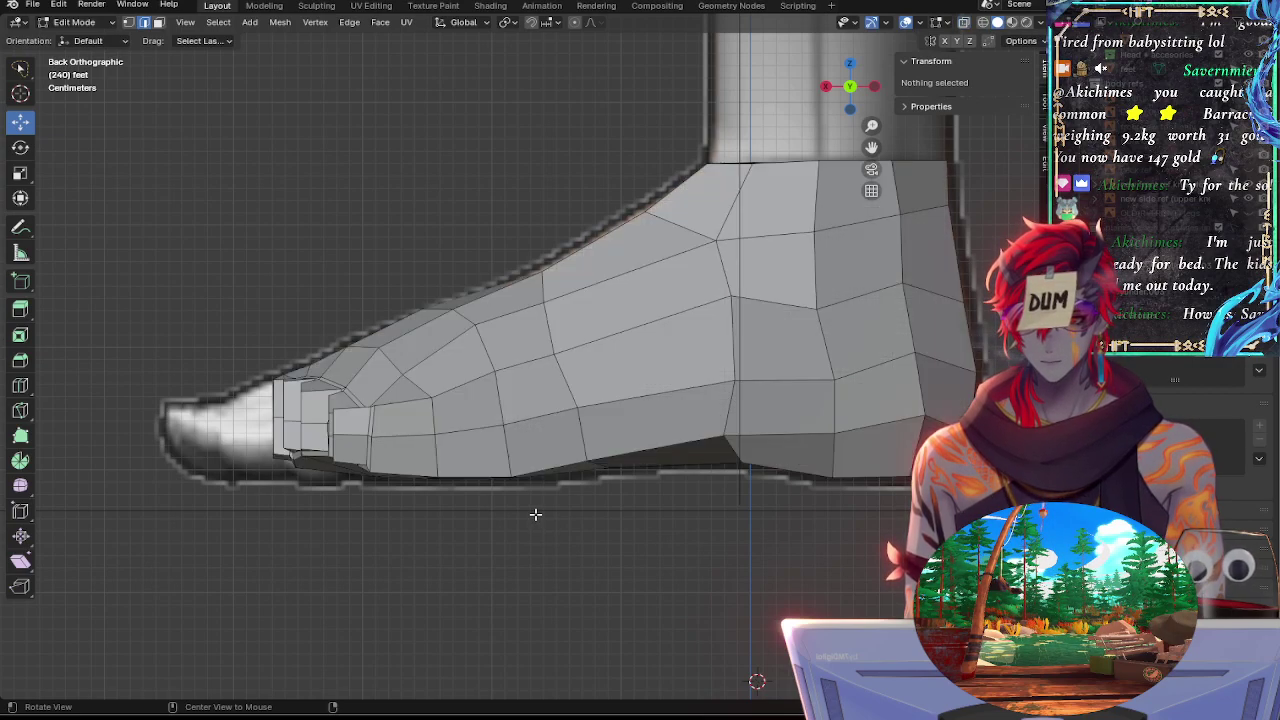
{"action": "key", "text": "alt+z"}
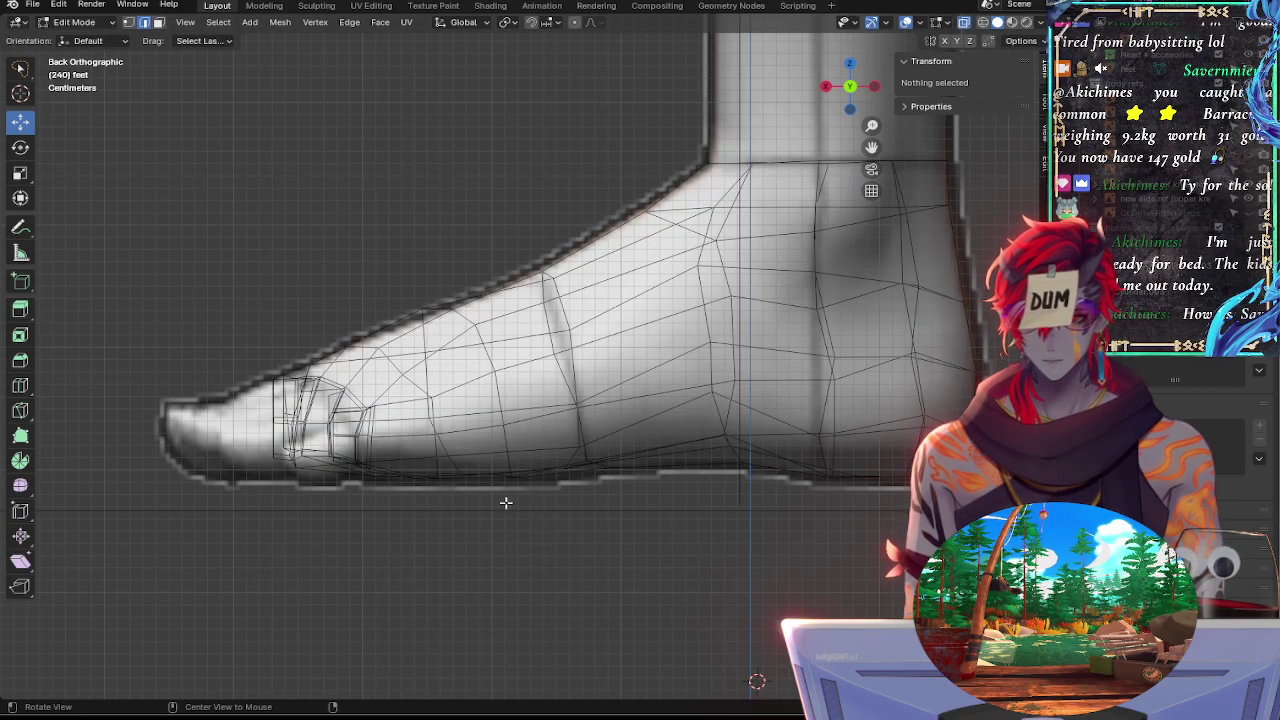
Slide the lower side edge beside the ball of the foot by a factor of 0.096 and rotate it 4.2°
{"action": "left_click", "coordinate": [469, 430]}
{"action": "key", "text": "alt+z"}
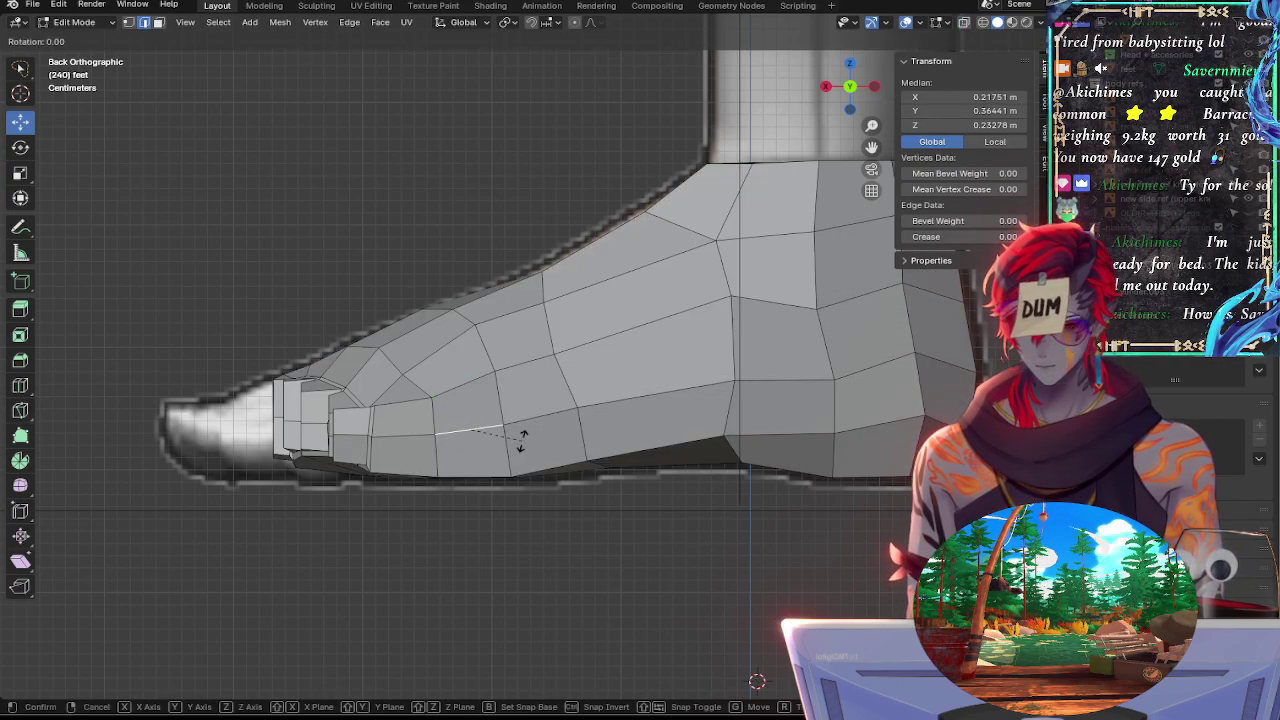
{"action": "key", "text": "g"}
{"action": "key", "text": "g"}
{"action": "left_click", "coordinate": [521, 450]}
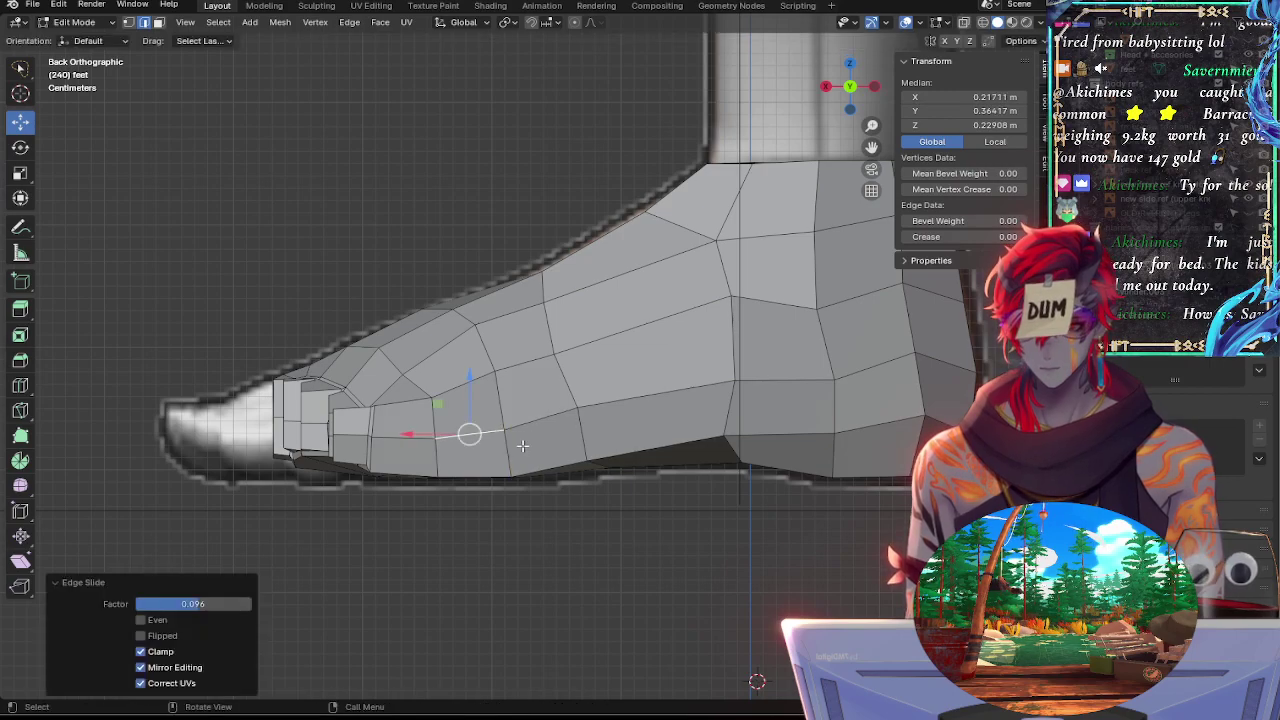
{"action": "key", "text": "r"}
{"action": "left_click", "coordinate": [536, 450]}
{"action": "key", "text": "alt+z"}
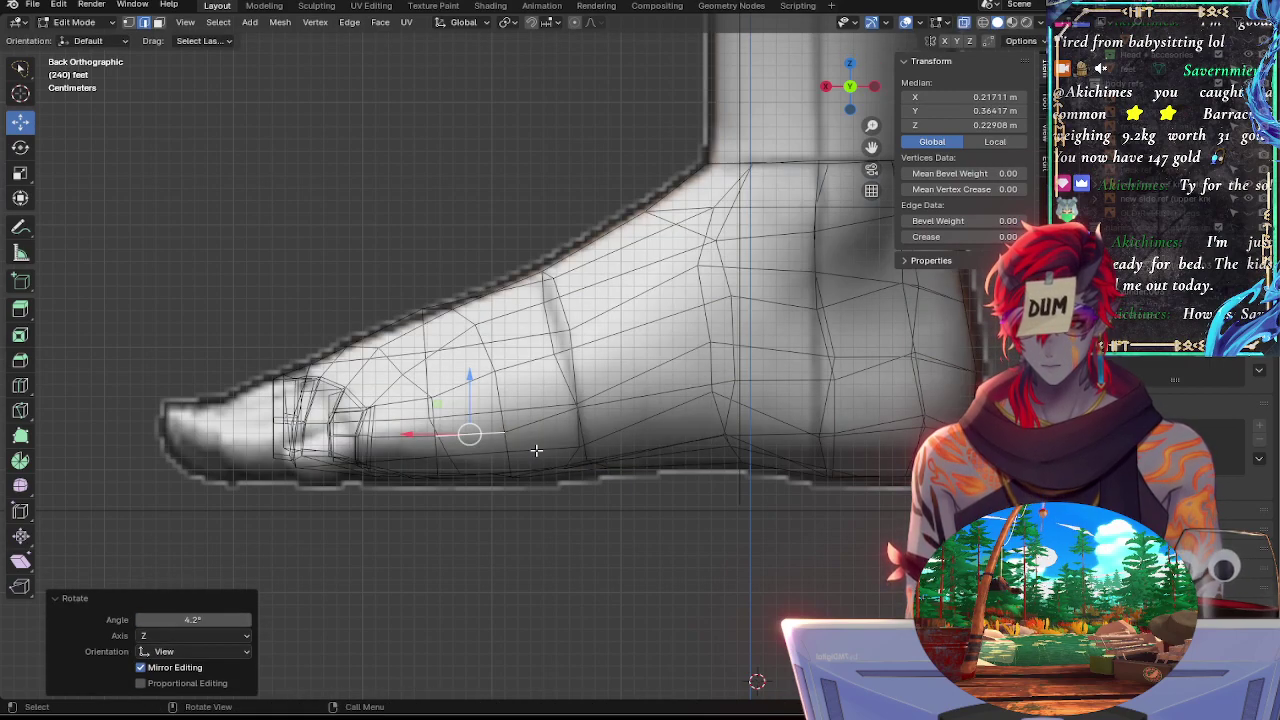
{"action": "key", "text": "alt+z"}
{"action": "key", "text": "alt+z"}
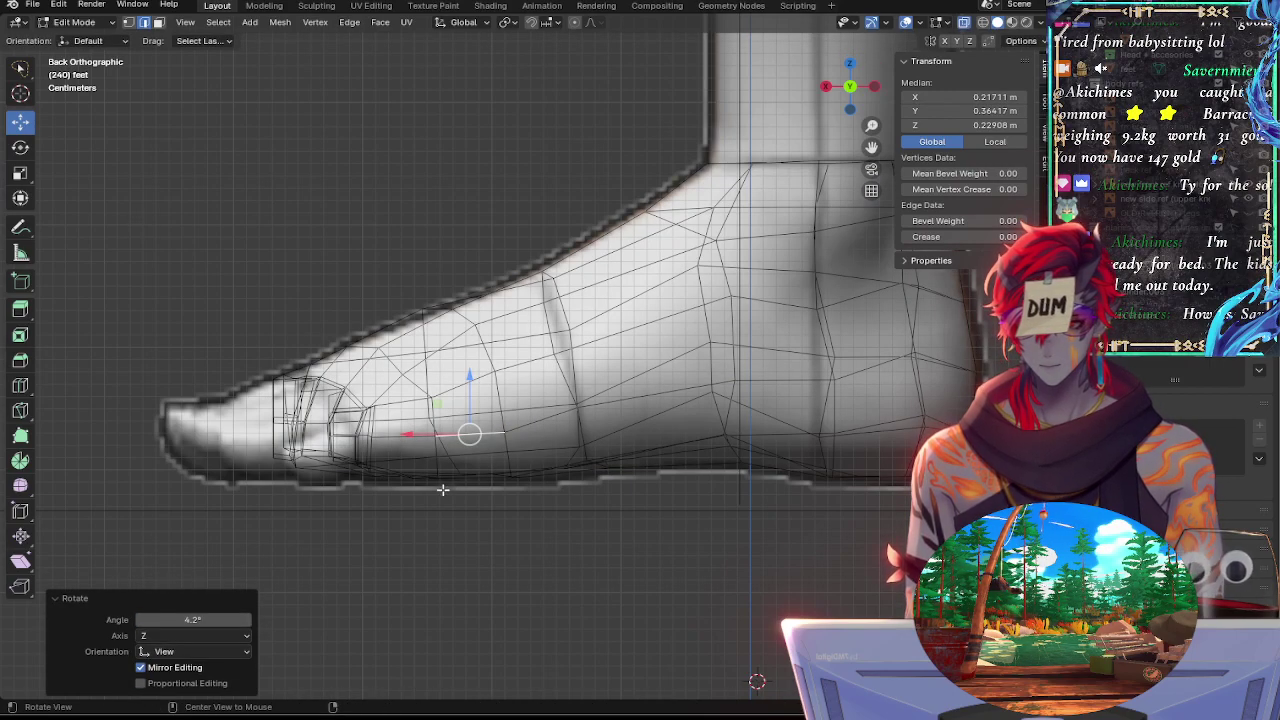
{"action": "key", "text": "alt+z"}
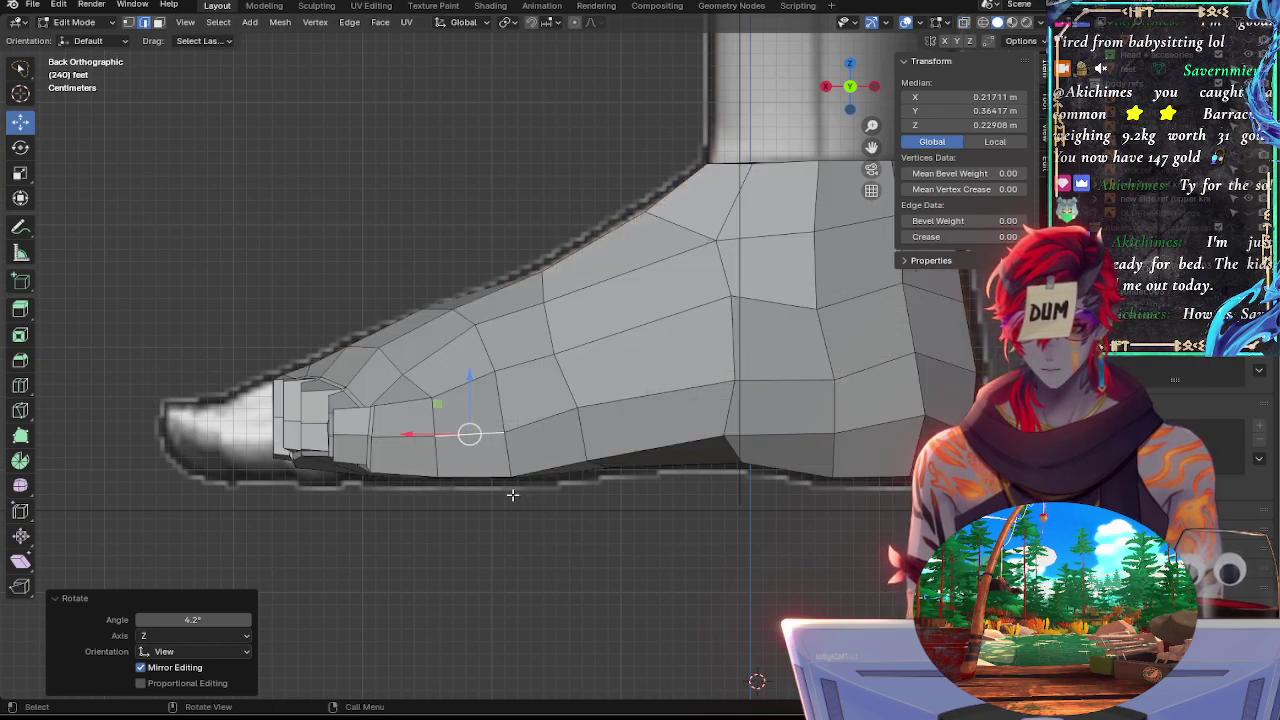
Slide the same side edge further down toward the sole by about 0.17 and rotate it 4.37°
{"action": "key", "text": "g"}
{"action": "key", "text": "g"}
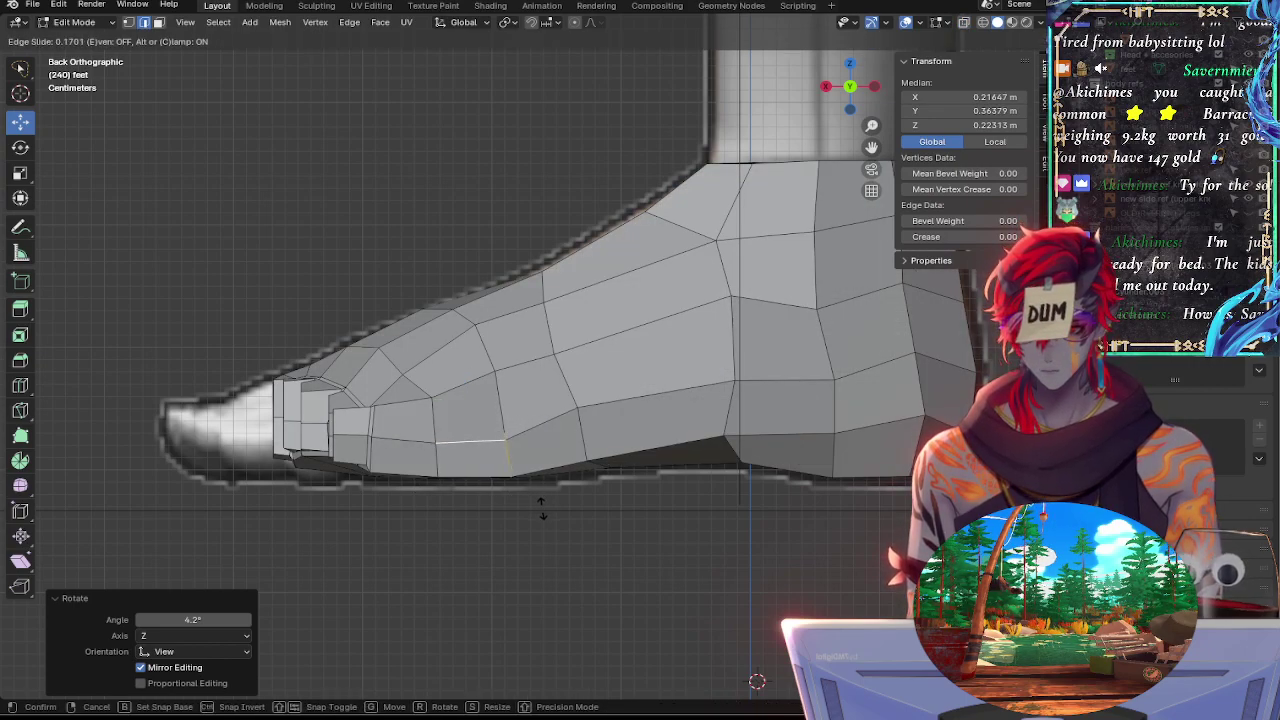
{"action": "left_click", "coordinate": [543, 504]}
{"action": "key", "text": "r"}
{"action": "left_click", "coordinate": [543, 518]}
{"action": "key", "text": "alt+z"}
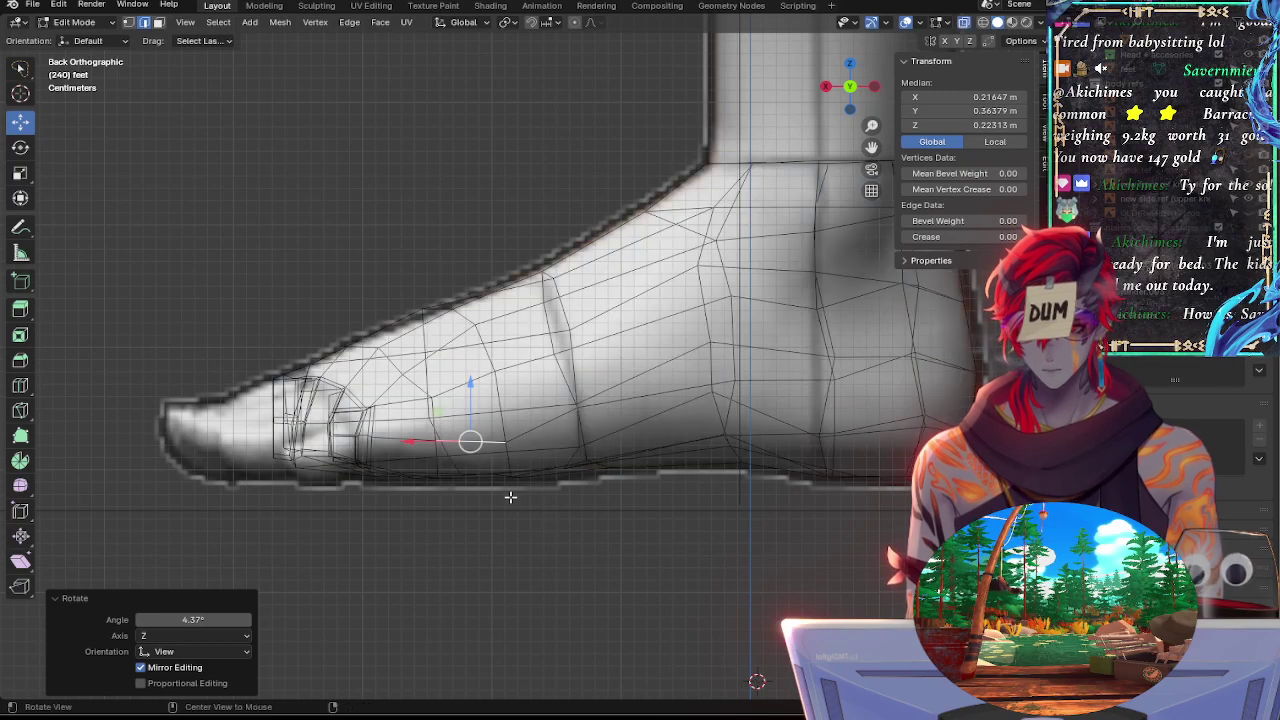
{"action": "key", "text": "alt+z"}
Select the adjacent lower side edge nearer the toes and try to slide it
{"action": "left_click", "coordinate": [418, 439]}
{"action": "key", "text": "g"}
{"action": "key", "text": "g"}
{"action": "left_click", "coordinate": [493, 448]}
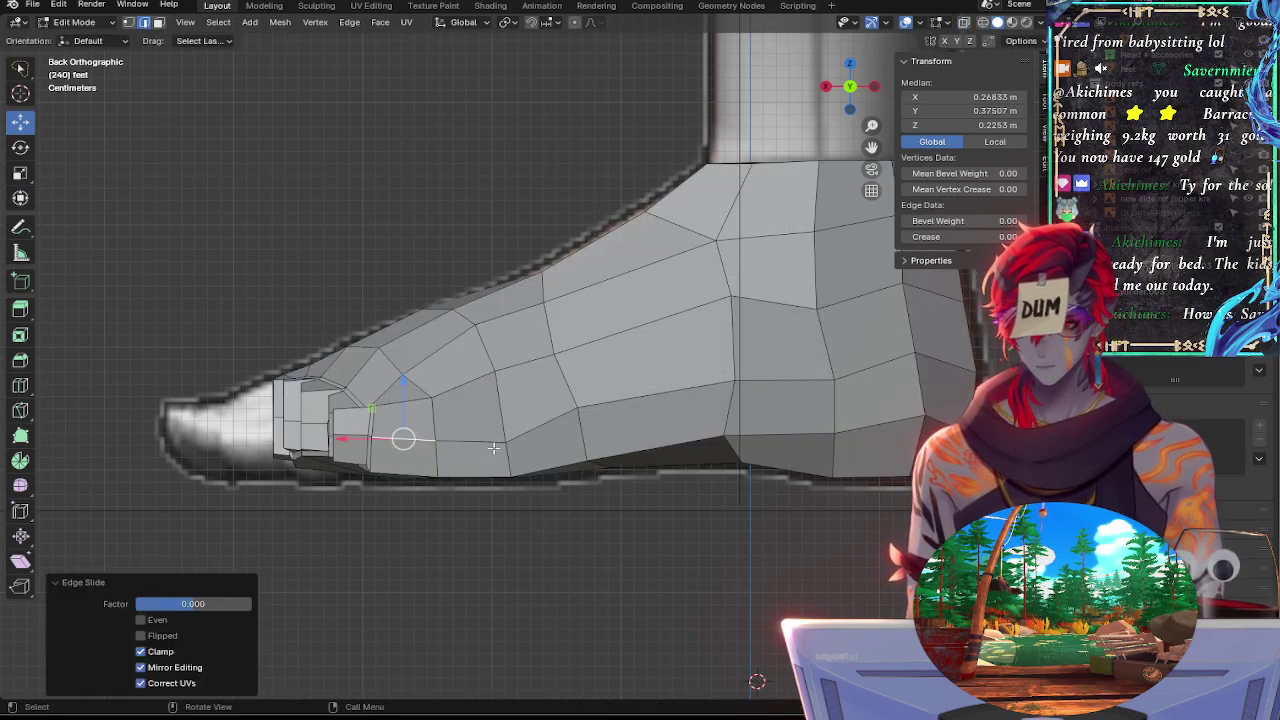
Rotate the selected lower side edge near the toes by -1.59° and compare the mesh with the reference in see-through display
{"action": "key", "text": "r"}
{"action": "left_click", "coordinate": [523, 443]}
{"action": "key", "text": "alt+z"}
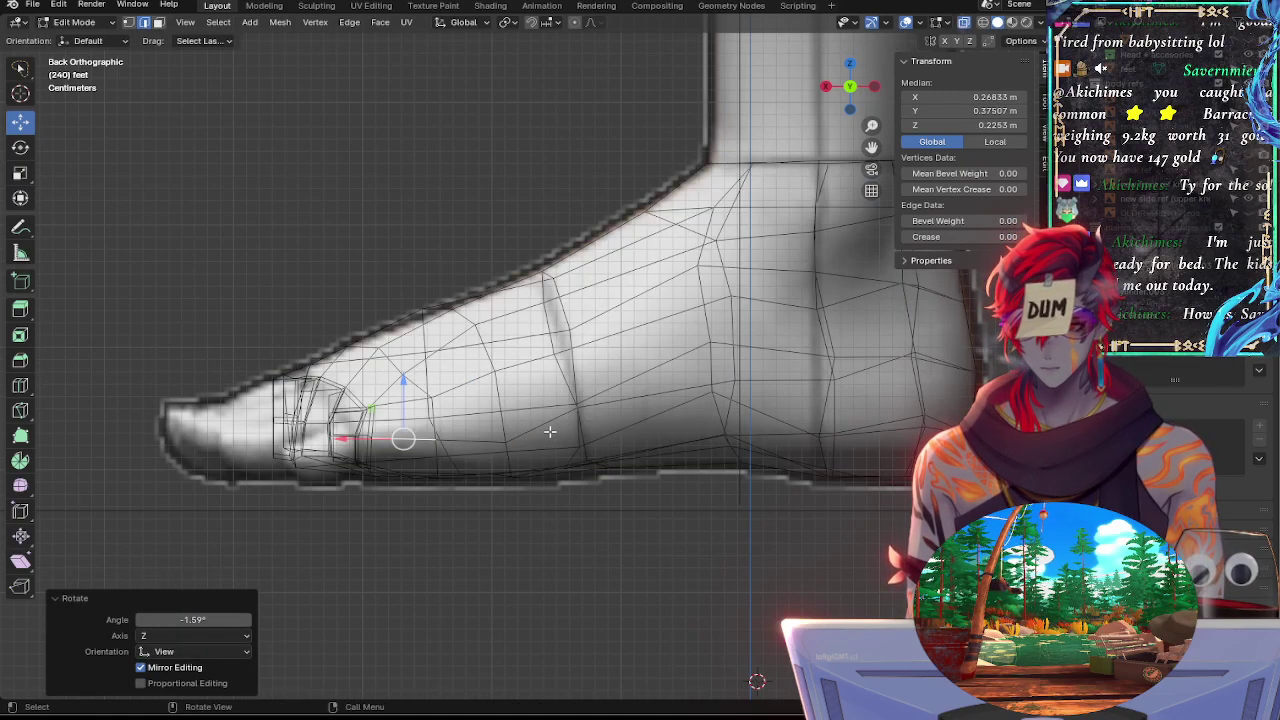
{"action": "key", "text": "alt+z"}
{"action": "key", "text": "alt+z"}
Slide the next lower side edge toward the arch by a factor of 0.076 and rotate it about 4.2°
{"action": "left_click", "coordinate": [540, 424]}
{"action": "key", "text": "r"}
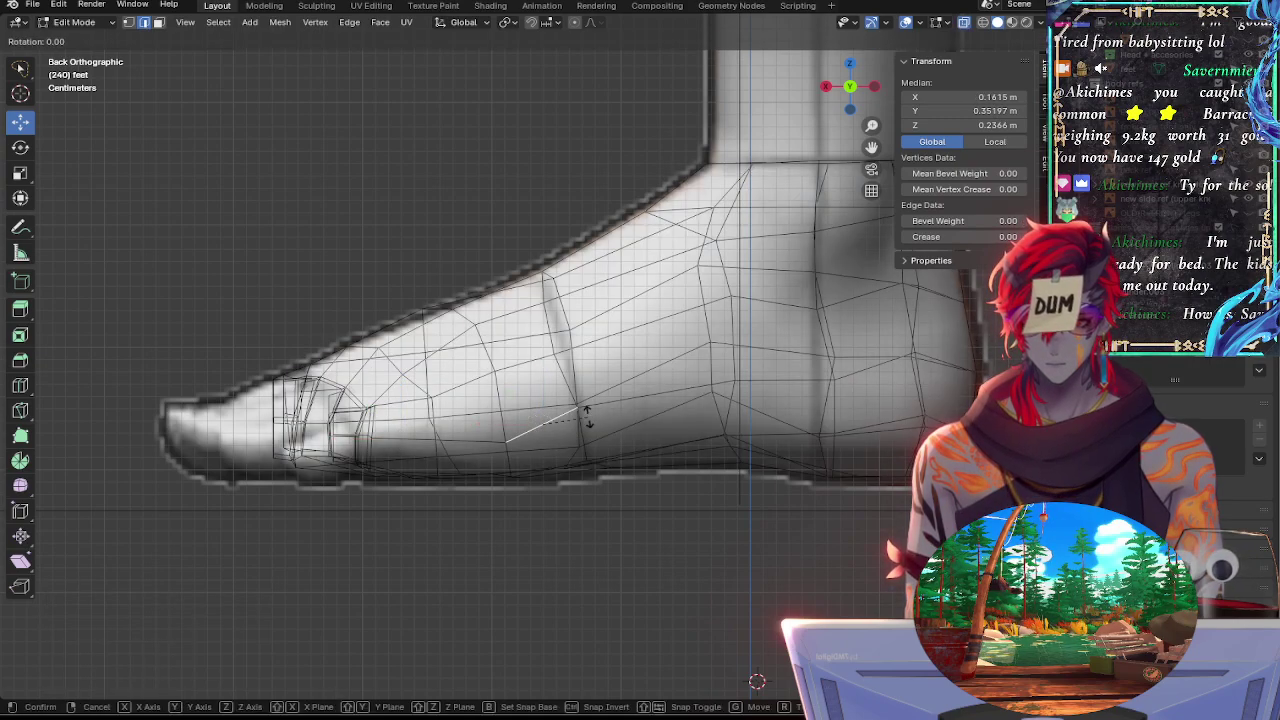
{"action": "left_click", "coordinate": [540, 423]}
{"action": "key", "text": "g"}
{"action": "key", "text": "g"}
{"action": "left_click", "coordinate": [543, 420]}
{"action": "key", "text": "r"}
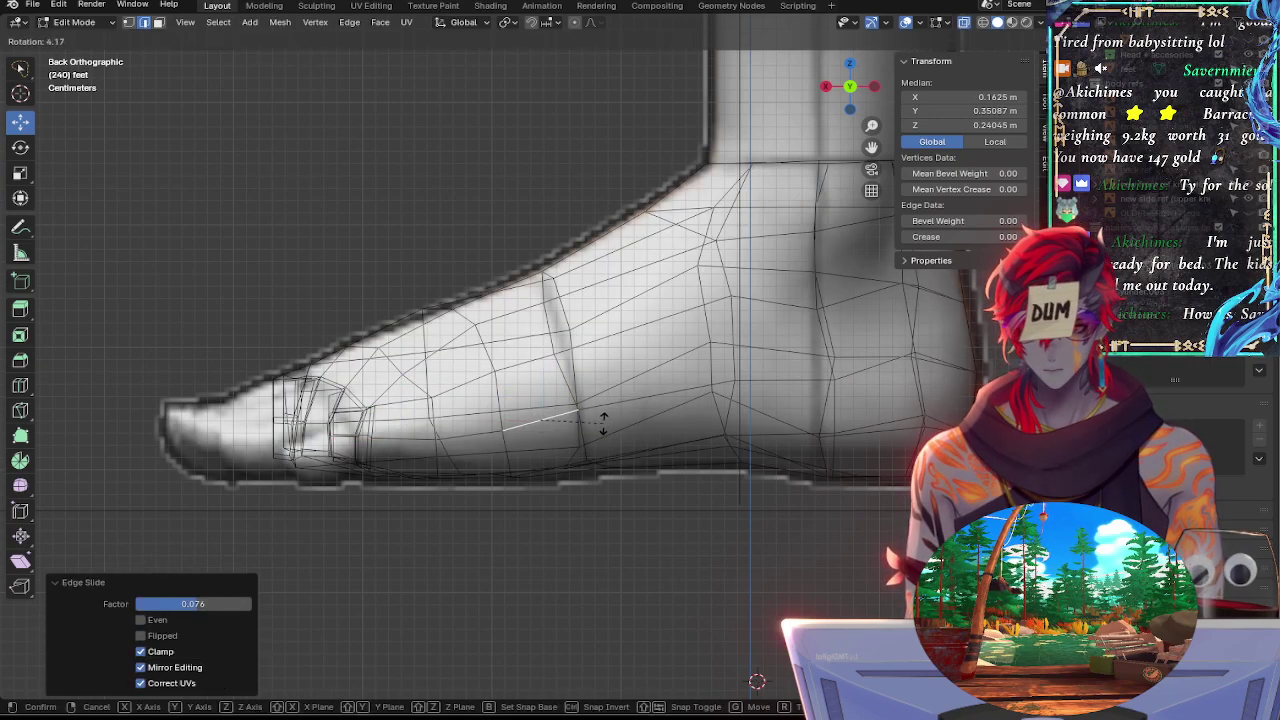
{"action": "left_click", "coordinate": [603, 424]}
Rotate the lowest vertical side edge at the front of the arch and slide it by a factor of 0.022
{"action": "left_click", "coordinate": [590, 432]}
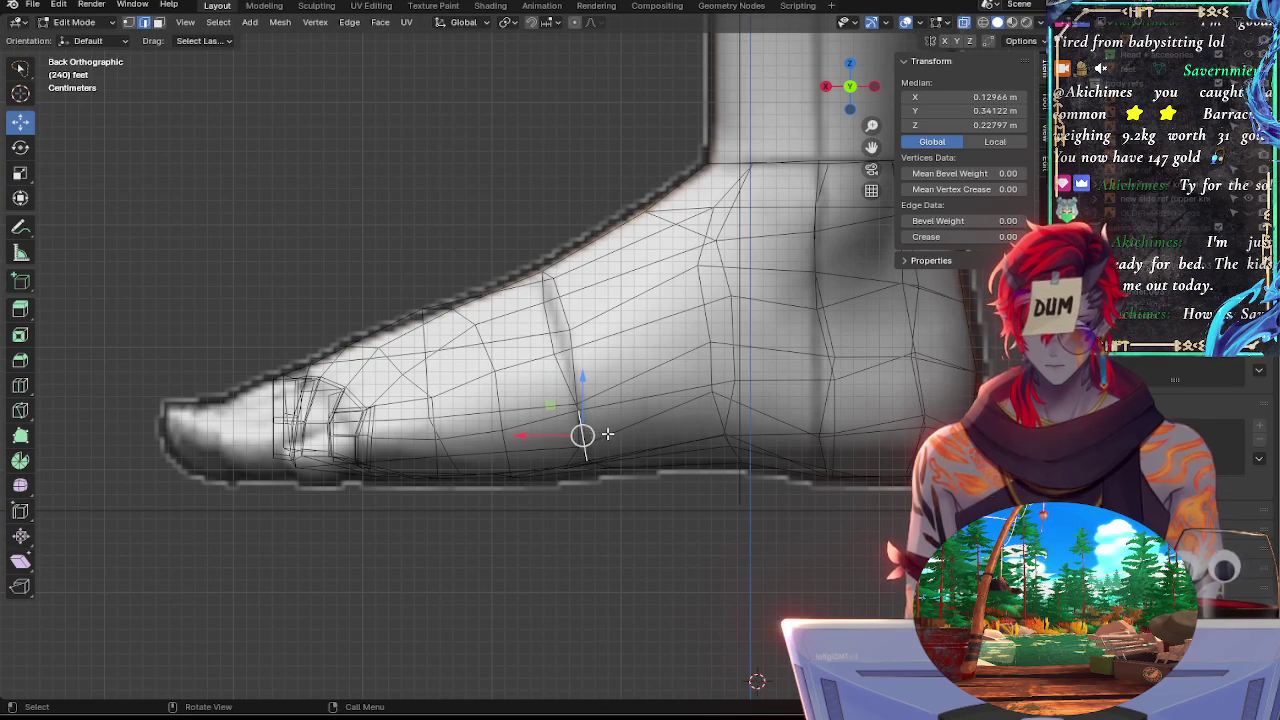
{"action": "key", "text": "r"}
{"action": "left_click", "coordinate": [610, 436]}
{"action": "key", "text": "g"}
{"action": "key", "text": "g"}
{"action": "left_click", "coordinate": [607, 438]}
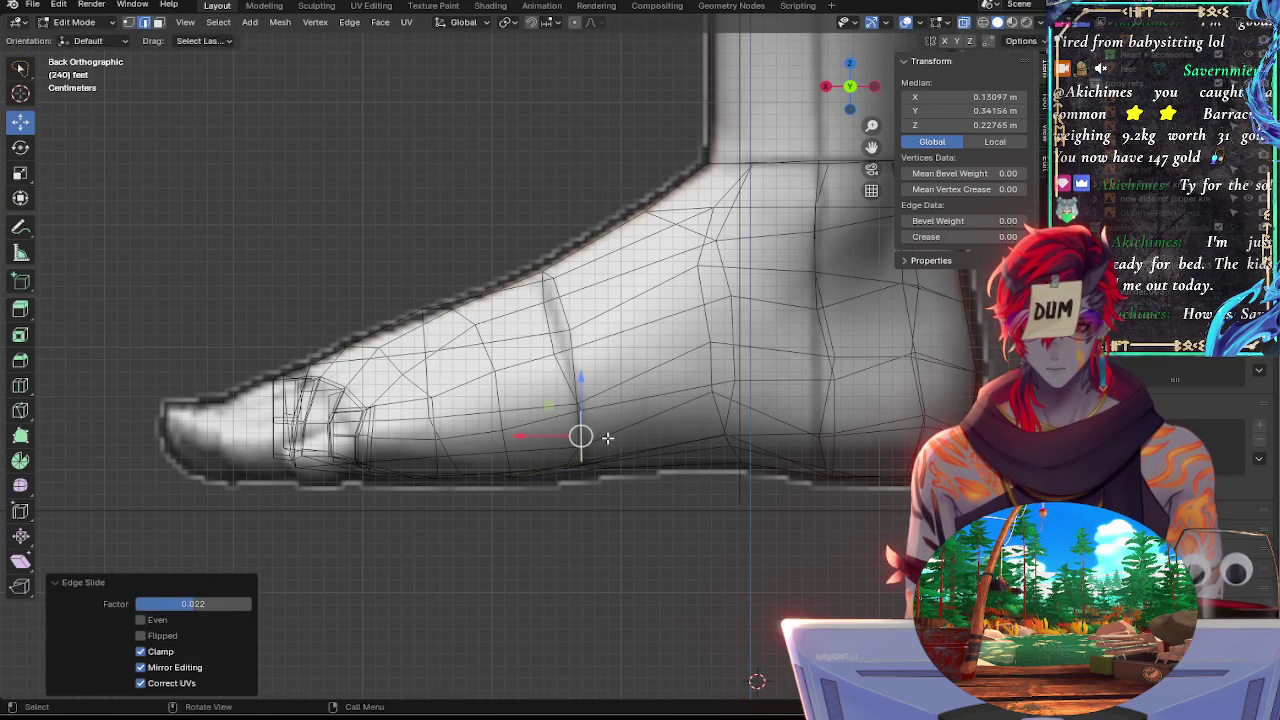
Rotate the vertical side edge directly above by 15.1° and slide it into line with the loop
{"action": "left_click", "coordinate": [566, 380]}
{"action": "key", "text": "r"}
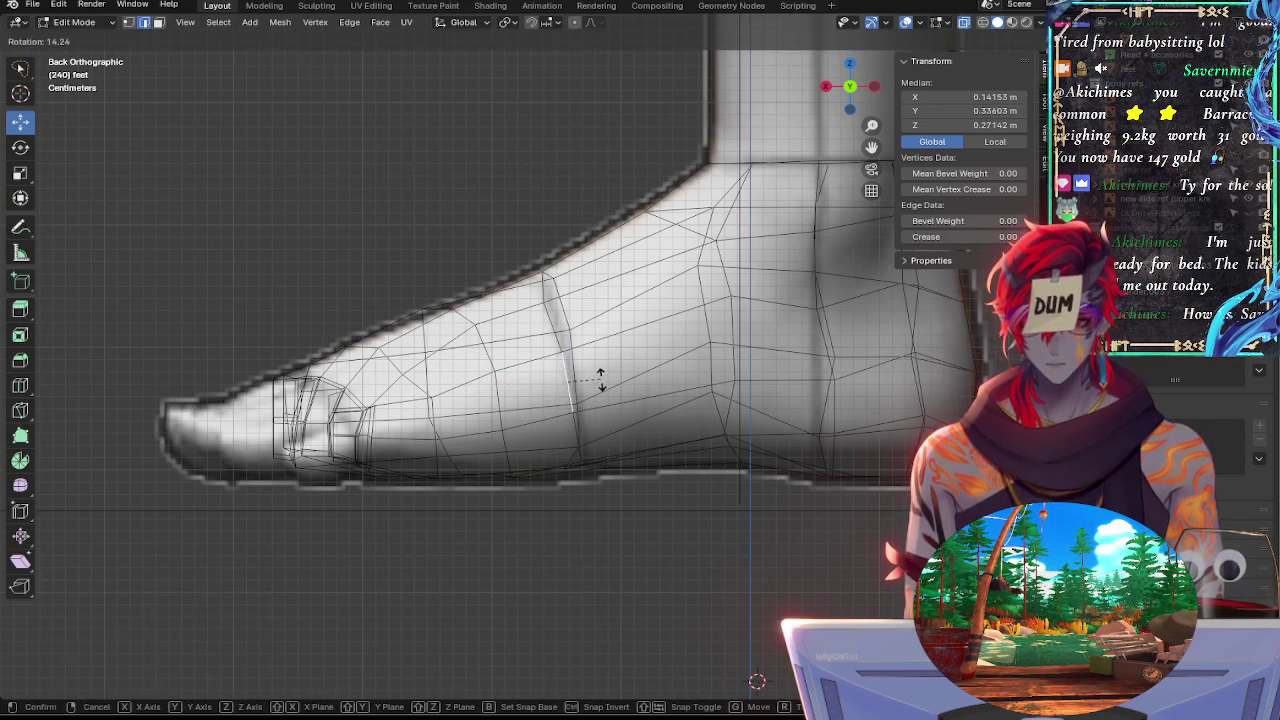
{"action": "left_click", "coordinate": [605, 378]}
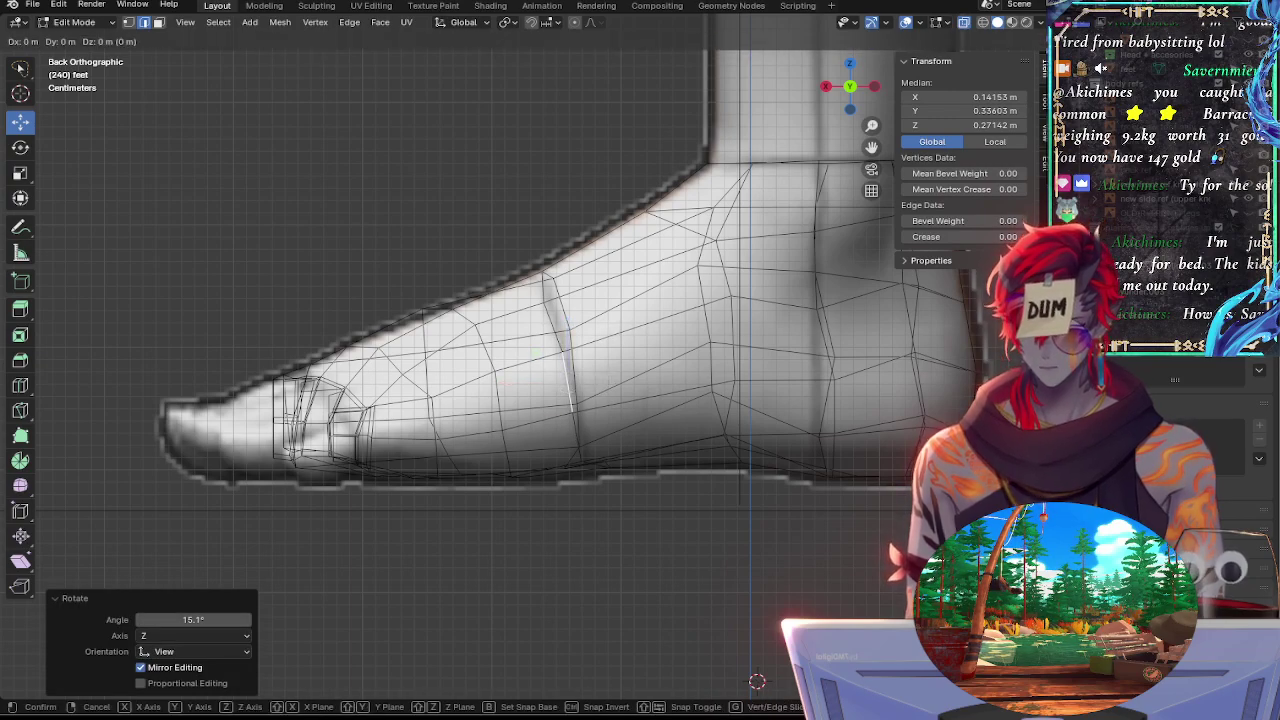
{"action": "key", "text": "g"}
{"action": "key", "text": "g"}
{"action": "left_click", "coordinate": [609, 377]}
Rotate the two upper edges of the same vertical loop in turn, the topmost by about -15°
{"action": "left_click", "coordinate": [564, 328]}
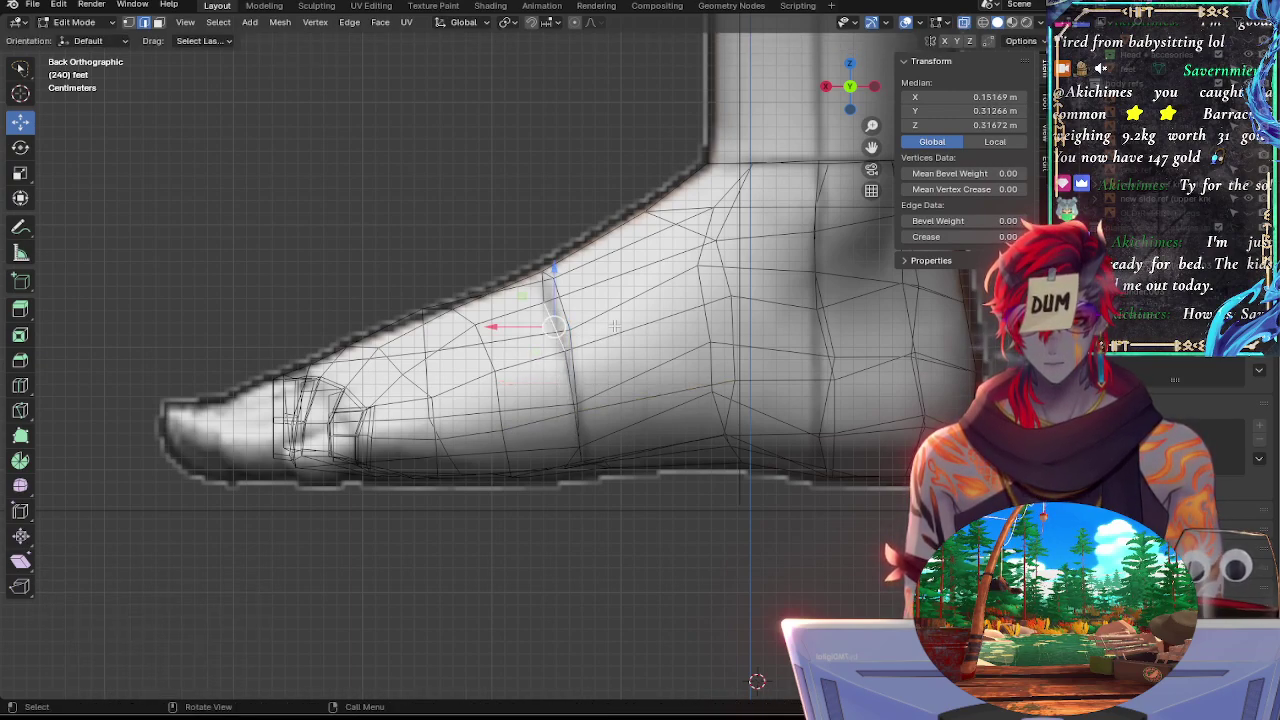
{"action": "key", "text": "r"}
{"action": "left_click", "coordinate": [622, 330]}
{"action": "left_click", "coordinate": [542, 290]}
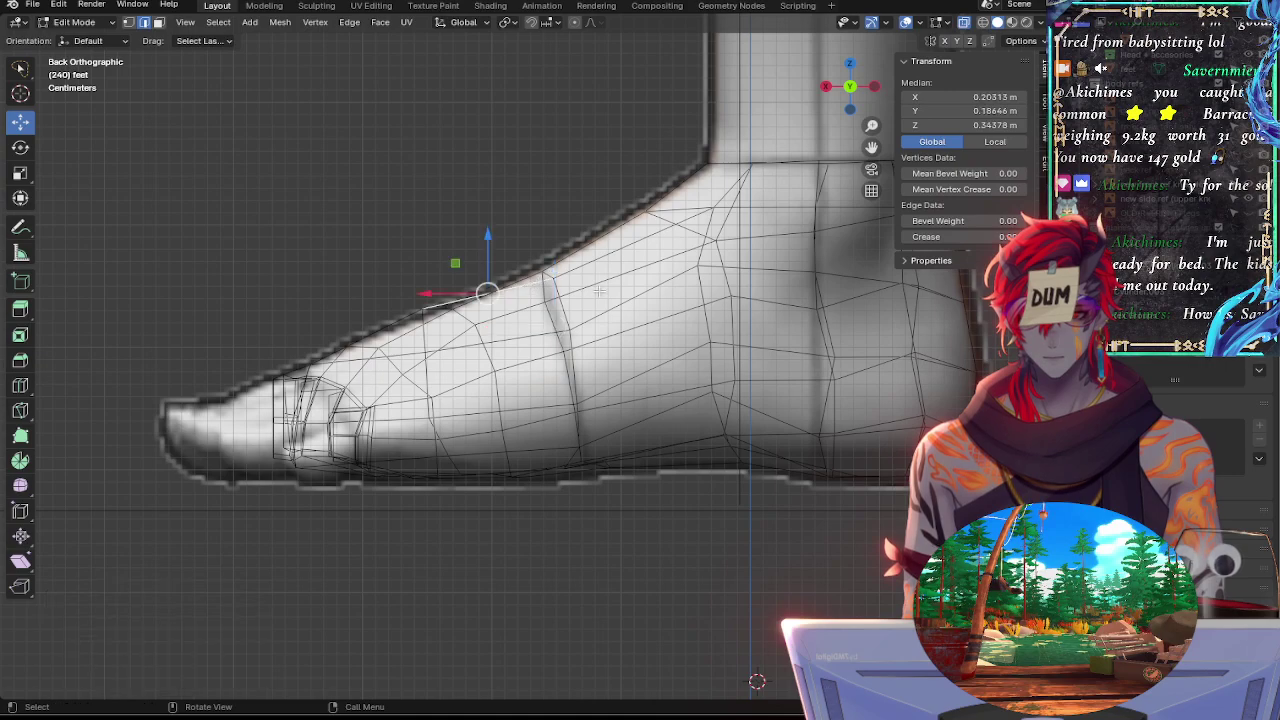
{"action": "key", "text": "r"}
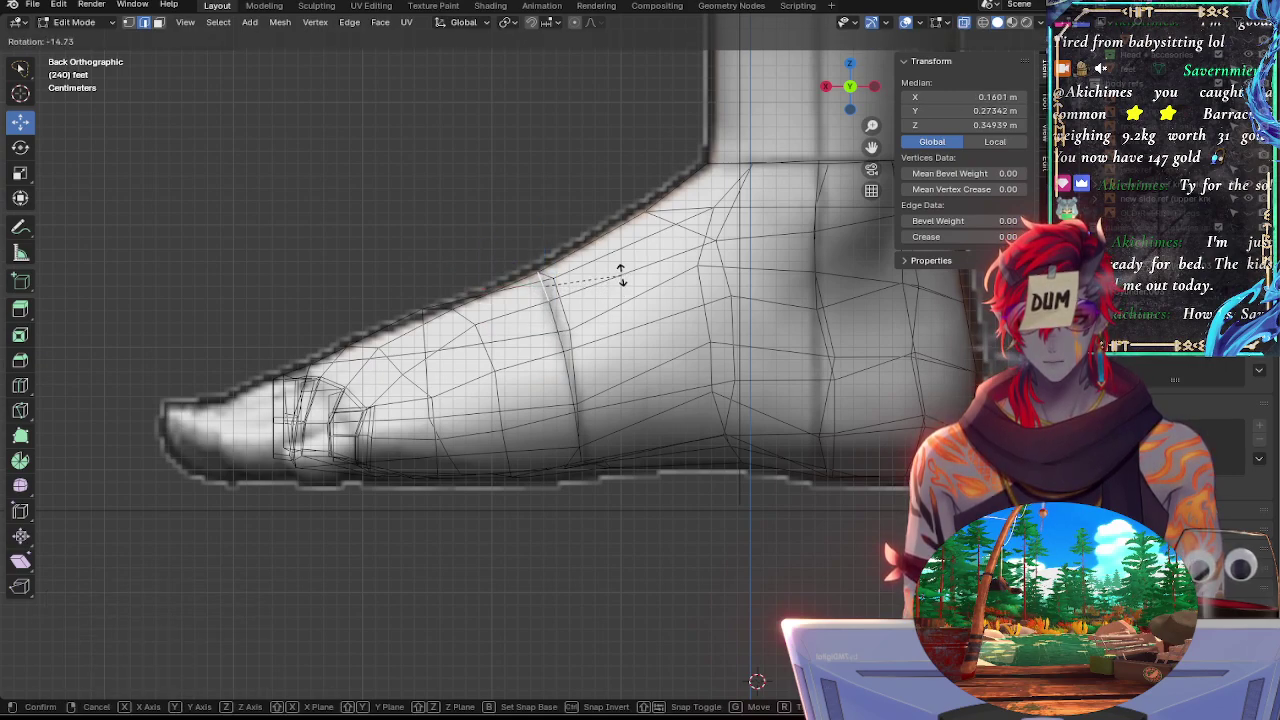
{"action": "left_click", "coordinate": [620, 275]}
Slide the two upper edges of the vertical midfoot loop together by a factor of -0.014
{"action": "left_click", "coordinate": [556, 320]}
{"action": "key", "text": "g"}
{"action": "key", "text": "g"}
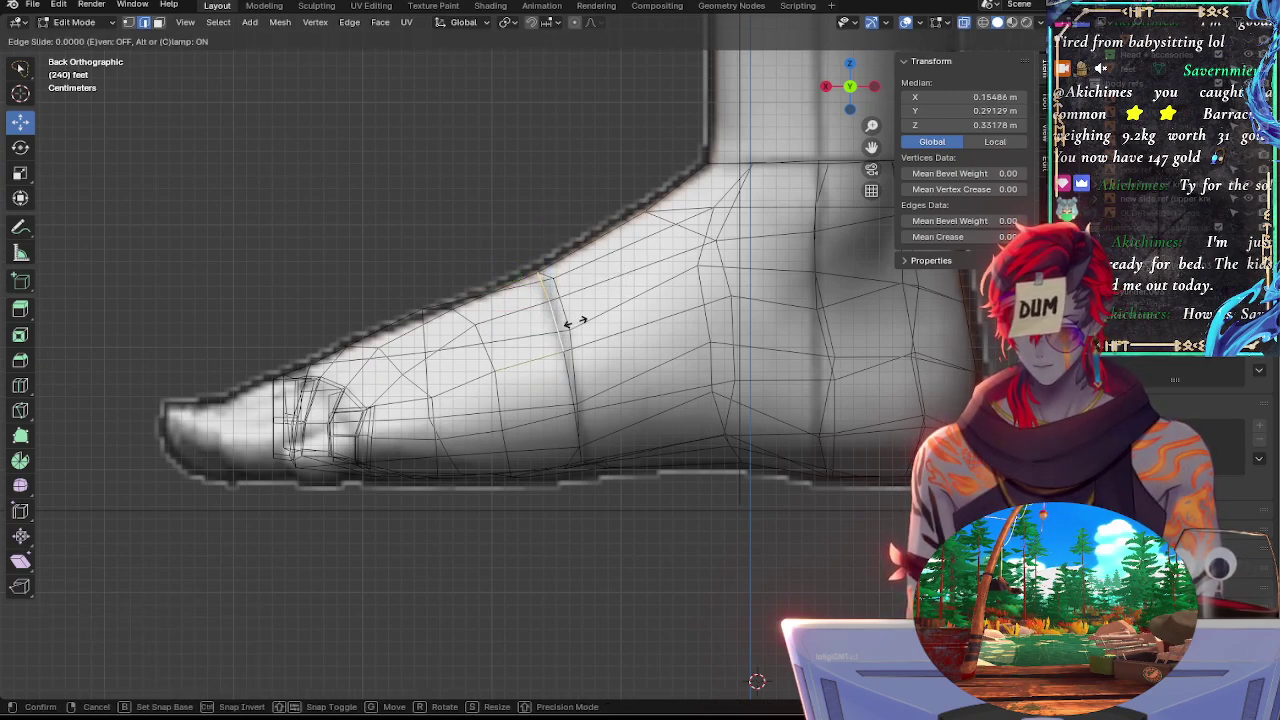
{"action": "left_click", "coordinate": [570, 316]}
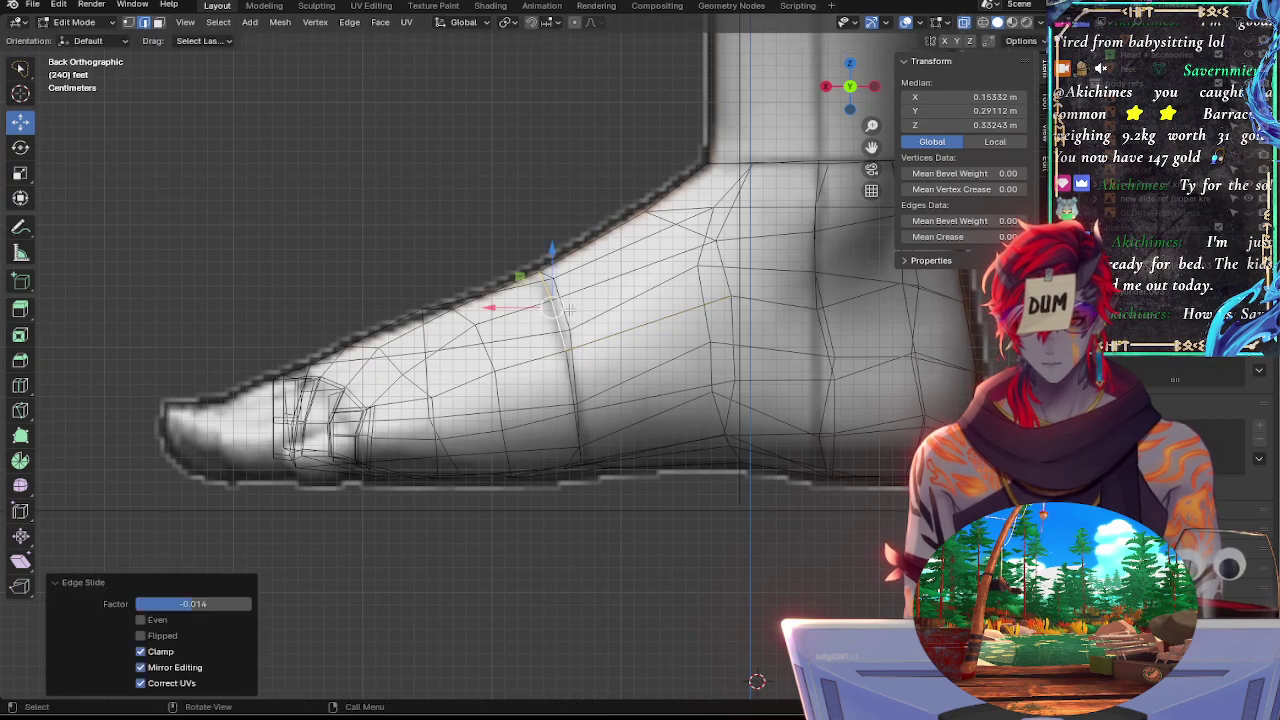
Raise the instep's top outline edge by 0.000588 m along Z and check the mesh in solid display
{"action": "left_click", "coordinate": [572, 233]}
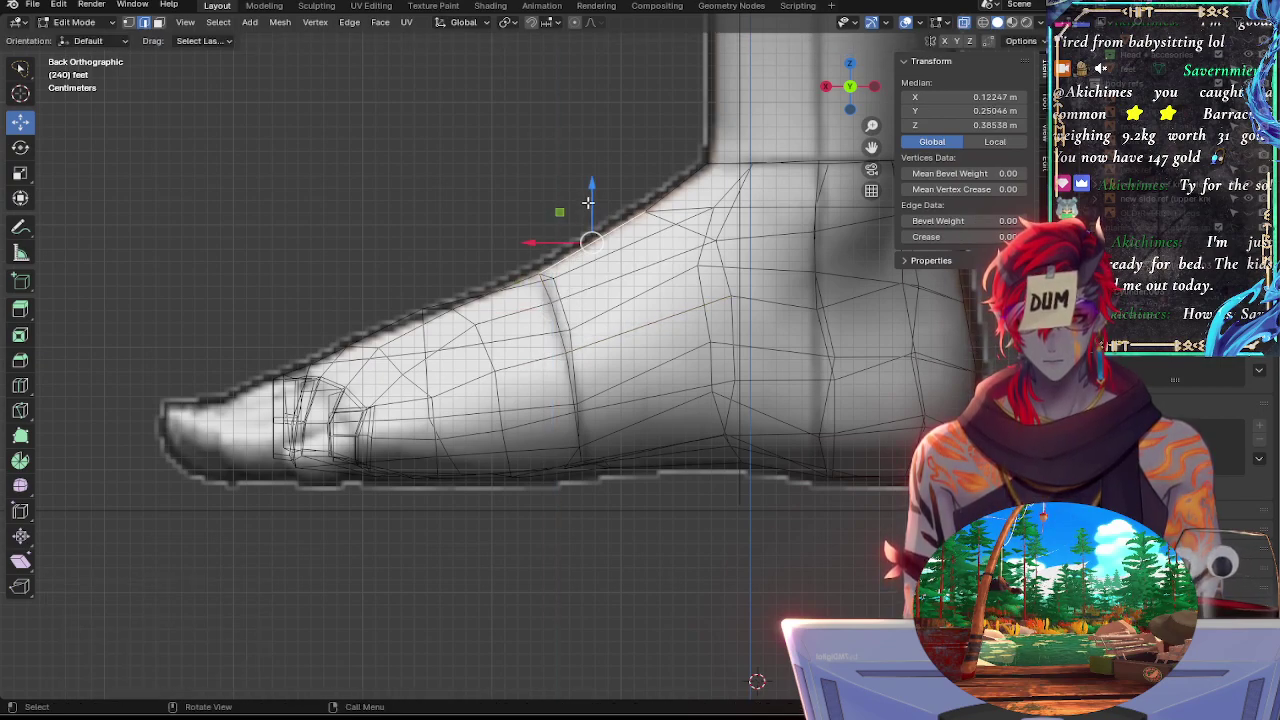
{"action": "left_click_drag", "start_coordinate": [588, 202], "coordinate": [592, 216]}
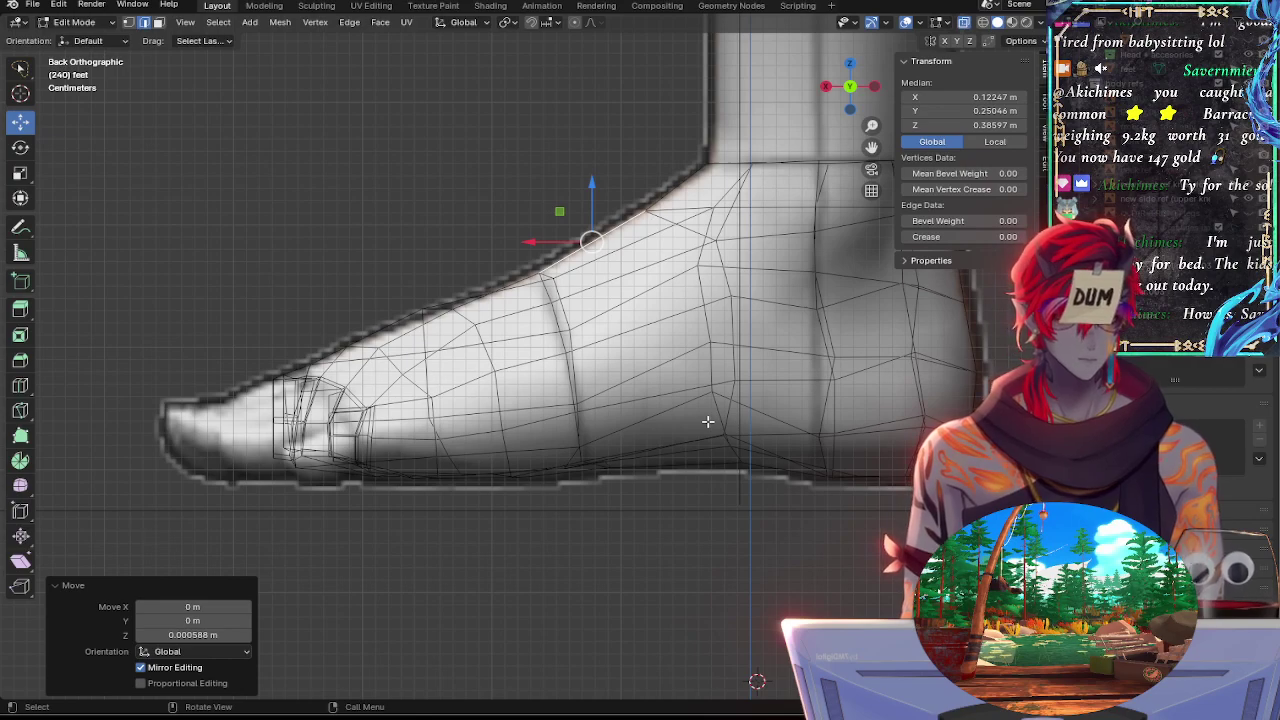
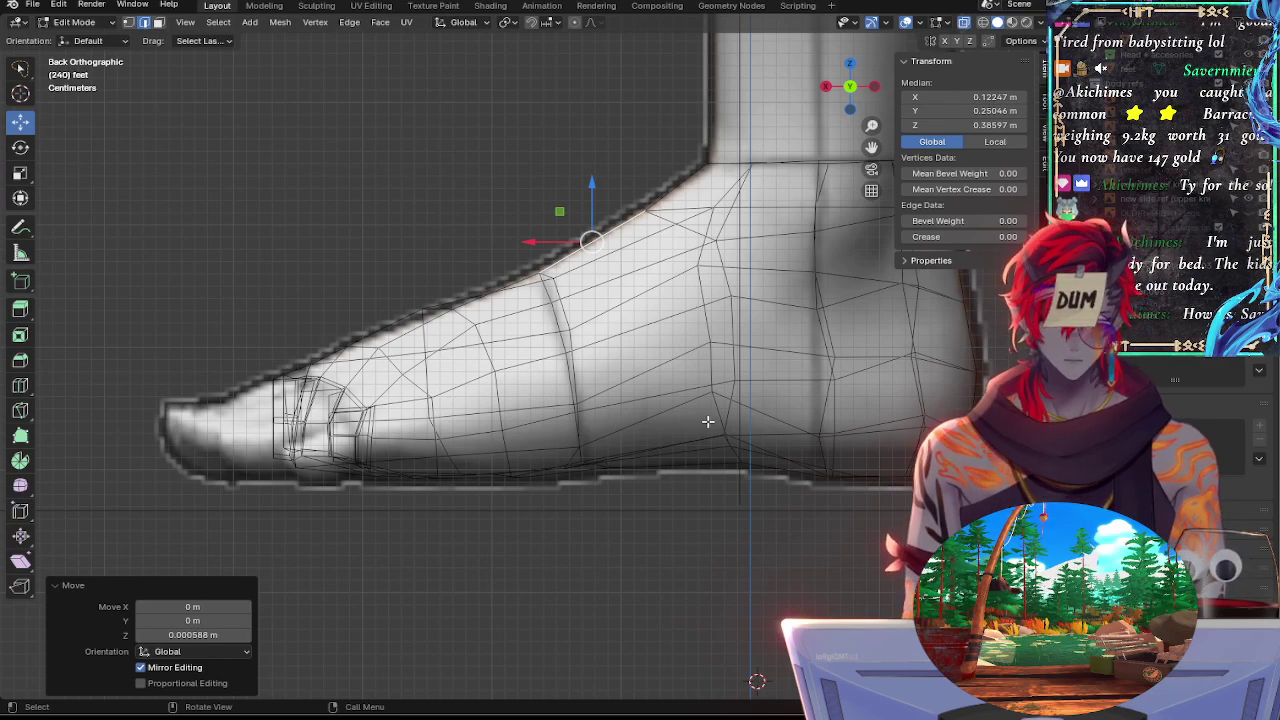
{"action": "left_click", "coordinate": [742, 518]}
{"action": "key", "text": "Tab"}
{"action": "key", "text": "Tab"}
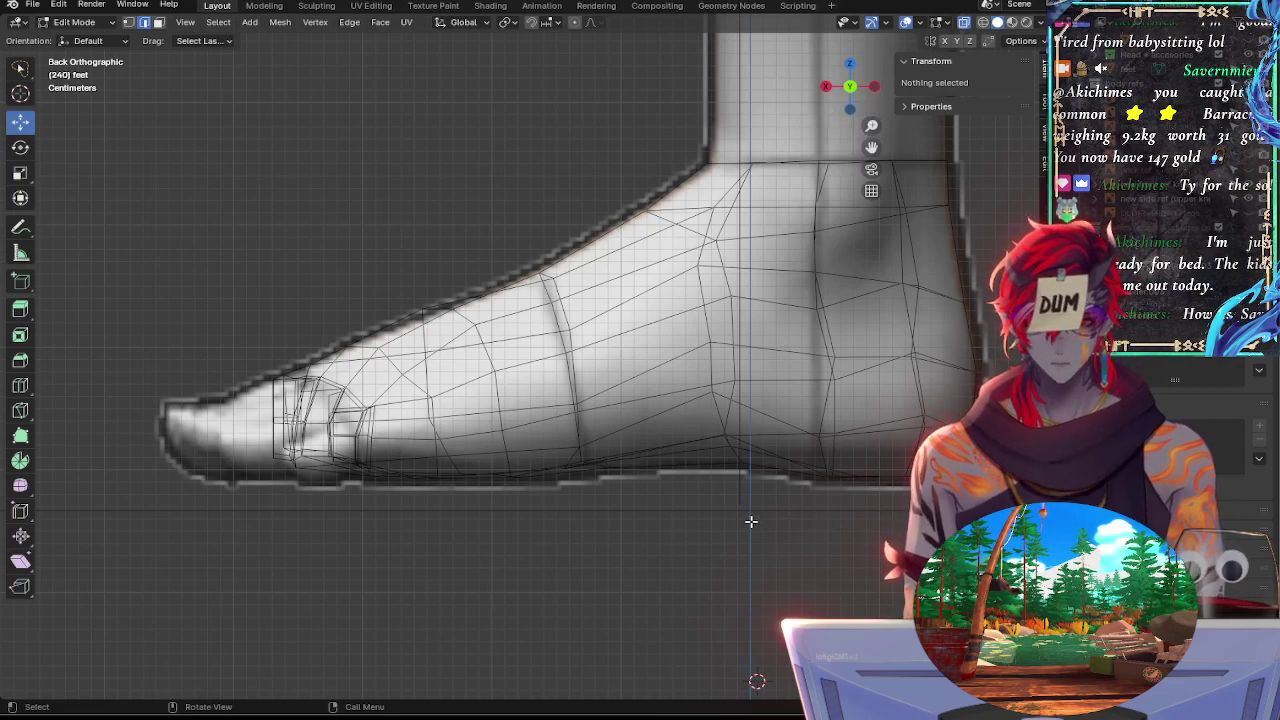
{"action": "key", "text": "alt+z"}
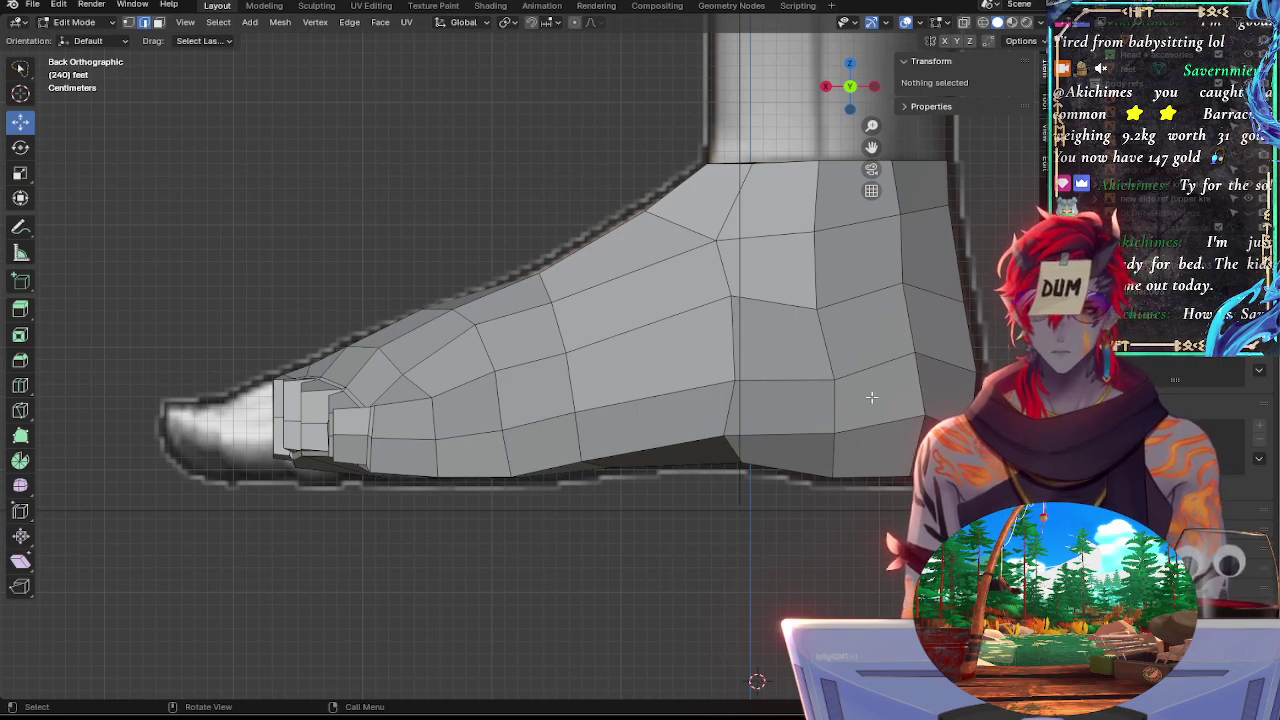
Raise the instep's top outline edge by about 0.0006 m more and rotate it about 0.17°
{"action": "key", "text": "alt+z"}
{"action": "left_click", "coordinate": [572, 270]}
{"action": "left_click", "coordinate": [525, 284], "text": "shift"}
{"action": "left_click", "coordinate": [552, 261], "text": "shift"}
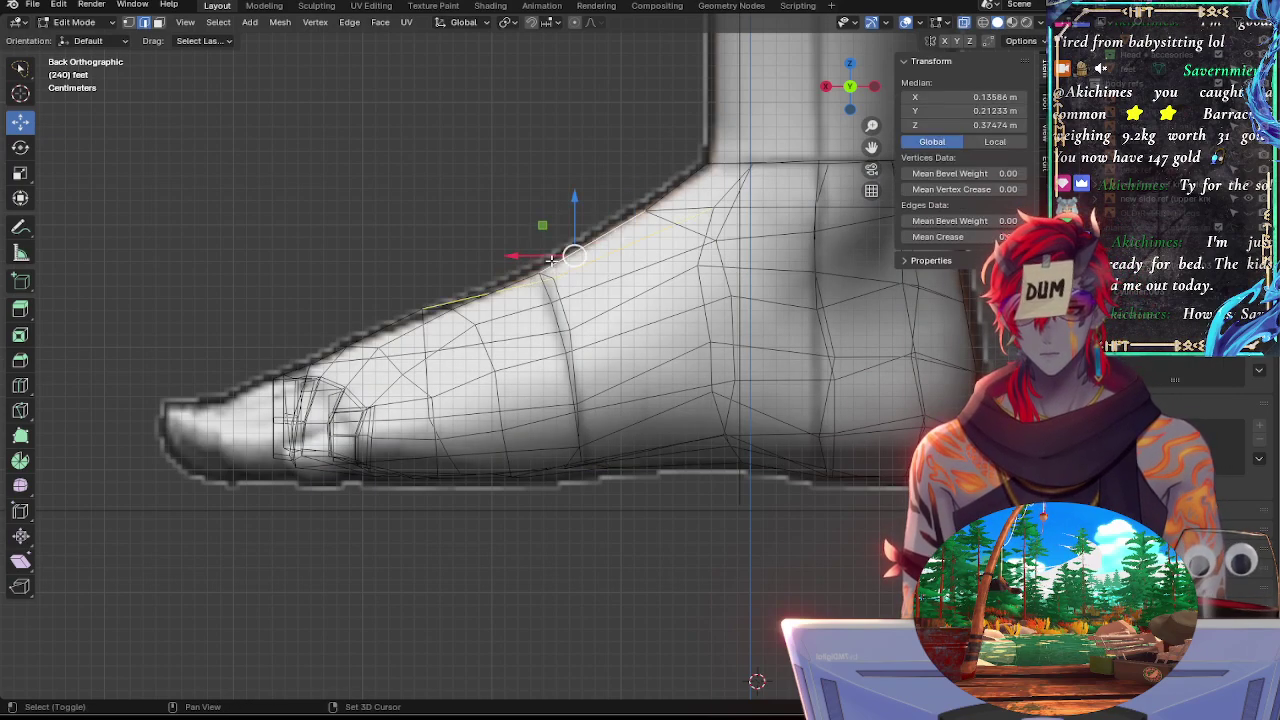
{"action": "left_click", "coordinate": [523, 277], "text": "shift"}
{"action": "left_click_drag", "start_coordinate": [554, 216], "coordinate": [555, 212]}
{"action": "key", "text": "r"}
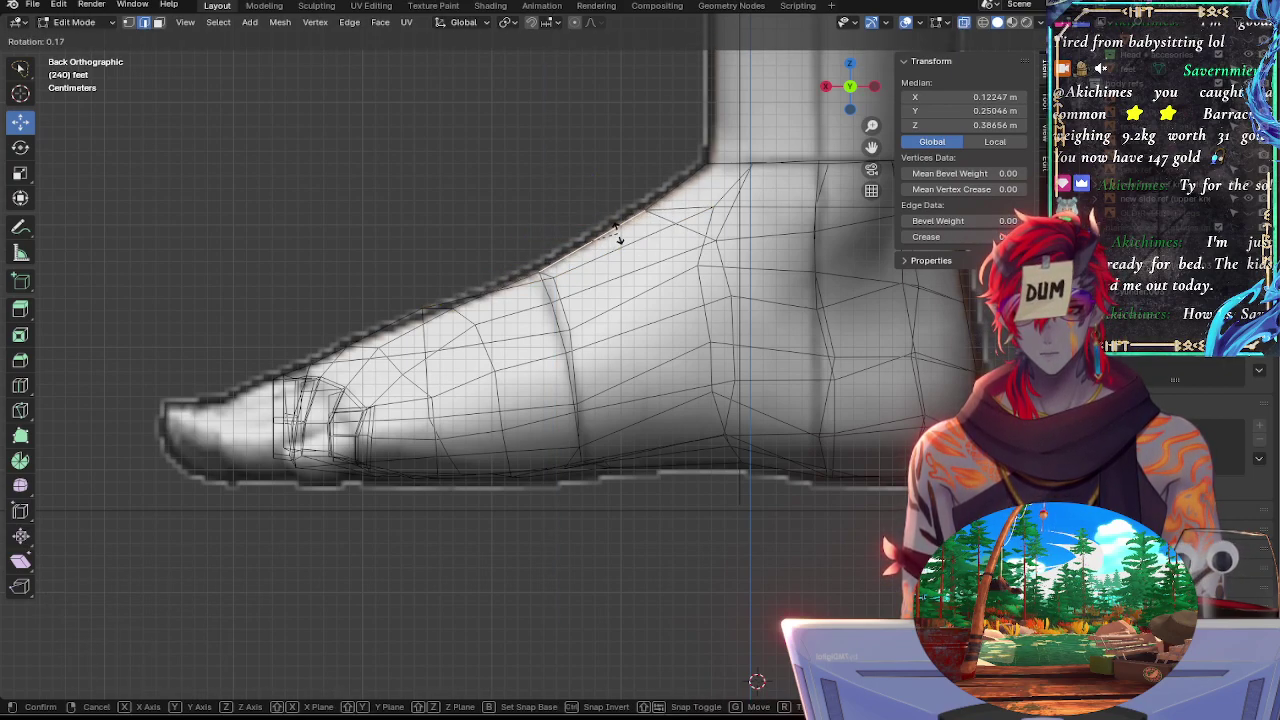
{"action": "left_click", "coordinate": [620, 236]}
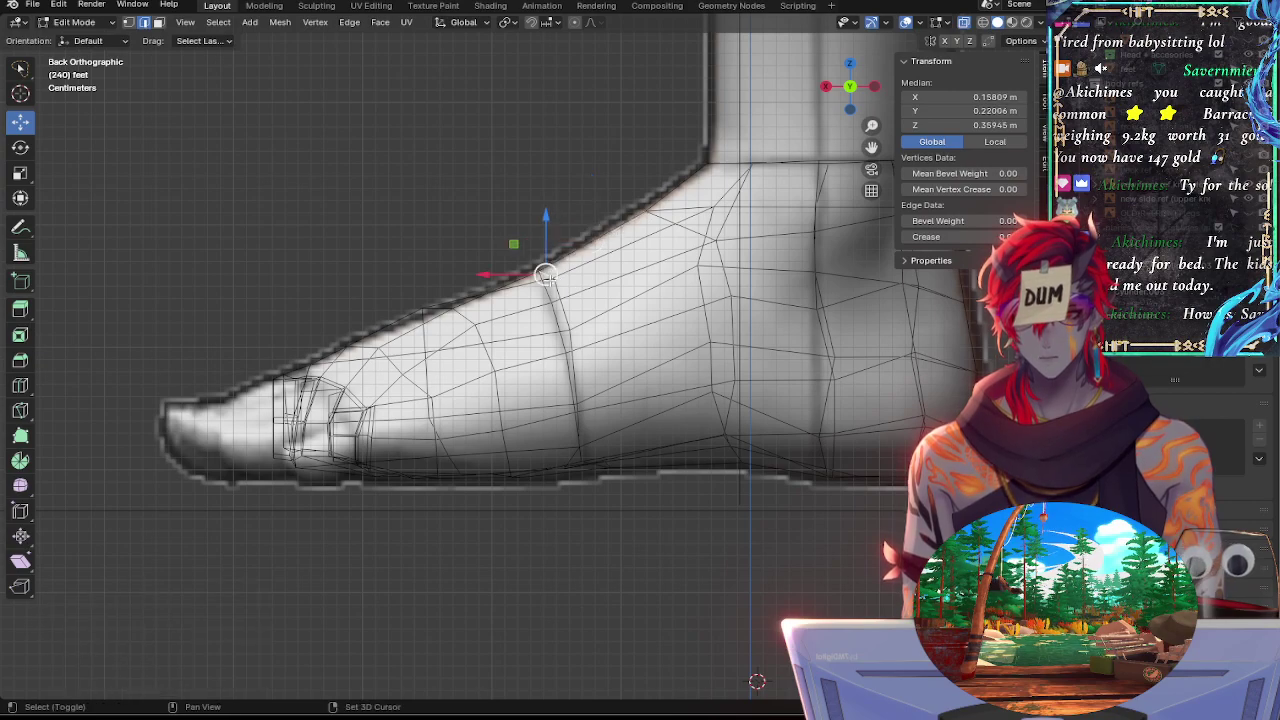
Move the short edge on top of the midfoot 0.001175 m along X and compare the forefoot with the reference
{"action": "left_click", "coordinate": [550, 276]}
{"action": "left_click_drag", "start_coordinate": [503, 273], "coordinate": [515, 265]}
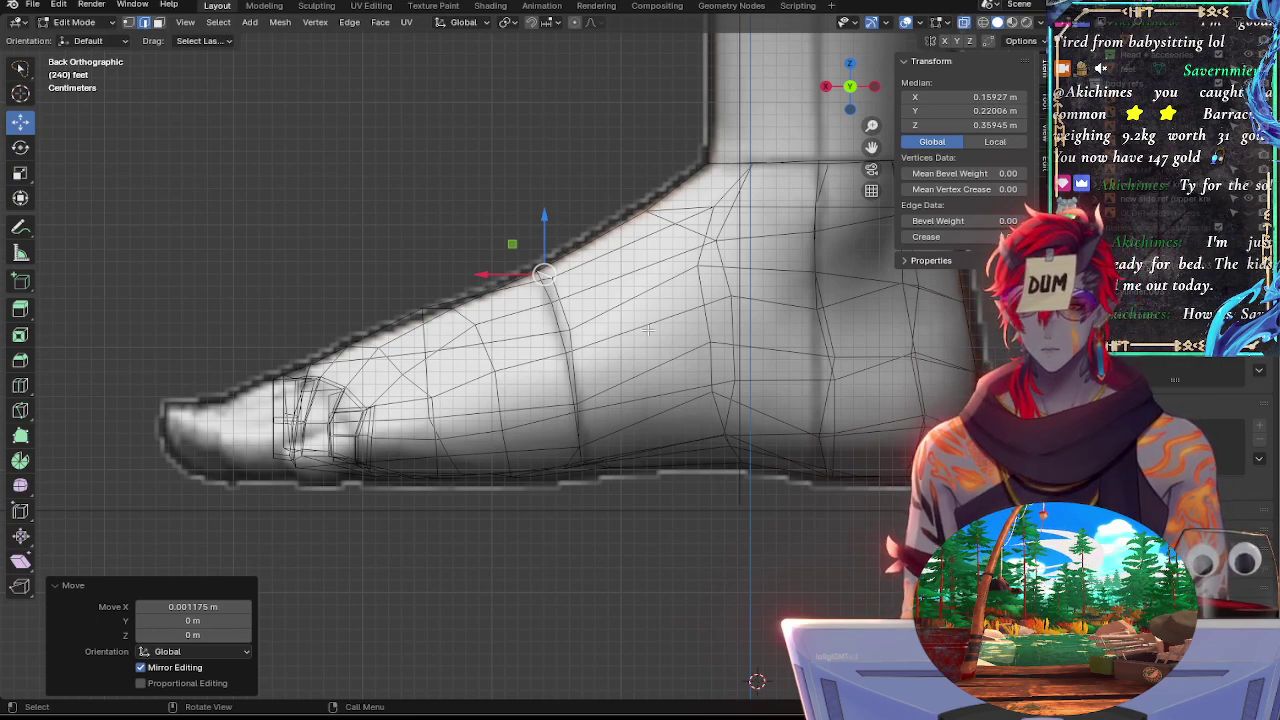
{"action": "key", "text": "alt+z"}
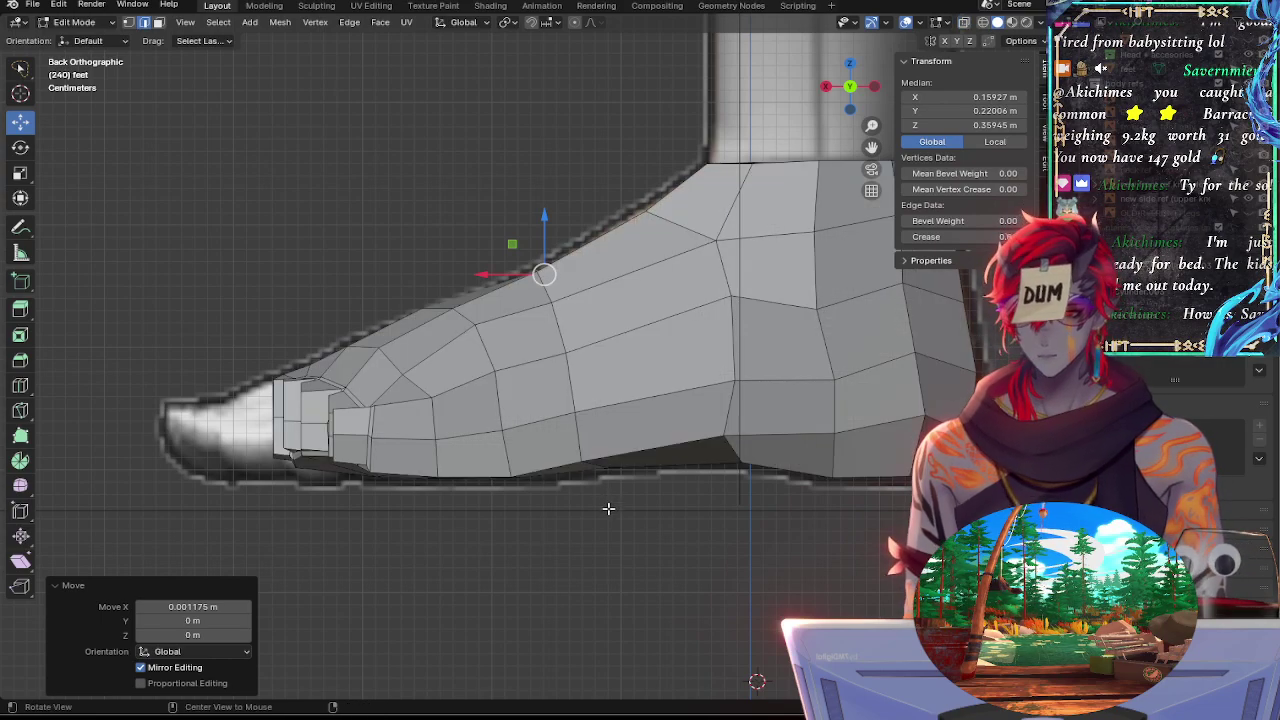
{"action": "key", "text": "alt+z"}
{"action": "middle_click_drag", "start_coordinate": [600, 537], "coordinate": [792, 540], "text": "shift"}
{"action": "key", "text": "alt+z"}
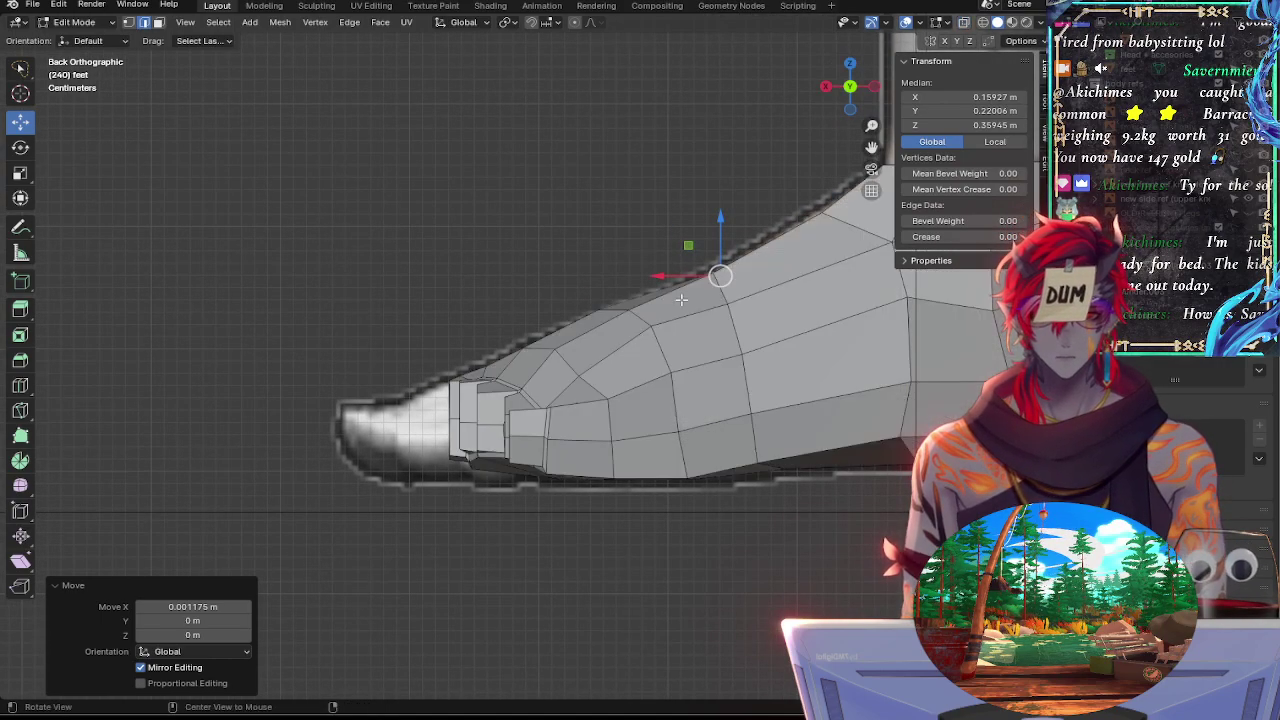
{"action": "key", "text": "alt+z"}
{"action": "key", "text": "alt+z"}
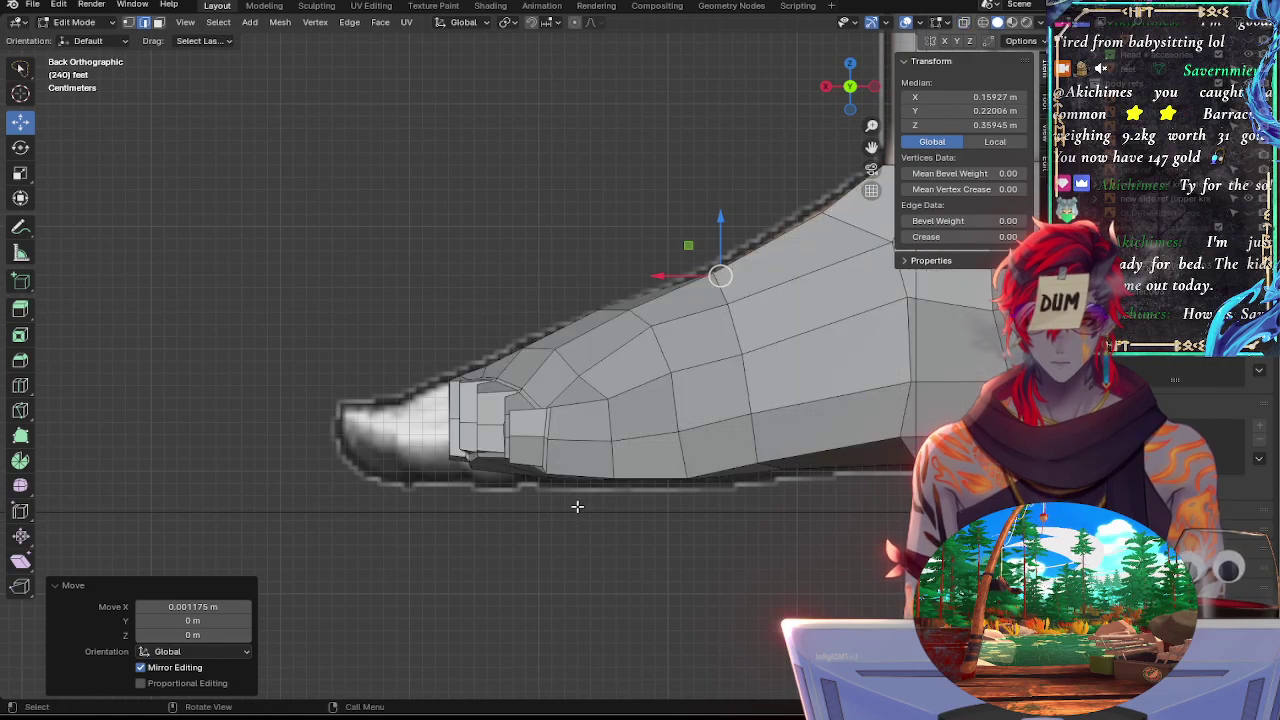
Select the edge loop around the base of the little toe
{"action": "mouse_move", "coordinate": [578, 508]}
{"action": "middle_mouse_down"}
{"action": "mouse_move", "coordinate": [692, 581]}
{"action": "mouse_move", "coordinate": [679, 429]}
{"action": "middle_mouse_up"}
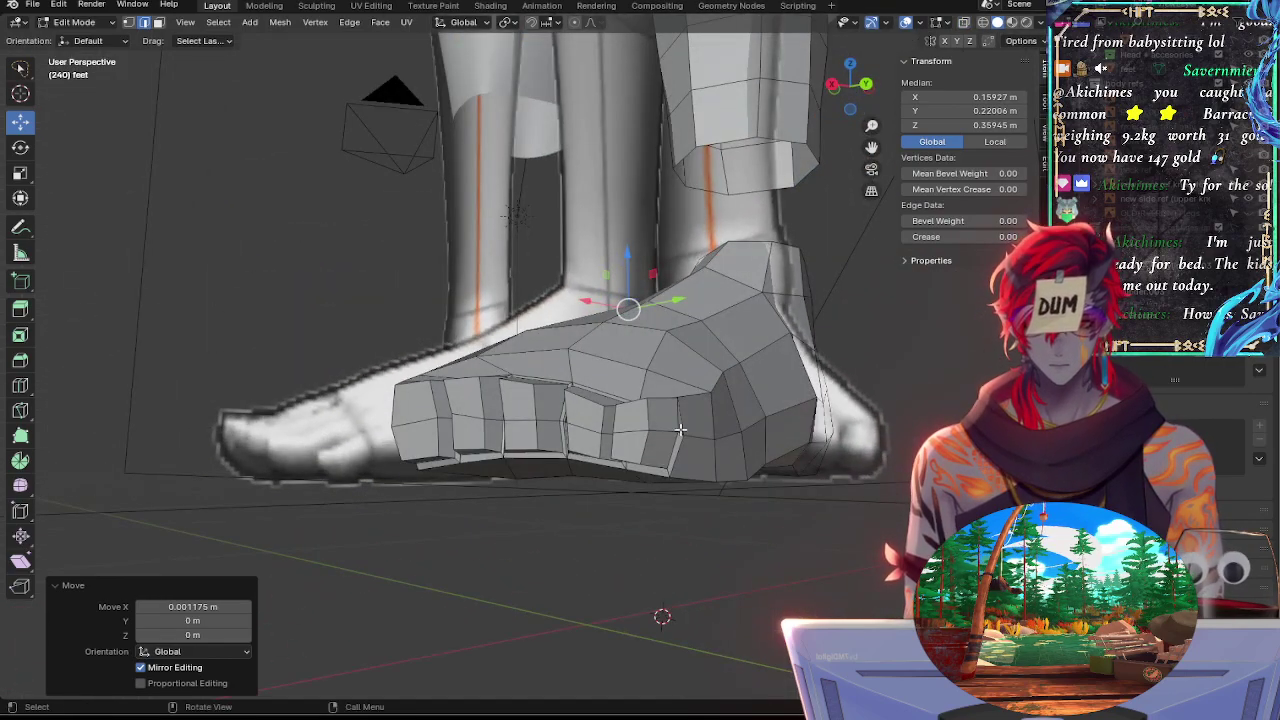
{"action": "left_click", "coordinate": [682, 428]}
{"action": "left_click", "coordinate": [686, 429], "text": "alt"}
{"action": "left_click", "coordinate": [677, 532]}
{"action": "middle_click_drag", "start_coordinate": [680, 520], "coordinate": [686, 518]}
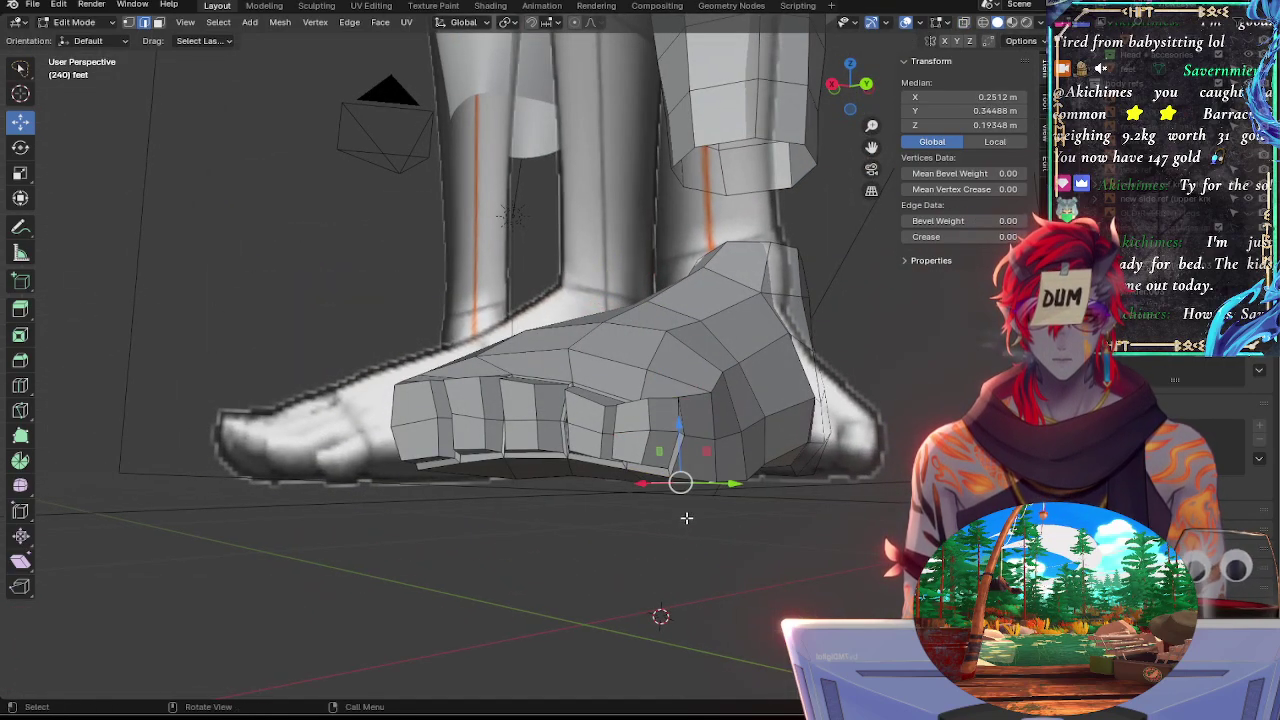
{"action": "left_click", "coordinate": [687, 434], "text": "alt"}
{"action": "left_click", "coordinate": [686, 434], "text": "alt"}
{"action": "middle_click_drag", "start_coordinate": [686, 434], "coordinate": [690, 490]}
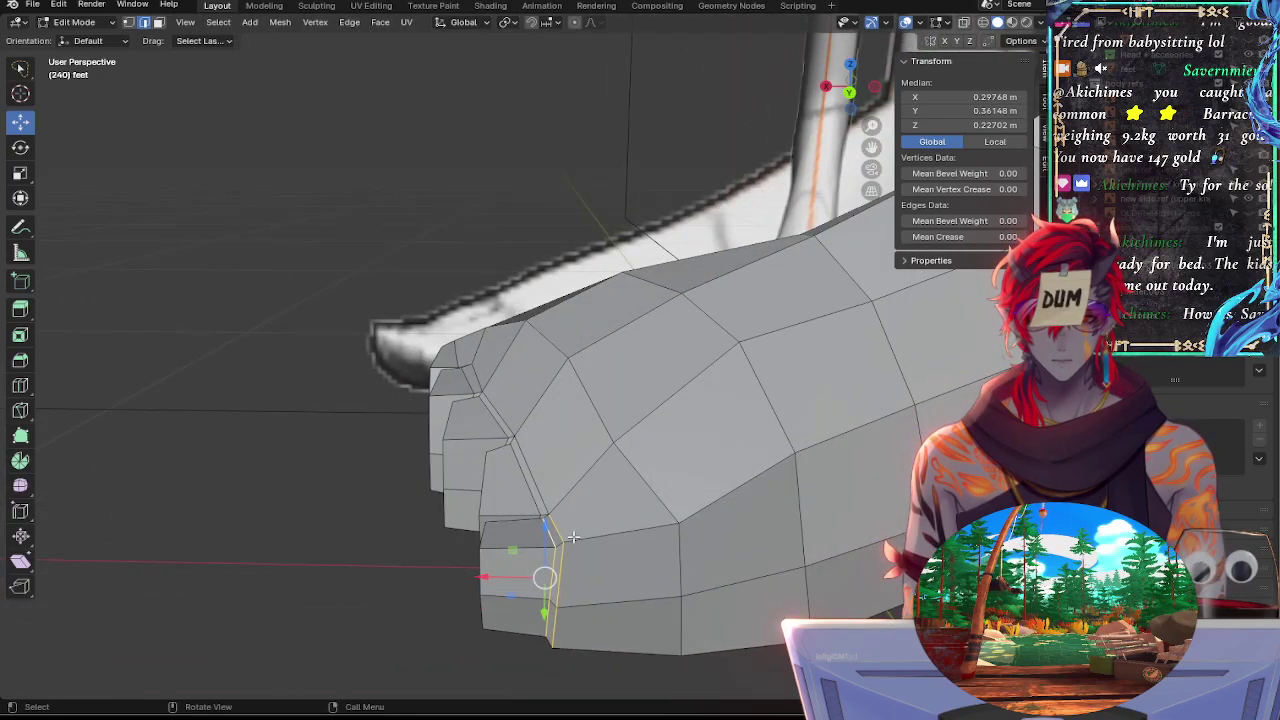
Add the front face edges of the little toe to the selected base loop
{"action": "middle_click_drag", "start_coordinate": [574, 544], "coordinate": [727, 519]}
{"action": "left_click", "coordinate": [725, 522], "text": "shift"}
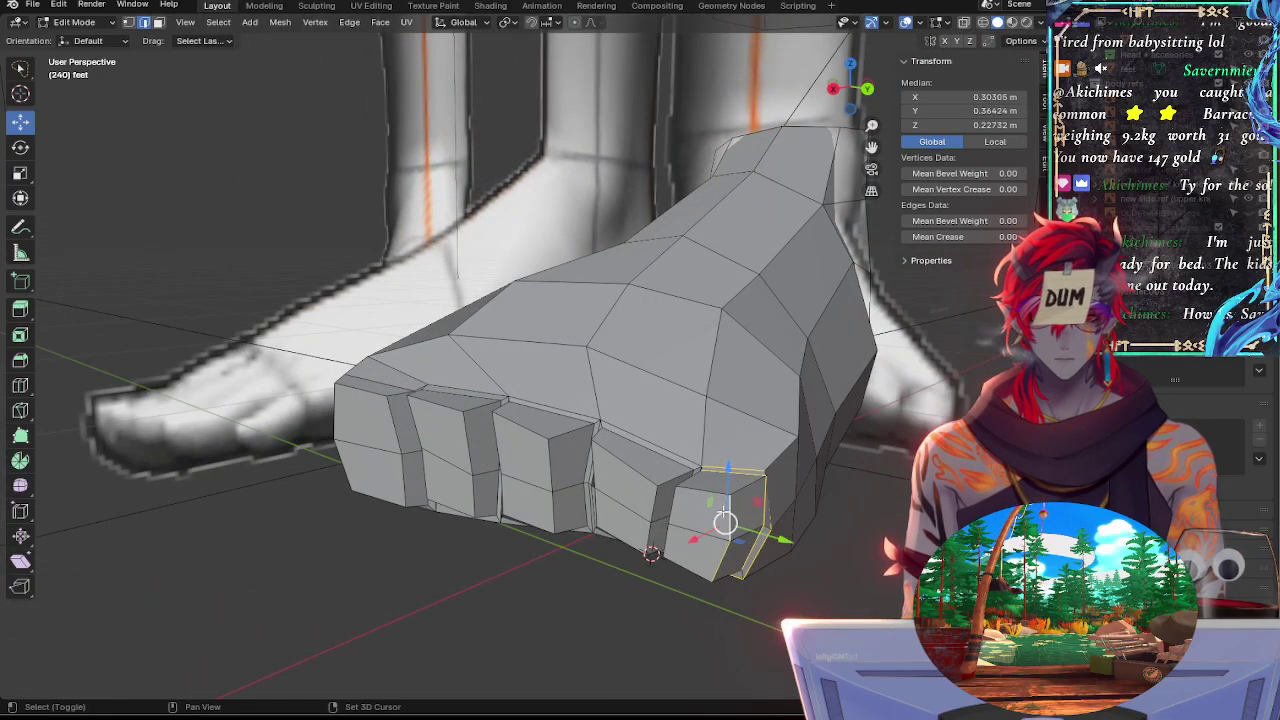
{"action": "key", "text": "ctrl+z"}
{"action": "left_click", "coordinate": [727, 514], "text": "shift"}
{"action": "left_click", "coordinate": [706, 493], "text": "shift"}
{"action": "left_click", "coordinate": [696, 531], "text": "shift"}
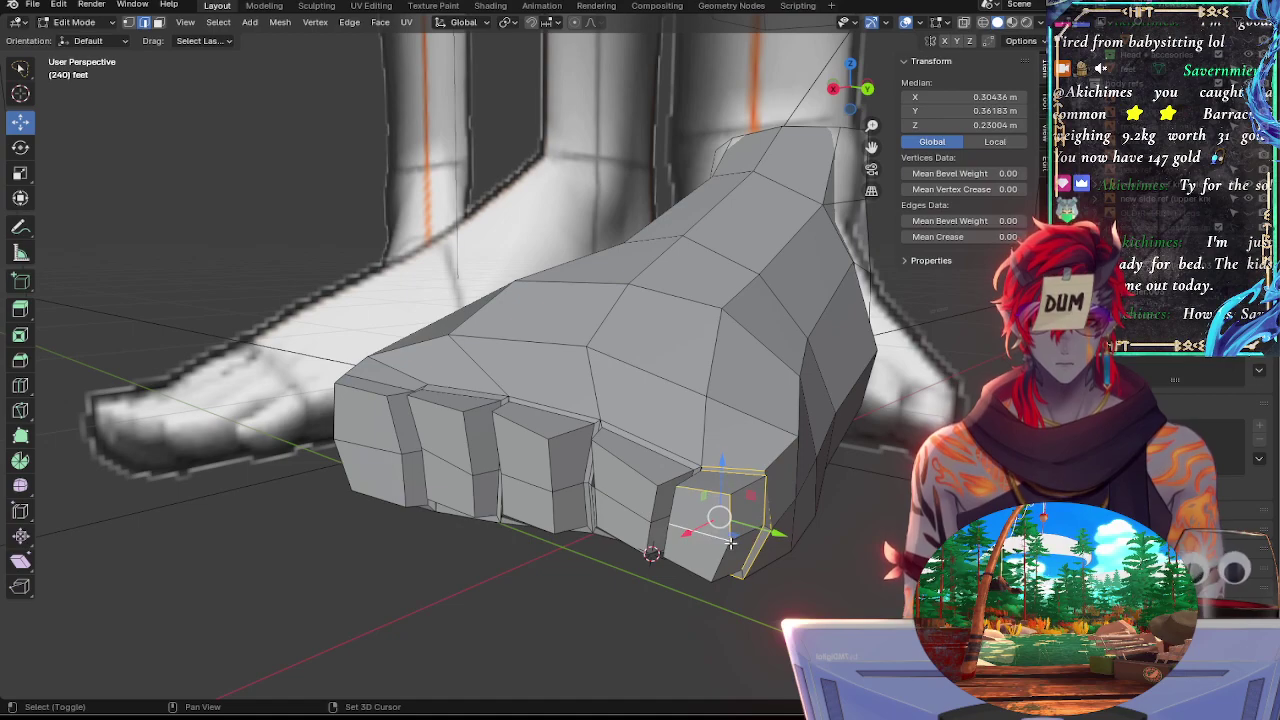
{"action": "left_click", "coordinate": [717, 563], "text": "shift"}
{"action": "left_click", "coordinate": [695, 573], "text": "shift"}
{"action": "middle_click_drag", "start_coordinate": [695, 573], "coordinate": [741, 509]}
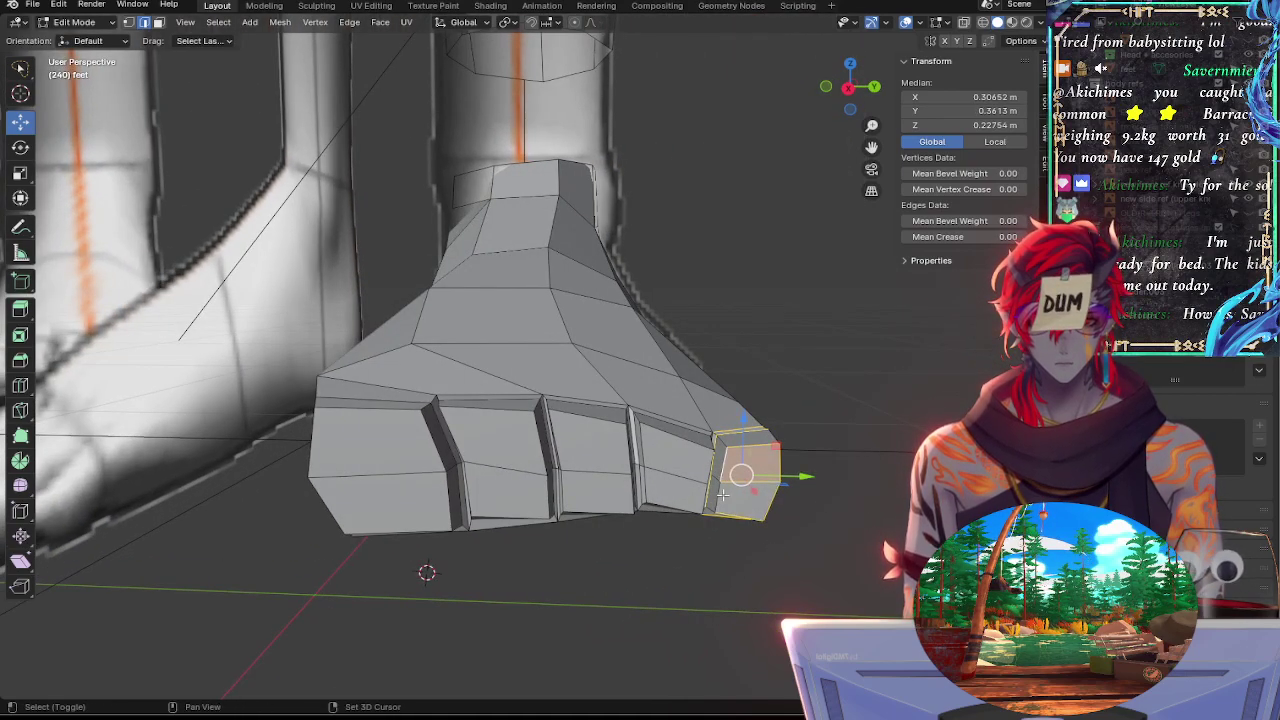
Flatten the selected little toe edges into one plane by scaling them to 0 along global X
{"action": "middle_click_drag", "start_coordinate": [718, 494], "coordinate": [683, 489]}
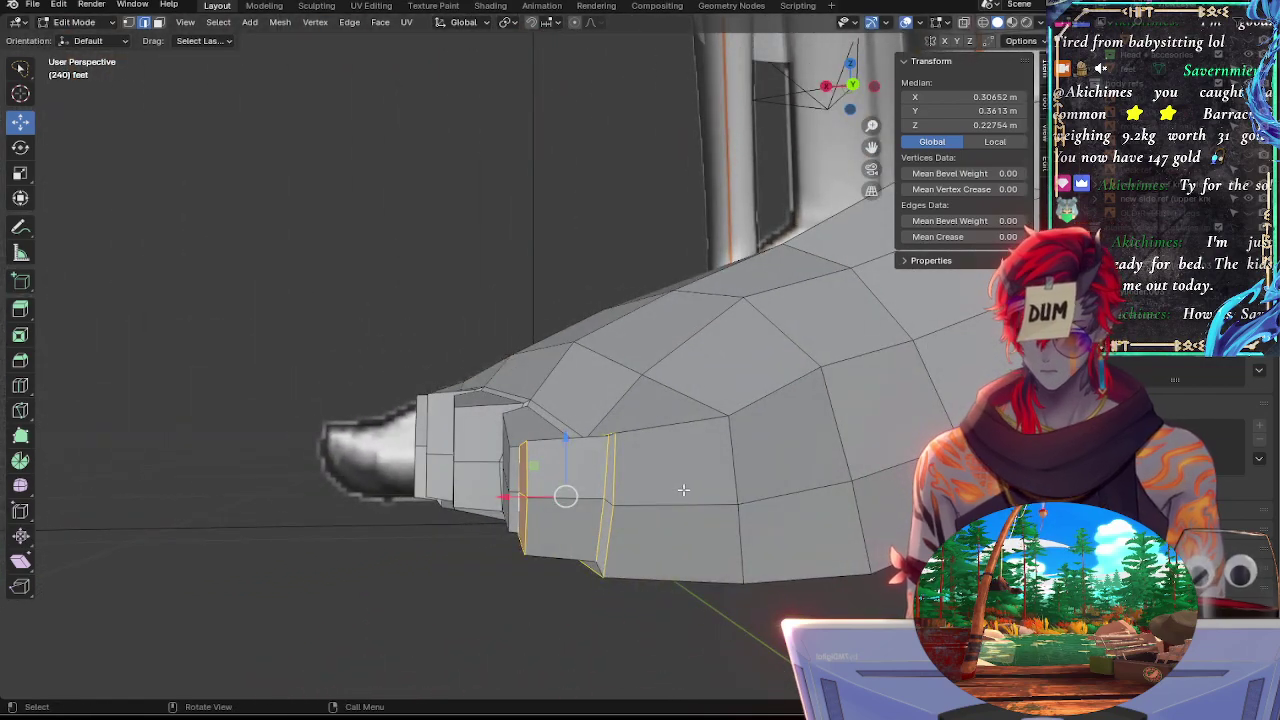
{"action": "key", "text": "s"}
{"action": "key", "text": "x"}
{"action": "key", "text": "0"}
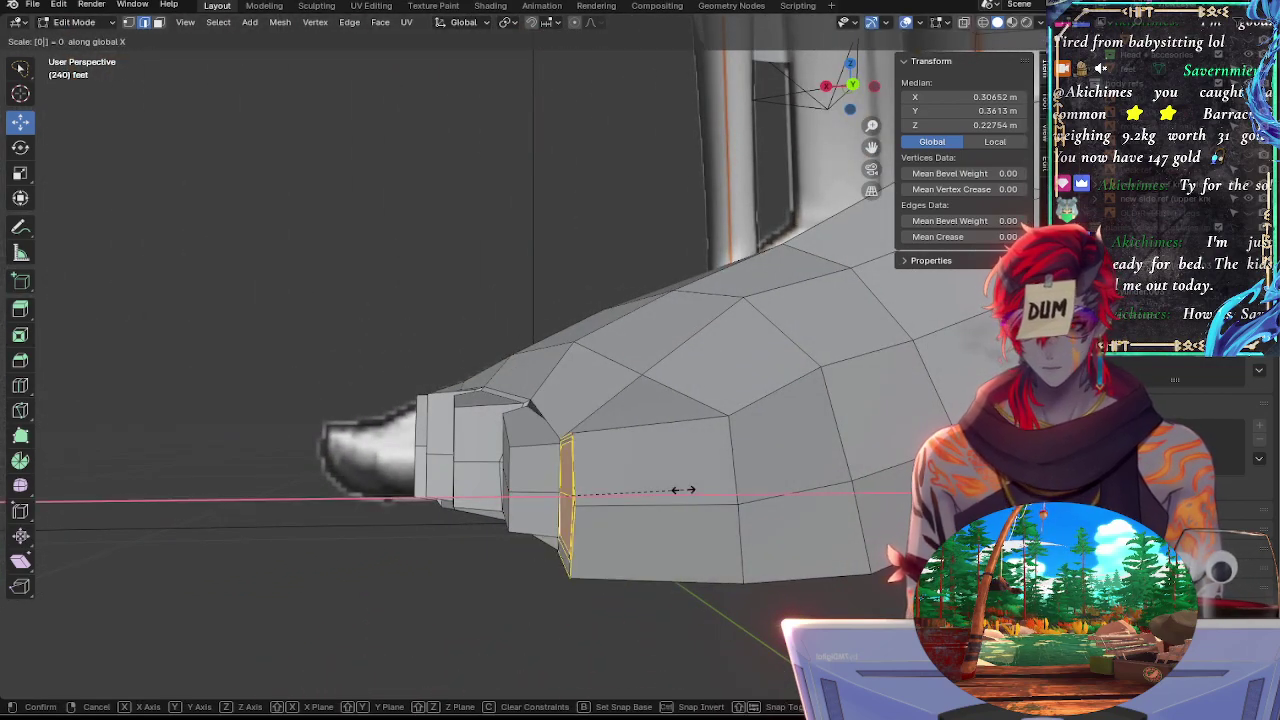
{"action": "middle_click_drag", "start_coordinate": [679, 494], "coordinate": [791, 511]}
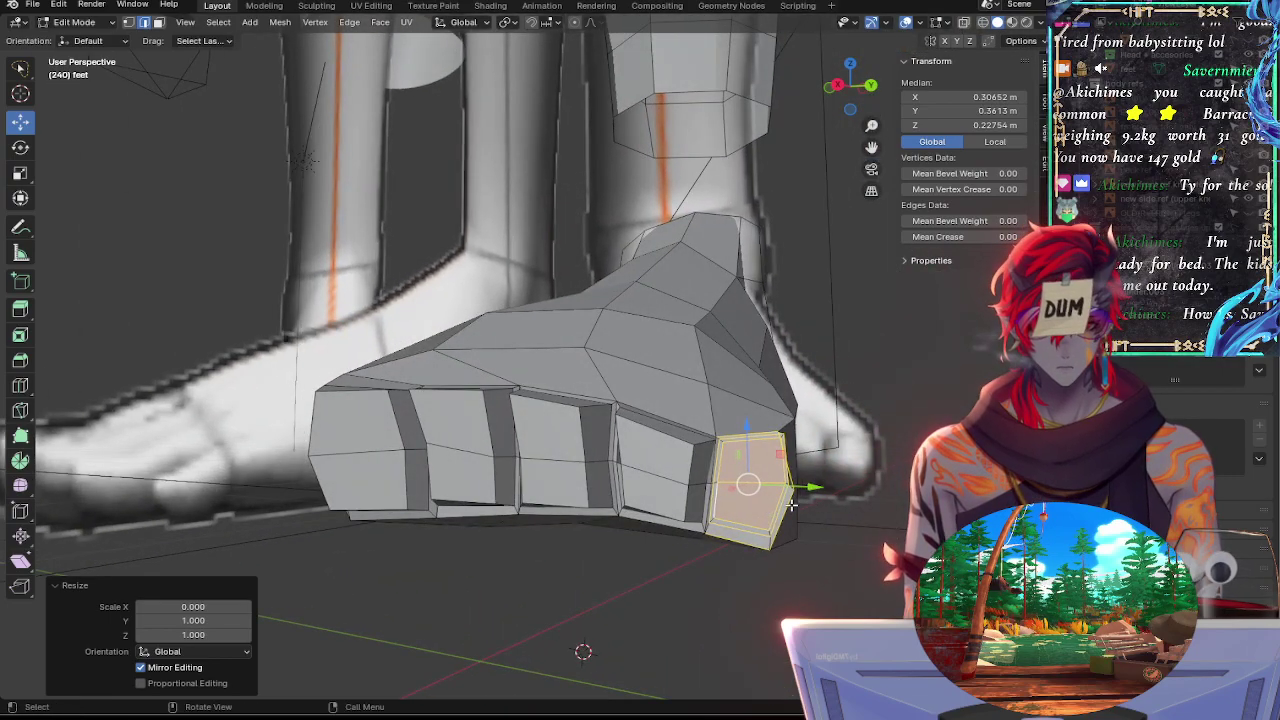
Select the middle edge loop on the little toe's front, plus the edges outlining its innermost face
{"action": "middle_click_drag", "start_coordinate": [829, 523], "coordinate": [829, 477], "text": "ctrl"}
{"action": "middle_click_drag", "start_coordinate": [829, 477], "coordinate": [669, 437], "text": "shift"}
{"action": "middle_click_drag", "start_coordinate": [748, 478], "coordinate": [717, 371], "text": "shift"}
{"action": "double_click", "coordinate": [723, 314]}
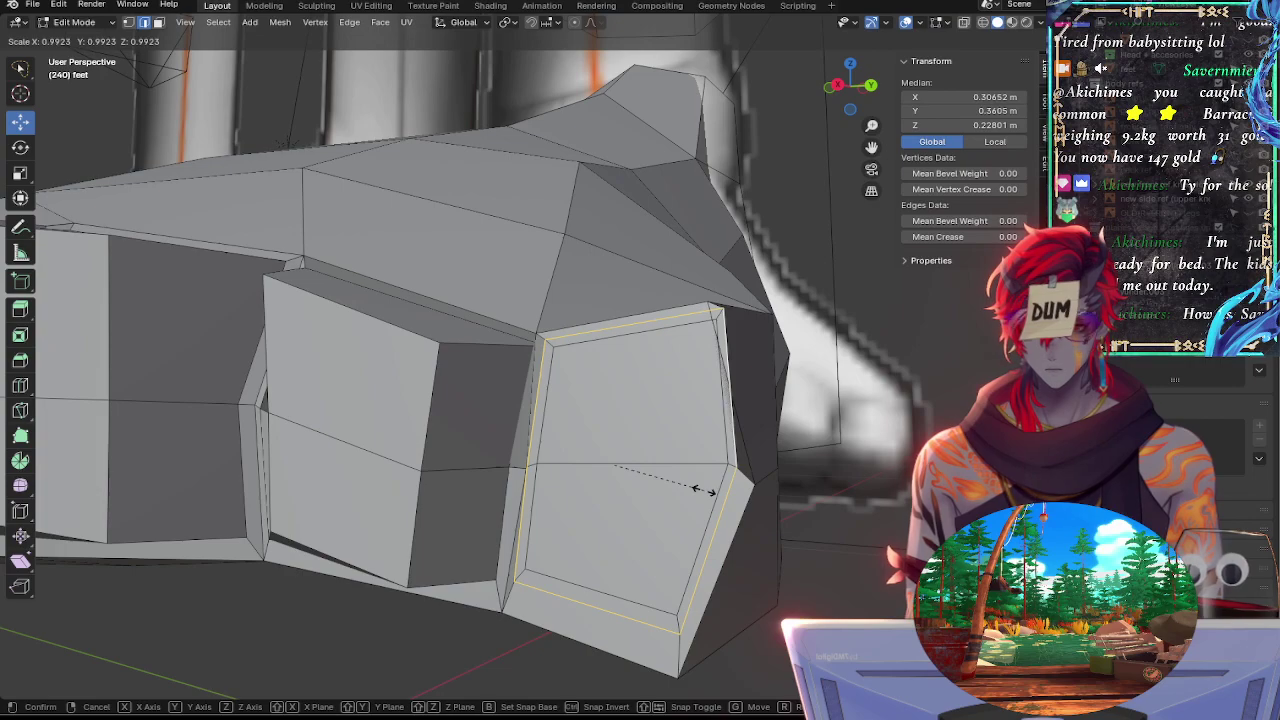
{"action": "left_click", "coordinate": [680, 322], "text": "shift"}
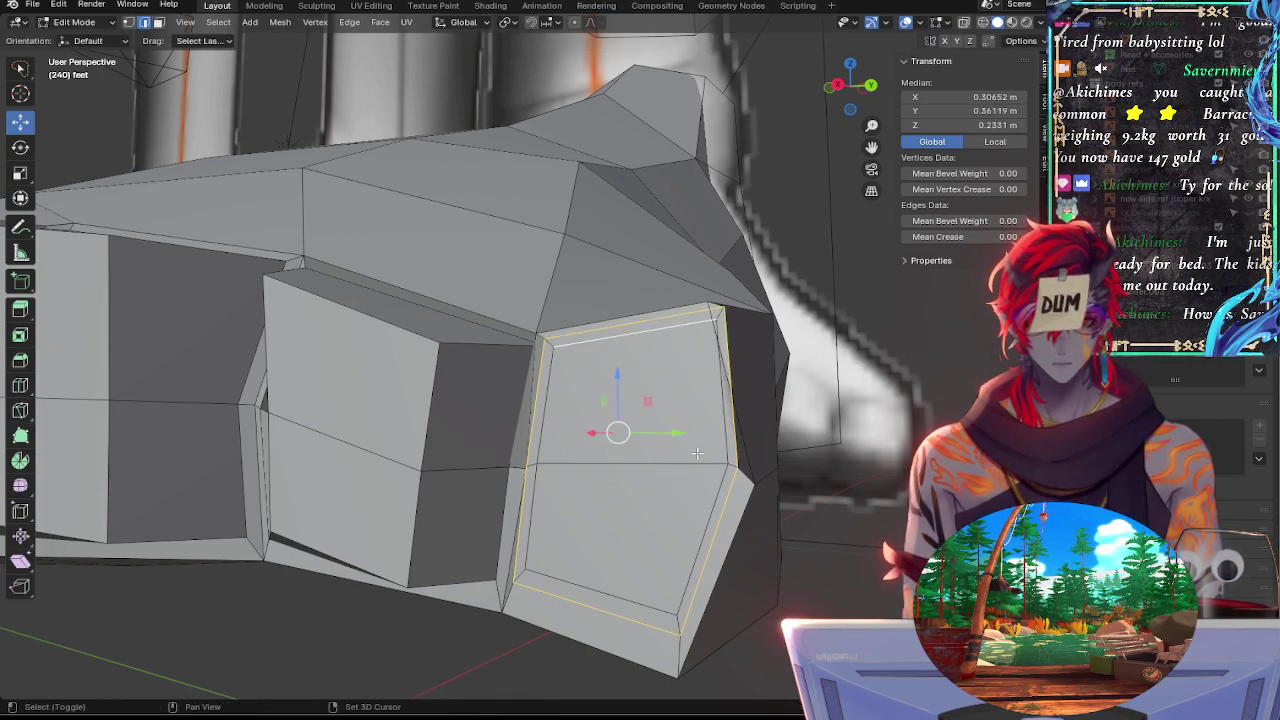
{"action": "left_click", "coordinate": [569, 345], "text": "shift"}
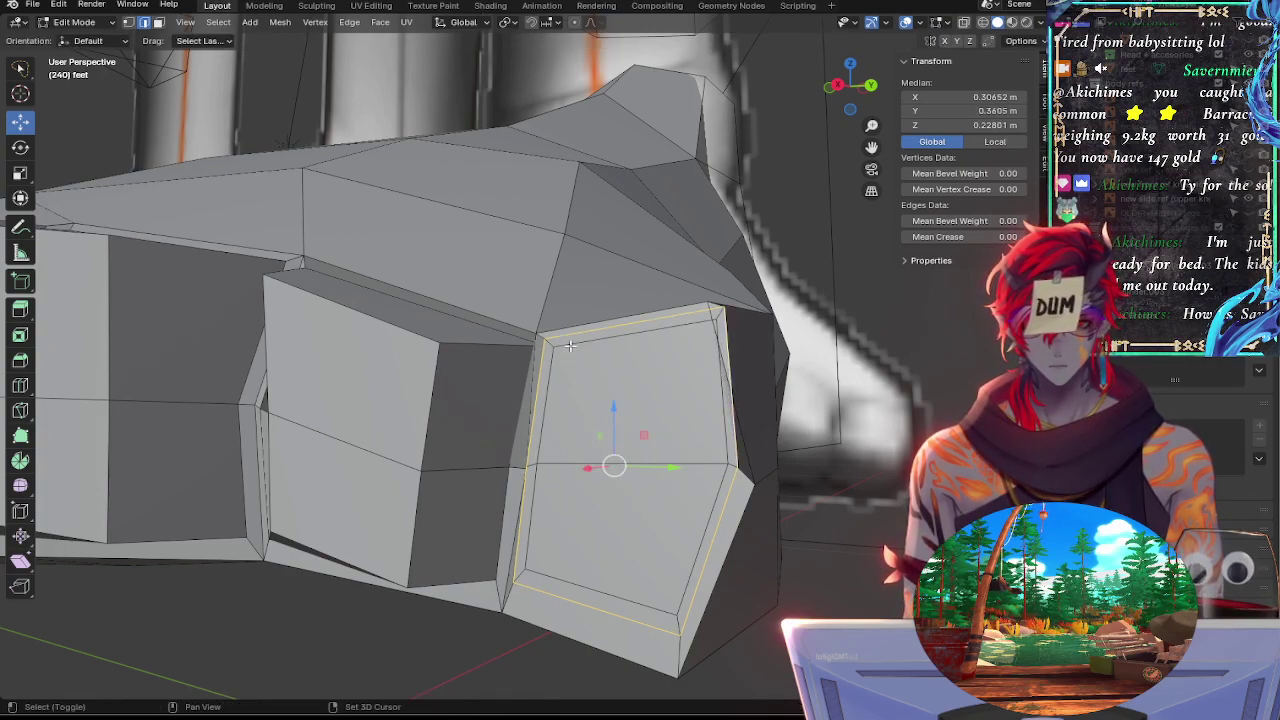
{"action": "left_click", "coordinate": [552, 385], "text": "shift"}
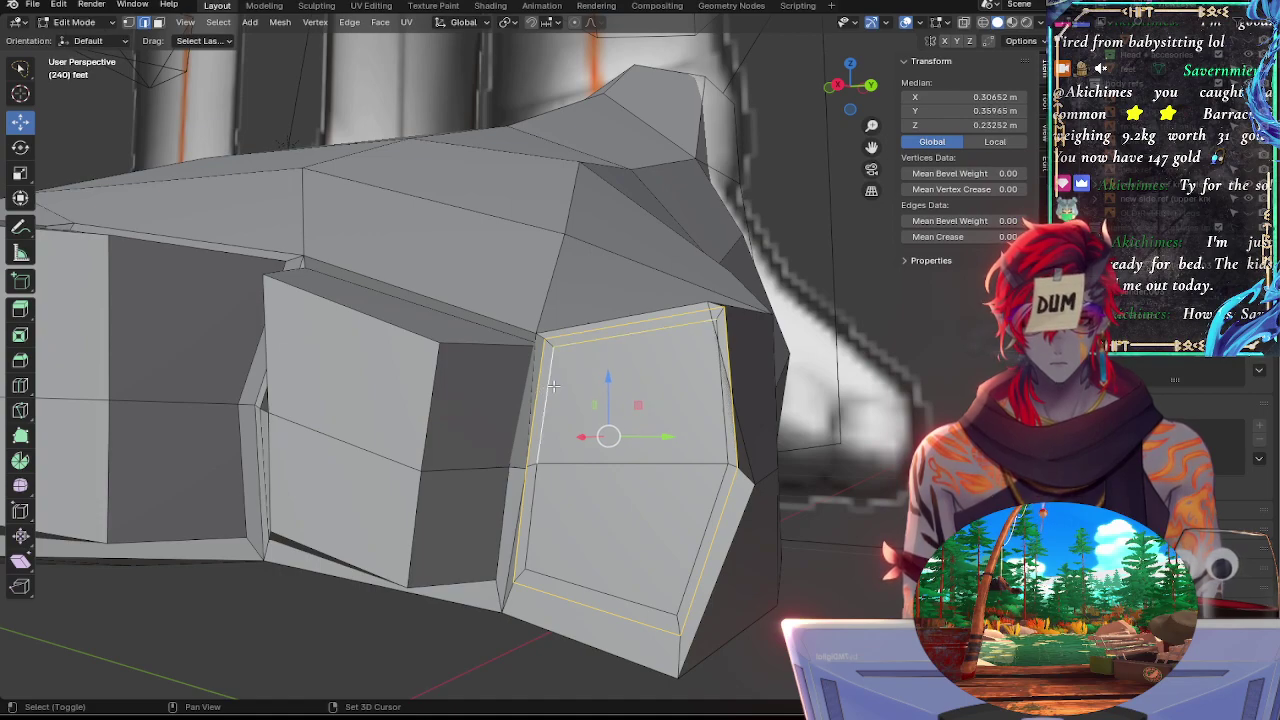
{"action": "left_click", "coordinate": [535, 480], "text": "shift"}
{"action": "left_click", "coordinate": [607, 593], "text": "shift"}
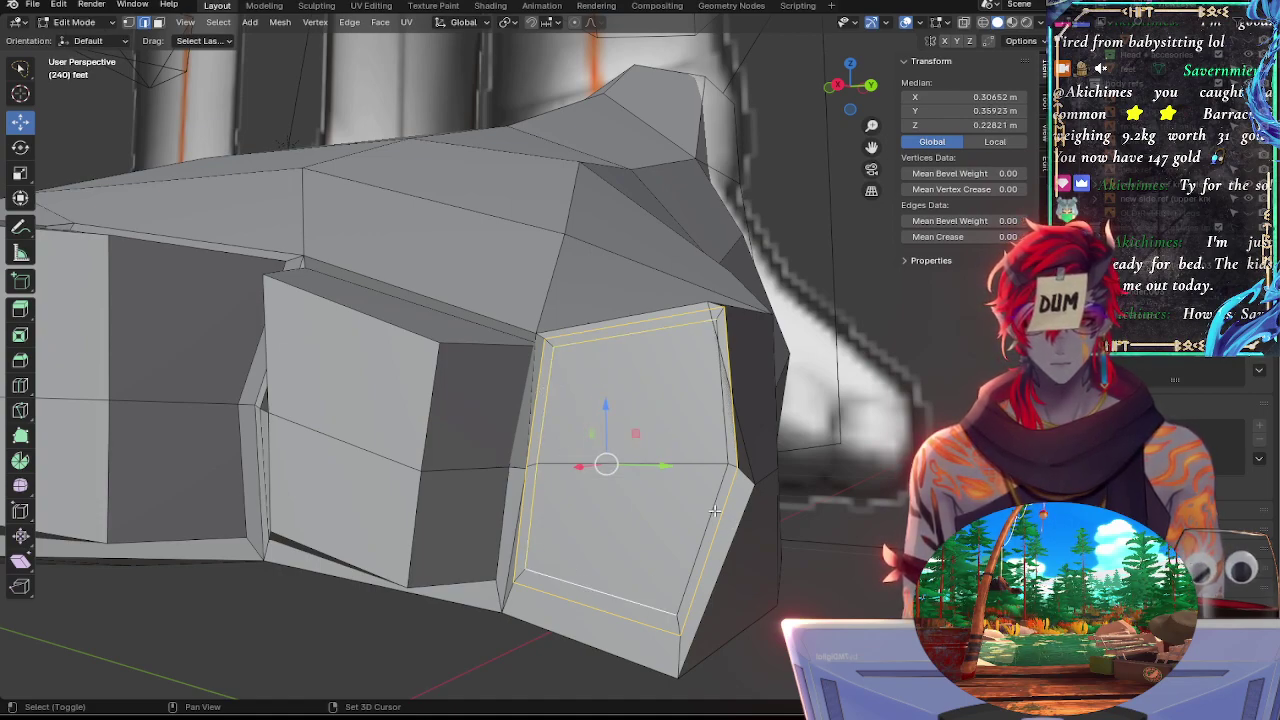
Scale the two selected edge loops on the little toe's front uniformly to 0.937
{"action": "key", "text": "s"}
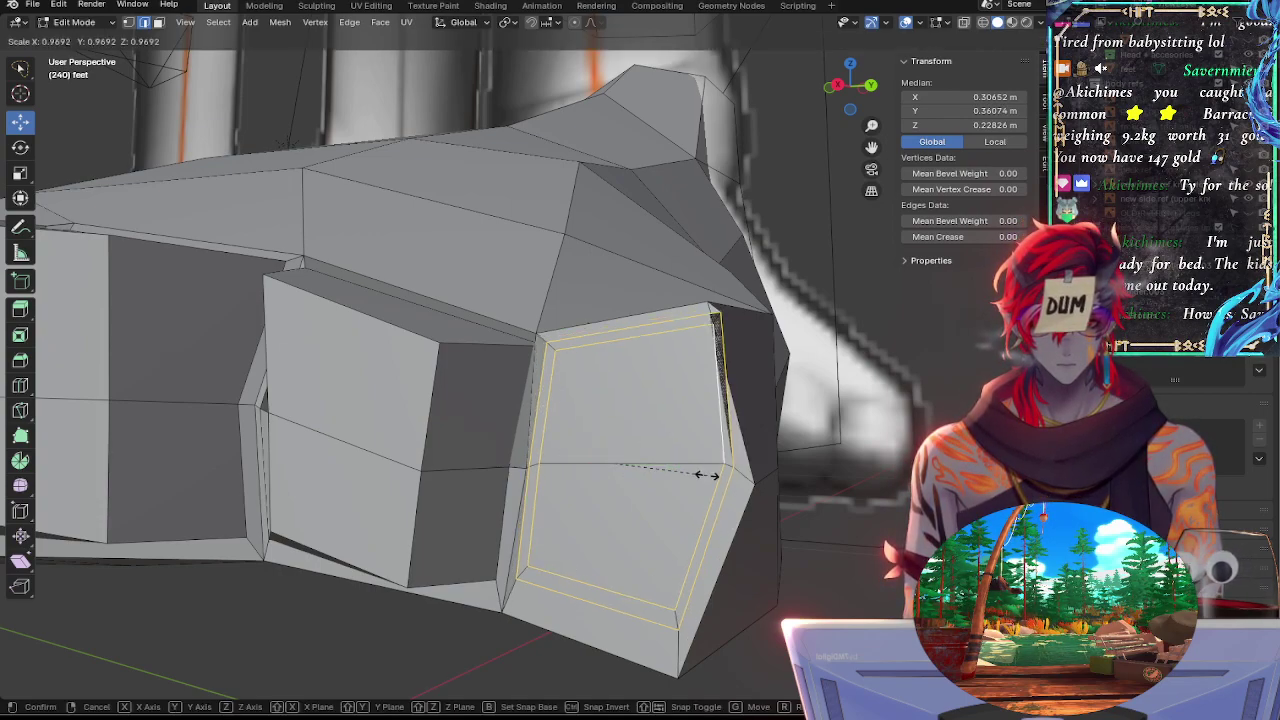
{"action": "left_click", "coordinate": [704, 476]}
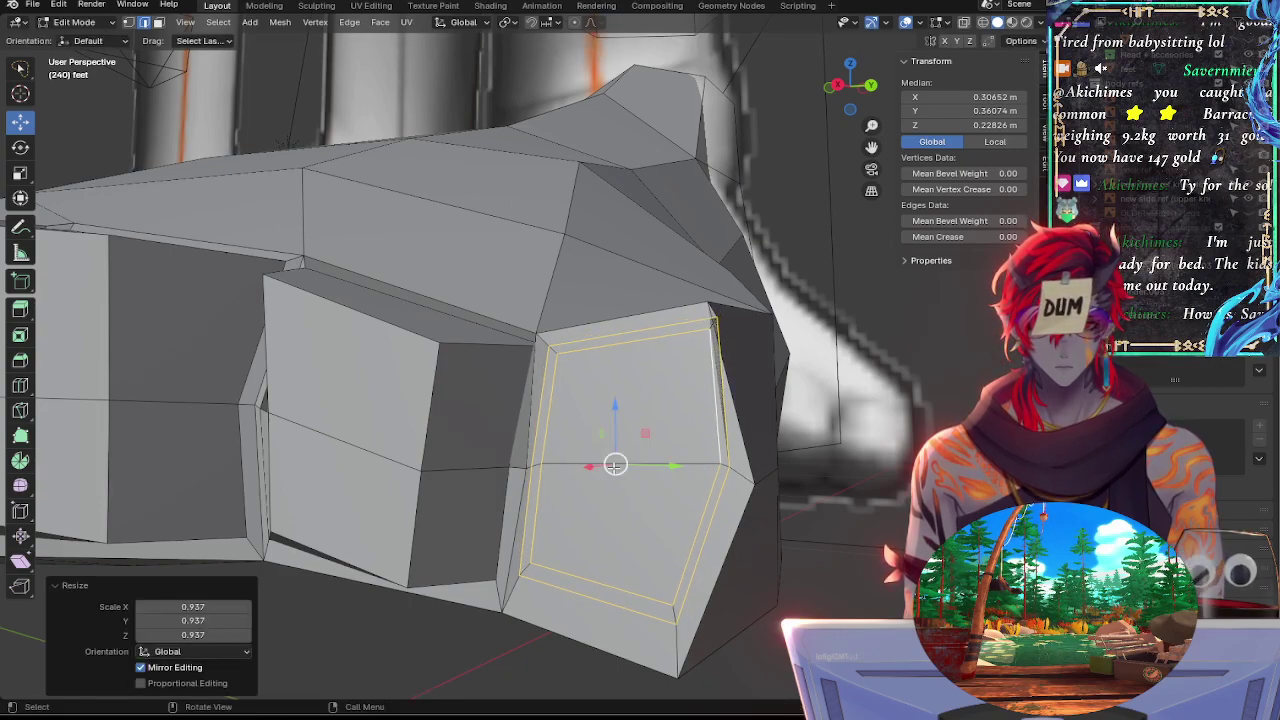
{"action": "left_click", "coordinate": [617, 409]}
{"action": "key", "text": "ctrl+z"}
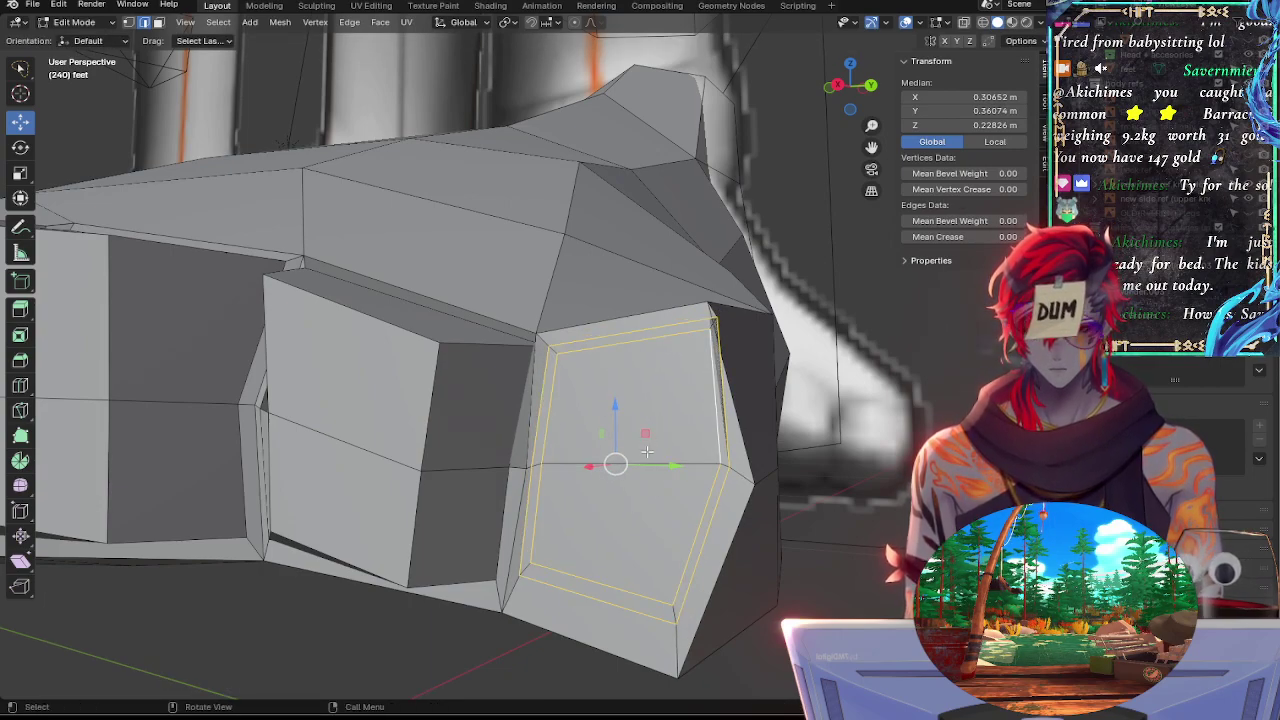
{"action": "key", "text": "g"}
{"action": "key", "text": "Escape"}
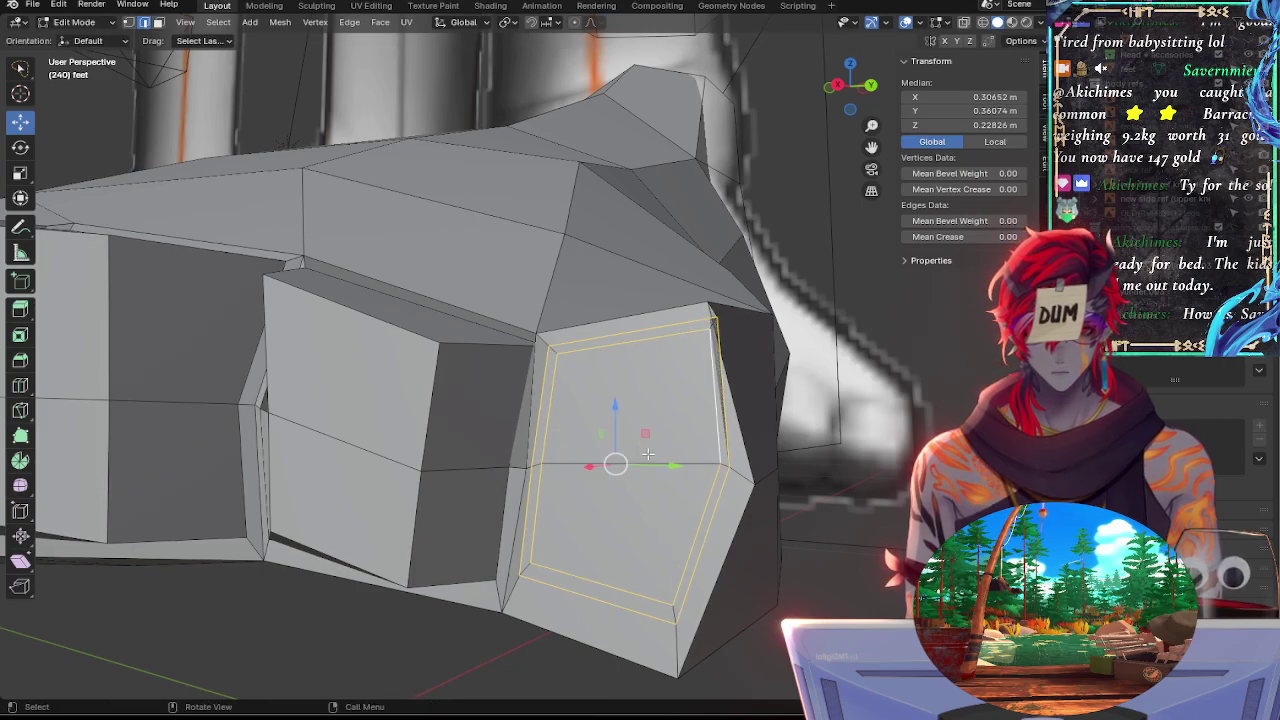
Move the two selected little toe loops -0.002454 m along Z and -0.000611 m along Y
{"action": "key", "text": "g"}
{"action": "key", "text": "z"}
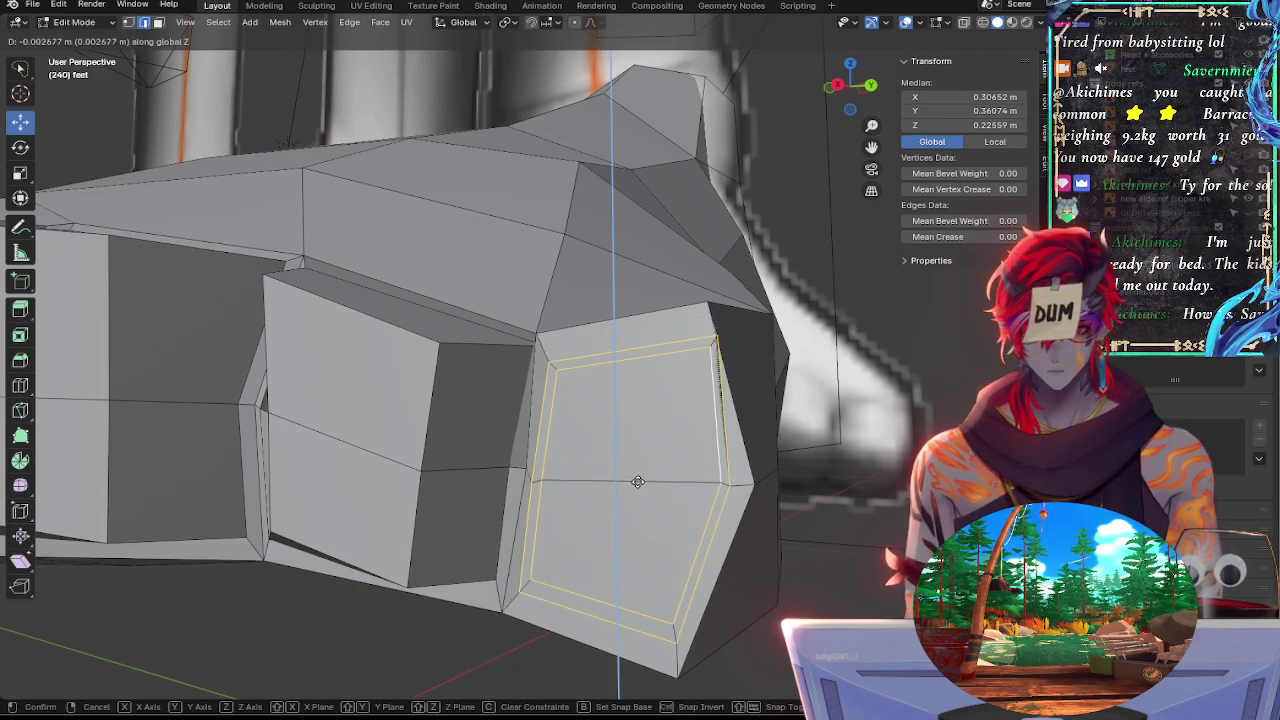
{"action": "left_click", "coordinate": [692, 474]}
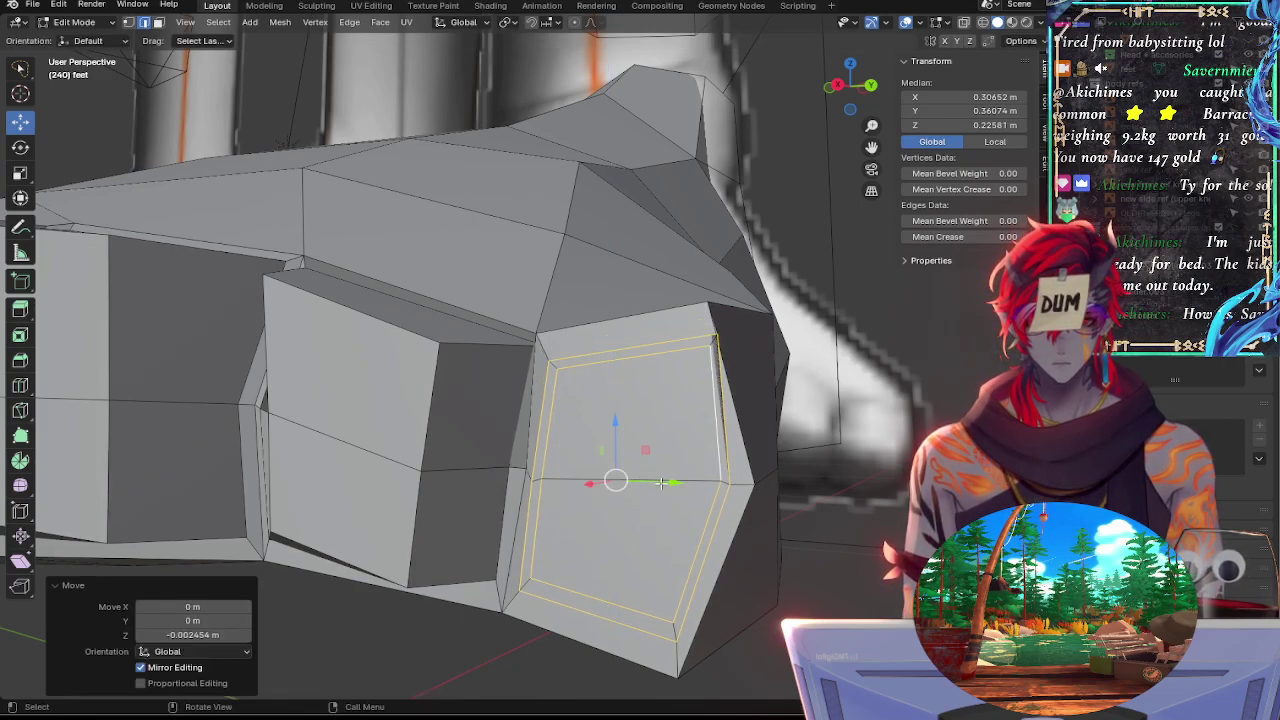
{"action": "left_click_drag", "start_coordinate": [661, 483], "coordinate": [661, 485]}
{"action": "middle_click_drag", "start_coordinate": [661, 485], "coordinate": [780, 492]}
{"action": "left_click_drag", "start_coordinate": [780, 492], "coordinate": [805, 484]}
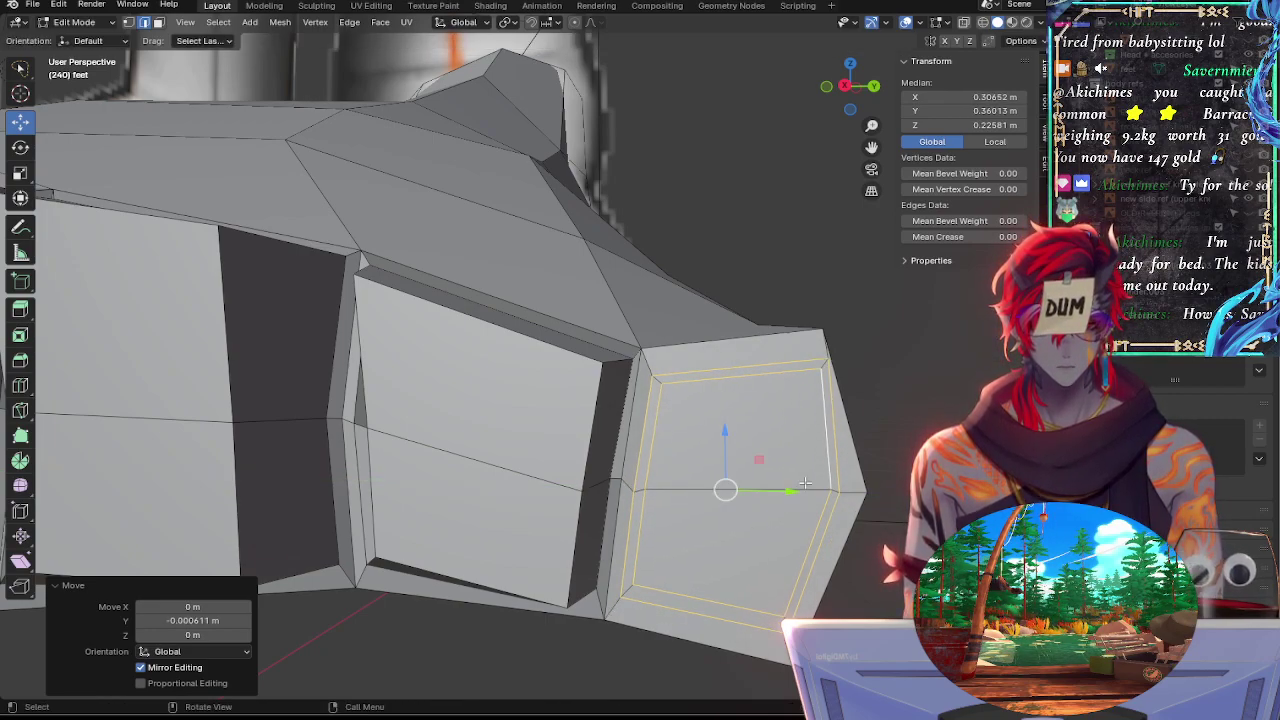
Edge-slide the little toe's middle loop outward by a factor of 0.952, and scale it to 0.900
{"action": "double_click", "coordinate": [780, 361]}
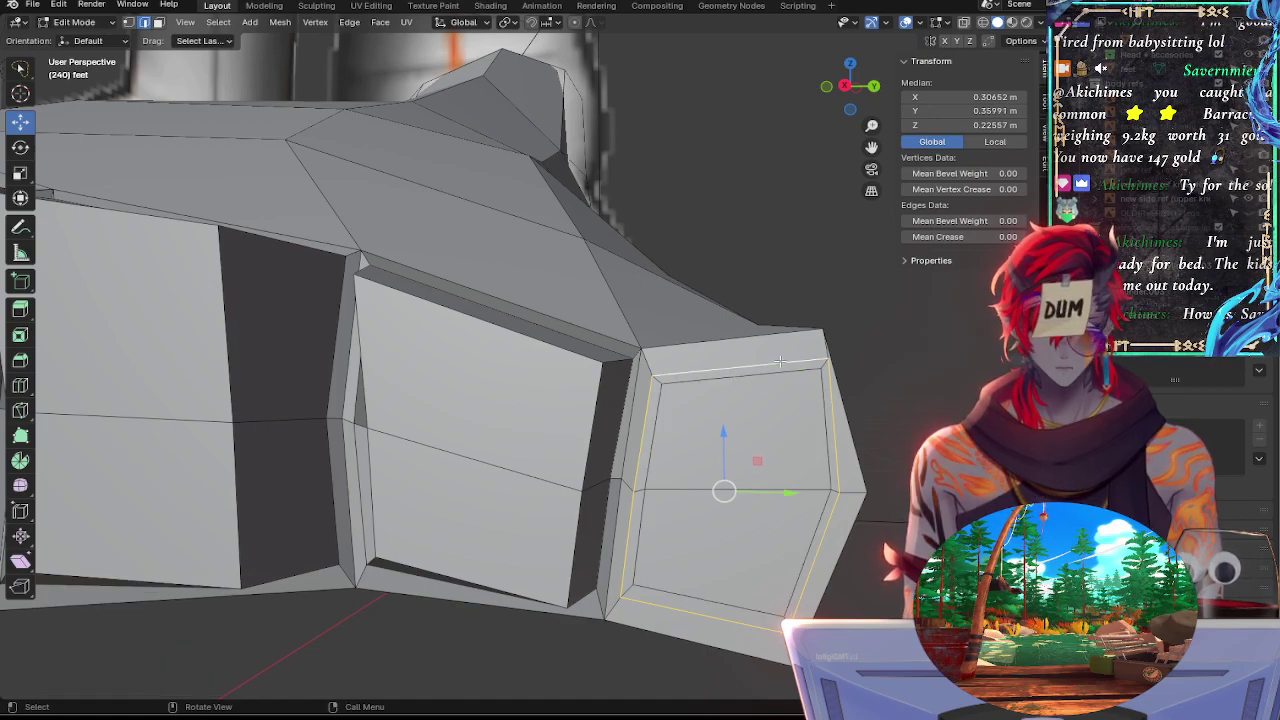
{"action": "key", "text": "g"}
{"action": "key", "text": "g"}
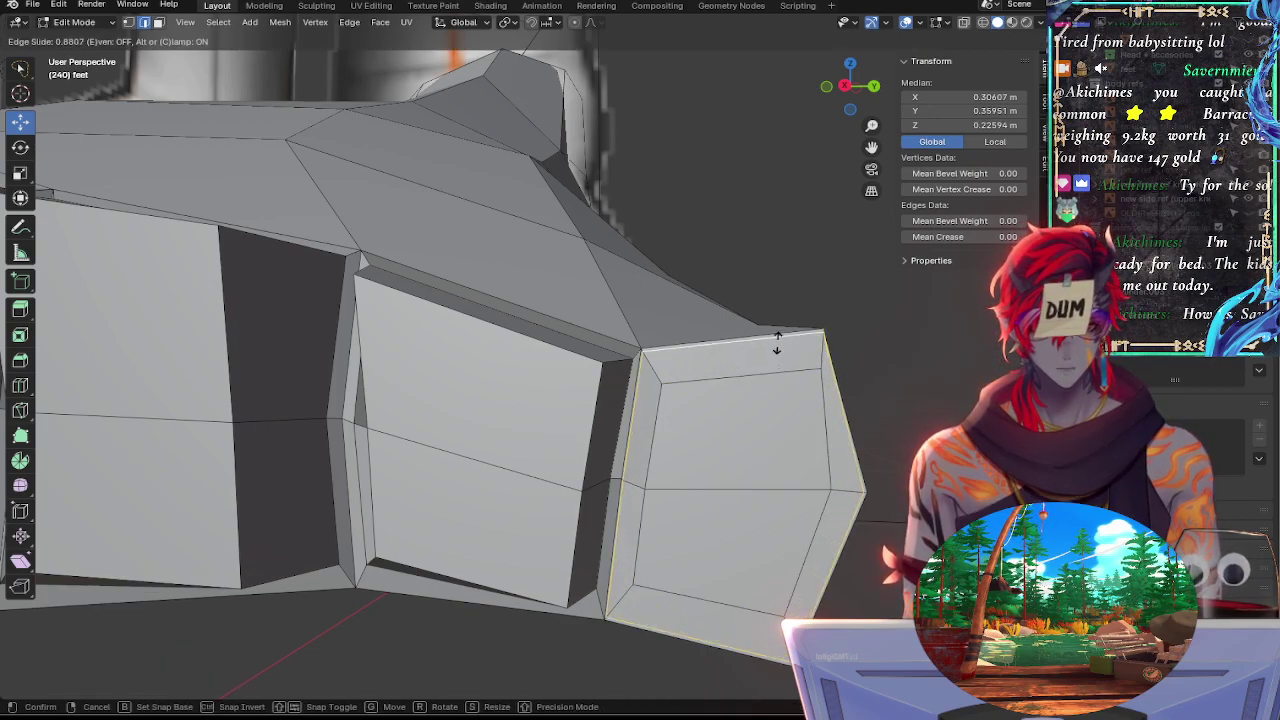
{"action": "left_click", "coordinate": [777, 341]}
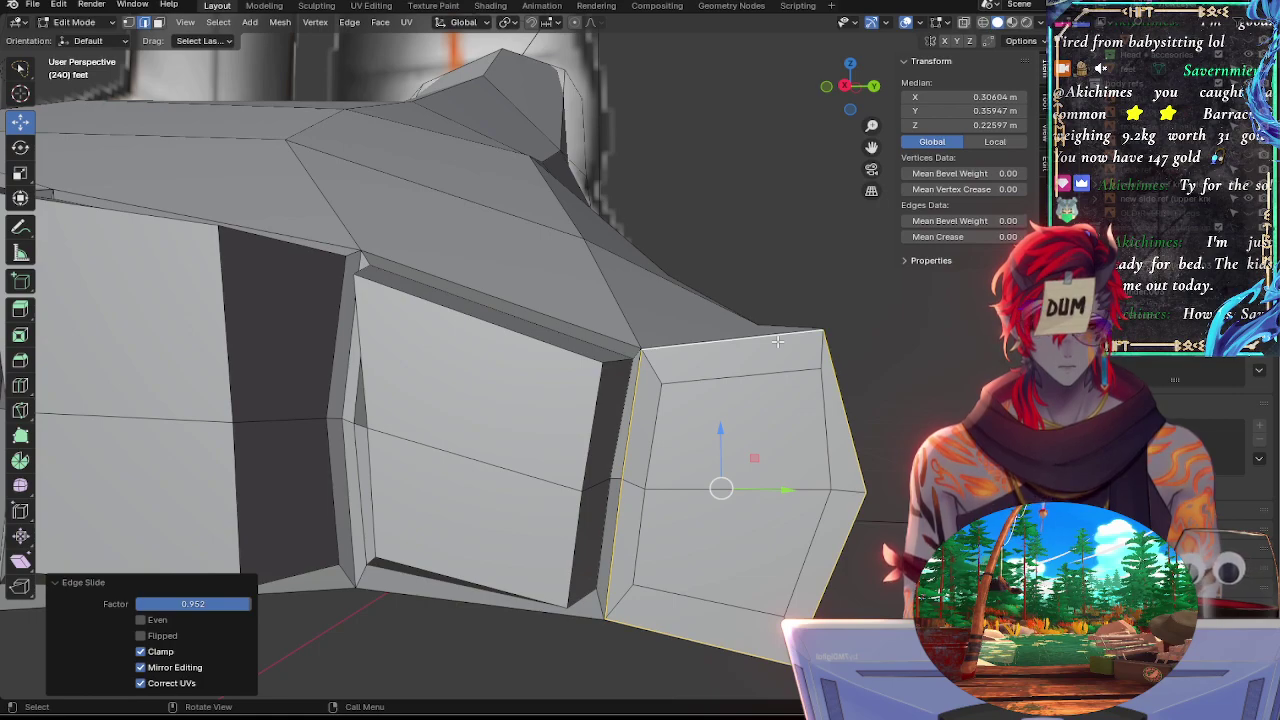
{"action": "key", "text": "s"}
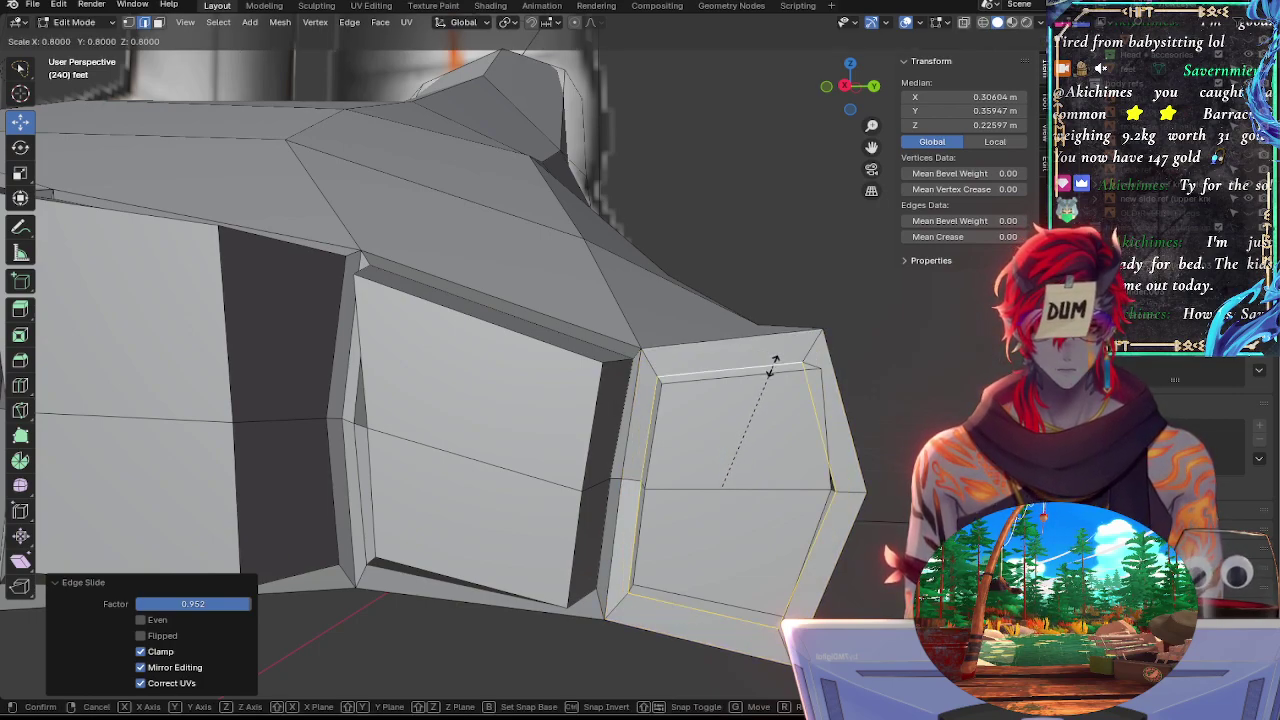
{"action": "left_click", "coordinate": [776, 357]}
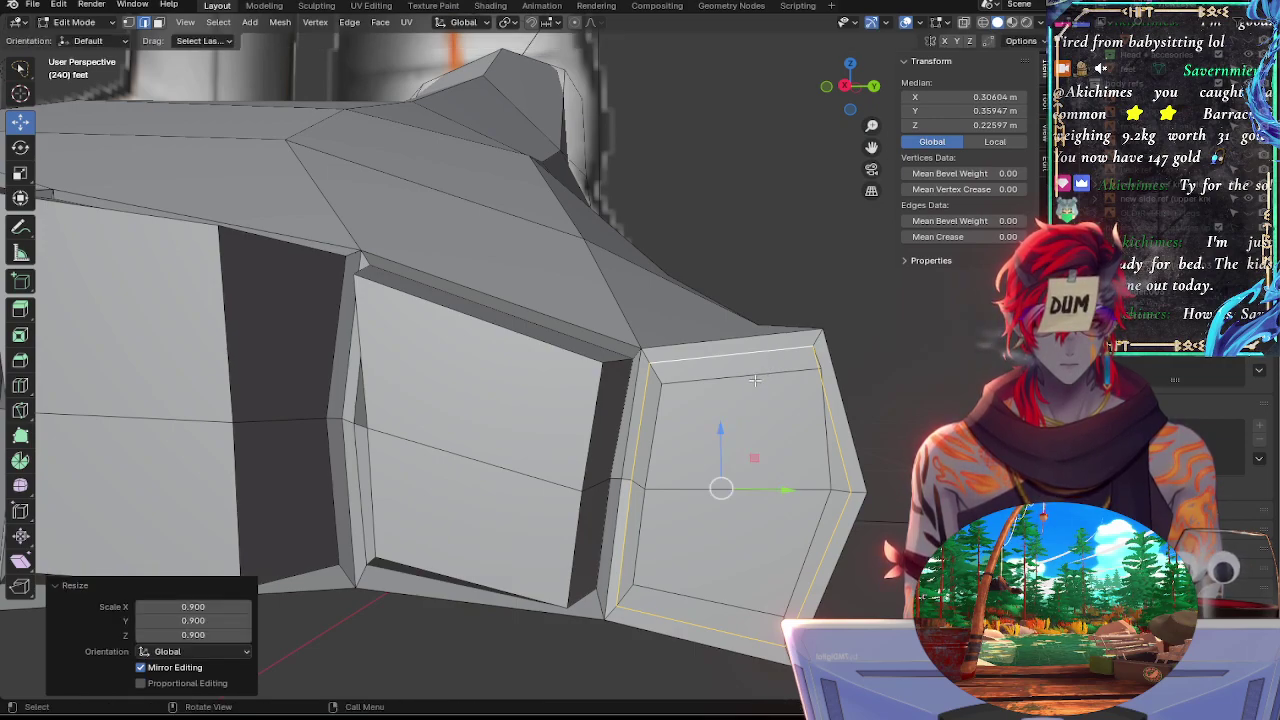
Select all the edges outlining the innermost face on the little toe's front
{"action": "left_click", "coordinate": [755, 379]}
{"action": "left_click", "coordinate": [652, 436], "text": "shift"}
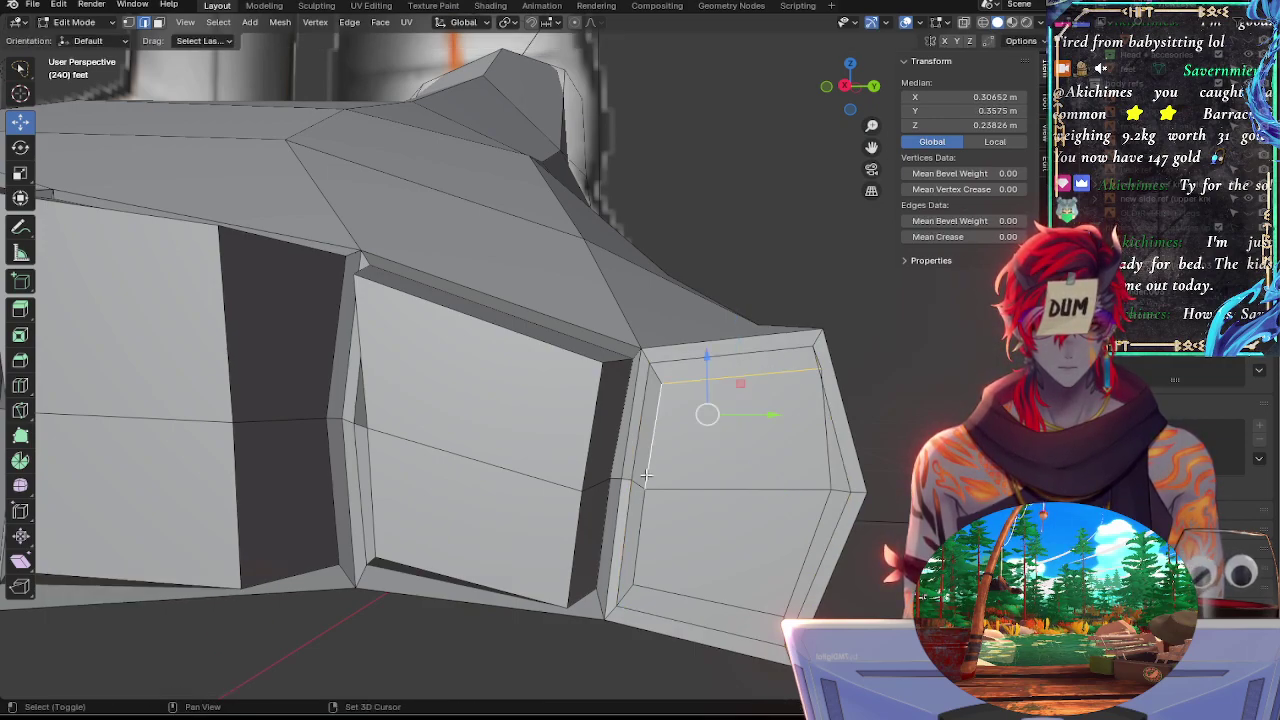
{"action": "left_click", "coordinate": [641, 537], "text": "shift"}
{"action": "left_click", "coordinate": [686, 596], "text": "shift"}
{"action": "left_click", "coordinate": [826, 516], "text": "shift"}
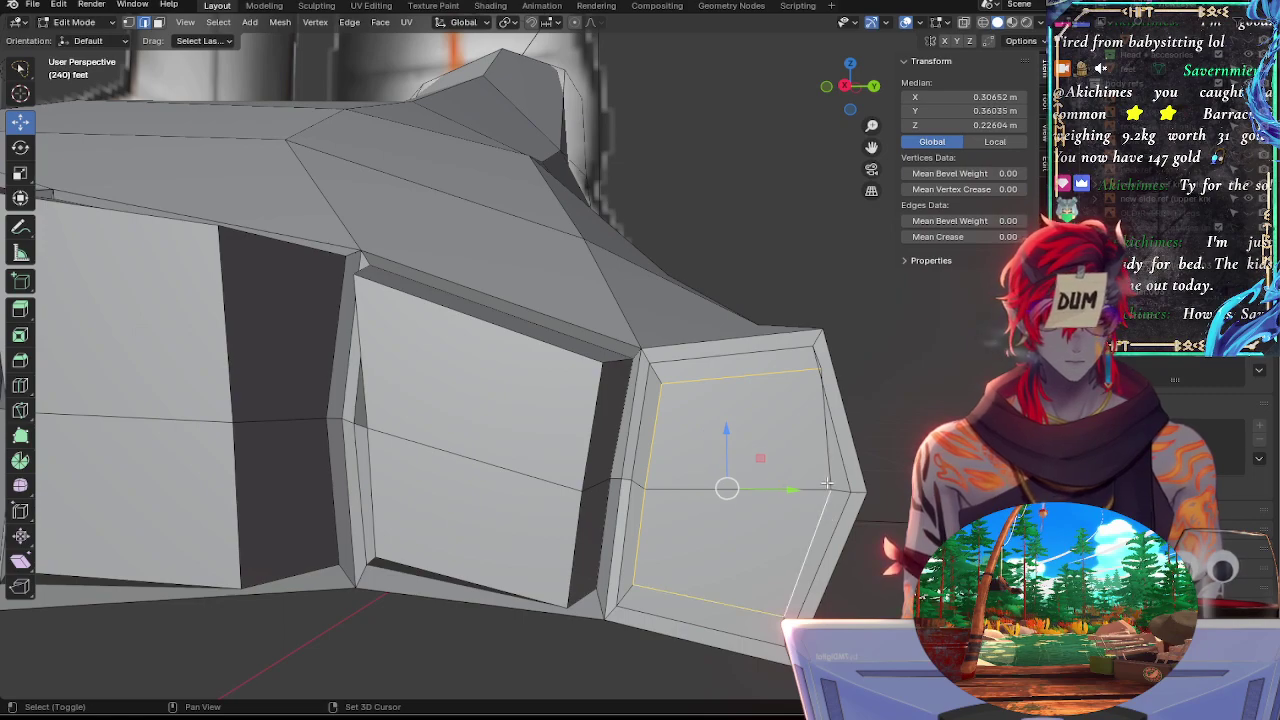
{"action": "left_click", "coordinate": [828, 472], "text": "shift"}
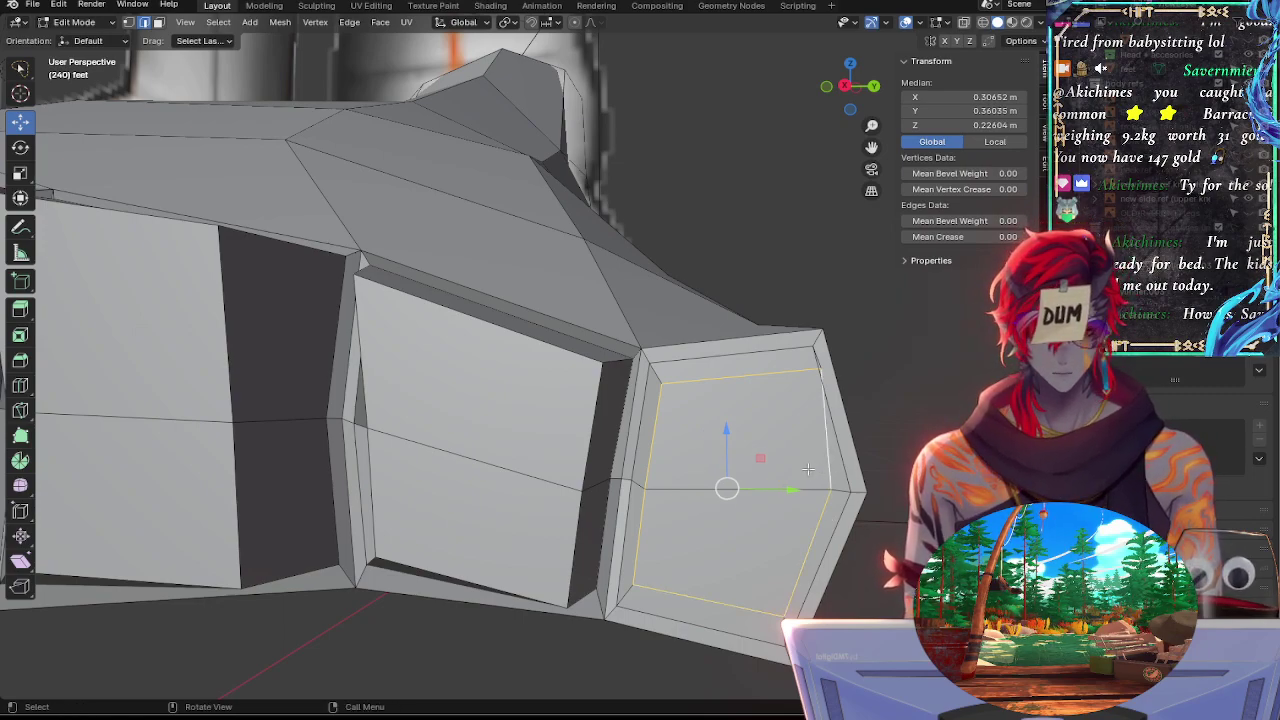
Edge-slide the little toe's inner outline outward by a factor of 1.000, scale it to 0.8, and clear the selection
{"action": "key", "text": "g"}
{"action": "key", "text": "g"}
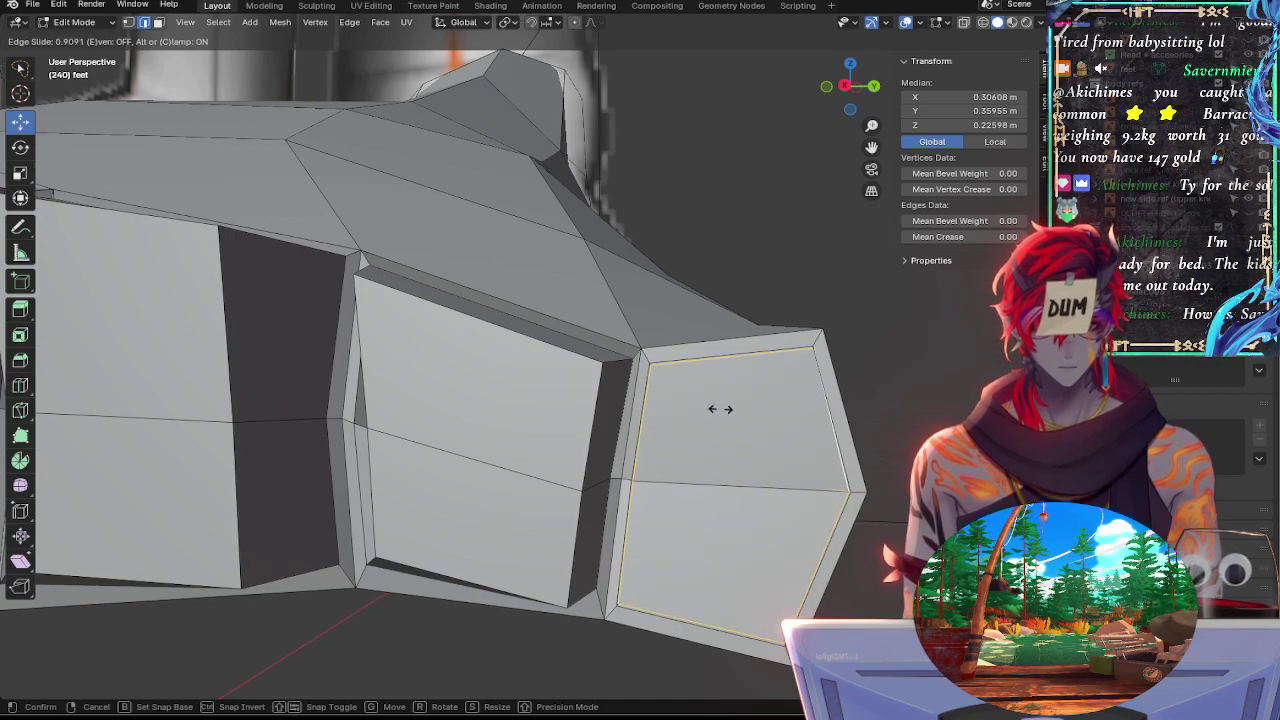
{"action": "left_click", "coordinate": [697, 365]}
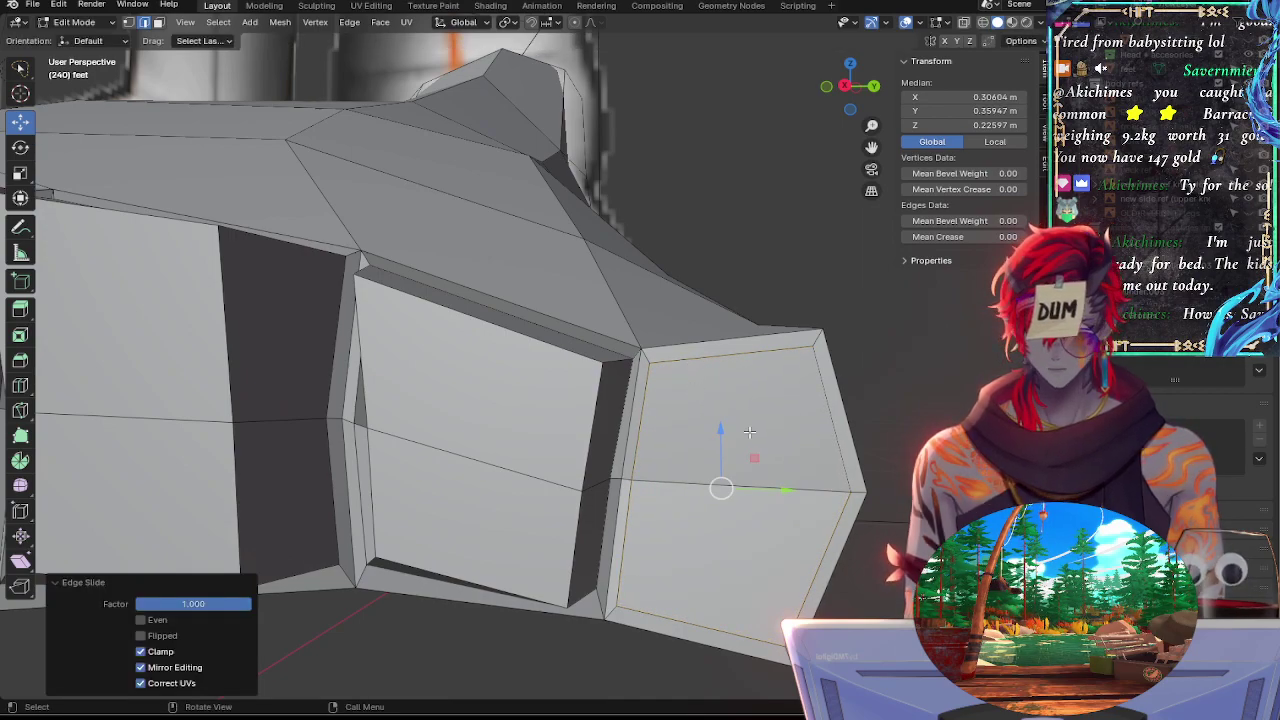
{"action": "key", "text": "s"}
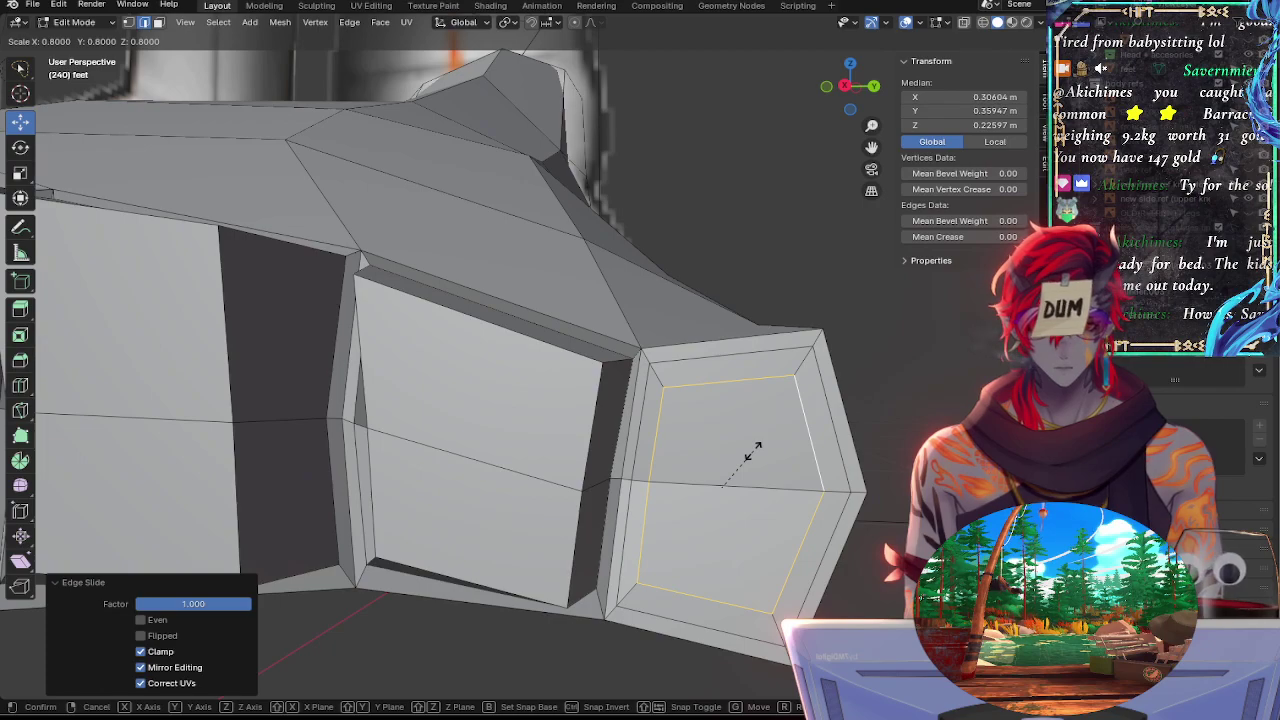
{"action": "left_click", "coordinate": [752, 455]}
{"action": "left_click", "coordinate": [923, 445]}
{"action": "middle_click_drag", "start_coordinate": [962, 525], "coordinate": [903, 423], "text": "shift"}
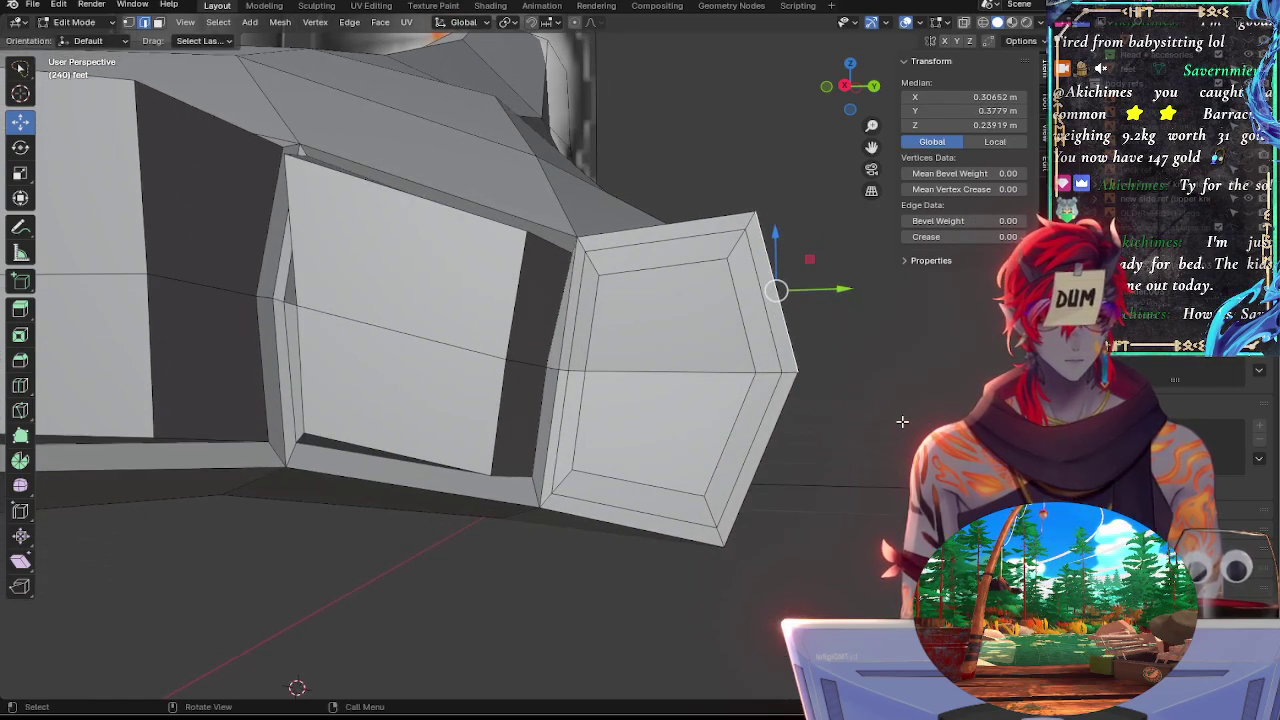
{"action": "left_click", "coordinate": [902, 422]}
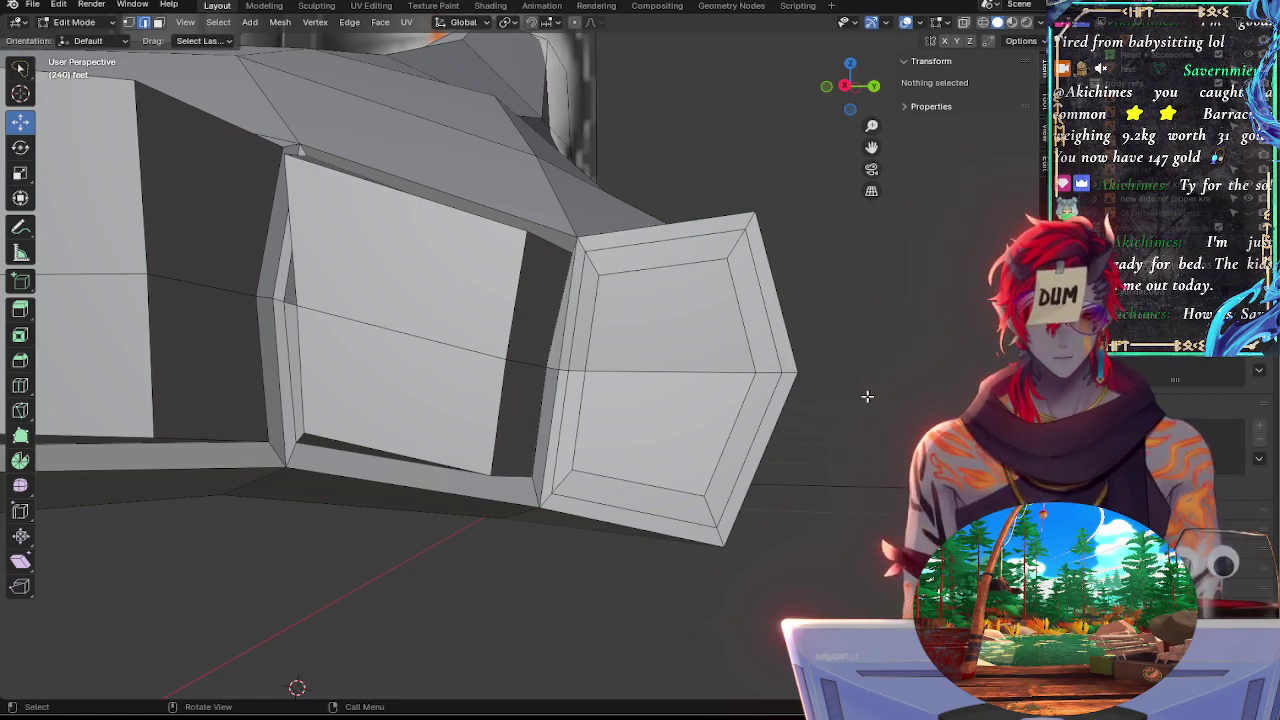
{"action": "left_click", "coordinate": [846, 90]}
{"action": "left_click_drag", "start_coordinate": [897, 397], "coordinate": [652, 492], "text": "ctrl+alt"}
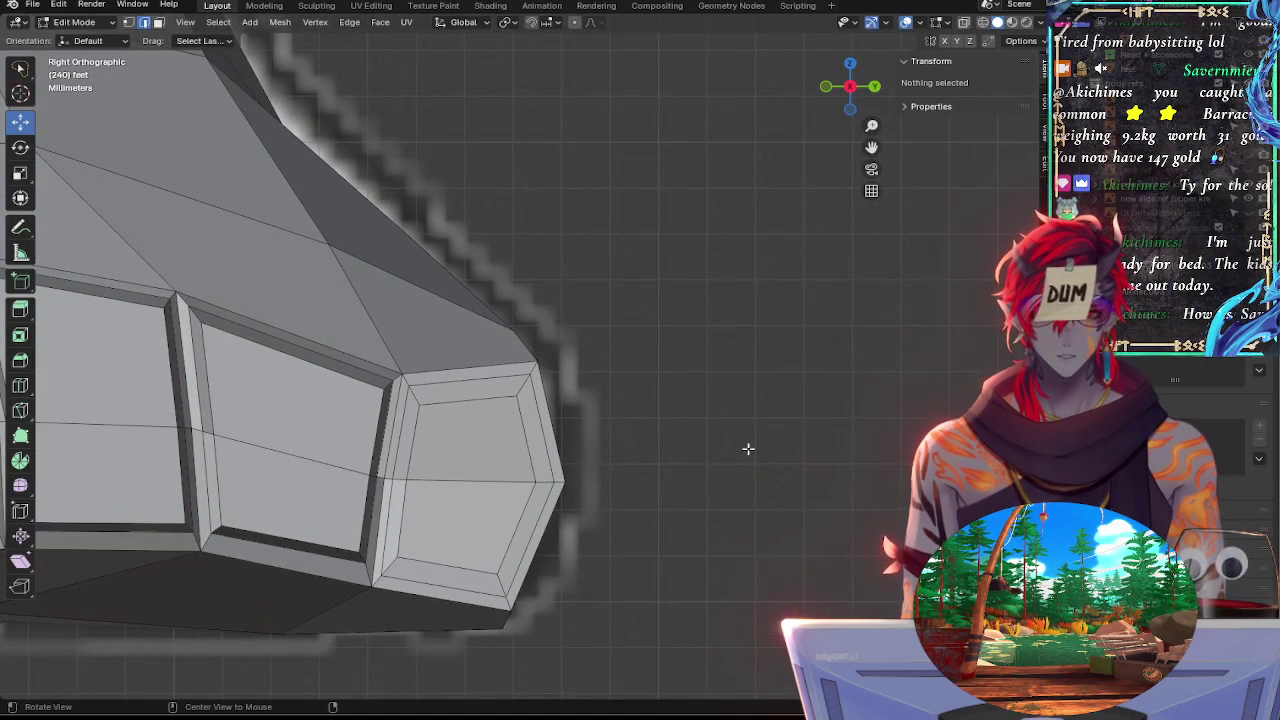
{"action": "middle_click_drag", "start_coordinate": [748, 449], "coordinate": [566, 437]}
{"action": "left_click", "coordinate": [564, 434]}
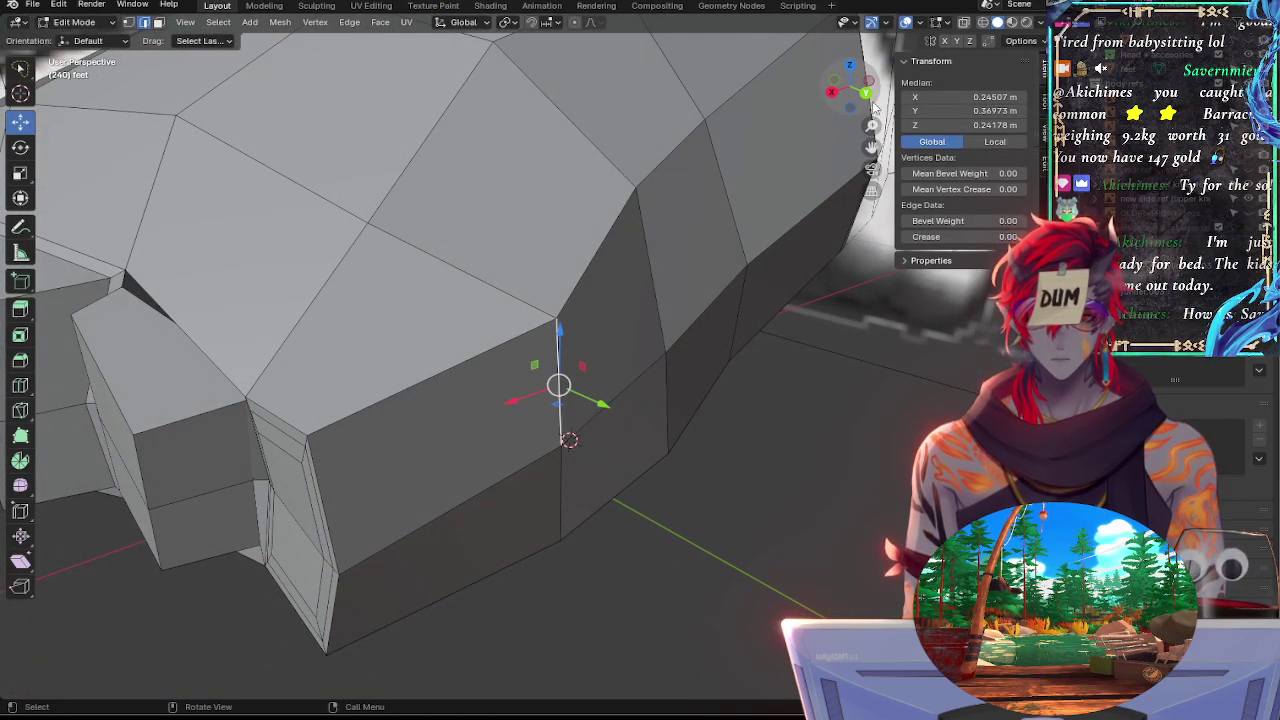
{"action": "left_click", "coordinate": [829, 93]}
{"action": "middle_click_drag", "start_coordinate": [794, 271], "coordinate": [840, 220]}
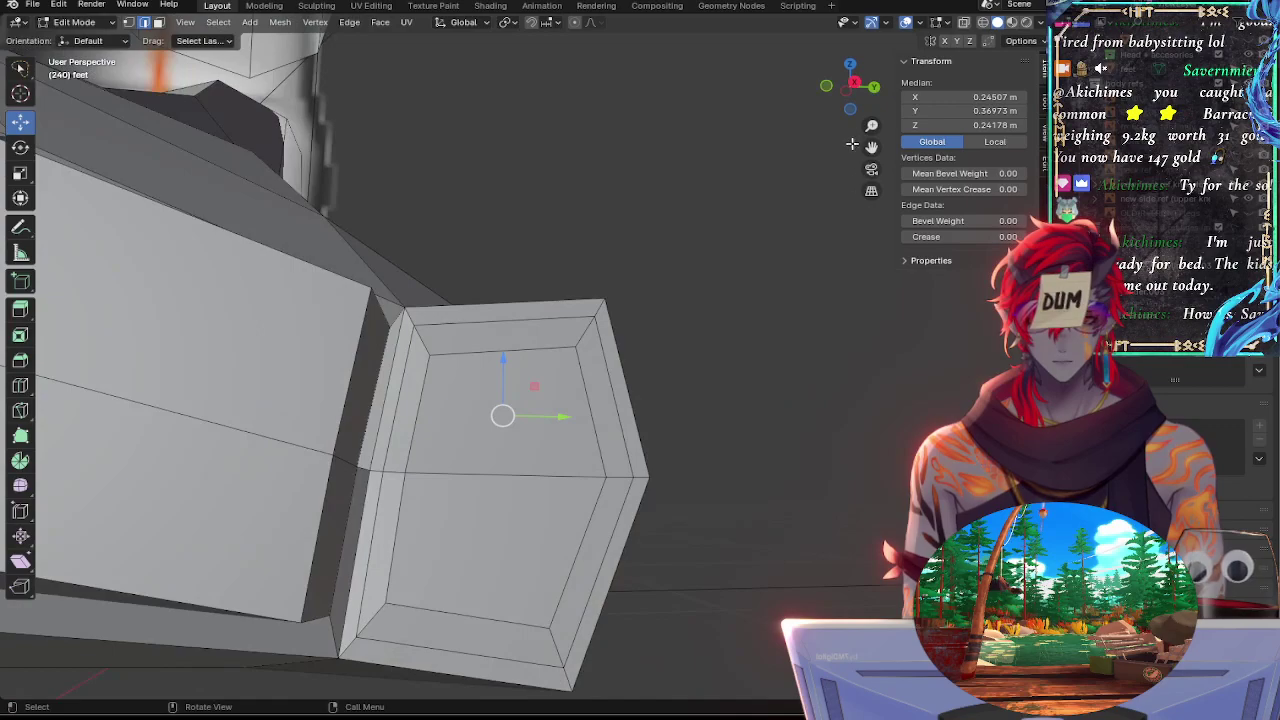
{"action": "left_click", "coordinate": [855, 86]}
{"action": "left_click_drag", "start_coordinate": [749, 269], "coordinate": [709, 383], "text": "alt"}
{"action": "key", "text": "s"}
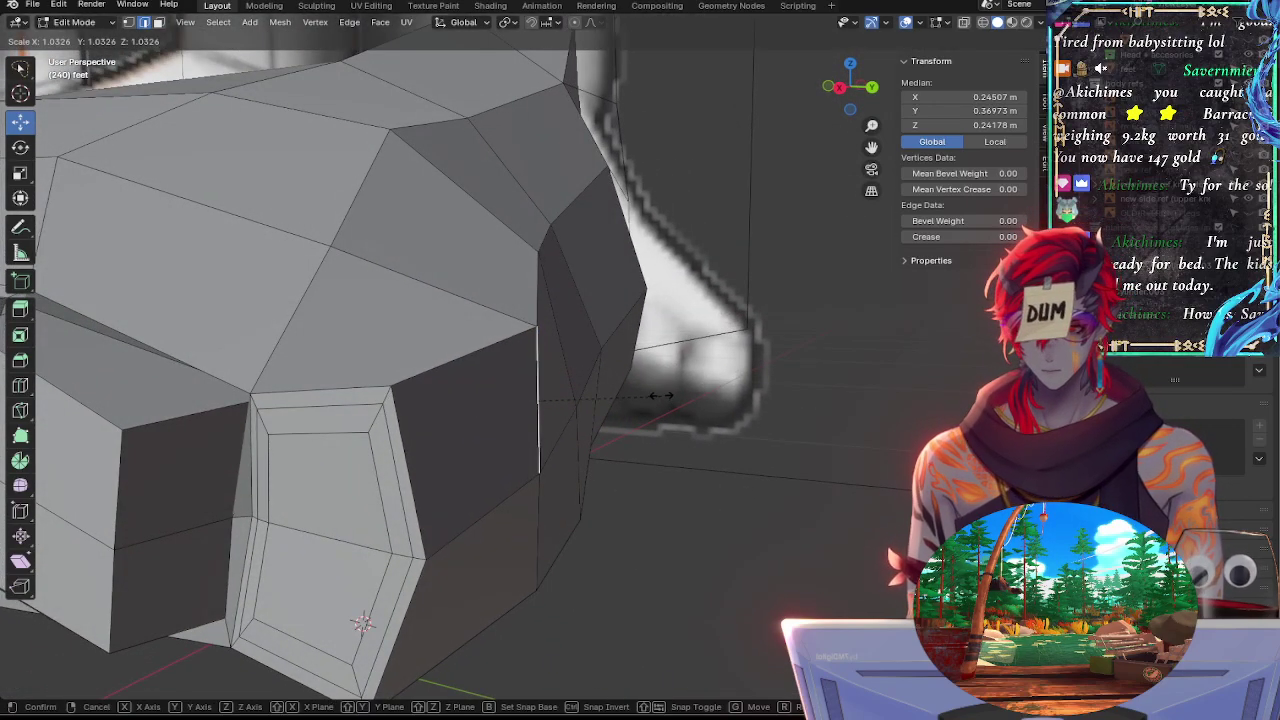
{"action": "right_click", "coordinate": [659, 408]}
Move the mid-height edge behind the little toe 0.001803 m along Z and check it in the right orthographic view
{"action": "left_click", "coordinate": [552, 456]}
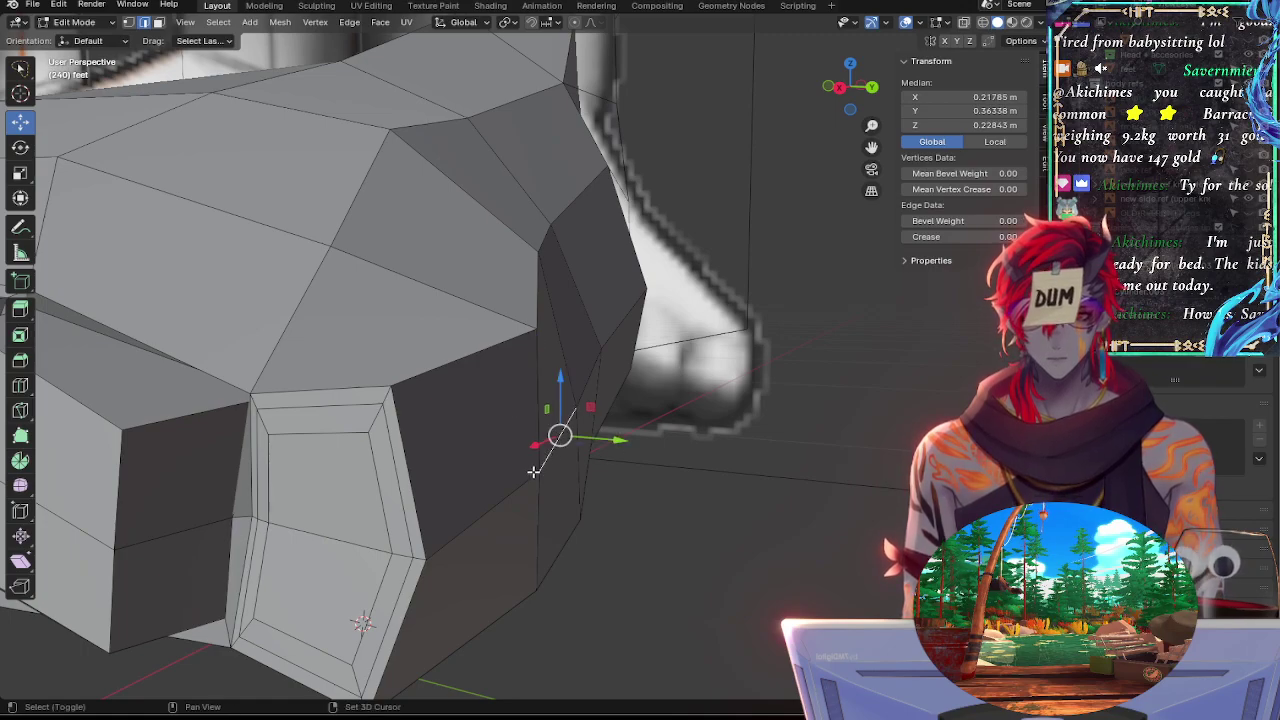
{"action": "left_click_drag", "start_coordinate": [563, 384], "coordinate": [562, 378]}
{"action": "left_click", "coordinate": [562, 377]}
{"action": "key", "text": "KP_3"}
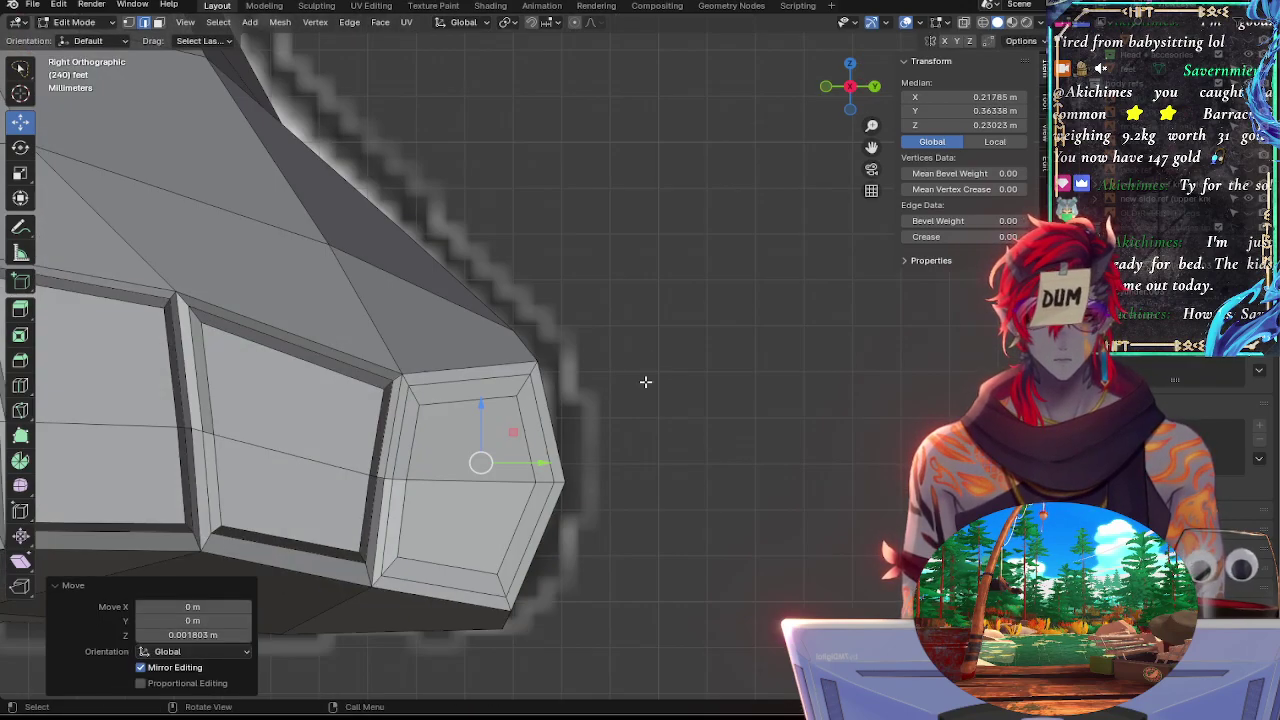
{"action": "middle_click_drag", "start_coordinate": [633, 430], "coordinate": [571, 402]}
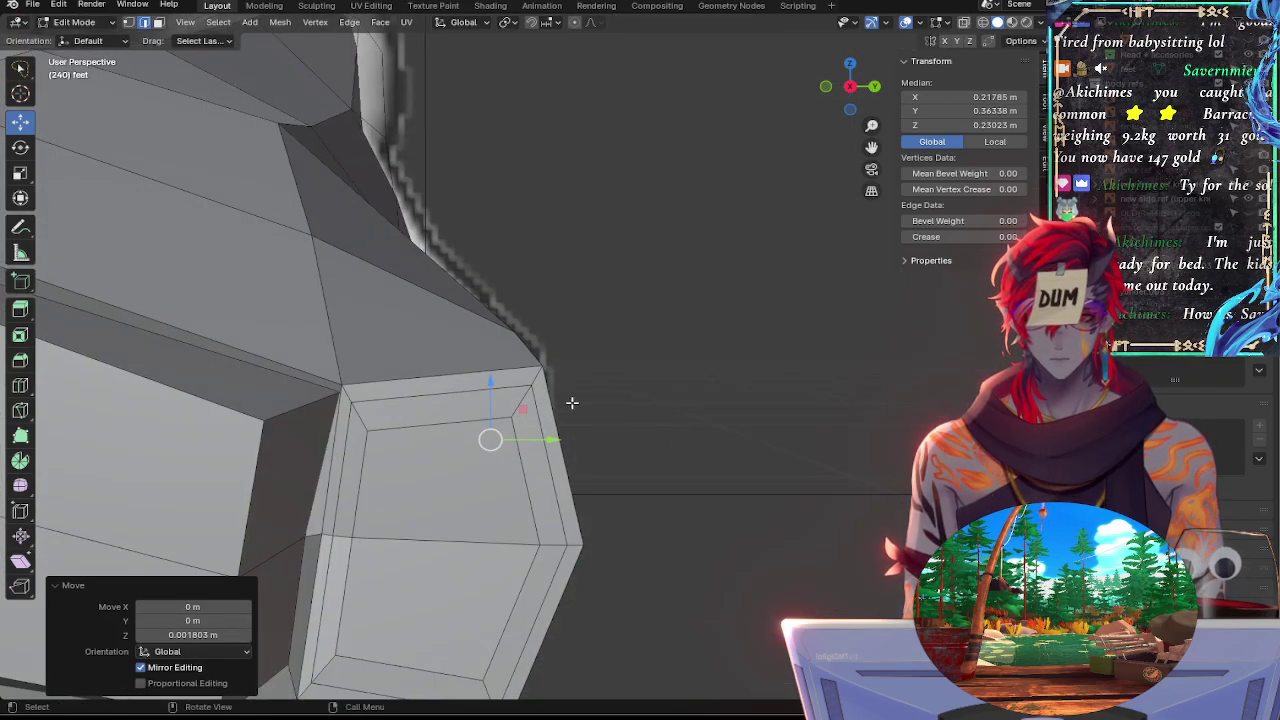
Select the upper and outer side edges of all three nested outlines on the little toe's front, above its mid-height edge
{"action": "left_click", "coordinate": [536, 365]}
{"action": "left_click", "coordinate": [547, 382], "text": "shift"}
{"action": "left_click", "coordinate": [516, 389], "text": "shift"}
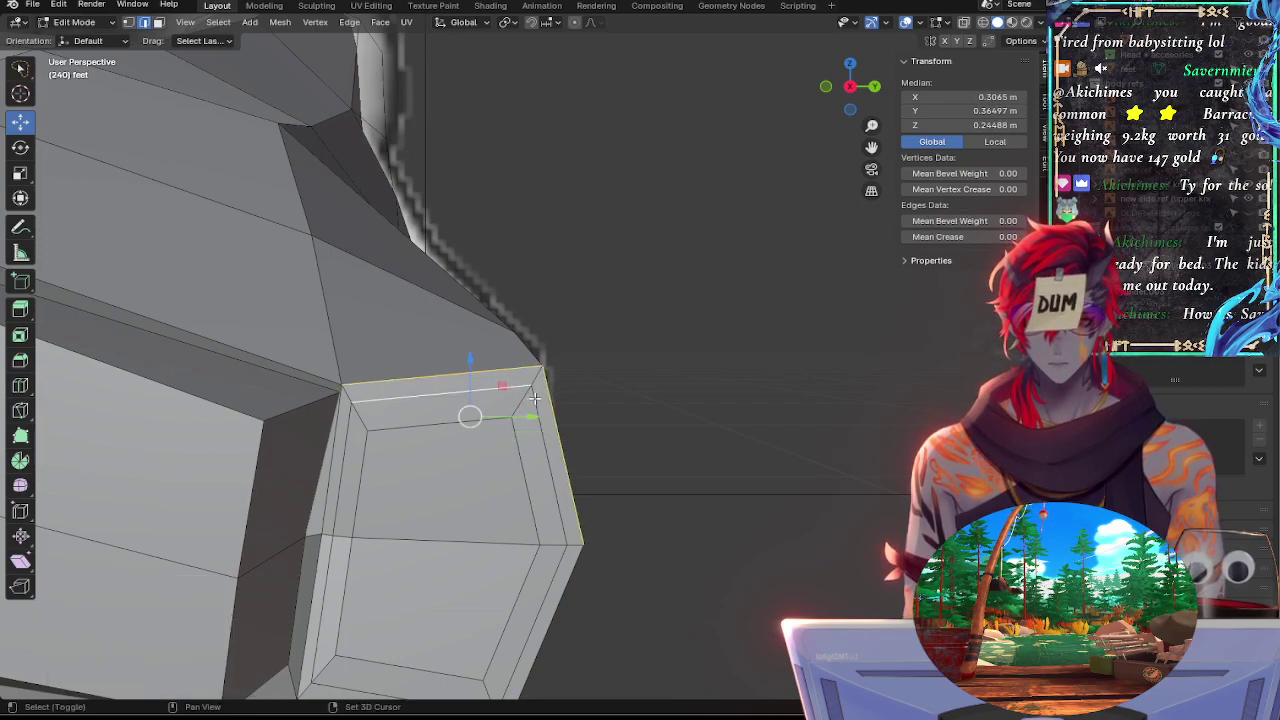
{"action": "left_click", "coordinate": [536, 403], "text": "shift"}
{"action": "key", "text": "s"}
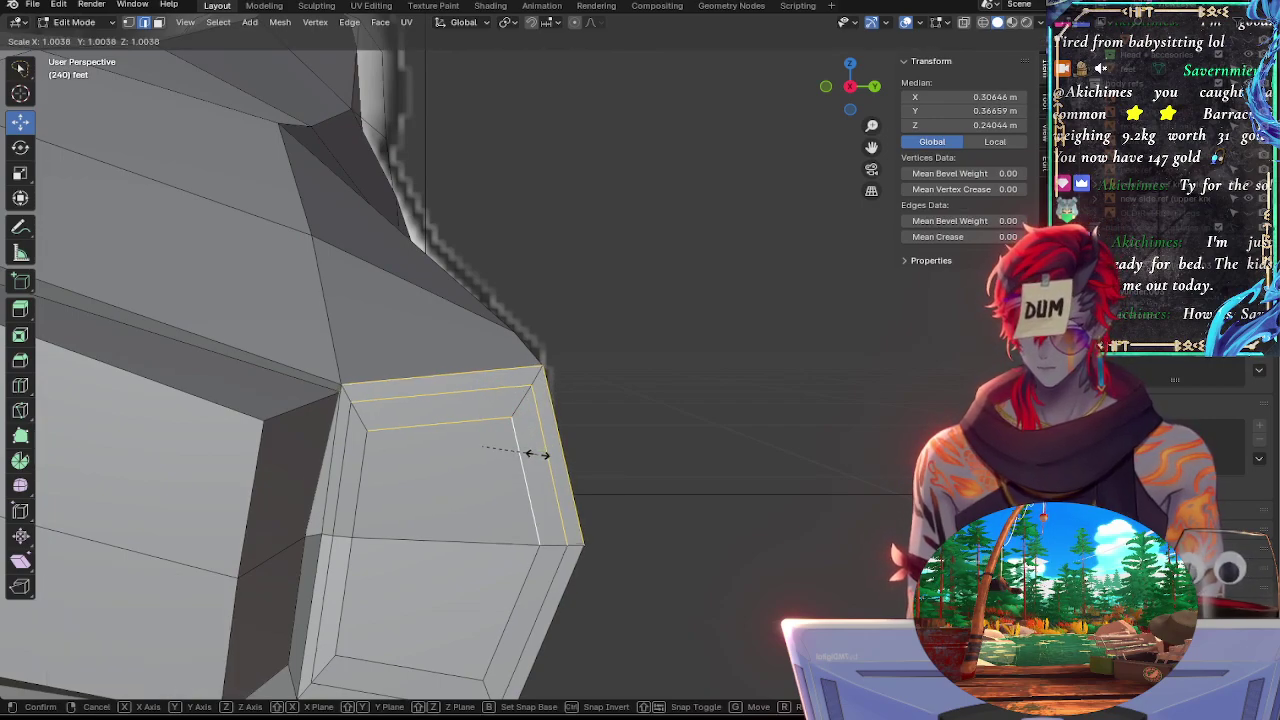
{"action": "right_click", "coordinate": [534, 451]}
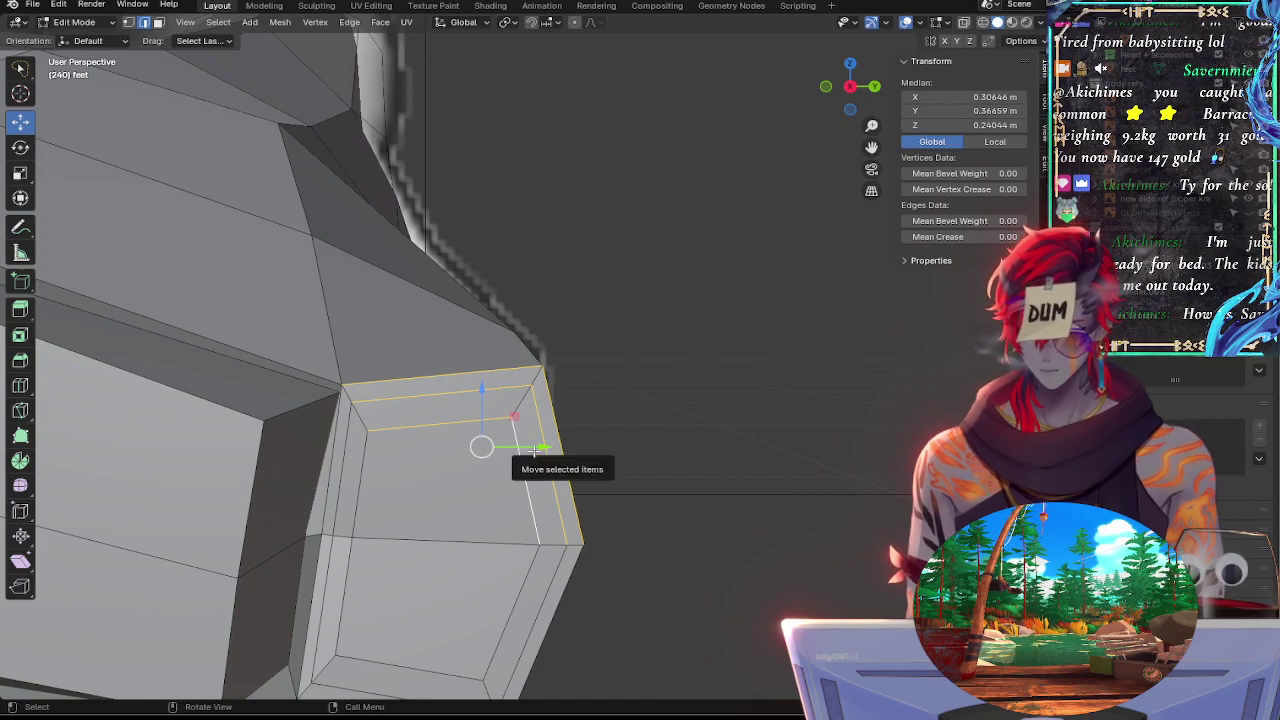
{"action": "left_click_drag", "start_coordinate": [535, 451], "coordinate": [482, 446]}
{"action": "key", "text": "s"}
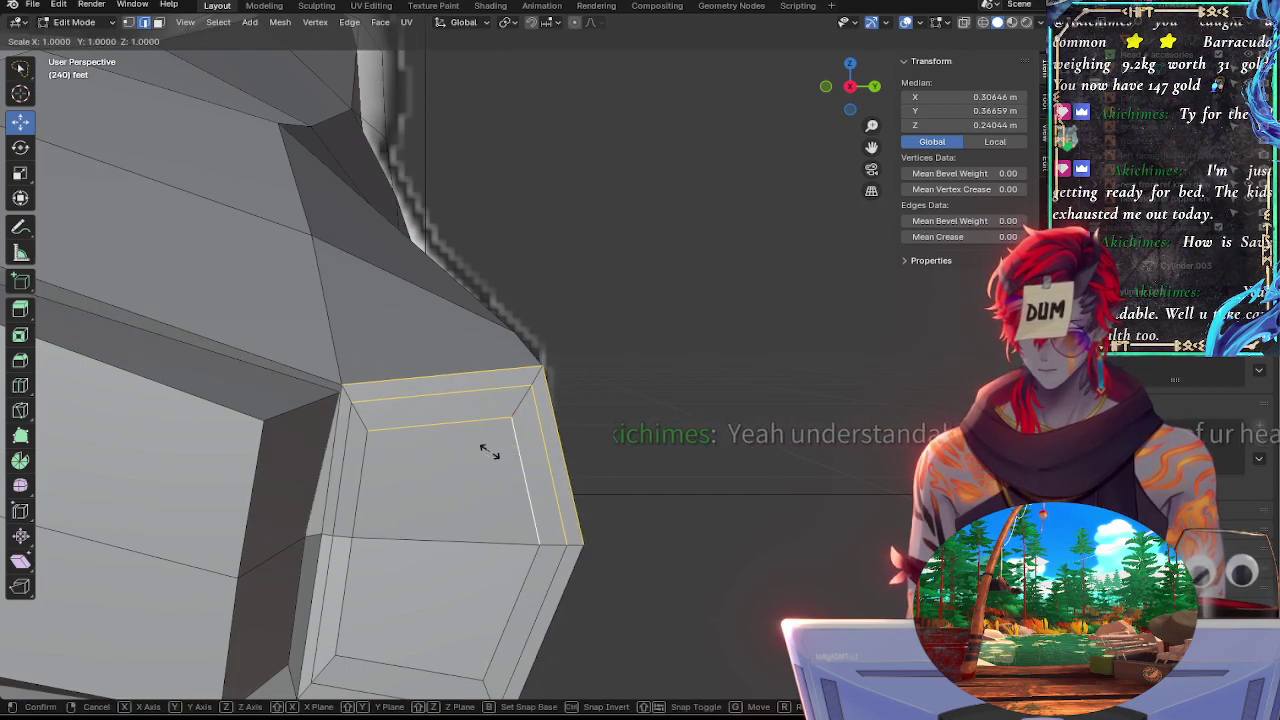
{"action": "key", "text": "z"}
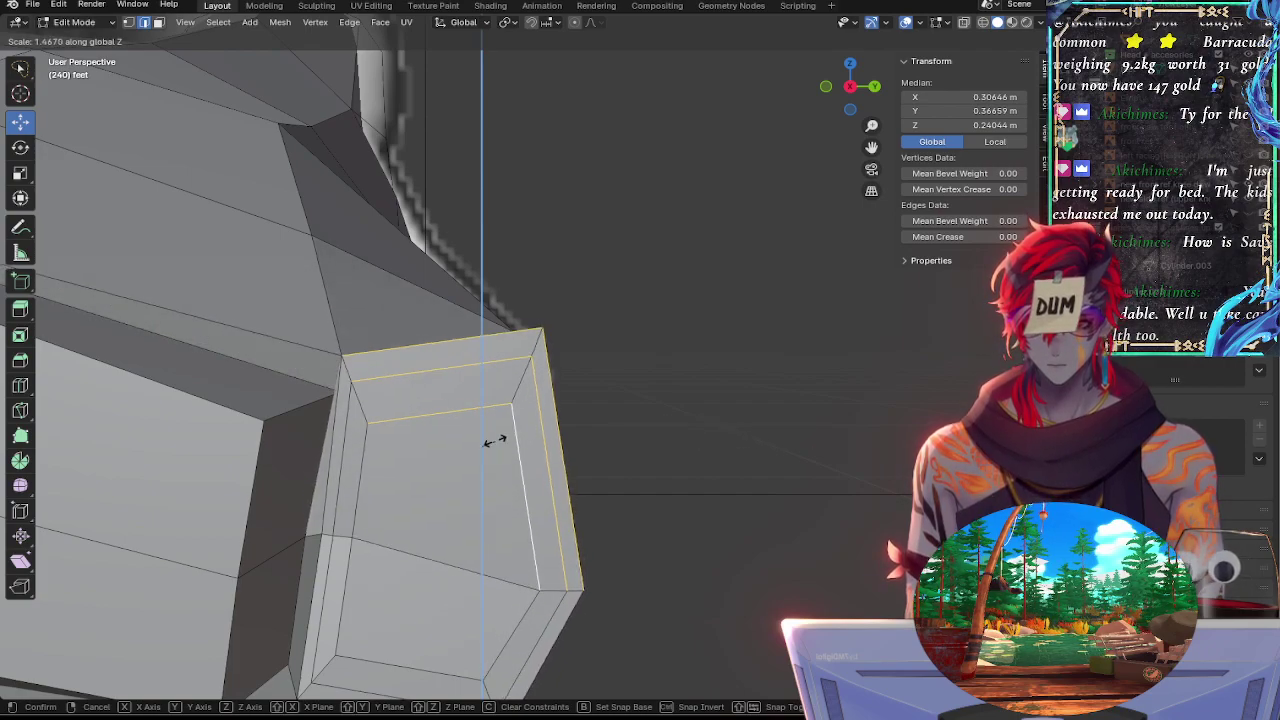
{"action": "left_click", "coordinate": [484, 446]}
Move the selected toe-front edges -0.00148 m along Z and scale them to 0.946 along Y
{"action": "key", "text": "g"}
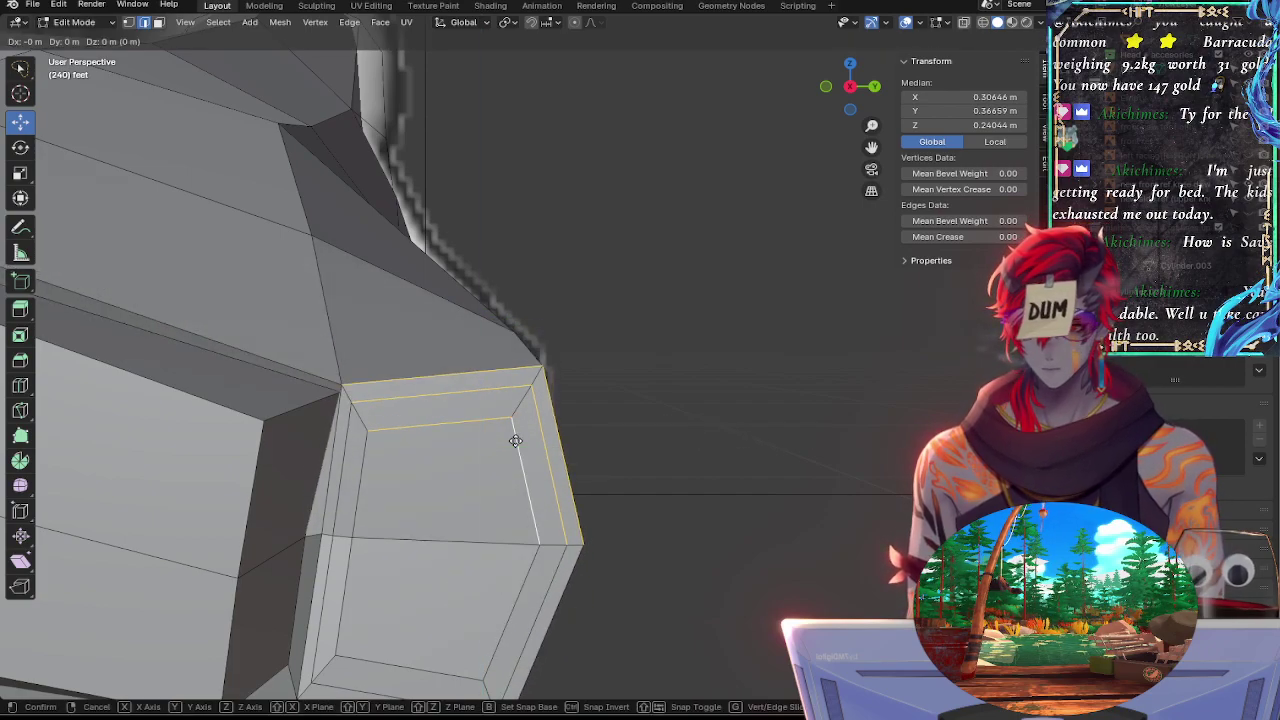
{"action": "key", "text": "z"}
{"action": "left_click", "coordinate": [513, 452]}
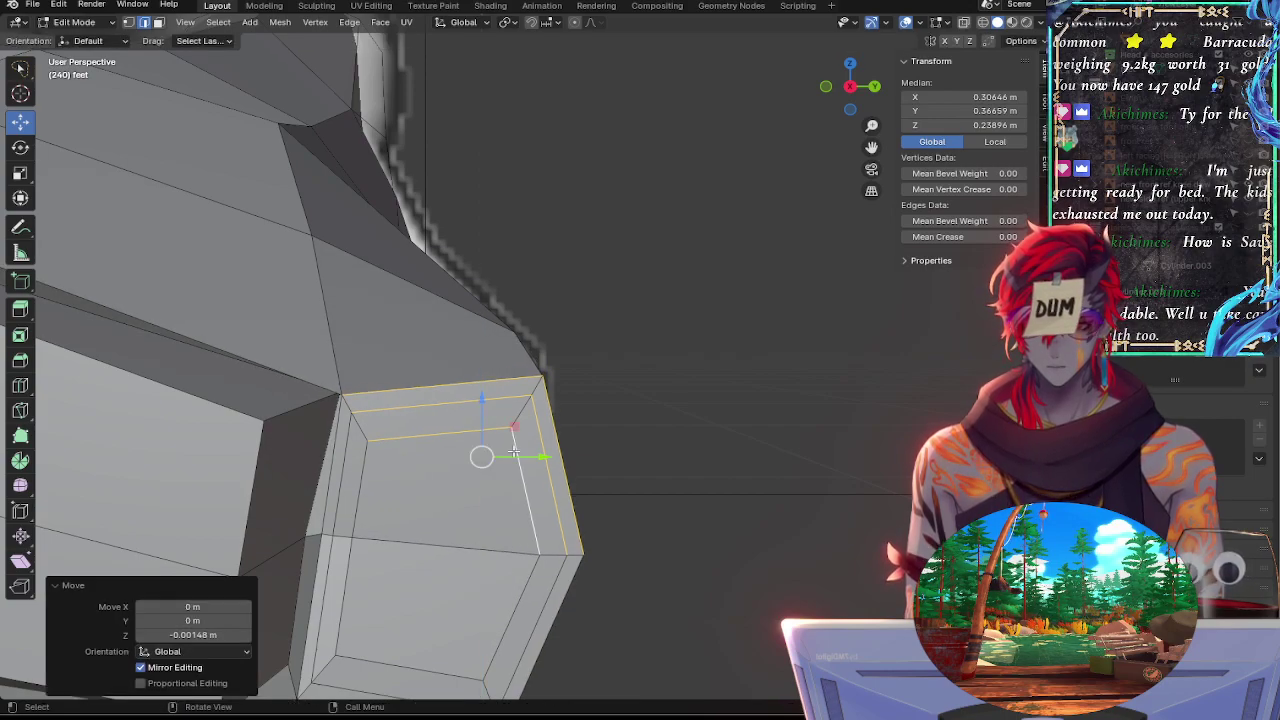
{"action": "key", "text": "s"}
{"action": "key", "text": "y"}
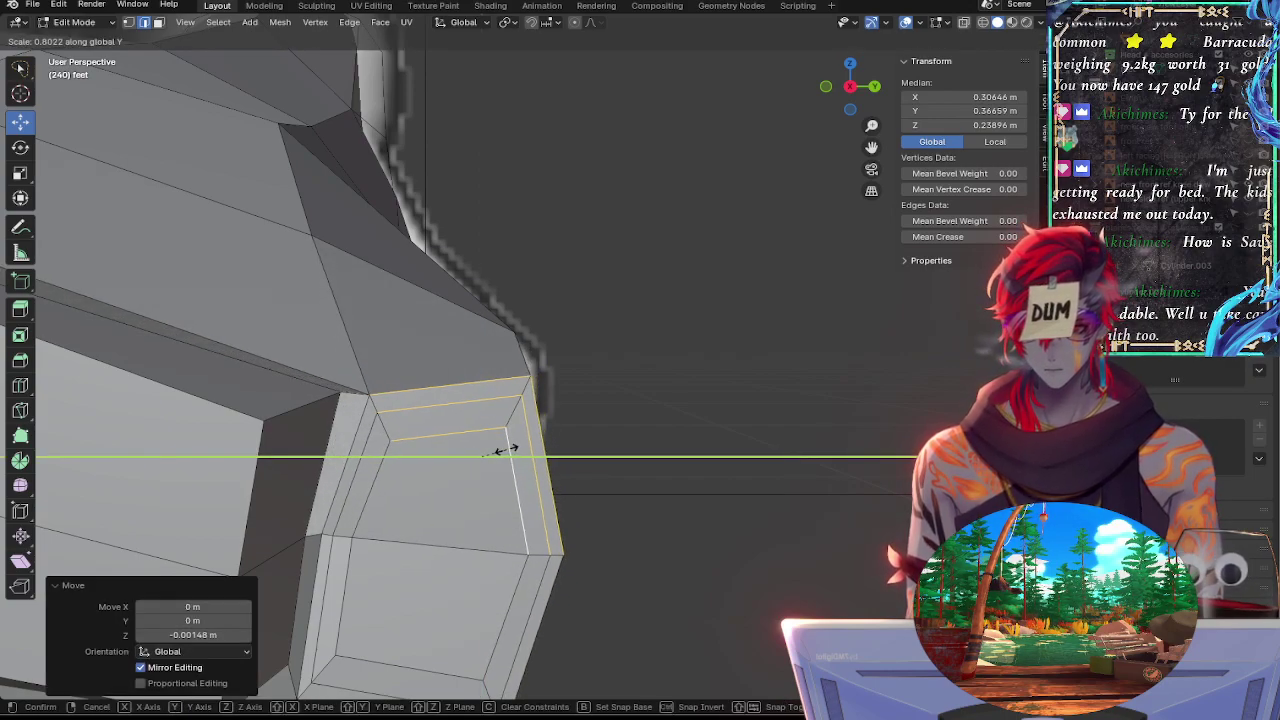
{"action": "left_click", "coordinate": [508, 444]}
Move the toe-front edges 0.001057 m along Z and check them against the reference image in the right orthographic view
{"action": "key", "text": "g"}
{"action": "key", "text": "z"}
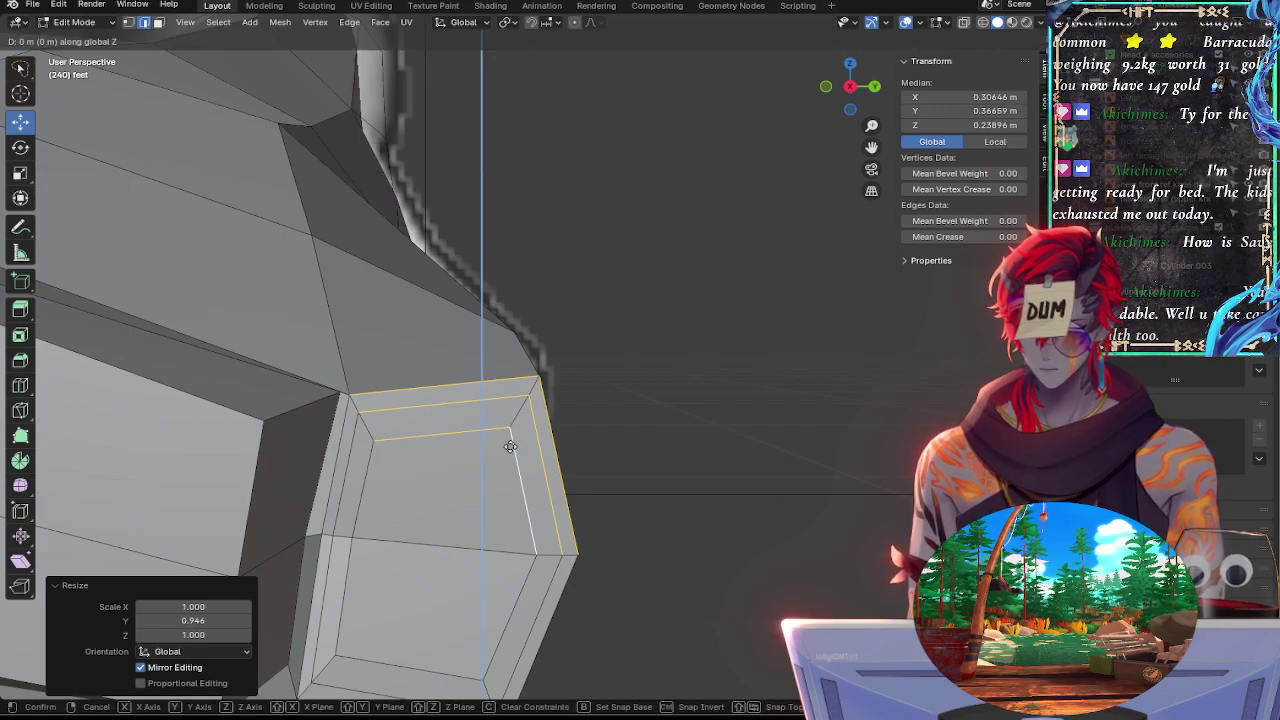
{"action": "left_click", "coordinate": [512, 440]}
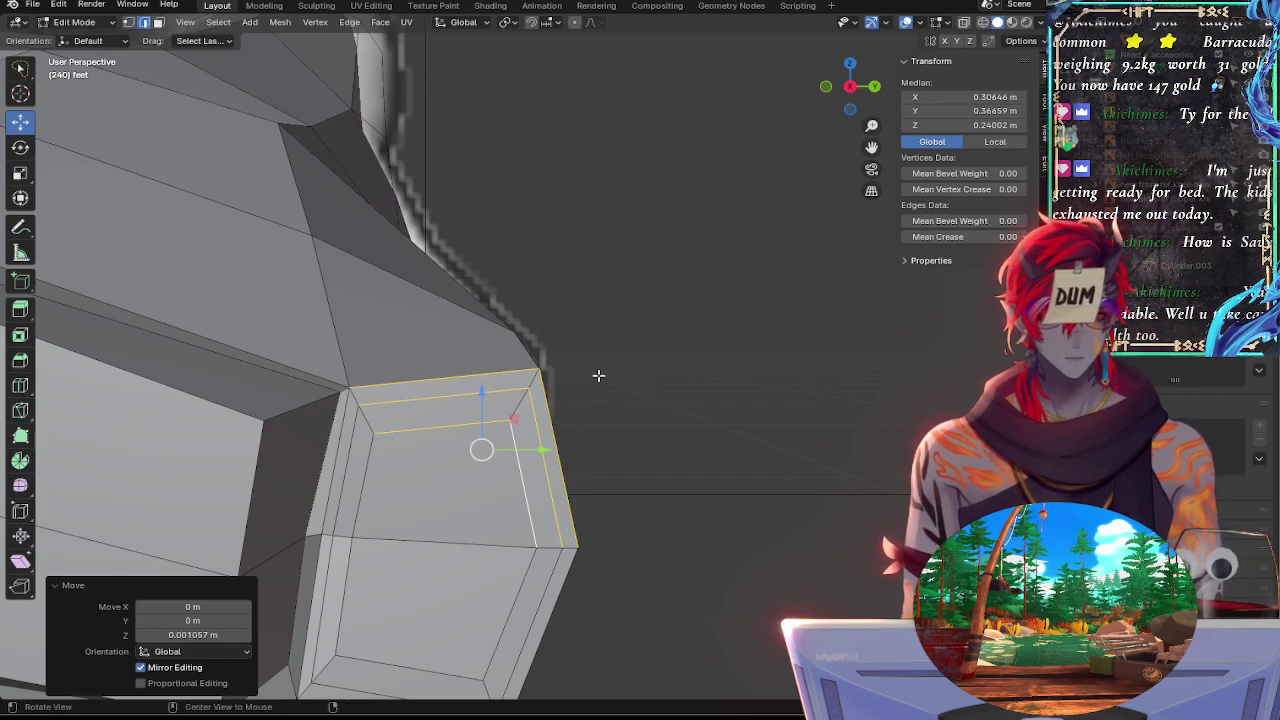
{"action": "middle_click_drag", "start_coordinate": [597, 371], "coordinate": [741, 337]}
{"action": "key", "text": "alt+z"}
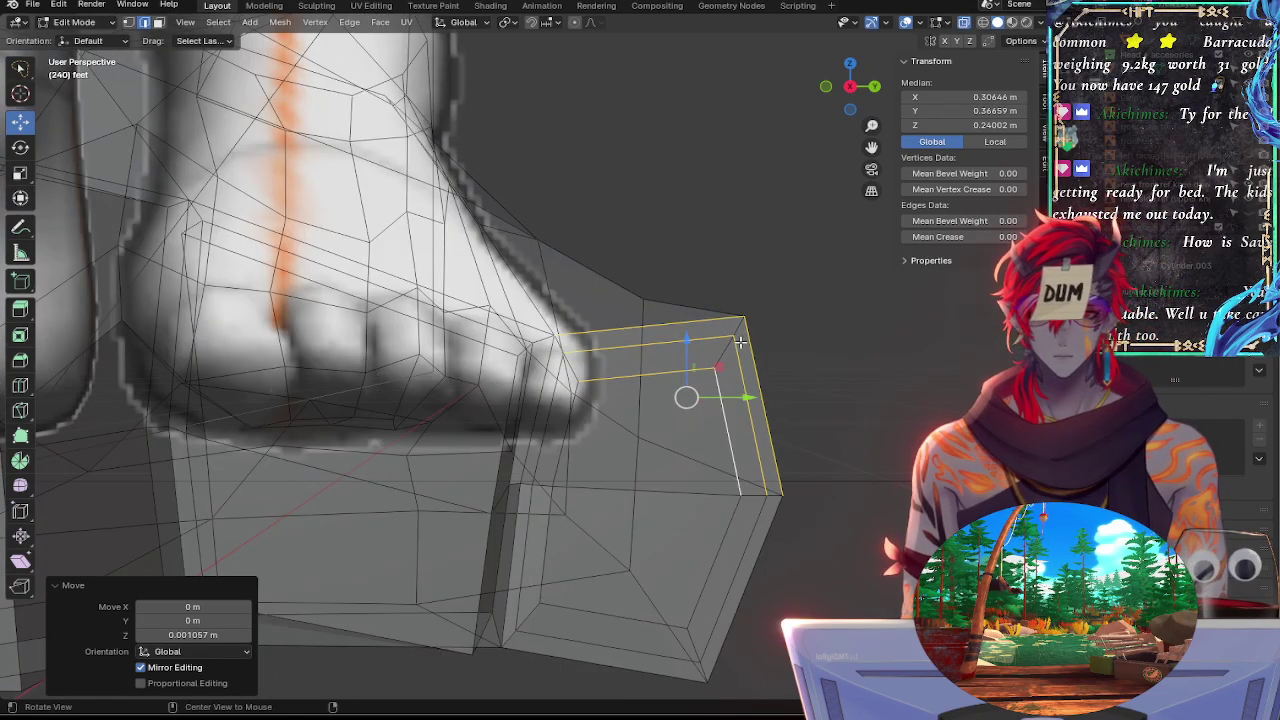
{"action": "key", "text": "alt+z"}
{"action": "left_click", "coordinate": [849, 90]}
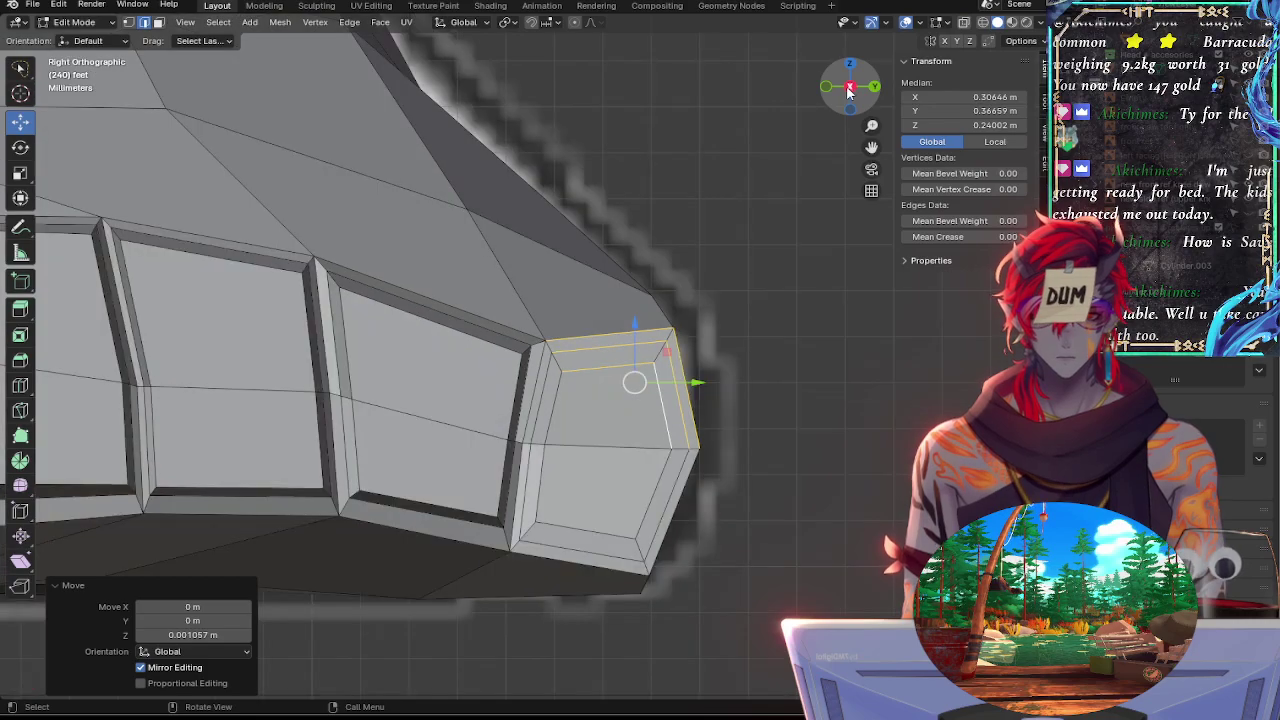
{"action": "key", "text": "alt+z"}
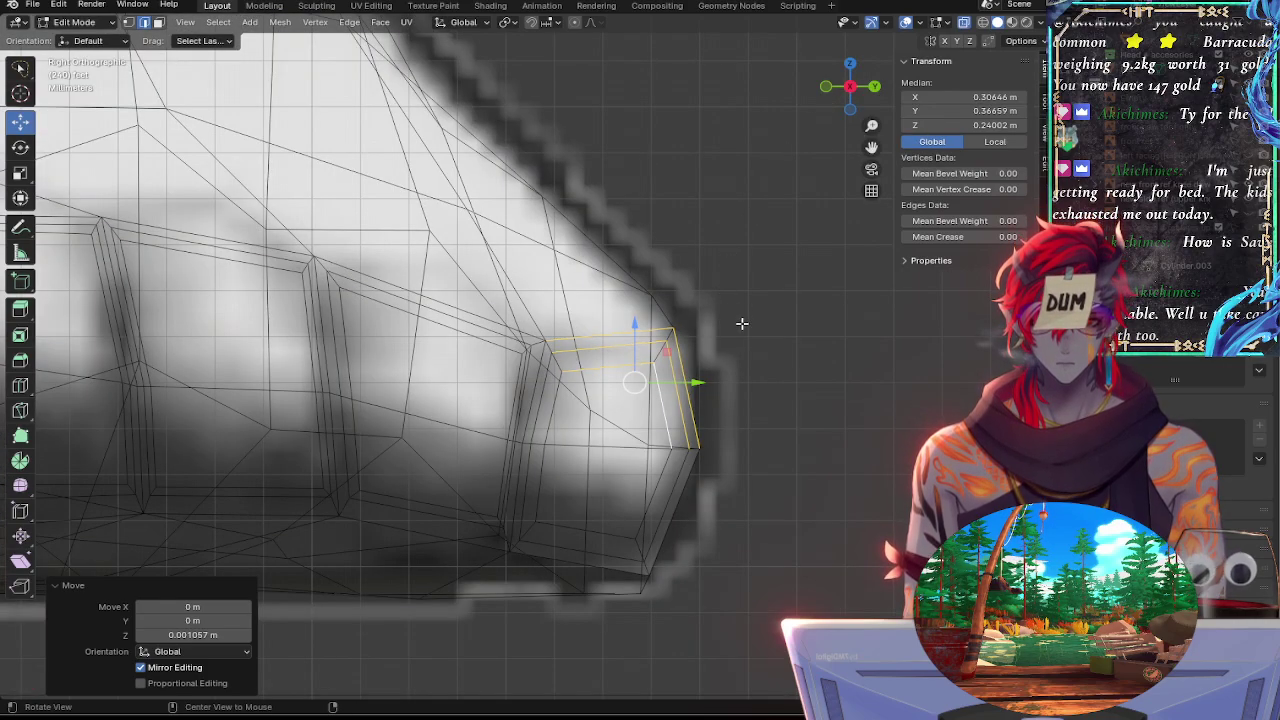
{"action": "key", "text": "alt+z"}
{"action": "key", "text": "alt+z"}
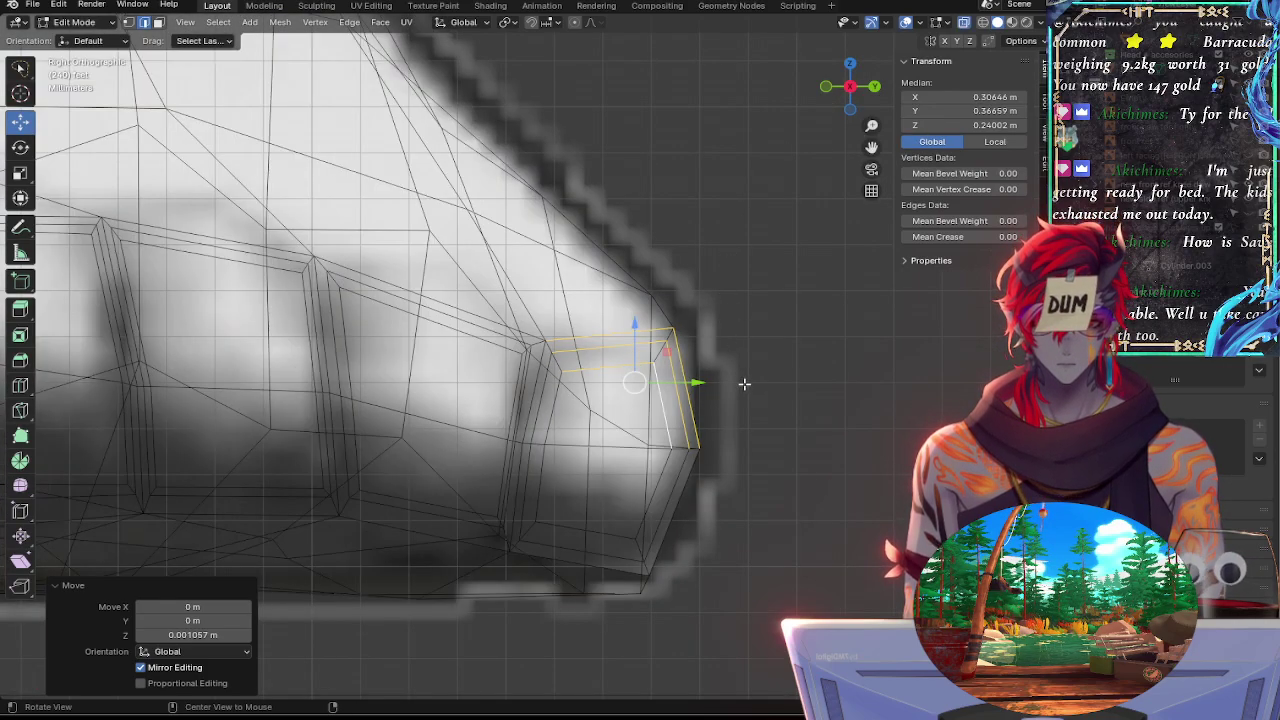
{"action": "key", "text": "alt+z"}
Select the two stacked faces on the little toe's outer side, directly behind its front, in the back orthographic view
{"action": "mouse_move", "coordinate": [766, 429]}
{"action": "middle_mouse_down"}
{"action": "mouse_move", "coordinate": [623, 449]}
{"action": "mouse_move", "coordinate": [600, 466]}
{"action": "mouse_move", "coordinate": [511, 356]}
{"action": "middle_mouse_up"}
{"action": "left_click", "coordinate": [511, 352]}
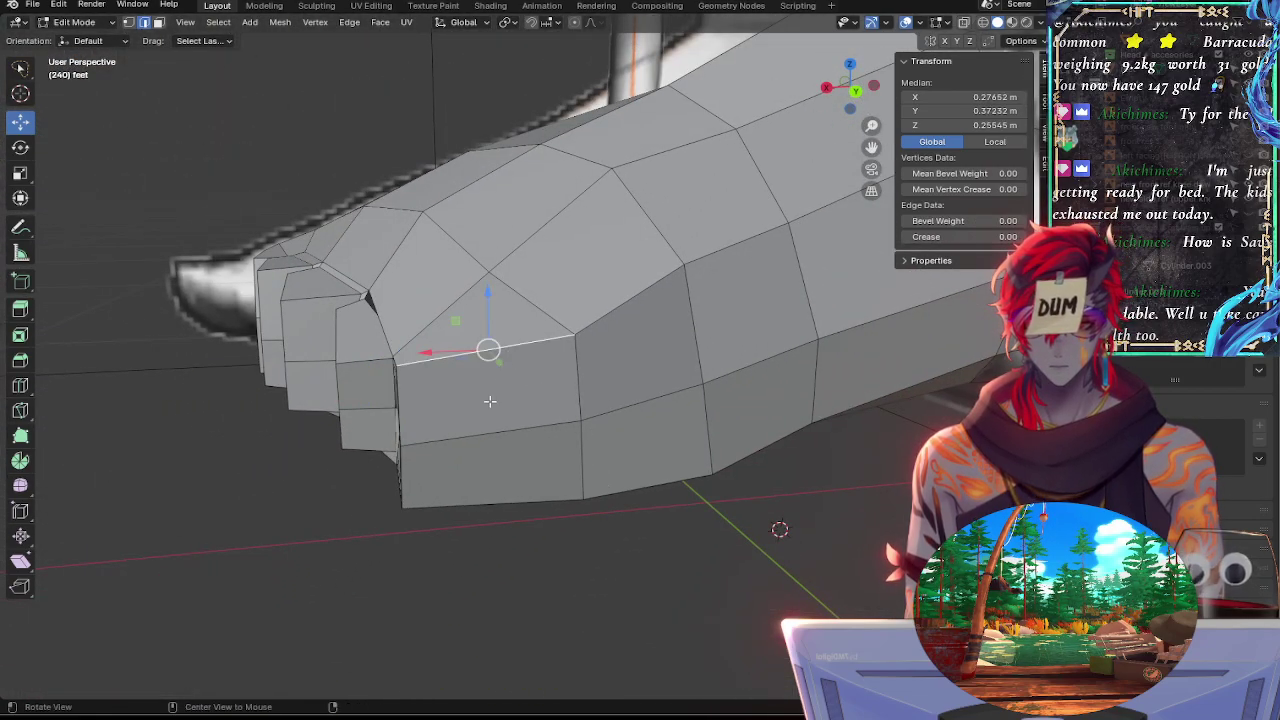
{"action": "middle_click_drag", "start_coordinate": [490, 401], "coordinate": [836, 86]}
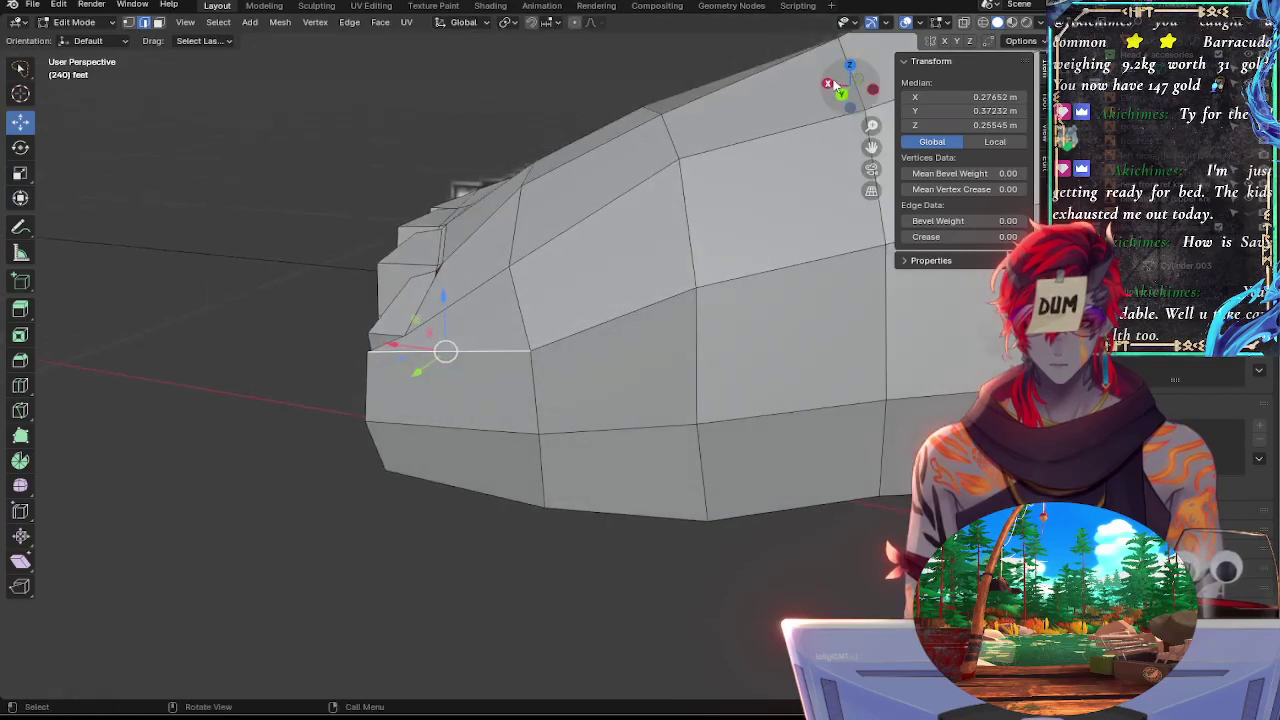
{"action": "left_click", "coordinate": [842, 95]}
{"action": "key", "text": "alt+z"}
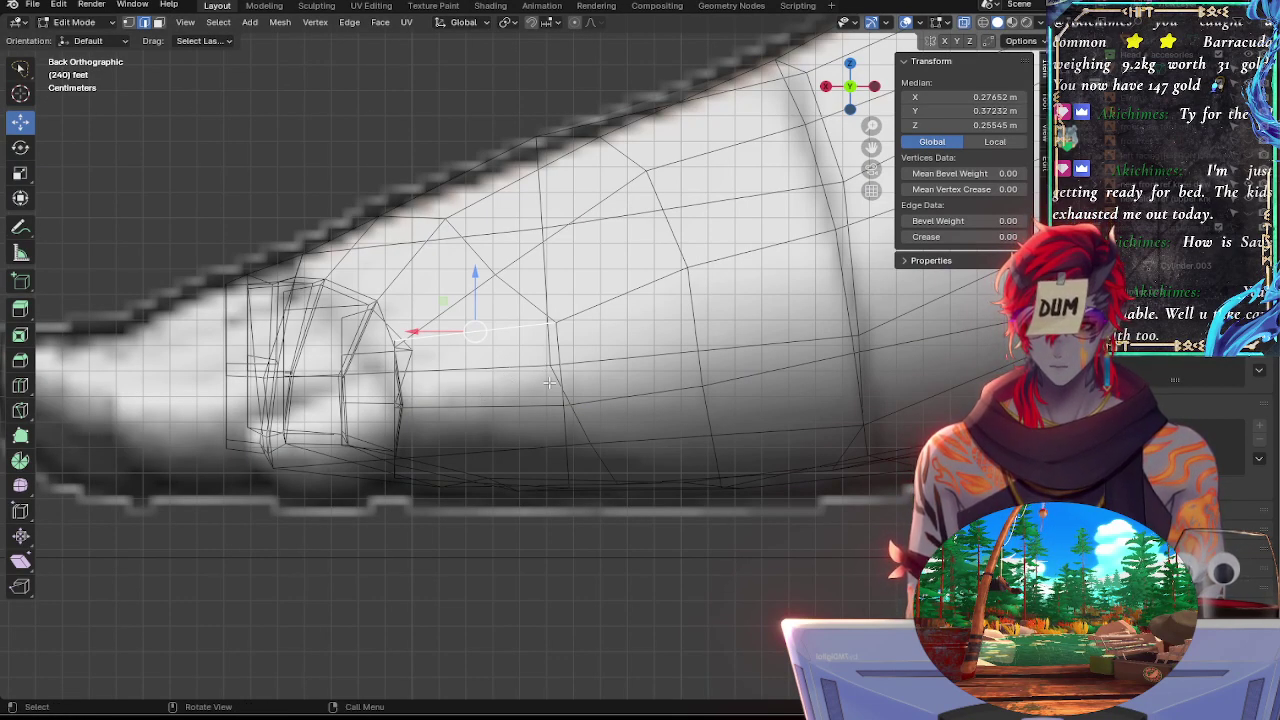
{"action": "key", "text": "alt+z"}
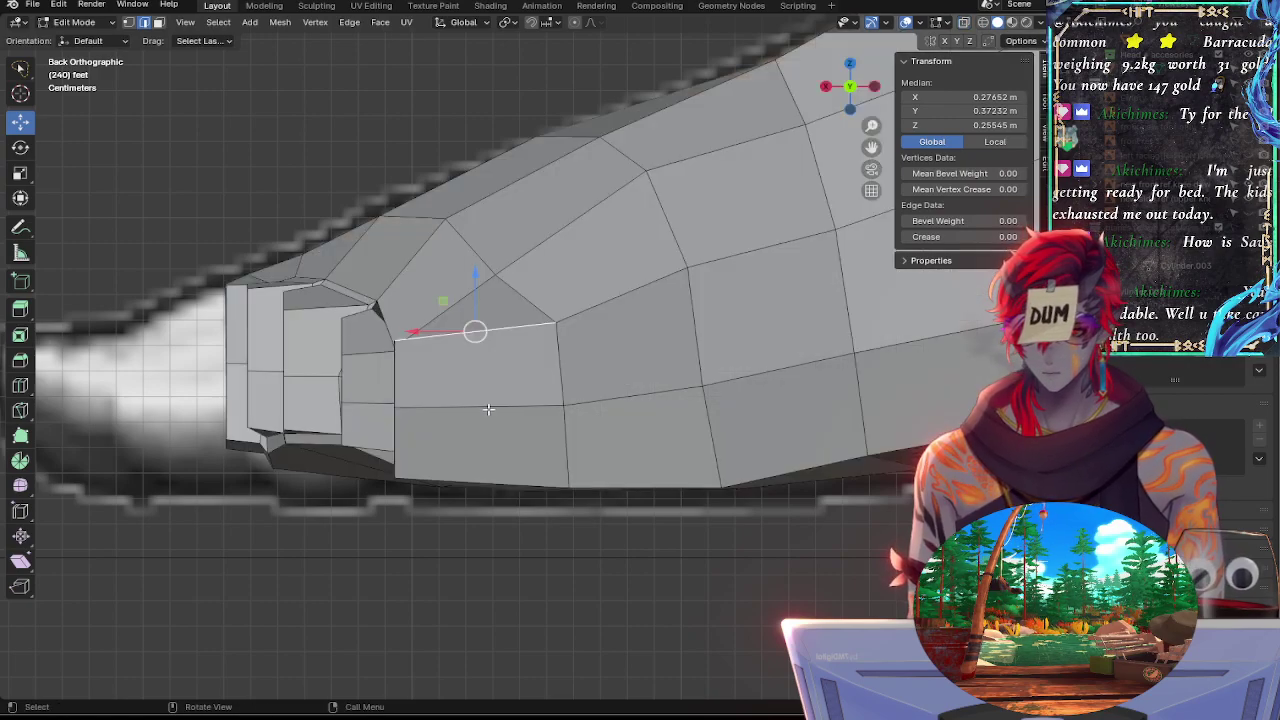
{"action": "left_click", "coordinate": [158, 22]}
{"action": "left_click", "coordinate": [487, 360]}
{"action": "left_click", "coordinate": [480, 445], "text": "shift"}
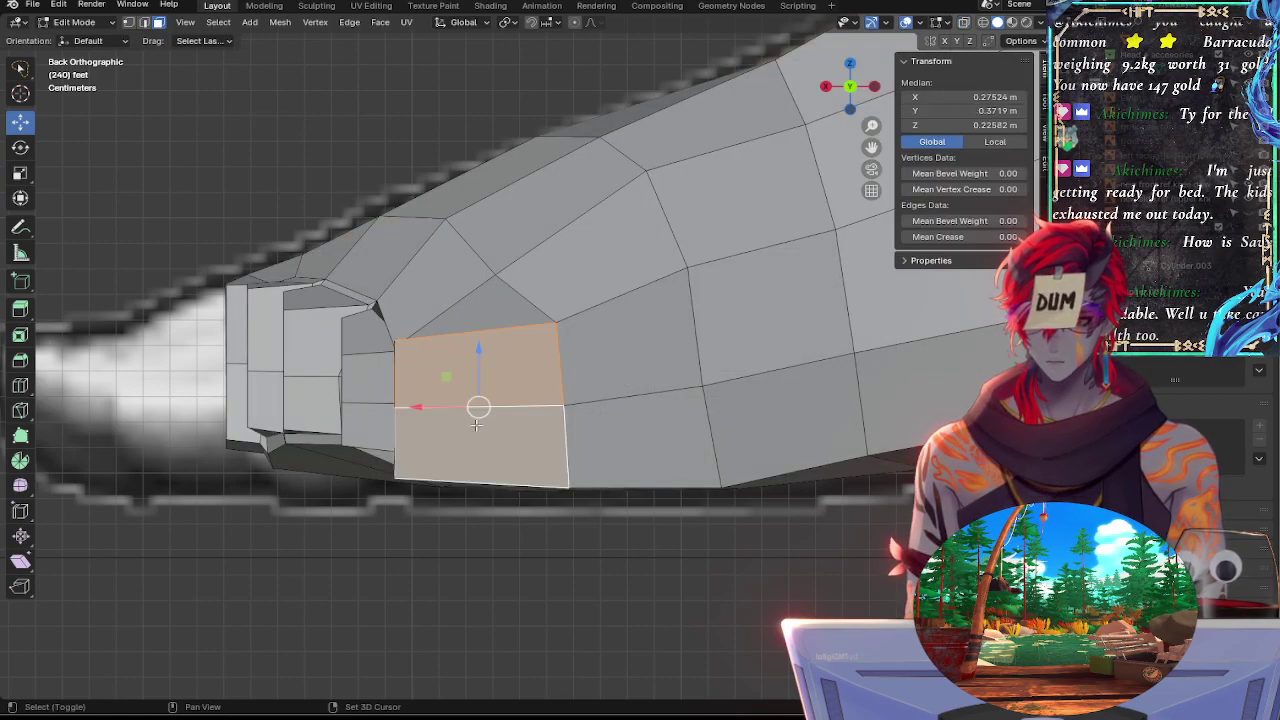
{"action": "middle_click_drag", "start_coordinate": [480, 445], "coordinate": [571, 276]}
{"action": "left_click", "coordinate": [860, 73]}
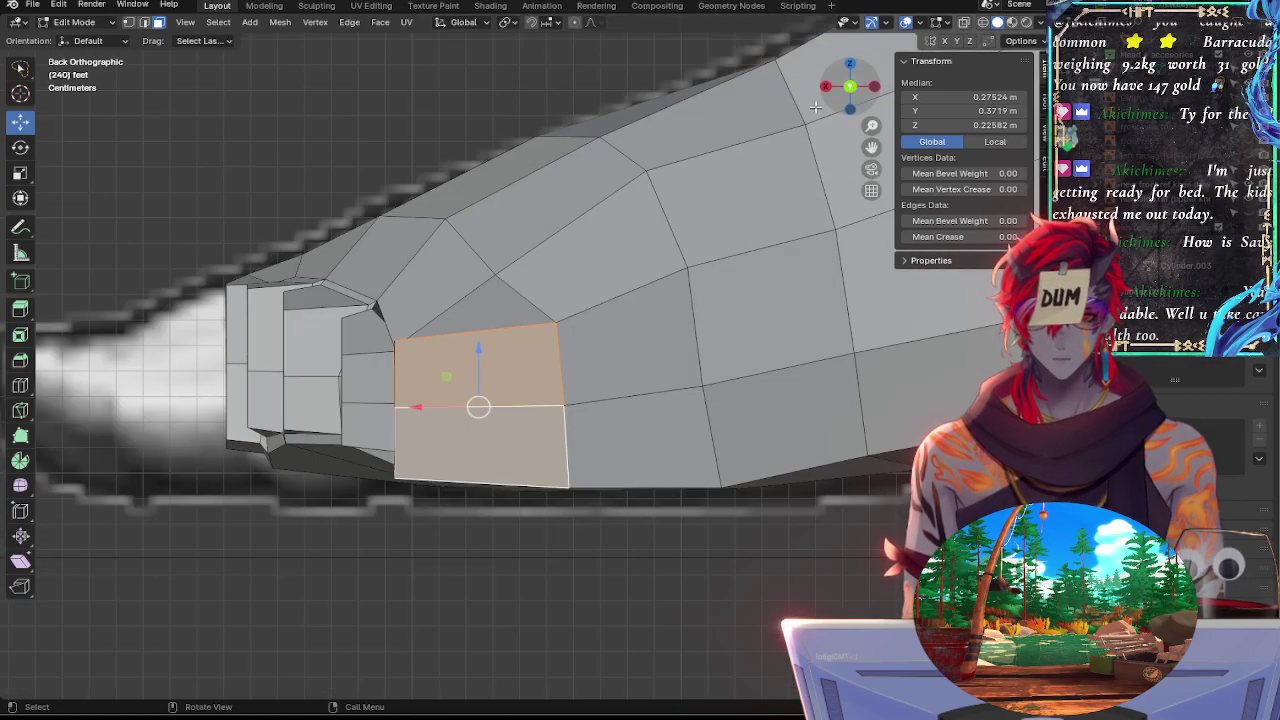
Scale the little toe's two side faces uniformly to 0.864 with the reference image showing through the mesh
{"action": "key", "text": "alt+z"}
{"action": "key", "text": "s"}
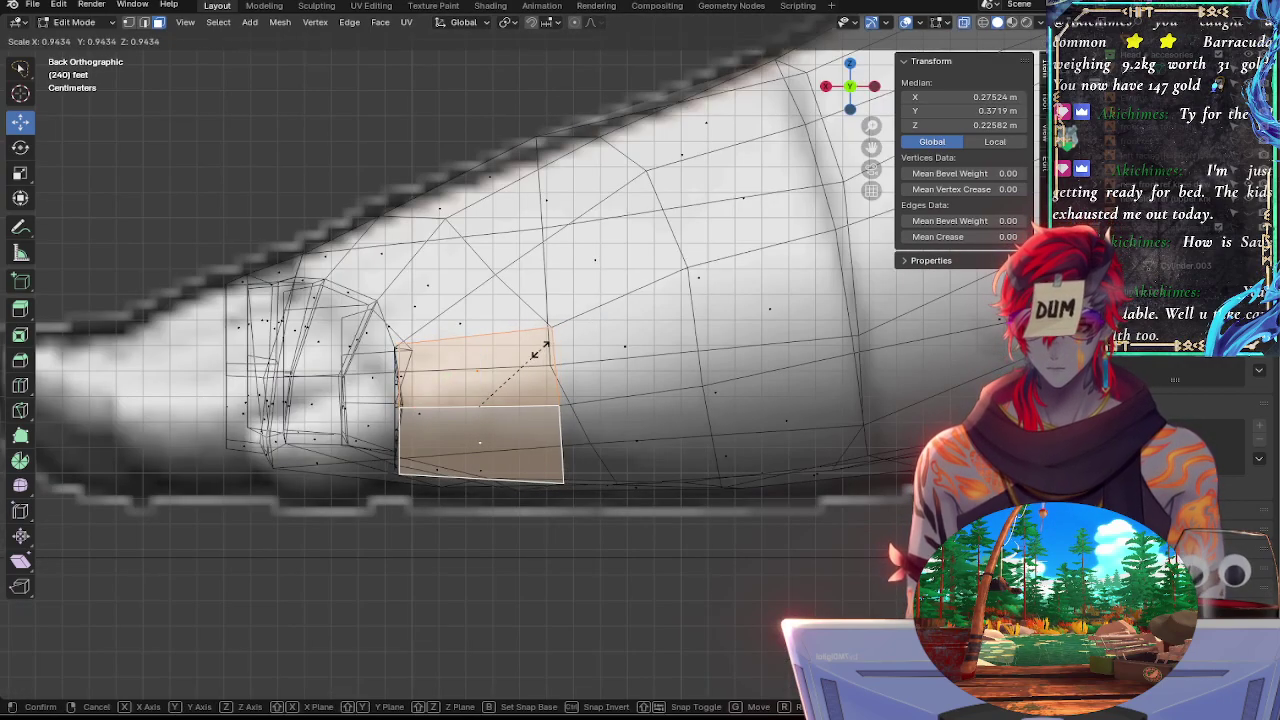
{"action": "left_click", "coordinate": [530, 350]}
{"action": "key", "text": "r"}
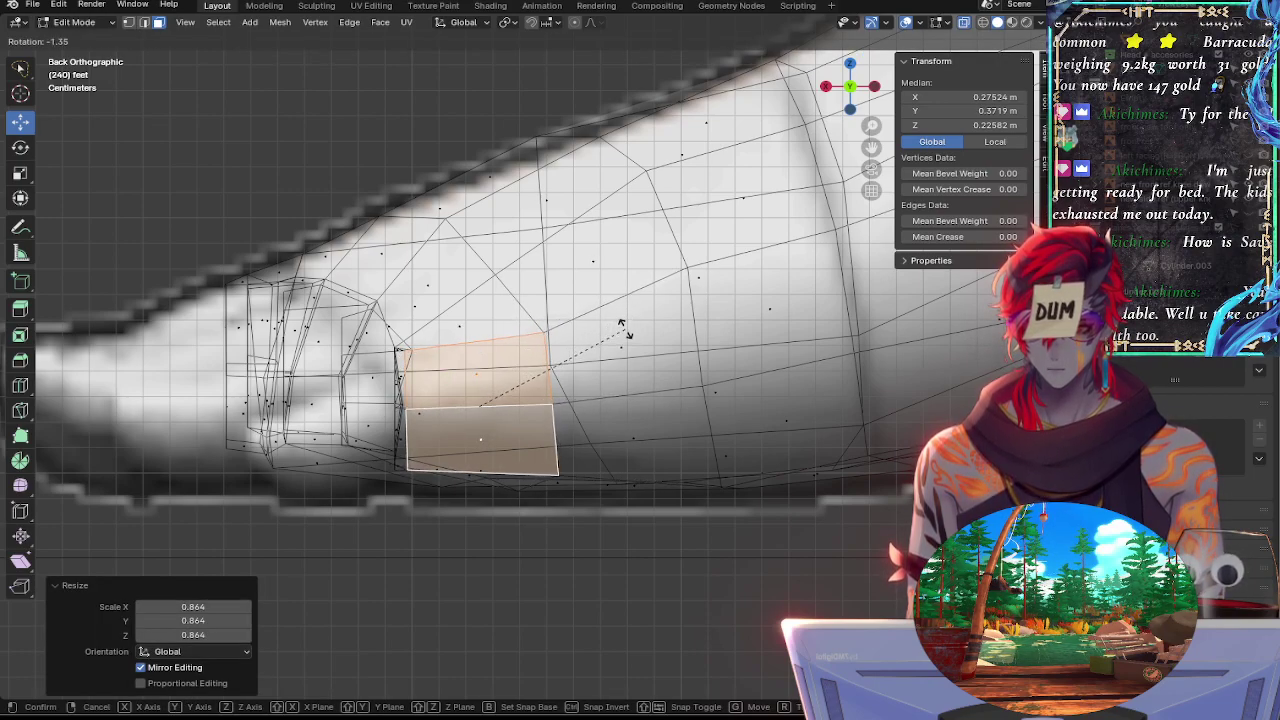
{"action": "key", "text": "Escape"}
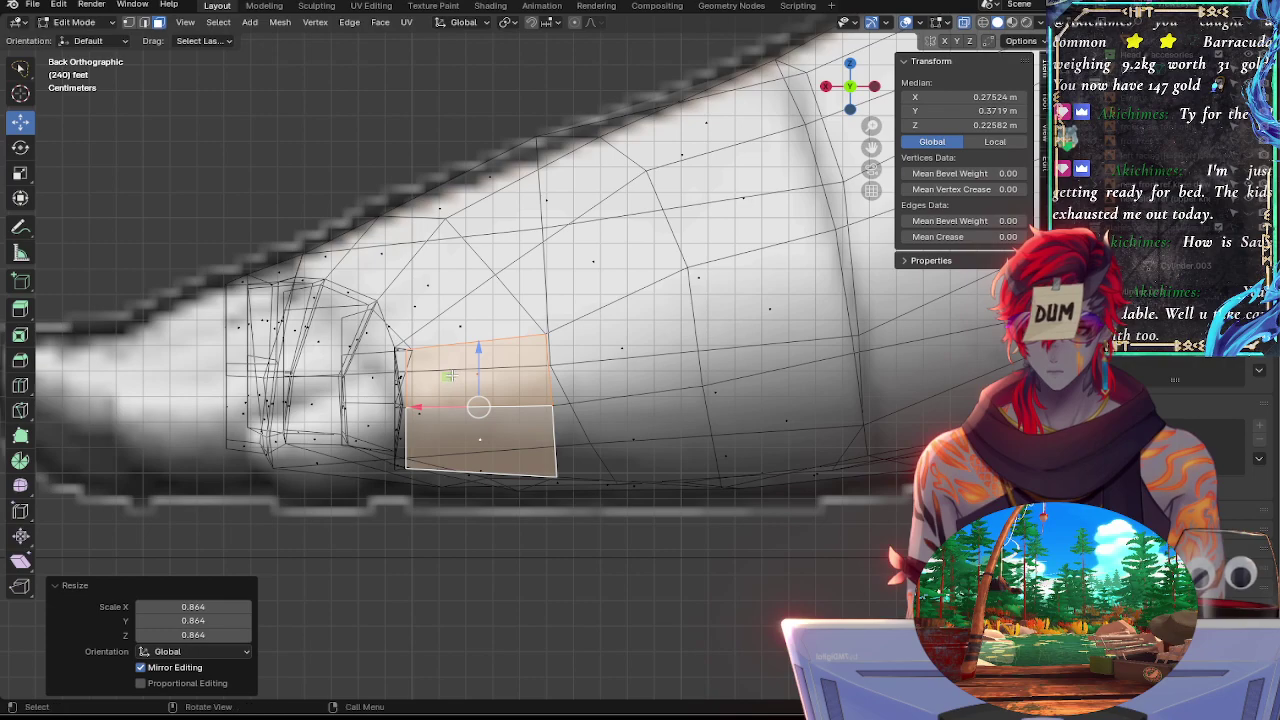
{"action": "key", "text": "ctrl+z"}
Select the two vertical edges at the front of the little toe's side faces and scale them to 0.907 along Z
{"action": "left_click", "coordinate": [144, 22]}
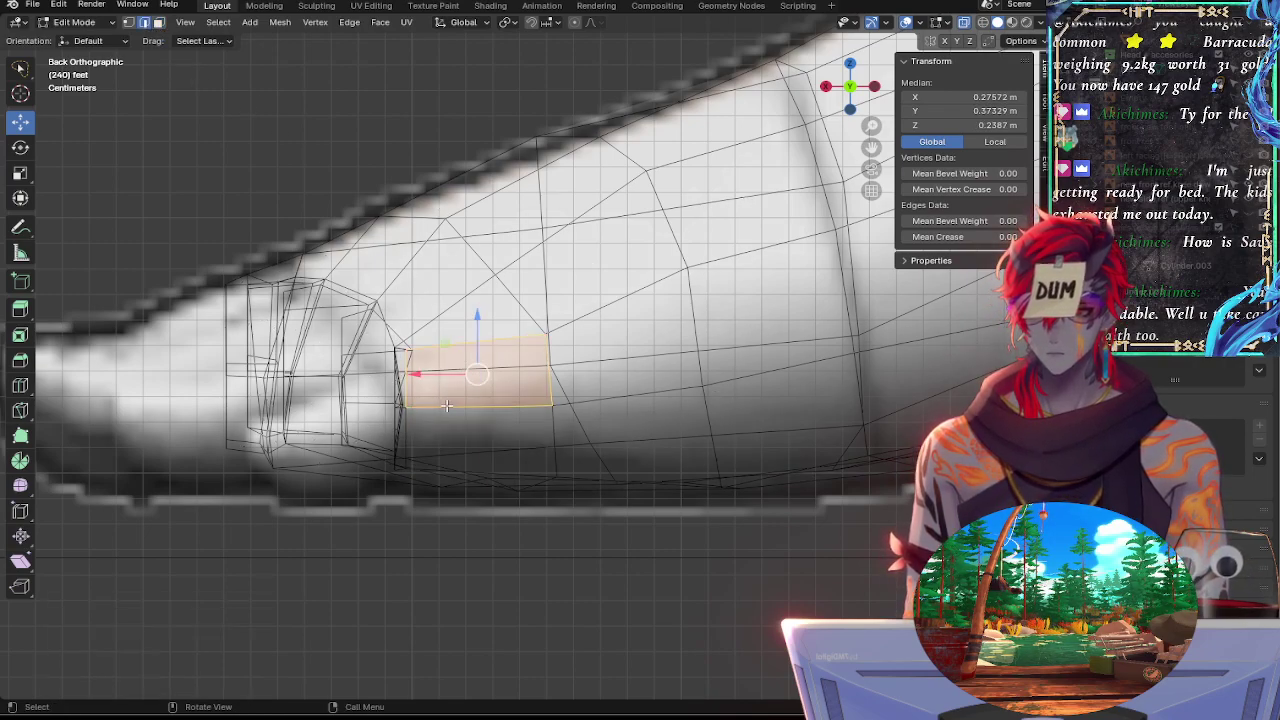
{"action": "left_click", "coordinate": [405, 402]}
{"action": "key", "text": "s"}
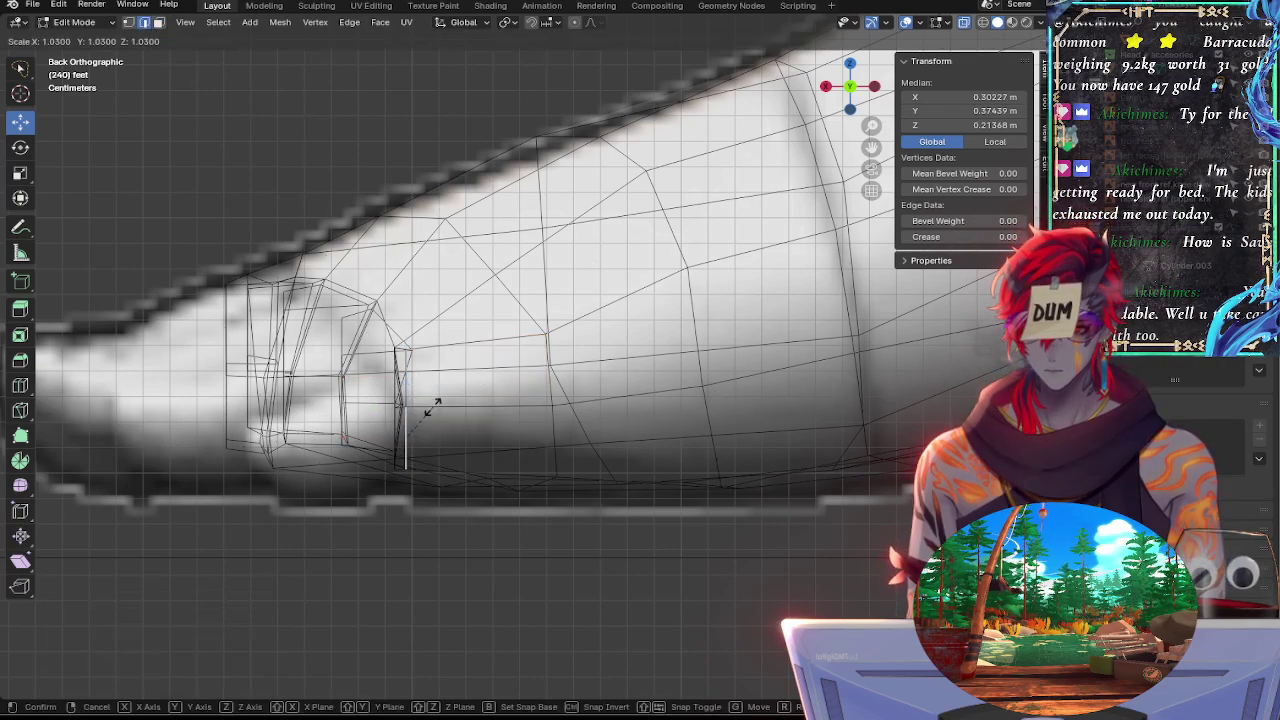
{"action": "right_click", "coordinate": [434, 408]}
{"action": "left_click", "coordinate": [405, 402], "text": "shift"}
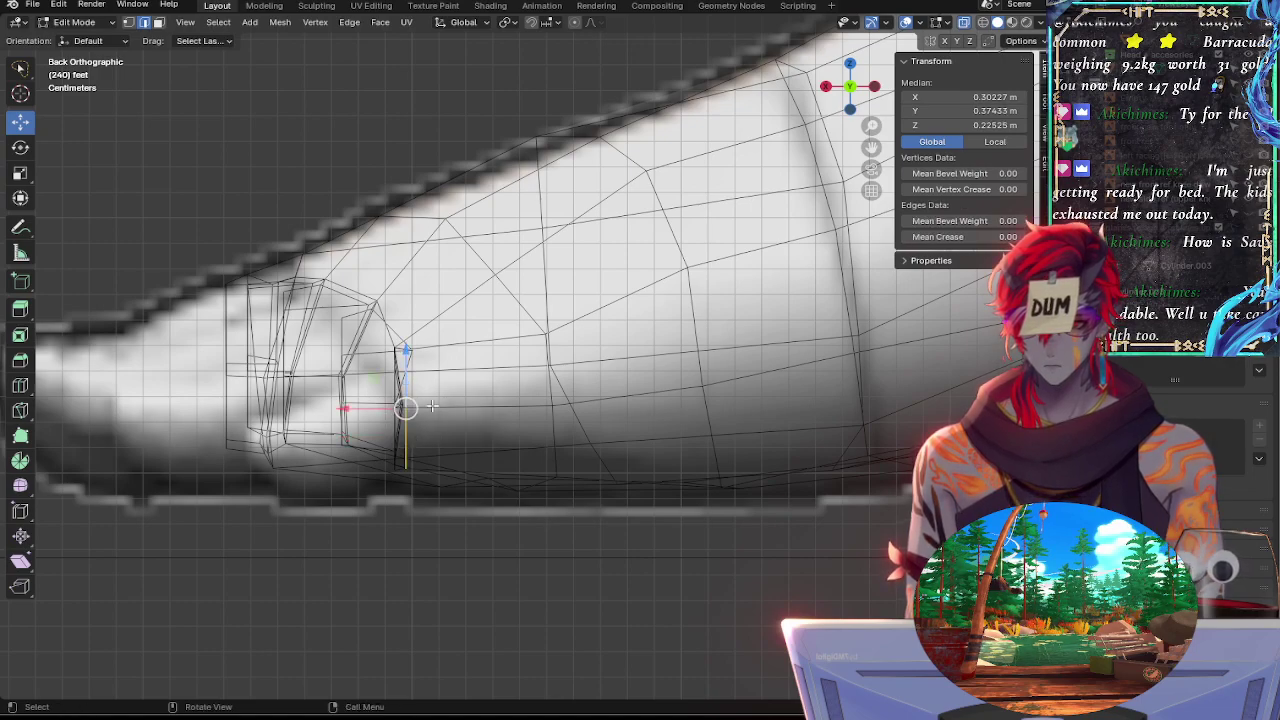
{"action": "key", "text": "s"}
{"action": "key", "text": "z"}
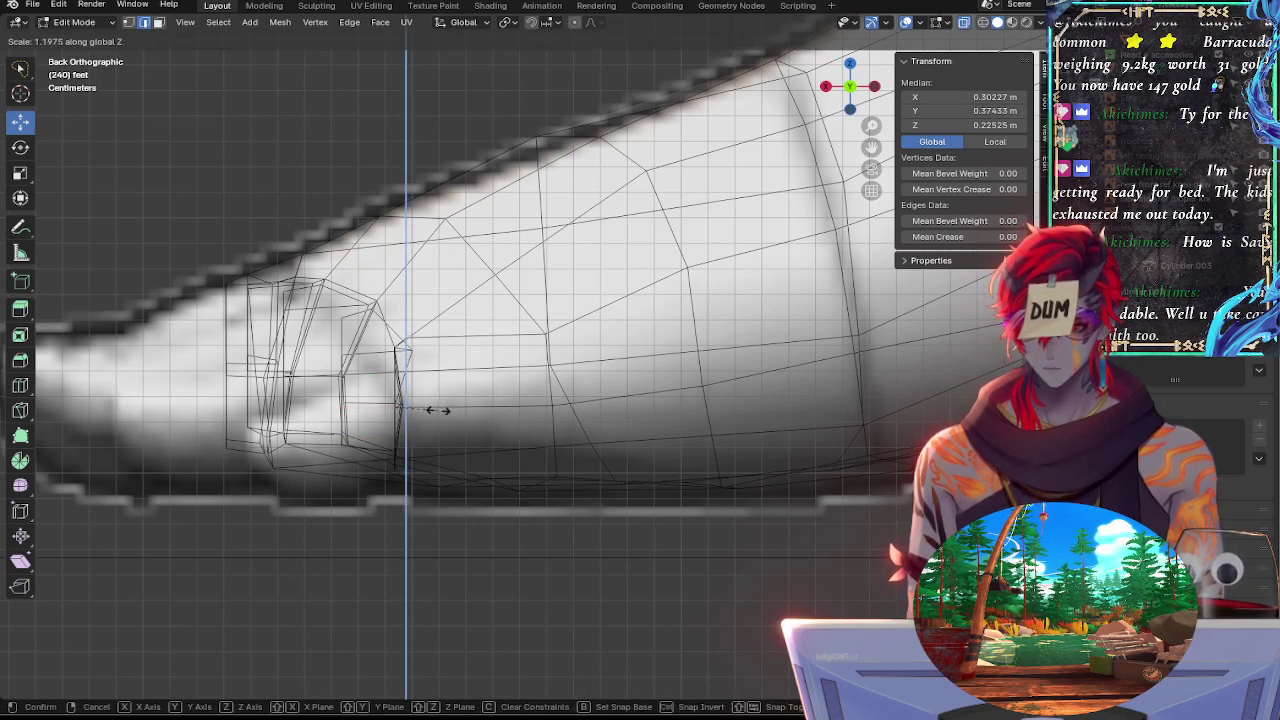
{"action": "left_click", "coordinate": [429, 403]}
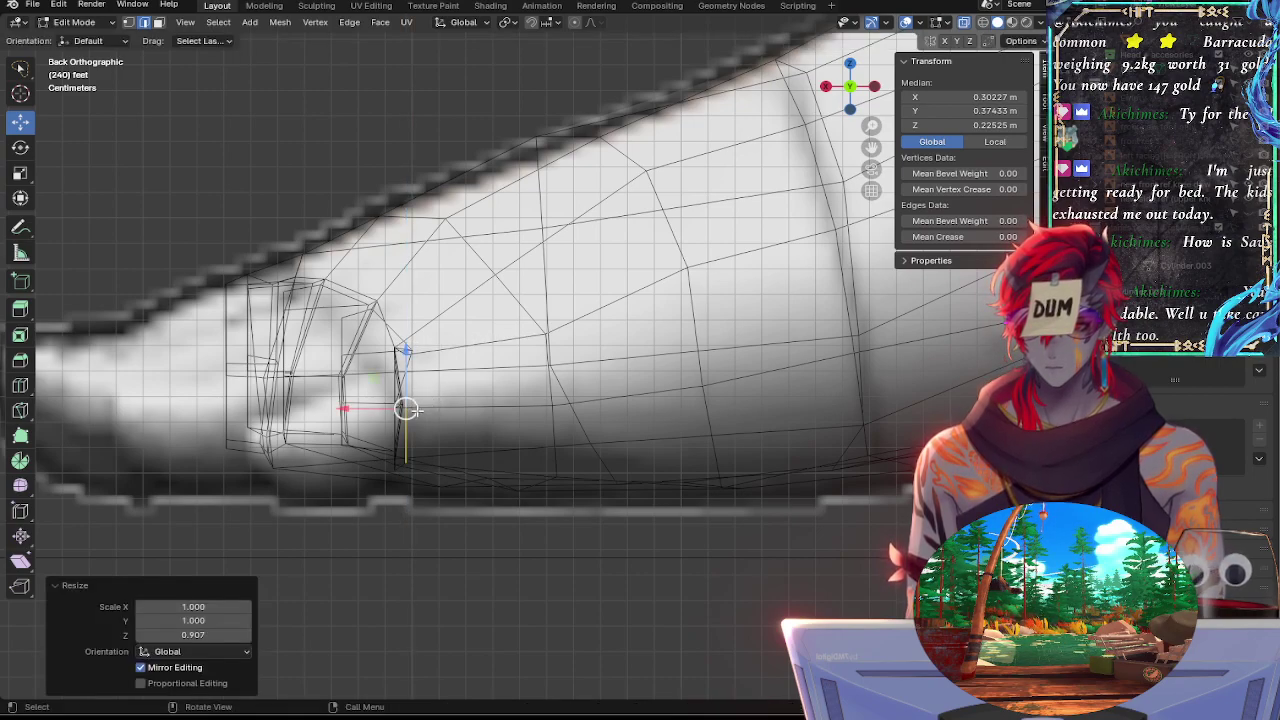
Rotate the two vertical edges -9.47° in the view and move them -0.000564 m in X and -0.003104 m in Z
{"action": "key", "text": "r"}
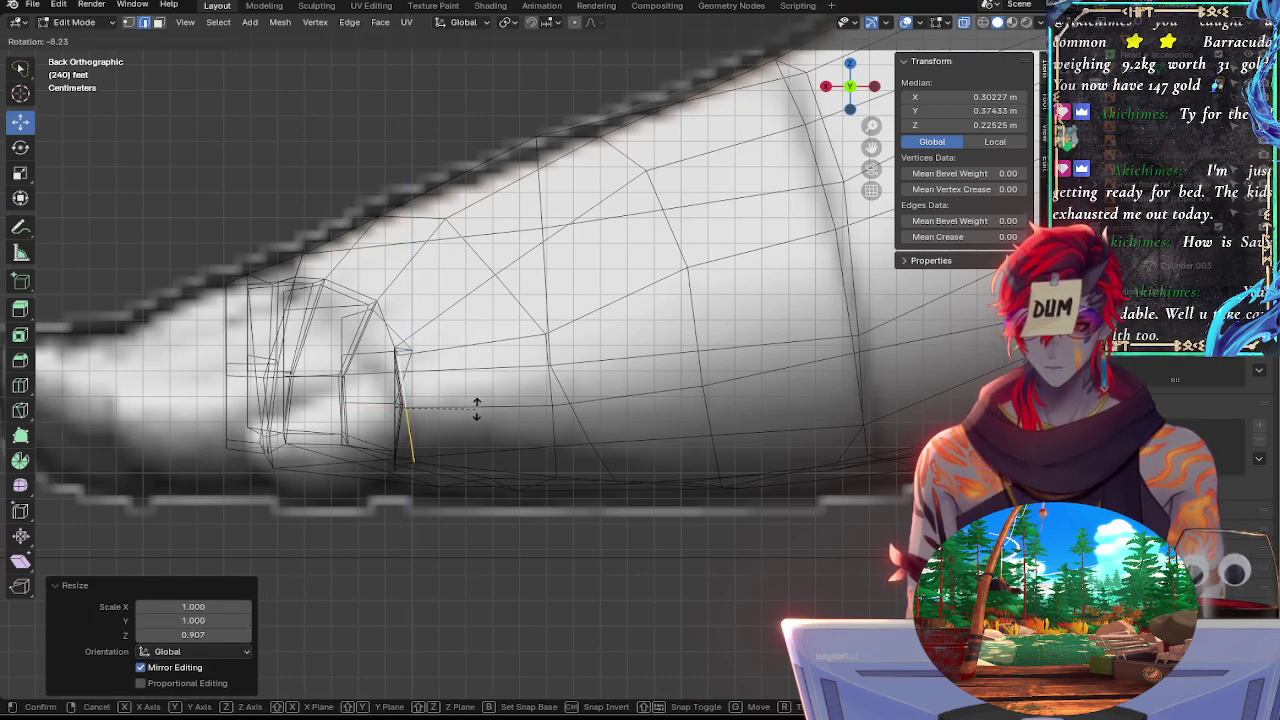
{"action": "left_click", "coordinate": [455, 409]}
{"action": "key", "text": "g"}
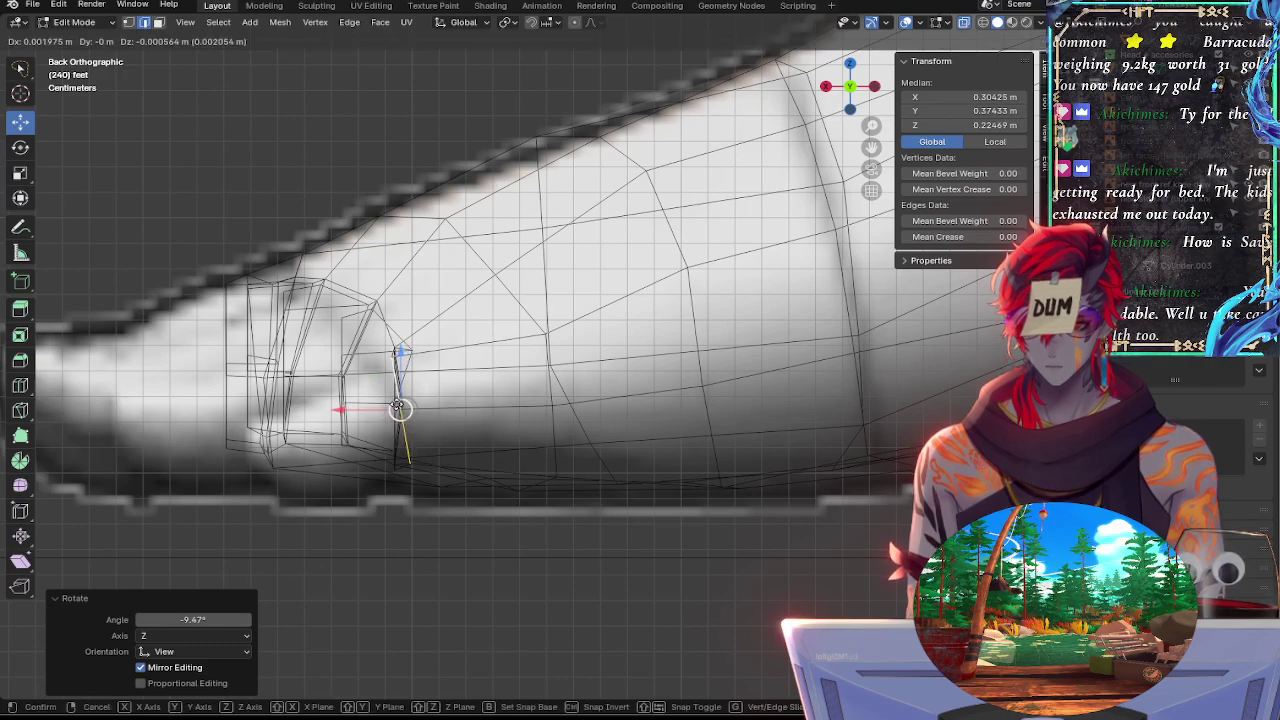
{"action": "left_click", "coordinate": [405, 412]}
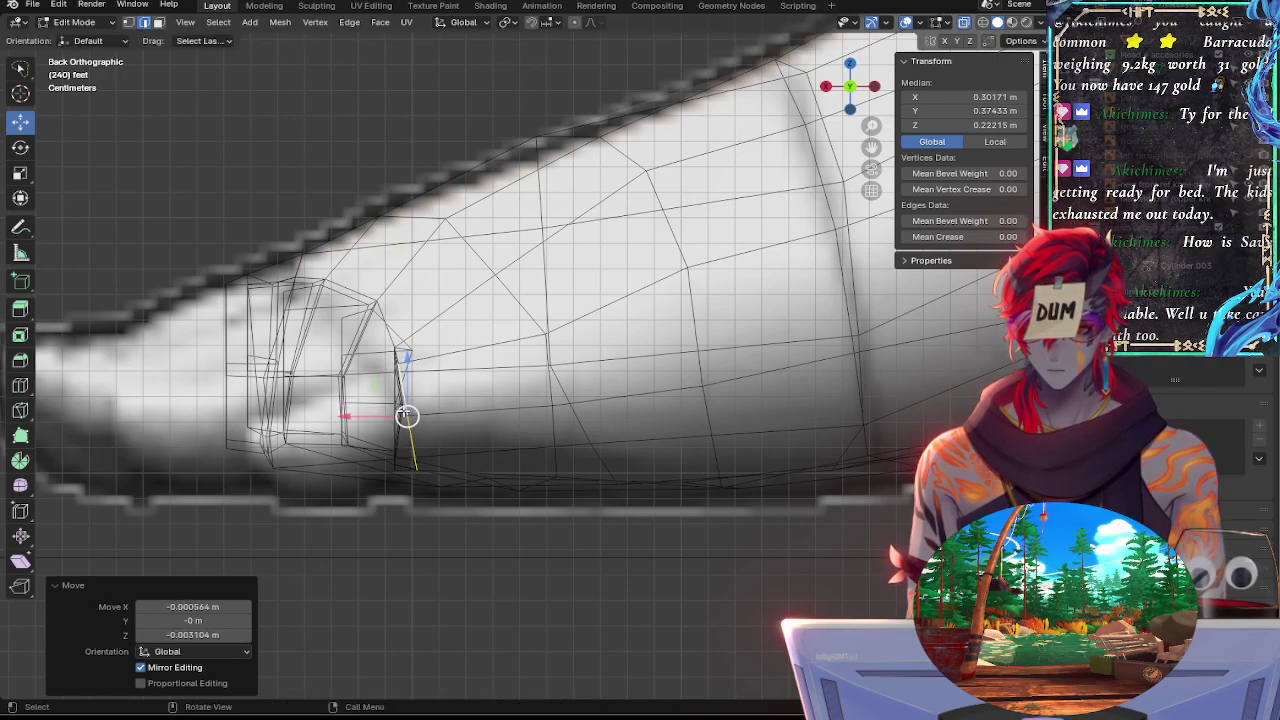
Rotate the two vertical edges 3.59° and move them 0.002258 m in X and -0.000847 m in Z
{"action": "key", "text": "r"}
{"action": "left_click", "coordinate": [456, 405]}
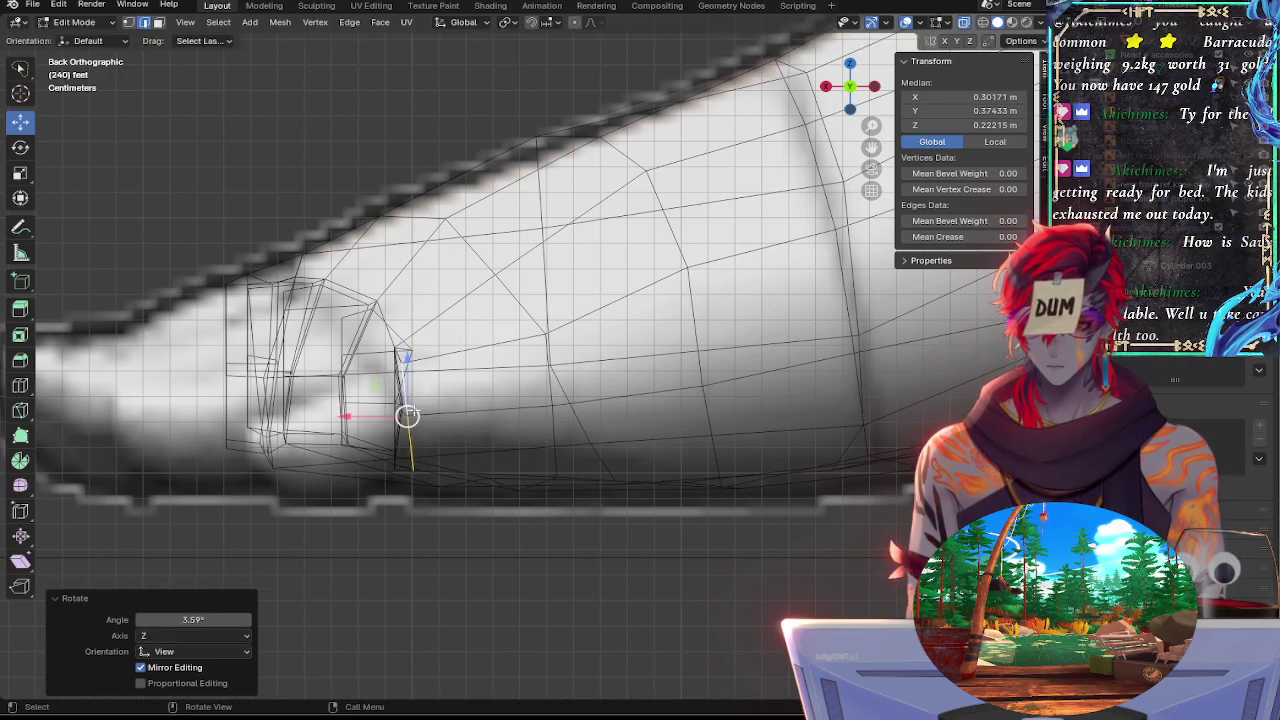
{"action": "left_click_drag", "start_coordinate": [408, 414], "coordinate": [402, 418]}
Rotate the two vertical edges about 4.32° and move them 0.001129 m along X
{"action": "key", "text": "r"}
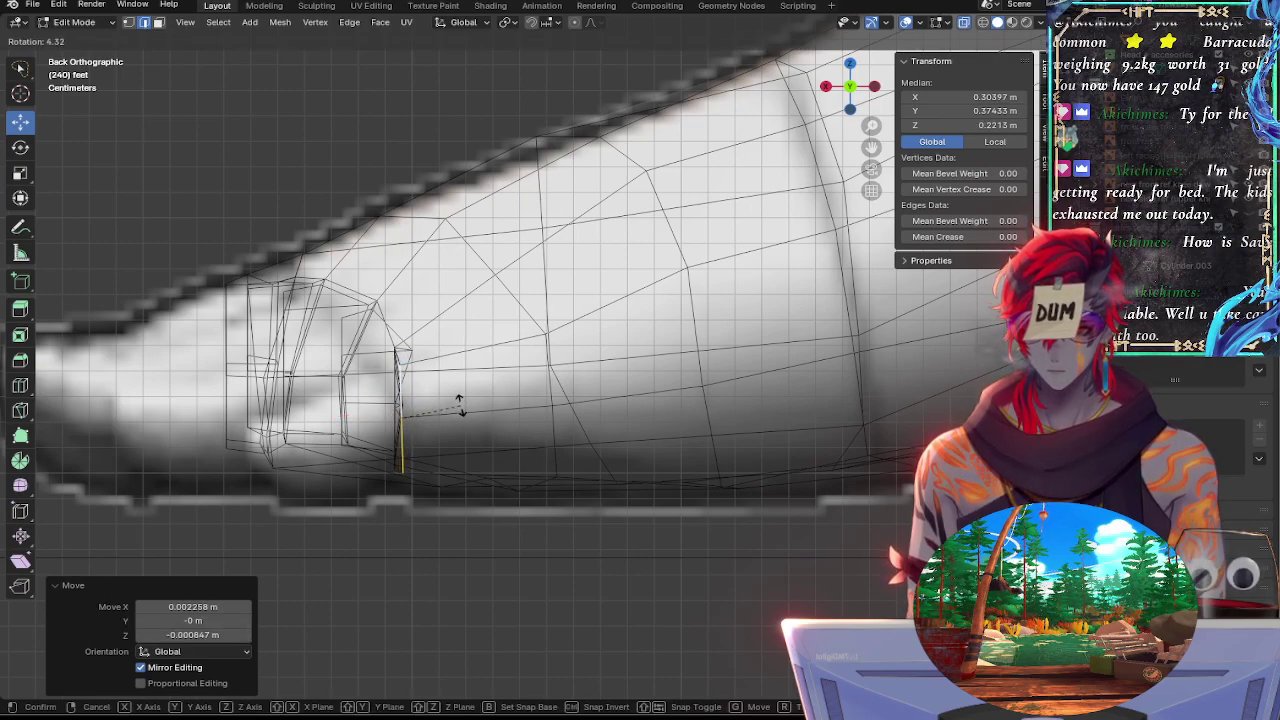
{"action": "left_click", "coordinate": [460, 405]}
{"action": "left_click_drag", "start_coordinate": [402, 414], "coordinate": [398, 414]}
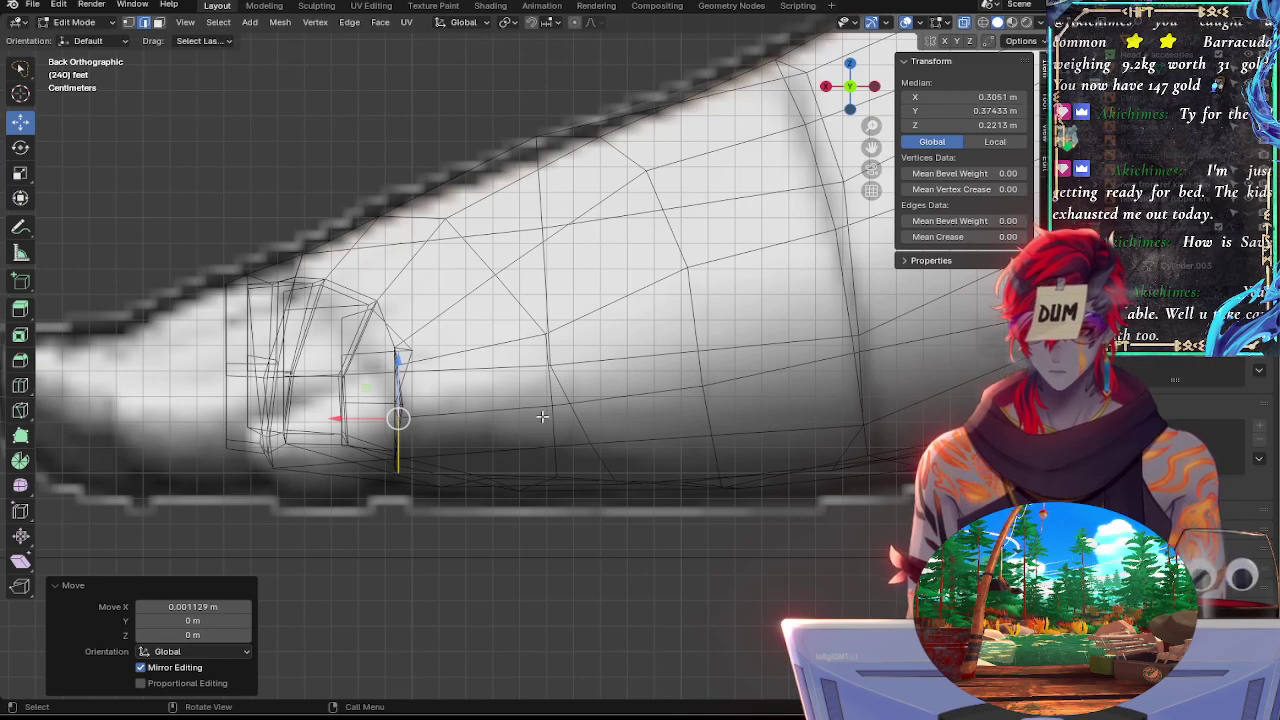
Slide the upper lengthwise edge on the little toe's outer side by a factor of 0.074 and rotate it 0.378° in the view
{"action": "key", "text": "shift+z"}
{"action": "left_click", "coordinate": [479, 356]}
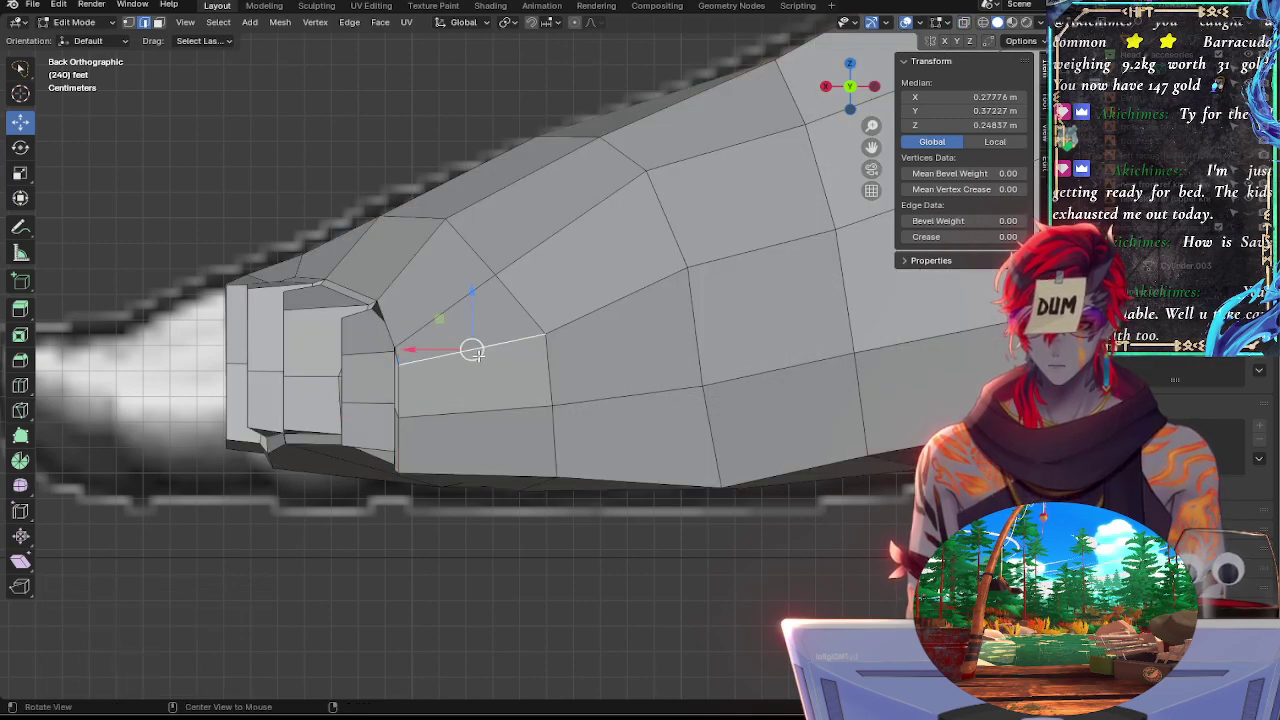
{"action": "key", "text": "shift+z"}
{"action": "key", "text": "g"}
{"action": "key", "text": "g"}
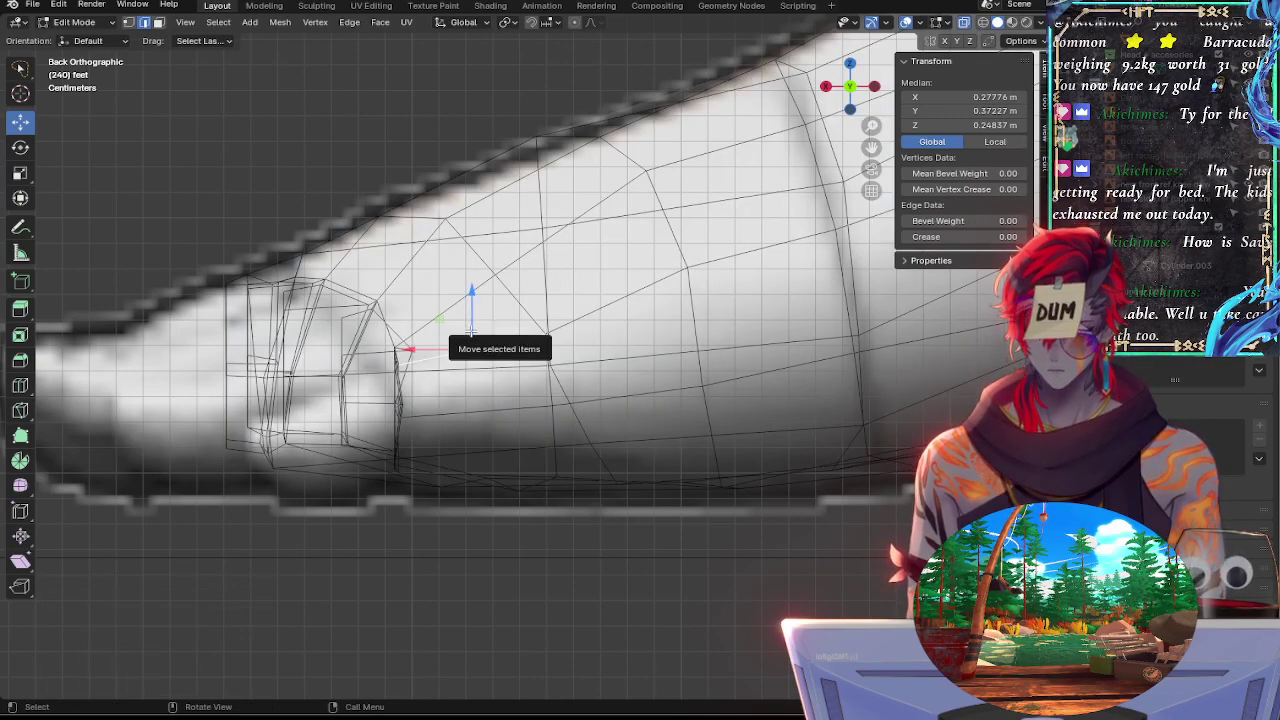
{"action": "left_click", "coordinate": [470, 338]}
{"action": "key", "text": "r"}
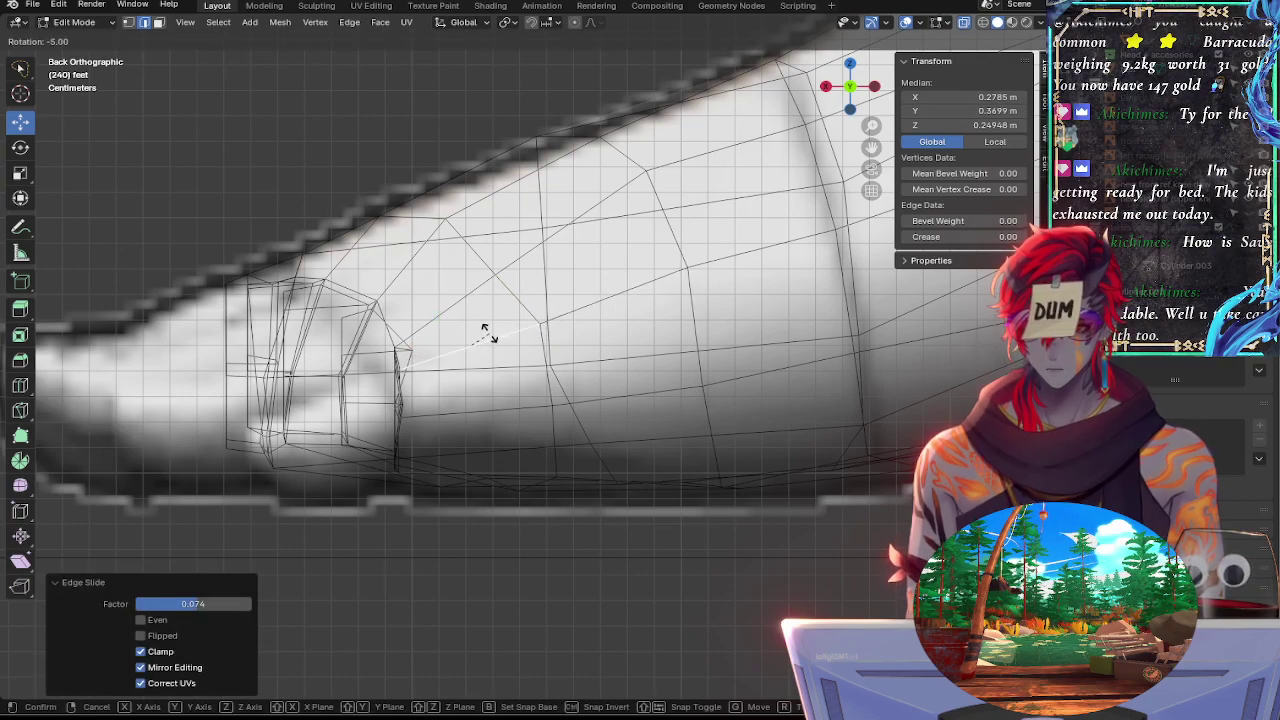
{"action": "left_click", "coordinate": [488, 333]}
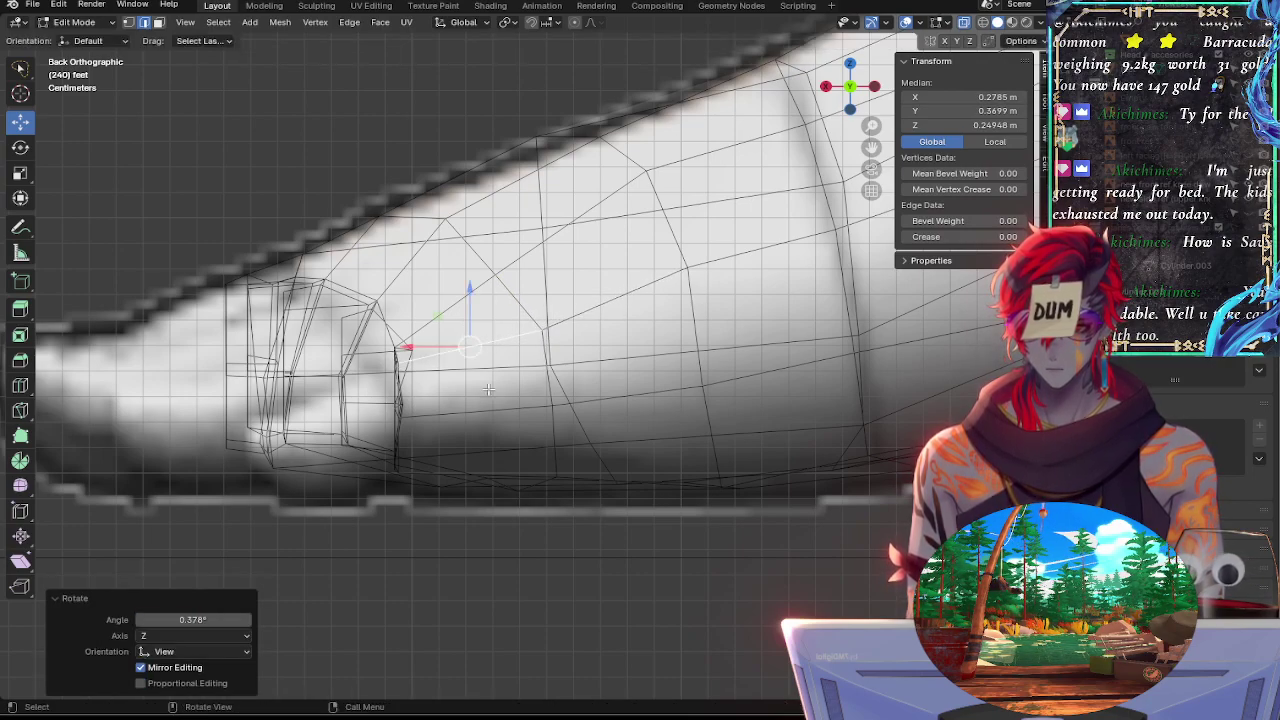
Select the lengthwise edge along the bottom of the little toe's outer side and scale it to 0.954
{"action": "key", "text": "alt+z"}
{"action": "left_click", "coordinate": [503, 477]}
{"action": "key", "text": "alt+z"}
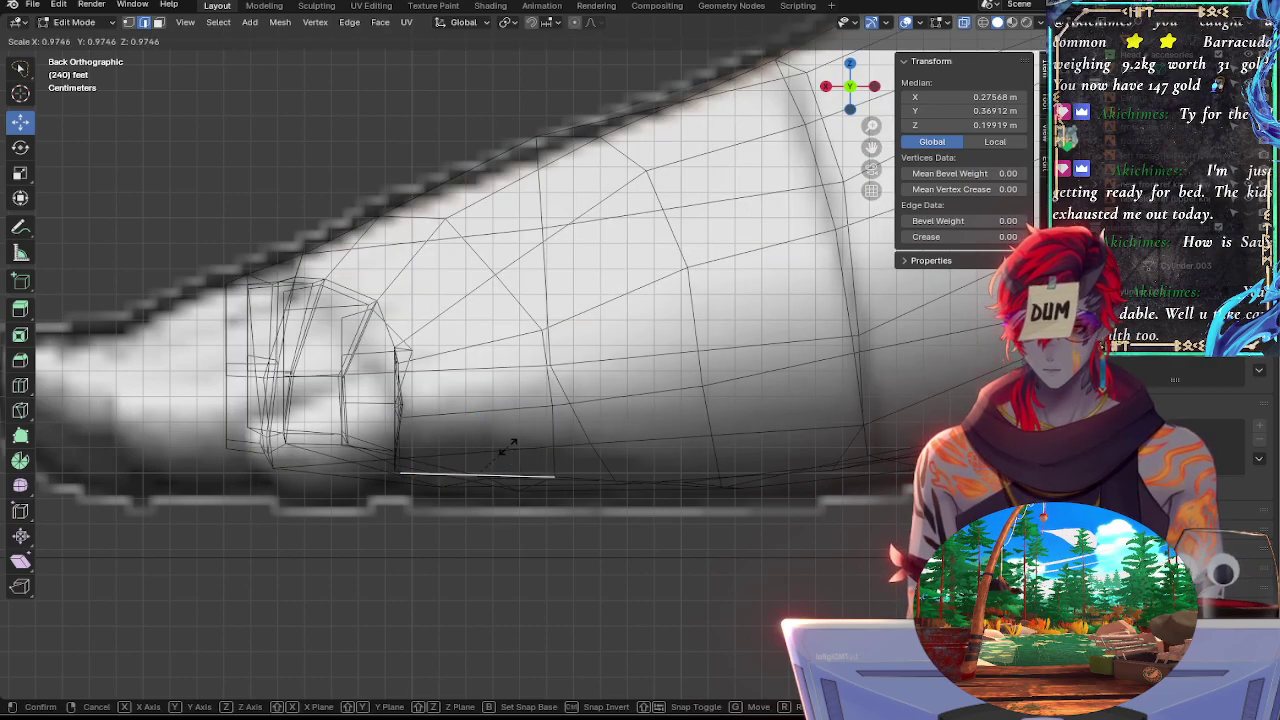
{"action": "left_click", "coordinate": [506, 446]}
{"action": "key", "text": "g"}
{"action": "key", "text": "g"}
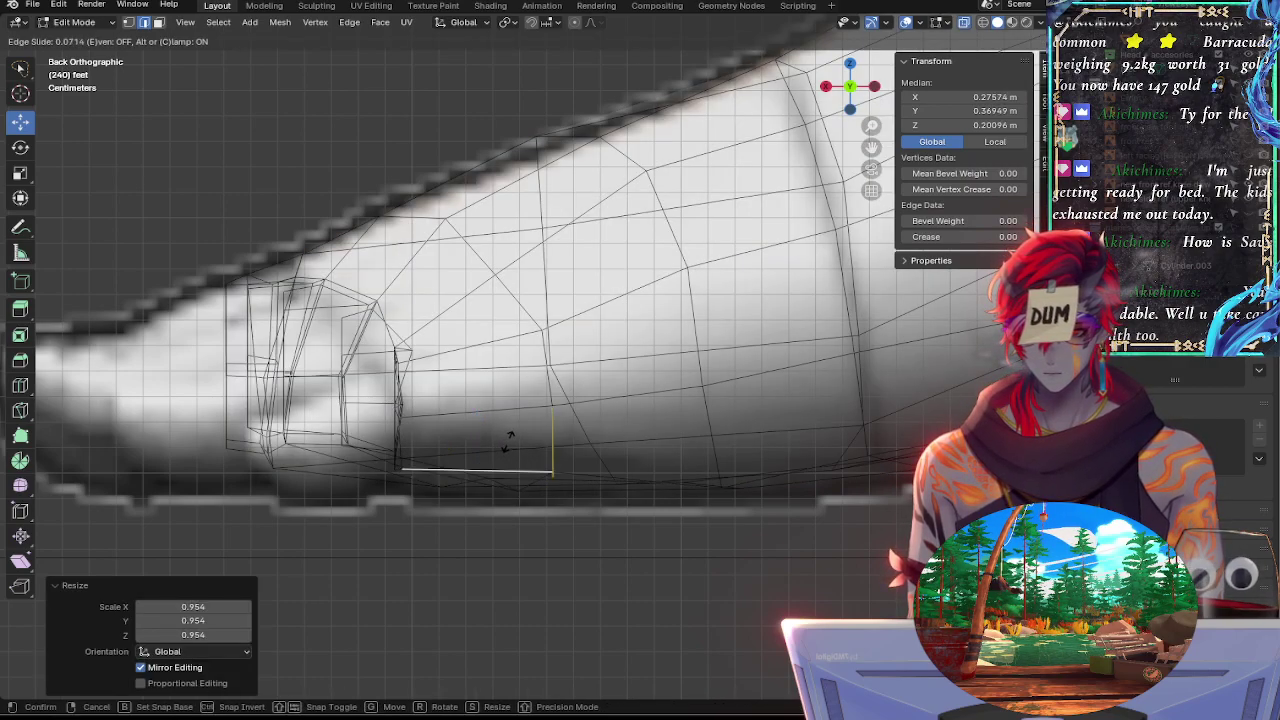
{"action": "right_click", "coordinate": [511, 447]}
{"action": "key", "text": "r"}
{"action": "right_click", "coordinate": [551, 442]}
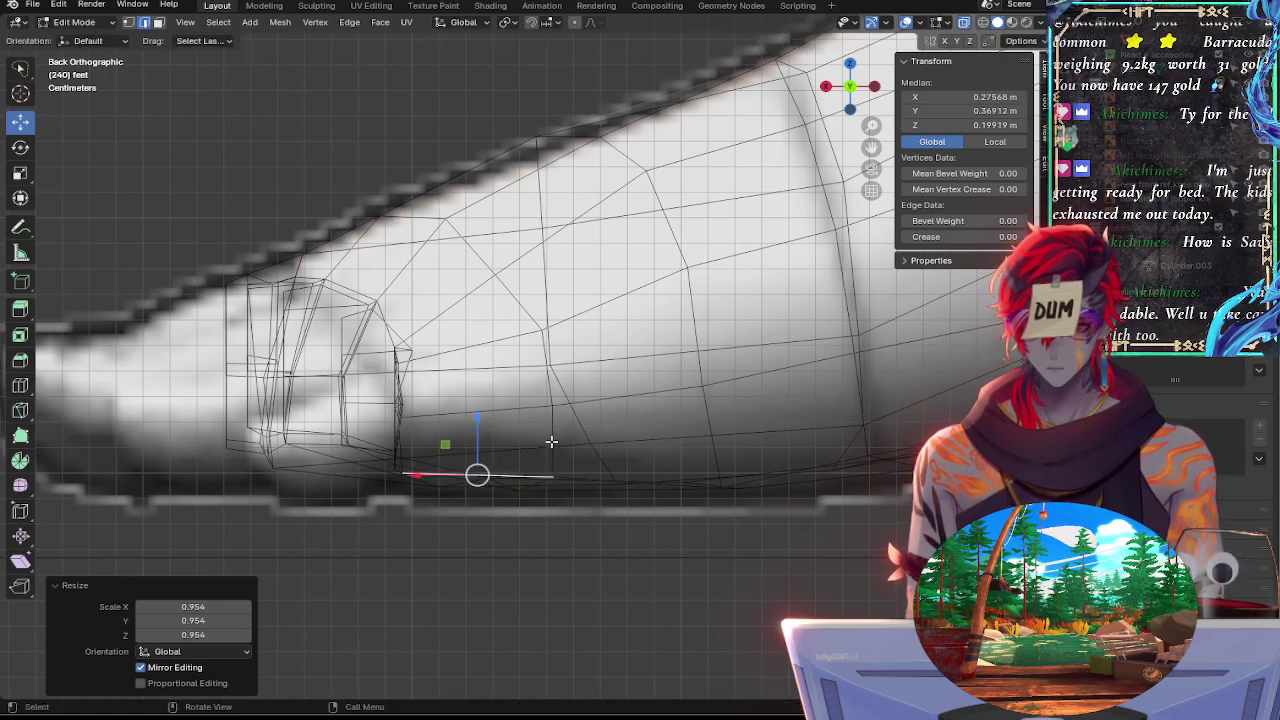
Slide the lower vertical edge one column behind the toe's front by a factor of 0.067 and rotate it 13.3° in the view
{"action": "left_click", "coordinate": [554, 451]}
{"action": "key", "text": "g"}
{"action": "key", "text": "g"}
{"action": "left_click", "coordinate": [543, 443]}
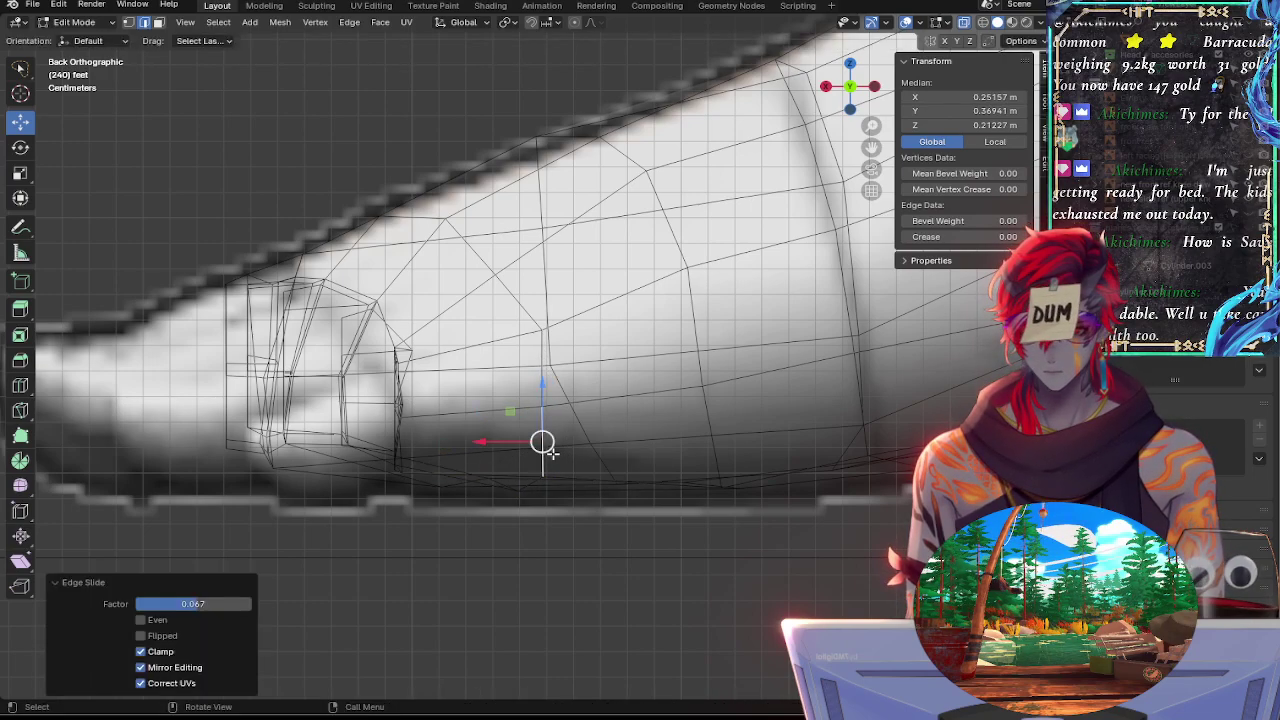
{"action": "key", "text": "r"}
{"action": "left_click", "coordinate": [592, 456]}
Scale the lower vertical edge to 1.120 along Z and move it -0.002258 m in Z
{"action": "key", "text": "s"}
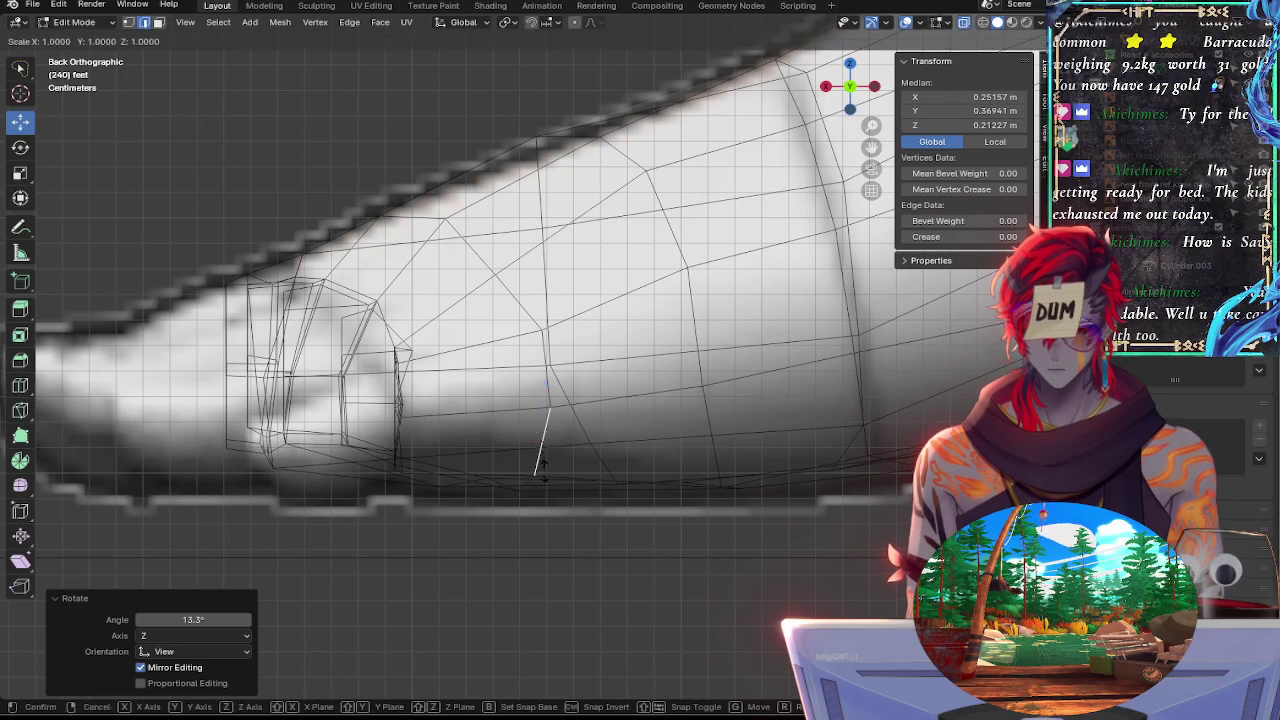
{"action": "key", "text": "z"}
{"action": "left_click", "coordinate": [543, 475]}
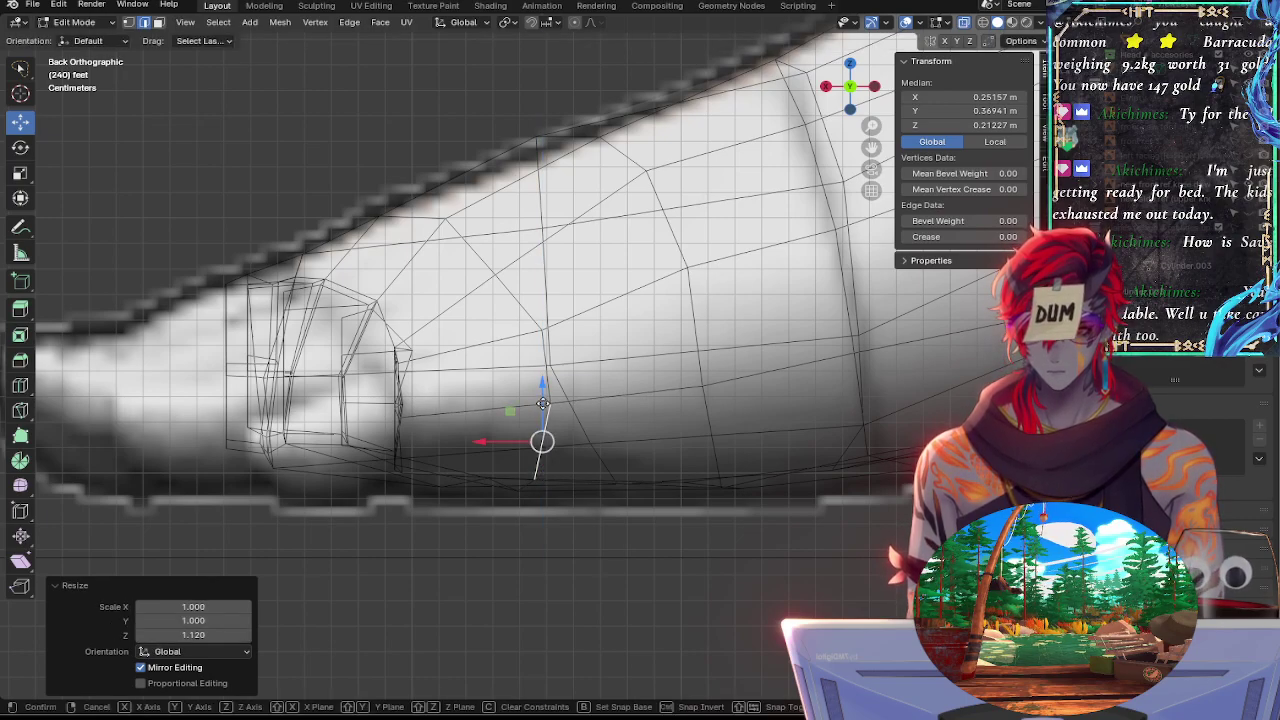
{"action": "key", "text": "g"}
{"action": "key", "text": "z"}
{"action": "left_click", "coordinate": [489, 432]}
{"action": "key", "text": "alt+z"}
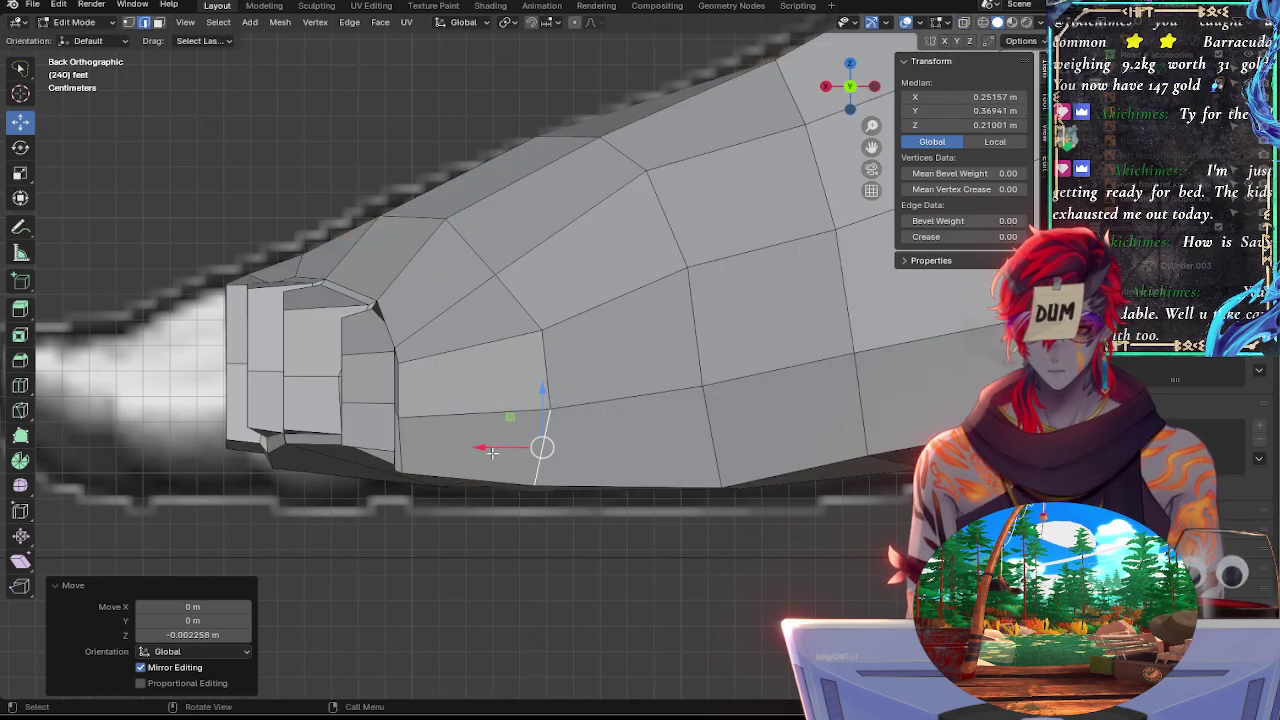
{"action": "left_click", "coordinate": [432, 479]}
{"action": "key", "text": "alt+z"}
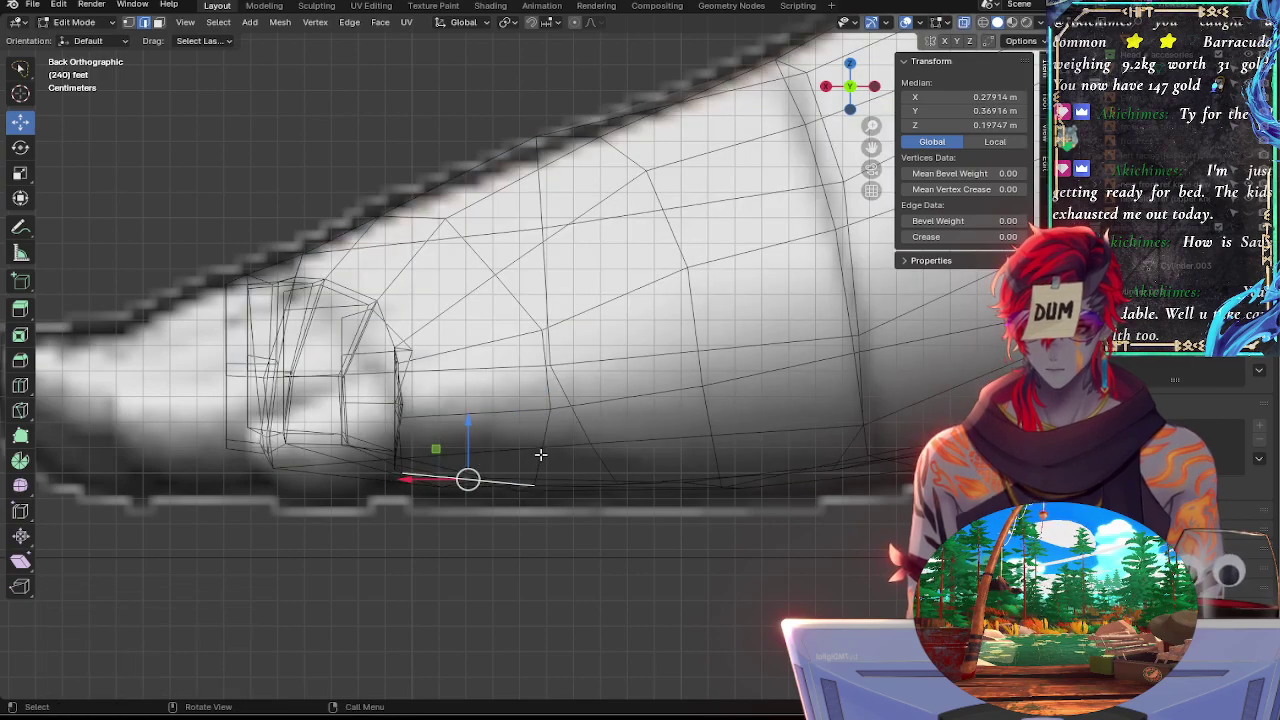
{"action": "key", "text": "alt+z"}
Slide the middle edge loop of the little toe's front by a factor of 1.000 onto the outer outline and scale it to 0.800
{"action": "mouse_move", "coordinate": [423, 537]}
{"action": "middle_mouse_down"}
{"action": "mouse_move", "coordinate": [521, 494]}
{"action": "mouse_move", "coordinate": [585, 488]}
{"action": "mouse_move", "coordinate": [594, 502]}
{"action": "middle_mouse_up"}
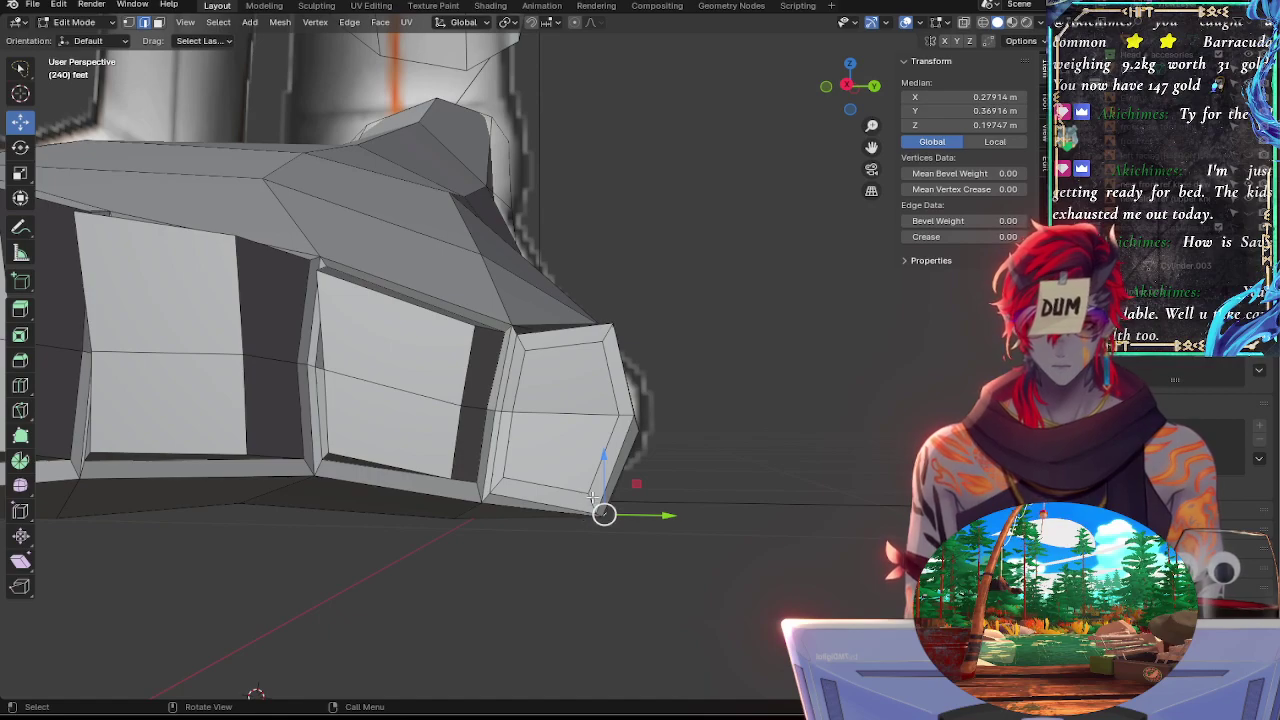
{"action": "left_click", "coordinate": [594, 497], "text": "alt"}
{"action": "left_click", "coordinate": [588, 508], "text": "alt"}
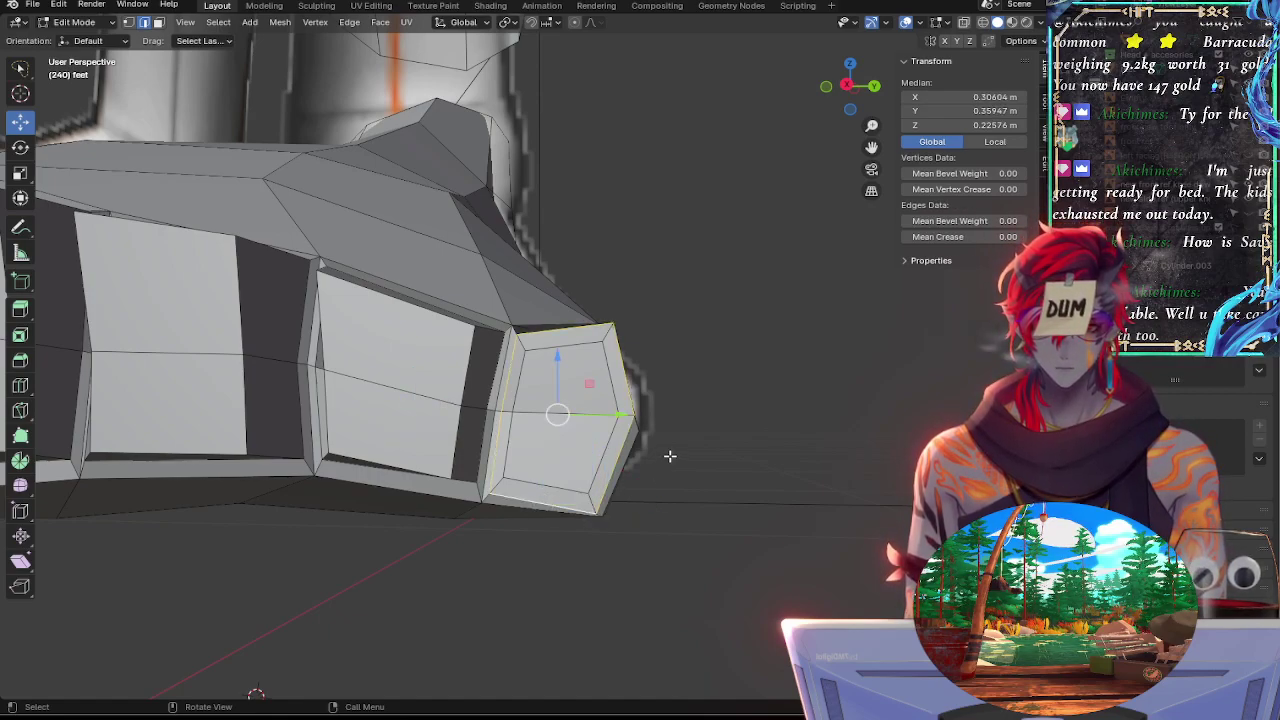
{"action": "key", "text": "g"}
{"action": "key", "text": "g"}
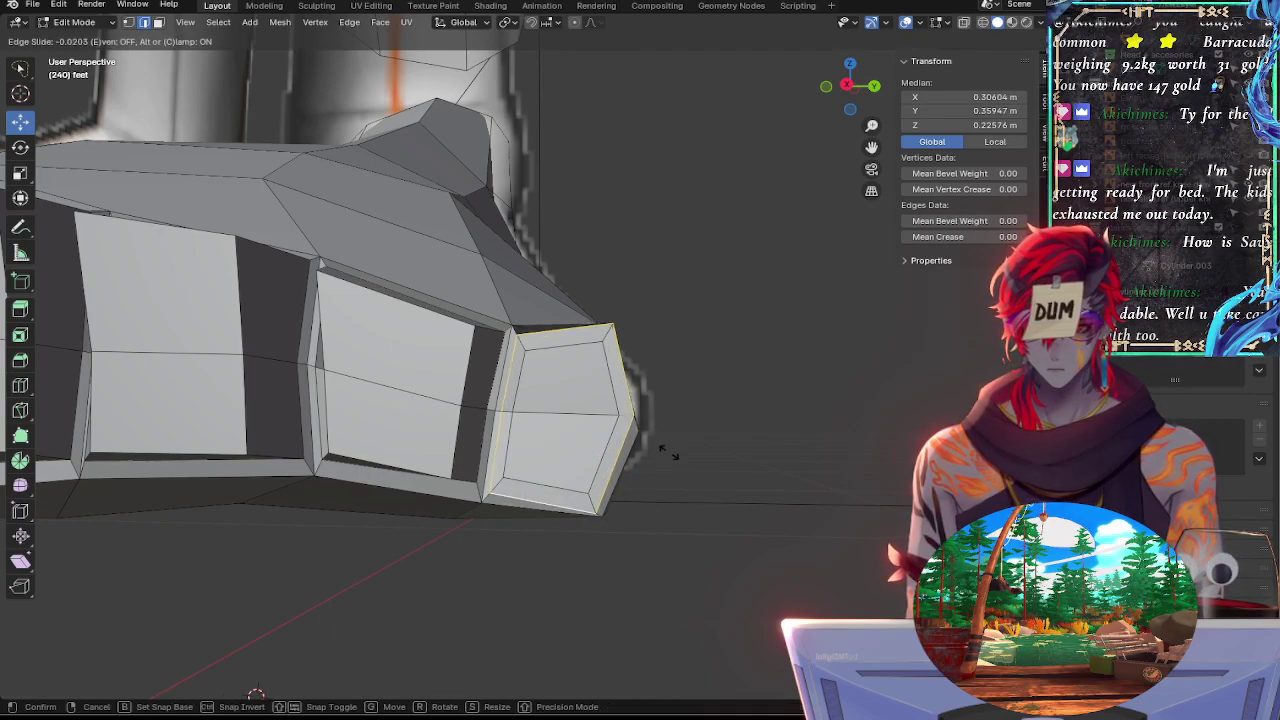
{"action": "left_click", "coordinate": [683, 474]}
{"action": "middle_click_drag", "start_coordinate": [683, 474], "coordinate": [737, 486]}
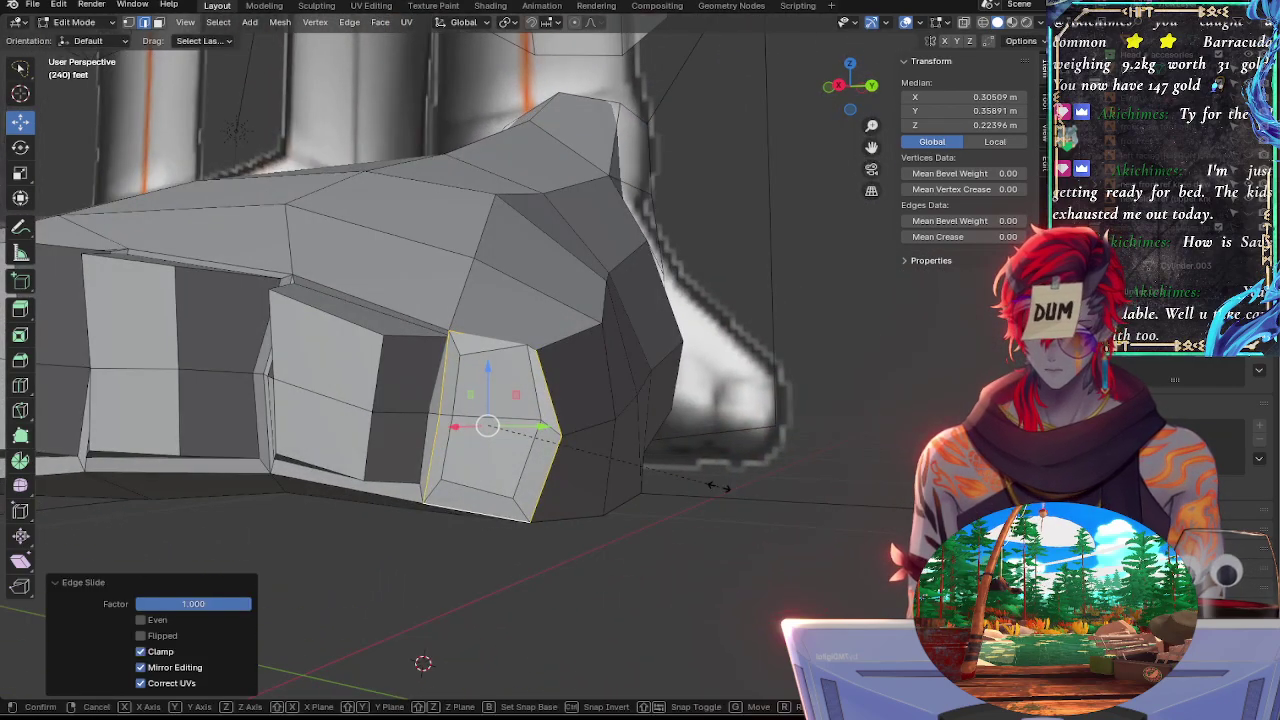
{"action": "key", "text": "s"}
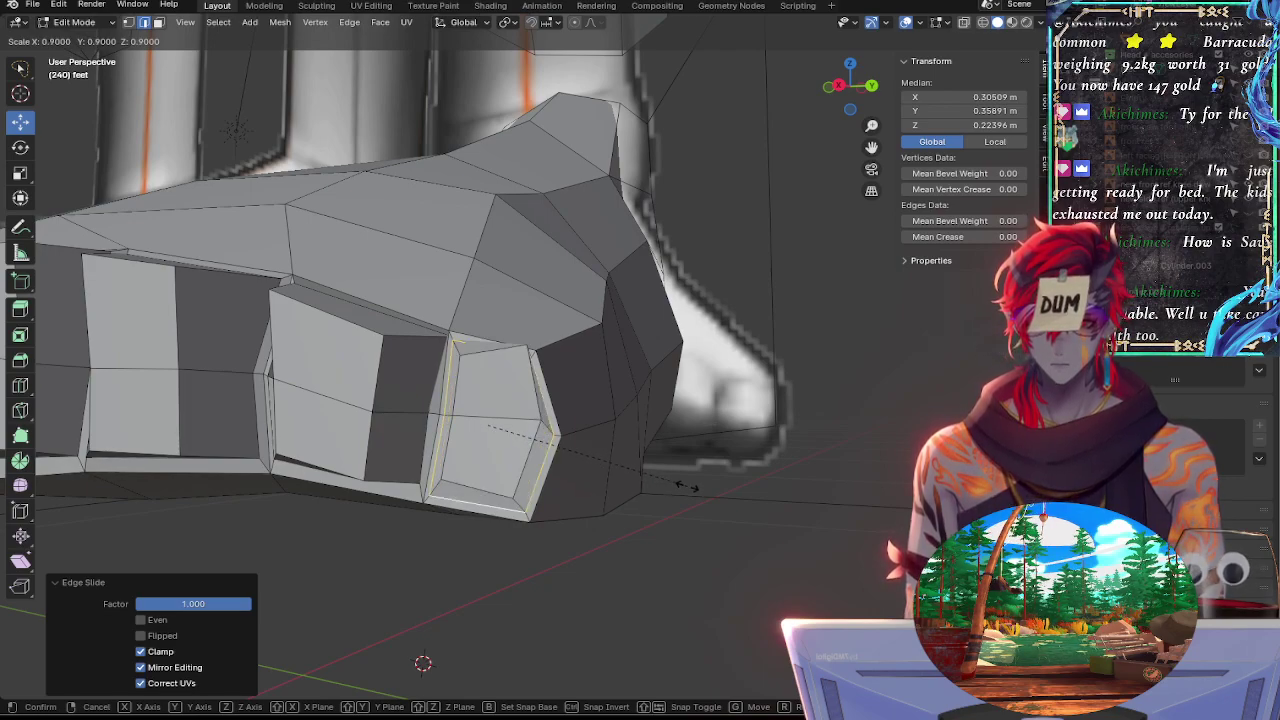
{"action": "left_click", "coordinate": [678, 485]}
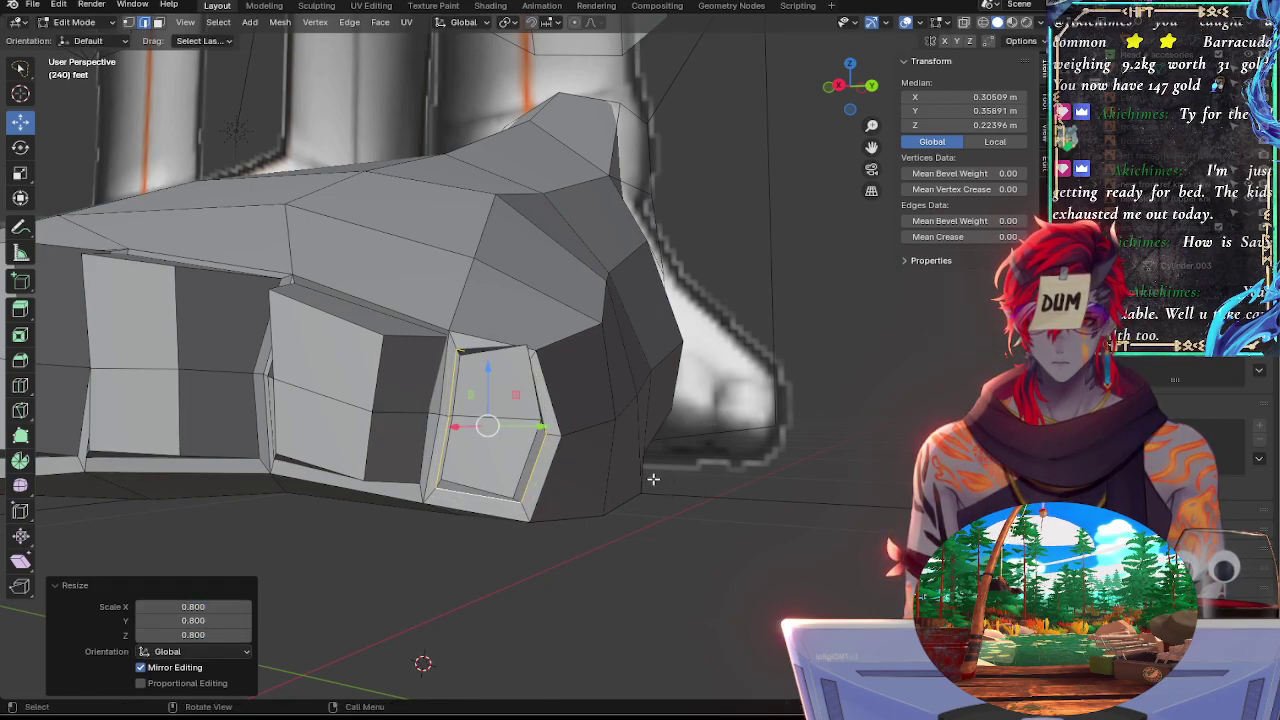
Select the innermost edge loop of the little toe's front, slide it outward by a factor of 1.000 and scale it to about 0.8
{"action": "left_click", "coordinate": [522, 463]}
{"action": "left_click", "coordinate": [491, 491], "text": "shift"}
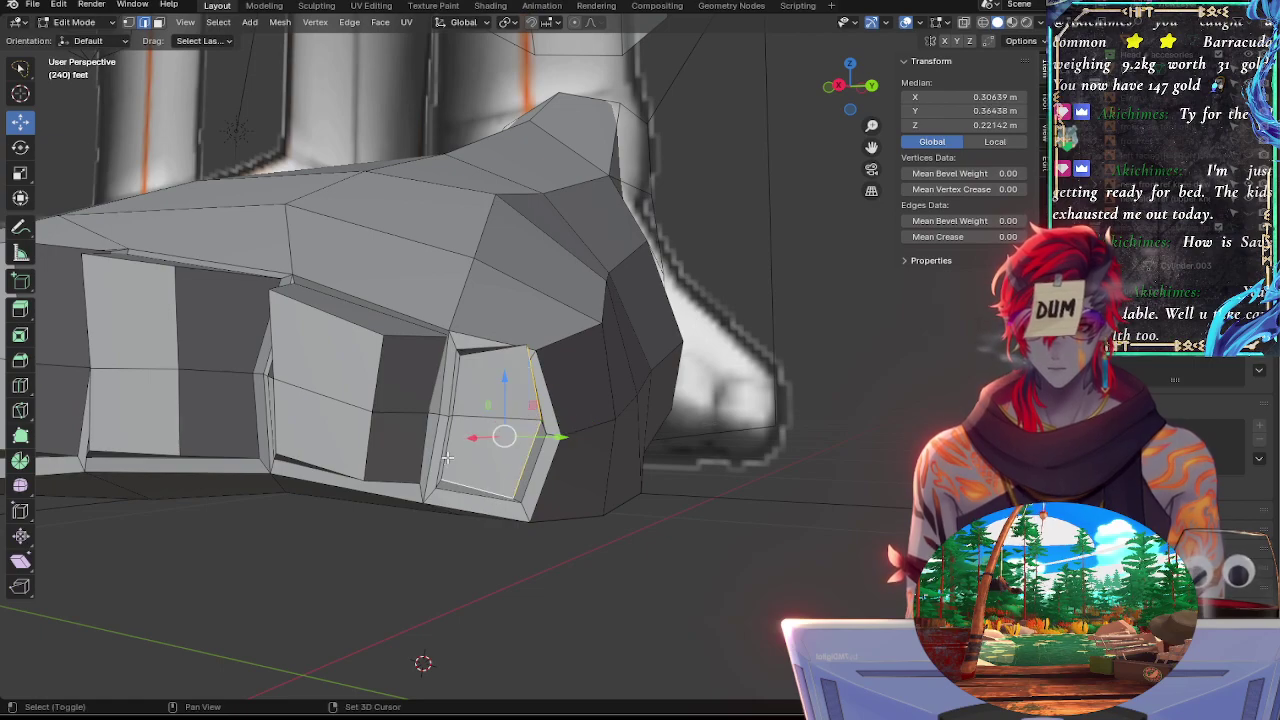
{"action": "left_click", "coordinate": [448, 456], "text": "shift"}
{"action": "middle_click_drag", "start_coordinate": [449, 456], "coordinate": [490, 492]}
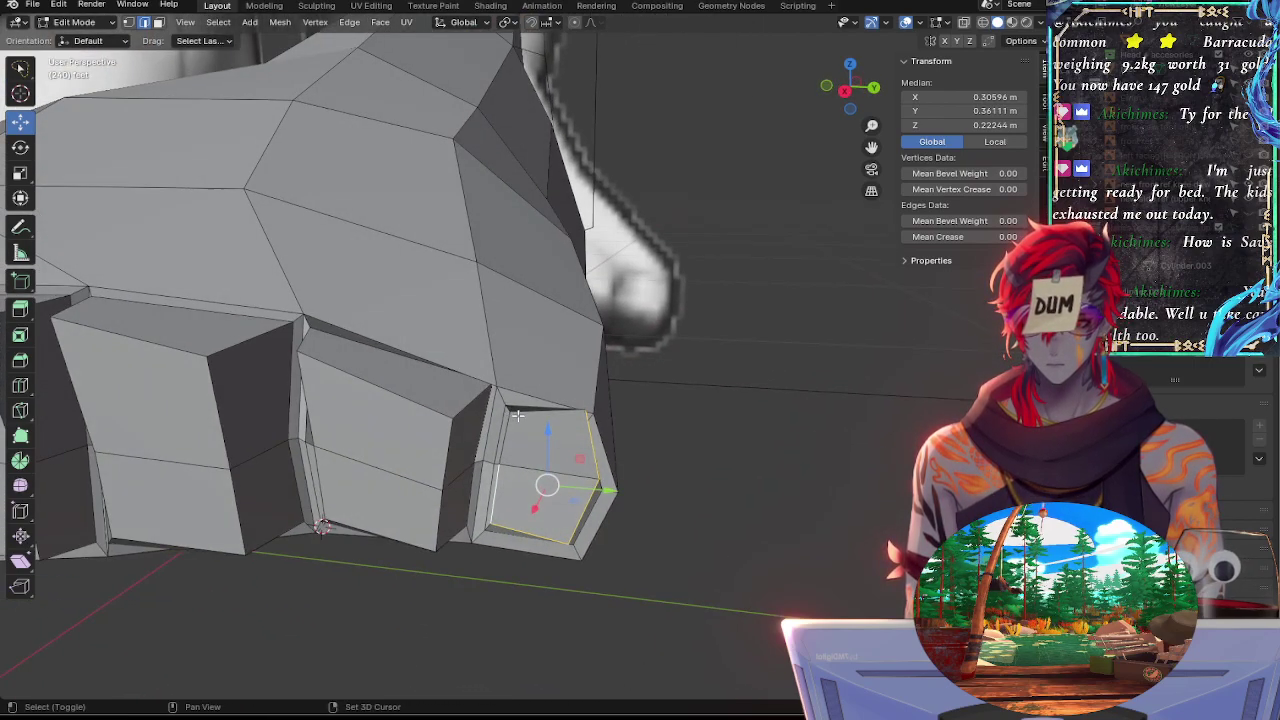
{"action": "left_click", "coordinate": [518, 416], "text": "shift"}
{"action": "left_click", "coordinate": [503, 436], "text": "shift"}
{"action": "middle_click_drag", "start_coordinate": [588, 457], "coordinate": [600, 413]}
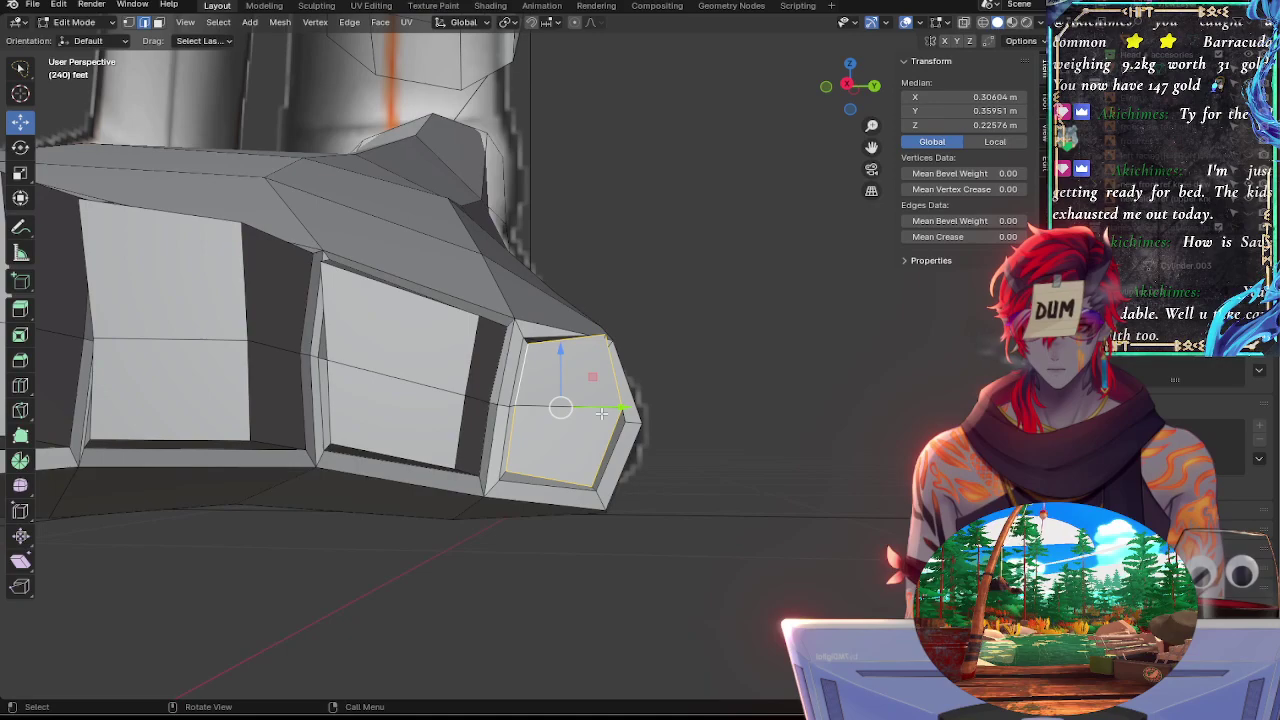
{"action": "key", "text": "g"}
{"action": "key", "text": "g"}
{"action": "left_click", "coordinate": [664, 485]}
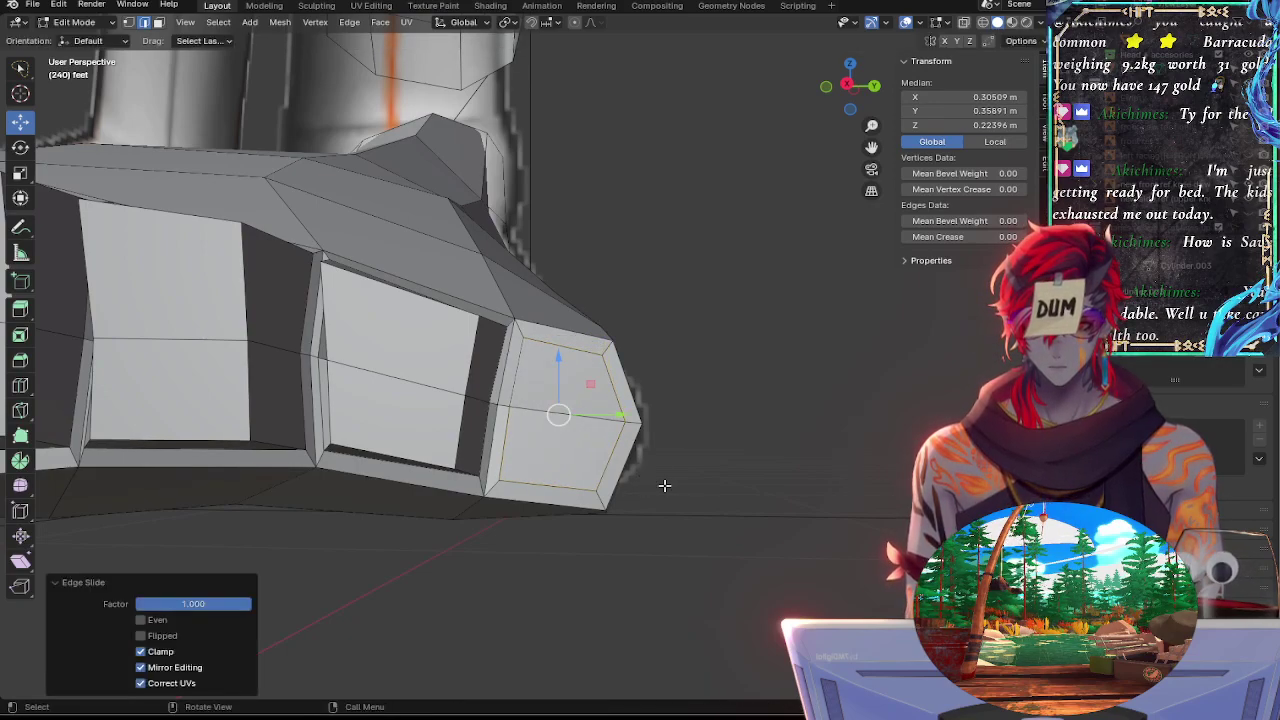
{"action": "key", "text": "s"}
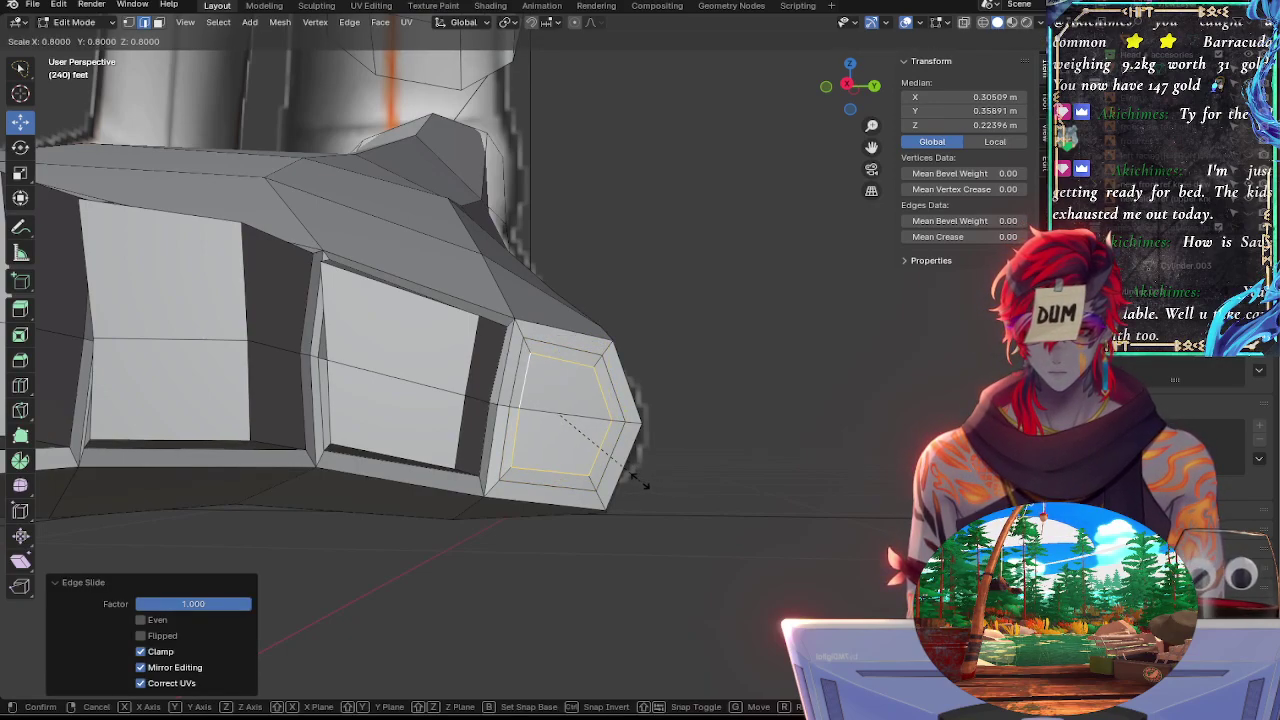
{"action": "left_click", "coordinate": [645, 485]}
Select all the faces on the little toe's front and flatten them by scaling to 0 along the global X axis
{"action": "left_click", "coordinate": [743, 491]}
{"action": "middle_click_drag", "start_coordinate": [743, 491], "coordinate": [583, 492]}
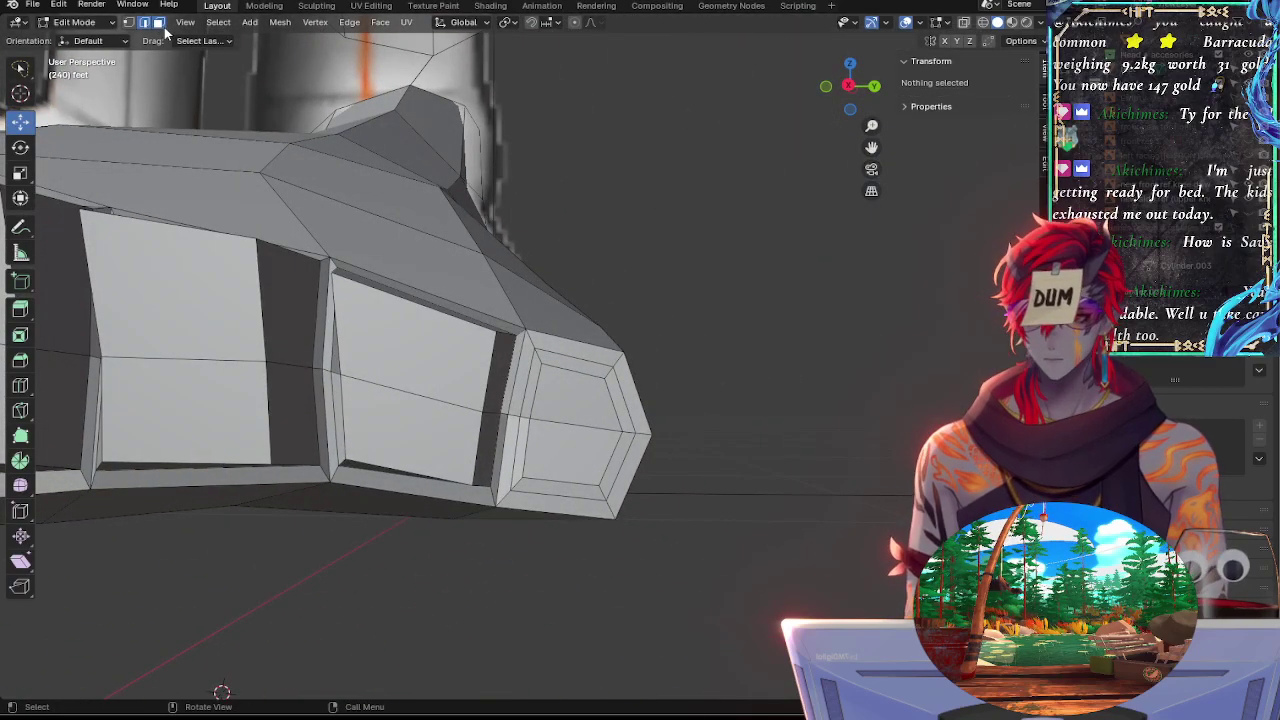
{"action": "left_click", "coordinate": [579, 368], "text": "shift"}
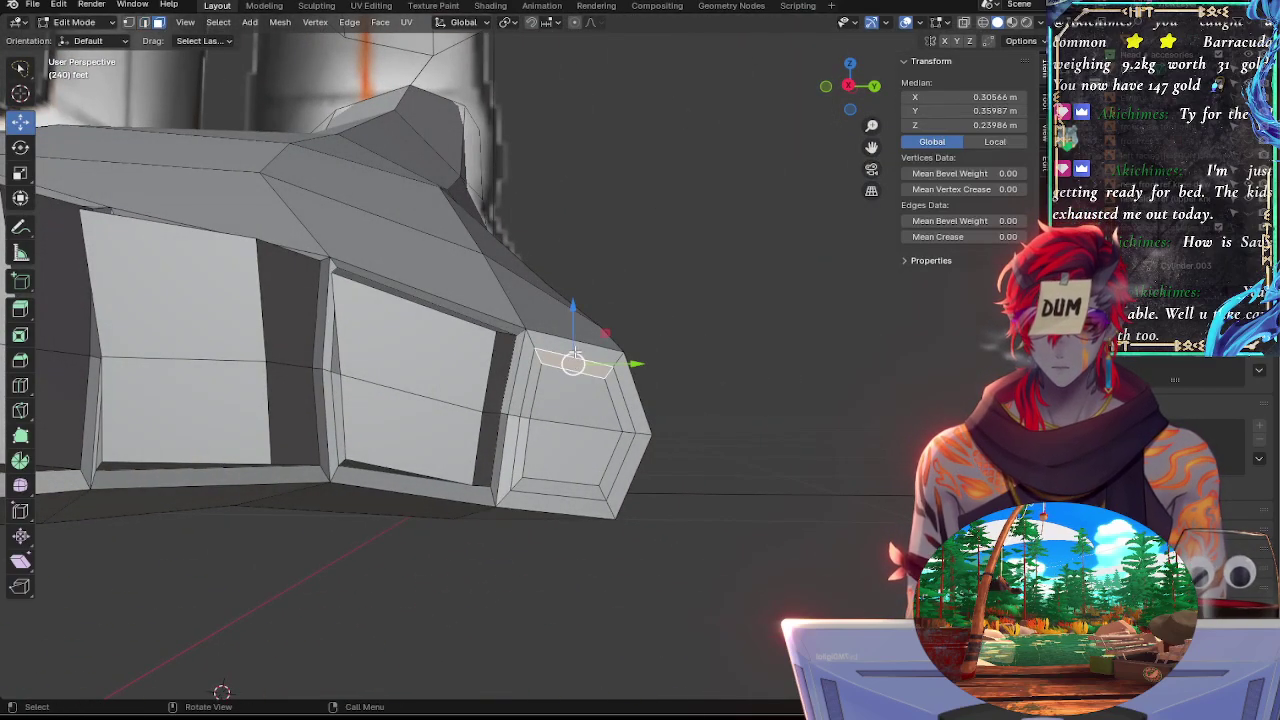
{"action": "left_click", "coordinate": [577, 349], "text": "shift"}
{"action": "left_click", "coordinate": [581, 394], "text": "shift"}
{"action": "left_click", "coordinate": [627, 390], "text": "shift"}
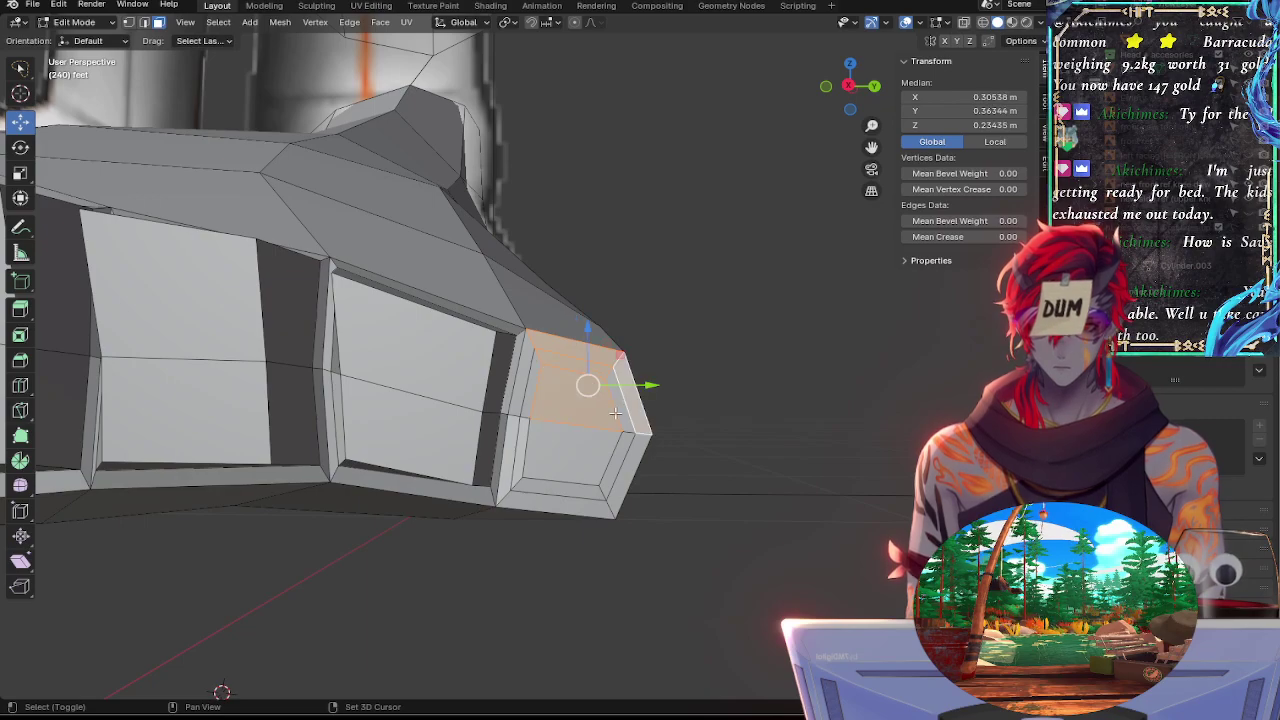
{"action": "left_click", "coordinate": [615, 413], "text": "shift"}
{"action": "left_click", "coordinate": [633, 450], "text": "shift"}
{"action": "left_click", "coordinate": [621, 408], "text": "shift"}
{"action": "left_click", "coordinate": [618, 450], "text": "shift"}
{"action": "left_click", "coordinate": [590, 452], "text": "shift"}
{"action": "left_click", "coordinate": [570, 406], "text": "shift"}
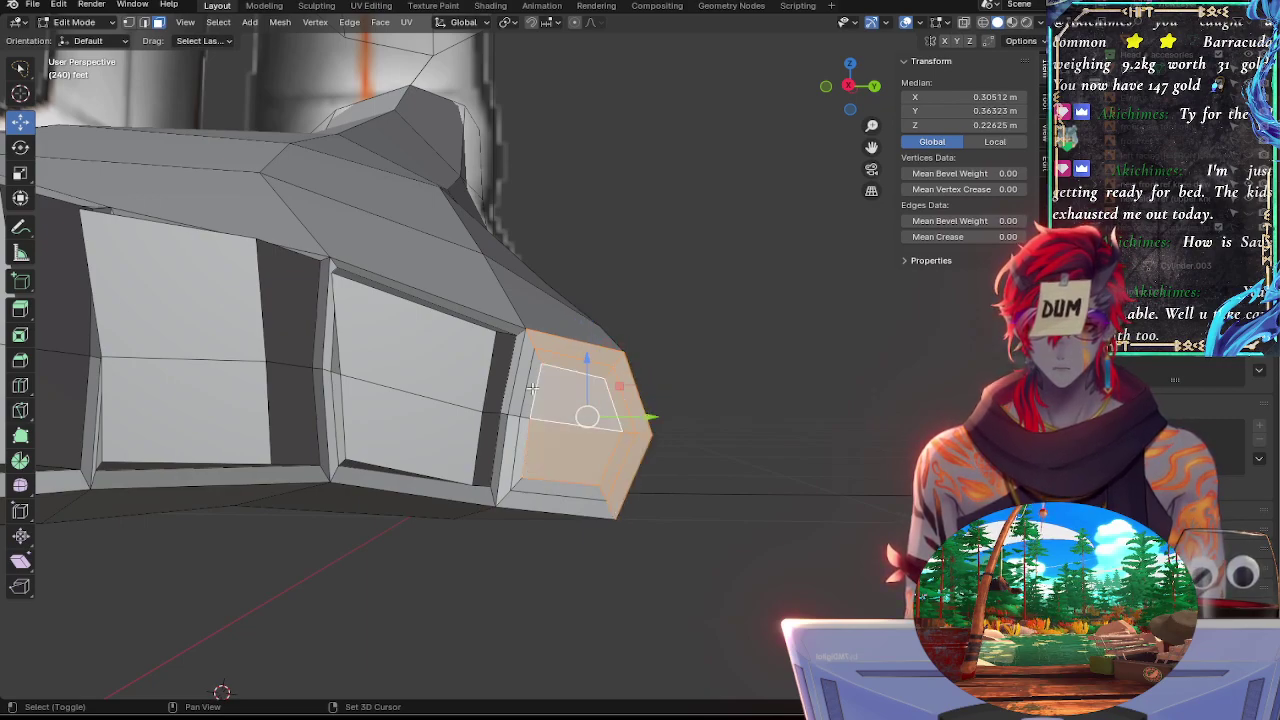
{"action": "left_click", "coordinate": [520, 384], "text": "shift"}
{"action": "left_click", "coordinate": [525, 430], "text": "shift"}
{"action": "left_click", "coordinate": [509, 440], "text": "shift"}
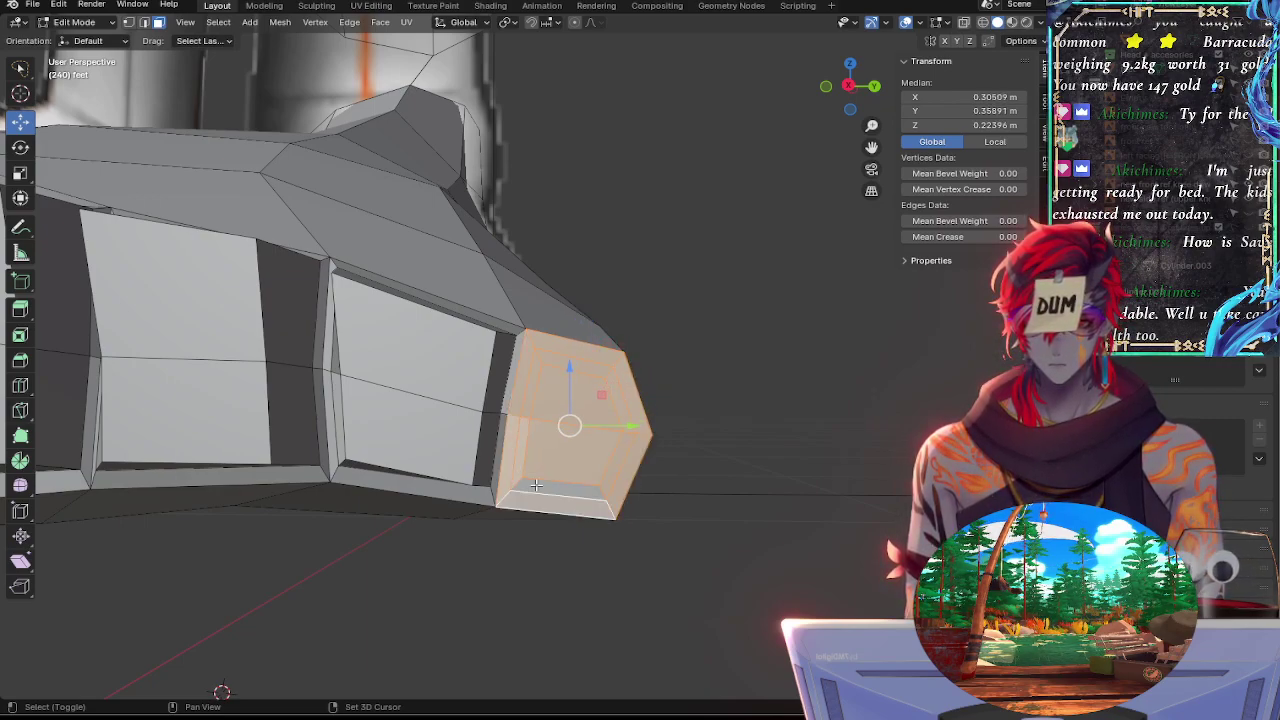
{"action": "middle_click_drag", "start_coordinate": [509, 440], "coordinate": [579, 479]}
{"action": "key", "text": "s"}
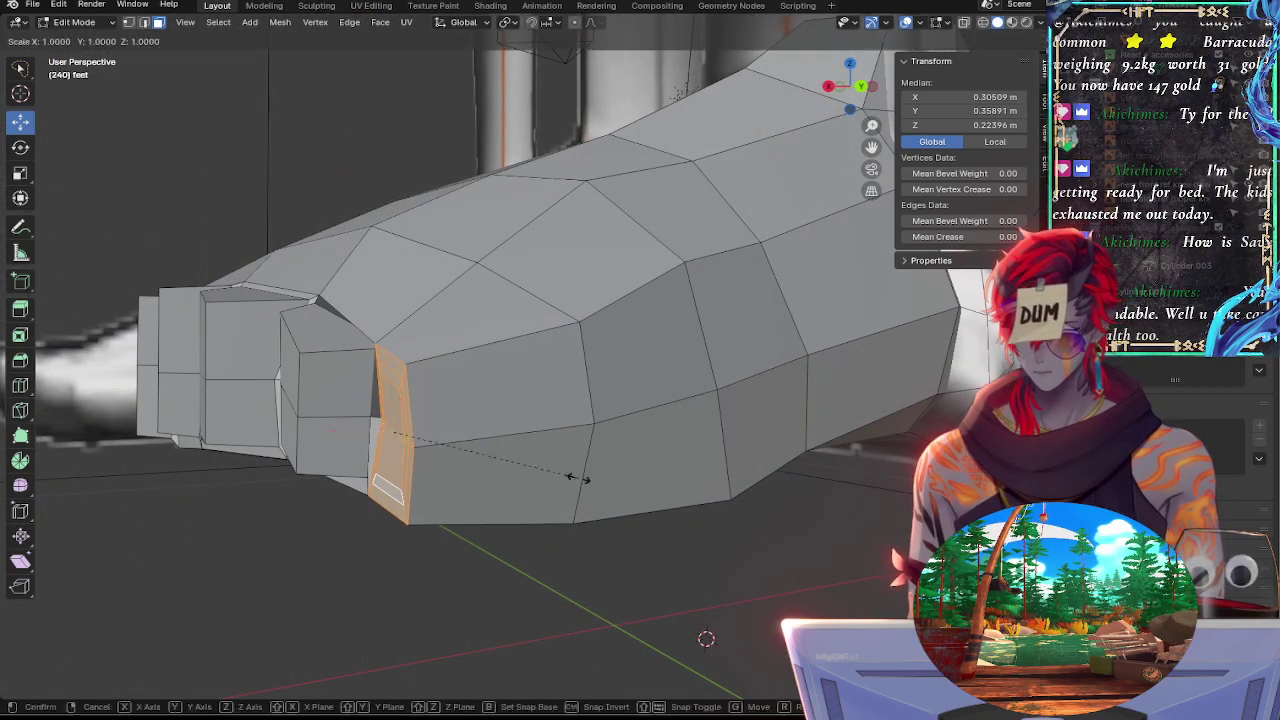
{"action": "type", "text": "zx0"}
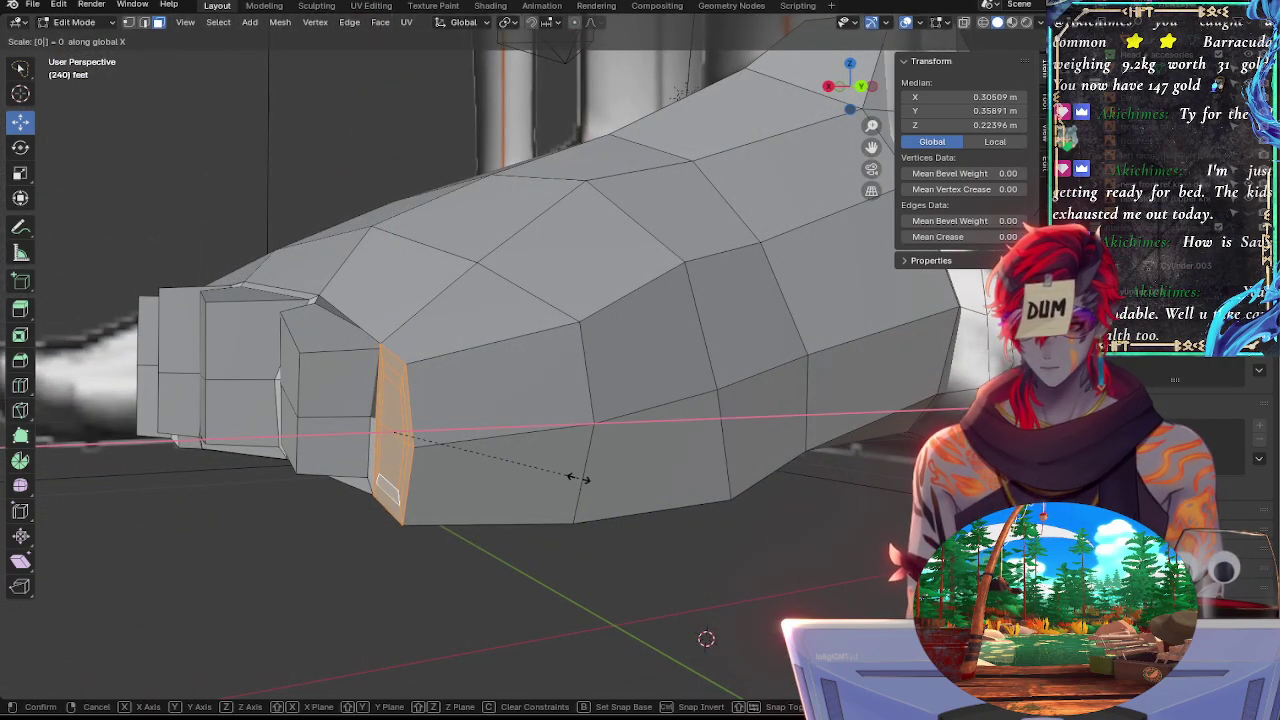
{"action": "key", "text": "Return"}
Examine the flattened little toe front from below and compare its see-through mesh with the reference image in the back view
{"action": "middle_click_drag", "start_coordinate": [580, 480], "coordinate": [620, 550]}
{"action": "scroll", "coordinate": [683, 463], "scroll_direction": "up", "scroll_amount": 5}
{"action": "left_click", "coordinate": [771, 463]}
{"action": "key", "text": "ctrl+z"}
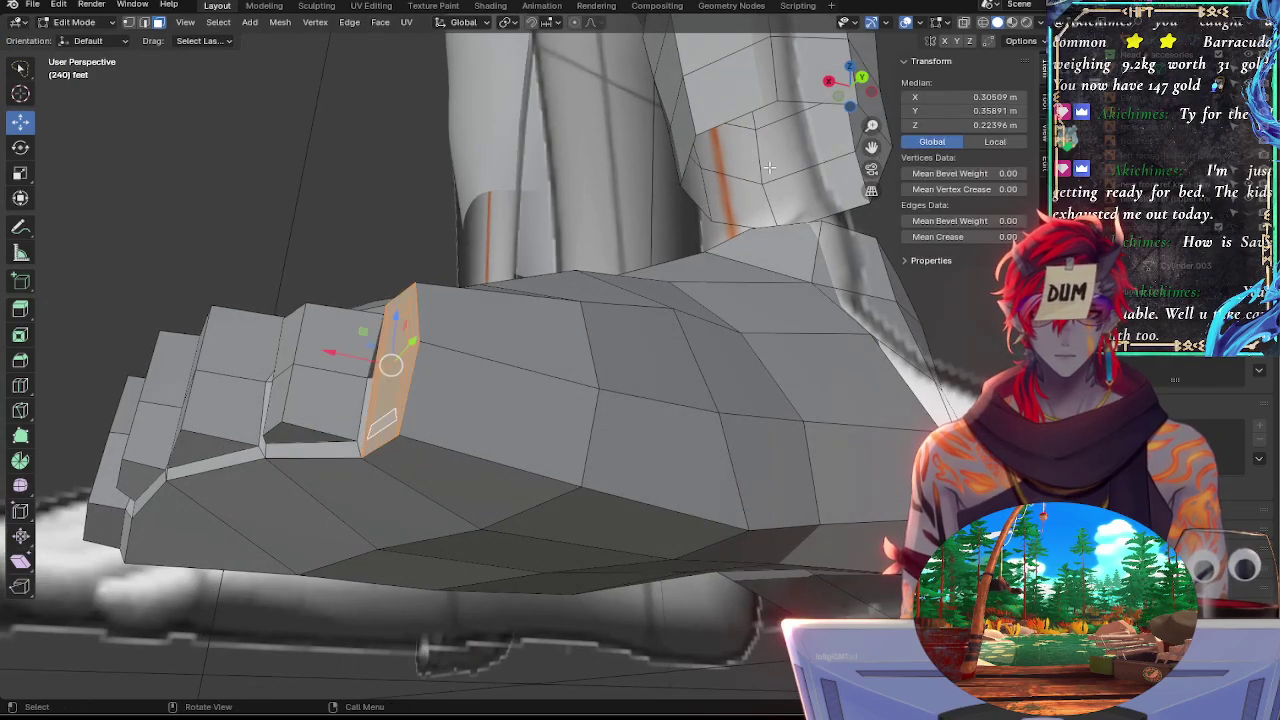
{"action": "left_click", "coordinate": [862, 79]}
{"action": "key", "text": "alt+z"}
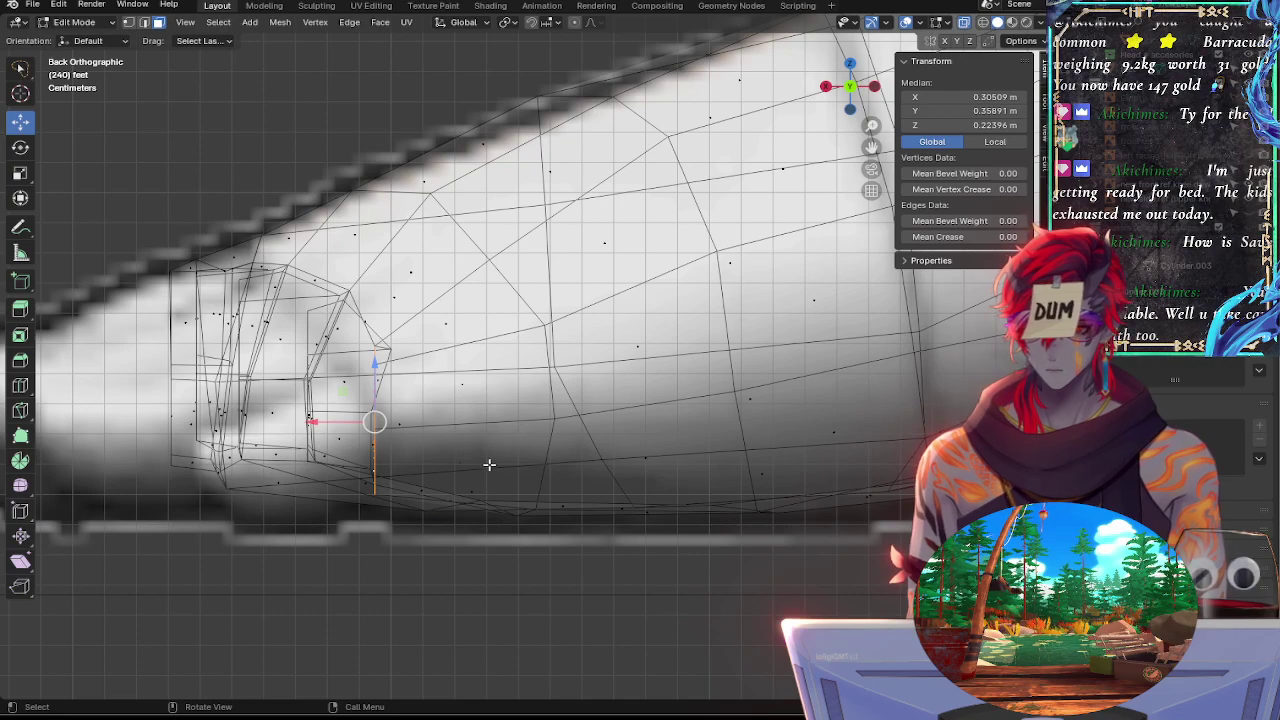
{"action": "middle_click_drag", "start_coordinate": [489, 516], "coordinate": [734, 463], "text": "ctrl"}
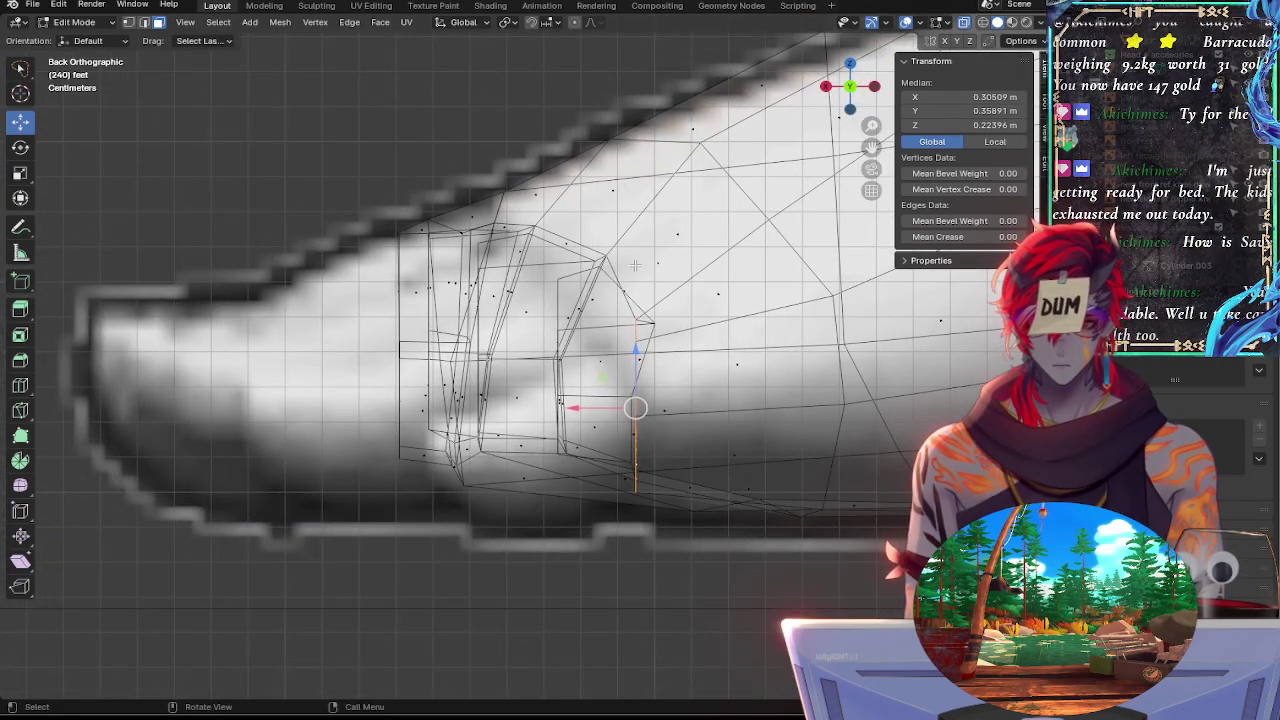
{"action": "left_click", "coordinate": [907, 22]}
{"action": "left_click", "coordinate": [908, 23]}
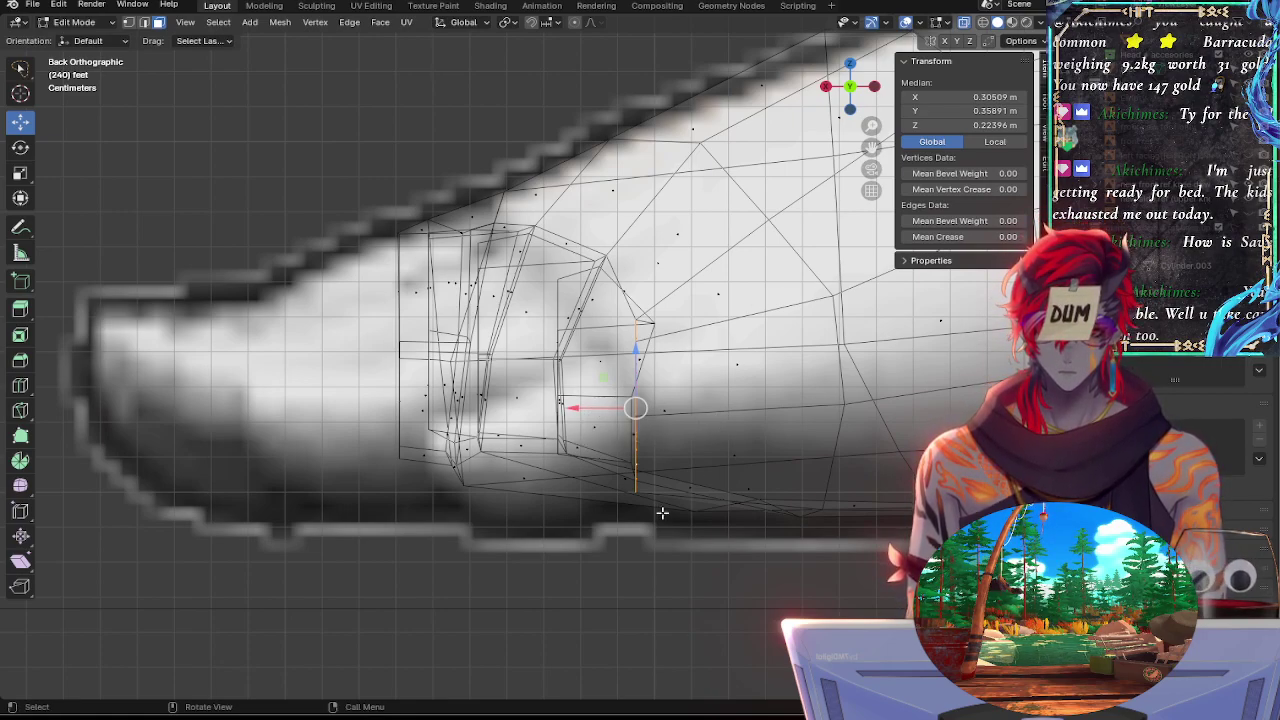
{"action": "scroll", "coordinate": [571, 537], "scroll_direction": "down", "scroll_amount": 1}
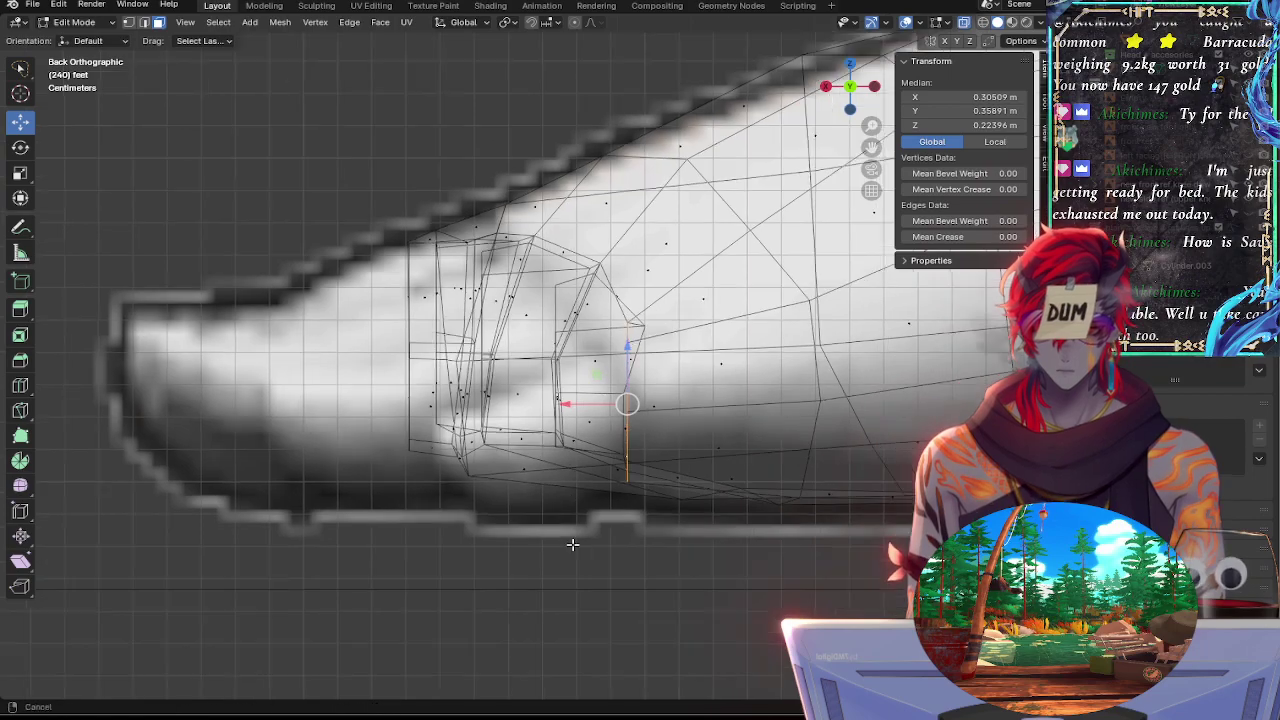
Rotate the little toe's front faces 9.52° about the global Z axis and shift them about -0.0014 m in X and -0.0051 m in Z
{"action": "key", "text": "r"}
{"action": "key", "text": "z"}
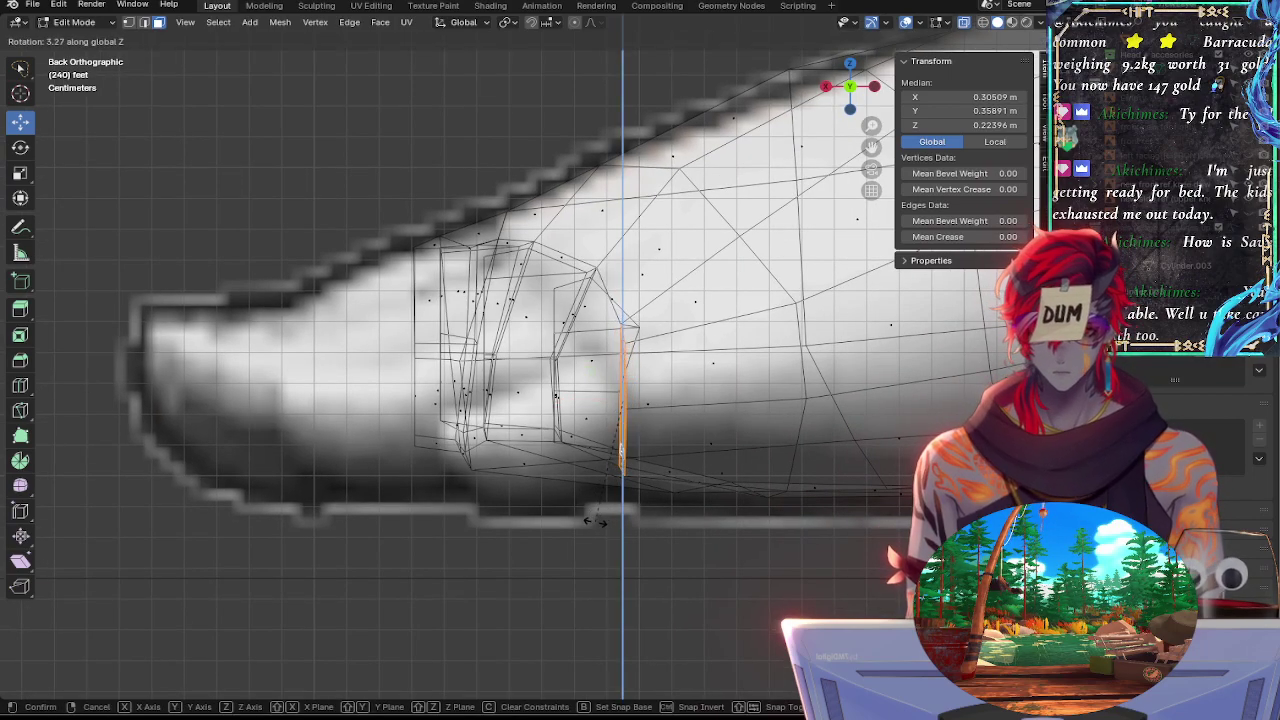
{"action": "left_click", "coordinate": [610, 519]}
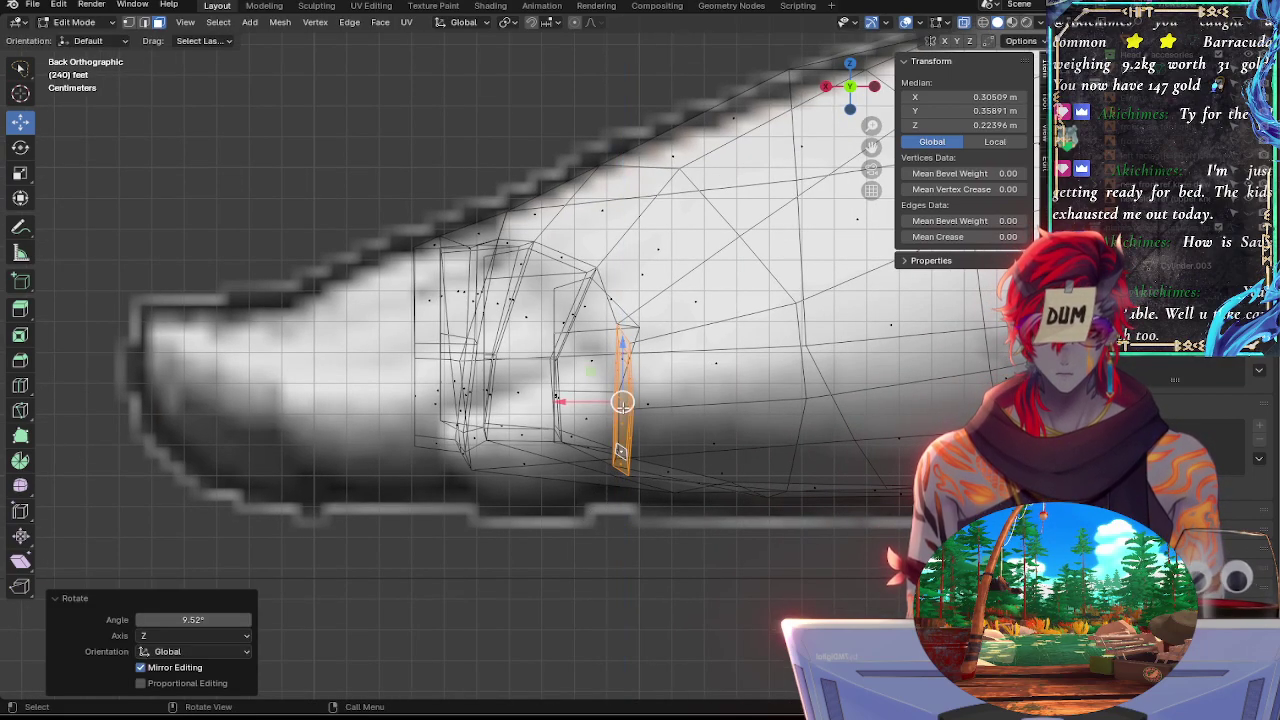
{"action": "key", "text": "g"}
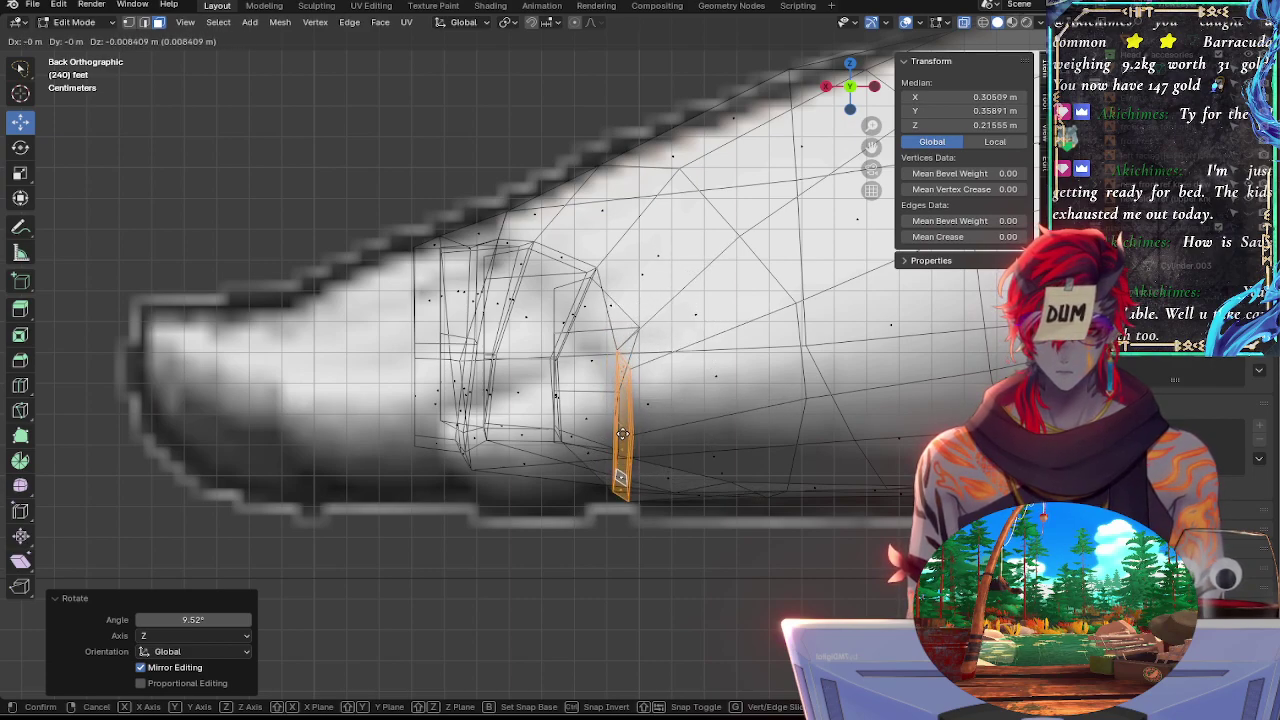
{"action": "left_click", "coordinate": [621, 428]}
Tilt the little toe's front faces 1.76° about the global Y axis and 5.93° about the global X axis
{"action": "key", "text": "r"}
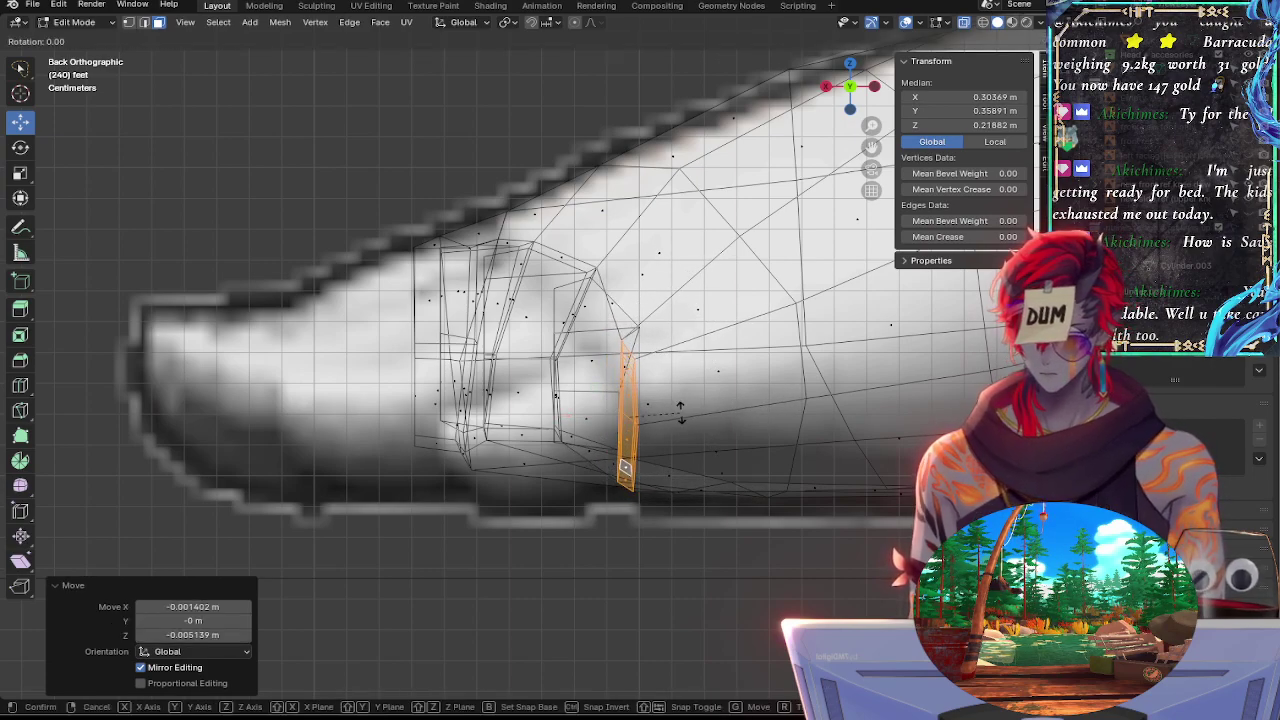
{"action": "key", "text": "y"}
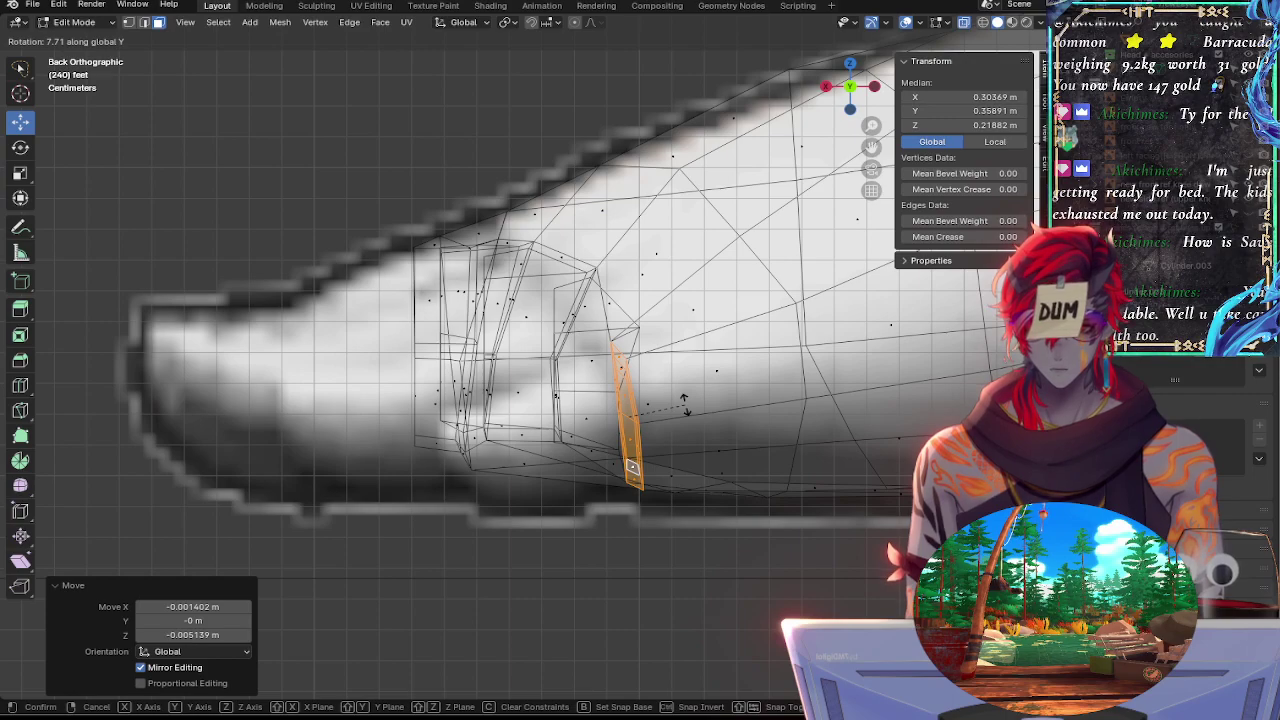
{"action": "left_click", "coordinate": [686, 410]}
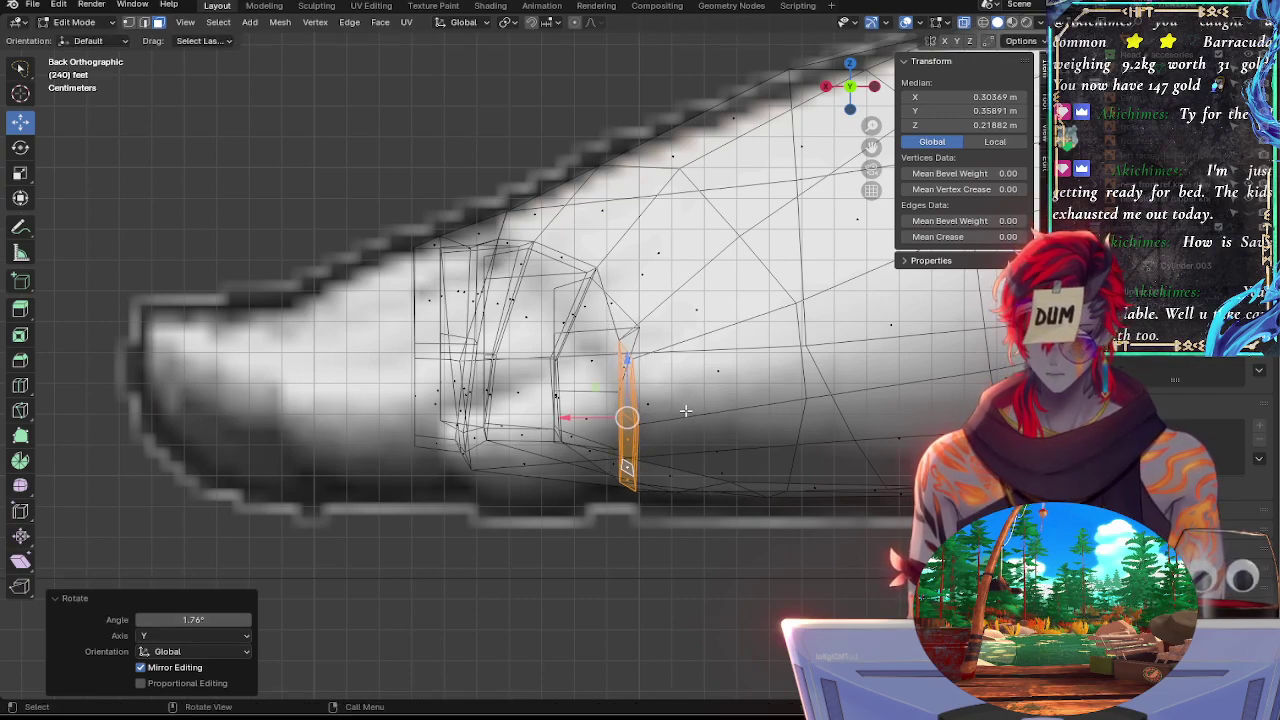
{"action": "key", "text": "r"}
{"action": "key", "text": "x"}
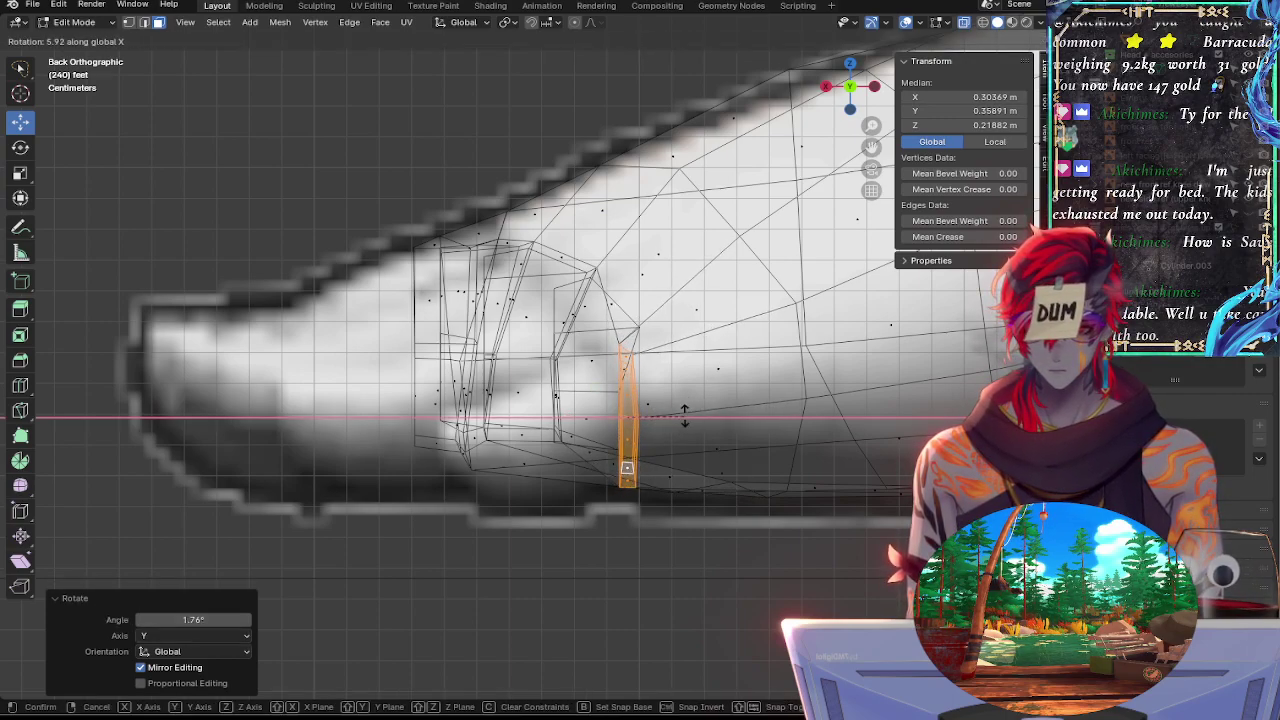
{"action": "left_click", "coordinate": [685, 416]}
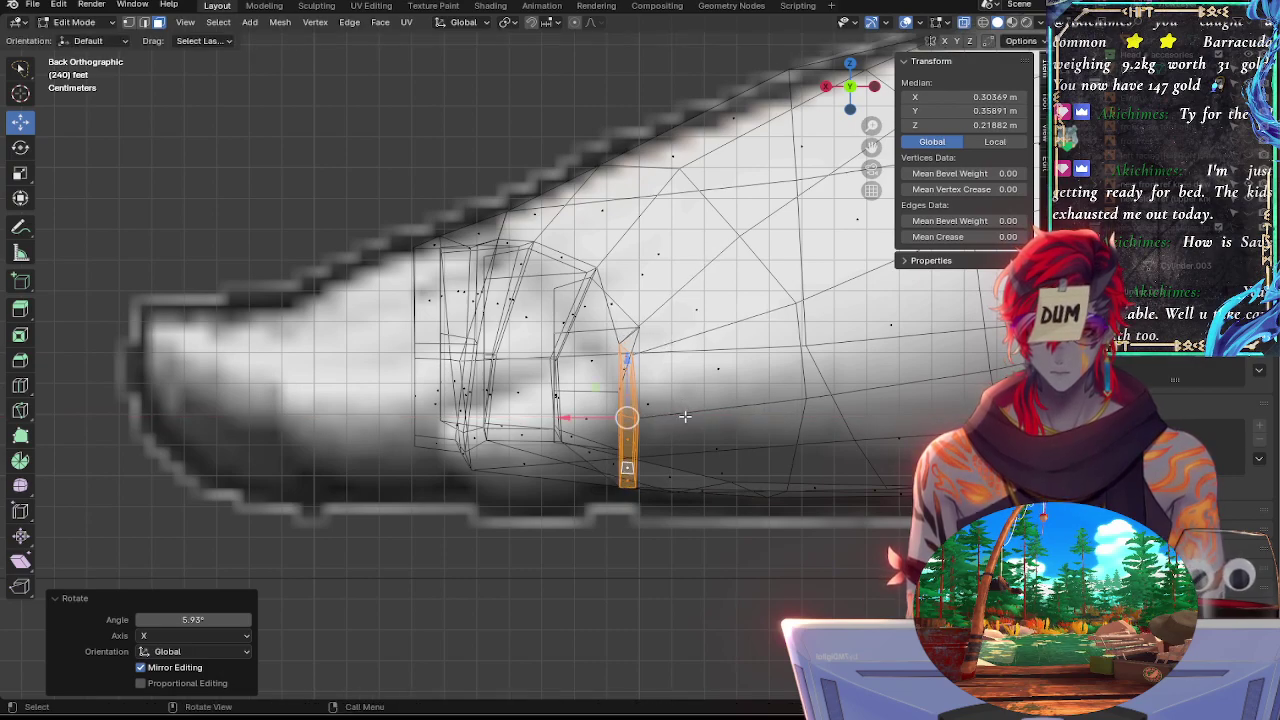
Try rotating the little toe's front faces another 4.42° about the global Z axis
{"action": "key", "text": "r"}
{"action": "key", "text": "z"}
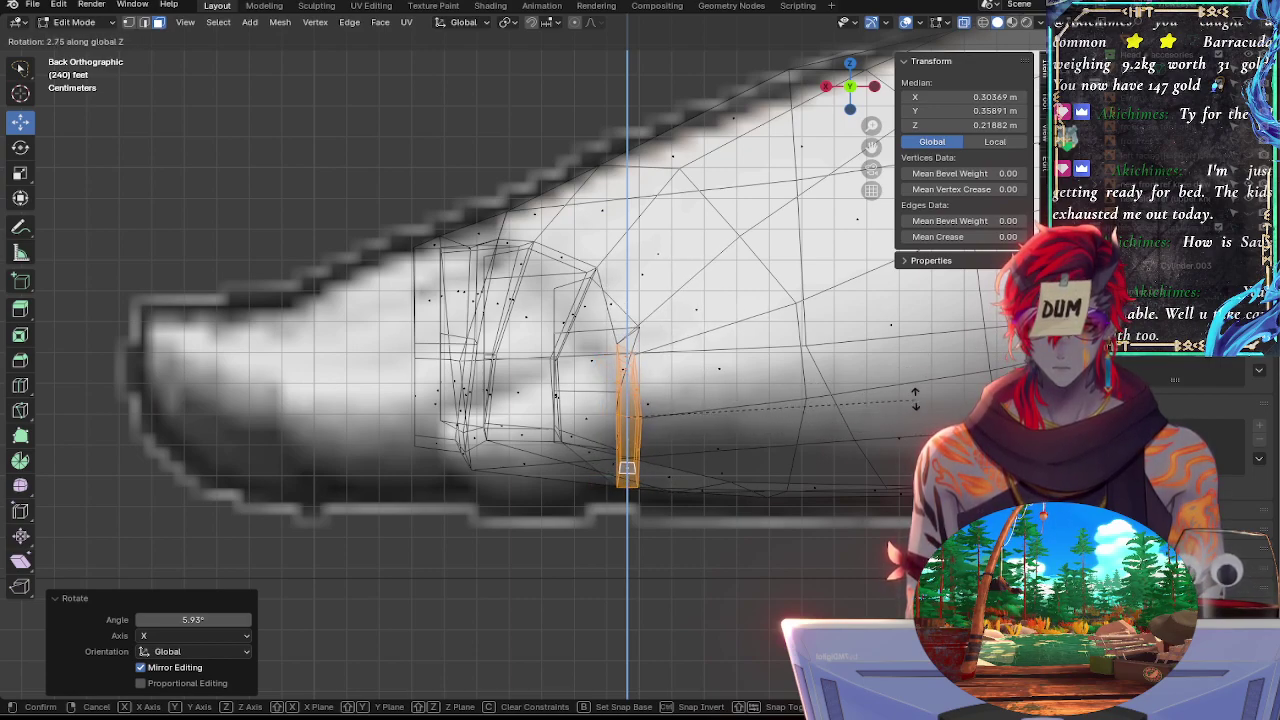
{"action": "left_click", "coordinate": [913, 390]}
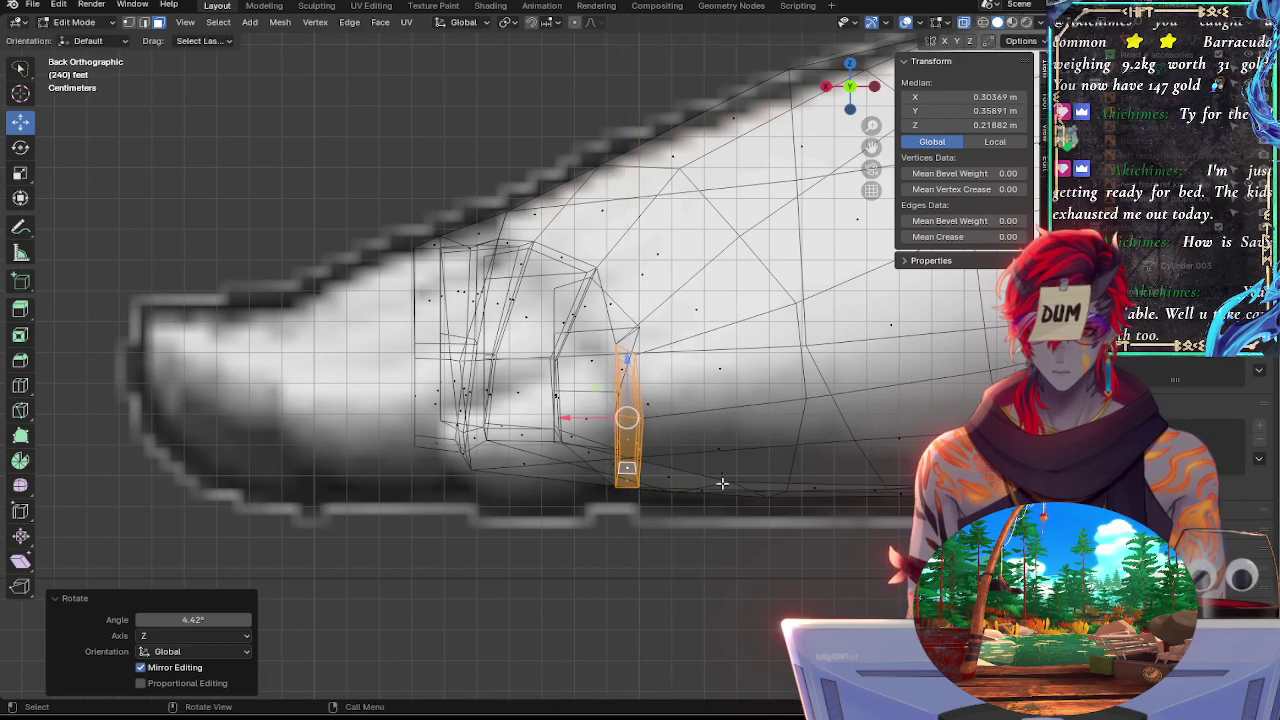
Try moving the little toe's front faces about 0.0032 m in Y and 0.0086 m in Z in the right view, and undo back through the last Z rotation
{"action": "middle_click_drag", "start_coordinate": [723, 483], "coordinate": [826, 540]}
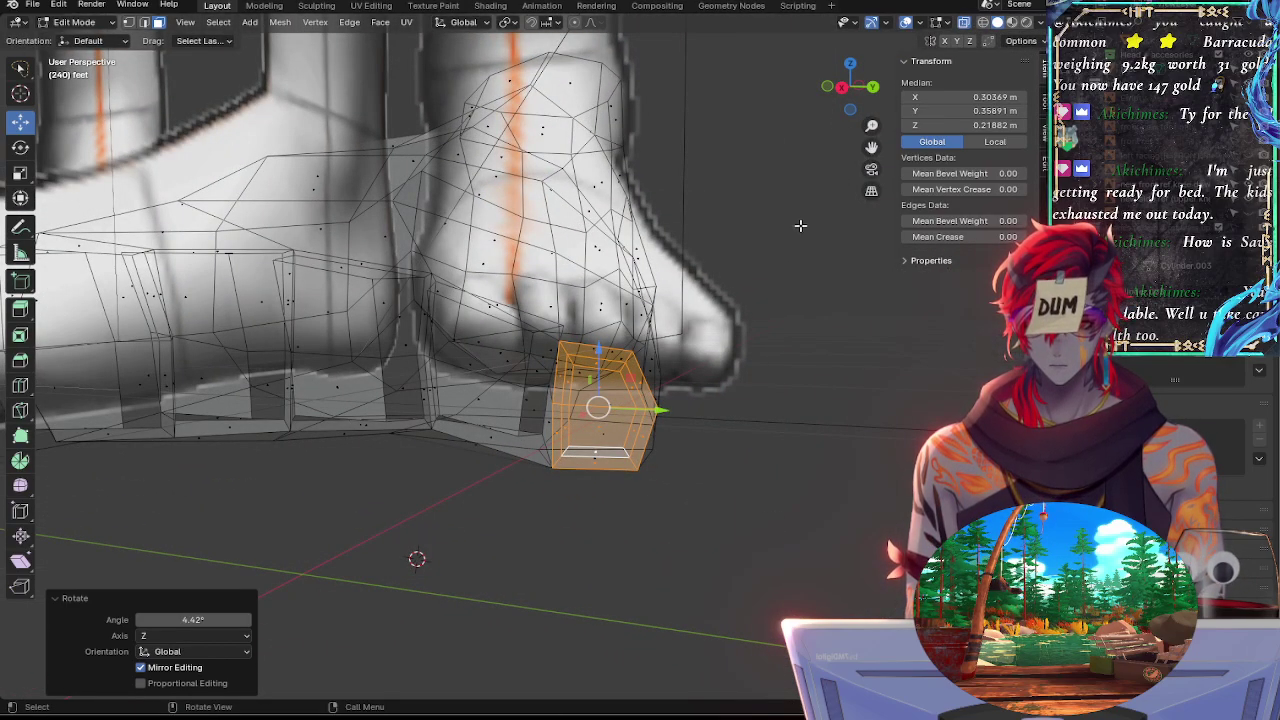
{"action": "left_click", "coordinate": [847, 86]}
{"action": "scroll", "coordinate": [722, 390], "scroll_direction": "up", "scroll_amount": 3}
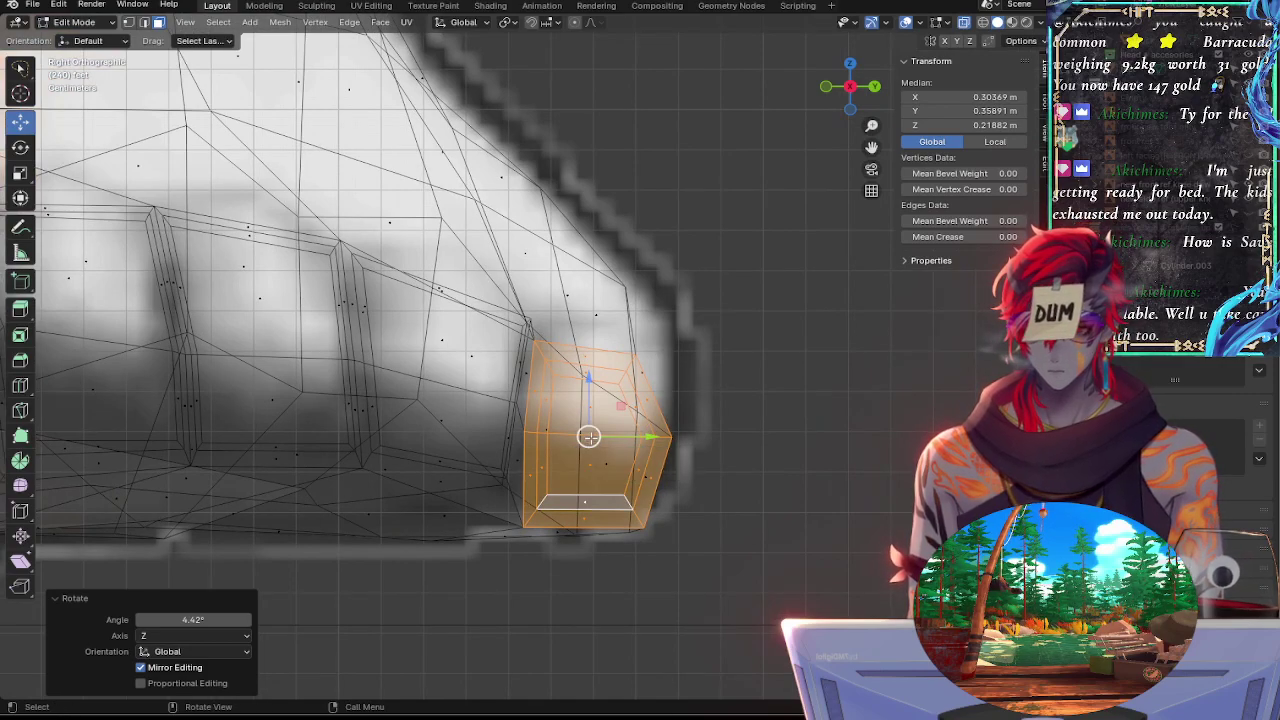
{"action": "left_click_drag", "start_coordinate": [588, 436], "coordinate": [602, 401]}
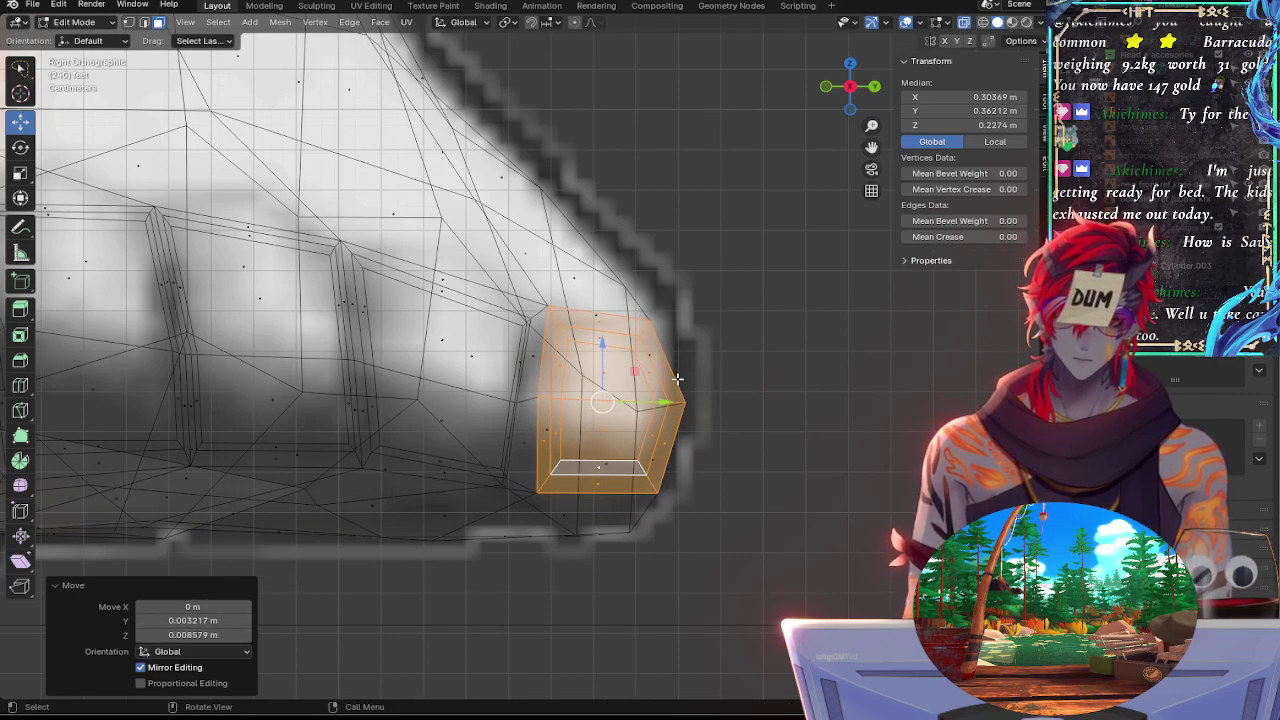
{"action": "scroll", "coordinate": [748, 390], "scroll_direction": "up", "scroll_amount": 3}
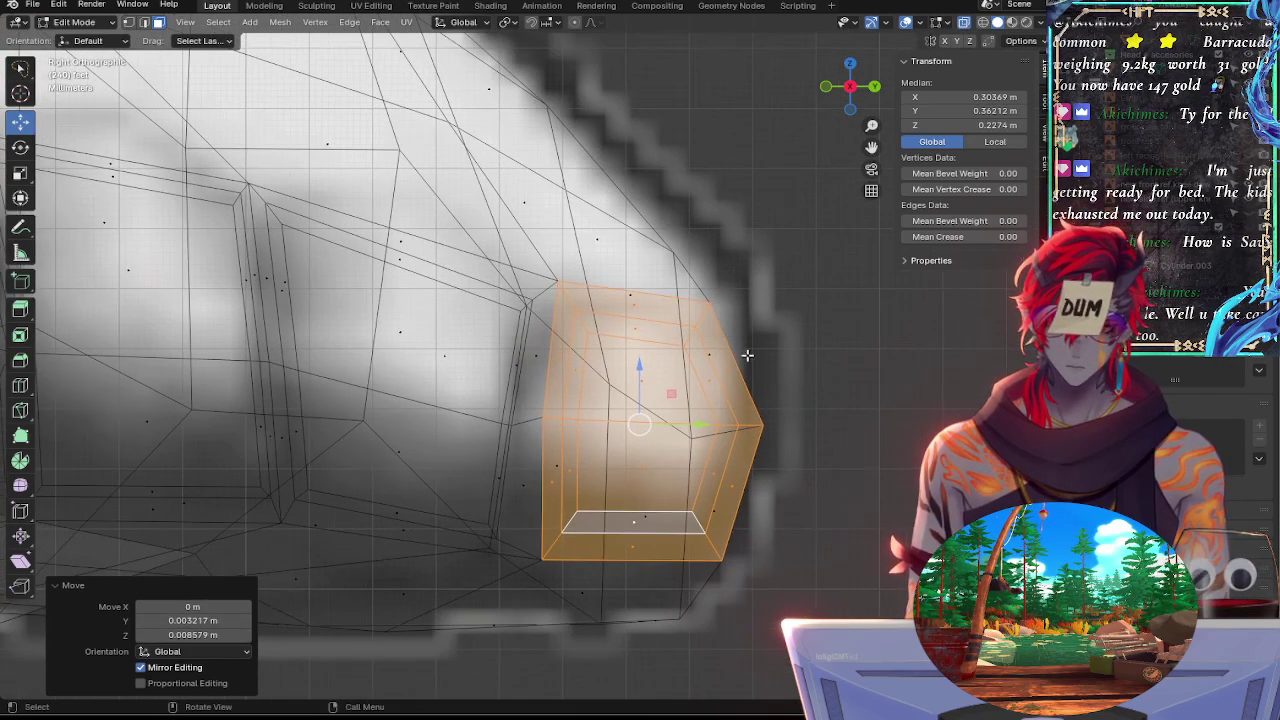
{"action": "mouse_move", "coordinate": [639, 425]}
{"action": "left_mouse_down"}
{"action": "mouse_move", "coordinate": [571, 166]}
{"action": "mouse_move", "coordinate": [226, 217]}
{"action": "mouse_move", "coordinate": [660, 408]}
{"action": "mouse_move", "coordinate": [644, 425]}
{"action": "left_mouse_up"}
{"action": "key", "text": "ctrl+z"}
{"action": "key", "text": "ctrl+z"}
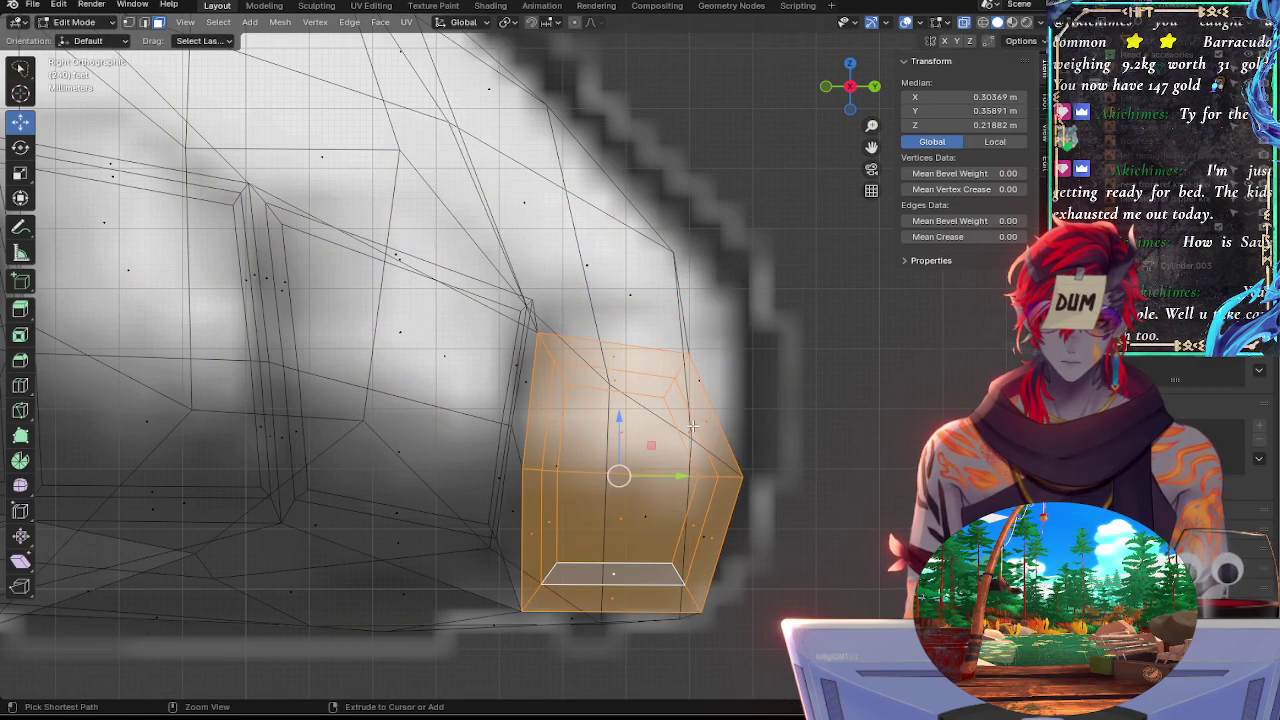
{"action": "key", "text": "ctrl+z"}
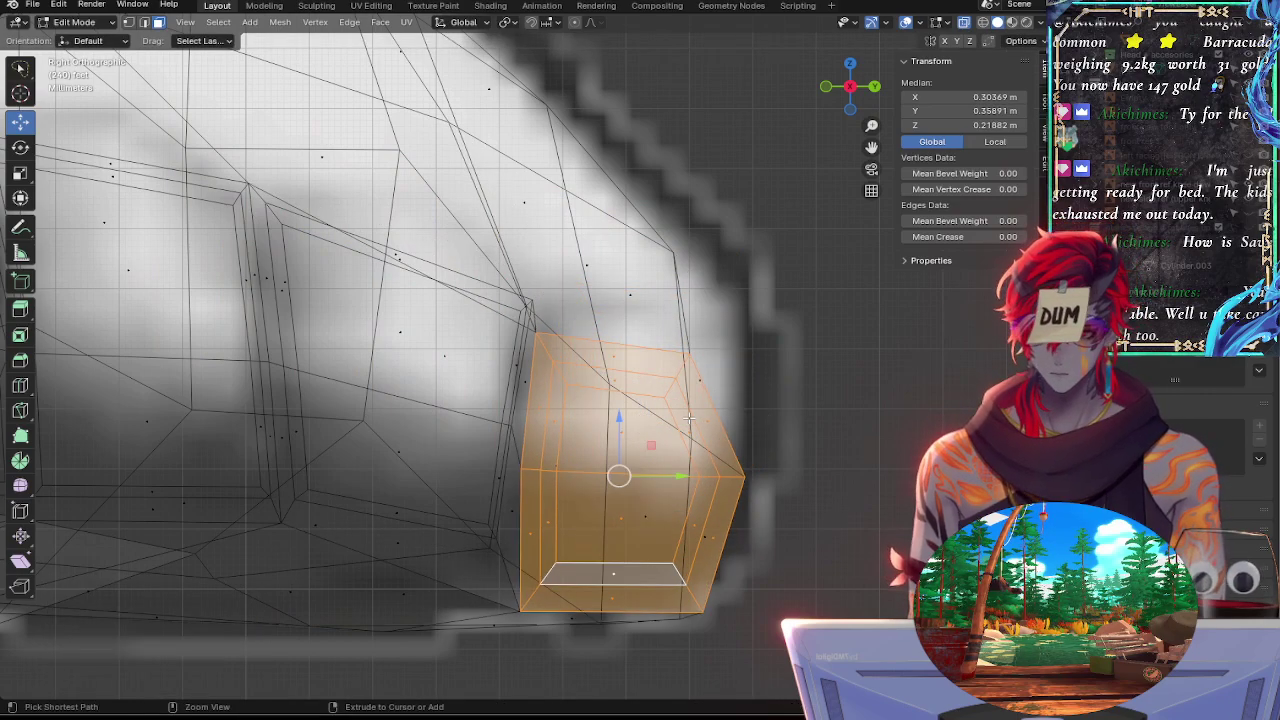
Scale the little toe's front faces uniformly to about 0.883
{"action": "key", "text": "s"}
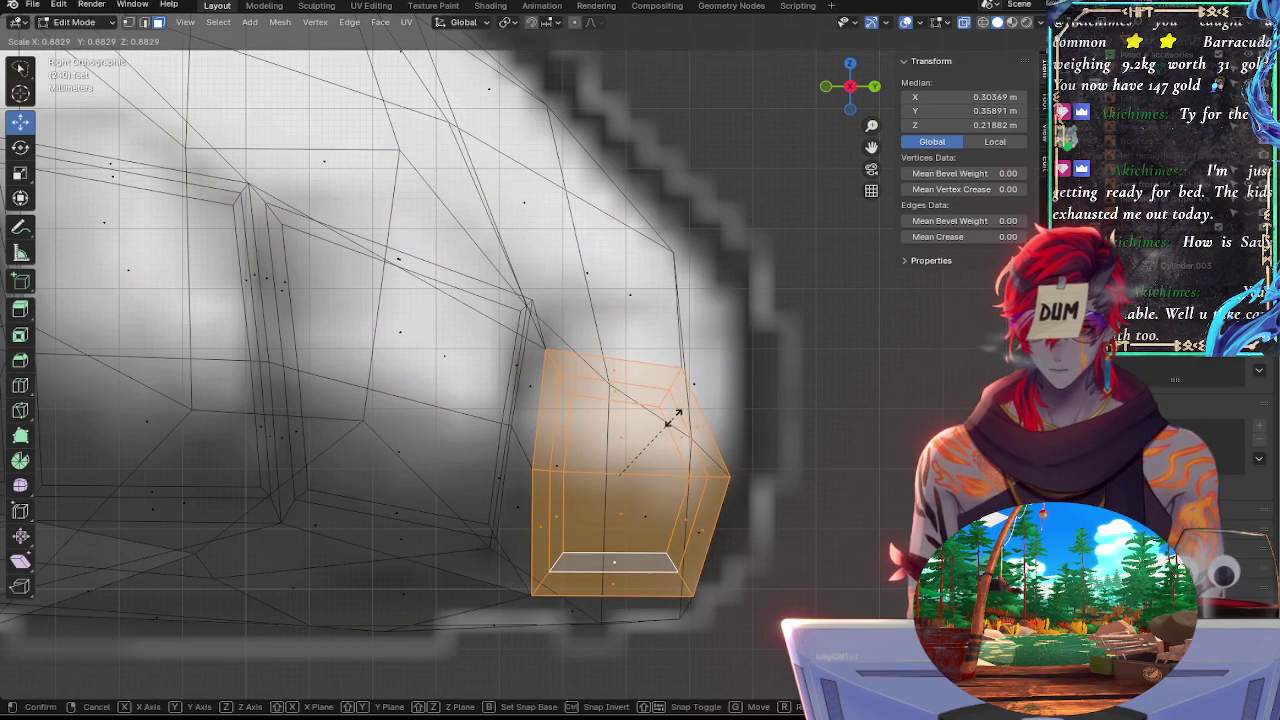
{"action": "left_click", "coordinate": [674, 420]}
{"action": "key", "text": "s"}
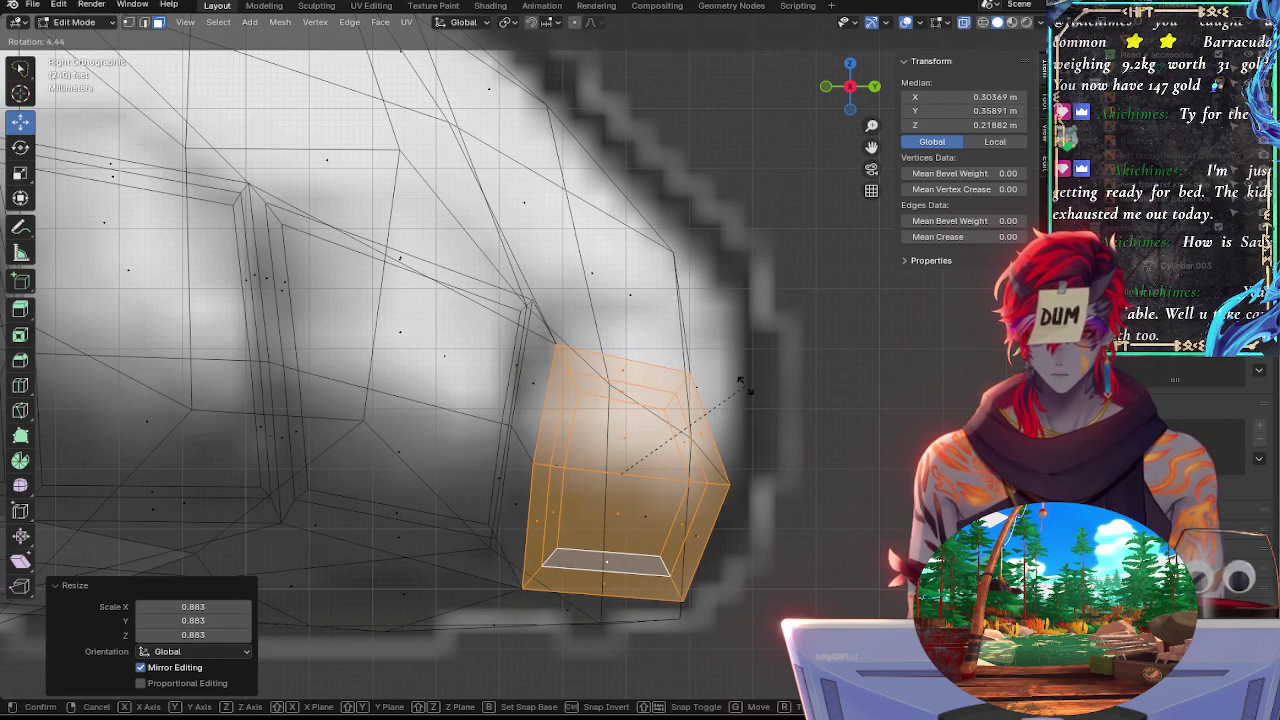
{"action": "right_click", "coordinate": [745, 376]}
Move the little toe's front faces up about 0.0090 m in Z and forward about 0.0014 m in Y, and clear the selection
{"action": "key", "text": "g"}
{"action": "key", "text": "z"}
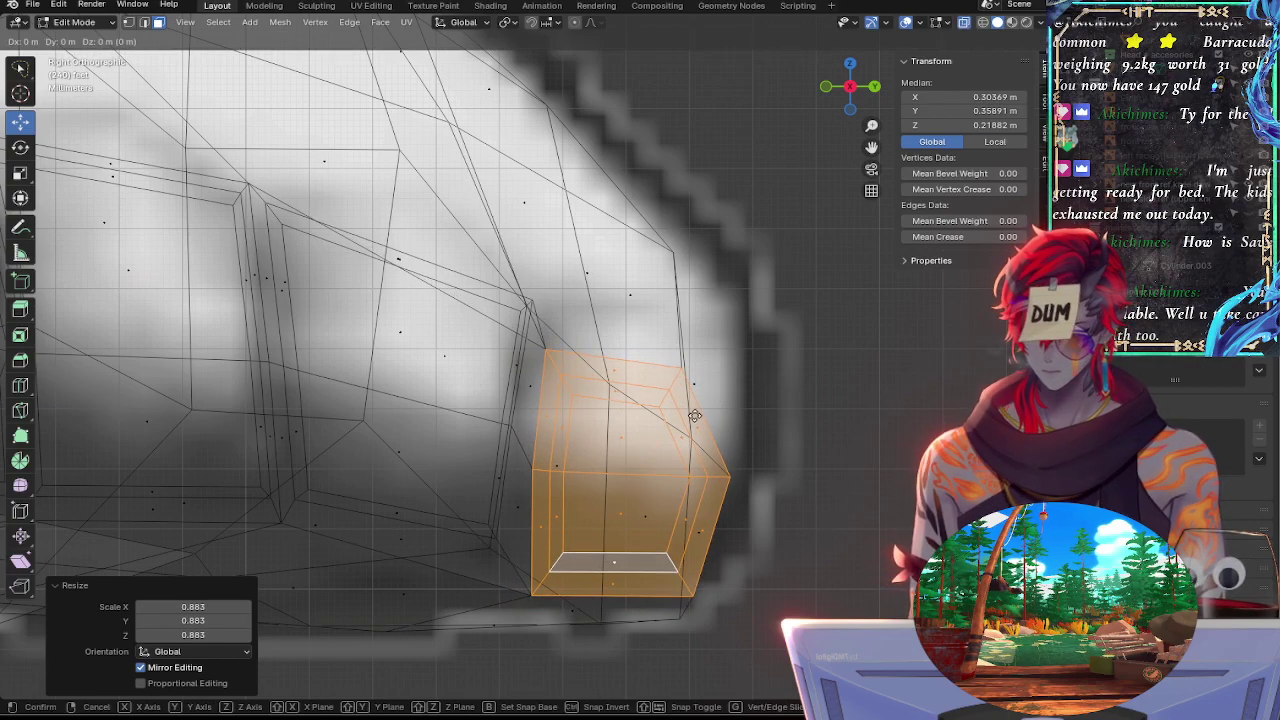
{"action": "left_click", "coordinate": [706, 363]}
{"action": "key", "text": "g"}
{"action": "key", "text": "y"}
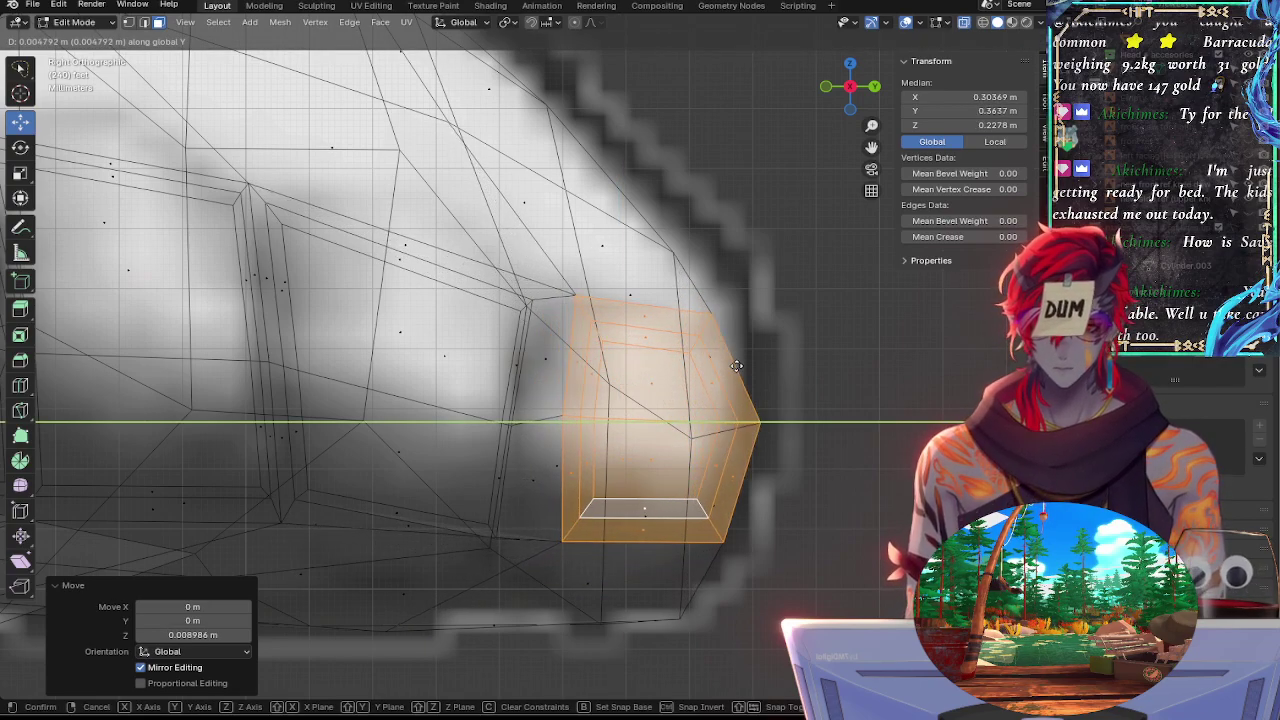
{"action": "left_click", "coordinate": [715, 368]}
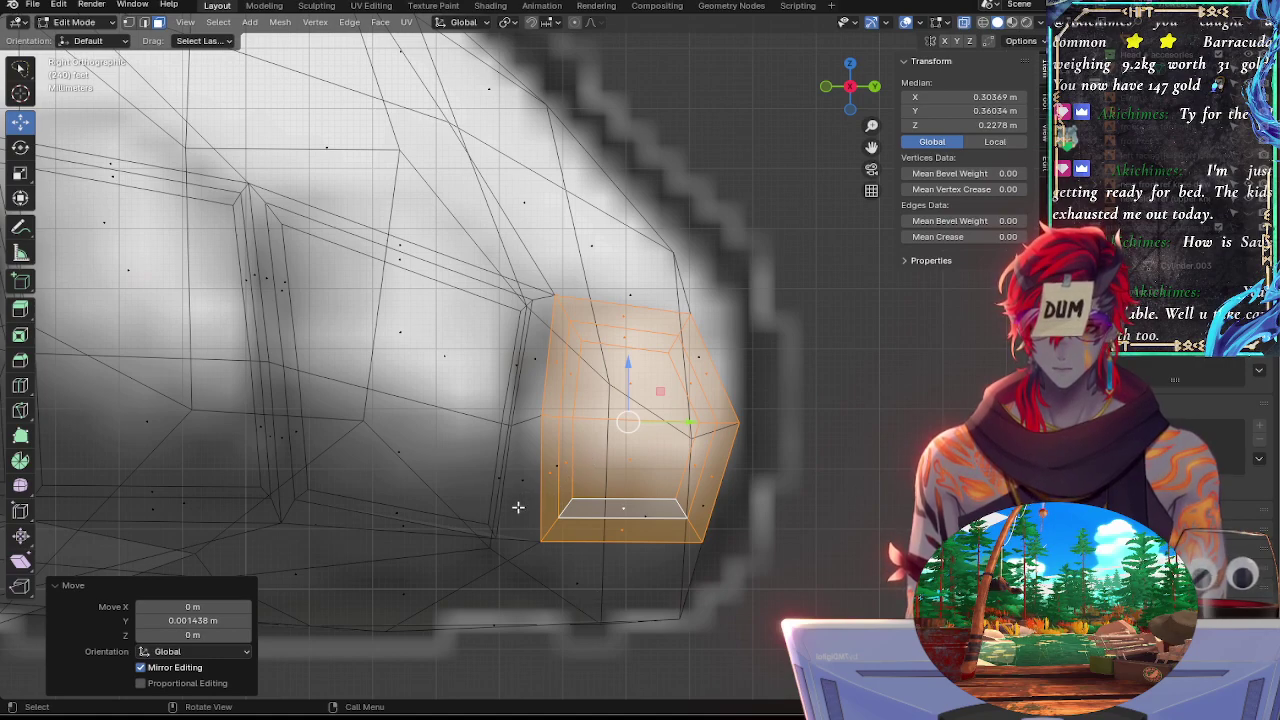
{"action": "key", "text": "alt+a"}
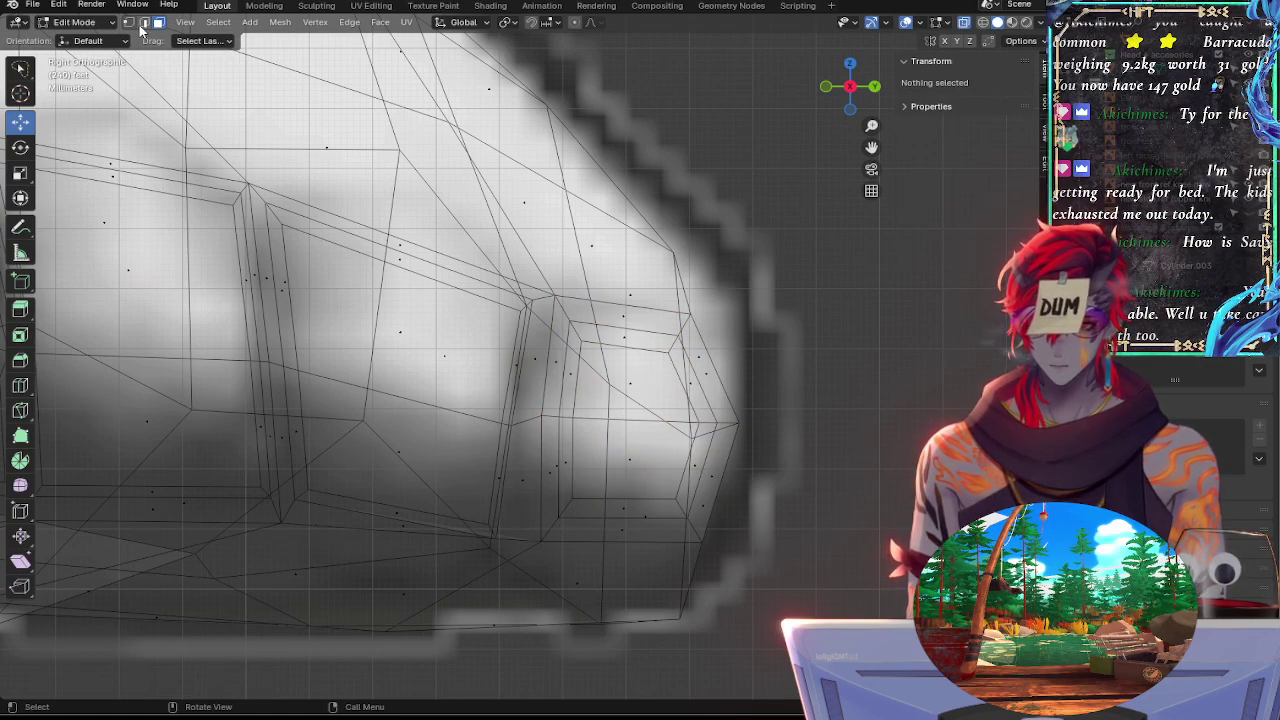
Edge-slide the lower rear corner vertices of the frontmost toe upward and move them about -0.0016 m along Y
{"action": "key", "text": "1"}
{"action": "left_click", "coordinate": [541, 537]}
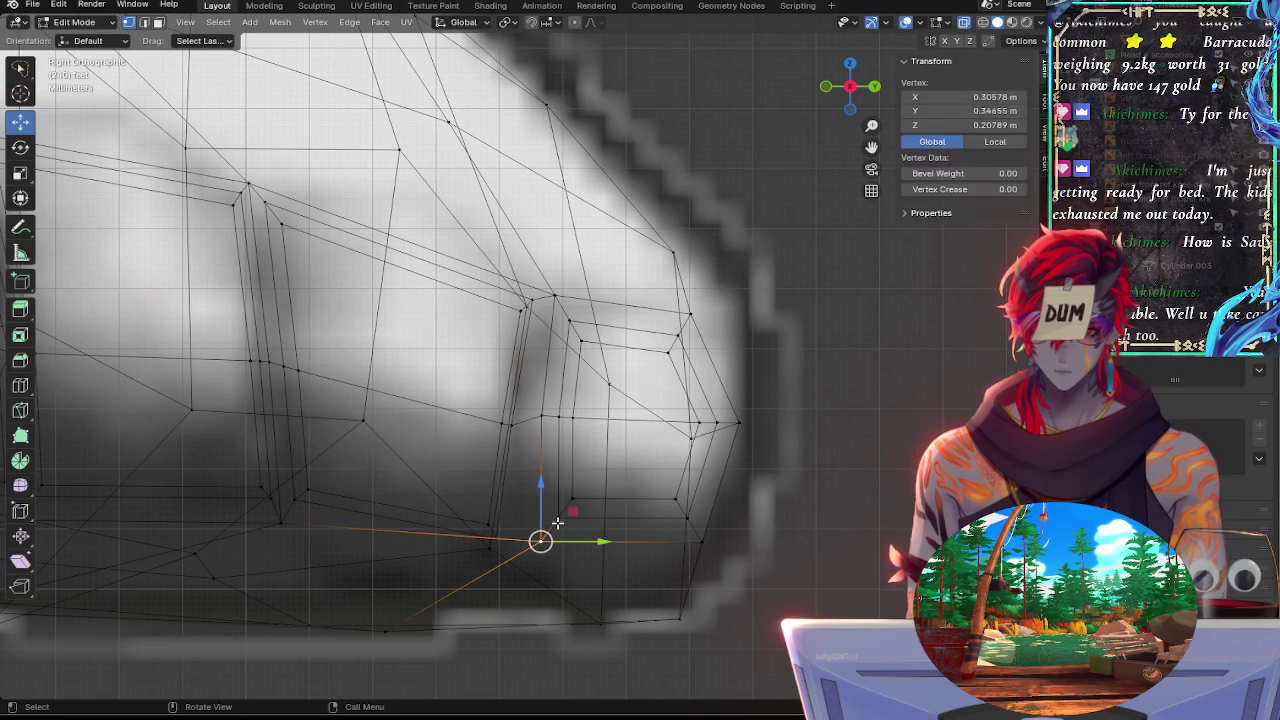
{"action": "left_click", "coordinate": [571, 503], "text": "shift"}
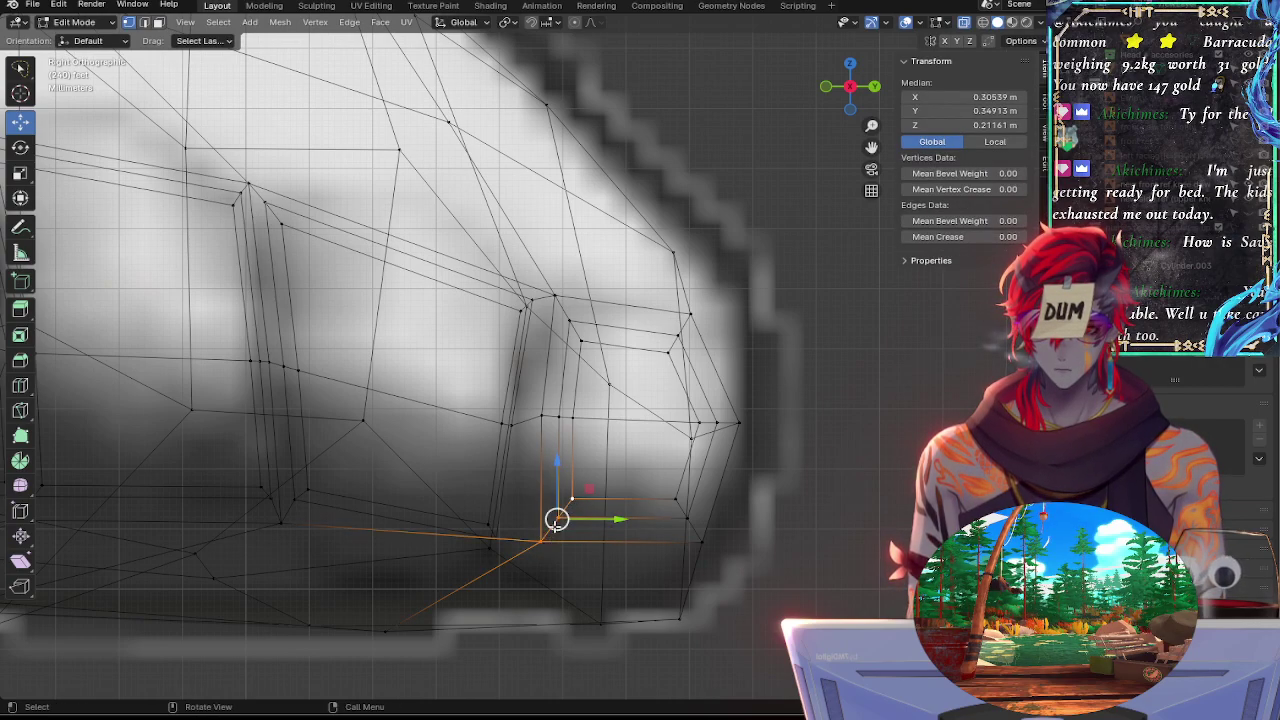
{"action": "key", "text": "g"}
{"action": "key", "text": "g"}
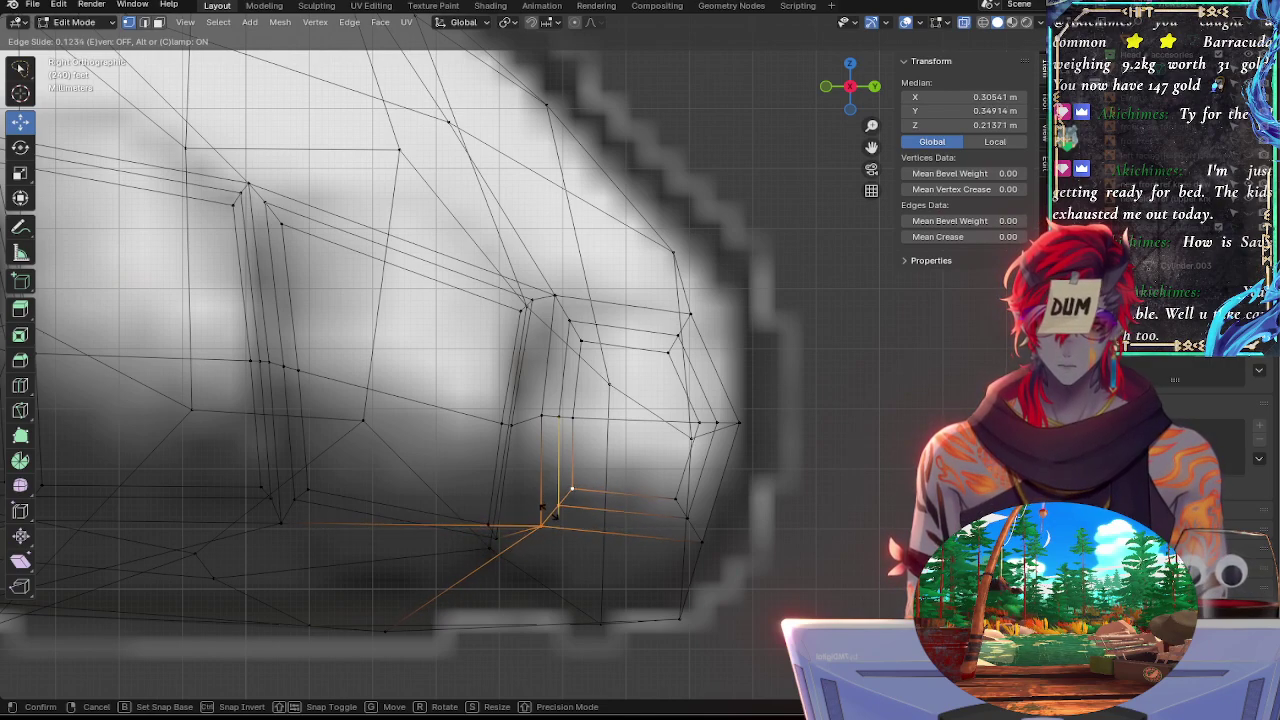
{"action": "left_click", "coordinate": [600, 502]}
{"action": "left_click_drag", "start_coordinate": [600, 502], "coordinate": [591, 502]}
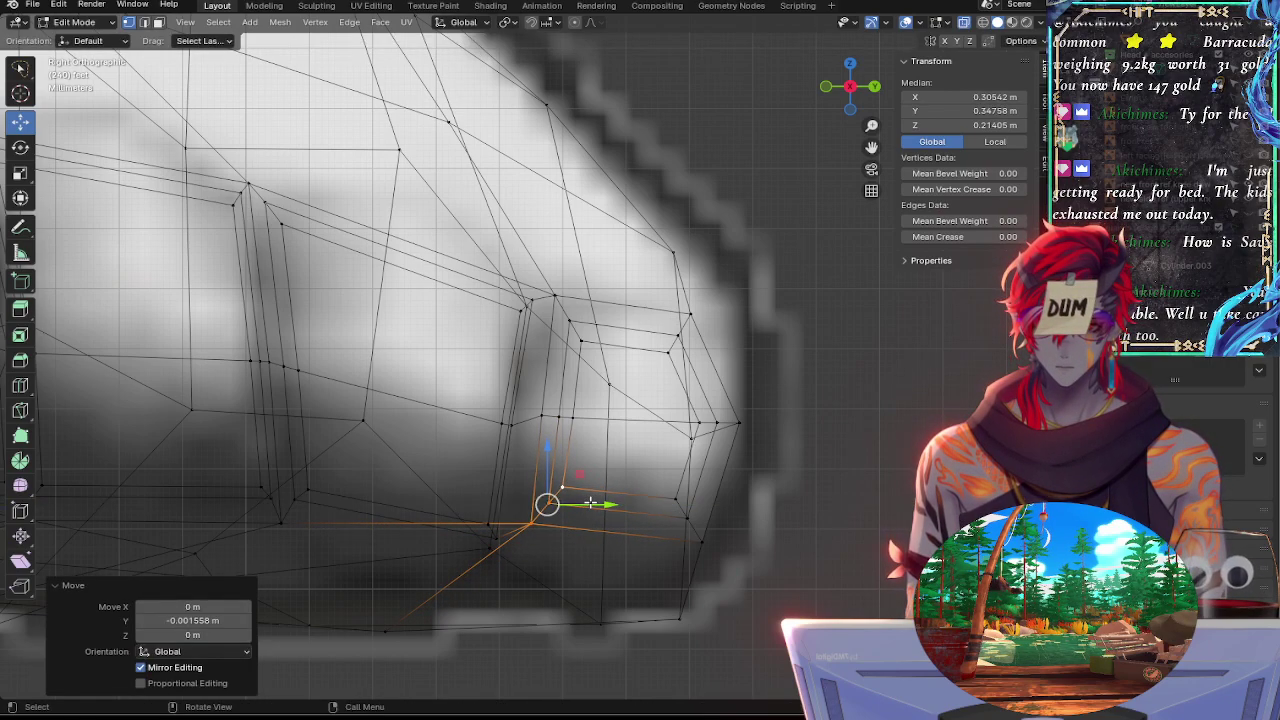
Edge-slide the frontmost toe's upper front corner vertices, move them about 0.0025 m along Y and rotate them about 5.3°
{"action": "left_click", "coordinate": [580, 340]}
{"action": "left_click", "coordinate": [668, 352]}
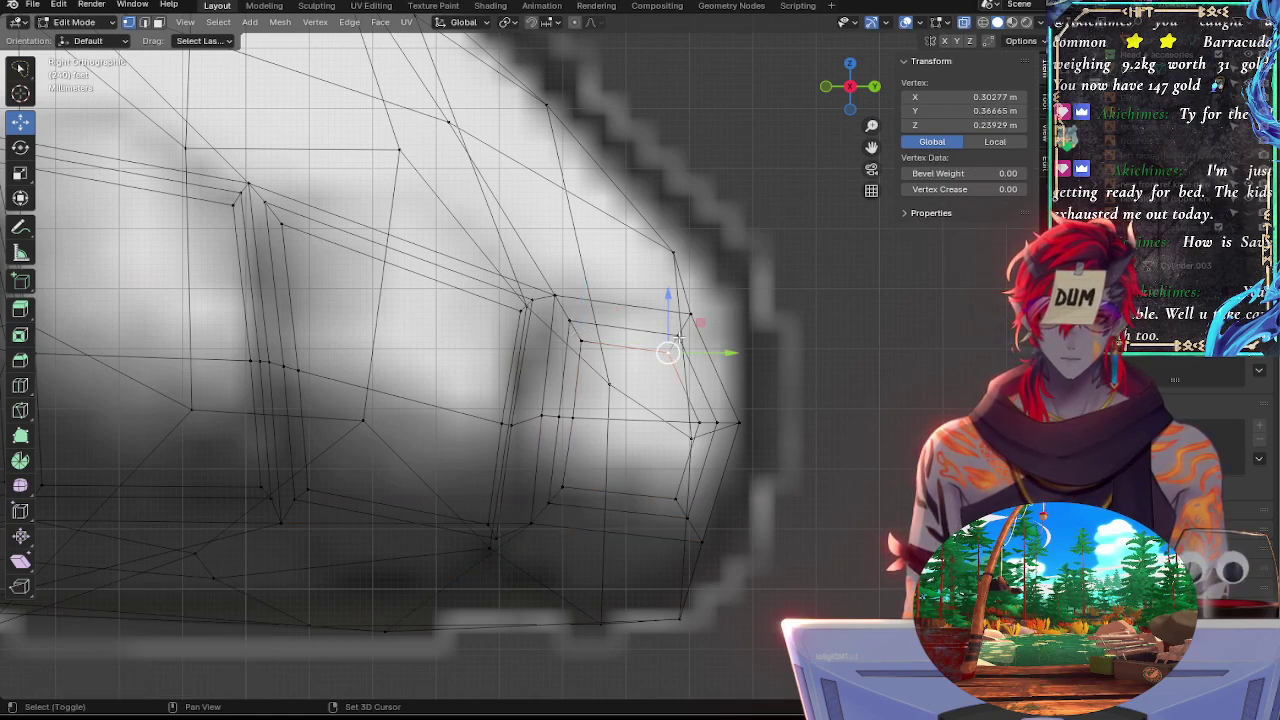
{"action": "left_click", "coordinate": [690, 313], "text": "shift"}
{"action": "key", "text": "g"}
{"action": "key", "text": "g"}
{"action": "left_click", "coordinate": [740, 356]}
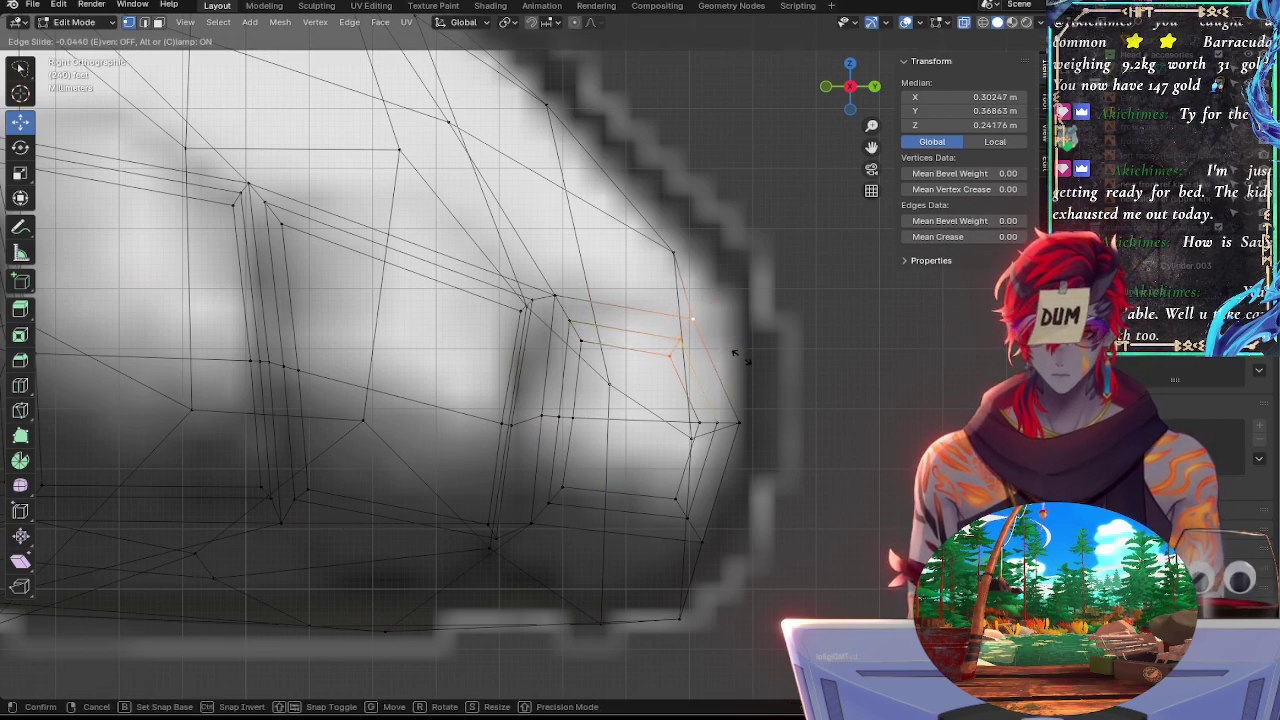
{"action": "left_click_drag", "start_coordinate": [744, 341], "coordinate": [778, 337]}
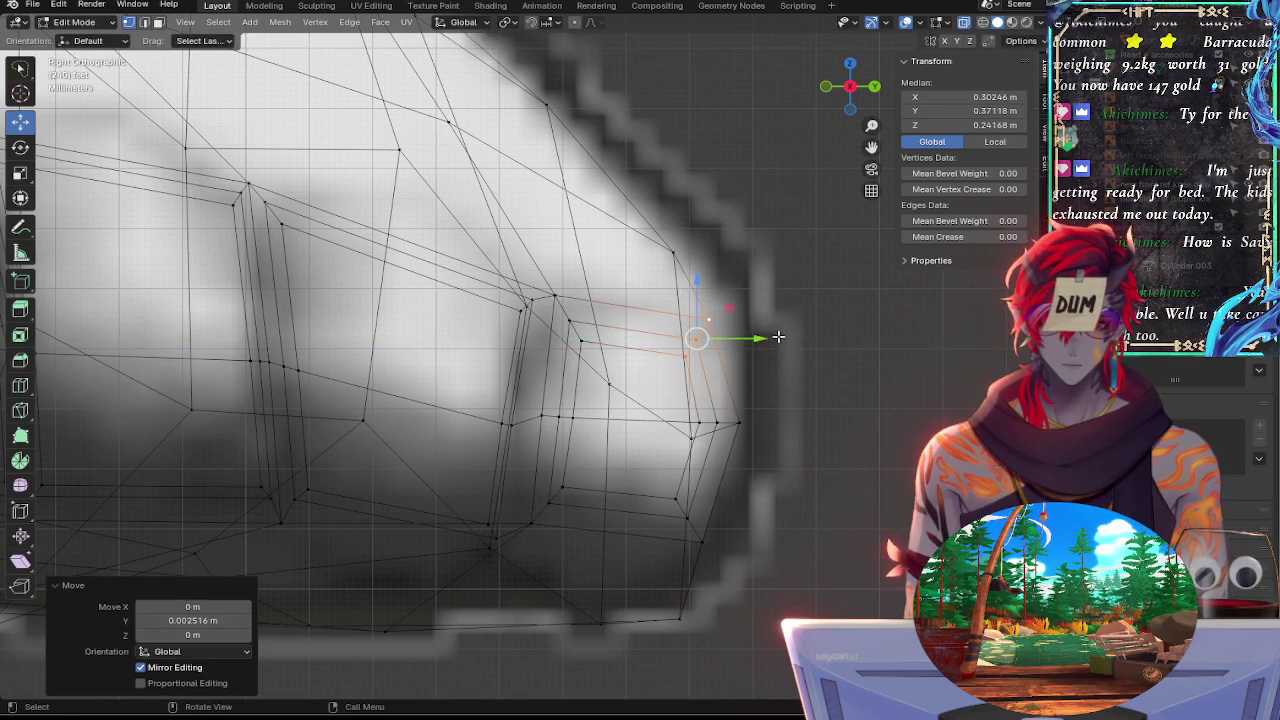
{"action": "key", "text": "r"}
{"action": "left_click", "coordinate": [801, 348]}
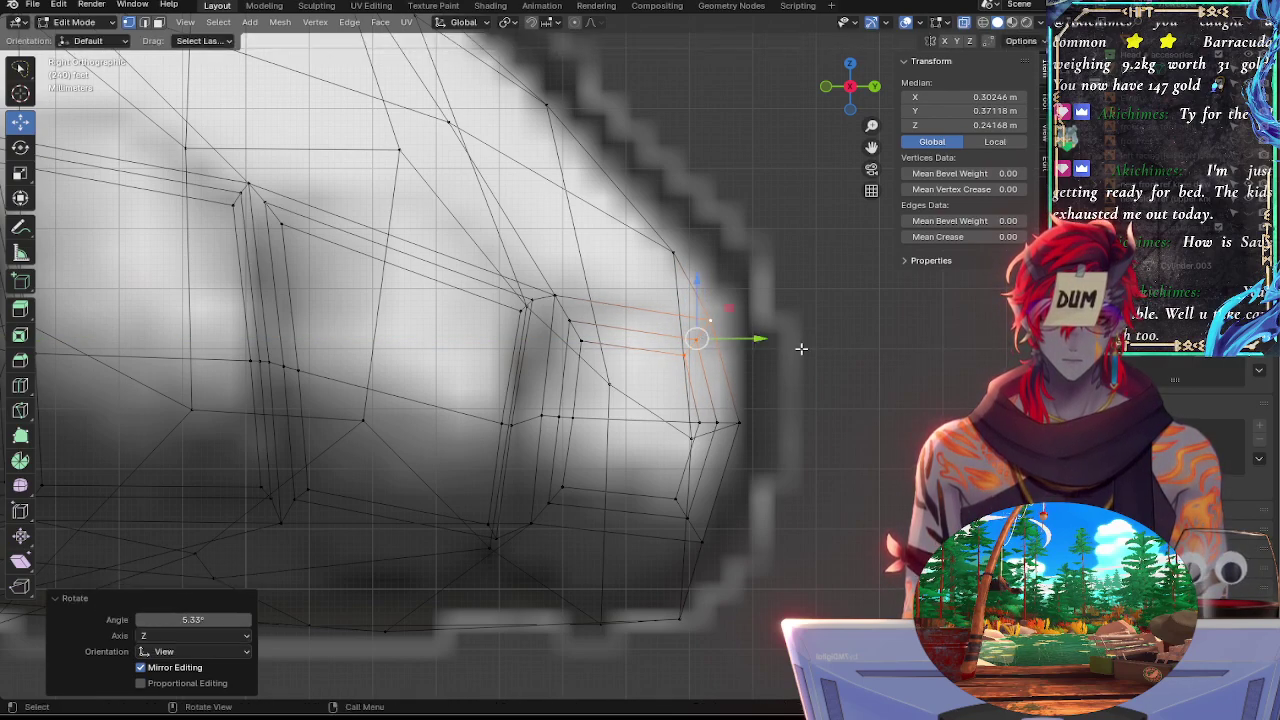
Move the three middle vertices at the frontmost toe's tip about -0.0012 m along Y
{"action": "left_click", "coordinate": [738, 424]}
{"action": "left_click", "coordinate": [717, 422], "text": "shift"}
{"action": "left_click", "coordinate": [699, 422], "text": "shift"}
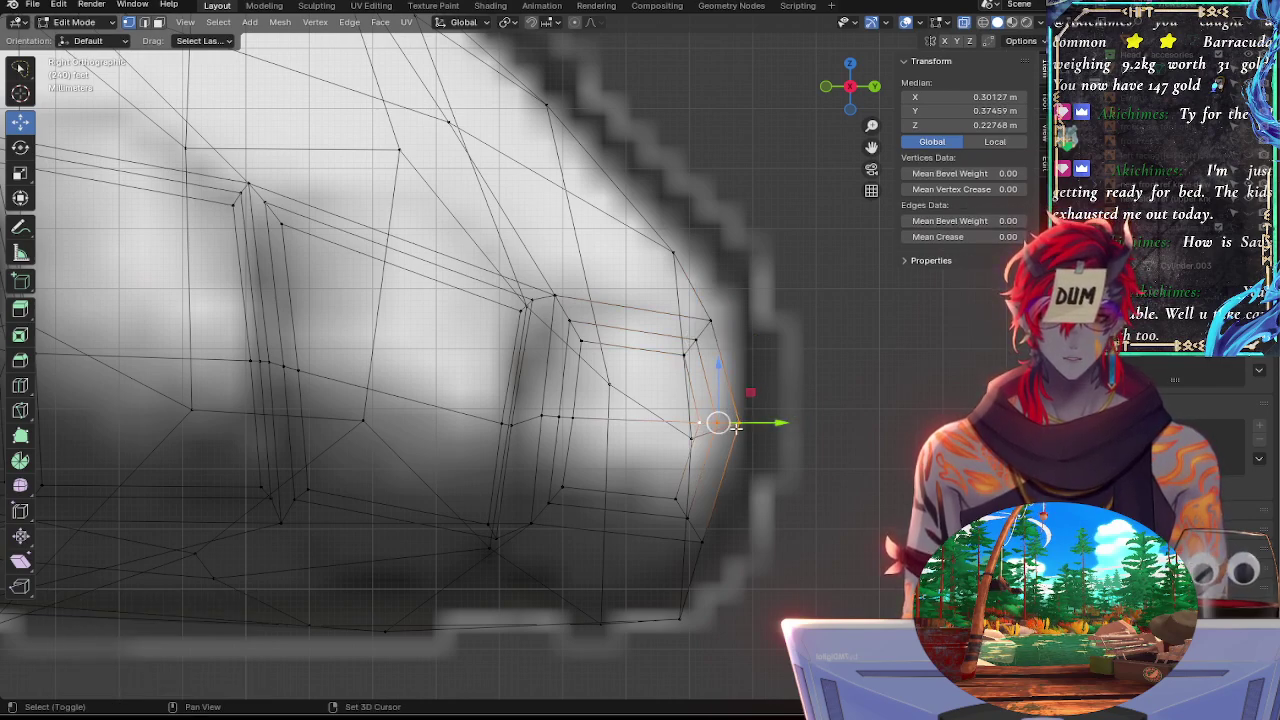
{"action": "left_click_drag", "start_coordinate": [779, 425], "coordinate": [772, 422]}
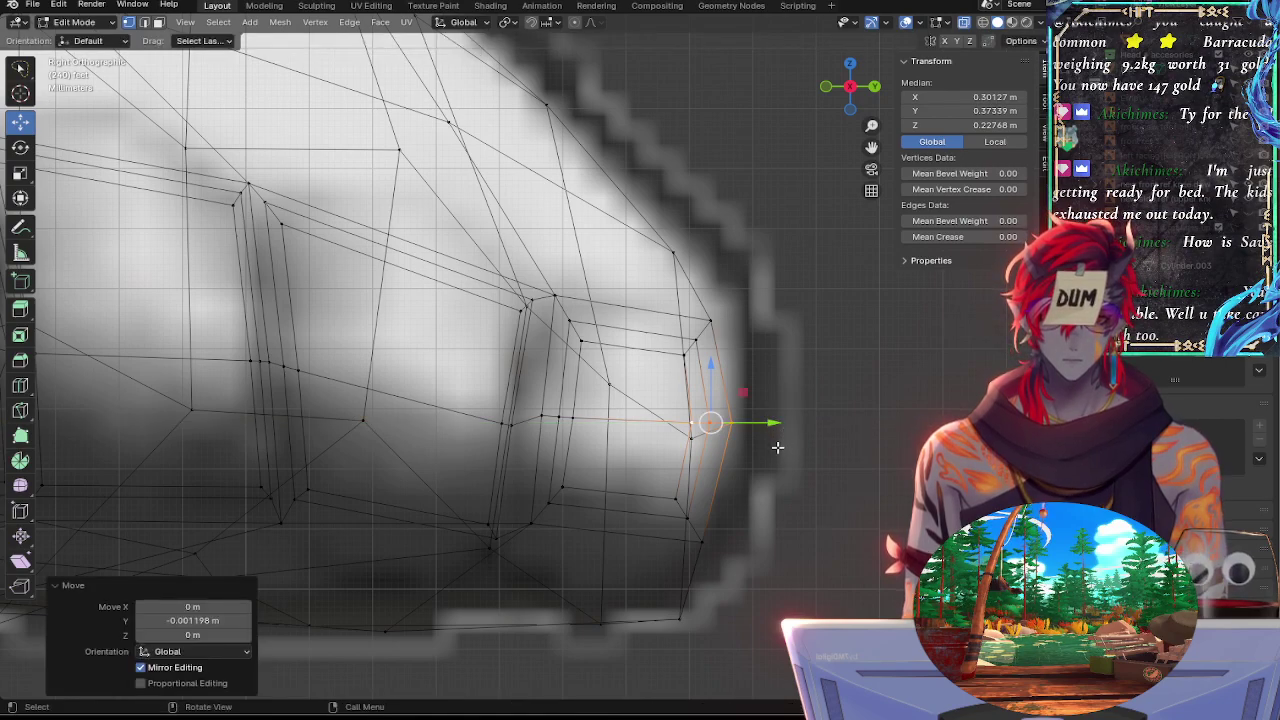
{"action": "key", "text": "r"}
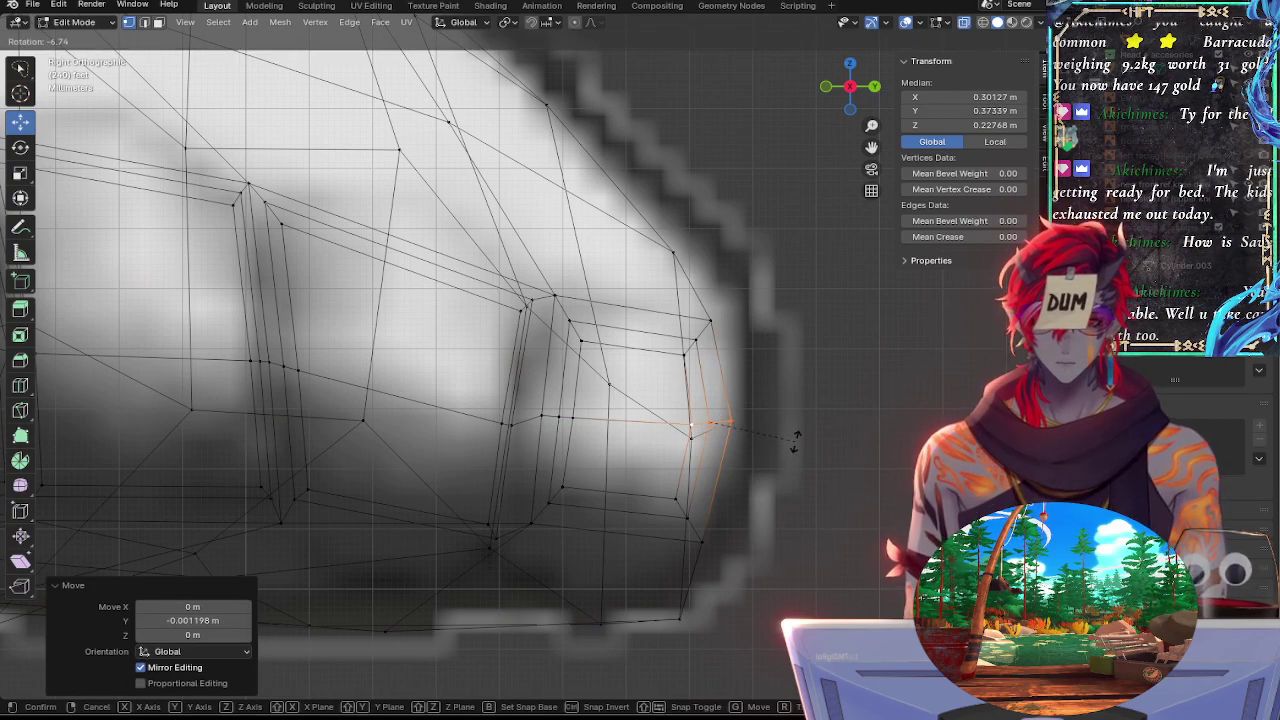
{"action": "right_click", "coordinate": [797, 441]}
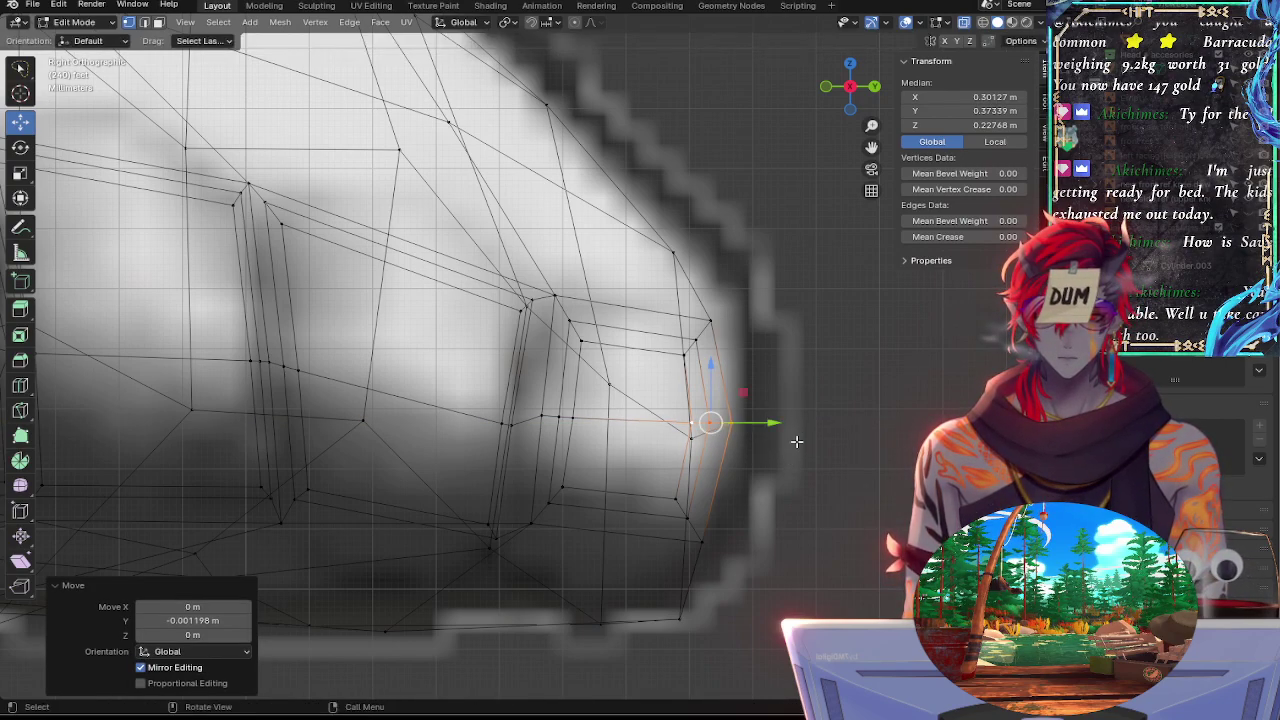
Lower the three middle vertices at the toe's tip by about 0.0013 m along Z and rotate them slightly
{"action": "left_click", "coordinate": [733, 503]}
{"action": "left_click", "coordinate": [676, 498]}
{"action": "left_click", "coordinate": [688, 518]}
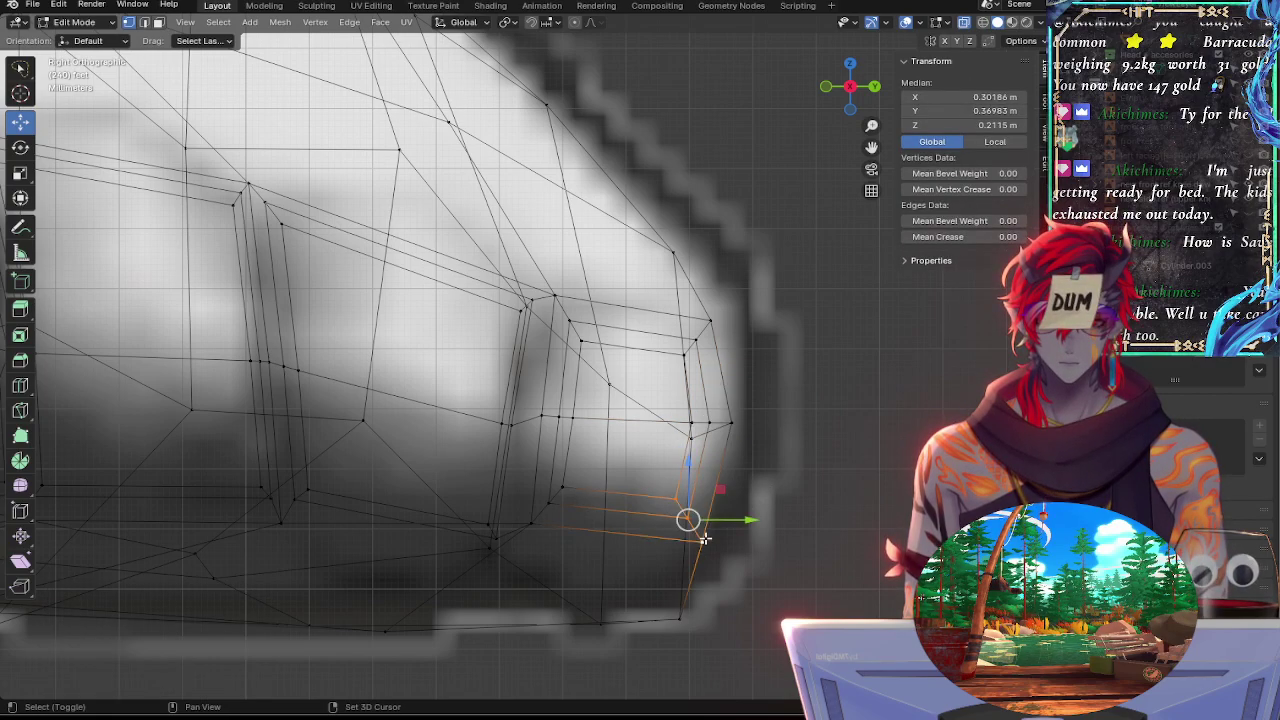
{"action": "left_click", "coordinate": [690, 437]}
{"action": "left_click_drag", "start_coordinate": [690, 437], "coordinate": [742, 428]}
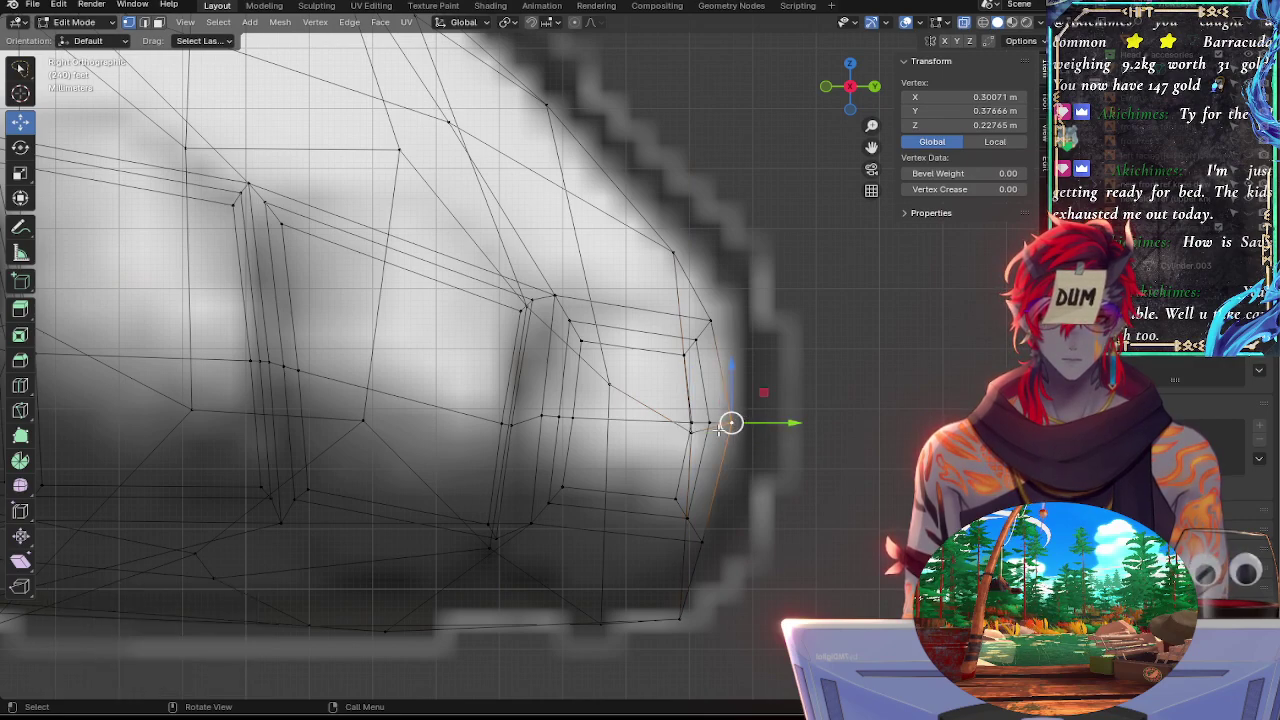
{"action": "left_click", "coordinate": [709, 423], "text": "shift"}
{"action": "left_click", "coordinate": [691, 423], "text": "shift"}
{"action": "key", "text": "g"}
{"action": "key", "text": "z"}
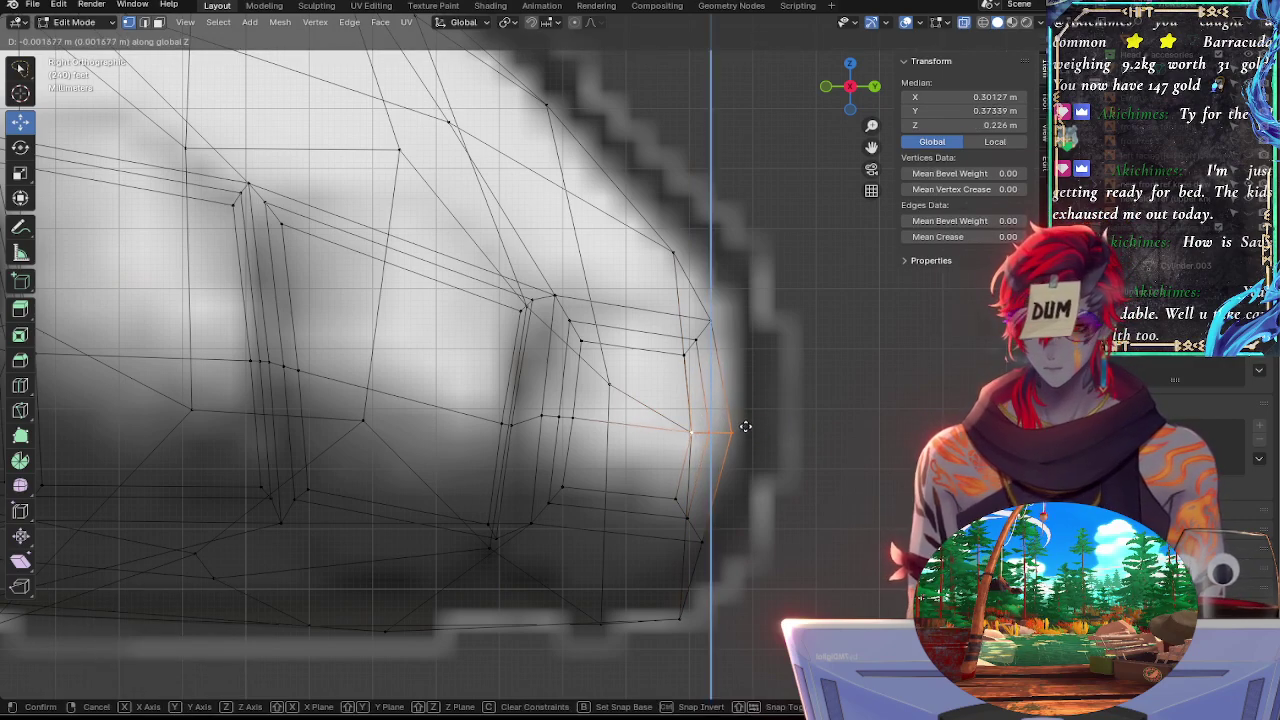
{"action": "left_click", "coordinate": [744, 427]}
{"action": "key", "text": "r"}
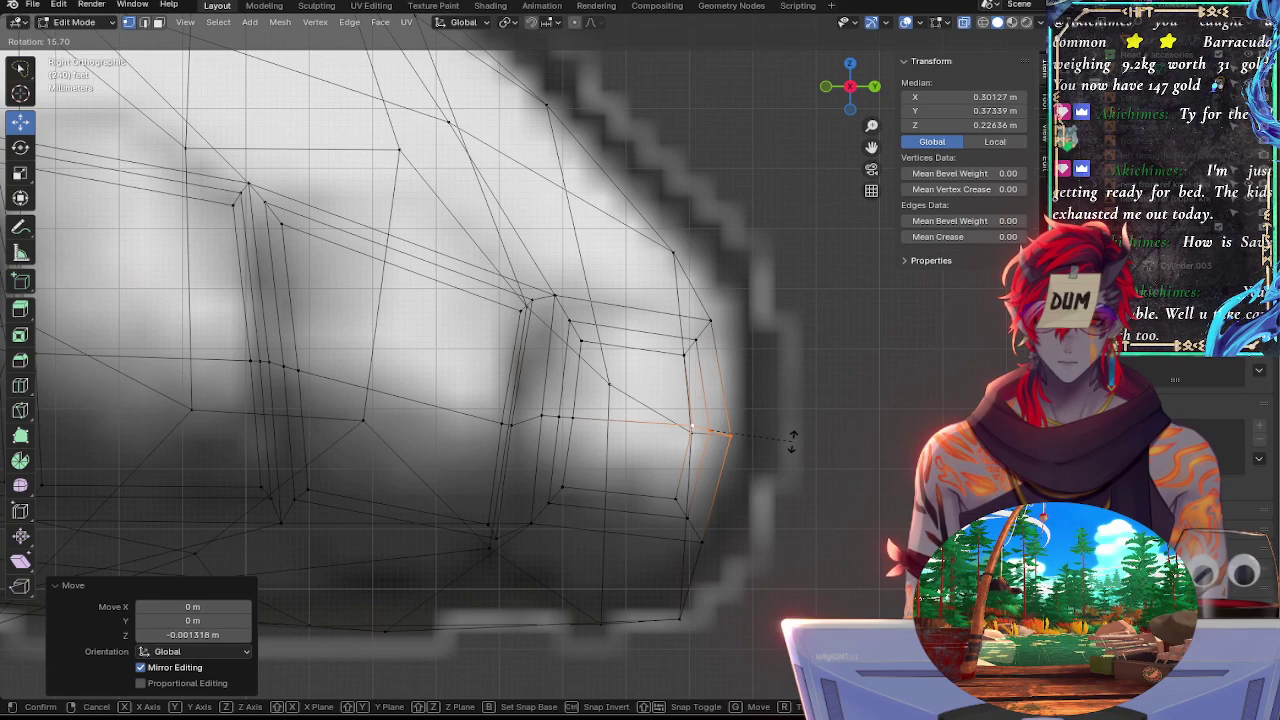
{"action": "left_click", "coordinate": [793, 442]}
Edge-slide the toe's lower front corner vertices by 0.126, rotate them about 3.8° and move them about -0.0013 m along Y
{"action": "left_click", "coordinate": [674, 500]}
{"action": "left_click", "coordinate": [688, 518], "text": "shift"}
{"action": "left_click", "coordinate": [702, 543], "text": "shift"}
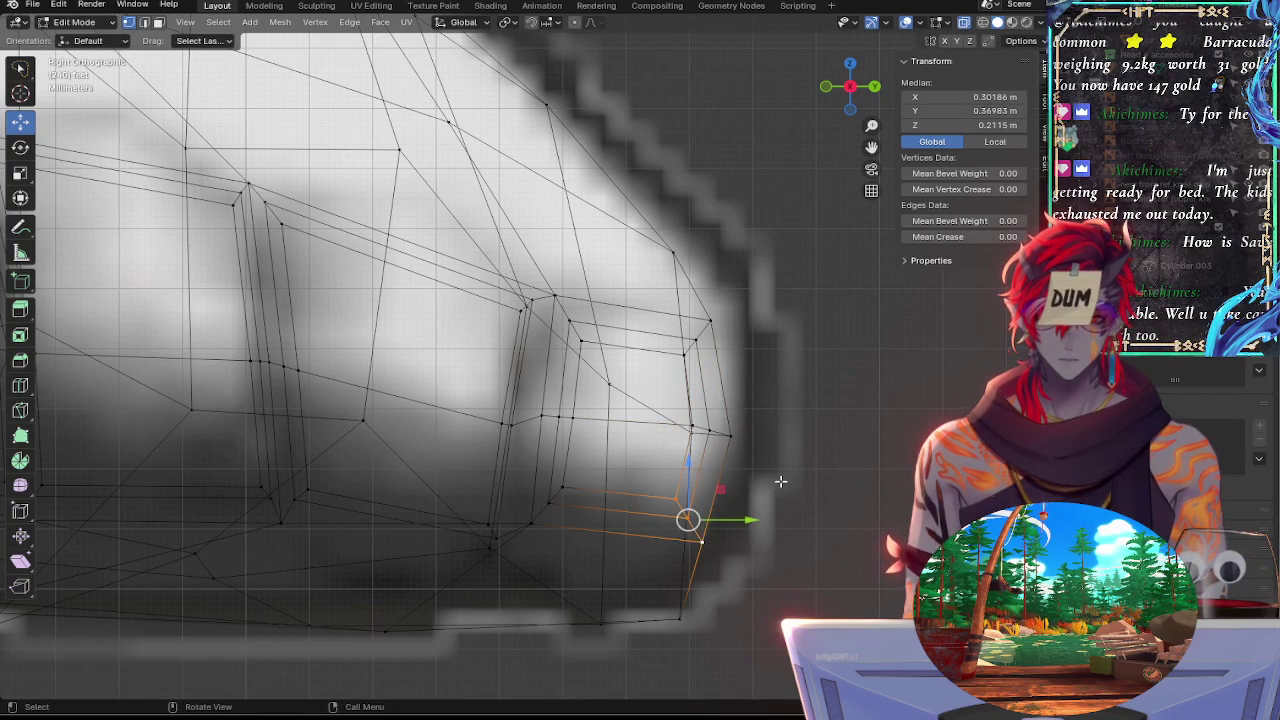
{"action": "key", "text": "r"}
{"action": "left_click", "coordinate": [716, 462]}
{"action": "key", "text": "r"}
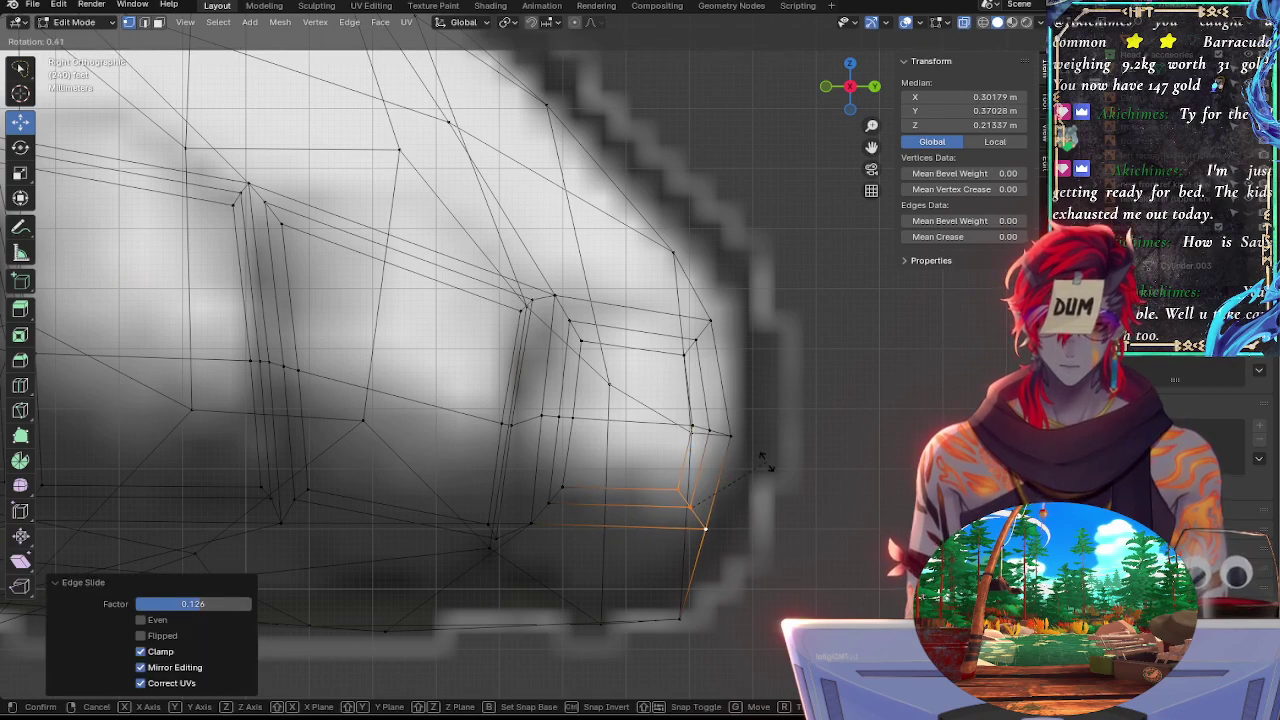
{"action": "left_click", "coordinate": [766, 467]}
{"action": "key", "text": "g"}
{"action": "key", "text": "y"}
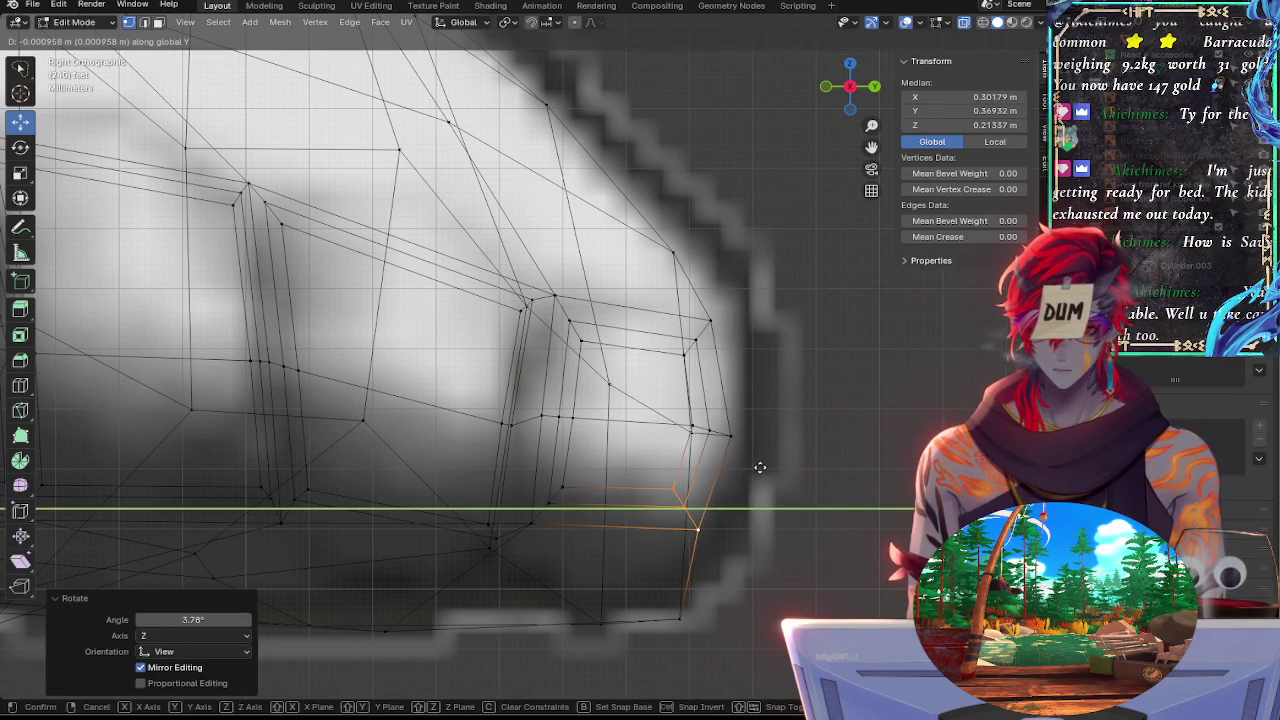
{"action": "left_click", "coordinate": [758, 468]}
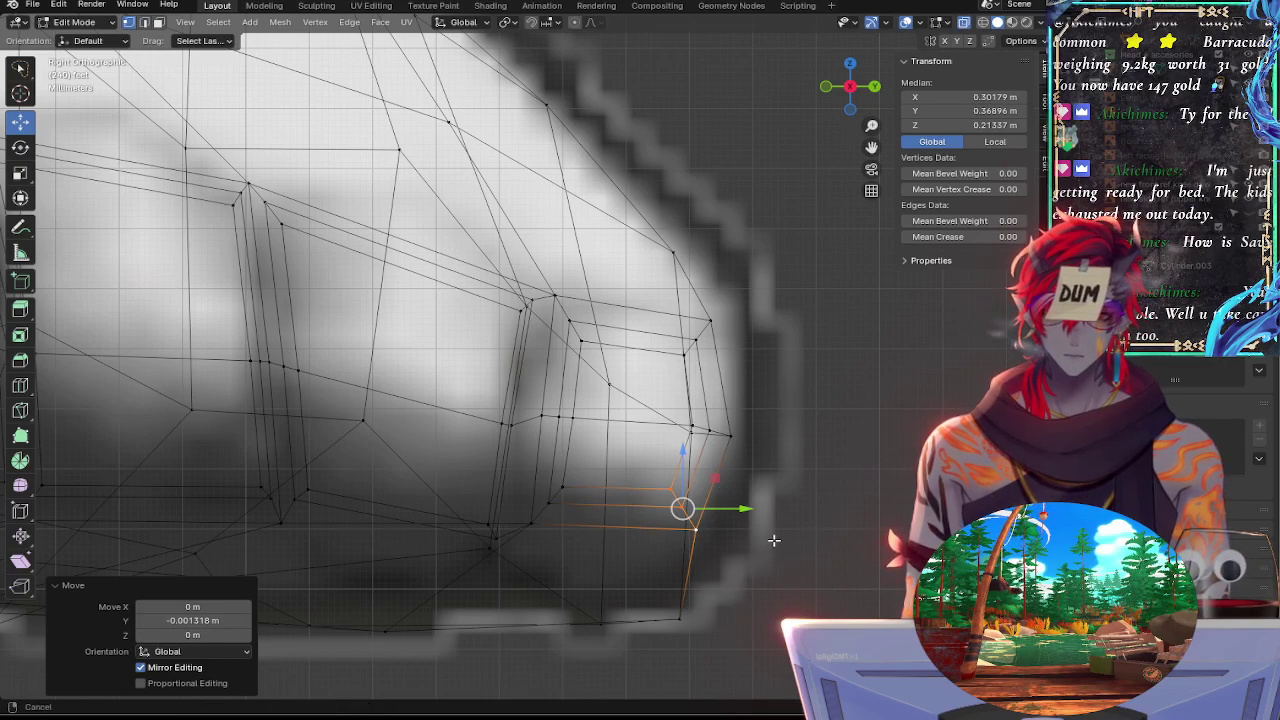
Raise the vertex at the bottom front of the toe by about 0.006 m along Z
{"action": "middle_click_drag", "start_coordinate": [774, 540], "coordinate": [709, 556], "text": "ctrl"}
{"action": "left_click", "coordinate": [669, 591]}
{"action": "left_click", "coordinate": [846, 88]}
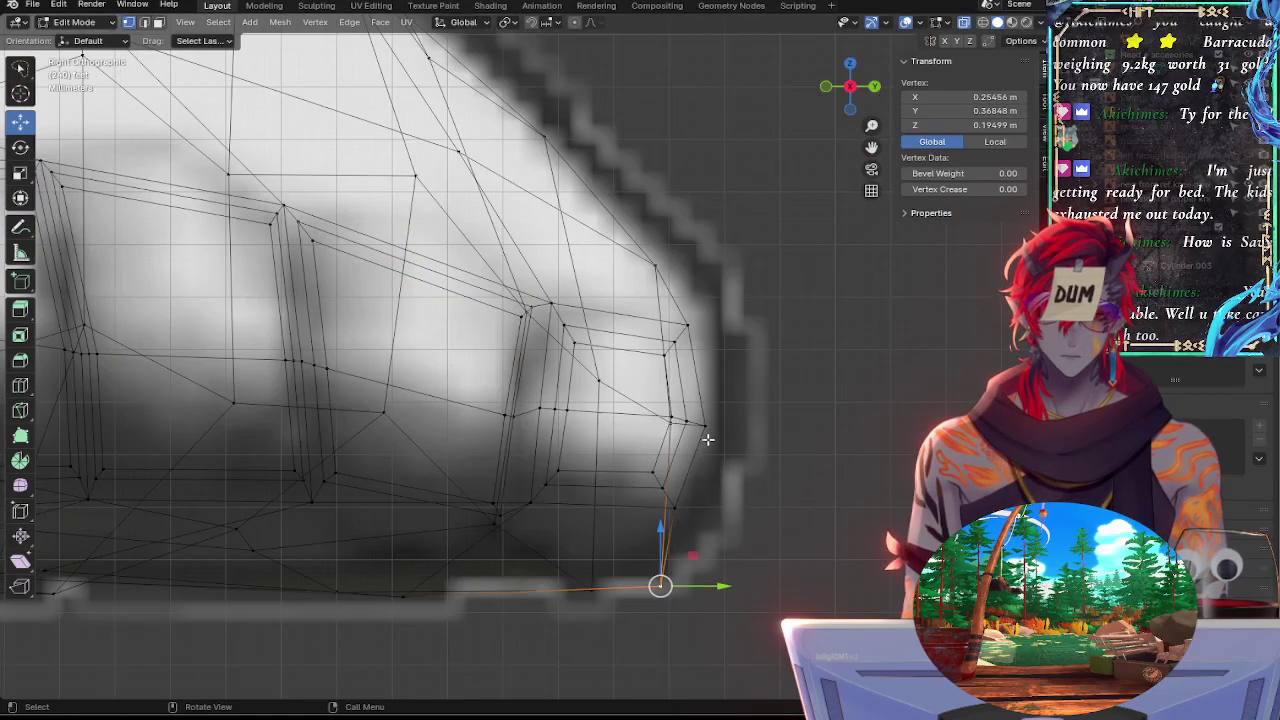
{"action": "left_click_drag", "start_coordinate": [662, 545], "coordinate": [657, 514]}
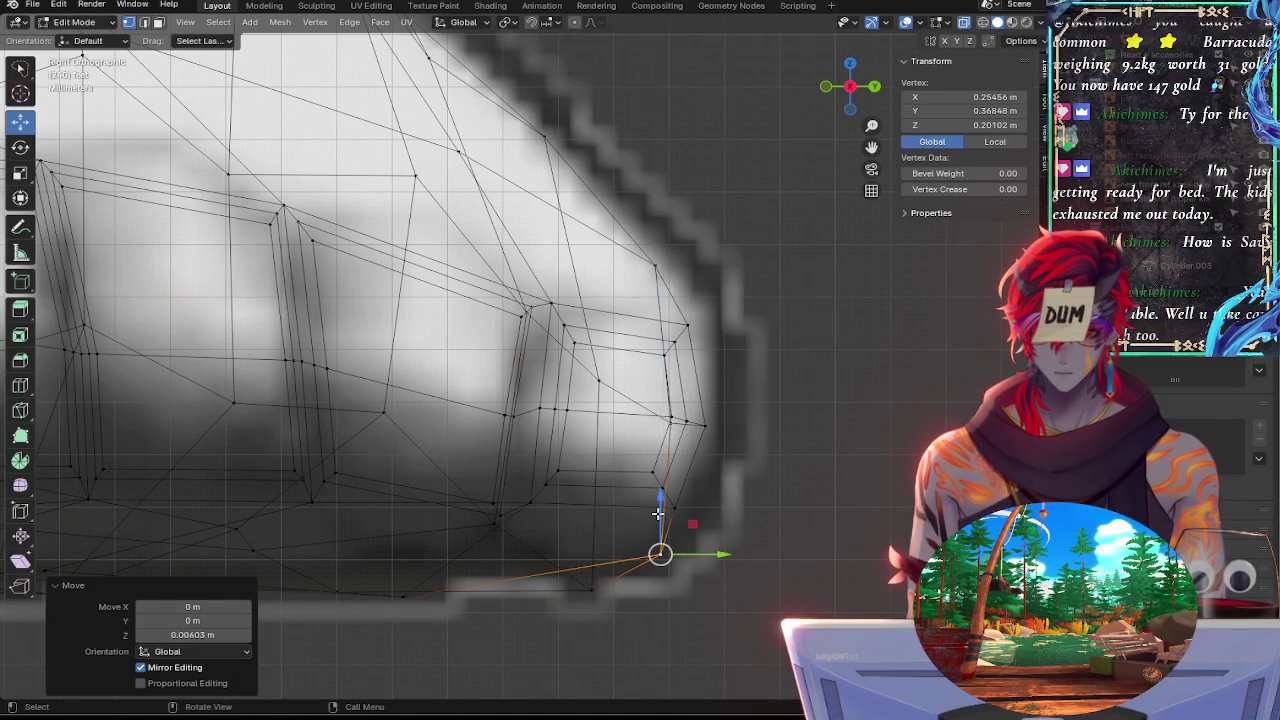
Try lowering the toe's bottom front vertex by about 0.0087 m along Z in the back view
{"action": "left_click", "coordinate": [873, 88]}
{"action": "scroll", "coordinate": [743, 463], "scroll_direction": "down", "scroll_amount": 2}
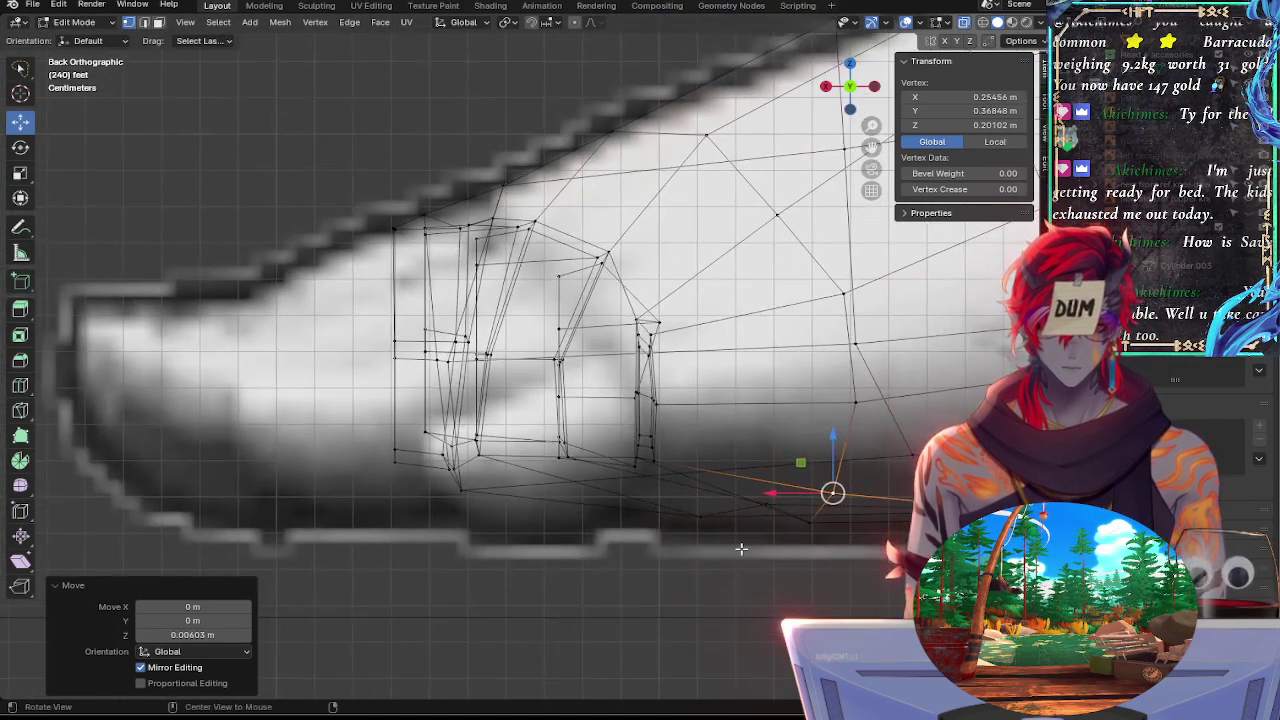
{"action": "left_click_drag", "start_coordinate": [832, 450], "coordinate": [866, 480]}
{"action": "mouse_move", "coordinate": [789, 543]}
{"action": "middle_mouse_down"}
{"action": "mouse_move", "coordinate": [769, 554]}
{"action": "mouse_move", "coordinate": [769, 526]}
{"action": "mouse_move", "coordinate": [792, 520]}
{"action": "middle_mouse_up"}
{"action": "left_click", "coordinate": [830, 89]}
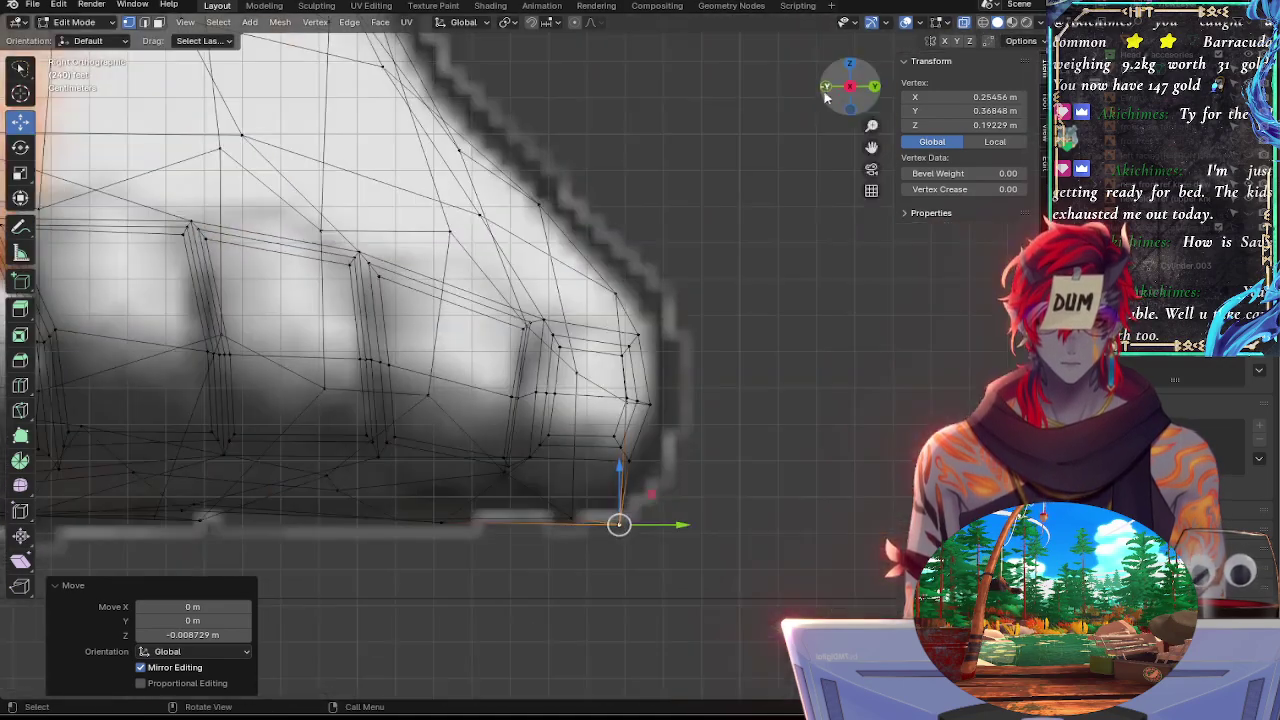
{"action": "key", "text": "ctrl+z"}
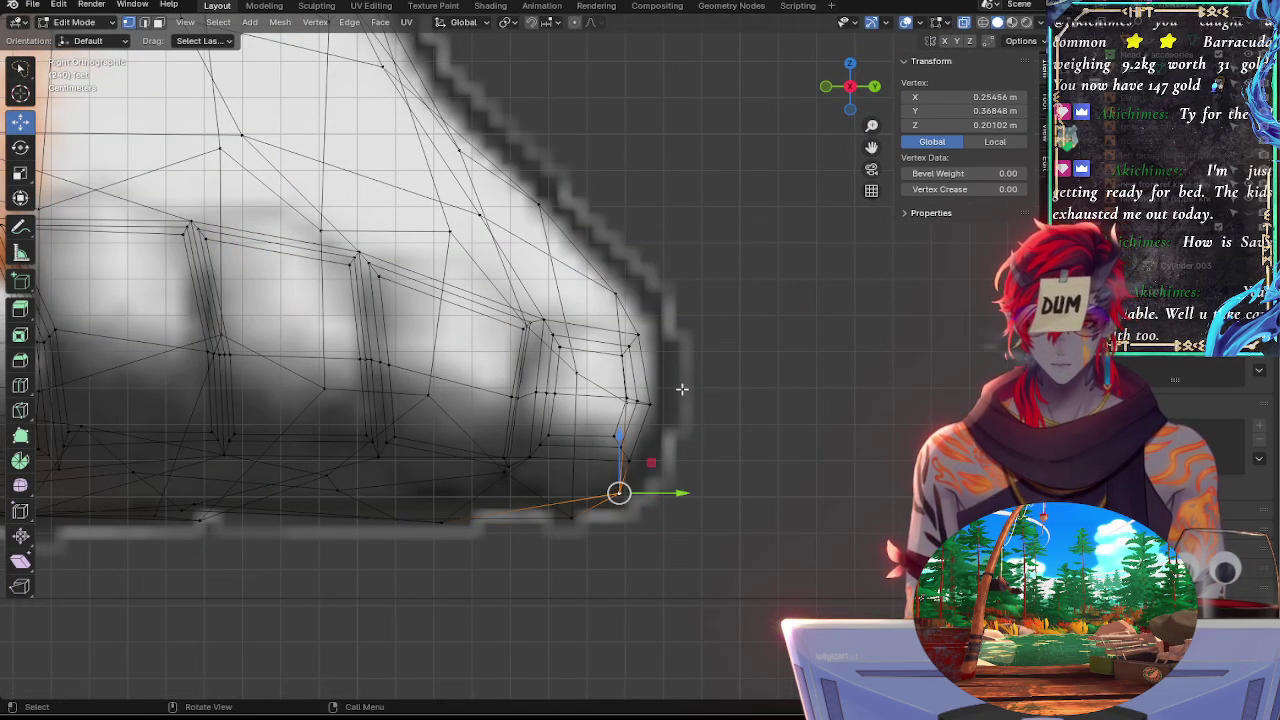
Deselect the toe's bottom front vertex with the whole foot in the right side view
{"action": "middle_click_drag", "start_coordinate": [674, 322], "coordinate": [696, 328], "text": "ctrl"}
{"action": "scroll", "coordinate": [696, 328], "scroll_direction": "down", "scroll_amount": 5}
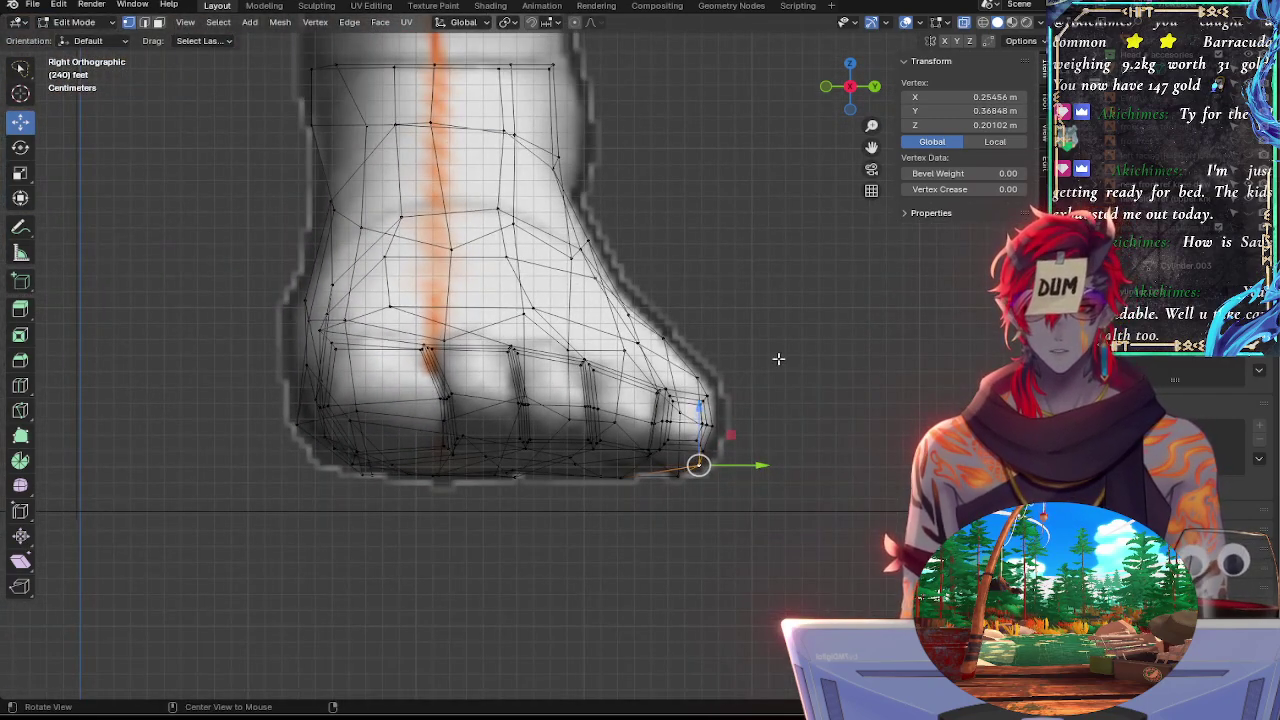
{"action": "middle_click_drag", "start_coordinate": [777, 357], "coordinate": [737, 263]}
{"action": "left_click", "coordinate": [845, 98]}
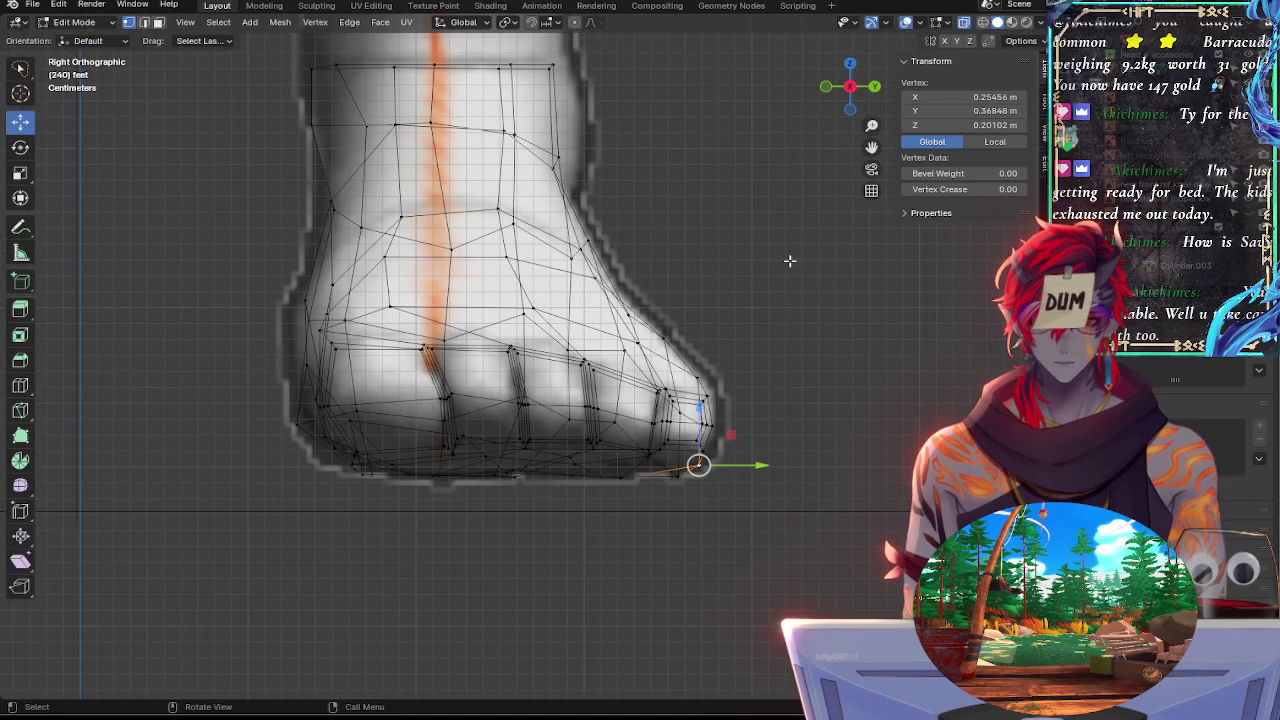
{"action": "left_click", "coordinate": [790, 261]}
Switch to the Annotate tool and make the feet reminder guide annotation layer visible over the toes
{"action": "left_click", "coordinate": [20, 229]}
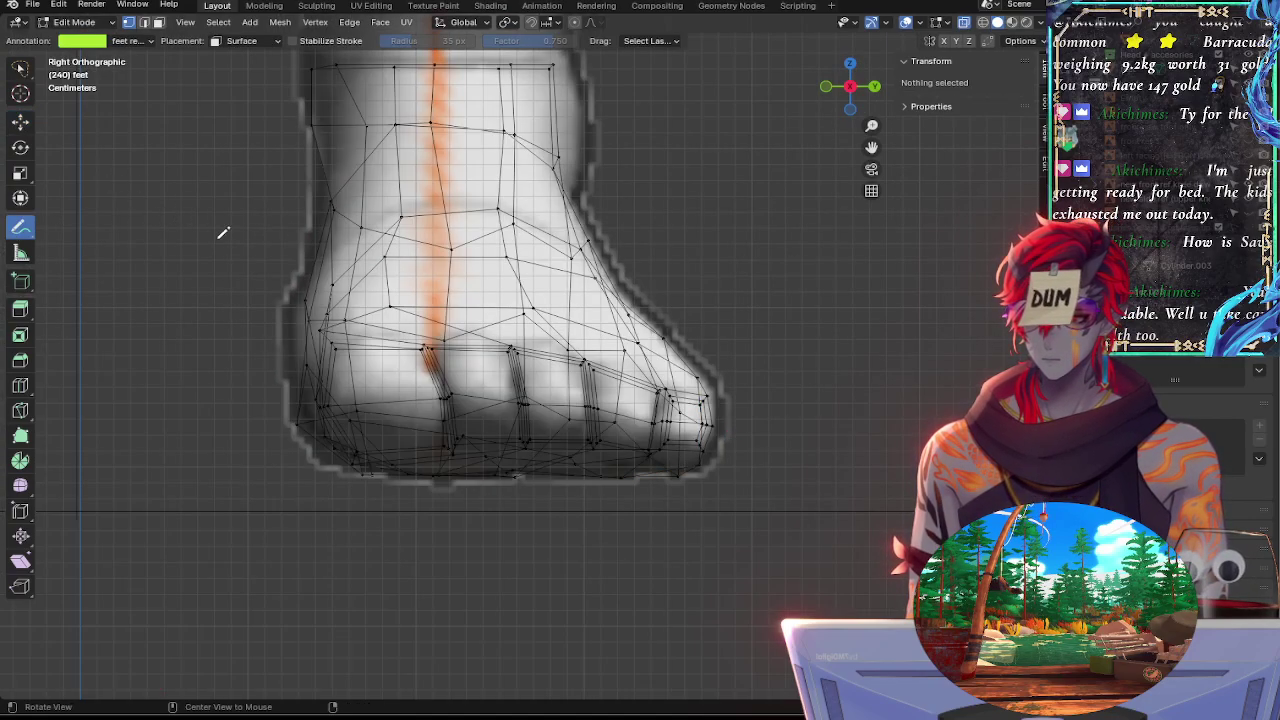
{"action": "middle_click_drag", "start_coordinate": [219, 238], "coordinate": [208, 187], "text": "ctrl"}
{"action": "middle_click_drag", "start_coordinate": [505, 322], "coordinate": [280, 200], "text": "shift"}
{"action": "middle_click_drag", "start_coordinate": [503, 355], "coordinate": [512, 325], "text": "ctrl"}
{"action": "mouse_move", "coordinate": [661, 461]}
{"action": "middle_mouse_down", "text": "shift"}
{"action": "mouse_move", "coordinate": [620, 329]}
{"action": "mouse_move", "coordinate": [706, 350]}
{"action": "middle_mouse_up", "text": "shift"}
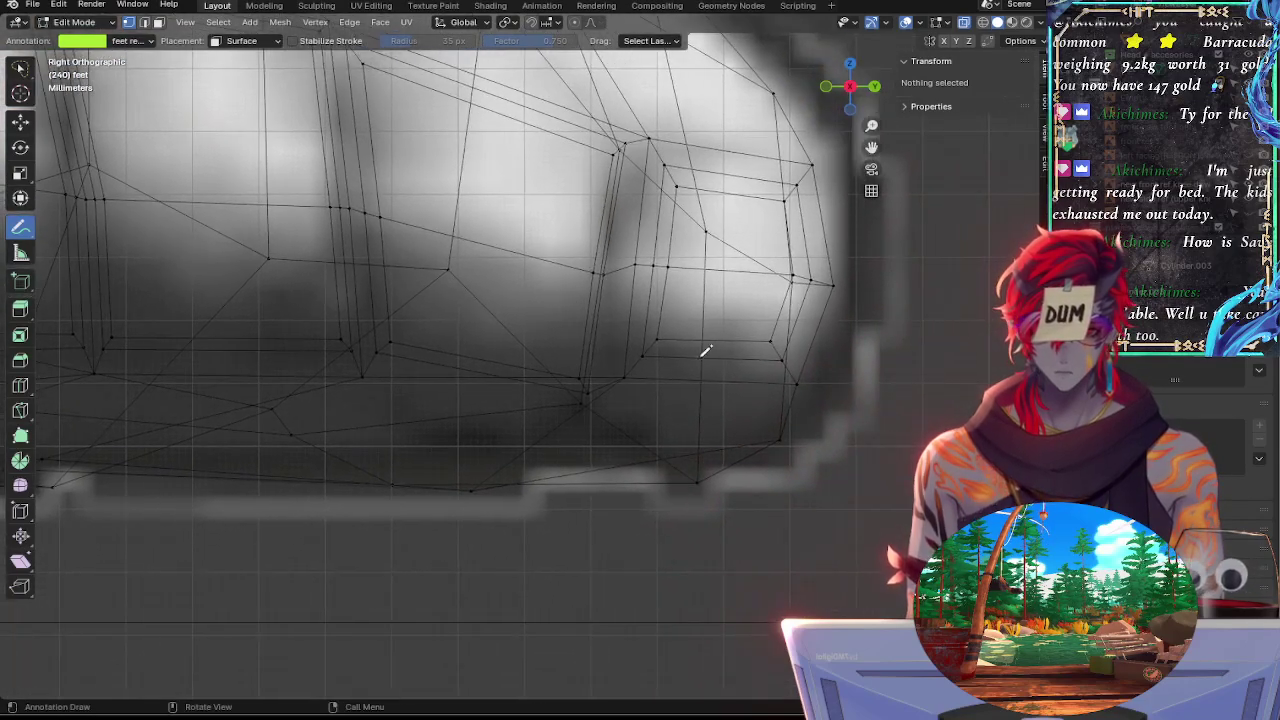
{"action": "middle_click_drag", "start_coordinate": [647, 415], "coordinate": [663, 435], "text": "shift"}
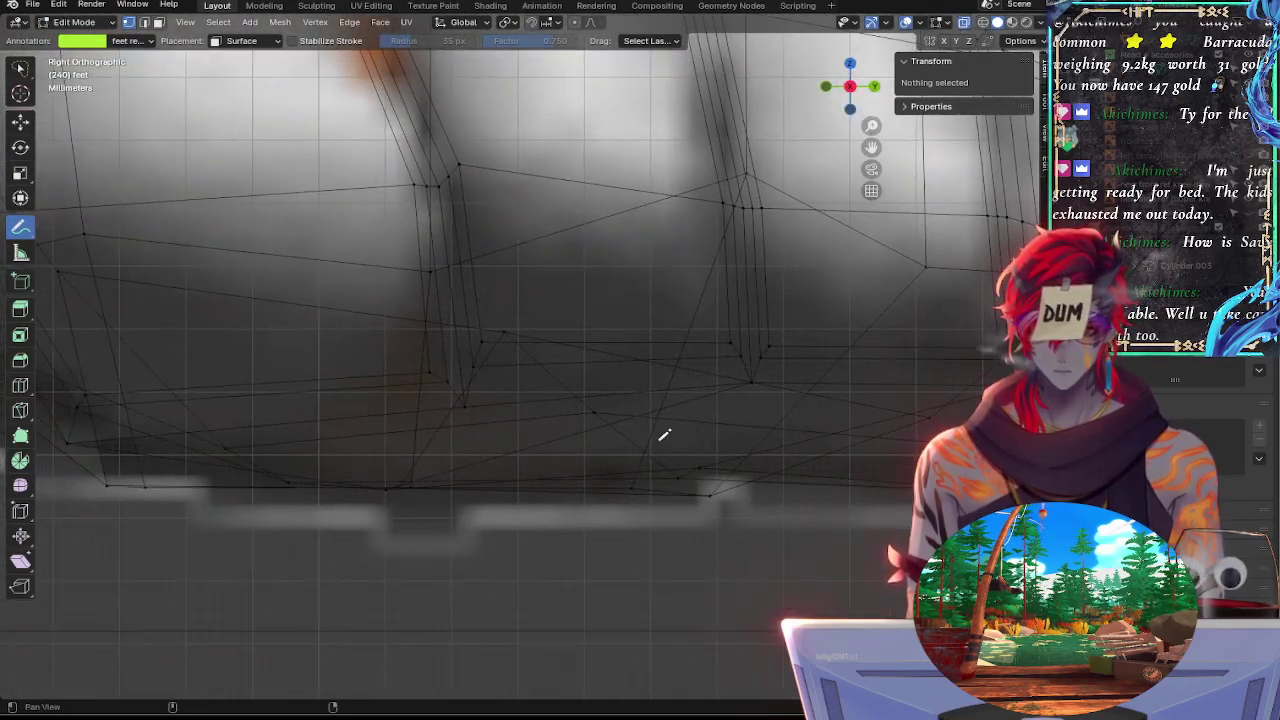
{"action": "mouse_move", "coordinate": [364, 433]}
{"action": "middle_mouse_down", "text": "shift"}
{"action": "mouse_move", "coordinate": [660, 466]}
{"action": "mouse_move", "coordinate": [126, 406]}
{"action": "mouse_move", "coordinate": [373, 424]}
{"action": "middle_mouse_up", "text": "shift"}
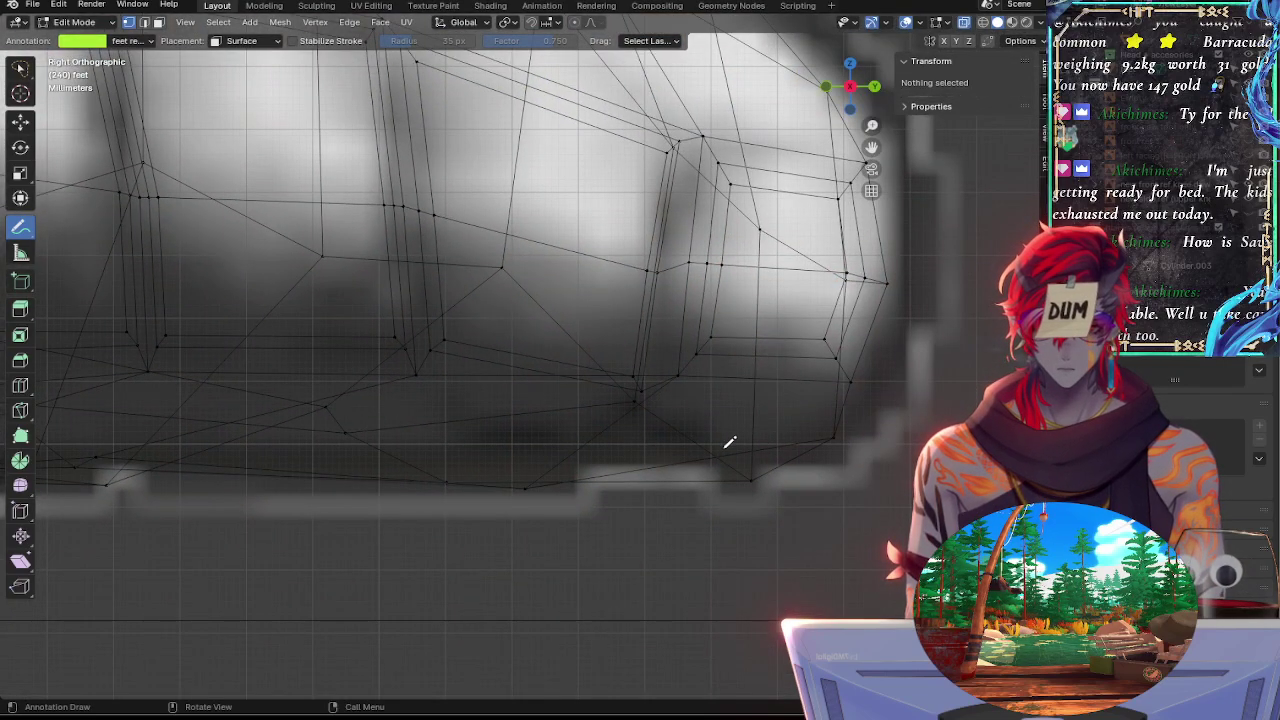
{"action": "left_click", "coordinate": [127, 43]}
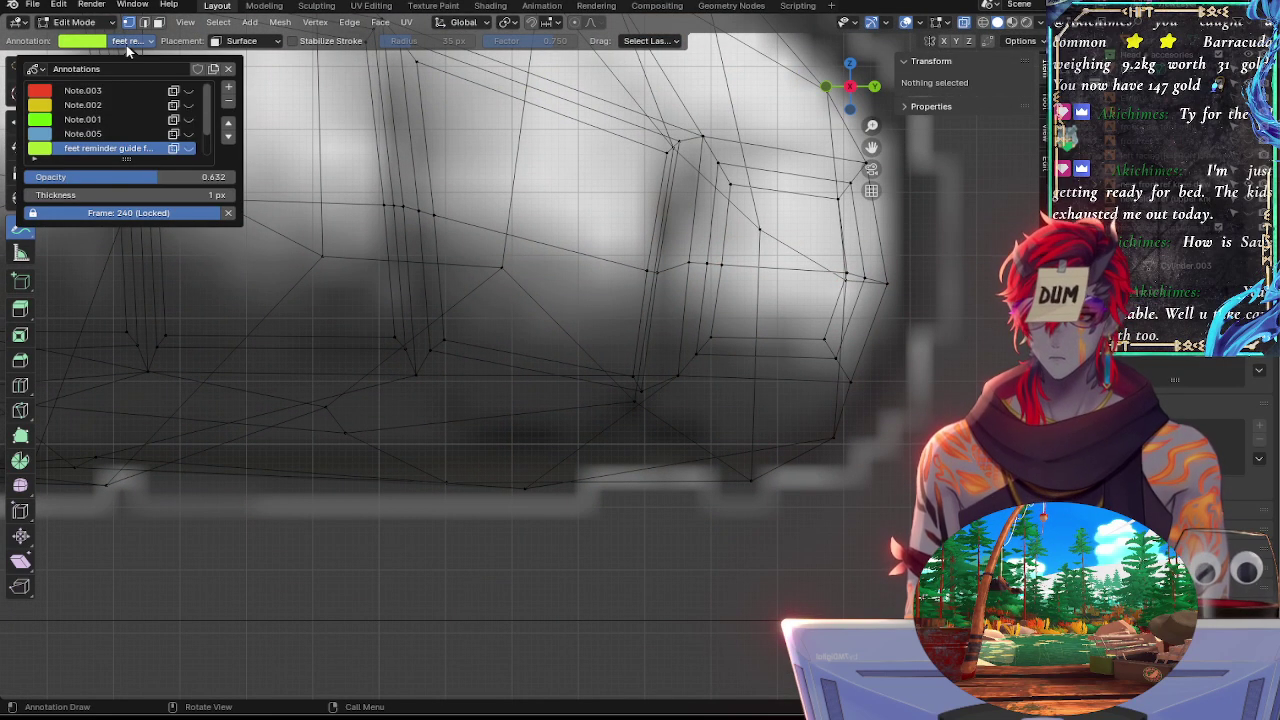
{"action": "left_click", "coordinate": [189, 148]}
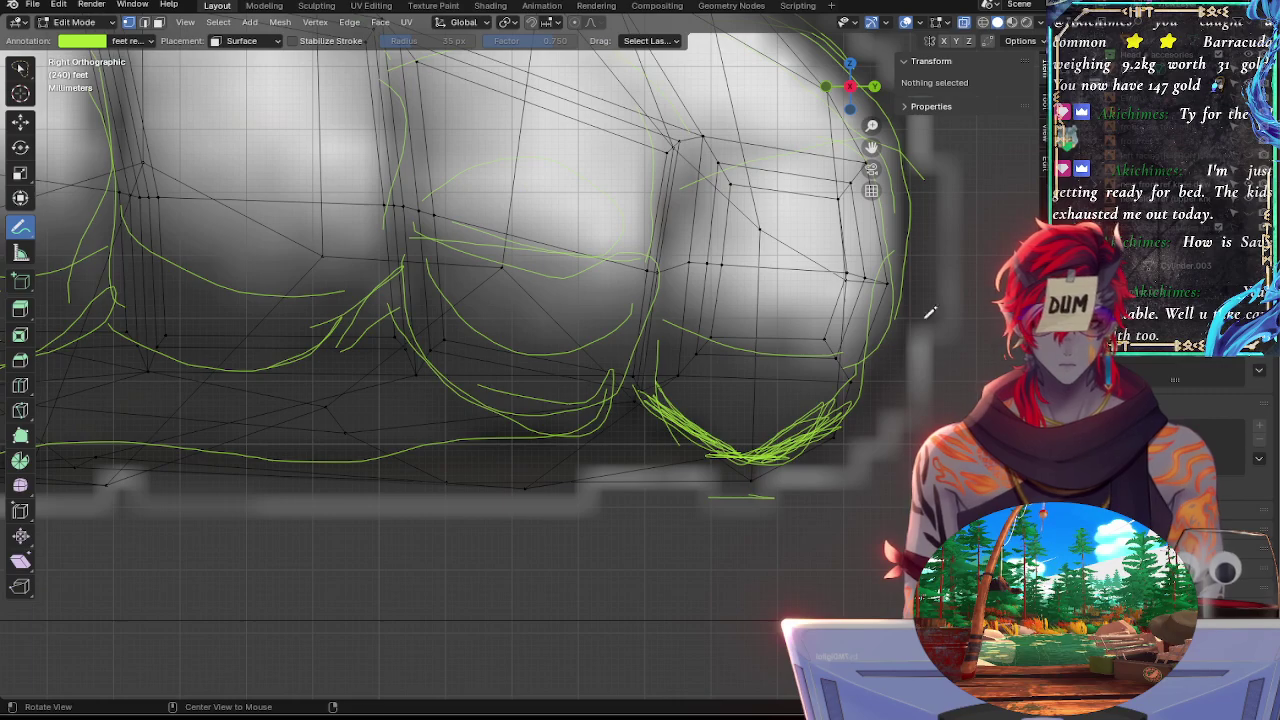
Examine the small toe's bottom guide strokes against the mesh and side reference in the back view
{"action": "left_click", "coordinate": [876, 88]}
{"action": "scroll", "coordinate": [834, 457], "scroll_direction": "up", "scroll_amount": 5}
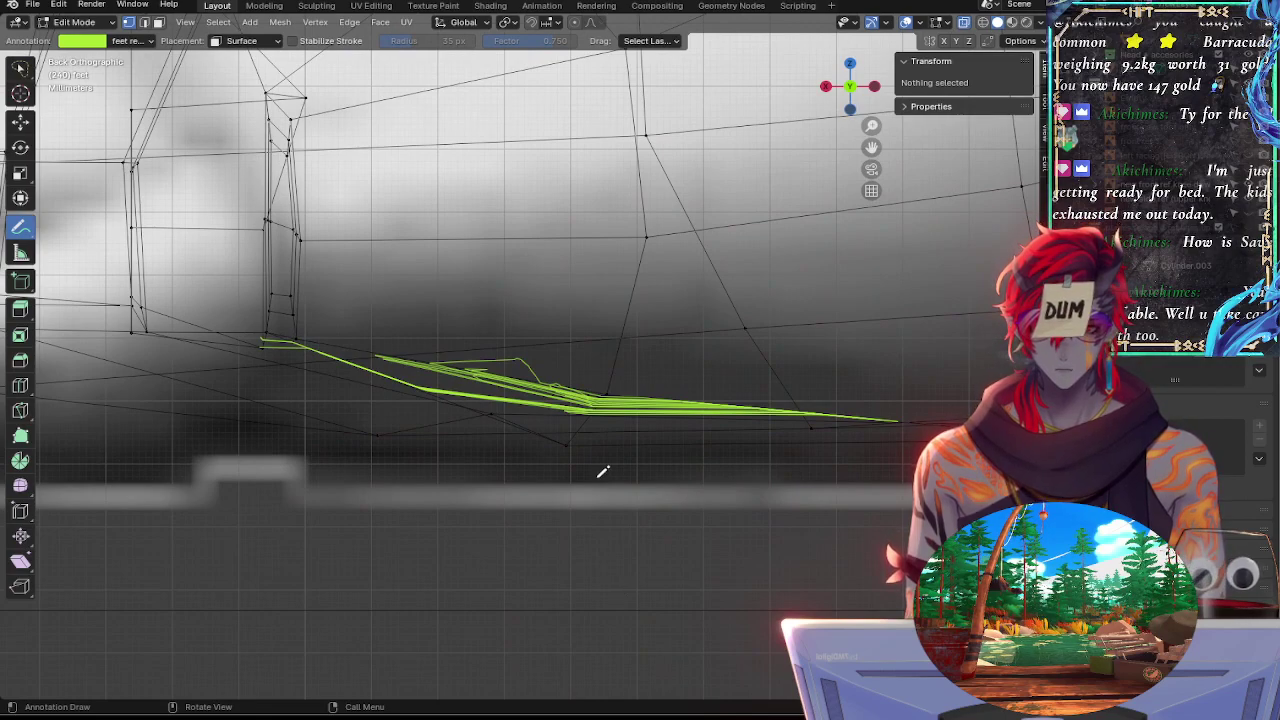
{"action": "mouse_move", "coordinate": [417, 445]}
{"action": "middle_mouse_down", "text": "shift"}
{"action": "mouse_move", "coordinate": [391, 457]}
{"action": "mouse_move", "coordinate": [733, 525]}
{"action": "middle_mouse_up", "text": "shift"}
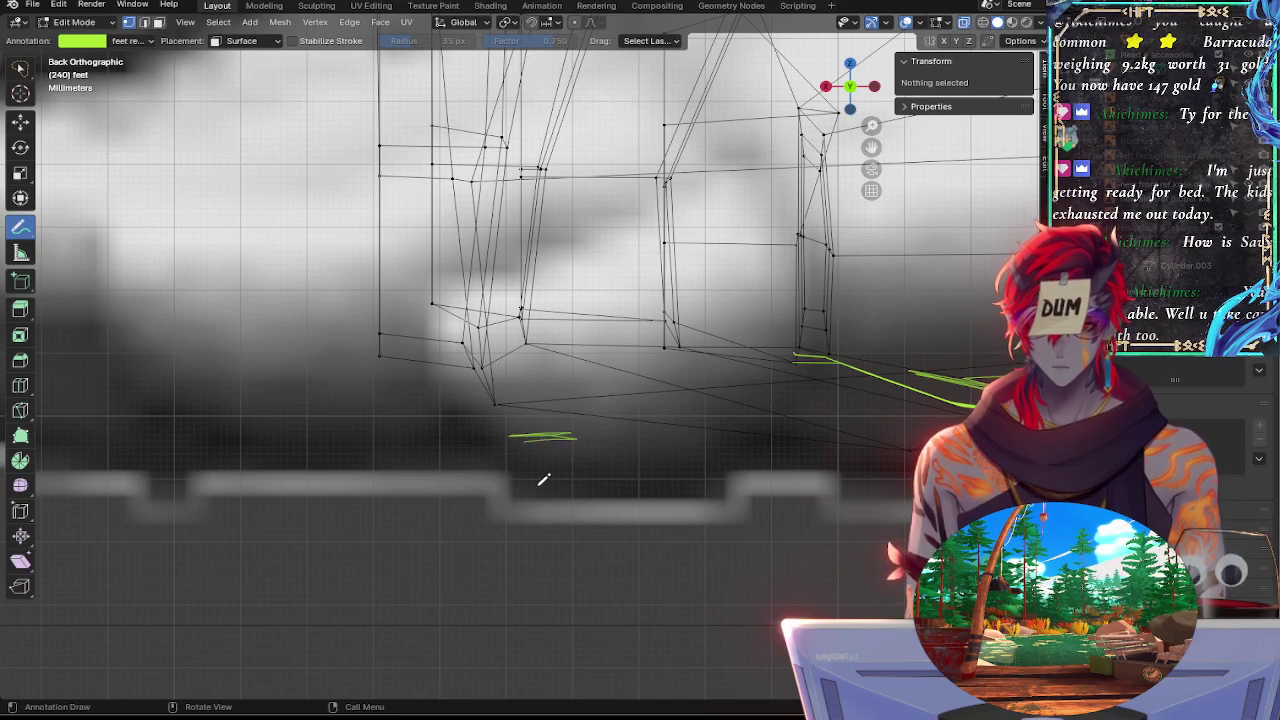
{"action": "mouse_move", "coordinate": [830, 210]}
{"action": "middle_mouse_down"}
{"action": "mouse_move", "coordinate": [443, 386]}
{"action": "mouse_move", "coordinate": [171, 371]}
{"action": "mouse_move", "coordinate": [416, 378]}
{"action": "middle_mouse_up"}
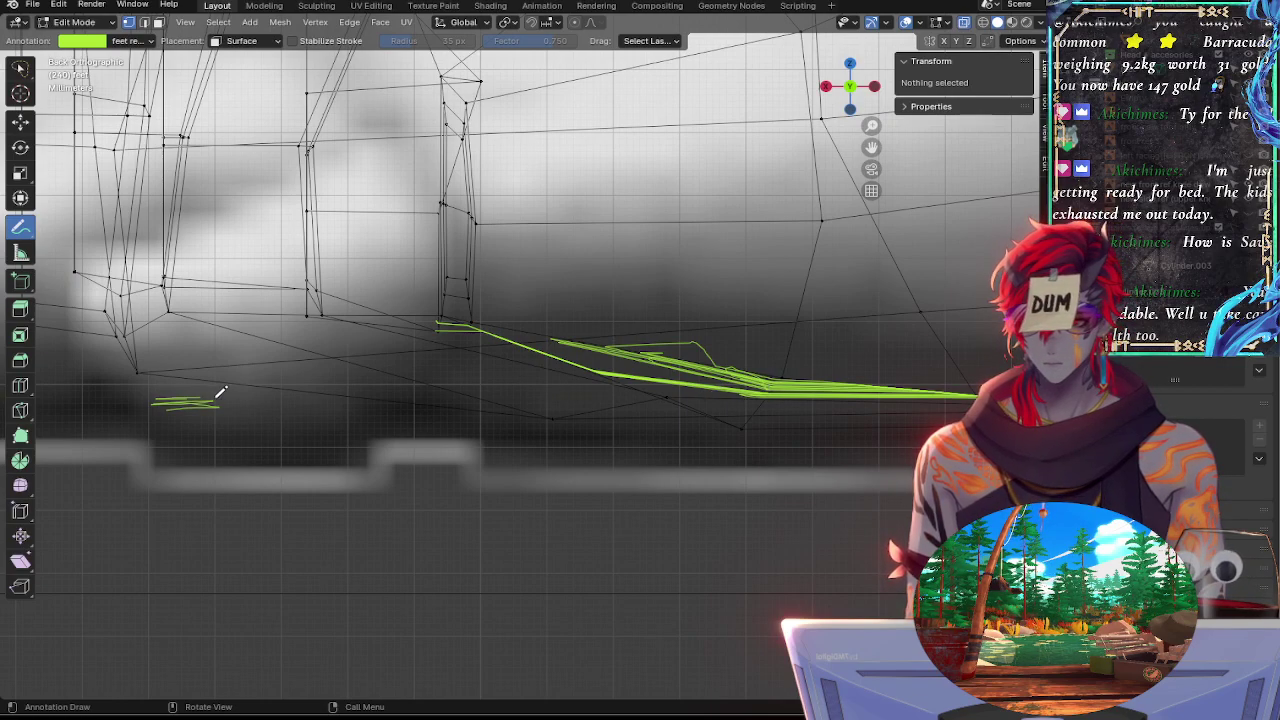
{"action": "mouse_move", "coordinate": [770, 388]}
{"action": "middle_mouse_down"}
{"action": "mouse_move", "coordinate": [497, 409]}
{"action": "mouse_move", "coordinate": [843, 402]}
{"action": "middle_mouse_up"}
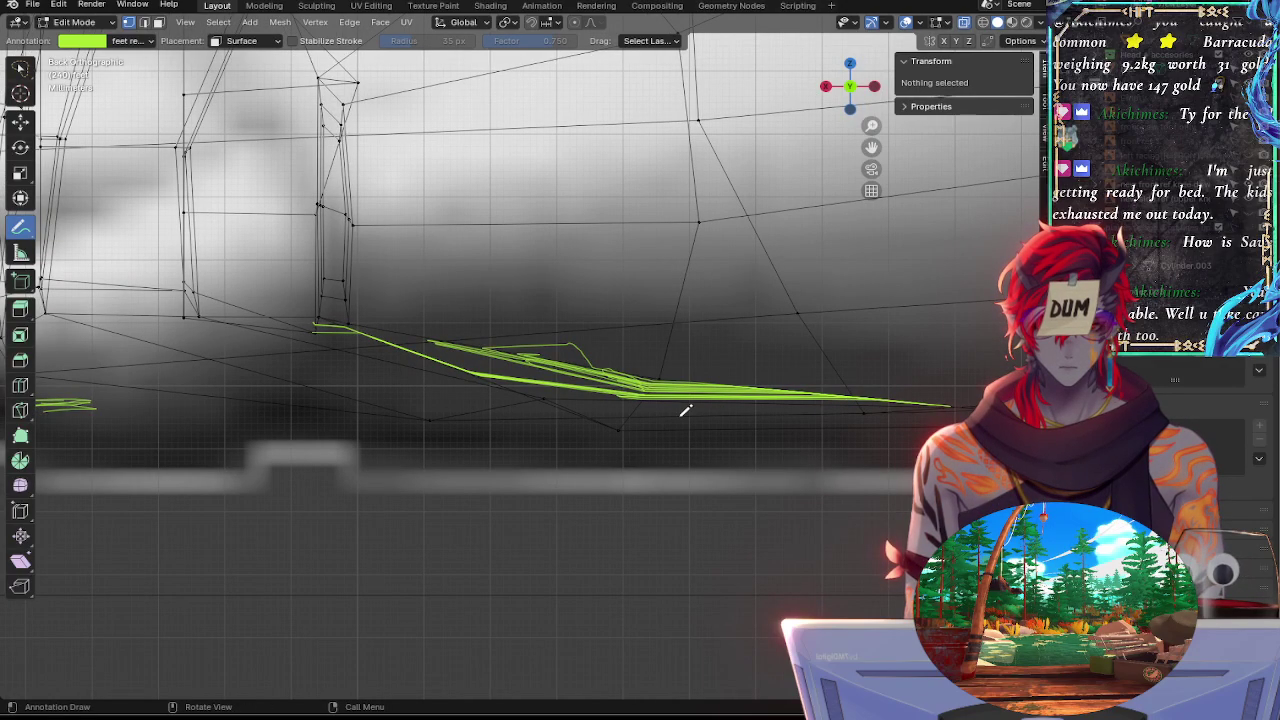
{"action": "mouse_move", "coordinate": [385, 422]}
{"action": "left_mouse_down", "text": "alt+shift"}
{"action": "mouse_move", "coordinate": [398, 425]}
{"action": "mouse_move", "coordinate": [77, 369]}
{"action": "left_mouse_up", "text": "alt+shift"}
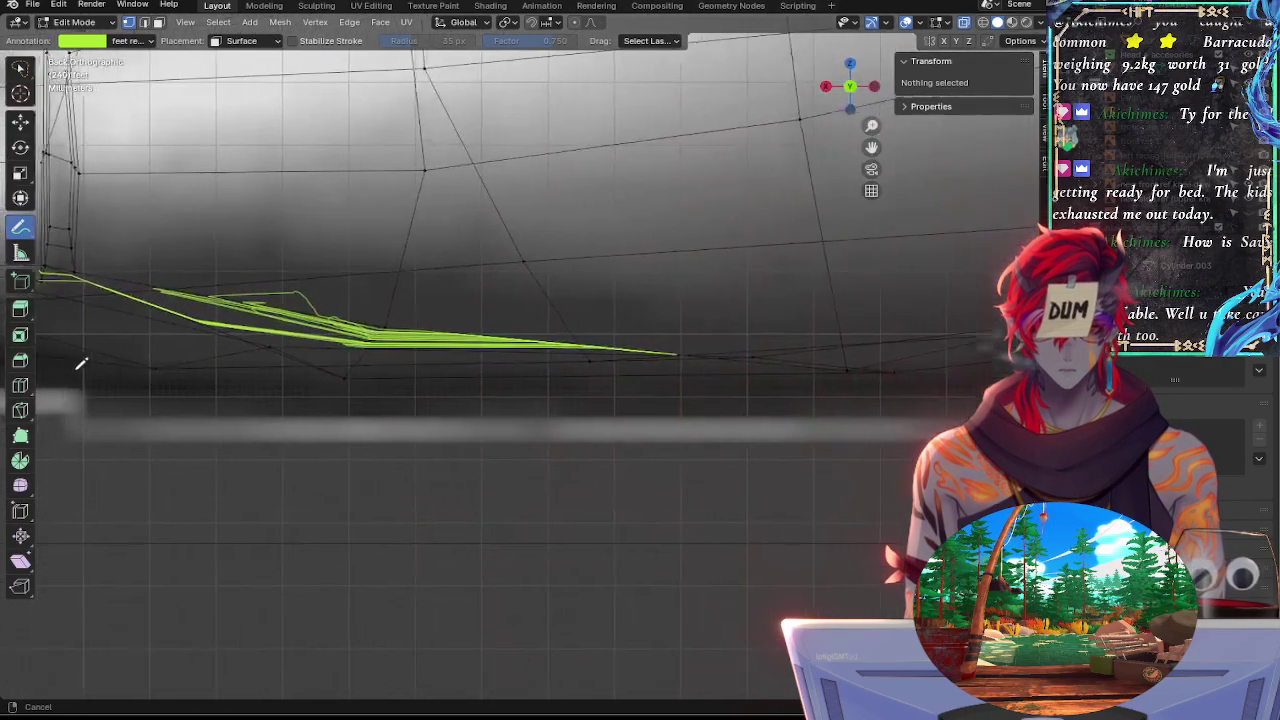
{"action": "mouse_move", "coordinate": [730, 391]}
{"action": "left_mouse_down", "text": "alt+shift"}
{"action": "mouse_move", "coordinate": [362, 376]}
{"action": "mouse_move", "coordinate": [648, 492]}
{"action": "left_mouse_up", "text": "alt+shift"}
{"action": "middle_click_drag", "start_coordinate": [652, 487], "coordinate": [749, 217], "text": "ctrl"}
Annotate the small toe's bottom level with short guide strokes in the right and back views
{"action": "left_click", "coordinate": [828, 89]}
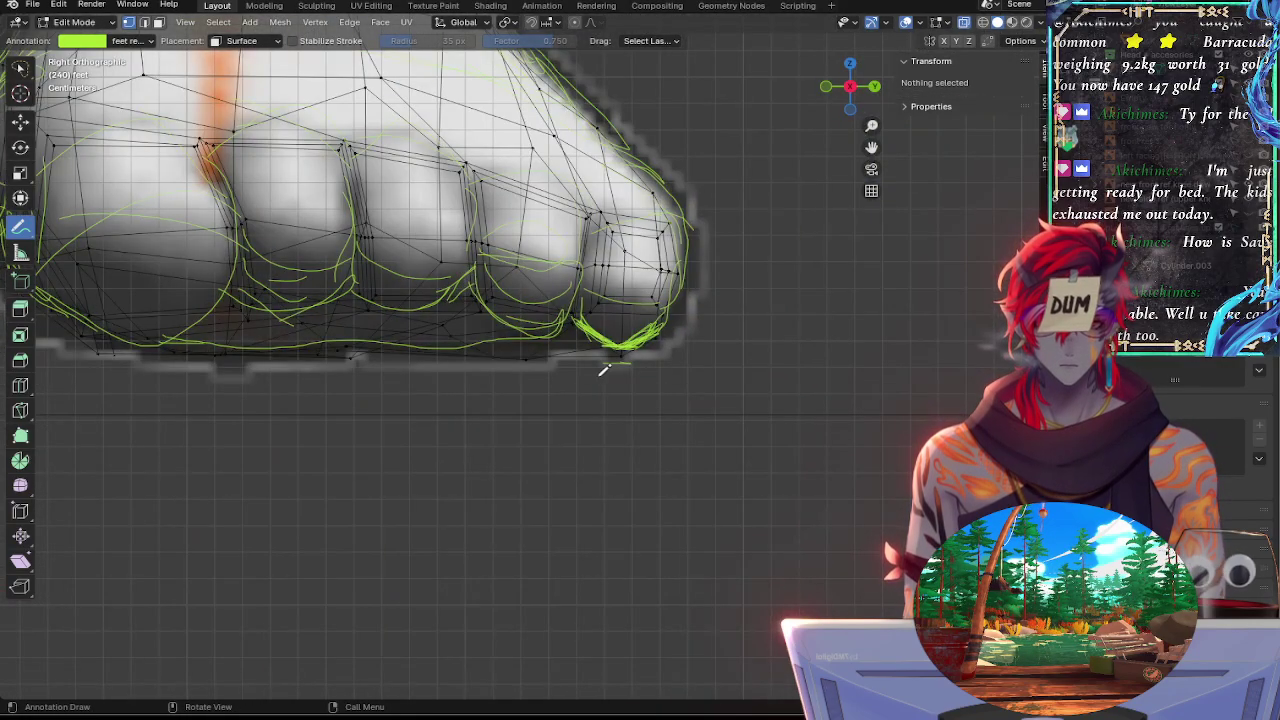
{"action": "left_click", "coordinate": [874, 86]}
{"action": "mouse_move", "coordinate": [525, 371]}
{"action": "middle_mouse_down", "text": "ctrl"}
{"action": "mouse_move", "coordinate": [540, 460]}
{"action": "mouse_move", "coordinate": [500, 372]}
{"action": "middle_mouse_up", "text": "ctrl"}
{"action": "middle_click_drag", "start_coordinate": [420, 403], "coordinate": [314, 444], "text": "shift"}
{"action": "middle_click_drag", "start_coordinate": [434, 398], "coordinate": [491, 485], "text": "ctrl"}
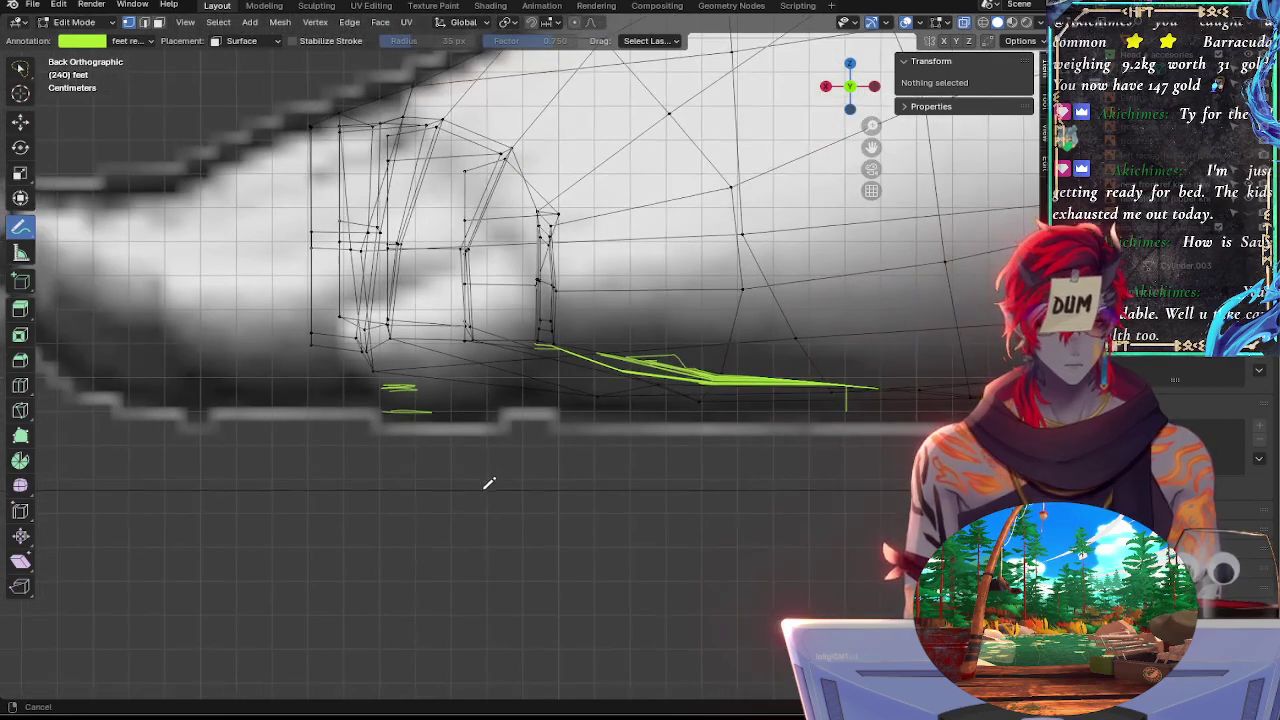
{"action": "middle_click_drag", "start_coordinate": [536, 268], "coordinate": [440, 490], "text": "ctrl"}
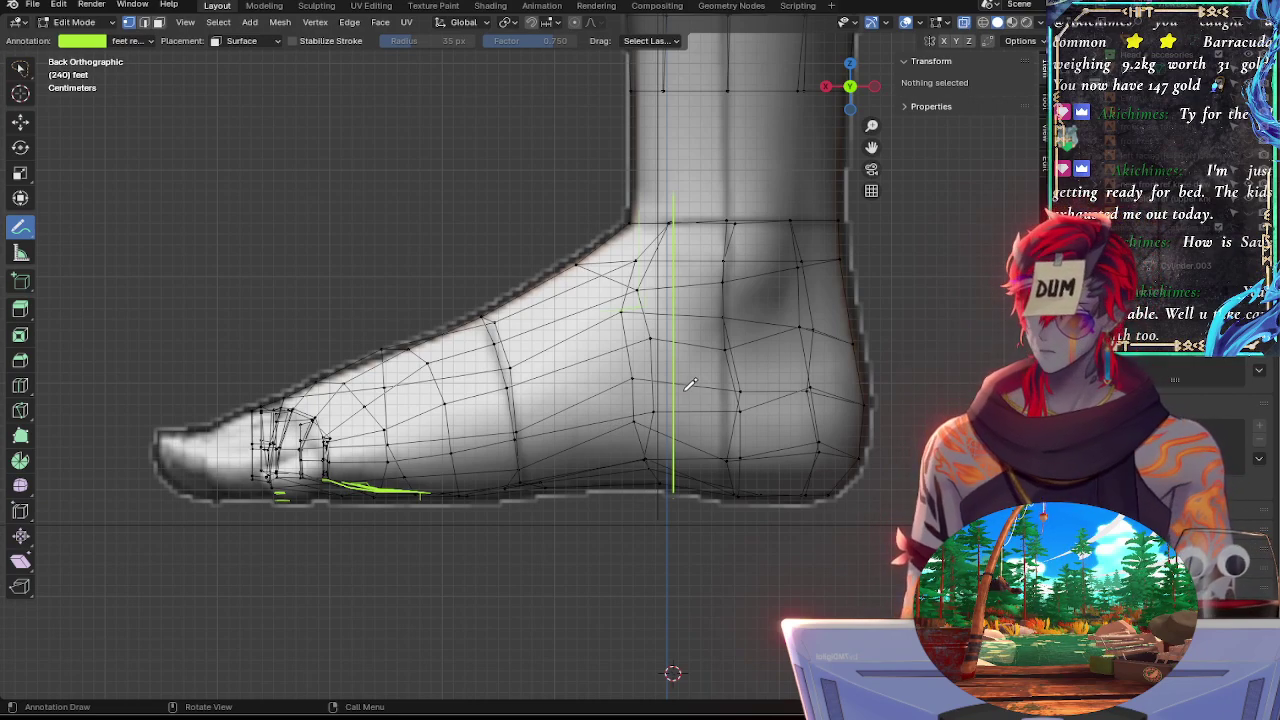
{"action": "middle_click_drag", "start_coordinate": [765, 357], "coordinate": [476, 283], "text": "ctrl"}
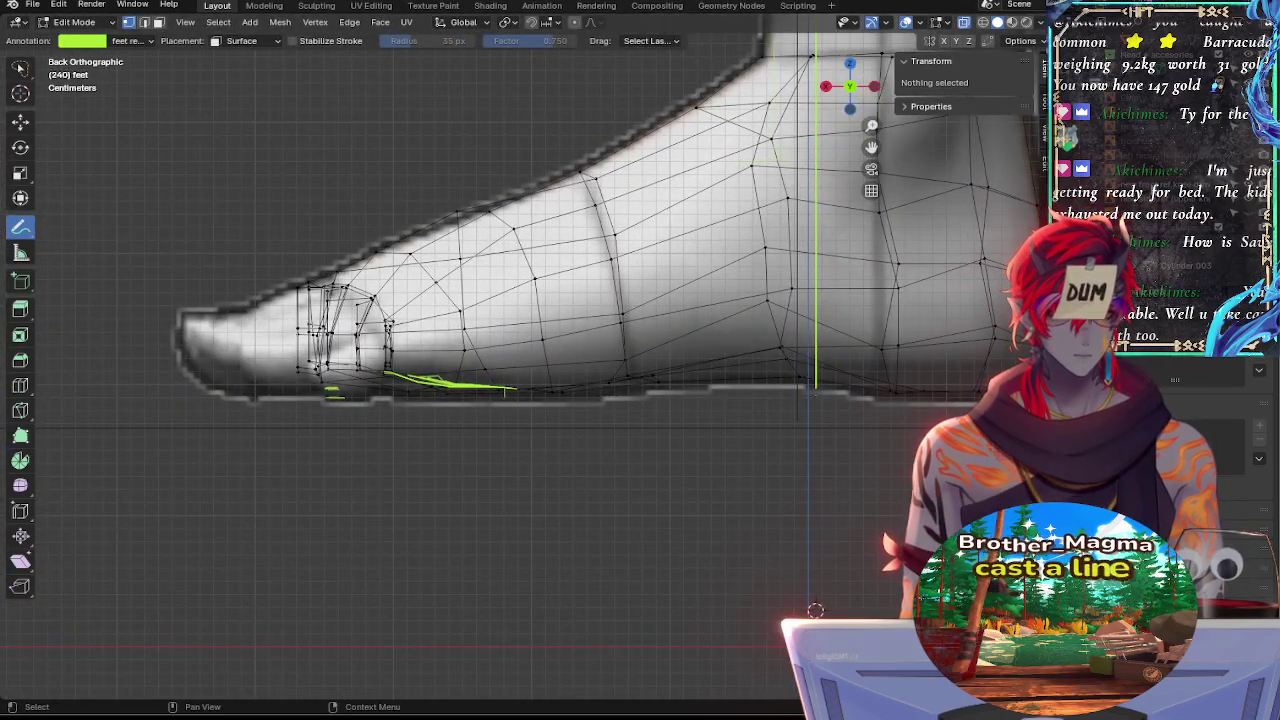
Compare the toe mesh and foot outline with the annotation guide in the right and back views
{"action": "left_click", "coordinate": [825, 86]}
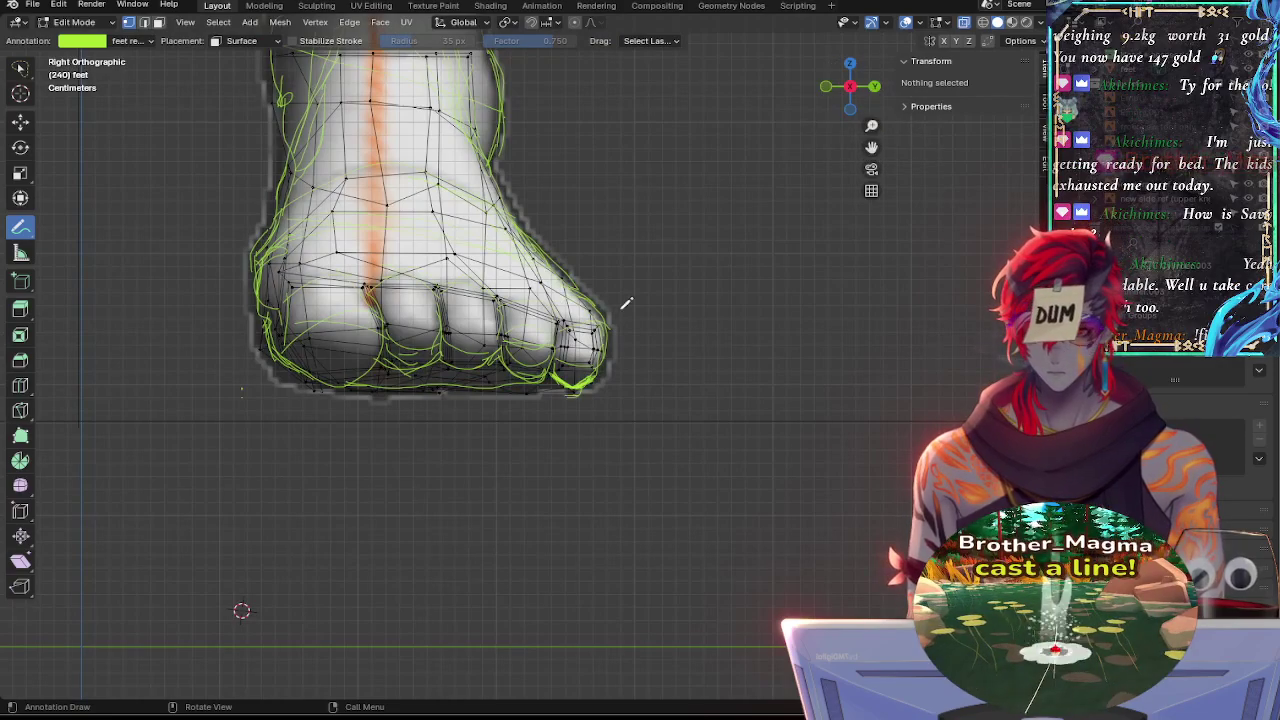
{"action": "middle_click_drag", "start_coordinate": [627, 302], "coordinate": [694, 529], "text": "ctrl"}
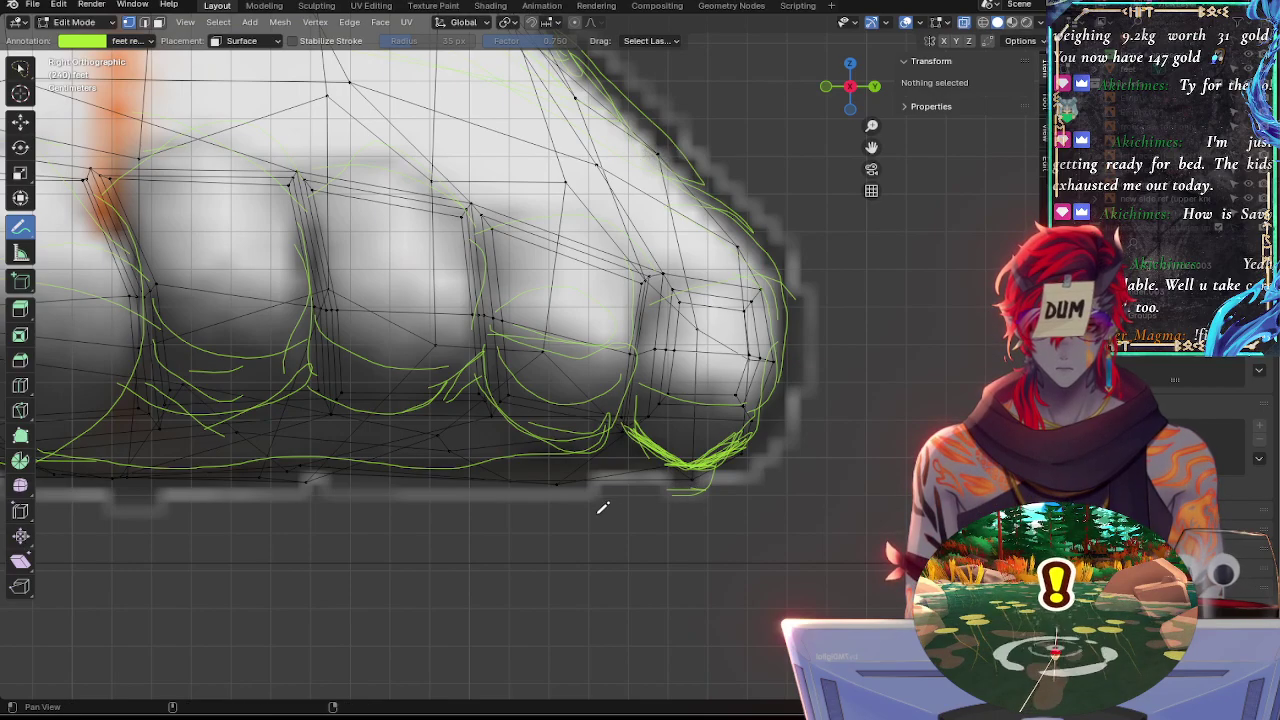
{"action": "middle_click_drag", "start_coordinate": [603, 508], "coordinate": [648, 490], "text": "shift"}
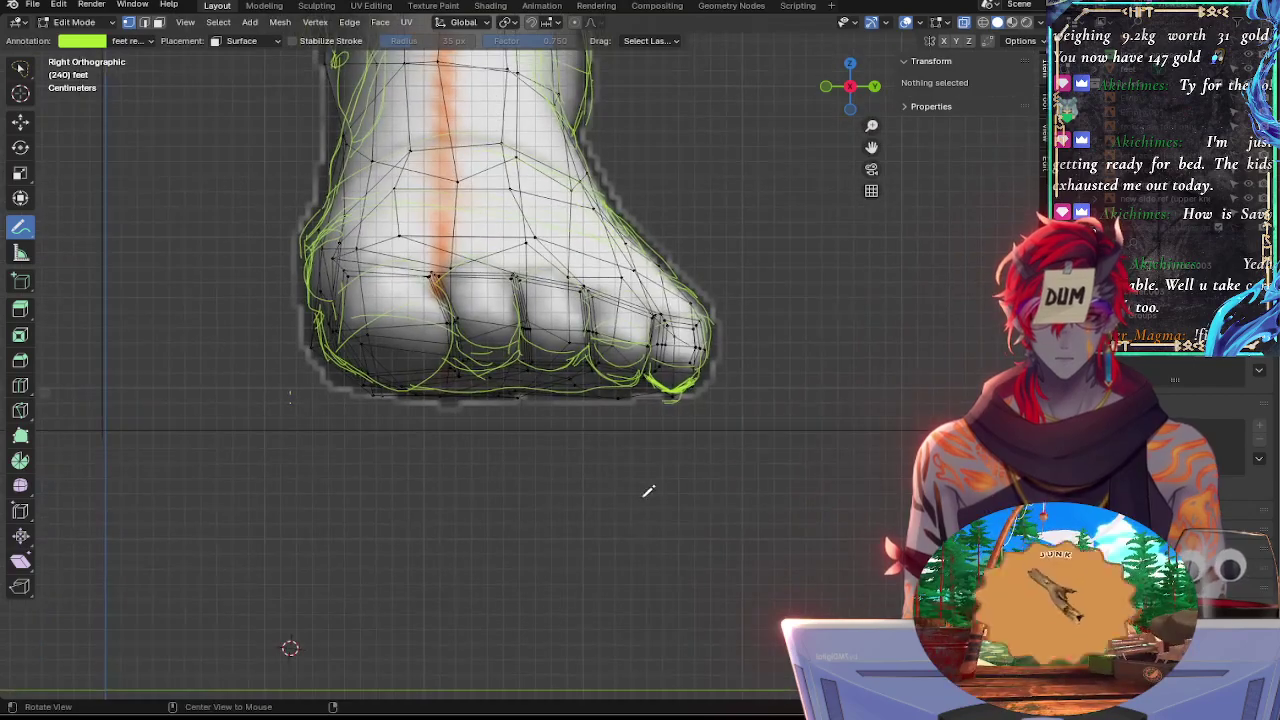
{"action": "middle_click_drag", "start_coordinate": [757, 305], "coordinate": [781, 487], "text": "shift"}
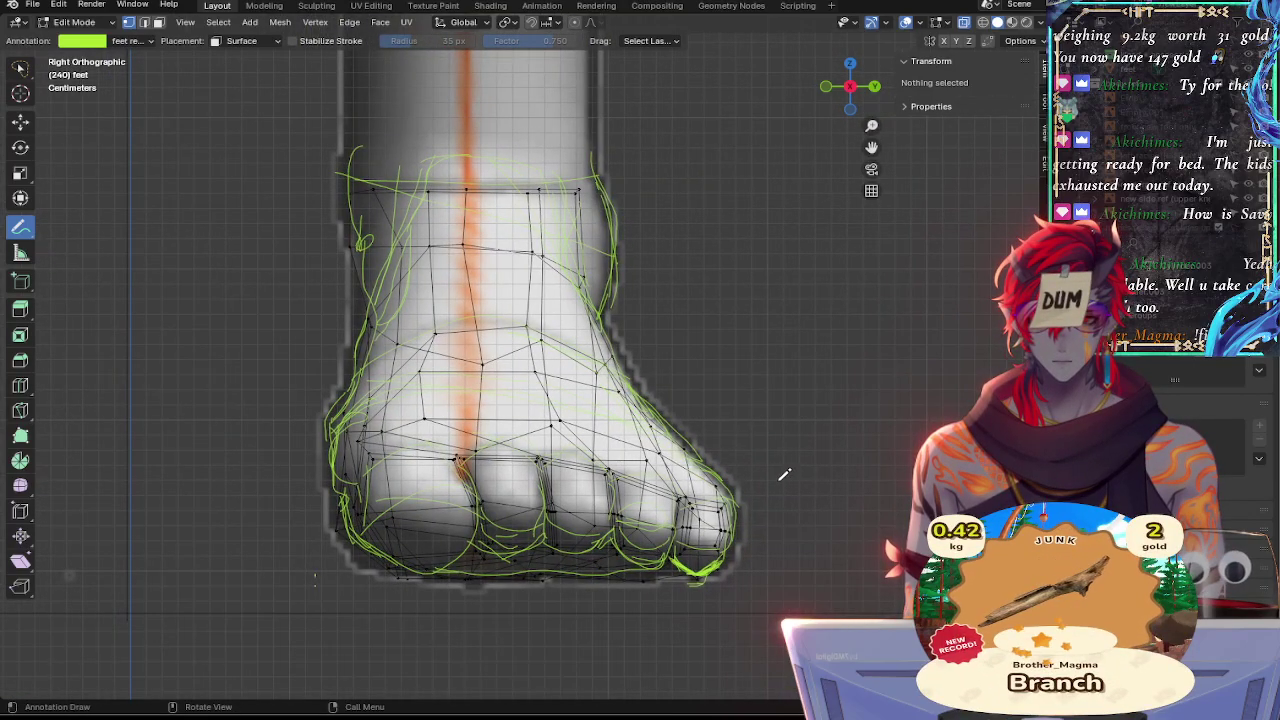
{"action": "middle_click_drag", "start_coordinate": [773, 534], "coordinate": [703, 369], "text": "shift"}
{"action": "middle_click_drag", "start_coordinate": [733, 504], "coordinate": [685, 350], "text": "ctrl"}
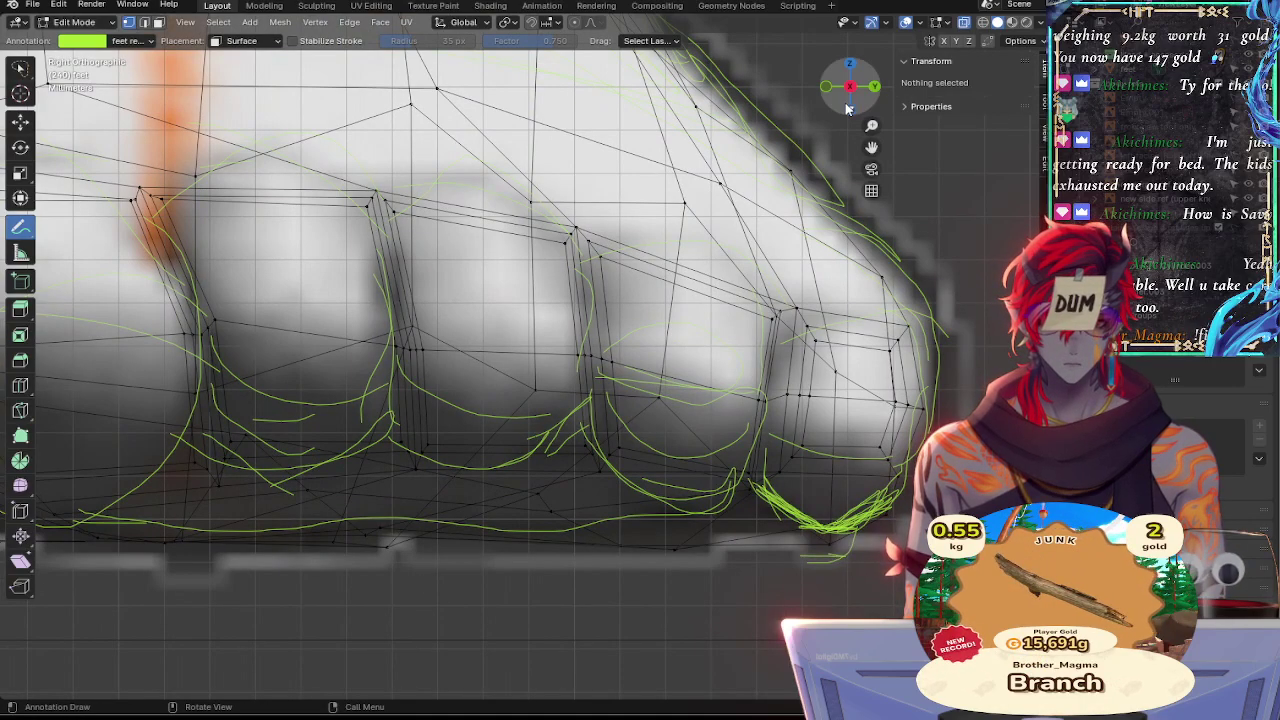
{"action": "left_click", "coordinate": [877, 87]}
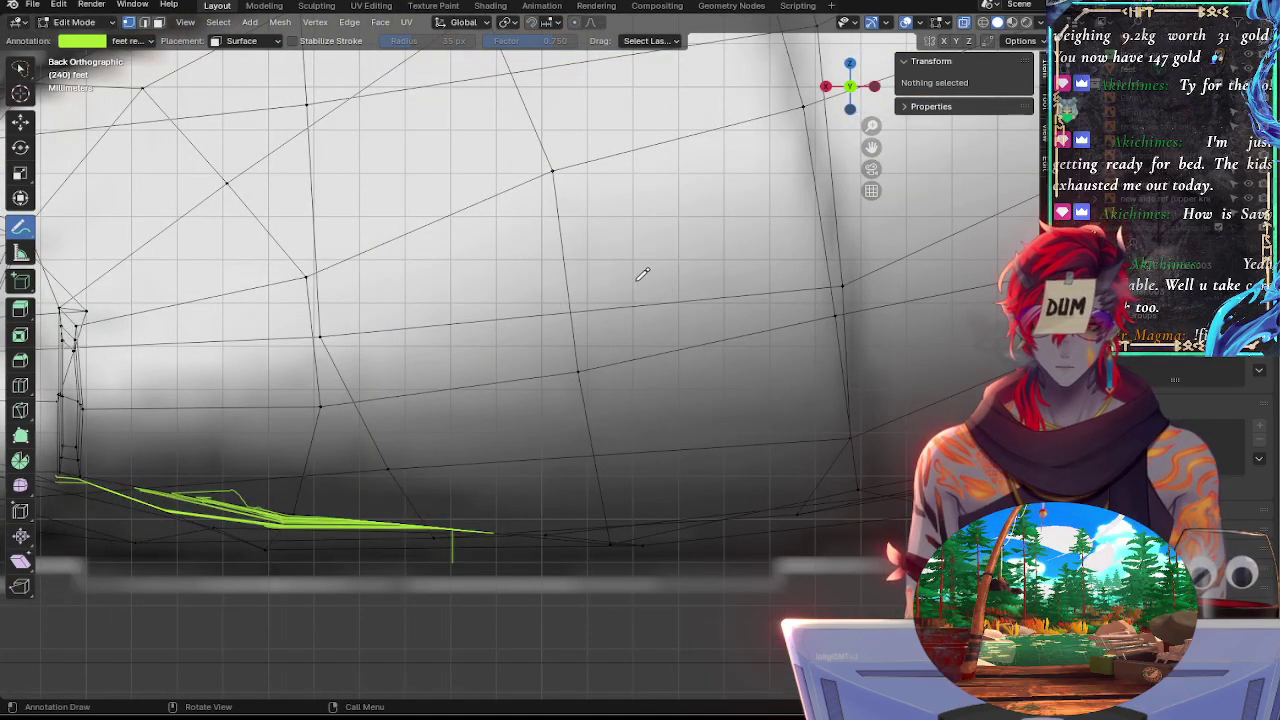
{"action": "left_click", "coordinate": [826, 86]}
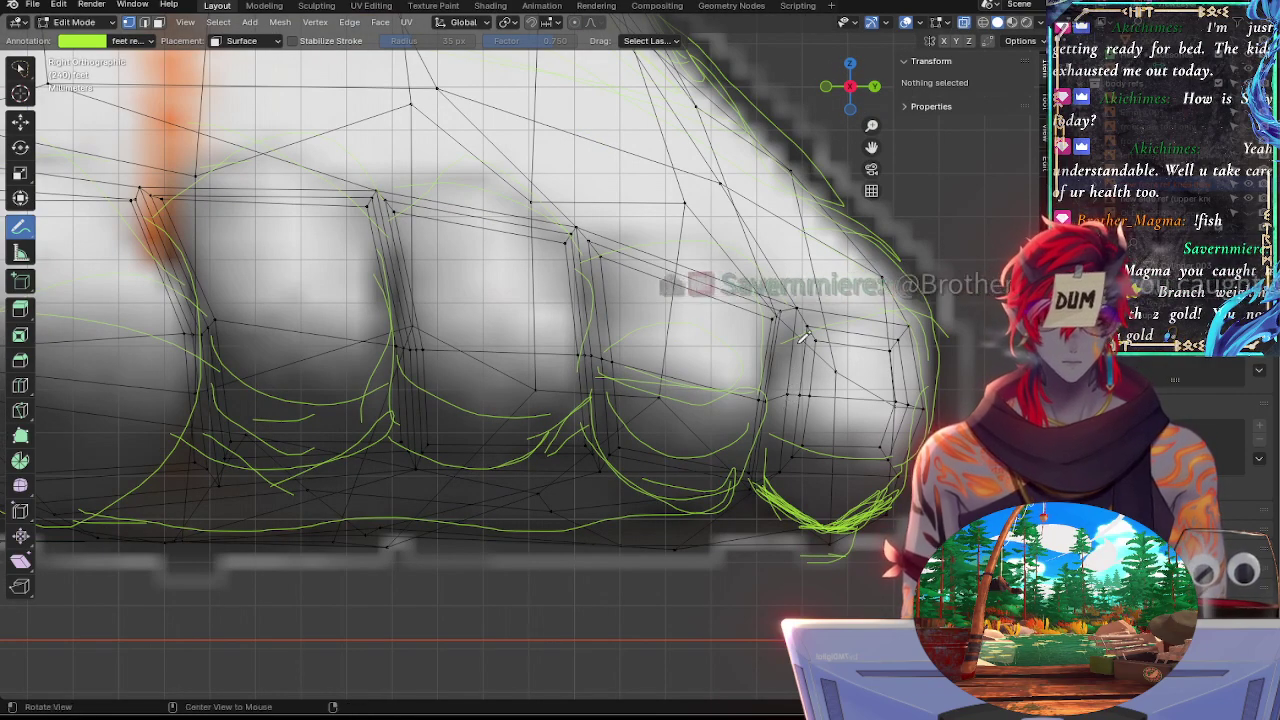
{"action": "middle_click_drag", "start_coordinate": [780, 310], "coordinate": [775, 500], "text": "ctrl"}
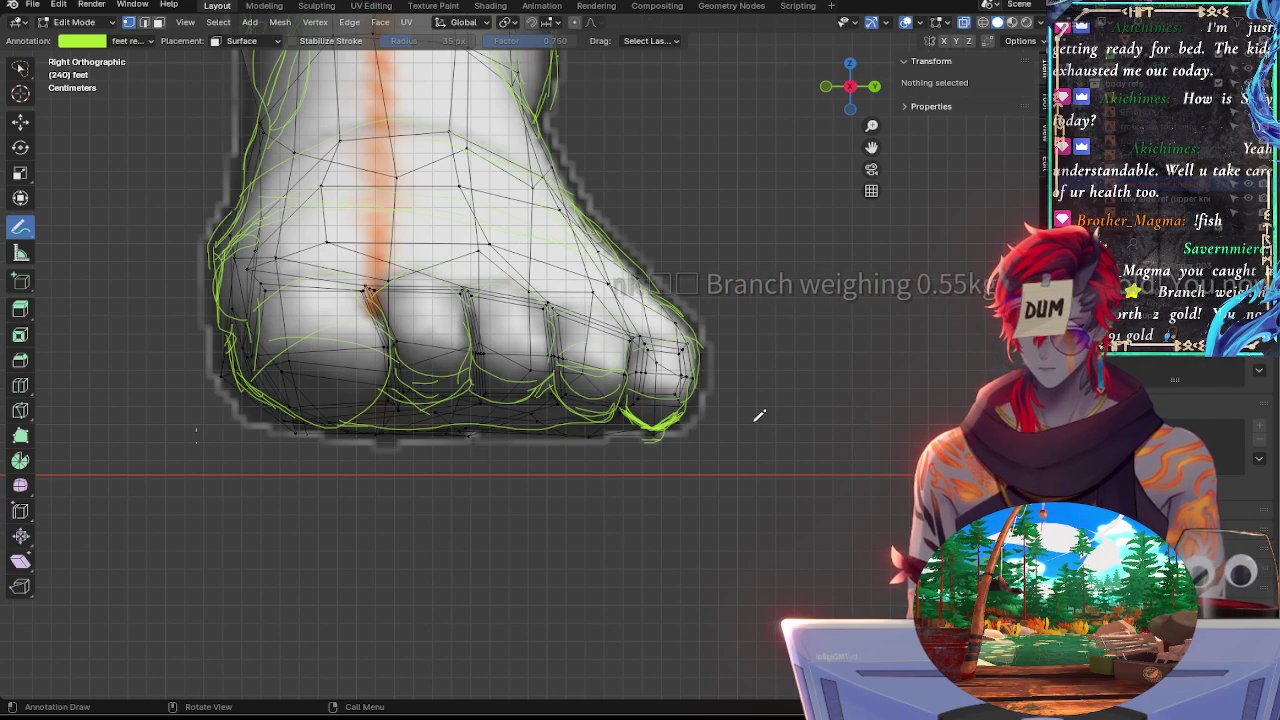
Switch from editing the feet mesh to Object Mode
{"action": "key", "text": "z"}
{"action": "key", "text": "Escape"}
{"action": "key", "text": "Tab"}
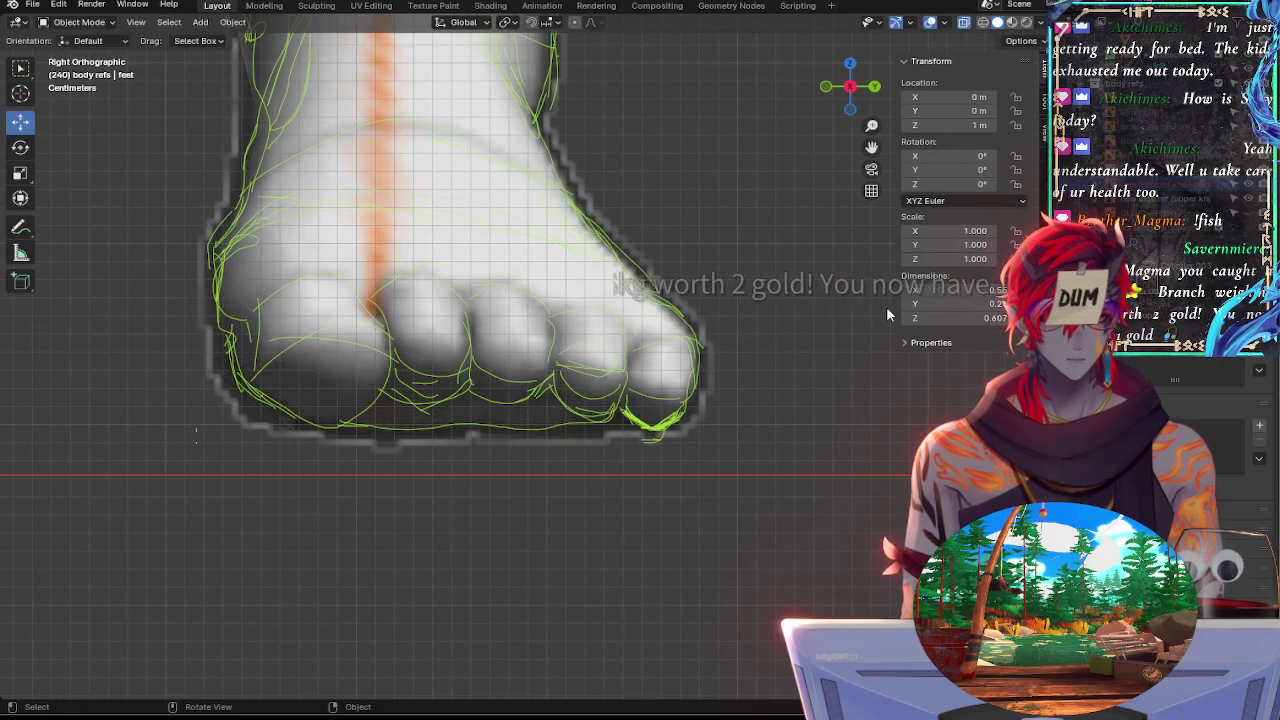
Try lowering the "new front ref knee down" reference image by 0.01 m along Z
{"action": "left_click", "coordinate": [1170, 184]}
{"action": "key", "text": "g"}
{"action": "key", "text": "z"}
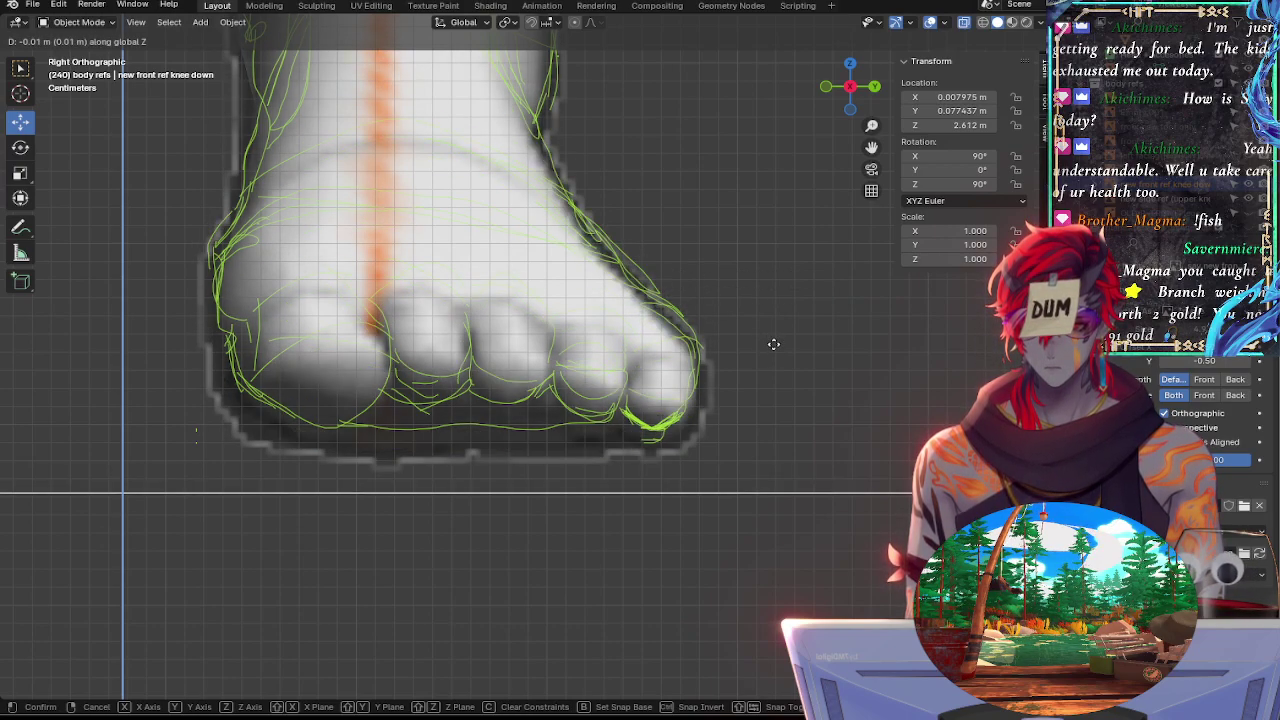
{"action": "left_click", "coordinate": [773, 342]}
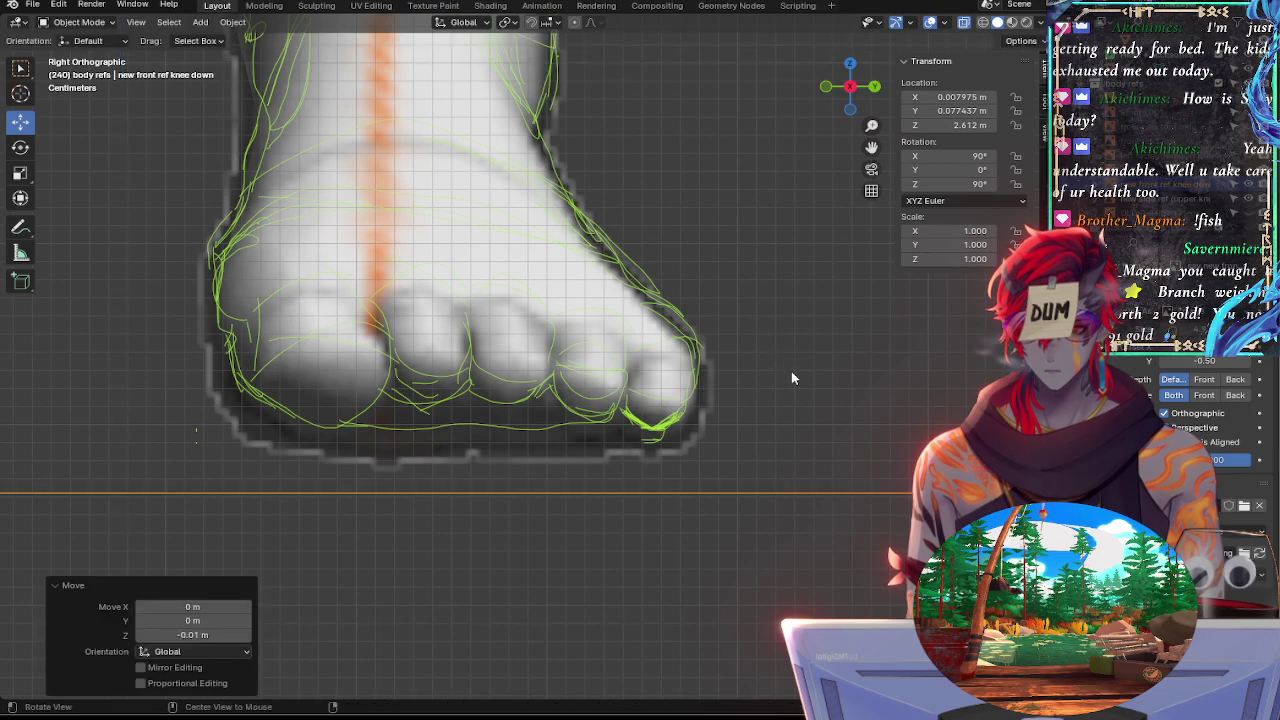
{"action": "scroll", "coordinate": [791, 371], "scroll_direction": "up", "scroll_amount": 5}
{"action": "middle_click_drag", "start_coordinate": [798, 410], "coordinate": [429, 251], "text": "shift"}
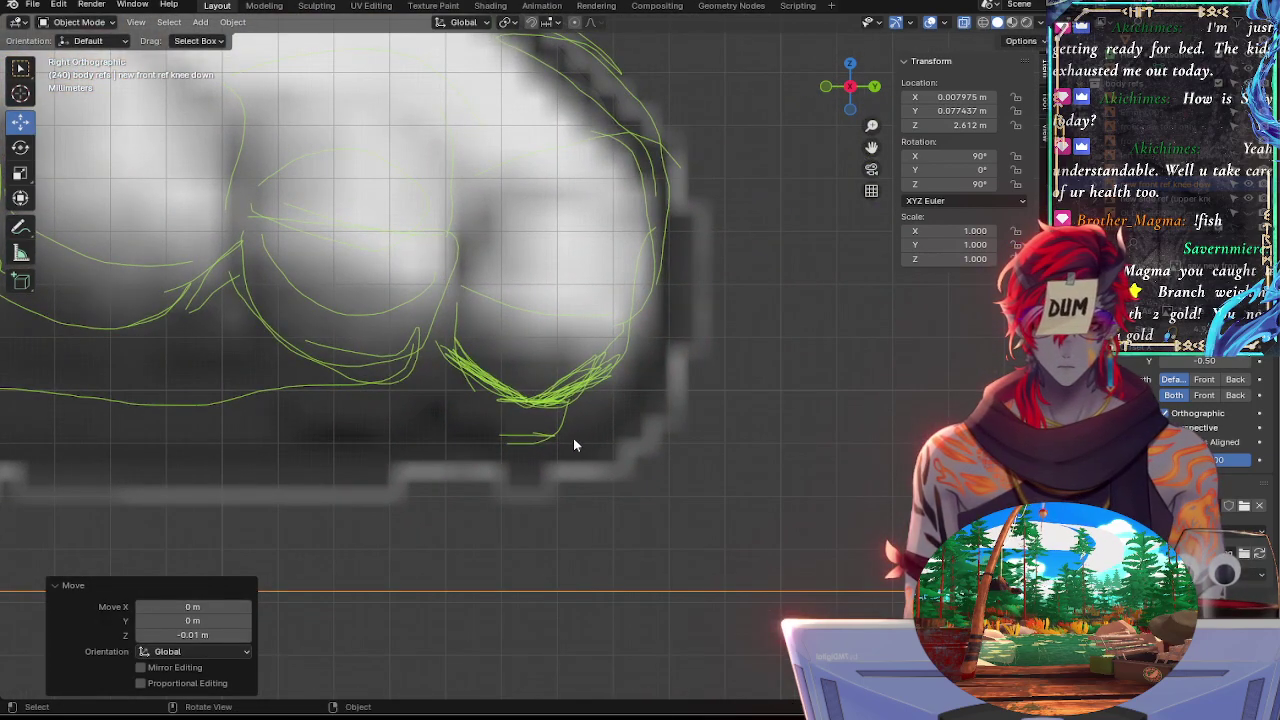
{"action": "middle_click_drag", "start_coordinate": [533, 443], "coordinate": [540, 566], "text": "ctrl"}
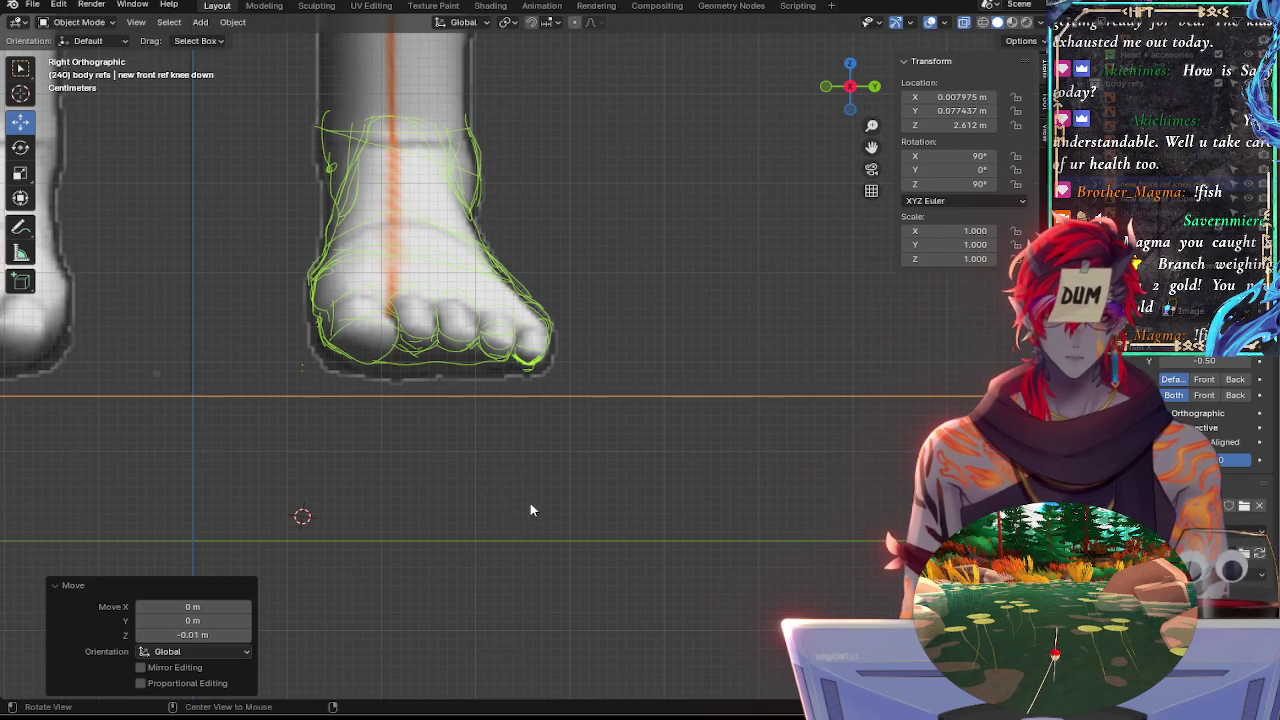
{"action": "middle_click_drag", "start_coordinate": [530, 510], "coordinate": [539, 603], "text": "ctrl"}
{"action": "middle_click_drag", "start_coordinate": [515, 447], "coordinate": [573, 353], "text": "ctrl"}
{"action": "key", "text": "ctrl+z"}
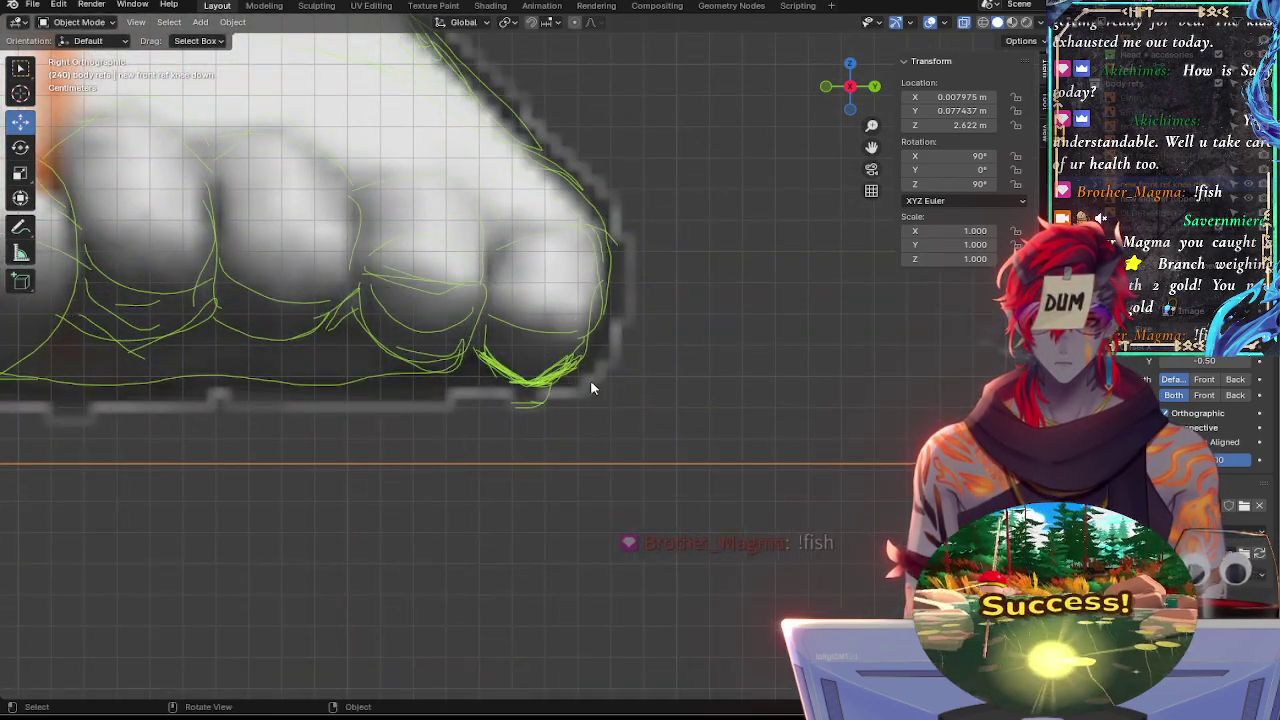
Select the "new side ref (upper knee & below" reference image with the foot in the back view
{"action": "left_click", "coordinate": [875, 87]}
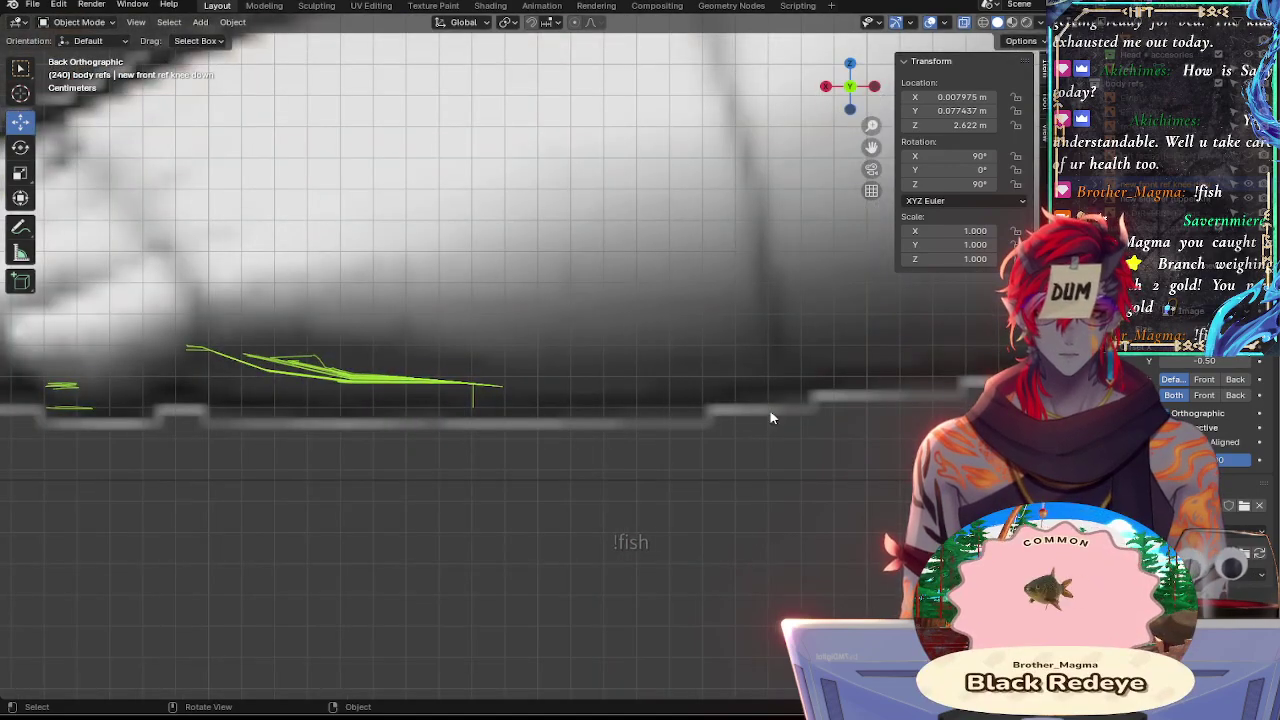
{"action": "left_click", "coordinate": [1160, 200]}
{"action": "middle_click_drag", "start_coordinate": [716, 350], "coordinate": [655, 620], "text": "ctrl"}
{"action": "middle_click_drag", "start_coordinate": [637, 446], "coordinate": [620, 348], "text": "ctrl"}
{"action": "key", "text": "g"}
{"action": "key", "text": "z"}
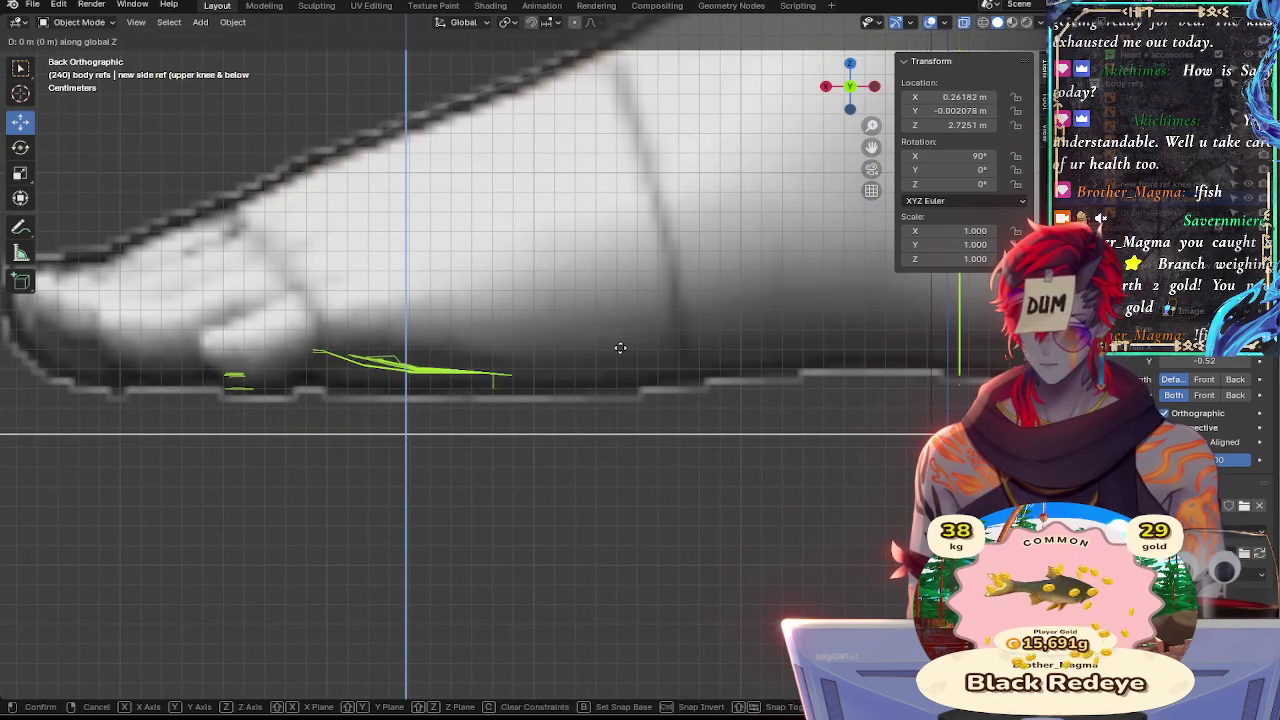
{"action": "right_click", "coordinate": [617, 349]}
Raise the side reference image by about 0.01 m along Z to meet the toe's guide strokes
{"action": "middle_click_drag", "start_coordinate": [513, 491], "coordinate": [531, 571], "text": "ctrl"}
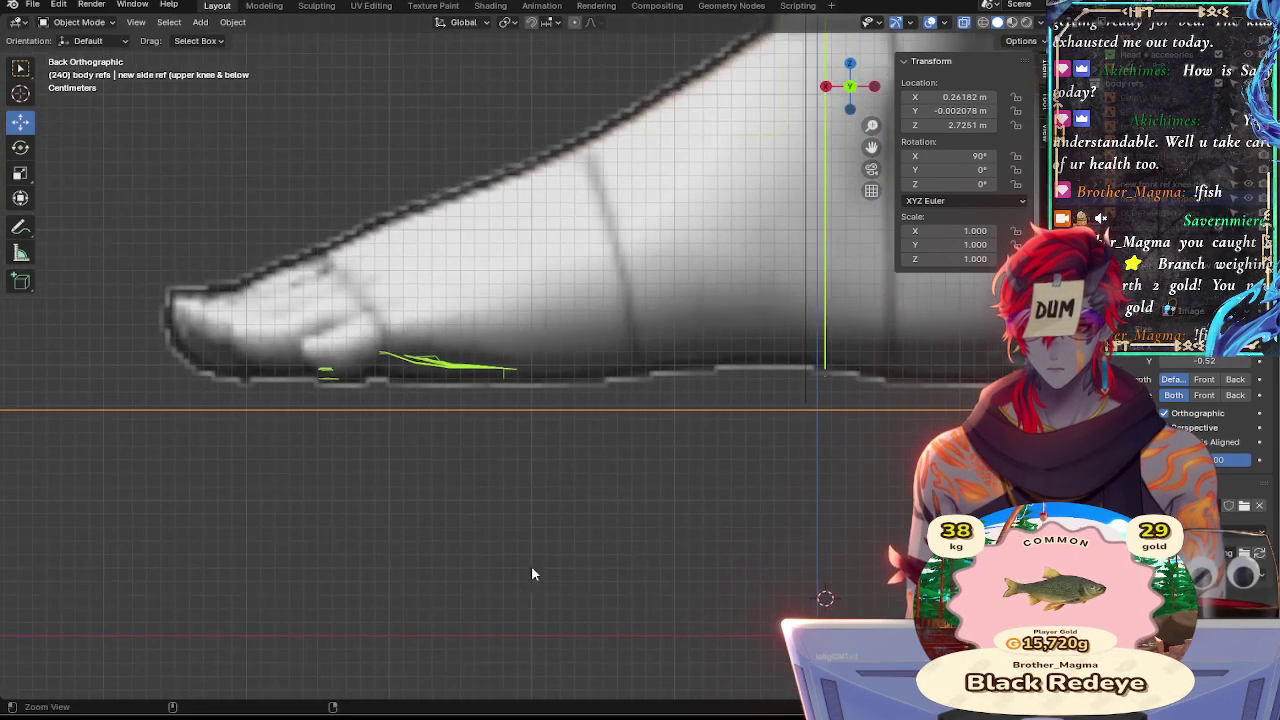
{"action": "middle_click_drag", "start_coordinate": [532, 510], "coordinate": [540, 600], "text": "ctrl"}
{"action": "mouse_move", "coordinate": [573, 514]}
{"action": "middle_mouse_down", "text": "ctrl"}
{"action": "mouse_move", "coordinate": [548, 560]}
{"action": "mouse_move", "coordinate": [528, 331]}
{"action": "middle_mouse_up", "text": "ctrl"}
{"action": "mouse_move", "coordinate": [543, 495]}
{"action": "middle_mouse_down", "text": "ctrl"}
{"action": "mouse_move", "coordinate": [546, 510]}
{"action": "mouse_move", "coordinate": [536, 437]}
{"action": "middle_mouse_up", "text": "ctrl"}
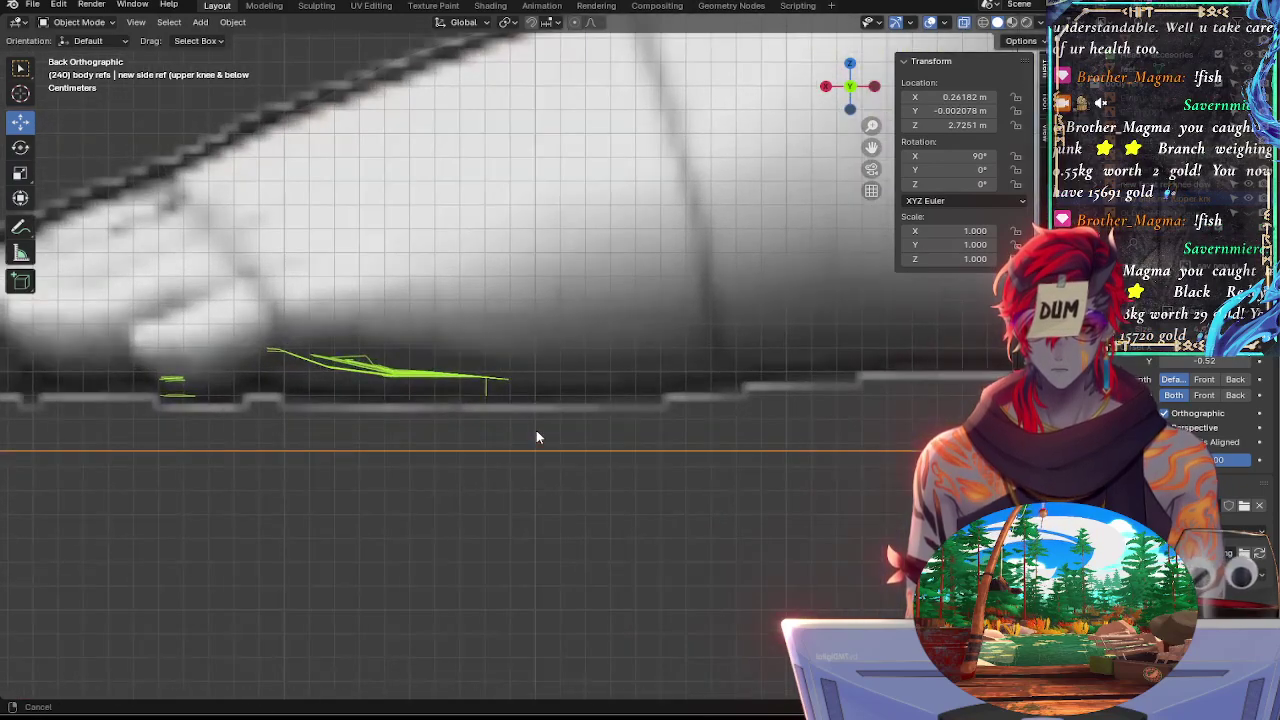
{"action": "key", "text": "g"}
{"action": "key", "text": "z"}
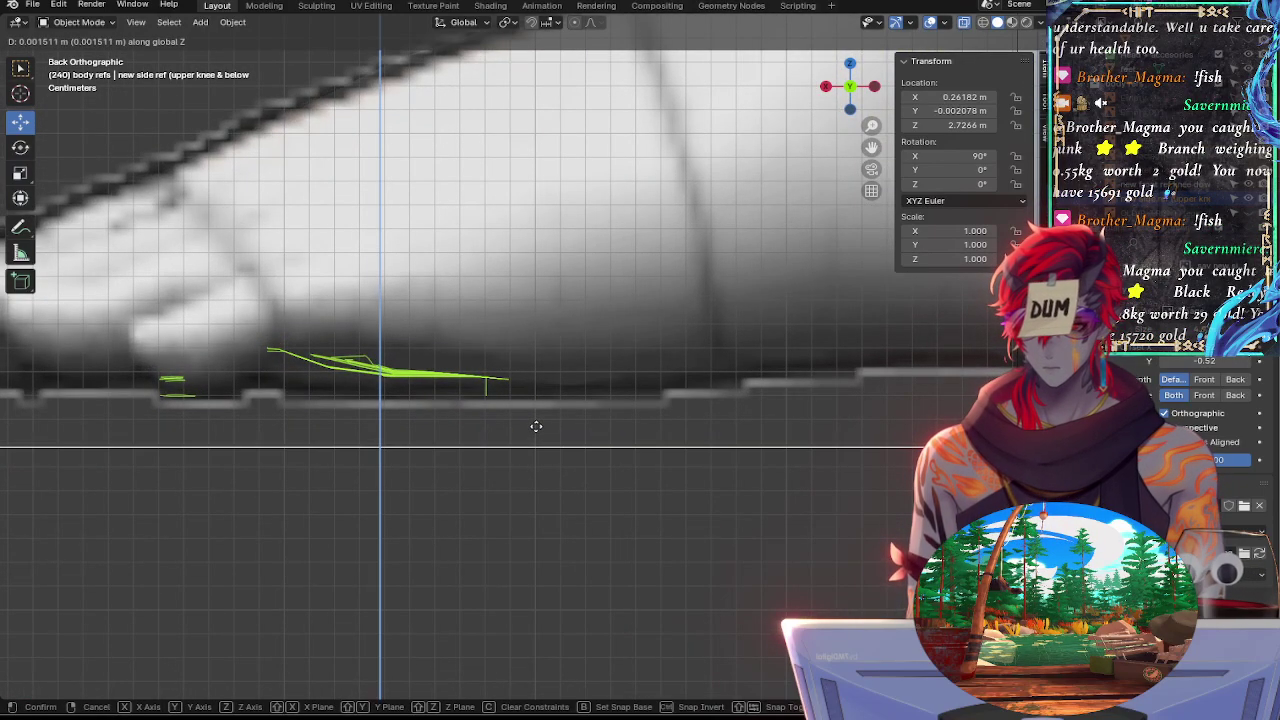
{"action": "left_click", "coordinate": [534, 417]}
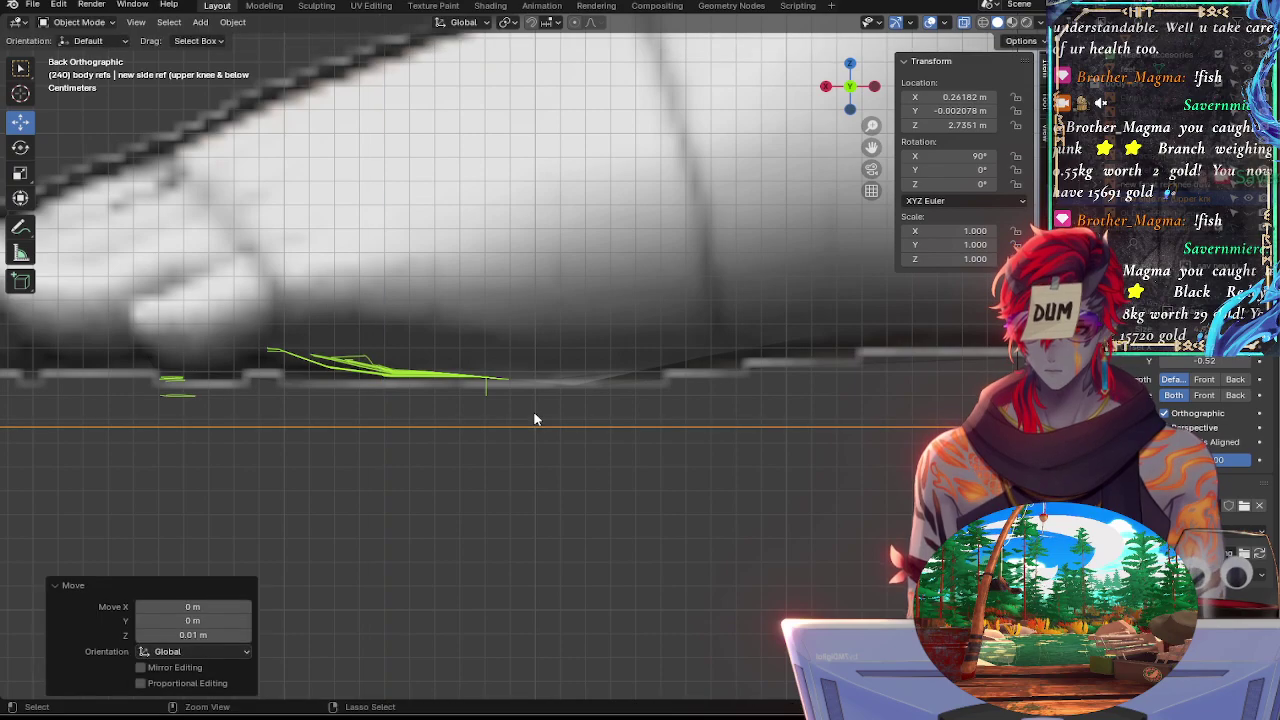
Lower the side reference image by about 0.00018 m along Z, using the toe's guide strokes in the right and back views
{"action": "middle_click_drag", "start_coordinate": [534, 417], "coordinate": [480, 488]}
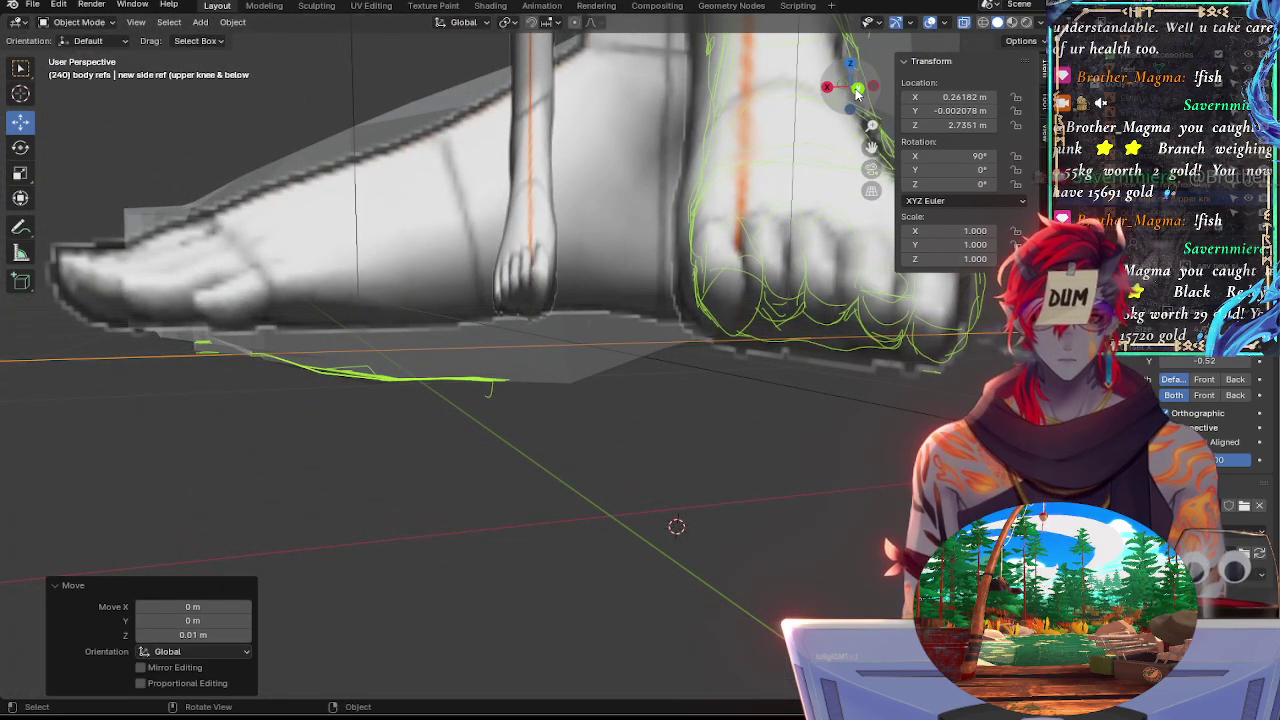
{"action": "left_click", "coordinate": [858, 88]}
{"action": "middle_click_drag", "start_coordinate": [490, 303], "coordinate": [774, 327], "text": "shift"}
{"action": "scroll", "coordinate": [660, 437], "scroll_direction": "up", "scroll_amount": 5}
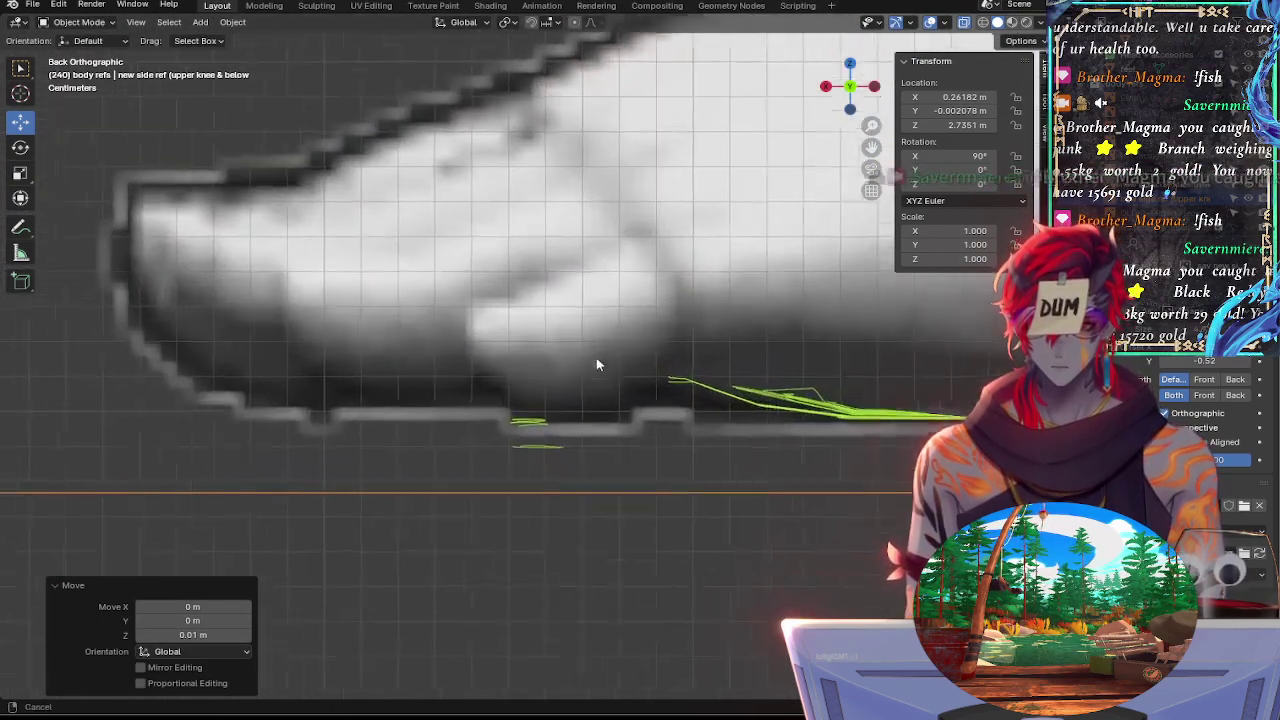
{"action": "key", "text": "KP_3"}
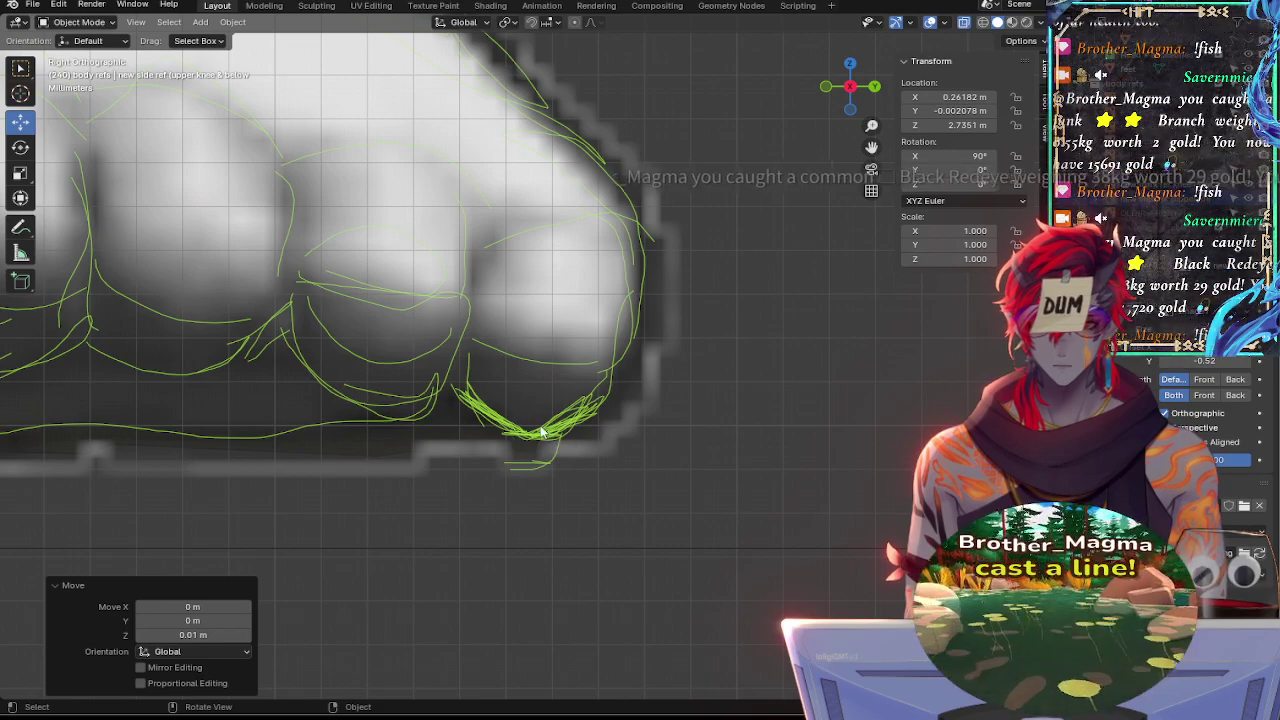
{"action": "left_click", "coordinate": [875, 86]}
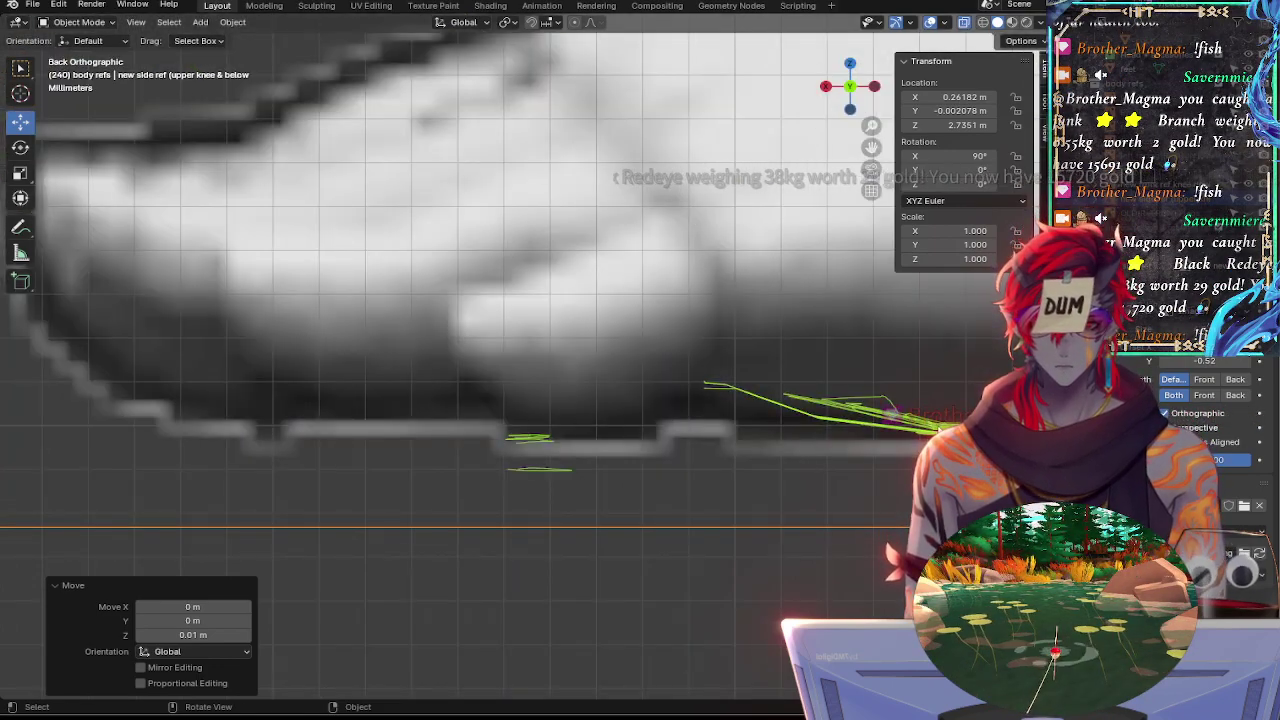
{"action": "key", "text": "g"}
{"action": "key", "text": "z"}
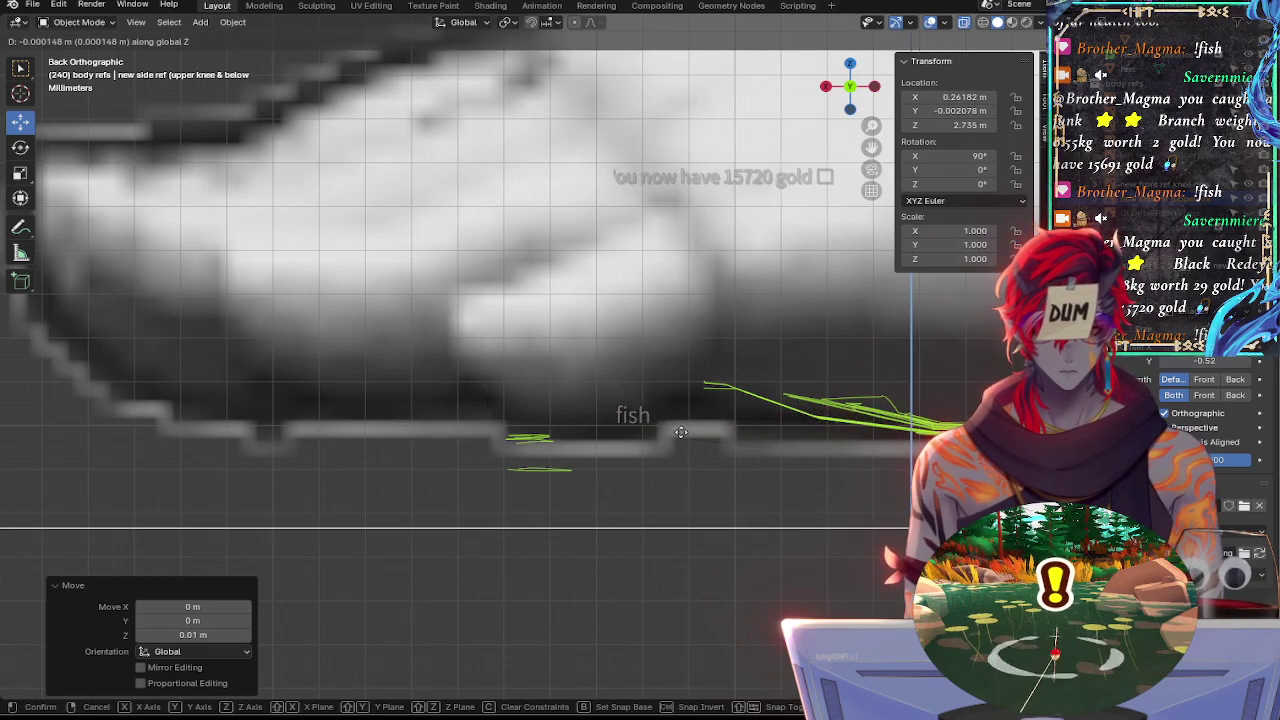
{"action": "left_click", "coordinate": [684, 437]}
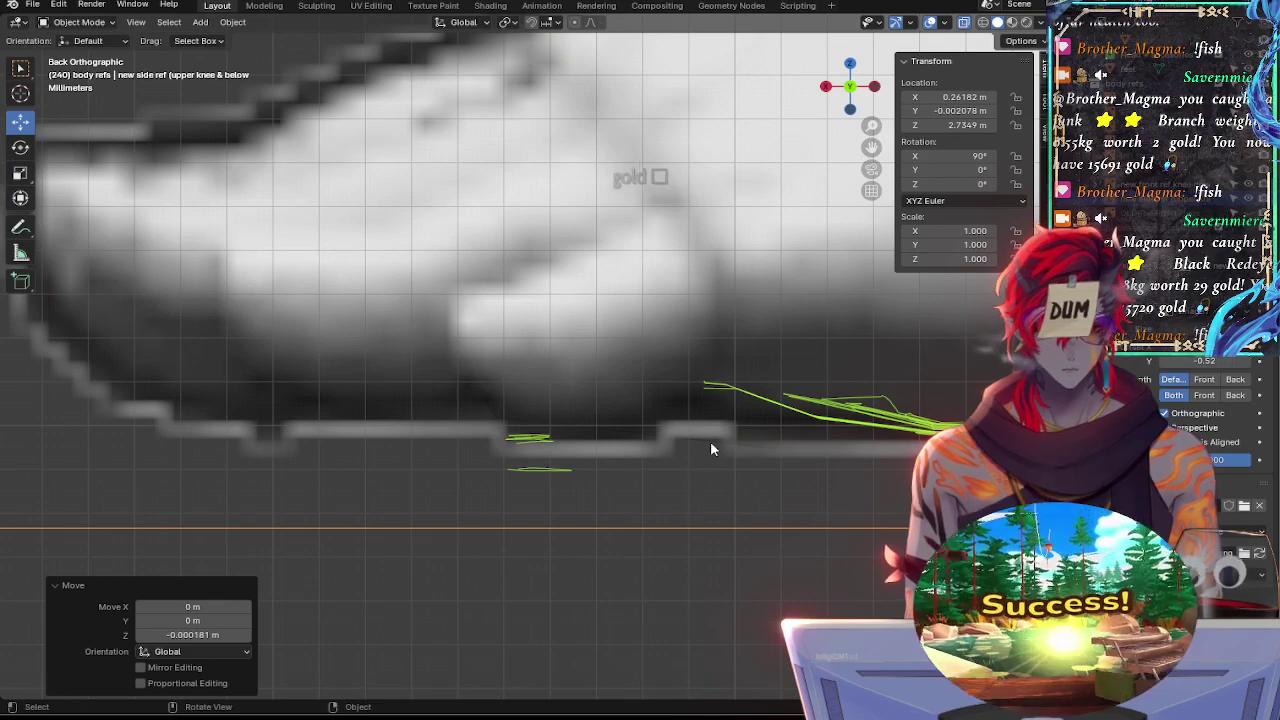
Examine the side reference's sole outline against the green guide strokes from the toes to the arch in the back view
{"action": "middle_click_drag", "start_coordinate": [742, 437], "coordinate": [741, 427], "text": "shift"}
{"action": "middle_click_drag", "start_coordinate": [540, 390], "coordinate": [510, 383], "text": "shift"}
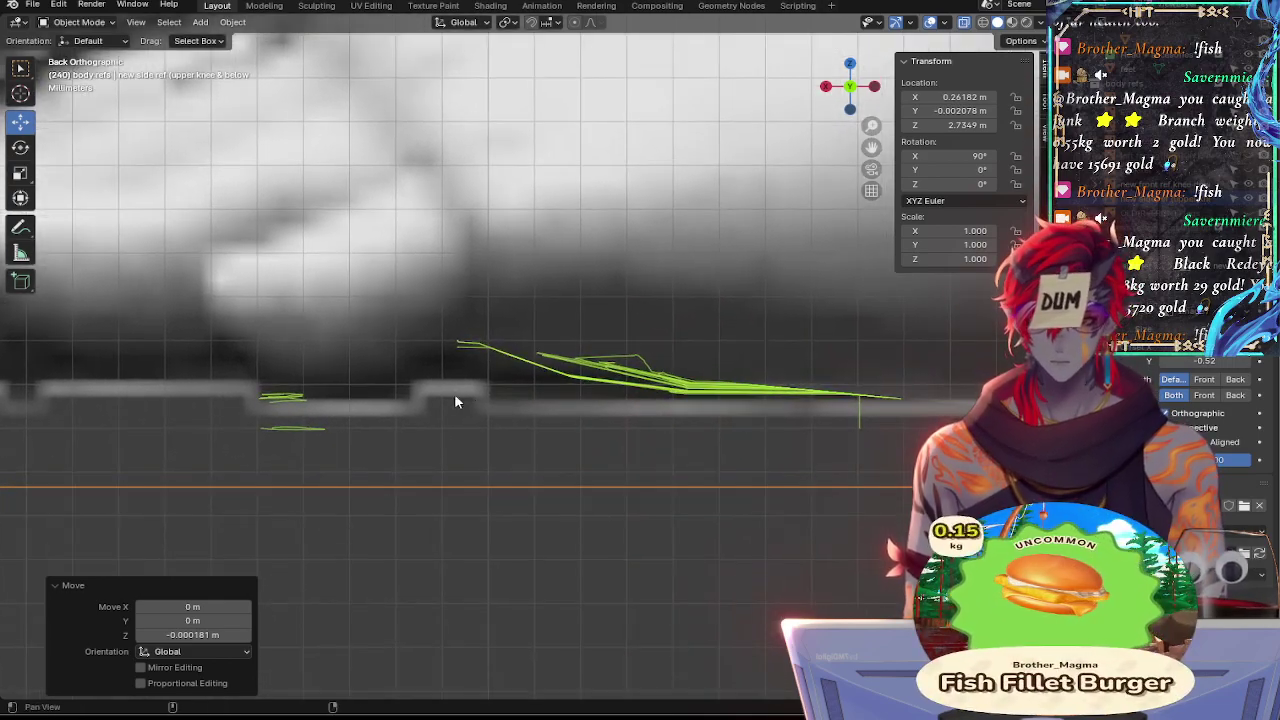
{"action": "middle_click_drag", "start_coordinate": [651, 399], "coordinate": [331, 418], "text": "shift"}
{"action": "mouse_move", "coordinate": [674, 359]}
{"action": "middle_mouse_down", "text": "ctrl"}
{"action": "mouse_move", "coordinate": [656, 516]}
{"action": "mouse_move", "coordinate": [661, 434]}
{"action": "mouse_move", "coordinate": [367, 389]}
{"action": "mouse_move", "coordinate": [236, 399]}
{"action": "middle_mouse_up", "text": "ctrl"}
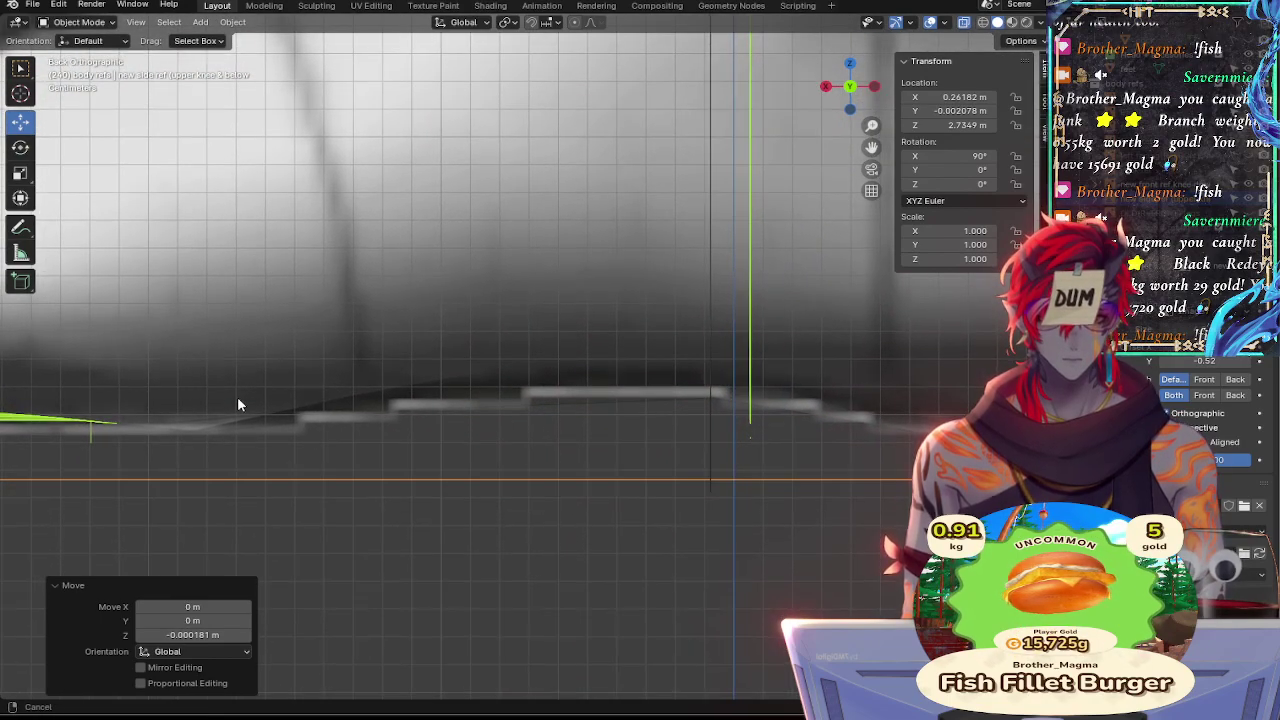
{"action": "scroll", "coordinate": [237, 397], "scroll_direction": "left", "scroll_amount": 5}
{"action": "scroll", "coordinate": [484, 428], "scroll_direction": "down", "scroll_amount": 4}
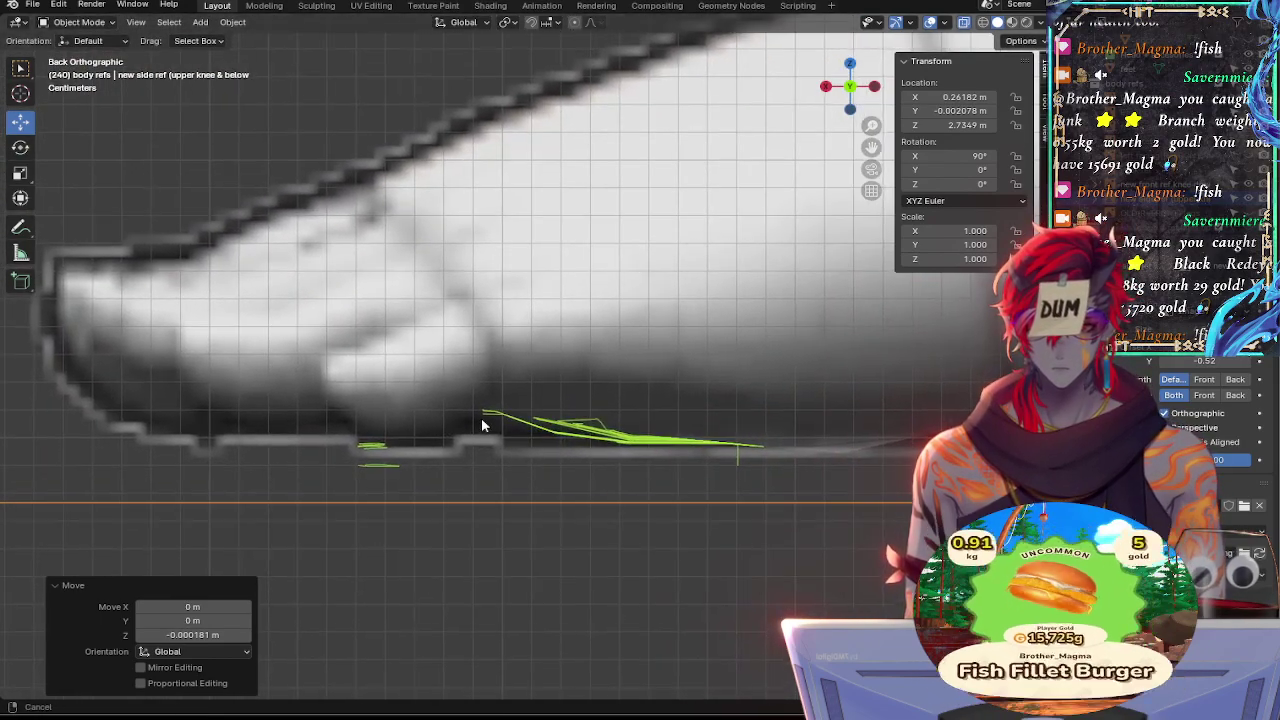
{"action": "scroll", "coordinate": [535, 437], "scroll_direction": "up", "scroll_amount": 4}
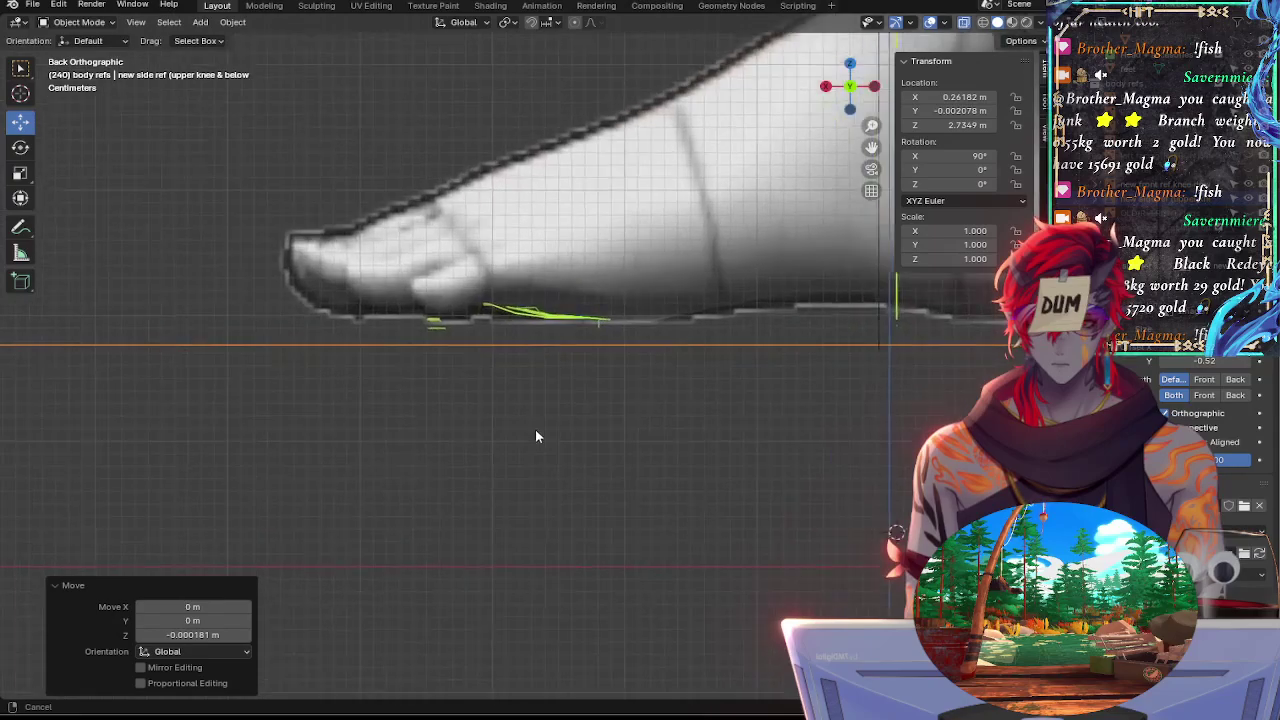
{"action": "middle_click_drag", "start_coordinate": [604, 525], "coordinate": [573, 257], "text": "ctrl"}
{"action": "middle_click_drag", "start_coordinate": [594, 408], "coordinate": [592, 618], "text": "ctrl"}
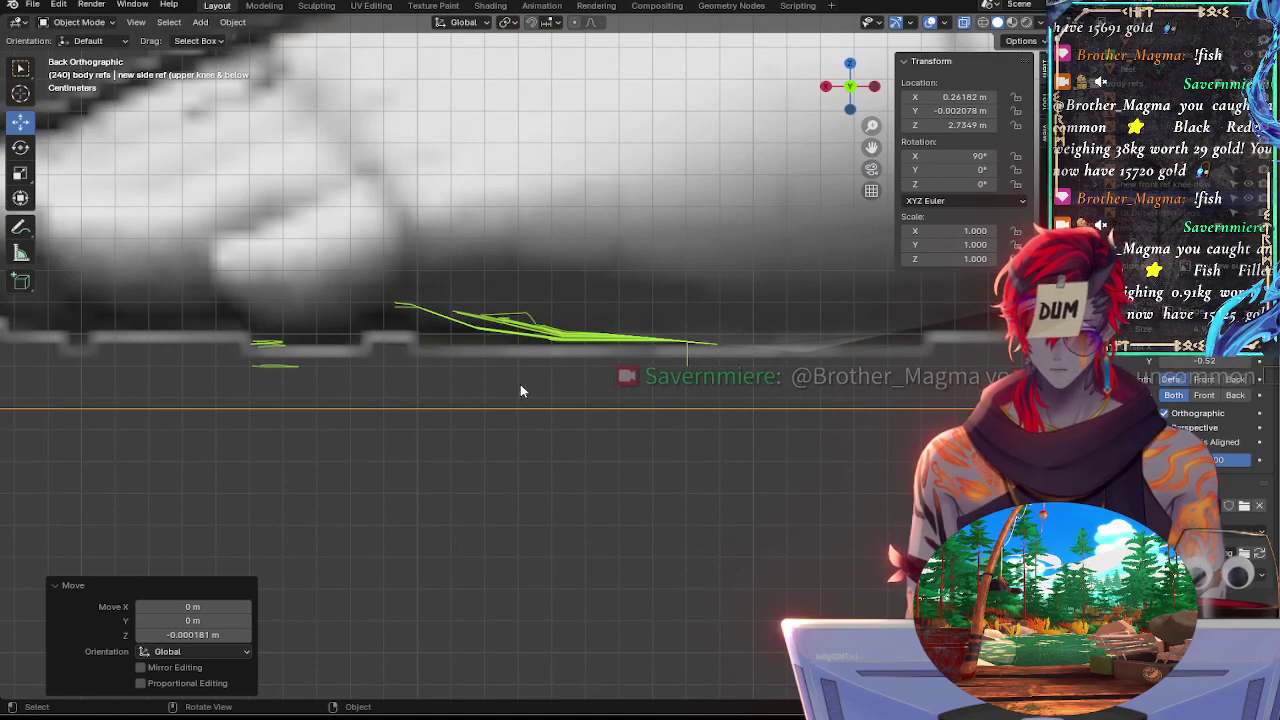
{"action": "key", "text": "g"}
{"action": "key", "text": "z"}
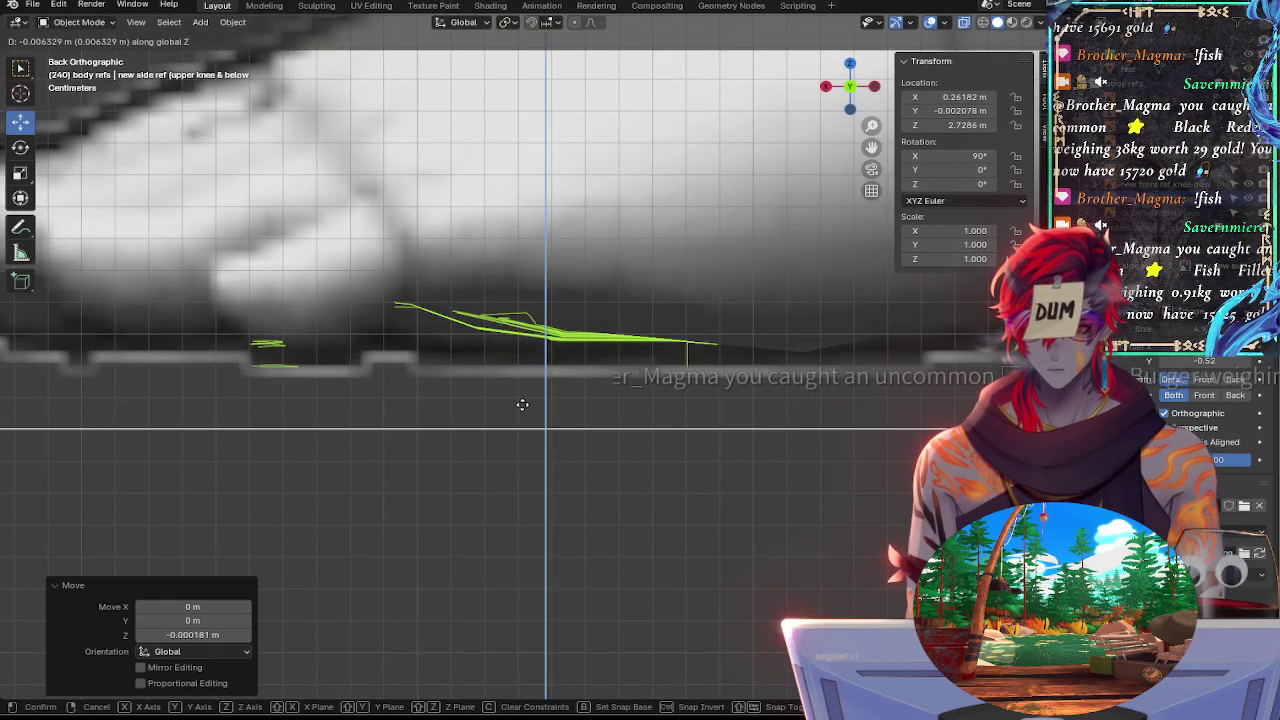
{"action": "key", "text": "Escape"}
Annotate a horizontal guide line beneath the side reference's sole, running from the toes to behind the heel in the back view
{"action": "left_click_drag", "start_coordinate": [580, 417], "coordinate": [546, 486], "text": "ctrl+alt"}
{"action": "mouse_move", "coordinate": [537, 416]}
{"action": "middle_mouse_down", "text": "ctrl"}
{"action": "mouse_move", "coordinate": [546, 374]}
{"action": "mouse_move", "coordinate": [531, 291]}
{"action": "mouse_move", "coordinate": [537, 414]}
{"action": "middle_mouse_up", "text": "ctrl"}
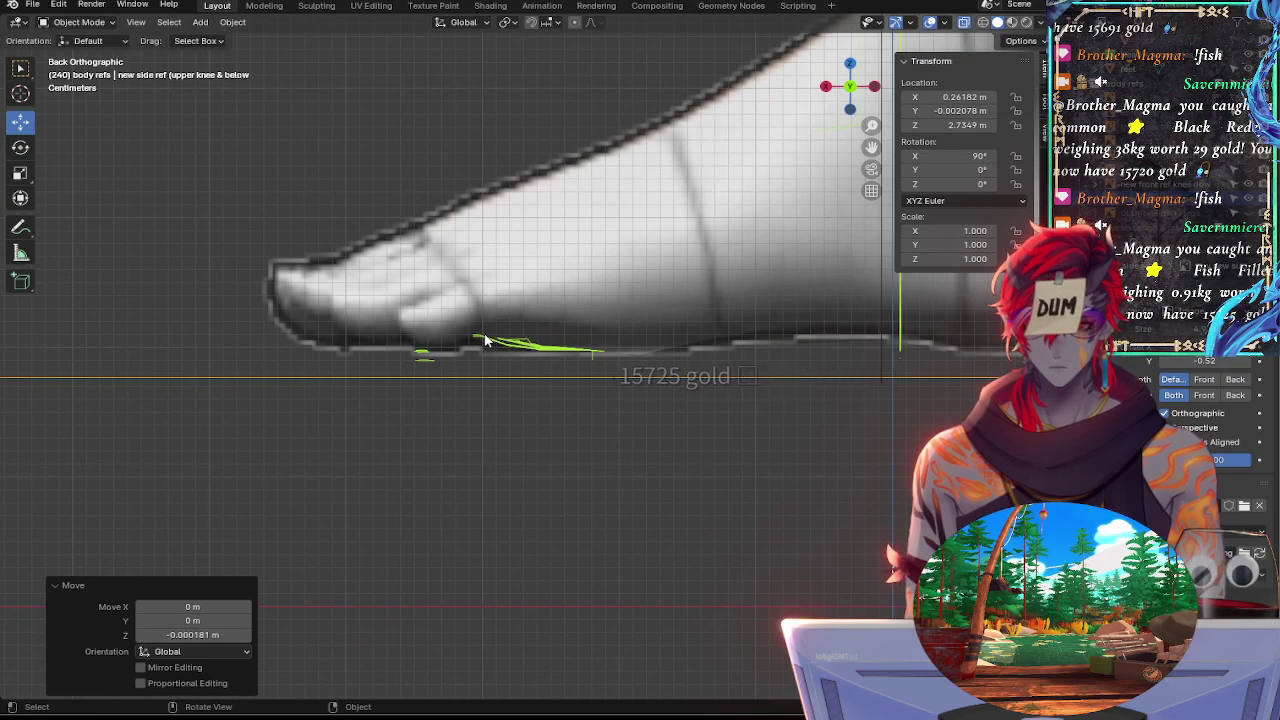
{"action": "middle_click_drag", "start_coordinate": [491, 341], "coordinate": [486, 303], "text": "ctrl"}
{"action": "left_click", "coordinate": [21, 226]}
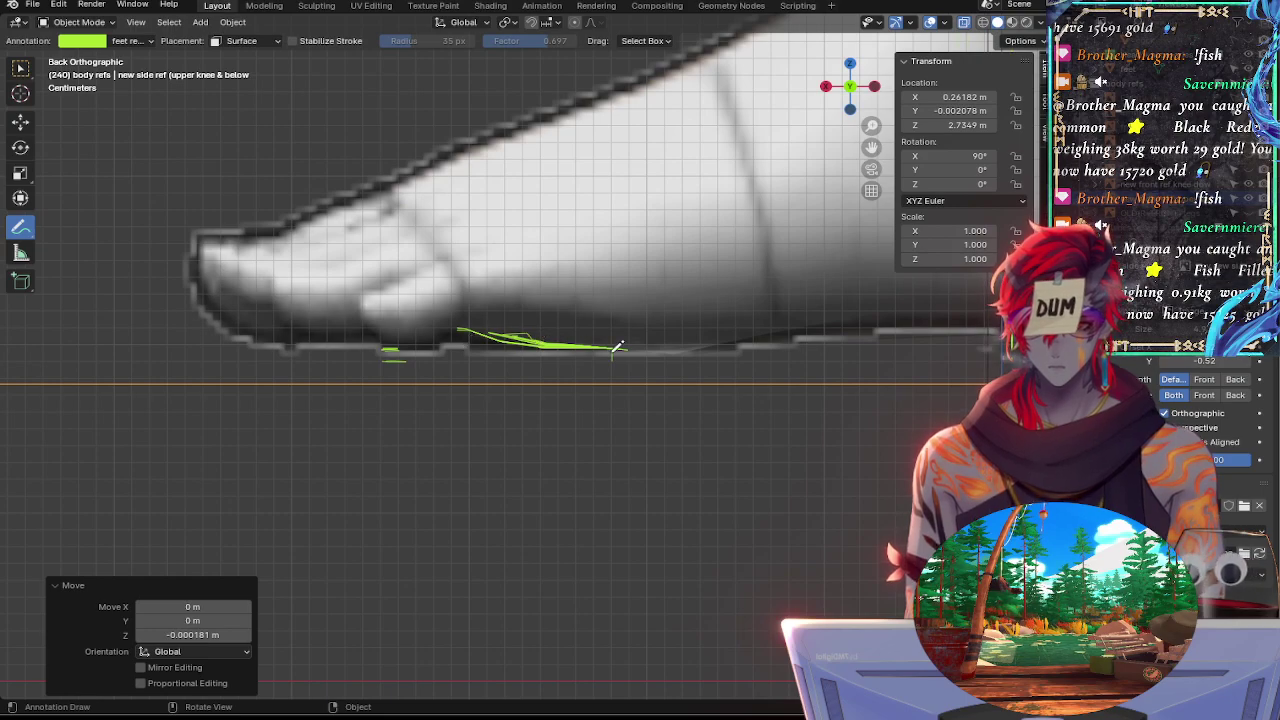
{"action": "left_click_drag", "start_coordinate": [706, 350], "coordinate": [700, 374], "text": "ctrl+alt"}
{"action": "left_click_drag", "start_coordinate": [743, 338], "coordinate": [211, 406], "text": "alt+shift"}
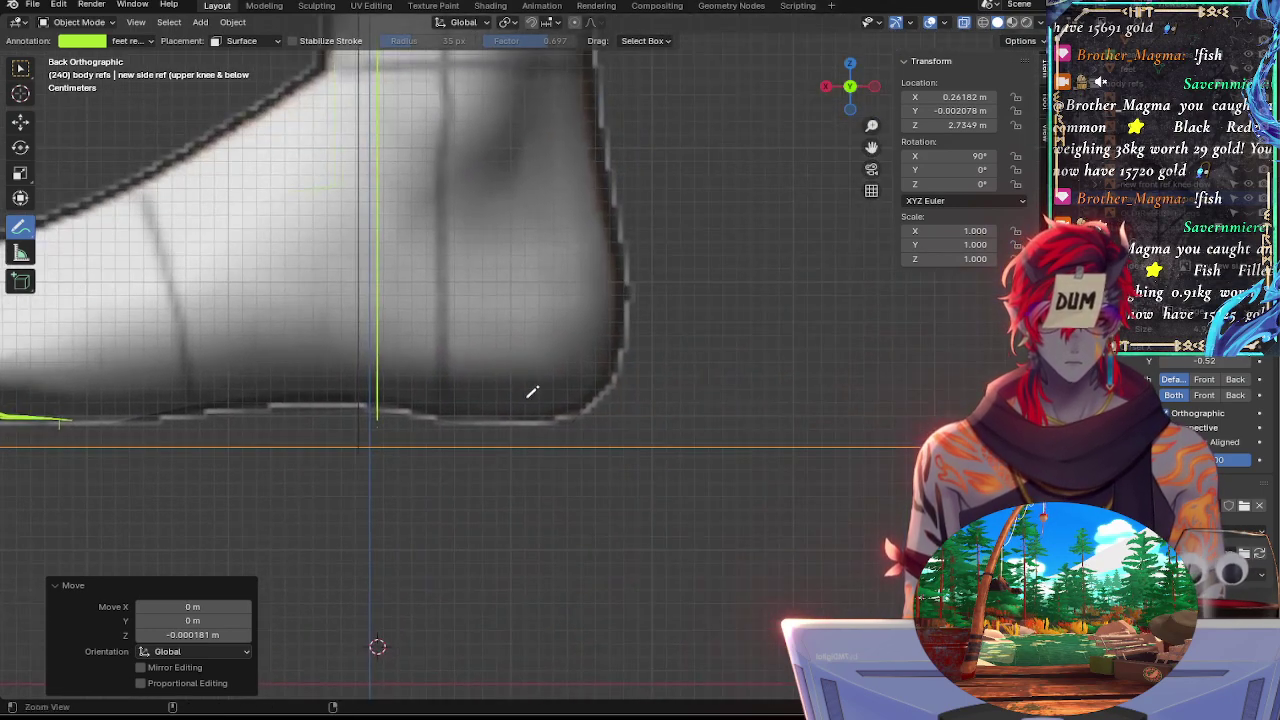
{"action": "middle_click_drag", "start_coordinate": [532, 392], "coordinate": [517, 334], "text": "ctrl"}
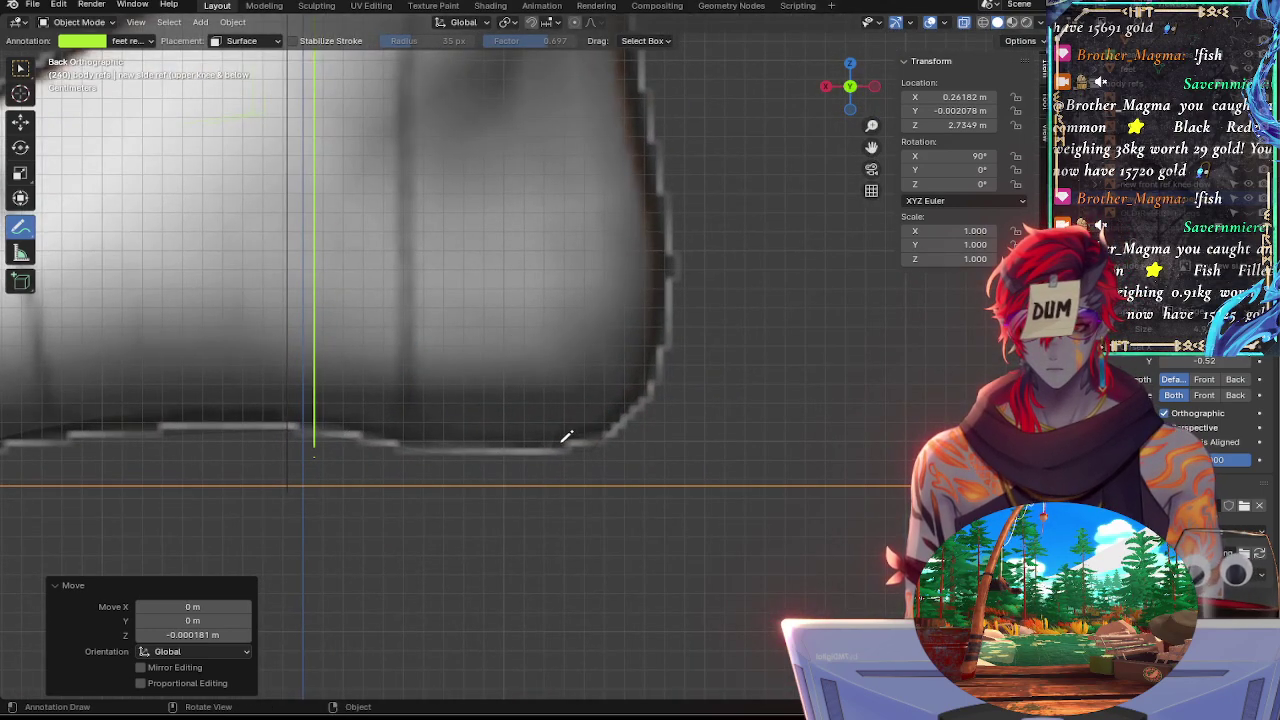
{"action": "left_click_drag", "start_coordinate": [280, 434], "coordinate": [850, 424], "text": "alt+shift"}
{"action": "middle_click_drag", "start_coordinate": [549, 437], "coordinate": [828, 437], "text": "shift"}
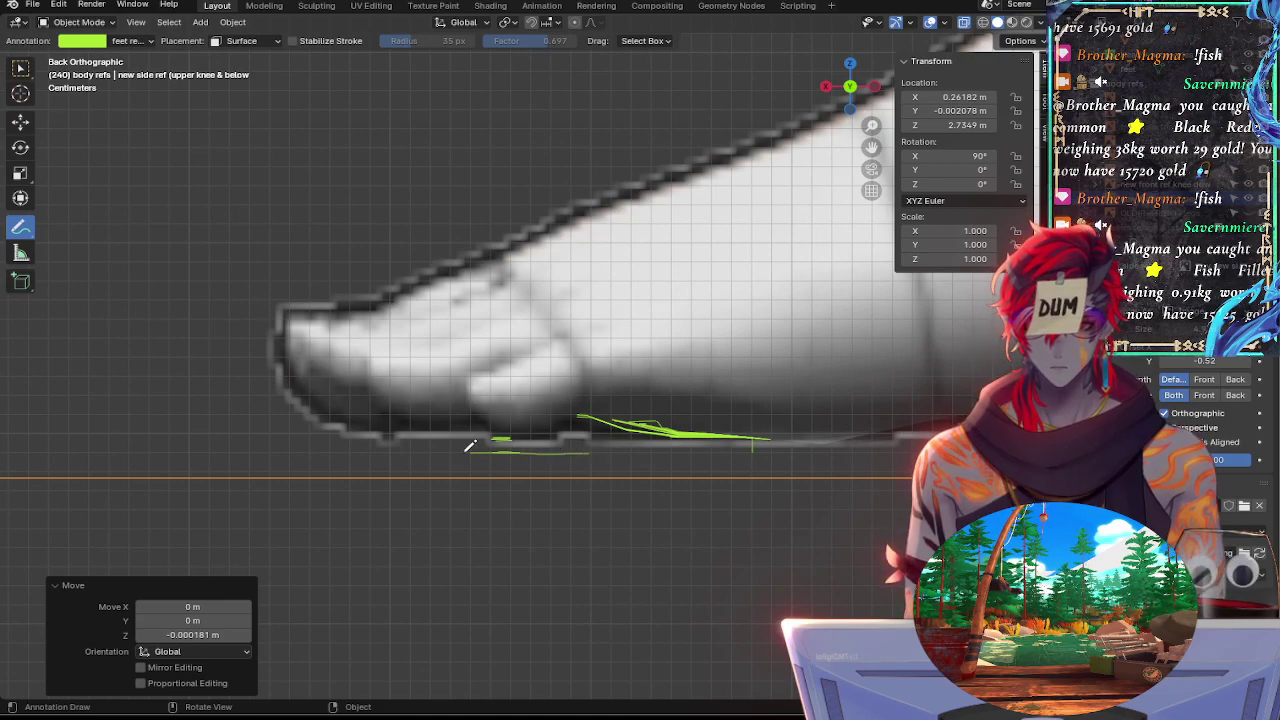
{"action": "middle_click_drag", "start_coordinate": [383, 447], "coordinate": [172, 400], "text": "shift"}
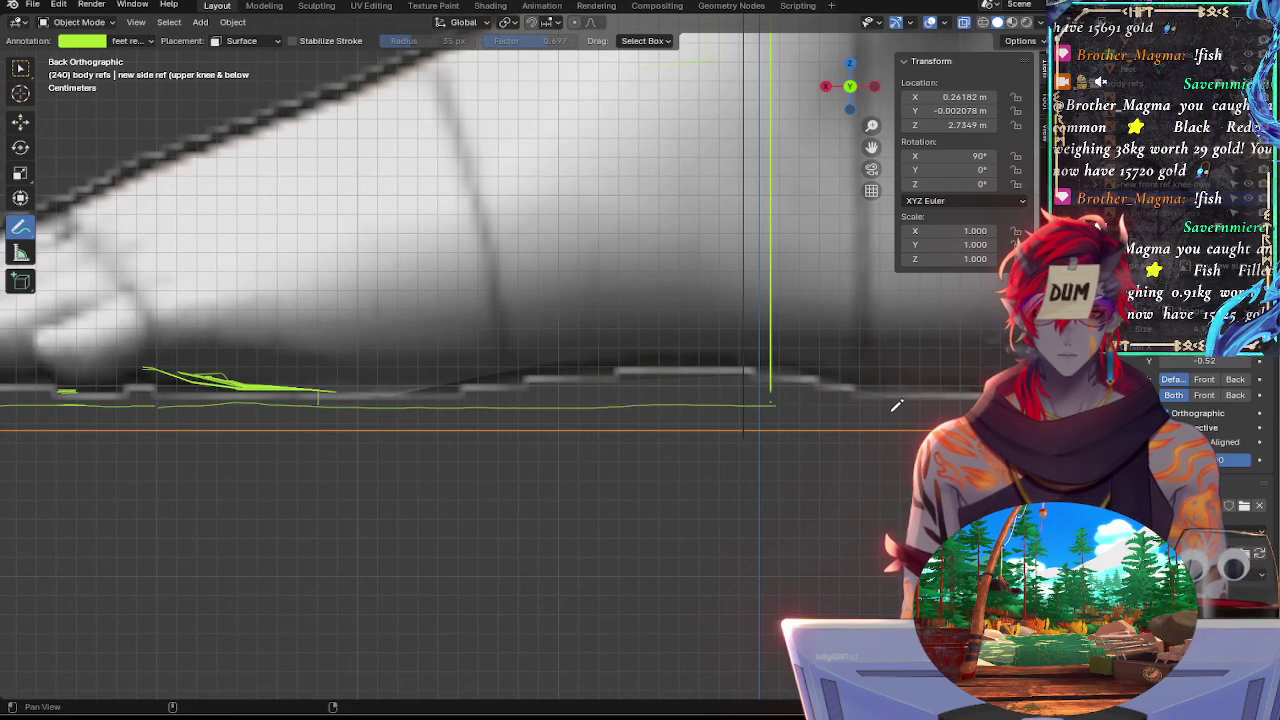
{"action": "middle_click_drag", "start_coordinate": [897, 405], "coordinate": [549, 415], "text": "shift"}
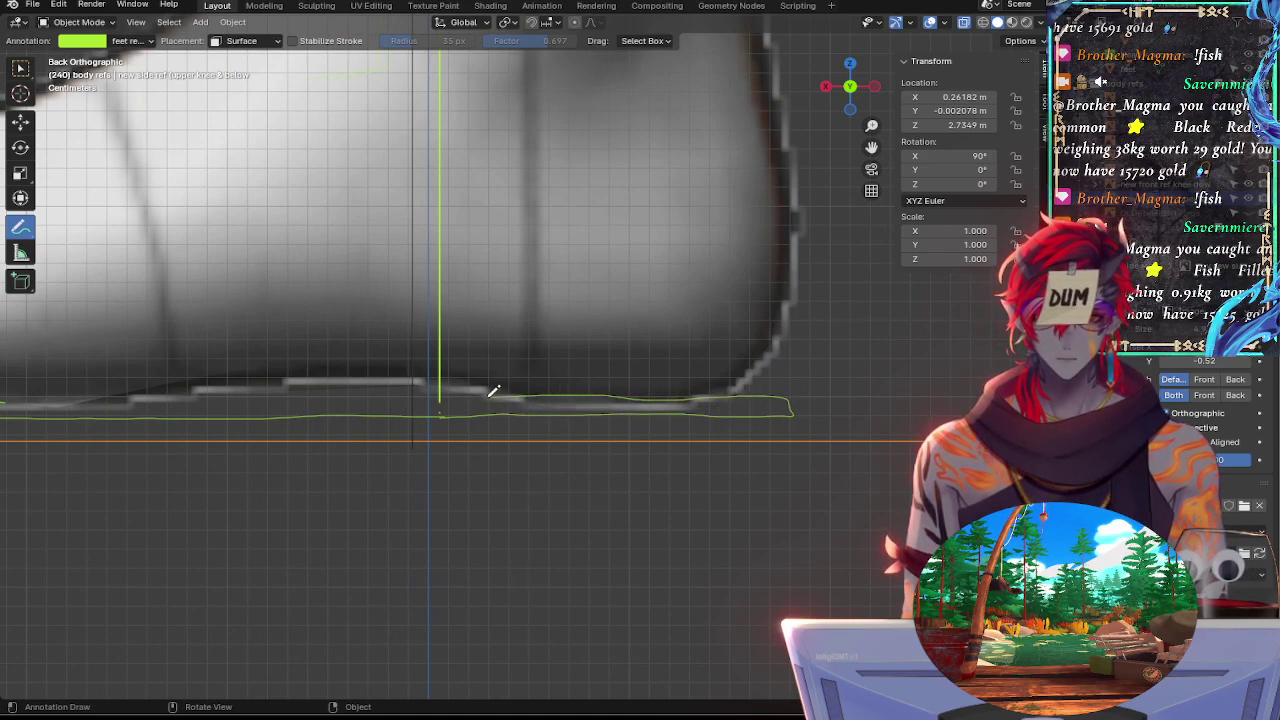
Annotate the upper guide line along the sole from the heel to the toe tip, closing both ends into a thin band
{"action": "middle_click_drag", "start_coordinate": [363, 388], "coordinate": [837, 389], "text": "shift"}
{"action": "middle_click_drag", "start_coordinate": [259, 391], "coordinate": [577, 409], "text": "shift"}
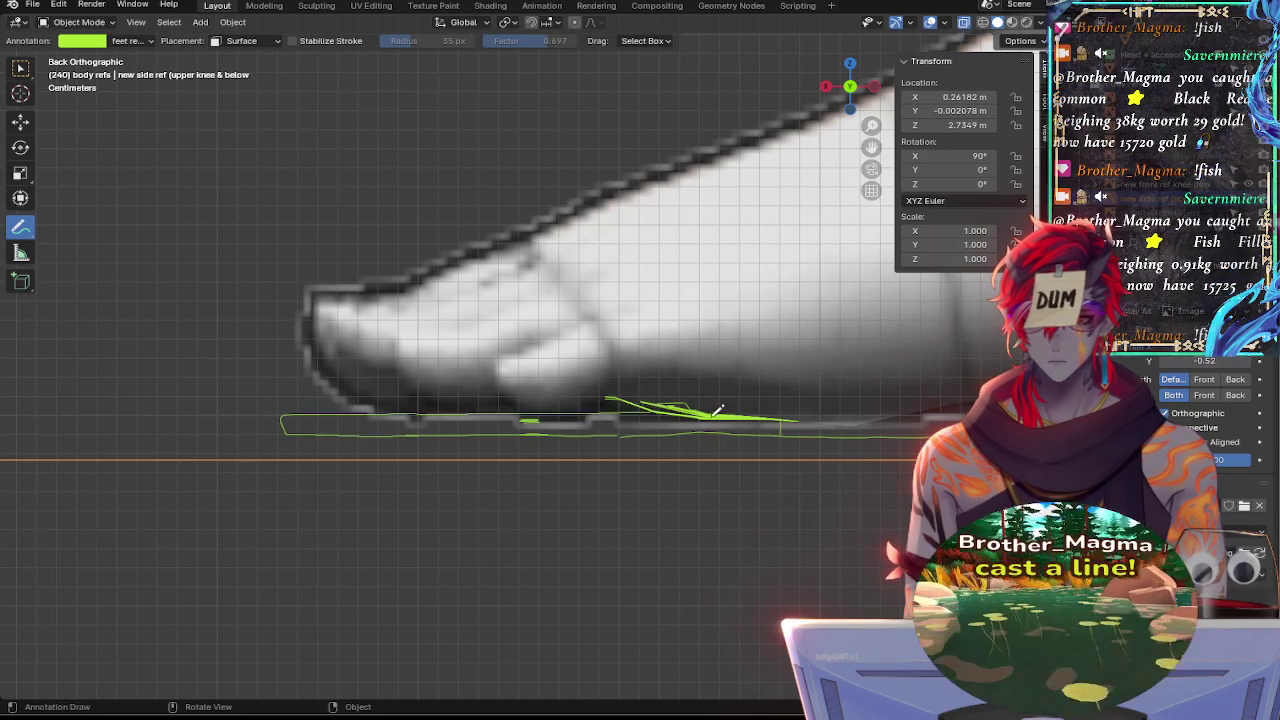
{"action": "middle_click_drag", "start_coordinate": [650, 405], "coordinate": [917, 392], "text": "shift"}
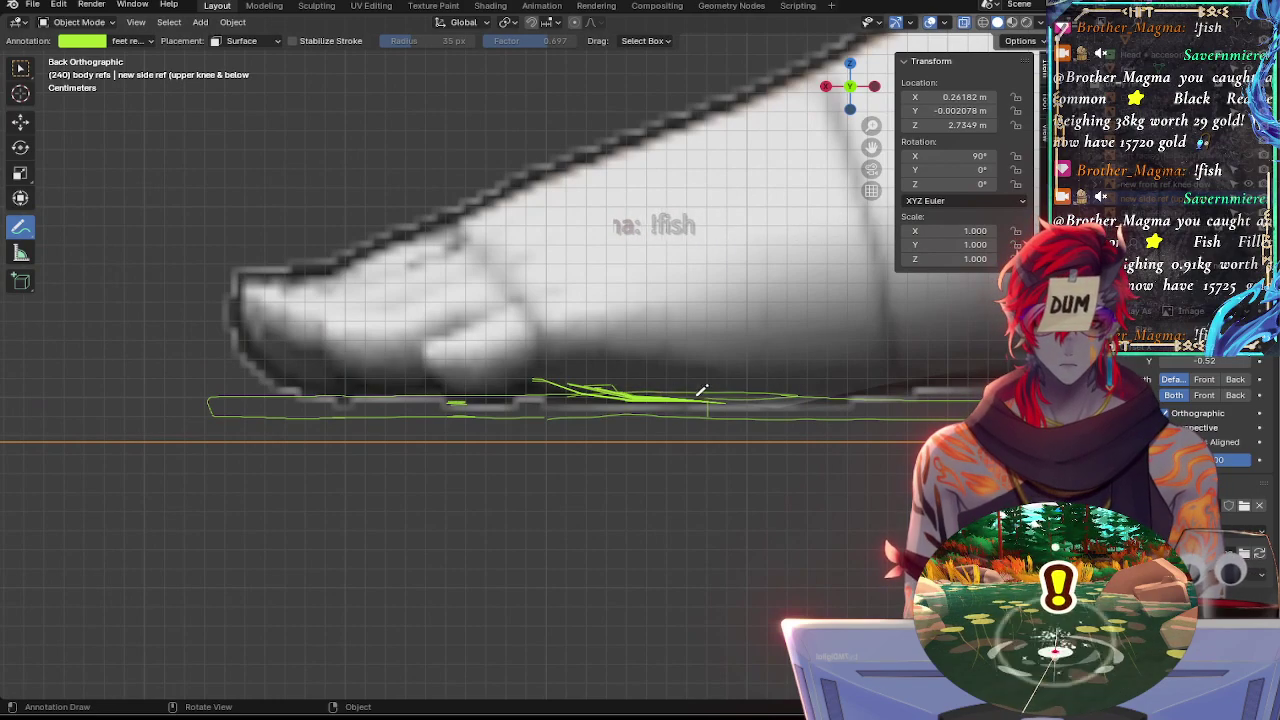
{"action": "scroll", "coordinate": [572, 392], "scroll_direction": "up", "scroll_amount": 3}
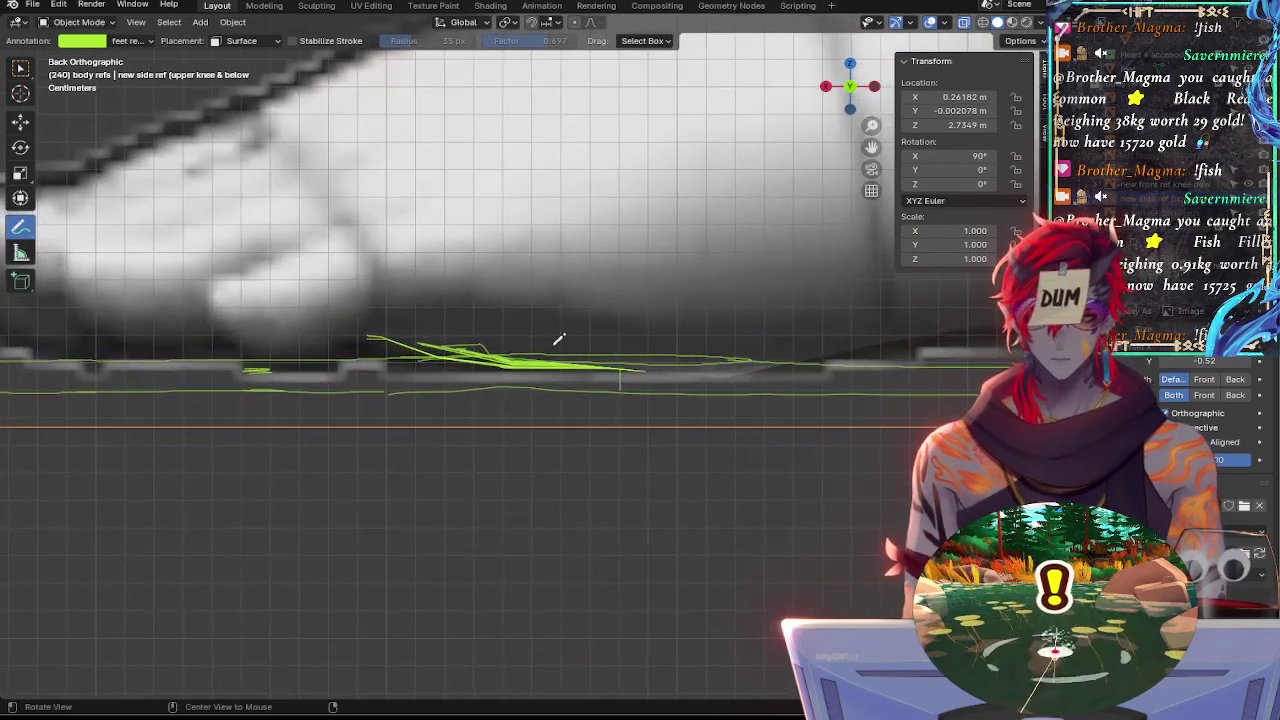
{"action": "middle_click_drag", "start_coordinate": [387, 343], "coordinate": [743, 373], "text": "shift"}
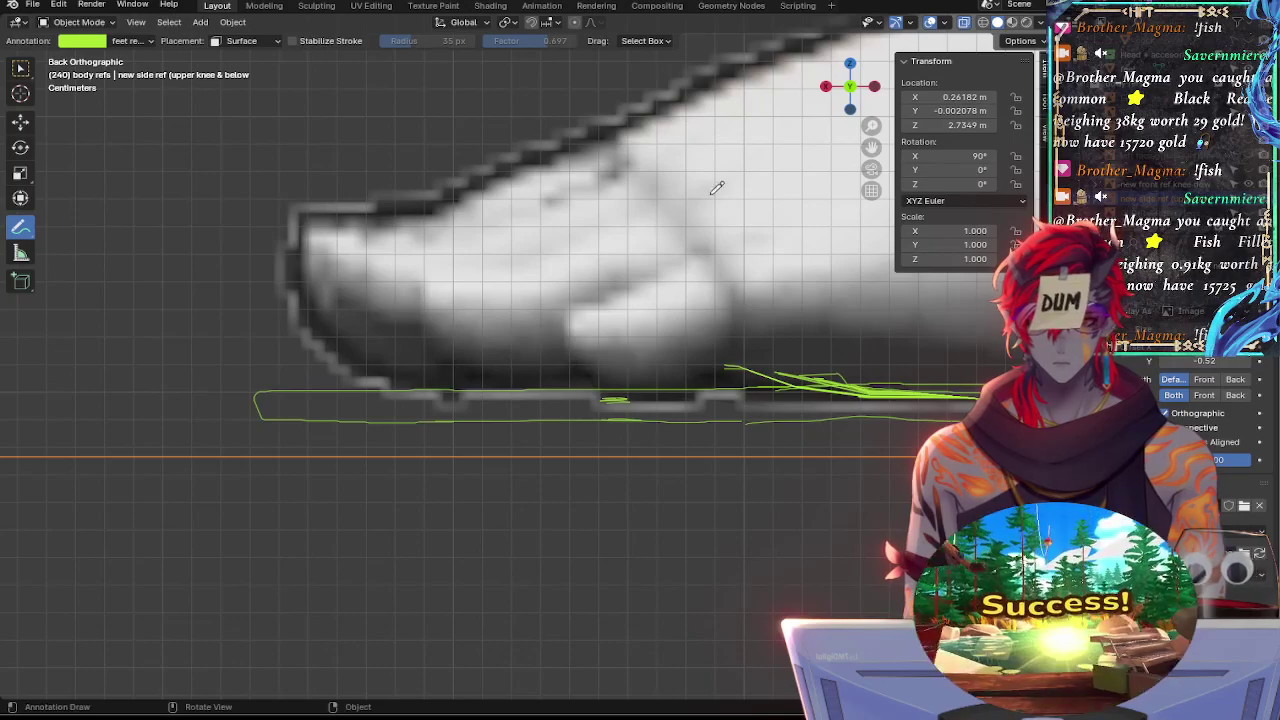
In the right view, annotate a matching closed band beneath the toes, from the little toe to beyond the big toe
{"action": "left_click", "coordinate": [826, 90]}
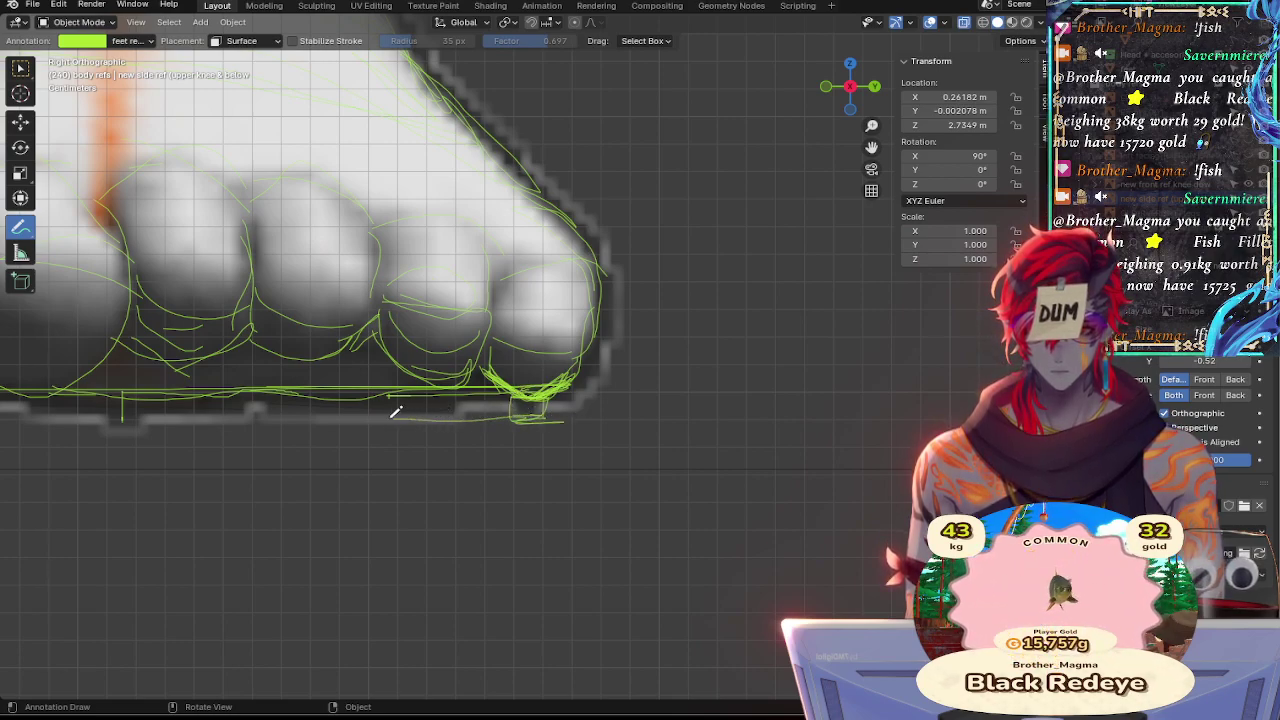
{"action": "left_click_drag", "start_coordinate": [395, 411], "coordinate": [350, 419]}
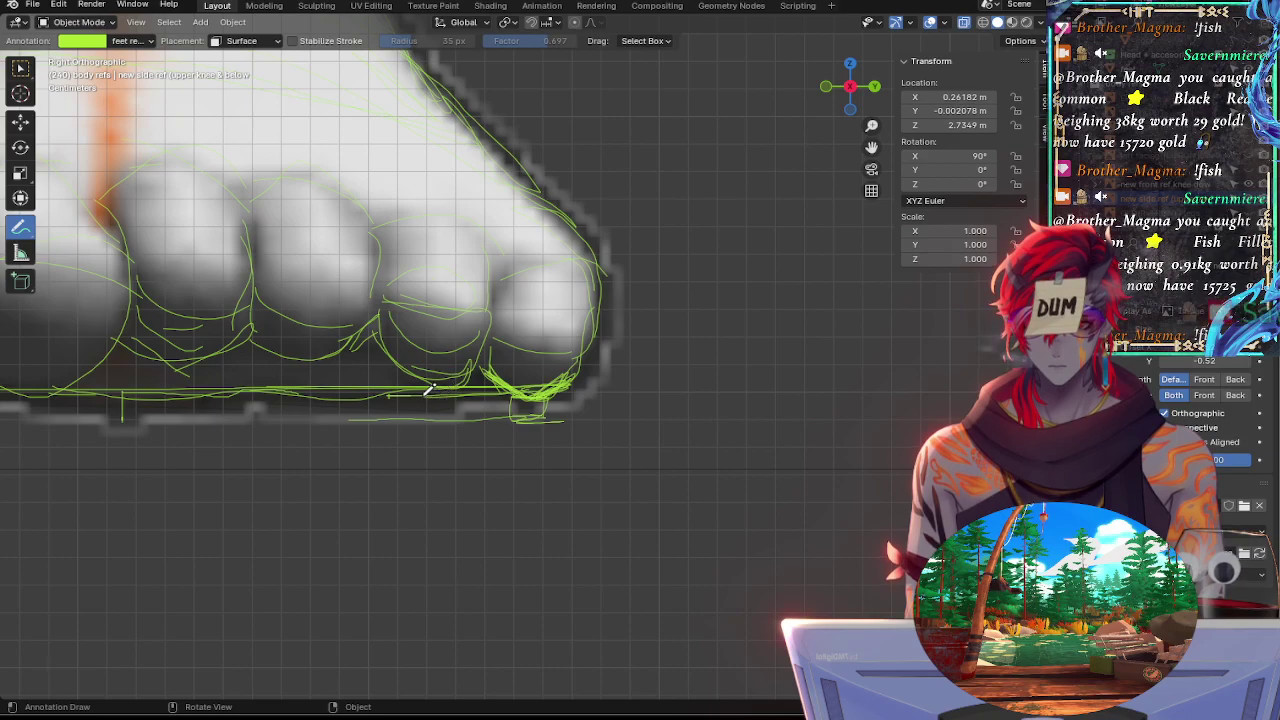
{"action": "middle_click_drag", "start_coordinate": [363, 425], "coordinate": [825, 413], "text": "shift"}
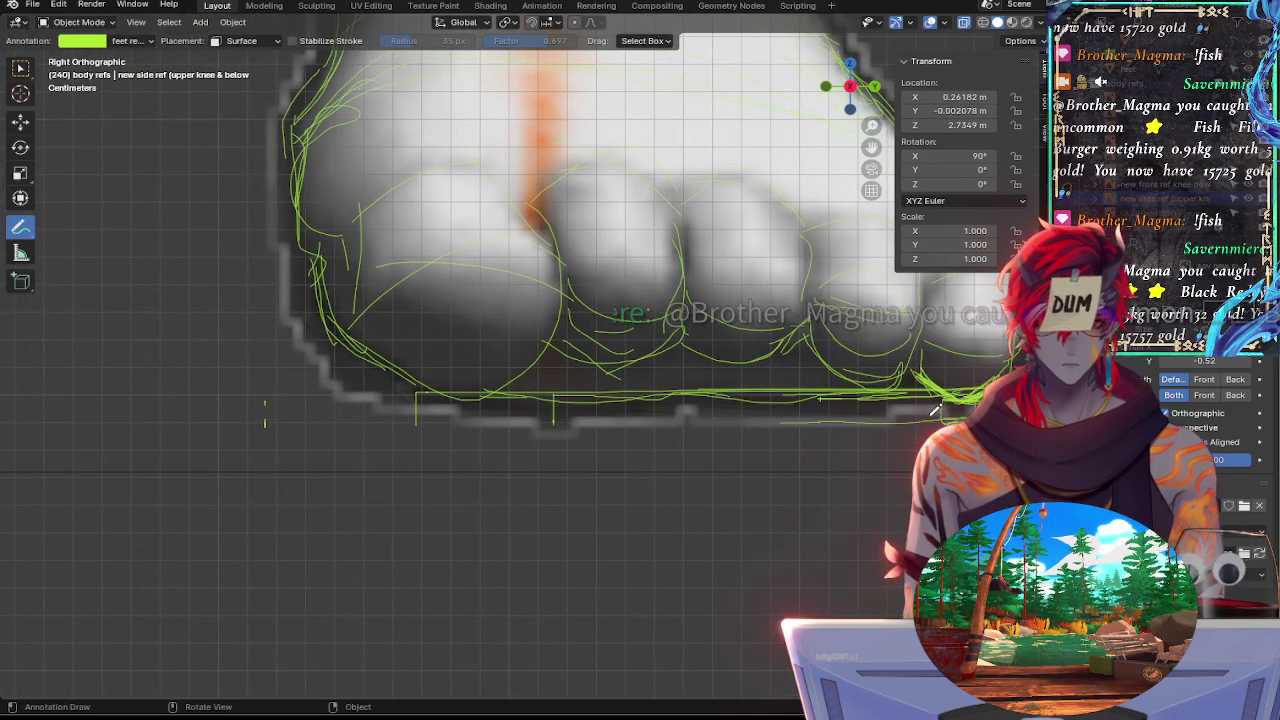
{"action": "mouse_move", "coordinate": [670, 412]}
{"action": "left_mouse_down"}
{"action": "mouse_move", "coordinate": [266, 420]}
{"action": "mouse_move", "coordinate": [251, 403]}
{"action": "mouse_move", "coordinate": [549, 386]}
{"action": "left_mouse_up"}
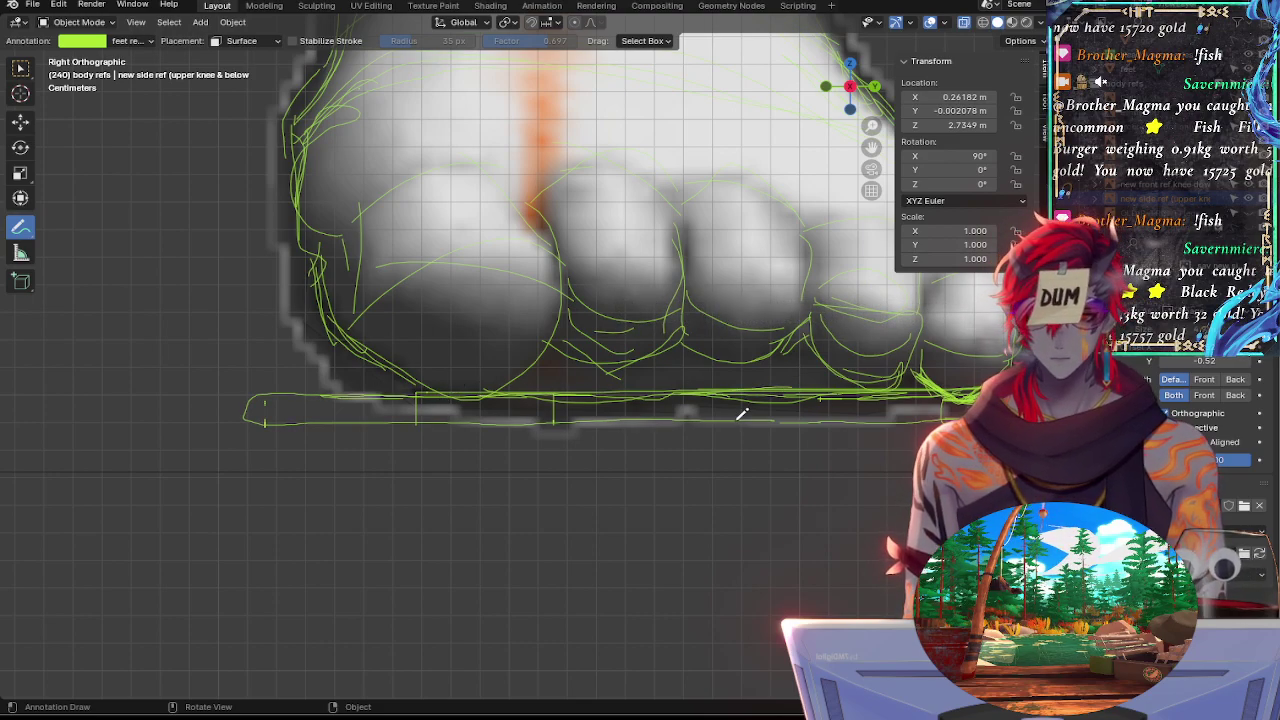
{"action": "middle_click_drag", "start_coordinate": [820, 420], "coordinate": [390, 463], "text": "shift"}
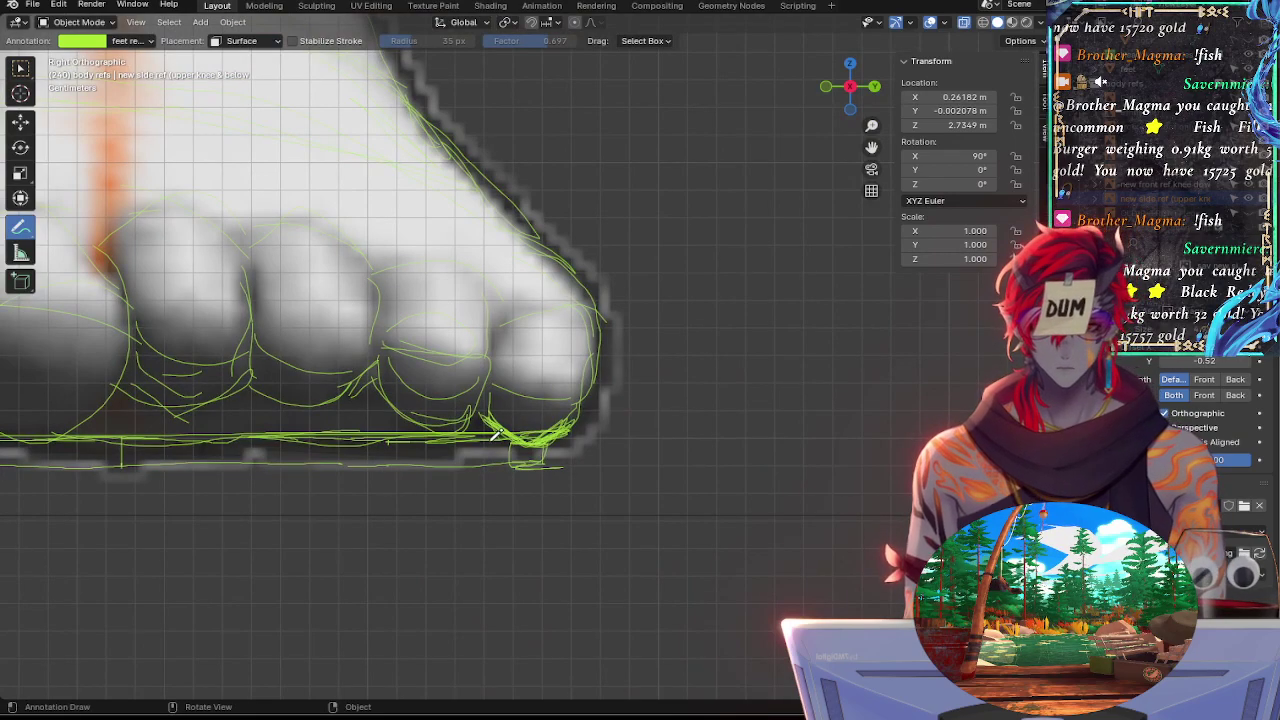
Hide the "feet reminder guide" annotation layer
{"action": "left_click", "coordinate": [131, 41]}
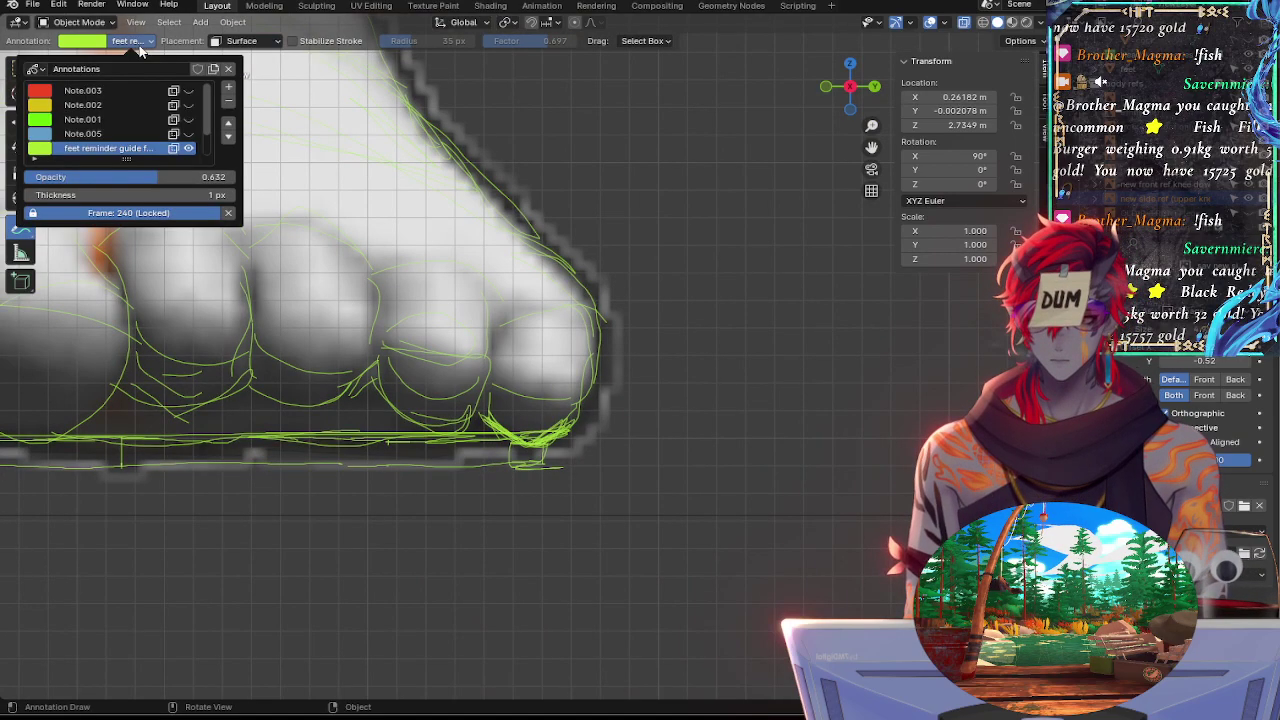
{"action": "left_click", "coordinate": [188, 149]}
{"action": "left_click", "coordinate": [188, 149]}
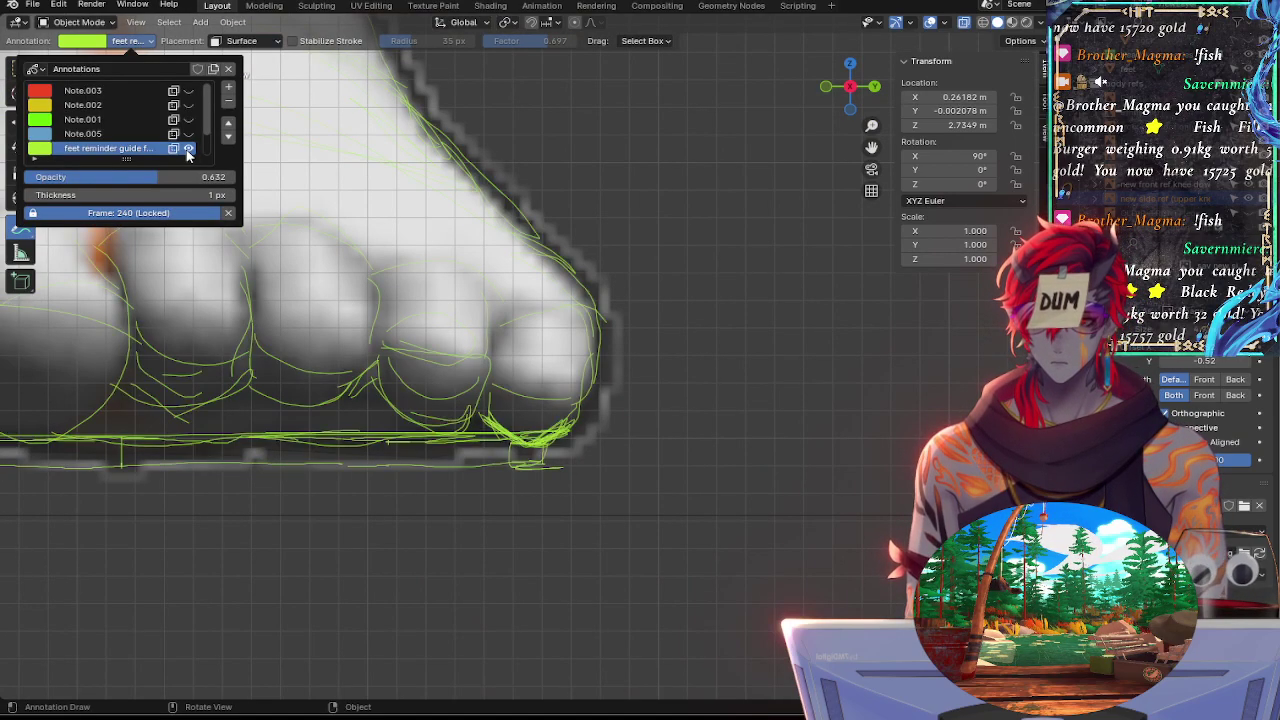
{"action": "left_click", "coordinate": [188, 149]}
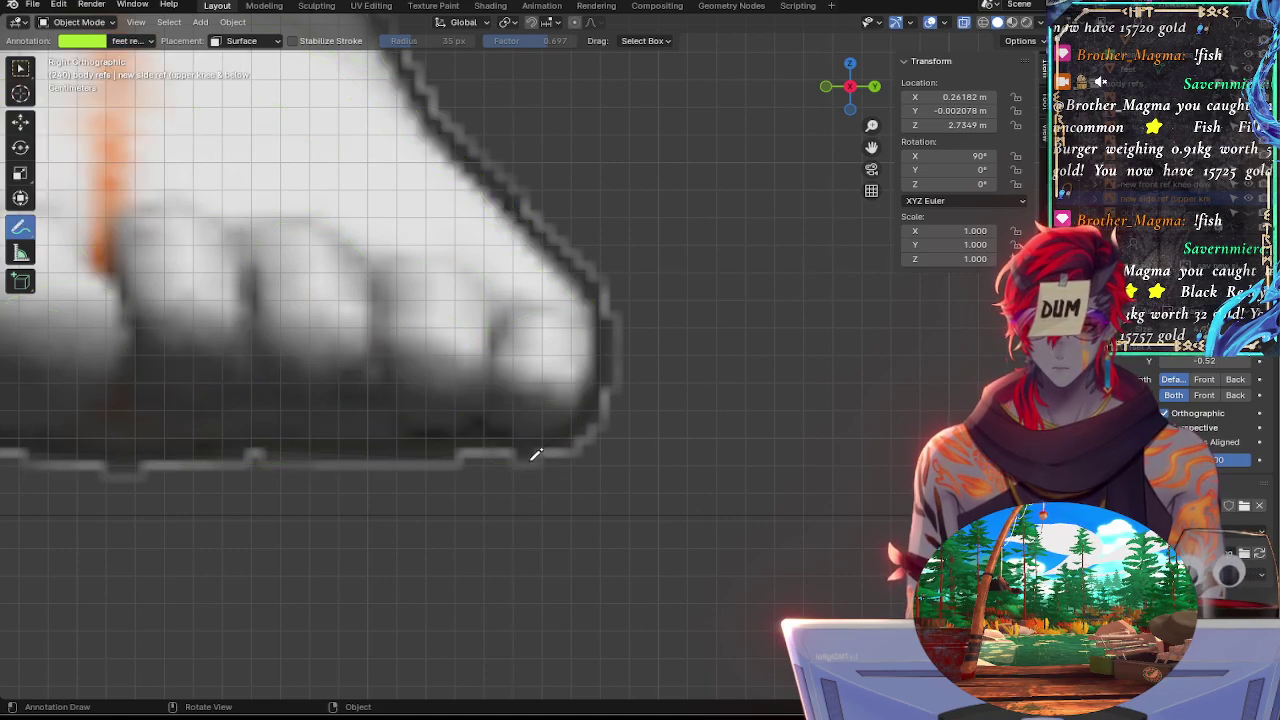
Compare the toe outlines of the reference images in the right and back views without the annotation guide
{"action": "middle_click_drag", "start_coordinate": [645, 449], "coordinate": [583, 340], "text": "ctrl"}
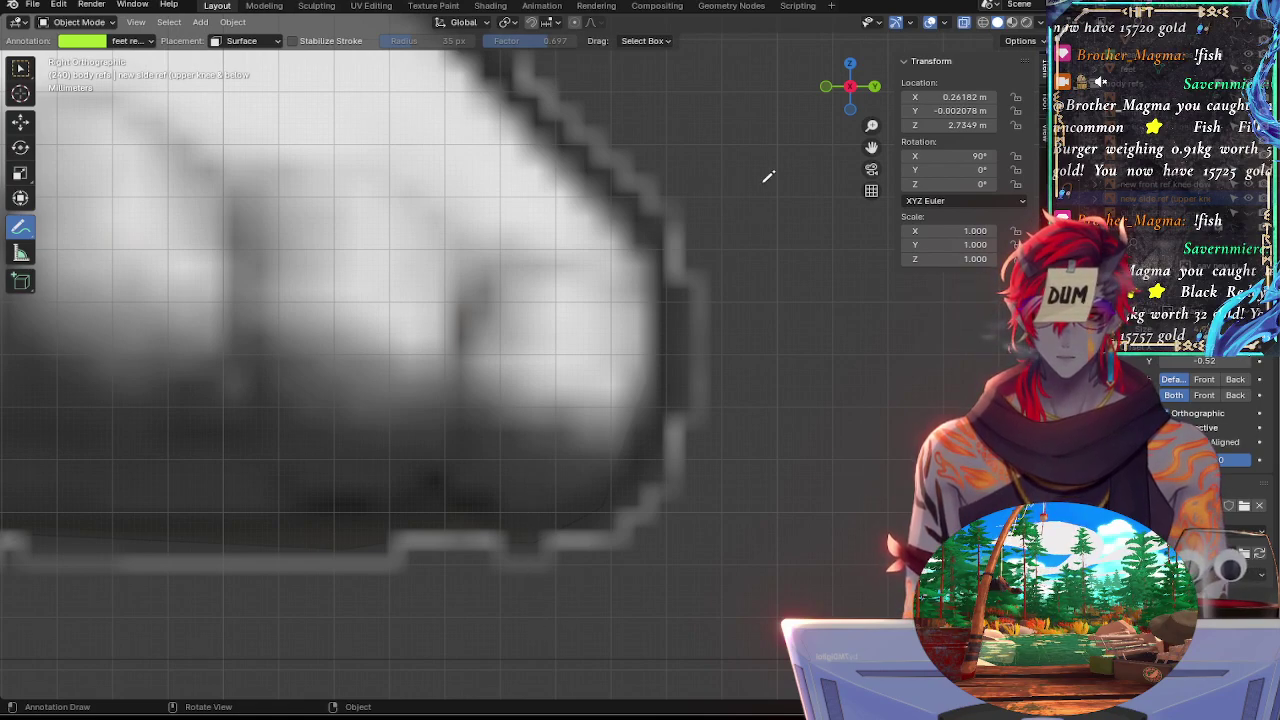
{"action": "left_click", "coordinate": [875, 86]}
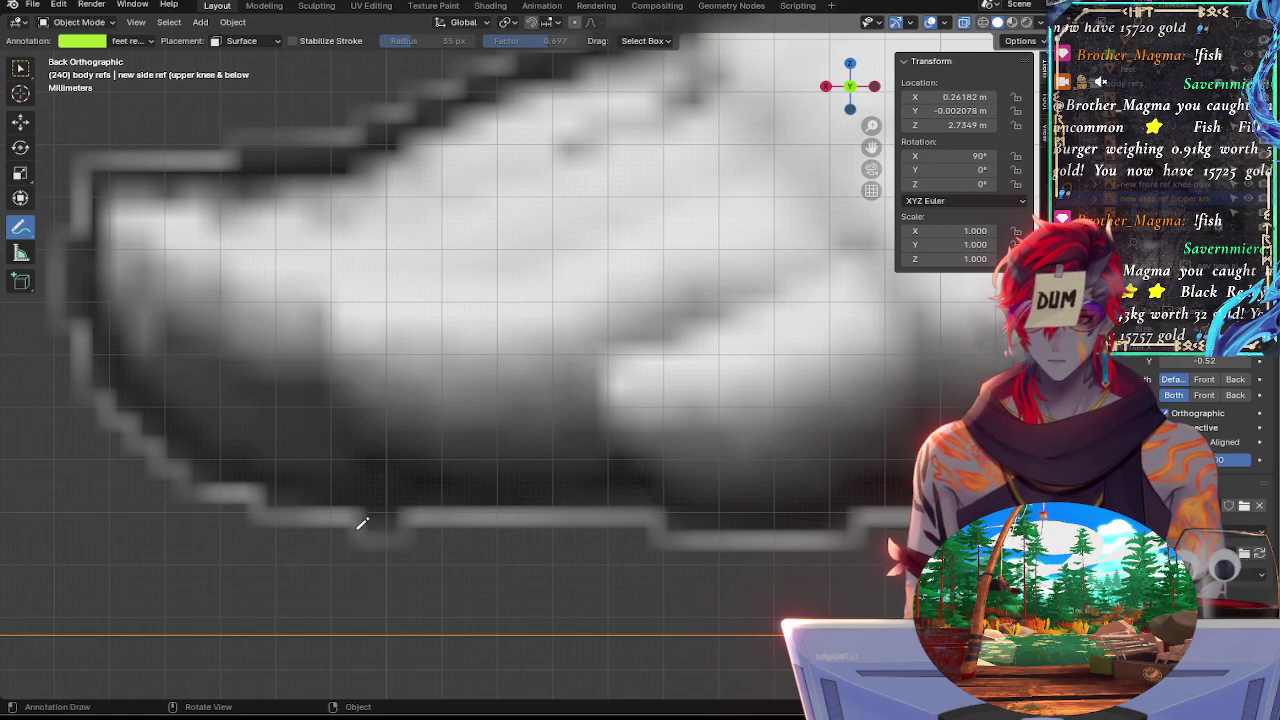
{"action": "middle_click_drag", "start_coordinate": [470, 398], "coordinate": [733, 515], "text": "ctrl"}
{"action": "middle_click_drag", "start_coordinate": [643, 449], "coordinate": [510, 322], "text": "ctrl"}
{"action": "middle_click_drag", "start_coordinate": [591, 411], "coordinate": [563, 363], "text": "ctrl"}
{"action": "middle_click_drag", "start_coordinate": [555, 425], "coordinate": [341, 249], "text": "shift"}
{"action": "left_click_drag", "start_coordinate": [303, 386], "coordinate": [523, 590], "text": "alt+shift"}
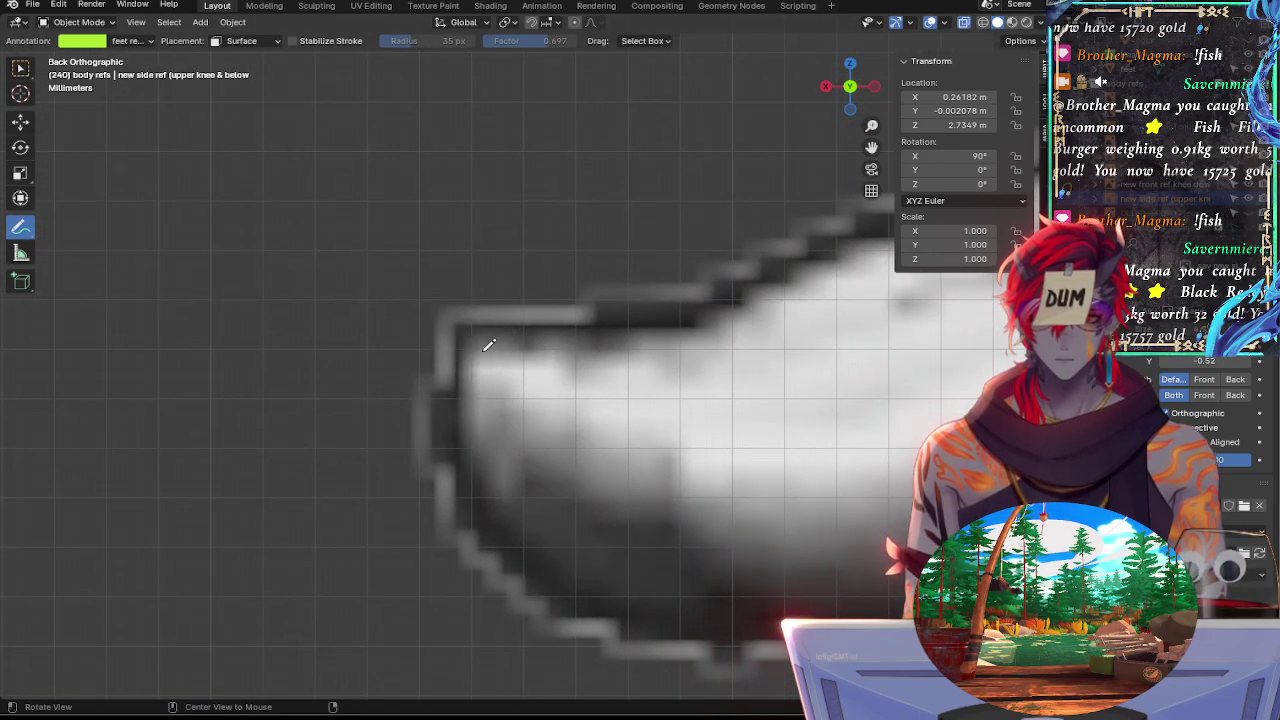
Examine the side reference's outline over the instep, ankle, heel and toe tip in the back view
{"action": "left_click_drag", "start_coordinate": [693, 240], "coordinate": [257, 340], "text": "alt+shift"}
{"action": "left_click_drag", "start_coordinate": [572, 255], "coordinate": [622, 462], "text": "ctrl+alt"}
{"action": "left_click_drag", "start_coordinate": [763, 271], "coordinate": [233, 331], "text": "alt+shift"}
{"action": "mouse_move", "coordinate": [632, 285]}
{"action": "middle_mouse_down", "text": "shift"}
{"action": "mouse_move", "coordinate": [606, 257]}
{"action": "mouse_move", "coordinate": [594, 517]}
{"action": "mouse_move", "coordinate": [551, 343]}
{"action": "mouse_move", "coordinate": [526, 496]}
{"action": "middle_mouse_up", "text": "shift"}
{"action": "left_click_drag", "start_coordinate": [517, 246], "coordinate": [574, 95], "text": "alt+shift"}
{"action": "left_click_drag", "start_coordinate": [556, 345], "coordinate": [532, 302], "text": "ctrl+alt"}
{"action": "middle_click_drag", "start_coordinate": [532, 302], "coordinate": [530, 280], "text": "ctrl"}
{"action": "mouse_move", "coordinate": [505, 498]}
{"action": "middle_mouse_down", "text": "shift"}
{"action": "mouse_move", "coordinate": [462, 328]}
{"action": "mouse_move", "coordinate": [369, 297]}
{"action": "mouse_move", "coordinate": [666, 383]}
{"action": "middle_mouse_up", "text": "shift"}
{"action": "middle_click_drag", "start_coordinate": [718, 310], "coordinate": [429, 165], "text": "shift"}
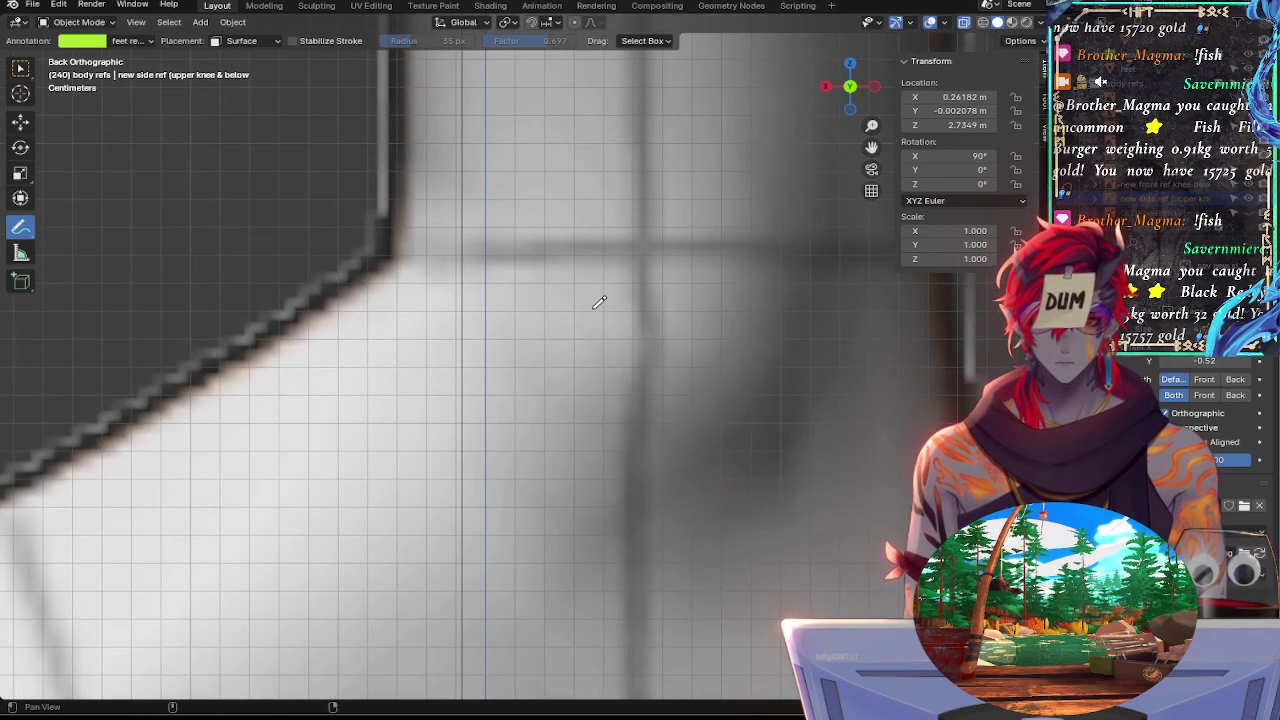
{"action": "middle_click_drag", "start_coordinate": [496, 390], "coordinate": [405, 138], "text": "shift"}
{"action": "middle_click_drag", "start_coordinate": [472, 410], "coordinate": [381, 197], "text": "shift"}
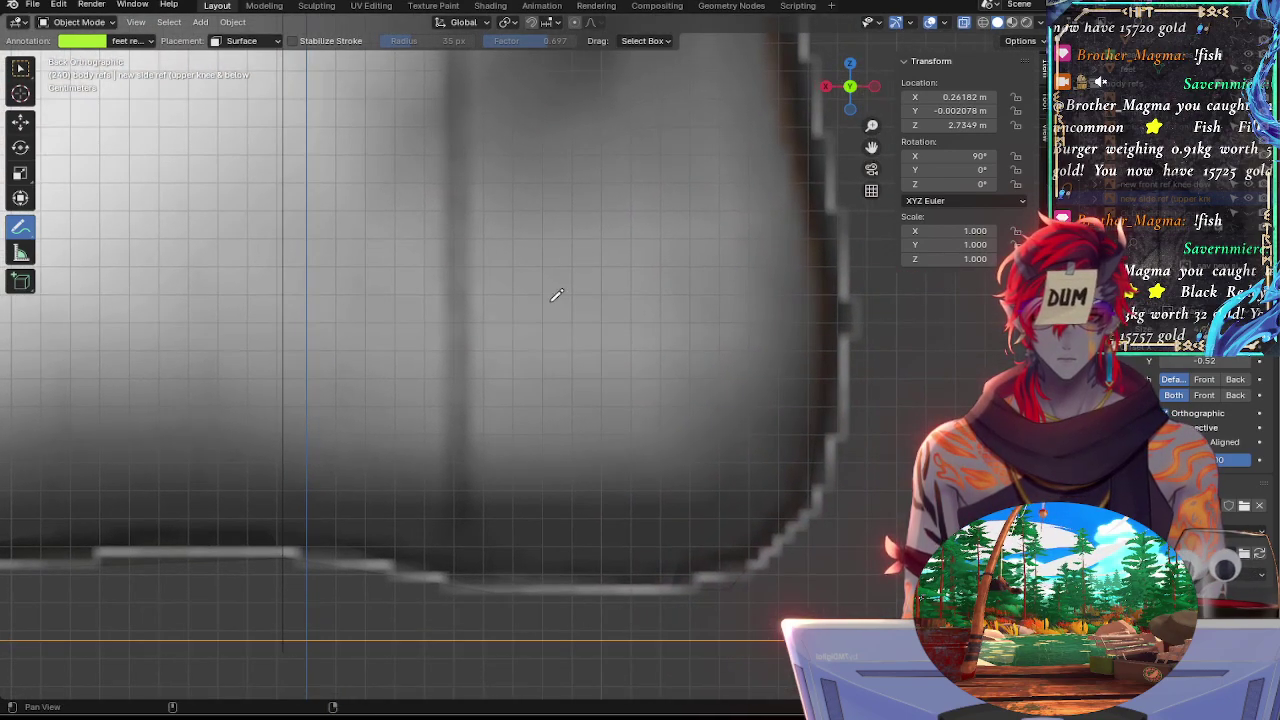
{"action": "mouse_move", "coordinate": [673, 350]}
{"action": "middle_mouse_down", "text": "shift"}
{"action": "mouse_move", "coordinate": [660, 480]}
{"action": "mouse_move", "coordinate": [523, 277]}
{"action": "mouse_move", "coordinate": [429, 382]}
{"action": "mouse_move", "coordinate": [374, 277]}
{"action": "mouse_move", "coordinate": [343, 337]}
{"action": "mouse_move", "coordinate": [640, 297]}
{"action": "mouse_move", "coordinate": [537, 309]}
{"action": "mouse_move", "coordinate": [532, 283]}
{"action": "middle_mouse_up", "text": "shift"}
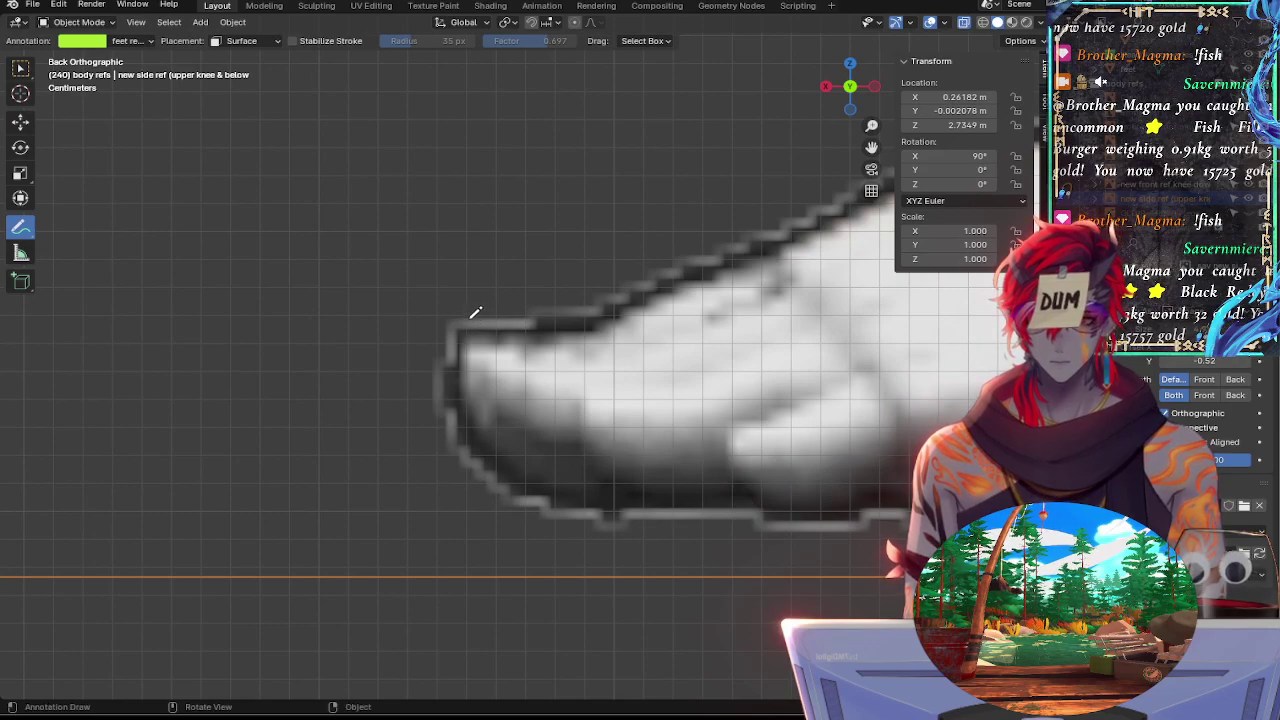
Compare the foot references in the right and back views, inspecting the toe tip and the horizontal ankle line
{"action": "left_click", "coordinate": [825, 87]}
{"action": "middle_click_drag", "start_coordinate": [357, 254], "coordinate": [814, 254], "text": "shift"}
{"action": "left_click", "coordinate": [874, 87]}
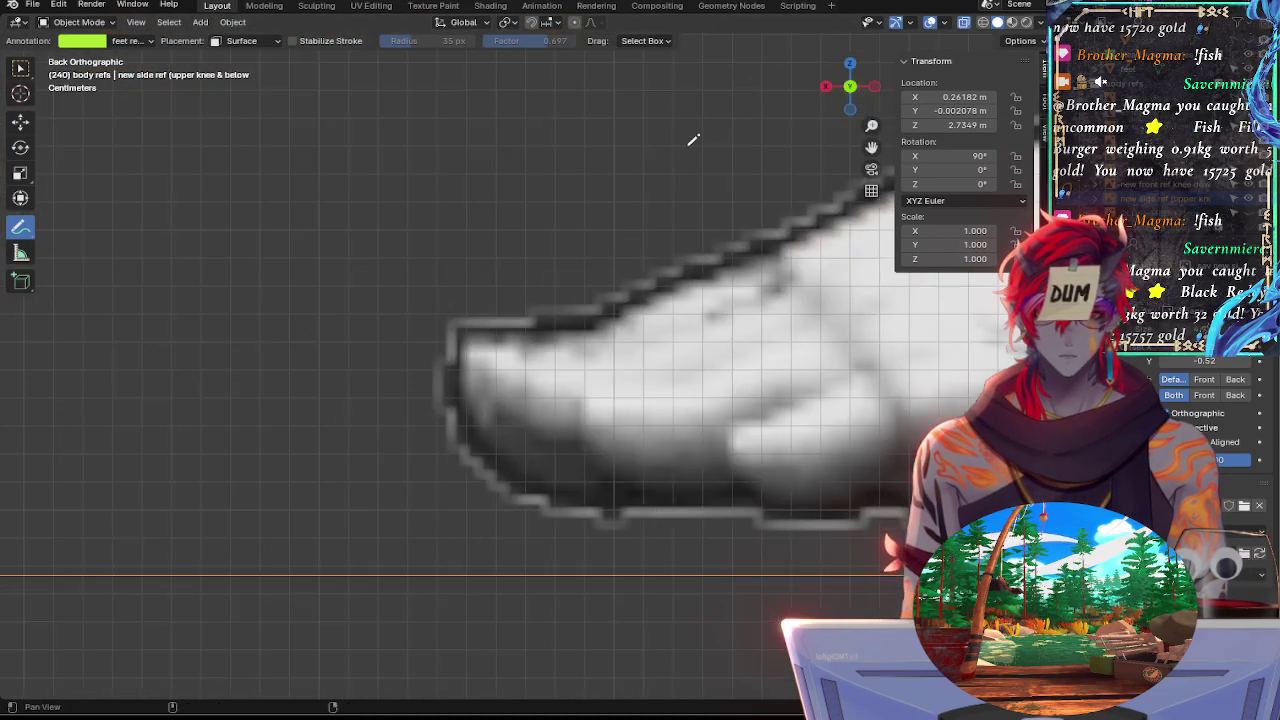
{"action": "middle_click_drag", "start_coordinate": [600, 200], "coordinate": [300, 303], "text": "shift"}
{"action": "mouse_move", "coordinate": [725, 198]}
{"action": "middle_mouse_down", "text": "shift"}
{"action": "mouse_move", "coordinate": [568, 243]}
{"action": "mouse_move", "coordinate": [634, 240]}
{"action": "mouse_move", "coordinate": [544, 330]}
{"action": "middle_mouse_up", "text": "shift"}
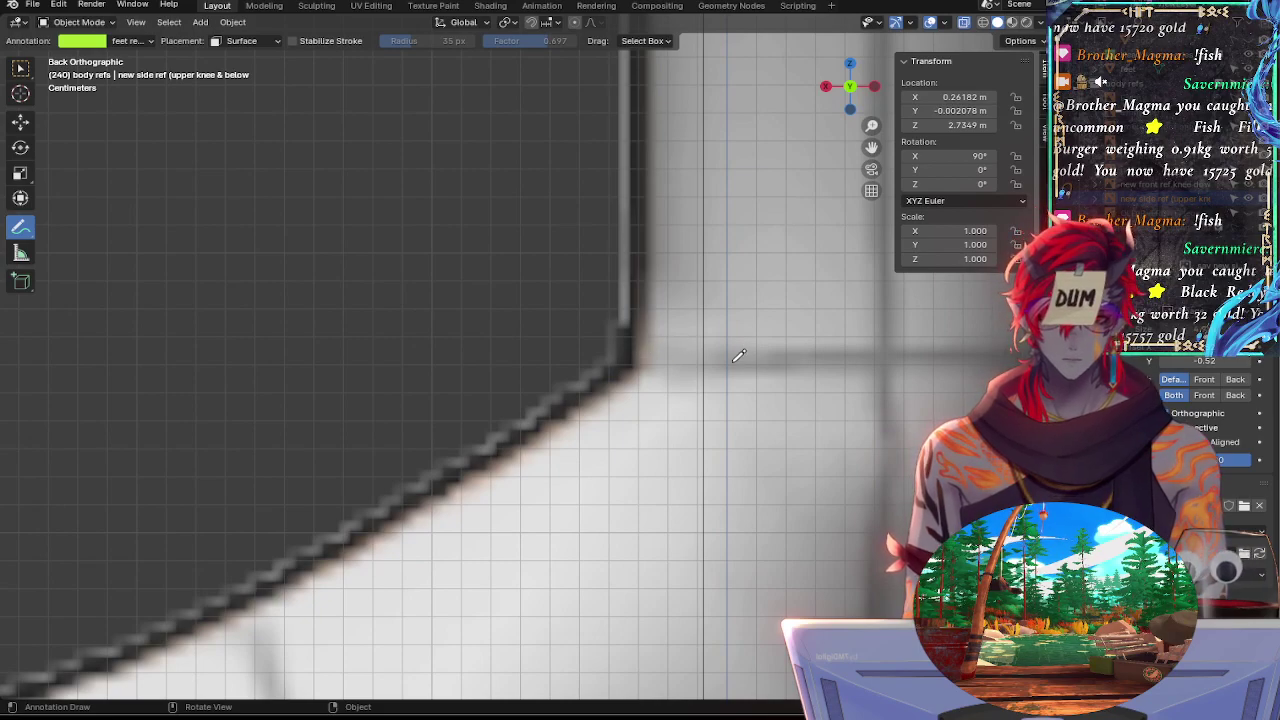
{"action": "left_click_drag", "start_coordinate": [822, 364], "coordinate": [774, 356], "text": "alt"}
{"action": "left_click", "coordinate": [842, 86]}
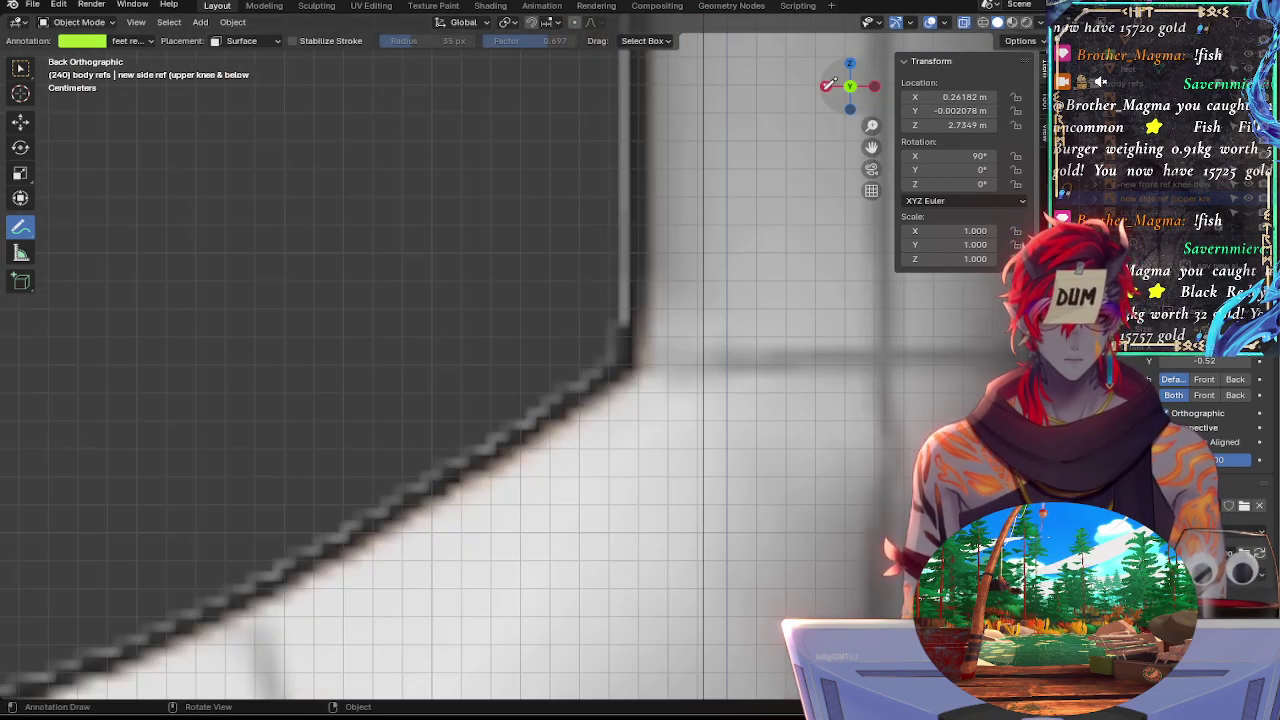
{"action": "left_click_drag", "start_coordinate": [650, 345], "coordinate": [648, 275], "text": "ctrl+alt"}
{"action": "middle_click_drag", "start_coordinate": [715, 297], "coordinate": [243, 320], "text": "shift"}
{"action": "middle_click_drag", "start_coordinate": [533, 385], "coordinate": [498, 331], "text": "ctrl"}
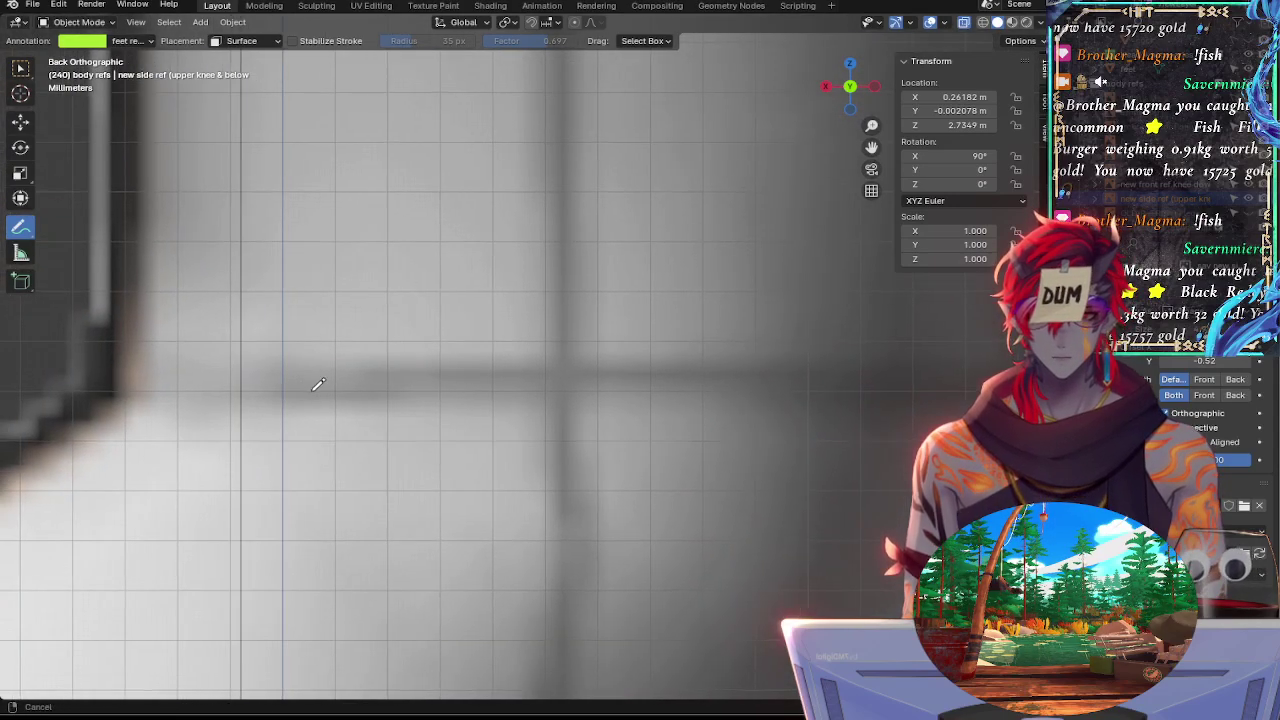
Compare the height of the horizontal ankle line between the side and front references in the back, left and right views
{"action": "middle_click_drag", "start_coordinate": [317, 380], "coordinate": [754, 378], "text": "shift"}
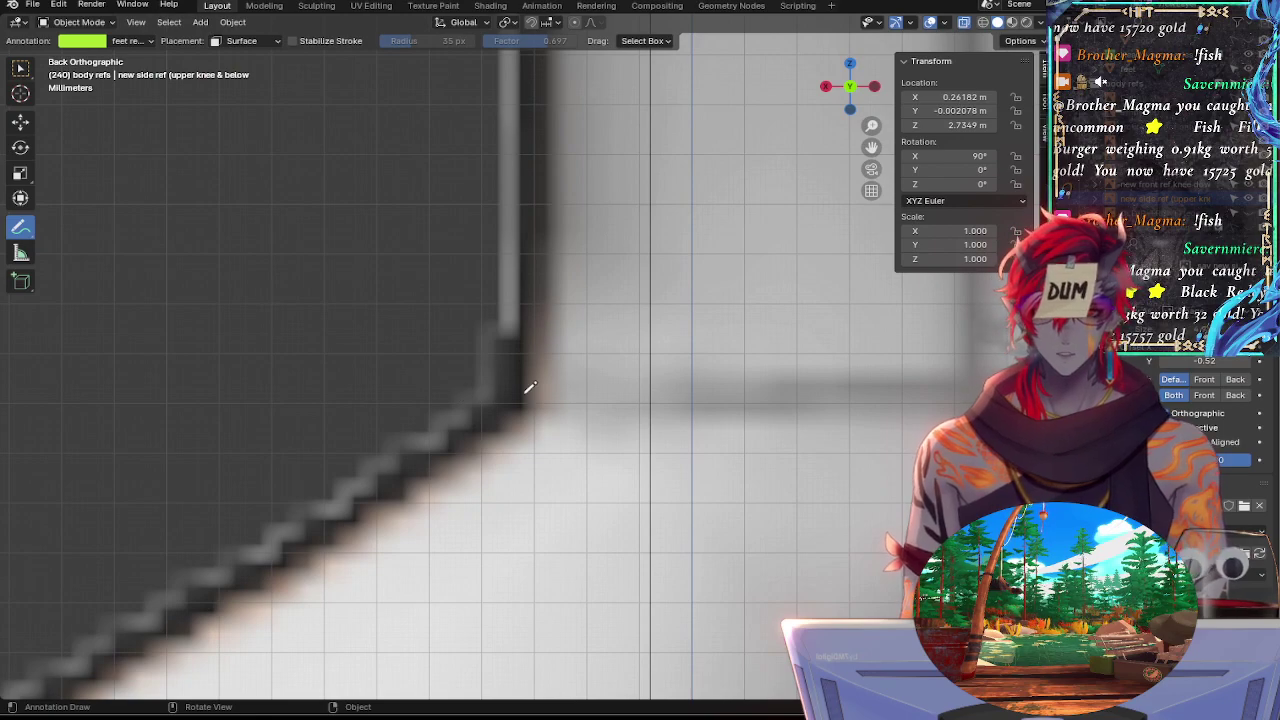
{"action": "left_click", "coordinate": [829, 89]}
{"action": "left_click", "coordinate": [829, 89]}
{"action": "left_click", "coordinate": [830, 89]}
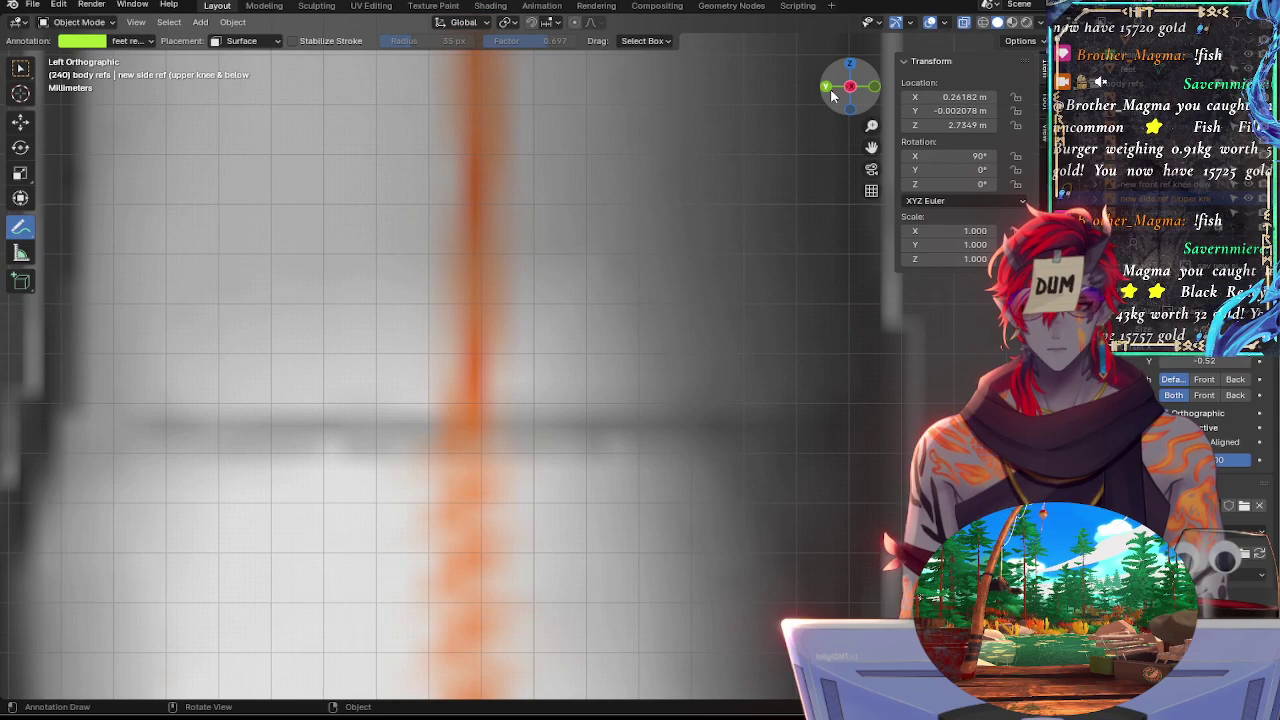
{"action": "left_click", "coordinate": [828, 90]}
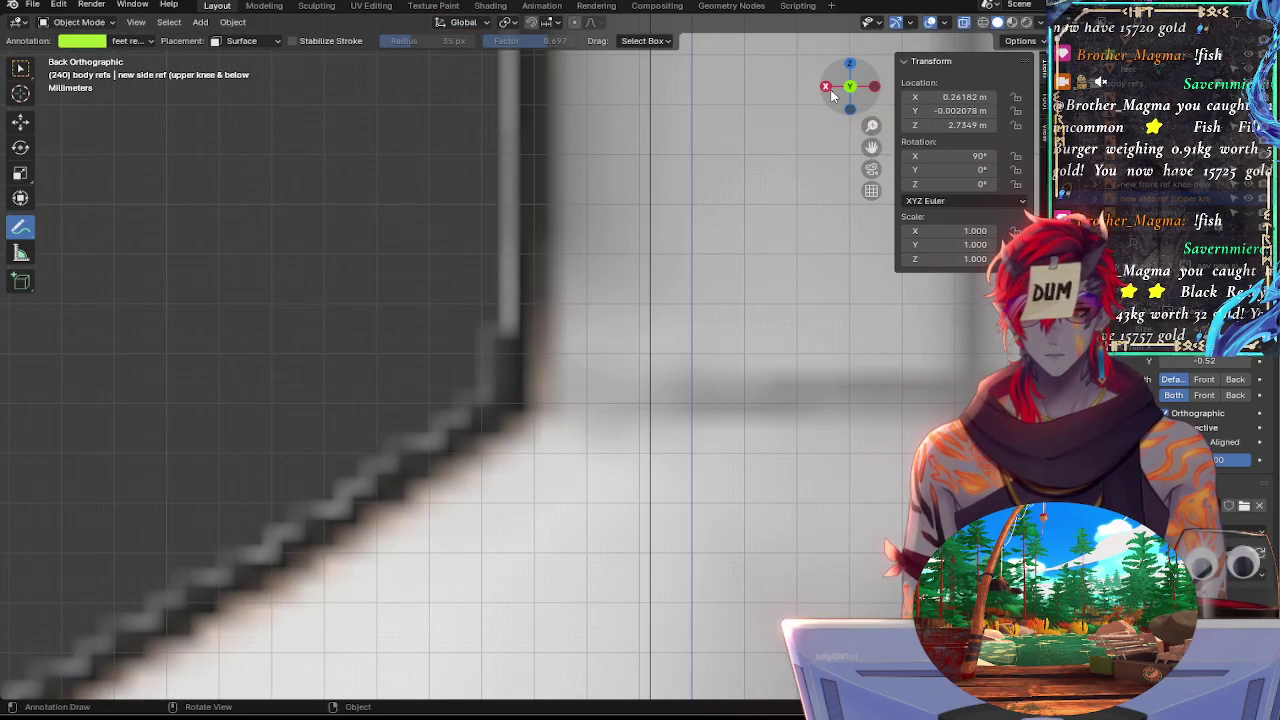
{"action": "left_click", "coordinate": [829, 91]}
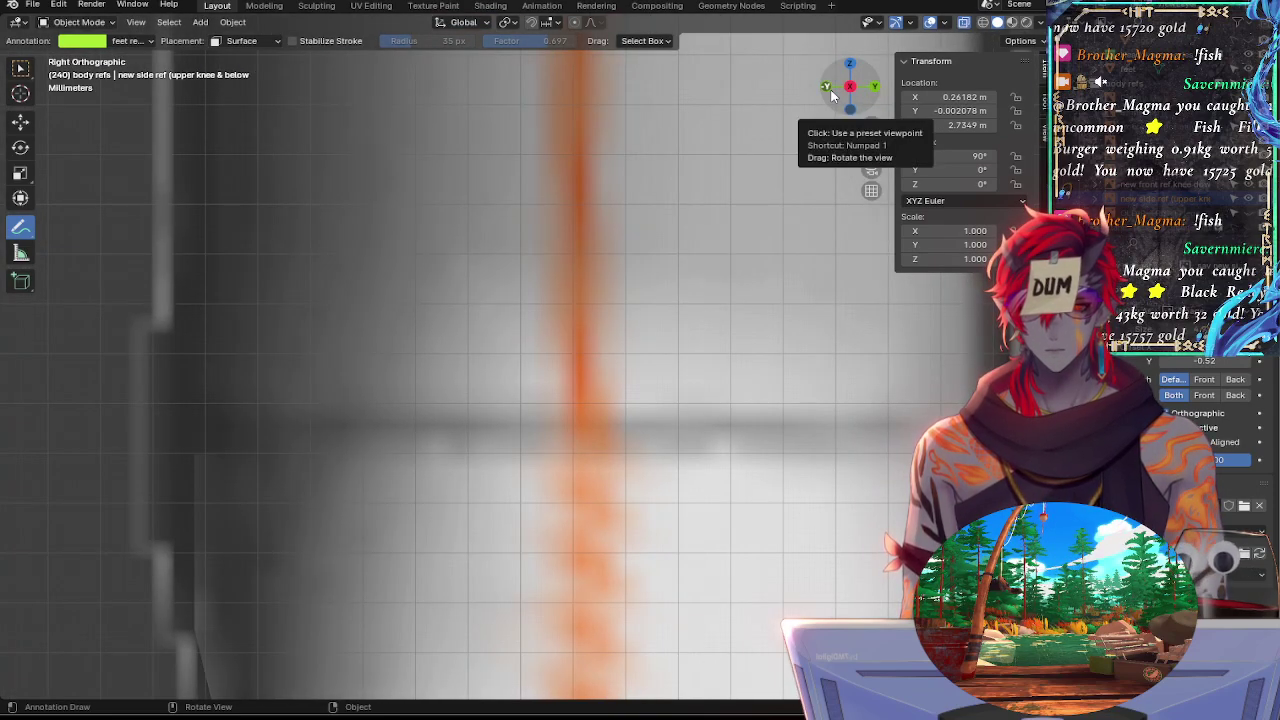
{"action": "left_click", "coordinate": [829, 91]}
{"action": "left_click", "coordinate": [829, 91]}
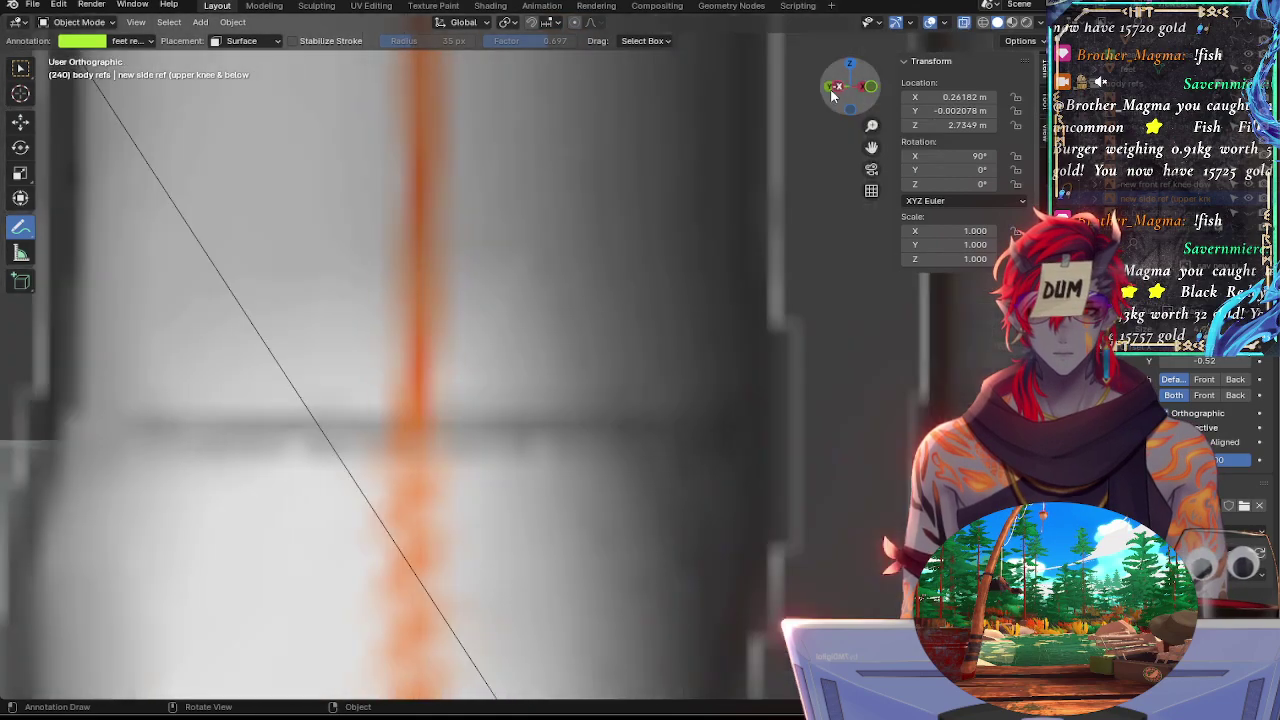
{"action": "left_click", "coordinate": [829, 91]}
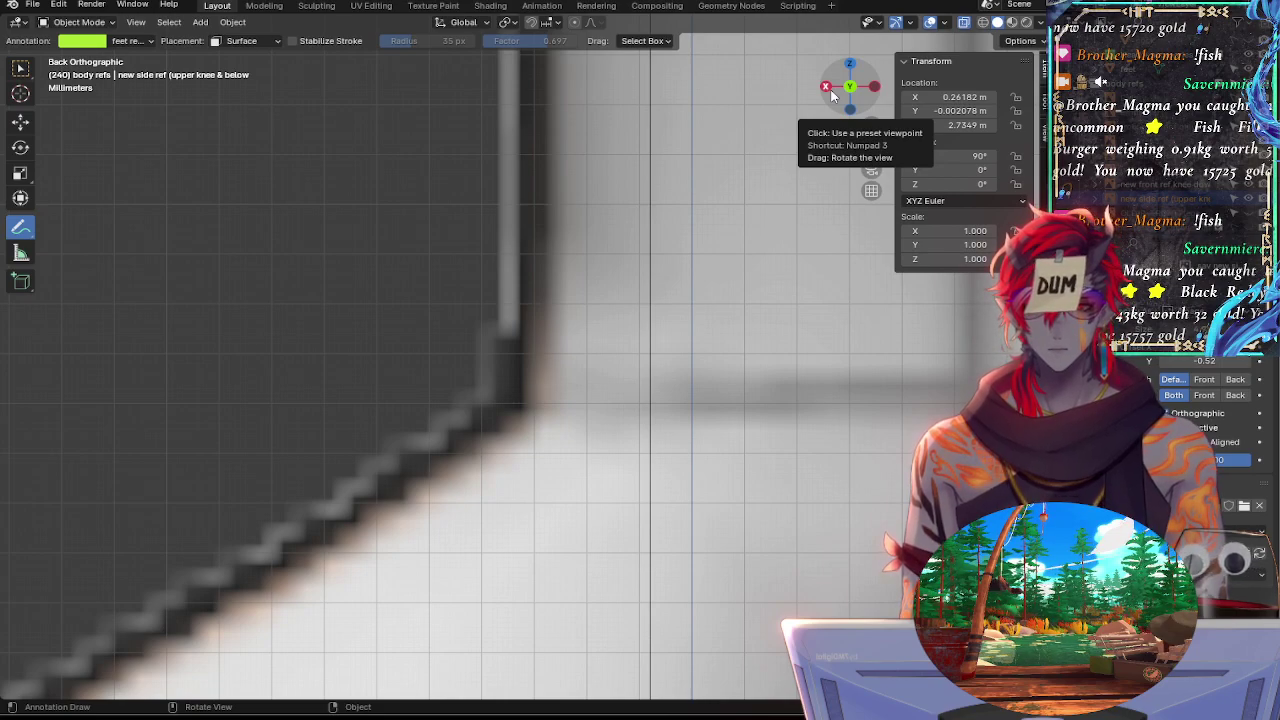
{"action": "left_click", "coordinate": [829, 91]}
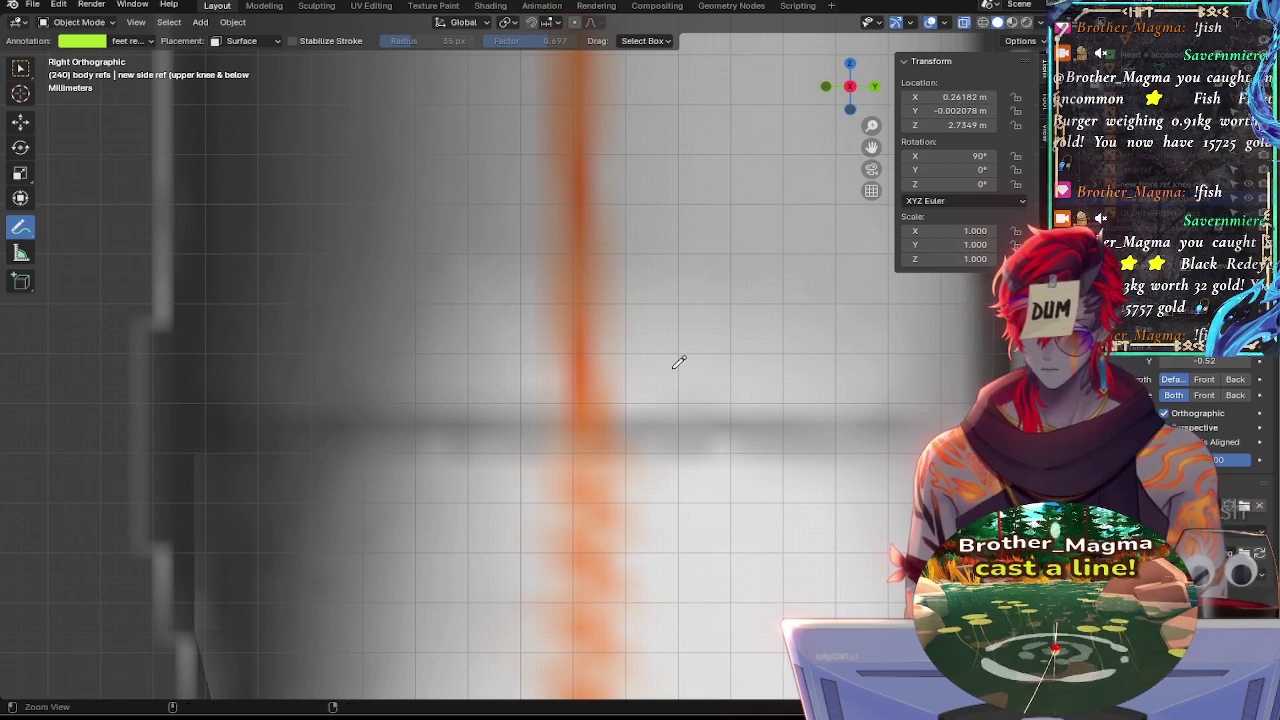
Examine the bottom outline beneath the toes of the references in the right and back views
{"action": "middle_click_drag", "start_coordinate": [676, 368], "coordinate": [514, 185], "text": "ctrl"}
{"action": "middle_click_drag", "start_coordinate": [657, 514], "coordinate": [657, 543], "text": "shift"}
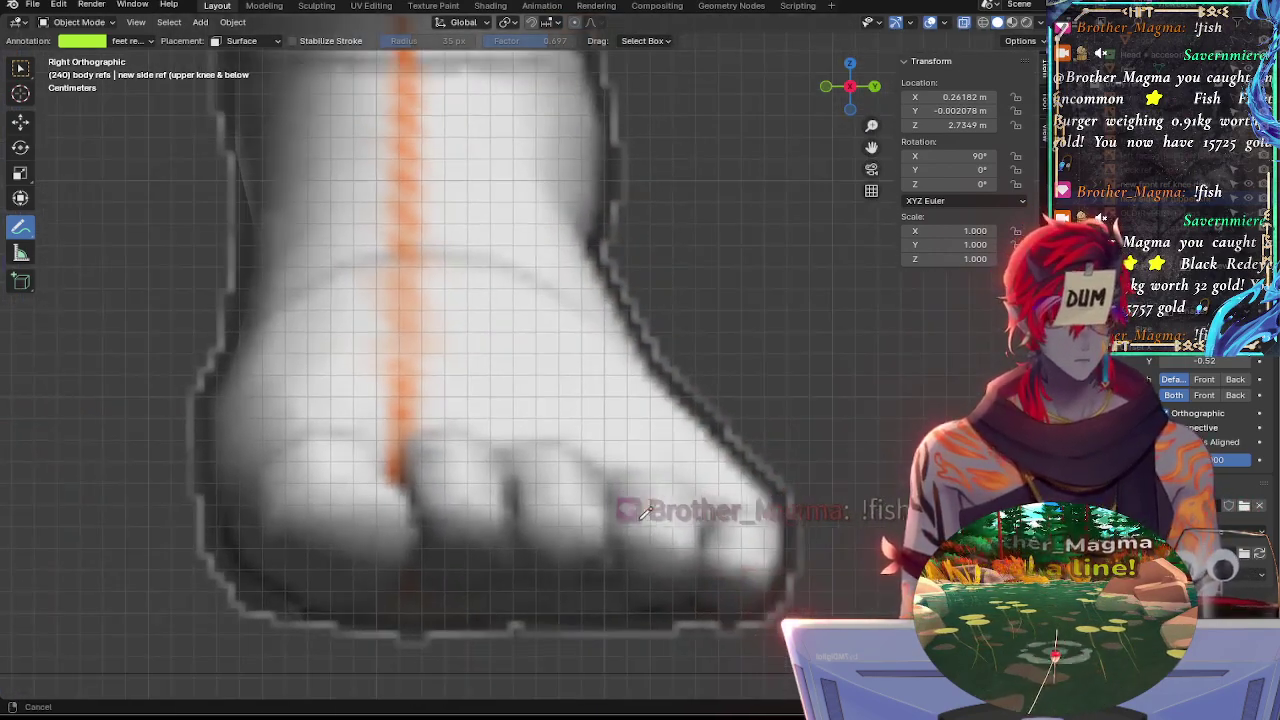
{"action": "middle_click_drag", "start_coordinate": [669, 480], "coordinate": [555, 244], "text": "shift"}
{"action": "middle_click_drag", "start_coordinate": [631, 420], "coordinate": [603, 310], "text": "ctrl"}
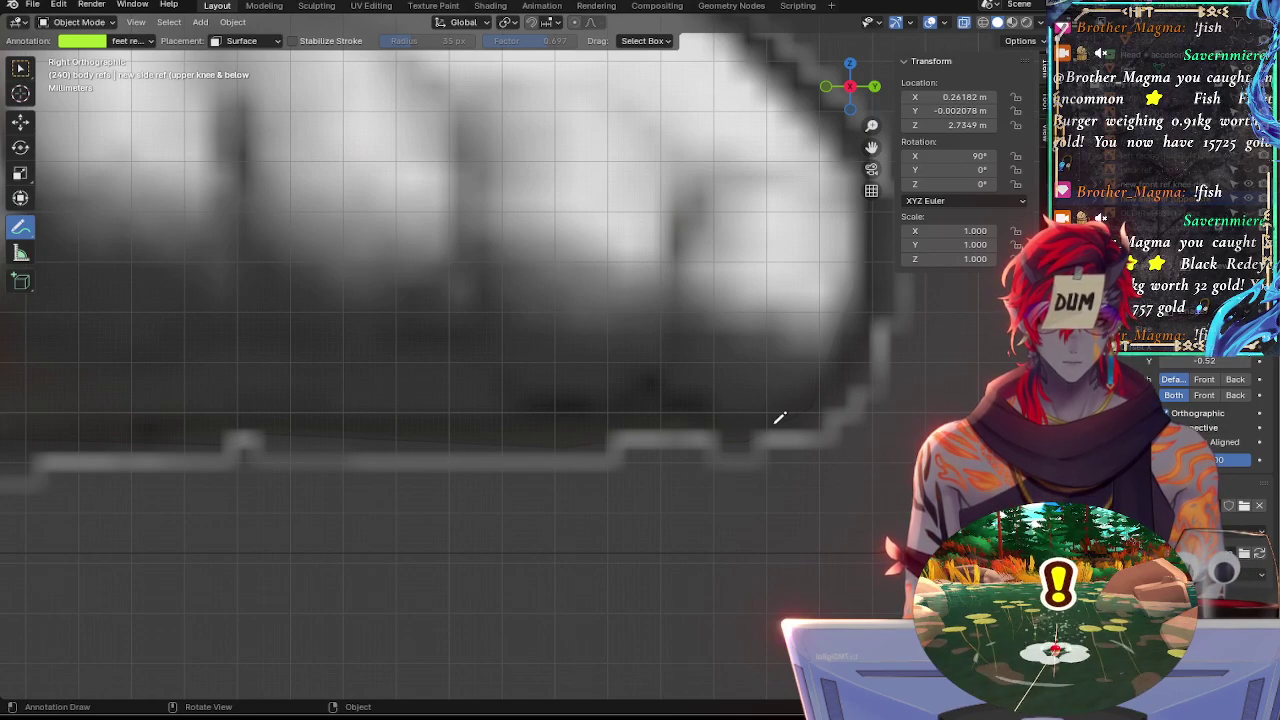
{"action": "left_click", "coordinate": [874, 86]}
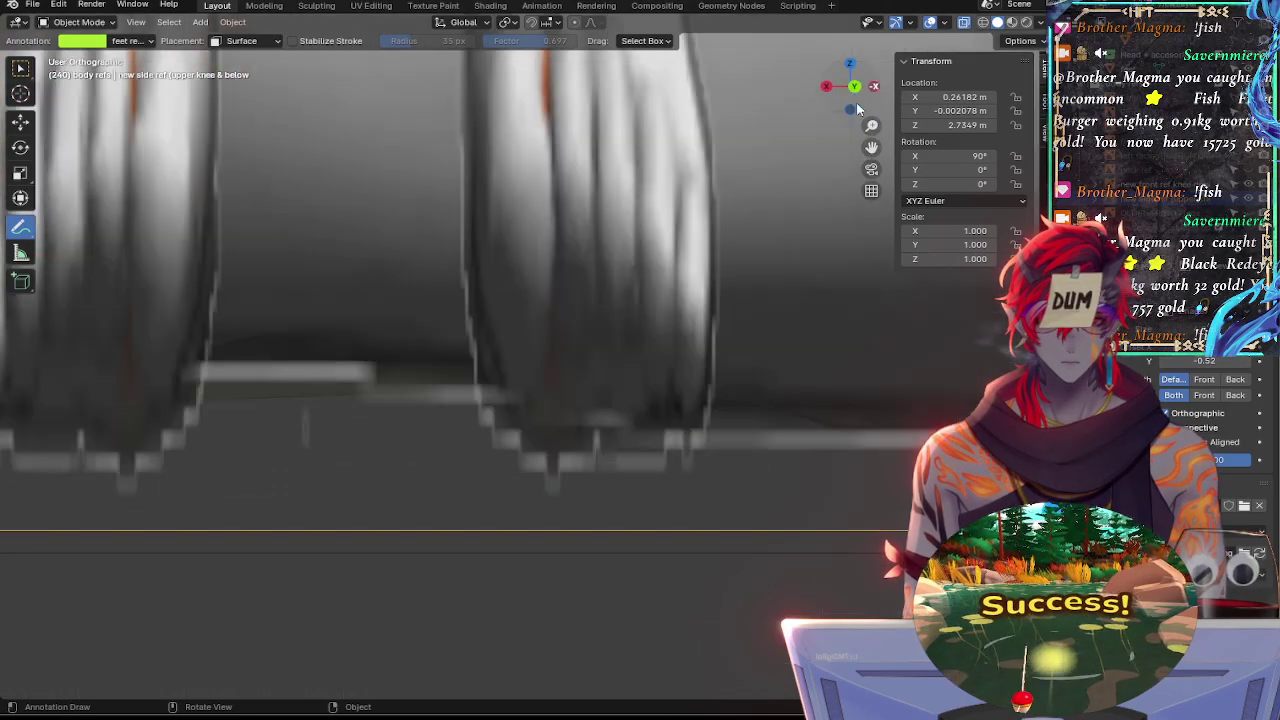
{"action": "middle_click_drag", "start_coordinate": [412, 414], "coordinate": [826, 433], "text": "shift"}
{"action": "middle_click_drag", "start_coordinate": [272, 376], "coordinate": [813, 437], "text": "shift"}
{"action": "middle_click_drag", "start_coordinate": [290, 400], "coordinate": [830, 406], "text": "shift"}
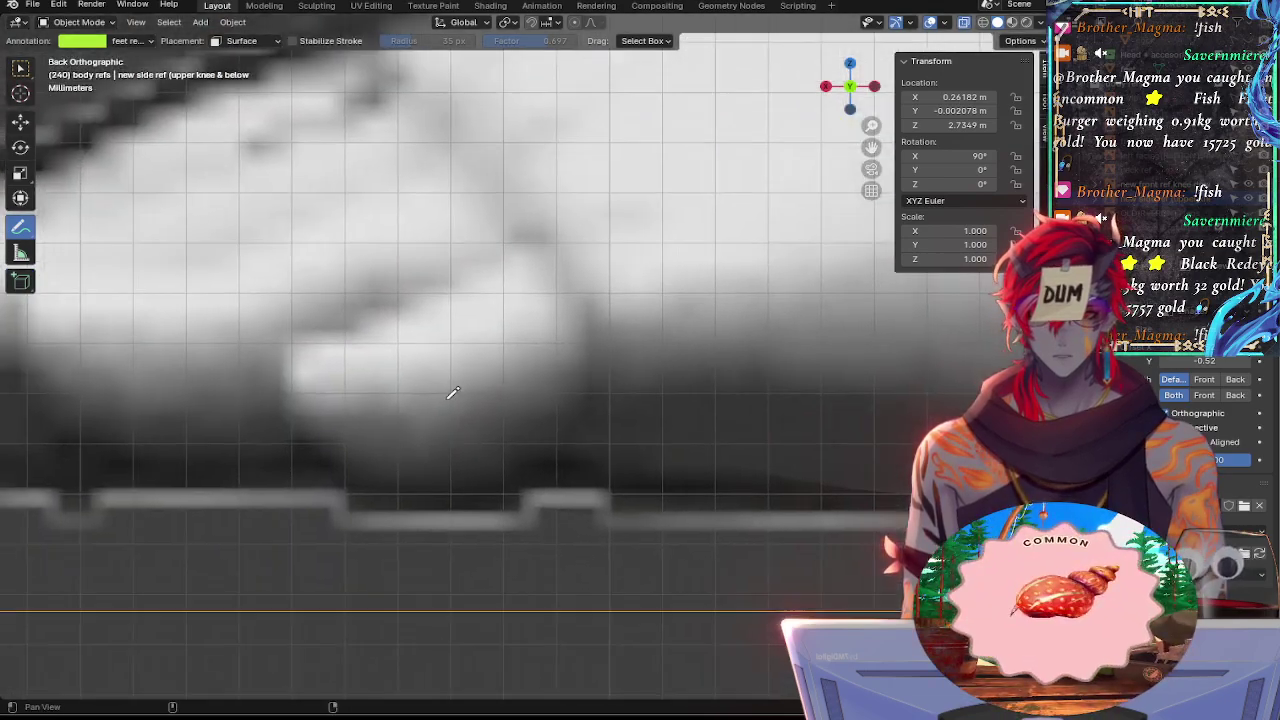
{"action": "middle_click_drag", "start_coordinate": [231, 395], "coordinate": [684, 410], "text": "shift"}
{"action": "middle_click_drag", "start_coordinate": [722, 489], "coordinate": [475, 367], "text": "ctrl"}
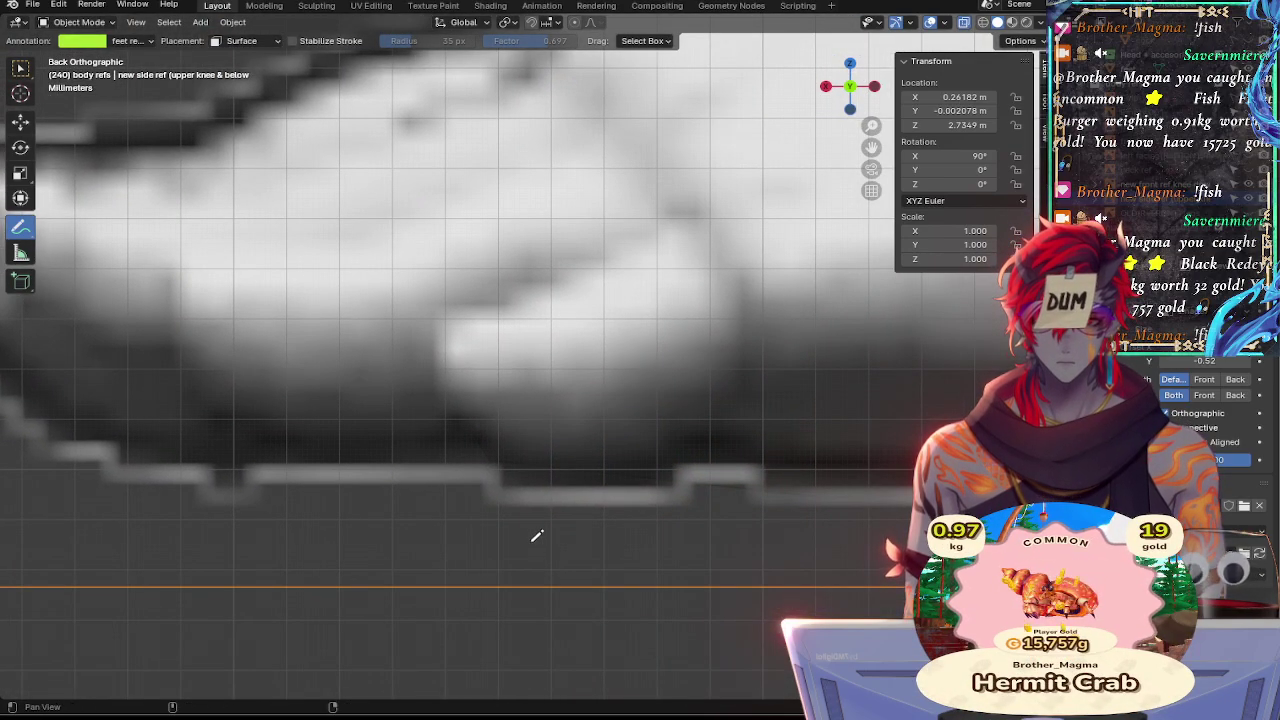
{"action": "middle_click_drag", "start_coordinate": [526, 483], "coordinate": [538, 584], "text": "ctrl"}
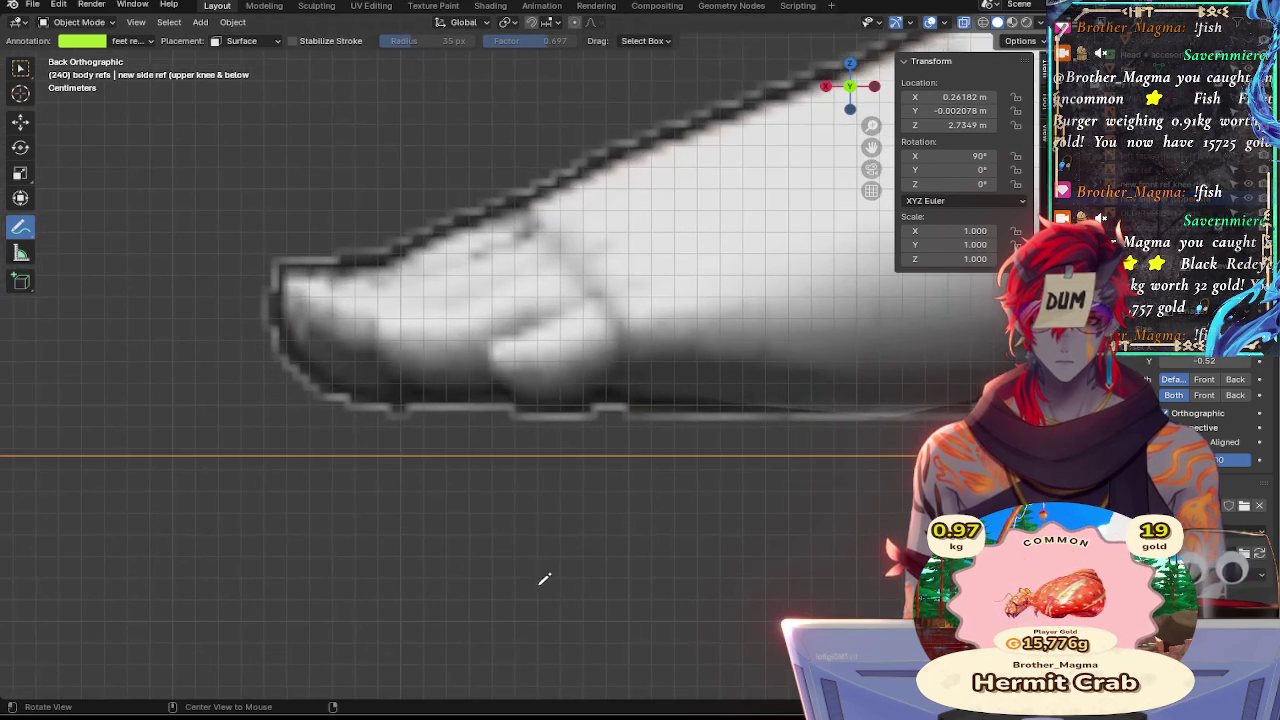
{"action": "middle_click_drag", "start_coordinate": [543, 515], "coordinate": [489, 323], "text": "ctrl"}
{"action": "mouse_move", "coordinate": [560, 432]}
{"action": "middle_mouse_down", "text": "ctrl"}
{"action": "mouse_move", "coordinate": [549, 471]}
{"action": "mouse_move", "coordinate": [520, 449]}
{"action": "mouse_move", "coordinate": [474, 306]}
{"action": "mouse_move", "coordinate": [594, 331]}
{"action": "mouse_move", "coordinate": [643, 509]}
{"action": "mouse_move", "coordinate": [591, 418]}
{"action": "mouse_move", "coordinate": [406, 374]}
{"action": "middle_mouse_up", "text": "ctrl"}
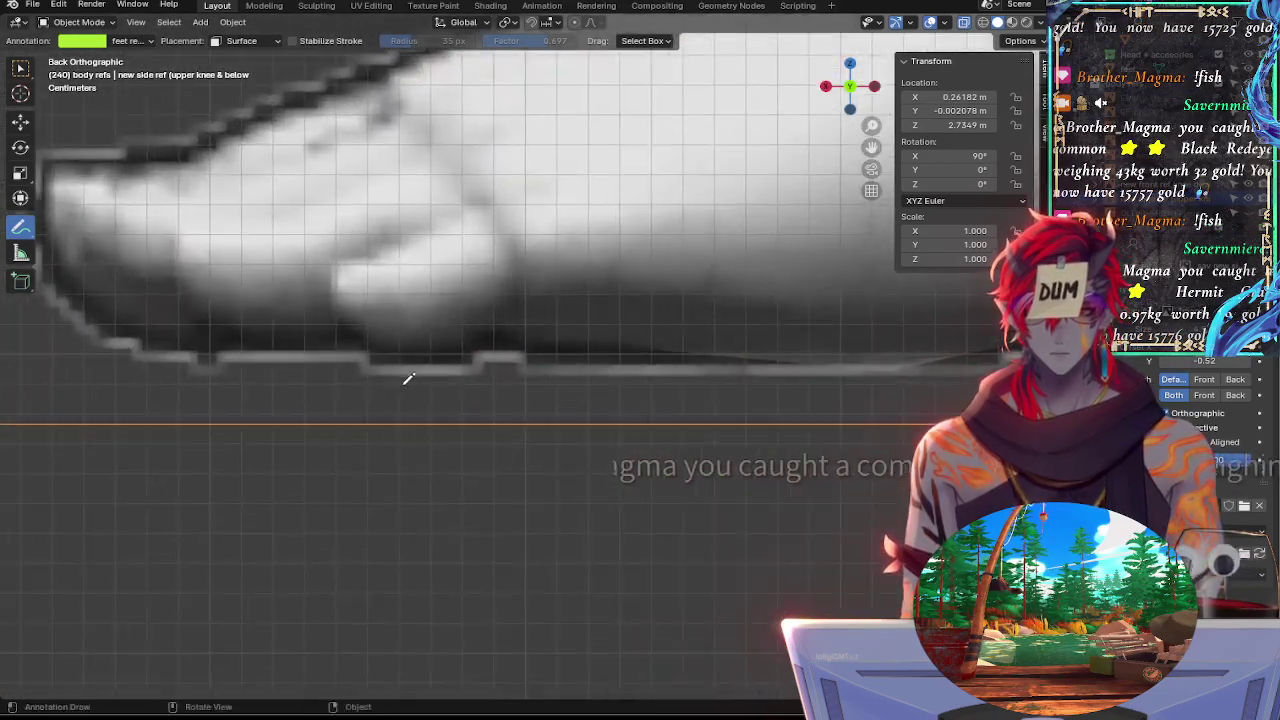
Compare the ground level of the sole outlines by alternating between the right and back views
{"action": "left_click", "coordinate": [827, 89]}
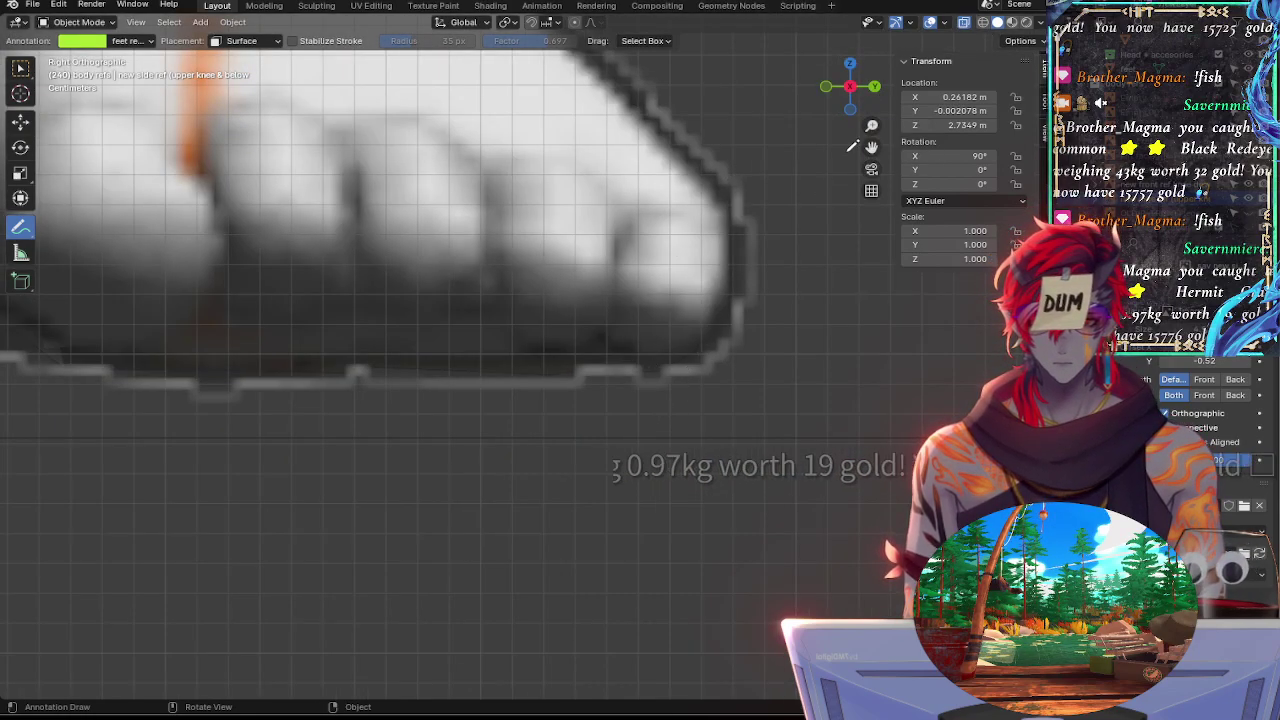
{"action": "left_click", "coordinate": [875, 87]}
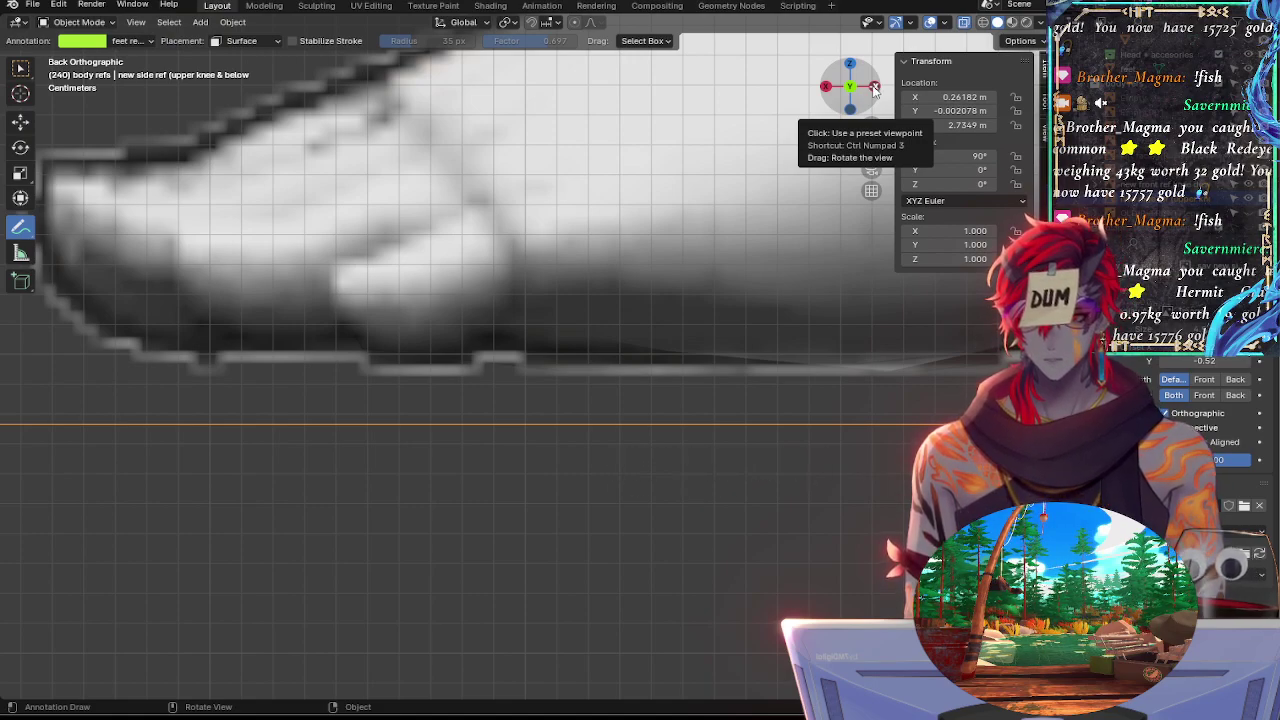
{"action": "left_click", "coordinate": [828, 90]}
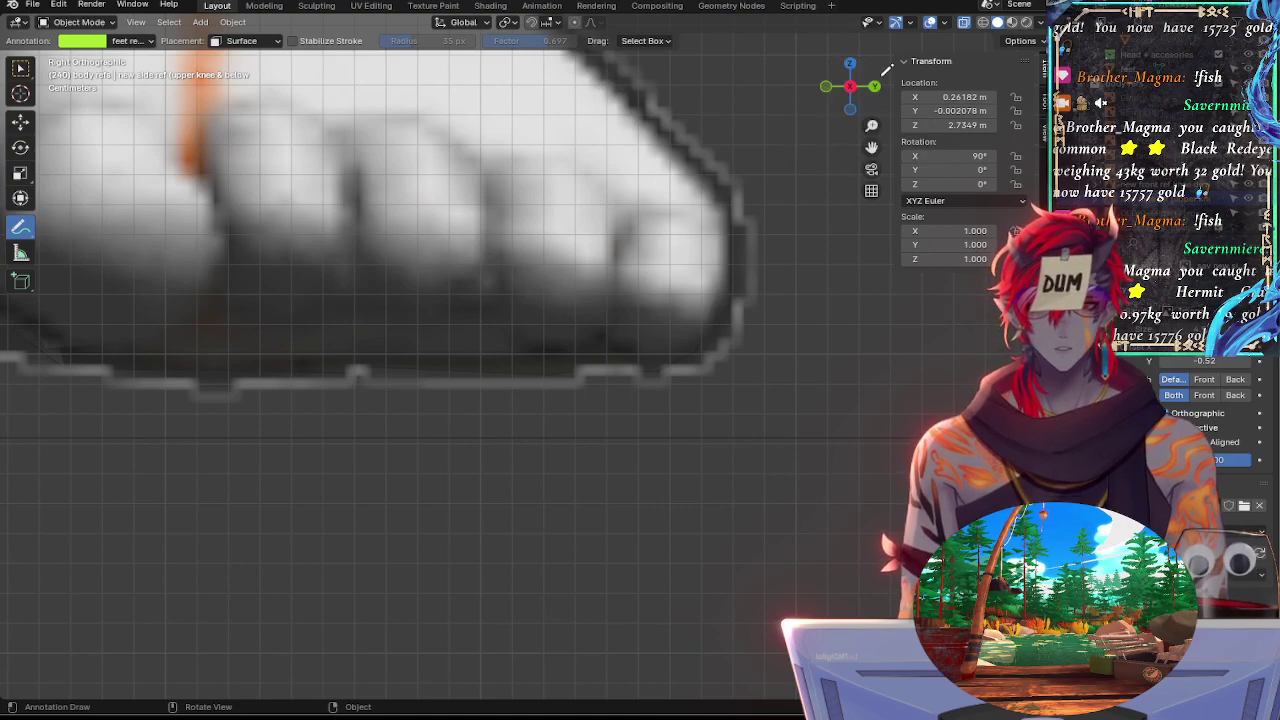
{"action": "left_click", "coordinate": [873, 86]}
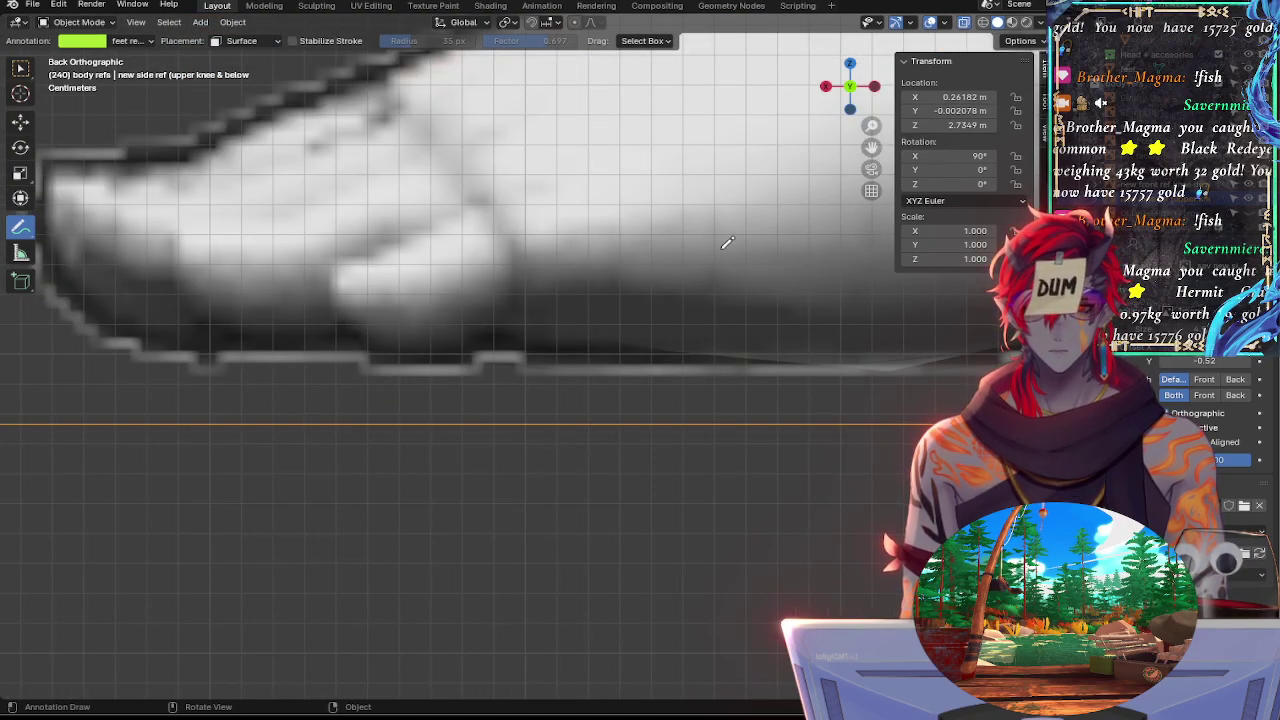
{"action": "left_click", "coordinate": [825, 92]}
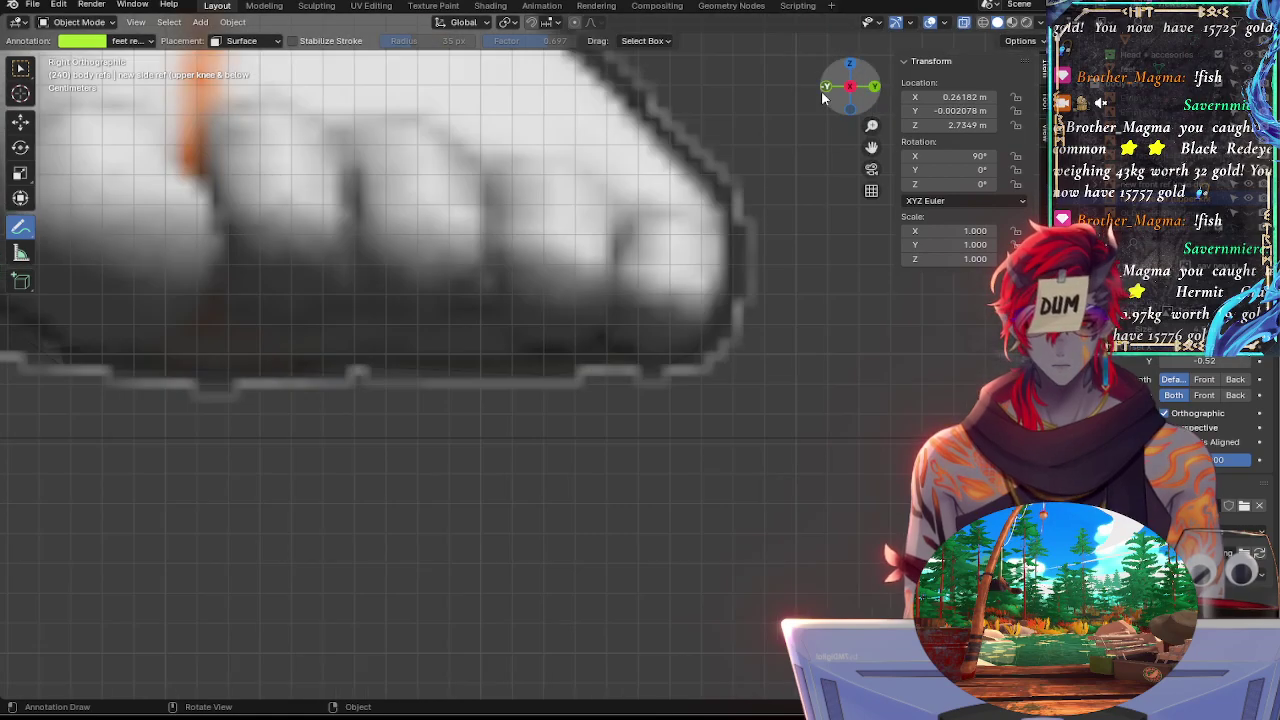
{"action": "left_click", "coordinate": [824, 96]}
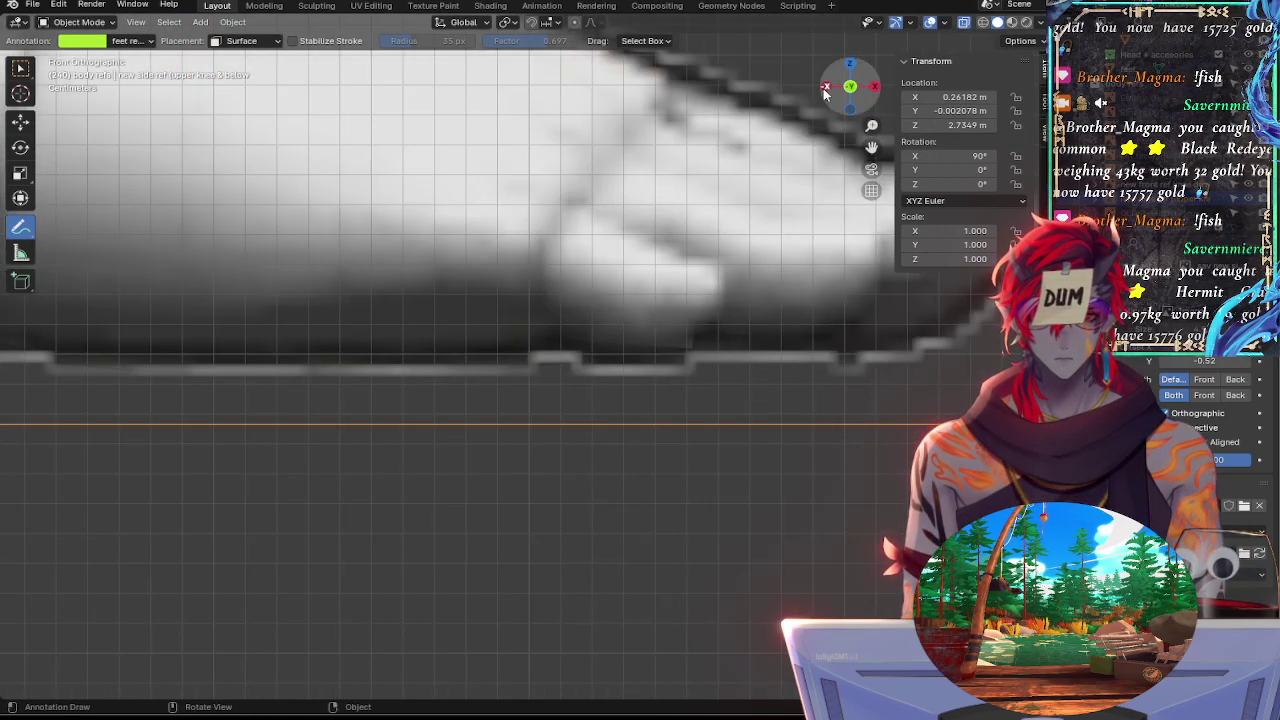
{"action": "left_click", "coordinate": [827, 88]}
{"action": "left_click_drag", "start_coordinate": [830, 88], "coordinate": [20, 285]}
{"action": "mouse_move", "coordinate": [909, 354]}
{"action": "middle_mouse_down", "text": "shift"}
{"action": "mouse_move", "coordinate": [703, 354]}
{"action": "mouse_move", "coordinate": [777, 331]}
{"action": "mouse_move", "coordinate": [631, 374]}
{"action": "mouse_move", "coordinate": [899, 390]}
{"action": "middle_mouse_up", "text": "shift"}
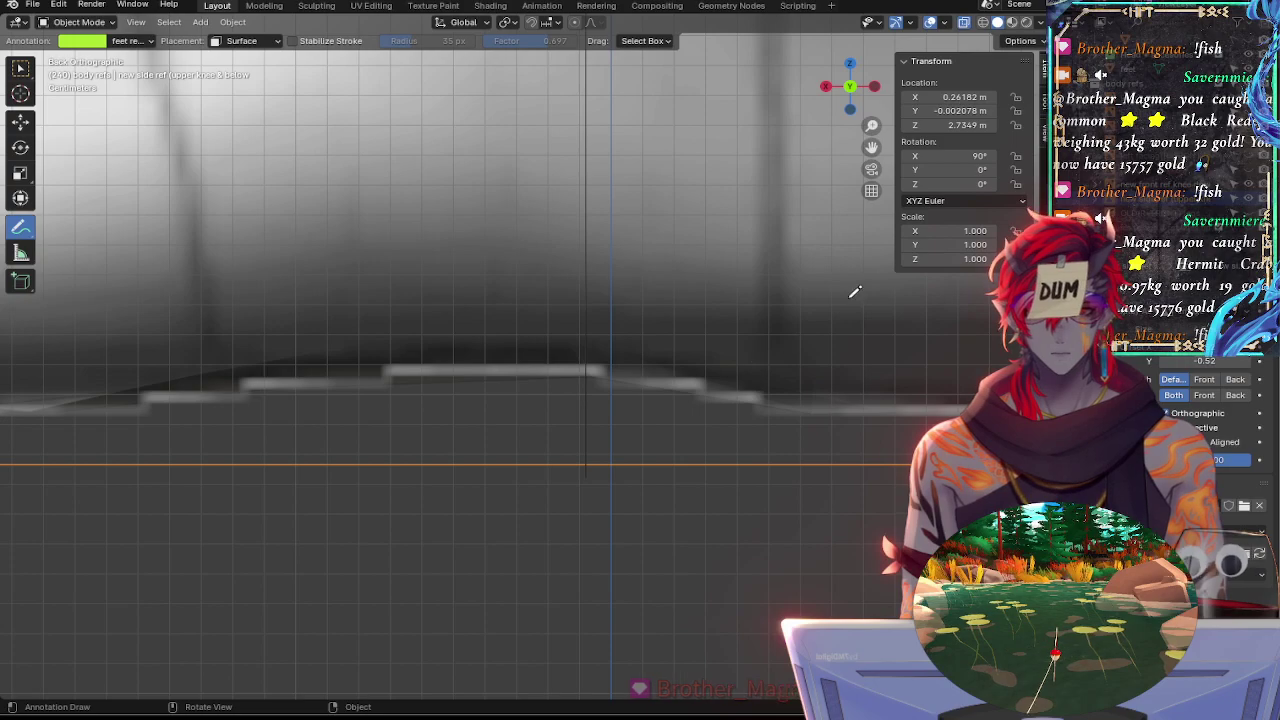
Inspect the sole arch in the front view and both feet's toe outlines in the left view
{"action": "left_click", "coordinate": [851, 87]}
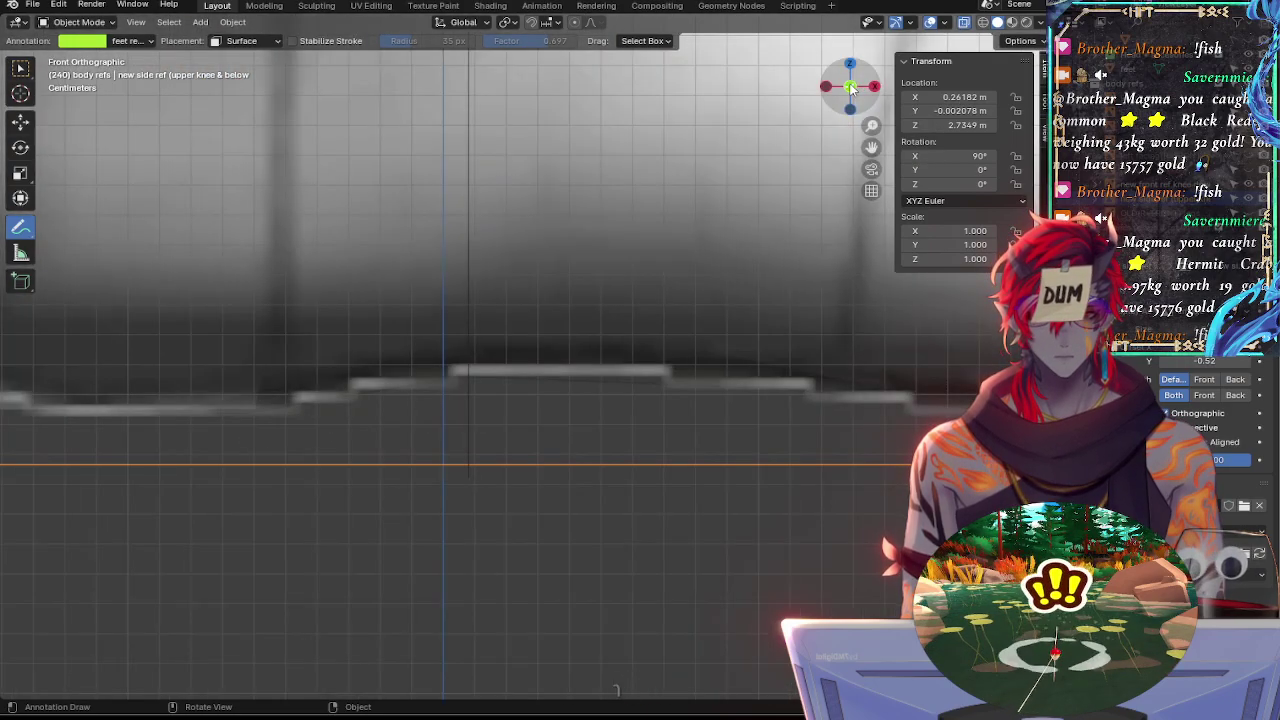
{"action": "left_click", "coordinate": [850, 87]}
{"action": "left_click", "coordinate": [873, 88]}
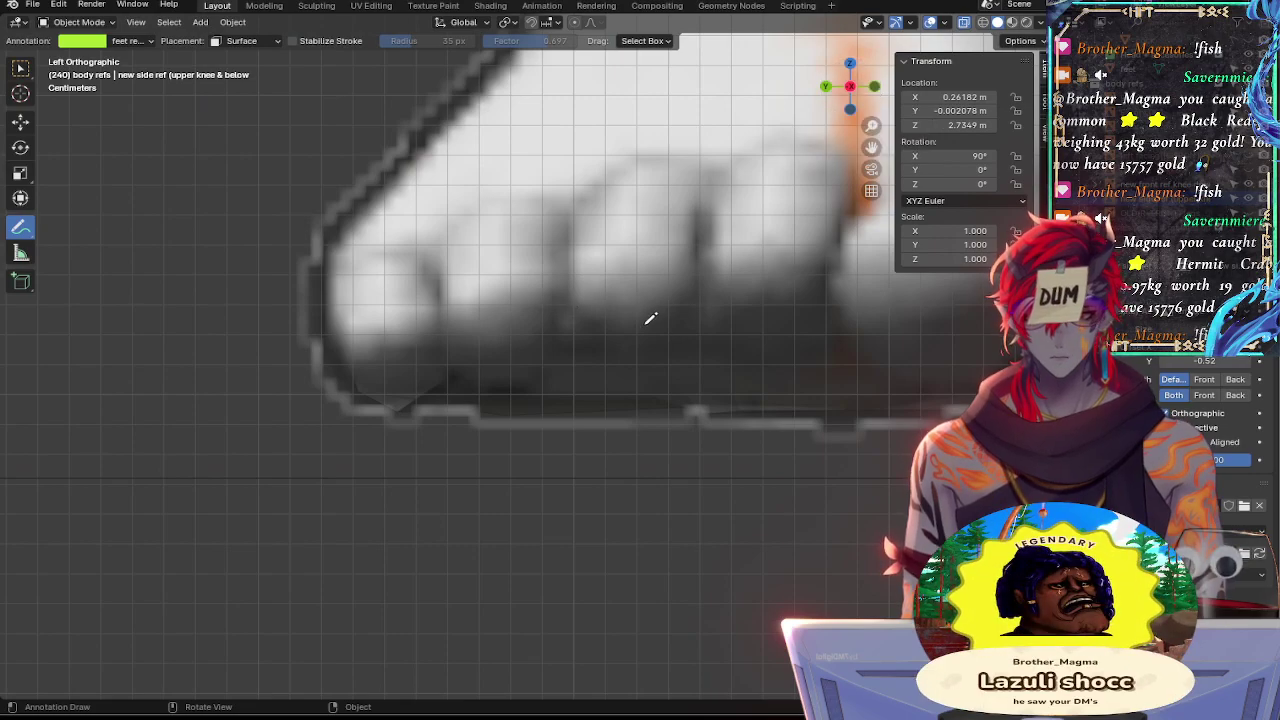
{"action": "middle_click_drag", "start_coordinate": [687, 354], "coordinate": [275, 444], "text": "shift"}
{"action": "middle_click_drag", "start_coordinate": [550, 349], "coordinate": [536, 503], "text": "ctrl"}
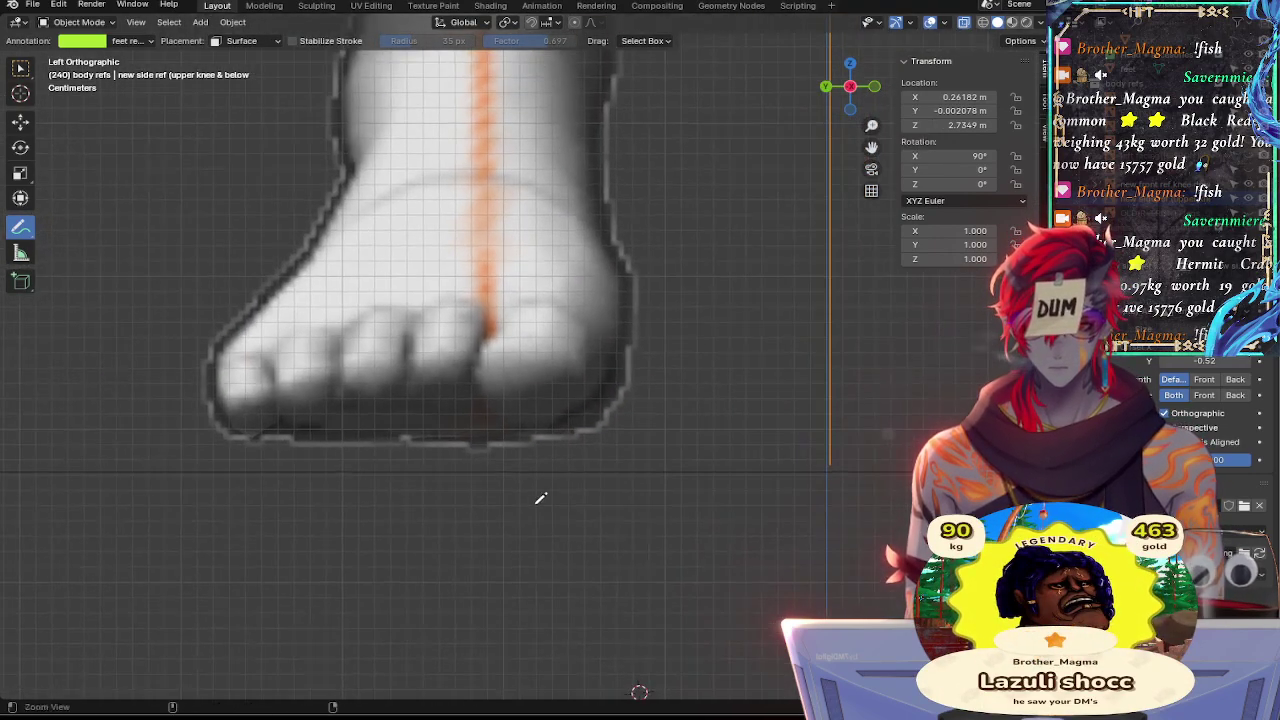
{"action": "middle_click_drag", "start_coordinate": [773, 303], "coordinate": [245, 382], "text": "shift"}
{"action": "middle_click_drag", "start_coordinate": [734, 454], "coordinate": [574, 420], "text": "shift"}
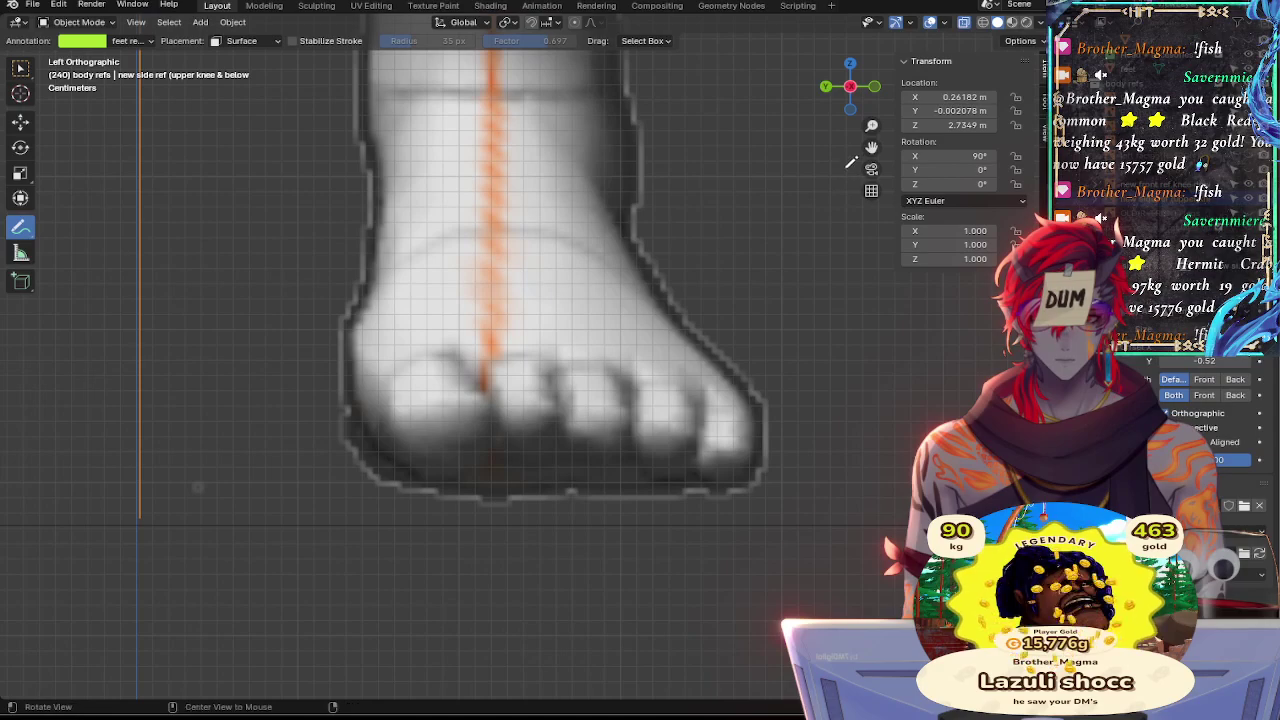
{"action": "left_click", "coordinate": [853, 92]}
{"action": "left_click", "coordinate": [851, 89]}
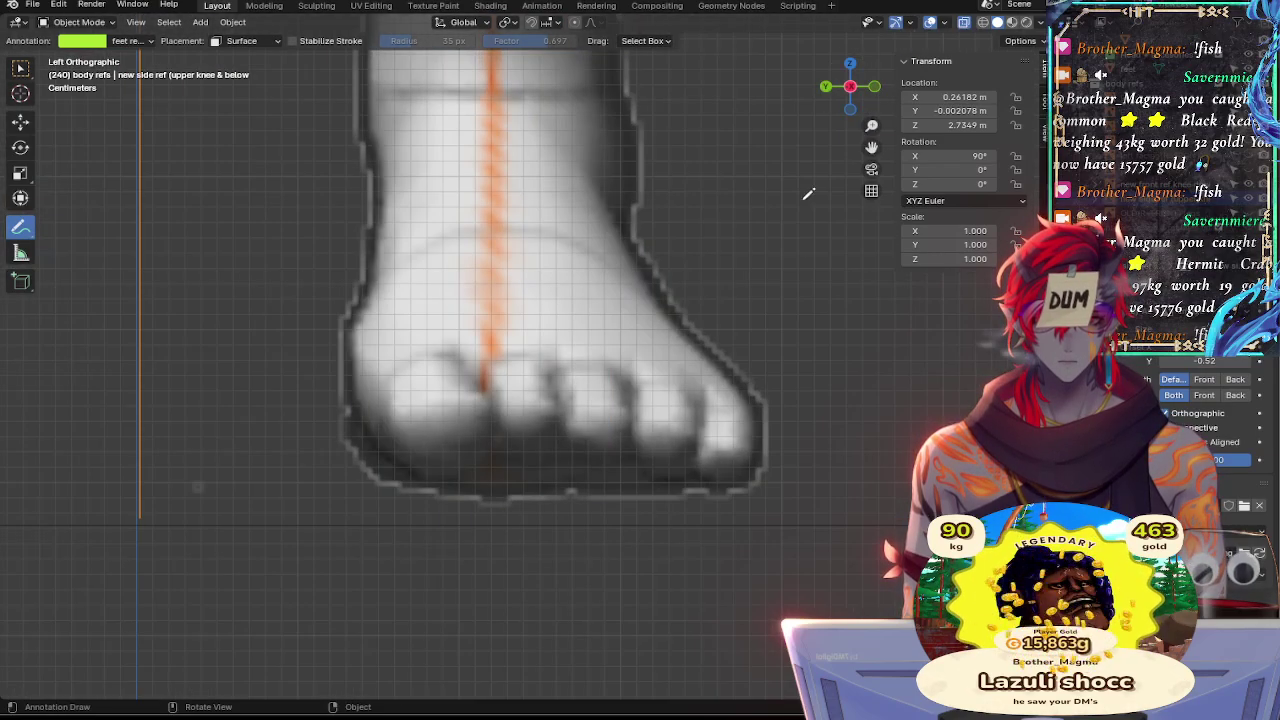
Check the alignment of the references' horizontal ankle line in the left, front and right views
{"action": "middle_click_drag", "start_coordinate": [764, 407], "coordinate": [828, 371], "text": "shift"}
{"action": "middle_click_drag", "start_coordinate": [773, 440], "coordinate": [651, 590], "text": "ctrl"}
{"action": "middle_click_drag", "start_coordinate": [657, 302], "coordinate": [754, 599], "text": "shift"}
{"action": "middle_click_drag", "start_coordinate": [663, 228], "coordinate": [646, 317], "text": "shift"}
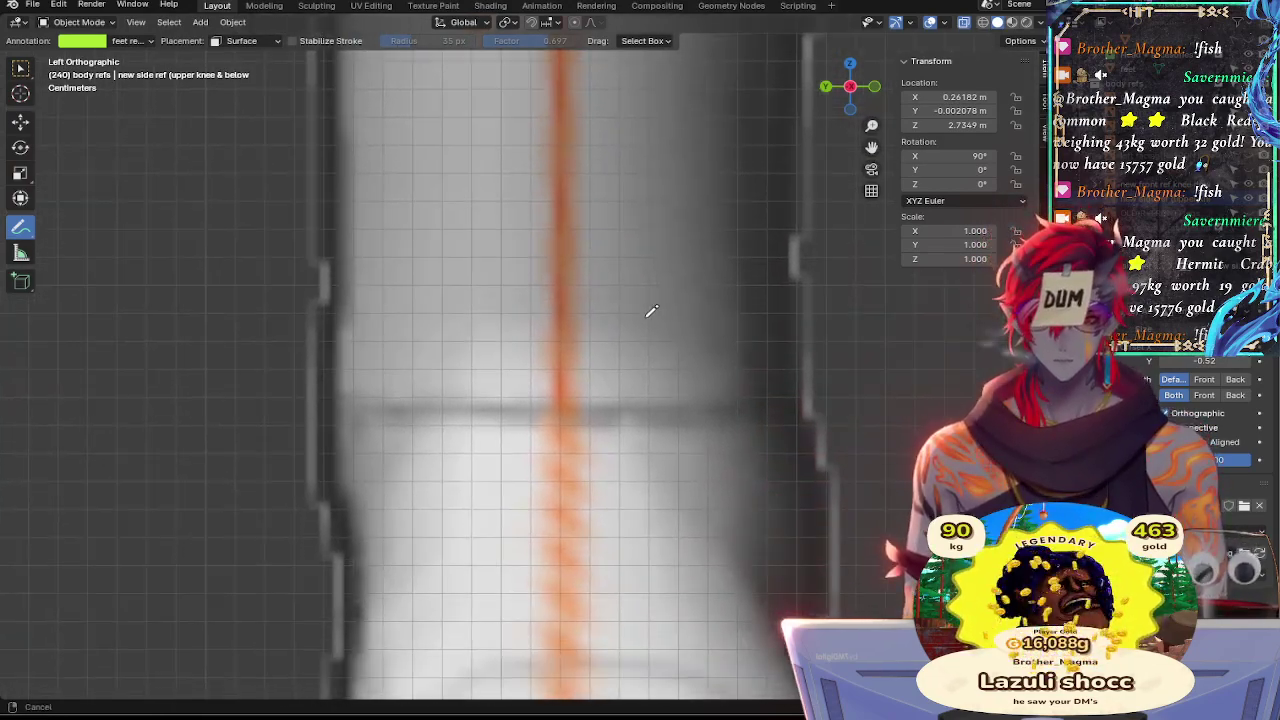
{"action": "left_click", "coordinate": [875, 88]}
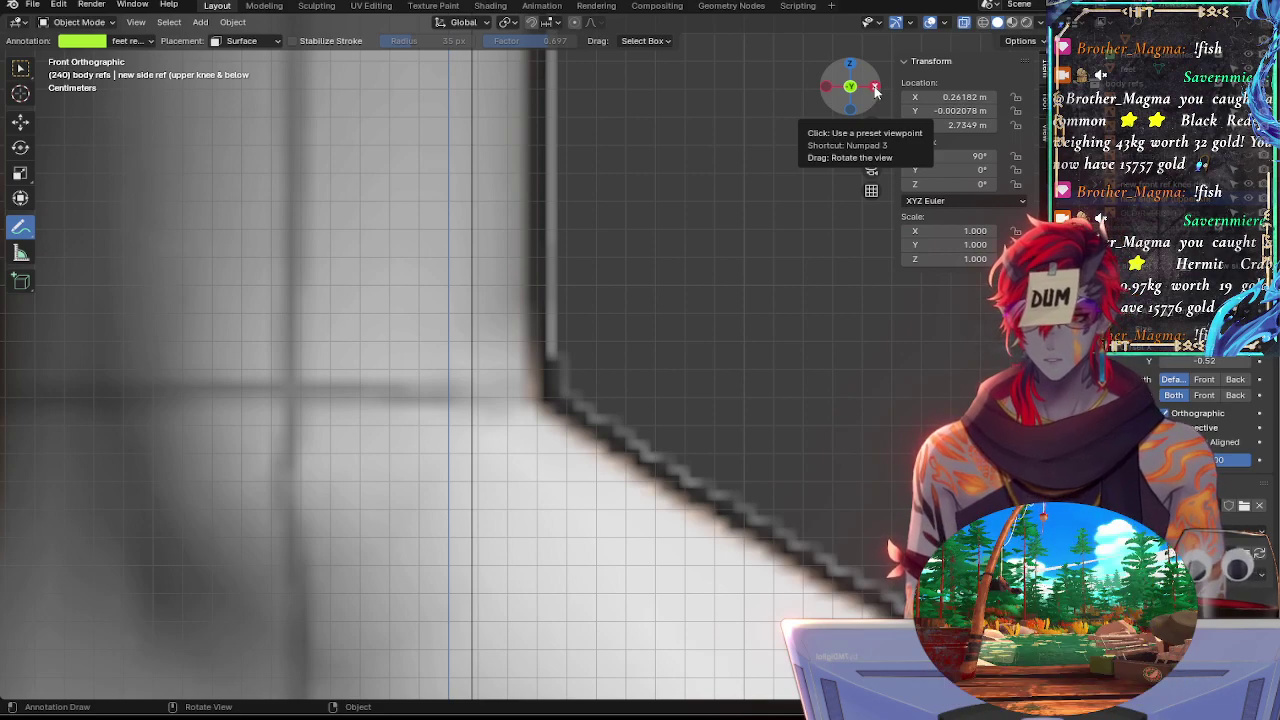
{"action": "left_click", "coordinate": [875, 88]}
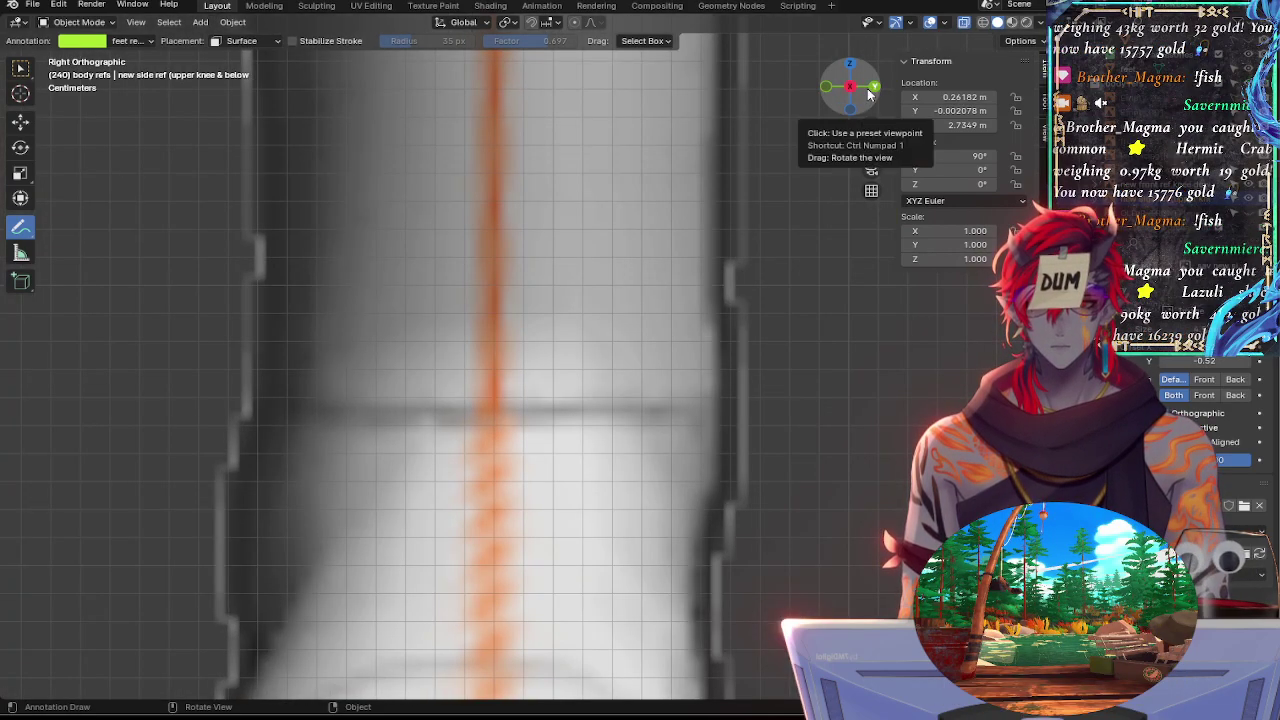
Examine the toes and sole in the left view and the foot's full side profile in the front view
{"action": "middle_click_drag", "start_coordinate": [668, 436], "coordinate": [688, 110], "text": "shift"}
{"action": "middle_click_drag", "start_coordinate": [691, 291], "coordinate": [894, 309], "text": "ctrl"}
{"action": "left_click_drag", "start_coordinate": [849, 86], "coordinate": [851, 91]}
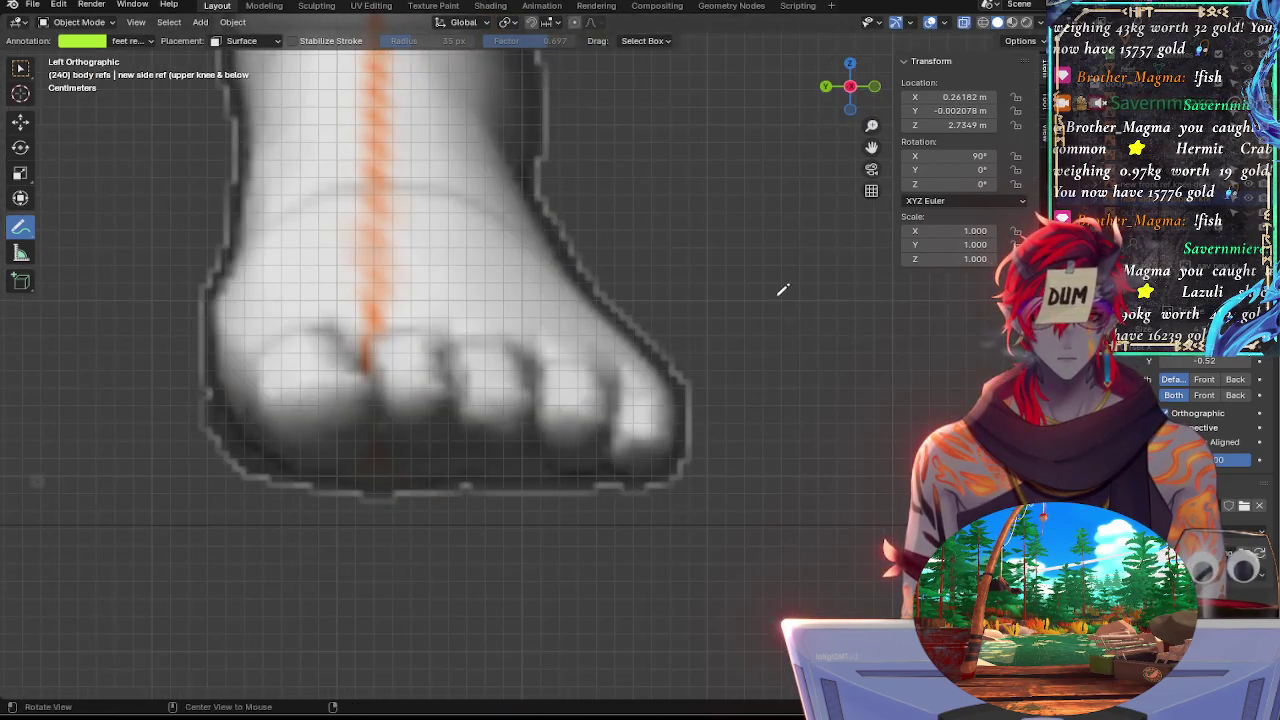
{"action": "left_click_drag", "start_coordinate": [750, 351], "coordinate": [892, 326], "text": "ctrl+alt"}
{"action": "scroll", "coordinate": [830, 352], "scroll_direction": "up", "scroll_amount": 2}
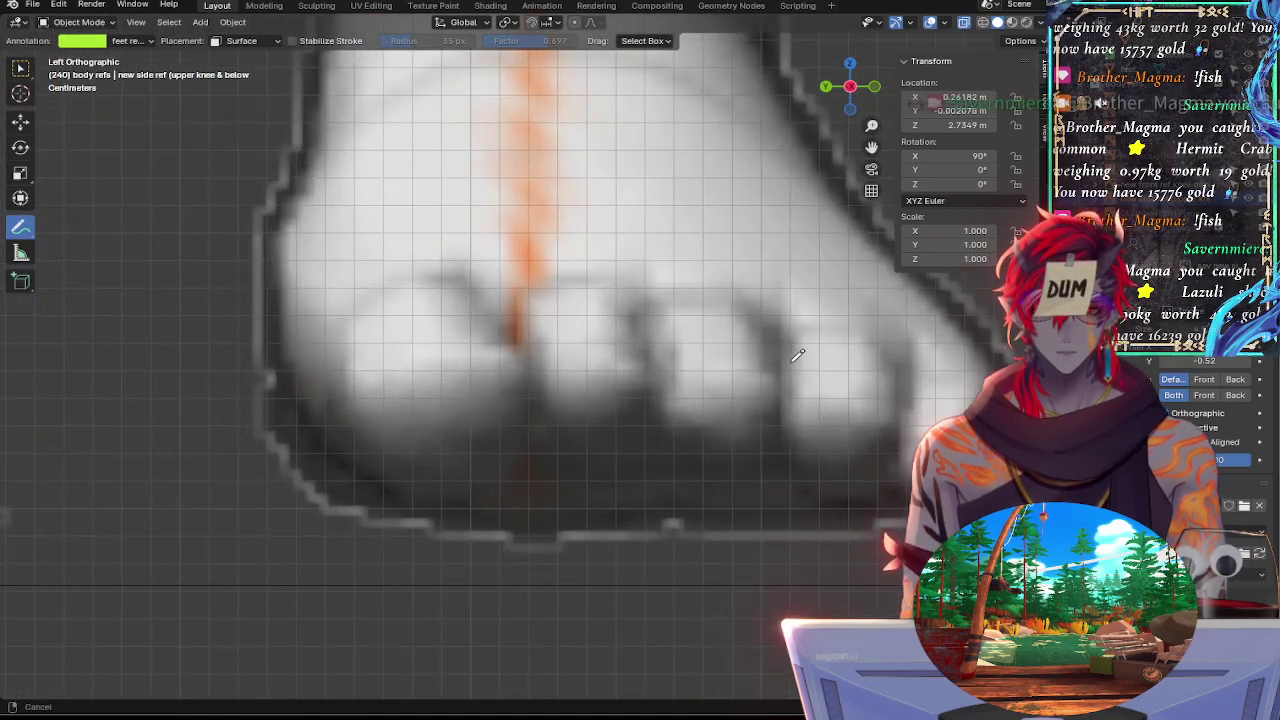
{"action": "scroll", "coordinate": [760, 360], "scroll_direction": "up", "scroll_amount": 2}
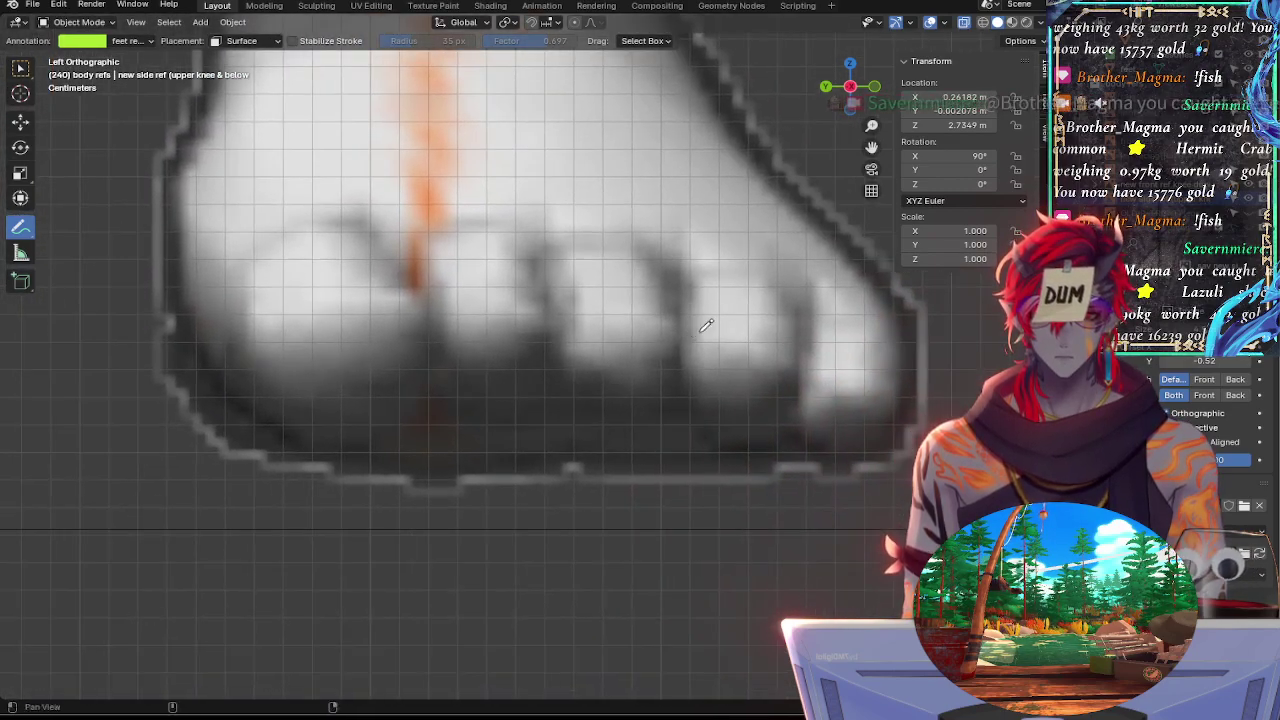
{"action": "left_click", "coordinate": [876, 88]}
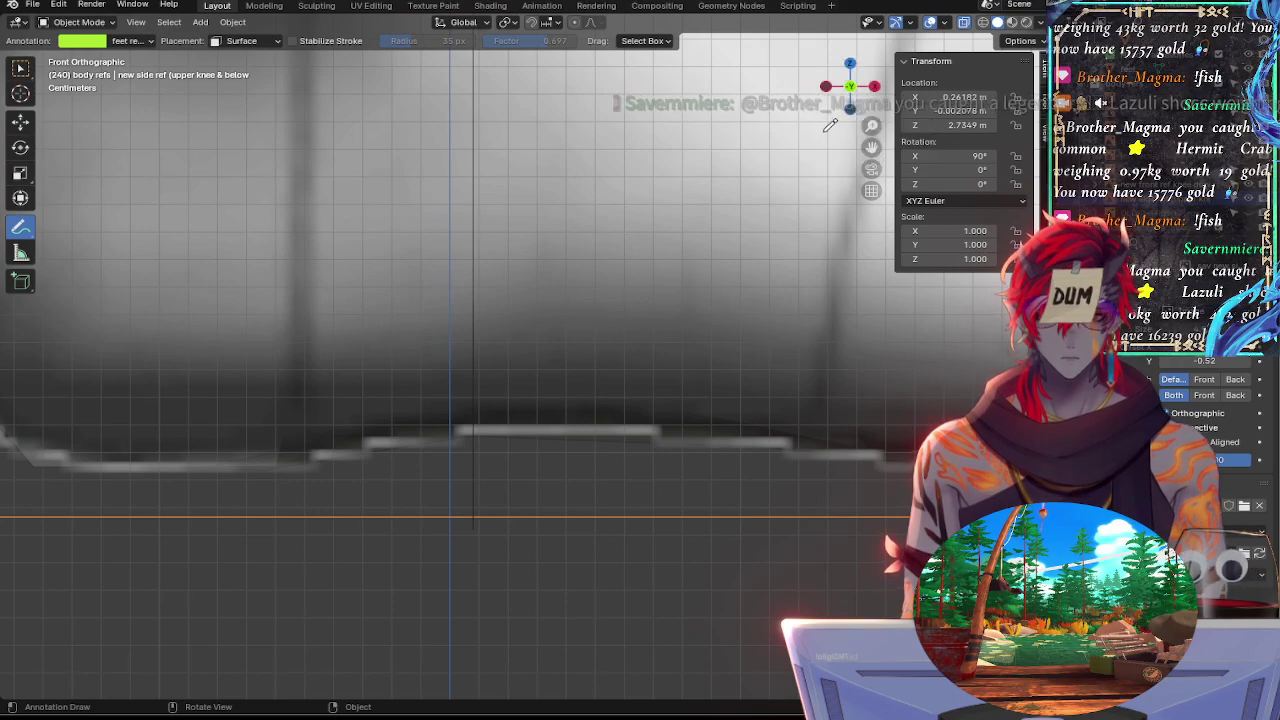
{"action": "left_click_drag", "start_coordinate": [676, 319], "coordinate": [300, 436], "text": "alt+shift"}
{"action": "left_click_drag", "start_coordinate": [515, 385], "coordinate": [540, 508], "text": "ctrl+alt"}
{"action": "left_click_drag", "start_coordinate": [585, 399], "coordinate": [769, 482], "text": "alt+shift"}
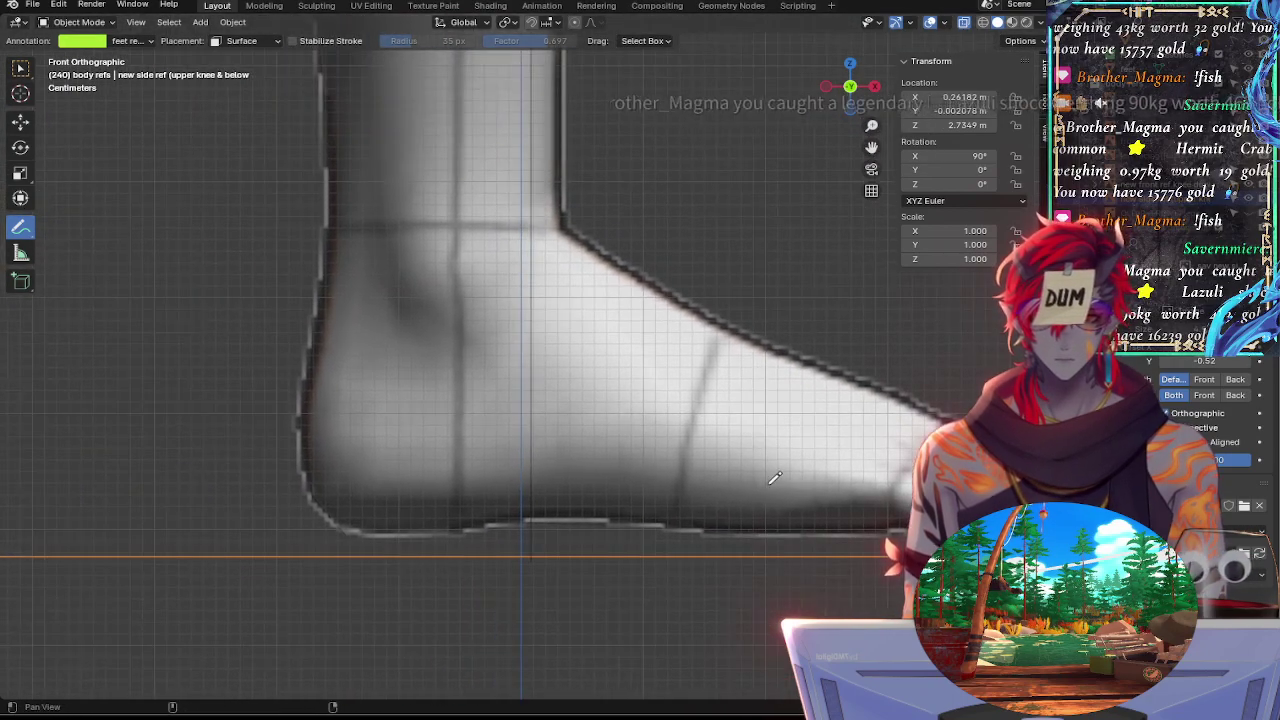
{"action": "left_click_drag", "start_coordinate": [752, 415], "coordinate": [657, 448], "text": "alt+shift"}
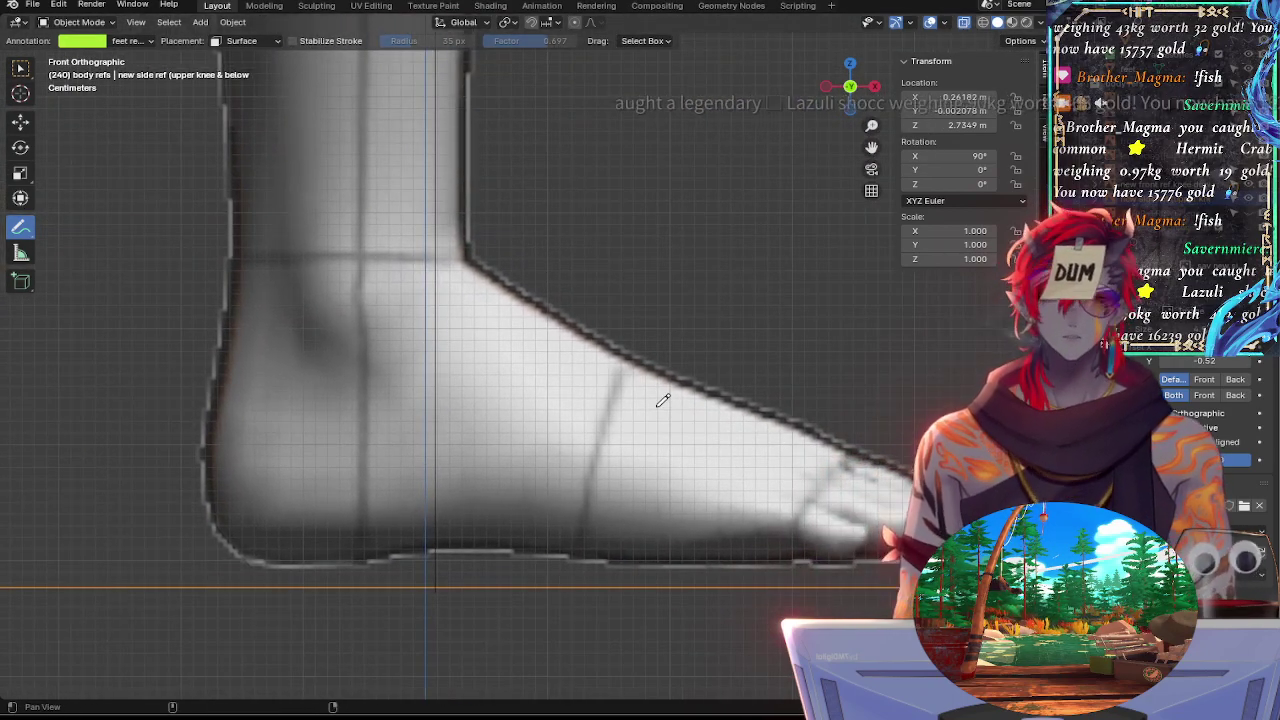
Compare the ground level of the sole outlines in the front, left, right and back views, including the toes close up in the back view
{"action": "middle_click_drag", "start_coordinate": [666, 391], "coordinate": [834, 266], "text": "shift"}
{"action": "scroll", "coordinate": [801, 353], "scroll_direction": "up", "scroll_amount": 2}
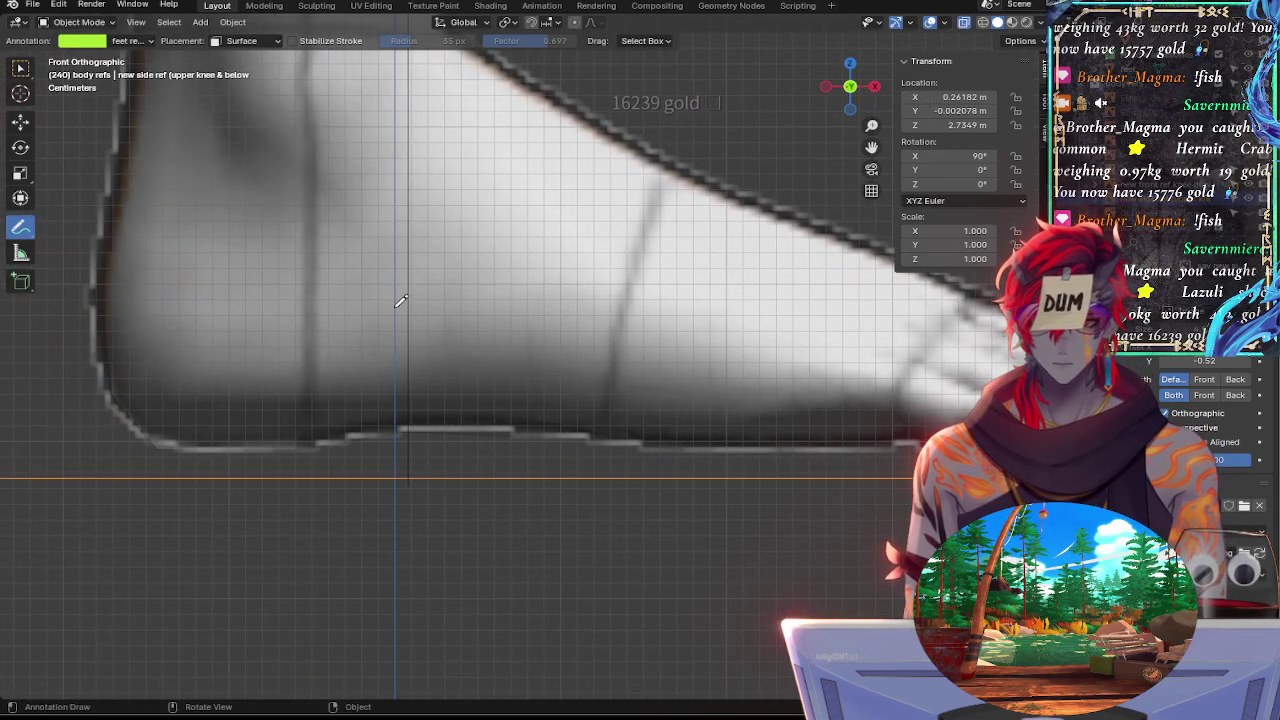
{"action": "left_click", "coordinate": [875, 87]}
{"action": "left_click", "coordinate": [838, 90]}
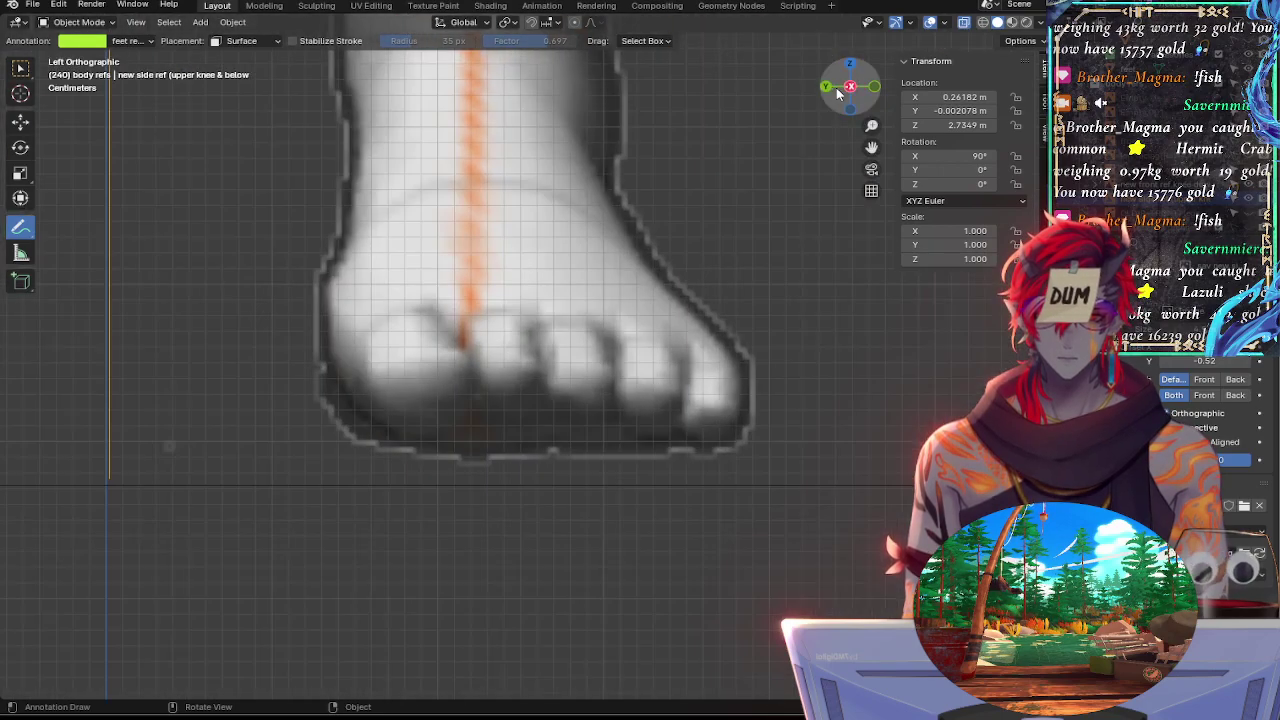
{"action": "left_click", "coordinate": [875, 88]}
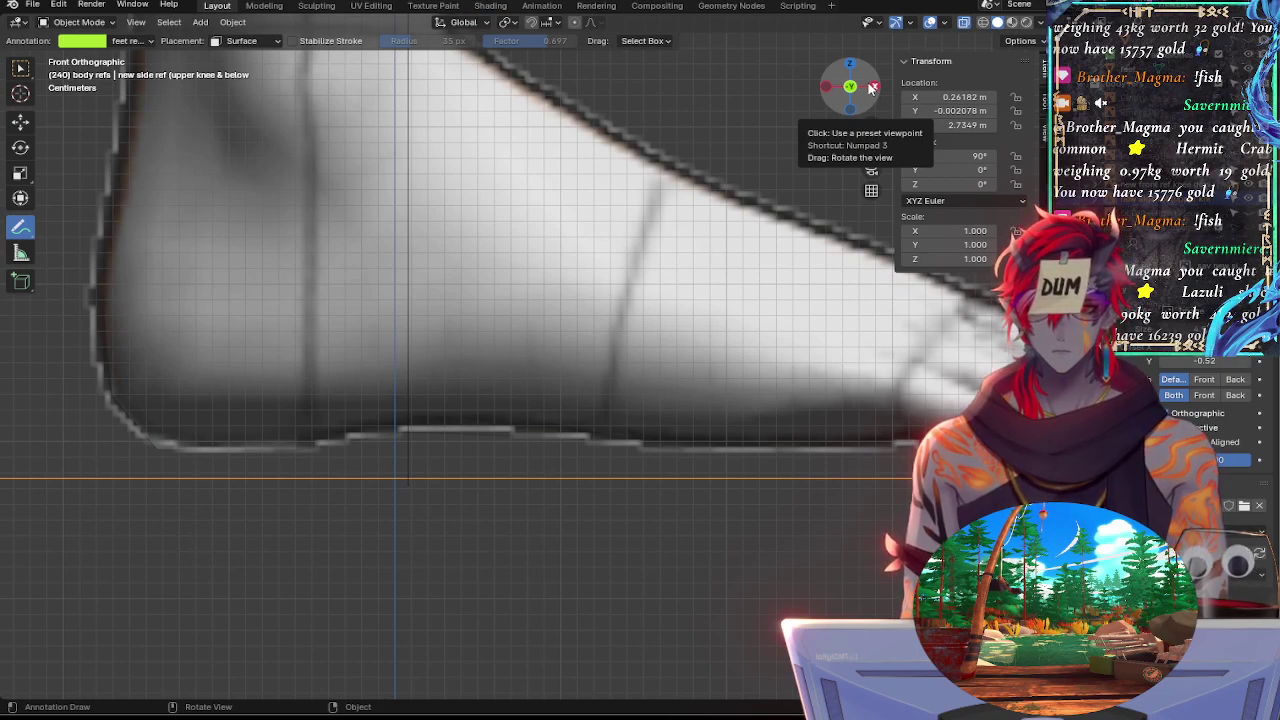
{"action": "left_click", "coordinate": [873, 87]}
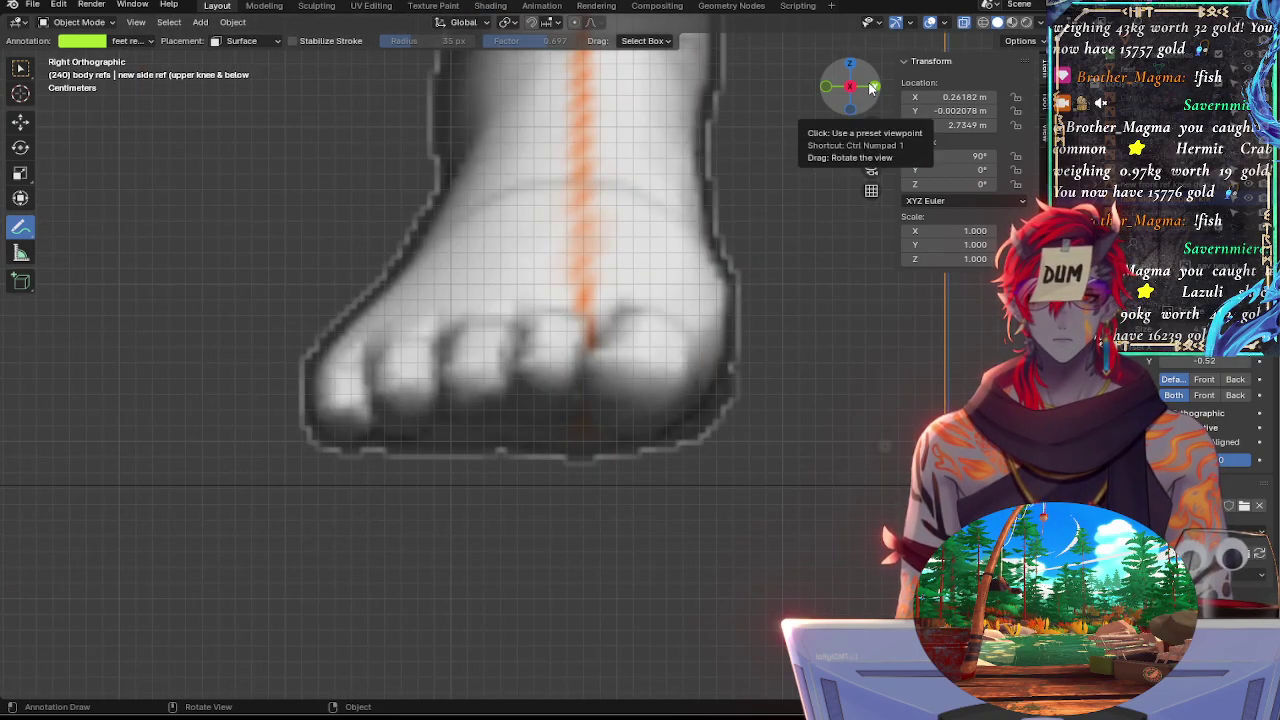
{"action": "left_click", "coordinate": [872, 87]}
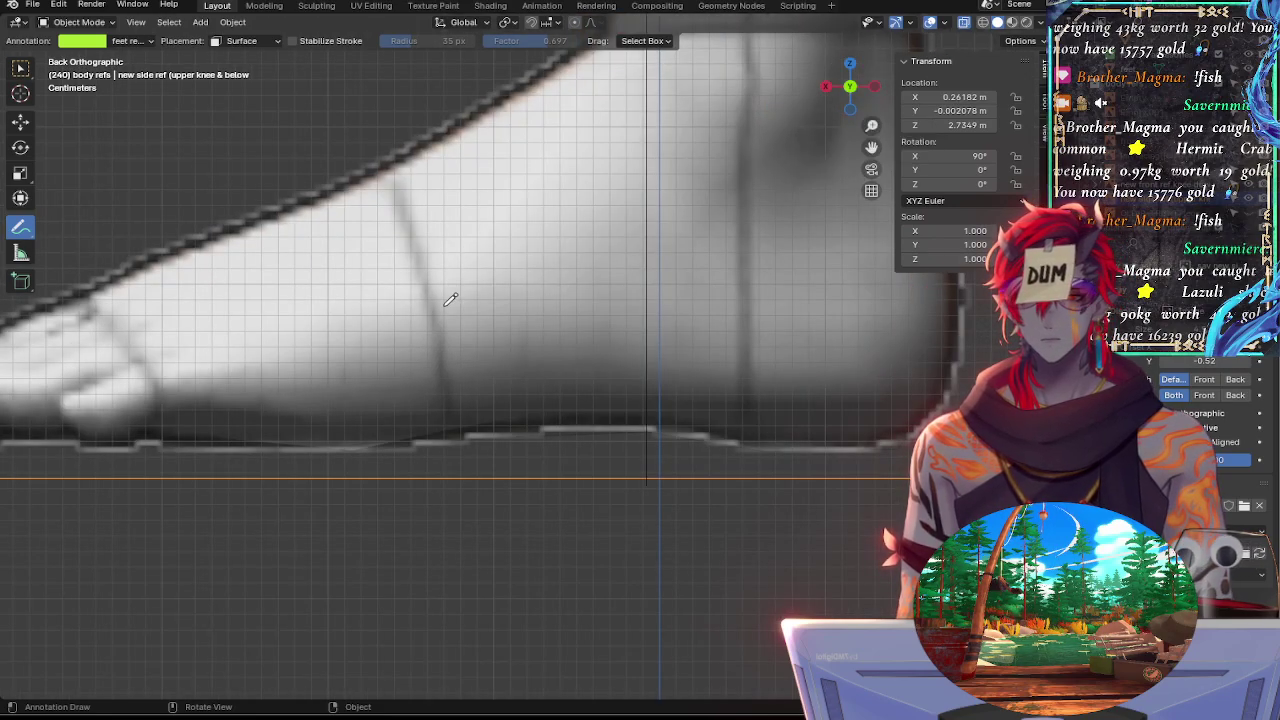
{"action": "left_click_drag", "start_coordinate": [428, 301], "coordinate": [843, 332], "text": "alt+shift"}
{"action": "left_click_drag", "start_coordinate": [616, 450], "coordinate": [565, 353], "text": "ctrl+alt"}
{"action": "key", "text": "g"}
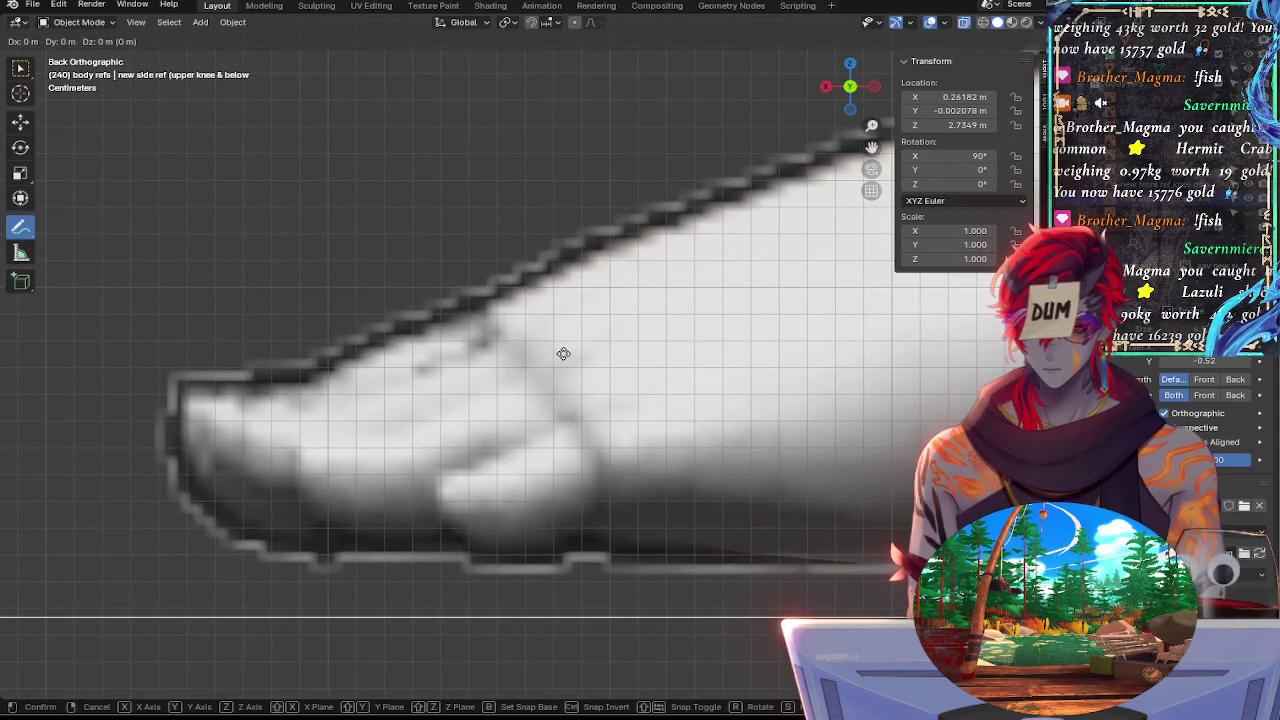
{"action": "key", "text": "z"}
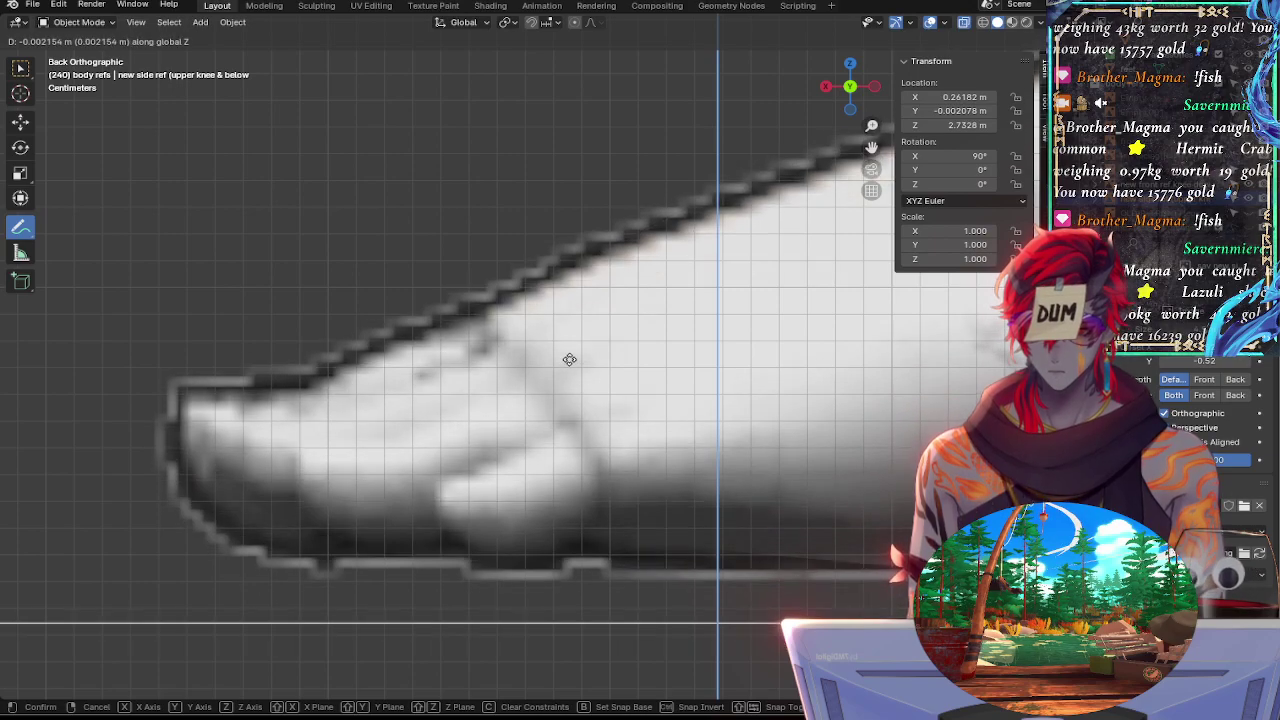
{"action": "key", "text": "Escape"}
{"action": "key", "text": "g"}
{"action": "key", "text": "z"}
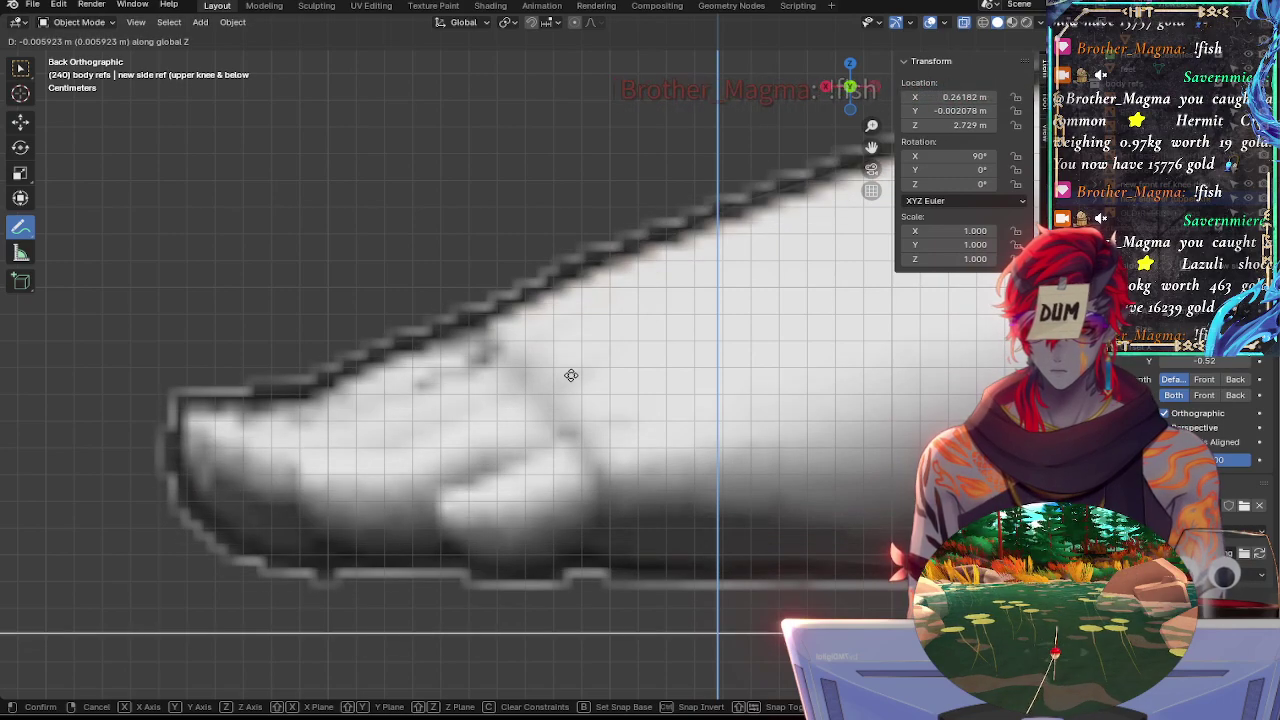
{"action": "right_click", "coordinate": [571, 375]}
Lower the side reference image "new side ref (upper knee & below)" by 0.01 m along the global Z axis
{"action": "key", "text": "g"}
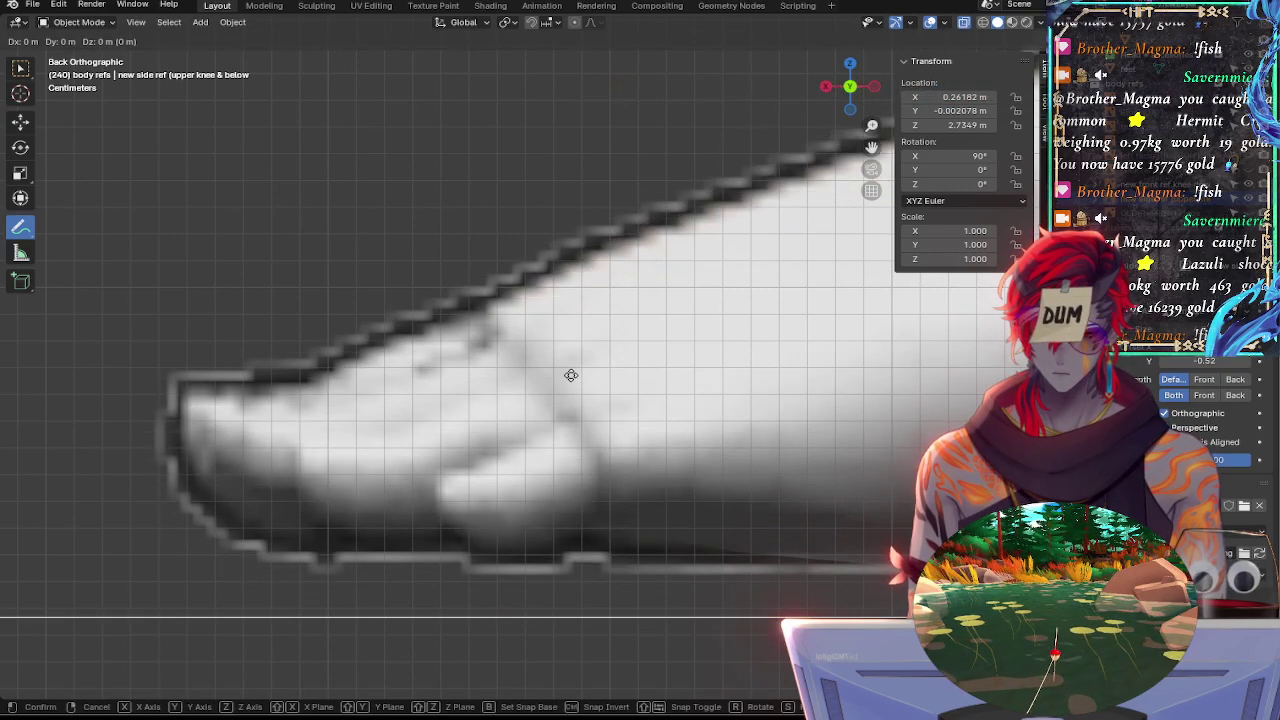
{"action": "key", "text": "z"}
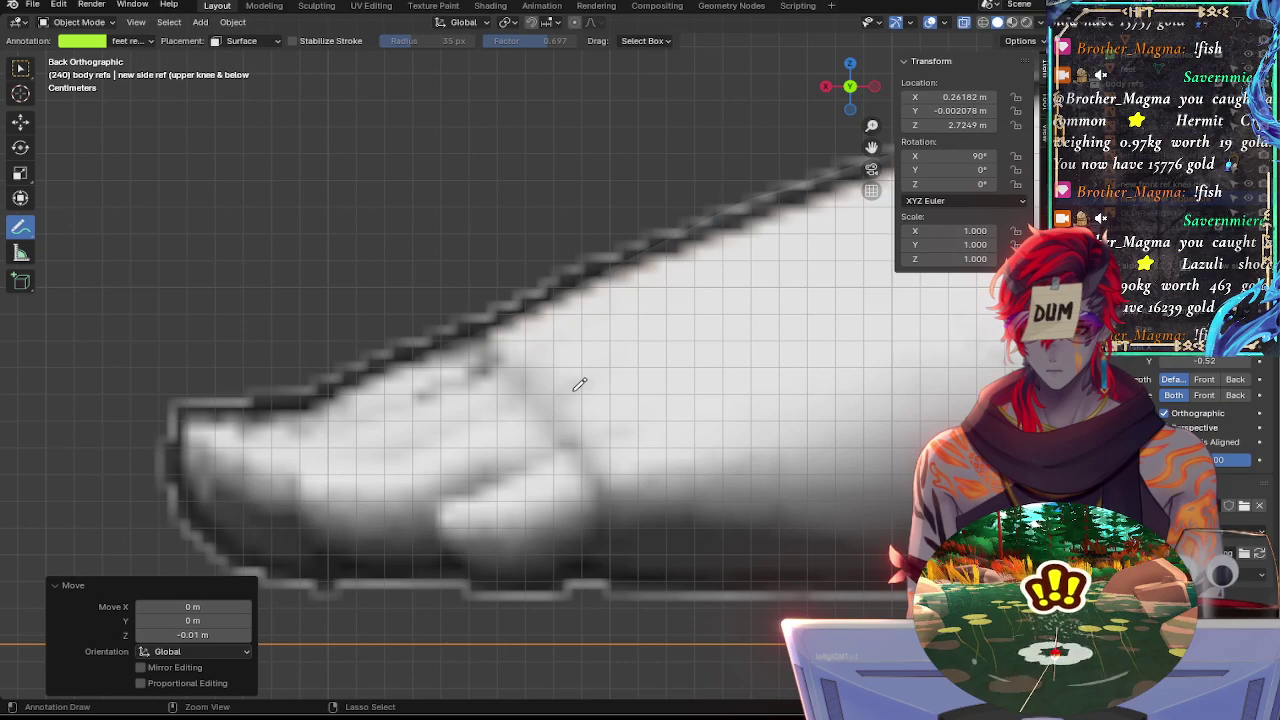
{"action": "left_click", "coordinate": [578, 382]}
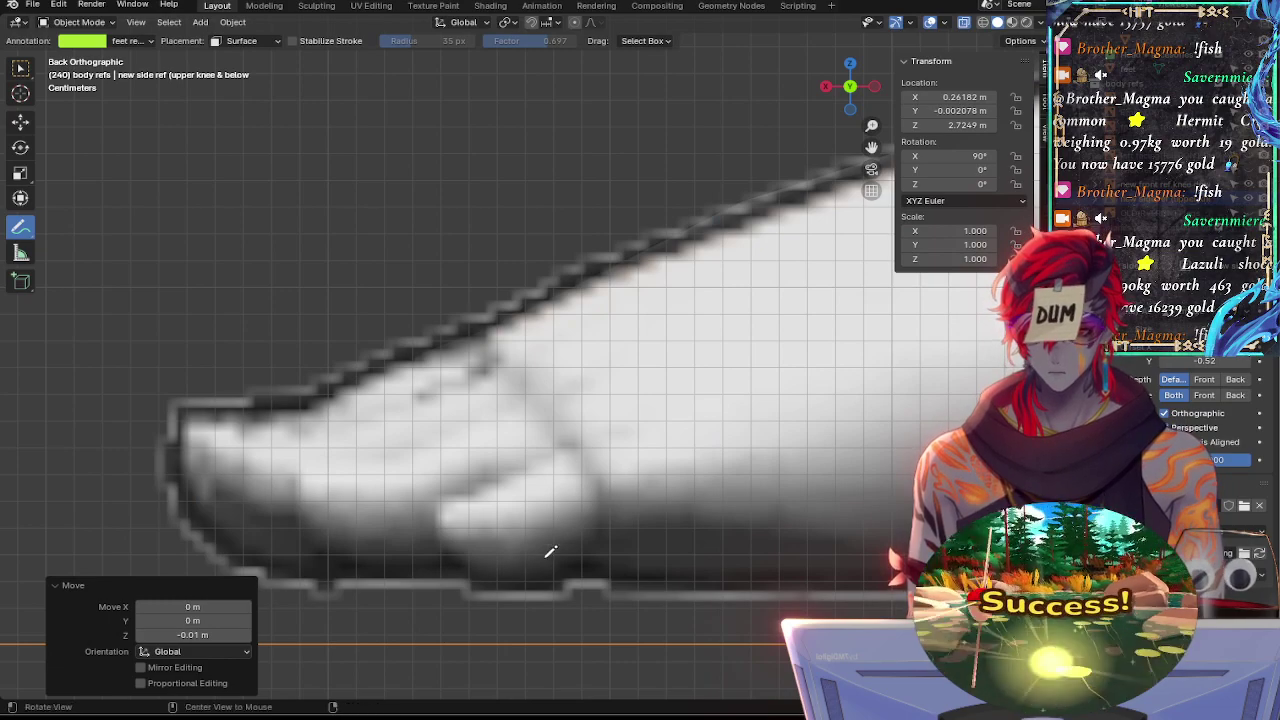
Examine the lowered side reference's sole from toes to heel in the back view and both feet in the right view
{"action": "left_click_drag", "start_coordinate": [604, 543], "coordinate": [486, 437], "text": "alt+shift"}
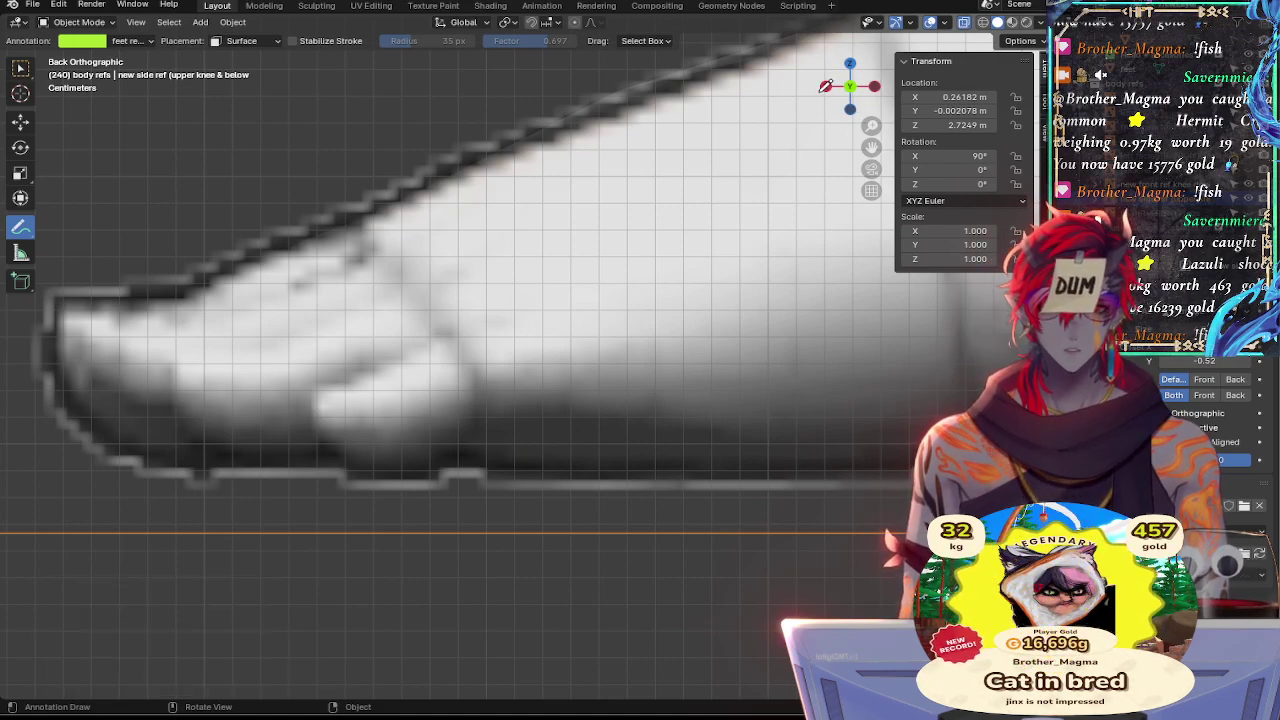
{"action": "left_click_drag", "start_coordinate": [698, 276], "coordinate": [170, 250], "text": "alt+shift"}
{"action": "left_click_drag", "start_coordinate": [630, 320], "coordinate": [258, 299], "text": "alt+shift"}
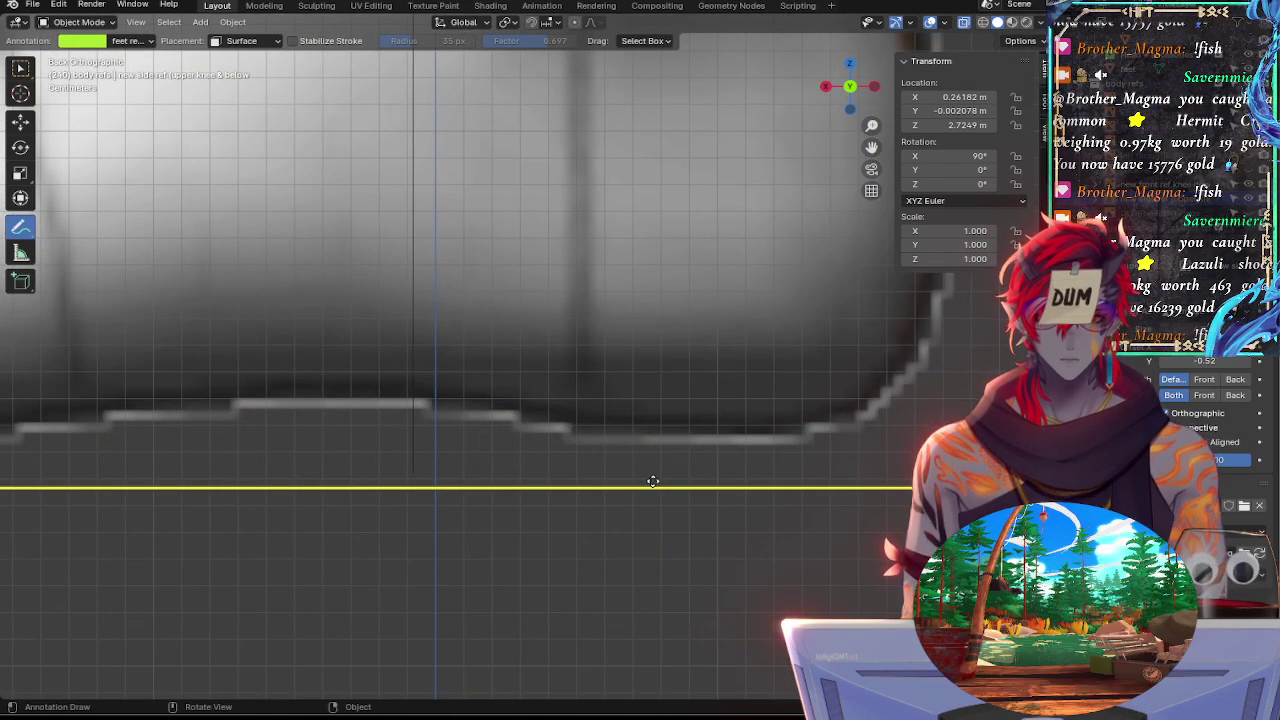
{"action": "left_click", "coordinate": [827, 88]}
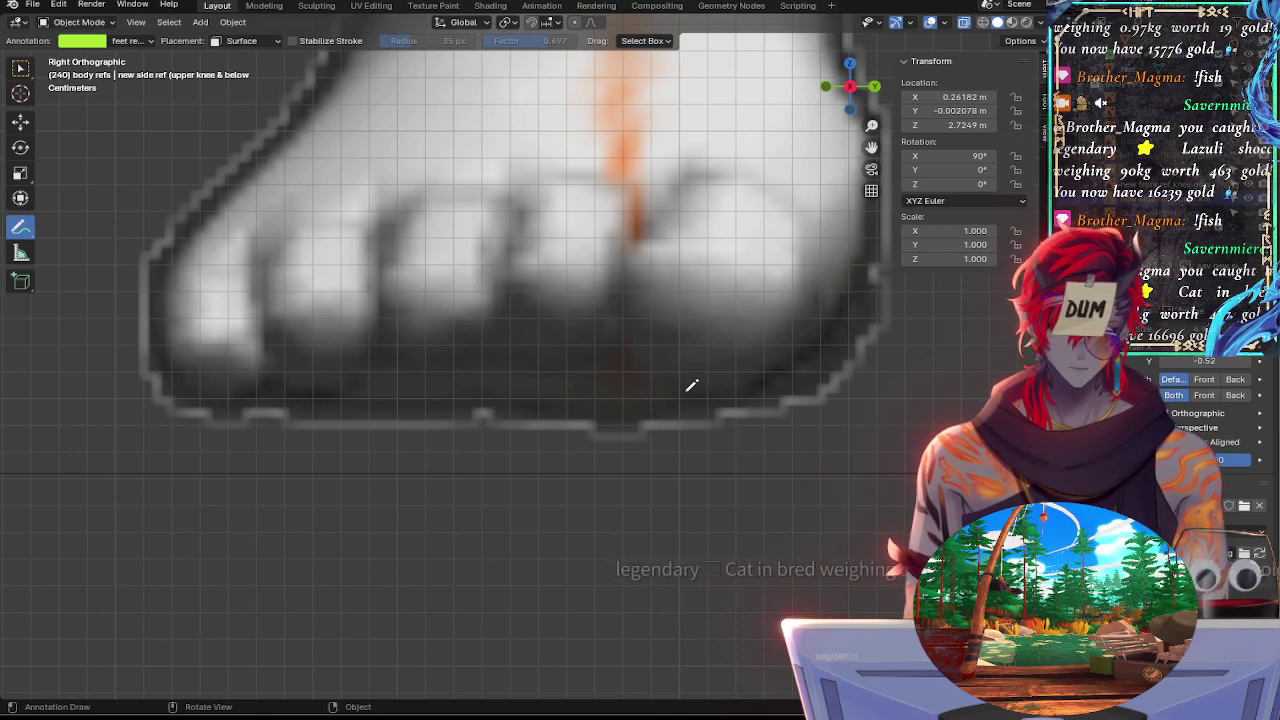
{"action": "scroll", "coordinate": [690, 385], "scroll_direction": "down", "scroll_amount": 5}
{"action": "middle_click_drag", "start_coordinate": [757, 404], "coordinate": [494, 486], "text": "shift"}
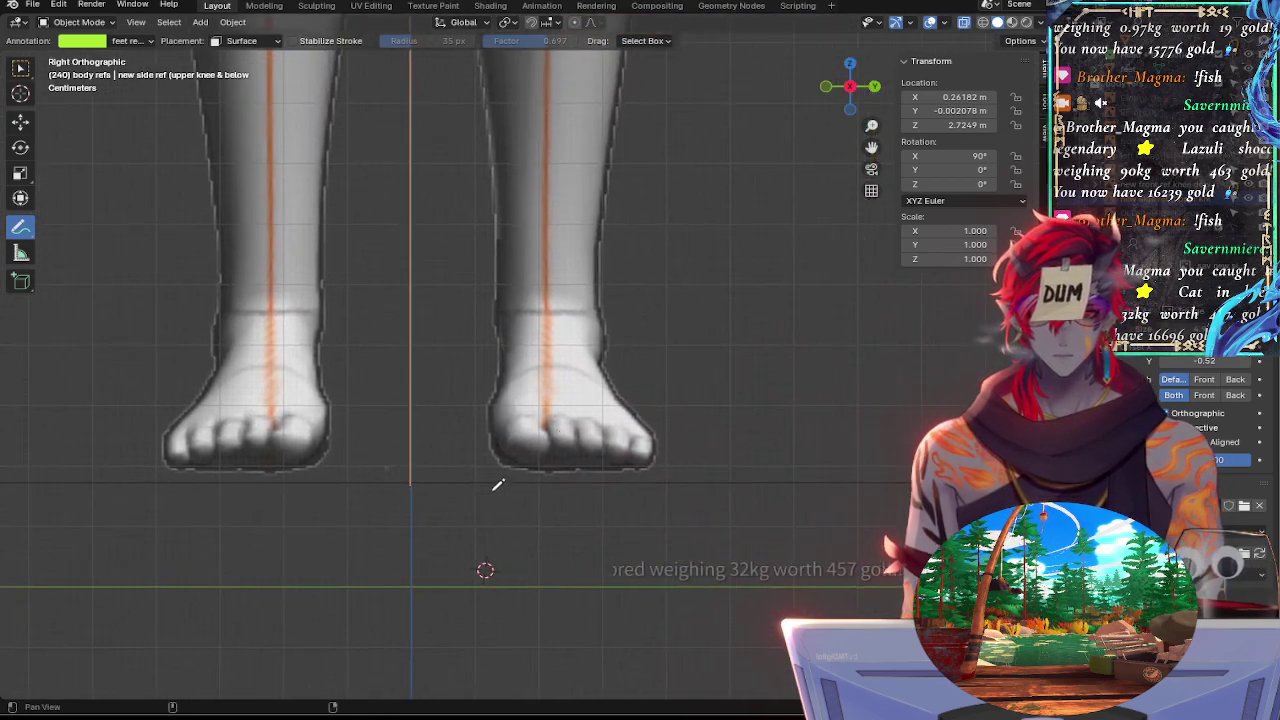
Compare the ankle line and sole level between the left, right and front views, including the ankle close up in the front view
{"action": "left_click", "coordinate": [876, 88]}
{"action": "left_click", "coordinate": [875, 87]}
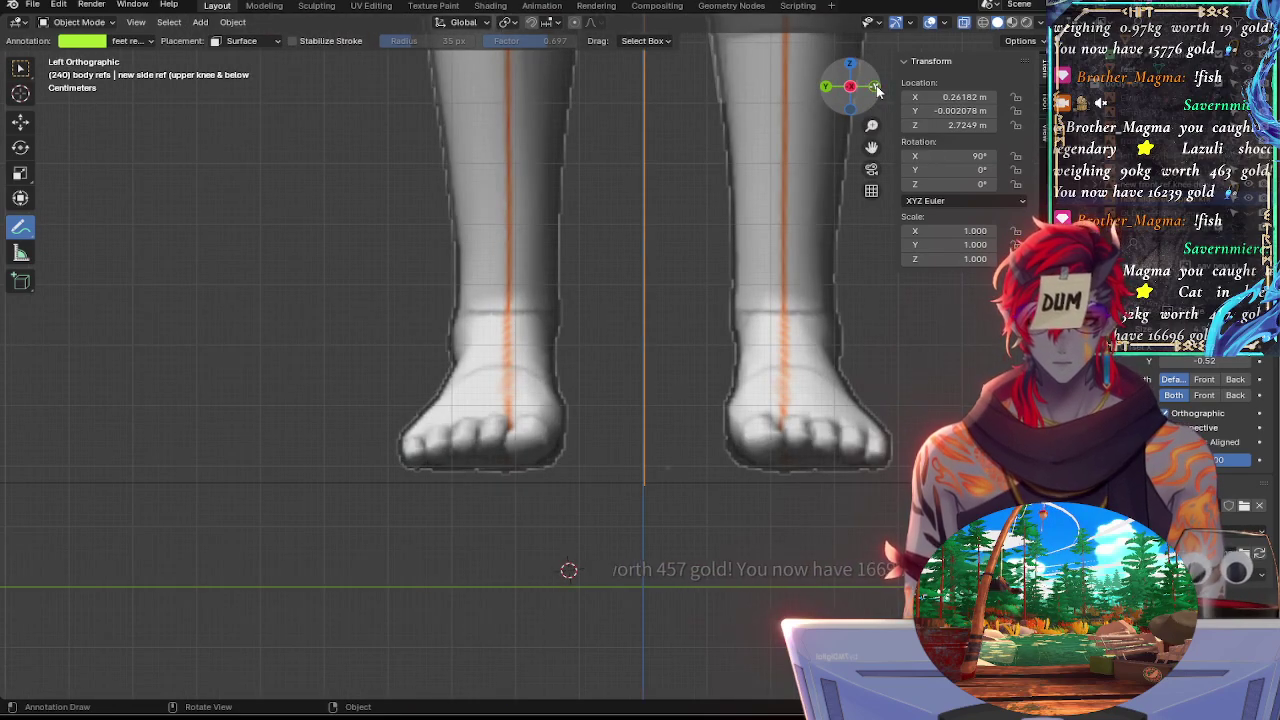
{"action": "left_click", "coordinate": [875, 87]}
{"action": "left_click", "coordinate": [875, 87]}
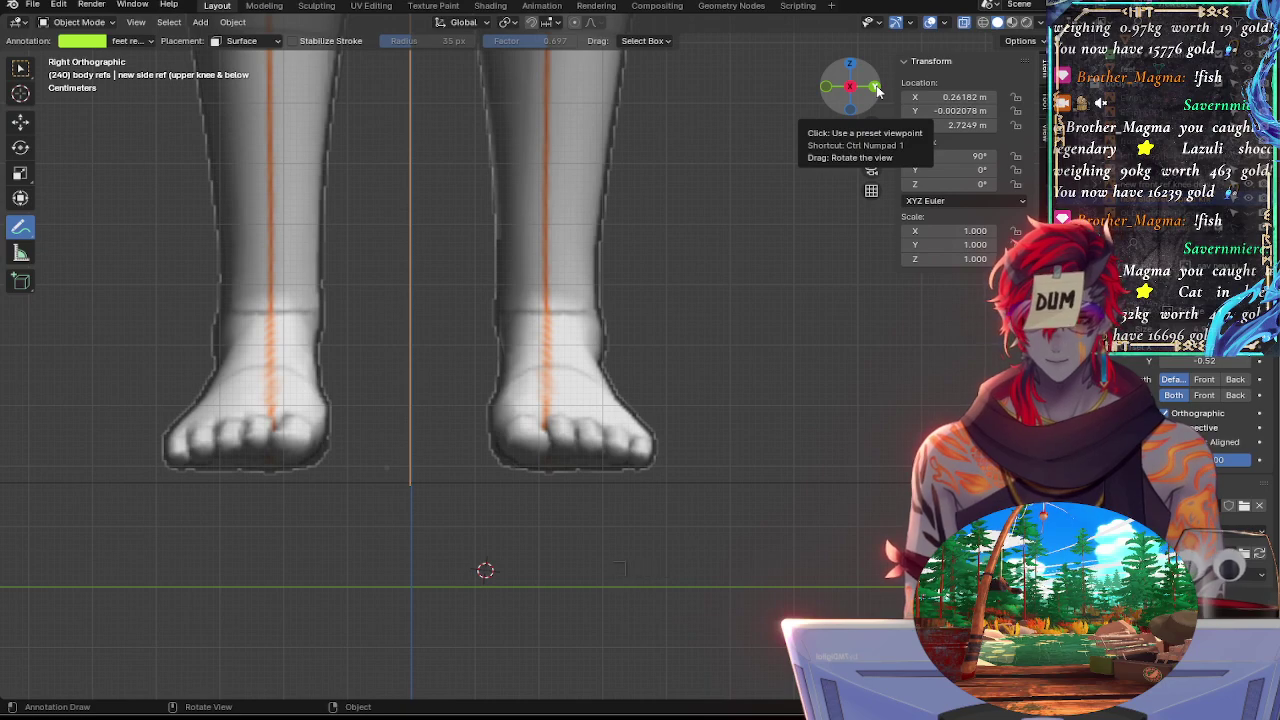
{"action": "left_click", "coordinate": [876, 88]}
{"action": "left_click", "coordinate": [876, 88]}
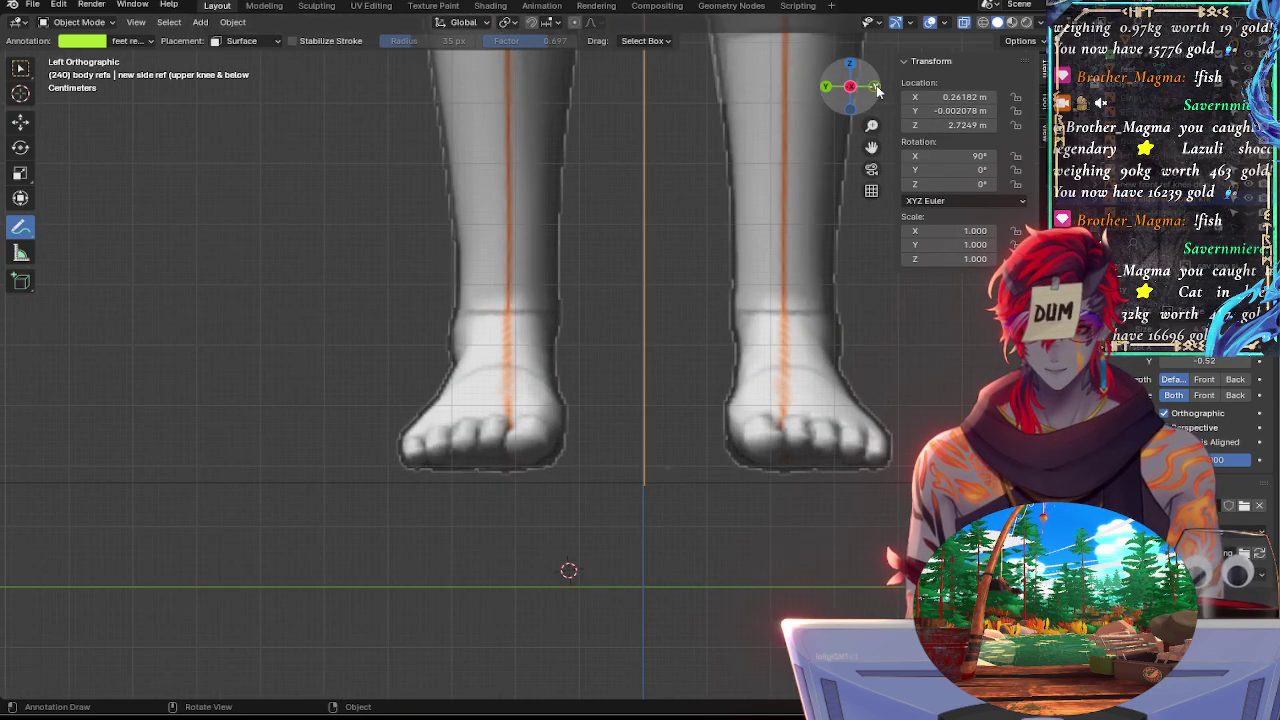
{"action": "left_click", "coordinate": [876, 88]}
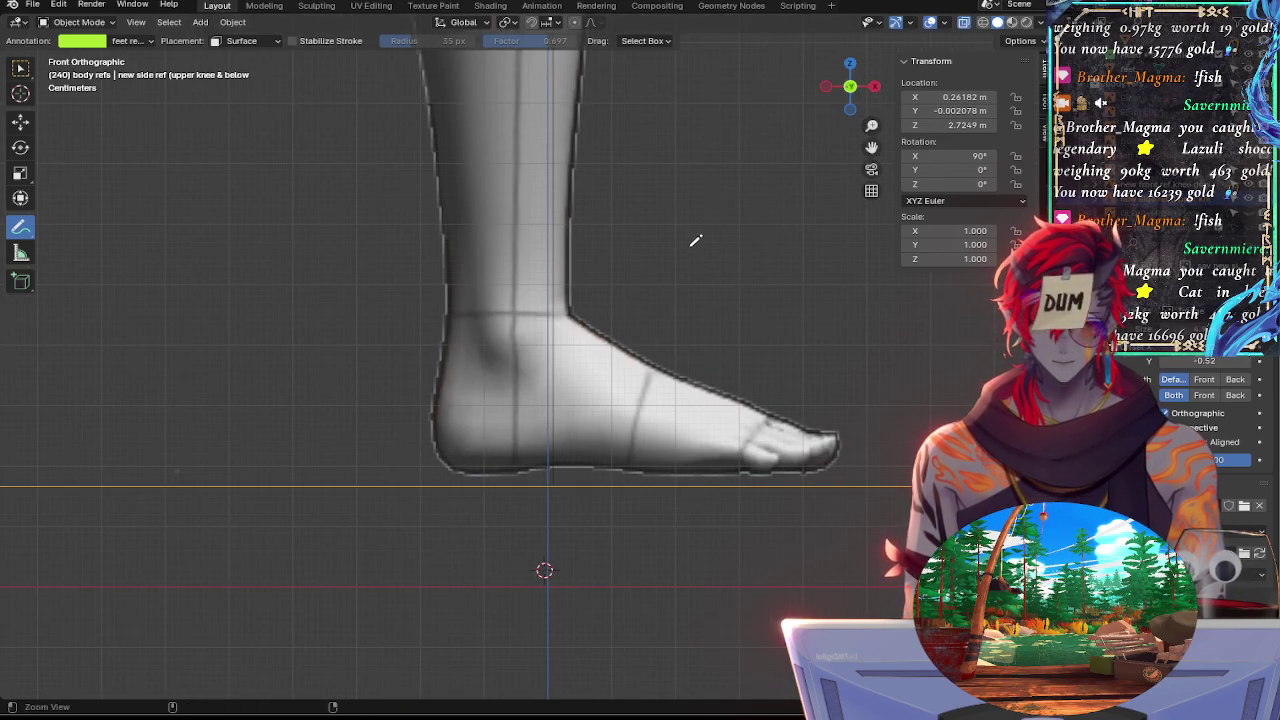
{"action": "scroll", "coordinate": [671, 157], "scroll_direction": "up", "scroll_amount": 6}
{"action": "scroll", "coordinate": [671, 191], "scroll_direction": "down", "scroll_amount": 3}
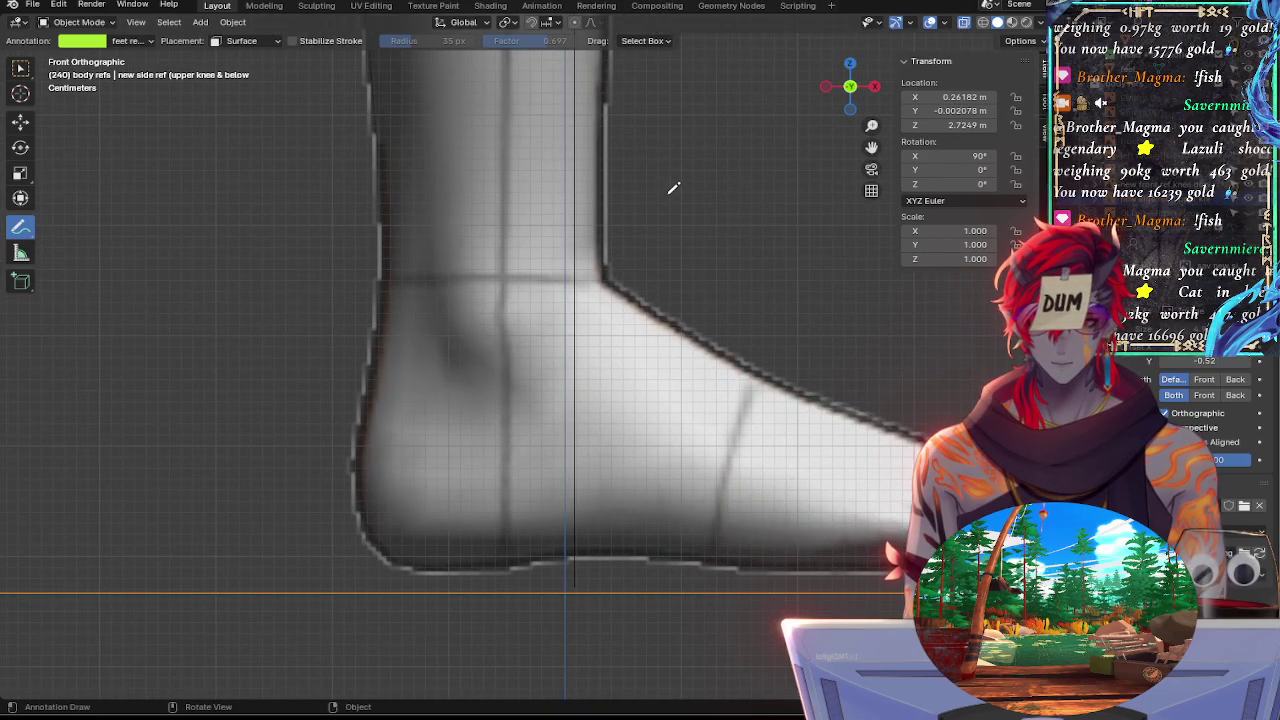
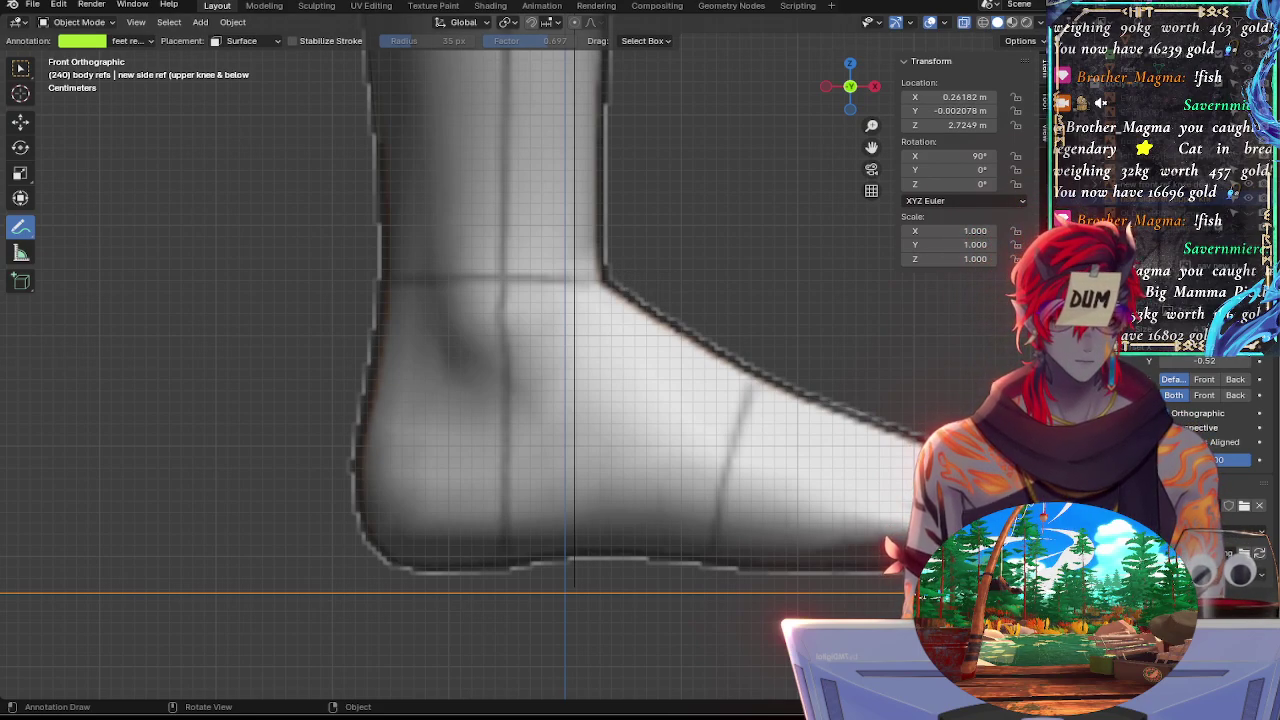
Inspect the foot's full side profile from heel to toes in the back view
{"action": "left_click", "coordinate": [850, 87]}
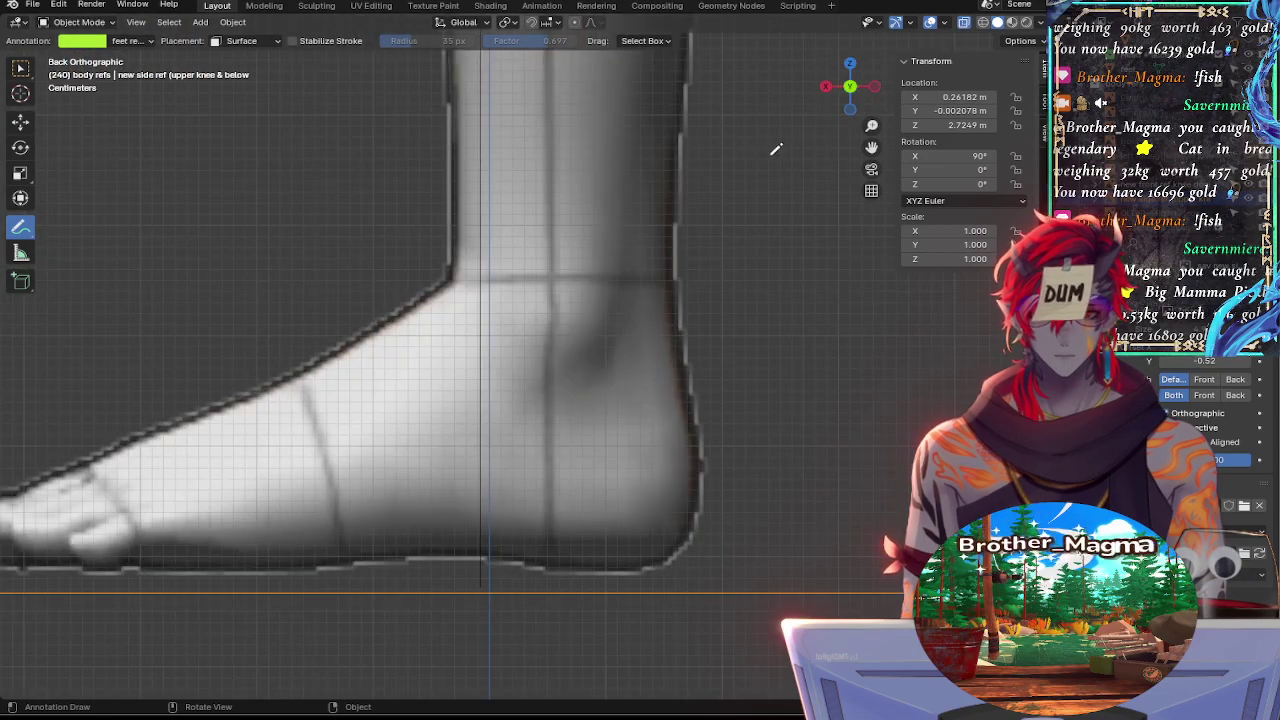
{"action": "middle_click_drag", "start_coordinate": [697, 388], "coordinate": [934, 282], "text": "shift"}
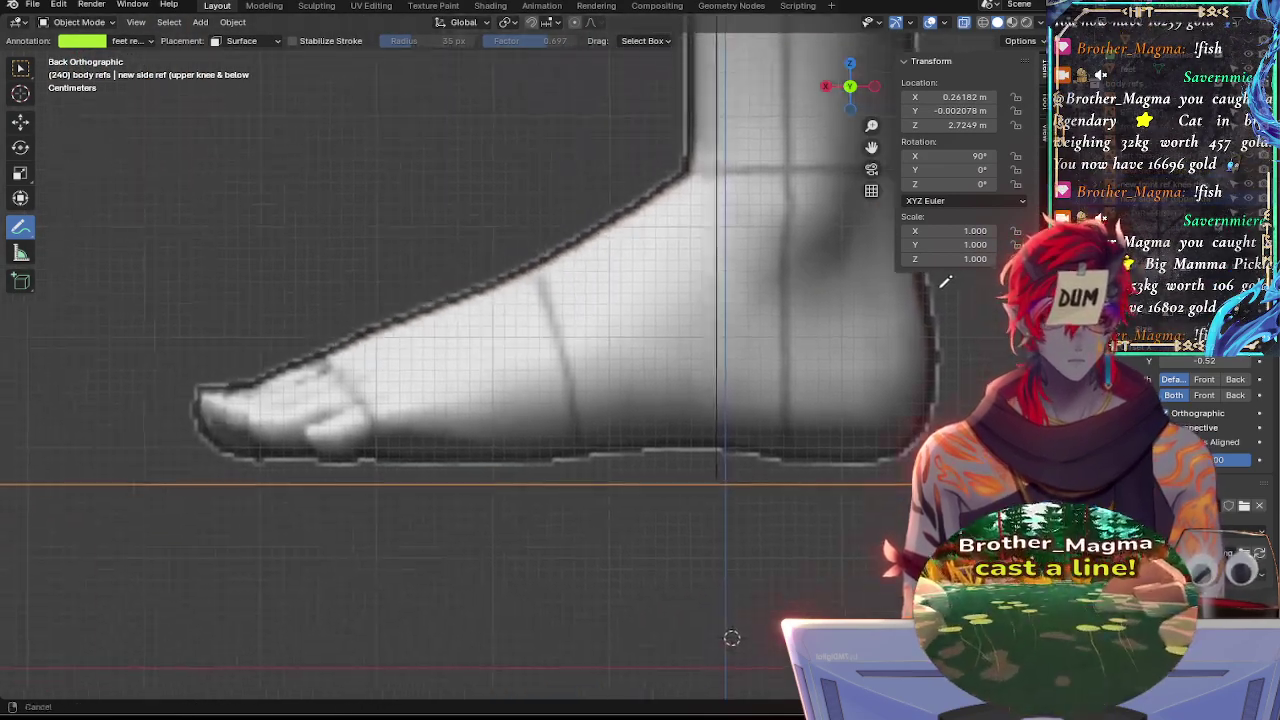
{"action": "mouse_move", "coordinate": [765, 418]}
{"action": "middle_mouse_down", "text": "ctrl"}
{"action": "mouse_move", "coordinate": [757, 314]}
{"action": "mouse_move", "coordinate": [755, 441]}
{"action": "middle_mouse_up", "text": "ctrl"}
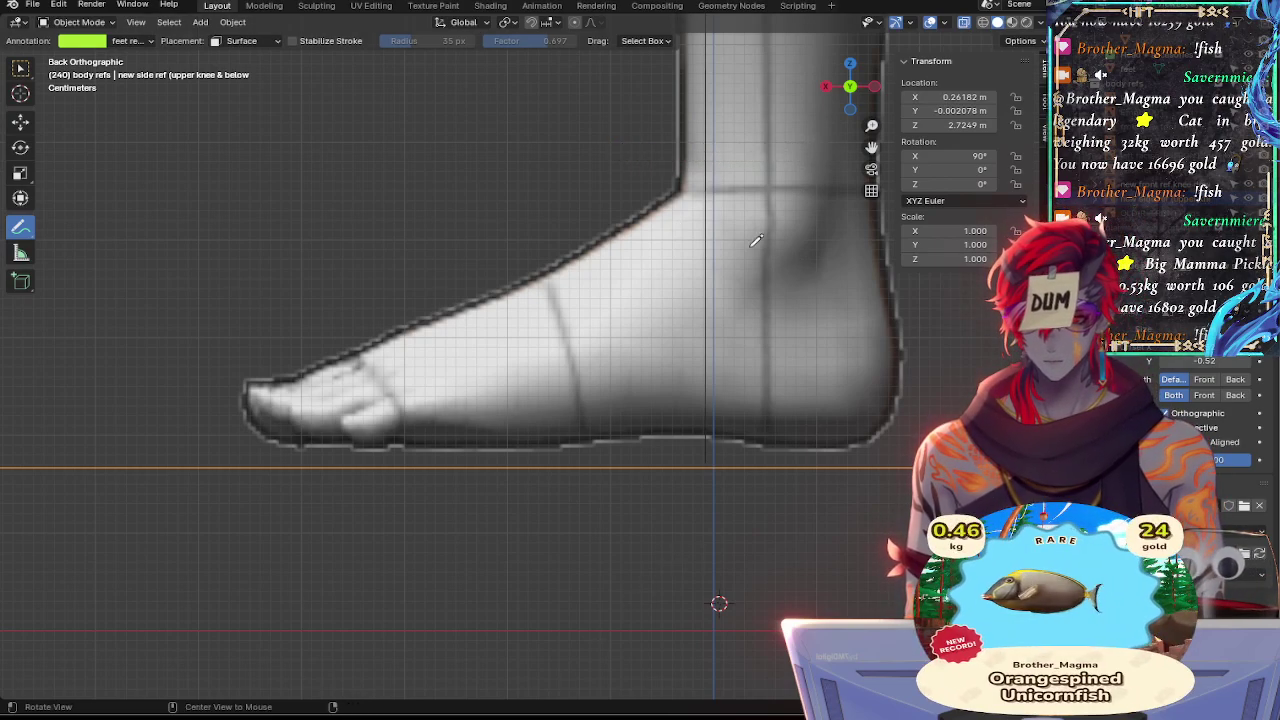
{"action": "scroll", "coordinate": [594, 370], "scroll_direction": "up", "scroll_amount": 1}
Examine both feet in the right view and the sole outline beneath one foot's toes
{"action": "middle_click_drag", "start_coordinate": [594, 370], "coordinate": [838, 165]}
{"action": "left_click", "coordinate": [842, 92]}
{"action": "middle_click_drag", "start_coordinate": [786, 472], "coordinate": [712, 349], "text": "ctrl"}
{"action": "scroll", "coordinate": [718, 342], "scroll_direction": "down", "scroll_amount": 6}
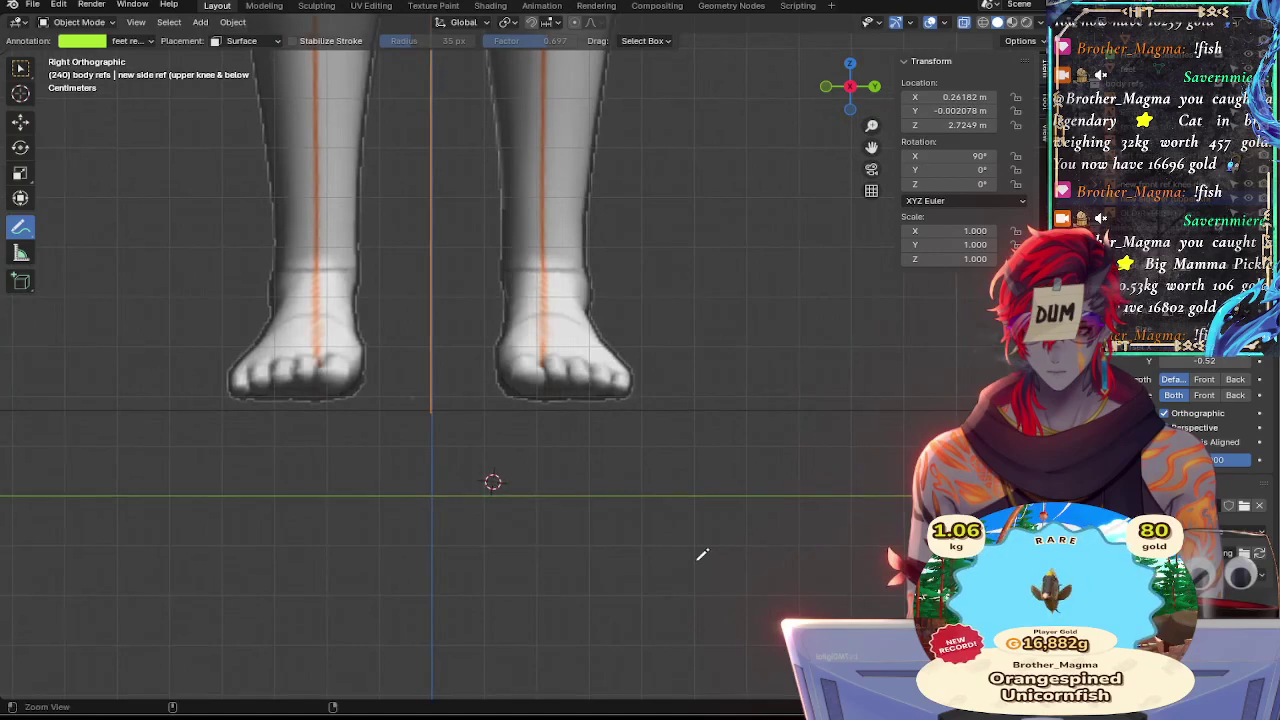
{"action": "scroll", "coordinate": [659, 466], "scroll_direction": "up", "scroll_amount": 4}
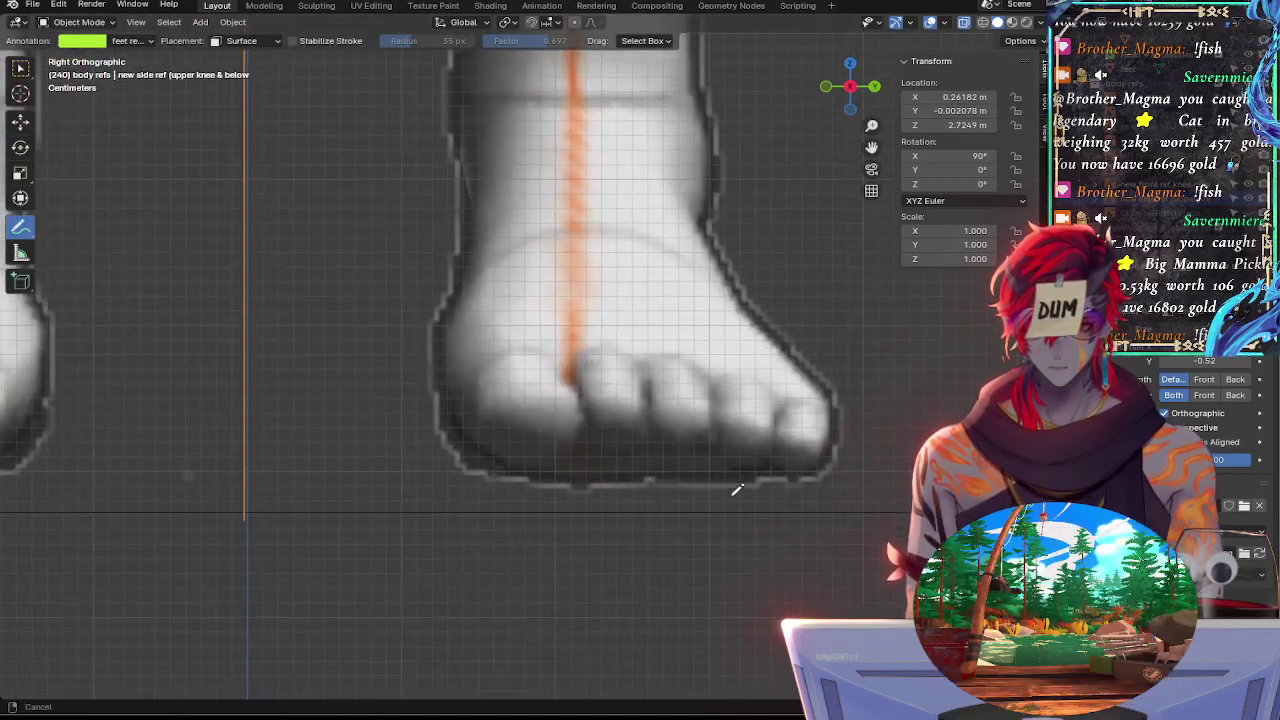
{"action": "scroll", "coordinate": [720, 440], "scroll_direction": "up", "scroll_amount": 2}
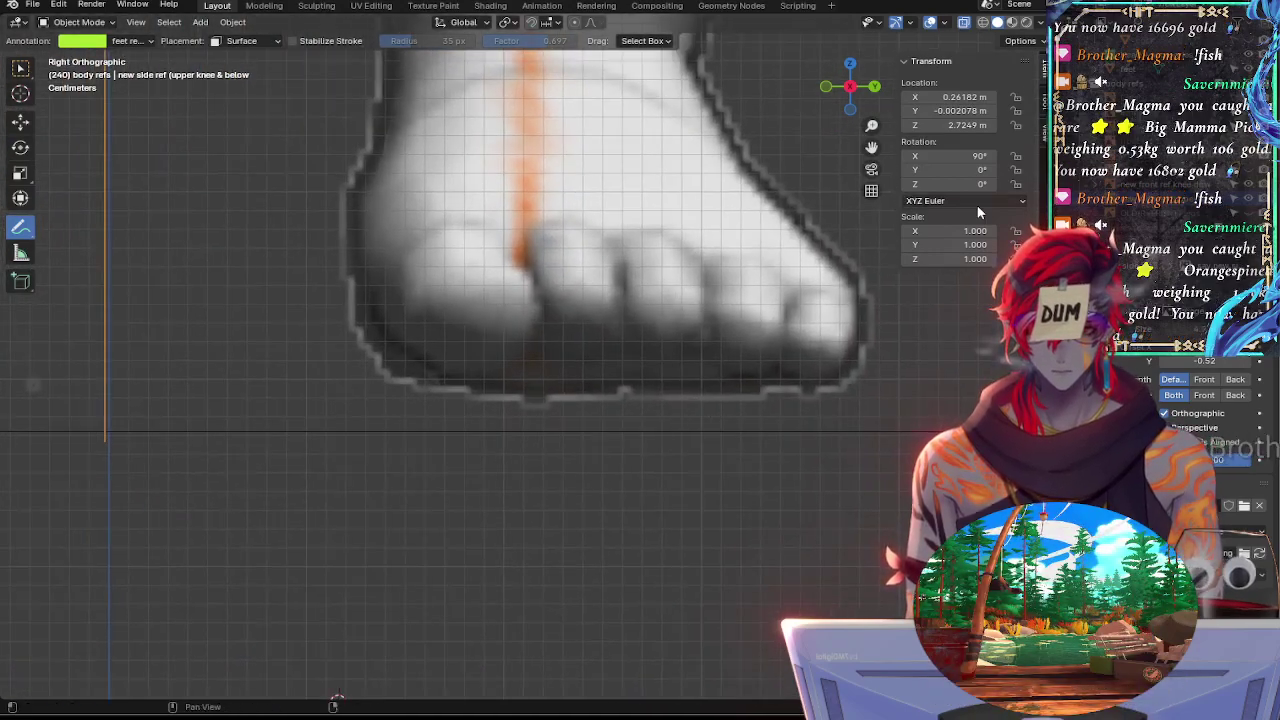
Try to shift the front reference image "new front ref knee down" vertically along the global Z axis
{"action": "left_click", "coordinate": [1145, 187]}
{"action": "key", "text": "g"}
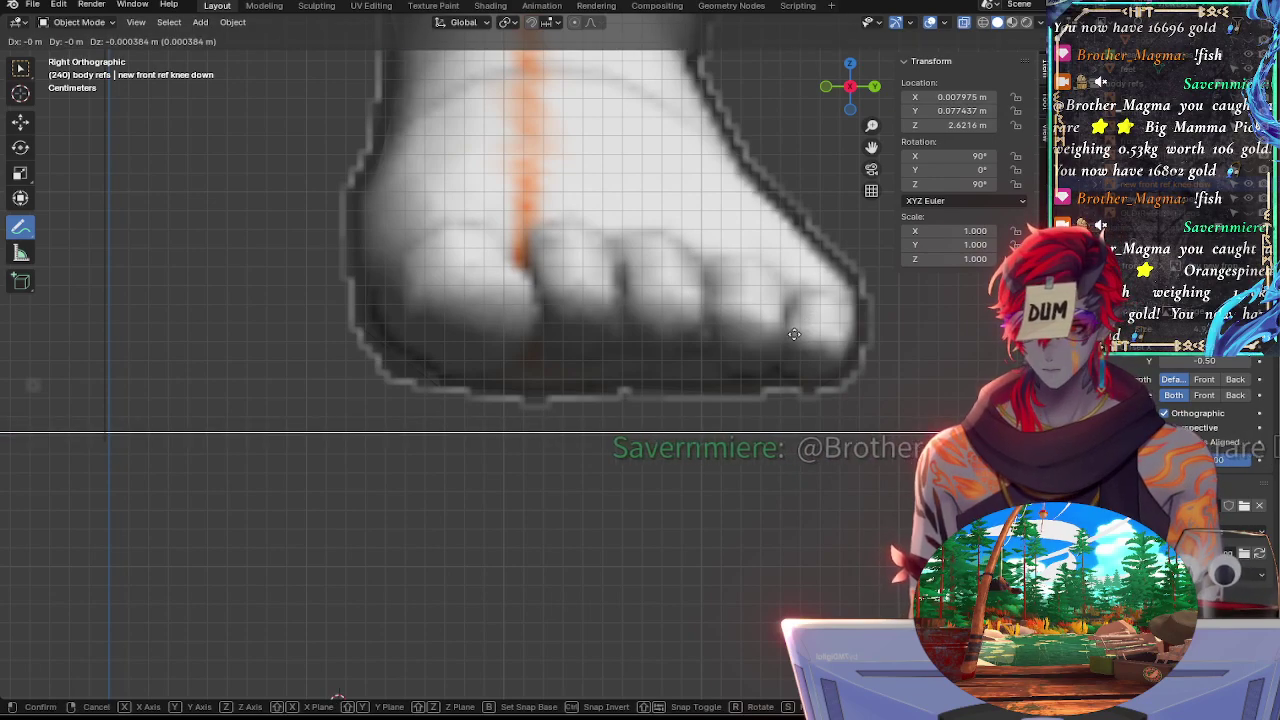
{"action": "key", "text": "z"}
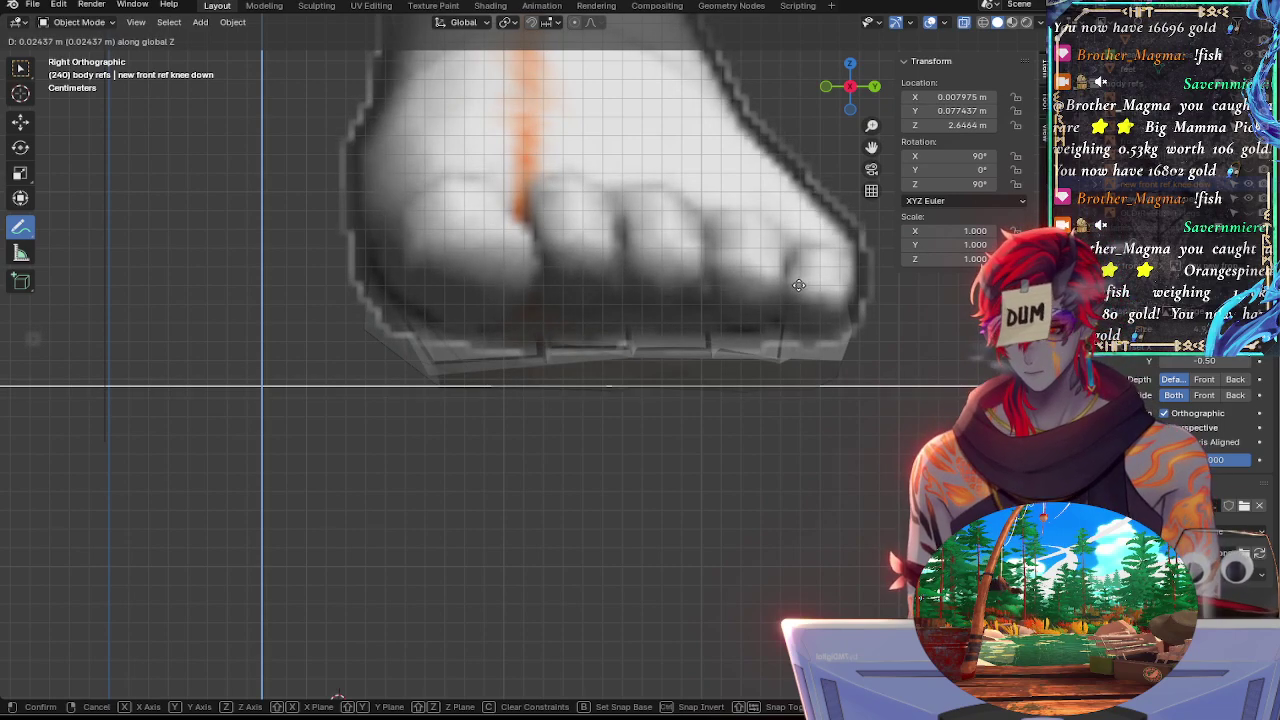
{"action": "left_click", "coordinate": [802, 328]}
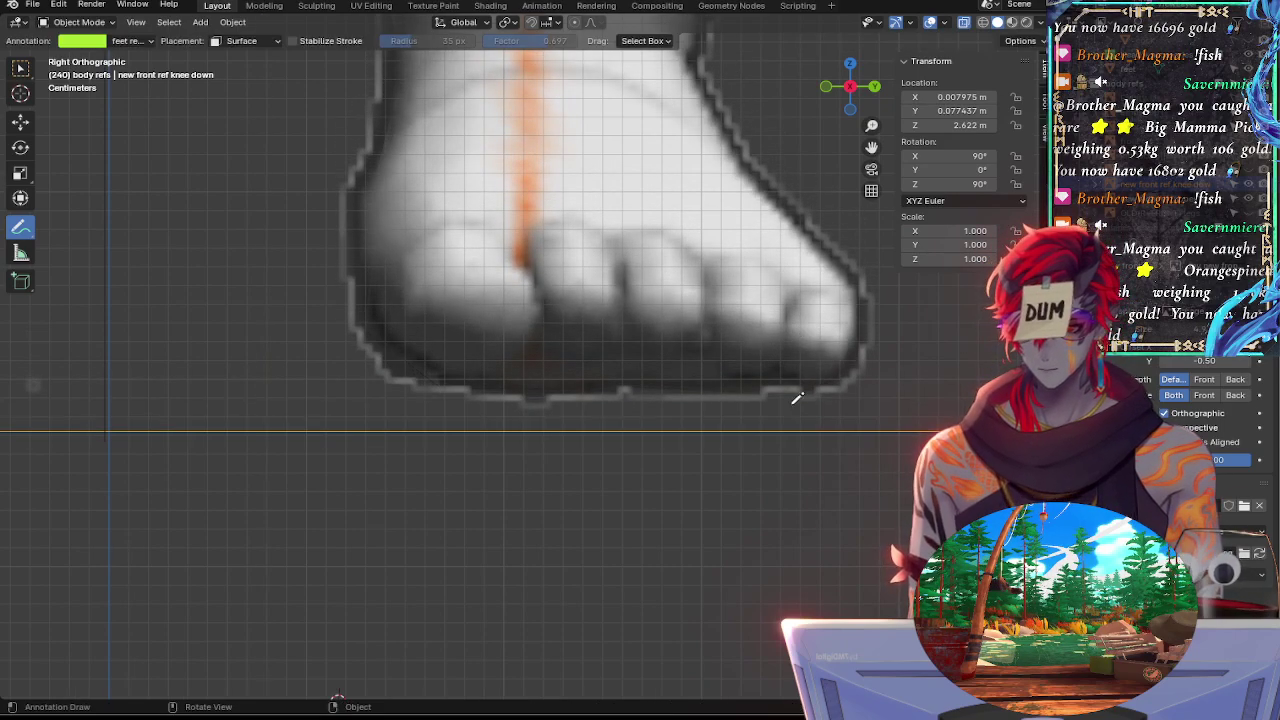
Check the front reference's toes and sole outline in the right view, and undo the last change
{"action": "scroll", "coordinate": [743, 600], "scroll_direction": "down", "scroll_amount": 2}
{"action": "scroll", "coordinate": [648, 465], "scroll_direction": "up", "scroll_amount": 1}
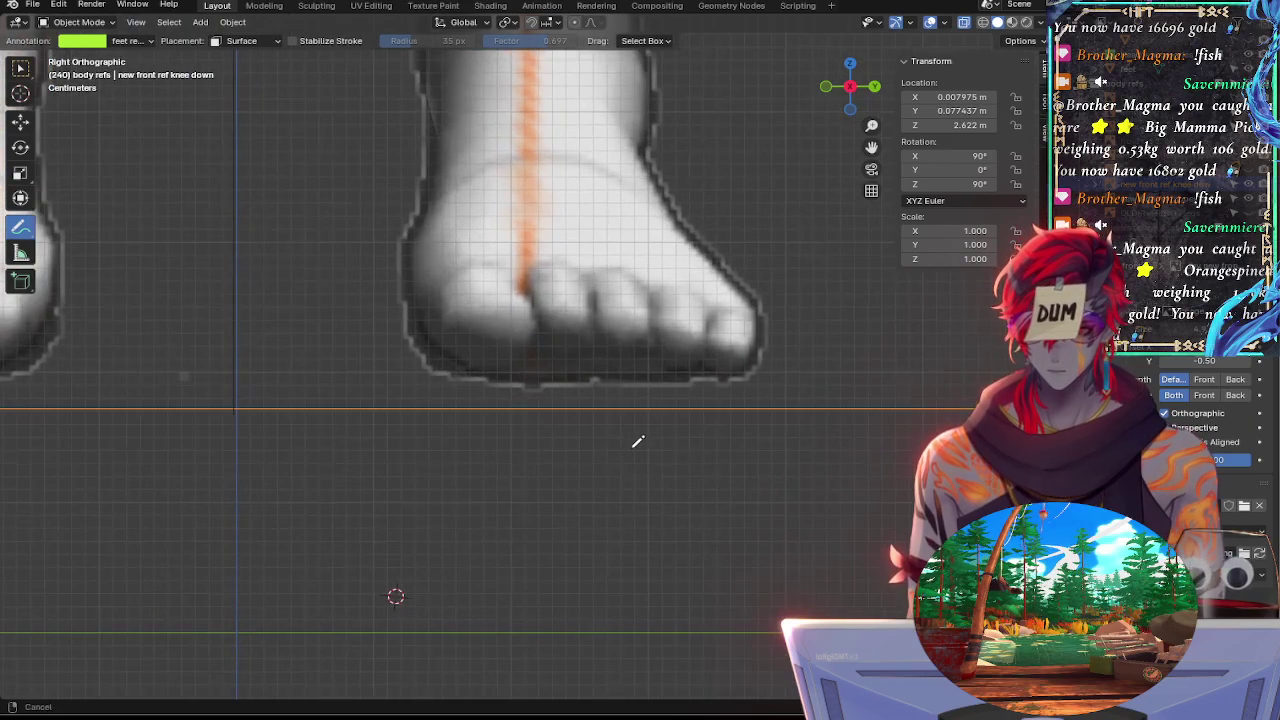
{"action": "scroll", "coordinate": [654, 449], "scroll_direction": "up", "scroll_amount": 2}
{"action": "scroll", "coordinate": [632, 409], "scroll_direction": "up", "scroll_amount": 1}
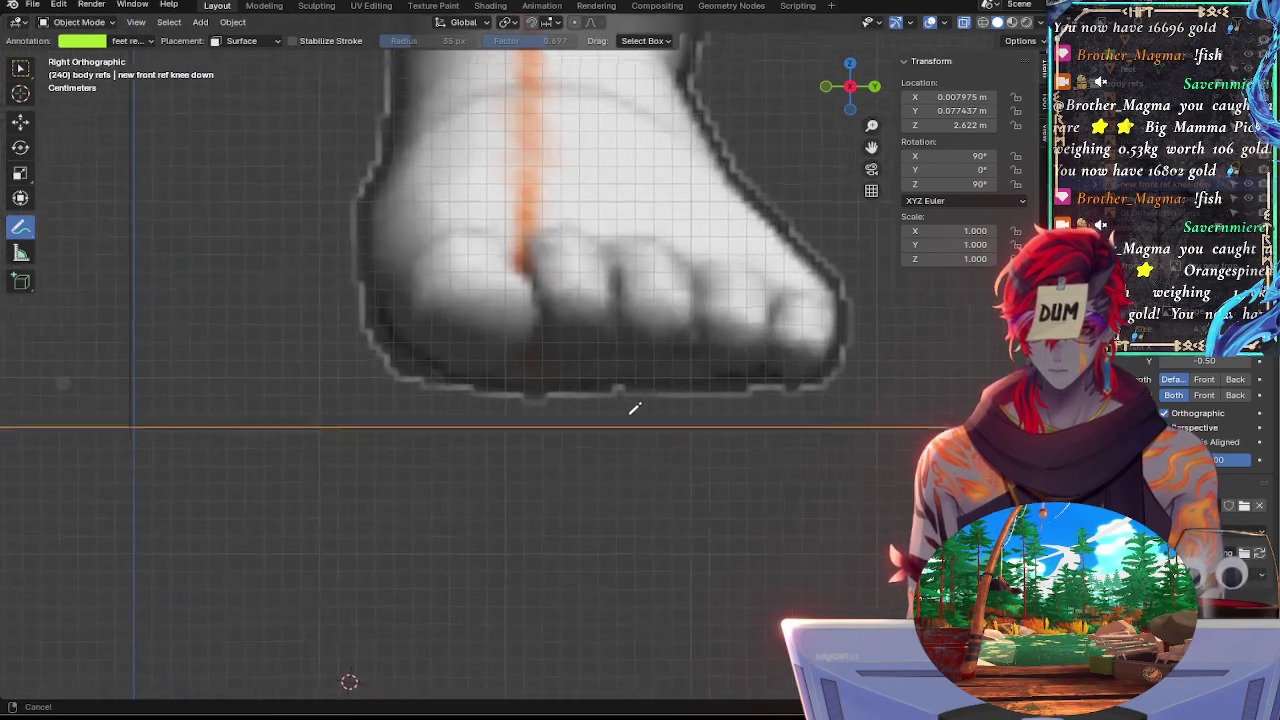
{"action": "scroll", "coordinate": [765, 426], "scroll_direction": "up", "scroll_amount": 1}
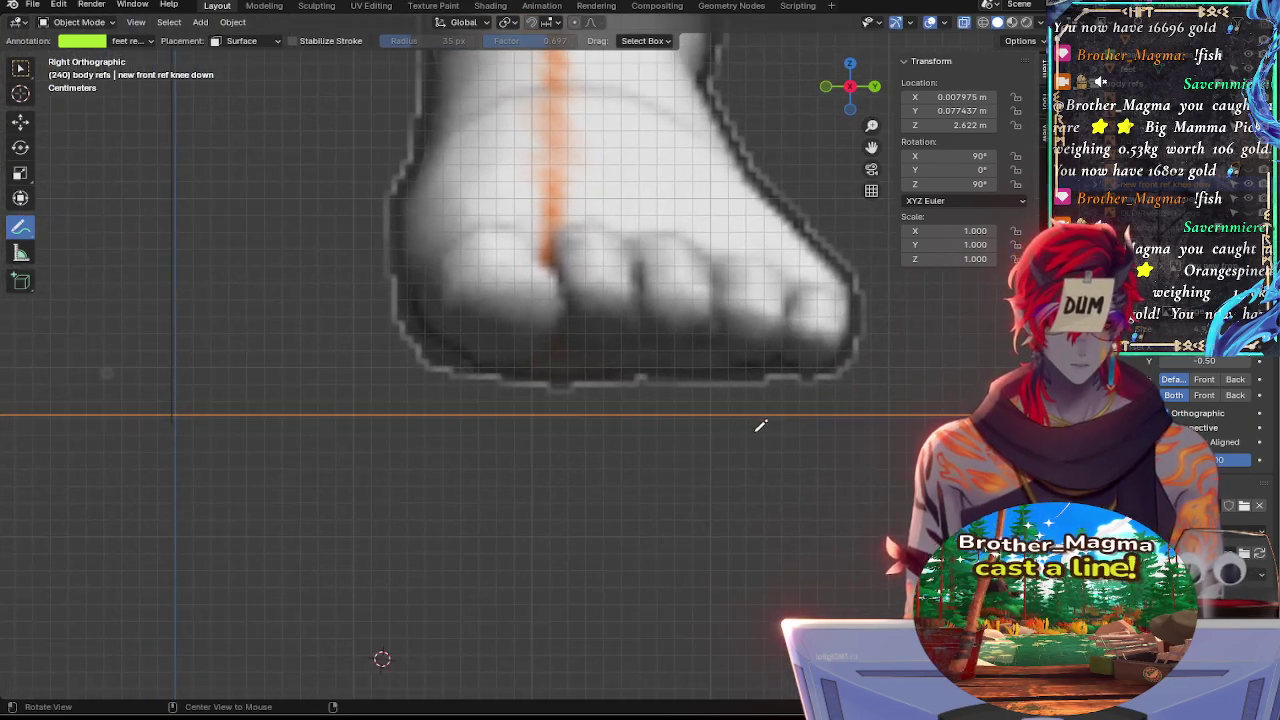
{"action": "left_click_drag", "start_coordinate": [804, 505], "coordinate": [700, 469], "text": "alt+shift"}
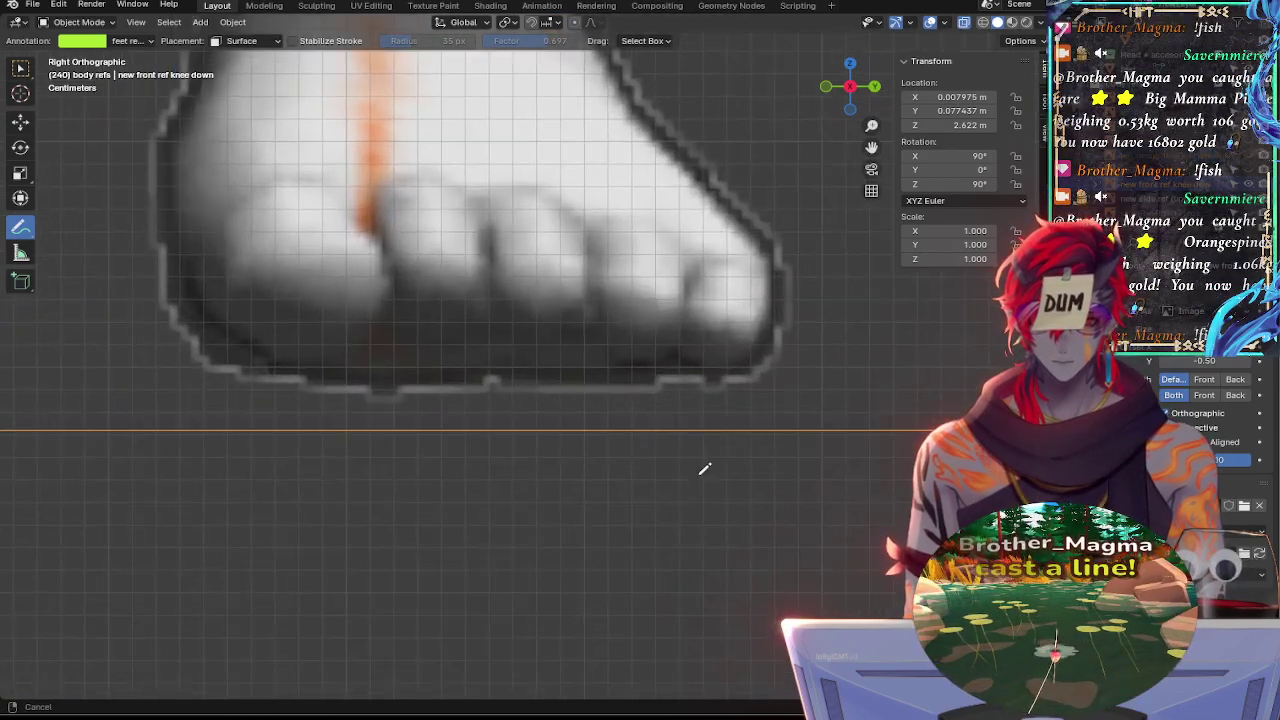
{"action": "key", "text": "ctrl+z"}
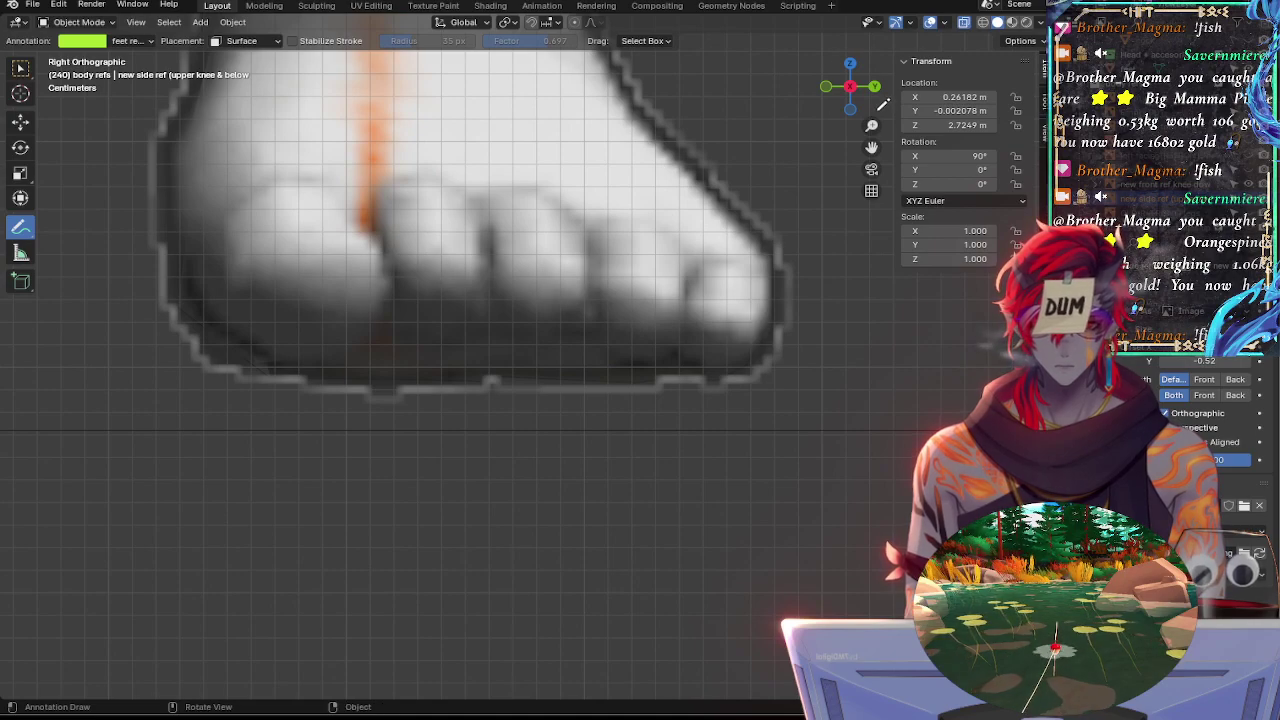
Compare the sole outline of the side reference in the back view with that of the front reference in the right view
{"action": "left_click", "coordinate": [875, 86]}
{"action": "middle_click_drag", "start_coordinate": [466, 492], "coordinate": [634, 423], "text": "ctrl"}
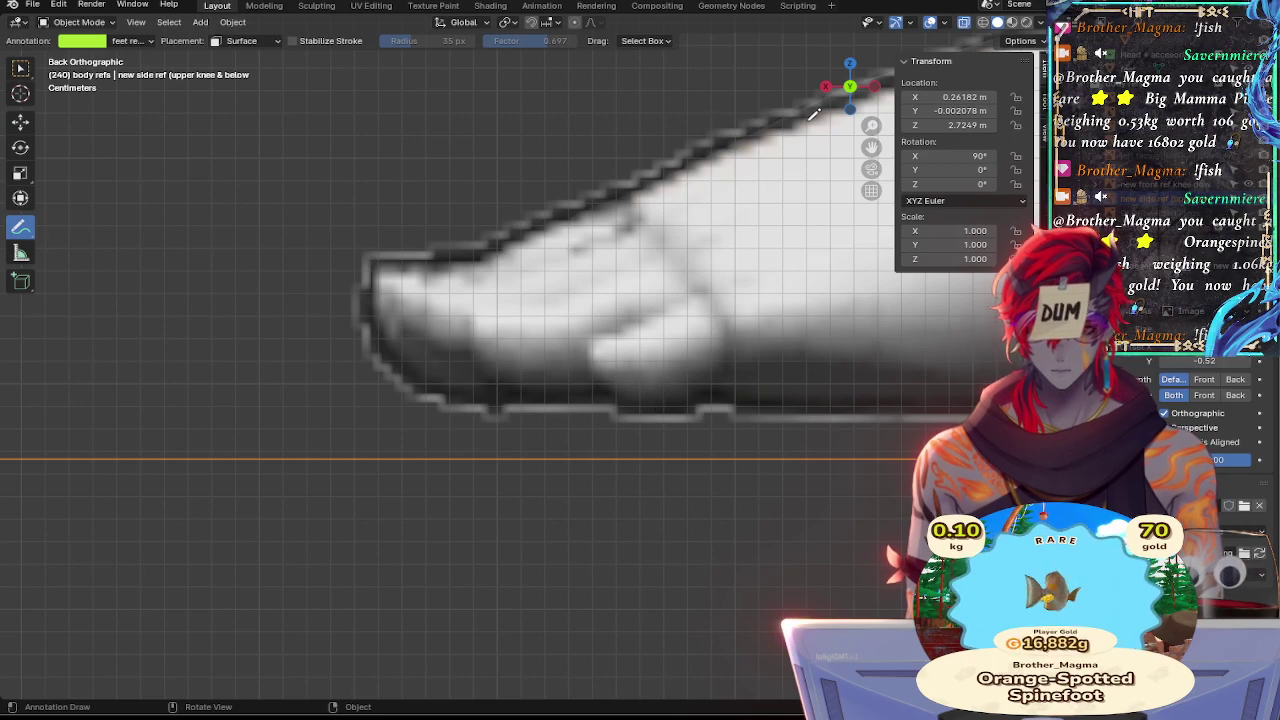
{"action": "left_click", "coordinate": [826, 90]}
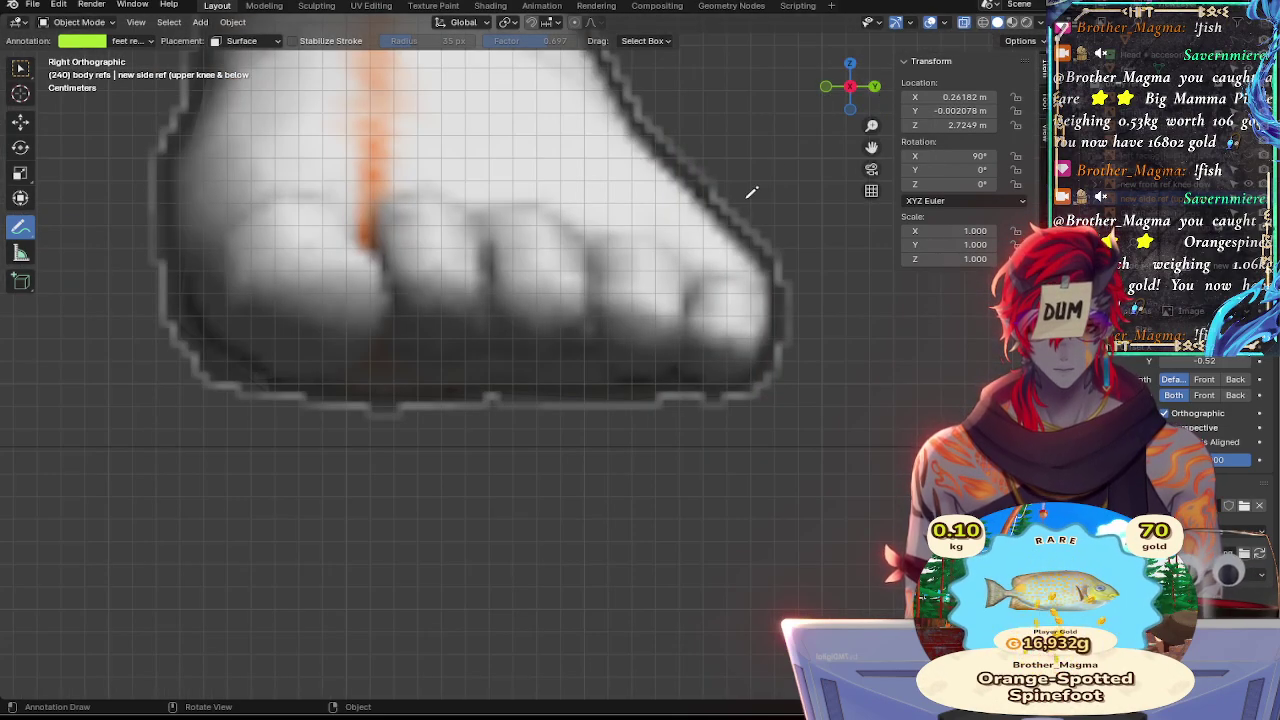
{"action": "middle_click_drag", "start_coordinate": [680, 359], "coordinate": [809, 357], "text": "ctrl"}
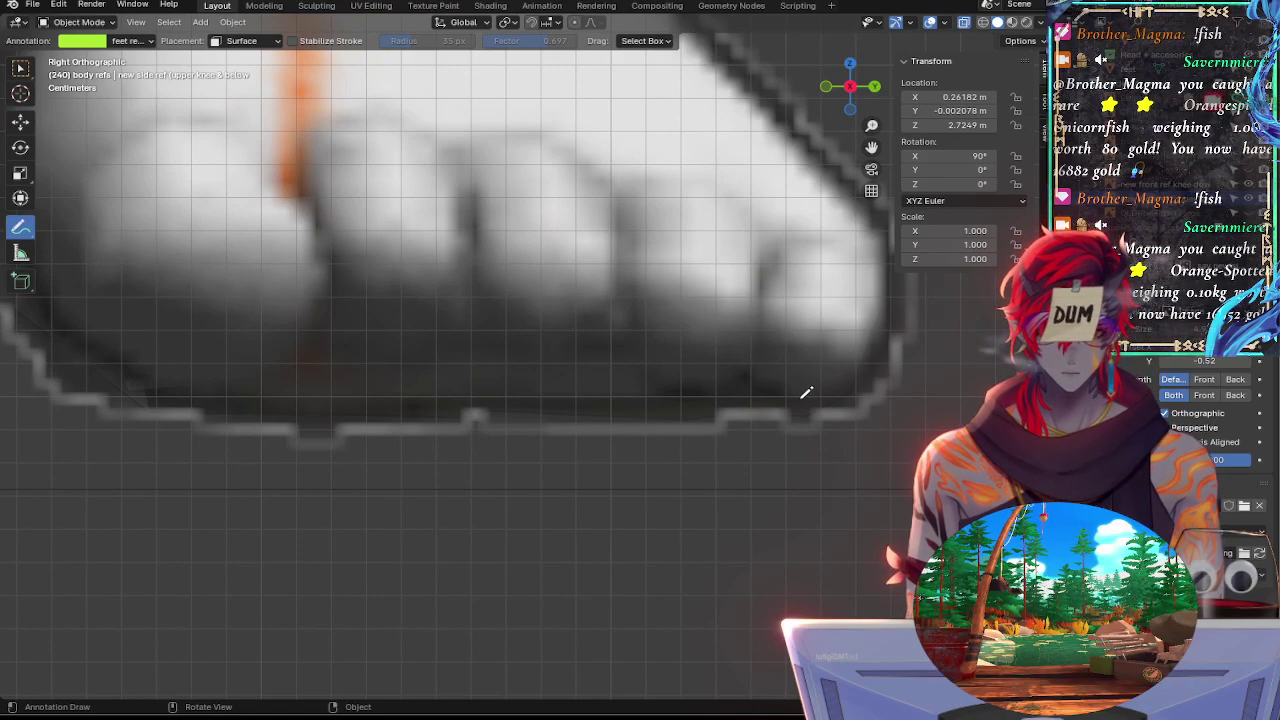
{"action": "left_click", "coordinate": [874, 86]}
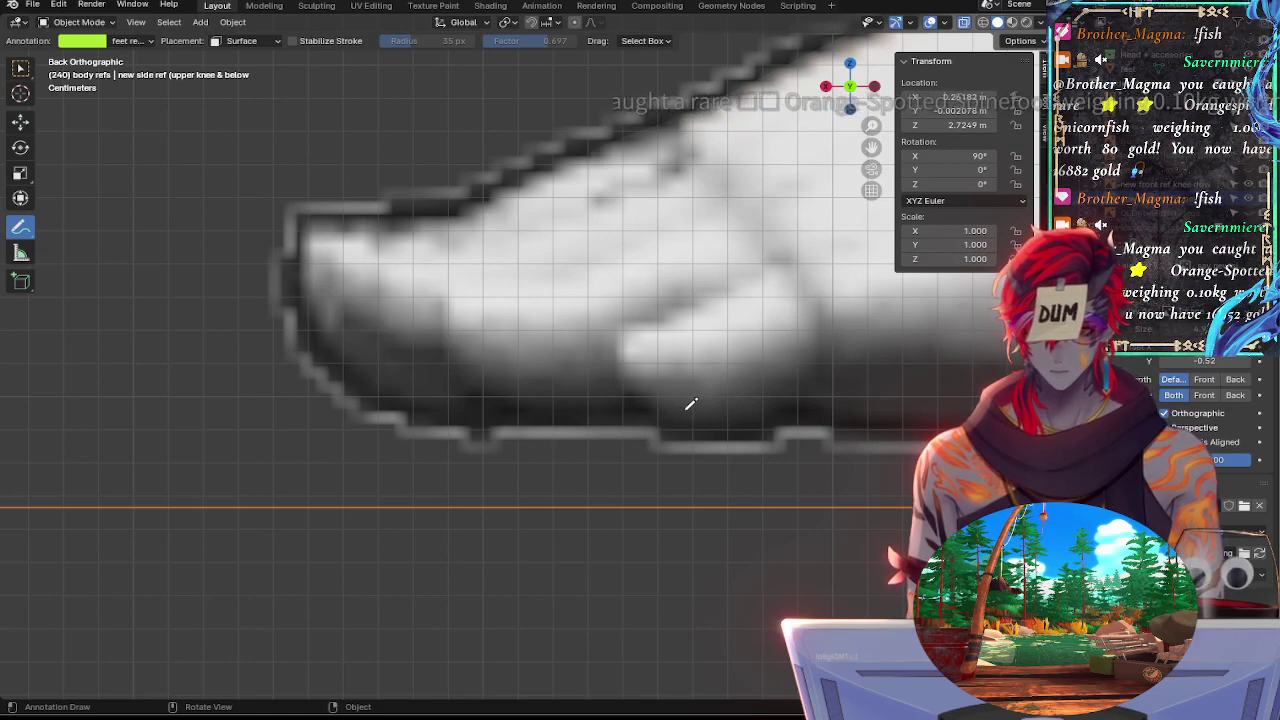
Try to shift the side reference image "new side ref (upper knee & below" down slightly along the global Z axis
{"action": "key", "text": "g"}
{"action": "key", "text": "z"}
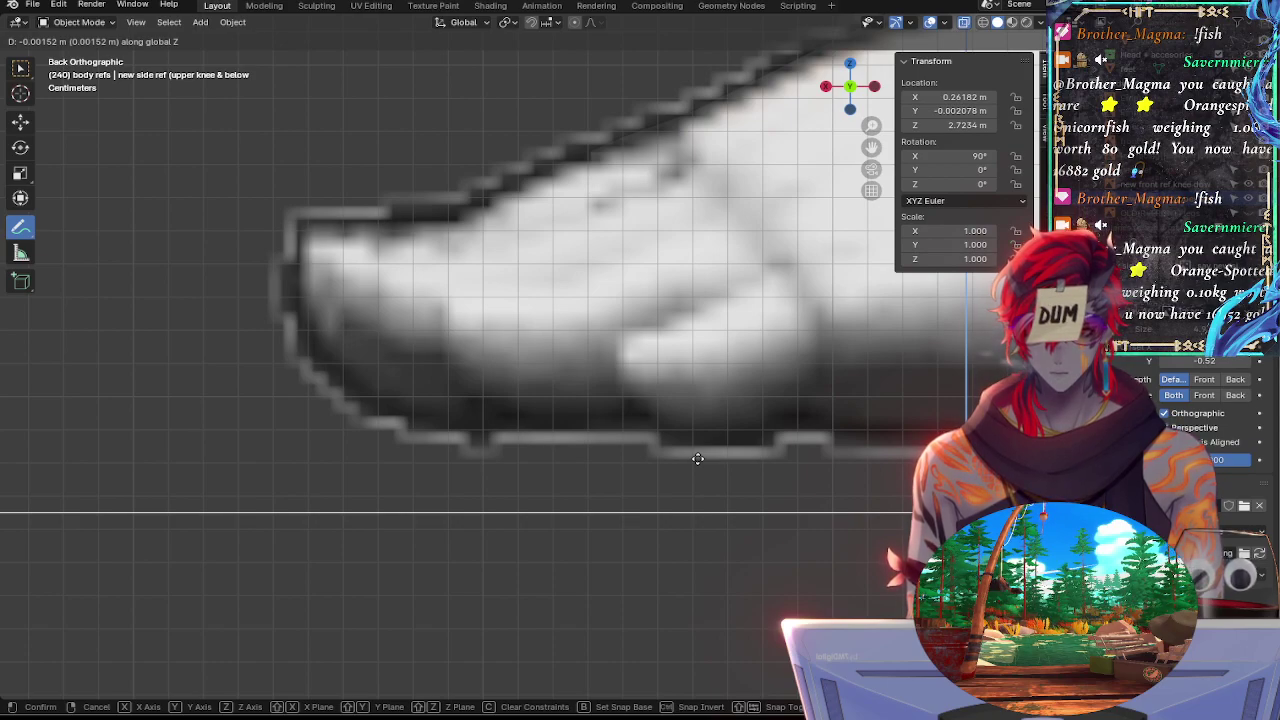
{"action": "left_click", "coordinate": [703, 446]}
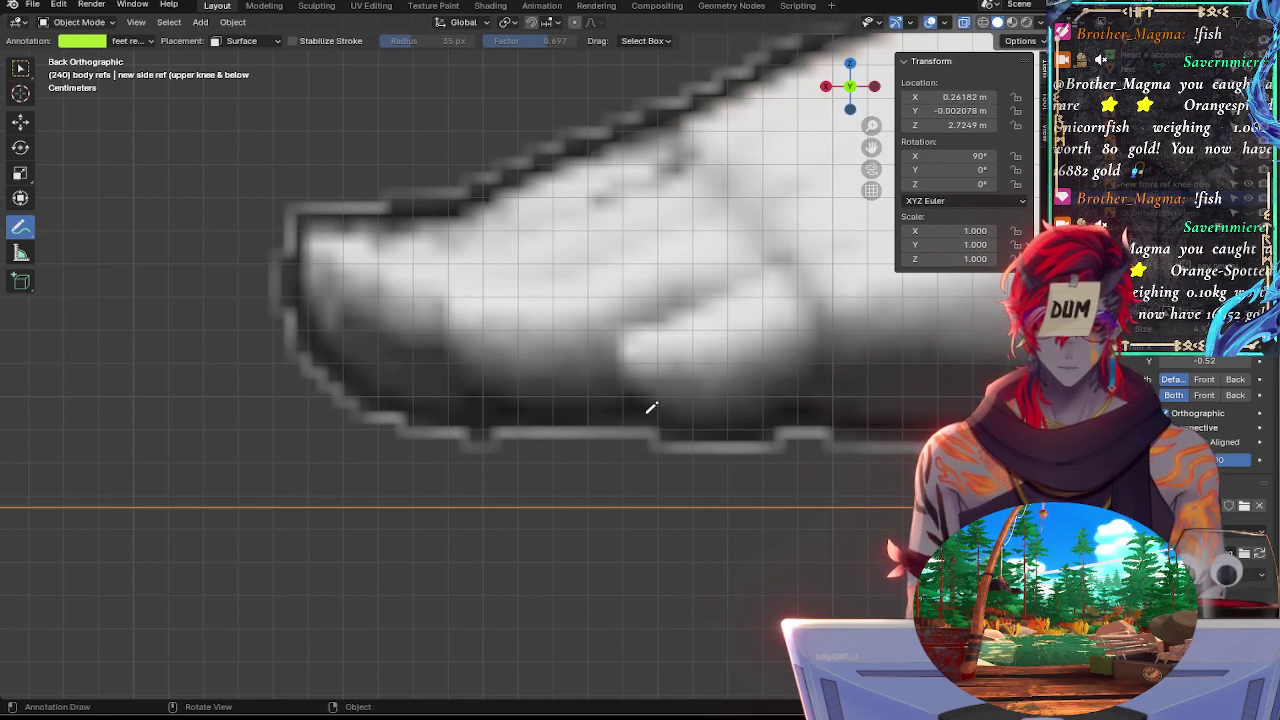
Examine the toes and sole height of the foot references in the right and back views and from an angle
{"action": "left_click", "coordinate": [827, 87]}
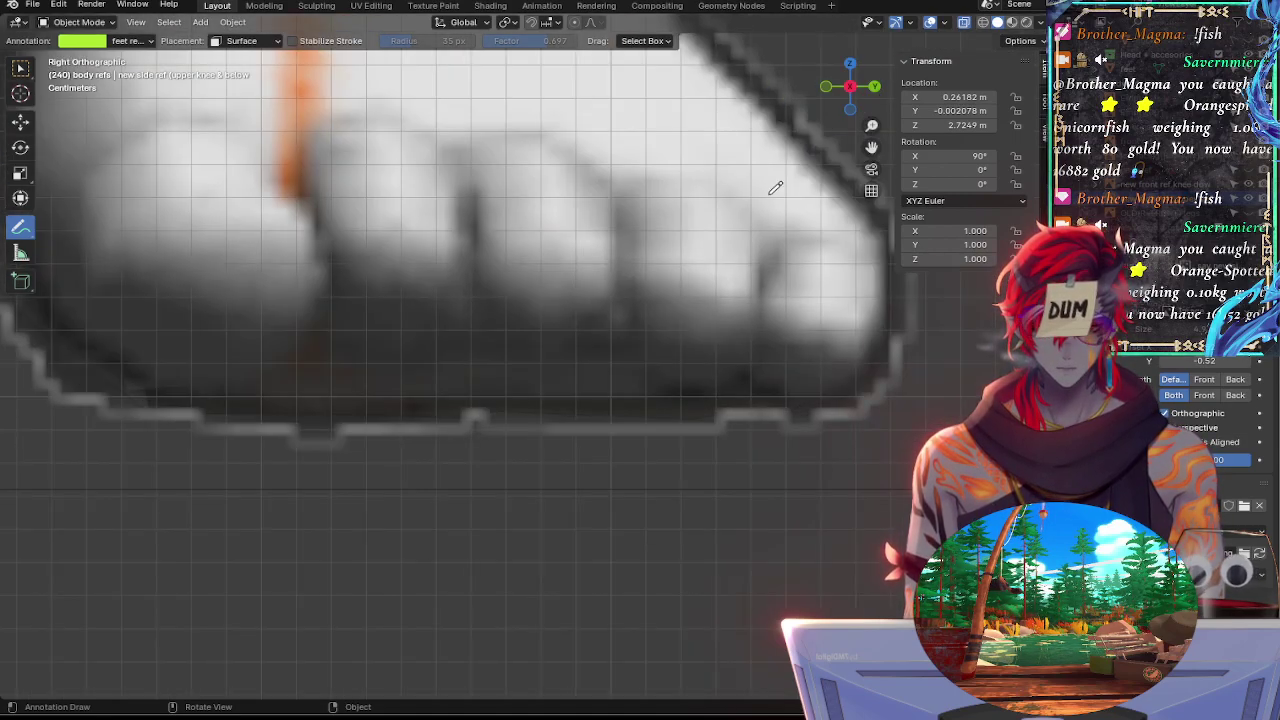
{"action": "left_click", "coordinate": [874, 88]}
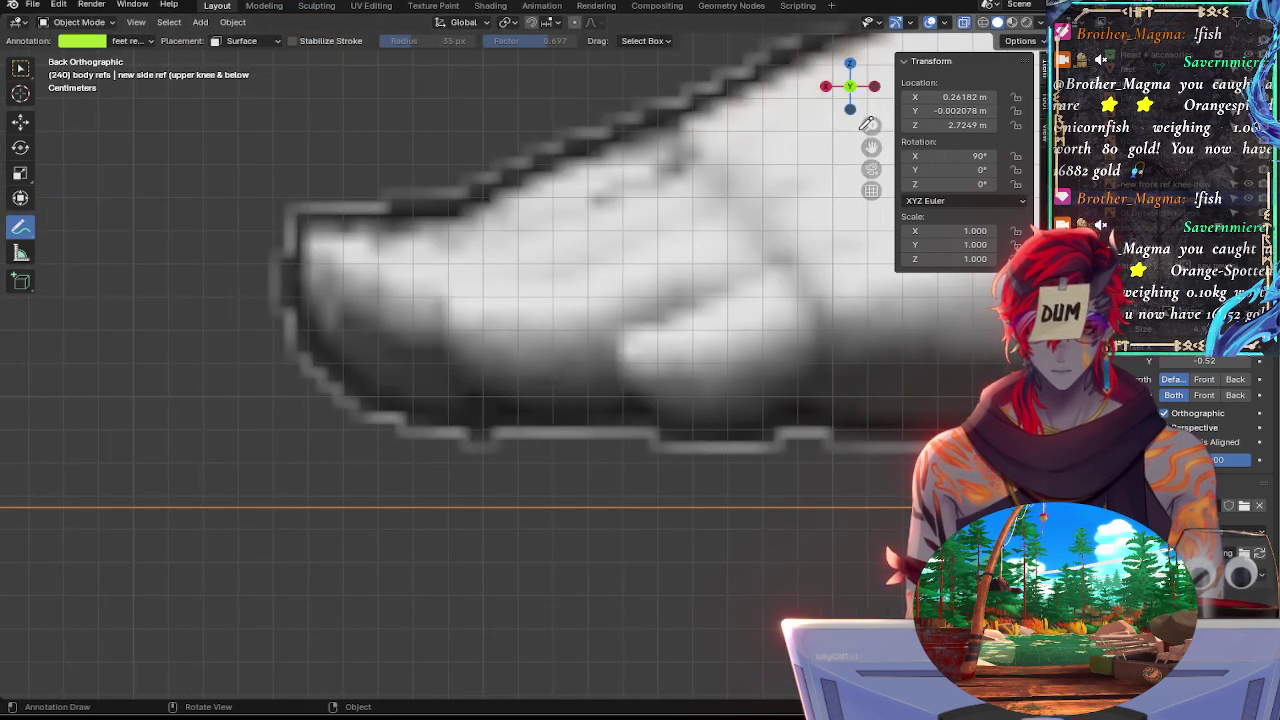
{"action": "left_click", "coordinate": [825, 87]}
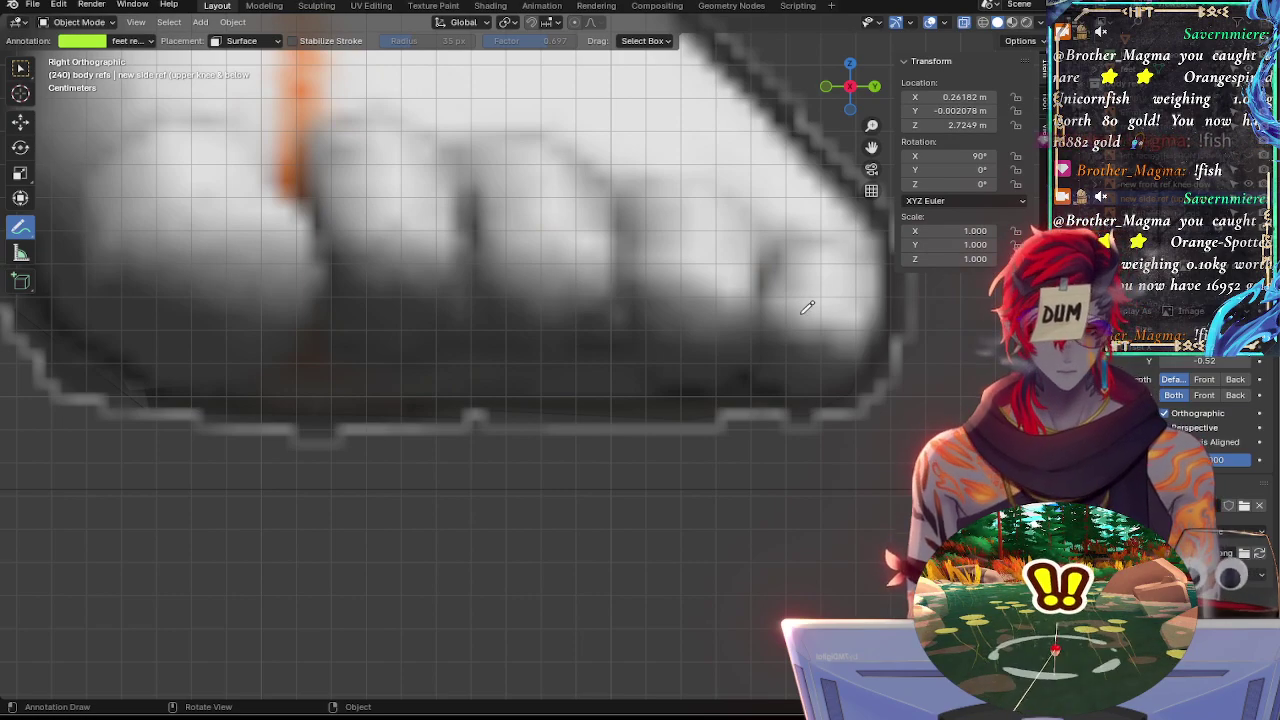
{"action": "middle_click_drag", "start_coordinate": [800, 279], "coordinate": [777, 363], "text": "ctrl"}
{"action": "middle_click_drag", "start_coordinate": [837, 312], "coordinate": [839, 393], "text": "shift"}
{"action": "left_click_drag", "start_coordinate": [843, 388], "coordinate": [701, 516]}
{"action": "mouse_move", "coordinate": [701, 516]}
{"action": "middle_mouse_down", "text": "ctrl"}
{"action": "mouse_move", "coordinate": [686, 397]}
{"action": "mouse_move", "coordinate": [701, 516]}
{"action": "middle_mouse_up", "text": "ctrl"}
{"action": "left_click", "coordinate": [851, 89]}
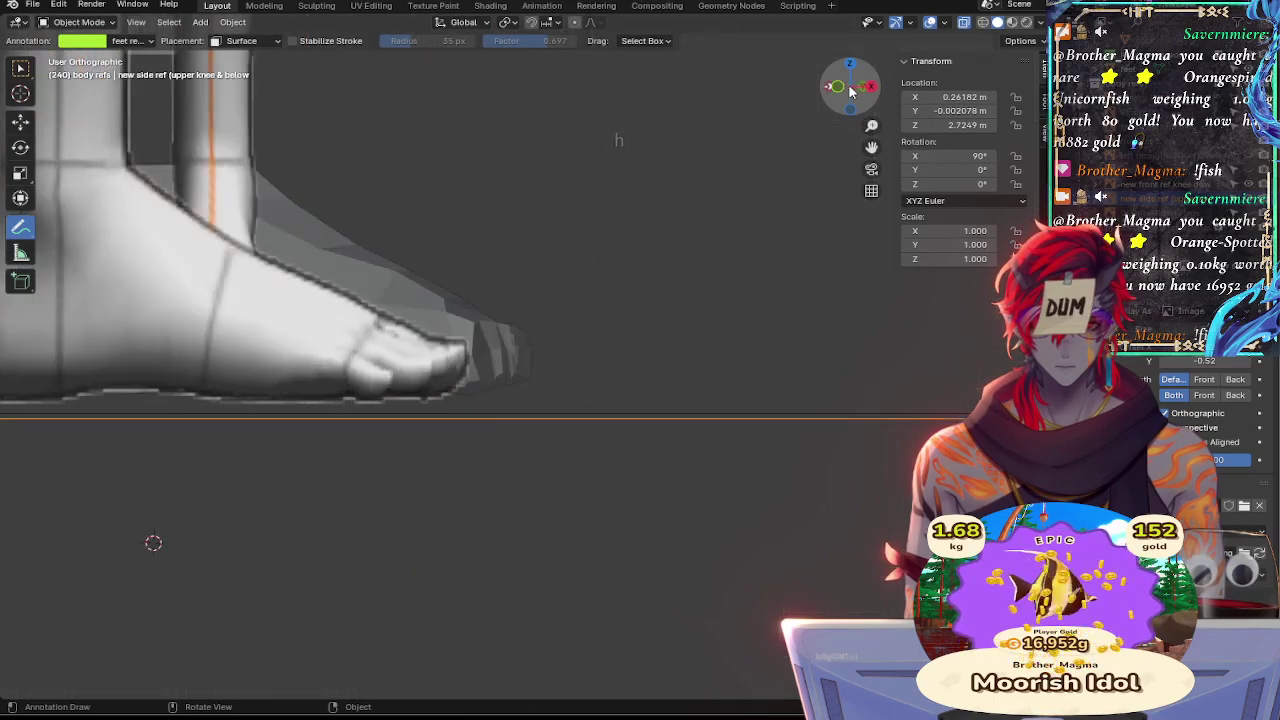
{"action": "left_click", "coordinate": [851, 89]}
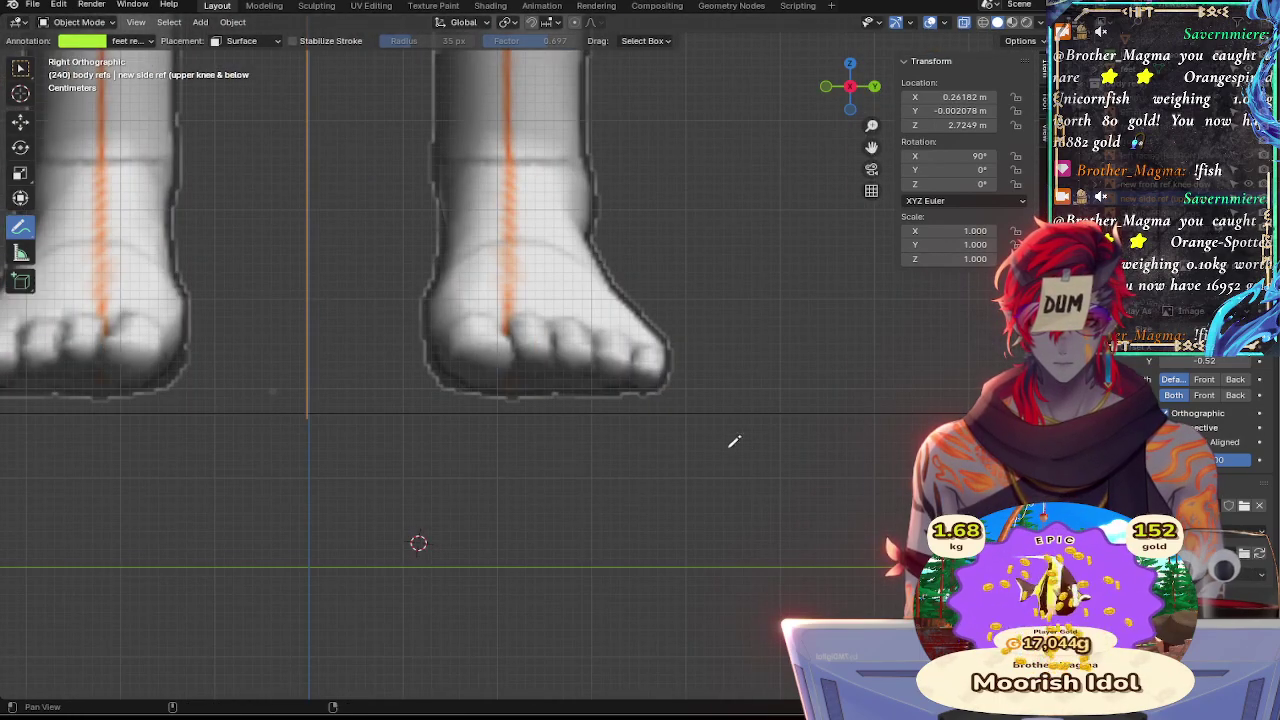
{"action": "middle_click_drag", "start_coordinate": [748, 489], "coordinate": [714, 574], "text": "shift"}
{"action": "middle_click_drag", "start_coordinate": [712, 476], "coordinate": [678, 373], "text": "ctrl"}
{"action": "middle_click_drag", "start_coordinate": [734, 440], "coordinate": [717, 280], "text": "shift"}
{"action": "middle_click_drag", "start_coordinate": [733, 405], "coordinate": [643, 545], "text": "ctrl"}
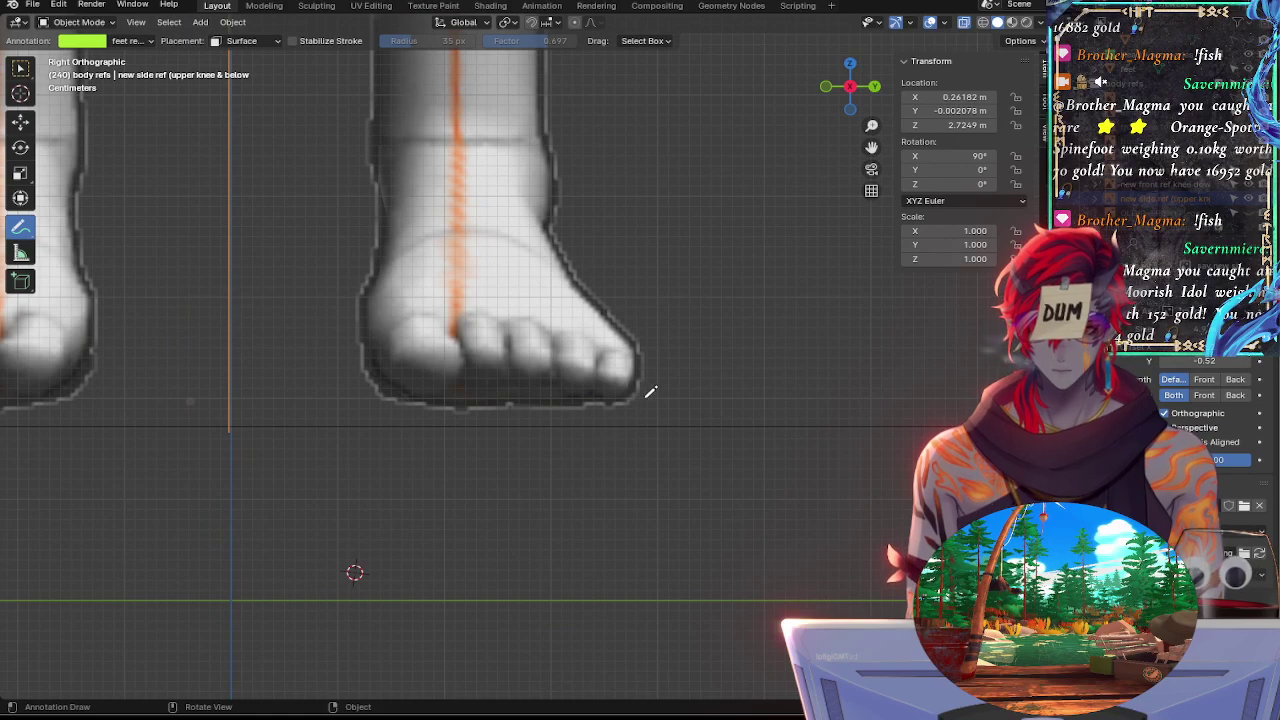
{"action": "middle_click_drag", "start_coordinate": [660, 386], "coordinate": [637, 273], "text": "ctrl"}
{"action": "middle_click_drag", "start_coordinate": [797, 400], "coordinate": [815, 424], "text": "ctrl"}
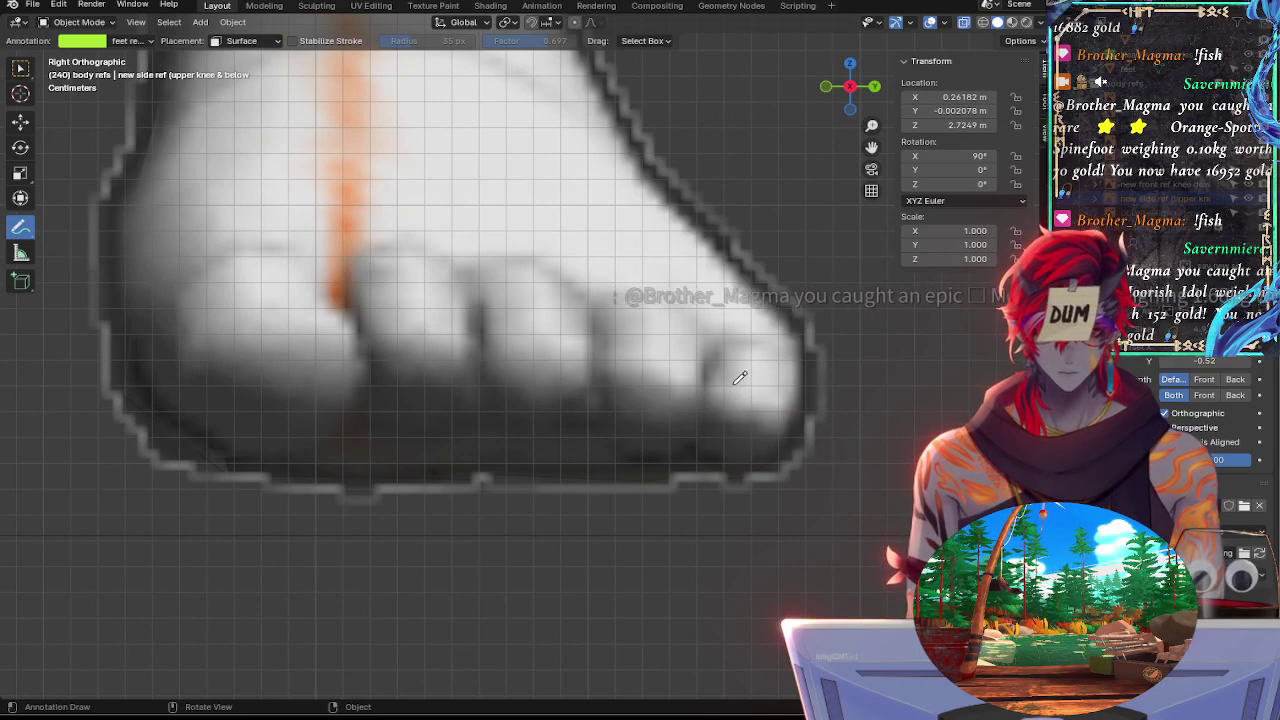
Raise the side reference image "new side ref (upper knee & below" by 0.01 m along the global Z axis in the back view
{"action": "left_click", "coordinate": [876, 90]}
{"action": "scroll", "coordinate": [588, 440], "scroll_direction": "down", "scroll_amount": 6}
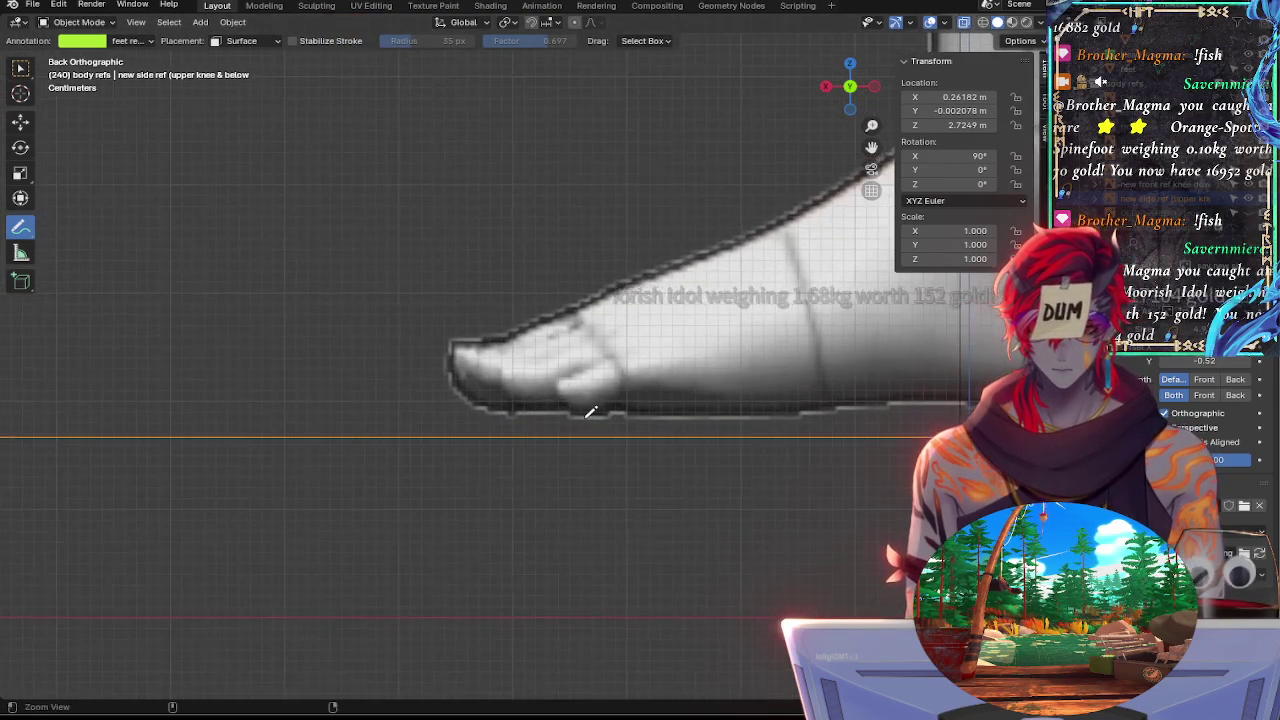
{"action": "mouse_move", "coordinate": [591, 412]}
{"action": "middle_mouse_down", "text": "ctrl"}
{"action": "mouse_move", "coordinate": [623, 517]}
{"action": "mouse_move", "coordinate": [614, 606]}
{"action": "mouse_move", "coordinate": [534, 290]}
{"action": "middle_mouse_up", "text": "ctrl"}
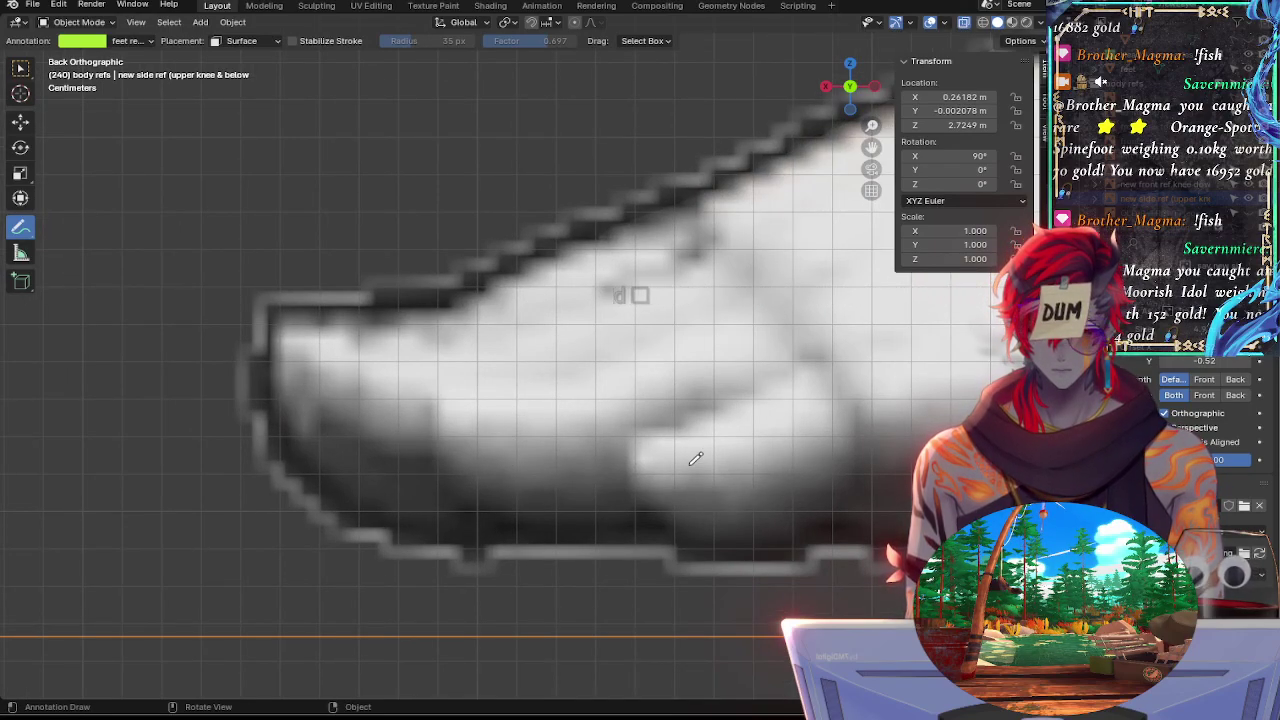
{"action": "key", "text": "g"}
{"action": "key", "text": "z"}
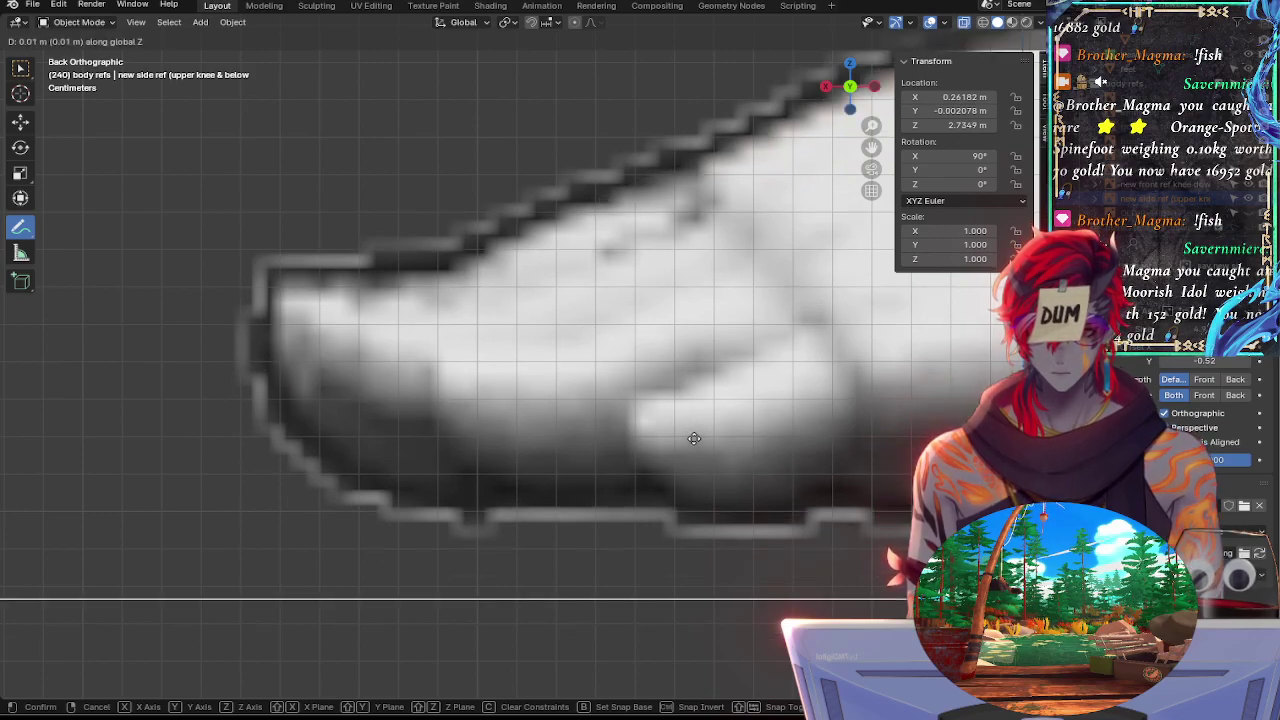
{"action": "left_click", "coordinate": [695, 441]}
{"action": "scroll", "coordinate": [694, 436], "scroll_direction": "down", "scroll_amount": 5}
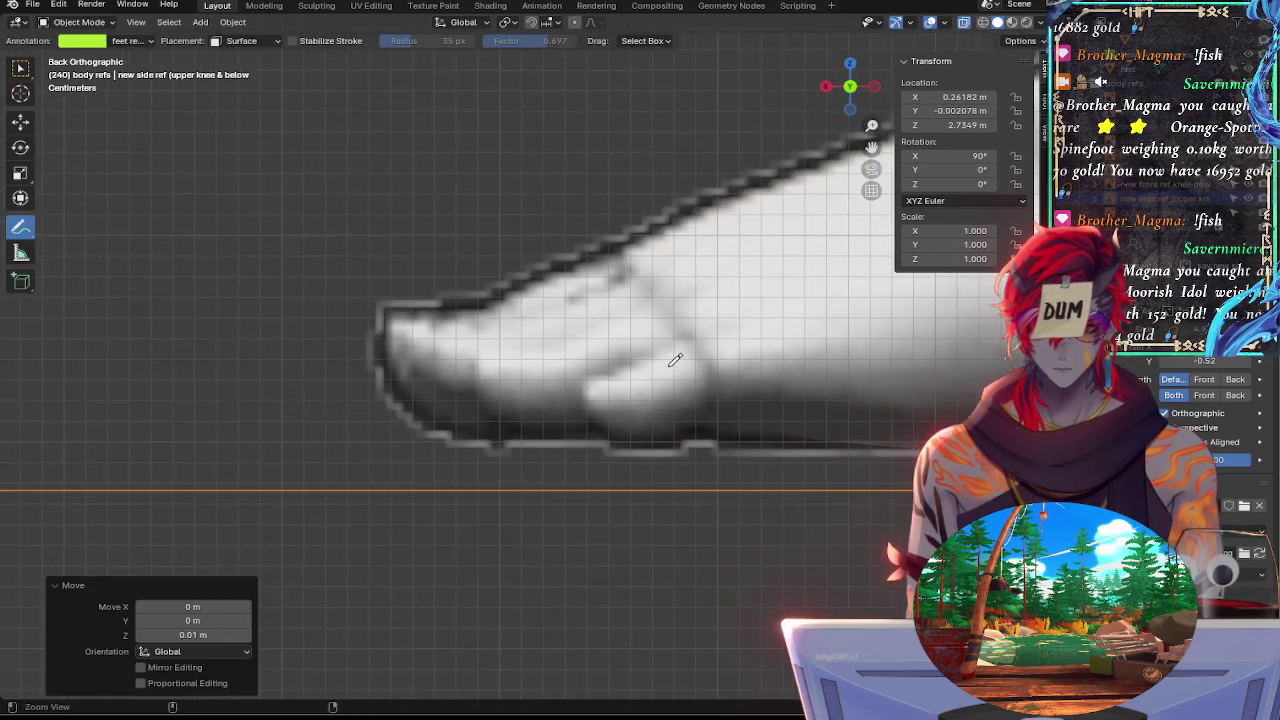
{"action": "scroll", "coordinate": [738, 390], "scroll_direction": "up", "scroll_amount": 4}
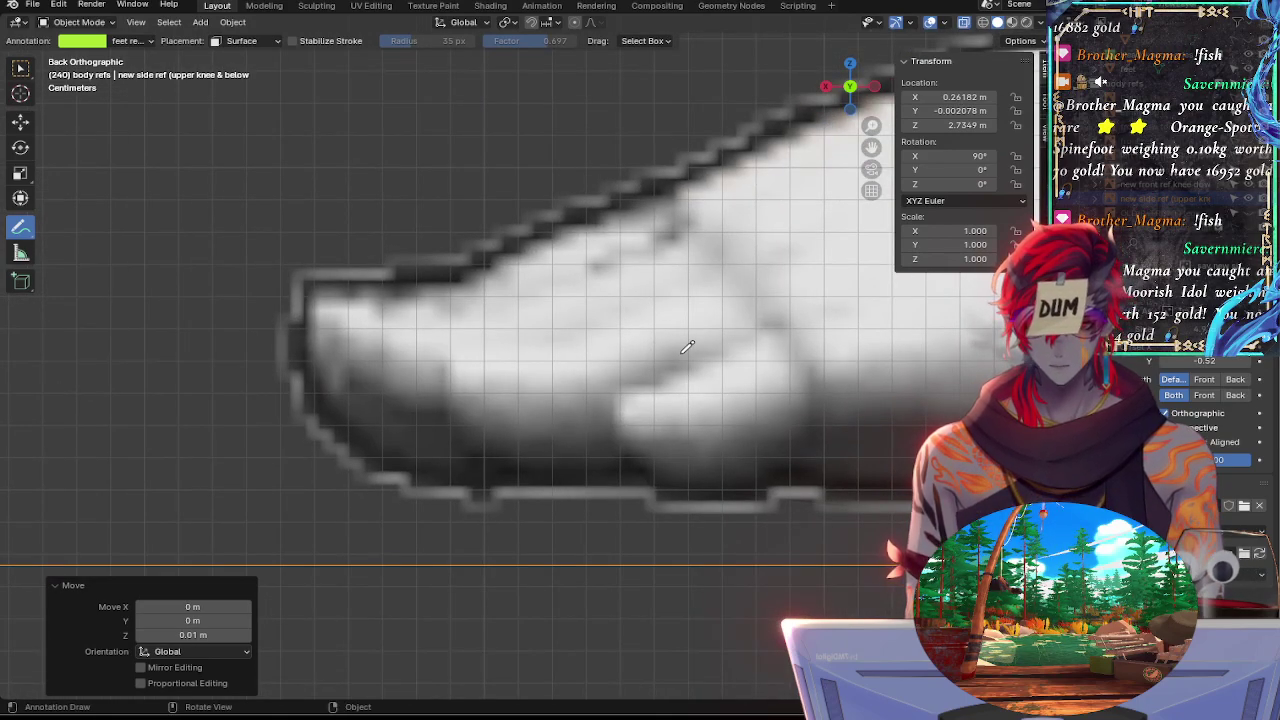
Check the raised side reference's sole level against the front reference's toes by alternating between the right and back views
{"action": "left_click", "coordinate": [828, 89]}
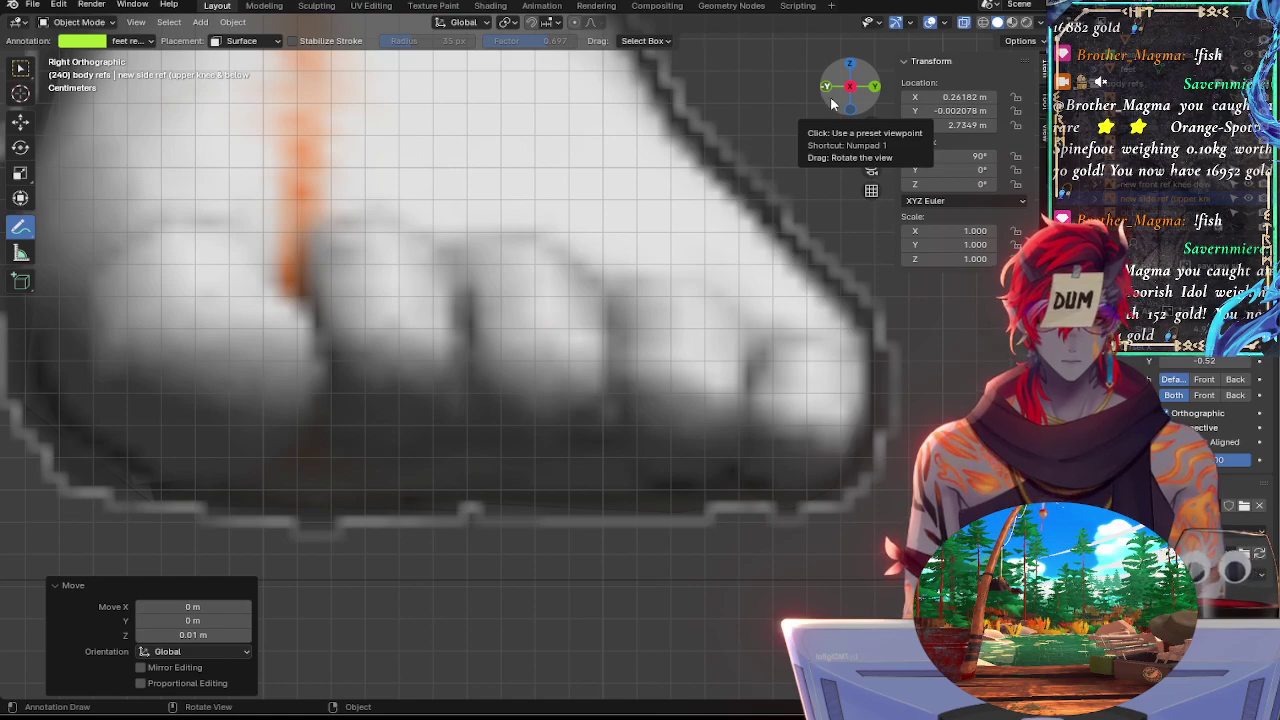
{"action": "left_click", "coordinate": [875, 86]}
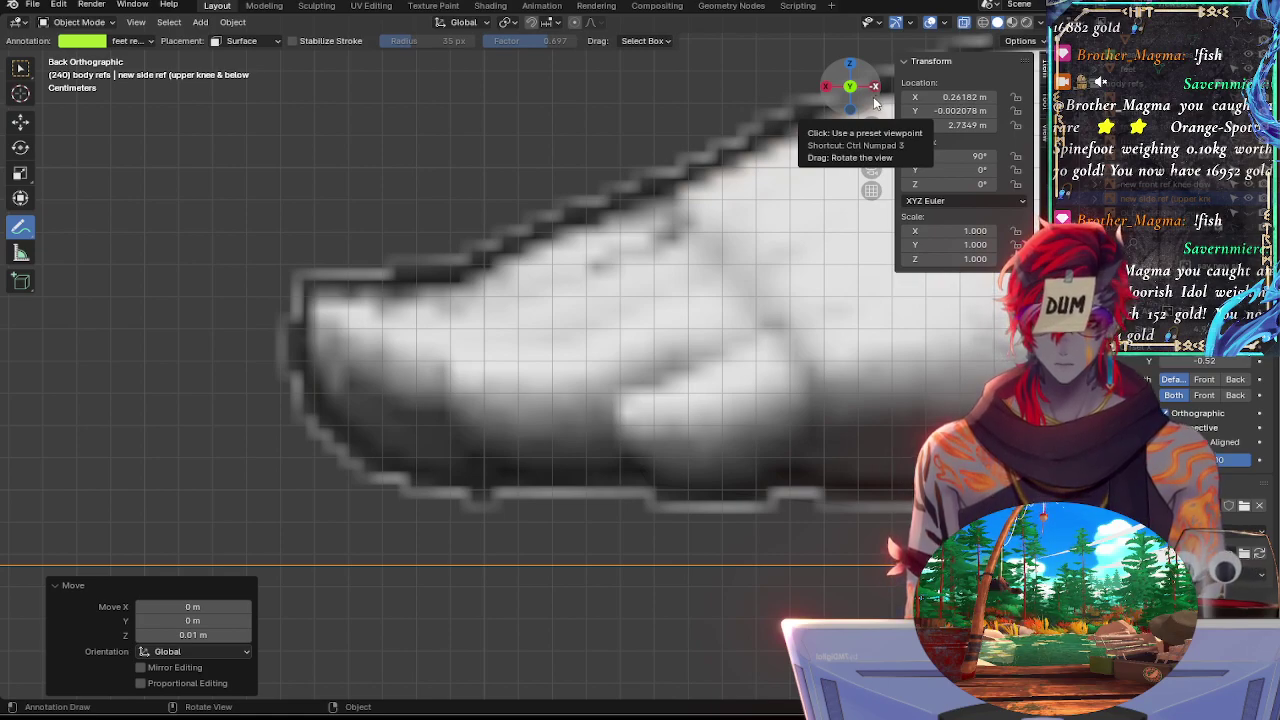
{"action": "left_click", "coordinate": [825, 88]}
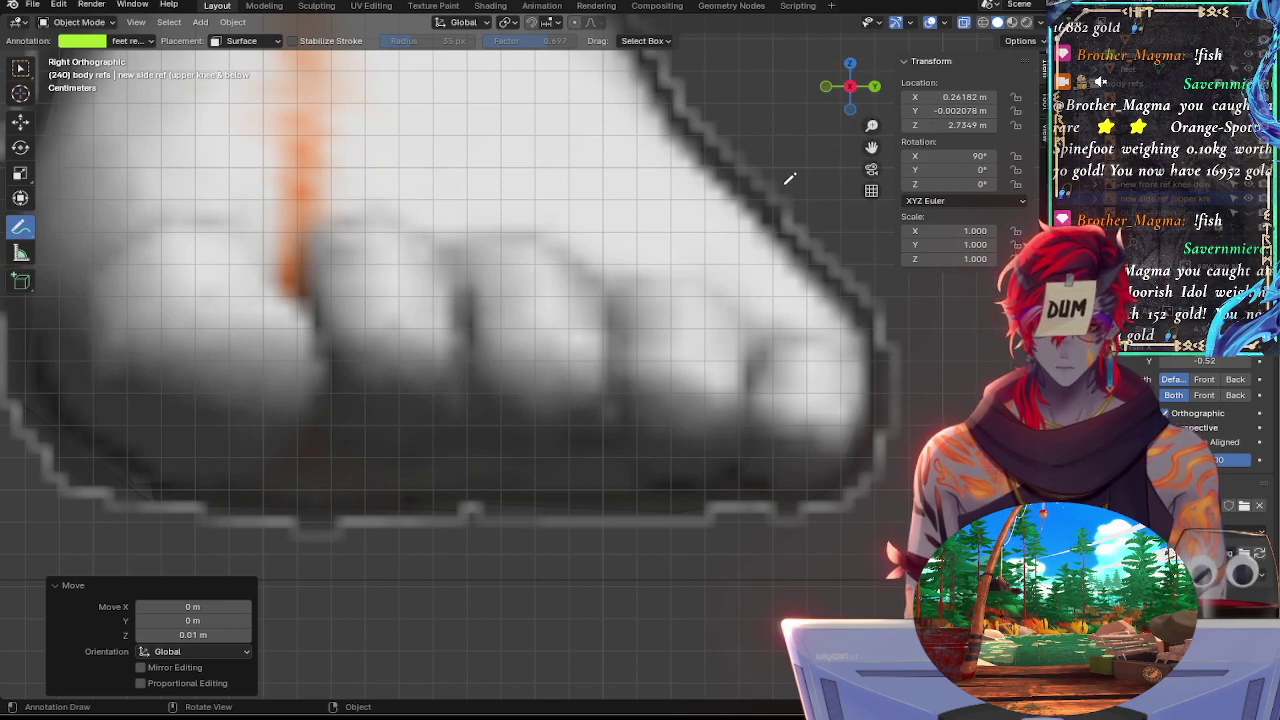
{"action": "middle_click_drag", "start_coordinate": [716, 276], "coordinate": [633, 224], "text": "ctrl"}
{"action": "left_click_drag", "start_coordinate": [633, 224], "coordinate": [775, 450], "text": "alt+shift"}
{"action": "mouse_move", "coordinate": [733, 400]}
{"action": "left_mouse_down", "text": "ctrl+alt"}
{"action": "mouse_move", "coordinate": [725, 374]}
{"action": "mouse_move", "coordinate": [757, 405]}
{"action": "left_mouse_up", "text": "ctrl+alt"}
{"action": "left_click_drag", "start_coordinate": [808, 488], "coordinate": [630, 290], "text": "alt+shift"}
Inspect the sole, heel and ankle line of the side reference in the back view and compare the front reference's ankle and toes
{"action": "left_click", "coordinate": [844, 89]}
{"action": "scroll", "coordinate": [400, 208], "scroll_direction": "up", "scroll_amount": 5}
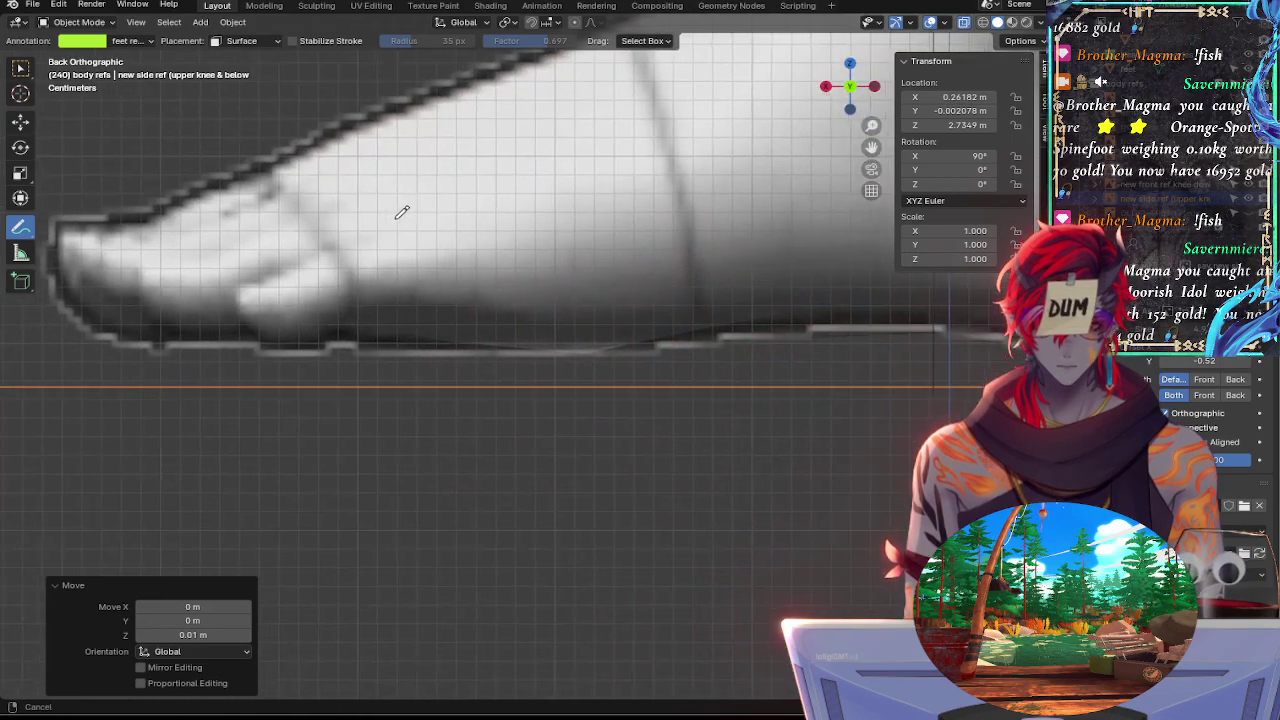
{"action": "scroll", "coordinate": [590, 302], "scroll_direction": "down", "scroll_amount": 6}
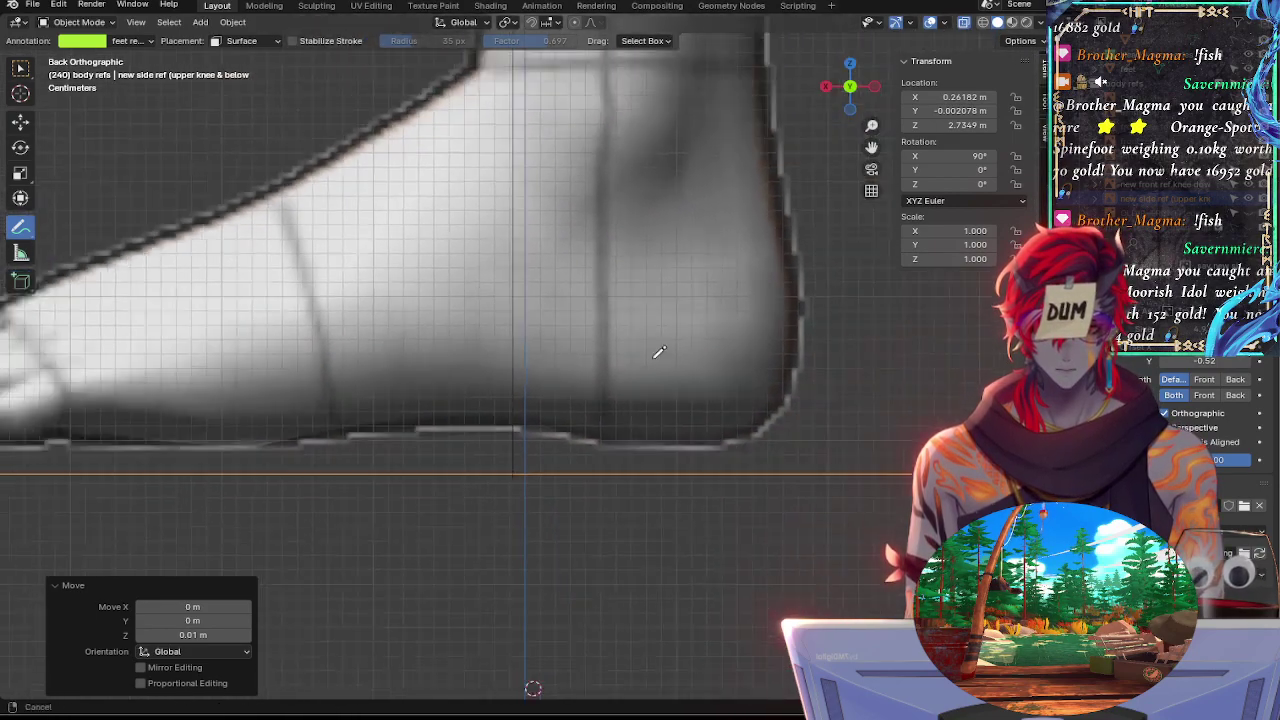
{"action": "scroll", "coordinate": [660, 400], "scroll_direction": "up", "scroll_amount": 6}
{"action": "scroll", "coordinate": [690, 452], "scroll_direction": "up", "scroll_amount": 4}
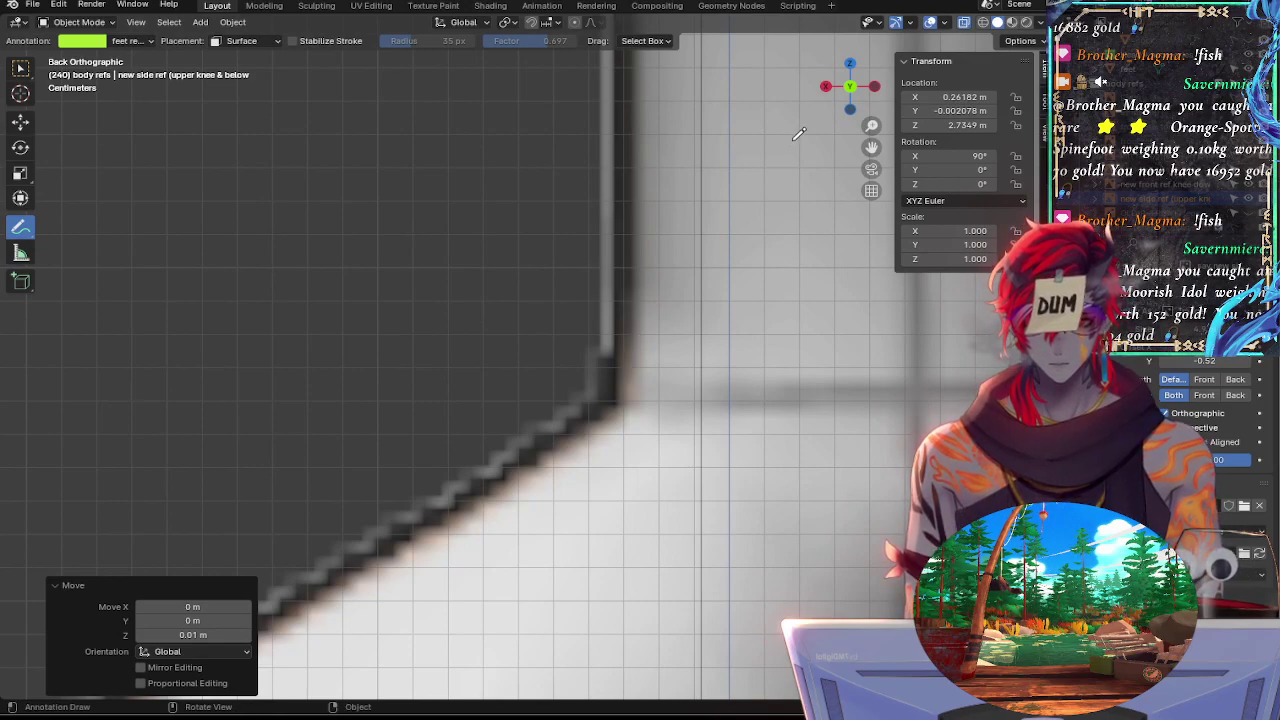
{"action": "left_click", "coordinate": [824, 88]}
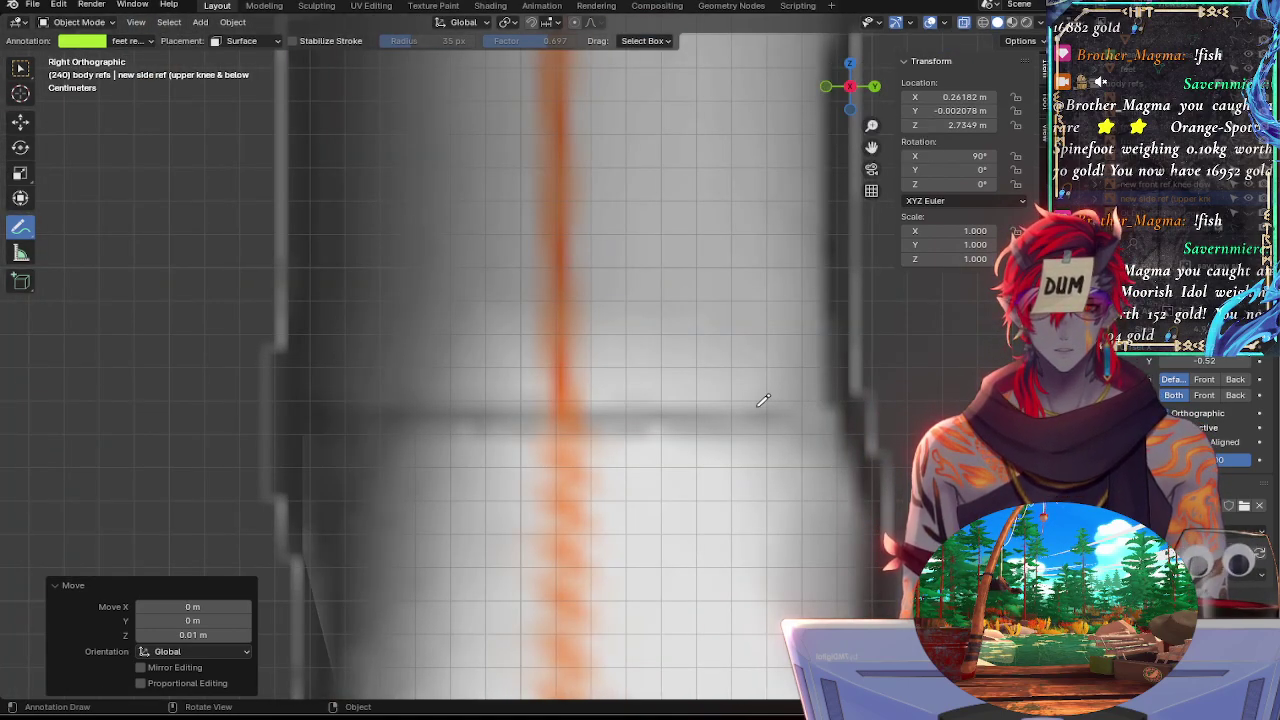
{"action": "mouse_move", "coordinate": [694, 385]}
{"action": "middle_mouse_down", "text": "ctrl"}
{"action": "mouse_move", "coordinate": [711, 297]}
{"action": "mouse_move", "coordinate": [686, 577]}
{"action": "mouse_move", "coordinate": [646, 414]}
{"action": "mouse_move", "coordinate": [651, 157]}
{"action": "mouse_move", "coordinate": [729, 285]}
{"action": "mouse_move", "coordinate": [715, 84]}
{"action": "middle_mouse_up", "text": "ctrl"}
{"action": "middle_click_drag", "start_coordinate": [708, 258], "coordinate": [723, 170], "text": "shift"}
{"action": "middle_click_drag", "start_coordinate": [614, 397], "coordinate": [390, 292], "text": "shift"}
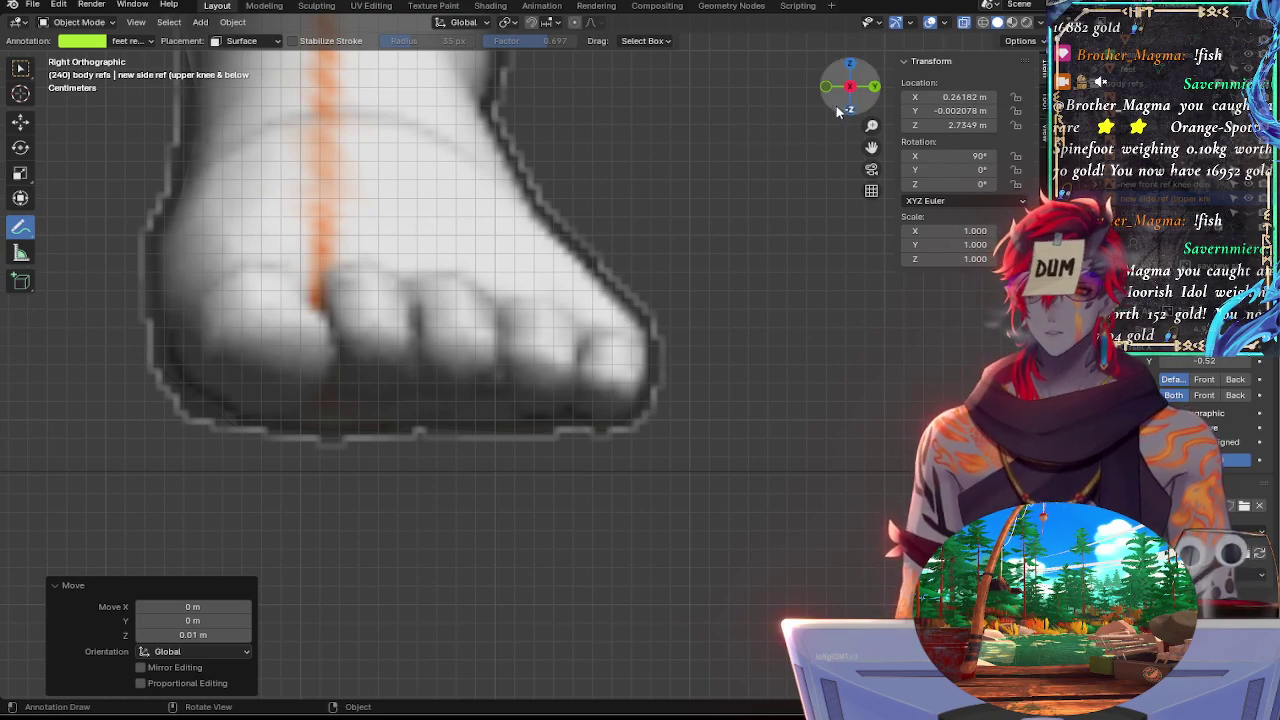
Select the feet object, enter Edit Mode and turn X-ray off in the right view
{"action": "left_click", "coordinate": [1157, 72]}
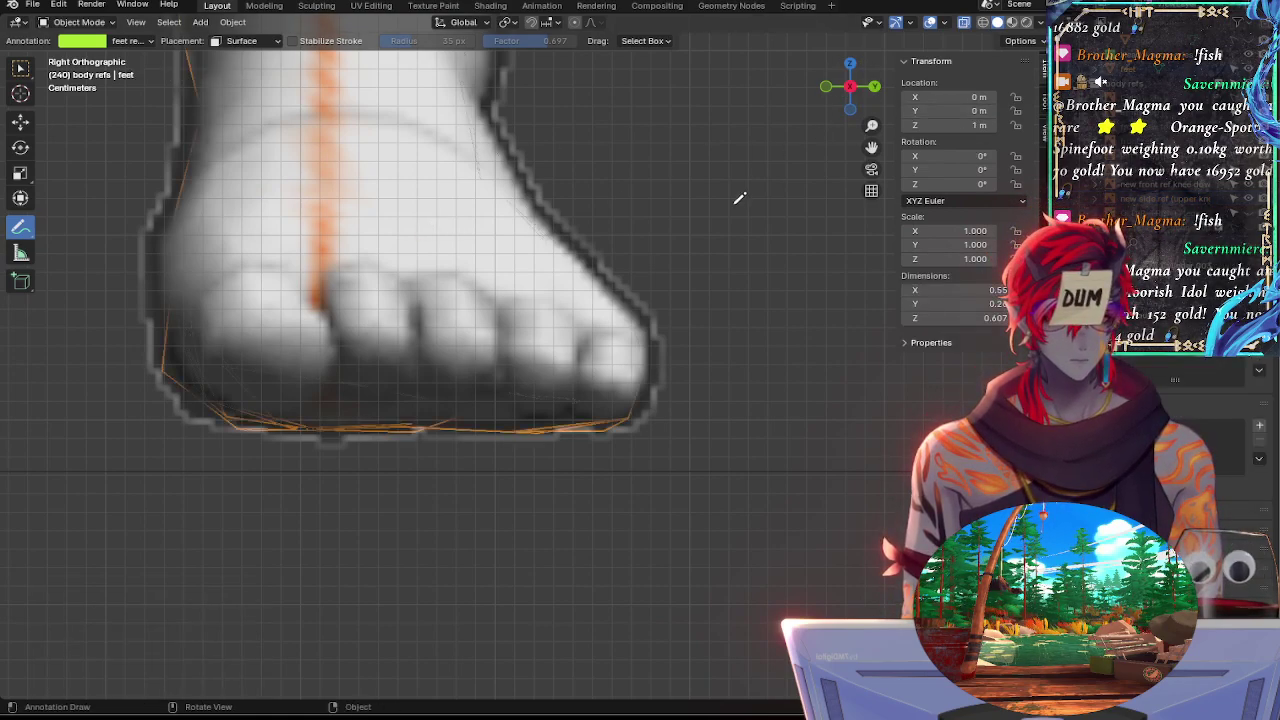
{"action": "mouse_move", "coordinate": [620, 251]}
{"action": "middle_mouse_down", "text": "shift"}
{"action": "mouse_move", "coordinate": [580, 206]}
{"action": "mouse_move", "coordinate": [611, 349]}
{"action": "middle_mouse_up", "text": "shift"}
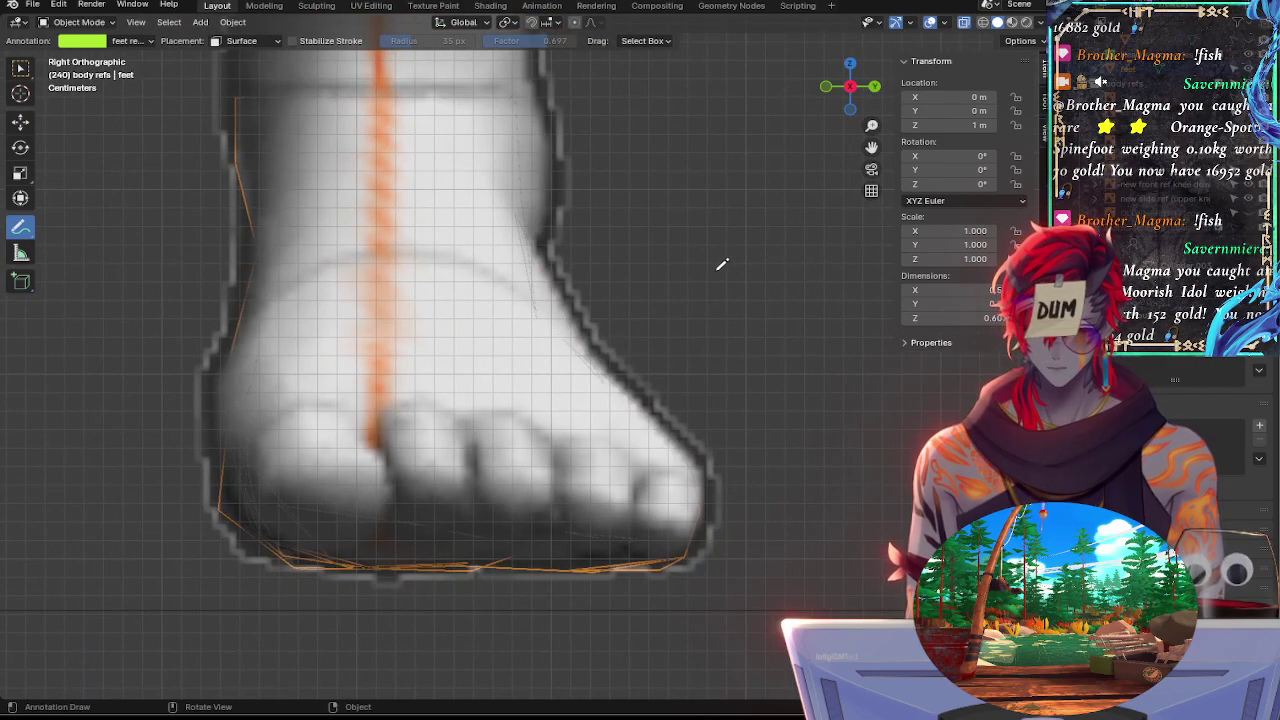
{"action": "key", "text": "Tab"}
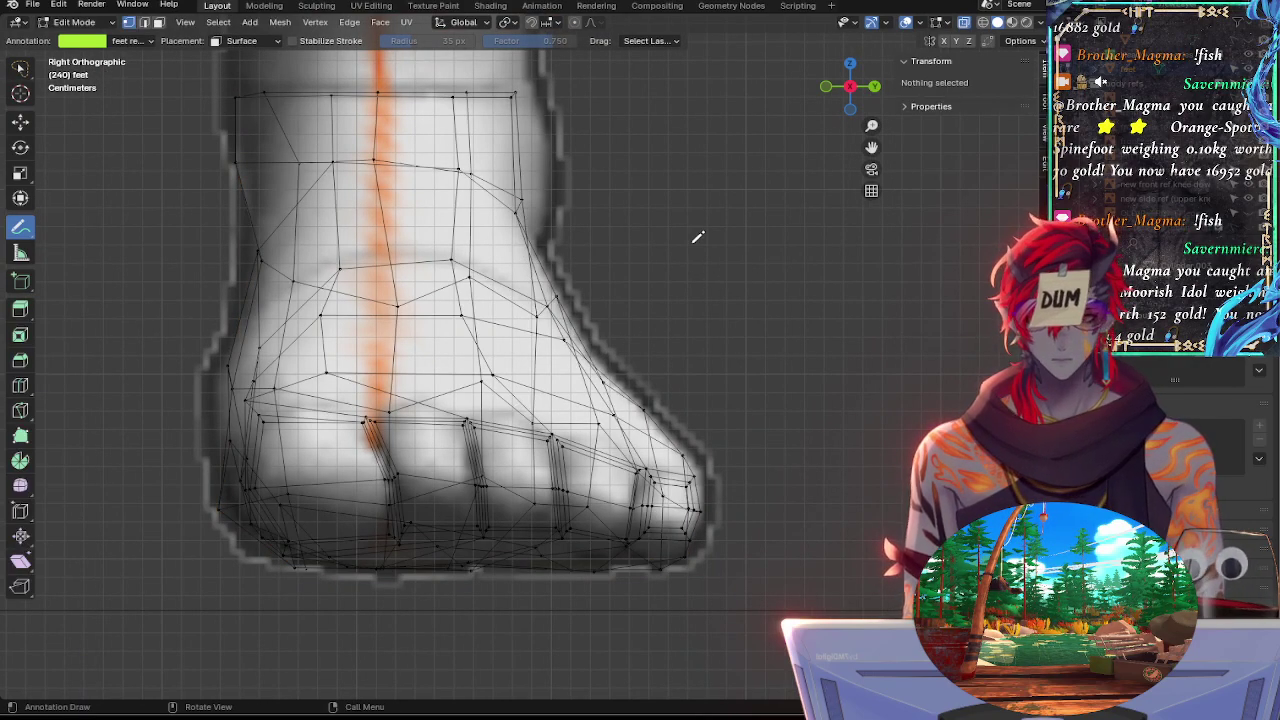
{"action": "key", "text": "alt+z"}
{"action": "scroll", "coordinate": [694, 371], "scroll_direction": "down", "scroll_amount": 4}
{"action": "scroll", "coordinate": [694, 300], "scroll_direction": "up", "scroll_amount": 4}
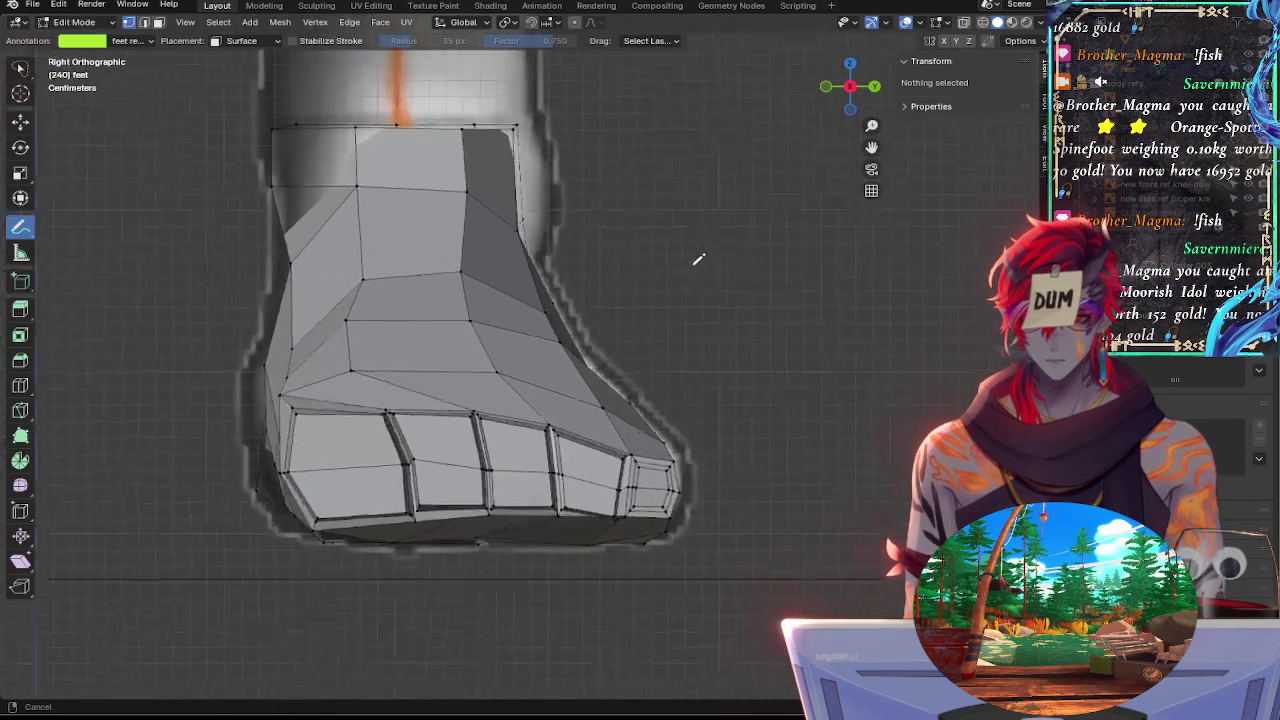
{"action": "key", "text": "alt+z"}
{"action": "key", "text": "alt+z"}
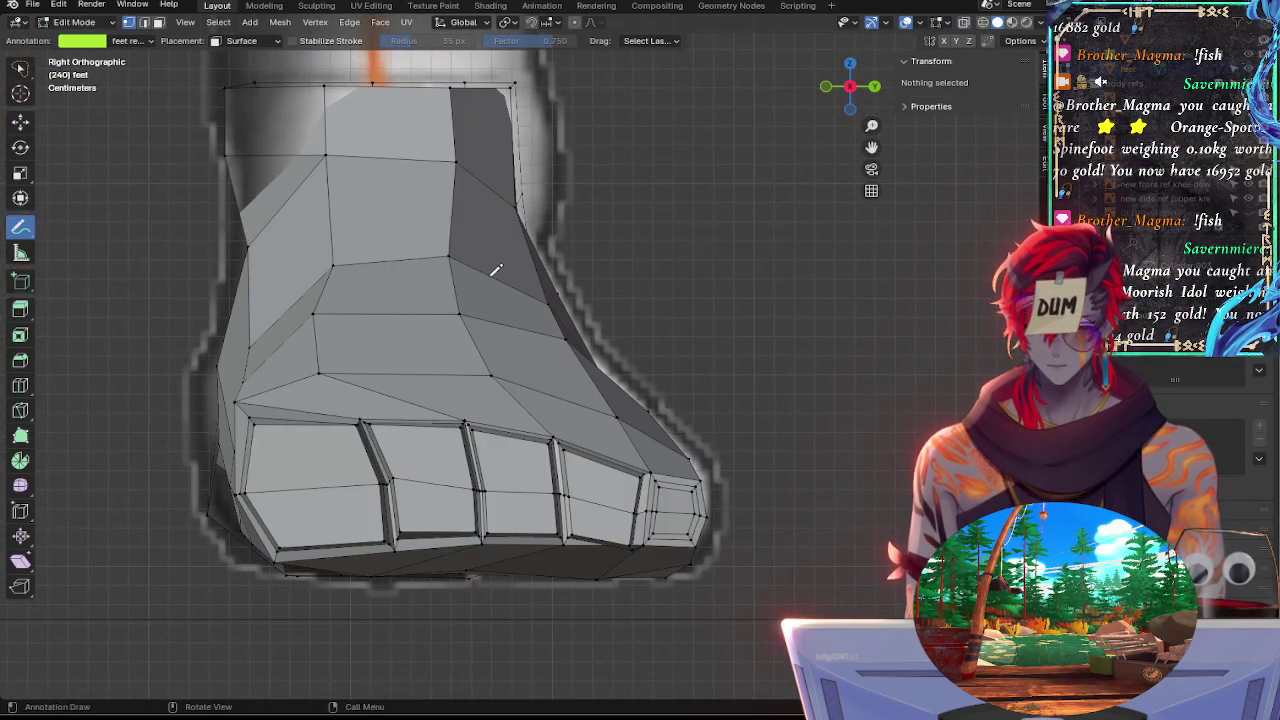
Select all the geometry of the feet mesh and compare it with the front reference with X-ray on and off
{"action": "key", "text": "a"}
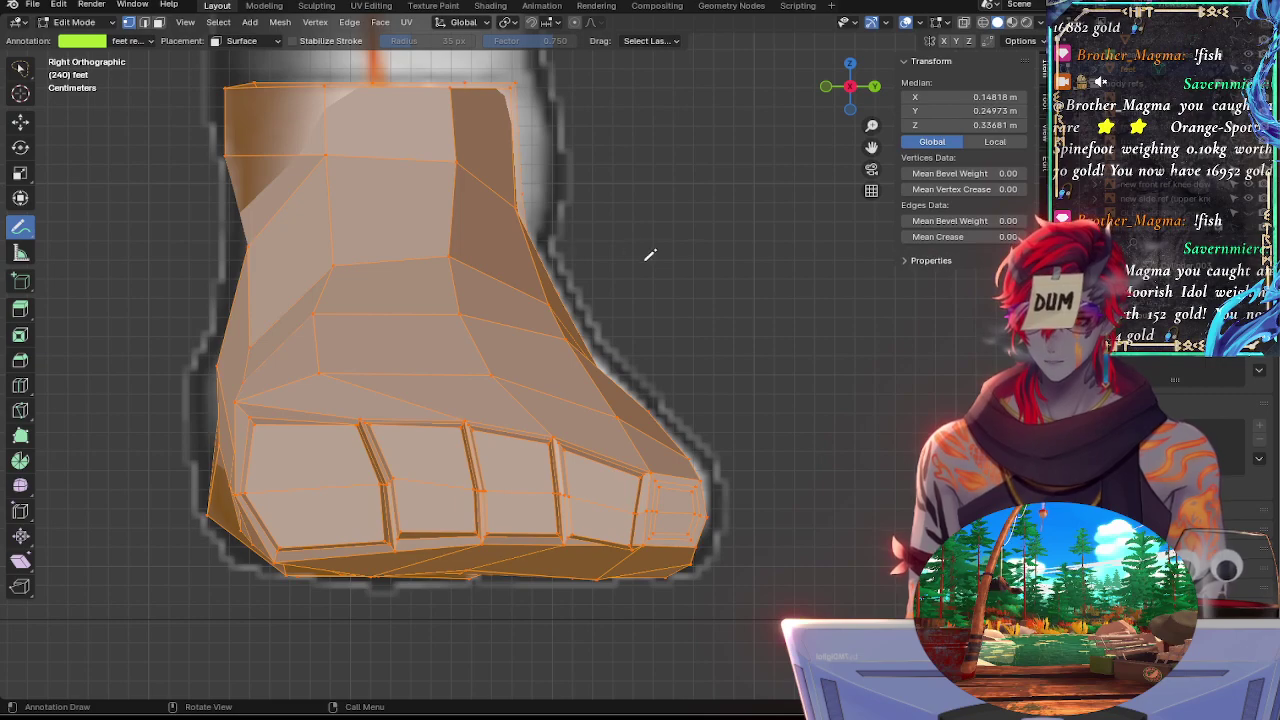
{"action": "key", "text": "alt+z"}
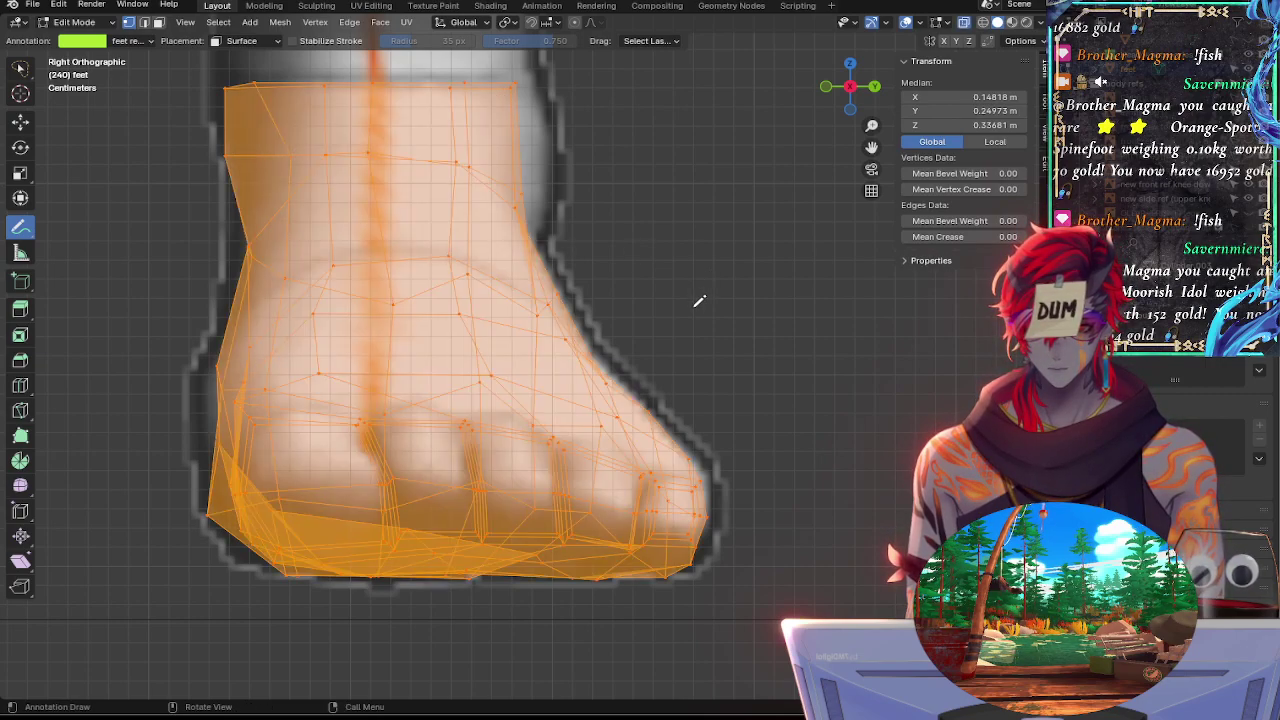
{"action": "key", "text": "alt+z"}
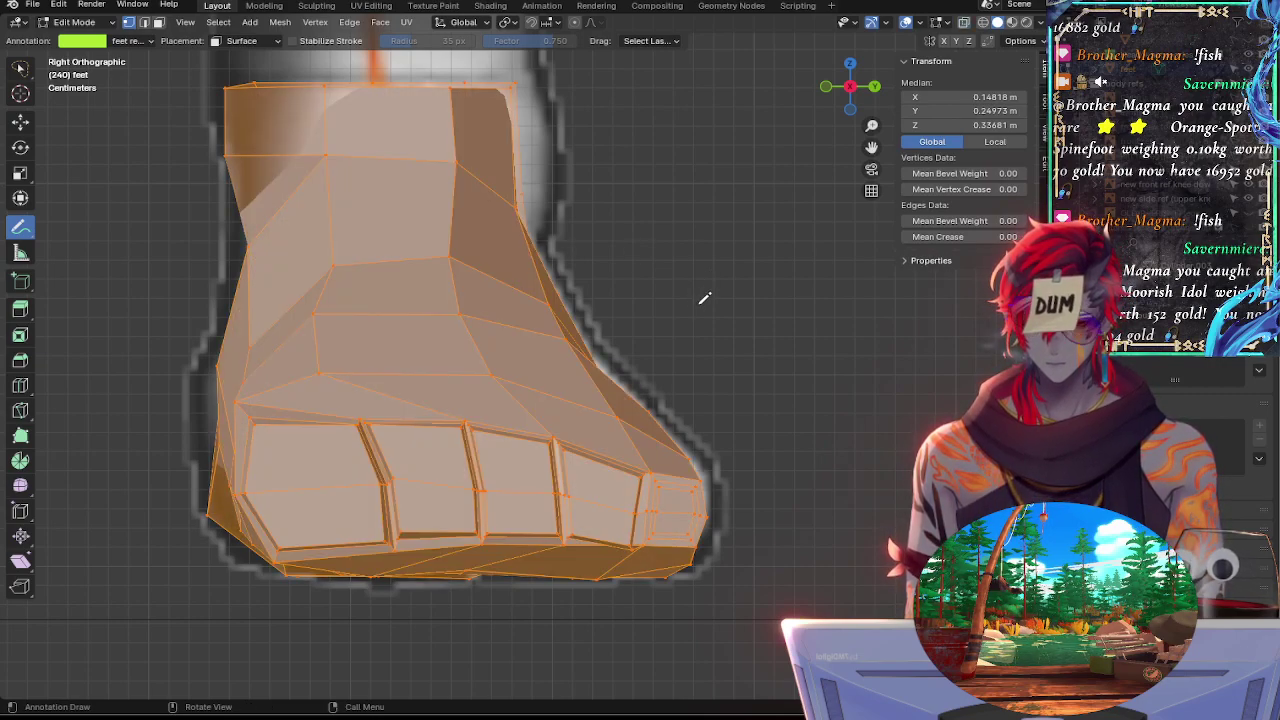
{"action": "scroll", "coordinate": [700, 295], "scroll_direction": "down", "scroll_amount": 4}
{"action": "scroll", "coordinate": [690, 360], "scroll_direction": "up", "scroll_amount": 1}
{"action": "scroll", "coordinate": [694, 328], "scroll_direction": "down", "scroll_amount": 1}
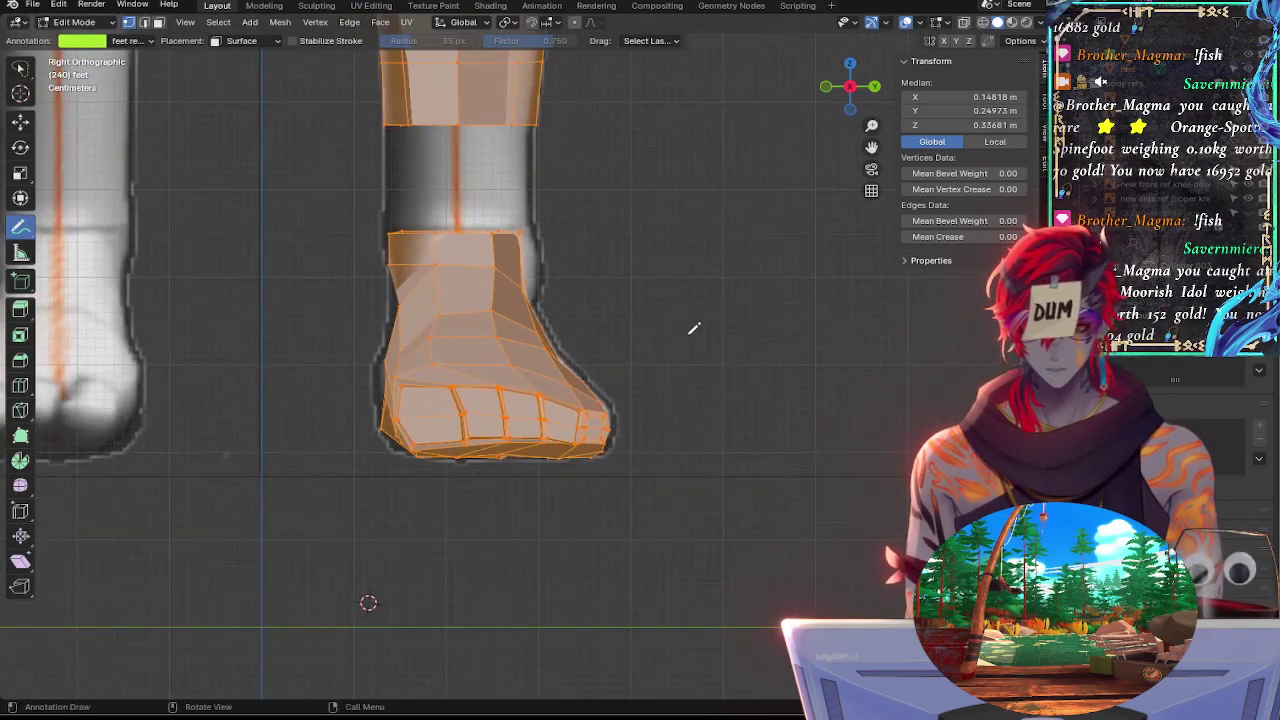
Activate the Move tool, clear the selection and examine the foot mesh's ankle loop and outline against the front reference
{"action": "left_click", "coordinate": [24, 121]}
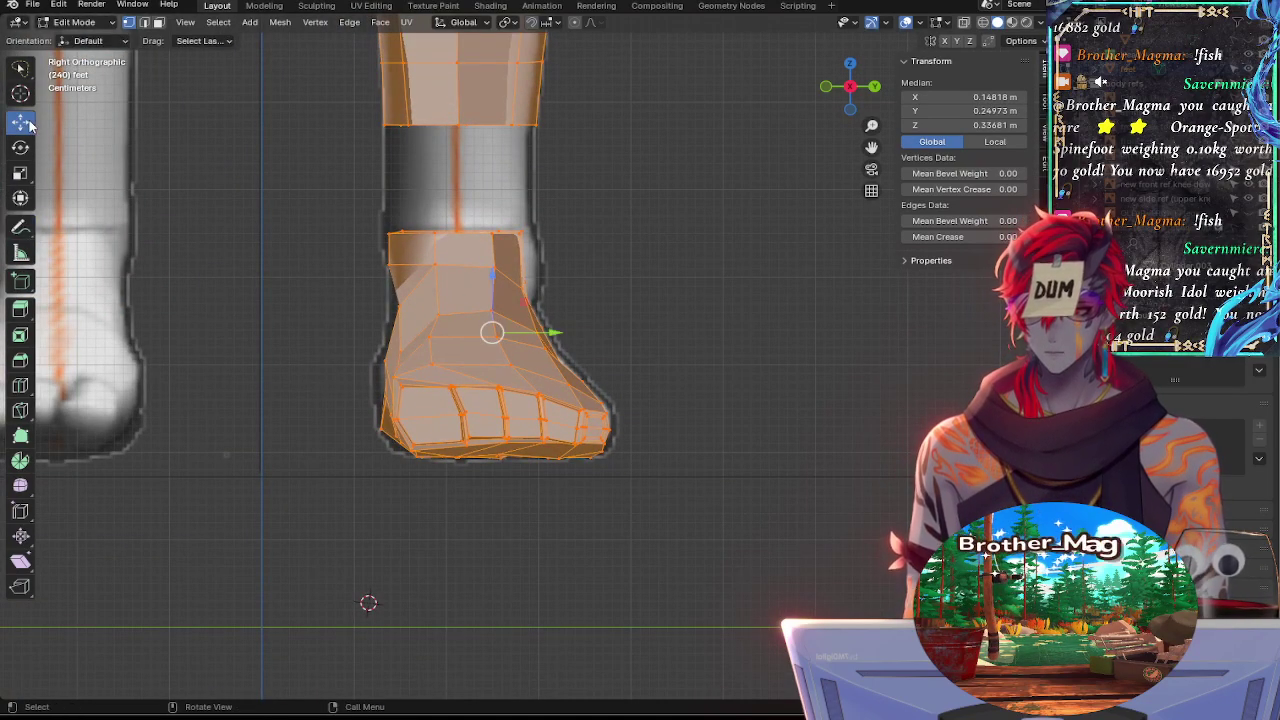
{"action": "left_click", "coordinate": [760, 260]}
{"action": "middle_click_drag", "start_coordinate": [760, 261], "coordinate": [828, 242]}
{"action": "left_click", "coordinate": [862, 90]}
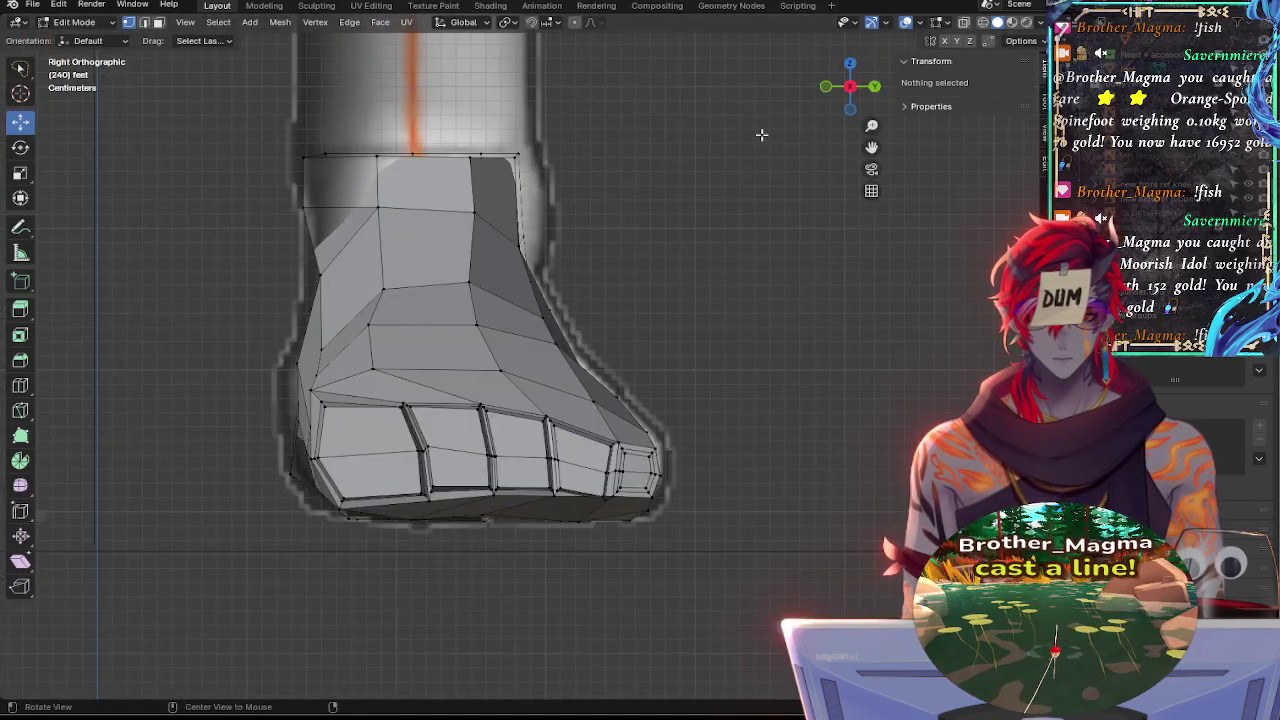
{"action": "middle_click_drag", "start_coordinate": [763, 134], "coordinate": [671, 362], "text": "ctrl"}
{"action": "scroll", "coordinate": [640, 240], "scroll_direction": "up", "scroll_amount": 7}
{"action": "scroll", "coordinate": [614, 151], "scroll_direction": "down", "scroll_amount": 3}
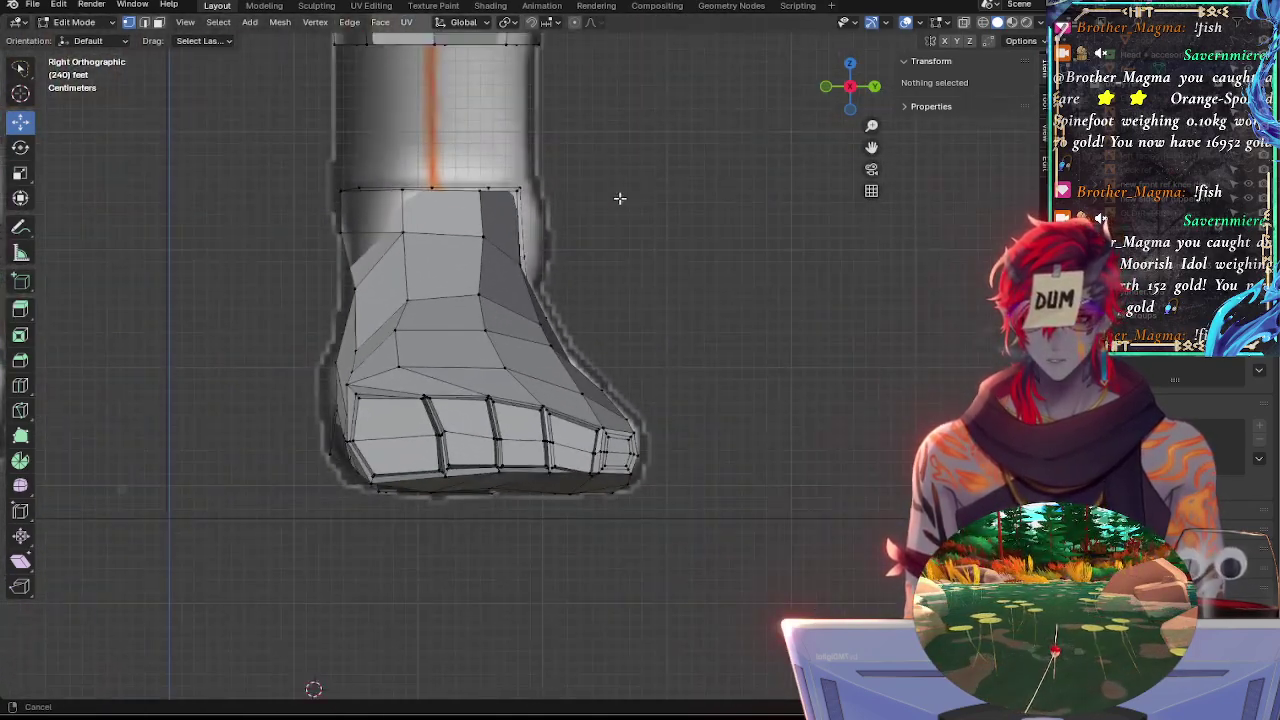
{"action": "scroll", "coordinate": [620, 197], "scroll_direction": "up", "scroll_amount": 1}
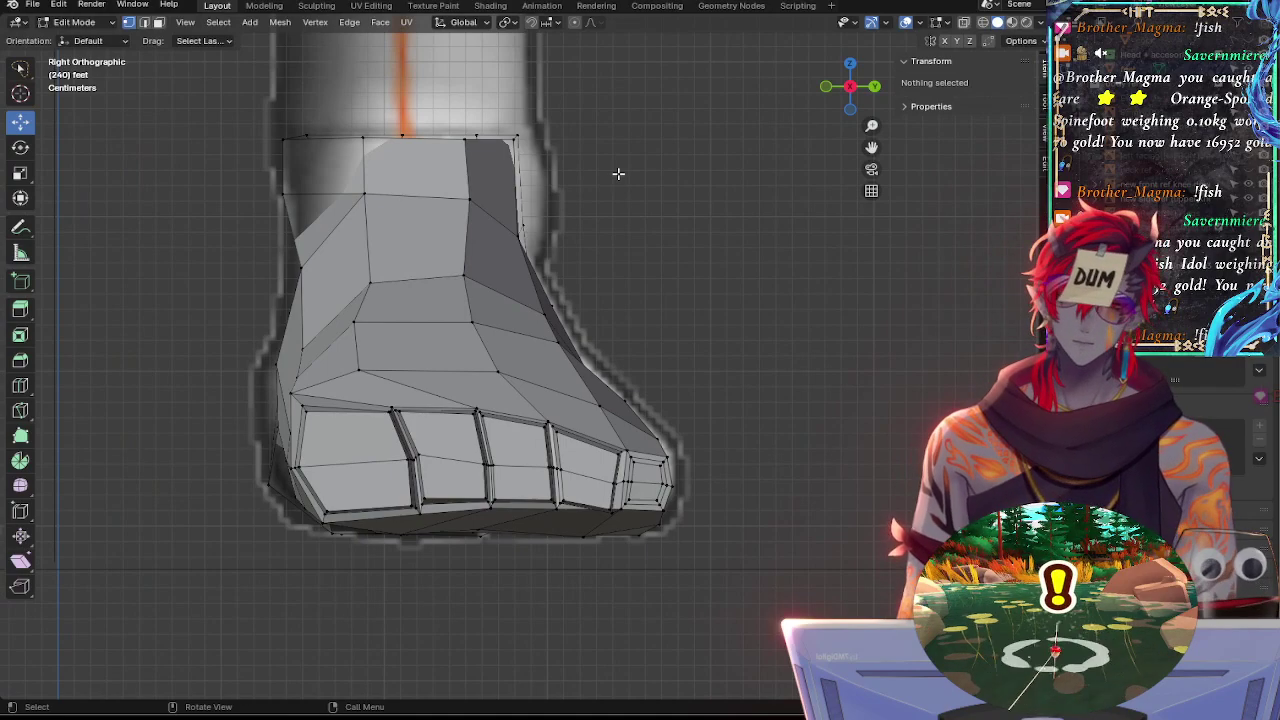
{"action": "scroll", "coordinate": [610, 209], "scroll_direction": "up", "scroll_amount": 2}
{"action": "scroll", "coordinate": [652, 197], "scroll_direction": "down", "scroll_amount": 3}
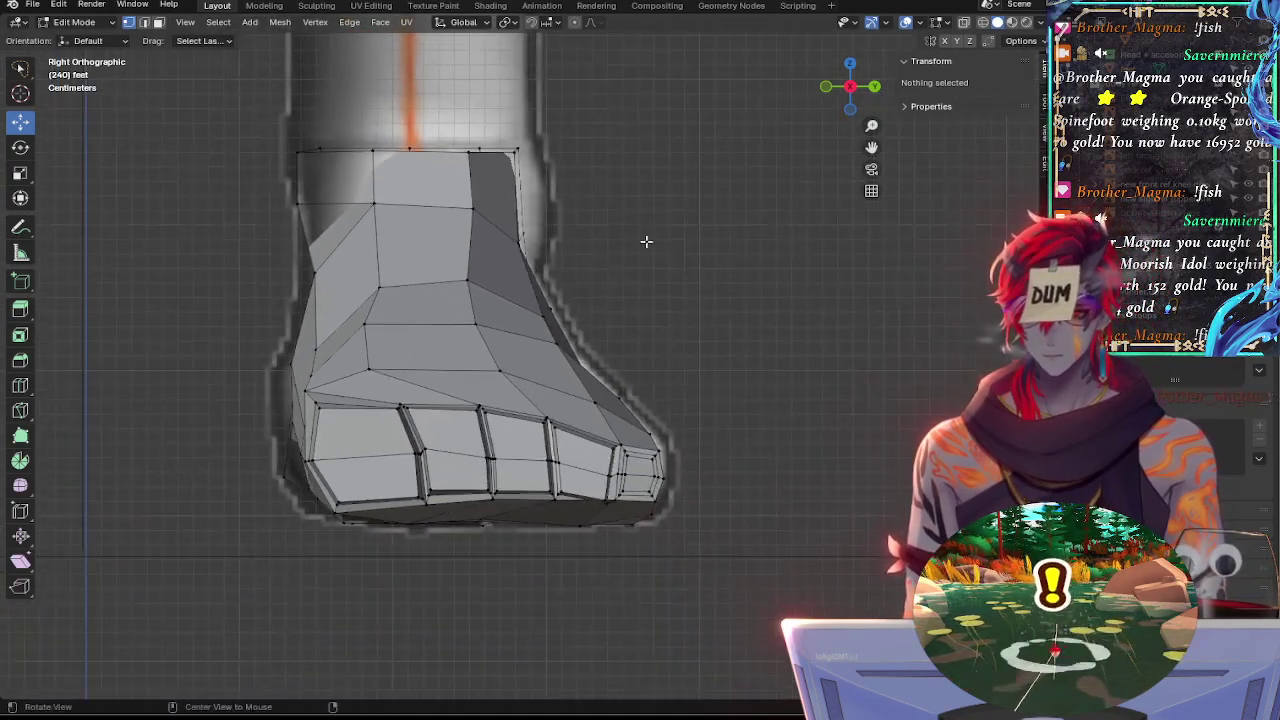
{"action": "scroll", "coordinate": [646, 240], "scroll_direction": "up", "scroll_amount": 1}
{"action": "left_click", "coordinate": [466, 148], "text": "alt"}
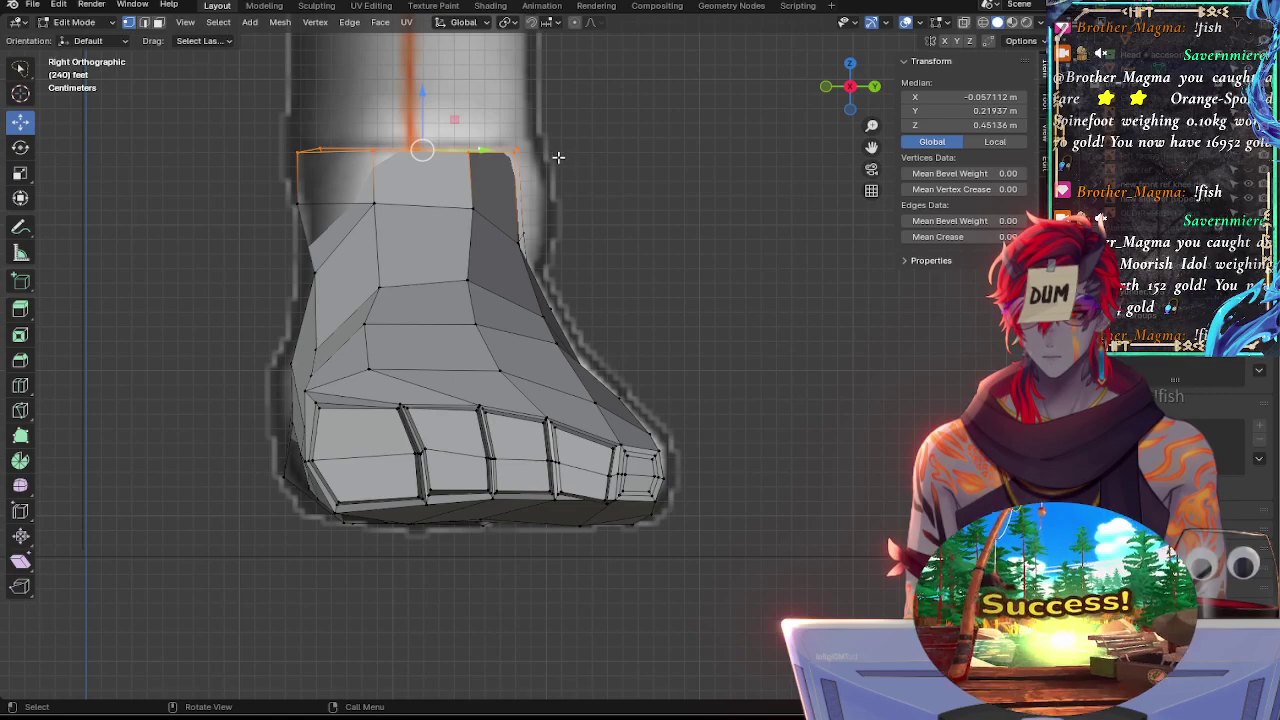
{"action": "left_click", "coordinate": [651, 150]}
{"action": "scroll", "coordinate": [663, 206], "scroll_direction": "down", "scroll_amount": 5}
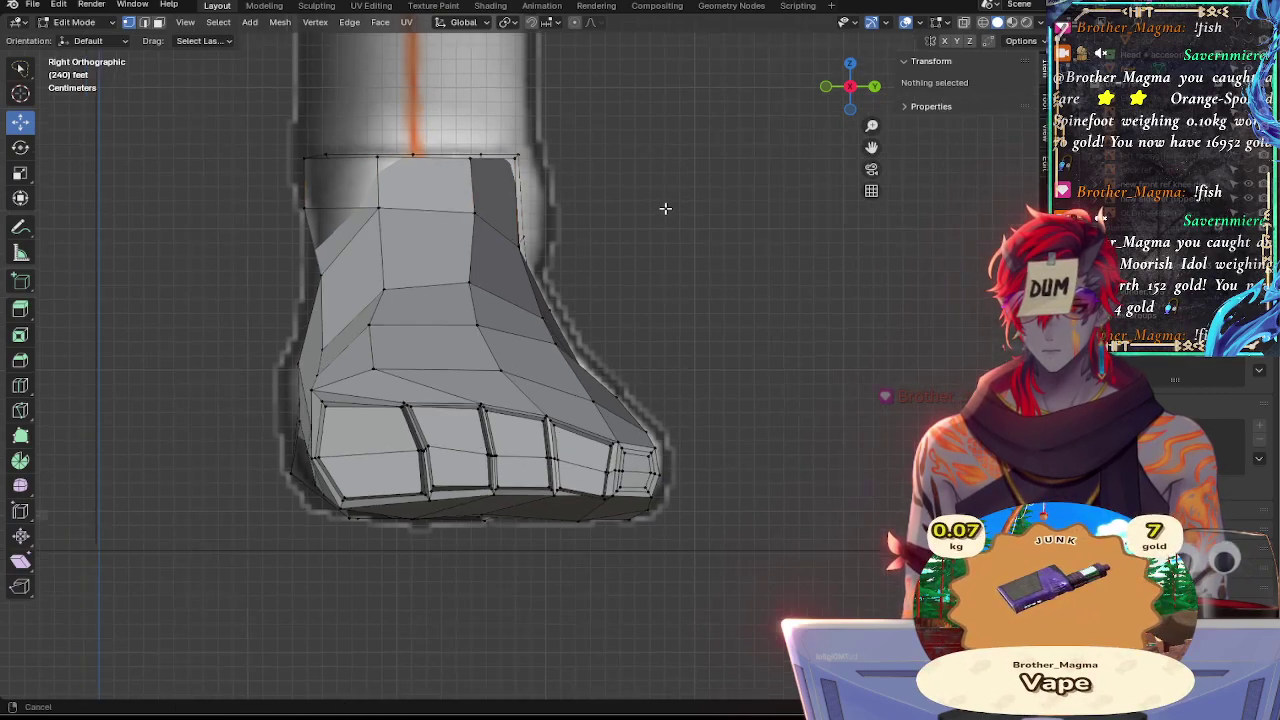
Select the whole foot mesh, move it about 0.529 m along Y clear of the reference leg, and turn X-ray off
{"action": "mouse_move", "coordinate": [614, 446]}
{"action": "left_mouse_down"}
{"action": "mouse_move", "coordinate": [394, 380]}
{"action": "mouse_move", "coordinate": [470, 262]}
{"action": "mouse_move", "coordinate": [707, 338]}
{"action": "left_mouse_up"}
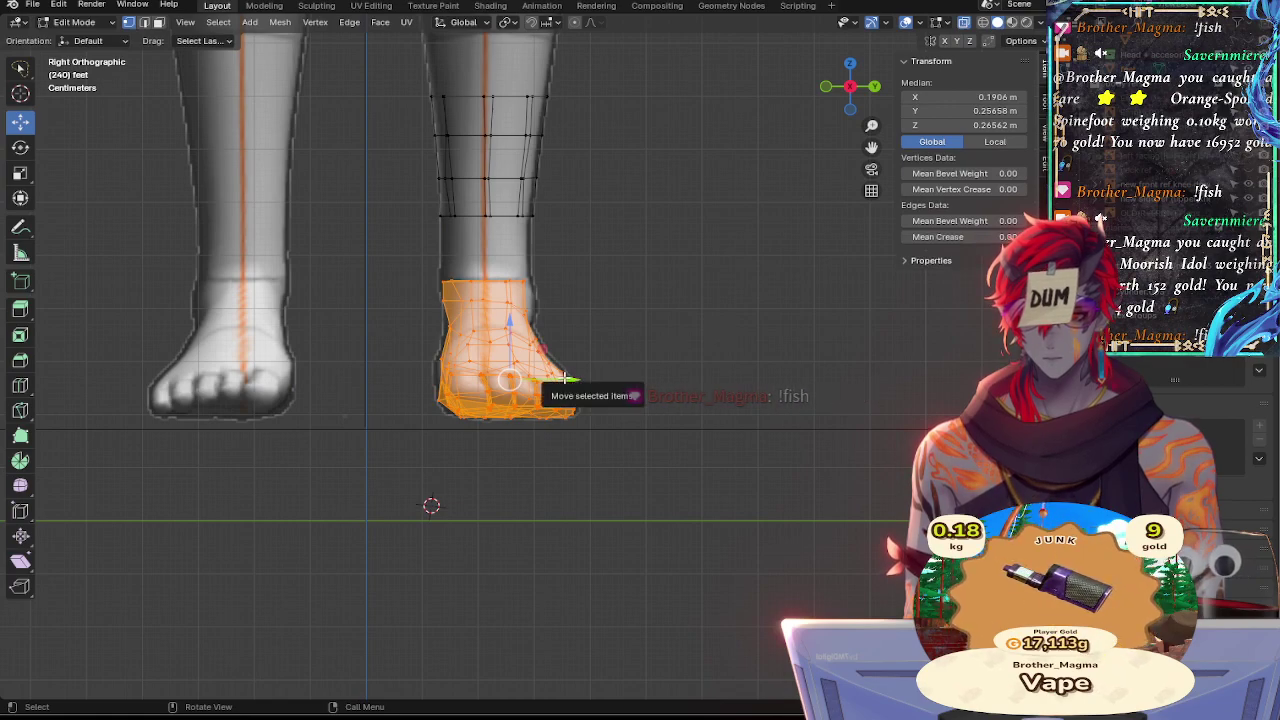
{"action": "left_click_drag", "start_coordinate": [575, 378], "coordinate": [808, 374]}
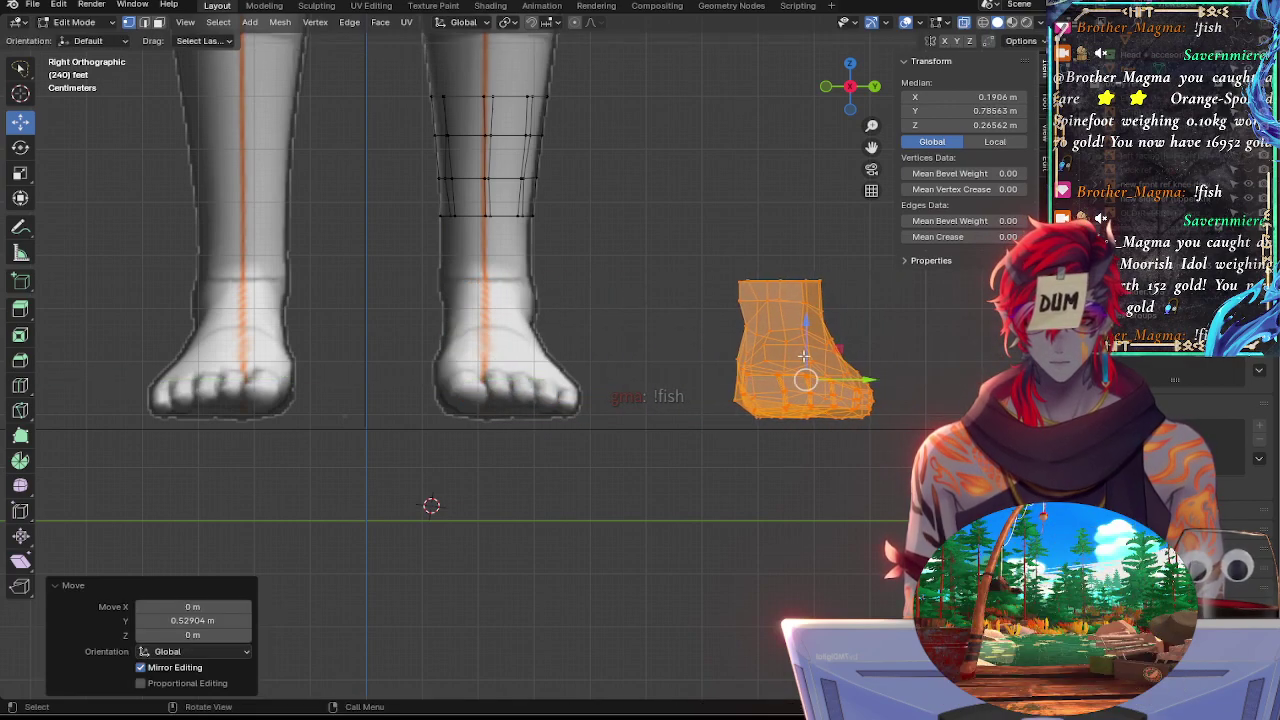
{"action": "left_click", "coordinate": [655, 347]}
{"action": "scroll", "coordinate": [590, 320], "scroll_direction": "up", "scroll_amount": 4}
{"action": "scroll", "coordinate": [570, 273], "scroll_direction": "down", "scroll_amount": 1}
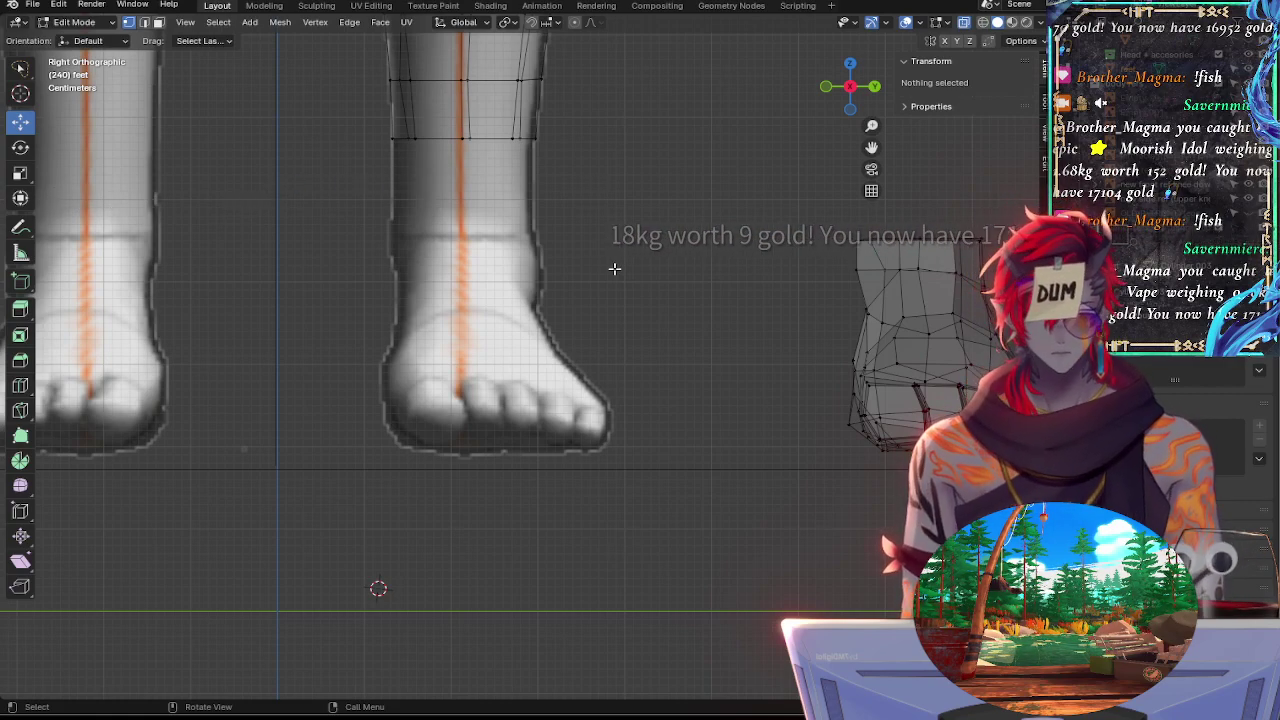
{"action": "middle_click_drag", "start_coordinate": [618, 234], "coordinate": [774, 258], "text": "shift"}
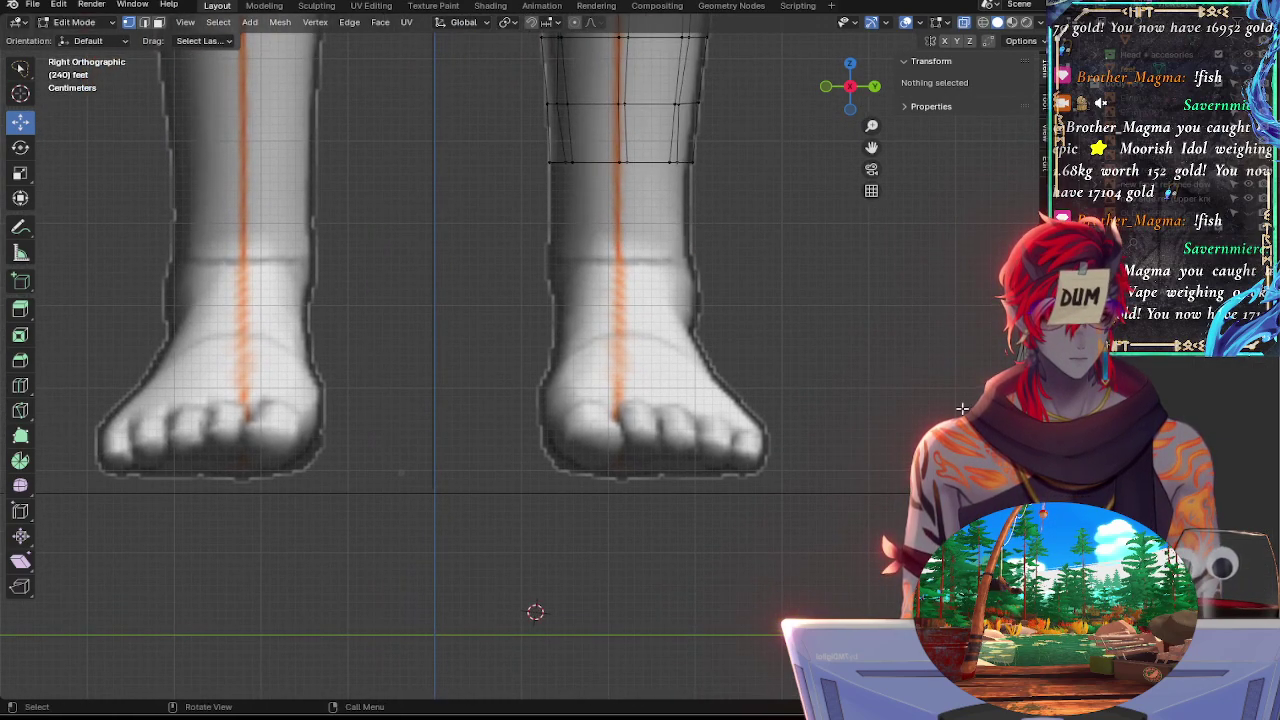
{"action": "middle_click_drag", "start_coordinate": [787, 319], "coordinate": [677, 345], "text": "shift"}
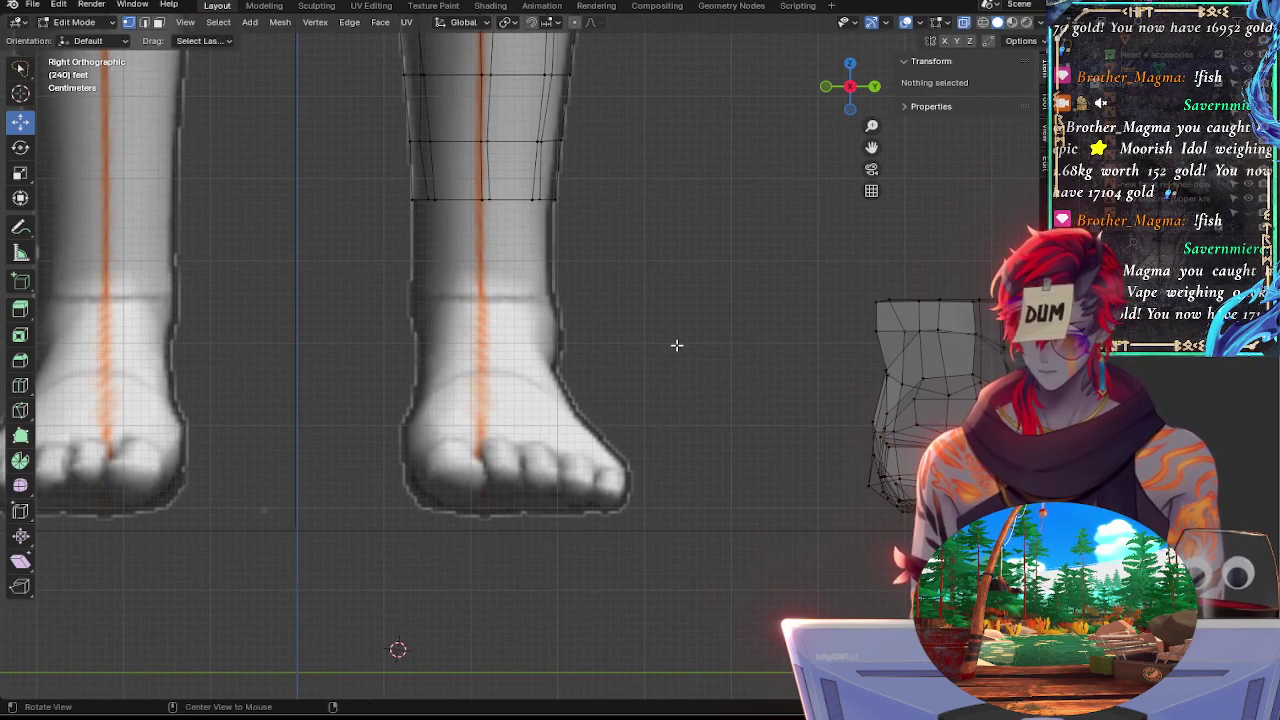
{"action": "key", "text": "alt+z"}
Try a 32-vertex cylinder scaled down to about 0.236 below the reference feet, and undo its scaling and addition
{"action": "key", "text": "shift+a"}
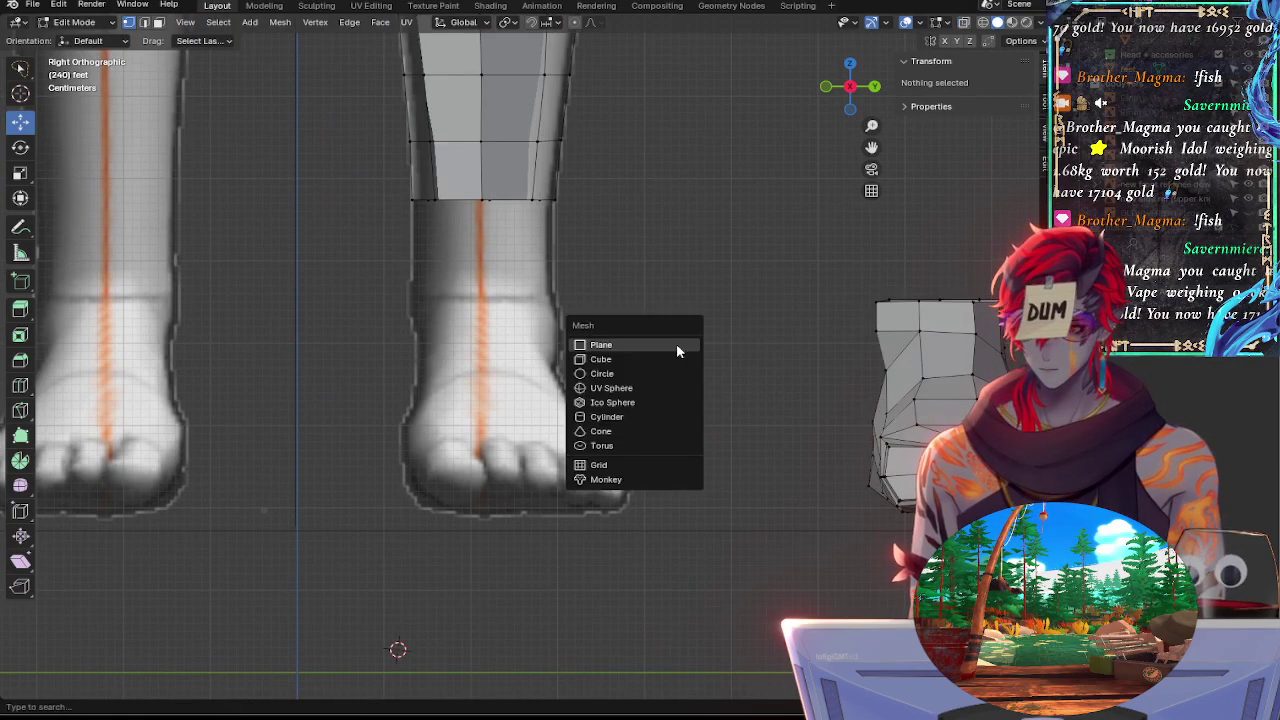
{"action": "left_click", "coordinate": [637, 420]}
{"action": "middle_click_drag", "start_coordinate": [726, 370], "coordinate": [709, 580], "text": "ctrl"}
{"action": "middle_click_drag", "start_coordinate": [660, 330], "coordinate": [641, 484], "text": "ctrl"}
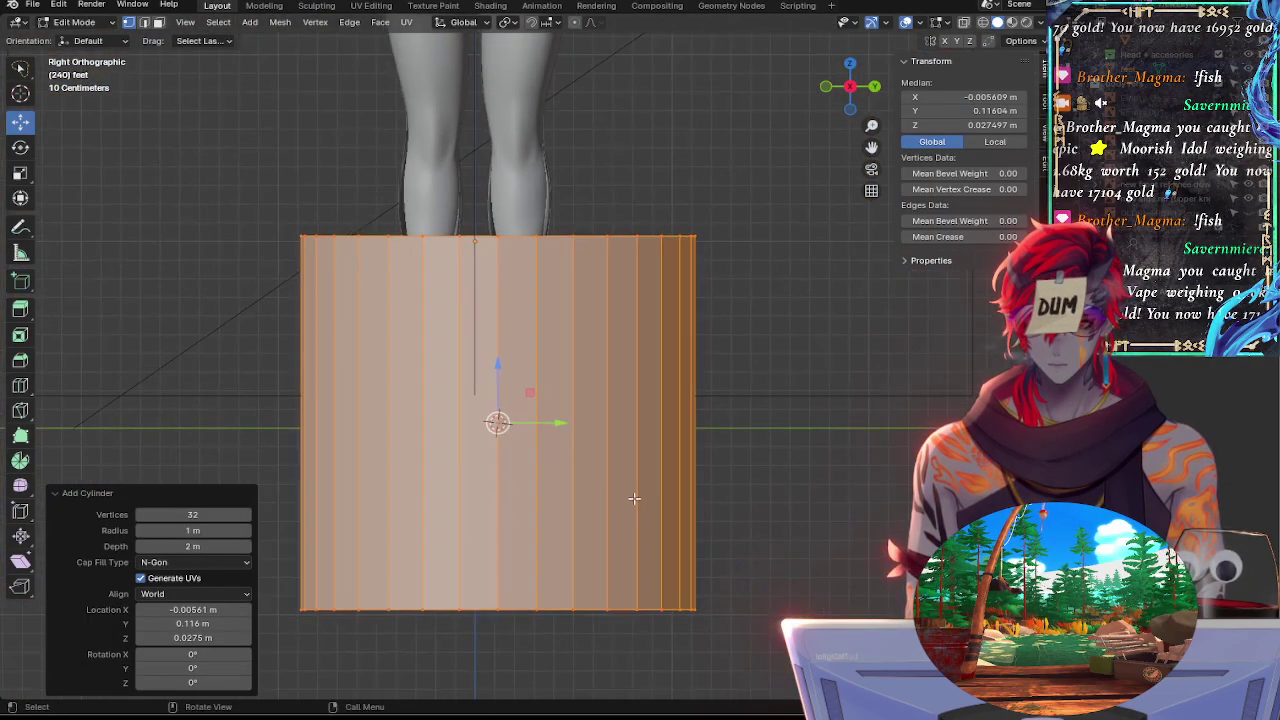
{"action": "key", "text": "s"}
{"action": "left_click", "coordinate": [513, 383]}
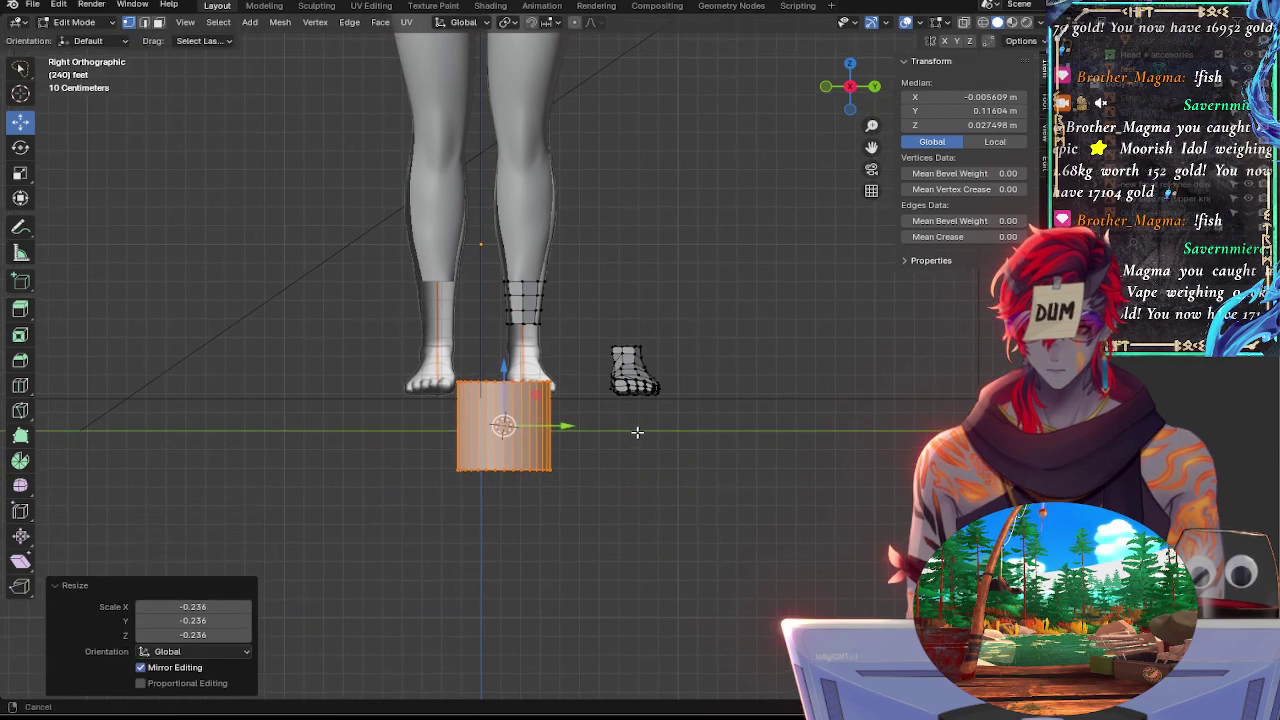
{"action": "middle_click_drag", "start_coordinate": [634, 431], "coordinate": [789, 520], "text": "shift"}
{"action": "scroll", "coordinate": [783, 431], "scroll_direction": "up", "scroll_amount": 4}
{"action": "middle_click_drag", "start_coordinate": [783, 431], "coordinate": [606, 373], "text": "shift"}
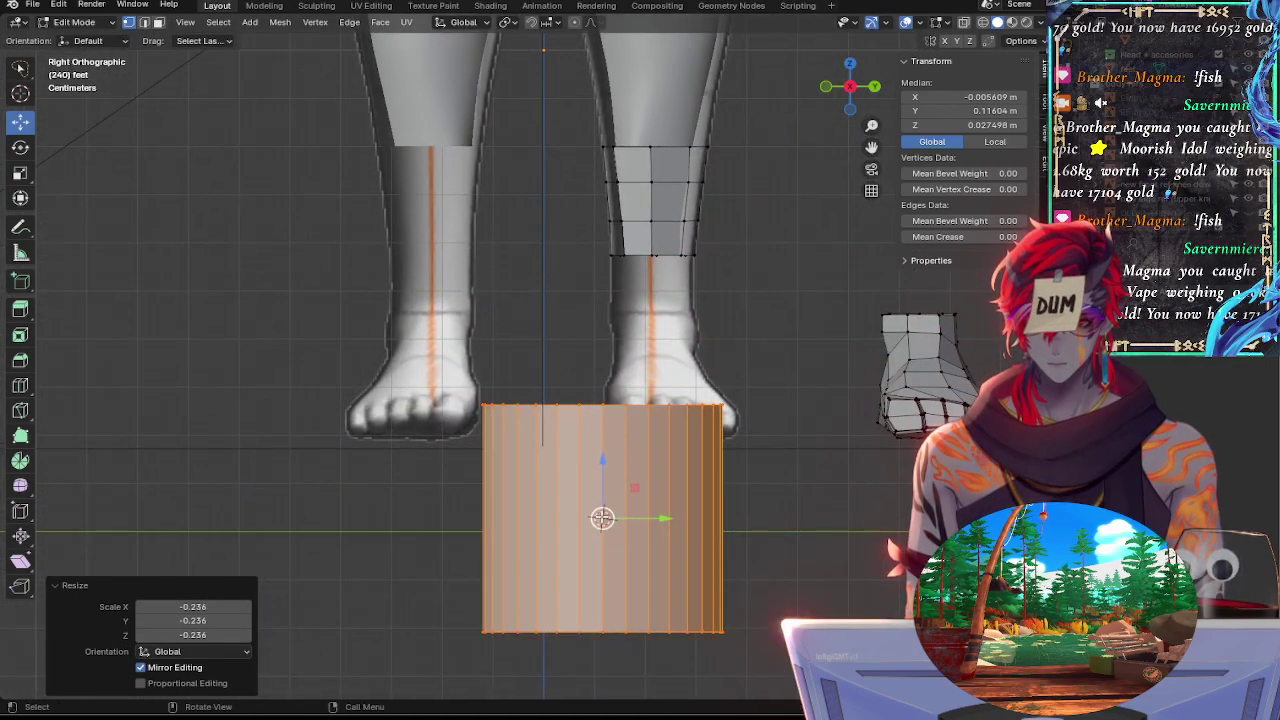
{"action": "key", "text": "ctrl"}
{"action": "key", "text": "ctrl+z"}
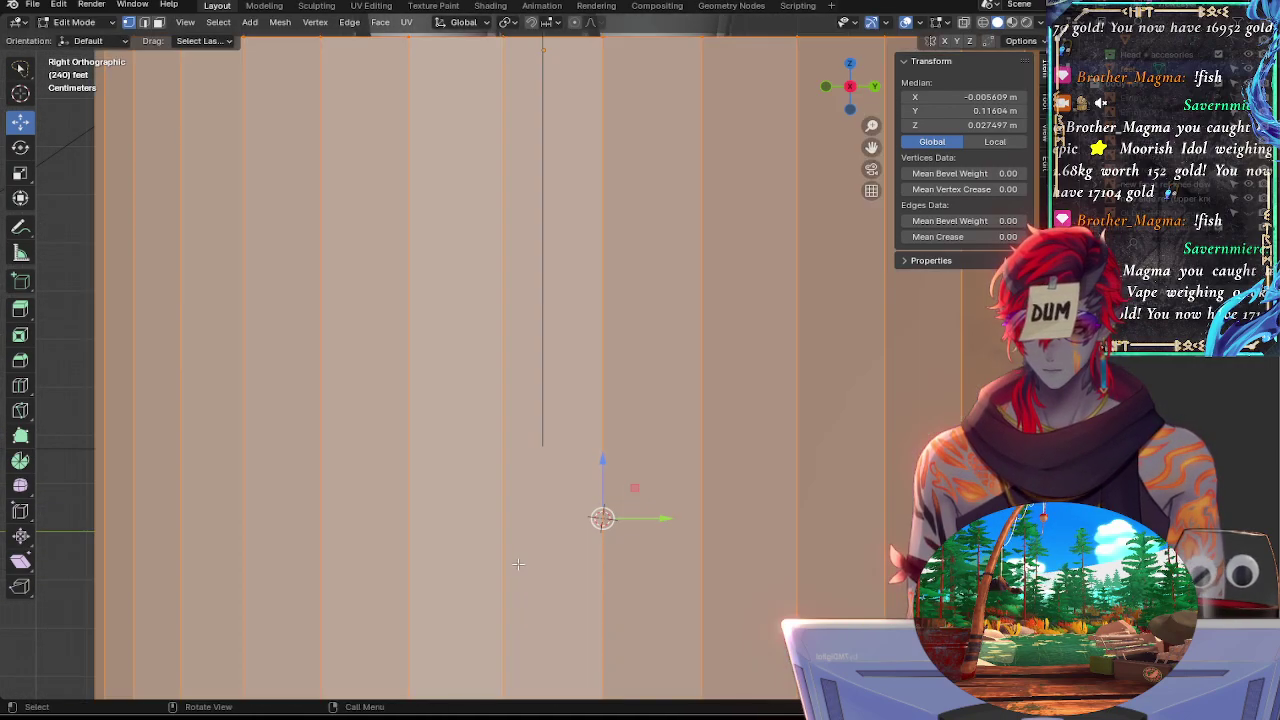
{"action": "key", "text": "ctrl+z"}
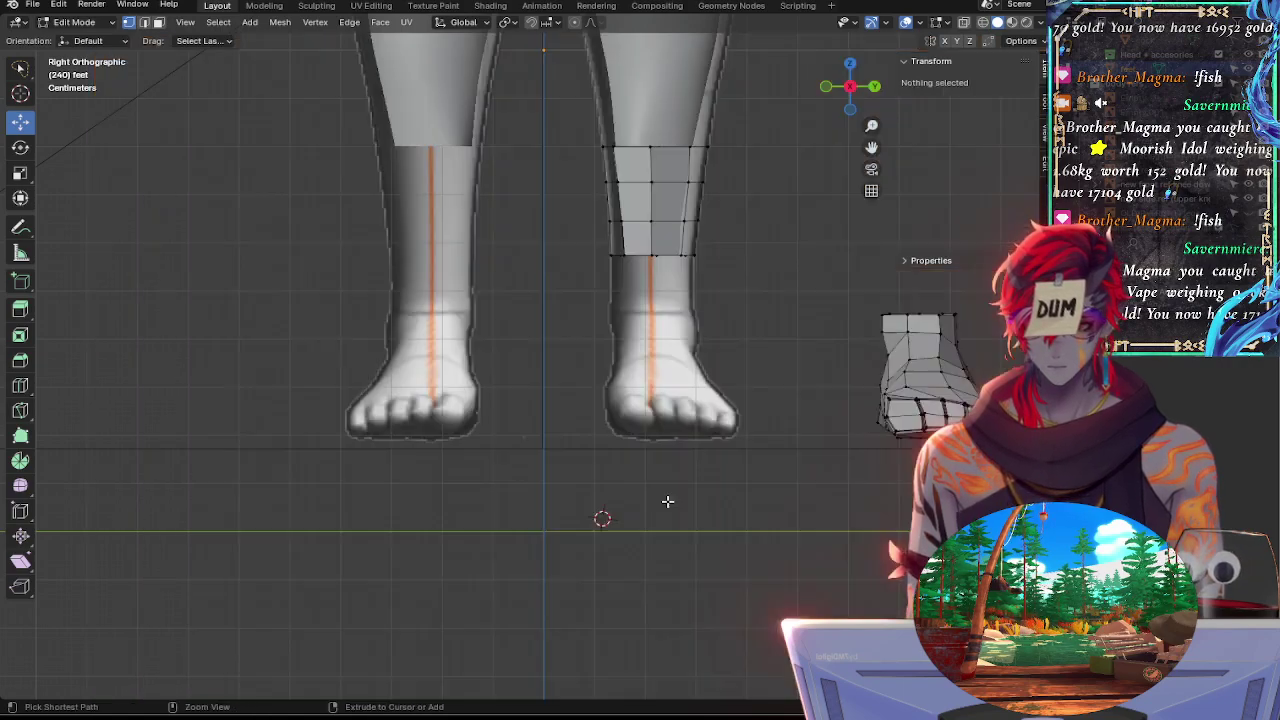
Add a cylinder with 12 vertices and scale it uniformly to about 0.176
{"action": "key", "text": "shift+a"}
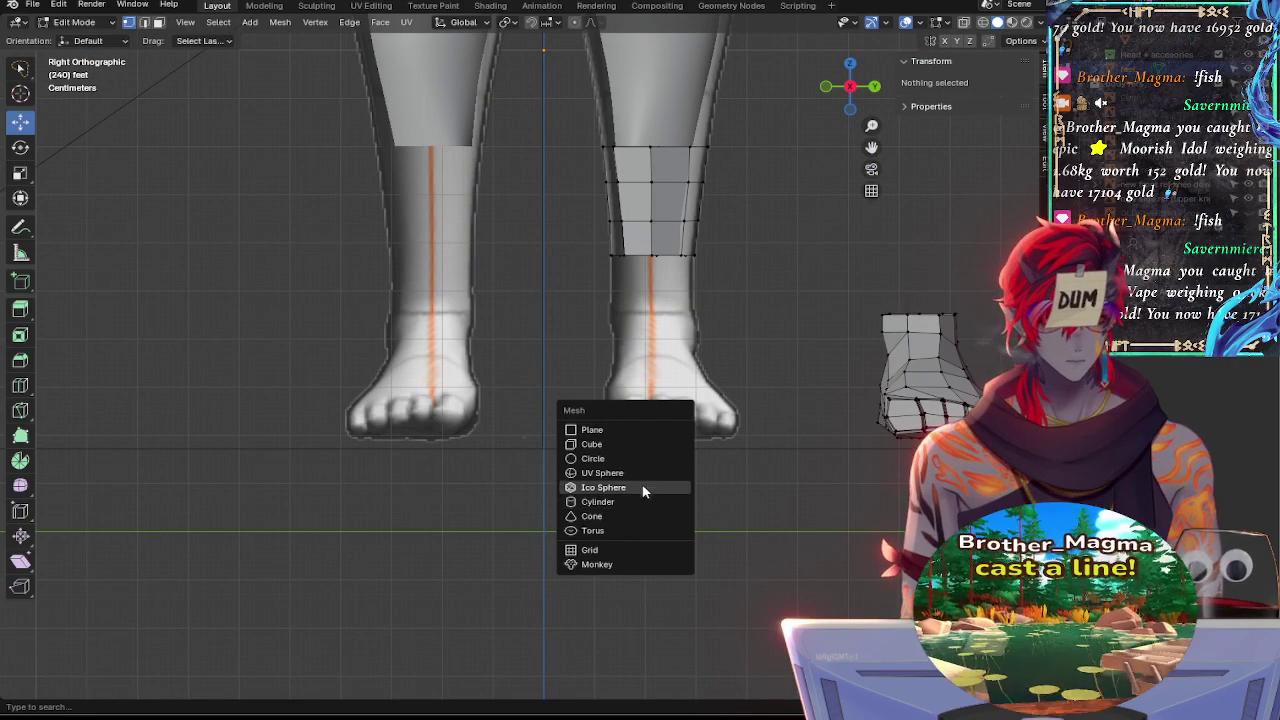
{"action": "left_click", "coordinate": [614, 503]}
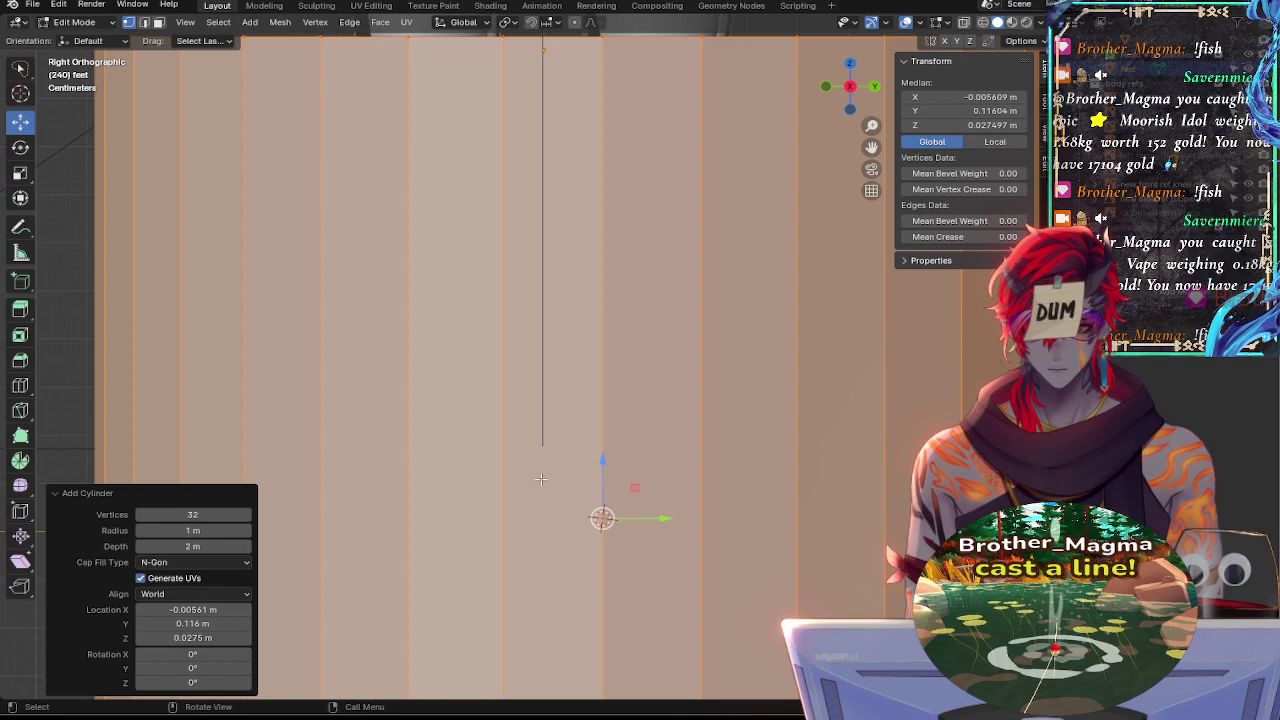
{"action": "left_click", "coordinate": [237, 514]}
{"action": "type", "text": "12"}
{"action": "key", "text": "Return"}
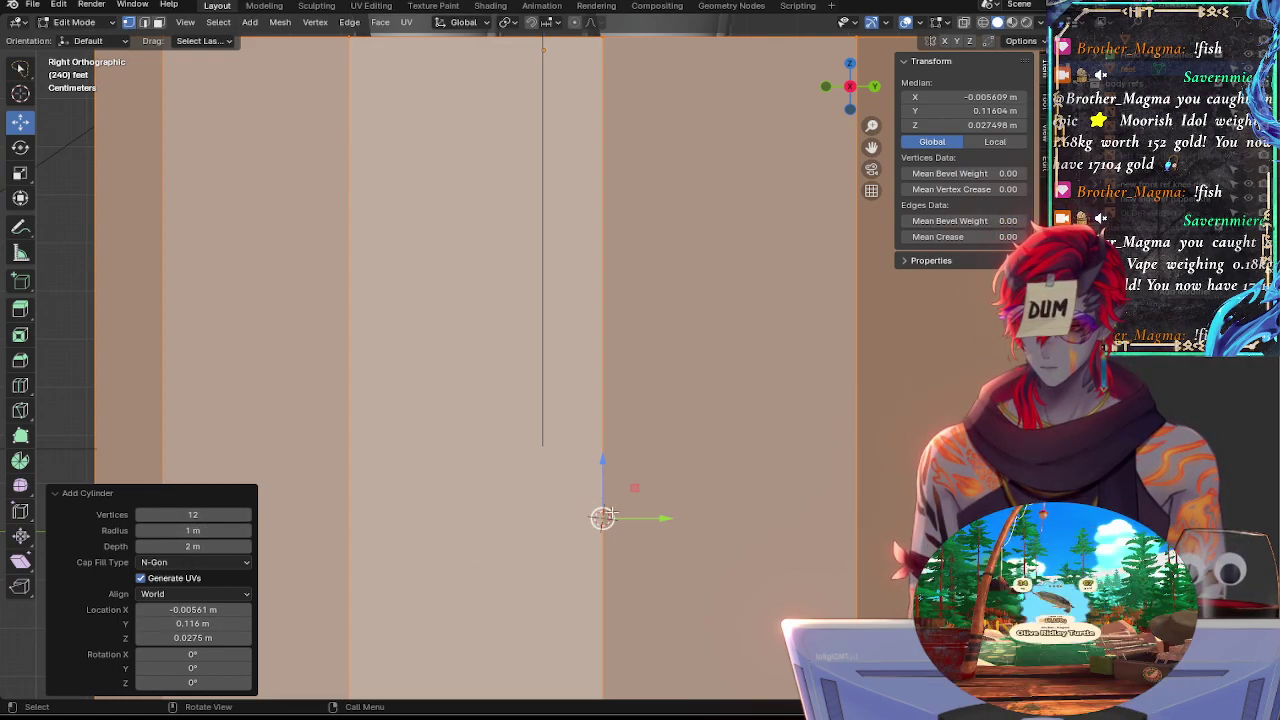
{"action": "key", "text": "s"}
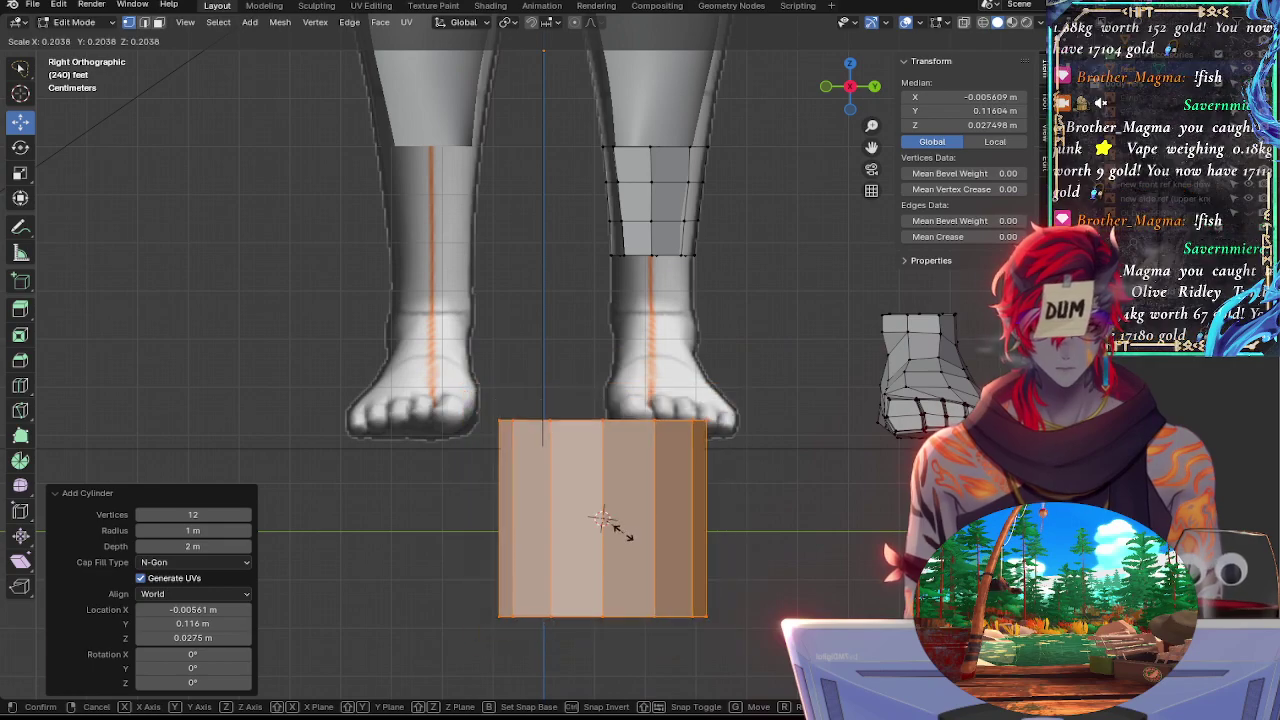
{"action": "left_click", "coordinate": [603, 518]}
Raise the cylinder about 0.292 m along Z to the reference foot's height and scale it uniformly to about 0.716
{"action": "middle_click_drag", "start_coordinate": [664, 531], "coordinate": [533, 498], "text": "shift"}
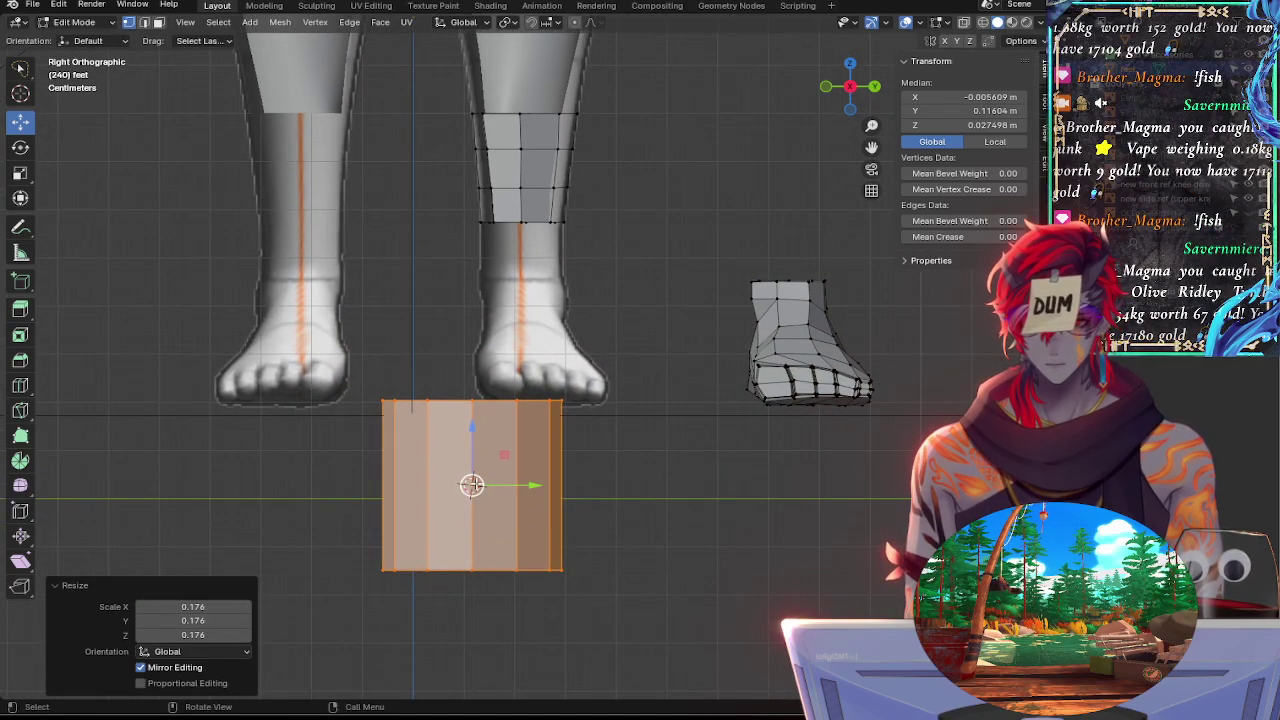
{"action": "left_click_drag", "start_coordinate": [473, 430], "coordinate": [473, 289]}
{"action": "middle_click_drag", "start_coordinate": [563, 385], "coordinate": [563, 266], "text": "ctrl"}
{"action": "middle_click_drag", "start_coordinate": [500, 368], "coordinate": [617, 474], "text": "shift"}
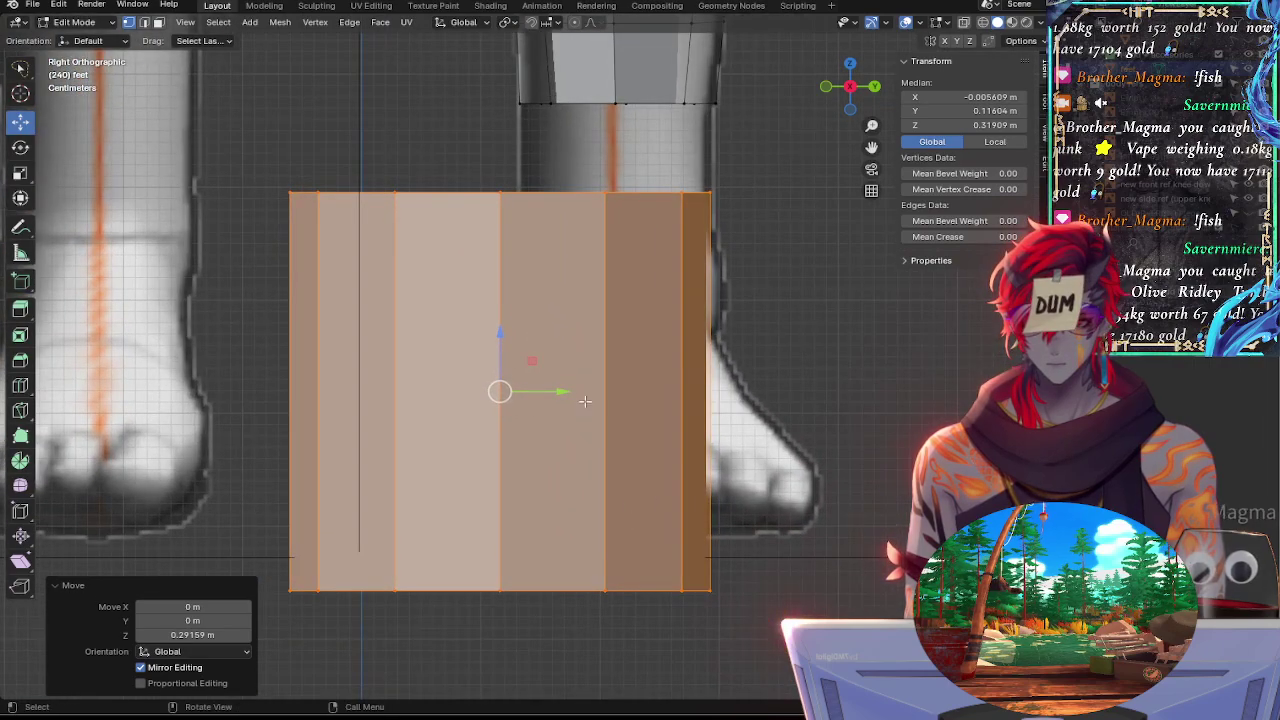
{"action": "key", "text": "s"}
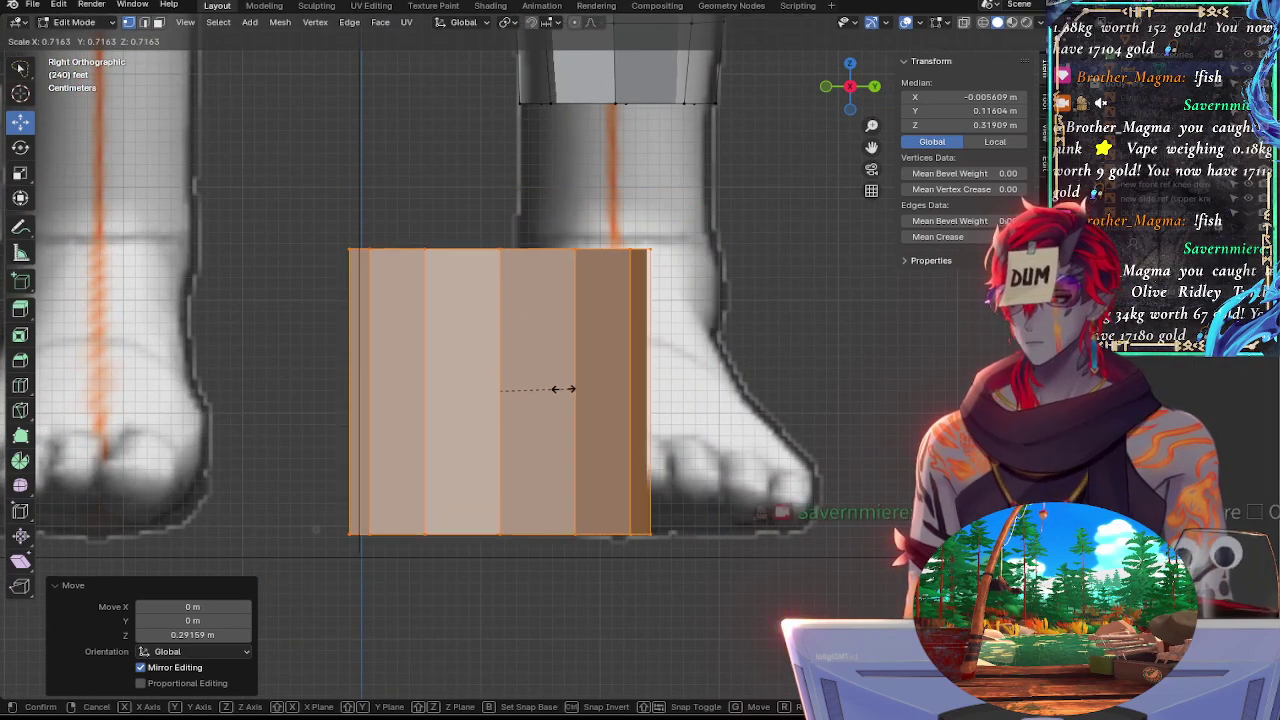
{"action": "left_click", "coordinate": [581, 383]}
{"action": "middle_click_drag", "start_coordinate": [631, 342], "coordinate": [522, 361], "text": "shift"}
{"action": "middle_click_drag", "start_coordinate": [605, 381], "coordinate": [625, 343], "text": "ctrl"}
{"action": "middle_click_drag", "start_coordinate": [625, 343], "coordinate": [666, 339], "text": "ctrl"}
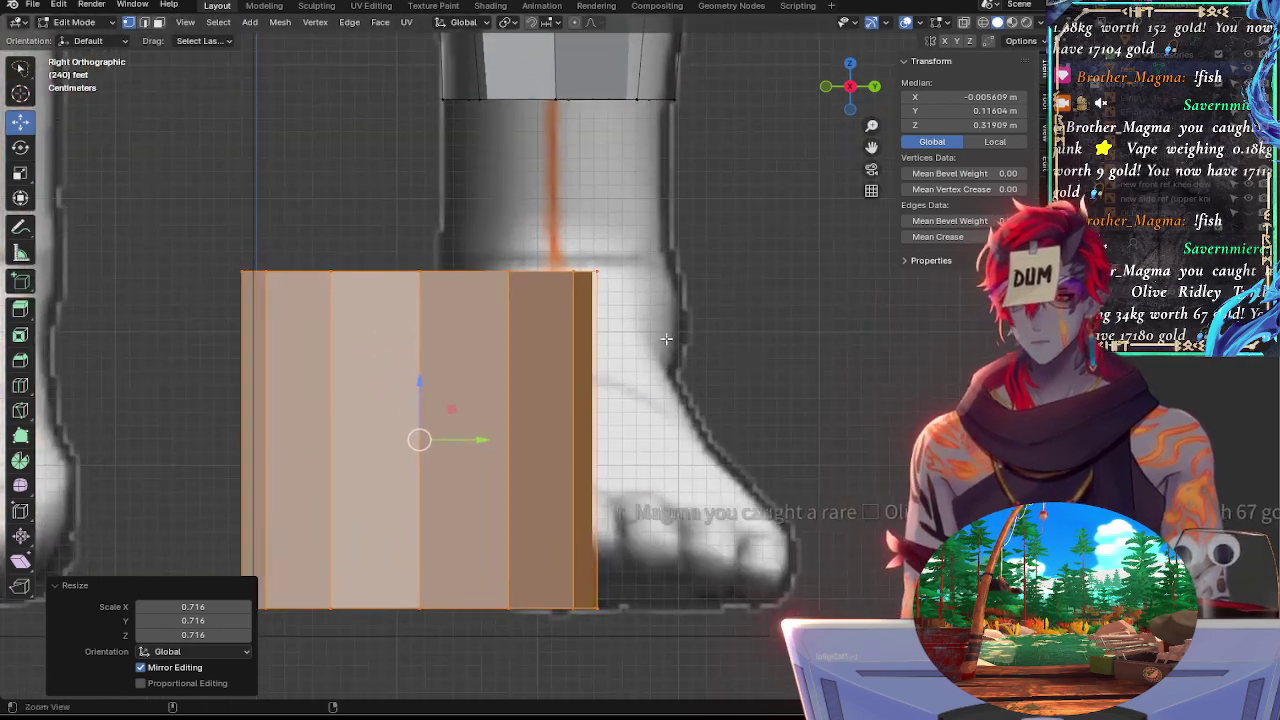
Move the cylinder over the reference ankle, centring it on the orange leg line at about Y 0.213 m and Z 0.445 m
{"action": "left_click_drag", "start_coordinate": [424, 439], "coordinate": [297, 314]}
{"action": "right_click", "coordinate": [337, 324]}
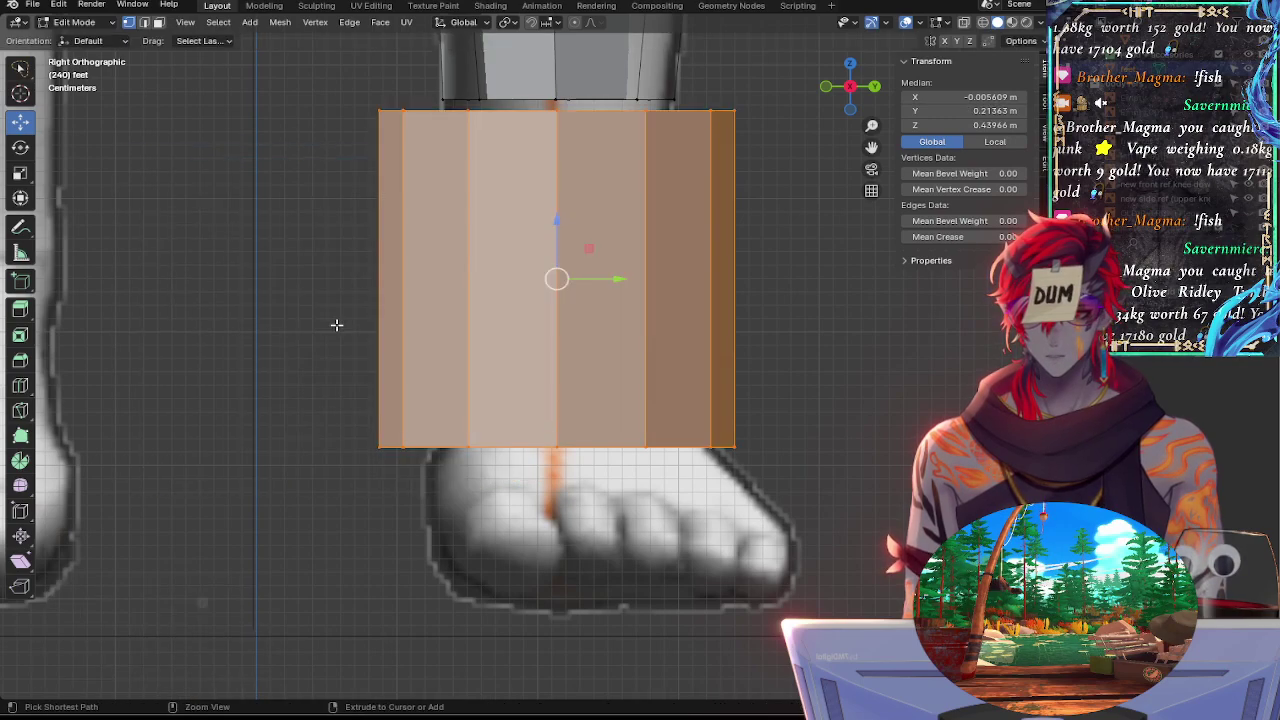
{"action": "mouse_move", "coordinate": [557, 278]}
{"action": "left_mouse_down"}
{"action": "mouse_move", "coordinate": [569, 578]}
{"action": "mouse_move", "coordinate": [557, 271]}
{"action": "left_mouse_up"}
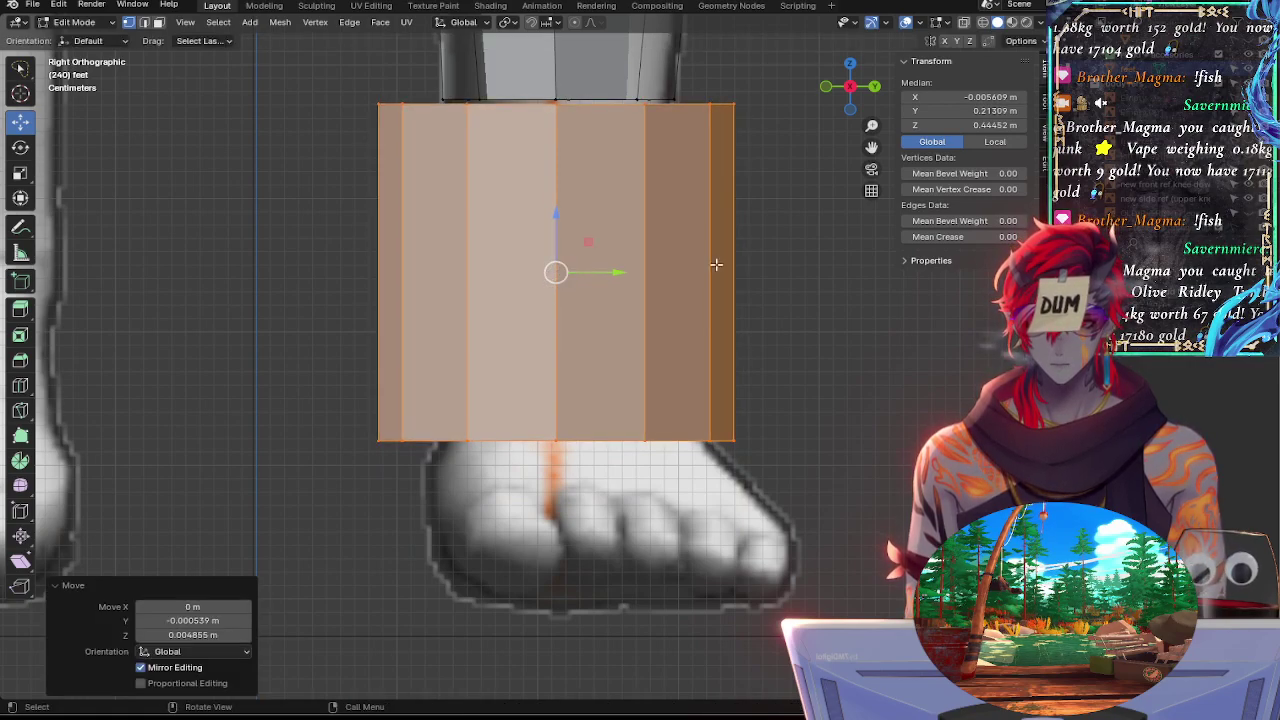
Try setting the cylinder's median X to 0 in global and local coordinates, reverting each change
{"action": "left_click", "coordinate": [986, 97]}
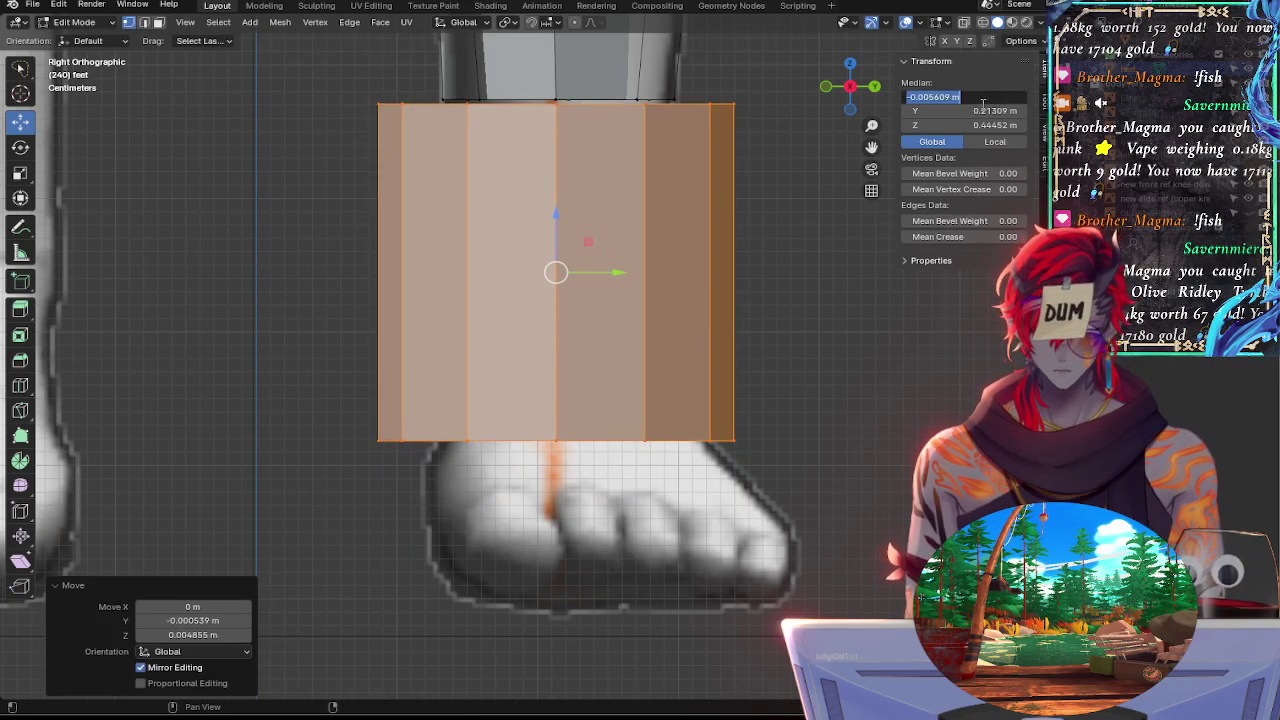
{"action": "type", "text": "0"}
{"action": "key", "text": "Return"}
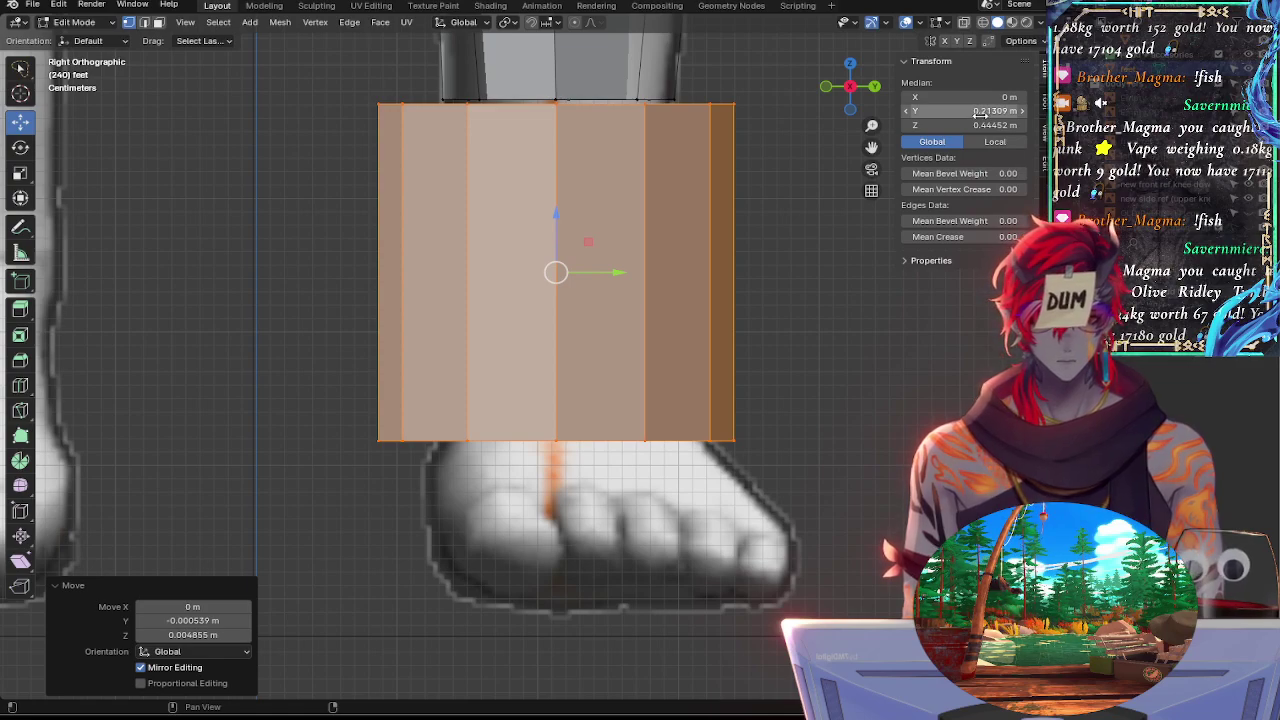
{"action": "key", "text": "ctrl+z"}
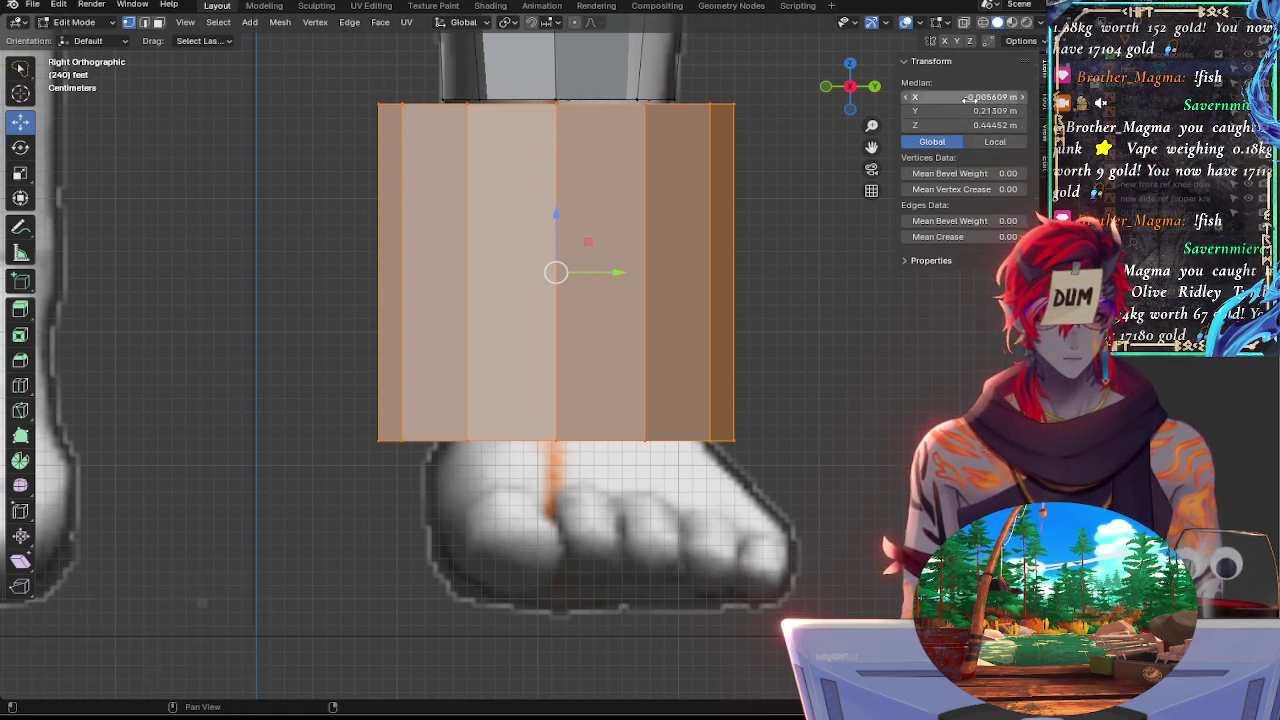
{"action": "left_click", "coordinate": [993, 142]}
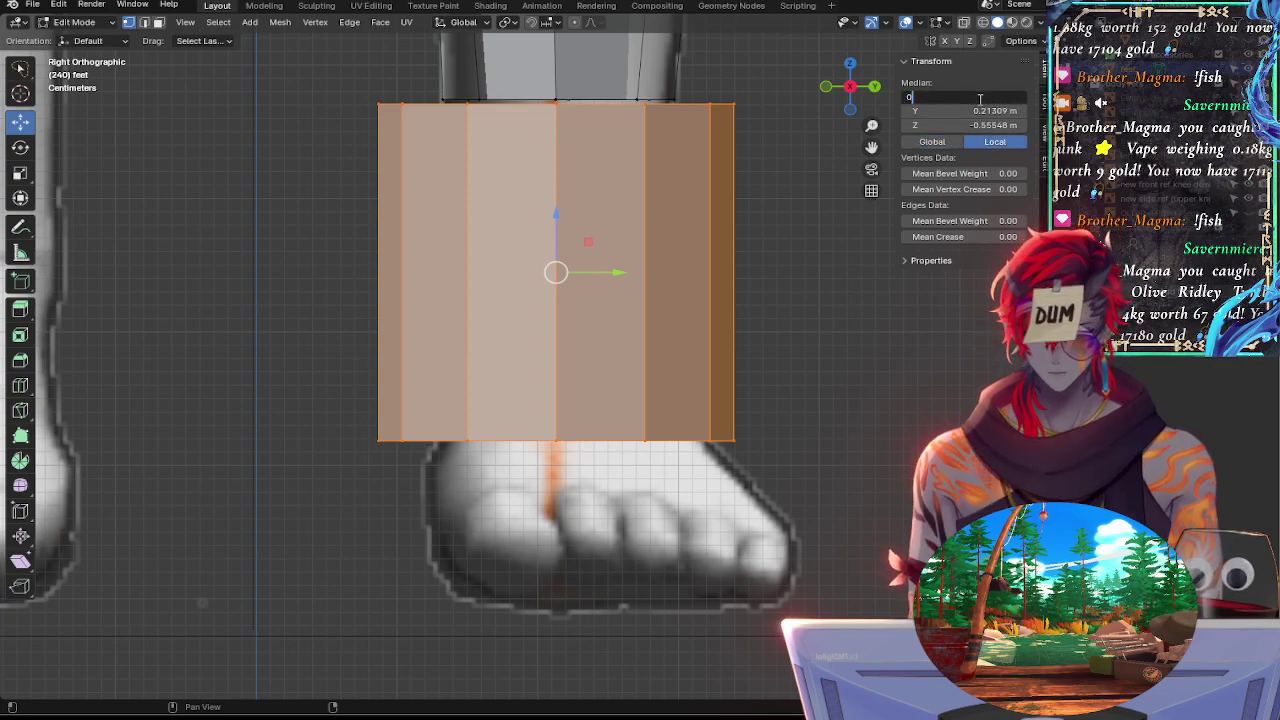
{"action": "key", "text": "Escape"}
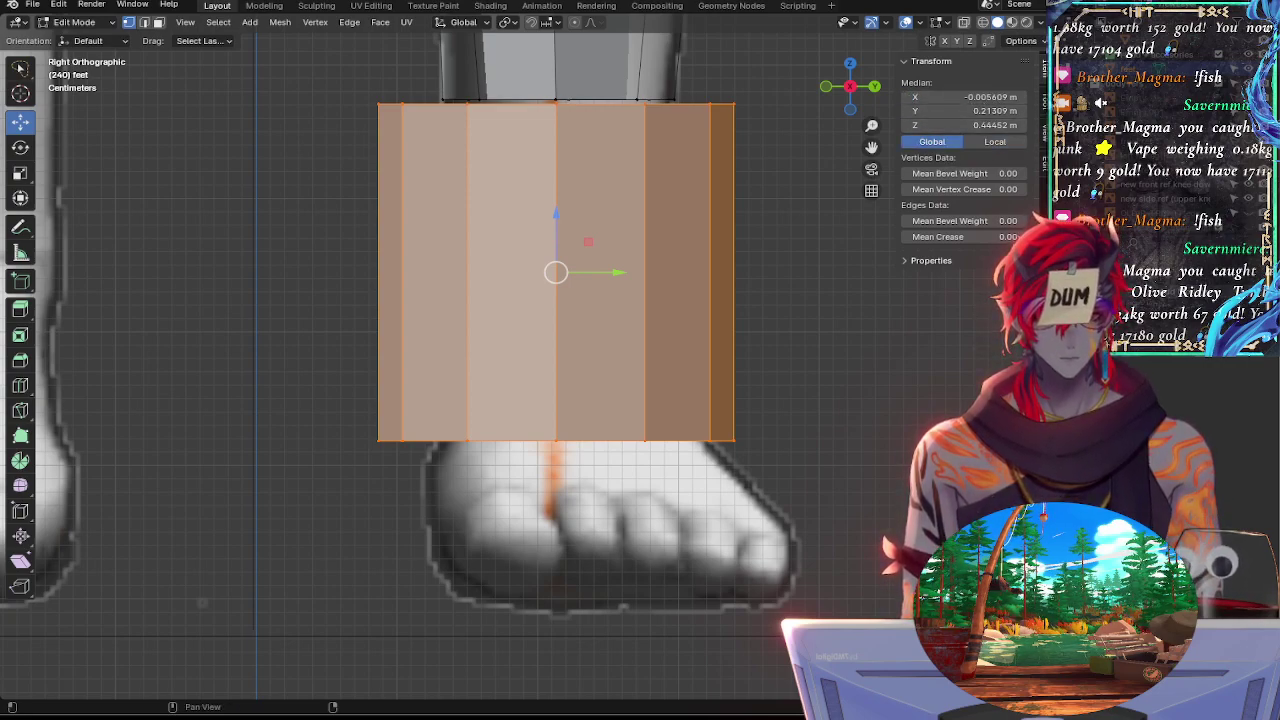
{"action": "key", "text": "g"}
{"action": "left_click", "coordinate": [611, 254]}
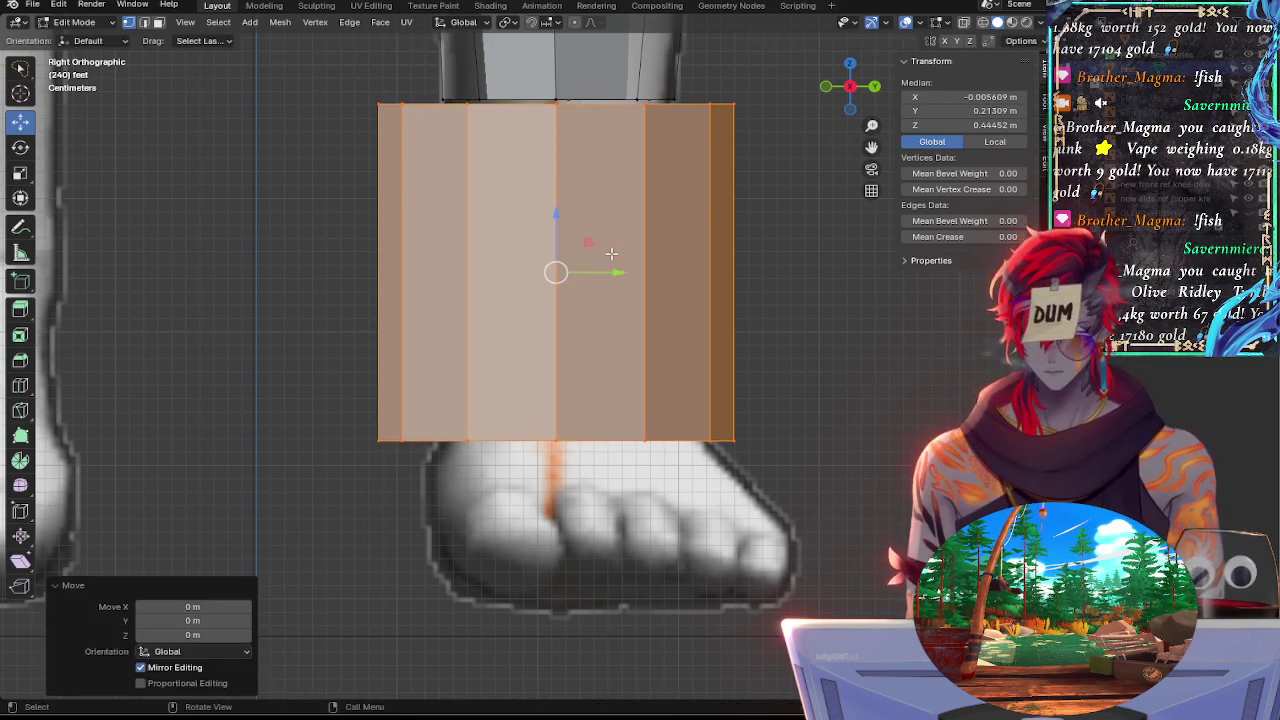
{"action": "key", "text": "g"}
{"action": "key", "text": "z"}
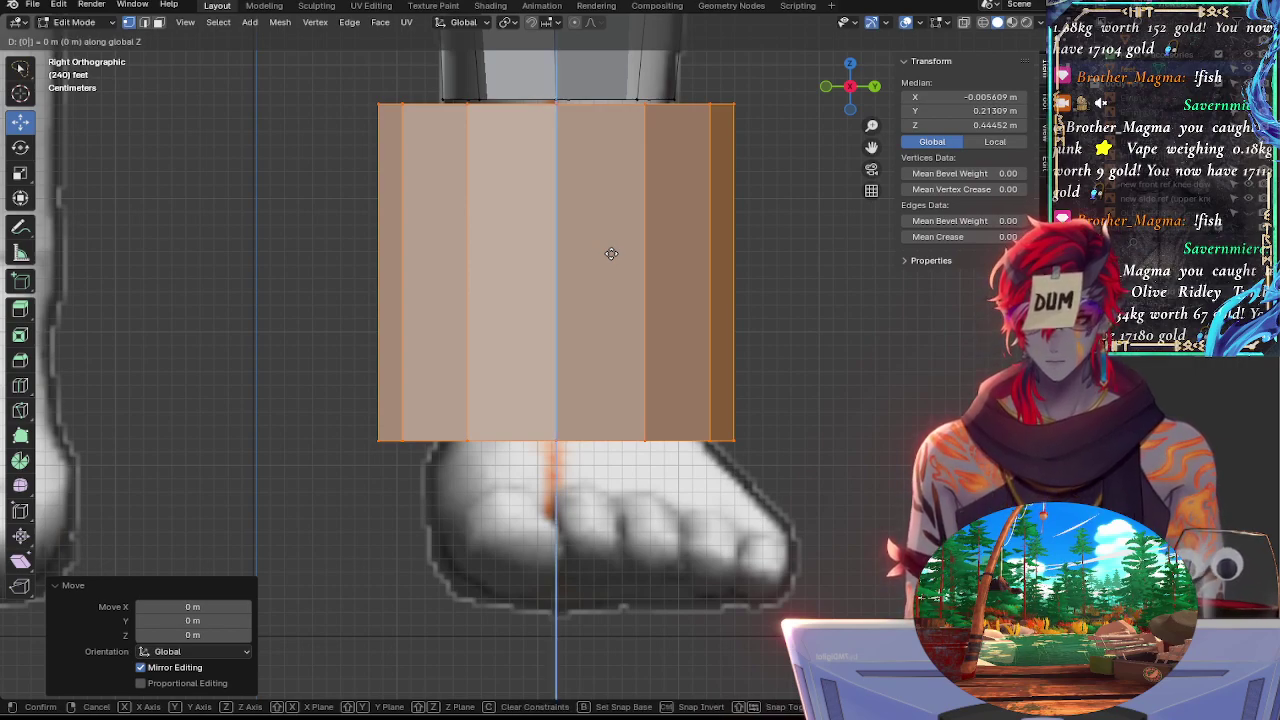
{"action": "key", "text": "Return"}
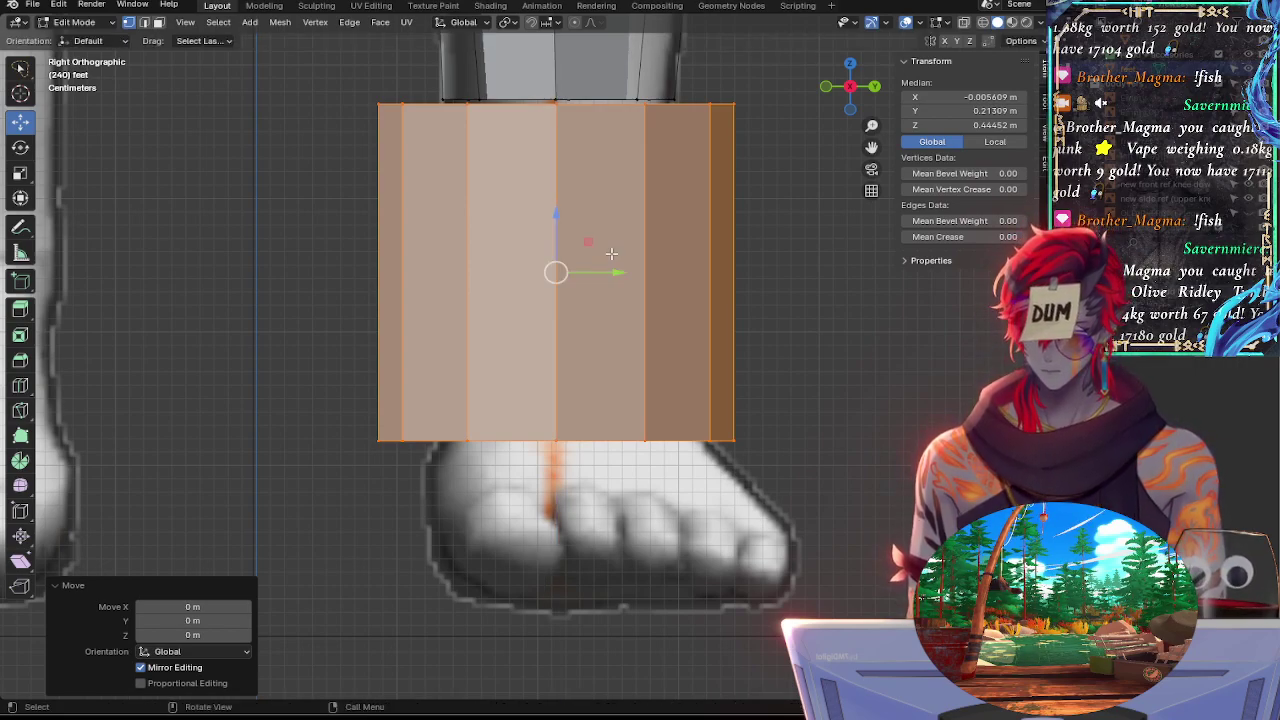
{"action": "type", "text": "sz0"}
{"action": "key", "text": "Escape"}
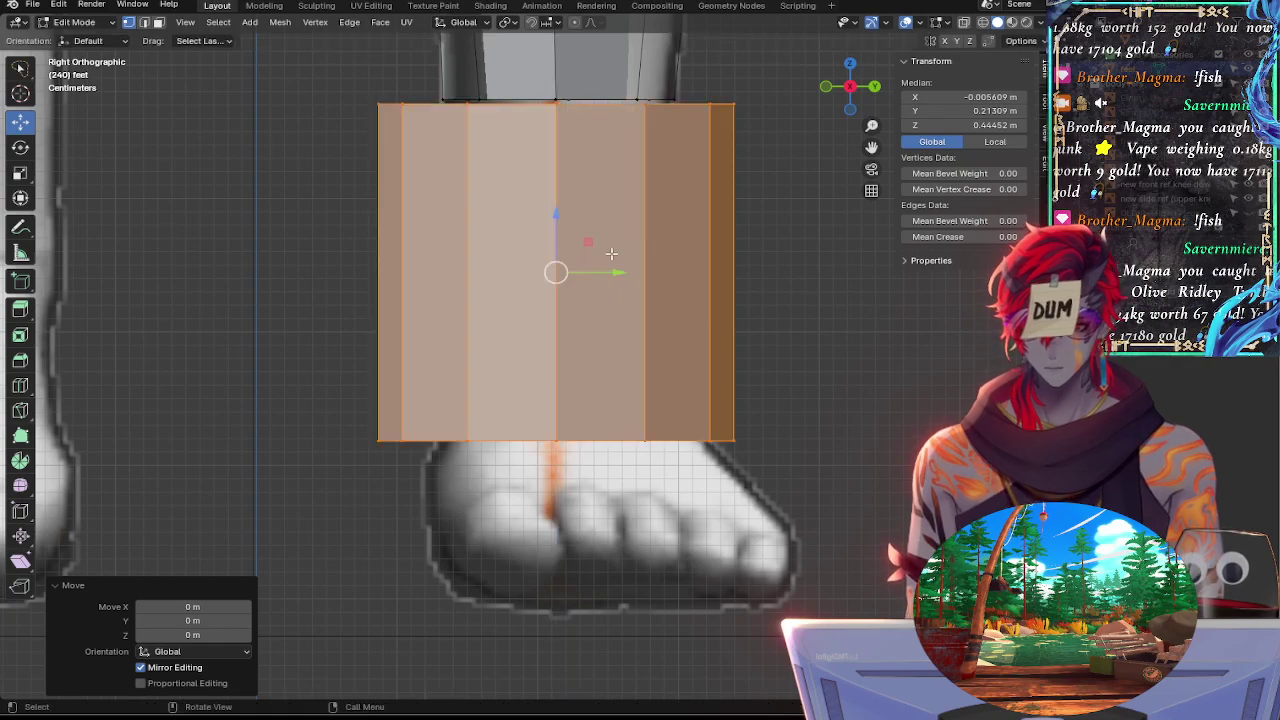
Deselect the cylinder, switch to Object Mode and place the 3D cursor where the world X and Y axes cross
{"action": "scroll", "coordinate": [611, 254], "scroll_direction": "down", "scroll_amount": 4}
{"action": "scroll", "coordinate": [808, 348], "scroll_direction": "up", "scroll_amount": 1}
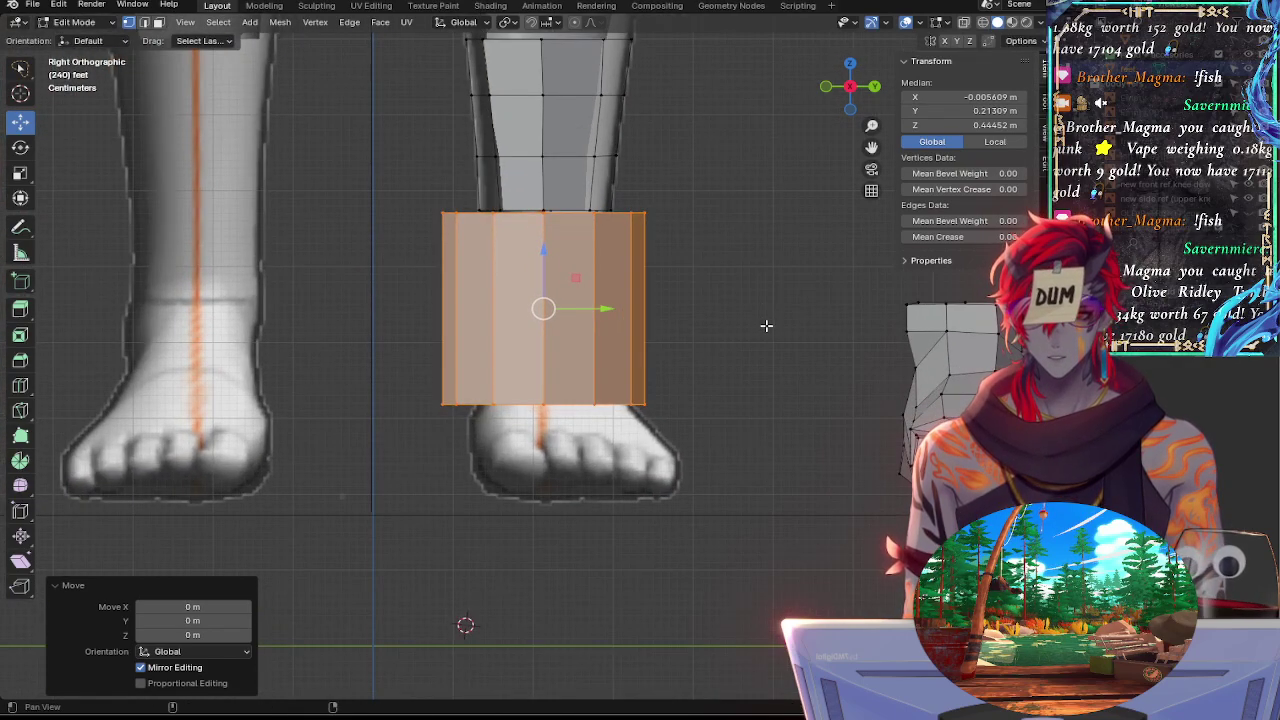
{"action": "mouse_move", "coordinate": [766, 325]}
{"action": "middle_mouse_down", "text": "shift"}
{"action": "mouse_move", "coordinate": [766, 351]}
{"action": "mouse_move", "coordinate": [777, 335]}
{"action": "middle_mouse_up", "text": "shift"}
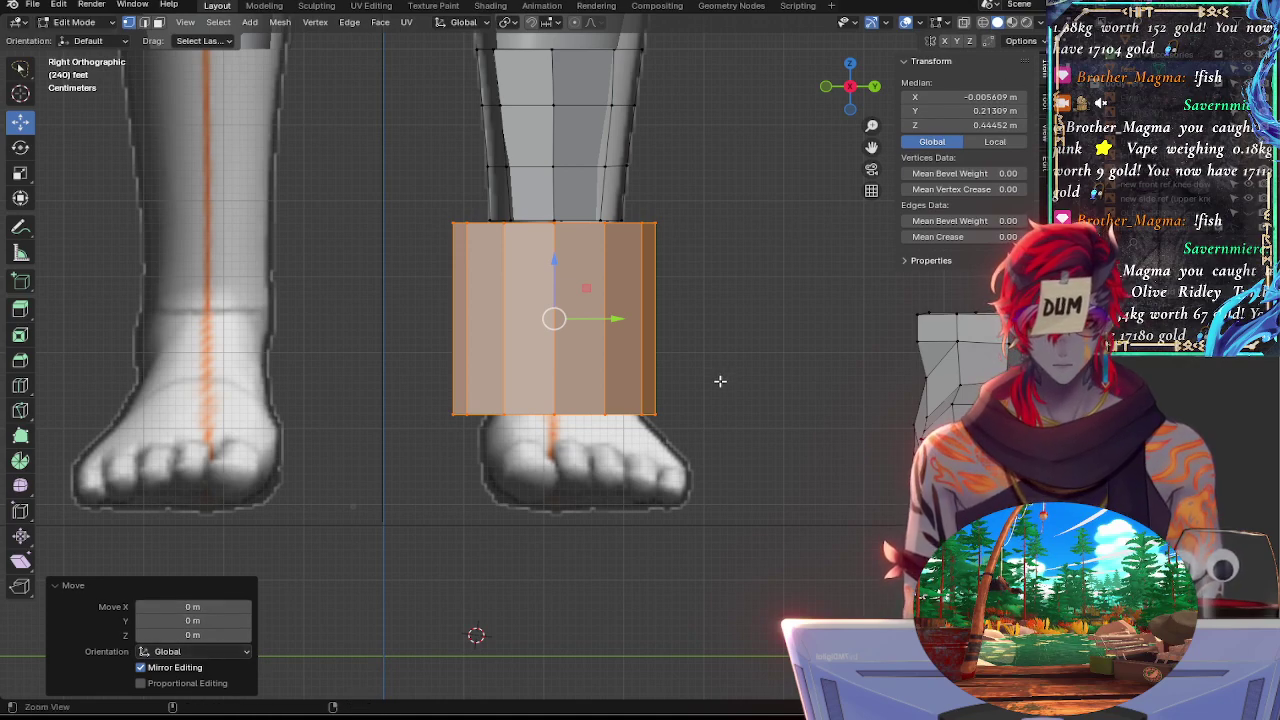
{"action": "scroll", "coordinate": [712, 398], "scroll_direction": "down", "scroll_amount": 2}
{"action": "scroll", "coordinate": [485, 588], "scroll_direction": "up", "scroll_amount": 1}
{"action": "left_click", "coordinate": [485, 583]}
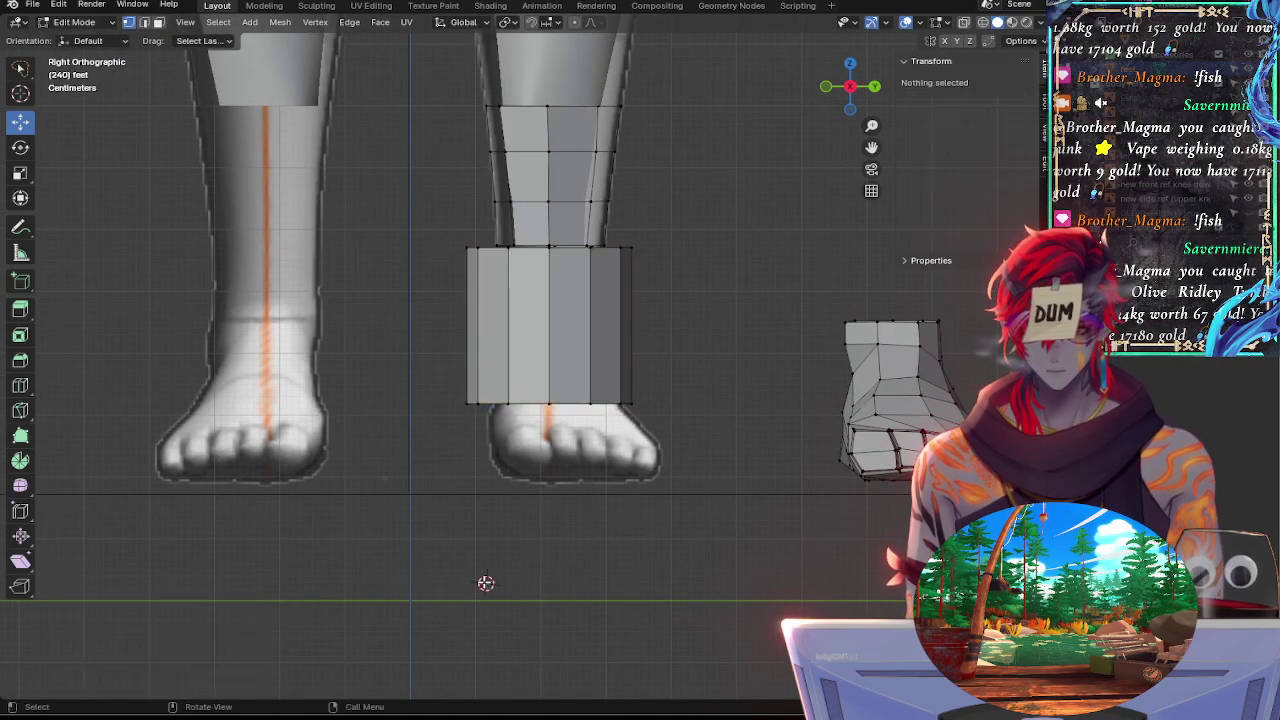
{"action": "middle_click_drag", "start_coordinate": [458, 540], "coordinate": [443, 571]}
{"action": "scroll", "coordinate": [479, 580], "scroll_direction": "up", "scroll_amount": 2}
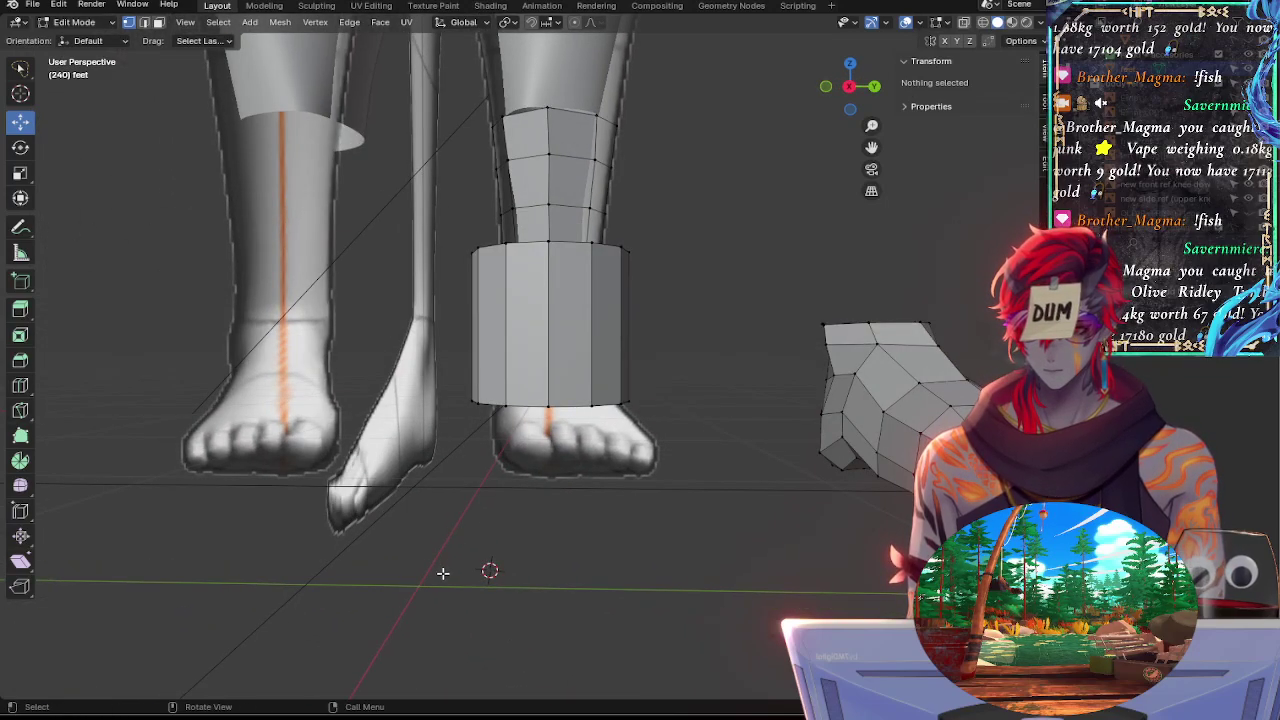
{"action": "right_click", "coordinate": [443, 573]}
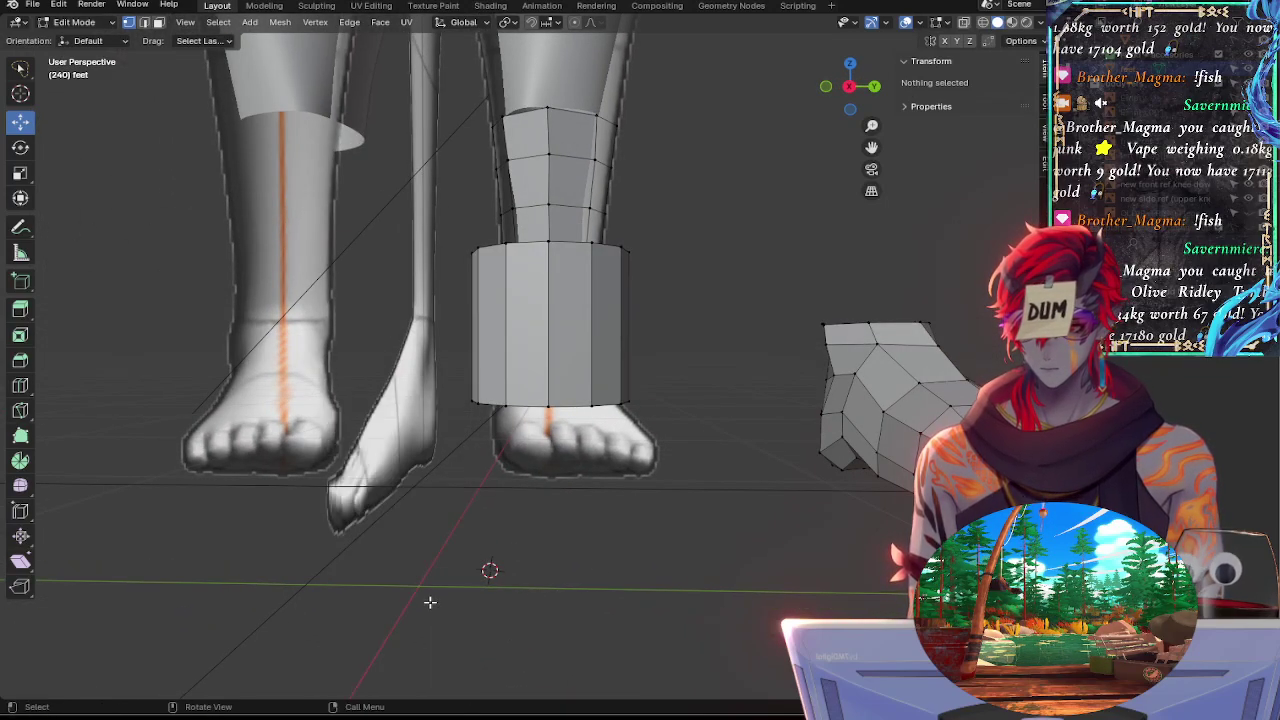
{"action": "key", "text": "Tab"}
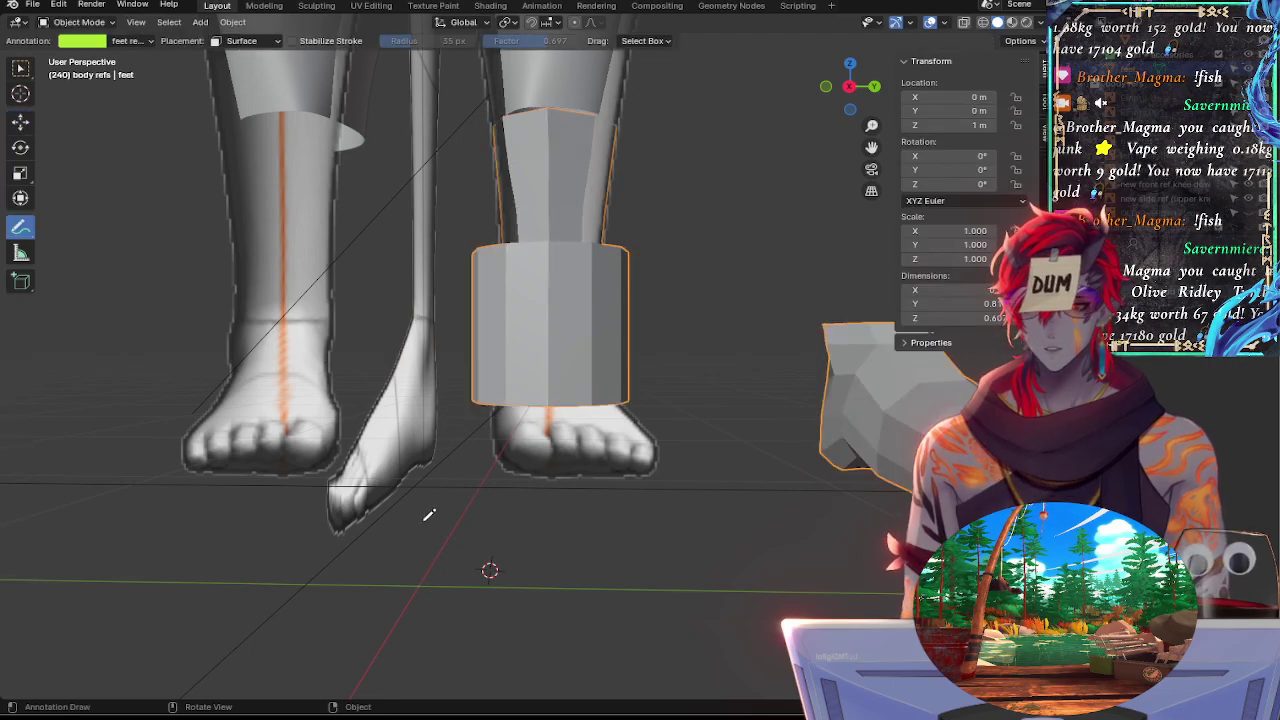
{"action": "right_click", "coordinate": [425, 585]}
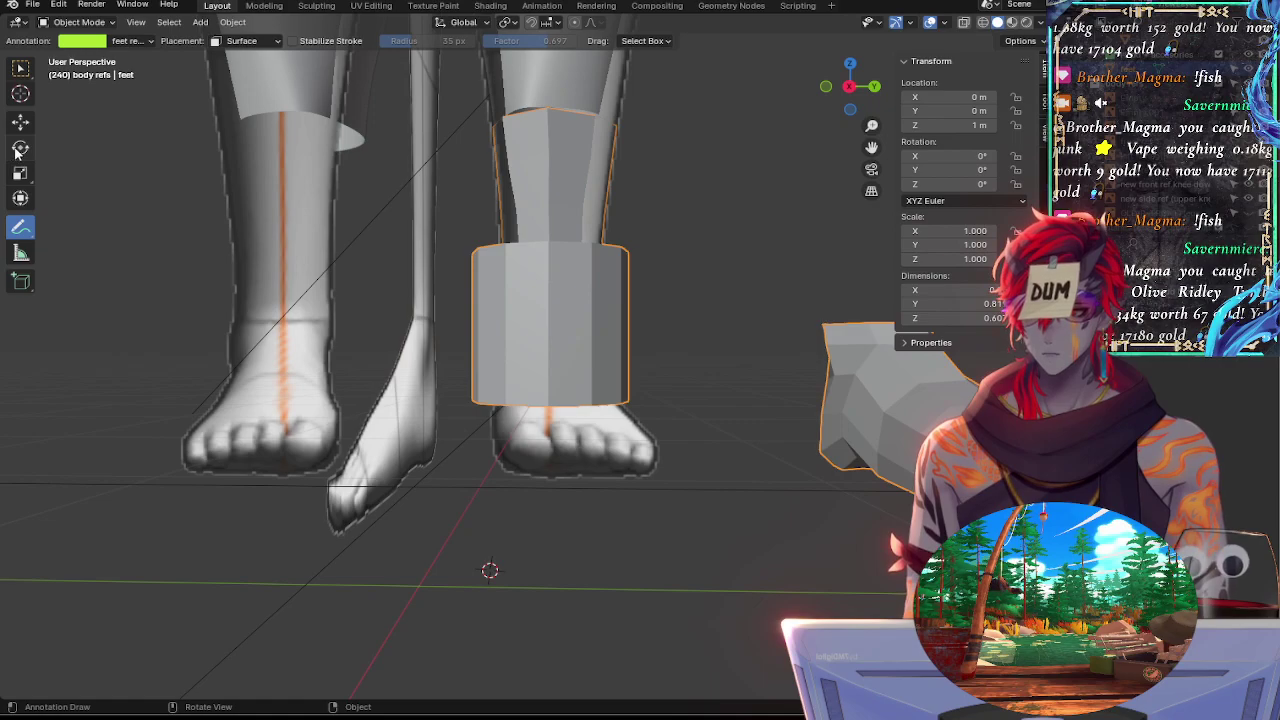
{"action": "left_click", "coordinate": [21, 95]}
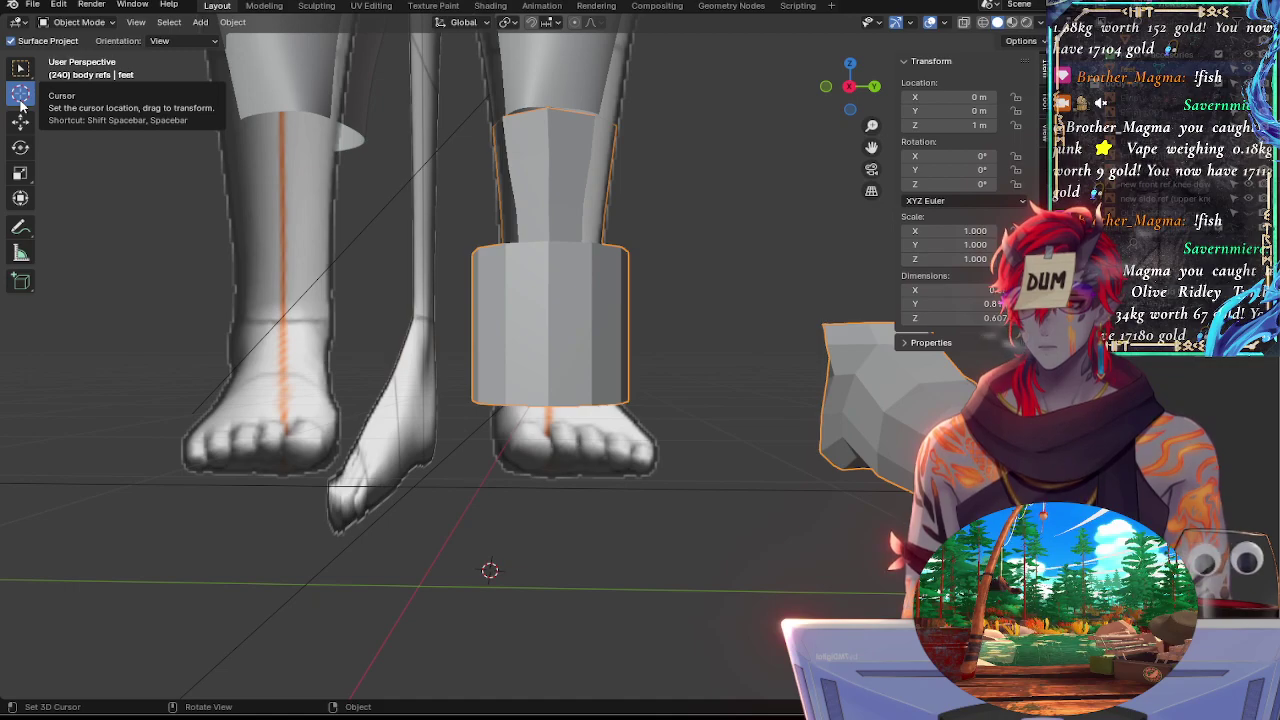
{"action": "right_click", "coordinate": [416, 590]}
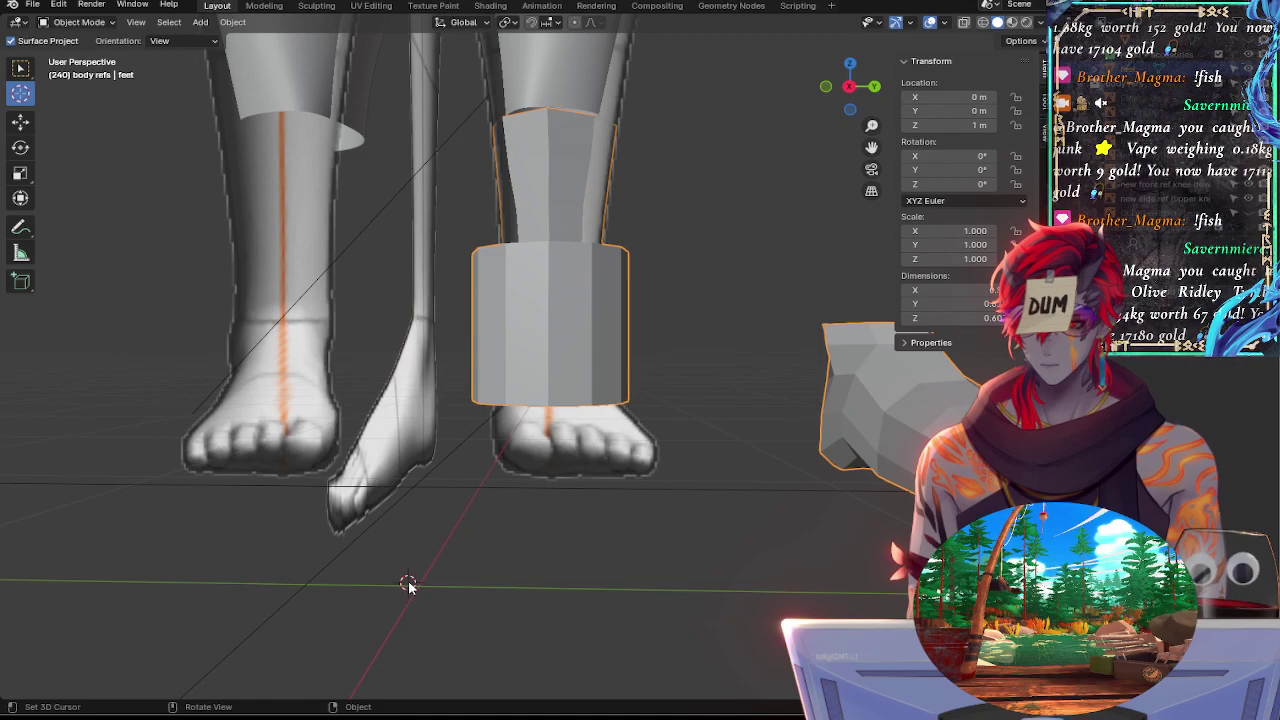
Examine the 3D cursor's position against the world axes and its orientation options, ending in the right orthographic view
{"action": "scroll", "coordinate": [416, 588], "scroll_direction": "up", "scroll_amount": 4}
{"action": "middle_click_drag", "start_coordinate": [437, 608], "coordinate": [651, 357], "text": "shift"}
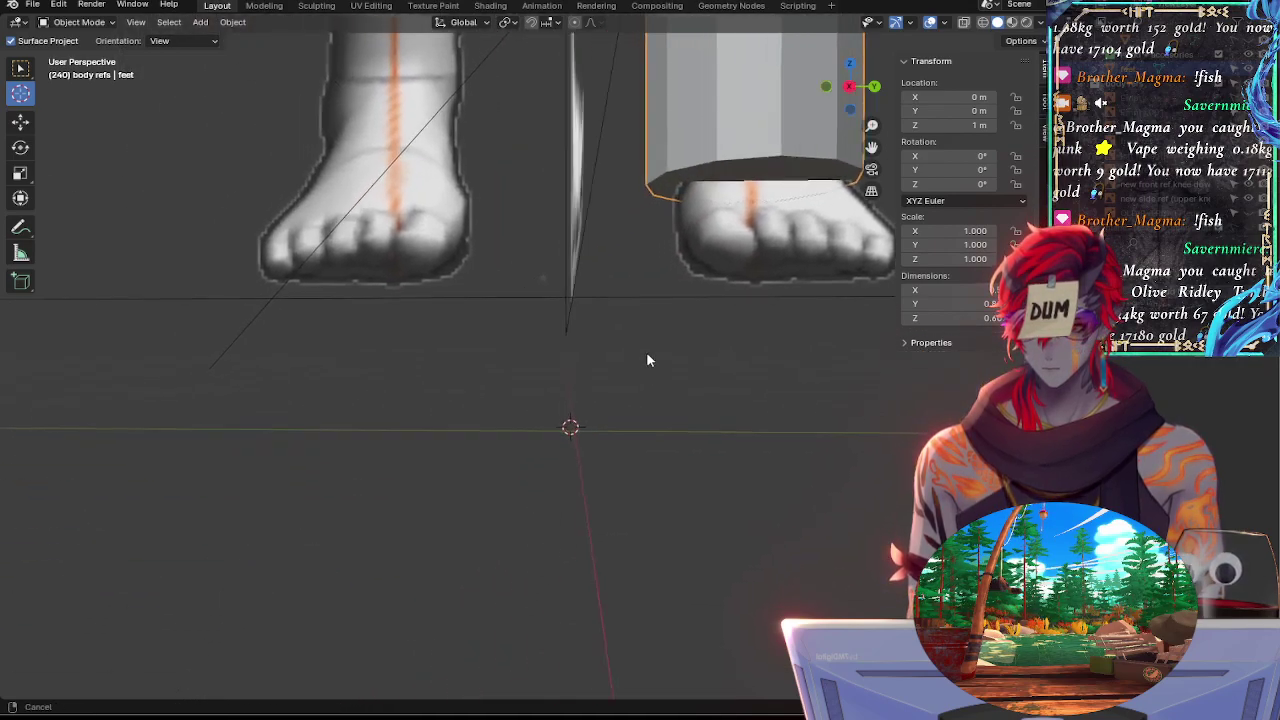
{"action": "middle_click_drag", "start_coordinate": [587, 453], "coordinate": [585, 393]}
{"action": "middle_click_drag", "start_coordinate": [567, 440], "coordinate": [515, 457]}
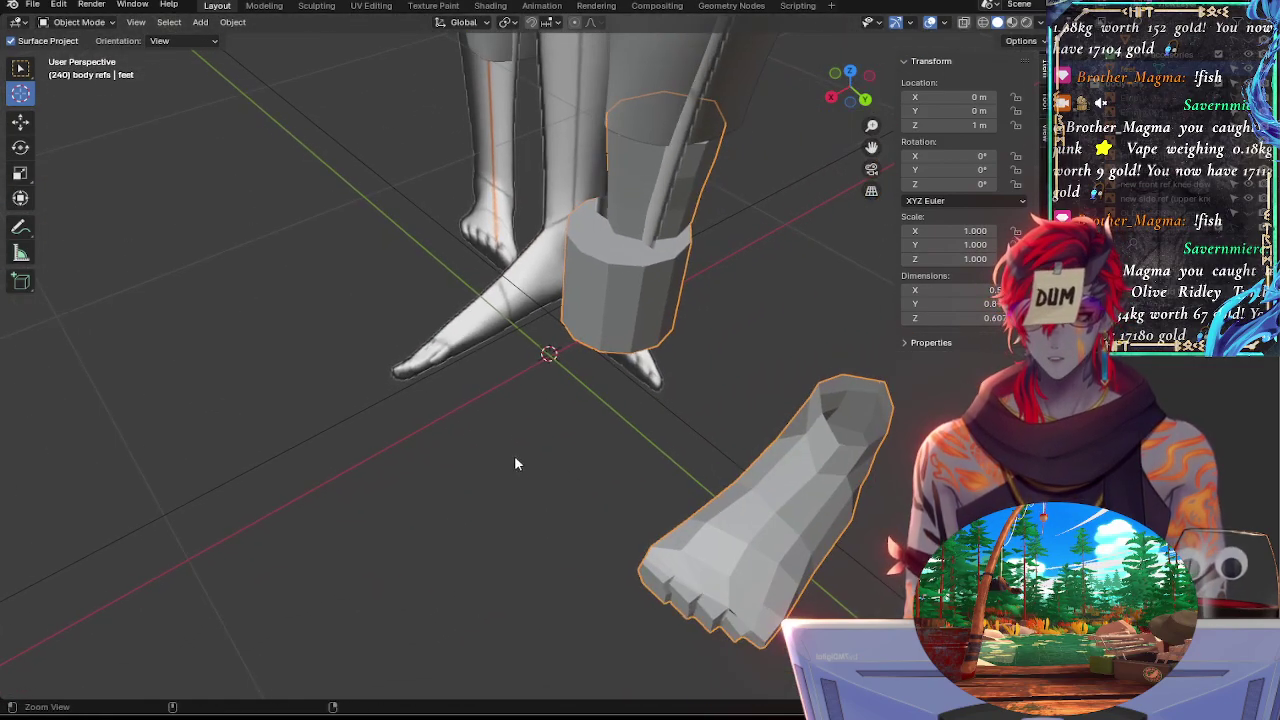
{"action": "left_click", "coordinate": [180, 41]}
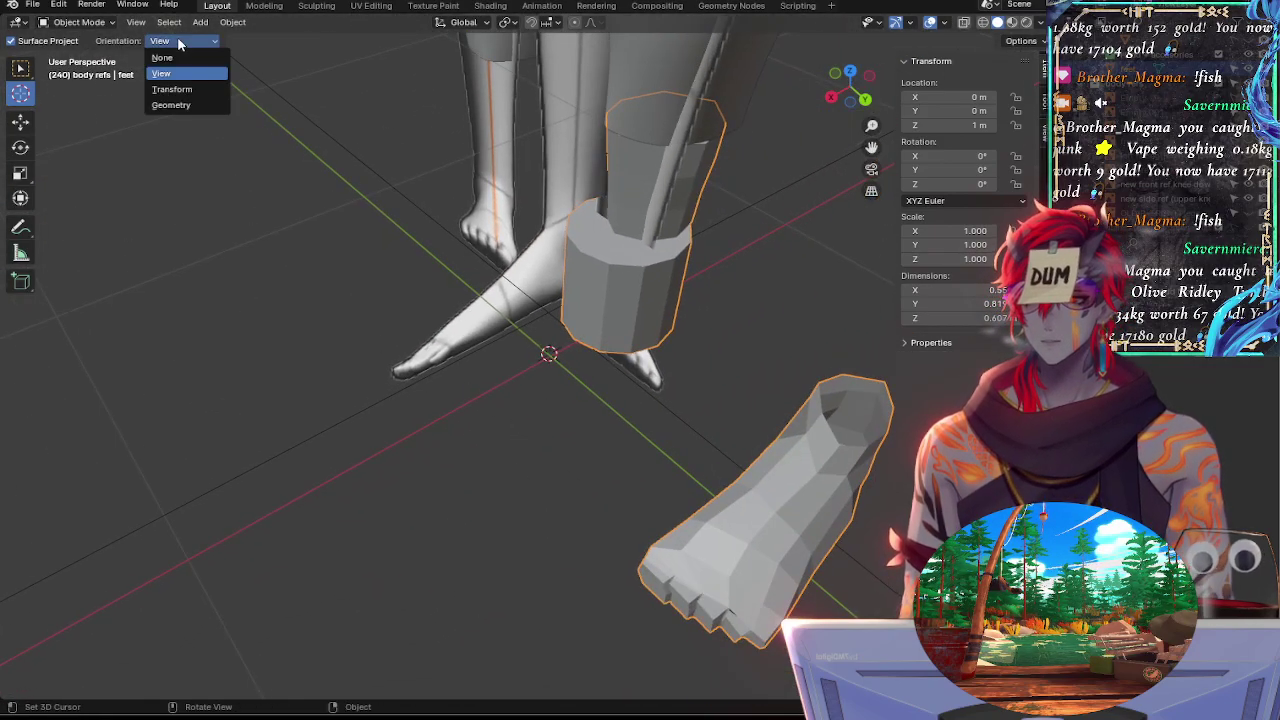
{"action": "left_click", "coordinate": [177, 38]}
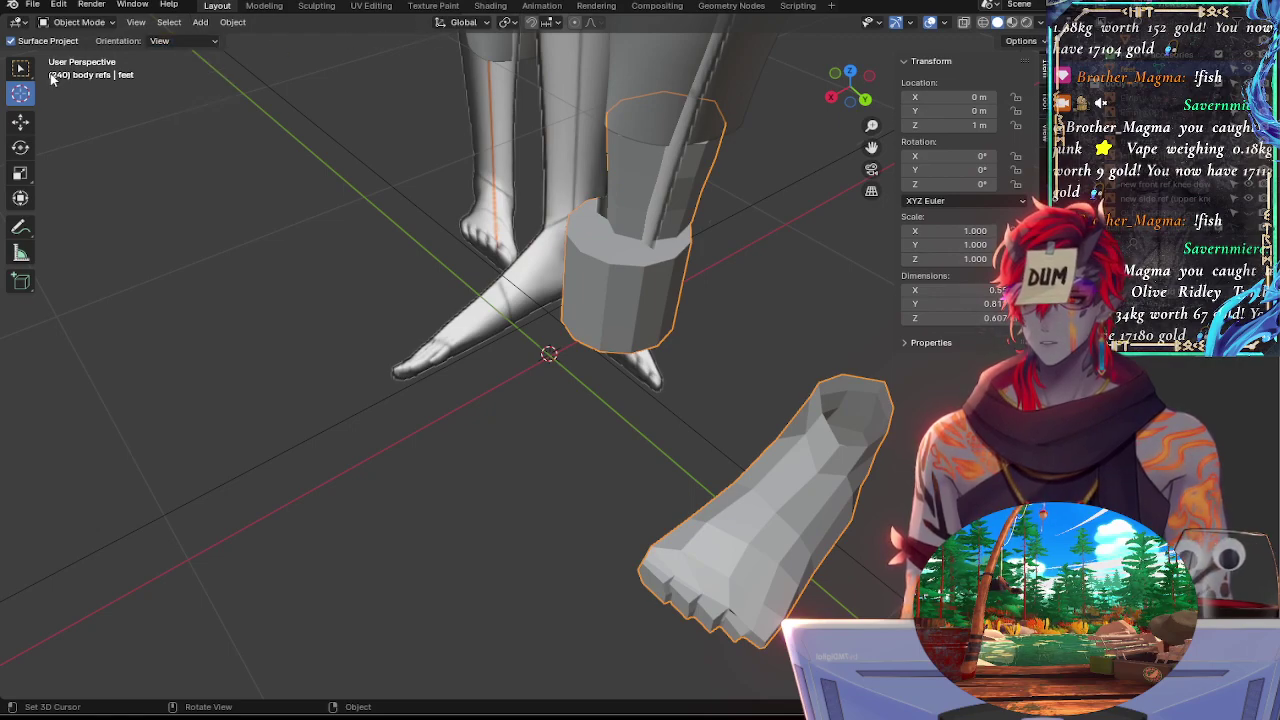
{"action": "middle_click_drag", "start_coordinate": [547, 378], "coordinate": [613, 166], "text": "ctrl"}
{"action": "left_click_drag", "start_coordinate": [613, 166], "coordinate": [734, 291], "text": "alt+shift"}
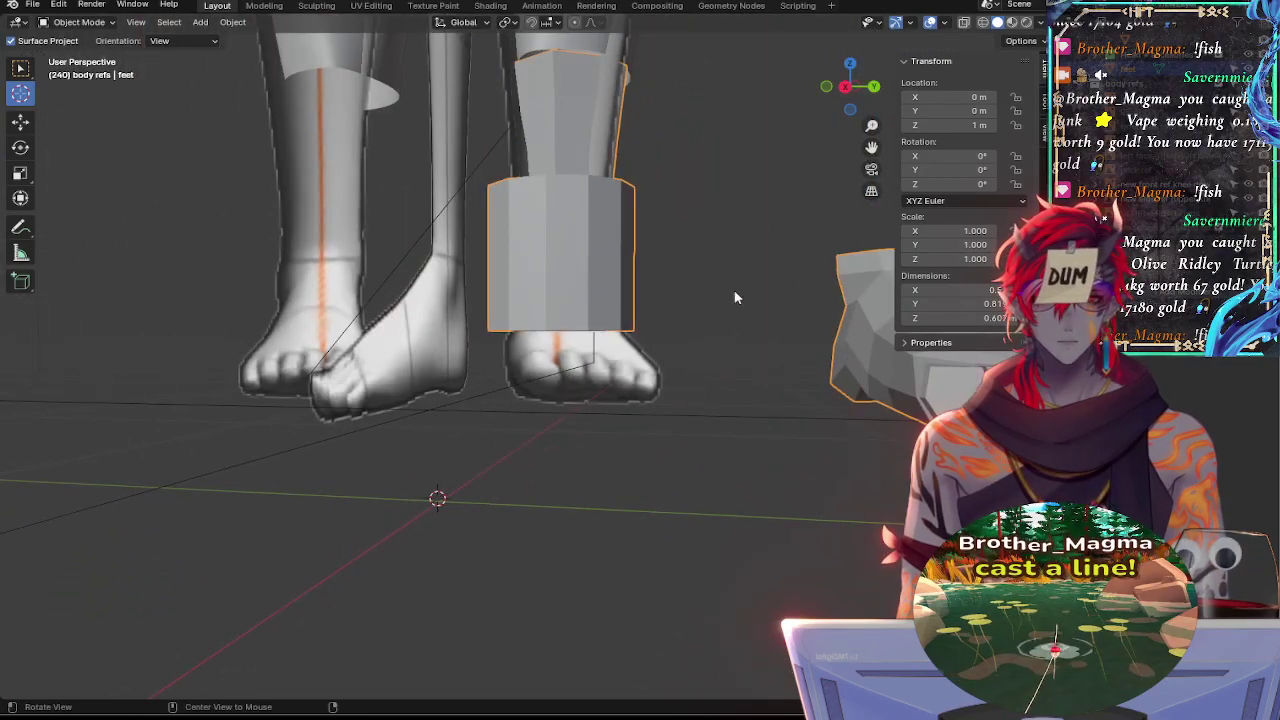
{"action": "left_click", "coordinate": [846, 88]}
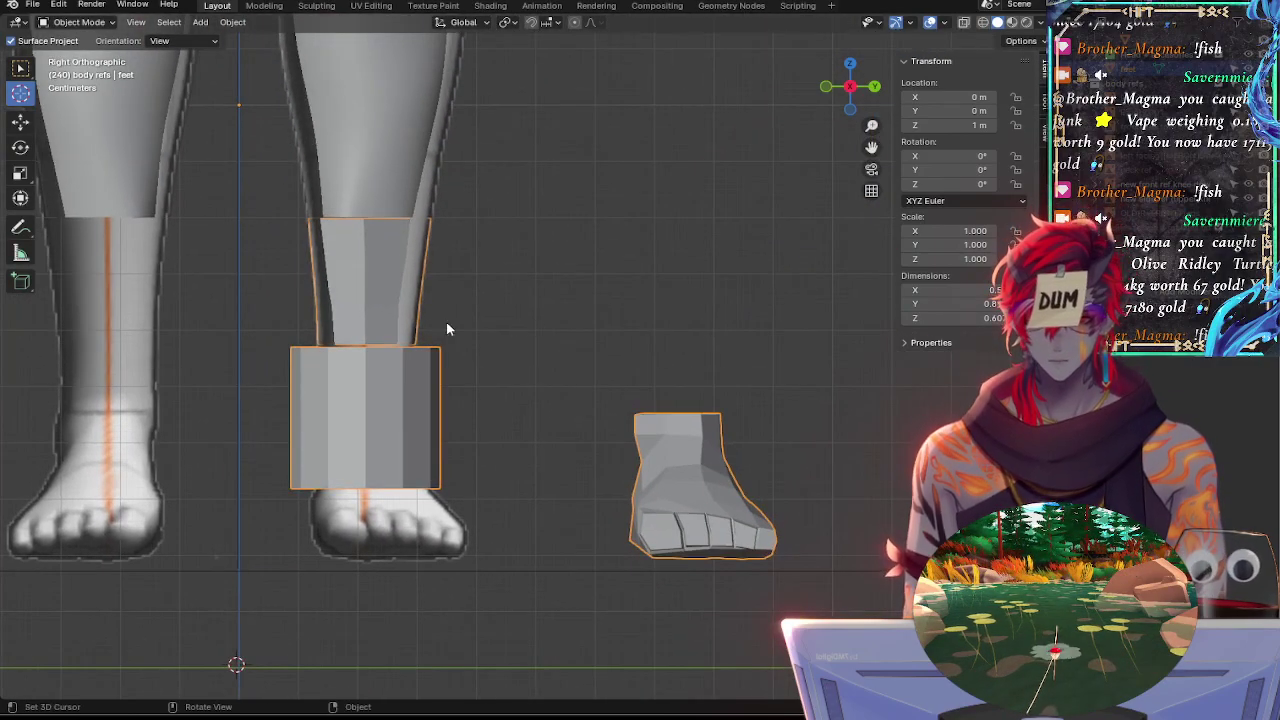
Return the feet mesh to Edit Mode, select all of its geometry and clear that selection
{"action": "key", "text": "Tab"}
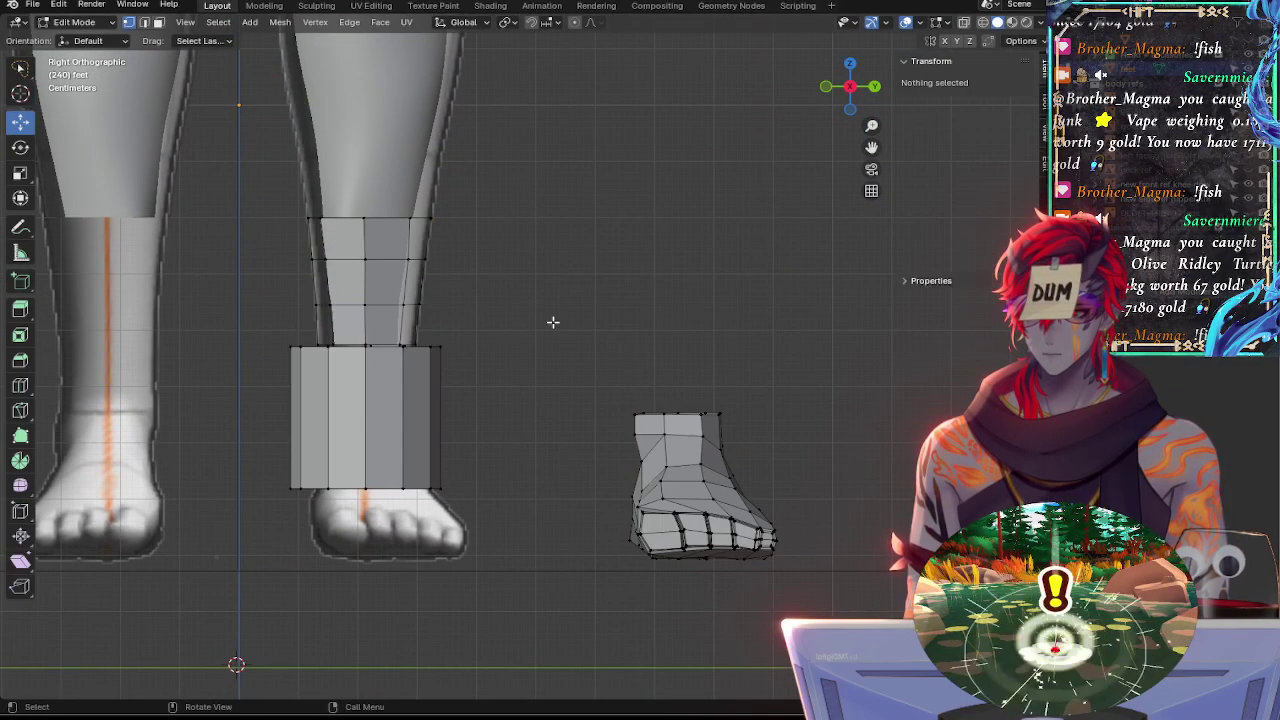
{"action": "scroll", "coordinate": [591, 360], "scroll_direction": "up", "scroll_amount": 6}
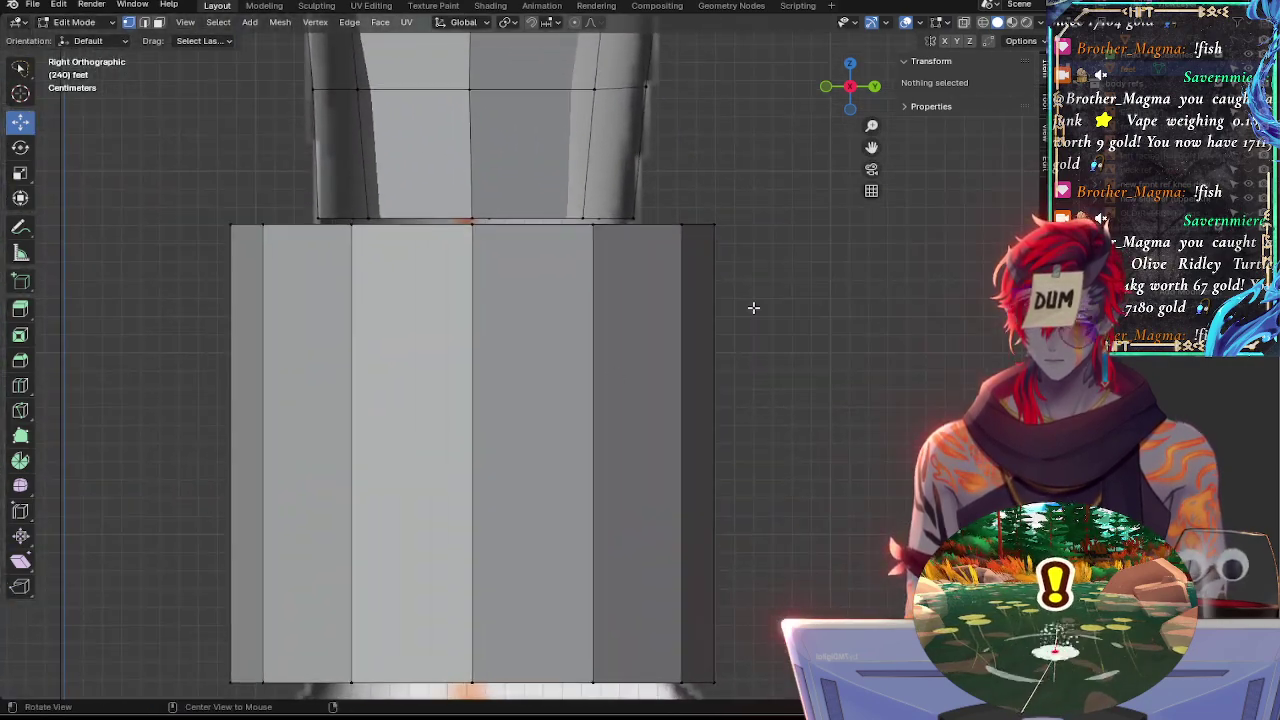
{"action": "left_click_drag", "start_coordinate": [597, 358], "coordinate": [657, 206], "text": "alt+shift"}
{"action": "left_click_drag", "start_coordinate": [657, 206], "coordinate": [687, 341], "text": "ctrl+alt"}
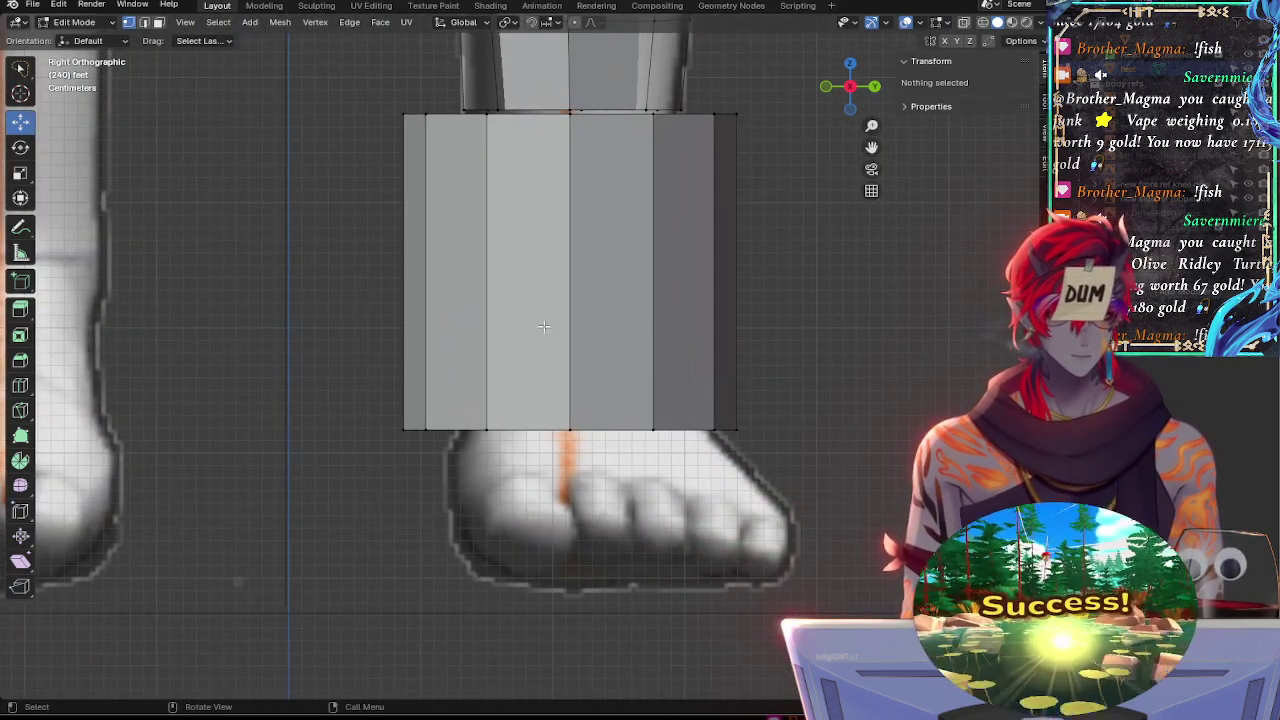
{"action": "left_click", "coordinate": [574, 313]}
{"action": "key", "text": "a"}
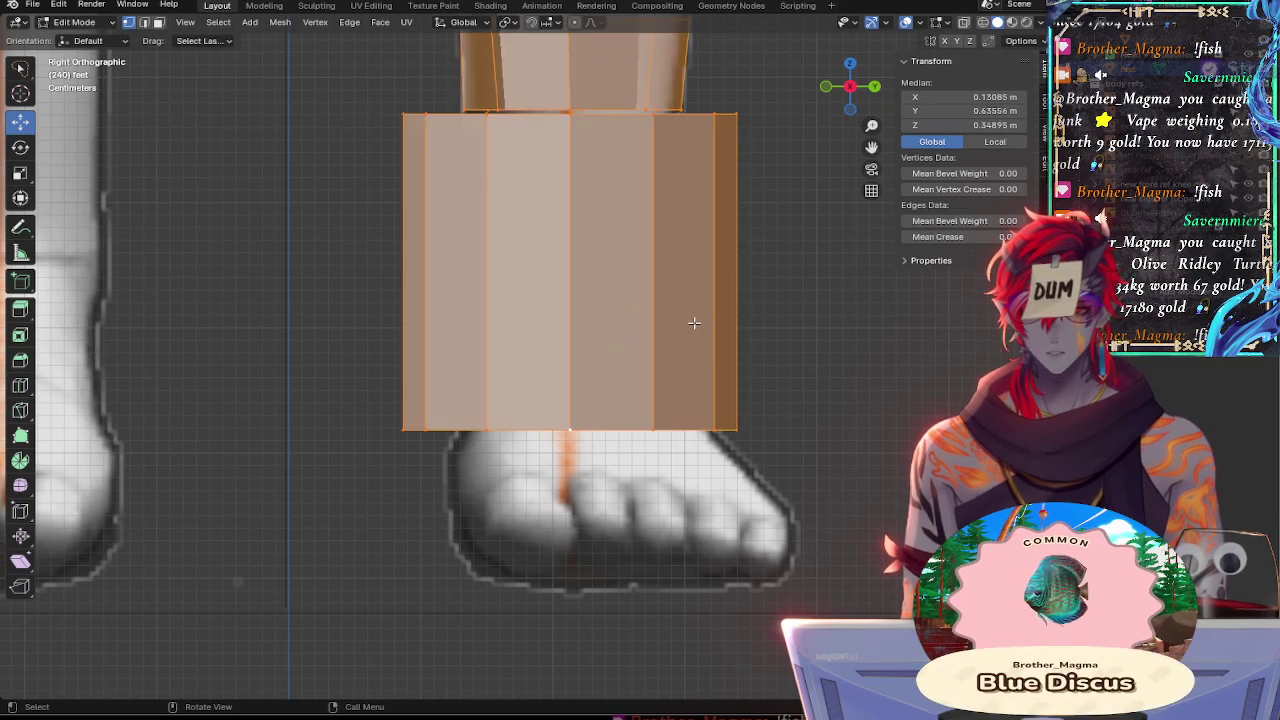
{"action": "left_click", "coordinate": [827, 369]}
Select the cylinder's bottom edge loop and add its top edge loop so that the whole cylinder is selected
{"action": "middle_click_drag", "start_coordinate": [824, 319], "coordinate": [697, 491], "text": "ctrl"}
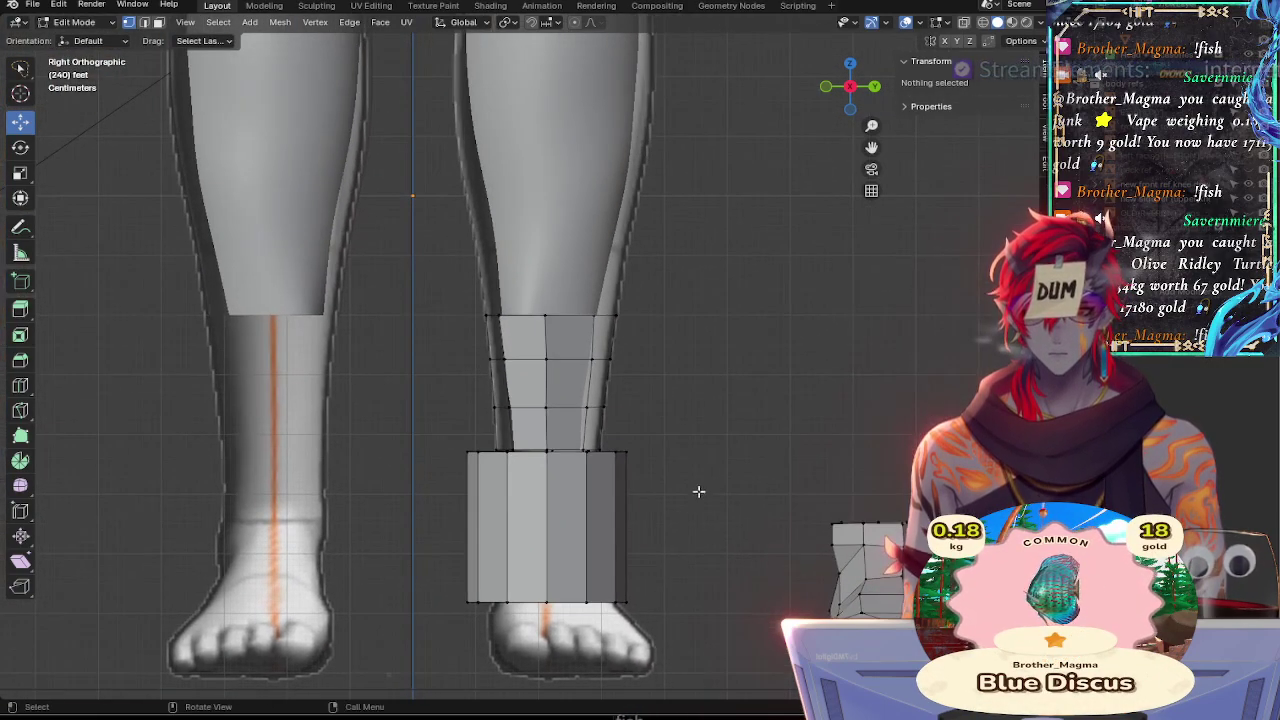
{"action": "middle_click_drag", "start_coordinate": [696, 621], "coordinate": [682, 446], "text": "shift"}
{"action": "middle_click_drag", "start_coordinate": [717, 546], "coordinate": [717, 465], "text": "ctrl"}
{"action": "middle_click_drag", "start_coordinate": [690, 565], "coordinate": [663, 451]}
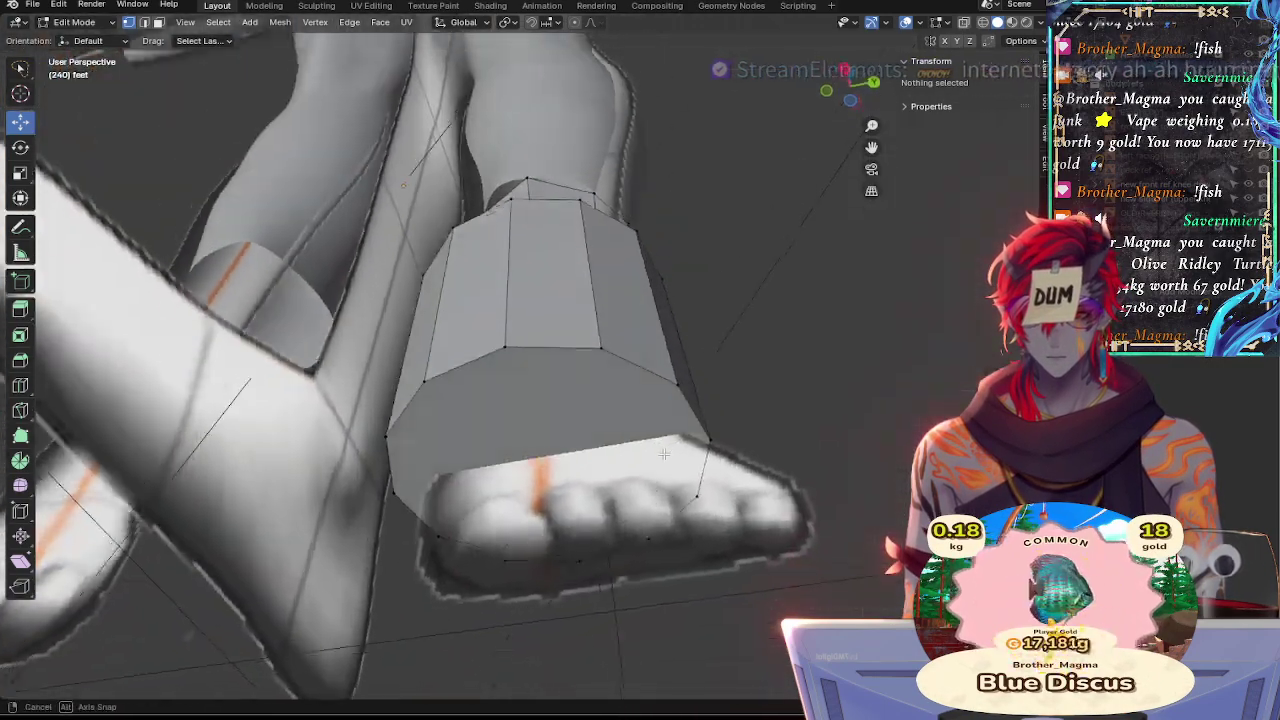
{"action": "left_click", "coordinate": [673, 388], "text": "alt"}
{"action": "middle_click_drag", "start_coordinate": [673, 388], "coordinate": [717, 426]}
{"action": "left_click_drag", "start_coordinate": [717, 426], "coordinate": [734, 309], "text": "ctrl+alt"}
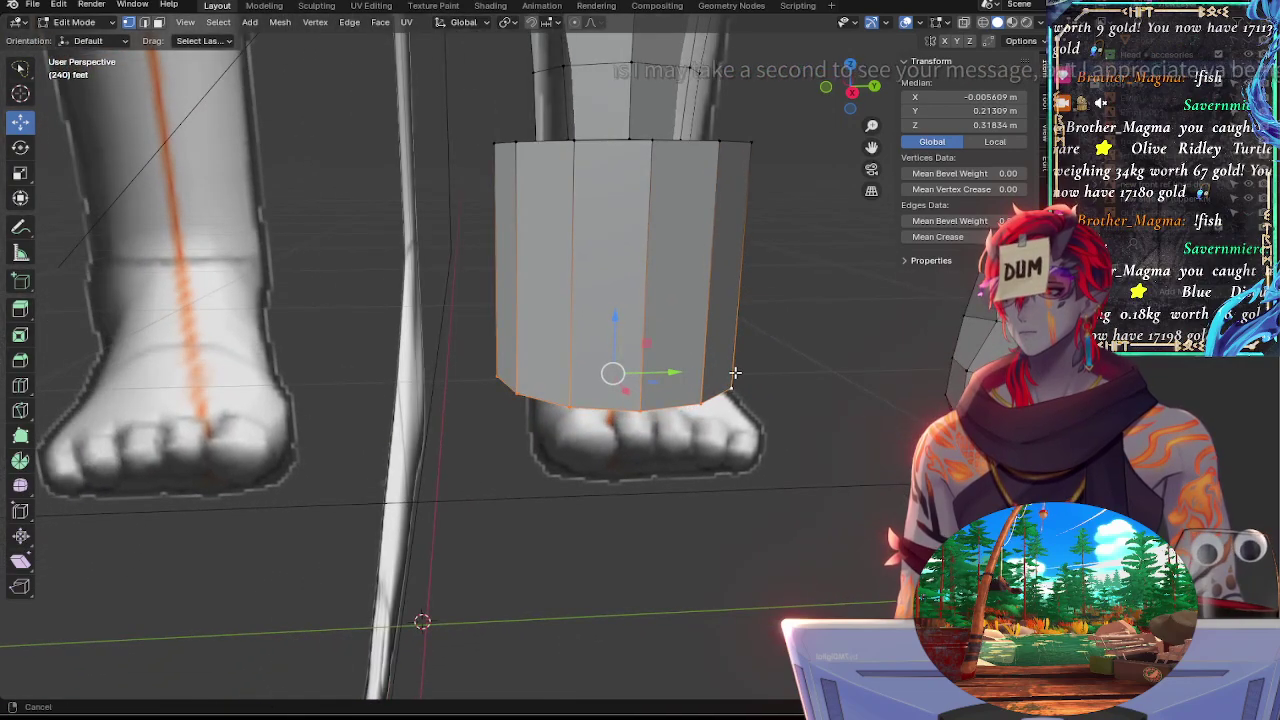
{"action": "left_click_drag", "start_coordinate": [734, 371], "coordinate": [590, 424], "text": "ctrl+alt"}
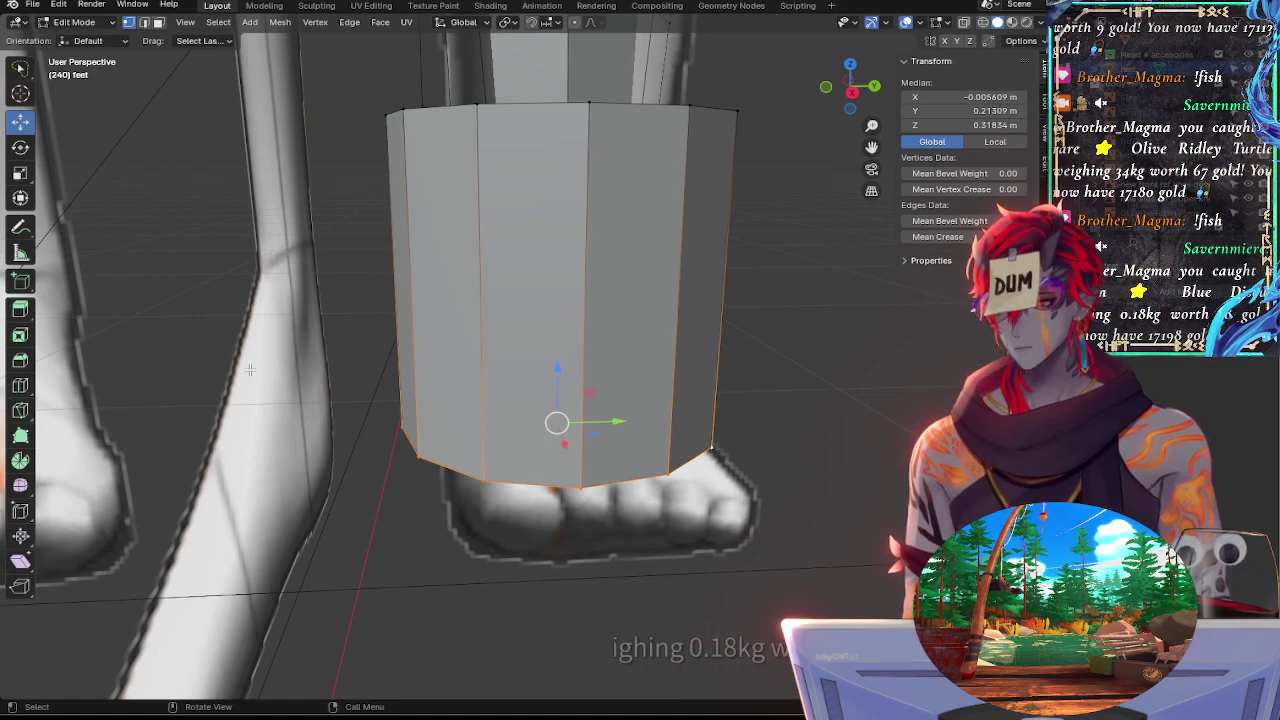
{"action": "middle_click_drag", "start_coordinate": [760, 229], "coordinate": [625, 217]}
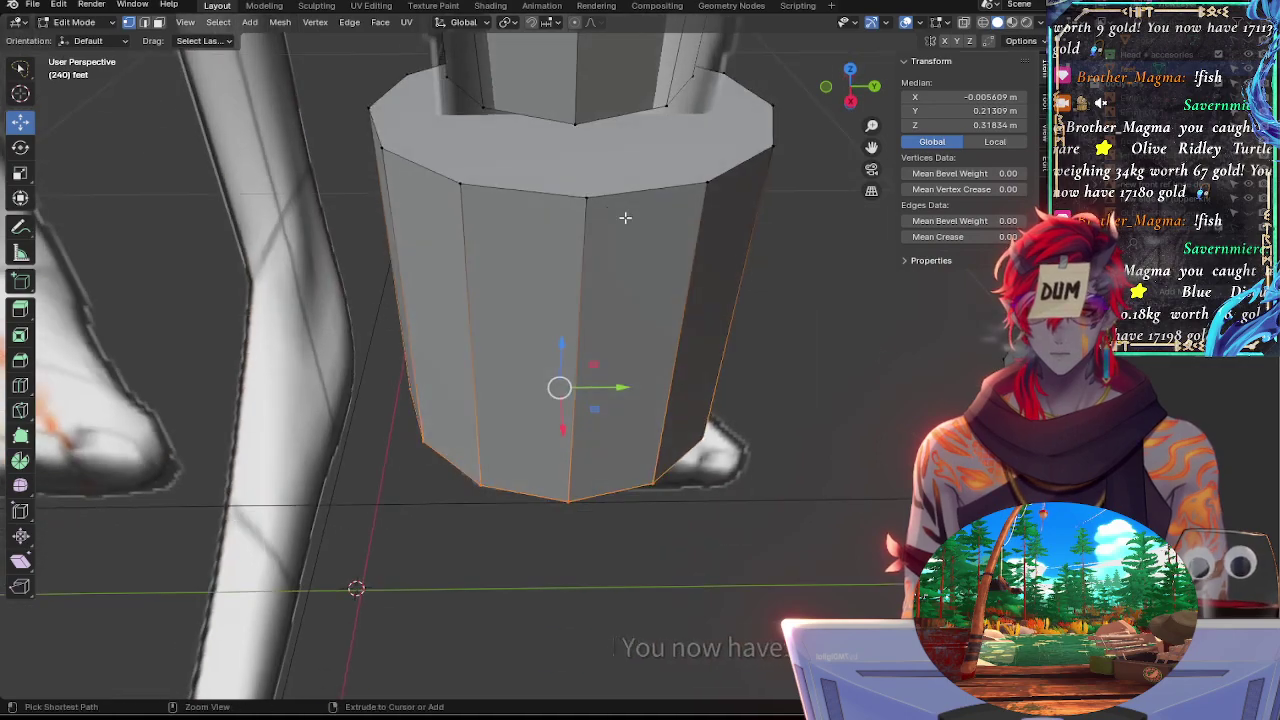
{"action": "left_click", "coordinate": [600, 194], "text": "ctrl+shift"}
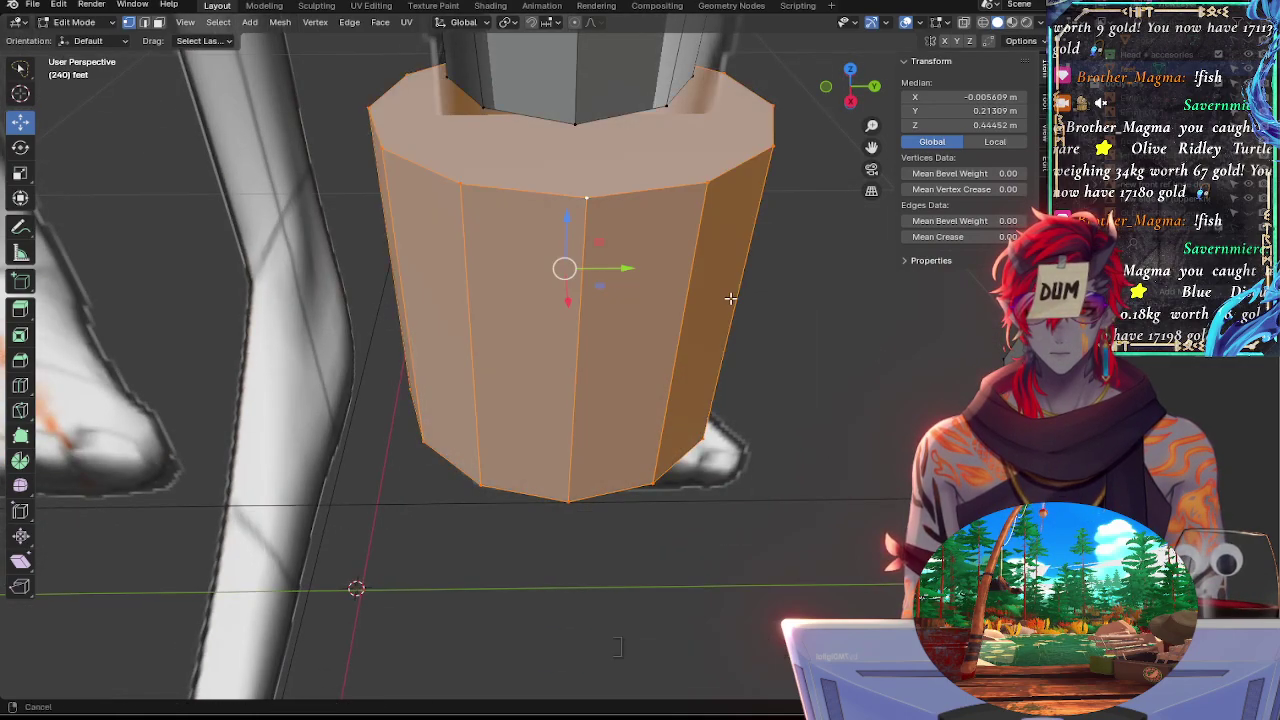
{"action": "middle_click_drag", "start_coordinate": [730, 298], "coordinate": [815, 153]}
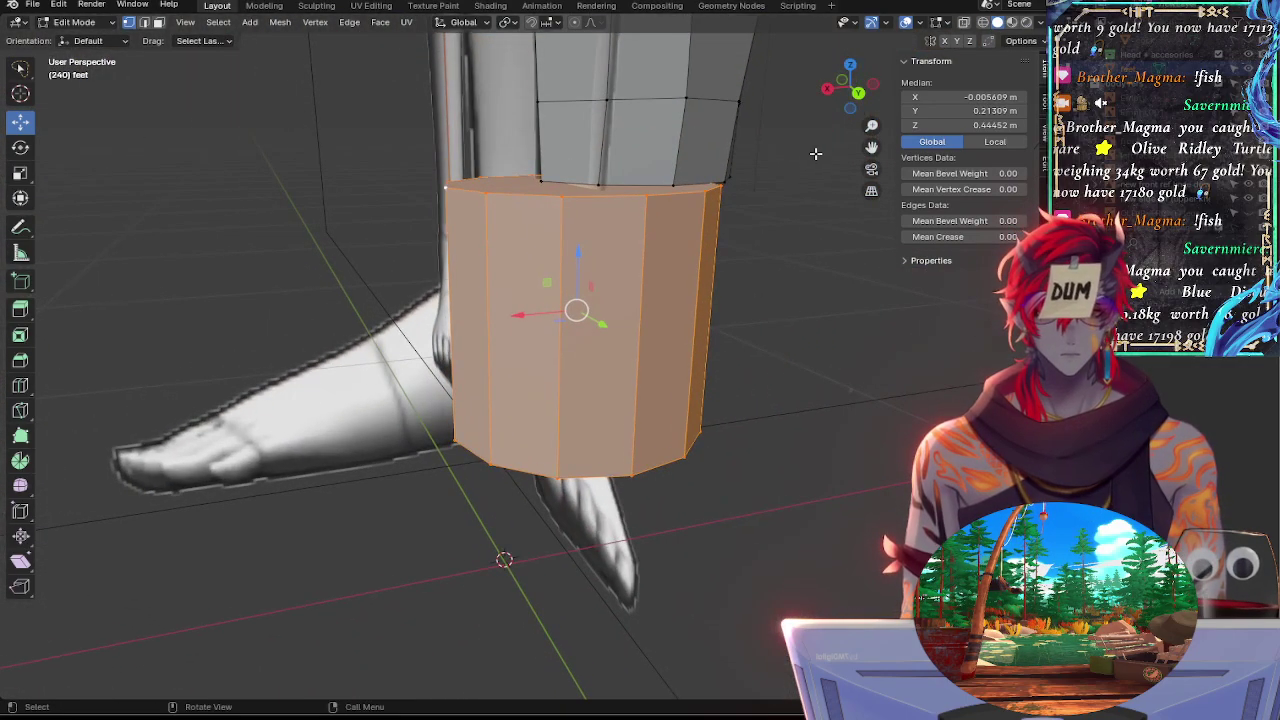
Add a single horizontal loop cut around the cylinder at mid-height, with a slide factor of 0
{"action": "middle_click_drag", "start_coordinate": [771, 258], "coordinate": [617, 308]}
{"action": "key", "text": "ctrl+r"}
{"action": "left_click", "coordinate": [613, 310]}
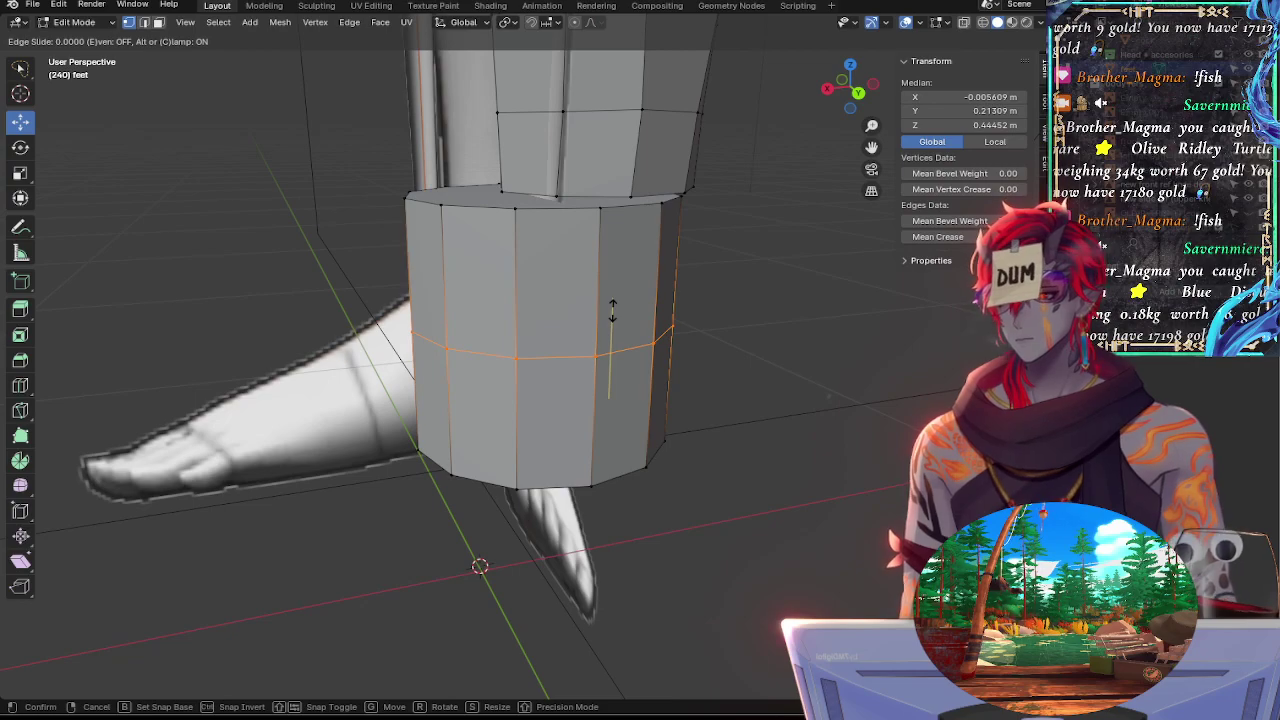
{"action": "right_click", "coordinate": [613, 310]}
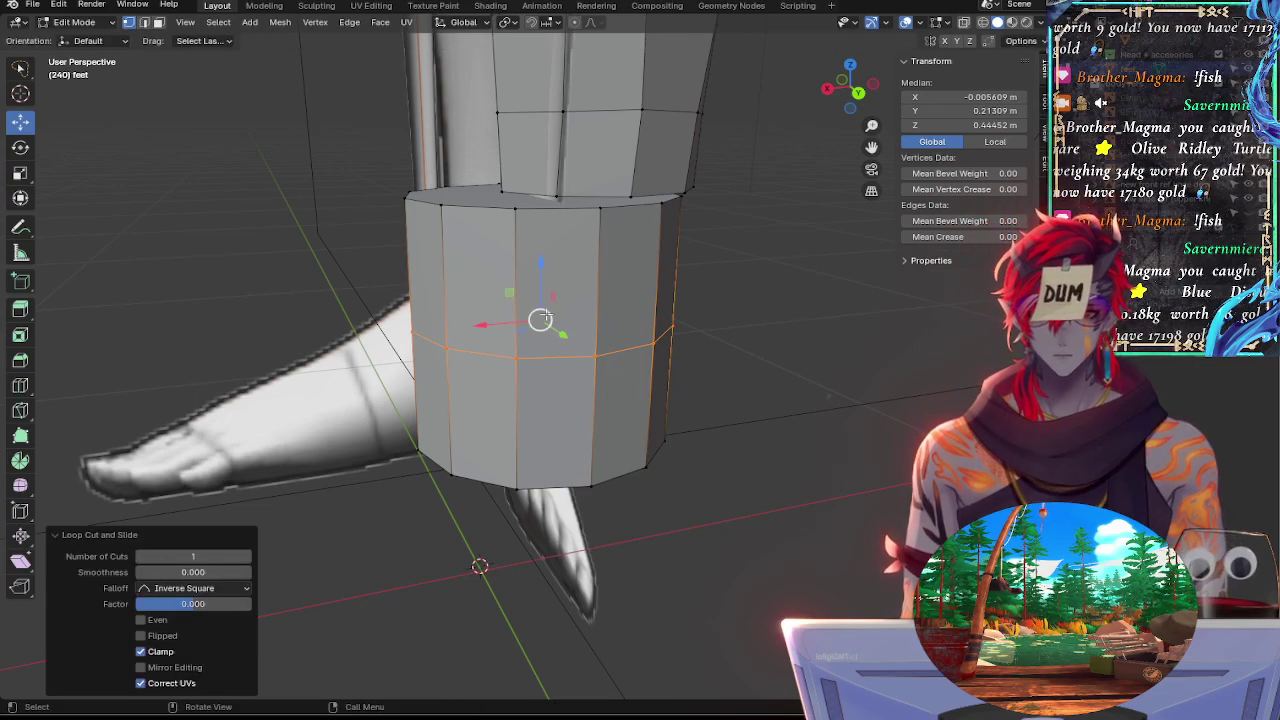
Add the cylinder's bottom and top edge loops to the selected middle loop, selecting the entire cylinder
{"action": "middle_click_drag", "start_coordinate": [489, 328], "coordinate": [738, 318]}
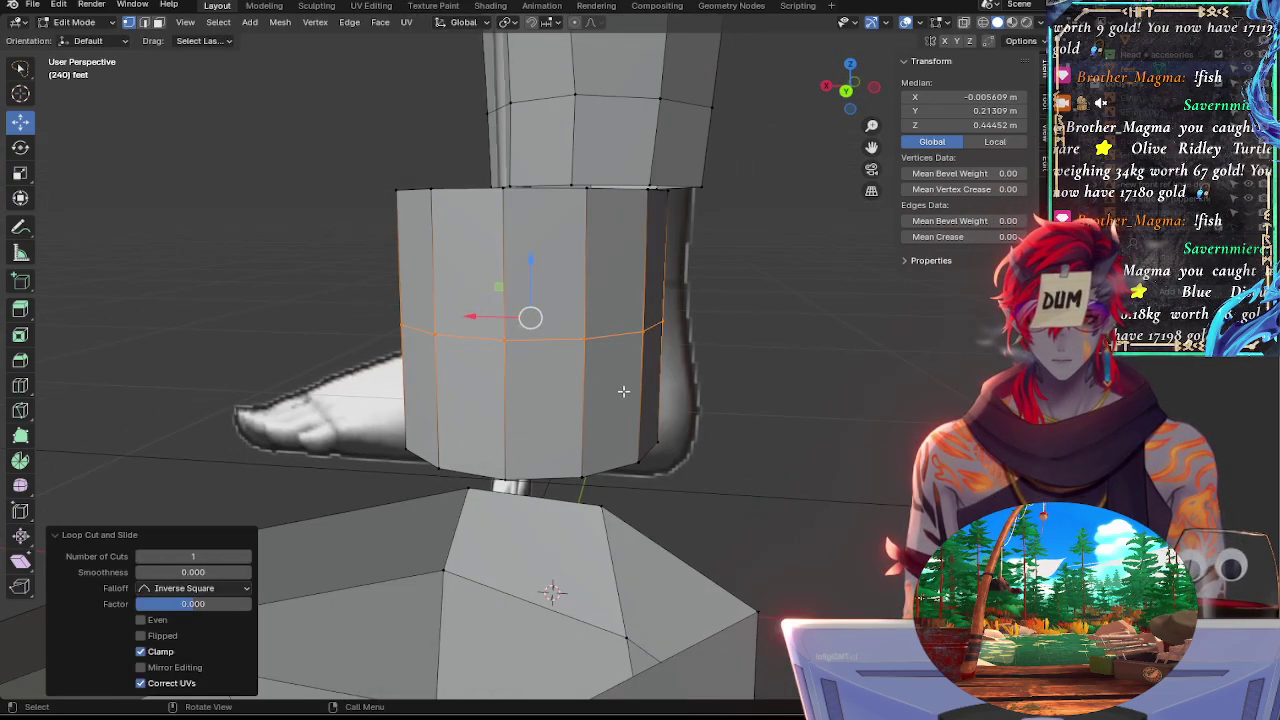
{"action": "left_click", "coordinate": [591, 476], "text": "alt+shift"}
{"action": "middle_click_drag", "start_coordinate": [652, 357], "coordinate": [673, 356]}
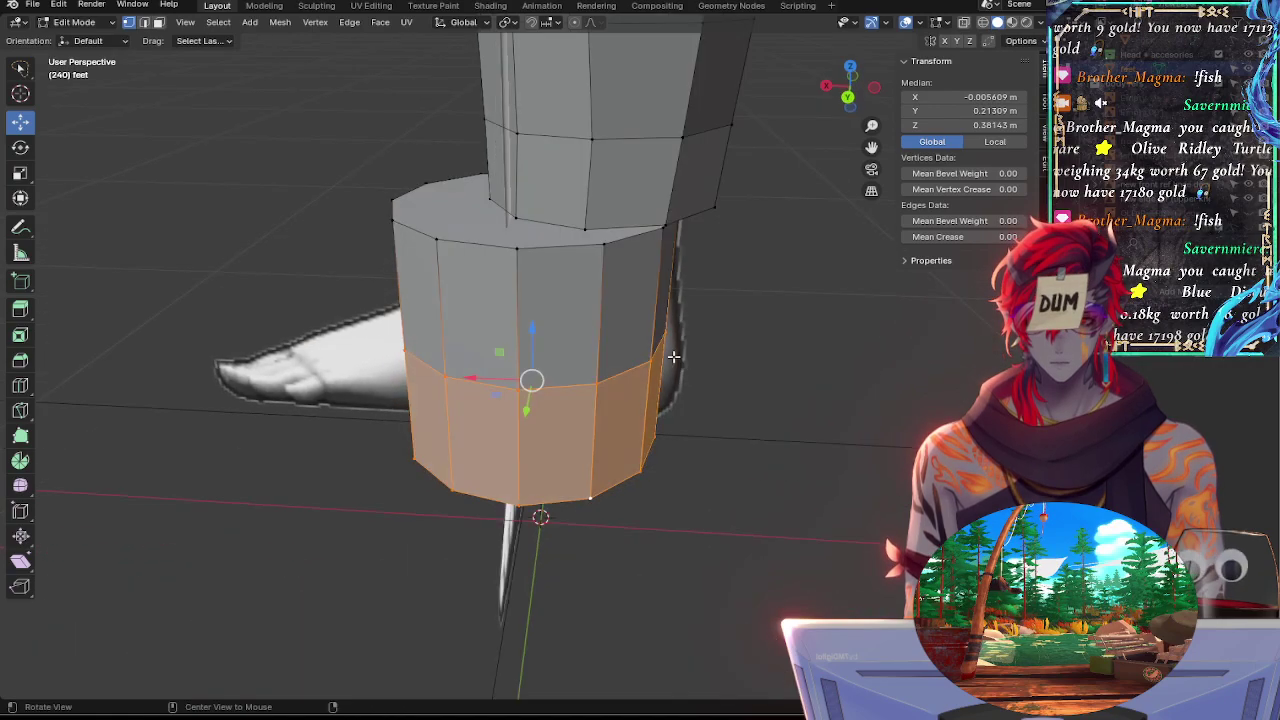
{"action": "left_click", "coordinate": [506, 251], "text": "alt+shift"}
{"action": "middle_click_drag", "start_coordinate": [520, 260], "coordinate": [583, 309]}
{"action": "middle_click_drag", "start_coordinate": [672, 250], "coordinate": [730, 205], "text": "ctrl"}
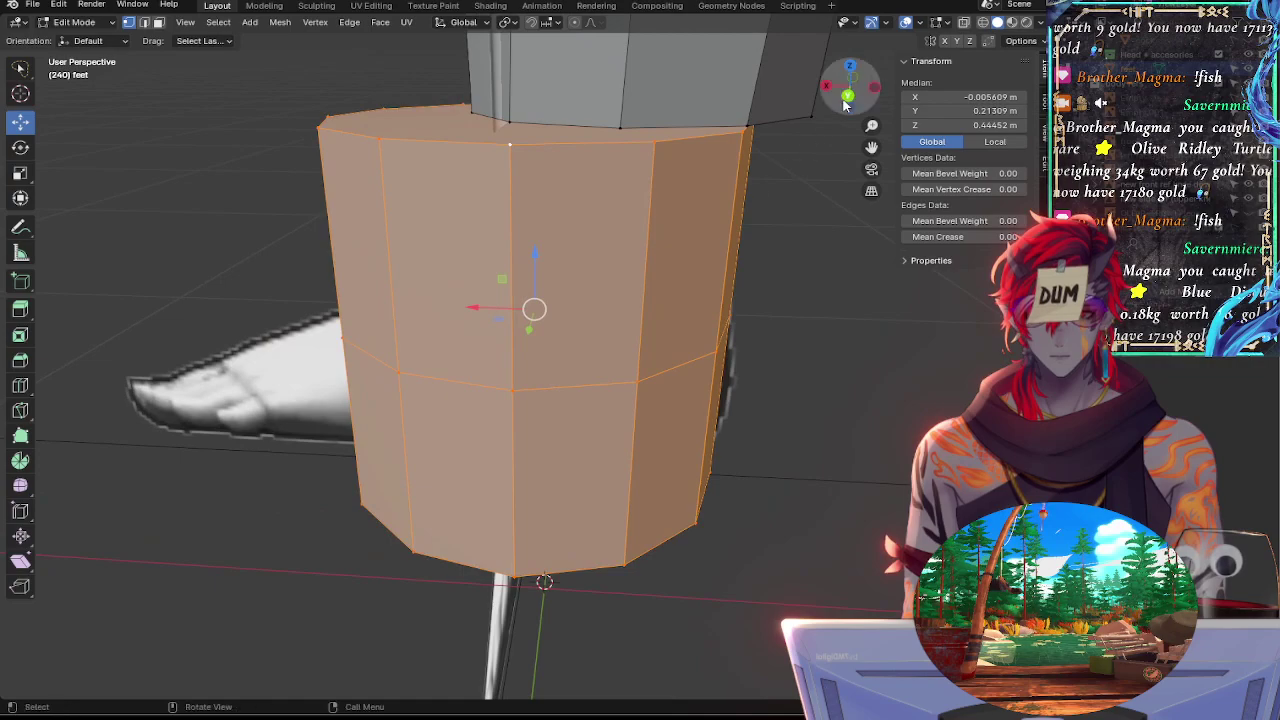
Switch to the right orthographic view and clear the cylinder's selection
{"action": "left_click", "coordinate": [849, 96]}
{"action": "scroll", "coordinate": [734, 250], "scroll_direction": "down", "scroll_amount": 4}
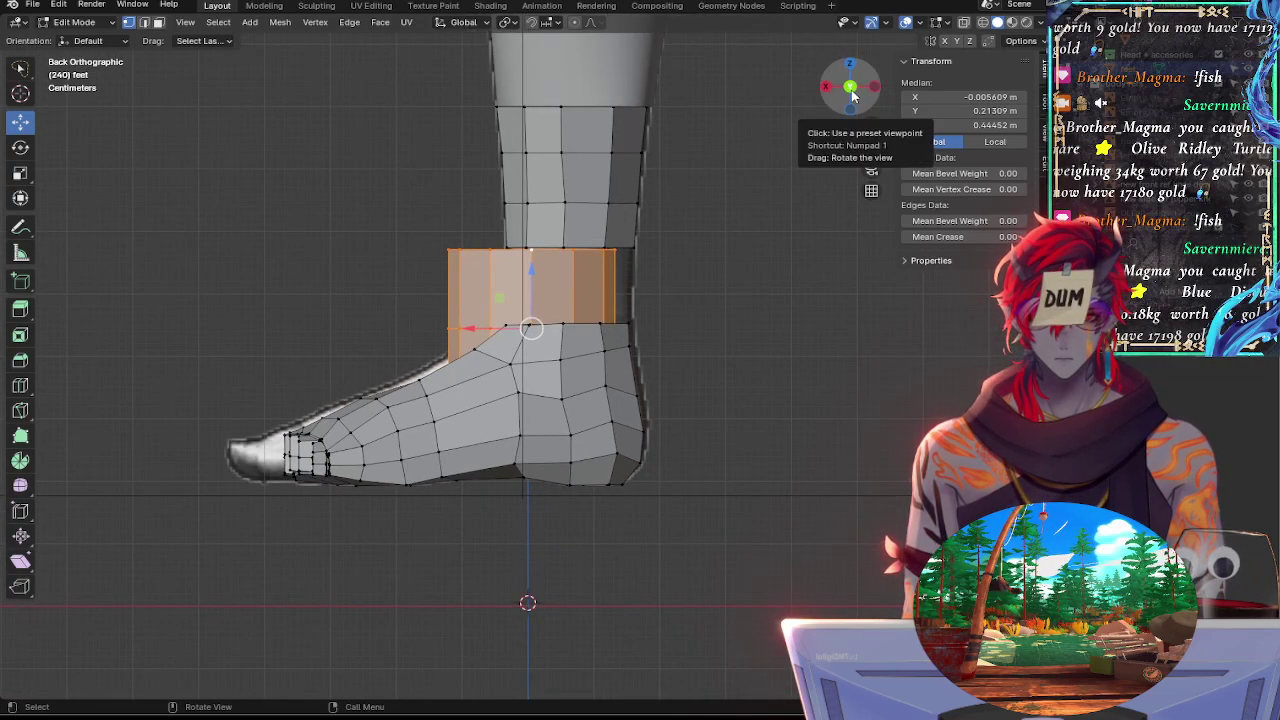
{"action": "left_click_drag", "start_coordinate": [852, 94], "coordinate": [853, 95]}
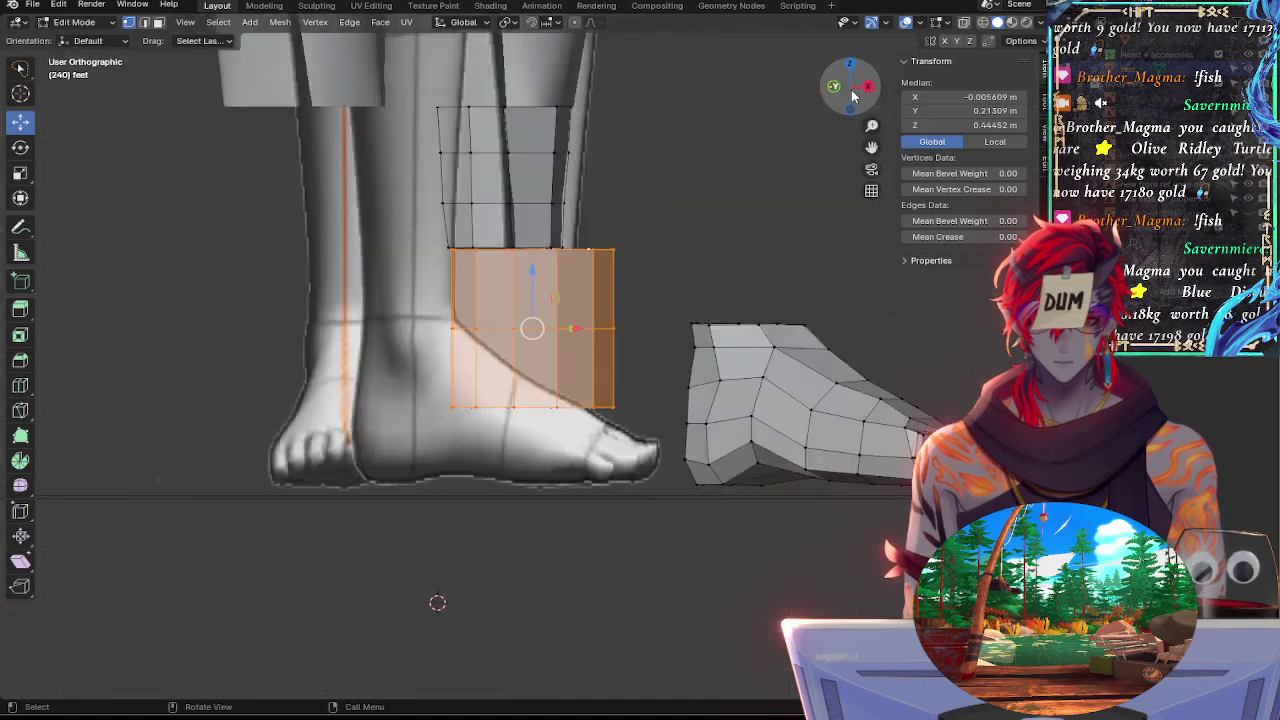
{"action": "left_click", "coordinate": [871, 89]}
{"action": "left_click", "coordinate": [791, 256]}
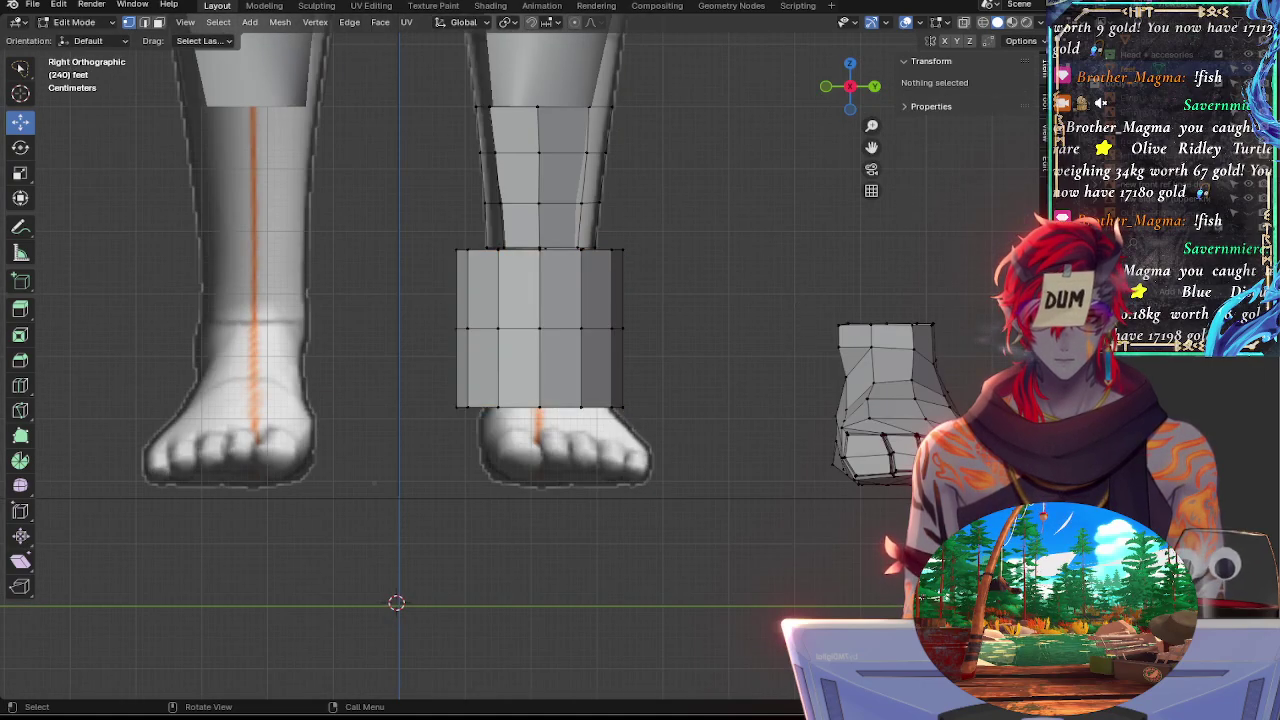
{"action": "left_click_drag", "start_coordinate": [880, 538], "coordinate": [996, 282]}
{"action": "key", "text": "g"}
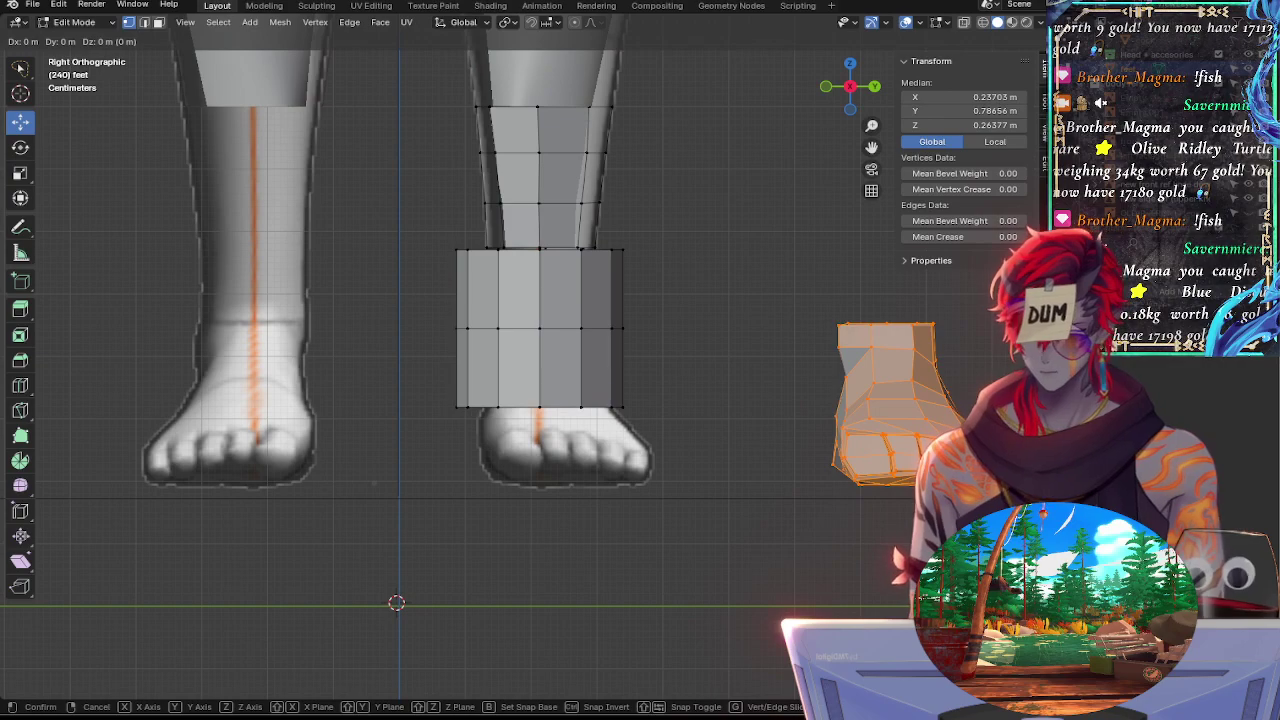
{"action": "key", "text": "z"}
{"action": "right_click", "coordinate": [958, 413]}
{"action": "key", "text": "alt+a"}
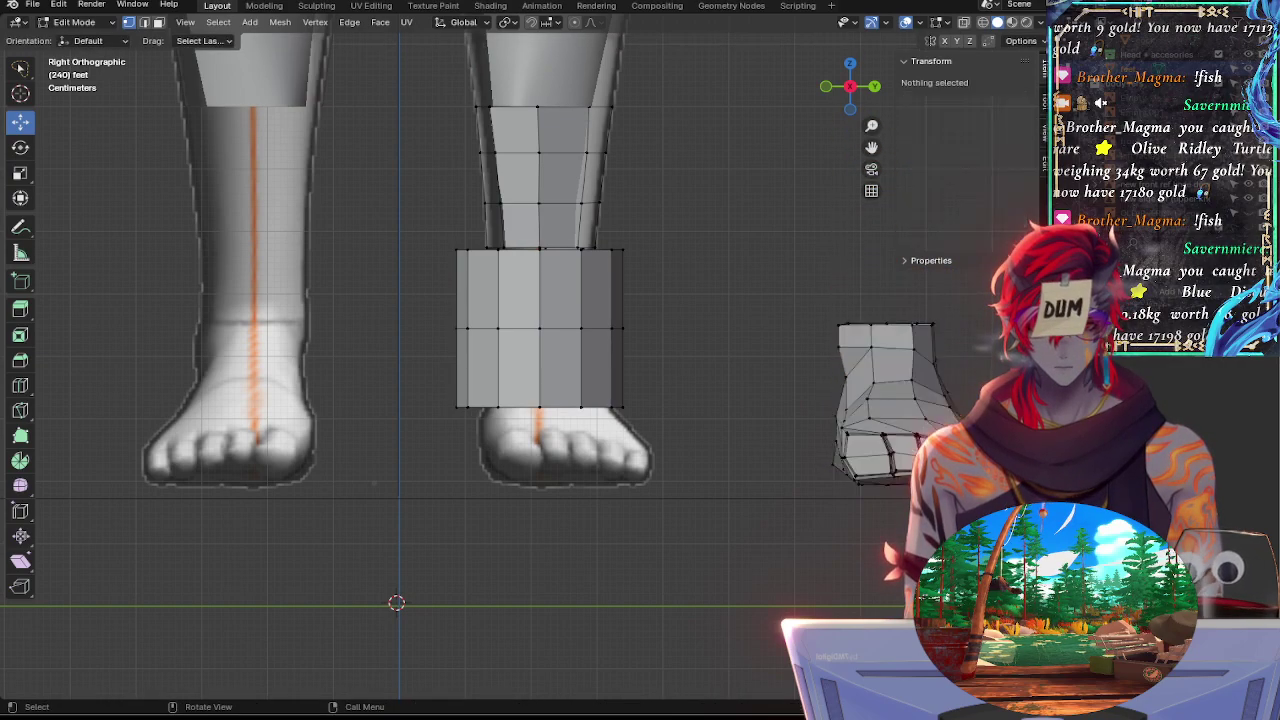
Select the entire old foot mesh in X-ray, move it 0.6204 m up along Z and clear the selection
{"action": "key", "text": "alt+z"}
{"action": "mouse_move", "coordinate": [953, 590]}
{"action": "left_mouse_down"}
{"action": "mouse_move", "coordinate": [934, 237]}
{"action": "mouse_move", "coordinate": [945, 320]}
{"action": "left_mouse_up"}
{"action": "scroll", "coordinate": [740, 333], "scroll_direction": "down", "scroll_amount": 4}
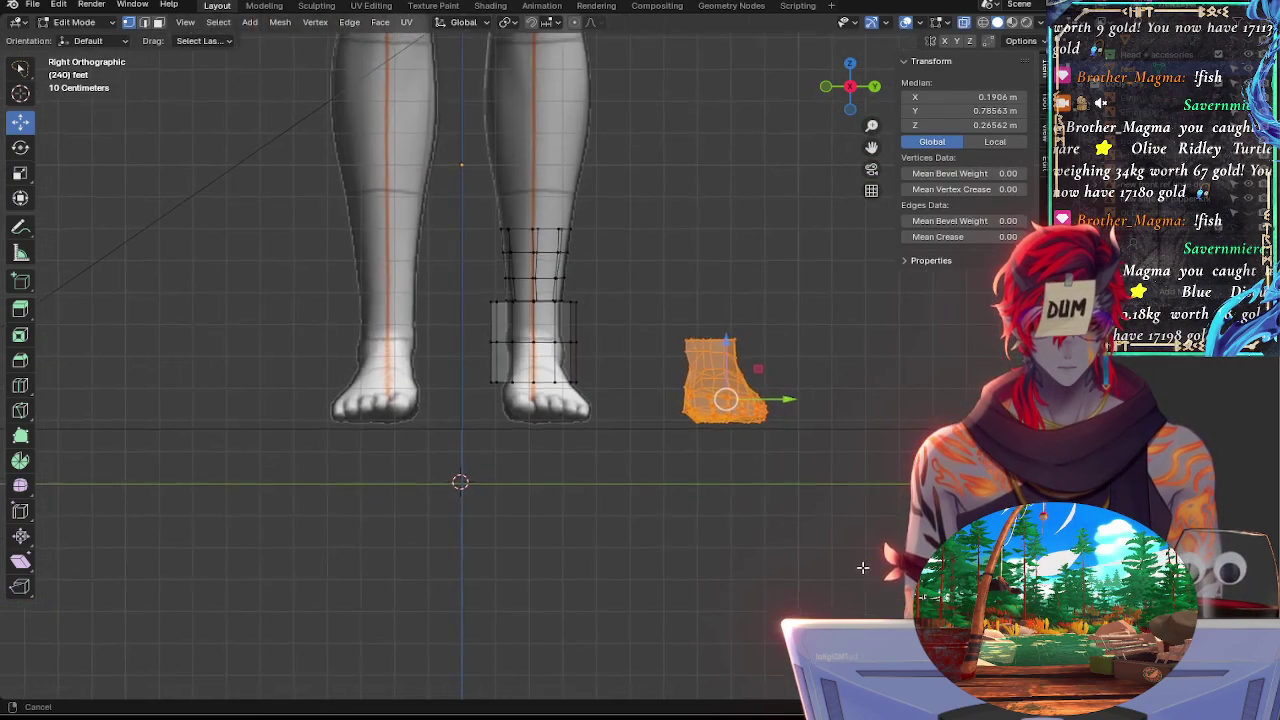
{"action": "key", "text": "g"}
{"action": "key", "text": "z"}
{"action": "left_click", "coordinate": [737, 149]}
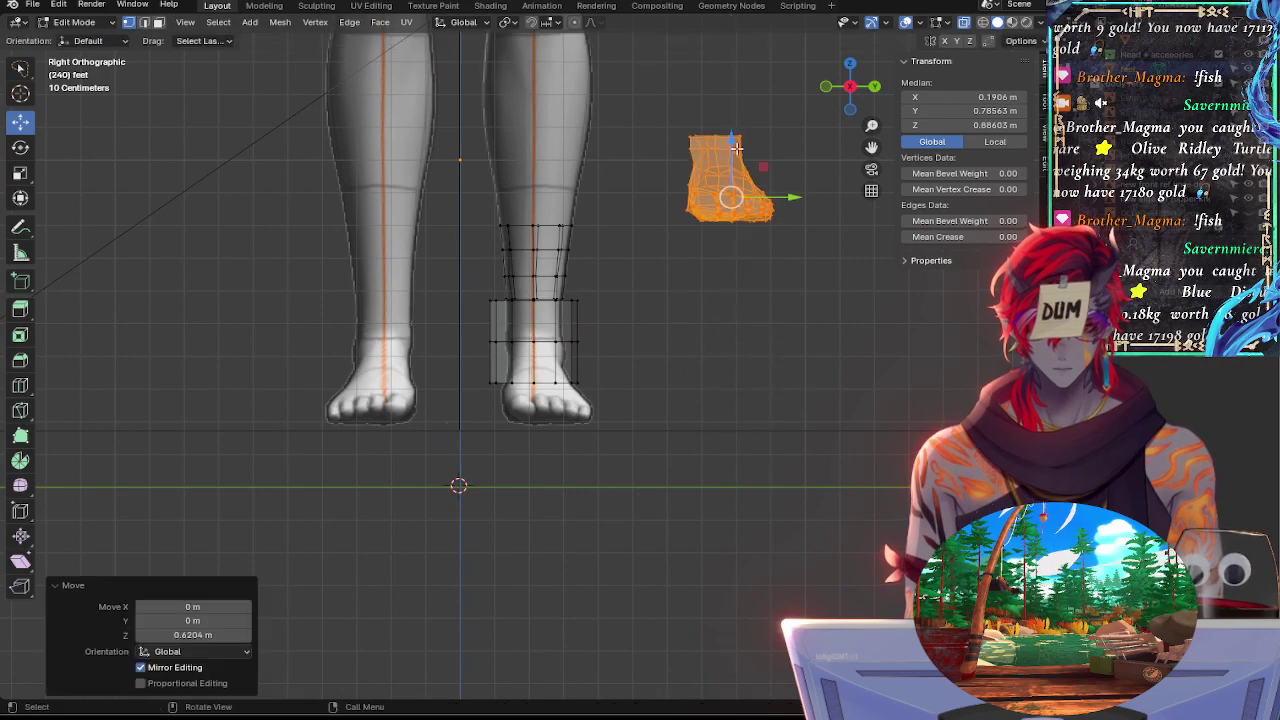
{"action": "left_click", "coordinate": [687, 297]}
Select all four edge loops of the lower-leg section above the cylinder and move it along positive Y, clear of the leg reference
{"action": "scroll", "coordinate": [702, 330], "scroll_direction": "up", "scroll_amount": 4}
{"action": "key", "text": "alt+z"}
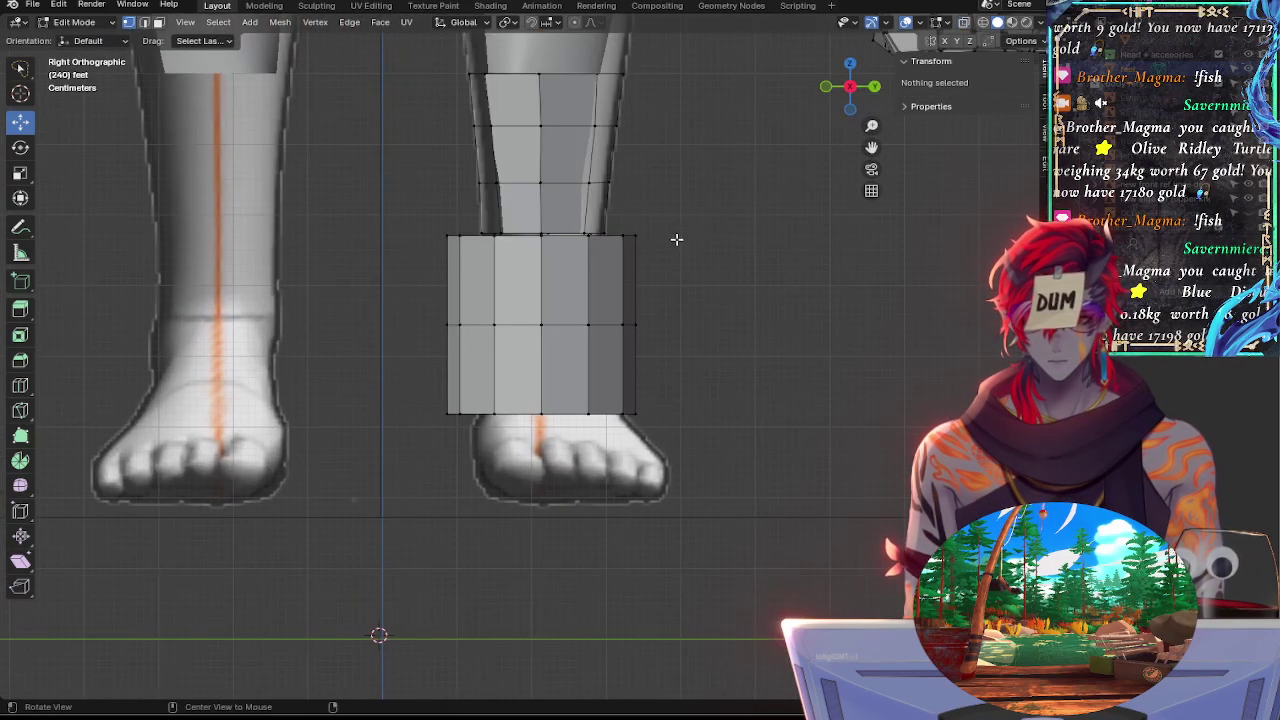
{"action": "left_click", "coordinate": [597, 186], "text": "alt"}
{"action": "left_click", "coordinate": [581, 231], "text": "alt+shift"}
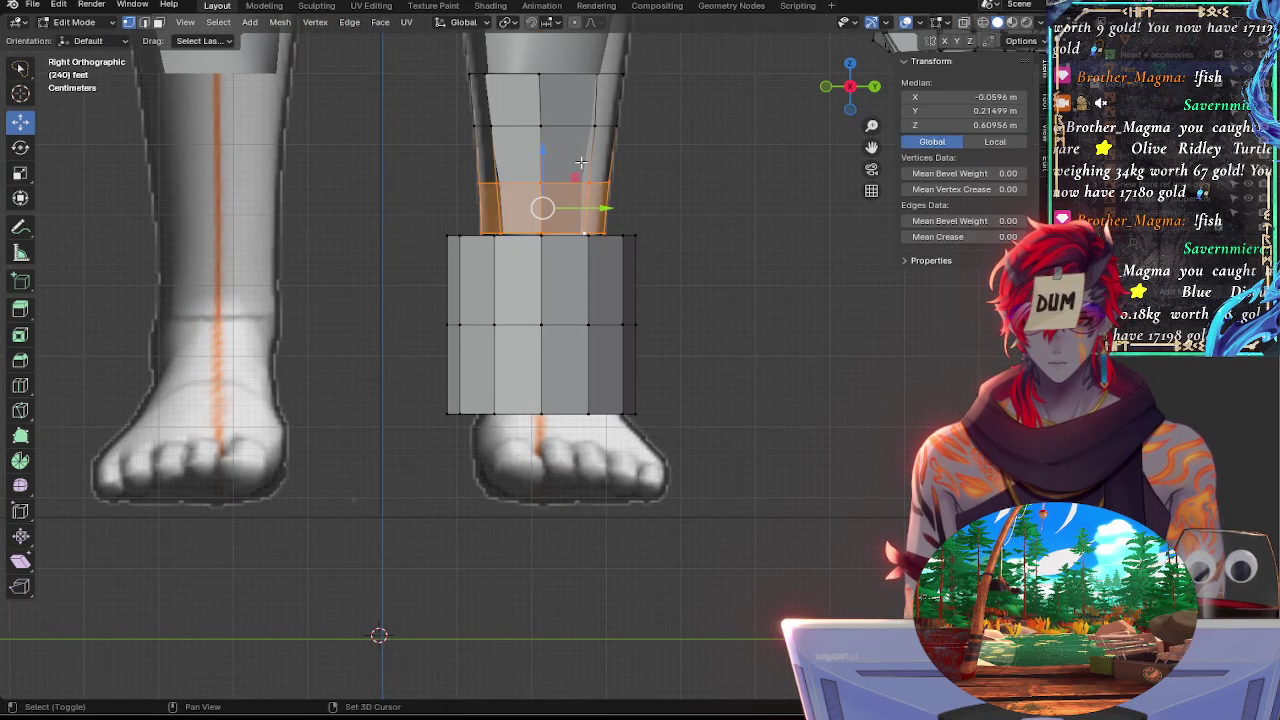
{"action": "left_click", "coordinate": [569, 127], "text": "alt+shift"}
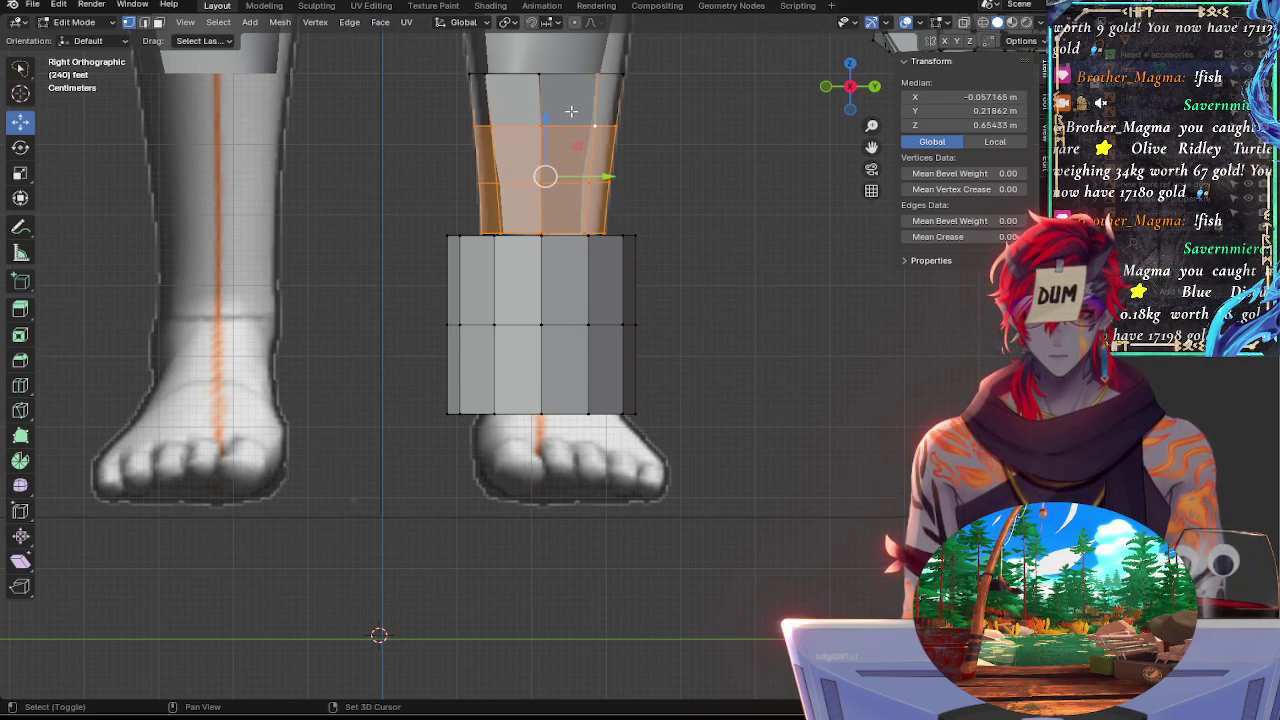
{"action": "left_click", "coordinate": [560, 72], "text": "alt+shift"}
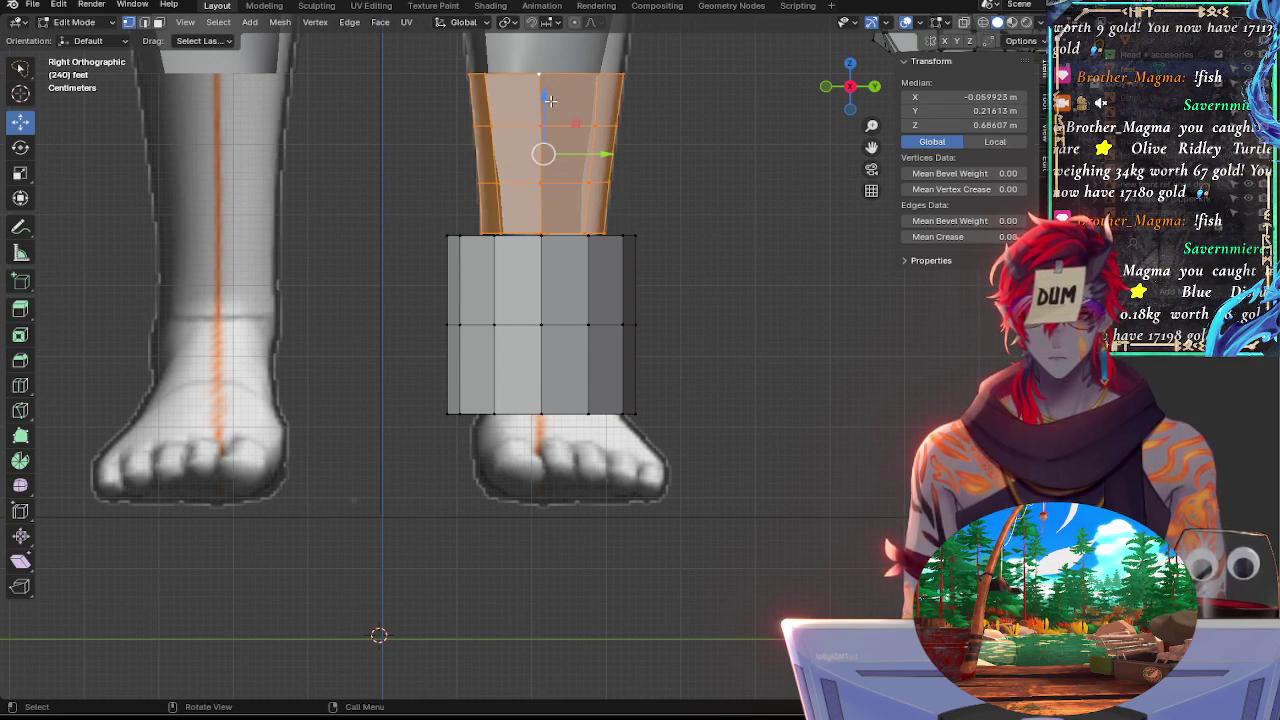
{"action": "mouse_move", "coordinate": [549, 100]}
{"action": "left_mouse_down"}
{"action": "mouse_move", "coordinate": [549, 30]}
{"action": "mouse_move", "coordinate": [549, 101]}
{"action": "left_mouse_up"}
{"action": "key", "text": "ctrl+z"}
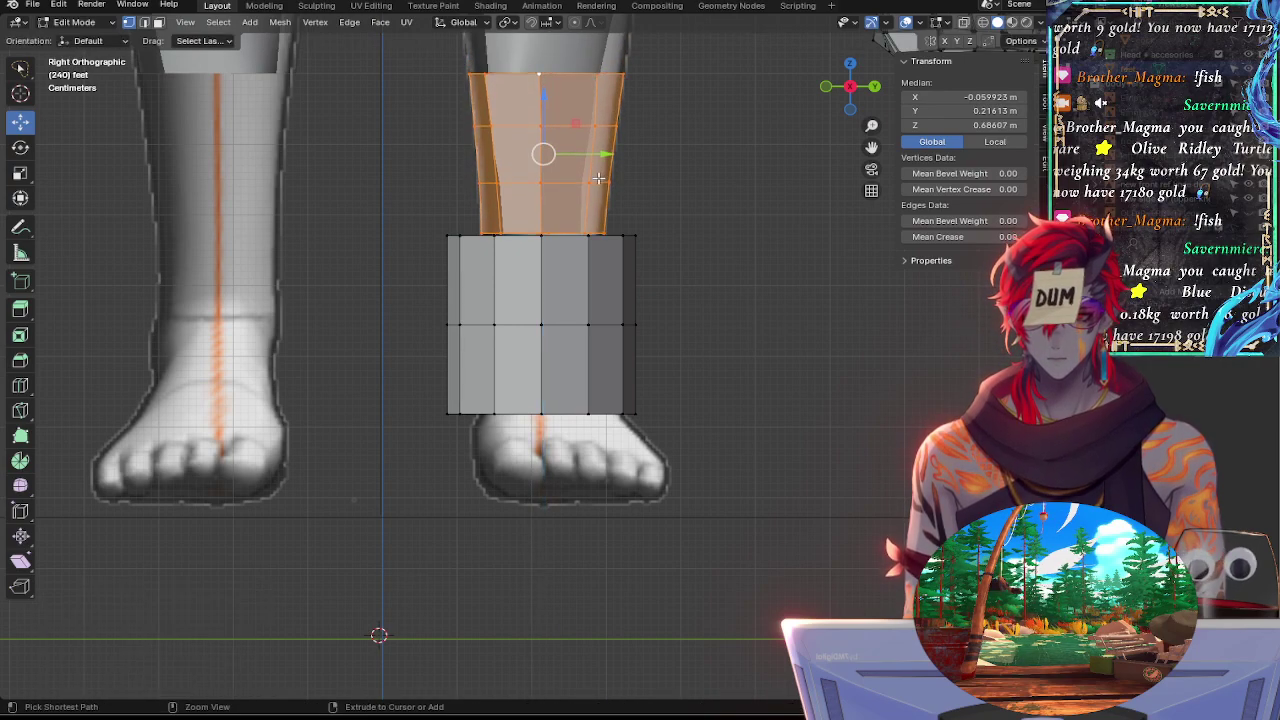
{"action": "middle_click_drag", "start_coordinate": [749, 208], "coordinate": [622, 412], "text": "shift"}
{"action": "middle_click_drag", "start_coordinate": [640, 406], "coordinate": [635, 317], "text": "ctrl"}
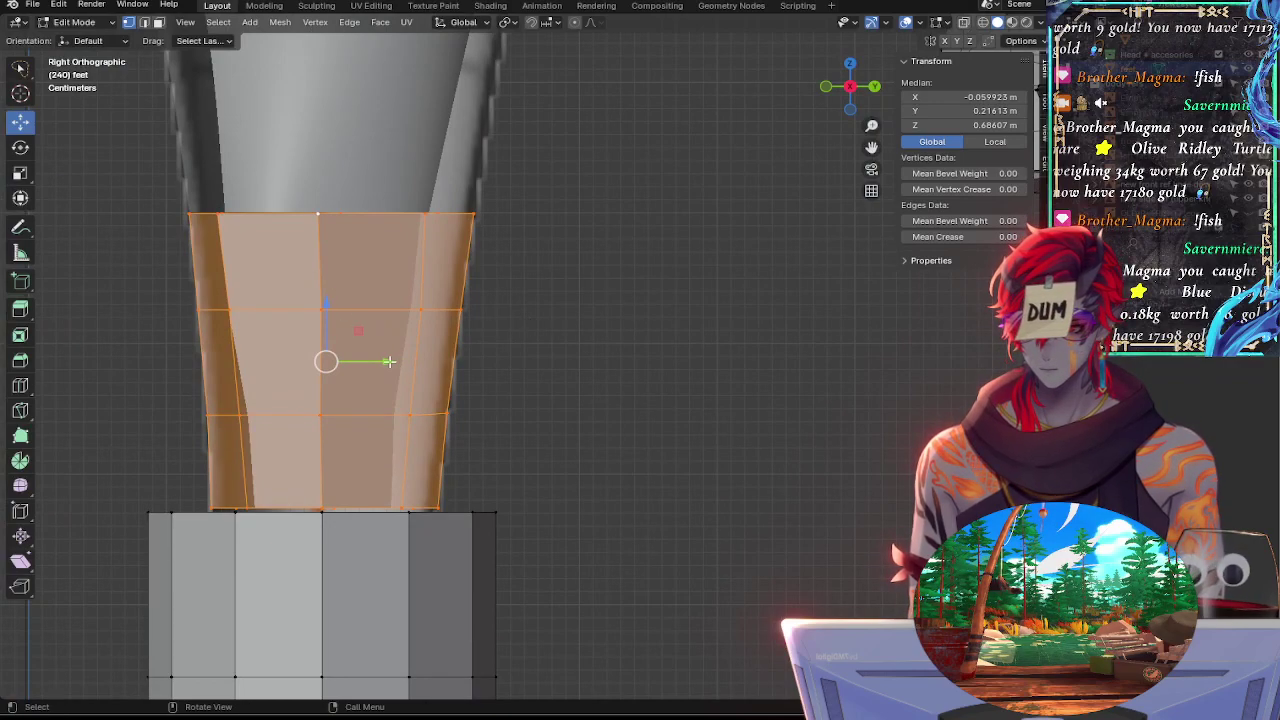
{"action": "left_click_drag", "start_coordinate": [389, 361], "coordinate": [889, 371]}
{"action": "left_click", "coordinate": [606, 353]}
Select the whole cylinder through X-ray and move it -0.047963 m along X in the back view
{"action": "middle_click_drag", "start_coordinate": [560, 451], "coordinate": [785, 330], "text": "shift"}
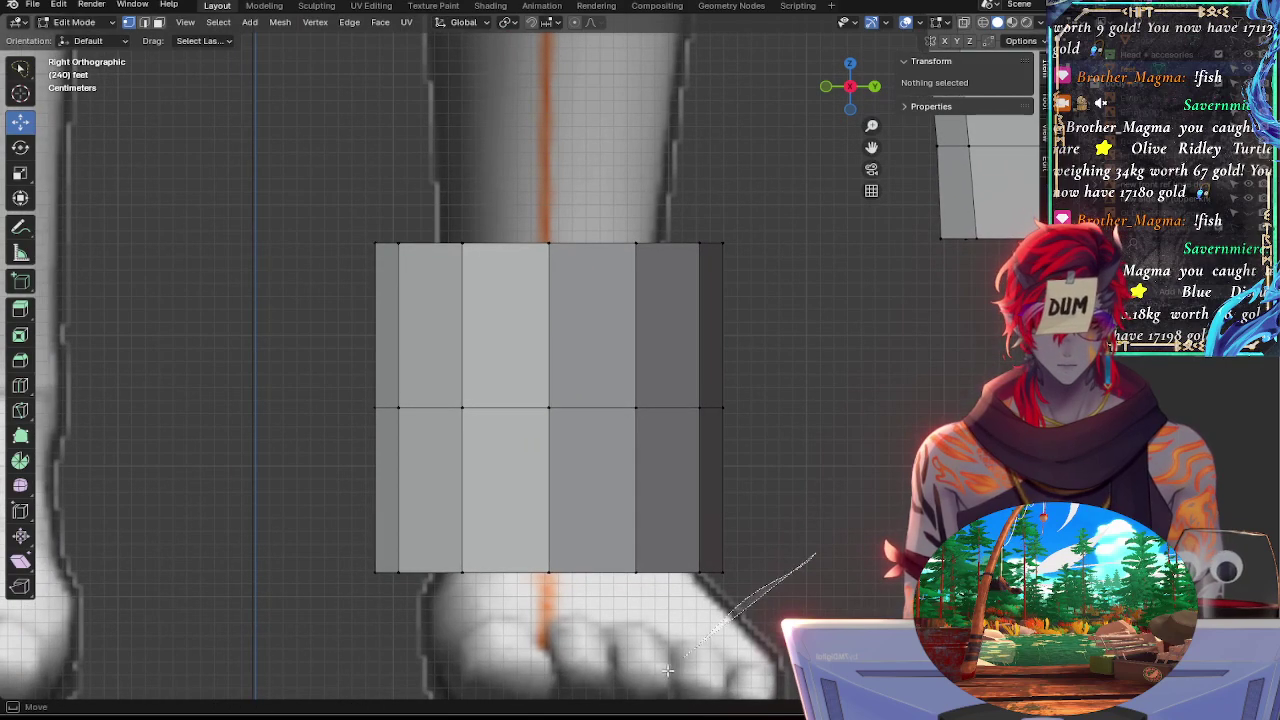
{"action": "mouse_move", "coordinate": [668, 670]}
{"action": "left_mouse_down"}
{"action": "mouse_move", "coordinate": [334, 229]}
{"action": "mouse_move", "coordinate": [814, 551]}
{"action": "mouse_move", "coordinate": [625, 560]}
{"action": "left_mouse_up"}
{"action": "key", "text": "alt+z"}
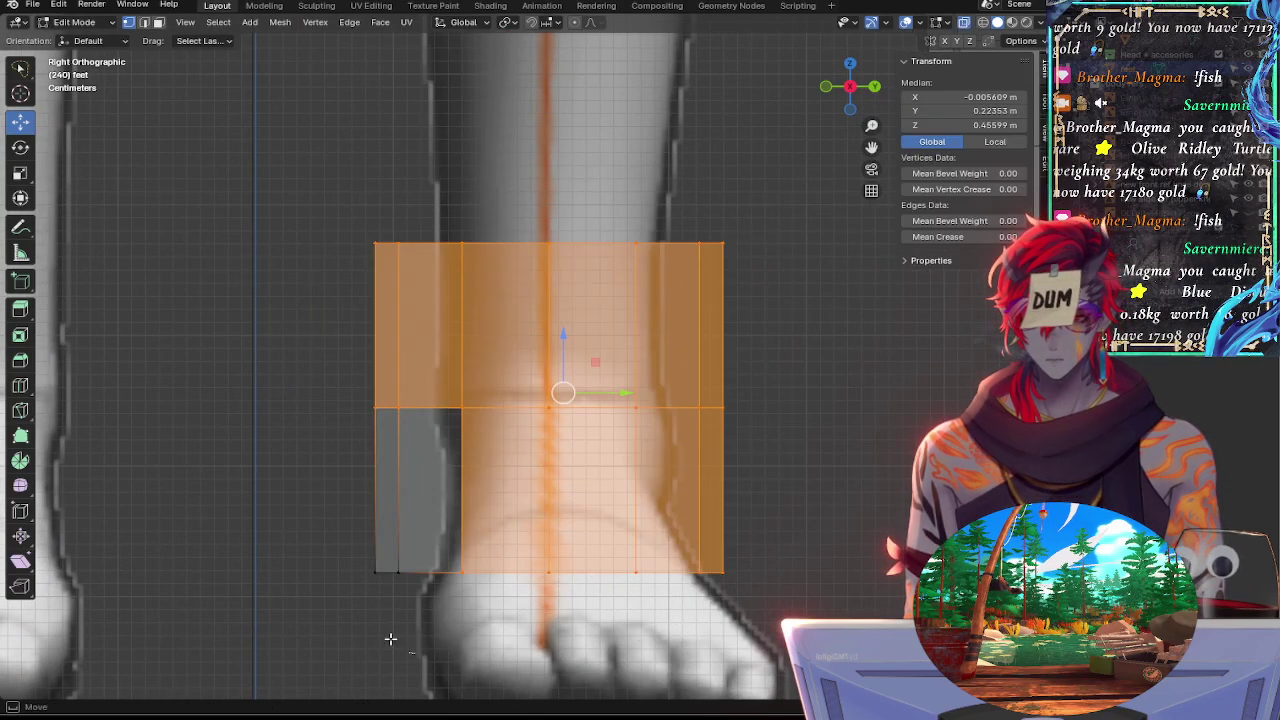
{"action": "left_click_drag", "start_coordinate": [390, 638], "coordinate": [706, 597], "text": "shift"}
{"action": "middle_click_drag", "start_coordinate": [792, 346], "coordinate": [746, 443]}
{"action": "key", "text": "alt+z"}
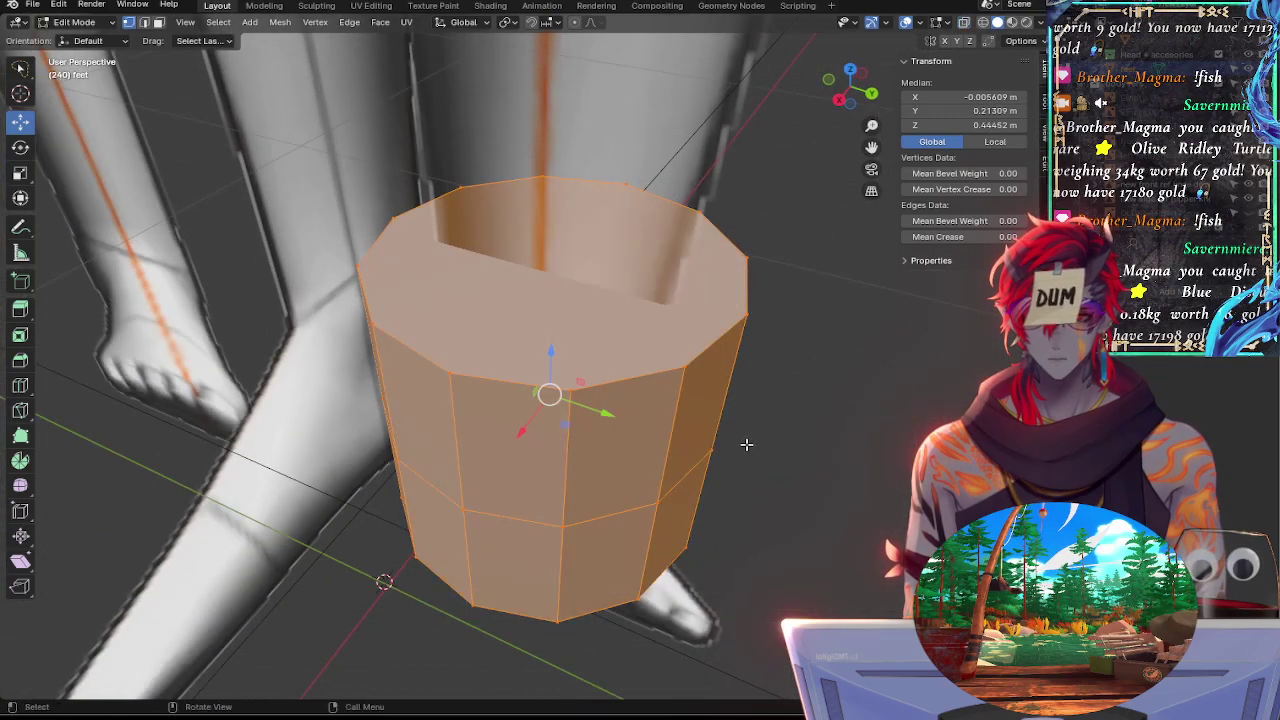
{"action": "left_click", "coordinate": [872, 95]}
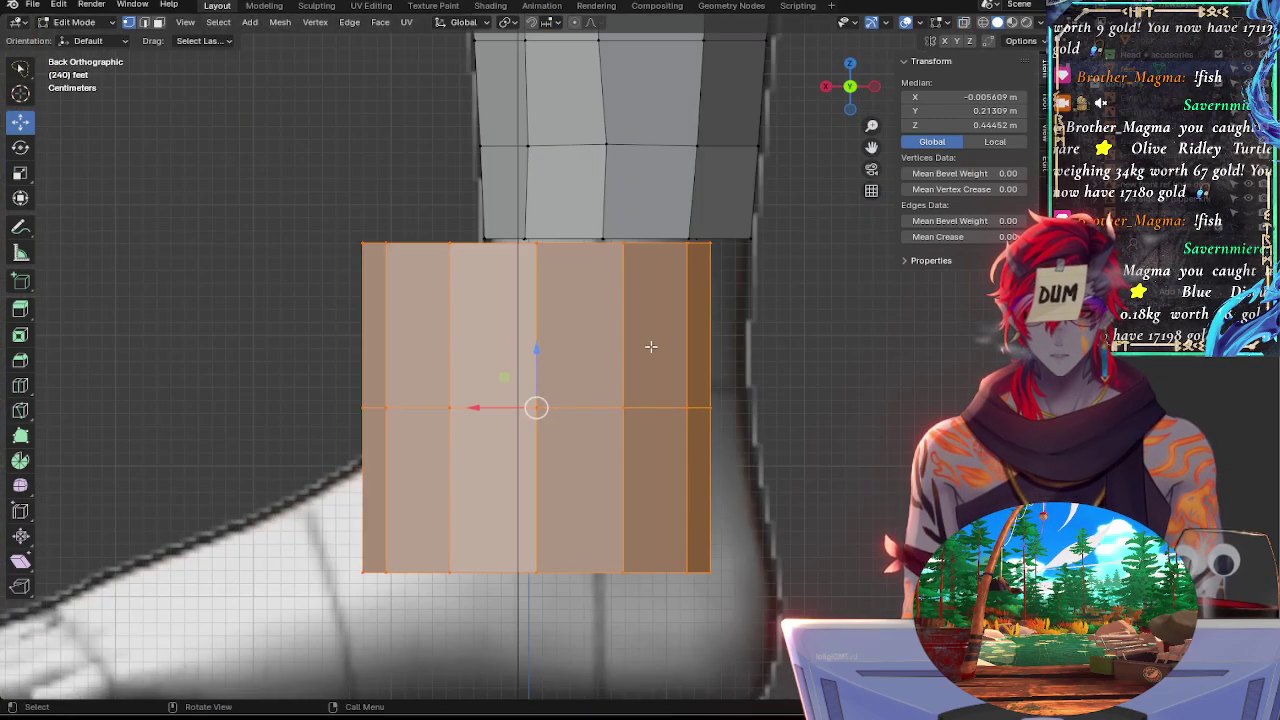
{"action": "key", "text": "g"}
{"action": "key", "text": "x"}
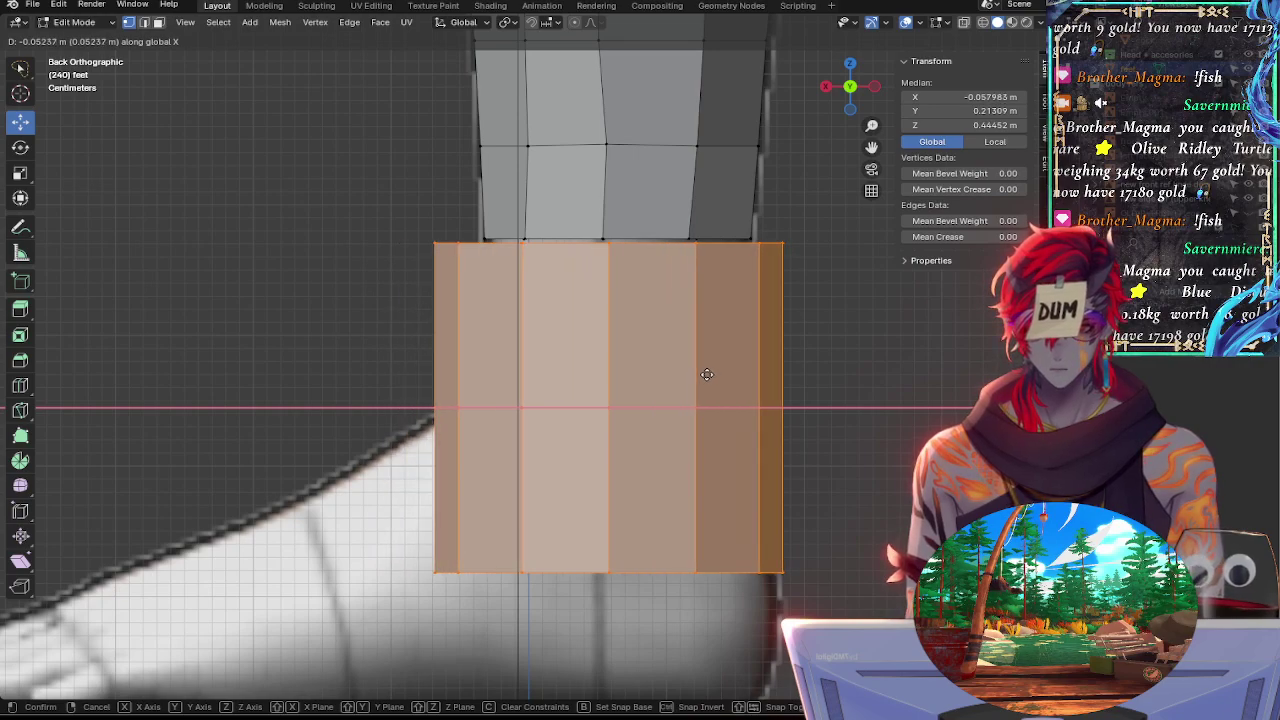
{"action": "left_click", "coordinate": [701, 376]}
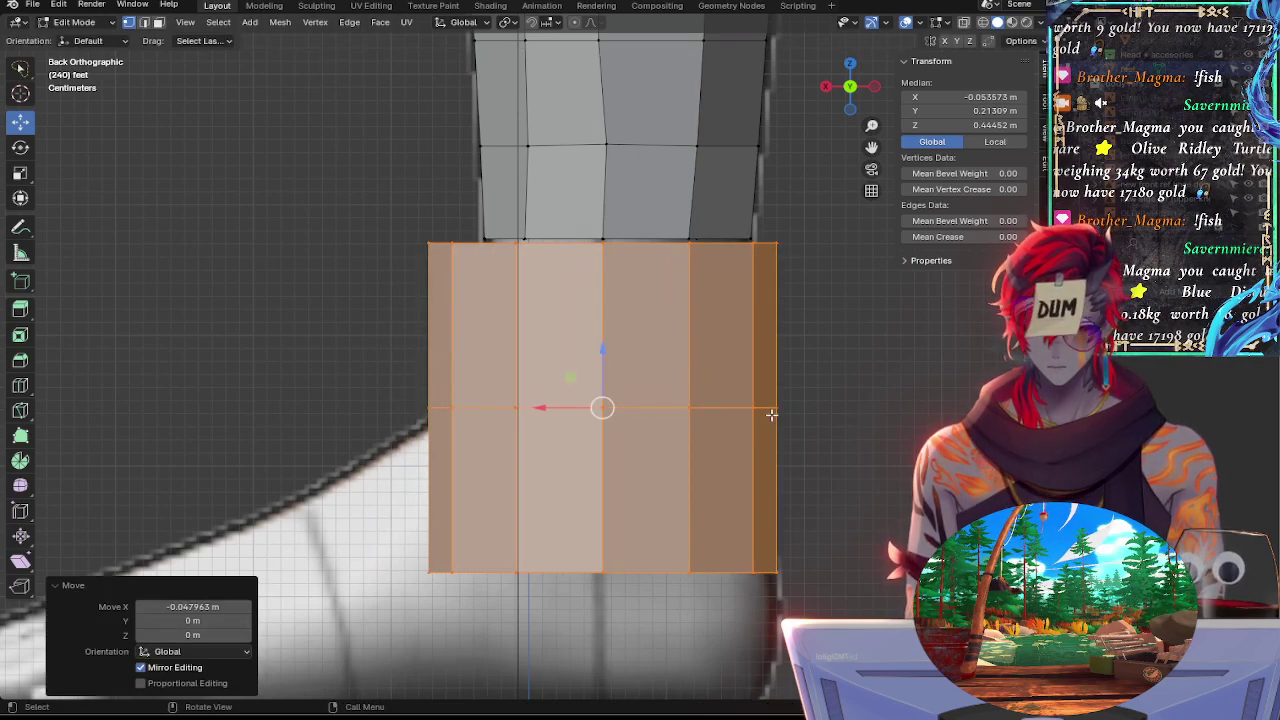
Narrow the cylinder along X and shift it -0.009372 m along X and 0.000551 m along Z
{"action": "key", "text": "s"}
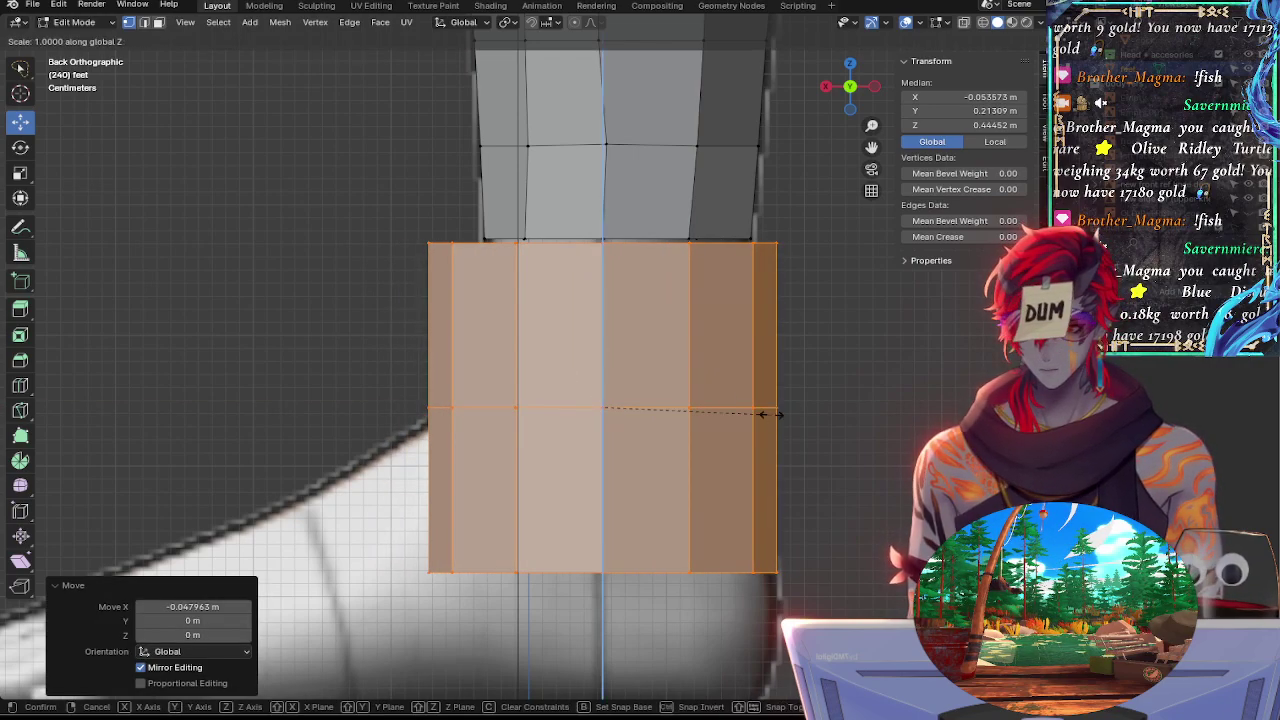
{"action": "right_click", "coordinate": [771, 414]}
{"action": "key", "text": "s"}
{"action": "key", "text": "x"}
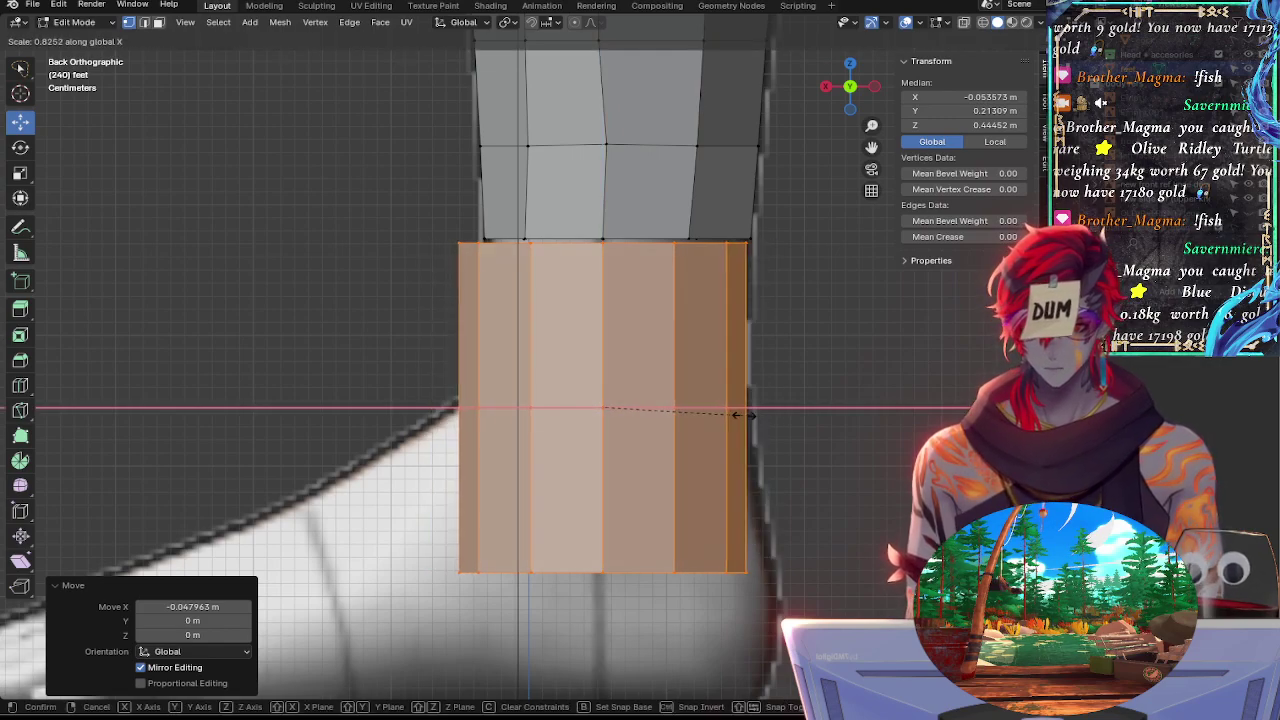
{"action": "left_click", "coordinate": [619, 418]}
{"action": "left_click_drag", "start_coordinate": [603, 407], "coordinate": [615, 407]}
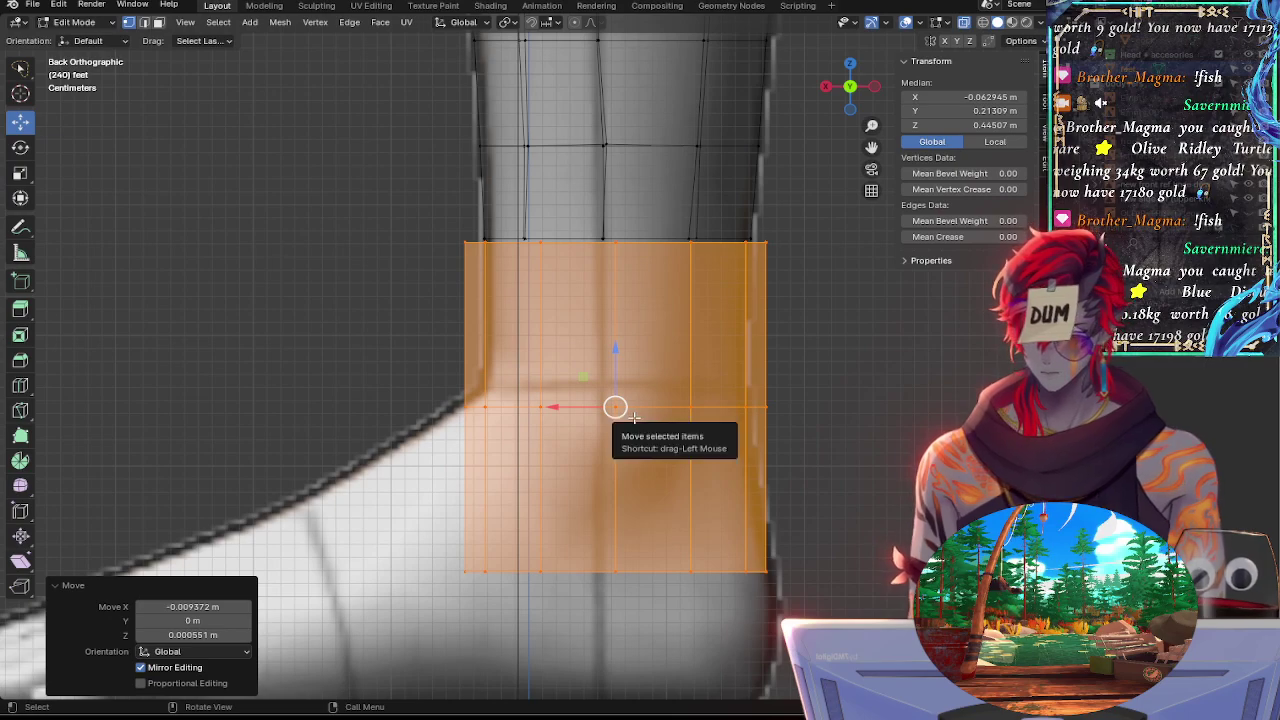
Scale the cylinder by 0.881 along X and reposition it by 0.017642 m along Z and 0.009372 m along X
{"action": "key", "text": "s"}
{"action": "key", "text": "x"}
{"action": "left_click", "coordinate": [628, 418]}
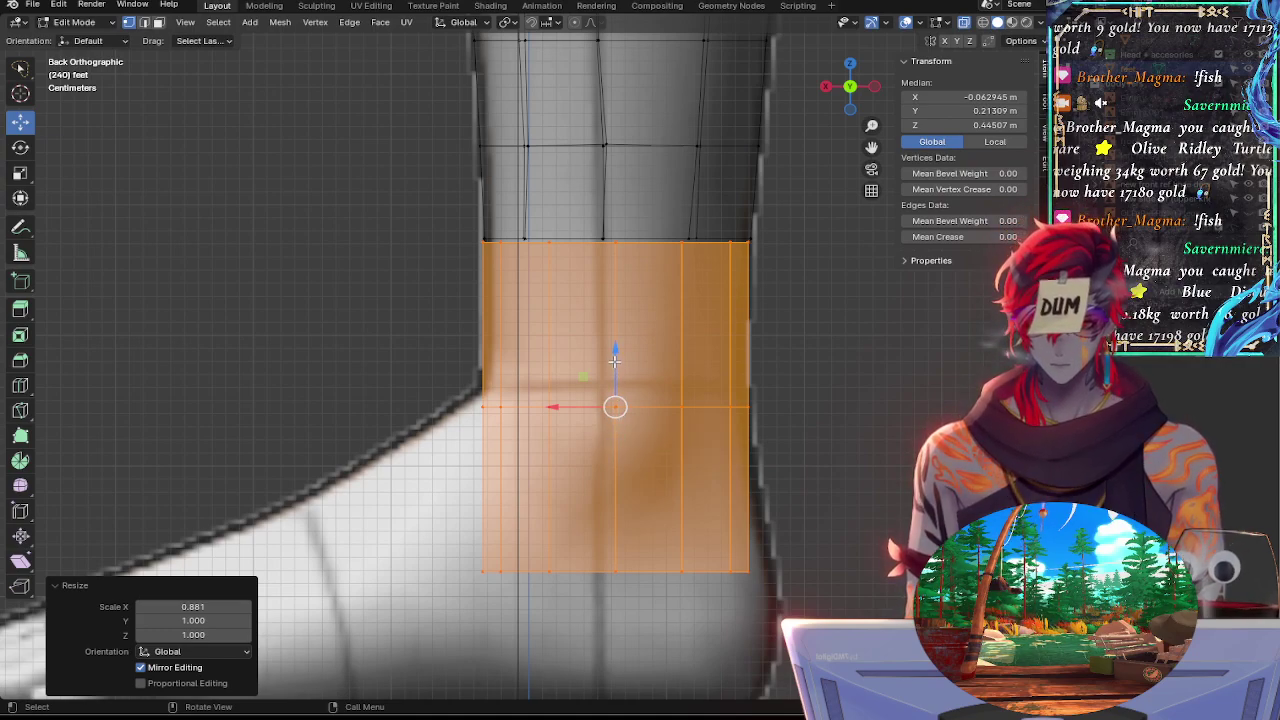
{"action": "left_click_drag", "start_coordinate": [614, 360], "coordinate": [613, 331]}
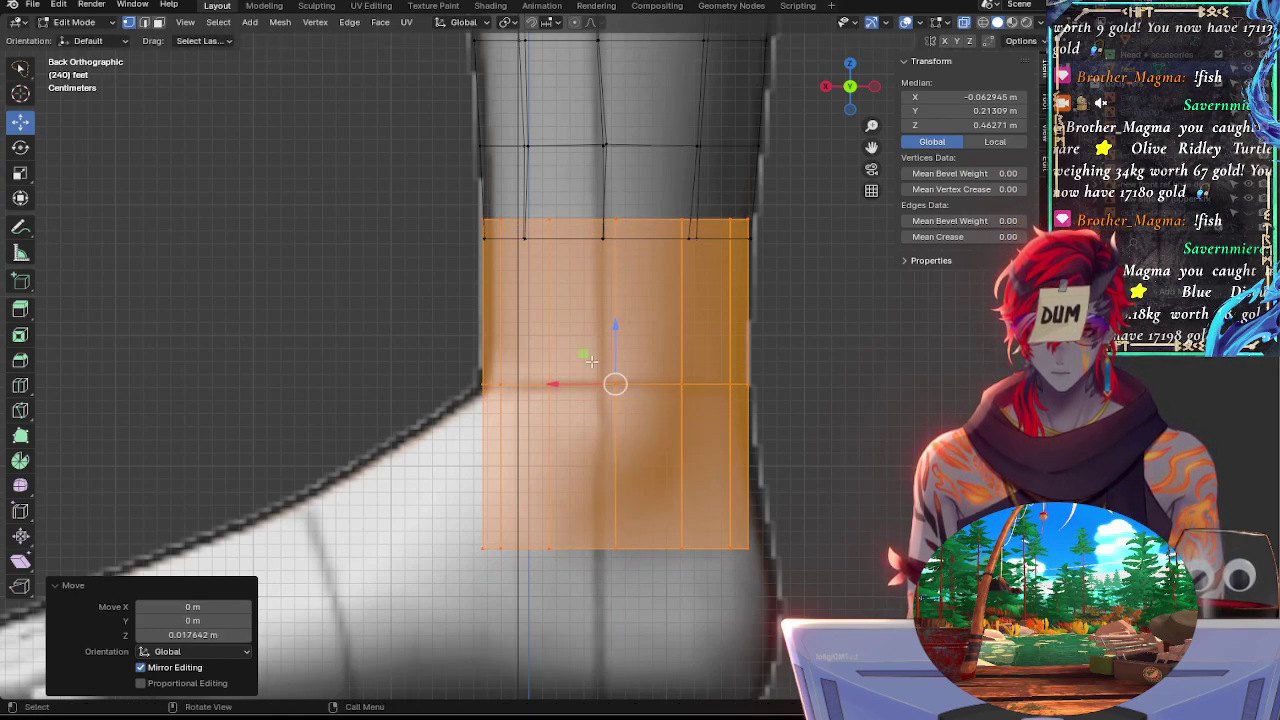
{"action": "left_click_drag", "start_coordinate": [552, 385], "coordinate": [556, 386]}
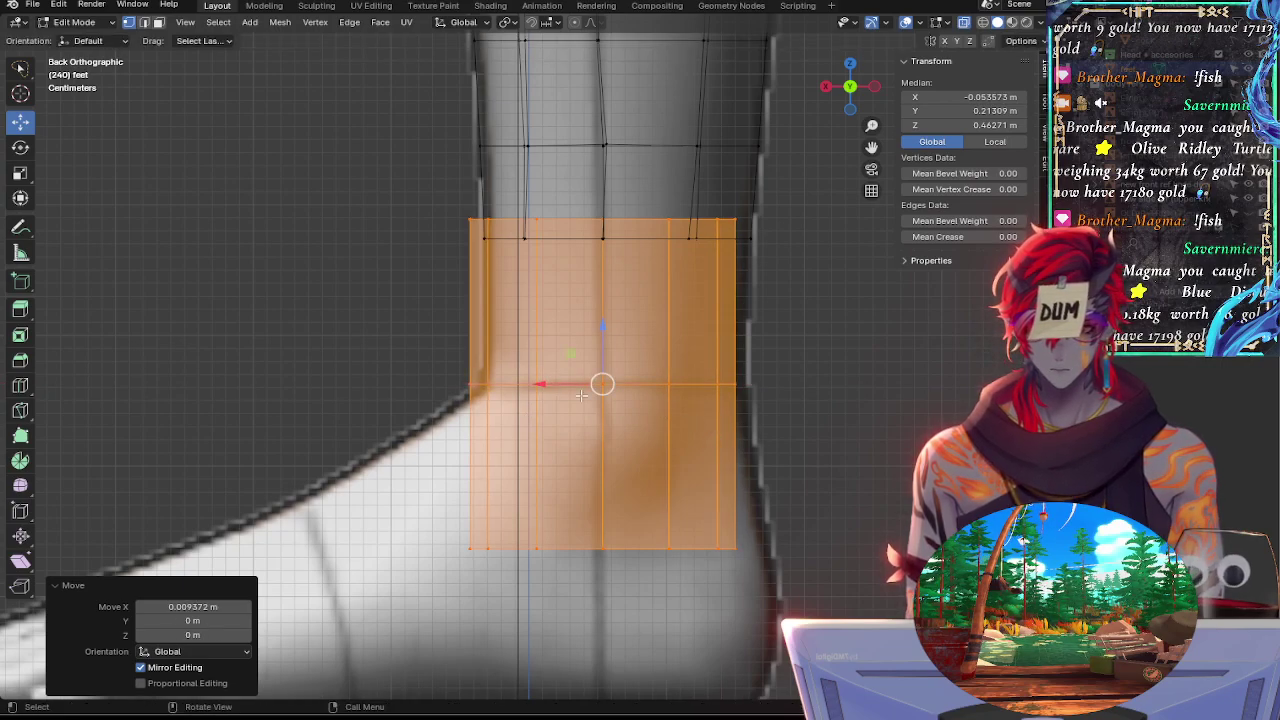
Scale the cylinder by 0.926 along X, nudge it slightly along X over the ankle reference and clear the selection
{"action": "key", "text": "s"}
{"action": "key", "text": "x"}
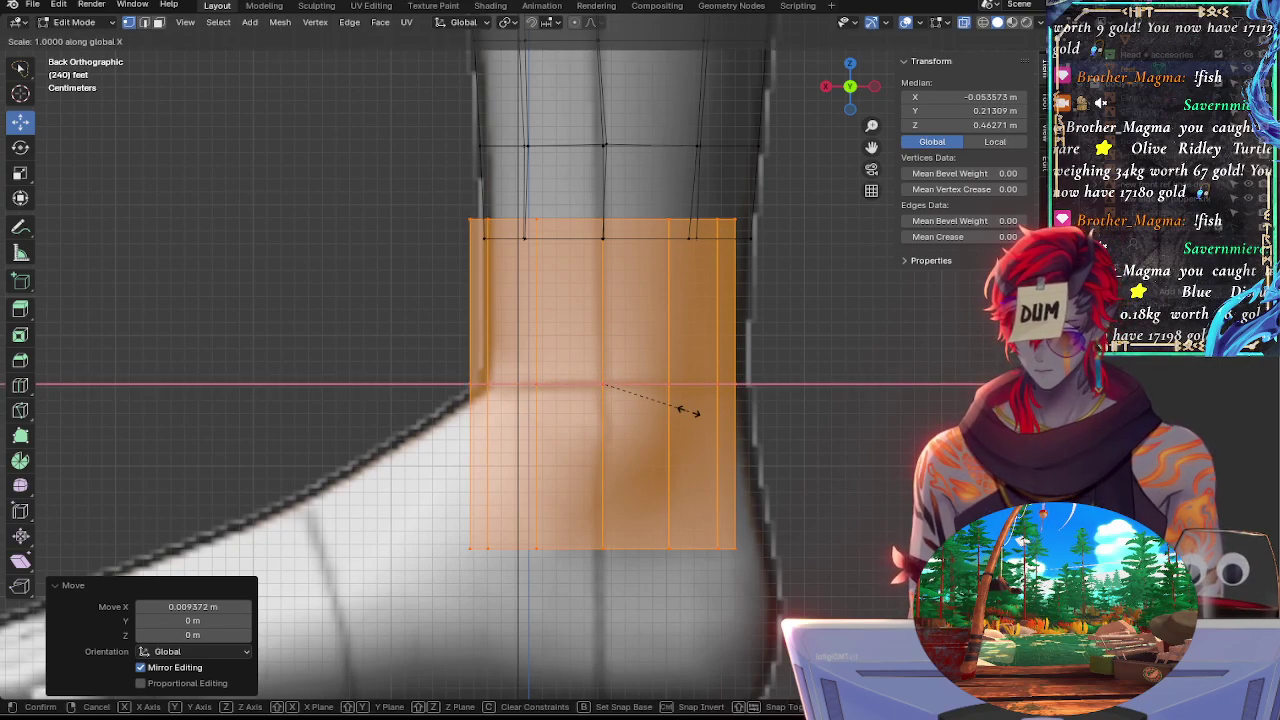
{"action": "left_click", "coordinate": [681, 406]}
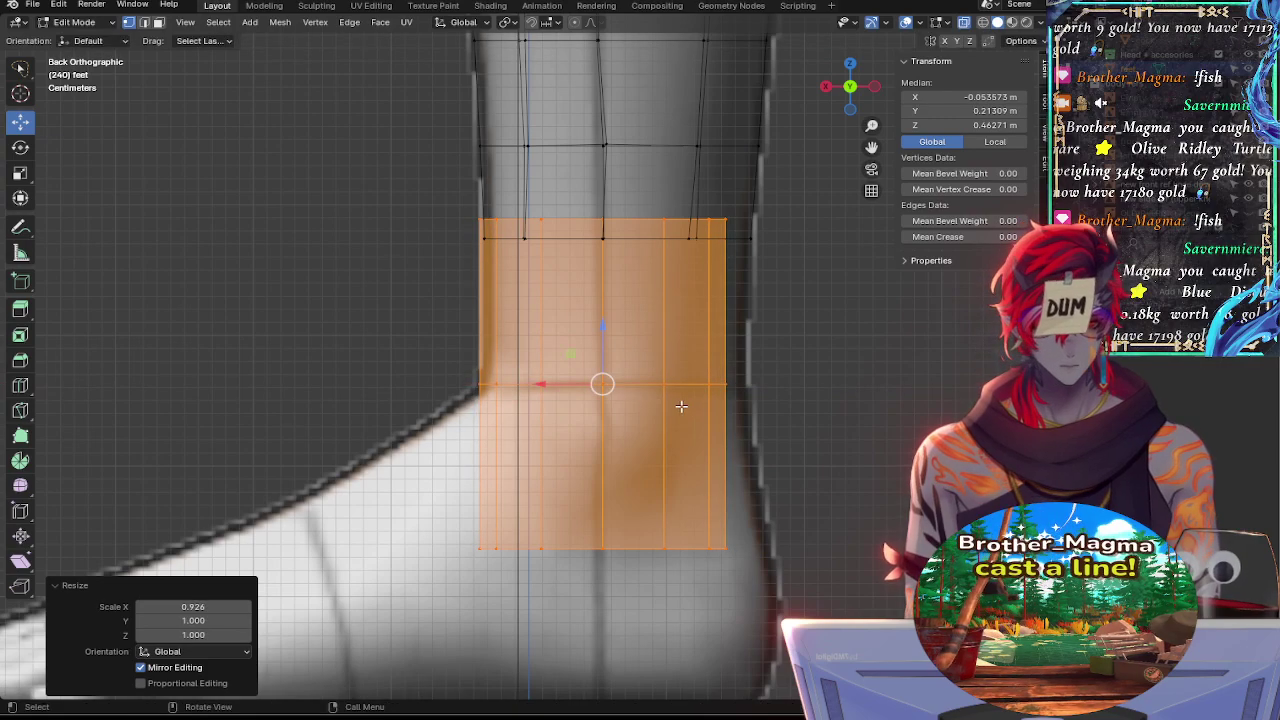
{"action": "mouse_move", "coordinate": [550, 385]}
{"action": "left_mouse_down"}
{"action": "mouse_move", "coordinate": [564, 386]}
{"action": "mouse_move", "coordinate": [553, 393]}
{"action": "left_mouse_up"}
{"action": "scroll", "coordinate": [600, 400], "scroll_direction": "up", "scroll_amount": 2}
{"action": "left_click", "coordinate": [839, 434]}
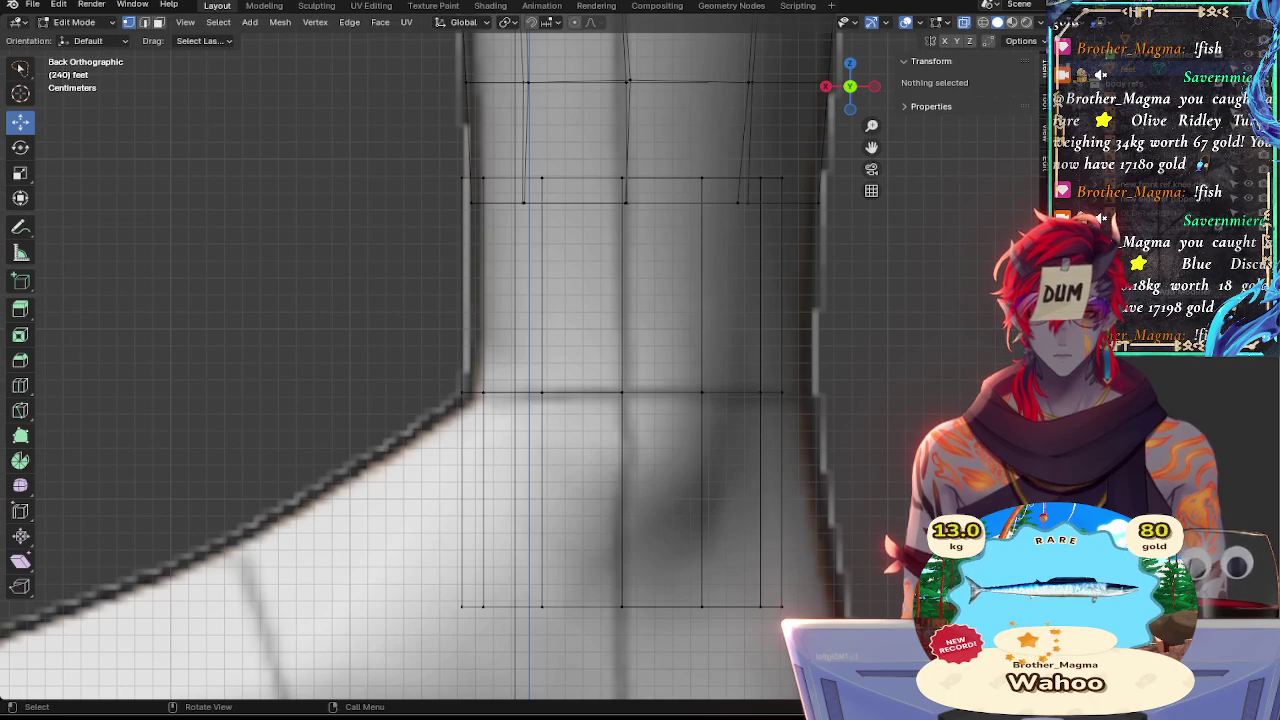
{"action": "middle_click_drag", "start_coordinate": [728, 255], "coordinate": [868, 107]}
{"action": "left_click", "coordinate": [853, 93]}
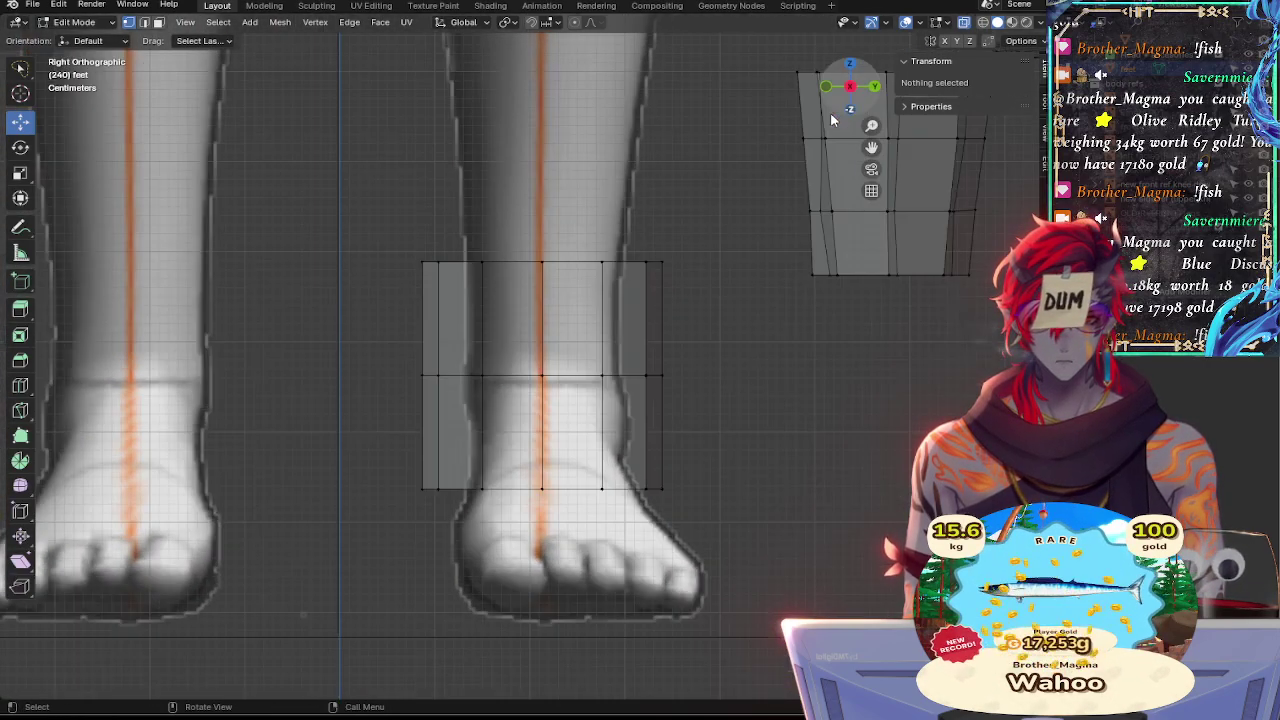
{"action": "scroll", "coordinate": [725, 428], "scroll_direction": "up", "scroll_amount": 4}
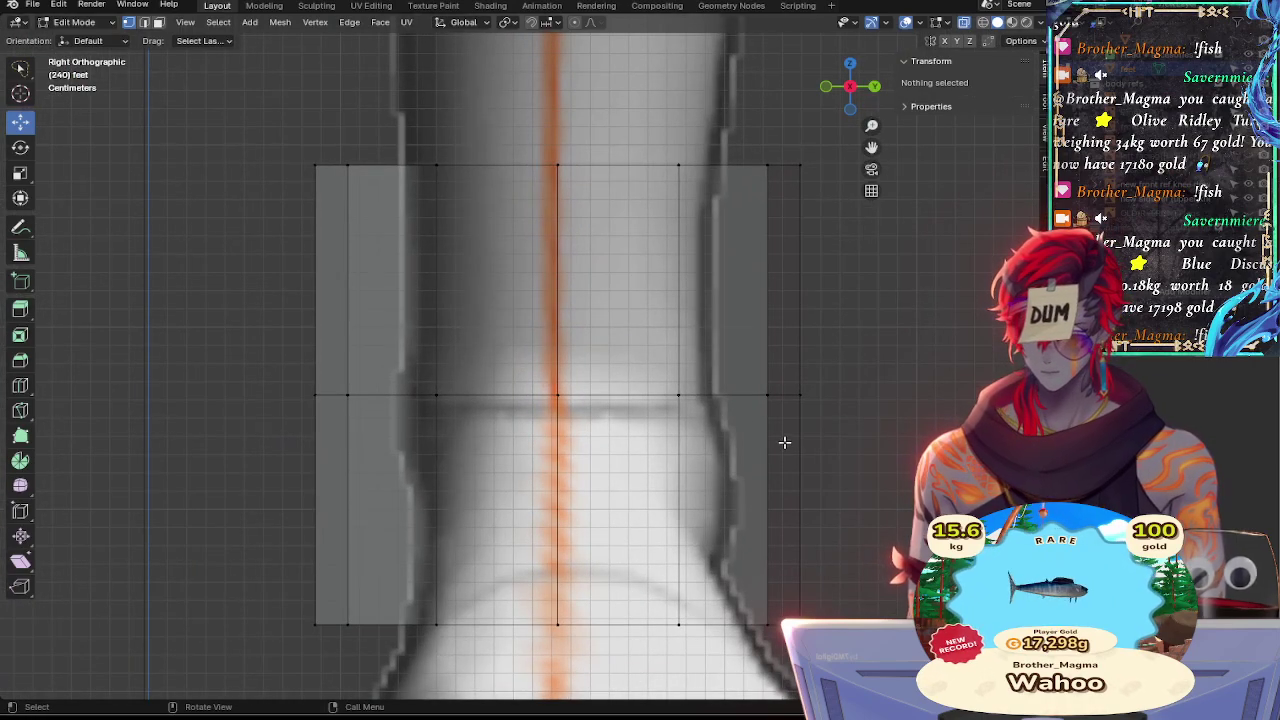
{"action": "key", "text": "a"}
{"action": "key", "text": "g"}
{"action": "key", "text": "y"}
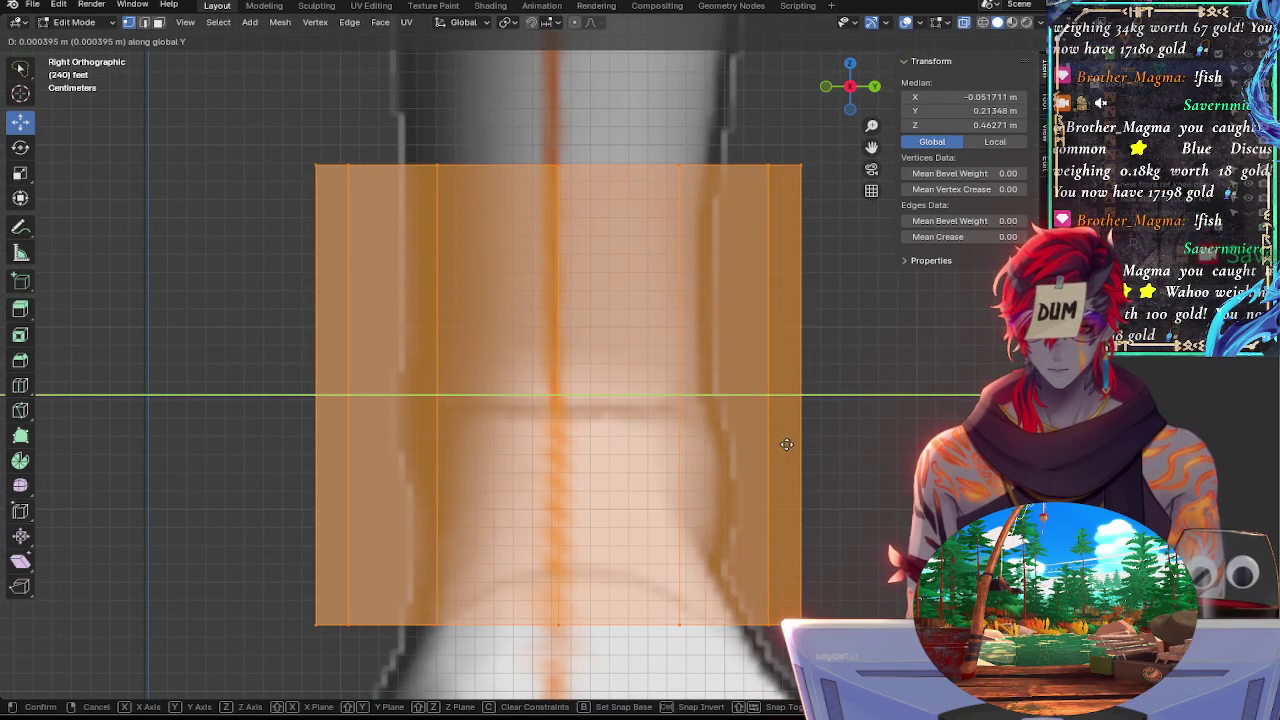
{"action": "key", "text": "Escape"}
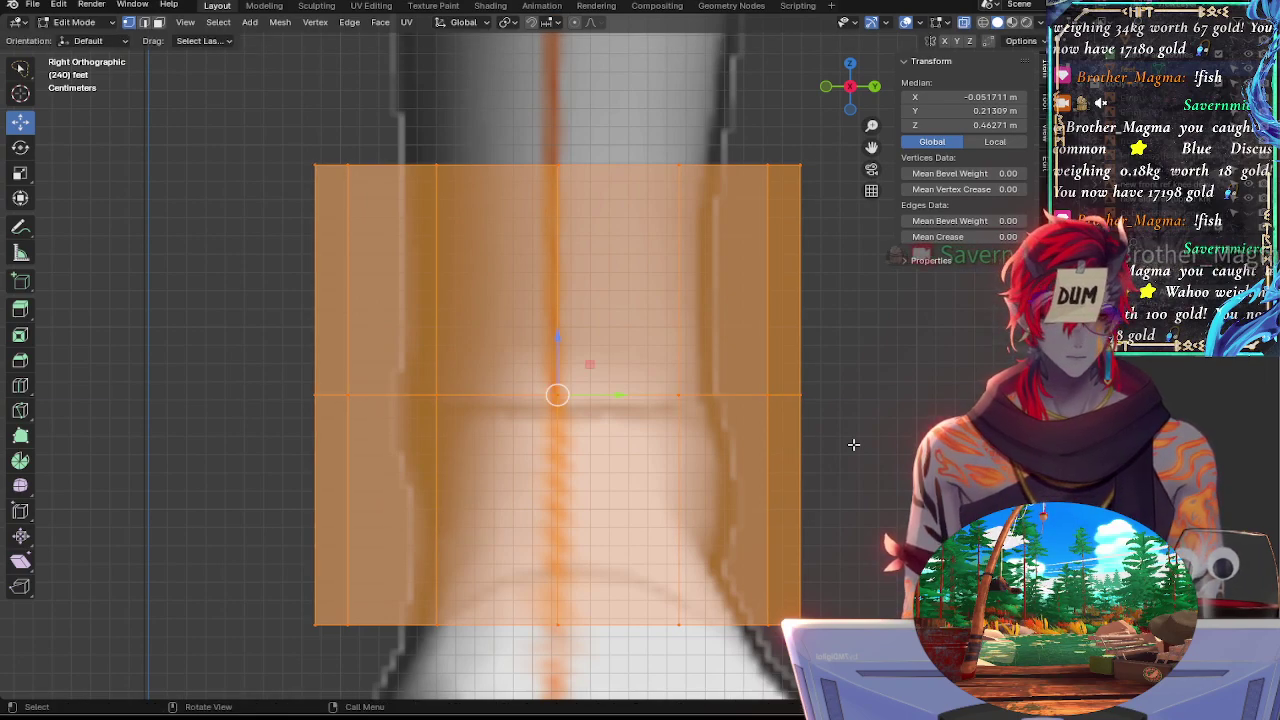
{"action": "key", "text": "alt+a"}
Move the bottom edge loop of the displaced lower-leg section 0.039229 m up along Z, clear the selection and return to the back view
{"action": "middle_click_drag", "start_coordinate": [329, 551], "coordinate": [717, 351]}
{"action": "left_click", "coordinate": [574, 237]}
{"action": "left_click", "coordinate": [566, 237], "text": "alt"}
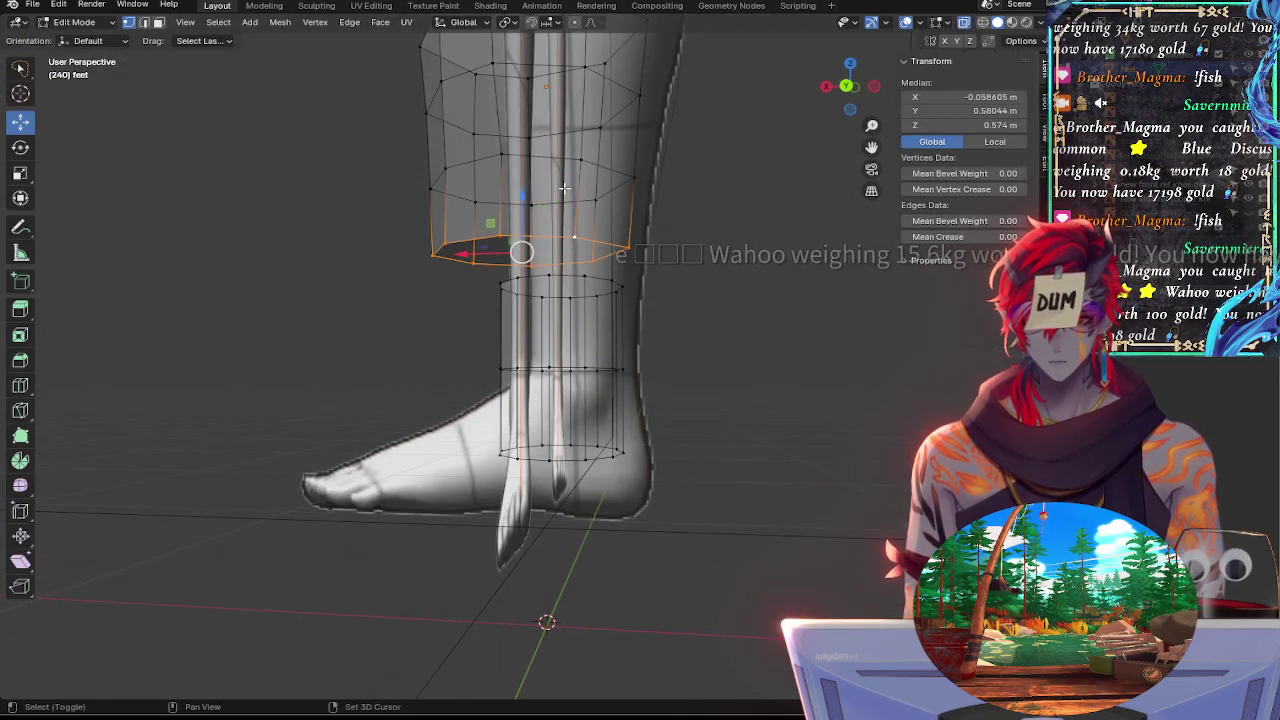
{"action": "left_click_drag", "start_coordinate": [523, 198], "coordinate": [528, 160]}
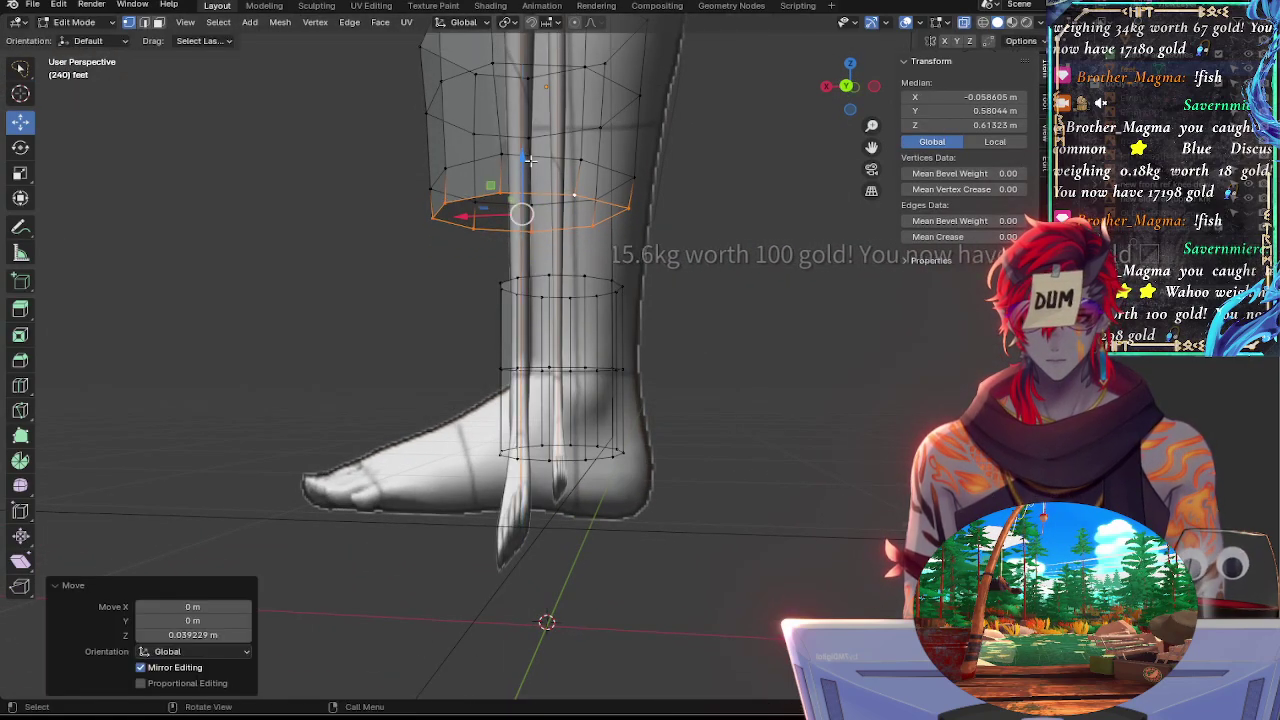
{"action": "left_click", "coordinate": [714, 266]}
{"action": "left_click", "coordinate": [846, 86]}
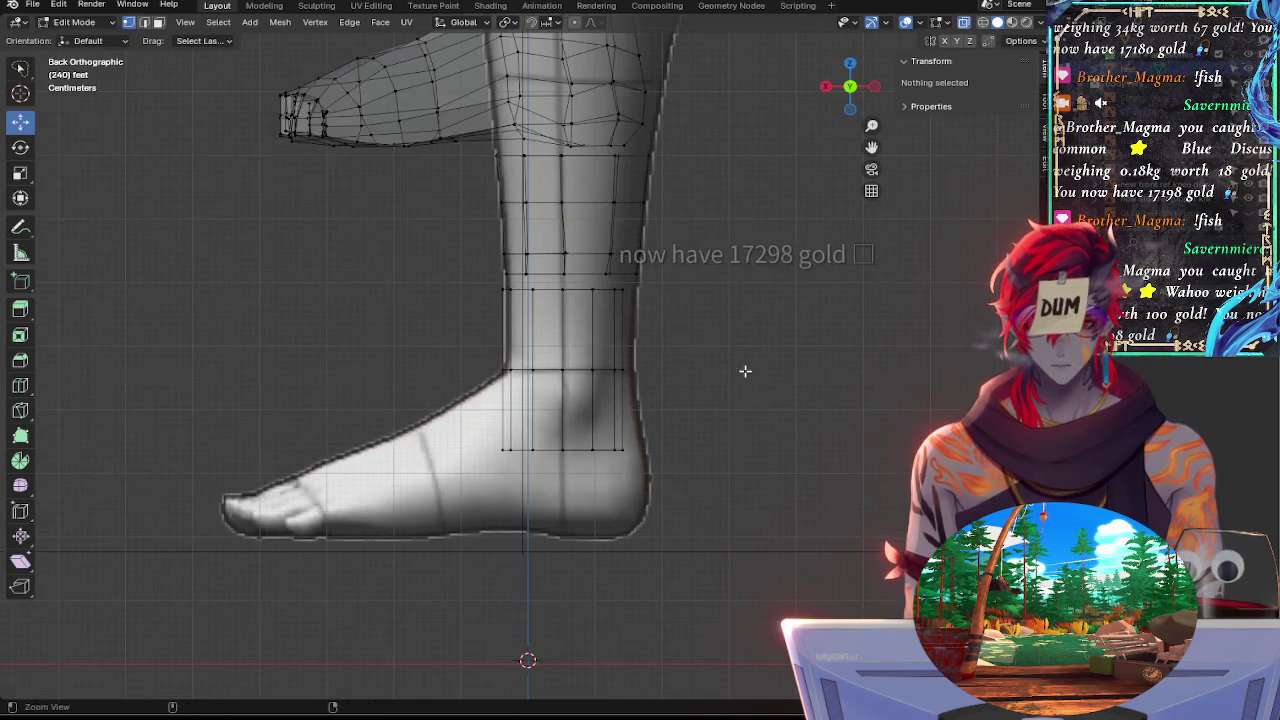
Select the full-height heel-side faces of the ankle cylinder, move them -0.011373 m along X and clear the selection
{"action": "middle_click_drag", "start_coordinate": [745, 371], "coordinate": [717, 255], "text": "ctrl"}
{"action": "middle_click_drag", "start_coordinate": [807, 316], "coordinate": [652, 278], "text": "shift"}
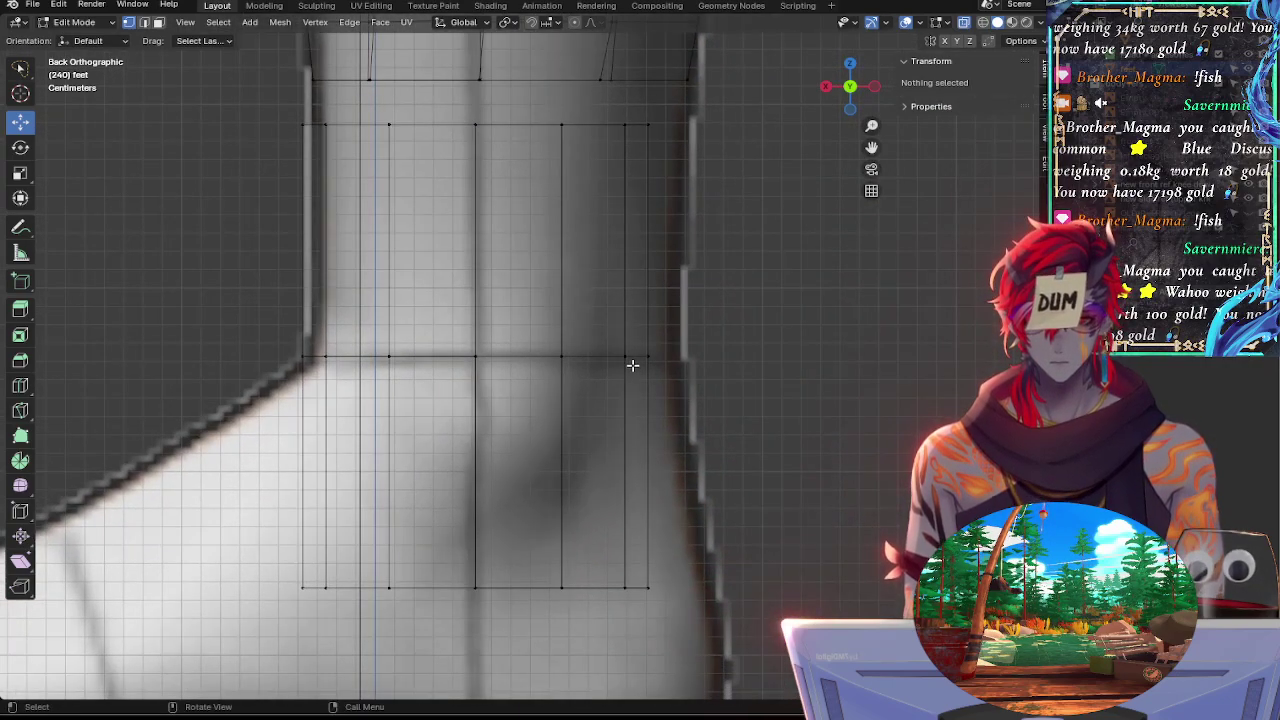
{"action": "left_click", "coordinate": [557, 359], "text": "shift"}
{"action": "left_click", "coordinate": [560, 358], "text": "alt+shift"}
{"action": "key", "text": "alt+a"}
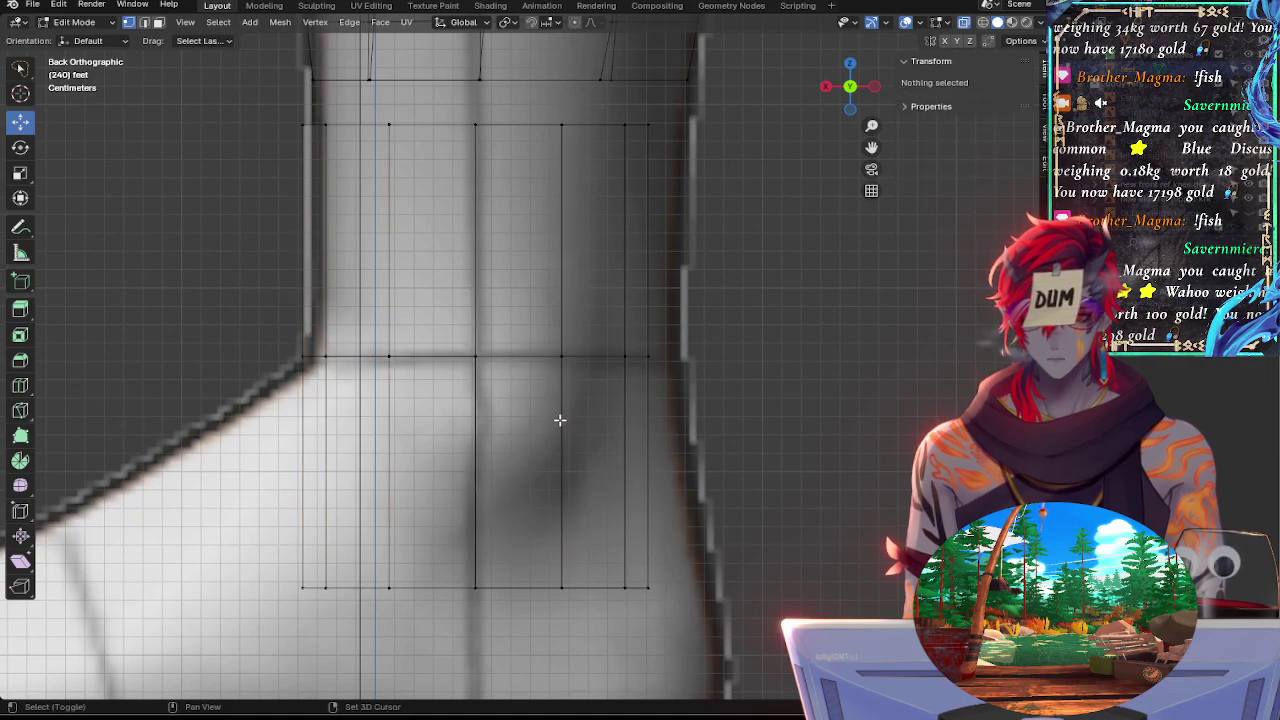
{"action": "left_click", "coordinate": [560, 420], "text": "alt+shift"}
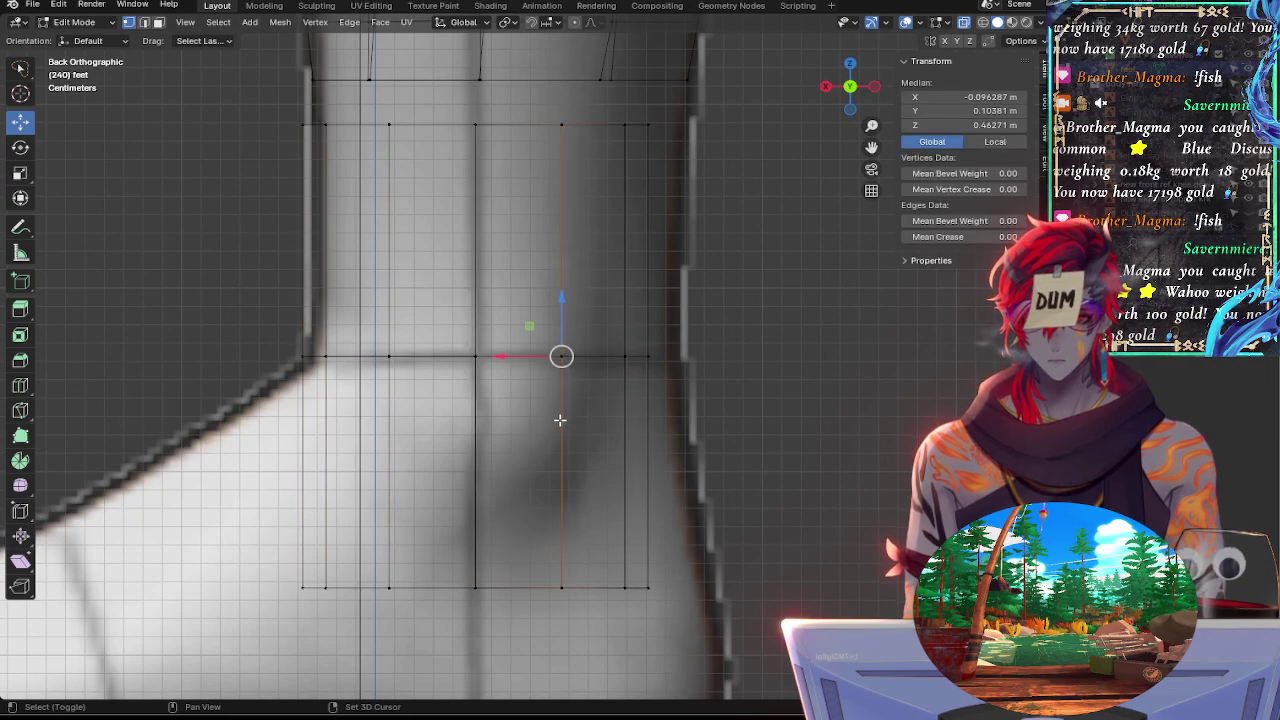
{"action": "left_click", "coordinate": [645, 410], "text": "alt+shift"}
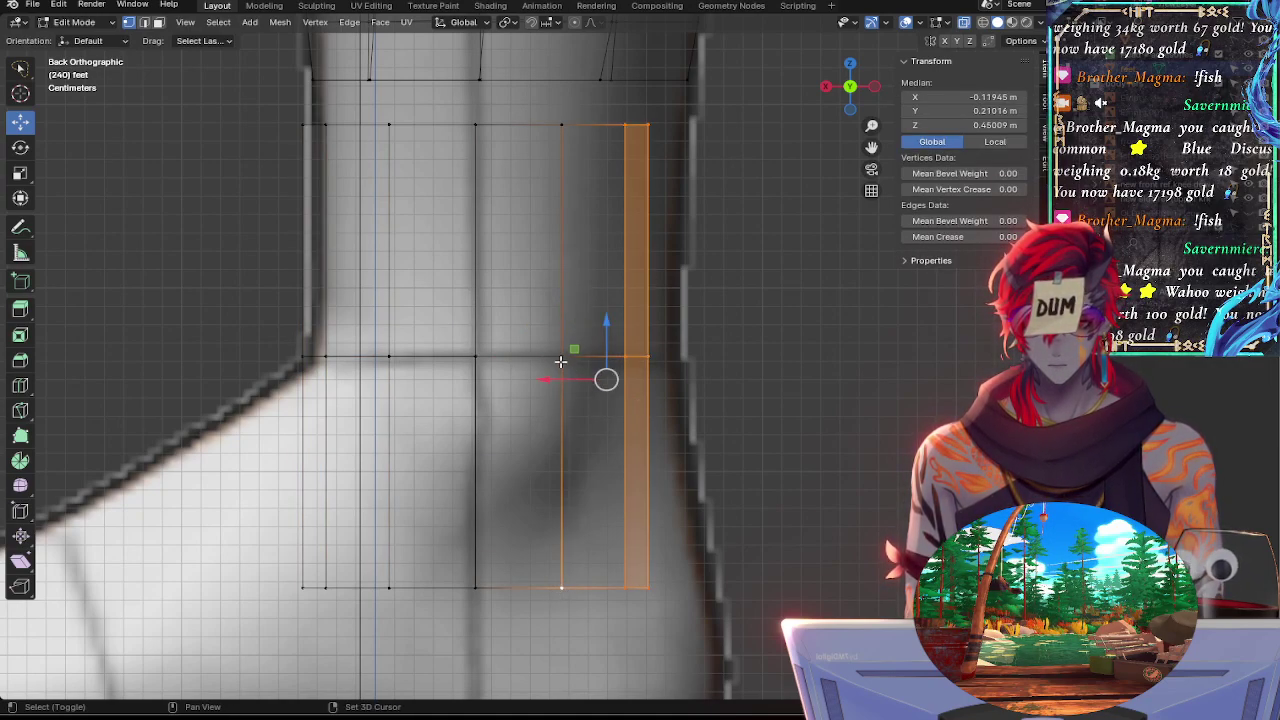
{"action": "left_click", "coordinate": [561, 358], "text": "shift"}
{"action": "left_click", "coordinate": [562, 127], "text": "shift"}
{"action": "middle_click_drag", "start_coordinate": [560, 129], "coordinate": [558, 437]}
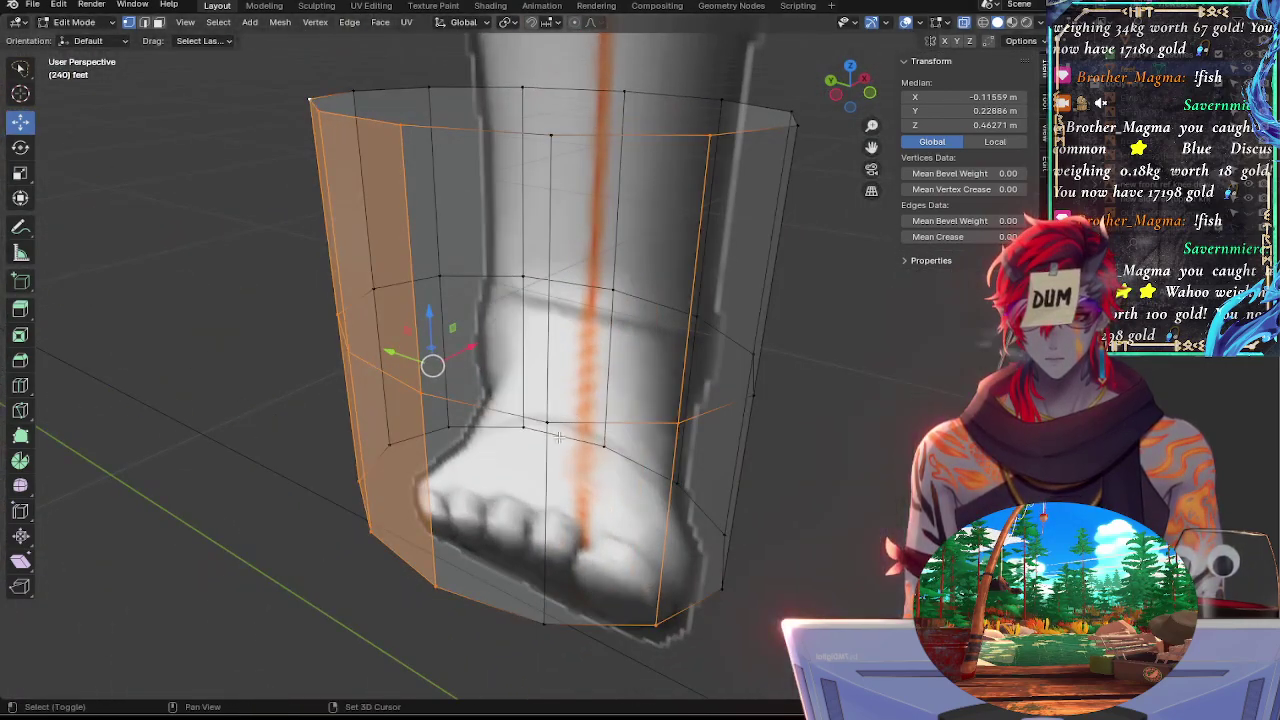
{"action": "left_click", "coordinate": [542, 621], "text": "shift"}
{"action": "left_click", "coordinate": [551, 135], "text": "shift"}
{"action": "middle_click_drag", "start_coordinate": [423, 317], "coordinate": [760, 260]}
{"action": "left_click", "coordinate": [841, 95]}
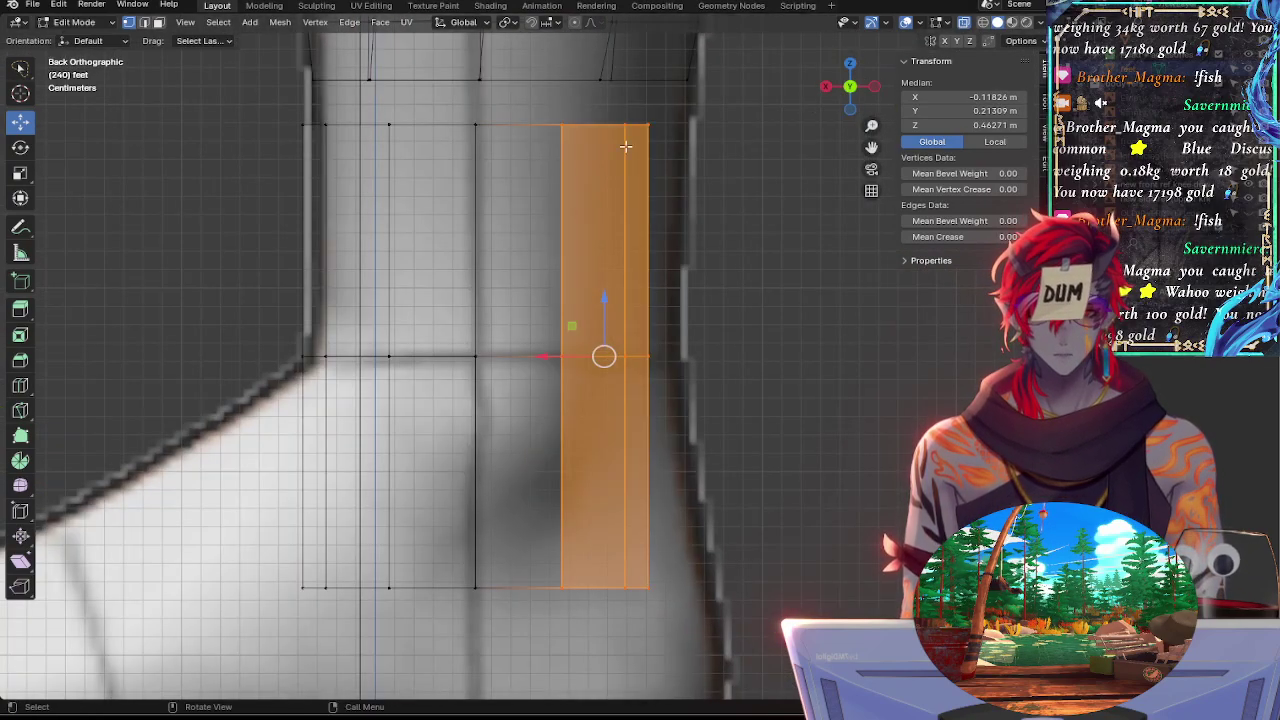
{"action": "left_click", "coordinate": [157, 22]}
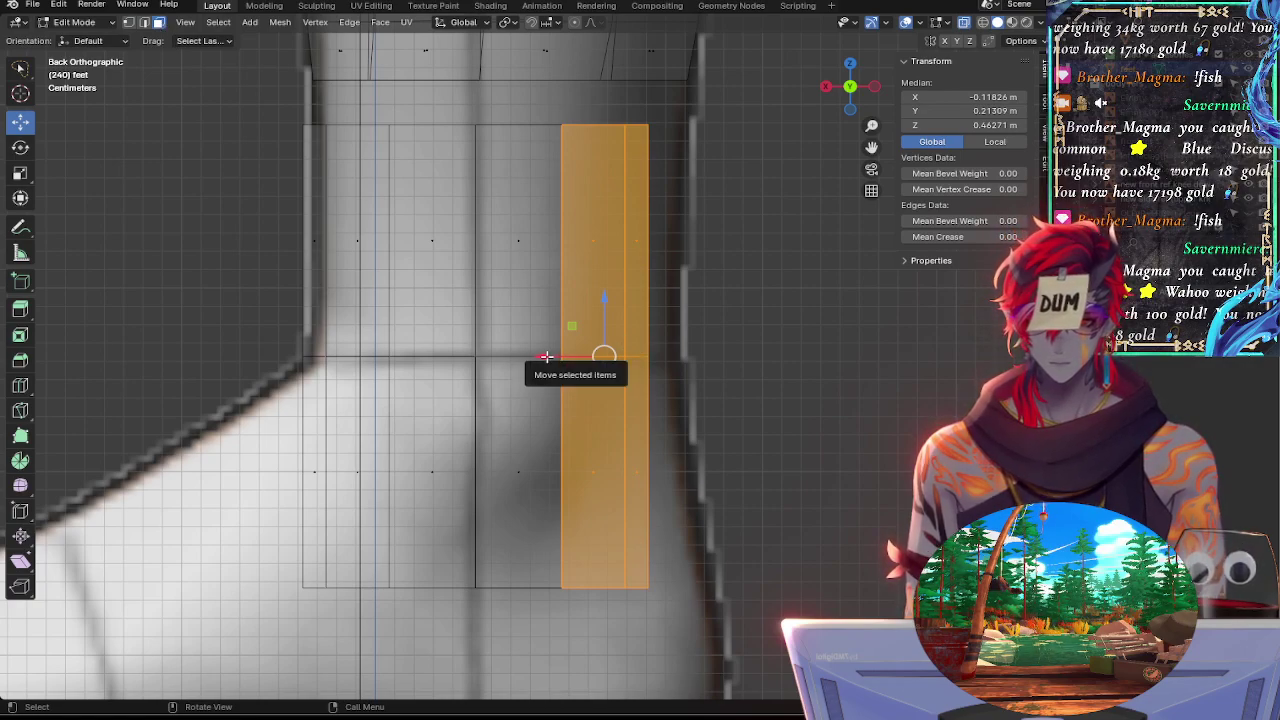
{"action": "left_click_drag", "start_coordinate": [546, 356], "coordinate": [779, 381]}
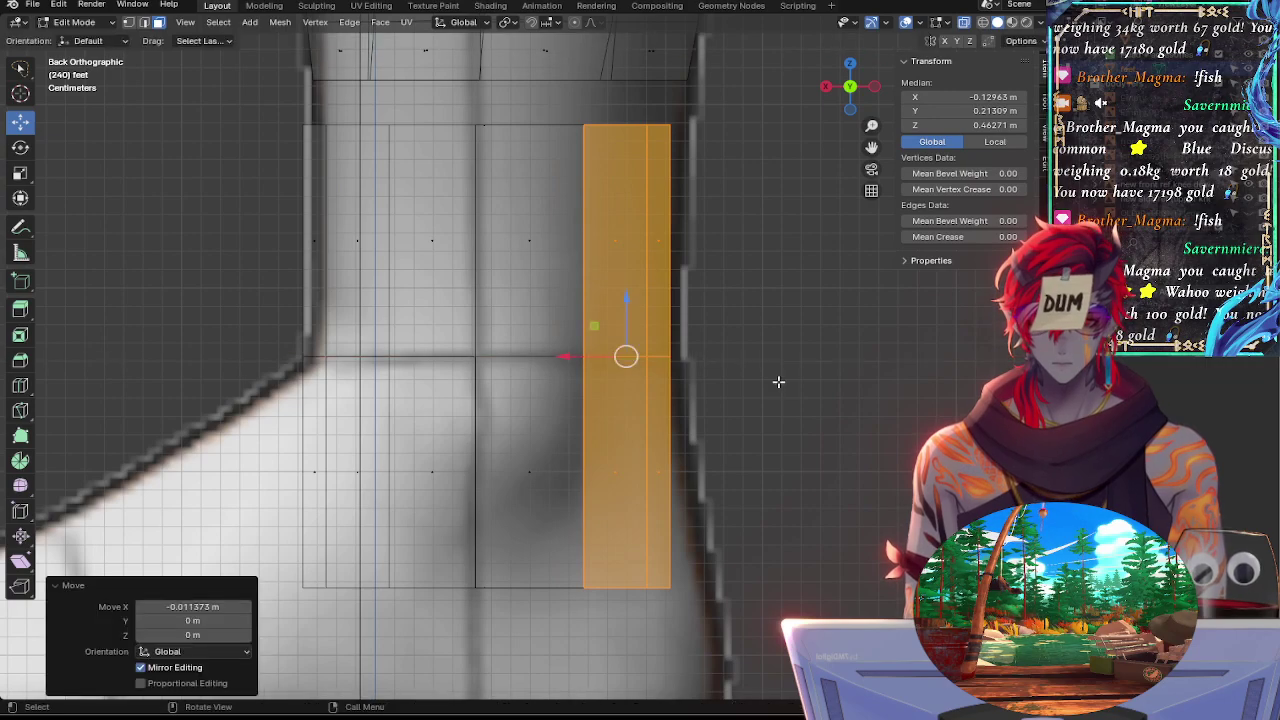
{"action": "left_click", "coordinate": [838, 385]}
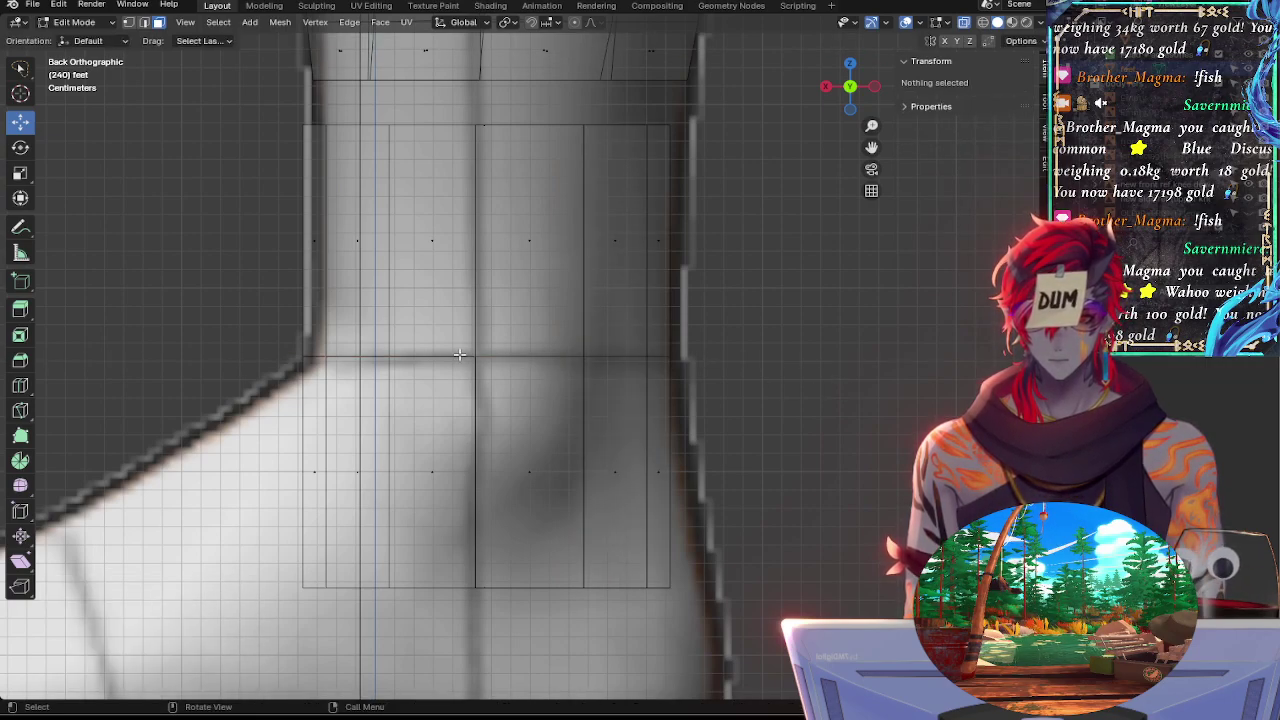
Select the upper front faces around the ankle cylinder, move them -0.007059 m along X and clear the selection
{"action": "middle_click_drag", "start_coordinate": [459, 354], "coordinate": [583, 372], "text": "shift"}
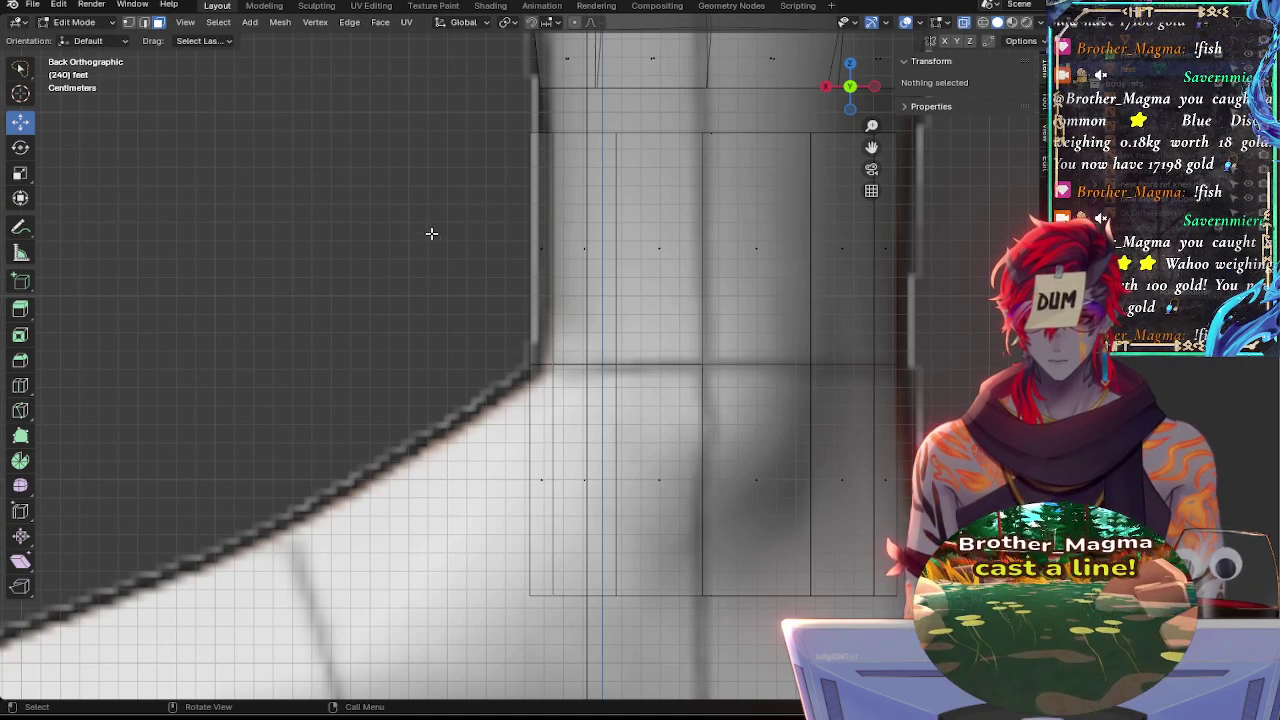
{"action": "left_click_drag", "start_coordinate": [541, 238], "coordinate": [541, 240]}
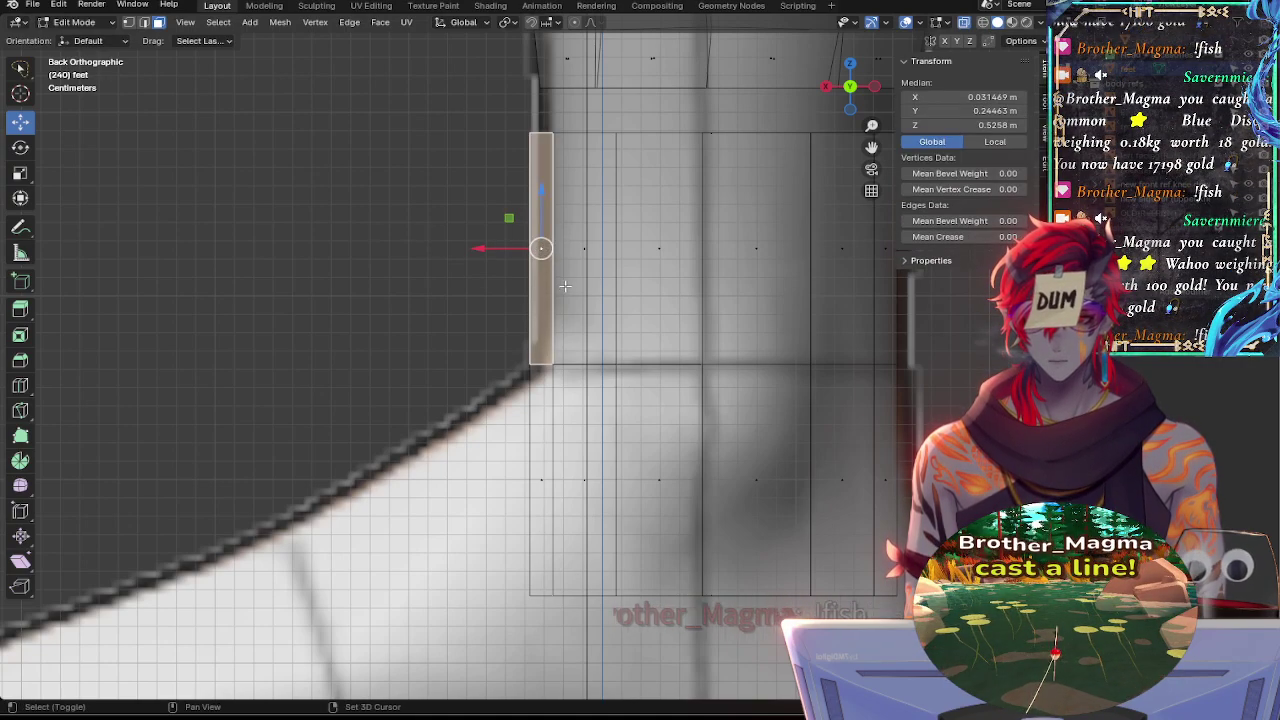
{"action": "key", "text": "alt+z"}
{"action": "left_click", "coordinate": [579, 281], "text": "shift"}
{"action": "middle_click_drag", "start_coordinate": [579, 281], "coordinate": [725, 319]}
{"action": "left_click", "coordinate": [401, 284], "text": "shift"}
{"action": "left_click", "coordinate": [478, 283], "text": "shift"}
{"action": "middle_click_drag", "start_coordinate": [478, 283], "coordinate": [508, 342]}
{"action": "left_click", "coordinate": [329, 280], "text": "shift"}
{"action": "left_click", "coordinate": [298, 276], "text": "shift"}
{"action": "left_click", "coordinate": [349, 271], "text": "shift"}
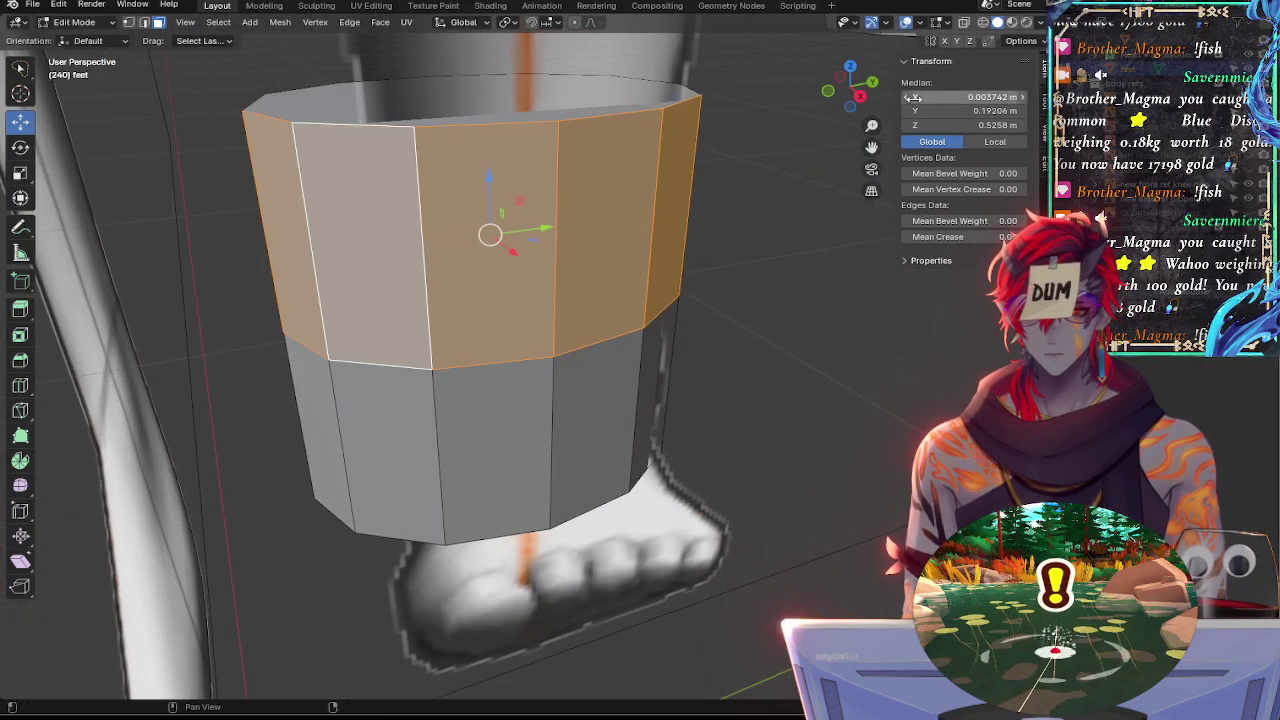
{"action": "left_click", "coordinate": [872, 82]}
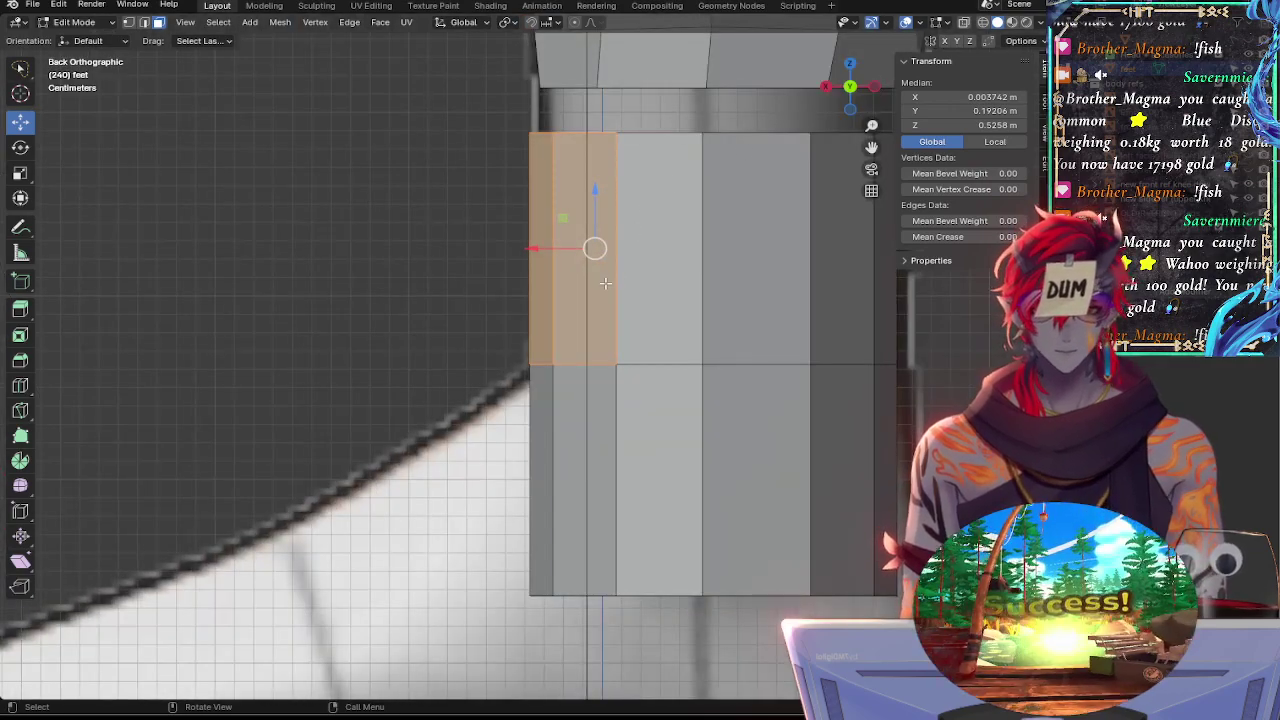
{"action": "key", "text": "alt+z"}
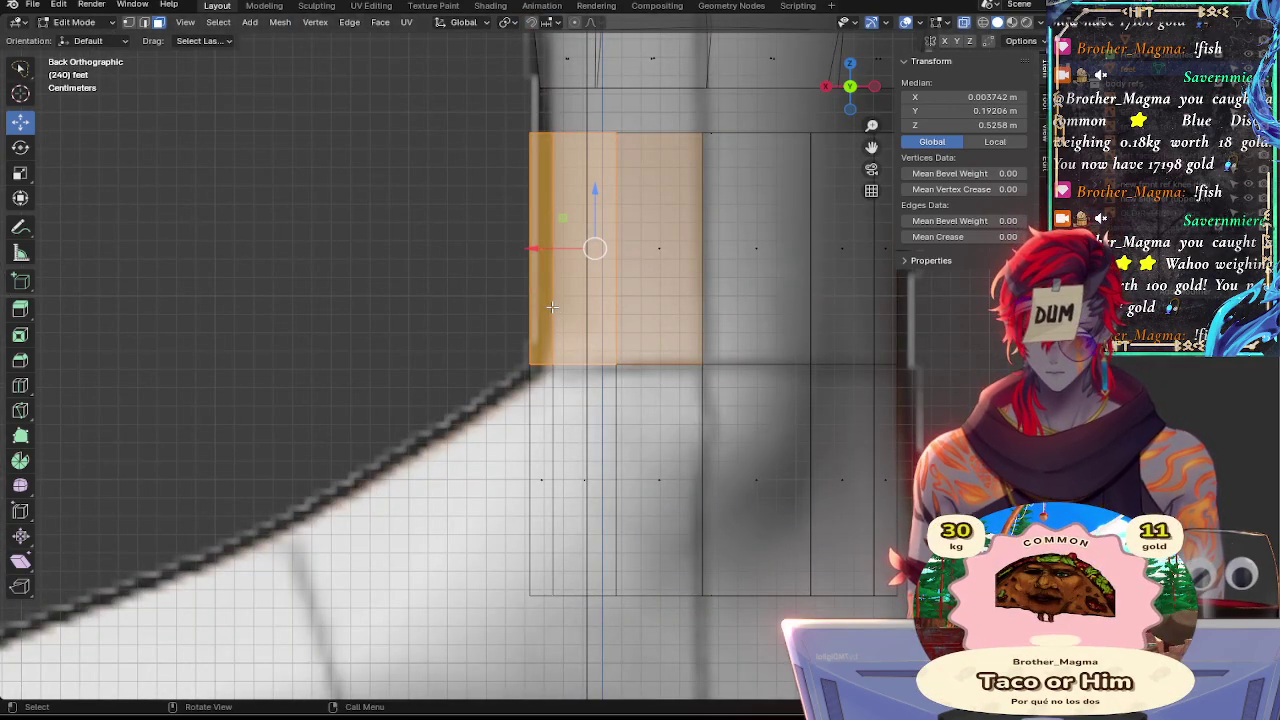
{"action": "key", "text": "g"}
{"action": "key", "text": "x"}
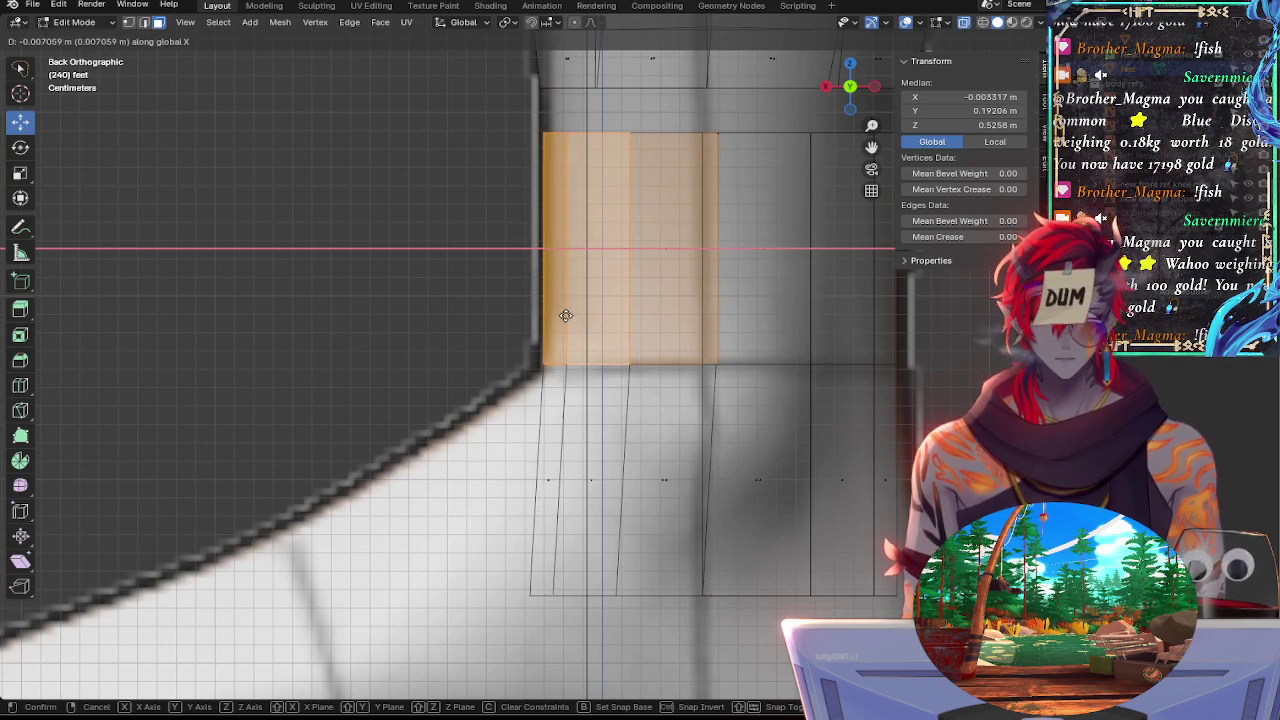
{"action": "left_click", "coordinate": [566, 316]}
{"action": "middle_click_drag", "start_coordinate": [908, 330], "coordinate": [695, 390], "text": "shift"}
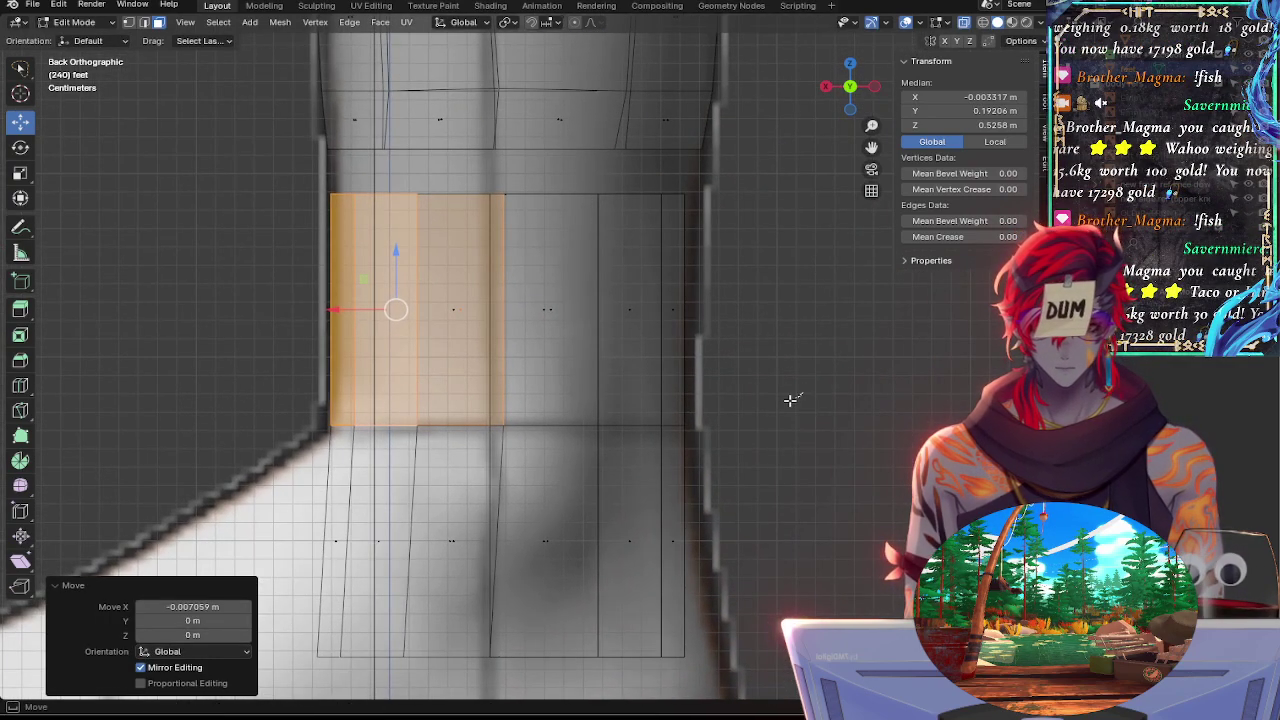
{"action": "left_click", "coordinate": [763, 420]}
Select the upper heel-side faces of the cylinder, shift them slightly along negative X toward the heel outline and clear the selection
{"action": "mouse_move", "coordinate": [757, 406]}
{"action": "left_mouse_down"}
{"action": "mouse_move", "coordinate": [571, 371]}
{"action": "mouse_move", "coordinate": [609, 171]}
{"action": "mouse_move", "coordinate": [697, 271]}
{"action": "left_mouse_up"}
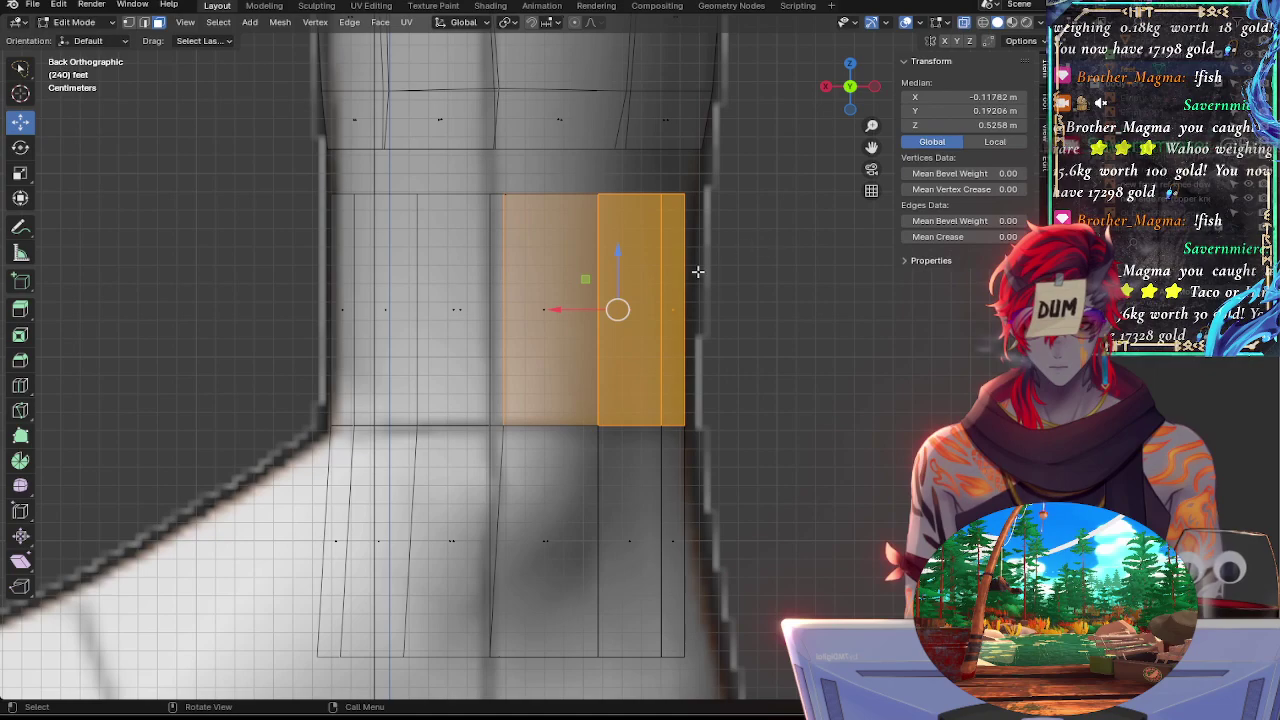
{"action": "left_click", "coordinate": [556, 352], "text": "shift"}
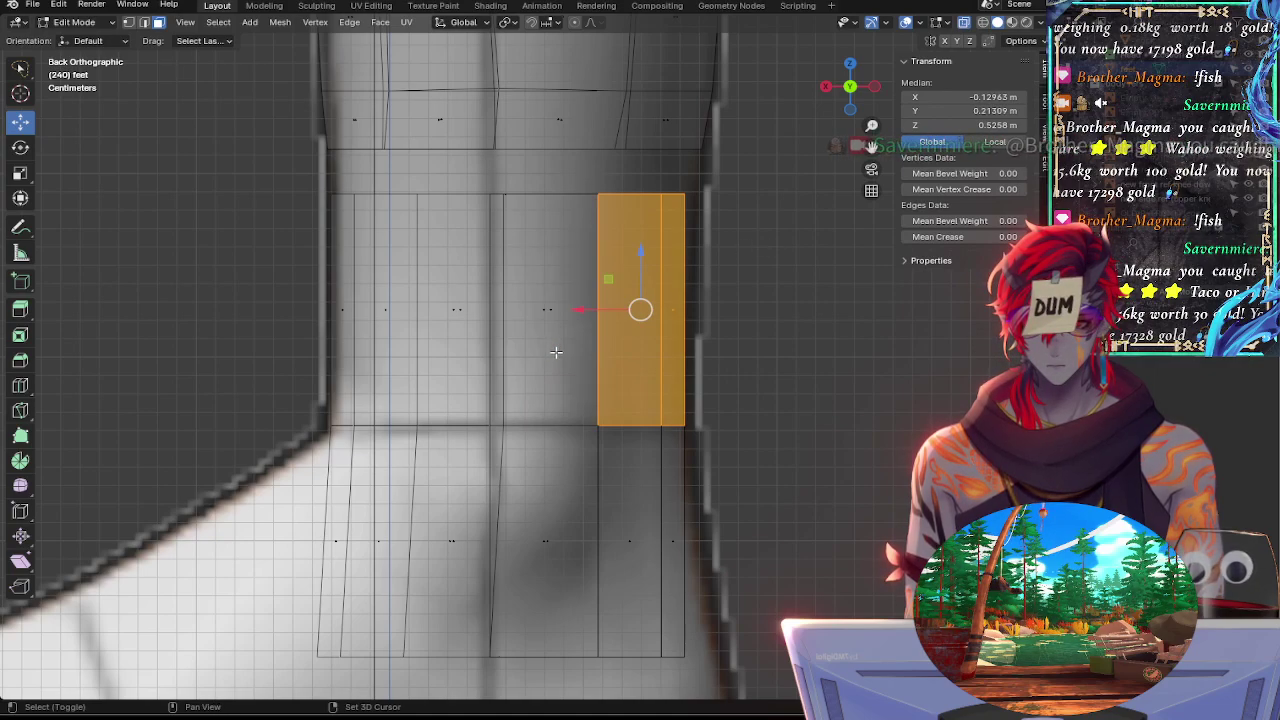
{"action": "left_click", "coordinate": [556, 335], "text": "shift"}
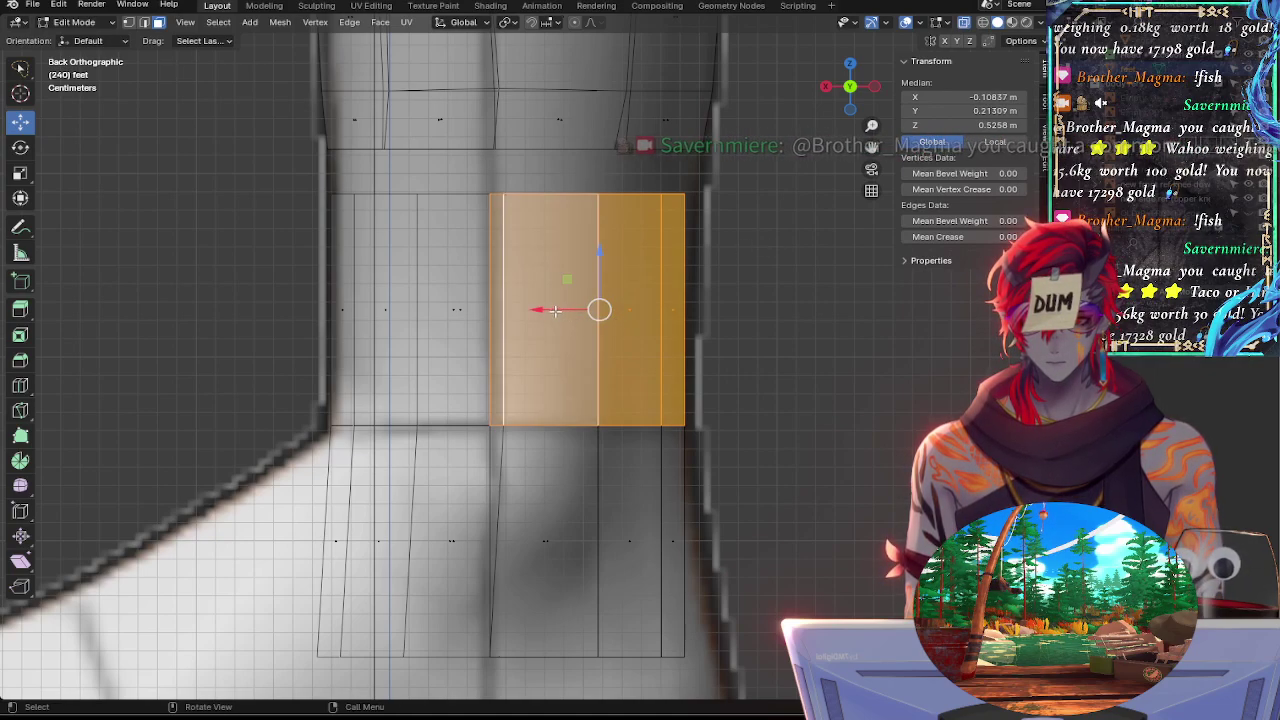
{"action": "key", "text": "g"}
{"action": "key", "text": "x"}
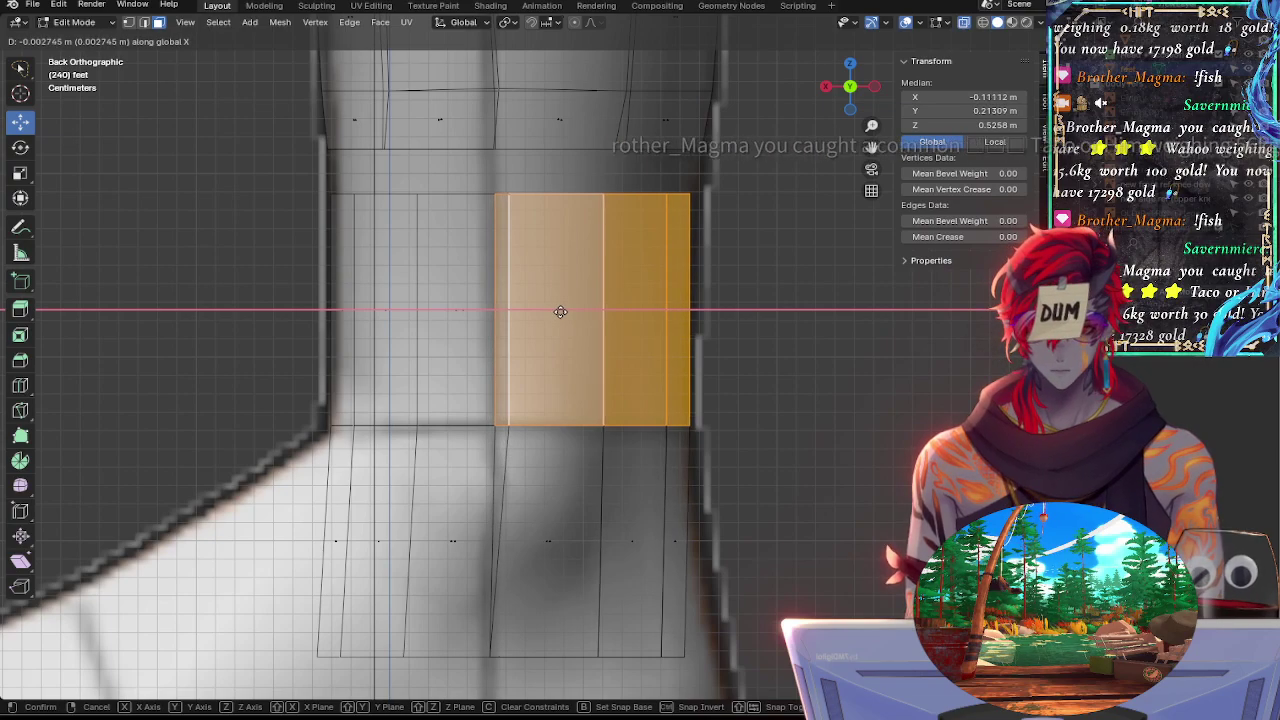
{"action": "left_click", "coordinate": [558, 308]}
{"action": "left_click", "coordinate": [515, 350]}
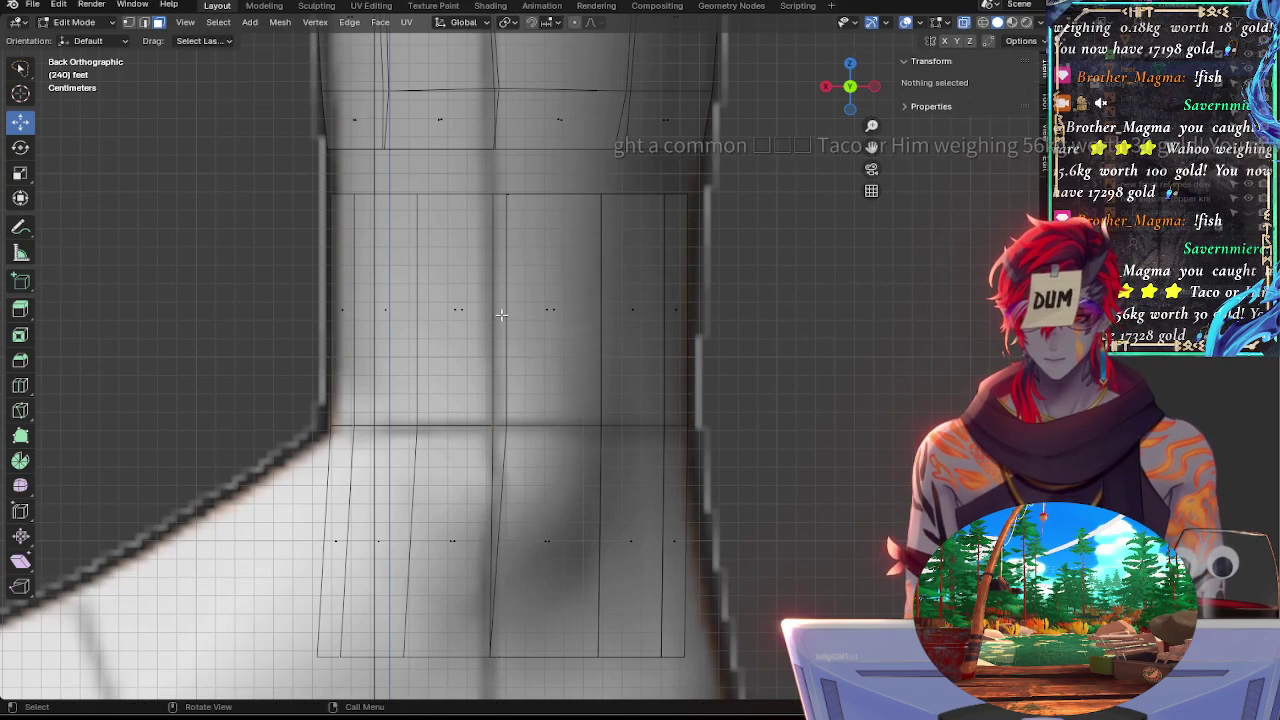
Select the middle vertical edges on both sides of the cylinder and align them by scaling to 0 along X
{"action": "left_click", "coordinate": [504, 360]}
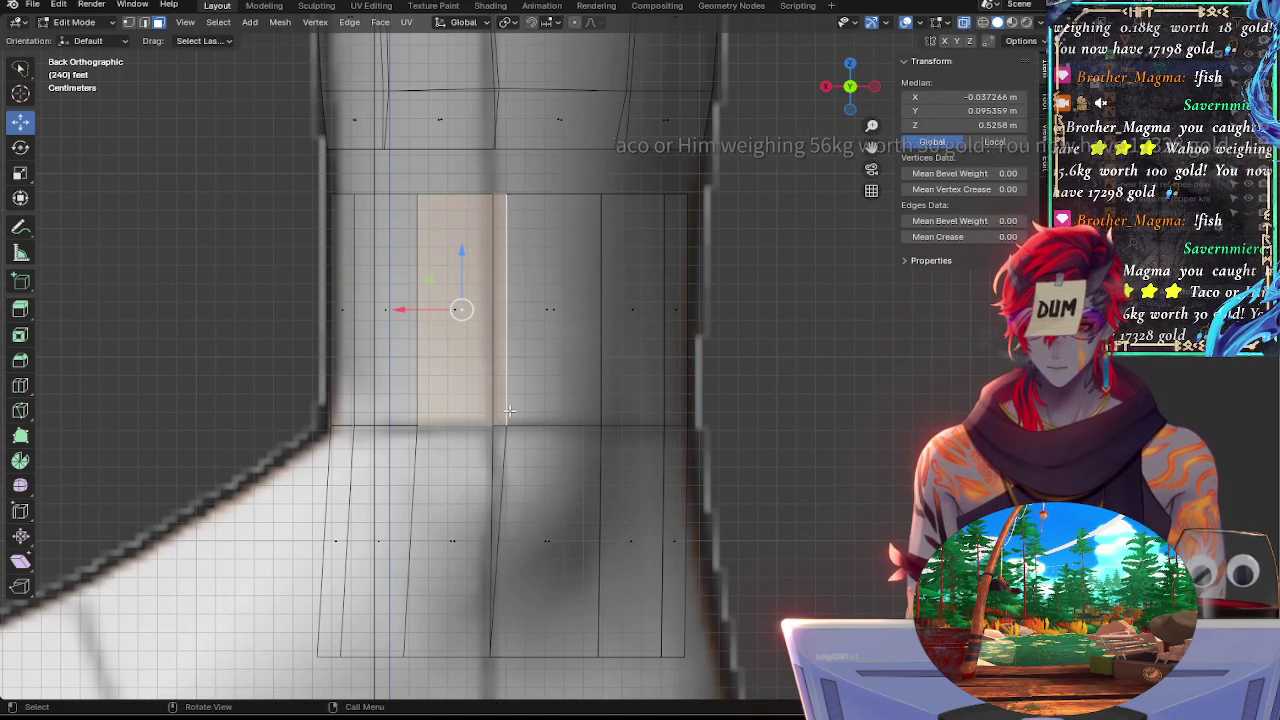
{"action": "key", "text": "2"}
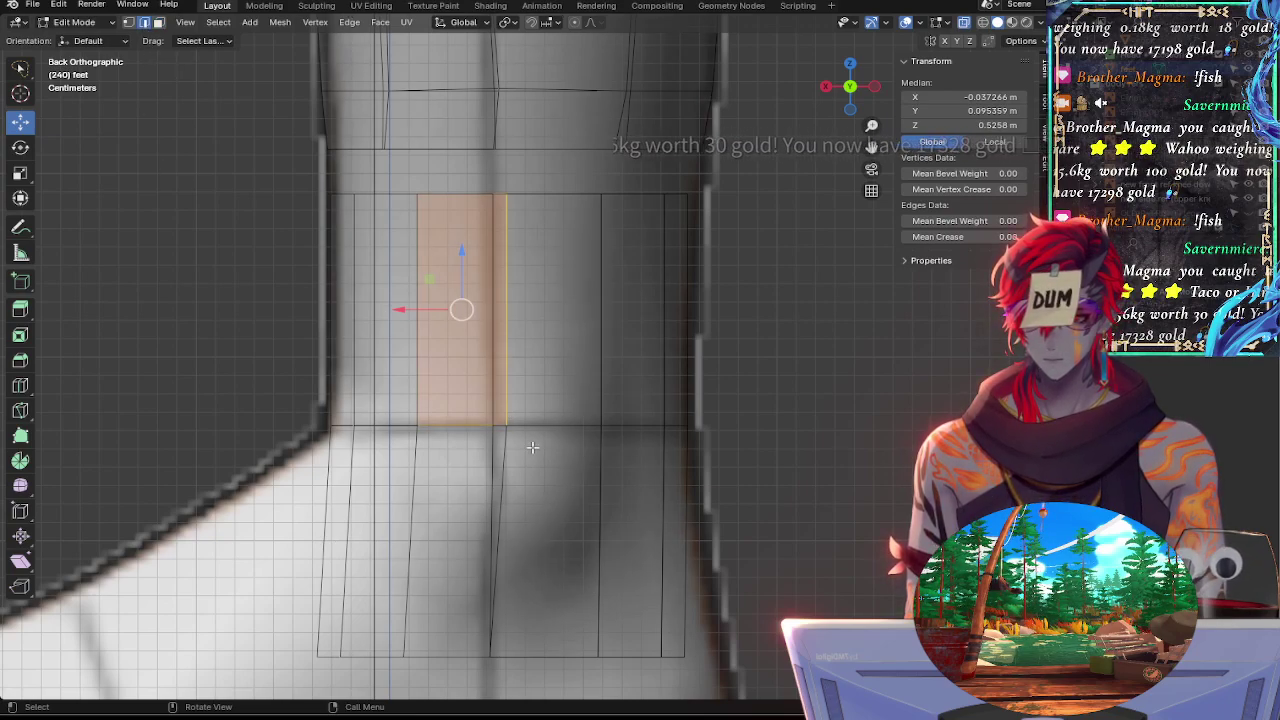
{"action": "left_click", "coordinate": [508, 424], "text": "alt"}
{"action": "left_click", "coordinate": [505, 408]}
{"action": "left_click", "coordinate": [504, 408], "text": "alt"}
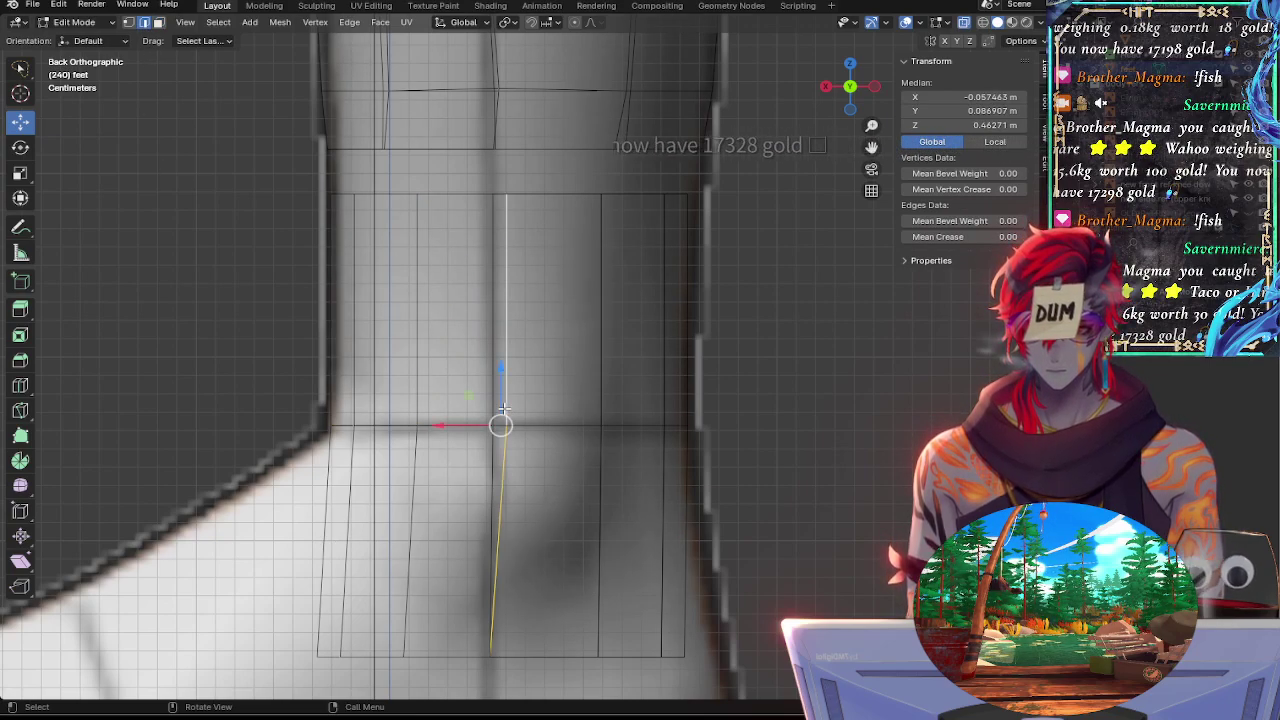
{"action": "left_click", "coordinate": [488, 401], "text": "shift"}
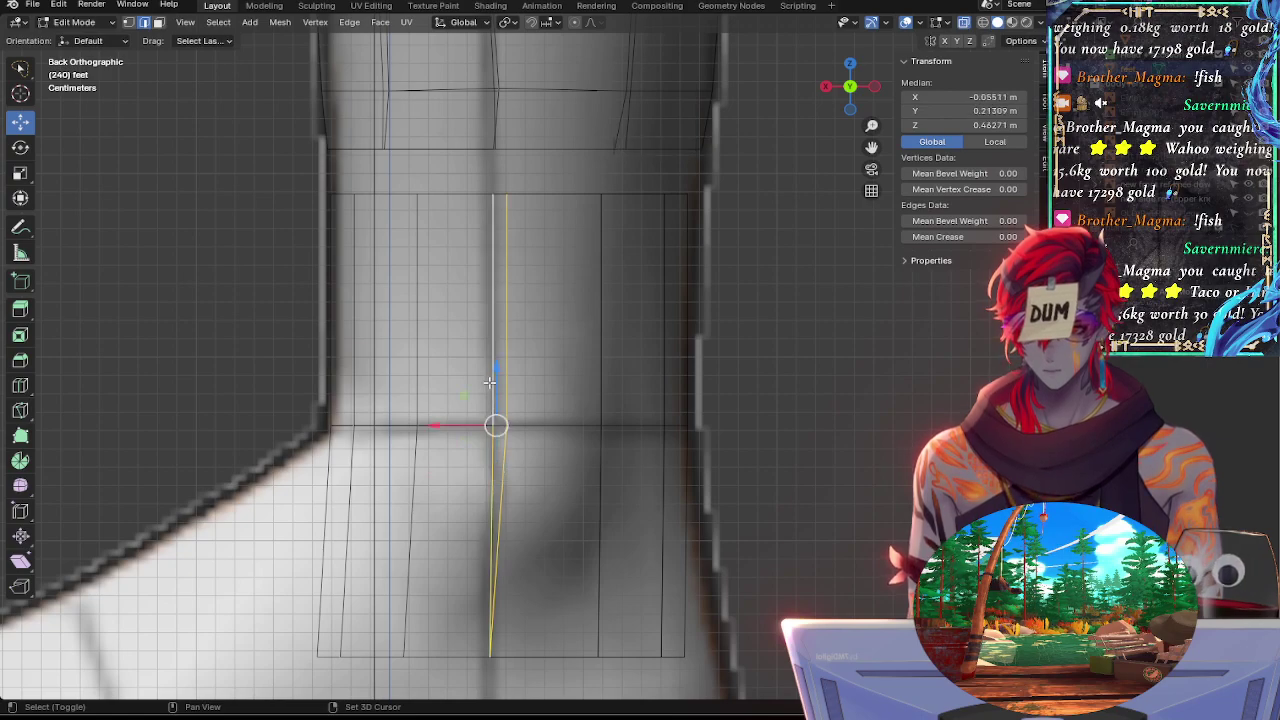
{"action": "middle_click_drag", "start_coordinate": [489, 381], "coordinate": [560, 380]}
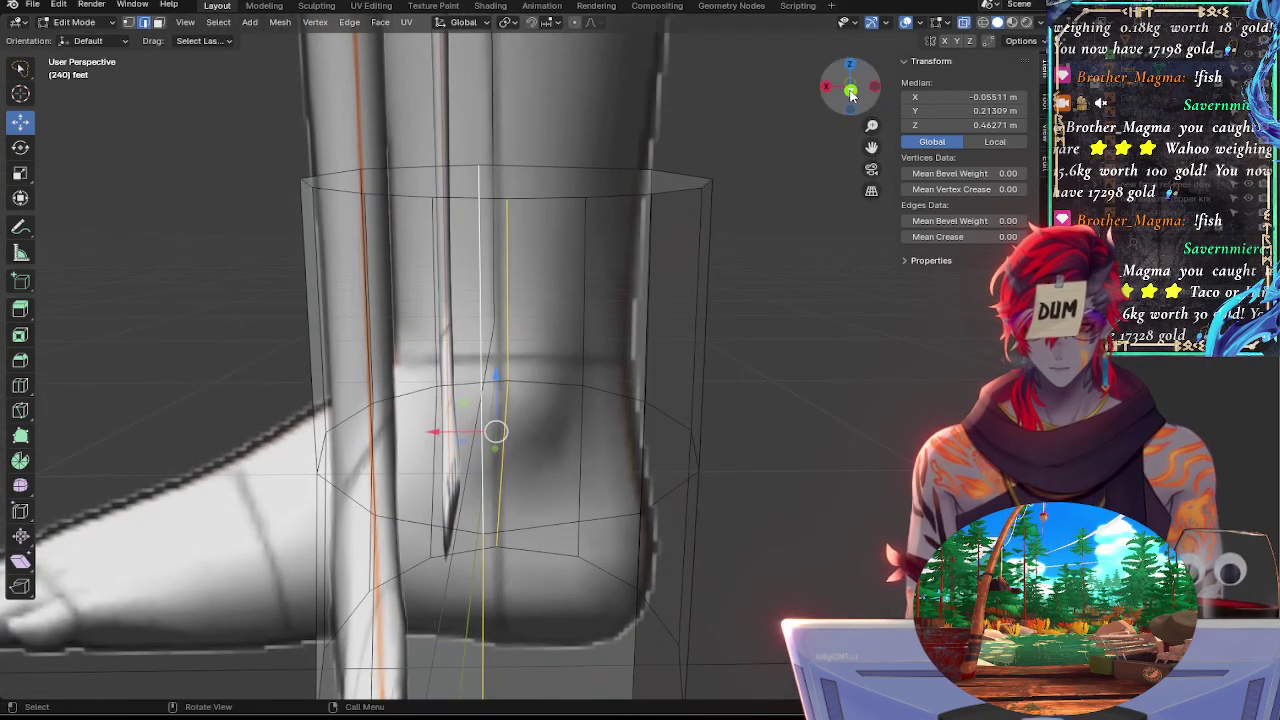
{"action": "left_click", "coordinate": [850, 92]}
{"action": "key", "text": "s"}
{"action": "key", "text": "x"}
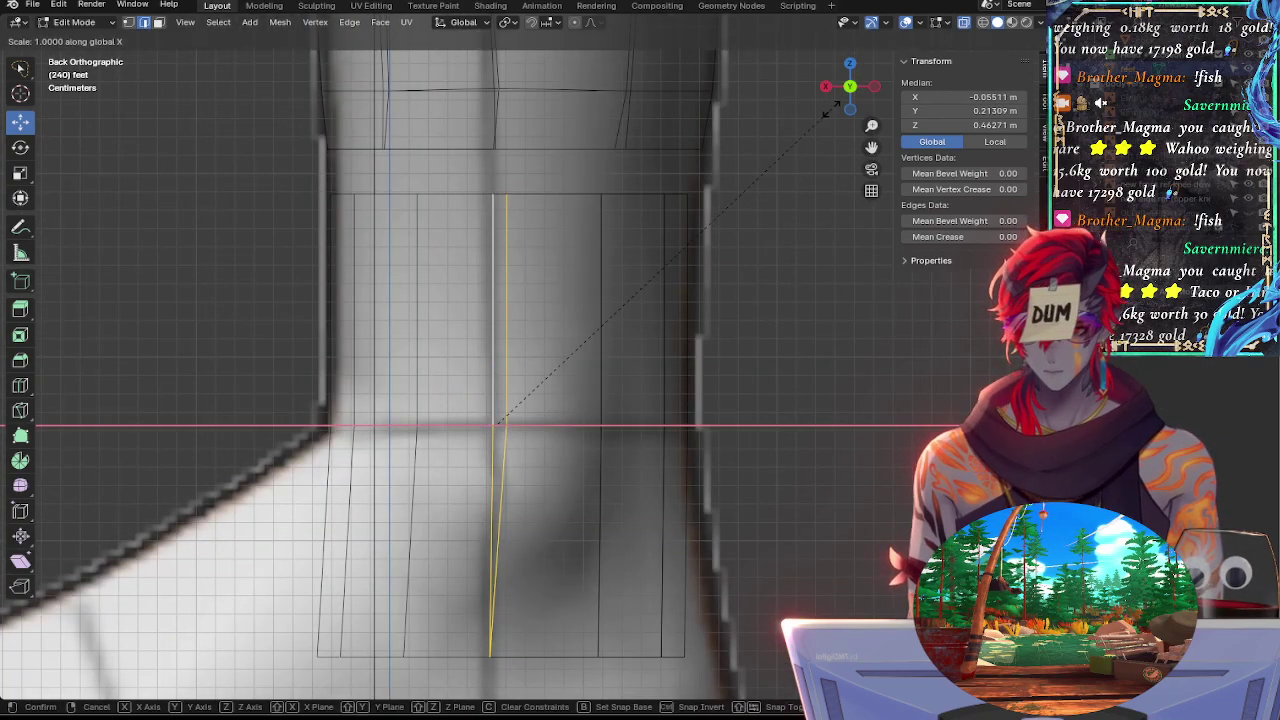
{"action": "key", "text": "0"}
{"action": "key", "text": "Return"}
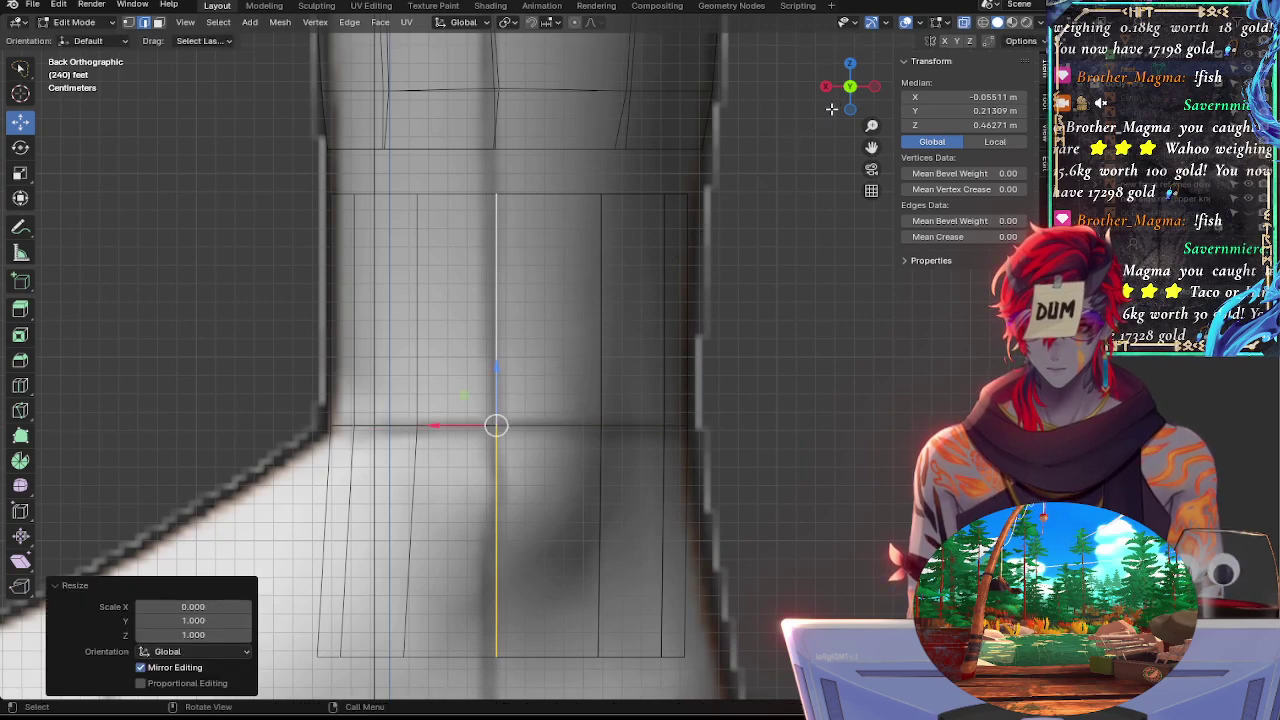
Move the middle vertical edges 0.003137 m along X onto the reference's centre line and flatten them again with X scale 0
{"action": "key", "text": "g"}
{"action": "key", "text": "x"}
{"action": "left_click", "coordinate": [426, 424]}
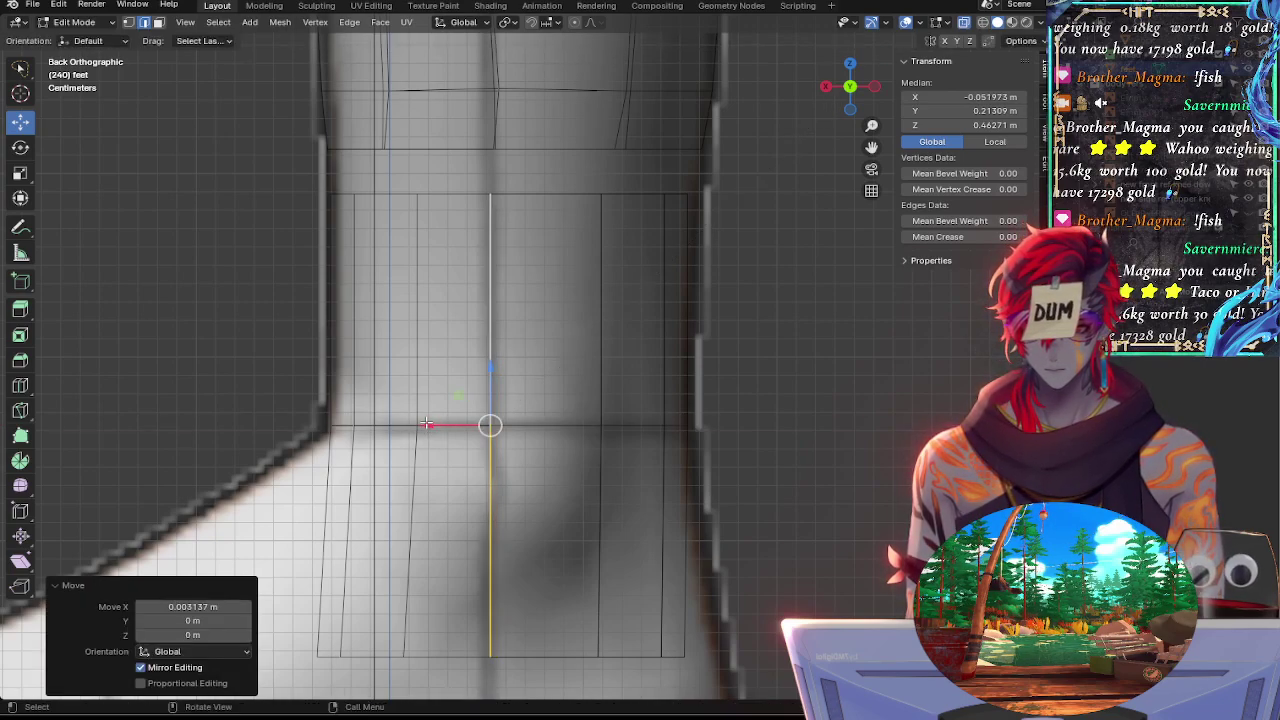
{"action": "key", "text": "s"}
{"action": "key", "text": "x"}
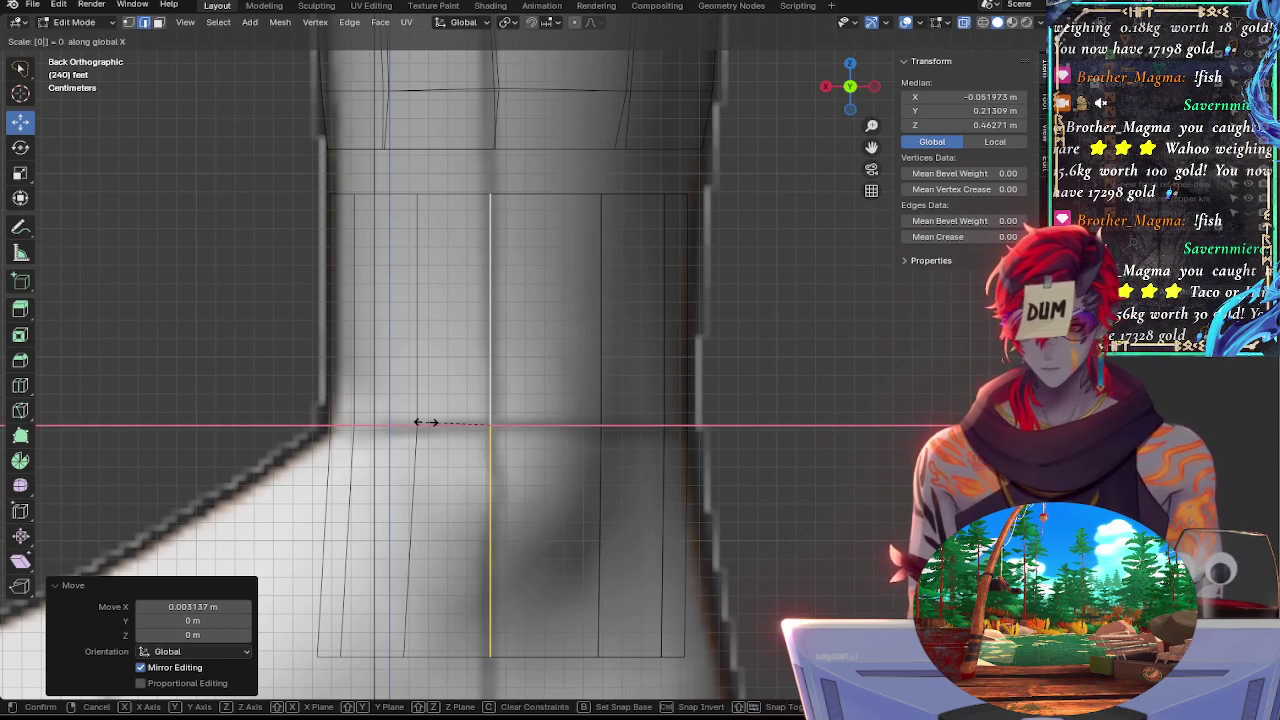
{"action": "key", "text": "0"}
{"action": "key", "text": "Return"}
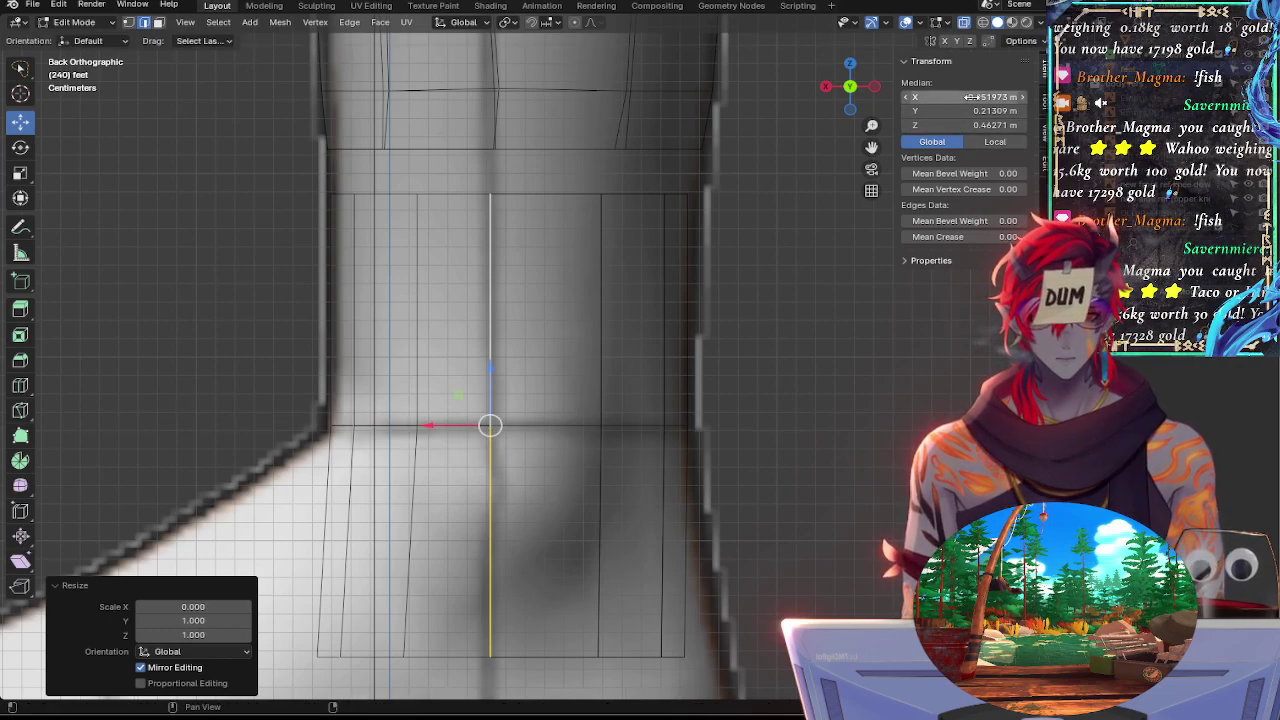
Try setting the middle vertical edges' median X to 0 m, undo that change and clear the selection
{"action": "key", "text": "Return"}
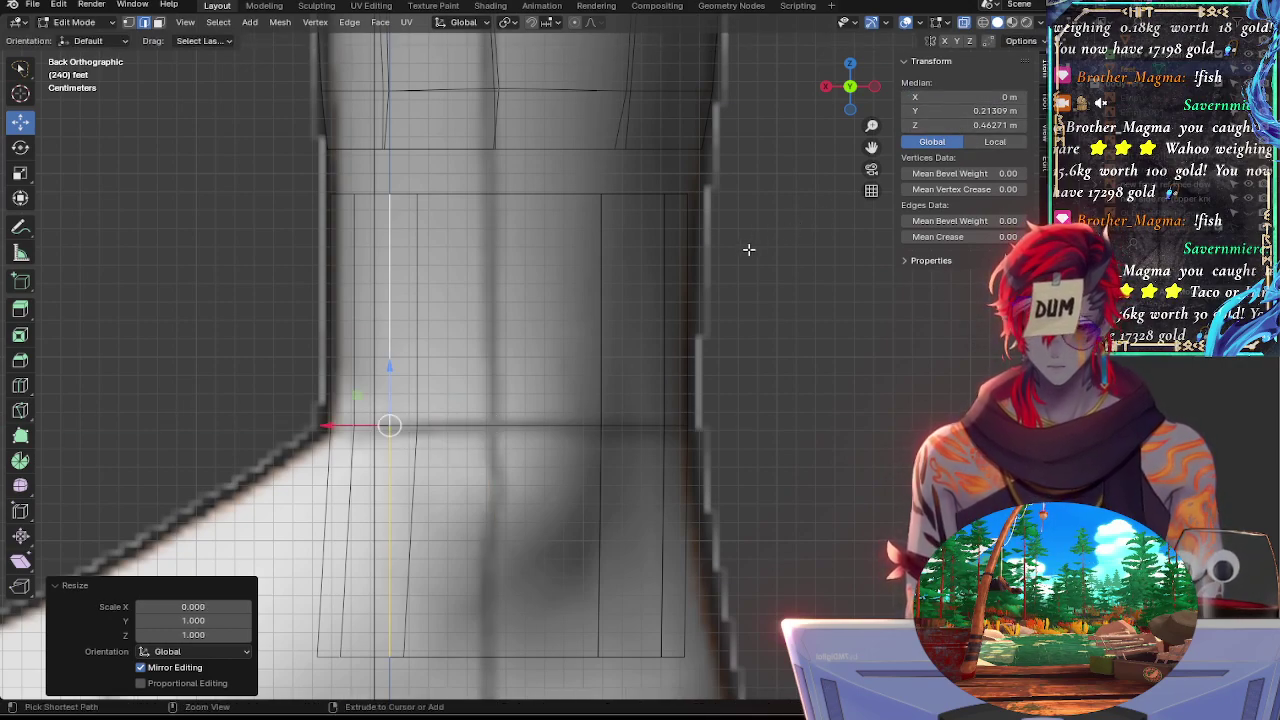
{"action": "key", "text": "ctrl+z"}
{"action": "left_click", "coordinate": [737, 489]}
Select the upper and lower vertical edges along the cylinder's outermost positive-X side
{"action": "middle_click_drag", "start_coordinate": [742, 485], "coordinate": [902, 389], "text": "shift"}
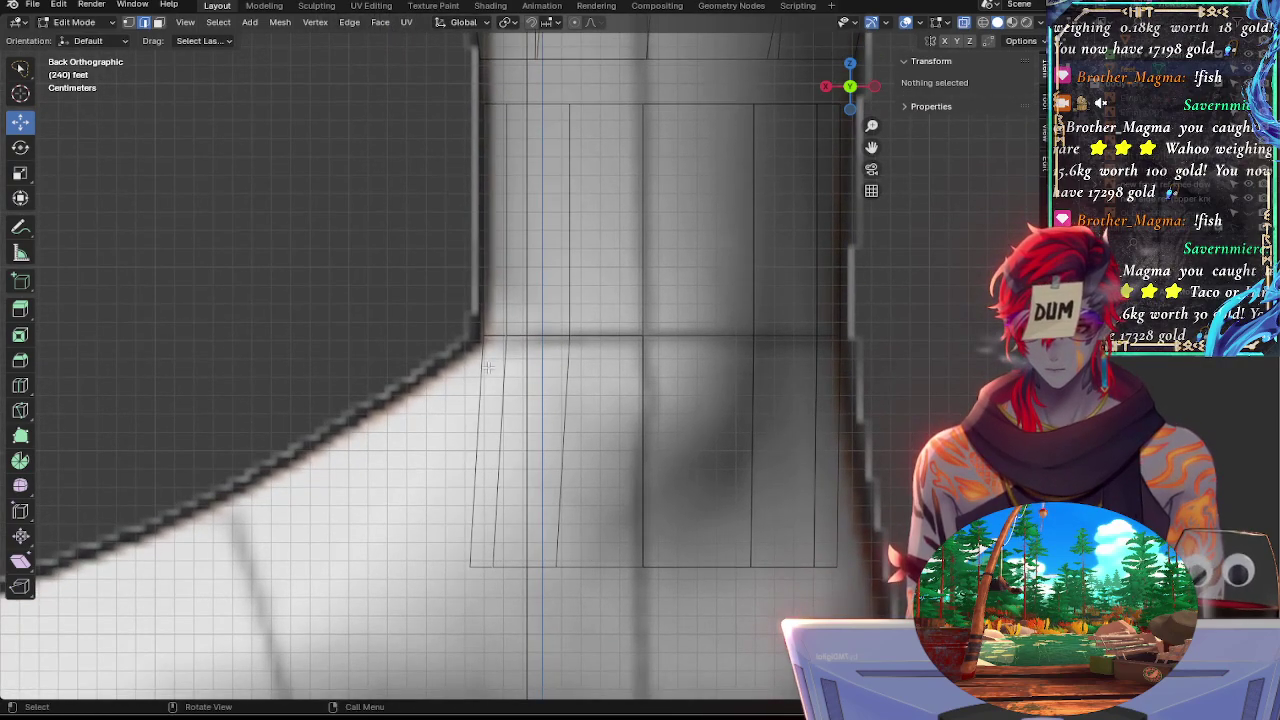
{"action": "left_click", "coordinate": [480, 363]}
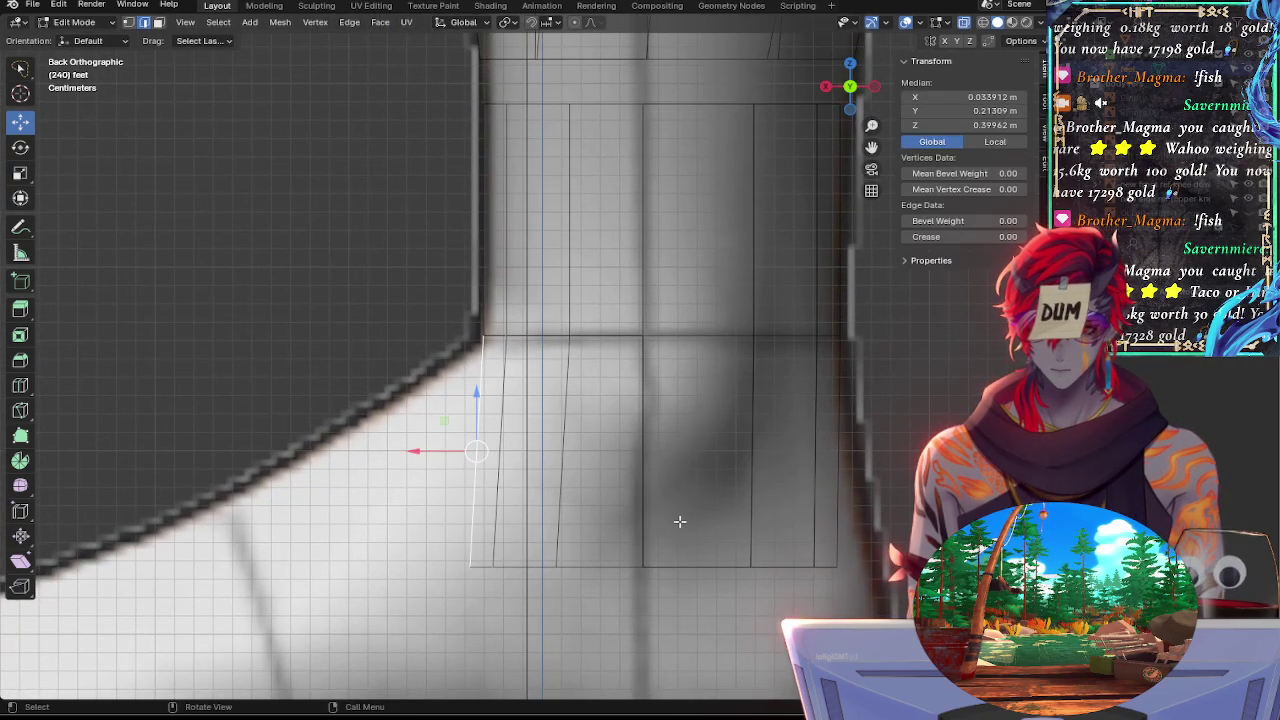
{"action": "mouse_move", "coordinate": [889, 597]}
{"action": "left_mouse_down"}
{"action": "mouse_move", "coordinate": [290, 500]}
{"action": "mouse_move", "coordinate": [840, 440]}
{"action": "left_mouse_up"}
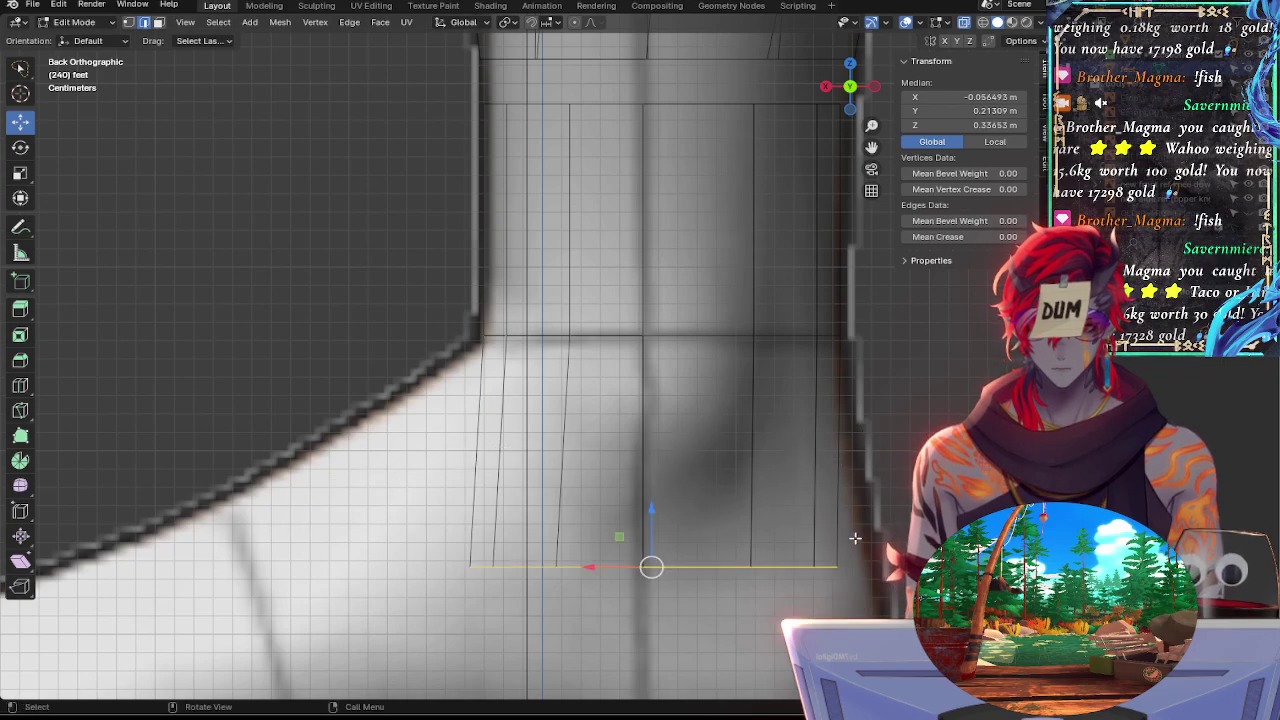
{"action": "left_click", "coordinate": [855, 538]}
{"action": "left_click", "coordinate": [797, 568]}
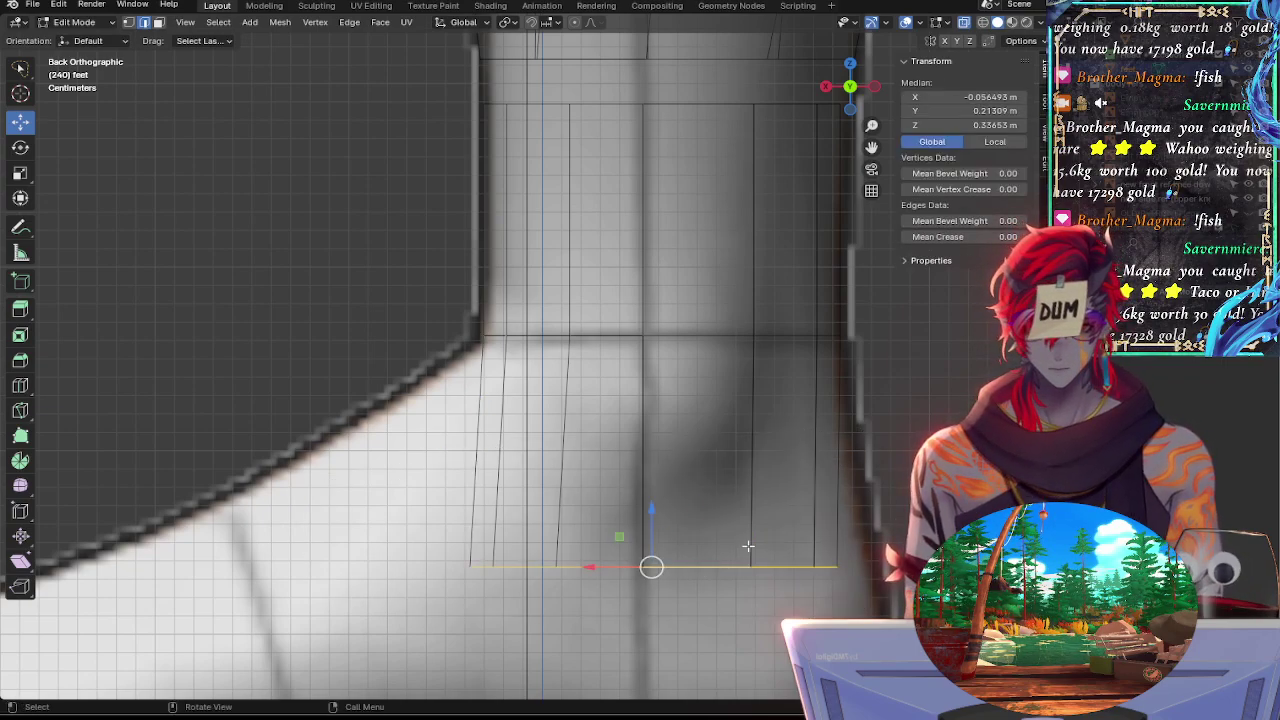
{"action": "left_click", "coordinate": [481, 329], "text": "alt"}
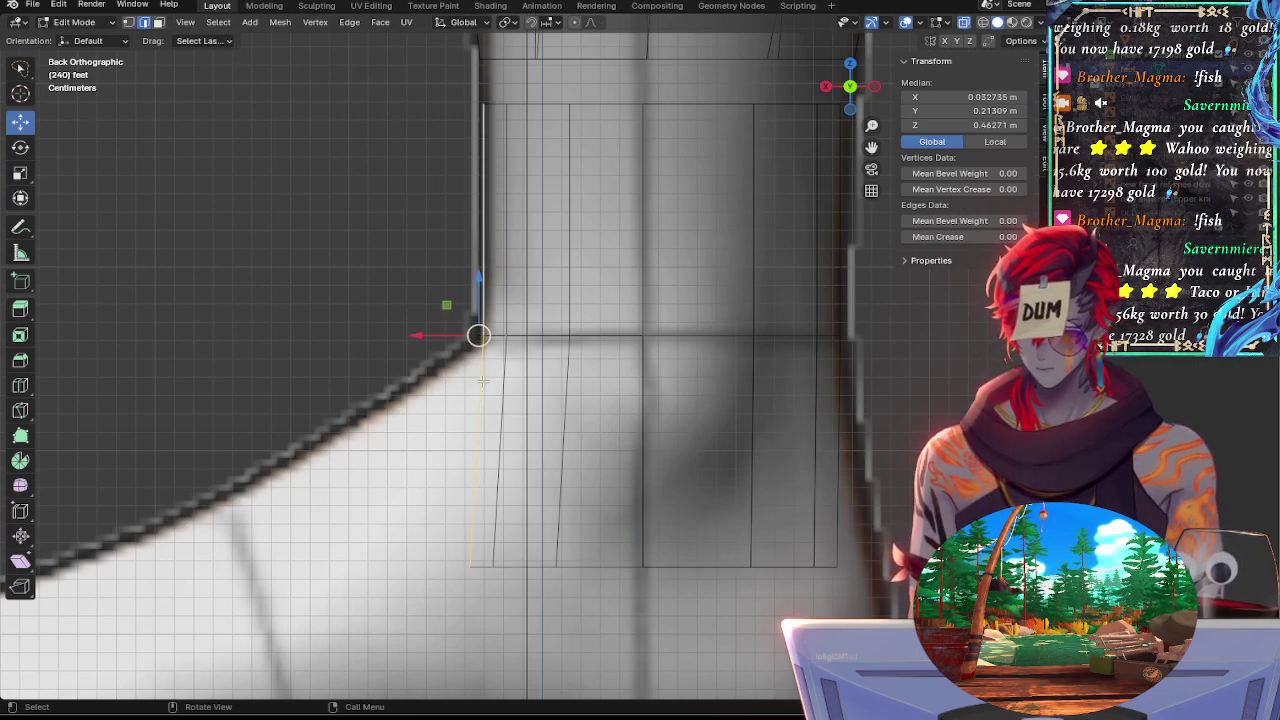
Try flattening the outermost positive-X edges with X scale 0 and undo the scaling
{"action": "key", "text": "s"}
{"action": "key", "text": "x"}
{"action": "key", "text": "0"}
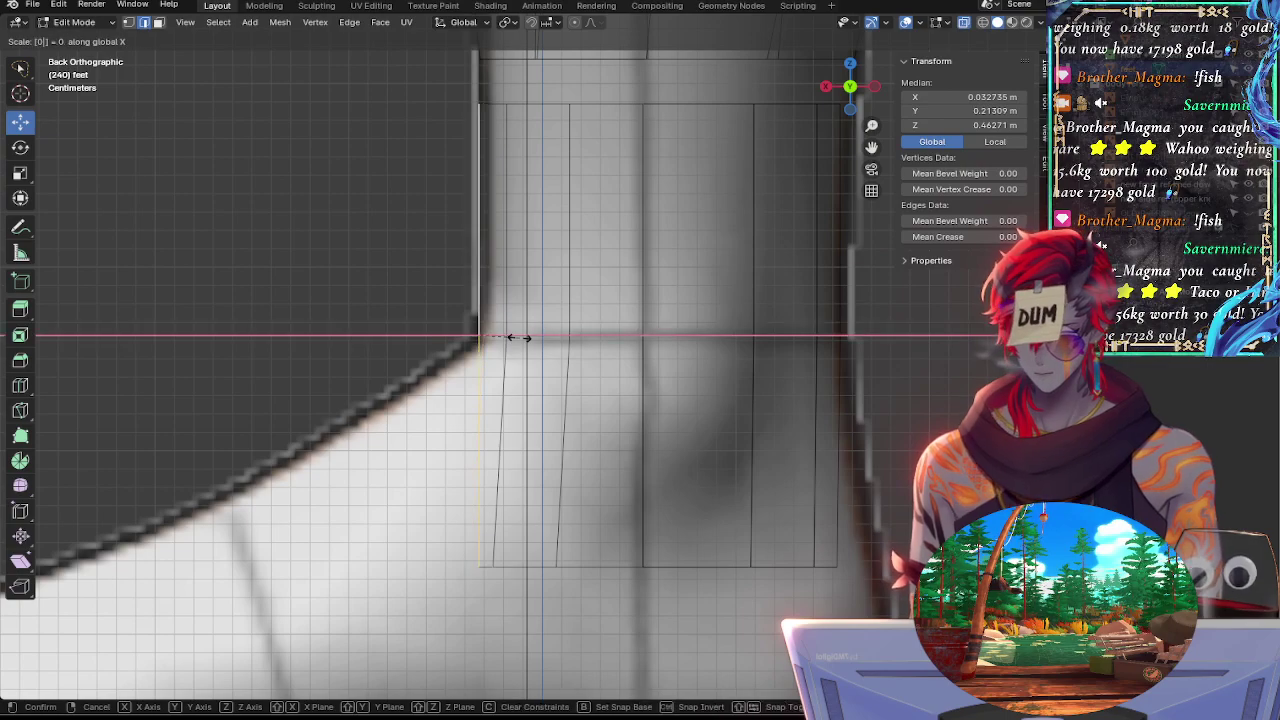
{"action": "key", "text": "Return"}
{"action": "key", "text": "ctrl+z"}
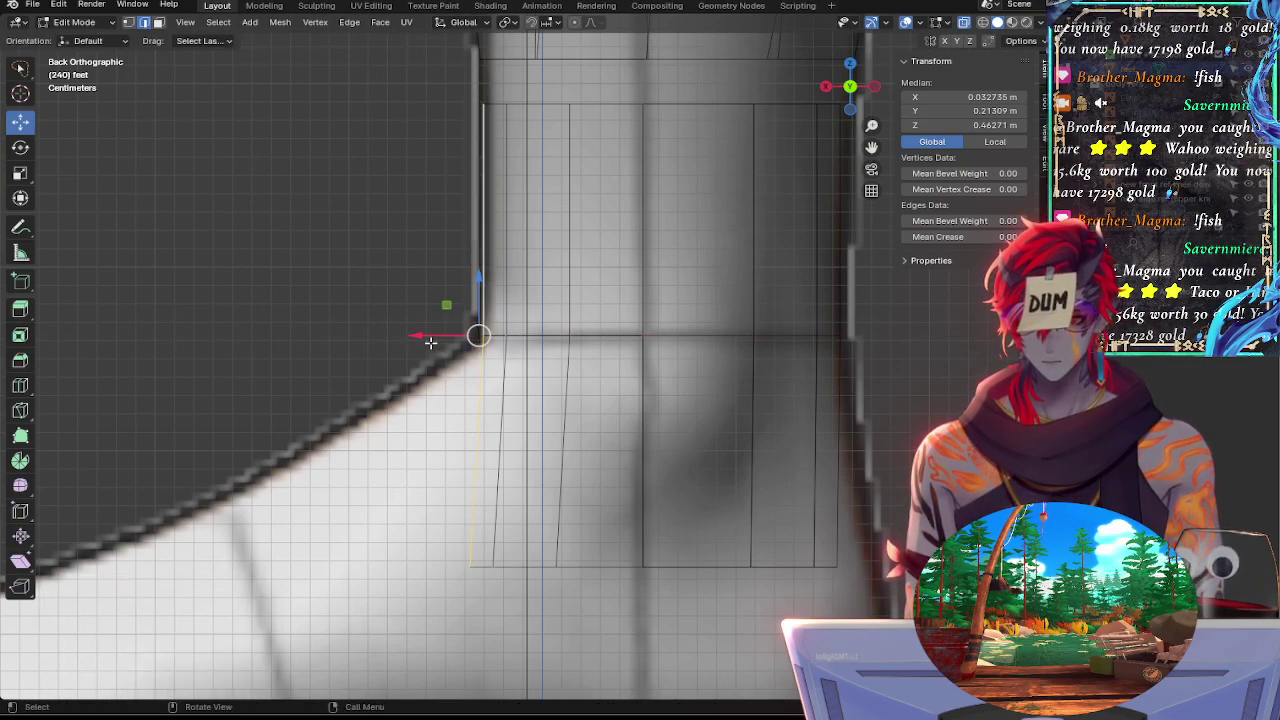
Shift the outermost positive-X edges slightly along negative X and clear the selection
{"action": "left_click_drag", "start_coordinate": [428, 337], "coordinate": [433, 339]}
{"action": "left_click", "coordinate": [340, 408]}
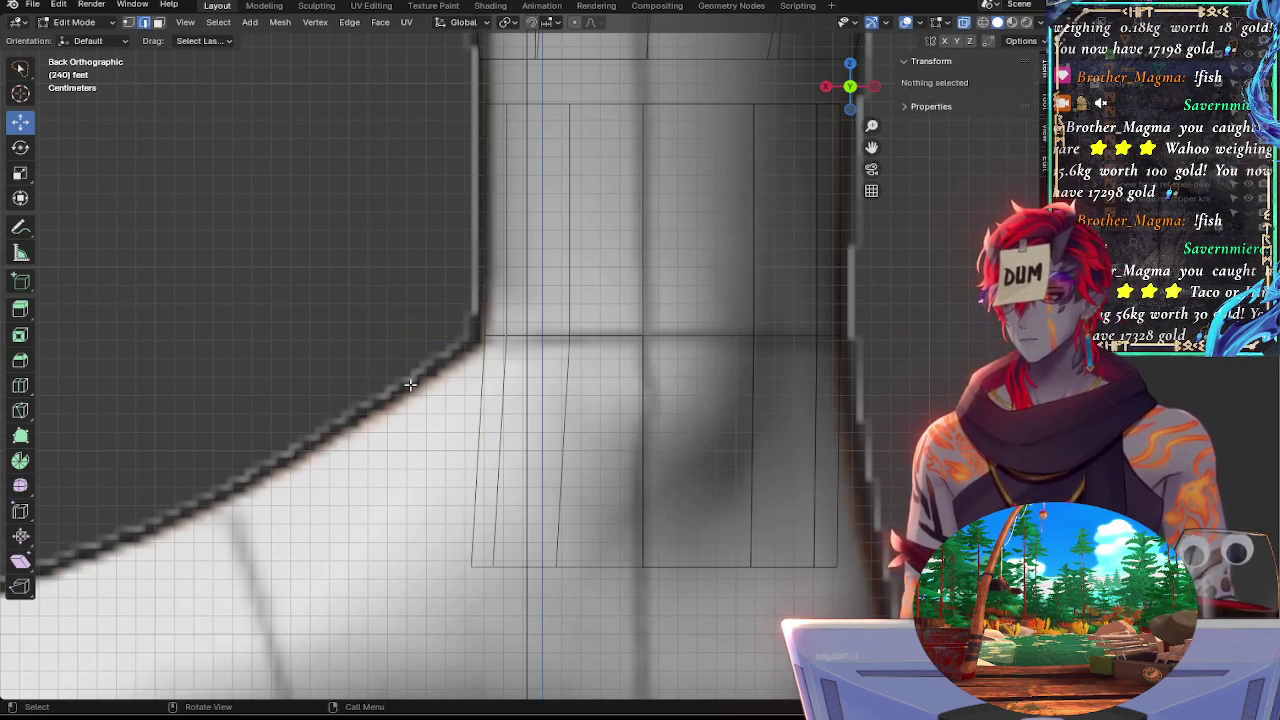
Switch to the right orthographic view of the cylinder and turn off X-ray display
{"action": "middle_click_drag", "start_coordinate": [436, 400], "coordinate": [606, 414]}
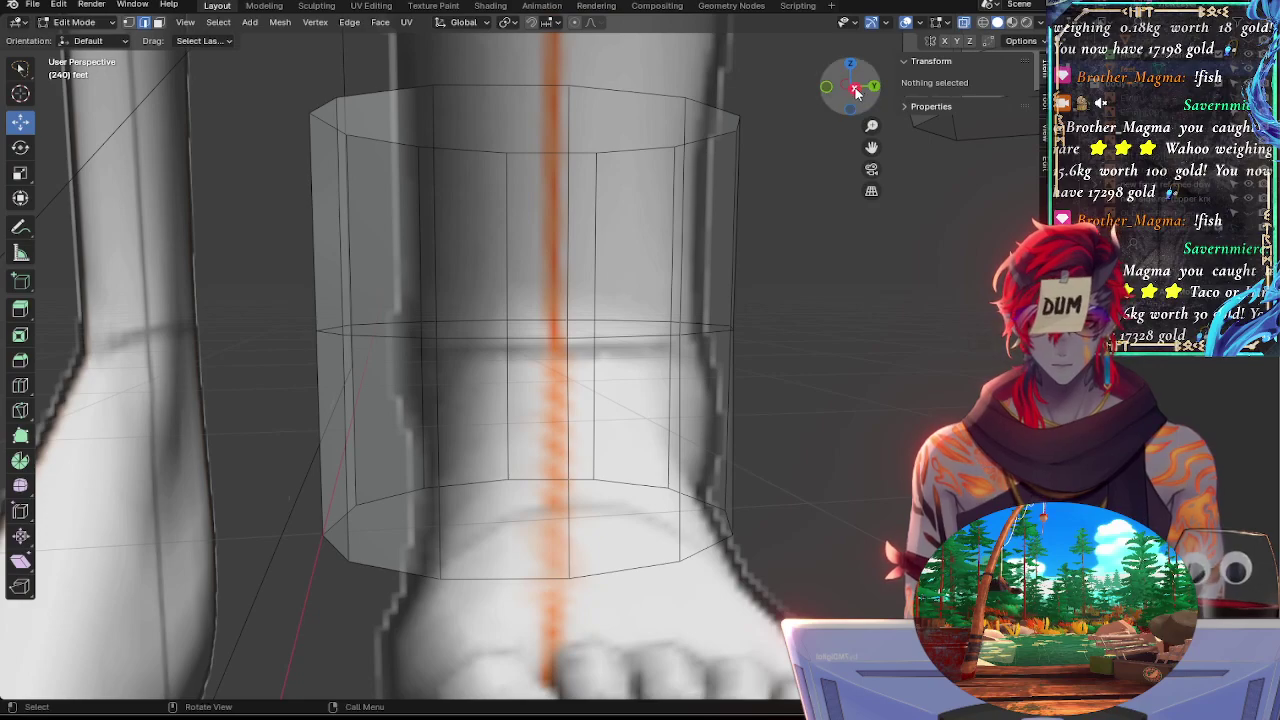
{"action": "left_click", "coordinate": [855, 90]}
{"action": "scroll", "coordinate": [823, 378], "scroll_direction": "down", "scroll_amount": 1}
{"action": "key", "text": "alt+z"}
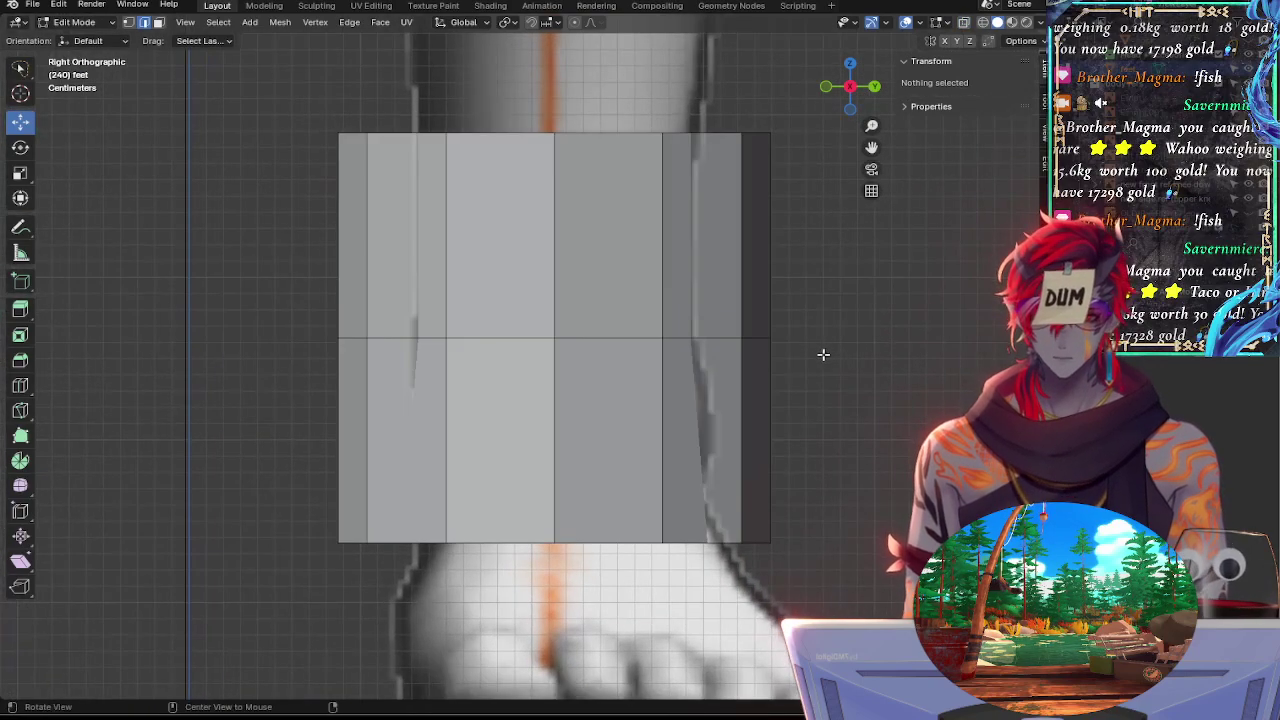
{"action": "scroll", "coordinate": [806, 366], "scroll_direction": "down", "scroll_amount": 2}
{"action": "scroll", "coordinate": [790, 360], "scroll_direction": "up", "scroll_amount": 2}
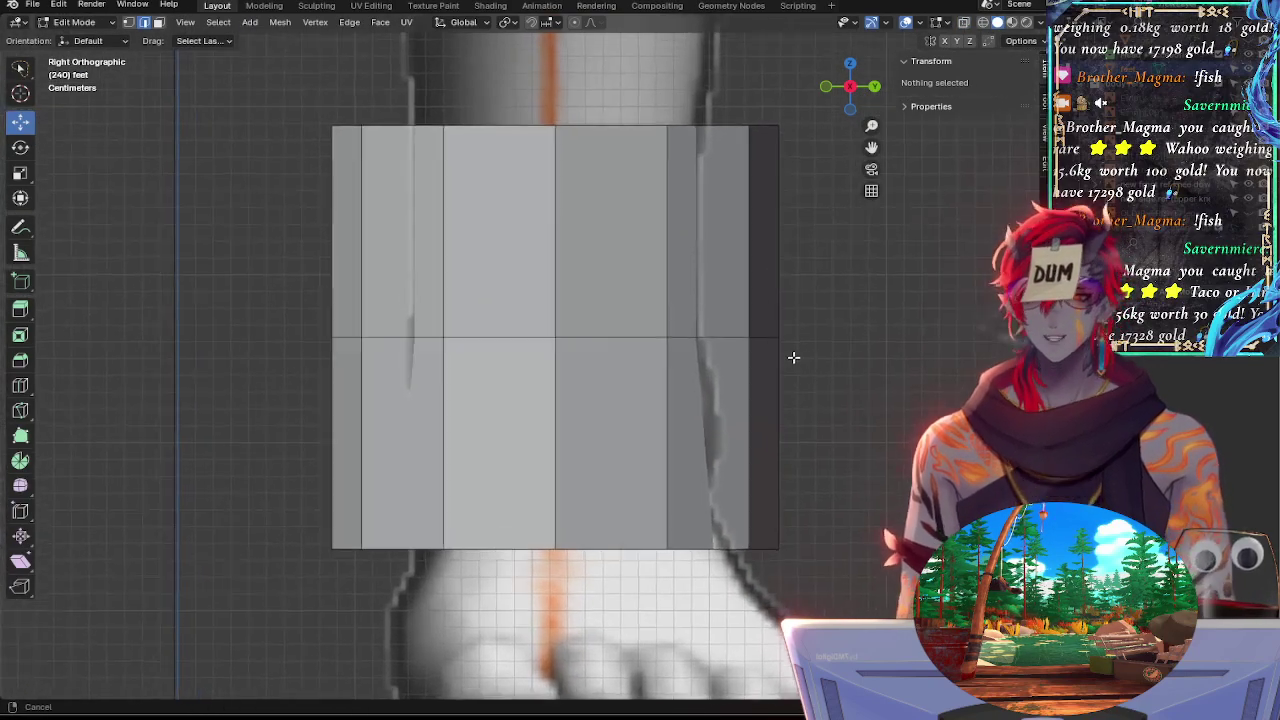
{"action": "scroll", "coordinate": [743, 420], "scroll_direction": "down", "scroll_amount": 1}
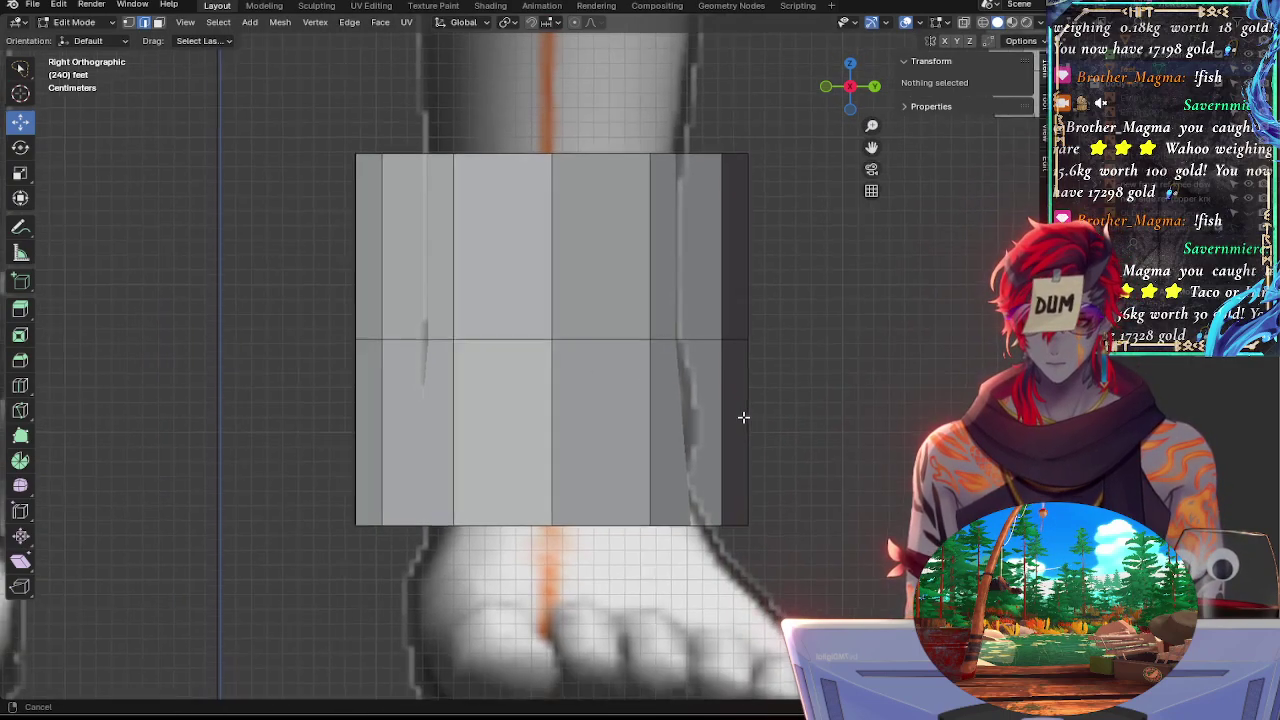
{"action": "scroll", "coordinate": [723, 351], "scroll_direction": "up", "scroll_amount": 2}
{"action": "scroll", "coordinate": [729, 349], "scroll_direction": "down", "scroll_amount": 1}
{"action": "scroll", "coordinate": [721, 372], "scroll_direction": "up", "scroll_amount": 1}
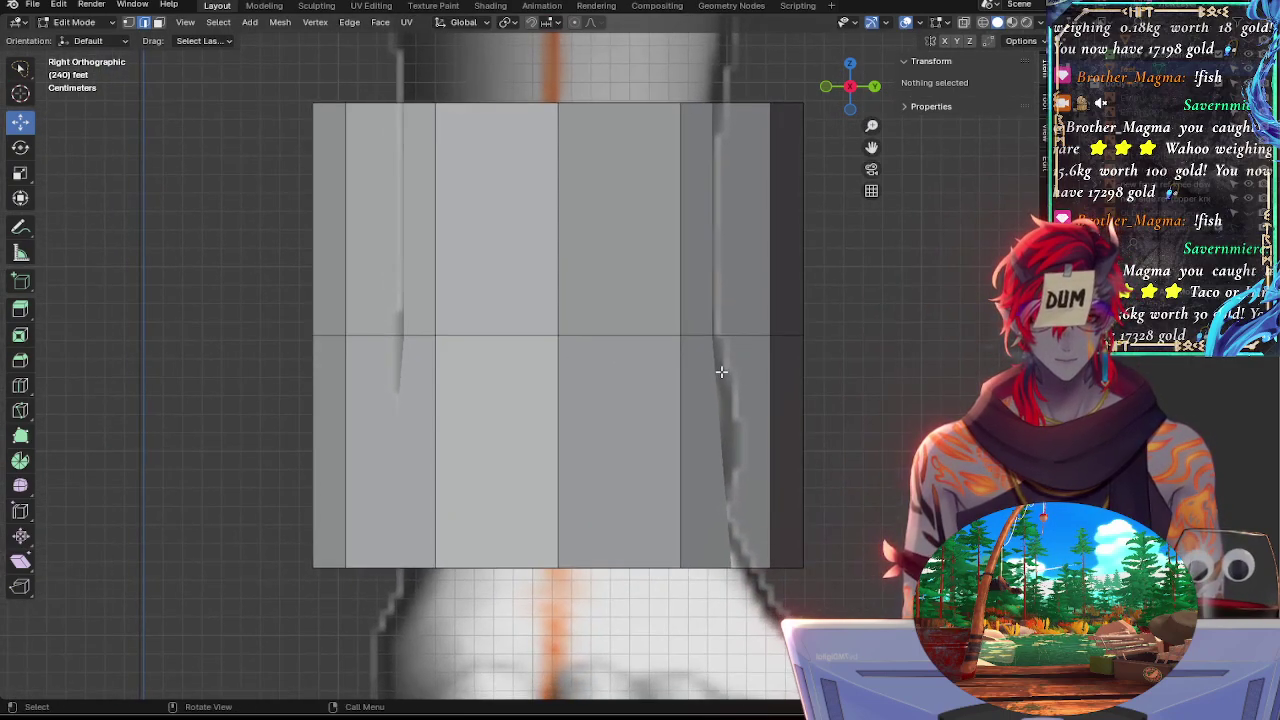
Dissolve the vertices of the lower middle vertical edge on the cylinder's positive-X side
{"action": "left_click", "coordinate": [560, 359]}
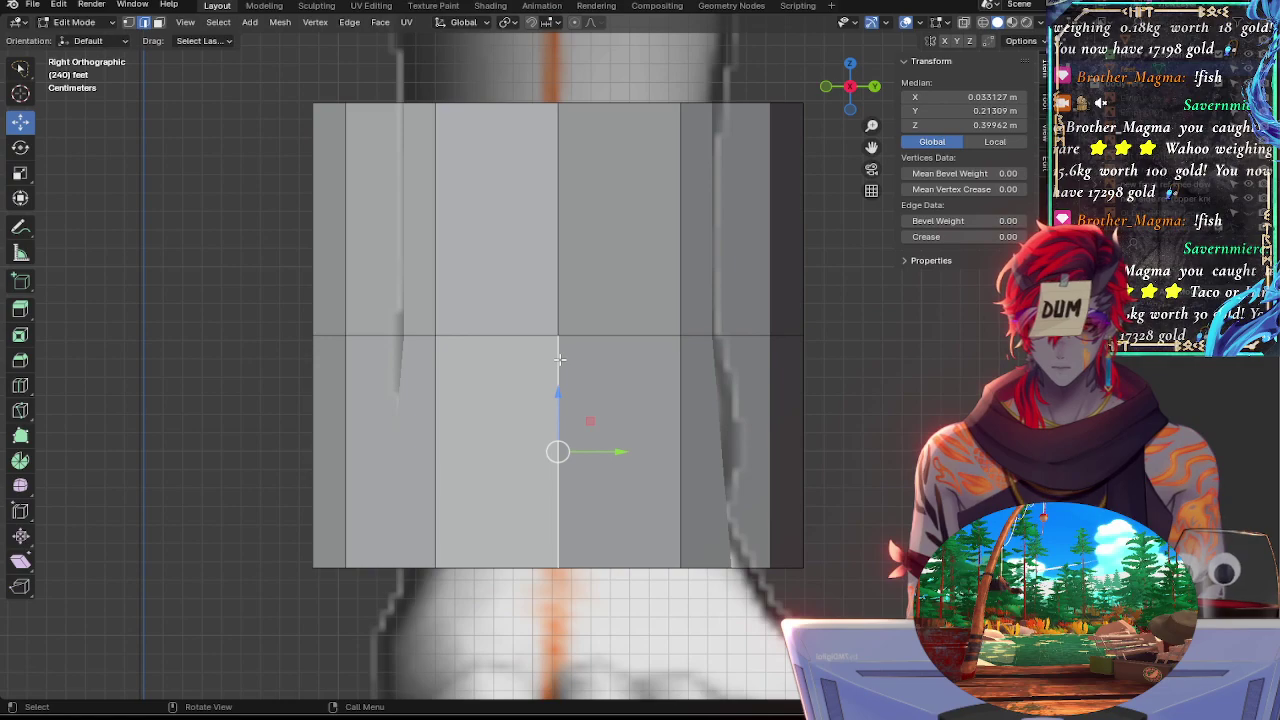
{"action": "key", "text": "x"}
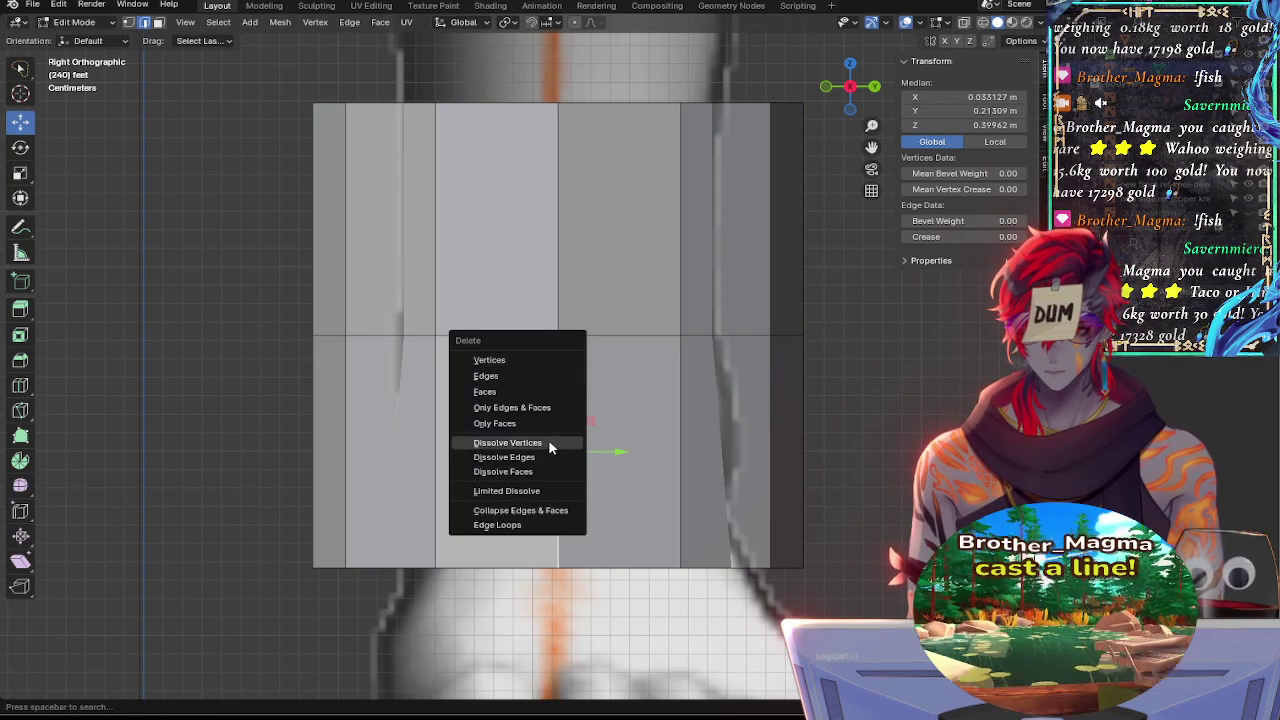
{"action": "left_click", "coordinate": [548, 441]}
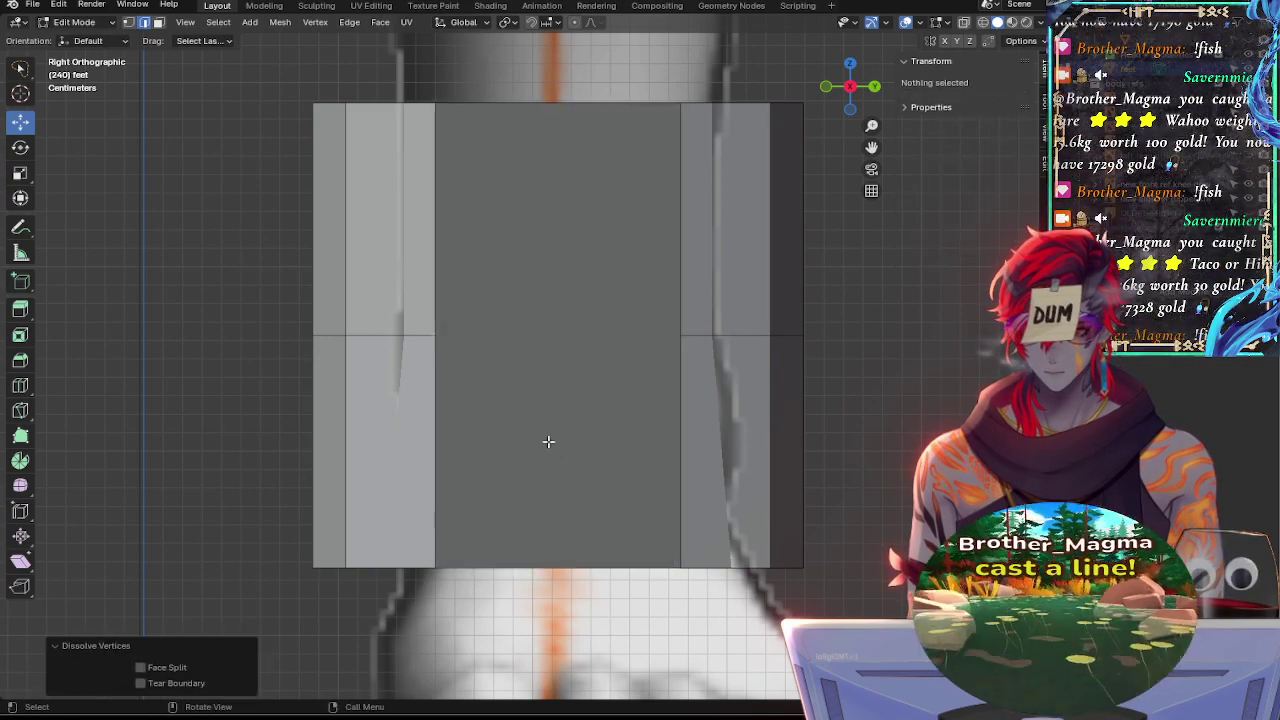
{"action": "left_click", "coordinate": [682, 330]}
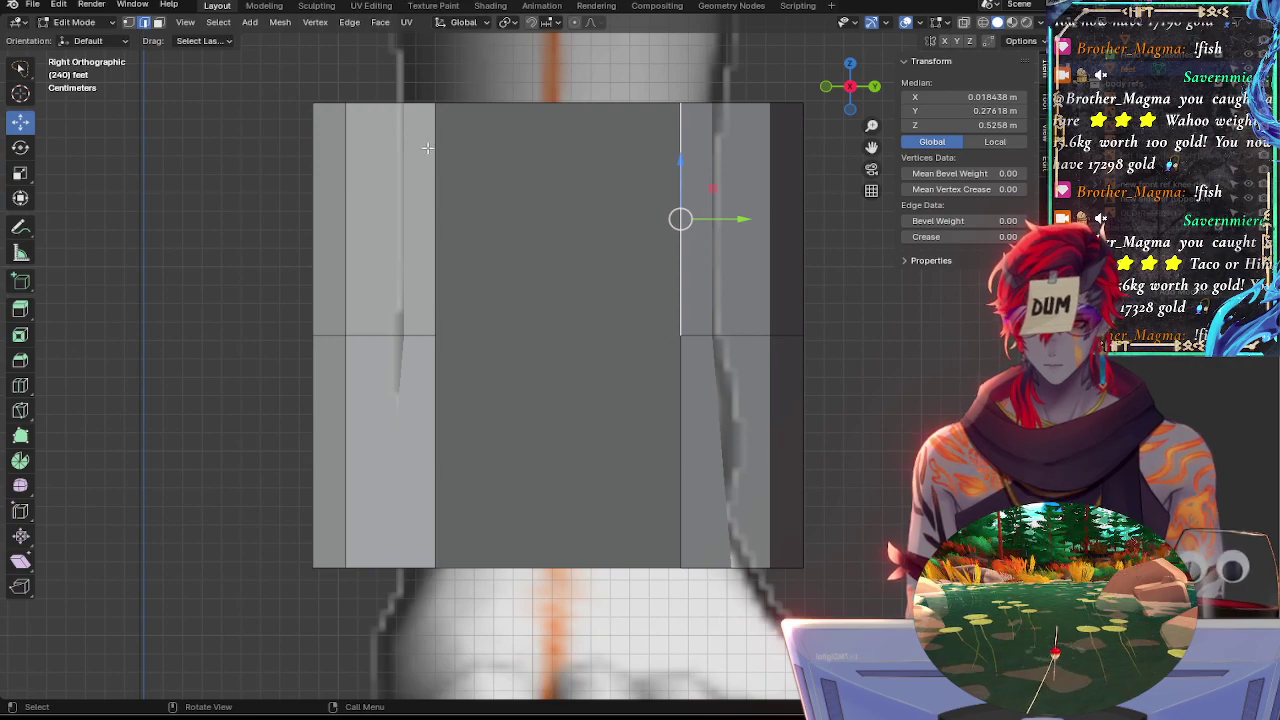
{"action": "left_click", "coordinate": [437, 125]}
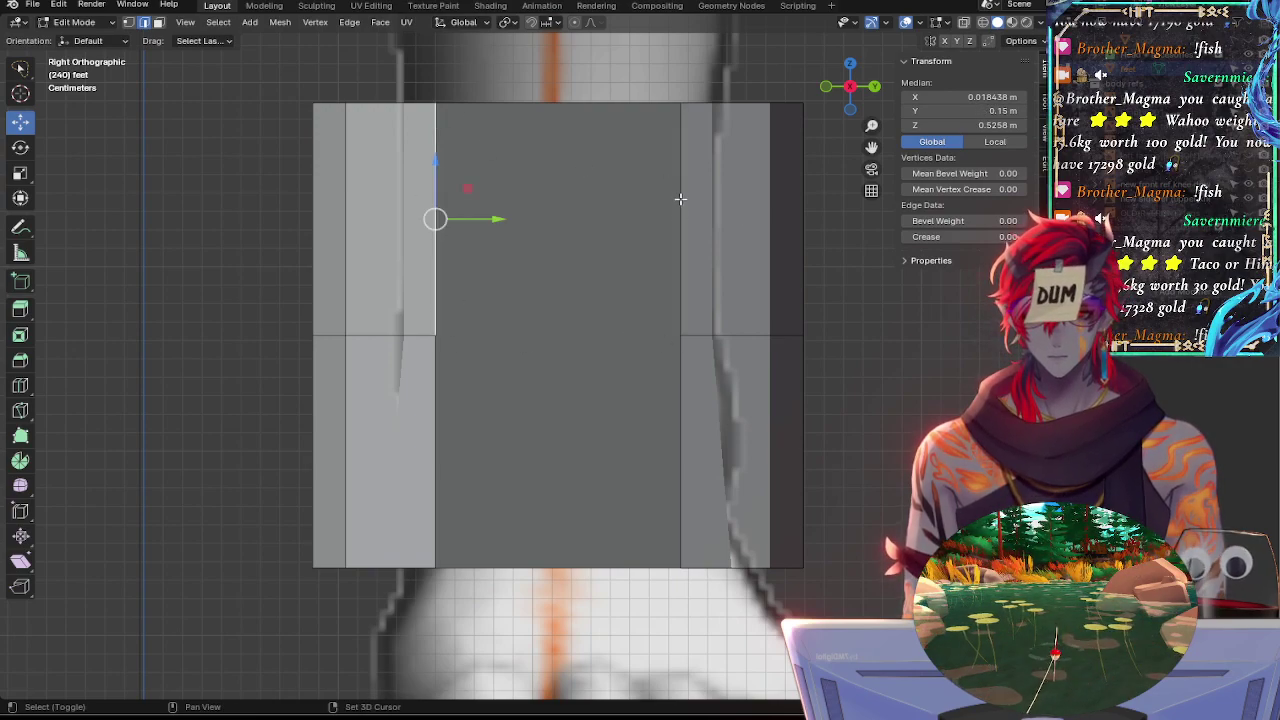
{"action": "scroll", "coordinate": [666, 263], "scroll_direction": "down", "scroll_amount": 1}
{"action": "scroll", "coordinate": [700, 300], "scroll_direction": "up", "scroll_amount": 2}
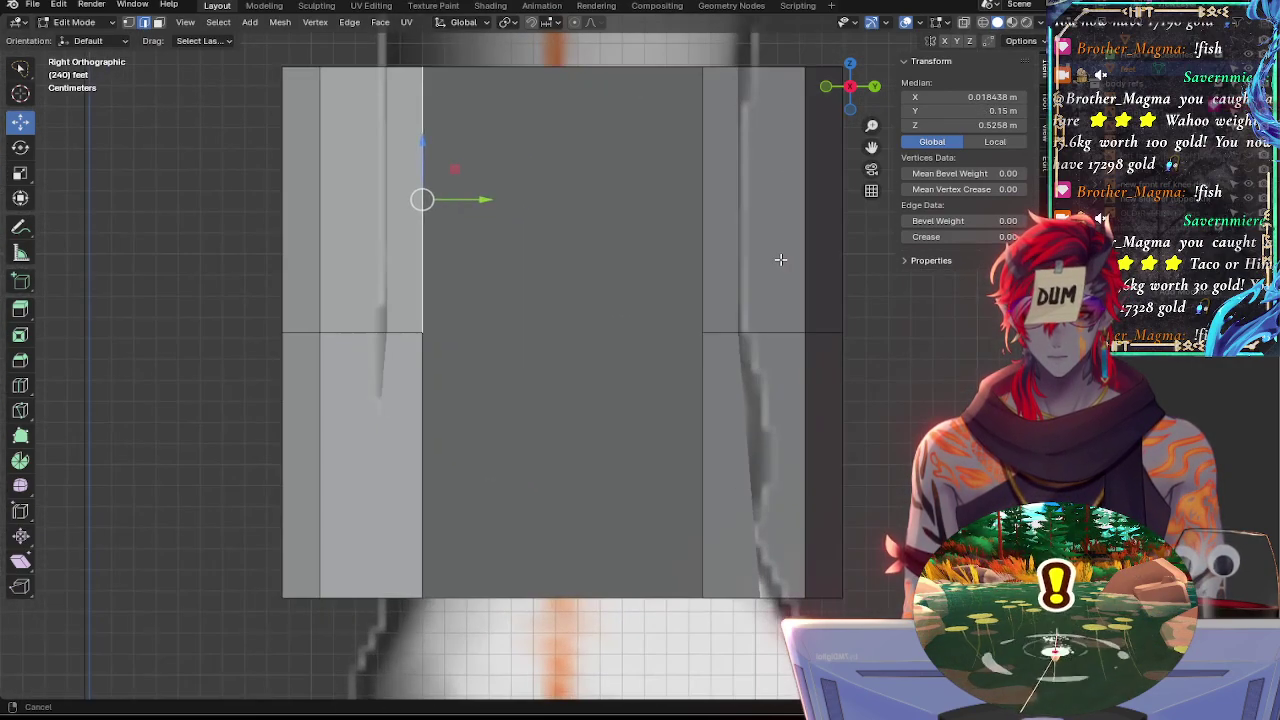
{"action": "left_click", "coordinate": [703, 331]}
{"action": "left_click", "coordinate": [423, 328]}
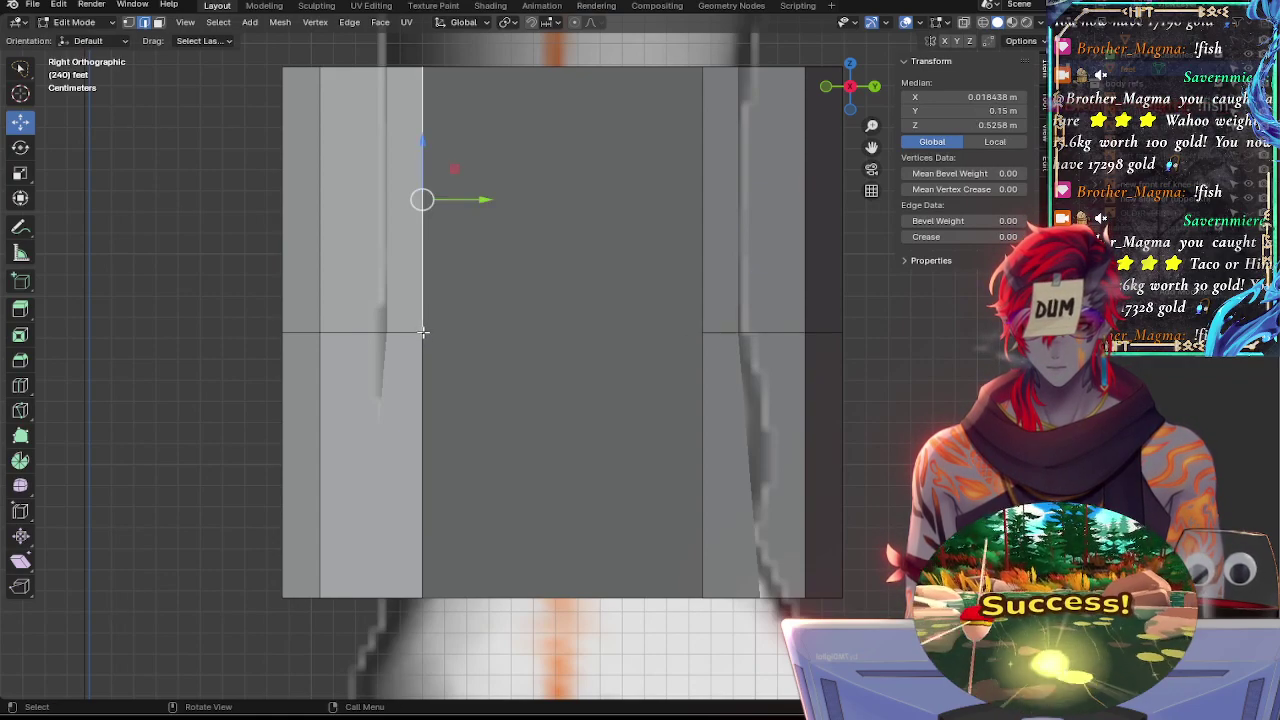
{"action": "left_click", "coordinate": [708, 332]}
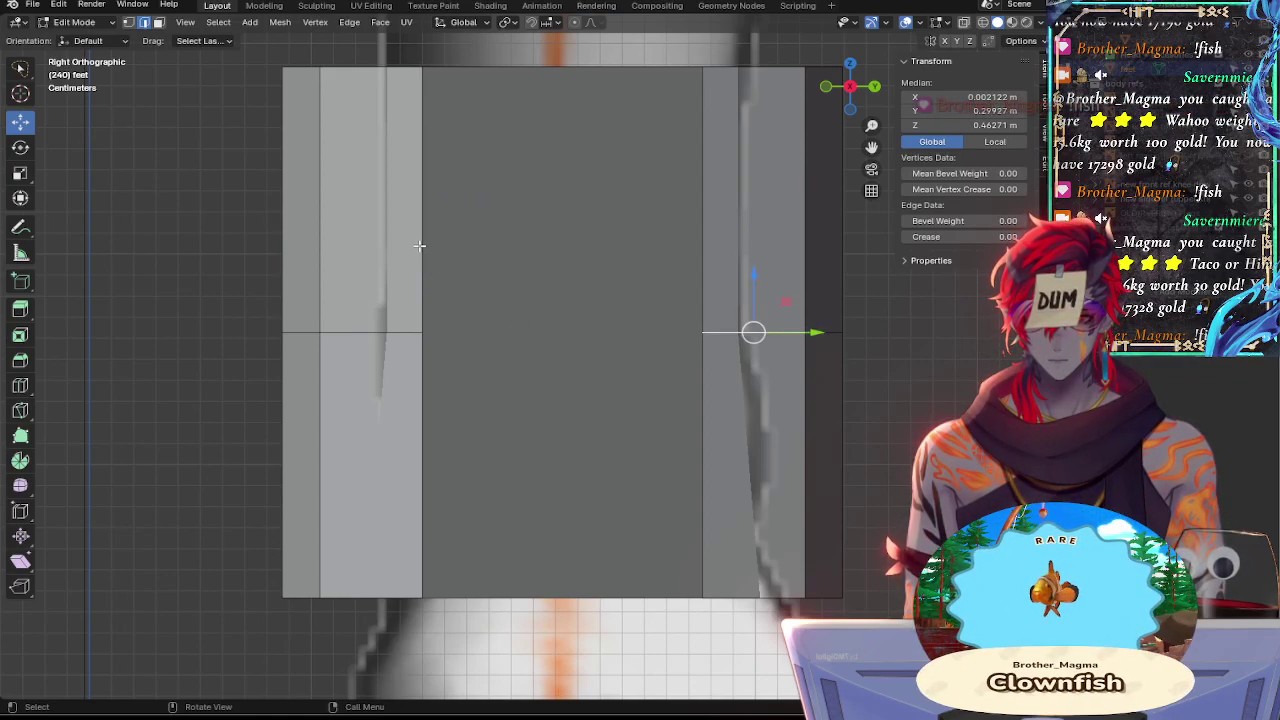
{"action": "key", "text": "ctrl+z"}
{"action": "left_click", "coordinate": [672, 67], "text": "shift"}
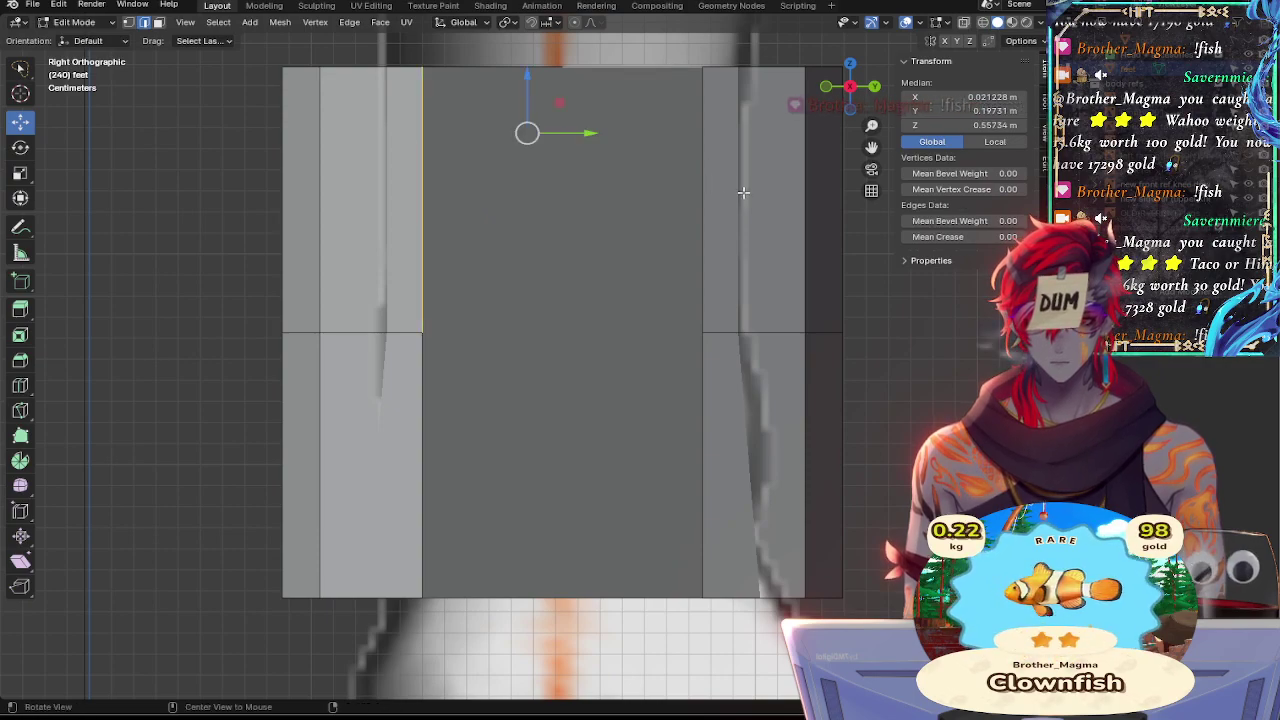
{"action": "middle_click_drag", "start_coordinate": [783, 262], "coordinate": [797, 280]}
{"action": "left_click", "coordinate": [797, 280]}
{"action": "left_click_drag", "start_coordinate": [851, 312], "coordinate": [708, 237], "text": "alt"}
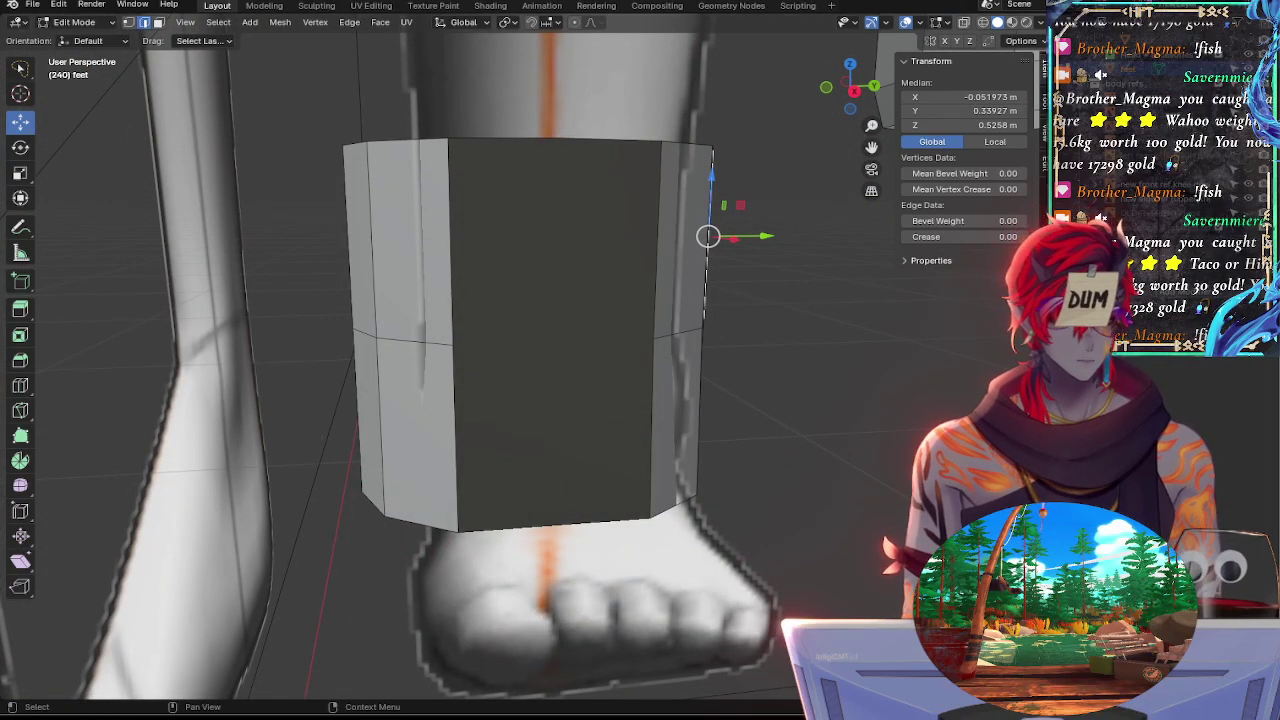
Hide the foot and ankle reference images and clear the edge selection on the cylinder
{"action": "left_click_drag", "start_coordinate": [1249, 199], "coordinate": [1248, 187]}
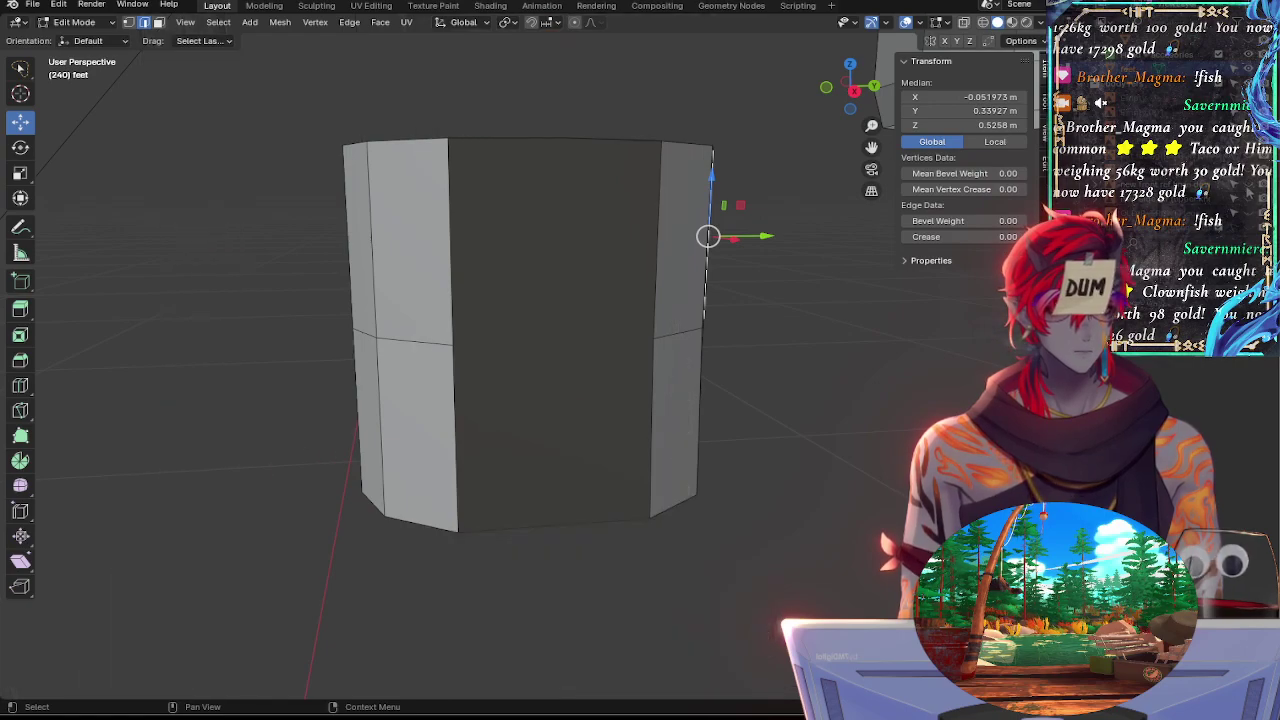
{"action": "left_click", "coordinate": [855, 92]}
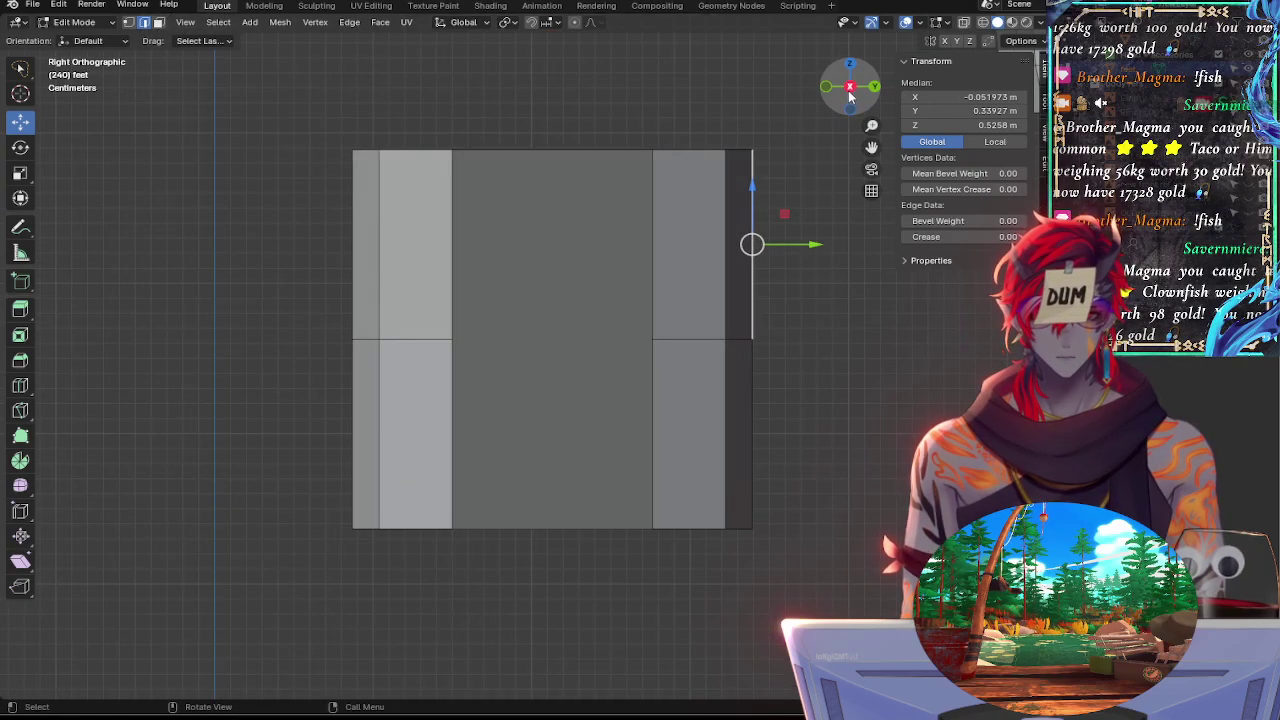
{"action": "middle_click_drag", "start_coordinate": [754, 227], "coordinate": [740, 283]}
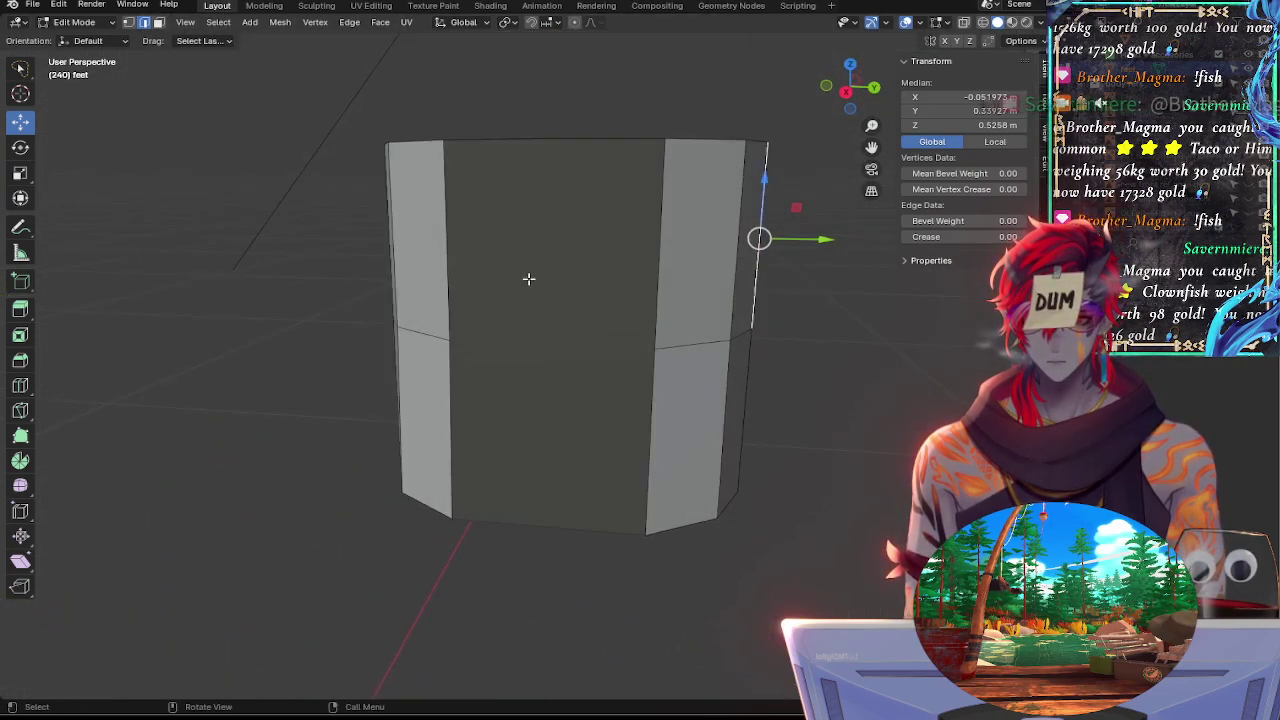
{"action": "left_click", "coordinate": [529, 280]}
{"action": "middle_click_drag", "start_coordinate": [610, 270], "coordinate": [595, 305]}
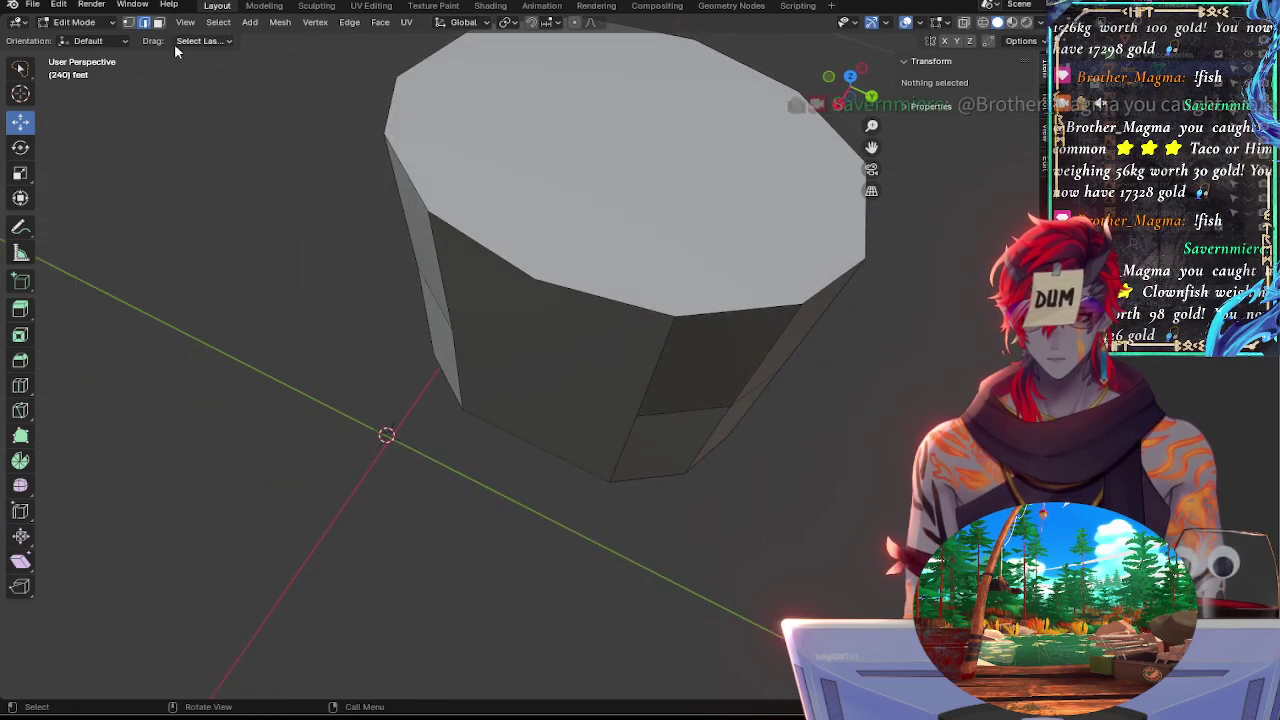
Switch to face selection and delete the cylinder's top cap face
{"action": "left_click", "coordinate": [590, 190]}
{"action": "middle_click_drag", "start_coordinate": [536, 670], "coordinate": [586, 598]}
{"action": "left_click", "coordinate": [574, 519]}
{"action": "left_click_drag", "start_coordinate": [586, 598], "coordinate": [569, 351], "text": "alt"}
{"action": "left_click", "coordinate": [569, 351], "text": "shift"}
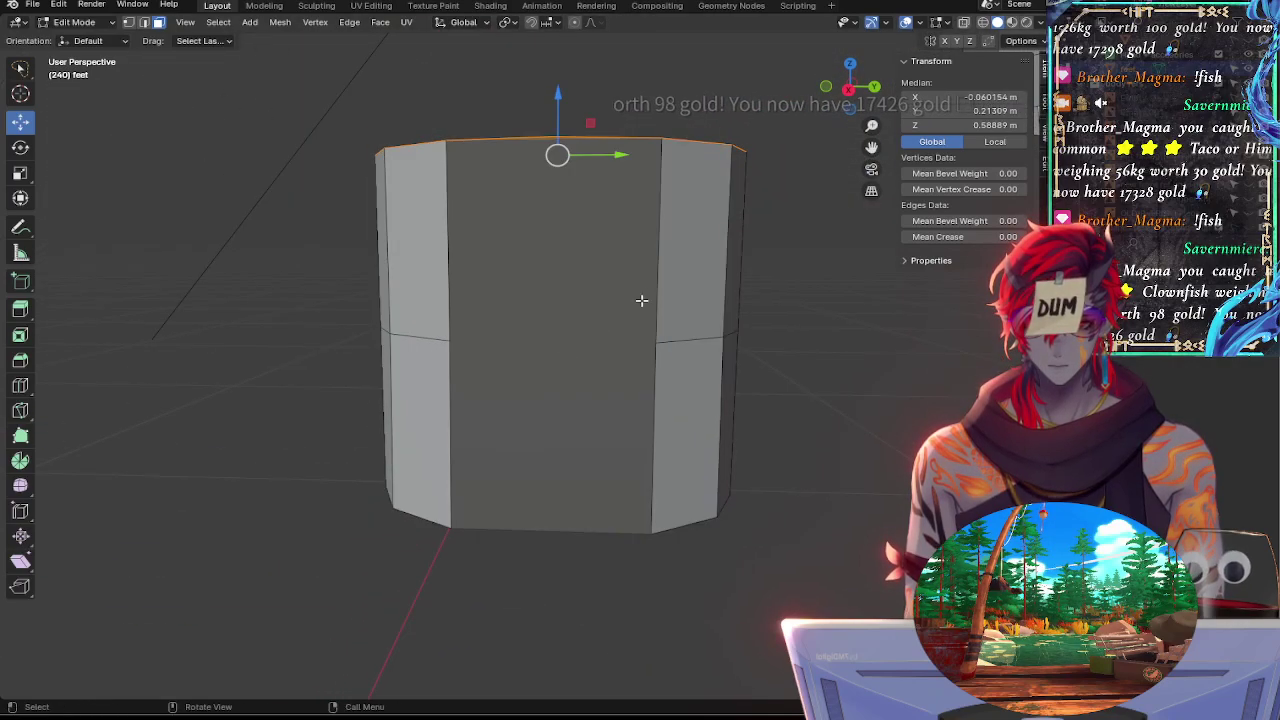
{"action": "left_click_drag", "start_coordinate": [643, 300], "coordinate": [627, 347], "text": "alt"}
{"action": "middle_click_drag", "start_coordinate": [627, 347], "coordinate": [643, 304]}
{"action": "key", "text": "x"}
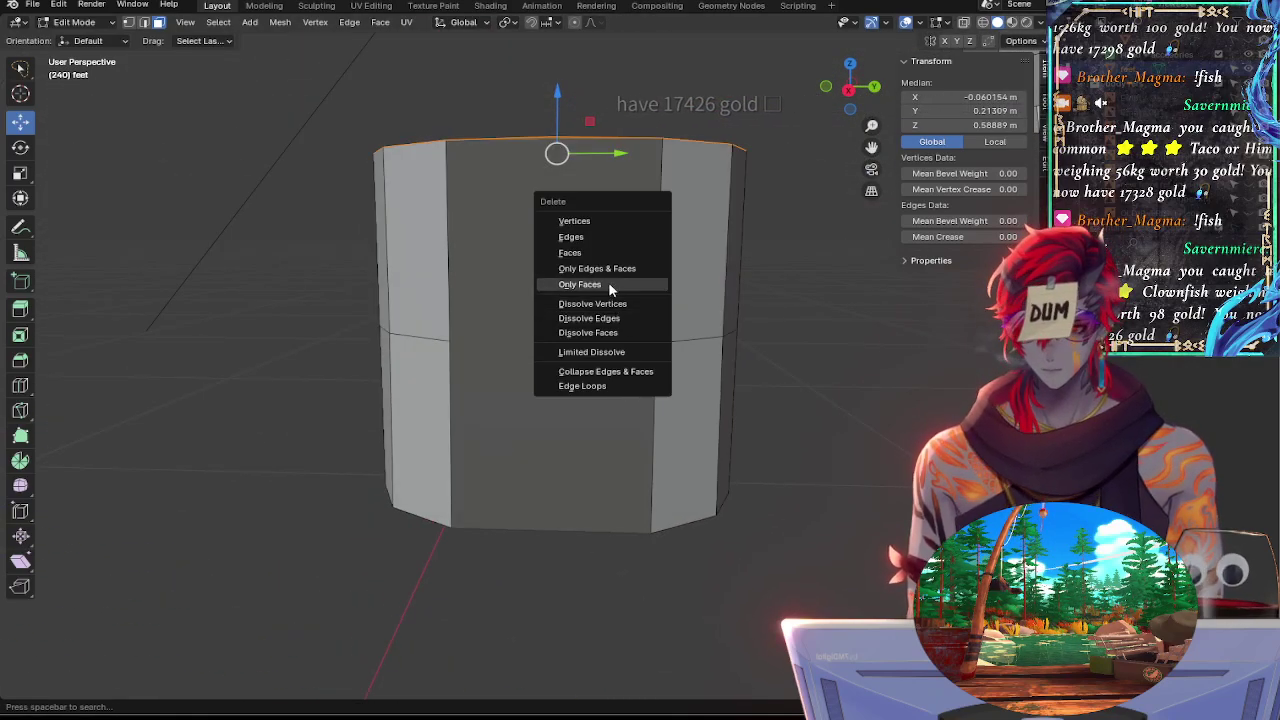
{"action": "left_click", "coordinate": [596, 251]}
Select the large merged side face together with the bottom cap and try Dissolve Faces on them
{"action": "middle_click_drag", "start_coordinate": [677, 257], "coordinate": [567, 291]}
{"action": "left_click", "coordinate": [567, 291]}
{"action": "left_click", "coordinate": [662, 342], "text": "alt+shift"}
{"action": "middle_click_drag", "start_coordinate": [852, 448], "coordinate": [855, 275]}
{"action": "left_click", "coordinate": [860, 410]}
{"action": "left_click", "coordinate": [686, 457]}
{"action": "middle_click_drag", "start_coordinate": [726, 331], "coordinate": [690, 490]}
{"action": "key", "text": "x"}
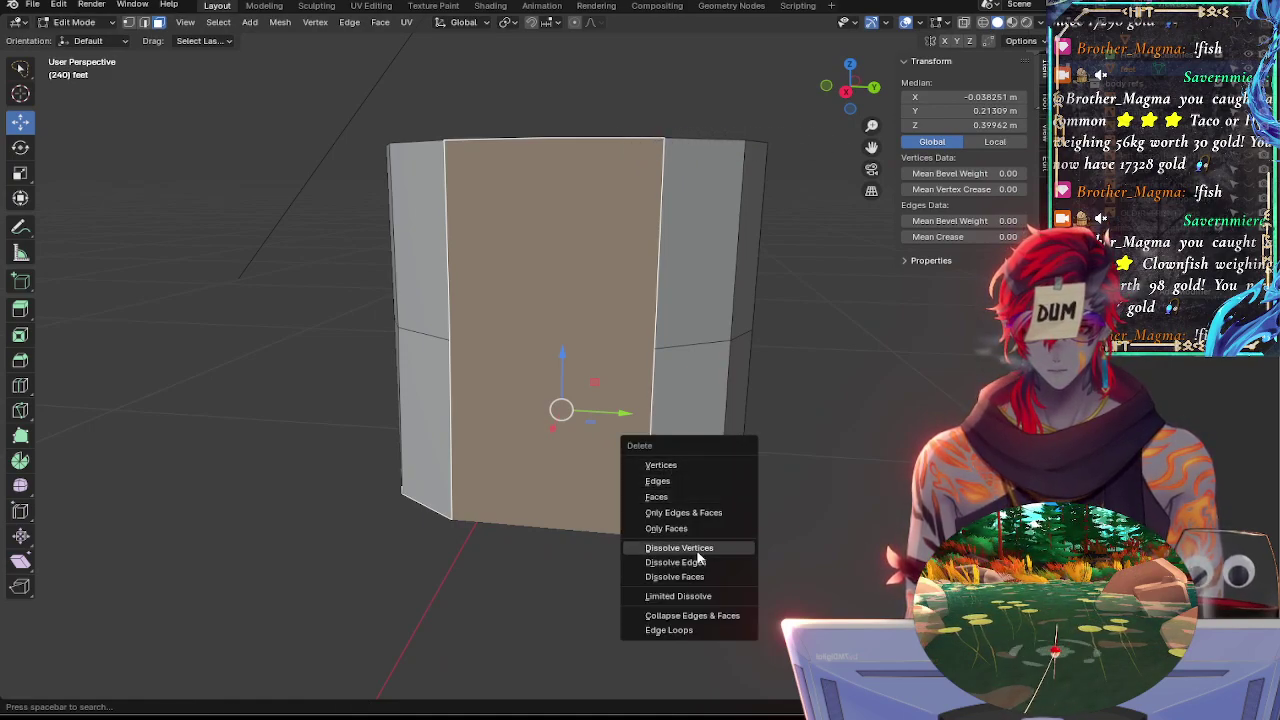
{"action": "left_click", "coordinate": [714, 575]}
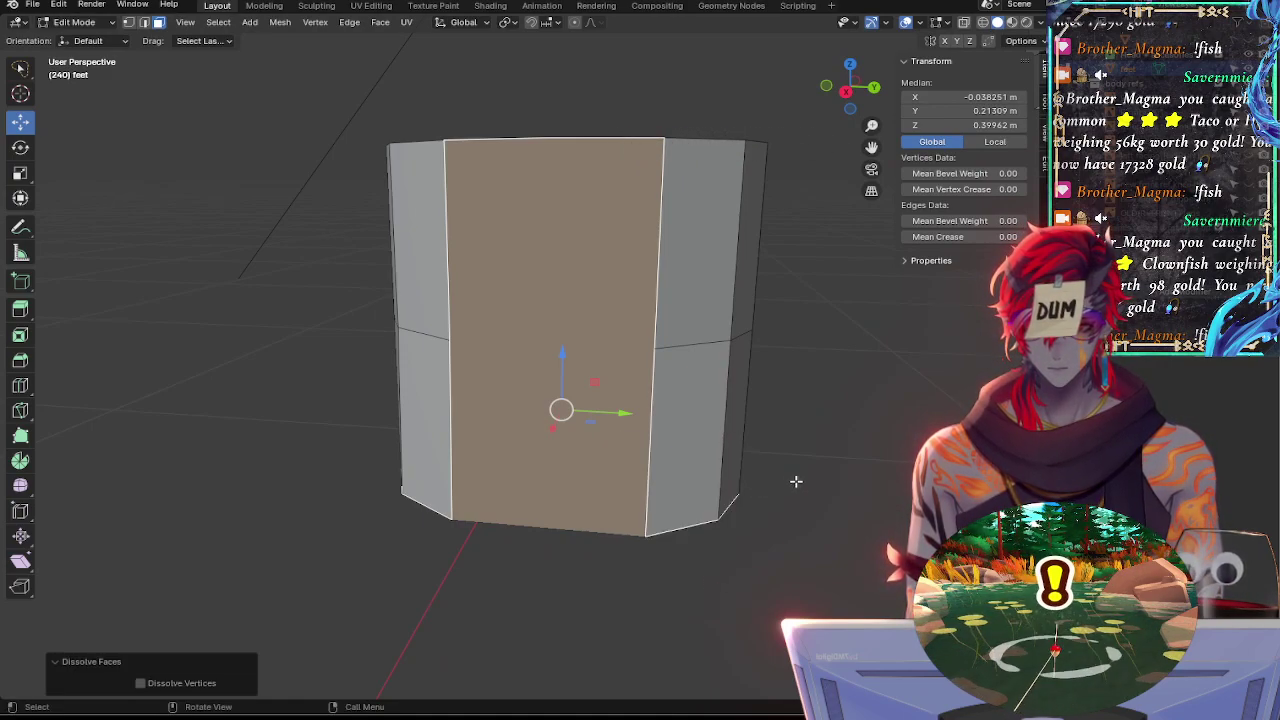
Delete the selected merged side face and bottom cap, and inspect the open cylinder from above
{"action": "left_click", "coordinate": [796, 483]}
{"action": "mouse_move", "coordinate": [795, 497]}
{"action": "middle_mouse_down"}
{"action": "mouse_move", "coordinate": [789, 303]}
{"action": "mouse_move", "coordinate": [794, 486]}
{"action": "middle_mouse_up"}
{"action": "left_click", "coordinate": [634, 457]}
{"action": "middle_click_drag", "start_coordinate": [634, 457], "coordinate": [594, 307]}
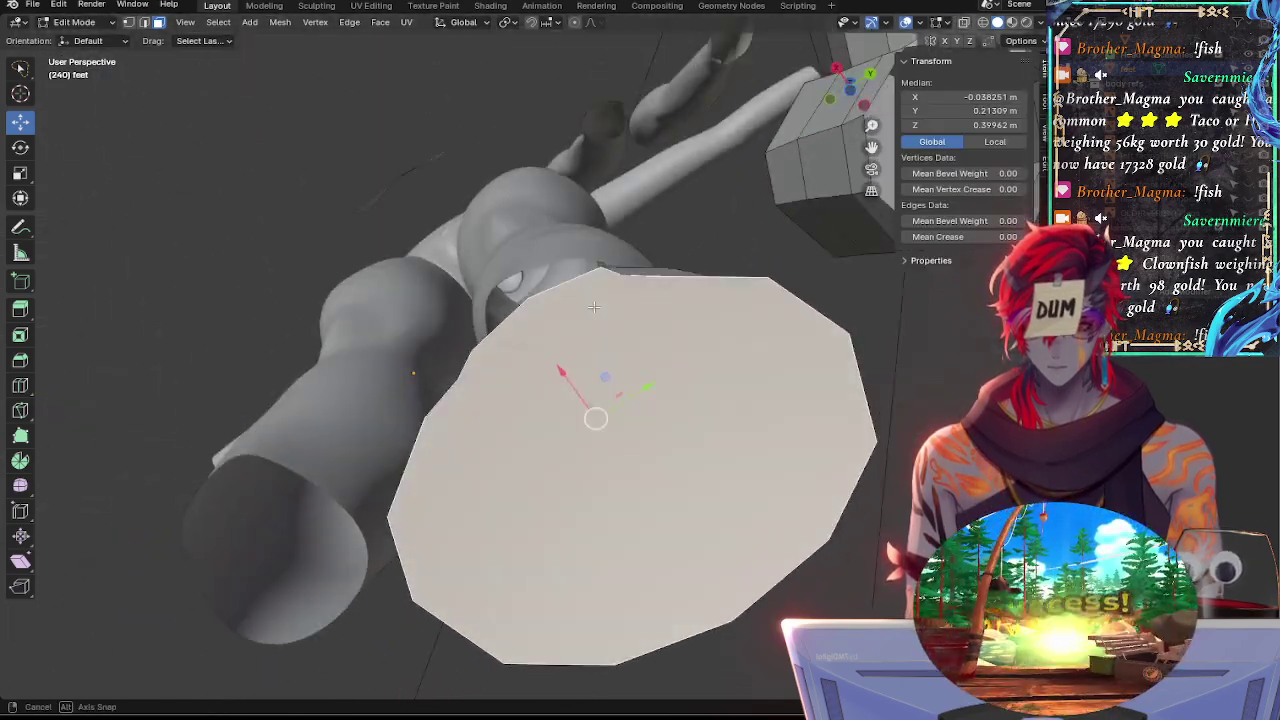
{"action": "key", "text": "x"}
{"action": "left_click", "coordinate": [535, 234]}
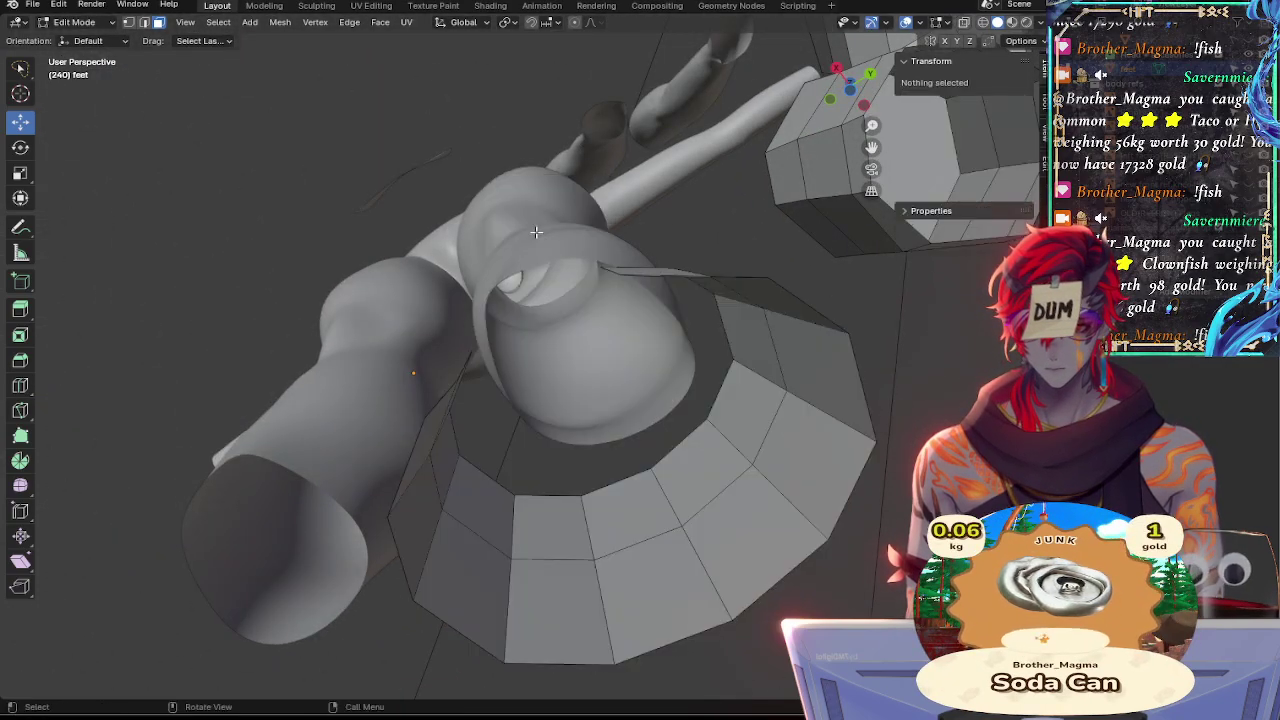
{"action": "middle_click_drag", "start_coordinate": [535, 234], "coordinate": [573, 132]}
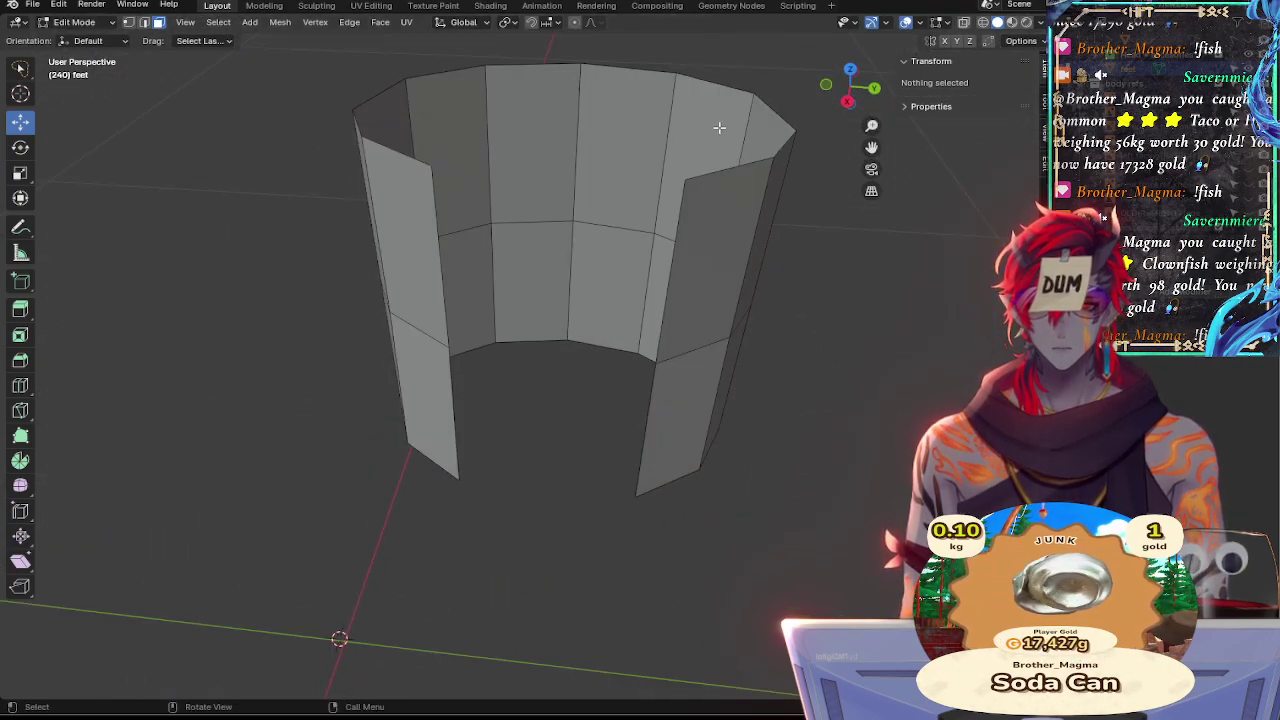
{"action": "middle_click_drag", "start_coordinate": [468, 146], "coordinate": [563, 199]}
{"action": "middle_click_drag", "start_coordinate": [570, 146], "coordinate": [625, 121]}
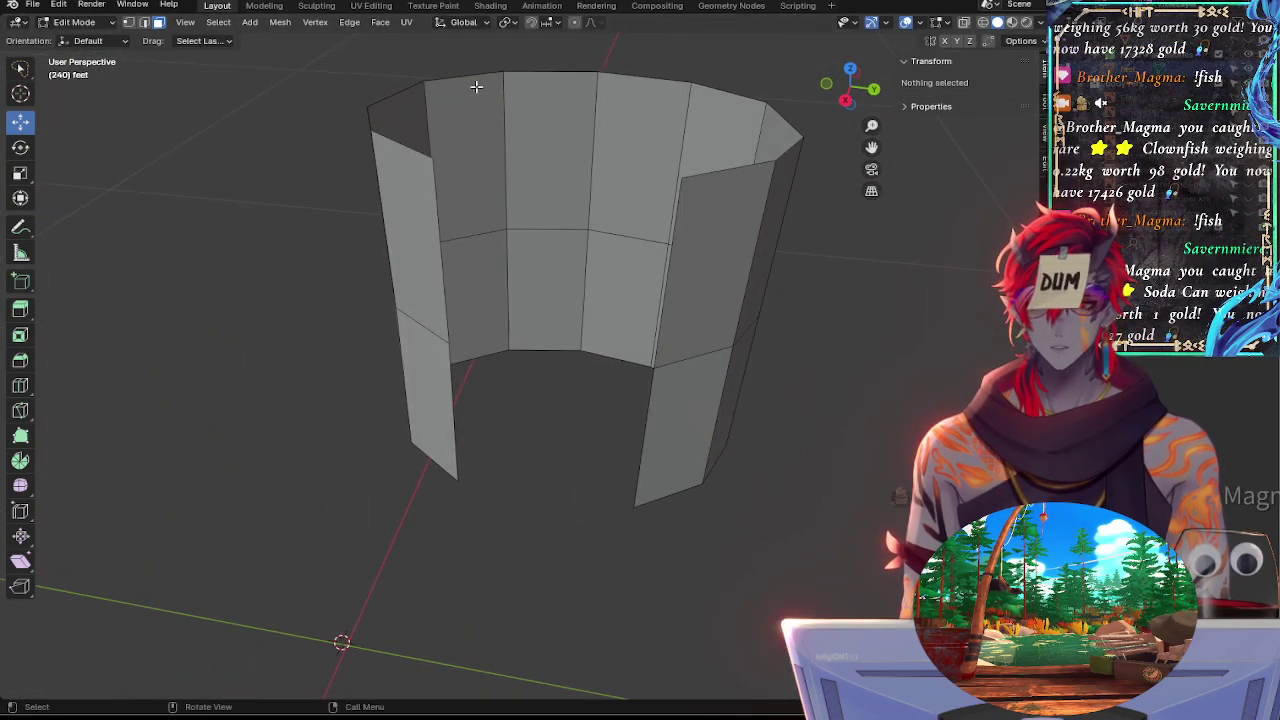
Select all the upper side faces around the open cylinder and check the selection from different sides
{"action": "left_click", "coordinate": [622, 131]}
{"action": "left_click", "coordinate": [547, 129], "text": "shift"}
{"action": "left_click", "coordinate": [469, 126], "text": "shift"}
{"action": "left_click", "coordinate": [714, 129], "text": "shift"}
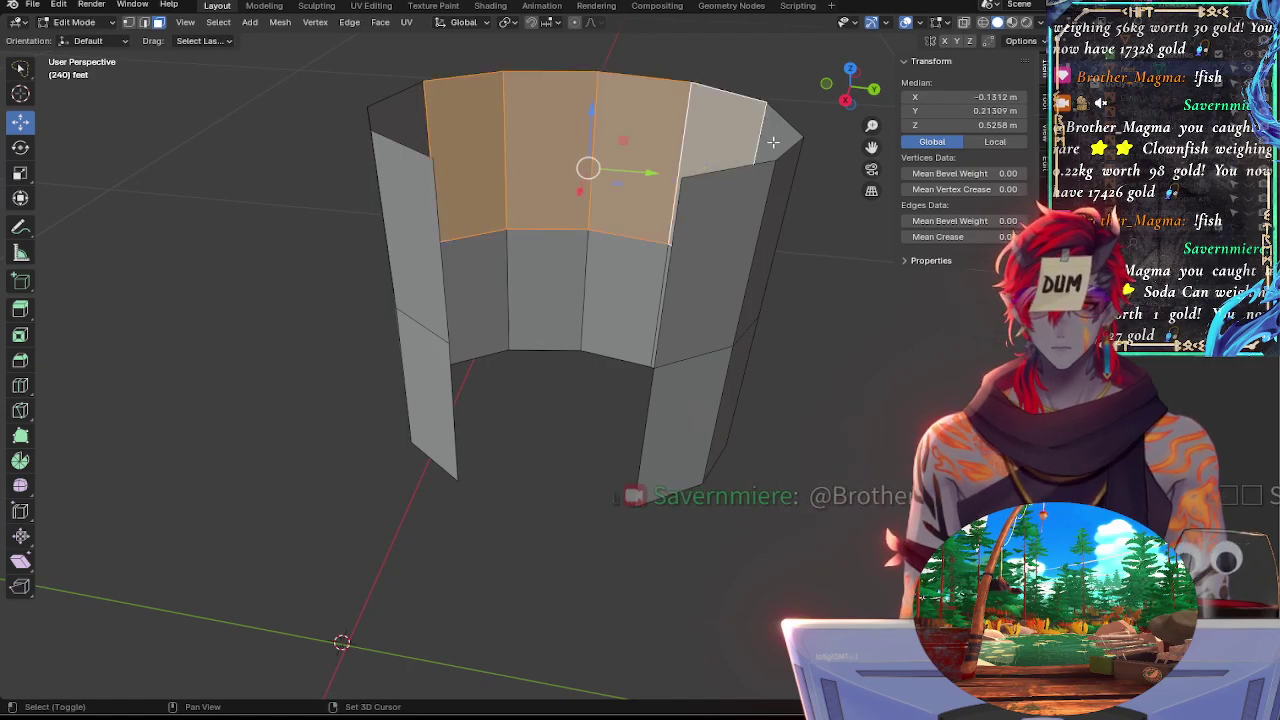
{"action": "left_click", "coordinate": [773, 145], "text": "shift"}
{"action": "left_click", "coordinate": [783, 184], "text": "shift"}
{"action": "left_click", "coordinate": [738, 226], "text": "shift"}
{"action": "left_click", "coordinate": [408, 134], "text": "shift"}
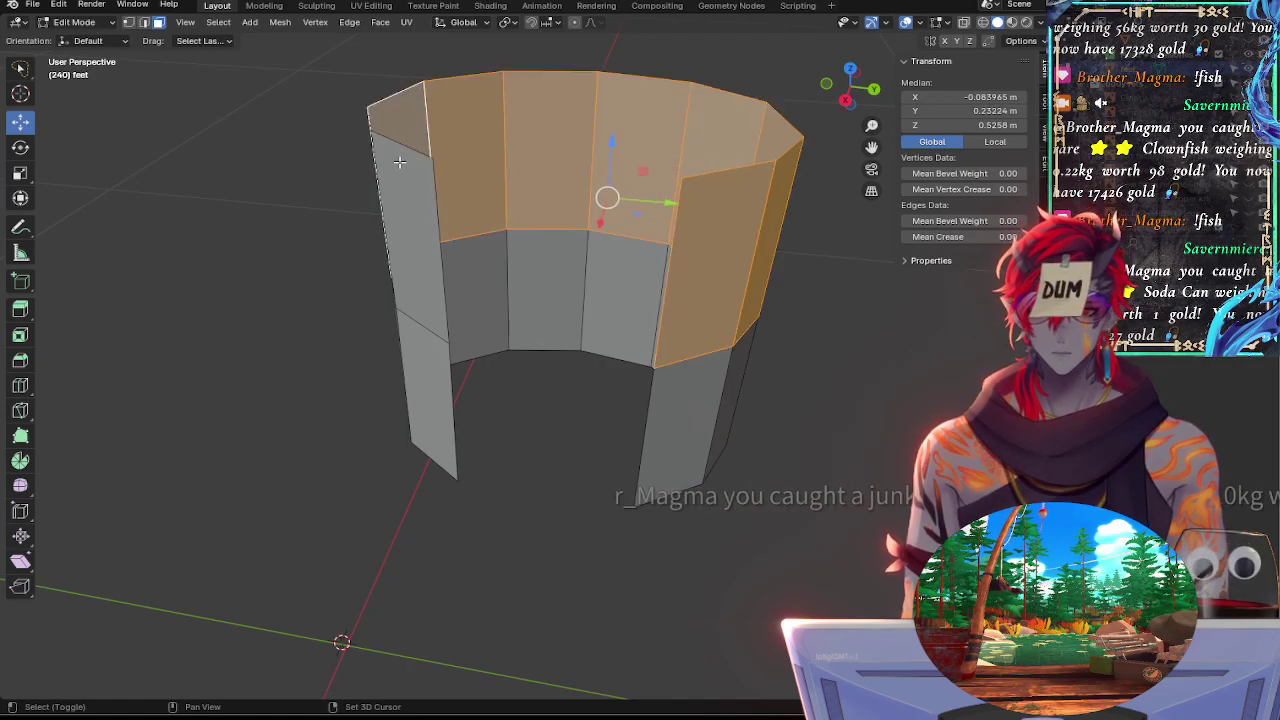
{"action": "left_click", "coordinate": [420, 200], "text": "shift"}
{"action": "middle_click_drag", "start_coordinate": [513, 220], "coordinate": [400, 269]}
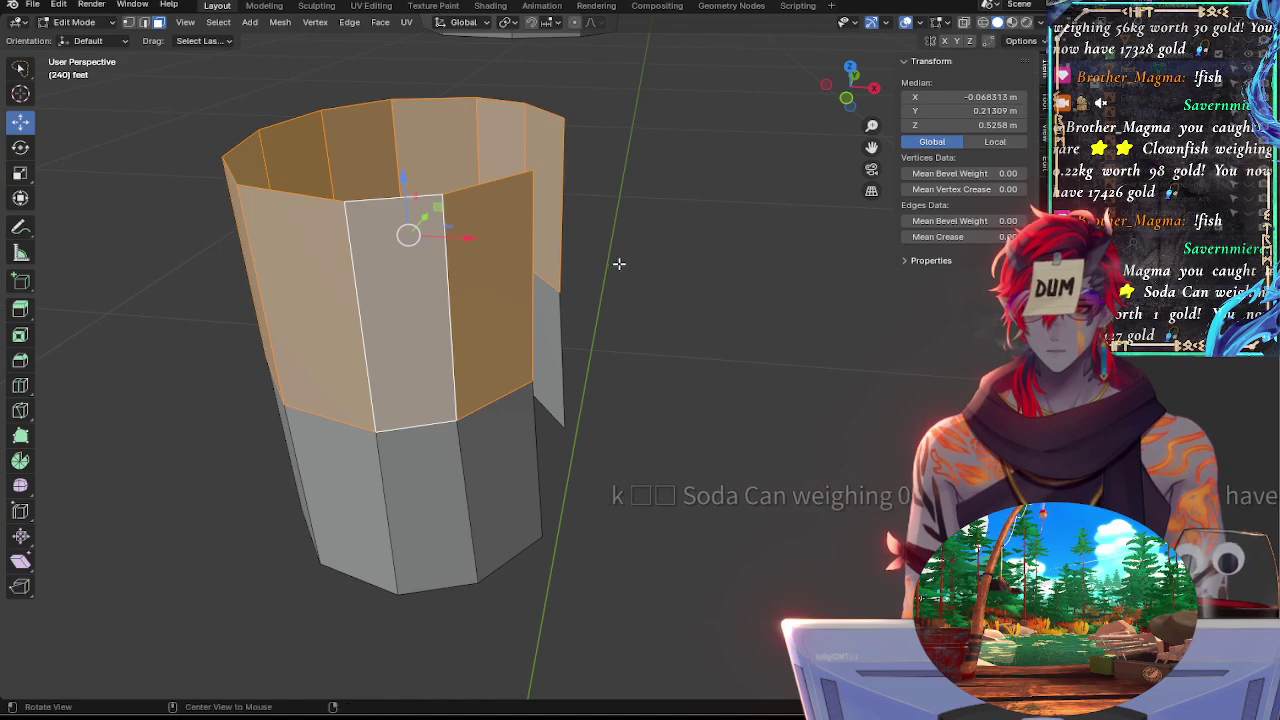
{"action": "middle_click_drag", "start_coordinate": [617, 263], "coordinate": [455, 232]}
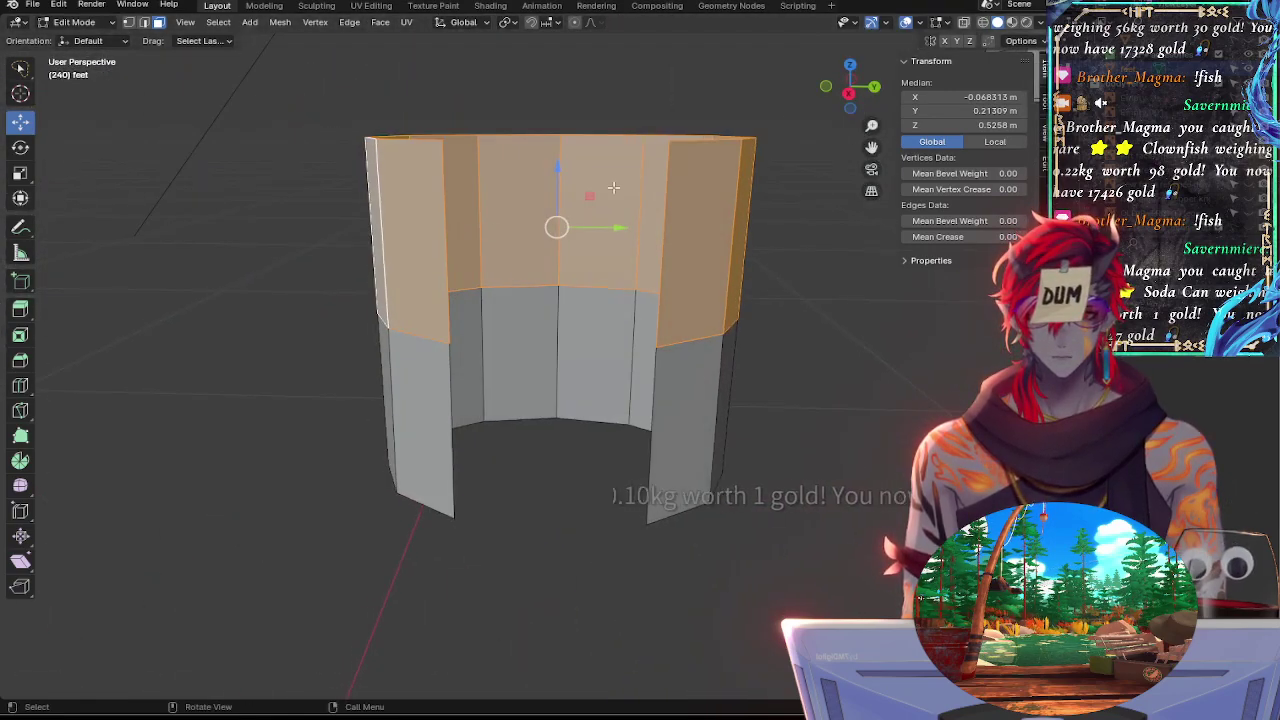
Select the two upper faces bordering the cylinder's gap and try to fill a face between them
{"action": "left_click", "coordinate": [849, 94]}
{"action": "left_click", "coordinate": [551, 134]}
{"action": "middle_click_drag", "start_coordinate": [551, 134], "coordinate": [577, 215]}
{"action": "left_click", "coordinate": [455, 208]}
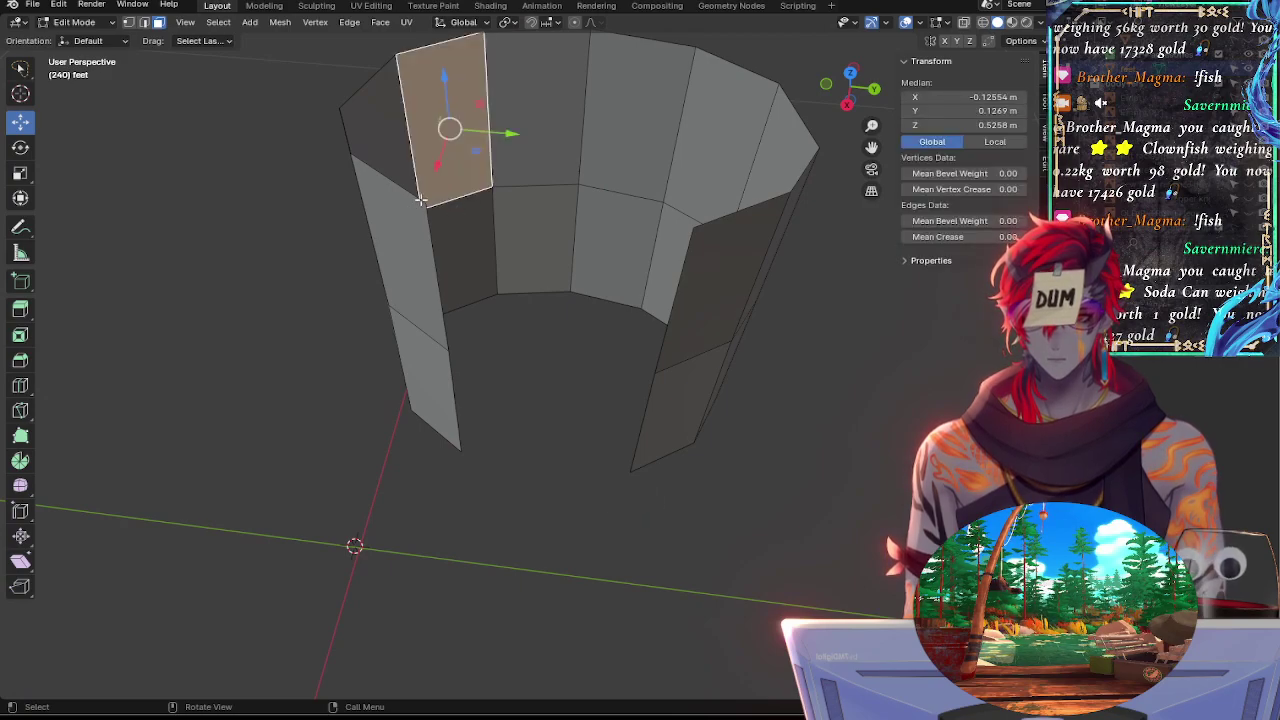
{"action": "left_click", "coordinate": [430, 231]}
{"action": "left_click", "coordinate": [449, 332]}
{"action": "left_click", "coordinate": [446, 344]}
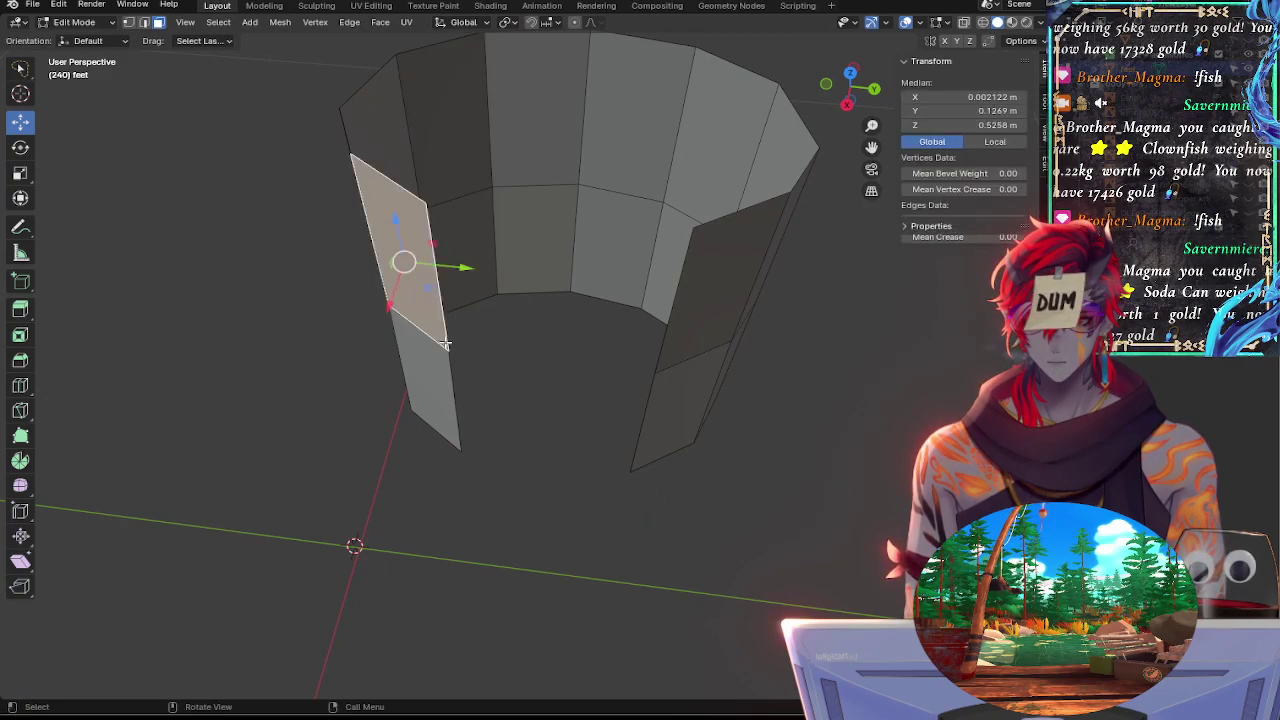
{"action": "left_click", "coordinate": [688, 298], "text": "shift"}
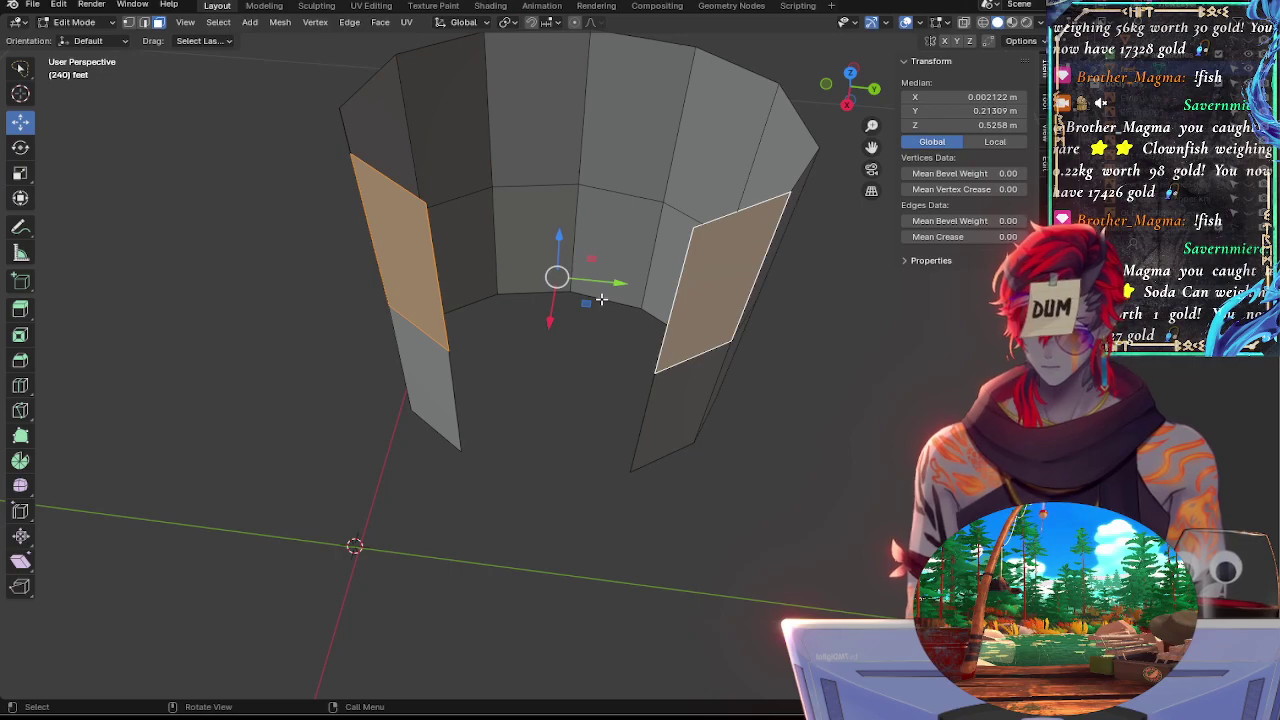
{"action": "key", "text": "f"}
{"action": "left_click", "coordinate": [831, 394]}
{"action": "middle_click_drag", "start_coordinate": [831, 394], "coordinate": [774, 343]}
{"action": "left_click", "coordinate": [571, 277]}
Undo the fill made from the two faces and return to edge selection with nothing selected
{"action": "key", "text": "ctrl+z"}
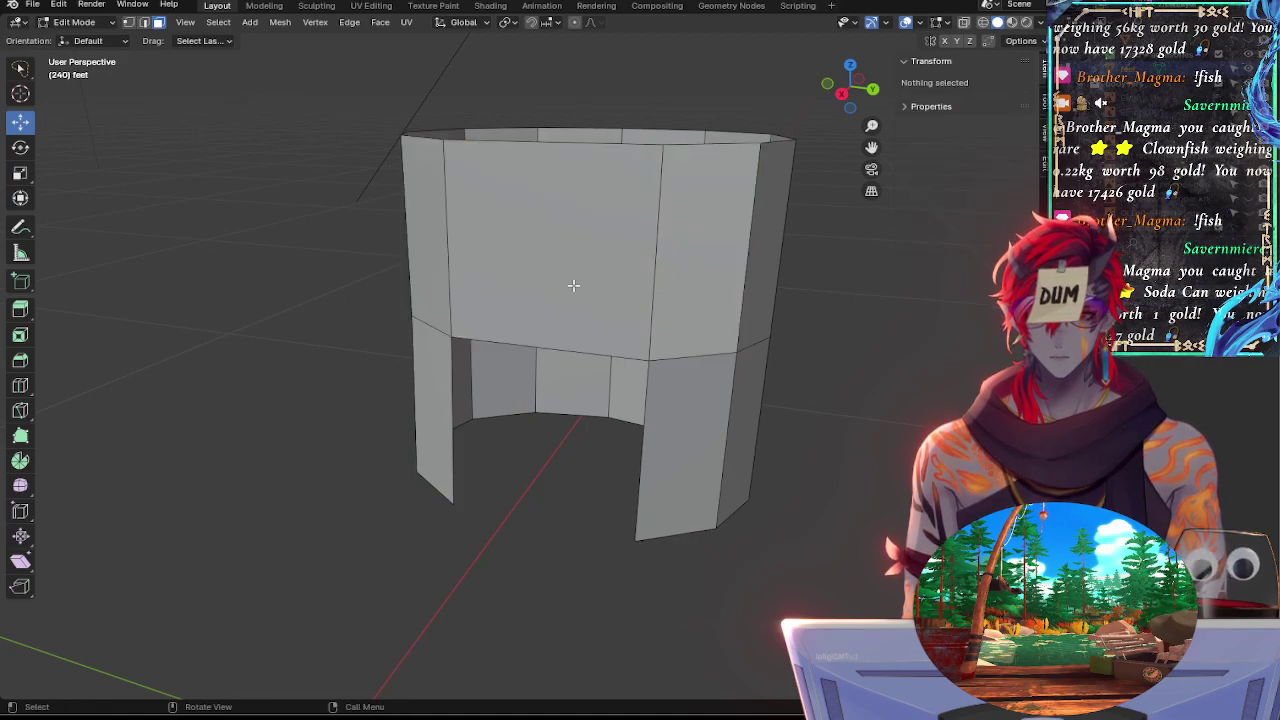
{"action": "key", "text": "ctrl+shift+z"}
{"action": "key", "text": "ctrl+z"}
{"action": "key", "text": "ctrl+z"}
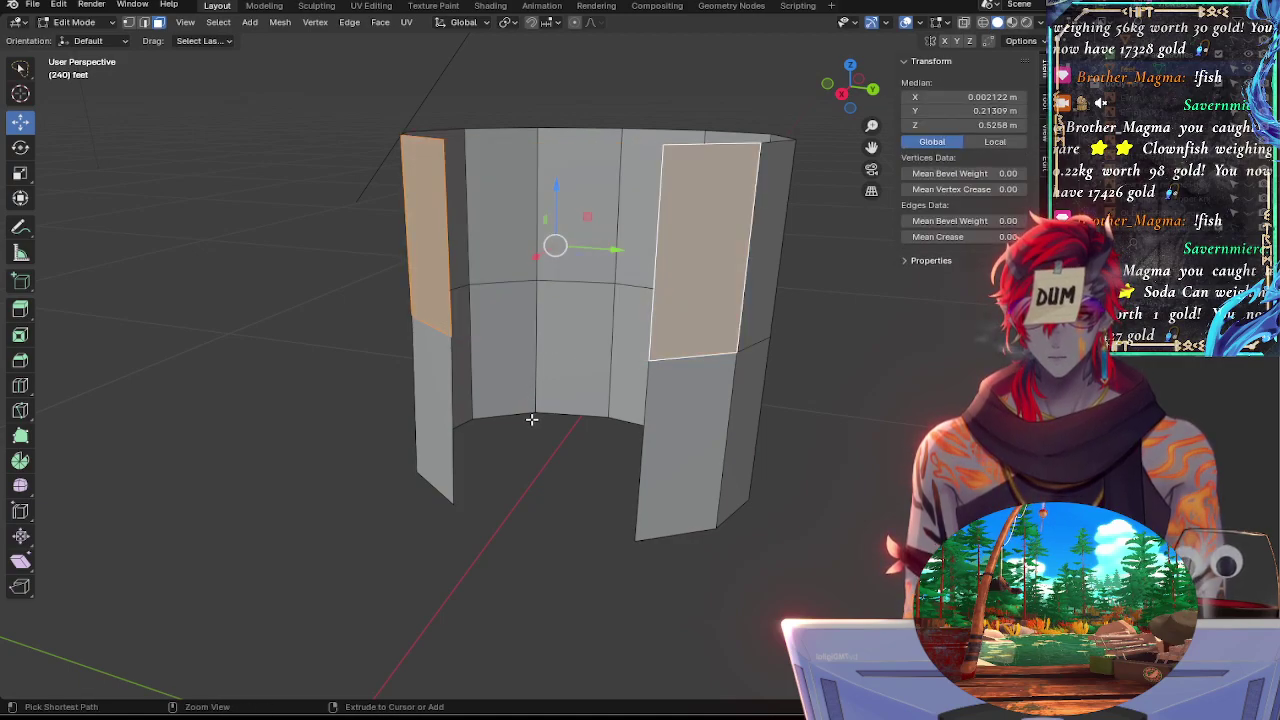
{"action": "key", "text": "ctrl+z"}
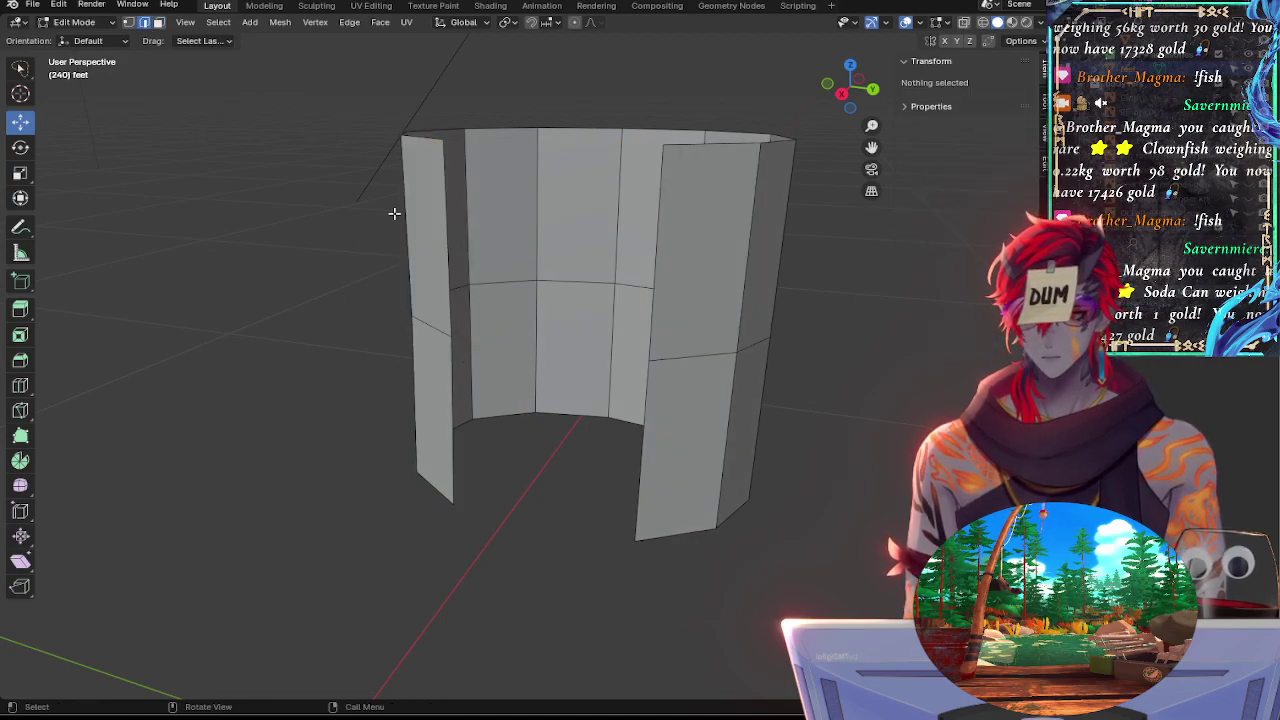
Fill the upper half of the cylinder's gap with a face between its two upper vertical border edges
{"action": "left_click", "coordinate": [443, 206]}
{"action": "left_click", "coordinate": [657, 237], "text": "shift"}
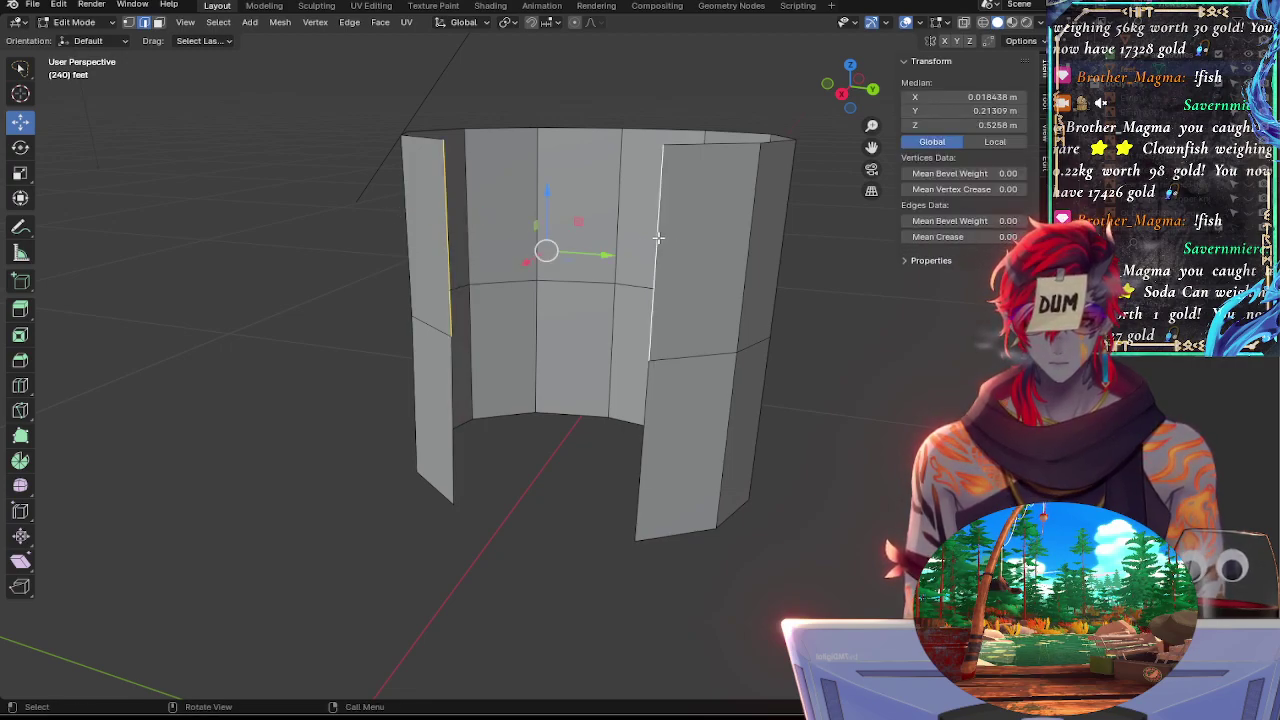
{"action": "key", "text": "f"}
{"action": "left_click", "coordinate": [778, 242]}
{"action": "left_click", "coordinate": [675, 297]}
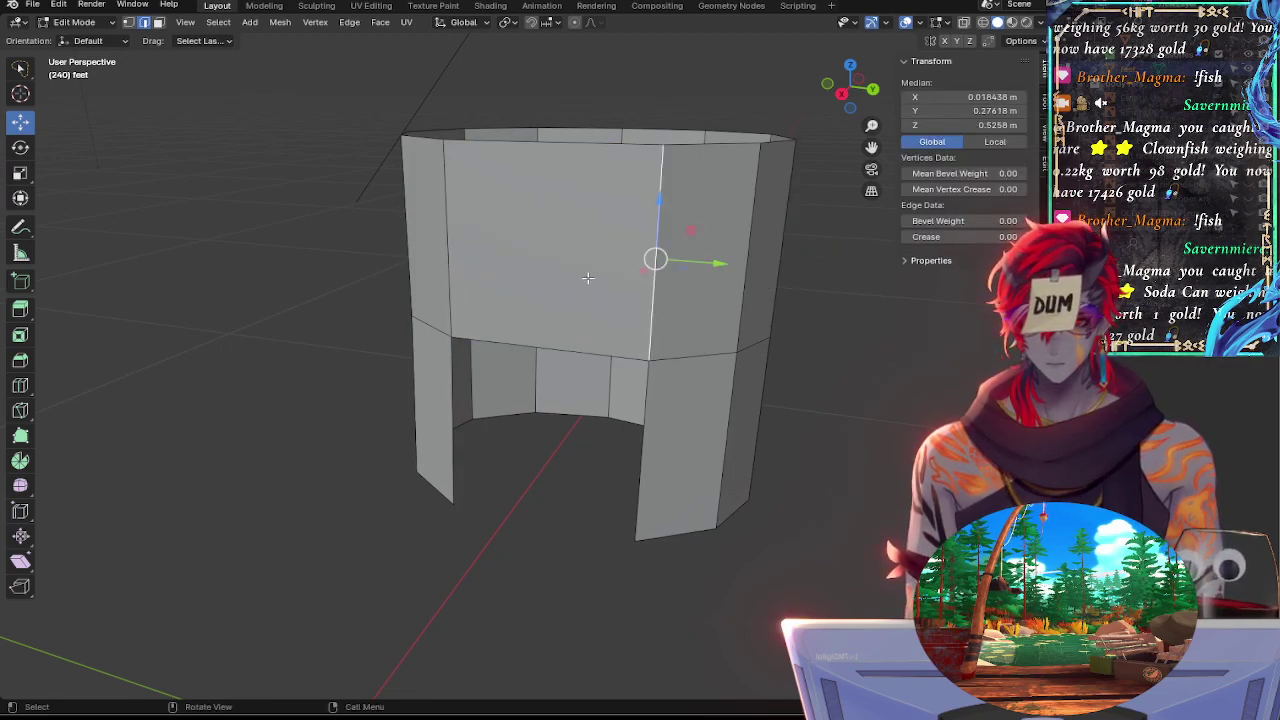
Switch to face selection and select the new face bridging the gap together with its two neighbouring upper faces
{"action": "left_click", "coordinate": [158, 22]}
{"action": "left_click", "coordinate": [407, 232]}
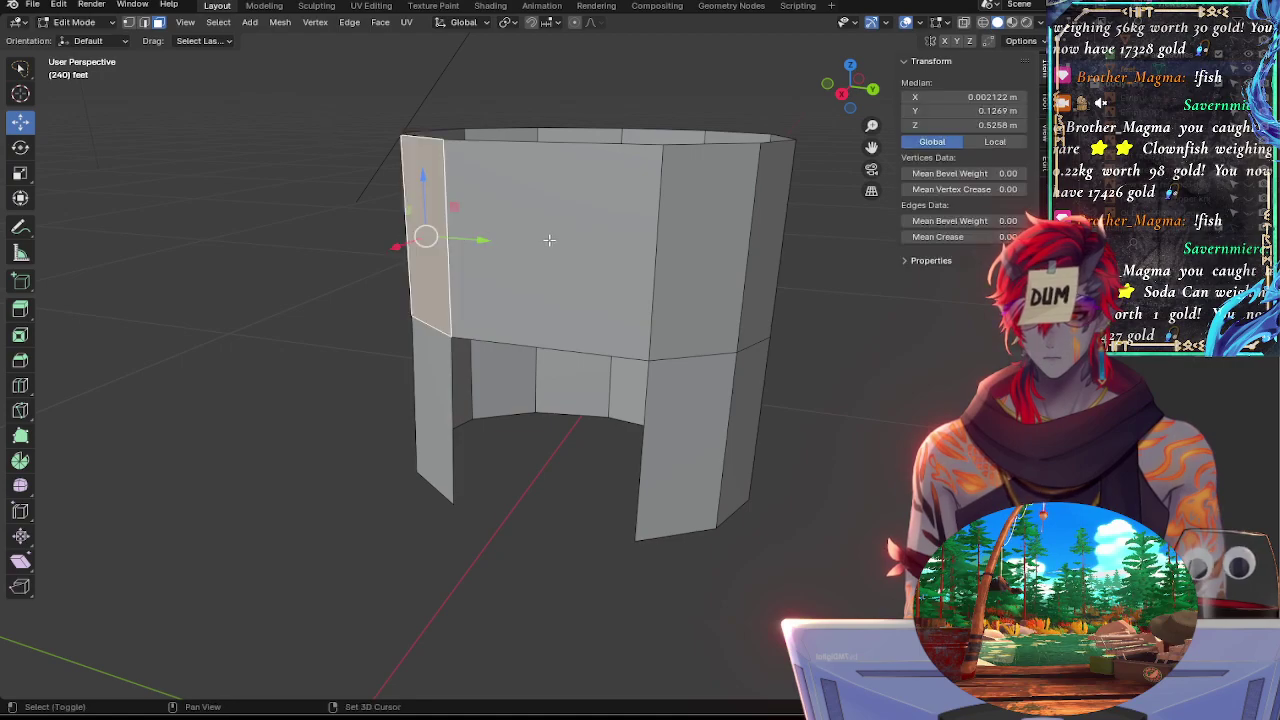
{"action": "left_click", "coordinate": [543, 240], "text": "shift"}
{"action": "middle_click_drag", "start_coordinate": [794, 246], "coordinate": [367, 299]}
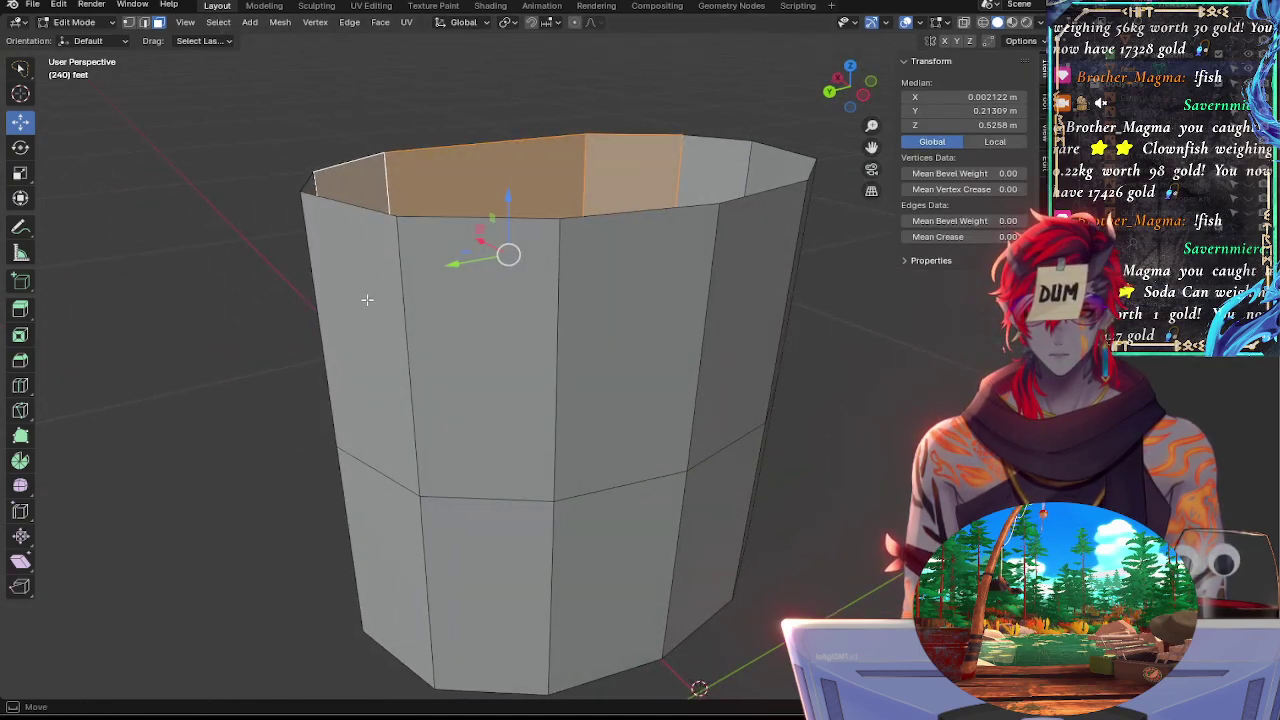
{"action": "left_click", "coordinate": [456, 317], "text": "shift"}
{"action": "left_click", "coordinate": [357, 343], "text": "shift"}
{"action": "middle_click_drag", "start_coordinate": [432, 336], "coordinate": [580, 326]}
{"action": "key", "text": "ctrl+z"}
{"action": "key", "text": "ctrl+z"}
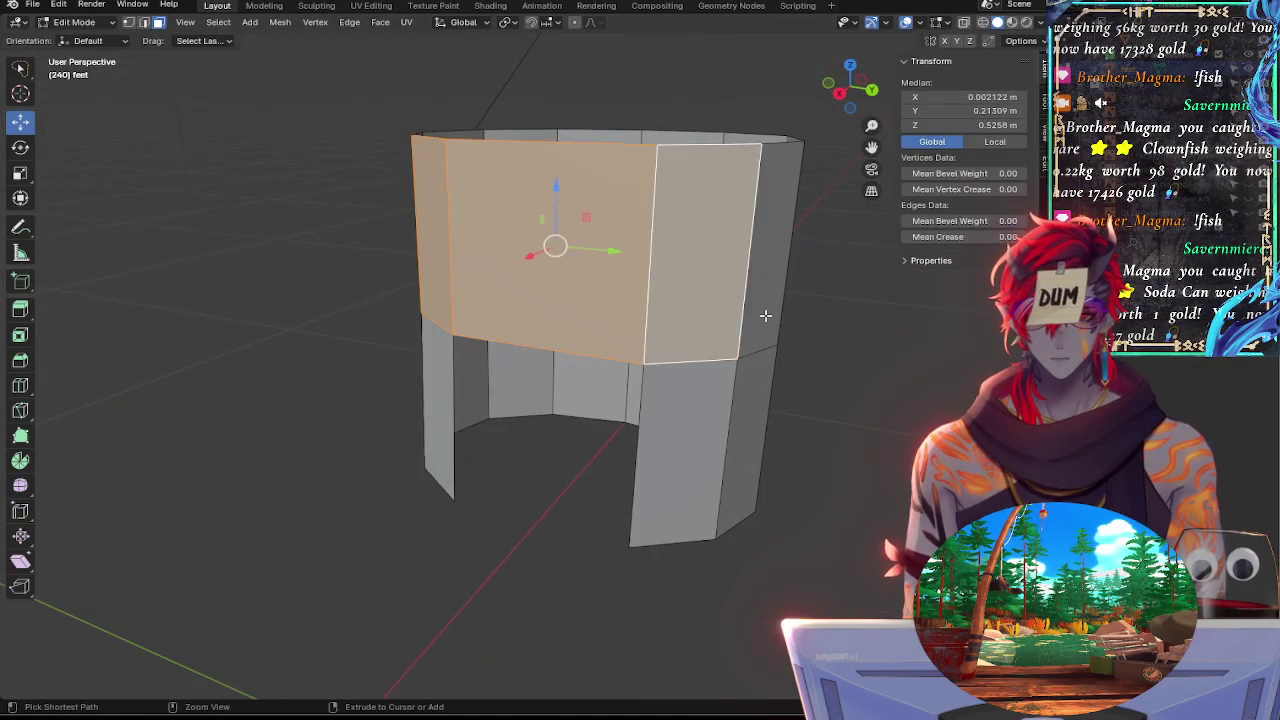
Extend the selection to the remaining upper side faces so the full upper ring of the cylinder is selected
{"action": "middle_click_drag", "start_coordinate": [774, 304], "coordinate": [514, 354]}
{"action": "left_click", "coordinate": [508, 355], "text": "shift"}
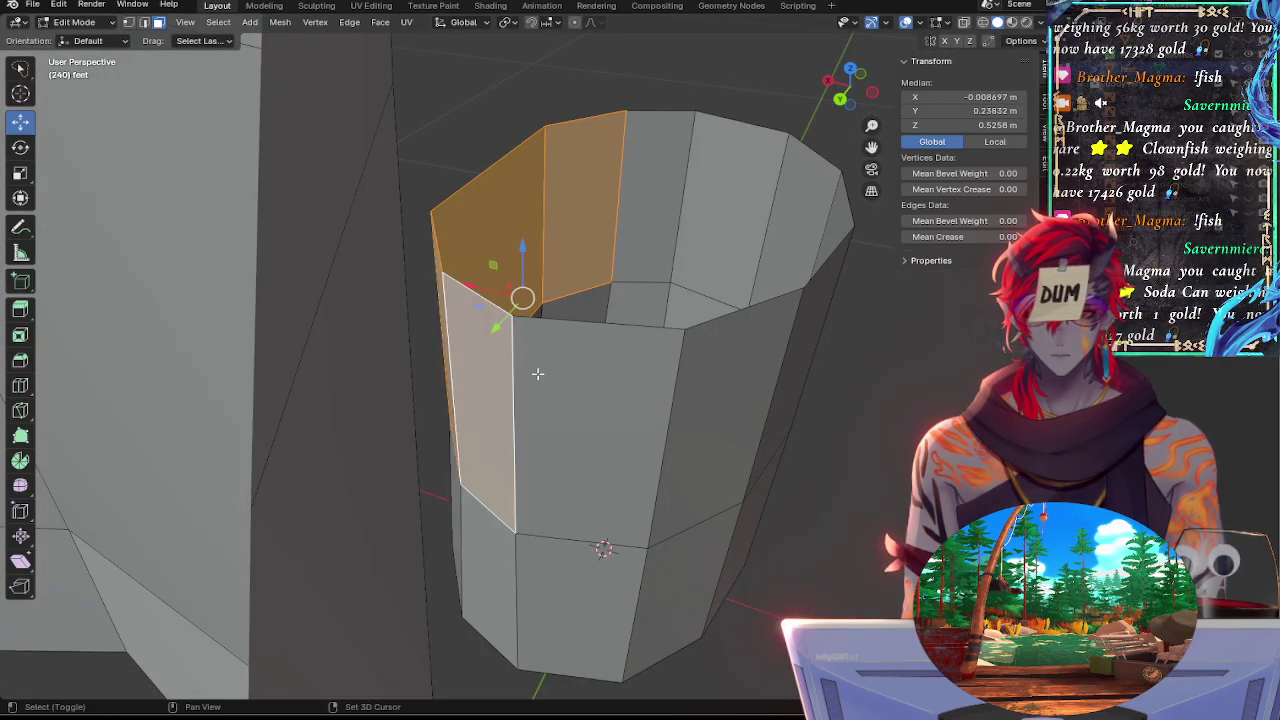
{"action": "left_click", "coordinate": [570, 382], "text": "shift"}
{"action": "left_click", "coordinate": [738, 372], "text": "shift"}
{"action": "middle_click_drag", "start_coordinate": [785, 383], "coordinate": [637, 331]}
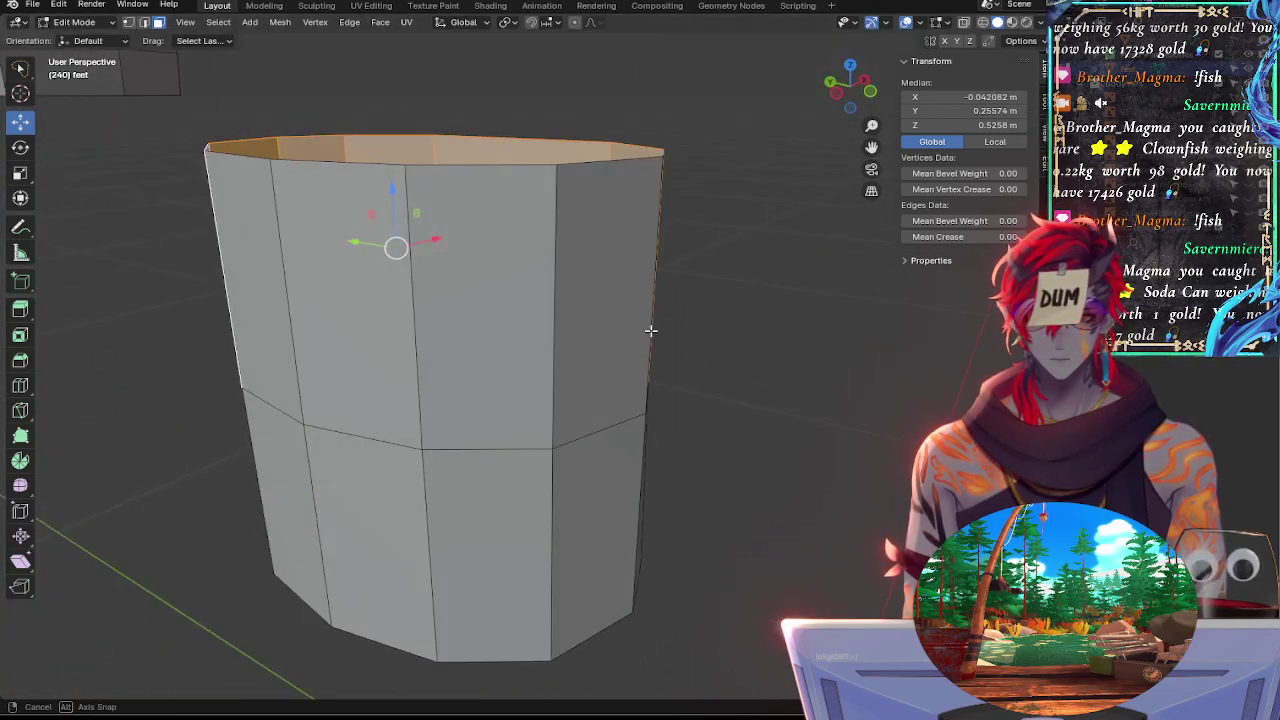
{"action": "left_click", "coordinate": [613, 328], "text": "shift"}
{"action": "left_click", "coordinate": [485, 330], "text": "shift"}
{"action": "left_click", "coordinate": [340, 328], "text": "shift"}
{"action": "left_click", "coordinate": [258, 322], "text": "shift"}
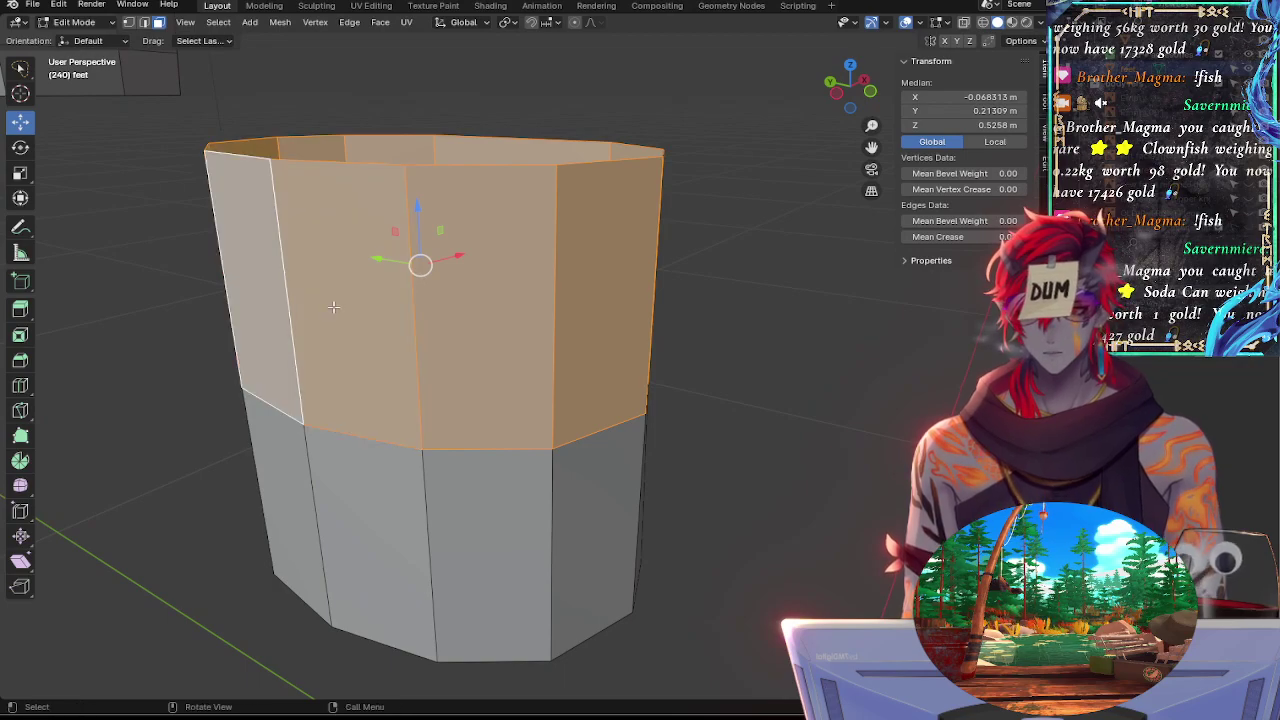
Add a centred vertical loop cut through the upper wall face above the front opening
{"action": "middle_click_drag", "start_coordinate": [258, 322], "coordinate": [418, 307]}
{"action": "left_click", "coordinate": [336, 298], "text": "shift"}
{"action": "middle_click_drag", "start_coordinate": [672, 338], "coordinate": [562, 308]}
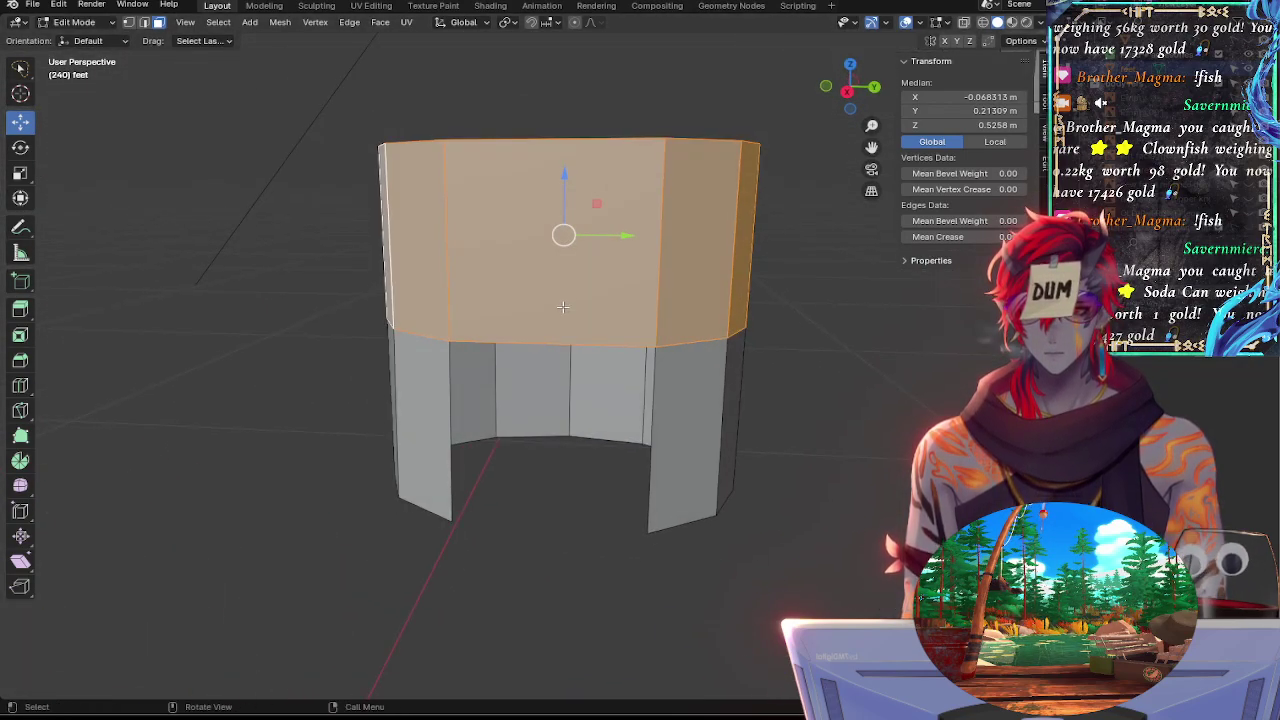
{"action": "left_click", "coordinate": [562, 308]}
{"action": "left_click", "coordinate": [823, 328]}
{"action": "key", "text": "ctrl+r"}
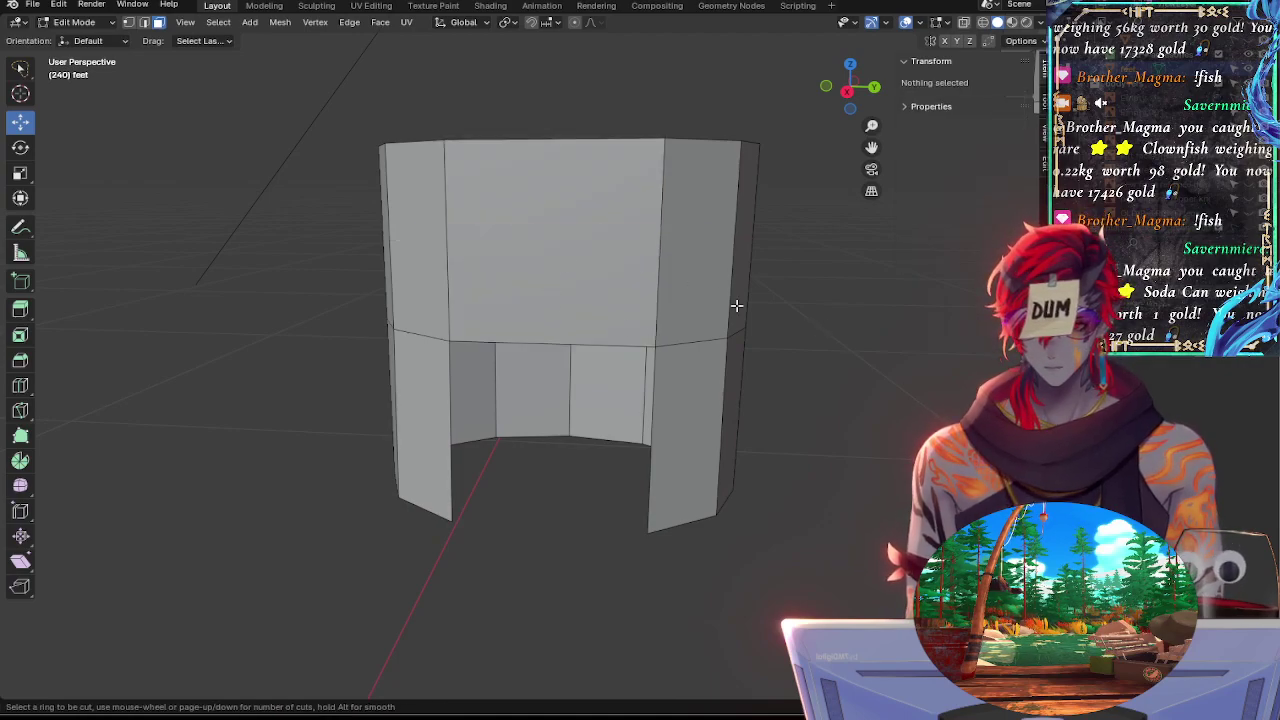
{"action": "left_click", "coordinate": [546, 121]}
{"action": "right_click", "coordinate": [571, 129]}
{"action": "left_click", "coordinate": [752, 148]}
{"action": "middle_click_drag", "start_coordinate": [809, 372], "coordinate": [795, 348], "text": "ctrl"}
{"action": "left_click", "coordinate": [875, 91]}
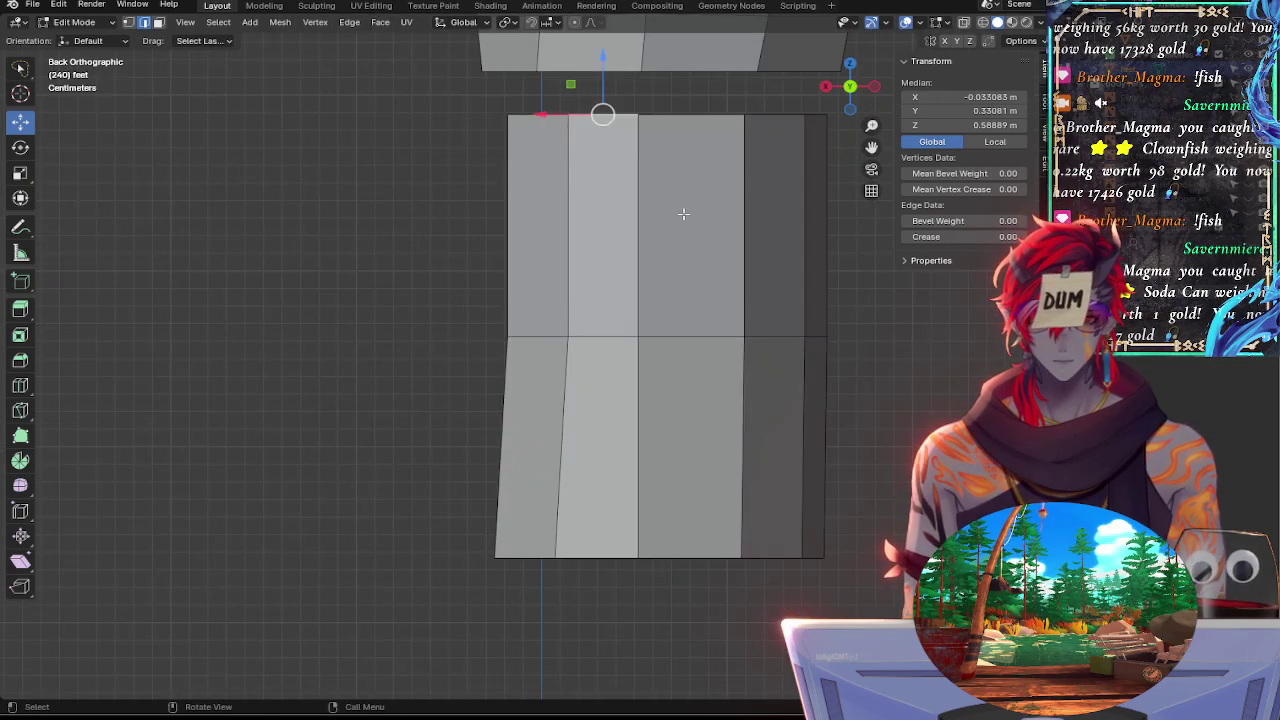
{"action": "middle_click_drag", "start_coordinate": [470, 269], "coordinate": [489, 377]}
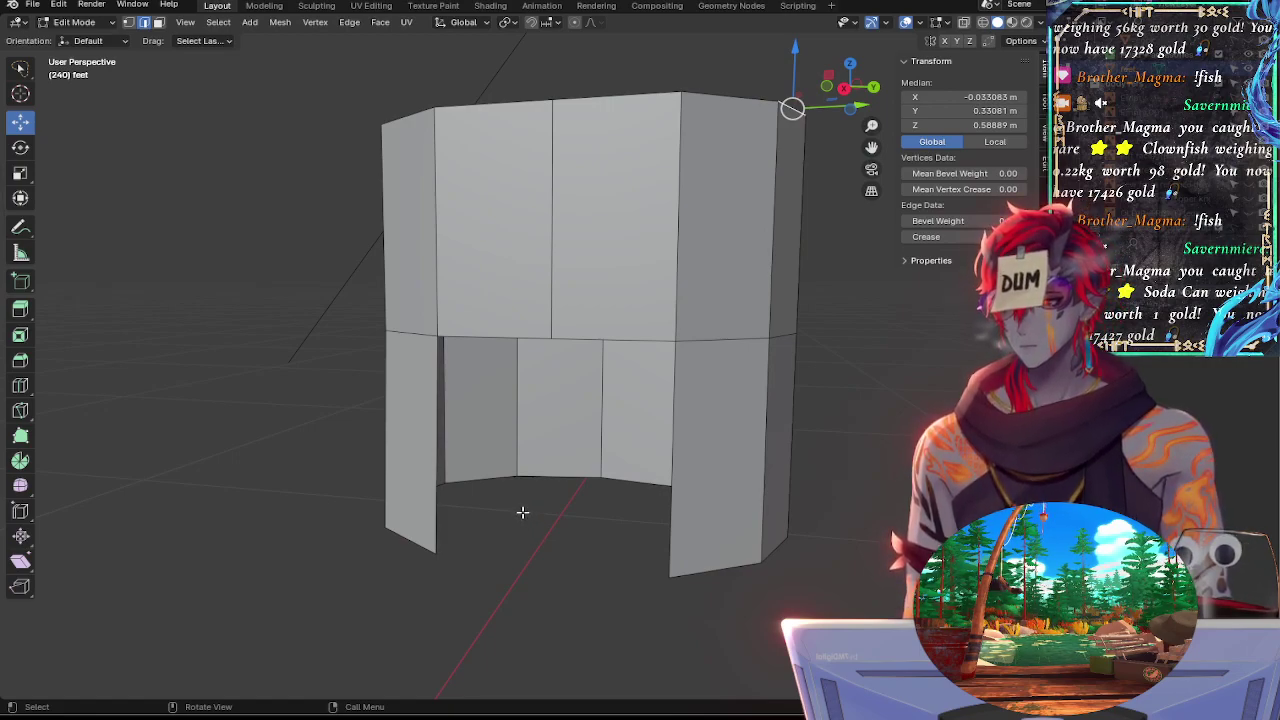
{"action": "key", "text": "ctrl+z"}
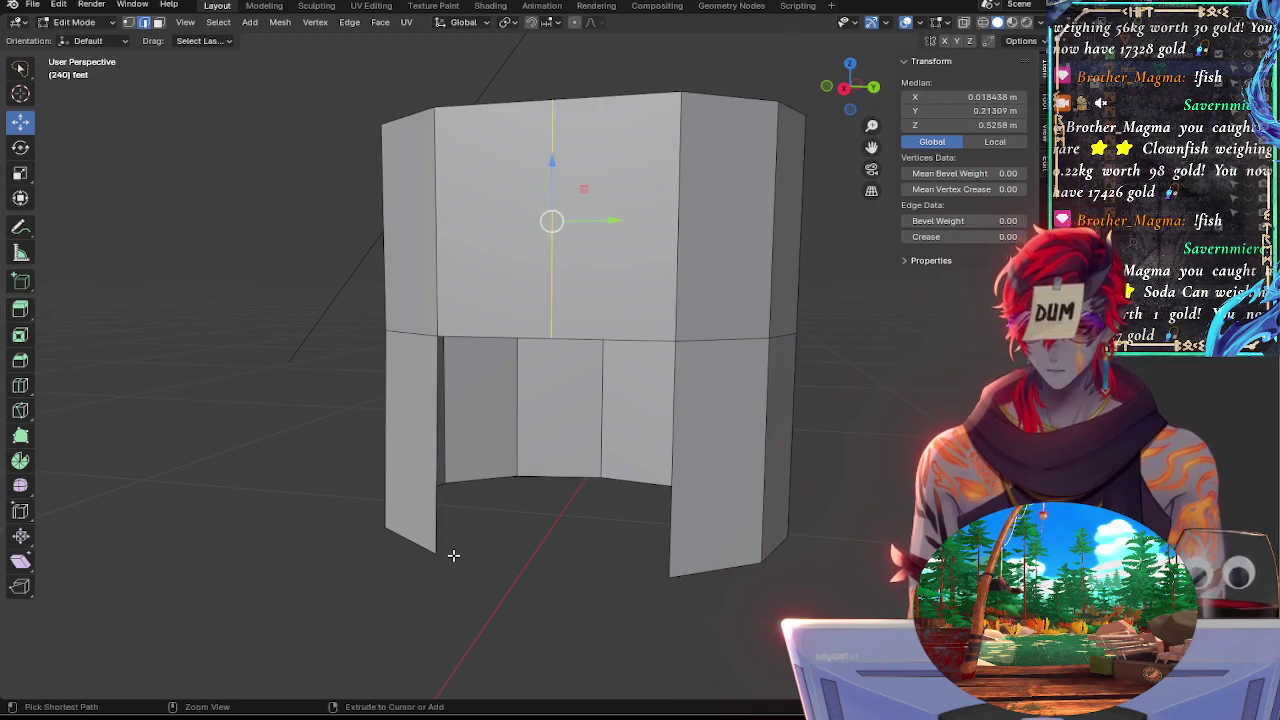
Join the opening's two bottom corner vertices with an edge and split that edge at its midpoint with a loop cut
{"action": "left_click", "coordinate": [434, 550]}
{"action": "left_click", "coordinate": [562, 576]}
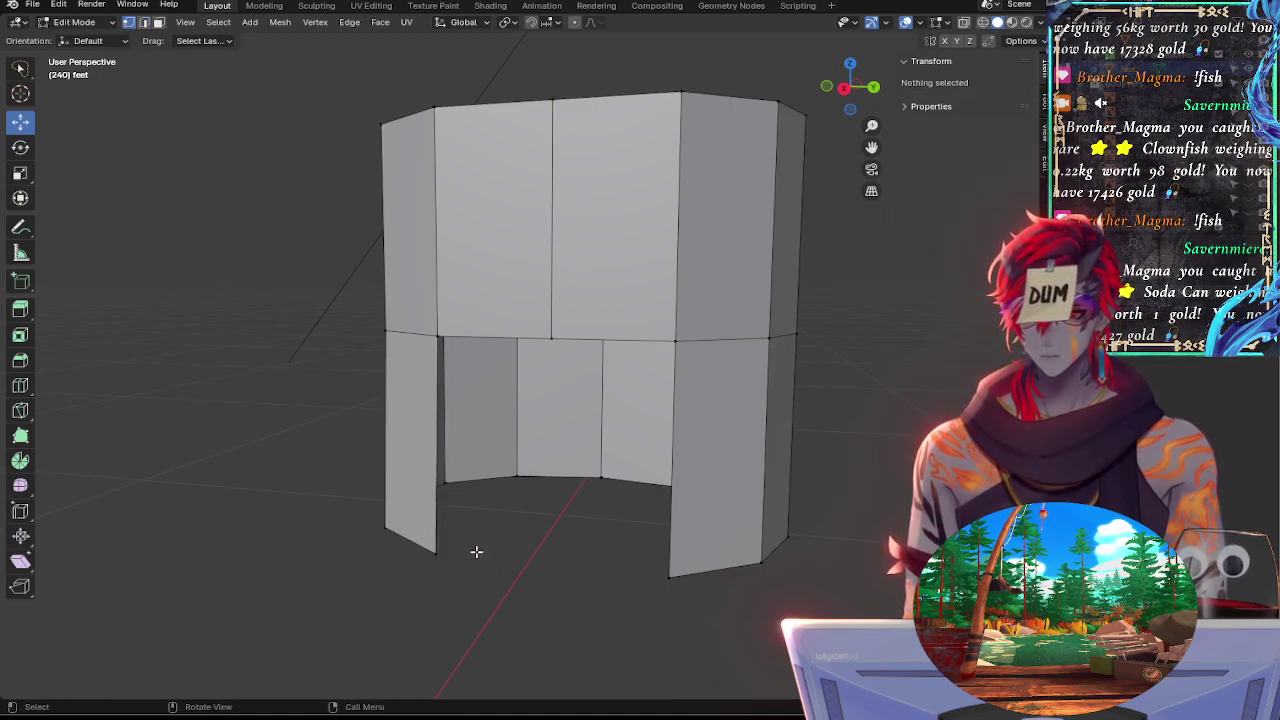
{"action": "left_click", "coordinate": [443, 555]}
{"action": "left_click", "coordinate": [669, 577], "text": "shift"}
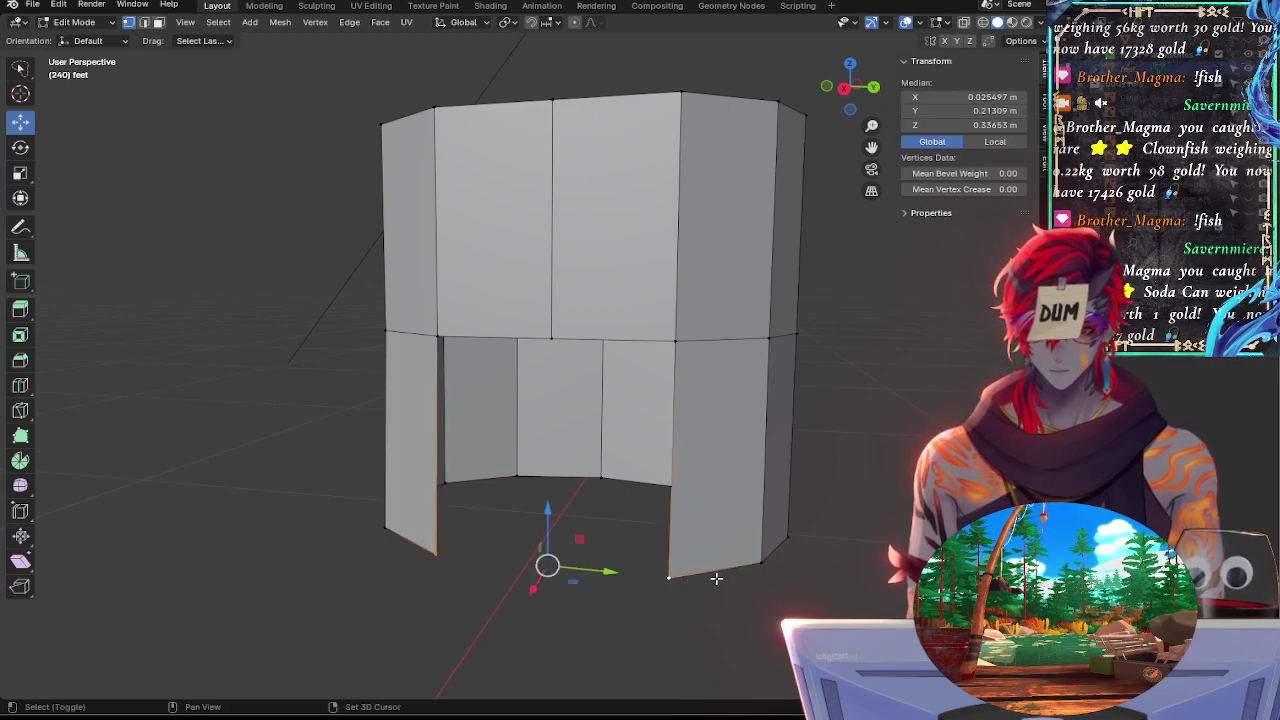
{"action": "key", "text": "ctrl+r"}
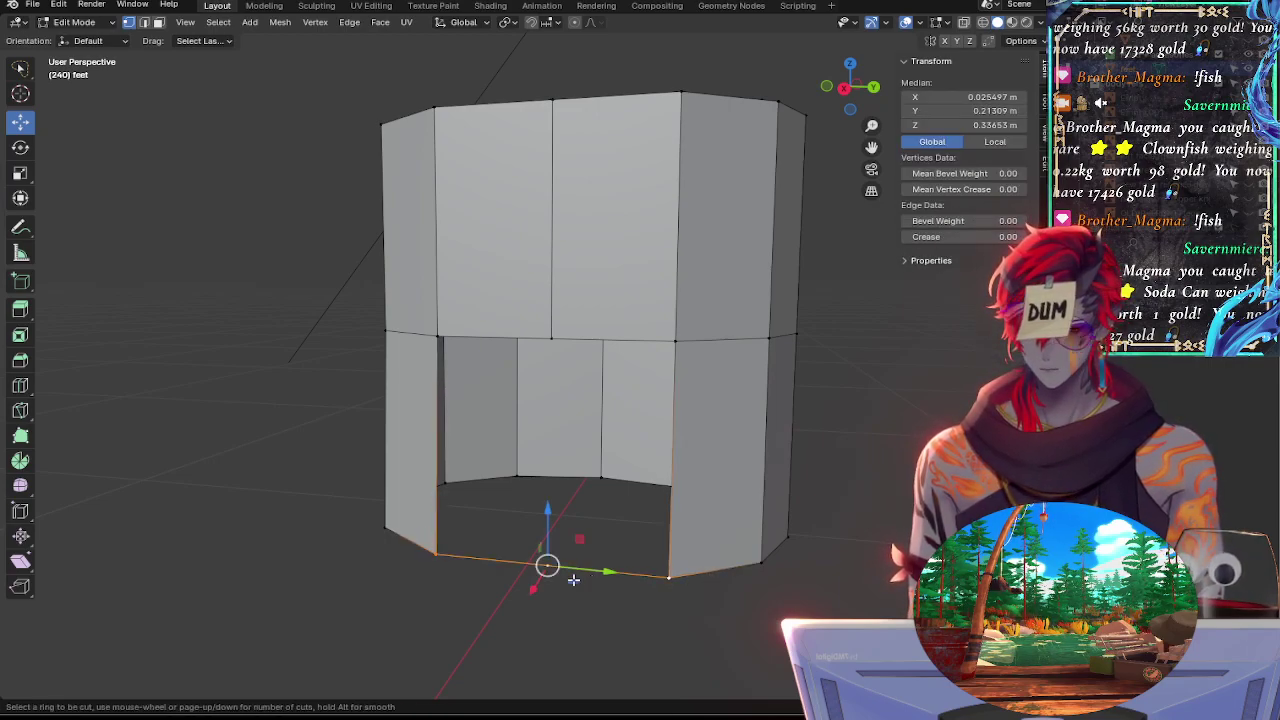
{"action": "left_click", "coordinate": [566, 576]}
{"action": "right_click", "coordinate": [566, 576]}
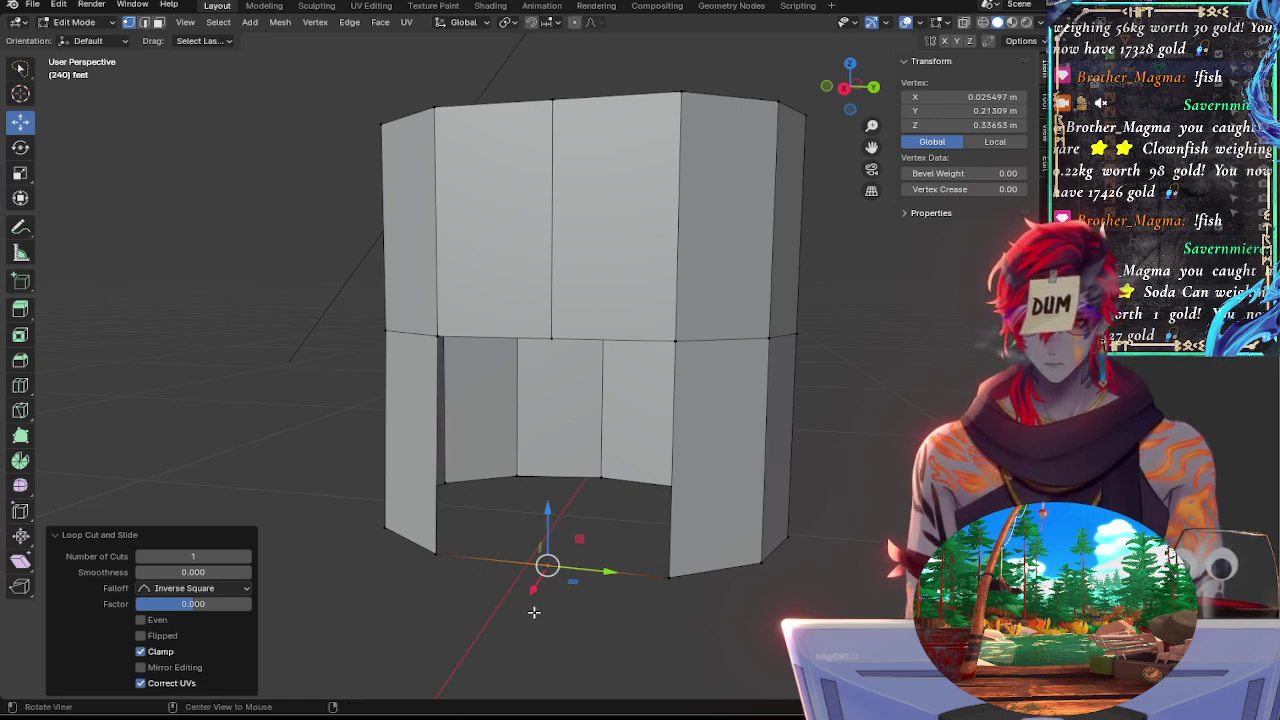
{"action": "middle_click_drag", "start_coordinate": [534, 612], "coordinate": [571, 489]}
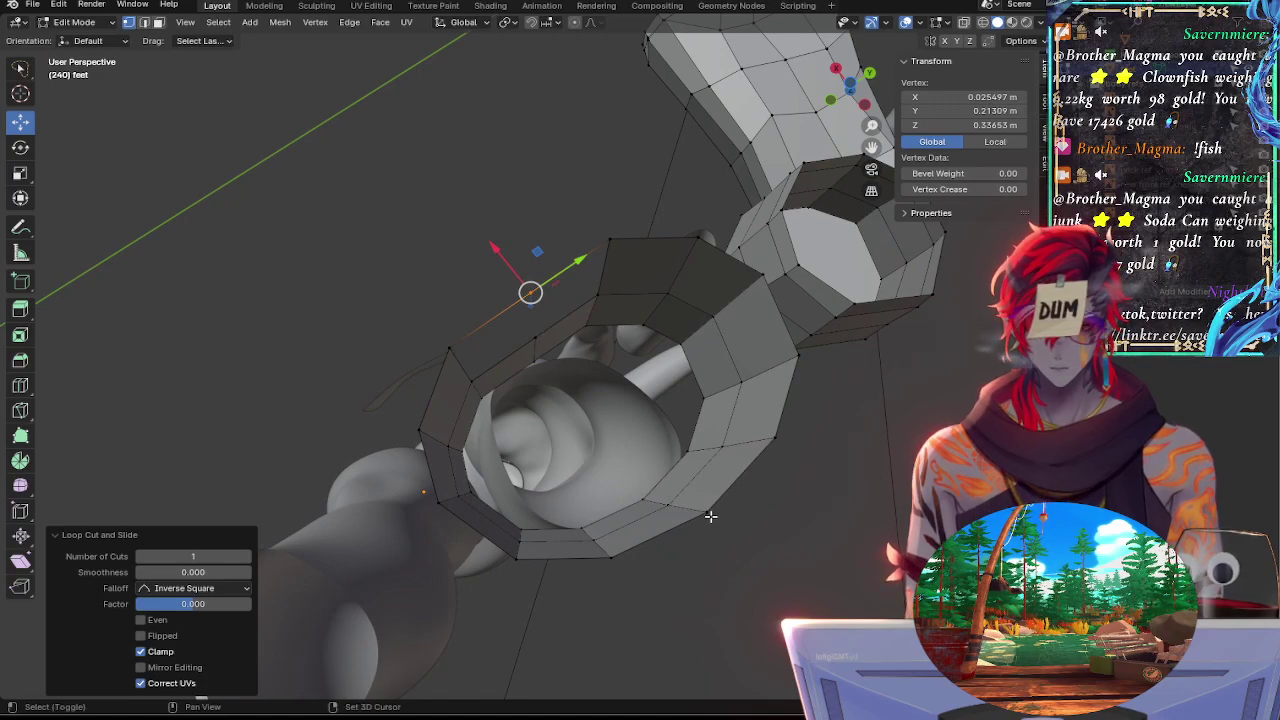
{"action": "middle_click_drag", "start_coordinate": [601, 369], "coordinate": [843, 297]}
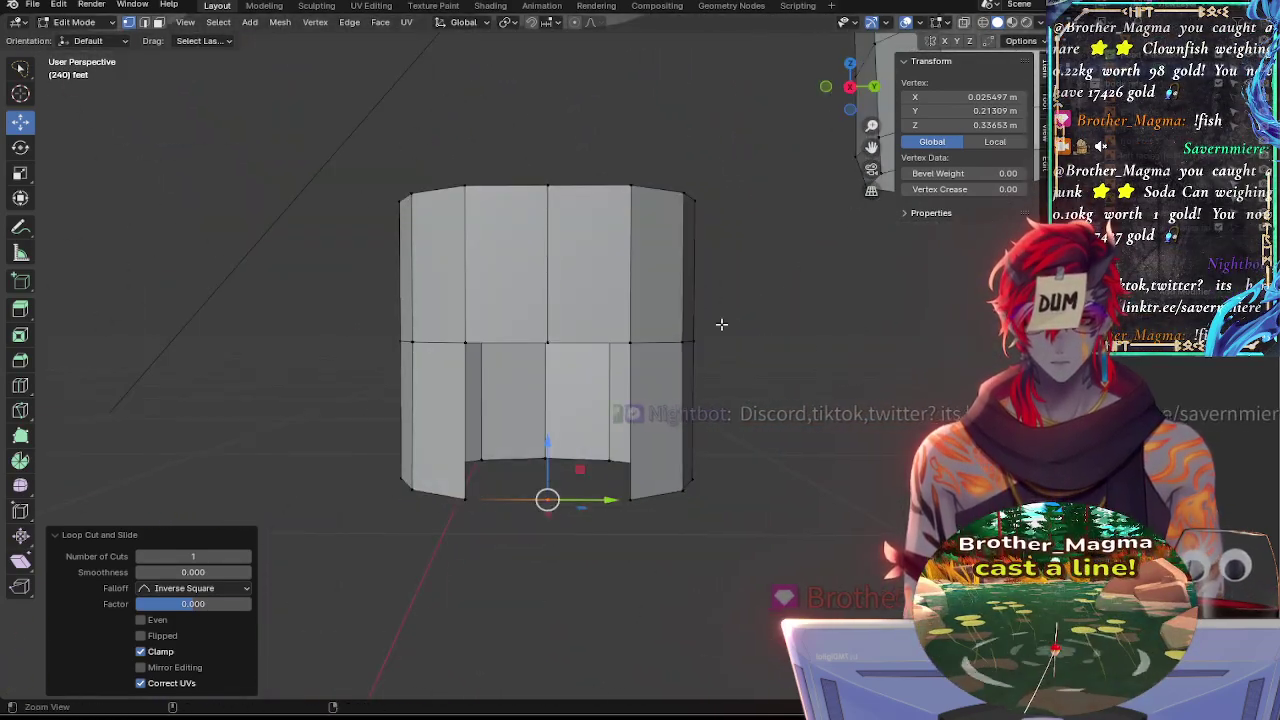
{"action": "middle_click_drag", "start_coordinate": [720, 323], "coordinate": [739, 348]}
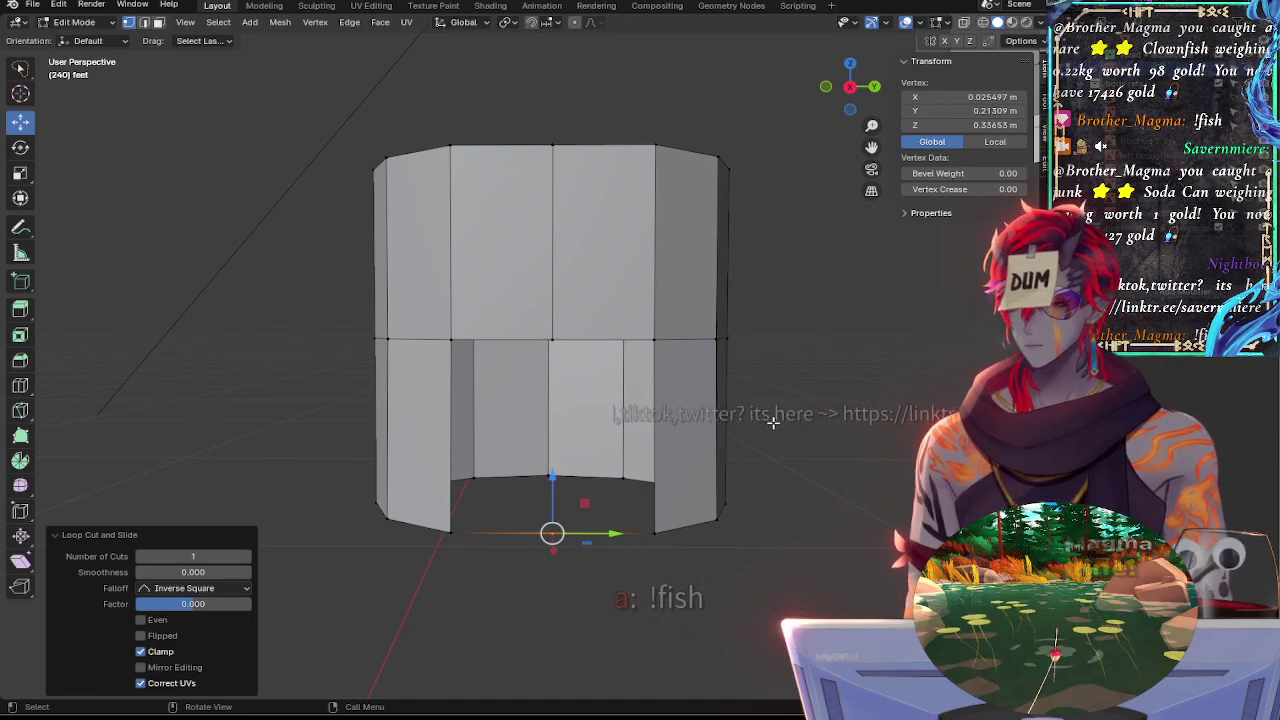
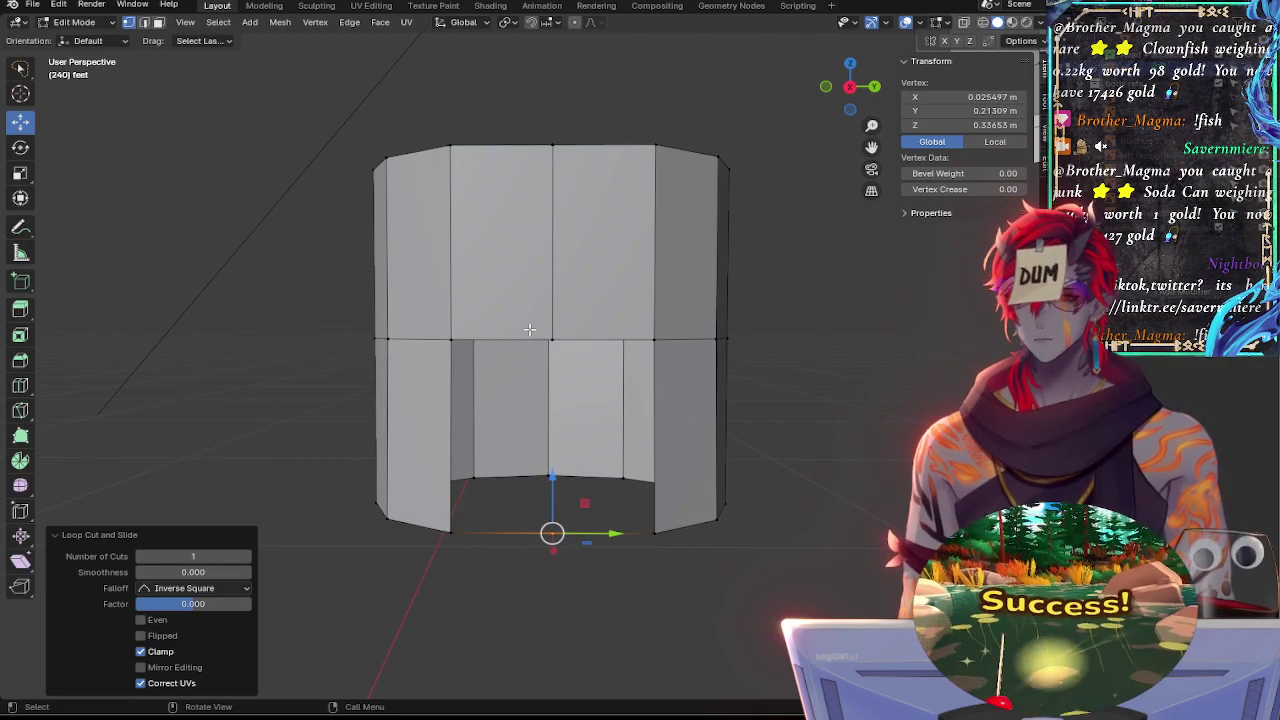
{"action": "left_click", "coordinate": [694, 355]}
{"action": "left_click", "coordinate": [662, 340]}
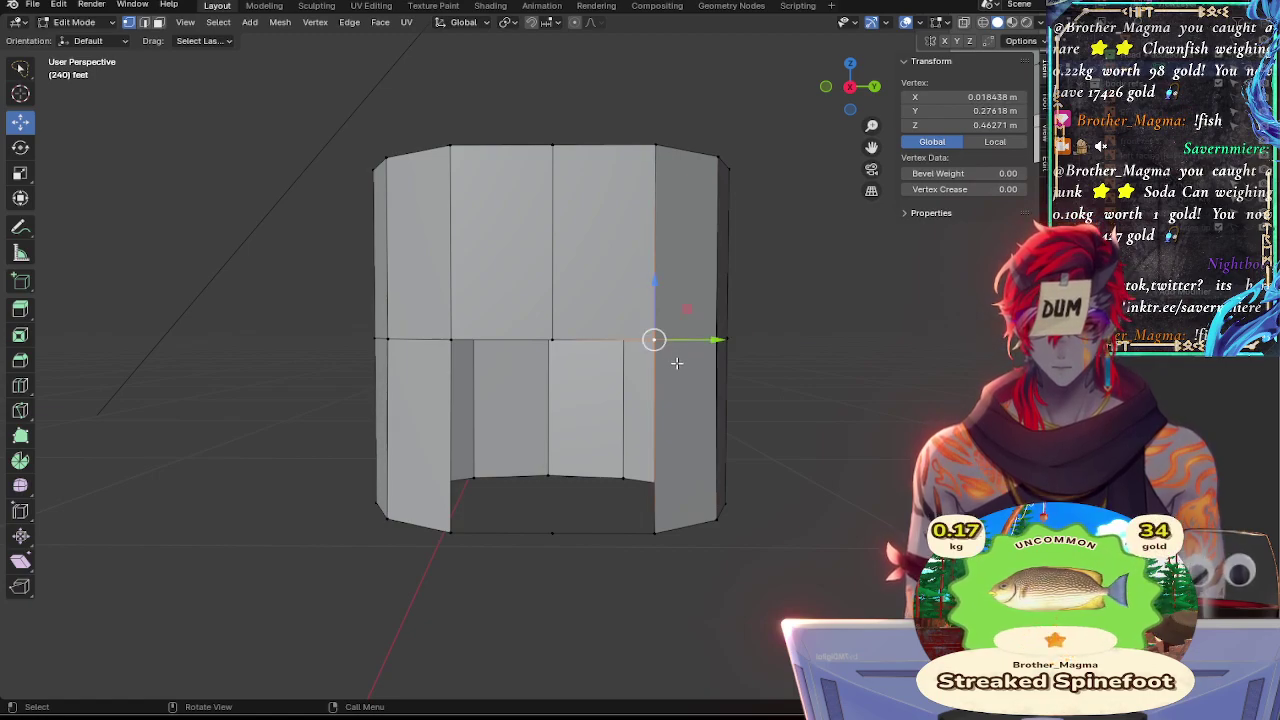
{"action": "left_click", "coordinate": [805, 436]}
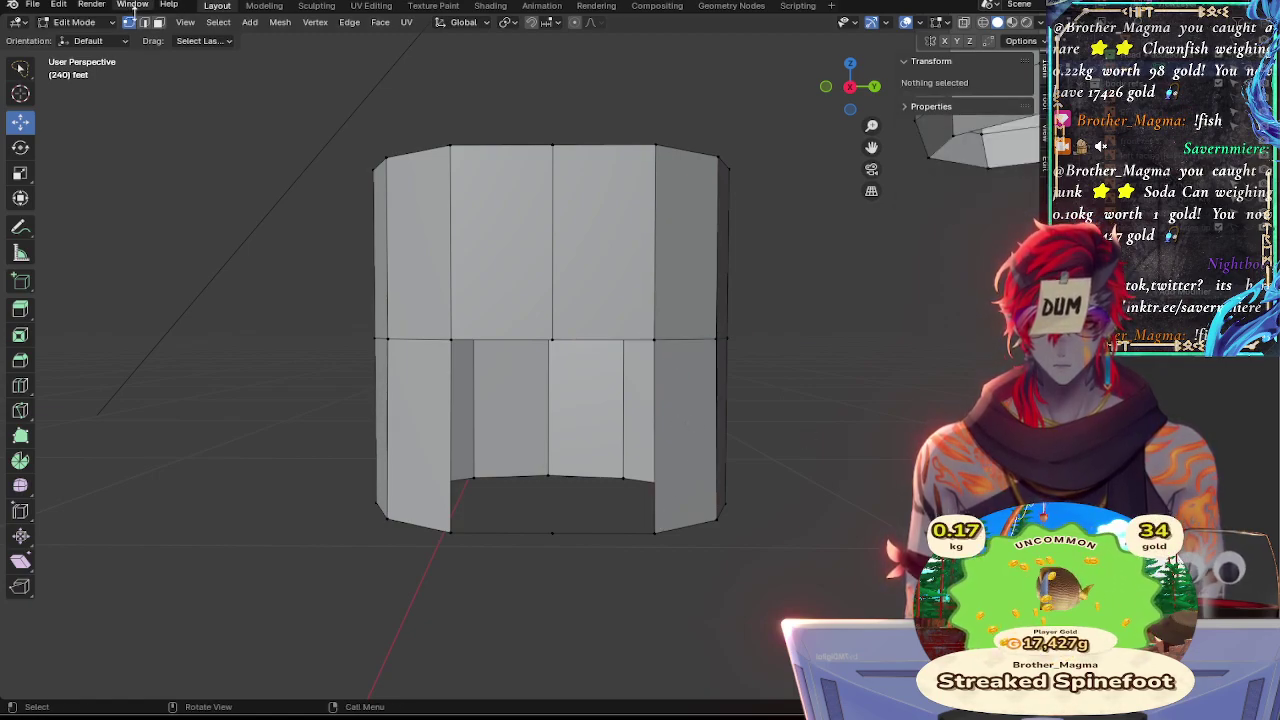
Delete the two lower wall faces flanking the front opening
{"action": "left_click", "coordinate": [422, 442]}
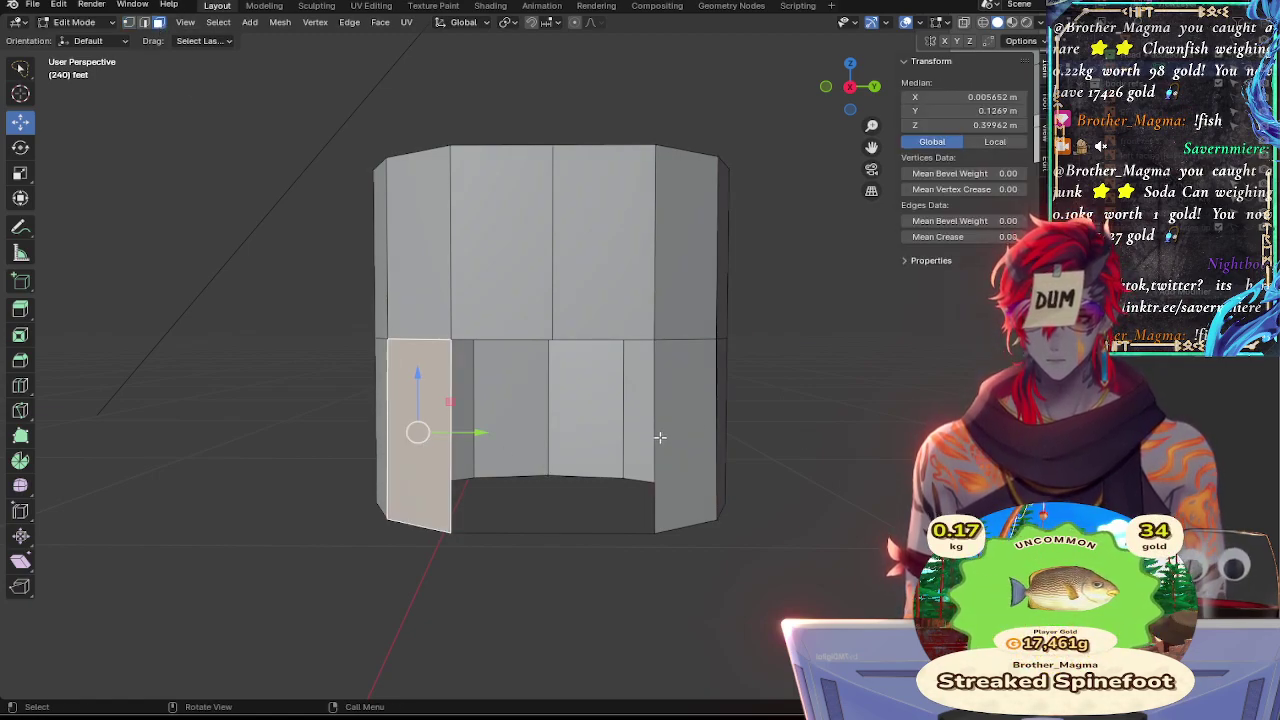
{"action": "left_click", "coordinate": [677, 431], "text": "shift"}
{"action": "right_click", "coordinate": [677, 431]}
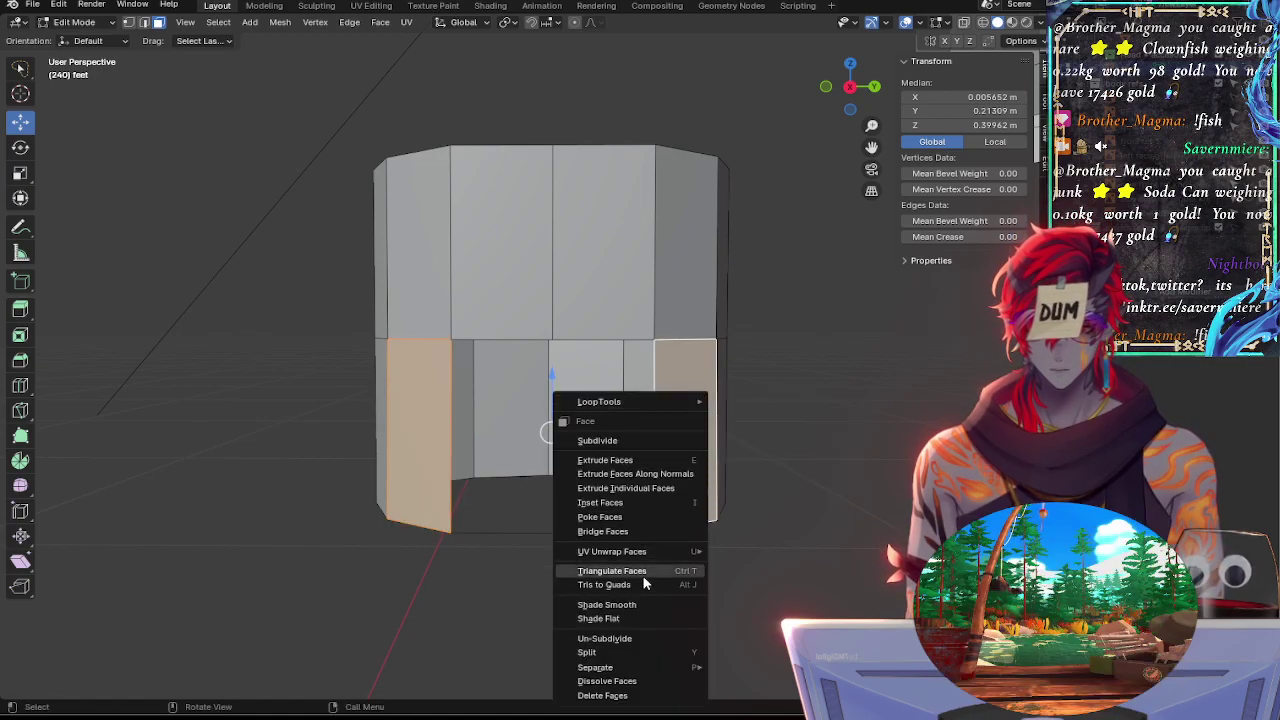
{"action": "right_click", "coordinate": [694, 684]}
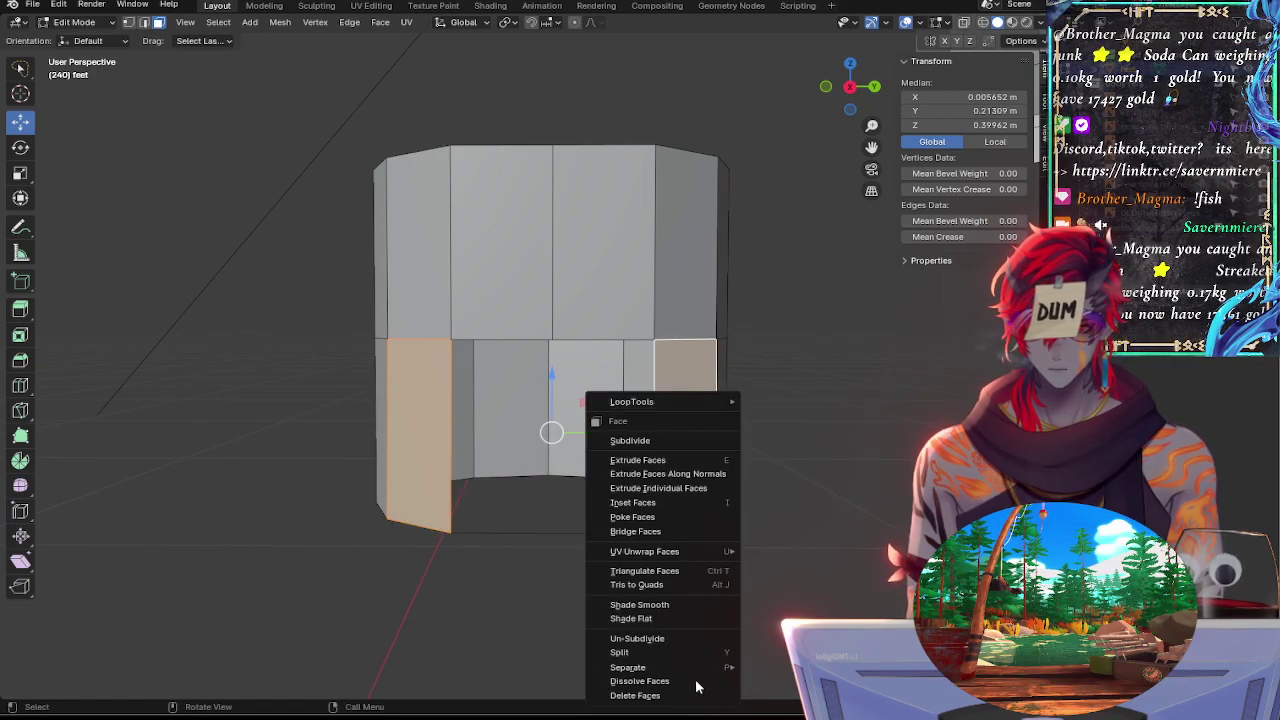
{"action": "left_click", "coordinate": [694, 680]}
{"action": "left_click", "coordinate": [775, 563]}
{"action": "left_click", "coordinate": [676, 484]}
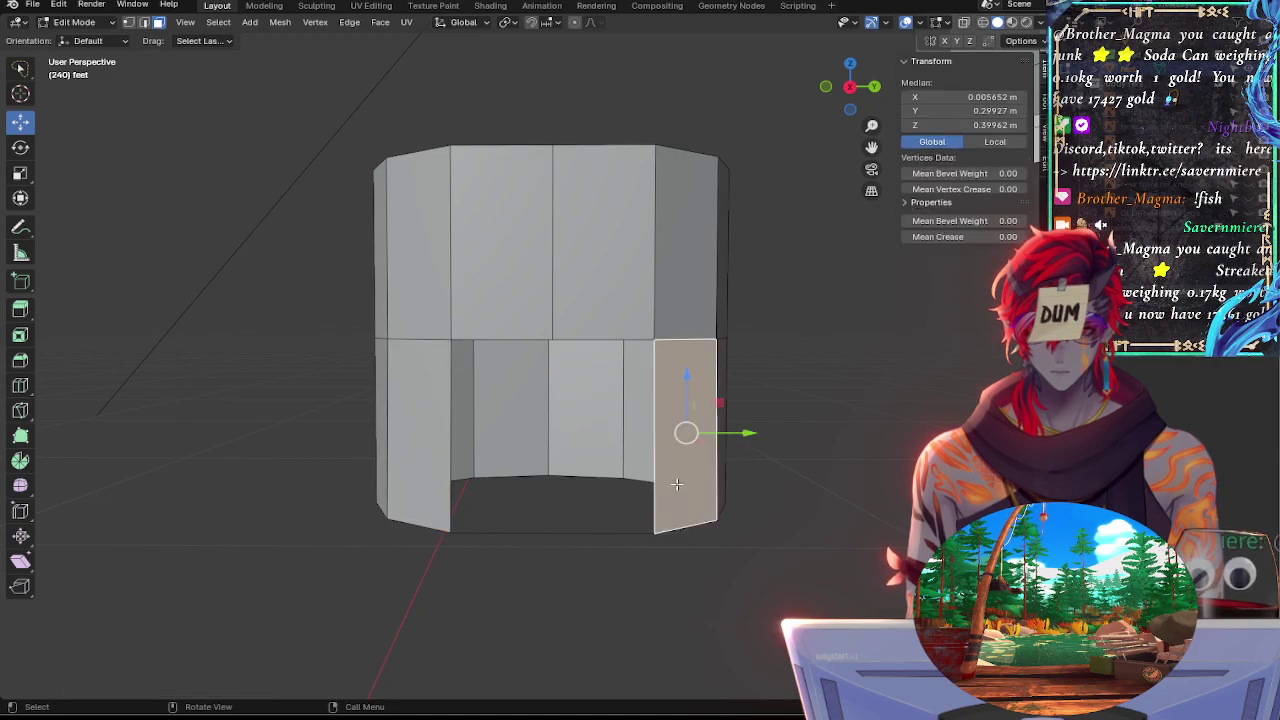
{"action": "left_click", "coordinate": [424, 468], "text": "shift"}
{"action": "key", "text": "x"}
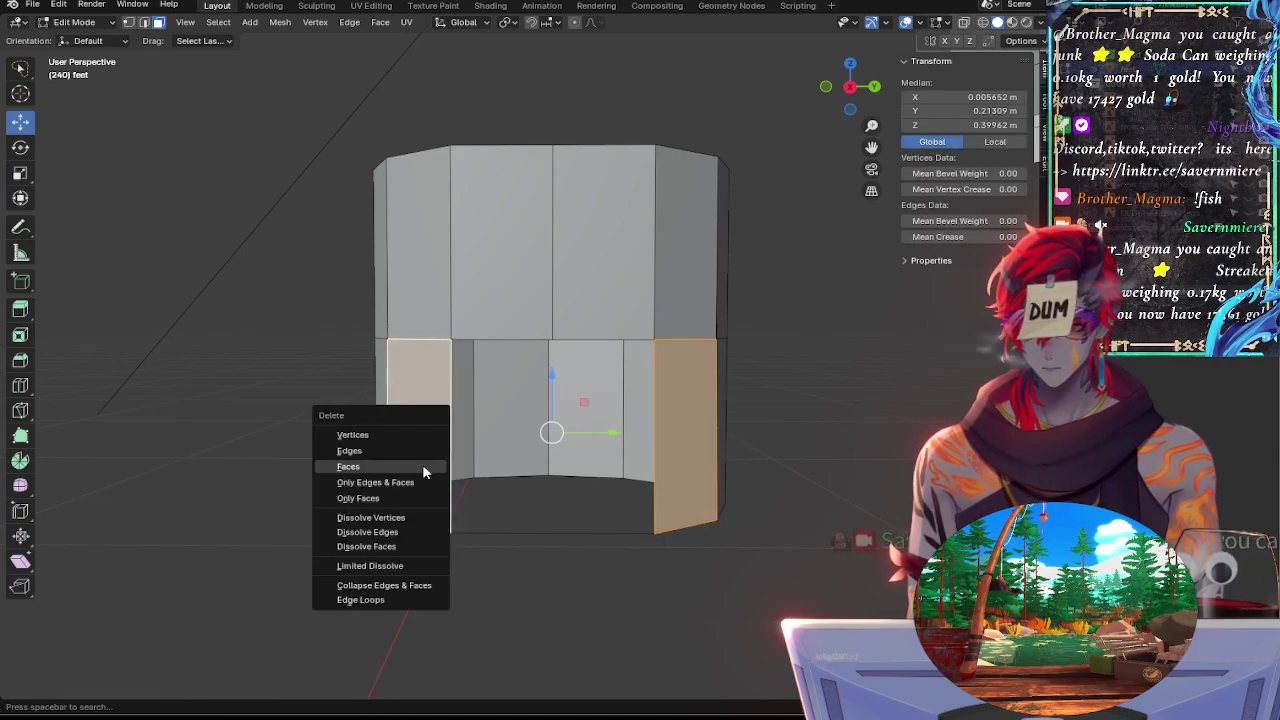
{"action": "left_click", "coordinate": [363, 468]}
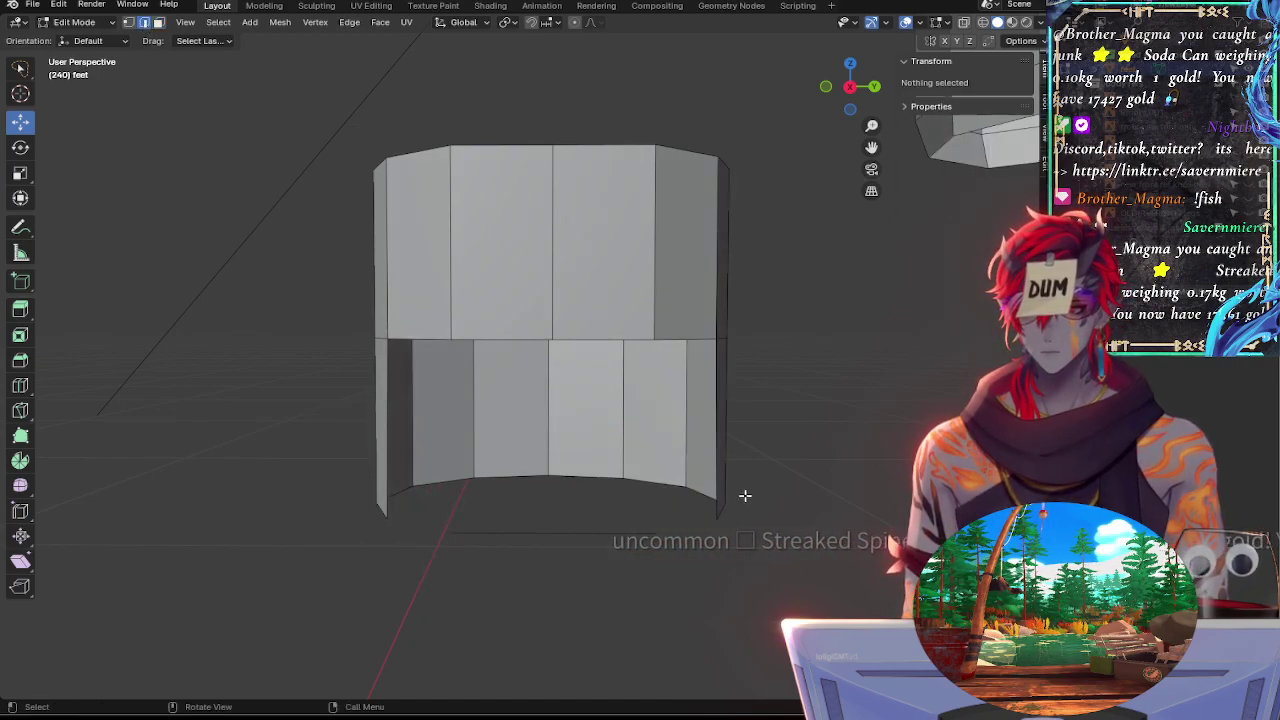
Connect both ends of the loose bottom edge to the neighbouring lower wall corners with new edges
{"action": "middle_click_drag", "start_coordinate": [760, 560], "coordinate": [722, 602], "text": "ctrl"}
{"action": "left_click", "coordinate": [751, 540]}
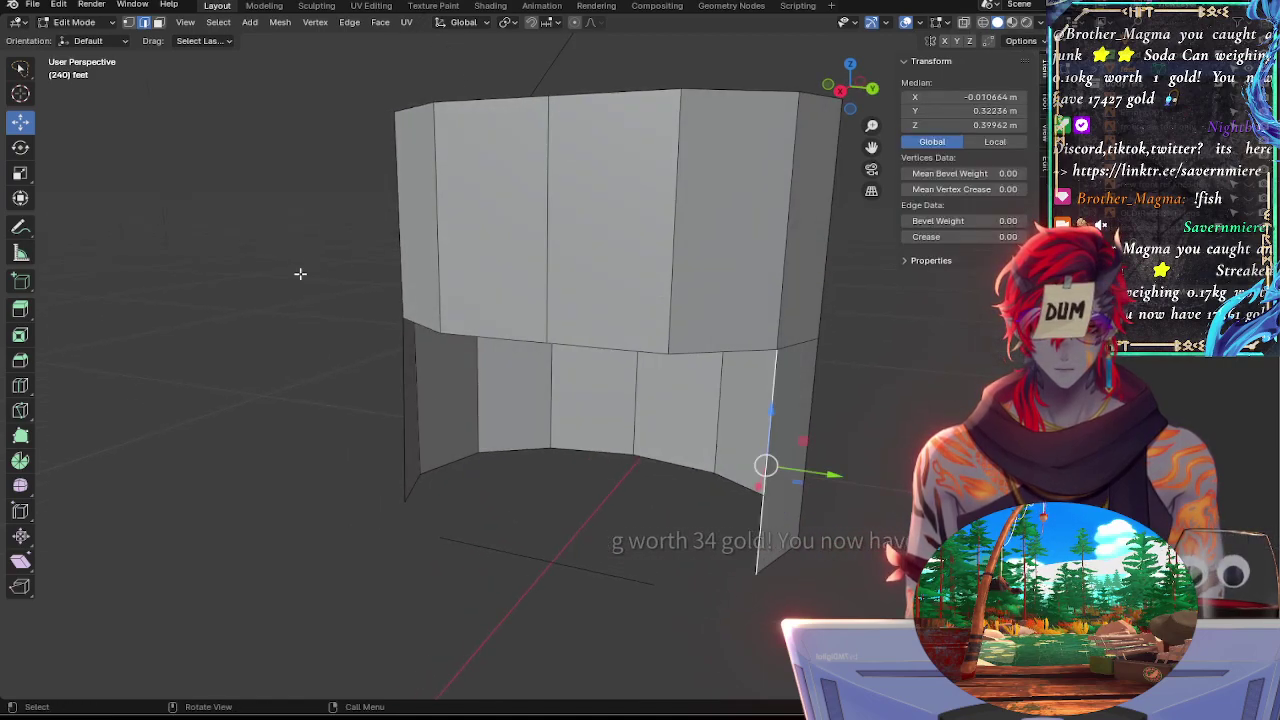
{"action": "left_click", "coordinate": [652, 585]}
{"action": "left_click", "coordinate": [757, 573], "text": "shift"}
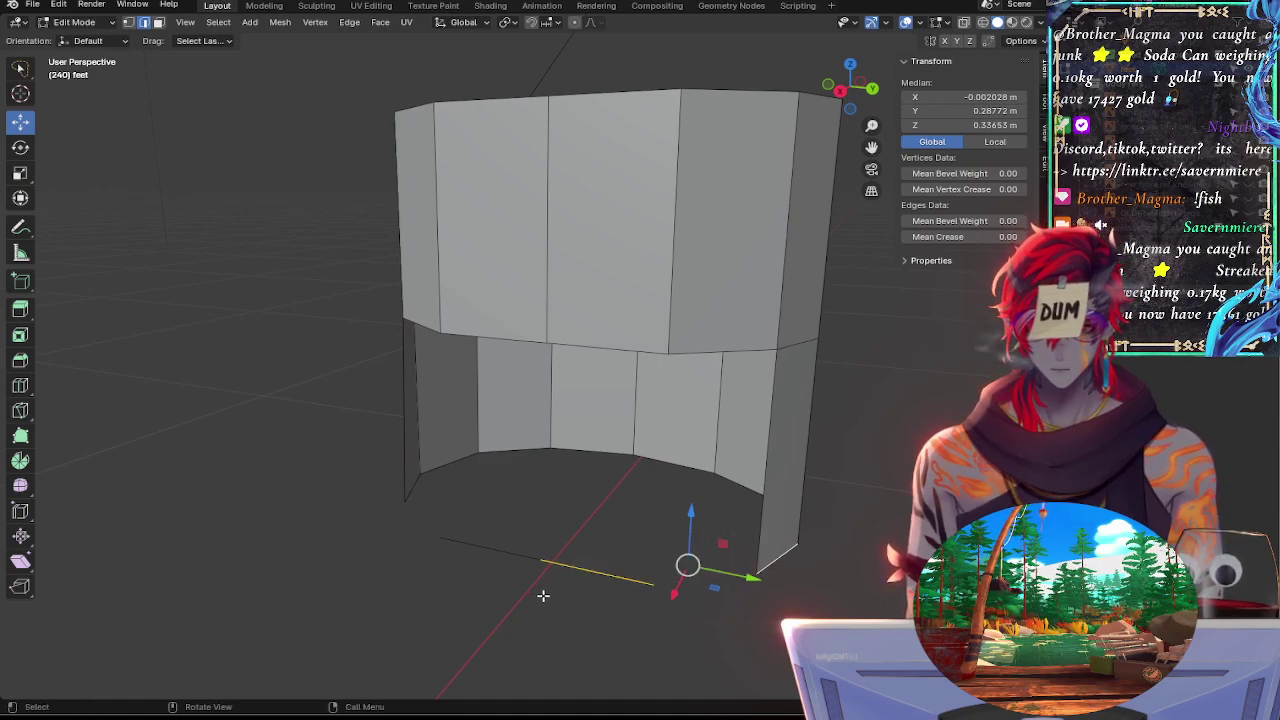
{"action": "left_click", "coordinate": [538, 562]}
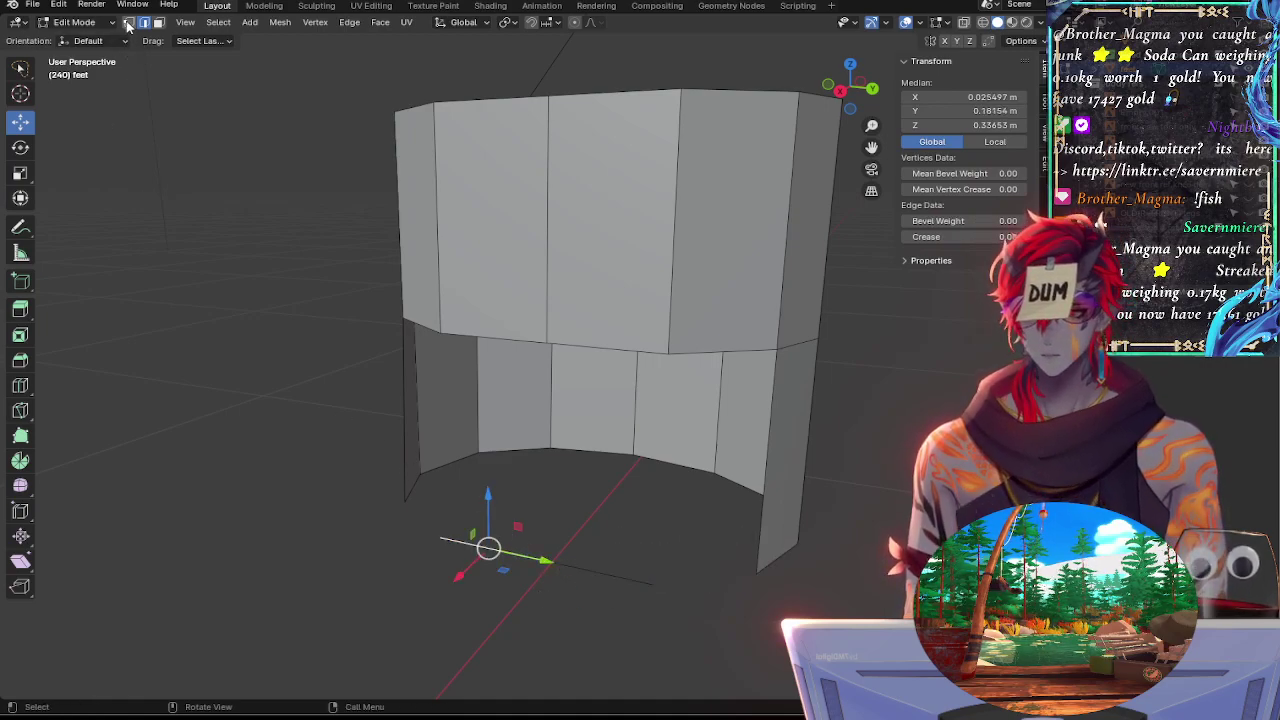
{"action": "key", "text": "1"}
{"action": "left_click", "coordinate": [748, 560]}
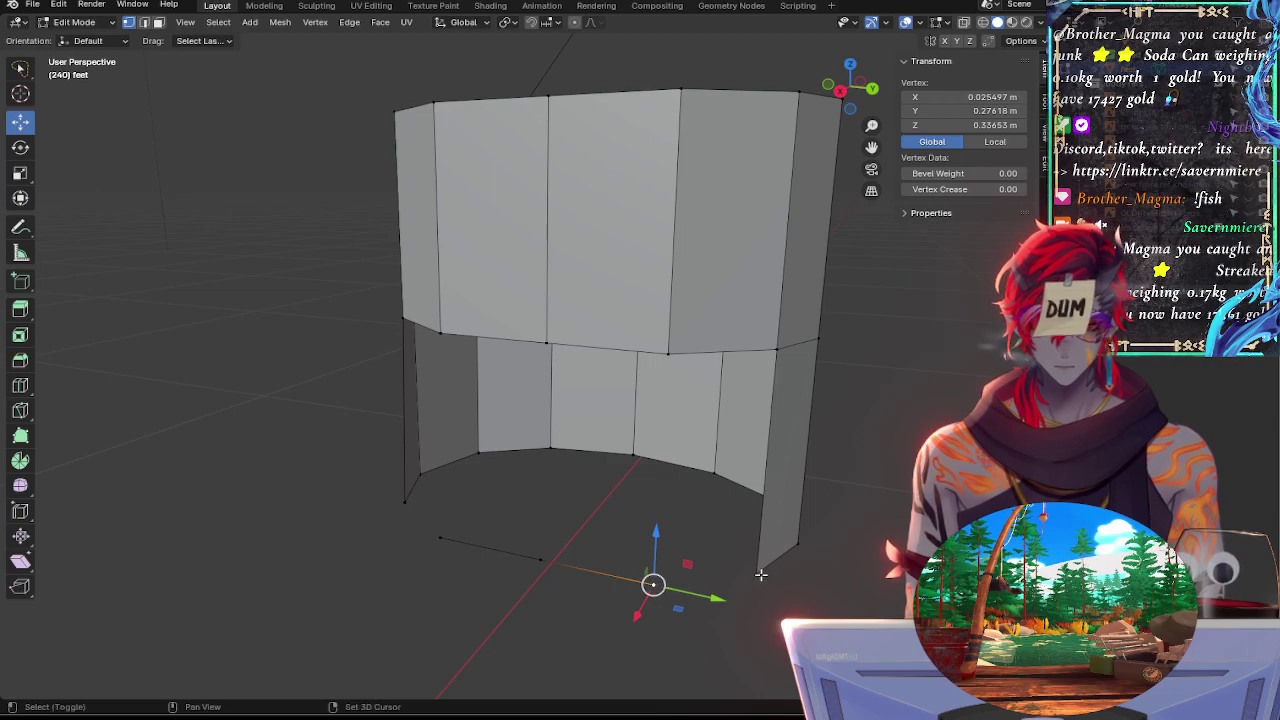
{"action": "left_click", "coordinate": [758, 573], "text": "shift"}
{"action": "left_click", "coordinate": [455, 565]}
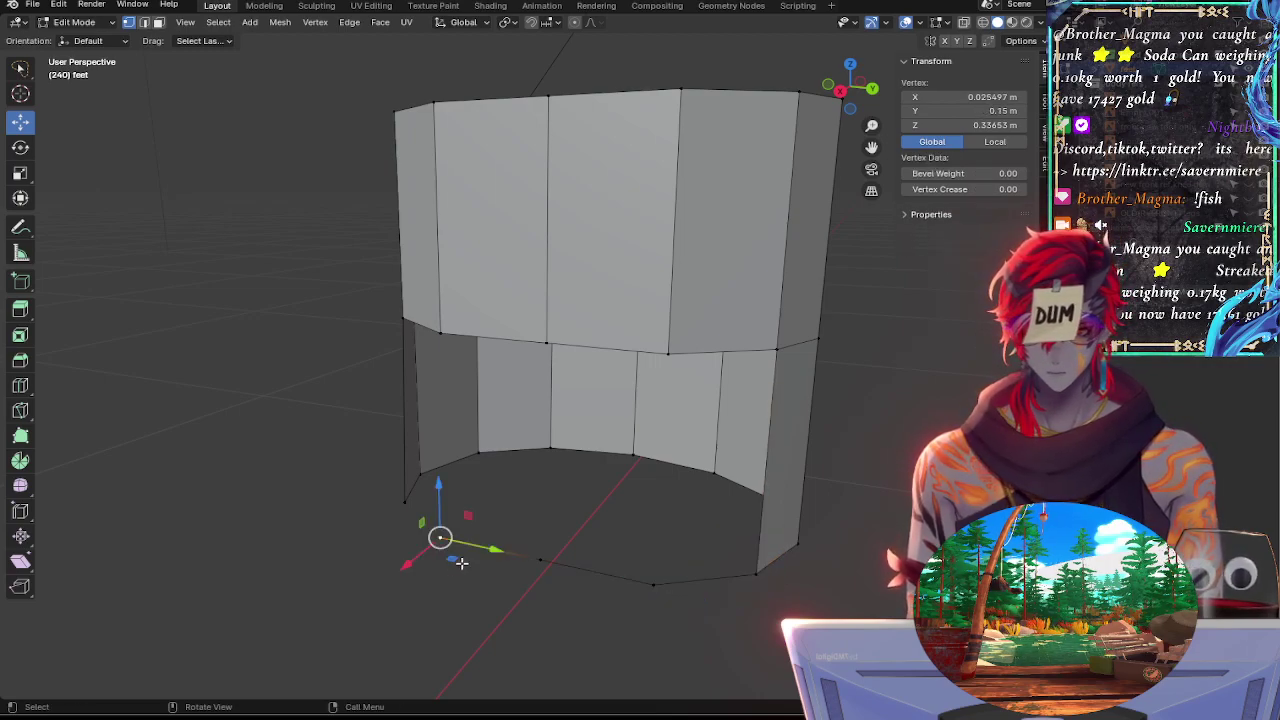
{"action": "left_click", "coordinate": [408, 513]}
{"action": "middle_click_drag", "start_coordinate": [526, 523], "coordinate": [655, 489]}
{"action": "left_click", "coordinate": [439, 337]}
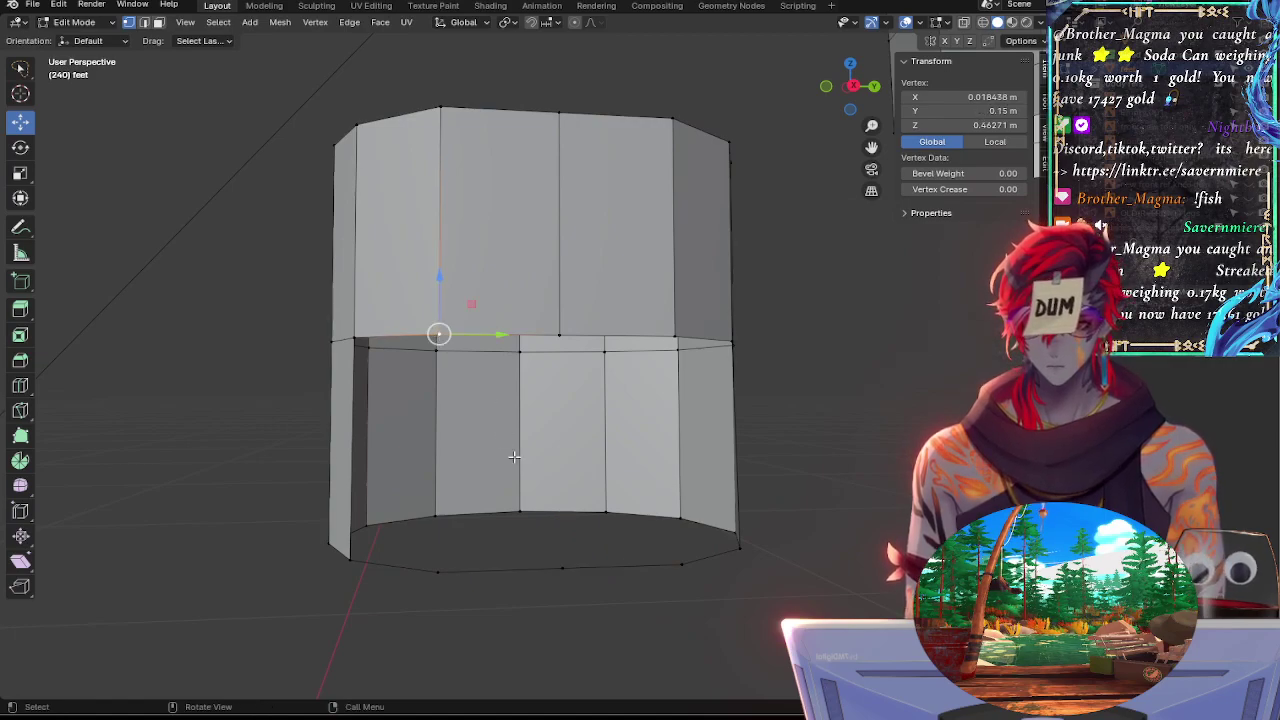
{"action": "middle_click_drag", "start_coordinate": [440, 337], "coordinate": [567, 493]}
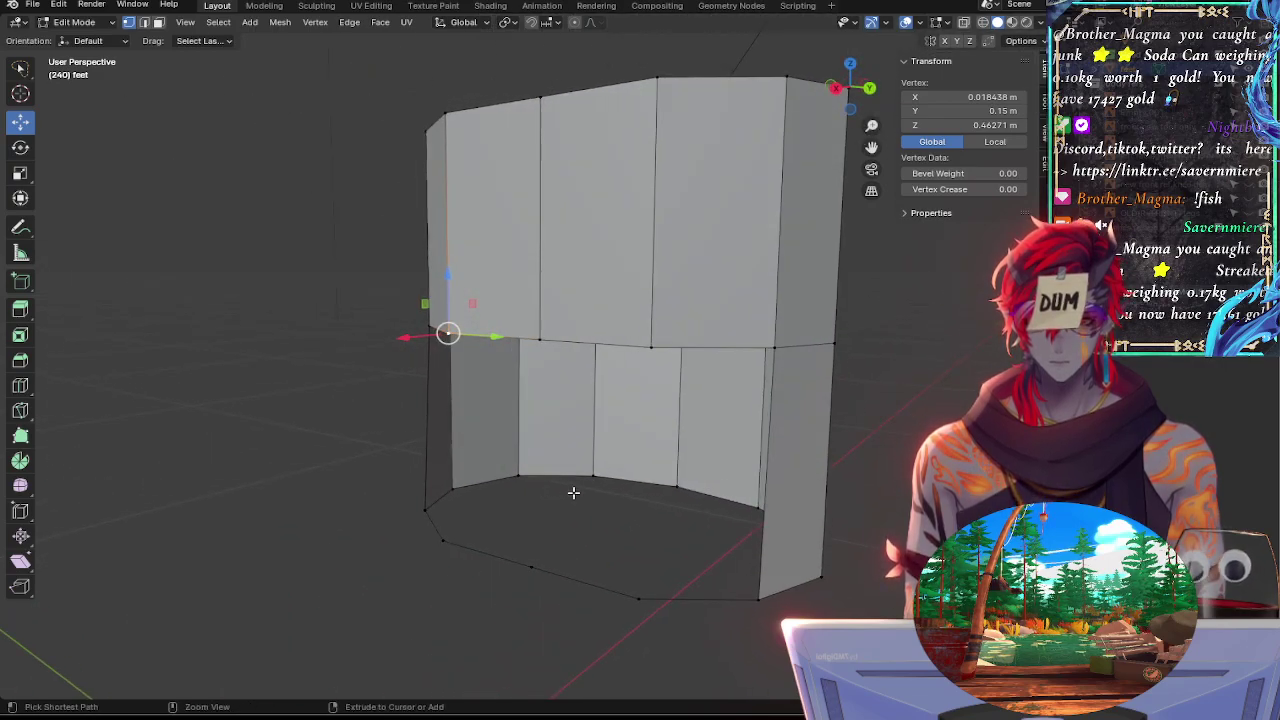
Undo the added bottom connecting edges and the deletion of the two flanking faces, back to the split bottom edge
{"action": "key", "text": "ctrl+z"}
{"action": "key", "text": "ctrl+z"}
{"action": "key", "text": "ctrl+z"}
{"action": "key", "text": "ctrl+z"}
{"action": "key", "text": "ctrl+z"}
{"action": "key", "text": "ctrl+z"}
{"action": "key", "text": "ctrl+z"}
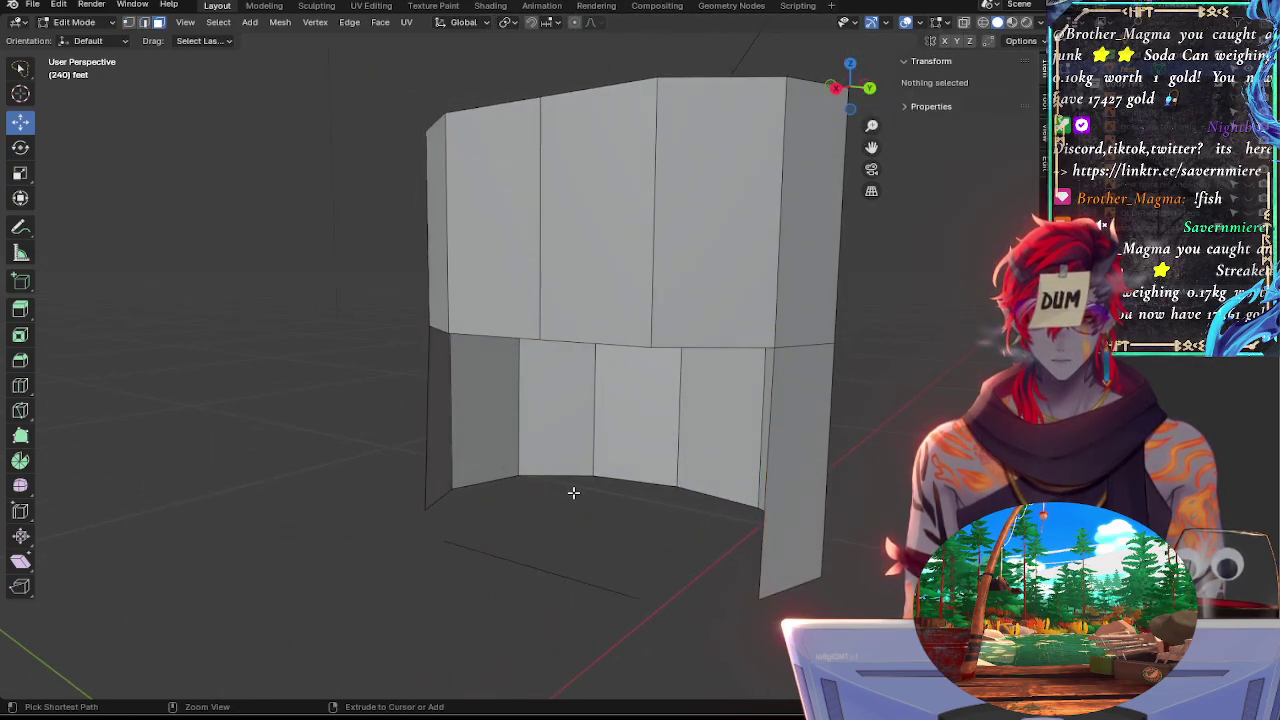
{"action": "key", "text": "ctrl+z"}
{"action": "key", "text": "ctrl+z"}
{"action": "key", "text": "ctrl+z"}
{"action": "key", "text": "ctrl+z"}
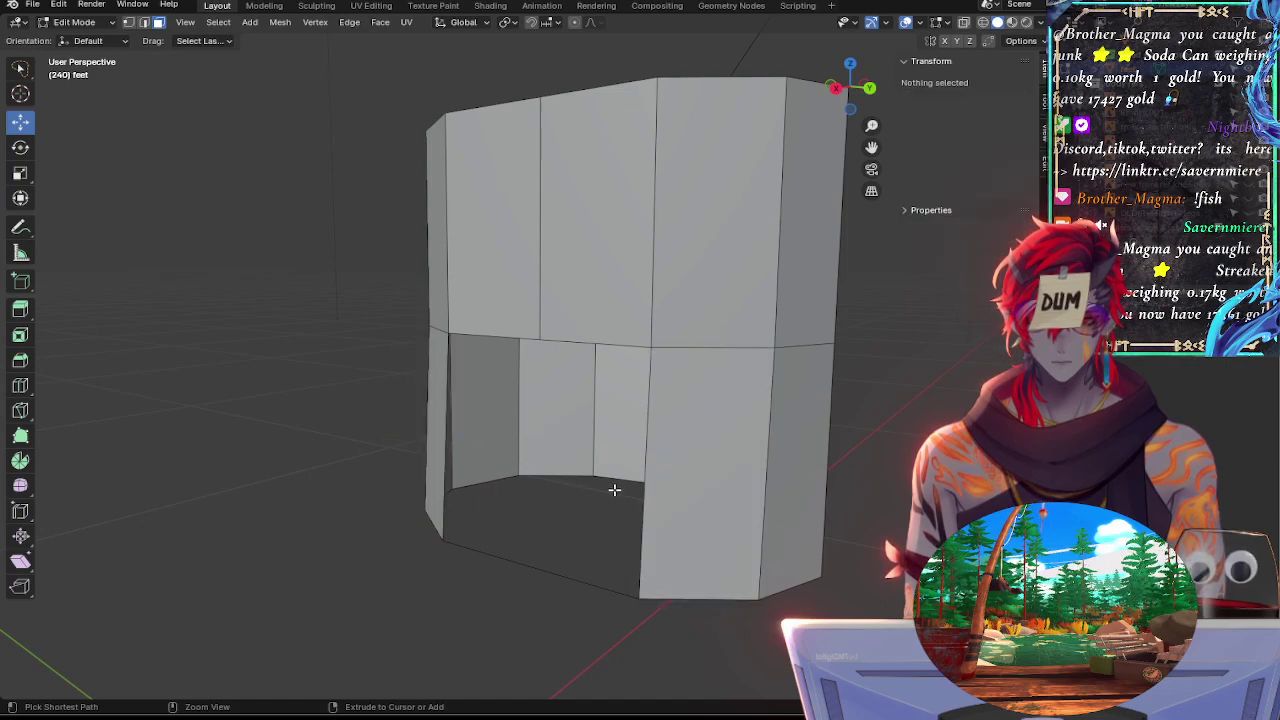
{"action": "key", "text": "ctrl+z"}
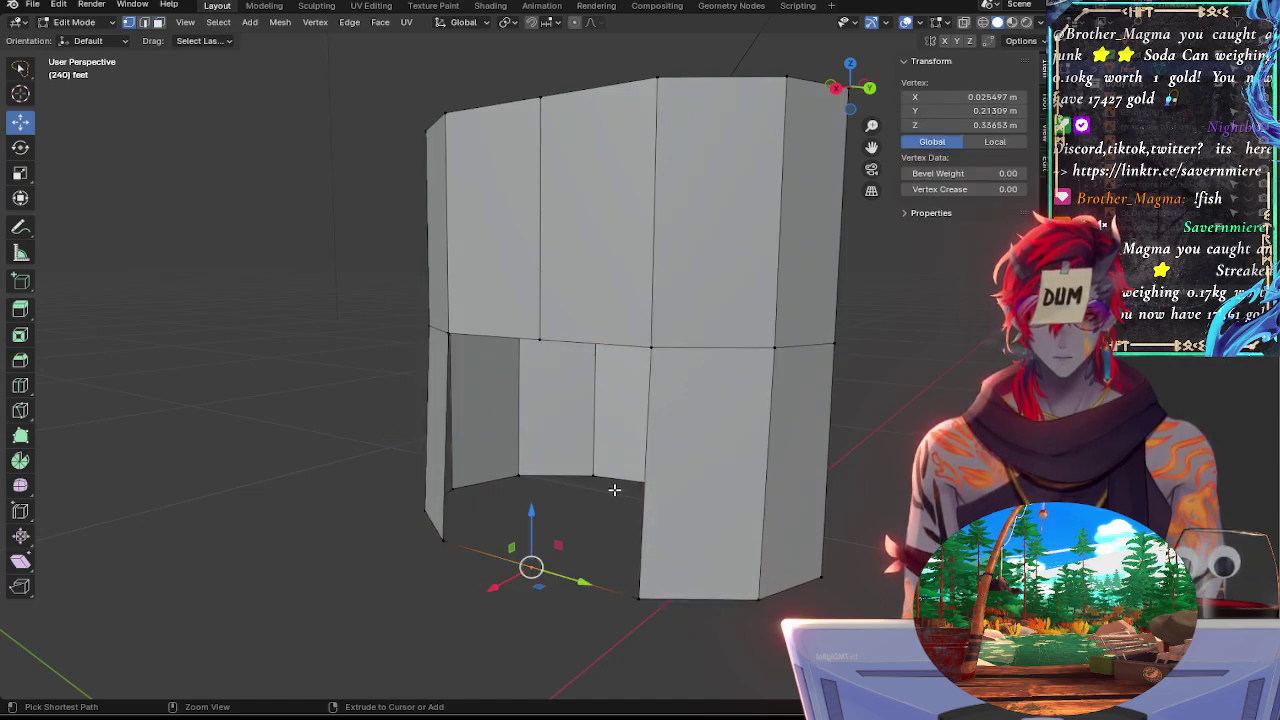
{"action": "key", "text": "ctrl+z"}
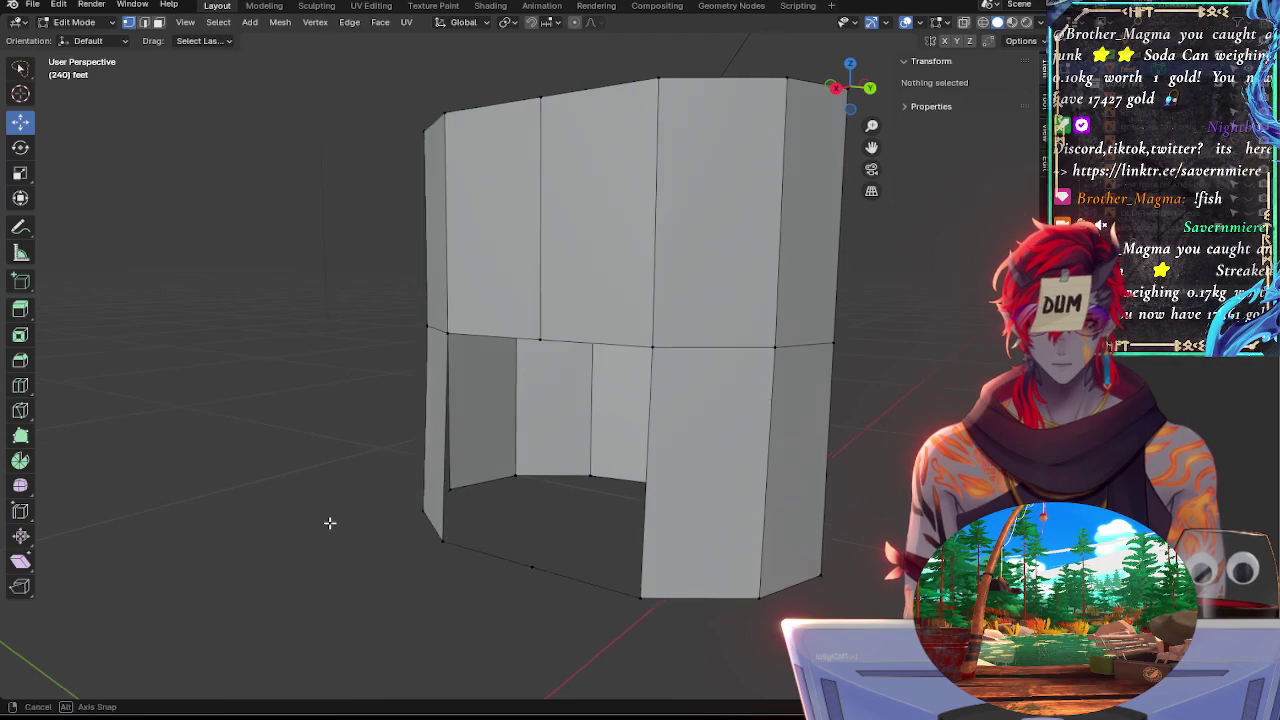
{"action": "middle_click_drag", "start_coordinate": [329, 523], "coordinate": [408, 512]}
{"action": "key", "text": "ctrl+z"}
Fill the half of the front opening on the lower Y side with a face between its corner and middle vertices
{"action": "middle_click_drag", "start_coordinate": [668, 447], "coordinate": [632, 371]}
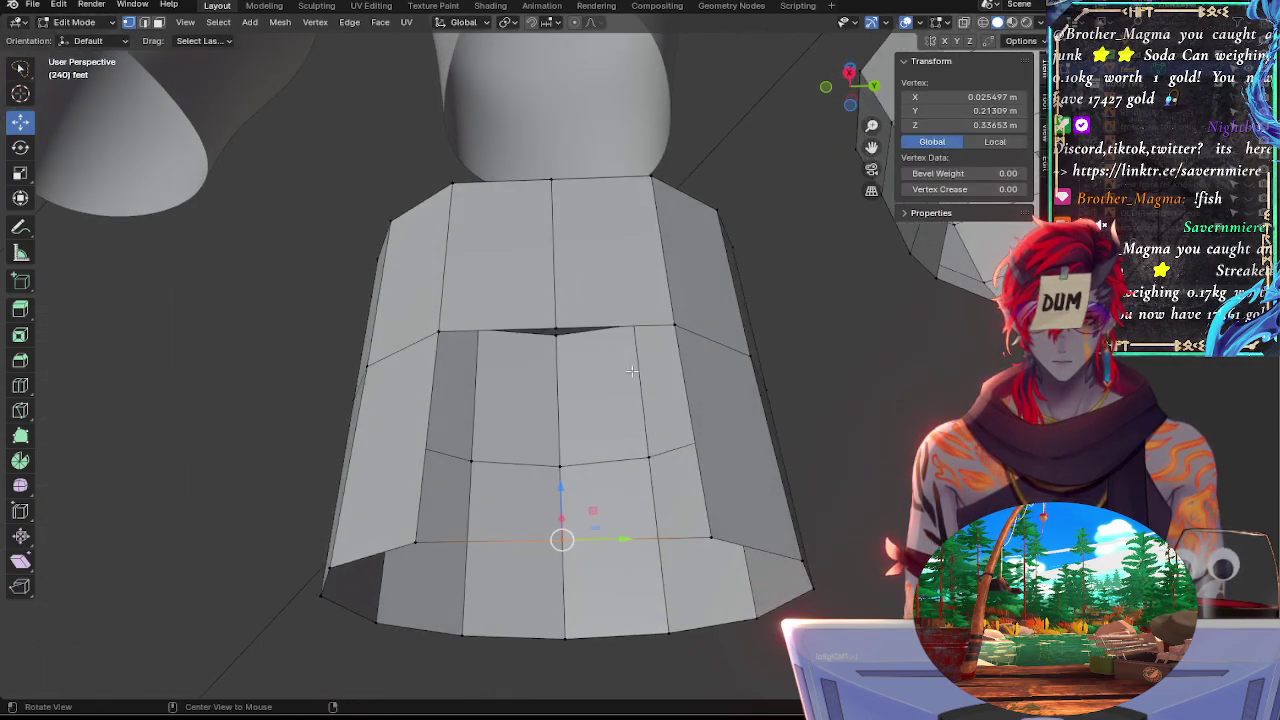
{"action": "left_click", "coordinate": [556, 322], "text": "alt+shift"}
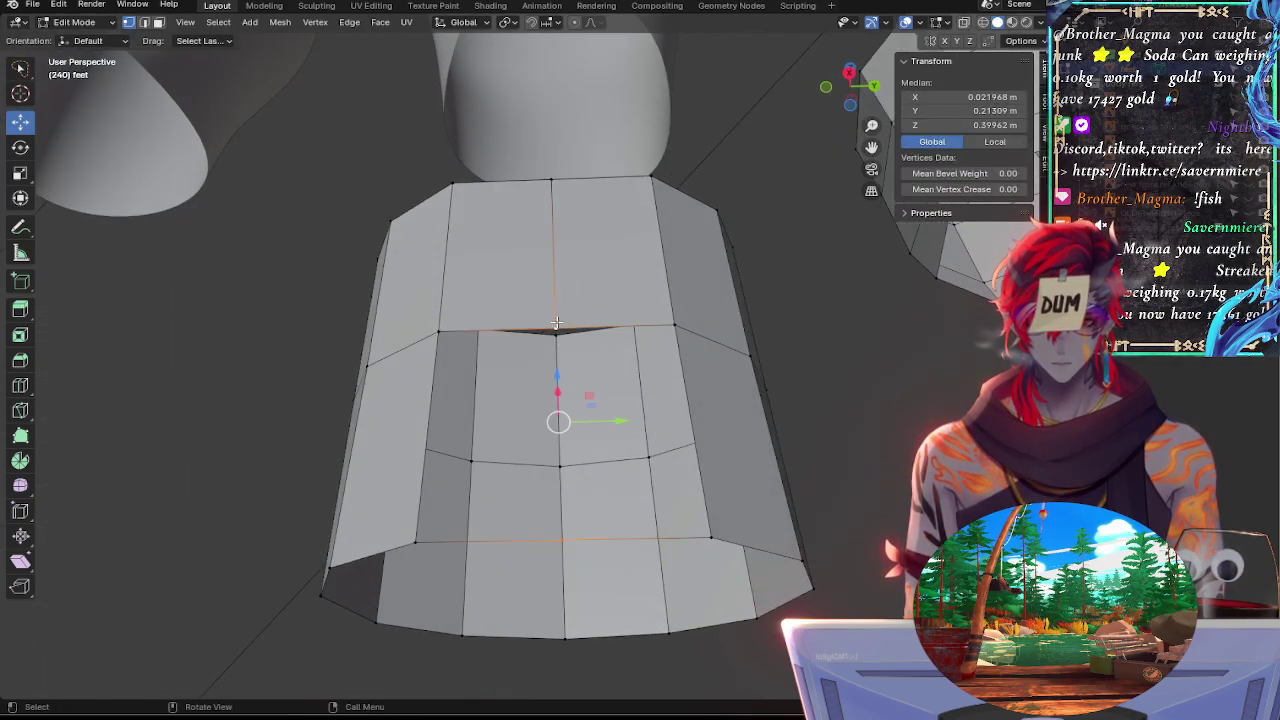
{"action": "left_click", "coordinate": [414, 541]}
{"action": "left_click", "coordinate": [438, 331], "text": "shift"}
{"action": "left_click", "coordinate": [553, 328], "text": "shift"}
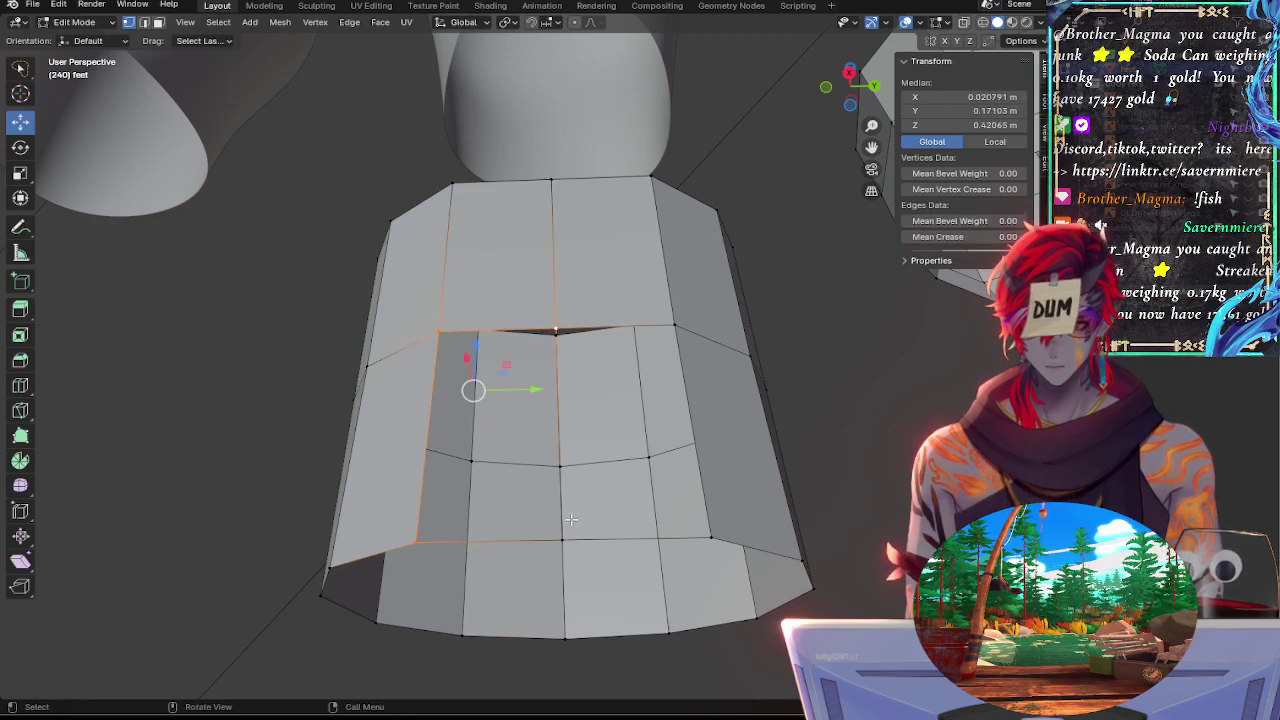
{"action": "middle_click_drag", "start_coordinate": [570, 519], "coordinate": [543, 580]}
{"action": "left_click", "coordinate": [541, 574], "text": "shift"}
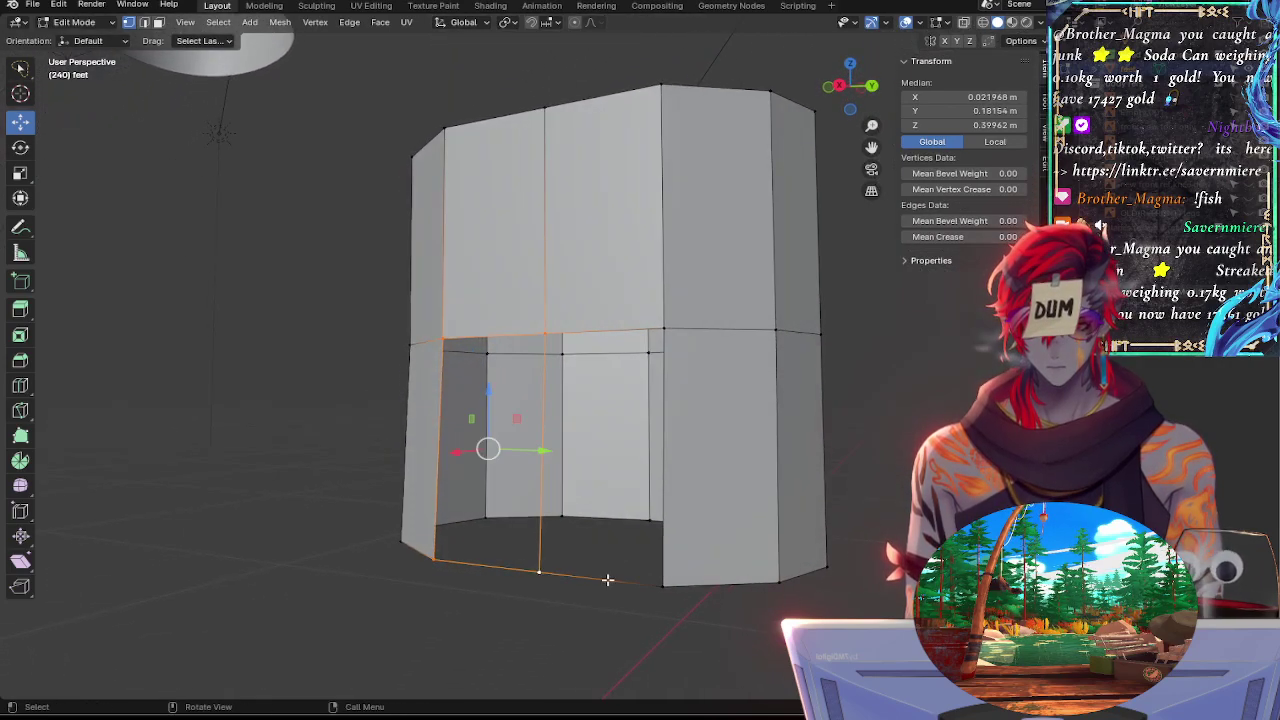
Fill the remaining half of the front opening with a face between its four surrounding vertices
{"action": "left_click", "coordinate": [660, 584]}
{"action": "left_click", "coordinate": [663, 329], "text": "shift"}
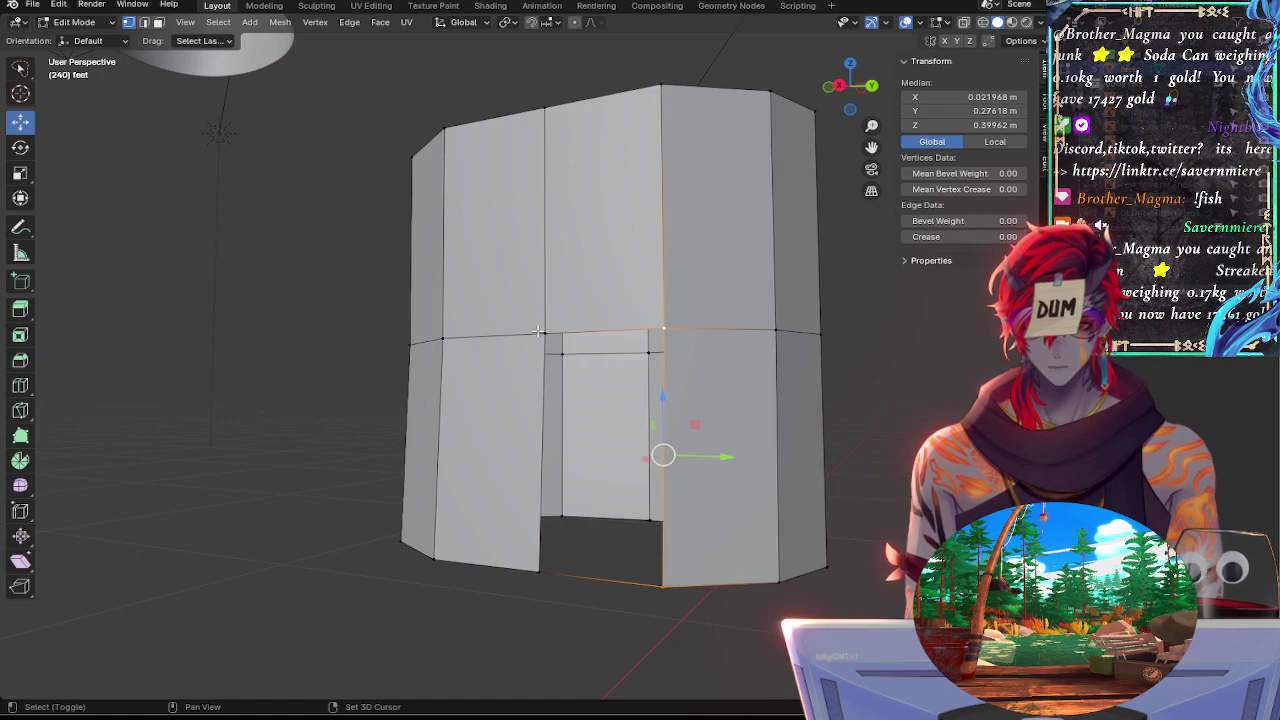
{"action": "left_click", "coordinate": [541, 333], "text": "shift"}
{"action": "left_click", "coordinate": [541, 570], "text": "shift"}
{"action": "key", "text": "f"}
{"action": "left_click", "coordinate": [589, 624]}
Select the entire bottom edge loop of the lower ring and cap it with a single face
{"action": "middle_click_drag", "start_coordinate": [589, 624], "coordinate": [519, 511]}
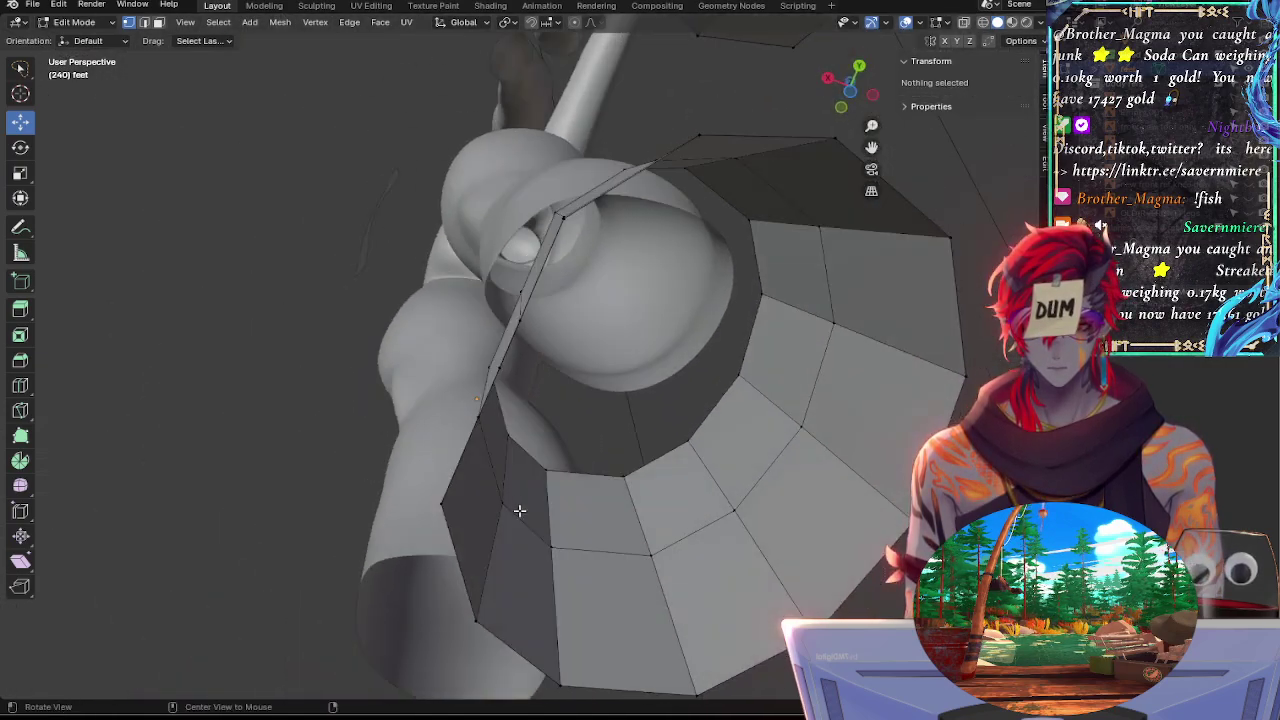
{"action": "left_click", "coordinate": [477, 618]}
{"action": "left_click", "coordinate": [562, 686], "text": "alt"}
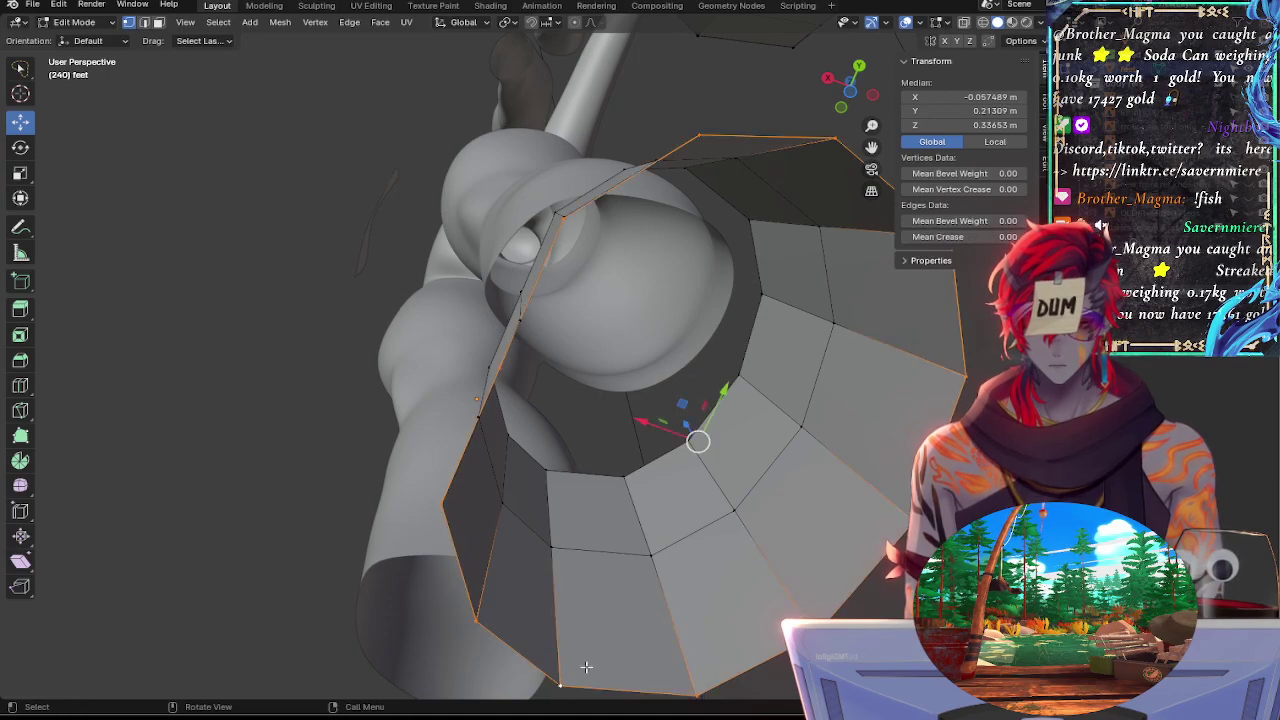
{"action": "key", "text": "f"}
{"action": "left_click", "coordinate": [244, 472]}
Extrude the four front faces of the lower ring outward by about 0.11 m
{"action": "middle_click_drag", "start_coordinate": [244, 472], "coordinate": [440, 603]}
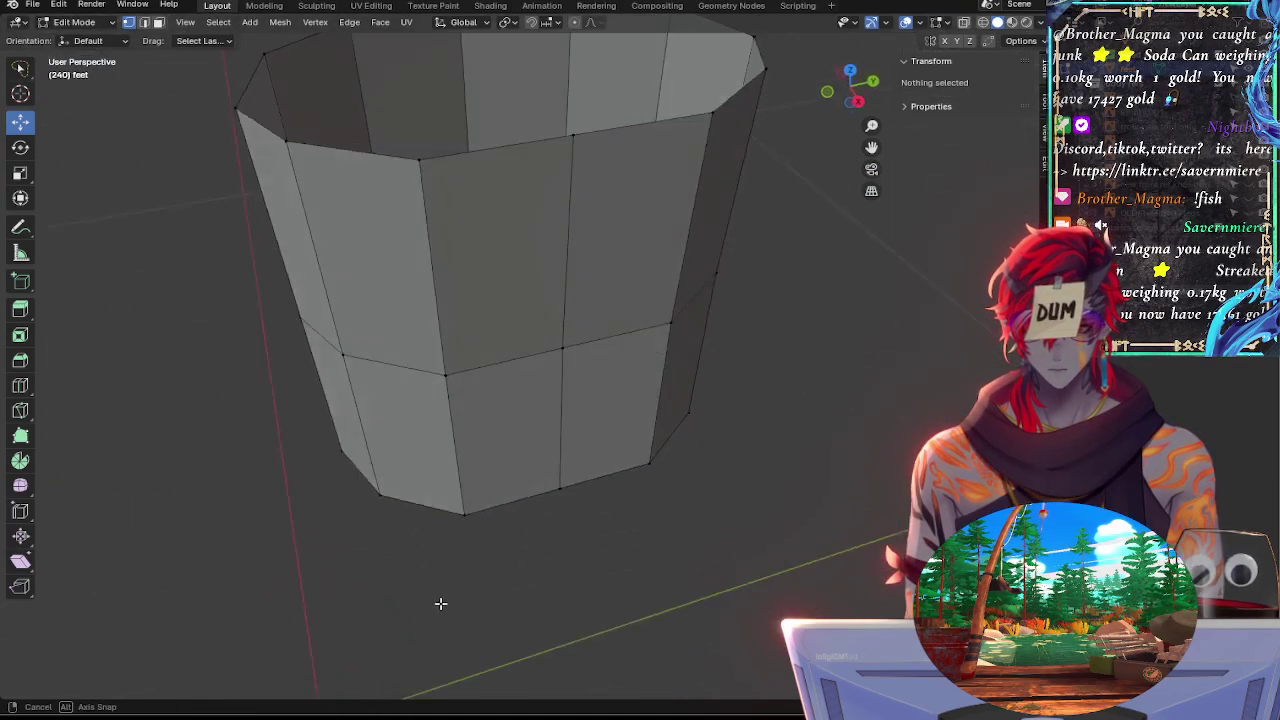
{"action": "middle_click_drag", "start_coordinate": [586, 517], "coordinate": [581, 423]}
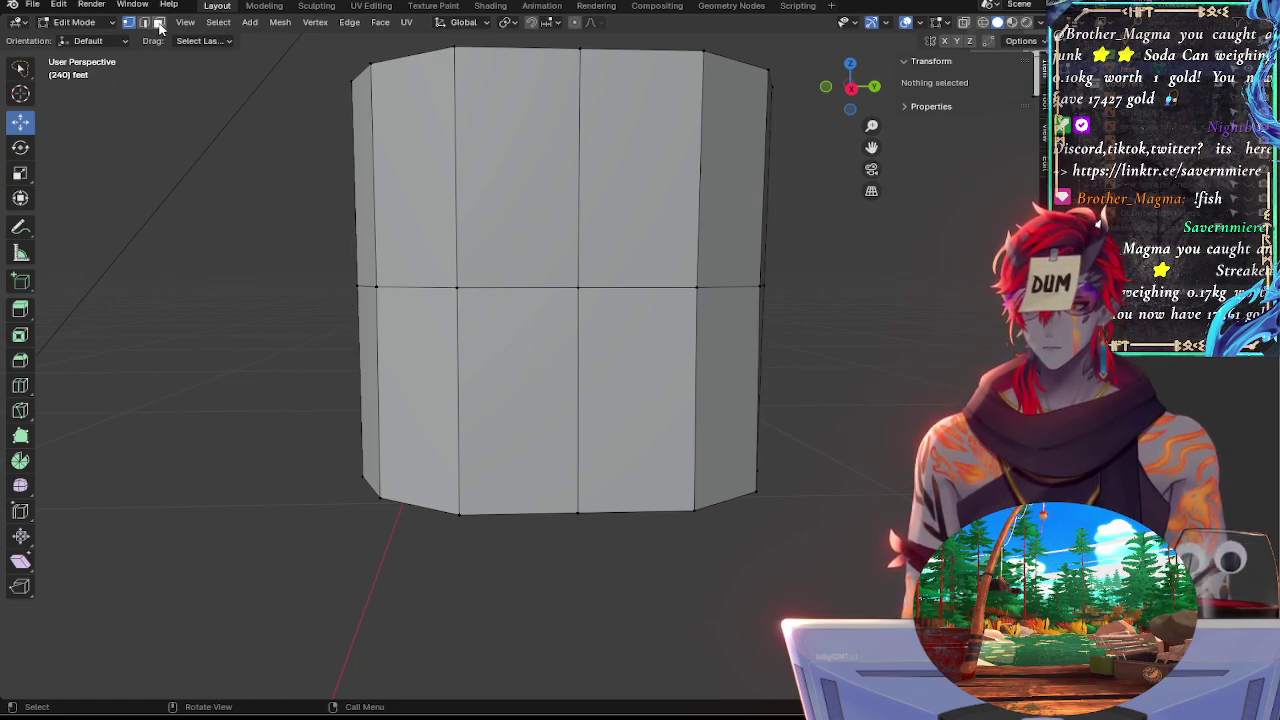
{"action": "left_click", "coordinate": [391, 365]}
{"action": "left_click", "coordinate": [640, 400], "text": "shift"}
{"action": "left_click", "coordinate": [713, 368], "text": "shift"}
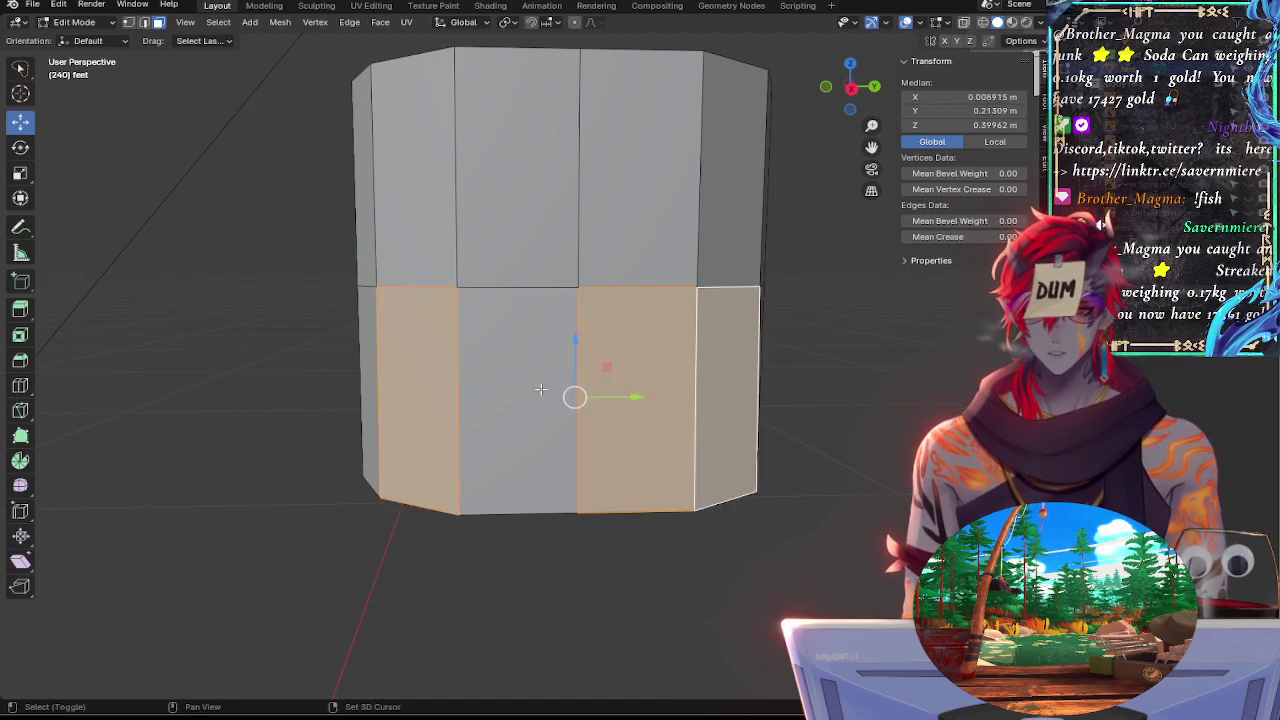
{"action": "left_click", "coordinate": [540, 440], "text": "shift"}
{"action": "middle_click_drag", "start_coordinate": [597, 460], "coordinate": [735, 472]}
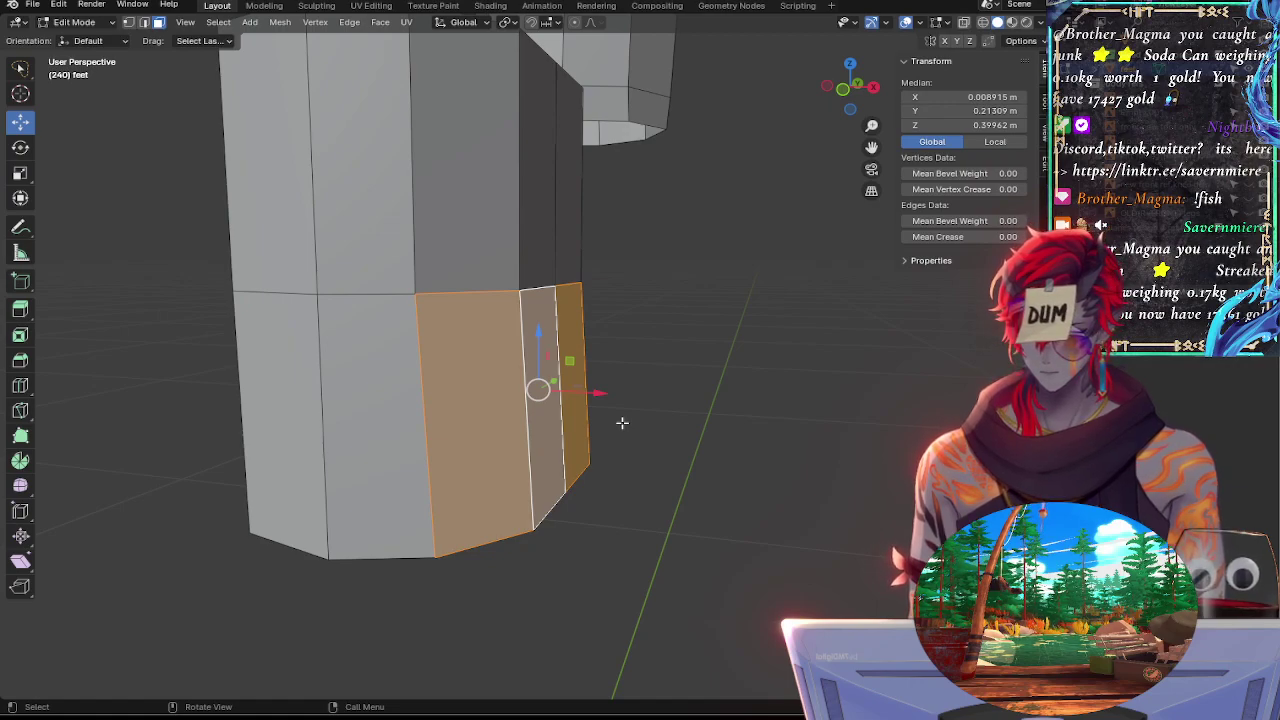
{"action": "key", "text": "e"}
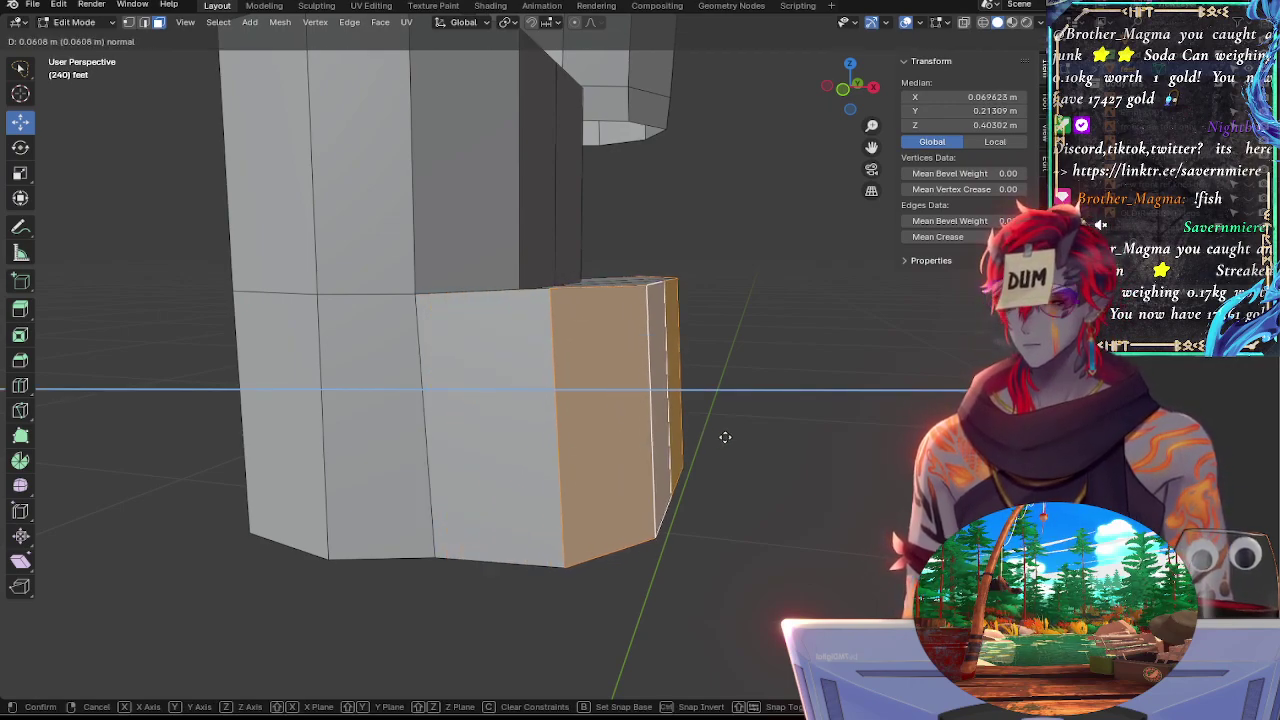
{"action": "left_click", "coordinate": [810, 447]}
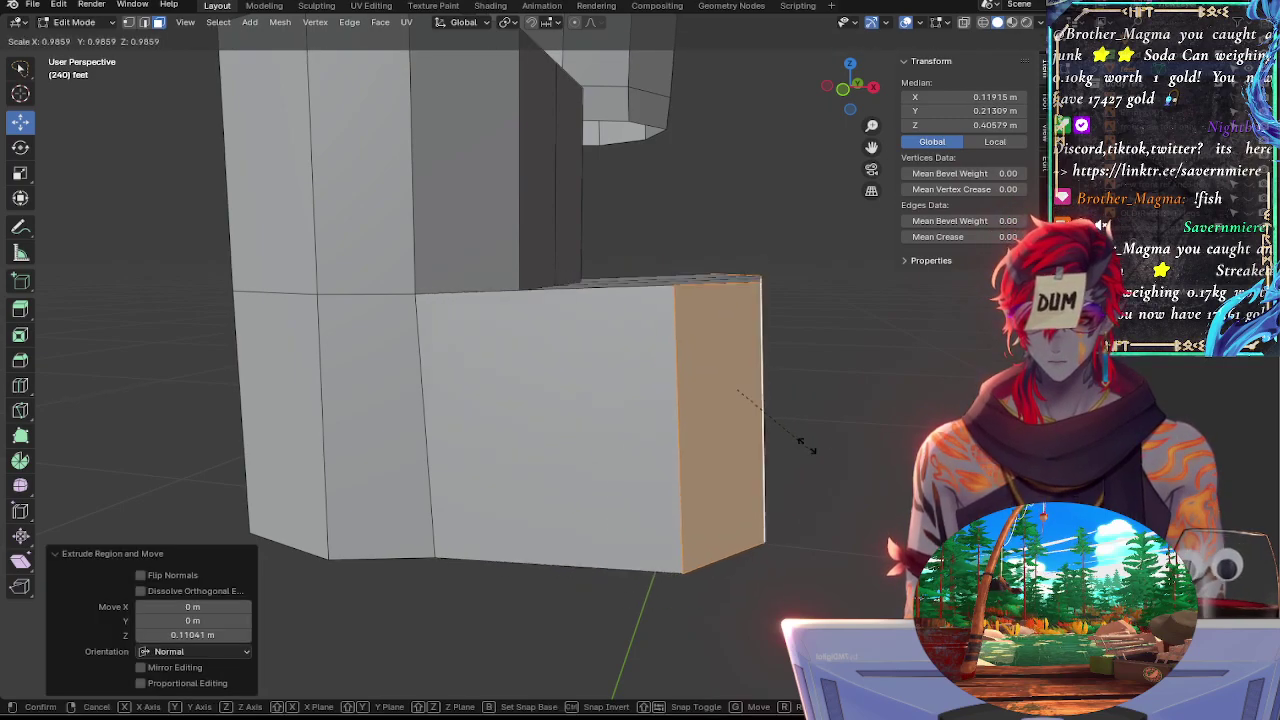
{"action": "right_click", "coordinate": [794, 441]}
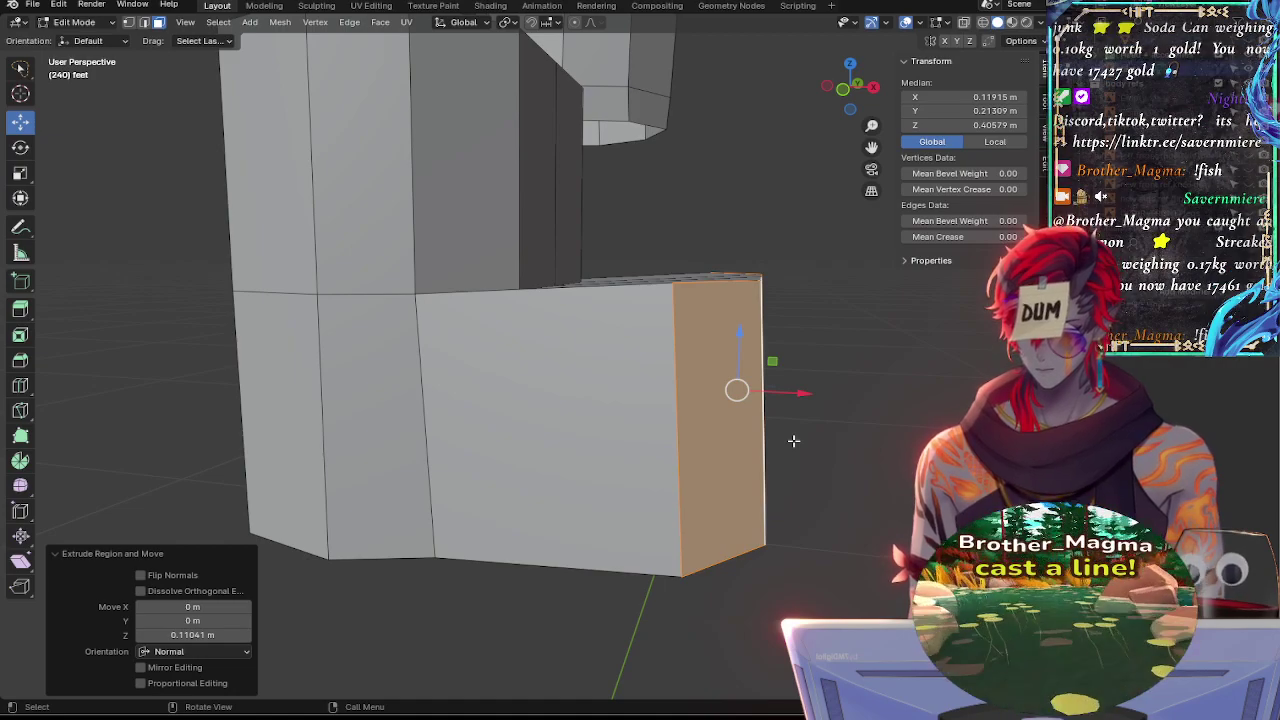
{"action": "key", "text": "g"}
{"action": "left_click", "coordinate": [794, 441]}
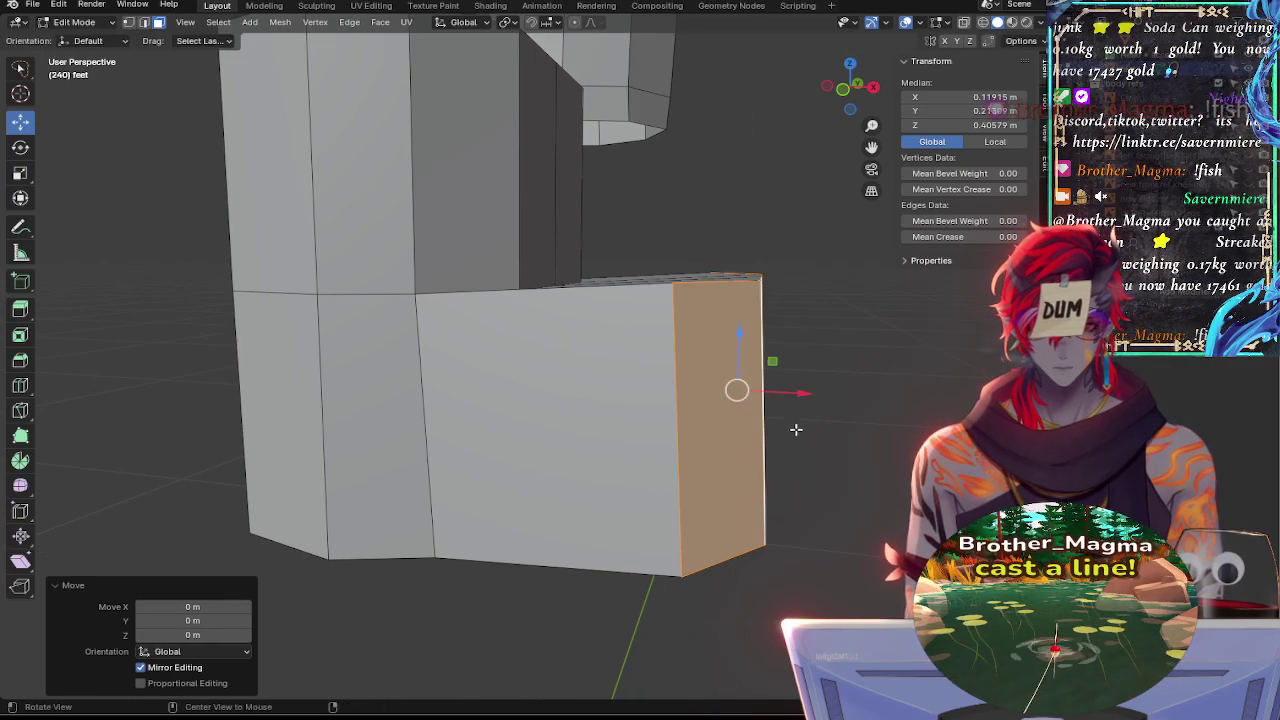
{"action": "middle_click_drag", "start_coordinate": [794, 441], "coordinate": [522, 404]}
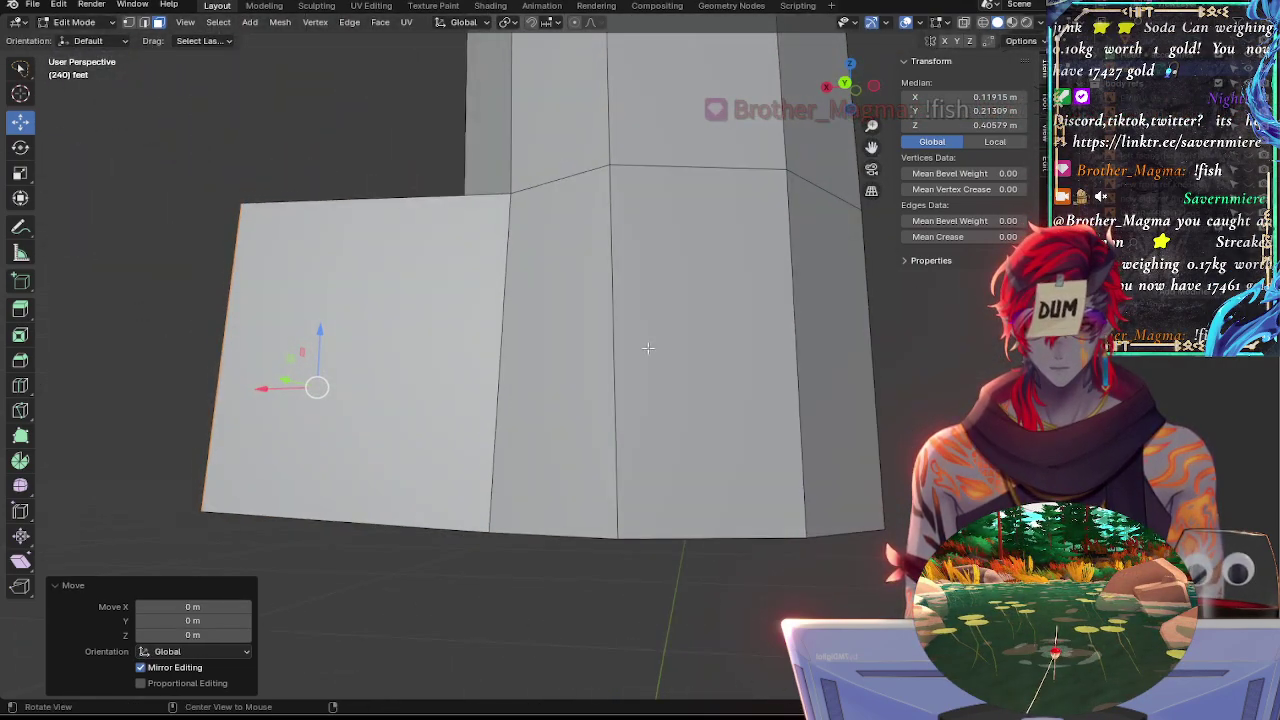
{"action": "left_click", "coordinate": [844, 83]}
{"action": "left_click_drag", "start_coordinate": [450, 352], "coordinate": [495, 362], "text": "alt"}
{"action": "left_click", "coordinate": [859, 91]}
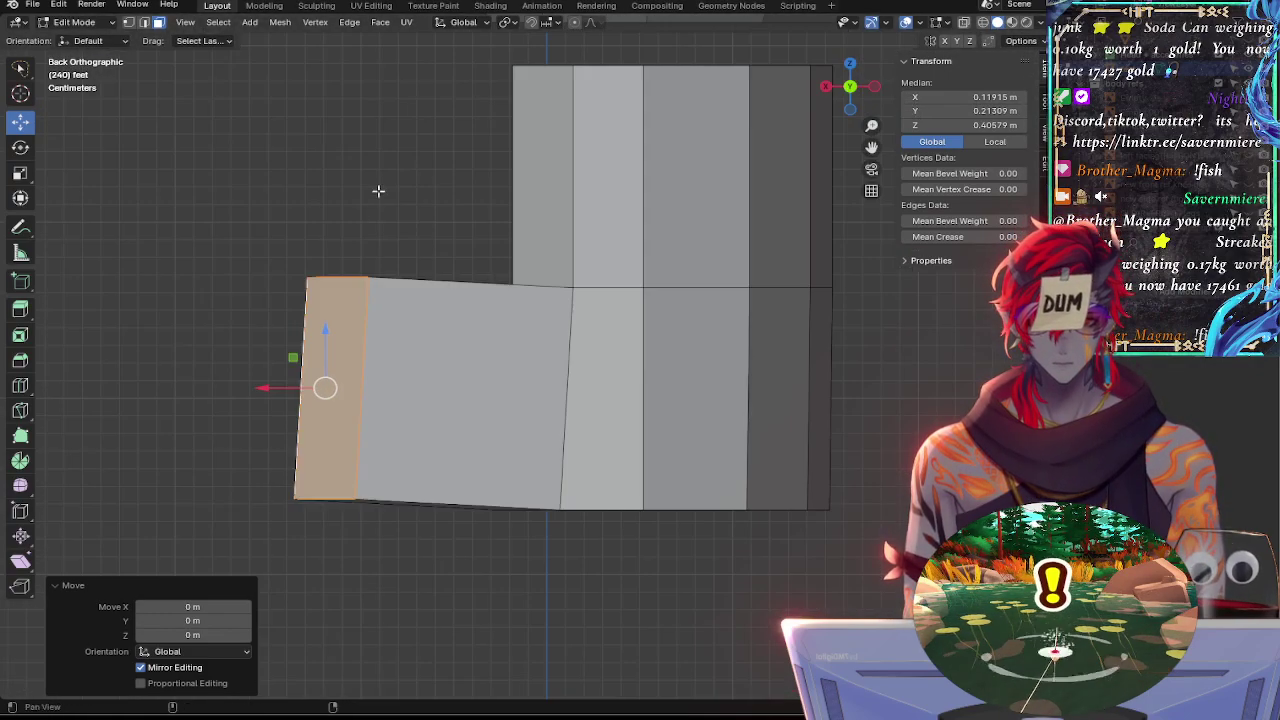
{"action": "middle_click_drag", "start_coordinate": [380, 191], "coordinate": [588, 176], "text": "shift"}
{"action": "key", "text": "s"}
{"action": "key", "text": "z"}
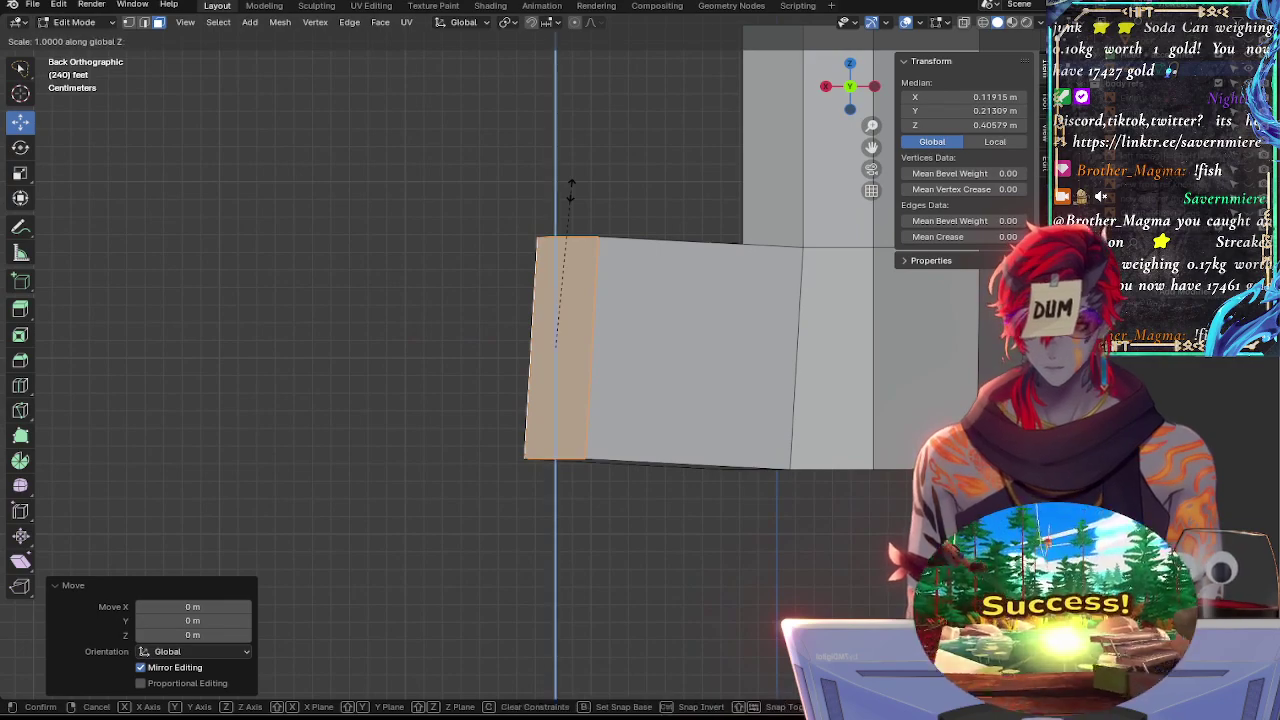
{"action": "key", "text": "0"}
{"action": "right_click", "coordinate": [571, 190]}
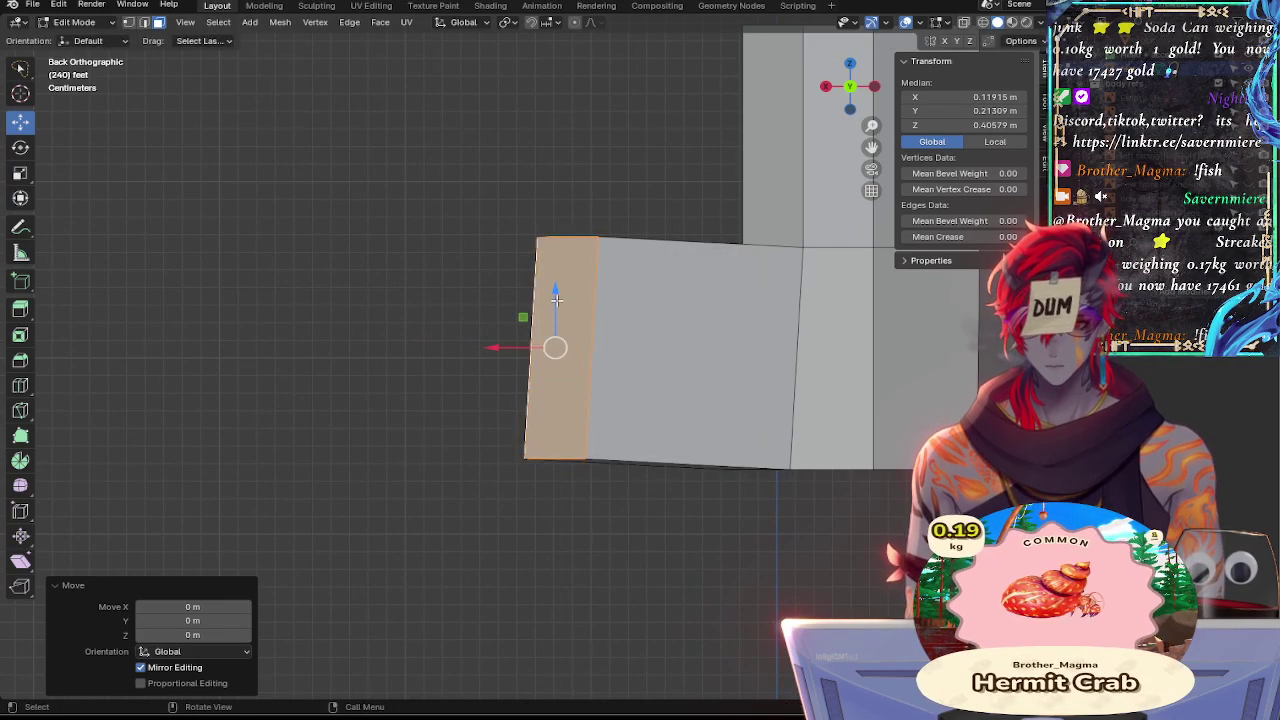
{"action": "key", "text": "ctrl+z"}
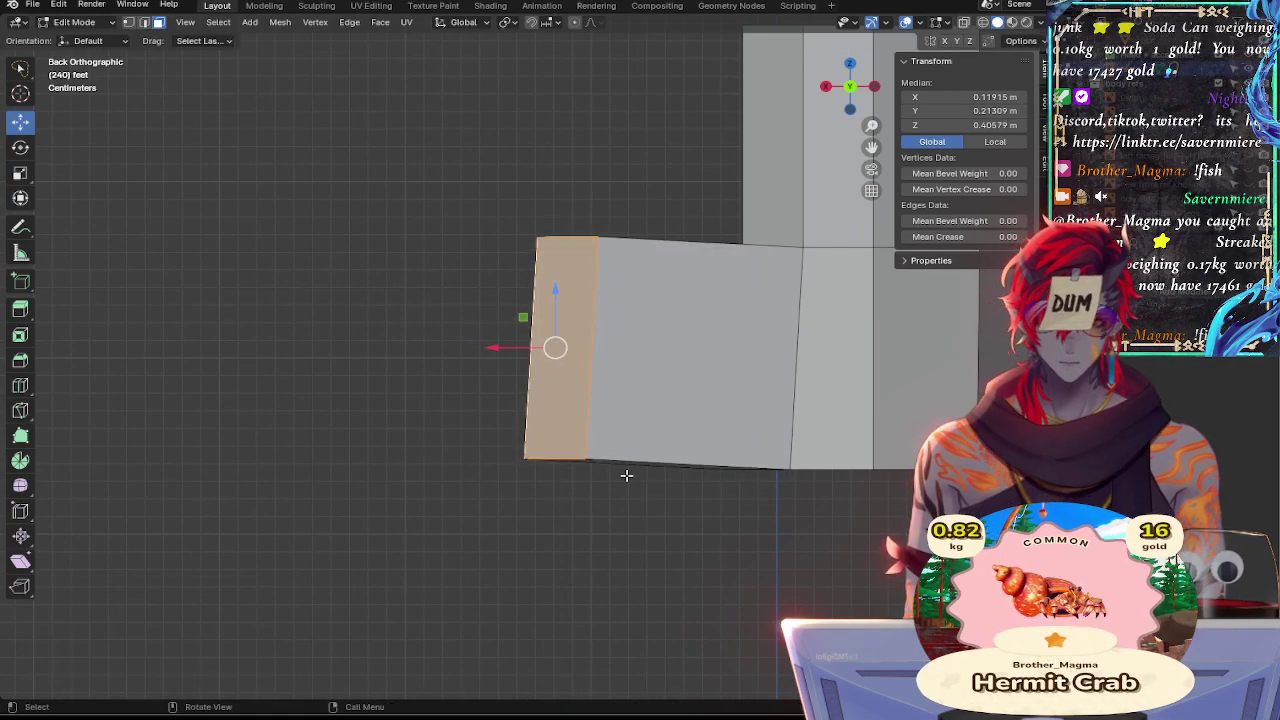
Flatten the extrusion's four bottom faces and the large bottom cap together by scaling them to 0 along Z
{"action": "middle_click_drag", "start_coordinate": [626, 476], "coordinate": [606, 448]}
{"action": "left_click", "coordinate": [652, 492]}
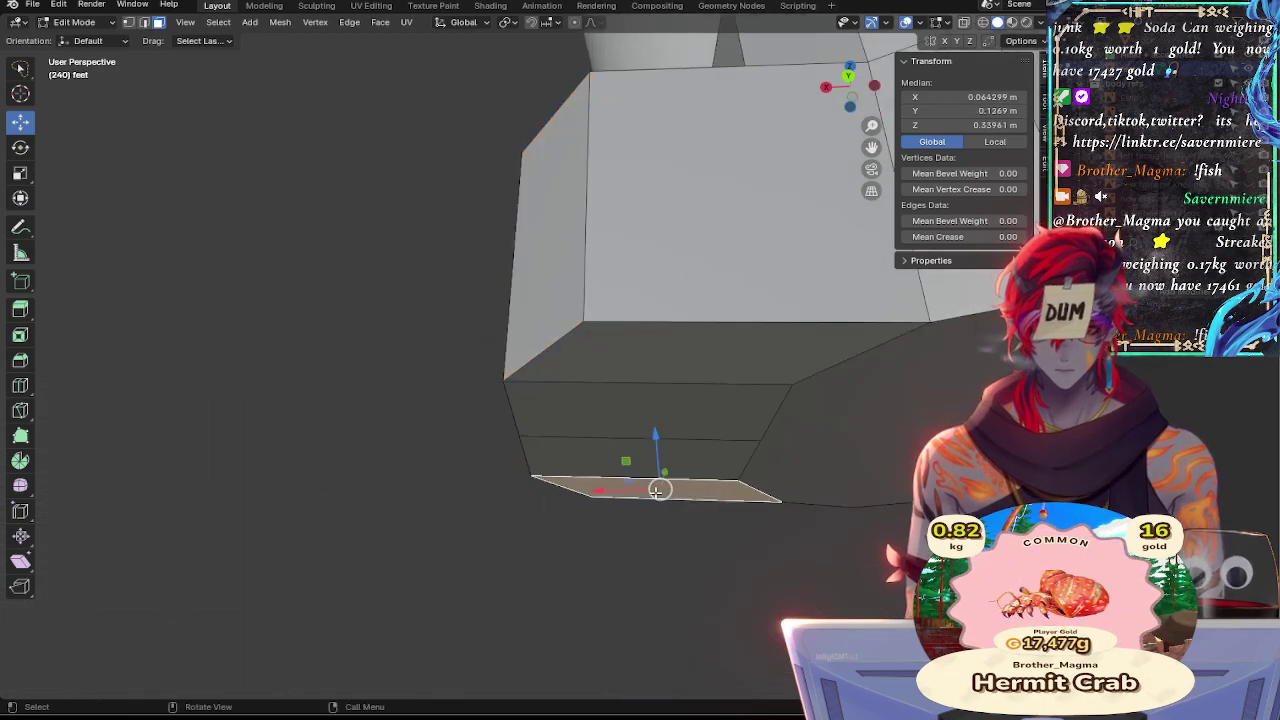
{"action": "left_click", "coordinate": [655, 458], "text": "shift"}
{"action": "left_click", "coordinate": [668, 410], "text": "shift"}
{"action": "left_click", "coordinate": [711, 362], "text": "shift"}
{"action": "left_click", "coordinate": [838, 412], "text": "shift"}
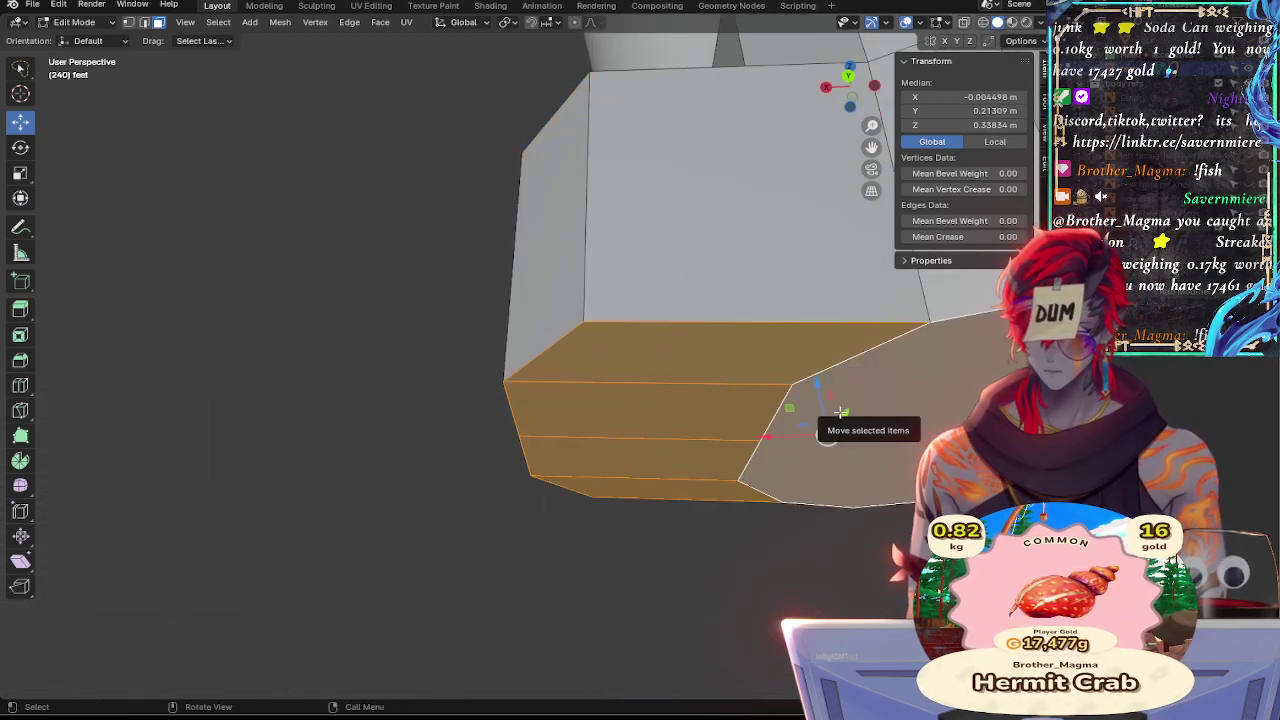
{"action": "key", "text": "s"}
{"action": "key", "text": "z"}
{"action": "key", "text": "0"}
{"action": "key", "text": "Return"}
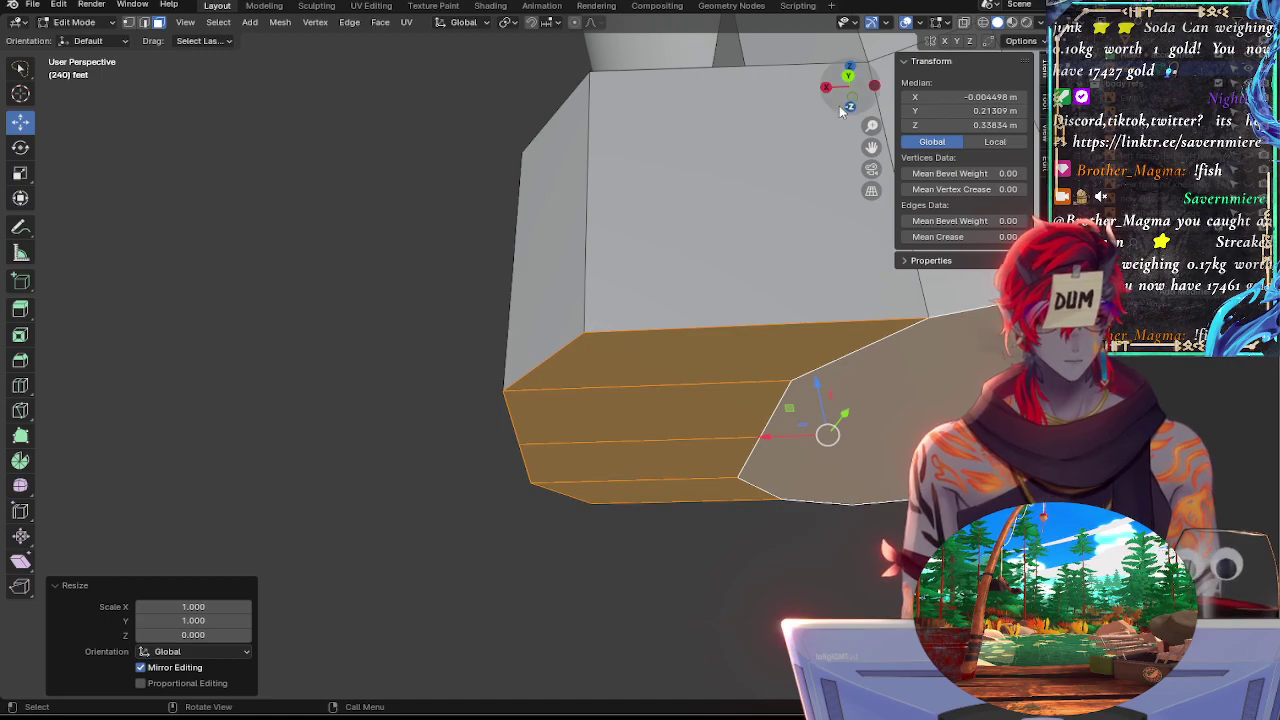
Set the median Z position of the selected bottom faces to 0 in the back orthographic view
{"action": "left_click", "coordinate": [848, 75]}
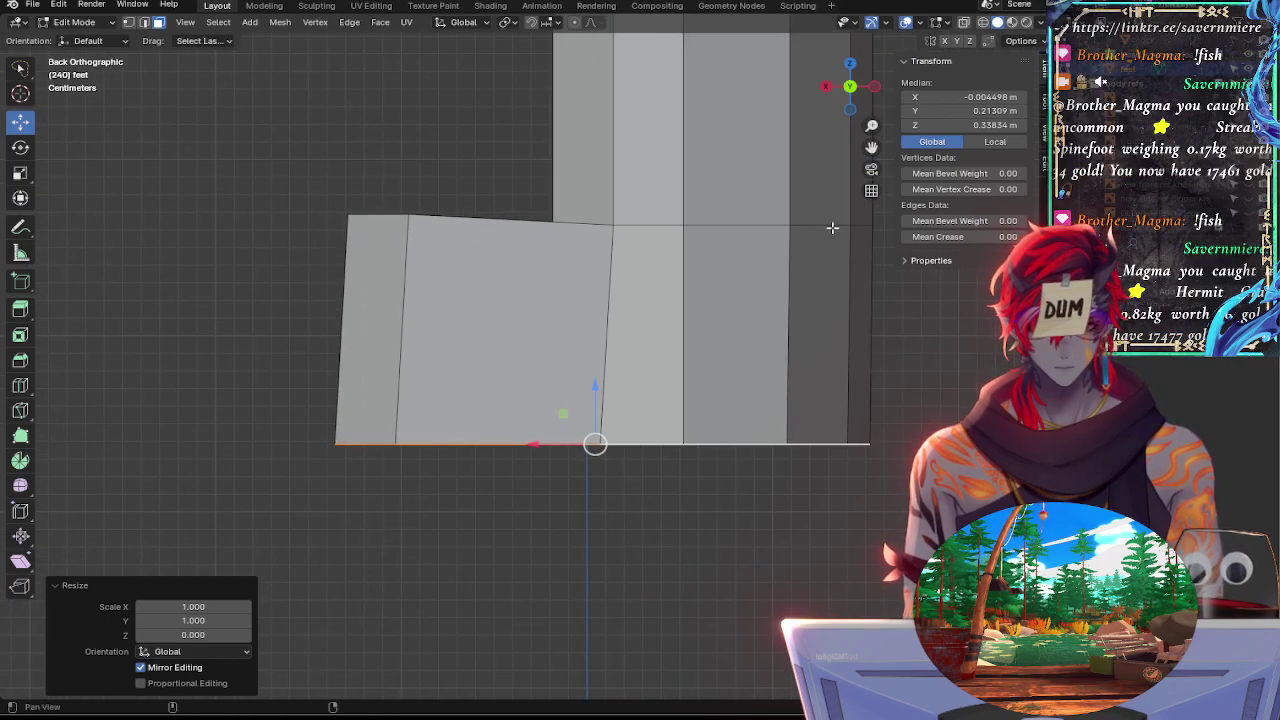
{"action": "left_click", "coordinate": [987, 126]}
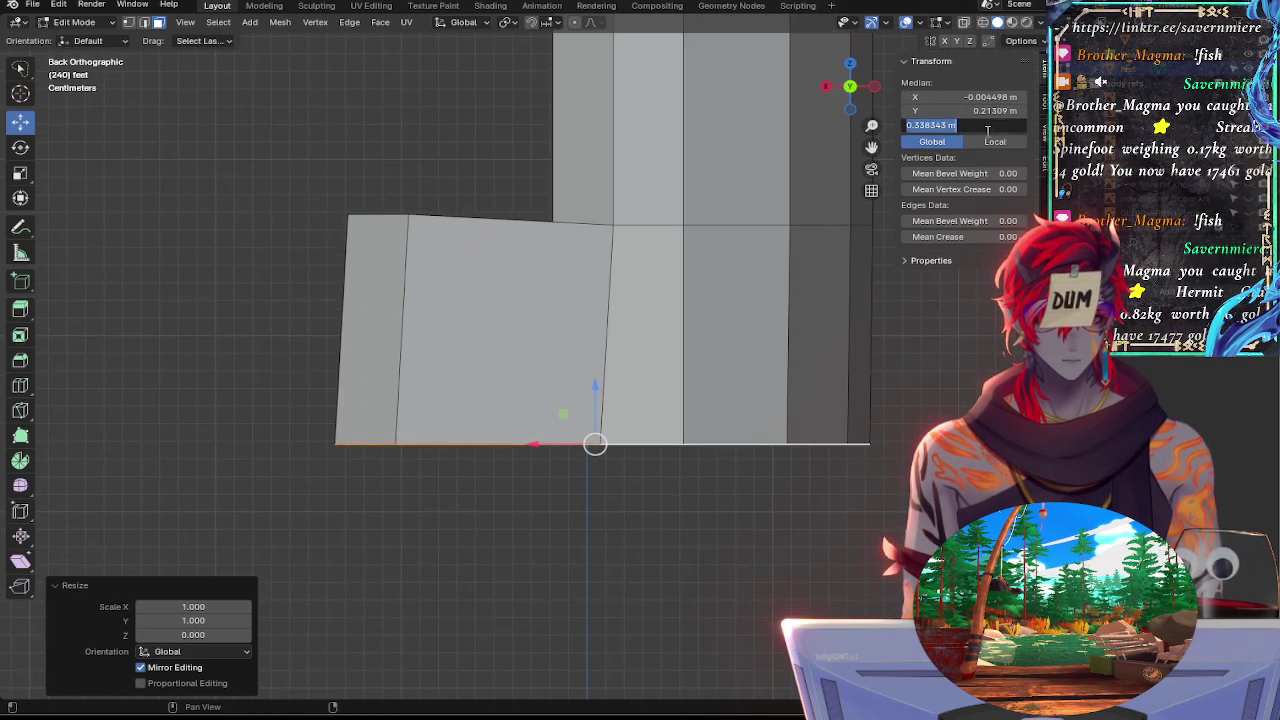
{"action": "type", "text": "0"}
{"action": "key", "text": "Return"}
Undo the Z position change and the flattening of the bottom faces
{"action": "key", "text": "ctrl+z"}
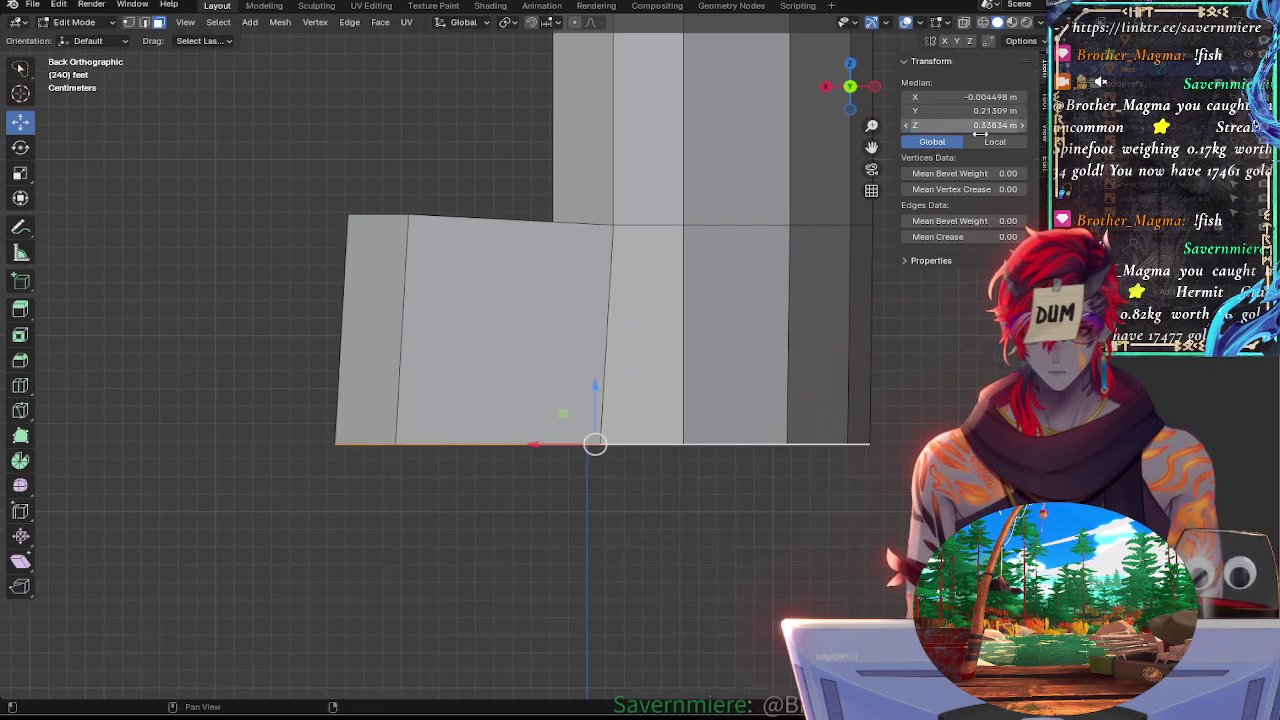
{"action": "key", "text": "ctrl+z"}
{"action": "key", "text": "ctrl+z"}
Select only the large bottom cap face and copy its median Z value
{"action": "left_click_drag", "start_coordinate": [735, 455], "coordinate": [702, 407], "text": "alt"}
{"action": "left_click", "coordinate": [702, 407]}
{"action": "middle_click_drag", "start_coordinate": [703, 331], "coordinate": [703, 440]}
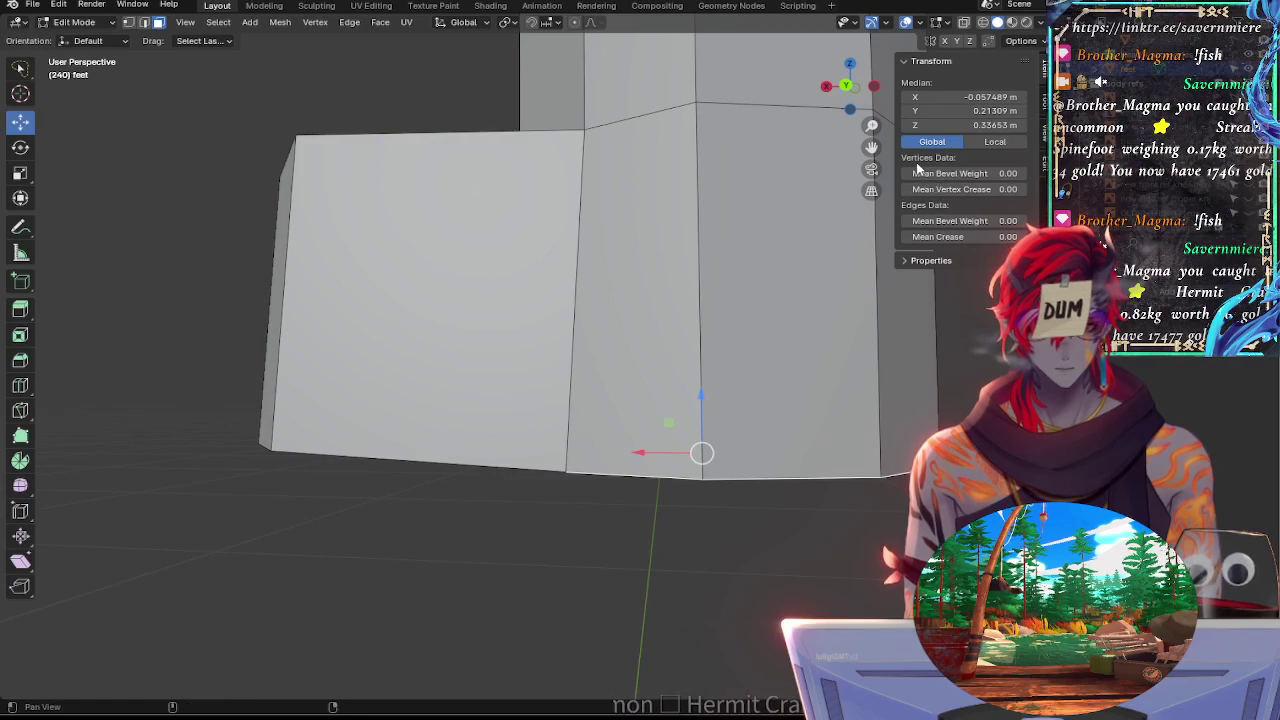
{"action": "left_click", "coordinate": [967, 125]}
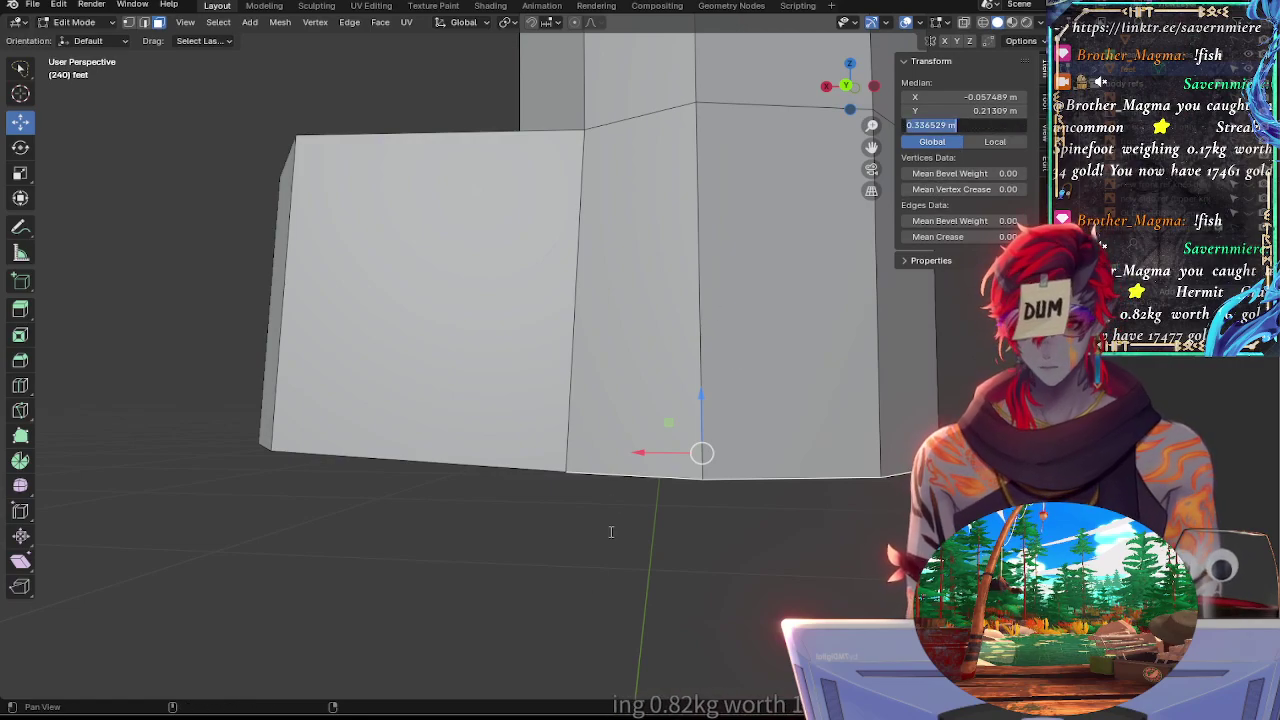
{"action": "left_click", "coordinate": [492, 528]}
{"action": "middle_click_drag", "start_coordinate": [492, 535], "coordinate": [497, 371]}
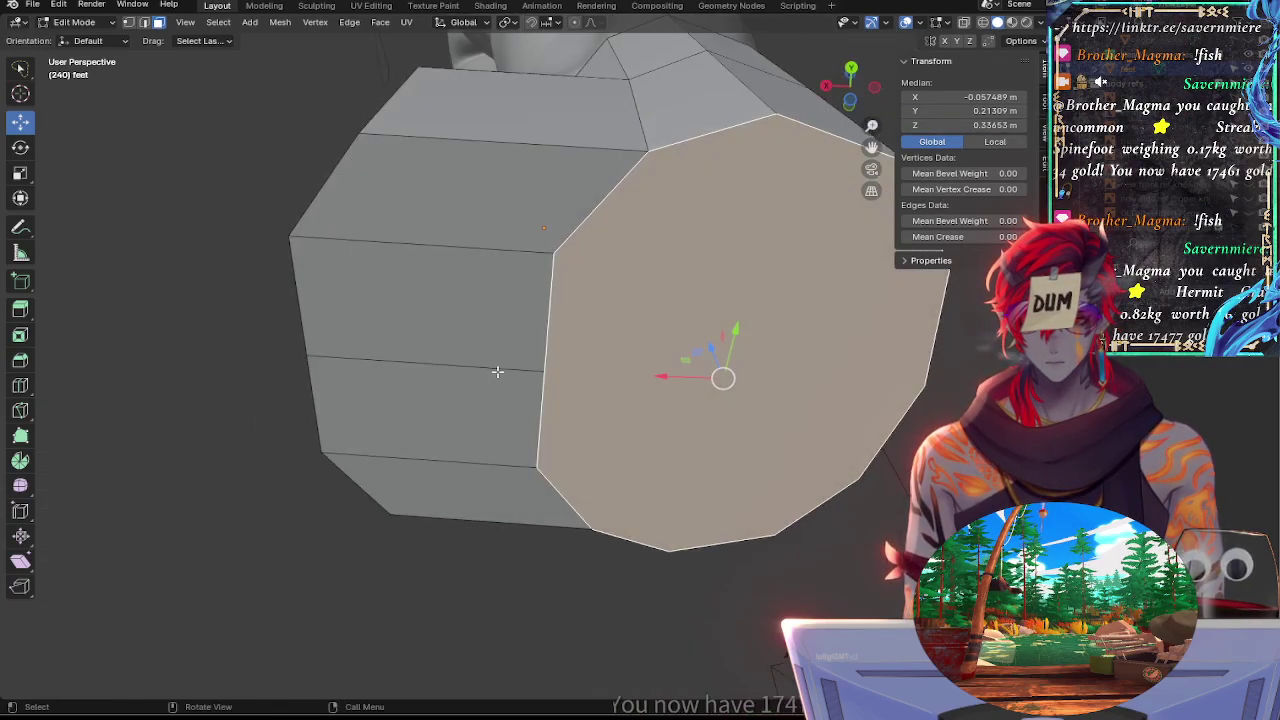
Set the median Z of the two extruded bottom faces on the higher Y side to 0.336529 m, one after the other
{"action": "left_click", "coordinate": [497, 360]}
{"action": "left_click", "coordinate": [940, 125]}
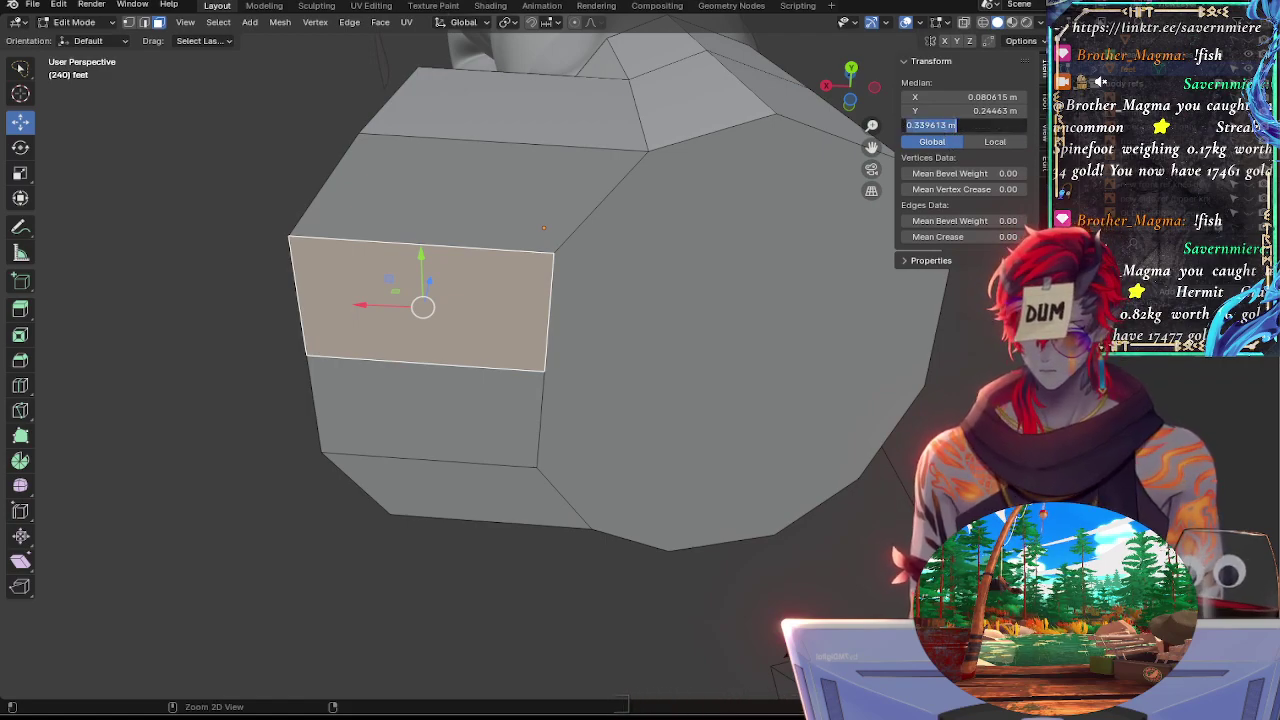
{"action": "key", "text": "Escape"}
{"action": "left_click", "coordinate": [531, 217]}
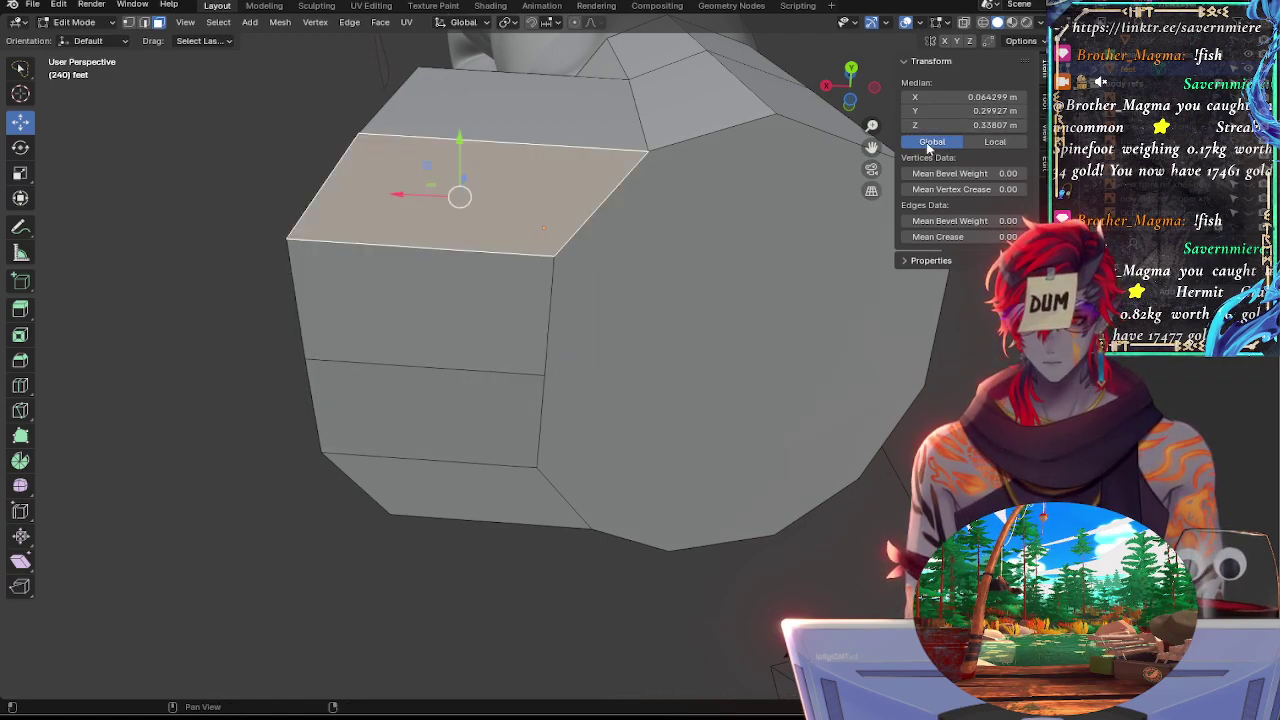
{"action": "left_click", "coordinate": [935, 125]}
{"action": "key", "text": "Escape"}
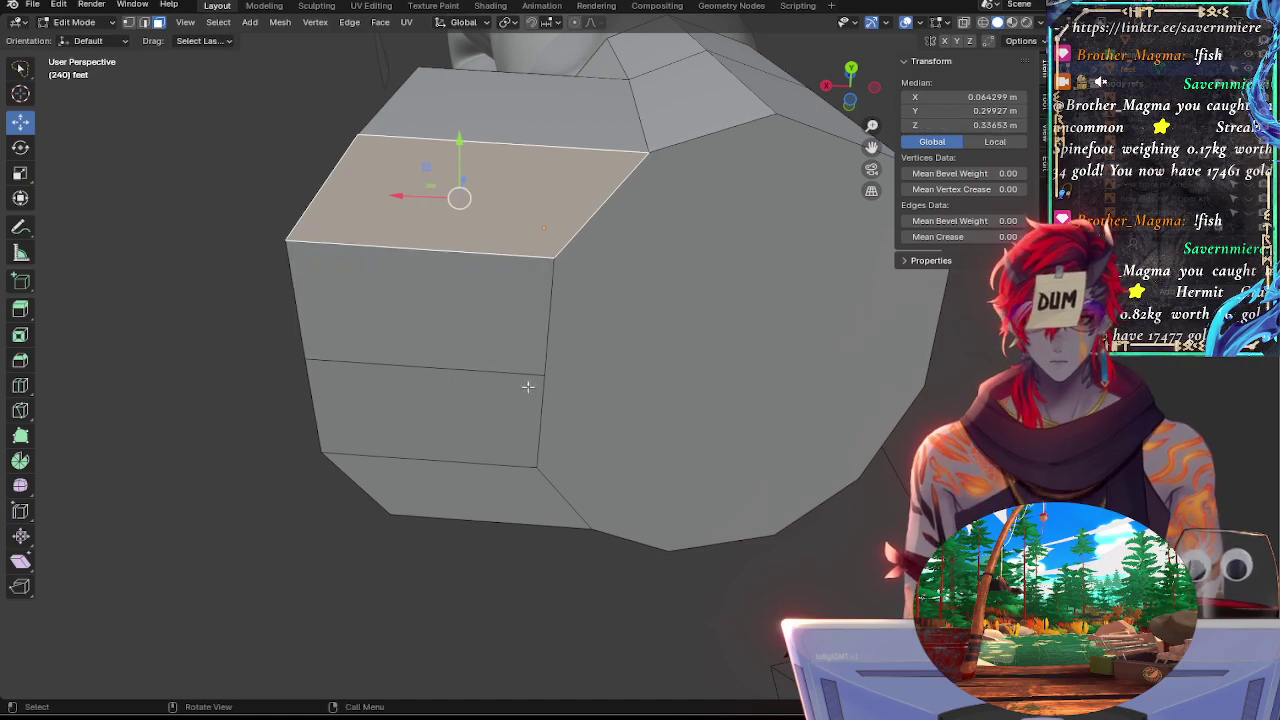
Set the median Z of the other two extruded bottom faces, on the lower Y side, to 0.336529 m each
{"action": "left_click", "coordinate": [526, 383]}
{"action": "left_click", "coordinate": [966, 128]}
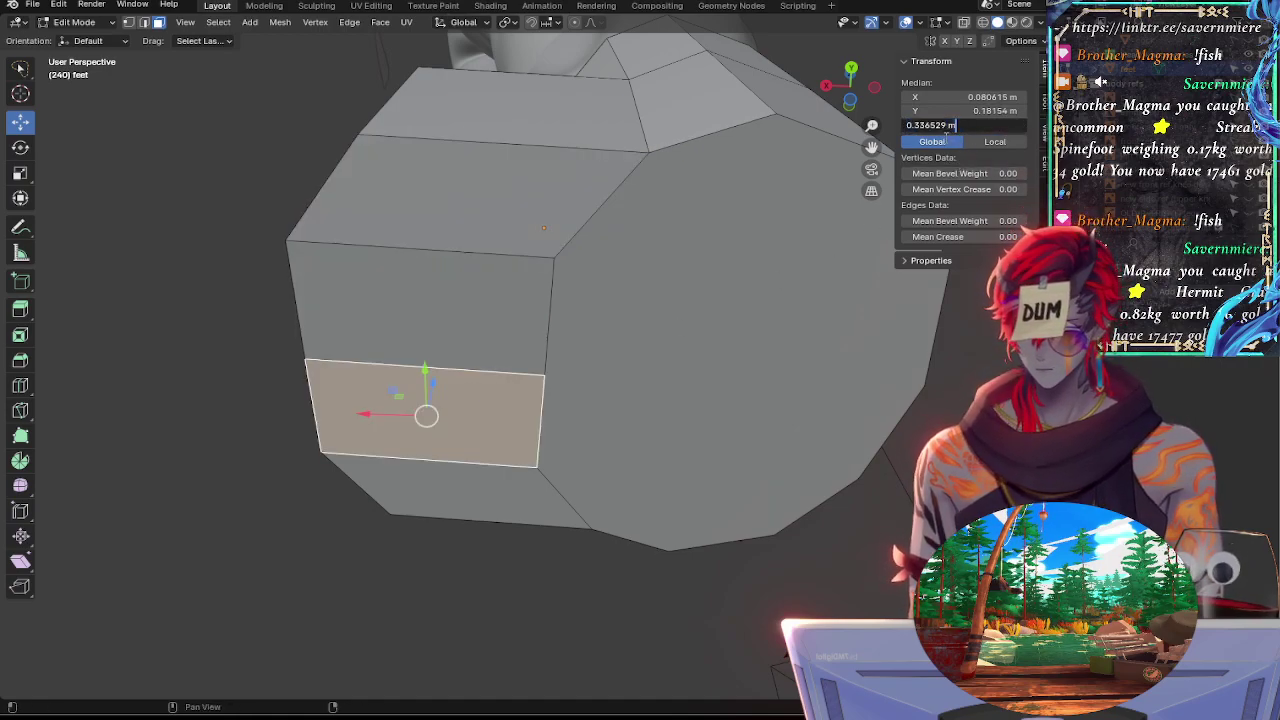
{"action": "key", "text": "Escape"}
{"action": "left_click", "coordinate": [509, 497]}
{"action": "left_click", "coordinate": [940, 125]}
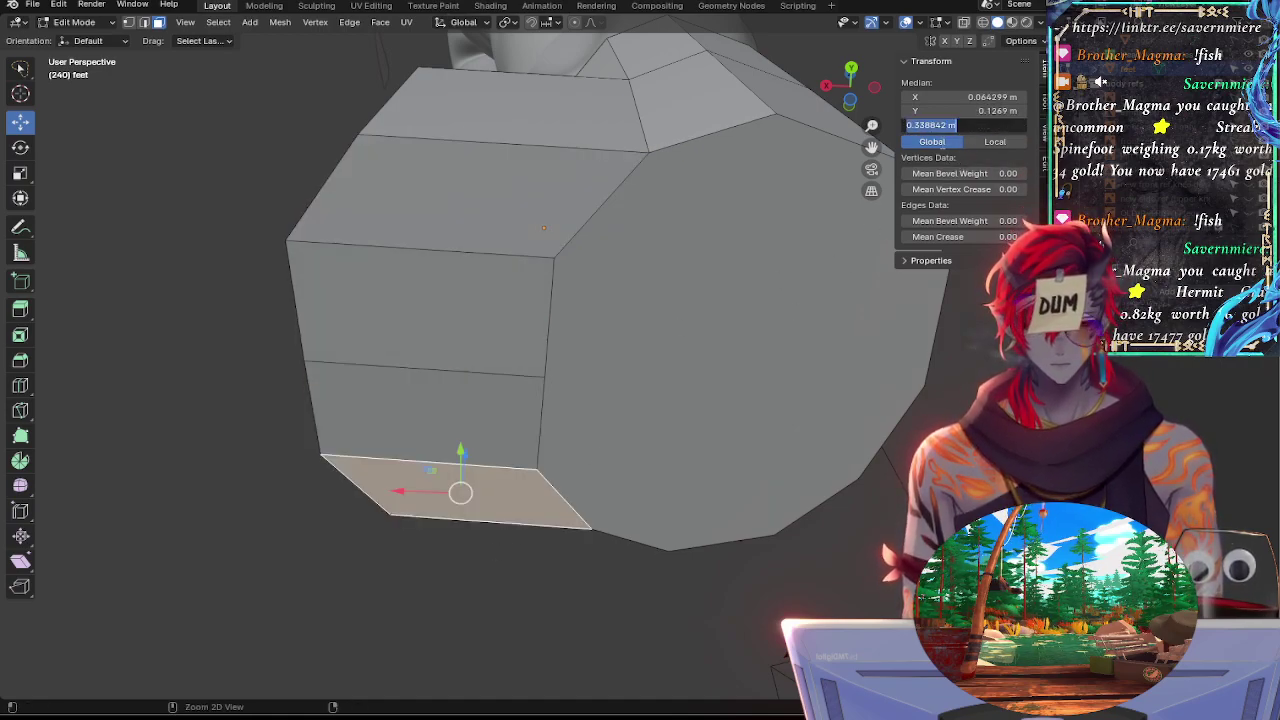
{"action": "key", "text": "Escape"}
Select the large bottom cap together with the four extruded bottom faces and flatten them by scaling to 0 along Z
{"action": "left_click", "coordinate": [633, 385]}
{"action": "left_click", "coordinate": [989, 124]}
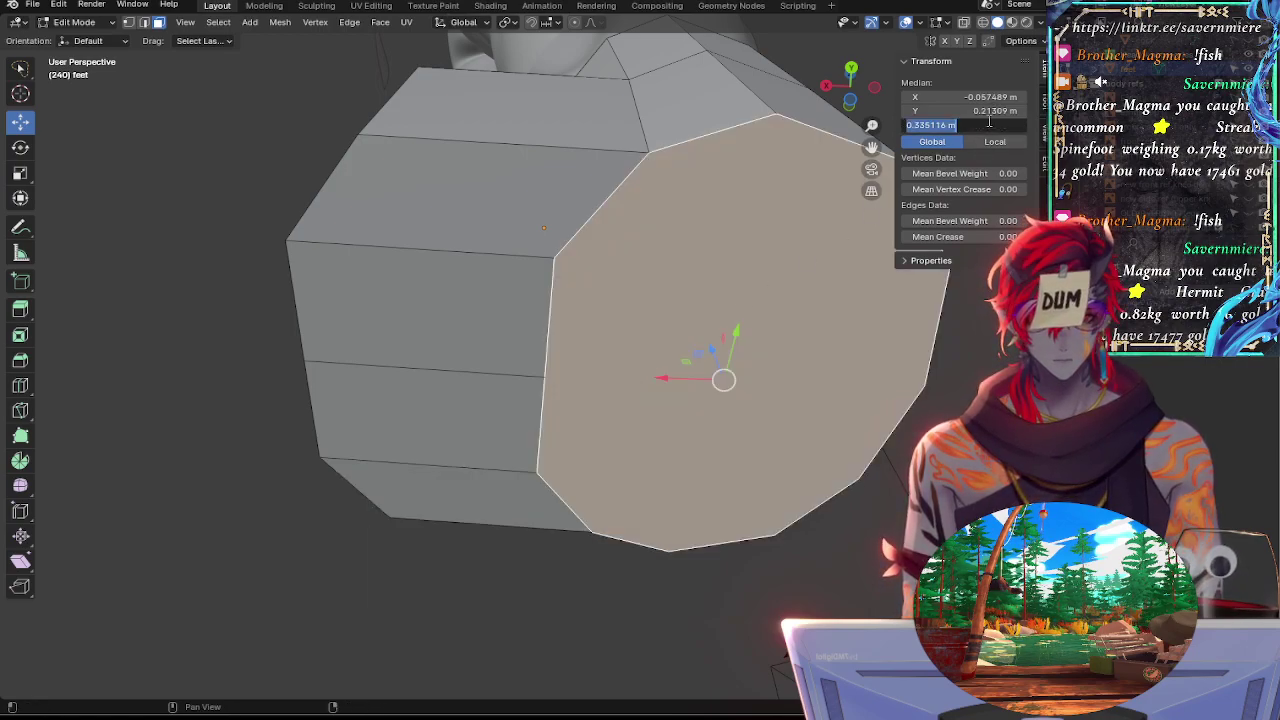
{"action": "key", "text": "Return"}
{"action": "left_click", "coordinate": [507, 222], "text": "shift"}
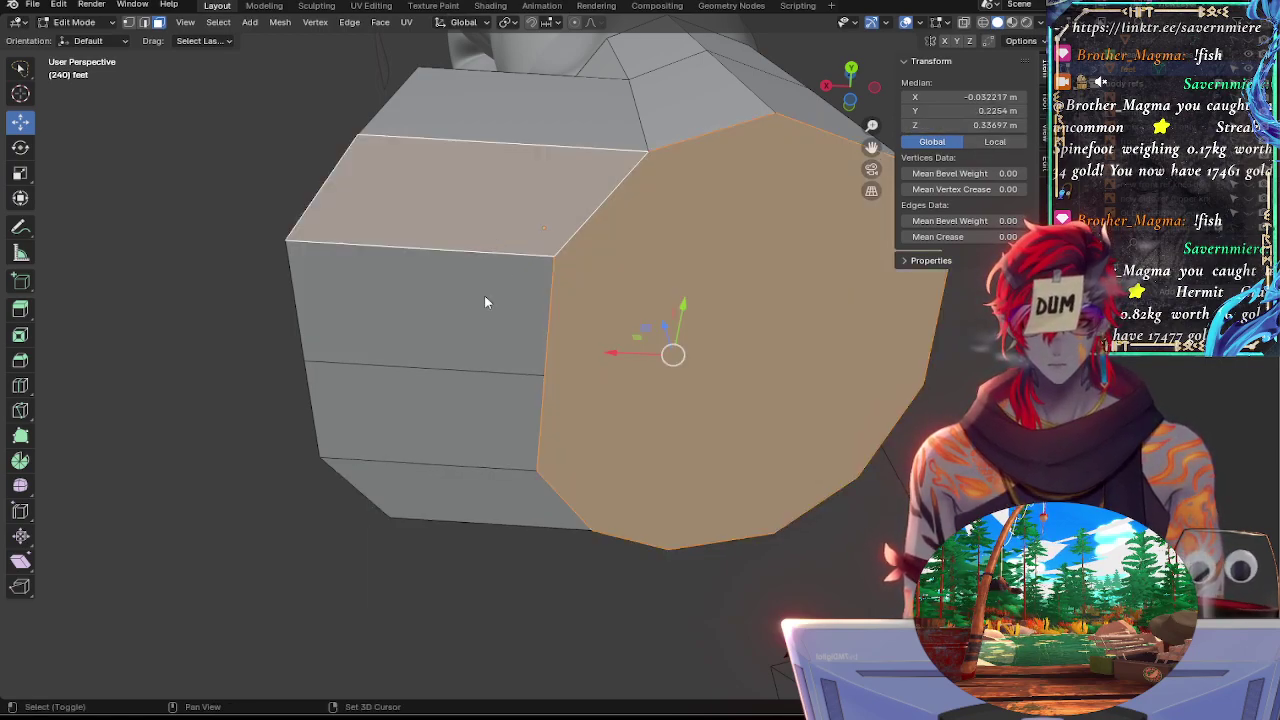
{"action": "left_click", "coordinate": [481, 306], "text": "shift"}
{"action": "left_click", "coordinate": [467, 444], "text": "shift"}
{"action": "left_click", "coordinate": [479, 485], "text": "shift"}
{"action": "key", "text": "s"}
{"action": "key", "text": "z"}
{"action": "key", "text": "0"}
{"action": "key", "text": "Return"}
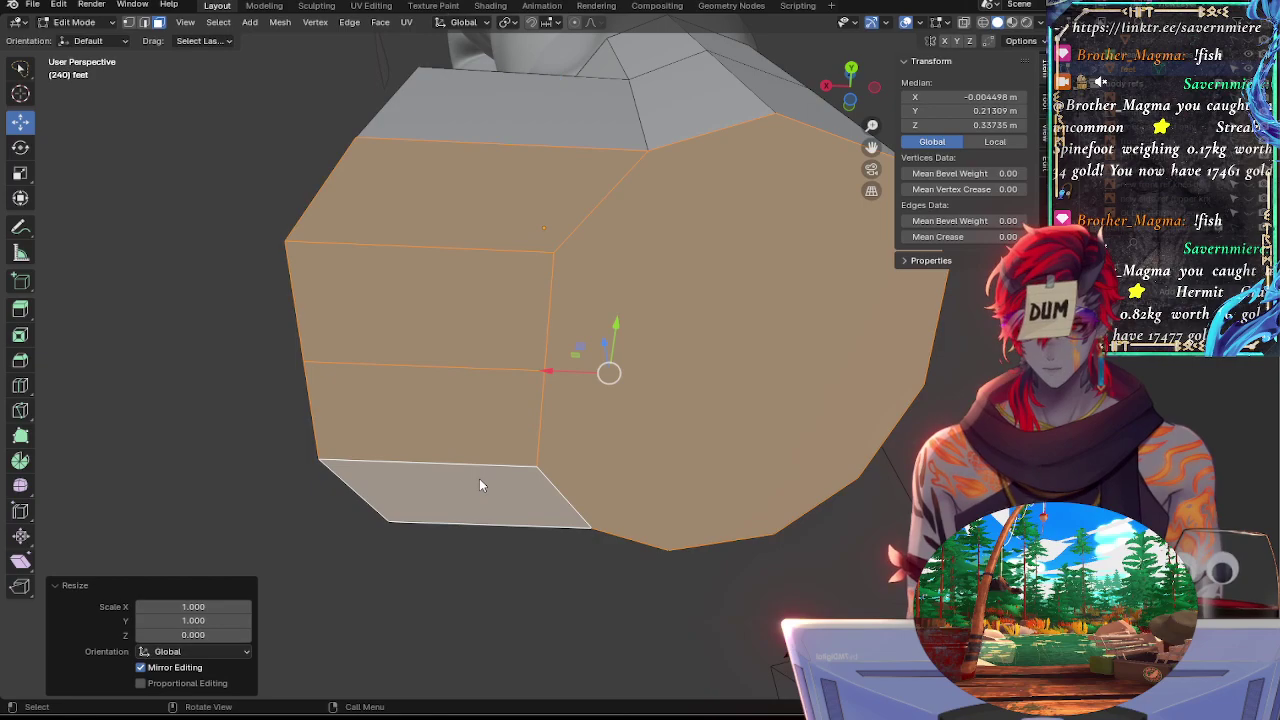
Set the median Z of the flattened bottom faces to 0.33653 m, check them from the side and clear the selection
{"action": "left_click", "coordinate": [981, 125]}
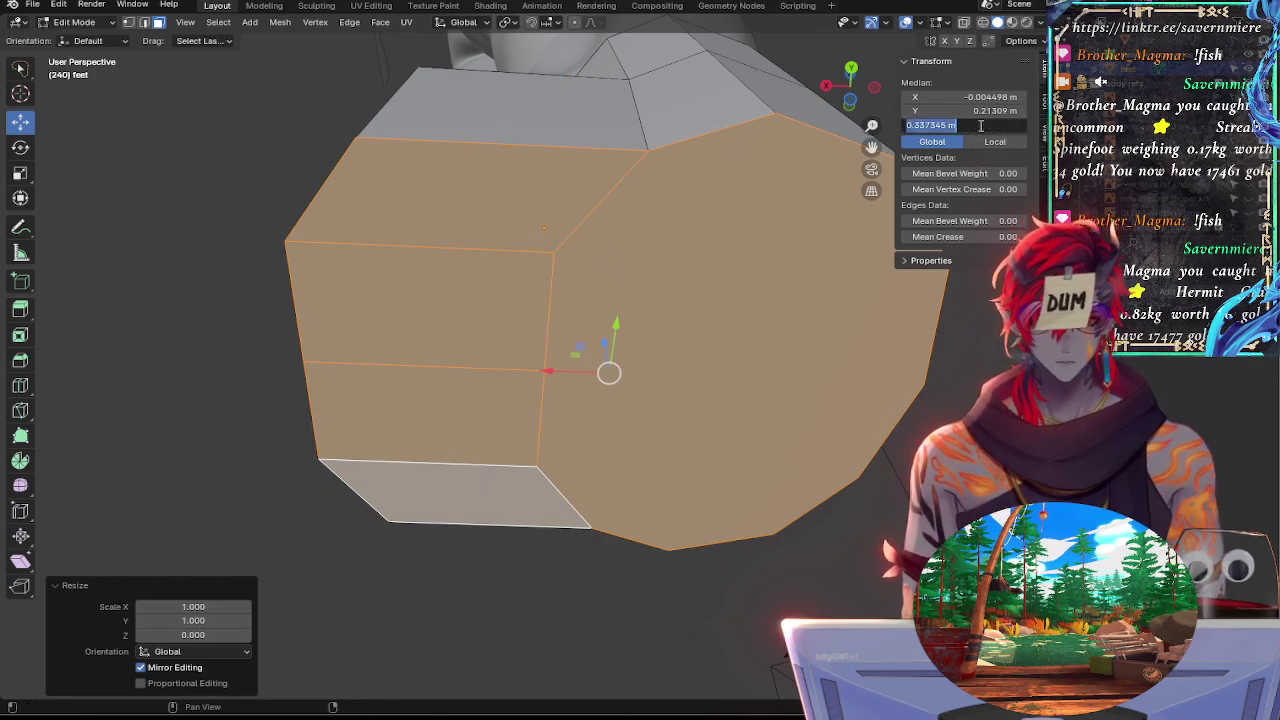
{"action": "key", "text": "Return"}
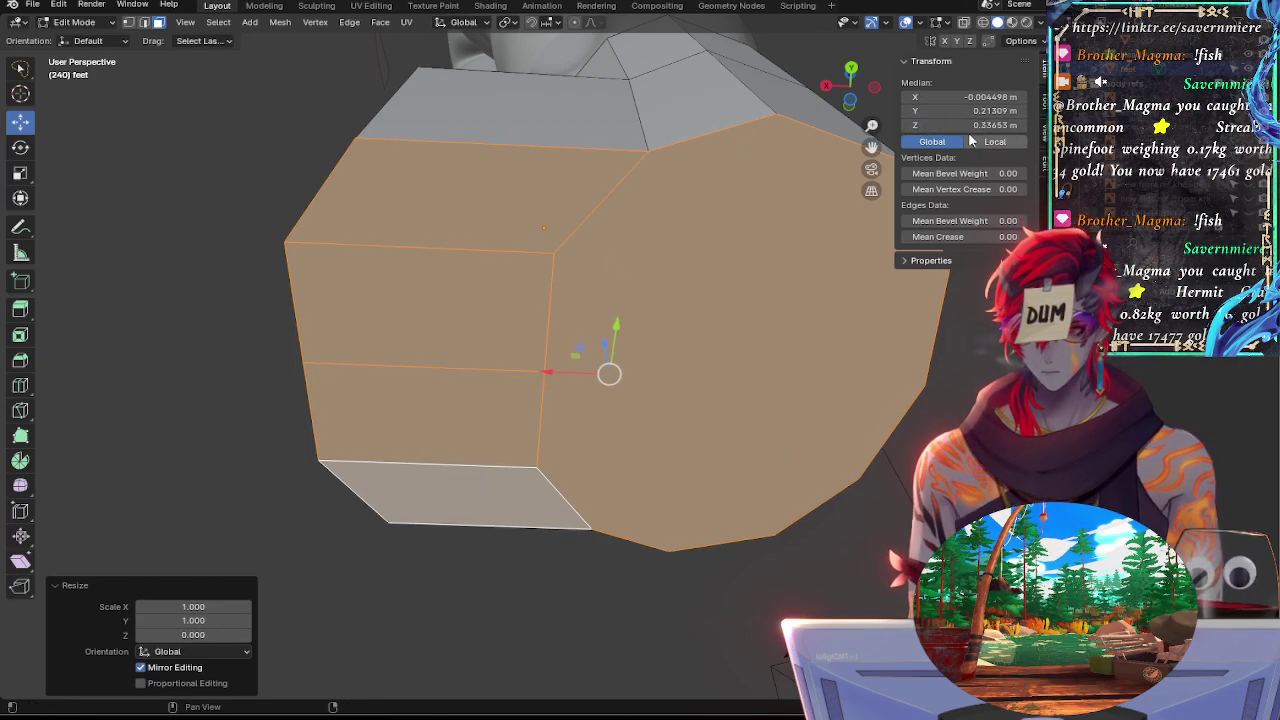
{"action": "left_click", "coordinate": [826, 86]}
{"action": "key", "text": "alt+a"}
{"action": "key", "text": "ctrl+z"}
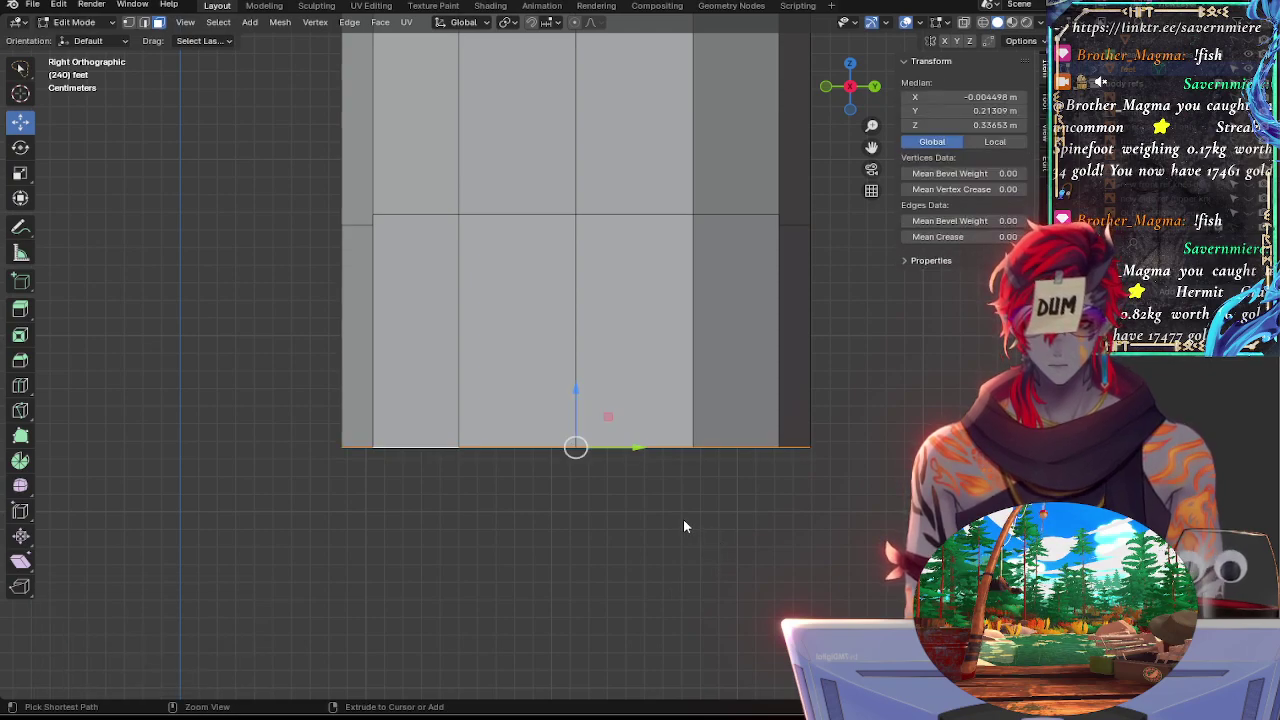
{"action": "key", "text": "alt+a"}
{"action": "left_click_drag", "start_coordinate": [762, 506], "coordinate": [693, 522], "text": "alt+shift"}
{"action": "left_click_drag", "start_coordinate": [745, 450], "coordinate": [610, 510], "text": "ctrl+alt"}
{"action": "left_click", "coordinate": [448, 362]}
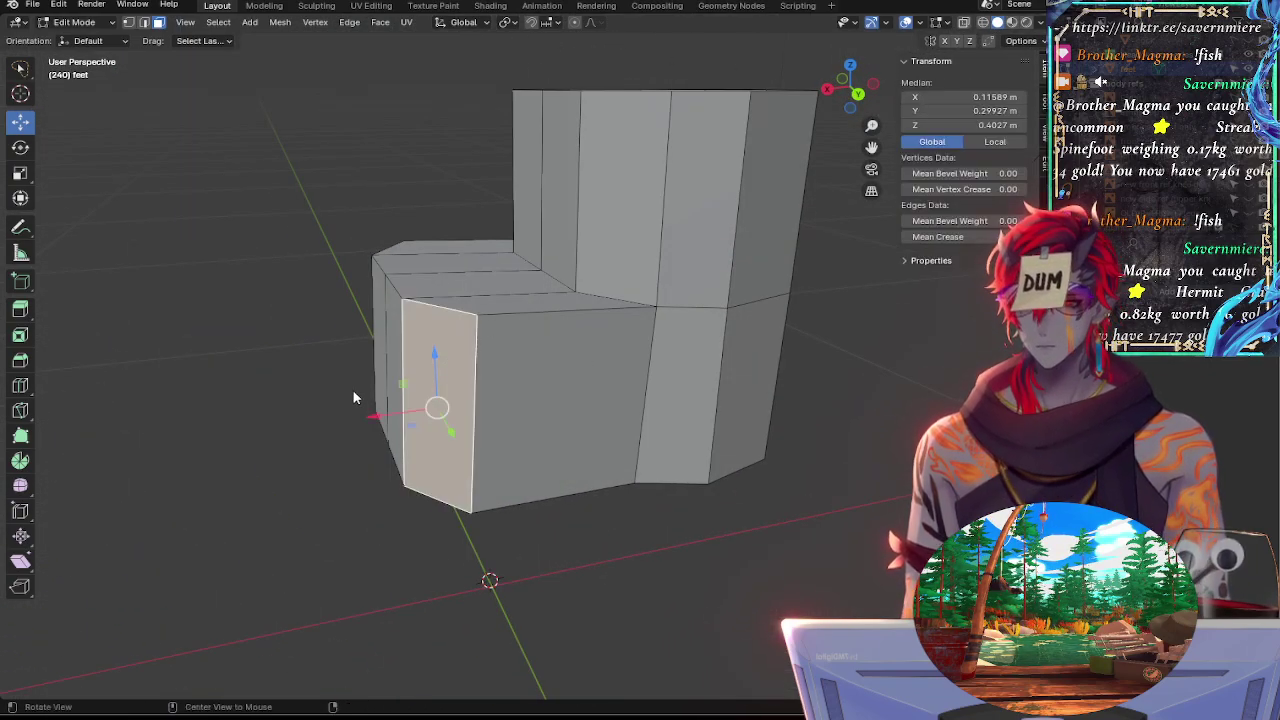
{"action": "middle_click_drag", "start_coordinate": [357, 394], "coordinate": [579, 363]}
{"action": "left_click", "coordinate": [520, 382], "text": "shift"}
{"action": "left_click", "coordinate": [420, 375], "text": "shift"}
{"action": "left_click", "coordinate": [351, 370], "text": "shift"}
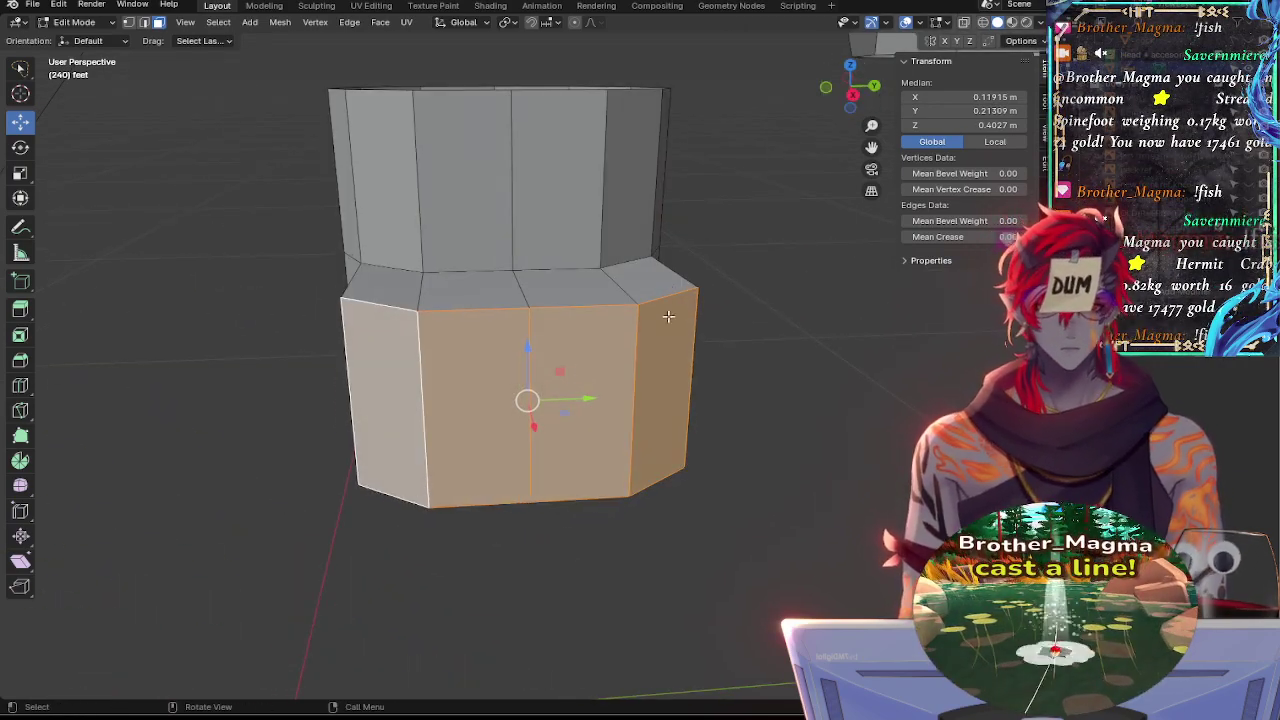
{"action": "middle_click_drag", "start_coordinate": [668, 316], "coordinate": [714, 323]}
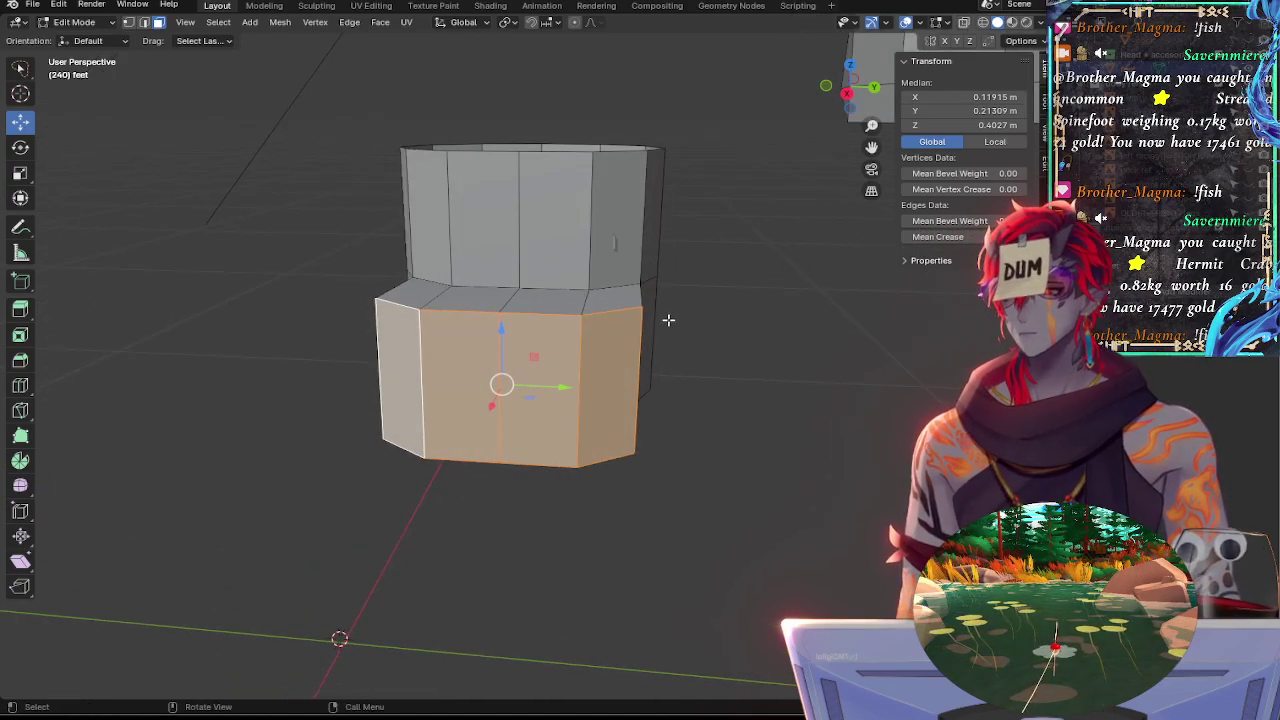
{"action": "middle_click_drag", "start_coordinate": [702, 285], "coordinate": [706, 460]}
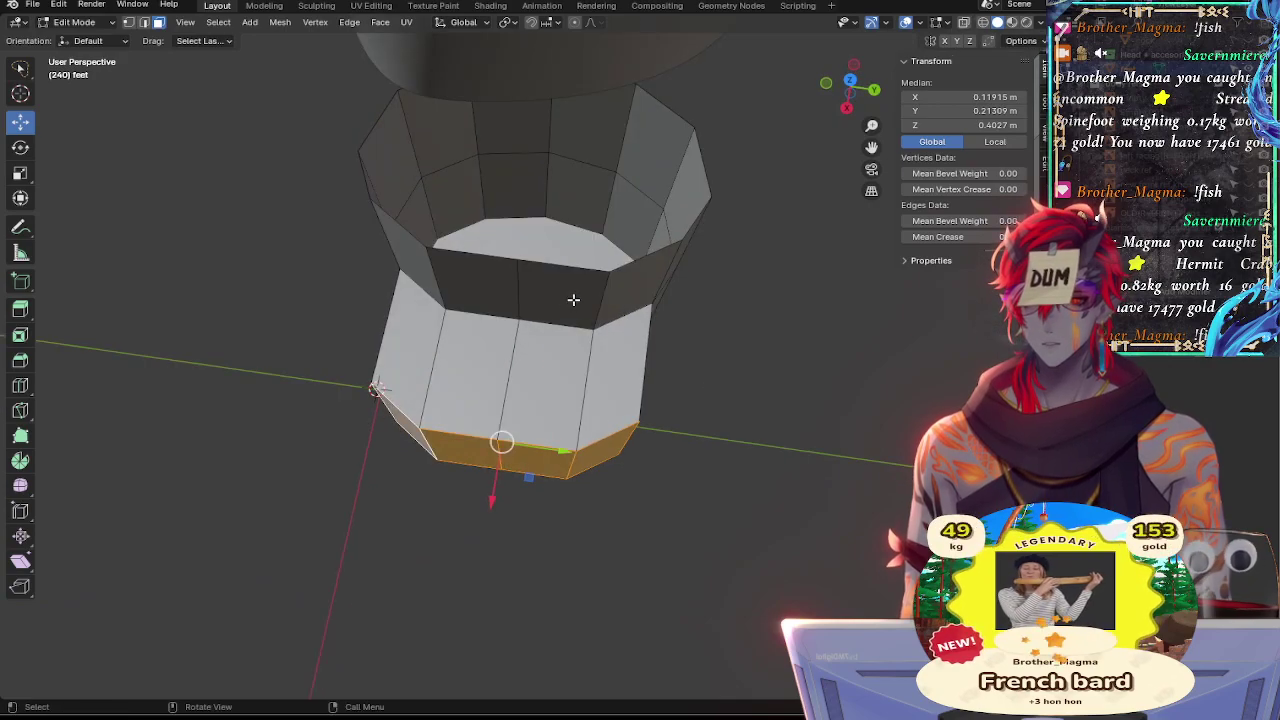
{"action": "left_click", "coordinate": [574, 300]}
{"action": "left_click", "coordinate": [737, 289]}
View the mesh from the back in orthographic projection and make the foot reference image visible behind it
{"action": "left_click", "coordinate": [874, 90]}
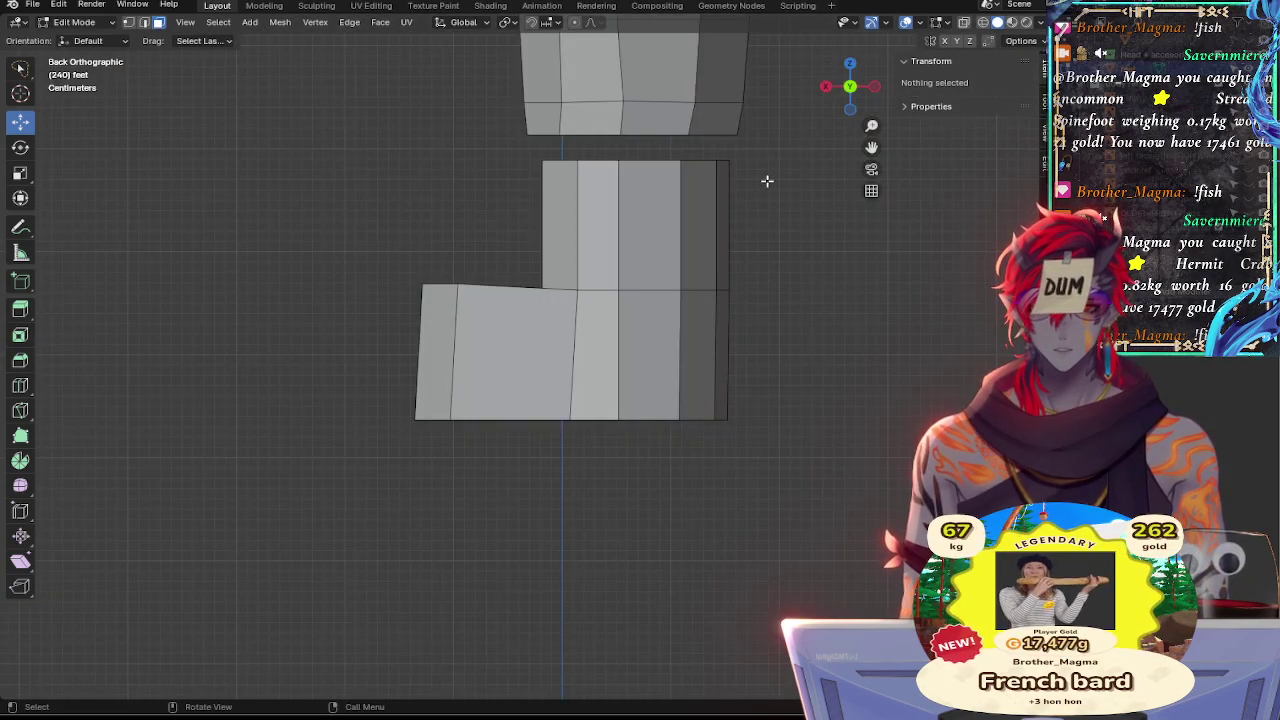
{"action": "key", "text": "alt+z"}
{"action": "key", "text": "alt+z"}
{"action": "key", "text": "alt+z"}
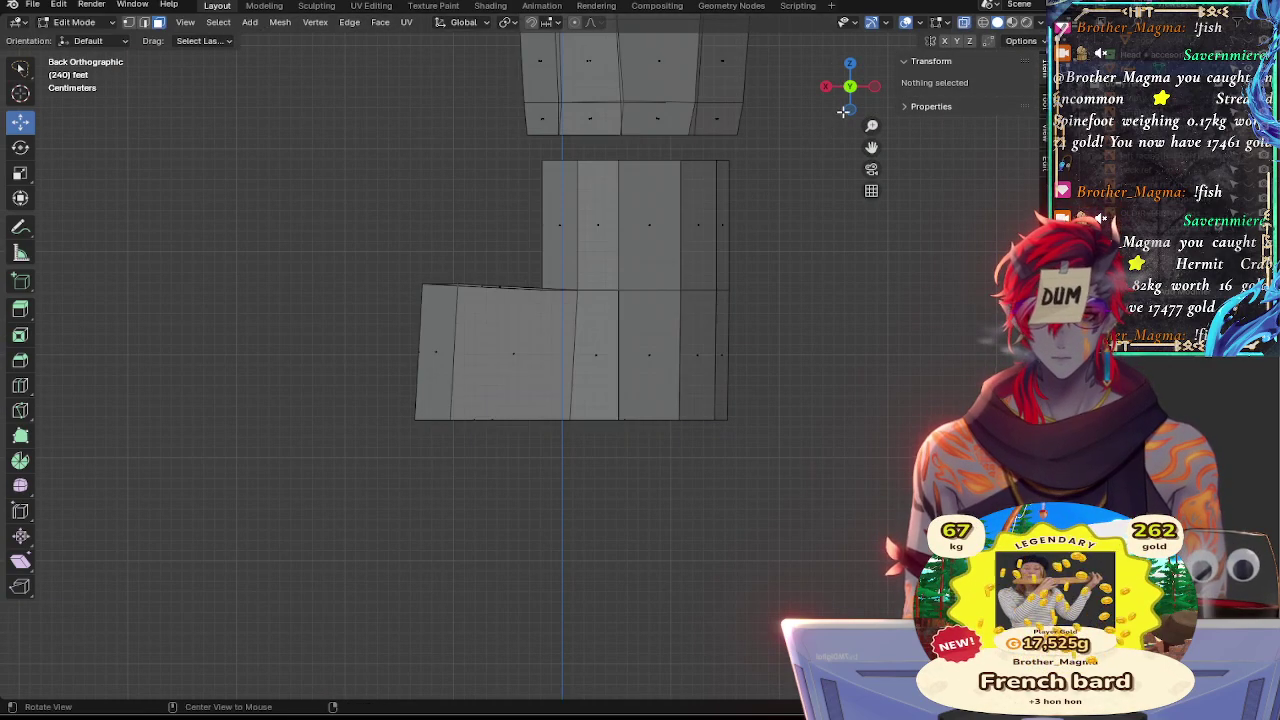
{"action": "key", "text": "alt+z"}
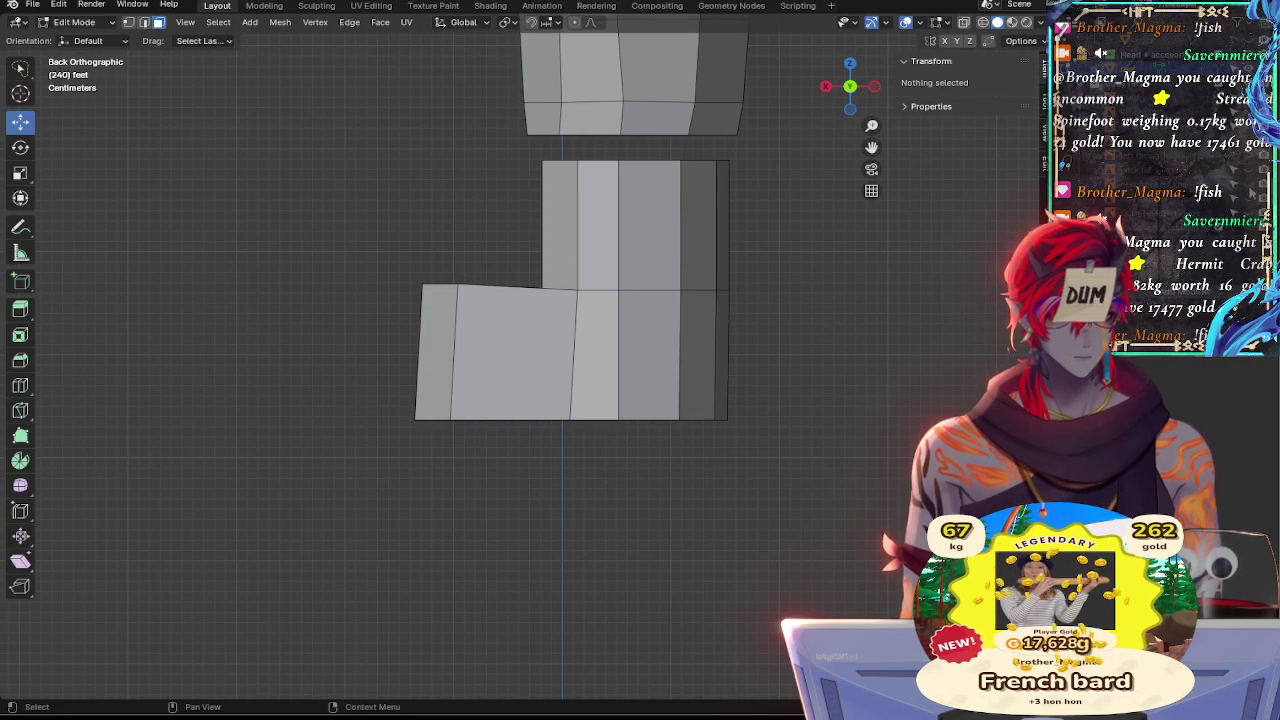
{"action": "left_click", "coordinate": [1249, 185]}
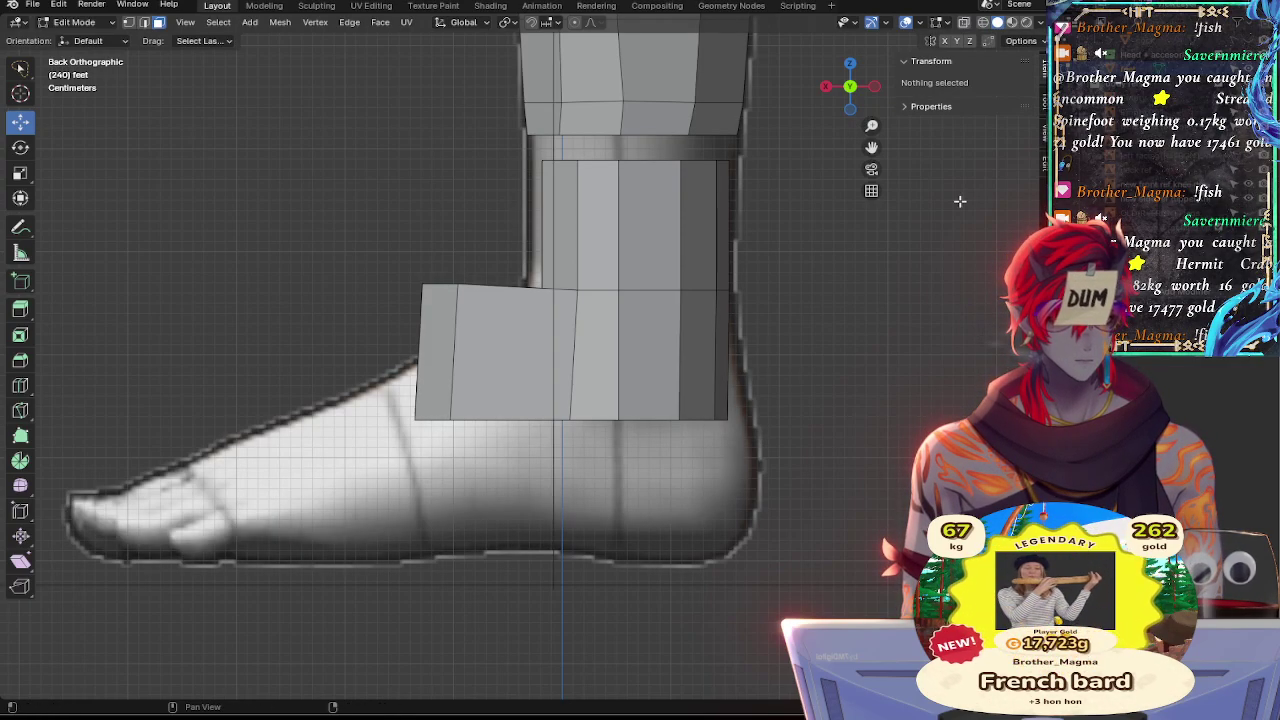
{"action": "left_click_drag", "start_coordinate": [828, 334], "coordinate": [845, 372], "text": "alt+shift"}
{"action": "scroll", "coordinate": [849, 381], "scroll_direction": "up", "scroll_amount": 3}
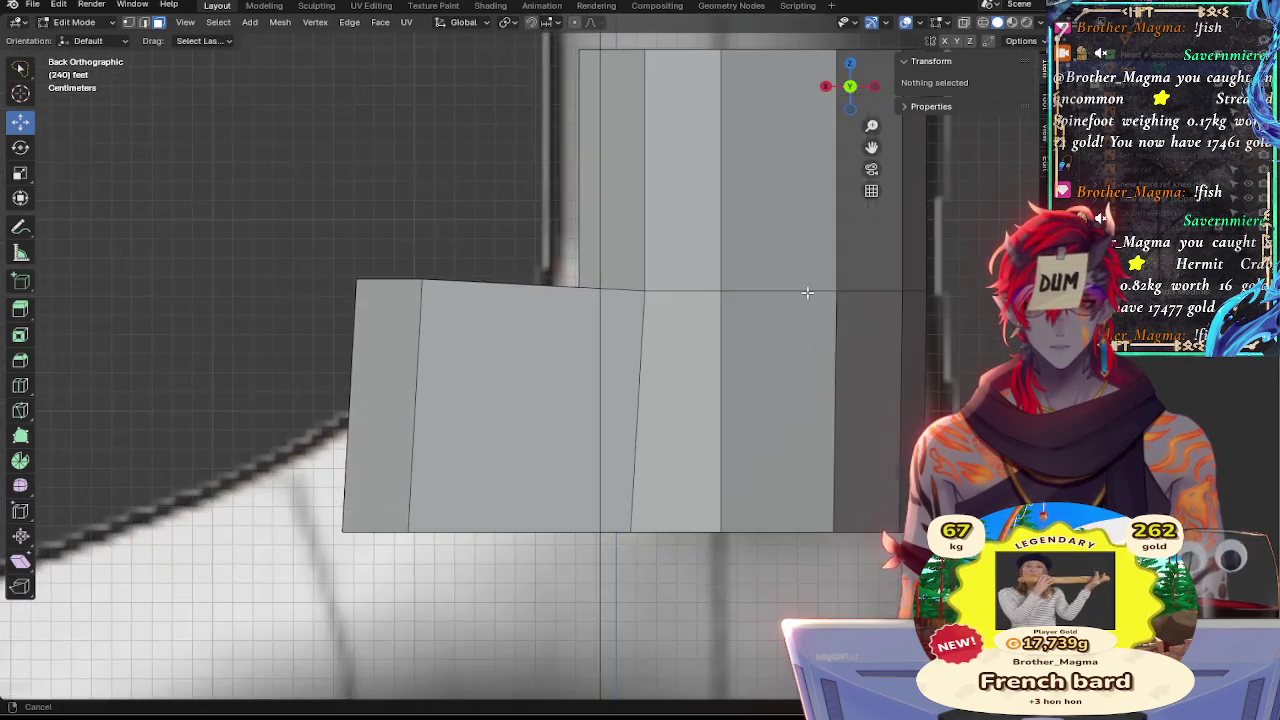
Select the two front faces of the upper ankle ring and move them about 0.013 m along X towards the reference's front outline
{"action": "left_click", "coordinate": [599, 228]}
{"action": "left_click", "coordinate": [650, 213], "text": "alt"}
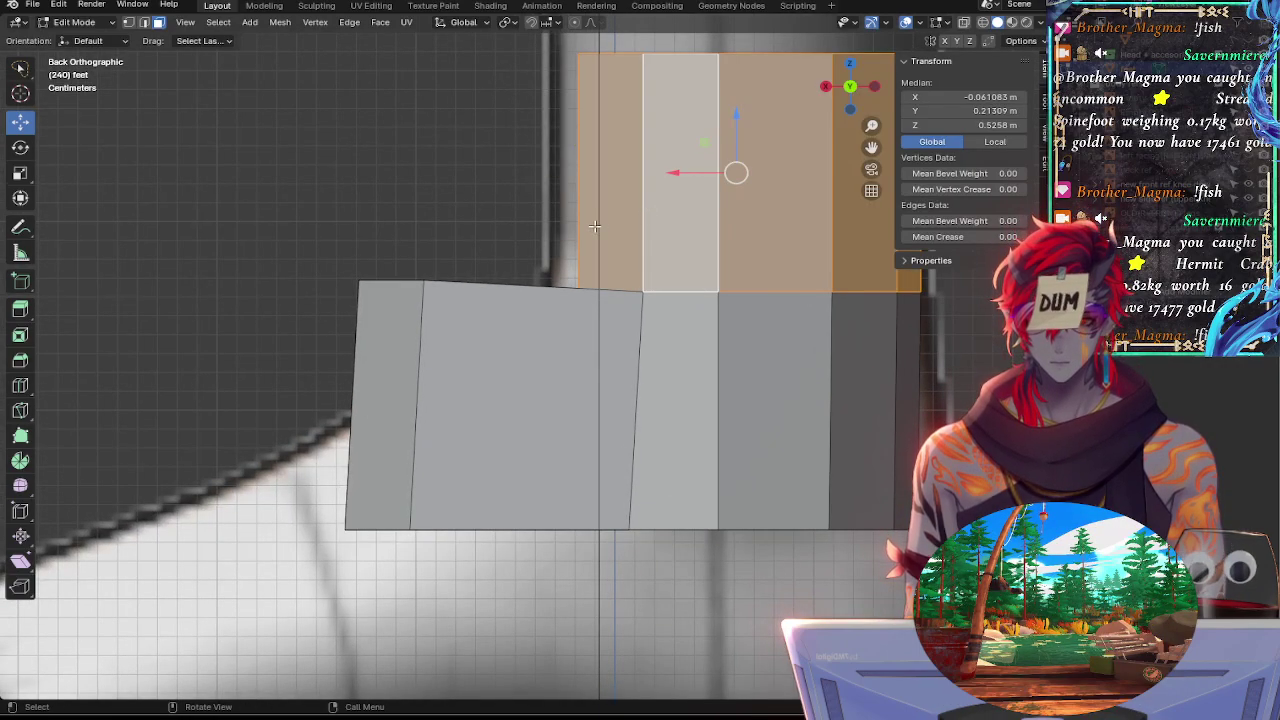
{"action": "left_click", "coordinate": [625, 218]}
{"action": "left_click", "coordinate": [672, 215], "text": "shift"}
{"action": "middle_click_drag", "start_coordinate": [672, 215], "coordinate": [752, 232]}
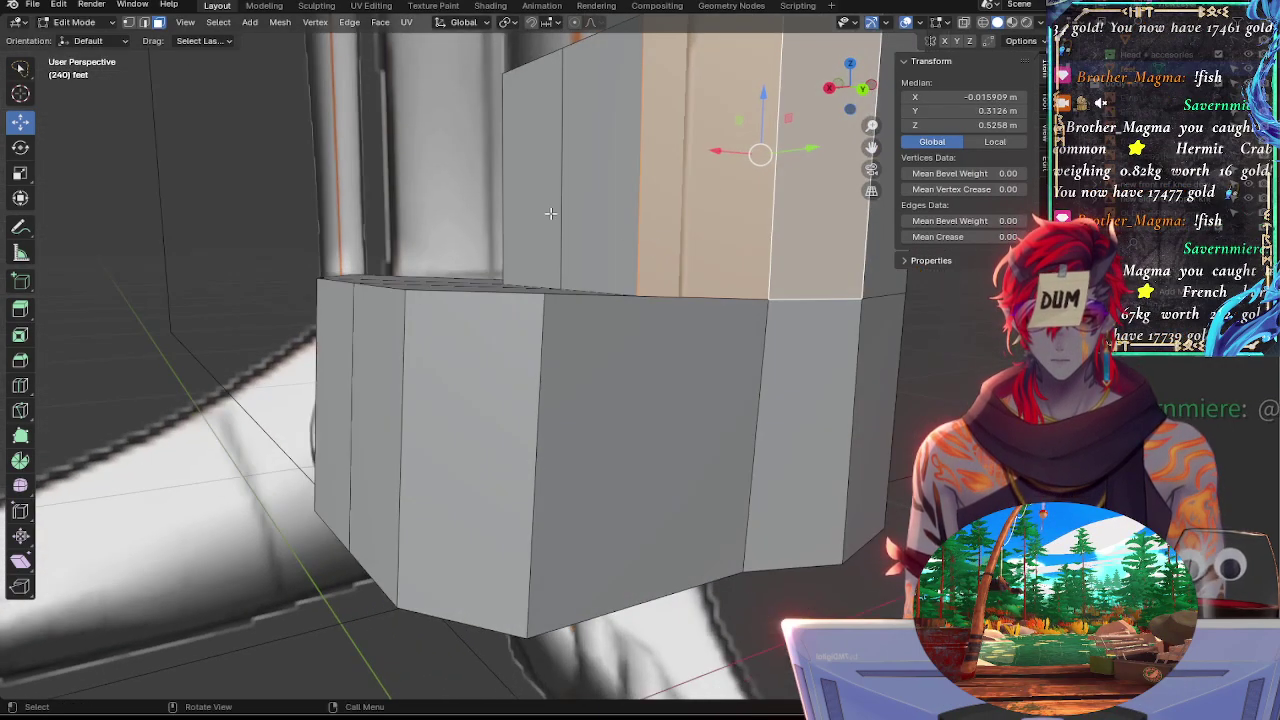
{"action": "left_click", "coordinate": [543, 213]}
{"action": "left_click", "coordinate": [627, 211], "text": "shift"}
{"action": "left_click", "coordinate": [863, 90]}
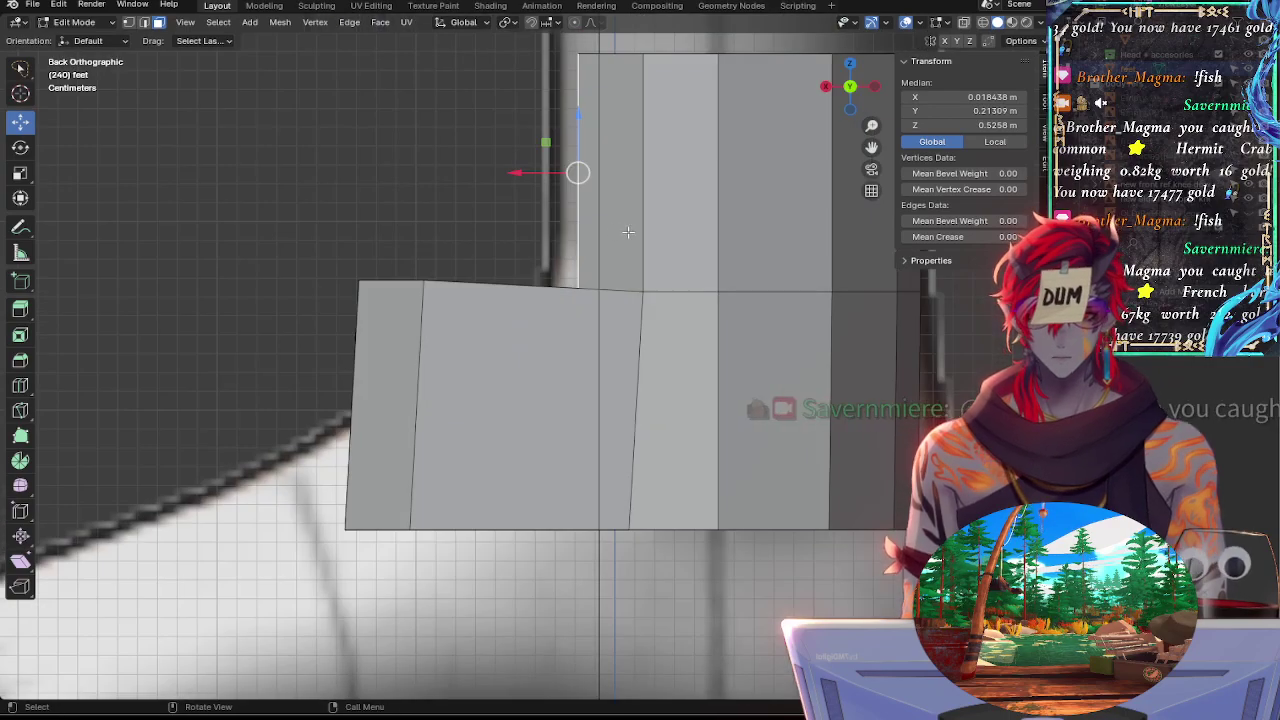
{"action": "key", "text": "g"}
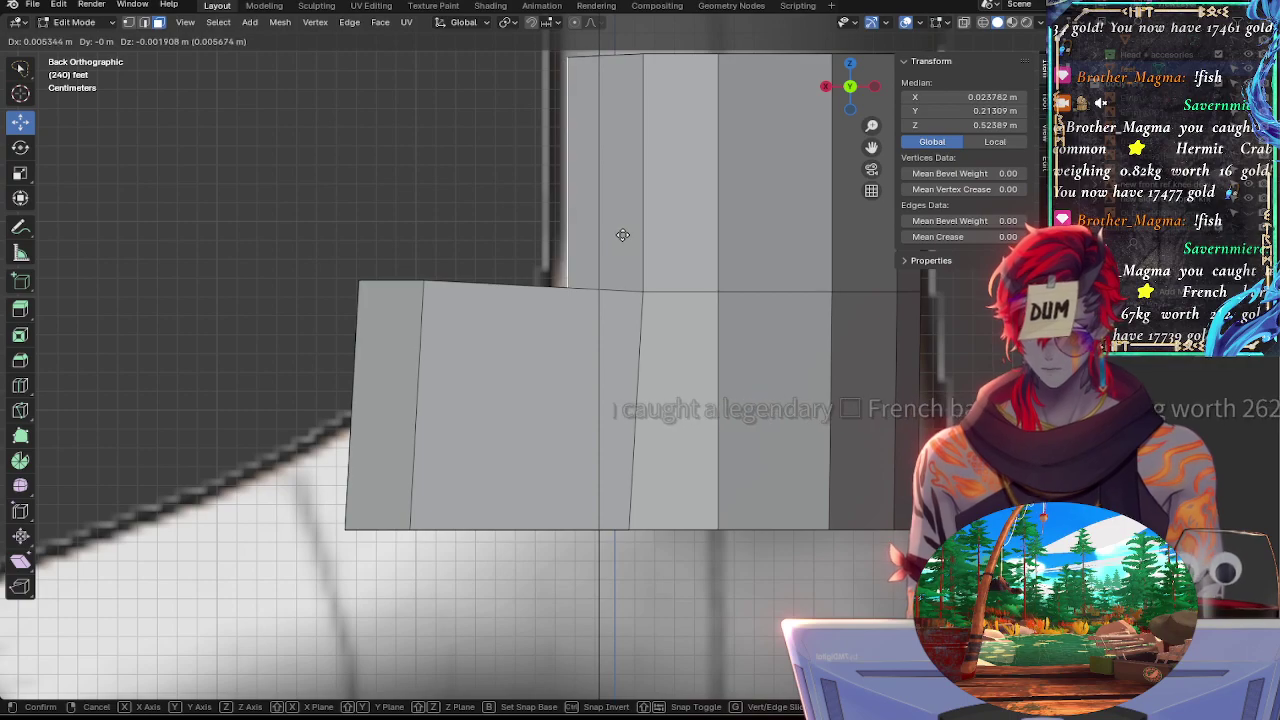
{"action": "key", "text": "x"}
{"action": "left_click", "coordinate": [607, 236]}
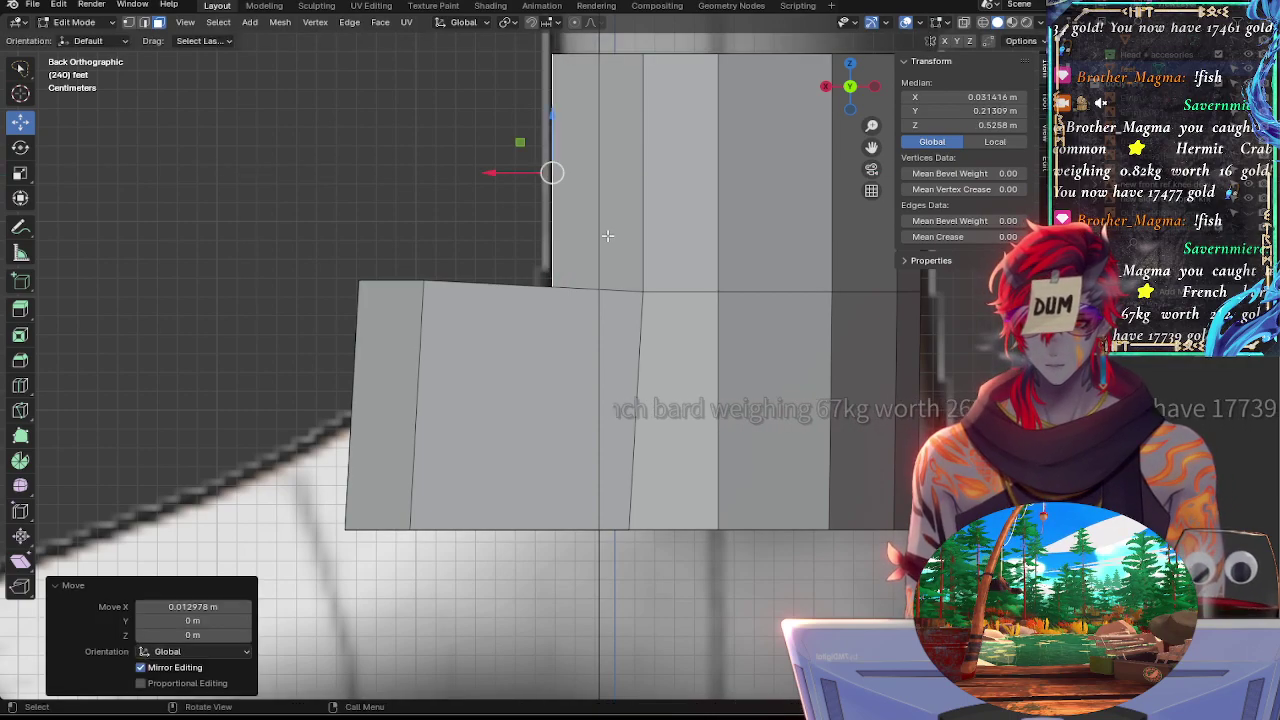
Select the whole face loop of the upper ankle ring and round it with LoopTools Circle
{"action": "middle_click_drag", "start_coordinate": [606, 236], "coordinate": [657, 297]}
{"action": "left_click", "coordinate": [639, 288], "text": "alt"}
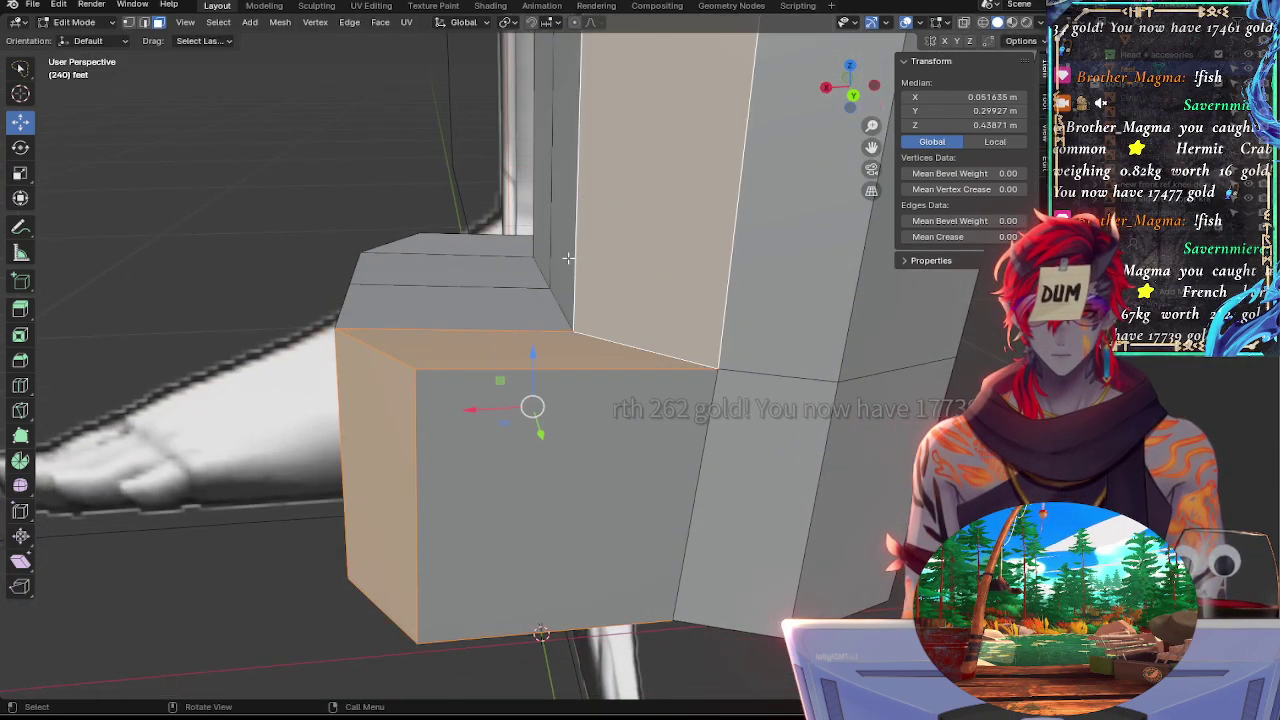
{"action": "left_click", "coordinate": [640, 260], "text": "alt"}
{"action": "key", "text": "ctrl+f"}
{"action": "mouse_move", "coordinate": [638, 14]}
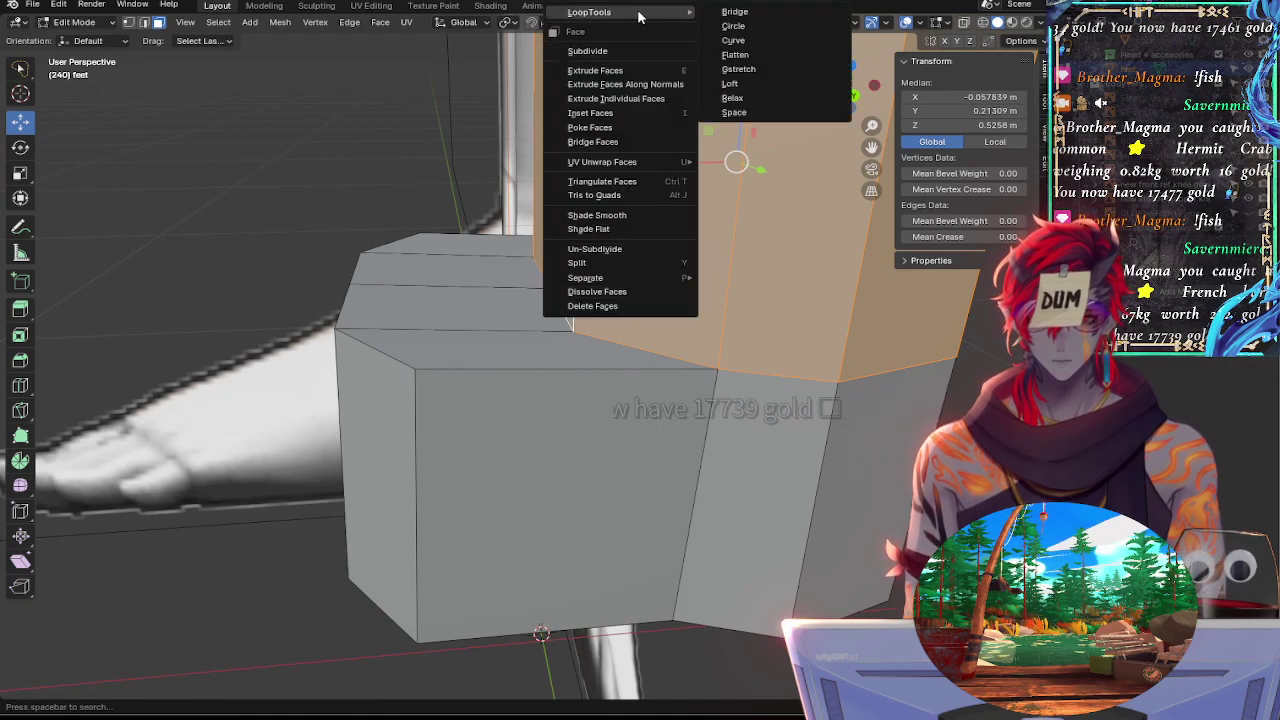
{"action": "left_click", "coordinate": [729, 27]}
{"action": "left_click", "coordinate": [853, 95]}
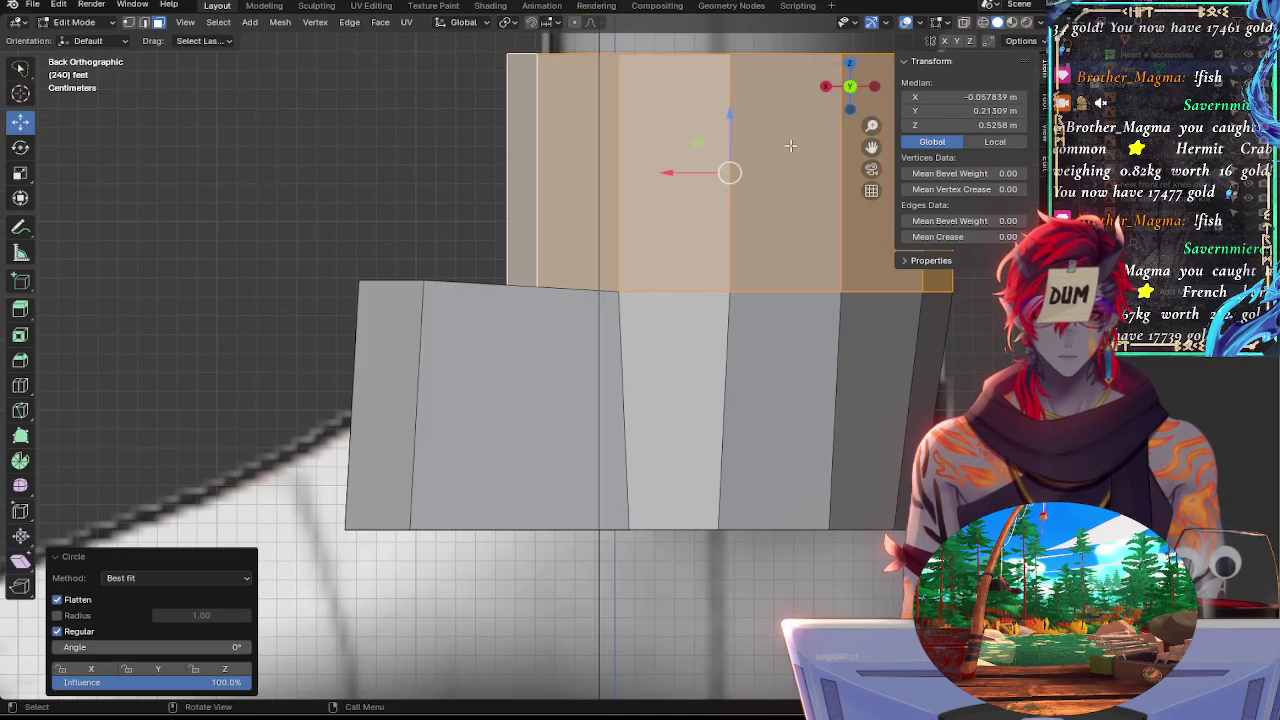
Scale the ankle ring to 0.861 along X and move it -0.005102 m along X to match the reference
{"action": "scroll", "coordinate": [703, 215], "scroll_direction": "down", "scroll_amount": 4}
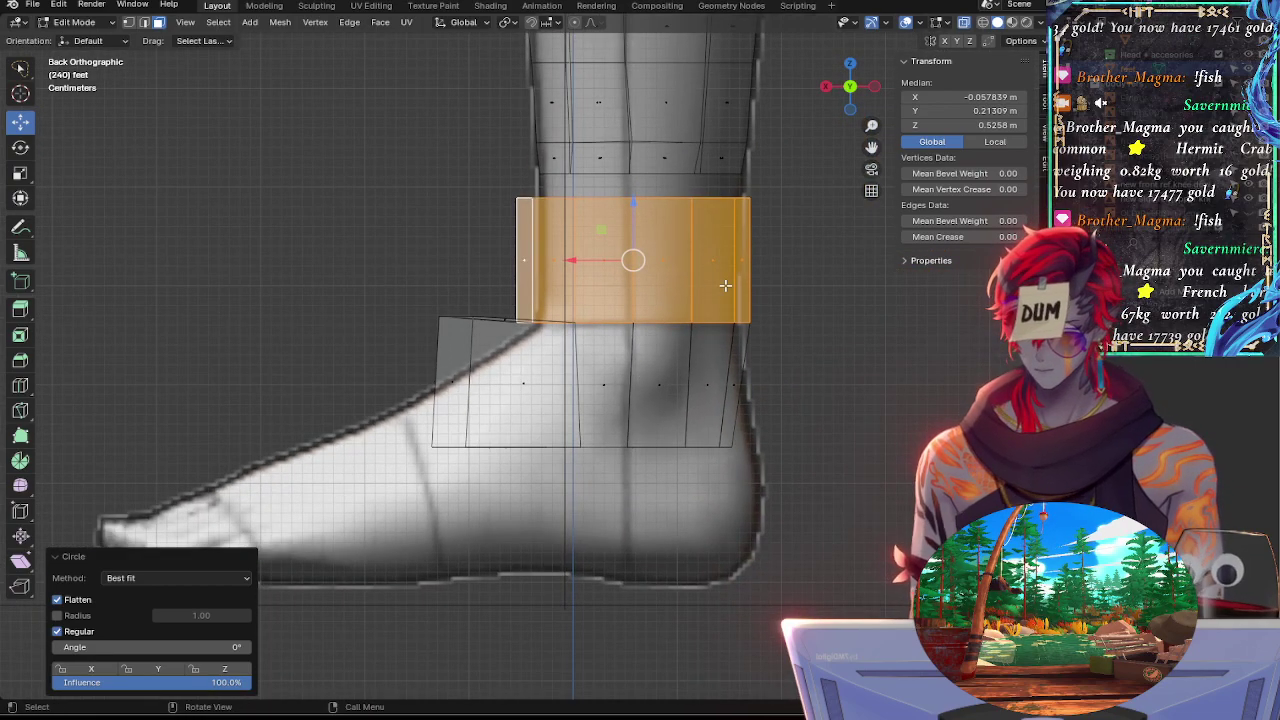
{"action": "key", "text": "s"}
{"action": "key", "text": "x"}
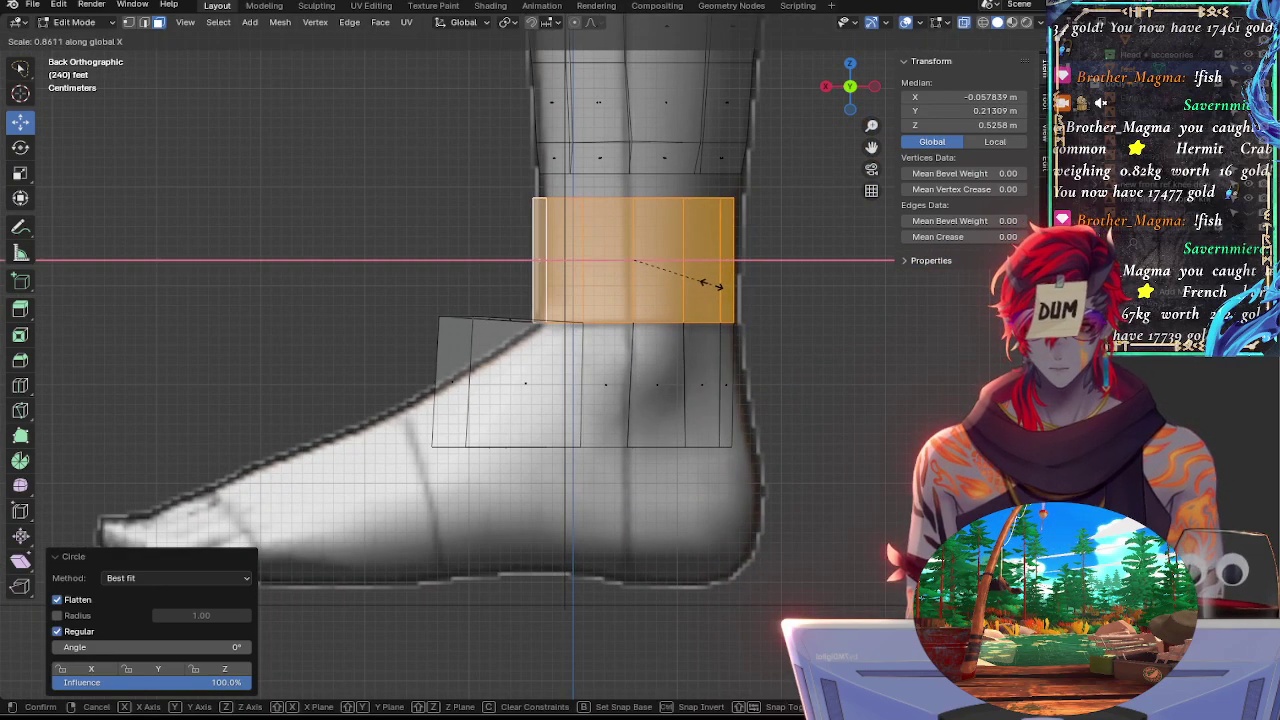
{"action": "left_click", "coordinate": [711, 284]}
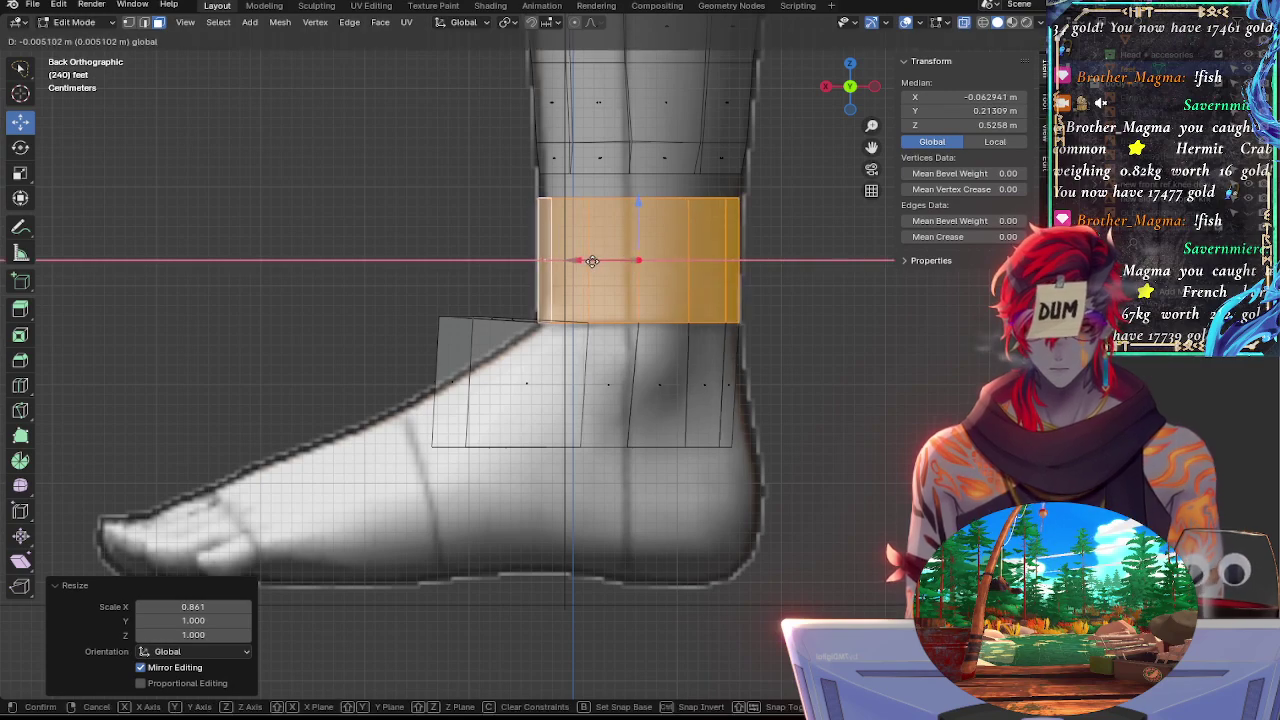
{"action": "left_click", "coordinate": [592, 261]}
Narrow the ankle ring further by scaling it to 0.945 along X, leaving its X position unchanged
{"action": "scroll", "coordinate": [663, 237], "scroll_direction": "up", "scroll_amount": 3}
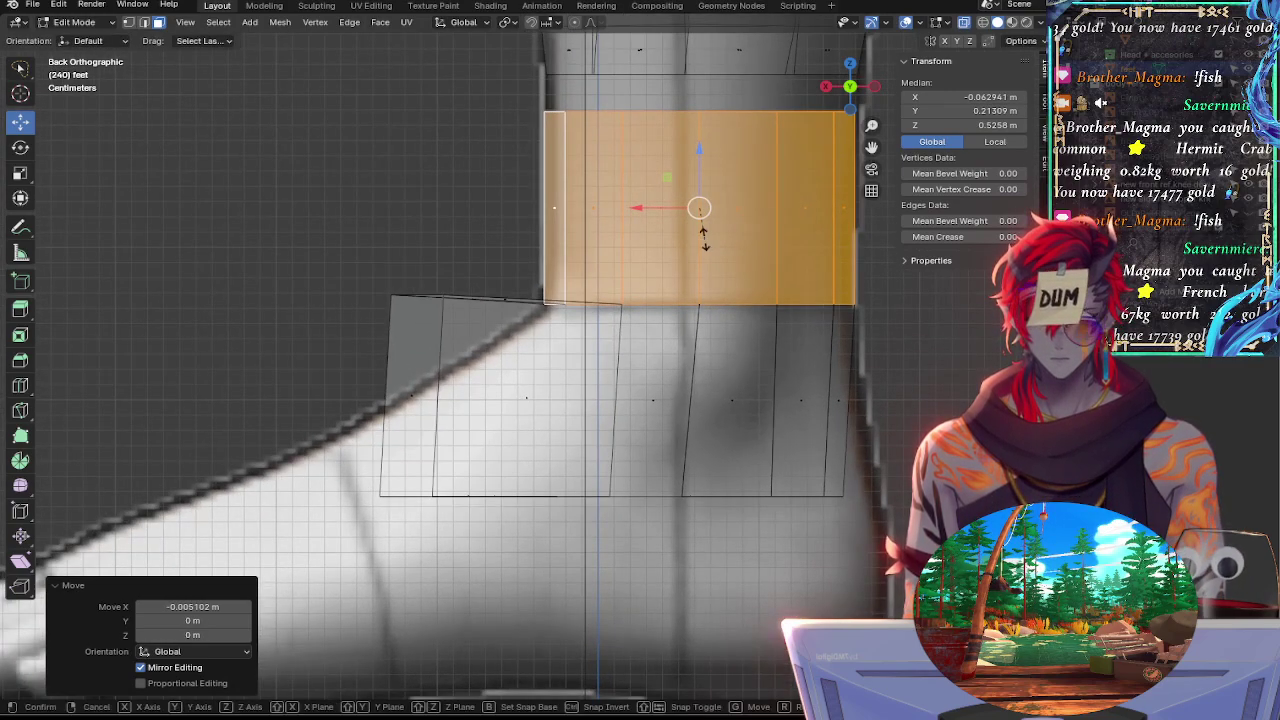
{"action": "key", "text": "s"}
{"action": "key", "text": "x"}
{"action": "left_click", "coordinate": [698, 238]}
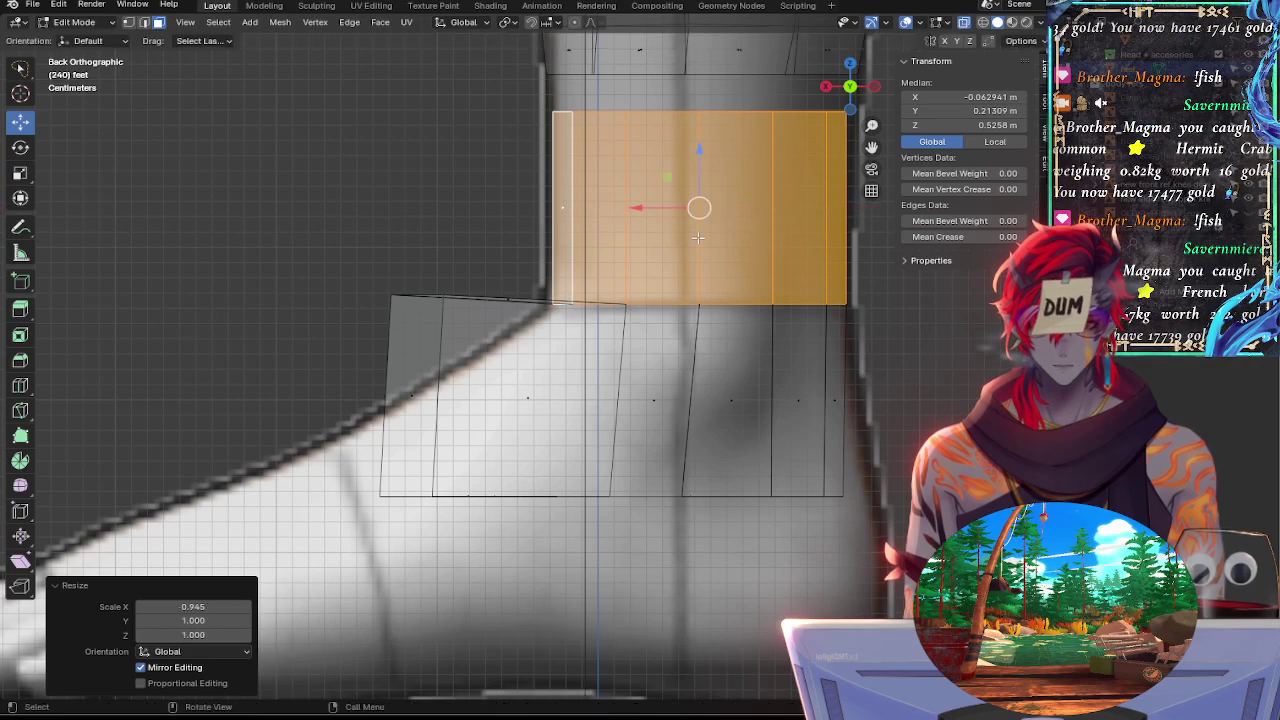
{"action": "key", "text": "g"}
{"action": "key", "text": "x"}
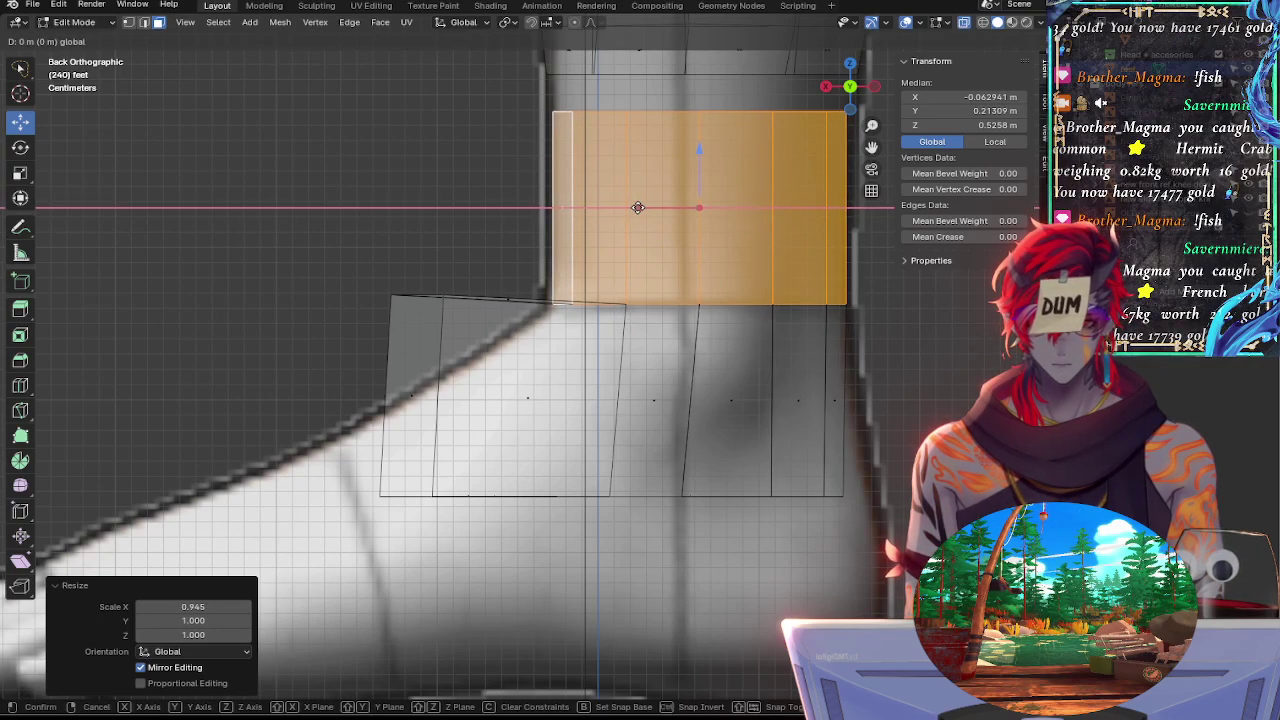
{"action": "left_click", "coordinate": [638, 207]}
Scale the ankle ring uniformly to about 0.986, nudge it slightly forward along X and down along Z, and clear the selection
{"action": "key", "text": "s"}
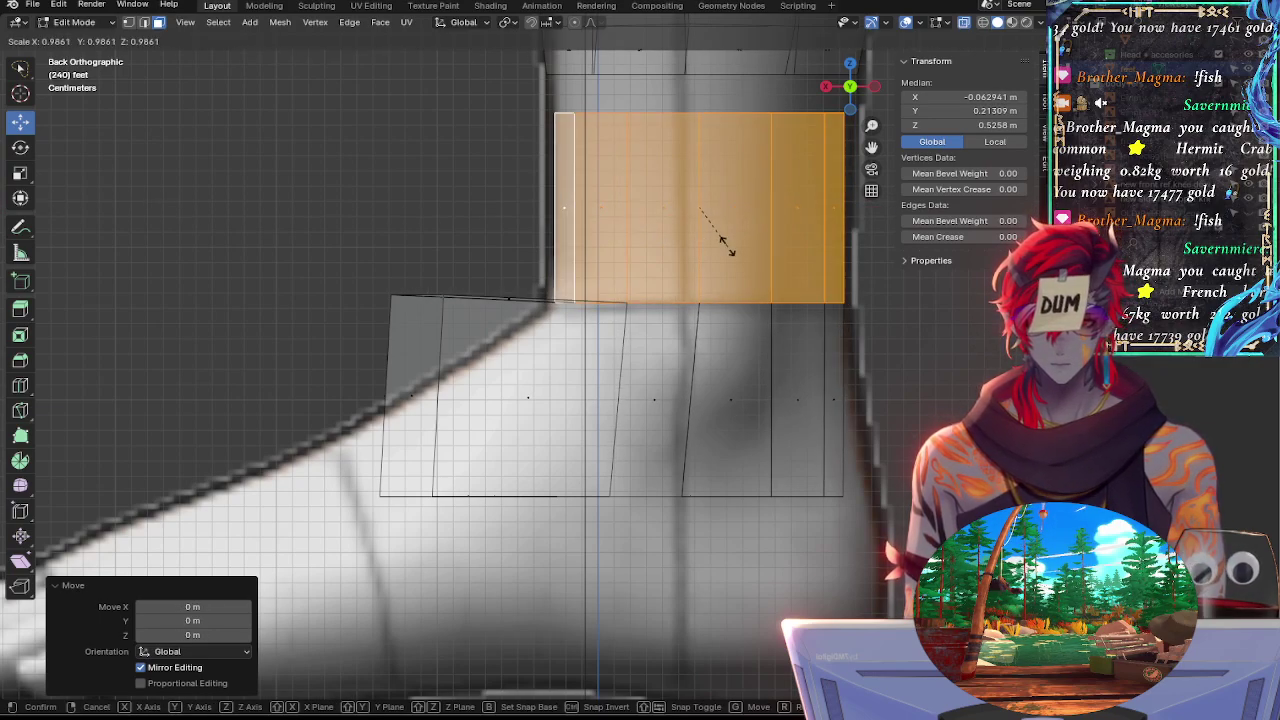
{"action": "left_click", "coordinate": [729, 244]}
{"action": "left_click_drag", "start_coordinate": [645, 209], "coordinate": [636, 209]}
{"action": "left_click_drag", "start_coordinate": [691, 152], "coordinate": [691, 158]}
{"action": "key", "text": "alt+a"}
{"action": "key", "text": "ctrl+z"}
{"action": "key", "text": "alt+a"}
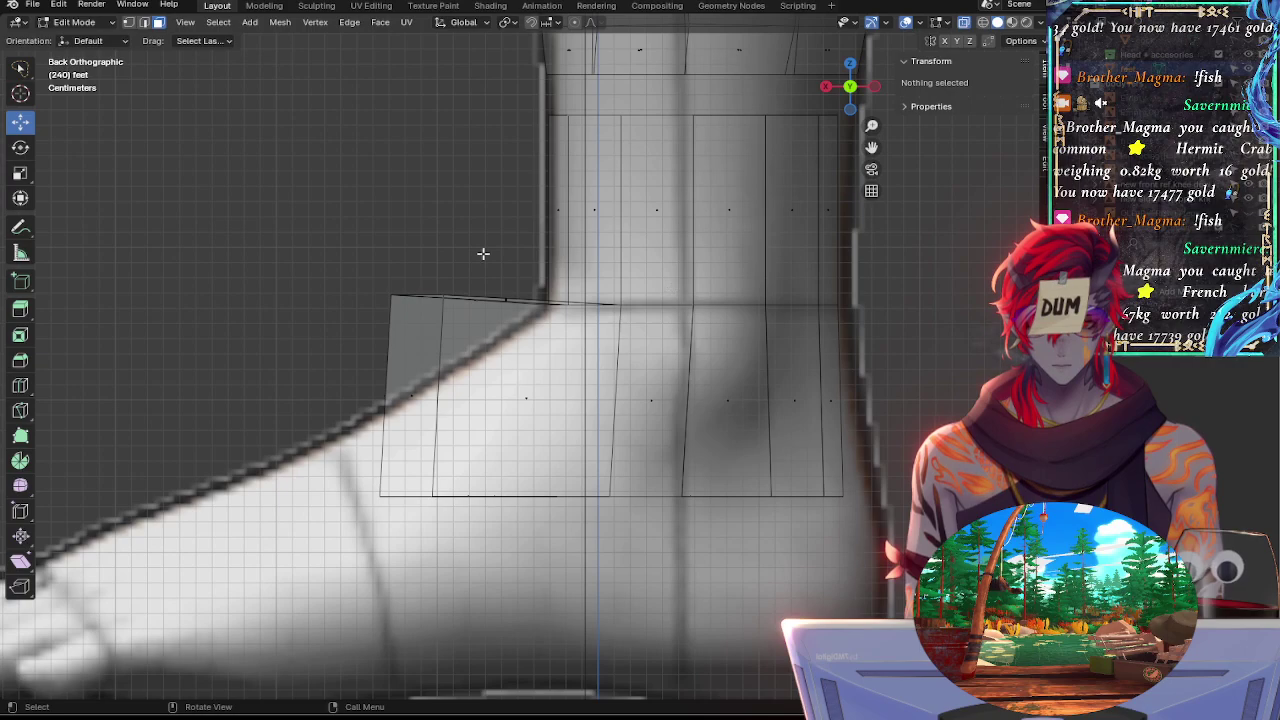
In edge selection mode, align the middle vertical side edge of the ankle ring with the one below it by scaling to 0 along X
{"action": "left_click", "coordinate": [144, 22]}
{"action": "left_click", "coordinate": [612, 298]}
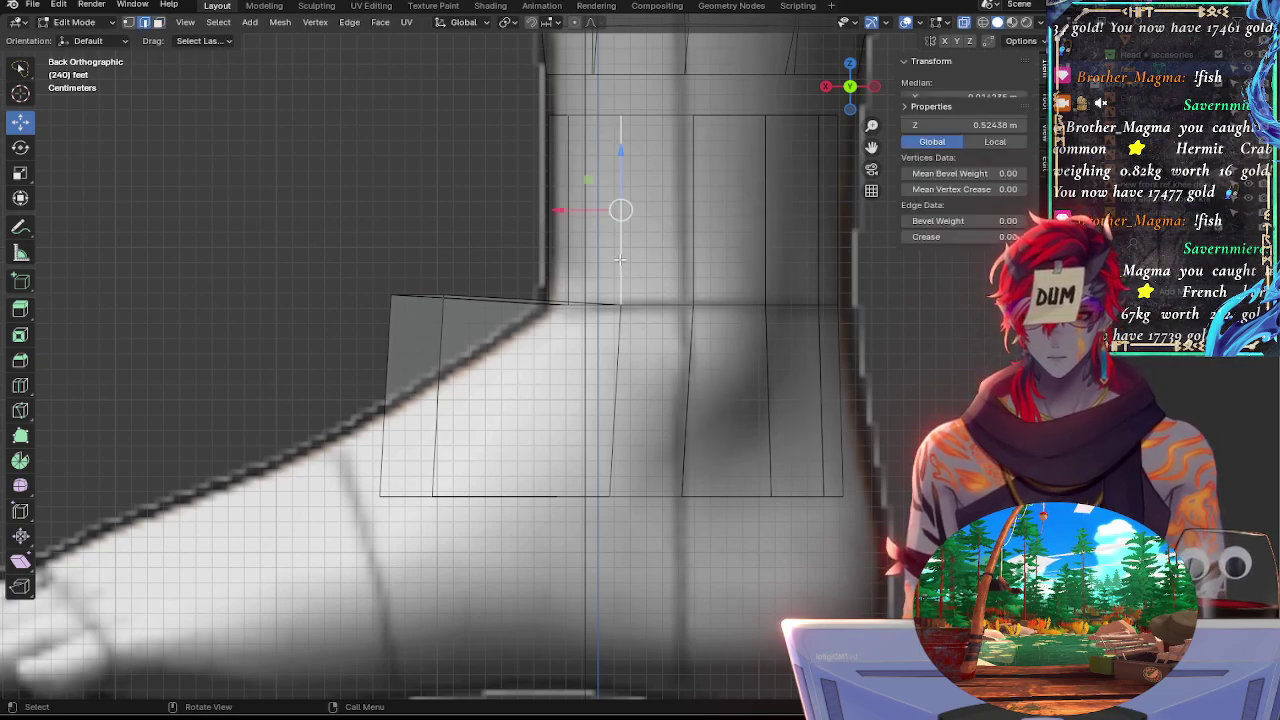
{"action": "left_click", "coordinate": [693, 285]}
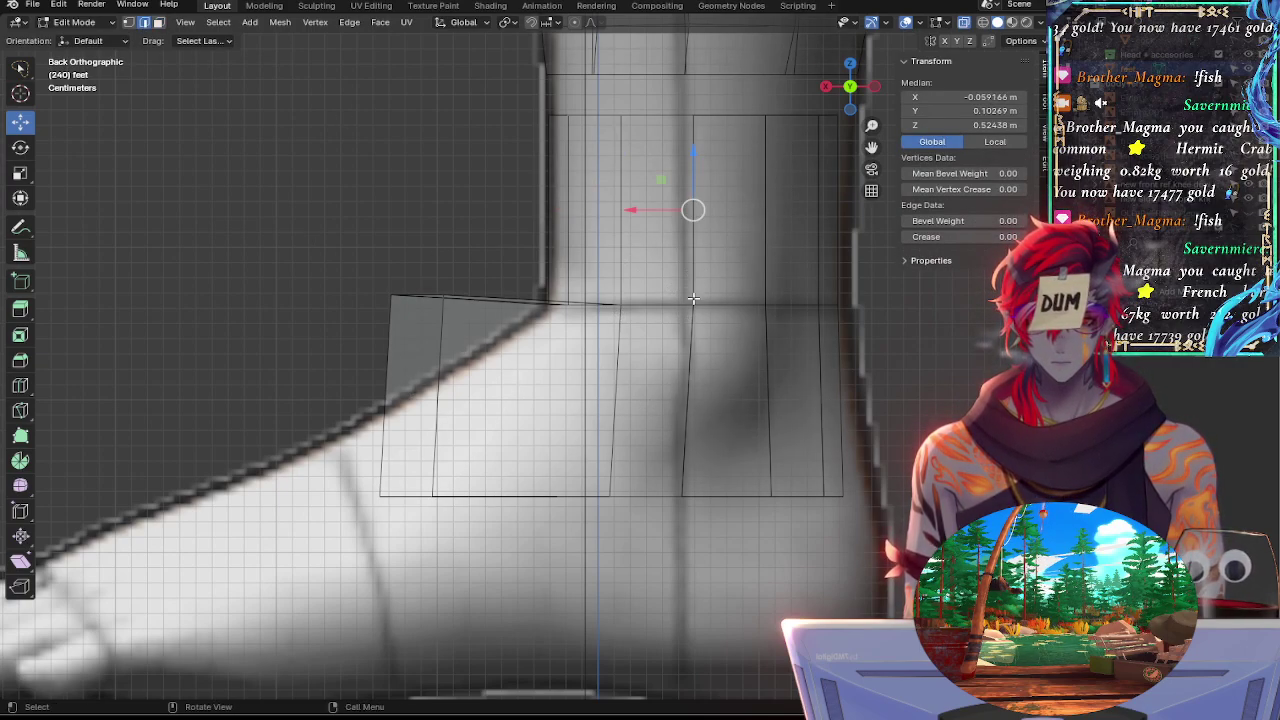
{"action": "left_click", "coordinate": [692, 300], "text": "shift"}
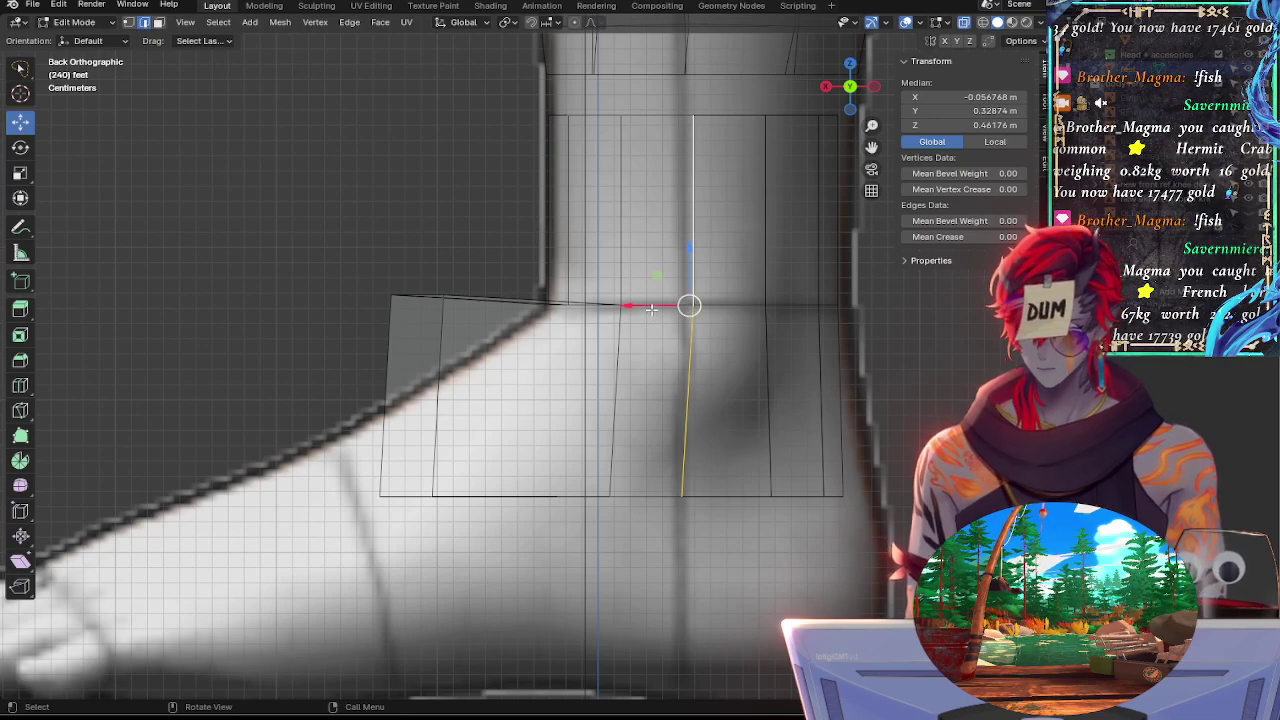
{"action": "key", "text": "s"}
{"action": "key", "text": "x"}
{"action": "key", "text": "0"}
{"action": "key", "text": "Return"}
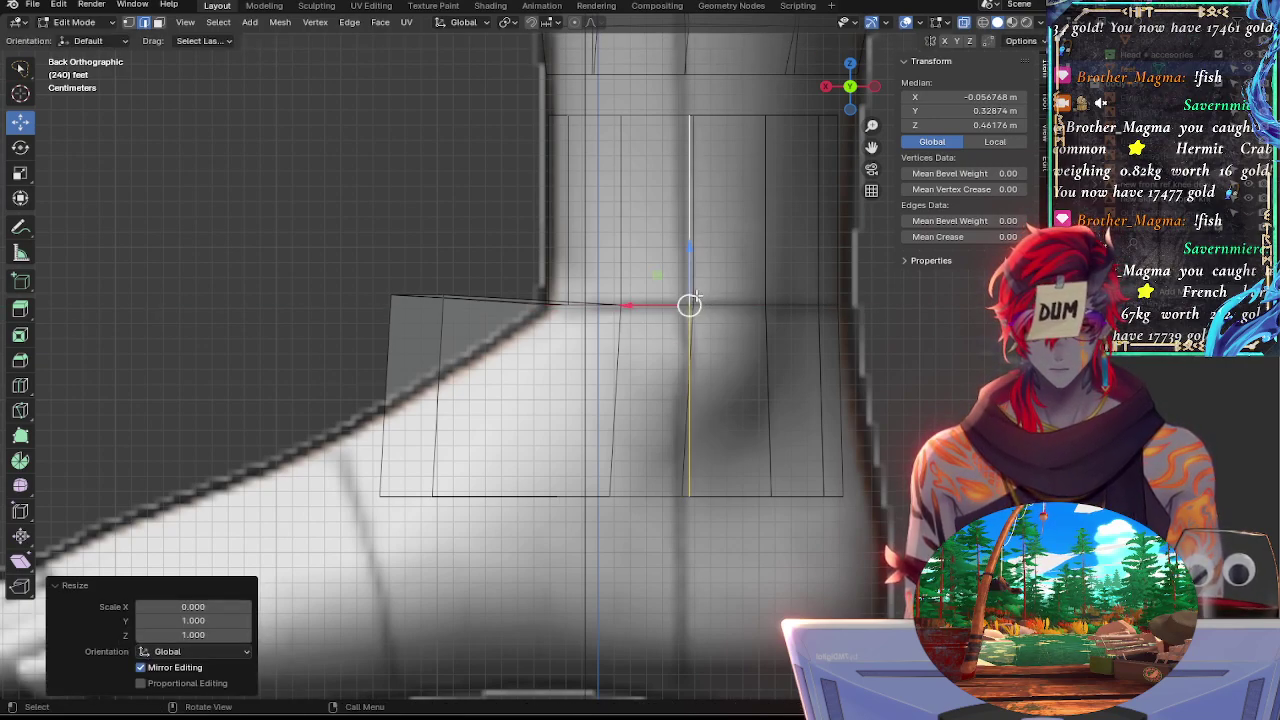
Add the opposite side's vertical edges to the selection, align all to one X by scaling to 0, and shift them slightly along X to the reference
{"action": "left_click", "coordinate": [692, 290], "text": "shift"}
{"action": "left_click", "coordinate": [691, 306], "text": "shift"}
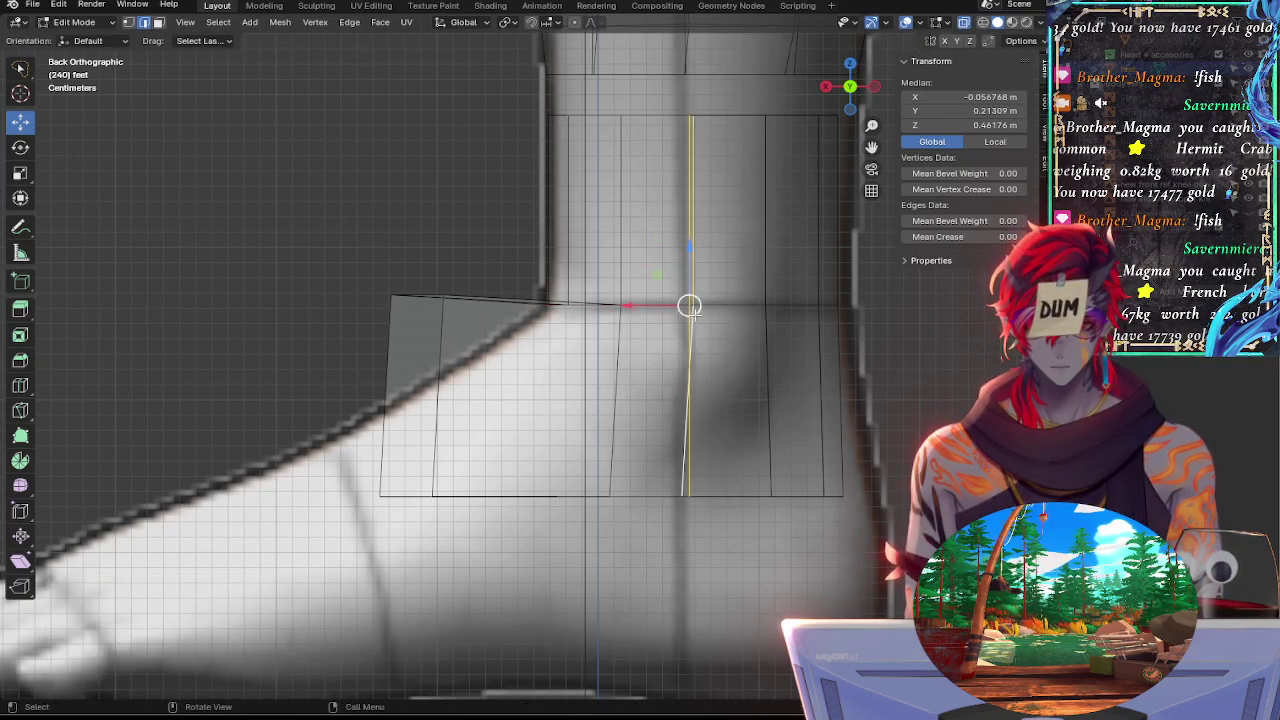
{"action": "key", "text": "s"}
{"action": "key", "text": "x"}
{"action": "key", "text": "0"}
{"action": "key", "text": "Return"}
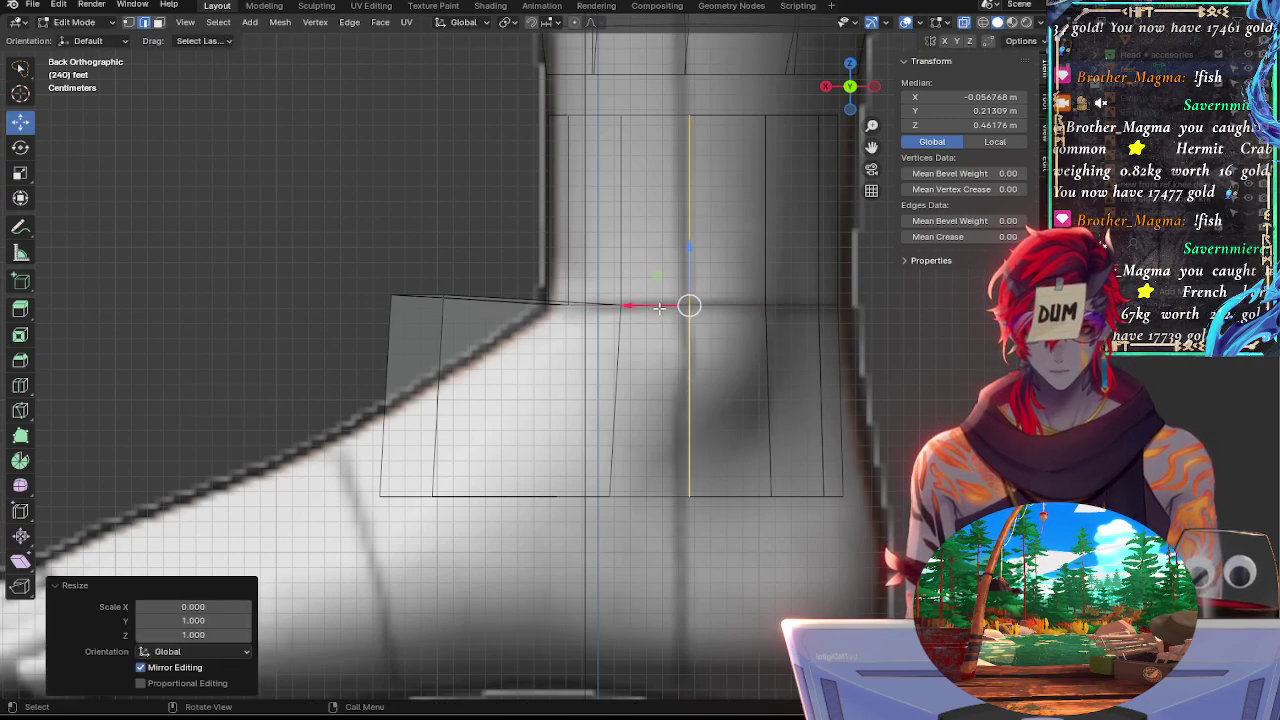
{"action": "left_click_drag", "start_coordinate": [646, 306], "coordinate": [641, 307]}
Select the next column of upper and lower vertical edges on both sides of the ankle and align them by scaling to 0 along X
{"action": "left_click", "coordinate": [617, 275]}
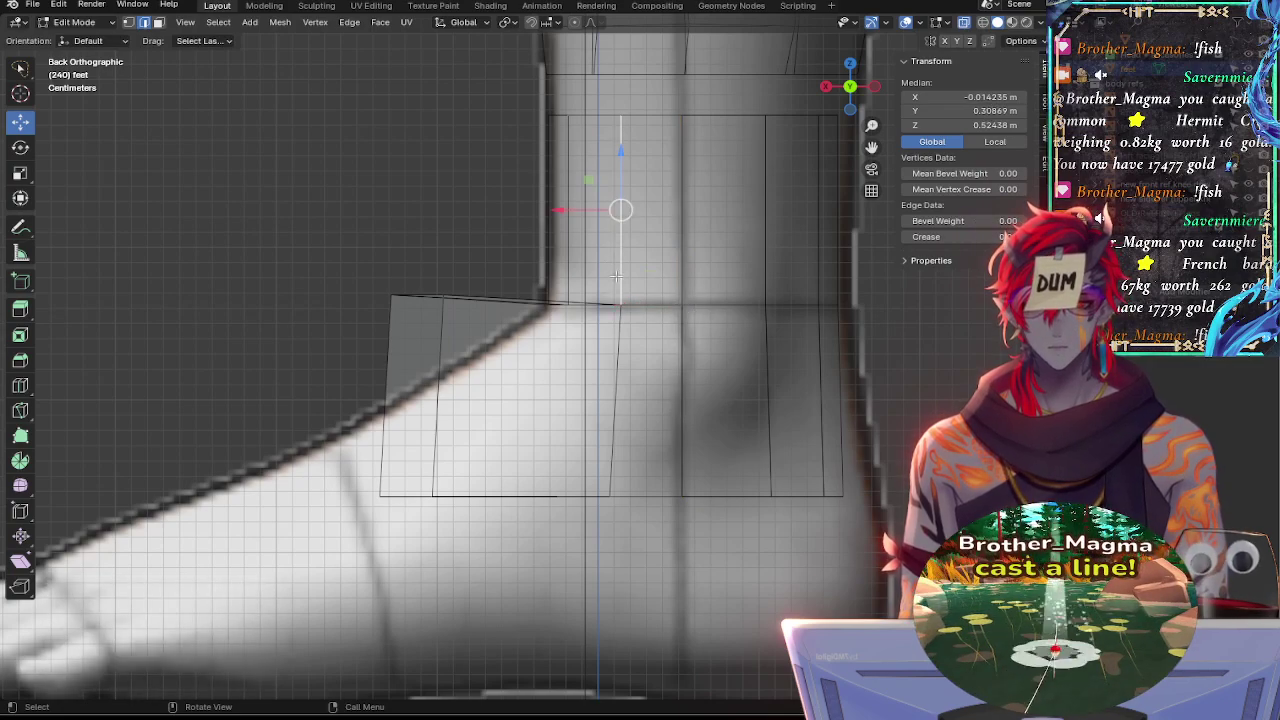
{"action": "left_click", "coordinate": [616, 332], "text": "shift"}
{"action": "left_click", "coordinate": [621, 331], "text": "alt"}
{"action": "left_click", "coordinate": [621, 331], "text": "alt+shift"}
{"action": "left_click", "coordinate": [621, 331], "text": "alt+shift"}
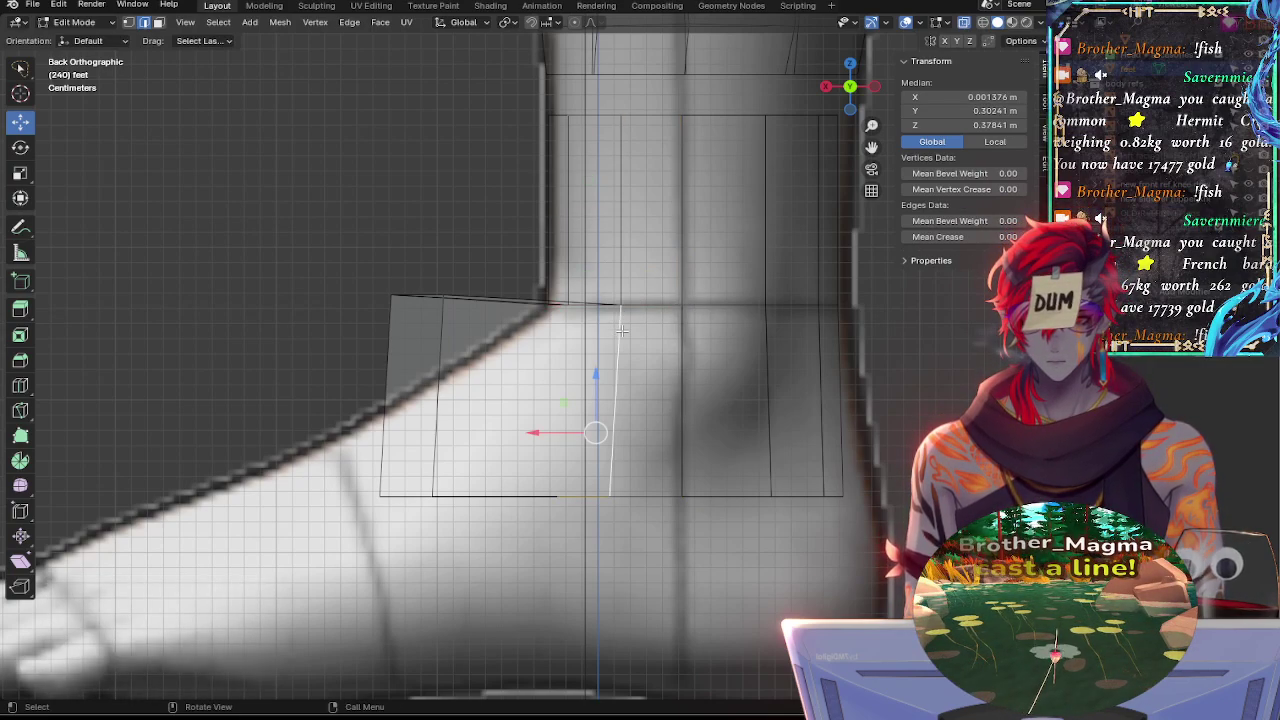
{"action": "left_click", "coordinate": [621, 331], "text": "shift"}
{"action": "middle_click_drag", "start_coordinate": [621, 330], "coordinate": [718, 424]}
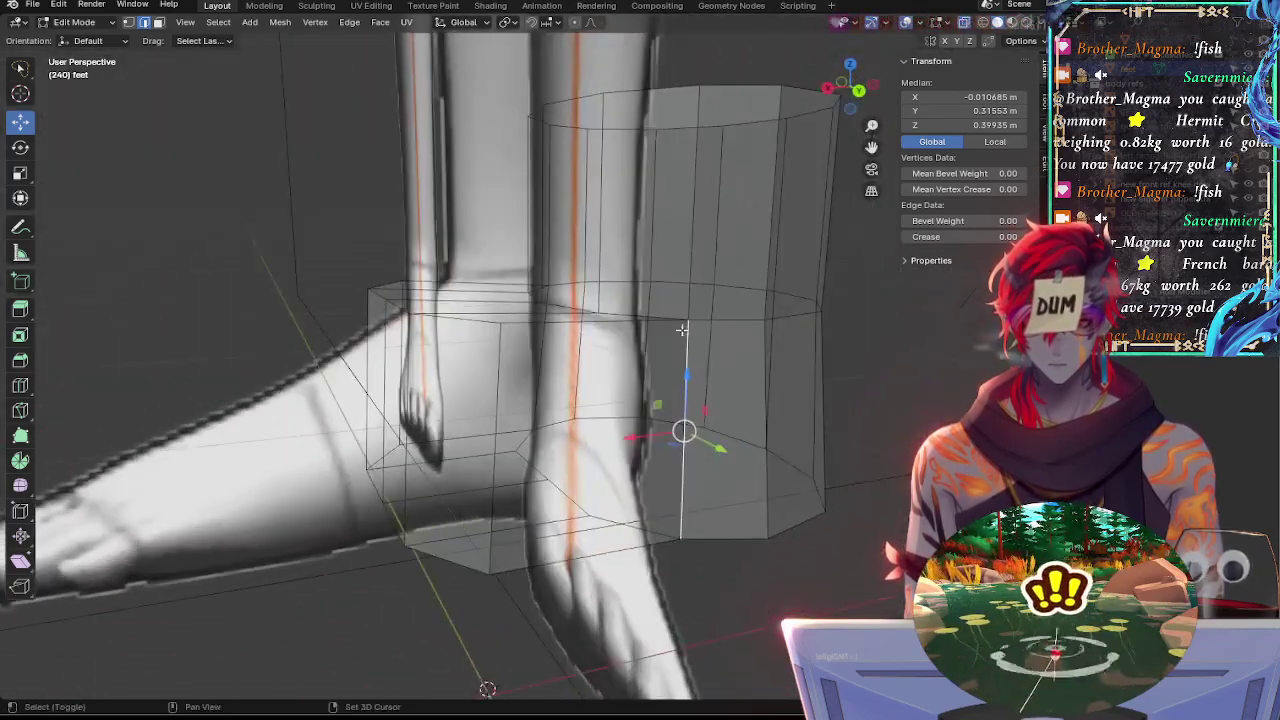
{"action": "left_click", "coordinate": [695, 286], "text": "shift"}
{"action": "left_click", "coordinate": [693, 276]}
{"action": "left_click", "coordinate": [688, 331], "text": "shift"}
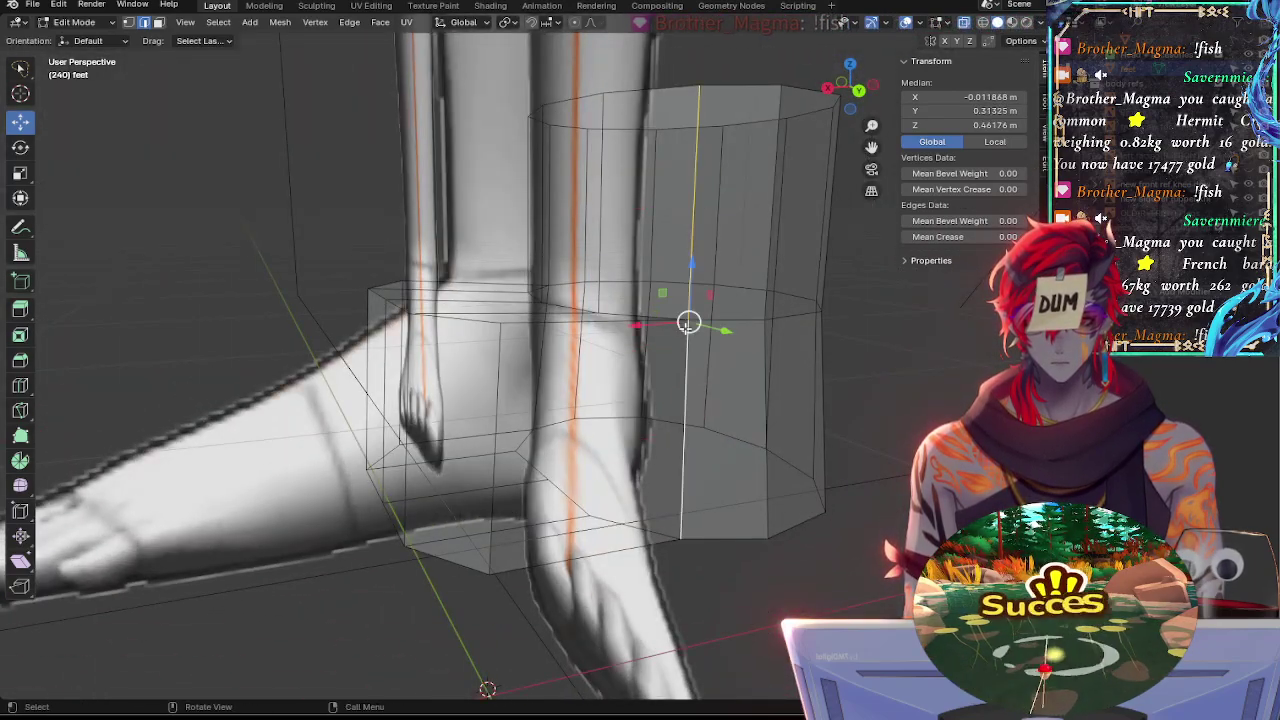
{"action": "middle_click_drag", "start_coordinate": [690, 330], "coordinate": [434, 307]}
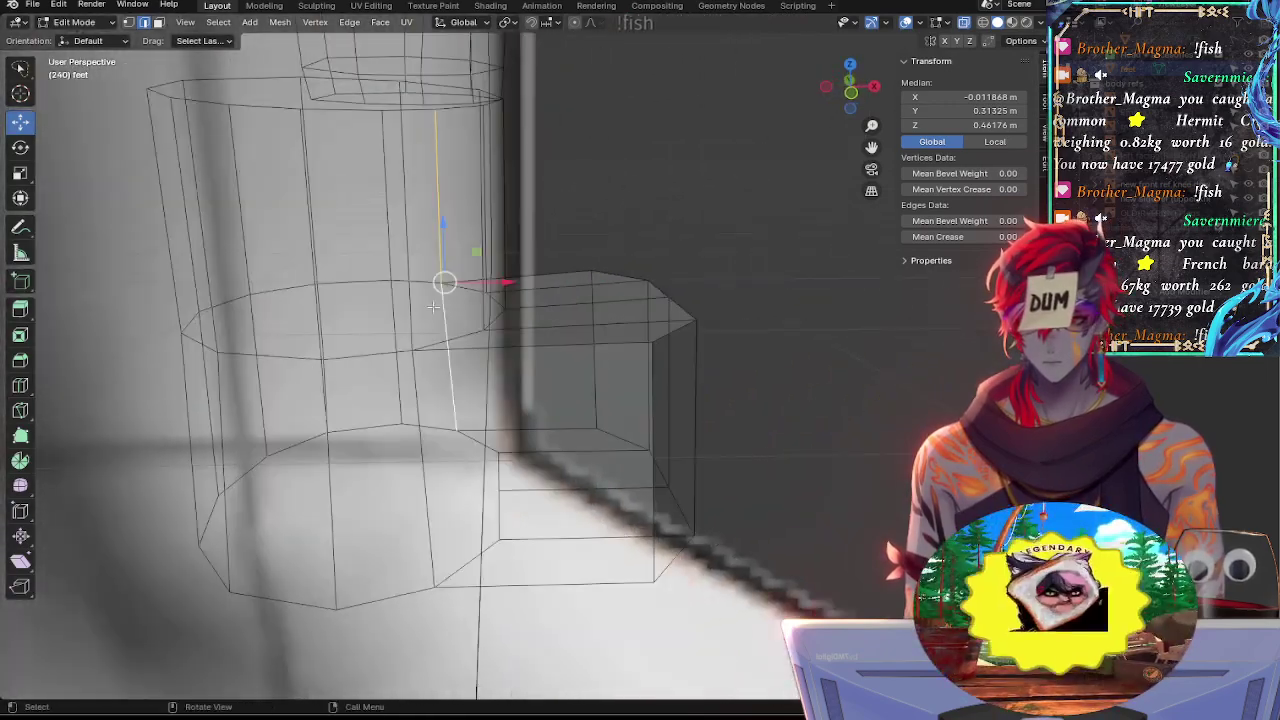
{"action": "left_click", "coordinate": [408, 322], "text": "shift"}
{"action": "left_click", "coordinate": [416, 394], "text": "shift"}
{"action": "middle_click_drag", "start_coordinate": [780, 335], "coordinate": [474, 242]}
{"action": "left_click", "coordinate": [849, 88]}
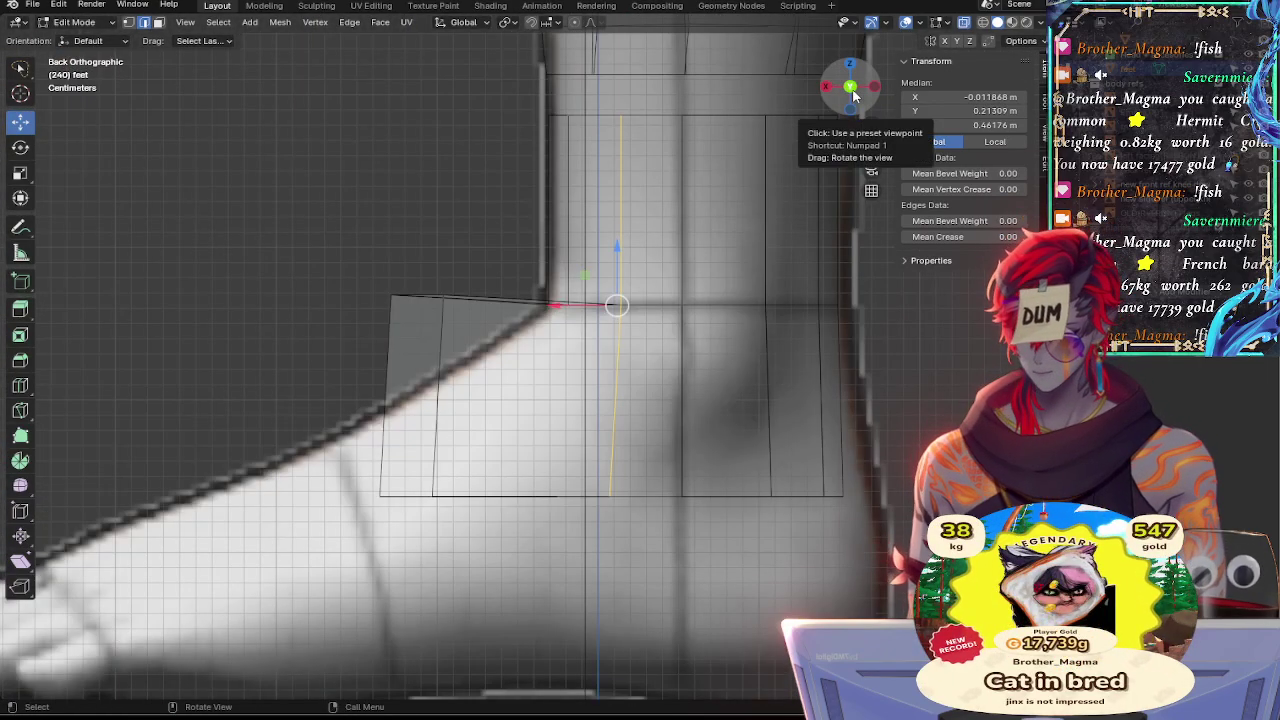
{"action": "type", "text": "sx0"}
{"action": "key", "text": "Return"}
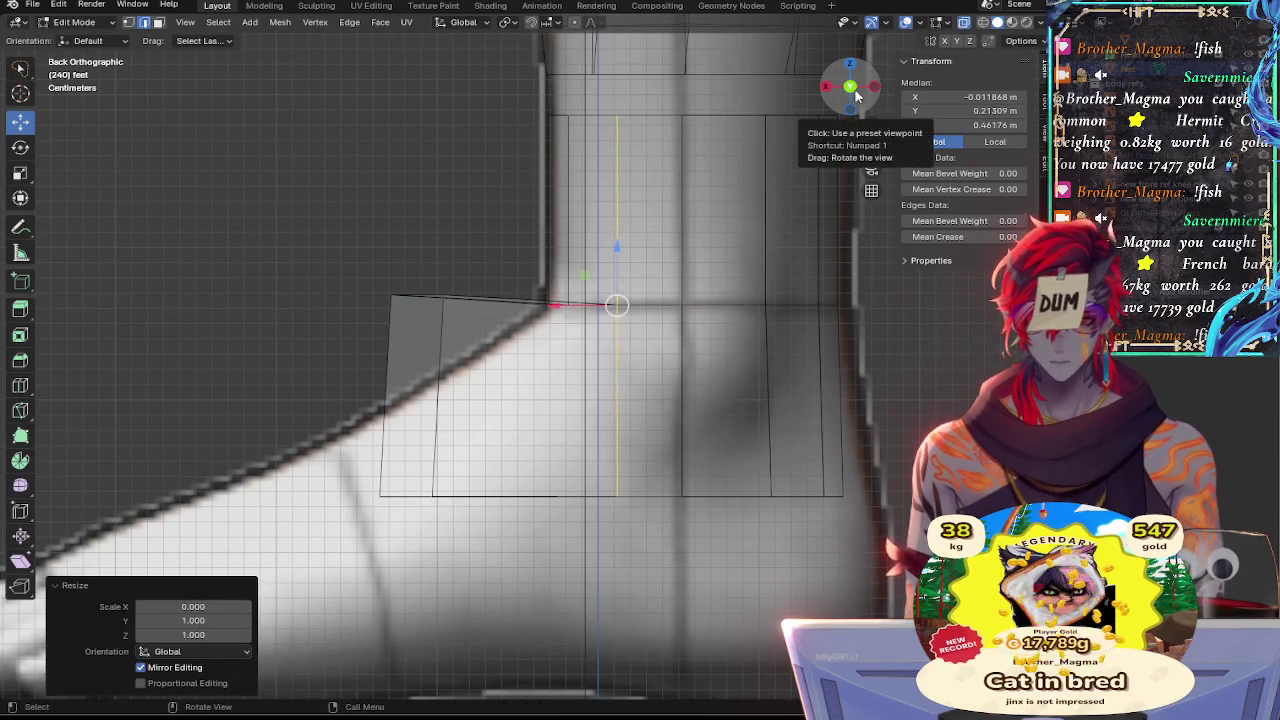
Move the aligned column of vertical edges 0.012268 m along X to match the reference, and clear the selection
{"action": "middle_click_drag", "start_coordinate": [497, 297], "coordinate": [530, 322]}
{"action": "left_click", "coordinate": [851, 96]}
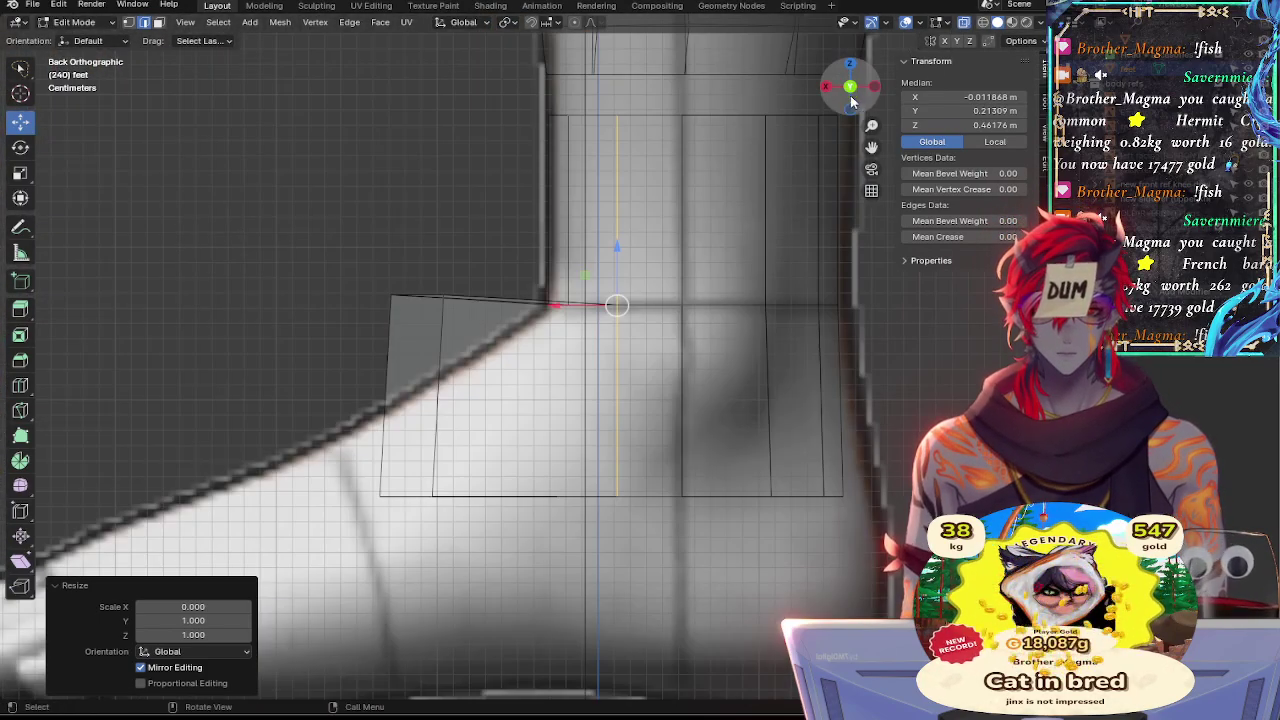
{"action": "key", "text": "g"}
{"action": "key", "text": "x"}
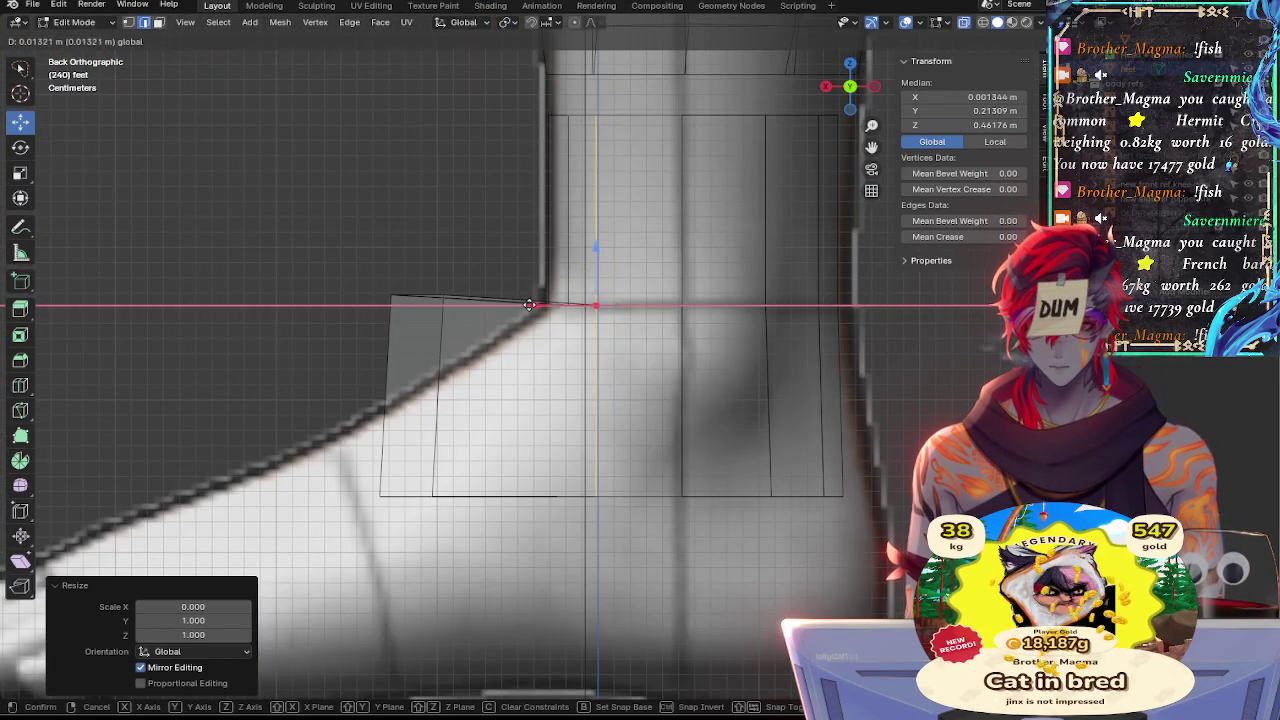
{"action": "left_click", "coordinate": [534, 305]}
{"action": "key", "text": "alt+z"}
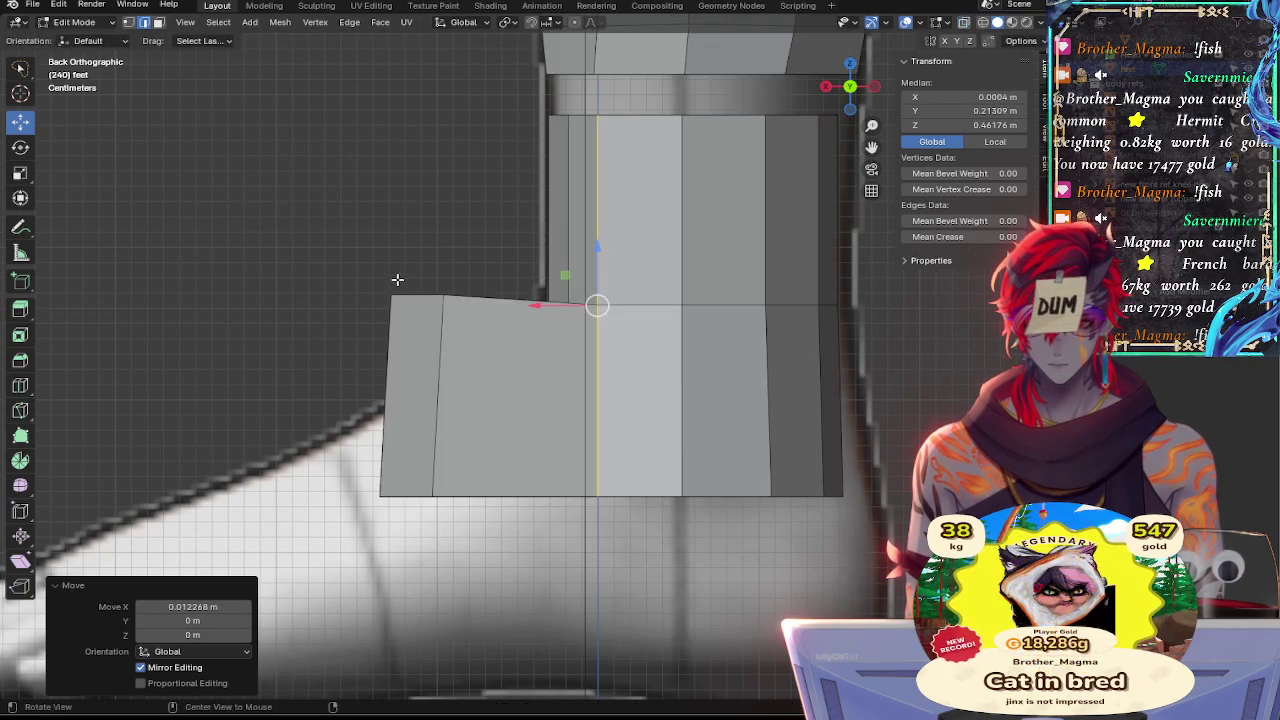
{"action": "left_click", "coordinate": [316, 226]}
{"action": "key", "text": "alt+z"}
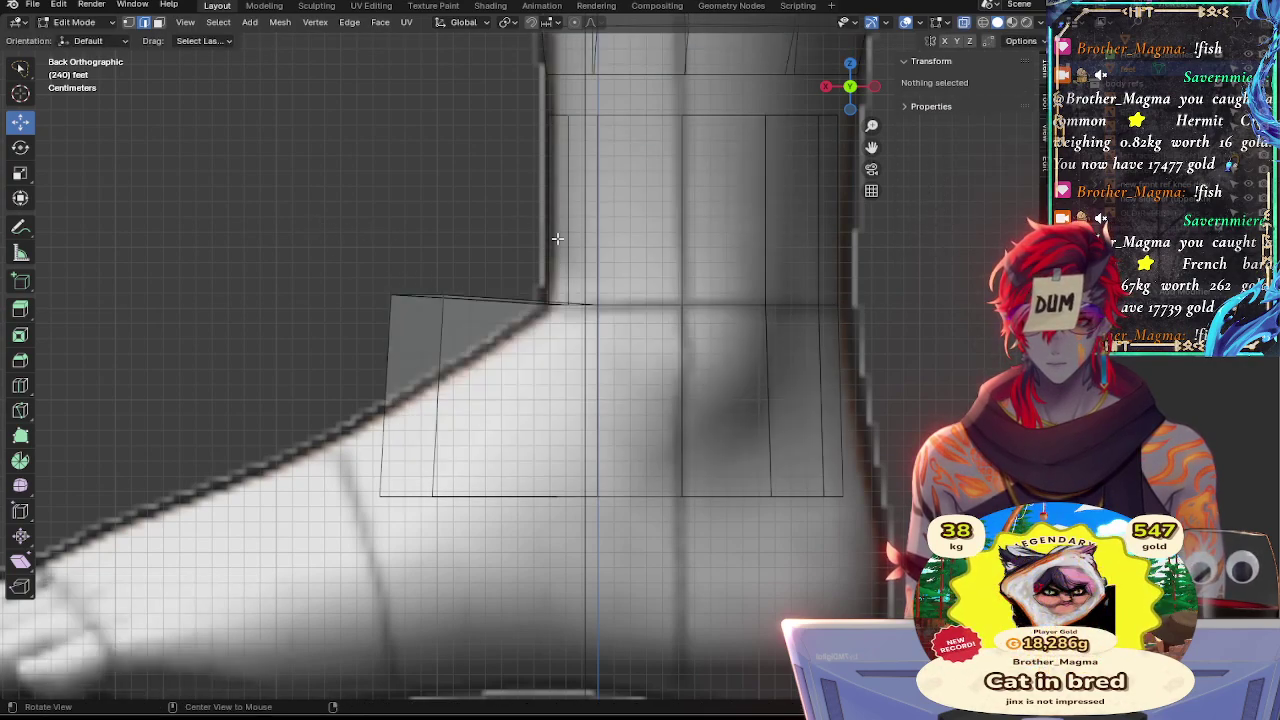
Flatten the ankle section's upper edge loop by scaling it to 0 along Z, and clear the selection
{"action": "left_click", "coordinate": [577, 118], "text": "alt"}
{"action": "key", "text": "s"}
{"action": "key", "text": "z"}
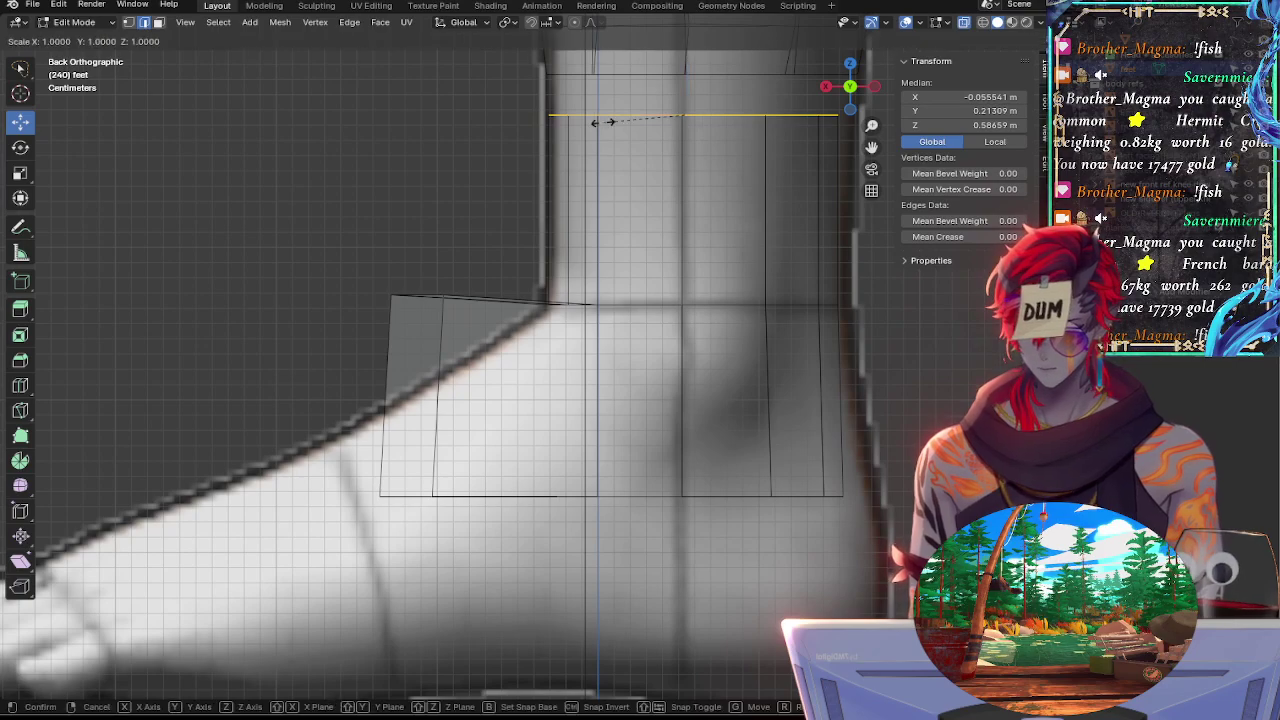
{"action": "key", "text": "Return"}
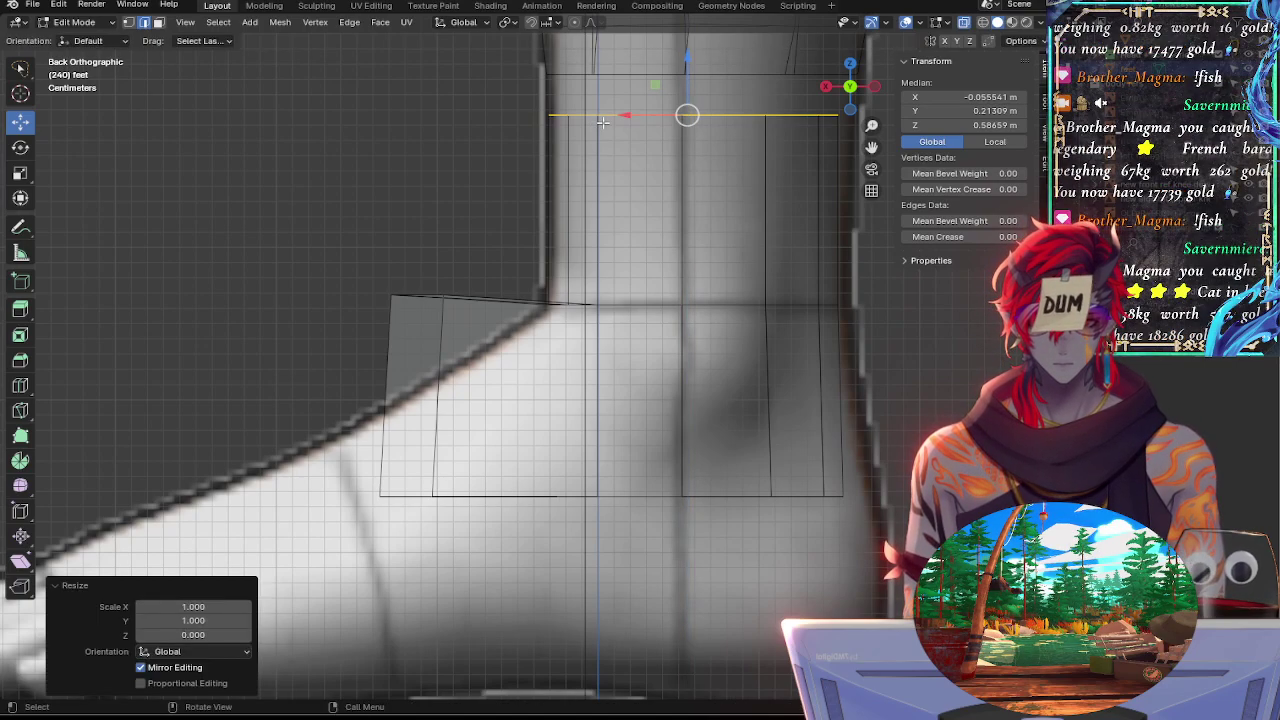
{"action": "left_click", "coordinate": [485, 219]}
Select the upper vertical edges just behind the ankle's front edge on both sides and move them -0.002831 m along X
{"action": "left_click", "coordinate": [549, 192]}
{"action": "middle_click_drag", "start_coordinate": [549, 192], "coordinate": [452, 234]}
{"action": "left_click", "coordinate": [616, 236]}
{"action": "left_click", "coordinate": [602, 247]}
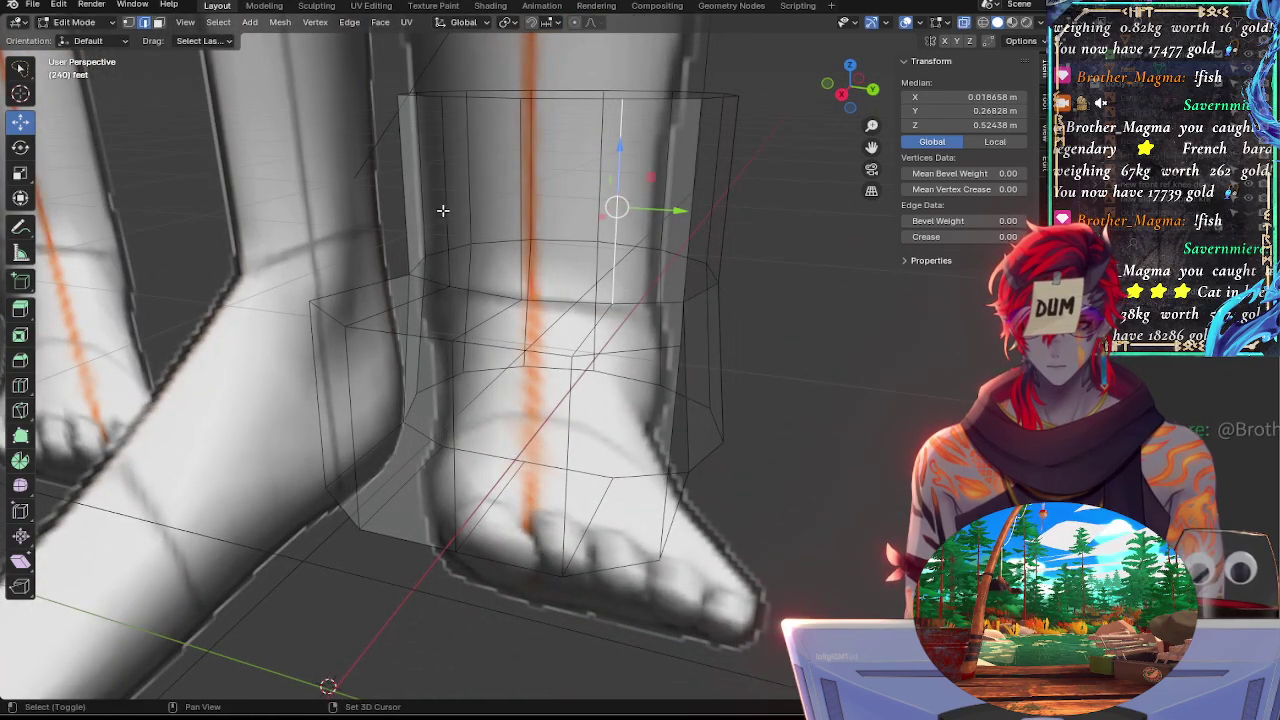
{"action": "left_click", "coordinate": [443, 210], "text": "shift"}
{"action": "left_click", "coordinate": [873, 89]}
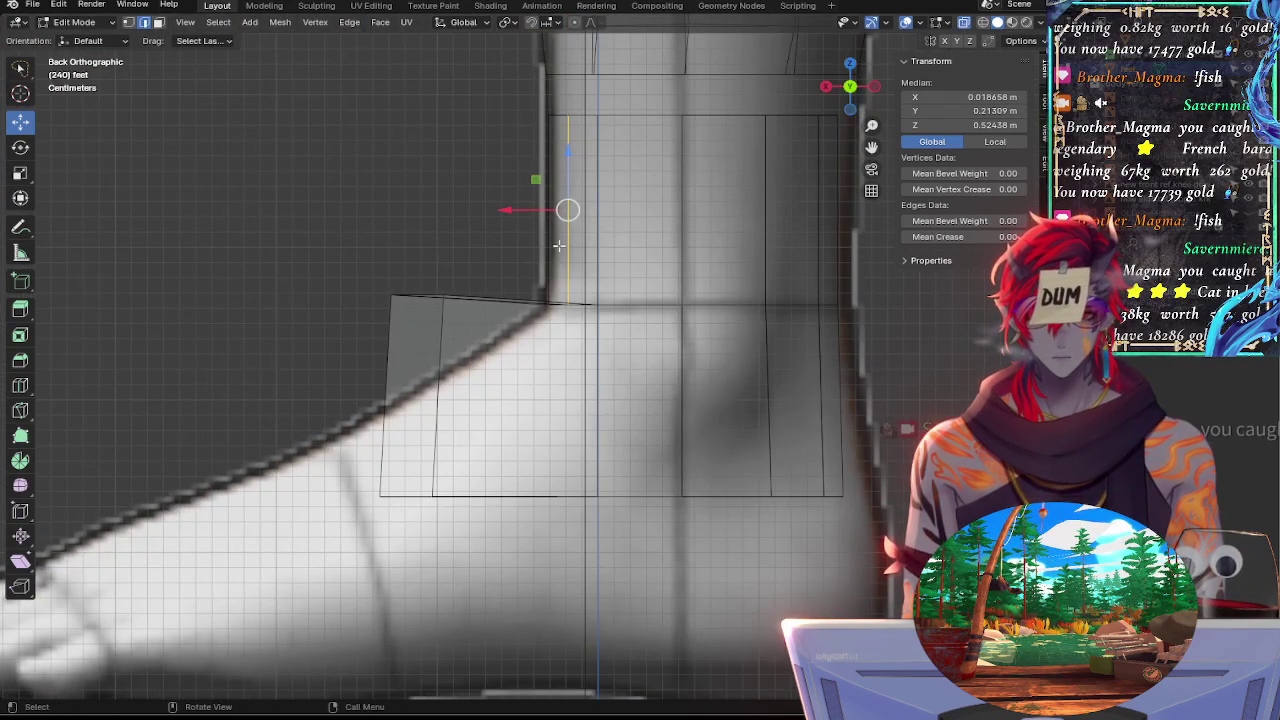
{"action": "left_click_drag", "start_coordinate": [515, 213], "coordinate": [525, 216]}
{"action": "key", "text": "alt+z"}
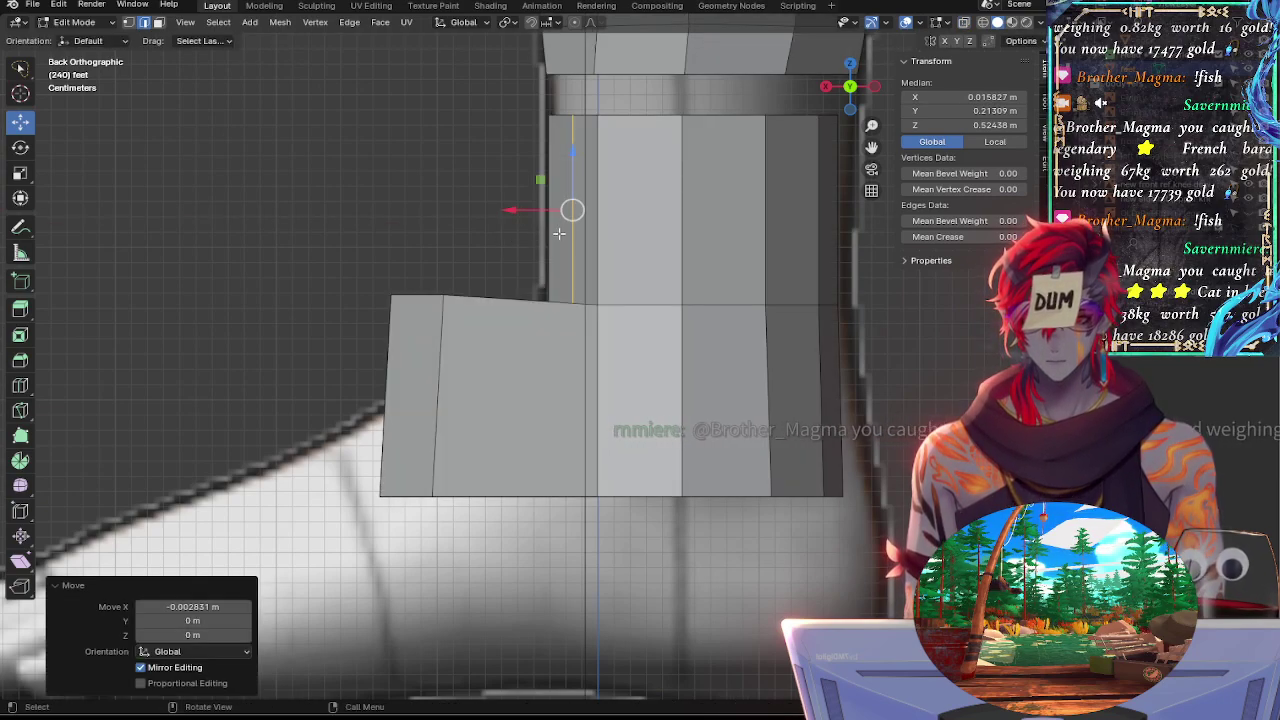
Reselect the ankle's upper edge loop and flatten it again with a Z scale of 0
{"action": "left_click", "coordinate": [549, 113]}
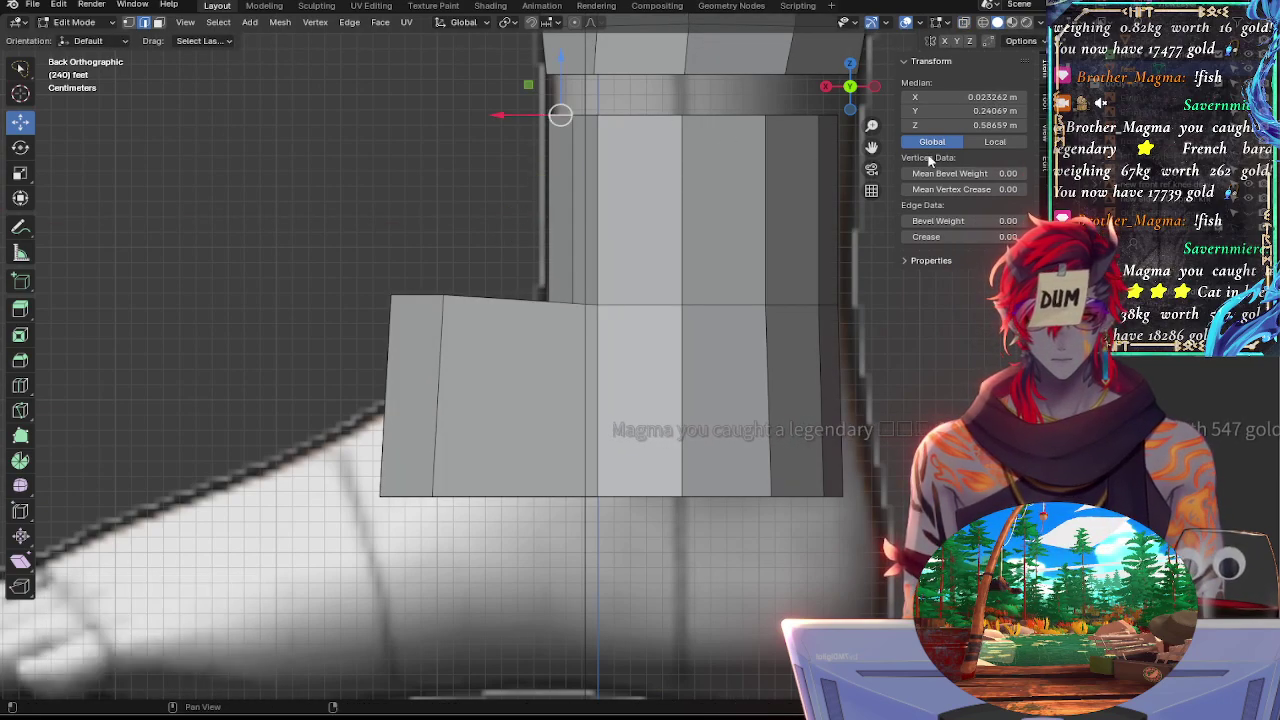
{"action": "left_click", "coordinate": [571, 115], "text": "alt"}
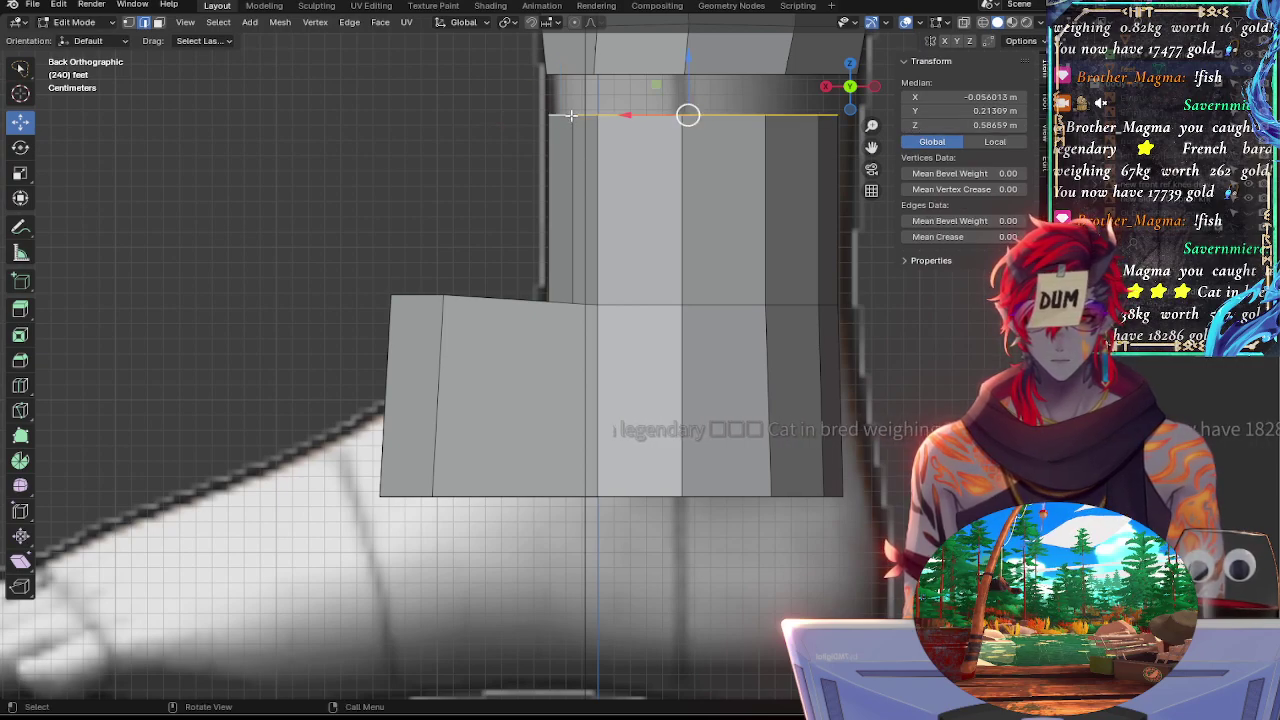
{"action": "key", "text": "z"}
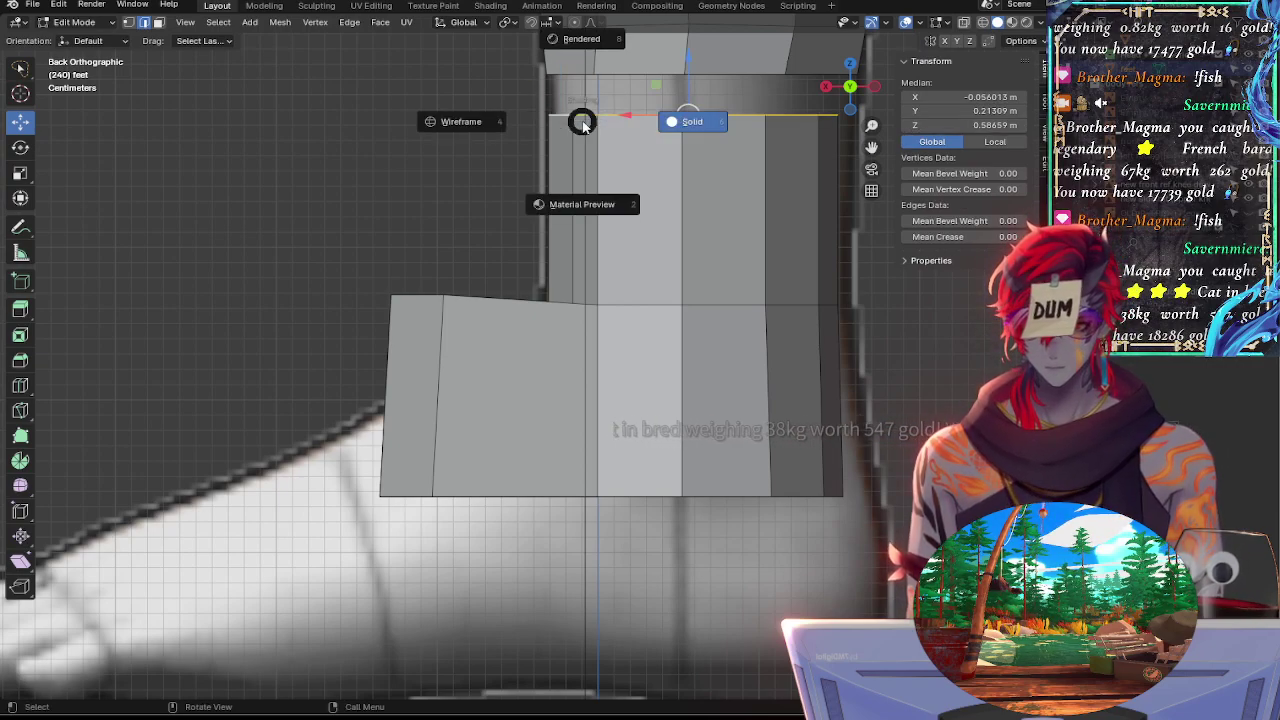
{"action": "key", "text": "s"}
{"action": "key", "text": "z"}
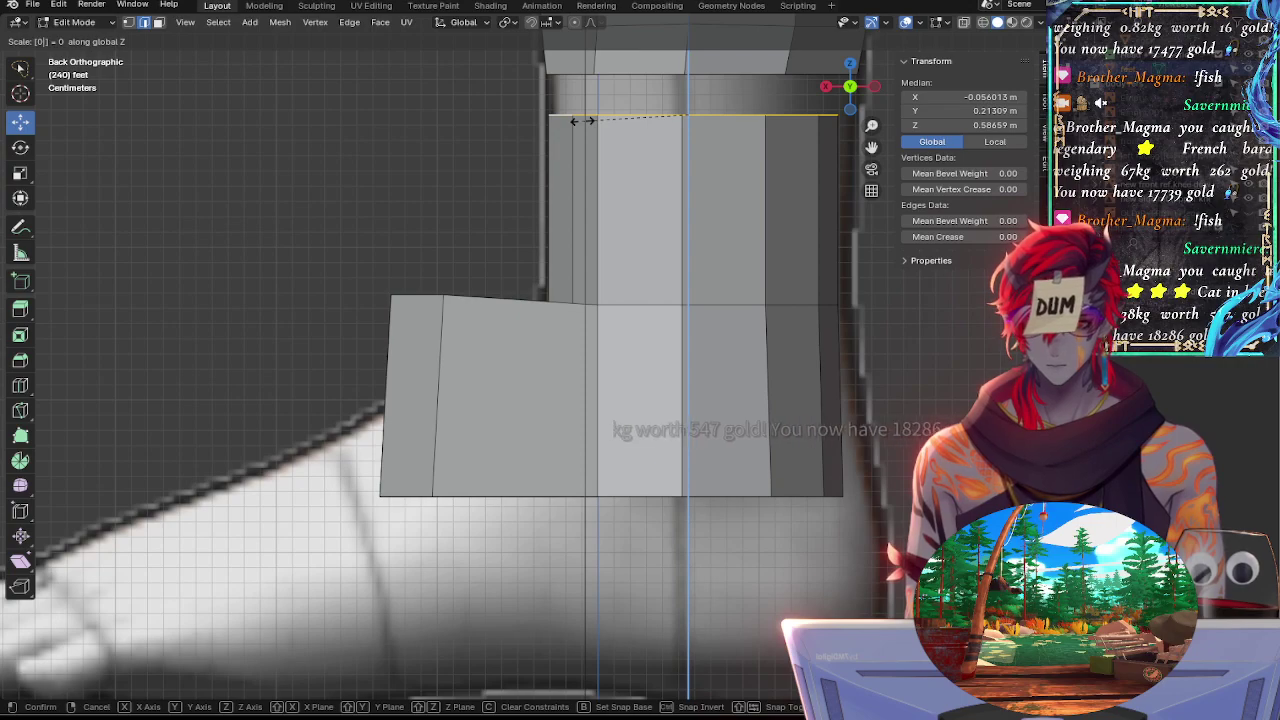
{"action": "key", "text": "Return"}
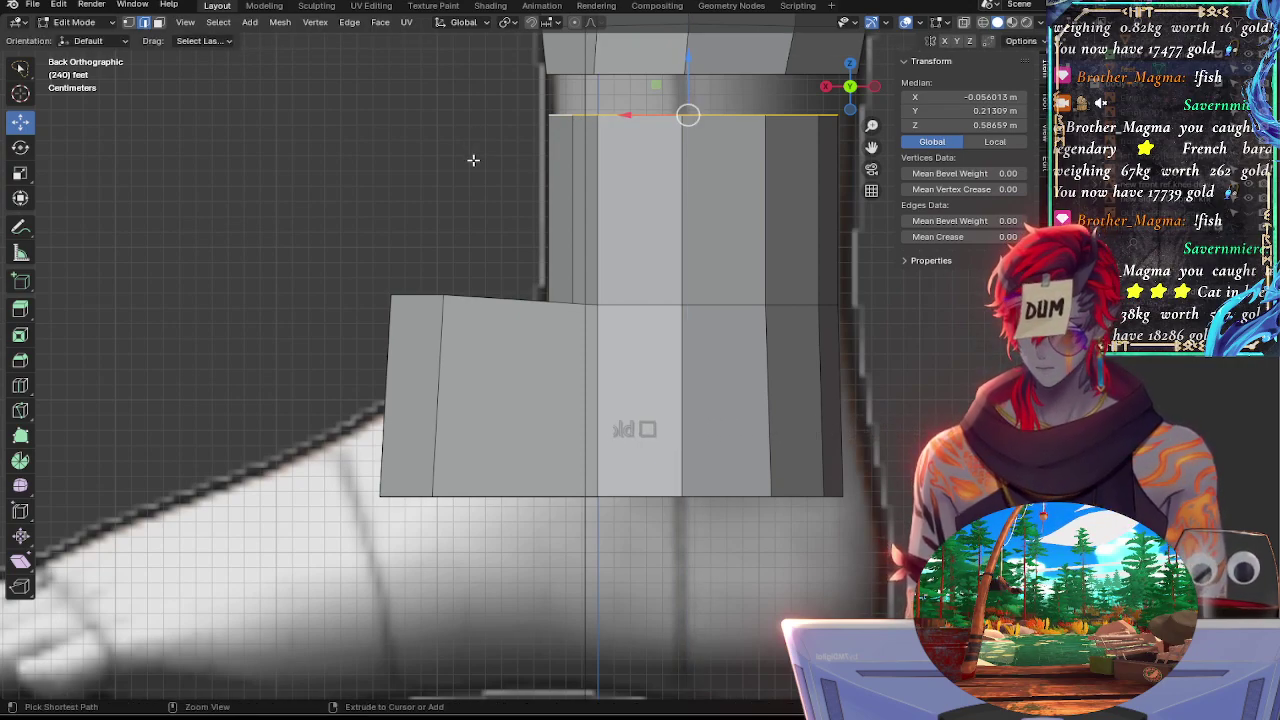
Examine the ankle's upper edge loop from several angles and check its median Z position in local and global coordinates
{"action": "left_click", "coordinate": [668, 97]}
{"action": "left_click", "coordinate": [634, 114], "text": "alt"}
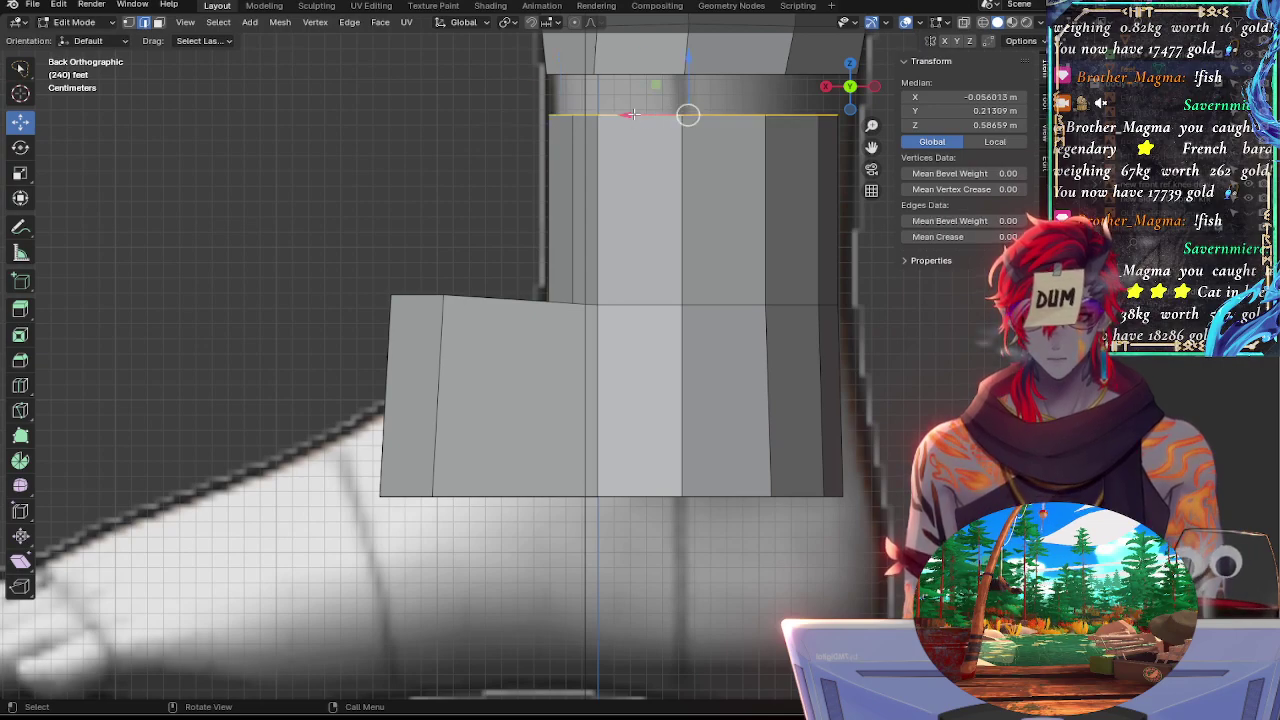
{"action": "left_click", "coordinate": [634, 114]}
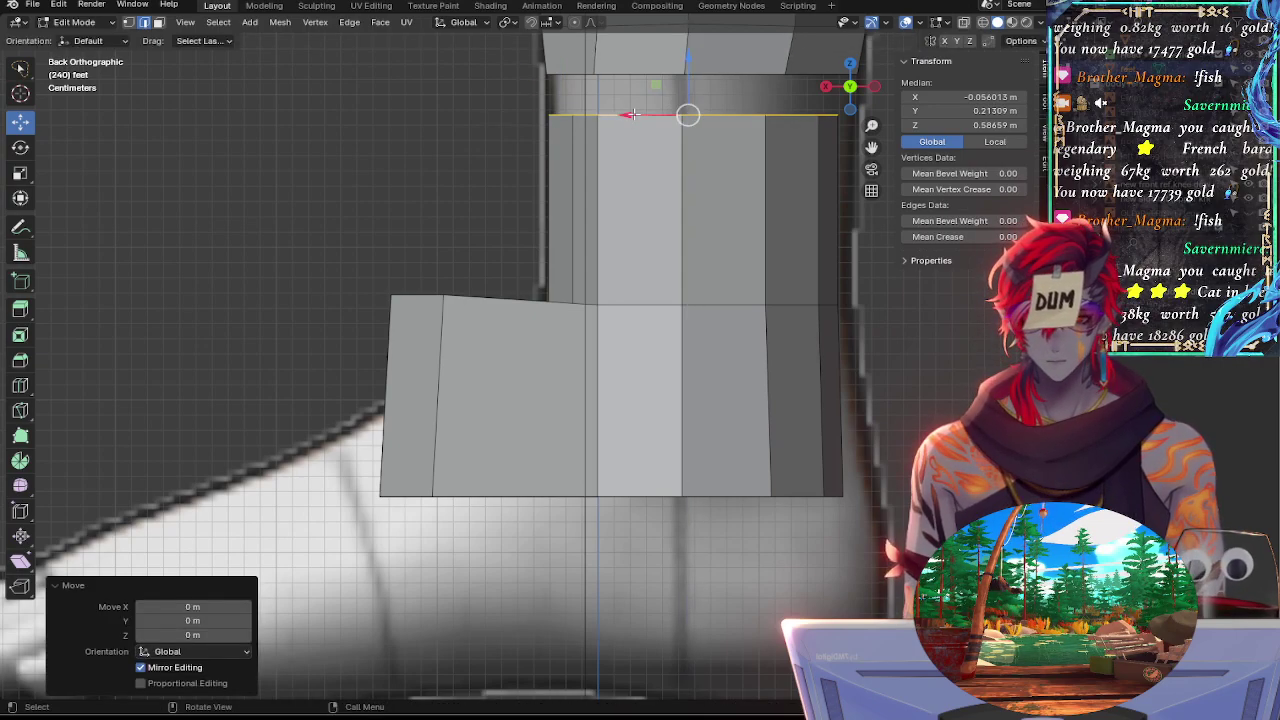
{"action": "key", "text": "space"}
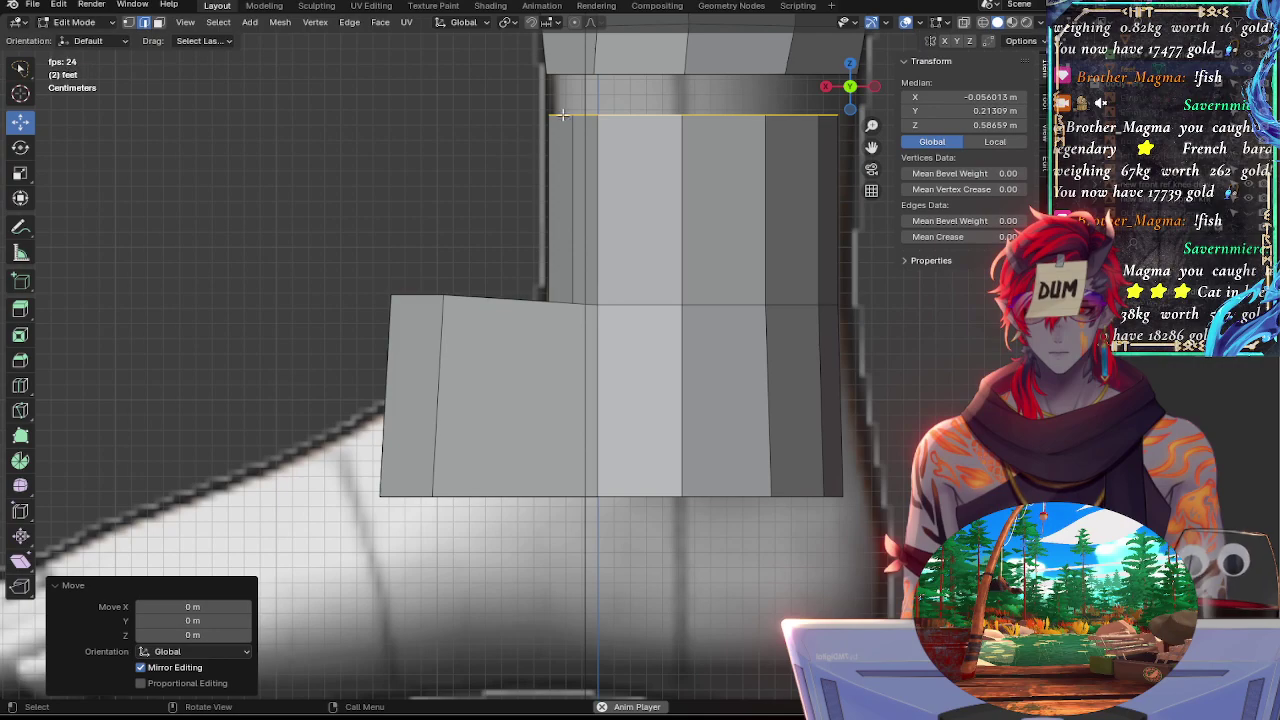
{"action": "left_click", "coordinate": [555, 118]}
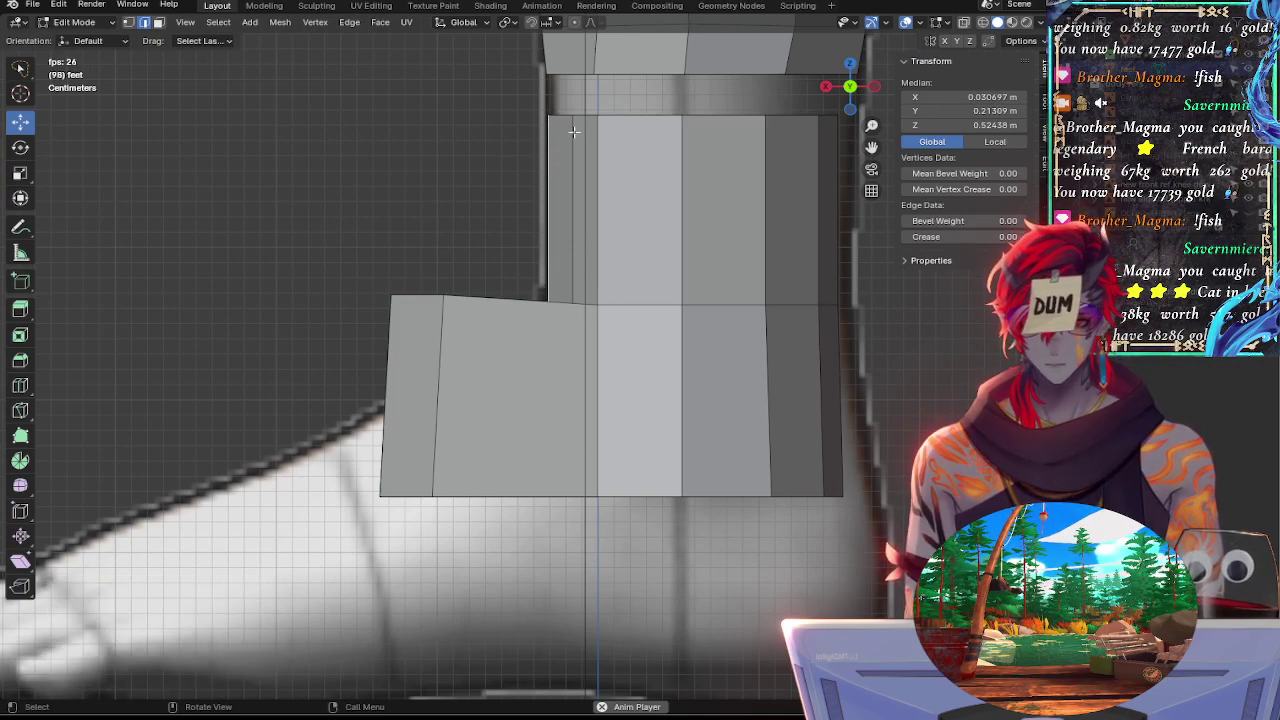
{"action": "middle_click_drag", "start_coordinate": [573, 131], "coordinate": [514, 165]}
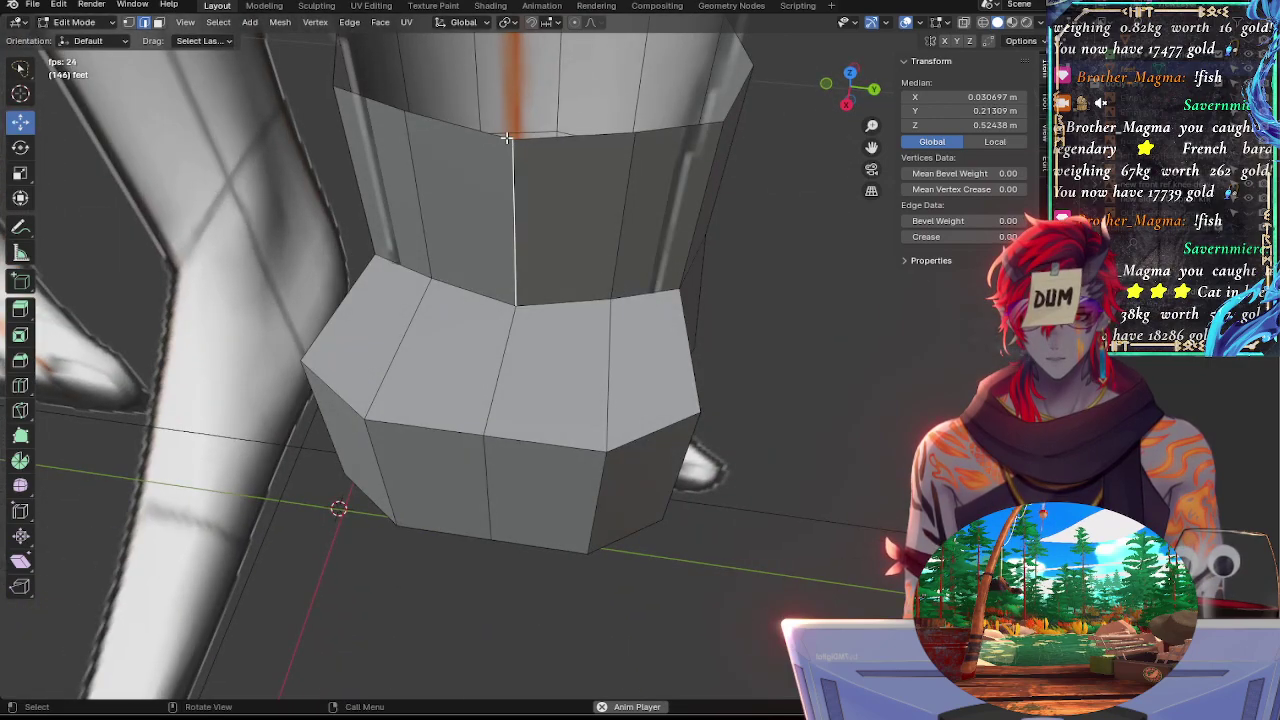
{"action": "left_click", "coordinate": [507, 138], "text": "alt"}
{"action": "middle_click_drag", "start_coordinate": [620, 189], "coordinate": [471, 131]}
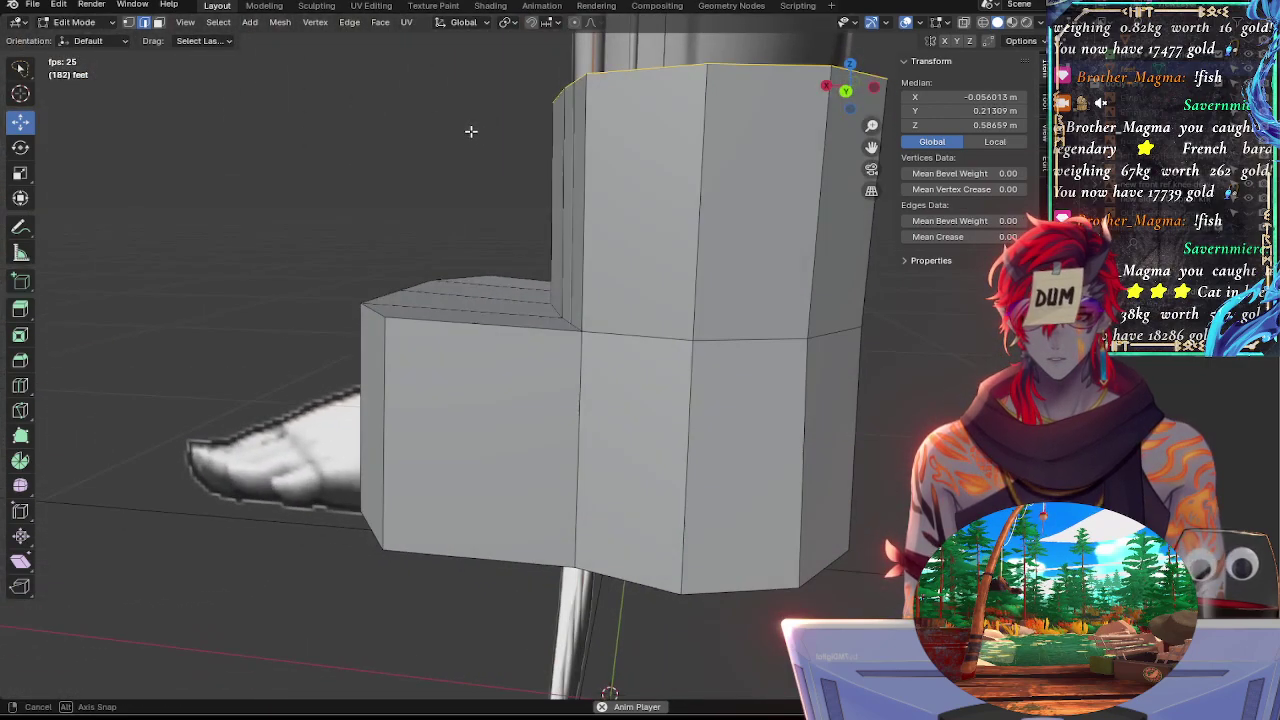
{"action": "left_click", "coordinate": [852, 92]}
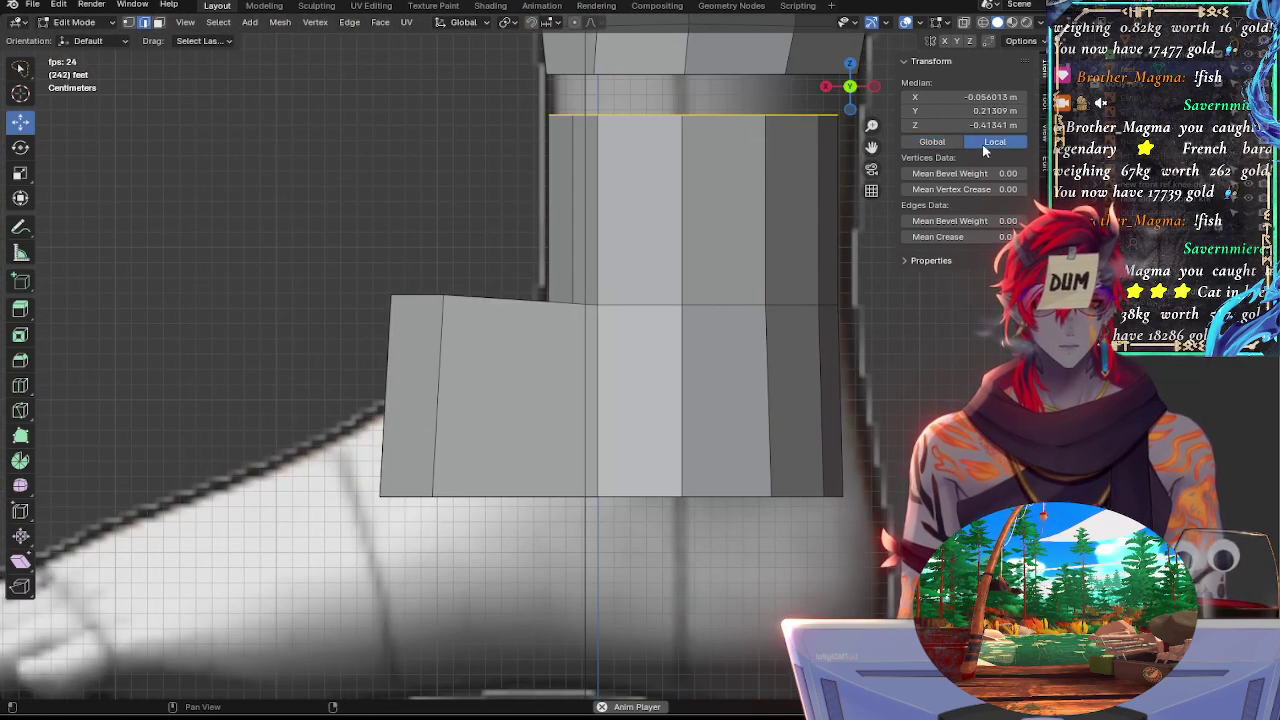
{"action": "left_click", "coordinate": [940, 144]}
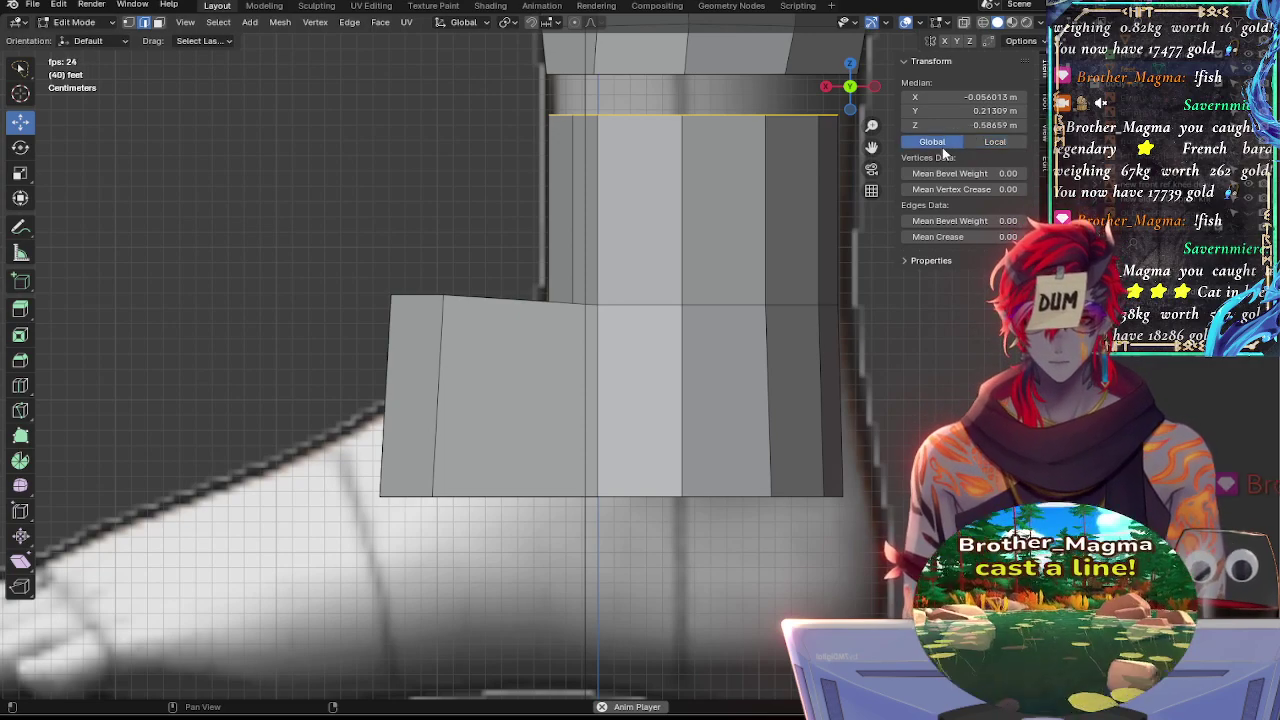
{"action": "left_click", "coordinate": [966, 125]}
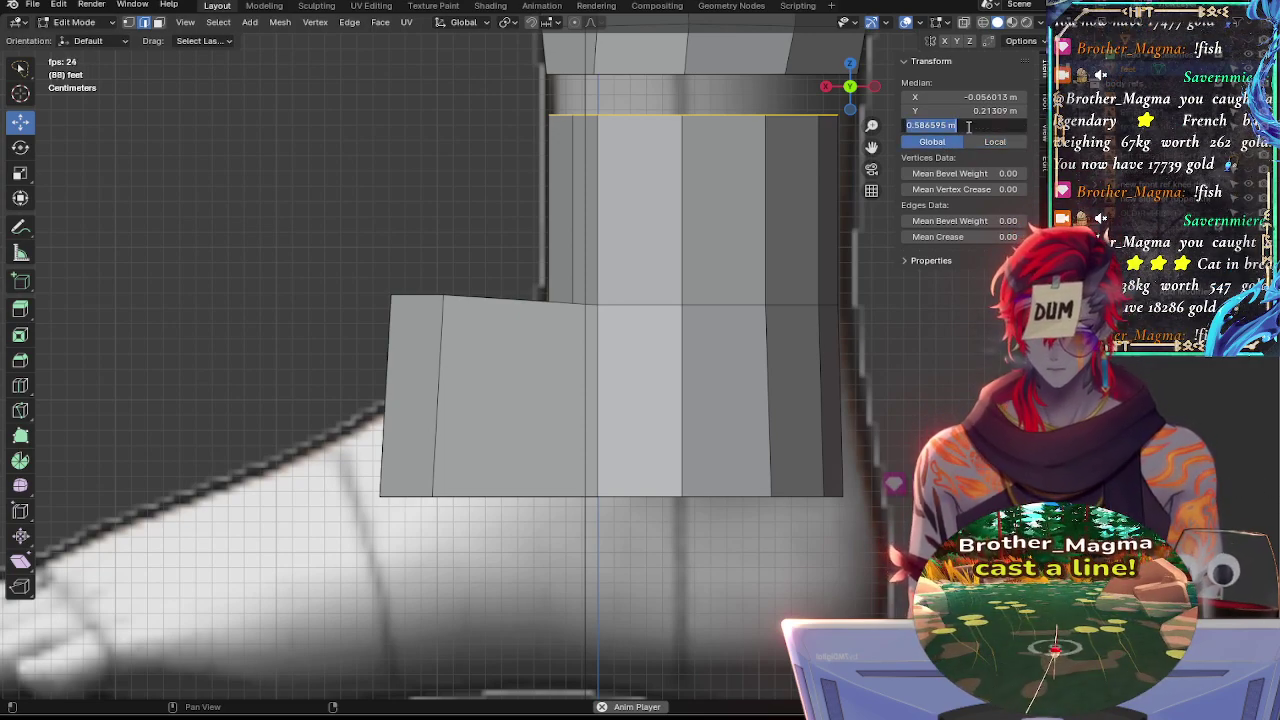
{"action": "left_click", "coordinate": [425, 149]}
Select the ankle section's frontmost upper vertical edge and move it -0.002831 m along X to follow the reference outline
{"action": "left_click", "coordinate": [547, 155]}
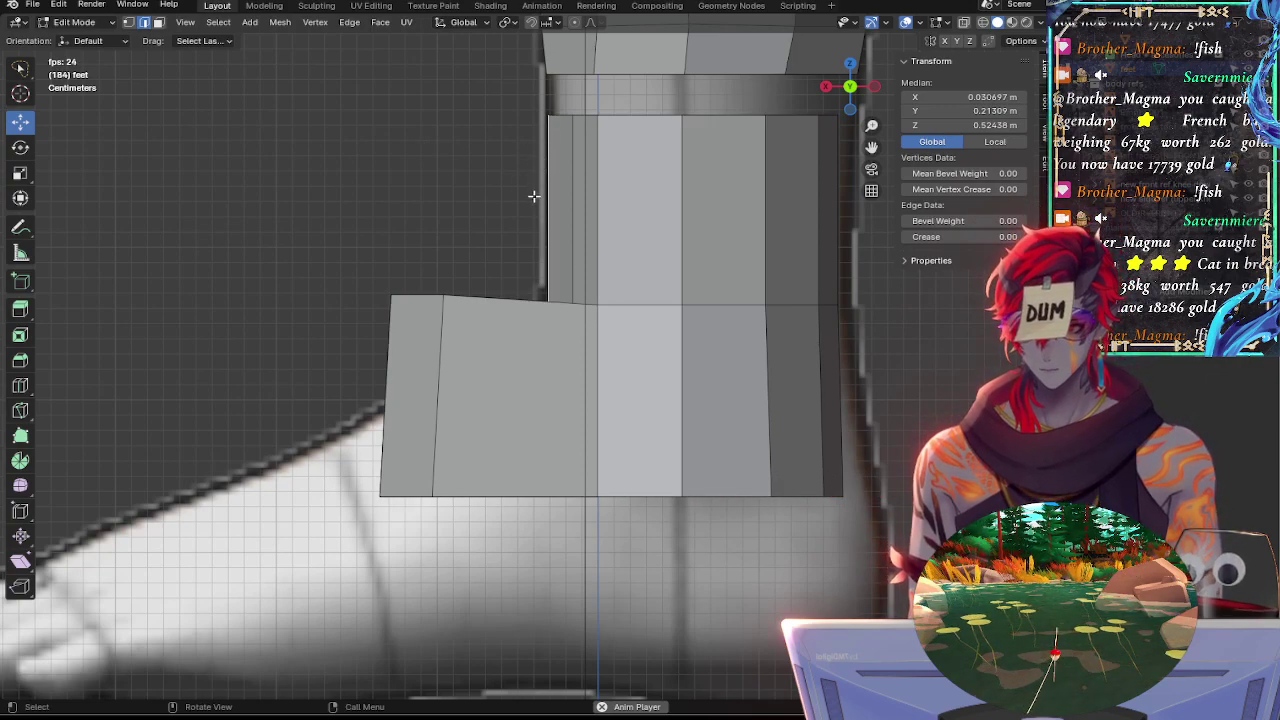
{"action": "key", "text": "alt+z"}
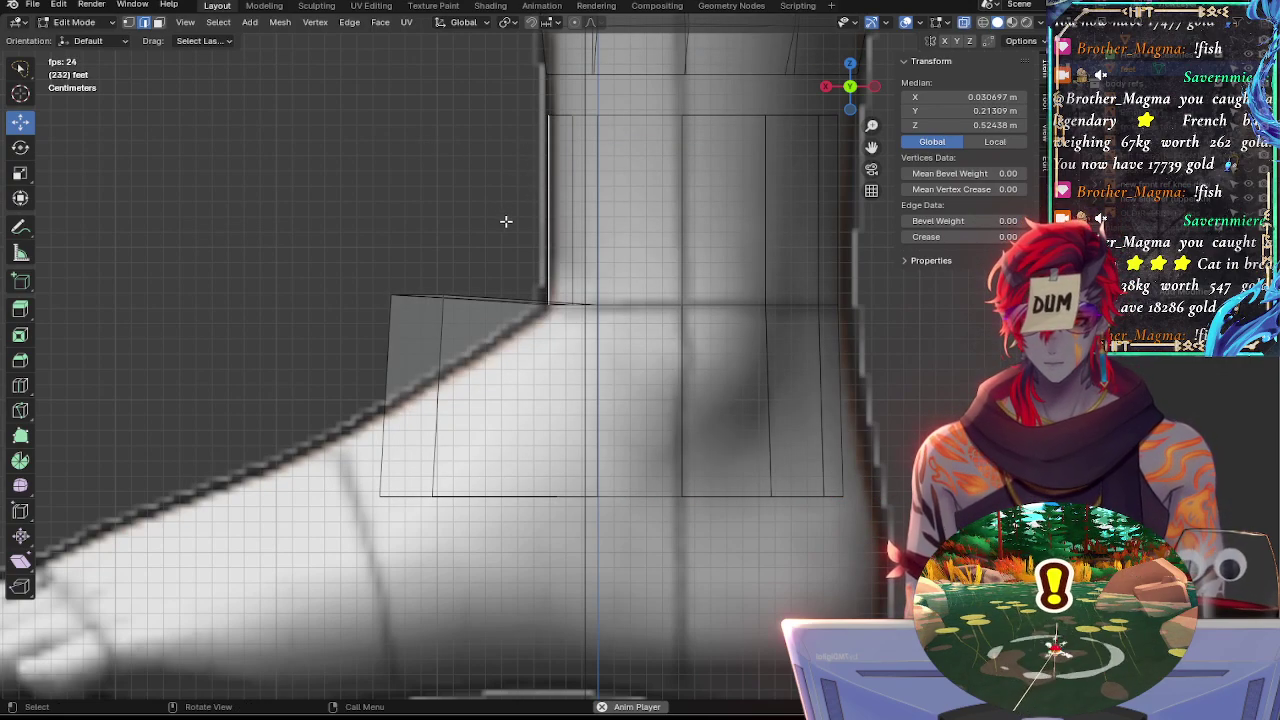
{"action": "key", "text": "g"}
{"action": "key", "text": "x"}
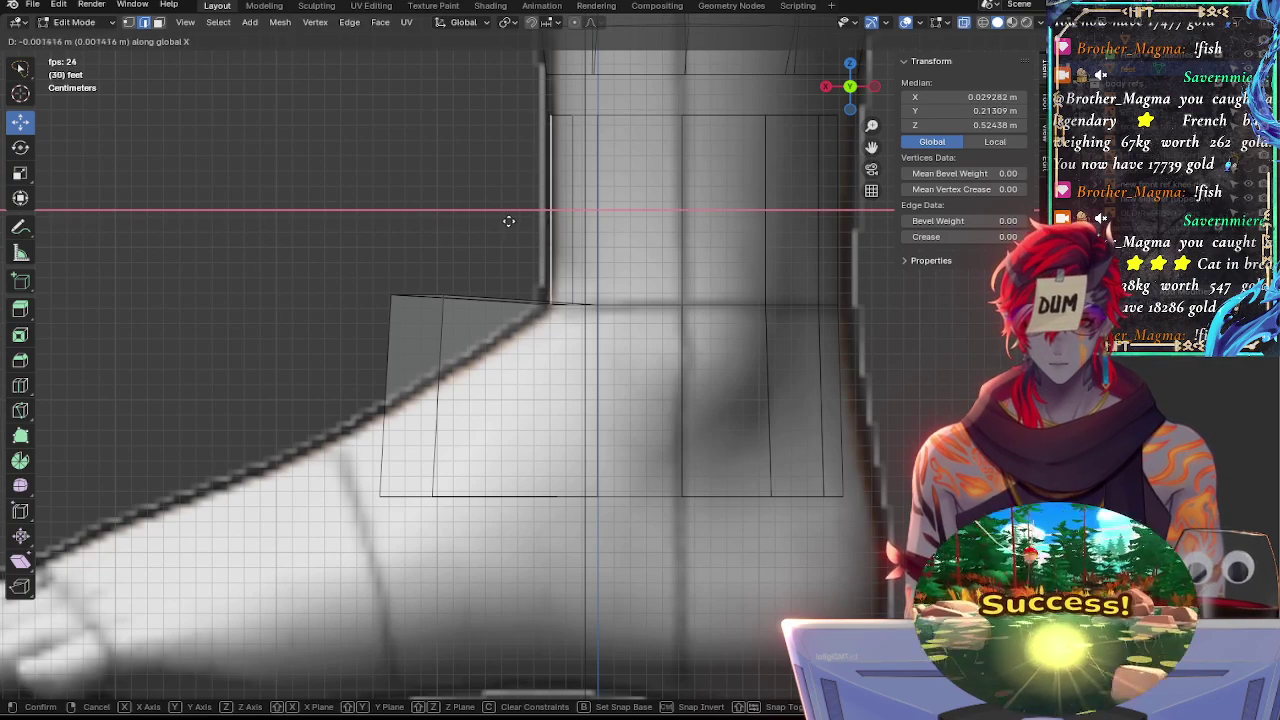
{"action": "left_click", "coordinate": [510, 220]}
{"action": "key", "text": "alt+z"}
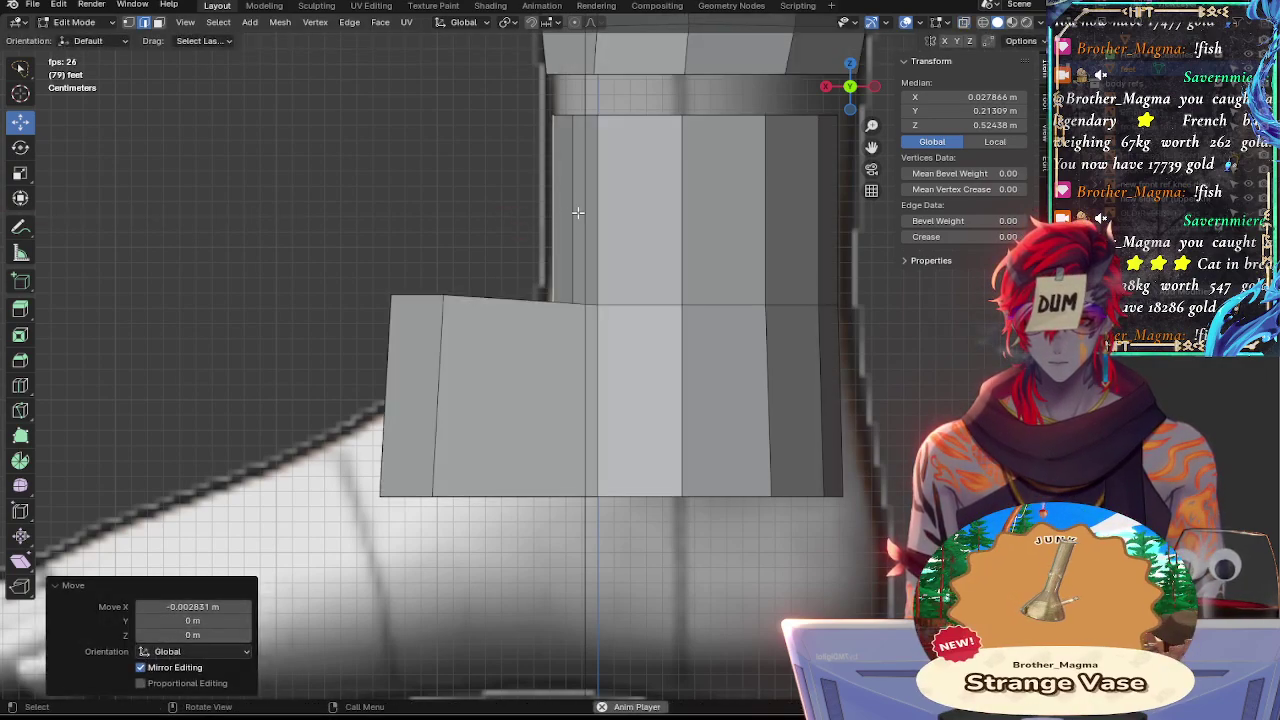
{"action": "middle_click_drag", "start_coordinate": [604, 241], "coordinate": [414, 229]}
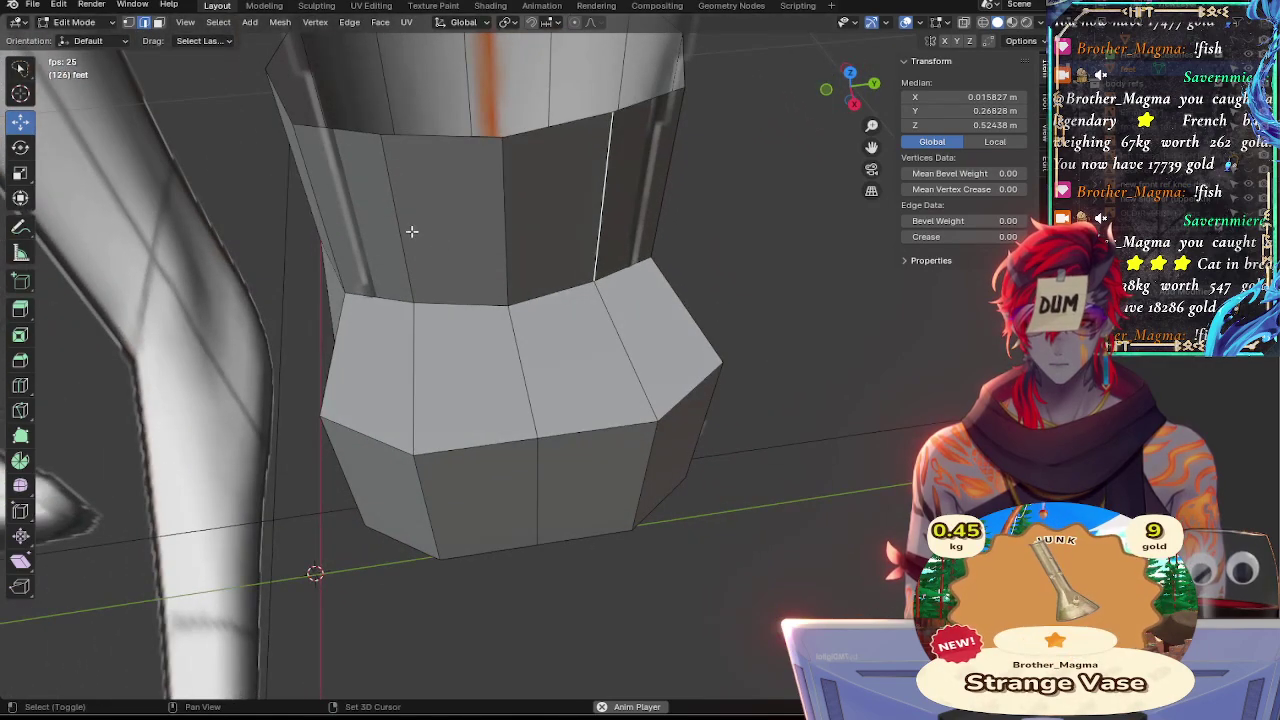
{"action": "left_click", "coordinate": [405, 229], "text": "shift"}
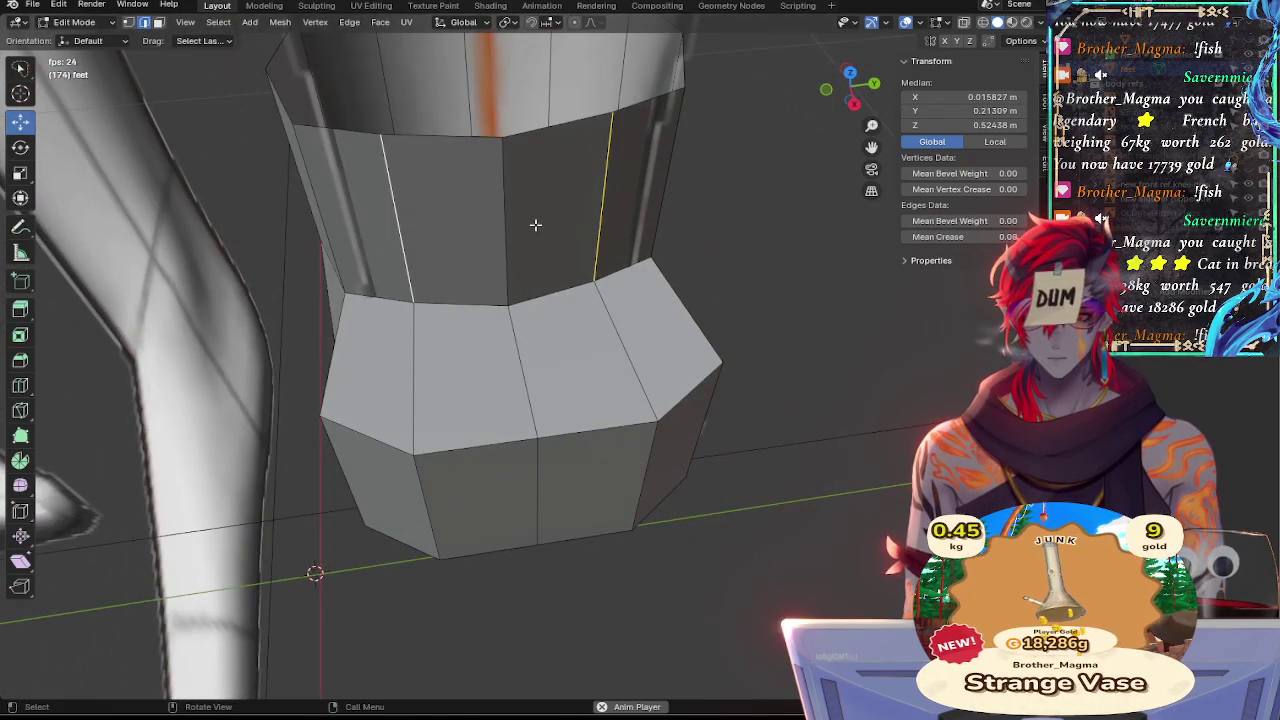
{"action": "key", "text": "g"}
{"action": "key", "text": "g"}
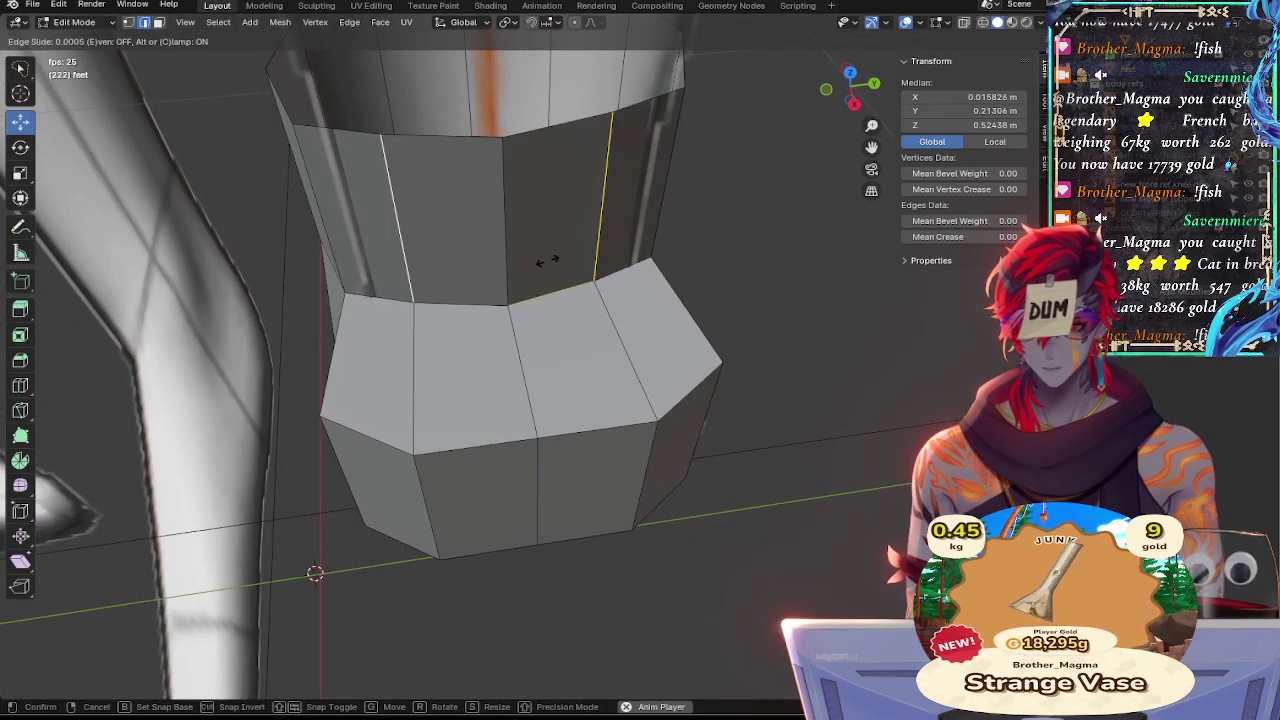
{"action": "right_click", "coordinate": [548, 266]}
{"action": "key", "text": "g"}
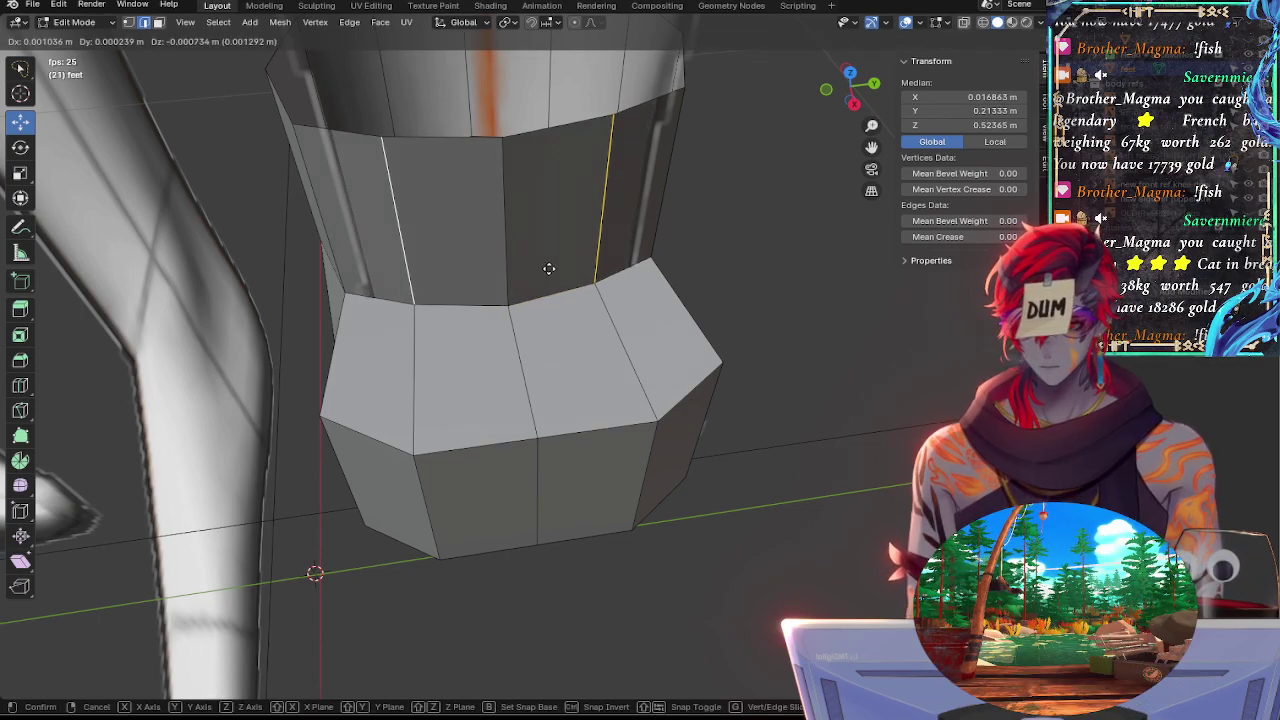
{"action": "left_click", "coordinate": [549, 269]}
Select the upper vertical edges above the front block's rear corners on both sides and move them -0.001112 m along X
{"action": "middle_click_drag", "start_coordinate": [549, 269], "coordinate": [320, 275]}
{"action": "left_click", "coordinate": [307, 270], "text": "shift"}
{"action": "key", "text": "g"}
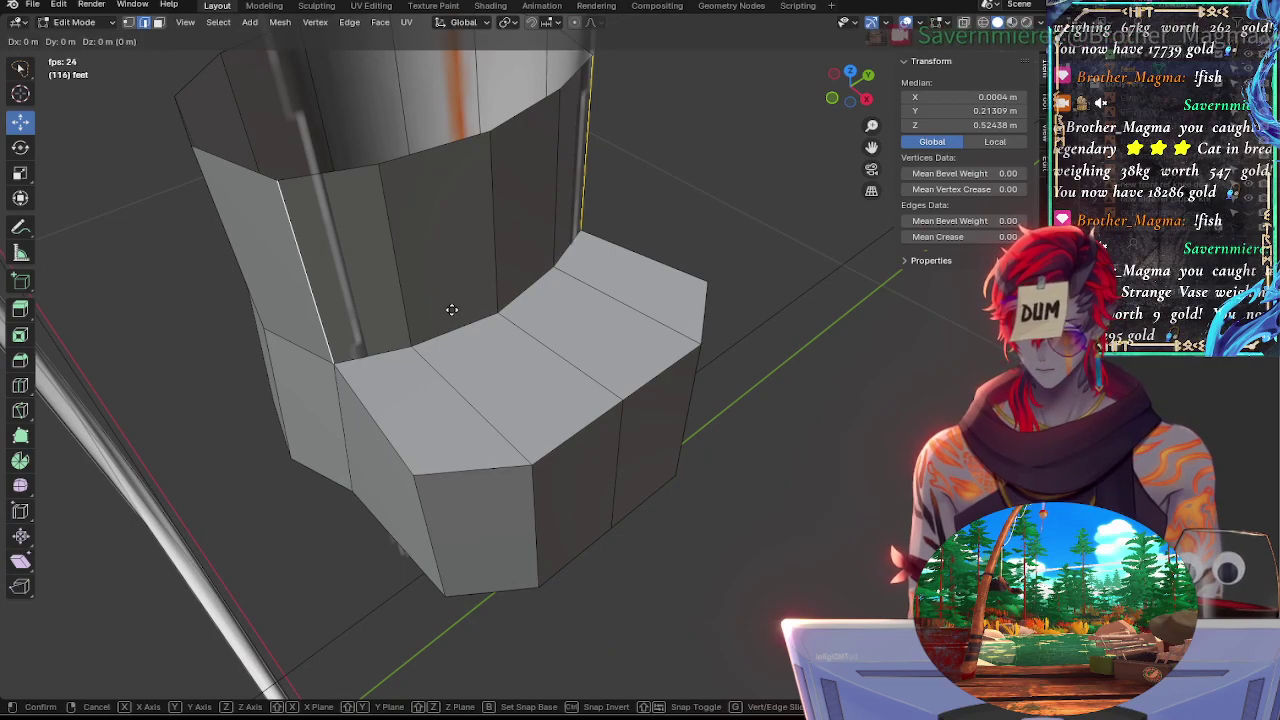
{"action": "key", "text": "x"}
{"action": "left_click", "coordinate": [452, 310]}
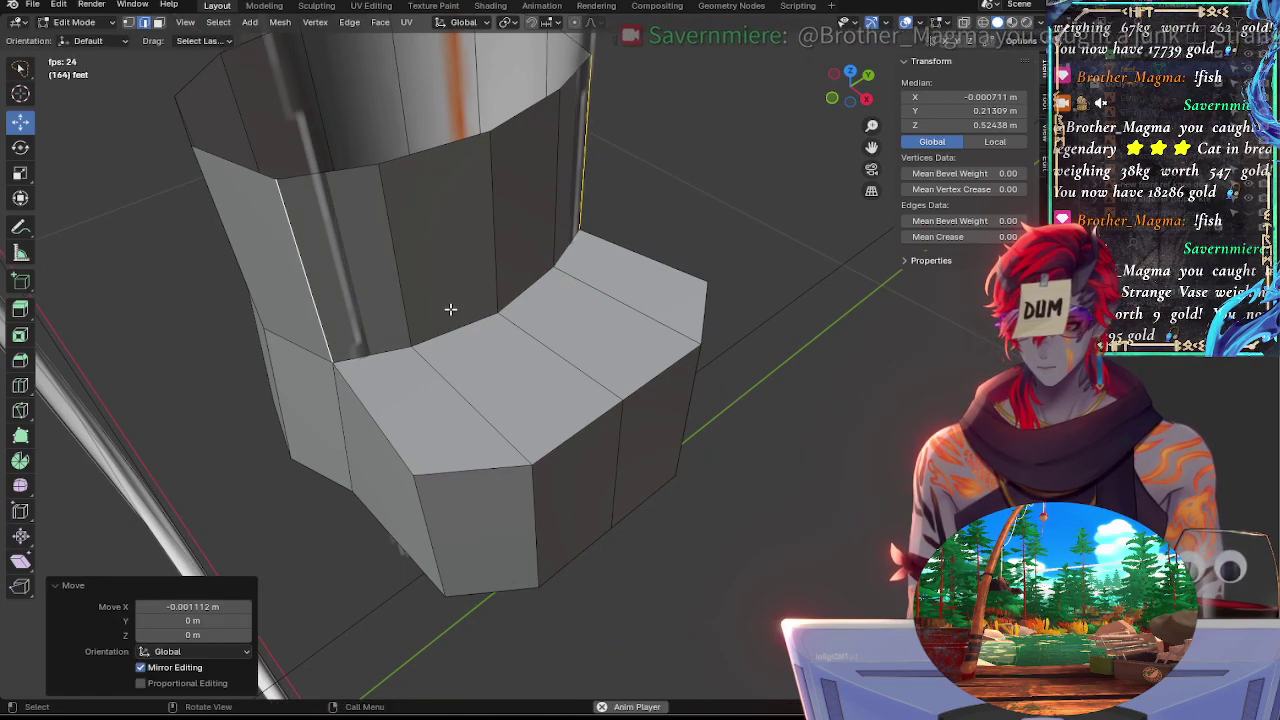
{"action": "middle_click_drag", "start_coordinate": [452, 310], "coordinate": [626, 145]}
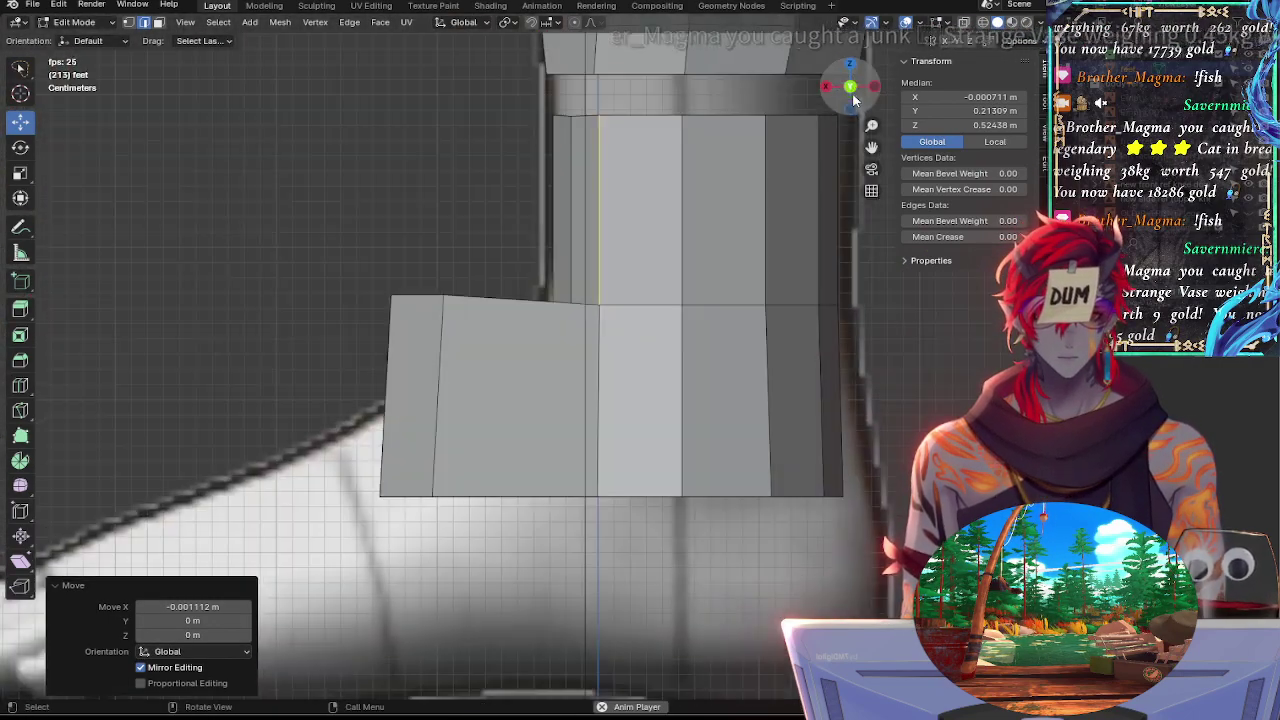
{"action": "key", "text": "alt+z"}
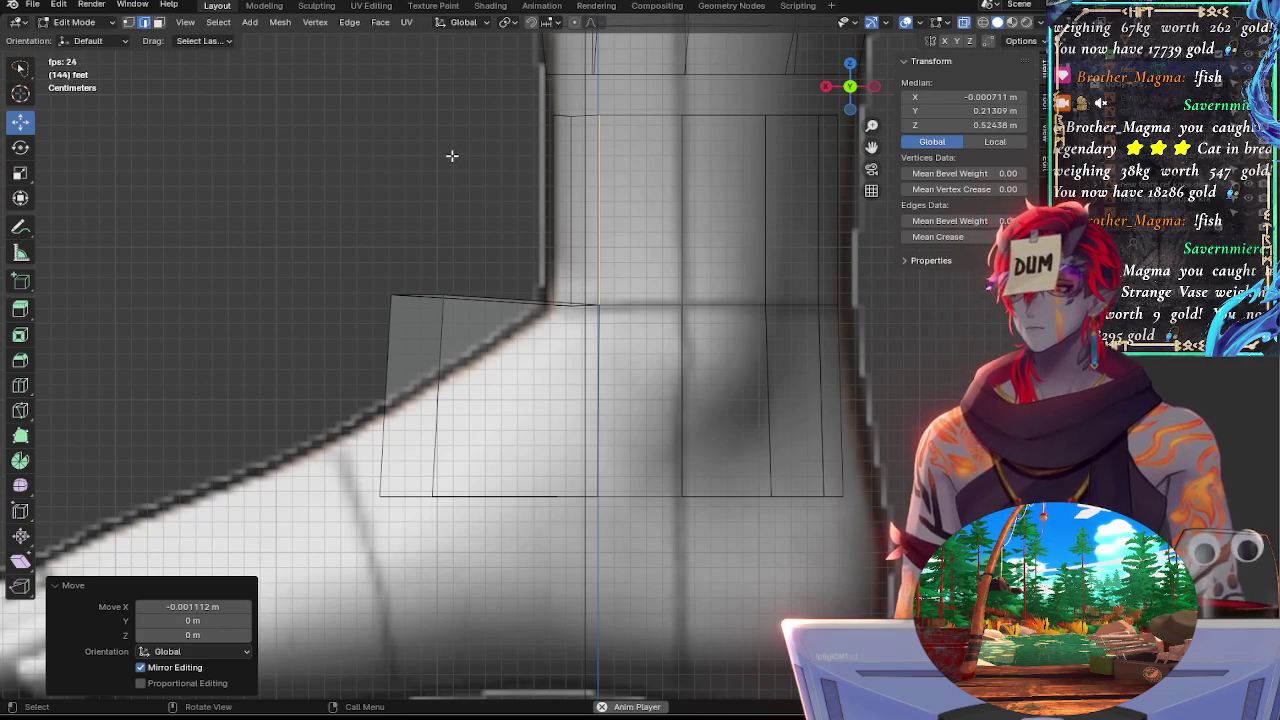
Switch the feet mesh to face selection and show it solid with X-ray off
{"action": "middle_click_drag", "start_coordinate": [460, 257], "coordinate": [473, 327]}
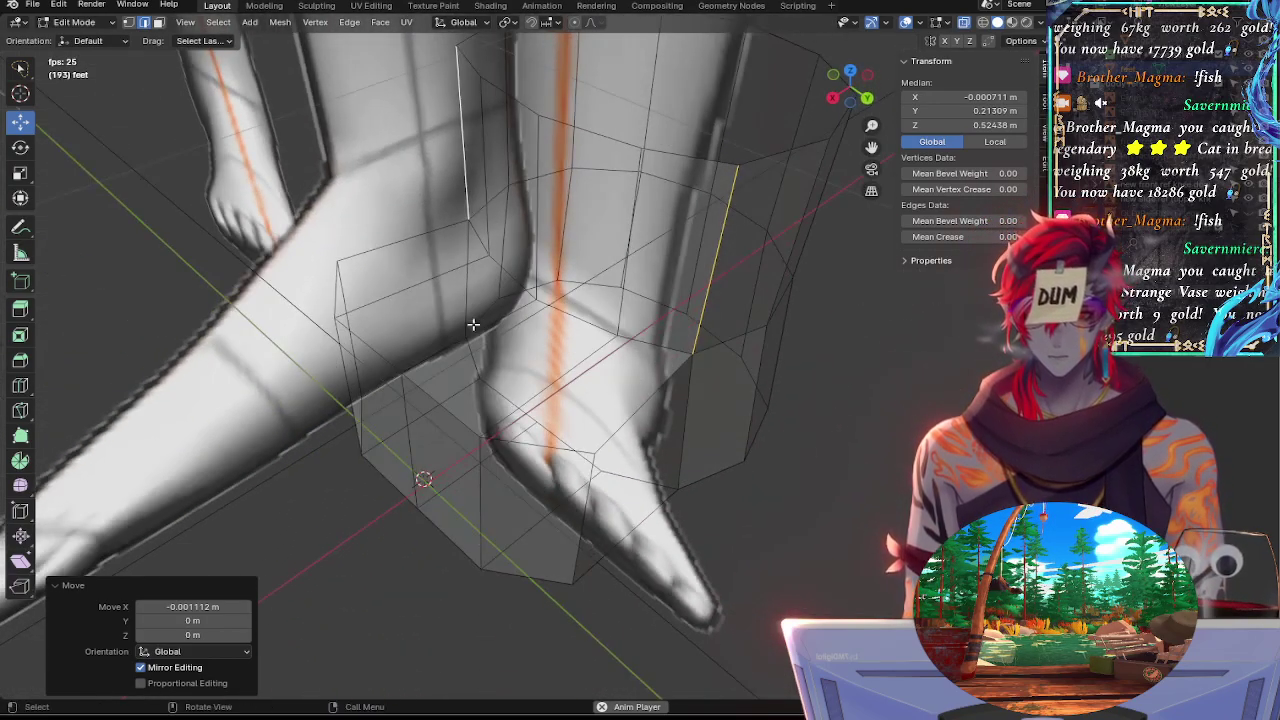
{"action": "left_click", "coordinate": [424, 290]}
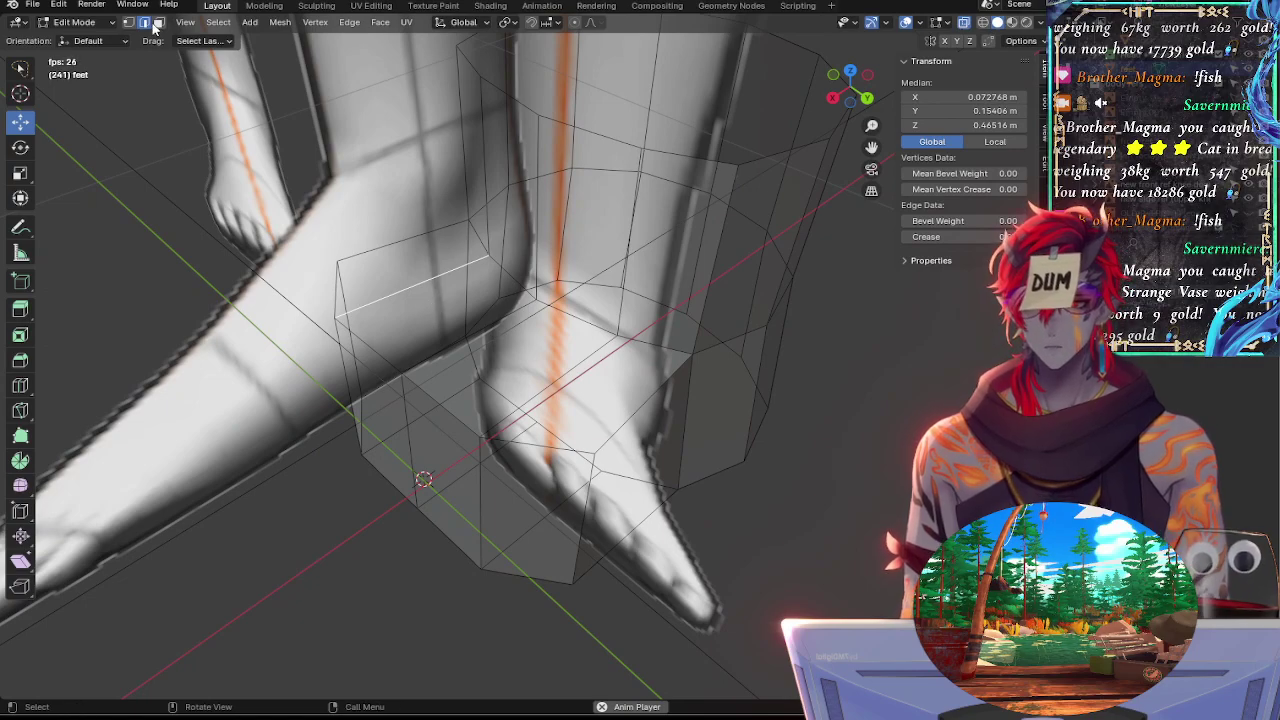
{"action": "left_click", "coordinate": [158, 22]}
{"action": "left_click", "coordinate": [408, 308], "text": "shift"}
{"action": "left_click", "coordinate": [439, 345], "text": "shift"}
{"action": "key", "text": "alt+z"}
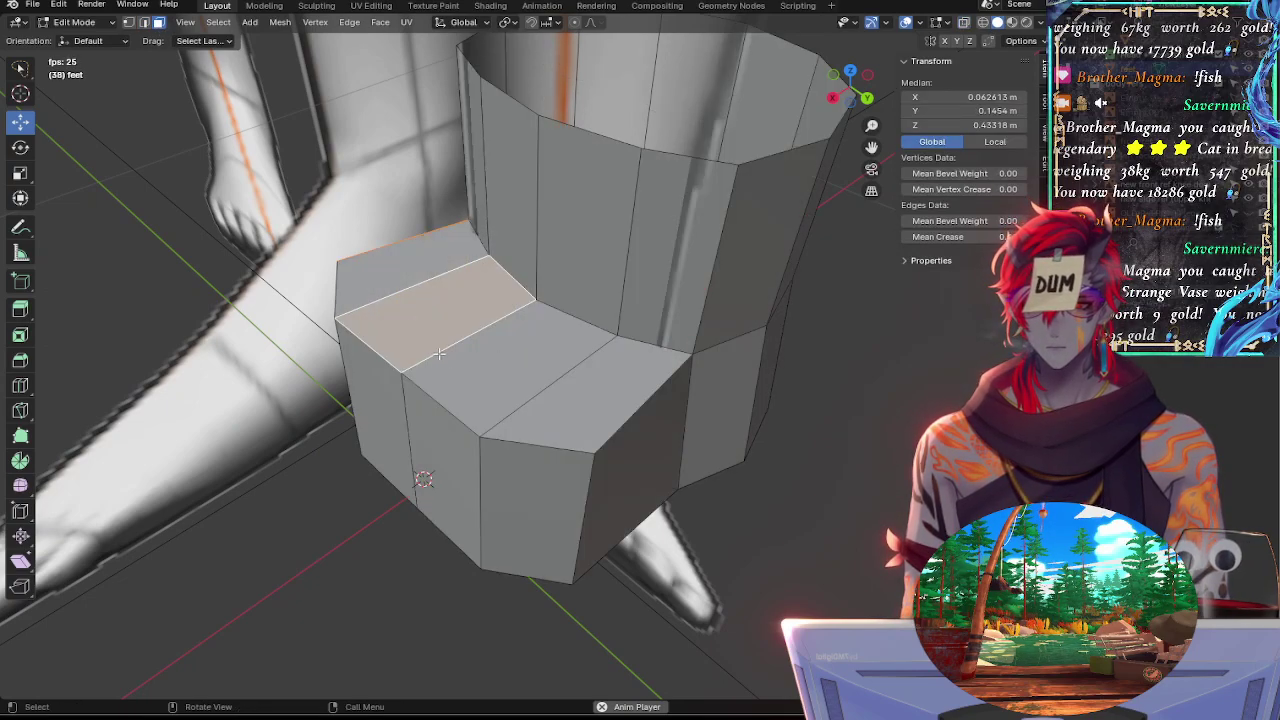
Select the four upper faces of the front block, compare them with the reference from behind, and clear the selection
{"action": "left_click", "coordinate": [401, 282]}
{"action": "left_click", "coordinate": [446, 318], "text": "shift"}
{"action": "left_click", "coordinate": [514, 371], "text": "shift"}
{"action": "left_click", "coordinate": [589, 400], "text": "shift"}
{"action": "middle_click_drag", "start_coordinate": [553, 442], "coordinate": [606, 398]}
{"action": "left_click", "coordinate": [872, 90]}
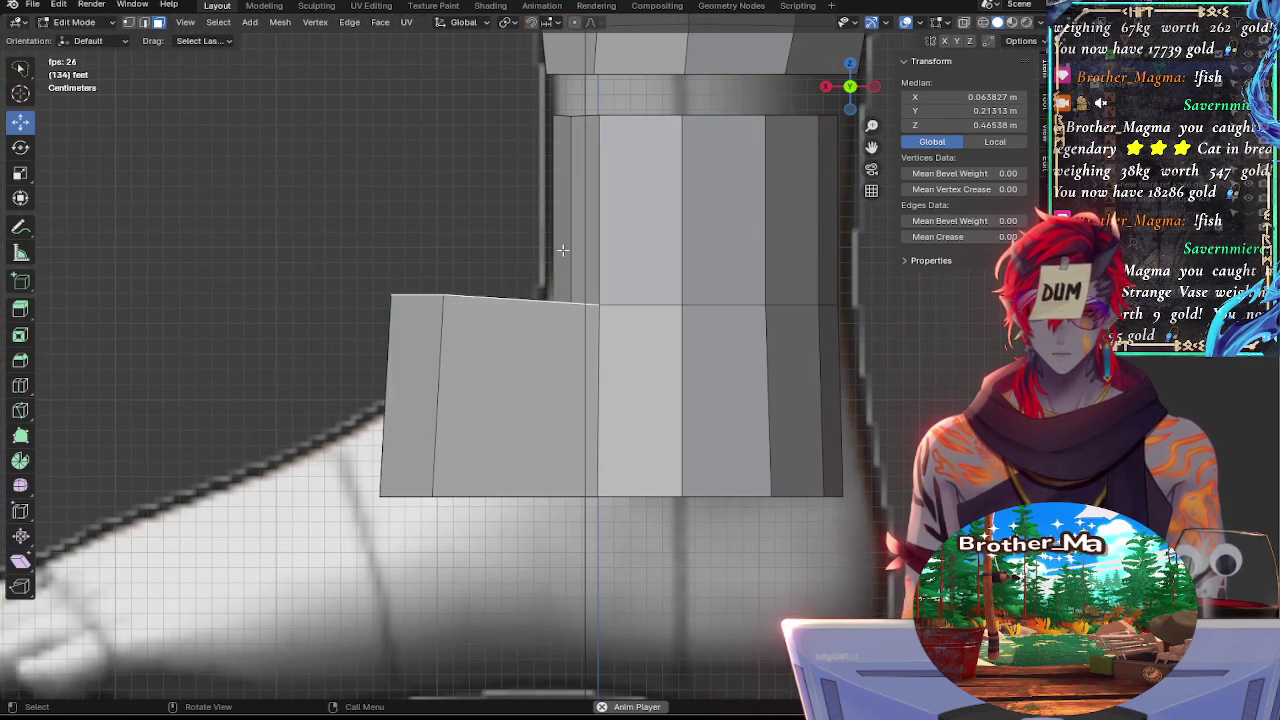
{"action": "left_click", "coordinate": [83, 184]}
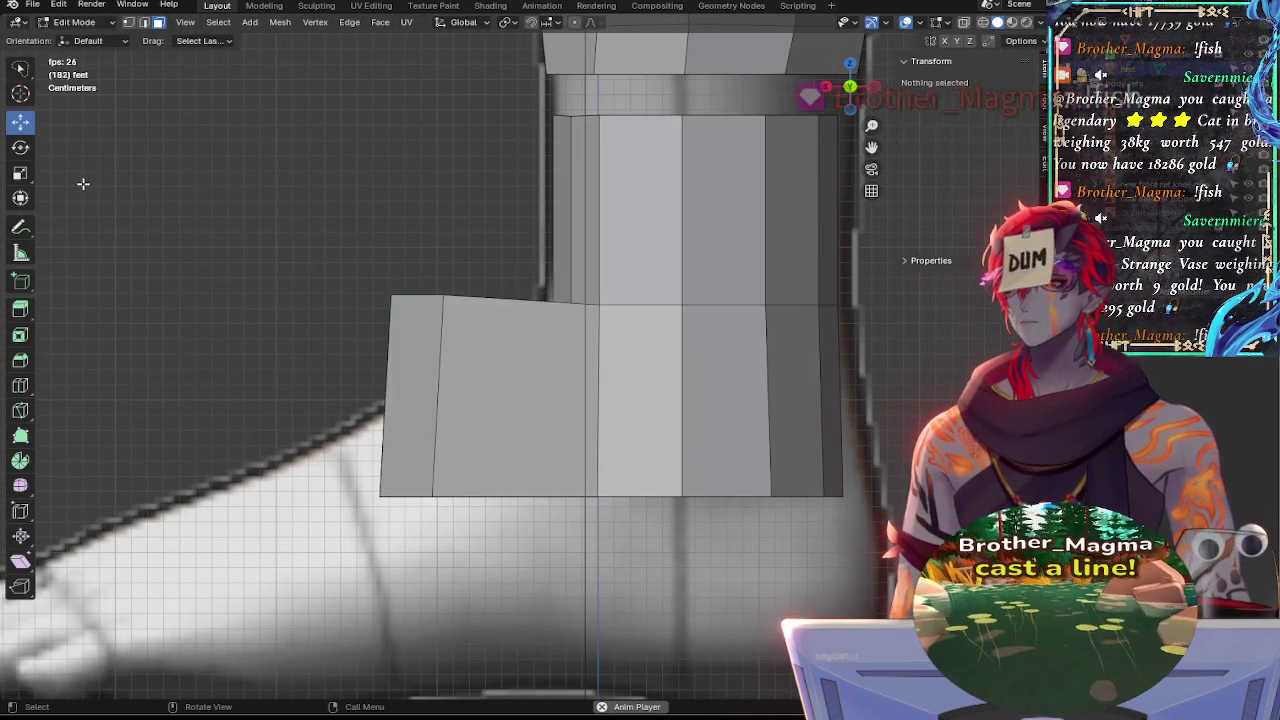
Try to select the front block's faces through the mesh with a face loop and a lasso in X-ray
{"action": "left_click", "coordinate": [479, 345]}
{"action": "key", "text": "alt+z"}
{"action": "left_click", "coordinate": [483, 401], "text": "alt"}
{"action": "left_click", "coordinate": [503, 563]}
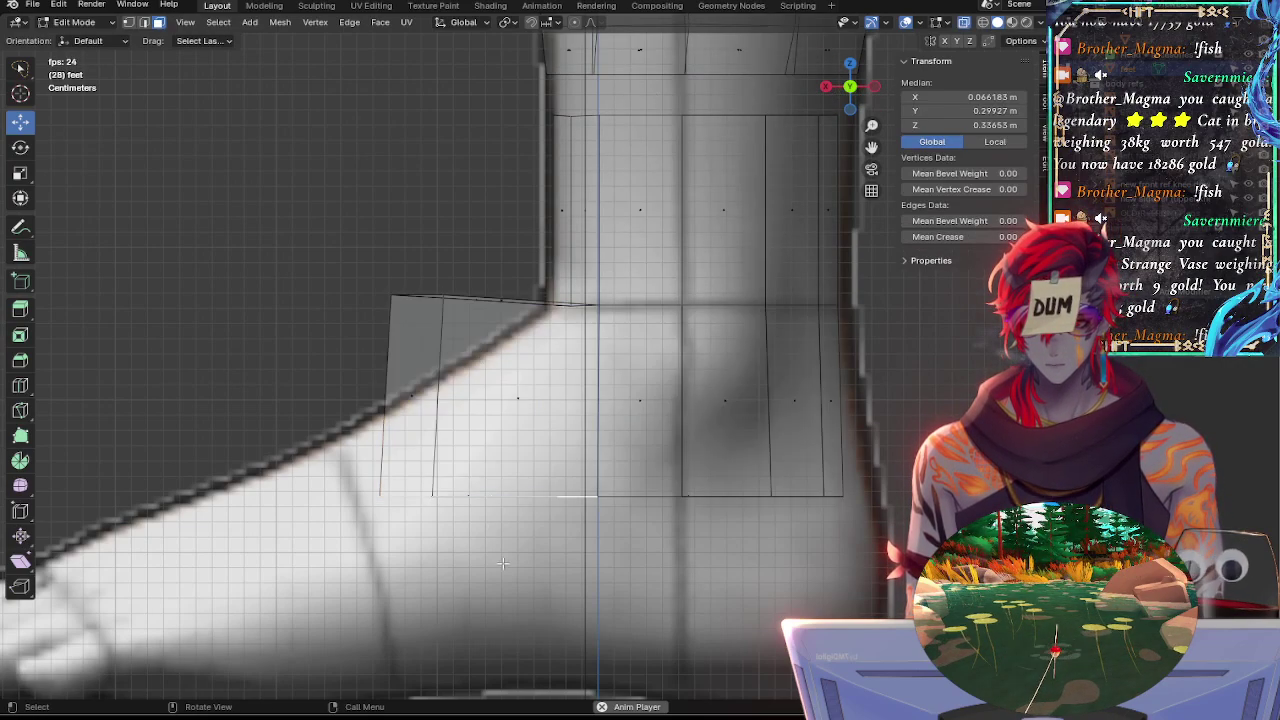
{"action": "mouse_move", "coordinate": [502, 563]}
{"action": "left_mouse_down"}
{"action": "mouse_move", "coordinate": [283, 462]}
{"action": "mouse_move", "coordinate": [540, 585]}
{"action": "mouse_move", "coordinate": [521, 573]}
{"action": "left_mouse_up"}
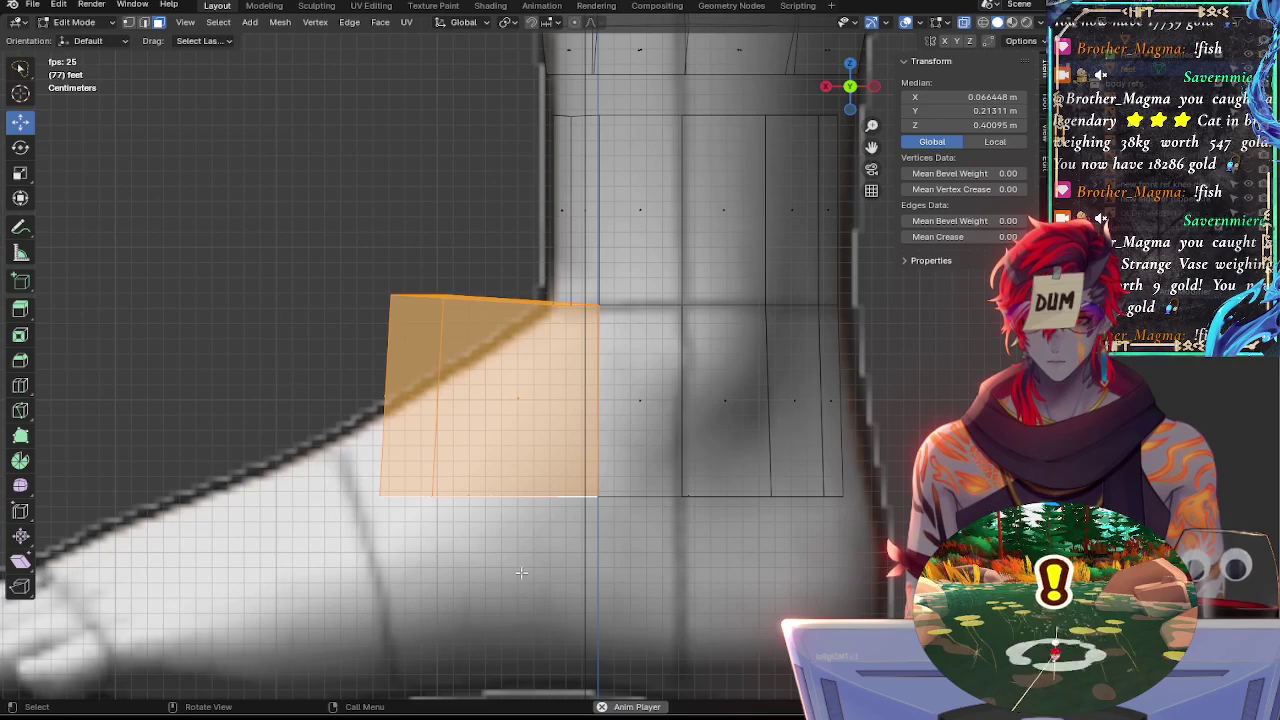
{"action": "middle_click_drag", "start_coordinate": [521, 573], "coordinate": [610, 580]}
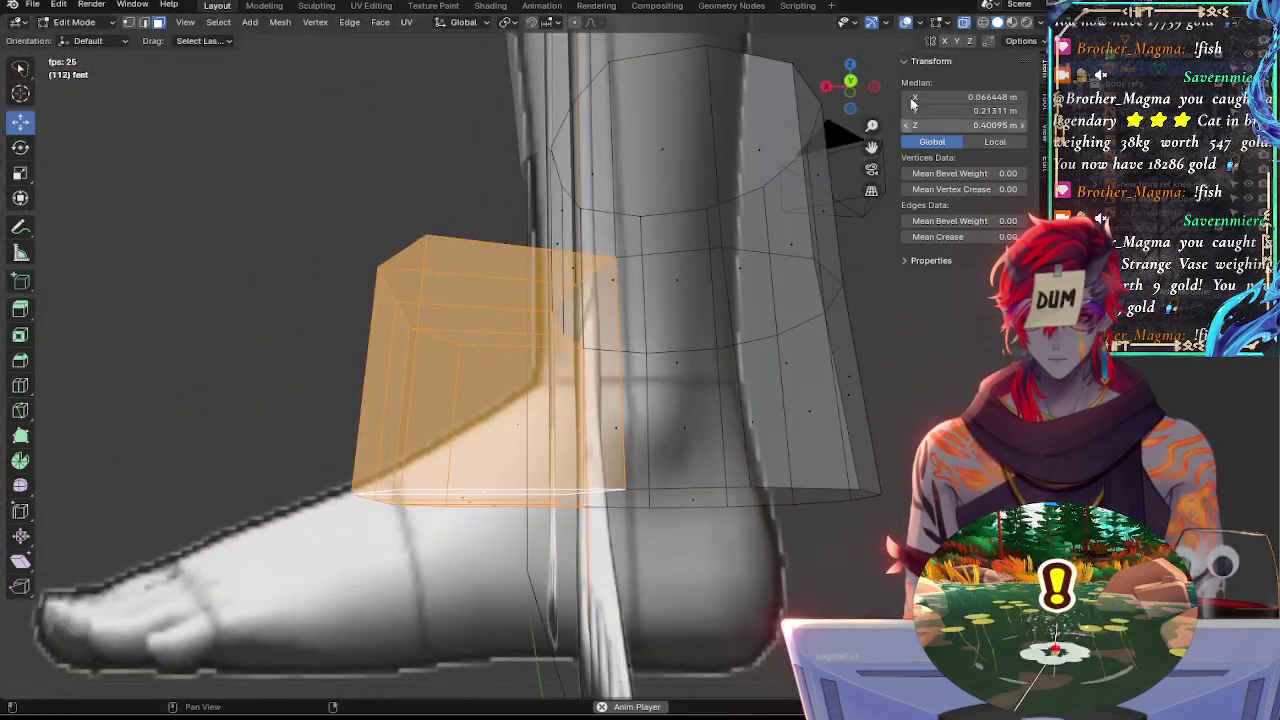
{"action": "left_click", "coordinate": [852, 84]}
{"action": "middle_click_drag", "start_coordinate": [490, 512], "coordinate": [492, 422]}
{"action": "key", "text": "ctrl+z"}
{"action": "key", "text": "ctrl+z"}
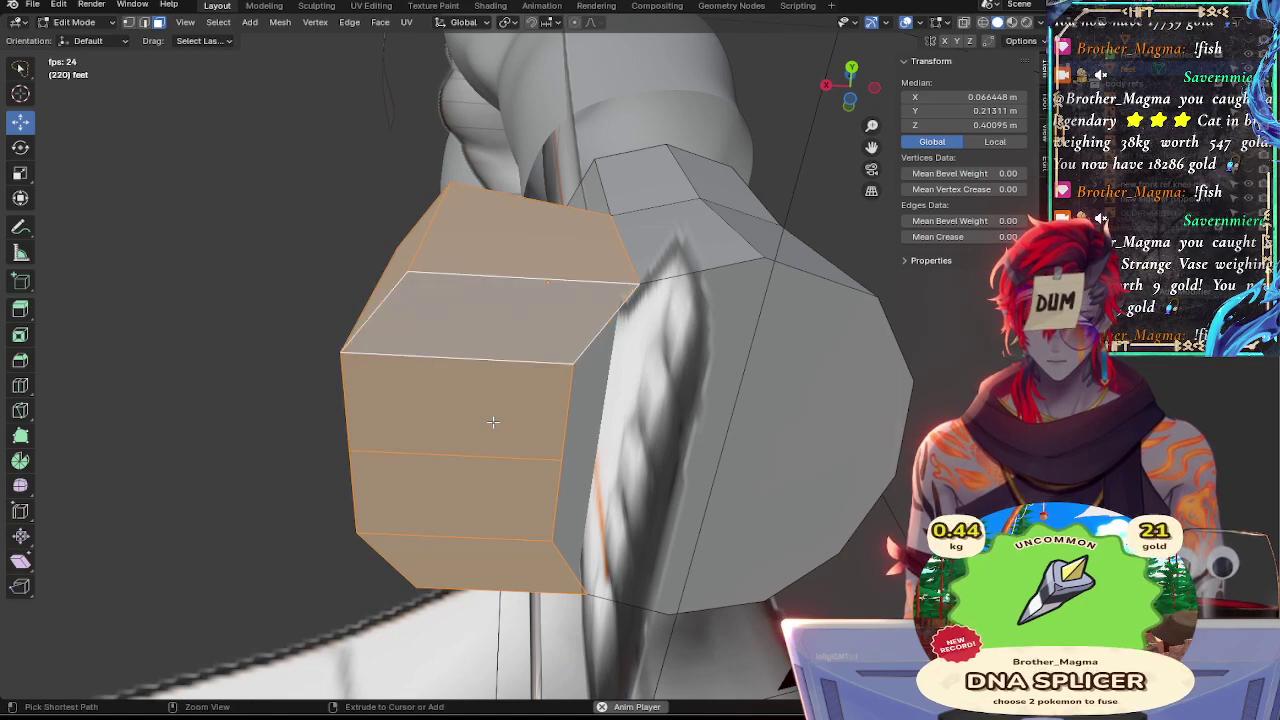
Start a new selection with the faces running around the outer side of the front block
{"action": "left_click", "coordinate": [536, 244]}
{"action": "middle_click_drag", "start_coordinate": [536, 244], "coordinate": [656, 436]}
{"action": "left_click", "coordinate": [550, 470], "text": "shift"}
{"action": "left_click", "coordinate": [471, 470], "text": "shift"}
{"action": "left_click", "coordinate": [398, 436], "text": "shift"}
Add the four upper faces of the front block to the selection
{"action": "left_click_drag", "start_coordinate": [512, 358], "coordinate": [526, 446], "text": "alt"}
{"action": "left_click", "coordinate": [571, 428], "text": "shift"}
{"action": "left_click", "coordinate": [510, 382], "text": "shift"}
{"action": "left_click", "coordinate": [438, 338], "text": "shift"}
{"action": "left_click", "coordinate": [364, 310], "text": "shift"}
Add the front block's remaining side faces to the selection and show the mesh from behind in X-ray
{"action": "left_click_drag", "start_coordinate": [362, 312], "coordinate": [486, 316], "text": "alt"}
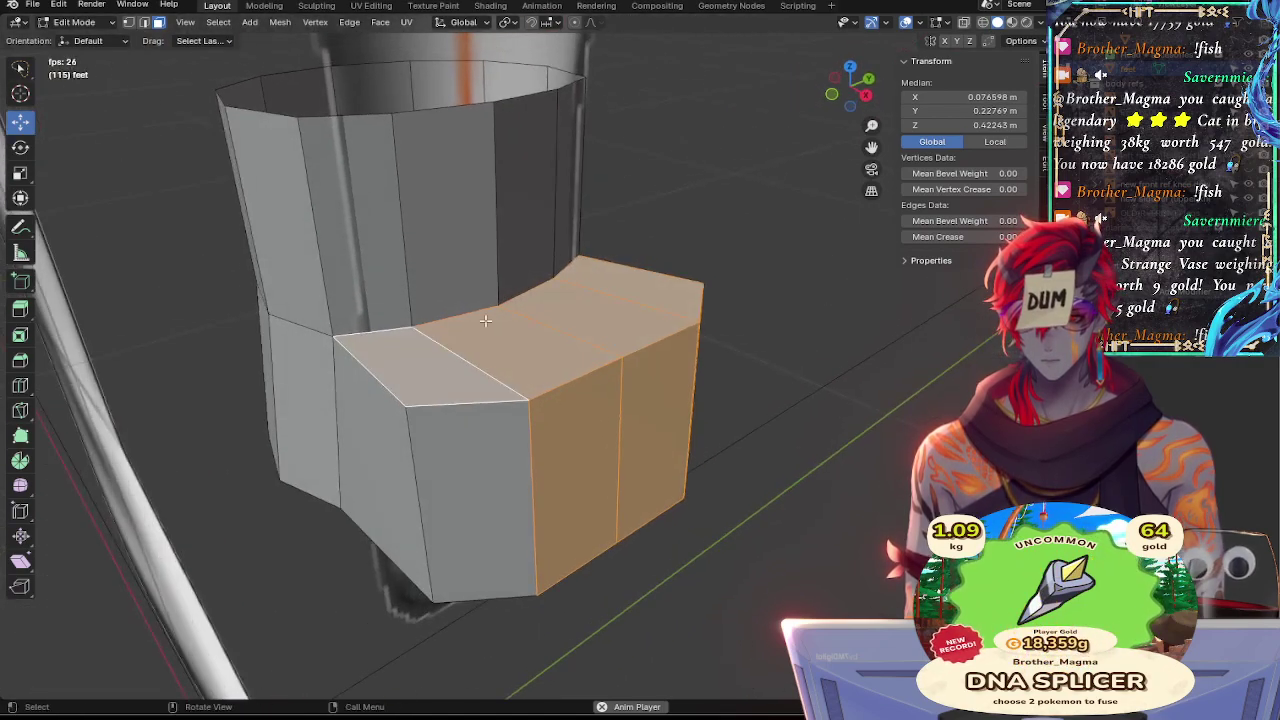
{"action": "left_click", "coordinate": [451, 449], "text": "shift"}
{"action": "left_click", "coordinate": [369, 449], "text": "shift"}
{"action": "left_click_drag", "start_coordinate": [369, 449], "coordinate": [136, 410], "text": "alt"}
{"action": "left_click", "coordinate": [845, 89]}
{"action": "key", "text": "alt+z"}
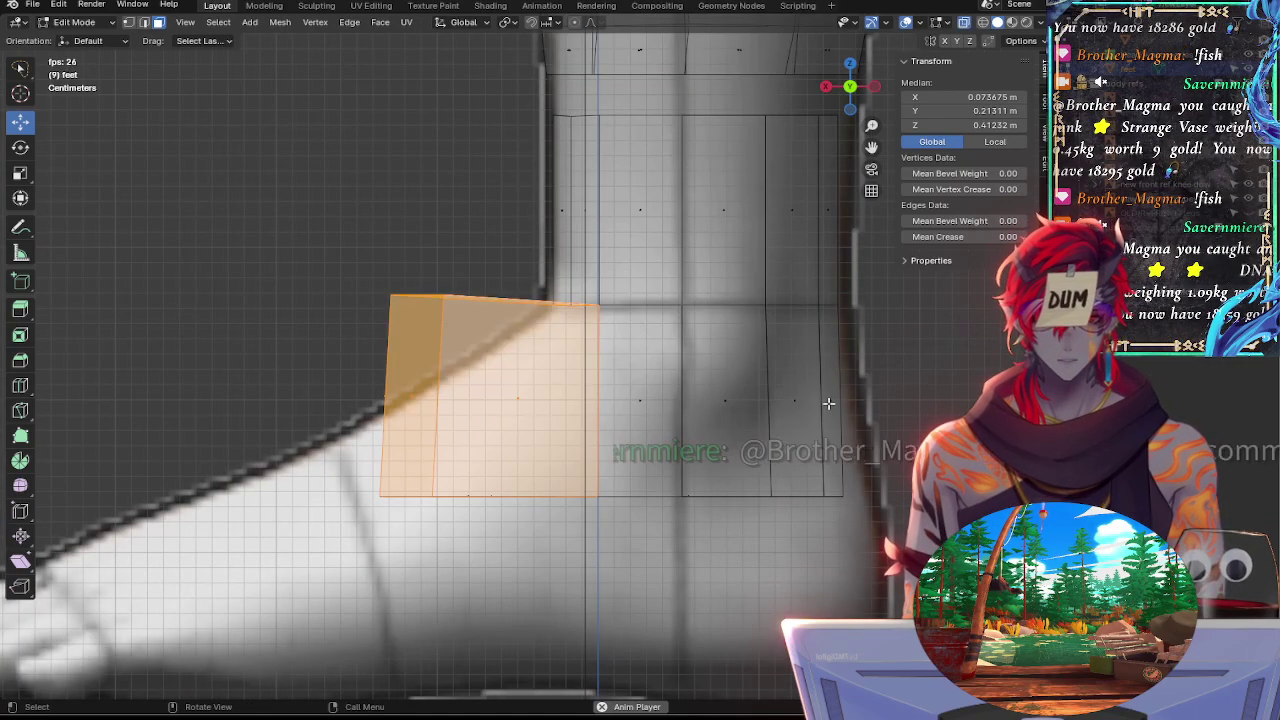
Extend the selection with lassos over the heel part and front block to cover the entire lower ankle section
{"action": "mouse_move", "coordinate": [880, 535]}
{"action": "left_mouse_down"}
{"action": "mouse_move", "coordinate": [263, 429]}
{"action": "mouse_move", "coordinate": [937, 373]}
{"action": "mouse_move", "coordinate": [732, 405]}
{"action": "left_mouse_up"}
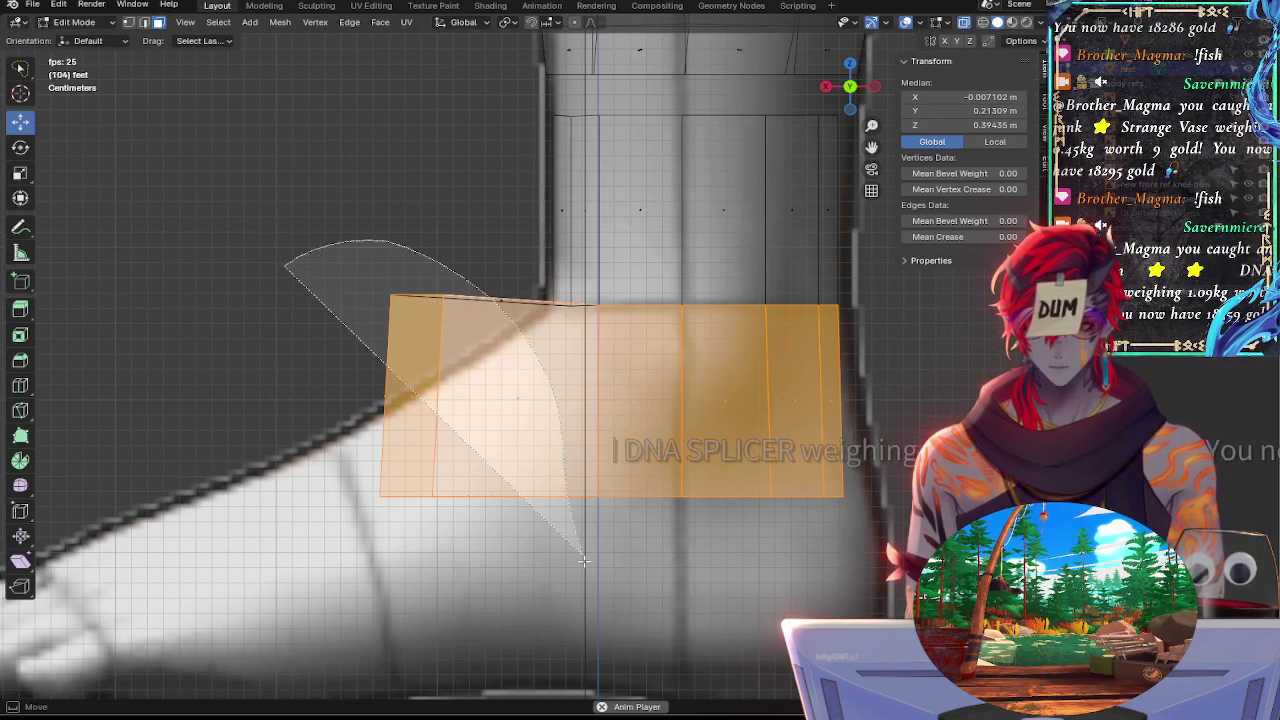
{"action": "middle_click_drag", "start_coordinate": [401, 313], "coordinate": [850, 108]}
{"action": "left_click", "coordinate": [850, 108]}
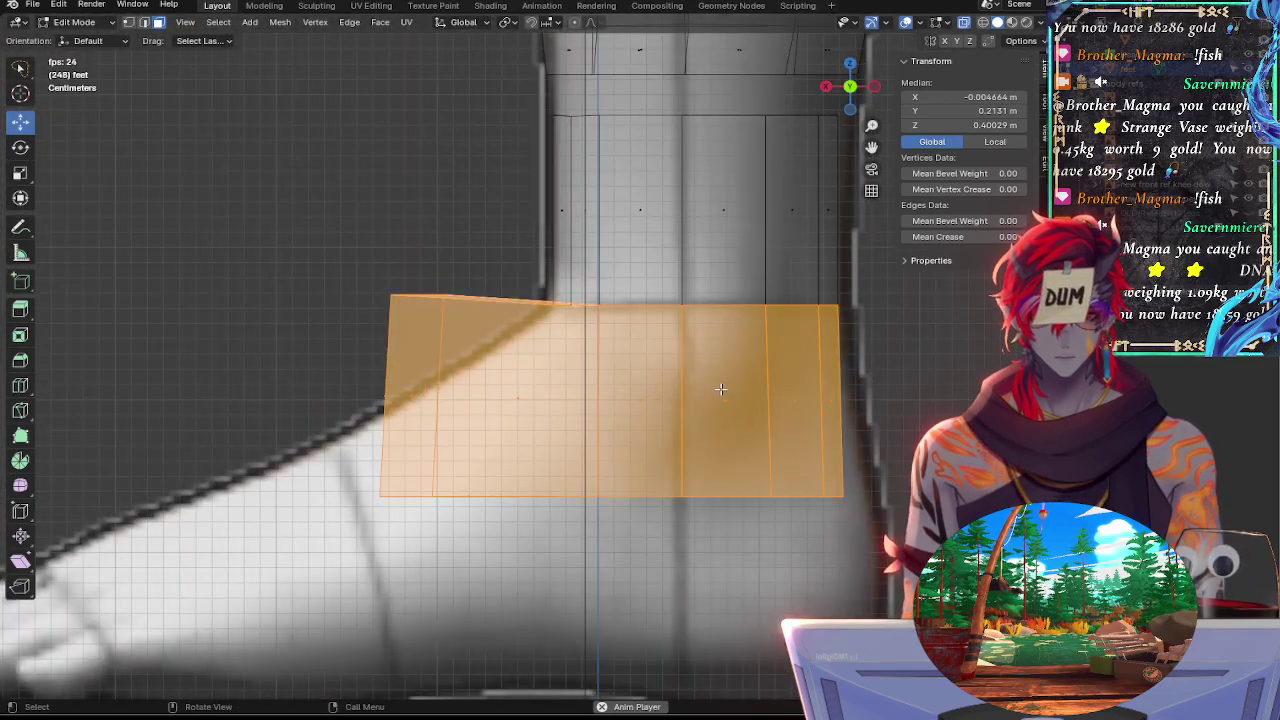
Scale the selected lower ankle section by 1.464 along Z and move it -0.02751 m along Z
{"action": "middle_click_drag", "start_coordinate": [751, 528], "coordinate": [738, 286], "text": "shift"}
{"action": "middle_click_drag", "start_coordinate": [720, 383], "coordinate": [734, 432], "text": "ctrl"}
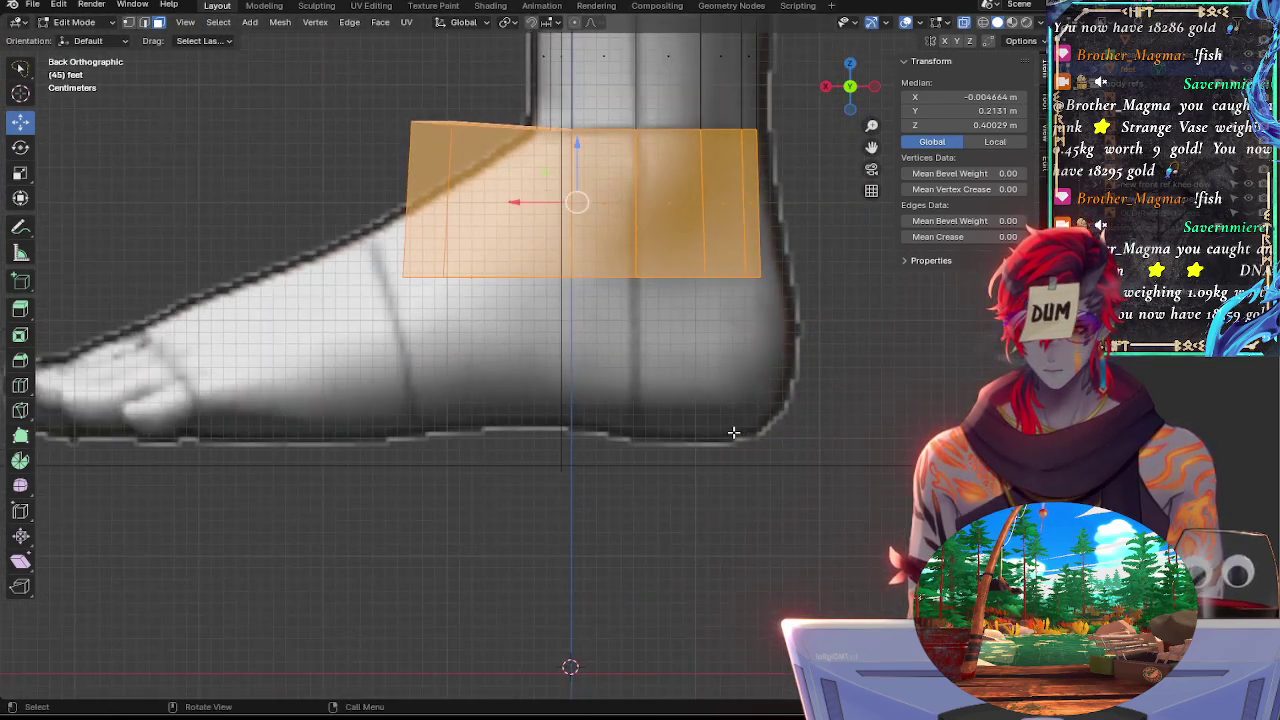
{"action": "key", "text": "g"}
{"action": "key", "text": "z"}
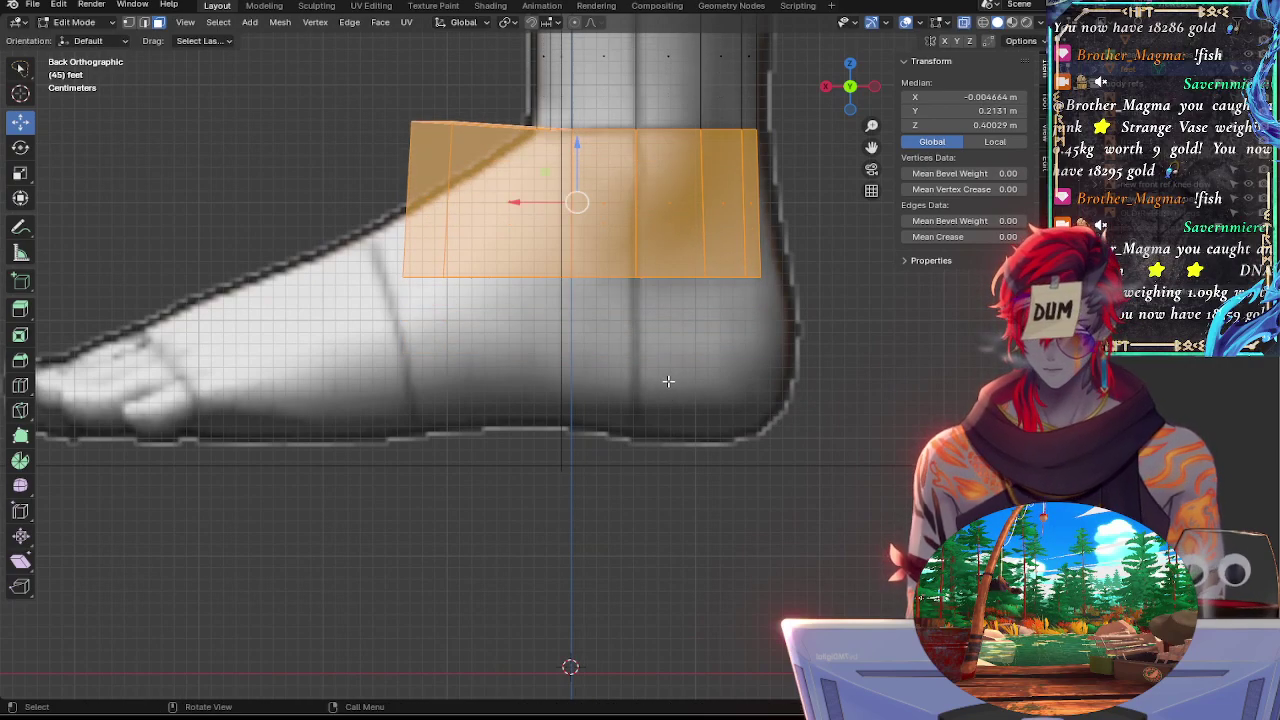
{"action": "key", "text": "s"}
{"action": "key", "text": "z"}
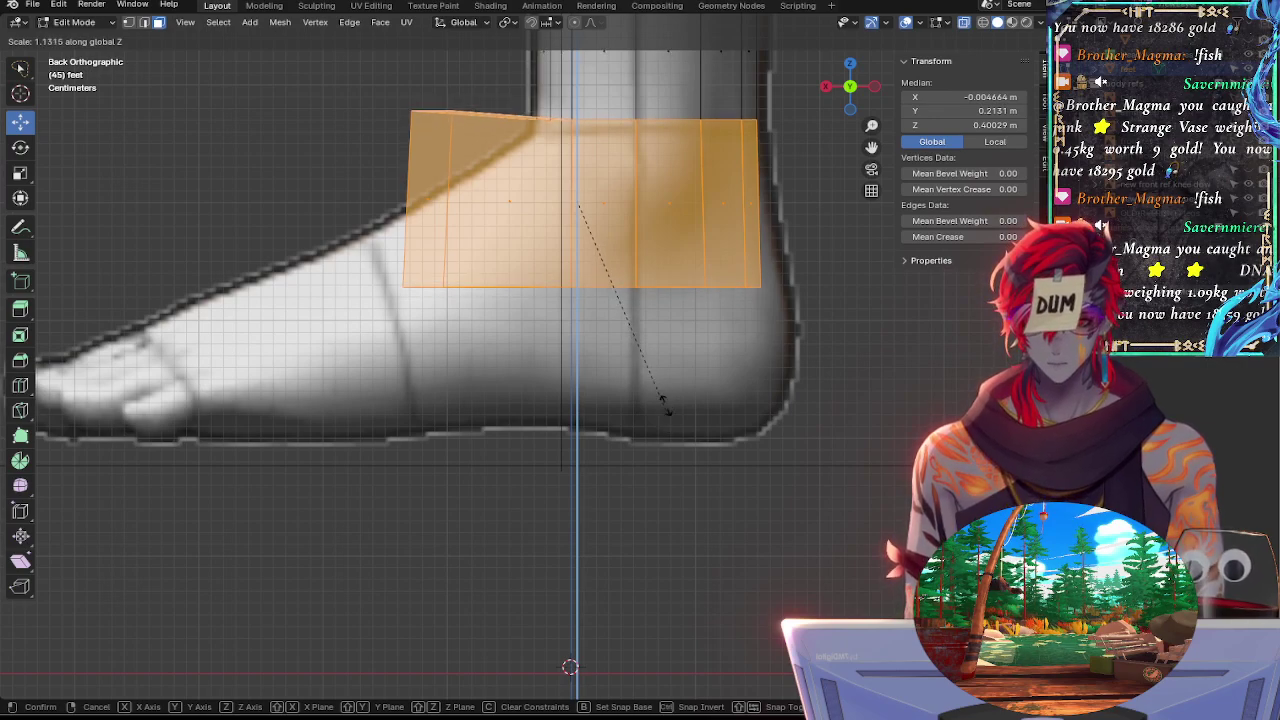
{"action": "left_click", "coordinate": [671, 479]}
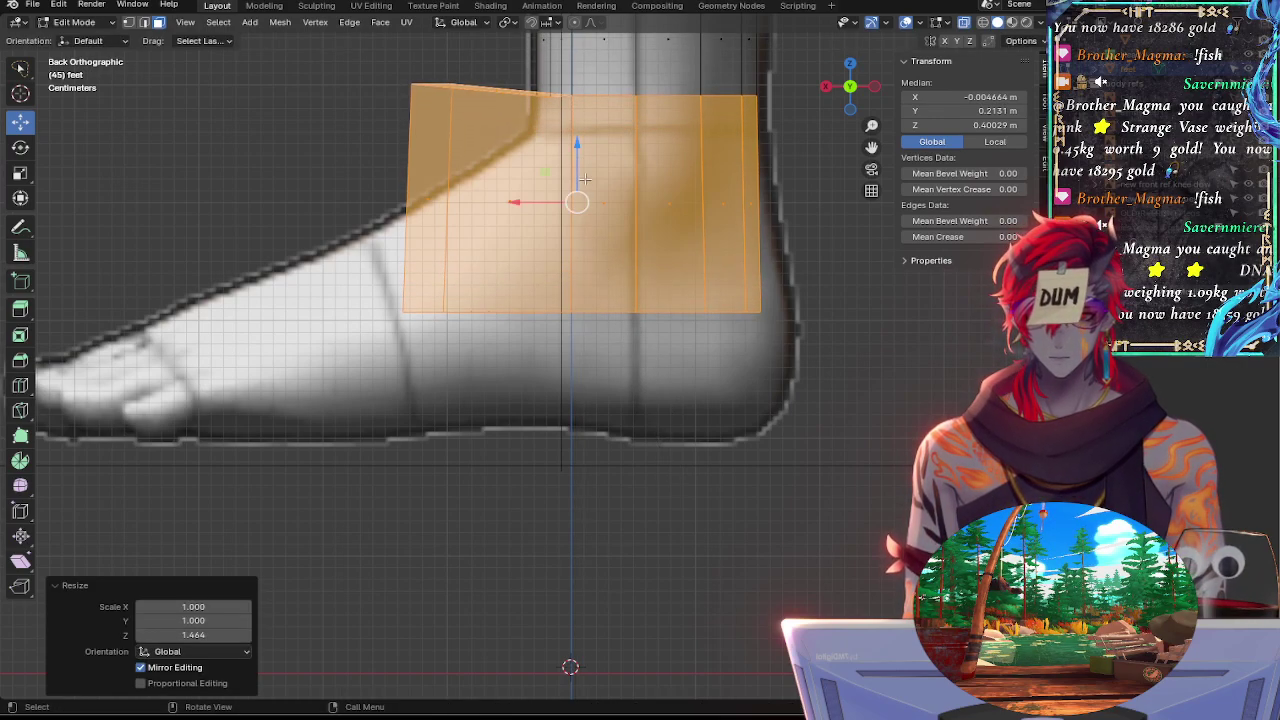
{"action": "left_click_drag", "start_coordinate": [577, 185], "coordinate": [578, 216]}
Stretch the lower ankle section further with a Z scale of 1.239 and move it -0.022619 m along Z
{"action": "key", "text": "s"}
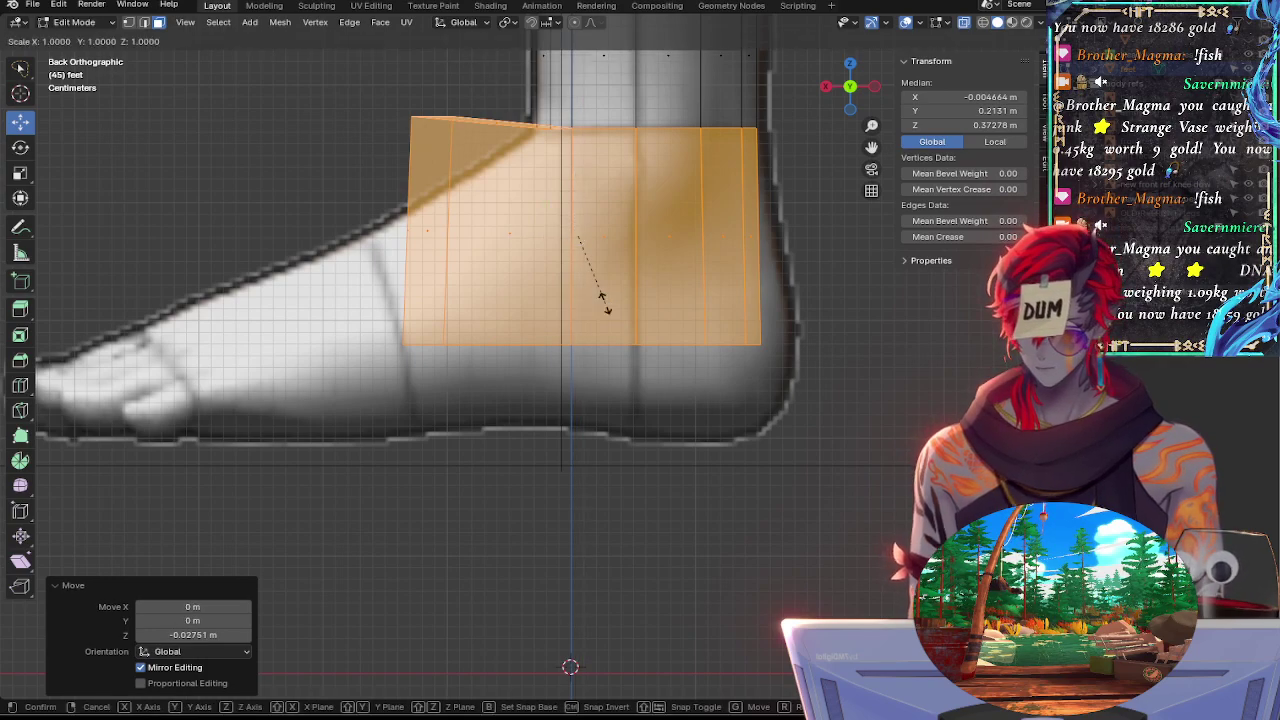
{"action": "key", "text": "z"}
{"action": "left_click", "coordinate": [608, 321]}
{"action": "key", "text": "g"}
{"action": "key", "text": "z"}
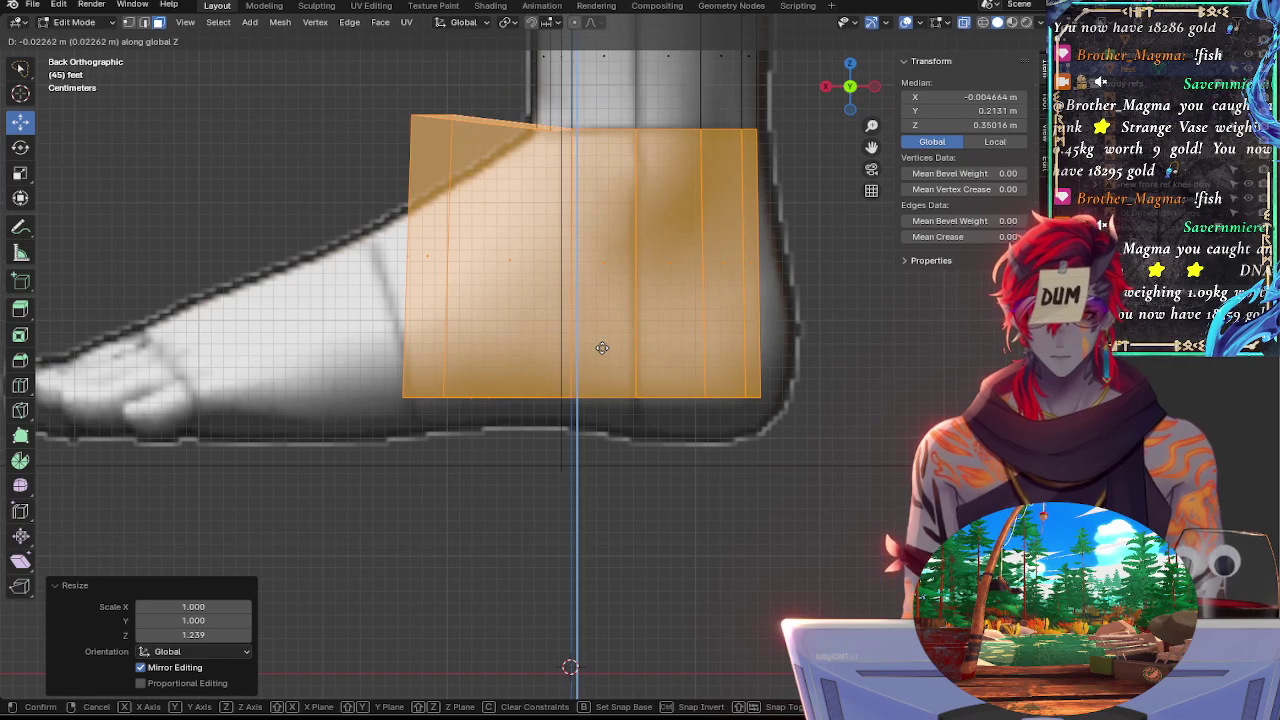
{"action": "left_click", "coordinate": [602, 347]}
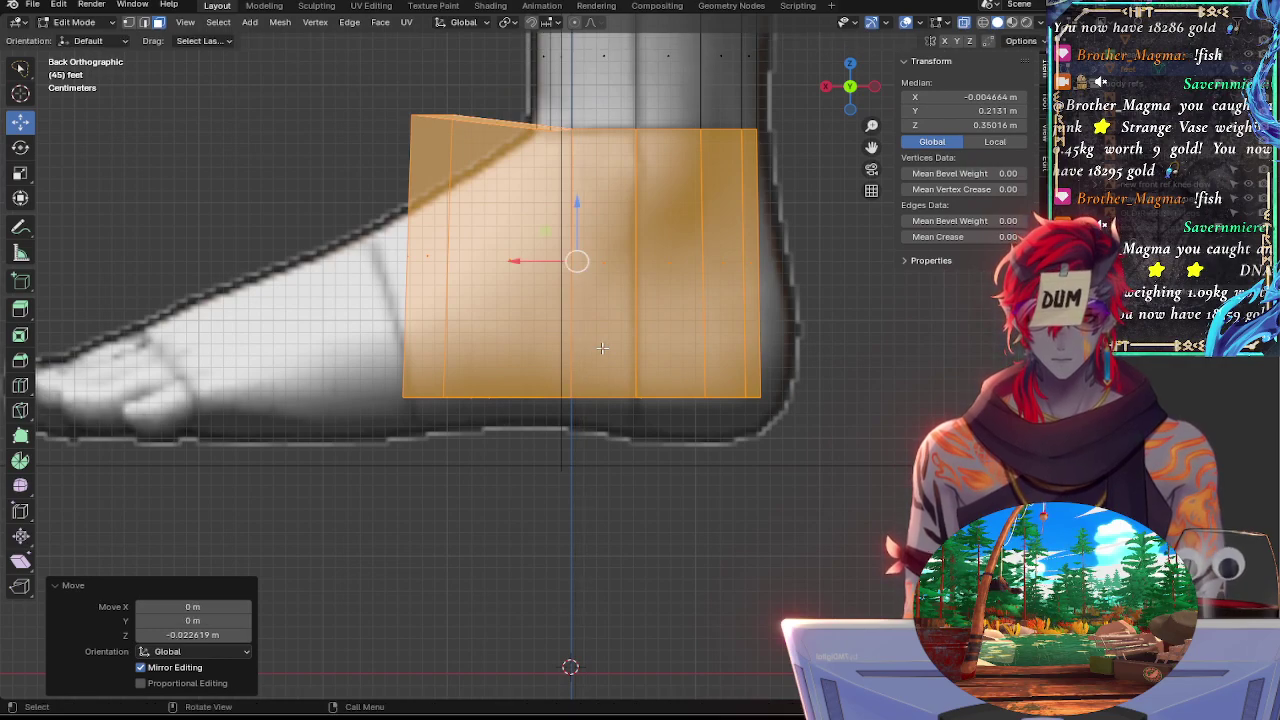
Replace the selection with all underside faces of the heel part and front block, viewed from below without X-ray
{"action": "key", "text": "alt+a"}
{"action": "double_click", "coordinate": [687, 394]}
{"action": "key", "text": "ctrl+z"}
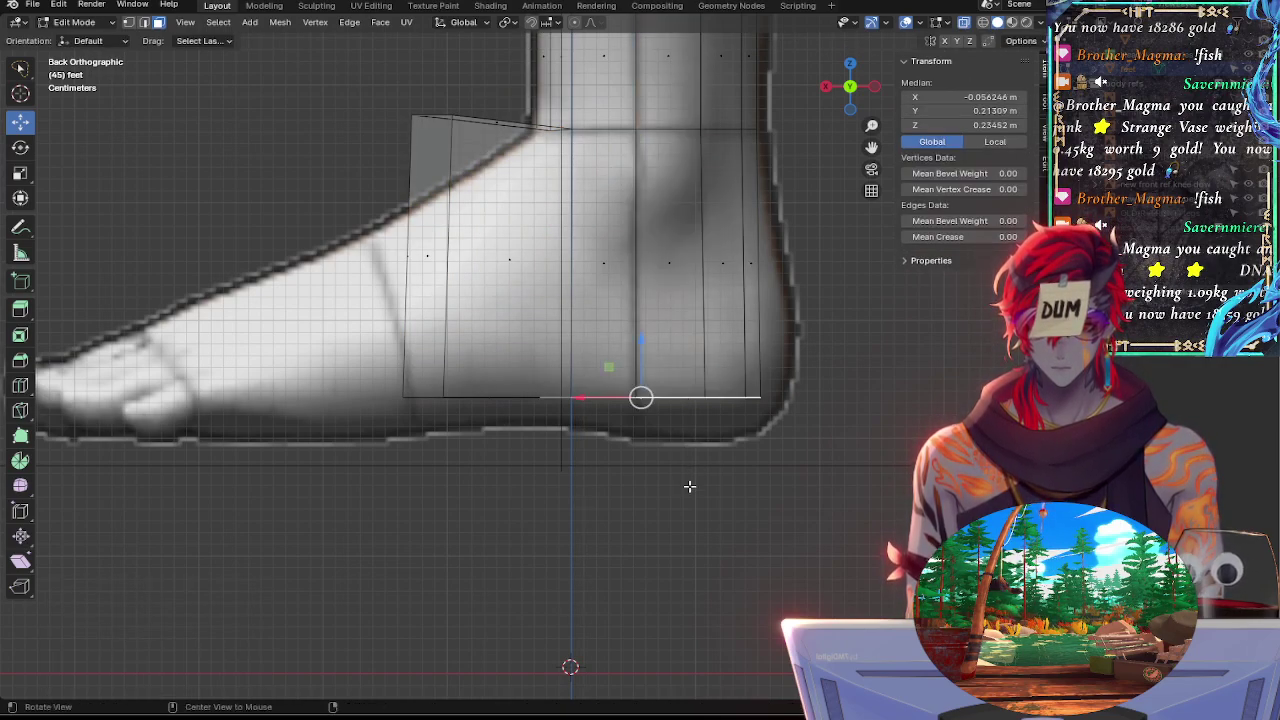
{"action": "middle_click_drag", "start_coordinate": [689, 486], "coordinate": [640, 390]}
{"action": "key", "text": "alt+a"}
{"action": "key", "text": "alt+z"}
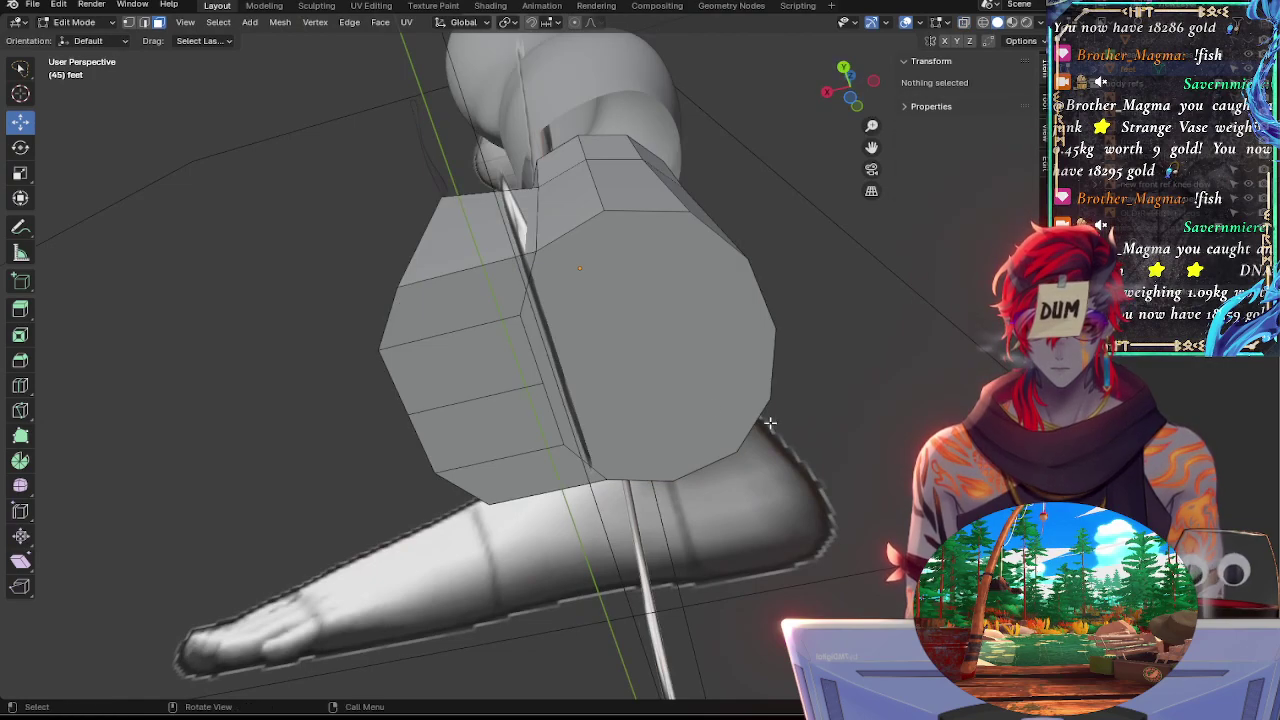
{"action": "left_click", "coordinate": [627, 372]}
{"action": "left_click", "coordinate": [490, 300], "text": "shift"}
{"action": "left_click", "coordinate": [485, 365], "text": "shift"}
{"action": "left_click", "coordinate": [496, 420], "text": "shift"}
{"action": "left_click", "coordinate": [510, 432], "text": "shift"}
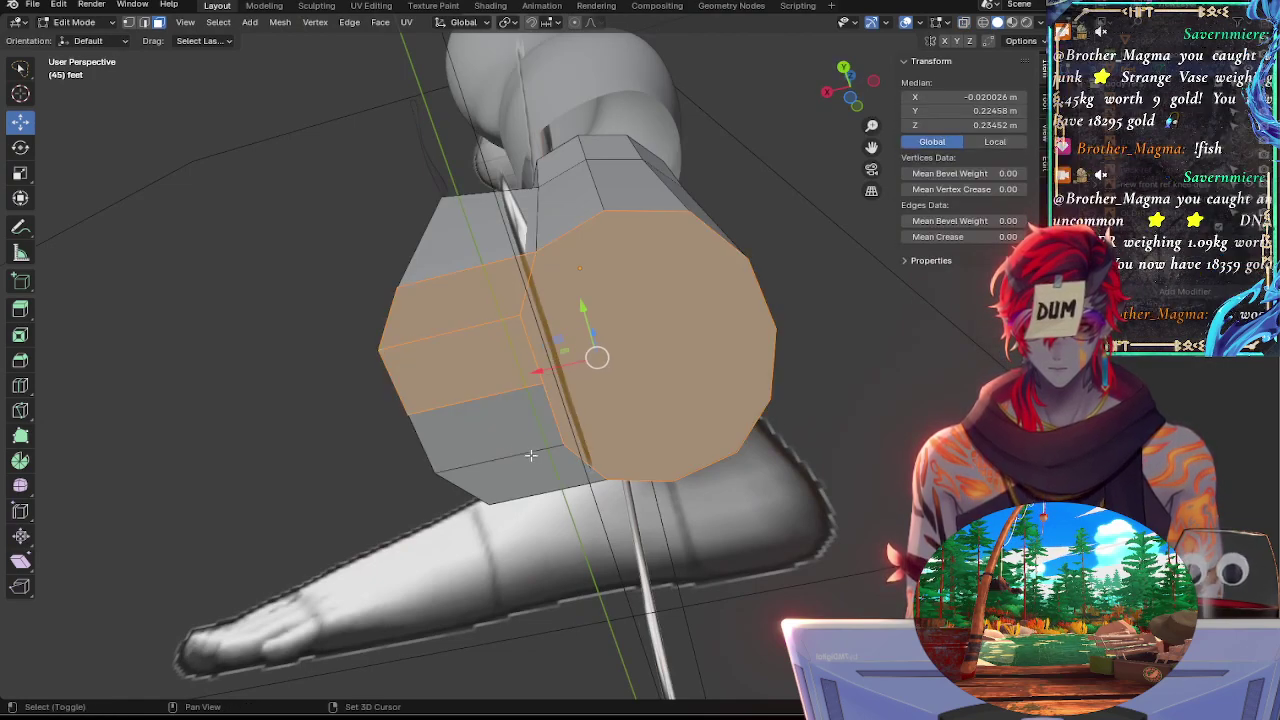
{"action": "left_click", "coordinate": [546, 473], "text": "shift"}
{"action": "left_click", "coordinate": [514, 443], "text": "shift"}
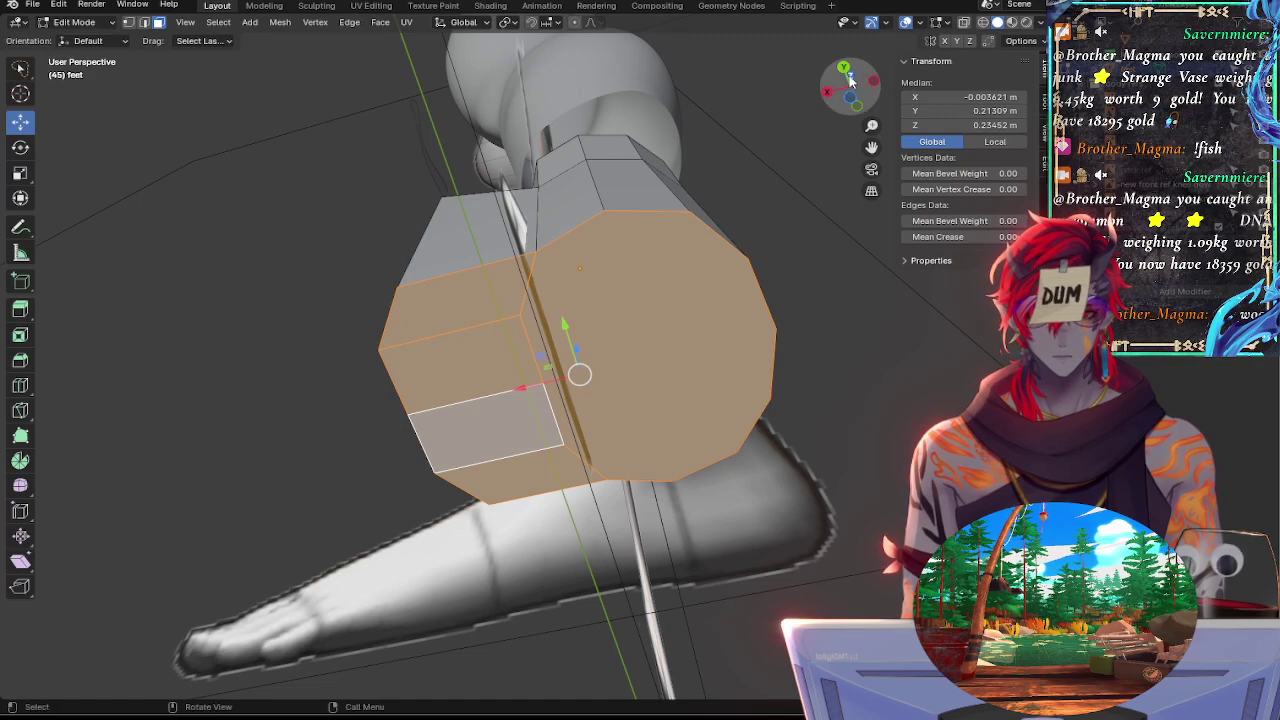
Lower the selected underside faces along Z to the reference's sole line in the back X-ray view, and clear the selection
{"action": "left_click", "coordinate": [846, 70]}
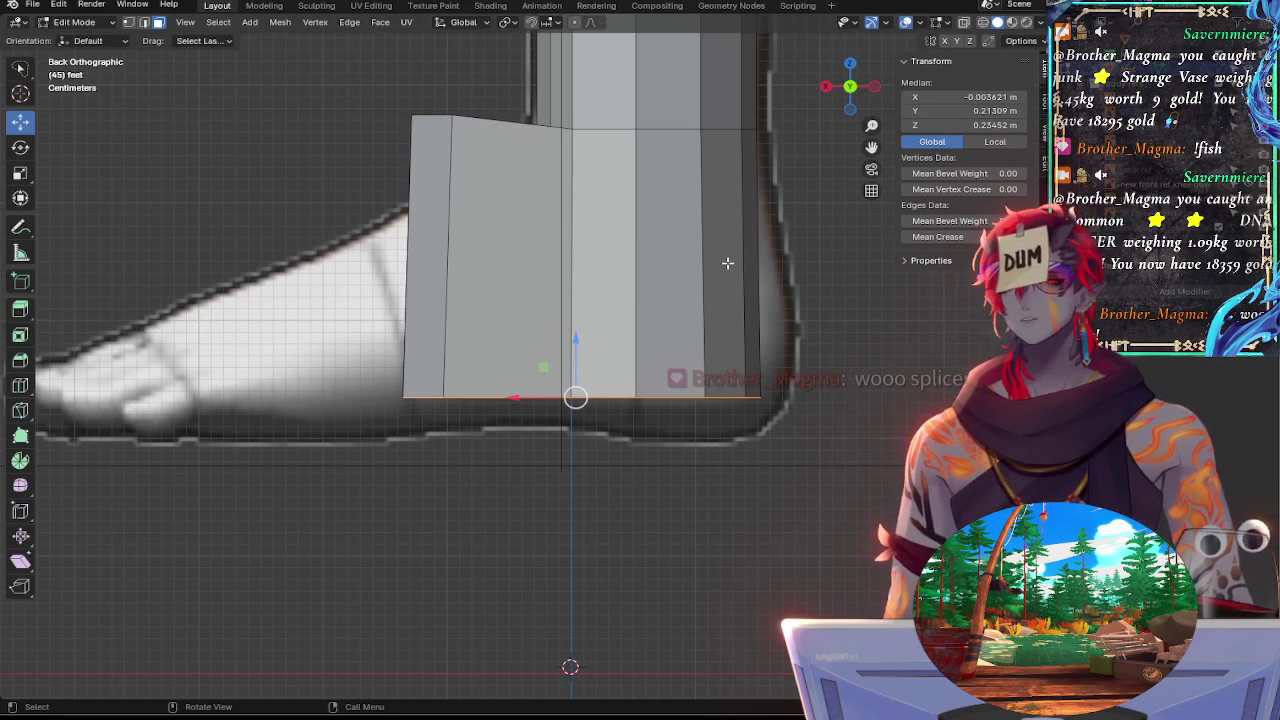
{"action": "key", "text": "alt+z"}
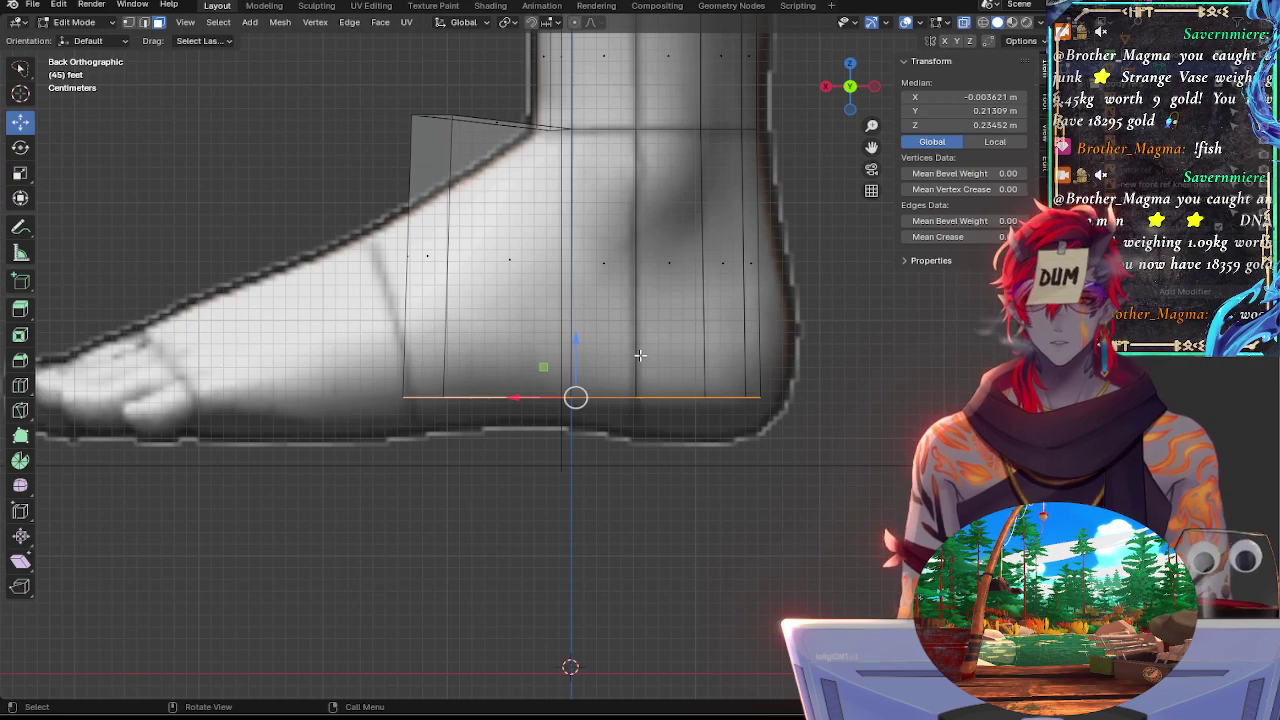
{"action": "mouse_move", "coordinate": [809, 400]}
{"action": "middle_mouse_down", "text": "ctrl"}
{"action": "mouse_move", "coordinate": [766, 297]}
{"action": "mouse_move", "coordinate": [609, 534]}
{"action": "middle_mouse_up", "text": "ctrl"}
{"action": "key", "text": "alt+z"}
{"action": "key", "text": "alt+z"}
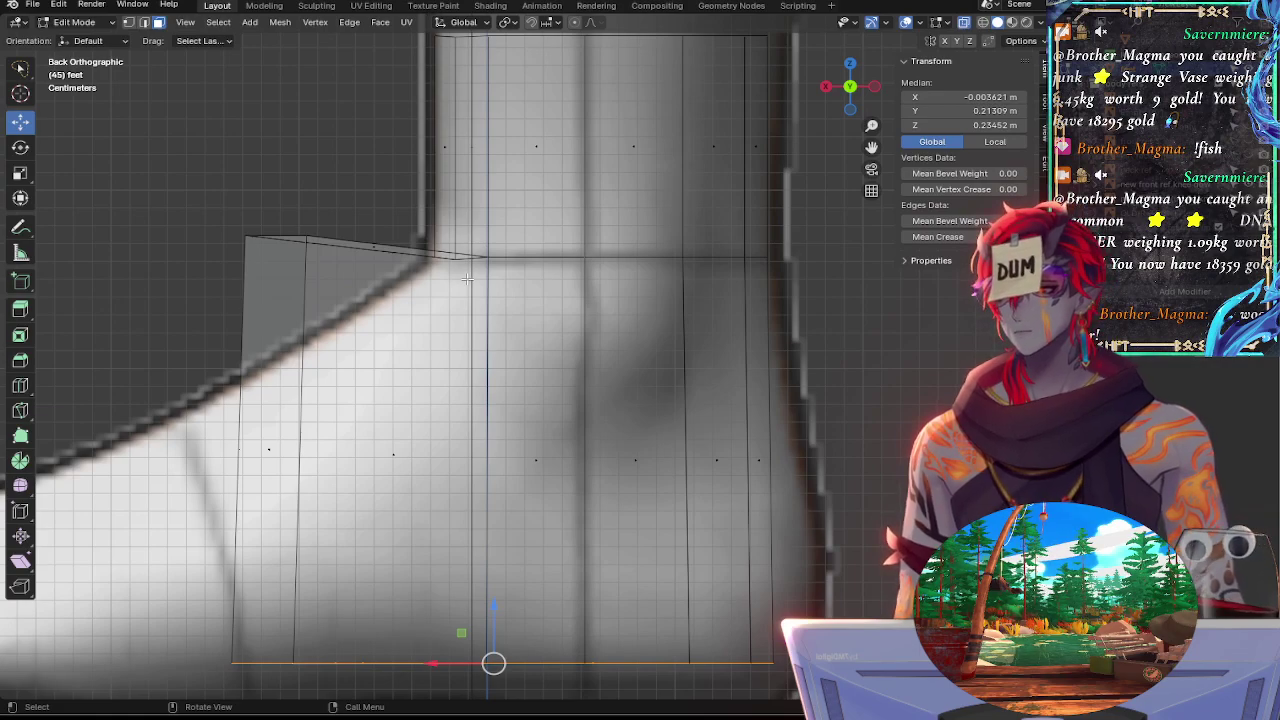
{"action": "scroll", "coordinate": [711, 561], "scroll_direction": "down", "scroll_amount": 2}
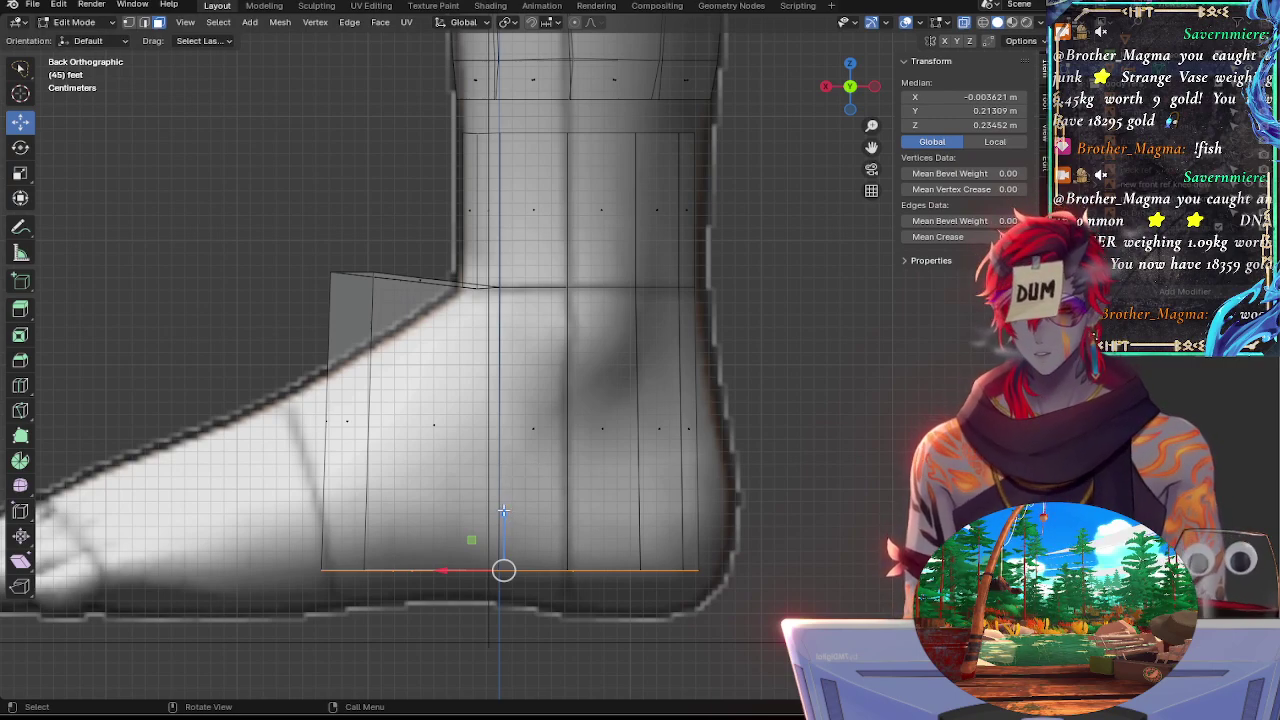
{"action": "left_click_drag", "start_coordinate": [503, 511], "coordinate": [502, 564]}
{"action": "left_click", "coordinate": [897, 463]}
{"action": "middle_click_drag", "start_coordinate": [768, 467], "coordinate": [895, 438], "text": "shift"}
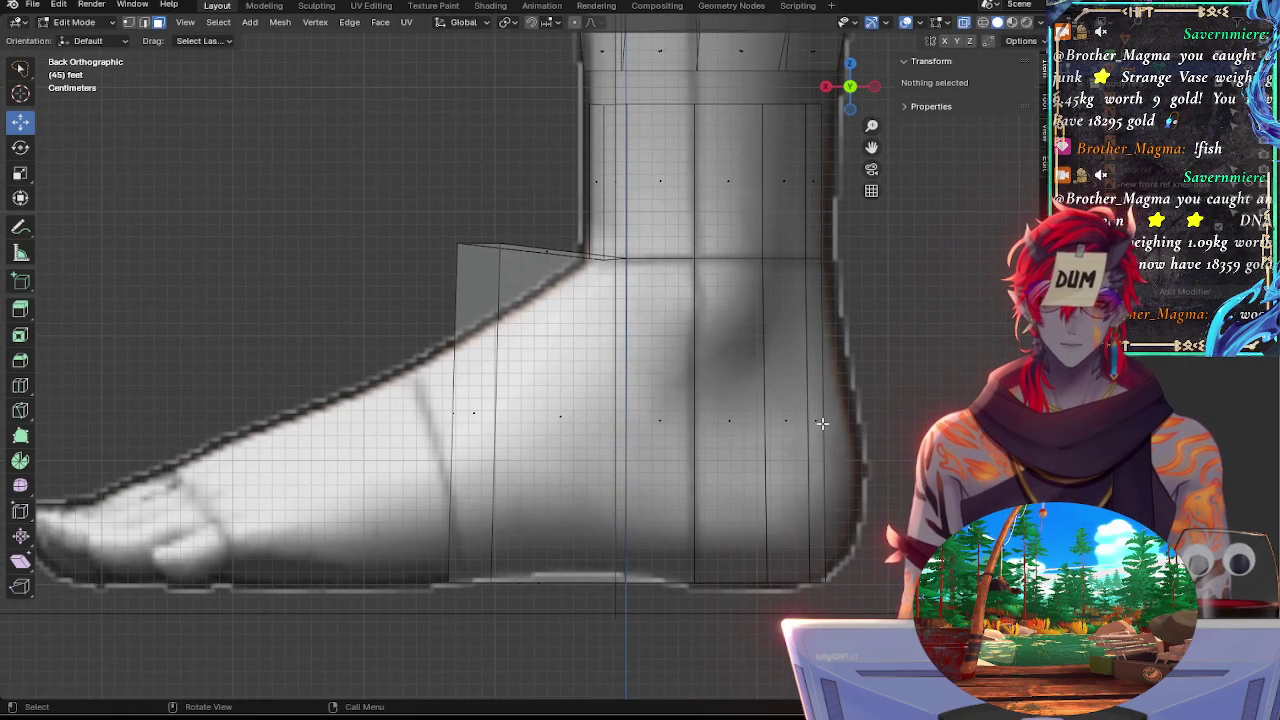
{"action": "left_click", "coordinate": [815, 421]}
{"action": "left_click", "coordinate": [908, 411]}
{"action": "left_click_drag", "start_coordinate": [541, 384], "coordinate": [710, 405], "text": "alt+shift"}
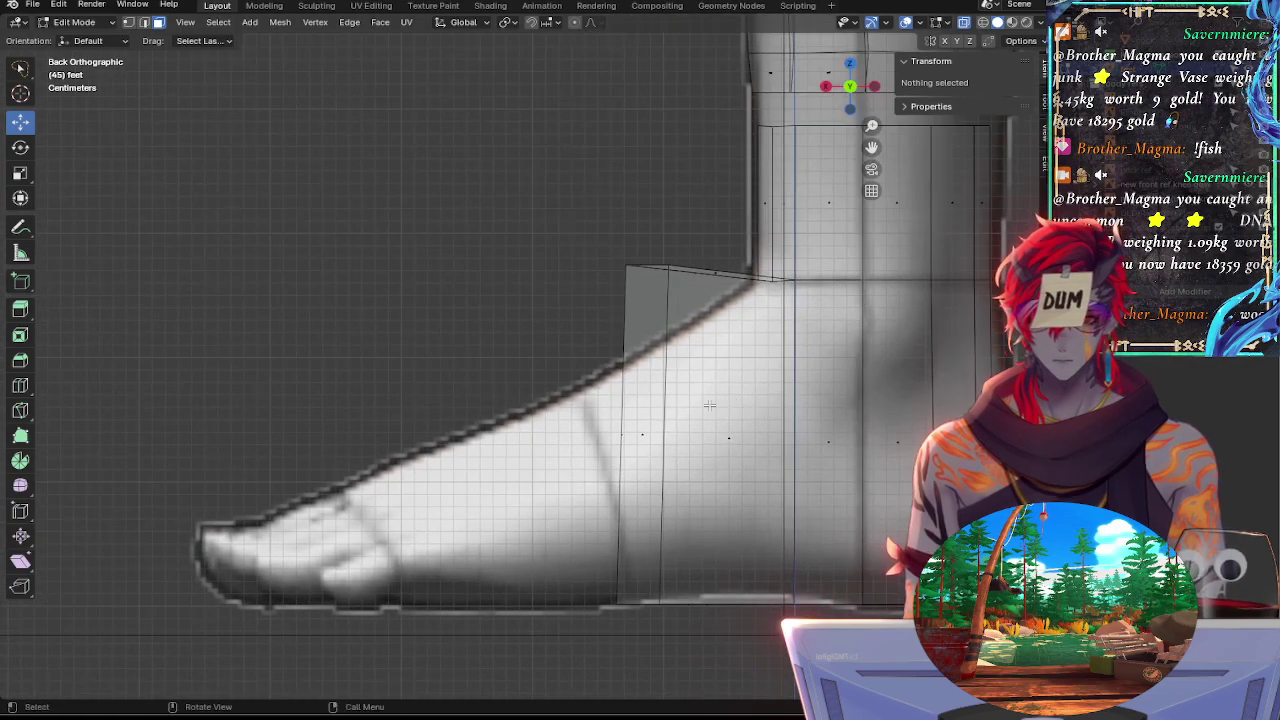
{"action": "left_click", "coordinate": [640, 394]}
{"action": "middle_click_drag", "start_coordinate": [640, 394], "coordinate": [637, 326]}
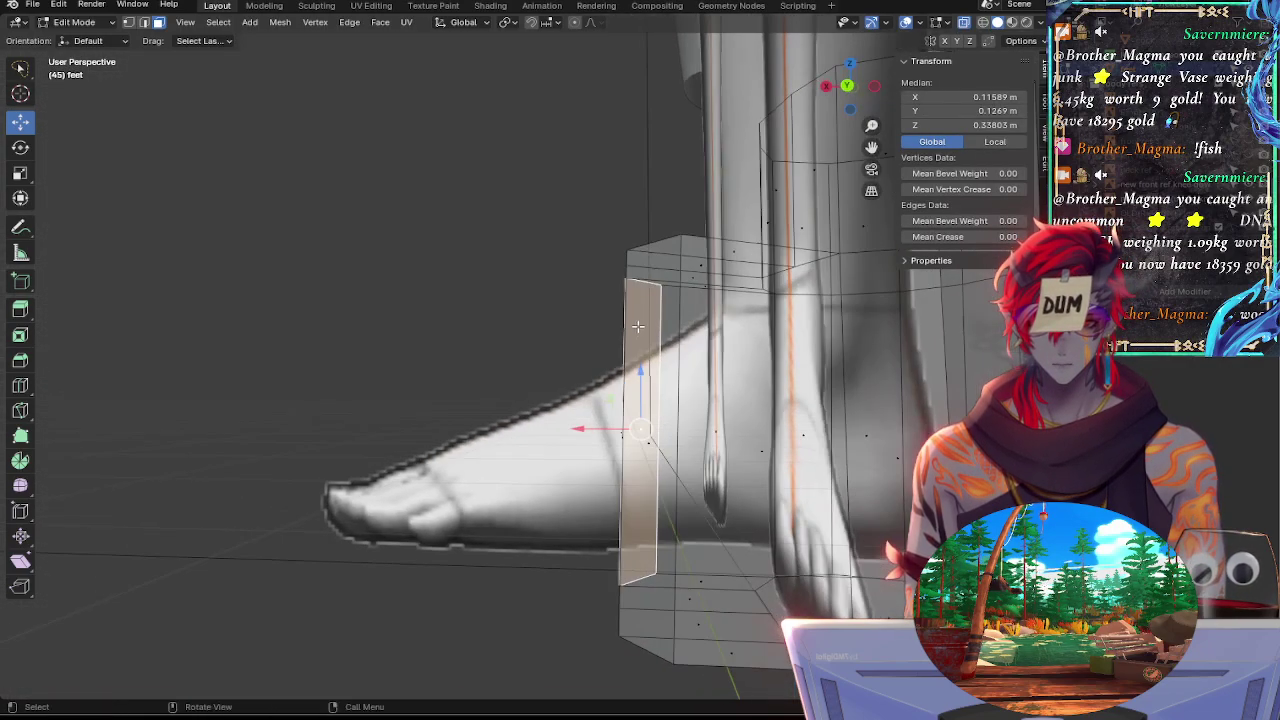
{"action": "middle_click_drag", "start_coordinate": [696, 289], "coordinate": [666, 440]}
{"action": "left_click", "coordinate": [674, 289], "text": "shift"}
{"action": "left_click", "coordinate": [672, 356], "text": "shift"}
{"action": "key", "text": "alt+z"}
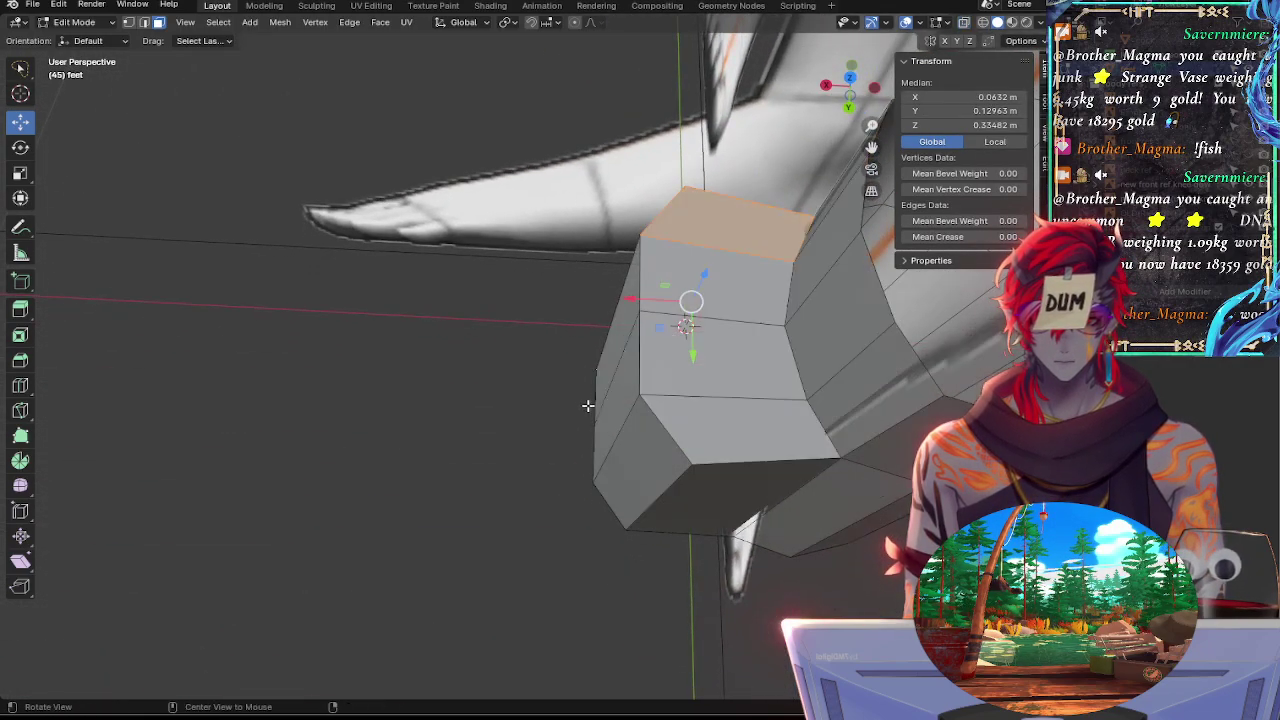
{"action": "left_click", "coordinate": [588, 406]}
Select the front block's four top faces, check them against the foot reference from behind in X-ray, and clear the selection
{"action": "left_click", "coordinate": [716, 280], "text": "shift"}
{"action": "left_click", "coordinate": [728, 225], "text": "shift"}
{"action": "left_click", "coordinate": [730, 360], "text": "shift"}
{"action": "left_click", "coordinate": [750, 428], "text": "shift"}
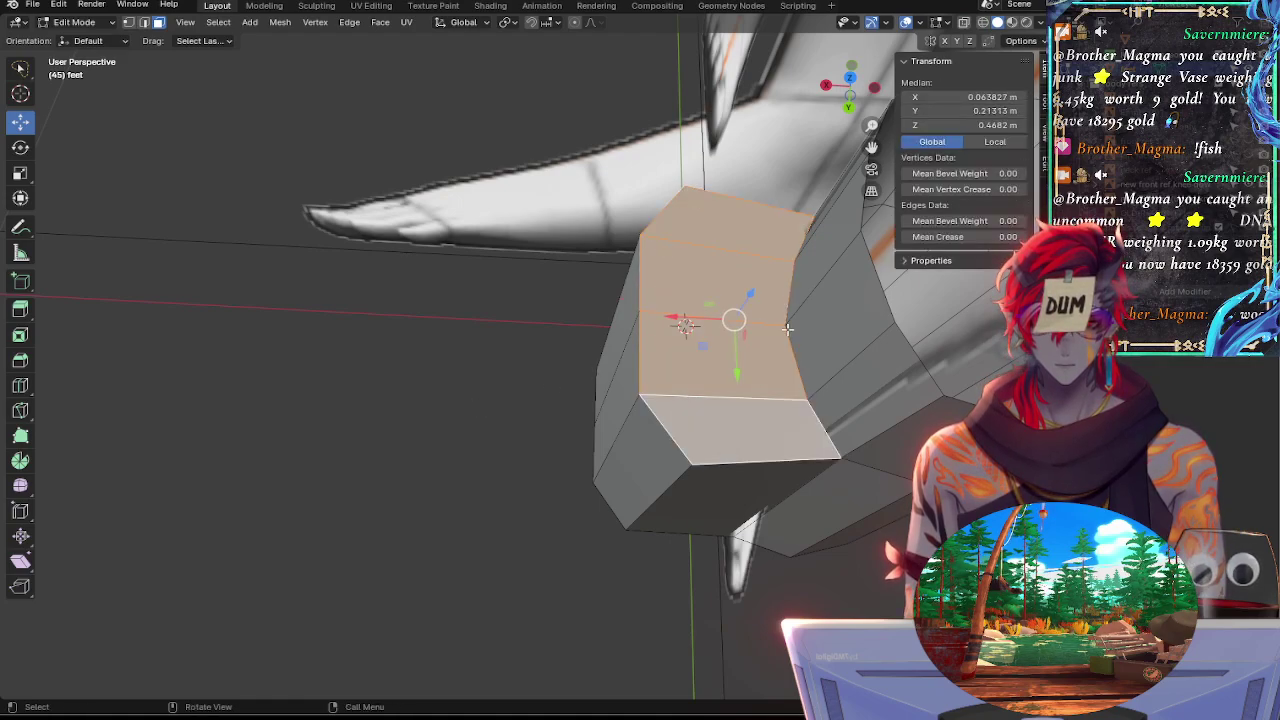
{"action": "left_click", "coordinate": [848, 110]}
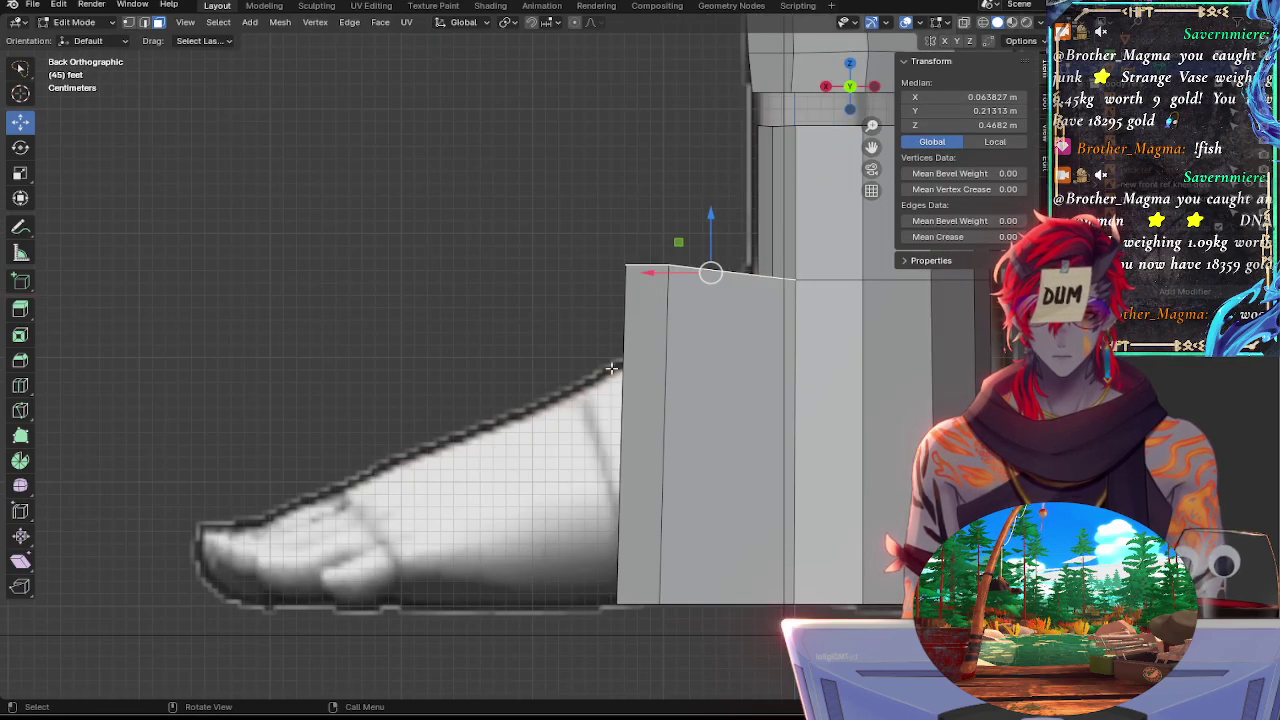
{"action": "key", "text": "alt+z"}
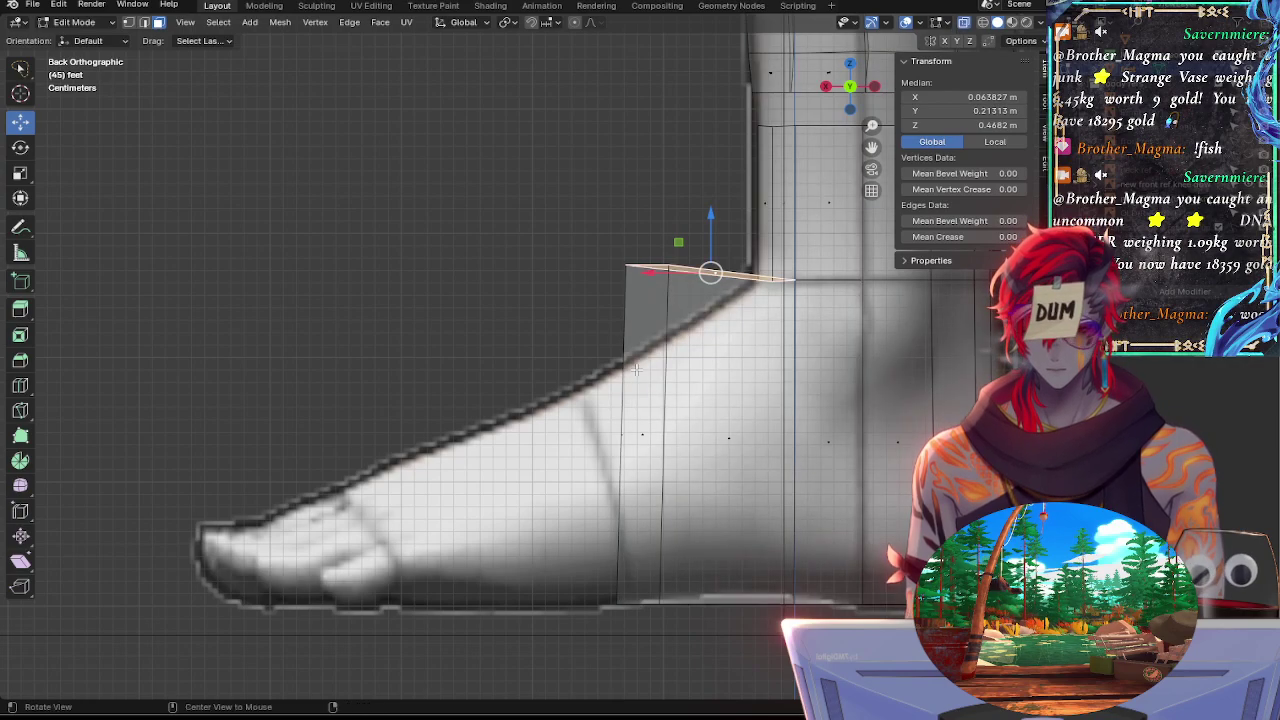
{"action": "left_click", "coordinate": [540, 378]}
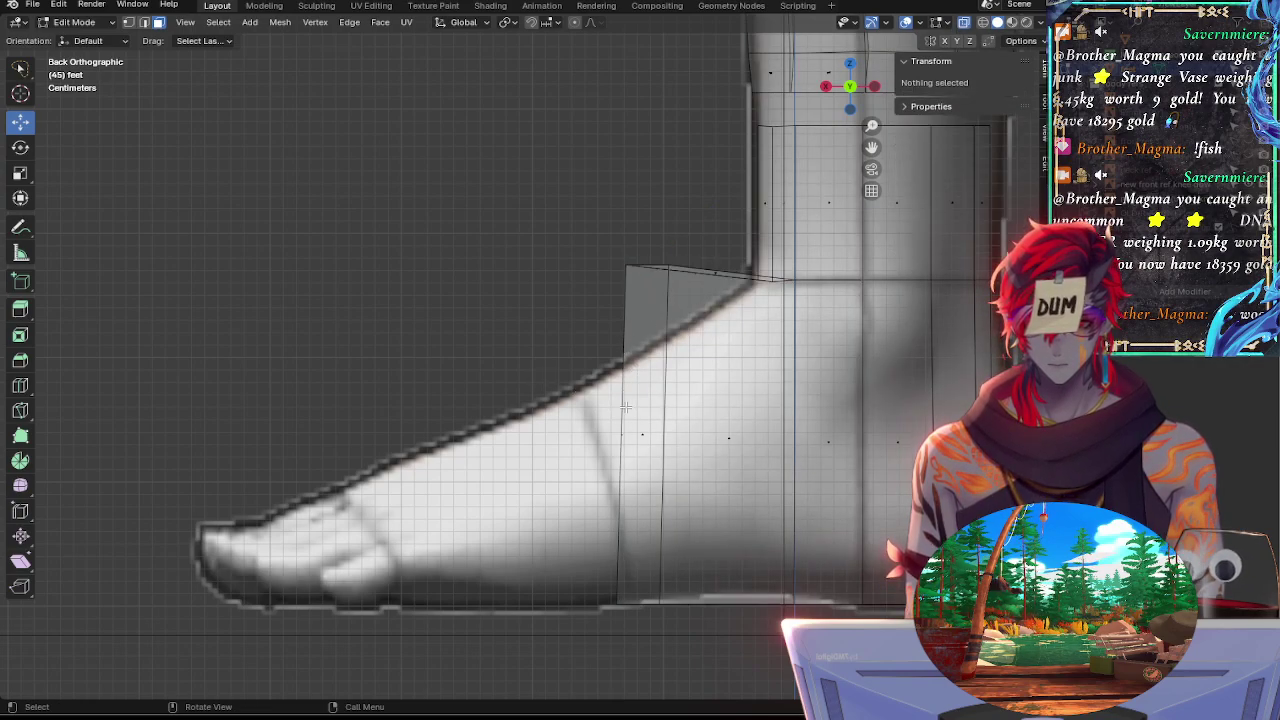
{"action": "left_click", "coordinate": [639, 402], "text": "alt"}
{"action": "left_click", "coordinate": [522, 412]}
{"action": "middle_click_drag", "start_coordinate": [514, 411], "coordinate": [649, 400]}
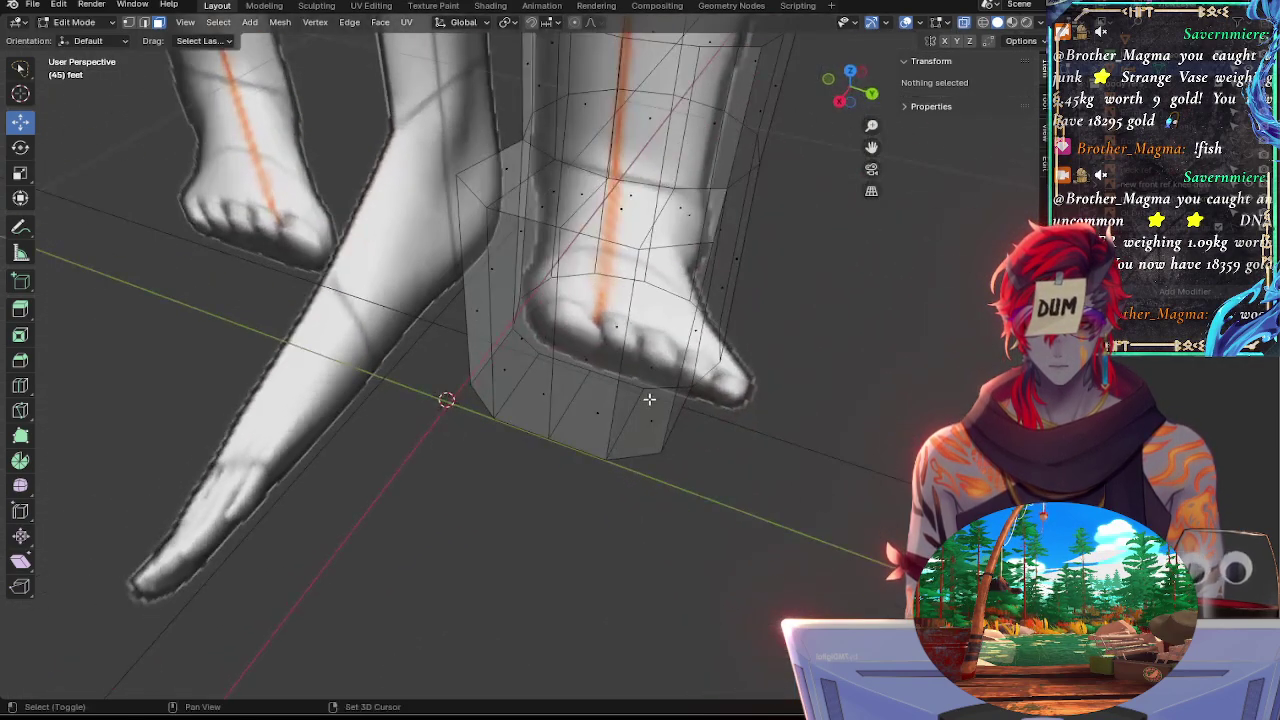
{"action": "left_click", "coordinate": [649, 404], "text": "shift"}
{"action": "left_click", "coordinate": [582, 388], "text": "shift"}
{"action": "left_click", "coordinate": [401, 418]}
Select the front block's three toe-side faces in solid view and scale them uniformly by 0.821 from behind
{"action": "key", "text": "alt+z"}
{"action": "left_click", "coordinate": [480, 358]}
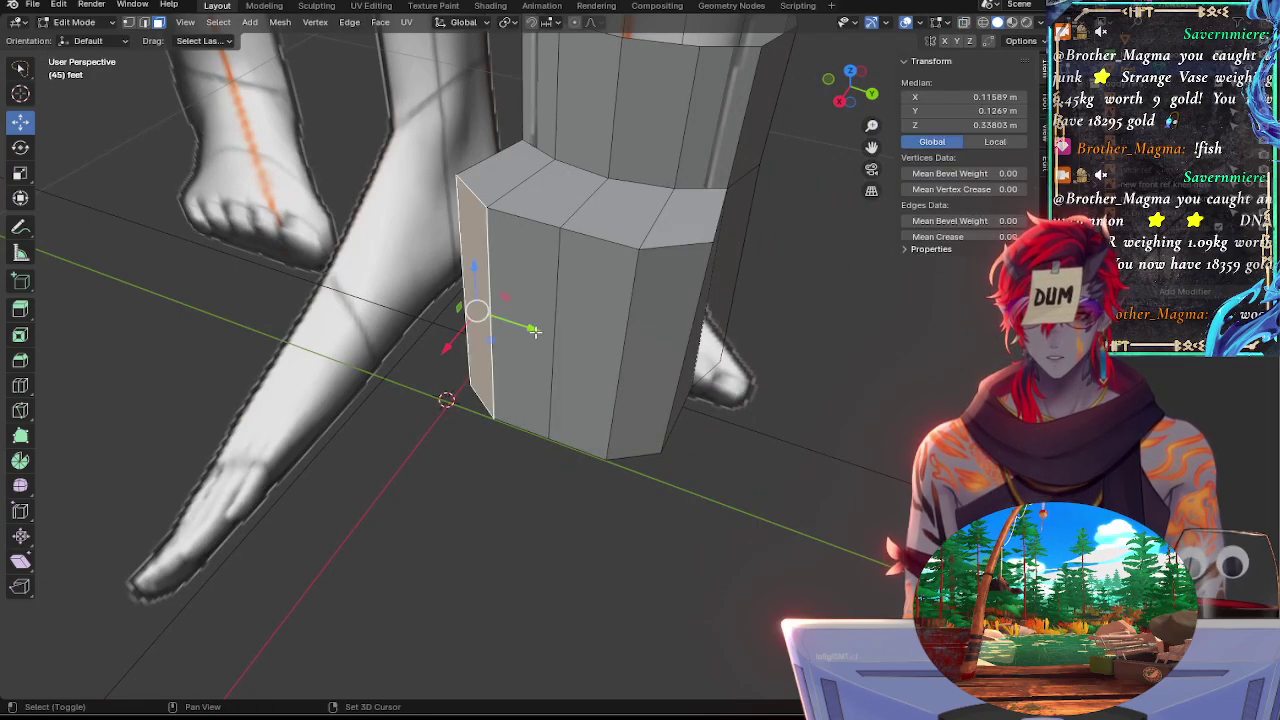
{"action": "left_click", "coordinate": [525, 330], "text": "shift"}
{"action": "left_click", "coordinate": [600, 330], "text": "shift"}
{"action": "left_click", "coordinate": [871, 94]}
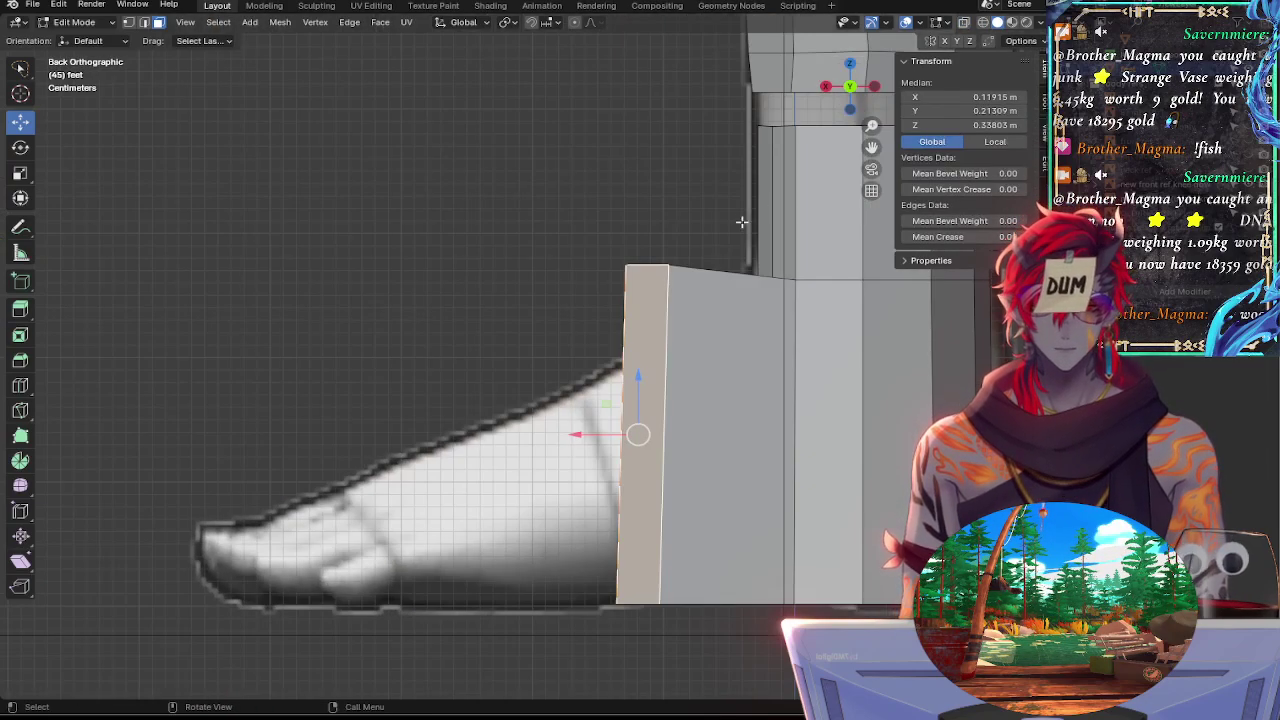
{"action": "key", "text": "s"}
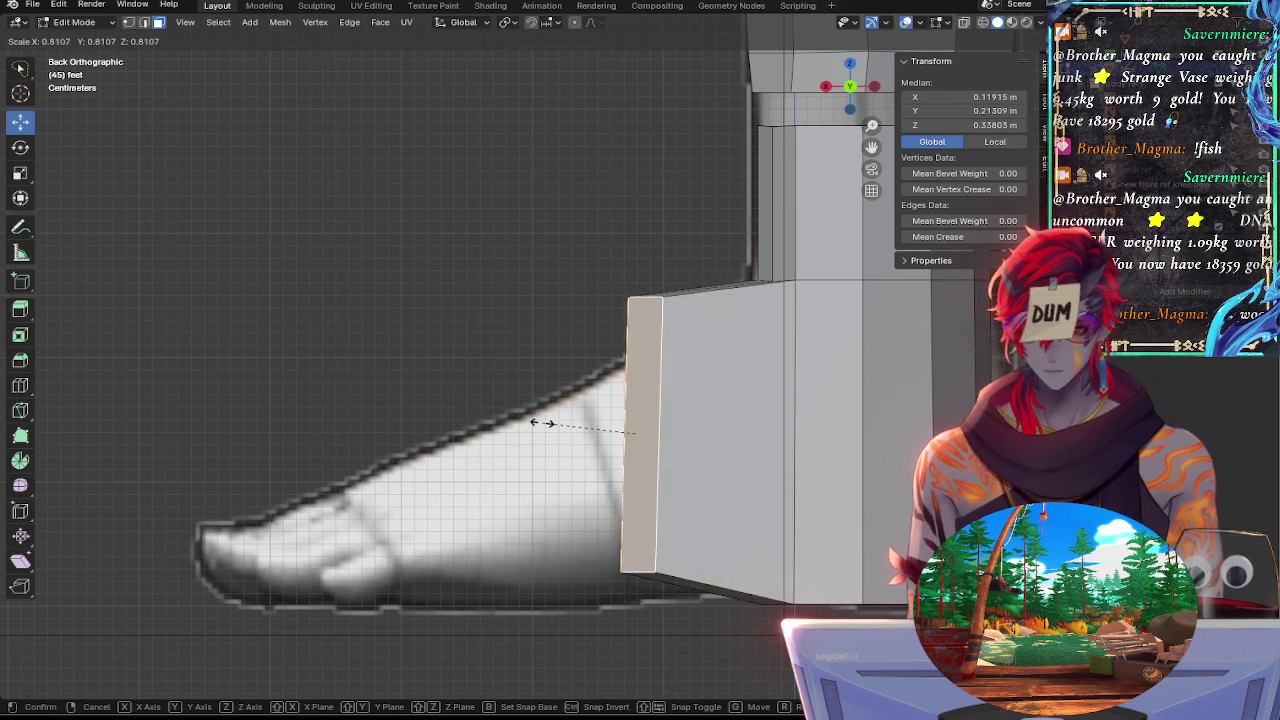
{"action": "left_click", "coordinate": [541, 449]}
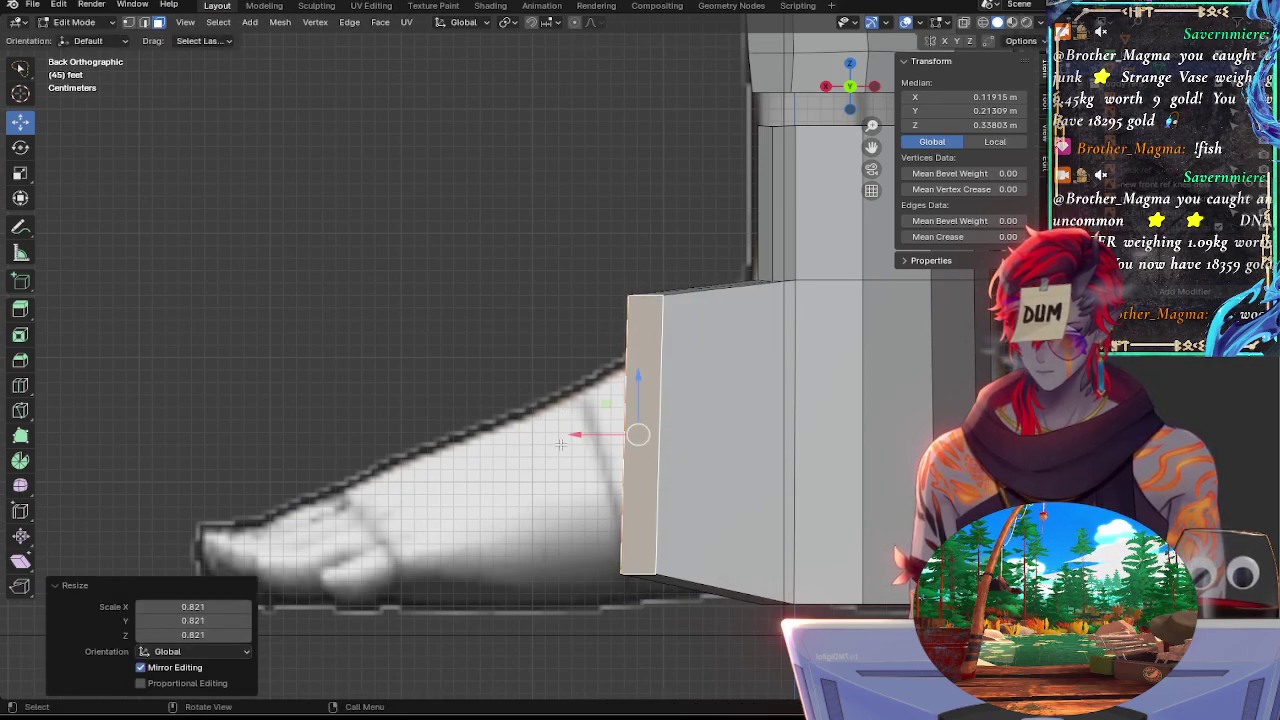
{"action": "key", "text": "g"}
{"action": "key", "text": "z"}
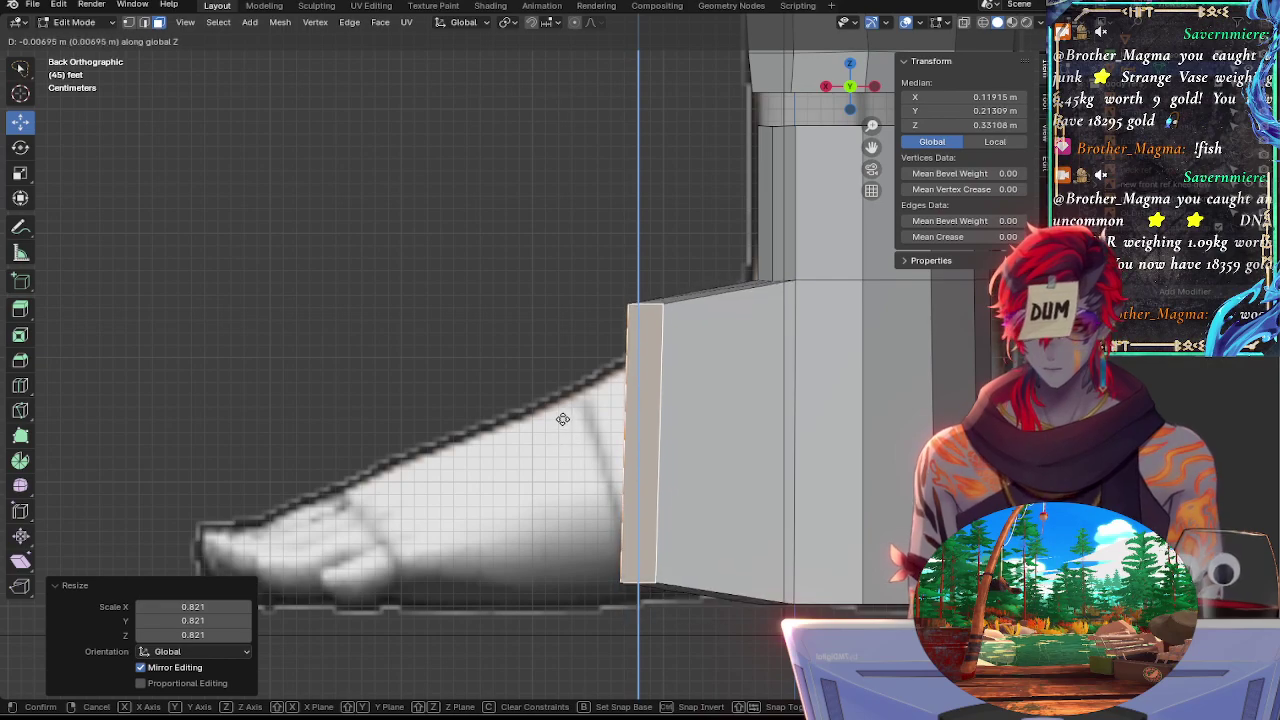
{"action": "key", "text": "0"}
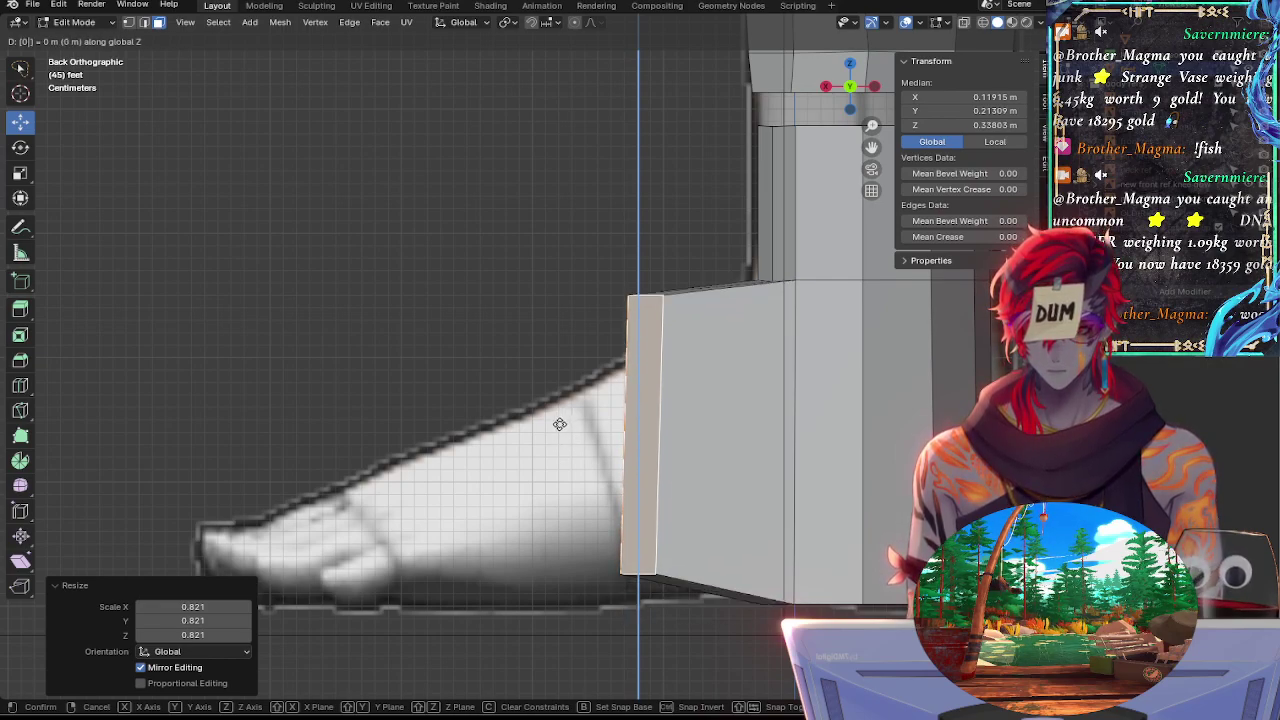
{"action": "key", "text": "g"}
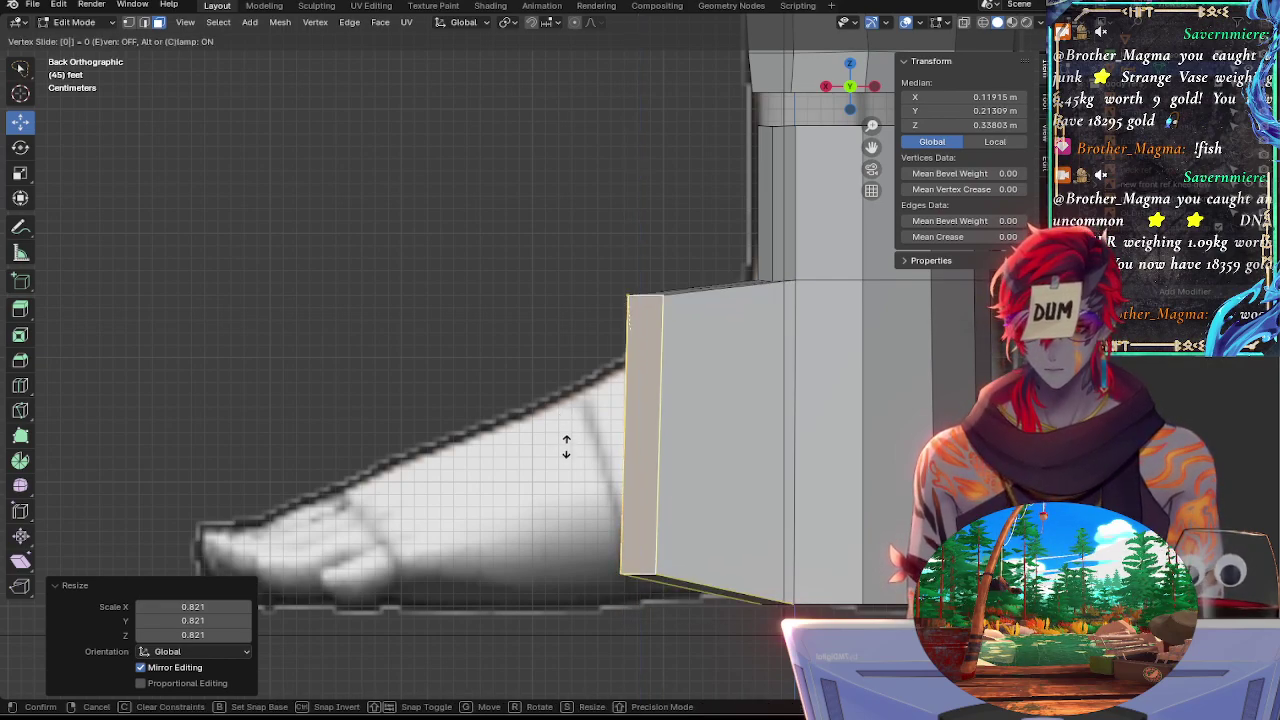
{"action": "key", "text": "Escape"}
Move the scaled toe-side faces about -0.0236 m along Z so their lower edge meets the sole line
{"action": "key", "text": "g"}
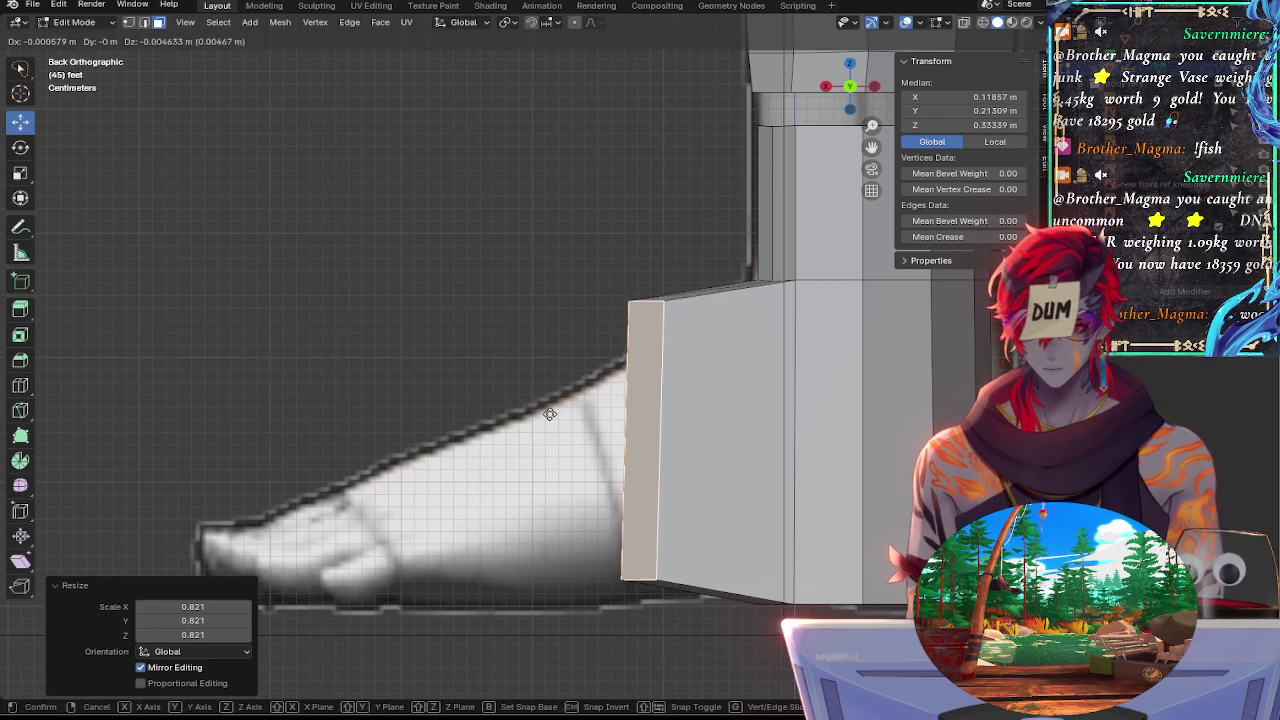
{"action": "key", "text": "z"}
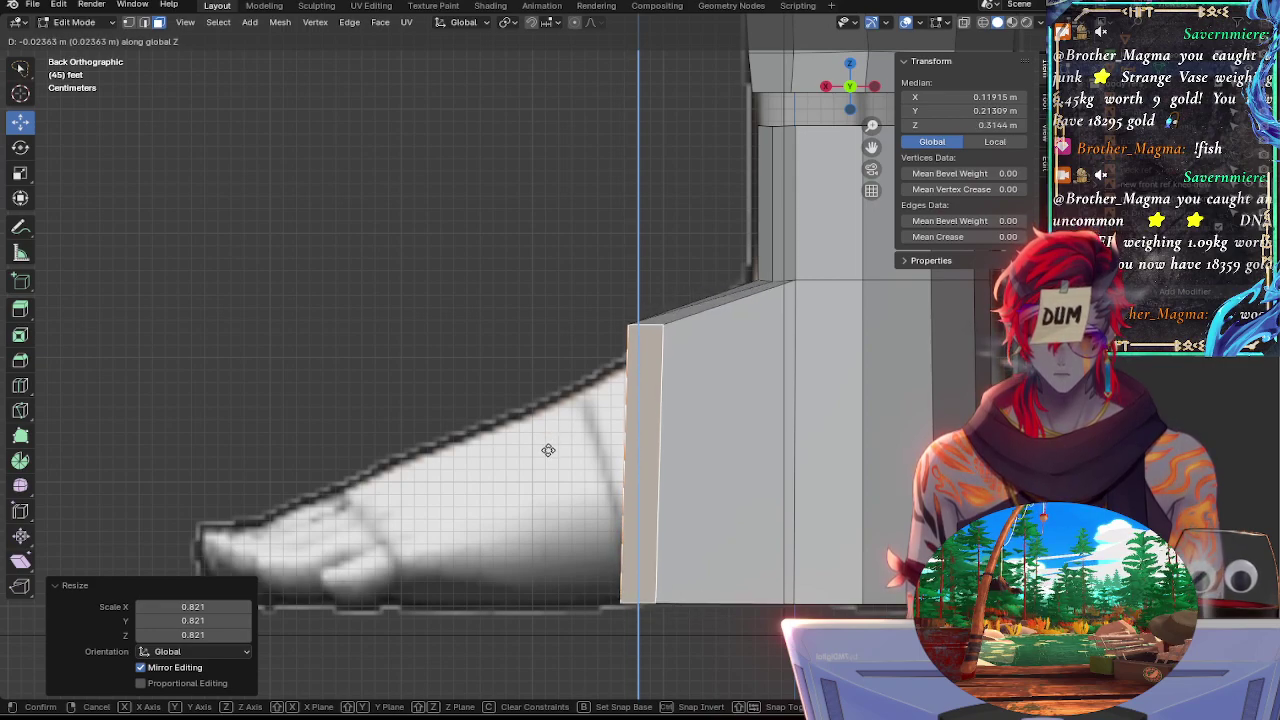
{"action": "left_click", "coordinate": [548, 451]}
Select the front block's four sloping top faces and show the mesh from behind
{"action": "middle_click_drag", "start_coordinate": [662, 323], "coordinate": [688, 380]}
{"action": "left_click", "coordinate": [627, 280], "text": "shift"}
{"action": "left_click", "coordinate": [685, 318], "text": "shift"}
{"action": "left_click", "coordinate": [700, 336]}
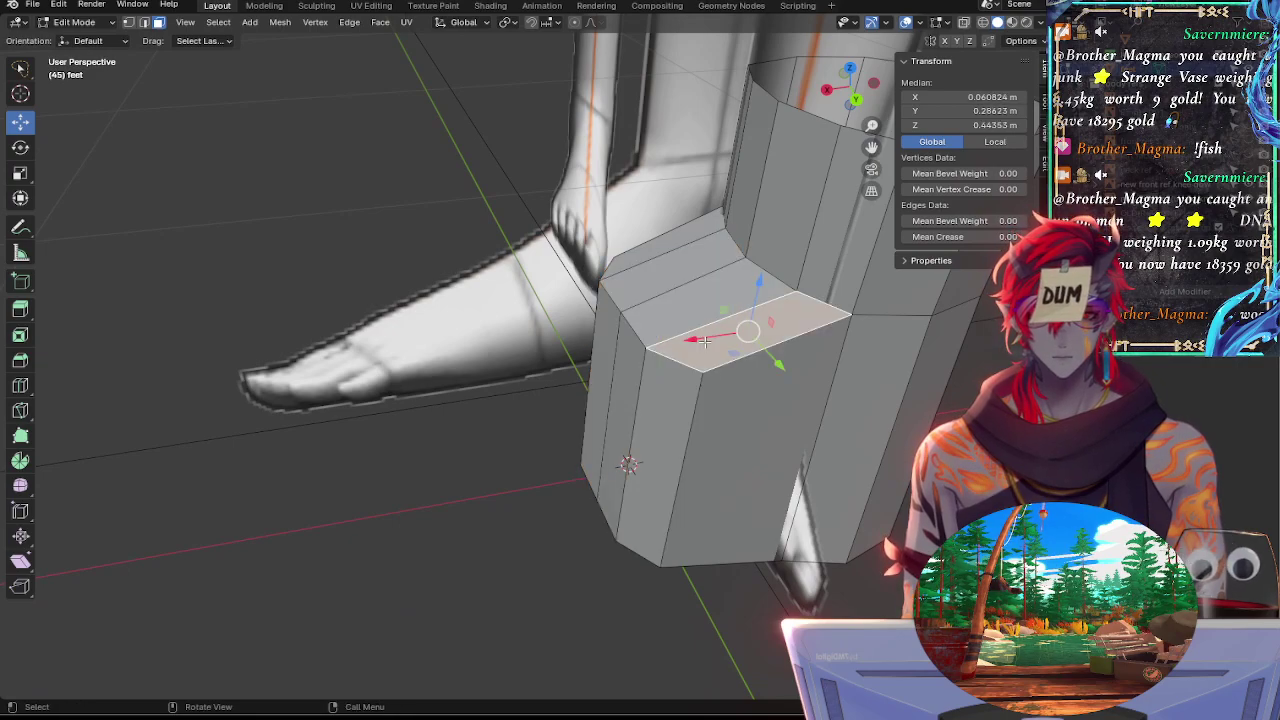
{"action": "left_click", "coordinate": [694, 304], "text": "shift"}
{"action": "left_click", "coordinate": [676, 268], "text": "shift"}
{"action": "left_click", "coordinate": [659, 247], "text": "shift"}
{"action": "left_click", "coordinate": [856, 102]}
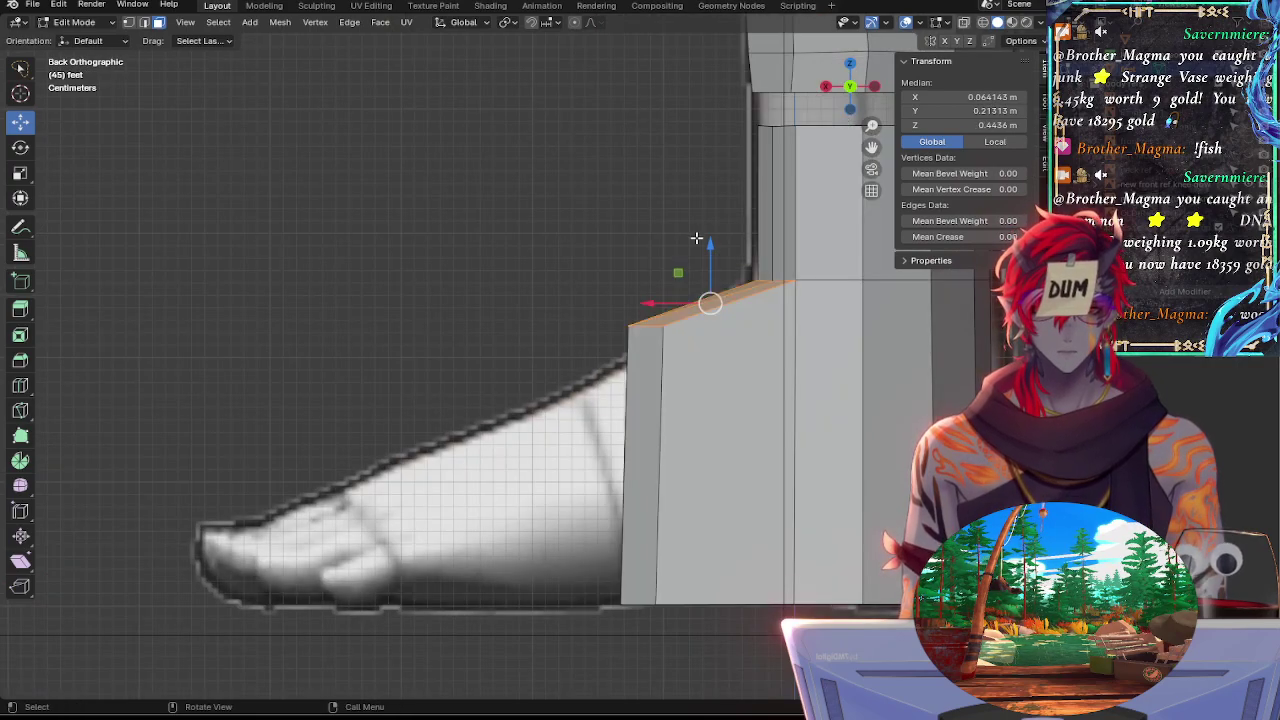
With X-ray and proportional editing on, move the top faces 0.005213 m in X and -0.001738 m in Z and rotate them -12.8°
{"action": "key", "text": "g"}
{"action": "key", "text": "g"}
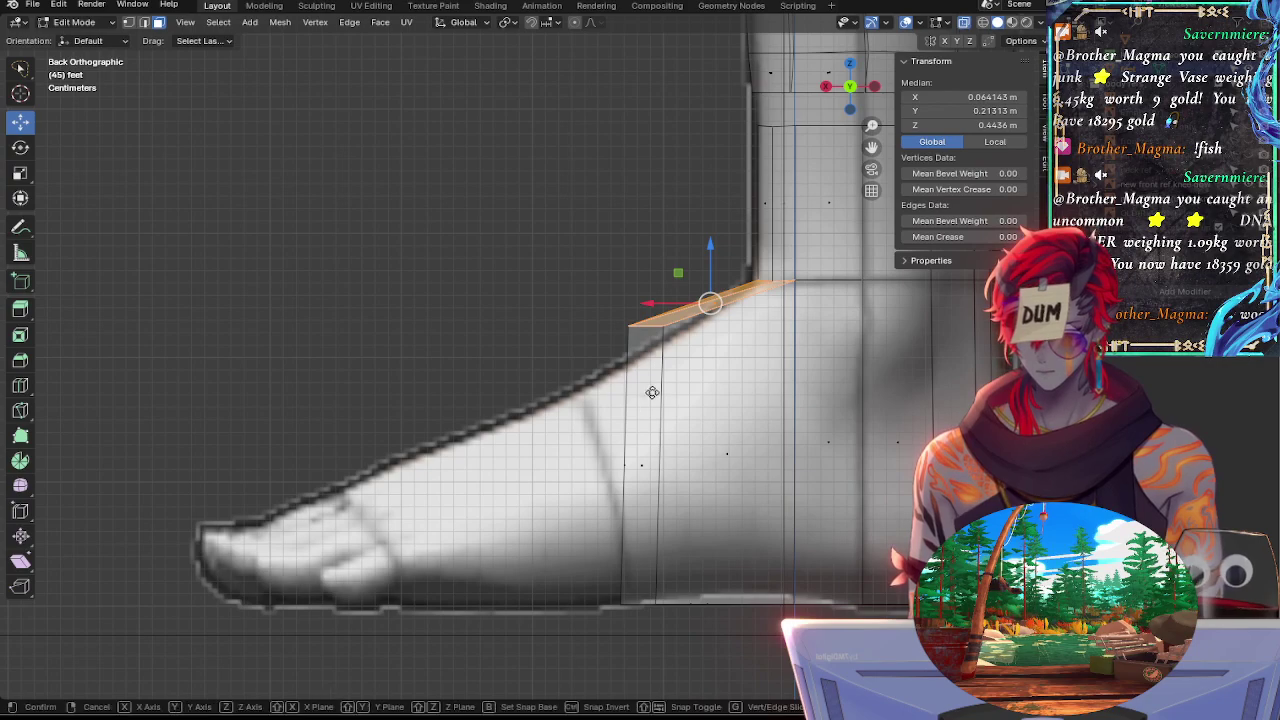
{"action": "right_click", "coordinate": [645, 386]}
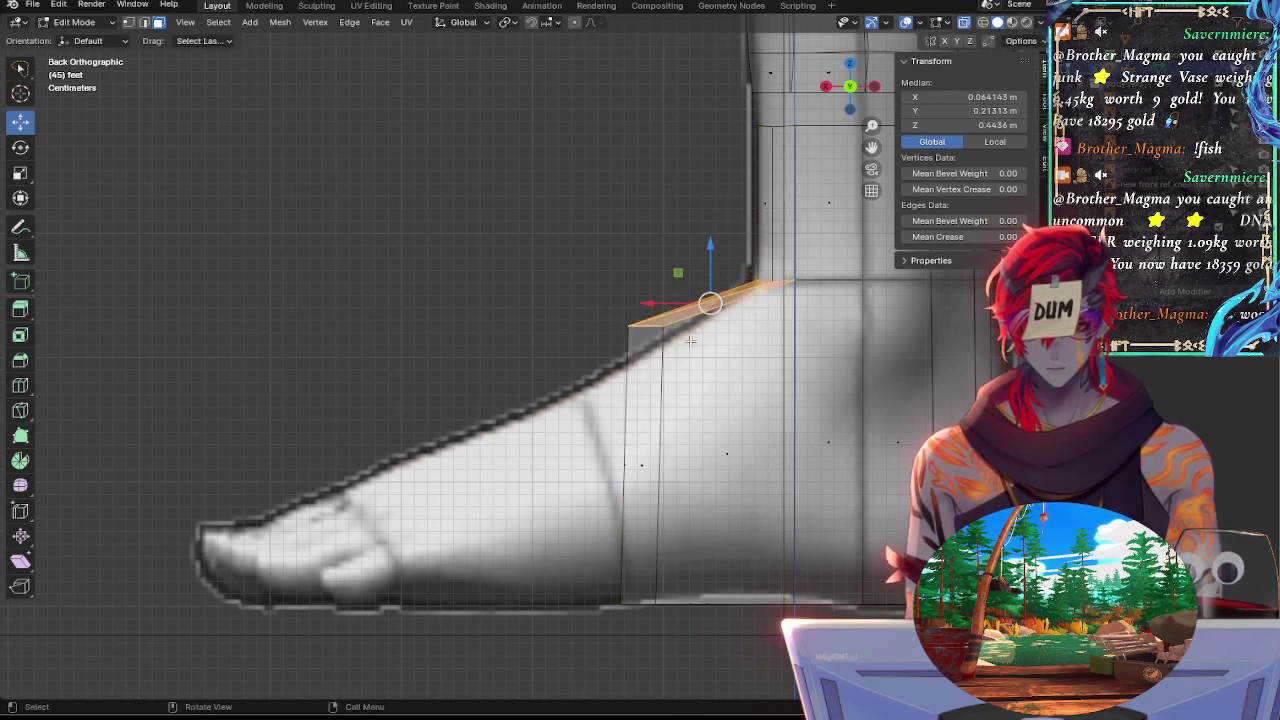
{"action": "key", "text": "g"}
{"action": "key", "text": "Escape"}
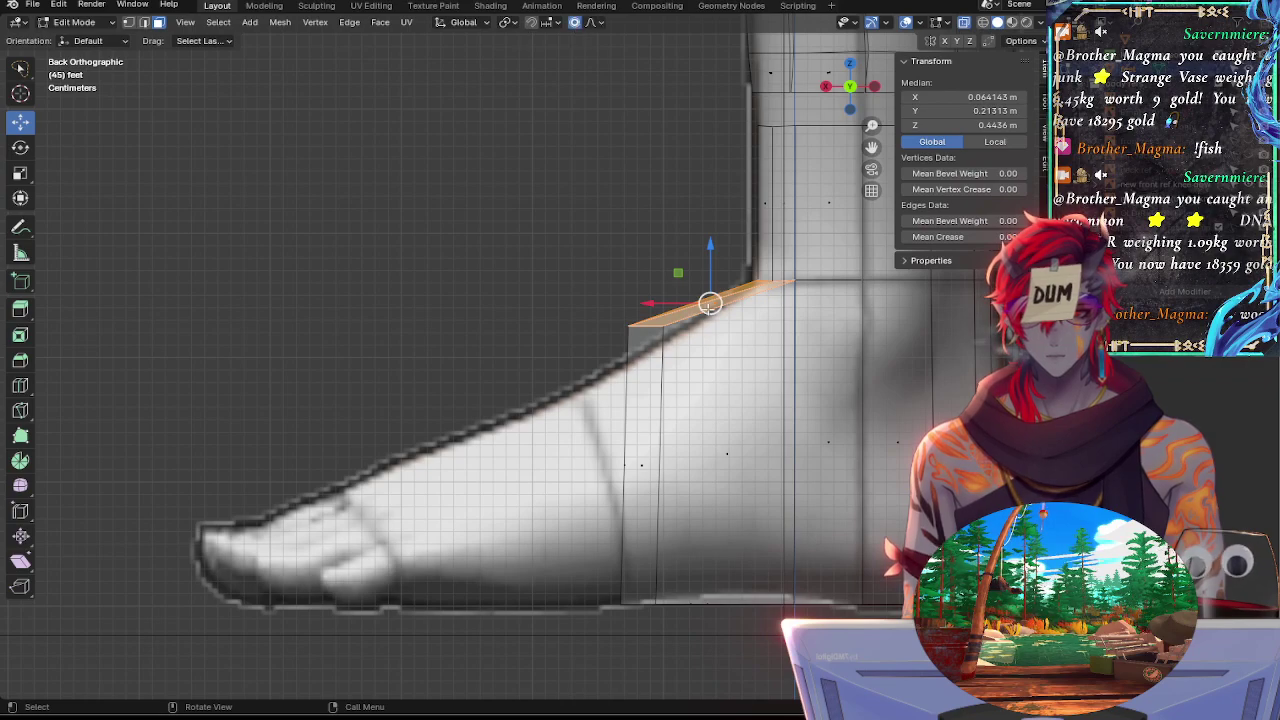
{"action": "key", "text": "g"}
{"action": "left_click", "coordinate": [697, 330]}
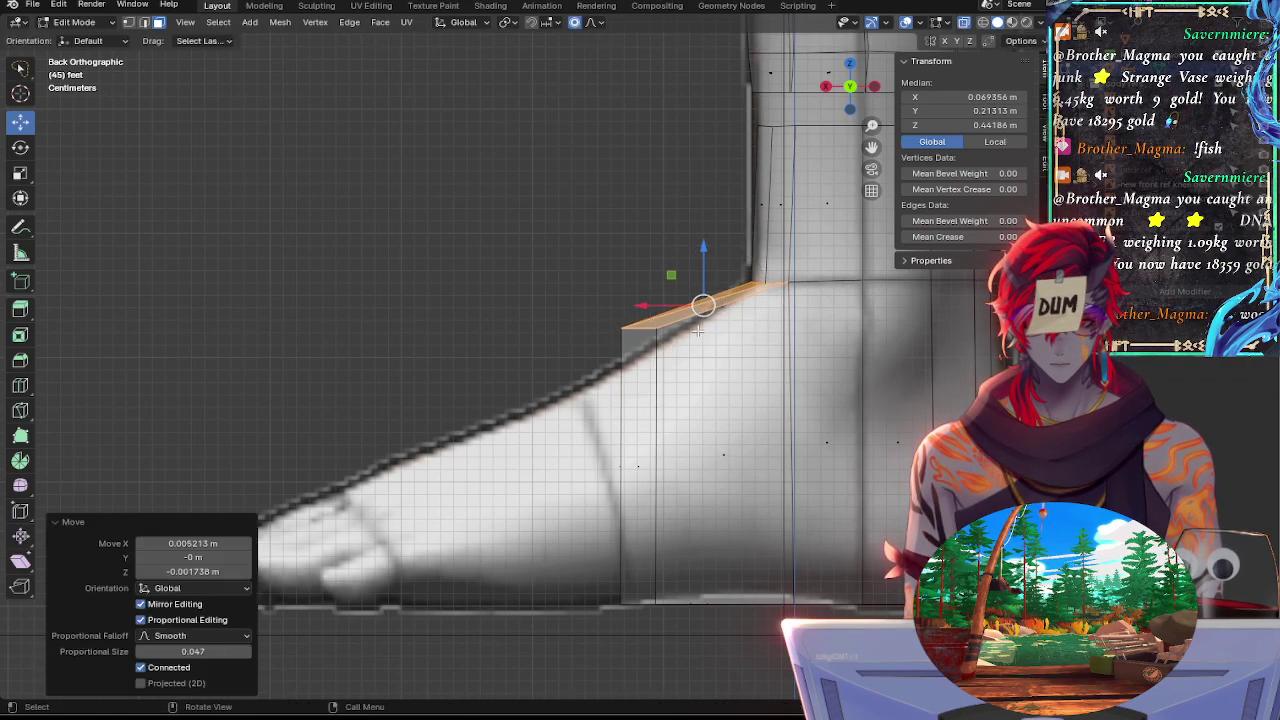
{"action": "key", "text": "r"}
{"action": "left_click", "coordinate": [620, 400]}
Scale the top faces by about 1.49 along X, and move and rotate them to follow the reference's instep outline
{"action": "key", "text": "s"}
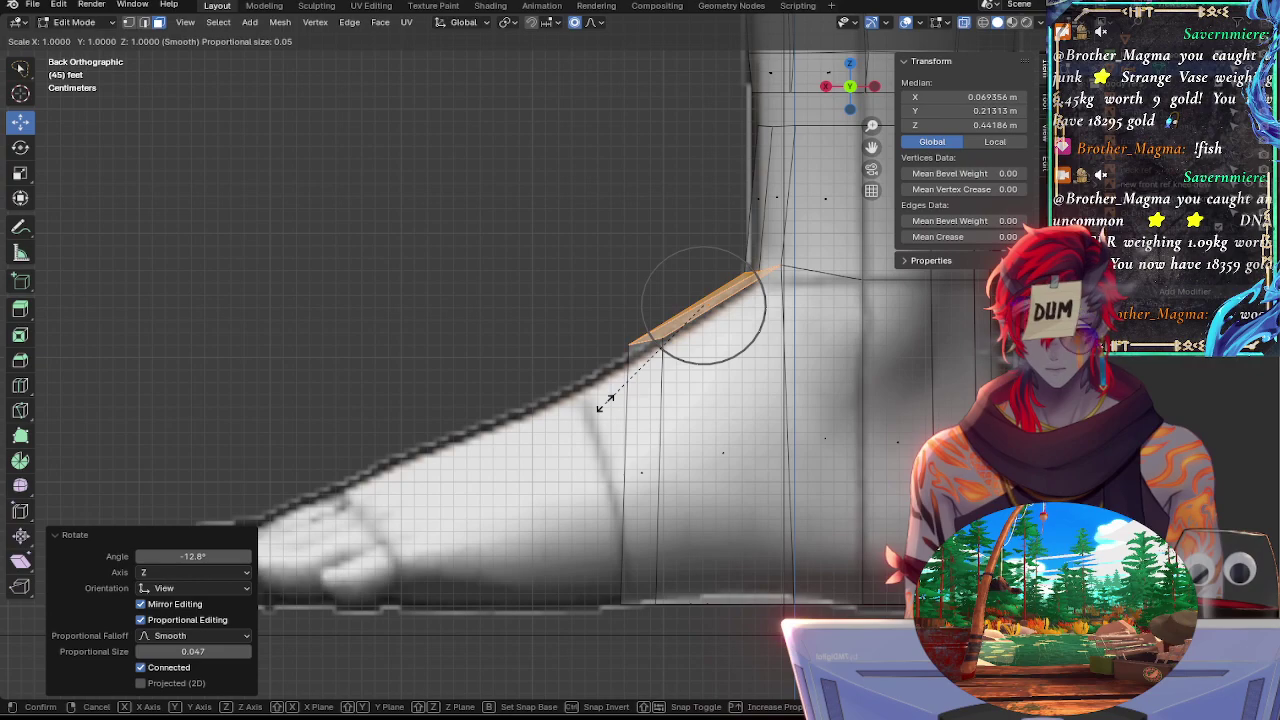
{"action": "key", "text": "x"}
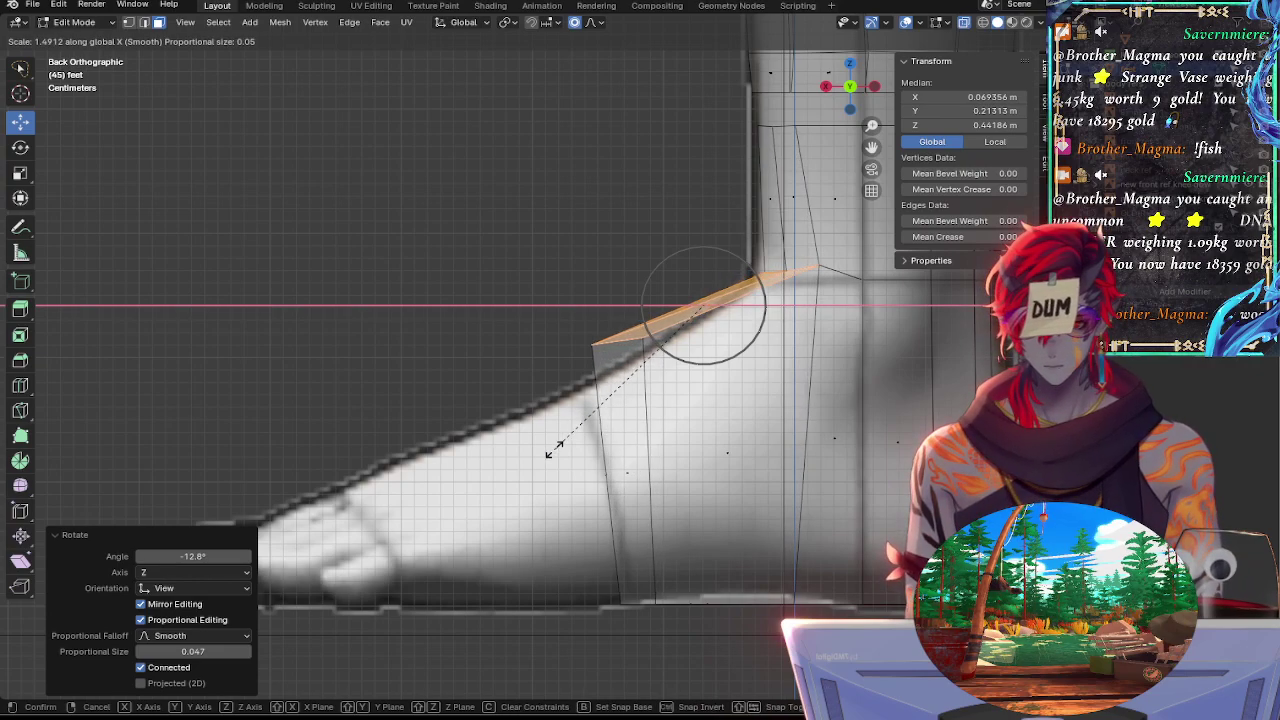
{"action": "left_click", "coordinate": [556, 450]}
{"action": "left_click_drag", "start_coordinate": [695, 305], "coordinate": [689, 338]}
{"action": "key", "text": "r"}
{"action": "left_click", "coordinate": [686, 394]}
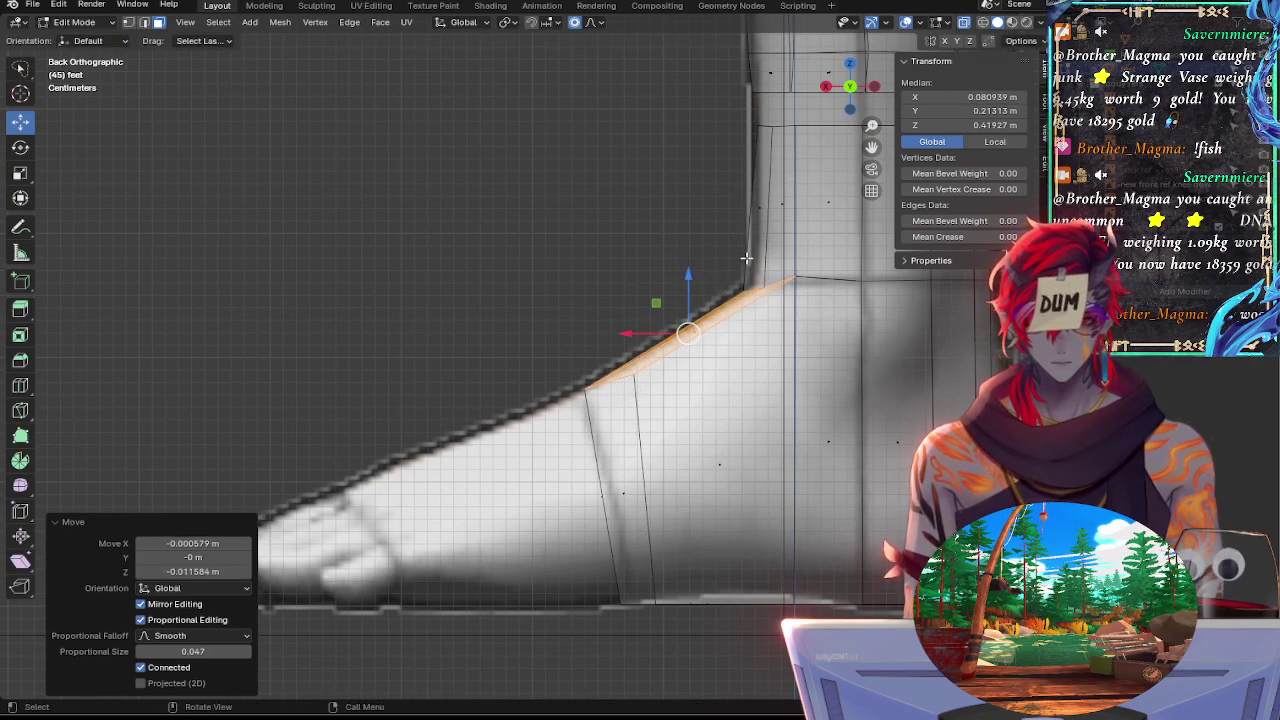
Select the four front faces of the ankle section above the instep, turn off proportional editing and show them from behind in X-ray
{"action": "left_click", "coordinate": [751, 255]}
{"action": "left_click", "coordinate": [772, 237], "text": "shift"}
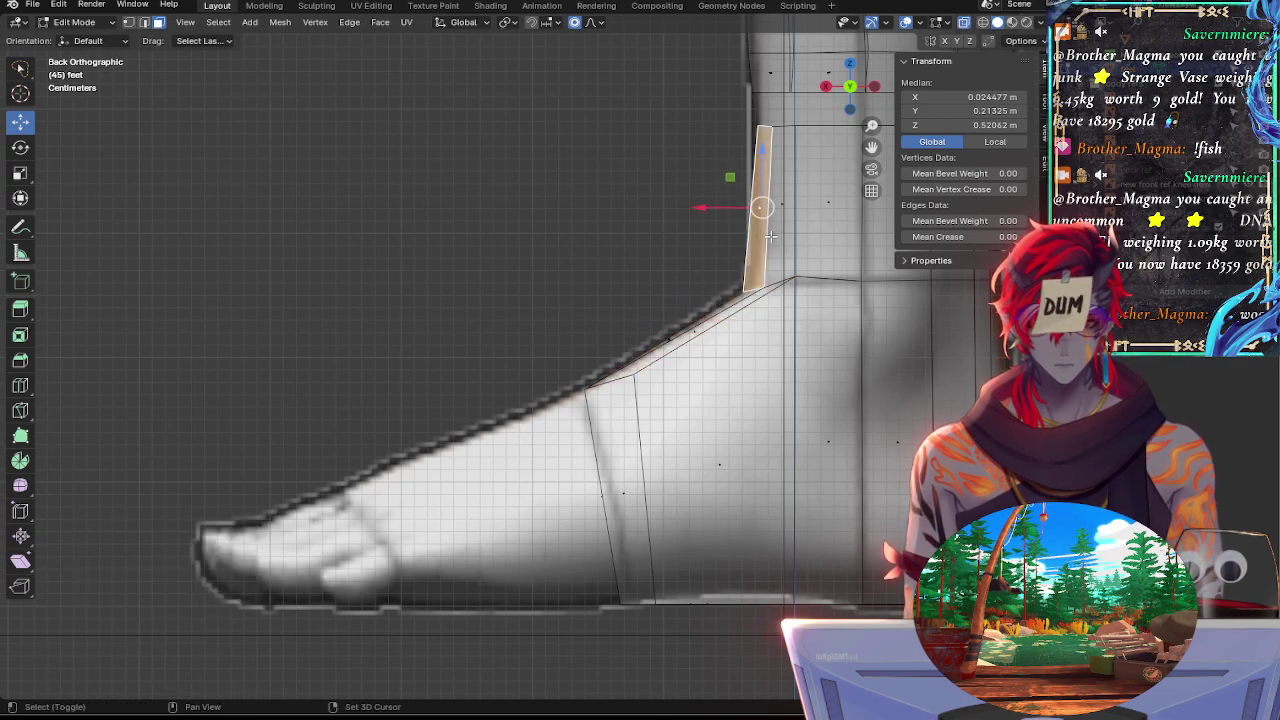
{"action": "middle_click_drag", "start_coordinate": [778, 241], "coordinate": [862, 250]}
{"action": "left_click", "coordinate": [663, 250], "text": "shift"}
{"action": "key", "text": "alt+z"}
{"action": "left_click", "coordinate": [604, 256]}
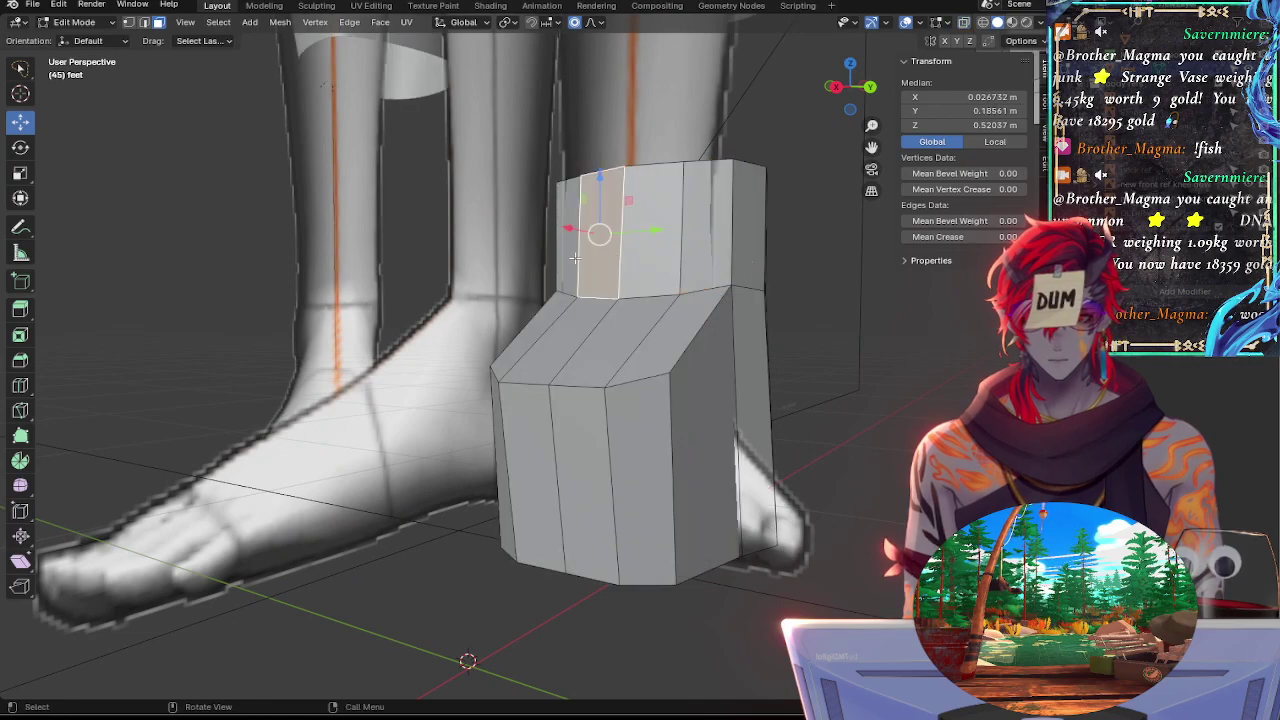
{"action": "left_click", "coordinate": [650, 254], "text": "shift"}
{"action": "left_click", "coordinate": [700, 250], "text": "shift"}
{"action": "left_click", "coordinate": [568, 257], "text": "shift"}
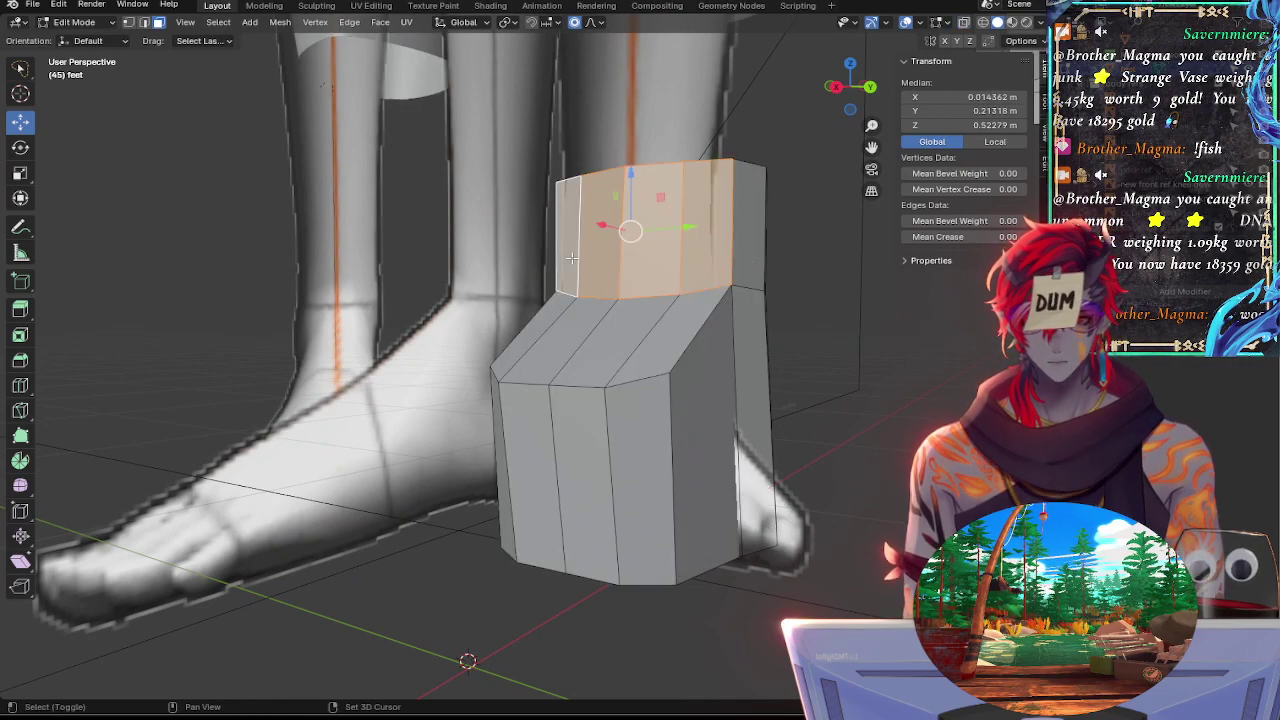
{"action": "left_click", "coordinate": [866, 90]}
{"action": "left_click", "coordinate": [826, 90]}
{"action": "left_click", "coordinate": [826, 89]}
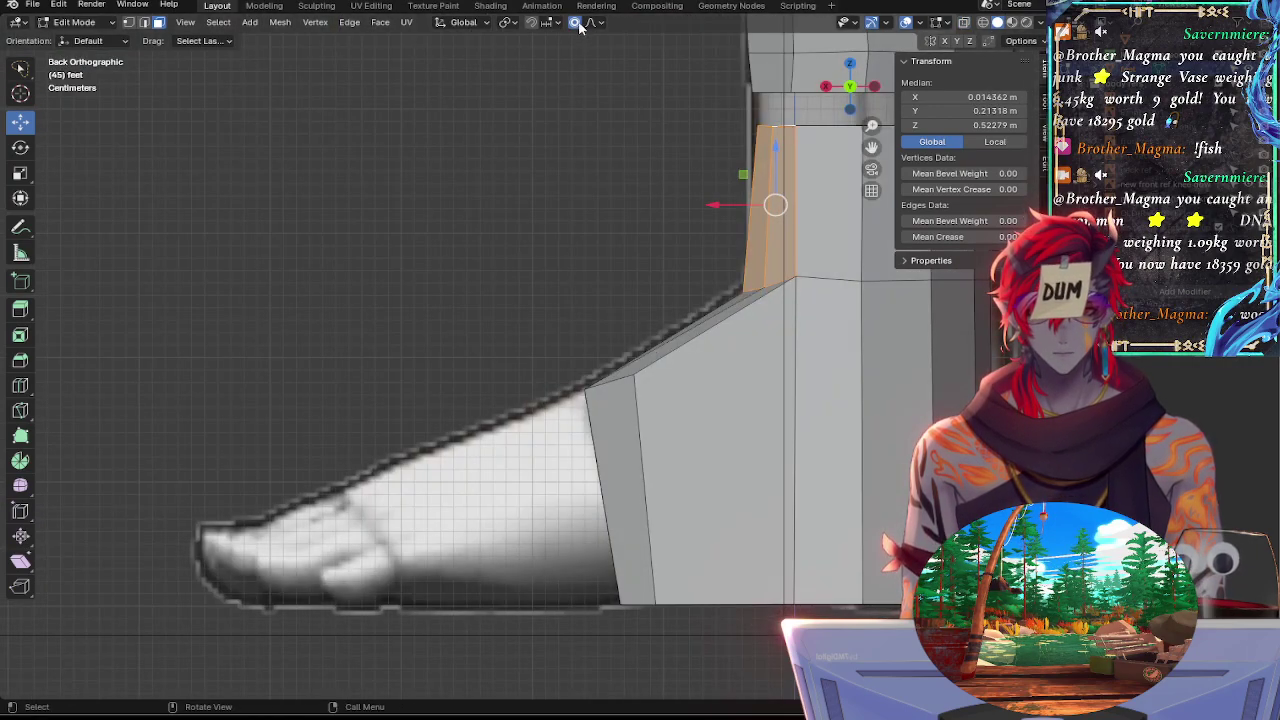
{"action": "scroll", "coordinate": [580, 255], "scroll_direction": "up", "scroll_amount": 5}
{"action": "key", "text": "alt+z"}
{"action": "key", "text": "alt+z"}
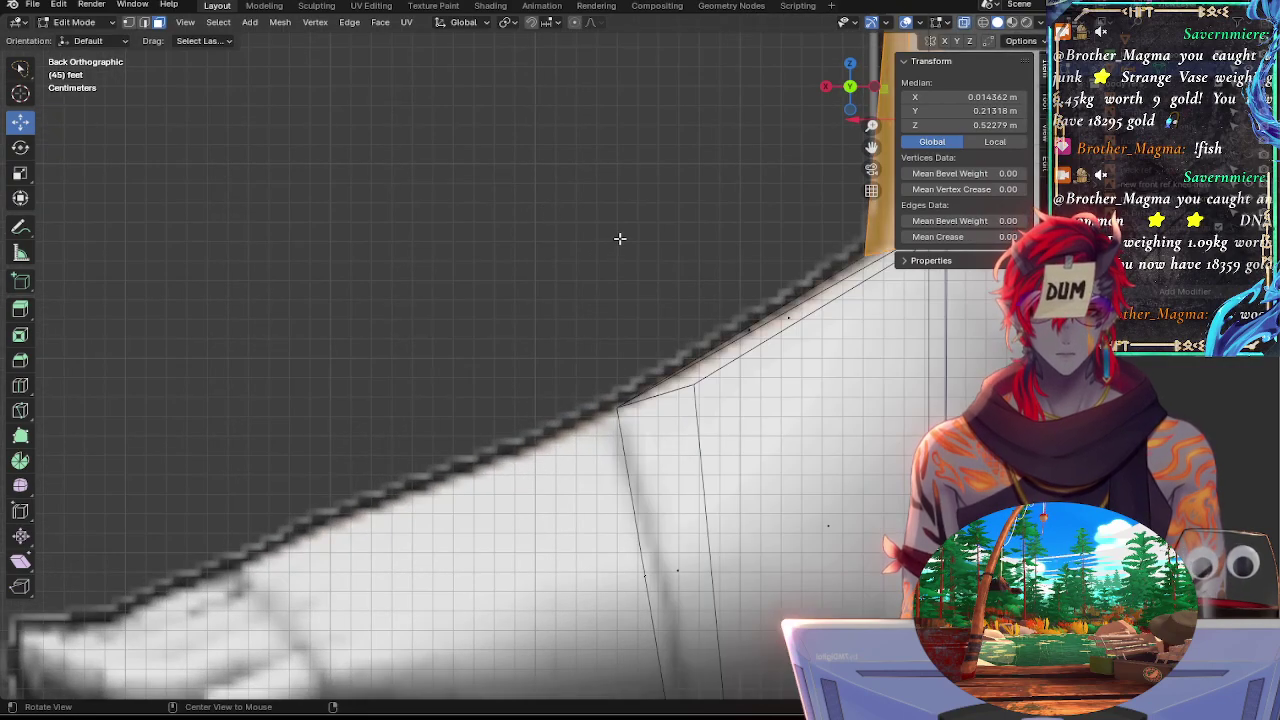
{"action": "mouse_move", "coordinate": [608, 253]}
{"action": "middle_mouse_down", "text": "shift"}
{"action": "mouse_move", "coordinate": [406, 320]}
{"action": "mouse_move", "coordinate": [299, 388]}
{"action": "middle_mouse_up", "text": "shift"}
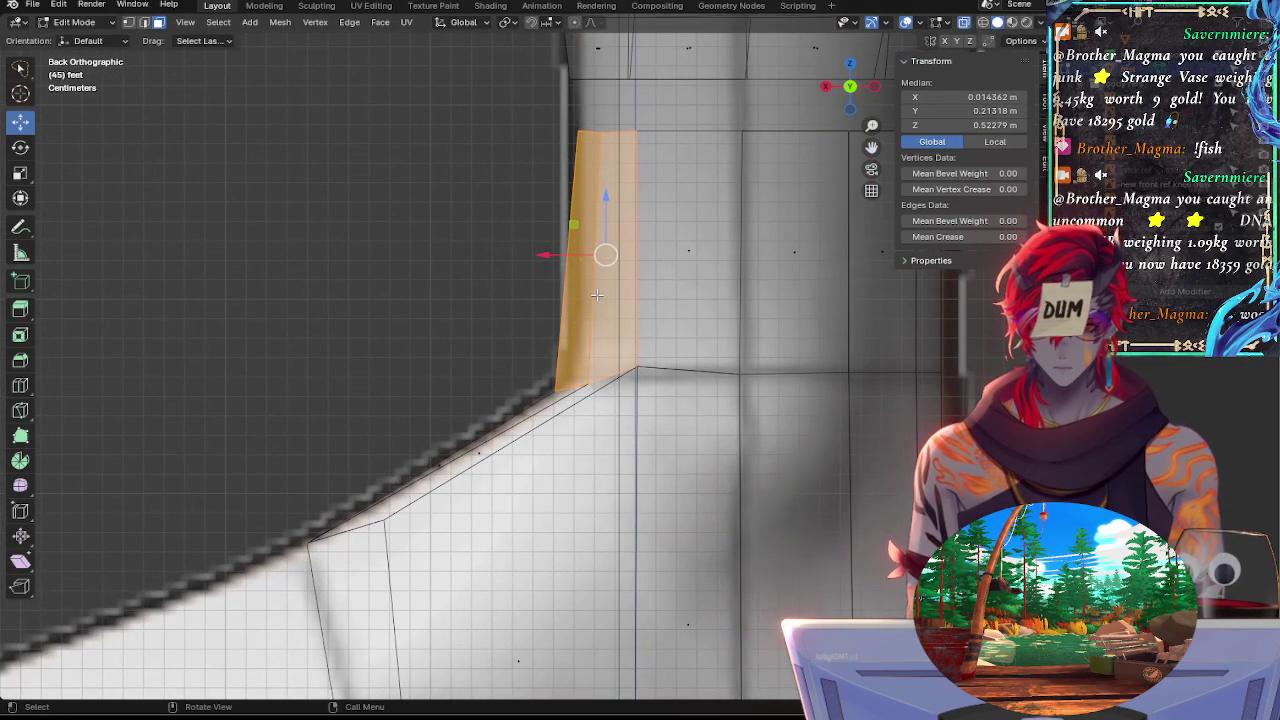
{"action": "key", "text": "s"}
{"action": "key", "text": "z"}
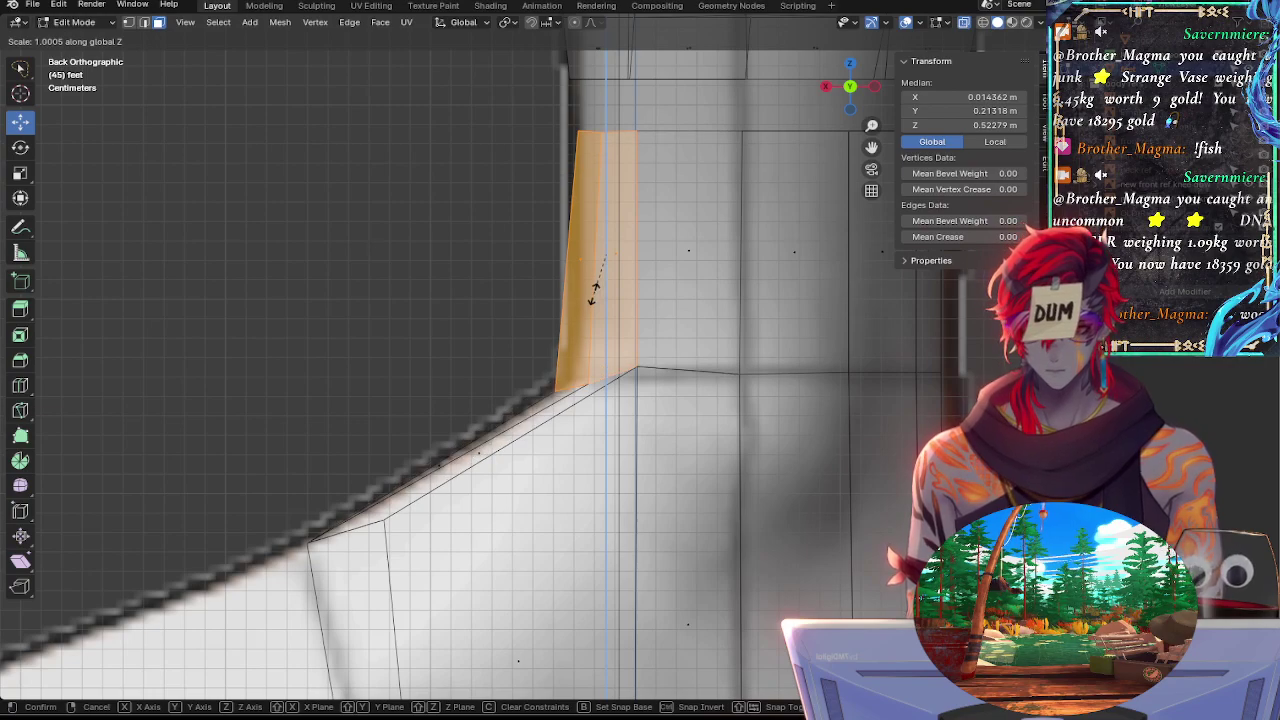
{"action": "right_click", "coordinate": [595, 294]}
{"action": "key", "text": "r"}
{"action": "right_click", "coordinate": [679, 355]}
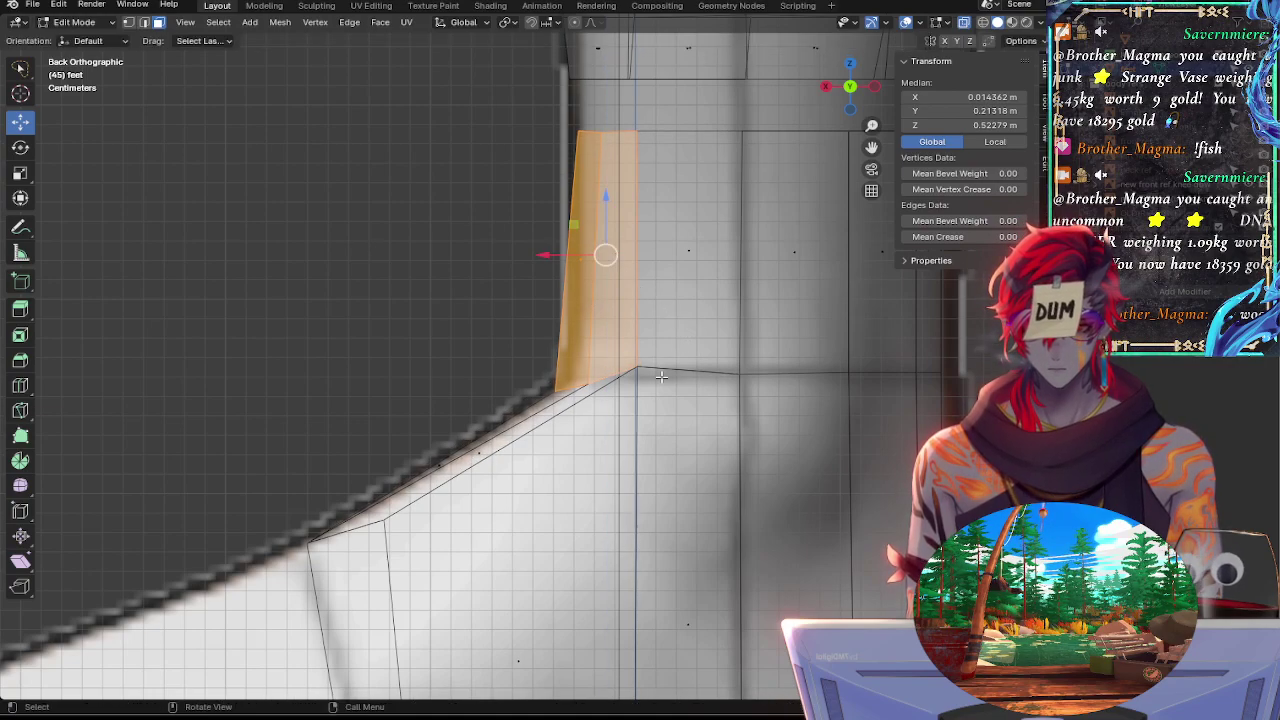
{"action": "left_click", "coordinate": [668, 370], "text": "alt"}
{"action": "key", "text": "alt+a"}
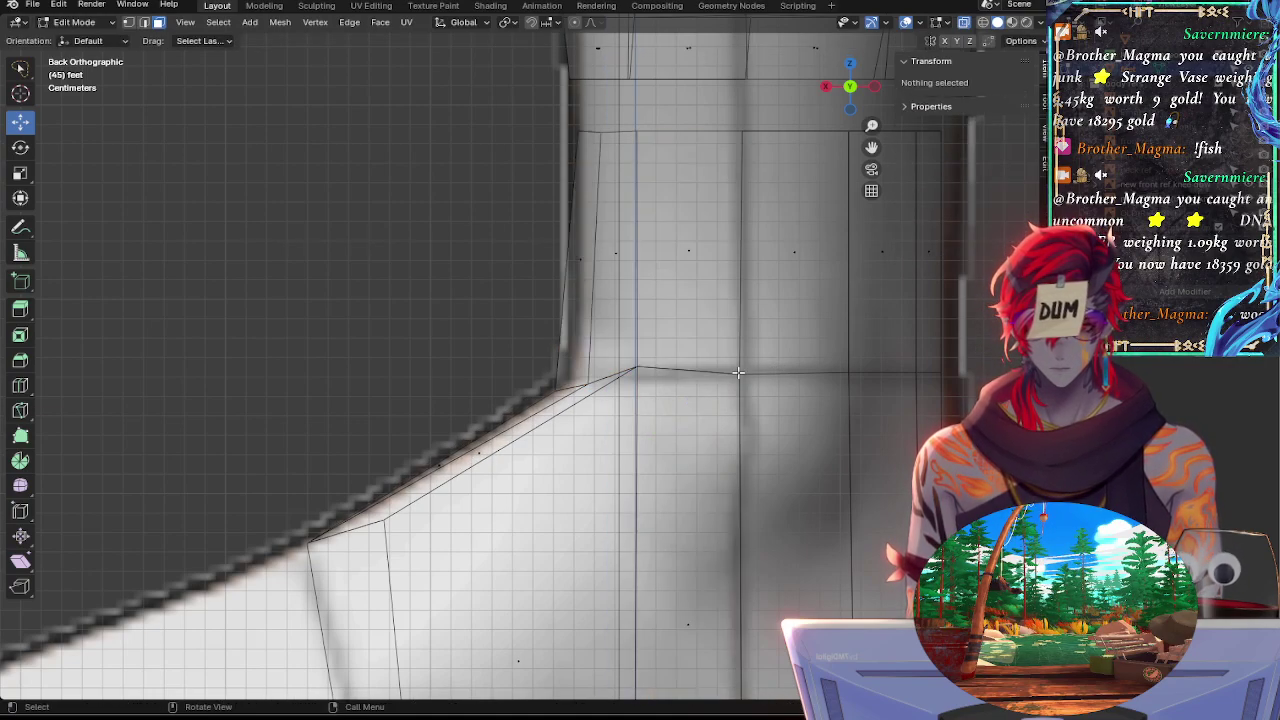
Select the full ankle edge loop above the instep in edge mode and reshape it with the LoopTools Circle operation
{"action": "left_click", "coordinate": [145, 22]}
{"action": "left_click", "coordinate": [763, 376], "text": "alt"}
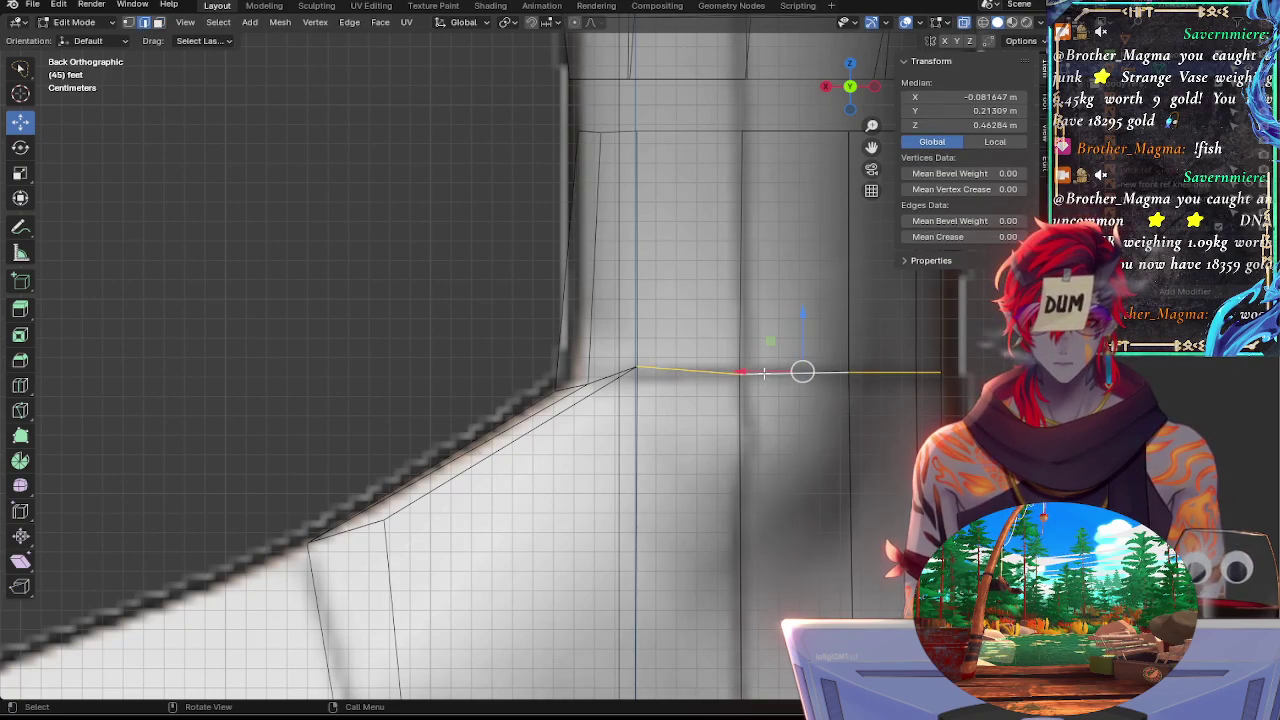
{"action": "middle_click_drag", "start_coordinate": [639, 373], "coordinate": [730, 398]}
{"action": "left_click", "coordinate": [672, 388], "text": "shift"}
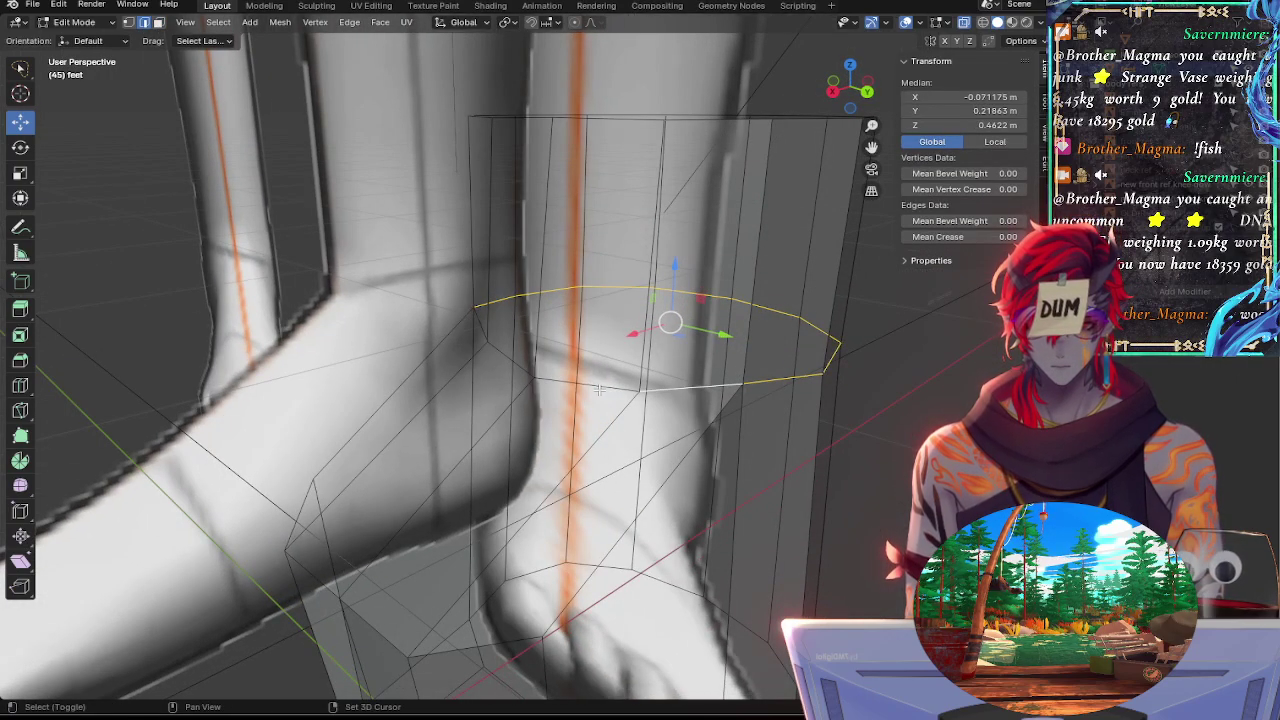
{"action": "left_click", "coordinate": [596, 386], "text": "shift"}
{"action": "left_click", "coordinate": [497, 350], "text": "shift"}
{"action": "key", "text": "ctrl+e"}
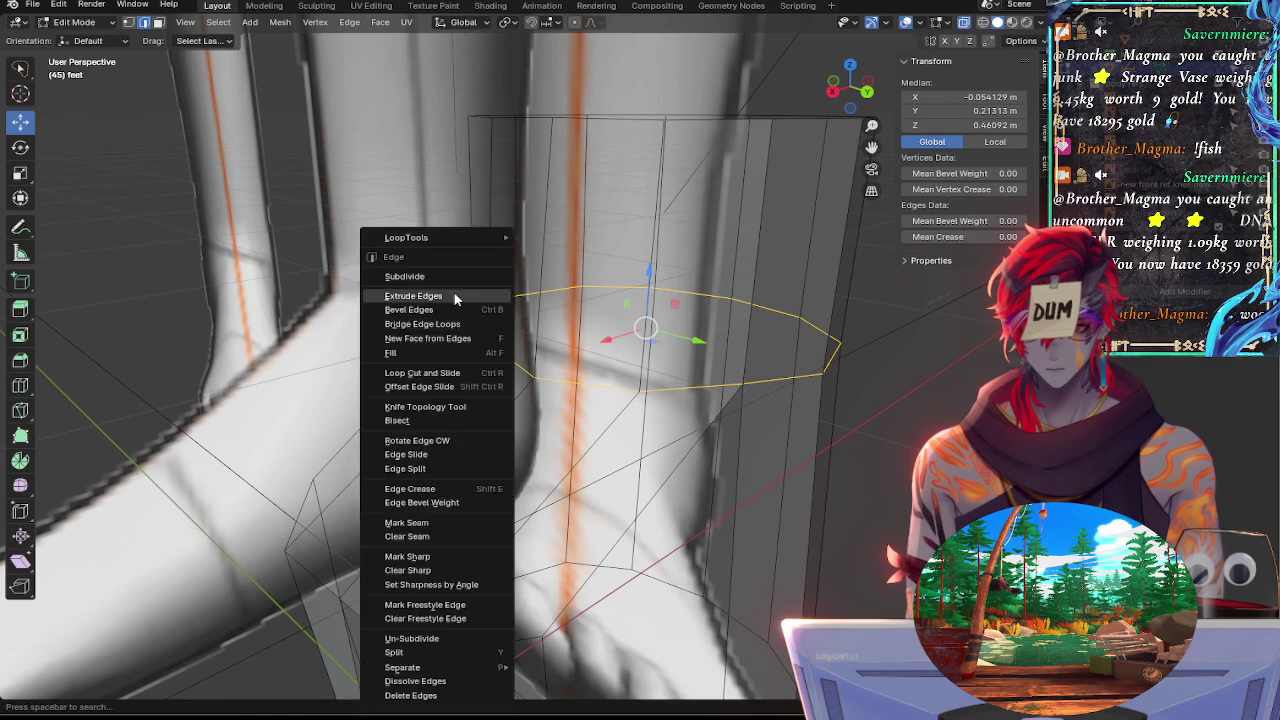
{"action": "mouse_move", "coordinate": [430, 238]}
{"action": "left_click", "coordinate": [565, 254]}
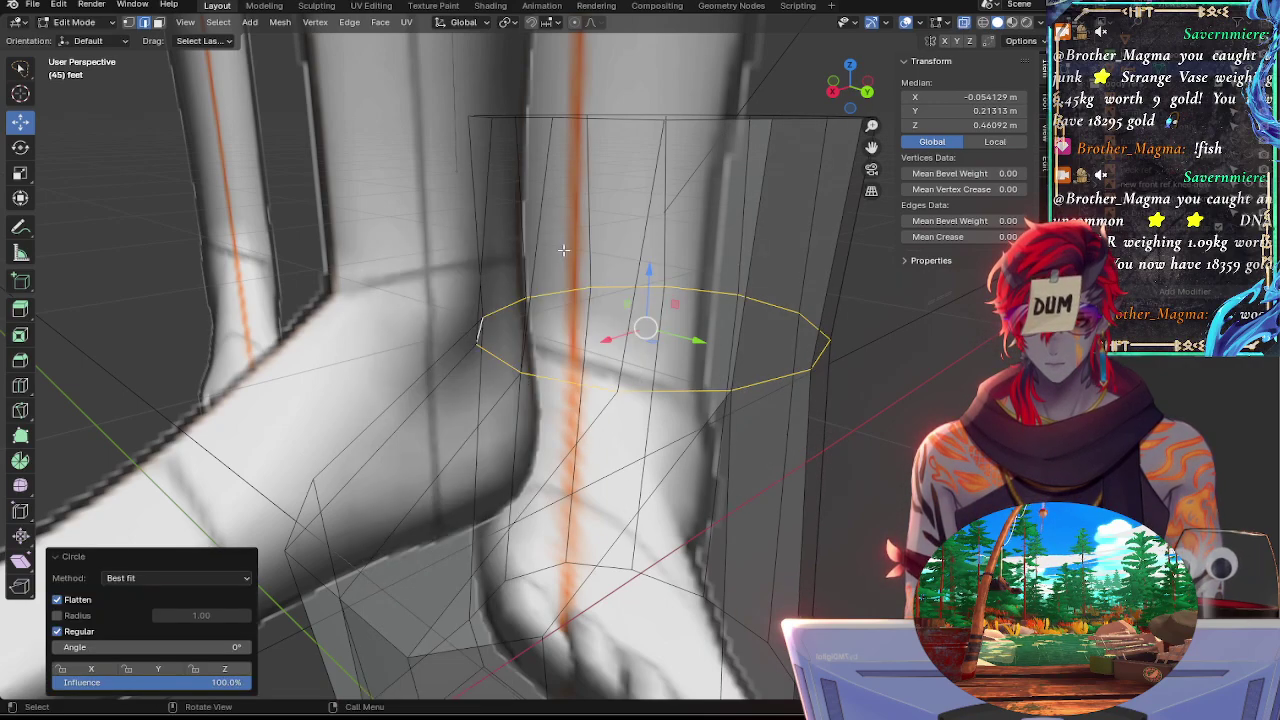
Try to level the circular ankle loop by rotating it in the back view, including a 0° rotation about Z
{"action": "left_click", "coordinate": [867, 91]}
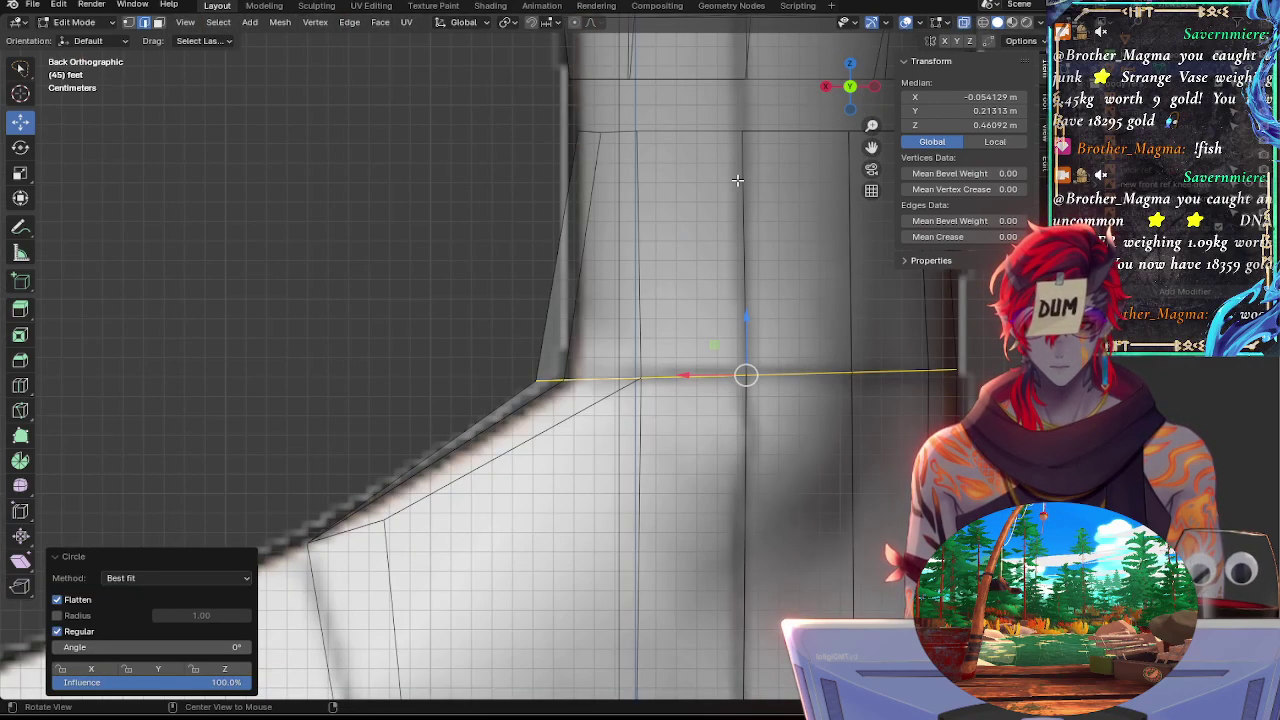
{"action": "key", "text": "g"}
{"action": "key", "text": "r"}
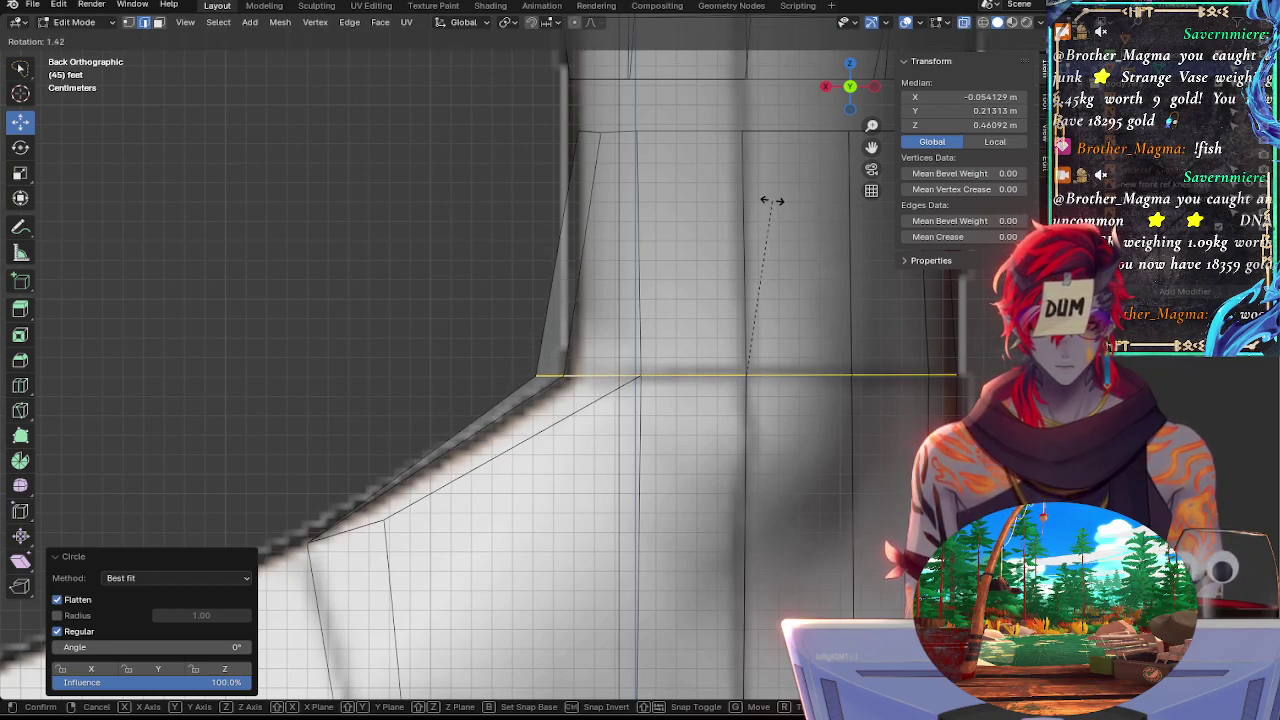
{"action": "left_click", "coordinate": [772, 200]}
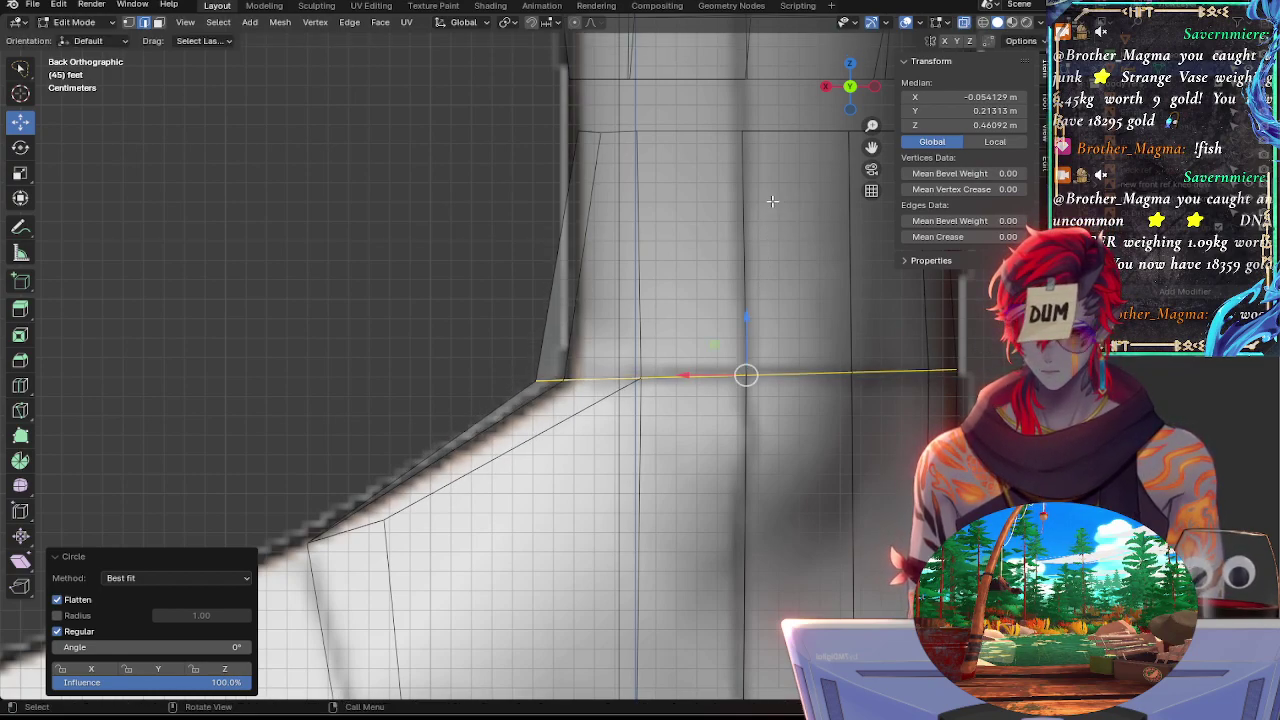
{"action": "key", "text": "r"}
{"action": "key", "text": "z"}
{"action": "key", "text": "0"}
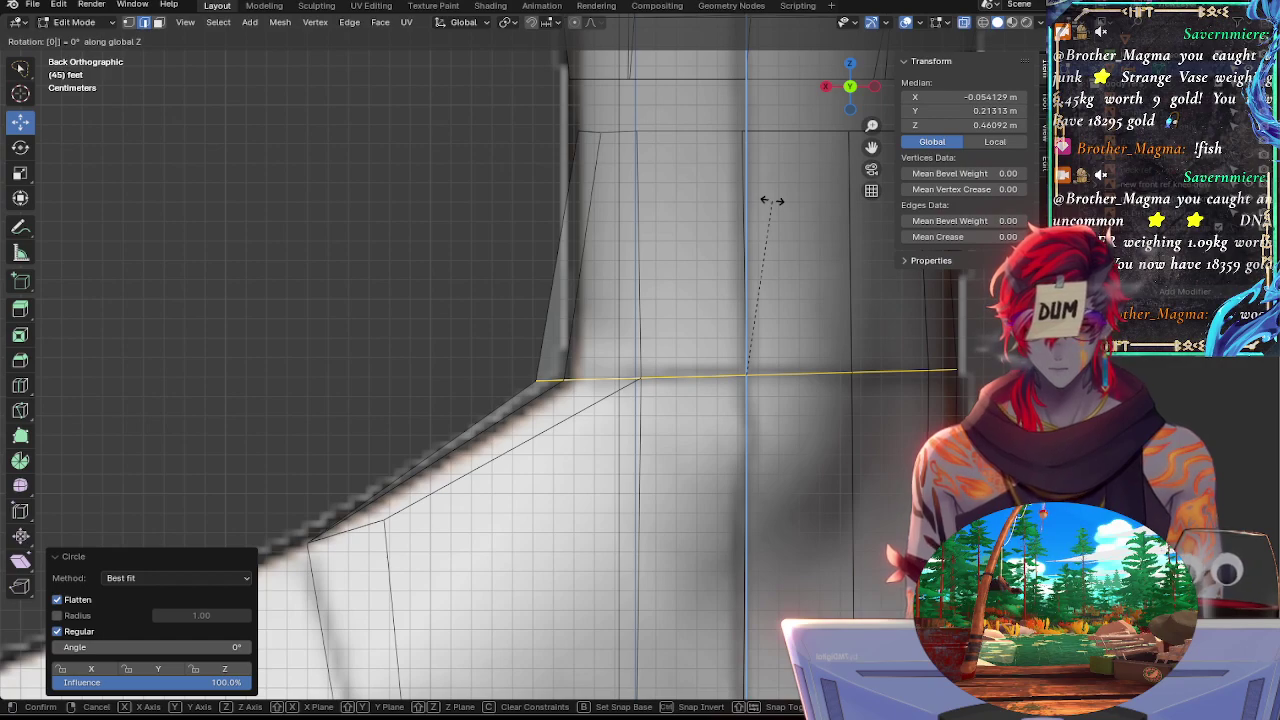
{"action": "right_click", "coordinate": [775, 220]}
{"action": "key", "text": "r"}
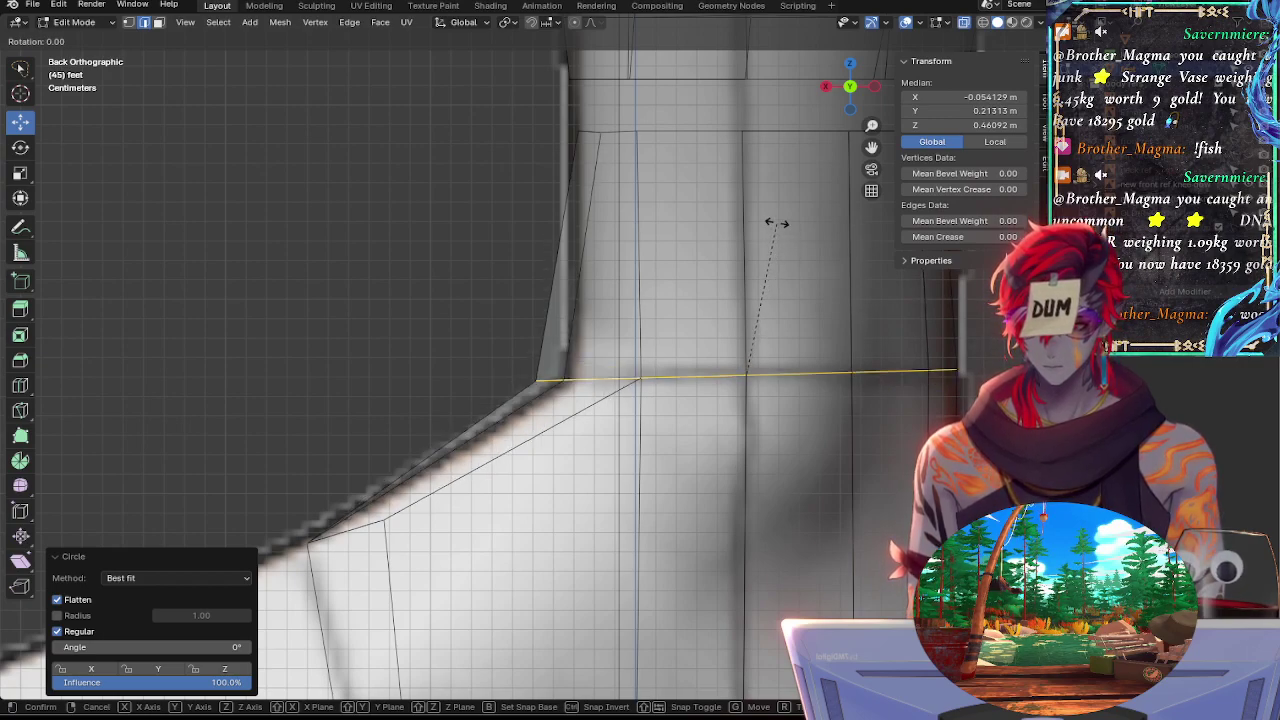
{"action": "left_click", "coordinate": [777, 240]}
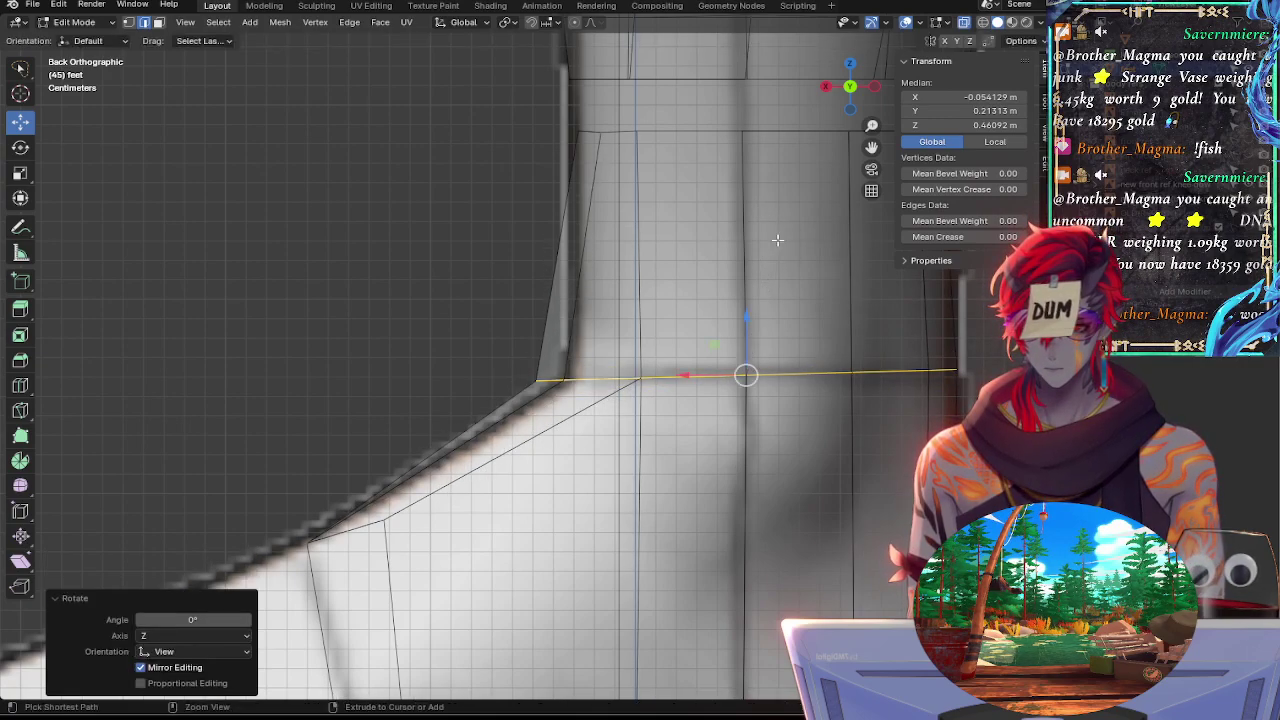
Move the ankle loop -0.001852 m along X and try rotating it level with the reference's ankle line
{"action": "left_click_drag", "start_coordinate": [690, 378], "coordinate": [697, 377]}
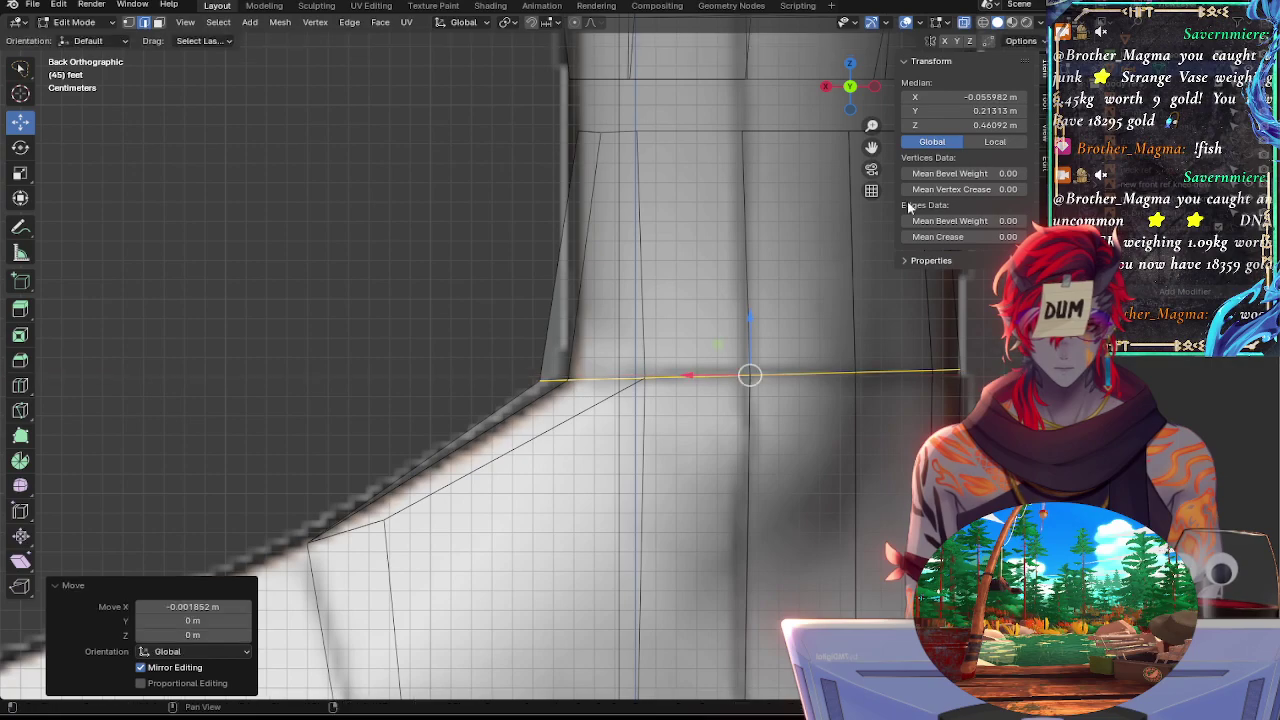
{"action": "key", "text": "r"}
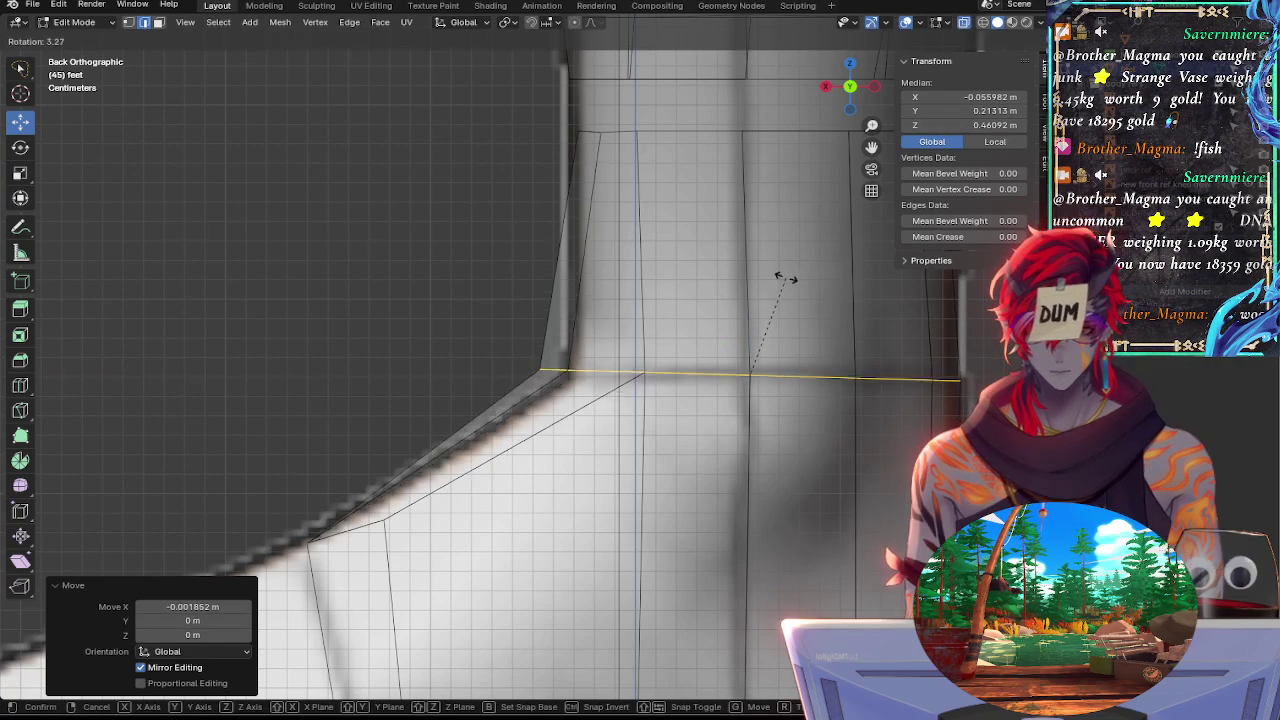
{"action": "right_click", "coordinate": [786, 274]}
{"action": "middle_click_drag", "start_coordinate": [816, 344], "coordinate": [583, 321], "text": "shift"}
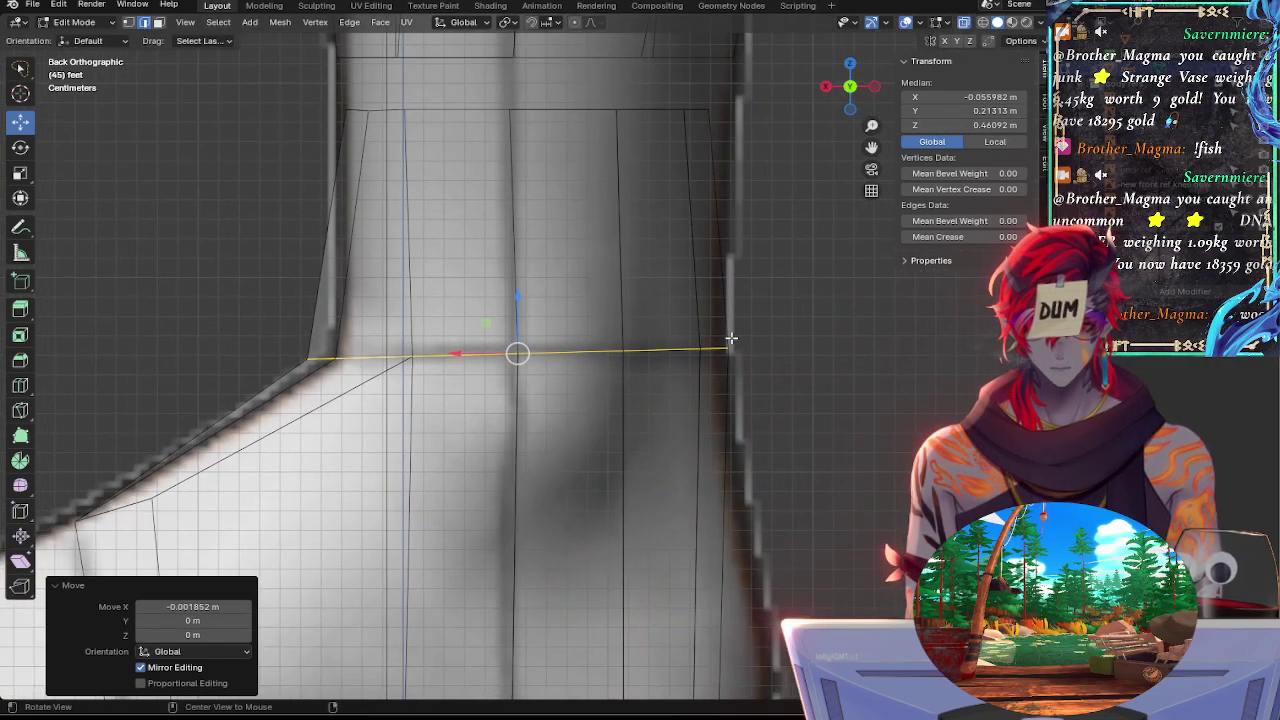
{"action": "middle_click_drag", "start_coordinate": [749, 323], "coordinate": [726, 273], "text": "ctrl"}
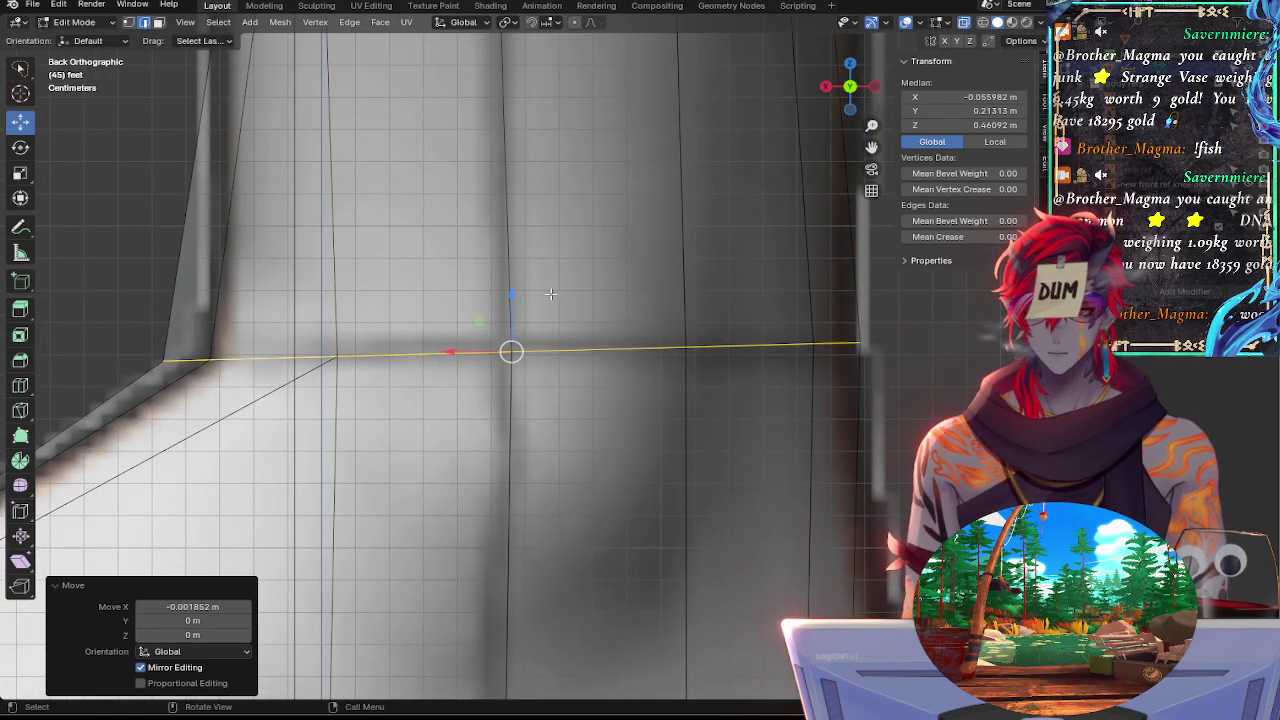
{"action": "key", "text": "r"}
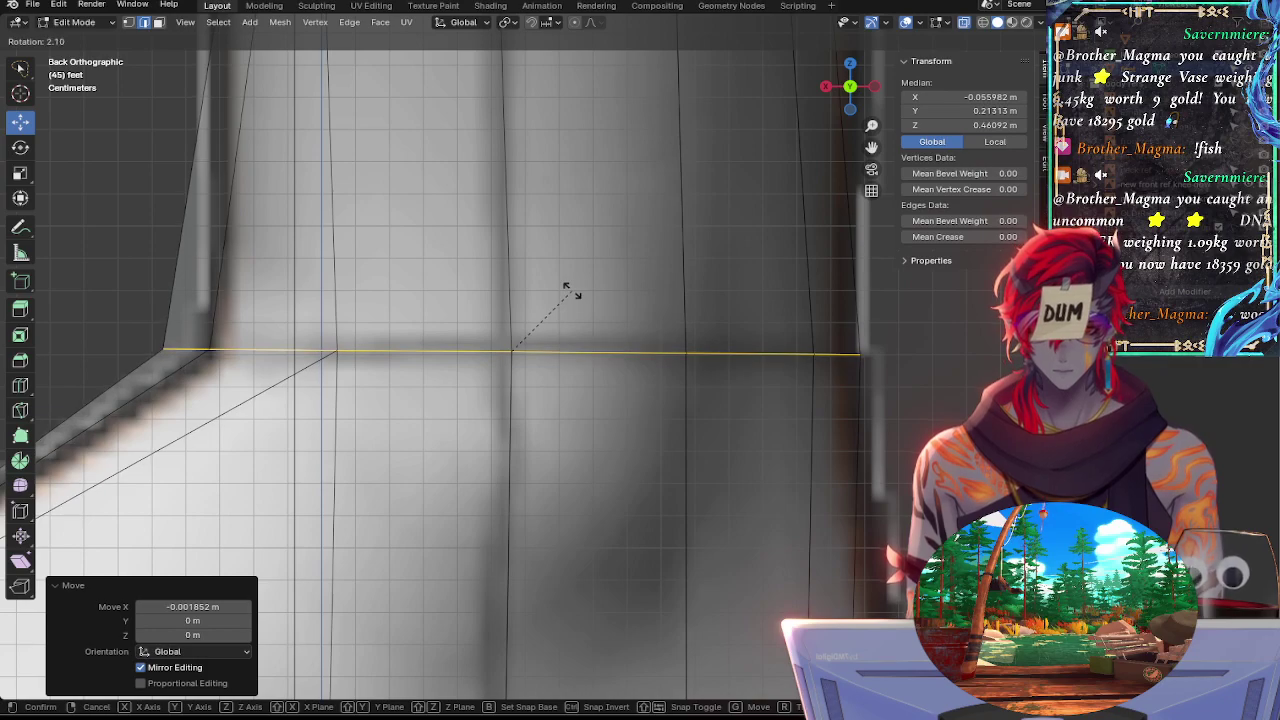
{"action": "right_click", "coordinate": [567, 288]}
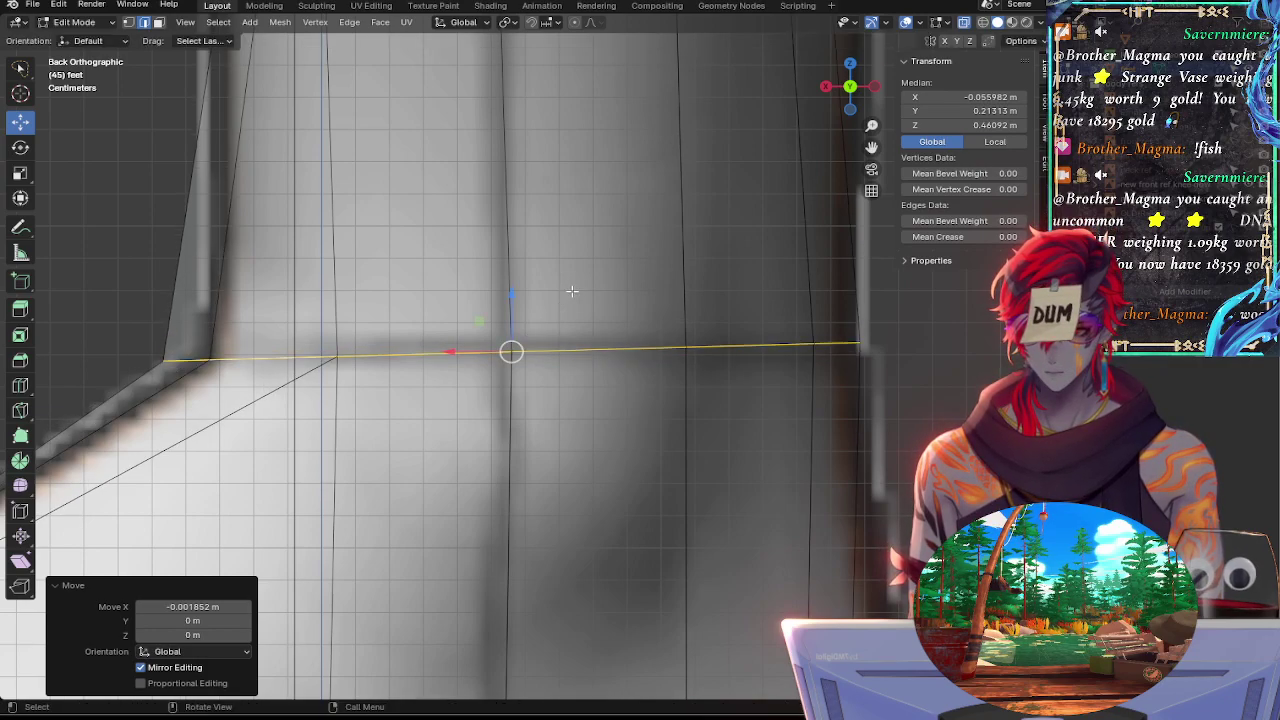
Set the ankle loop's median Z to 0 m and move it back up by 0.07807 m and 0.47709 m along Z
{"action": "left_click", "coordinate": [948, 124]}
{"action": "type", "text": "0"}
{"action": "key", "text": "Return"}
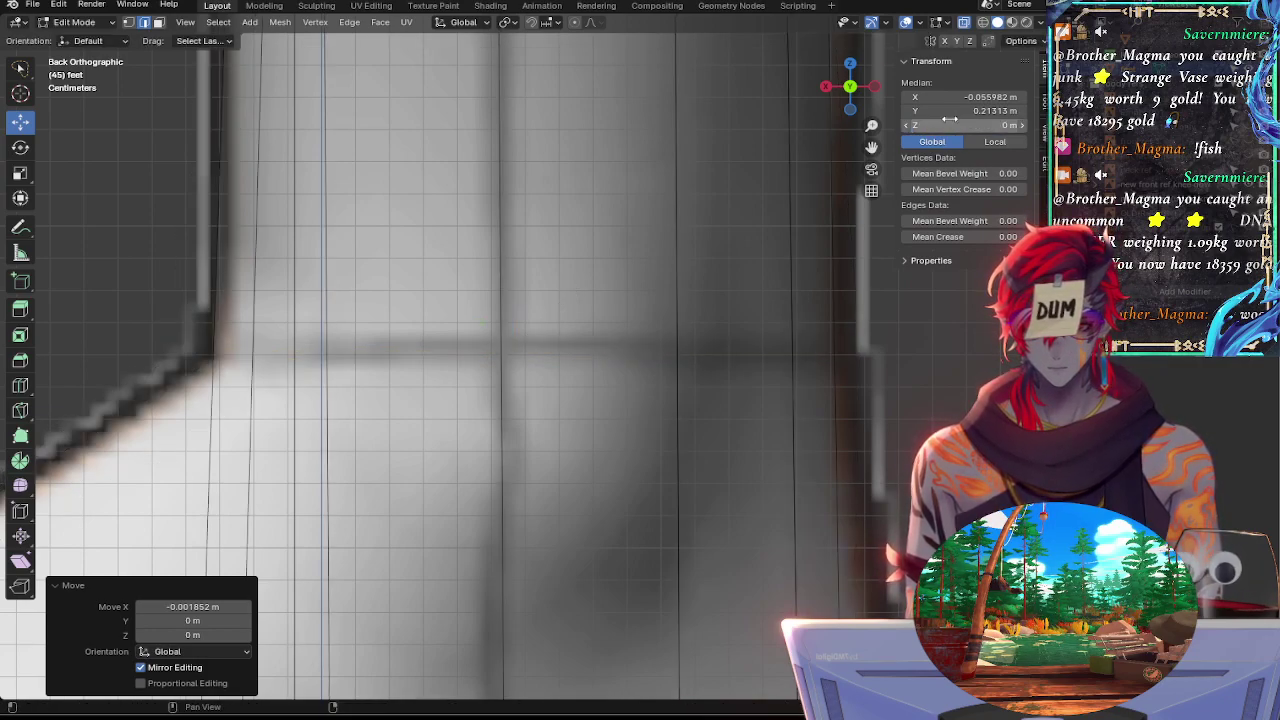
{"action": "key", "text": "g"}
{"action": "key", "text": "z"}
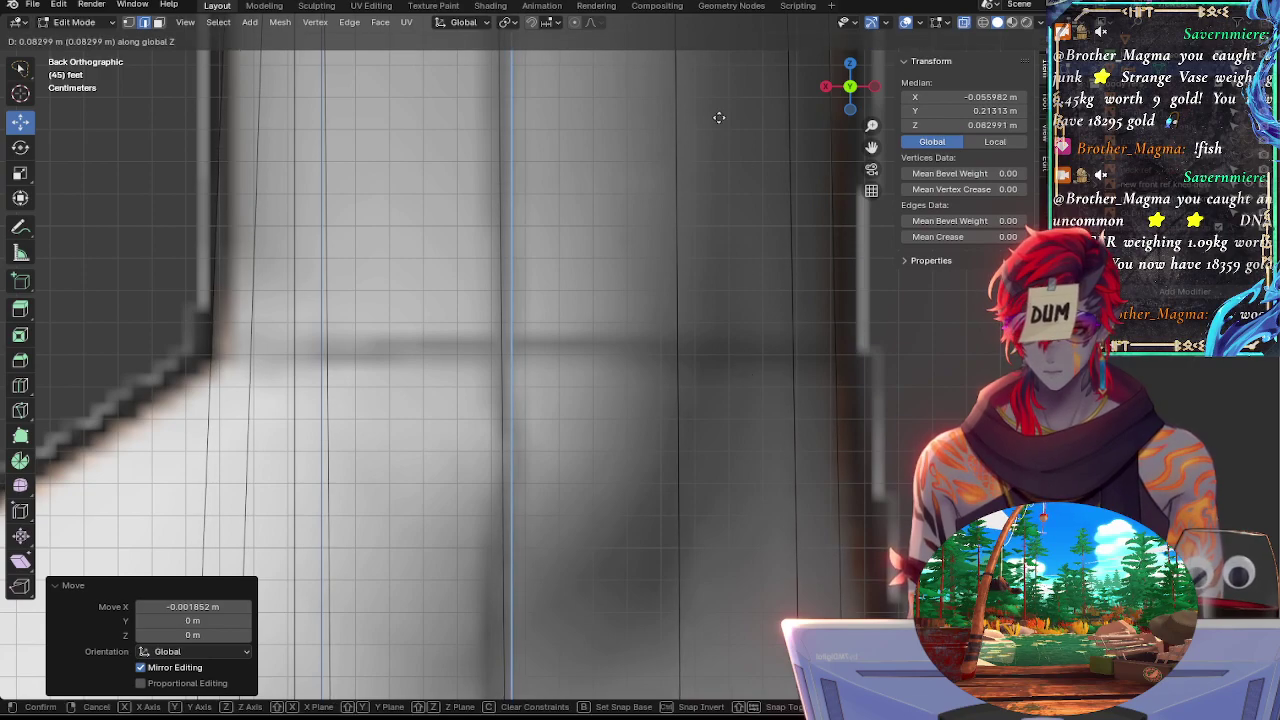
{"action": "left_click", "coordinate": [676, 128]}
{"action": "scroll", "coordinate": [688, 300], "scroll_direction": "down", "scroll_amount": 10}
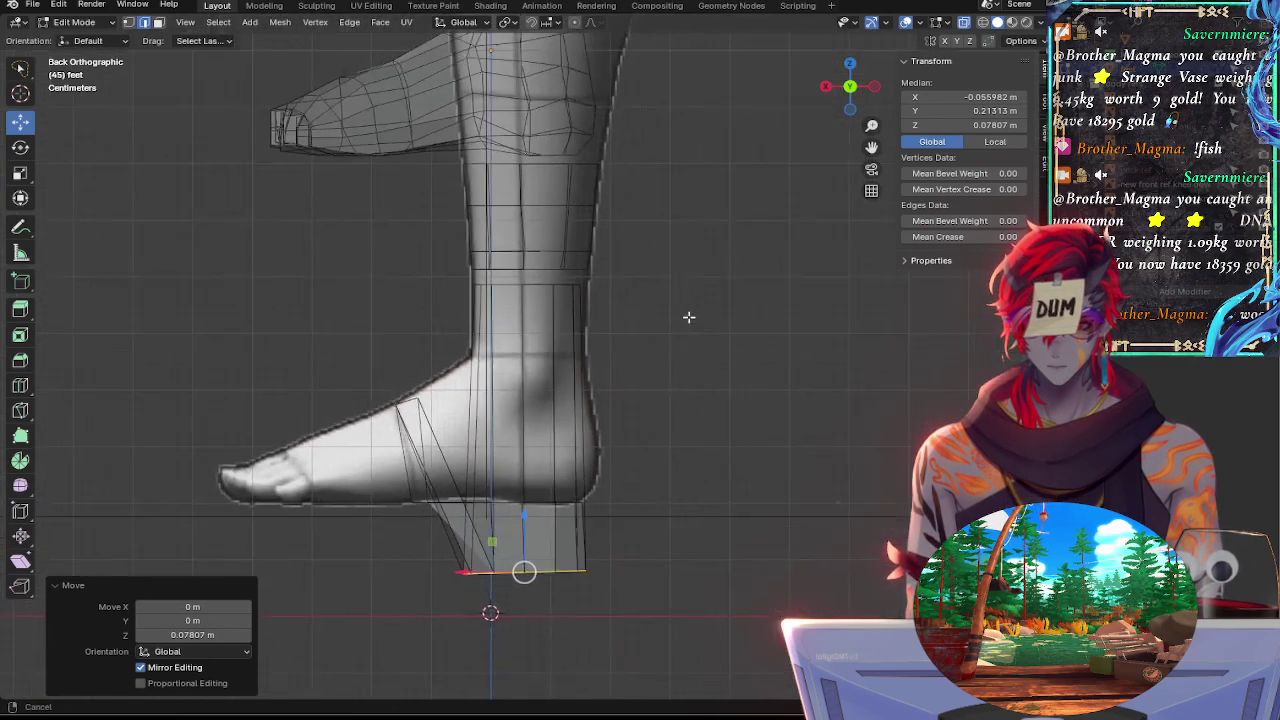
{"action": "left_click_drag", "start_coordinate": [519, 513], "coordinate": [520, 245]}
{"action": "scroll", "coordinate": [611, 194], "scroll_direction": "up", "scroll_amount": 5}
{"action": "middle_click_drag", "start_coordinate": [525, 174], "coordinate": [579, 351], "text": "shift"}
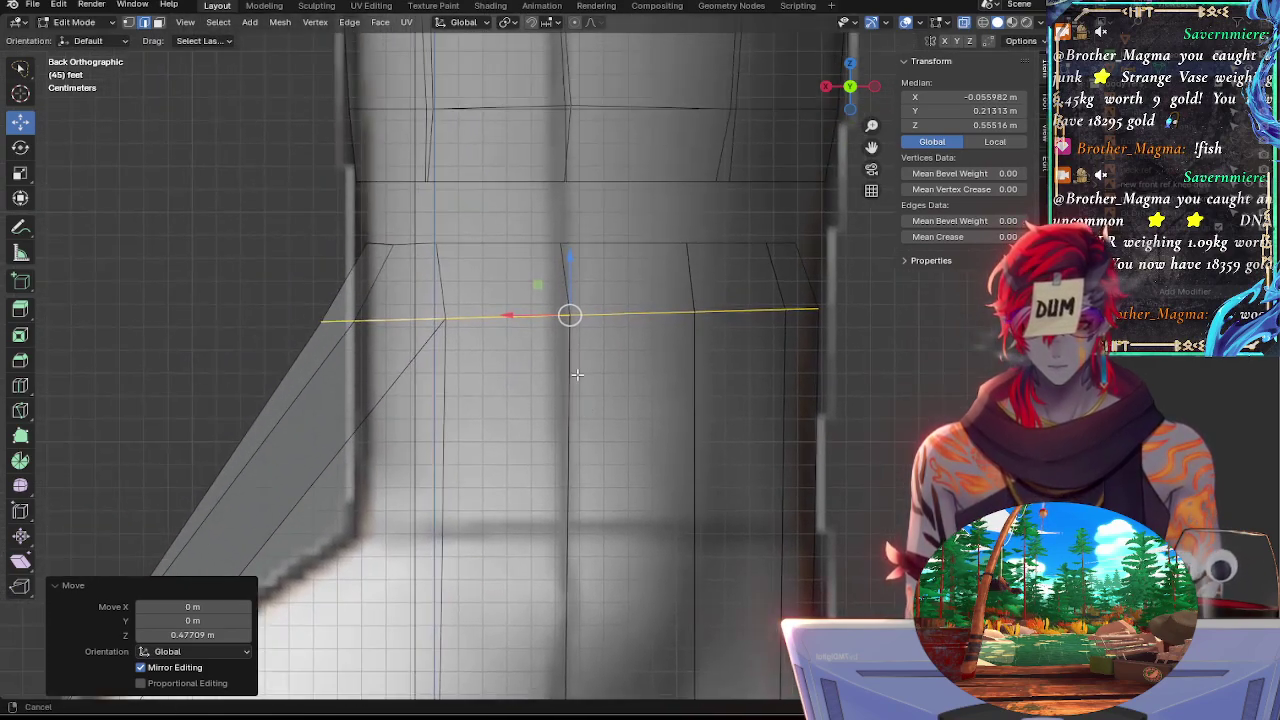
{"action": "left_click_drag", "start_coordinate": [569, 265], "coordinate": [568, 249]}
Undo the ankle loop's Z changes and its X move, back to the circle operation
{"action": "key", "text": "ctrl+z"}
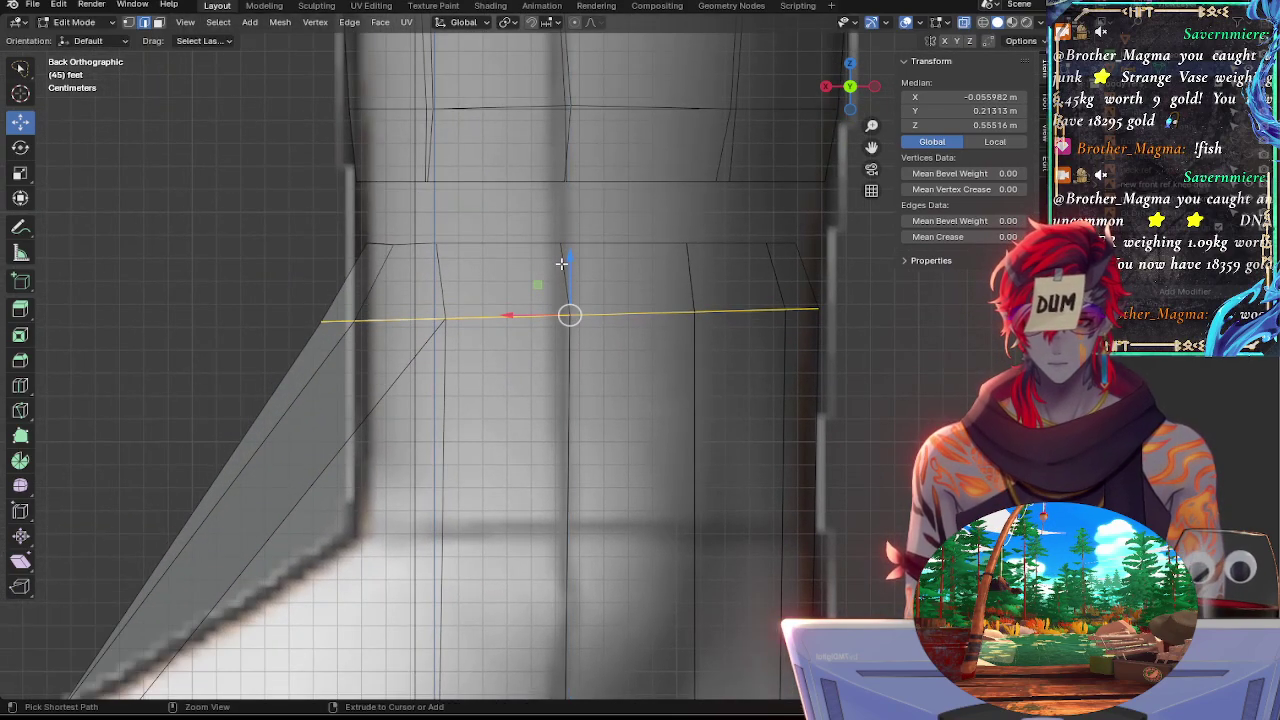
{"action": "key", "text": "ctrl+z"}
{"action": "key", "text": "ctrl+z"}
{"action": "key", "text": "ctrl+z"}
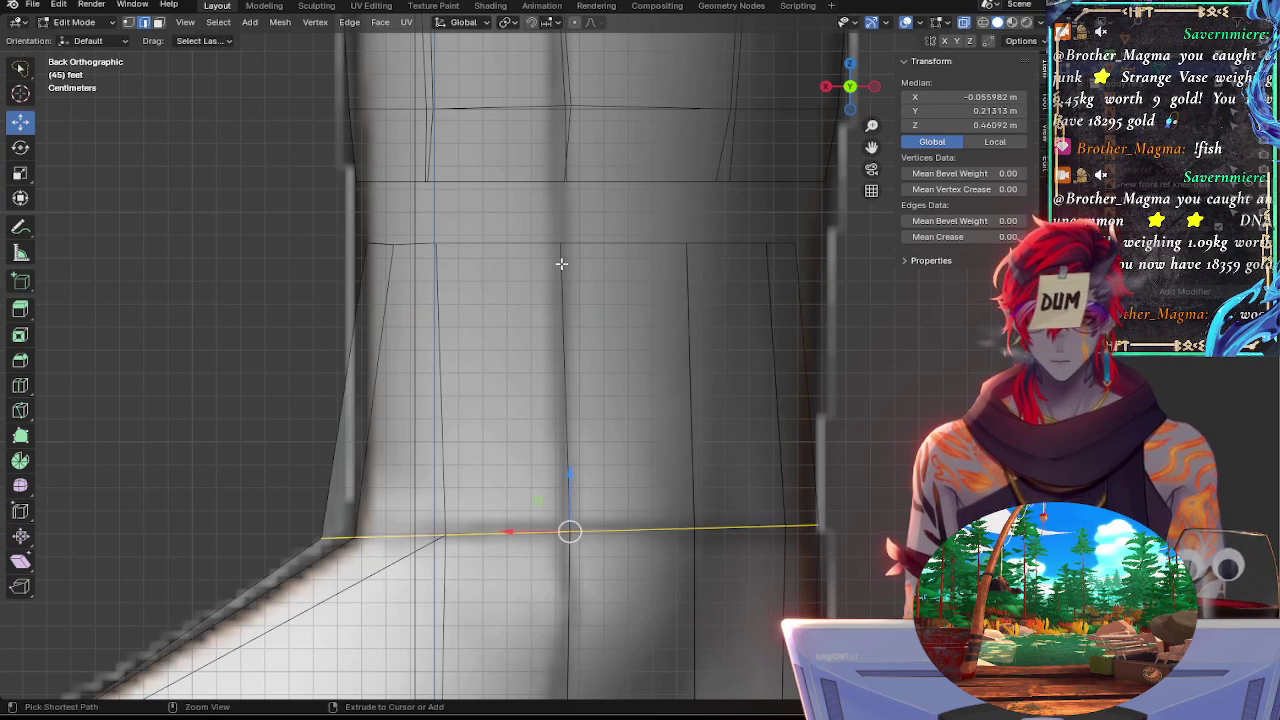
{"action": "middle_click_drag", "start_coordinate": [818, 424], "coordinate": [806, 300], "text": "shift"}
{"action": "middle_click_drag", "start_coordinate": [733, 381], "coordinate": [791, 386], "text": "shift"}
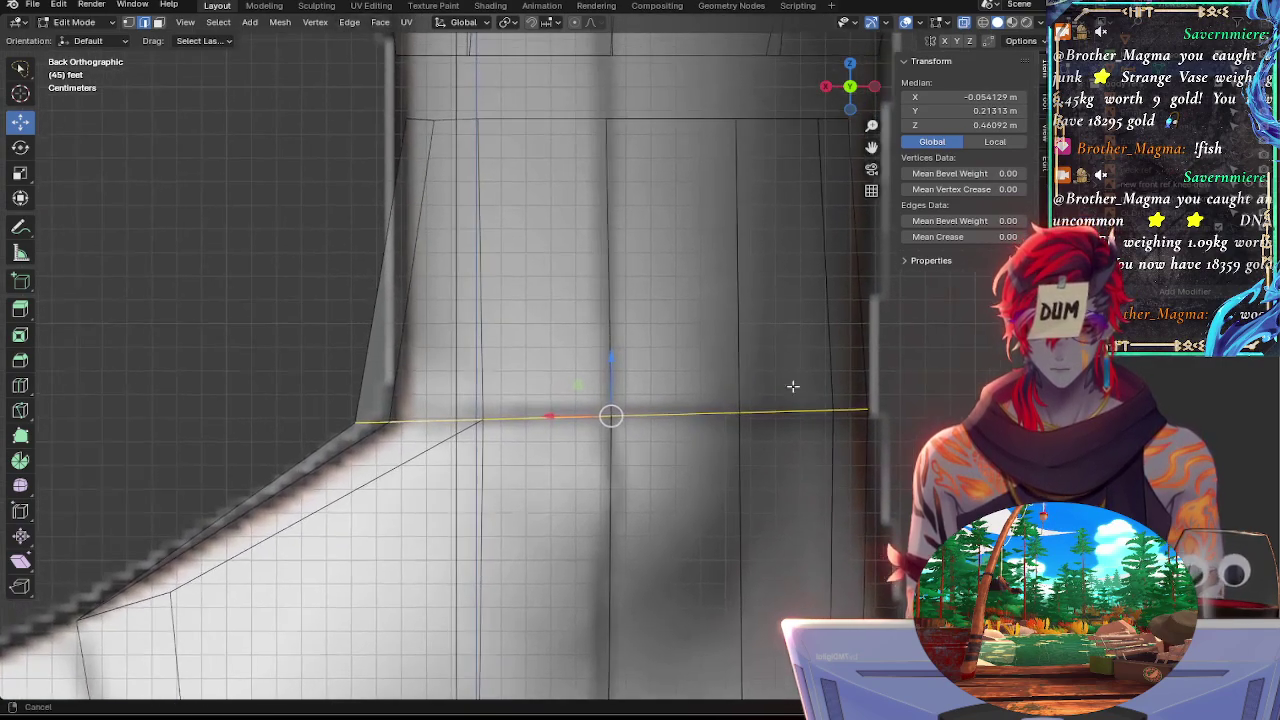
Flatten the front edges of the ankle loop by scaling them to 0 along Z, and raise them slightly
{"action": "scroll", "coordinate": [760, 376], "scroll_direction": "up", "scroll_amount": 3}
{"action": "middle_click_drag", "start_coordinate": [707, 408], "coordinate": [722, 321], "text": "shift"}
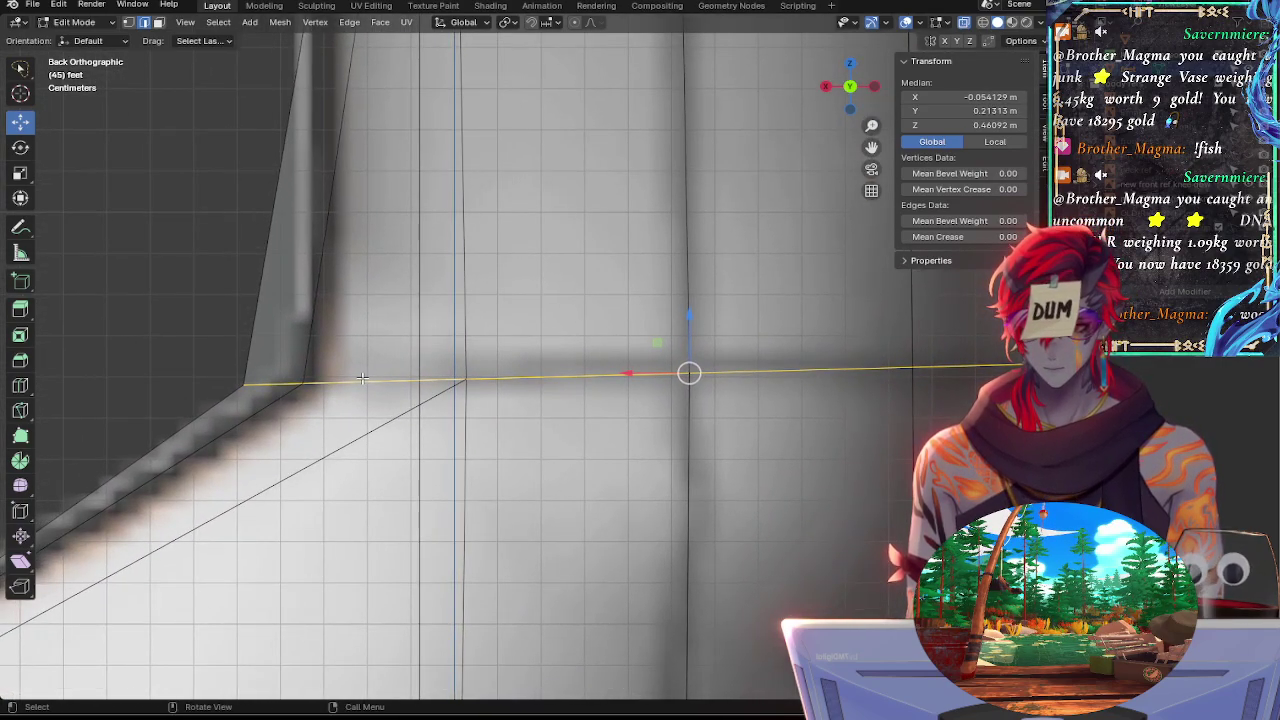
{"action": "left_click", "coordinate": [362, 378]}
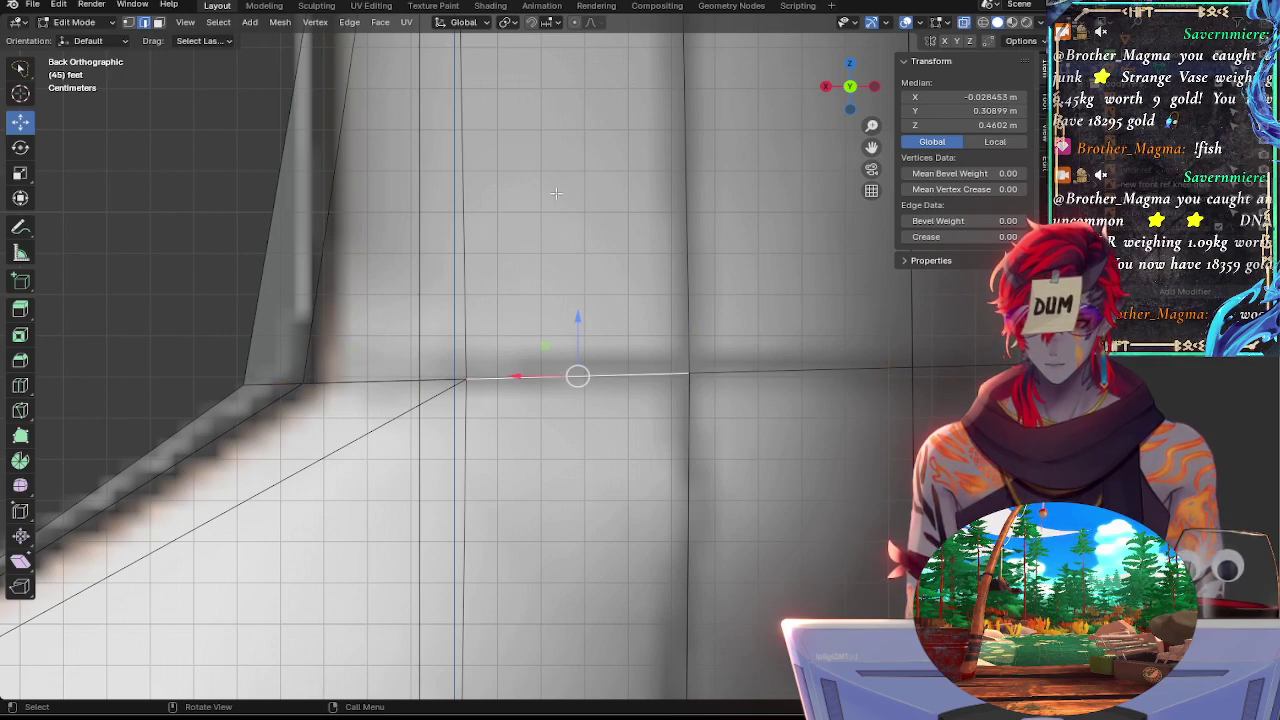
{"action": "middle_click_drag", "start_coordinate": [452, 303], "coordinate": [524, 327]}
{"action": "left_click", "coordinate": [464, 360]}
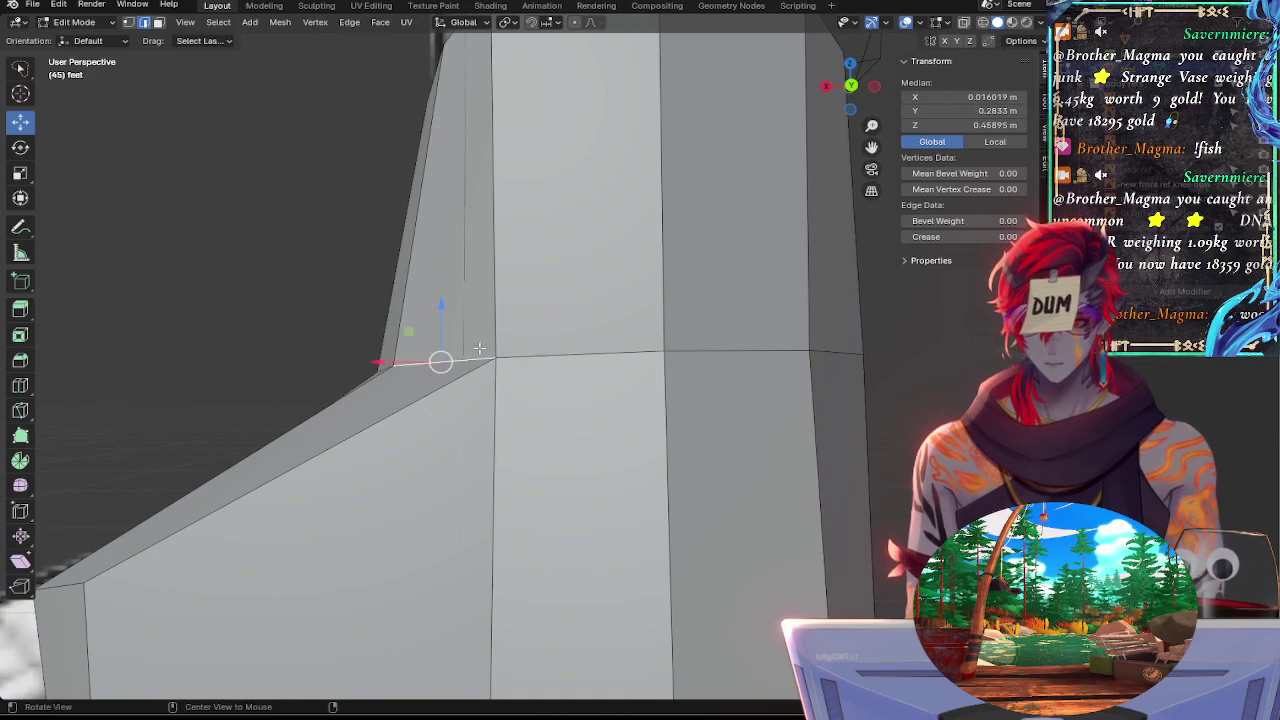
{"action": "middle_click_drag", "start_coordinate": [464, 360], "coordinate": [533, 405]}
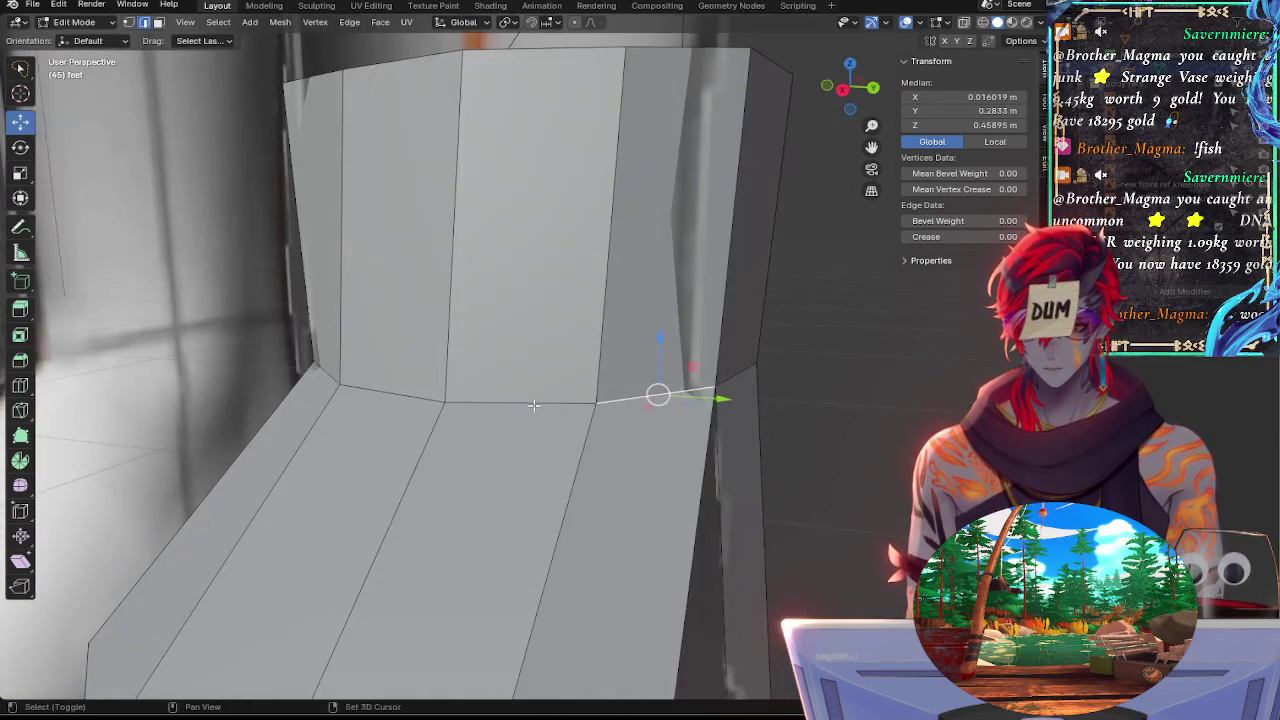
{"action": "left_click", "coordinate": [328, 378], "text": "shift"}
{"action": "key", "text": "s"}
{"action": "key", "text": "z"}
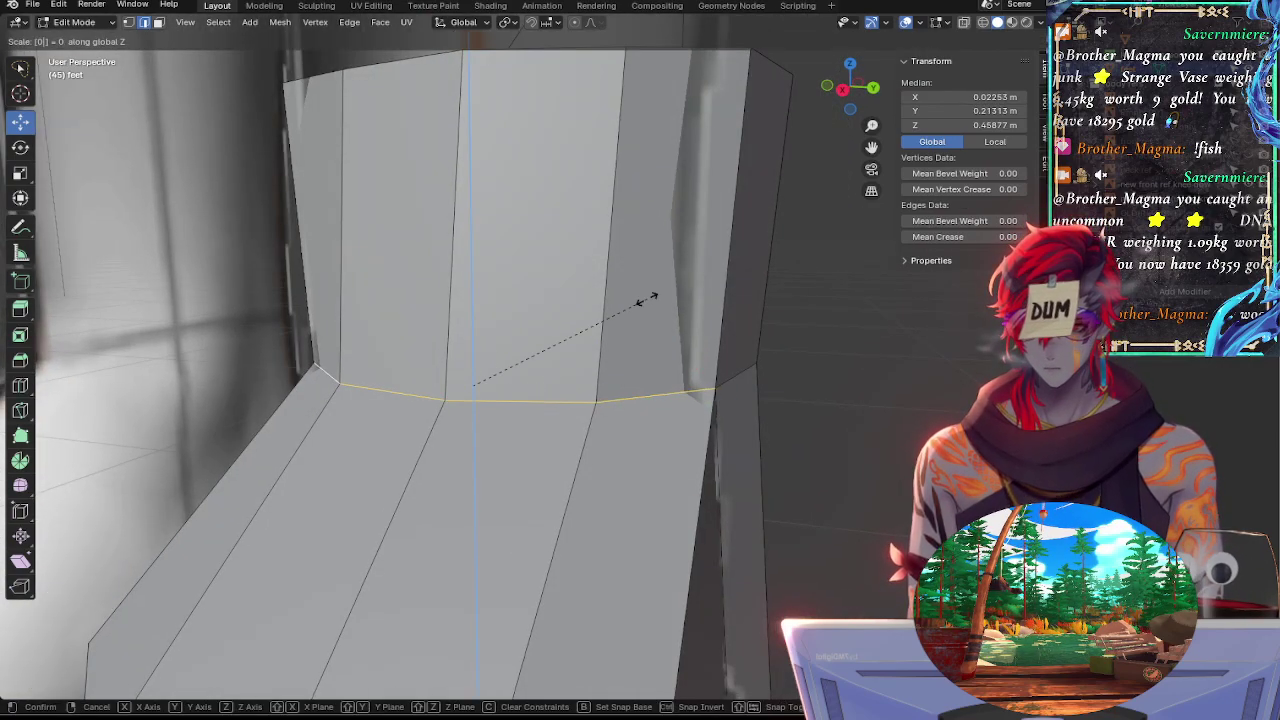
{"action": "key", "text": "Return"}
{"action": "left_click", "coordinate": [874, 88]}
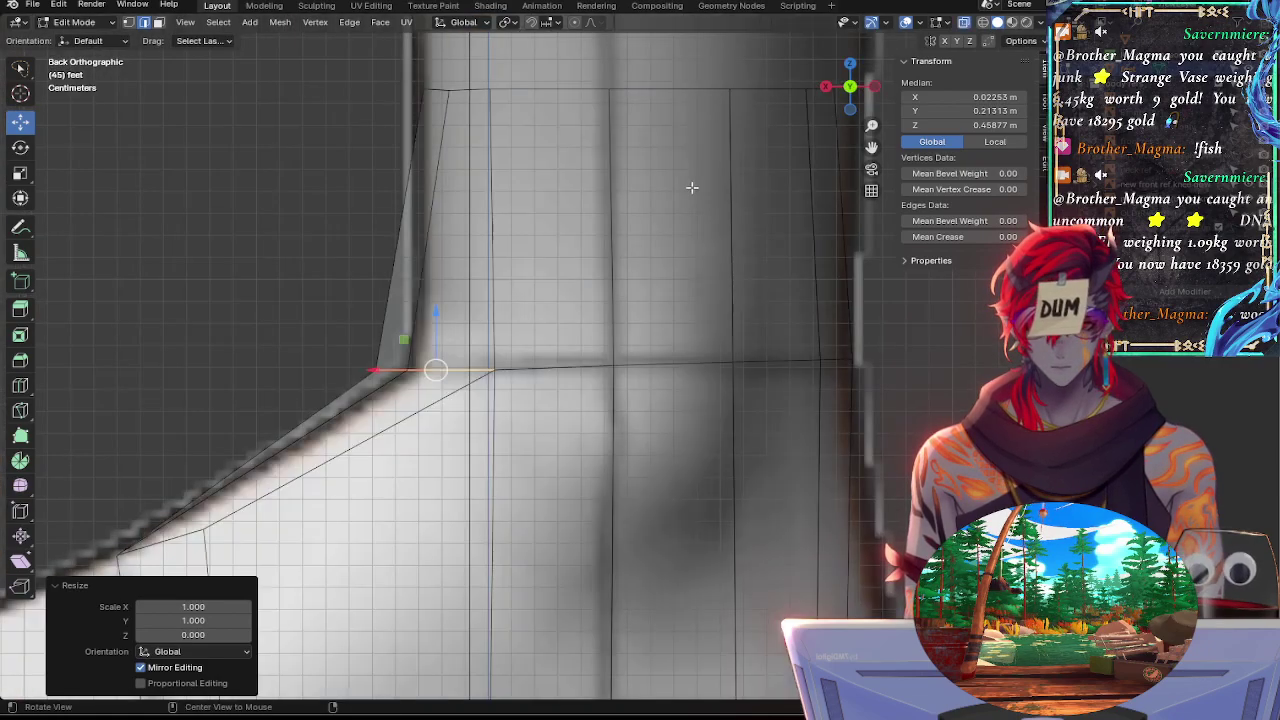
{"action": "left_click_drag", "start_coordinate": [433, 325], "coordinate": [428, 324]}
Try levelling the back of the ankle loop with an Edge Slide of -0.005 on the heel edge and a 0° Z rotation on its neighbour
{"action": "left_click", "coordinate": [533, 367]}
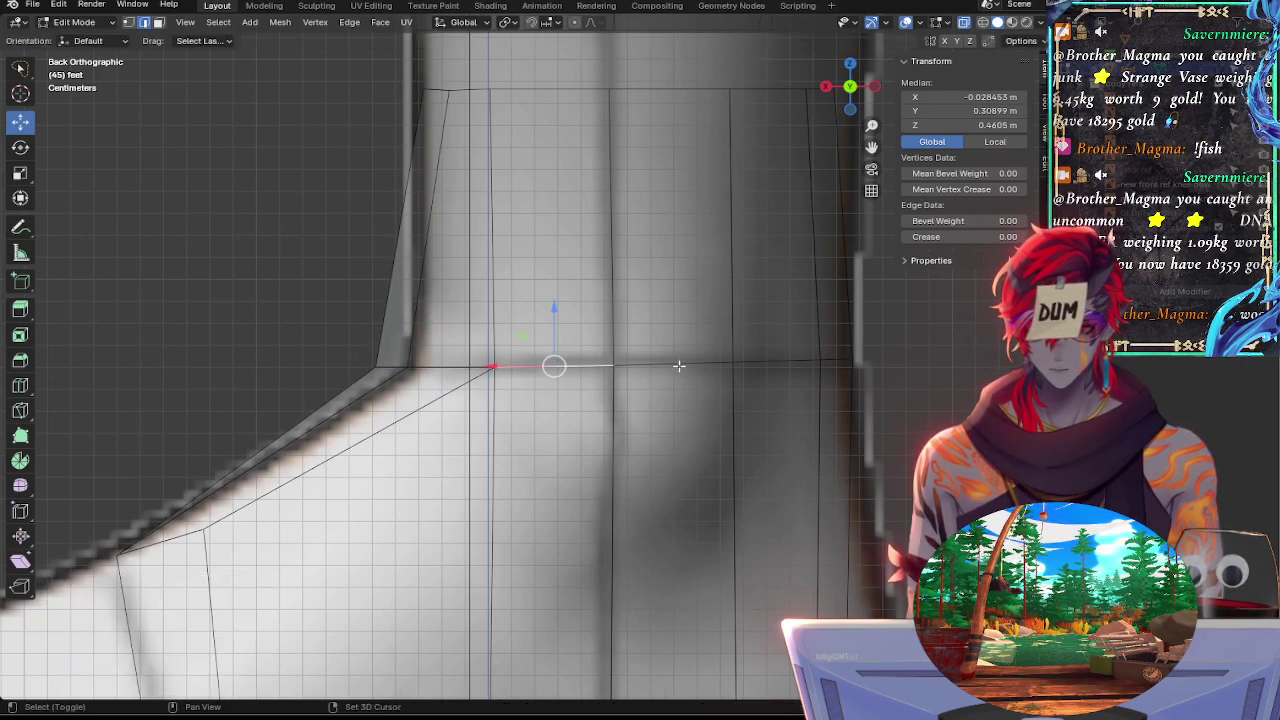
{"action": "left_click", "coordinate": [824, 355], "text": "shift"}
{"action": "left_click", "coordinate": [836, 362]}
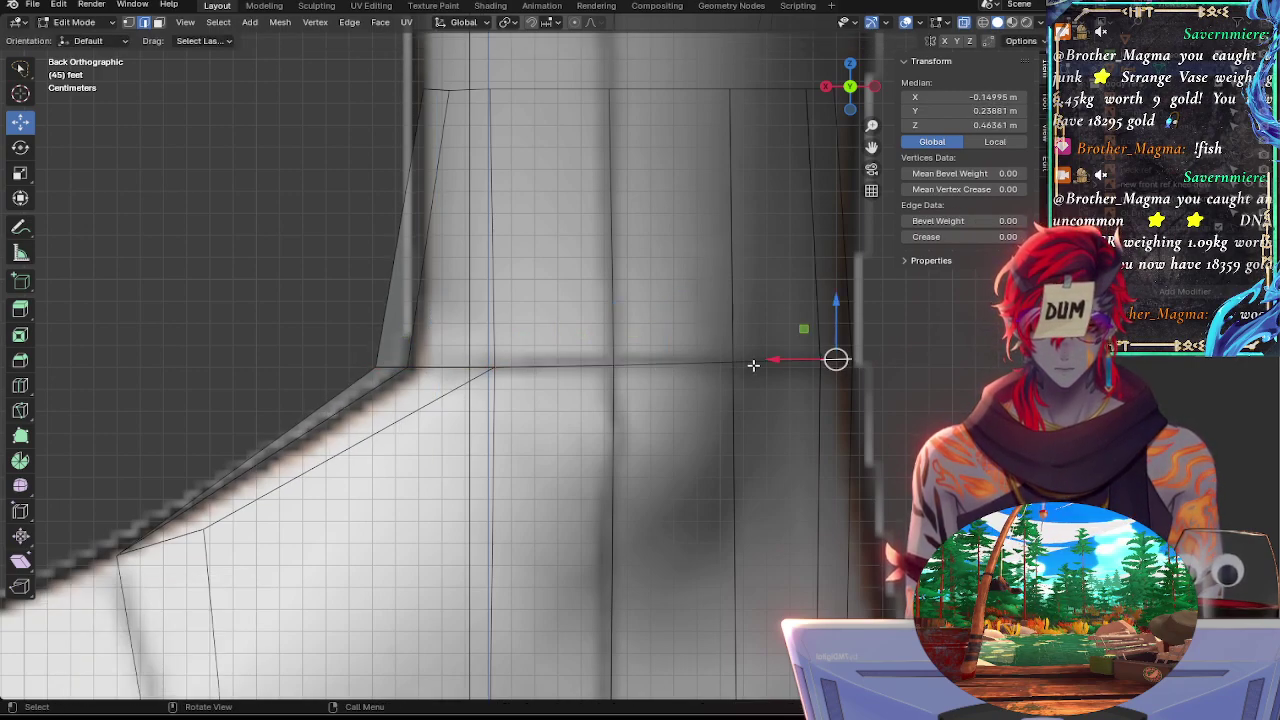
{"action": "key", "text": "g"}
{"action": "key", "text": "g"}
{"action": "left_click", "coordinate": [673, 362]}
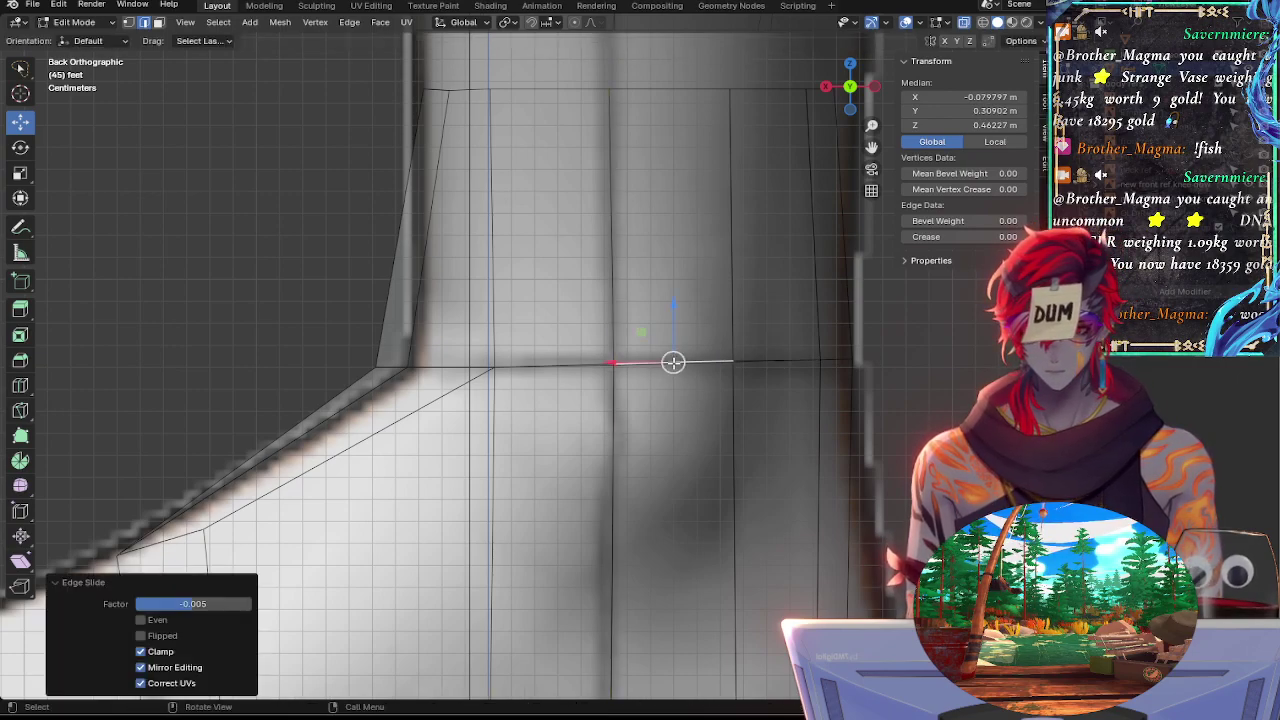
{"action": "key", "text": "r"}
{"action": "key", "text": "z"}
{"action": "left_click", "coordinate": [673, 362]}
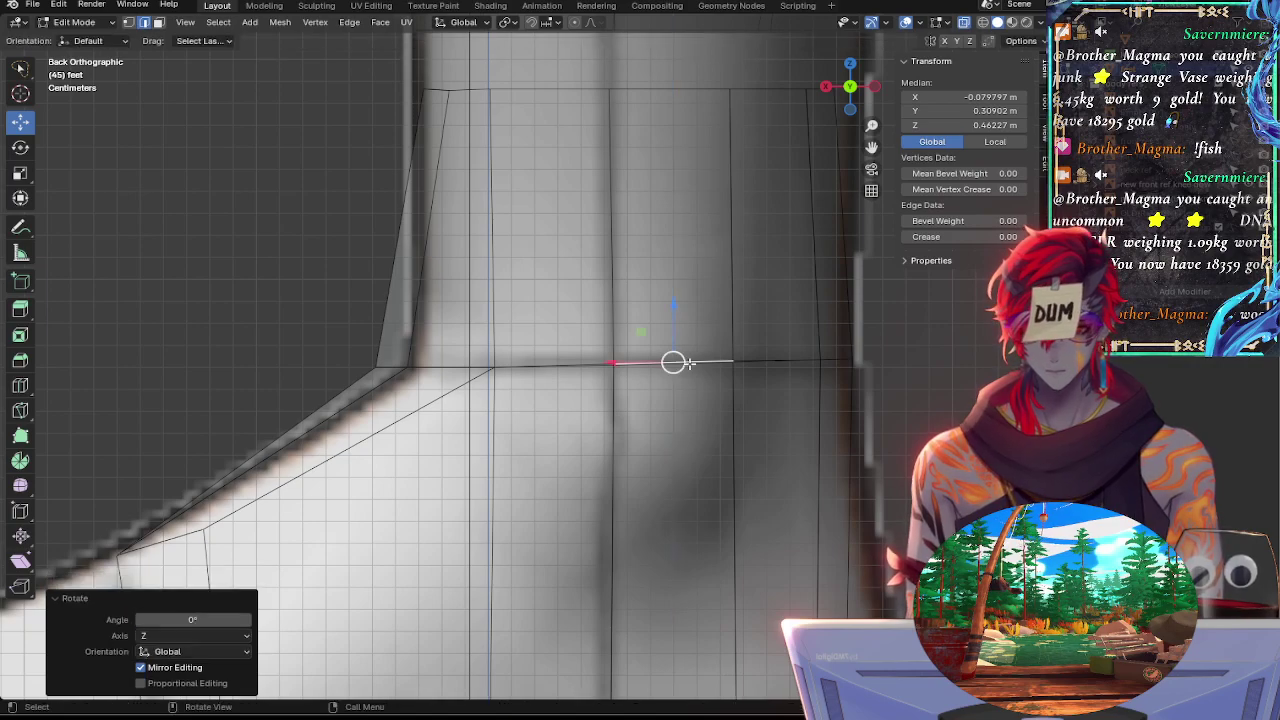
Examine the ankle loop against the foot reference from the side and back views
{"action": "left_click", "coordinate": [558, 366]}
{"action": "middle_click_drag", "start_coordinate": [420, 388], "coordinate": [570, 388]}
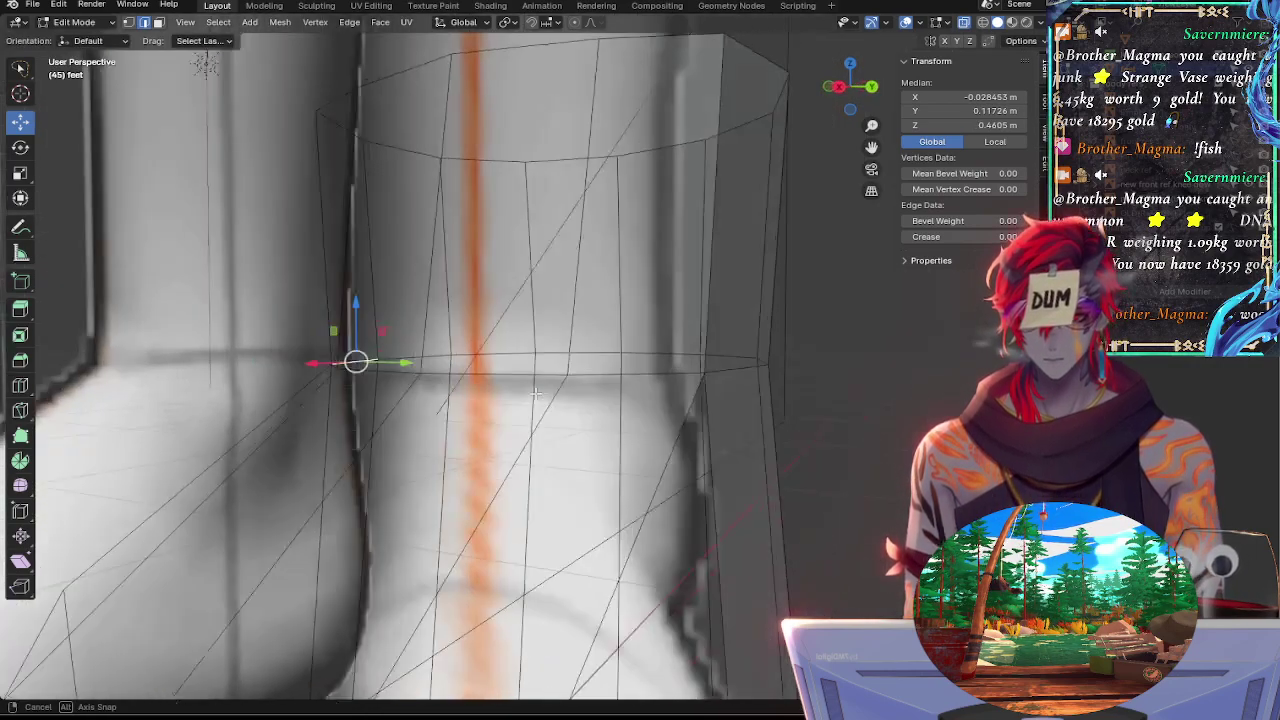
{"action": "left_click", "coordinate": [840, 87]}
{"action": "middle_click_drag", "start_coordinate": [746, 320], "coordinate": [728, 269], "text": "shift"}
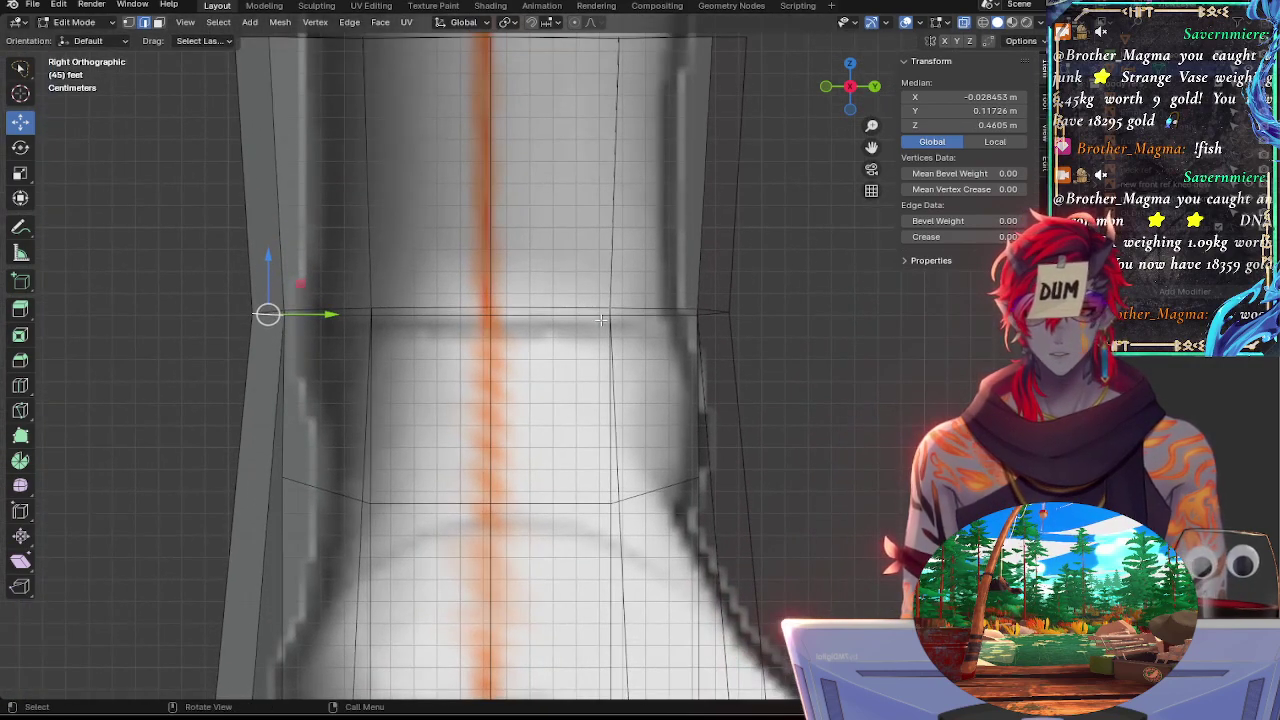
{"action": "middle_click_drag", "start_coordinate": [690, 200], "coordinate": [674, 260], "text": "ctrl"}
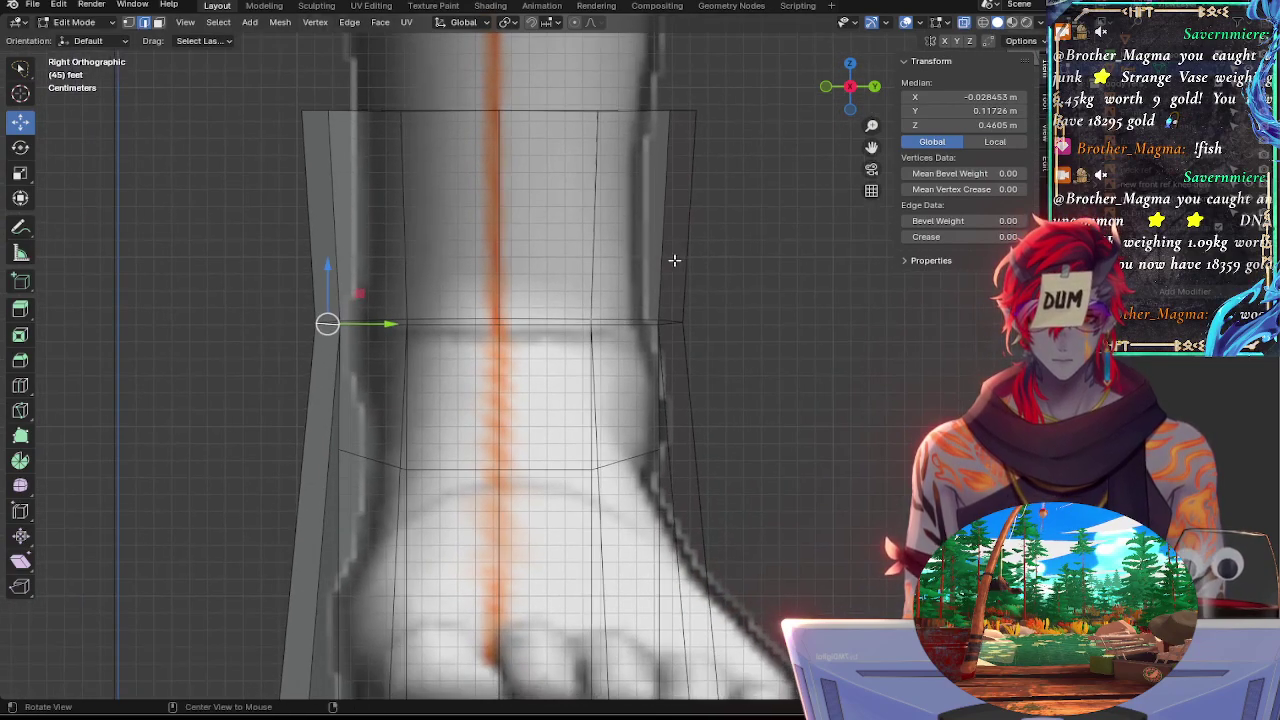
{"action": "middle_click_drag", "start_coordinate": [766, 280], "coordinate": [762, 276]}
{"action": "left_click", "coordinate": [875, 92]}
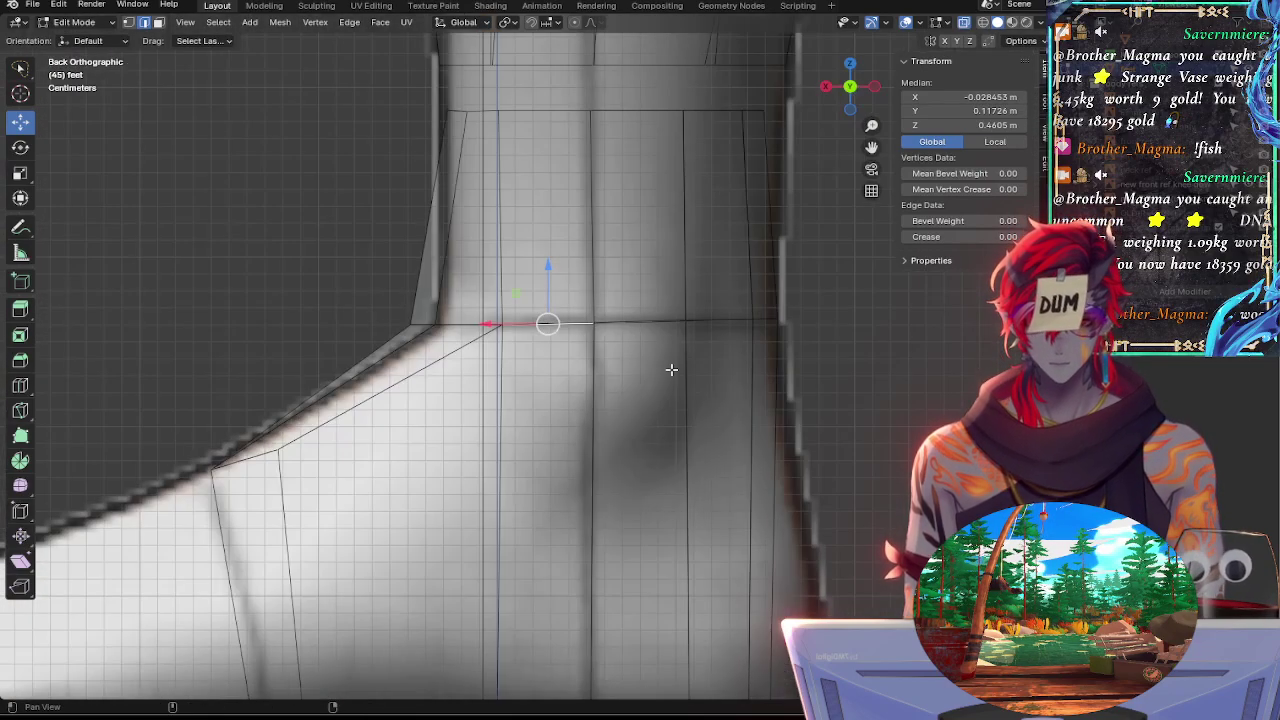
{"action": "middle_click_drag", "start_coordinate": [671, 369], "coordinate": [753, 306], "text": "shift"}
{"action": "left_click", "coordinate": [676, 316]}
{"action": "left_click", "coordinate": [494, 197]}
{"action": "key", "text": "alt+a"}
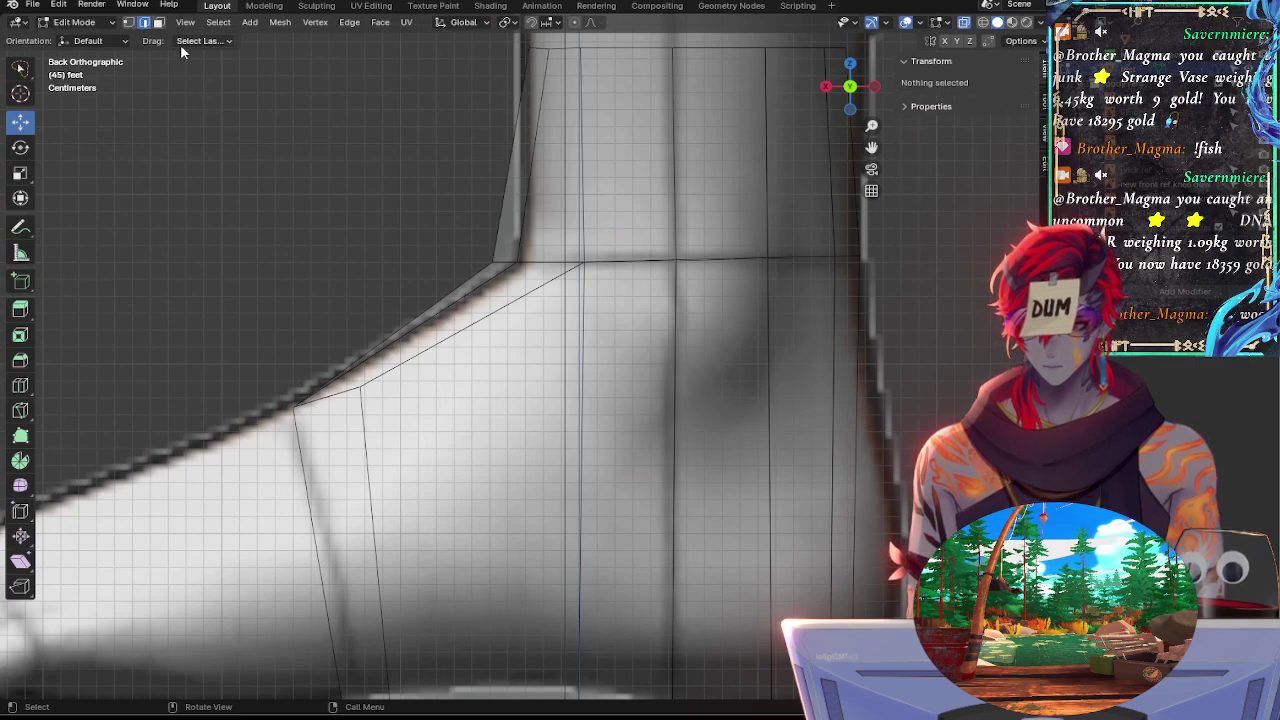
Select the two front faces above the ankle loop in face mode and rotate them -7.13° in the back view
{"action": "left_click", "coordinate": [158, 22]}
{"action": "left_click", "coordinate": [520, 201]}
{"action": "key", "text": "alt+a"}
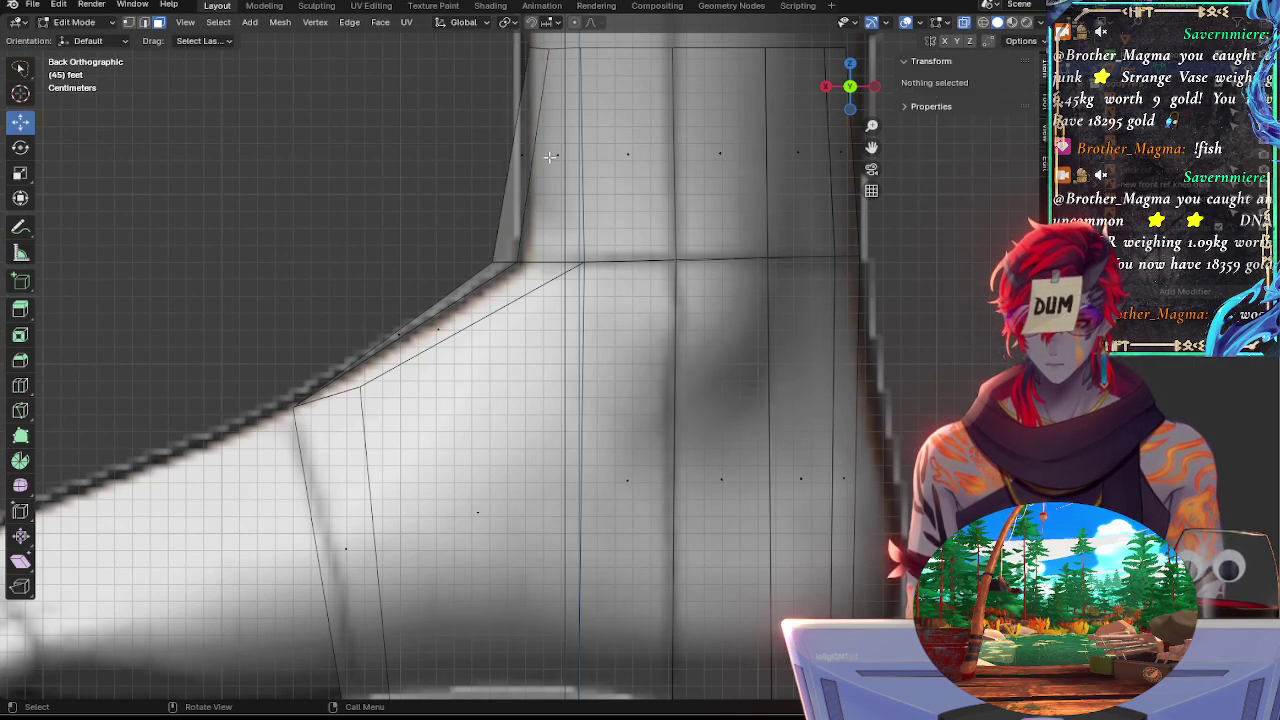
{"action": "key", "text": "alt+z"}
{"action": "left_click", "coordinate": [555, 158]}
{"action": "middle_click_drag", "start_coordinate": [555, 158], "coordinate": [553, 201]}
{"action": "left_click", "coordinate": [553, 201]}
{"action": "left_click", "coordinate": [460, 219], "text": "shift"}
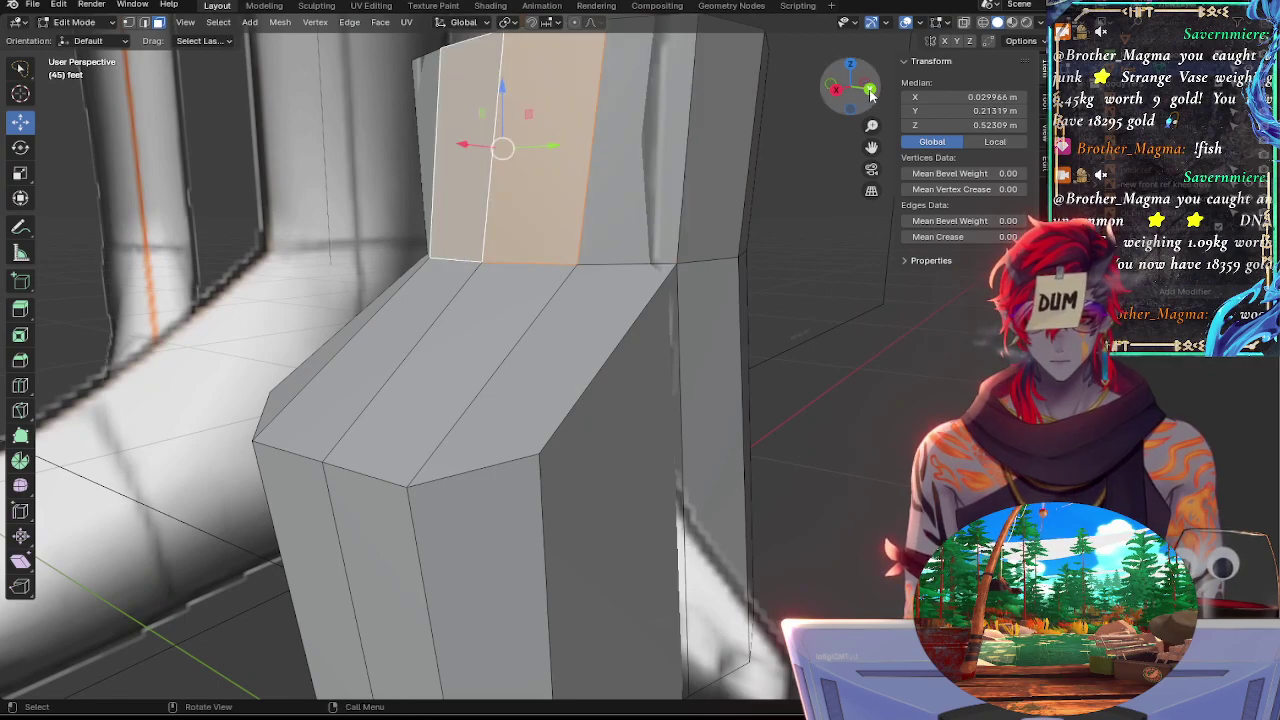
{"action": "left_click", "coordinate": [870, 90]}
{"action": "key", "text": "alt+z"}
{"action": "key", "text": "r"}
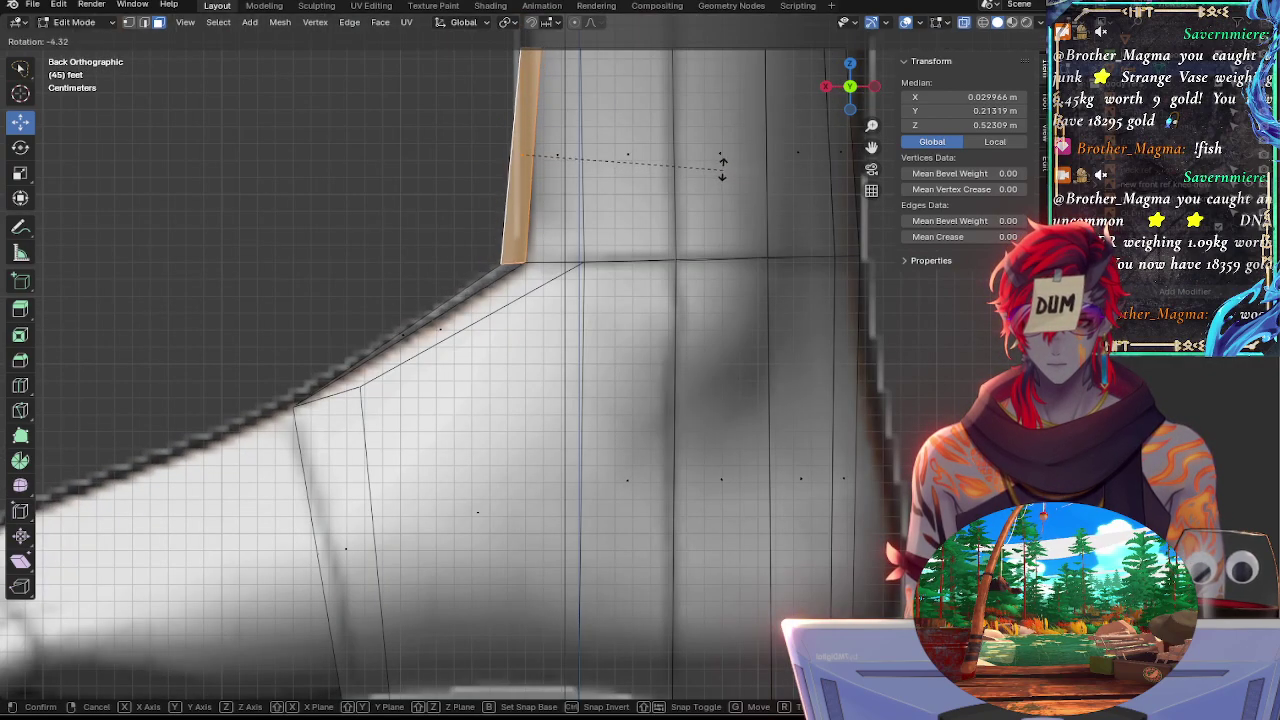
{"action": "left_click", "coordinate": [718, 159]}
Fit the front ankle faces to the reference outline with a slight scale and a -0.002124 m move along X
{"action": "key", "text": "s"}
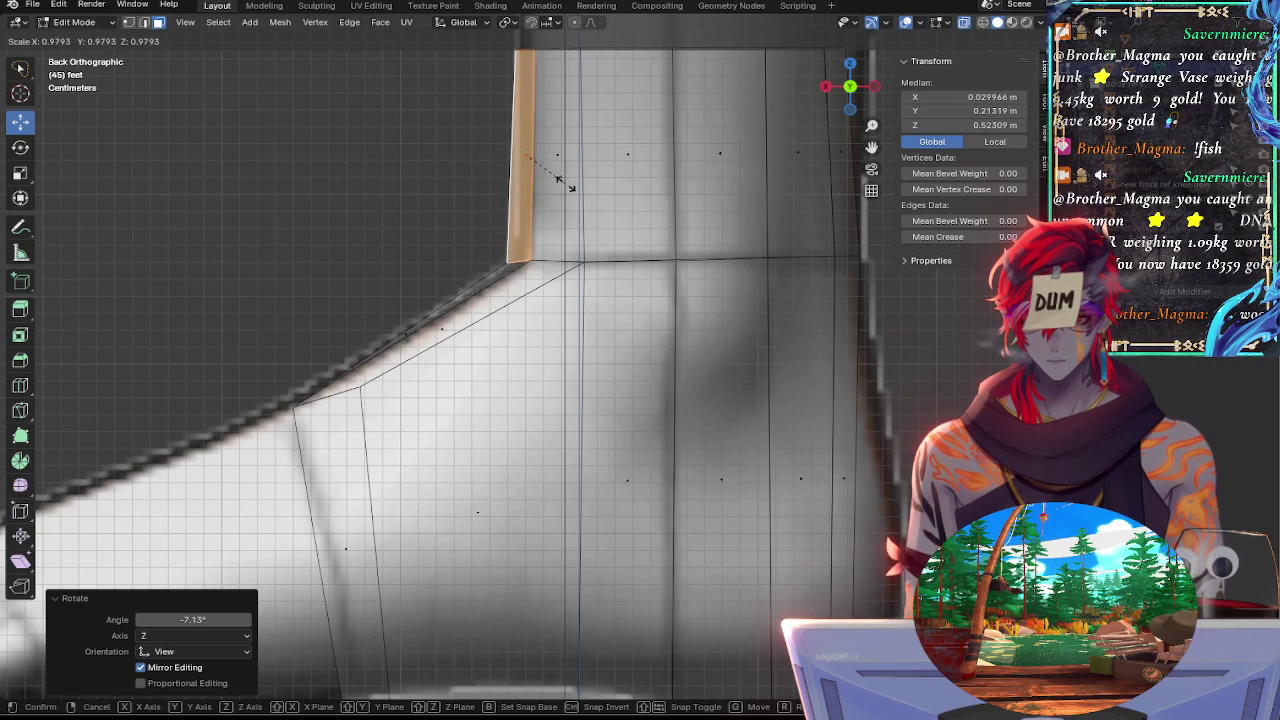
{"action": "left_click", "coordinate": [568, 185]}
{"action": "left_click_drag", "start_coordinate": [488, 155], "coordinate": [526, 151]}
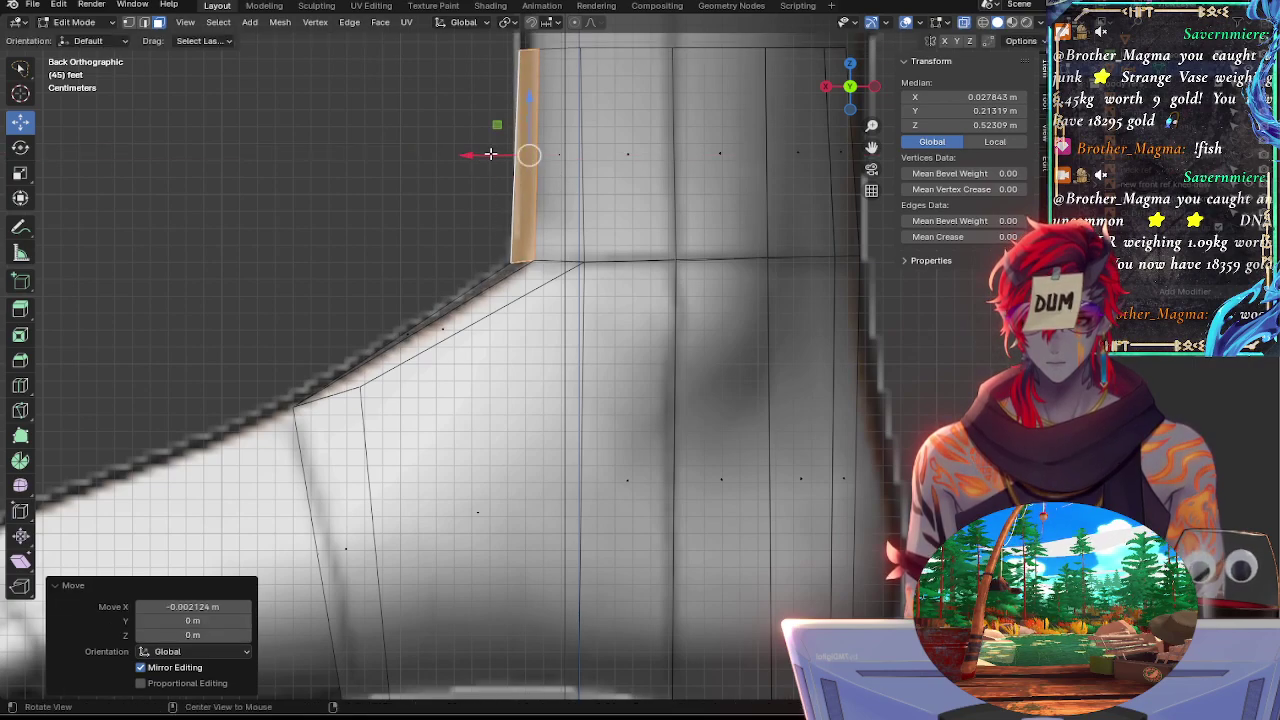
Select the two rear faces above the ankle loop and rotate them about 6.6° in the back view
{"action": "middle_click_drag", "start_coordinate": [526, 151], "coordinate": [503, 294], "text": "shift"}
{"action": "middle_click_drag", "start_coordinate": [650, 290], "coordinate": [557, 271], "text": "shift"}
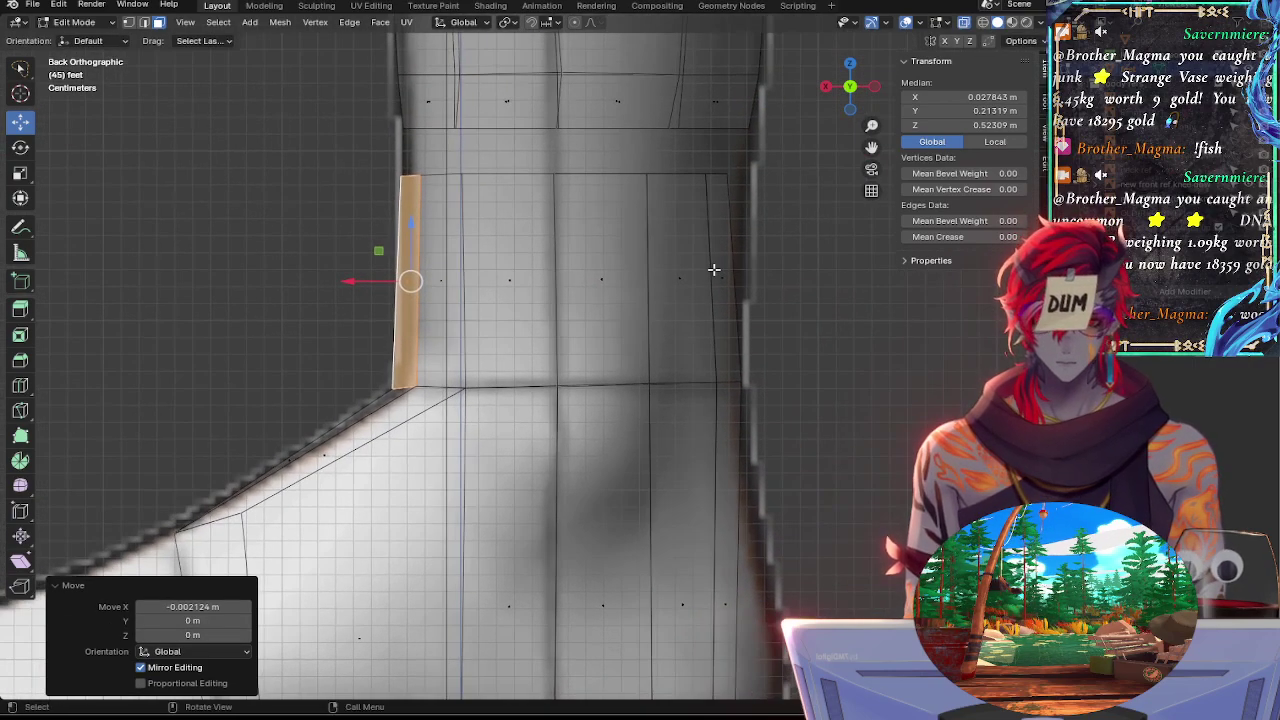
{"action": "left_click", "coordinate": [718, 270]}
{"action": "key", "text": "alt+z"}
{"action": "middle_click_drag", "start_coordinate": [820, 268], "coordinate": [594, 303]}
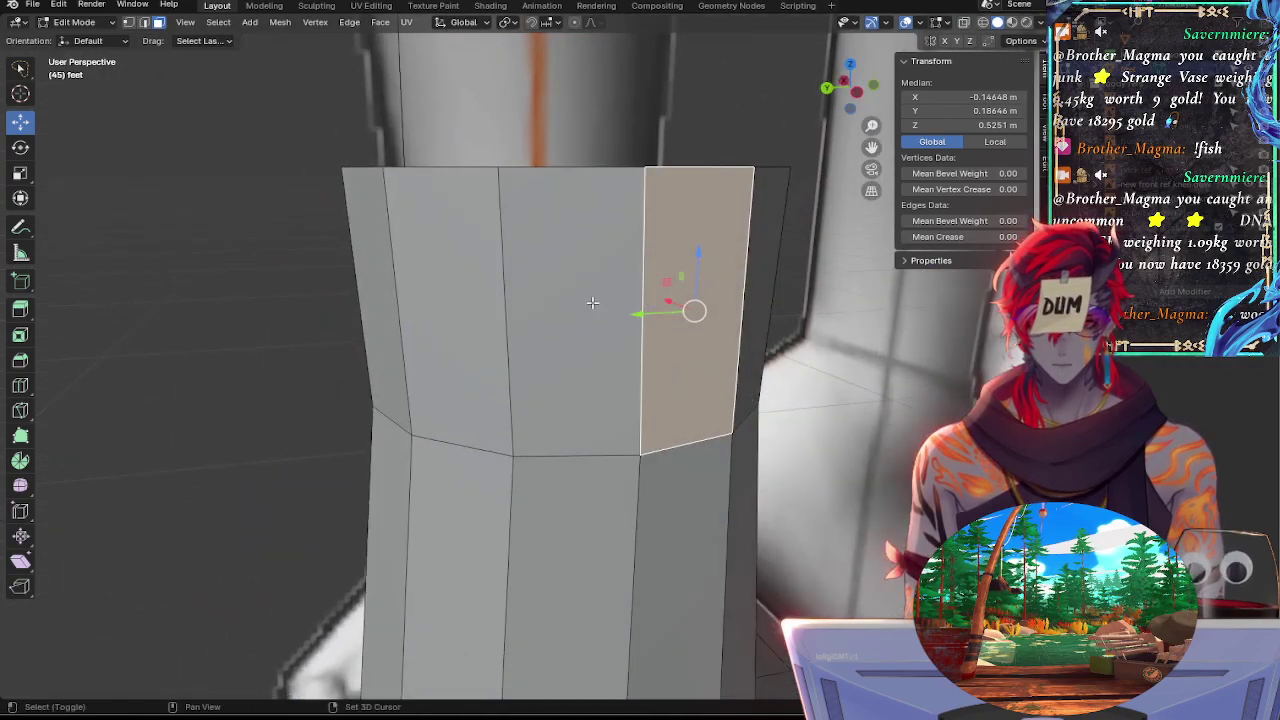
{"action": "left_click", "coordinate": [594, 303], "text": "shift"}
{"action": "left_click", "coordinate": [856, 93]}
{"action": "left_click", "coordinate": [856, 93]}
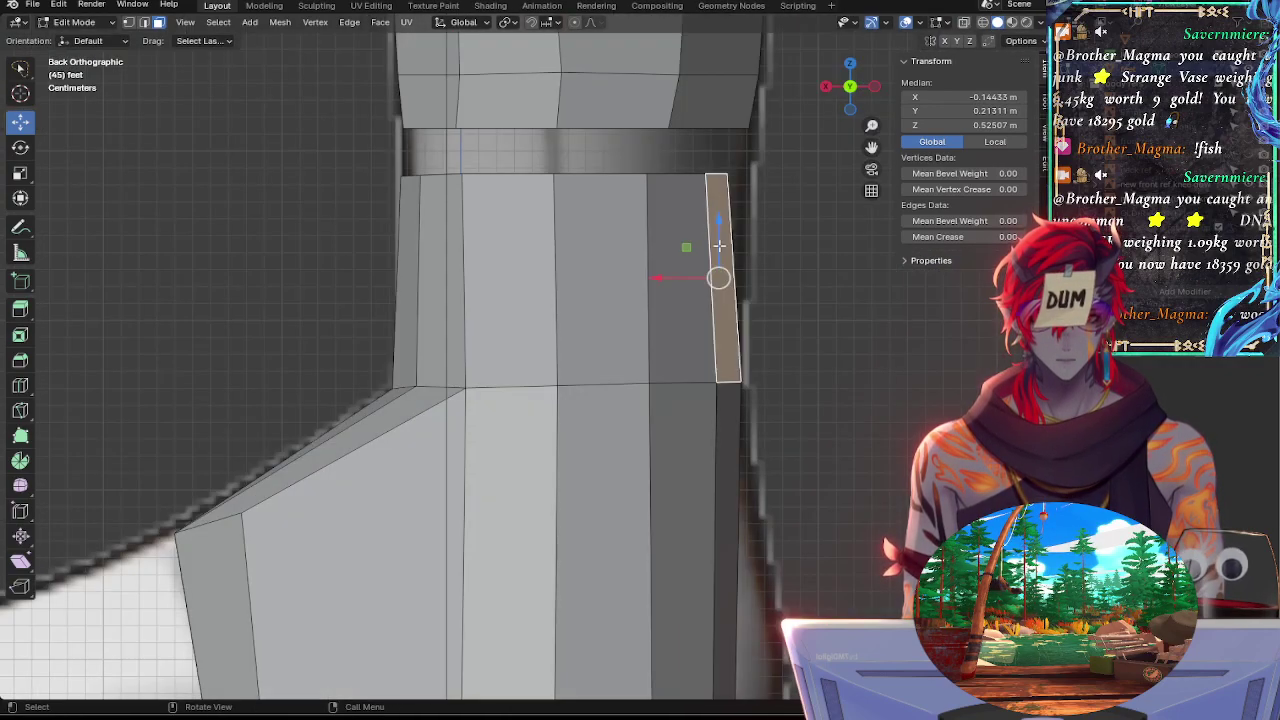
{"action": "key", "text": "r"}
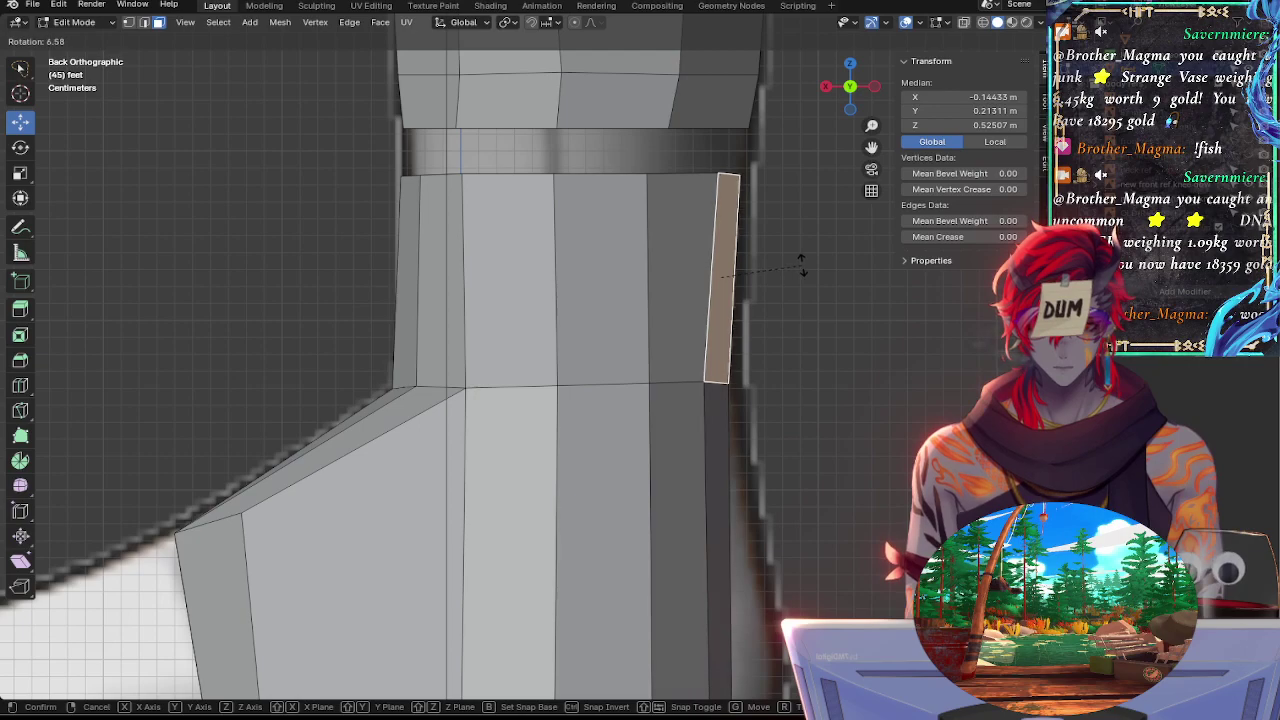
{"action": "left_click", "coordinate": [798, 264]}
Select the two heel faces below the ankle loop and rotate them 0.547° in the back view
{"action": "left_click", "coordinate": [711, 439]}
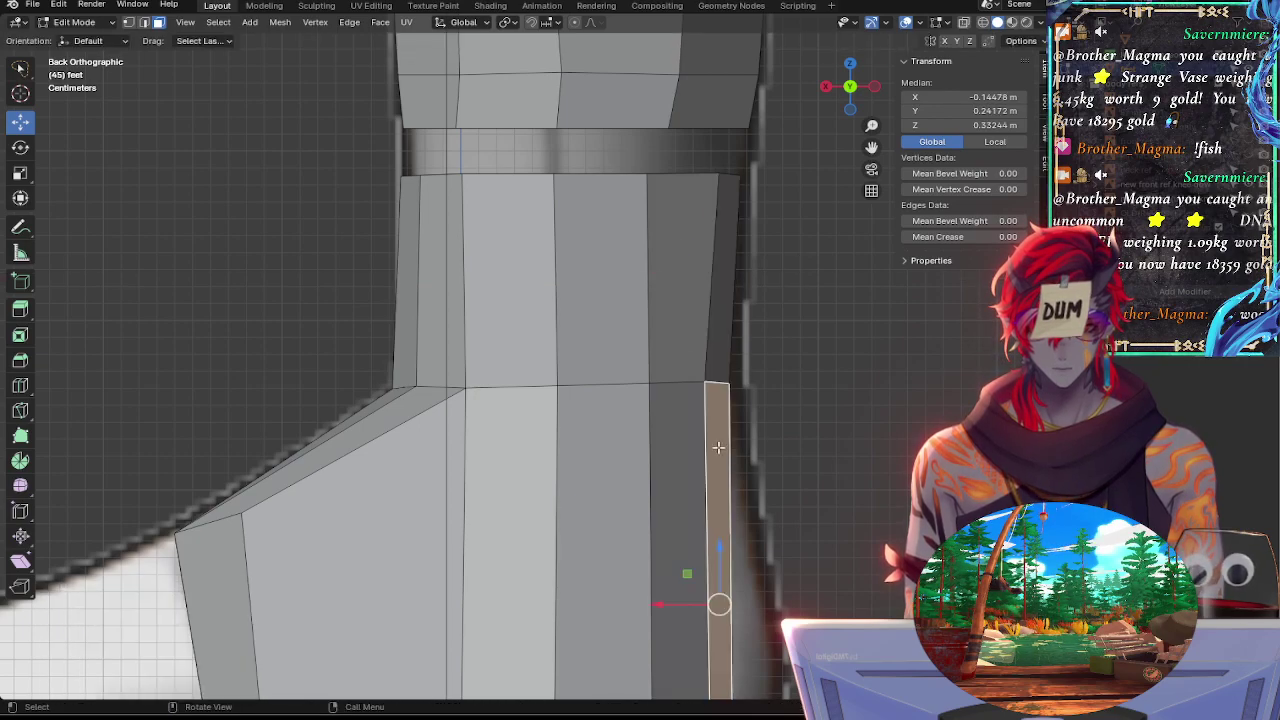
{"action": "middle_click_drag", "start_coordinate": [711, 439], "coordinate": [420, 432]}
{"action": "left_click", "coordinate": [560, 428], "text": "shift"}
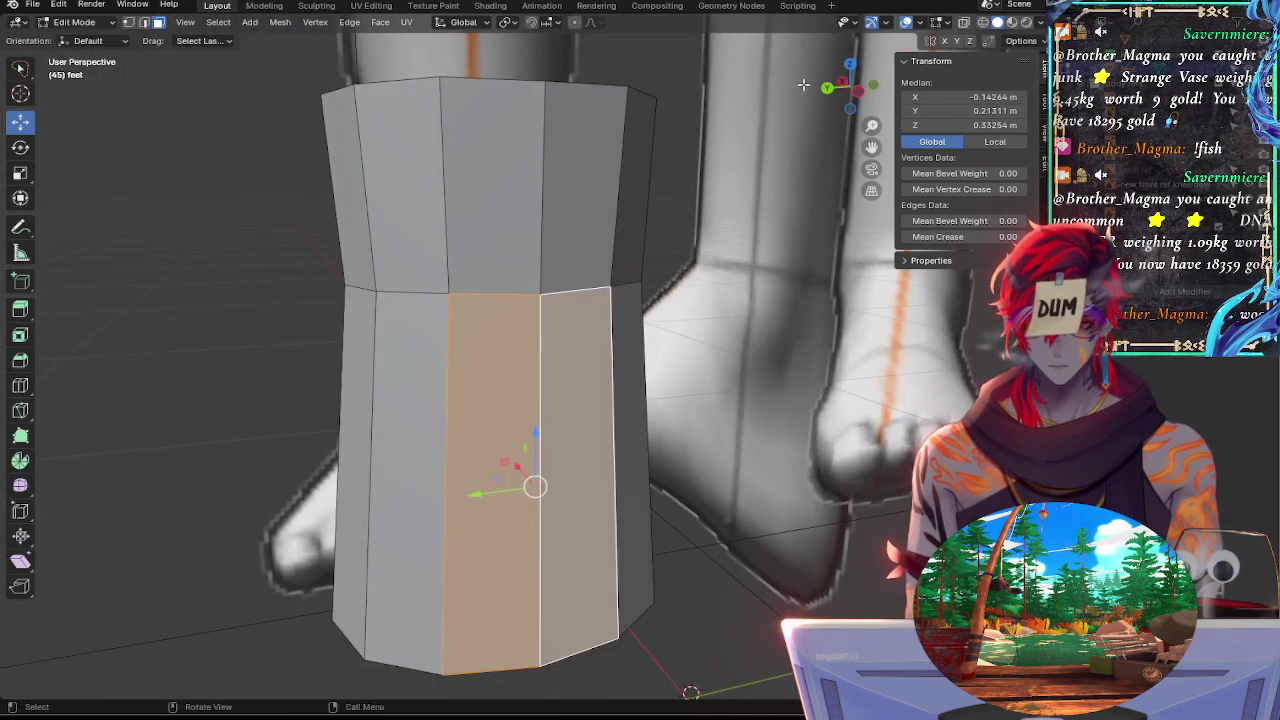
{"action": "left_click", "coordinate": [826, 90]}
{"action": "key", "text": "r"}
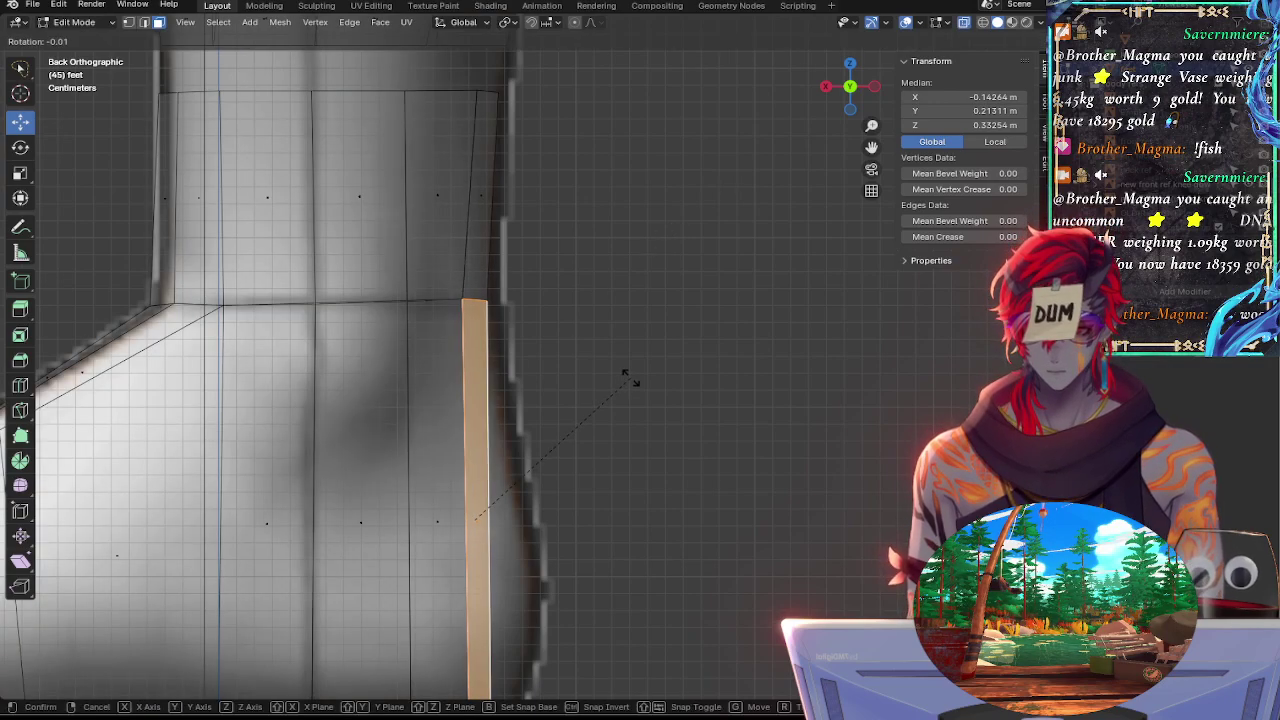
{"action": "left_click", "coordinate": [627, 377]}
Scale the two heel faces to about 0.98 and clear the selection
{"action": "key", "text": "s"}
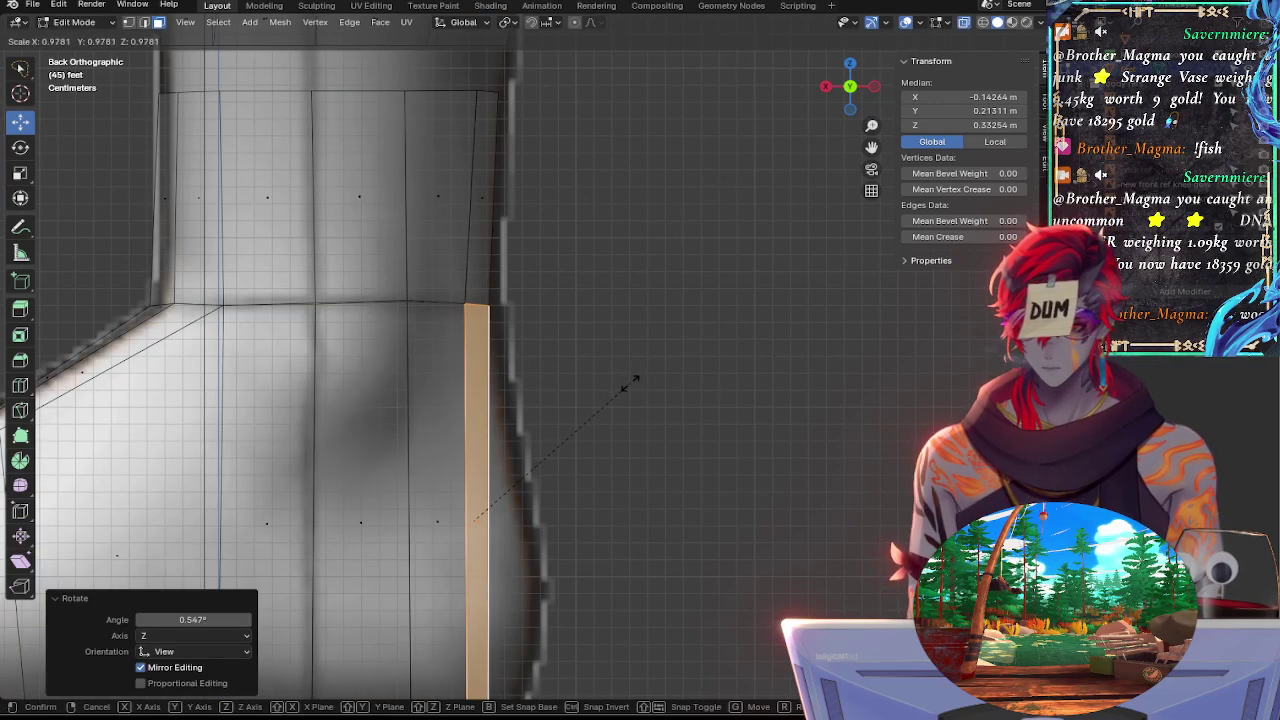
{"action": "key", "text": "Escape"}
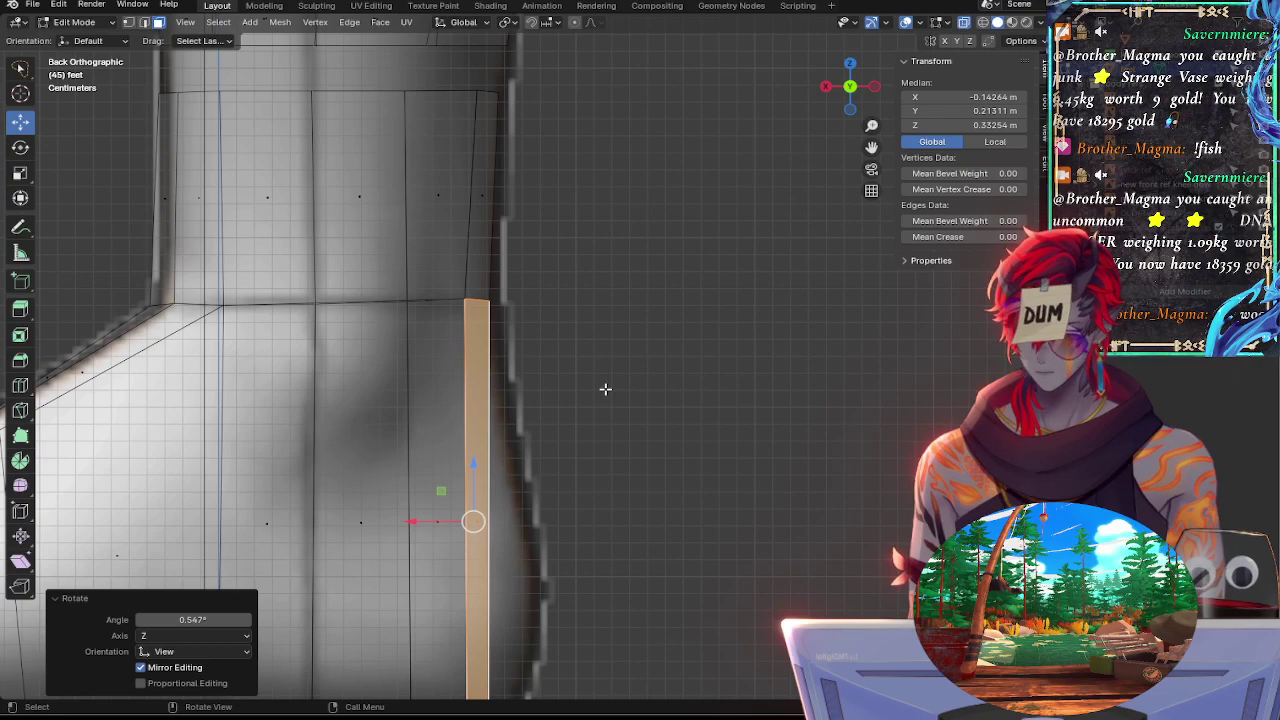
{"action": "key", "text": "s"}
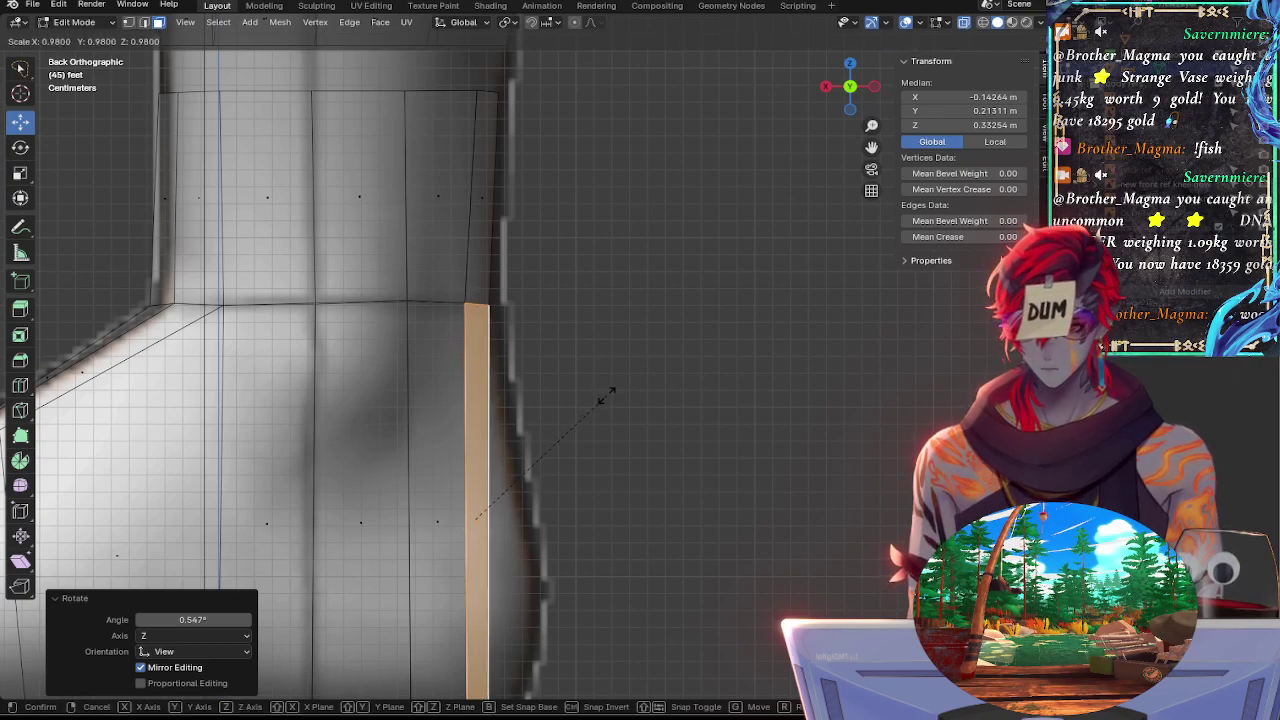
{"action": "left_click", "coordinate": [606, 398]}
{"action": "middle_click_drag", "start_coordinate": [608, 400], "coordinate": [649, 407], "text": "shift"}
{"action": "left_click_drag", "start_coordinate": [570, 474], "coordinate": [571, 475]}
{"action": "middle_click_drag", "start_coordinate": [704, 439], "coordinate": [803, 360], "text": "shift"}
{"action": "left_click", "coordinate": [866, 380]}
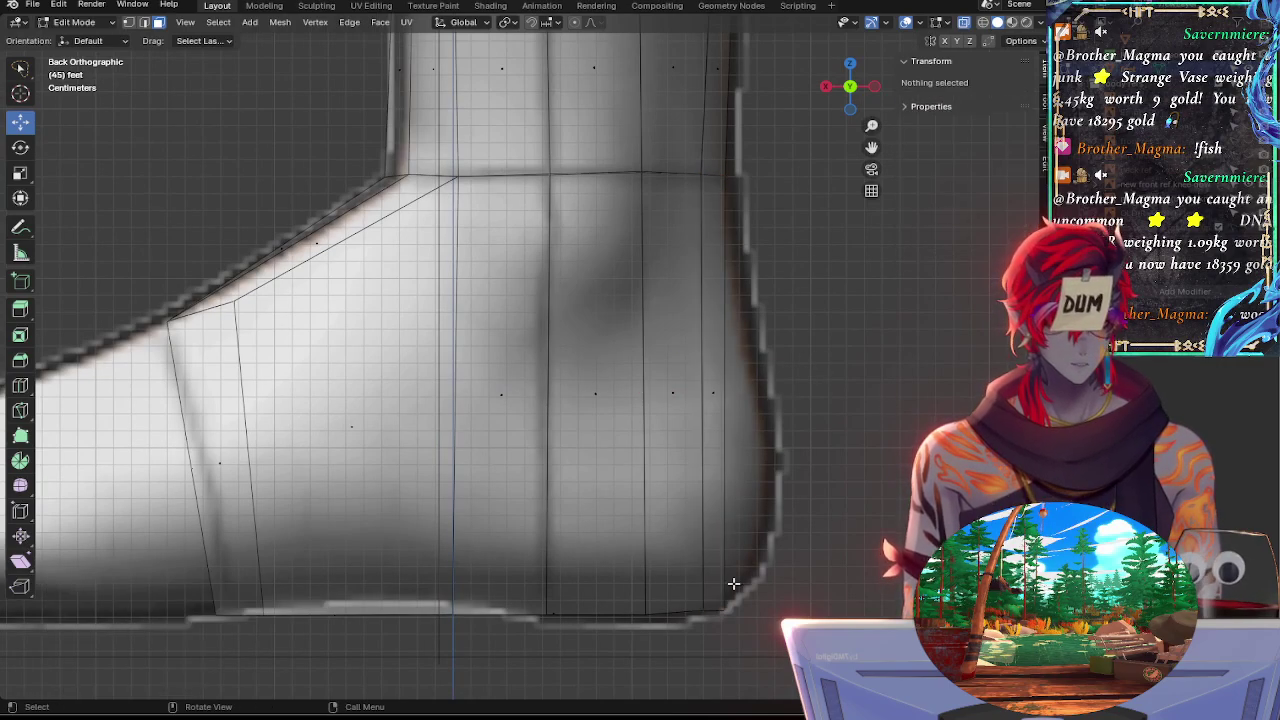
Select the bottom vertices at the back of the heel, lower them 0.002124 m along Z and clear the selection
{"action": "middle_click_drag", "start_coordinate": [723, 608], "coordinate": [753, 538]}
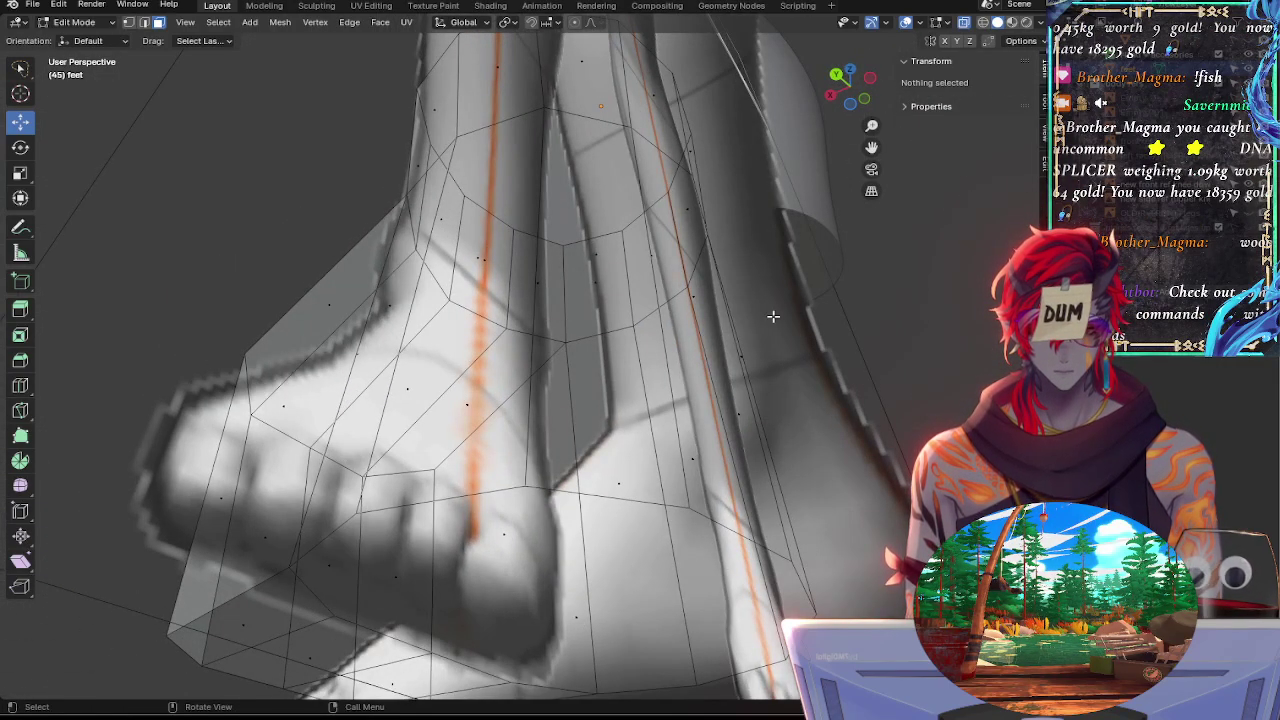
{"action": "left_click", "coordinate": [133, 23]}
{"action": "left_click", "coordinate": [689, 508]}
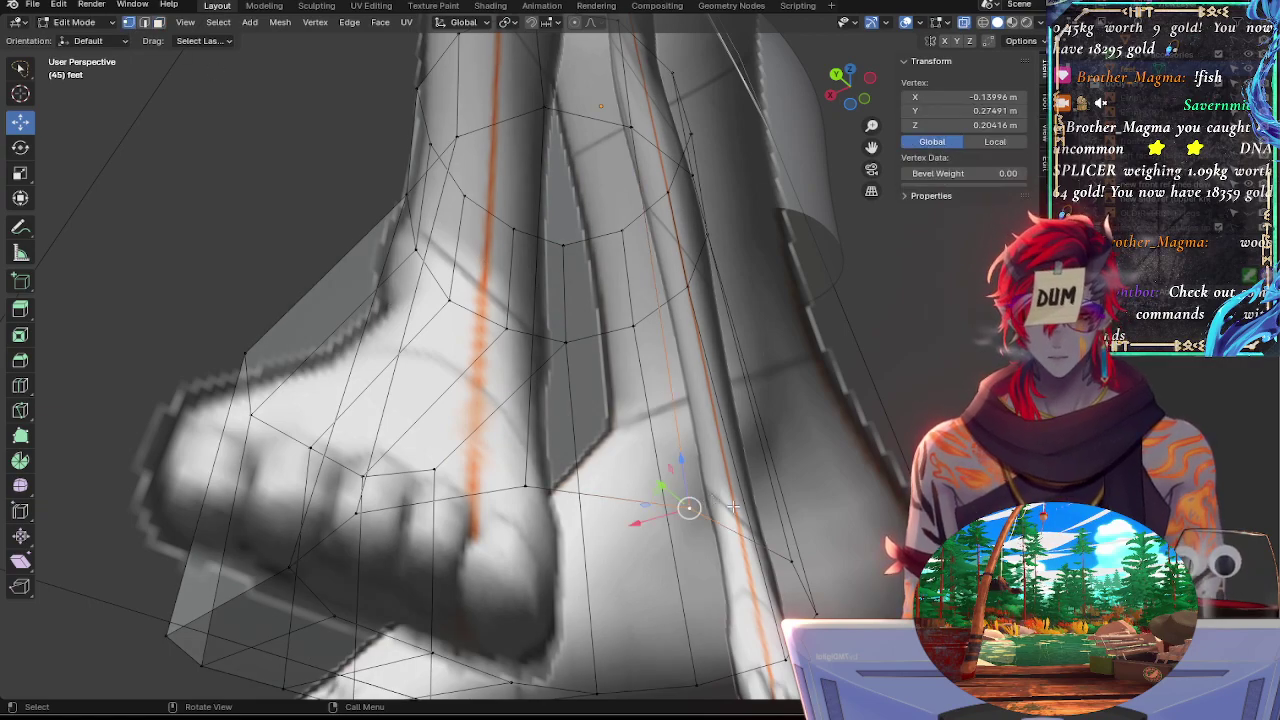
{"action": "left_click", "coordinate": [787, 555], "text": "shift"}
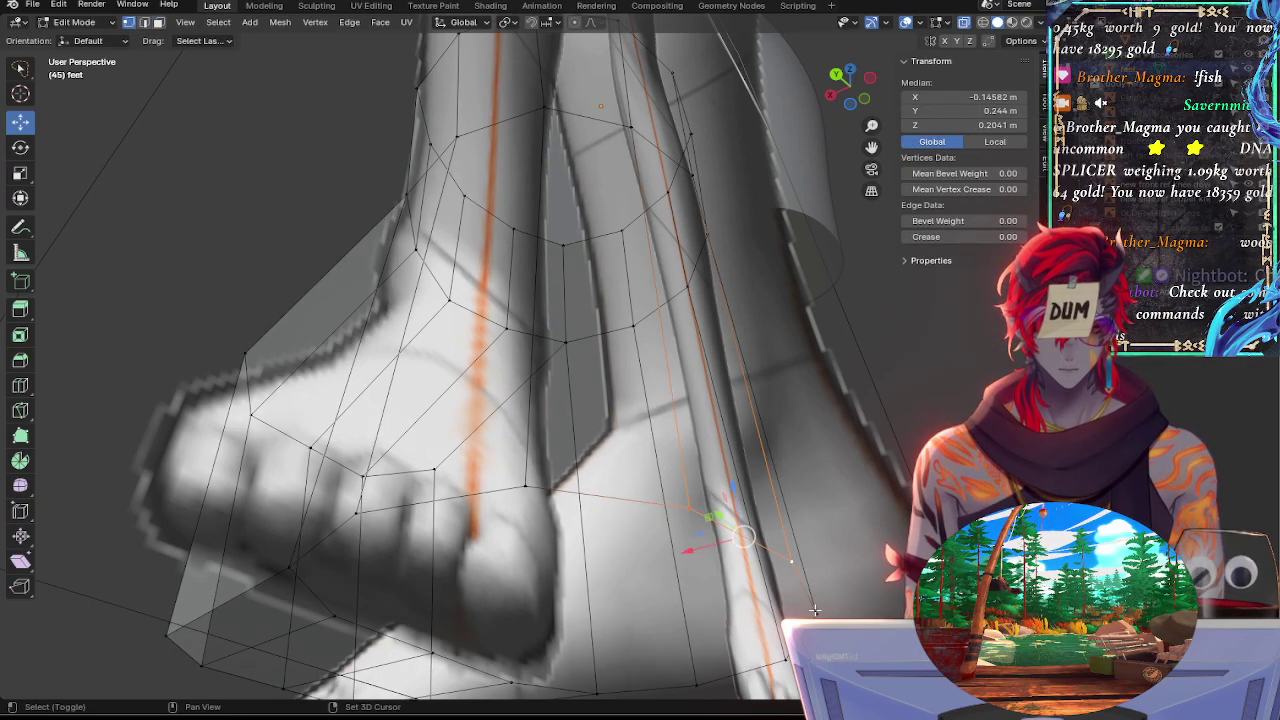
{"action": "left_click", "coordinate": [838, 77]}
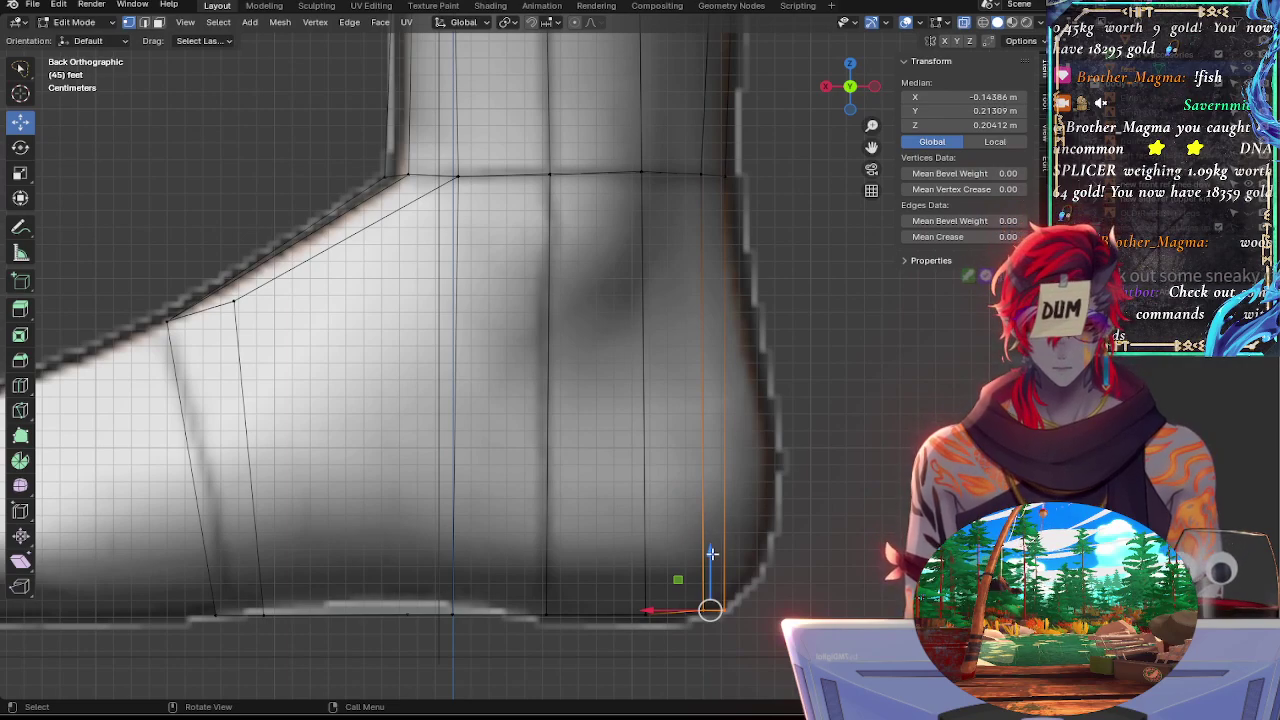
{"action": "left_click_drag", "start_coordinate": [711, 553], "coordinate": [711, 556]}
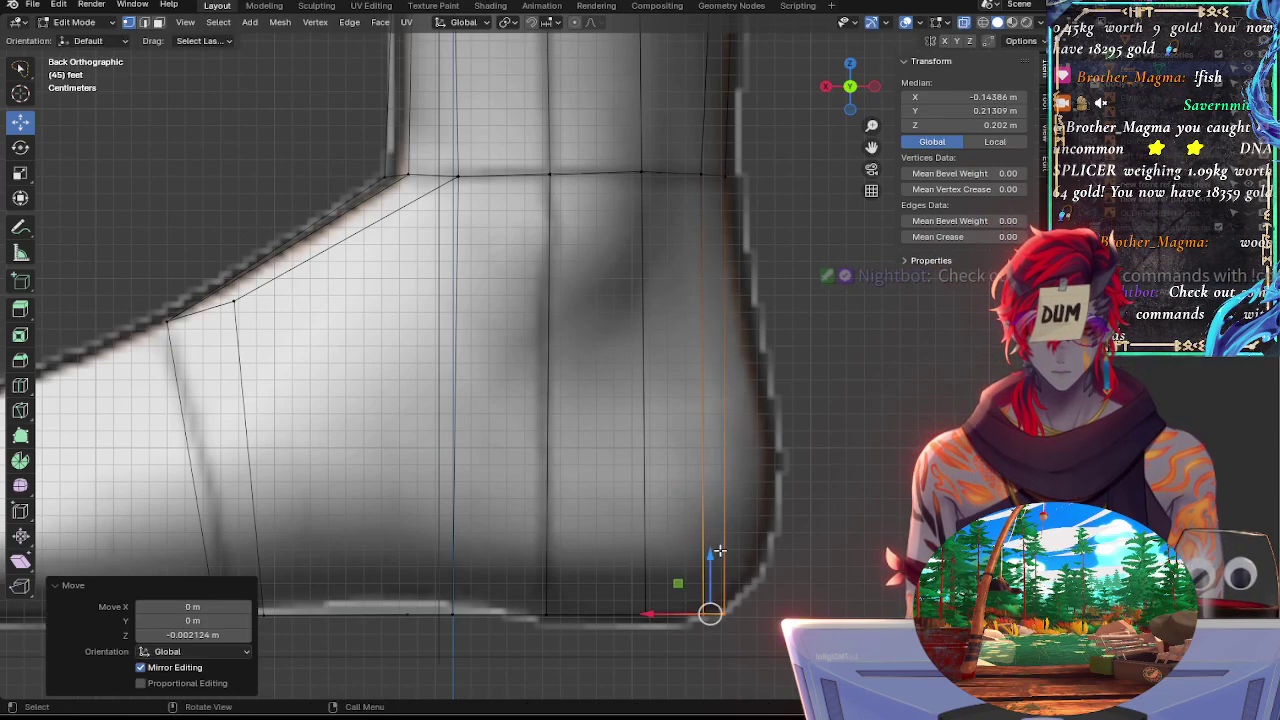
{"action": "left_click", "coordinate": [432, 534]}
Compare the feet mesh with the foot reference in the side and back views
{"action": "middle_click_drag", "start_coordinate": [432, 534], "coordinate": [450, 420]}
{"action": "left_click", "coordinate": [863, 91]}
{"action": "left_click", "coordinate": [874, 86]}
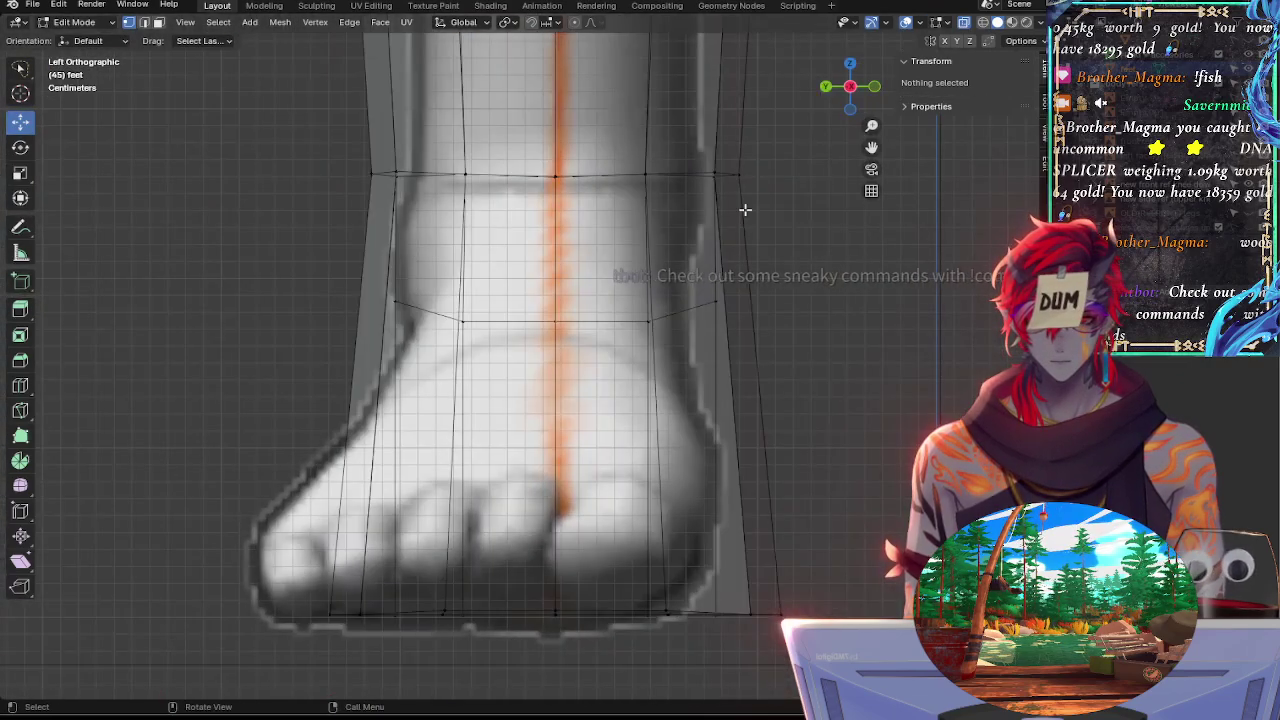
{"action": "left_click", "coordinate": [874, 86]}
{"action": "middle_click_drag", "start_coordinate": [364, 233], "coordinate": [474, 211], "text": "shift"}
{"action": "left_click", "coordinate": [872, 88]}
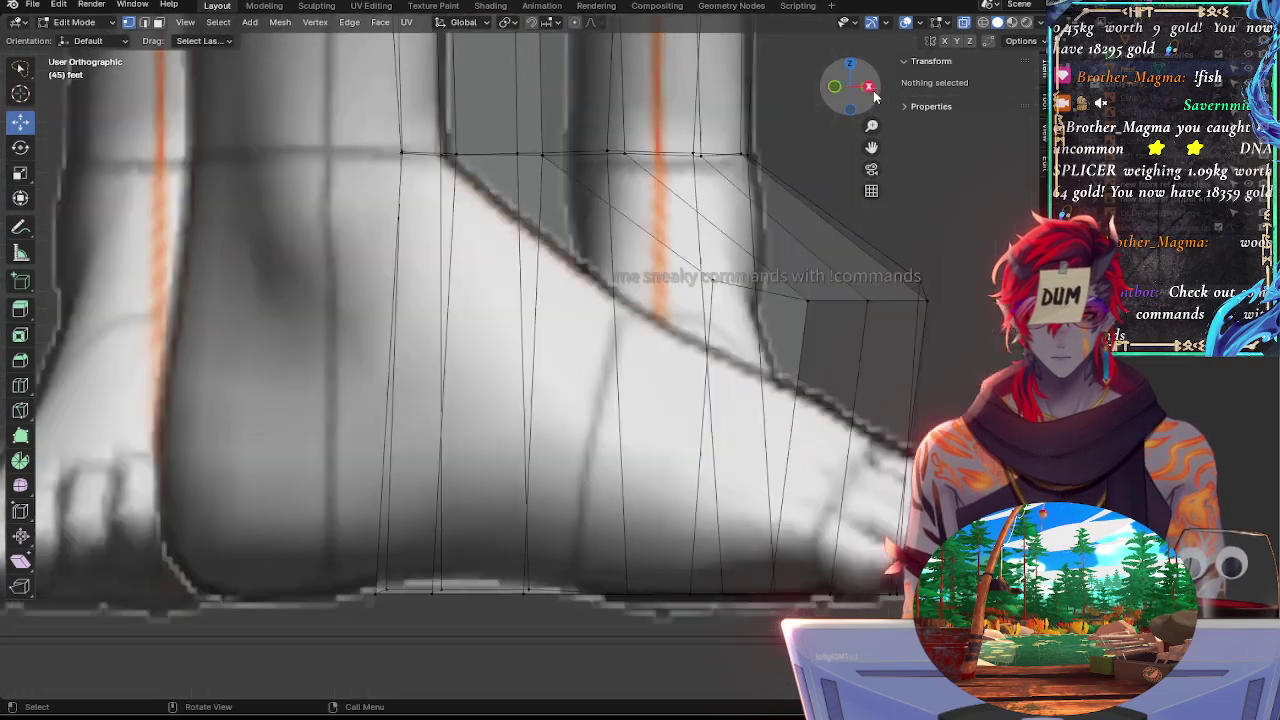
{"action": "left_click", "coordinate": [872, 88]}
{"action": "middle_click_drag", "start_coordinate": [700, 262], "coordinate": [1020, 243], "text": "shift"}
Select the upper instep row of vertices, flatten it along X with scale 0 and move it 0.008495 m along X
{"action": "left_click", "coordinate": [609, 278]}
{"action": "left_click", "coordinate": [677, 260]}
{"action": "middle_click_drag", "start_coordinate": [549, 277], "coordinate": [597, 340]}
{"action": "left_click", "coordinate": [647, 317], "text": "alt"}
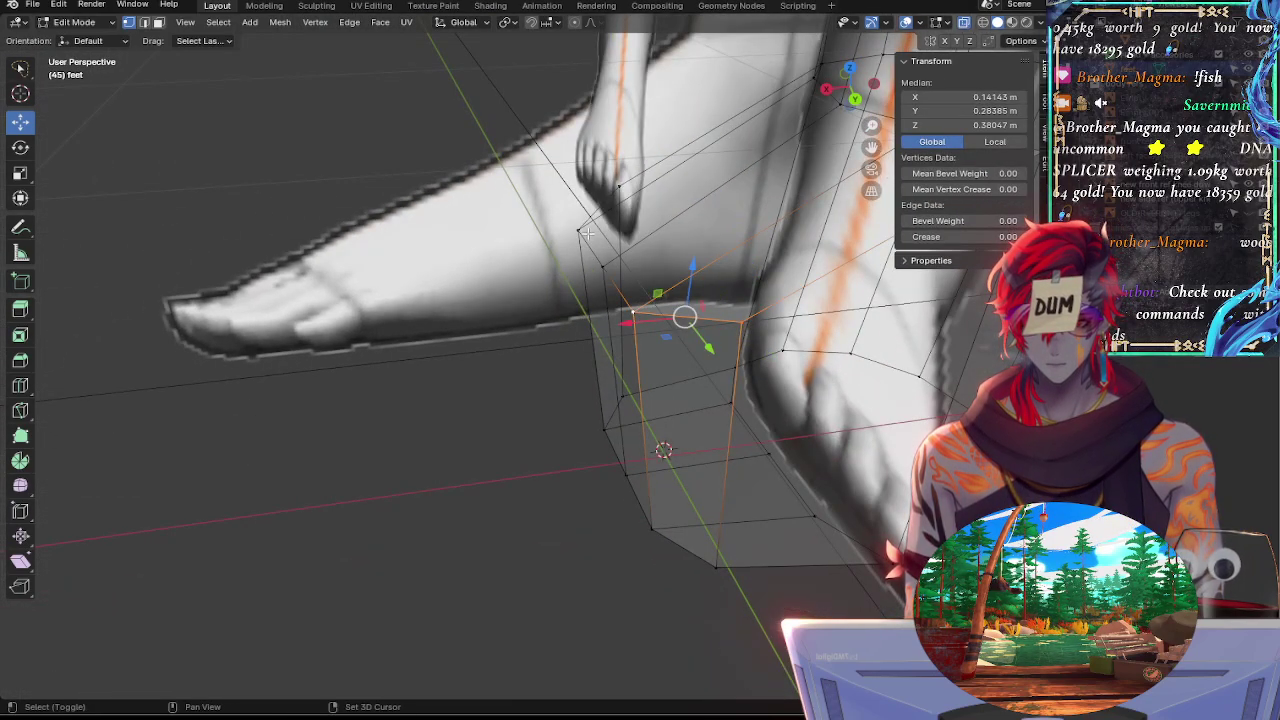
{"action": "left_click", "coordinate": [617, 184], "text": "shift"}
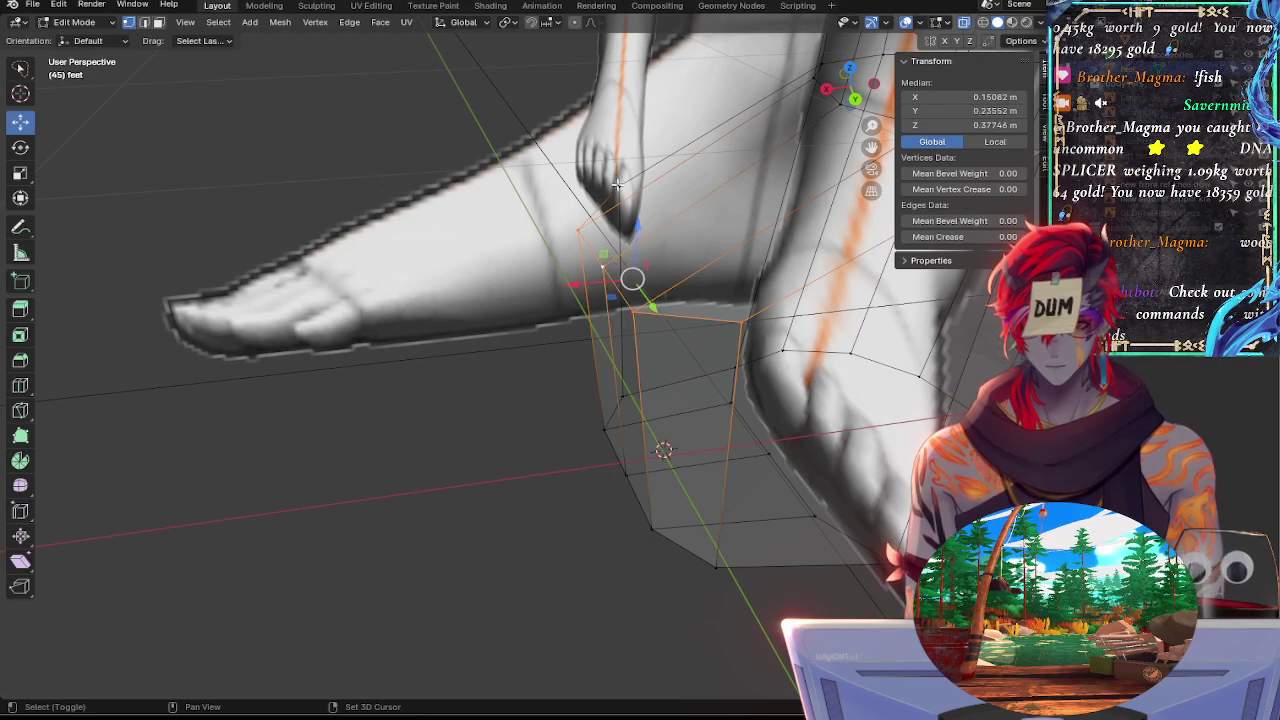
{"action": "left_click", "coordinate": [858, 98]}
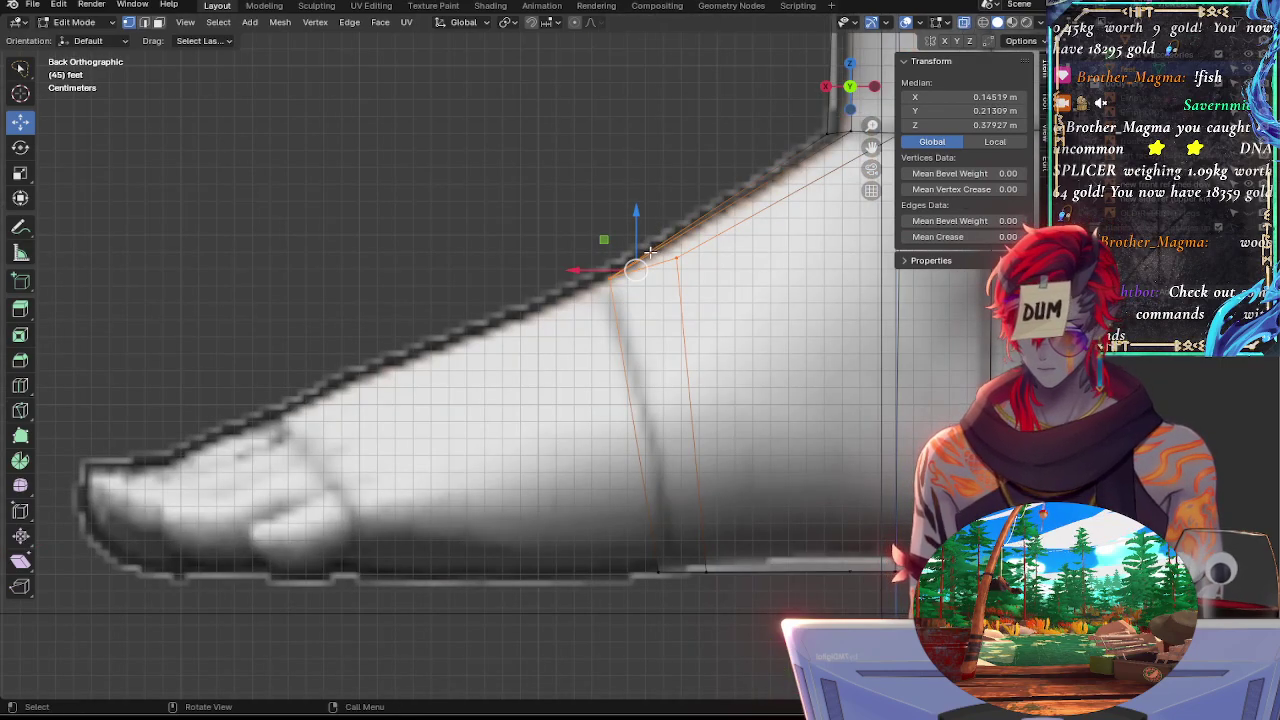
{"action": "key", "text": "s"}
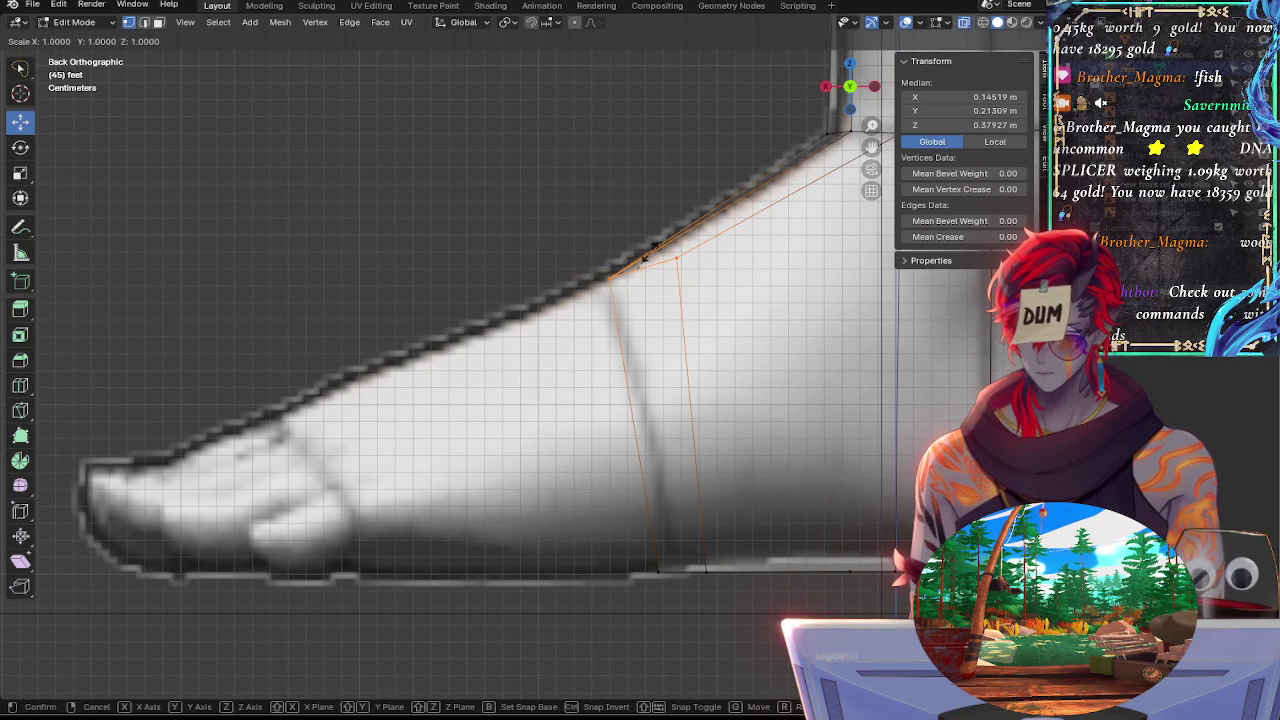
{"action": "key", "text": "x"}
{"action": "key", "text": "0"}
{"action": "key", "text": "Return"}
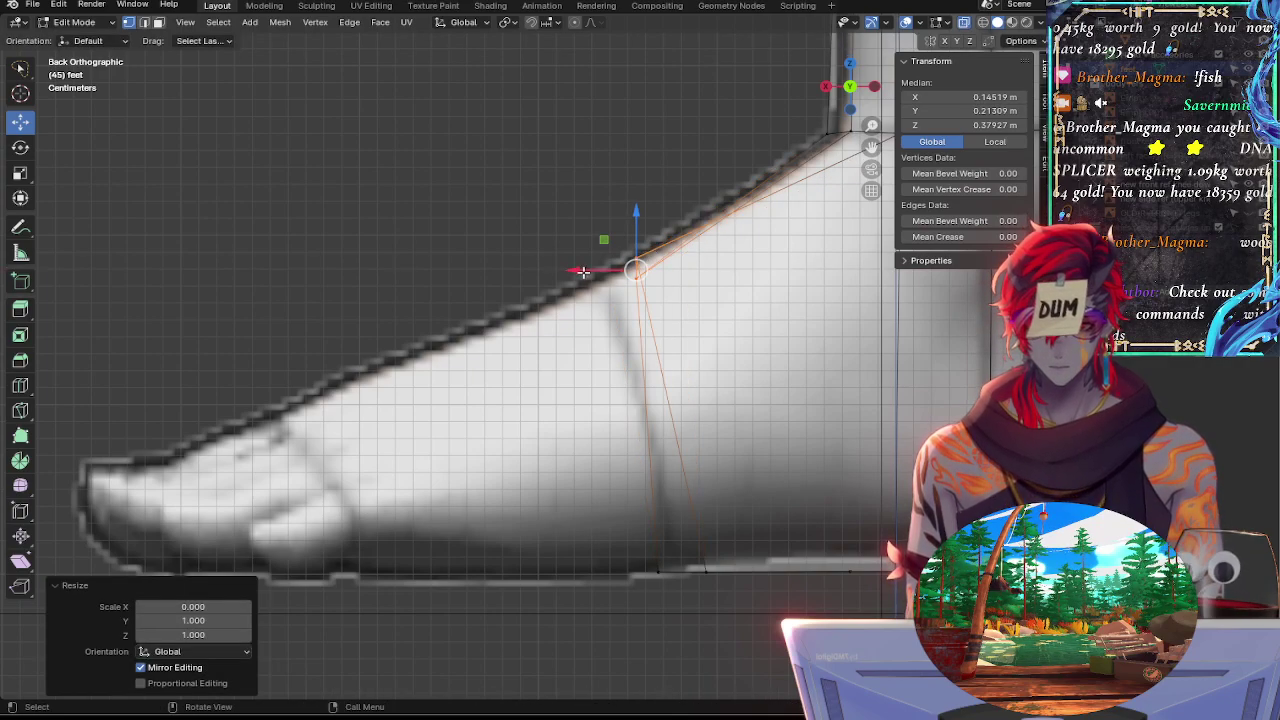
{"action": "left_click_drag", "start_coordinate": [583, 272], "coordinate": [564, 274]}
Examine the feet mesh against the full body reference in perspective, right and back views, with and without X-ray
{"action": "scroll", "coordinate": [510, 336], "scroll_direction": "down", "scroll_amount": 2}
{"action": "middle_click_drag", "start_coordinate": [517, 346], "coordinate": [767, 214]}
{"action": "left_click", "coordinate": [834, 84]}
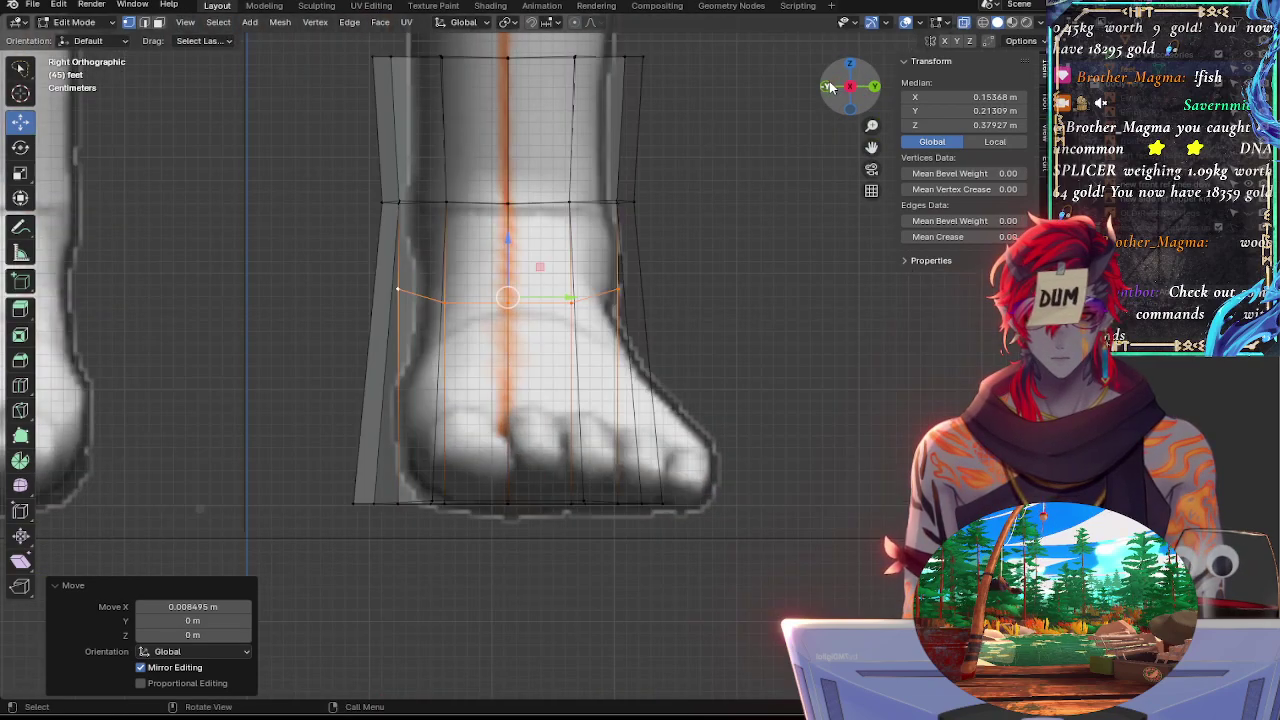
{"action": "middle_click_drag", "start_coordinate": [720, 250], "coordinate": [674, 434], "text": "ctrl"}
{"action": "scroll", "coordinate": [630, 431], "scroll_direction": "up", "scroll_amount": 3}
{"action": "left_click", "coordinate": [849, 89]}
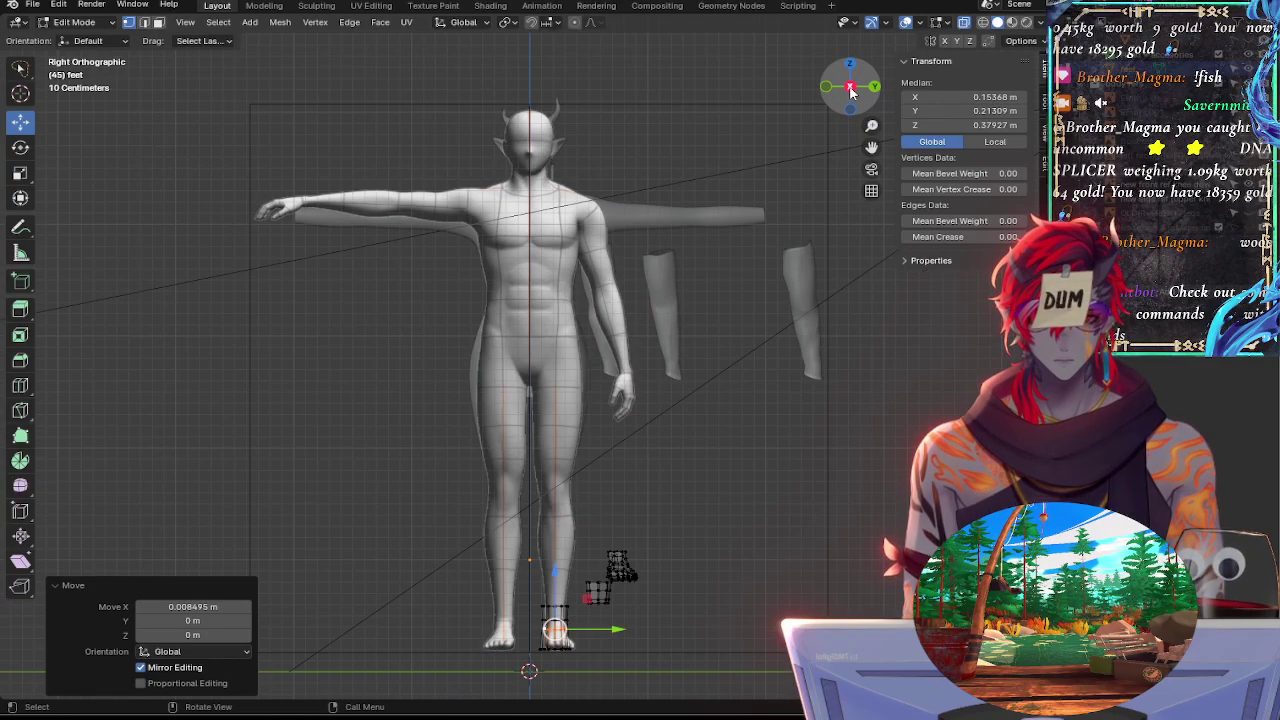
{"action": "left_click", "coordinate": [851, 91]}
{"action": "scroll", "coordinate": [680, 306], "scroll_direction": "up", "scroll_amount": 5}
{"action": "middle_click_drag", "start_coordinate": [680, 306], "coordinate": [768, 324]}
{"action": "scroll", "coordinate": [570, 378], "scroll_direction": "down", "scroll_amount": 5}
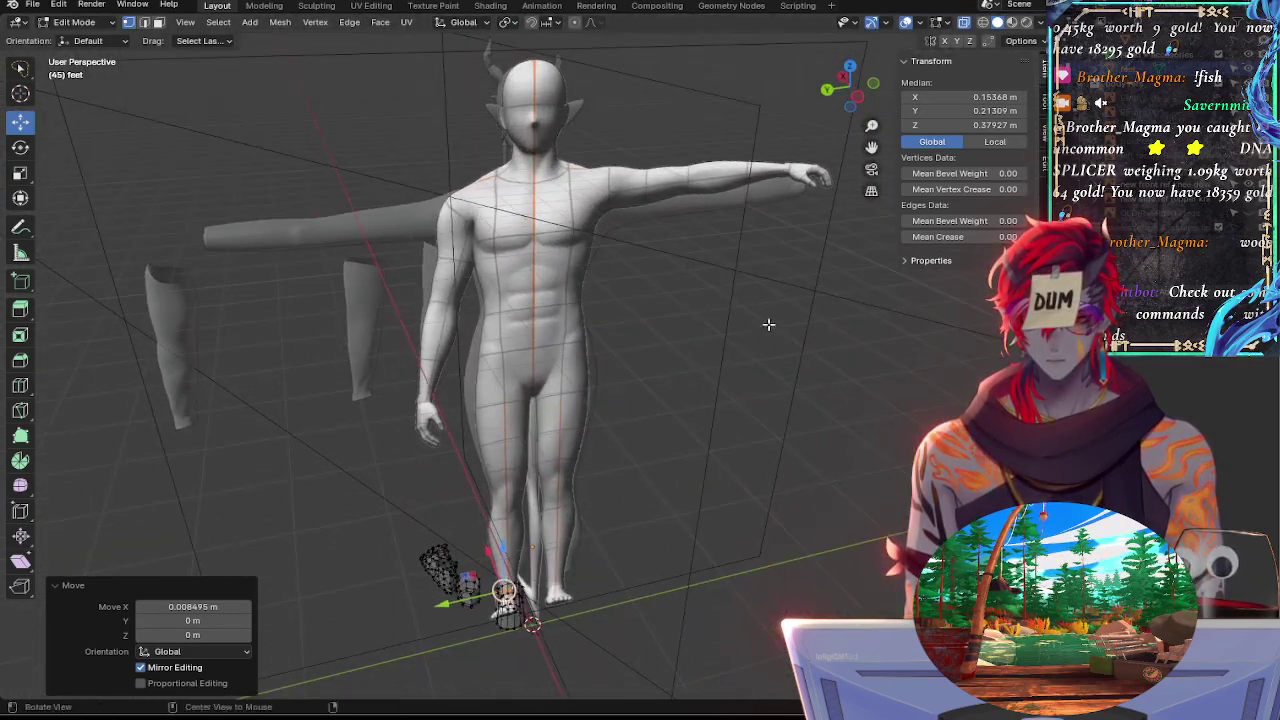
{"action": "left_click", "coordinate": [856, 98]}
{"action": "left_click", "coordinate": [849, 89]}
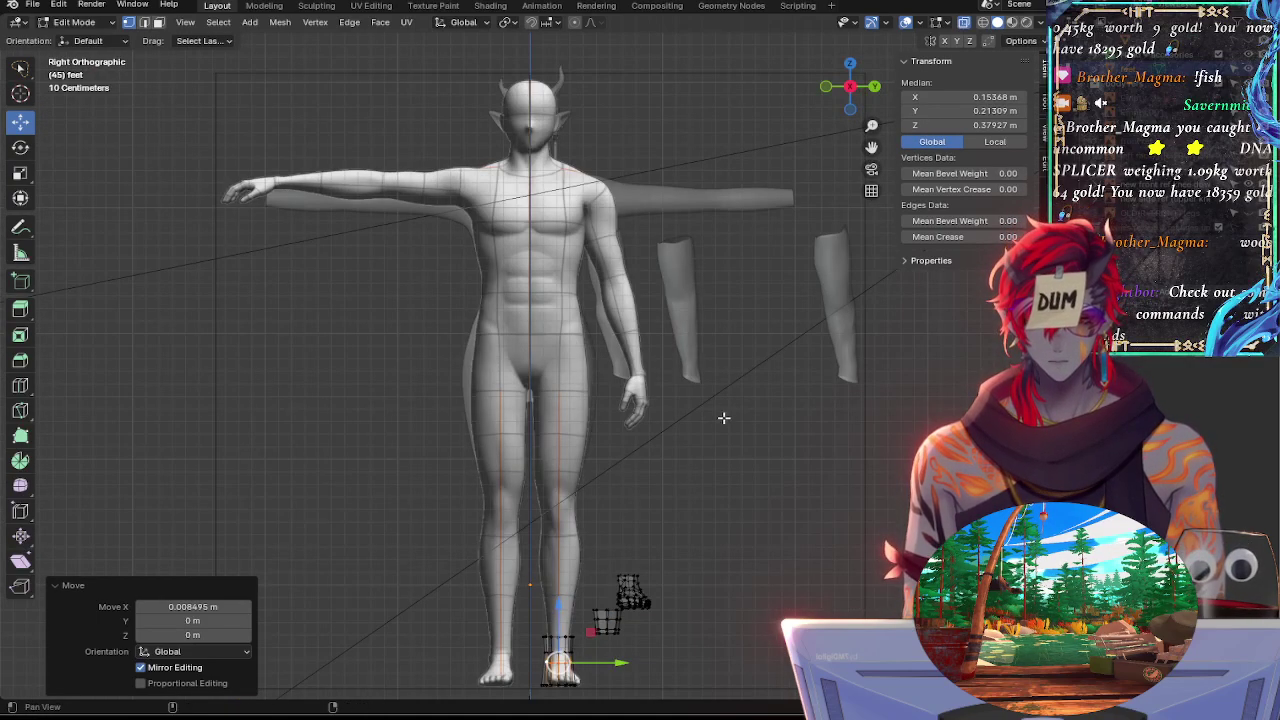
{"action": "middle_click_drag", "start_coordinate": [722, 489], "coordinate": [684, 331], "text": "shift"}
{"action": "key", "text": "alt+z"}
{"action": "middle_click_drag", "start_coordinate": [680, 280], "coordinate": [705, 353], "text": "shift"}
{"action": "middle_click_drag", "start_coordinate": [653, 472], "coordinate": [723, 181], "text": "shift"}
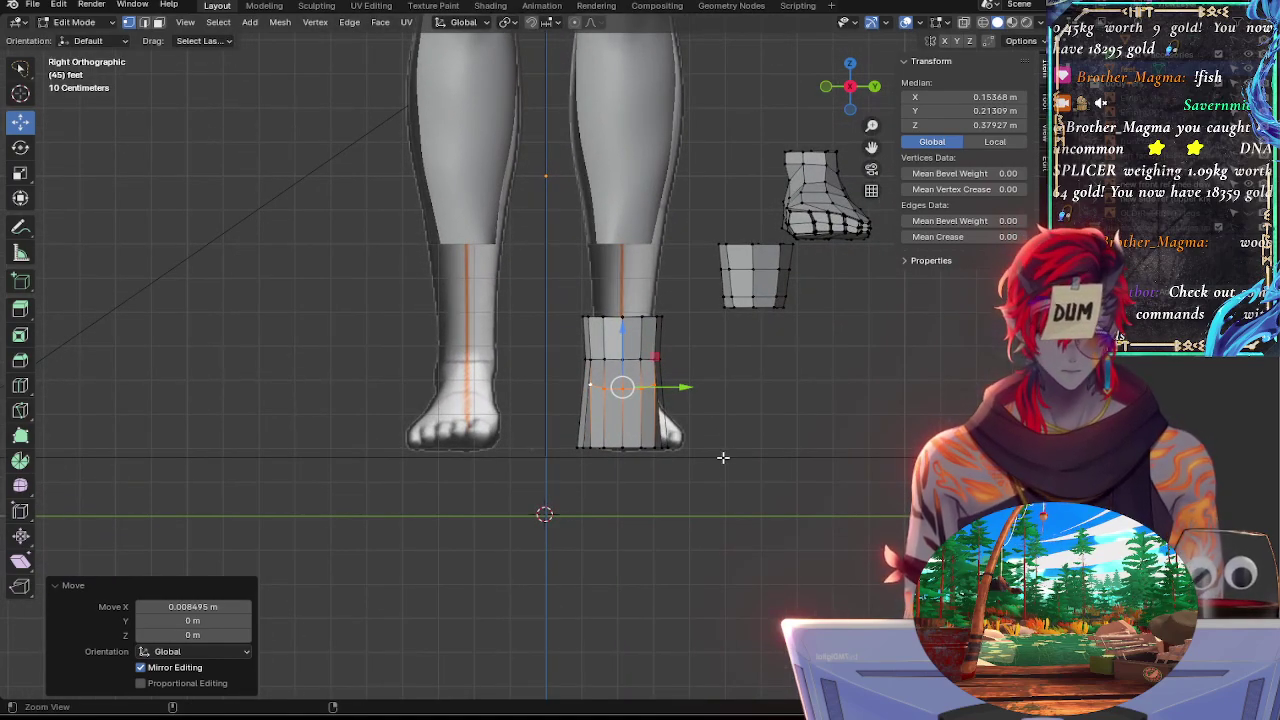
{"action": "middle_click_drag", "start_coordinate": [723, 457], "coordinate": [801, 405], "text": "ctrl"}
{"action": "left_click", "coordinate": [873, 87]}
{"action": "key", "text": "alt+z"}
{"action": "middle_click_drag", "start_coordinate": [757, 531], "coordinate": [524, 295], "text": "shift"}
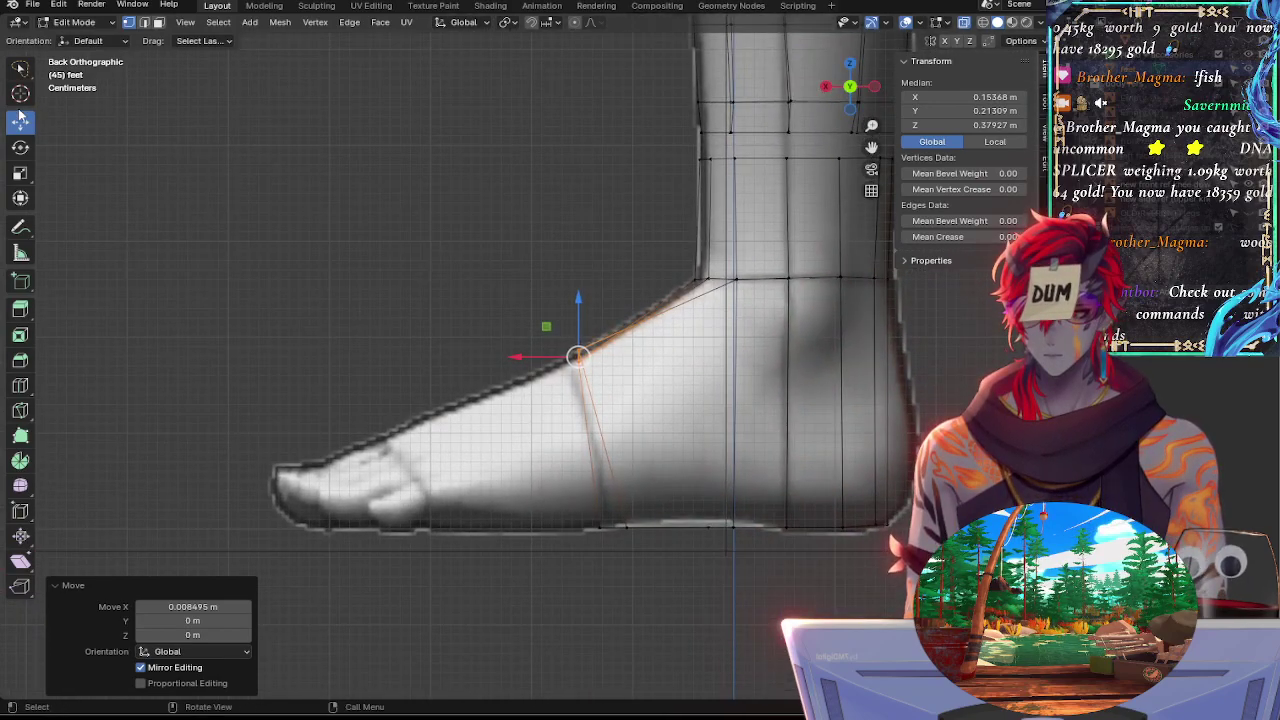
{"action": "middle_click_drag", "start_coordinate": [423, 327], "coordinate": [436, 294], "text": "shift"}
Try flattening the instep vertices along X at scale 0 again and sliding them along their edges
{"action": "left_click", "coordinate": [21, 74]}
{"action": "scroll", "coordinate": [440, 298], "scroll_direction": "up", "scroll_amount": 4}
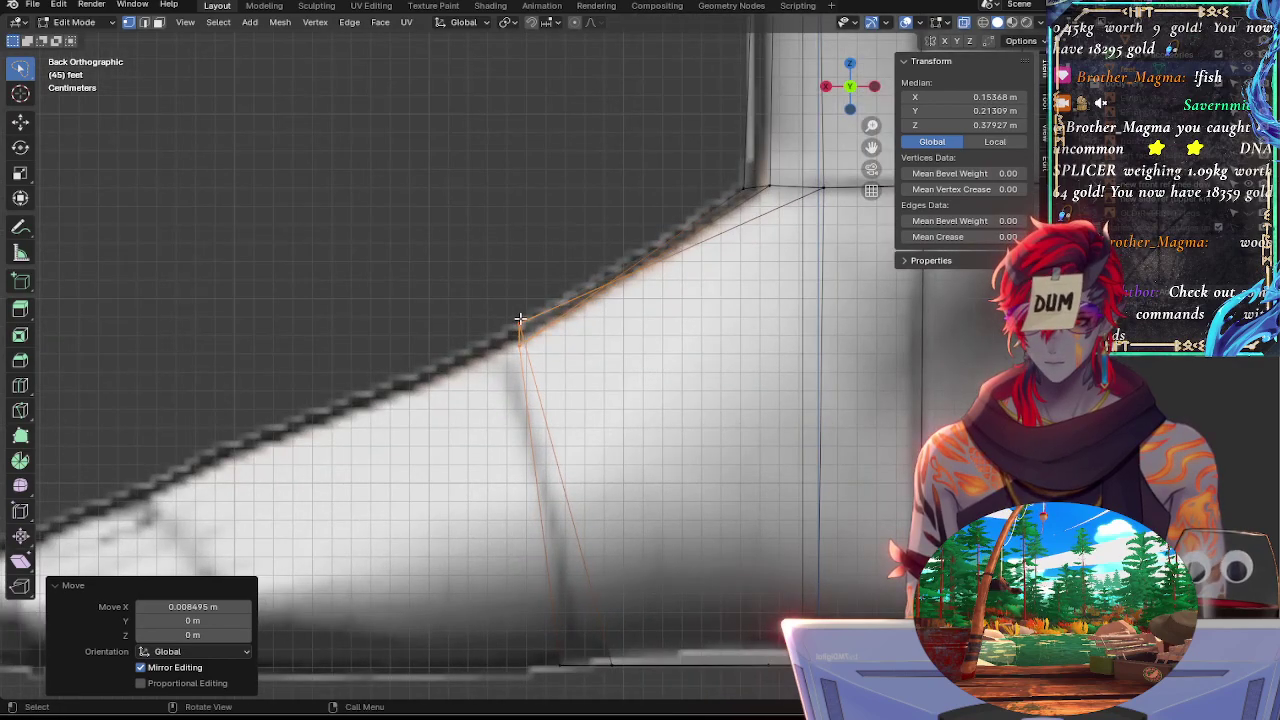
{"action": "key", "text": "s"}
{"action": "key", "text": "x"}
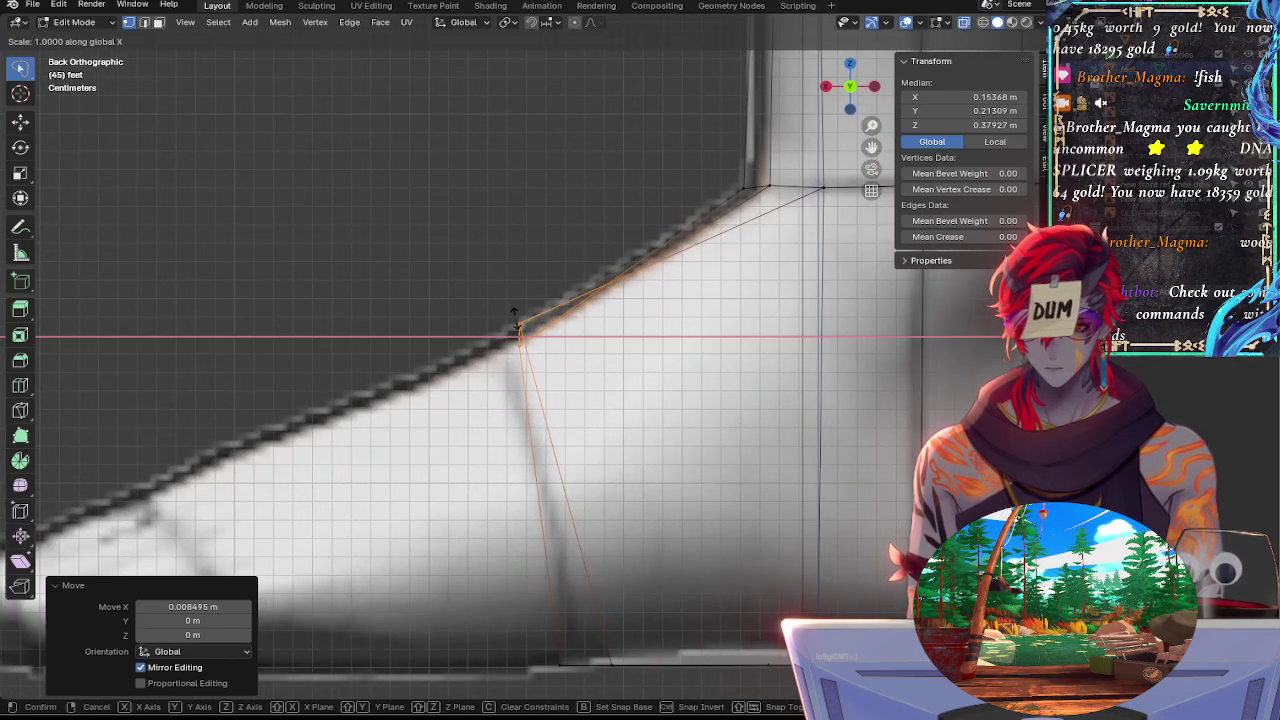
{"action": "key", "text": "Return"}
{"action": "key", "text": "g"}
{"action": "key", "text": "g"}
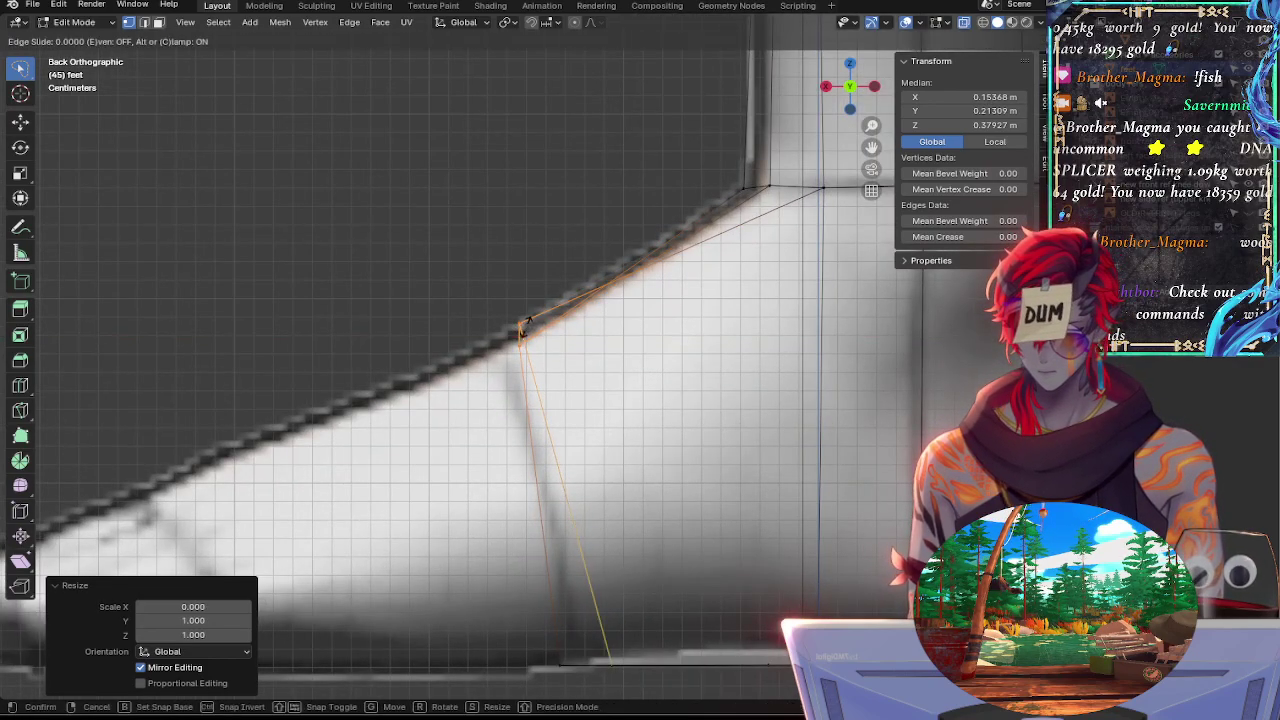
{"action": "right_click", "coordinate": [514, 329]}
Select the inner instep vertices and move them forward and down onto the reference outline in the back view
{"action": "left_click_drag", "start_coordinate": [523, 341], "coordinate": [600, 391], "text": "alt"}
{"action": "left_click_drag", "start_coordinate": [640, 323], "coordinate": [734, 436], "text": "ctrl+alt"}
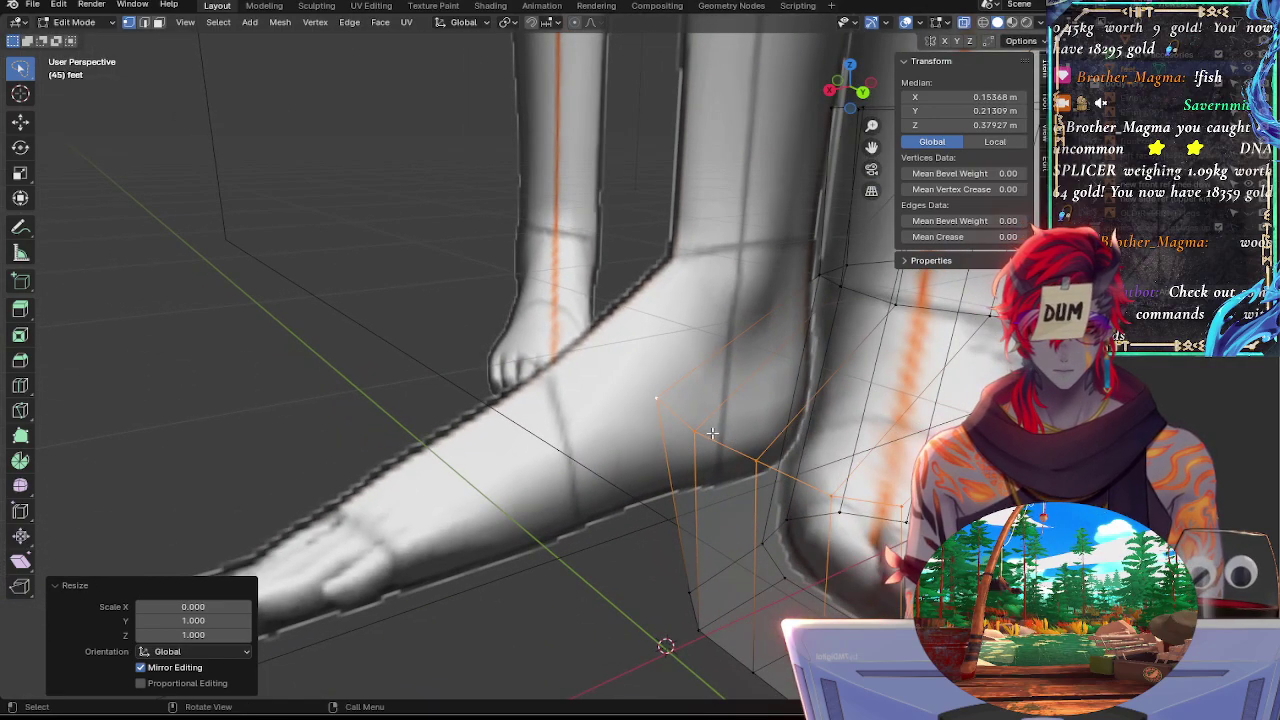
{"action": "left_click", "coordinate": [712, 432]}
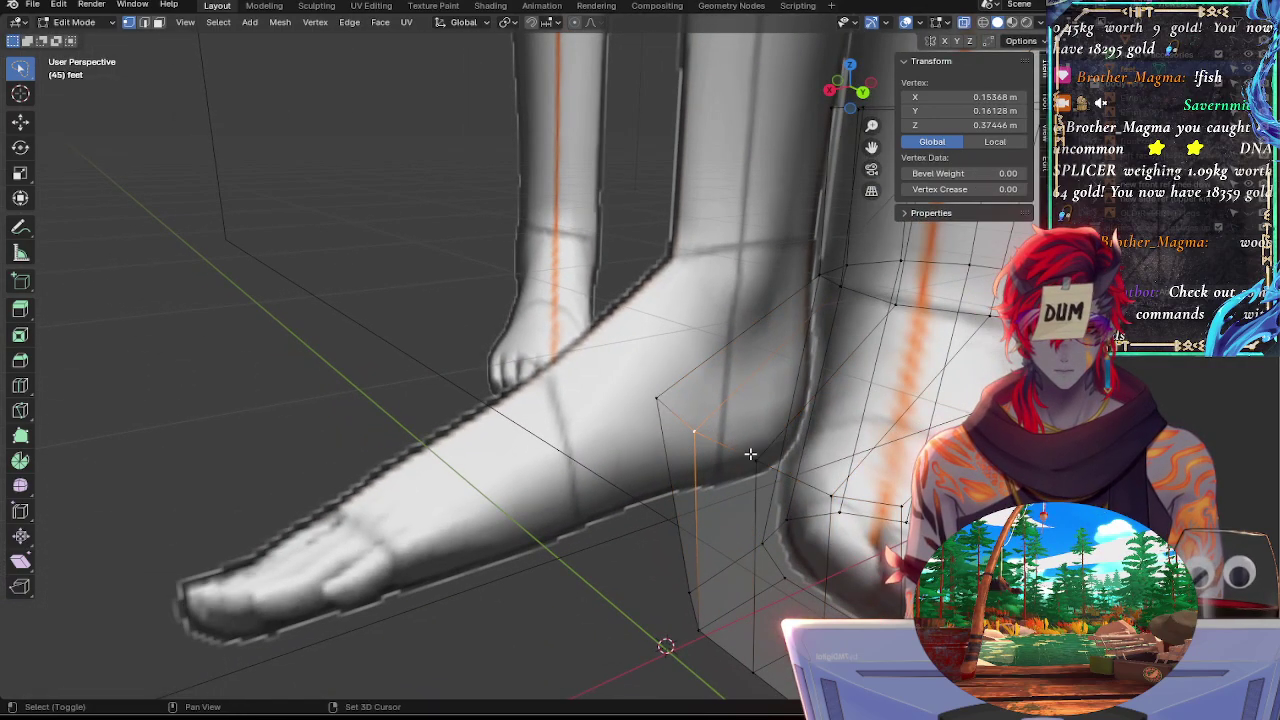
{"action": "left_click", "coordinate": [863, 93]}
{"action": "scroll", "coordinate": [525, 365], "scroll_direction": "up", "scroll_amount": 5}
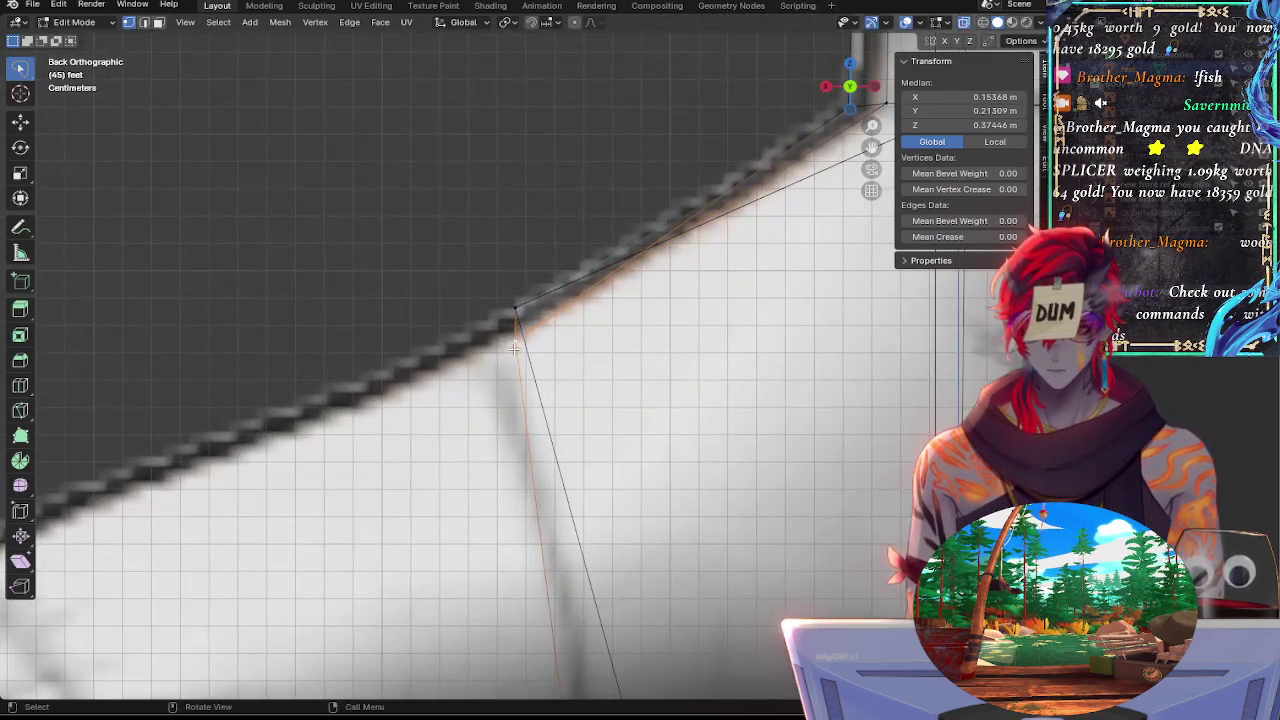
{"action": "key", "text": "g"}
{"action": "left_click", "coordinate": [494, 350]}
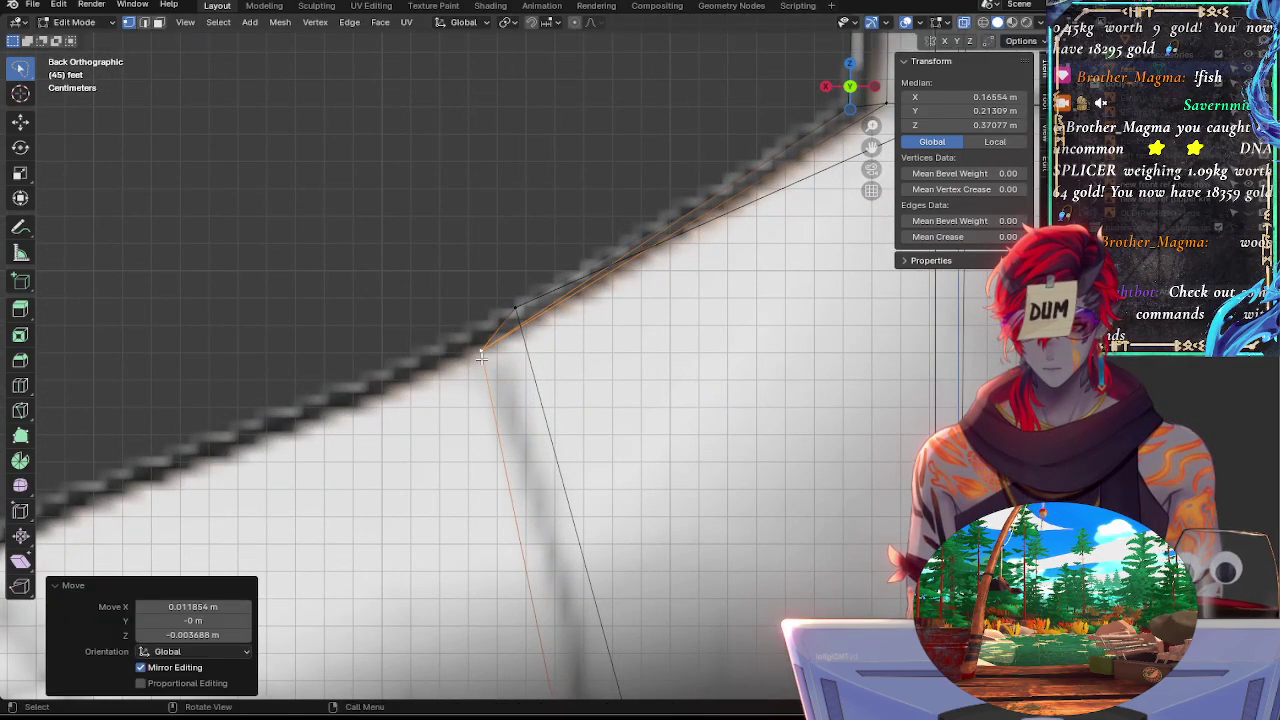
Select the two outer instep vertices and move them 0.007095 m along X and -0.01419 m along Z to the reference outline
{"action": "left_click", "coordinate": [515, 308]}
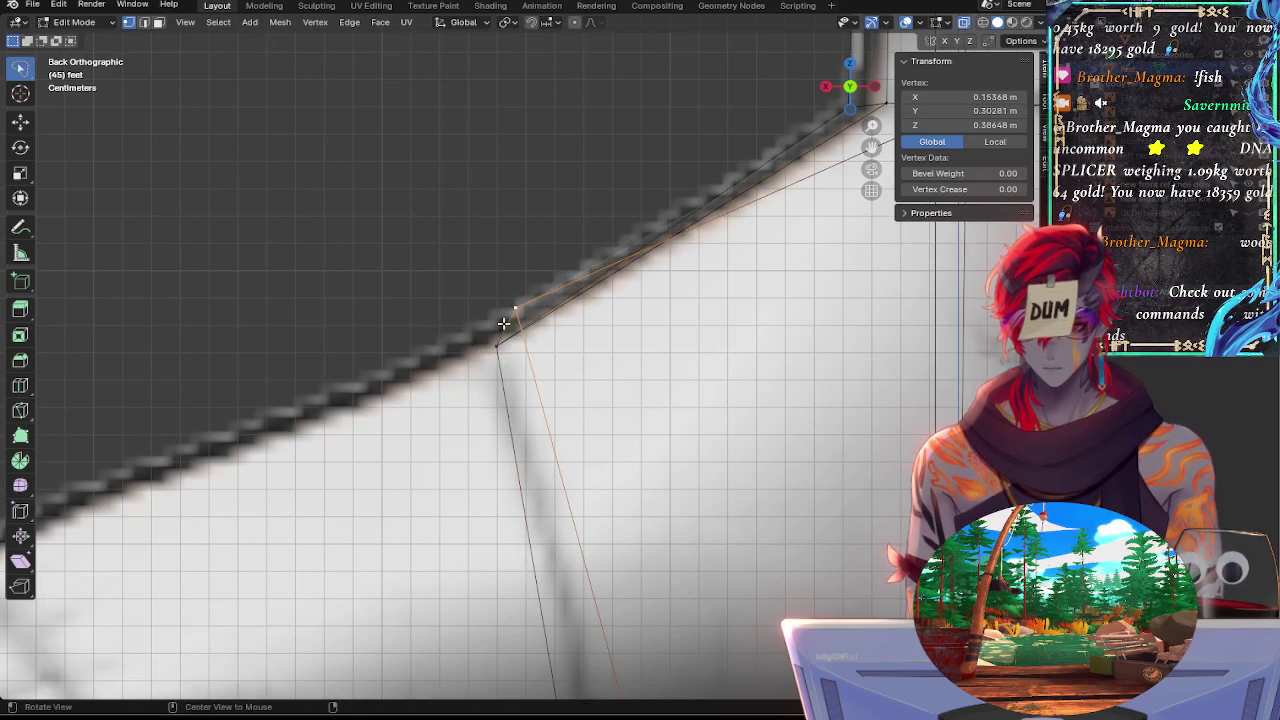
{"action": "middle_click_drag", "start_coordinate": [503, 323], "coordinate": [508, 354]}
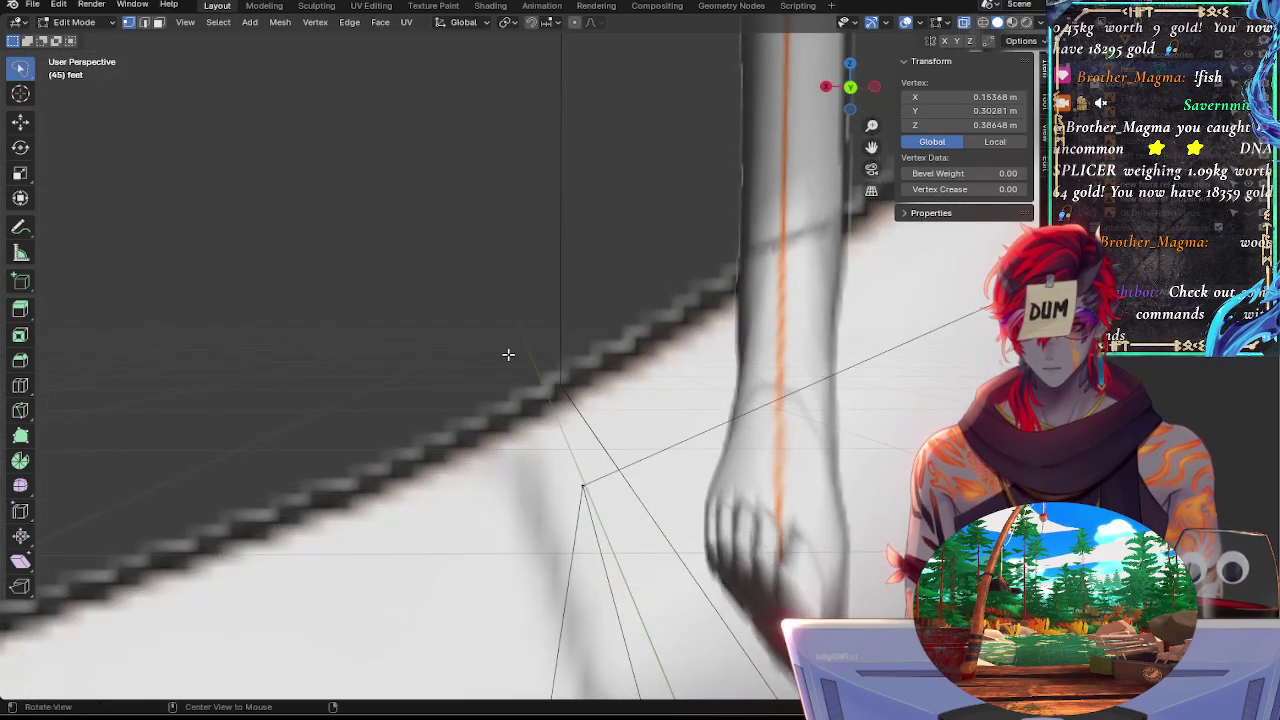
{"action": "middle_click_drag", "start_coordinate": [567, 432], "coordinate": [548, 492]}
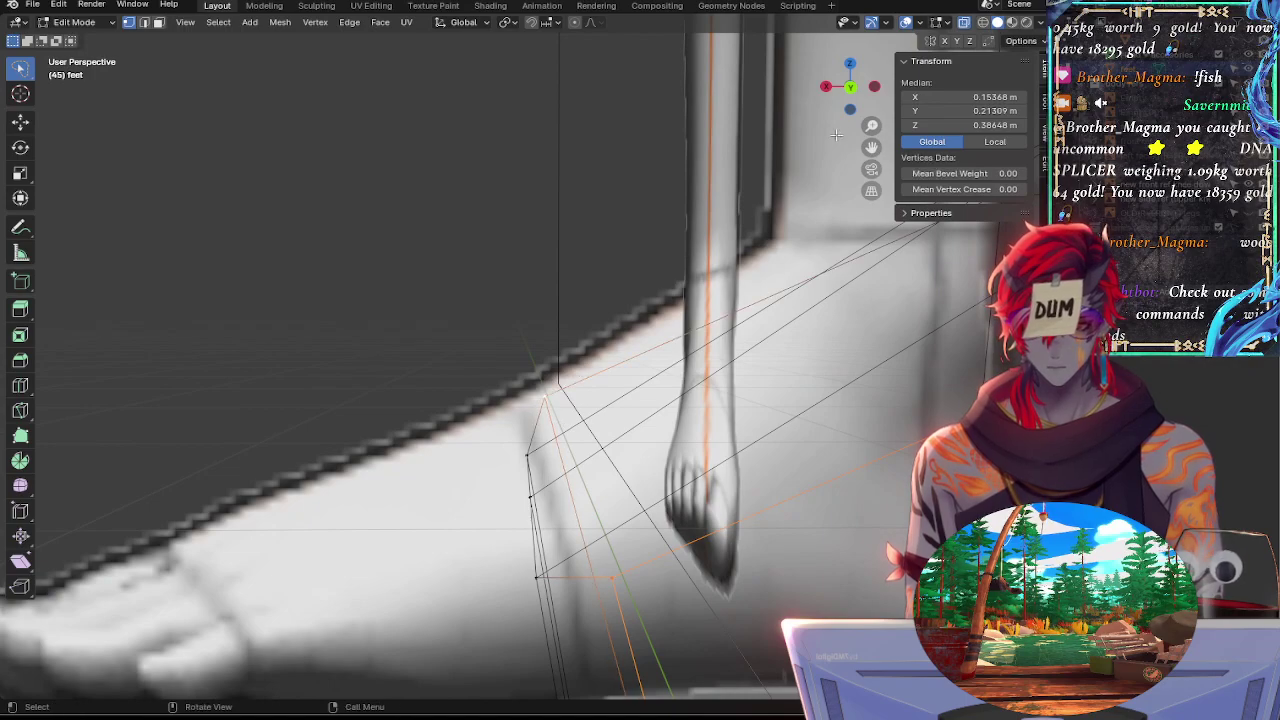
{"action": "left_click", "coordinate": [850, 87]}
{"action": "key", "text": "g"}
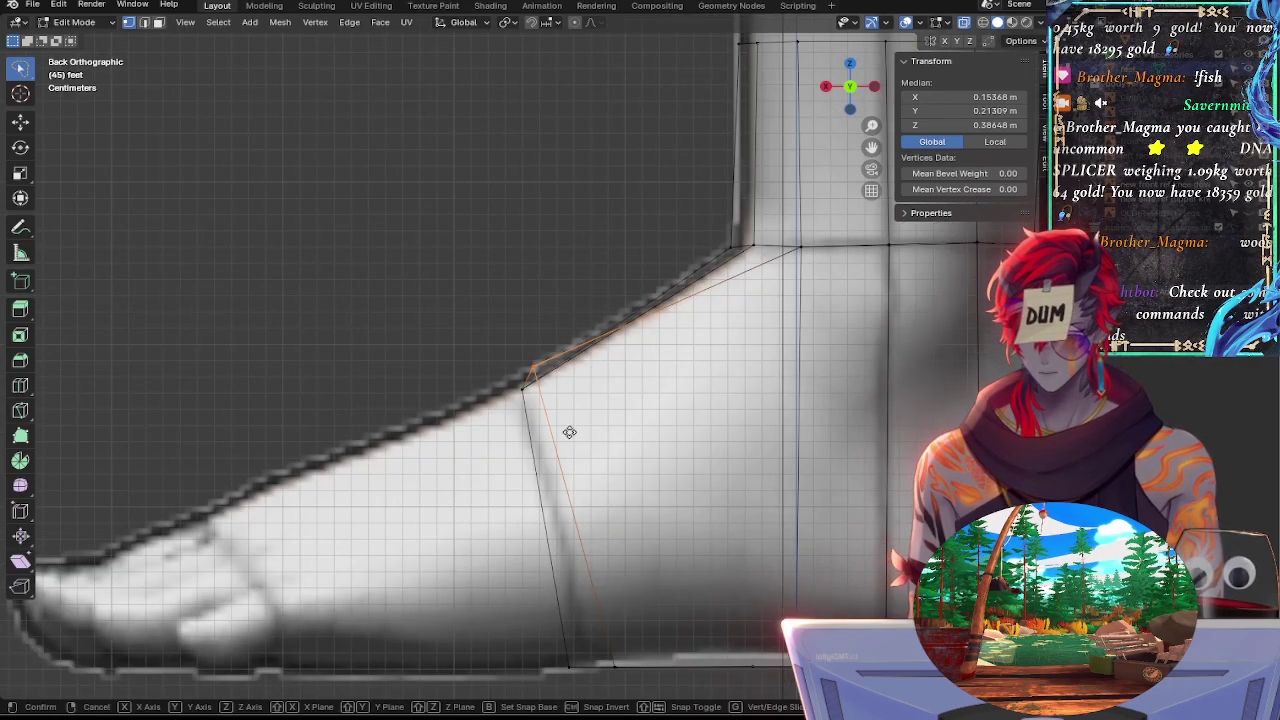
{"action": "left_click", "coordinate": [557, 456]}
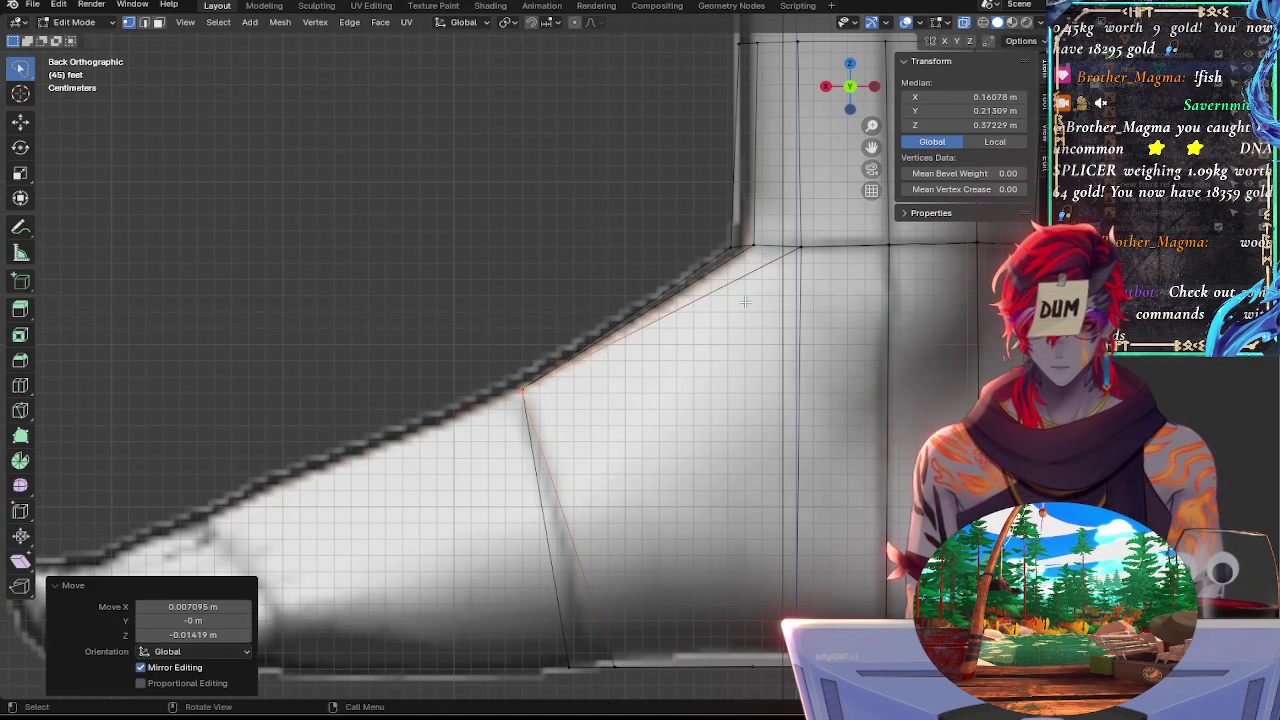
Select the four front end faces of the foot mesh and flatten them along X with a scale of 0
{"action": "middle_click_drag", "start_coordinate": [597, 497], "coordinate": [625, 308], "text": "shift"}
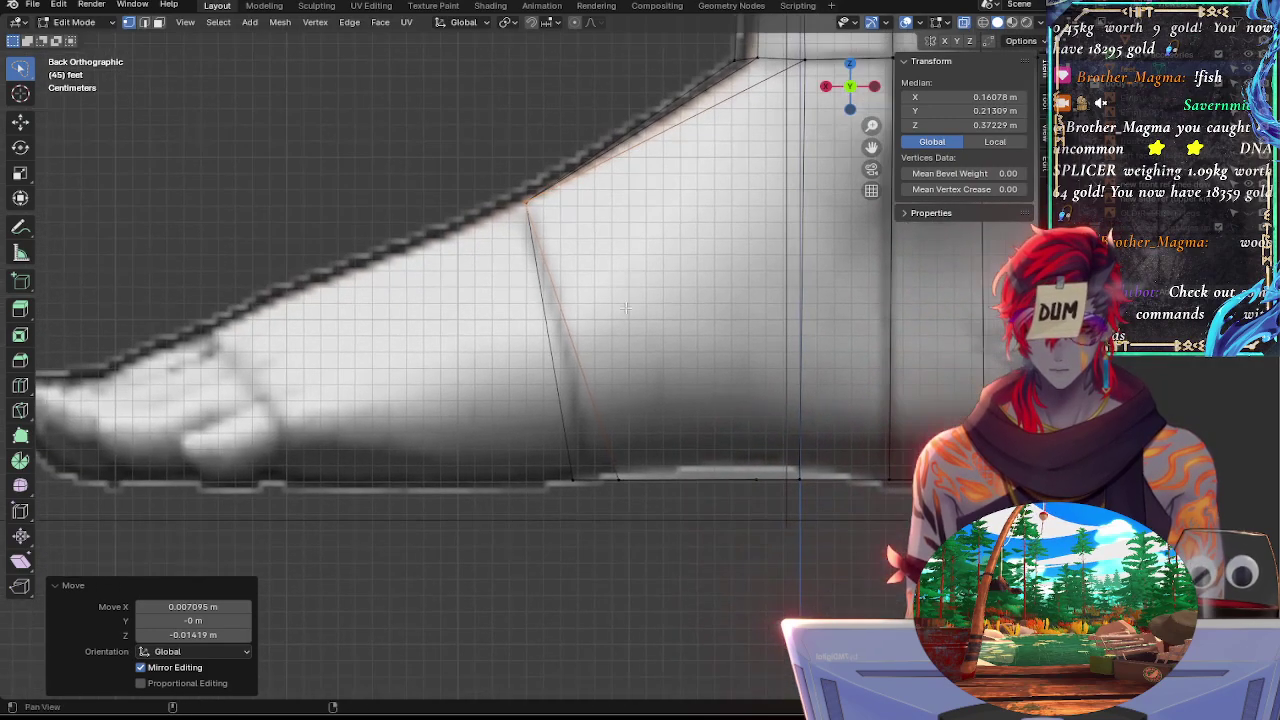
{"action": "left_click", "coordinate": [574, 481]}
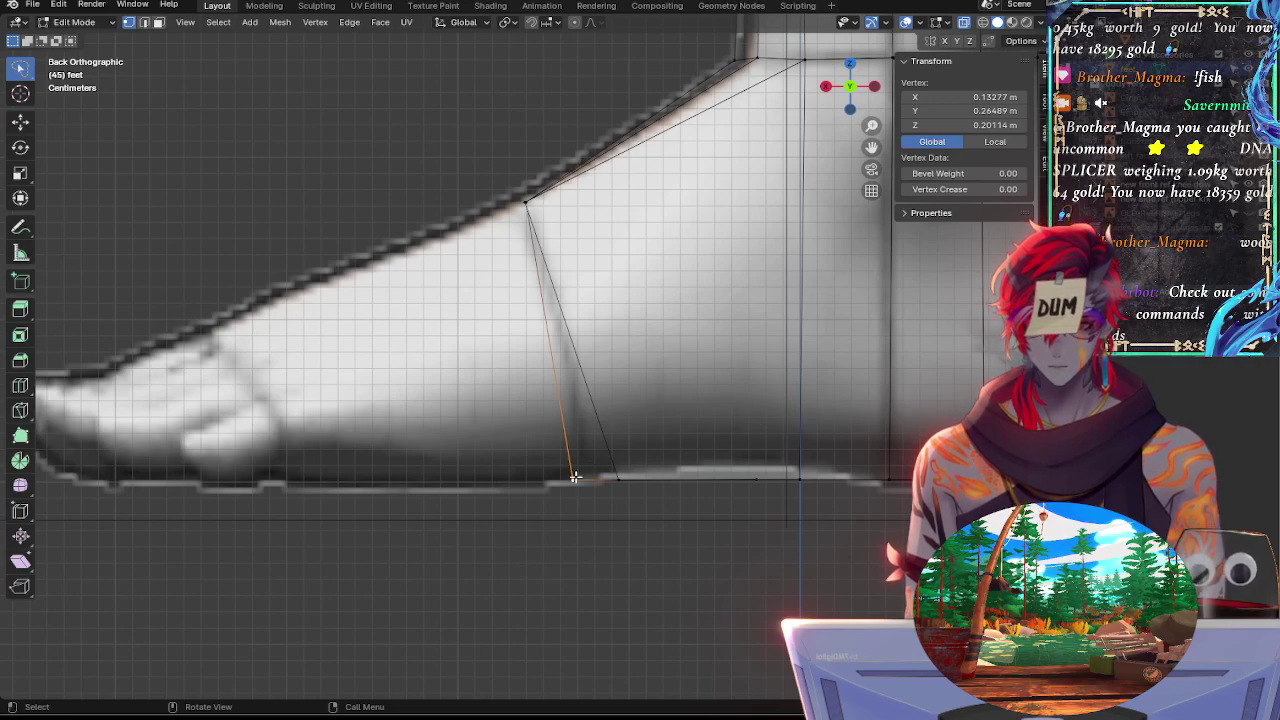
{"action": "middle_click_drag", "start_coordinate": [575, 477], "coordinate": [629, 465]}
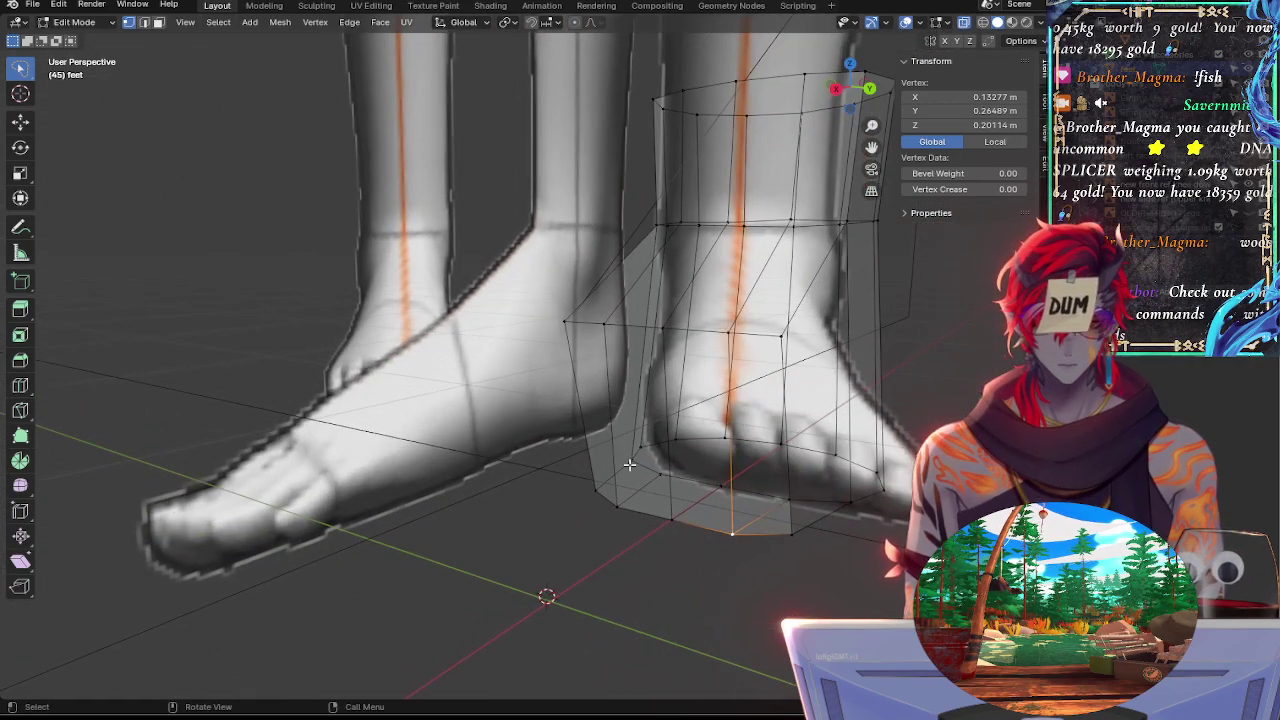
{"action": "left_click", "coordinate": [158, 22]}
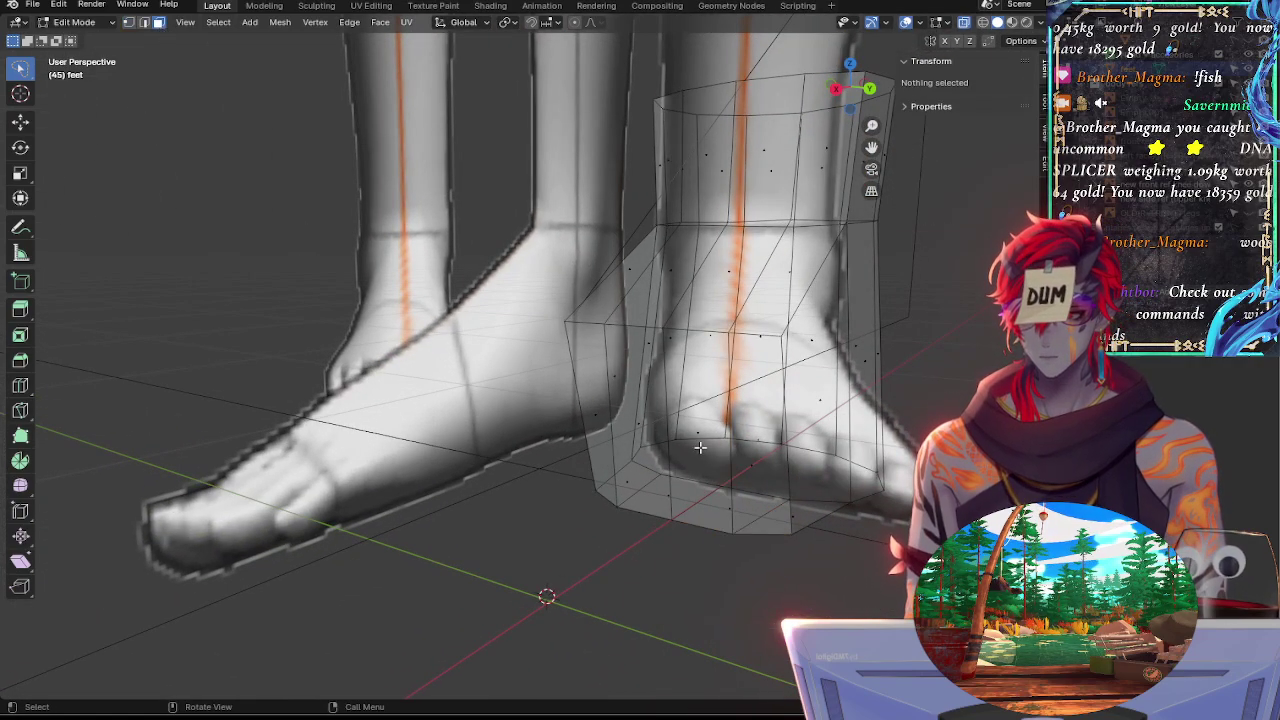
{"action": "left_click", "coordinate": [598, 430]}
{"action": "left_click", "coordinate": [657, 434], "text": "shift"}
{"action": "left_click", "coordinate": [701, 434], "text": "shift"}
{"action": "left_click", "coordinate": [755, 435], "text": "shift"}
{"action": "key", "text": "s"}
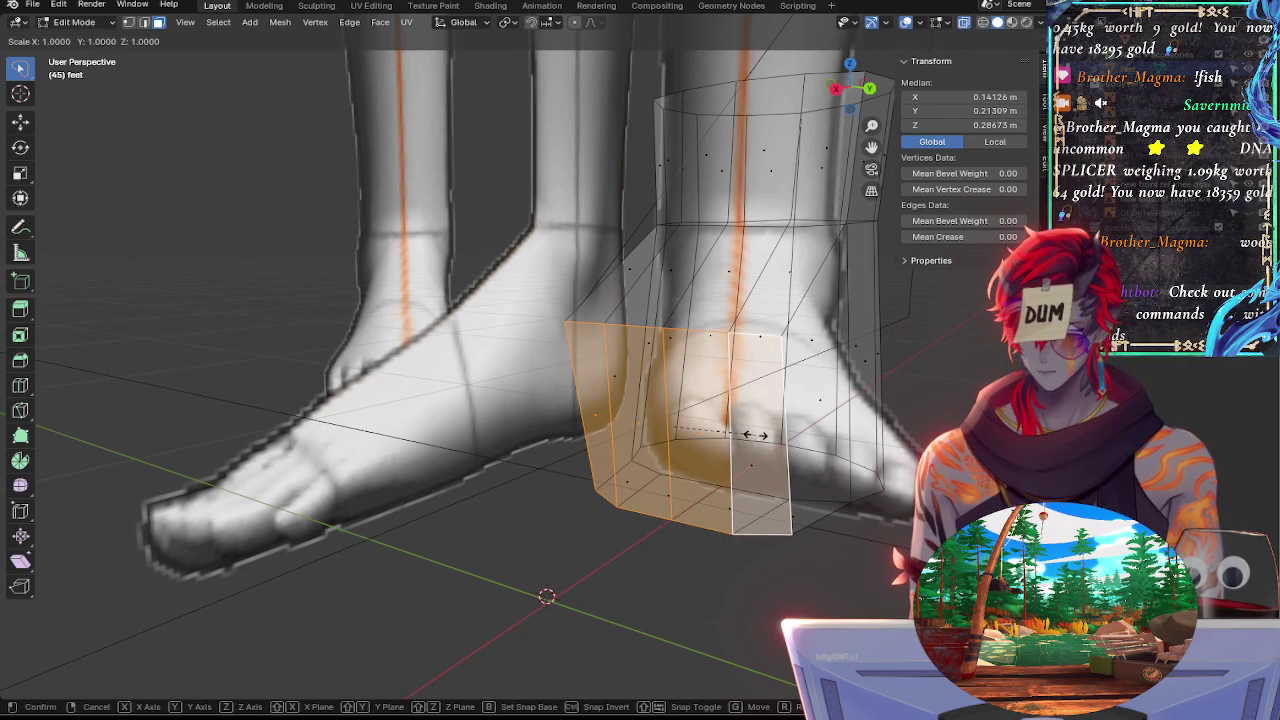
{"action": "key", "text": "x"}
{"action": "key", "text": "0"}
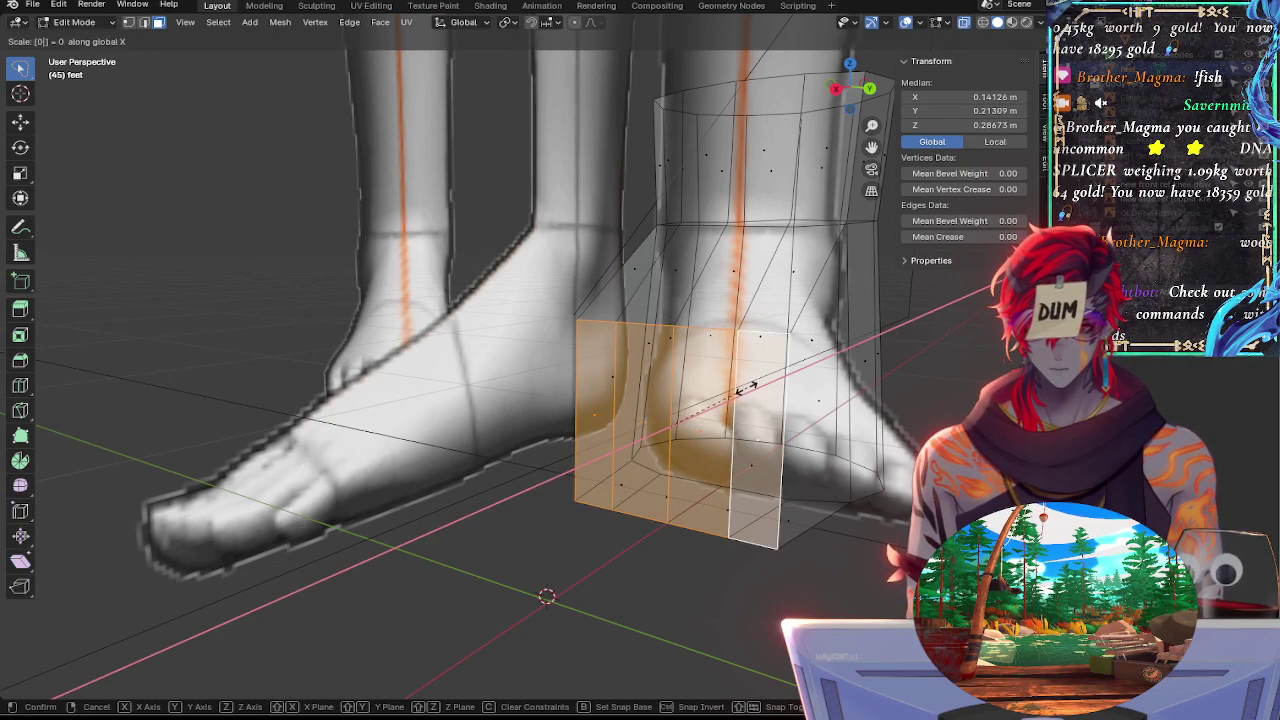
{"action": "key", "text": "Return"}
In the back view, rotate the front faces -15.3° to the reference line and move them 0.00167 m along X and 0.002087 m along Z
{"action": "left_click", "coordinate": [871, 89]}
{"action": "scroll", "coordinate": [450, 360], "scroll_direction": "up", "scroll_amount": 5}
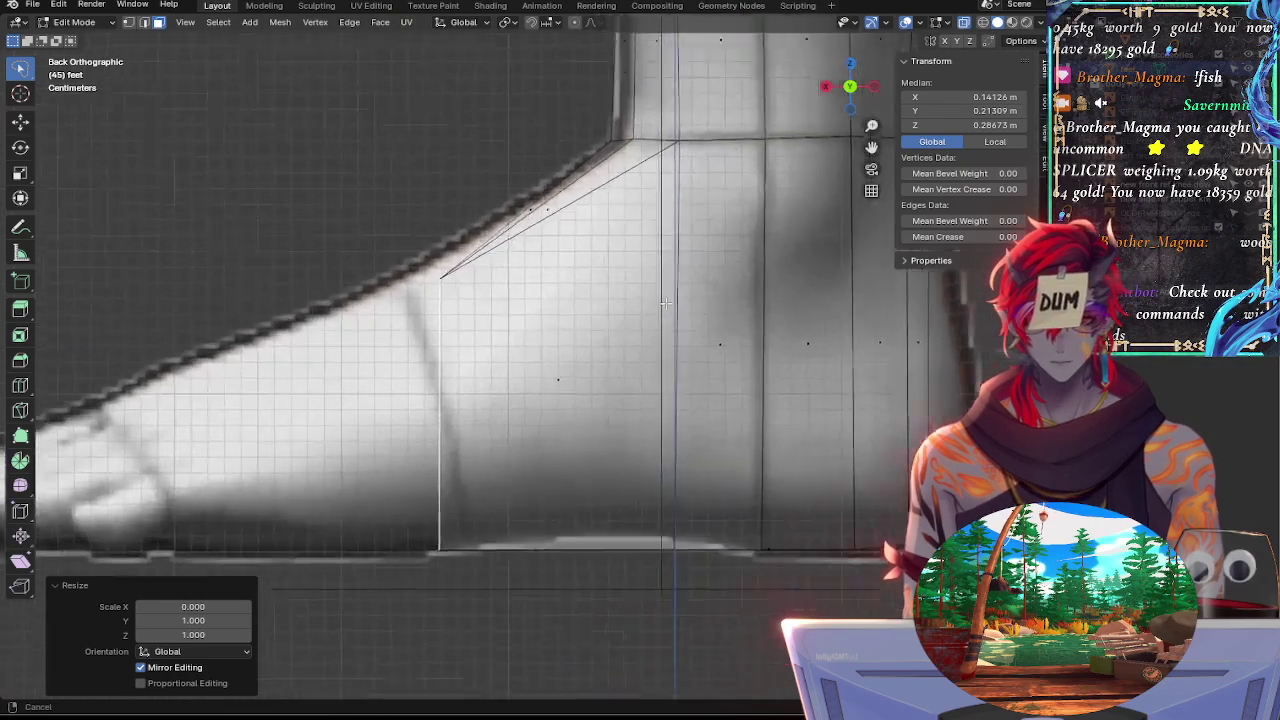
{"action": "key", "text": "r"}
{"action": "left_click", "coordinate": [536, 334]}
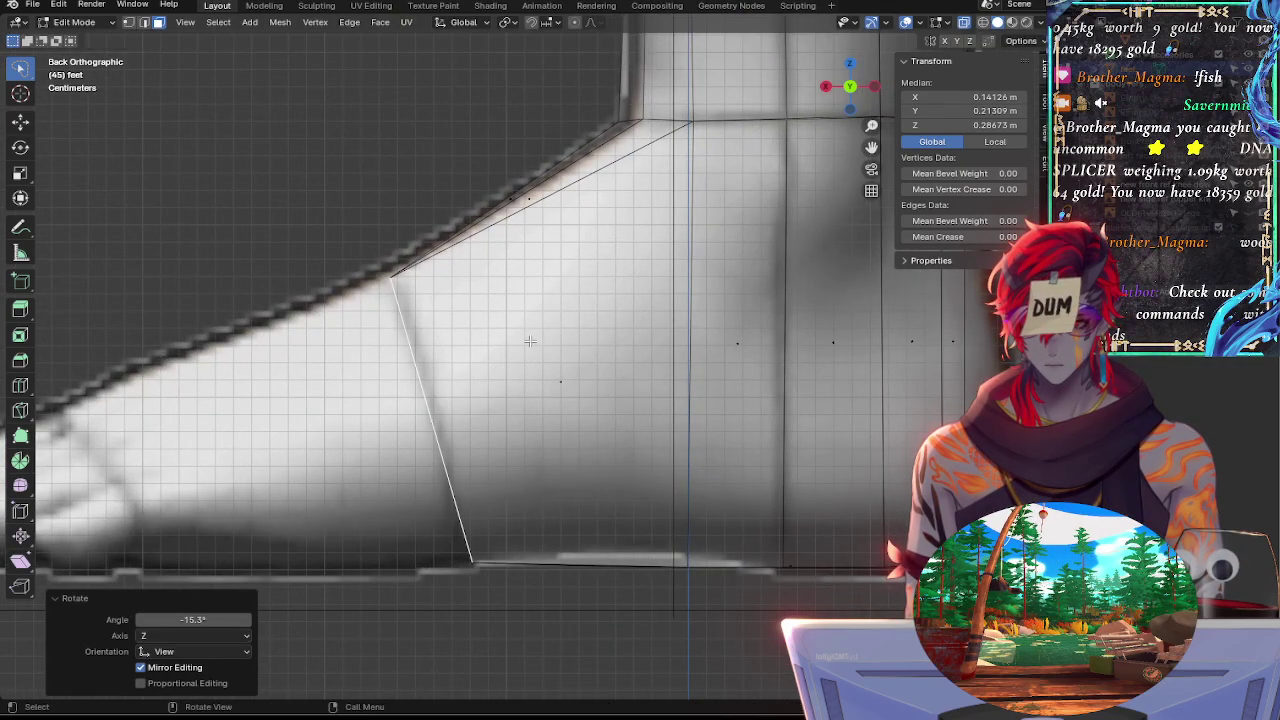
{"action": "key", "text": "g"}
{"action": "left_click", "coordinate": [505, 353]}
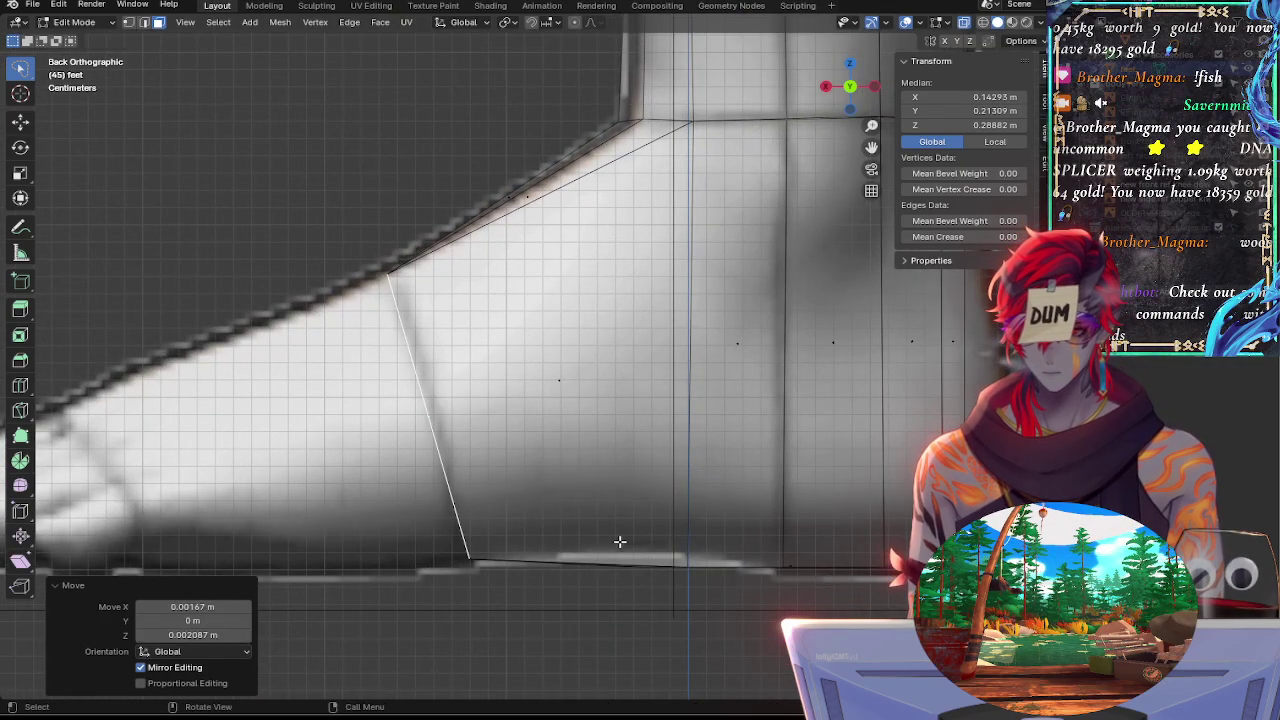
Refine the front faces' tilt with a 2.41° rotation and move them -0.001506 m along X and 0.000502 m along Z
{"action": "middle_click_drag", "start_coordinate": [602, 633], "coordinate": [579, 622]}
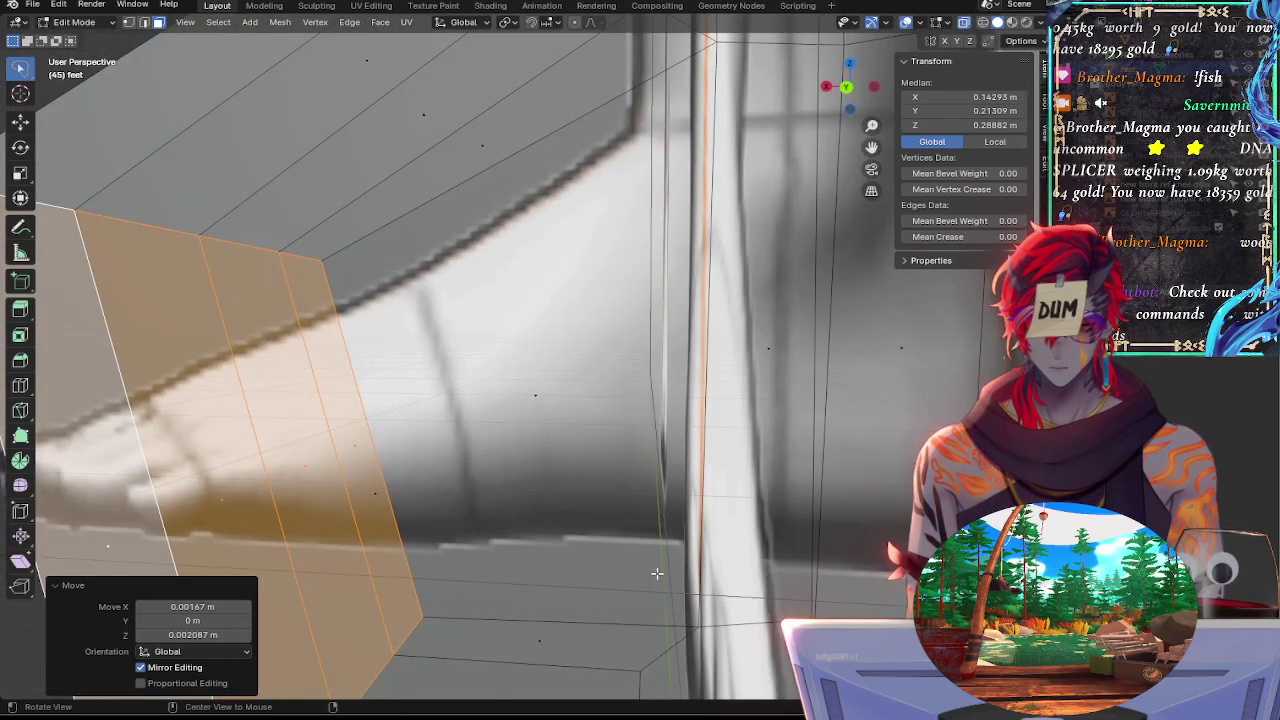
{"action": "mouse_move", "coordinate": [657, 573]}
{"action": "left_mouse_down", "text": "alt"}
{"action": "mouse_move", "coordinate": [631, 571]}
{"action": "mouse_move", "coordinate": [655, 570]}
{"action": "left_mouse_up", "text": "alt"}
{"action": "left_click_drag", "start_coordinate": [486, 289], "coordinate": [531, 322], "text": "alt+shift"}
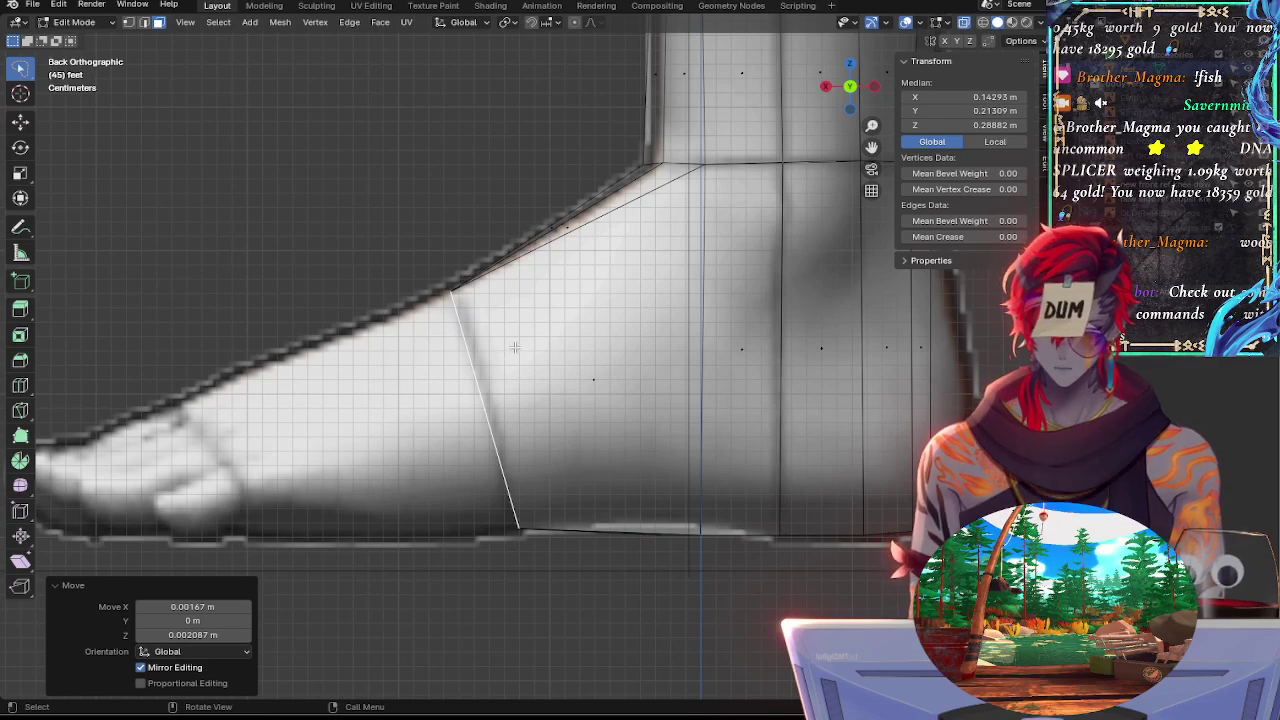
{"action": "key", "text": "r"}
{"action": "left_click", "coordinate": [519, 345]}
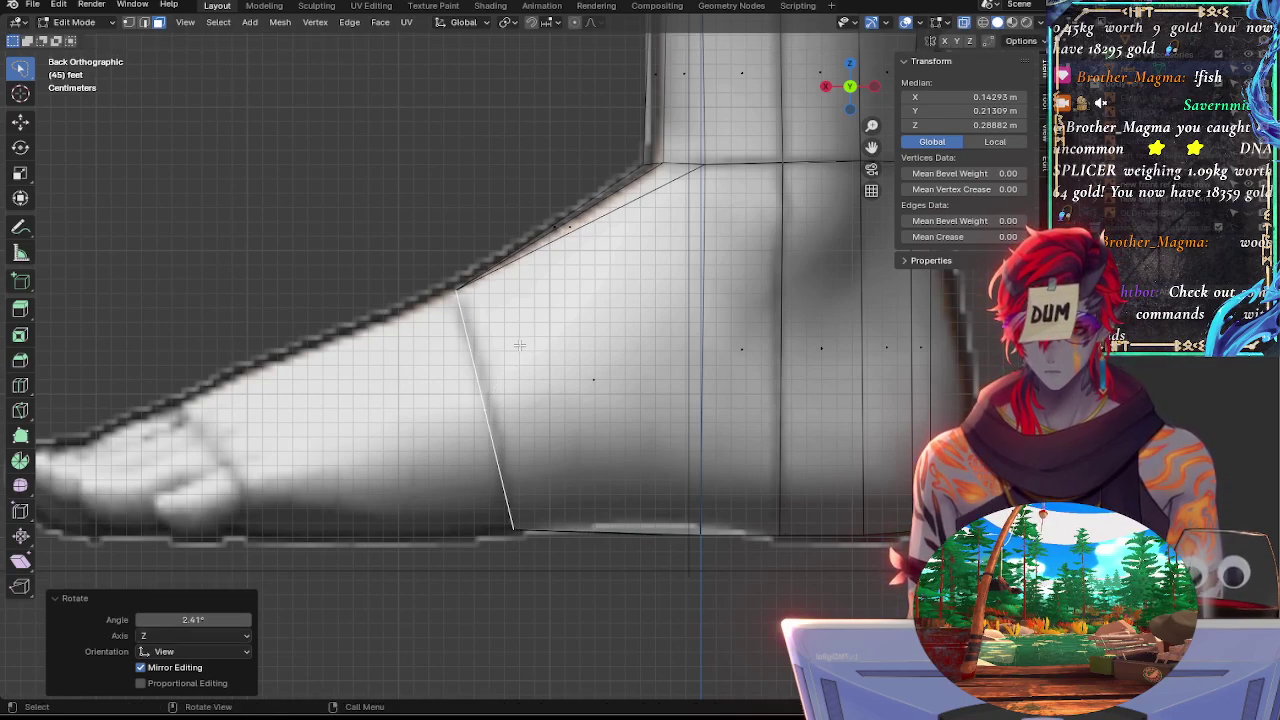
{"action": "key", "text": "g"}
{"action": "left_click", "coordinate": [515, 361]}
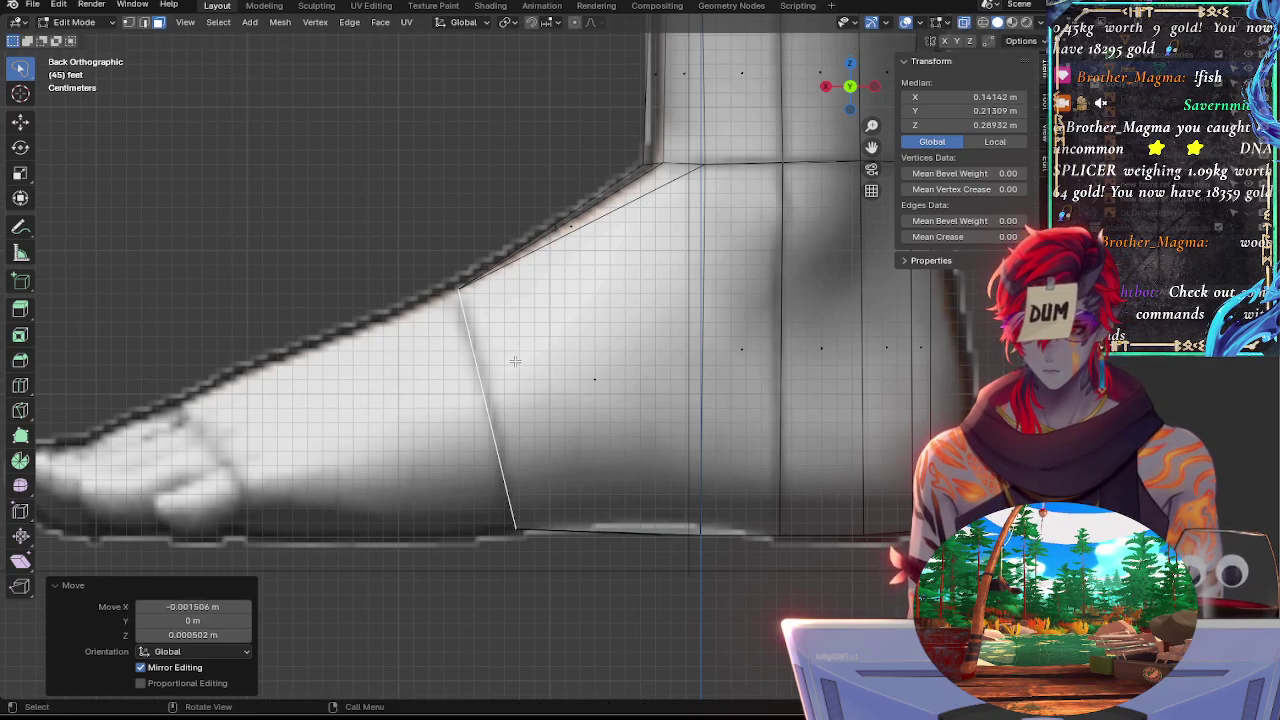
Extrude the front faces 0.11307 m along X toward the toes
{"action": "left_click_drag", "start_coordinate": [403, 350], "coordinate": [490, 342], "text": "alt+shift"}
{"action": "middle_click_drag", "start_coordinate": [490, 342], "coordinate": [595, 450], "text": "shift"}
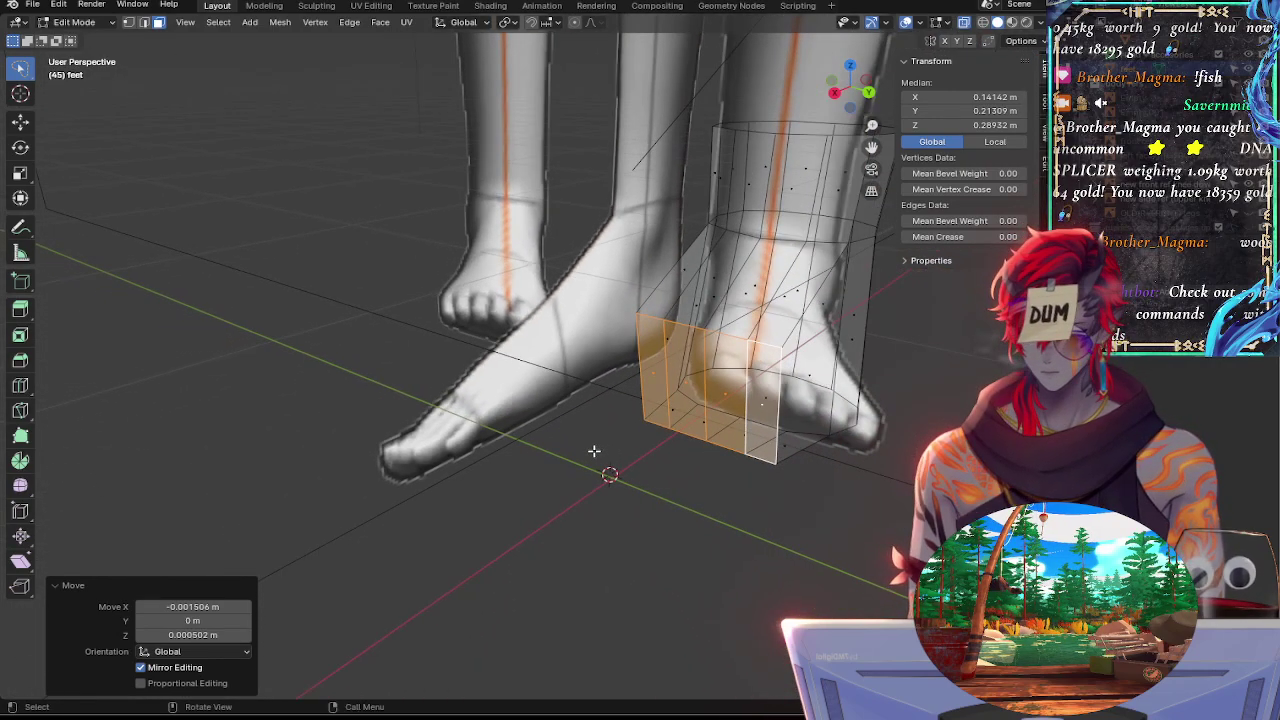
{"action": "key", "text": "e"}
{"action": "left_click", "coordinate": [578, 463]}
{"action": "key", "text": "e"}
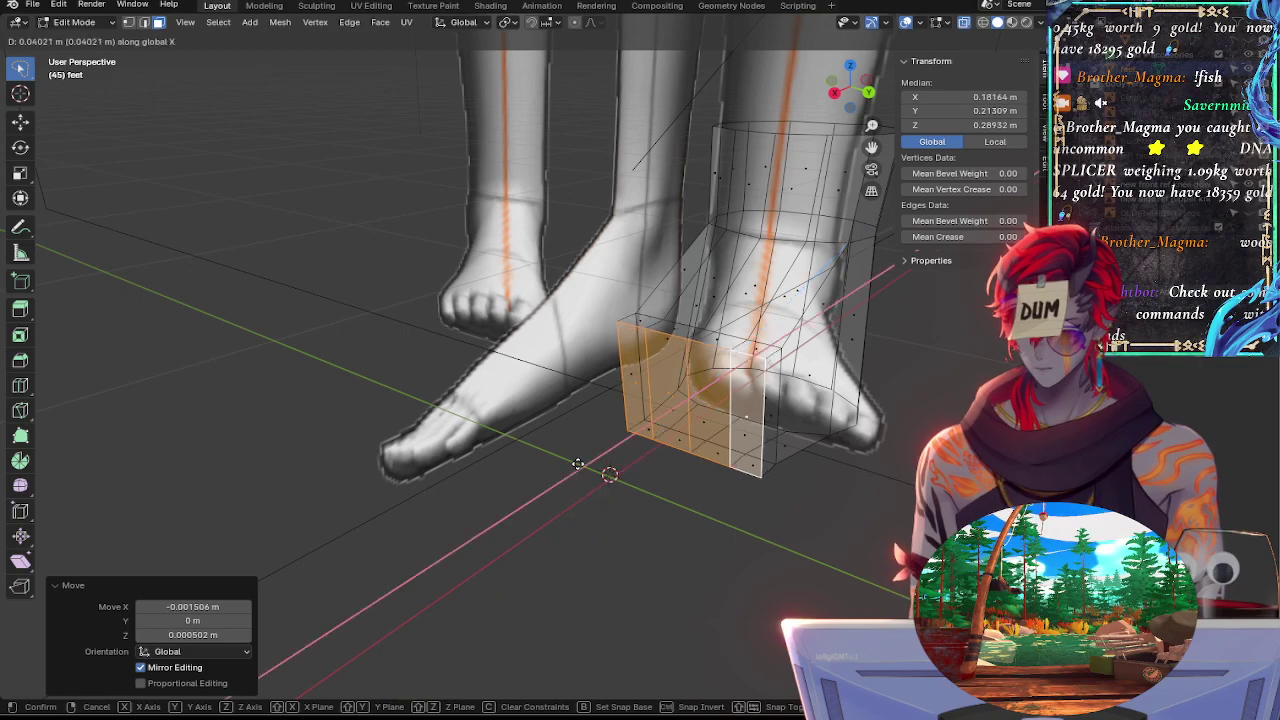
{"action": "key", "text": "x"}
{"action": "left_click", "coordinate": [560, 470]}
In the back view, move the extruded front faces 0.064967 m along X and -0.003638 m along Z toward the toes
{"action": "left_click", "coordinate": [869, 94]}
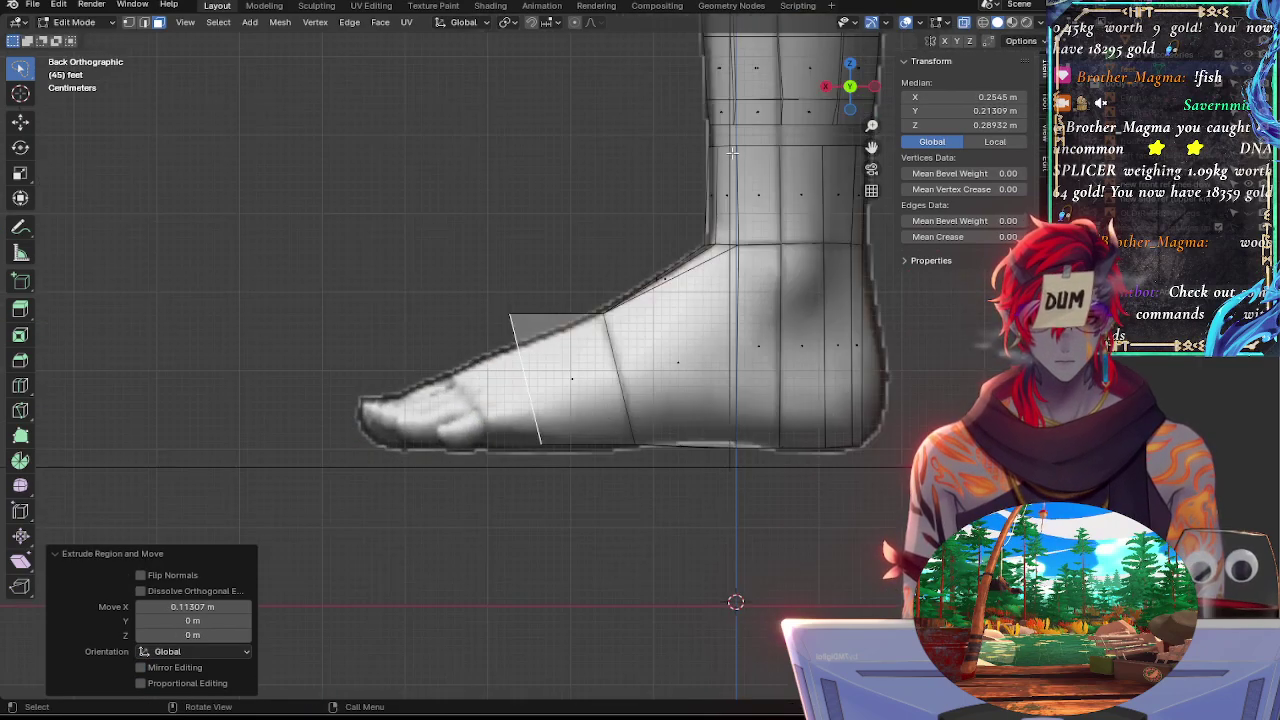
{"action": "scroll", "coordinate": [417, 271], "scroll_direction": "up", "scroll_amount": 5}
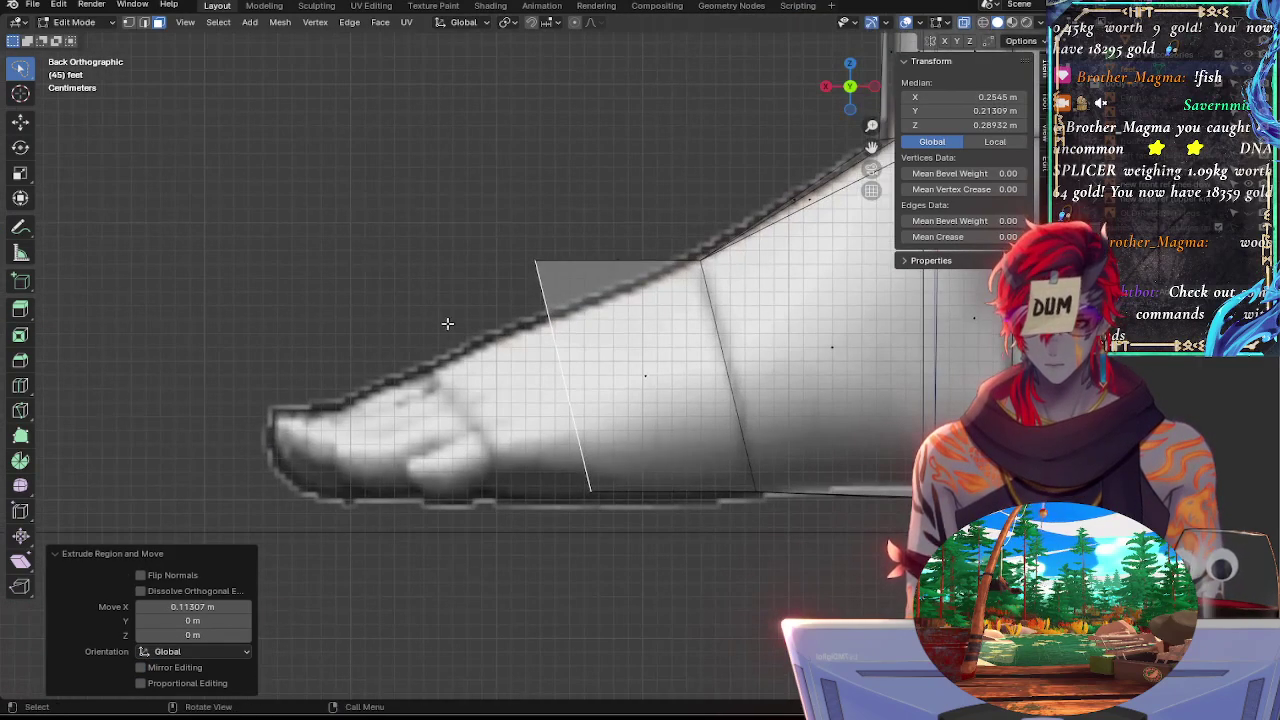
{"action": "key", "text": "g"}
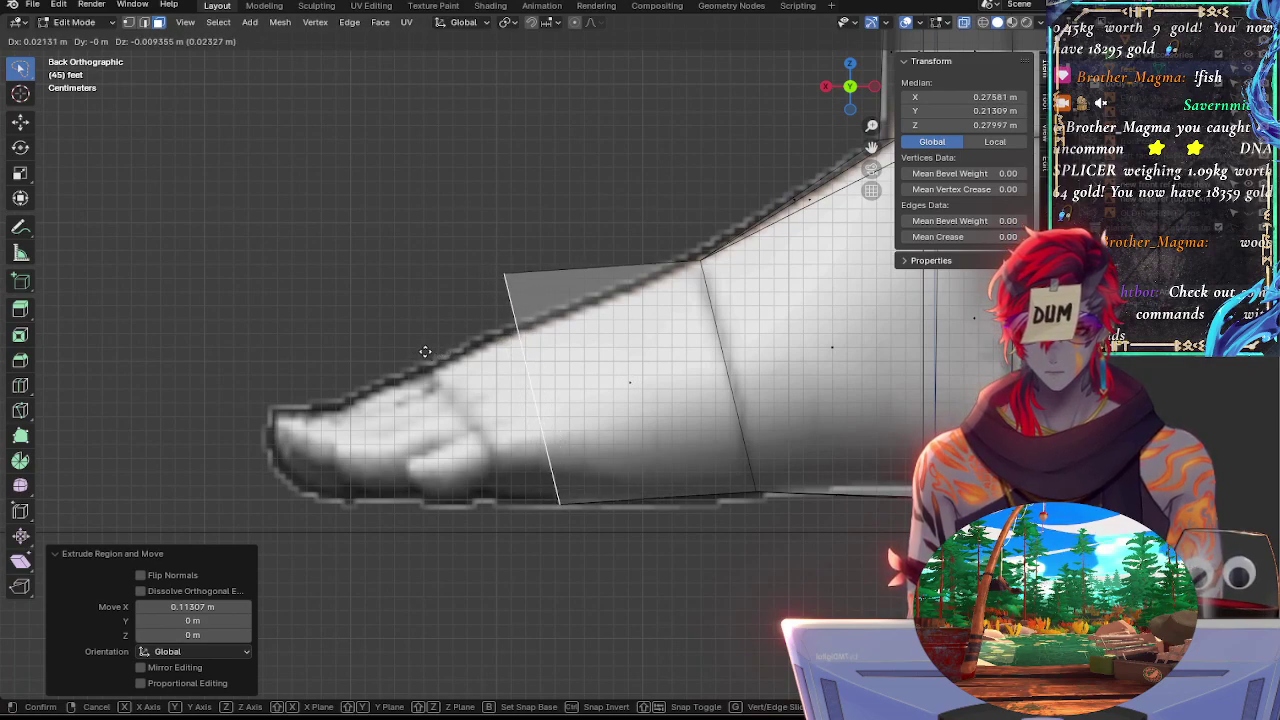
{"action": "left_click", "coordinate": [366, 346]}
{"action": "middle_click_drag", "start_coordinate": [509, 279], "coordinate": [659, 341], "text": "shift"}
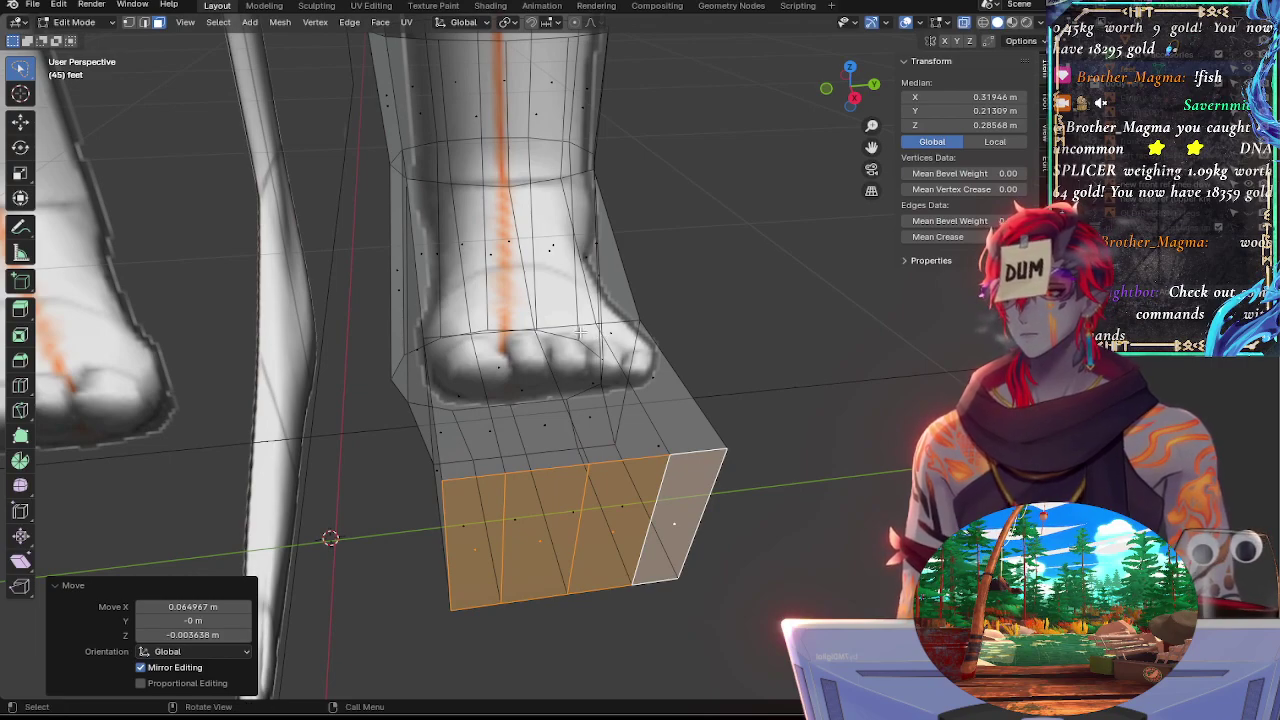
In edge select mode, select the middle top edges where the instep meets the new extrusion and edge-slide them forward
{"action": "left_click", "coordinate": [614, 318], "text": "alt"}
{"action": "left_click", "coordinate": [760, 314]}
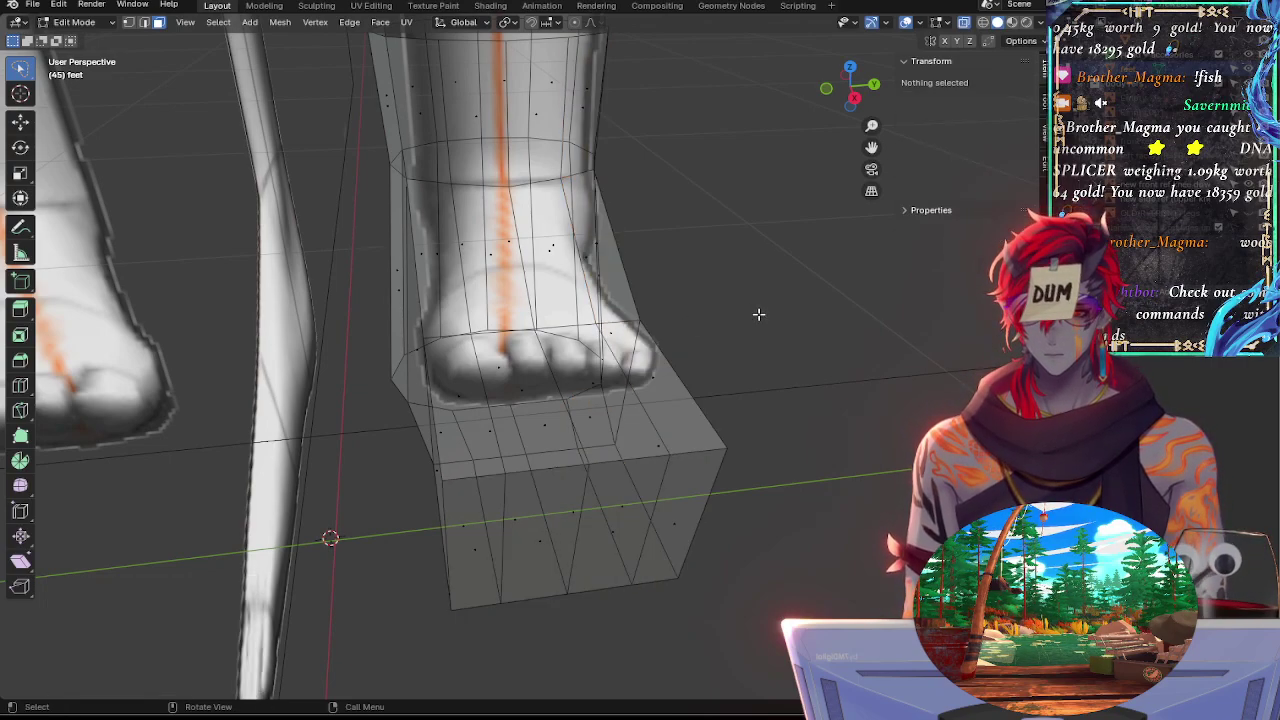
{"action": "left_click", "coordinate": [144, 22]}
{"action": "left_click", "coordinate": [583, 325], "text": "alt"}
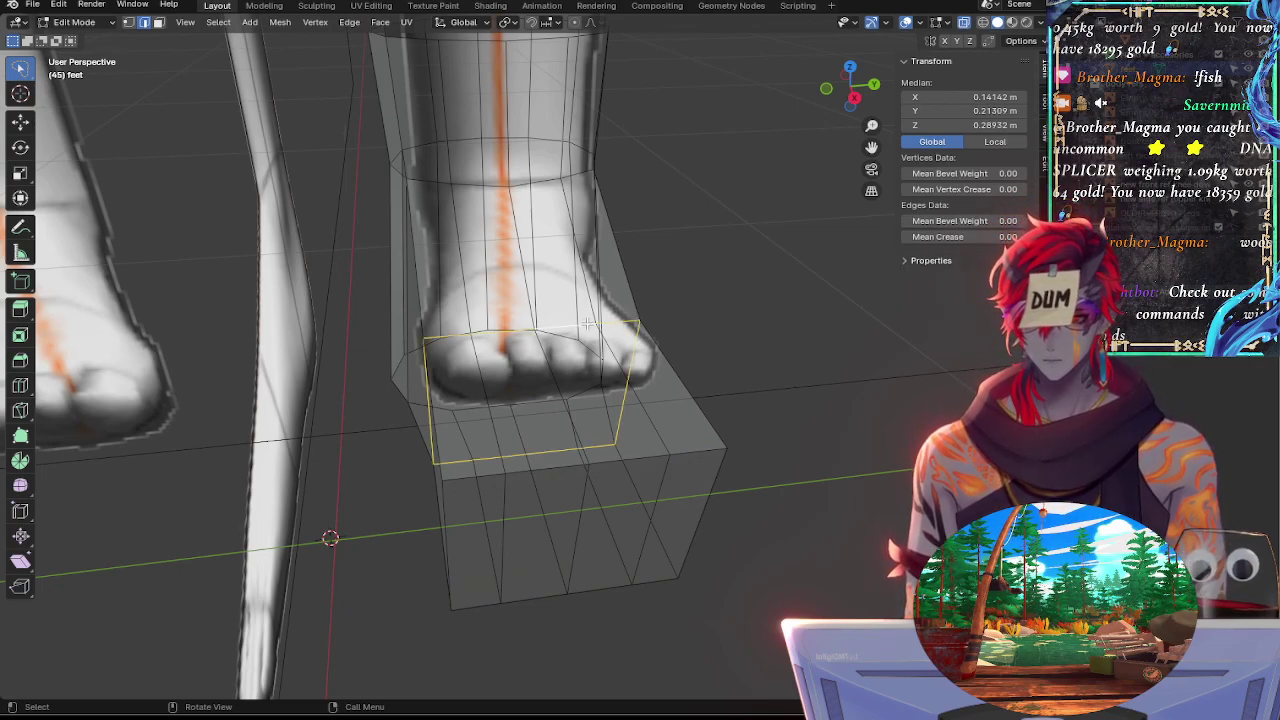
{"action": "left_click", "coordinate": [547, 326]}
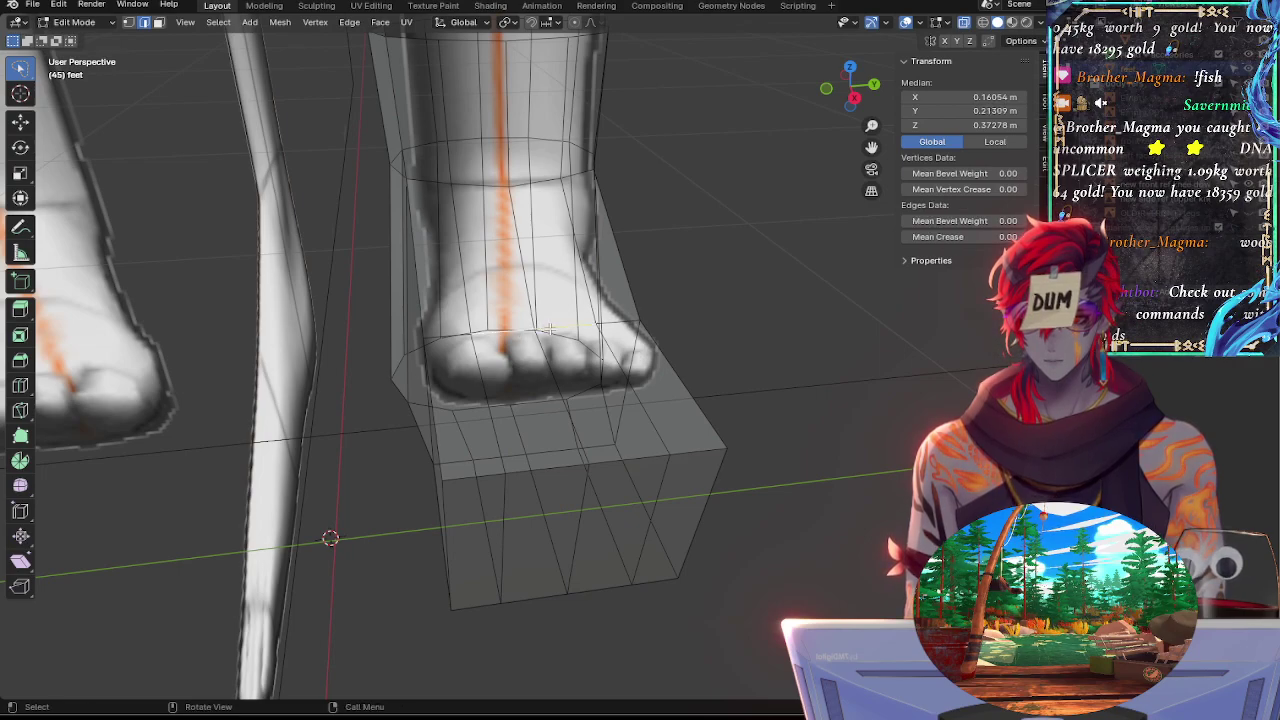
{"action": "left_click", "coordinate": [557, 328], "text": "alt"}
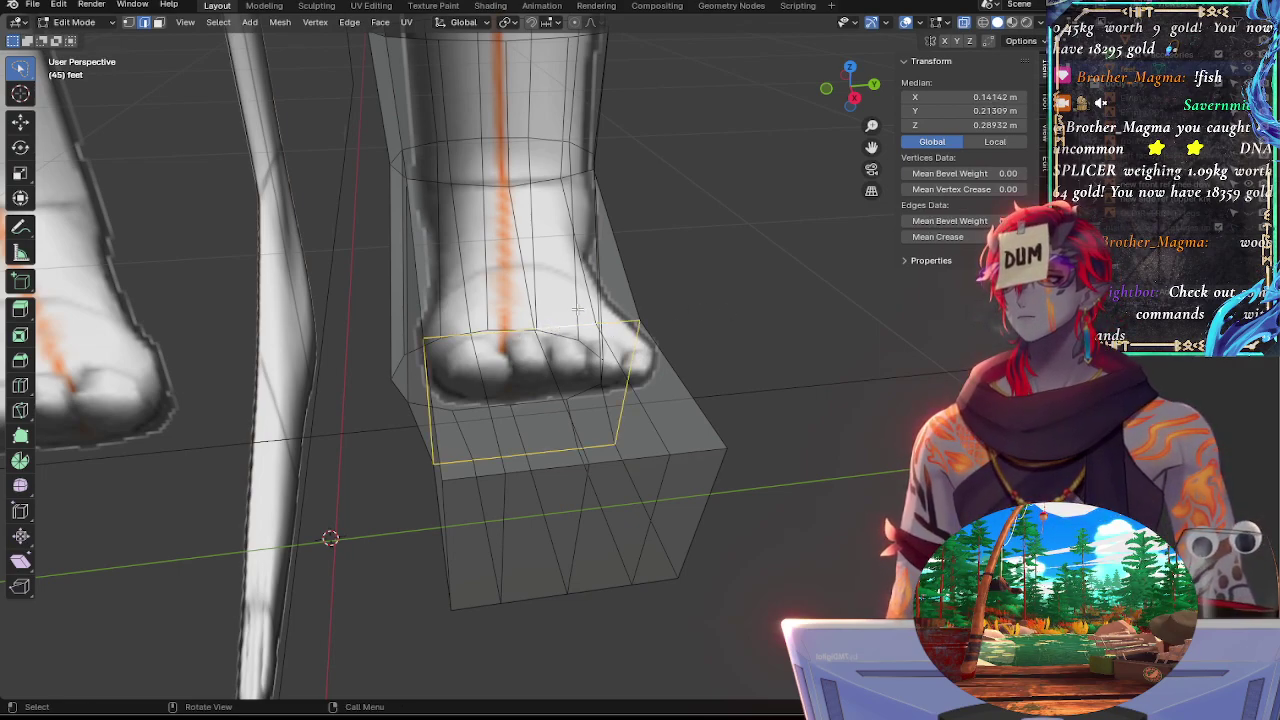
{"action": "middle_click_drag", "start_coordinate": [606, 302], "coordinate": [545, 306]}
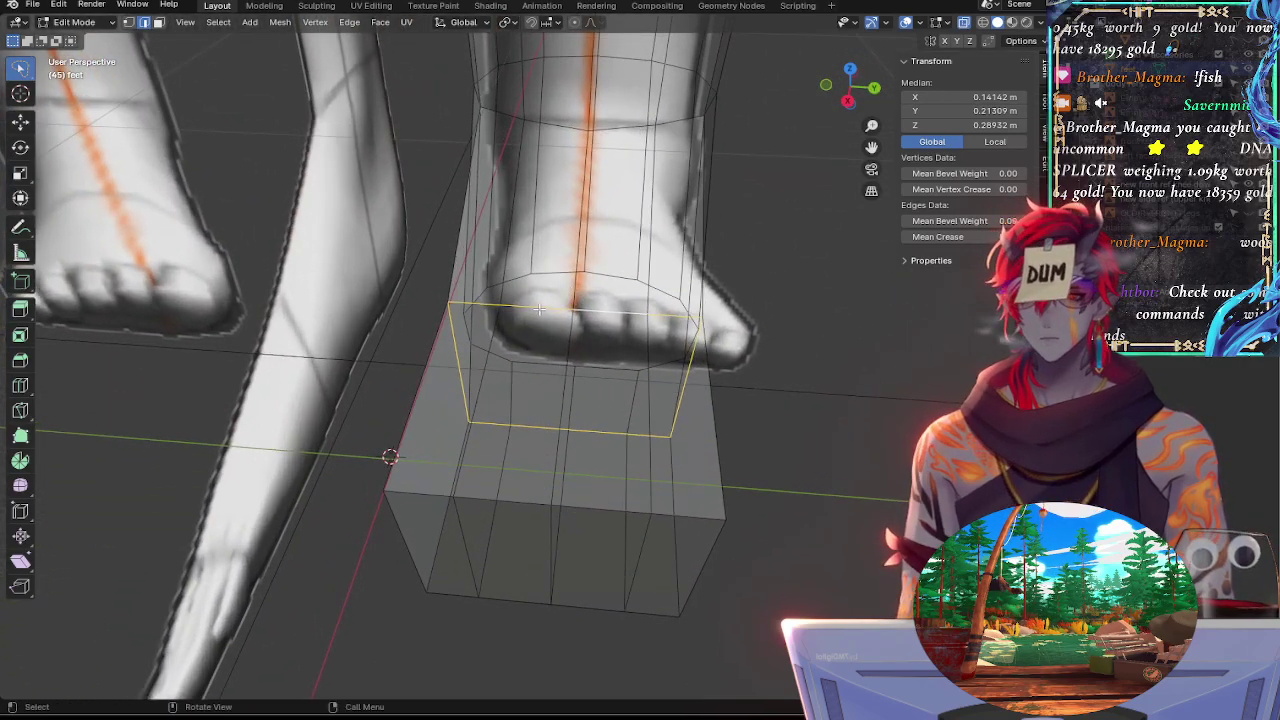
{"action": "left_click", "coordinate": [552, 308]}
{"action": "left_click", "coordinate": [607, 310], "text": "alt"}
{"action": "key", "text": "g"}
{"action": "key", "text": "g"}
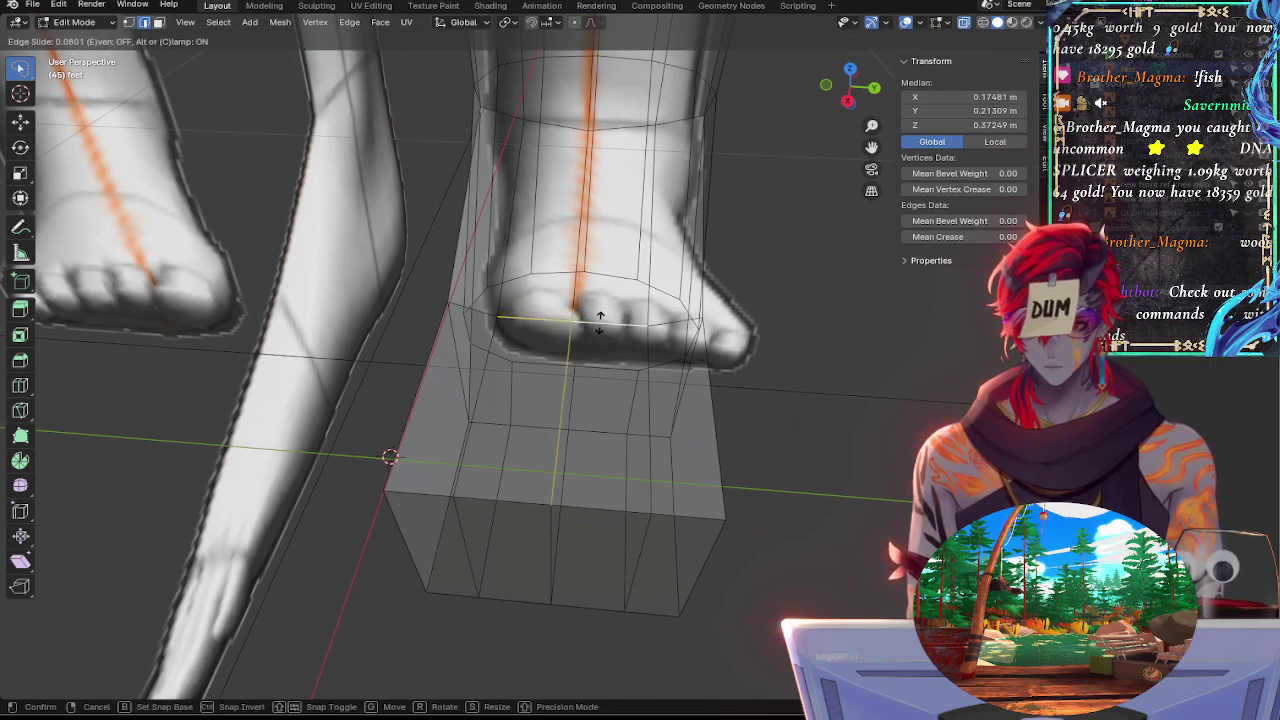
{"action": "left_click", "coordinate": [608, 318]}
Select the outer top edges on both sides of the instep bend and edge-slide them by a factor of -0.008
{"action": "left_click", "coordinate": [700, 318]}
{"action": "left_click", "coordinate": [678, 322]}
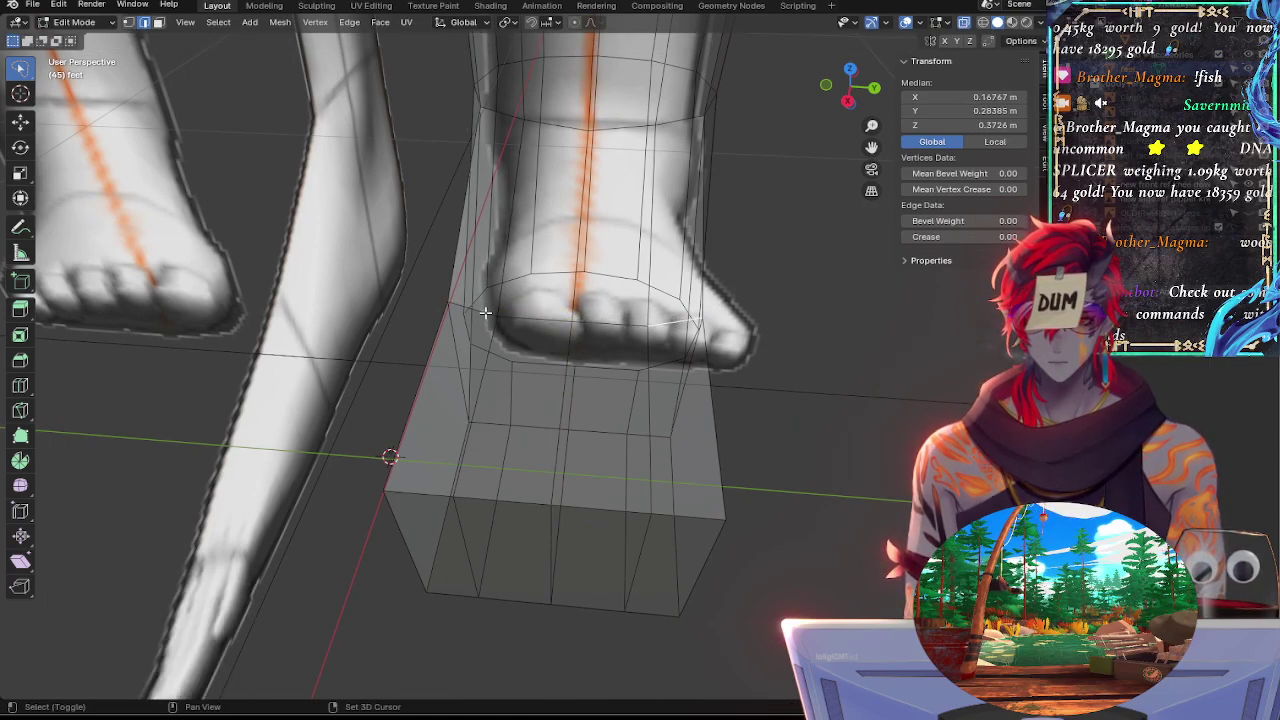
{"action": "left_click", "coordinate": [576, 315], "text": "alt"}
{"action": "key", "text": "g"}
{"action": "key", "text": "g"}
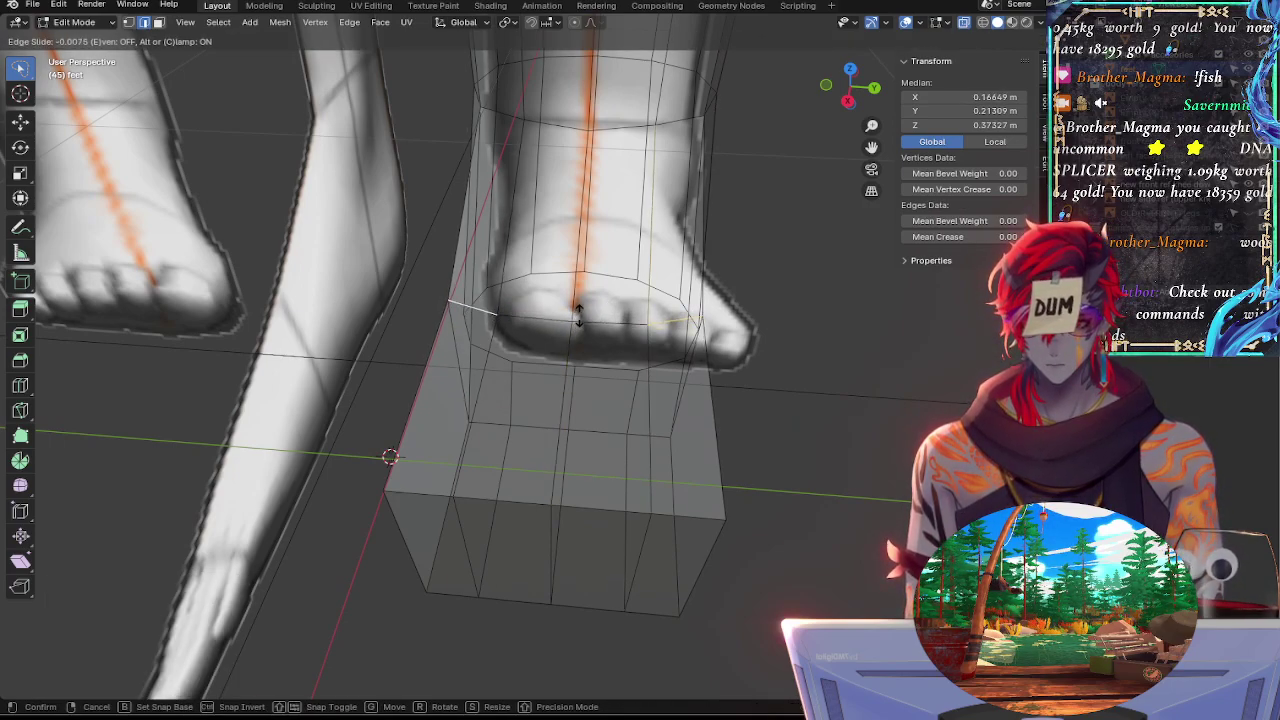
{"action": "left_click", "coordinate": [577, 313]}
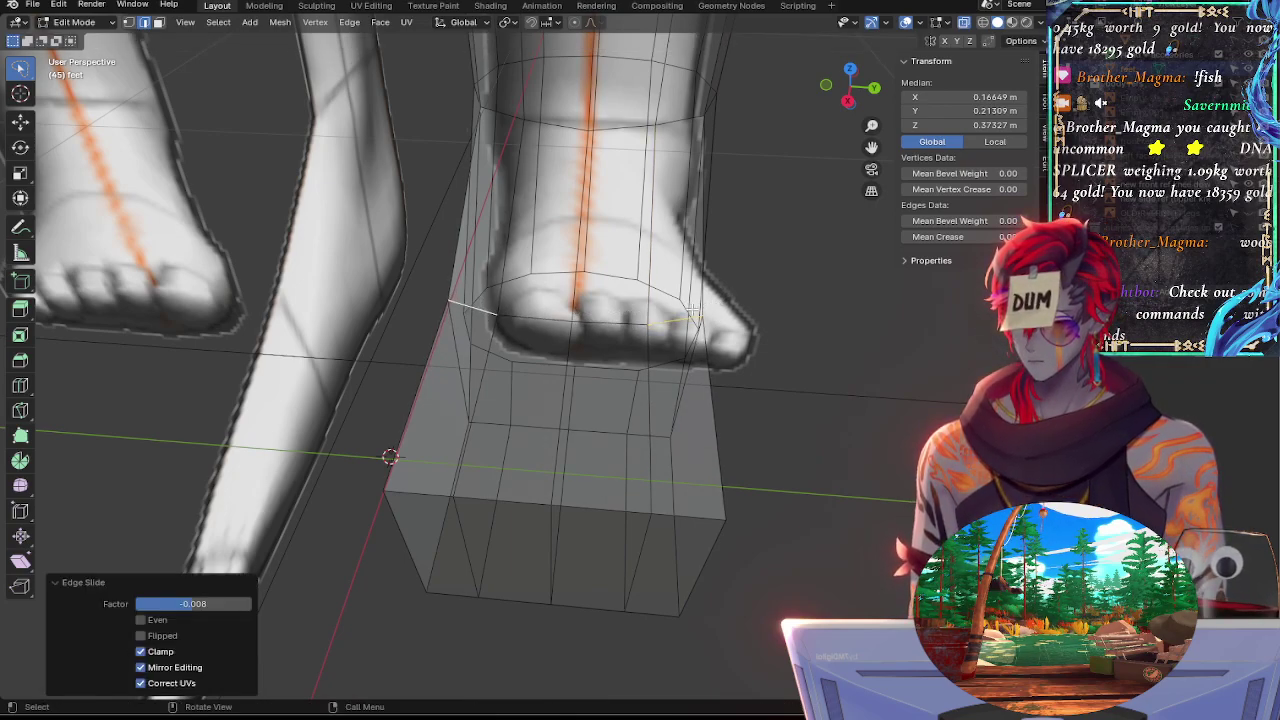
Reselect the middle top edges of the instep bend and edge-slide them by a factor of 0.036
{"action": "left_click", "coordinate": [598, 311], "text": "alt"}
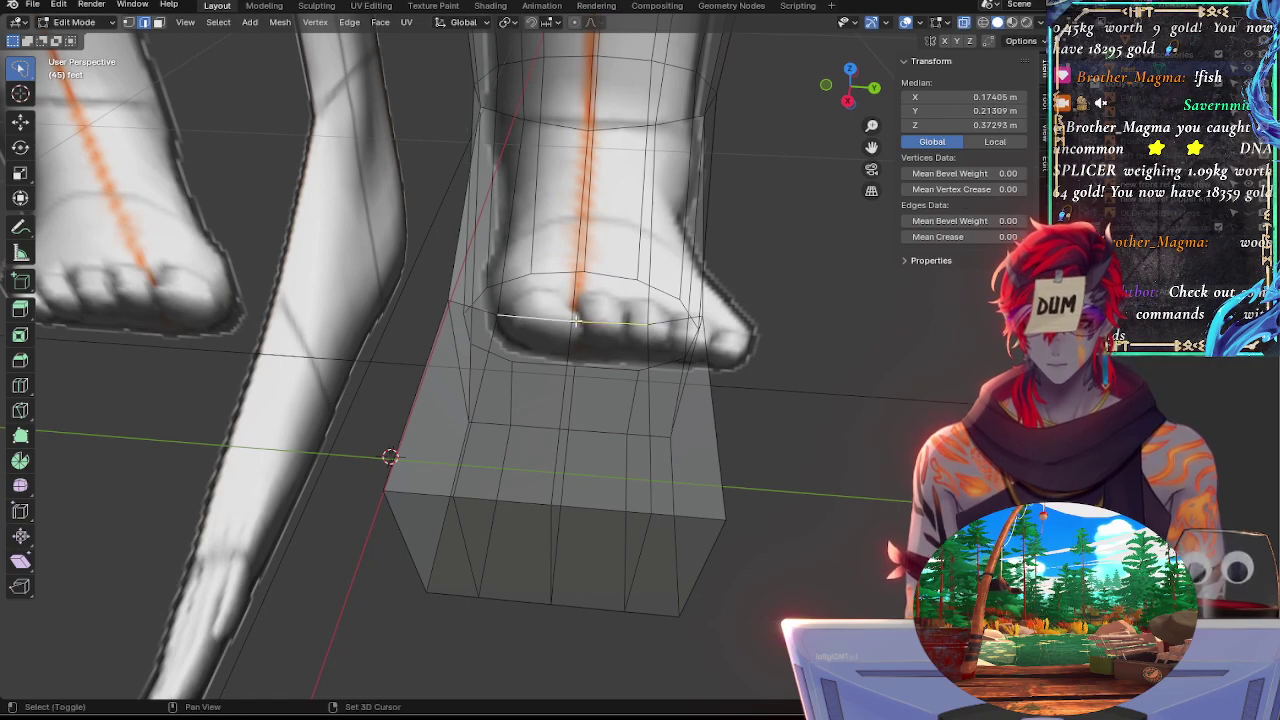
{"action": "key", "text": "g"}
{"action": "key", "text": "g"}
{"action": "left_click", "coordinate": [598, 333]}
Select the full row of top edges across the instep bend and move it -0.003567 m along X and -0.008471 m along Z
{"action": "middle_click_drag", "start_coordinate": [748, 300], "coordinate": [641, 370]}
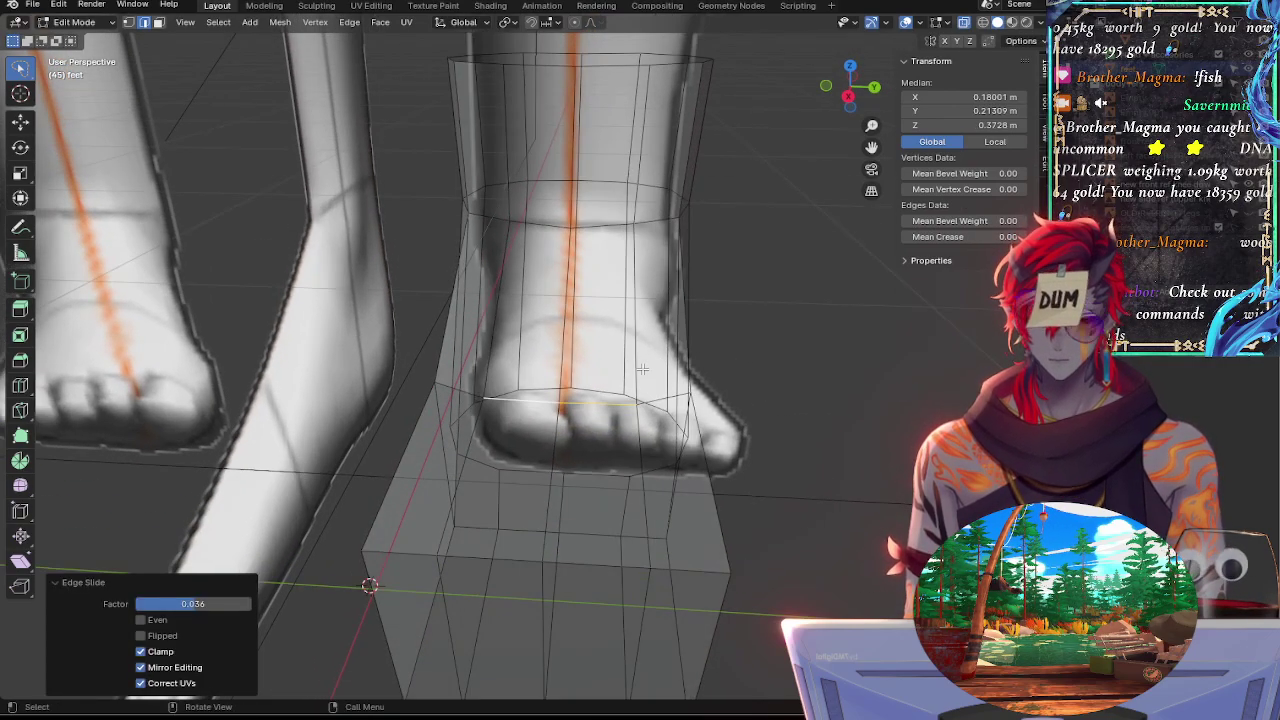
{"action": "middle_click_drag", "start_coordinate": [551, 365], "coordinate": [732, 339]}
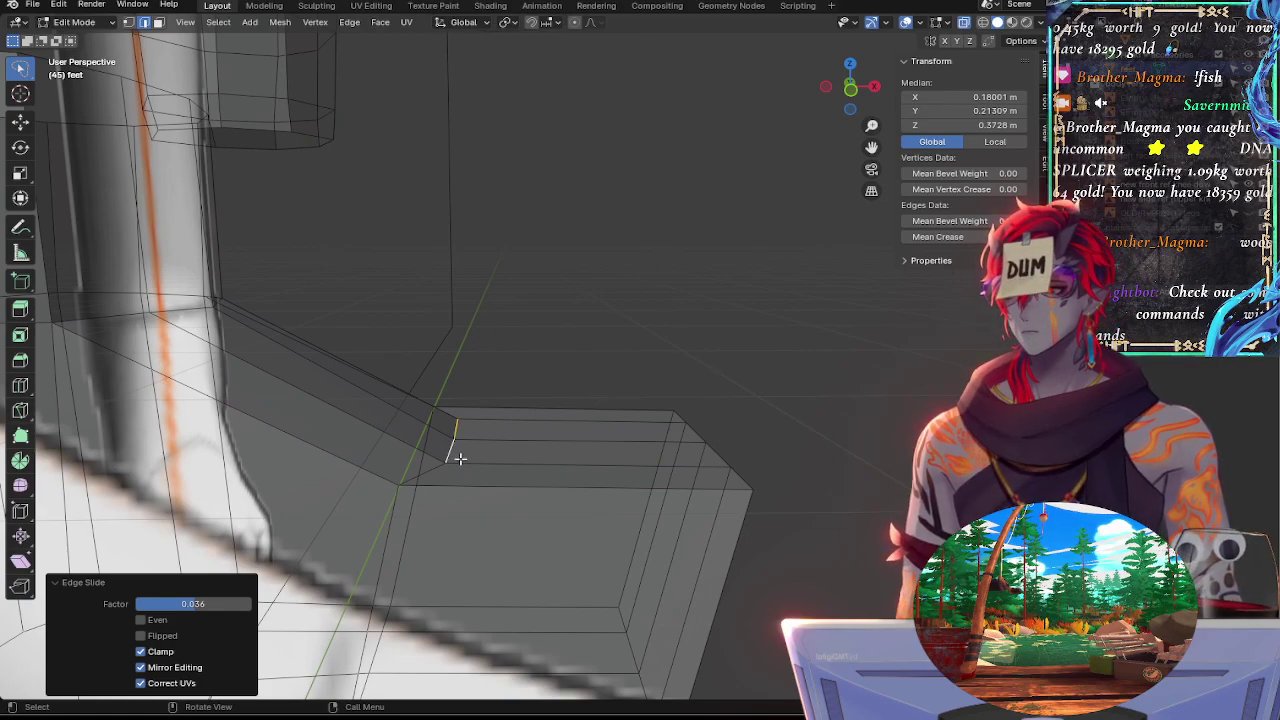
{"action": "middle_click_drag", "start_coordinate": [338, 450], "coordinate": [483, 439], "text": "shift"}
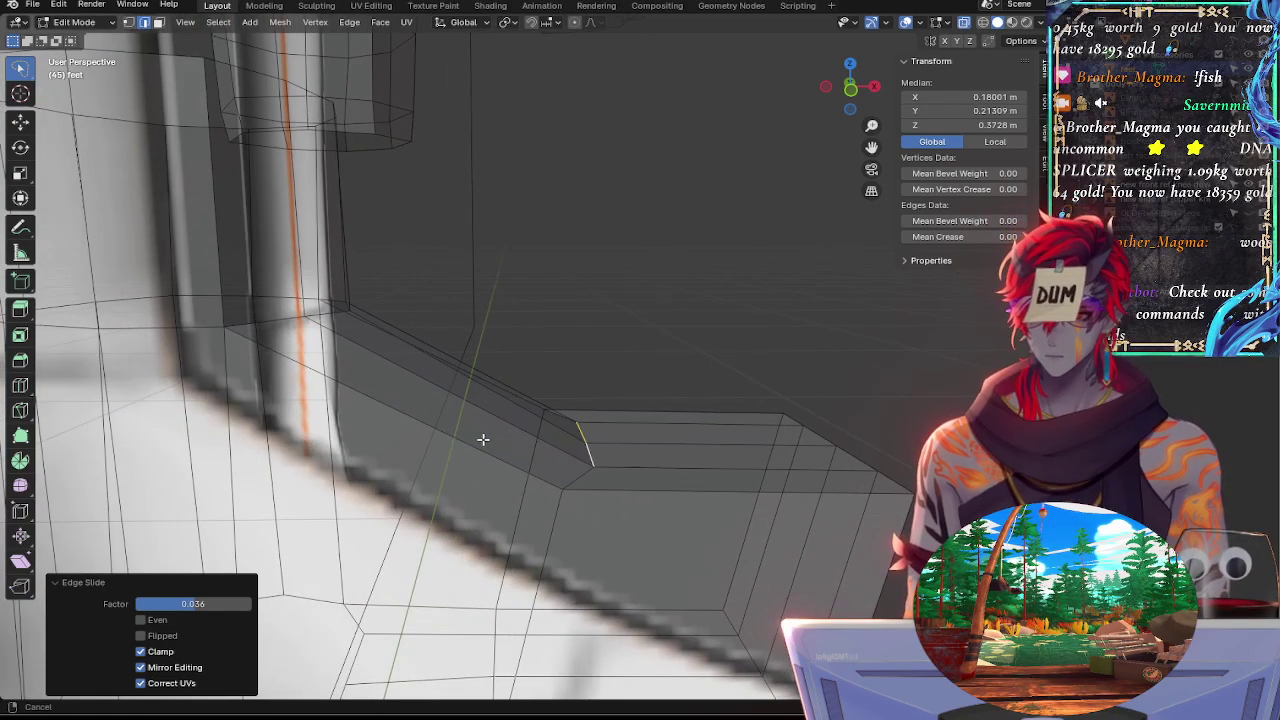
{"action": "left_click", "coordinate": [591, 458]}
{"action": "left_click", "coordinate": [577, 480]}
{"action": "left_click", "coordinate": [590, 458], "text": "shift"}
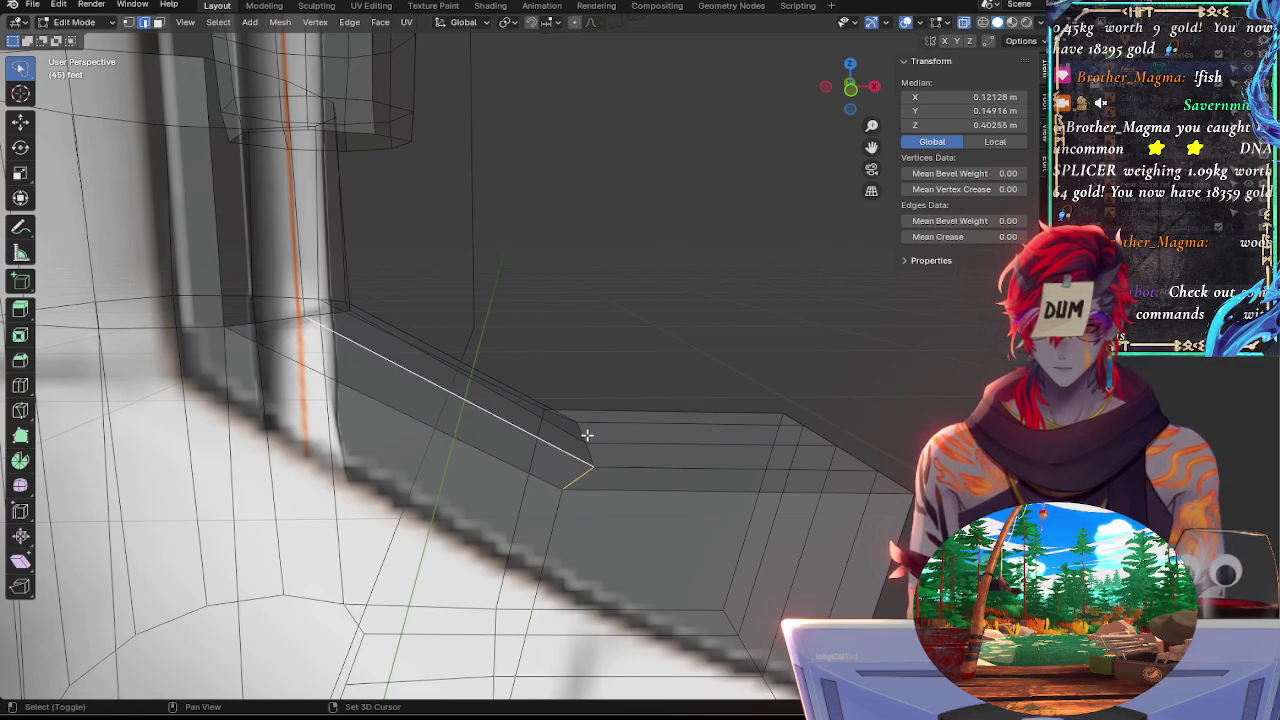
{"action": "left_click", "coordinate": [586, 436]}
{"action": "left_click", "coordinate": [590, 455], "text": "shift"}
{"action": "left_click", "coordinate": [580, 483], "text": "shift"}
{"action": "middle_click_drag", "start_coordinate": [712, 418], "coordinate": [496, 470]}
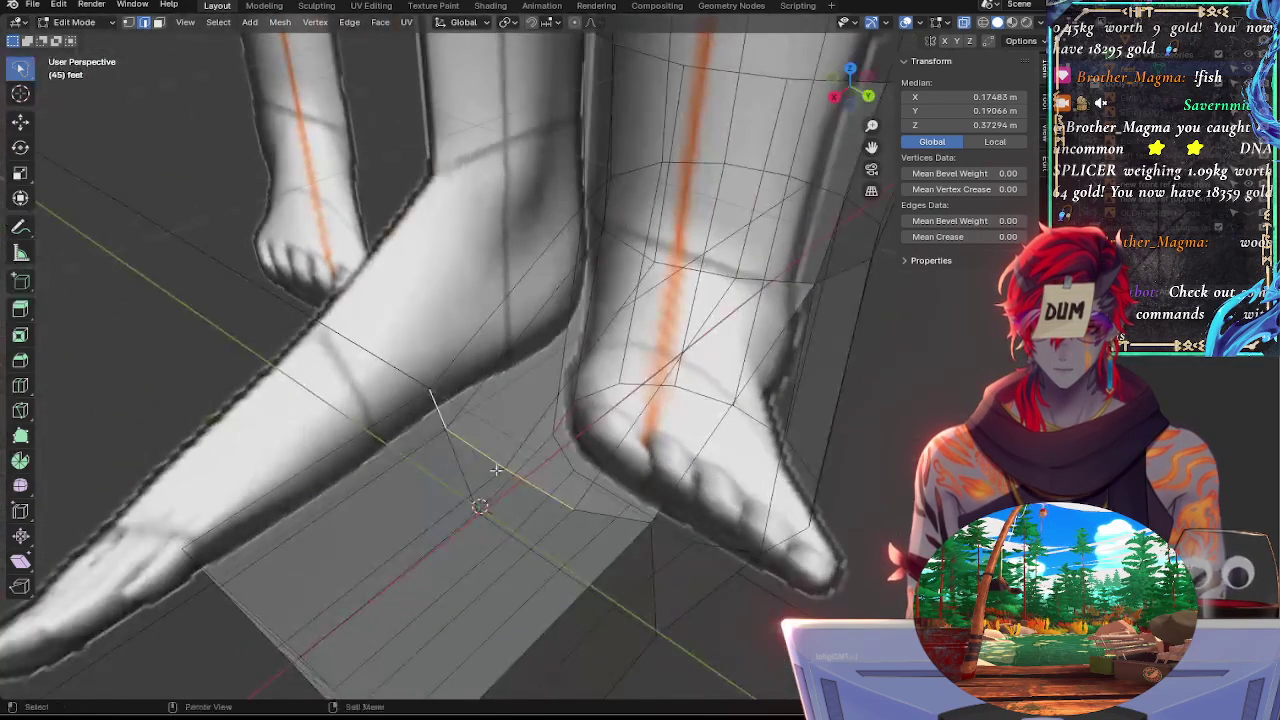
{"action": "left_click", "coordinate": [599, 509], "text": "shift"}
{"action": "left_click", "coordinate": [870, 97]}
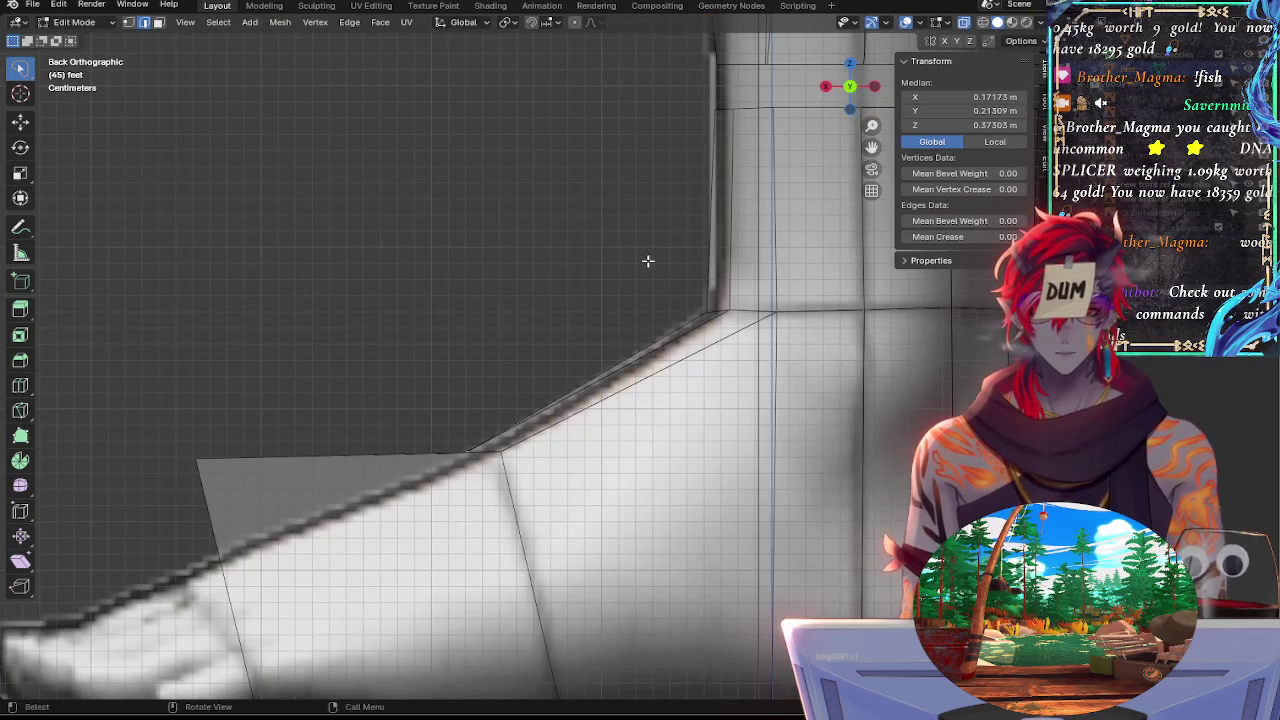
{"action": "key", "text": "g"}
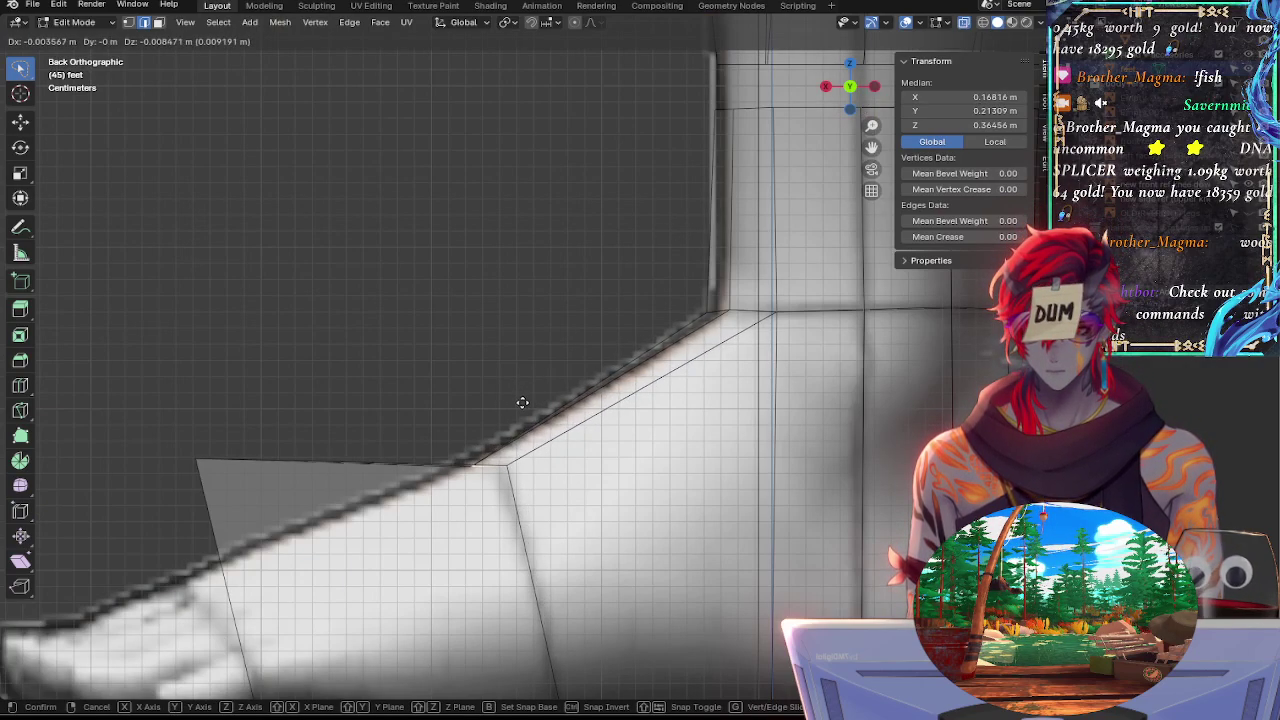
{"action": "left_click", "coordinate": [522, 402]}
Scale the selected instep-bend edges uniformly to 0.757 and move them 0.000892 m along both X and Z
{"action": "key", "text": "s"}
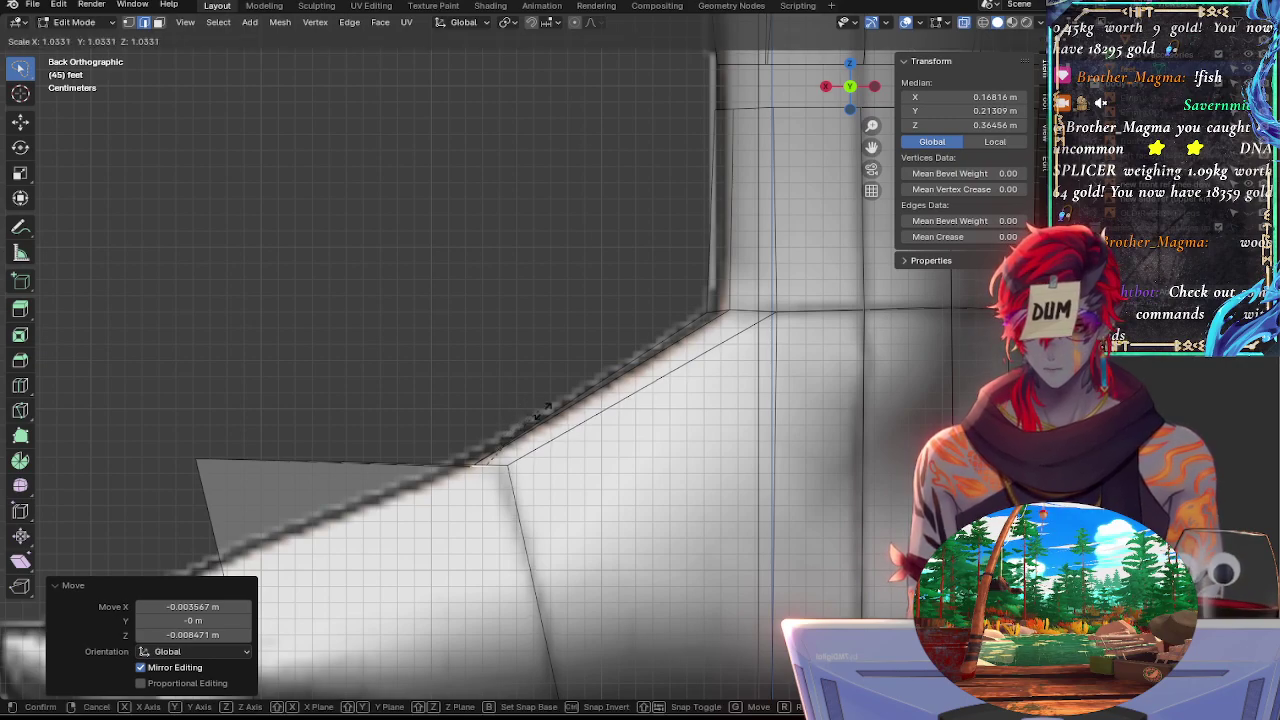
{"action": "left_click", "coordinate": [481, 411]}
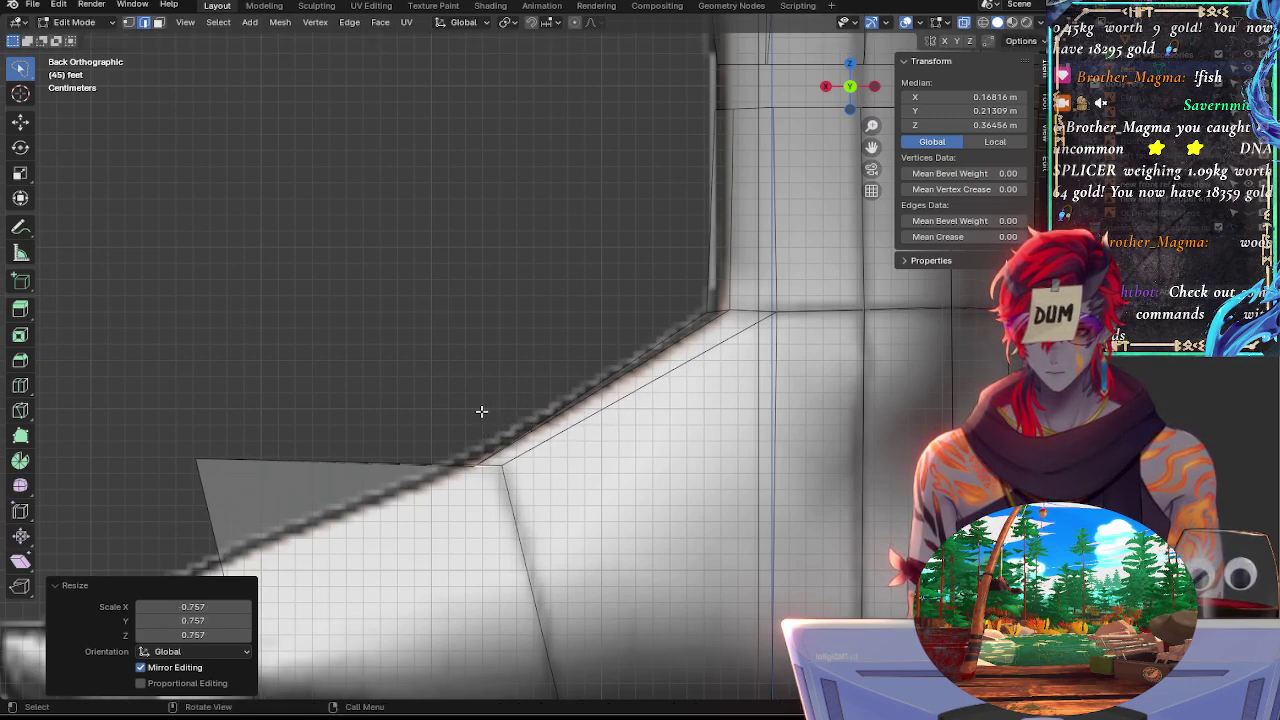
{"action": "key", "text": "g"}
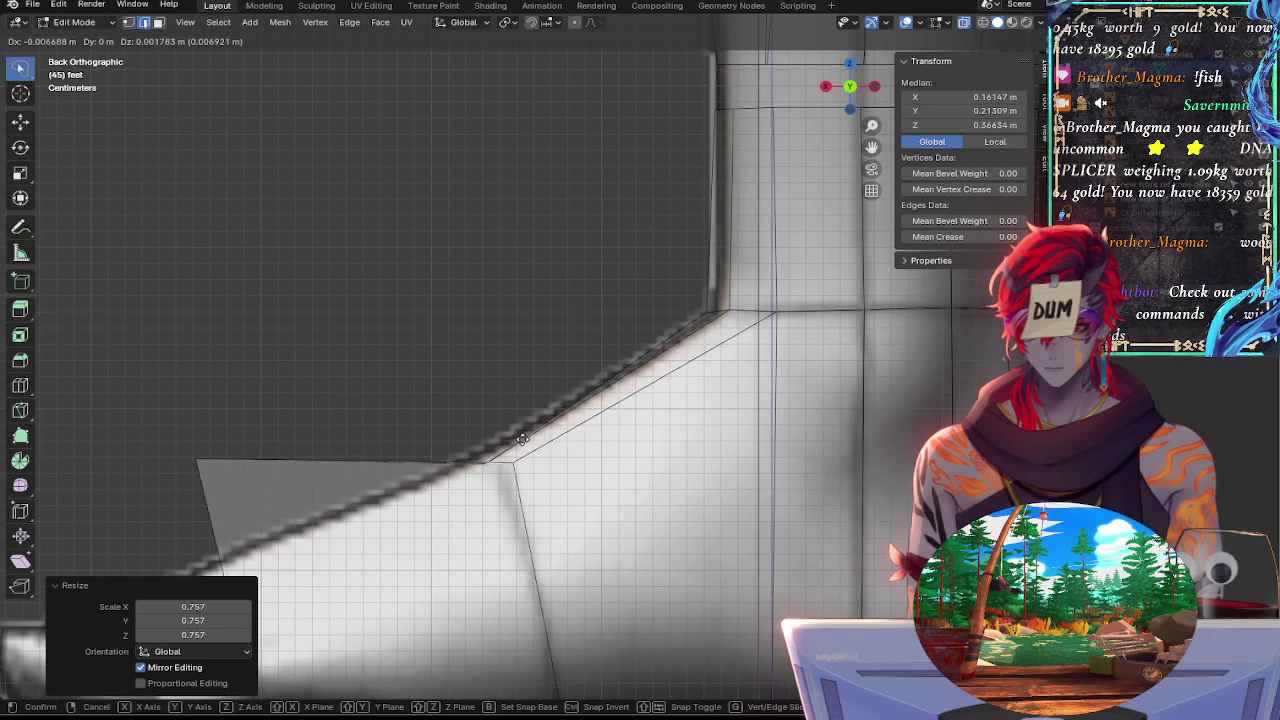
{"action": "left_click", "coordinate": [509, 440]}
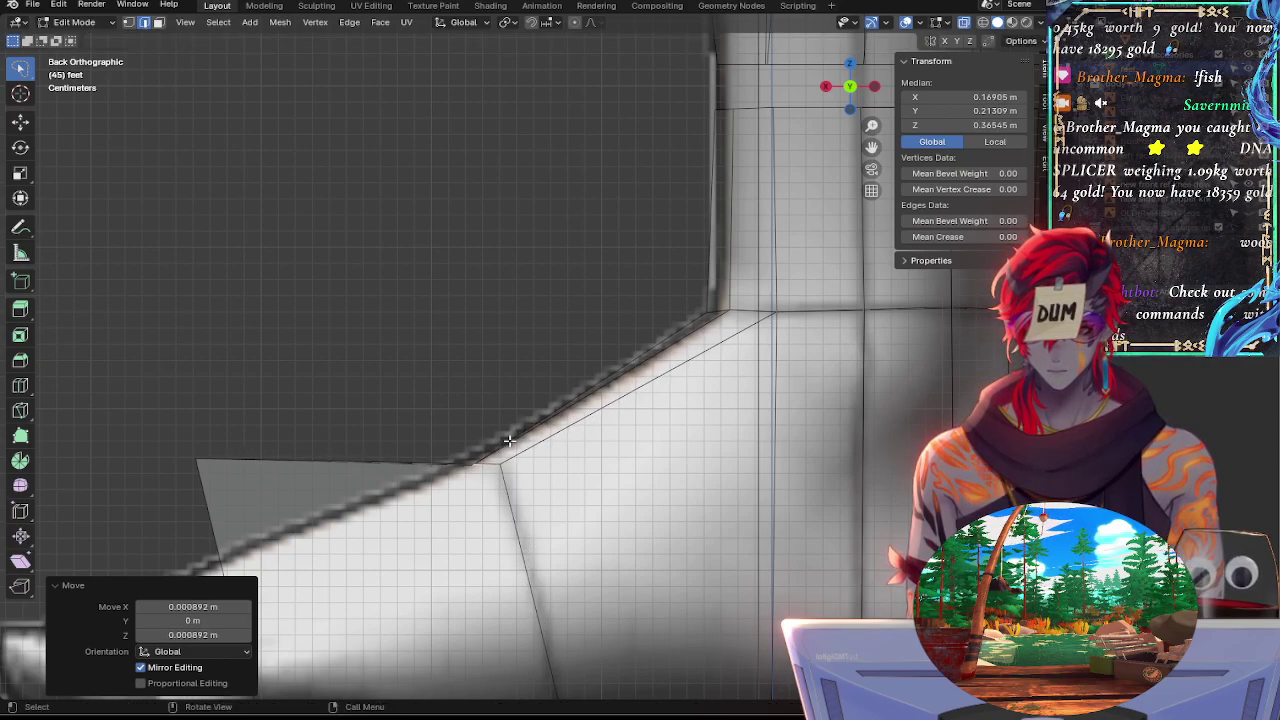
Select the slanted side edge running down from the instep bend on both sides of the foot
{"action": "left_click", "coordinate": [546, 501]}
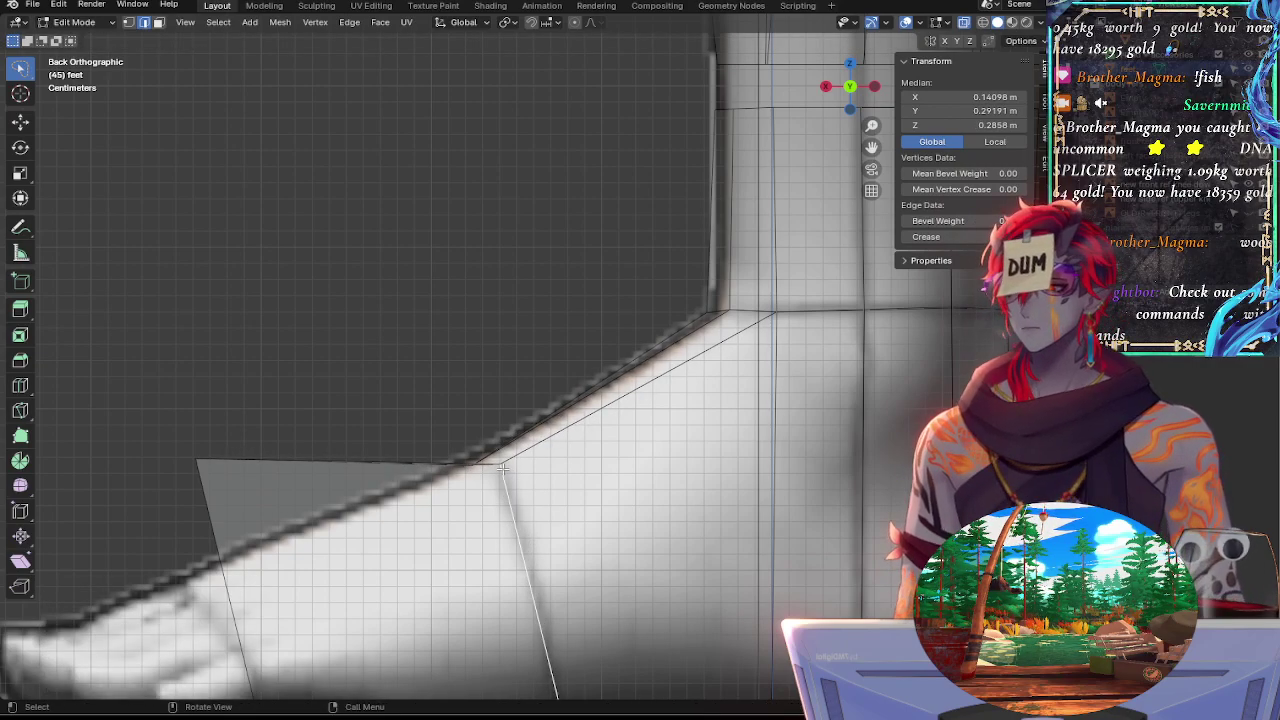
{"action": "middle_click_drag", "start_coordinate": [564, 456], "coordinate": [546, 347], "text": "shift"}
{"action": "middle_click_drag", "start_coordinate": [440, 390], "coordinate": [729, 482]}
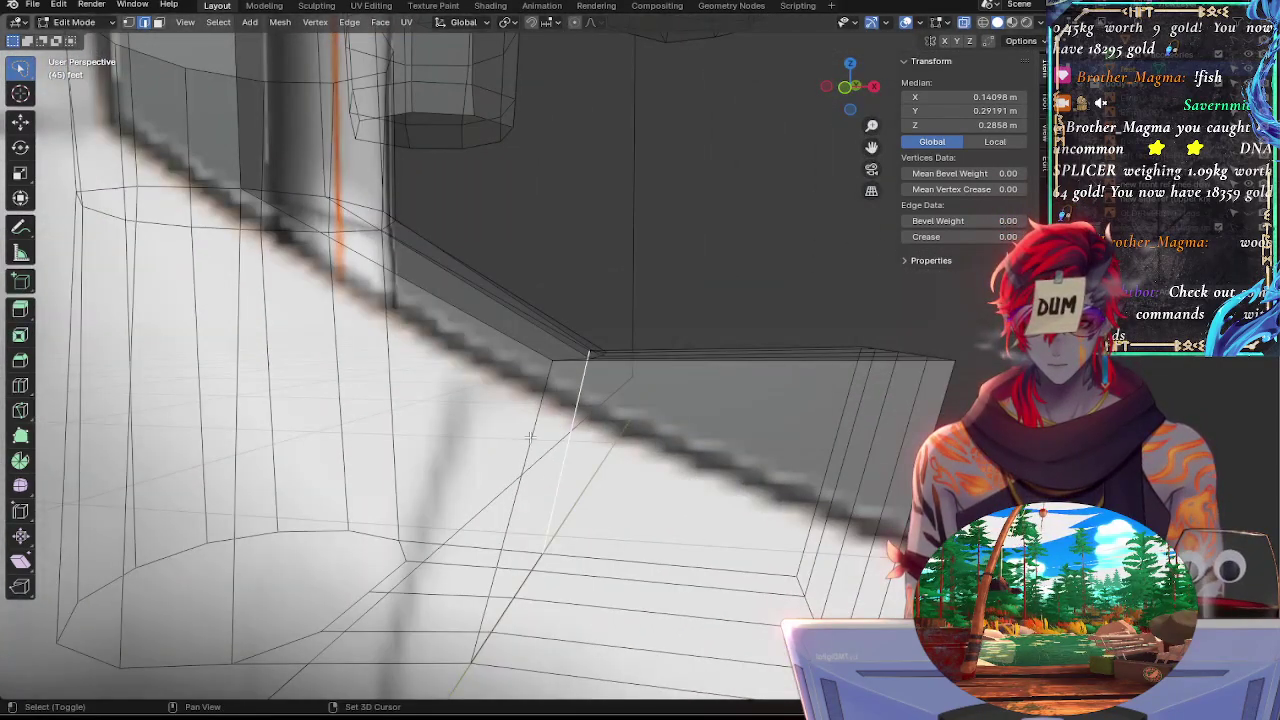
{"action": "left_click", "coordinate": [576, 448], "text": "shift"}
Try to straighten the two slanted side edges by scaling them to 0 along X, and return to the back view
{"action": "key", "text": "s"}
{"action": "key", "text": "z"}
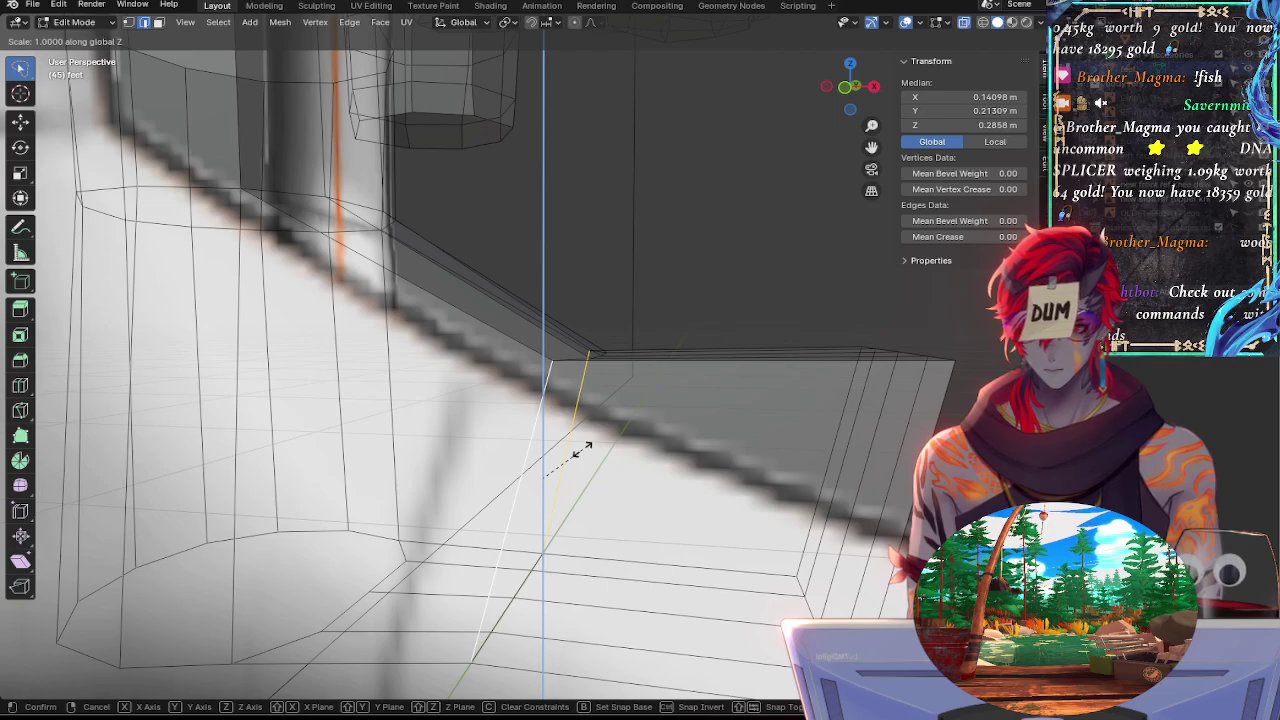
{"action": "key", "text": "x"}
{"action": "key", "text": "0"}
{"action": "left_click", "coordinate": [580, 450]}
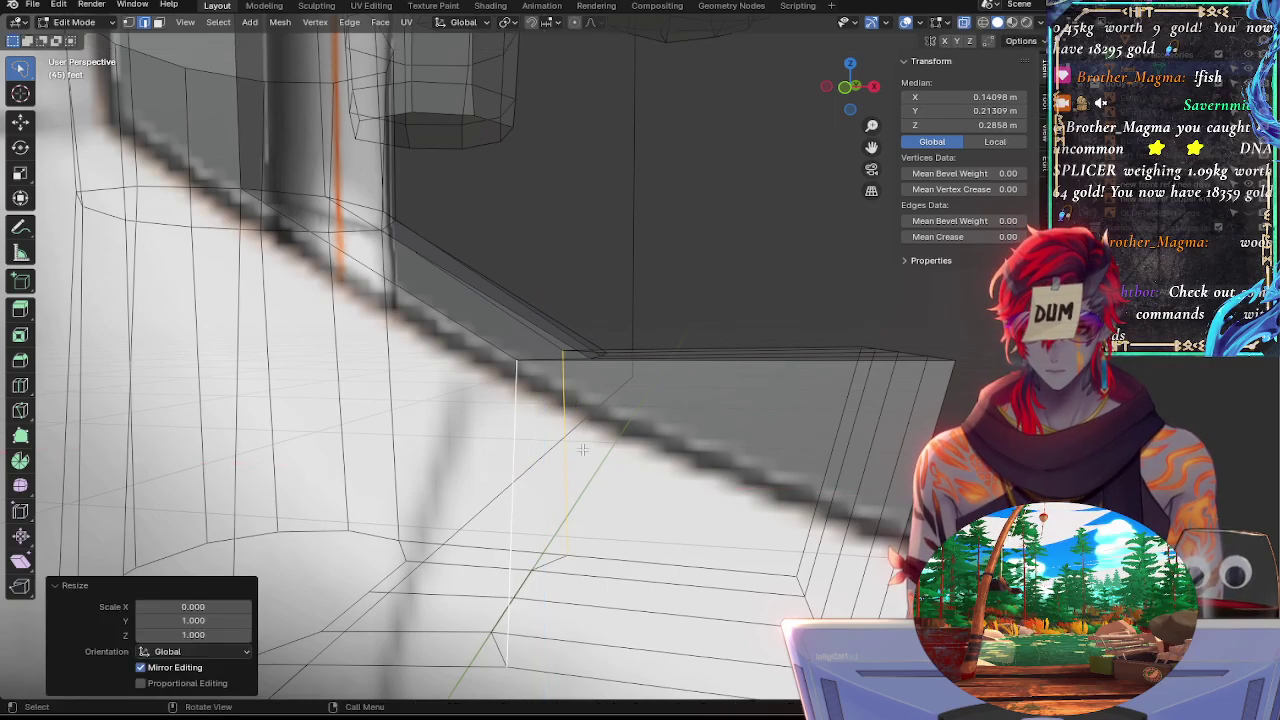
{"action": "middle_click_drag", "start_coordinate": [580, 450], "coordinate": [835, 112]}
{"action": "left_click", "coordinate": [869, 89]}
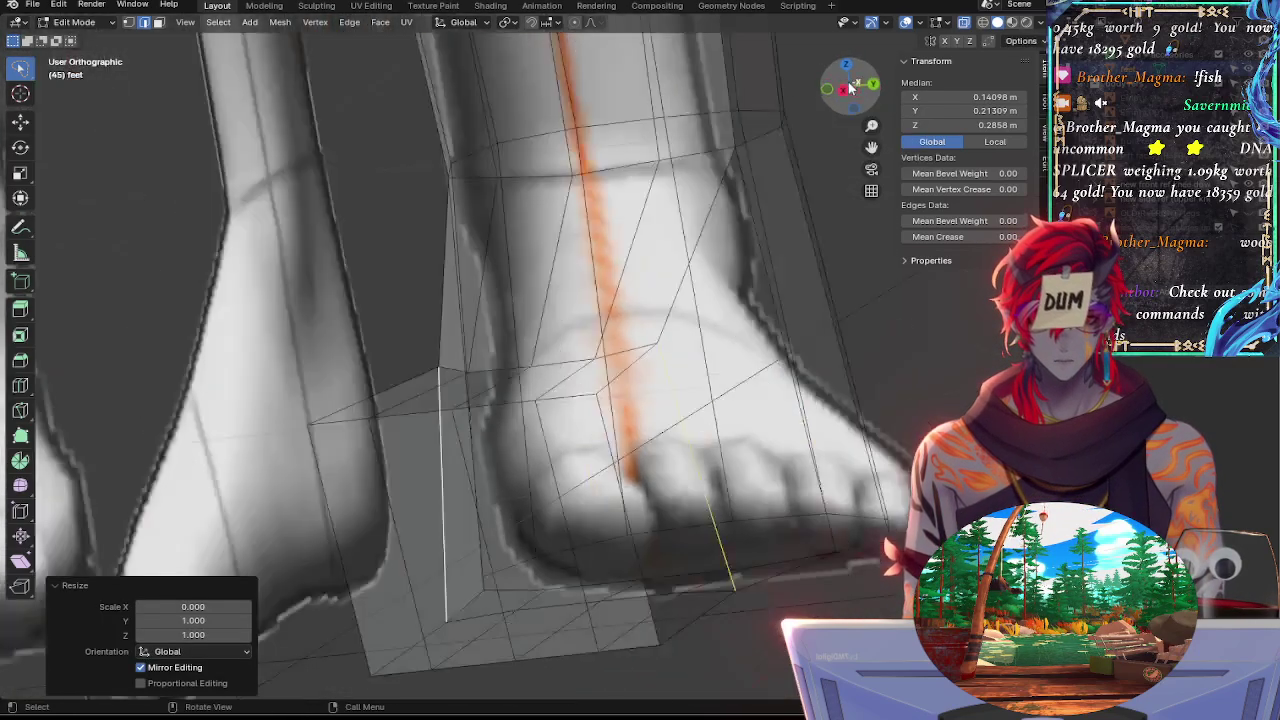
Try moving the straightened side edges 0.01605 m along X and -0.001338 m along Z, and undo both the move and the straightening
{"action": "key", "text": "g"}
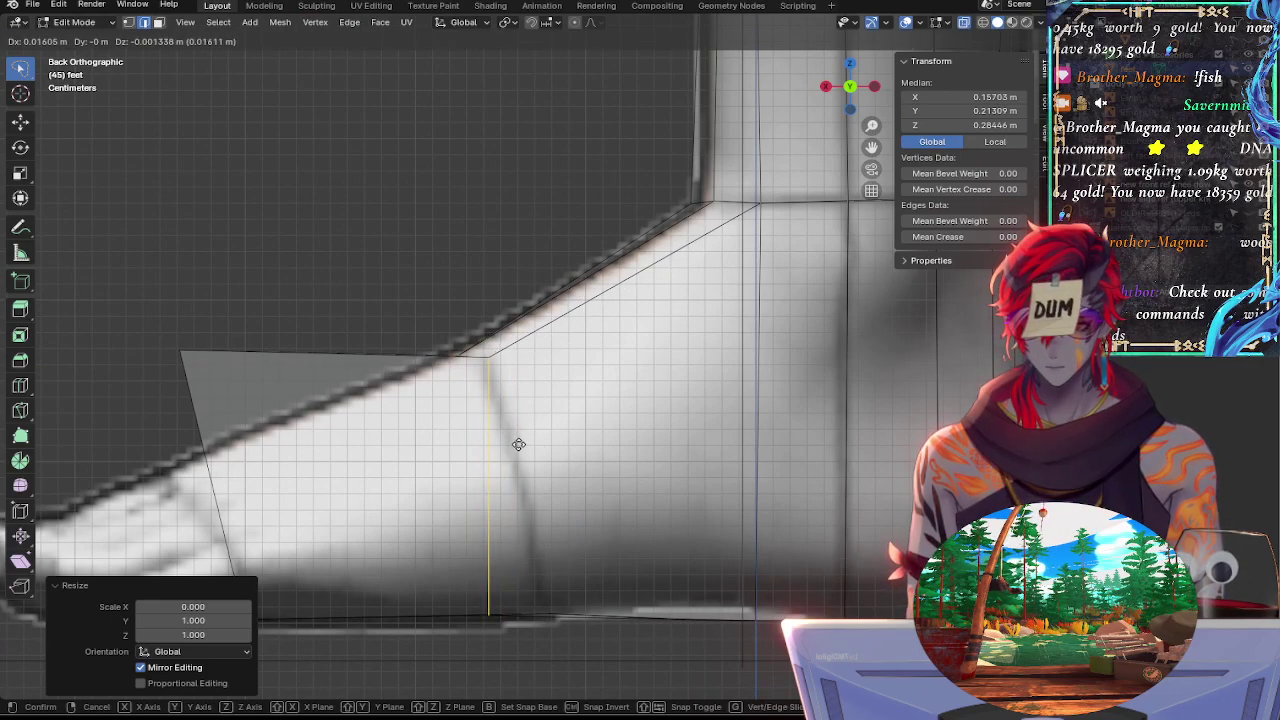
{"action": "left_click", "coordinate": [518, 444]}
{"action": "middle_click_drag", "start_coordinate": [556, 455], "coordinate": [556, 395], "text": "shift"}
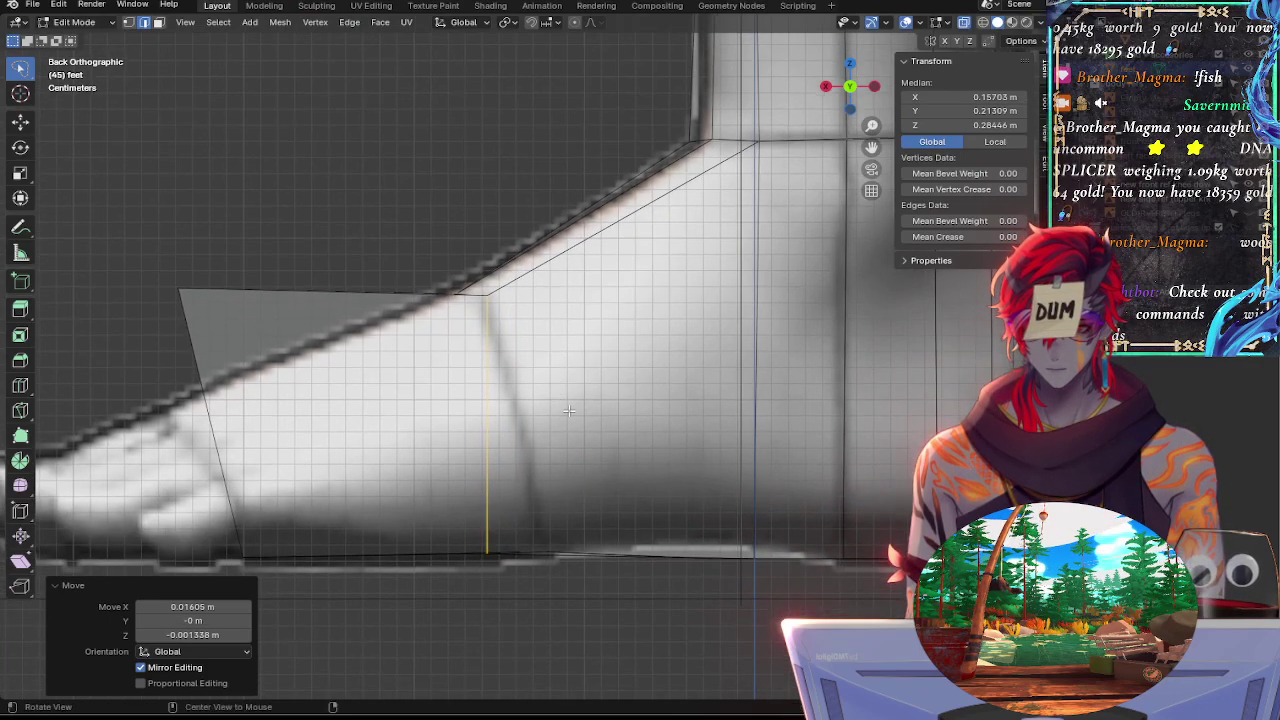
{"action": "key", "text": "g"}
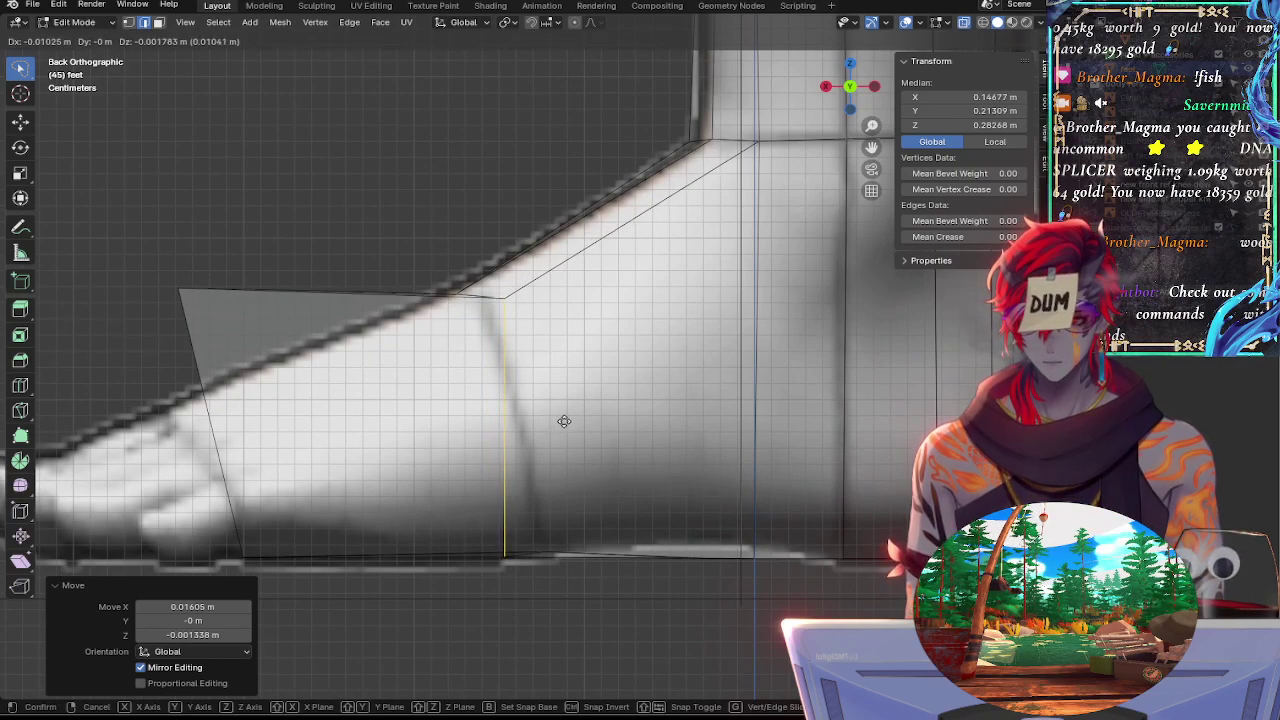
{"action": "right_click", "coordinate": [546, 427]}
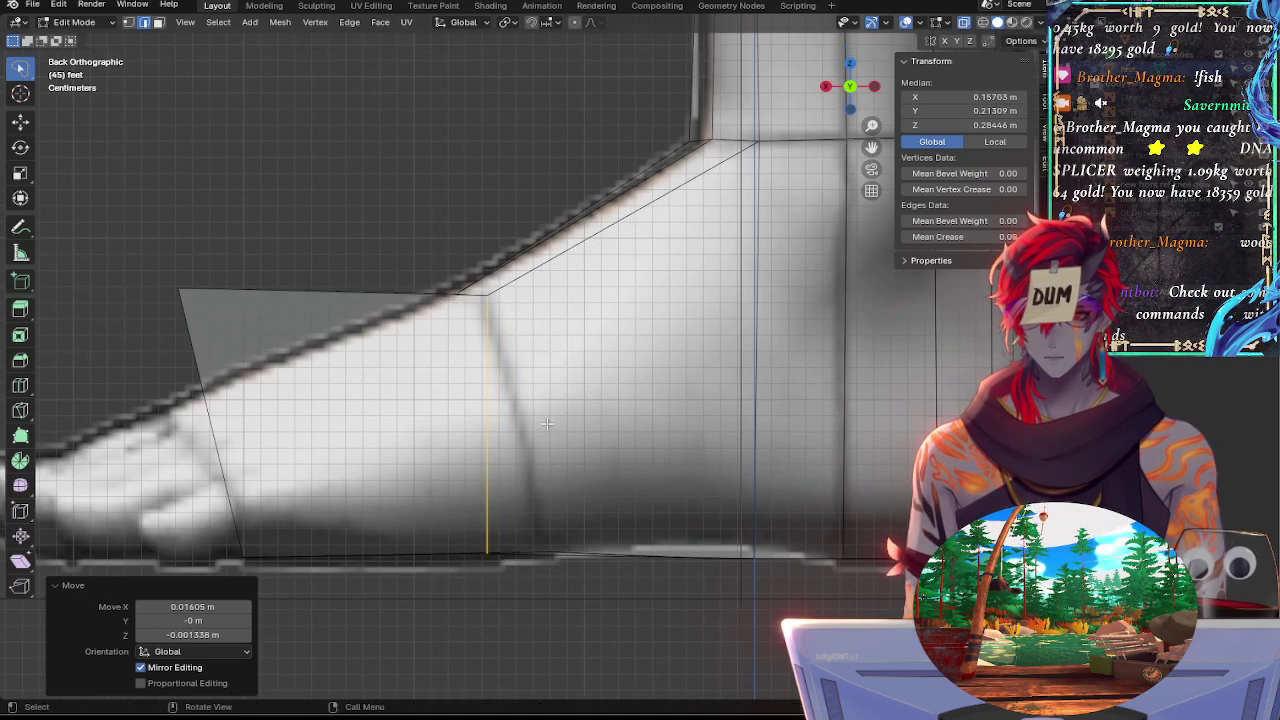
{"action": "key", "text": "ctrl+z"}
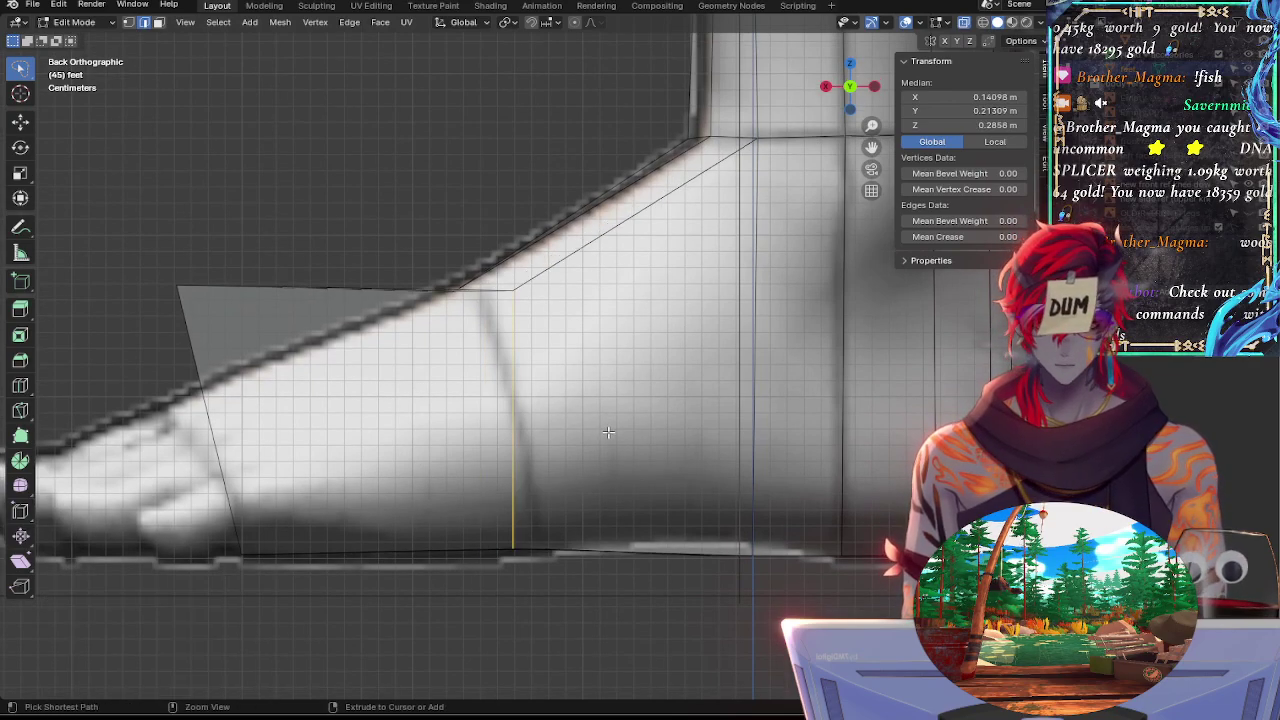
{"action": "key", "text": "ctrl+z"}
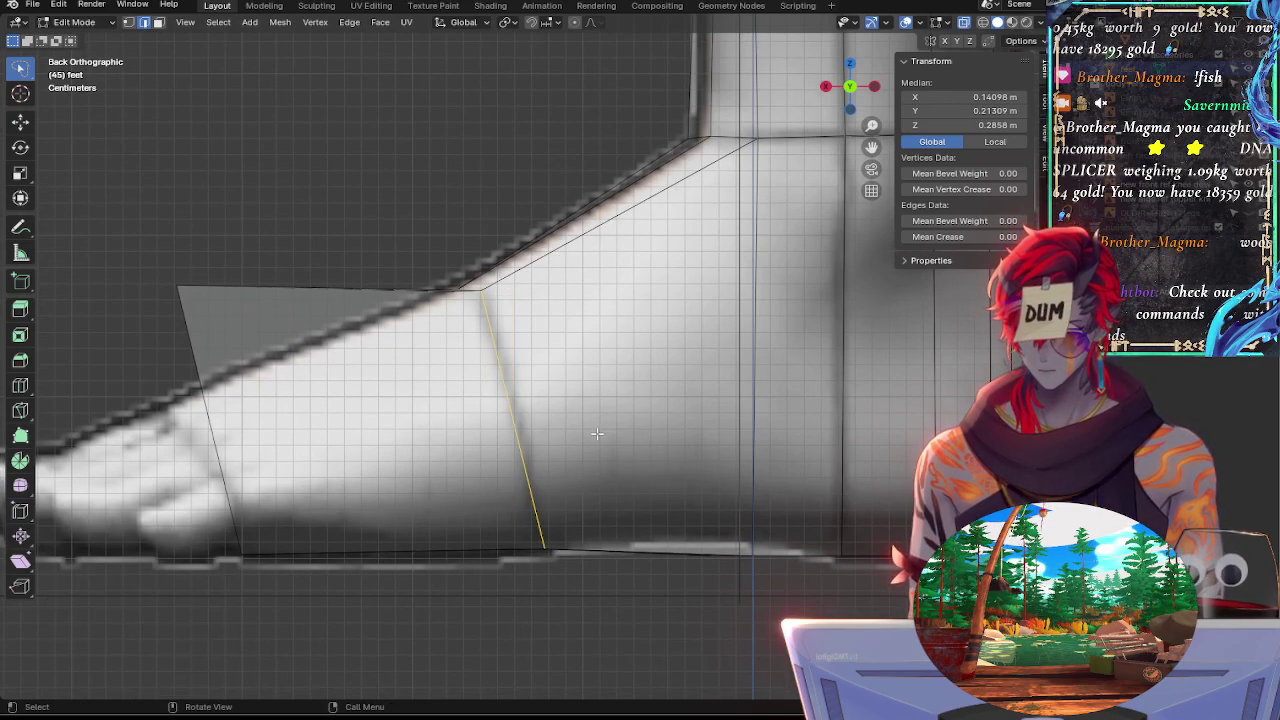
Try moving the slanted side edges -0.002675 m along X and -0.004013 m along Z, and undo the move
{"action": "key", "text": "g"}
{"action": "left_click", "coordinate": [601, 440]}
{"action": "key", "text": "r"}
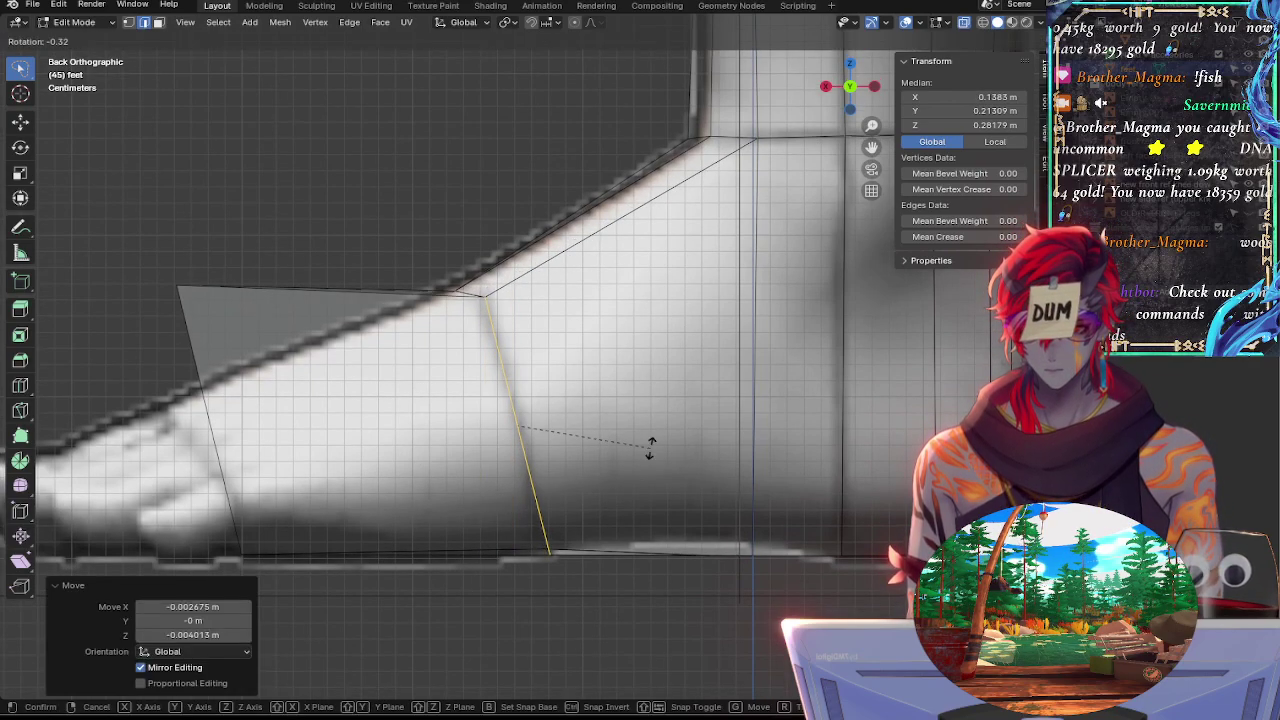
{"action": "right_click", "coordinate": [651, 447]}
{"action": "left_click", "coordinate": [479, 443]}
{"action": "left_click", "coordinate": [498, 355]}
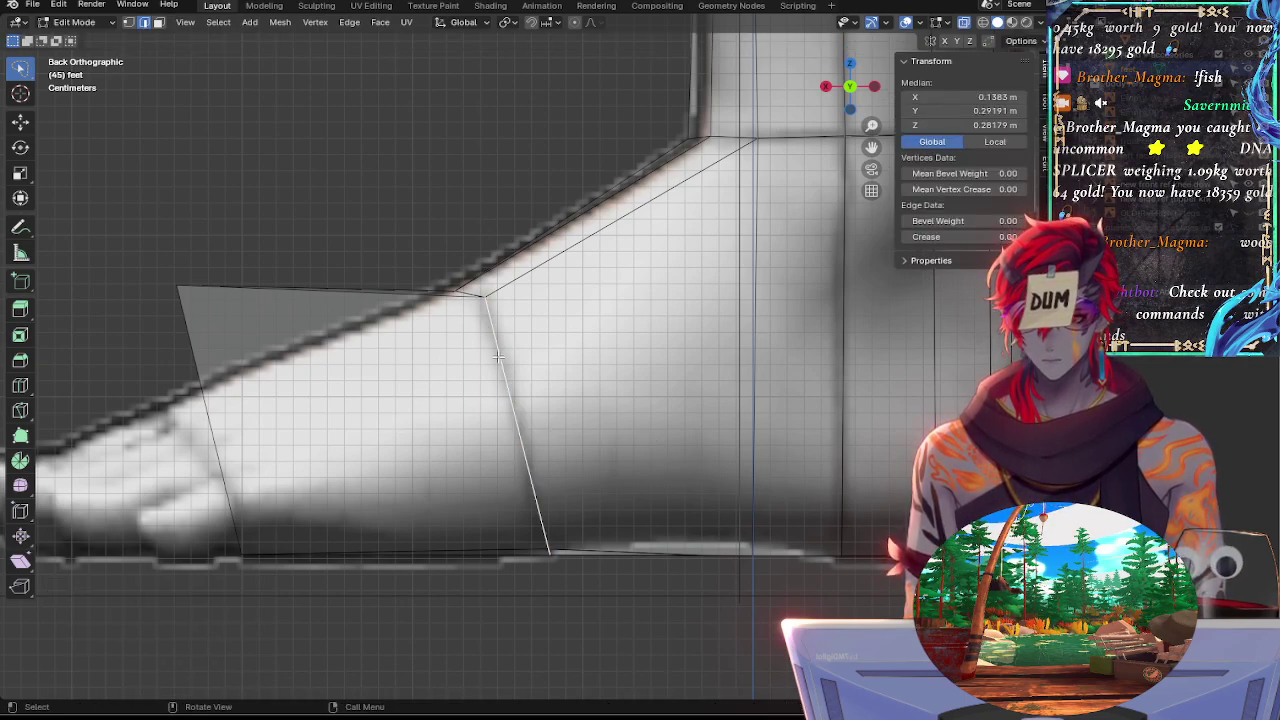
{"action": "key", "text": "s"}
{"action": "right_click", "coordinate": [505, 365]}
{"action": "left_click", "coordinate": [506, 378], "text": "ctrl"}
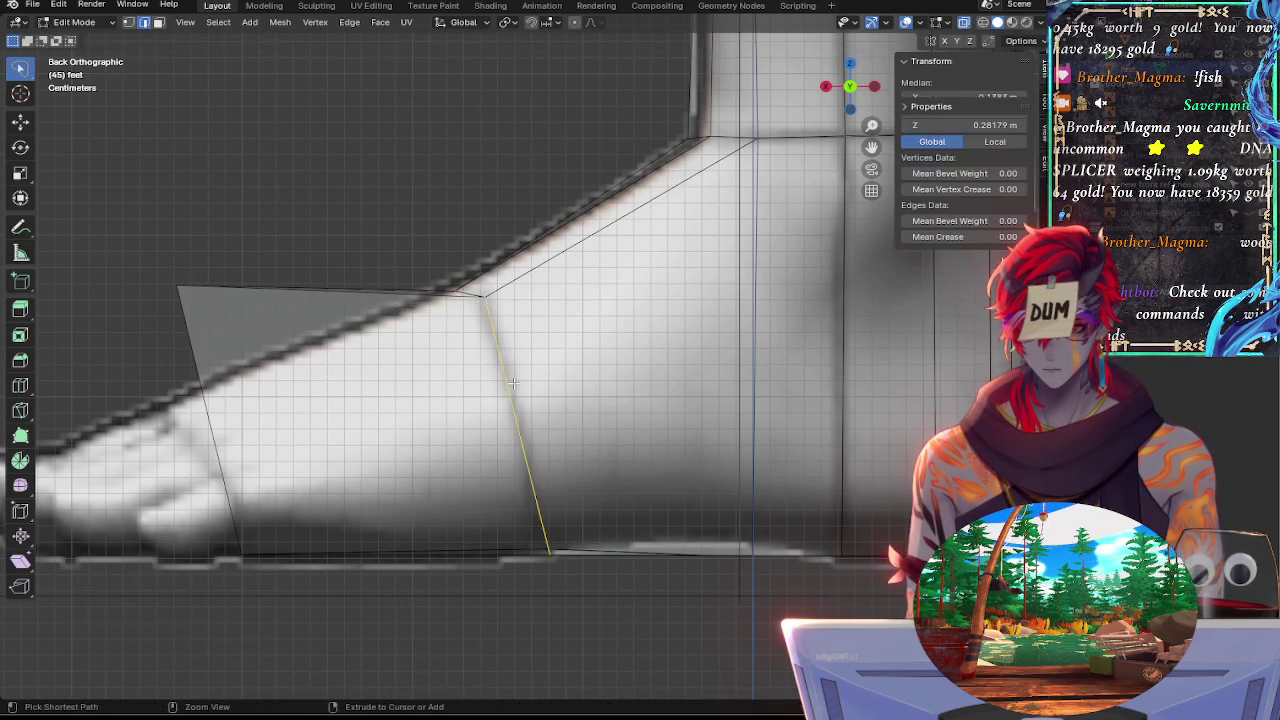
{"action": "key", "text": "ctrl+z"}
In the back view, scale the slanted side edges to 0.958 along Z
{"action": "middle_click_drag", "start_coordinate": [513, 383], "coordinate": [540, 393]}
{"action": "left_click", "coordinate": [854, 88]}
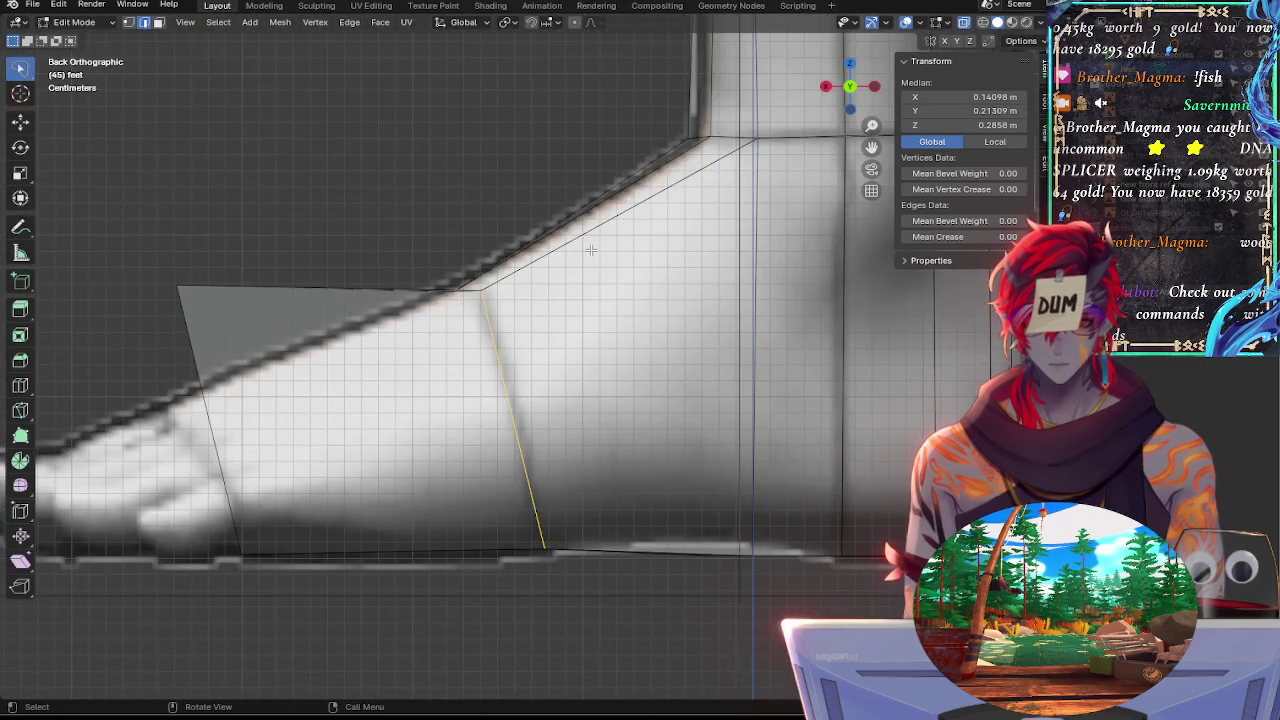
{"action": "key", "text": "s"}
{"action": "key", "text": "z"}
{"action": "left_click", "coordinate": [589, 258]}
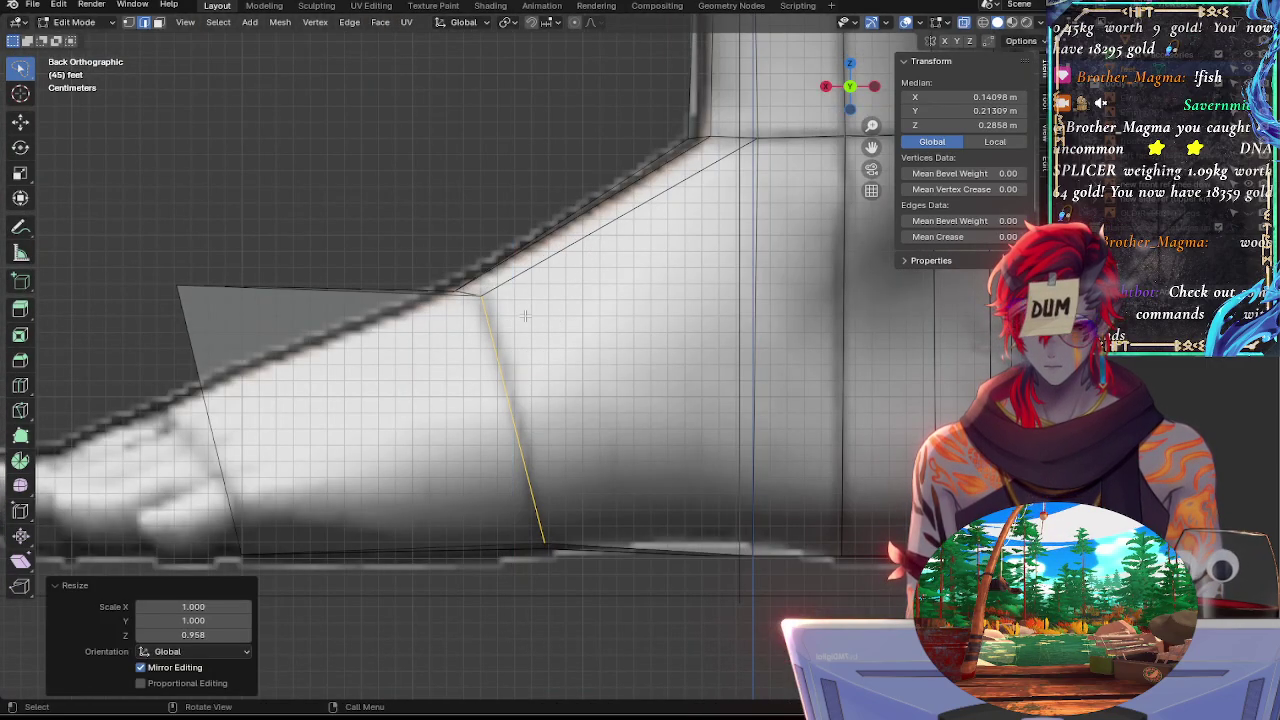
Move the side edges -0.002229 m along Z, shift them -0.002675 m along X and 0.000446 m along Z, and deselect them
{"action": "key", "text": "g"}
{"action": "key", "text": "z"}
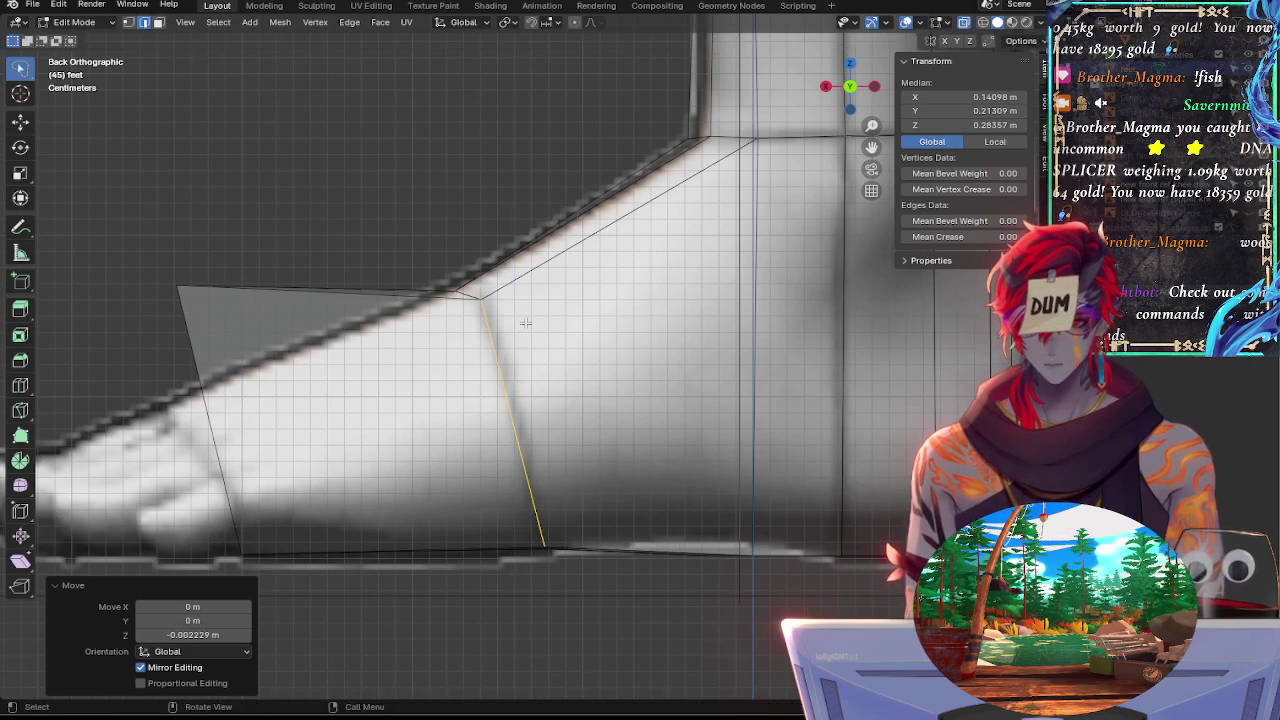
{"action": "left_click", "coordinate": [530, 335]}
{"action": "key", "text": "g"}
{"action": "left_click", "coordinate": [530, 335]}
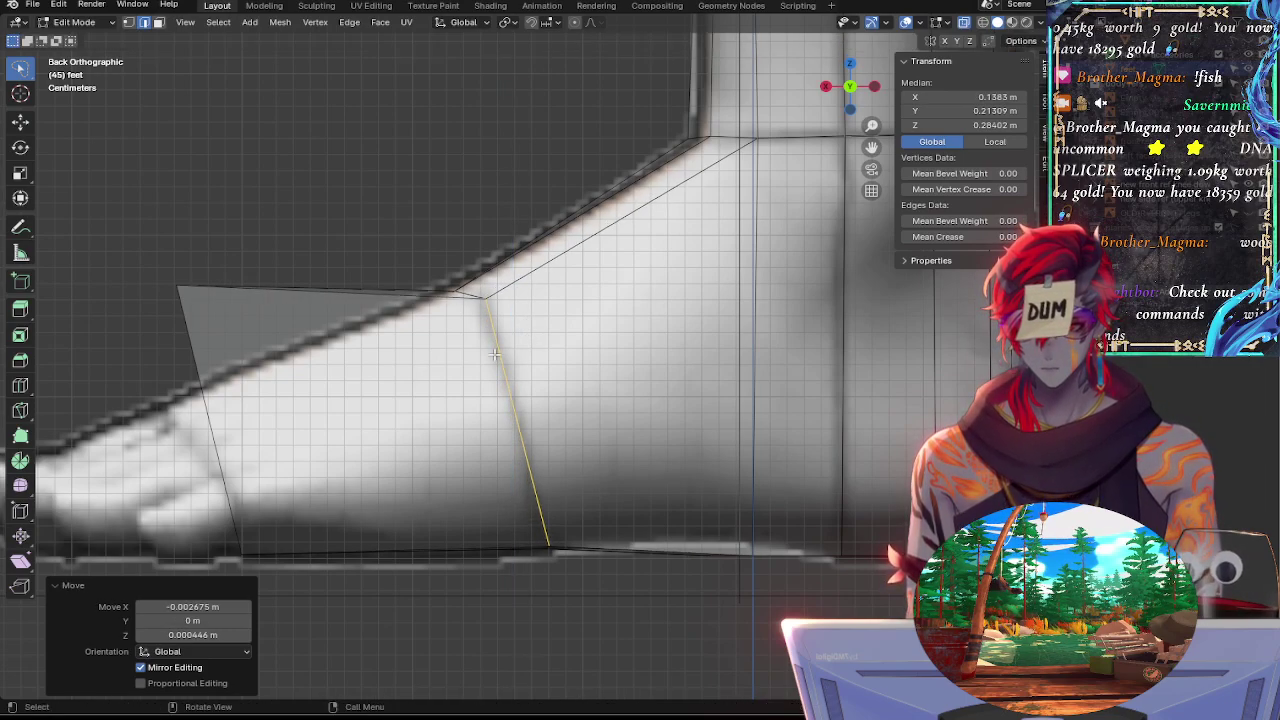
{"action": "left_click", "coordinate": [466, 450]}
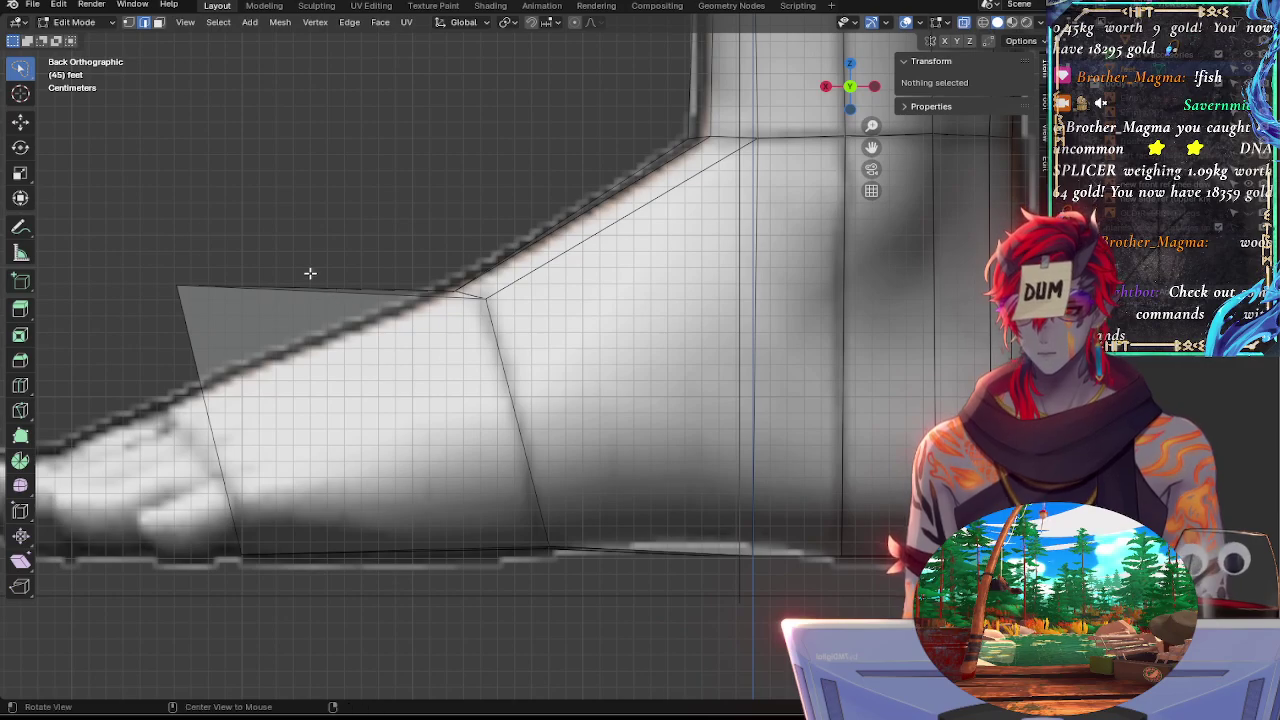
Select the complete outer edge loop around the front end of the foot extrusion: top, bottom and both sides
{"action": "scroll", "coordinate": [286, 283], "scroll_direction": "down", "scroll_amount": 2}
{"action": "middle_click_drag", "start_coordinate": [266, 294], "coordinate": [483, 480]}
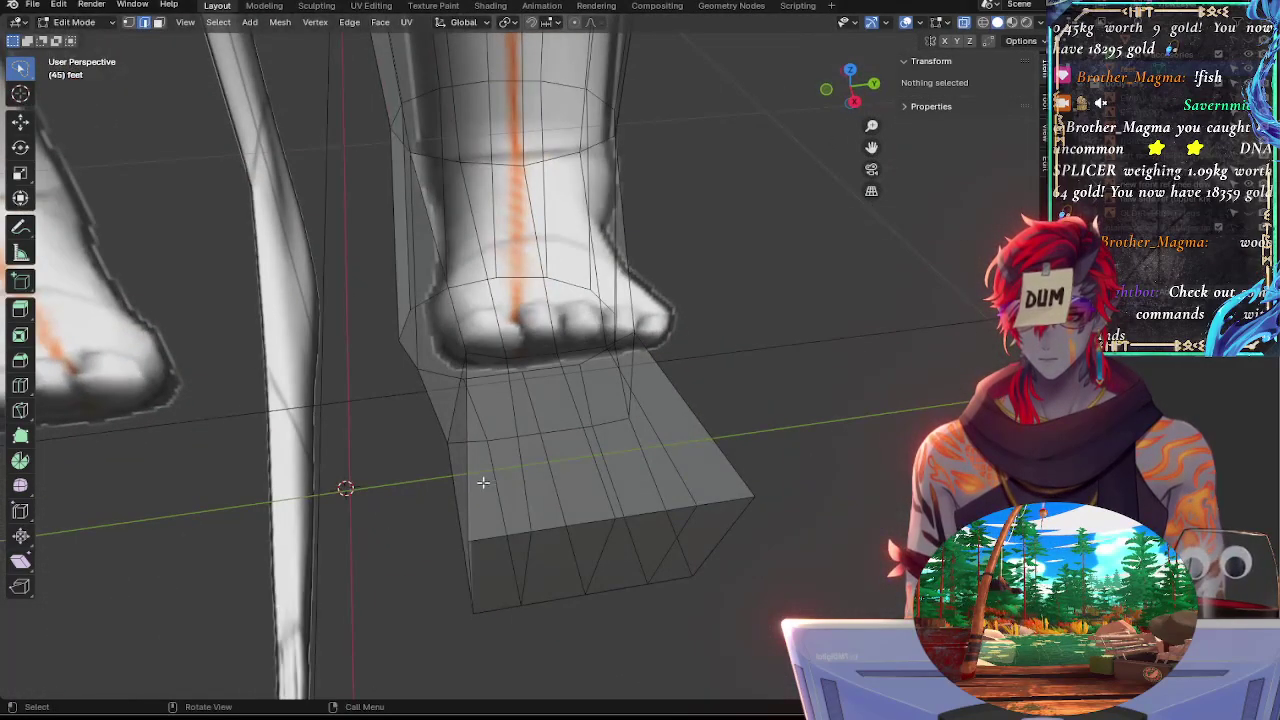
{"action": "left_click", "coordinate": [479, 528], "text": "shift"}
{"action": "left_click", "coordinate": [520, 527]}
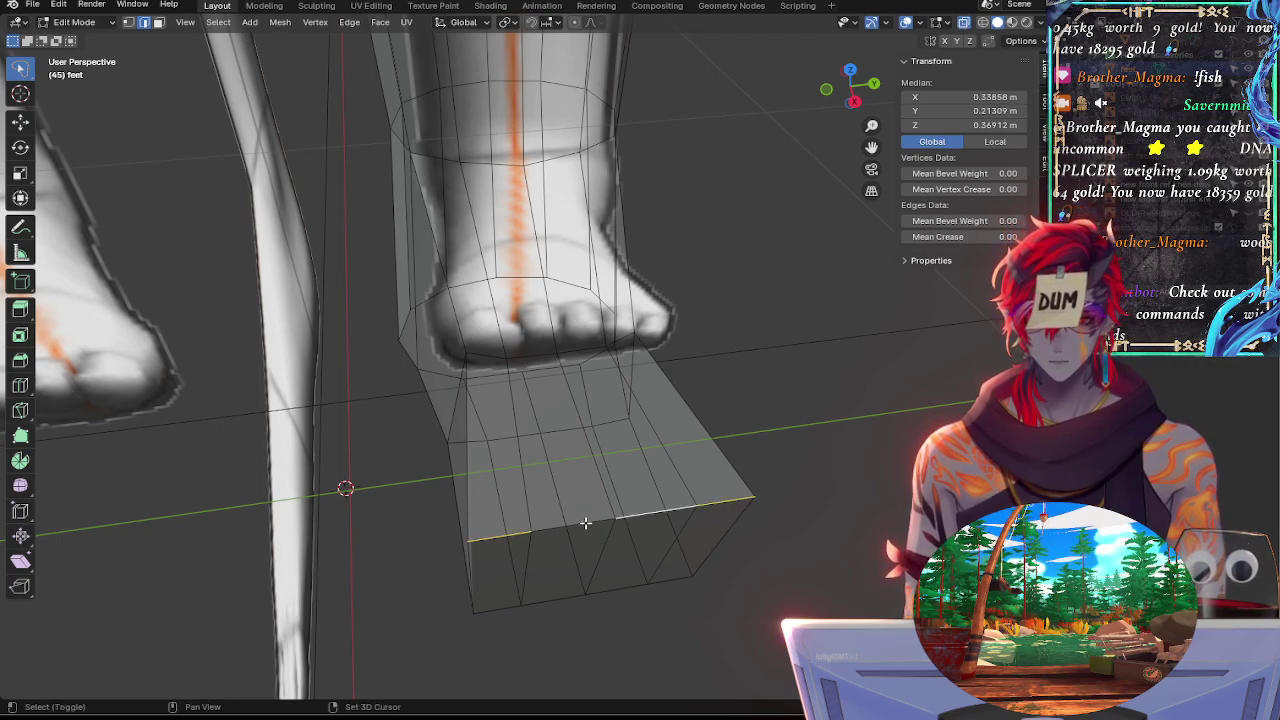
{"action": "left_click", "coordinate": [520, 601], "text": "shift"}
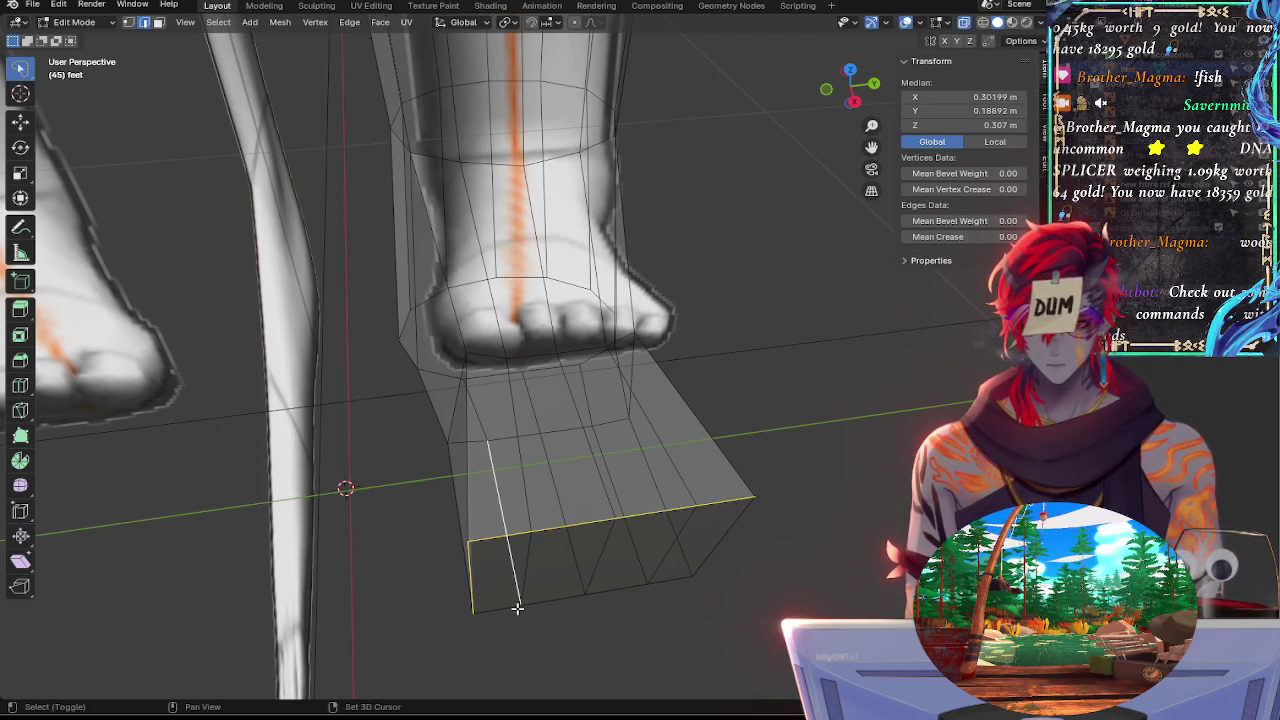
{"action": "key", "text": "ctrl+z"}
{"action": "key", "text": "ctrl+z"}
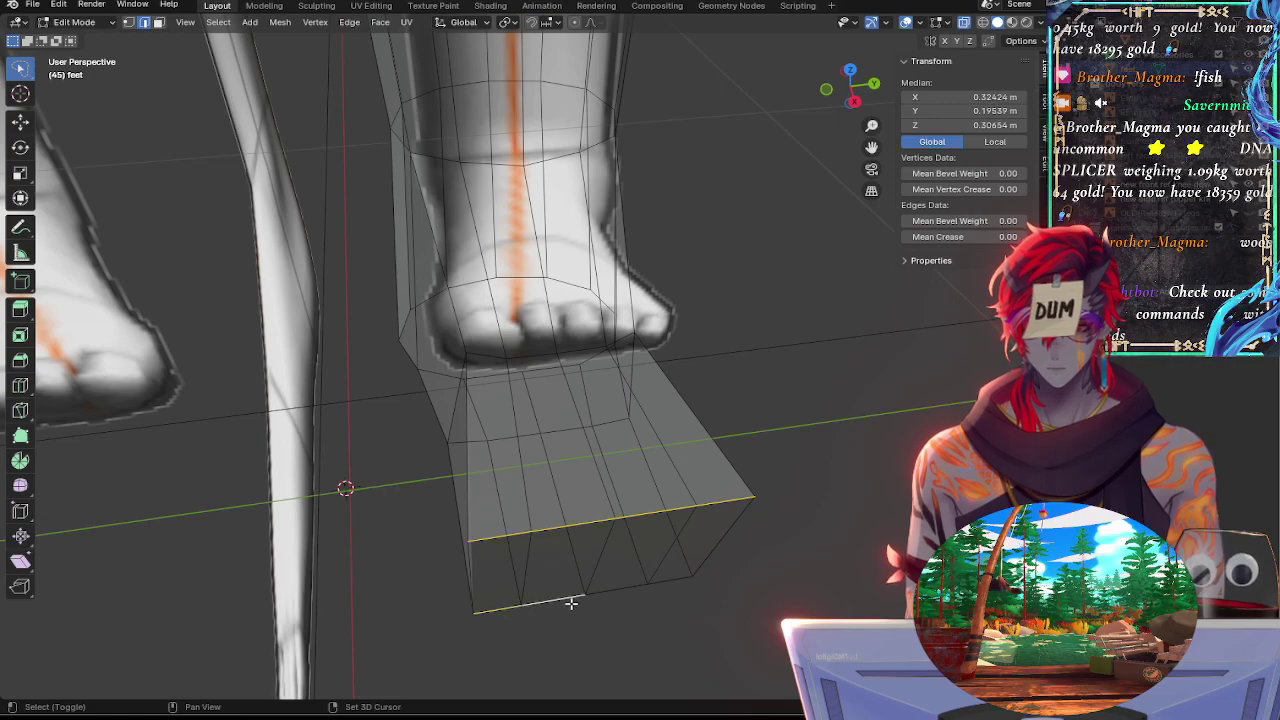
{"action": "middle_click_drag", "start_coordinate": [597, 580], "coordinate": [465, 582]}
{"action": "left_click", "coordinate": [486, 580], "text": "shift"}
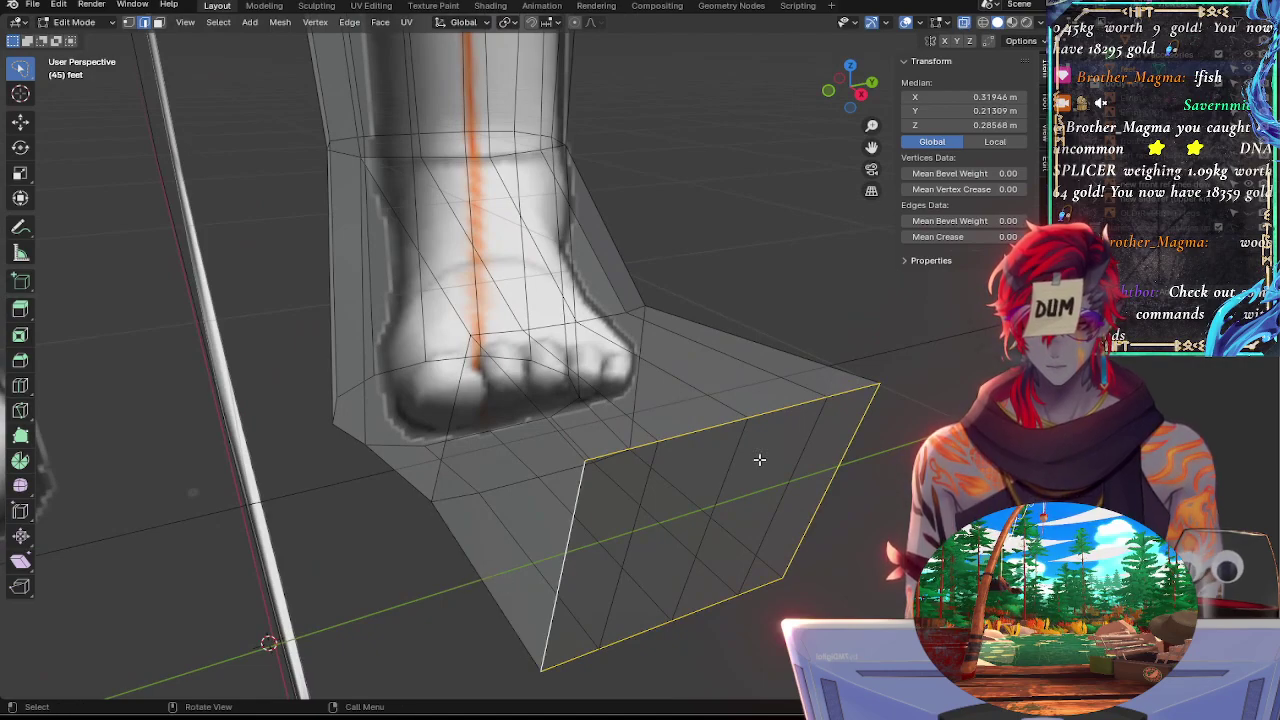
In the back view, slide the selected front-end edge loop back toward the instep bend with an Edge Slide factor of -0.937
{"action": "middle_click_drag", "start_coordinate": [563, 568], "coordinate": [700, 520]}
{"action": "left_click", "coordinate": [865, 96]}
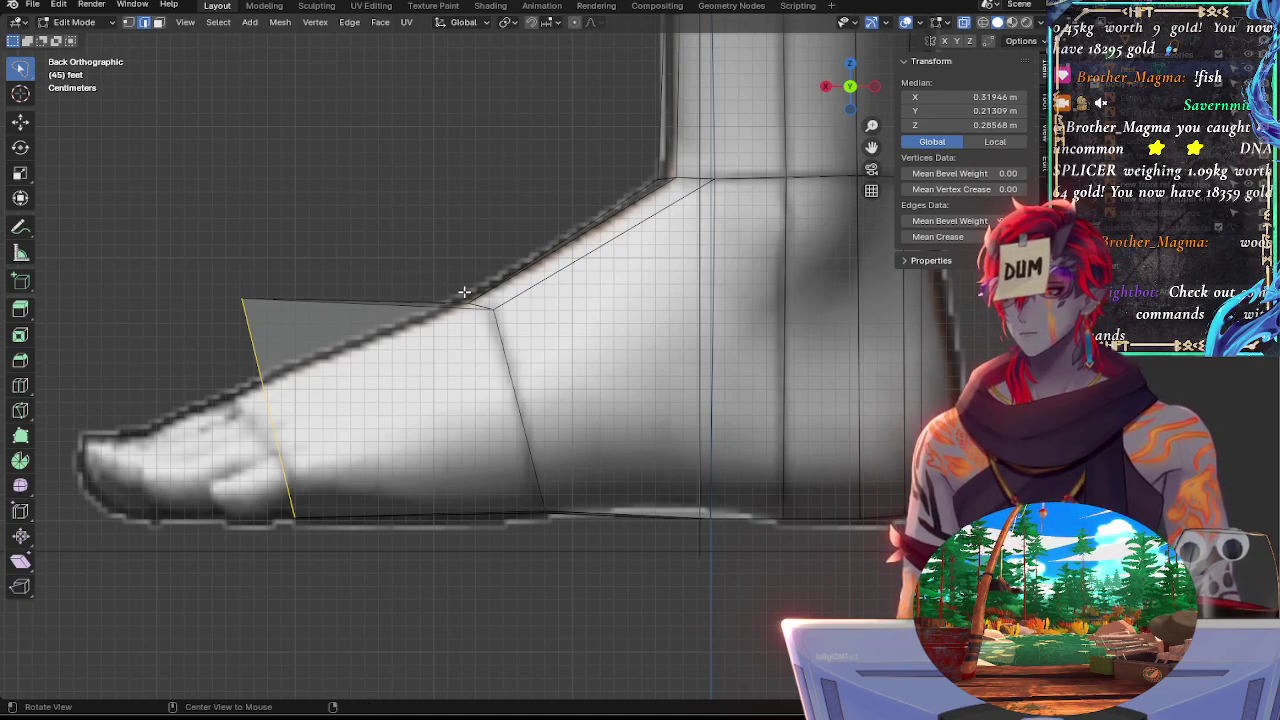
{"action": "middle_click_drag", "start_coordinate": [464, 291], "coordinate": [651, 394]}
{"action": "middle_click_drag", "start_coordinate": [523, 320], "coordinate": [408, 240]}
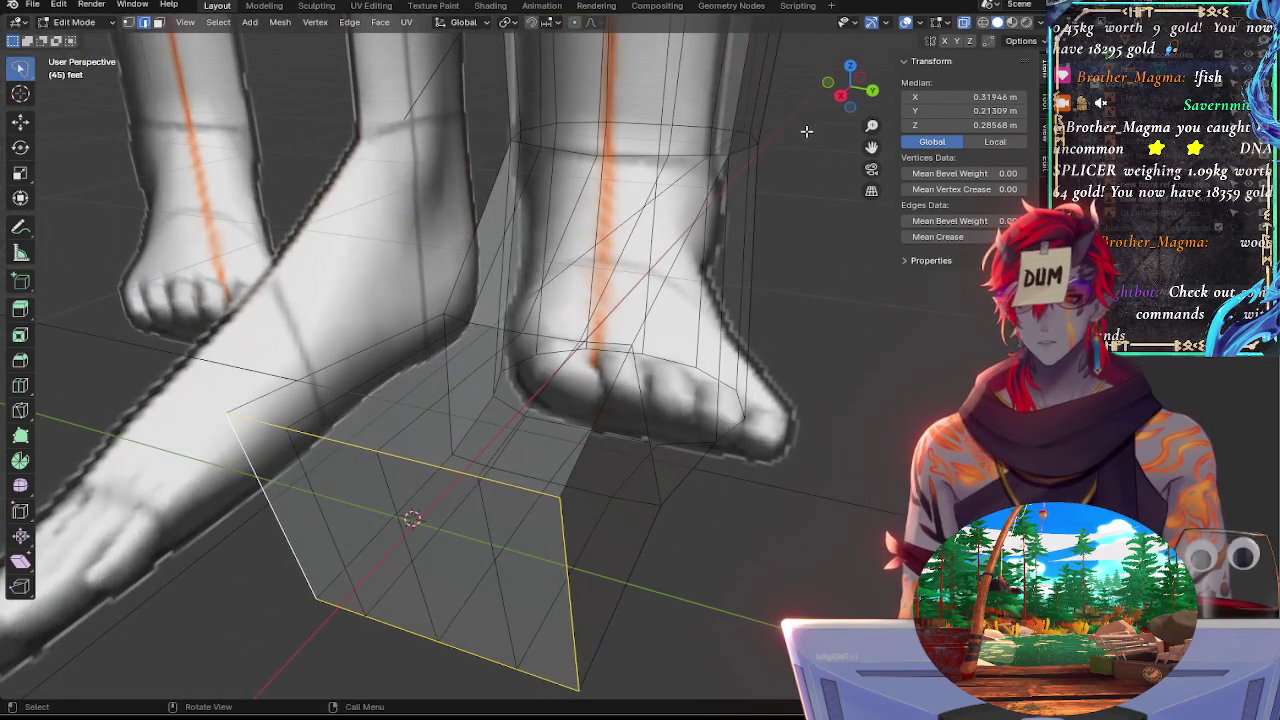
{"action": "left_click", "coordinate": [875, 97]}
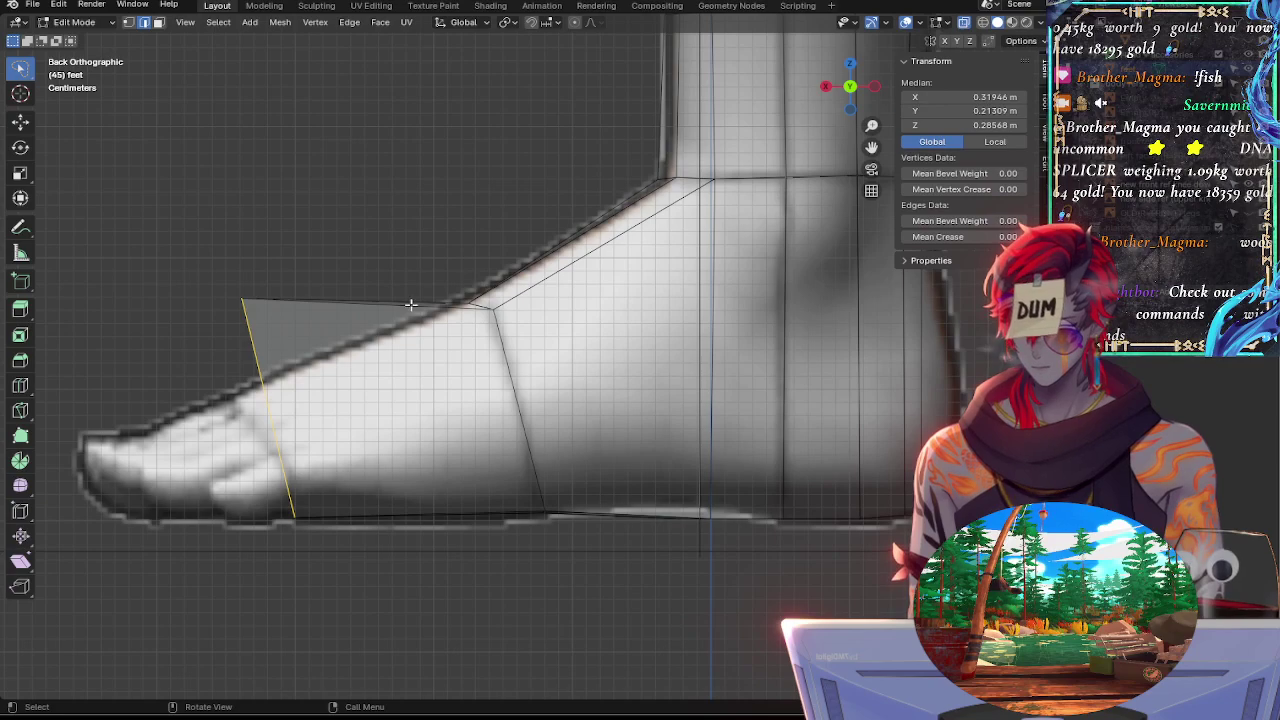
{"action": "key", "text": "g"}
{"action": "key", "text": "g"}
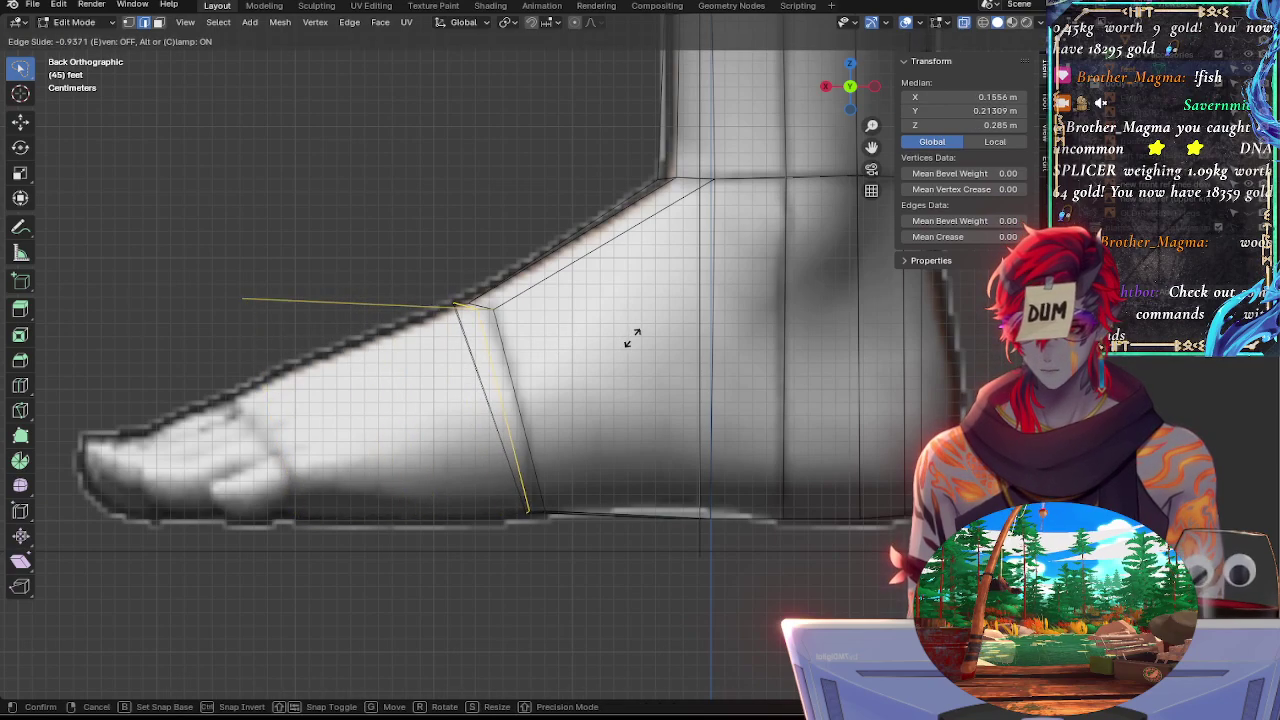
{"action": "left_click", "coordinate": [632, 338]}
{"action": "key", "text": "g"}
{"action": "key", "text": "g"}
{"action": "right_click", "coordinate": [538, 350]}
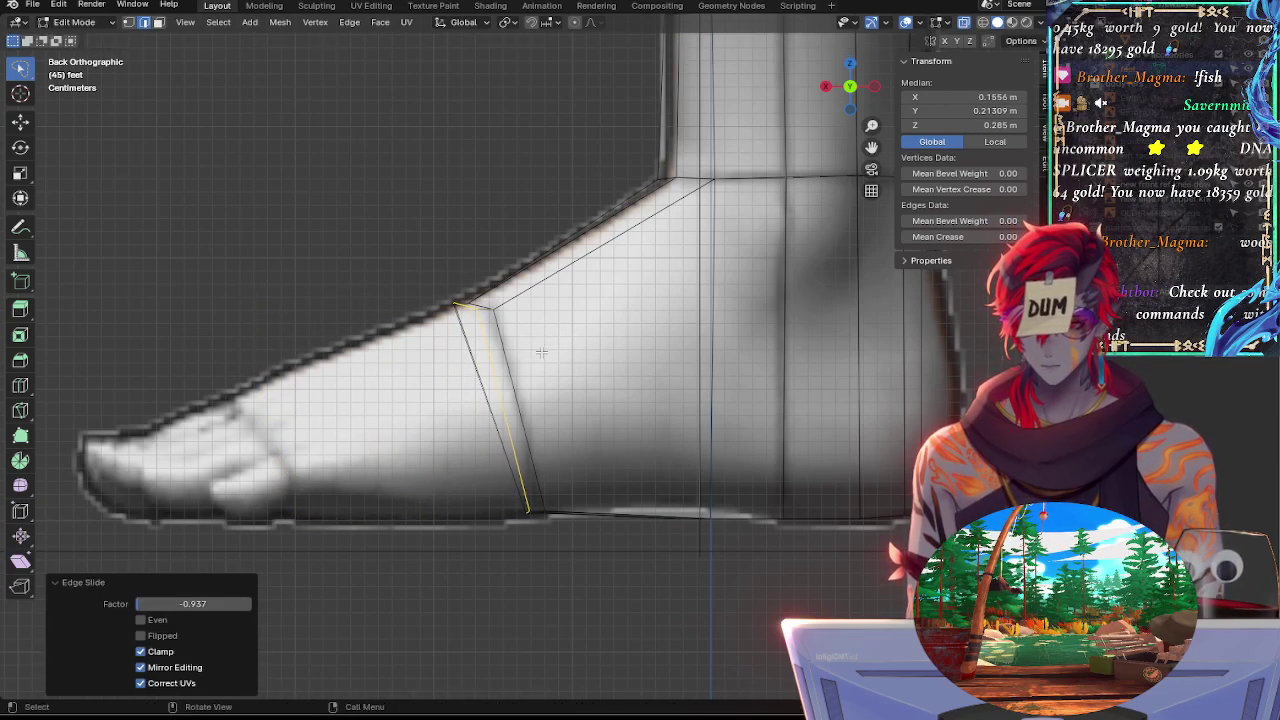
Turn off X-ray and add the three inner vertical edges of the front end to the outer loop selection
{"action": "middle_click_drag", "start_coordinate": [540, 352], "coordinate": [649, 451]}
{"action": "left_click", "coordinate": [485, 392], "text": "shift"}
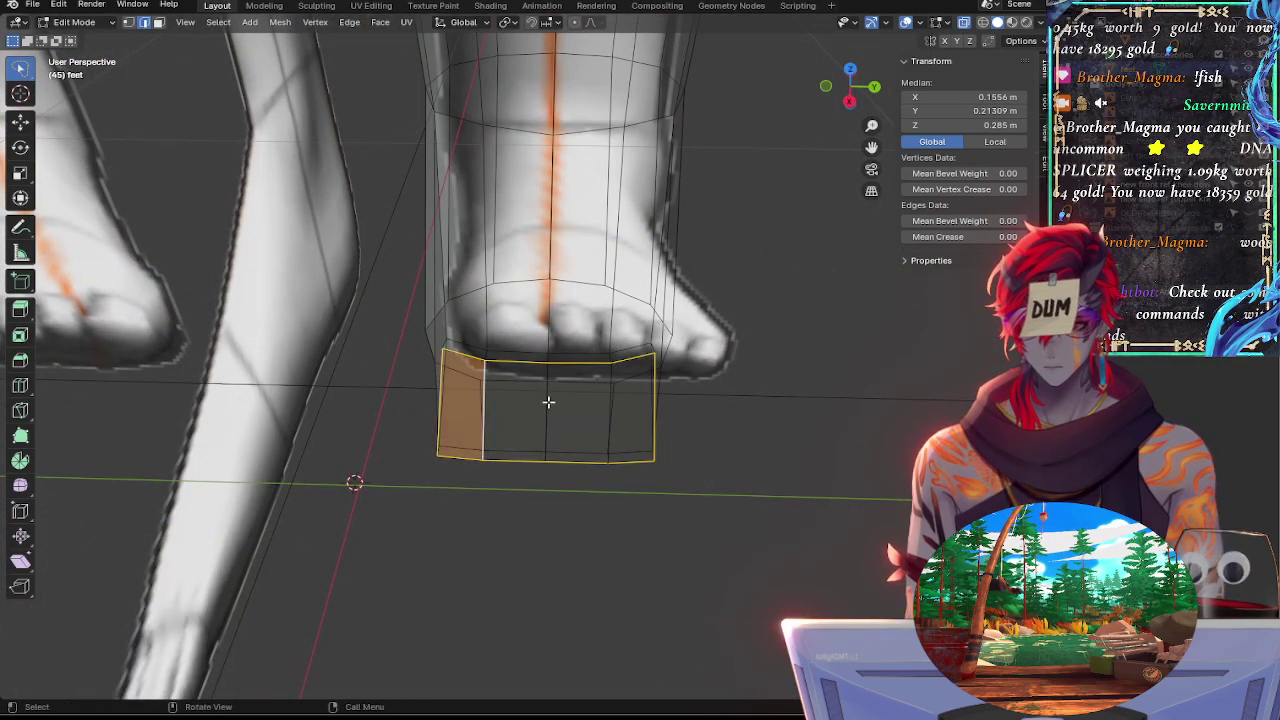
{"action": "key", "text": "ctrl+z"}
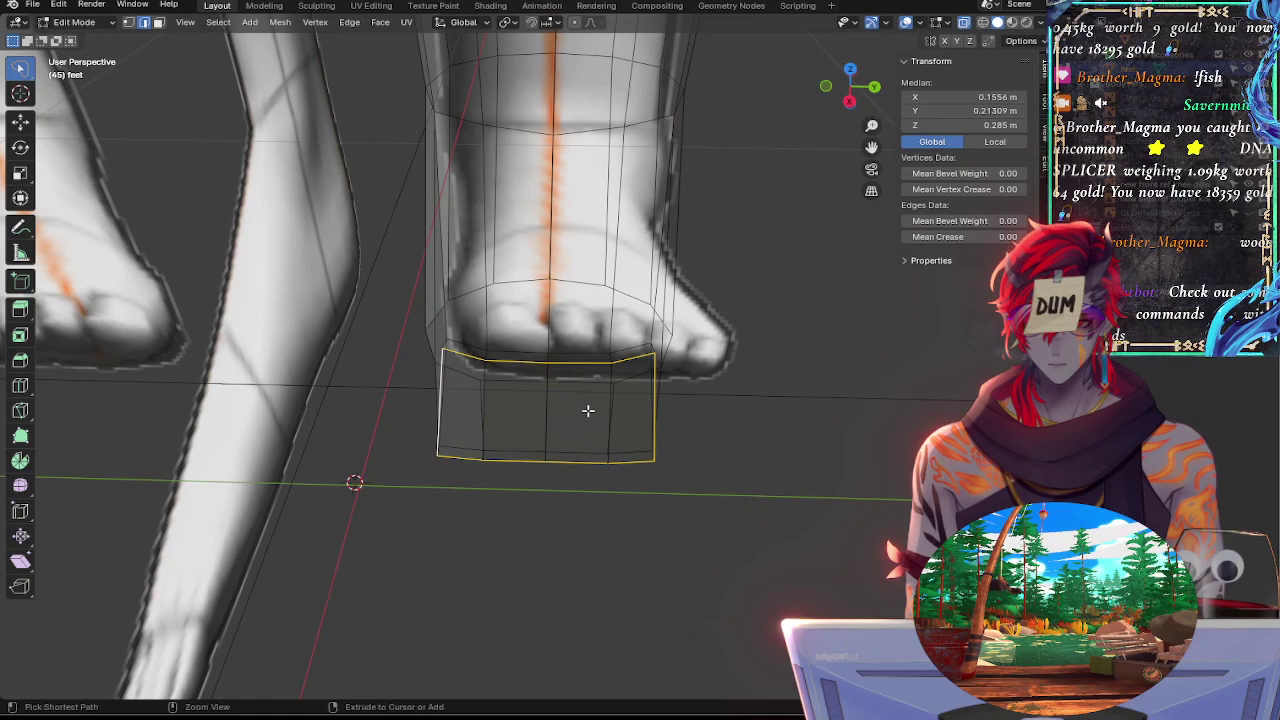
{"action": "key", "text": "alt+z"}
{"action": "left_click", "coordinate": [489, 411], "text": "shift"}
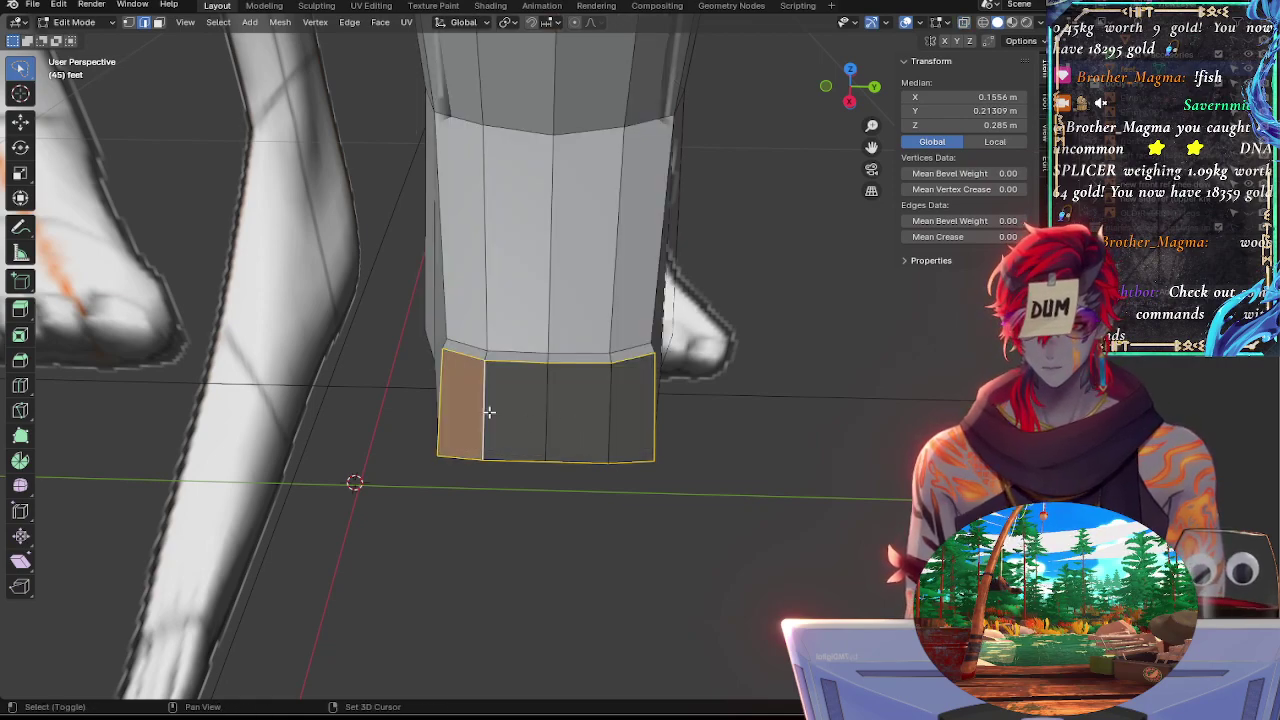
{"action": "left_click", "coordinate": [546, 411], "text": "shift"}
{"action": "left_click", "coordinate": [609, 409], "text": "shift"}
Move the front end -0.025256 m in X, -0.003394 m in Y and 0.00299 m in Z, and vertex-slide it by factor 1.000 onto the instep loop
{"action": "key", "text": "shift+v"}
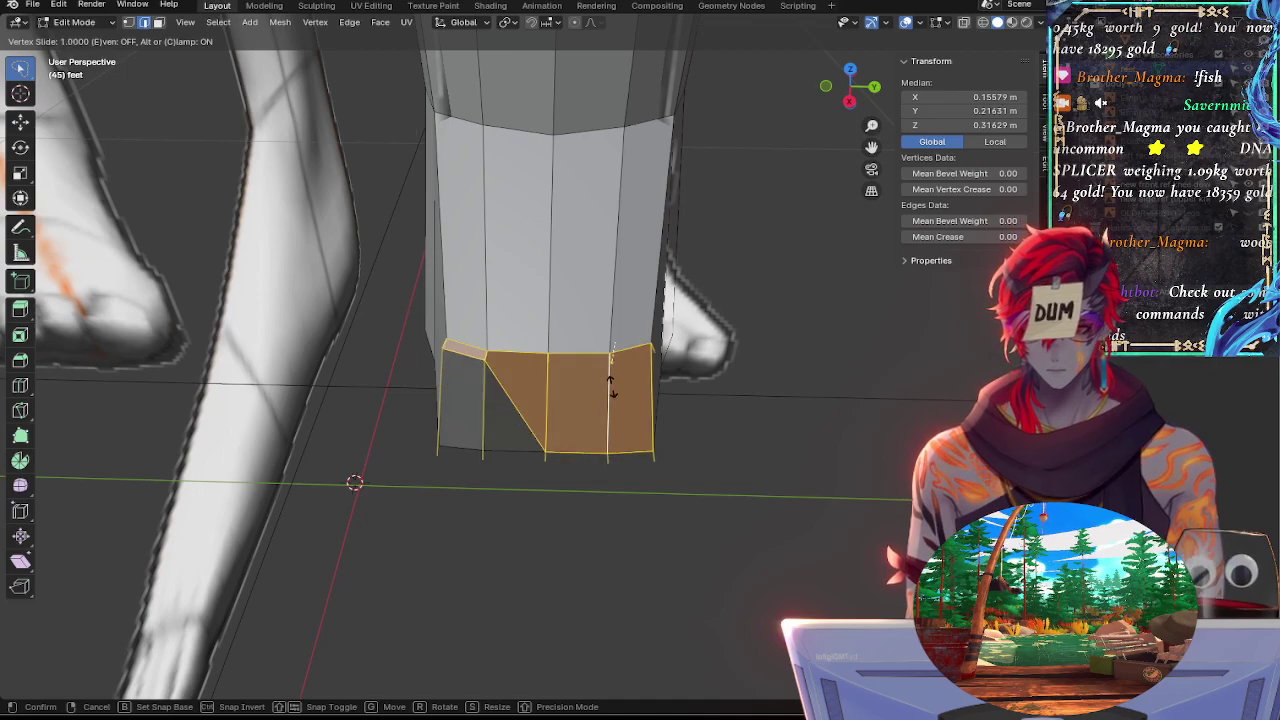
{"action": "left_click", "coordinate": [611, 387]}
{"action": "middle_click_drag", "start_coordinate": [720, 423], "coordinate": [609, 397]}
{"action": "key", "text": "g"}
{"action": "left_click", "coordinate": [643, 429]}
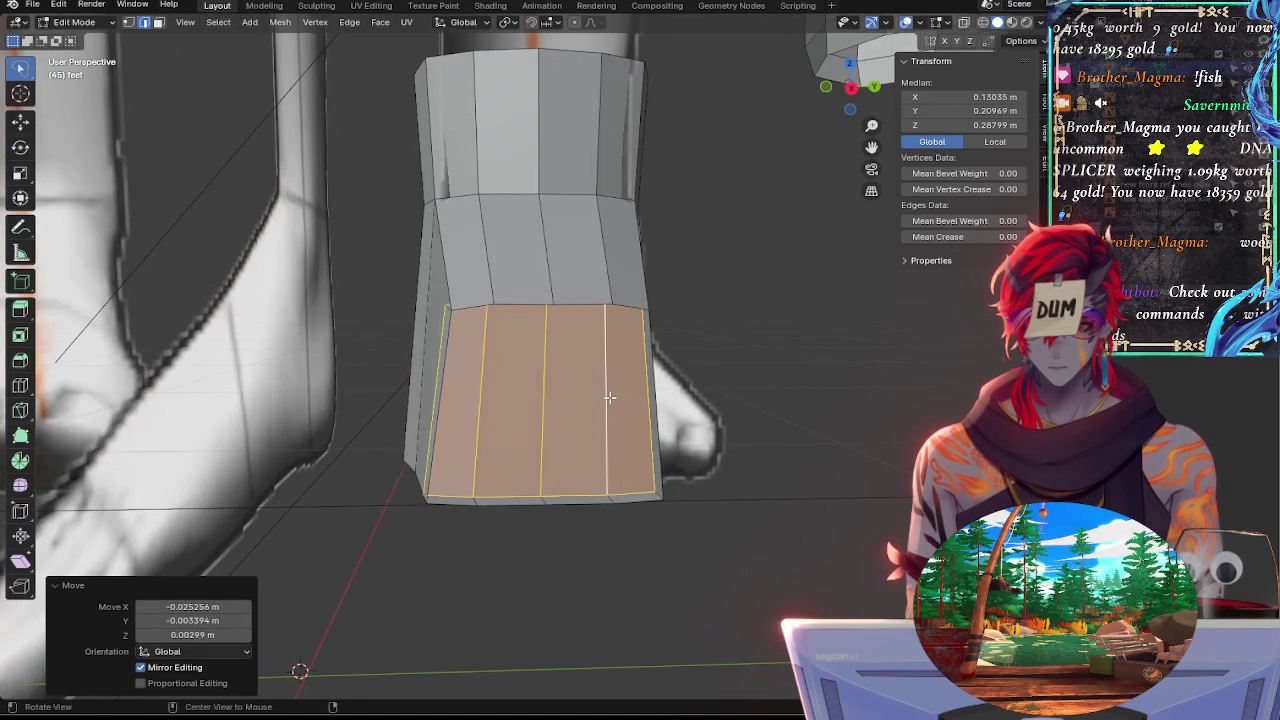
{"action": "key", "text": "shift+v"}
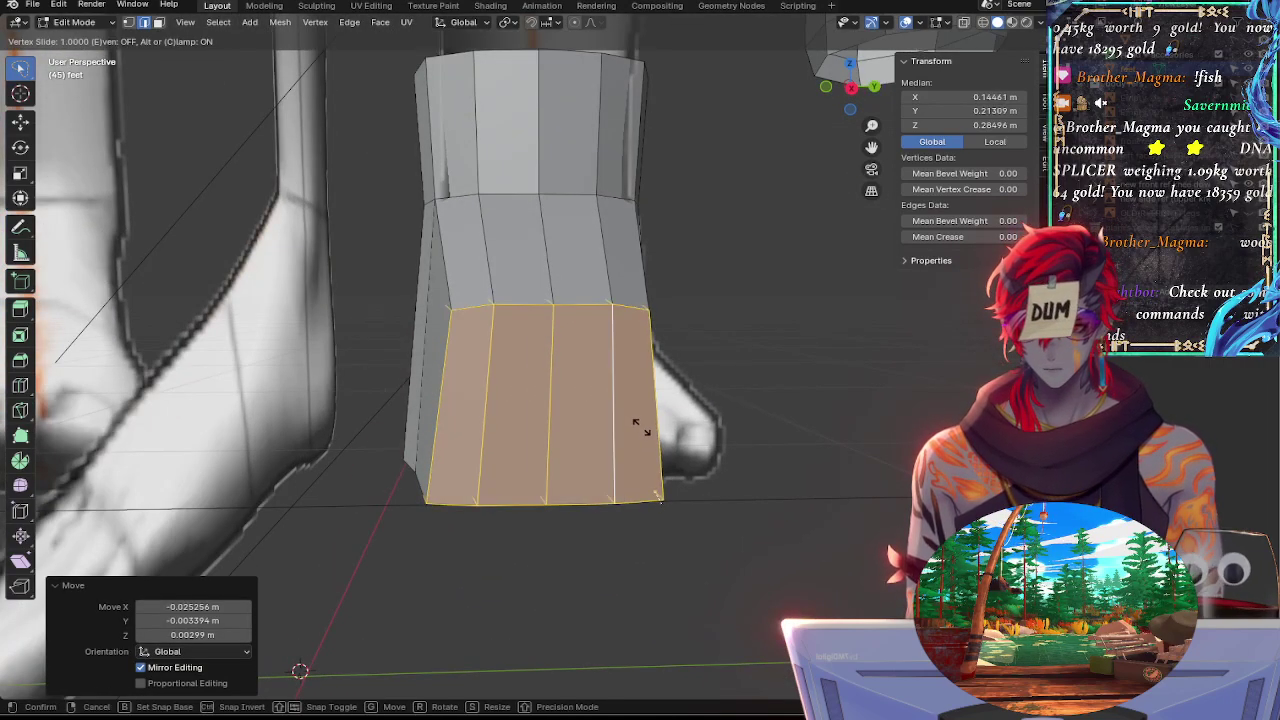
{"action": "left_click", "coordinate": [638, 424]}
{"action": "middle_click_drag", "start_coordinate": [763, 428], "coordinate": [674, 466]}
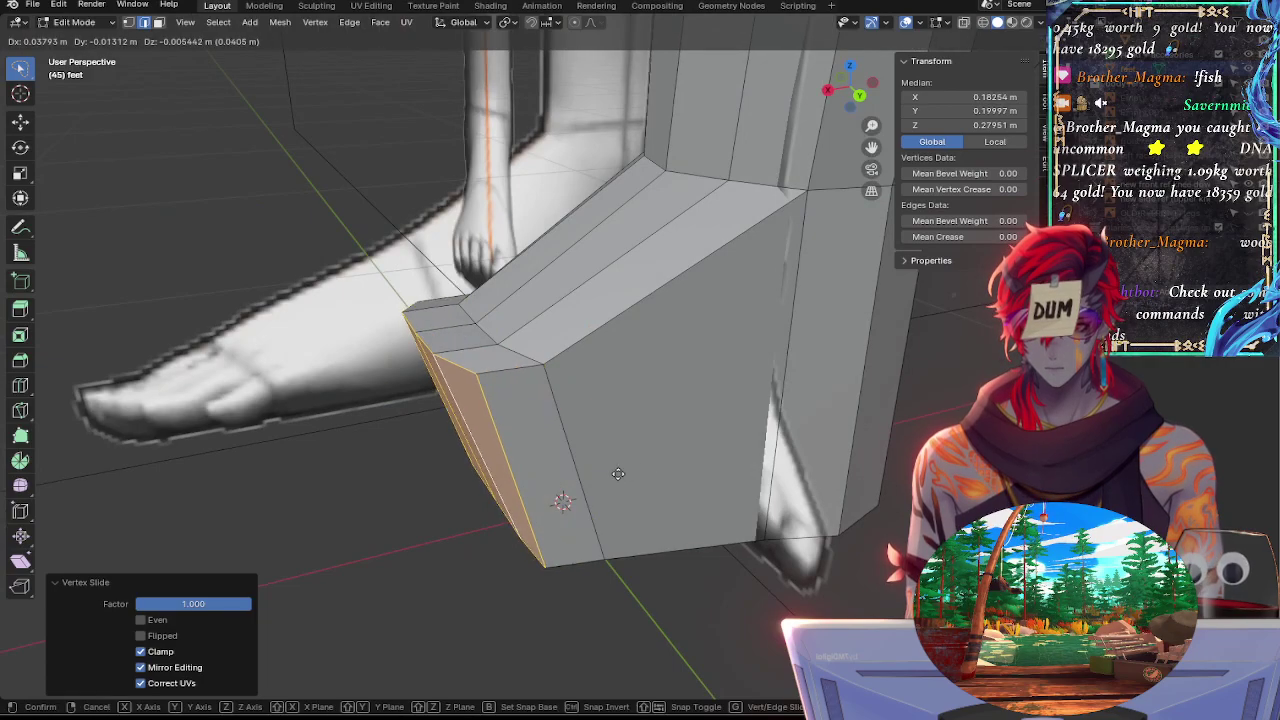
{"action": "left_click", "coordinate": [859, 99]}
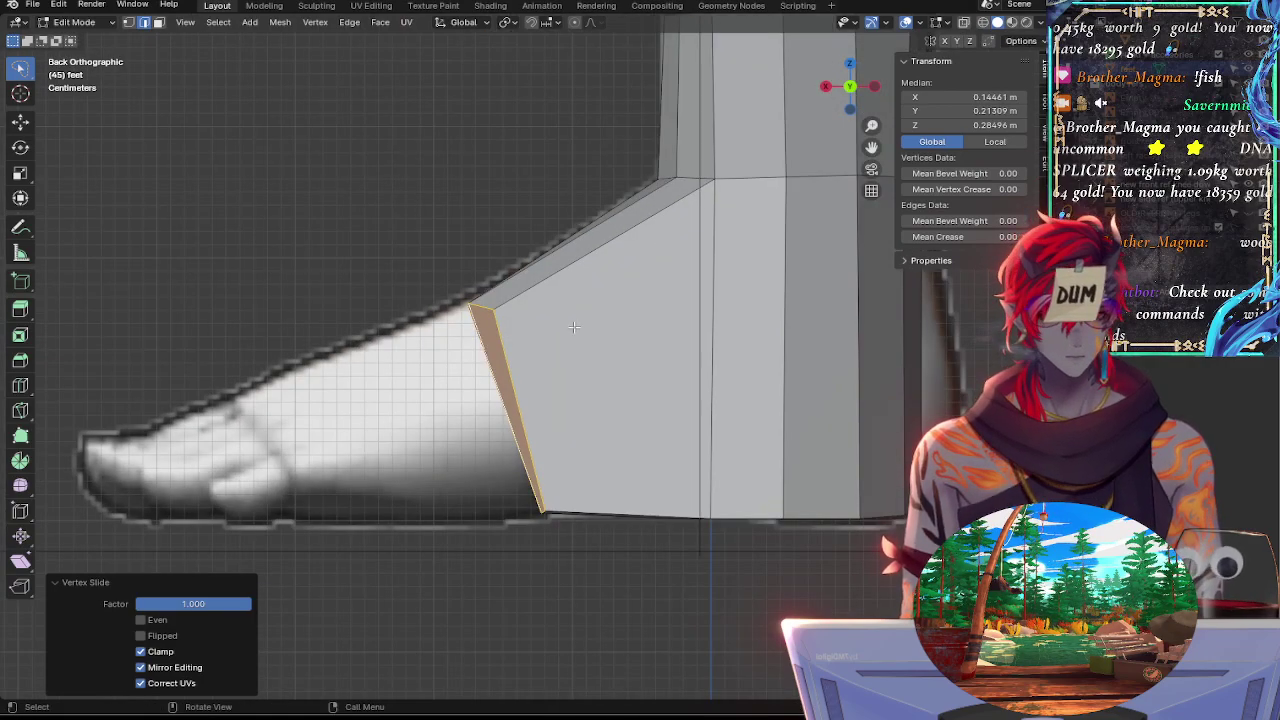
{"action": "key", "text": "g"}
{"action": "key", "text": "x"}
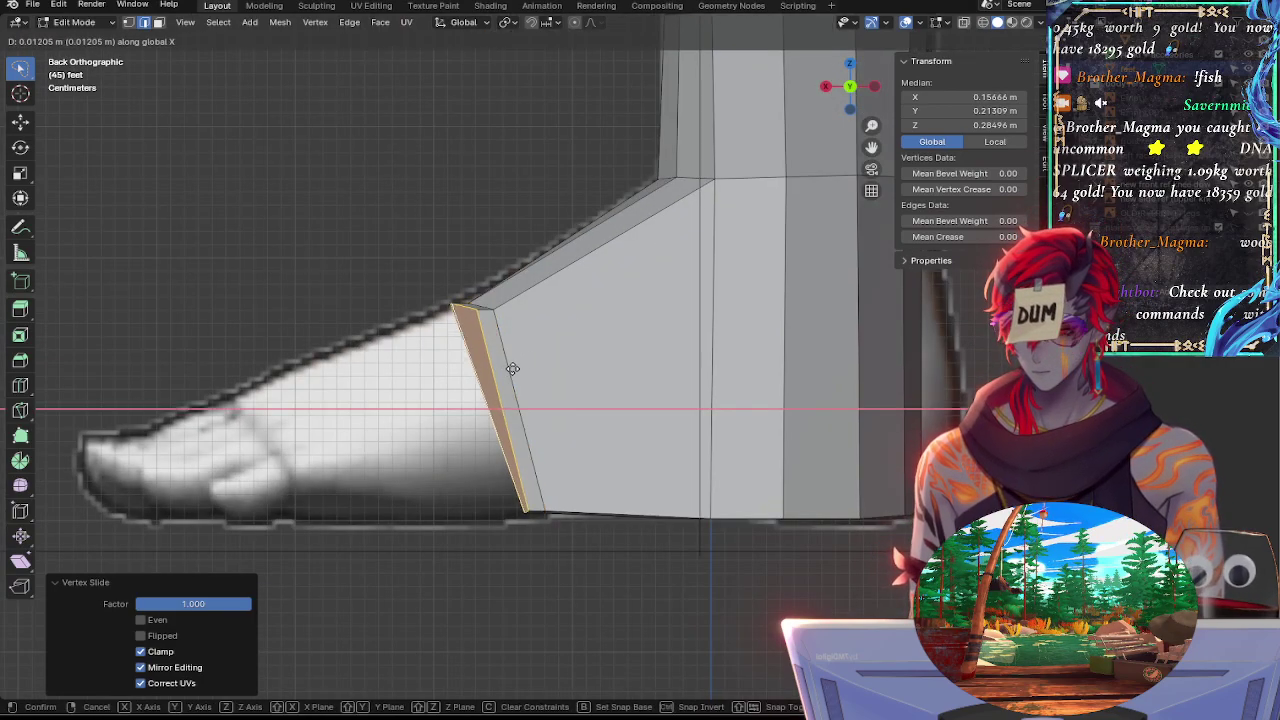
{"action": "key", "text": "Escape"}
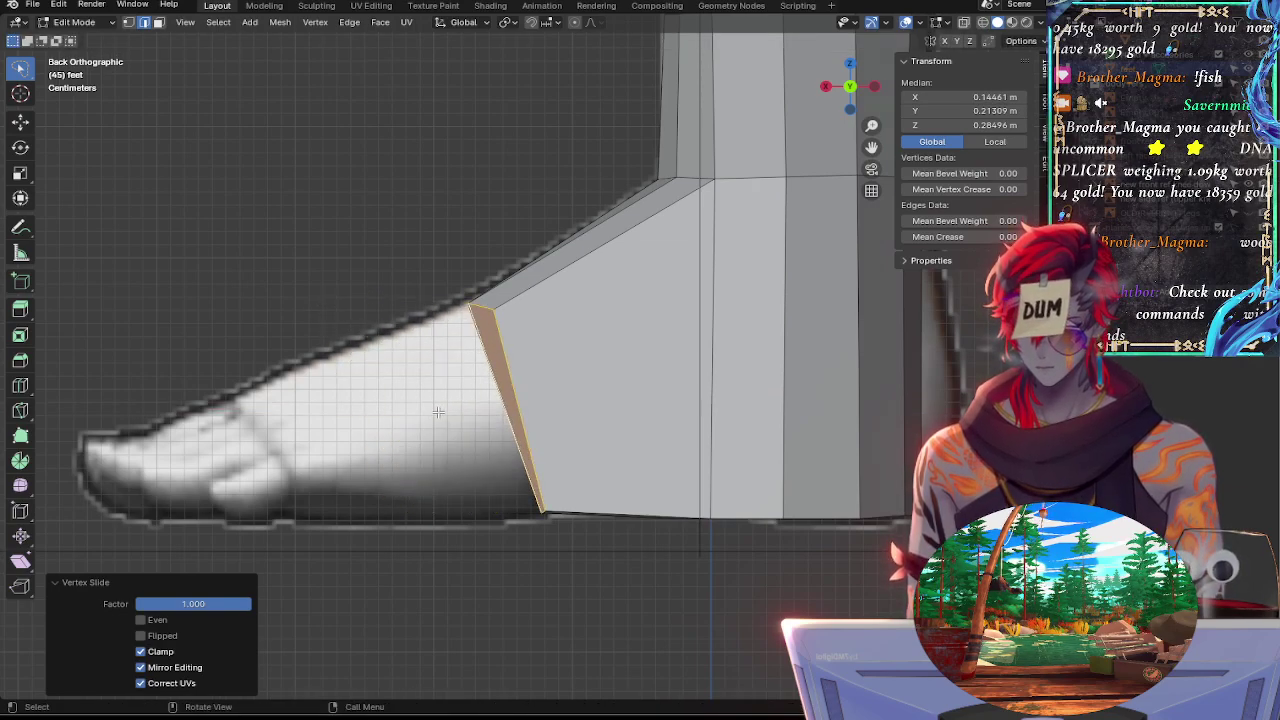
Move the front end 0.089306 m along X and -0.007123 m along Z, and scale it to 0.649 along Z
{"action": "key", "text": "g"}
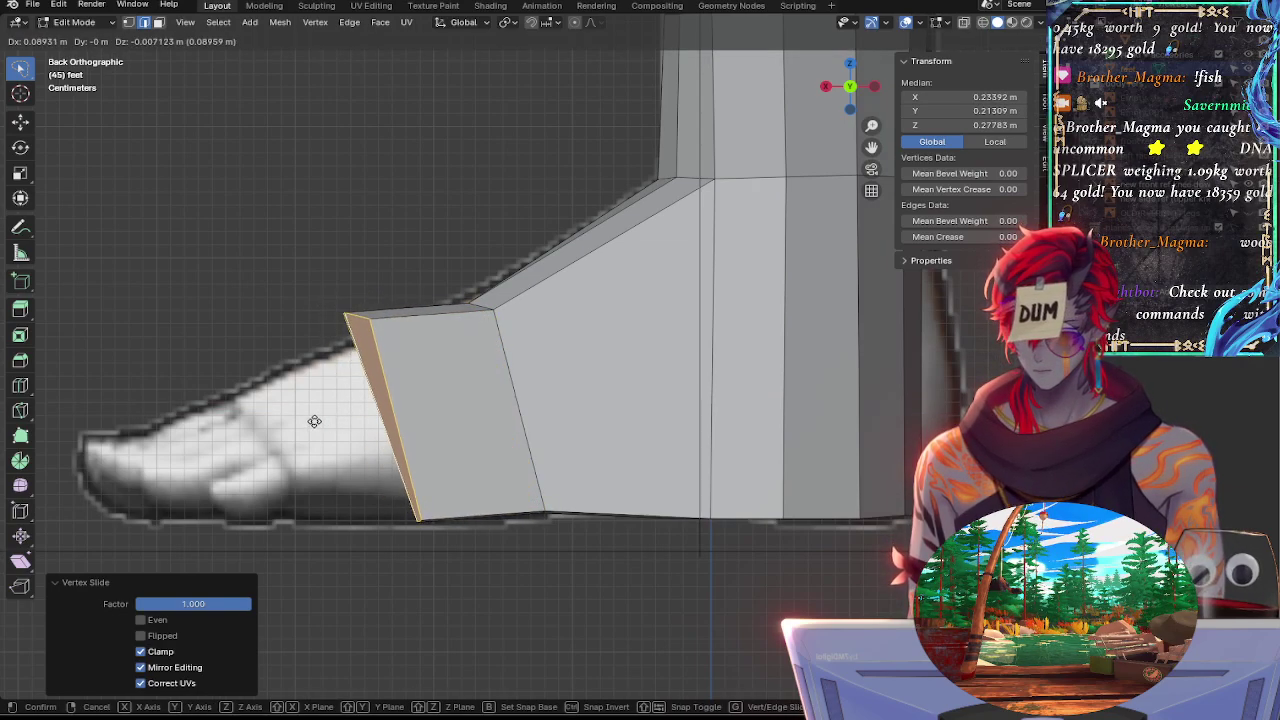
{"action": "left_click", "coordinate": [314, 421]}
{"action": "key", "text": "s"}
{"action": "key", "text": "z"}
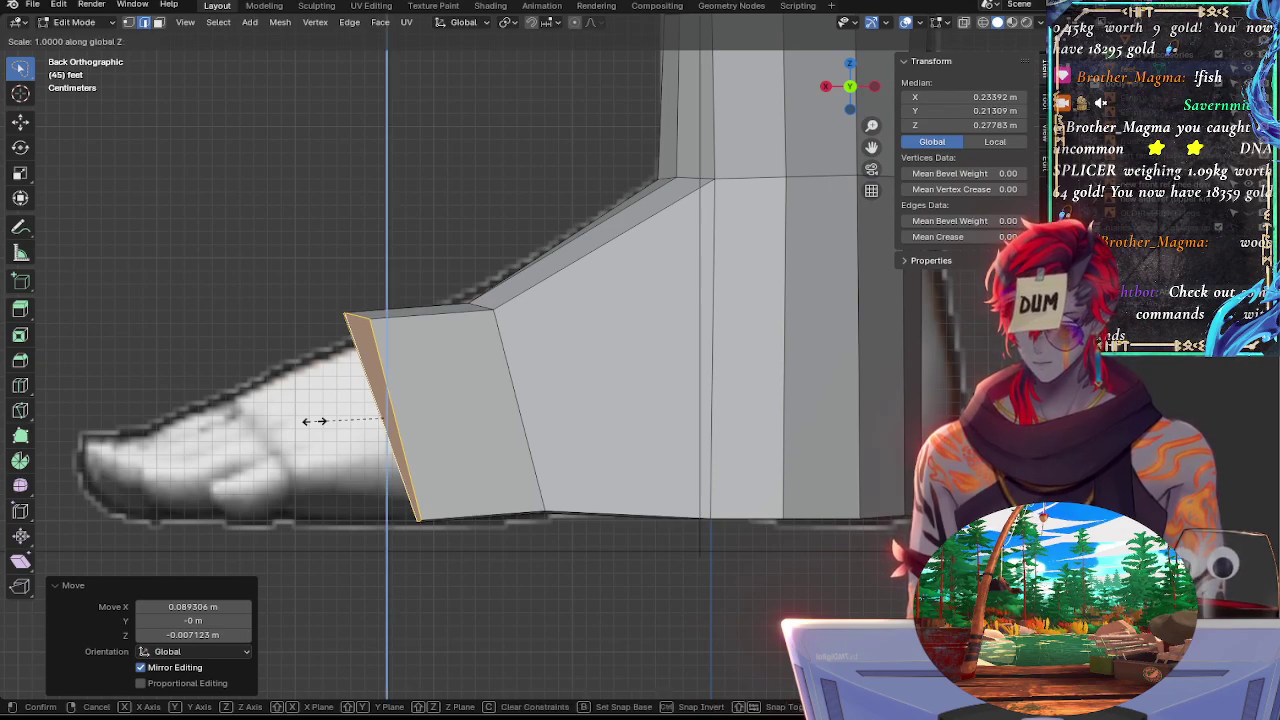
{"action": "left_click", "coordinate": [351, 447]}
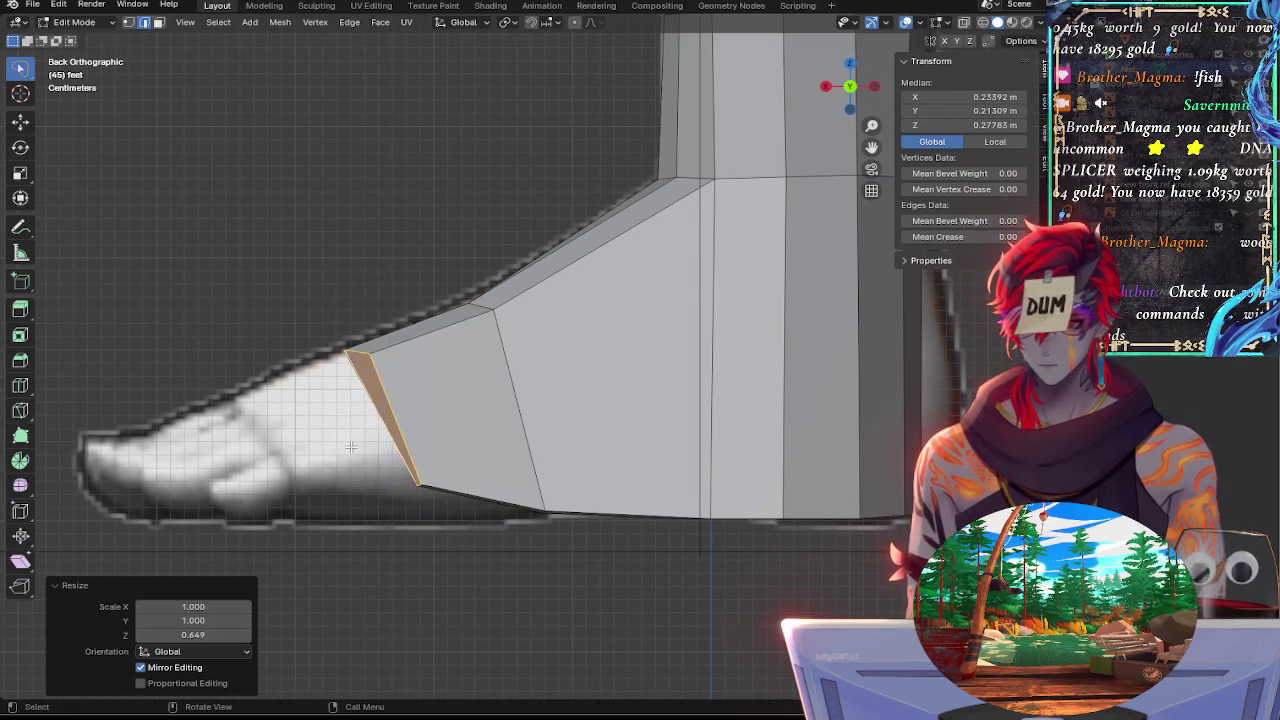
Lower the front end 0.02 m along Z and move it 0.08054 m along X toward the base of the toes
{"action": "key", "text": "g"}
{"action": "key", "text": "z"}
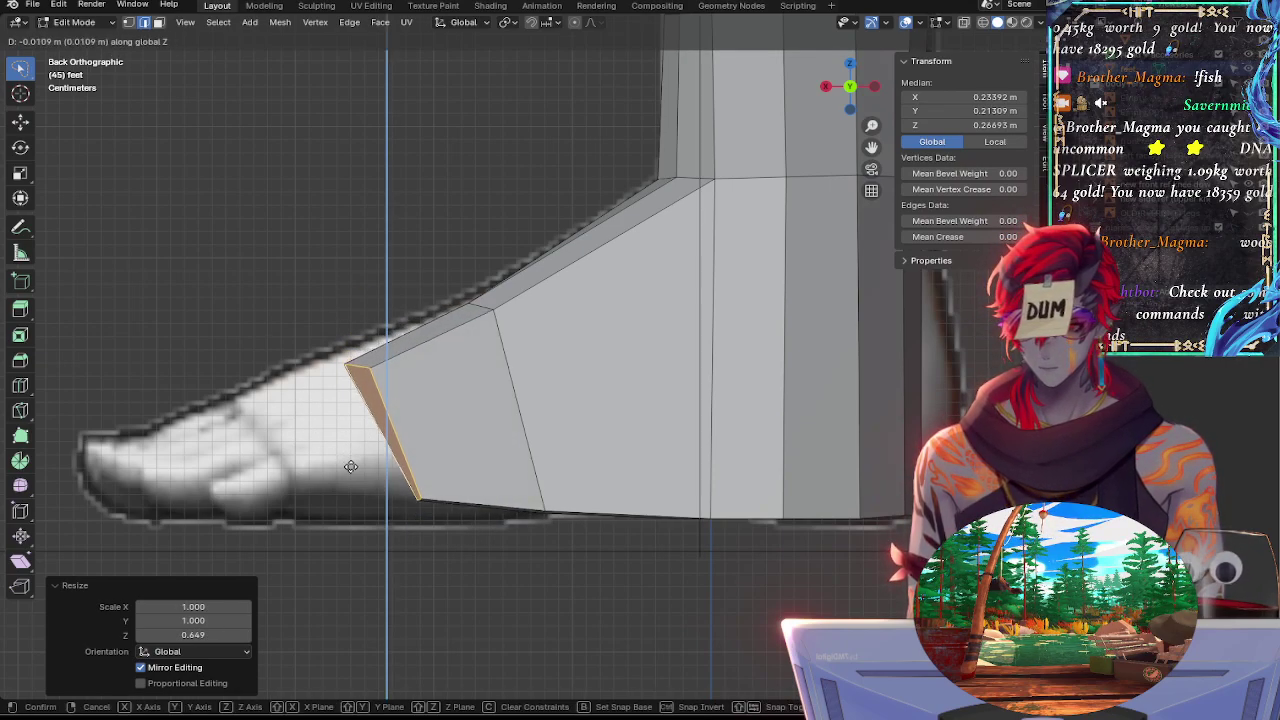
{"action": "left_click", "coordinate": [352, 482]}
{"action": "key", "text": "g"}
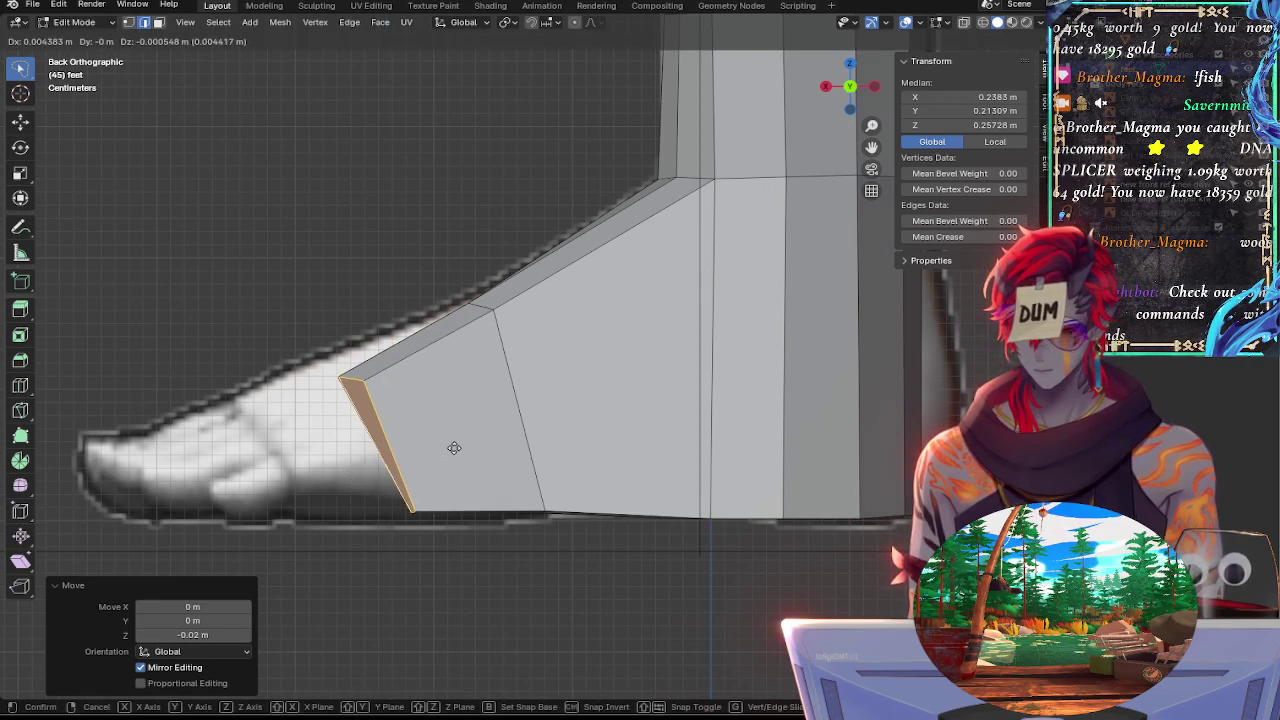
{"action": "key", "text": "x"}
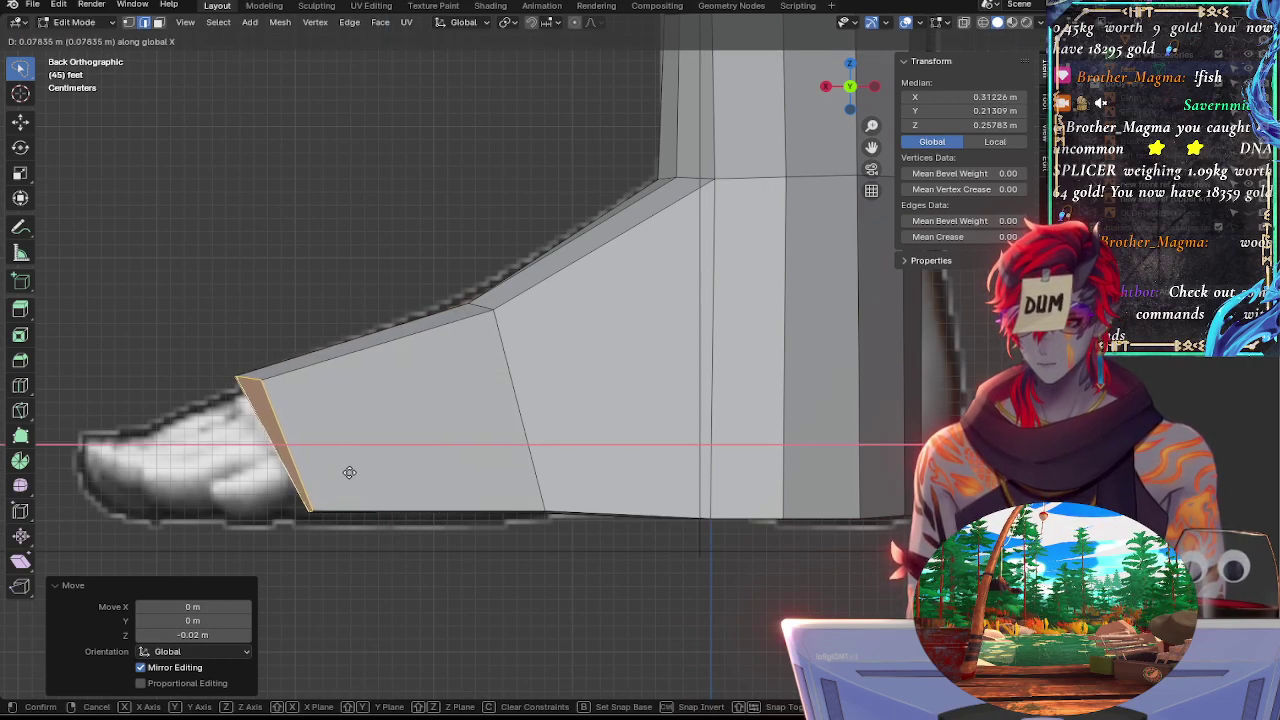
{"action": "left_click", "coordinate": [348, 472]}
{"action": "key", "text": "g"}
{"action": "key", "text": "z"}
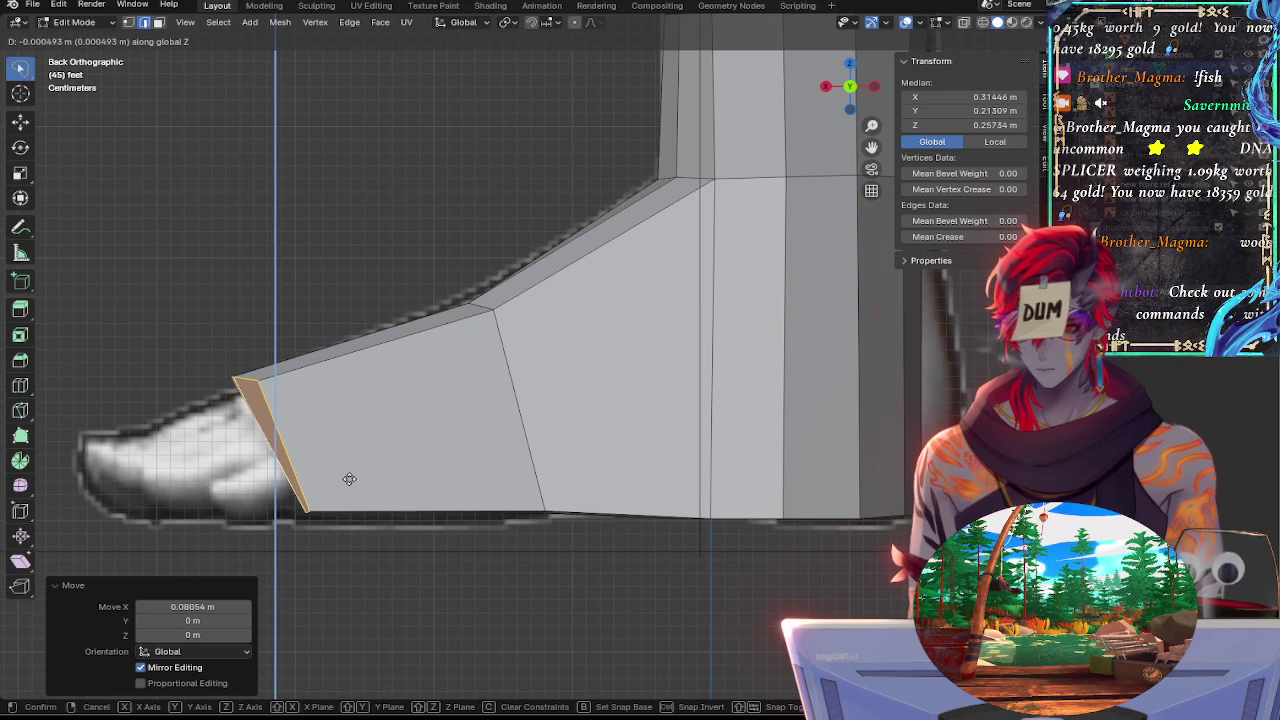
{"action": "left_click", "coordinate": [351, 475]}
Scale the front end of the foot to 0.741 along Z
{"action": "middle_click_drag", "start_coordinate": [351, 475], "coordinate": [205, 452]}
{"action": "key", "text": "s"}
{"action": "key", "text": "z"}
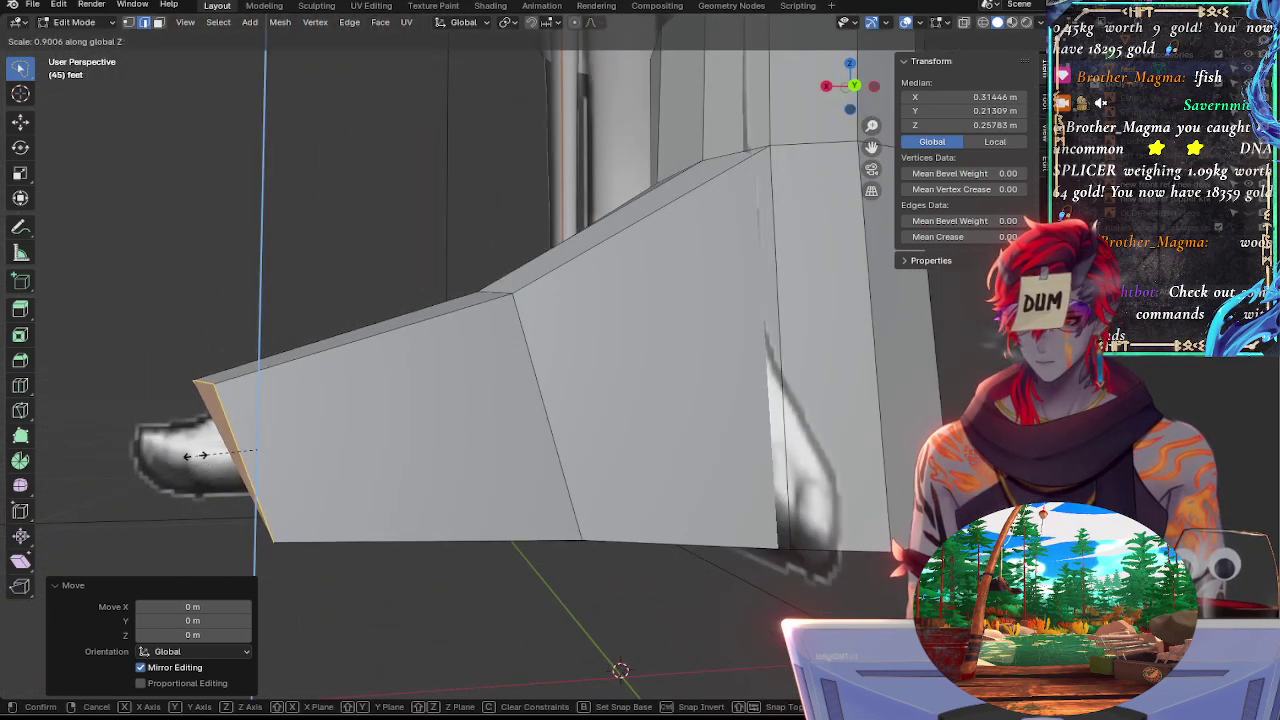
{"action": "left_click", "coordinate": [208, 466]}
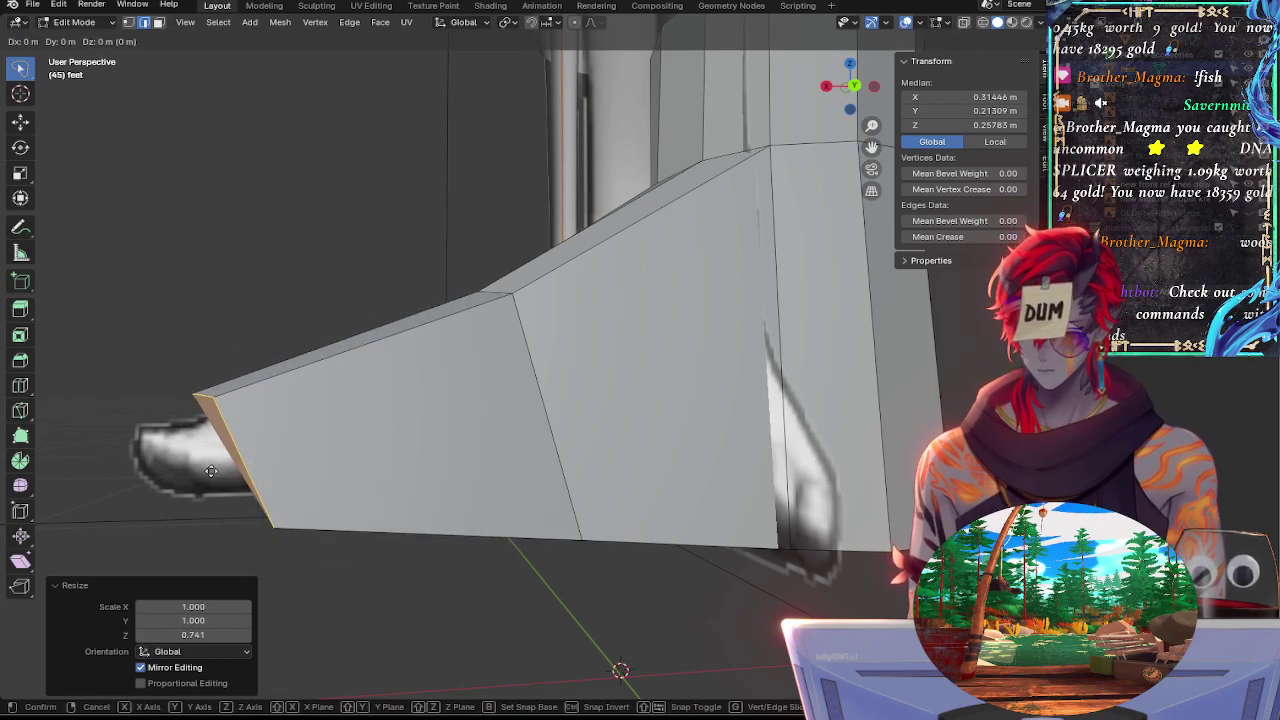
{"action": "key", "text": "g"}
{"action": "key", "text": "z"}
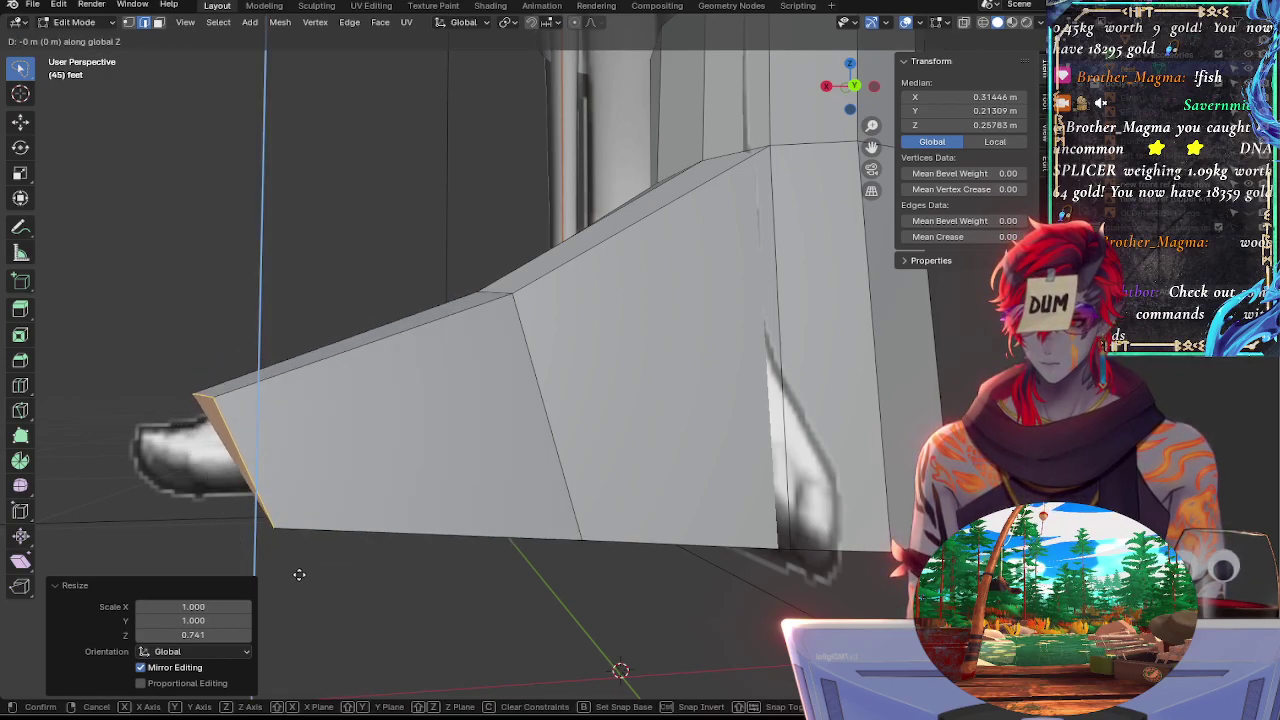
{"action": "left_click", "coordinate": [400, 451]}
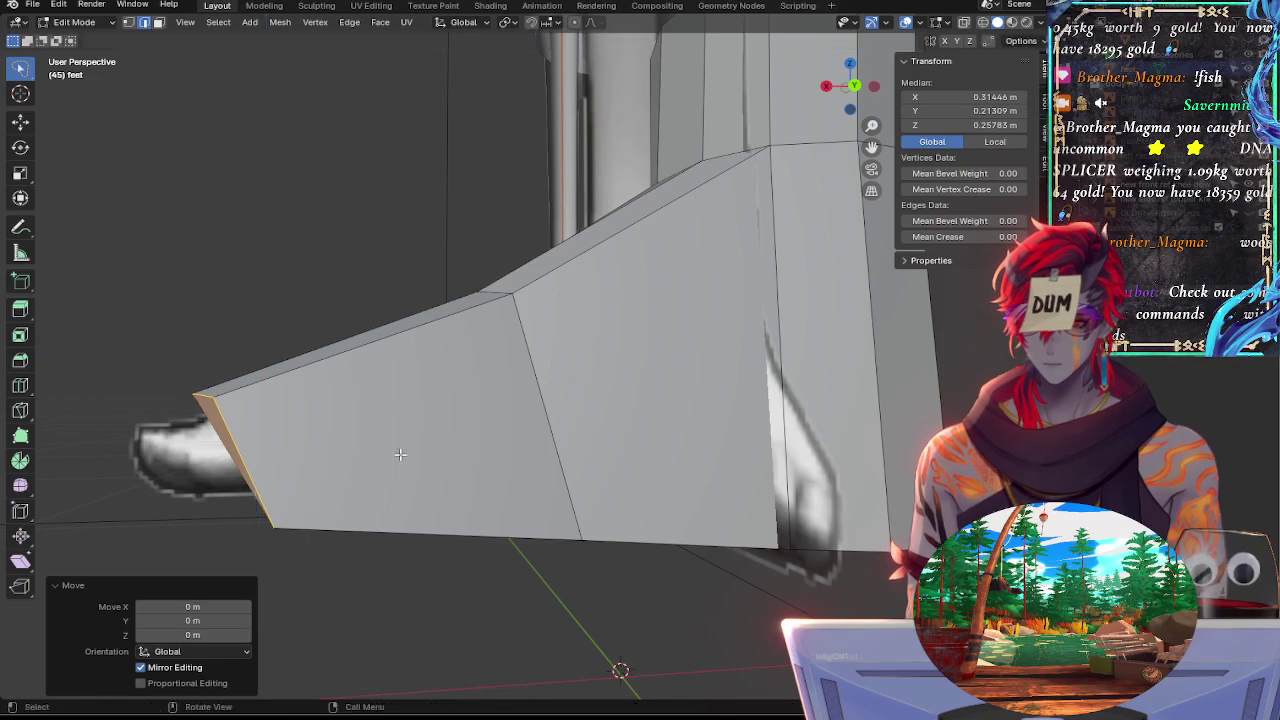
In the back view, lower the front end 0.02 m along Z toward the sole line and raise it 0.002192 m
{"action": "left_click", "coordinate": [853, 87]}
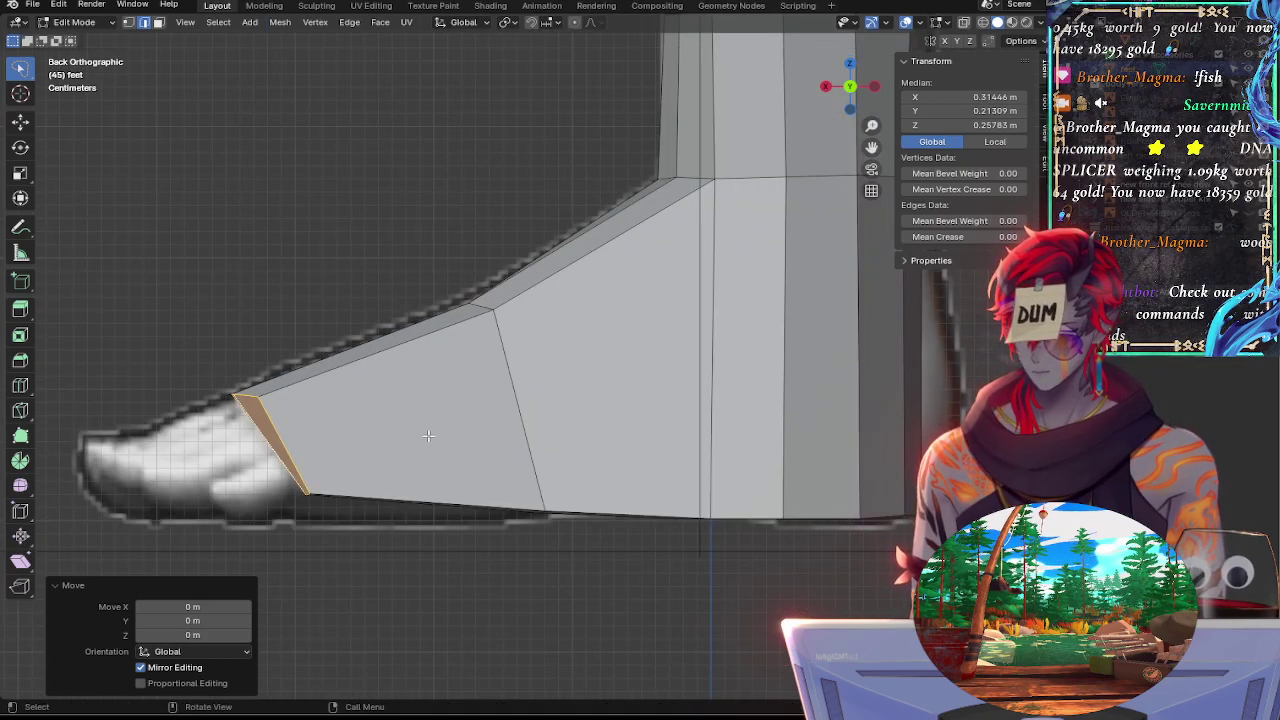
{"action": "key", "text": "g"}
{"action": "key", "text": "z"}
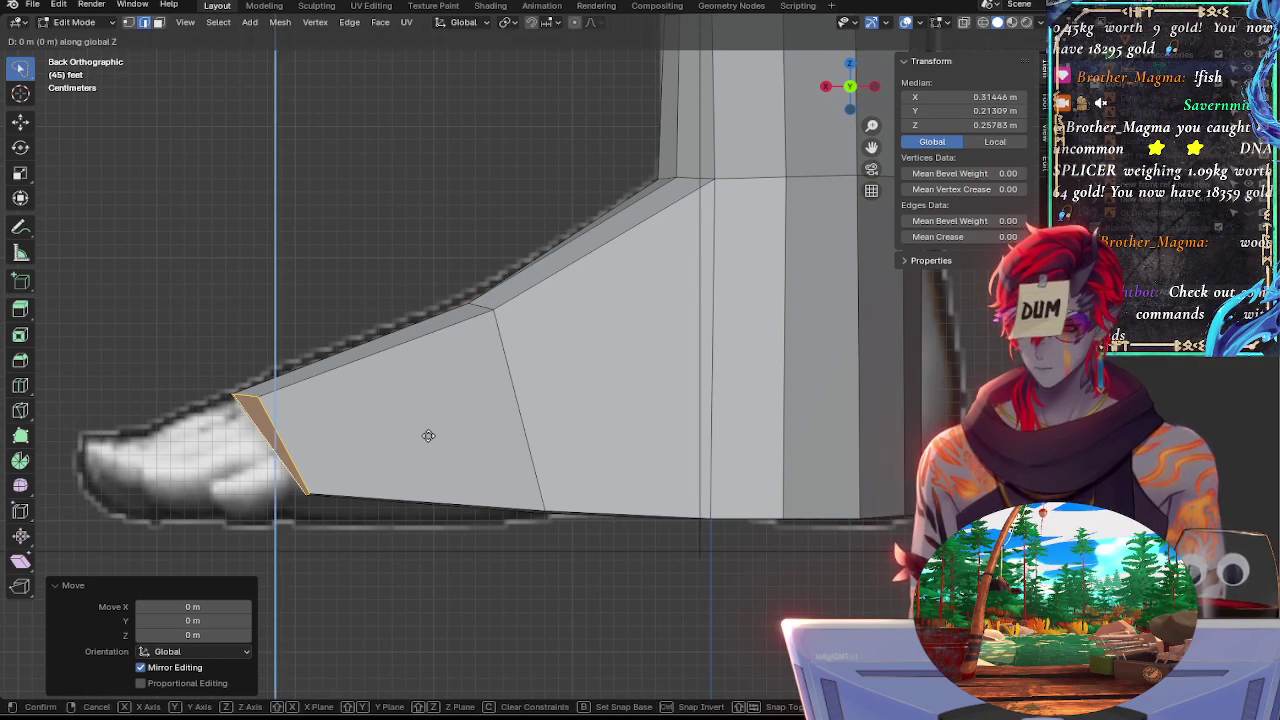
{"action": "left_click", "coordinate": [432, 459]}
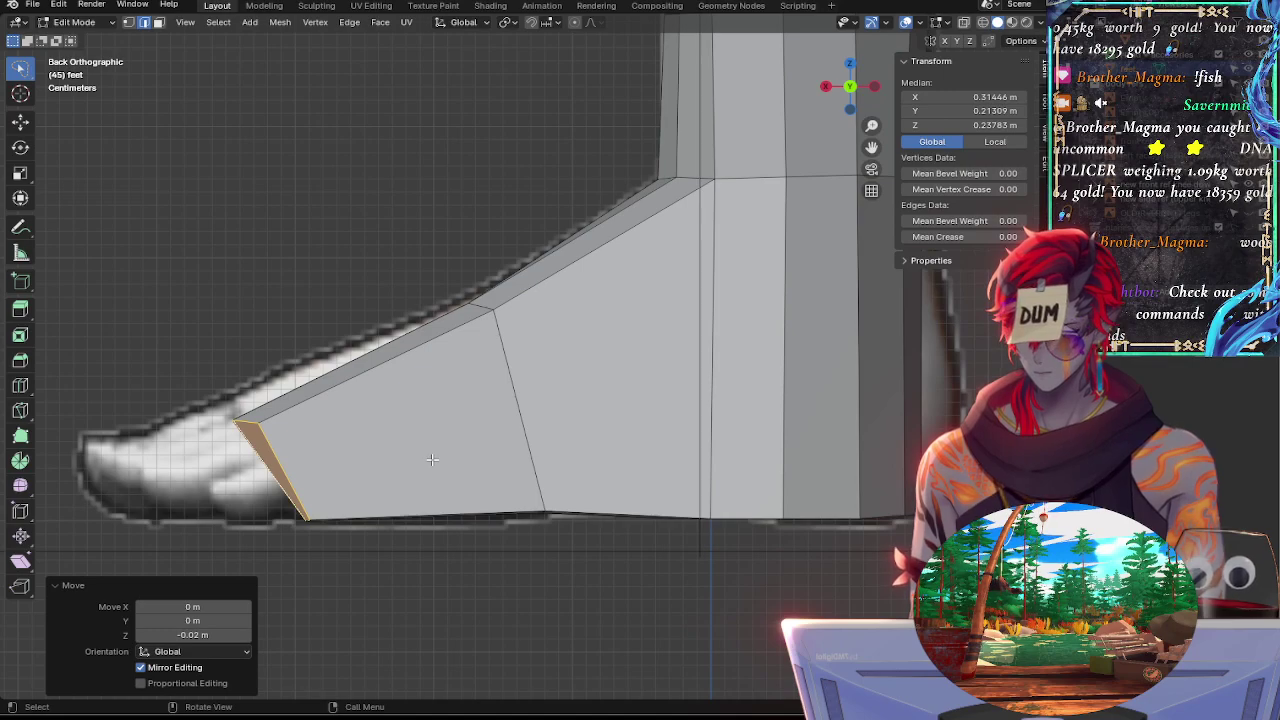
{"action": "key", "text": "s"}
{"action": "key", "text": "z"}
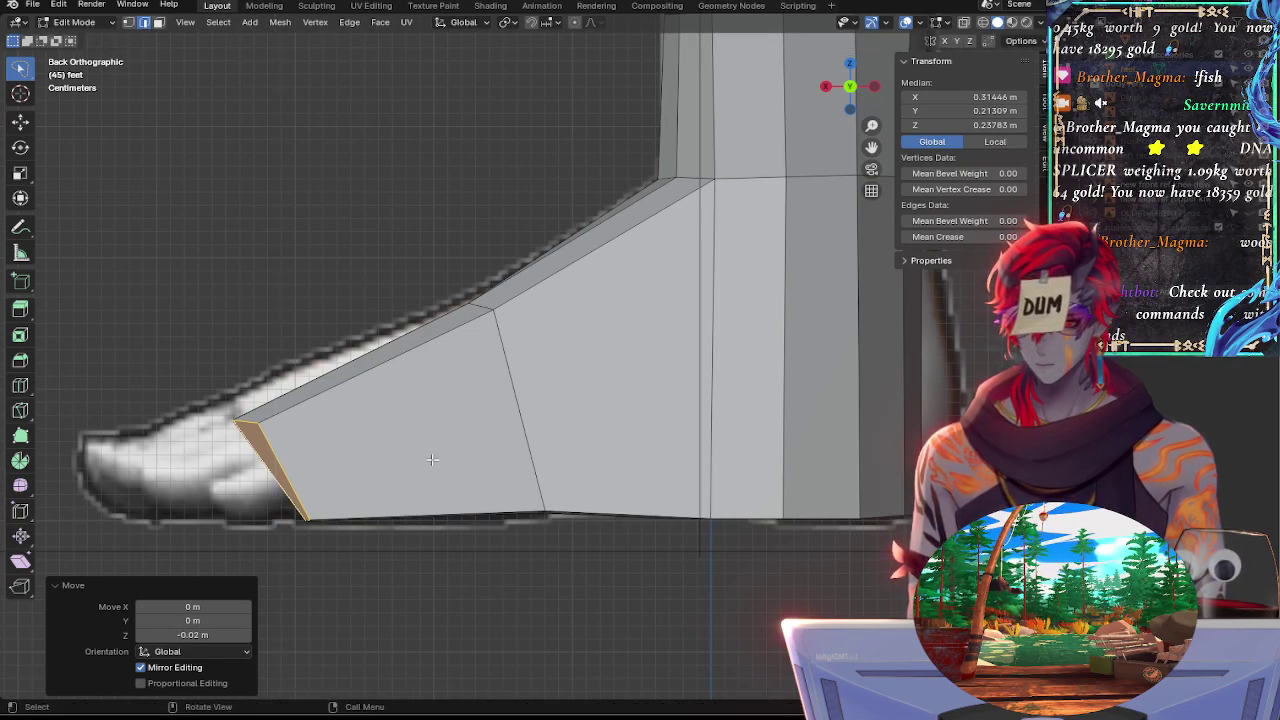
{"action": "key", "text": "g"}
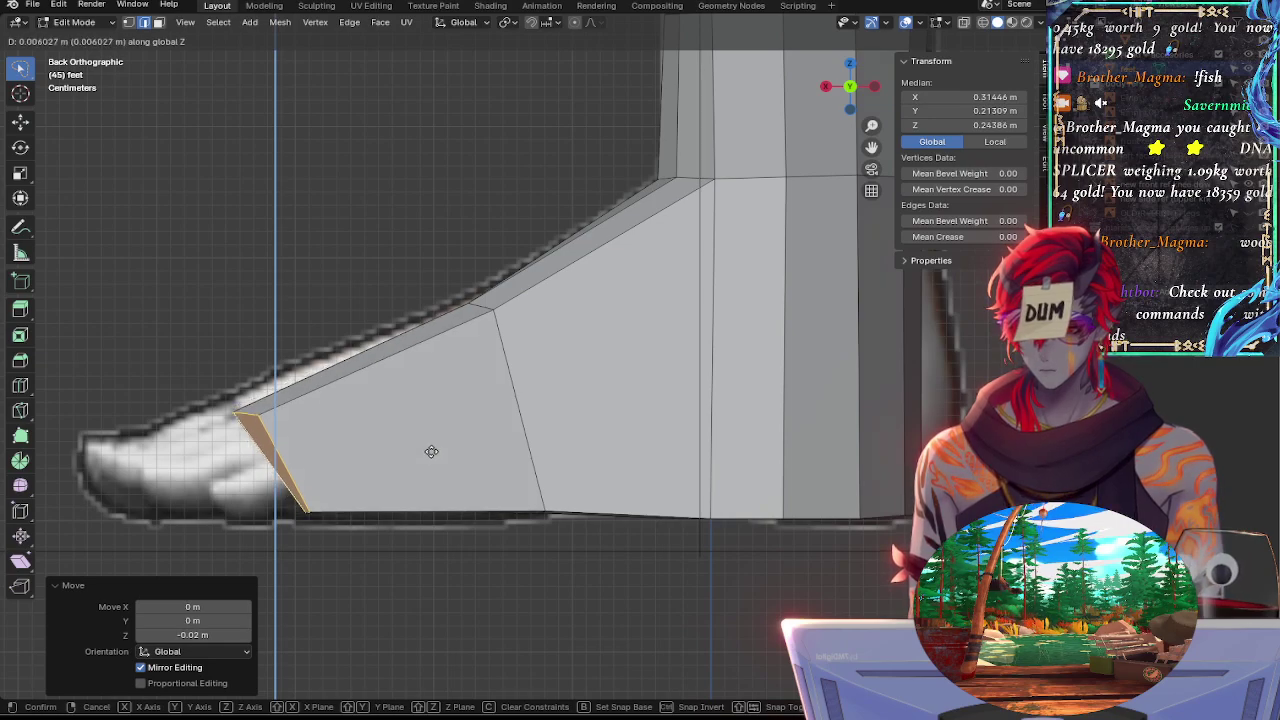
{"action": "left_click", "coordinate": [426, 457]}
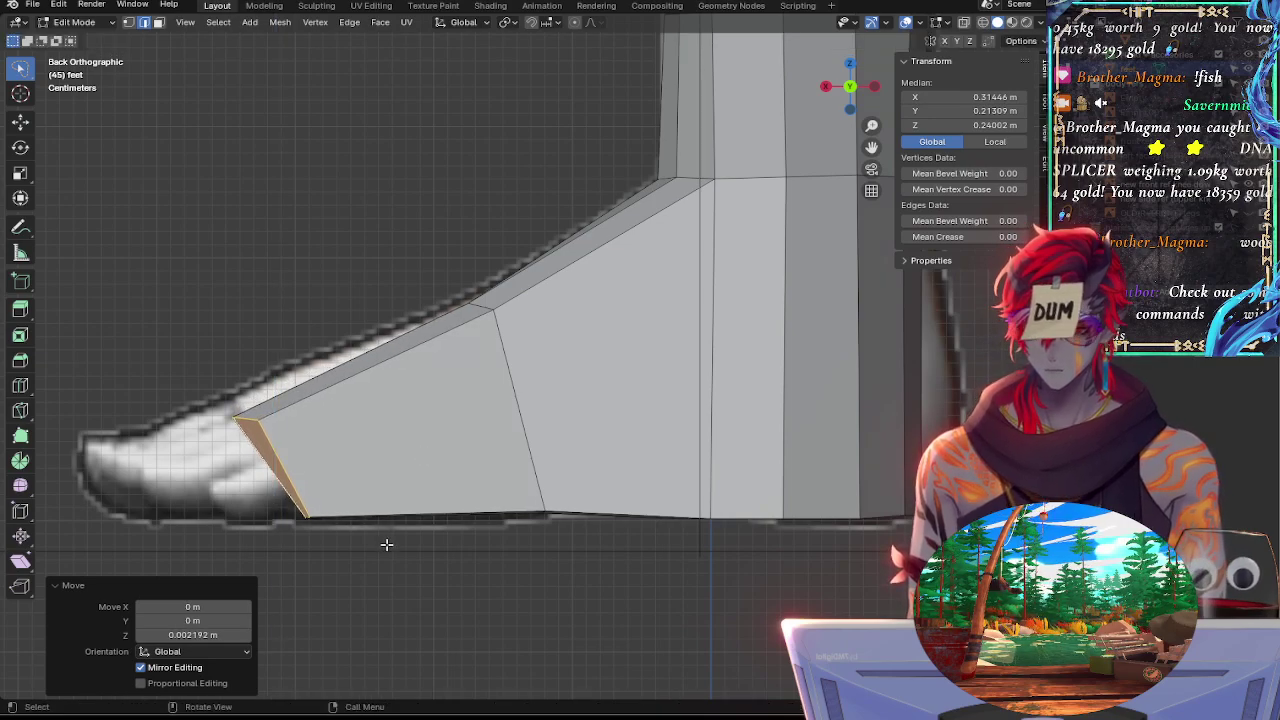
Turn X-ray back on, scale the front end to 1.144 along Z in the back view, and begin moving it
{"action": "middle_click_drag", "start_coordinate": [386, 544], "coordinate": [573, 514]}
{"action": "scroll", "coordinate": [650, 516], "scroll_direction": "up", "scroll_amount": 2}
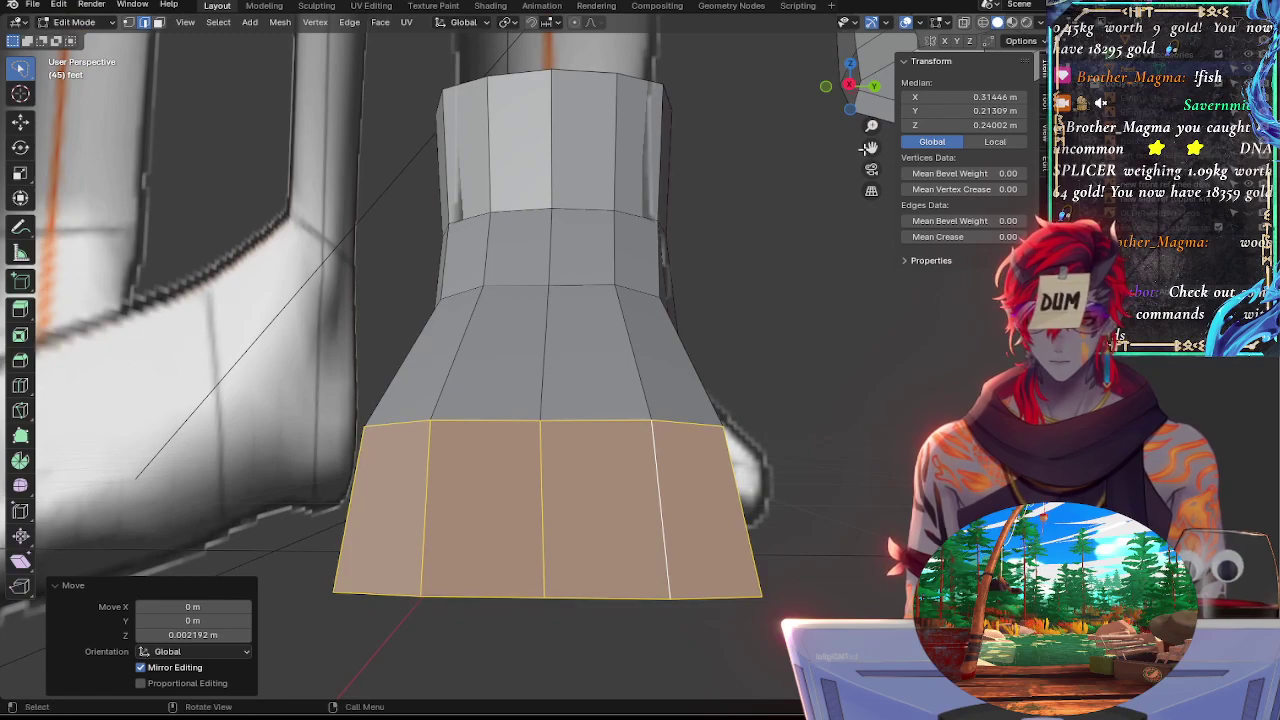
{"action": "left_click", "coordinate": [849, 86]}
{"action": "middle_click_drag", "start_coordinate": [700, 347], "coordinate": [694, 300]}
{"action": "left_click_drag", "start_coordinate": [880, 97], "coordinate": [867, 97]}
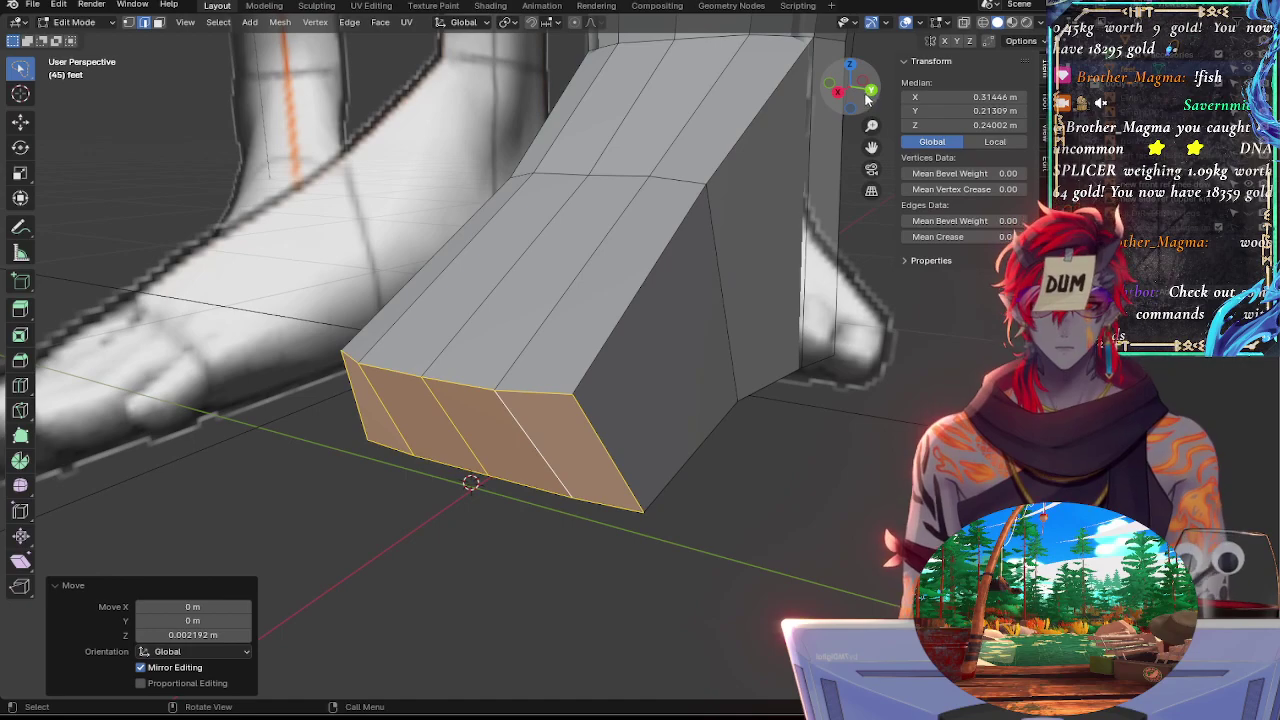
{"action": "left_click", "coordinate": [871, 91]}
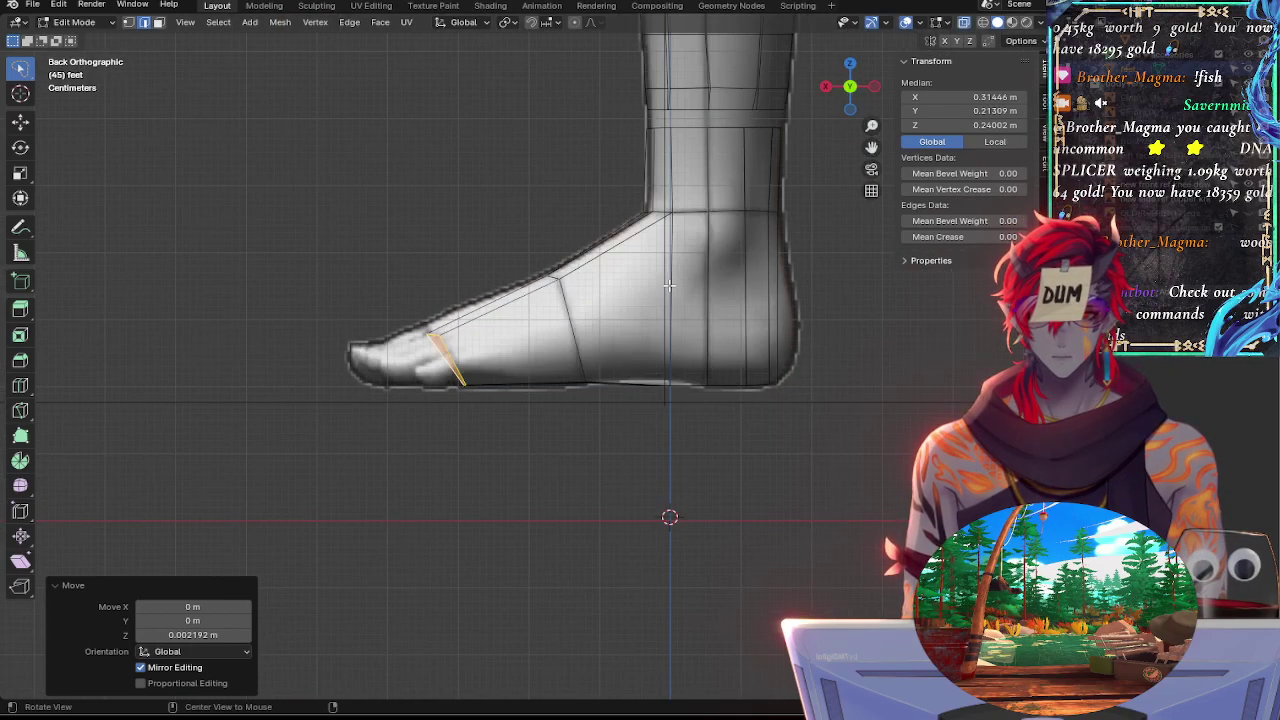
{"action": "middle_click_drag", "start_coordinate": [726, 243], "coordinate": [652, 351], "text": "shift"}
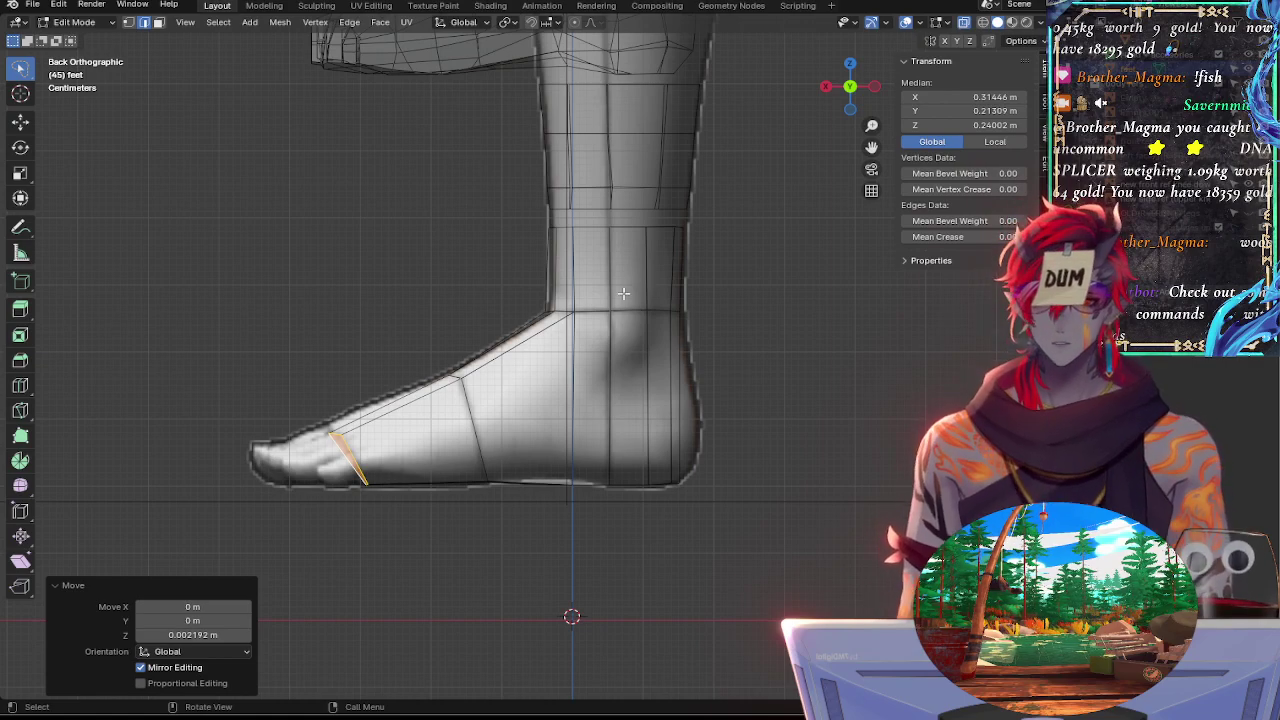
{"action": "scroll", "coordinate": [538, 365], "scroll_direction": "up", "scroll_amount": 5}
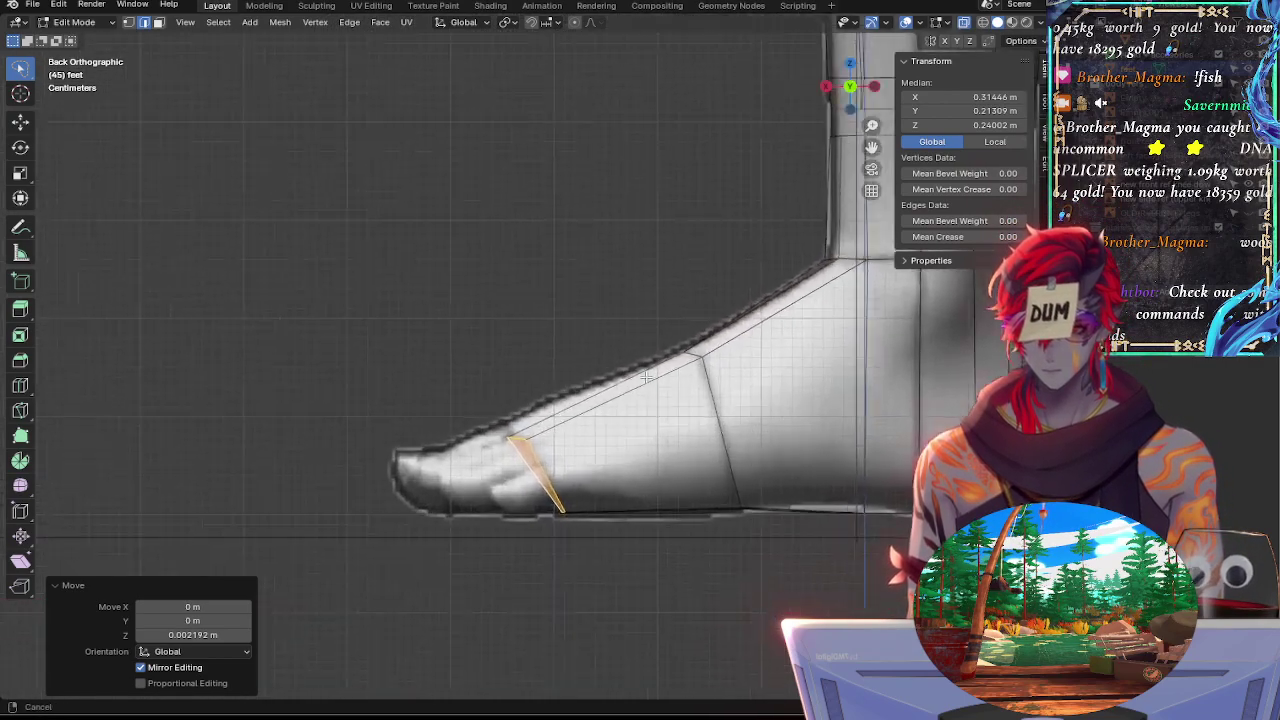
{"action": "key", "text": "s"}
{"action": "key", "text": "z"}
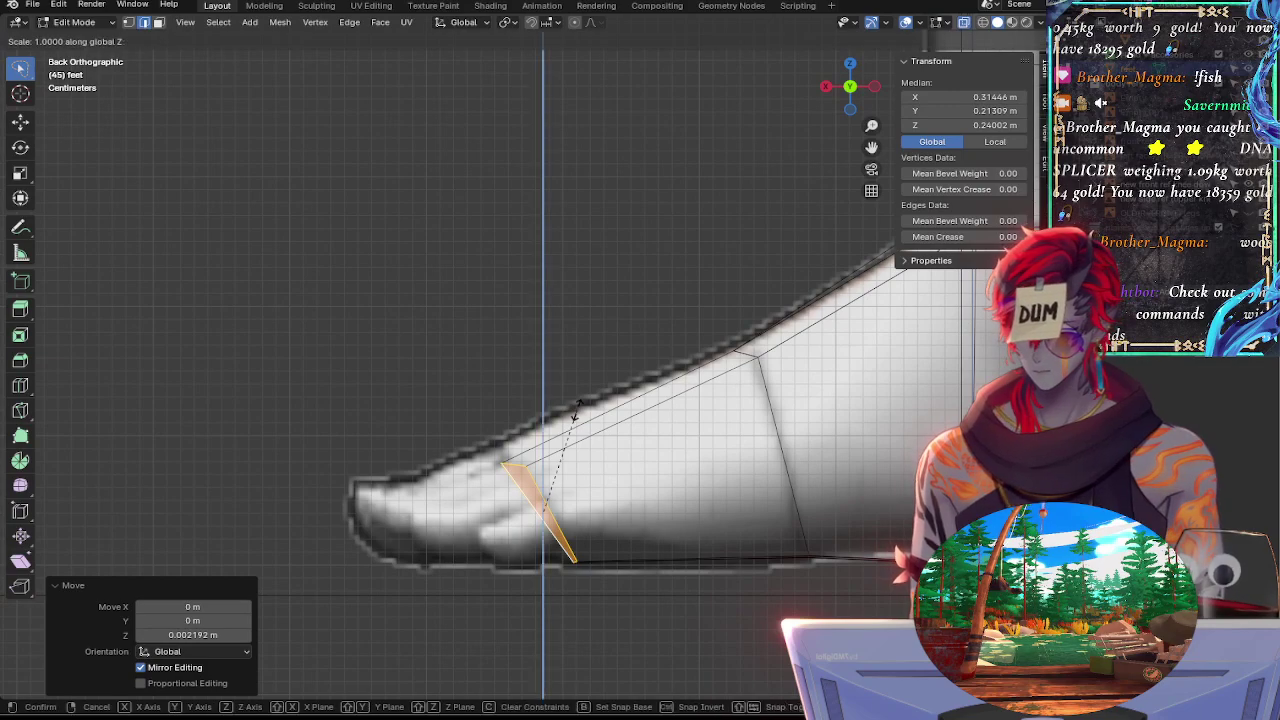
{"action": "left_click", "coordinate": [568, 392]}
{"action": "key", "text": "g"}
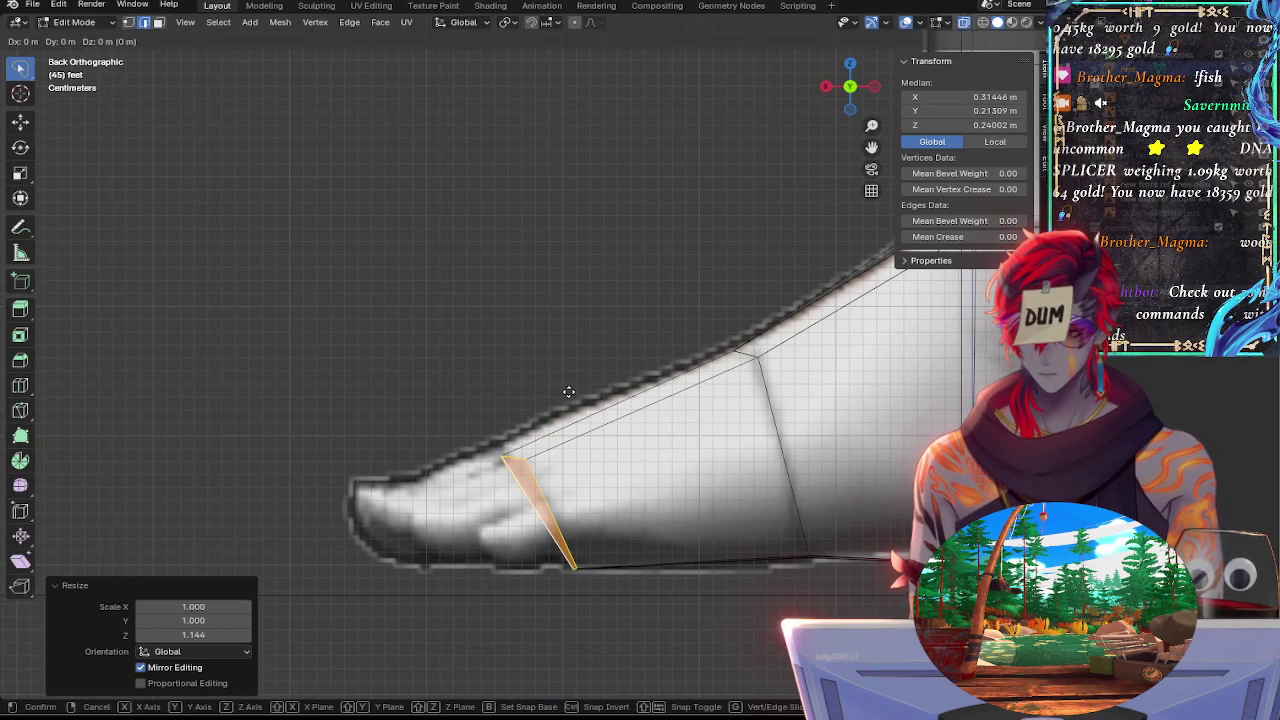
Fit the toe-end faces to the foot reference: raise them about 0.0089 m, scale Z by about 1.033, then lower them about 0.0011 m
{"action": "key", "text": "z"}
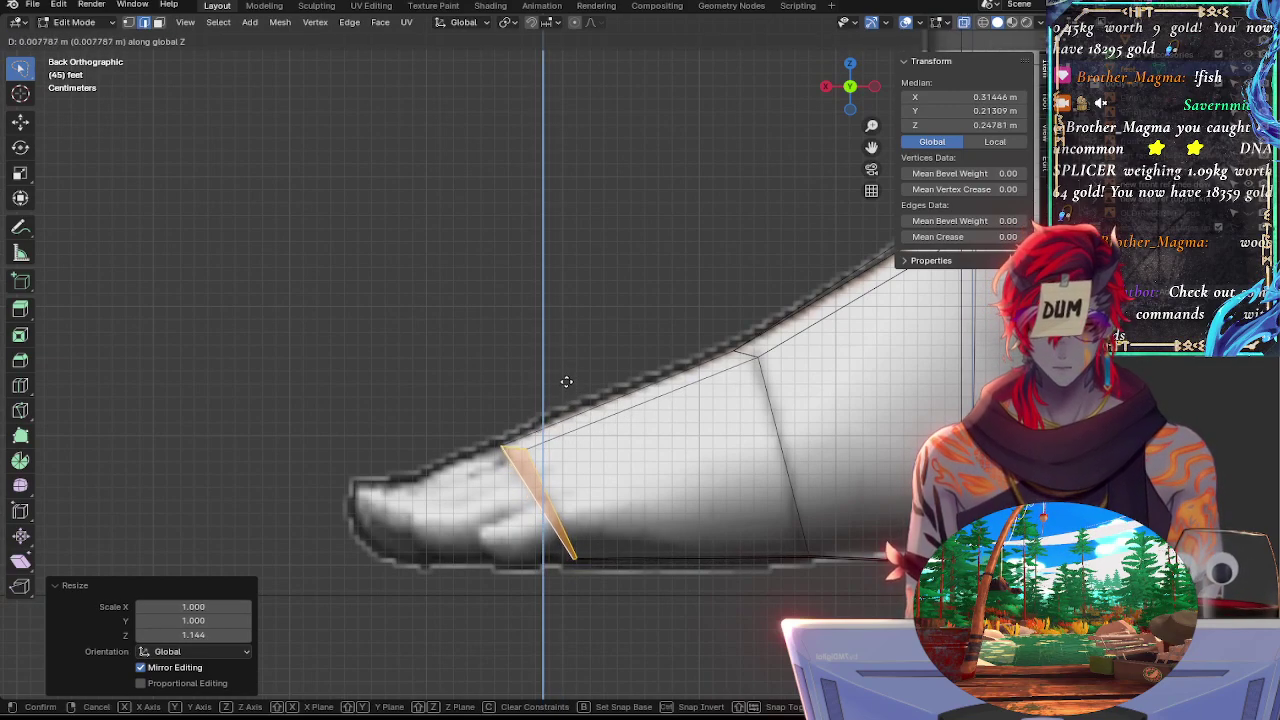
{"action": "left_click", "coordinate": [566, 380]}
{"action": "key", "text": "s"}
{"action": "key", "text": "z"}
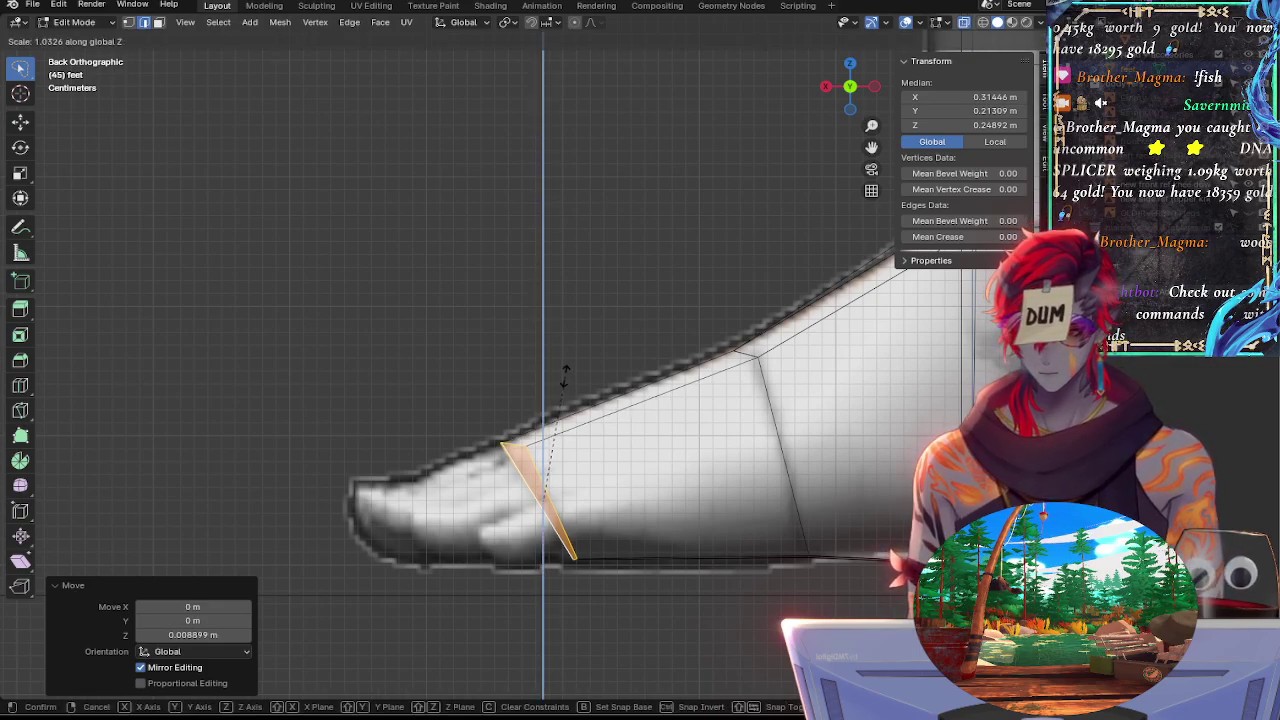
{"action": "left_click", "coordinate": [565, 377]}
{"action": "key", "text": "g"}
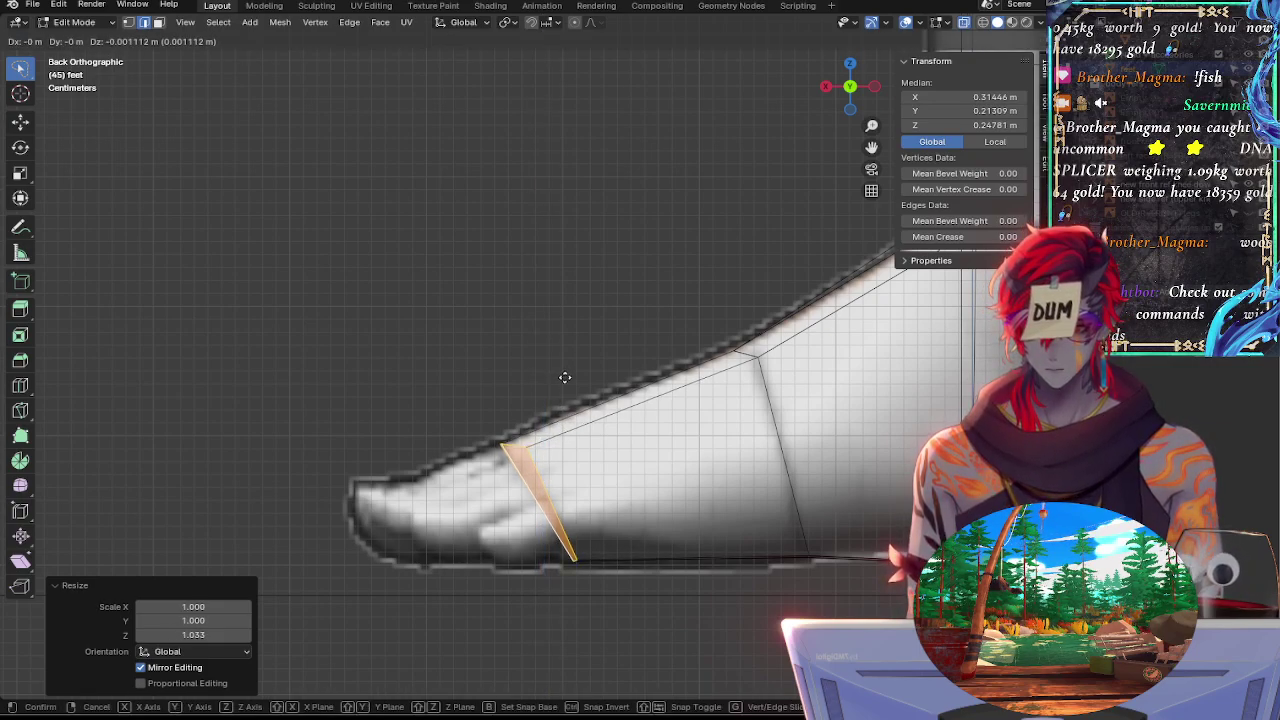
{"action": "left_click", "coordinate": [565, 377]}
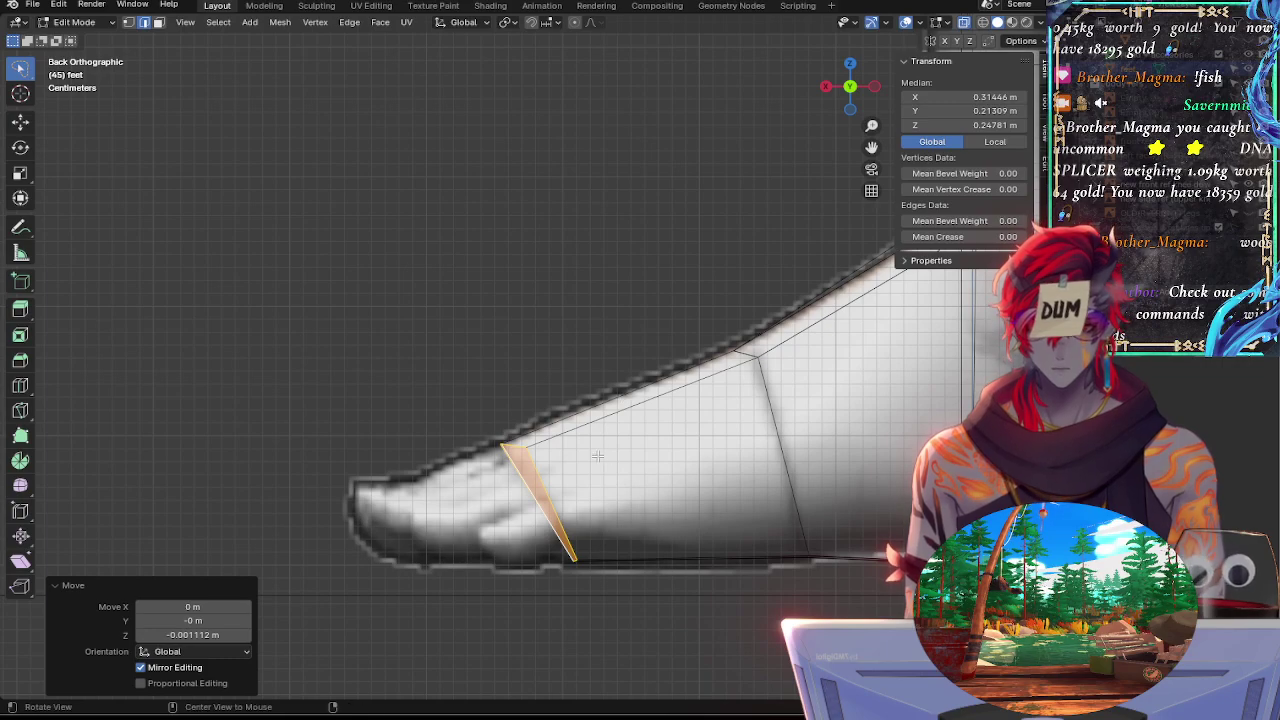
Widen the selected toe-end faces along the Y axis by a factor of about 1.463
{"action": "middle_click_drag", "start_coordinate": [669, 374], "coordinate": [683, 494]}
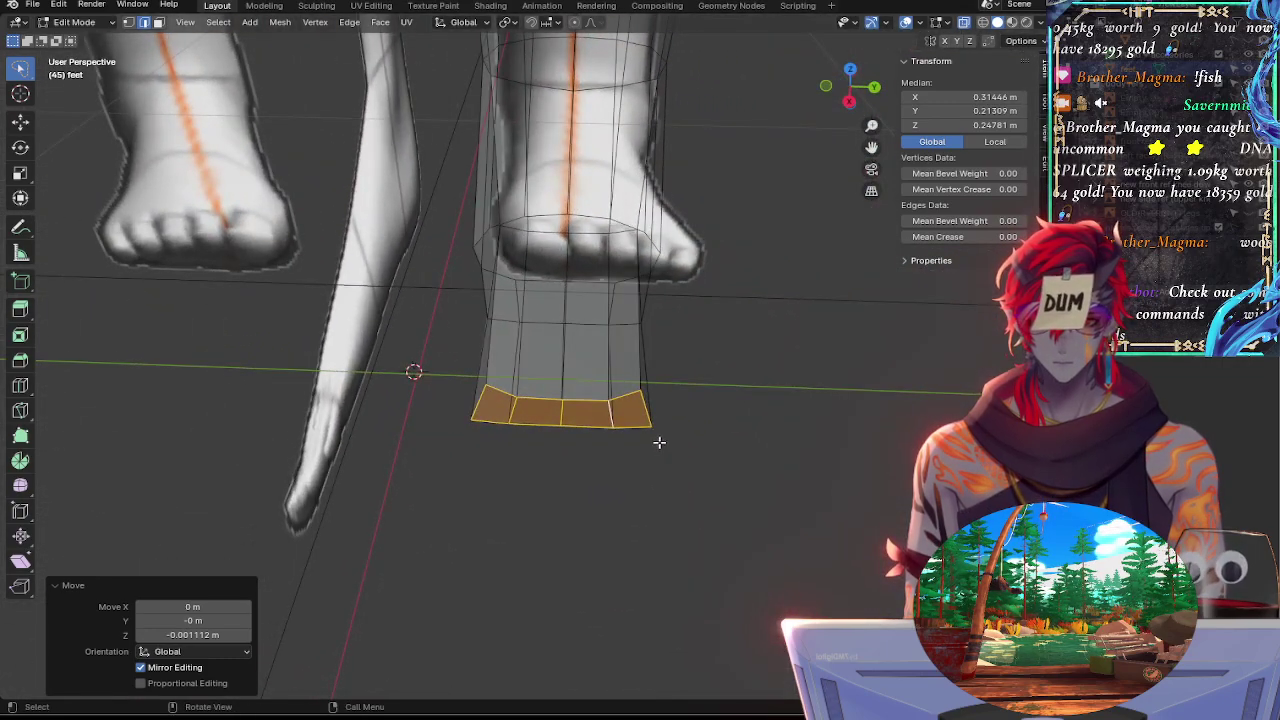
{"action": "key", "text": "s"}
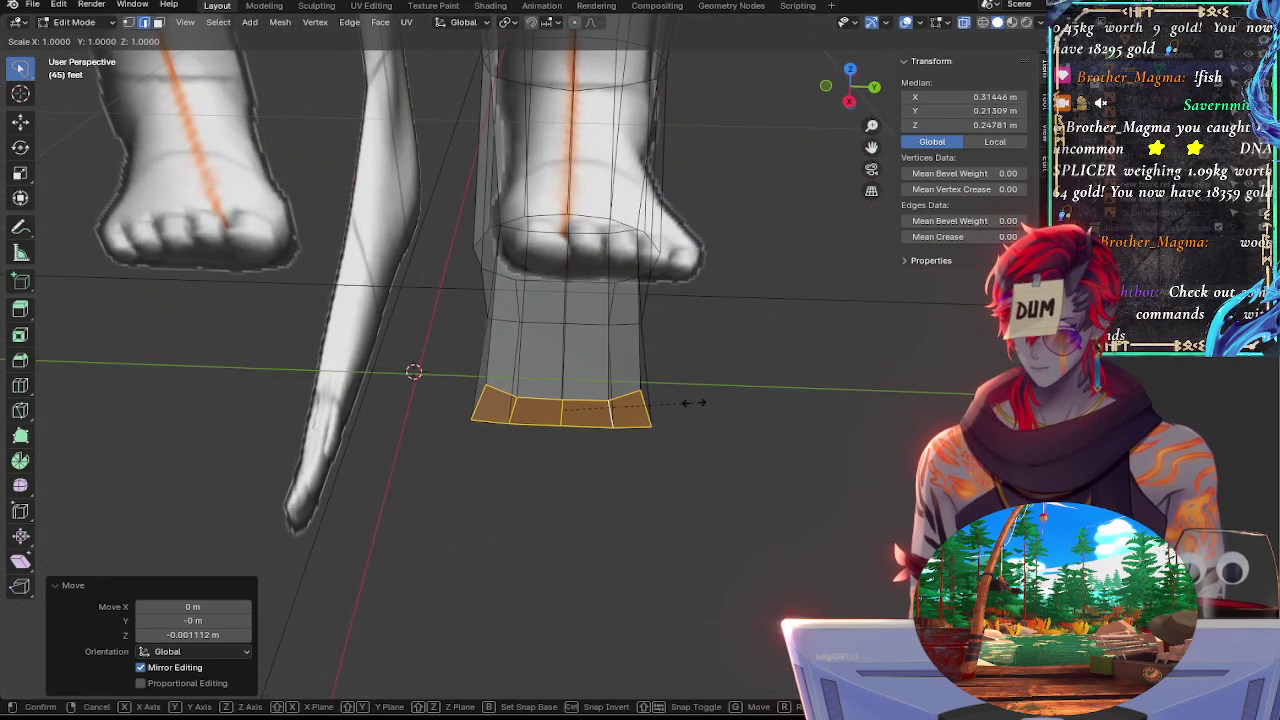
{"action": "key", "text": "y"}
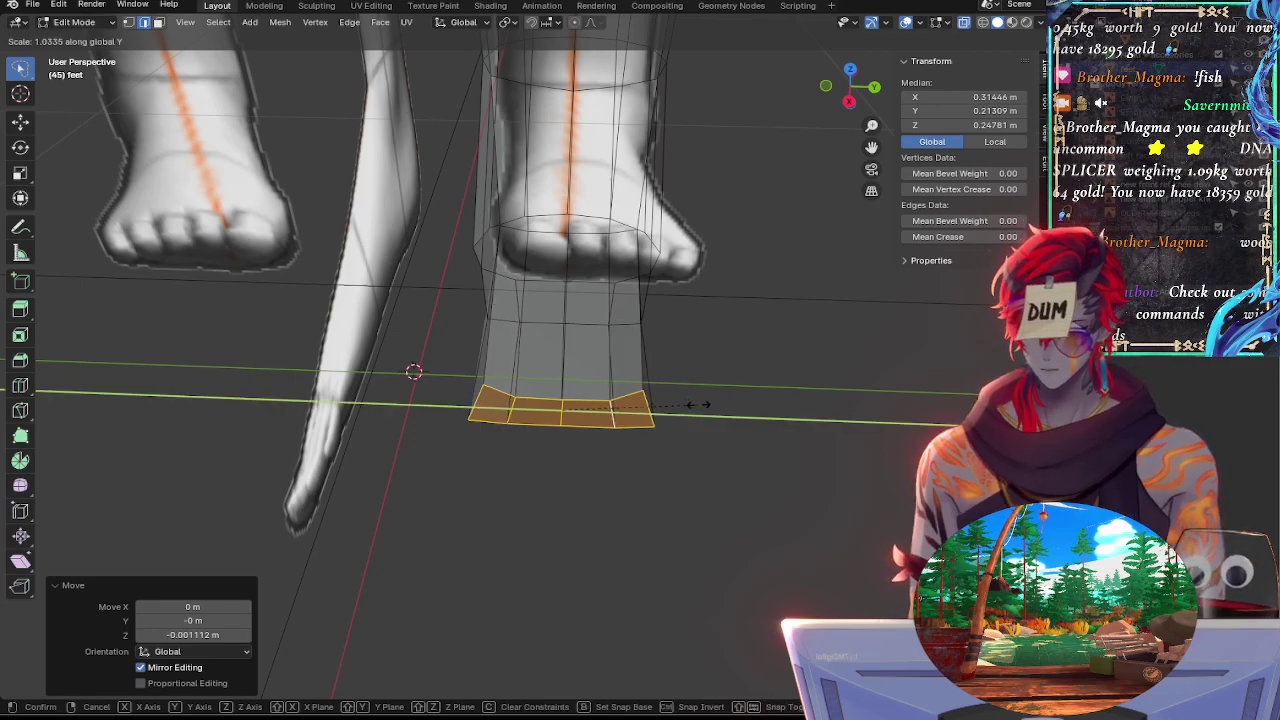
{"action": "left_click", "coordinate": [754, 403]}
Widen the midfoot edge loop along Y by about 1.111 and again by about 1.177 to smooth the flare towards the toes
{"action": "middle_click_drag", "start_coordinate": [754, 403], "coordinate": [630, 380]}
{"action": "left_click", "coordinate": [845, 105]}
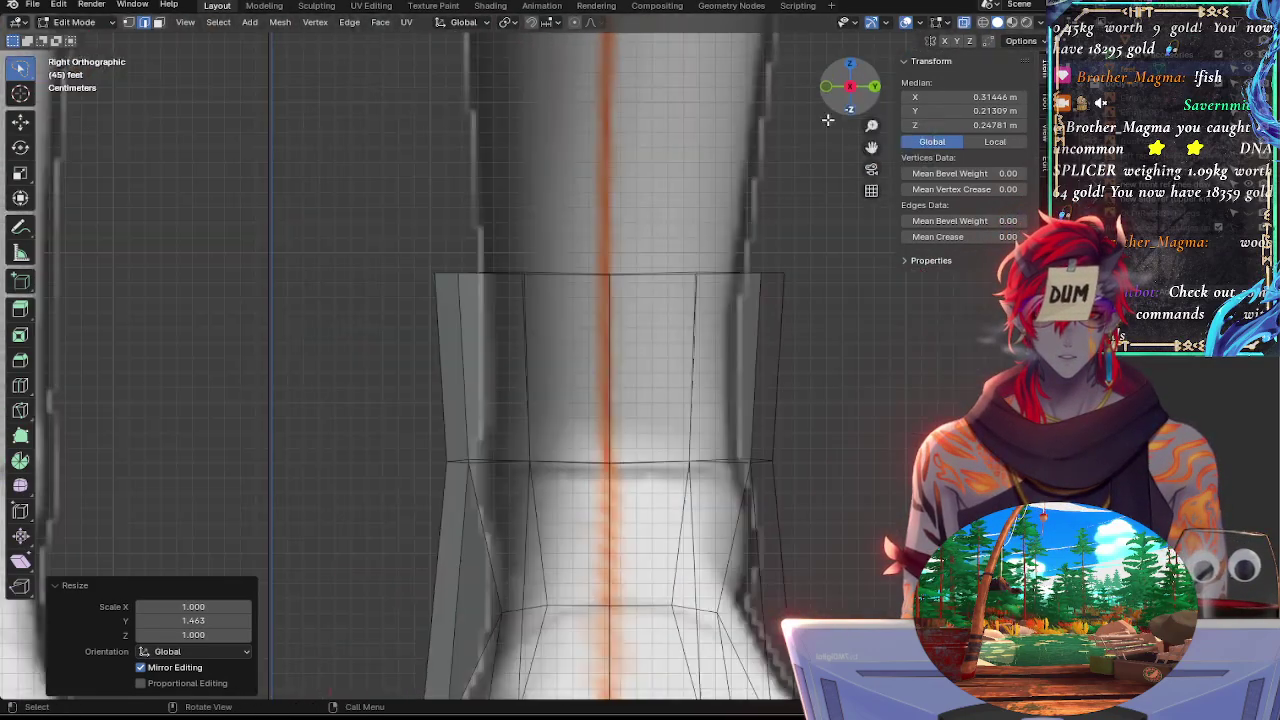
{"action": "scroll", "coordinate": [717, 206], "scroll_direction": "down", "scroll_amount": 5}
{"action": "middle_click_drag", "start_coordinate": [716, 292], "coordinate": [685, 387]}
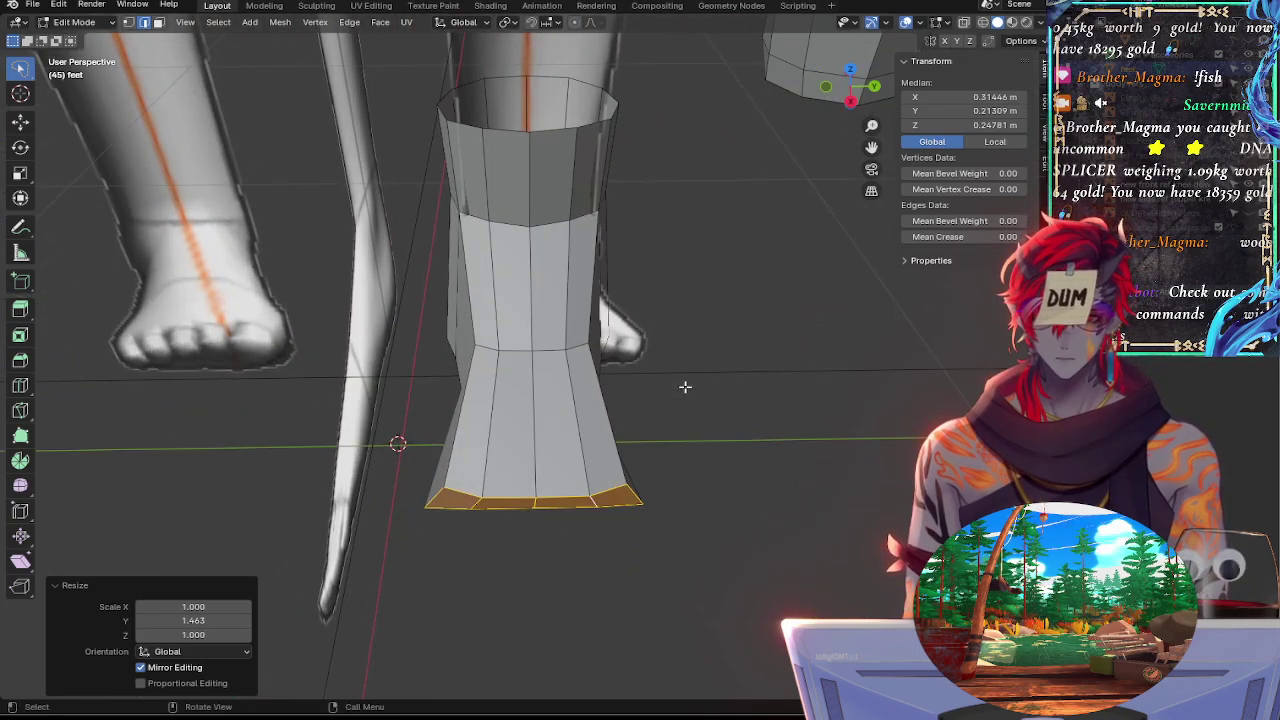
{"action": "left_click", "coordinate": [578, 346]}
{"action": "middle_click_drag", "start_coordinate": [578, 346], "coordinate": [616, 379]}
{"action": "key", "text": "s"}
{"action": "key", "text": "y"}
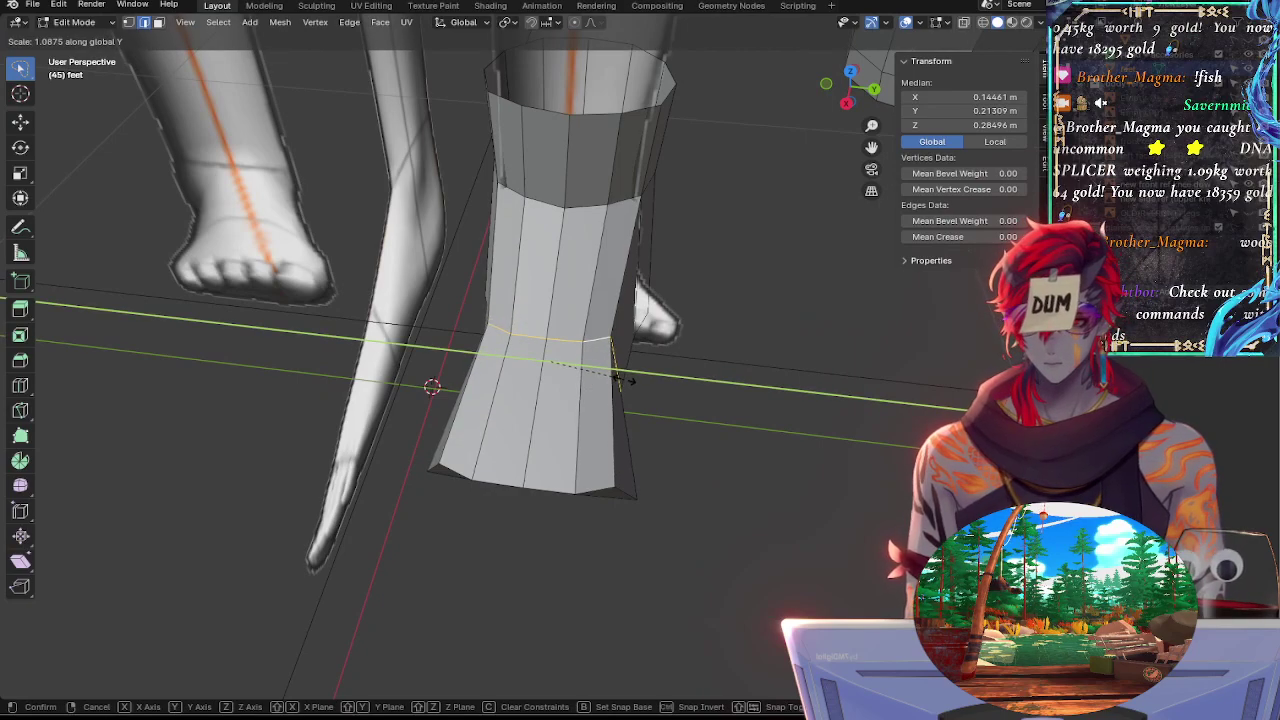
{"action": "left_click", "coordinate": [626, 374]}
{"action": "left_click", "coordinate": [846, 105]}
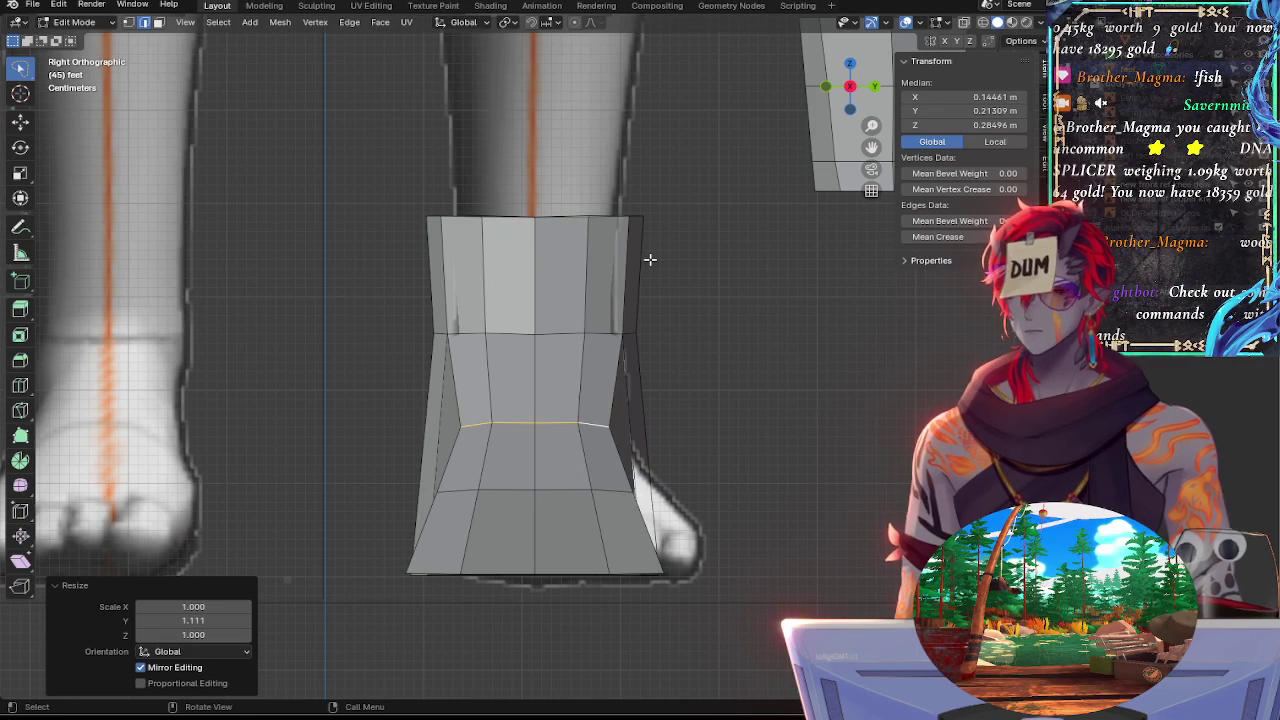
{"action": "key", "text": "s"}
{"action": "key", "text": "y"}
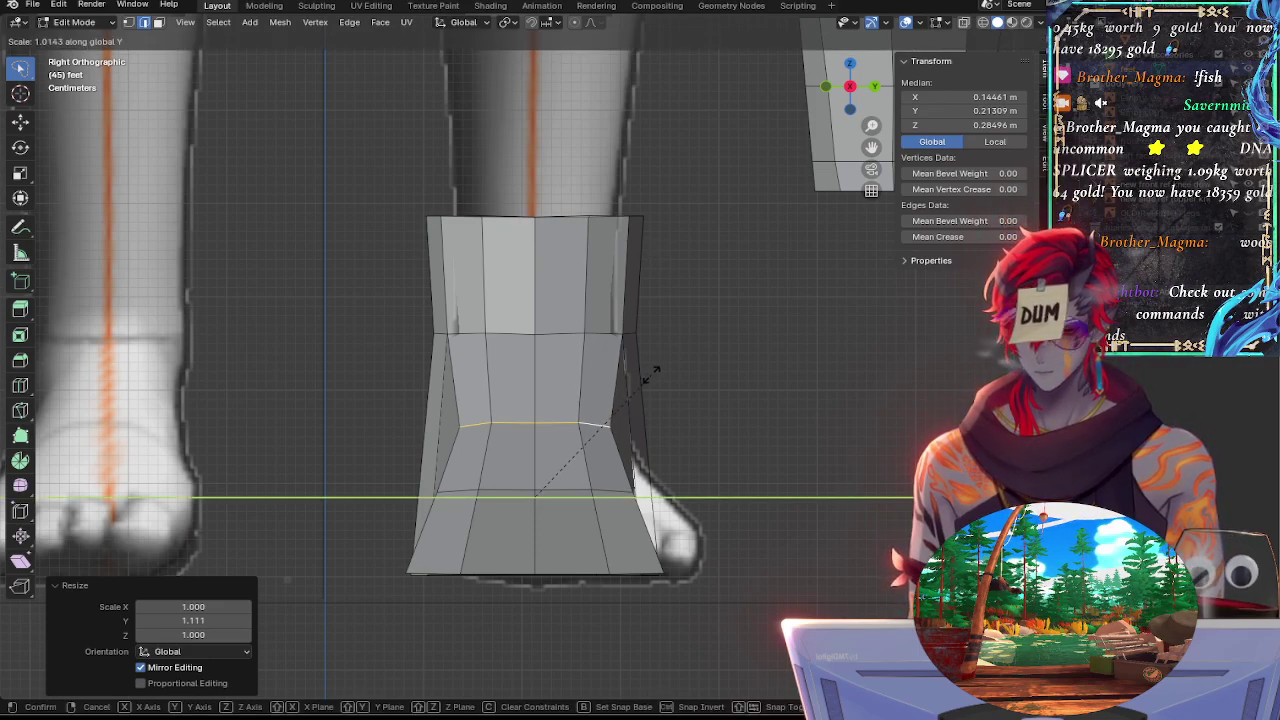
{"action": "left_click", "coordinate": [689, 375]}
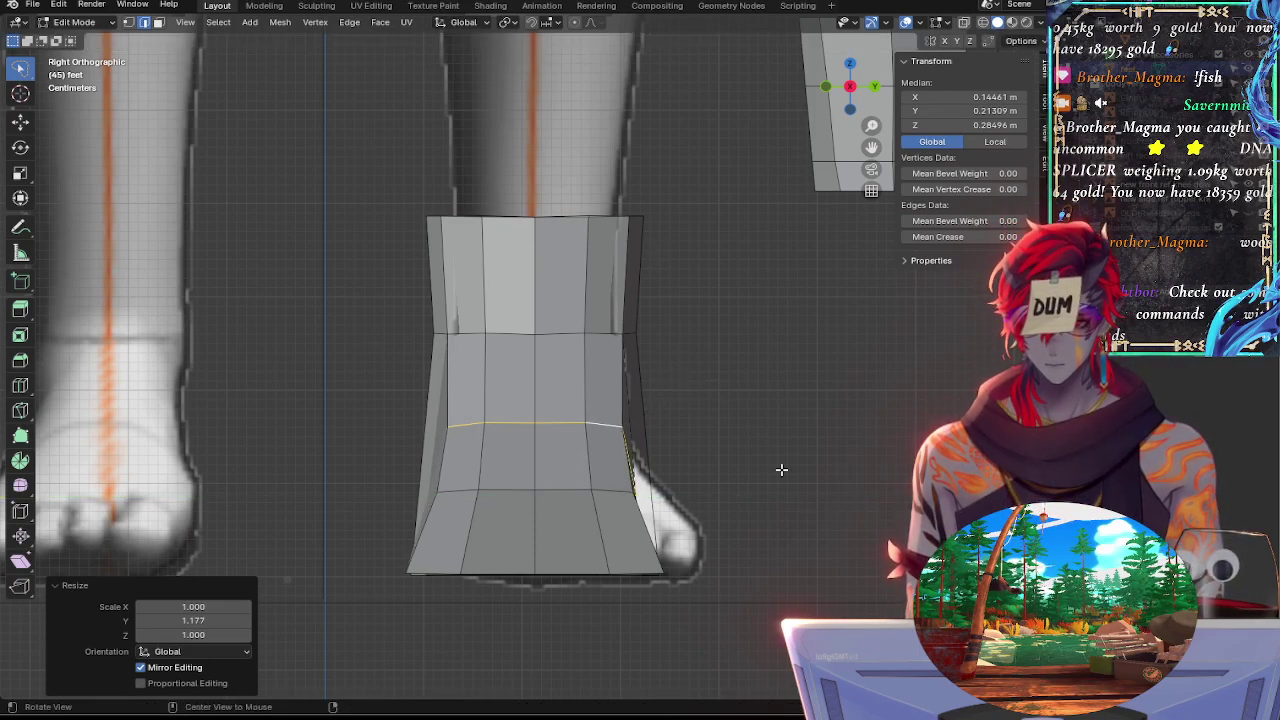
Select the edges around the foot's front end and scale them along Y by about 1.133
{"action": "middle_click_drag", "start_coordinate": [780, 469], "coordinate": [480, 520]}
{"action": "left_click", "coordinate": [460, 531]}
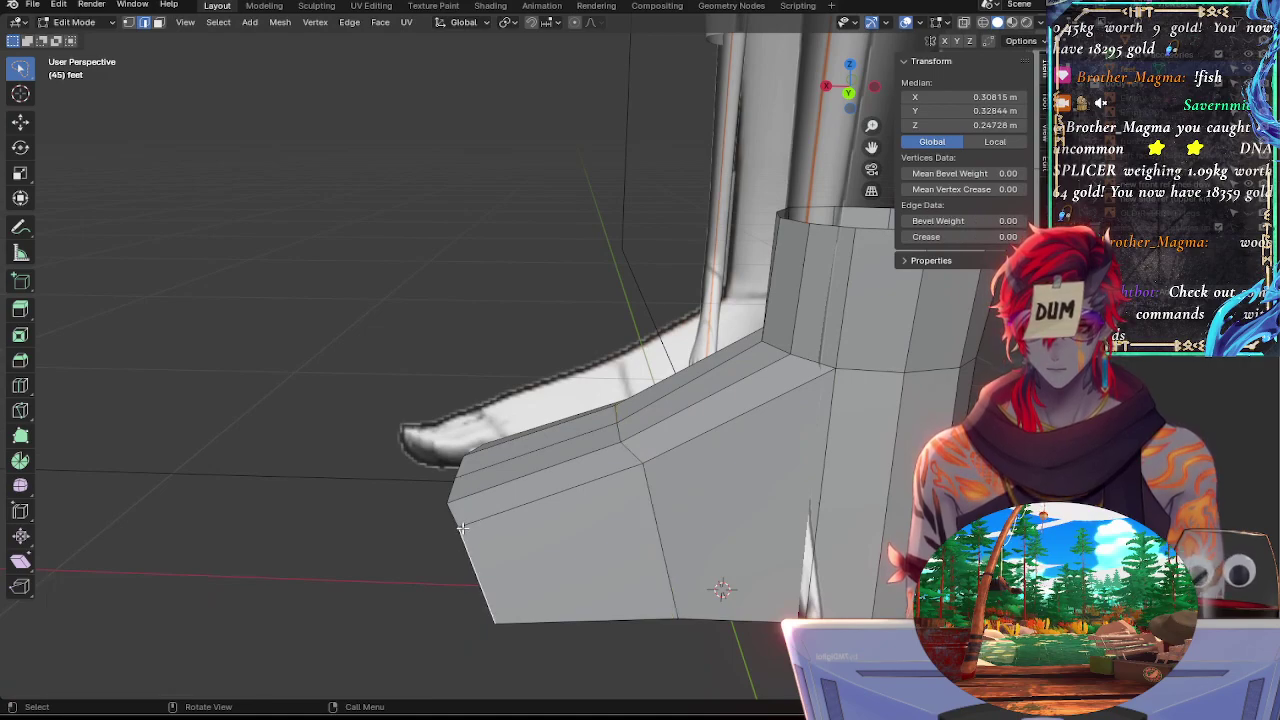
{"action": "left_click", "coordinate": [462, 528], "text": "alt"}
{"action": "left_click", "coordinate": [456, 519], "text": "alt"}
{"action": "middle_click_drag", "start_coordinate": [456, 519], "coordinate": [629, 524]}
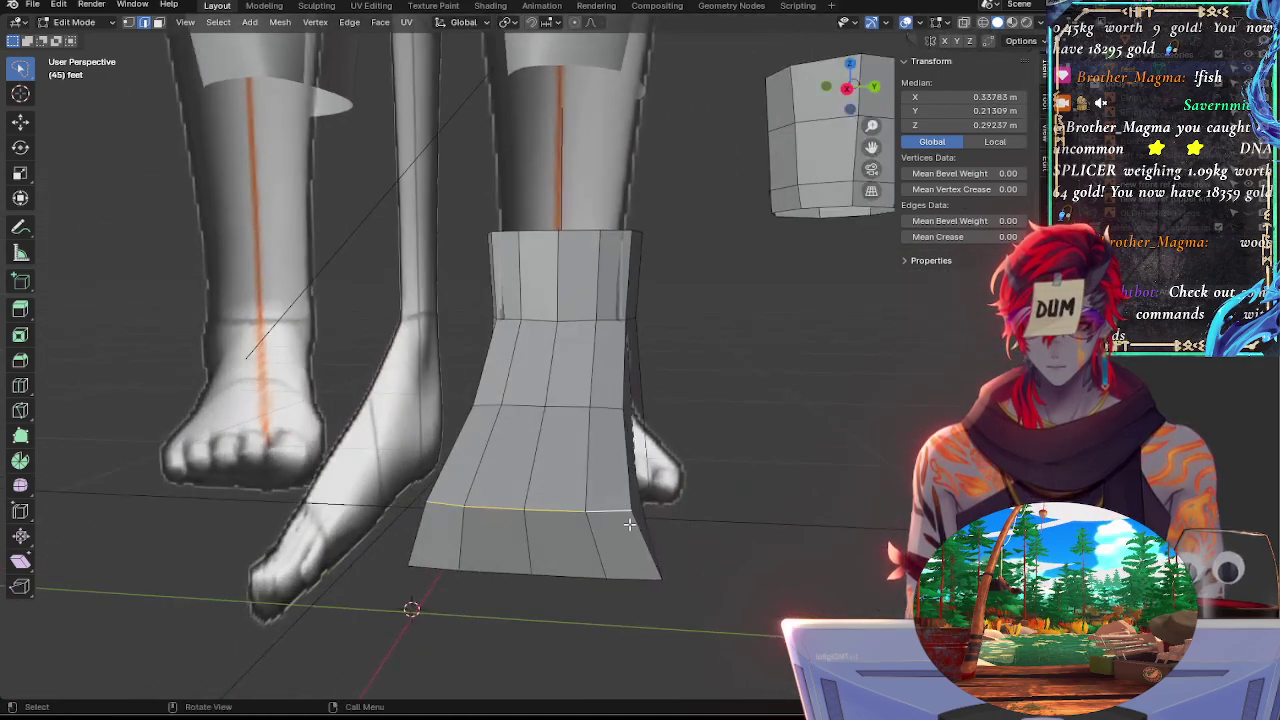
{"action": "left_click", "coordinate": [635, 524], "text": "shift"}
{"action": "left_click", "coordinate": [593, 576]}
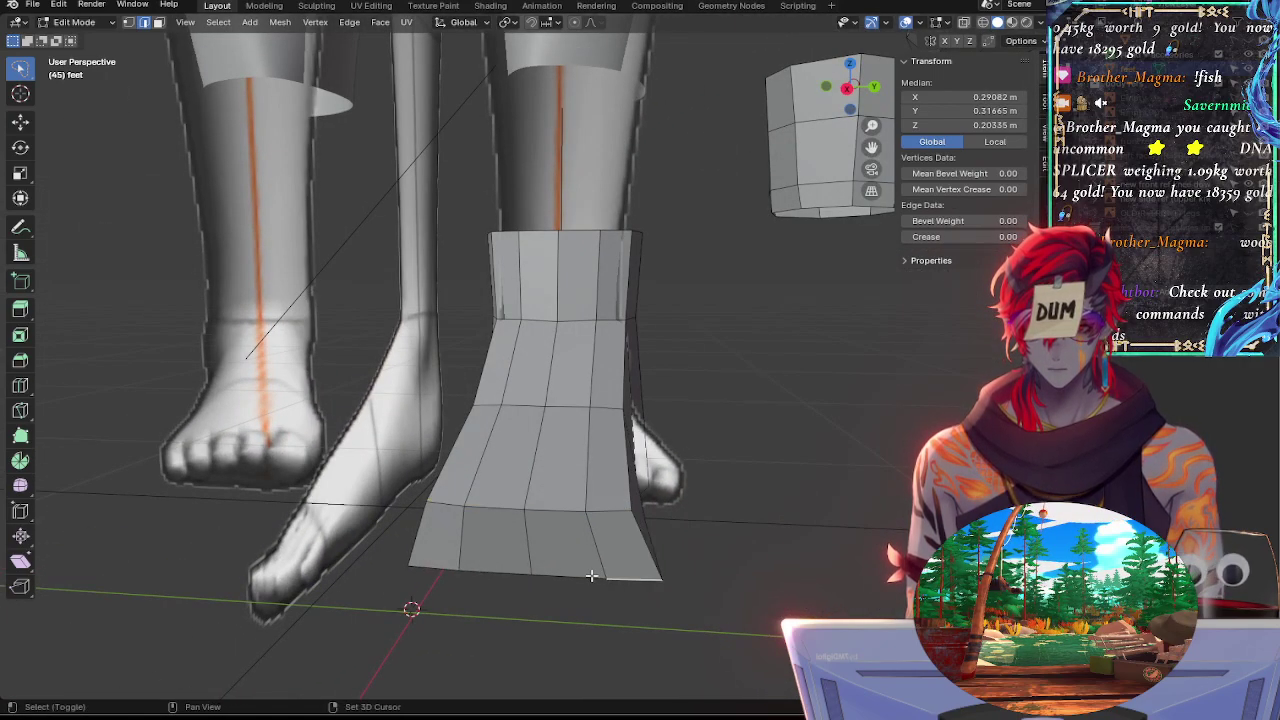
{"action": "left_click", "coordinate": [591, 577], "text": "alt+shift"}
{"action": "left_click", "coordinate": [563, 512], "text": "shift"}
{"action": "left_click", "coordinate": [497, 513], "text": "shift"}
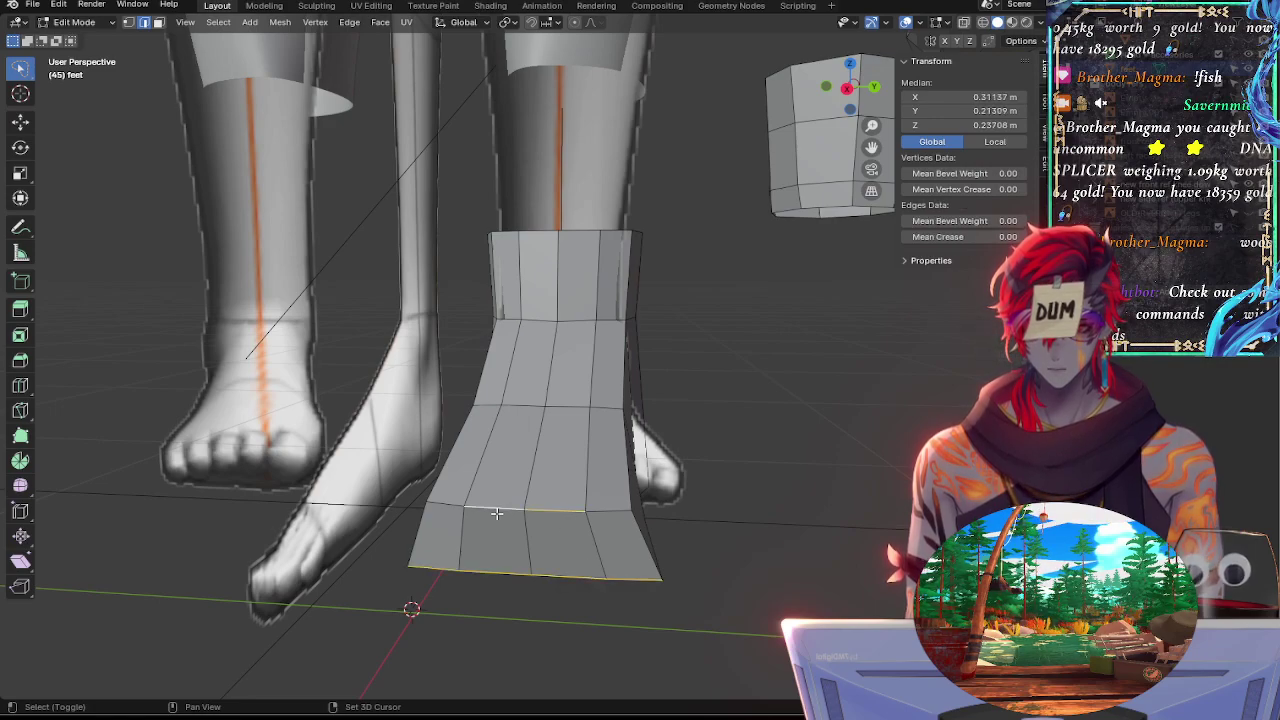
{"action": "left_click", "coordinate": [454, 507], "text": "shift"}
{"action": "middle_click_drag", "start_coordinate": [580, 520], "coordinate": [532, 526]}
{"action": "left_click", "coordinate": [505, 495], "text": "shift"}
{"action": "left_click", "coordinate": [563, 572], "text": "shift"}
{"action": "middle_click_drag", "start_coordinate": [563, 577], "coordinate": [510, 544]}
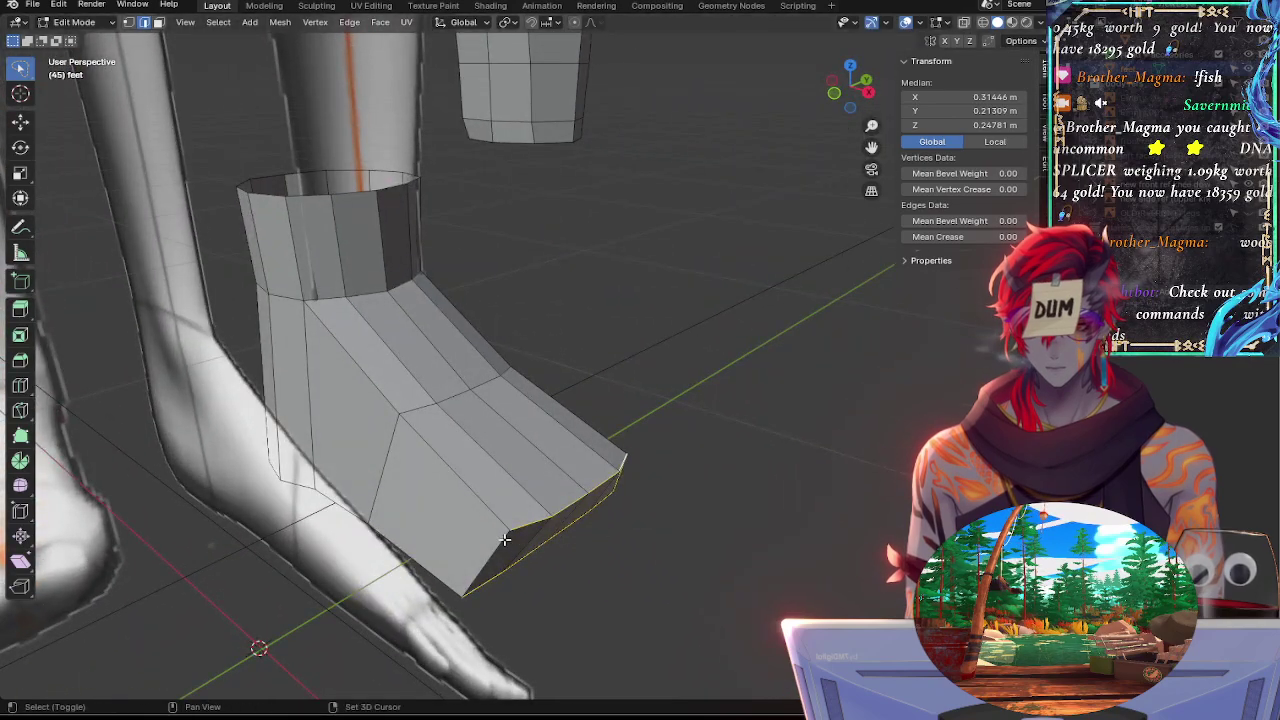
{"action": "left_click", "coordinate": [864, 100]}
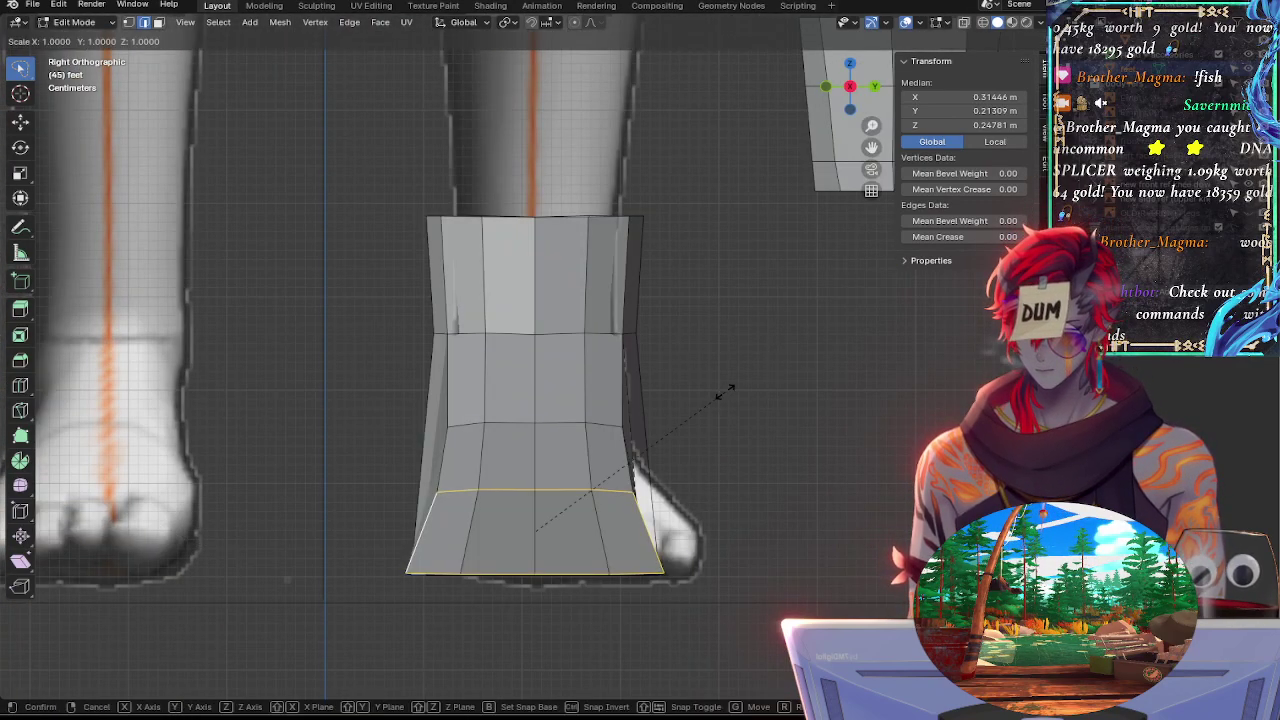
{"action": "key", "text": "s"}
{"action": "key", "text": "y"}
{"action": "left_click", "coordinate": [770, 402]}
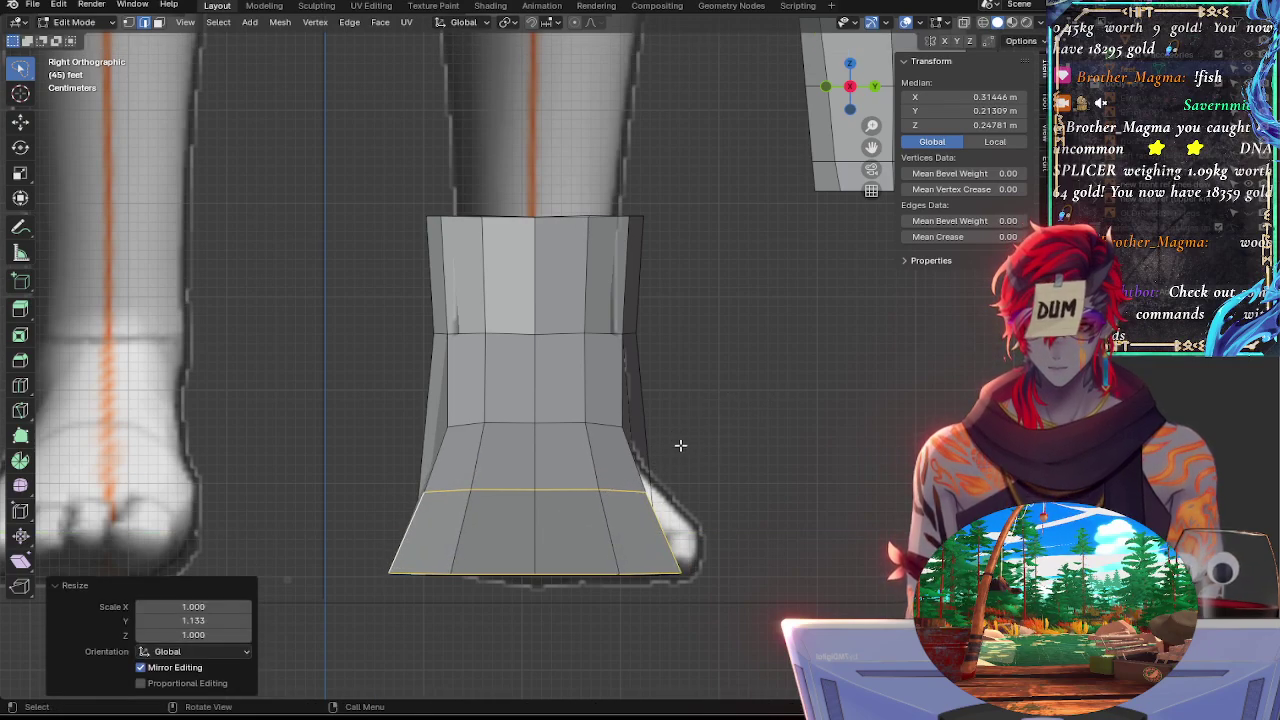
Turn on X-ray and rotate the outer top edges of the midfoot loop, starting at about 14.2°, to slope down along the instep
{"action": "key", "text": "alt+z"}
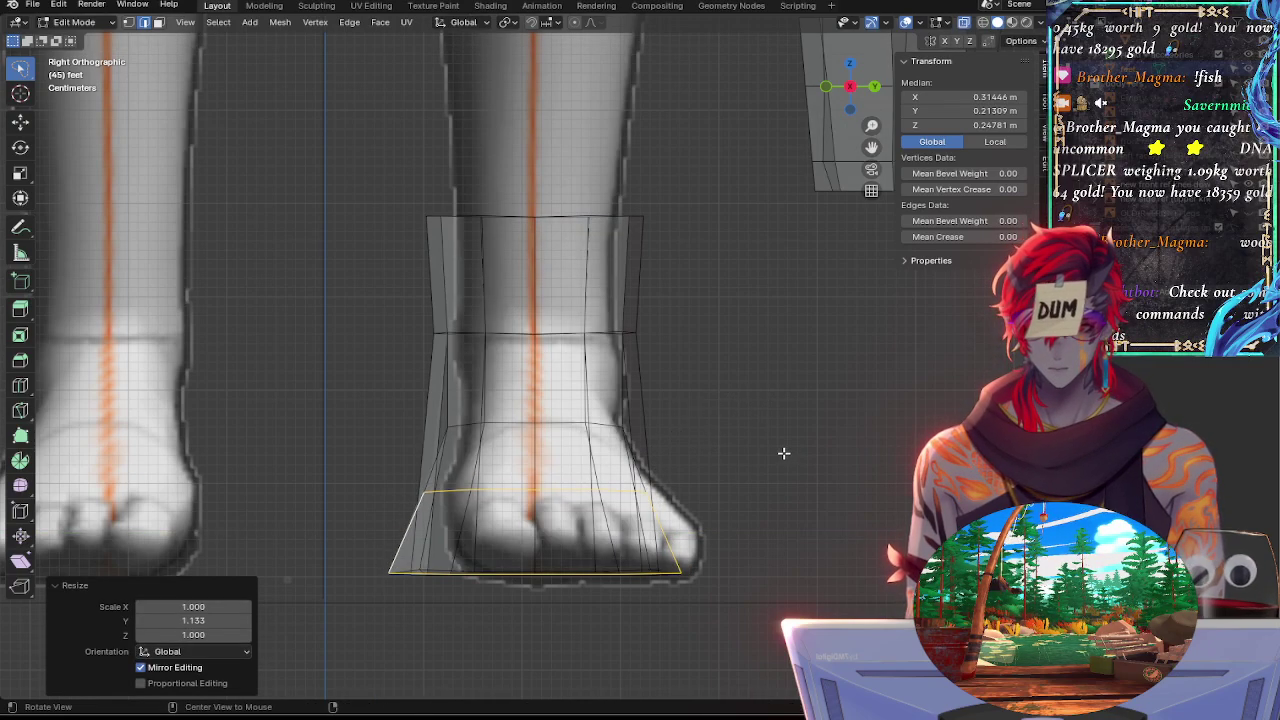
{"action": "key", "text": "alt+z"}
{"action": "key", "text": "alt+z"}
{"action": "left_click", "coordinate": [564, 424], "text": "alt+shift"}
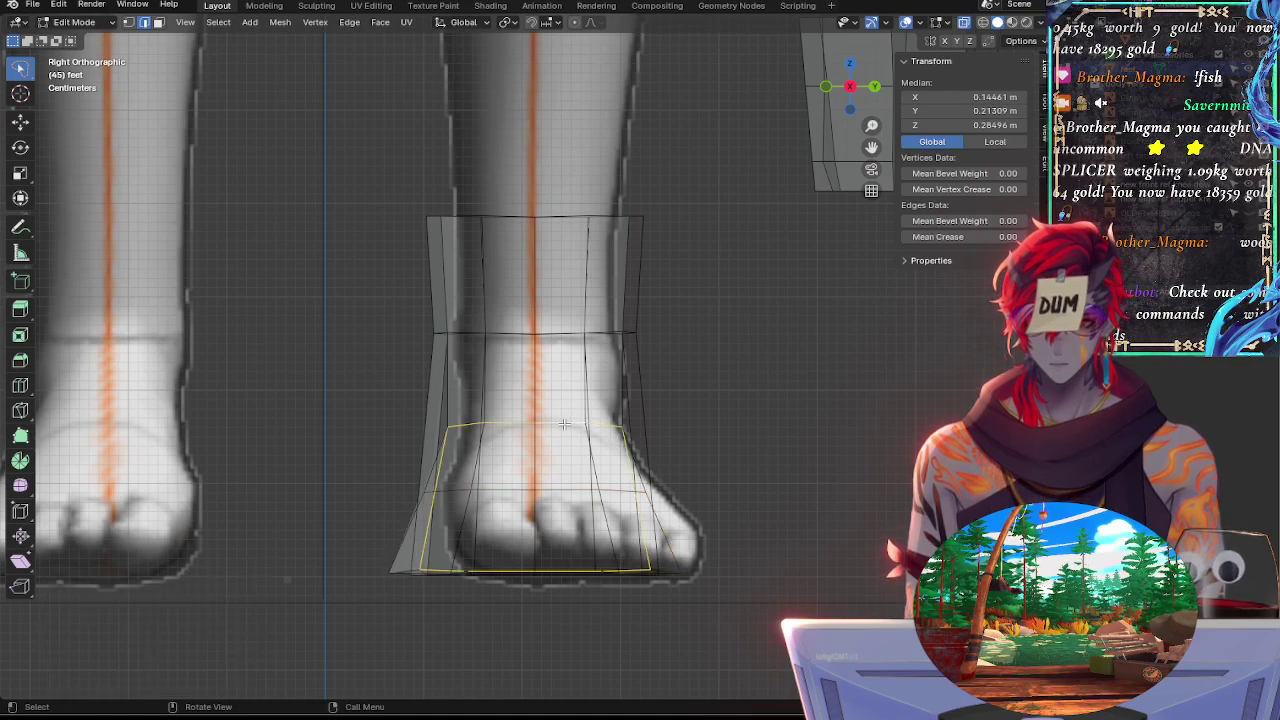
{"action": "left_click", "coordinate": [473, 425], "text": "alt"}
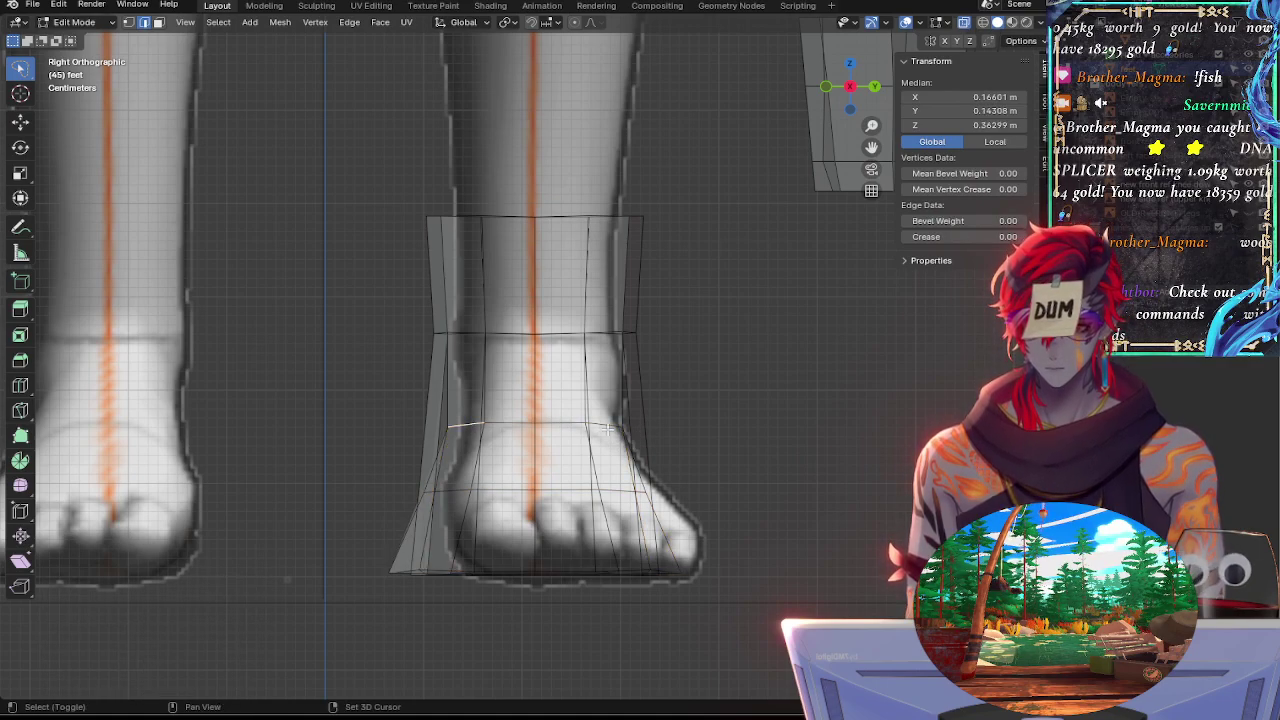
{"action": "key", "text": "r"}
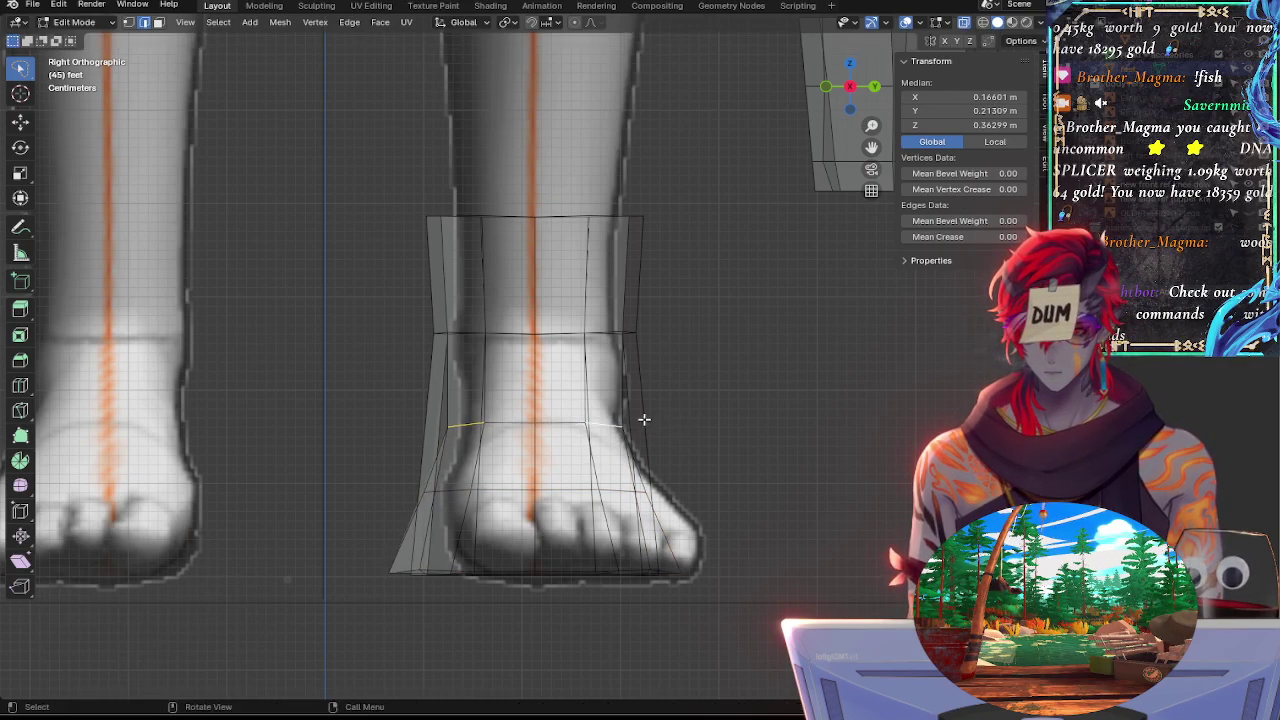
{"action": "left_click", "coordinate": [691, 445]}
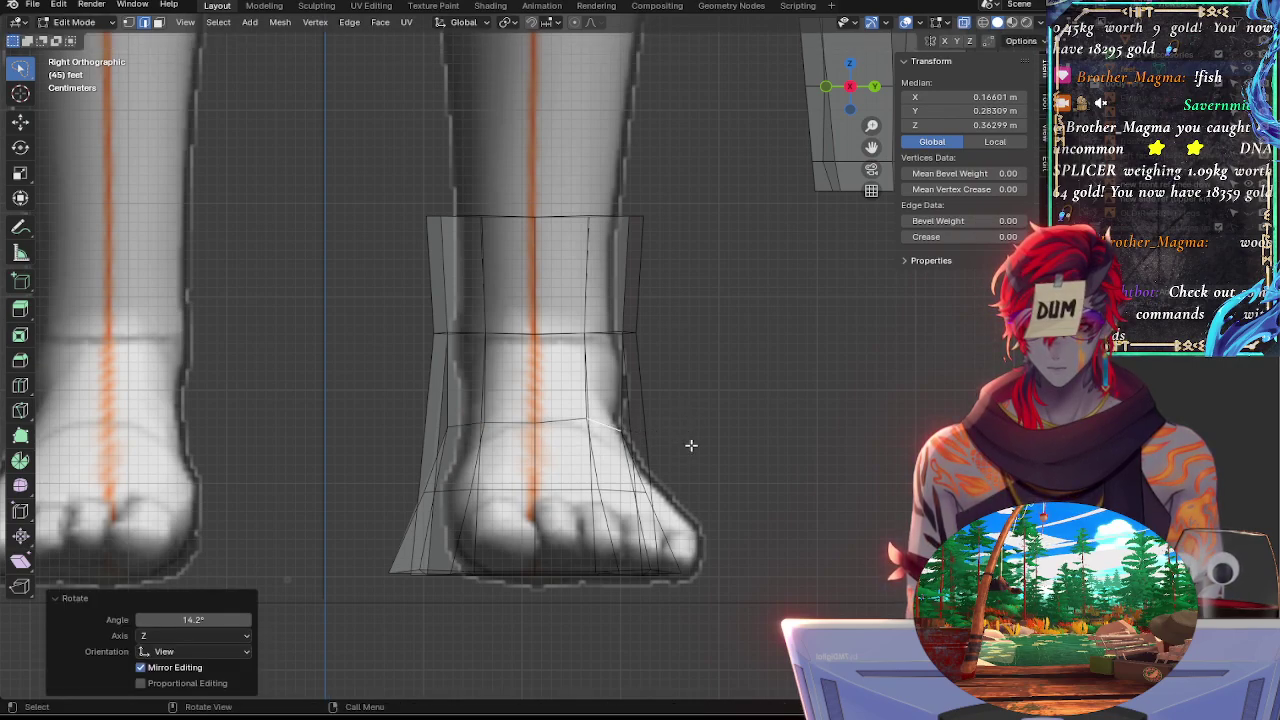
{"action": "left_click", "coordinate": [462, 422]}
{"action": "key", "text": "r"}
{"action": "left_click", "coordinate": [389, 477]}
Slightly rotate the two central top edges of the midfoot loop on either side of the foot's centre line
{"action": "left_click", "coordinate": [567, 423]}
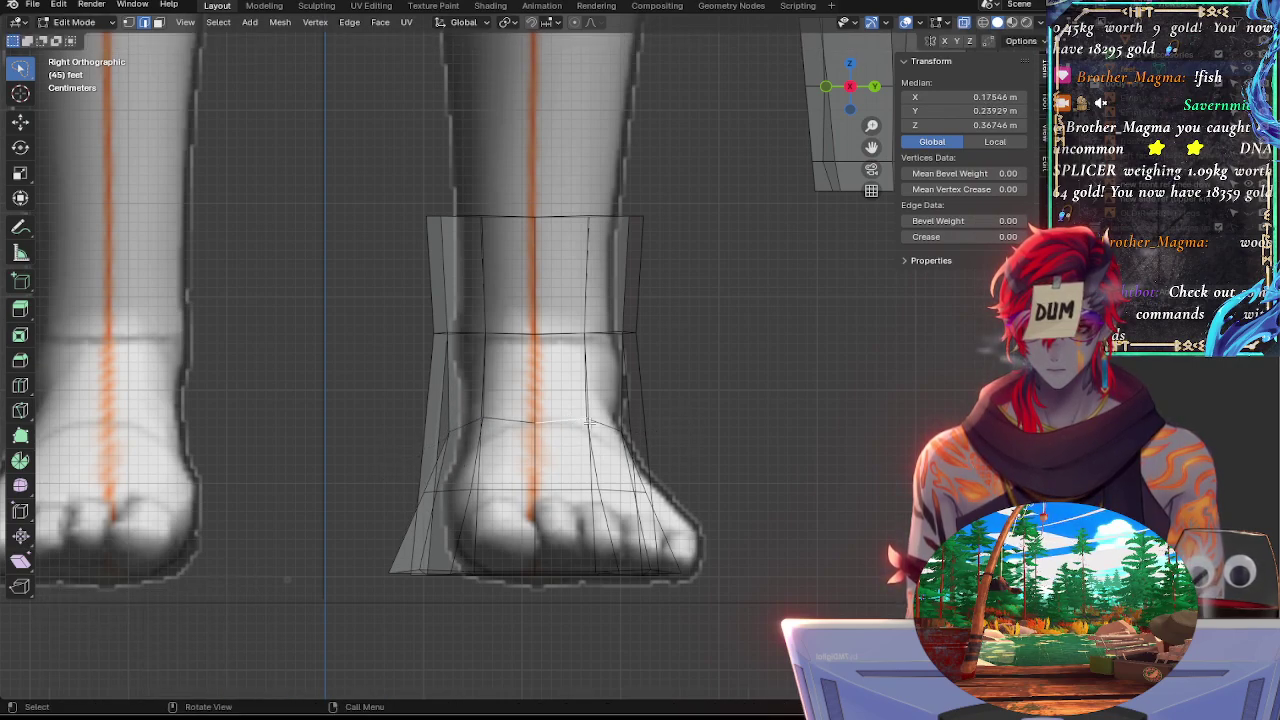
{"action": "key", "text": "r"}
{"action": "left_click", "coordinate": [594, 423]}
{"action": "left_click", "coordinate": [511, 421]}
{"action": "key", "text": "r"}
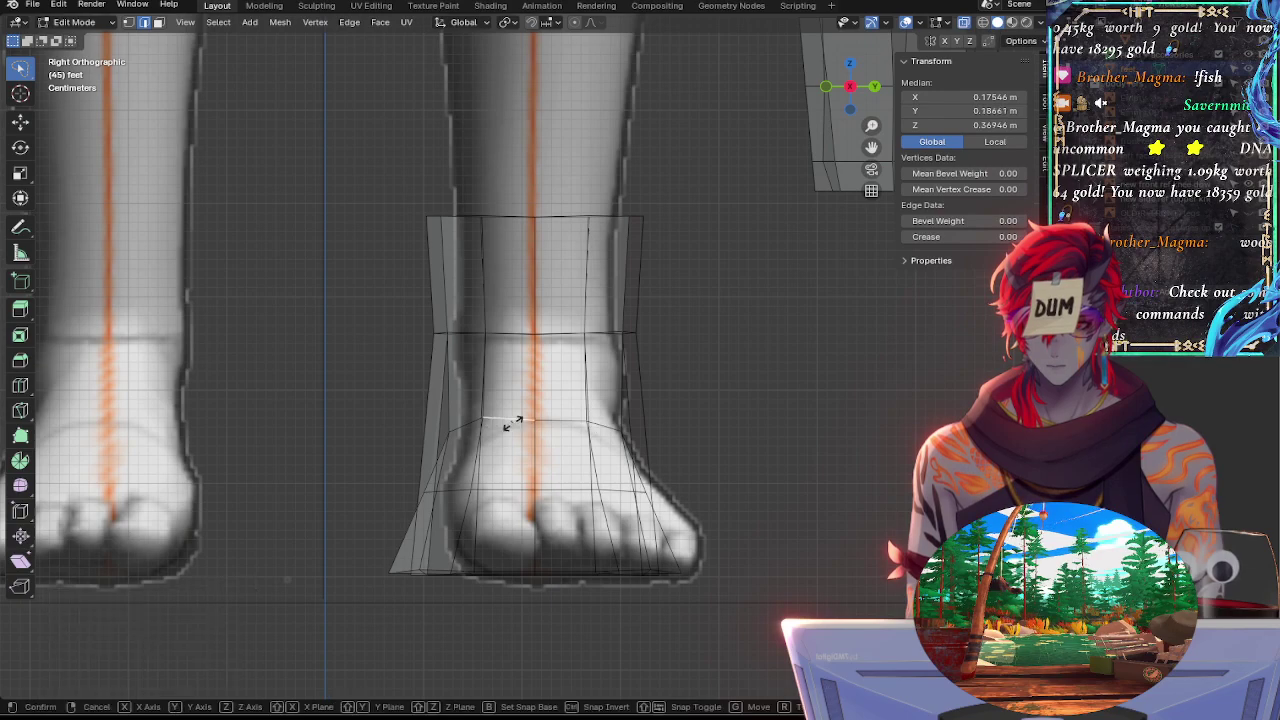
{"action": "left_click", "coordinate": [519, 424]}
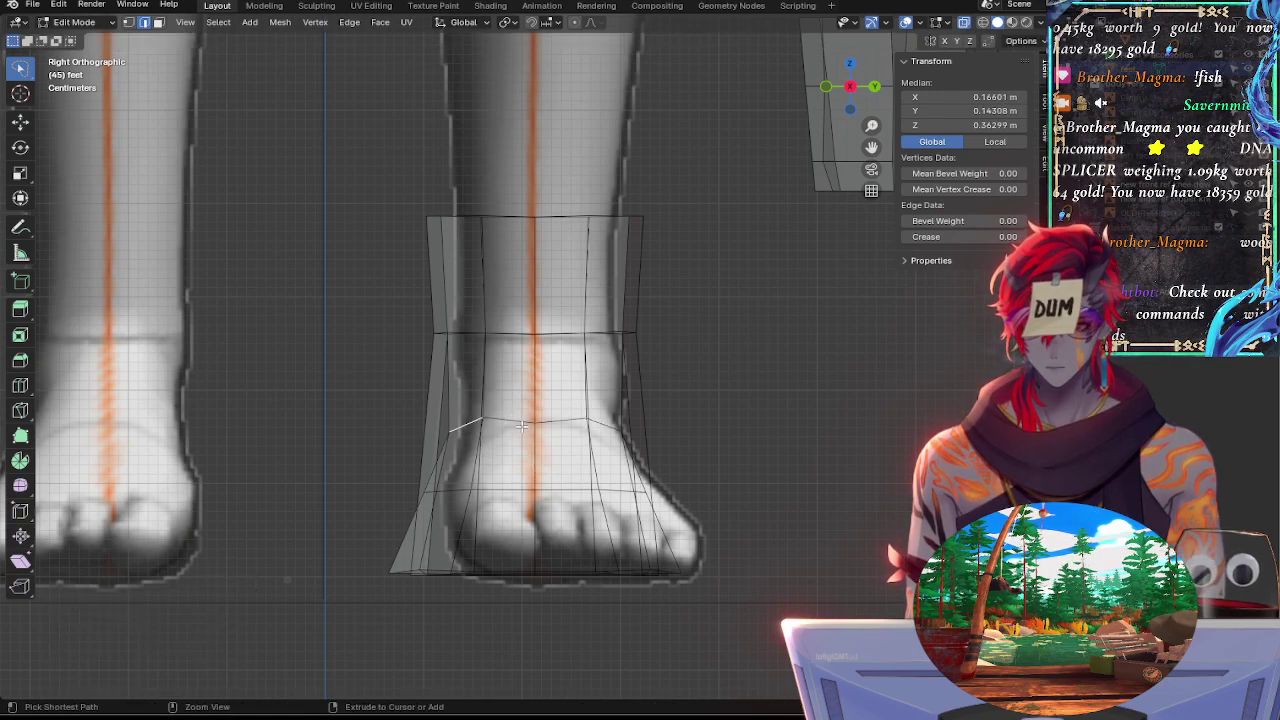
Try the best-fit Circle operation on the top edges of the midfoot loop and undo it
{"action": "left_click", "coordinate": [593, 424], "text": "ctrl"}
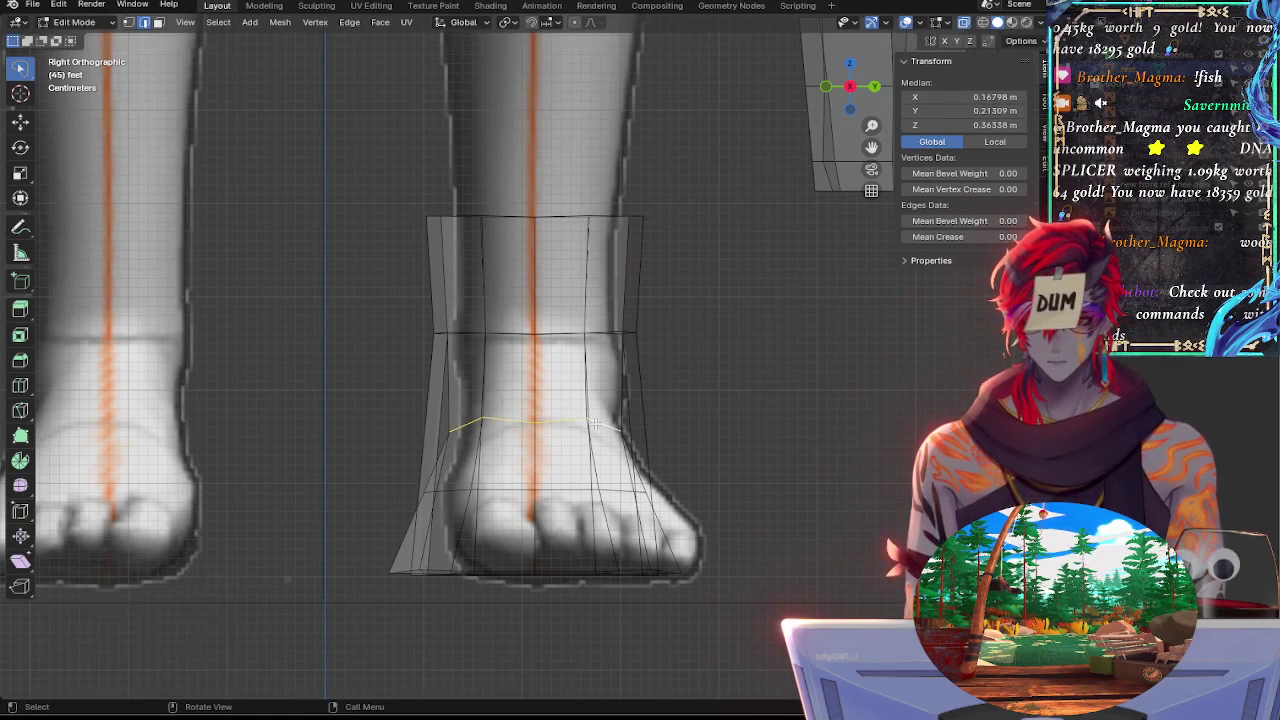
{"action": "right_click", "coordinate": [593, 424]}
{"action": "mouse_move", "coordinate": [547, 237]}
{"action": "left_click", "coordinate": [680, 257]}
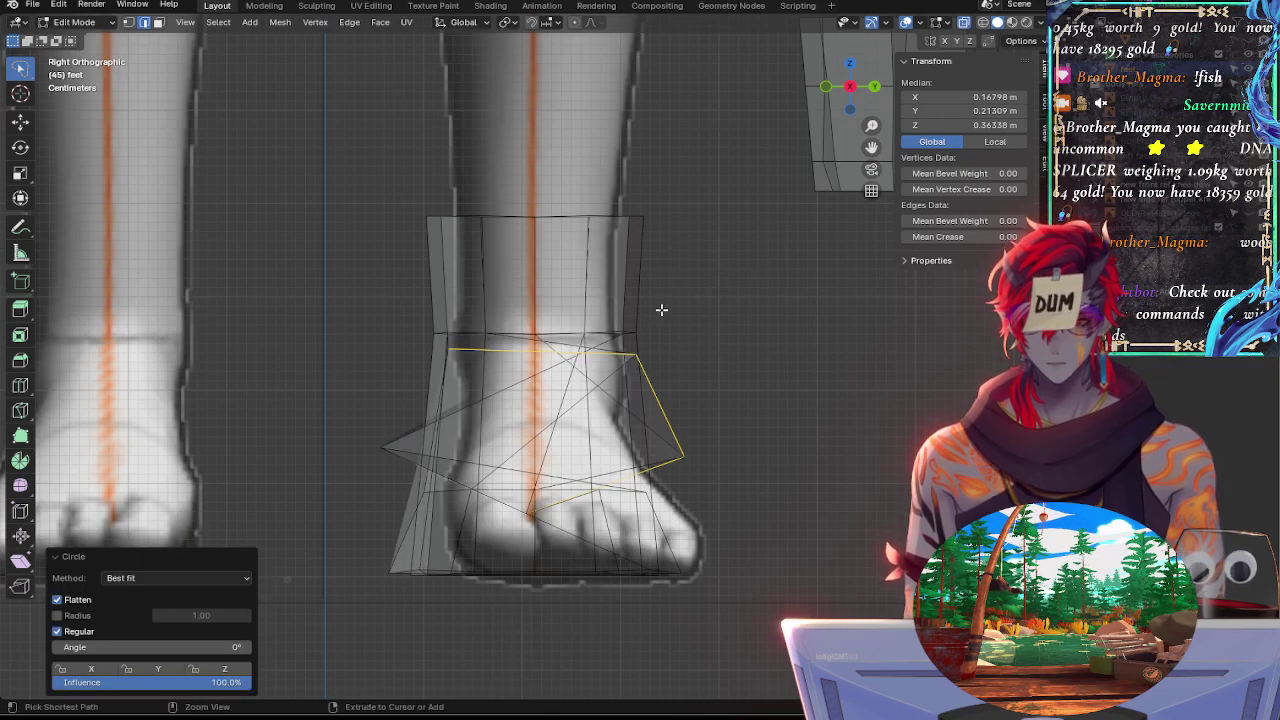
{"action": "key", "text": "ctrl+z"}
Rotate the central top edges of the midfoot loop in opposite directions to form a peak at the foot's centre line
{"action": "key", "text": "r"}
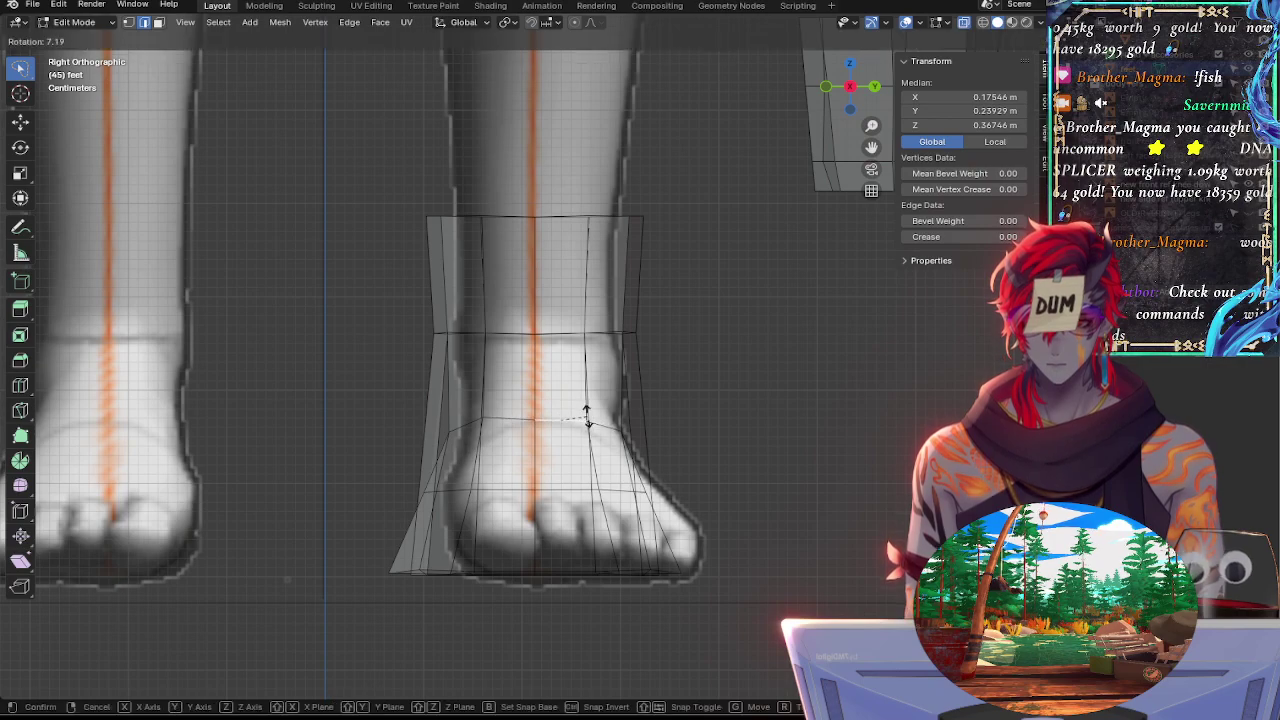
{"action": "left_click", "coordinate": [500, 414]}
{"action": "left_click", "coordinate": [500, 414]}
{"action": "key", "text": "r"}
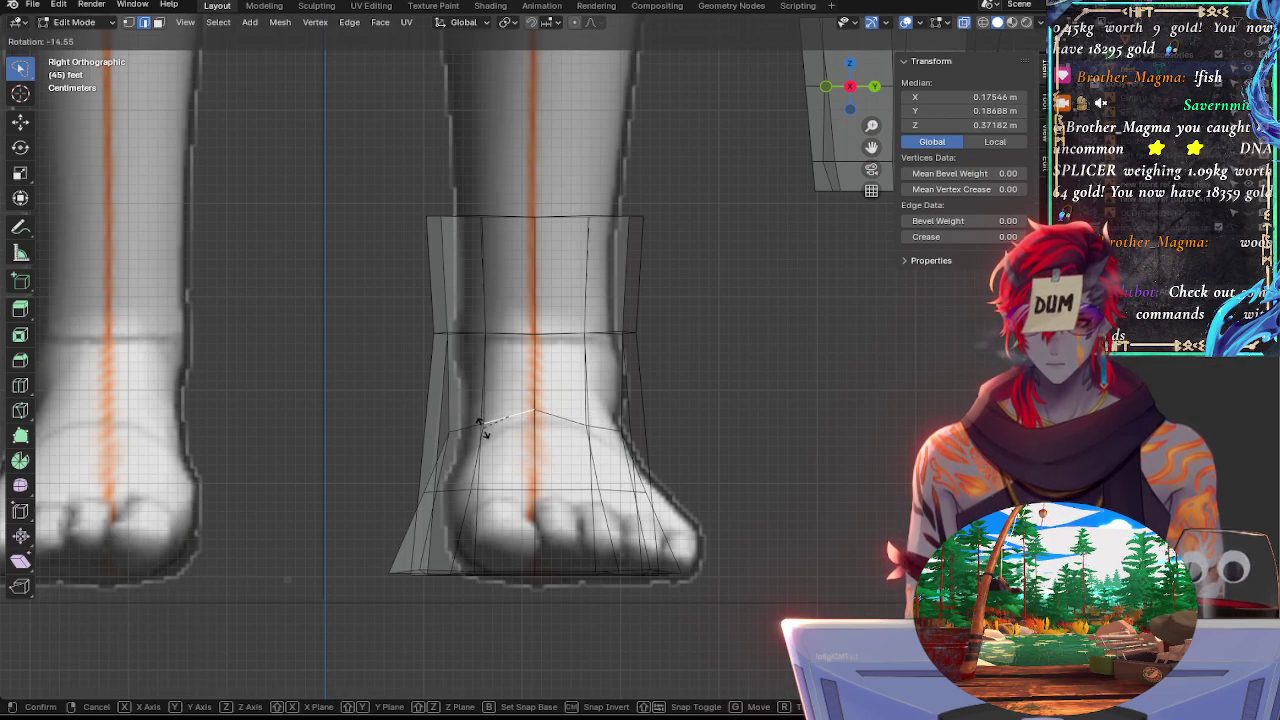
{"action": "left_click", "coordinate": [486, 431]}
{"action": "left_click", "coordinate": [559, 418]}
{"action": "key", "text": "r"}
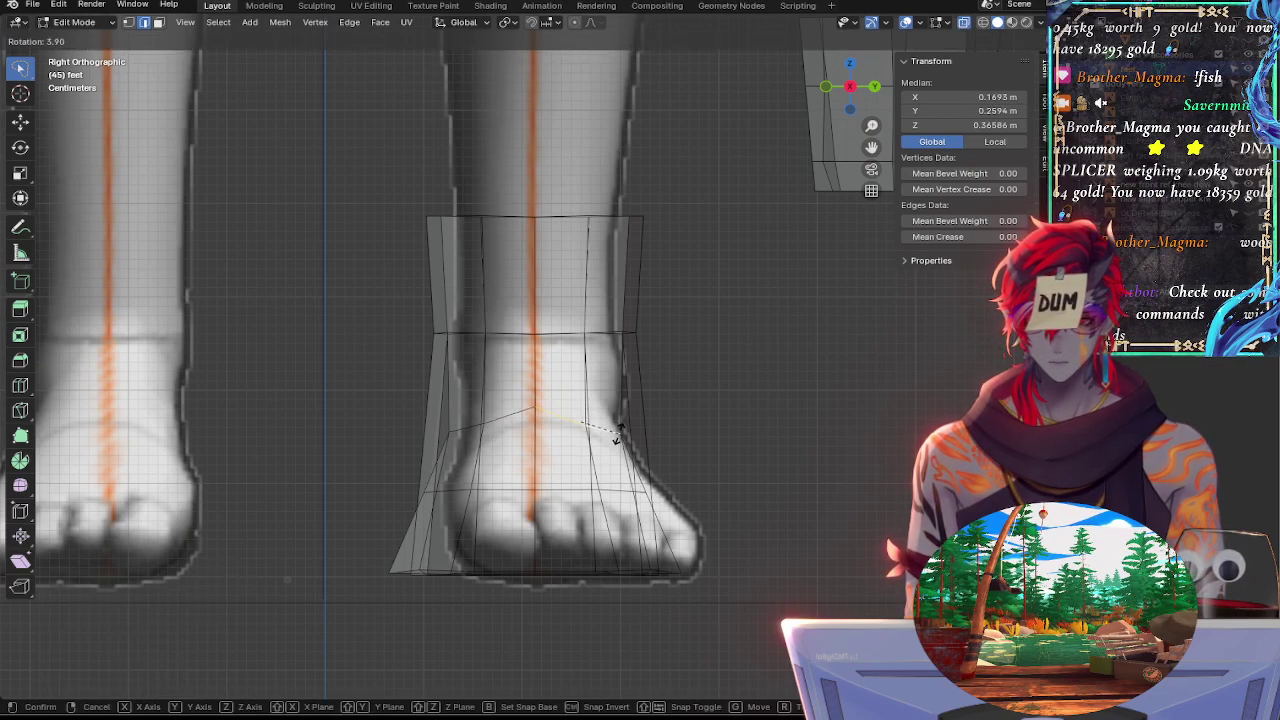
{"action": "left_click", "coordinate": [614, 437]}
Rotate the outer top edge of the midfoot loop on the positive Y side by about 27.7° to follow the reference's slope
{"action": "key", "text": "r"}
{"action": "right_click", "coordinate": [617, 437]}
{"action": "left_click", "coordinate": [618, 432]}
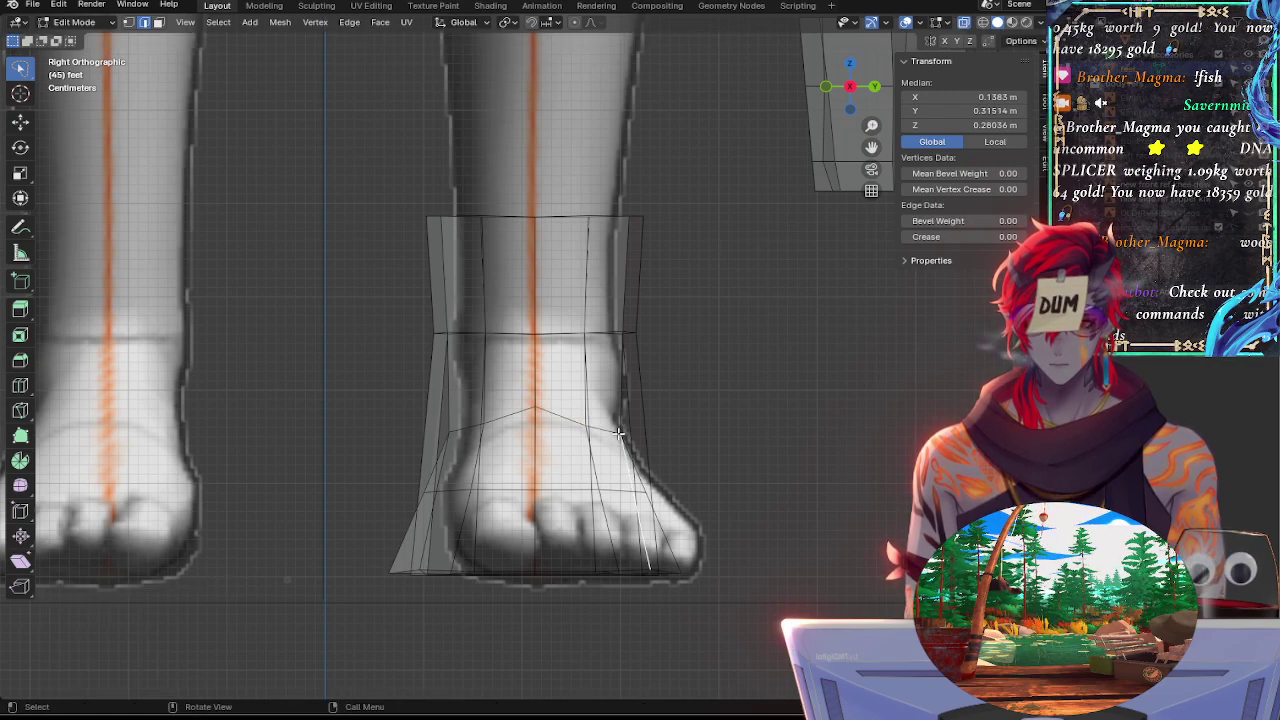
{"action": "left_click", "coordinate": [595, 430], "text": "shift"}
{"action": "key", "text": "r"}
{"action": "left_click", "coordinate": [607, 441]}
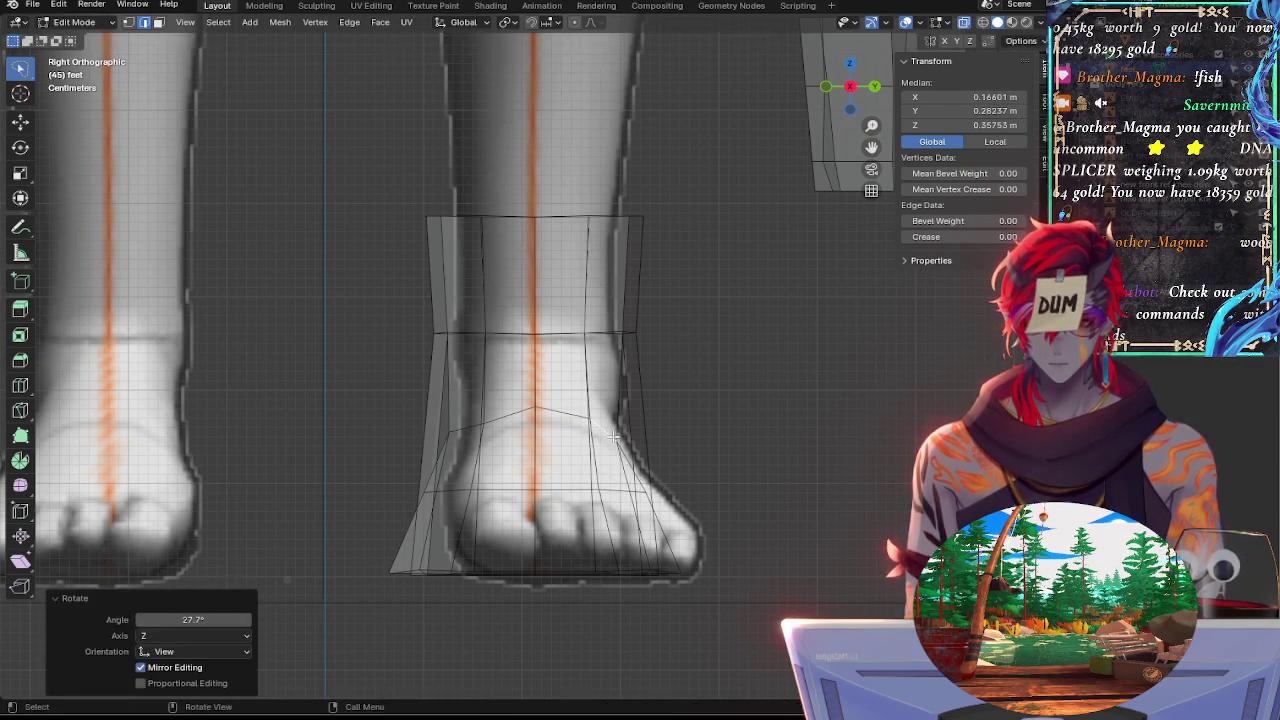
Lower the two top edges of the midfoot loop on the positive Y side by about 0.0108 m along Z
{"action": "left_click", "coordinate": [573, 418], "text": "shift"}
{"action": "key", "text": "g"}
{"action": "key", "text": "z"}
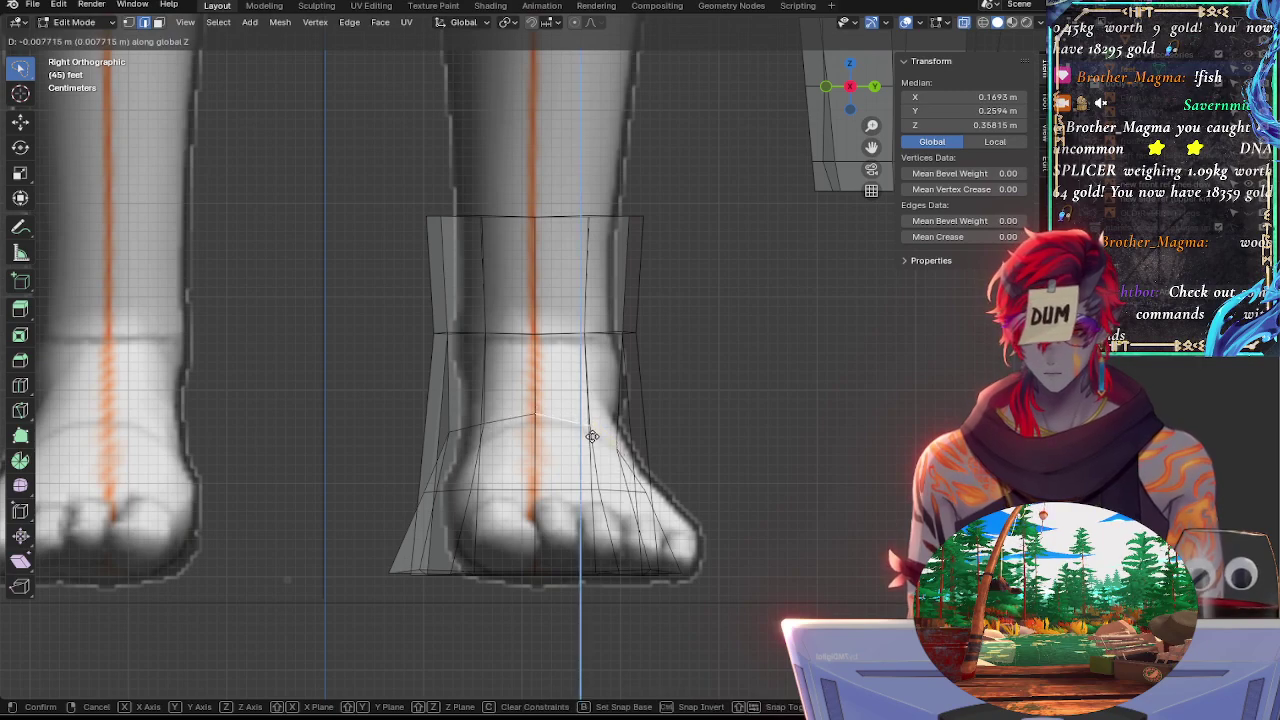
{"action": "left_click", "coordinate": [593, 439]}
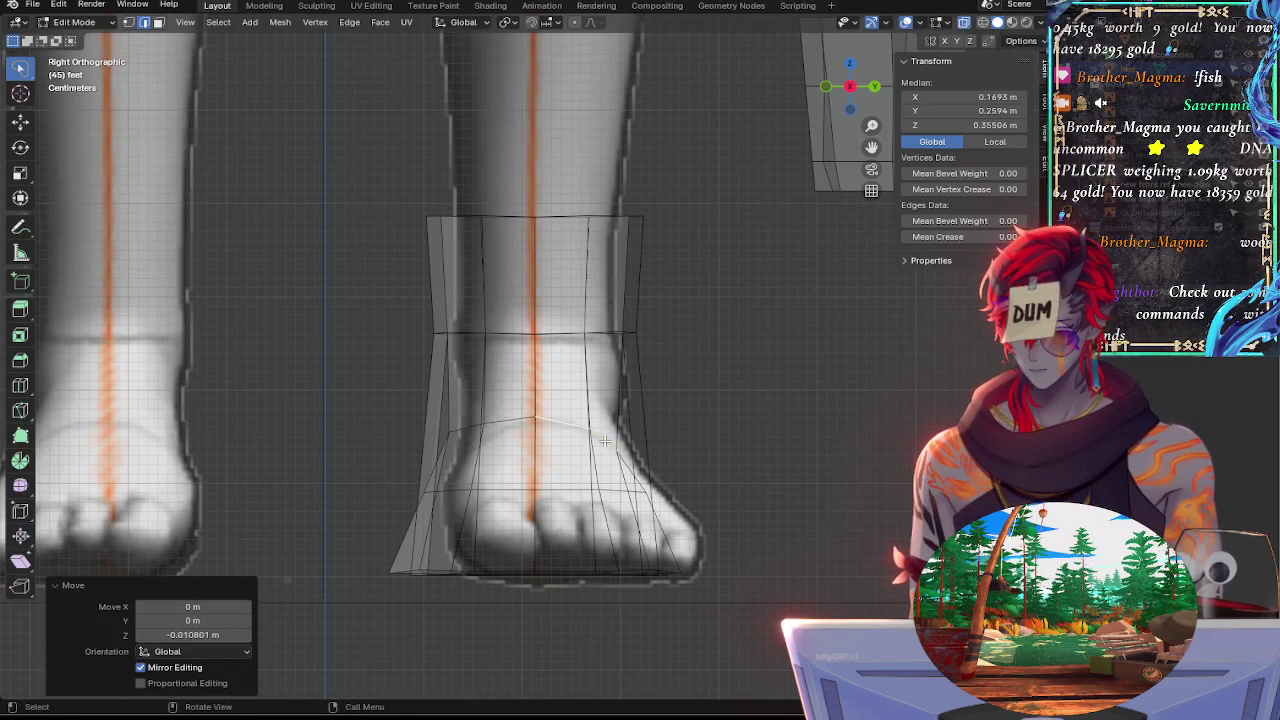
Rotate the outer top edge of the midfoot loop on the positive Y side and move it about 0.0023 m in positive Y
{"action": "left_click", "coordinate": [622, 440]}
{"action": "key", "text": "r"}
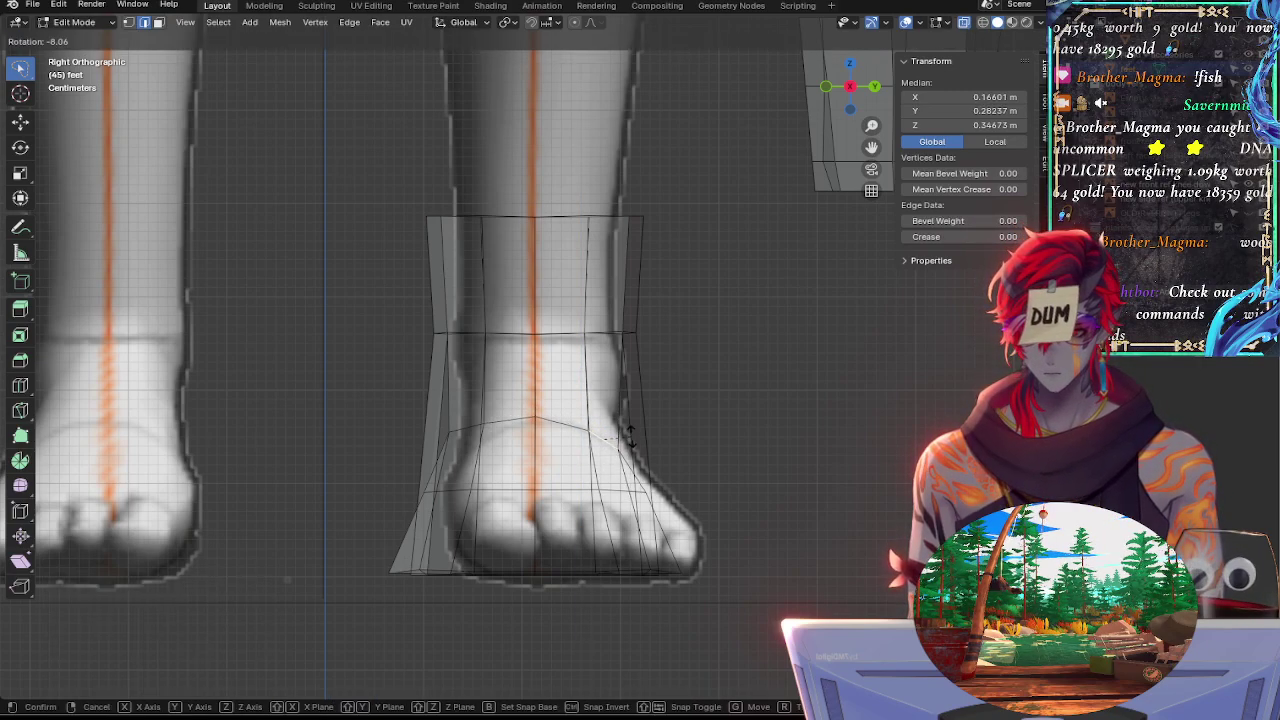
{"action": "left_click", "coordinate": [616, 442]}
{"action": "key", "text": "g"}
{"action": "left_click", "coordinate": [633, 437]}
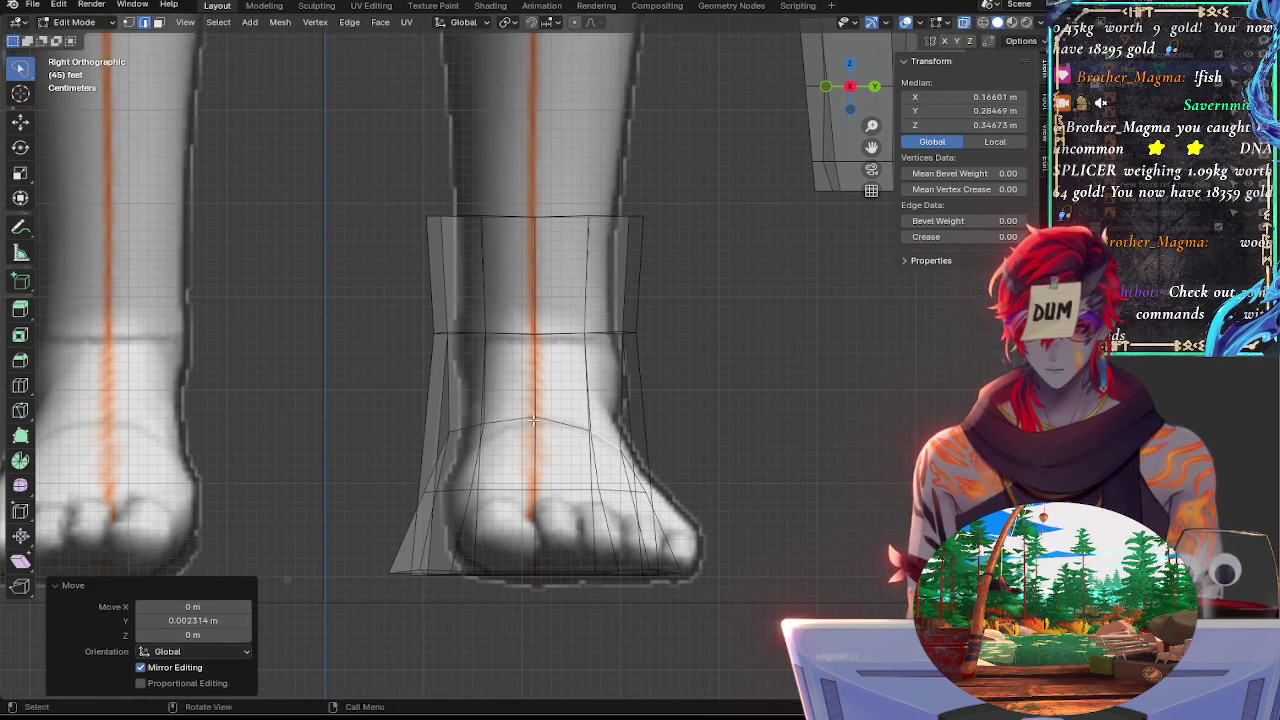
Rotate the central top edge on the positive Y side by about -6.04° and scale it to about 0.736 along Y
{"action": "left_click", "coordinate": [535, 421]}
{"action": "left_click", "coordinate": [557, 423]}
{"action": "key", "text": "r"}
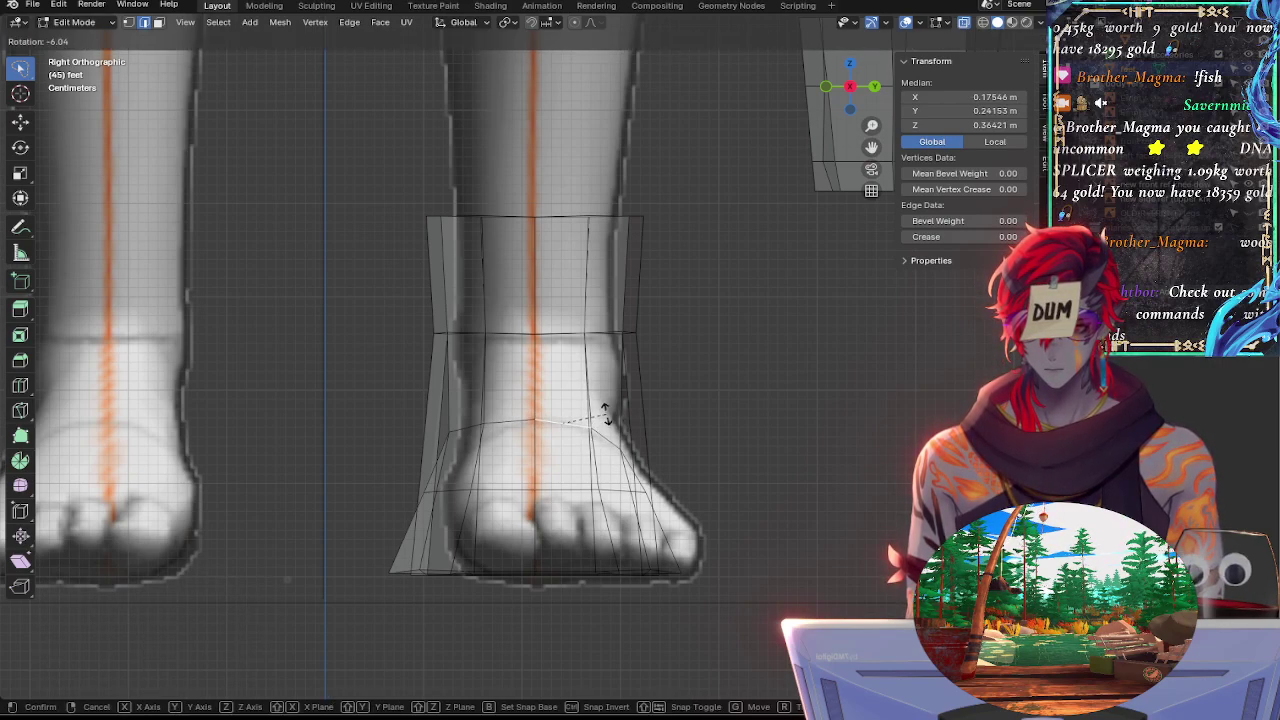
{"action": "left_click", "coordinate": [604, 413]}
{"action": "key", "text": "s"}
{"action": "key", "text": "y"}
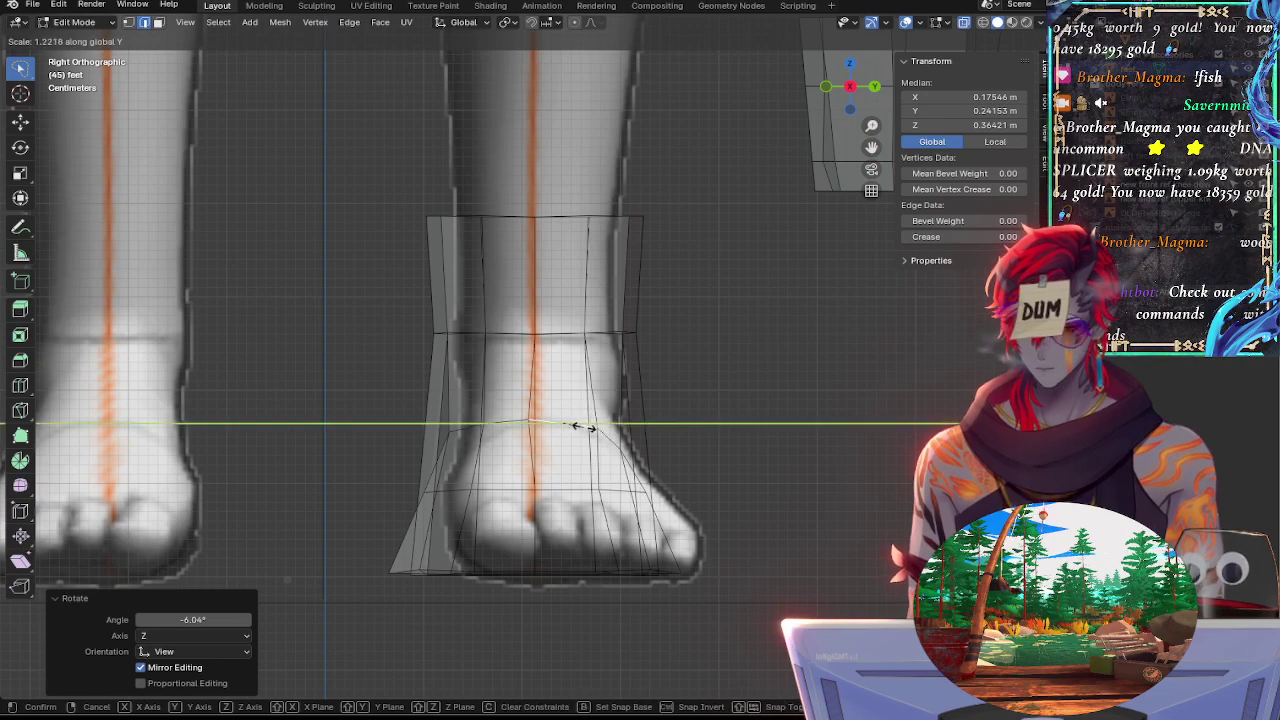
{"action": "left_click", "coordinate": [577, 426]}
Rotate the same central top edge further and move it about 0.0046 m in negative Y and 0.0008 m up
{"action": "key", "text": "r"}
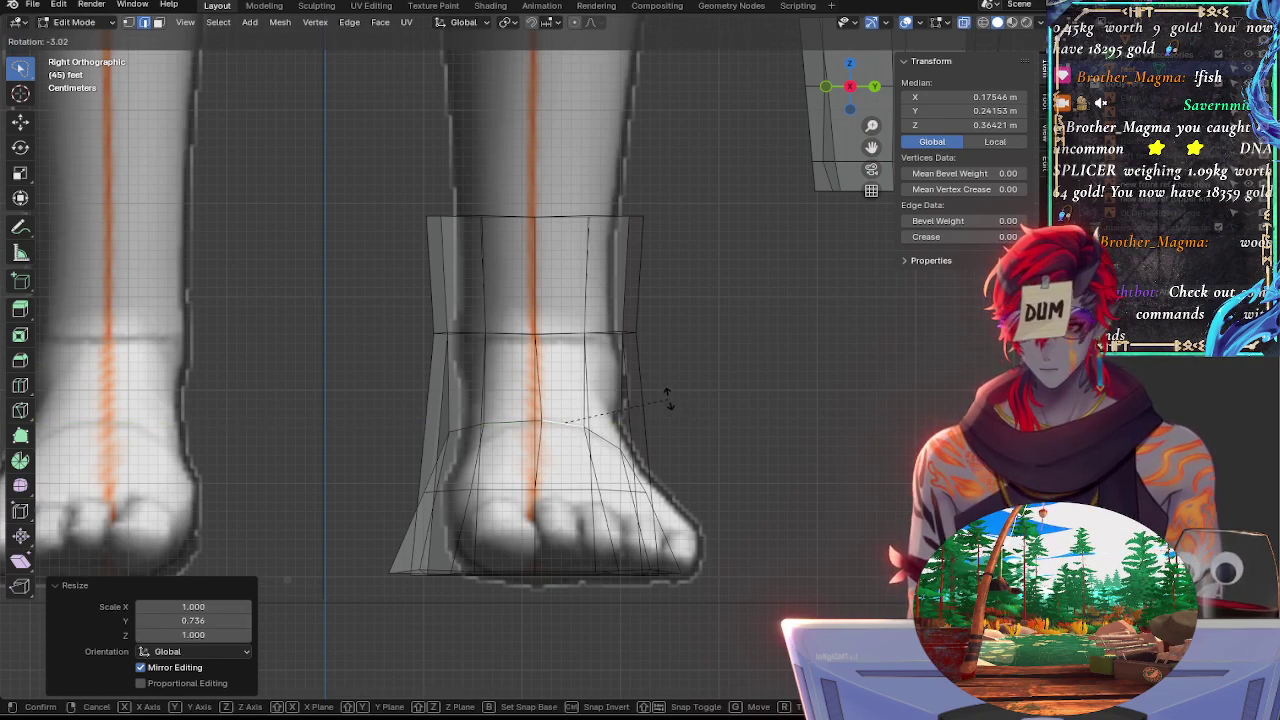
{"action": "left_click", "coordinate": [667, 389]}
{"action": "key", "text": "g"}
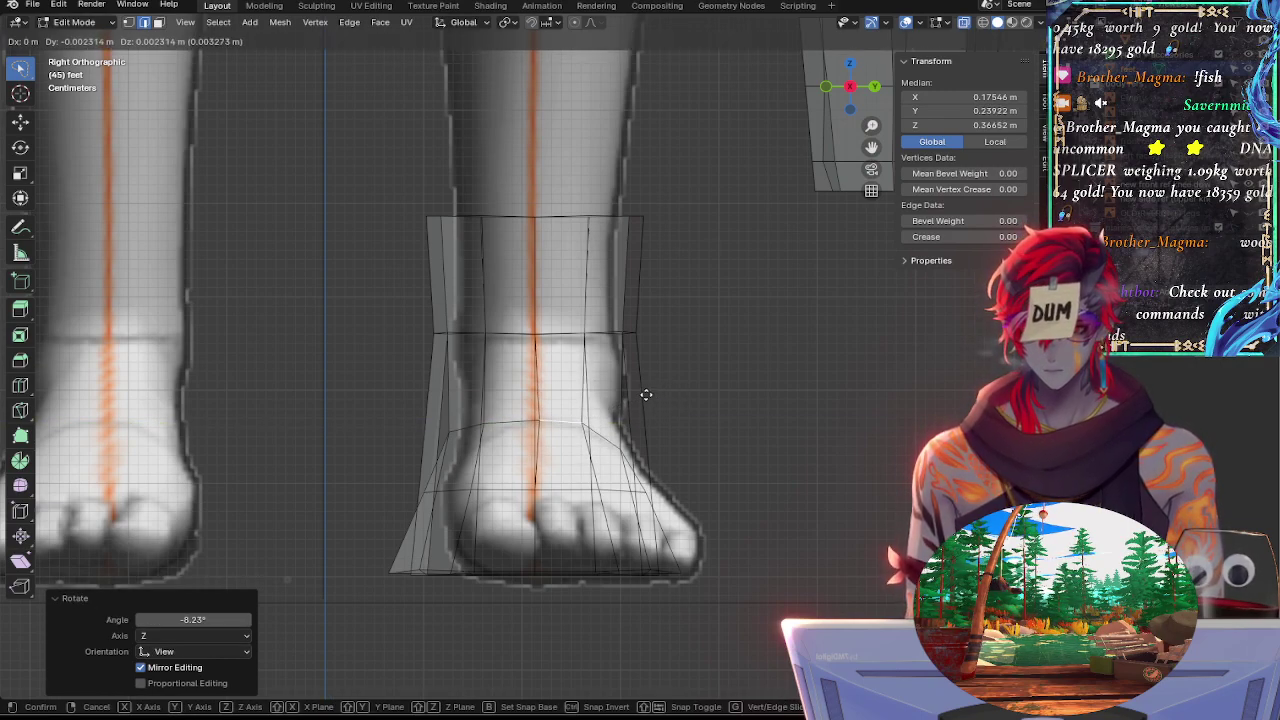
{"action": "left_click", "coordinate": [644, 396]}
Rotate the central top edge on the negative Y side of the midfoot loop by about -5.85° and scale it down uniformly
{"action": "middle_click_drag", "start_coordinate": [772, 430], "coordinate": [703, 428], "text": "shift"}
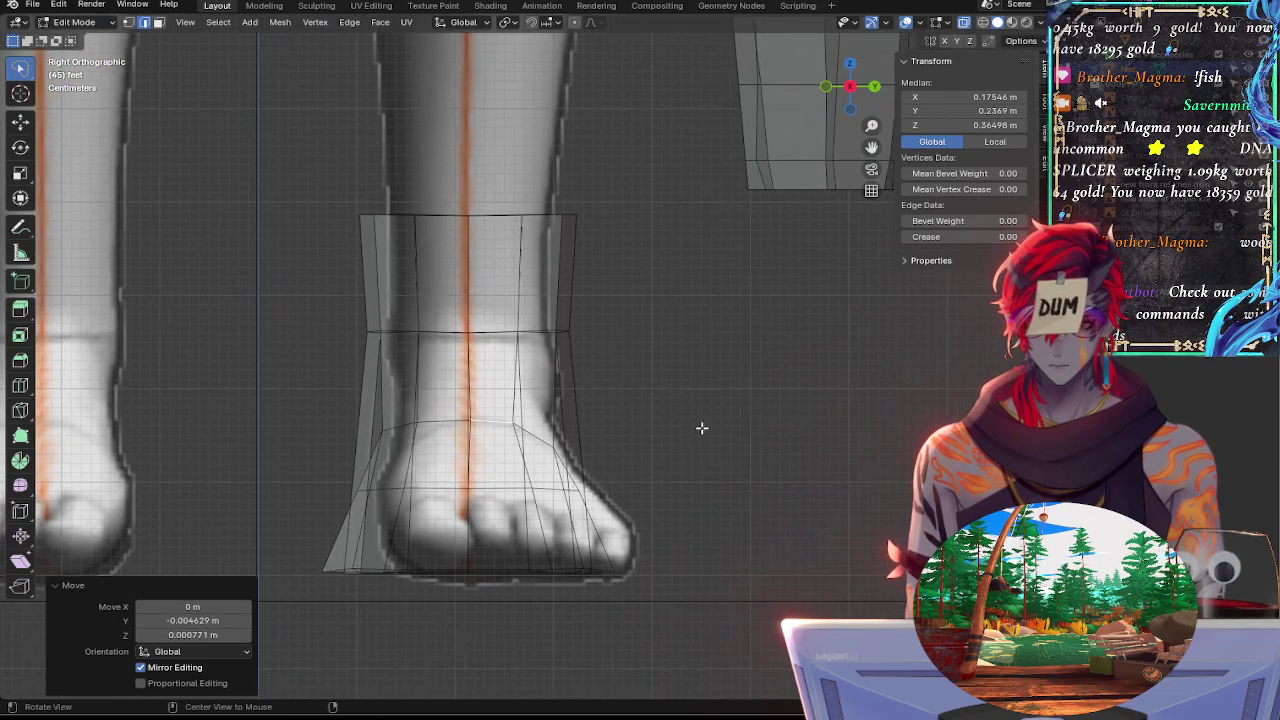
{"action": "left_click", "coordinate": [449, 421]}
{"action": "left_click", "coordinate": [563, 394]}
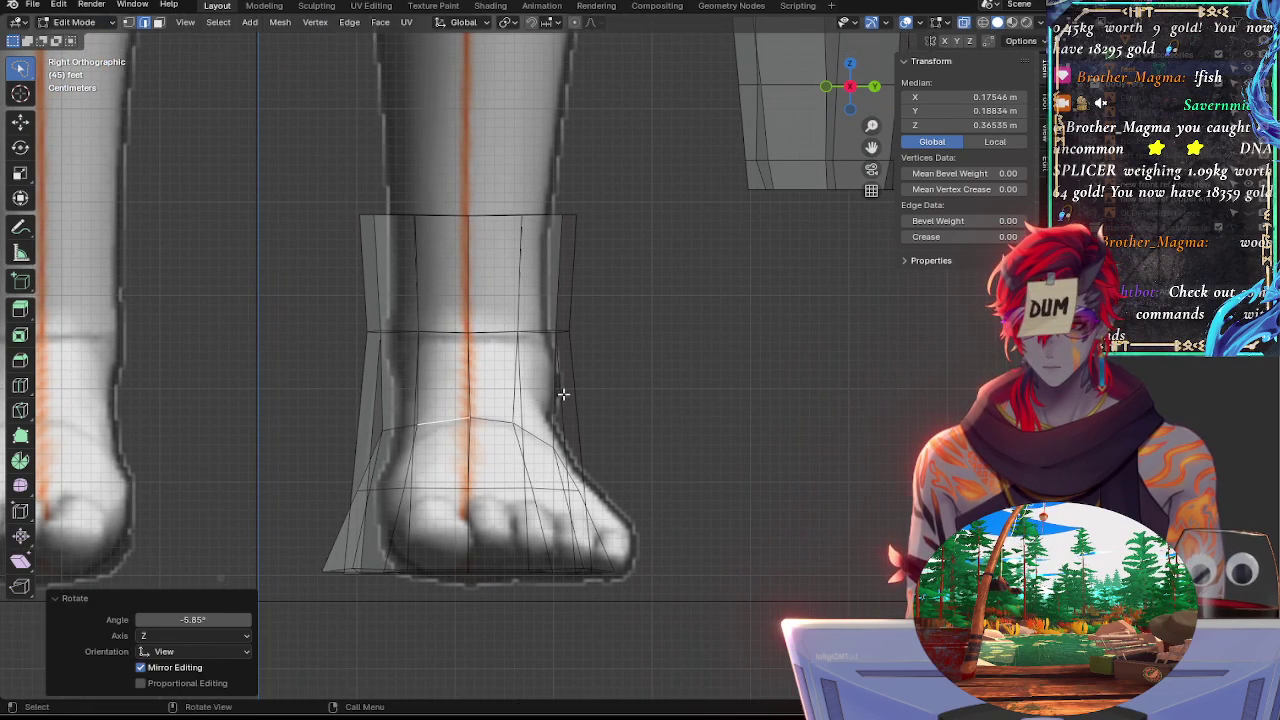
{"action": "key", "text": "s"}
{"action": "left_click", "coordinate": [519, 409]}
{"action": "key", "text": "s"}
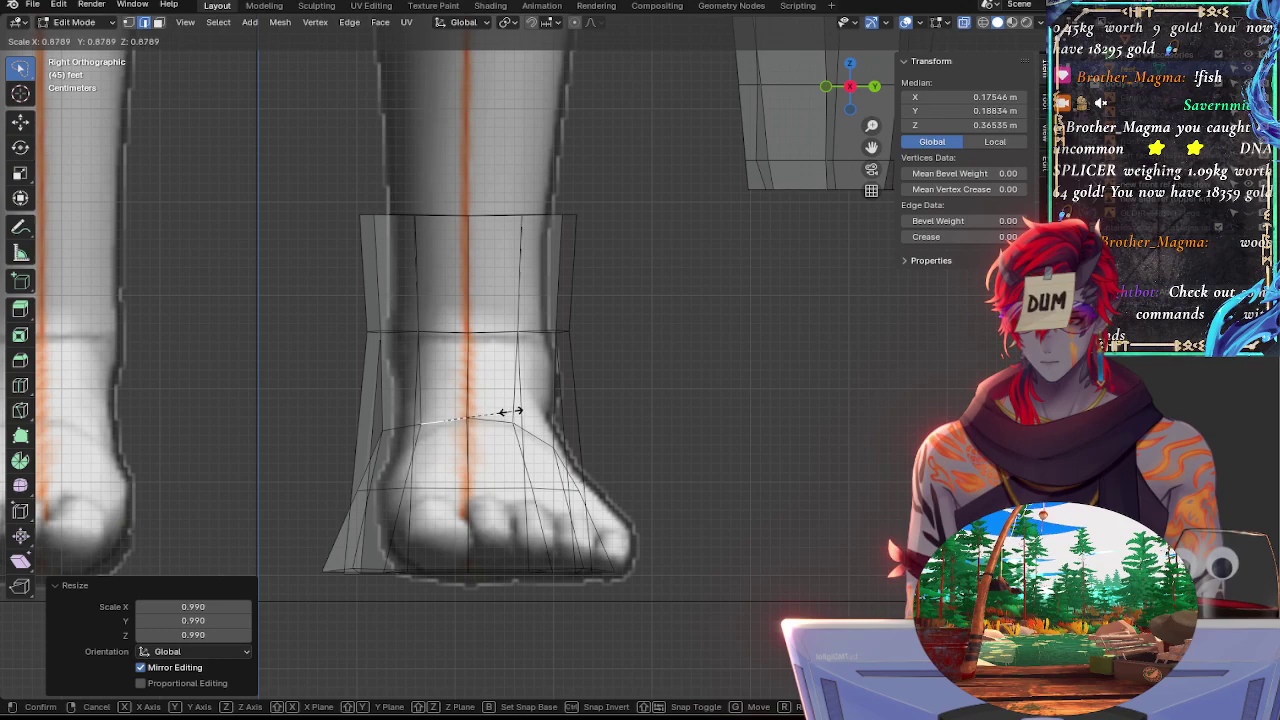
{"action": "left_click", "coordinate": [501, 411]}
Rotate the negative-Y central top edge by about 3.36° and move it about 0.0031 m in positive Y and slightly down
{"action": "key", "text": "r"}
{"action": "left_click", "coordinate": [527, 410]}
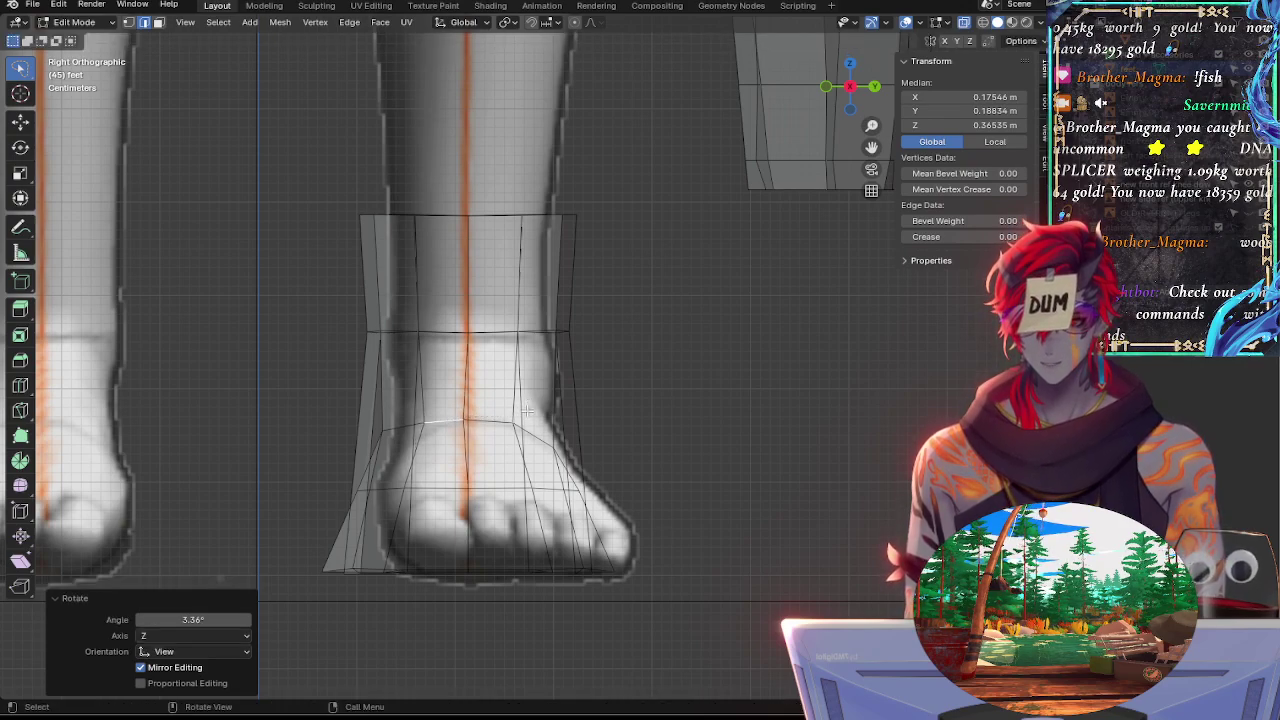
{"action": "key", "text": "g"}
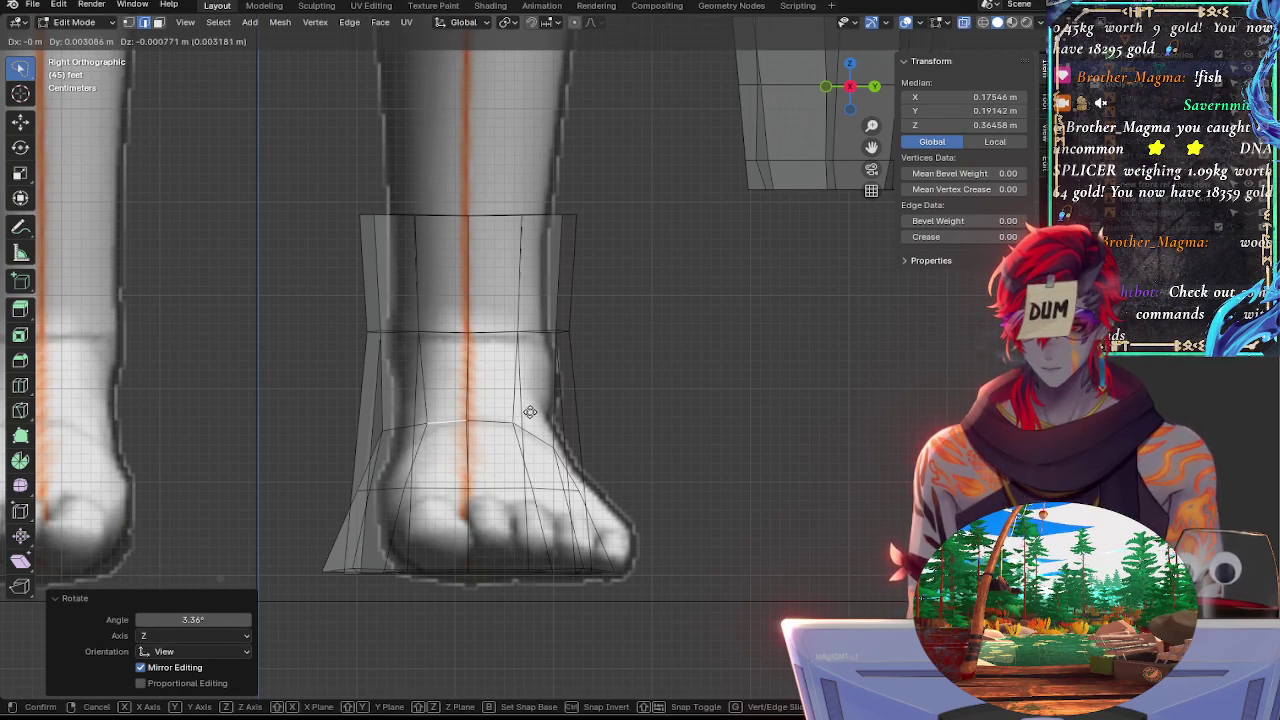
{"action": "left_click", "coordinate": [519, 417]}
{"action": "key", "text": "g"}
{"action": "left_click", "coordinate": [519, 417]}
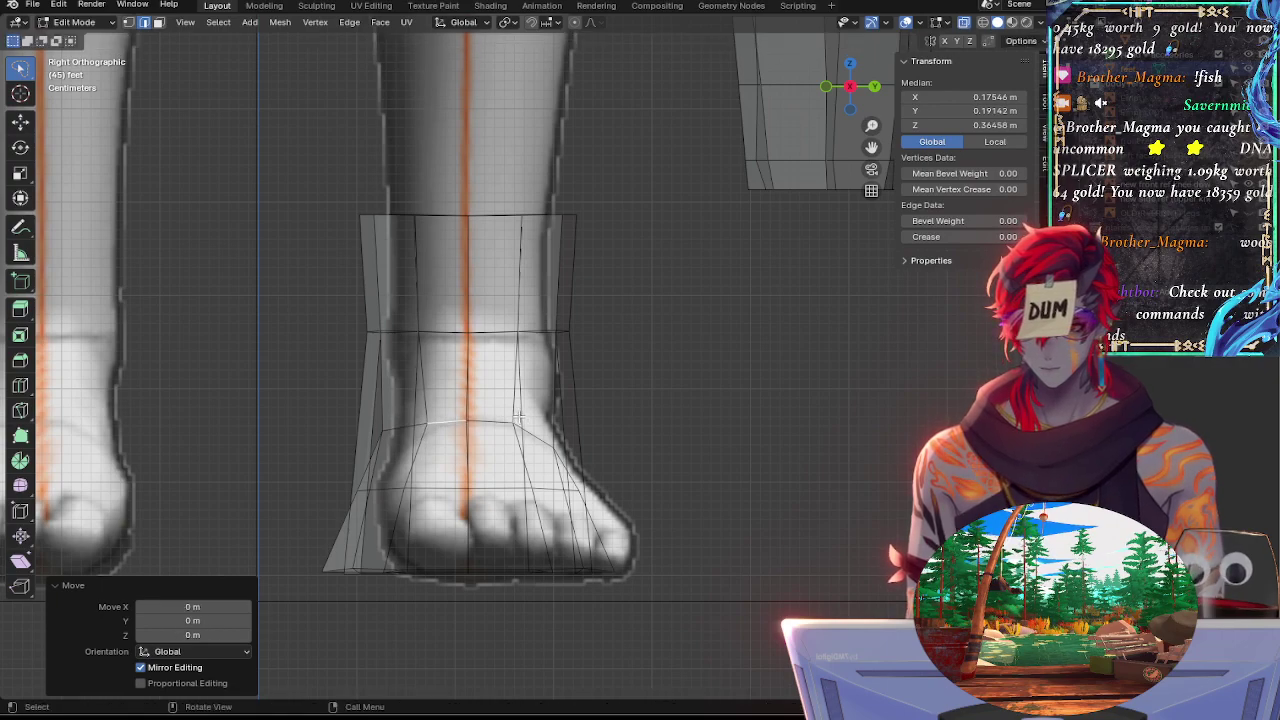
Move the outer top edge on the negative Y side inward about 0.0062 m, rotate it about -26.4° and lower it onto the reference's outline
{"action": "left_click", "coordinate": [467, 423]}
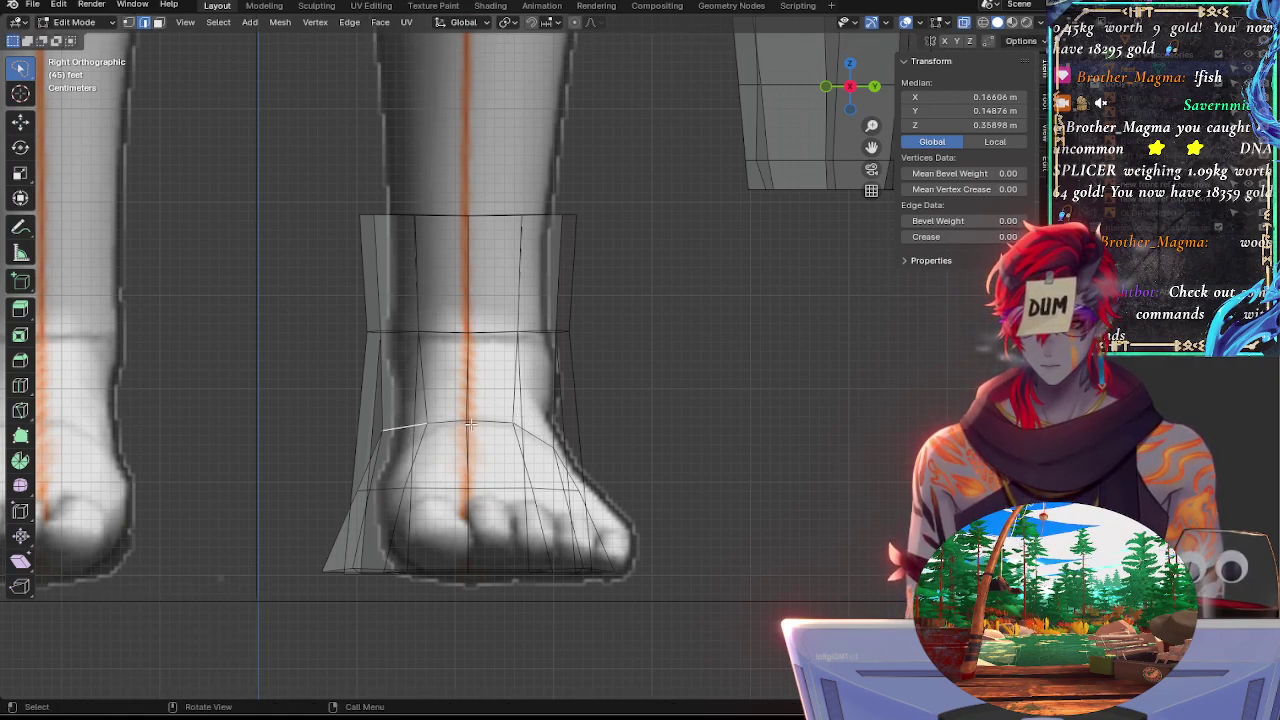
{"action": "key", "text": "g"}
{"action": "left_click", "coordinate": [481, 427]}
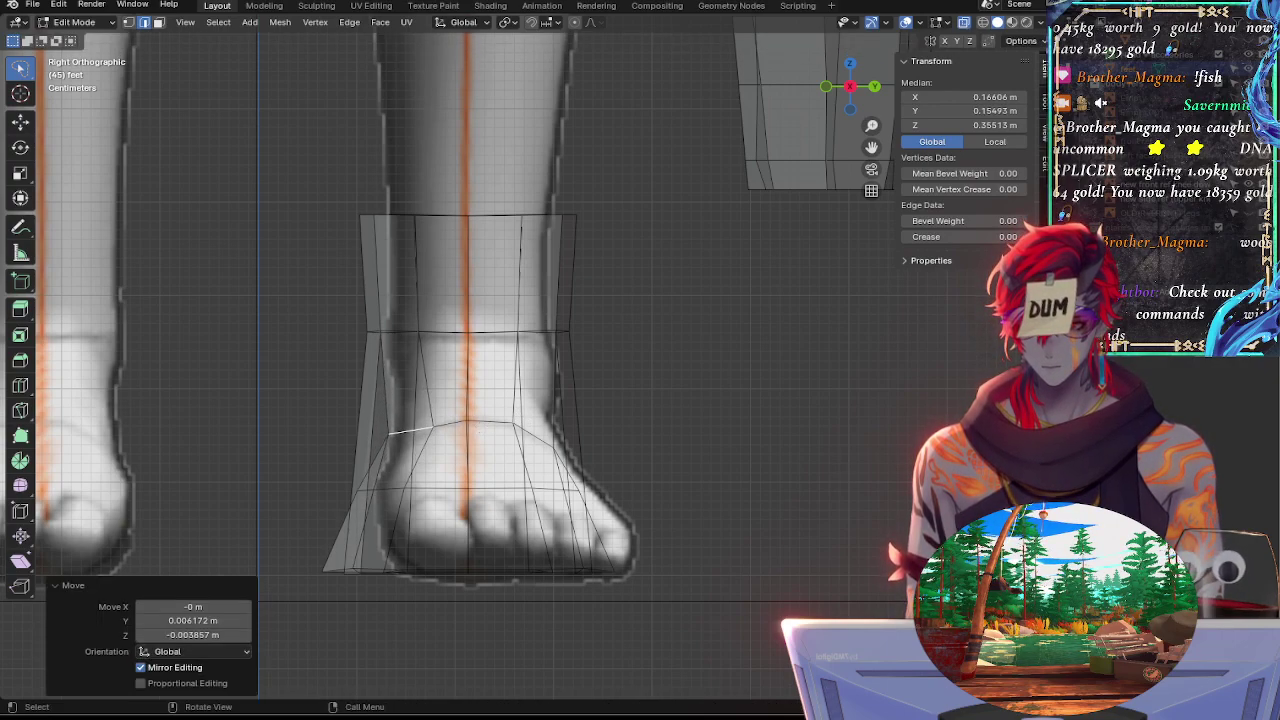
{"action": "key", "text": "r"}
{"action": "left_click", "coordinate": [520, 378]}
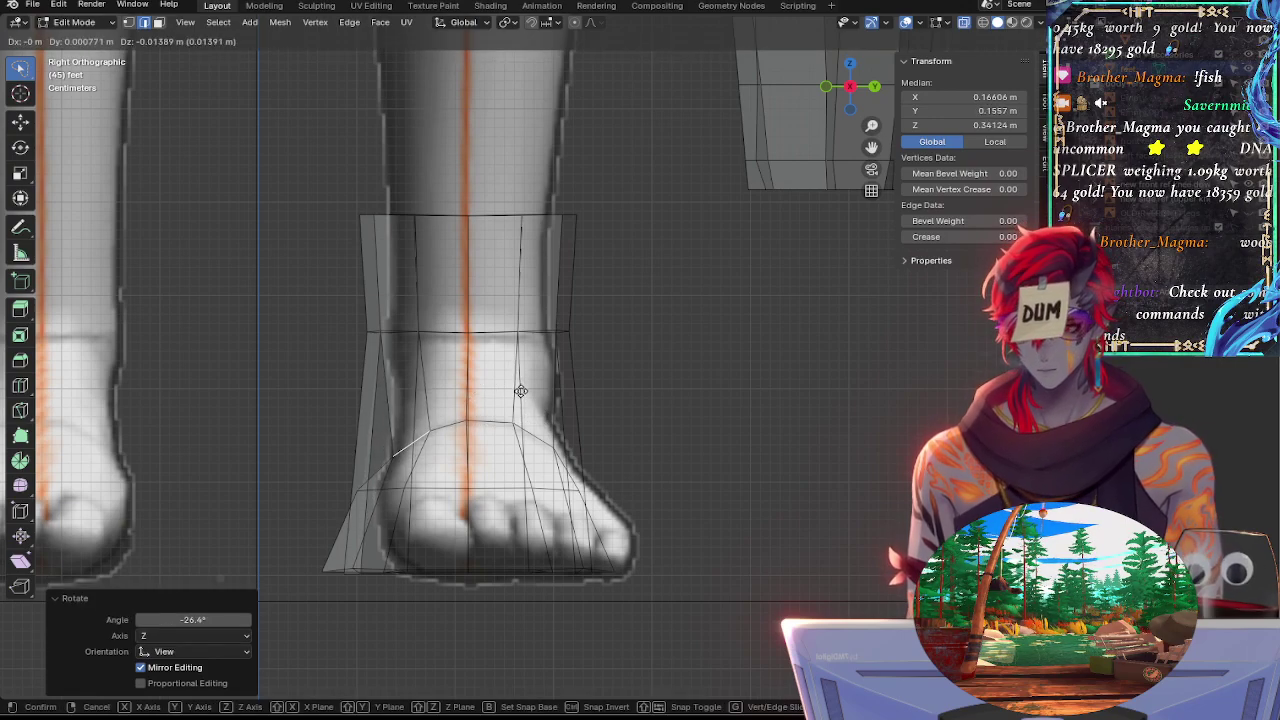
{"action": "left_click", "coordinate": [521, 390]}
{"action": "left_click", "coordinate": [684, 400]}
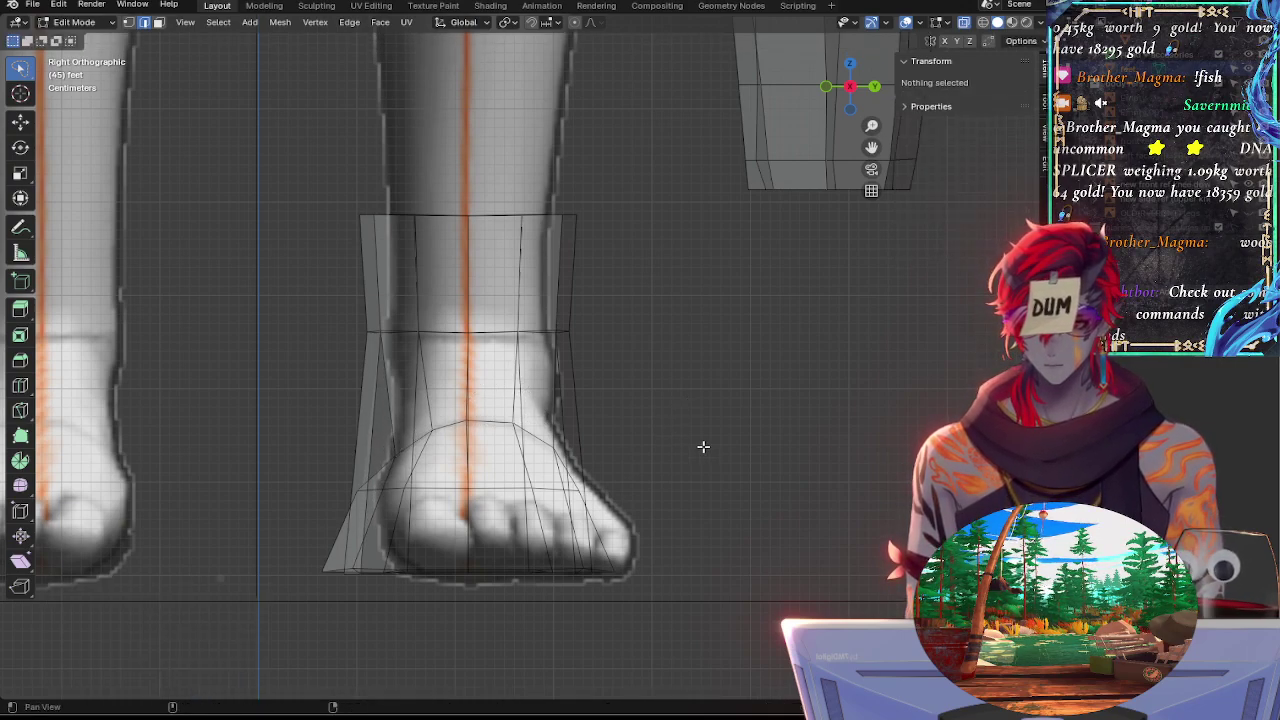
Examine the midfoot and toe edge loops against the foot reference in the right orthographic view and in perspective
{"action": "middle_click_drag", "start_coordinate": [723, 466], "coordinate": [700, 520], "text": "shift"}
{"action": "scroll", "coordinate": [805, 460], "scroll_direction": "up", "scroll_amount": 2}
{"action": "left_click", "coordinate": [696, 568]}
{"action": "left_click", "coordinate": [679, 585]}
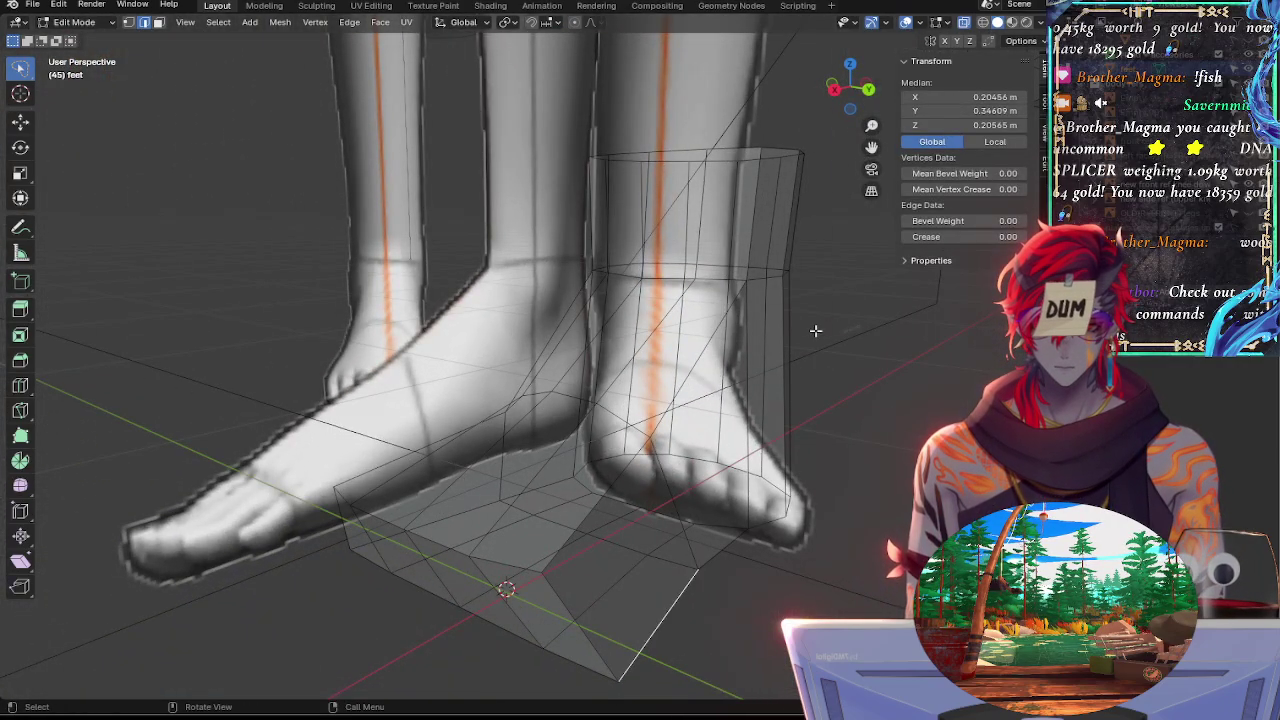
{"action": "left_click", "coordinate": [835, 90]}
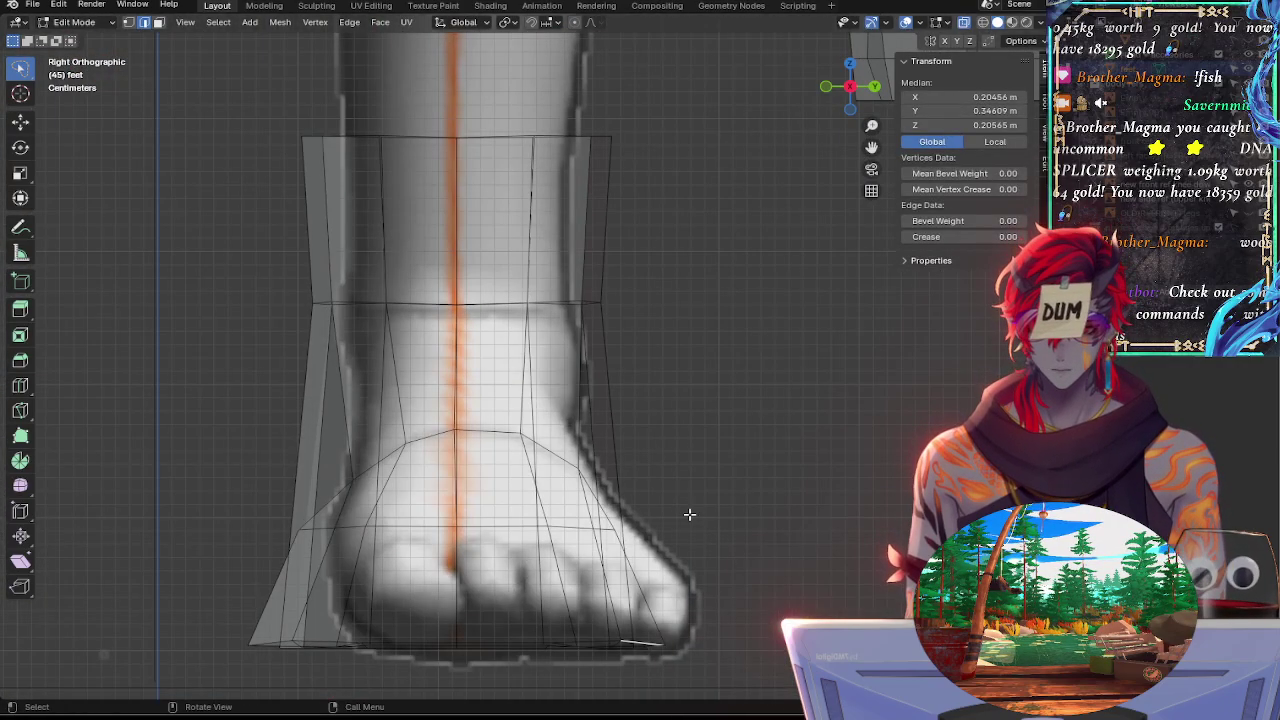
{"action": "left_click", "coordinate": [602, 514]}
{"action": "key", "text": "alt+z"}
{"action": "middle_click_drag", "start_coordinate": [723, 522], "coordinate": [625, 526]}
{"action": "left_click", "coordinate": [601, 400]}
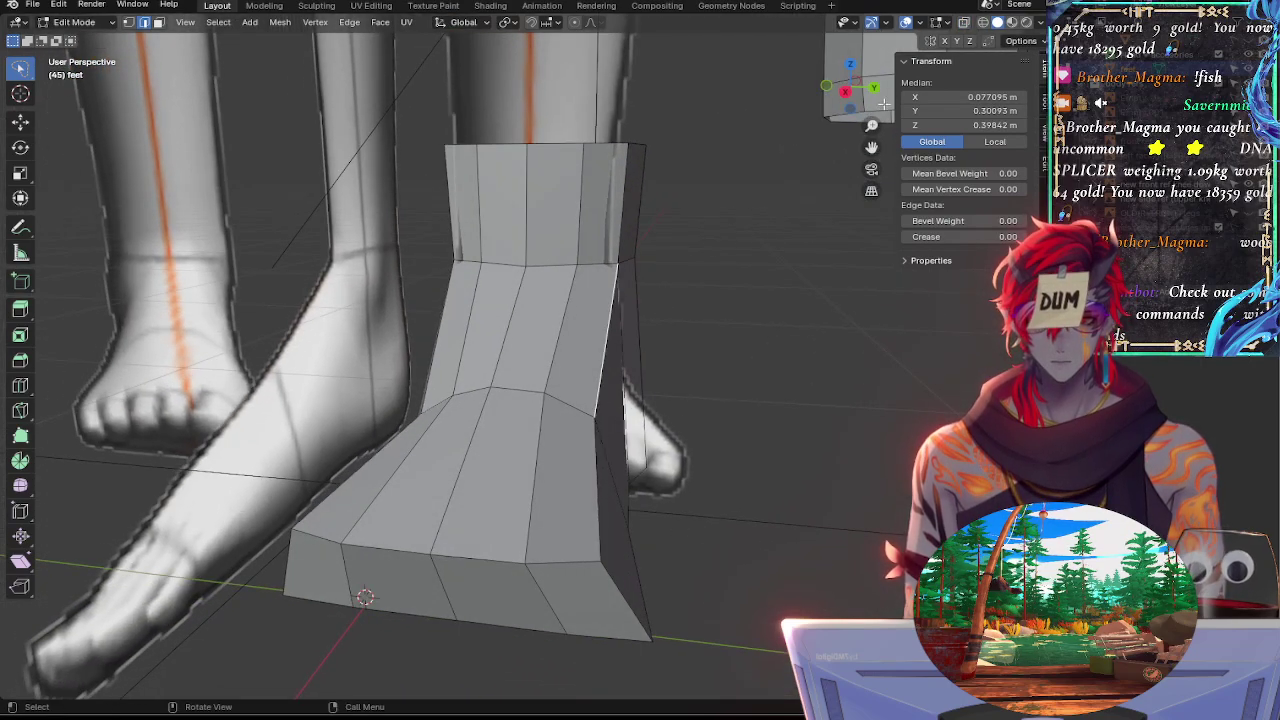
{"action": "left_click", "coordinate": [845, 92]}
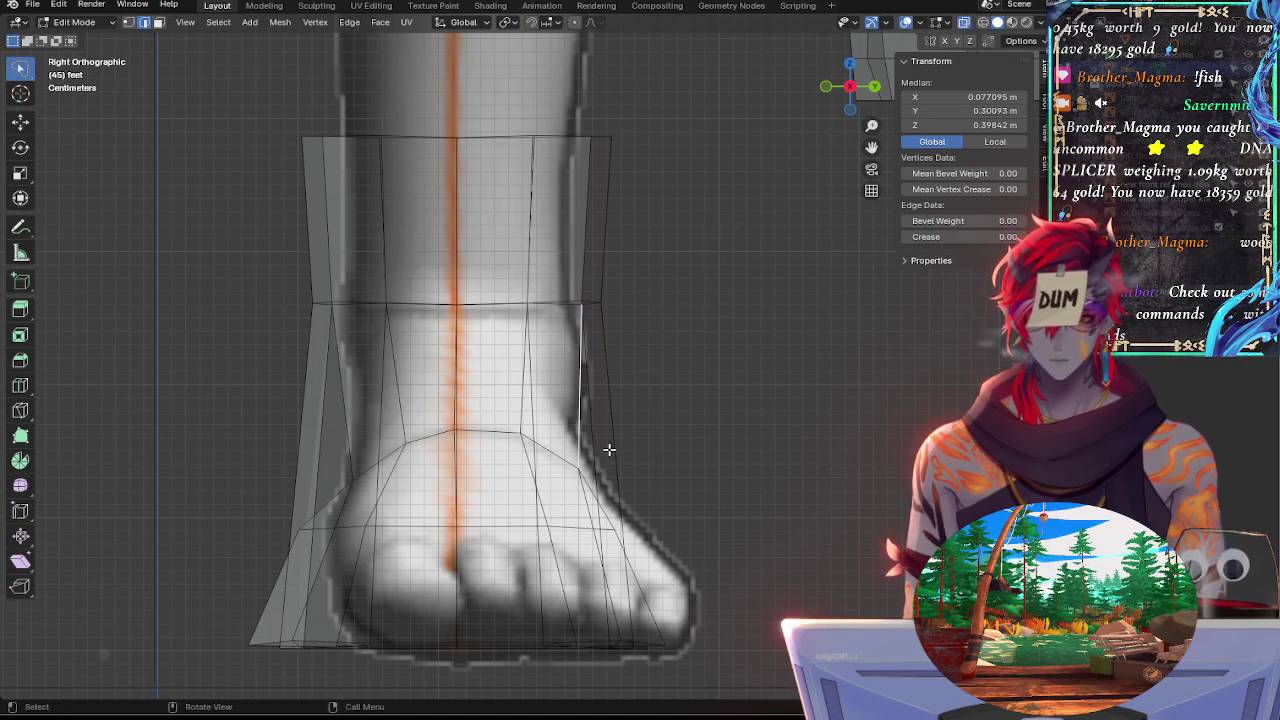
{"action": "left_click", "coordinate": [537, 444], "text": "alt"}
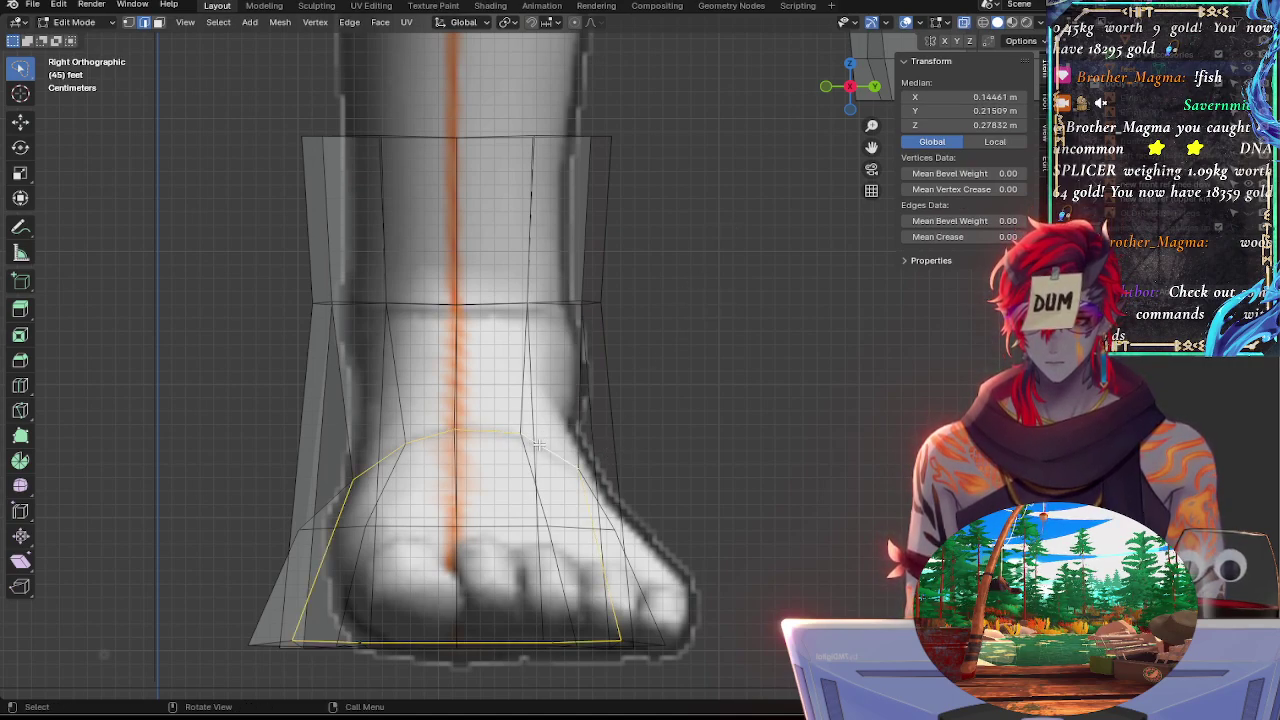
{"action": "left_click", "coordinate": [732, 479]}
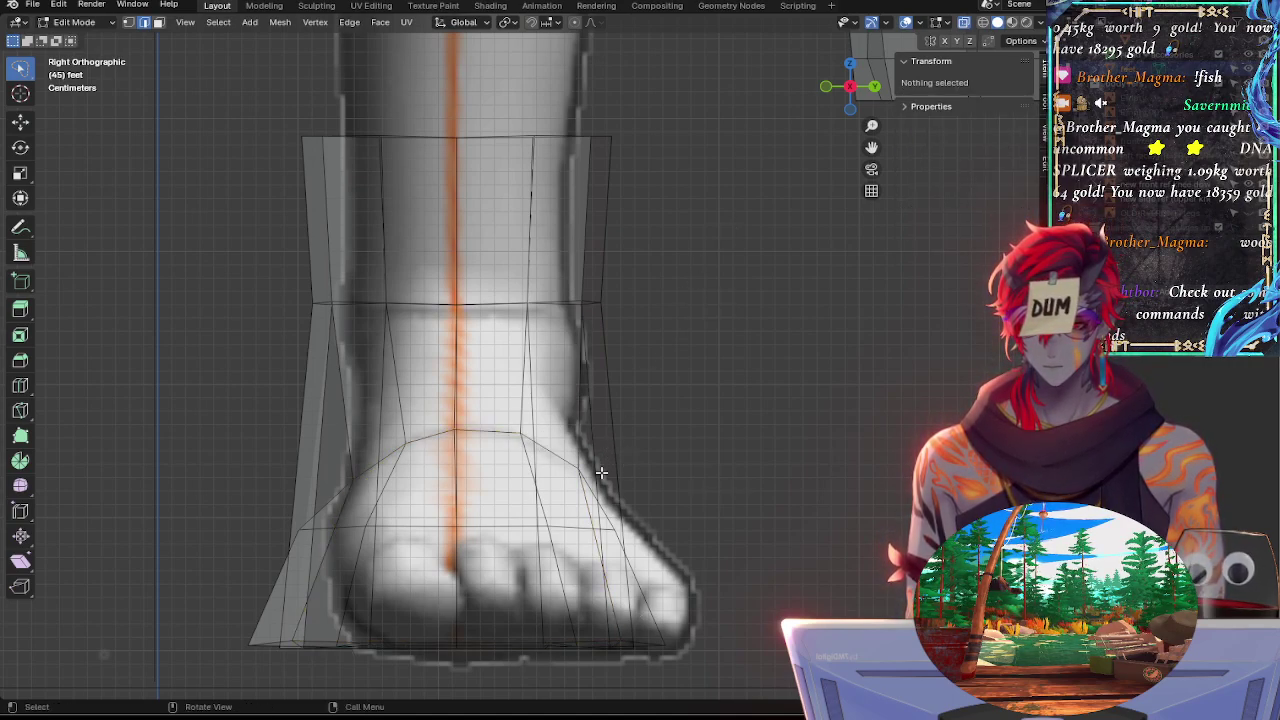
{"action": "left_click", "coordinate": [437, 524], "text": "alt"}
{"action": "middle_click_drag", "start_coordinate": [503, 631], "coordinate": [608, 557]}
{"action": "left_click", "coordinate": [617, 544], "text": "alt"}
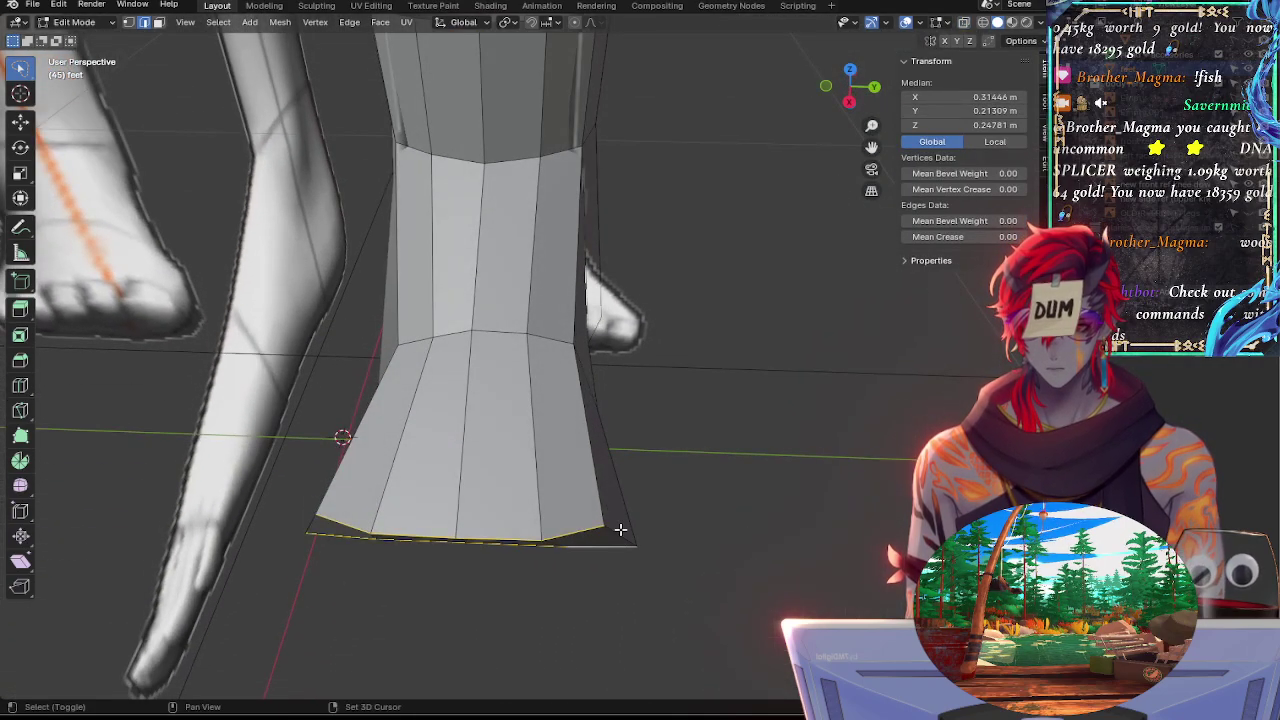
{"action": "left_click", "coordinate": [677, 529]}
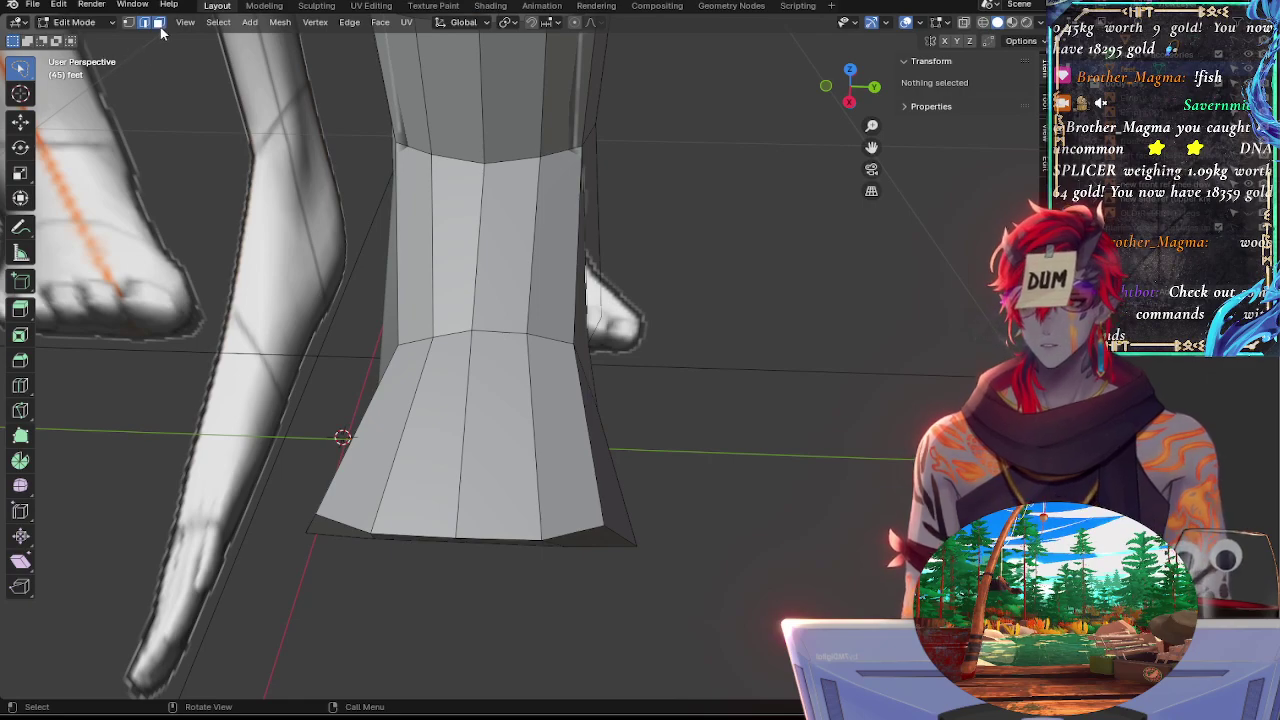
Select the four front toe faces and the four top forefoot faces behind them in face selection mode
{"action": "middle_click_drag", "start_coordinate": [404, 416], "coordinate": [330, 565]}
{"action": "left_click", "coordinate": [302, 594]}
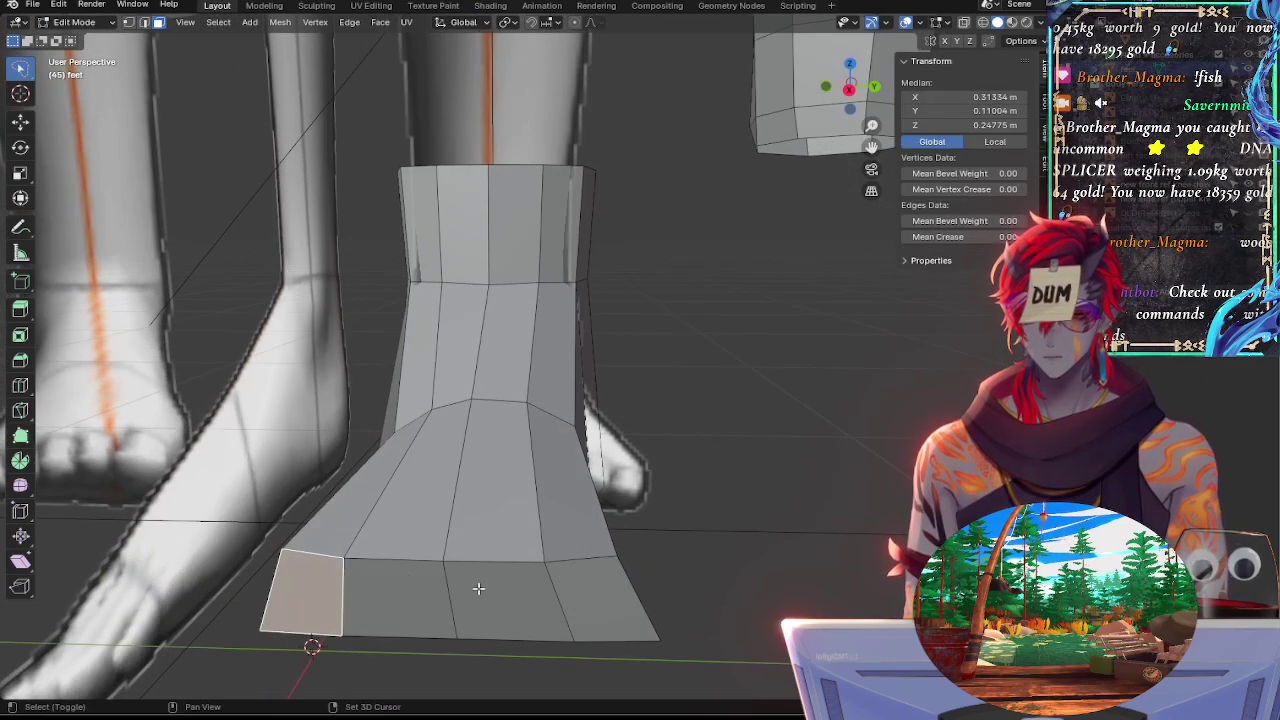
{"action": "left_click", "coordinate": [523, 590], "text": "shift"}
{"action": "left_click", "coordinate": [581, 579], "text": "shift"}
{"action": "left_click", "coordinate": [410, 592], "text": "shift"}
{"action": "left_click", "coordinate": [348, 529], "text": "shift"}
{"action": "left_click", "coordinate": [425, 529], "text": "shift"}
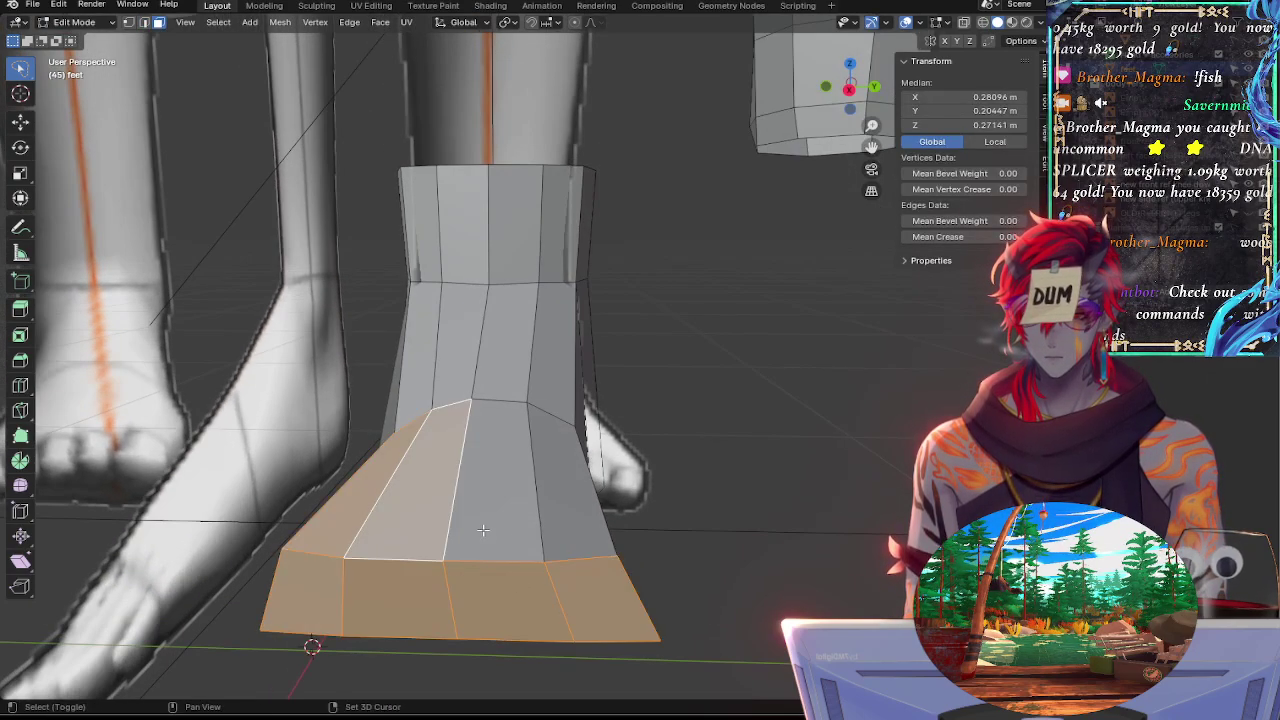
{"action": "left_click", "coordinate": [499, 529], "text": "shift"}
{"action": "left_click", "coordinate": [566, 525], "text": "shift"}
Add the four sole faces beneath the forefoot to the current face selection
{"action": "middle_click_drag", "start_coordinate": [660, 560], "coordinate": [640, 475]}
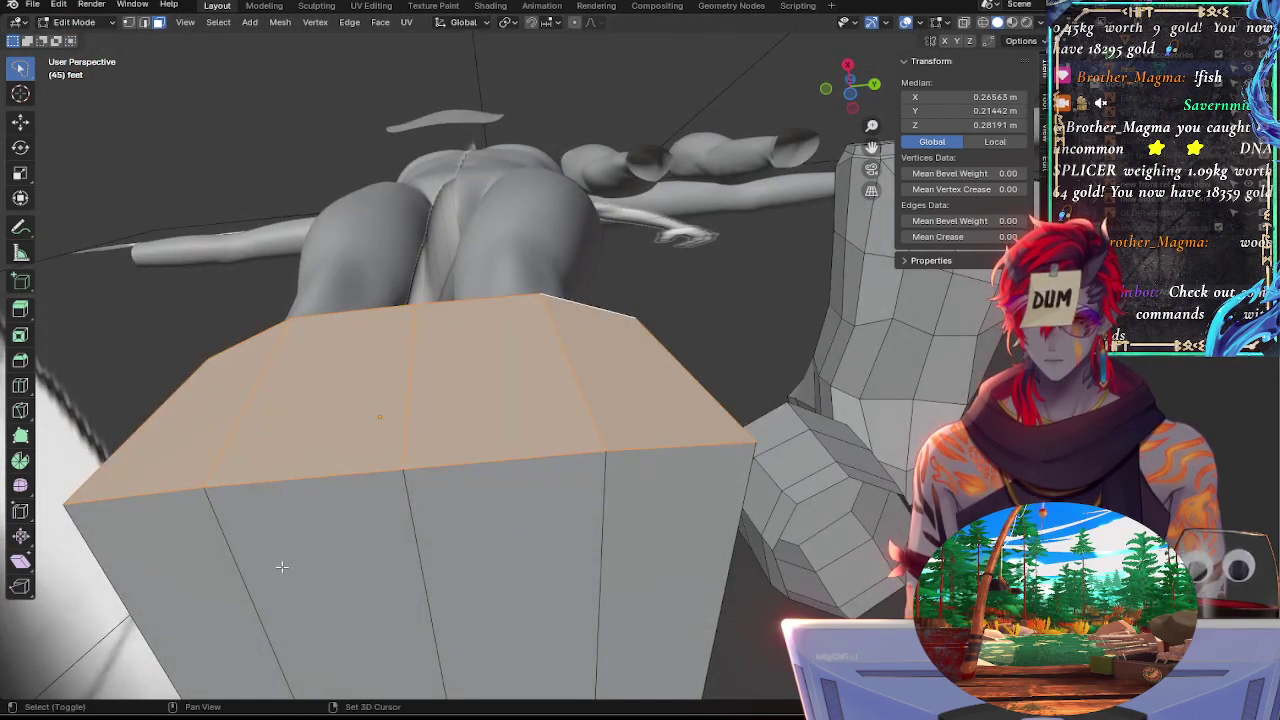
{"action": "left_click", "coordinate": [140, 590], "text": "shift"}
{"action": "left_click", "coordinate": [300, 580], "text": "shift"}
{"action": "left_click", "coordinate": [500, 570], "text": "shift"}
{"action": "left_click", "coordinate": [675, 565], "text": "shift"}
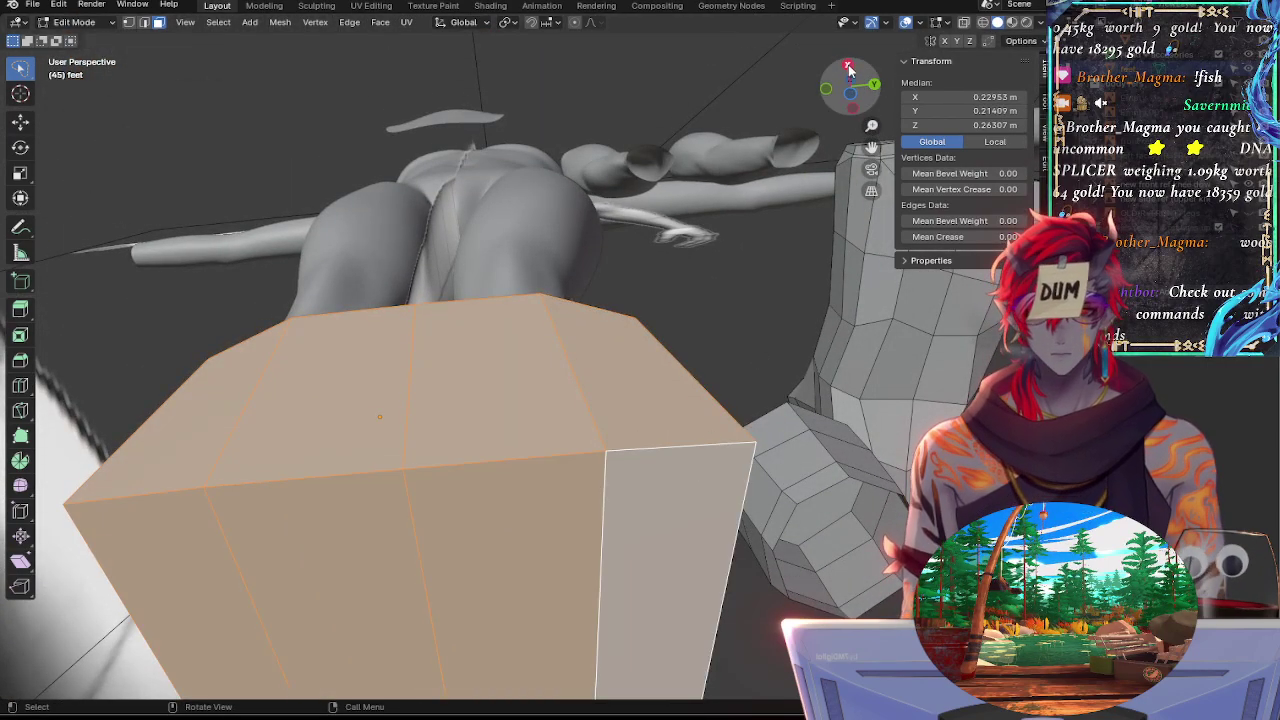
Rotate the selected forefoot faces about -5.74° around Z, move them about 0.0238 m along Y, and turn on X-ray display
{"action": "left_click", "coordinate": [850, 70]}
{"action": "key", "text": "r"}
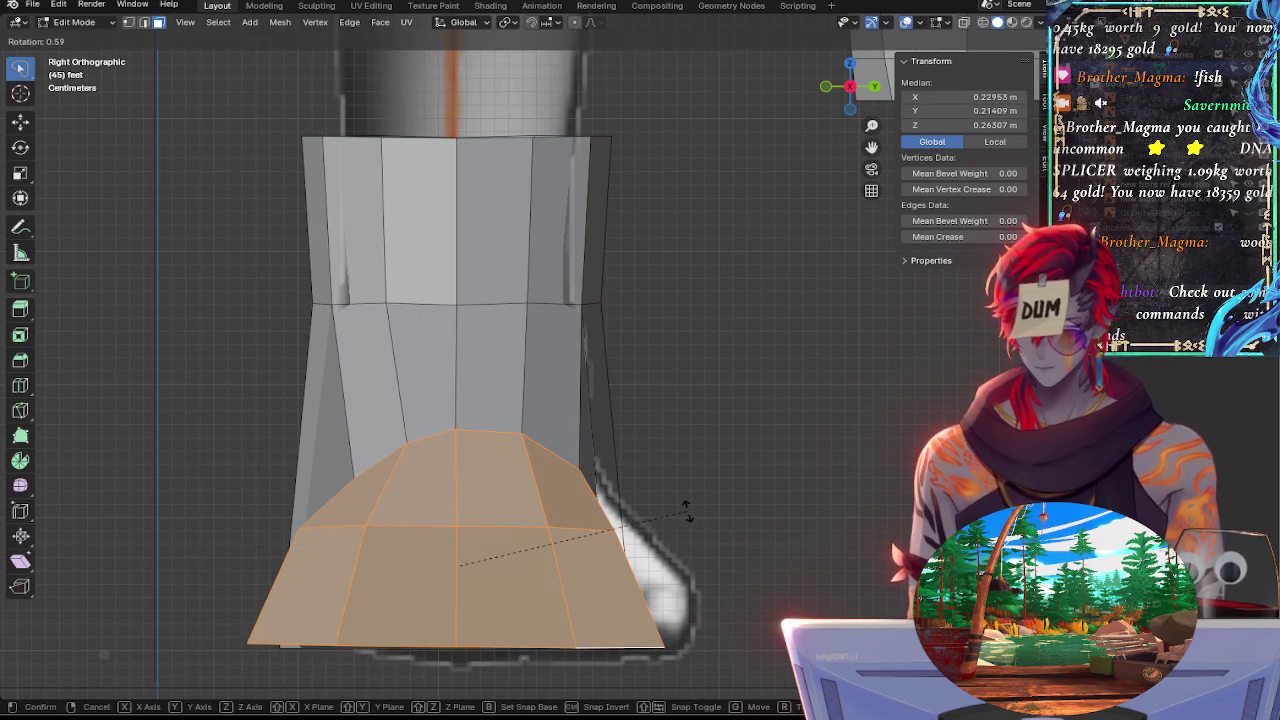
{"action": "key", "text": "z"}
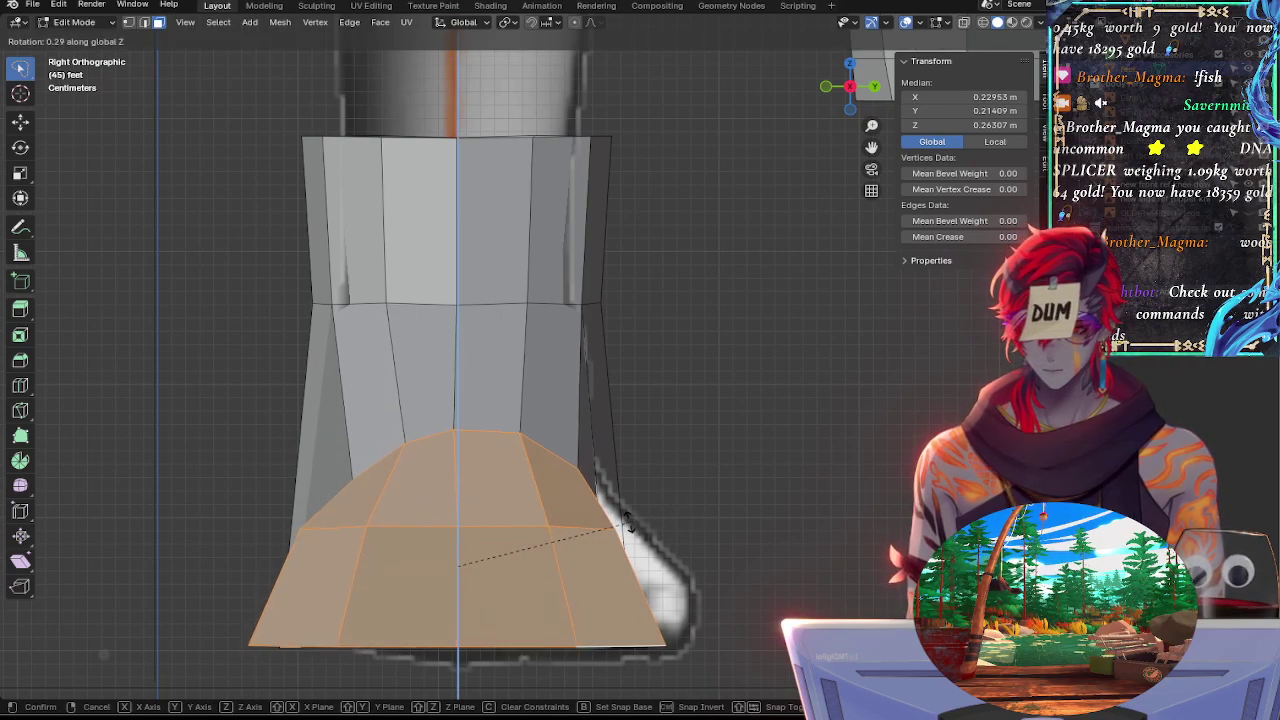
{"action": "left_click", "coordinate": [611, 540]}
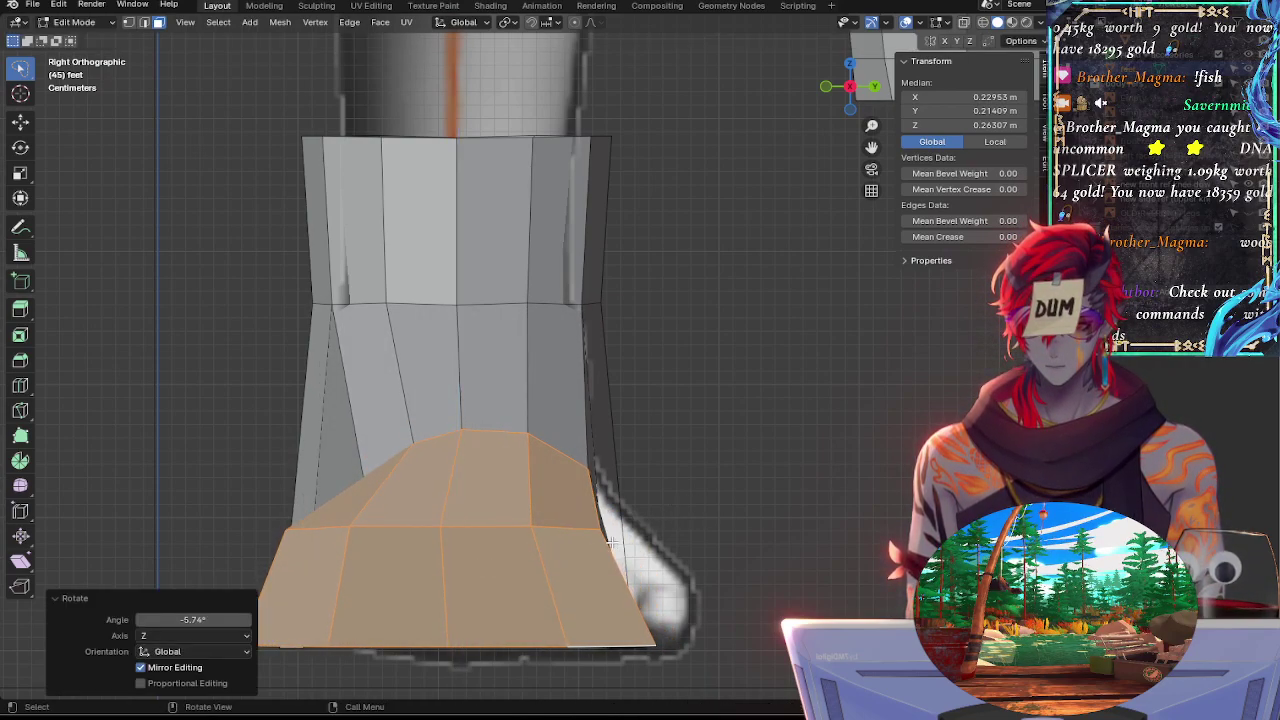
{"action": "key", "text": "g"}
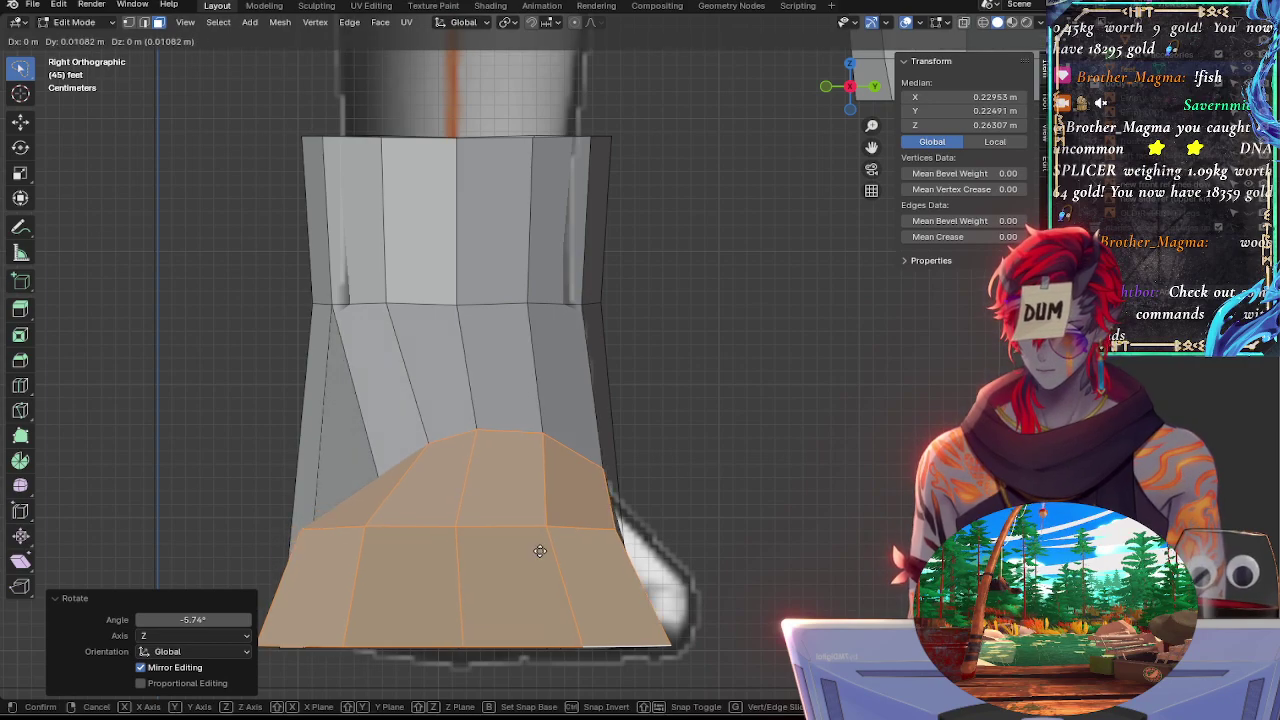
{"action": "key", "text": "y"}
{"action": "left_click", "coordinate": [558, 549]}
{"action": "key", "text": "alt+z"}
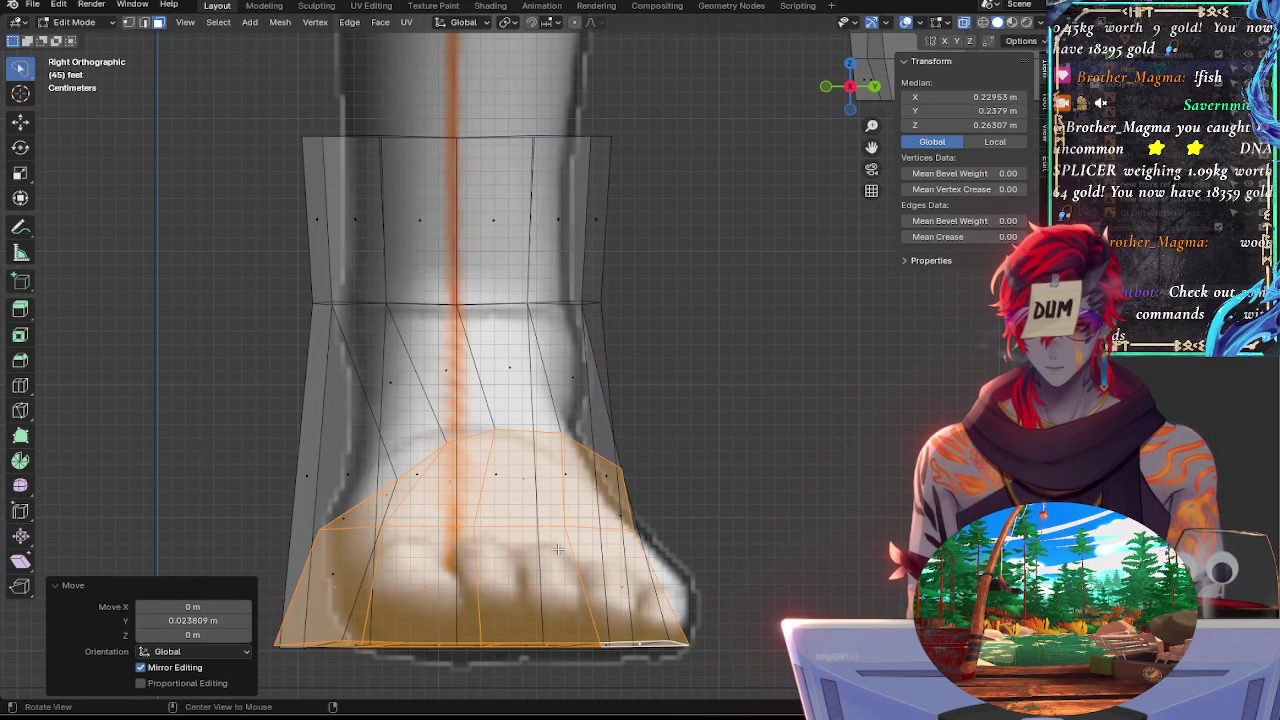
Rotate the selected forefoot faces slightly further around global Z, turn off X-ray display and clear the selection
{"action": "key", "text": "r"}
{"action": "key", "text": "z"}
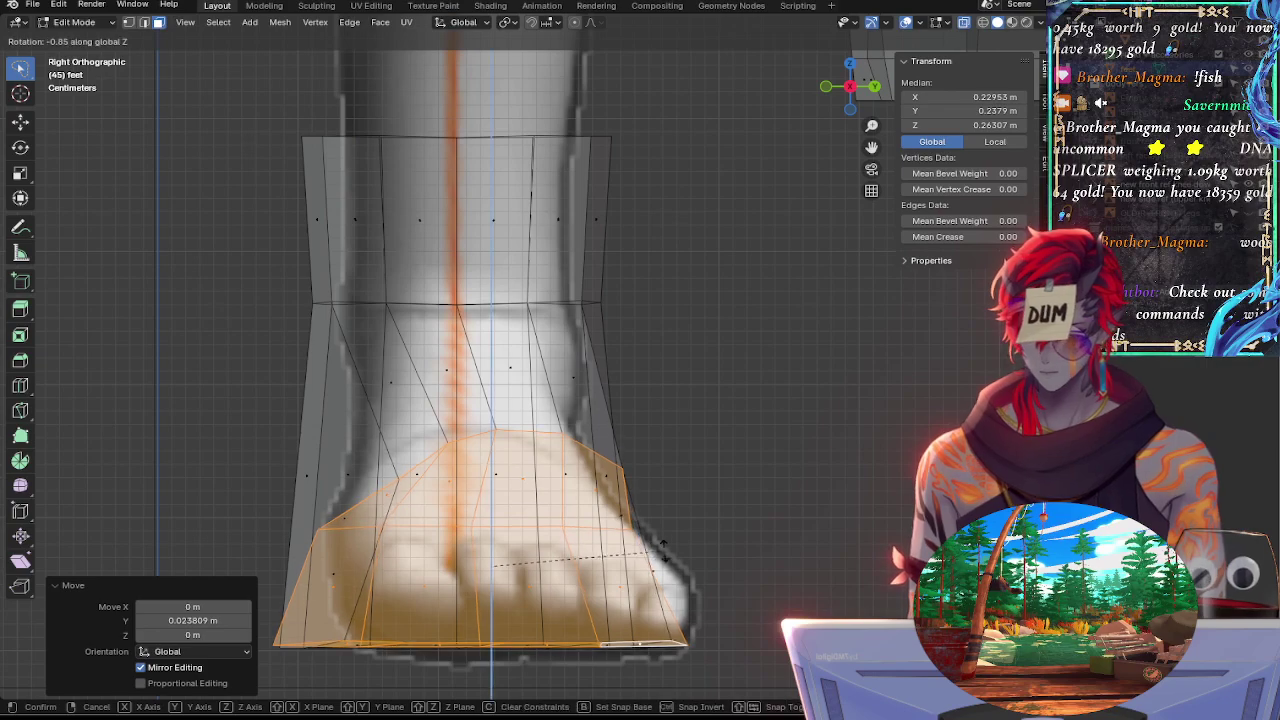
{"action": "left_click", "coordinate": [545, 546]}
{"action": "left_click", "coordinate": [620, 530]}
{"action": "key", "text": "alt+z"}
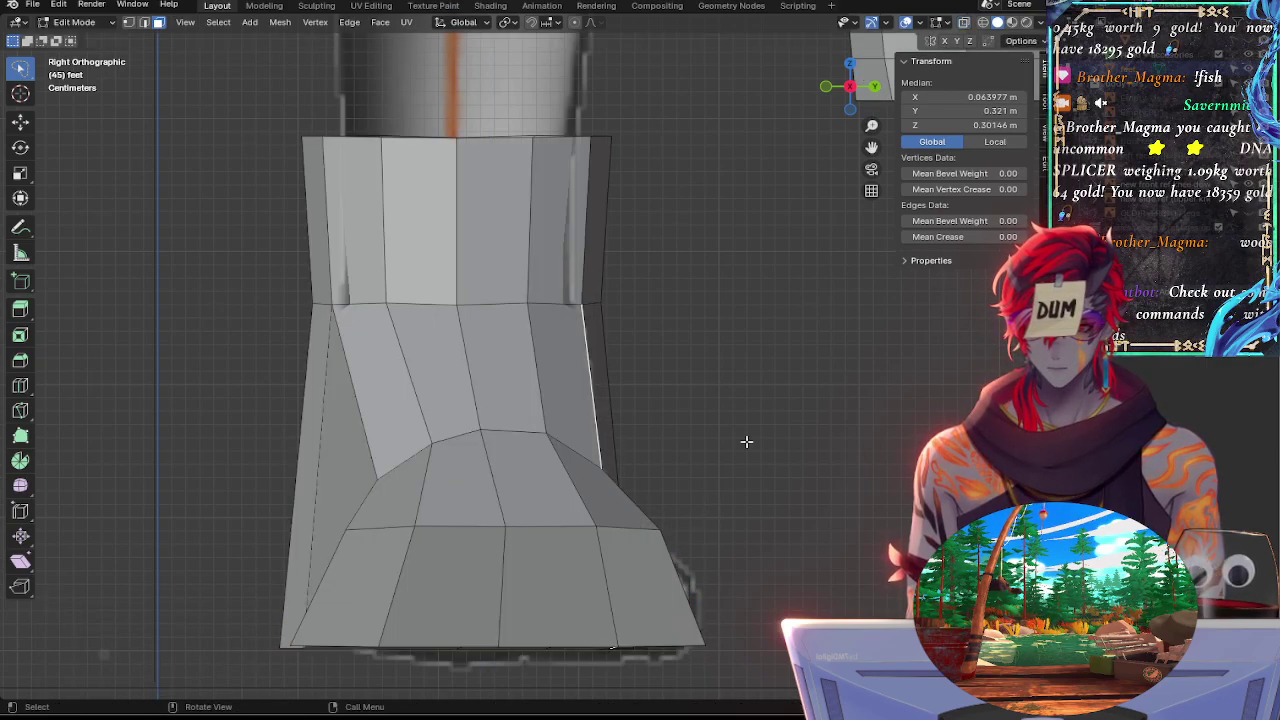
{"action": "key", "text": "alt+a"}
Select the entire blocky foot mesh with X-ray display on and move it off the reference leg into the empty space beyond the spare pieces
{"action": "scroll", "coordinate": [750, 376], "scroll_direction": "down", "scroll_amount": 5}
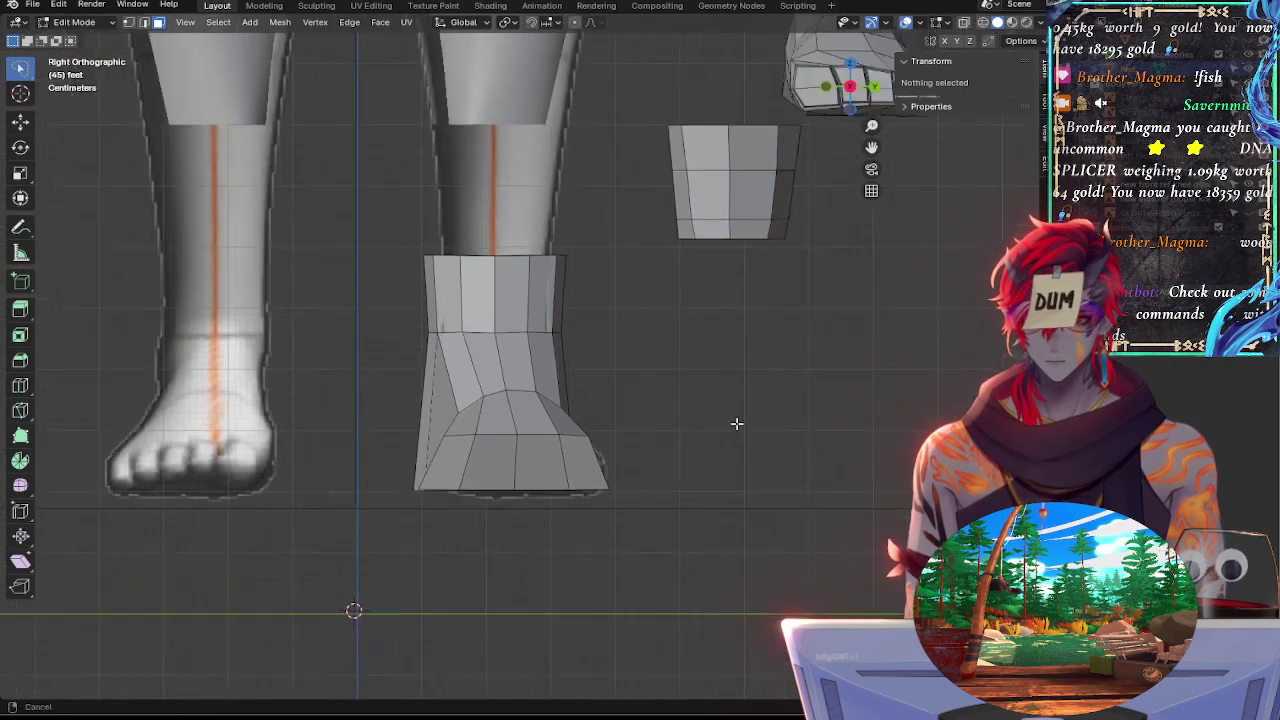
{"action": "middle_click_drag", "start_coordinate": [737, 426], "coordinate": [763, 420]}
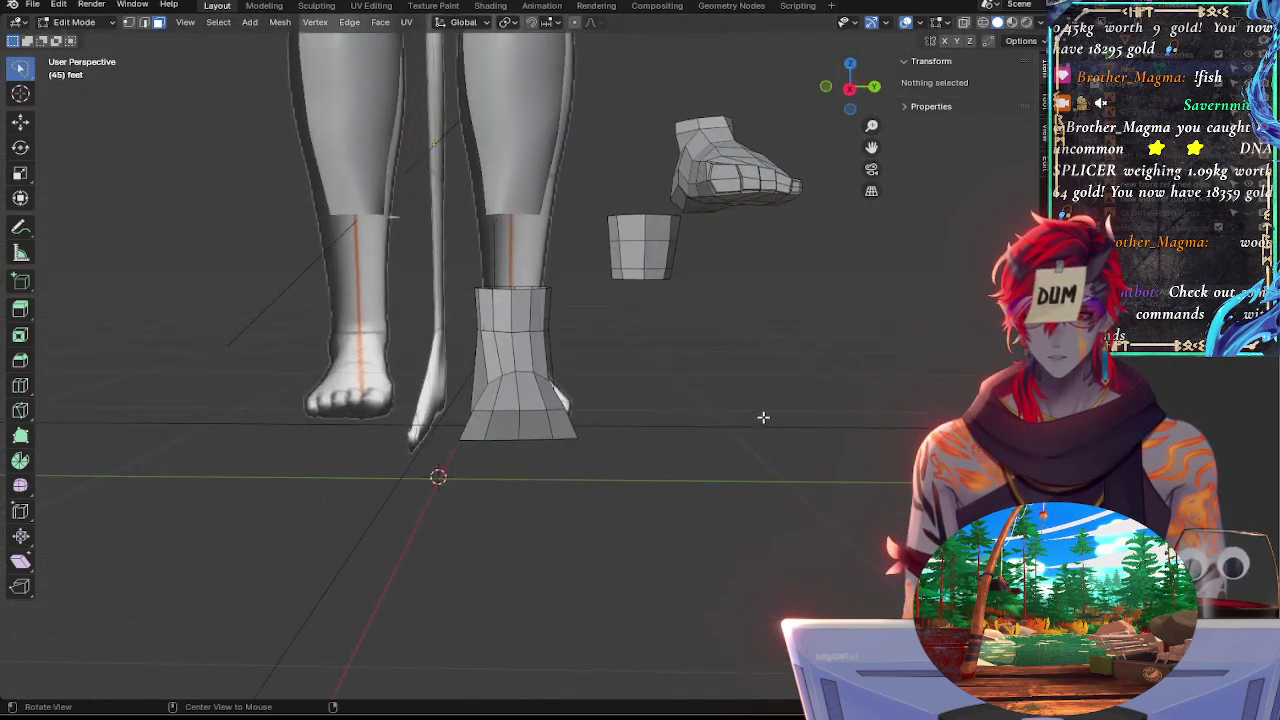
{"action": "mouse_move", "coordinate": [598, 478]}
{"action": "left_mouse_down"}
{"action": "mouse_move", "coordinate": [588, 486]}
{"action": "mouse_move", "coordinate": [540, 268]}
{"action": "mouse_move", "coordinate": [614, 417]}
{"action": "mouse_move", "coordinate": [600, 419]}
{"action": "left_mouse_up"}
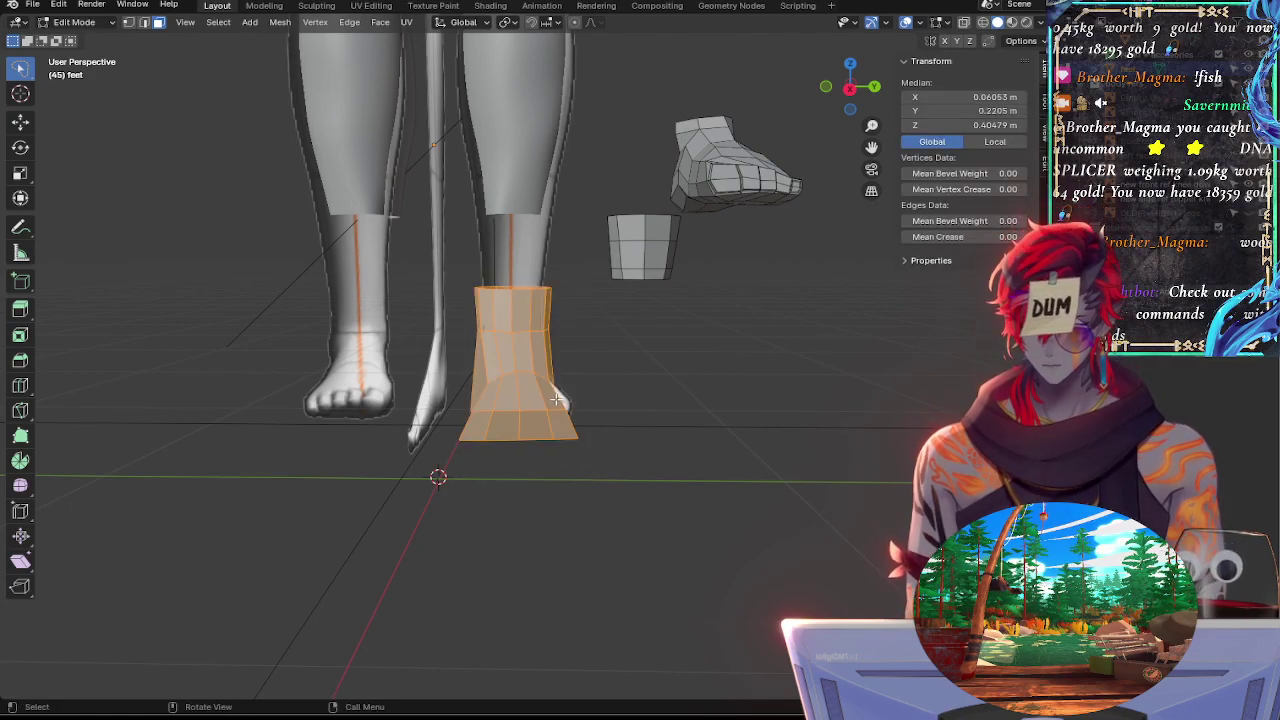
{"action": "key", "text": "alt+z"}
{"action": "mouse_move", "coordinate": [660, 485]}
{"action": "left_mouse_down"}
{"action": "mouse_move", "coordinate": [483, 285]}
{"action": "mouse_move", "coordinate": [580, 374]}
{"action": "left_mouse_up"}
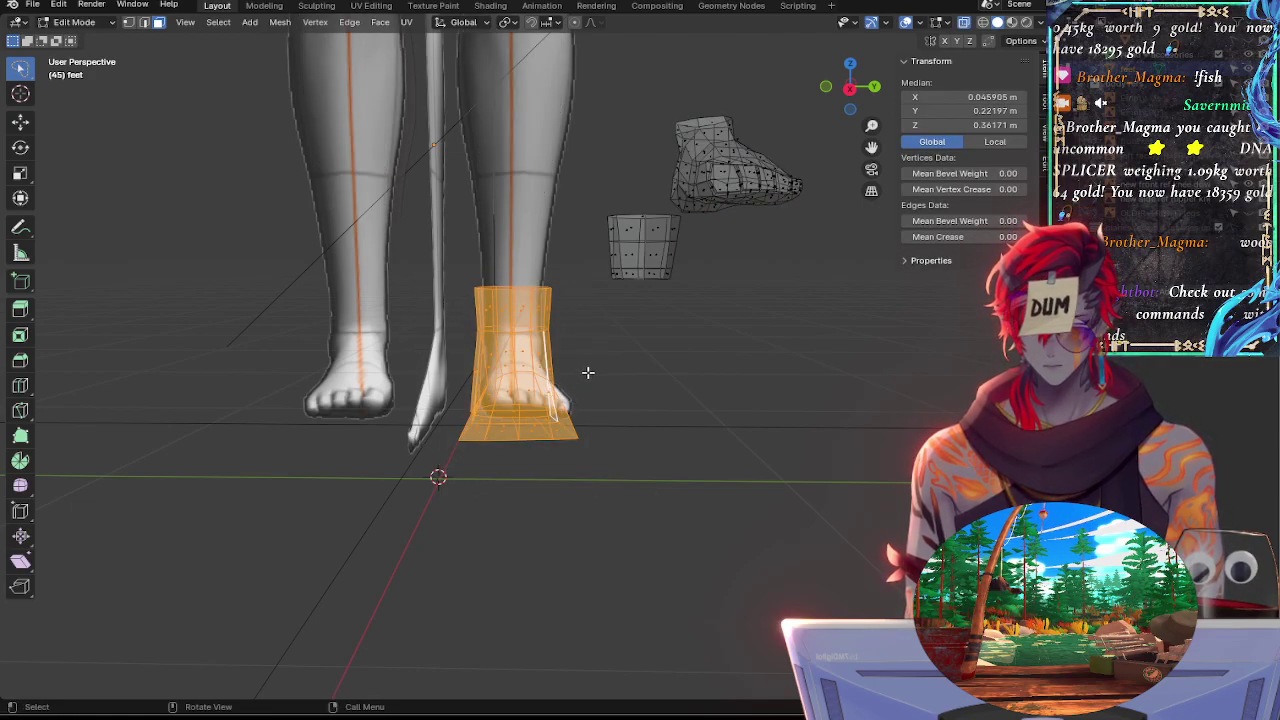
{"action": "key", "text": "g"}
{"action": "left_click", "coordinate": [950, 350]}
{"action": "left_click", "coordinate": [735, 370]}
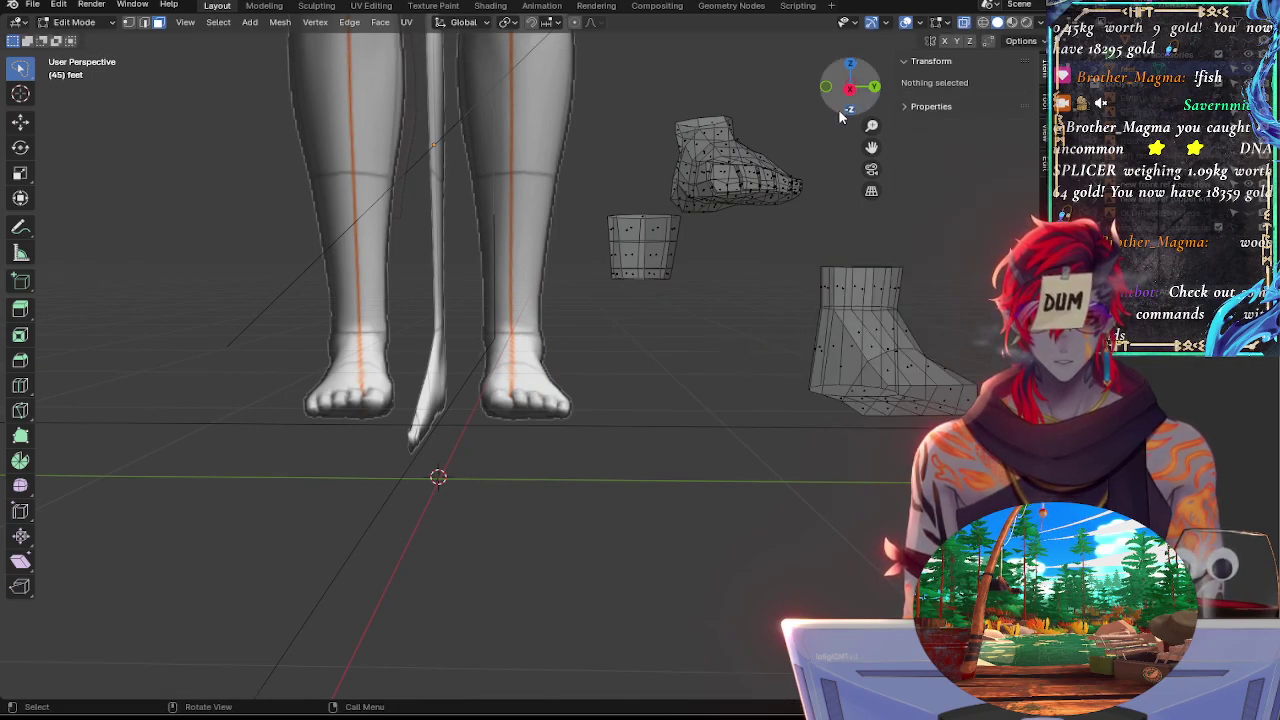
Select the whole detailed foot mesh with modelled toes and view it in right orthographic
{"action": "left_click", "coordinate": [848, 89]}
{"action": "middle_click_drag", "start_coordinate": [767, 263], "coordinate": [687, 486], "text": "shift"}
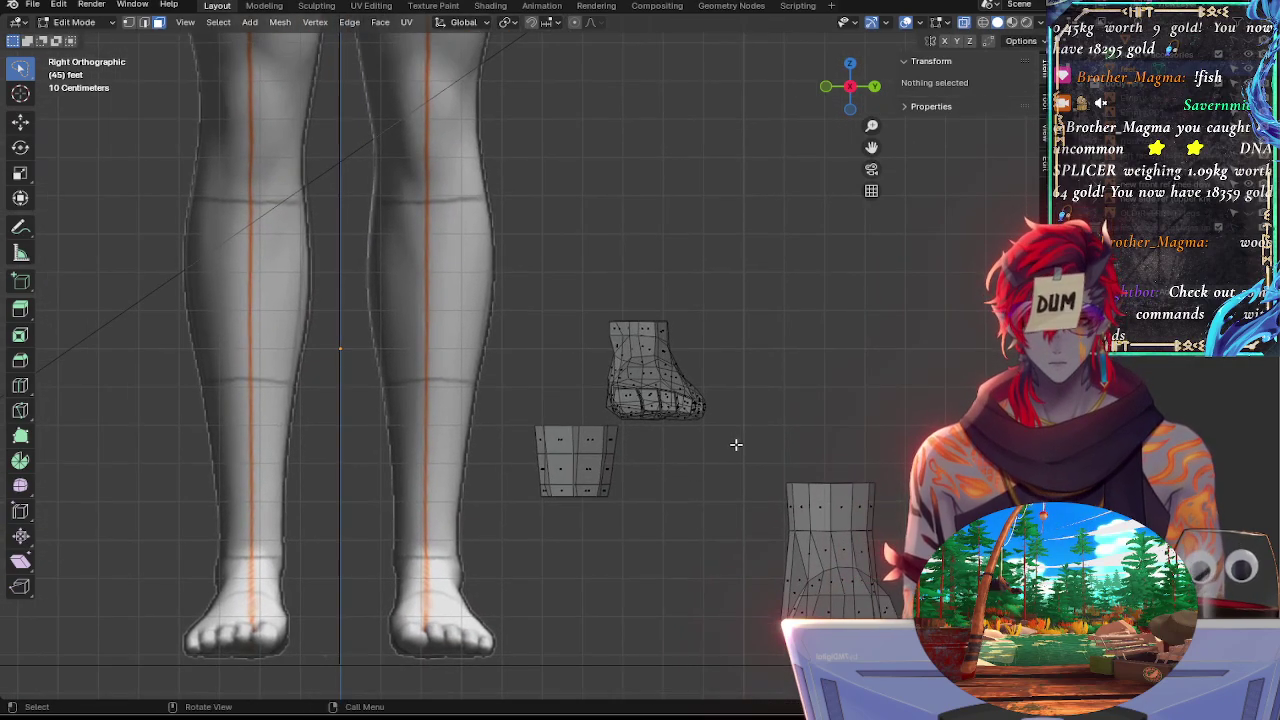
{"action": "mouse_move", "coordinate": [726, 429]}
{"action": "left_mouse_down"}
{"action": "mouse_move", "coordinate": [608, 420]}
{"action": "mouse_move", "coordinate": [691, 243]}
{"action": "mouse_move", "coordinate": [795, 380]}
{"action": "left_mouse_up"}
{"action": "scroll", "coordinate": [773, 361], "scroll_direction": "up", "scroll_amount": 3}
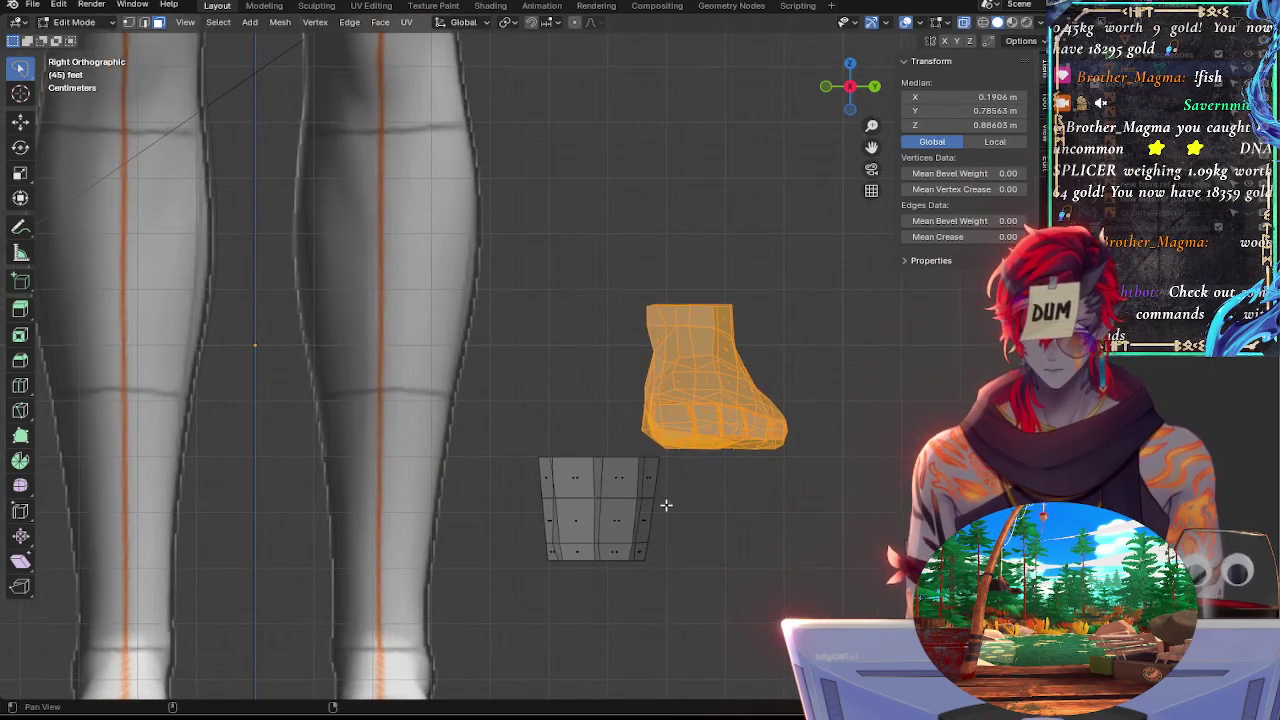
{"action": "middle_click_drag", "start_coordinate": [666, 506], "coordinate": [663, 340], "text": "shift"}
{"action": "middle_click_drag", "start_coordinate": [663, 340], "coordinate": [675, 295]}
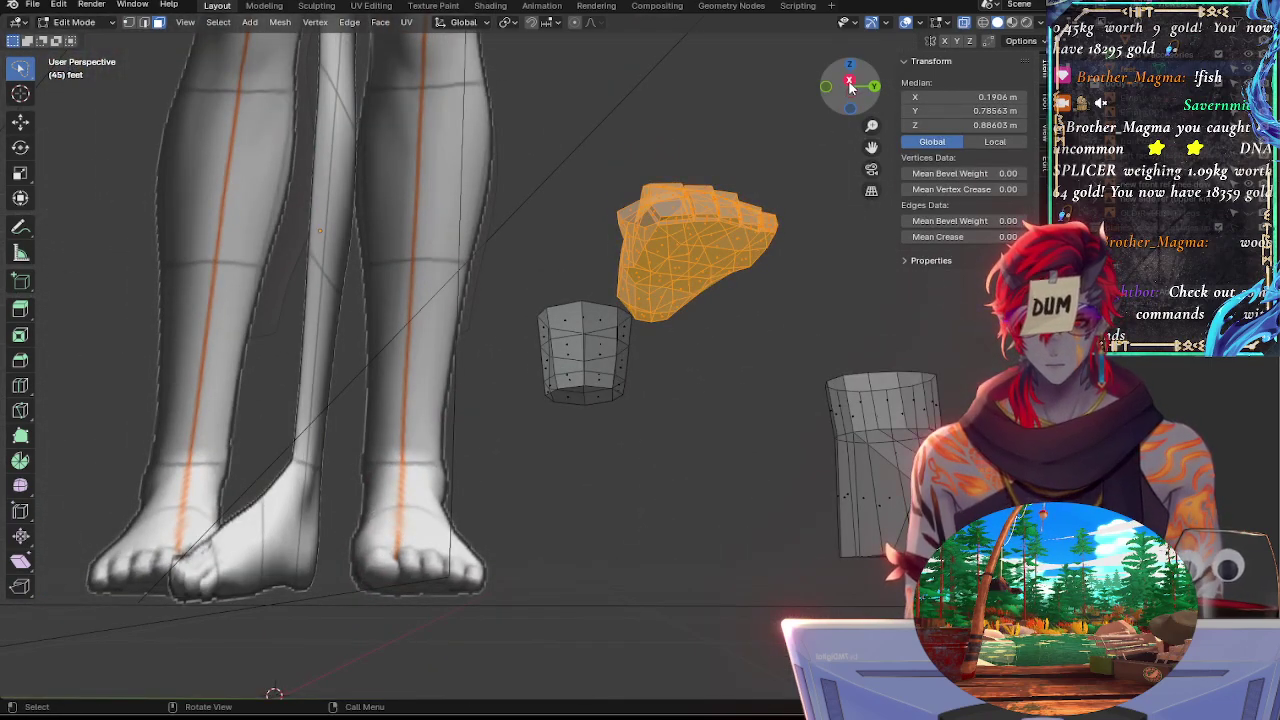
{"action": "left_click", "coordinate": [849, 81]}
{"action": "scroll", "coordinate": [674, 390], "scroll_direction": "down", "scroll_amount": 2}
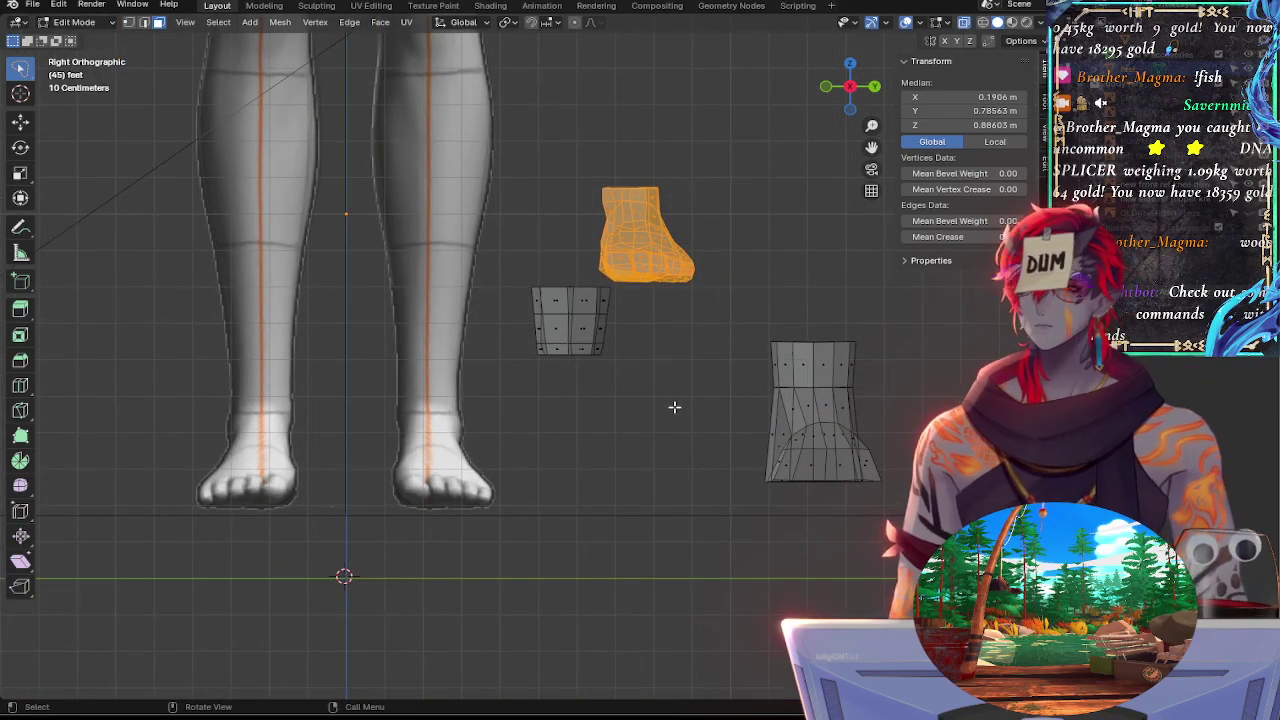
Move the detailed foot mesh about -0.543 m along Y and -0.557 m along Z onto the reference foot
{"action": "key", "text": "g"}
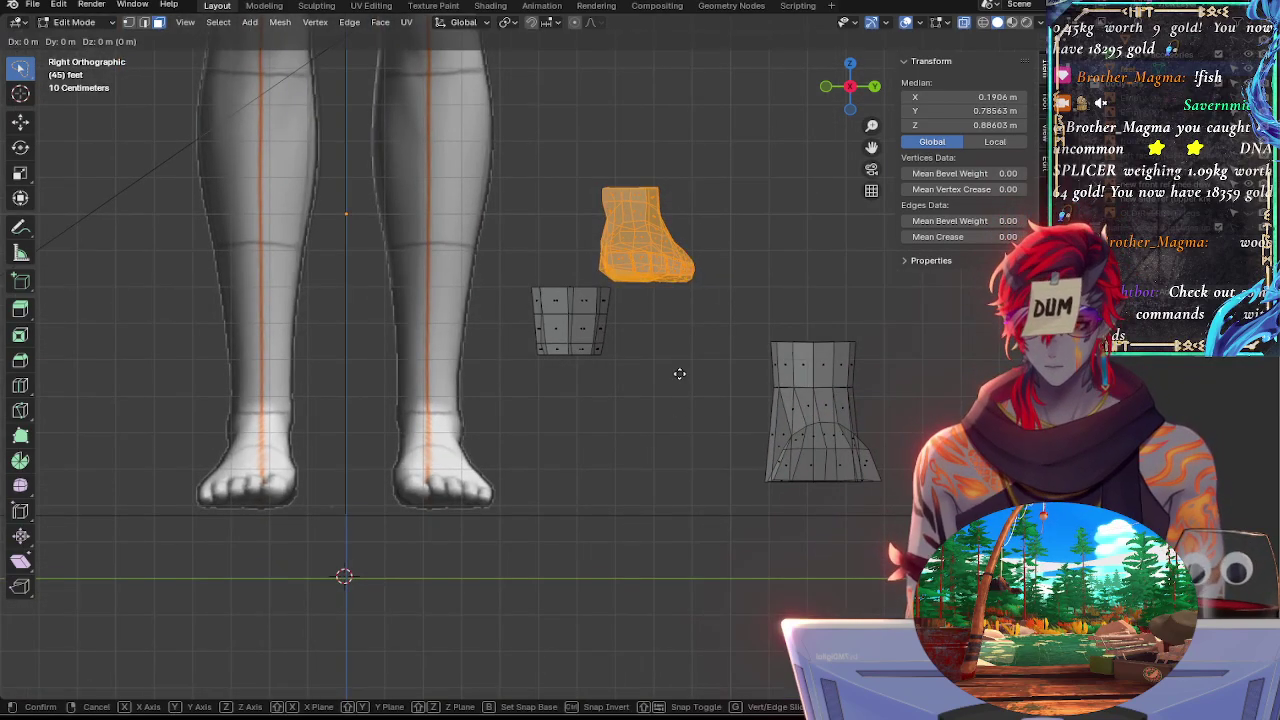
{"action": "left_click", "coordinate": [461, 581]}
{"action": "scroll", "coordinate": [546, 437], "scroll_direction": "up", "scroll_amount": 3}
{"action": "middle_click_drag", "start_coordinate": [546, 437], "coordinate": [720, 397], "text": "shift"}
{"action": "middle_click_drag", "start_coordinate": [769, 446], "coordinate": [745, 342], "text": "ctrl"}
{"action": "scroll", "coordinate": [740, 348], "scroll_direction": "up", "scroll_amount": 2}
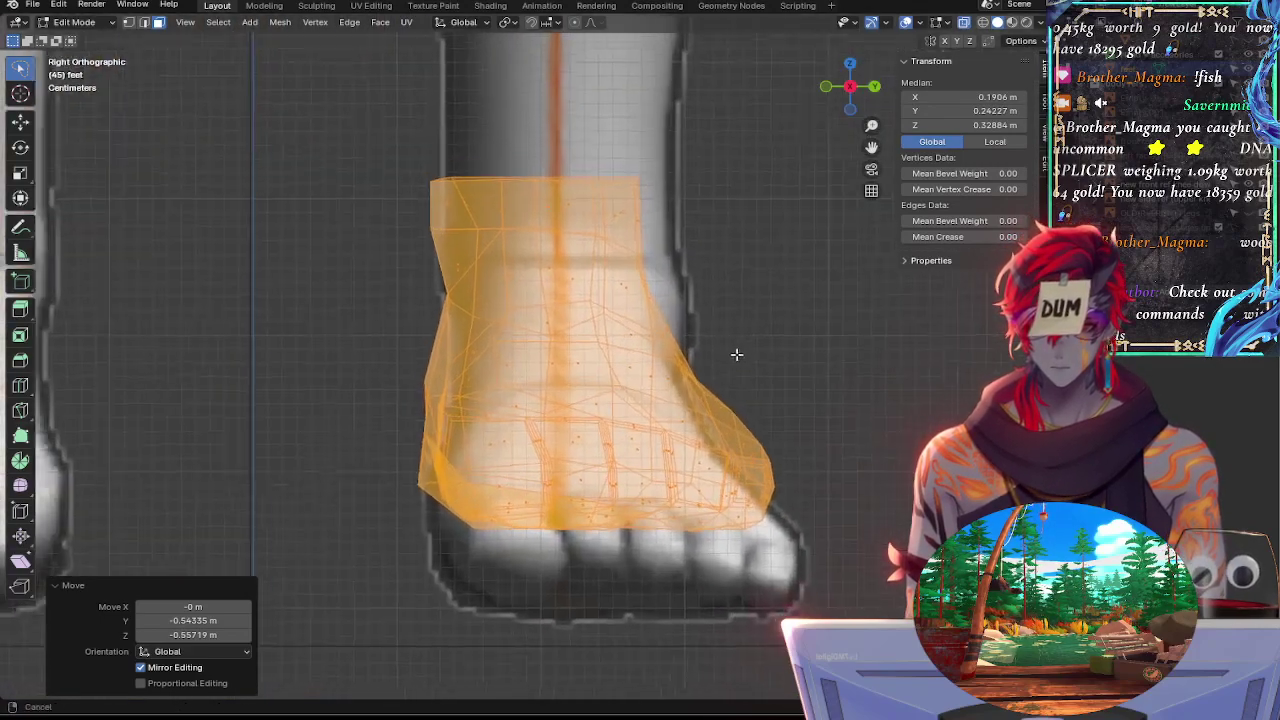
Align the detailed foot with the reference by shifting it about 0.019 m along Y and 0.057 m down, with X-ray display off
{"action": "scroll", "coordinate": [772, 362], "scroll_direction": "down", "scroll_amount": 3}
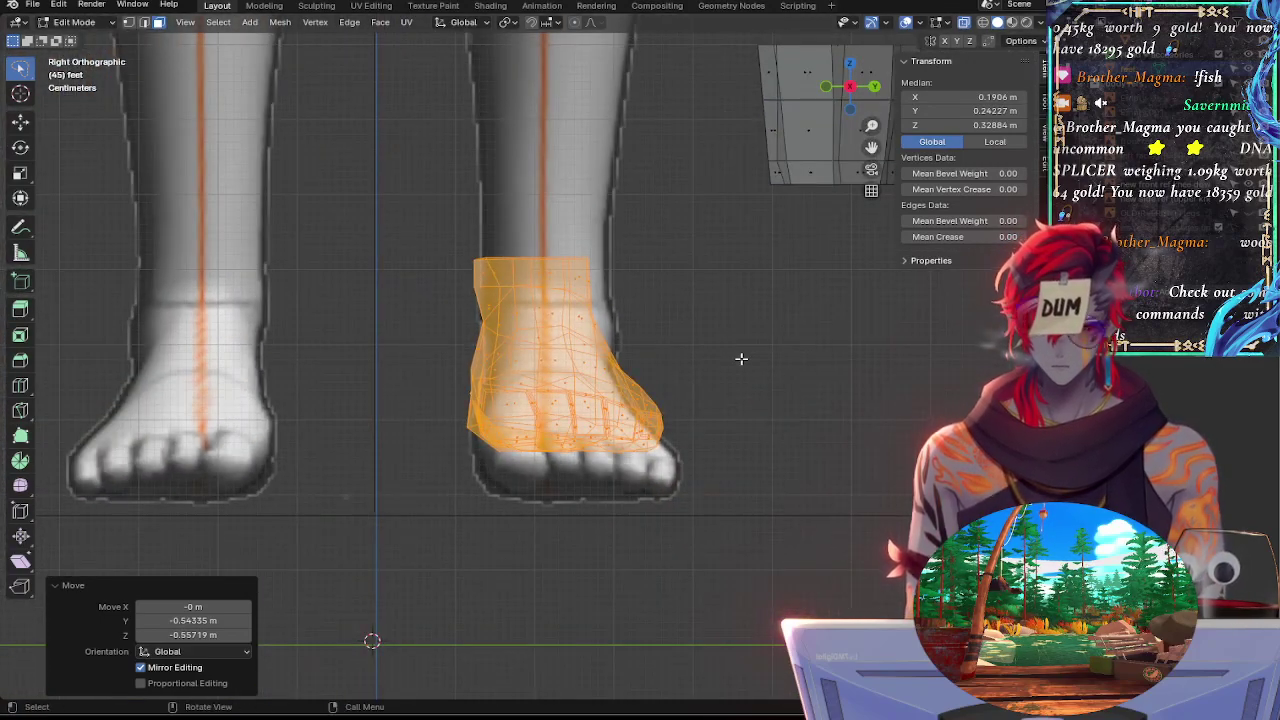
{"action": "key", "text": "g"}
{"action": "left_click", "coordinate": [751, 371]}
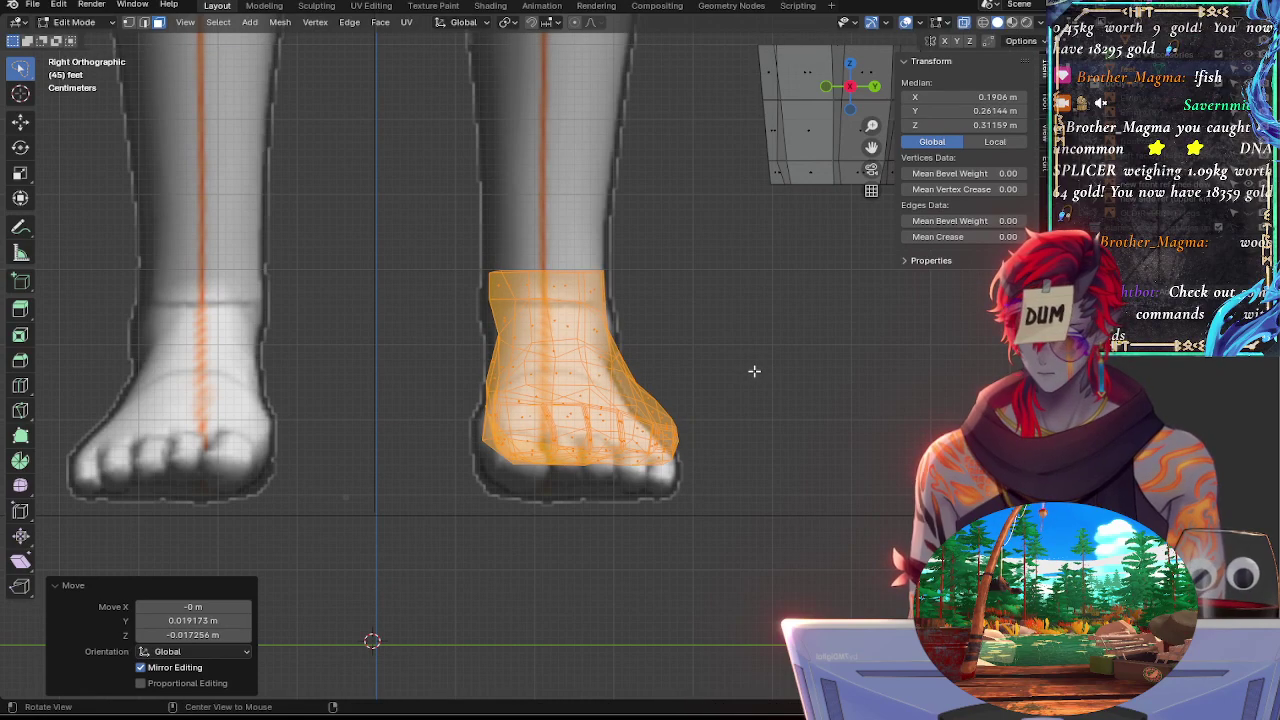
{"action": "key", "text": "alt+z"}
{"action": "key", "text": "g"}
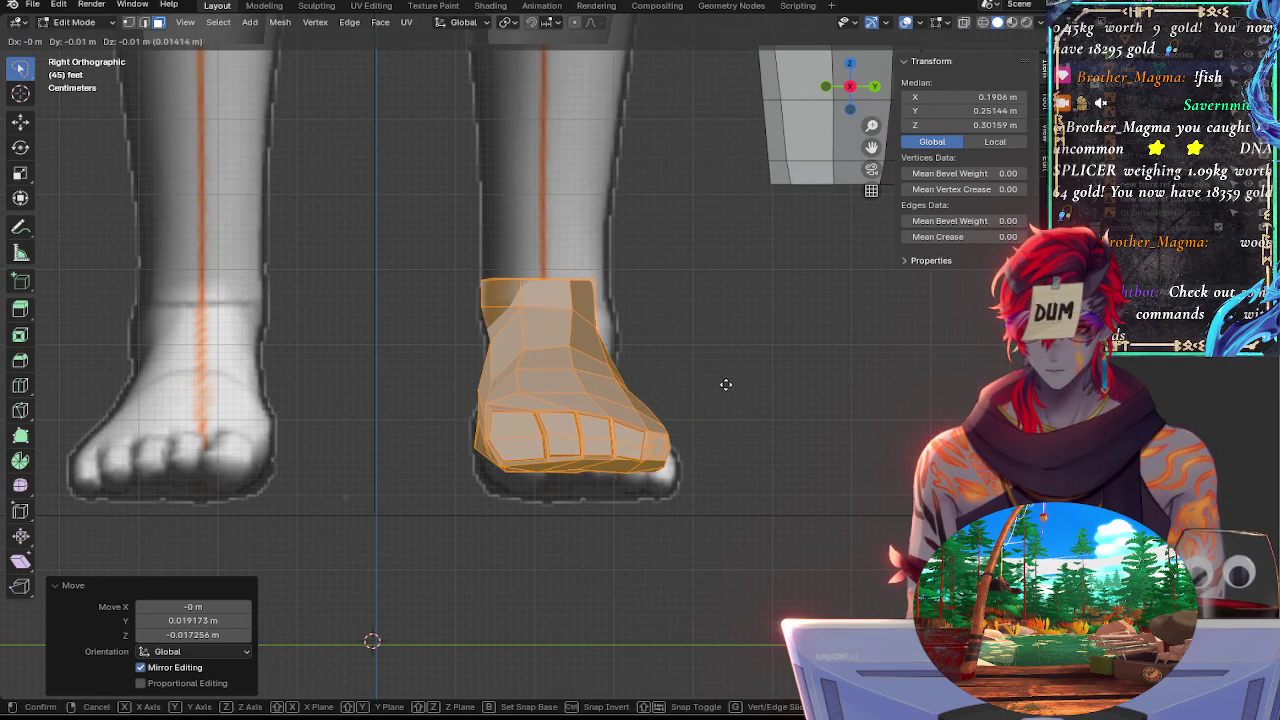
{"action": "left_click", "coordinate": [731, 385]}
{"action": "key", "text": "g"}
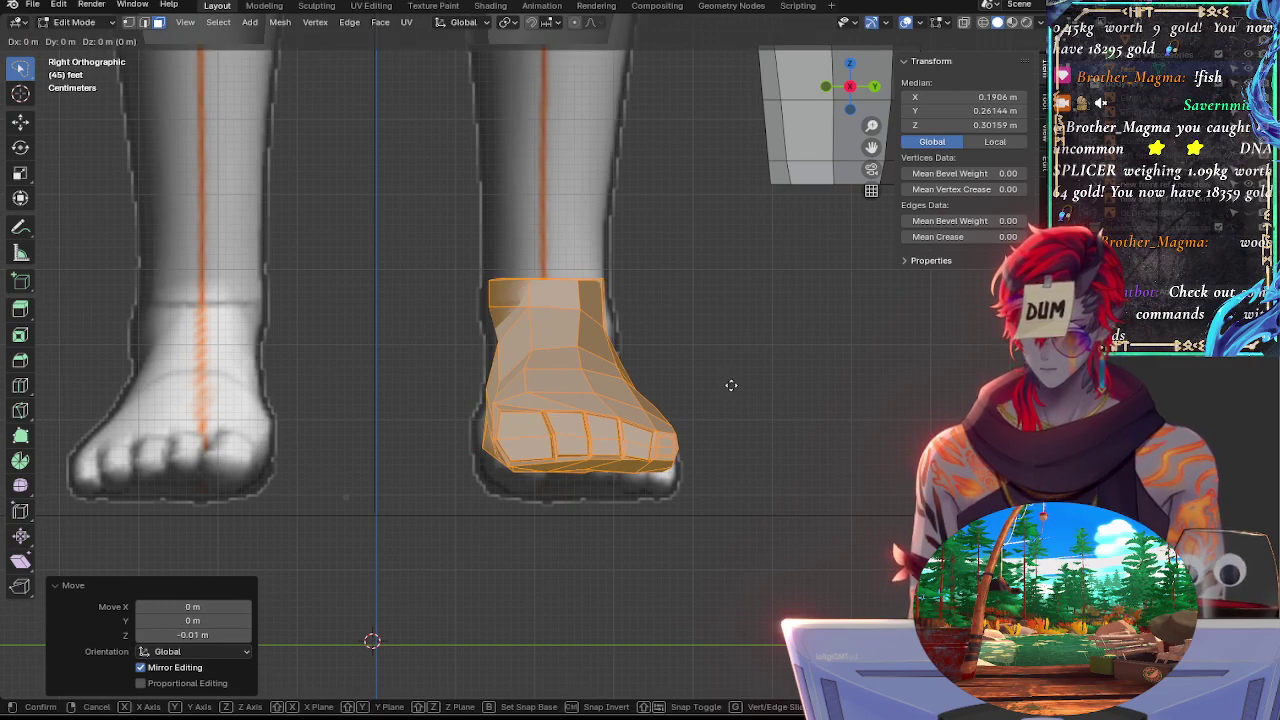
{"action": "left_click", "coordinate": [730, 407]}
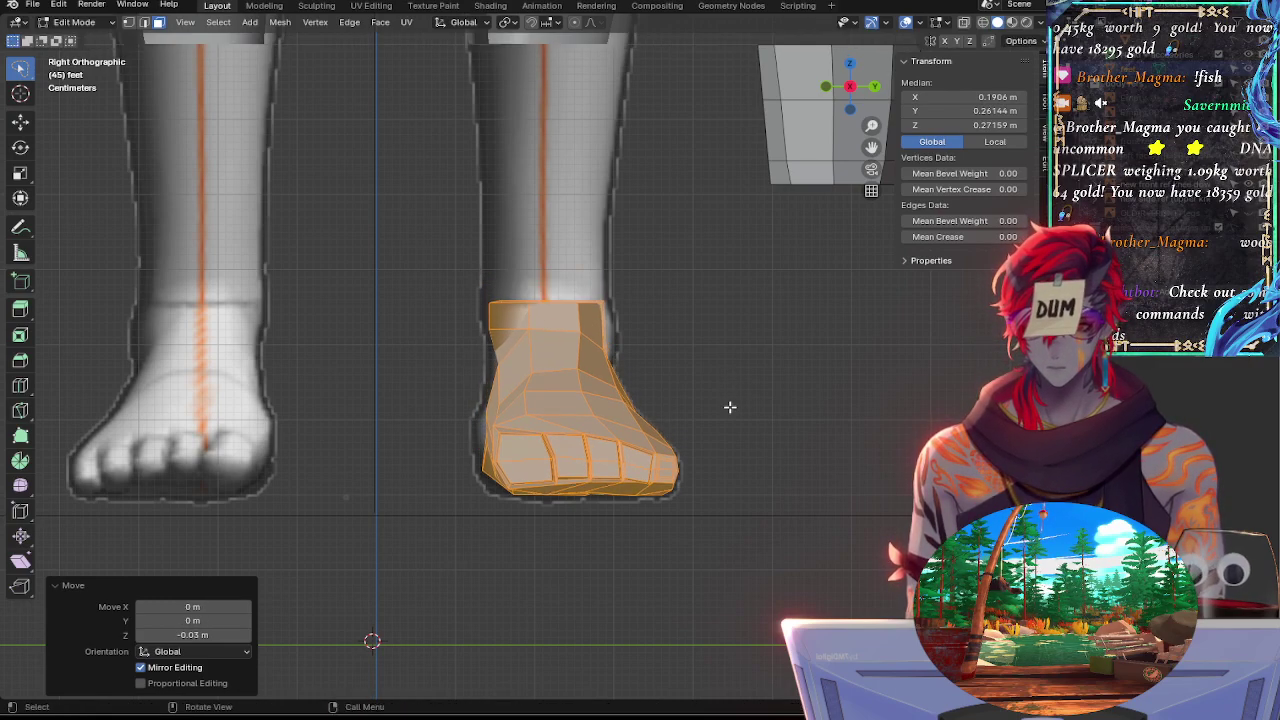
Select the top ankle edge loop of the detailed foot in edge selection mode and reshape it with LoopTools Circle
{"action": "scroll", "coordinate": [700, 300], "scroll_direction": "up", "scroll_amount": 4}
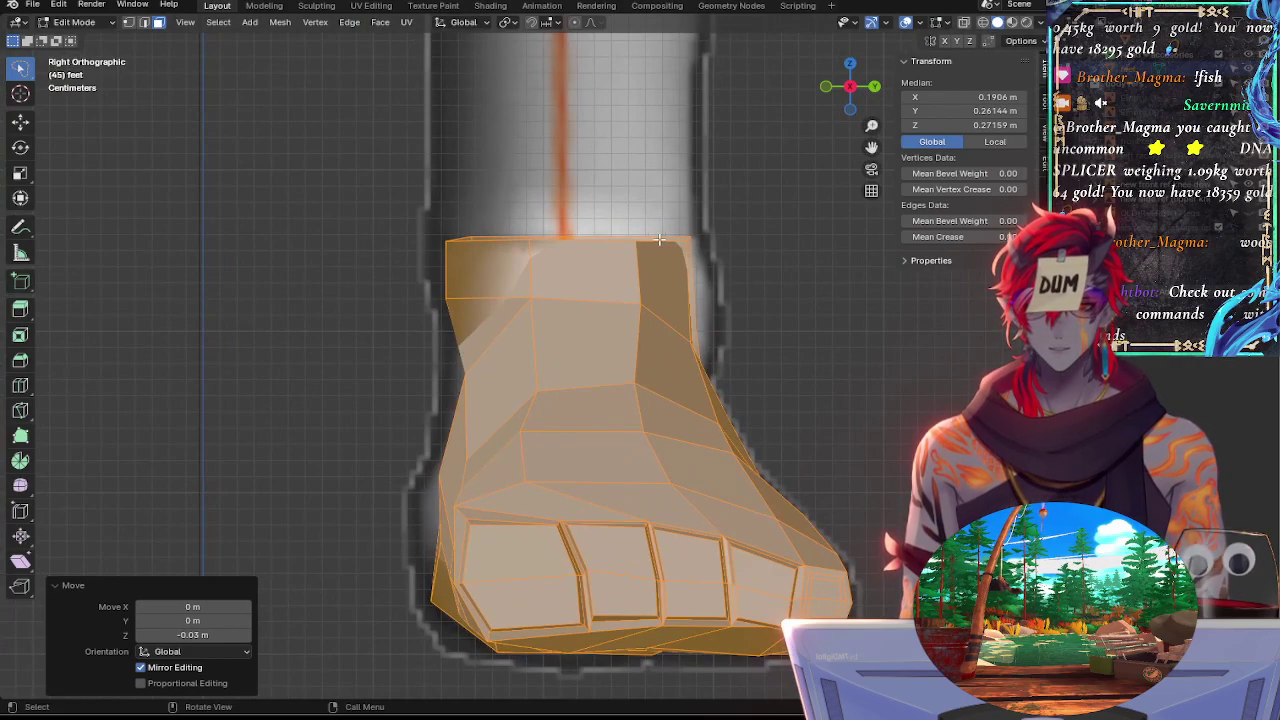
{"action": "key", "text": "alt+a"}
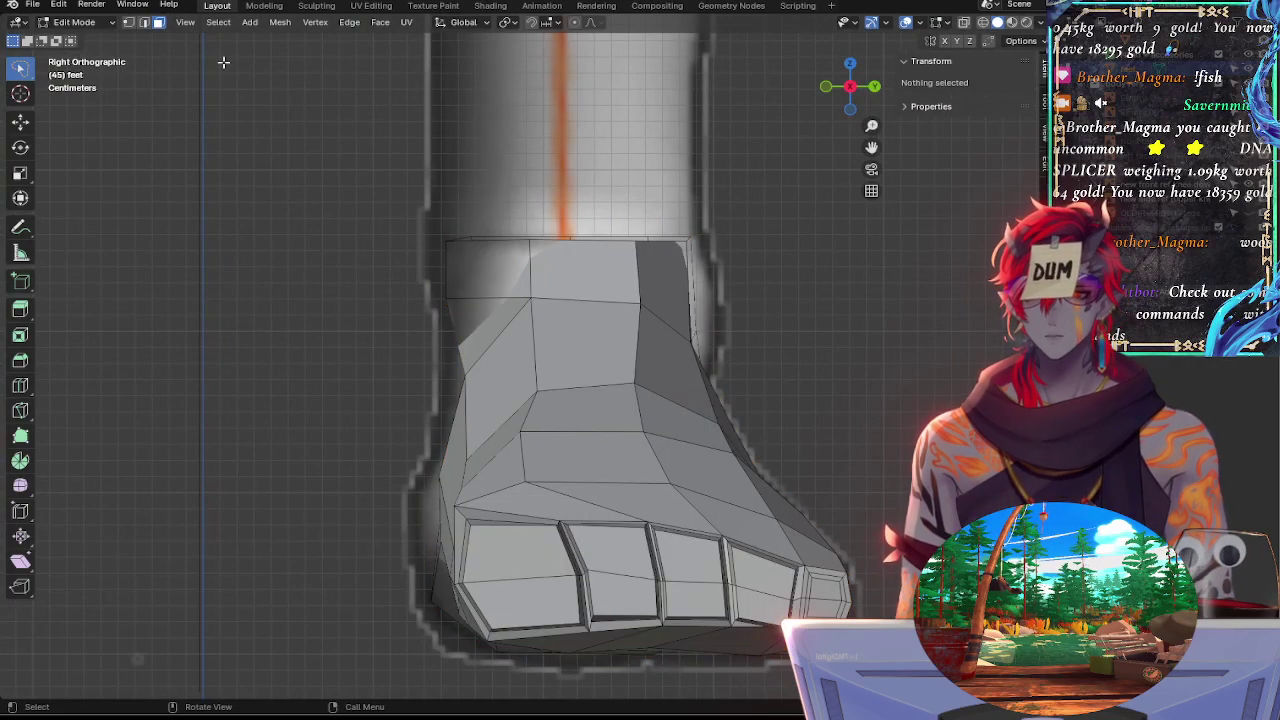
{"action": "left_click", "coordinate": [143, 22]}
{"action": "left_click", "coordinate": [600, 240]}
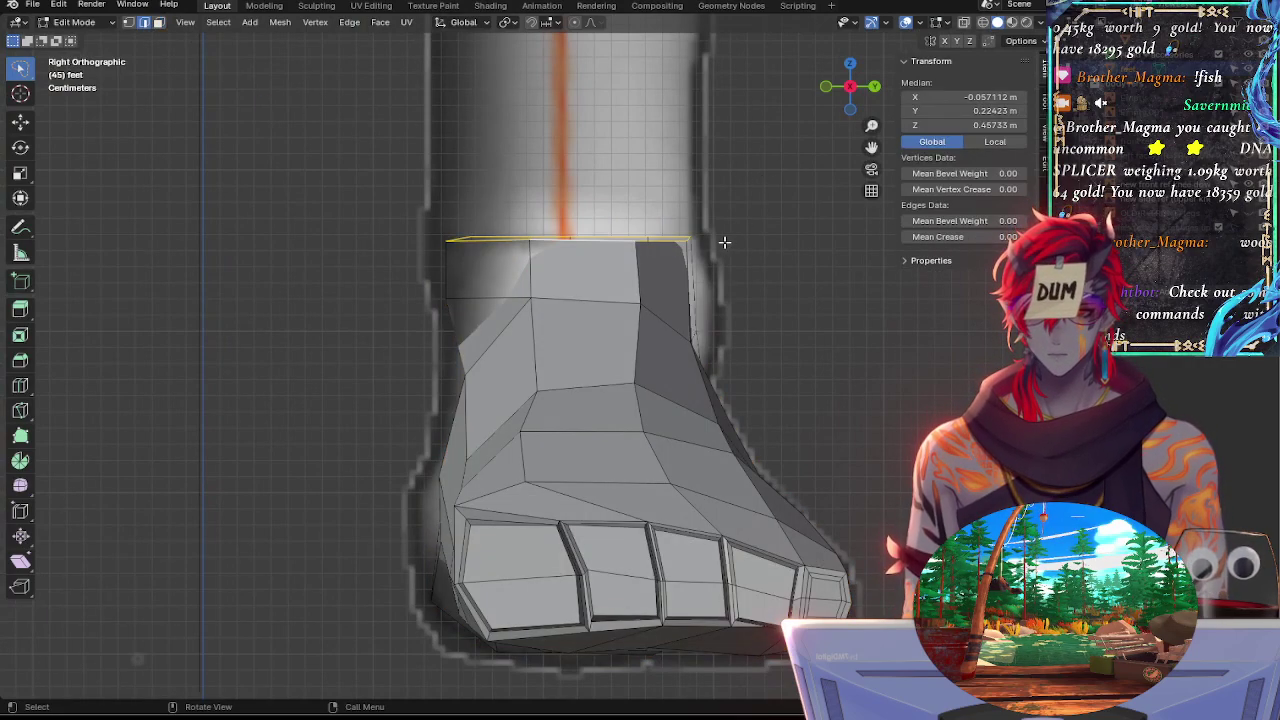
{"action": "right_click", "coordinate": [635, 238]}
{"action": "mouse_move", "coordinate": [632, 236]}
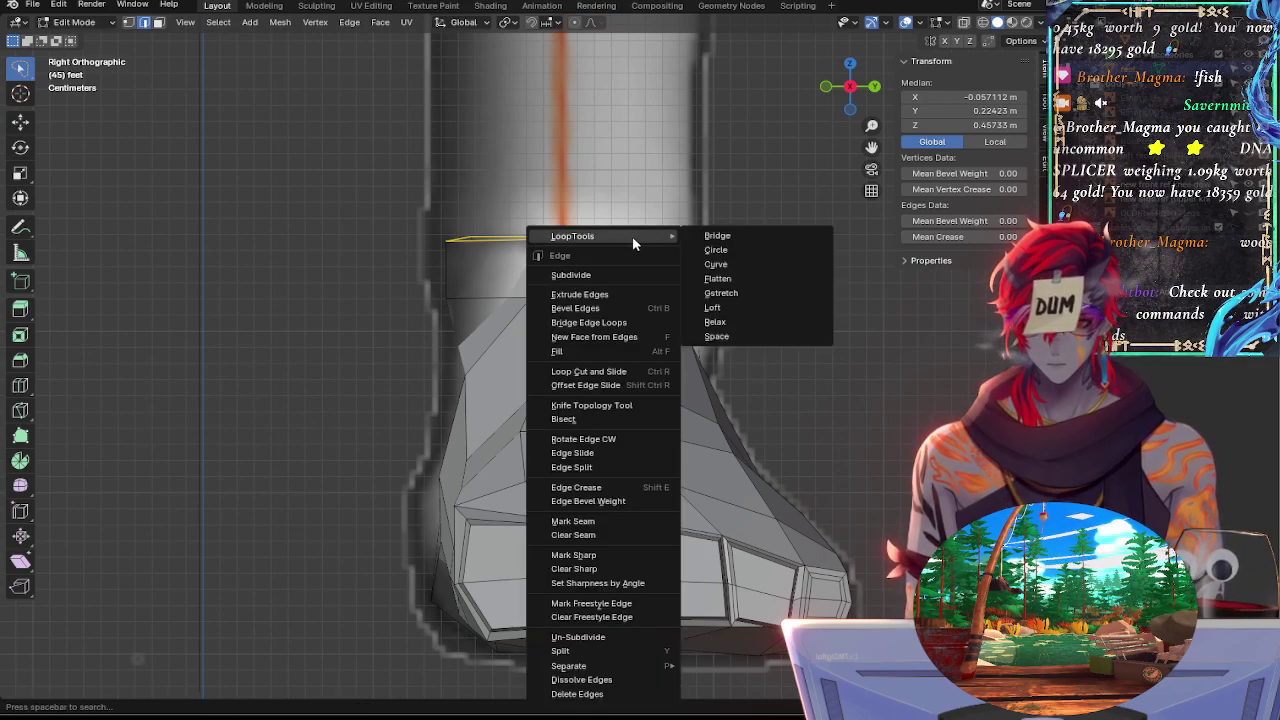
{"action": "left_click", "coordinate": [732, 251]}
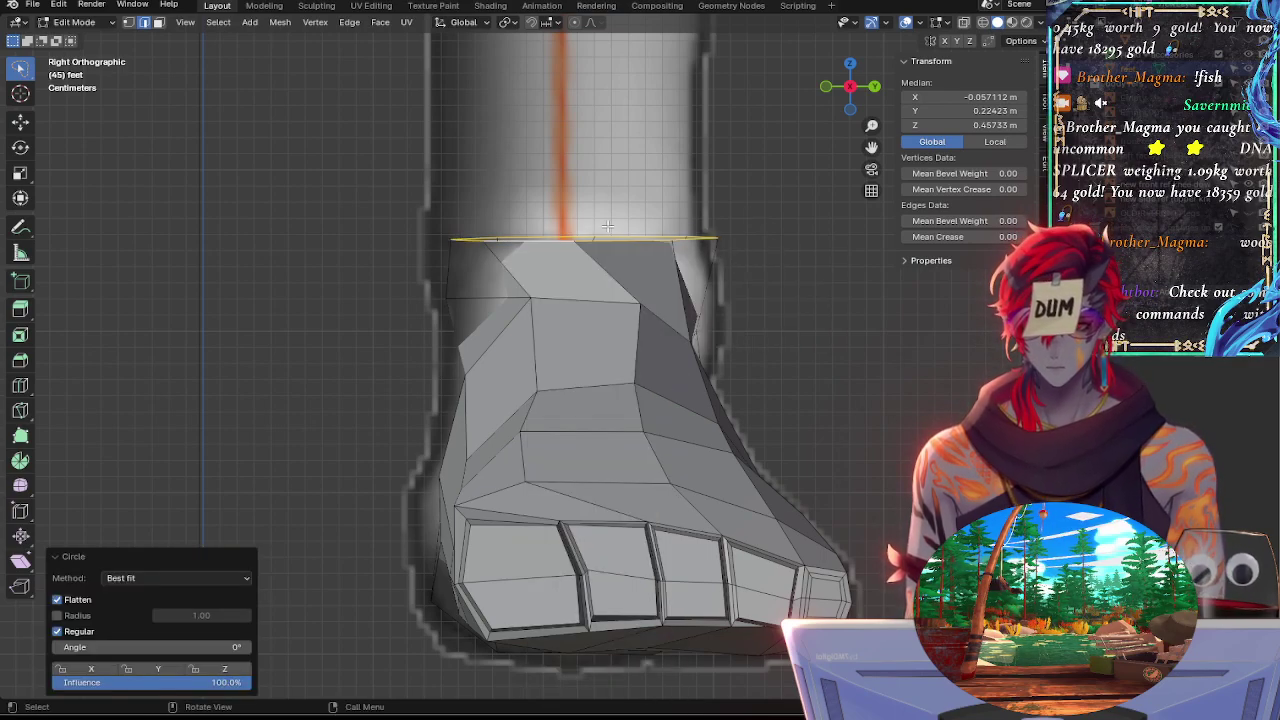
Flatten the ankle opening's edge loop by scaling it to 0 along Z, and move it about -0.0112 m along Y
{"action": "key", "text": "g"}
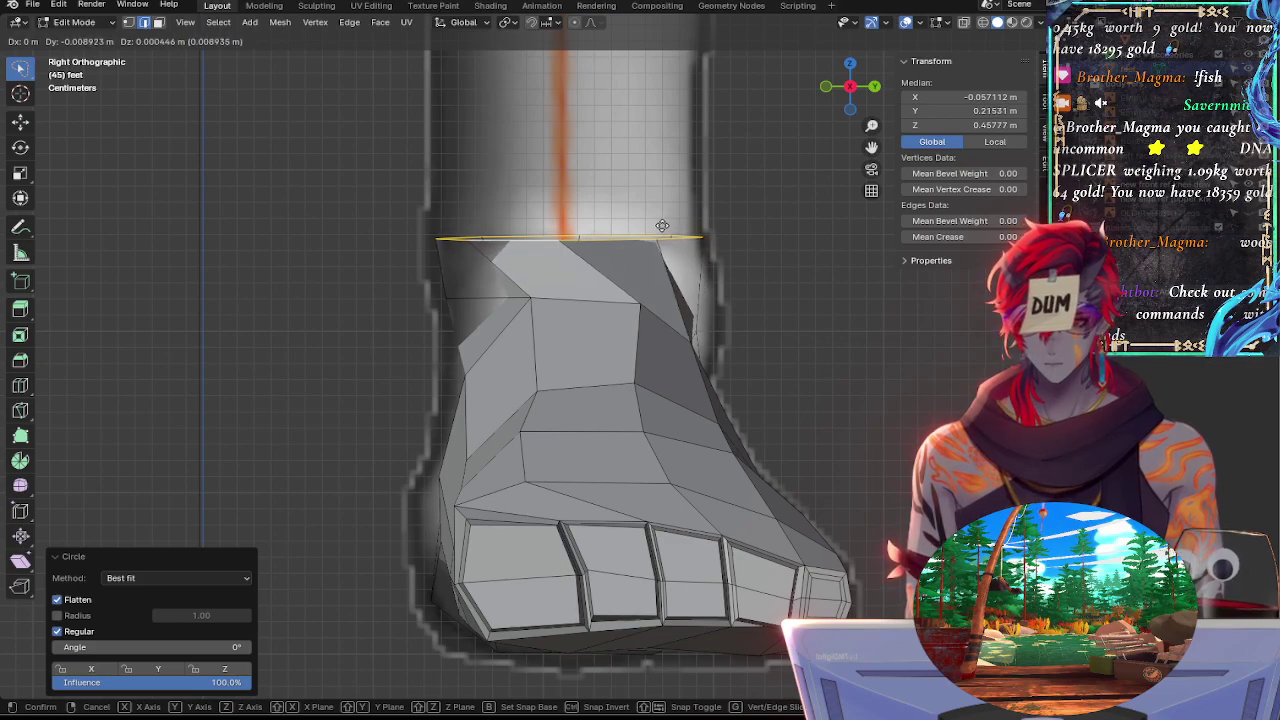
{"action": "key", "text": "Escape"}
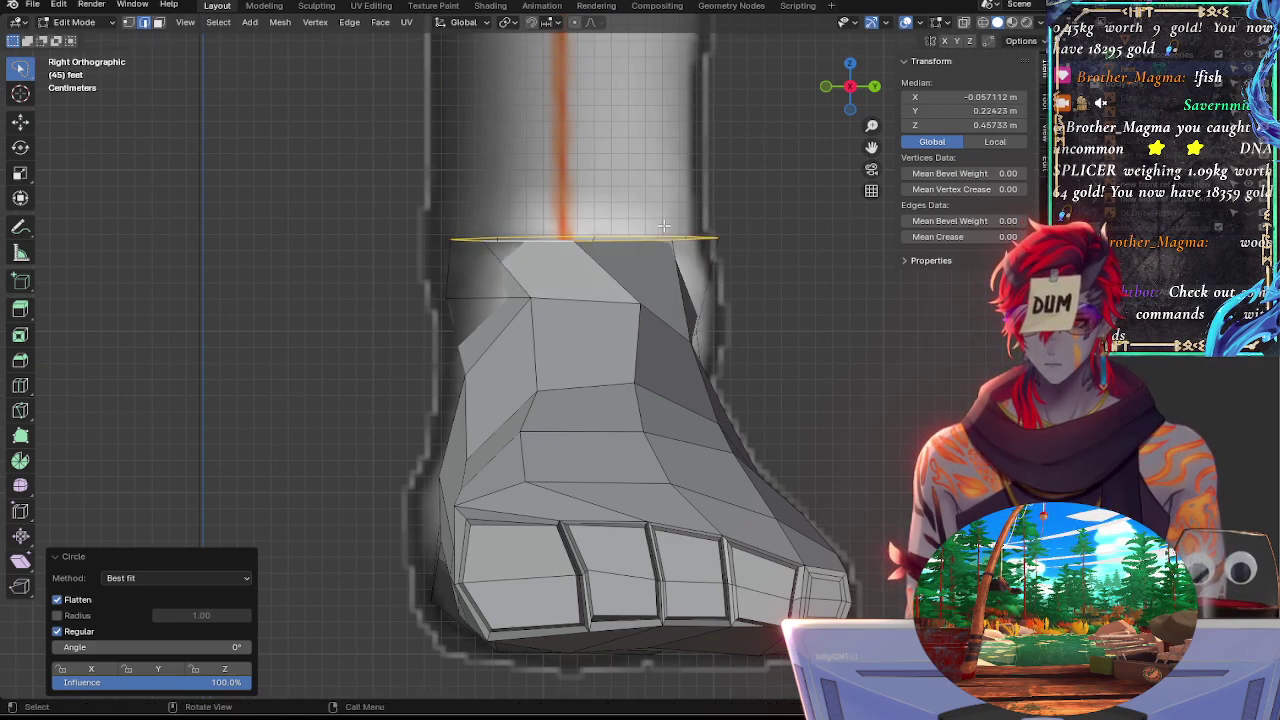
{"action": "key", "text": "s"}
{"action": "key", "text": "z"}
{"action": "key", "text": "0"}
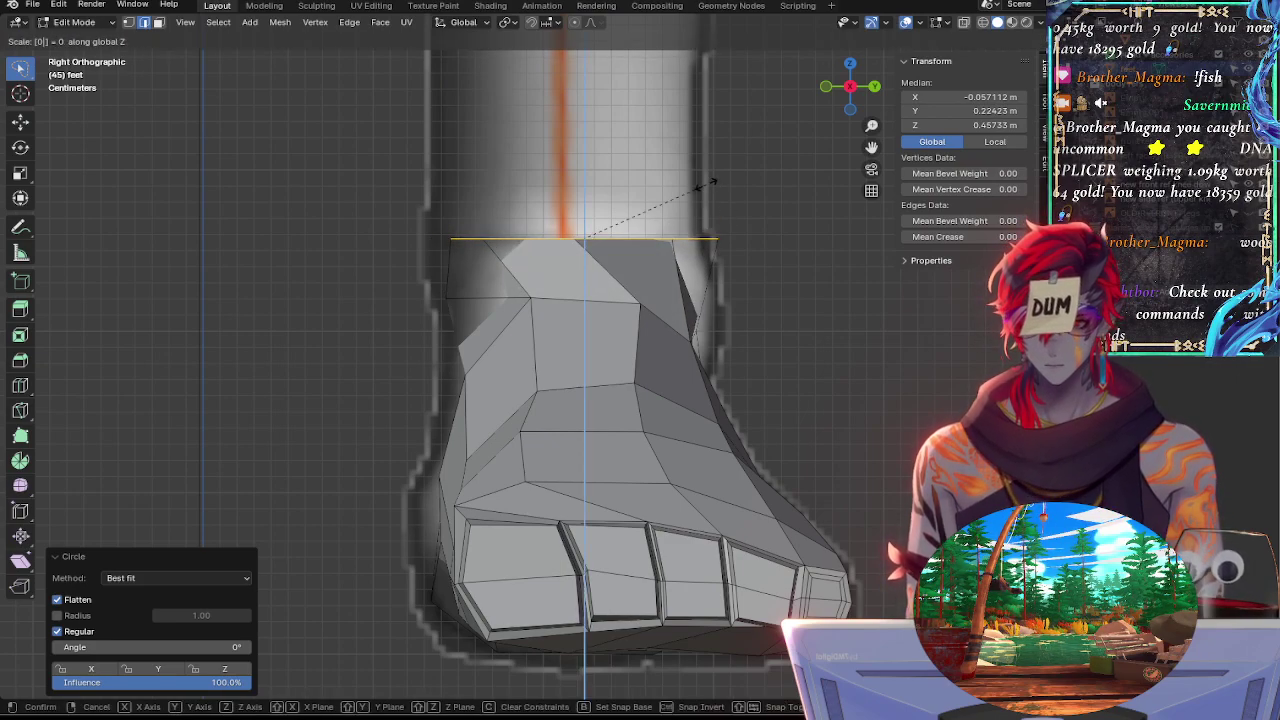
{"action": "key", "text": "Return"}
{"action": "key", "text": "g"}
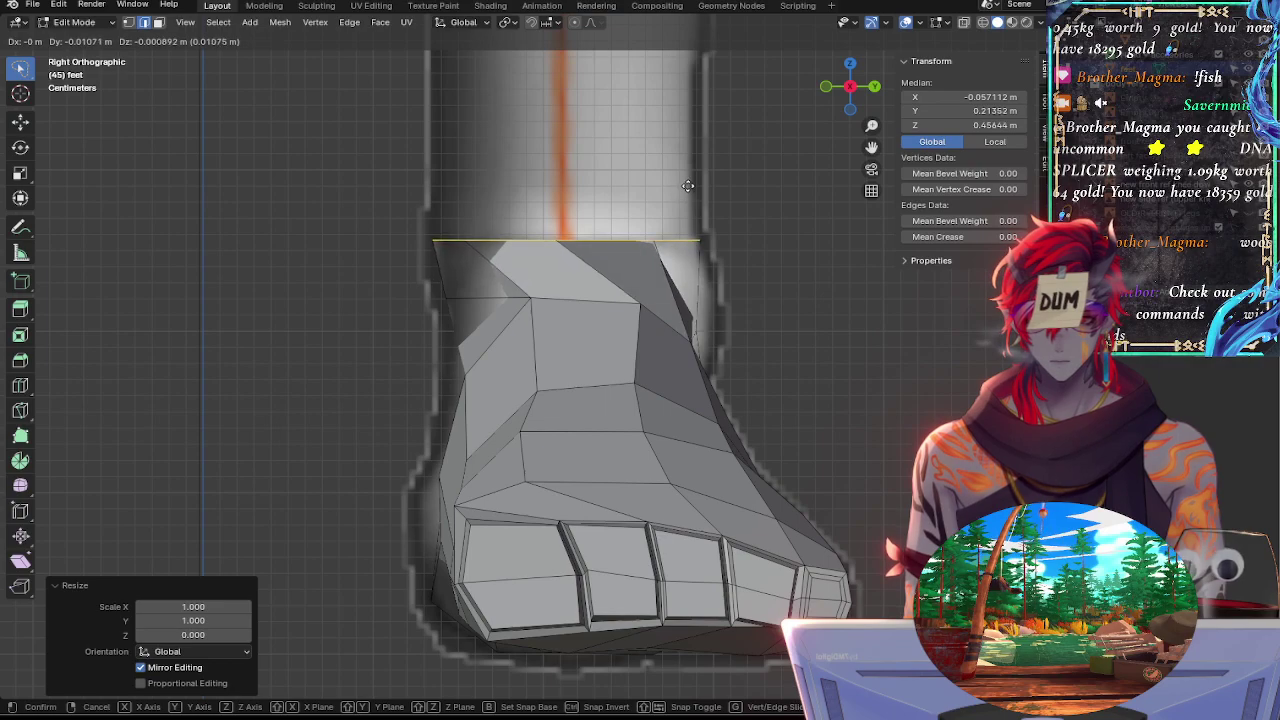
{"action": "left_click", "coordinate": [687, 184]}
{"action": "middle_click_drag", "start_coordinate": [713, 240], "coordinate": [717, 204], "text": "ctrl"}
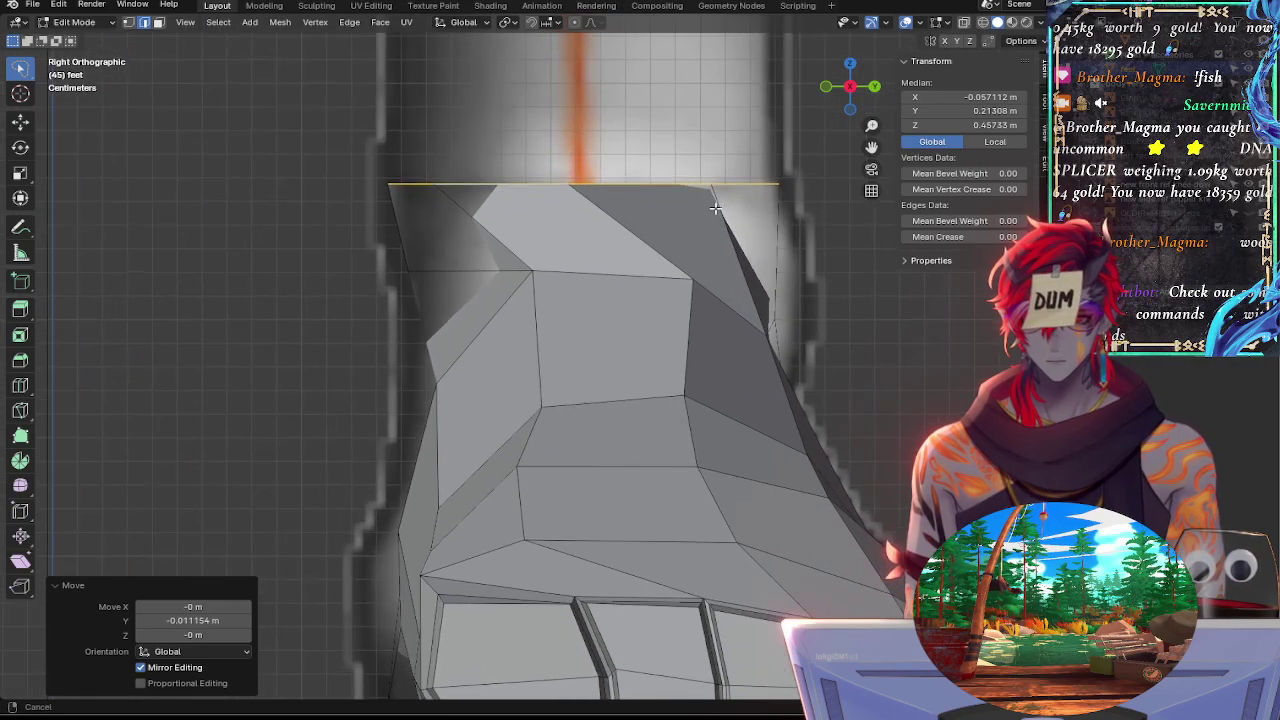
{"action": "middle_click_drag", "start_coordinate": [667, 128], "coordinate": [644, 261], "text": "shift"}
Scale the ankle opening's edge loop to about 0.922 along Y, move it about 0.0049 m along Y, and deselect it
{"action": "key", "text": "s"}
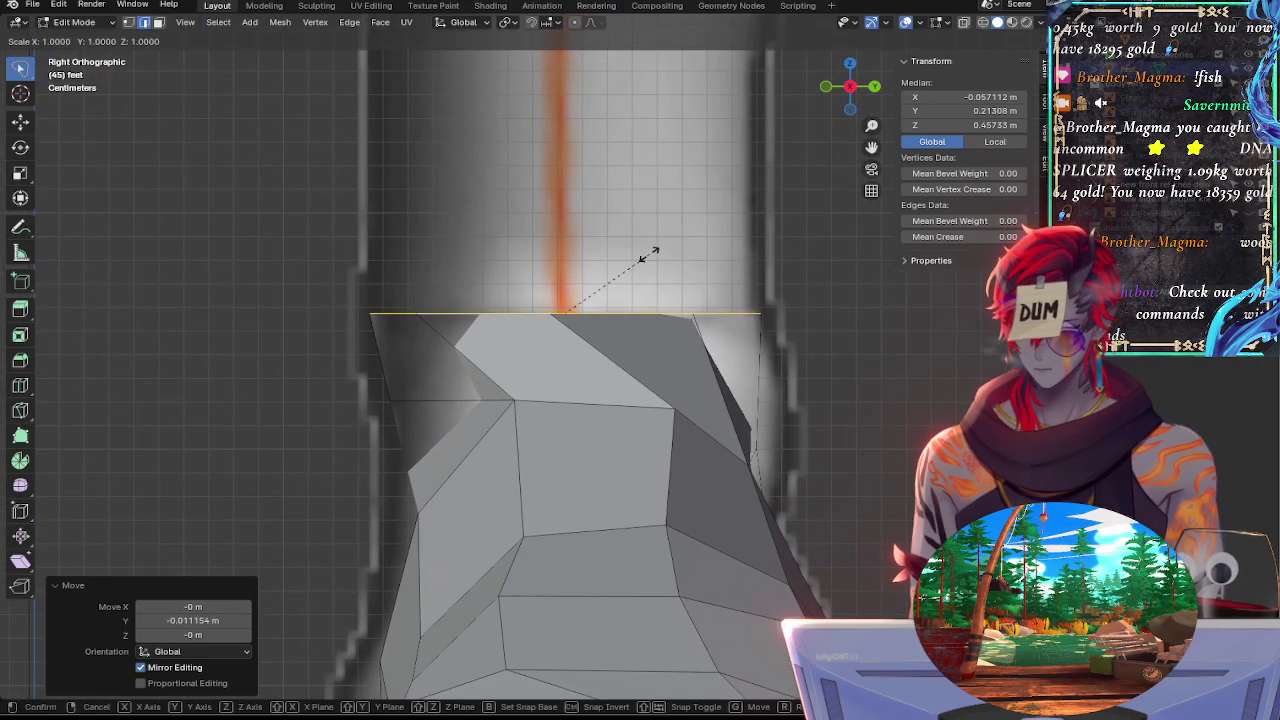
{"action": "key", "text": "y"}
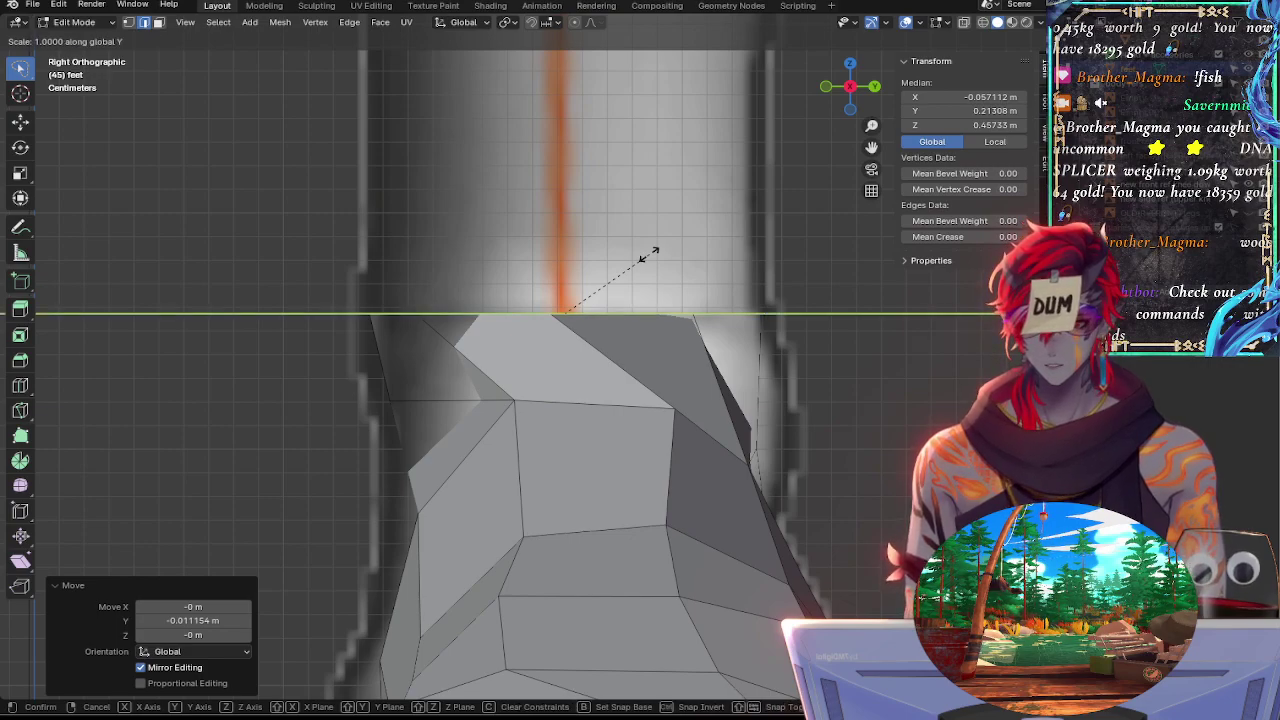
{"action": "left_click", "coordinate": [645, 250]}
{"action": "key", "text": "g"}
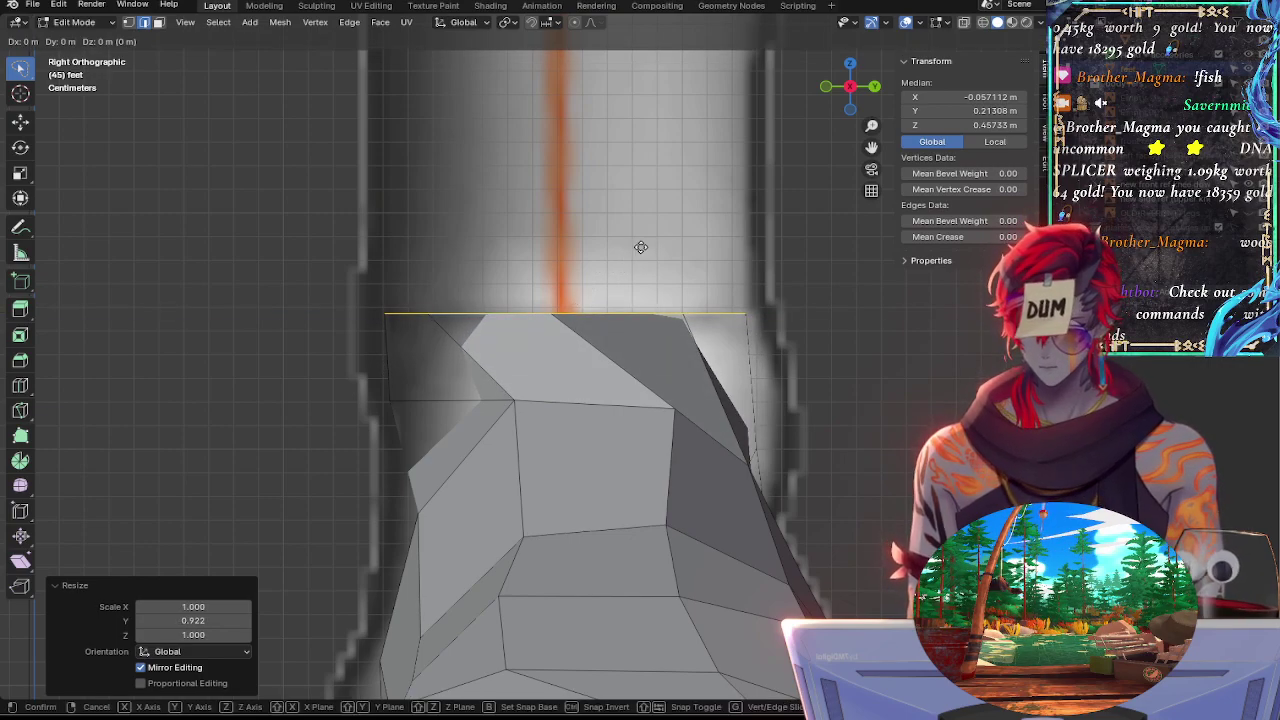
{"action": "key", "text": "y"}
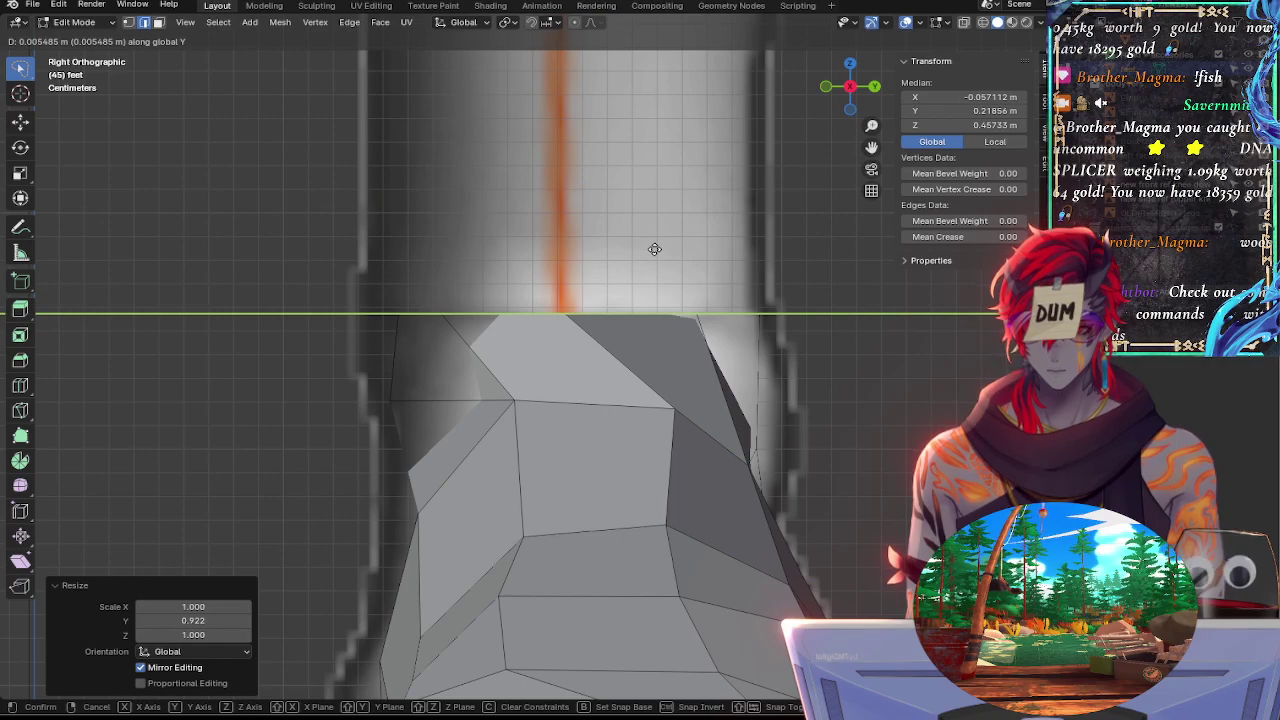
{"action": "left_click", "coordinate": [654, 251]}
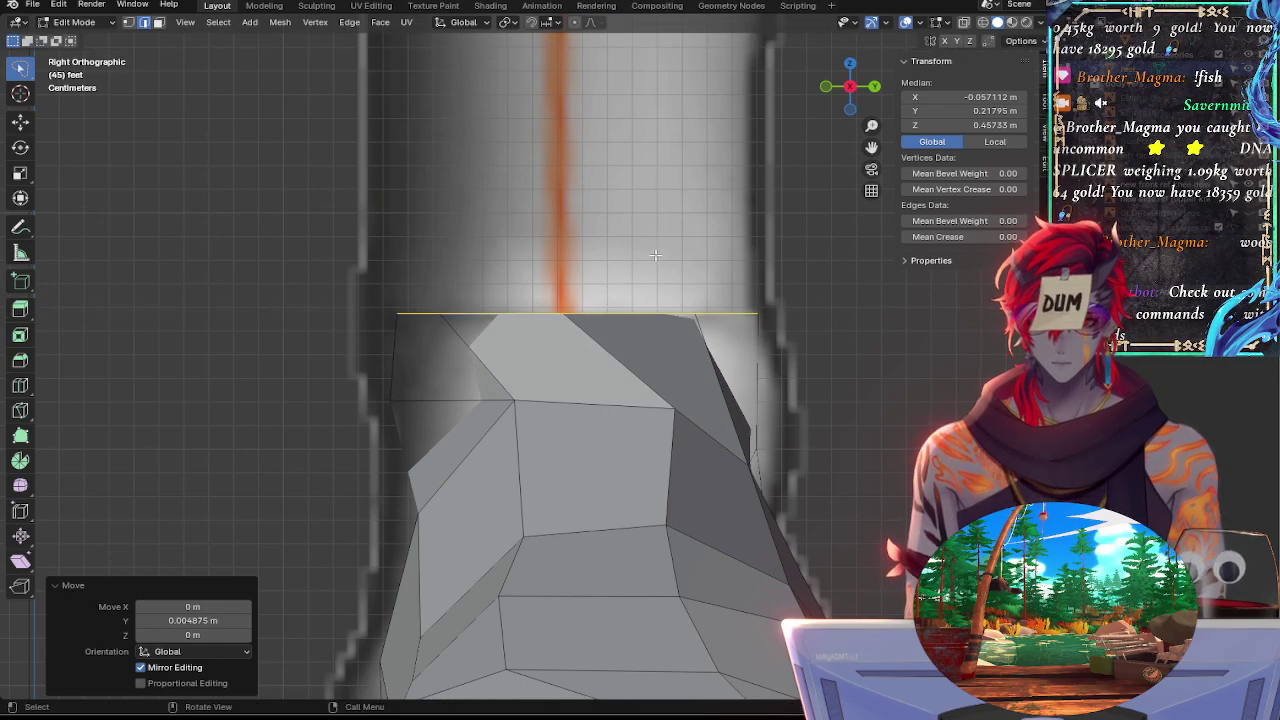
{"action": "middle_click_drag", "start_coordinate": [749, 429], "coordinate": [685, 205], "text": "shift"}
{"action": "scroll", "coordinate": [703, 374], "scroll_direction": "down", "scroll_amount": 5}
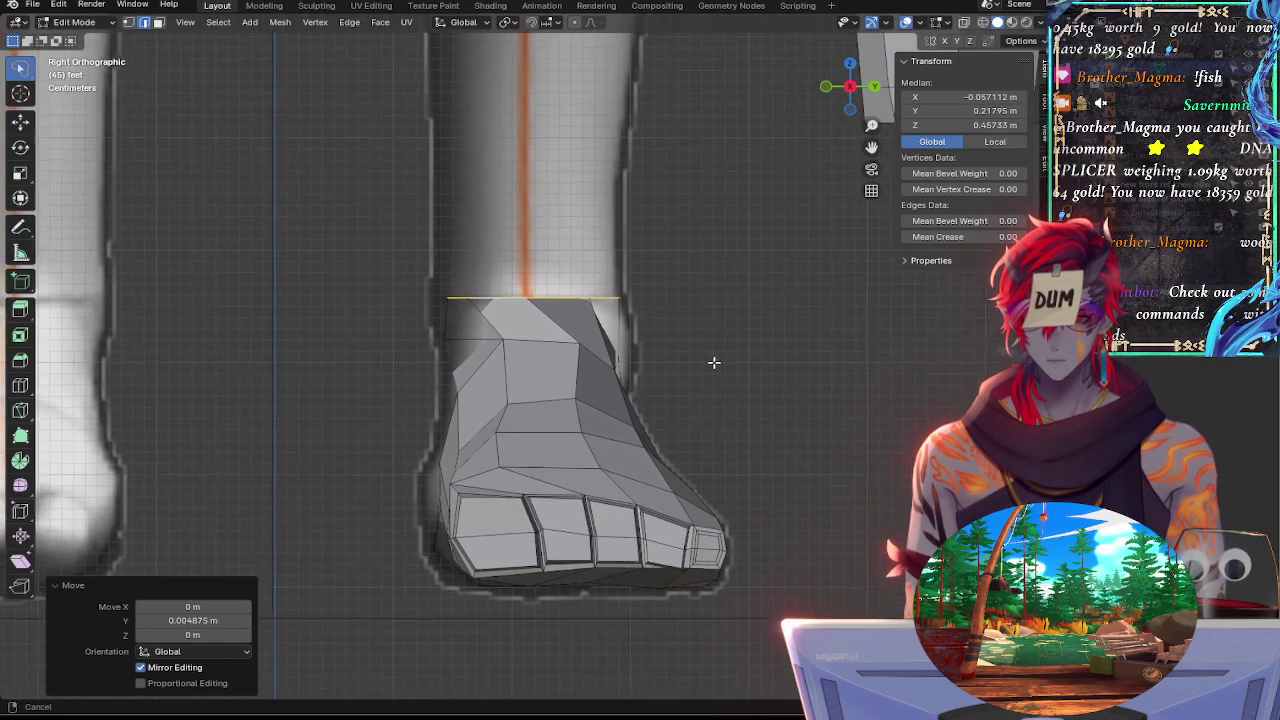
{"action": "left_click", "coordinate": [718, 336]}
{"action": "scroll", "coordinate": [716, 338], "scroll_direction": "up", "scroll_amount": 5}
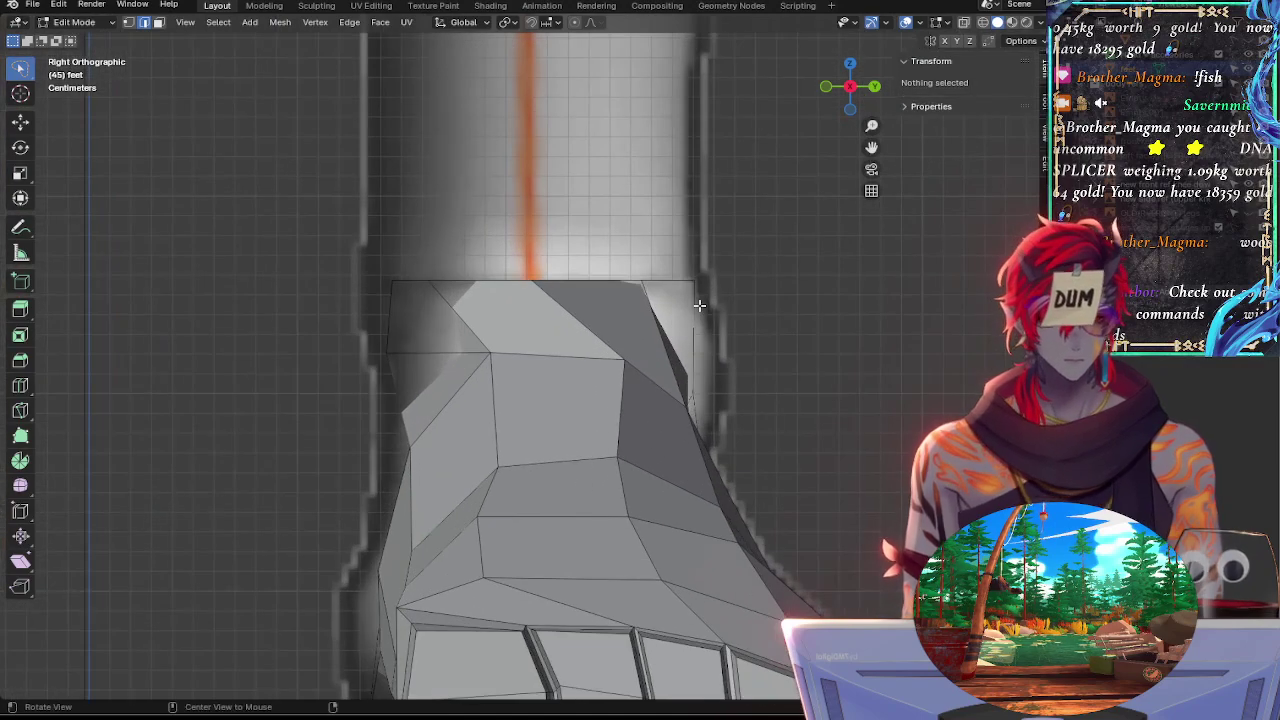
{"action": "left_click", "coordinate": [613, 354]}
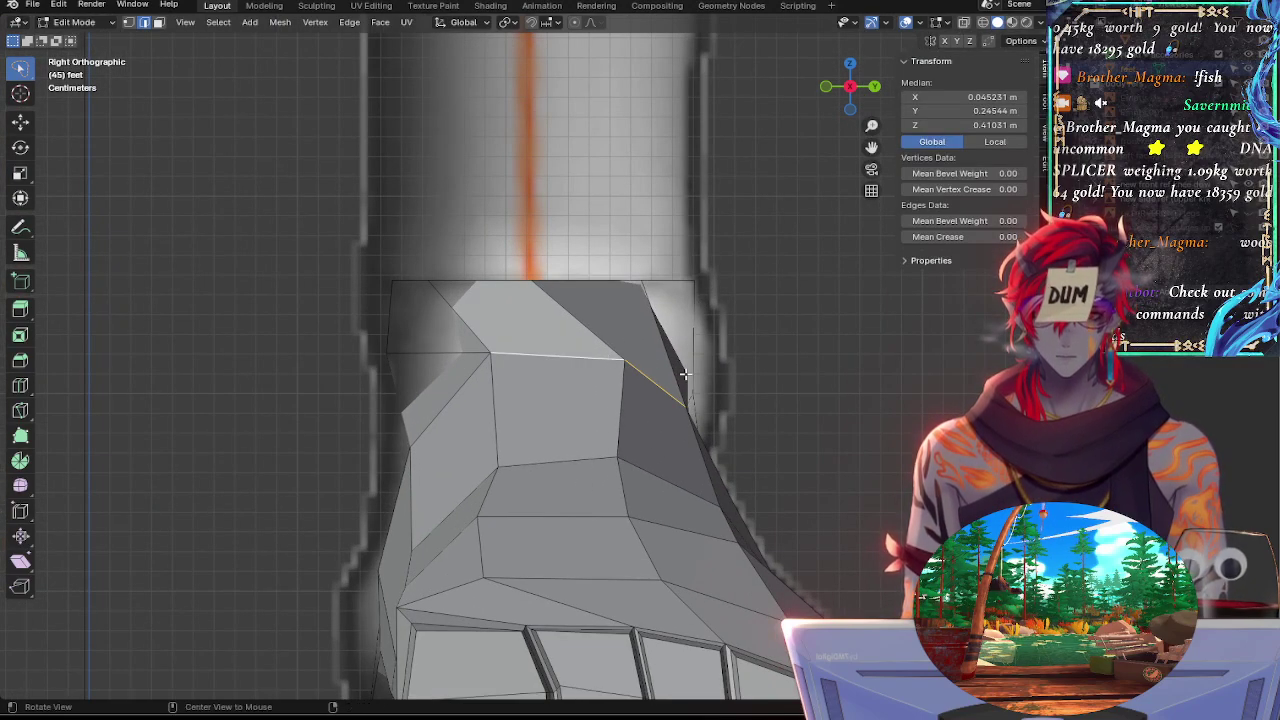
{"action": "middle_click_drag", "start_coordinate": [613, 354], "coordinate": [833, 108]}
{"action": "left_click", "coordinate": [849, 89]}
{"action": "key", "text": "alt+z"}
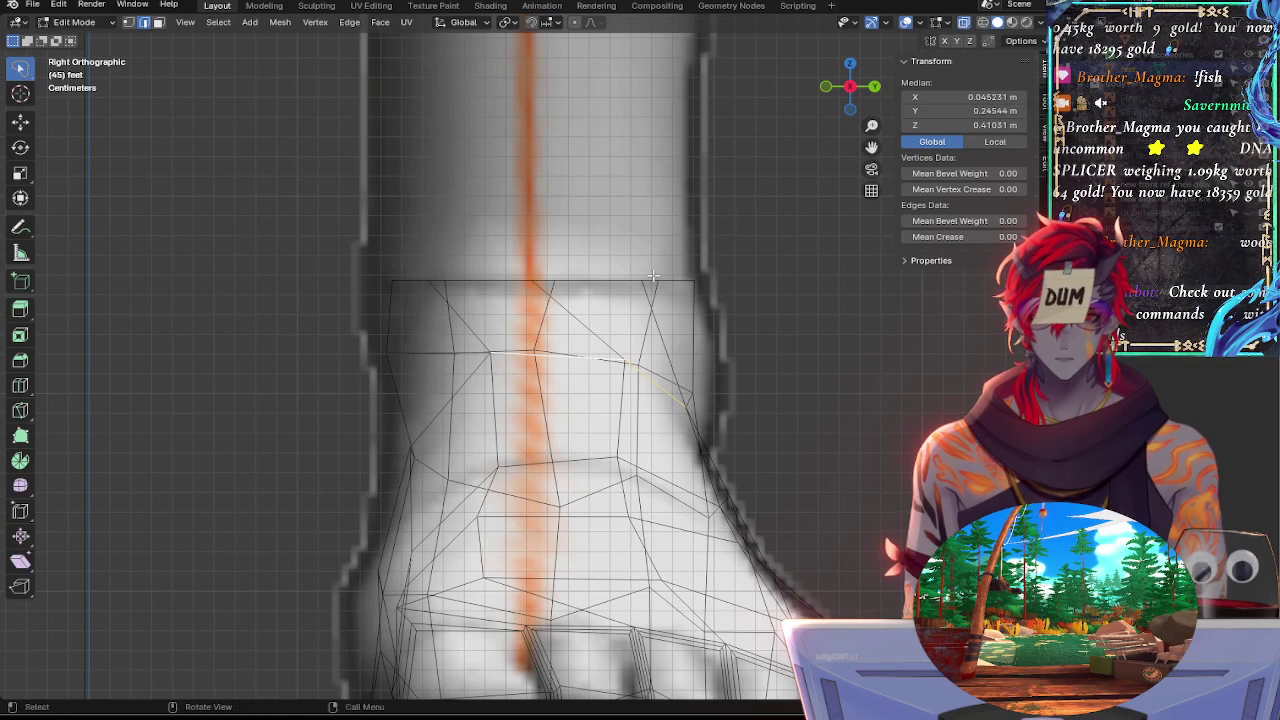
{"action": "left_click", "coordinate": [584, 330]}
{"action": "key", "text": "alt+z"}
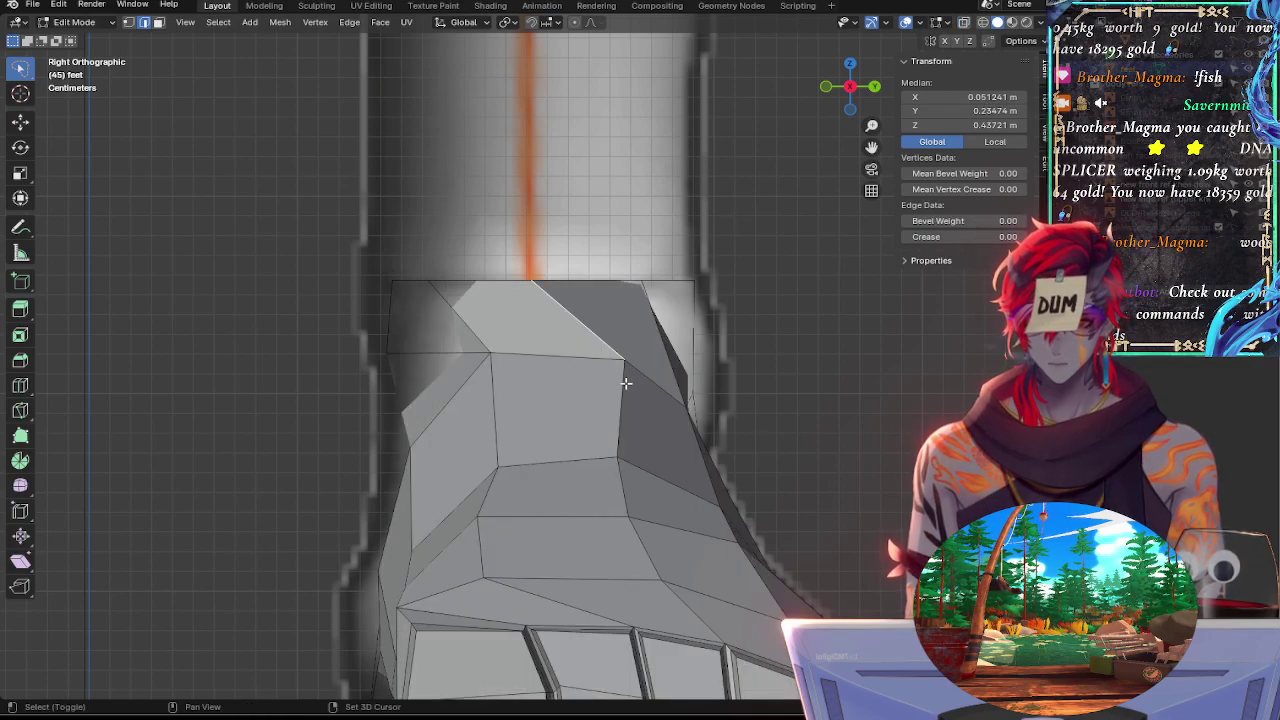
{"action": "left_click", "coordinate": [622, 383], "text": "alt"}
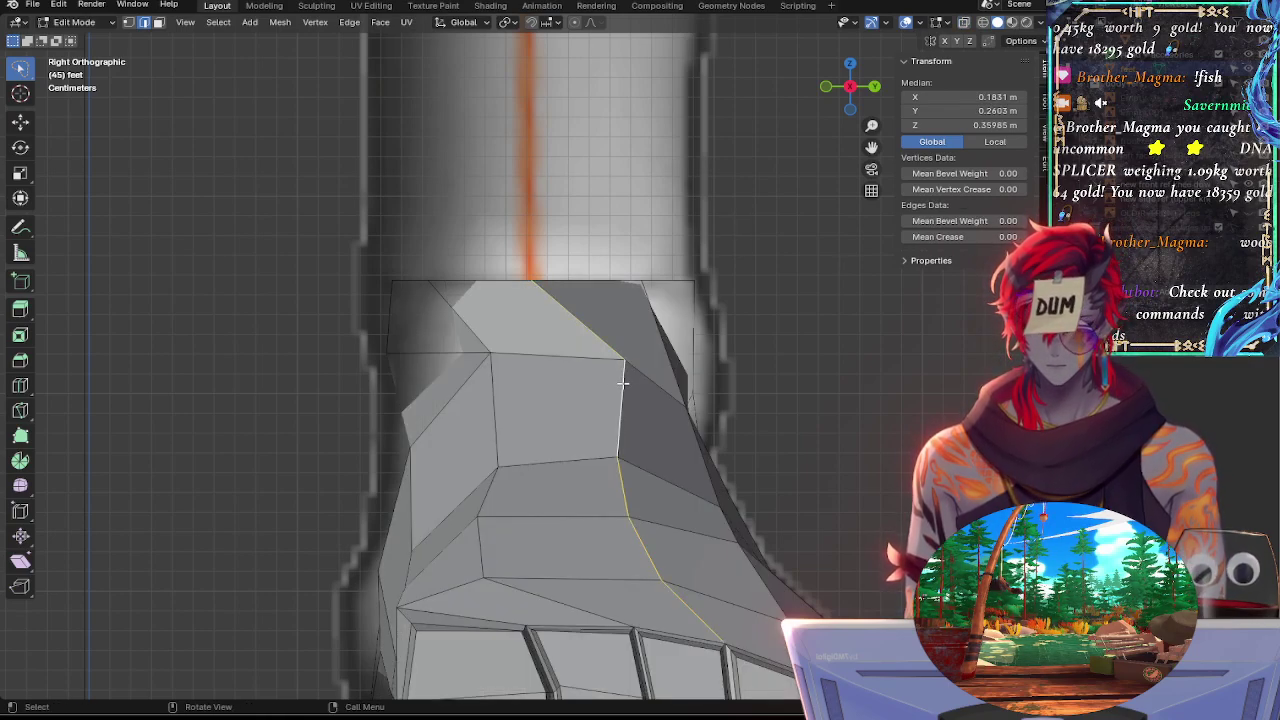
{"action": "key", "text": "s"}
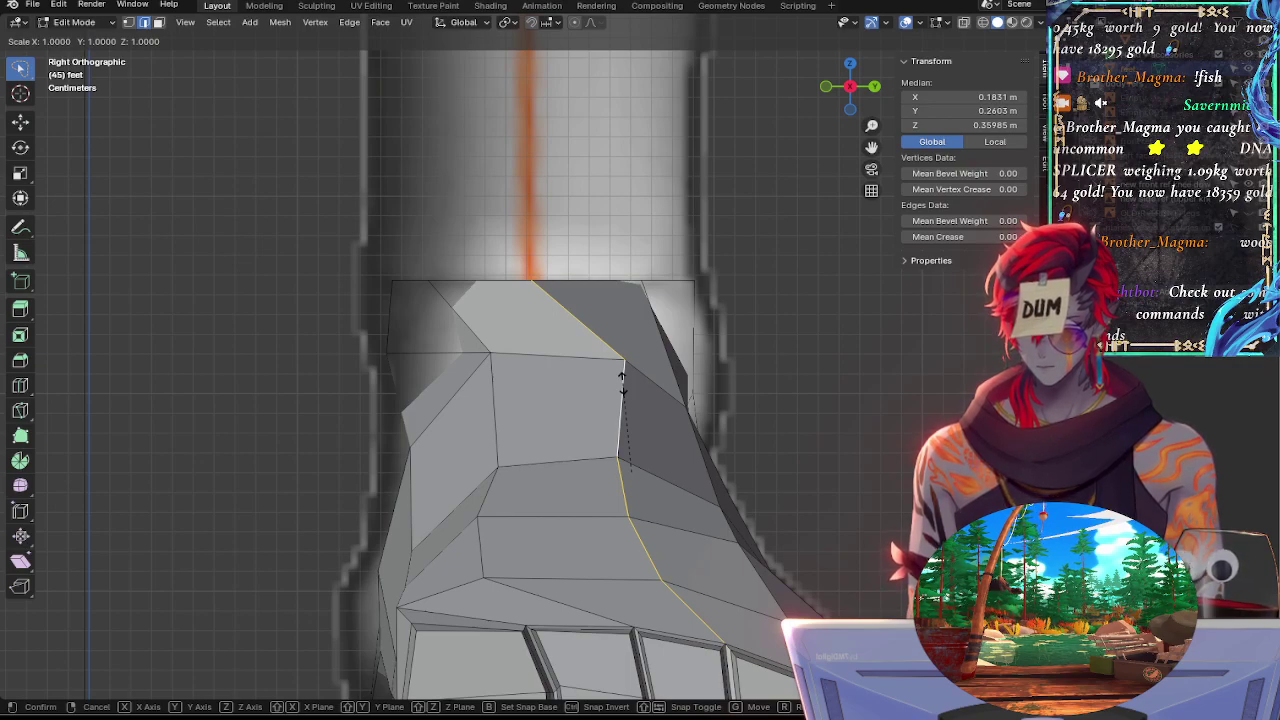
{"action": "key", "text": "y"}
{"action": "key", "text": "0"}
{"action": "key", "text": "Escape"}
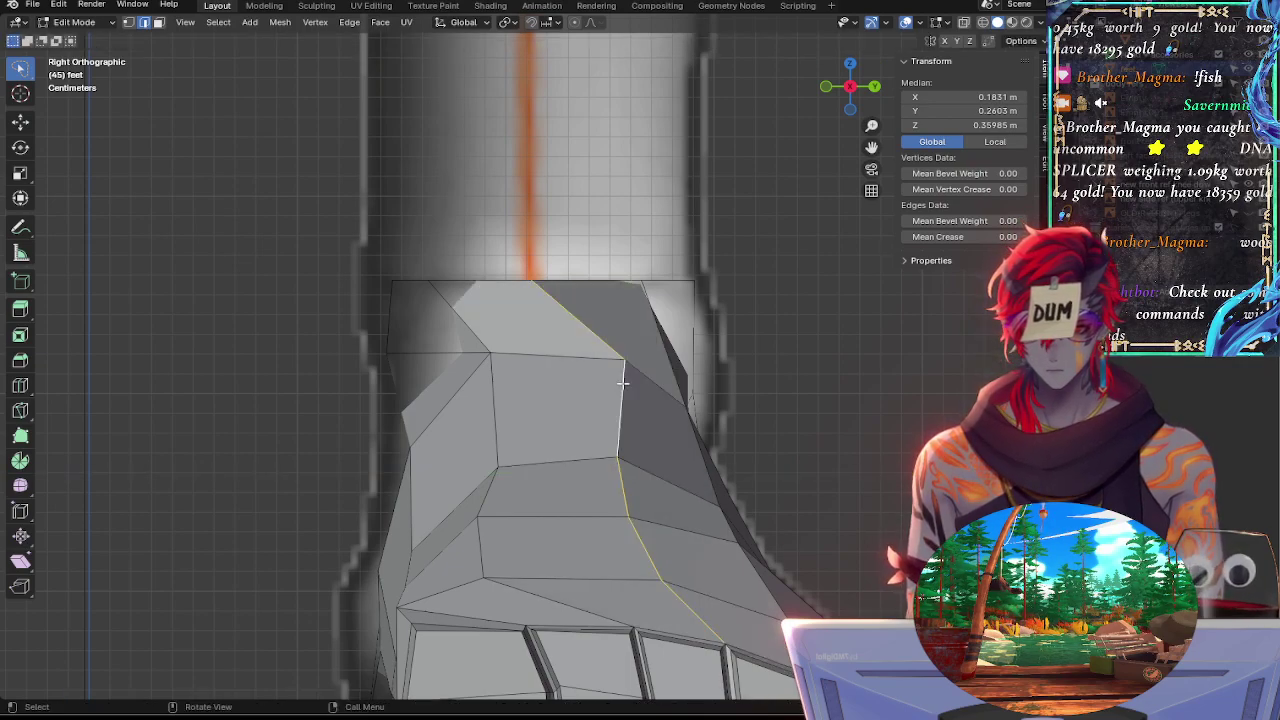
Turn on proportional editing and try moving and rotating the sloping edge just below the ankle opening
{"action": "left_click", "coordinate": [616, 357]}
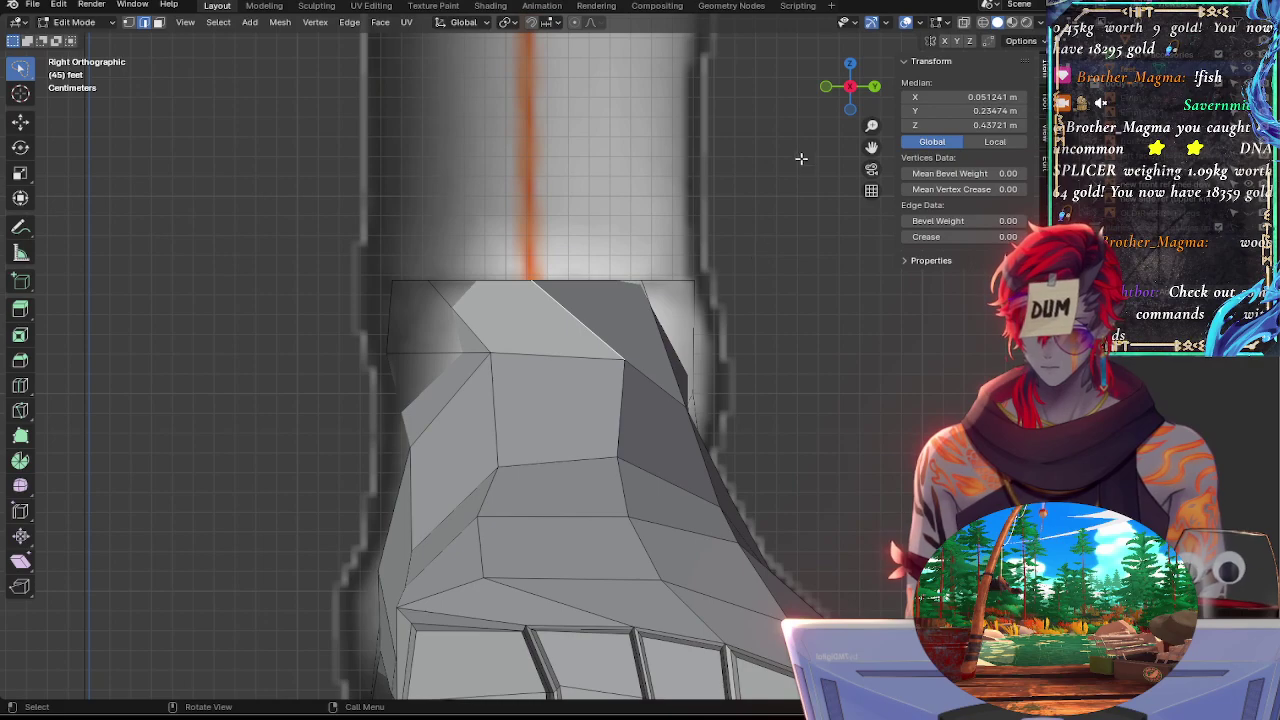
{"action": "left_click", "coordinate": [851, 87]}
{"action": "left_click", "coordinate": [851, 87]}
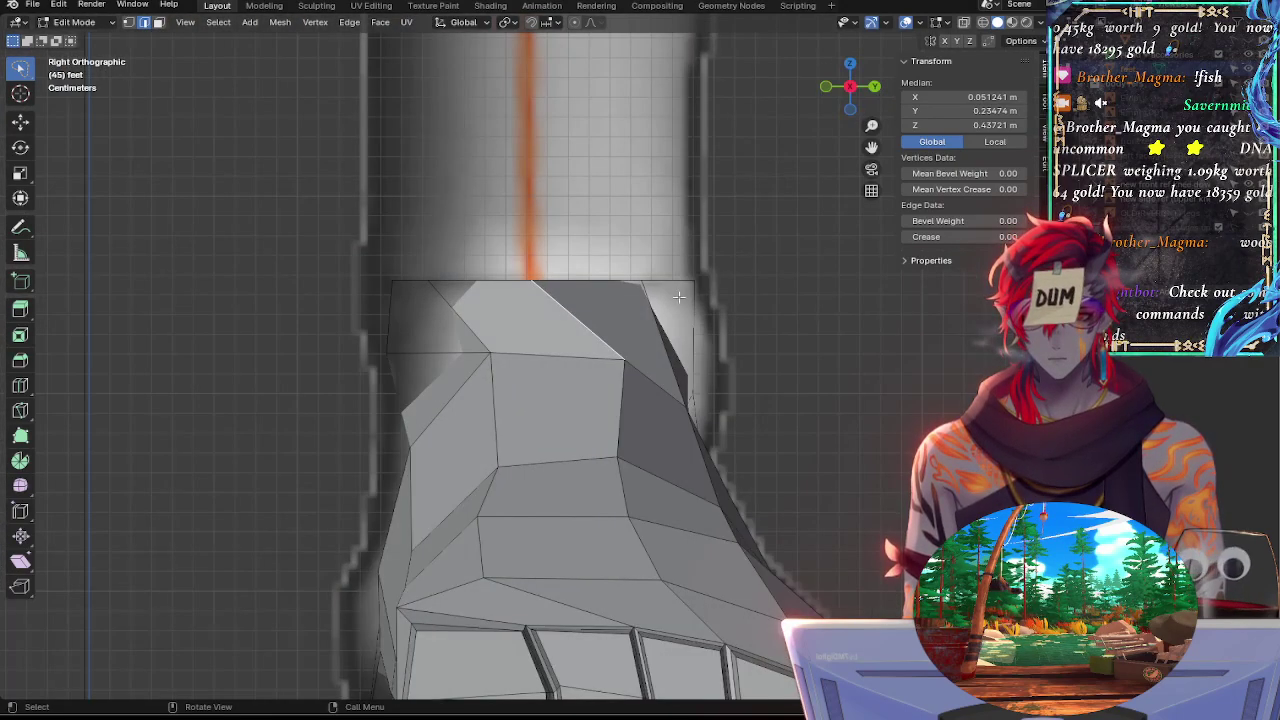
{"action": "key", "text": "alt+z"}
{"action": "left_click", "coordinate": [574, 22]}
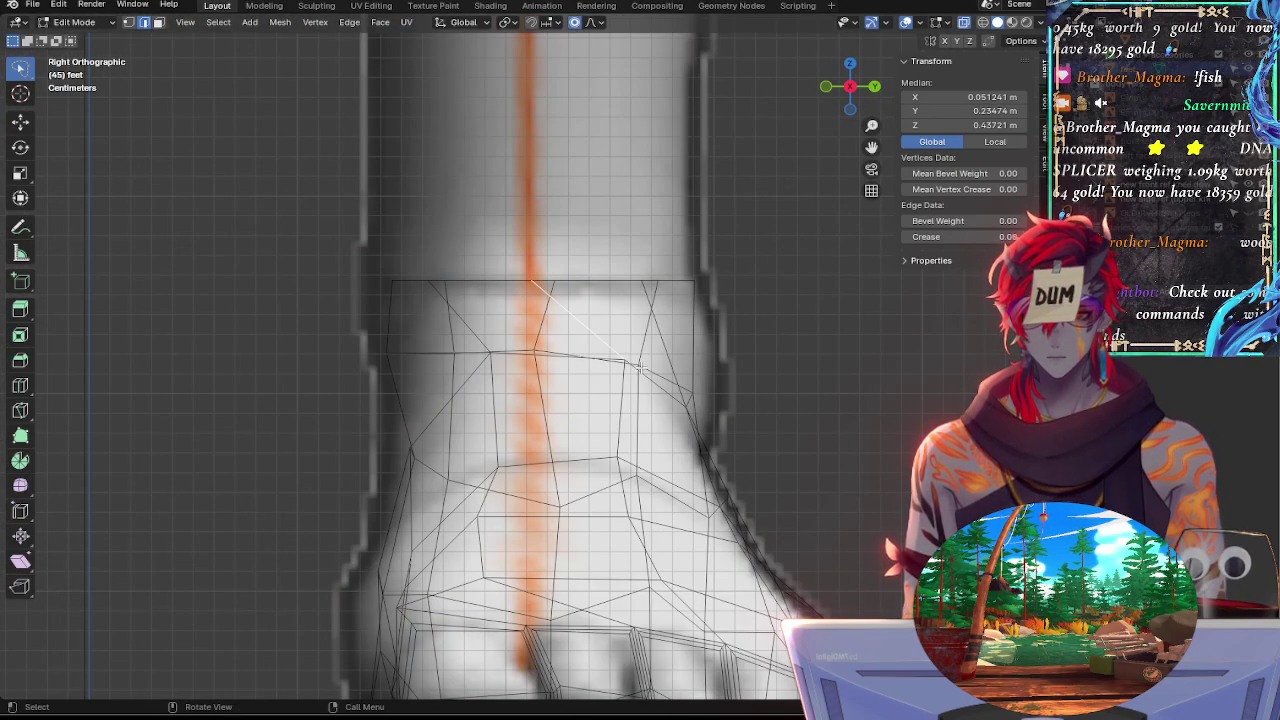
{"action": "key", "text": "g"}
{"action": "right_click", "coordinate": [630, 363]}
{"action": "key", "text": "r"}
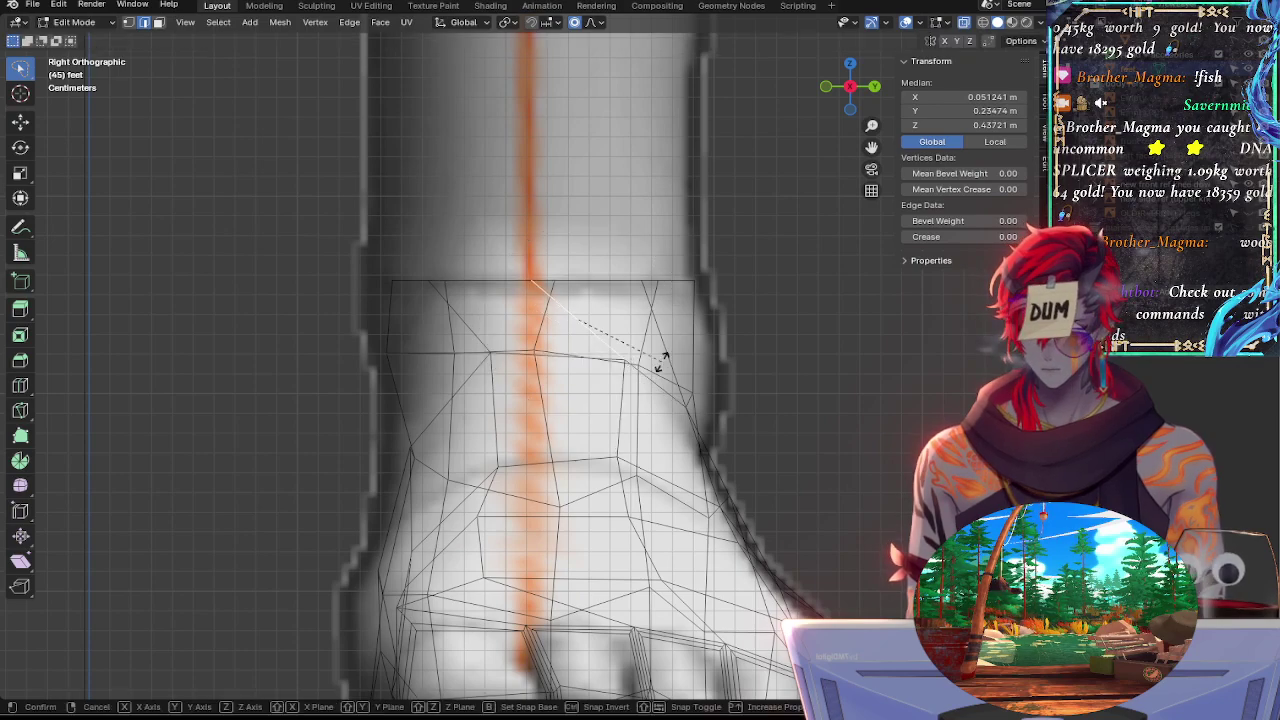
{"action": "right_click", "coordinate": [630, 365]}
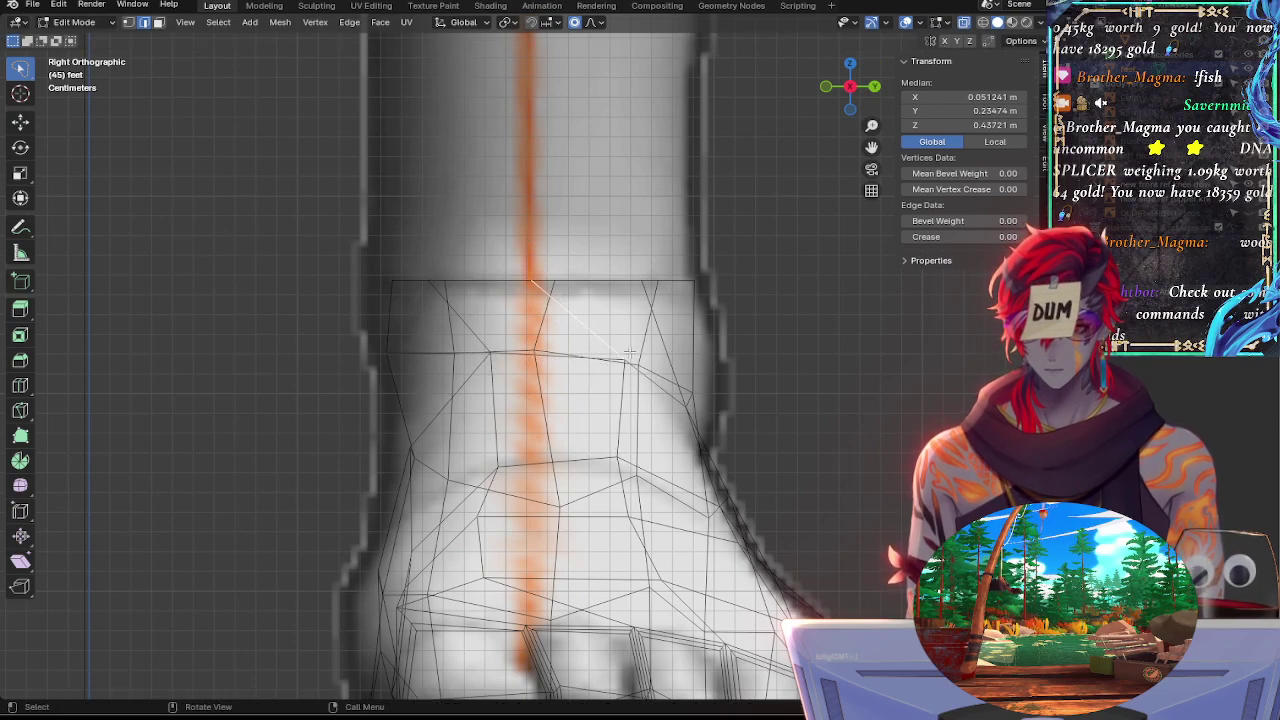
{"action": "key", "text": "alt+z"}
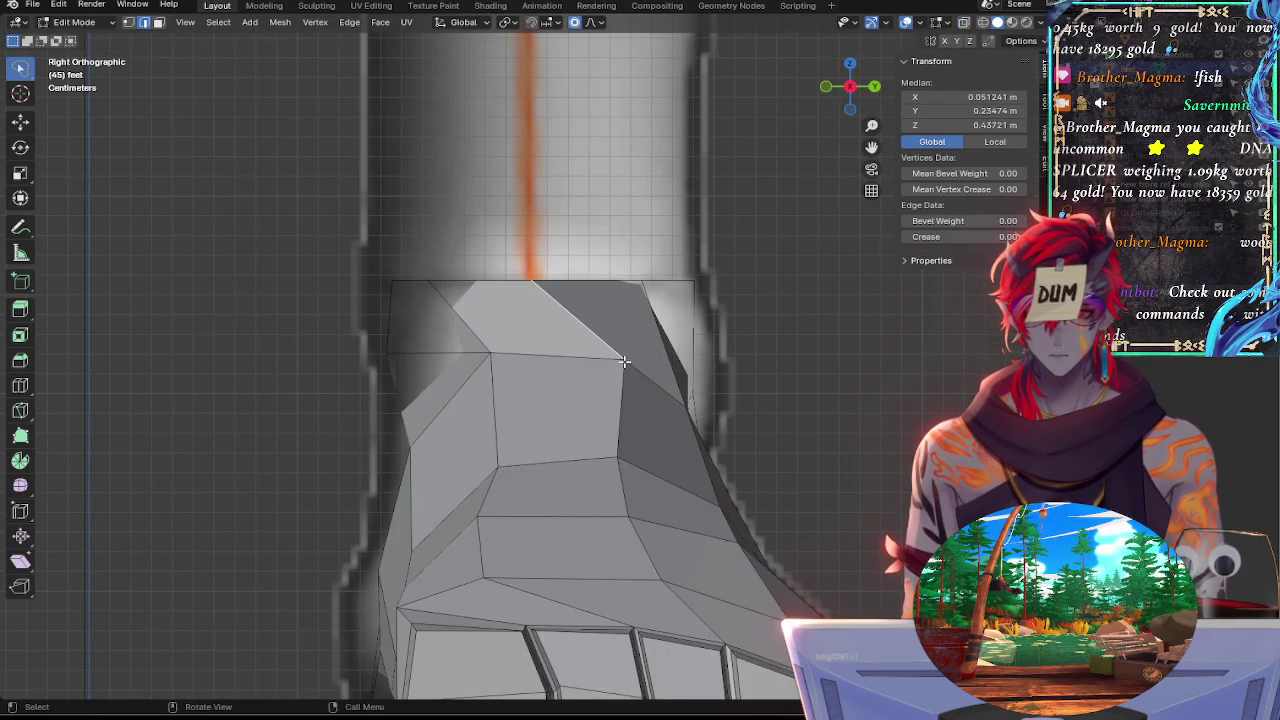
{"action": "left_click", "coordinate": [624, 362]}
{"action": "left_click", "coordinate": [613, 348]}
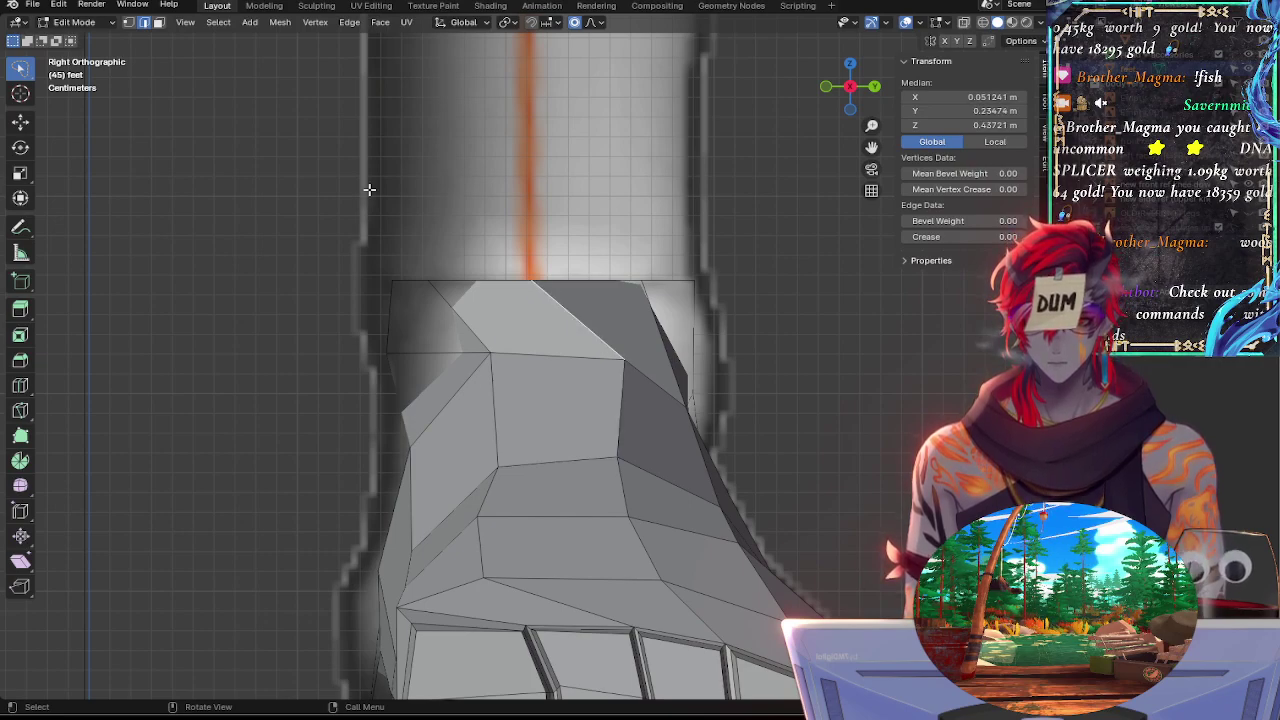
Switch to vertex selection mode and try moving the upper ankle vertex at the lower end of the sloping edge
{"action": "left_click", "coordinate": [128, 22]}
{"action": "left_click", "coordinate": [624, 361]}
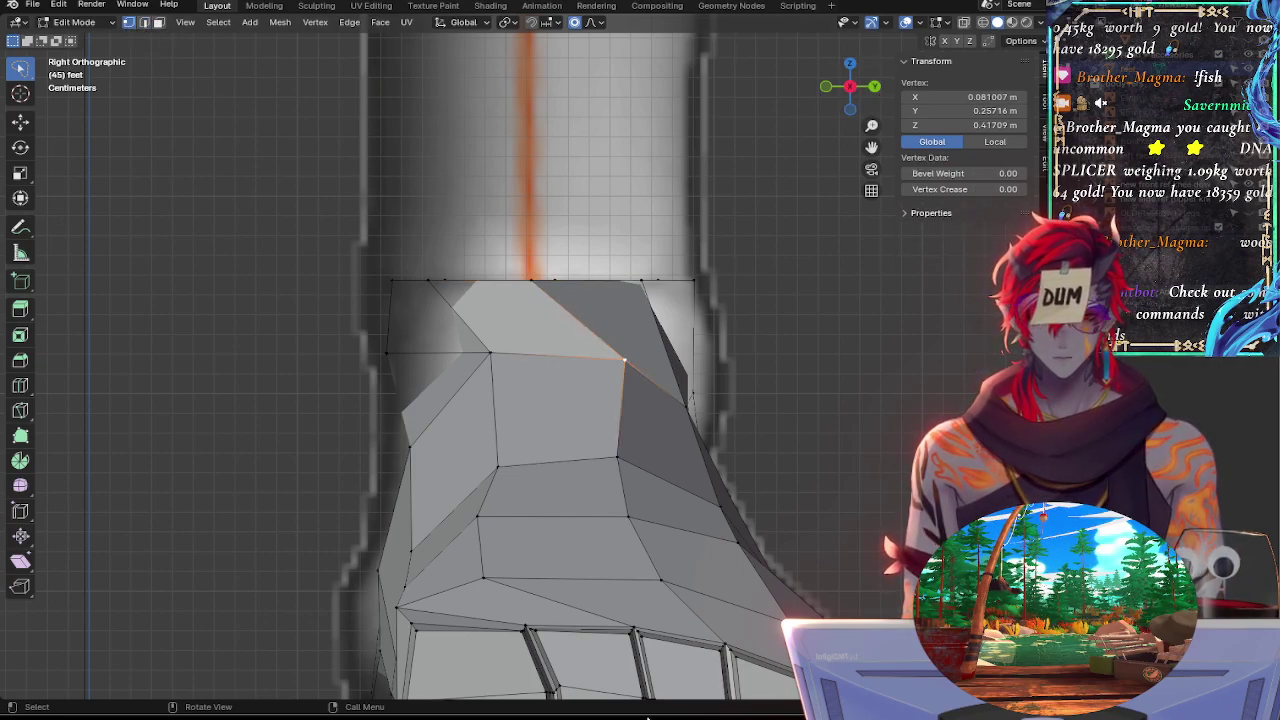
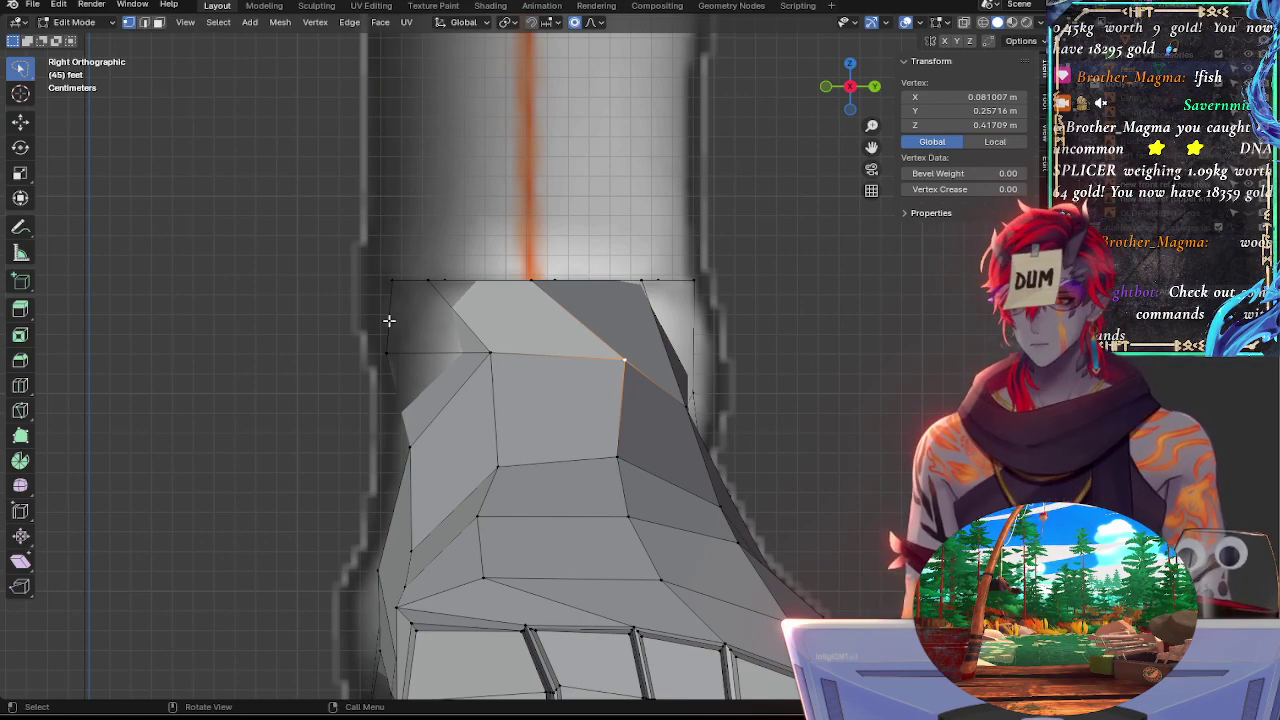
{"action": "key", "text": "g"}
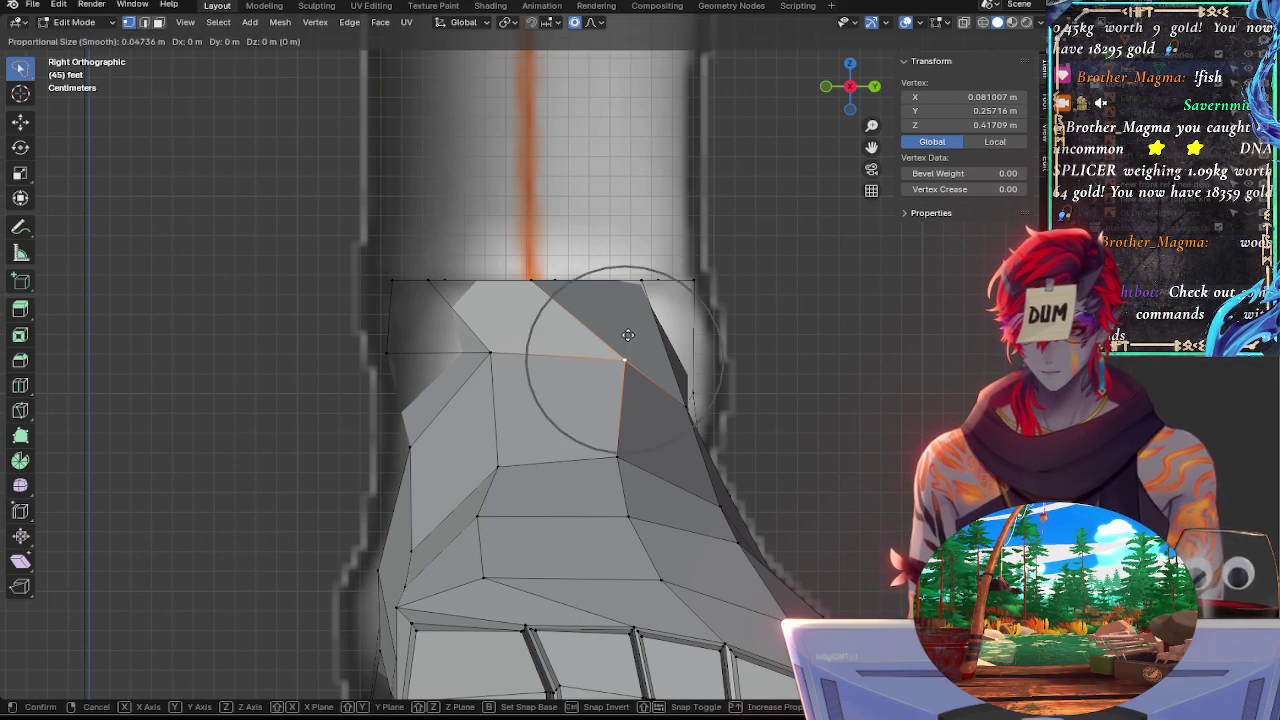
{"action": "right_click", "coordinate": [628, 335]}
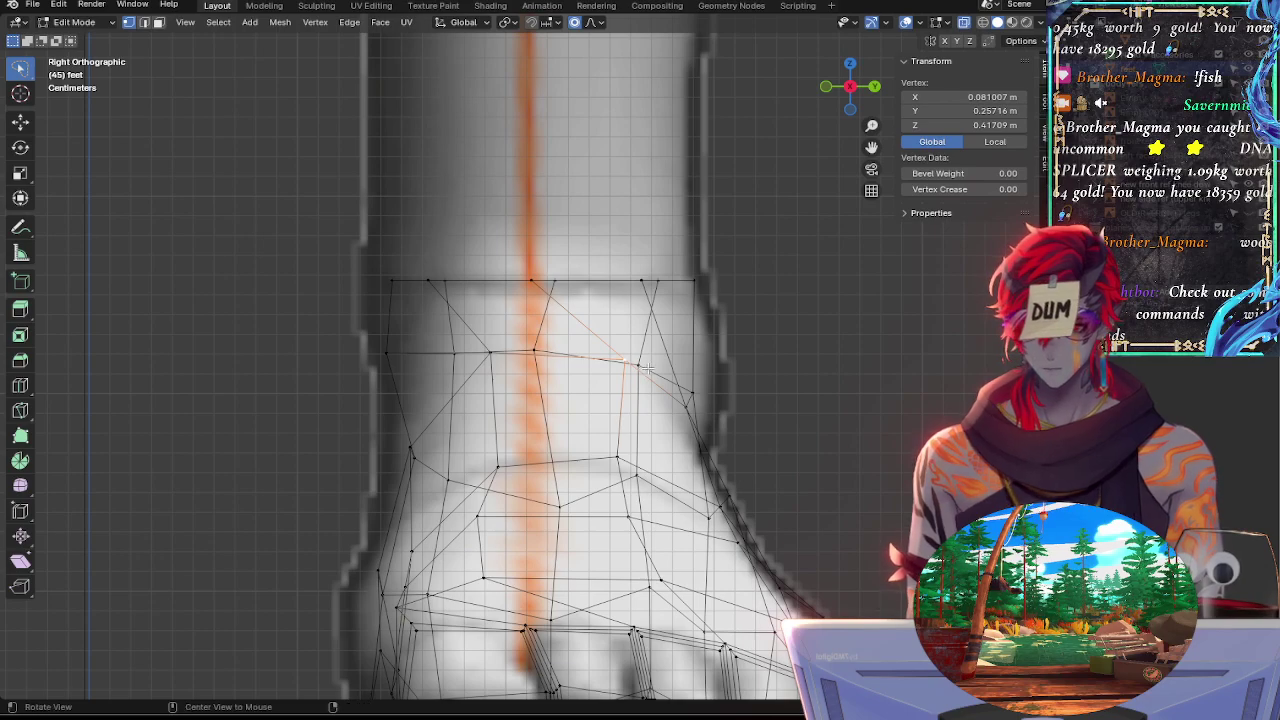
{"action": "key", "text": "alt+z"}
{"action": "key", "text": "g"}
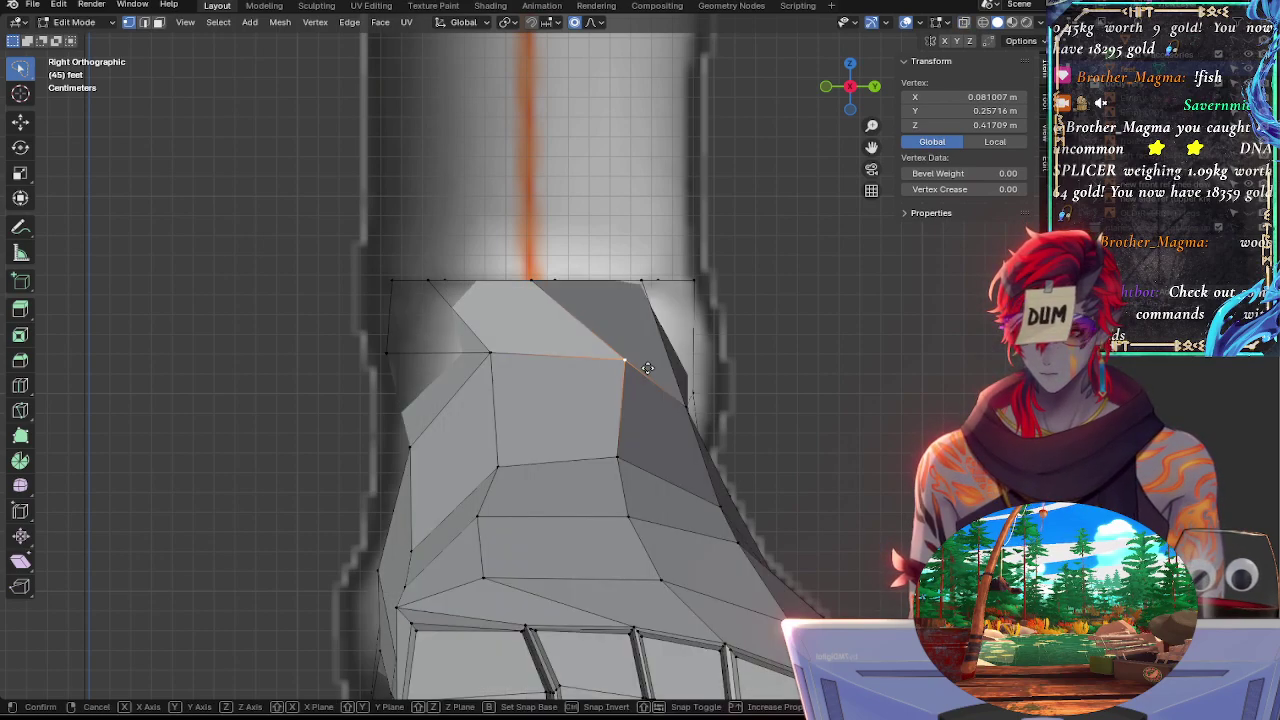
{"action": "right_click", "coordinate": [648, 368]}
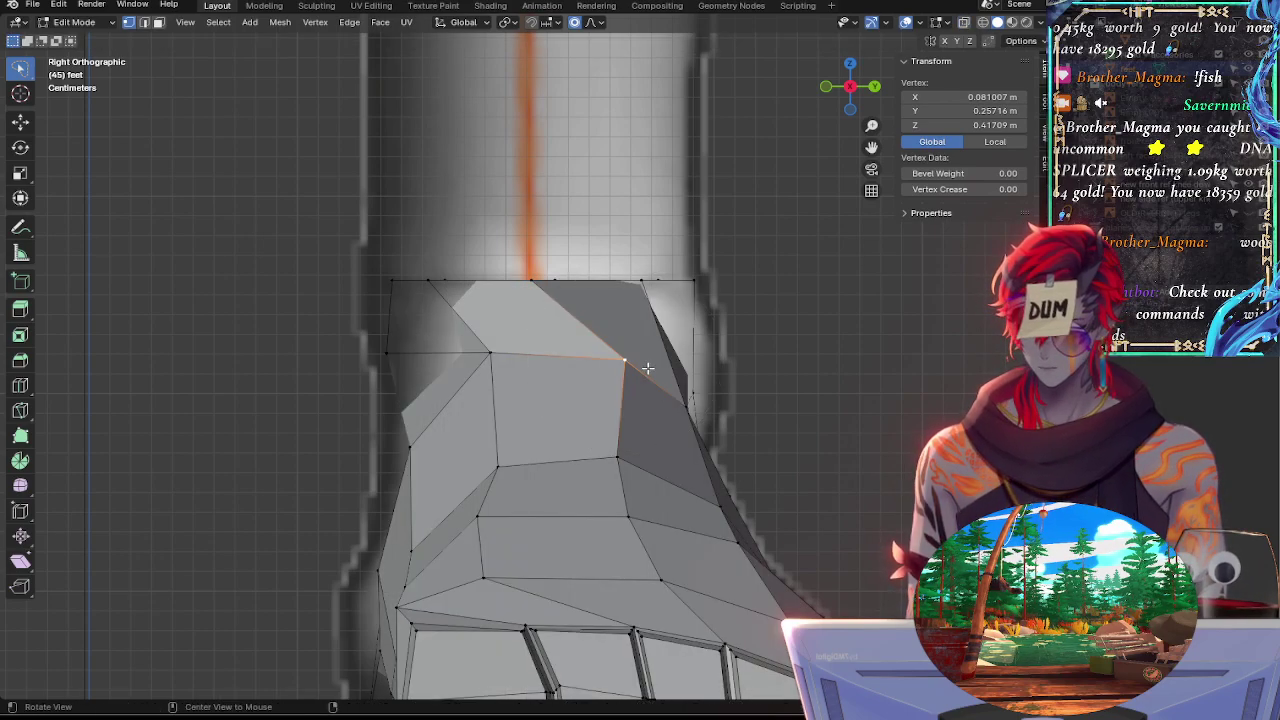
{"action": "key", "text": "alt+z"}
{"action": "key", "text": "g"}
{"action": "key", "text": "Escape"}
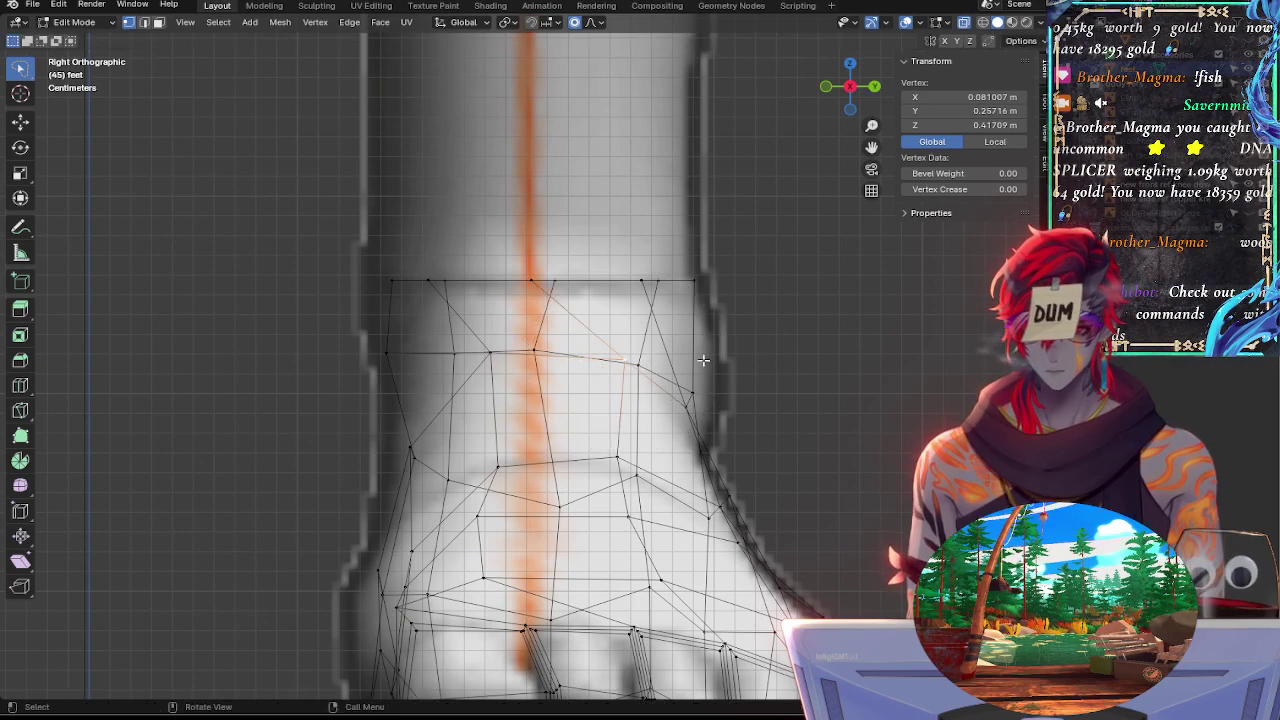
Examine the detailed foot against the toe-side and profile references, comparing X-ray and solid display
{"action": "scroll", "coordinate": [705, 366], "scroll_direction": "down", "scroll_amount": 1}
{"action": "key", "text": "alt+z"}
{"action": "key", "text": "alt+z"}
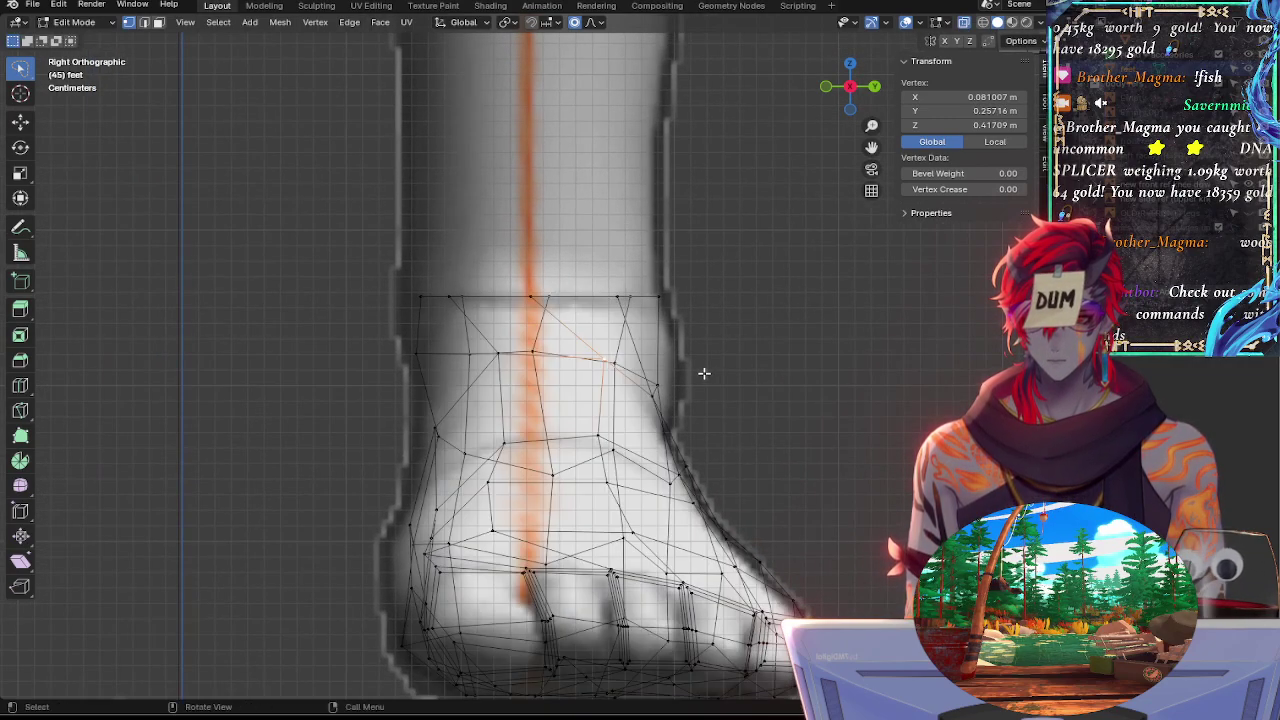
{"action": "key", "text": "alt+z"}
{"action": "mouse_move", "coordinate": [804, 374]}
{"action": "middle_mouse_down"}
{"action": "mouse_move", "coordinate": [757, 374]}
{"action": "mouse_move", "coordinate": [851, 390]}
{"action": "mouse_move", "coordinate": [840, 283]}
{"action": "middle_mouse_up"}
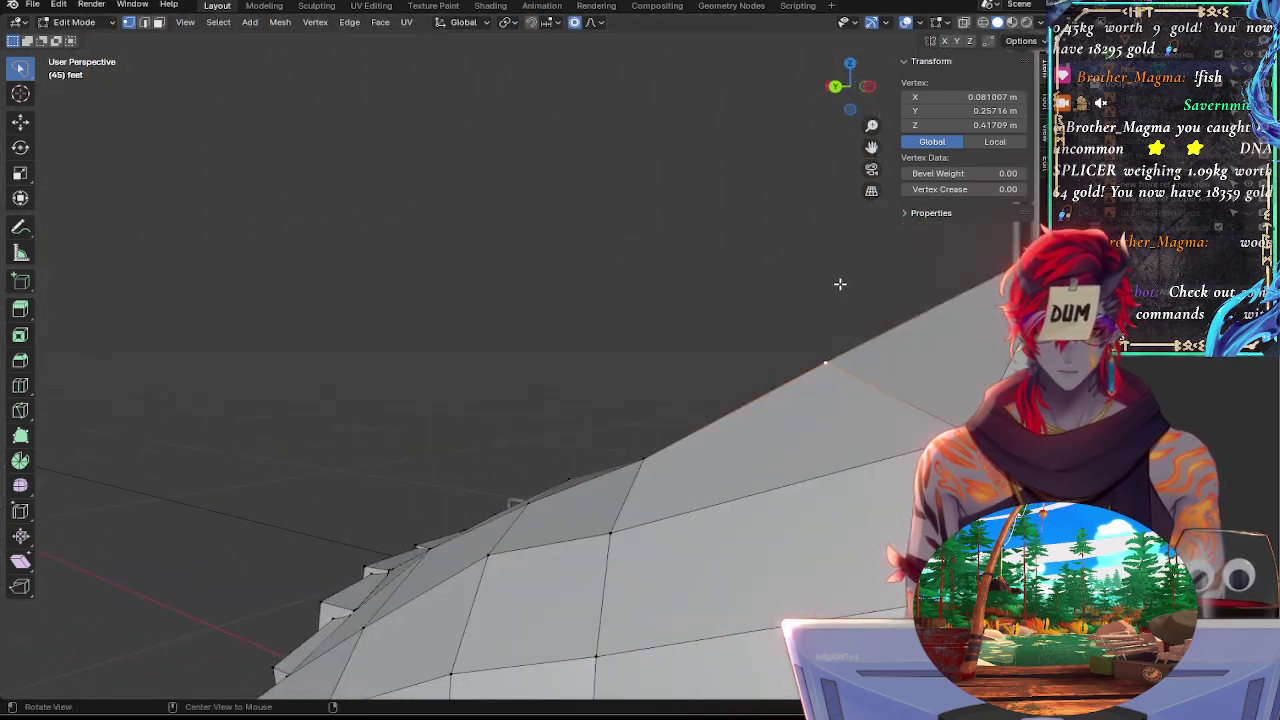
{"action": "left_click", "coordinate": [825, 95]}
{"action": "middle_click_drag", "start_coordinate": [766, 240], "coordinate": [718, 180], "text": "shift"}
{"action": "left_click", "coordinate": [826, 87]}
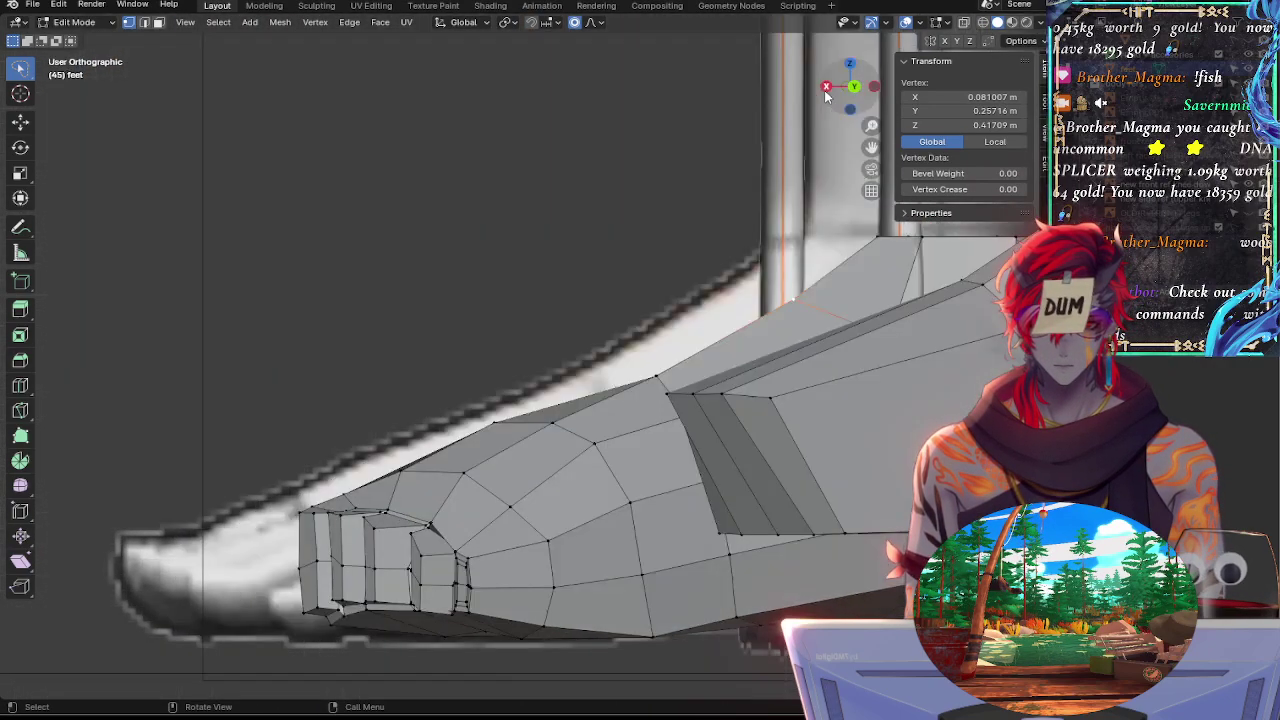
{"action": "key", "text": "alt+z"}
{"action": "middle_click_drag", "start_coordinate": [754, 451], "coordinate": [663, 423], "text": "shift"}
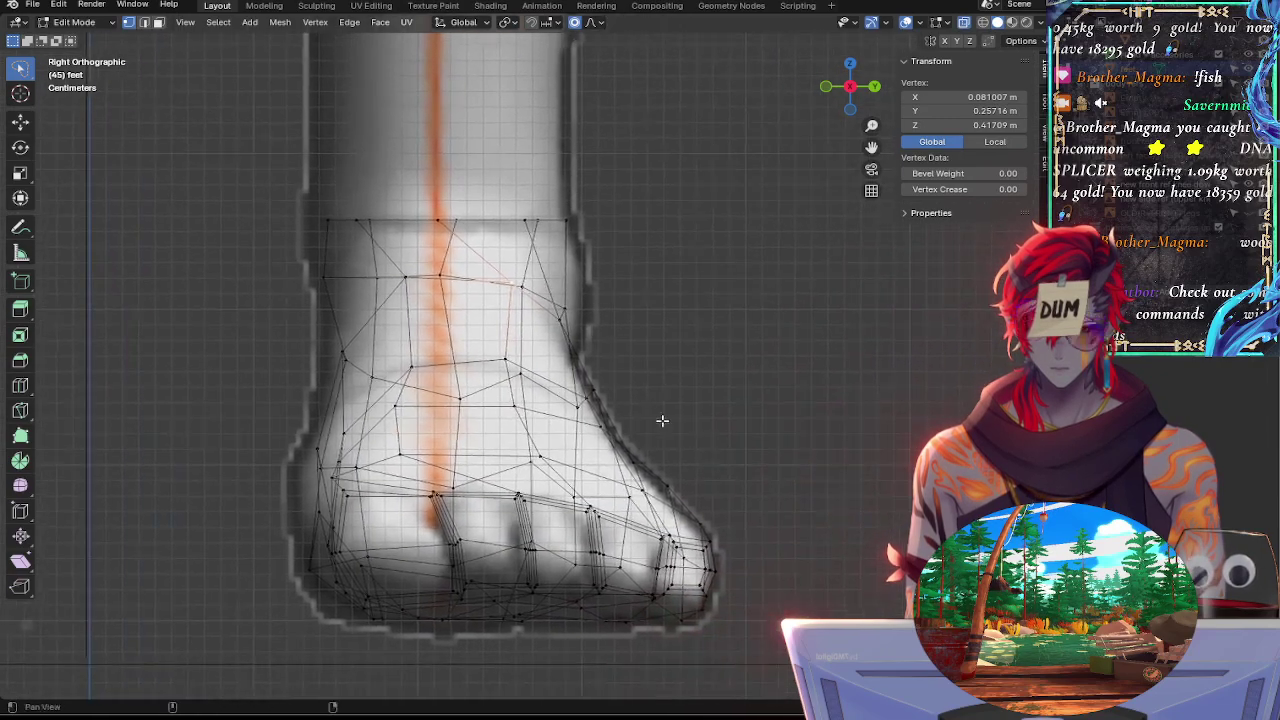
{"action": "left_click", "coordinate": [875, 92]}
{"action": "scroll", "coordinate": [500, 351], "scroll_direction": "down", "scroll_amount": 8}
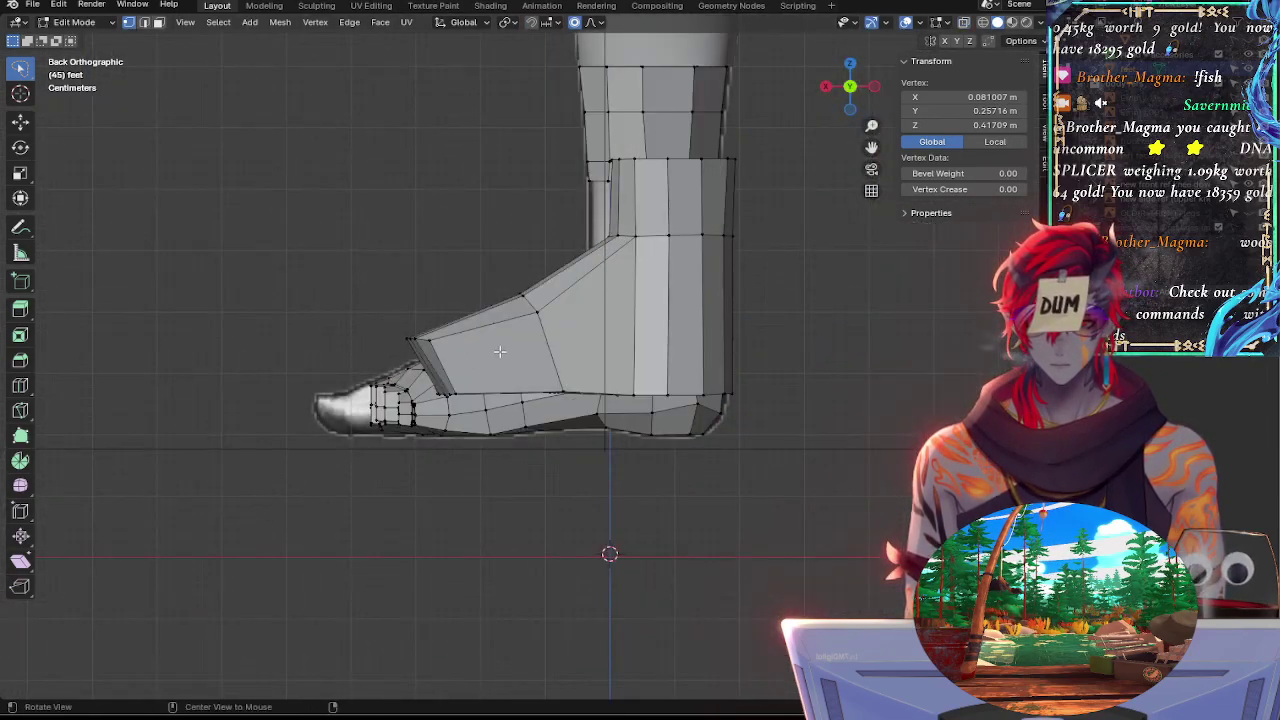
Select the whole spare foot mesh standing apart from the character and raise it about 1.03 m along Z
{"action": "middle_click_drag", "start_coordinate": [500, 351], "coordinate": [617, 451], "text": "shift"}
{"action": "middle_click_drag", "start_coordinate": [470, 390], "coordinate": [412, 246]}
{"action": "left_click_drag", "start_coordinate": [845, 518], "coordinate": [839, 519]}
{"action": "key", "text": "alt+z"}
{"action": "mouse_move", "coordinate": [839, 525]}
{"action": "left_mouse_down"}
{"action": "mouse_move", "coordinate": [731, 519]}
{"action": "mouse_move", "coordinate": [814, 74]}
{"action": "mouse_move", "coordinate": [882, 367]}
{"action": "left_mouse_up"}
{"action": "middle_click_drag", "start_coordinate": [755, 270], "coordinate": [626, 296], "text": "ctrl"}
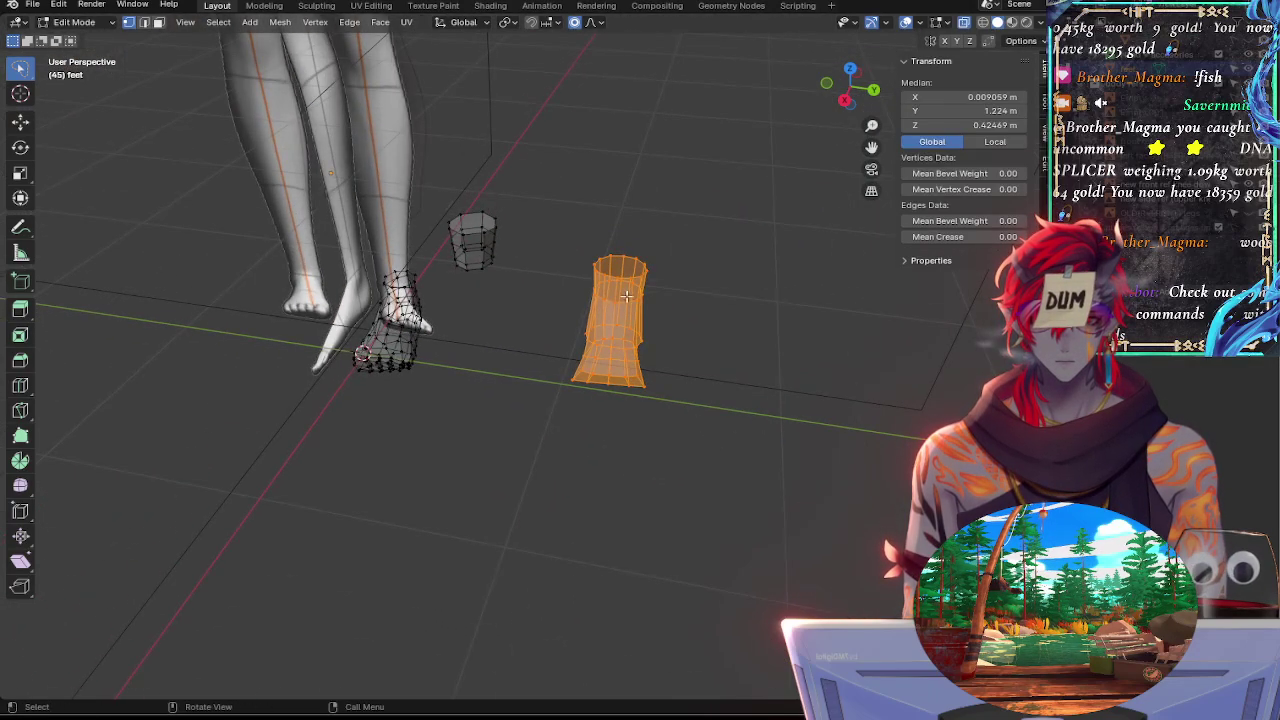
{"action": "key", "text": "g"}
{"action": "key", "text": "z"}
{"action": "left_click", "coordinate": [610, 60]}
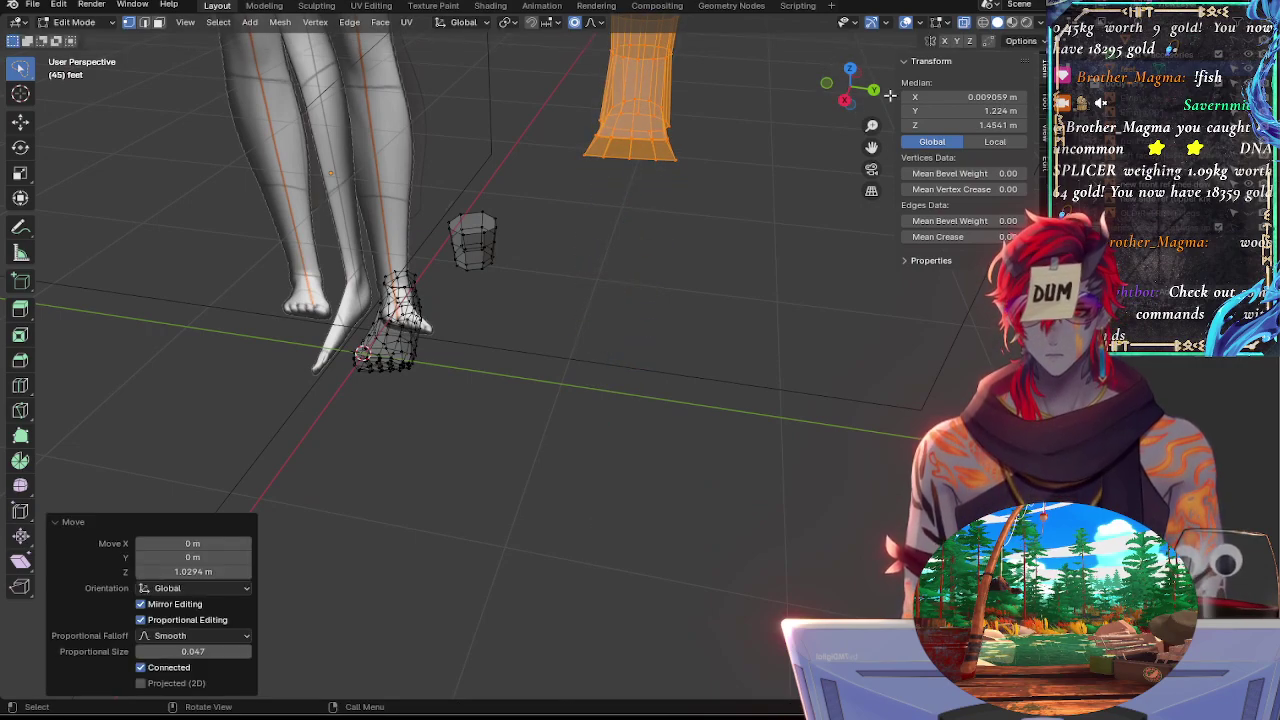
In the foot's profile view, move the front vertex of the ankle opening about 0.0086 m along X to the reference outline
{"action": "left_click_drag", "start_coordinate": [848, 82], "coordinate": [855, 100]}
{"action": "left_click", "coordinate": [857, 92]}
{"action": "middle_click_drag", "start_coordinate": [657, 360], "coordinate": [692, 423], "text": "shift"}
{"action": "middle_click_drag", "start_coordinate": [723, 478], "coordinate": [300, 136], "text": "ctrl"}
{"action": "middle_click_drag", "start_coordinate": [836, 240], "coordinate": [758, 311], "text": "ctrl"}
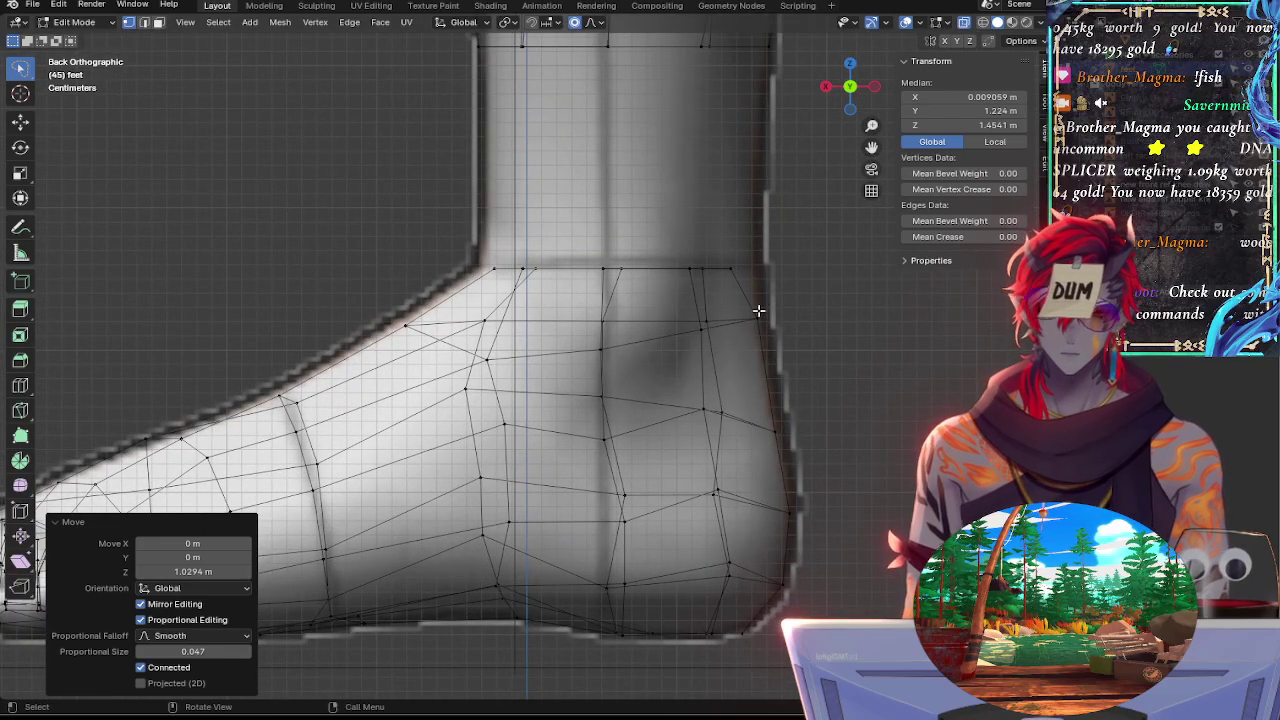
{"action": "left_click", "coordinate": [430, 300]}
{"action": "key", "text": "alt+a"}
{"action": "left_click", "coordinate": [452, 283]}
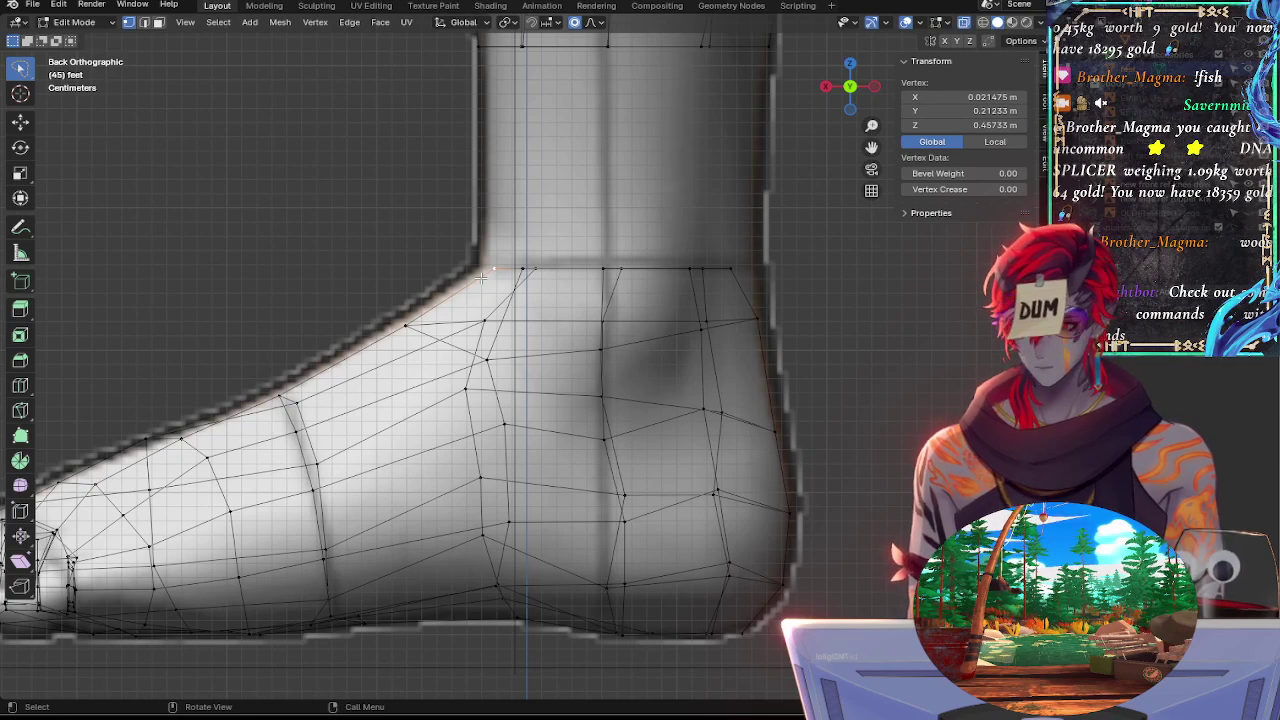
{"action": "key", "text": "g"}
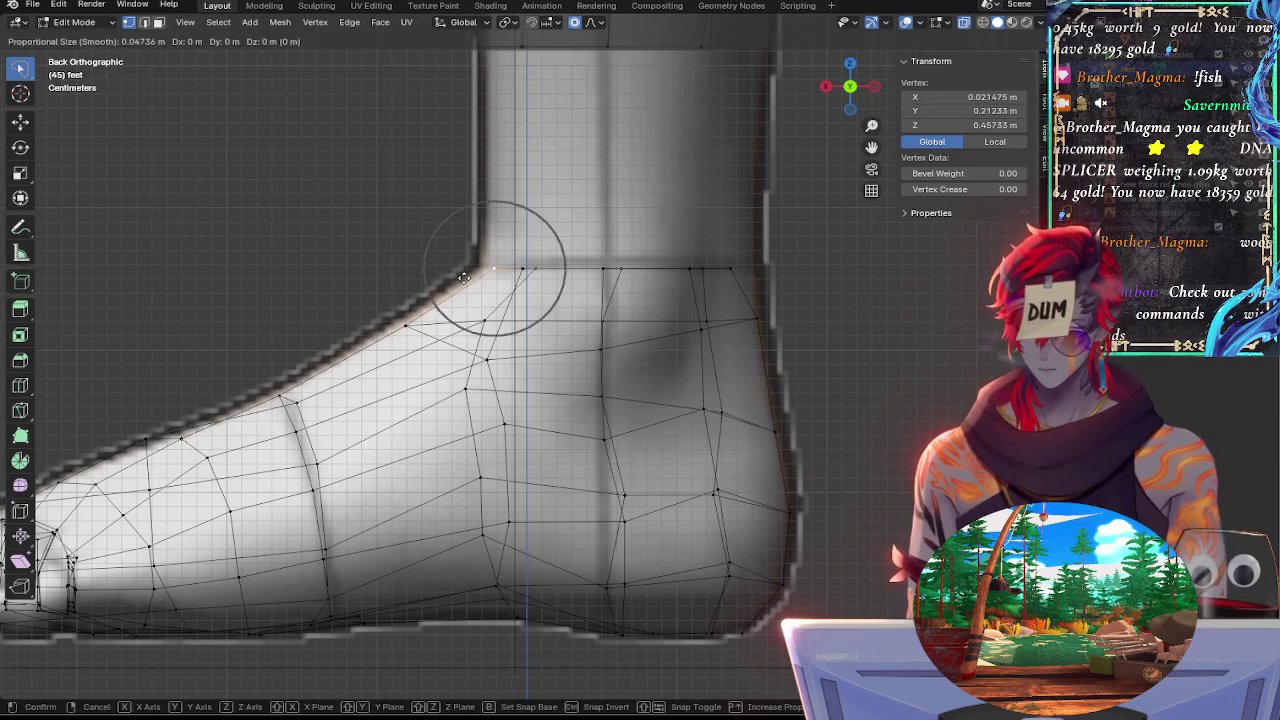
{"action": "key", "text": "x"}
{"action": "left_click", "coordinate": [451, 277]}
Move the rear vertex of the ankle opening about -0.013 m along X toward the reference outline
{"action": "middle_click_drag", "start_coordinate": [451, 277], "coordinate": [535, 290], "text": "shift"}
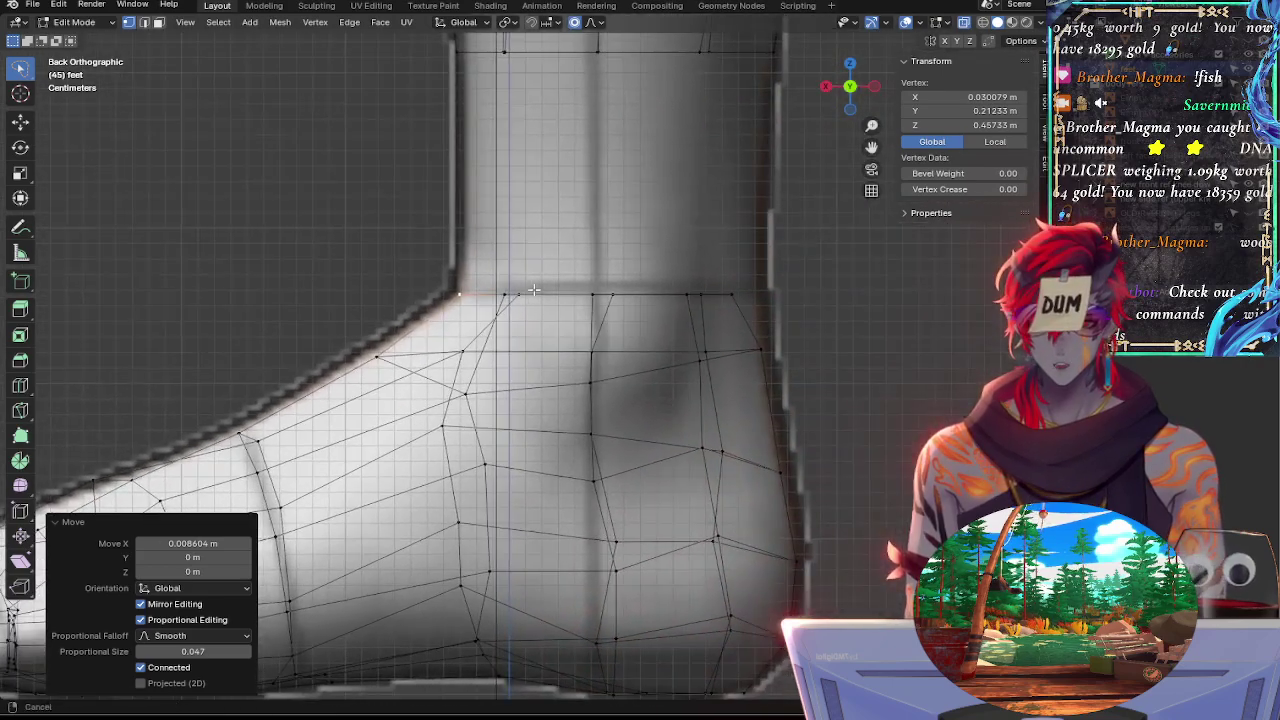
{"action": "left_click", "coordinate": [734, 291]}
{"action": "key", "text": "g"}
{"action": "key", "text": "x"}
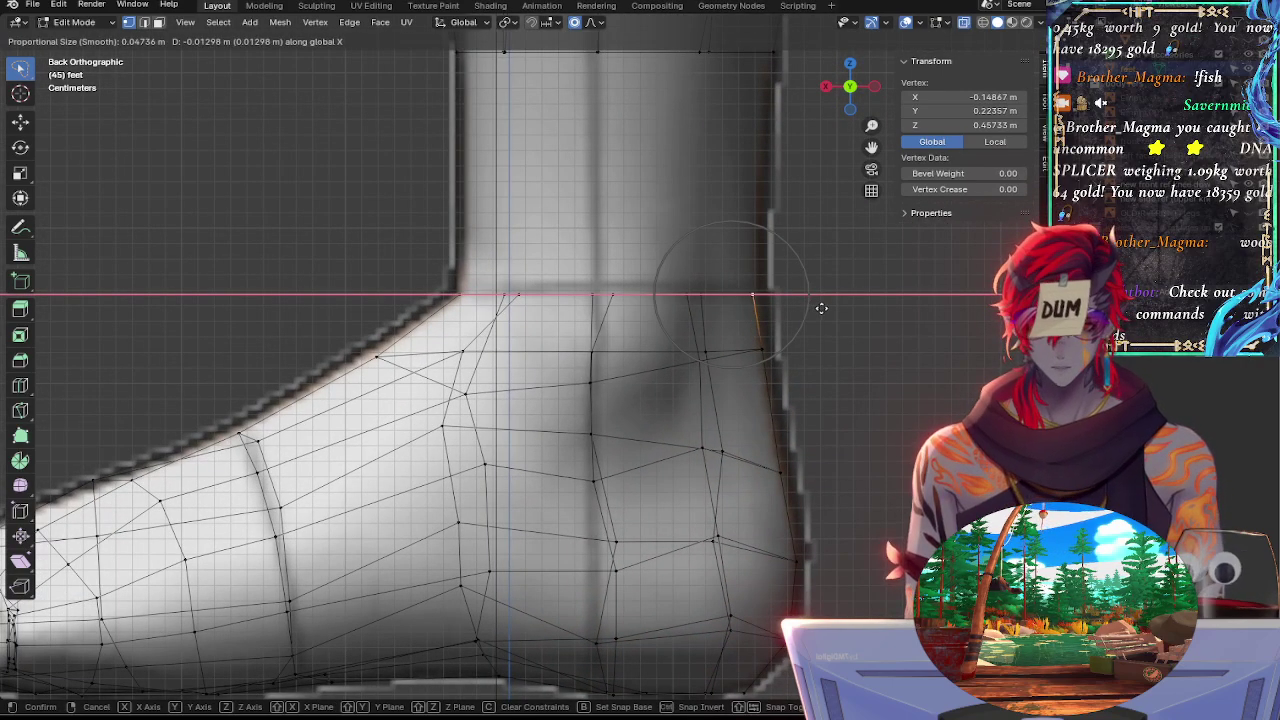
{"action": "left_click", "coordinate": [821, 308]}
Slide the heel-side vertex below the ankle opening by a factor of 0.120, and move it about -0.0023 m along X and 0.0005 m along Z
{"action": "left_click", "coordinate": [760, 349]}
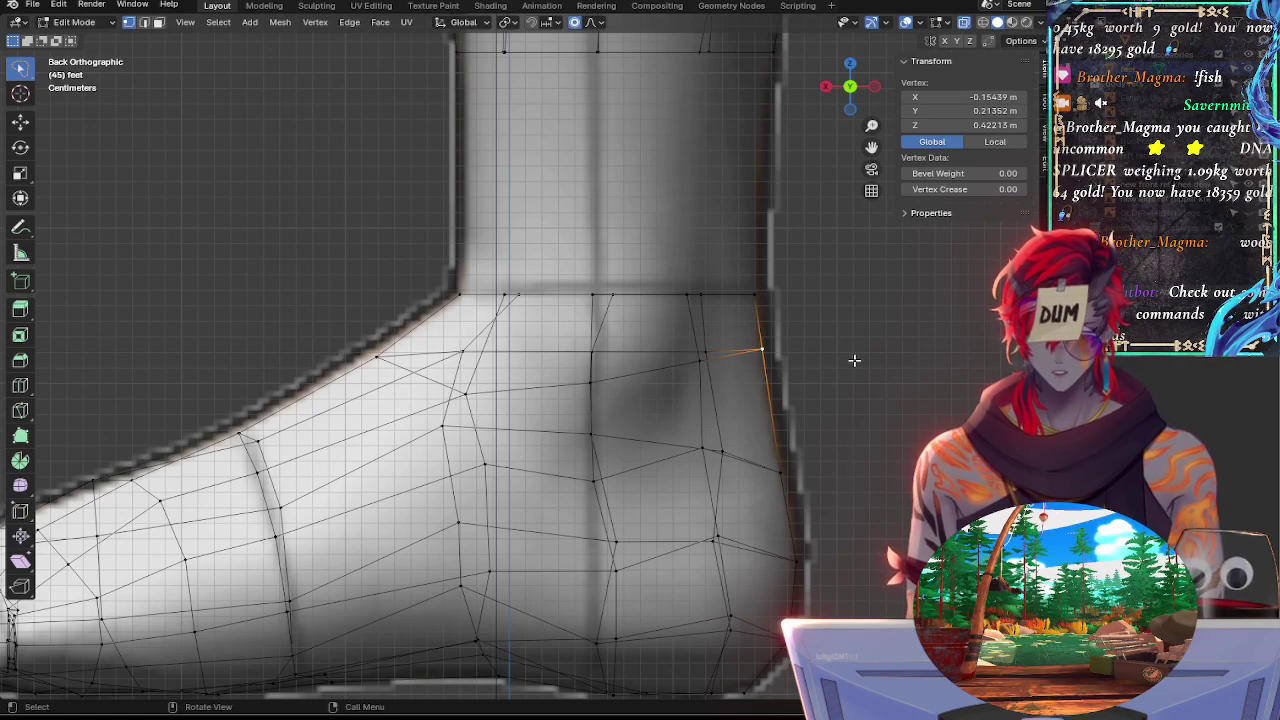
{"action": "key", "text": "g"}
{"action": "key", "text": "g"}
{"action": "left_click", "coordinate": [843, 376]}
{"action": "key", "text": "g"}
{"action": "key", "text": "g"}
{"action": "left_click", "coordinate": [838, 374]}
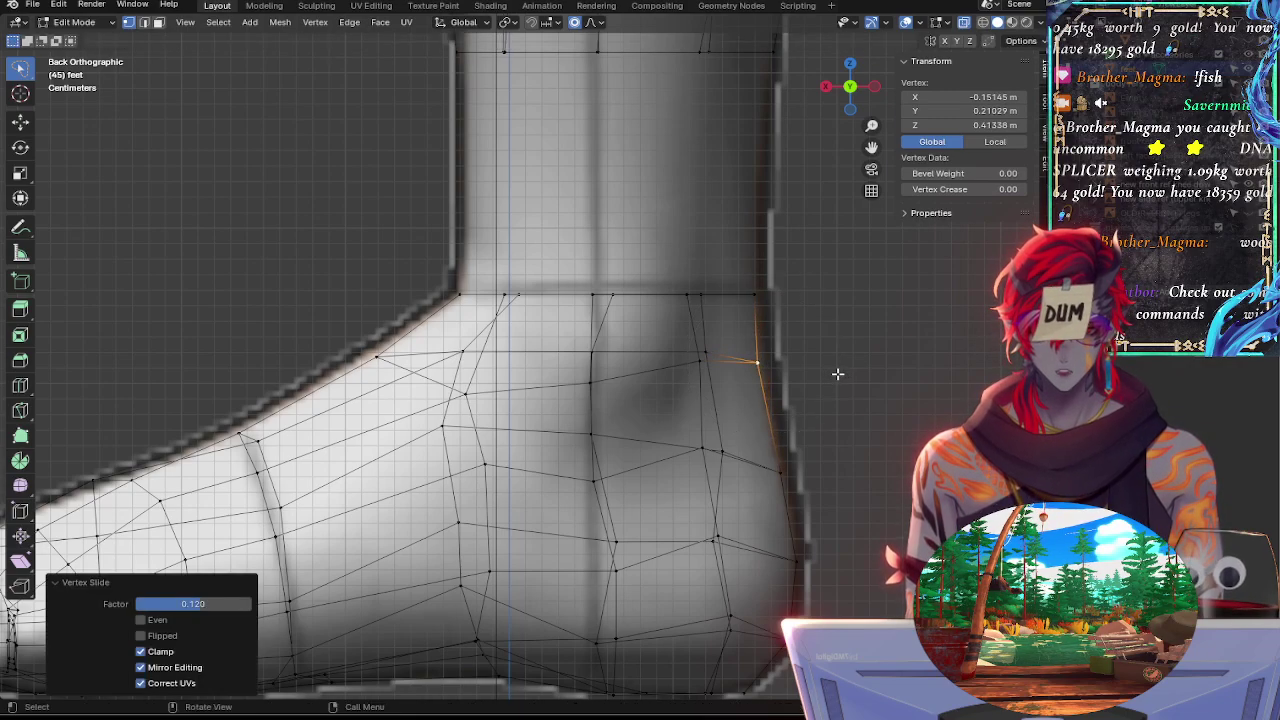
{"action": "key", "text": "g"}
{"action": "left_click", "coordinate": [838, 373]}
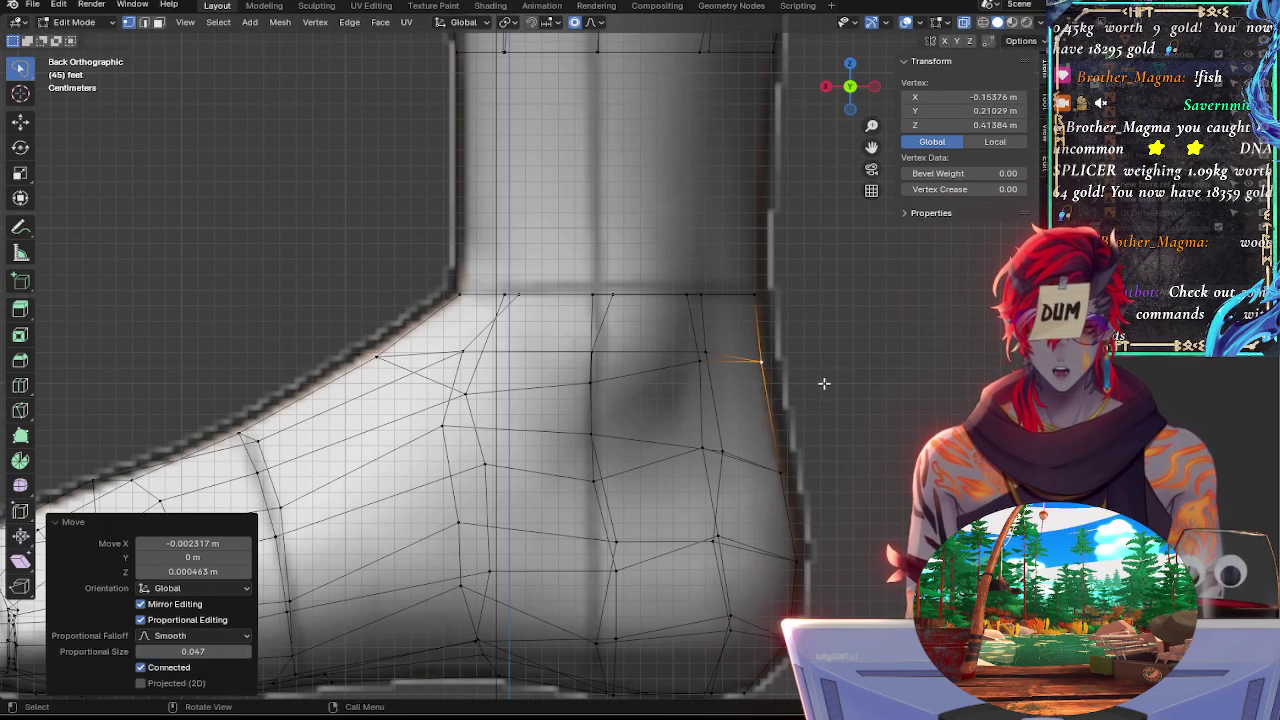
Slide the second heel-side vertex below the ankle opening along its edge by a factor of 0.070
{"action": "middle_click_drag", "start_coordinate": [824, 383], "coordinate": [780, 343], "text": "shift"}
{"action": "key", "text": "g"}
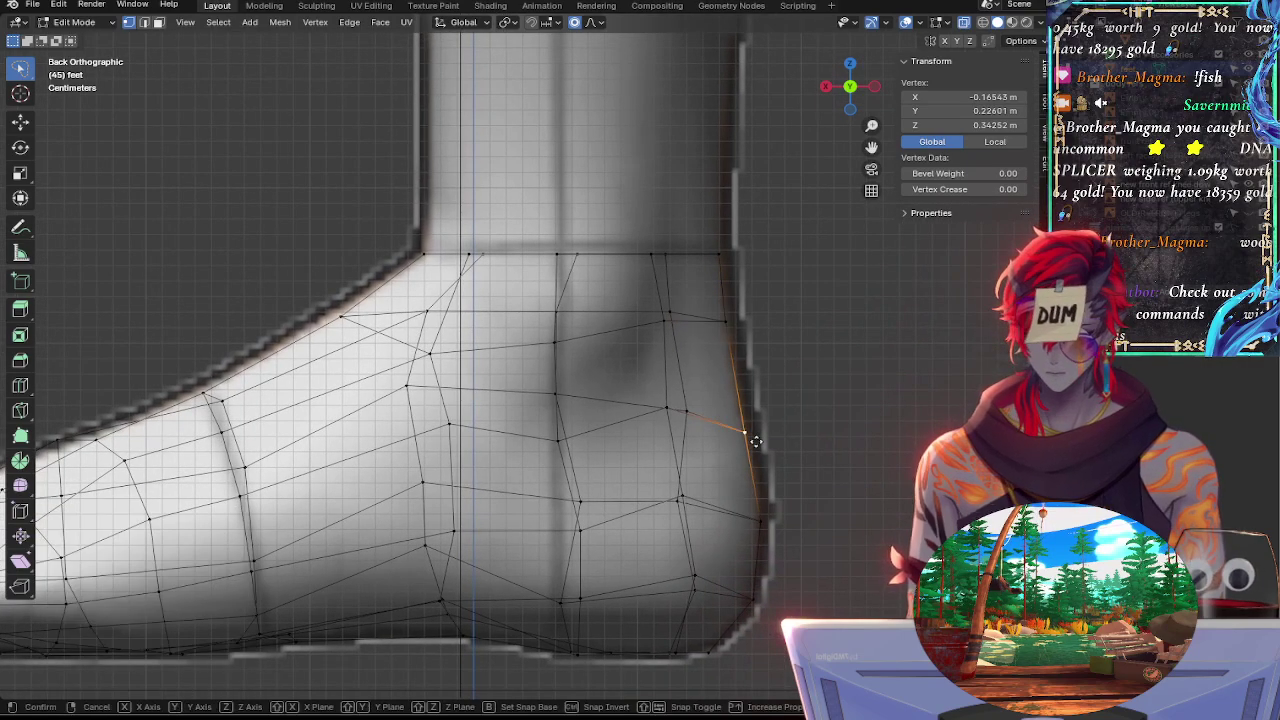
{"action": "key", "text": "g"}
{"action": "left_click", "coordinate": [753, 427]}
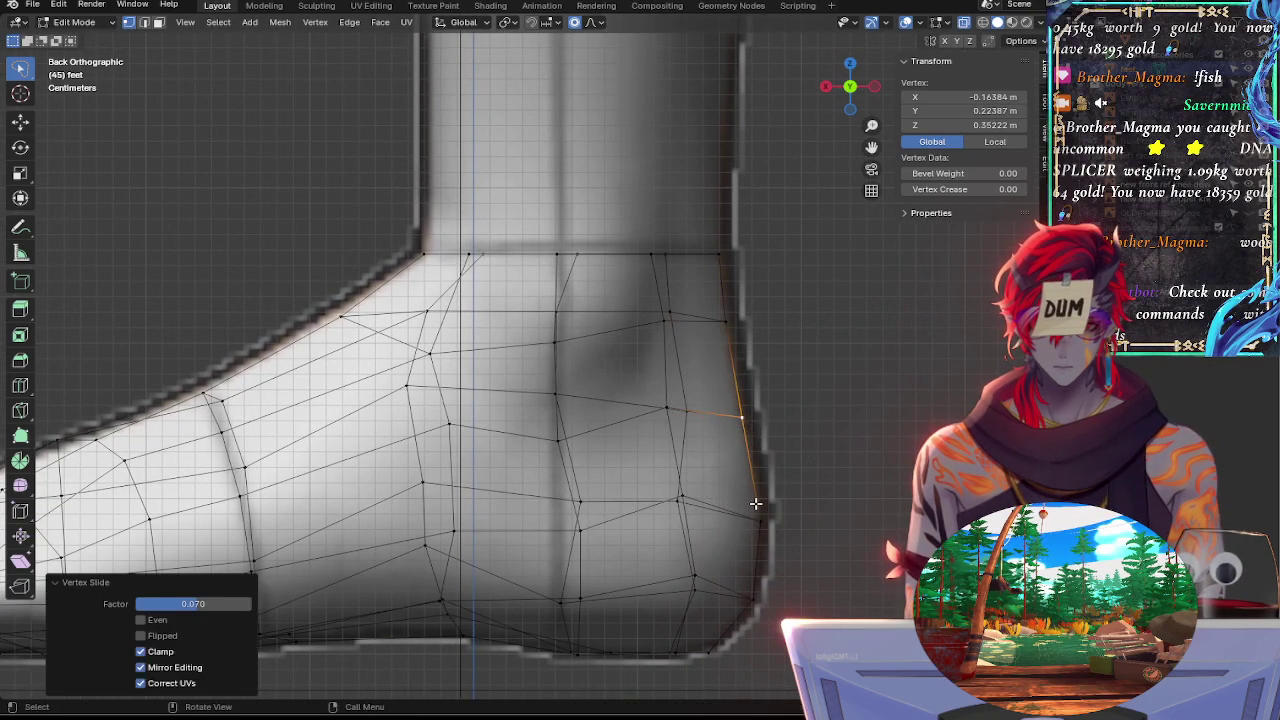
Slide the rearmost heel vertex by a factor of 0.150 and nudge it along X toward the reference outline
{"action": "key", "text": "g"}
{"action": "key", "text": "g"}
{"action": "left_click", "coordinate": [803, 487]}
{"action": "key", "text": "g"}
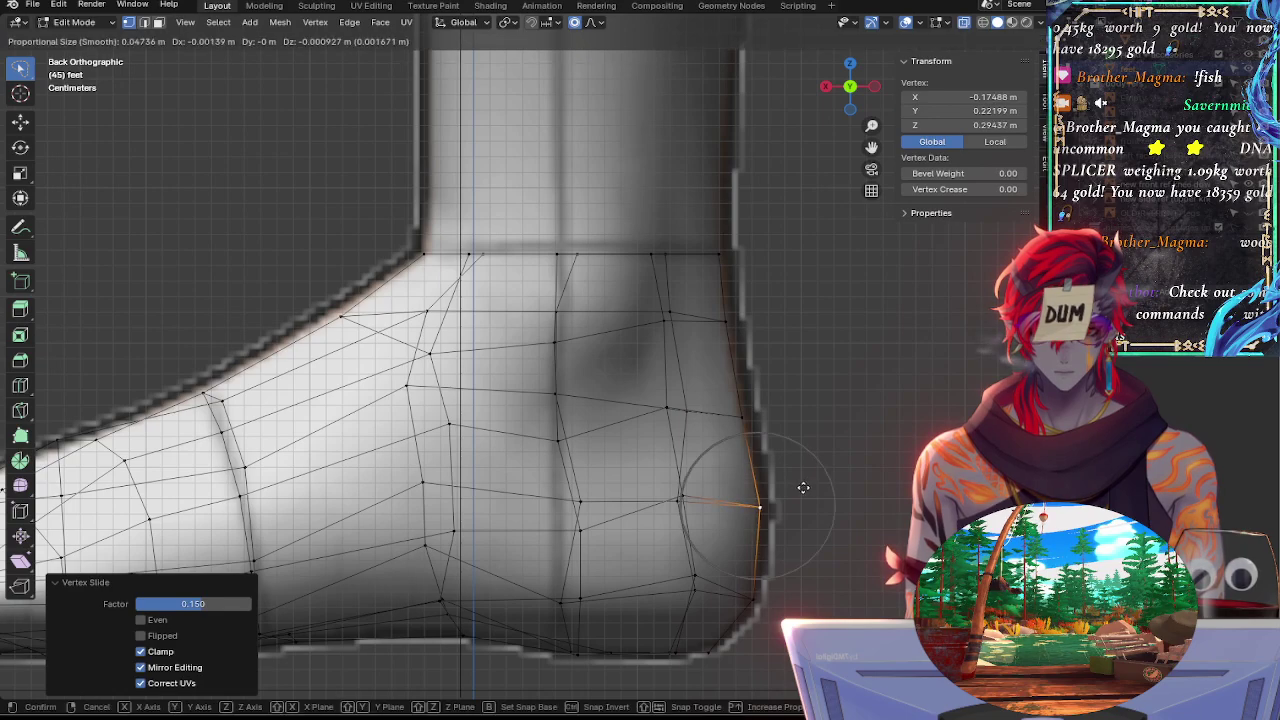
{"action": "key", "text": "x"}
{"action": "left_click", "coordinate": [805, 486]}
Move the heel vertex directly above the rearmost one about -0.0014 m along X toward the outline
{"action": "left_click", "coordinate": [740, 420]}
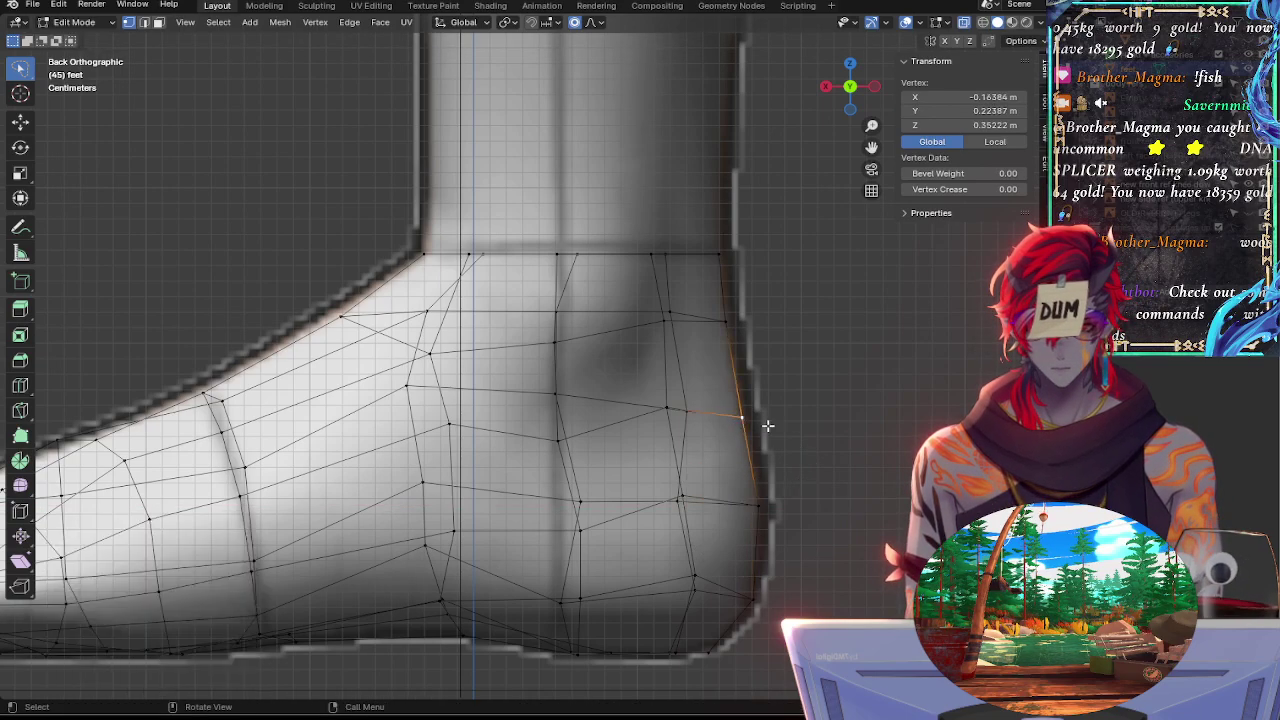
{"action": "key", "text": "g"}
{"action": "key", "text": "x"}
{"action": "left_click", "coordinate": [778, 432]}
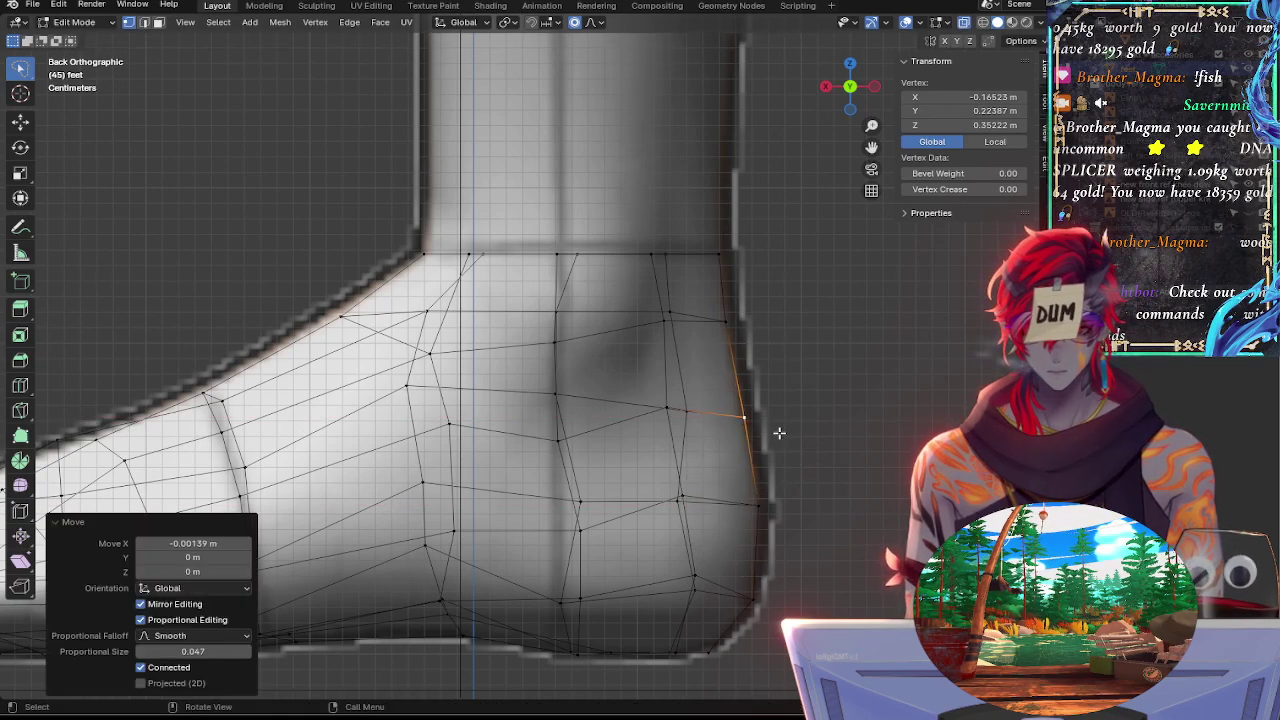
Slide that upper heel vertex by factors of 0.049 and 0.080, and fine-tune its position along X
{"action": "key", "text": "g"}
{"action": "key", "text": "g"}
{"action": "left_click", "coordinate": [776, 434]}
{"action": "key", "text": "g"}
{"action": "key", "text": "g"}
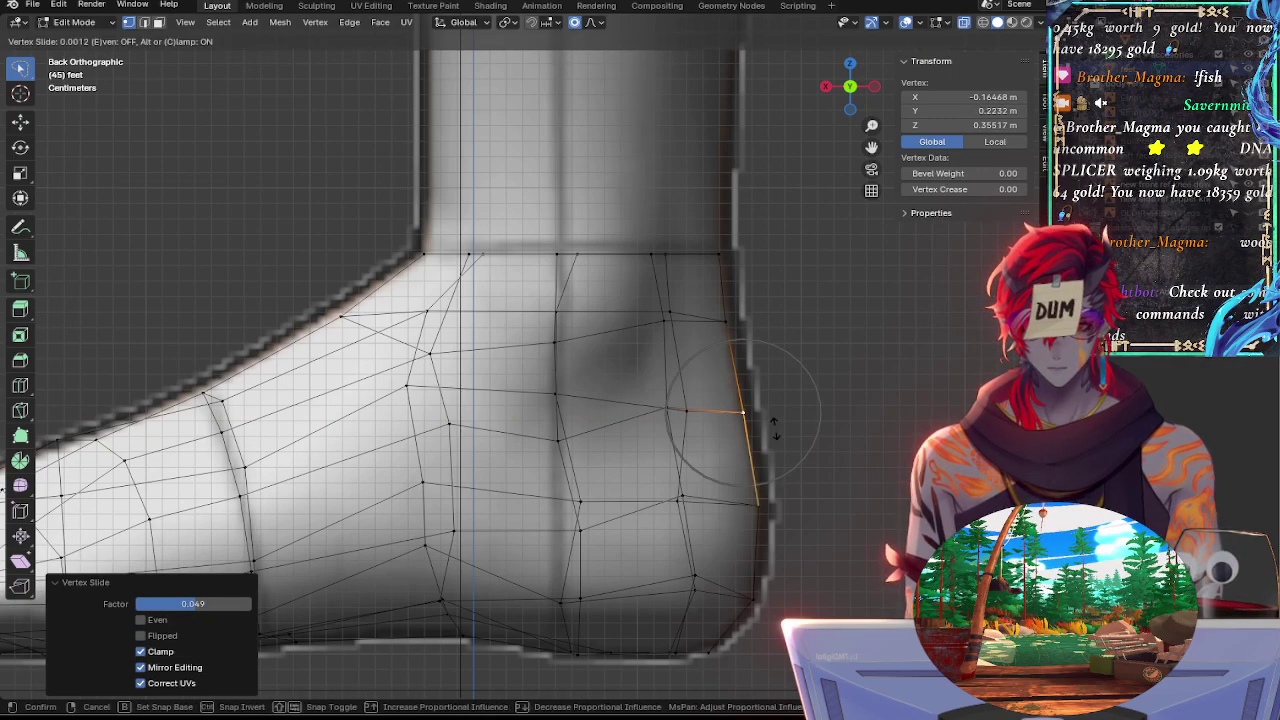
{"action": "left_click", "coordinate": [772, 436]}
{"action": "key", "text": "g"}
{"action": "key", "text": "x"}
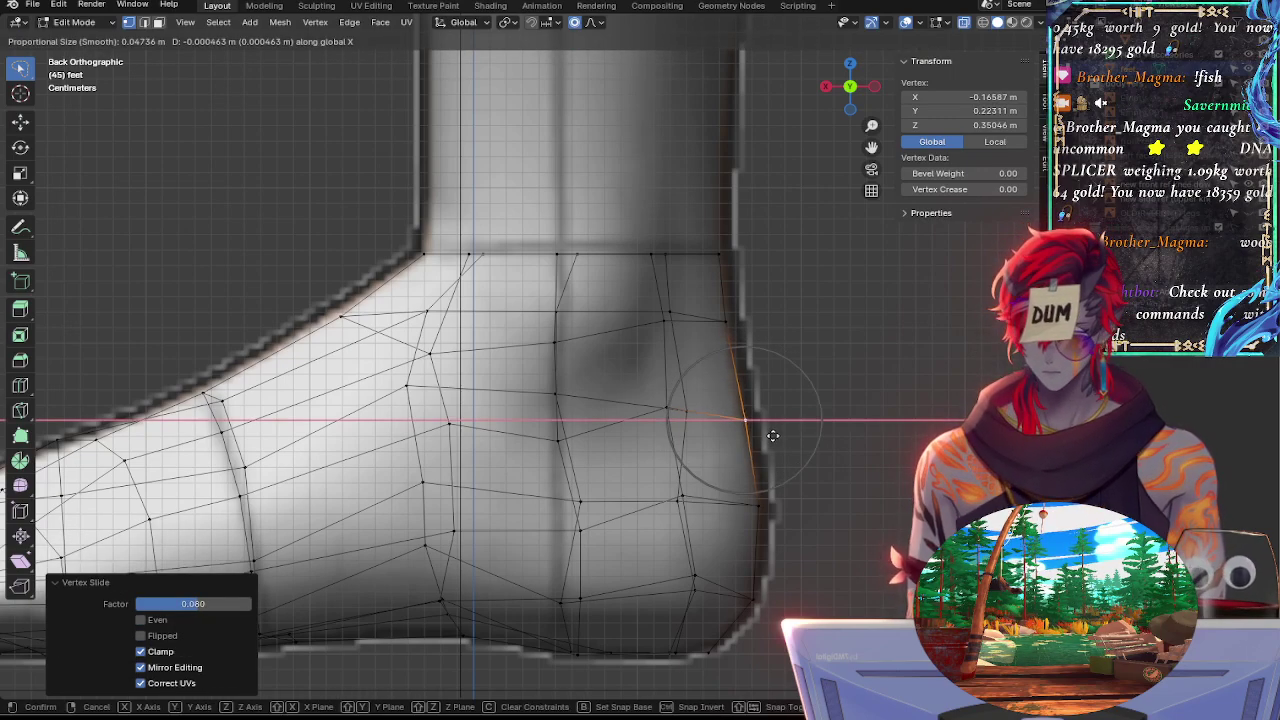
{"action": "left_click", "coordinate": [769, 435]}
Slide the rearmost heel vertex by a factor of 0.049, and adjust it along X by about -0.0005 m and 0.0009 m
{"action": "left_click", "coordinate": [725, 322]}
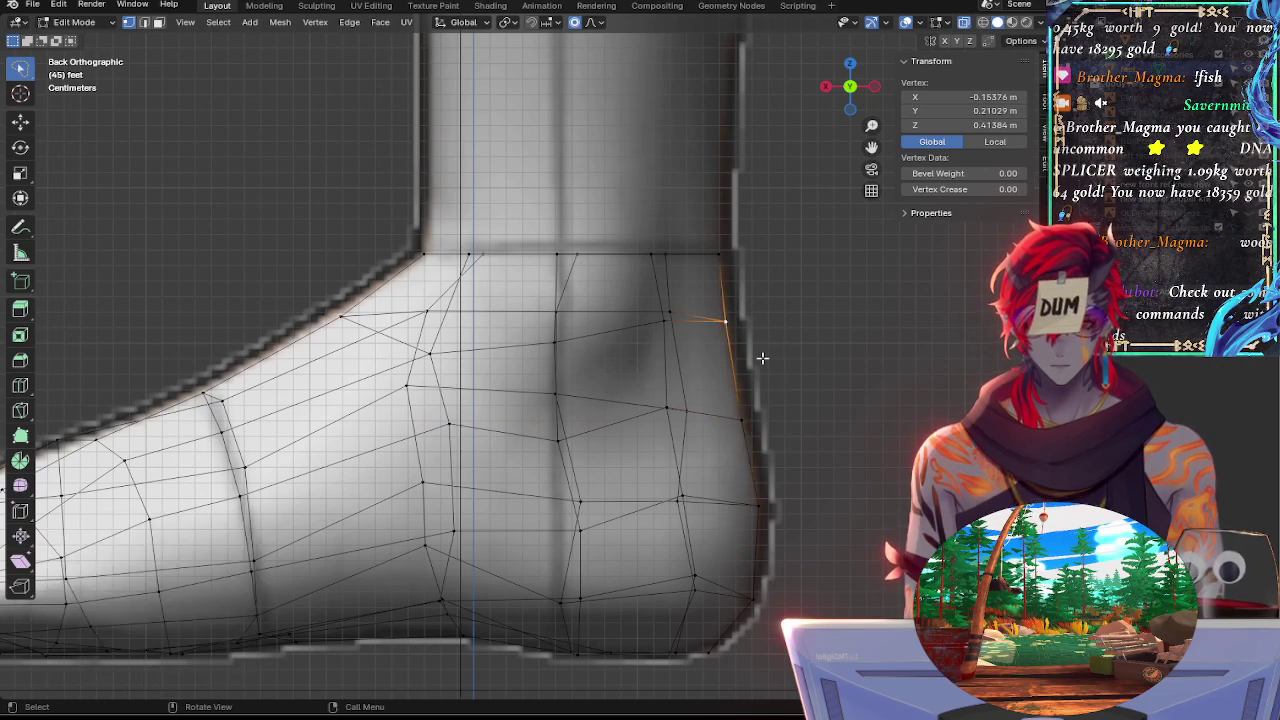
{"action": "left_click", "coordinate": [763, 497]}
{"action": "key", "text": "shift+v"}
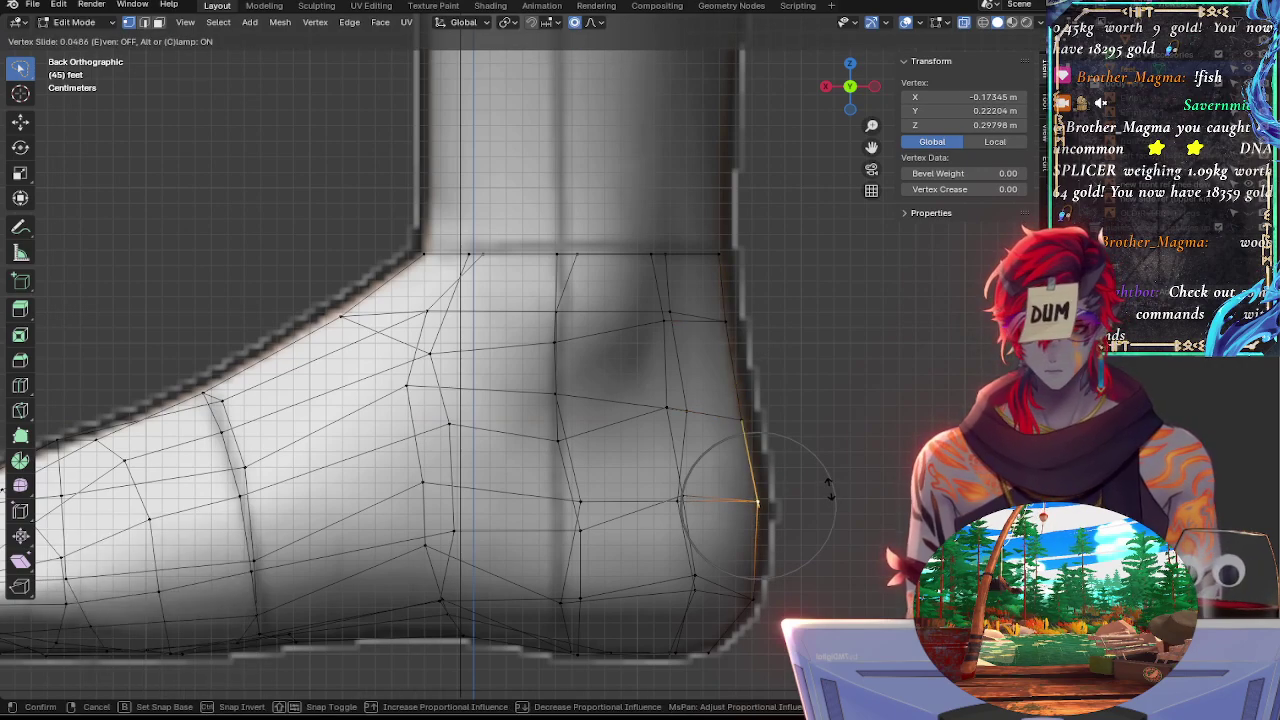
{"action": "left_click", "coordinate": [830, 493]}
{"action": "key", "text": "g"}
{"action": "key", "text": "x"}
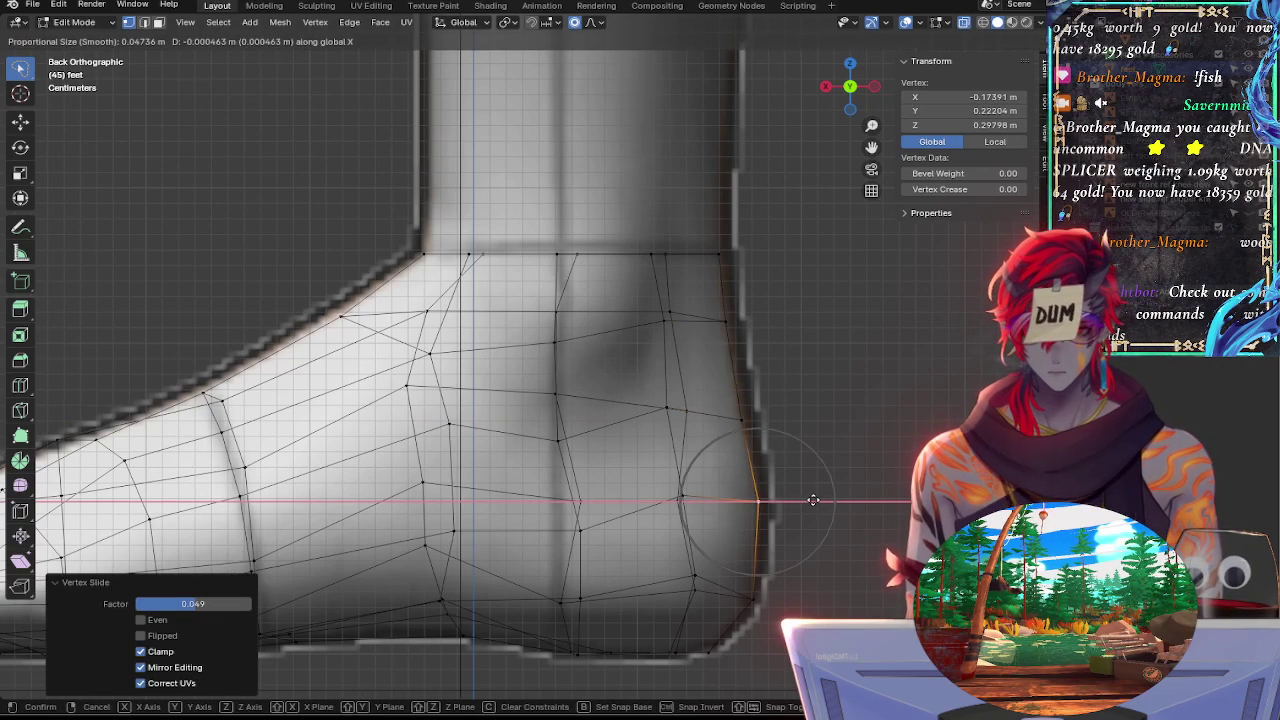
{"action": "left_click", "coordinate": [811, 499]}
{"action": "key", "text": "g"}
{"action": "key", "text": "x"}
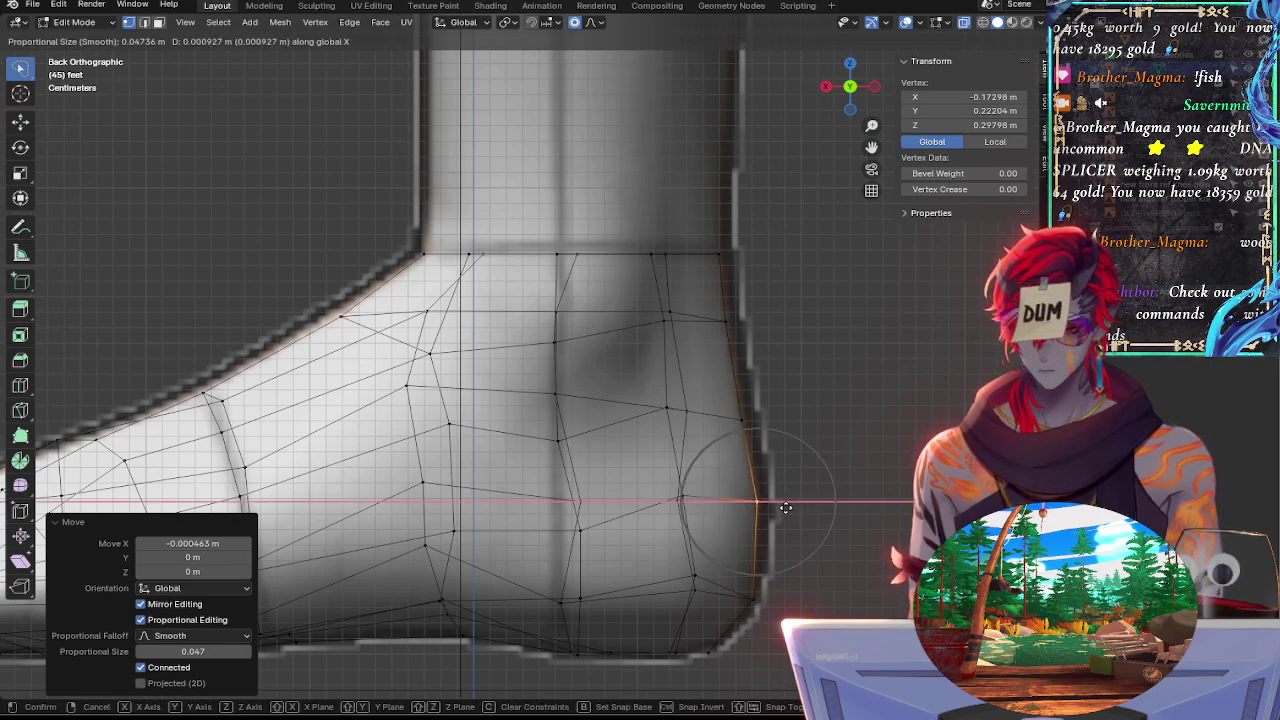
{"action": "left_click", "coordinate": [785, 508]}
Slide the lower rear heel vertex along its edges by factors of 0.103 and 0.021
{"action": "left_click", "coordinate": [761, 605]}
{"action": "key", "text": "shift+v"}
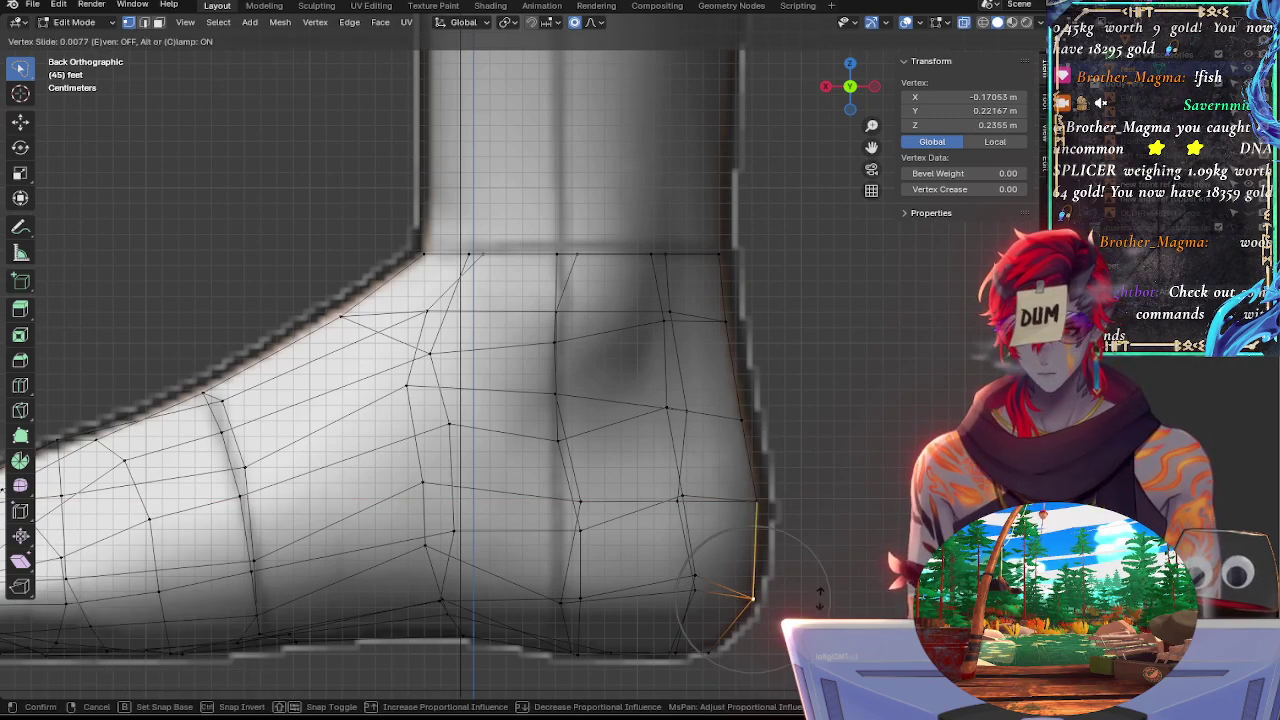
{"action": "left_click", "coordinate": [819, 590]}
{"action": "key", "text": "shift+v"}
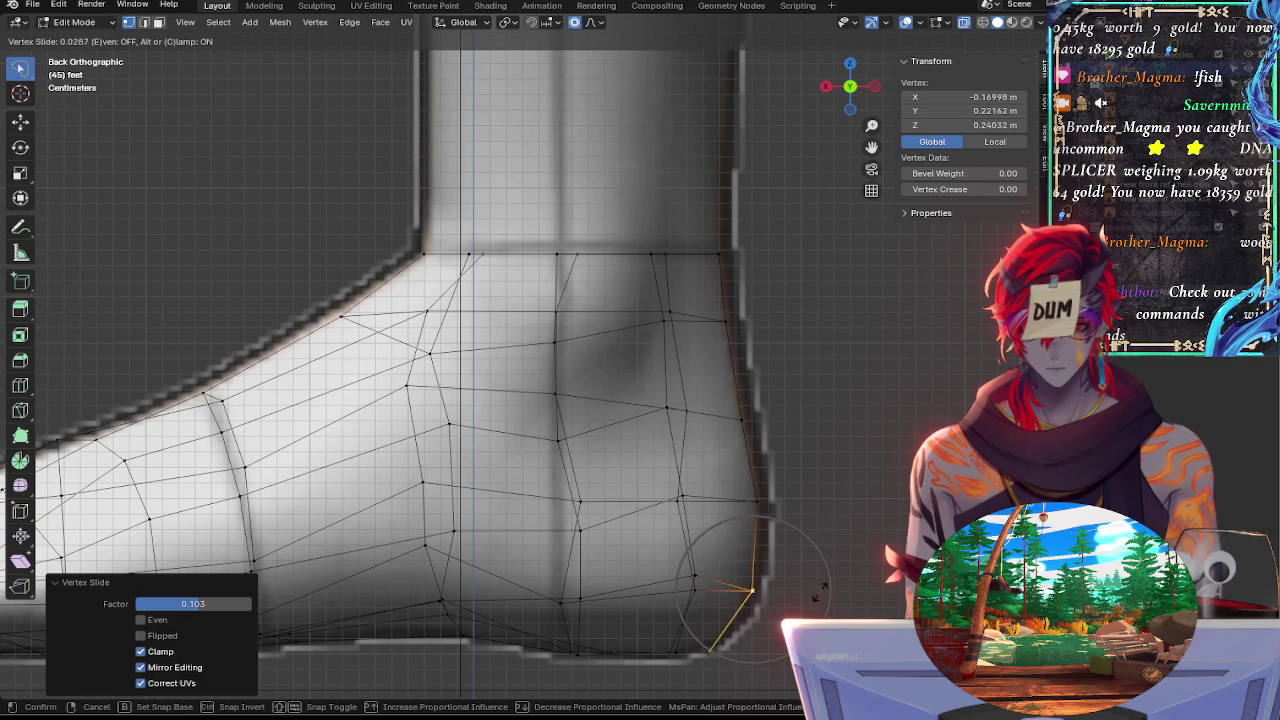
{"action": "left_click", "coordinate": [818, 591]}
Move the lower rear heel vertex about -0.0009 m along X and 0.007 m along Z, and nudge it slightly further up and back
{"action": "key", "text": "g"}
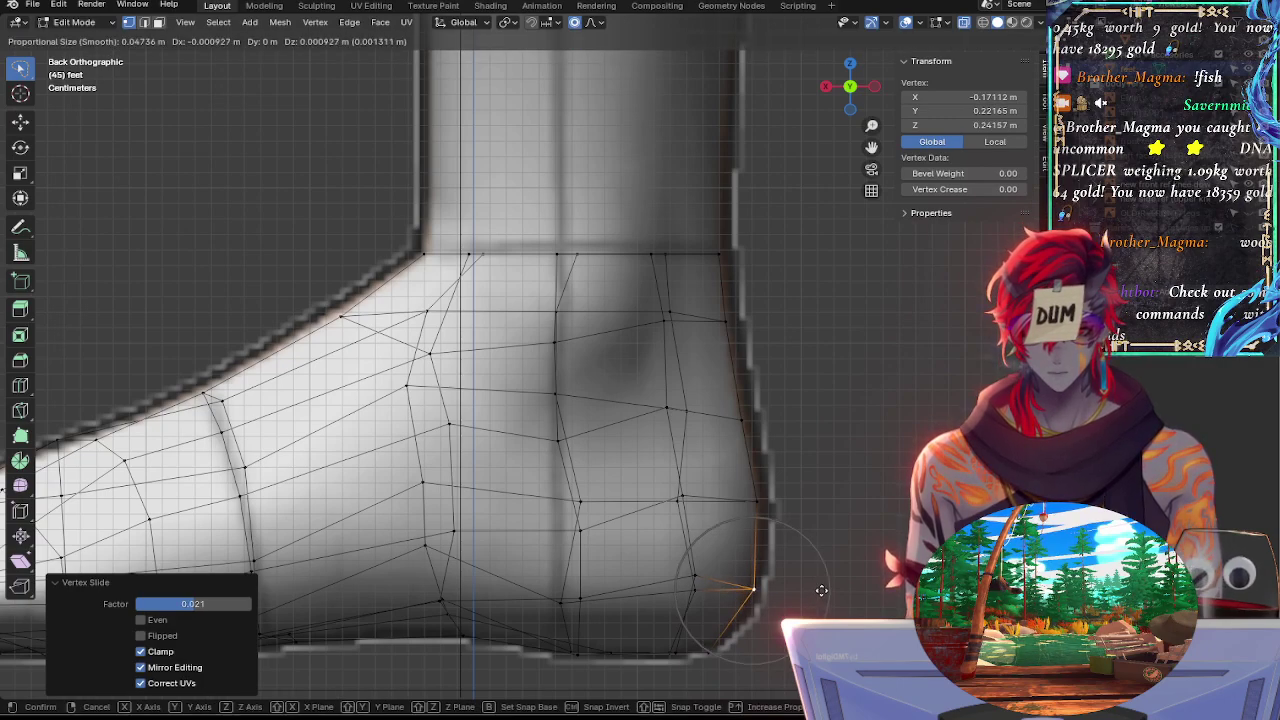
{"action": "left_click", "coordinate": [820, 587]}
{"action": "key", "text": "g"}
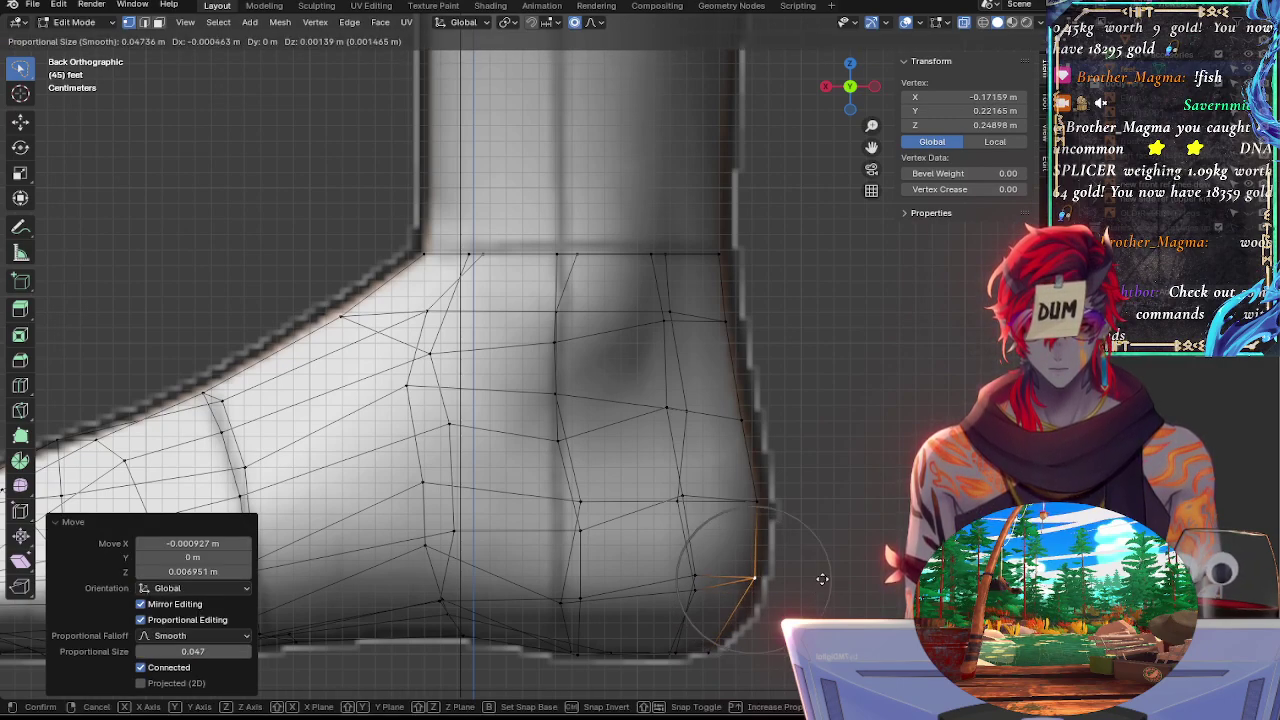
{"action": "left_click", "coordinate": [820, 580]}
Slide the bottom rear corner vertex of the heel up its edge by a factor of 0.156
{"action": "left_click", "coordinate": [711, 640]}
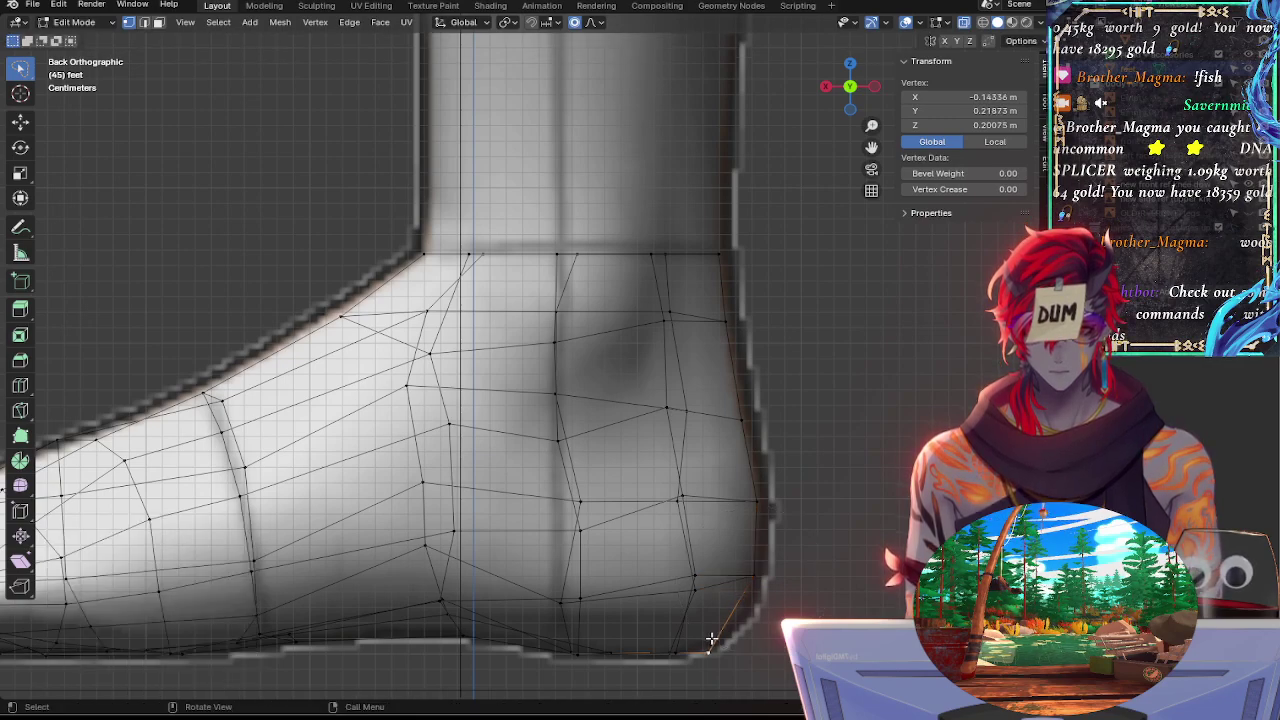
{"action": "key", "text": "g"}
{"action": "key", "text": "g"}
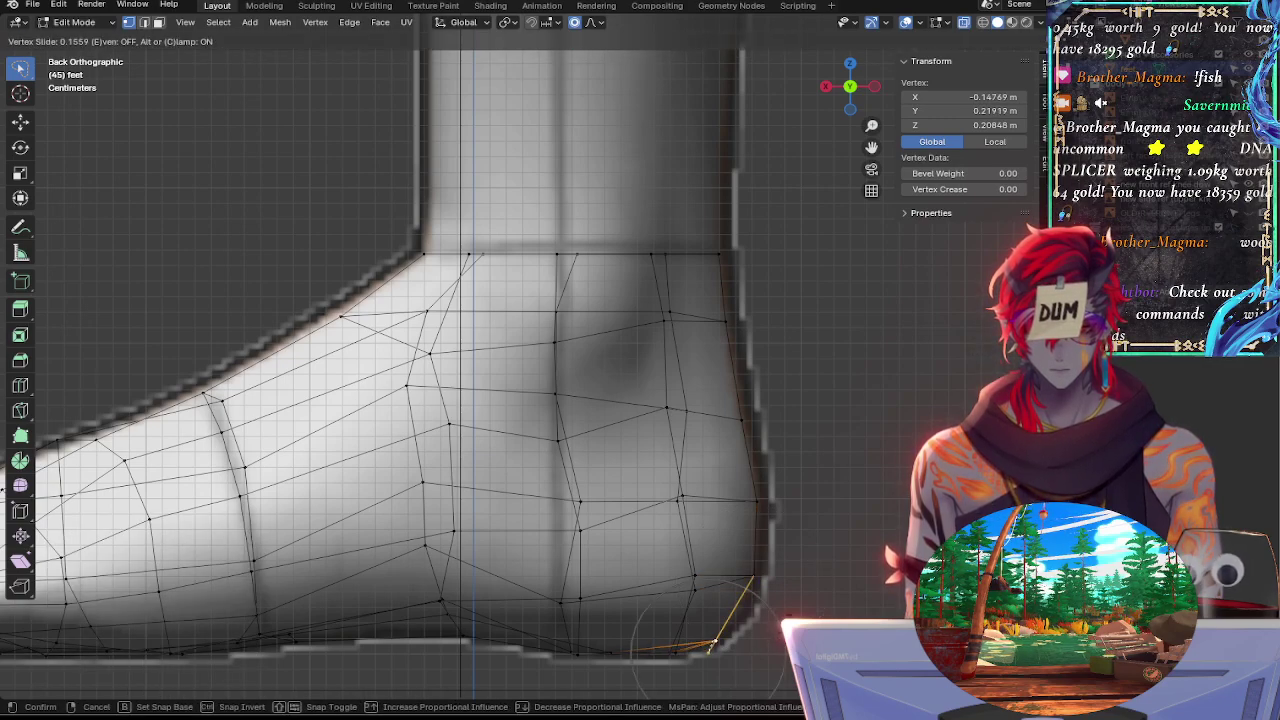
{"action": "left_click", "coordinate": [711, 645]}
{"action": "key", "text": "g"}
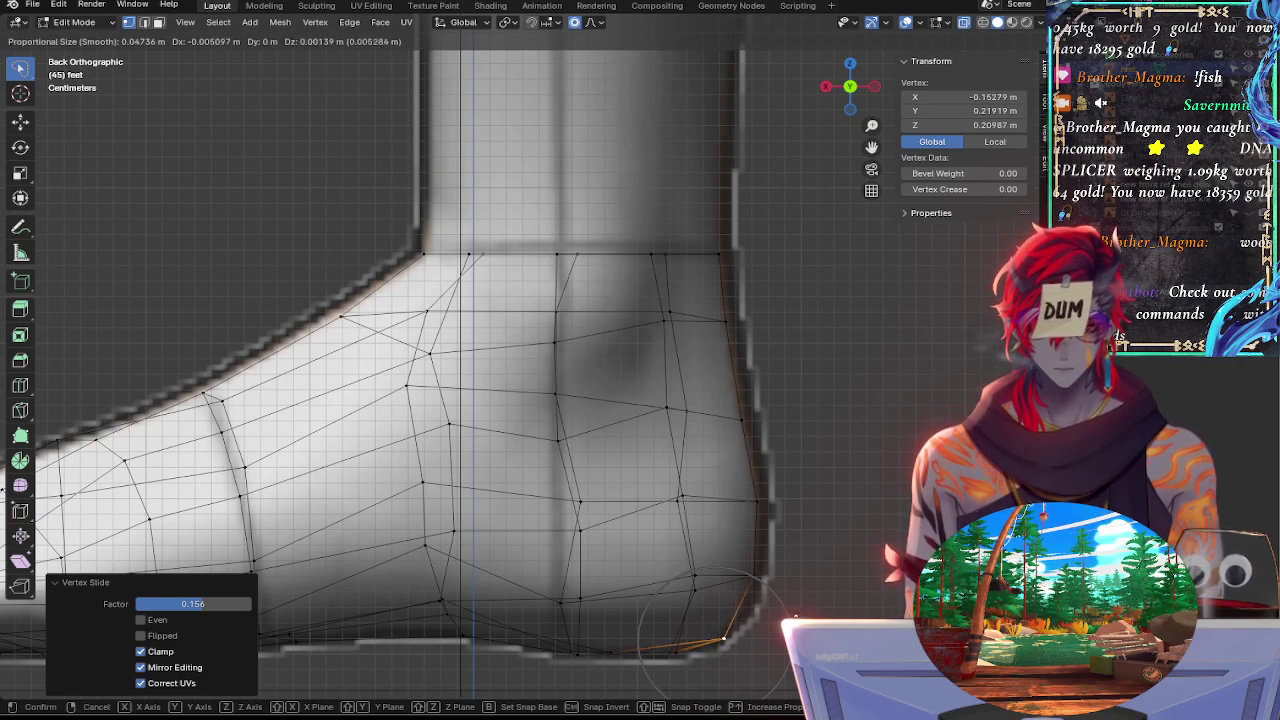
{"action": "right_click", "coordinate": [800, 607]}
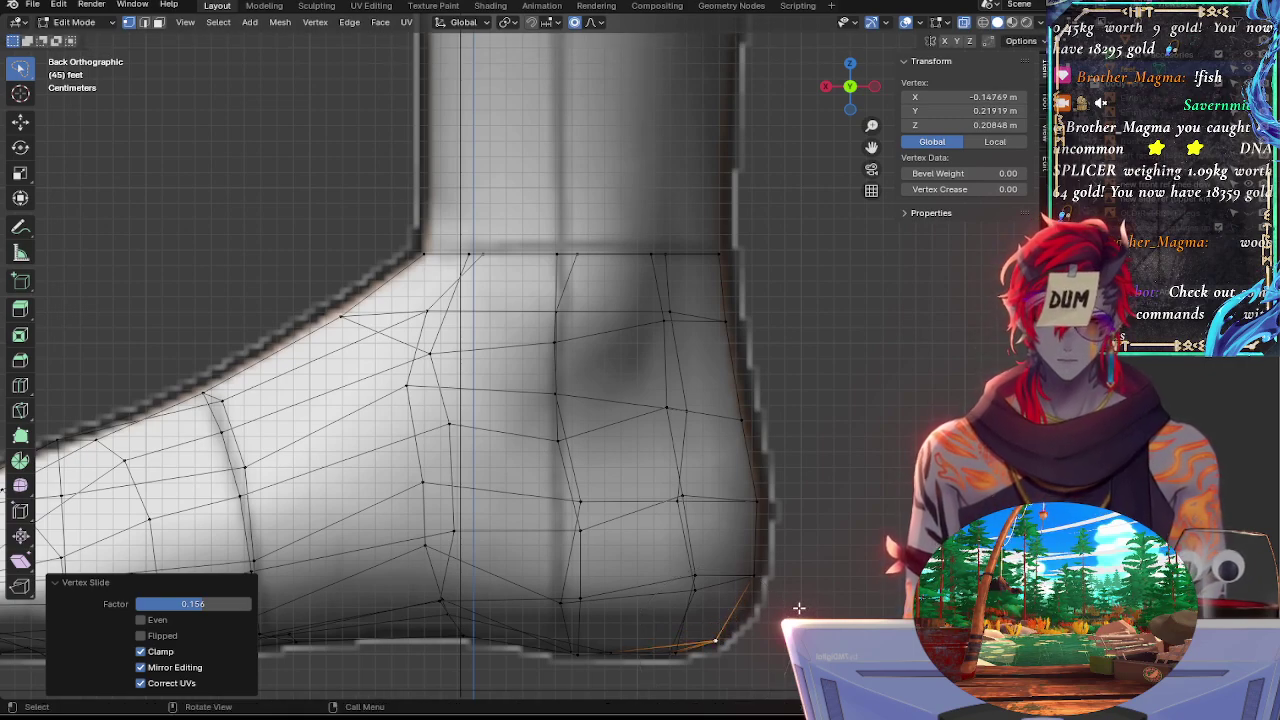
Slide the heel's bottom corner vertex by a factor of 0.112, and move it about -0.0089 m along X and 0.0135 m along Z
{"action": "middle_click_drag", "start_coordinate": [816, 606], "coordinate": [786, 539], "text": "shift"}
{"action": "middle_click_drag", "start_coordinate": [788, 566], "coordinate": [717, 334], "text": "ctrl"}
{"action": "middle_click_drag", "start_coordinate": [820, 446], "coordinate": [904, 397], "text": "shift"}
{"action": "middle_click_drag", "start_coordinate": [843, 510], "coordinate": [840, 494], "text": "ctrl"}
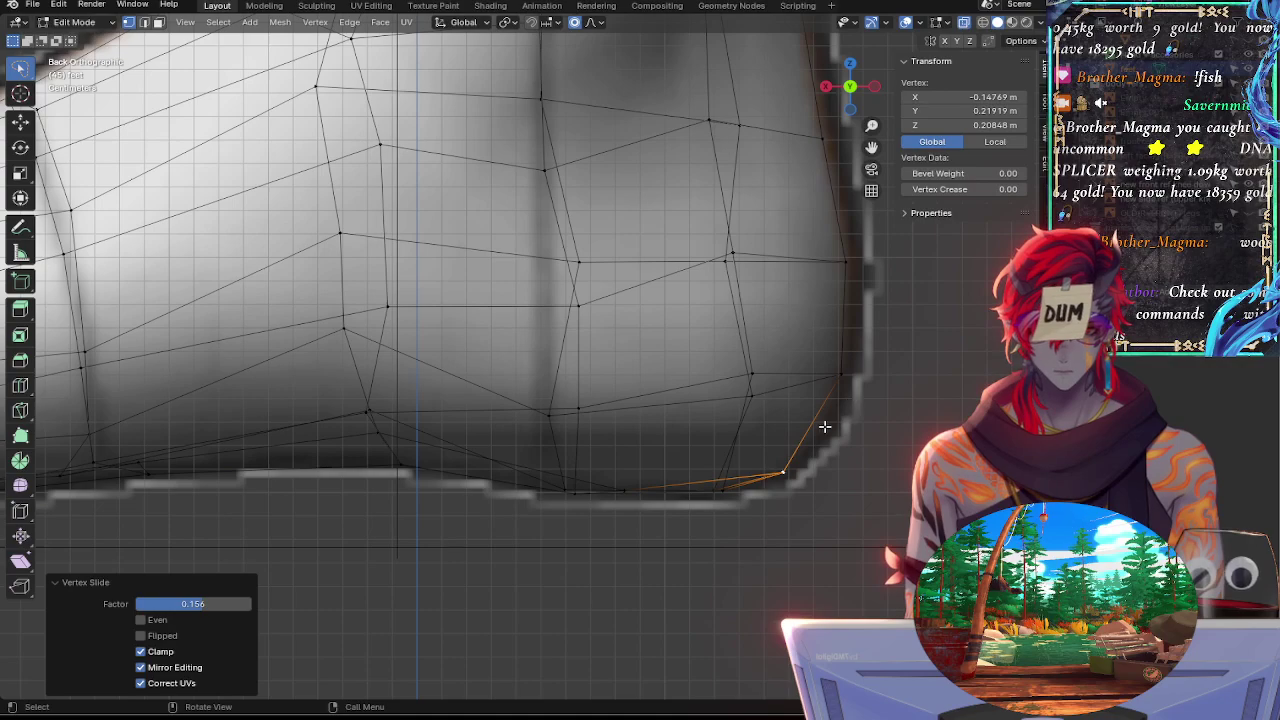
{"action": "key", "text": "g"}
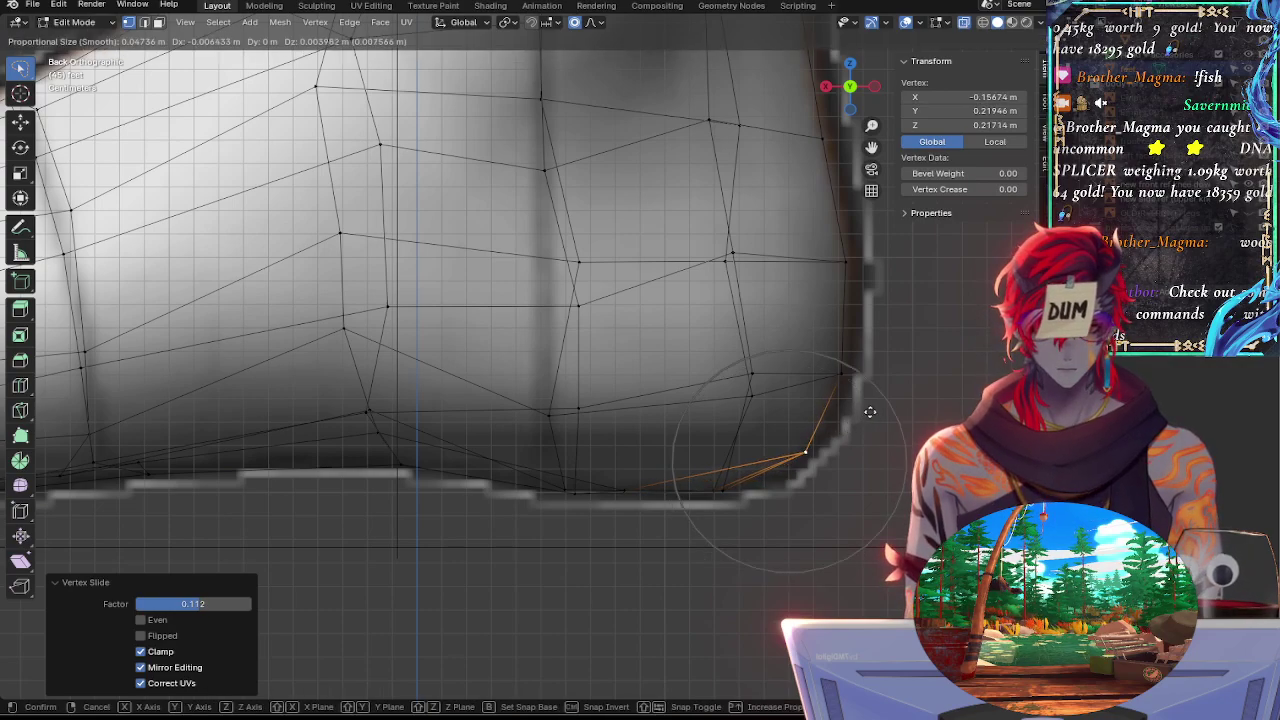
{"action": "left_click", "coordinate": [874, 391]}
{"action": "middle_click_drag", "start_coordinate": [859, 499], "coordinate": [836, 518]}
{"action": "left_click", "coordinate": [848, 88]}
{"action": "scroll", "coordinate": [638, 494], "scroll_direction": "up", "scroll_amount": 8}
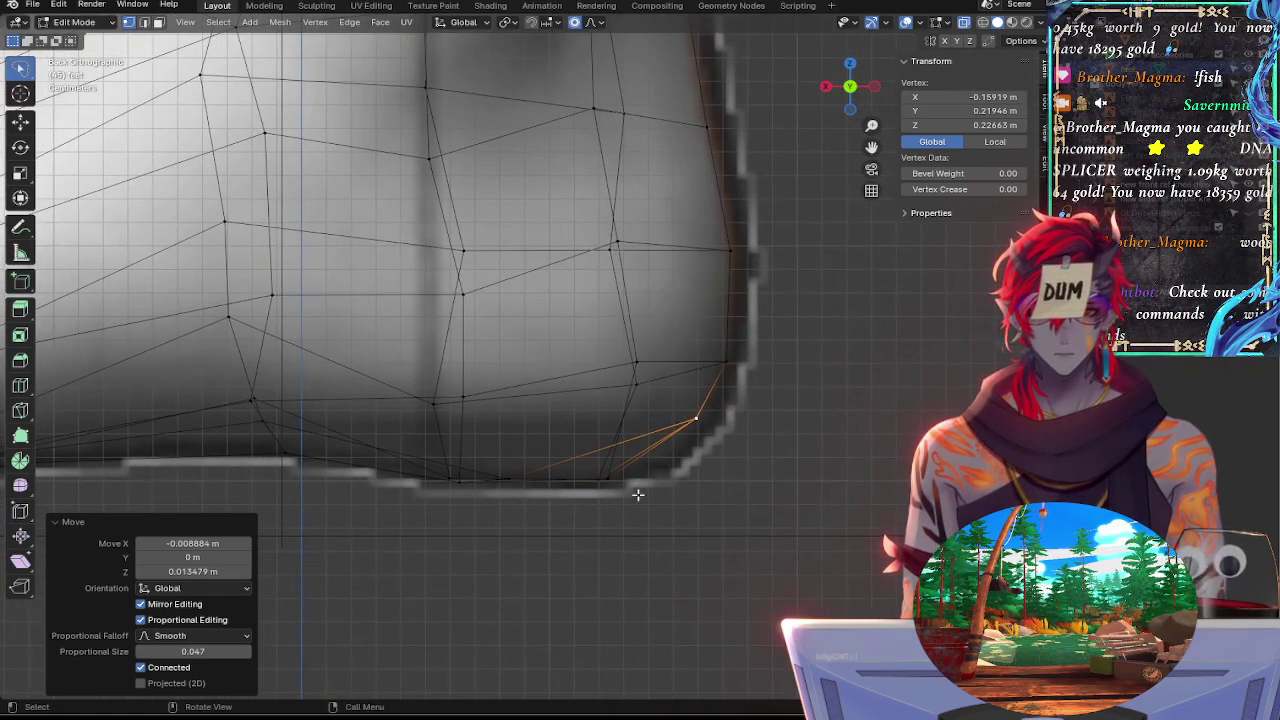
With X-ray off, move the heel's bottom corner vertex about -0.0034 m along X and -0.0021 m along Z, and slide it by a factor of 0.226
{"action": "key", "text": "alt+z"}
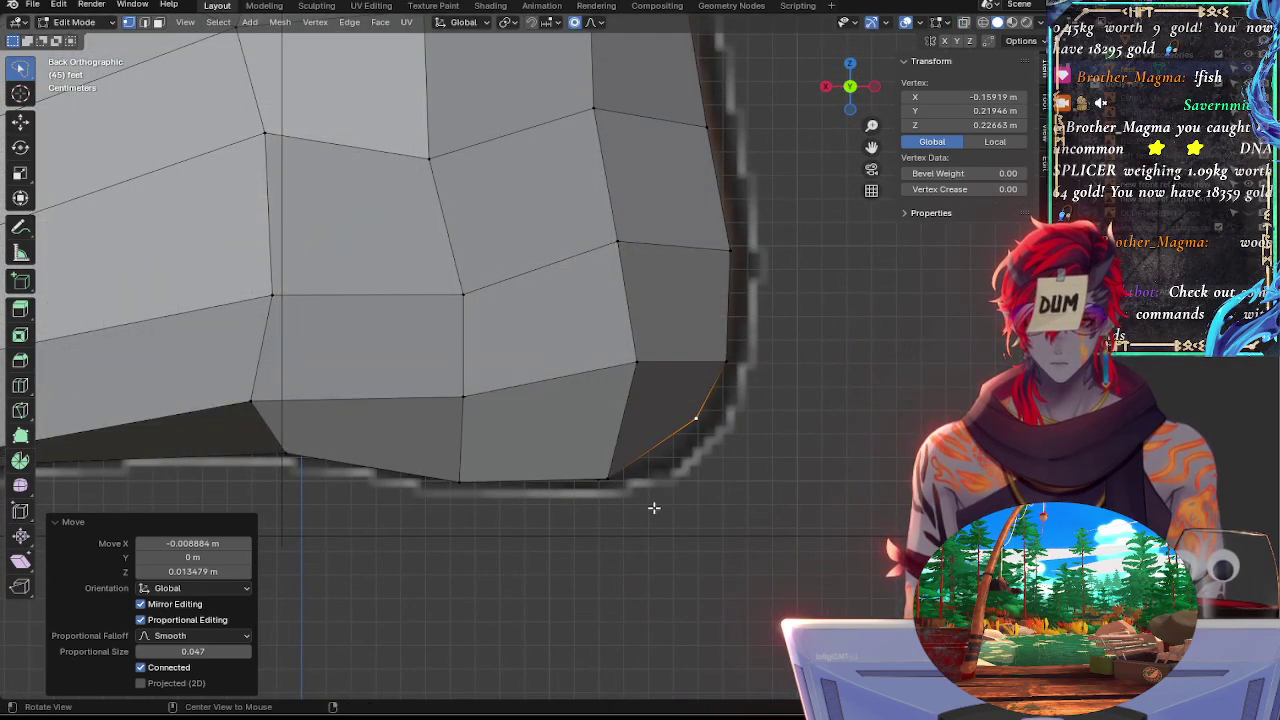
{"action": "key", "text": "g"}
{"action": "left_click", "coordinate": [723, 435]}
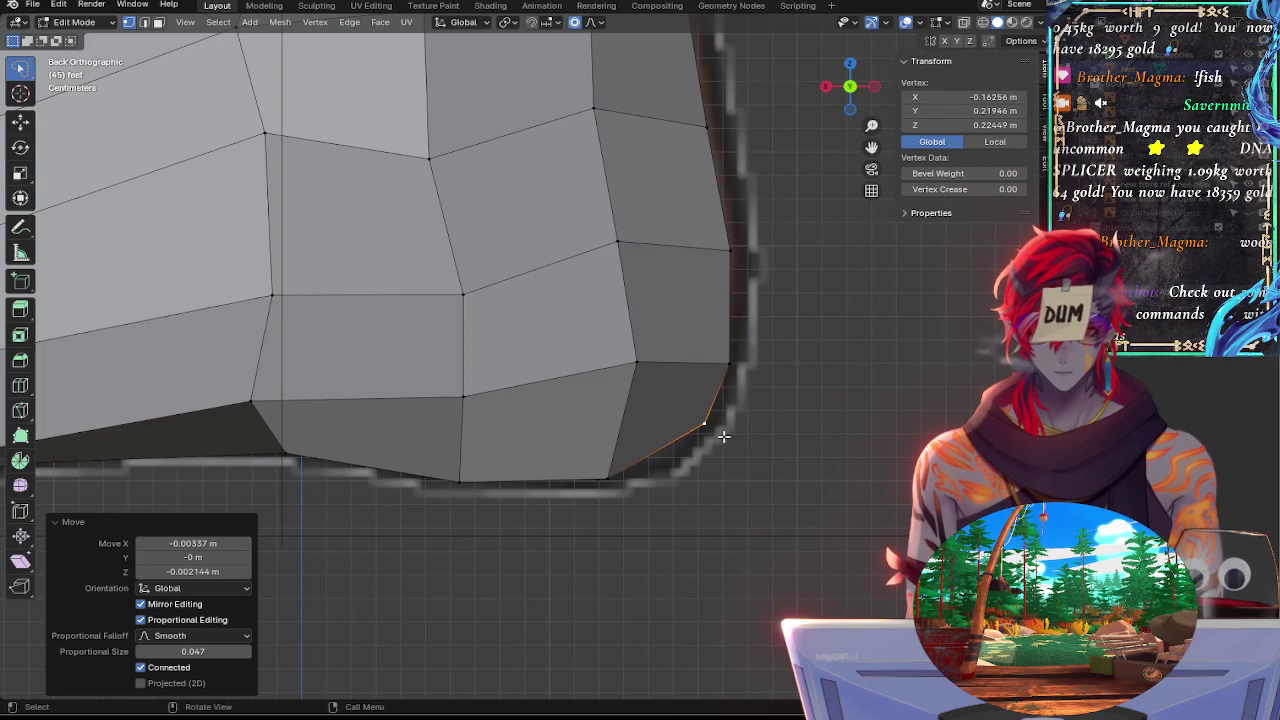
{"action": "key", "text": "g"}
{"action": "key", "text": "g"}
{"action": "left_click", "coordinate": [716, 450]}
Slide the heel's corner vertex by a factor of 0.122, and move it about -0.004 m along X and -0.012 m along Z
{"action": "key", "text": "shift+v"}
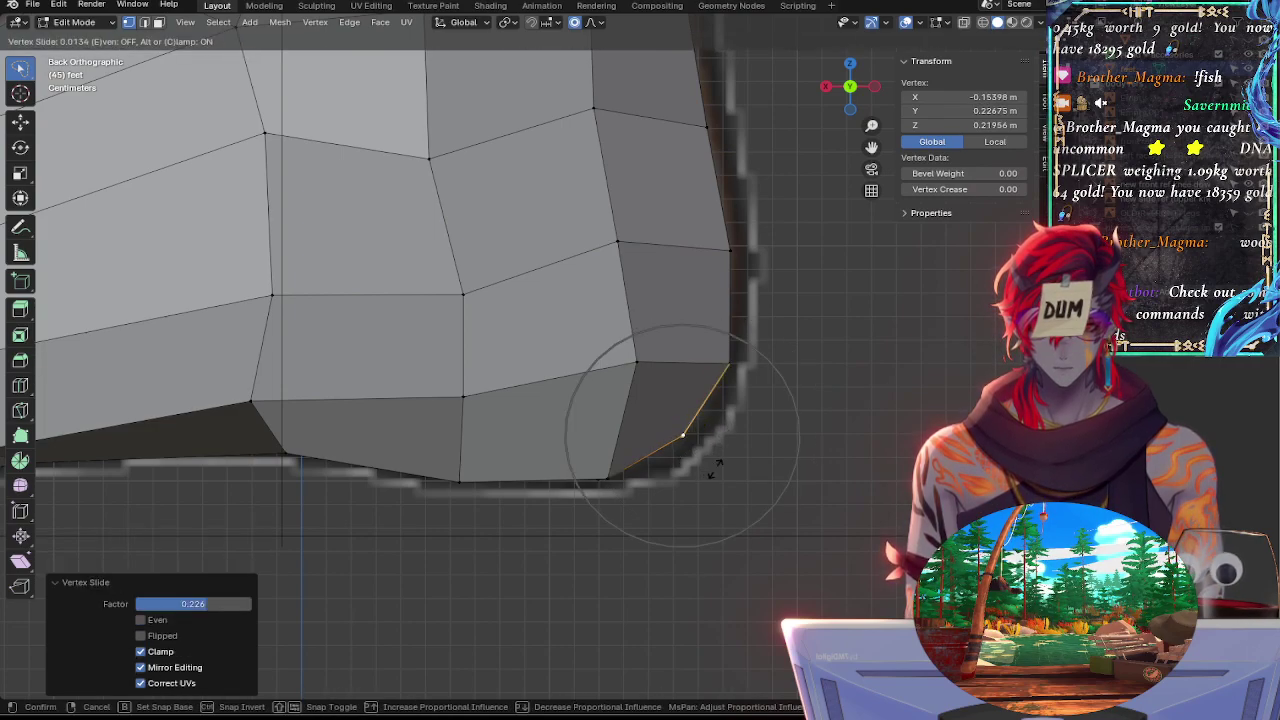
{"action": "left_click", "coordinate": [726, 465]}
{"action": "key", "text": "g"}
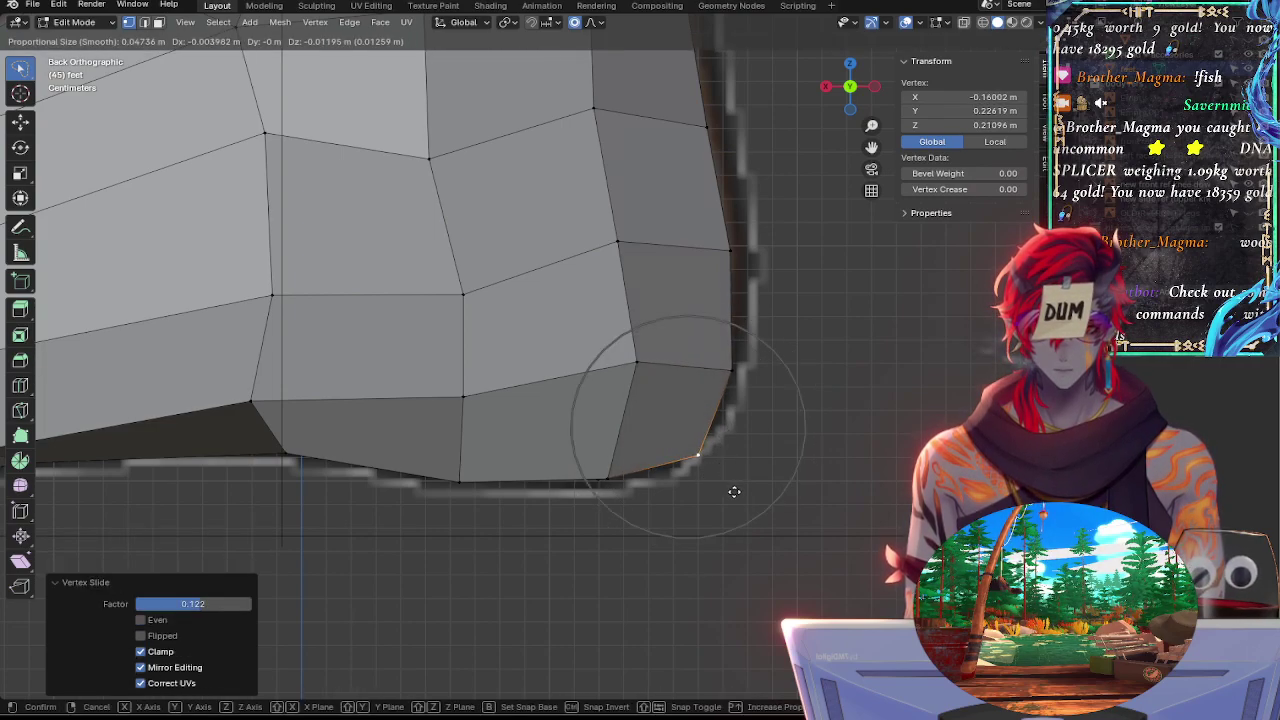
{"action": "left_click", "coordinate": [734, 491]}
With X-ray on, slide the heel's bottom corner vertex by a factor of 0.121 and refine it with a short second slide
{"action": "key", "text": "alt+z"}
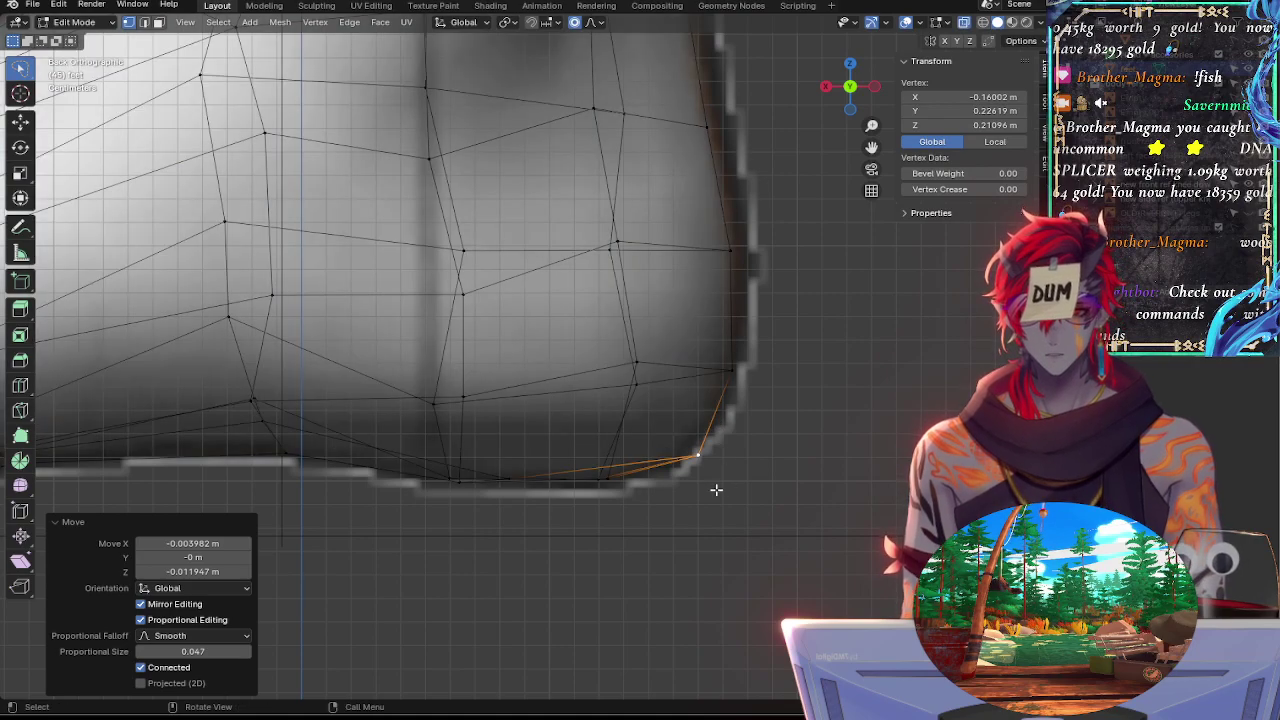
{"action": "key", "text": "shift+v"}
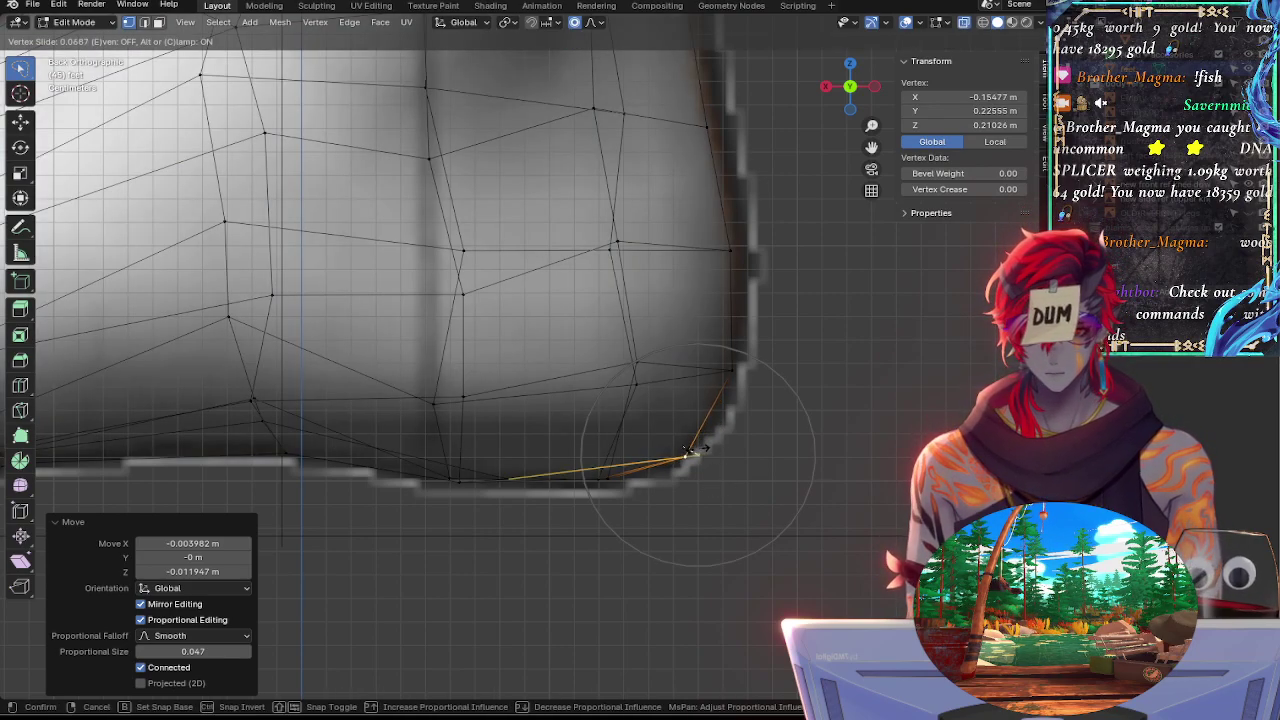
{"action": "left_click", "coordinate": [699, 446]}
{"action": "key", "text": "g"}
{"action": "key", "text": "g"}
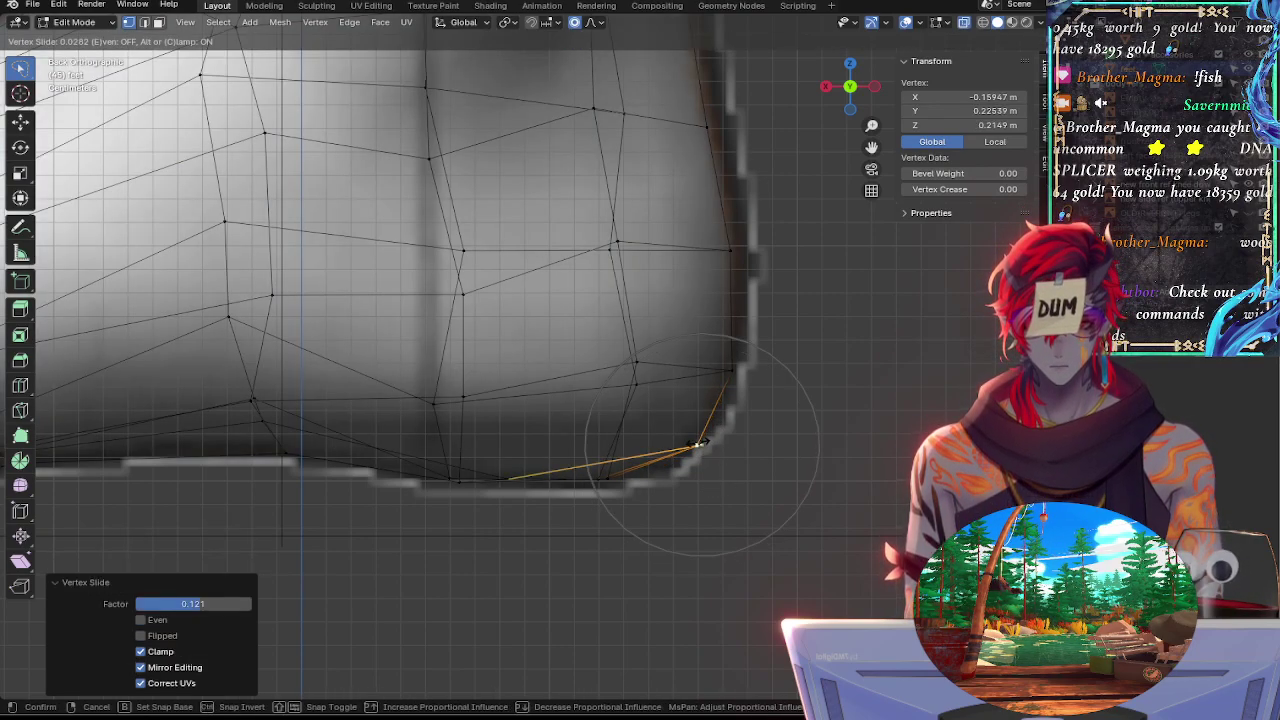
{"action": "left_click", "coordinate": [694, 447]}
{"action": "key", "text": "alt+z"}
{"action": "key", "text": "ctrl+z"}
{"action": "key", "text": "alt+z"}
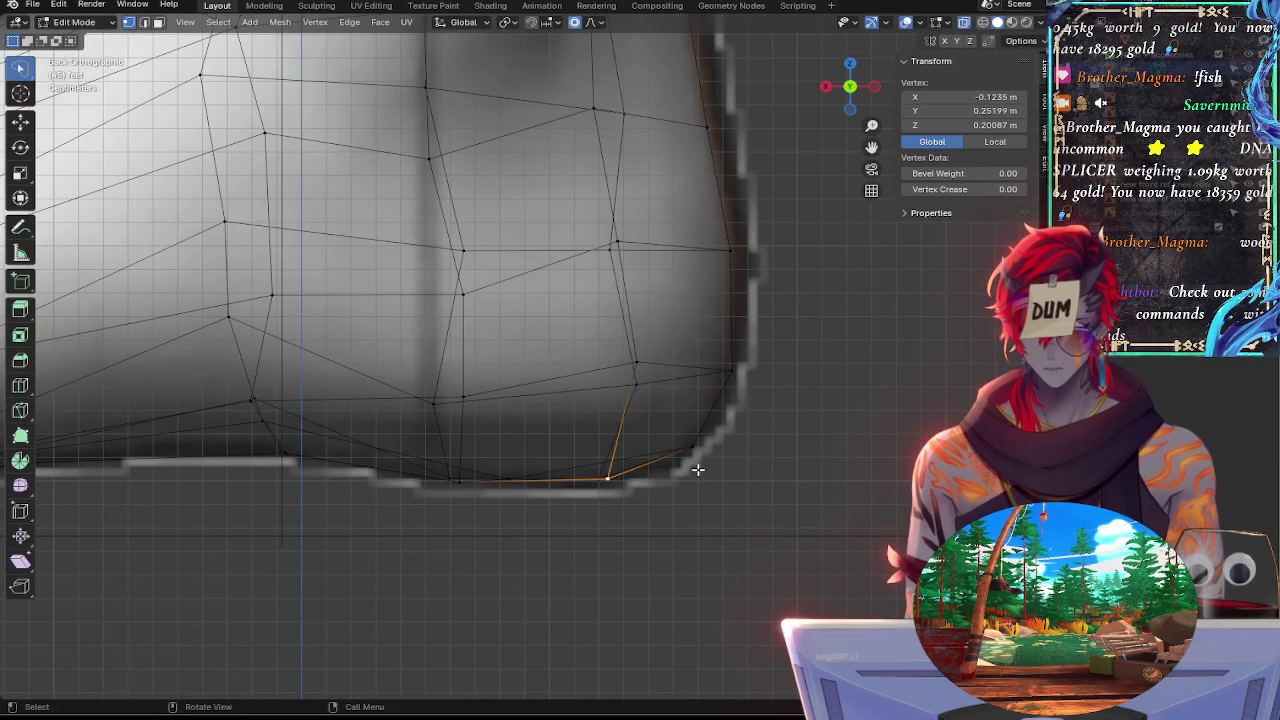
Slide the heel's neighbouring underside vertex along its edges, including by a factor of 0.209, and move it about -0.0058 m along X and -0.0012 m along Z
{"action": "key", "text": "shift+v"}
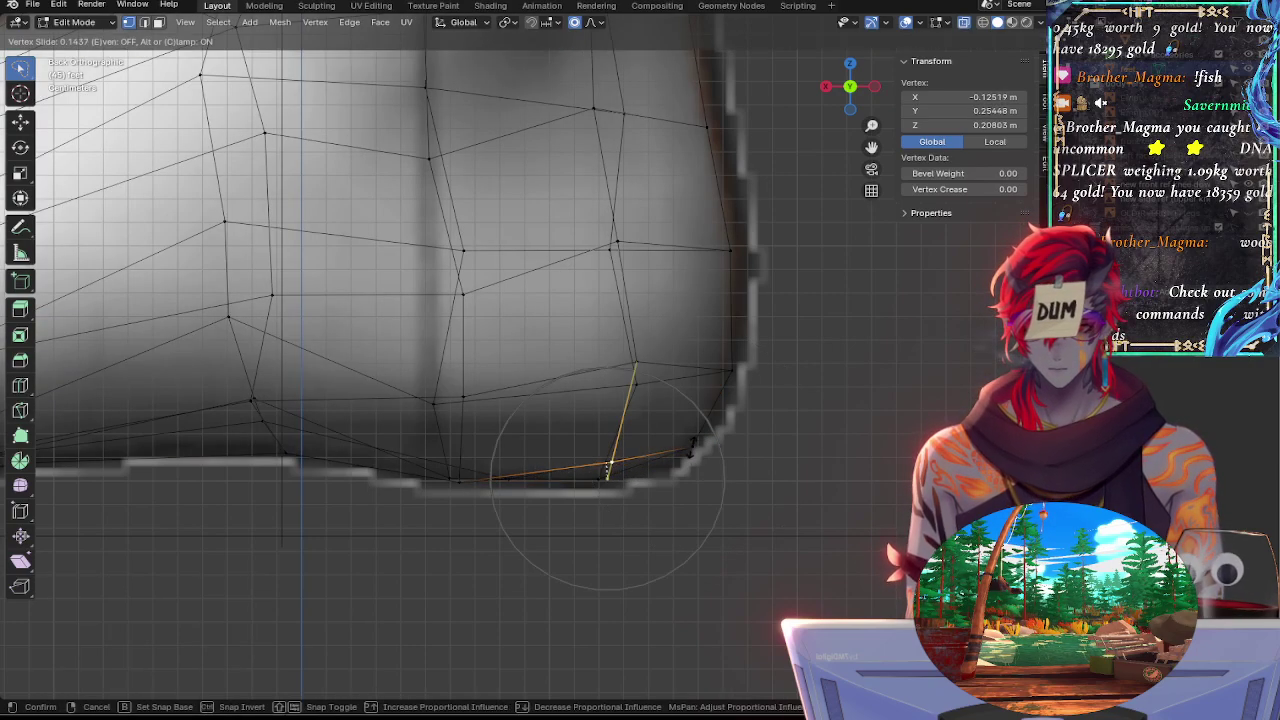
{"action": "left_click", "coordinate": [691, 451]}
{"action": "key", "text": "shift+v"}
{"action": "left_click", "coordinate": [698, 452]}
{"action": "key", "text": "shift+v"}
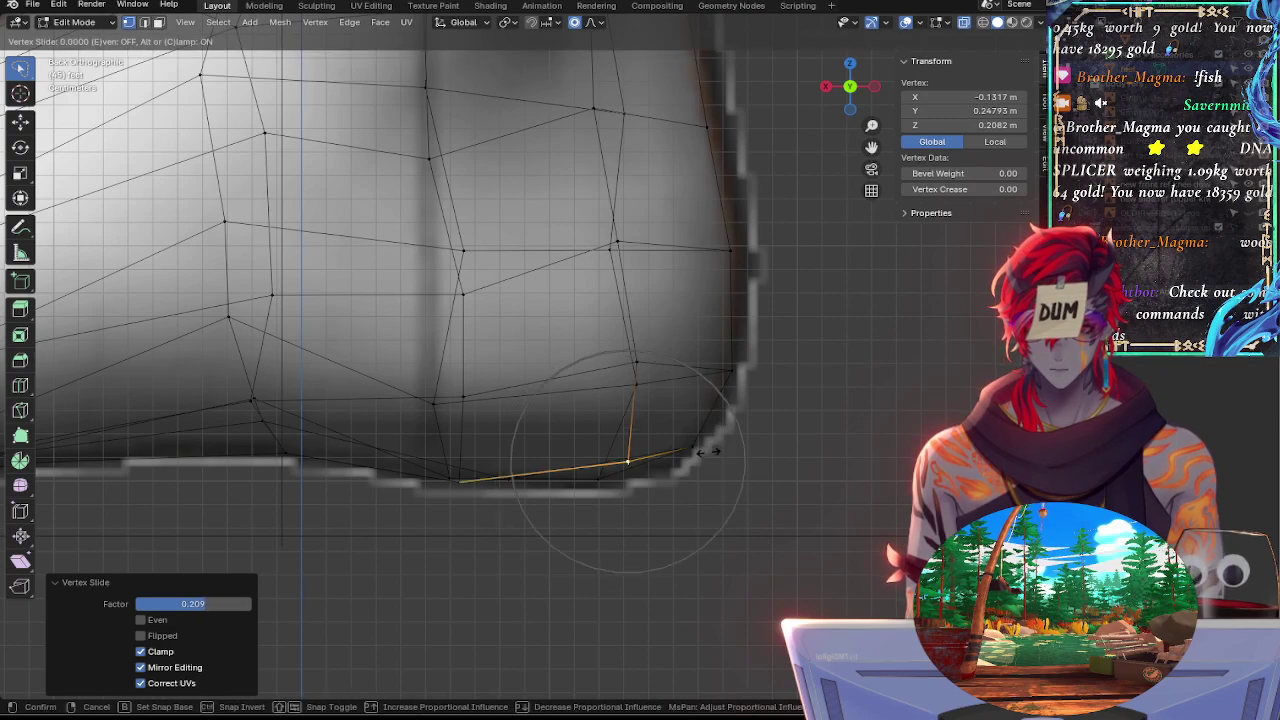
{"action": "left_click", "coordinate": [709, 454]}
{"action": "key", "text": "g"}
{"action": "left_click", "coordinate": [722, 456]}
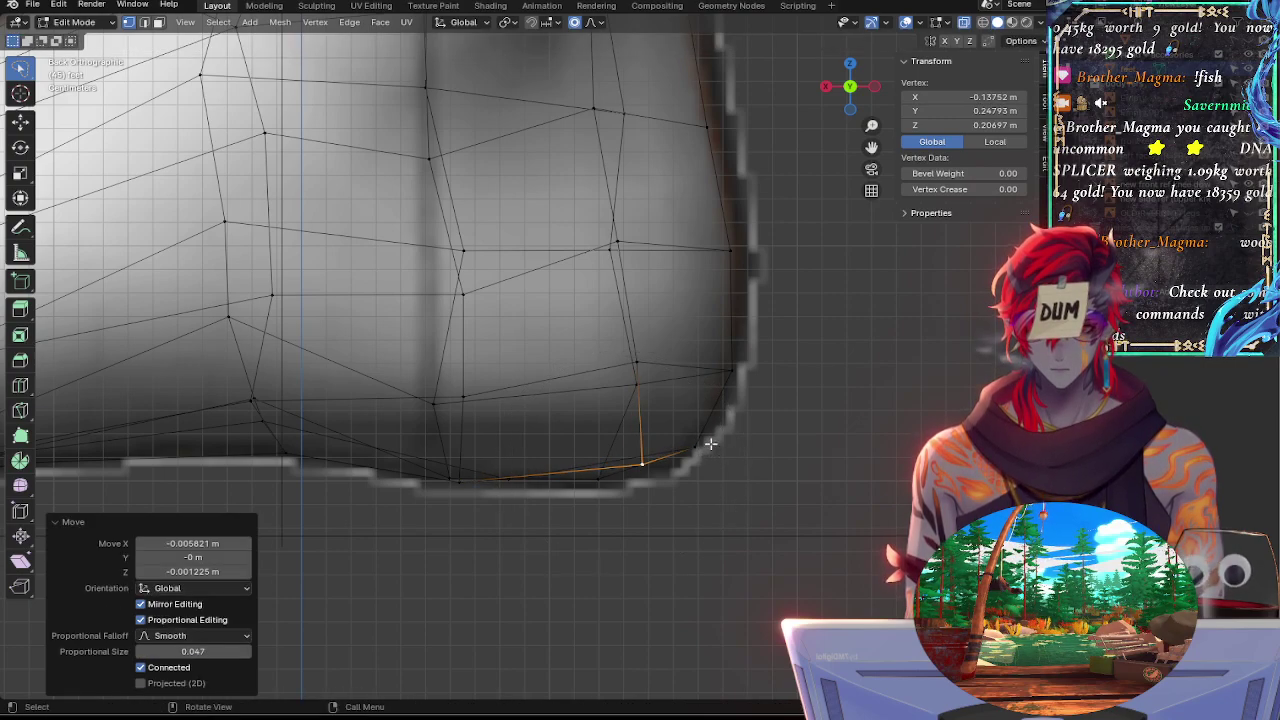
Slide the heel's bottom corner vertex by a factor of 0.096, fine-tune it with another slide, deselect everything, and turn off X-ray
{"action": "key", "text": "shift+v"}
{"action": "left_click", "coordinate": [736, 435]}
{"action": "key", "text": "g"}
{"action": "key", "text": "g"}
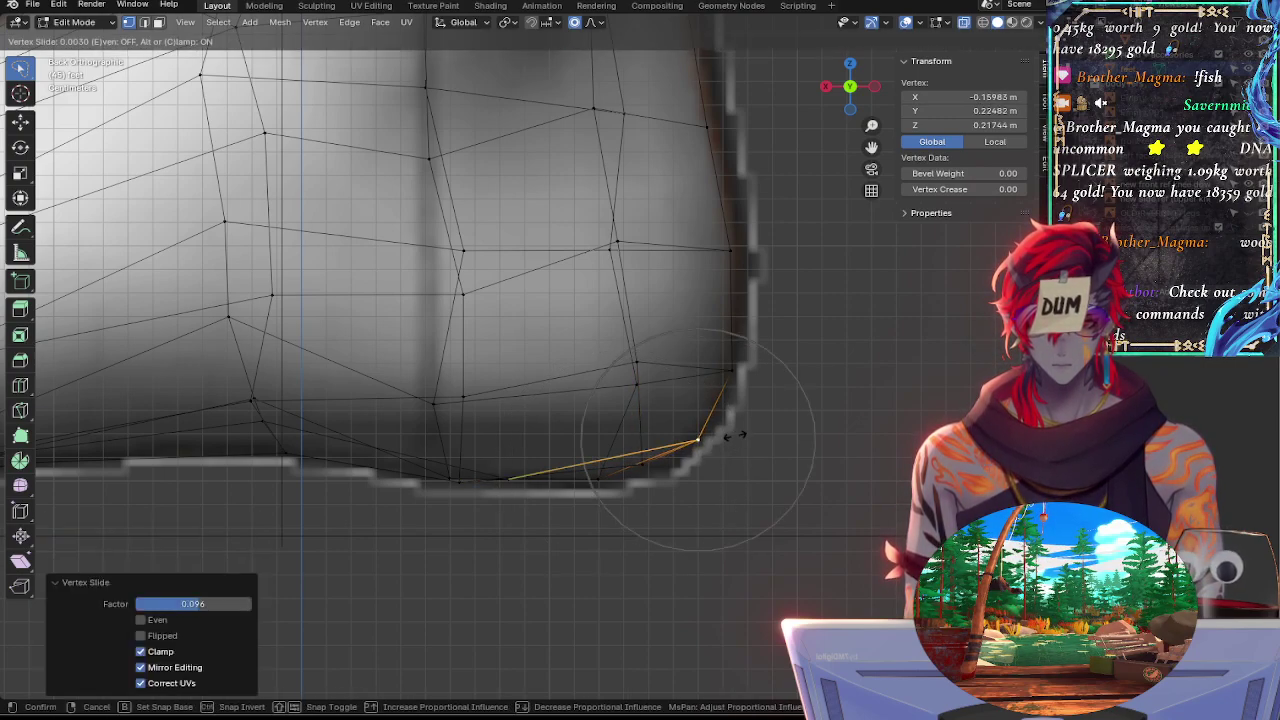
{"action": "left_click", "coordinate": [729, 437]}
{"action": "key", "text": "alt+a"}
{"action": "key", "text": "alt+z"}
{"action": "key", "text": "alt+z"}
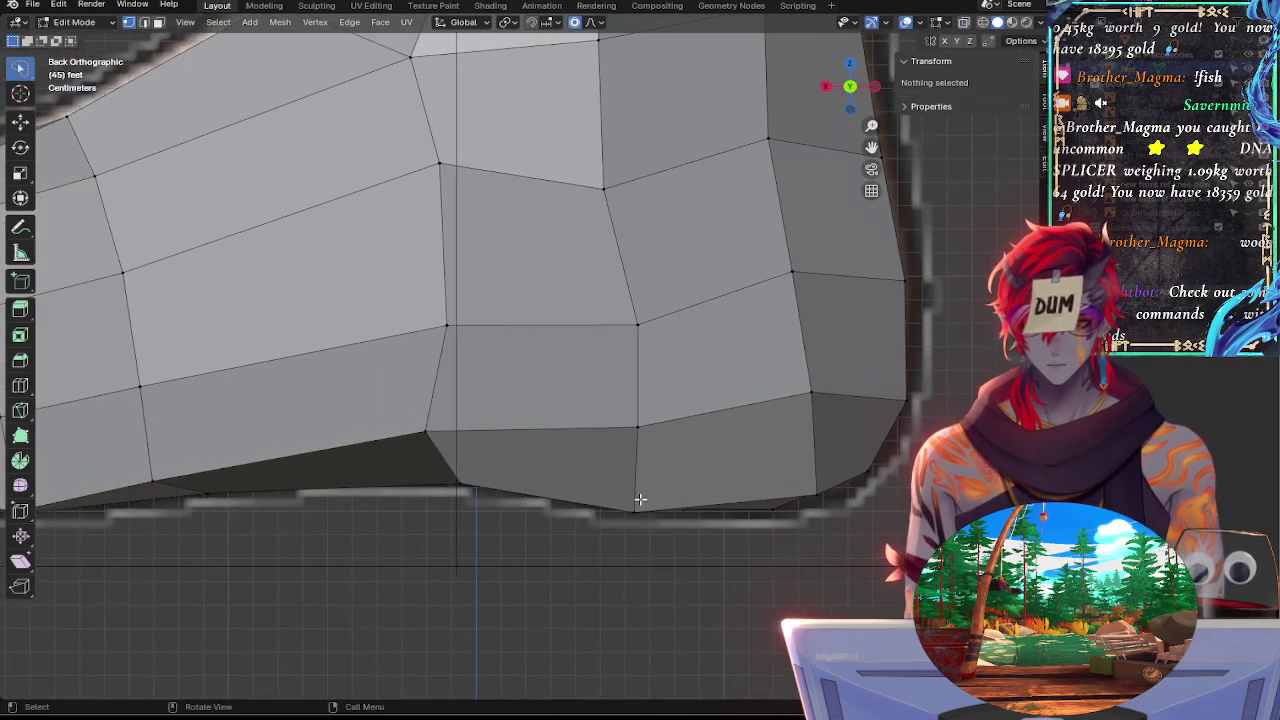
With X-ray on, slide the heel's underside vertex along its edges, including by a factor of 0.233, and turn off X-ray
{"action": "left_click", "coordinate": [636, 496]}
{"action": "scroll", "coordinate": [757, 440], "scroll_direction": "up", "scroll_amount": 2}
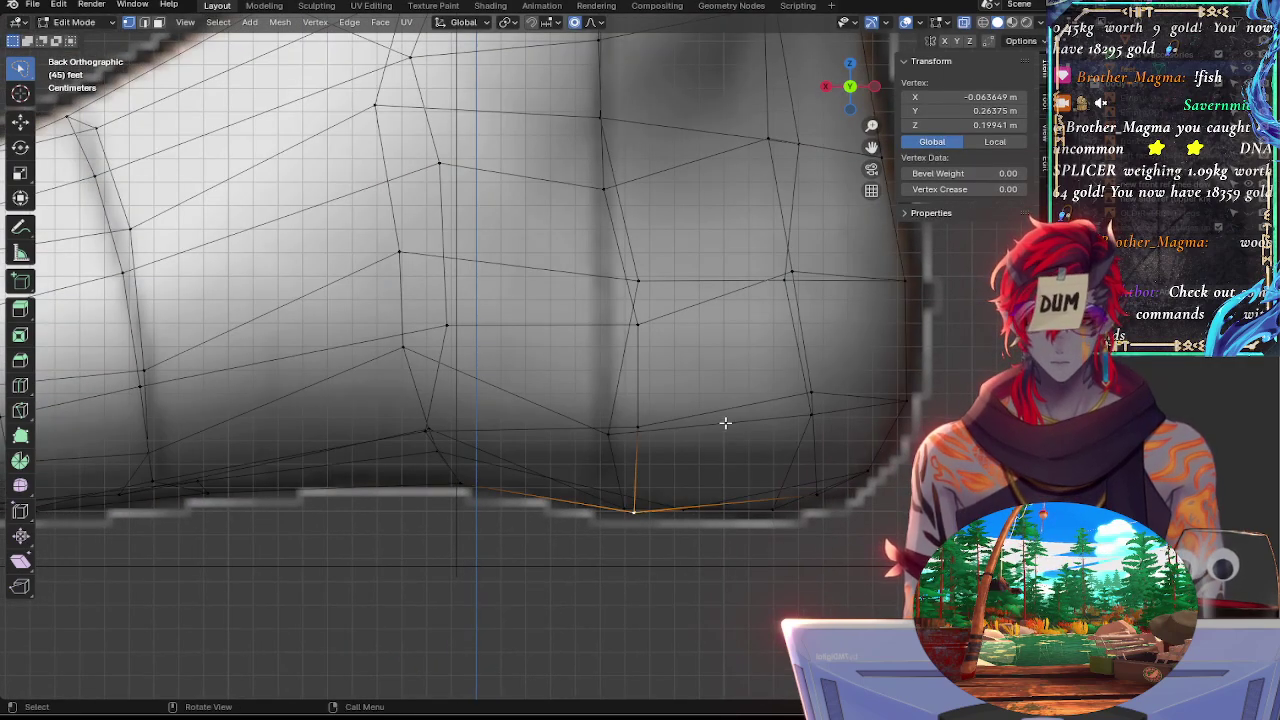
{"action": "key", "text": "g"}
{"action": "key", "text": "g"}
{"action": "left_click", "coordinate": [726, 414]}
{"action": "key", "text": "g"}
{"action": "key", "text": "g"}
{"action": "left_click", "coordinate": [738, 418]}
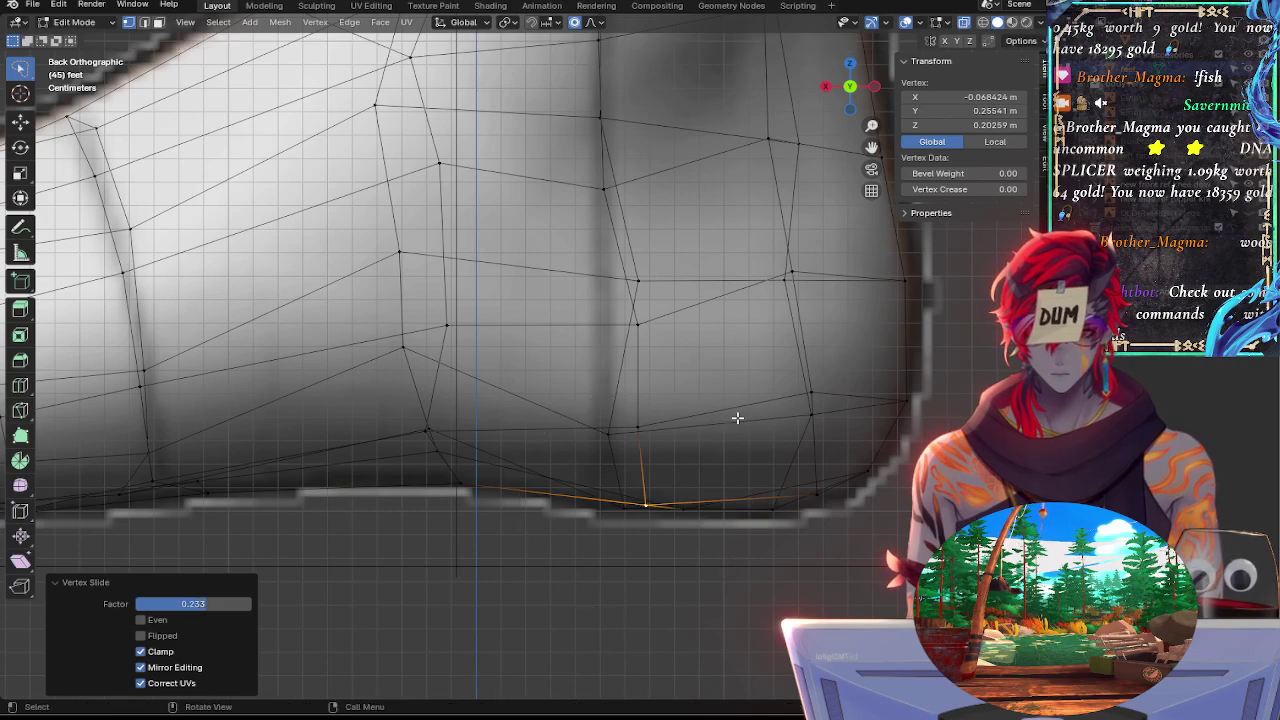
{"action": "key", "text": "g"}
{"action": "left_click", "coordinate": [737, 418]}
{"action": "key", "text": "alt+z"}
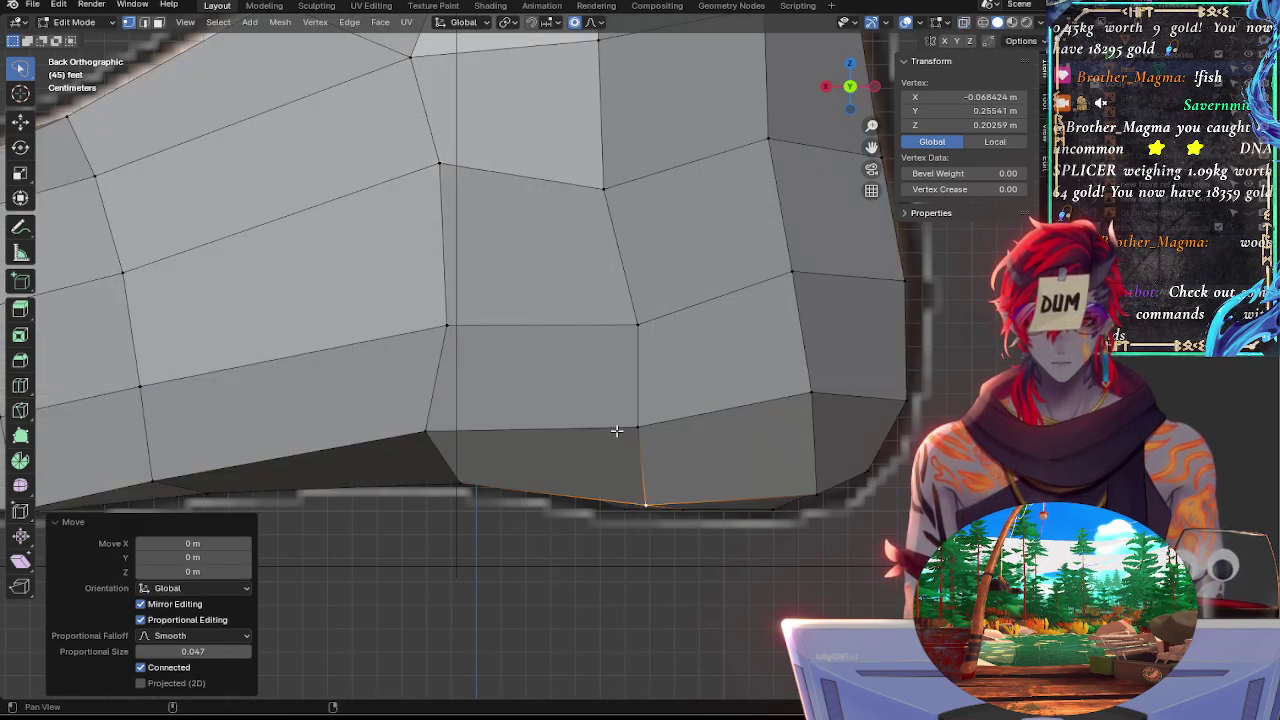
With X-ray on, slide the arch's underside vertex along its edges in several short passes, including by a factor of 0.018
{"action": "middle_click_drag", "start_coordinate": [616, 430], "coordinate": [715, 439], "text": "shift"}
{"action": "key", "text": "alt+z"}
{"action": "left_click", "coordinate": [646, 466]}
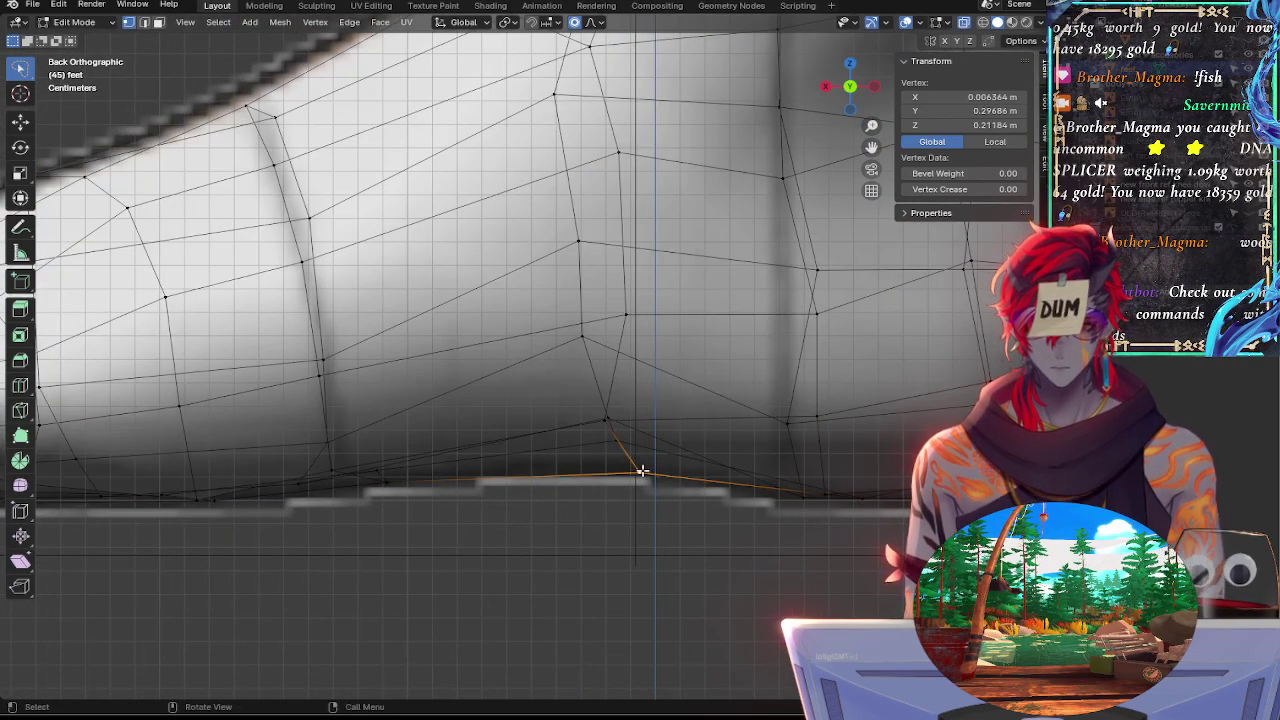
{"action": "key", "text": "g"}
{"action": "key", "text": "g"}
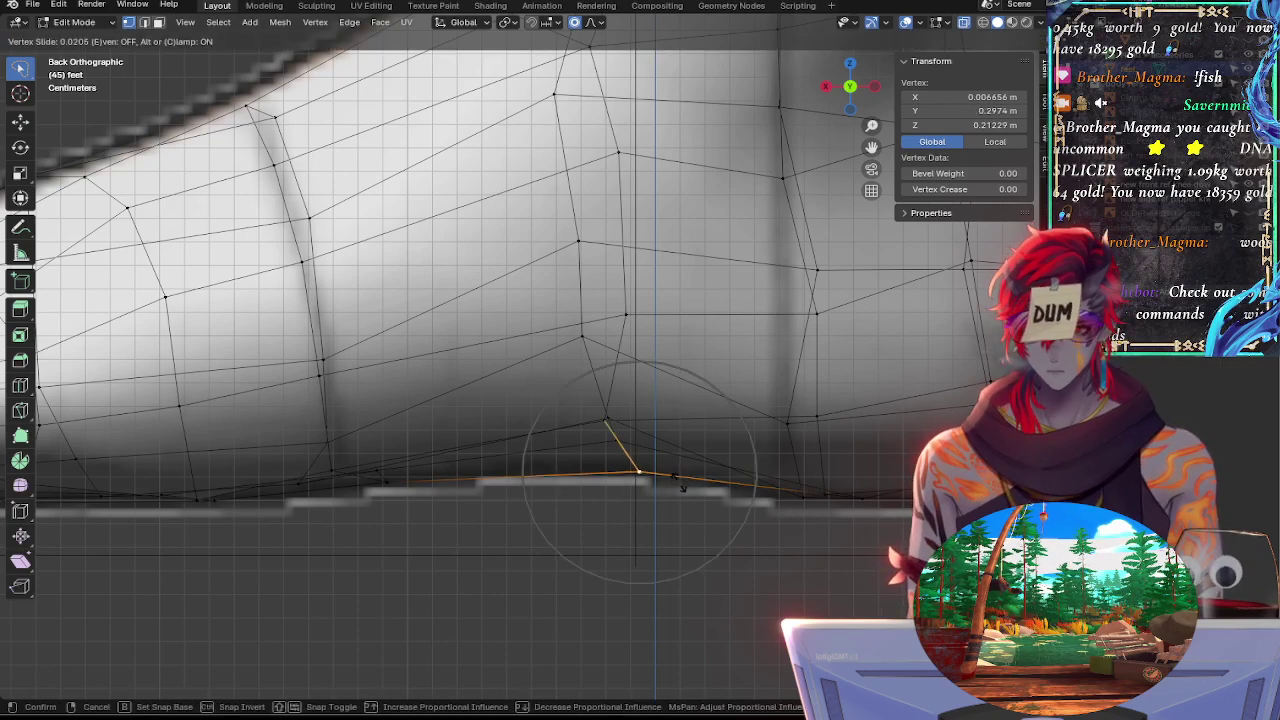
{"action": "left_click", "coordinate": [670, 481]}
{"action": "key", "text": "g"}
{"action": "key", "text": "g"}
{"action": "left_click", "coordinate": [665, 481]}
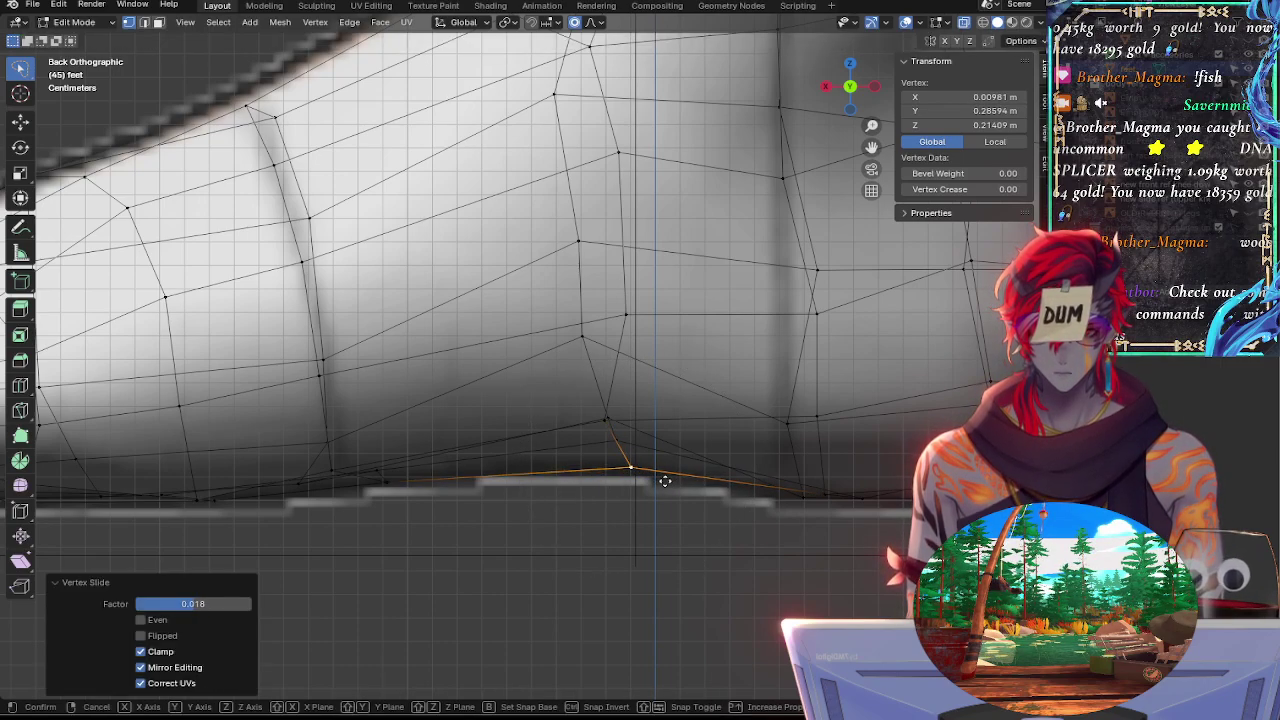
{"action": "key", "text": "g"}
{"action": "key", "text": "g"}
{"action": "left_click", "coordinate": [679, 483]}
Slide the heel's underside vertex by a factor of about 0.037, move it 0.000919 m along X, and turn off X-ray
{"action": "left_click", "coordinate": [820, 494]}
{"action": "key", "text": "g"}
{"action": "key", "text": "g"}
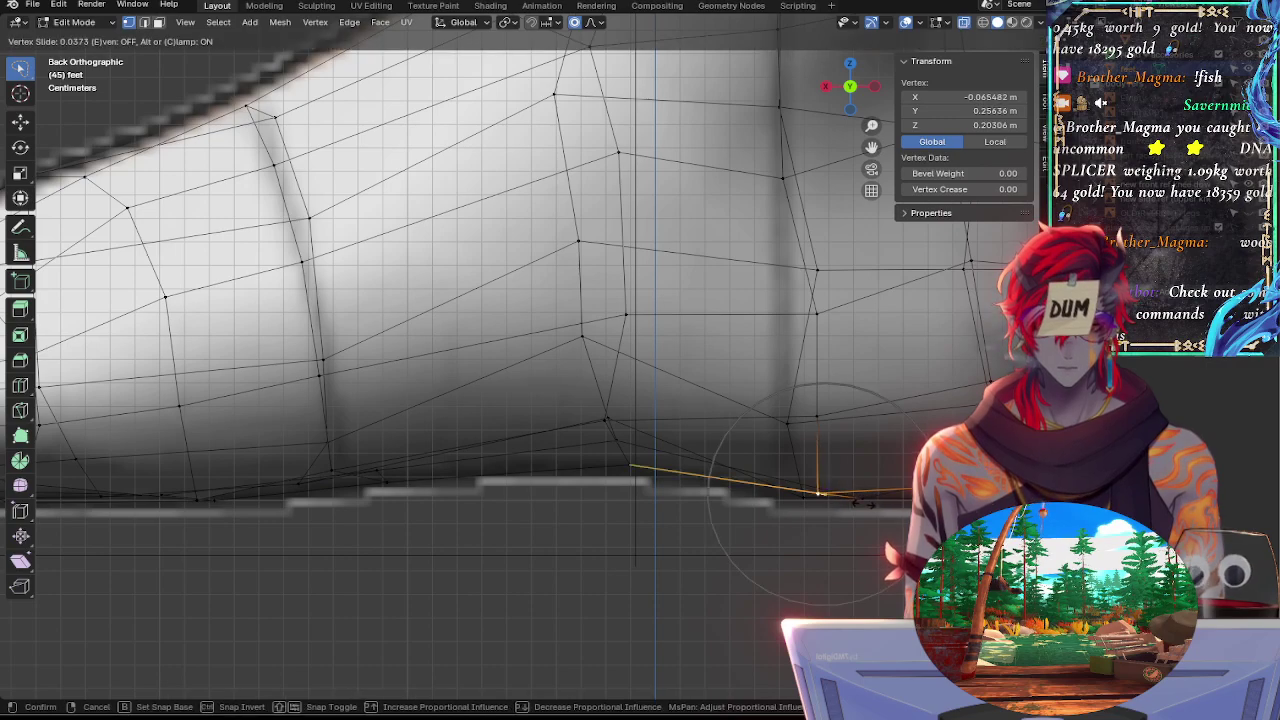
{"action": "left_click", "coordinate": [860, 500]}
{"action": "key", "text": "g"}
{"action": "key", "text": "x"}
{"action": "left_click", "coordinate": [866, 506]}
{"action": "key", "text": "alt+z"}
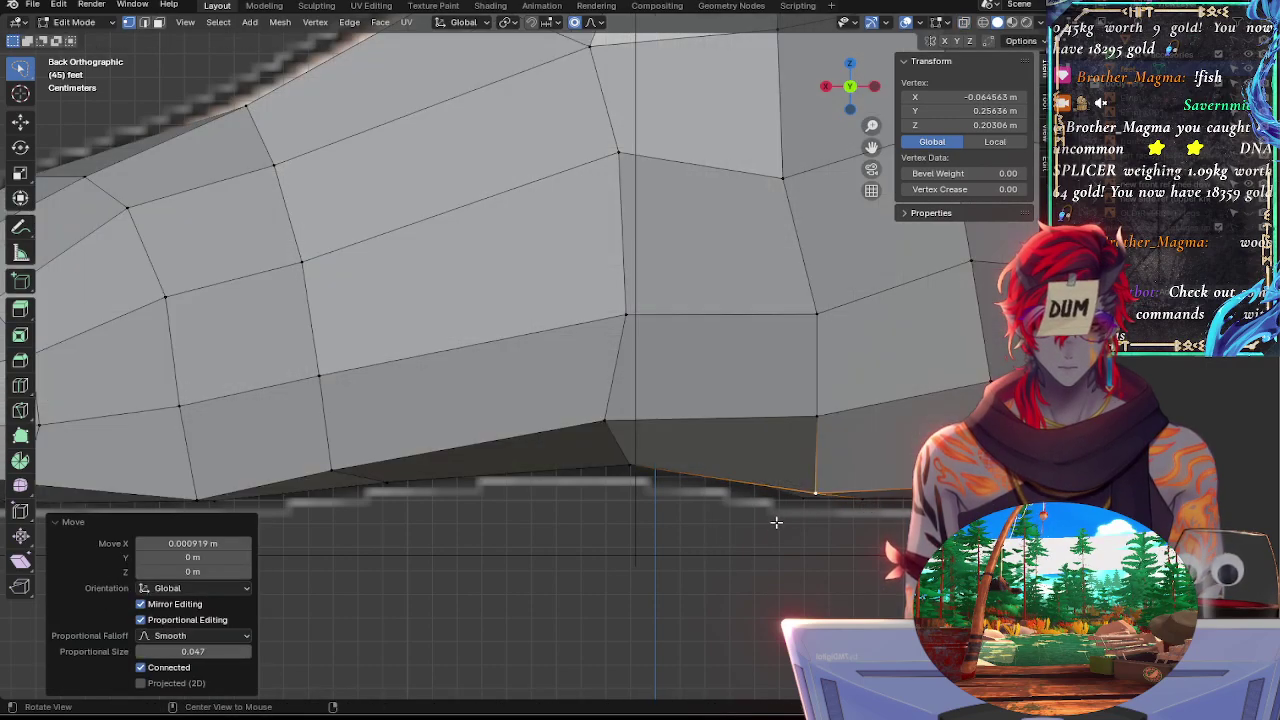
Deselect everything and compare the heel and sole with the profile outline from the back view, with and without X-ray
{"action": "middle_click_drag", "start_coordinate": [731, 532], "coordinate": [729, 525]}
{"action": "left_click", "coordinate": [850, 88]}
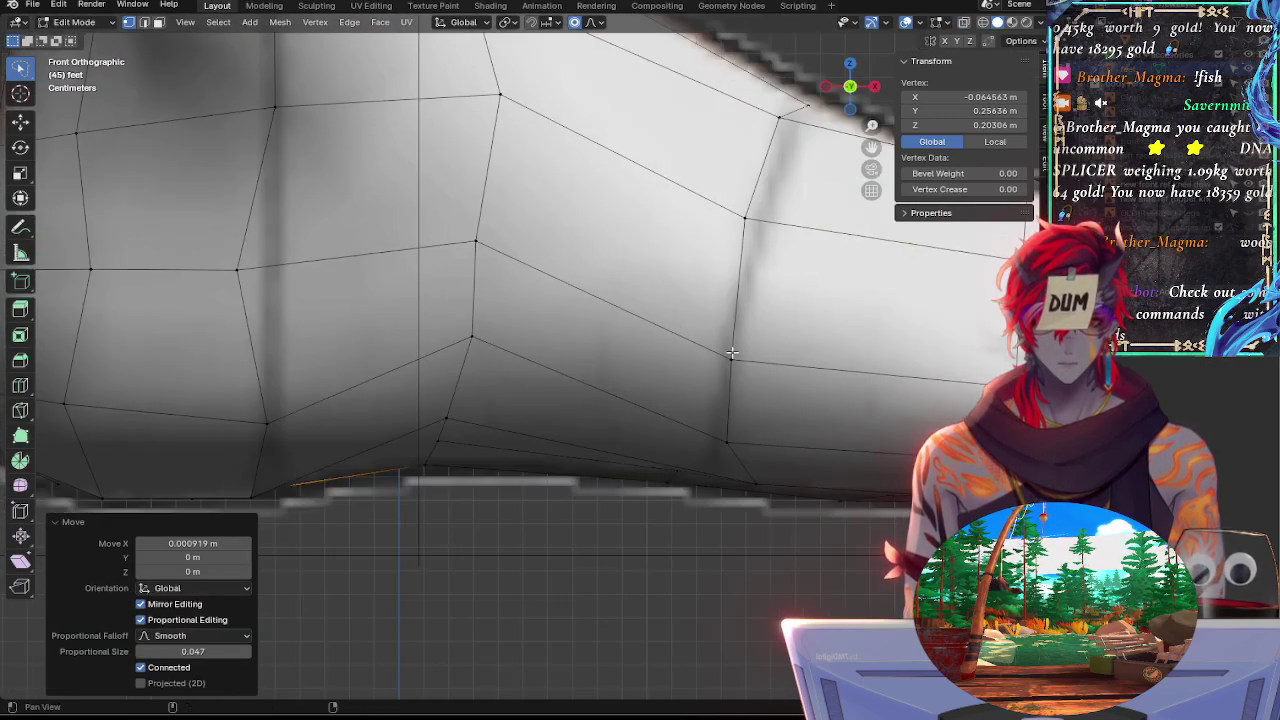
{"action": "left_click", "coordinate": [849, 88]}
{"action": "left_click", "coordinate": [841, 95]}
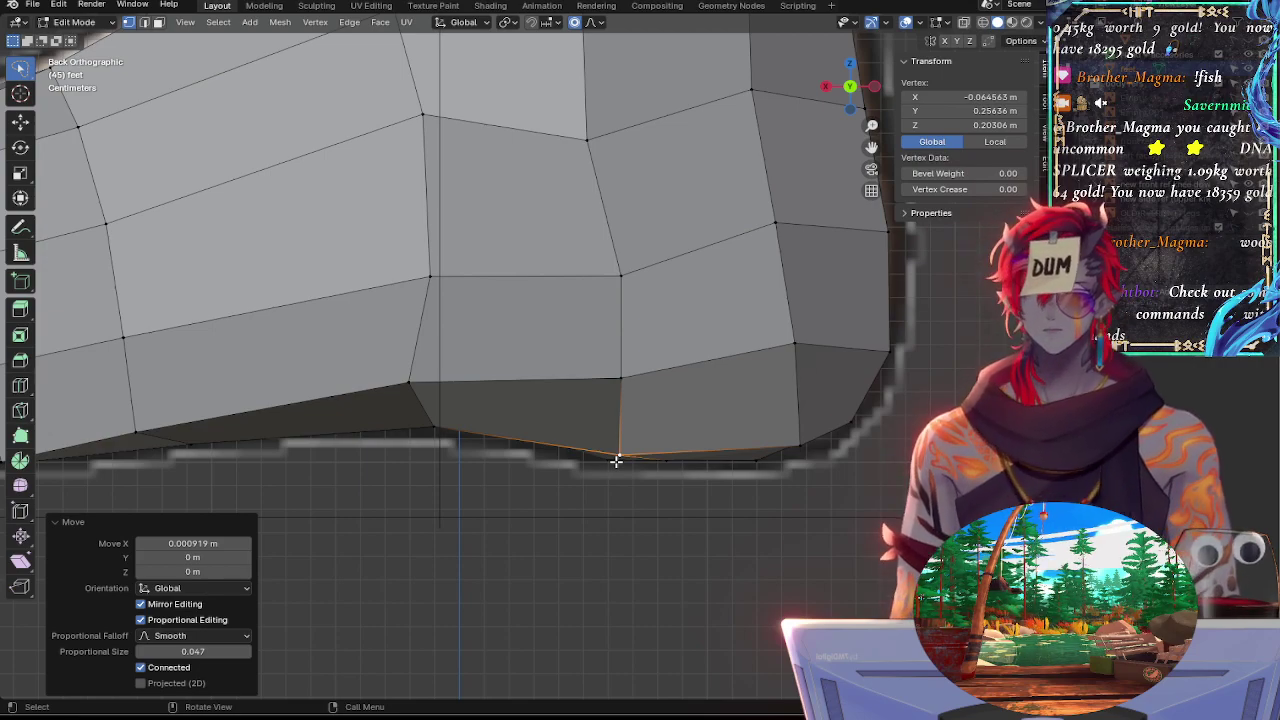
{"action": "left_click", "coordinate": [705, 495]}
{"action": "mouse_move", "coordinate": [769, 514]}
{"action": "middle_mouse_down"}
{"action": "mouse_move", "coordinate": [777, 477]}
{"action": "mouse_move", "coordinate": [780, 525]}
{"action": "middle_mouse_up"}
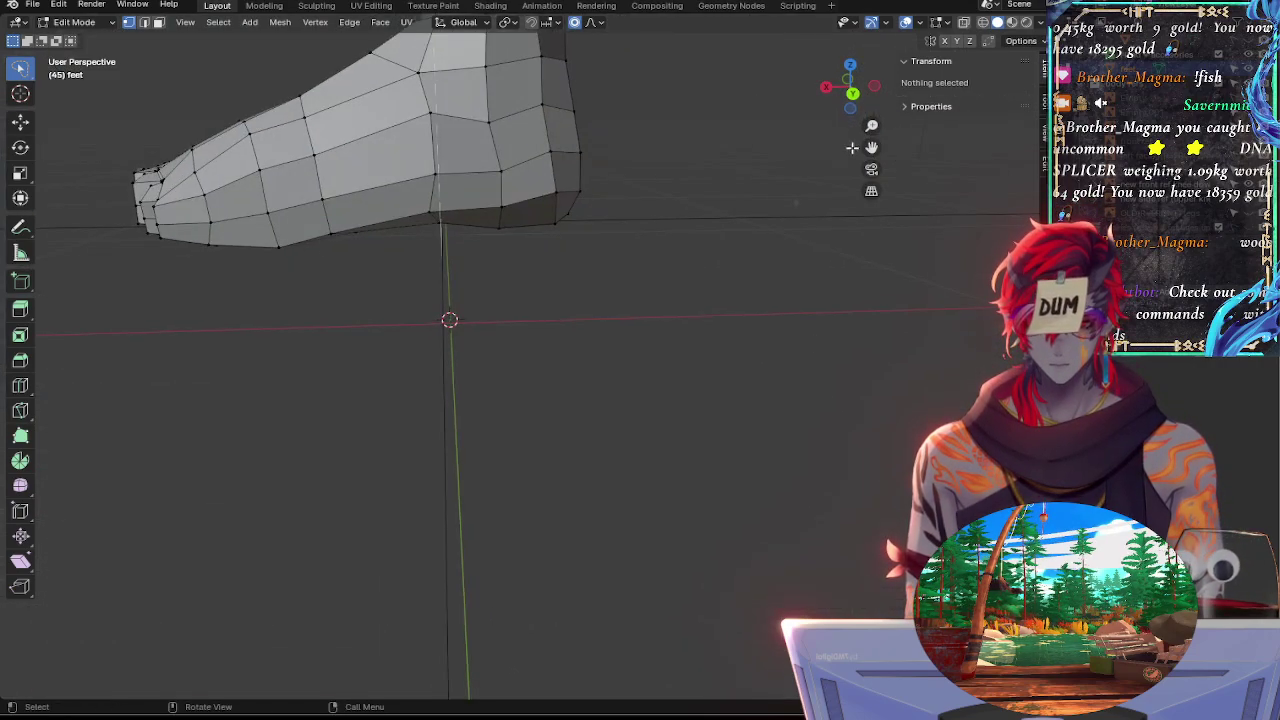
{"action": "left_click", "coordinate": [853, 94]}
{"action": "scroll", "coordinate": [695, 340], "scroll_direction": "up", "scroll_amount": 5}
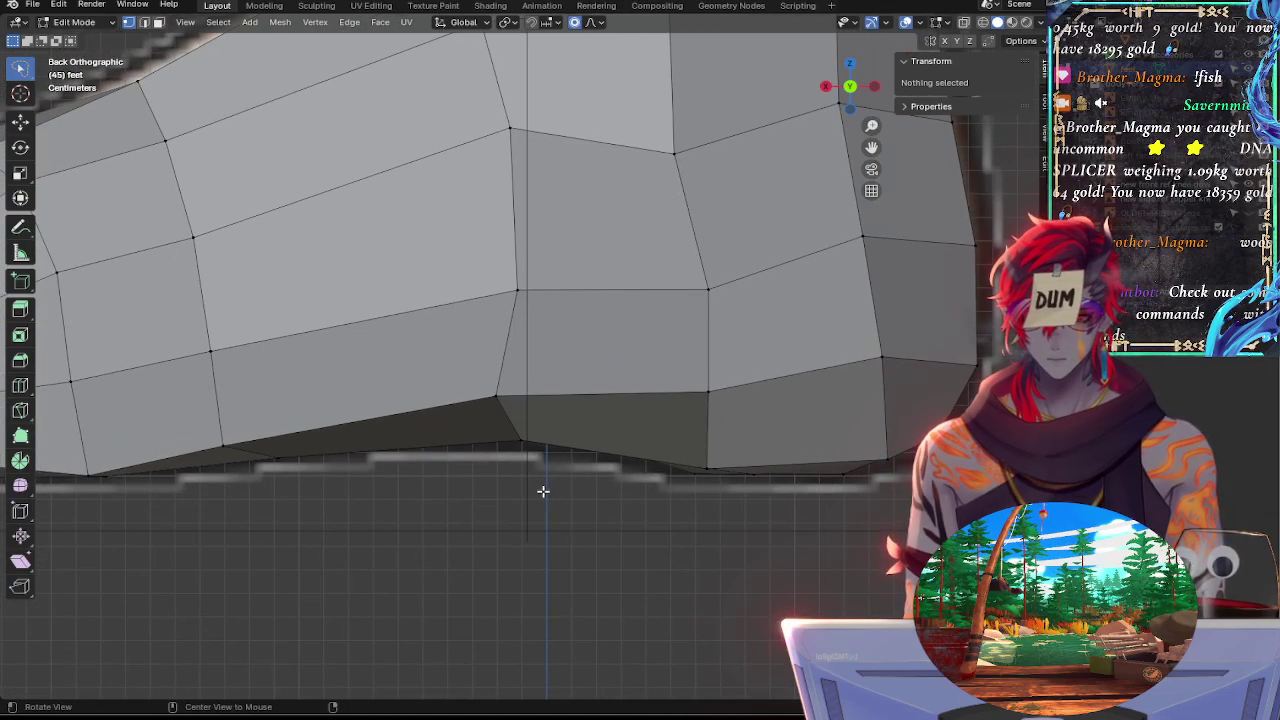
{"action": "key", "text": "alt+z"}
{"action": "middle_click_drag", "start_coordinate": [525, 512], "coordinate": [831, 542], "text": "shift"}
{"action": "key", "text": "alt+z"}
{"action": "key", "text": "alt+z"}
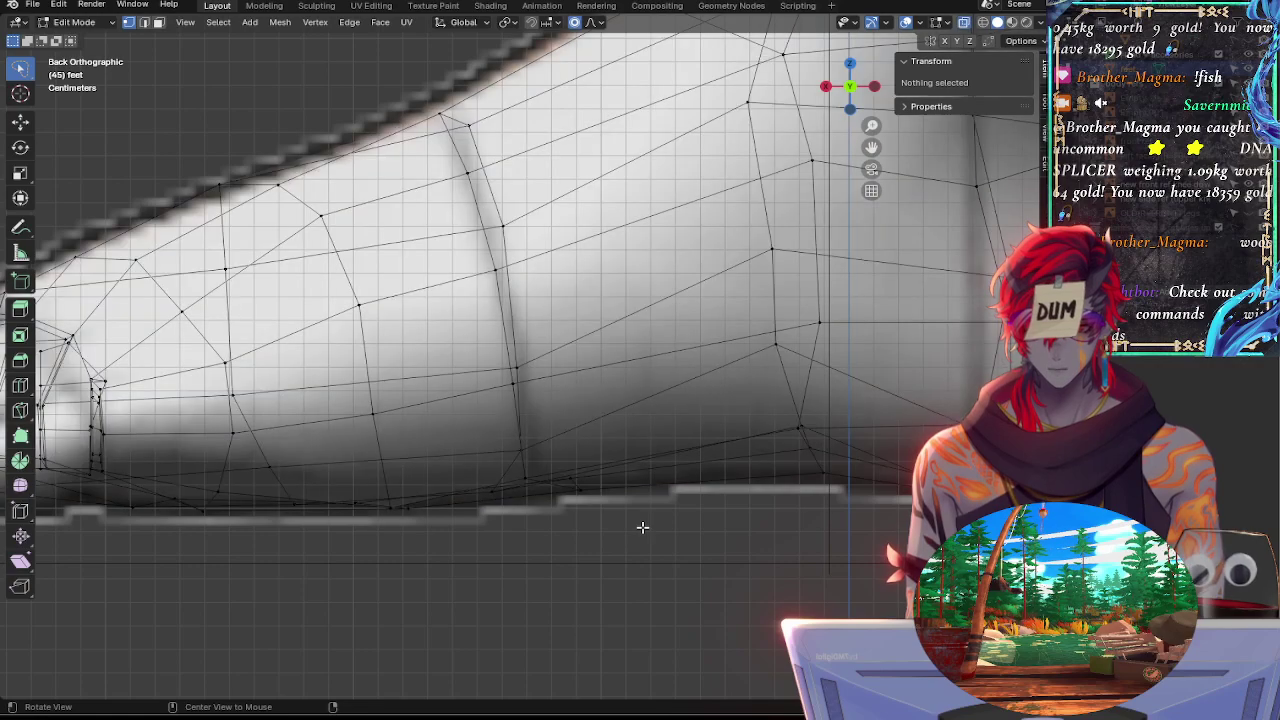
Slide the underside vertex behind the ball of the foot by factors of 0.264 and 0.080, and move it 0.000919 m along X and Z
{"action": "left_click", "coordinate": [581, 490]}
{"action": "key", "text": "alt+z"}
{"action": "key", "text": "alt+z"}
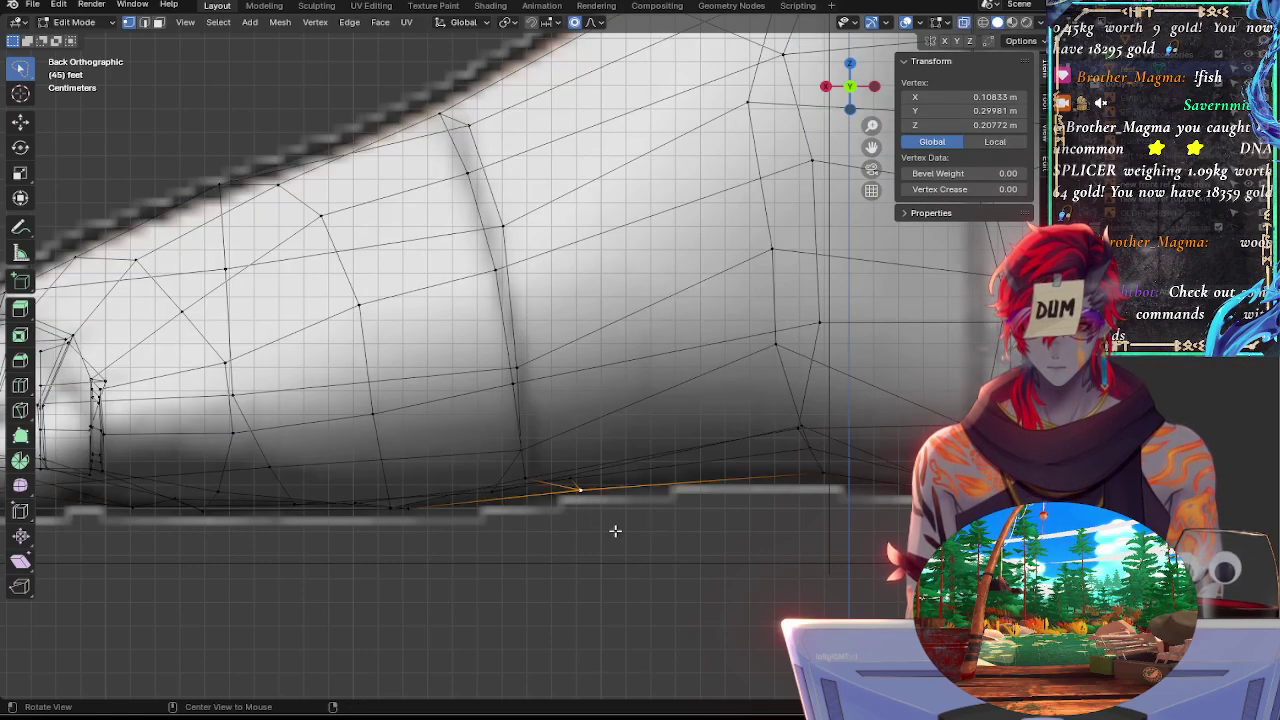
{"action": "key", "text": "g"}
{"action": "key", "text": "g"}
{"action": "left_click", "coordinate": [613, 521]}
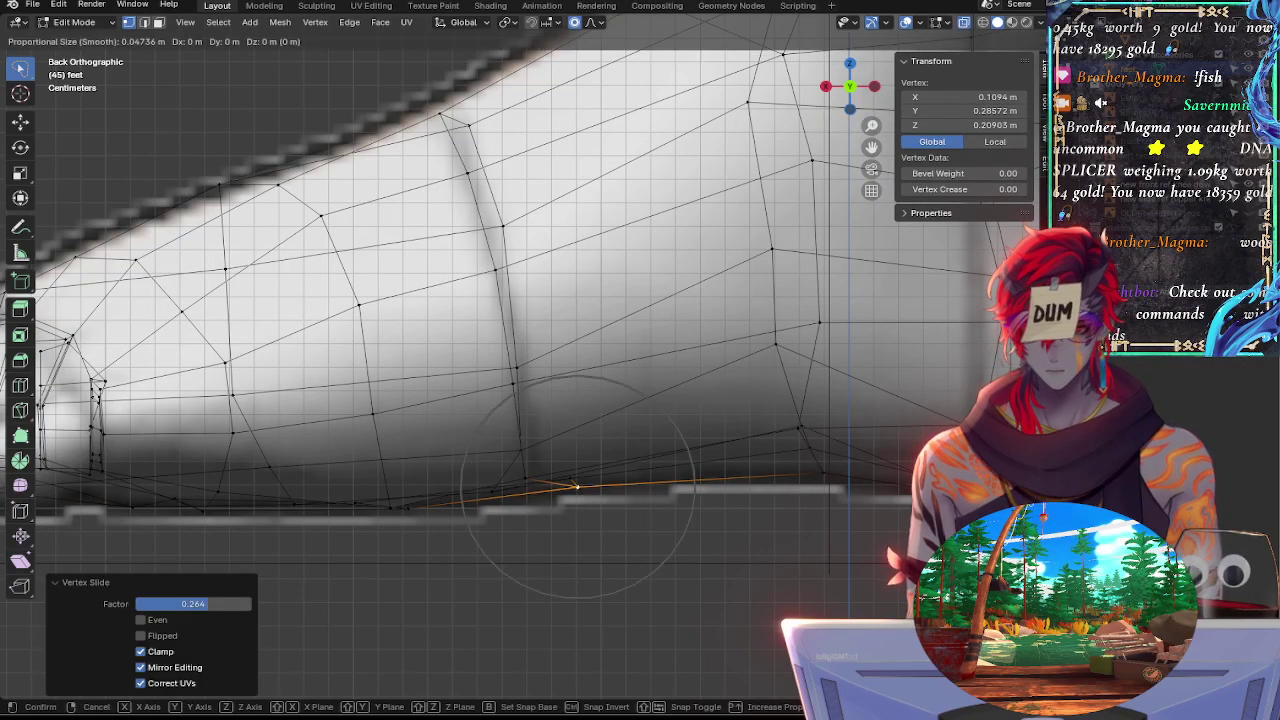
{"action": "key", "text": "g"}
{"action": "key", "text": "g"}
{"action": "right_click", "coordinate": [631, 520]}
{"action": "key", "text": "g"}
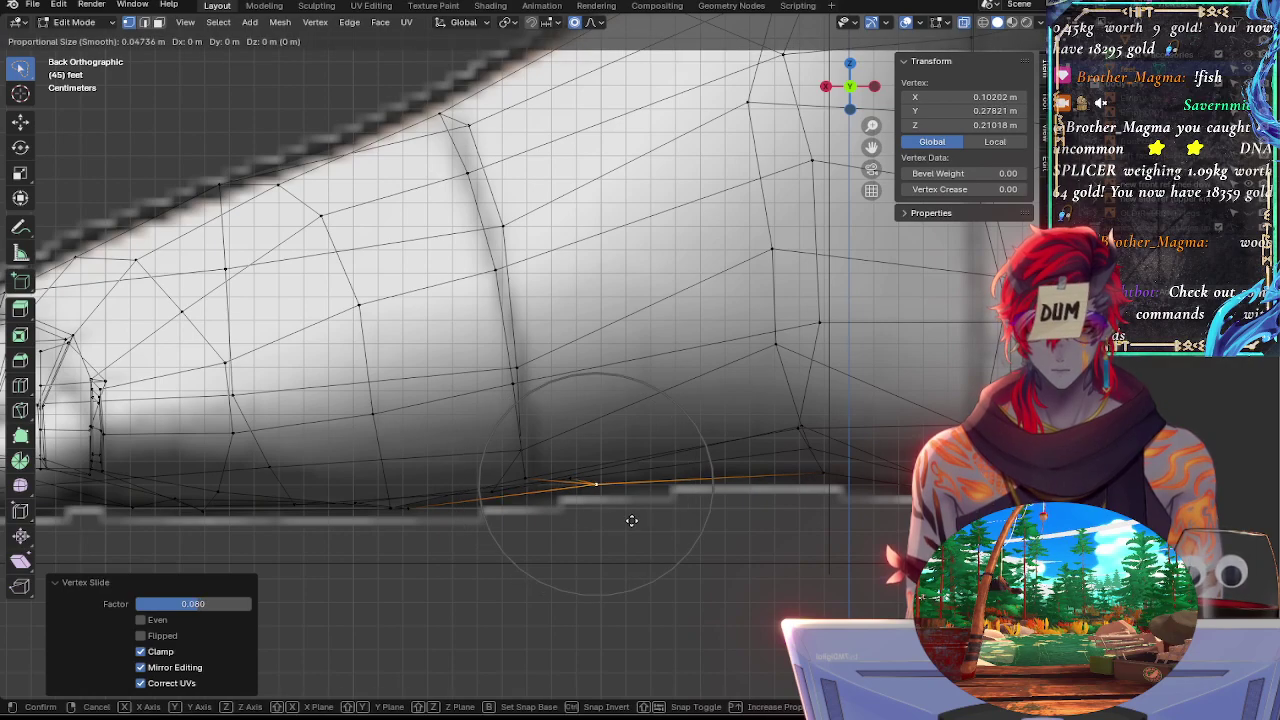
{"action": "right_click", "coordinate": [631, 520]}
{"action": "key", "text": "g"}
{"action": "left_click", "coordinate": [629, 518]}
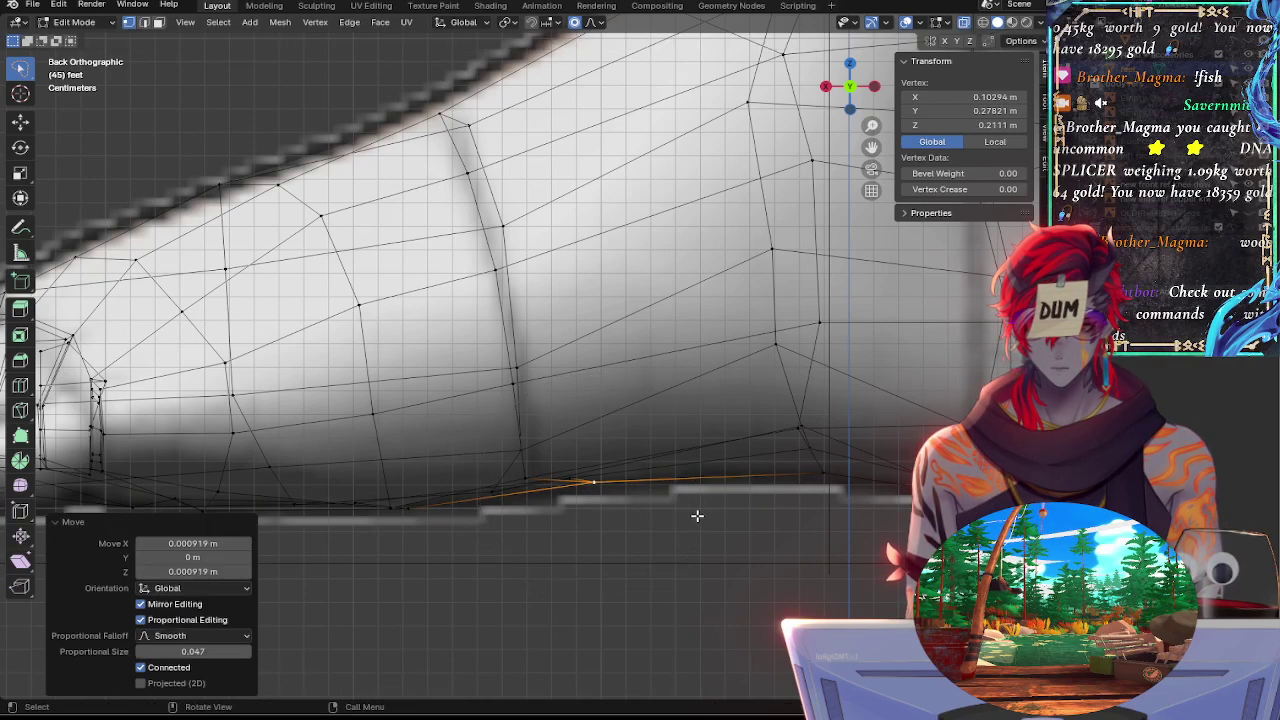
Slide the arch's underside vertex along its edges, including by a factor of 0.140, deselect everything, and turn off X-ray
{"action": "key", "text": "g"}
{"action": "key", "text": "g"}
{"action": "left_click", "coordinate": [826, 488]}
{"action": "key", "text": "g"}
{"action": "key", "text": "g"}
{"action": "left_click", "coordinate": [822, 494]}
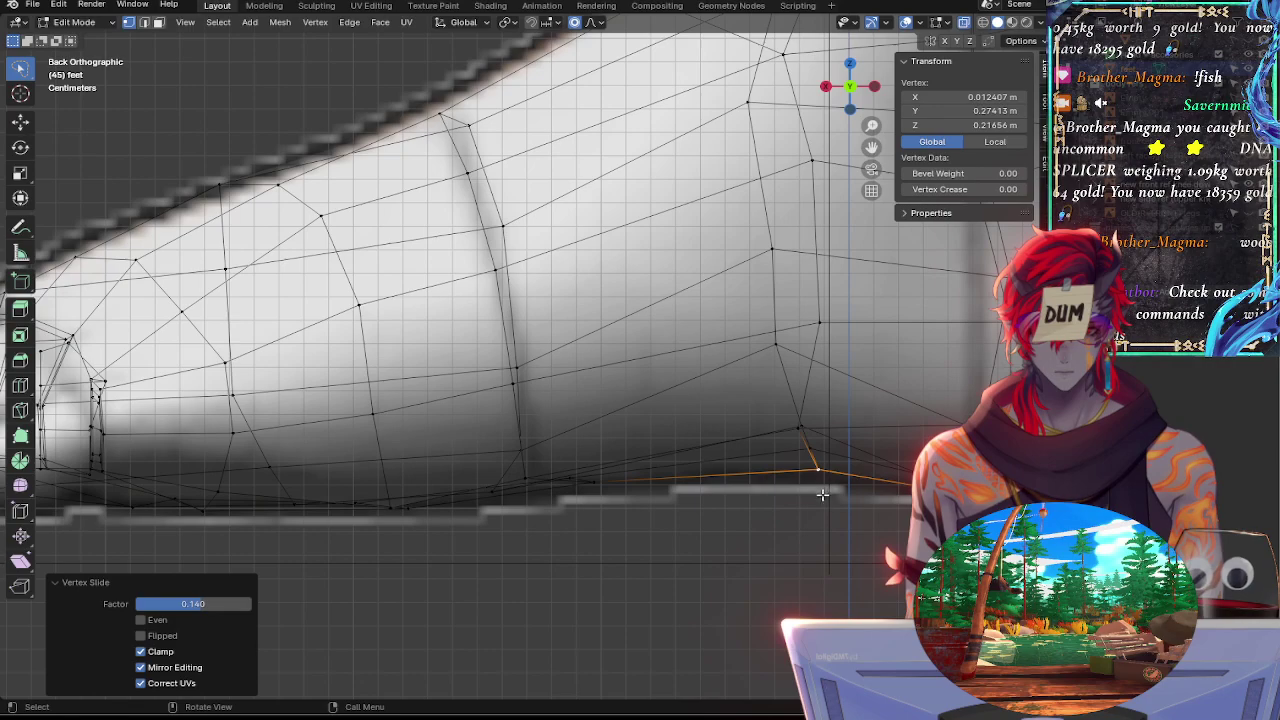
{"action": "left_click", "coordinate": [815, 541]}
{"action": "key", "text": "alt+z"}
Inspect the foot's sole, toes and overall shape from several angles against the profile and front references
{"action": "middle_click_drag", "start_coordinate": [757, 550], "coordinate": [861, 519], "text": "shift"}
{"action": "key", "text": "alt+z"}
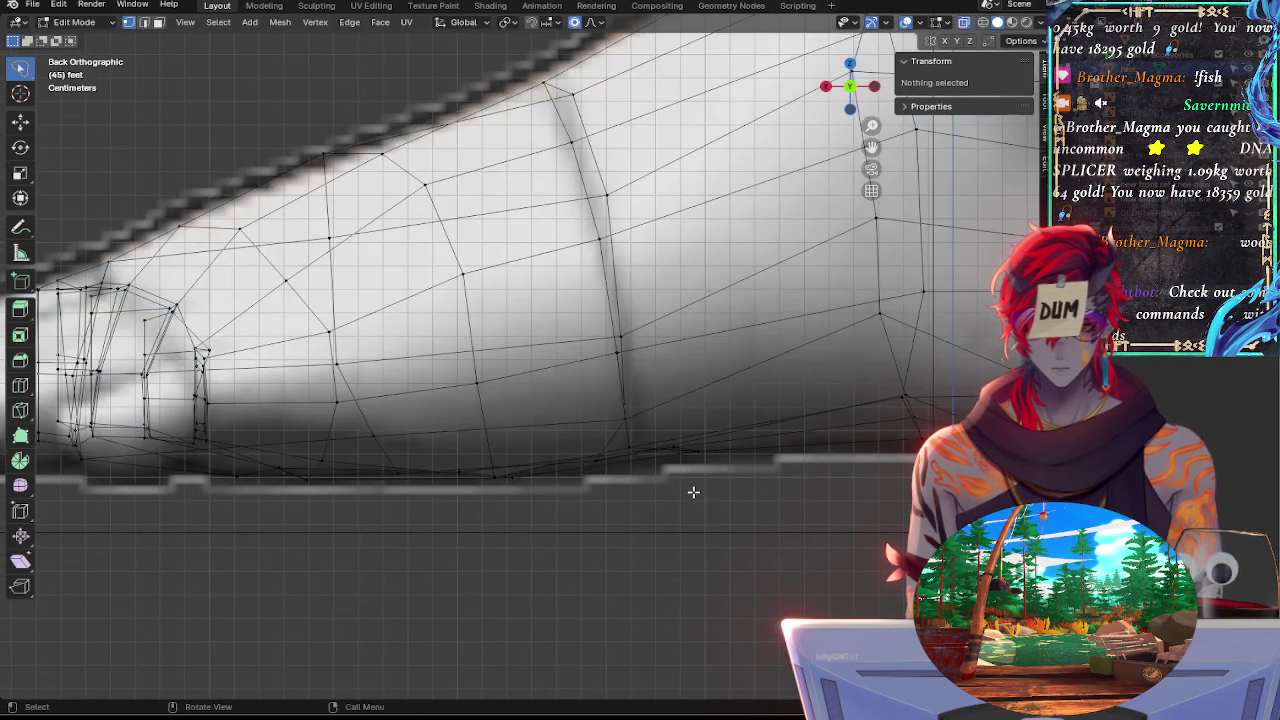
{"action": "key", "text": "alt+z"}
{"action": "mouse_move", "coordinate": [693, 492]}
{"action": "middle_mouse_down"}
{"action": "mouse_move", "coordinate": [672, 449]}
{"action": "mouse_move", "coordinate": [715, 505]}
{"action": "middle_mouse_up"}
{"action": "middle_click_drag", "start_coordinate": [715, 505], "coordinate": [535, 495], "text": "shift"}
{"action": "middle_click_drag", "start_coordinate": [476, 318], "coordinate": [523, 251]}
{"action": "left_click", "coordinate": [842, 87]}
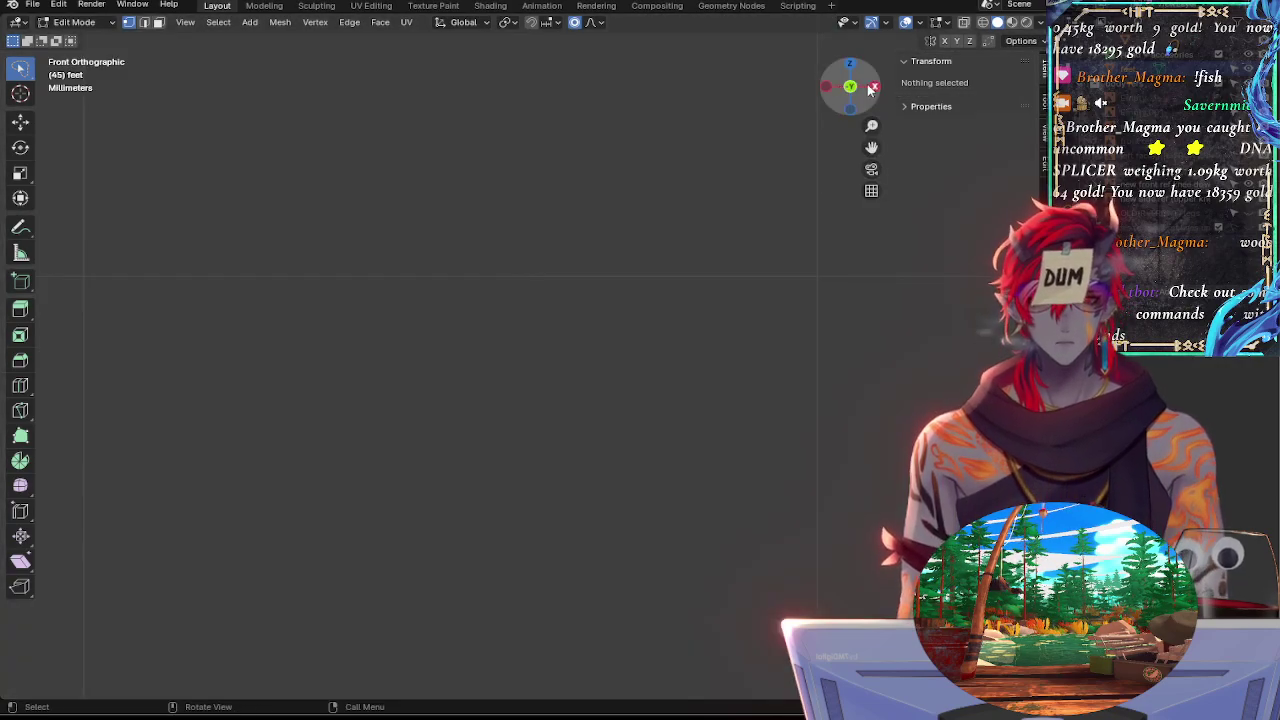
{"action": "left_click", "coordinate": [869, 86]}
{"action": "left_click", "coordinate": [855, 88]}
{"action": "left_click", "coordinate": [844, 89]}
{"action": "middle_click_drag", "start_coordinate": [845, 92], "coordinate": [688, 410], "text": "ctrl"}
{"action": "left_click_drag", "start_coordinate": [689, 411], "coordinate": [662, 316], "text": "alt+shift"}
{"action": "middle_click_drag", "start_coordinate": [649, 314], "coordinate": [537, 463]}
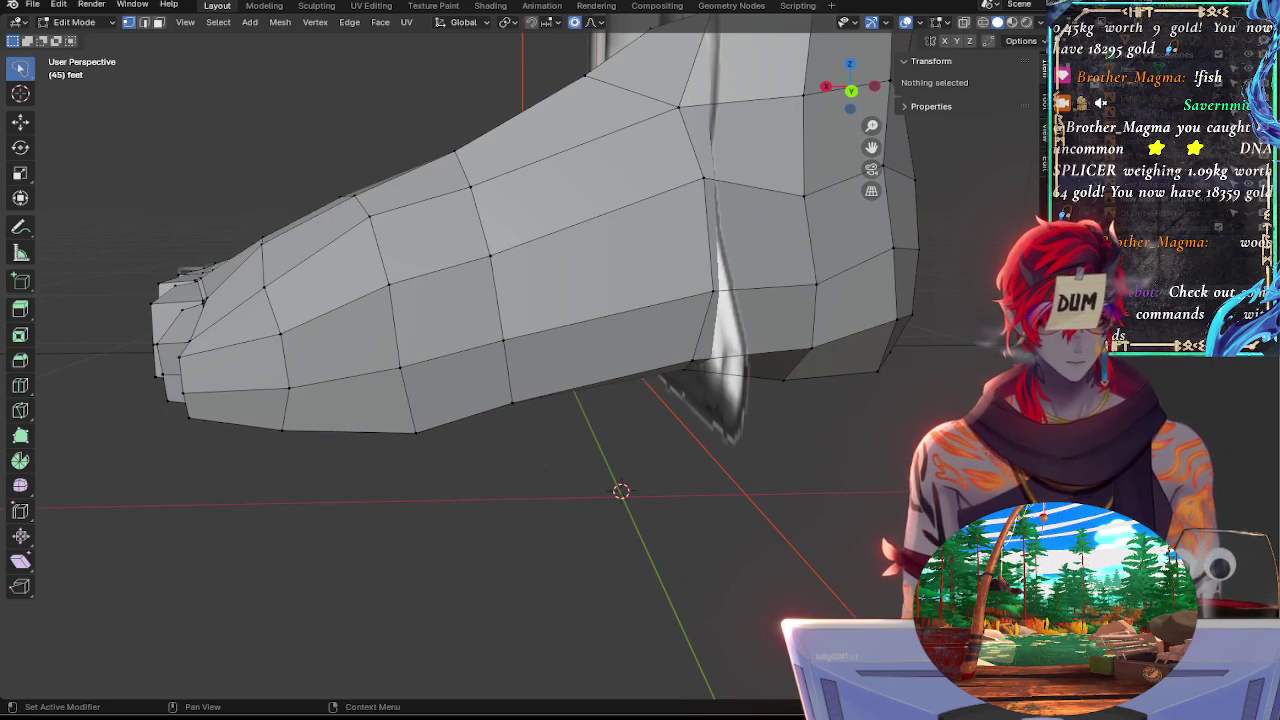
Switch to Object Mode, select the "new front ref knee down" image, and try its Front depth before restoring Default
{"action": "key", "text": "Tab"}
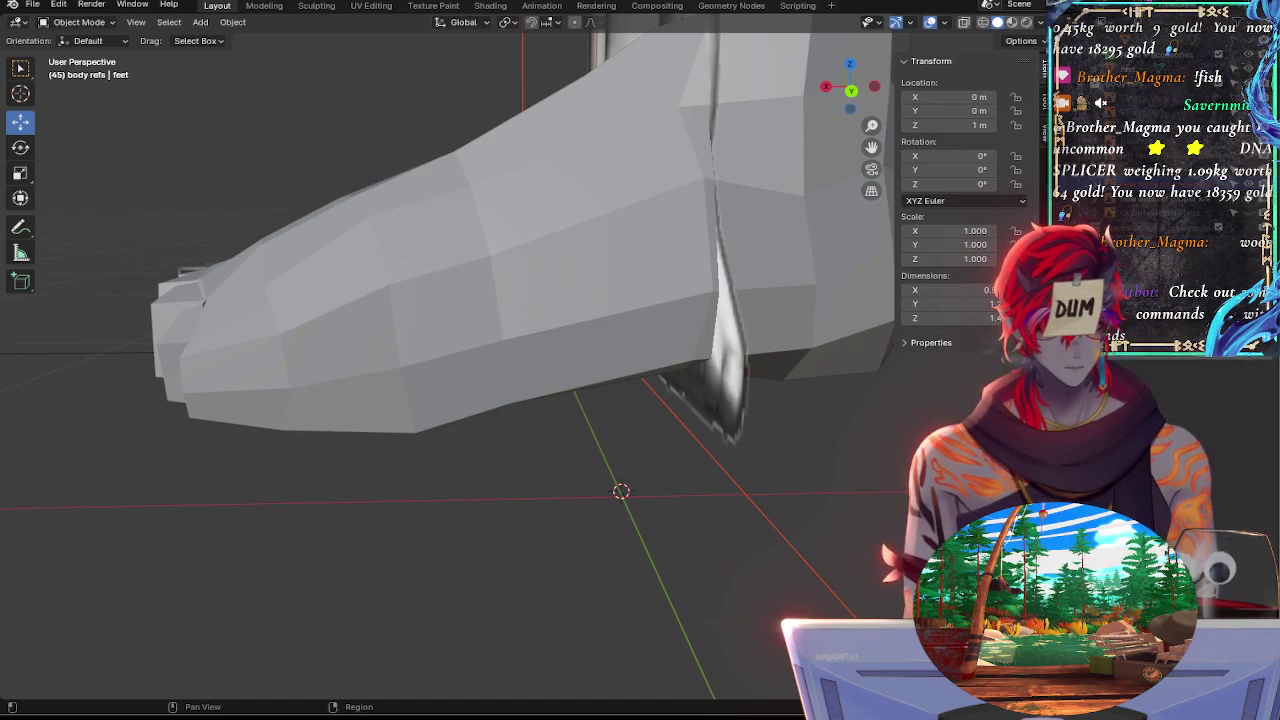
{"action": "key", "text": "Tab"}
{"action": "key", "text": "Tab"}
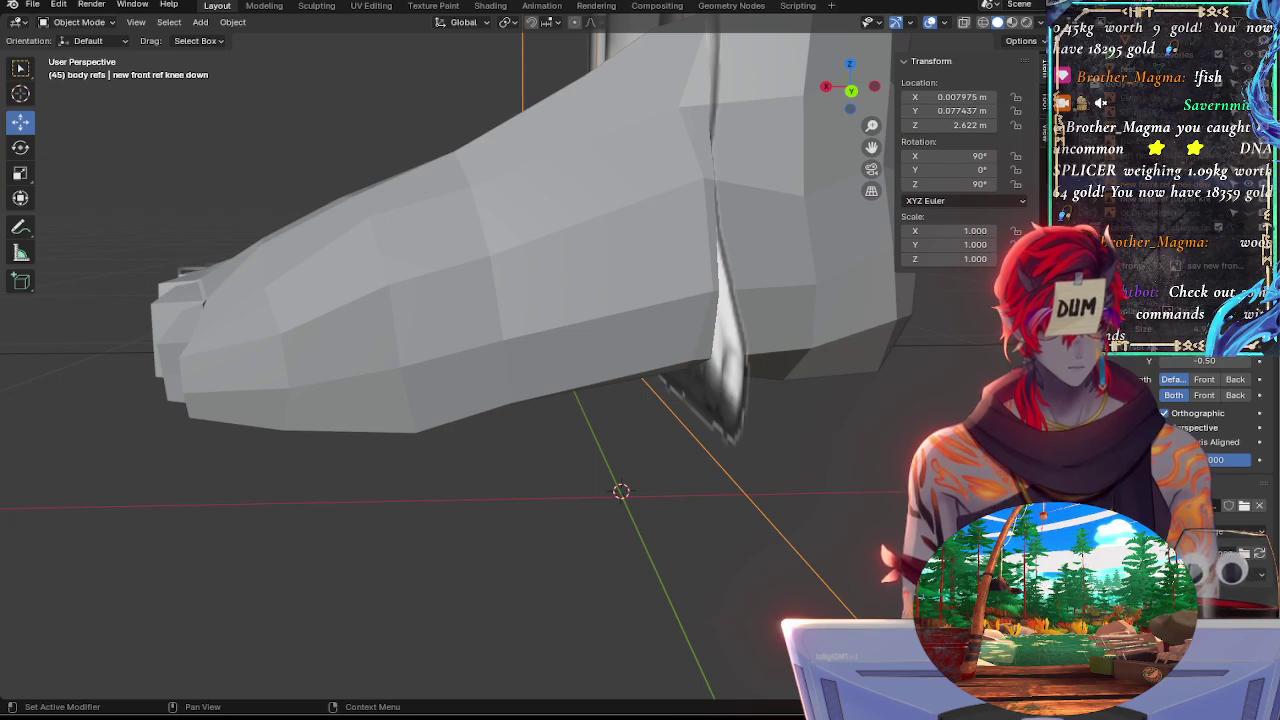
{"action": "left_click", "coordinate": [1205, 380]}
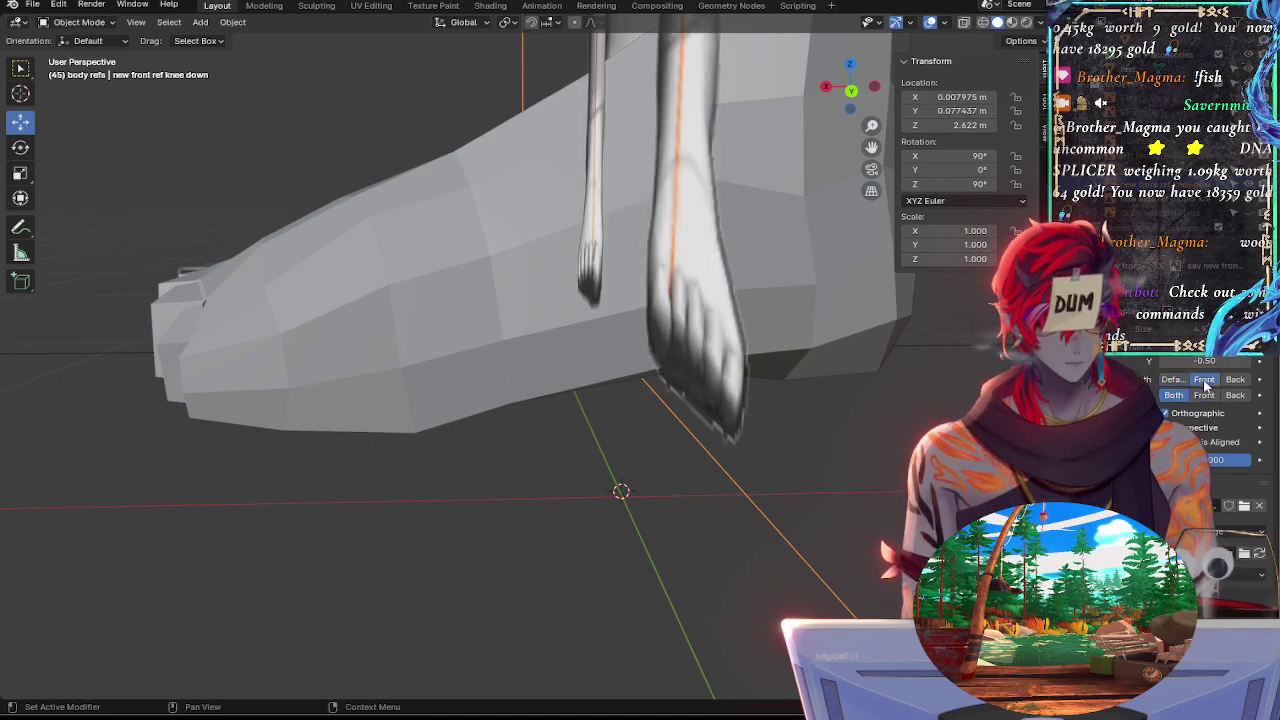
{"action": "left_click", "coordinate": [1173, 380]}
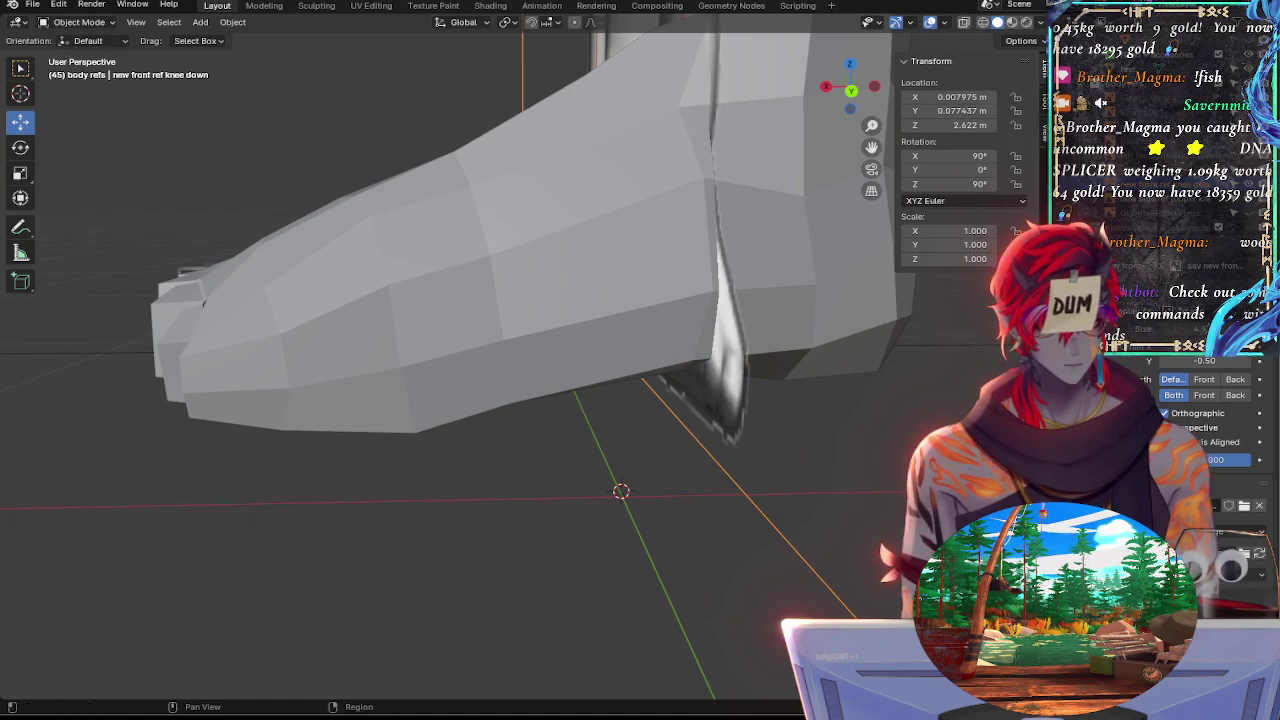
Look through the front reference image's properties and the scene's render, output and view layer settings
{"action": "left_click", "coordinate": [1062, 462]}
{"action": "left_click", "coordinate": [1062, 443]}
{"action": "left_click", "coordinate": [1062, 424]}
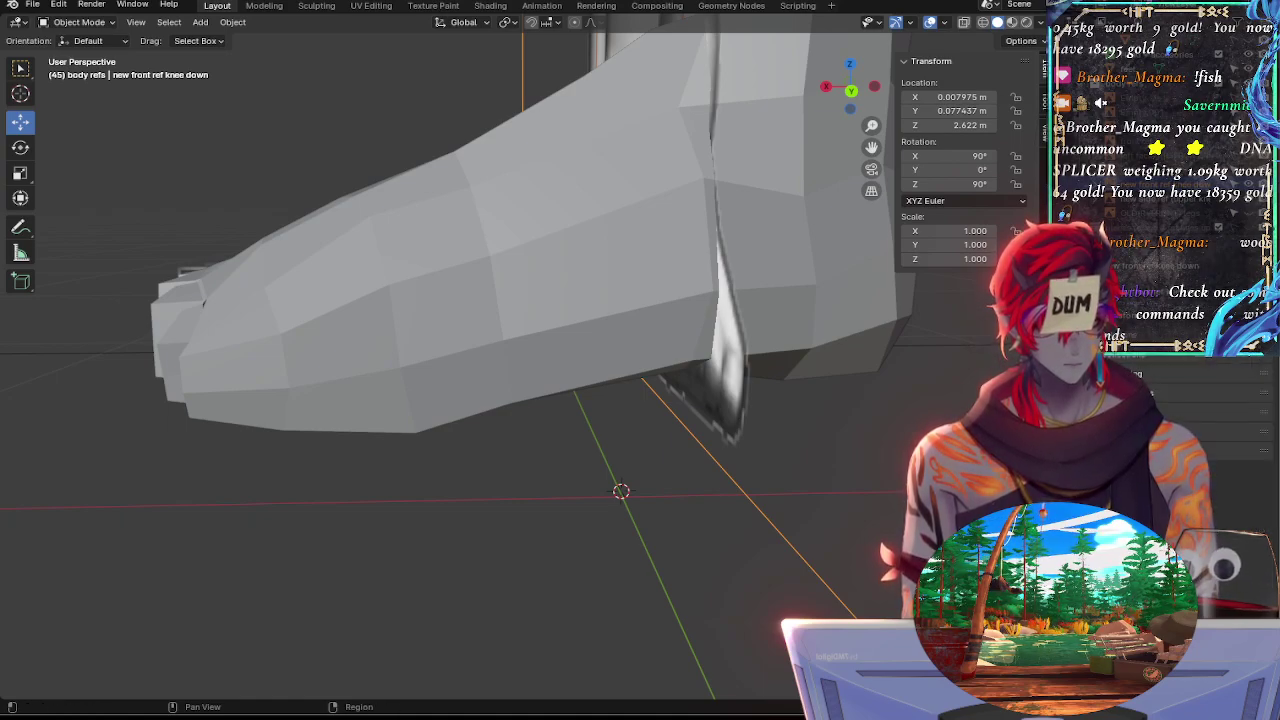
{"action": "left_click", "coordinate": [1062, 405]}
{"action": "left_click", "coordinate": [1062, 424]}
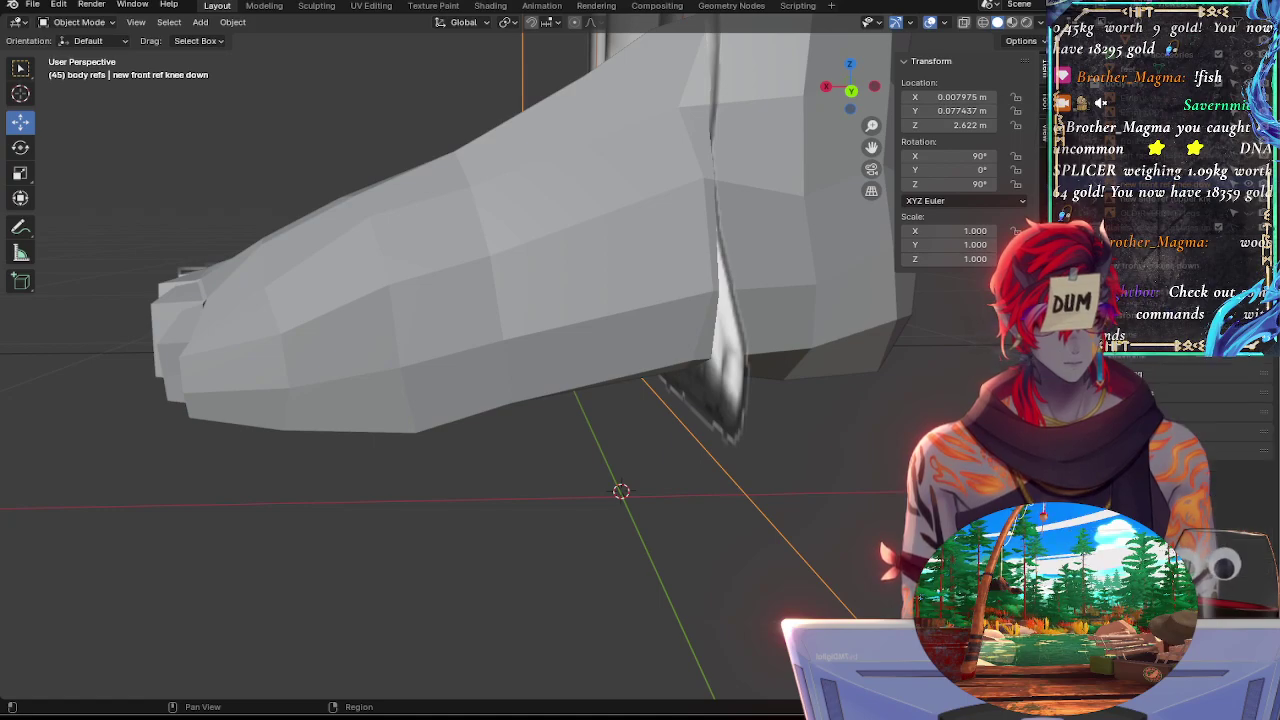
{"action": "left_click", "coordinate": [1110, 411]}
{"action": "left_click", "coordinate": [1110, 411]}
{"action": "left_click", "coordinate": [1110, 411]}
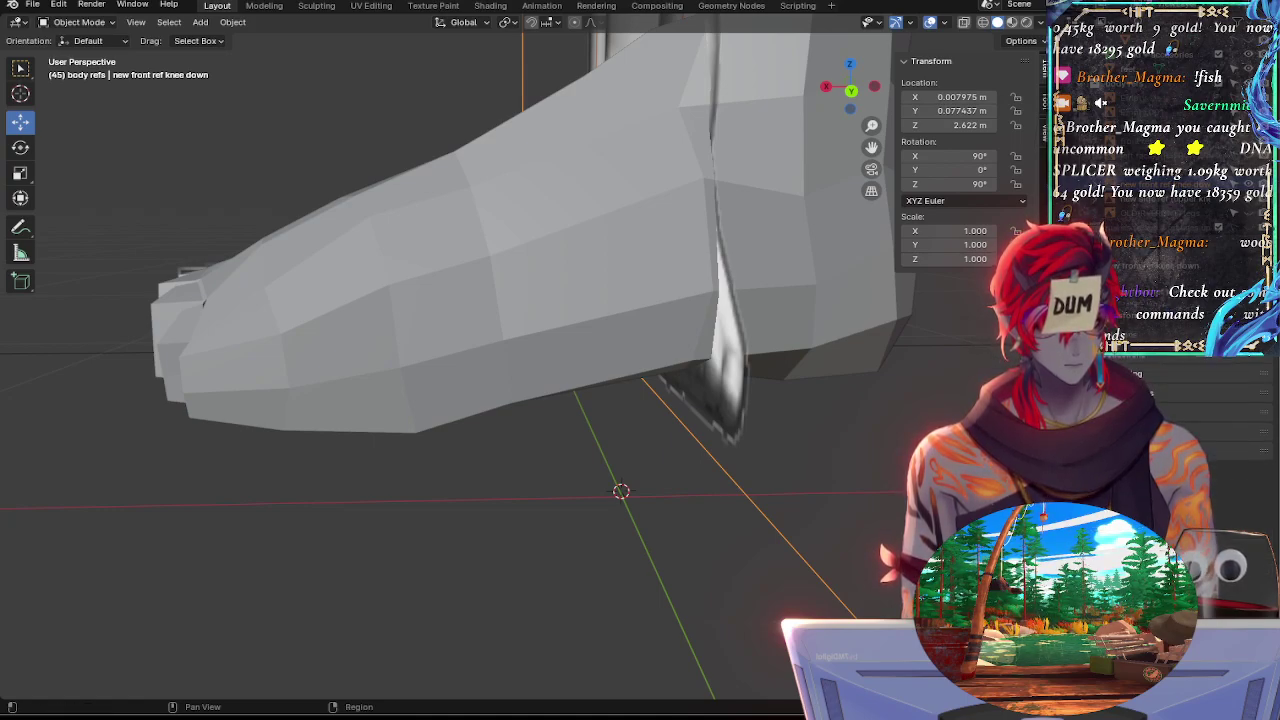
{"action": "left_click", "coordinate": [1062, 306]}
{"action": "left_click", "coordinate": [1062, 342]}
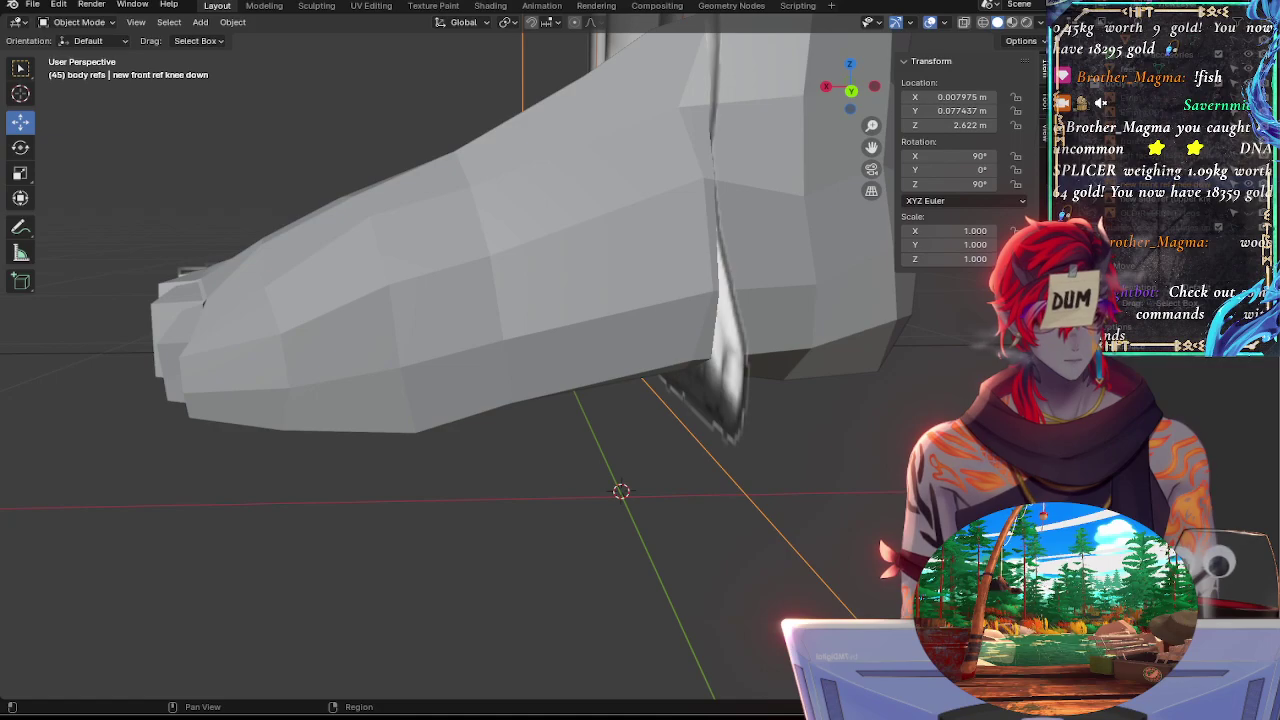
{"action": "left_click", "coordinate": [1062, 324]}
{"action": "left_click", "coordinate": [1062, 279]}
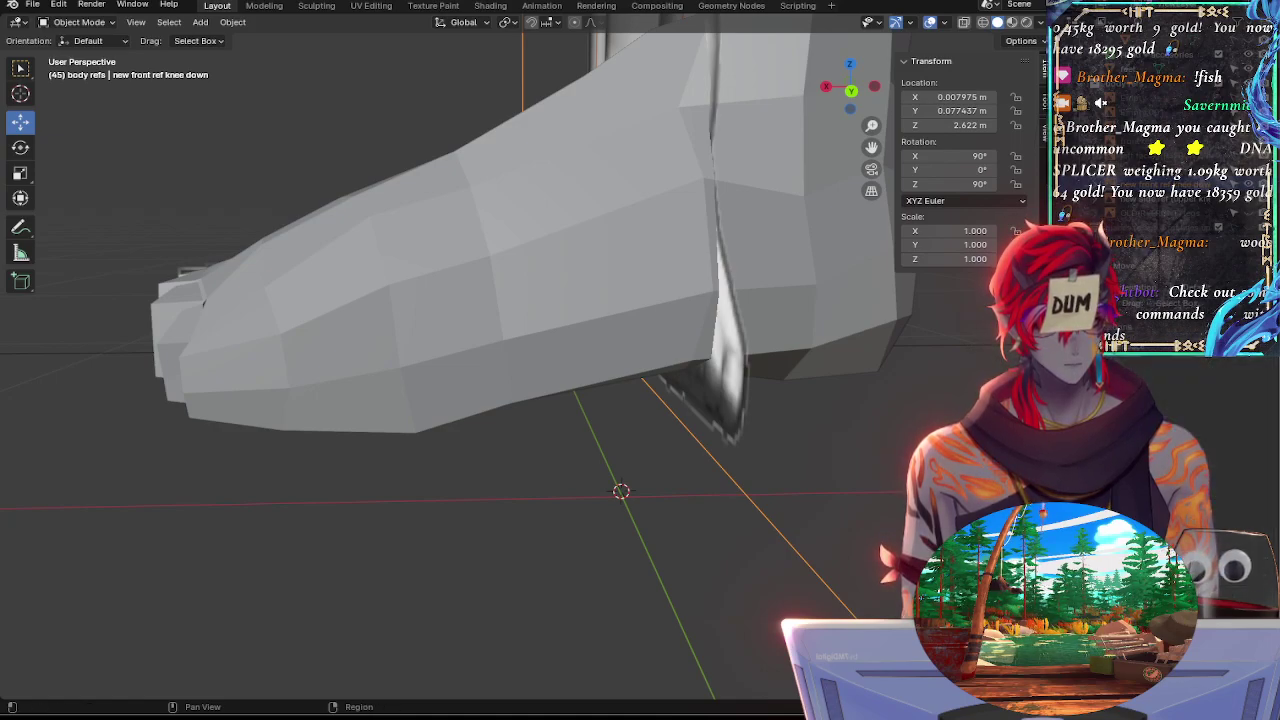
{"action": "left_click", "coordinate": [1123, 316]}
{"action": "left_click", "coordinate": [1123, 316]}
{"action": "left_click", "coordinate": [1062, 306]}
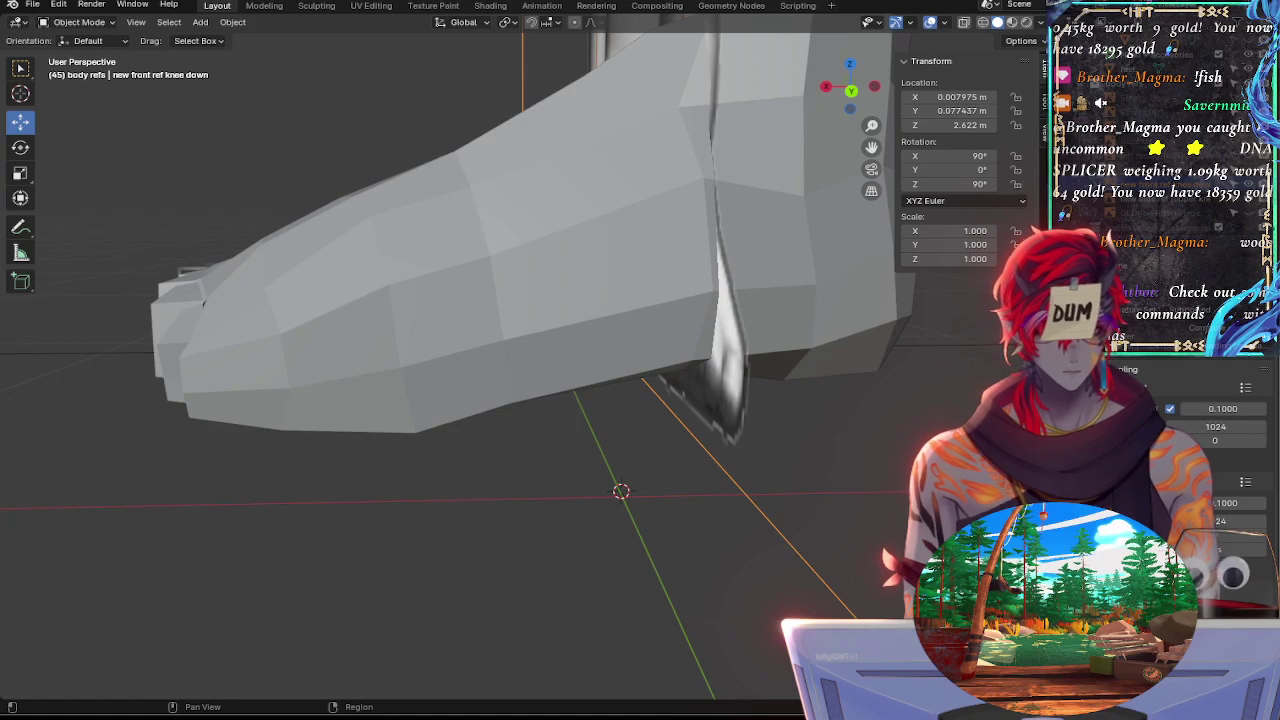
{"action": "scroll", "coordinate": [1200, 420], "scroll_direction": "down", "scroll_amount": 1, "text": "ctrl"}
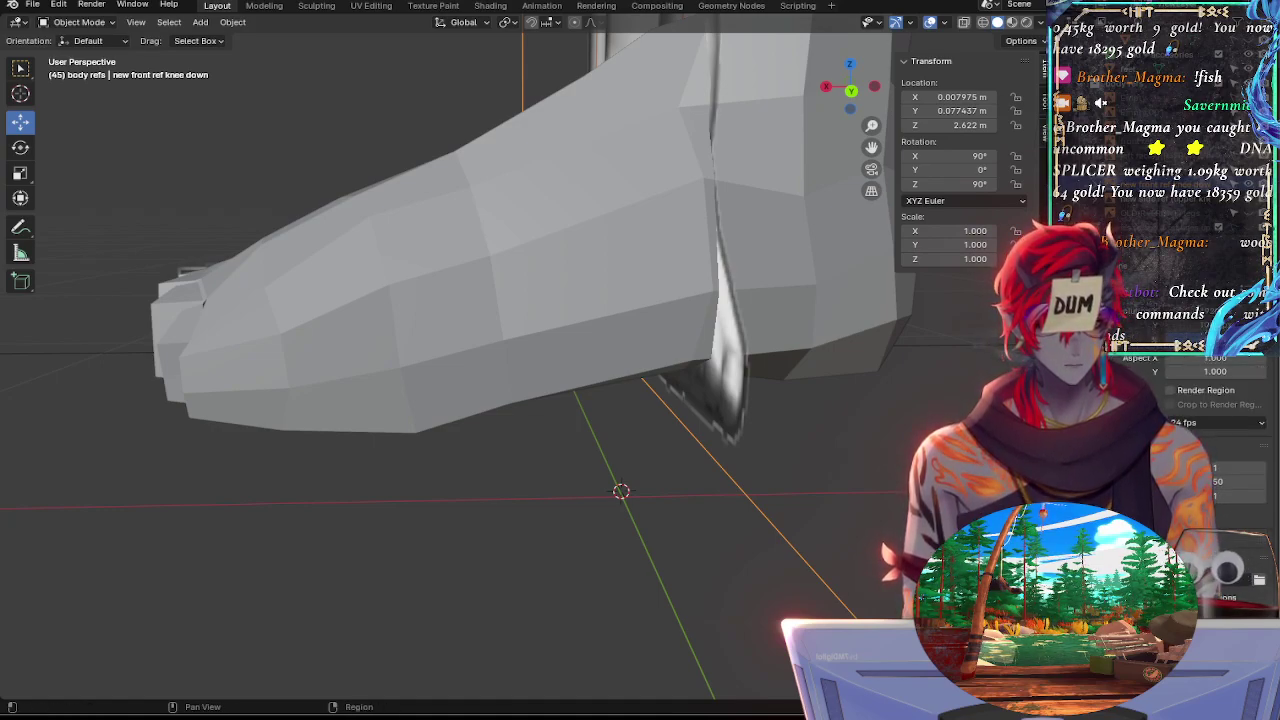
{"action": "scroll", "coordinate": [1200, 420], "scroll_direction": "down", "scroll_amount": 1, "text": "ctrl"}
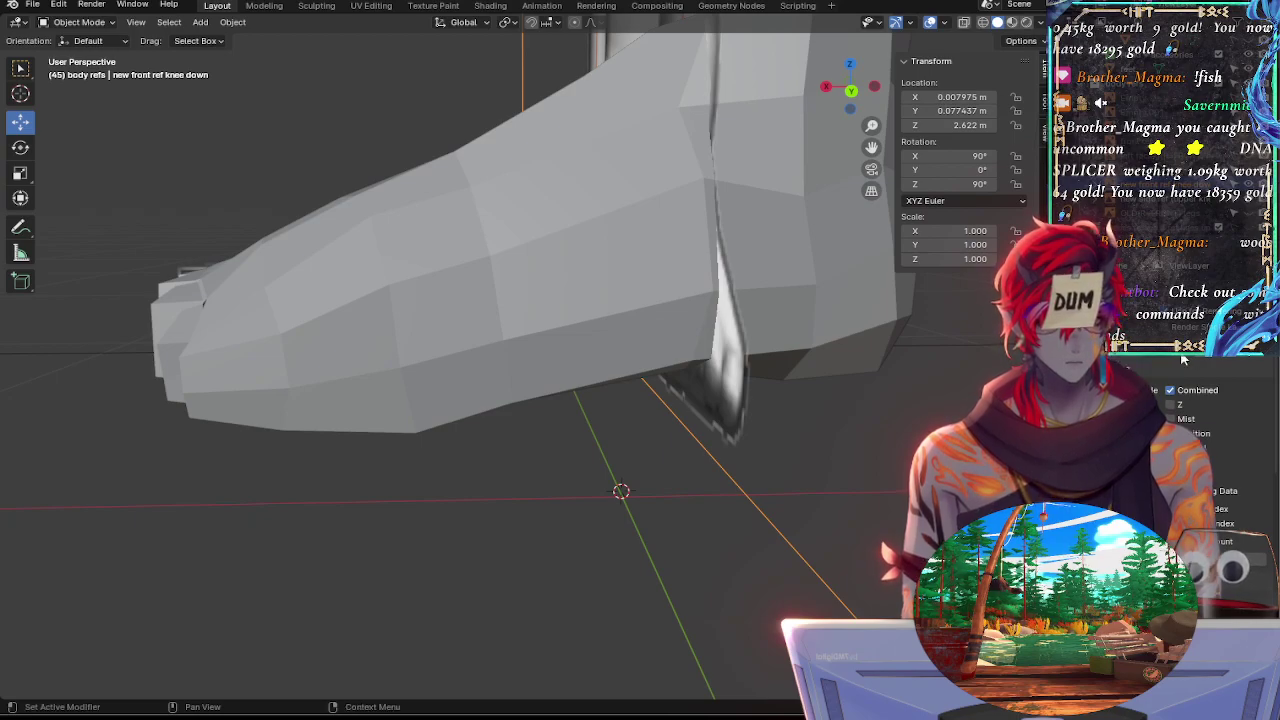
{"action": "scroll", "coordinate": [1200, 420], "scroll_direction": "down", "scroll_amount": 1, "text": "ctrl"}
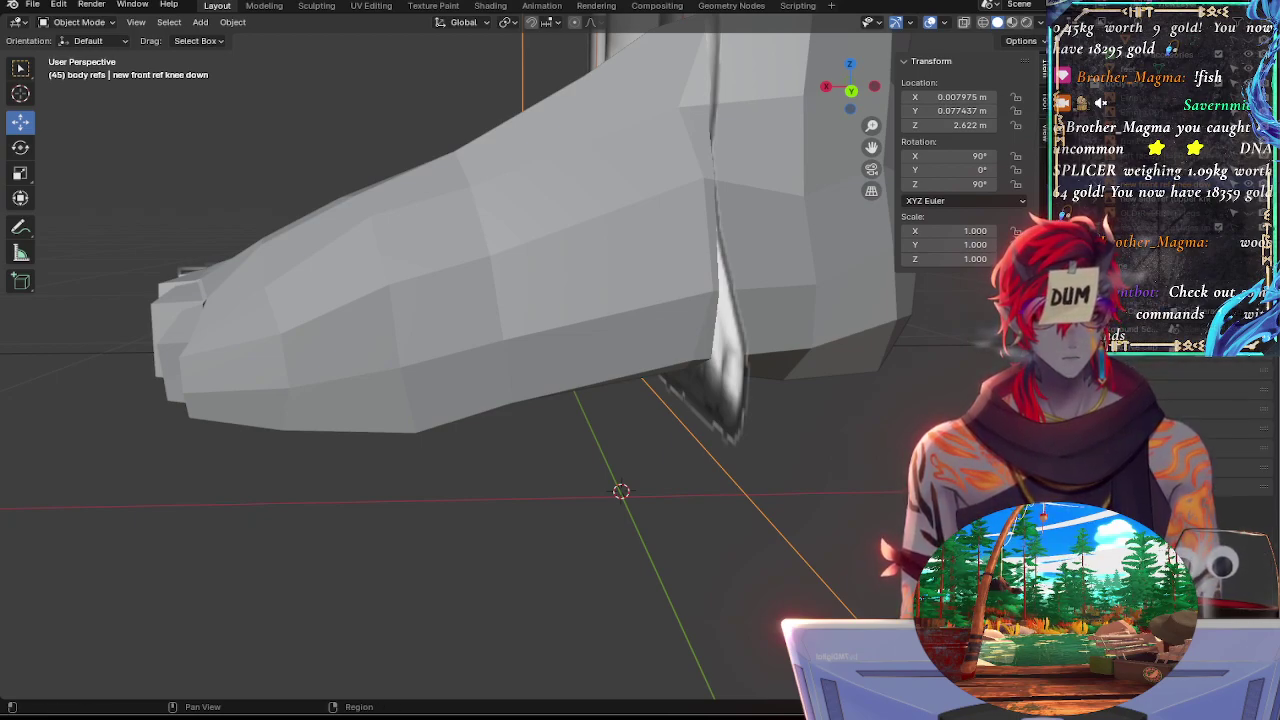
{"action": "scroll", "coordinate": [1200, 420], "scroll_direction": "down", "scroll_amount": 1, "text": "ctrl"}
{"action": "scroll", "coordinate": [1200, 420], "scroll_direction": "down", "scroll_amount": 1, "text": "ctrl"}
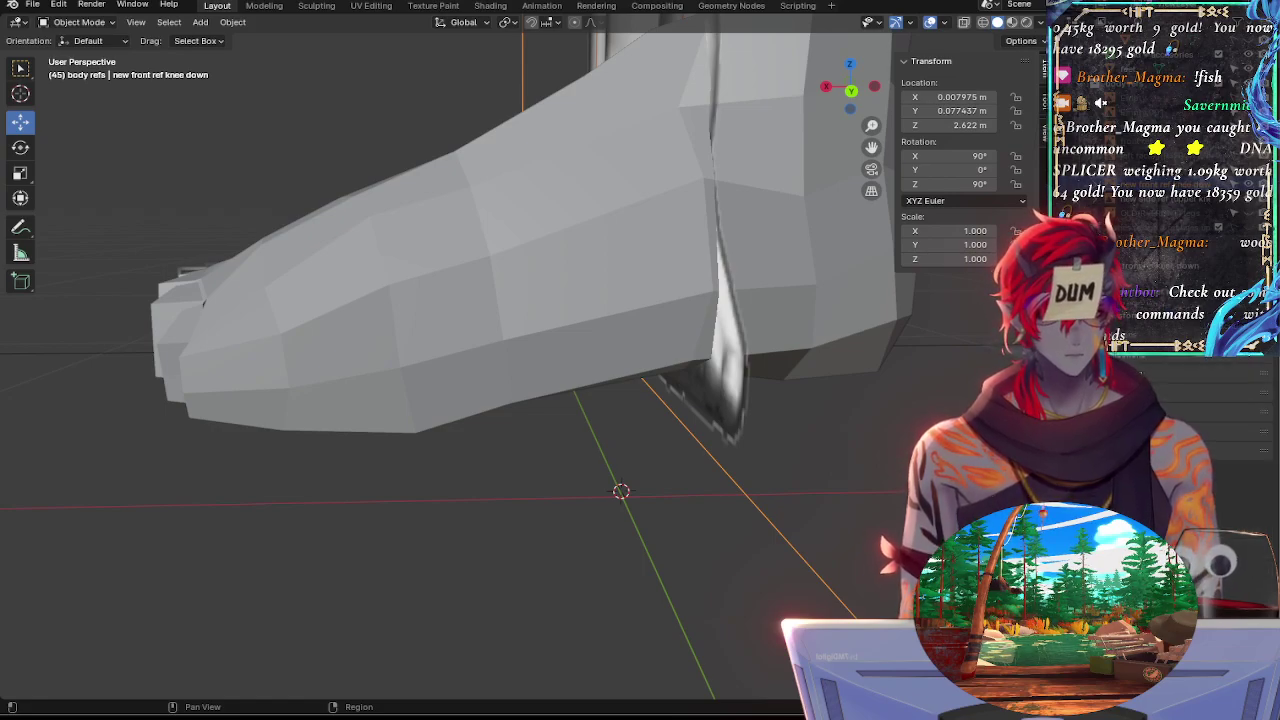
Look through the front reference image's remaining property tabs, including its image source and color space settings, and deselect it
{"action": "scroll", "coordinate": [1200, 420], "scroll_direction": "down", "scroll_amount": 1, "text": "ctrl"}
{"action": "scroll", "coordinate": [1200, 420], "scroll_direction": "down", "scroll_amount": 1, "text": "ctrl"}
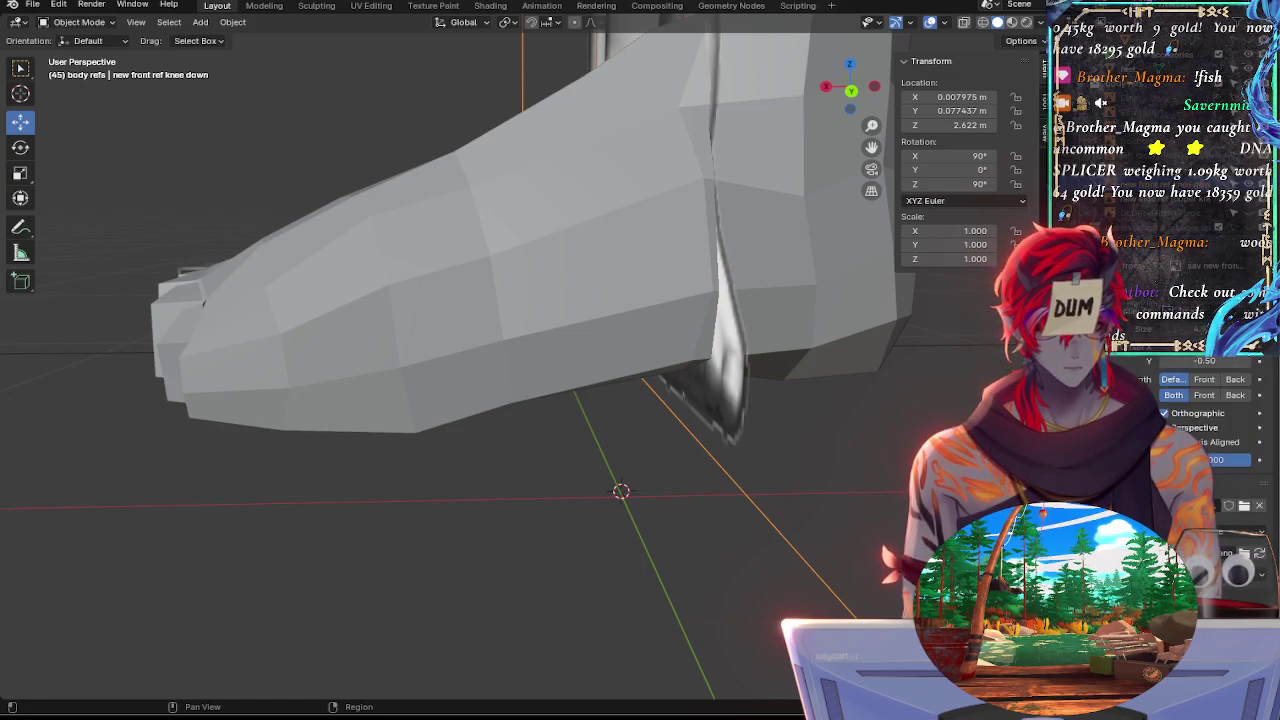
{"action": "scroll", "coordinate": [1200, 420], "scroll_direction": "down", "scroll_amount": 1, "text": "ctrl"}
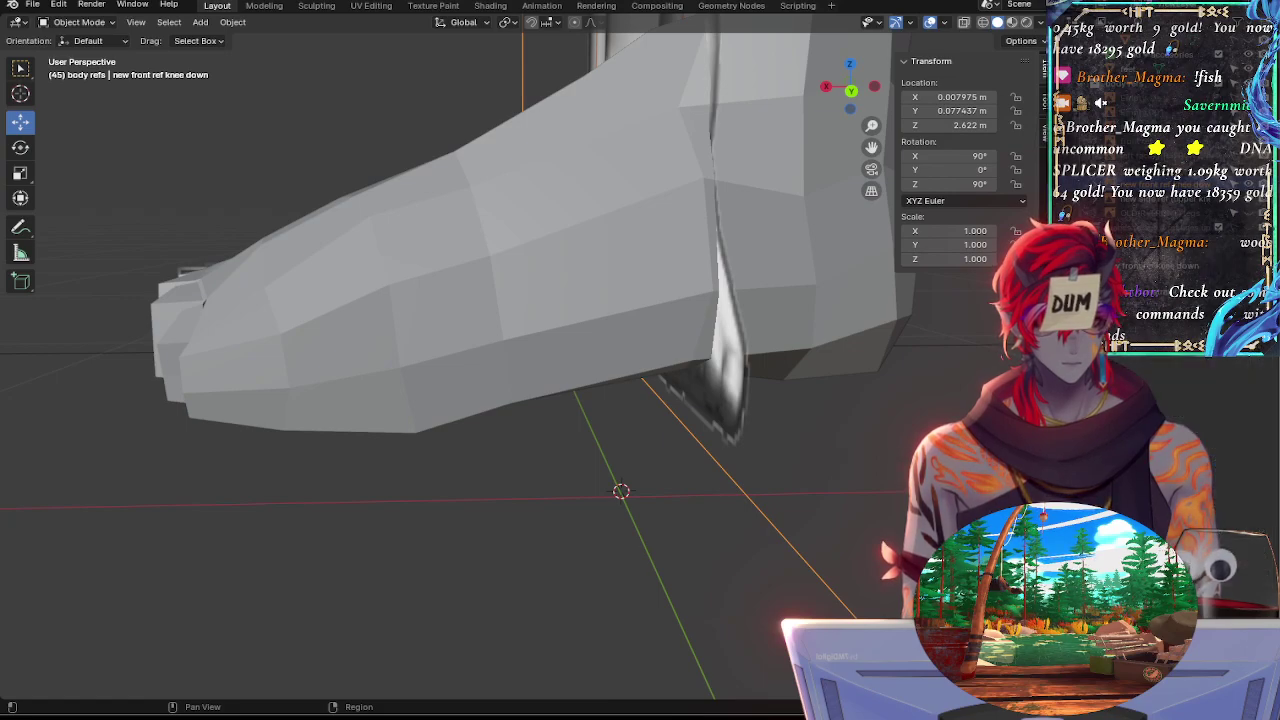
{"action": "scroll", "coordinate": [1200, 445], "scroll_direction": "down", "scroll_amount": 1, "text": "ctrl"}
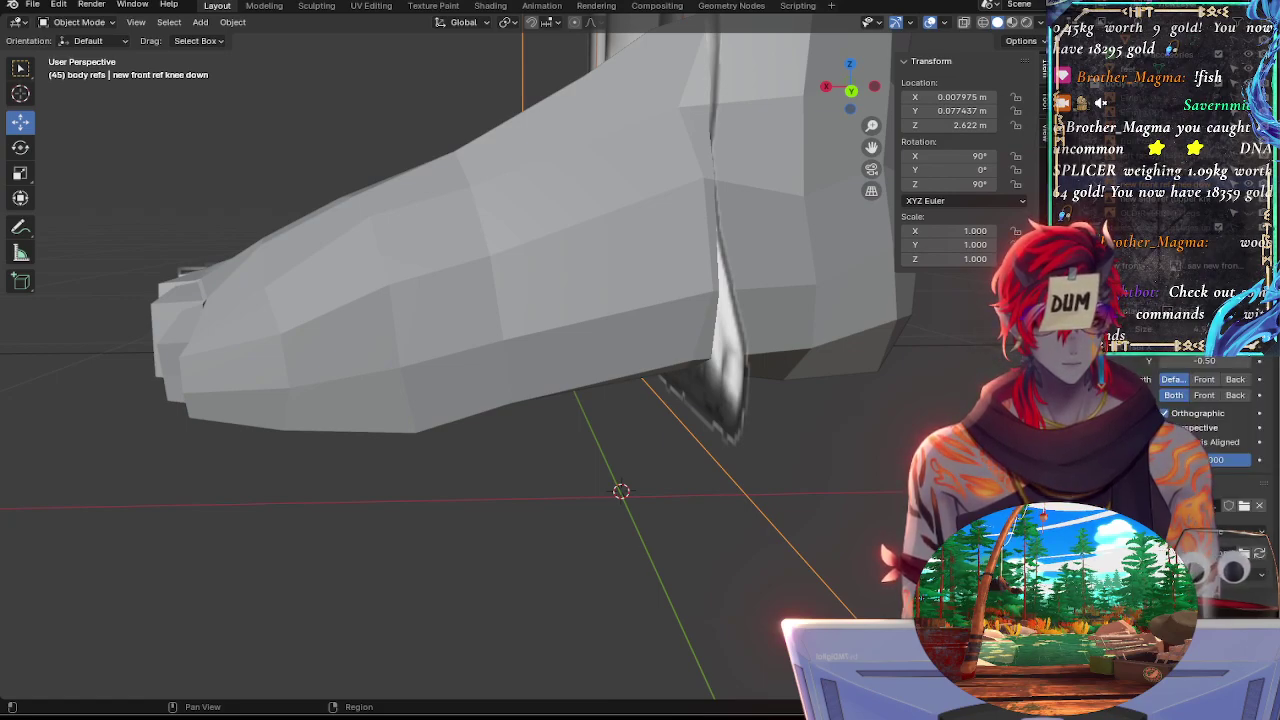
{"action": "scroll", "coordinate": [1205, 450], "scroll_direction": "down", "scroll_amount": 3}
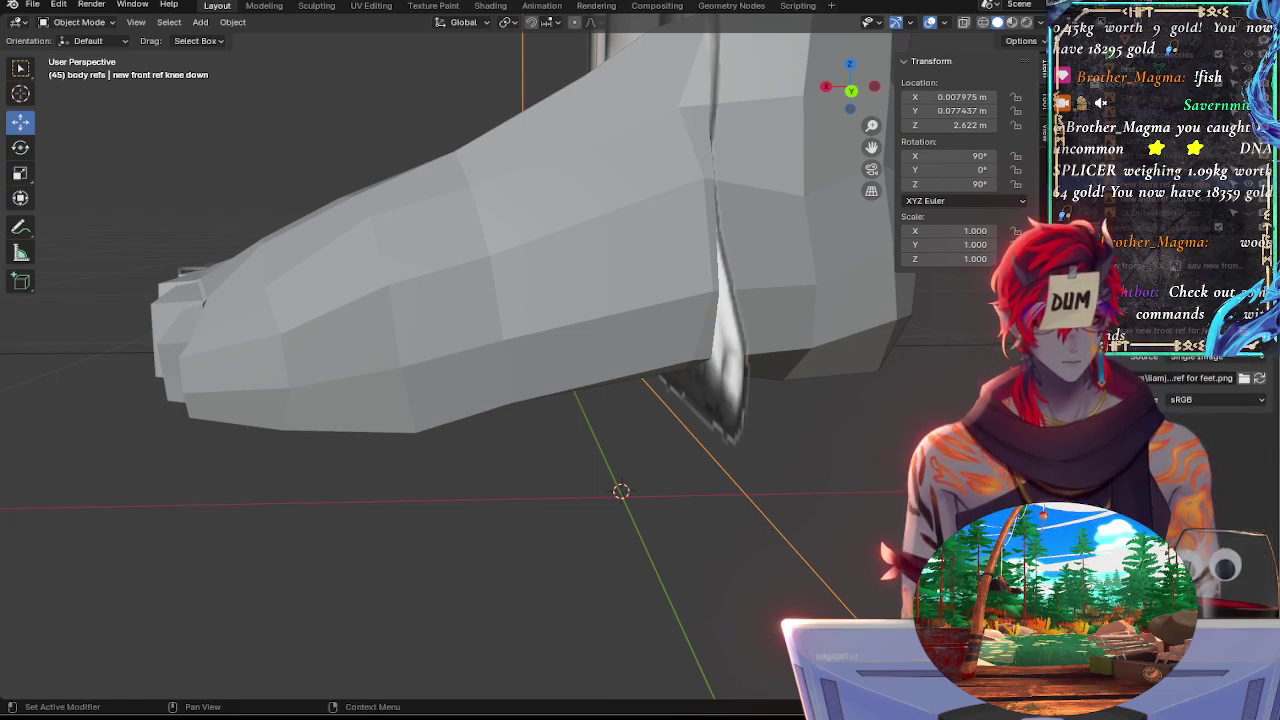
{"action": "left_click", "coordinate": [1135, 308]}
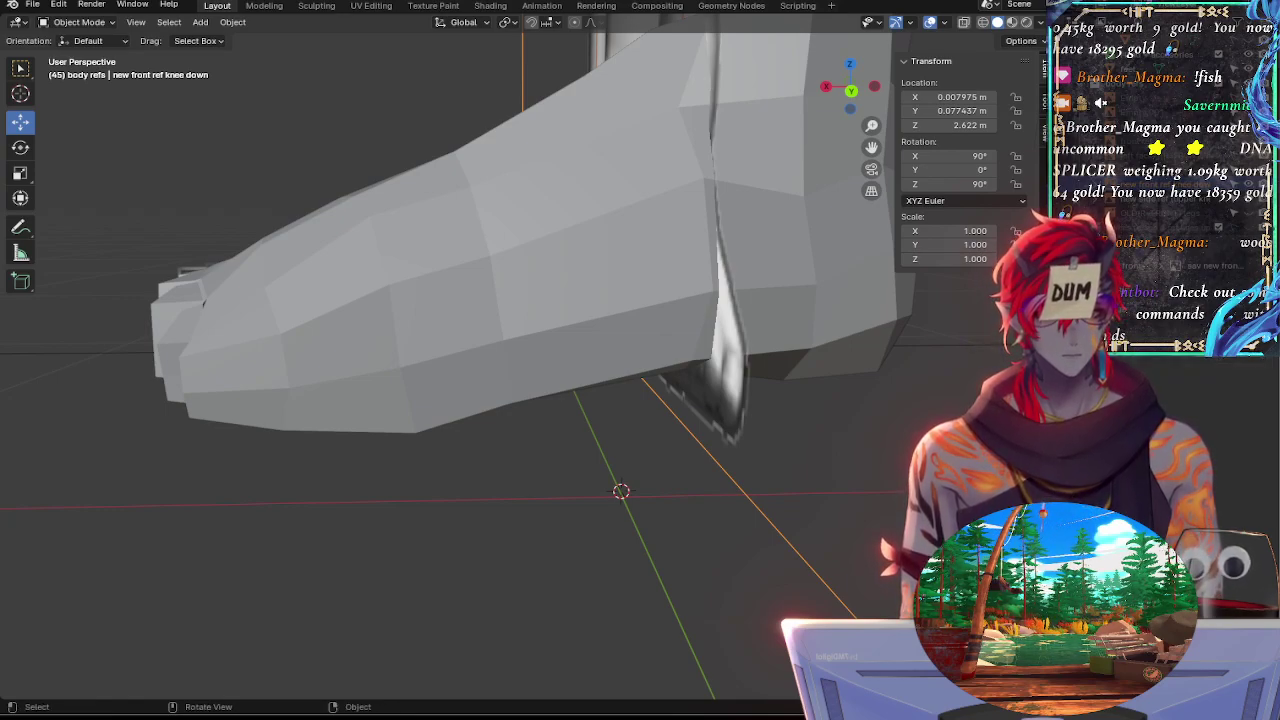
{"action": "left_click", "coordinate": [636, 490]}
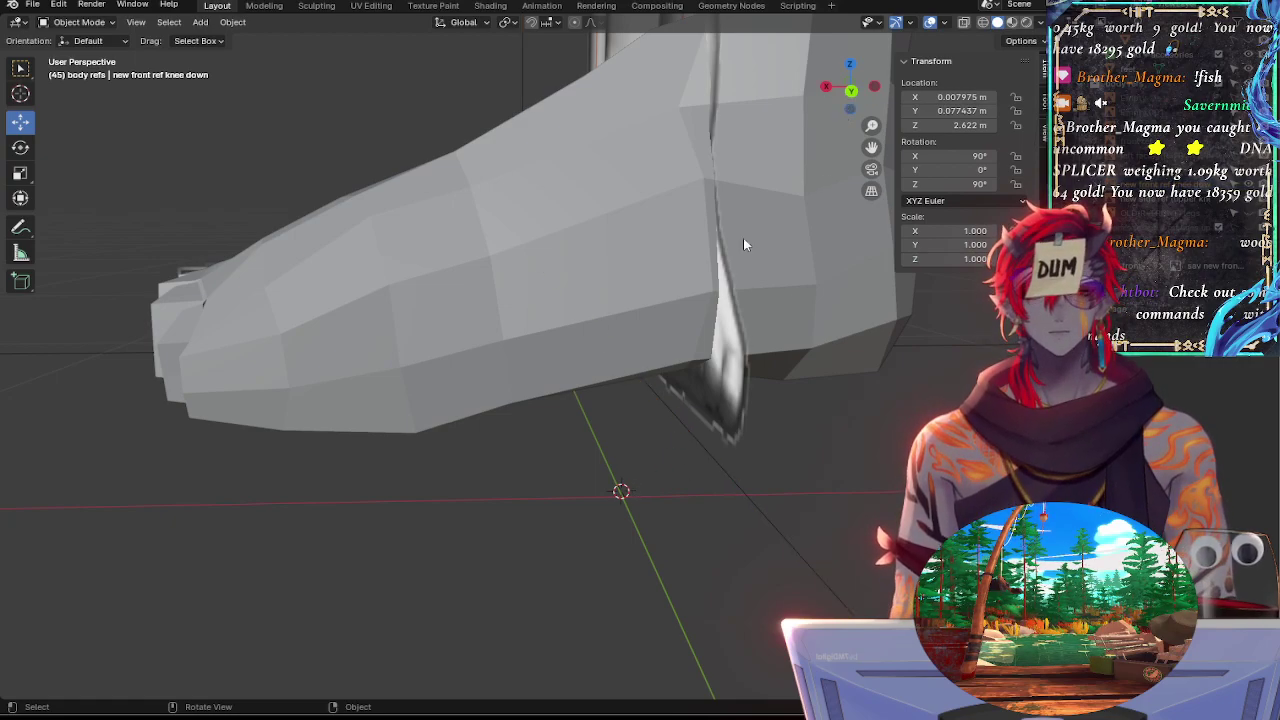
Align to the back orthographic view, select the feet object and enter Edit Mode
{"action": "left_click", "coordinate": [714, 467]}
{"action": "middle_click_drag", "start_coordinate": [714, 467], "coordinate": [761, 462]}
{"action": "scroll", "coordinate": [762, 456], "scroll_direction": "down", "scroll_amount": 6}
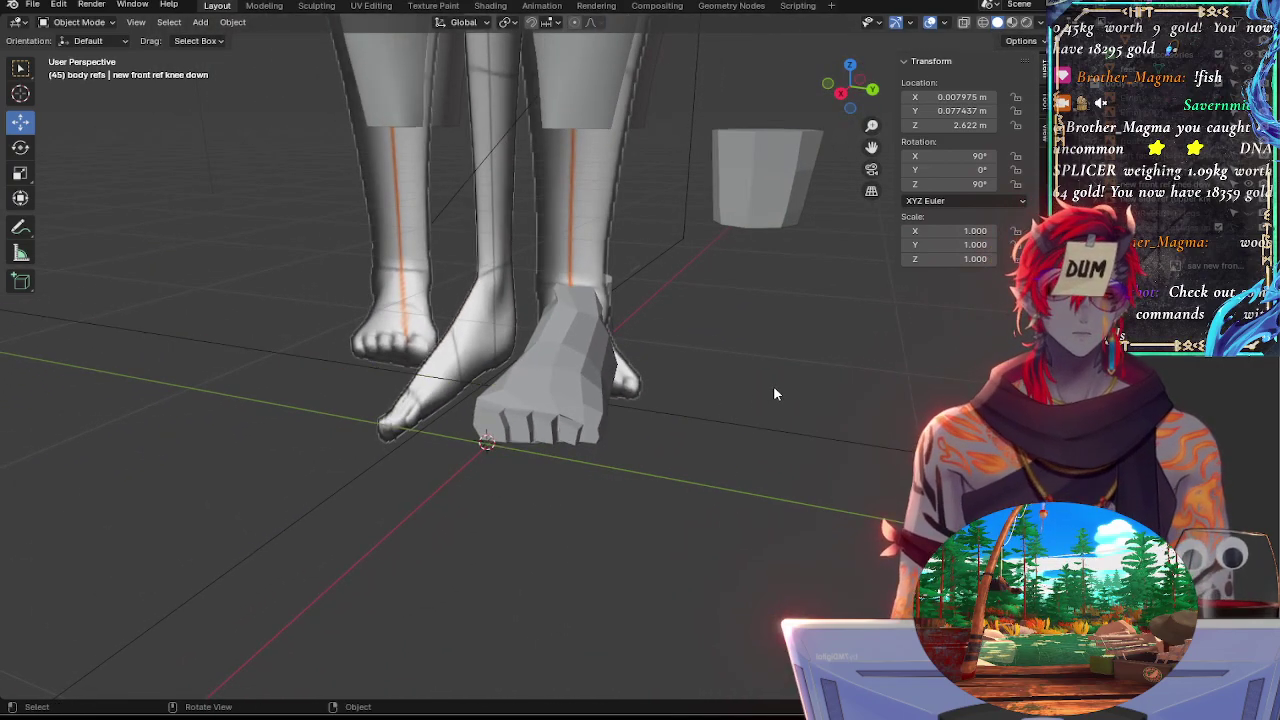
{"action": "left_click", "coordinate": [872, 89]}
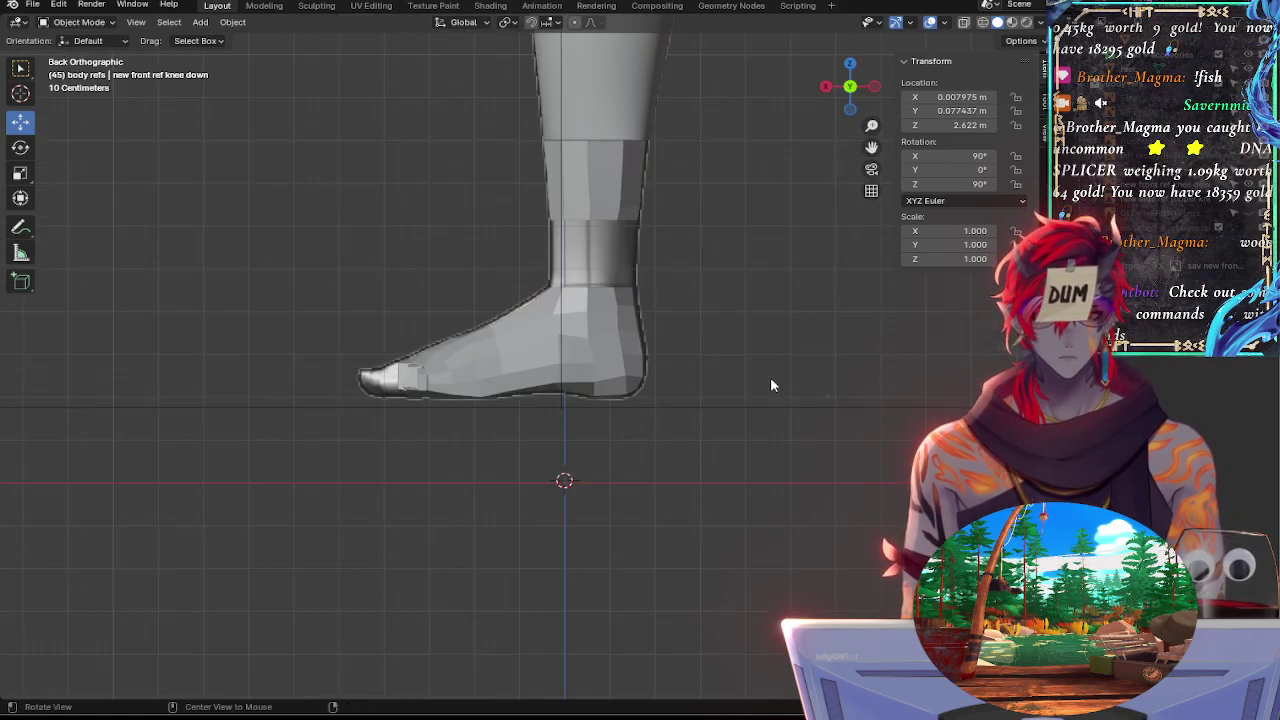
{"action": "scroll", "coordinate": [686, 319], "scroll_direction": "up", "scroll_amount": 2}
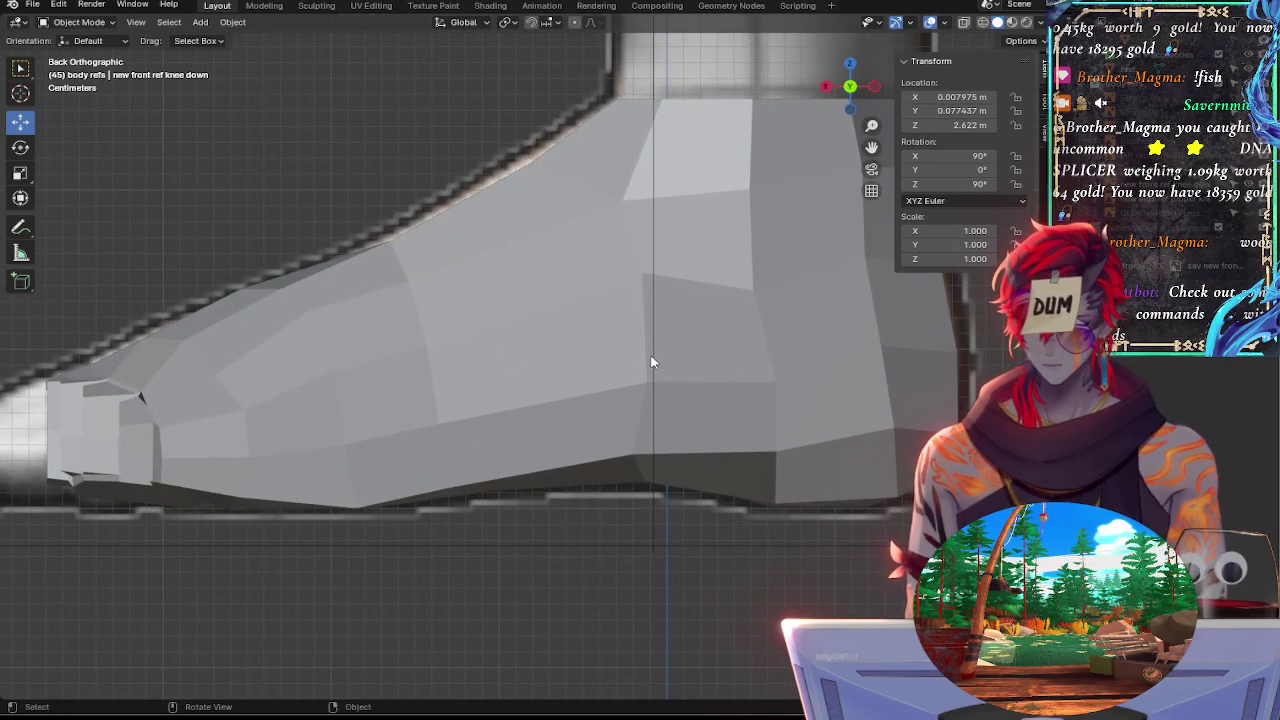
{"action": "left_click", "coordinate": [579, 525]}
{"action": "left_click", "coordinate": [564, 583]}
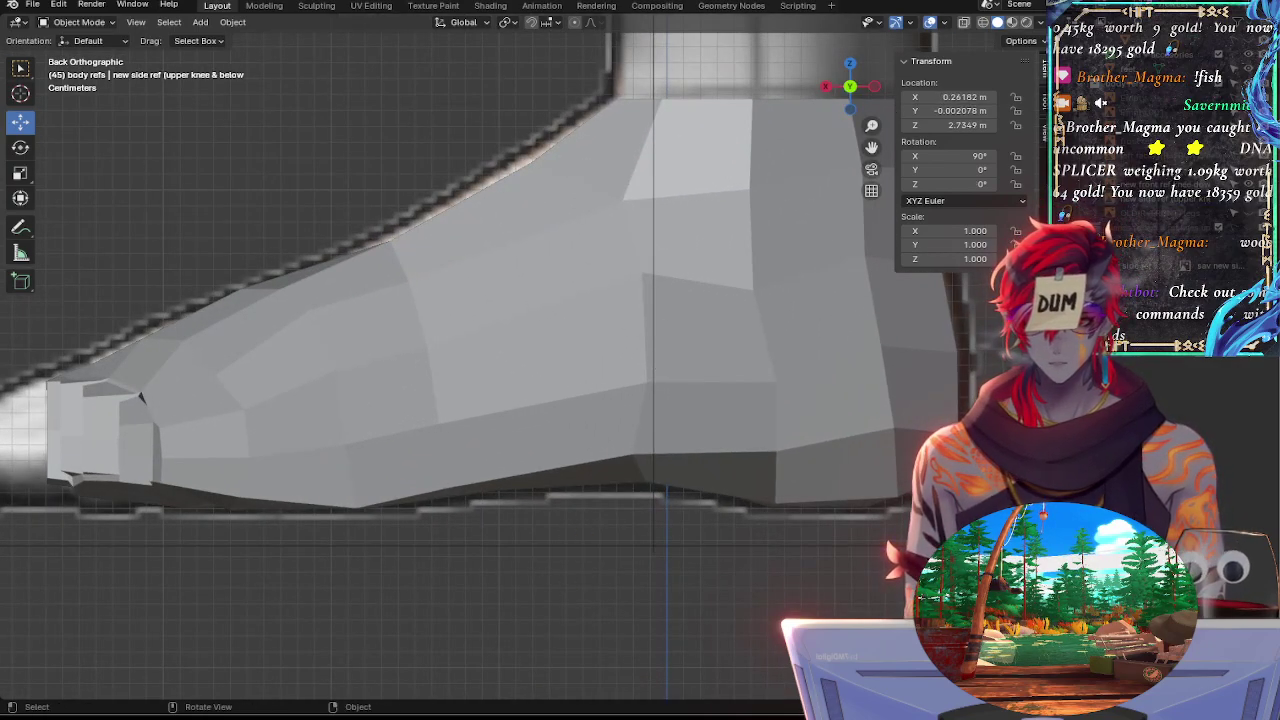
{"action": "left_click", "coordinate": [650, 342]}
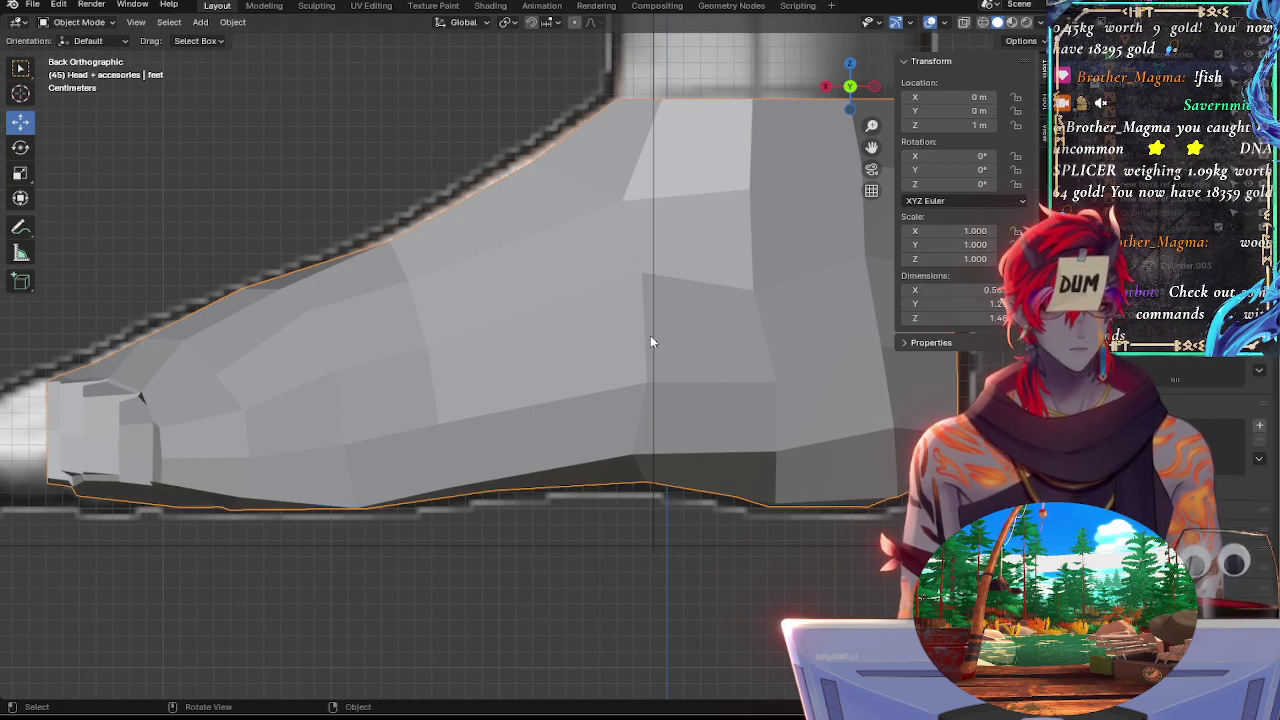
{"action": "key", "text": "Tab"}
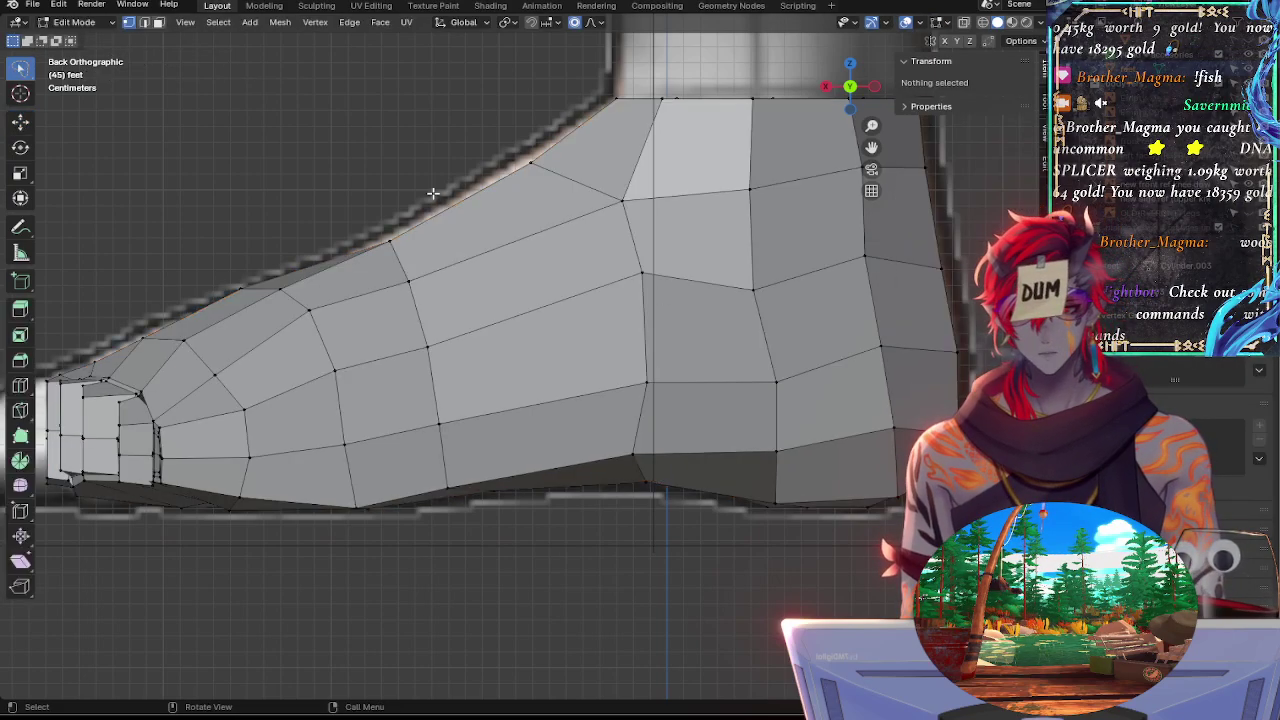
Compare the foot's toes, sole, heel and instep with the profile outline, with and without X-ray
{"action": "middle_click_drag", "start_coordinate": [573, 518], "coordinate": [705, 414], "text": "shift"}
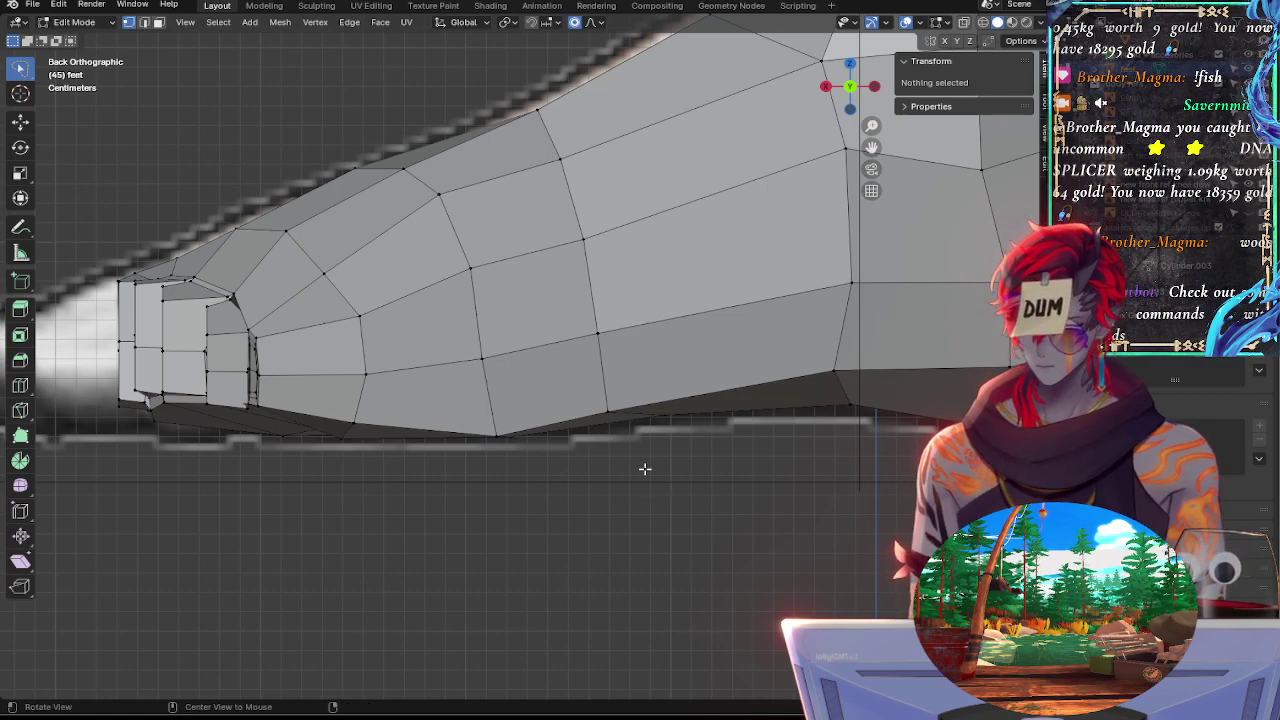
{"action": "key", "text": "alt+z"}
{"action": "key", "text": "alt+z"}
{"action": "key", "text": "alt+z"}
{"action": "key", "text": "alt+z"}
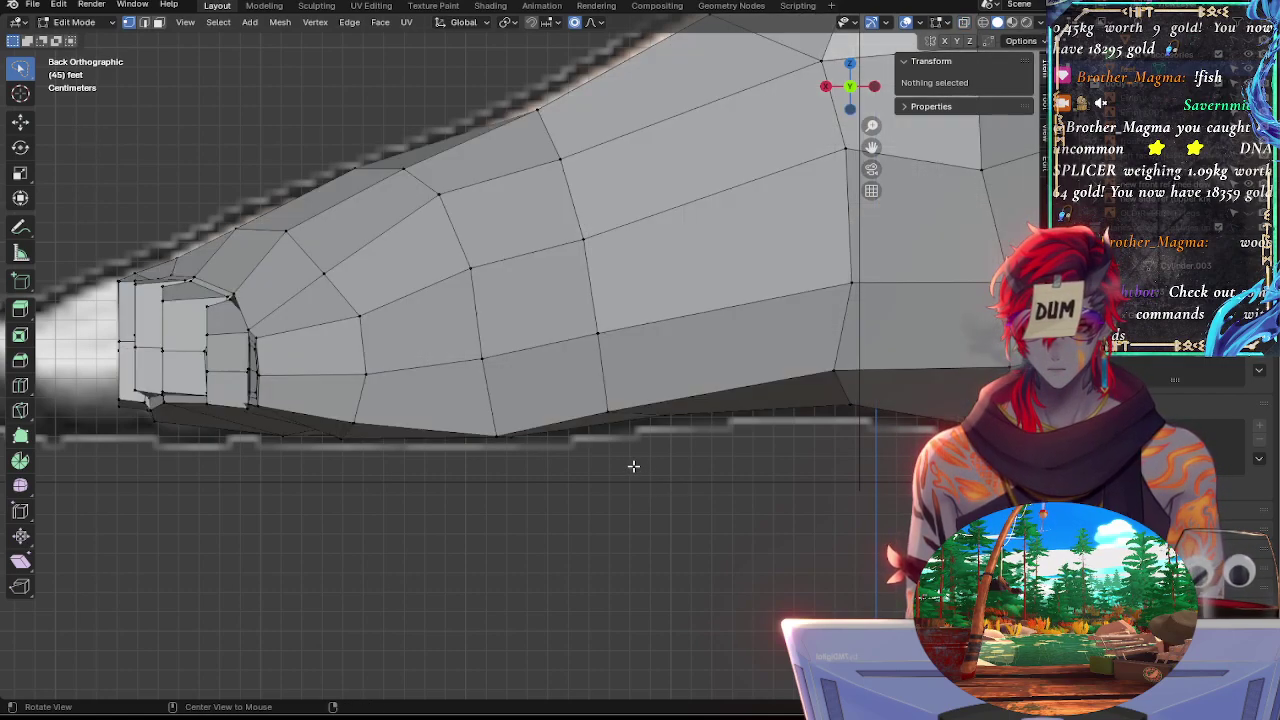
{"action": "scroll", "coordinate": [537, 580], "scroll_direction": "up", "scroll_amount": 4}
{"action": "middle_click_drag", "start_coordinate": [541, 543], "coordinate": [650, 605], "text": "shift"}
{"action": "middle_click_drag", "start_coordinate": [836, 314], "coordinate": [680, 250]}
{"action": "left_click", "coordinate": [825, 88]}
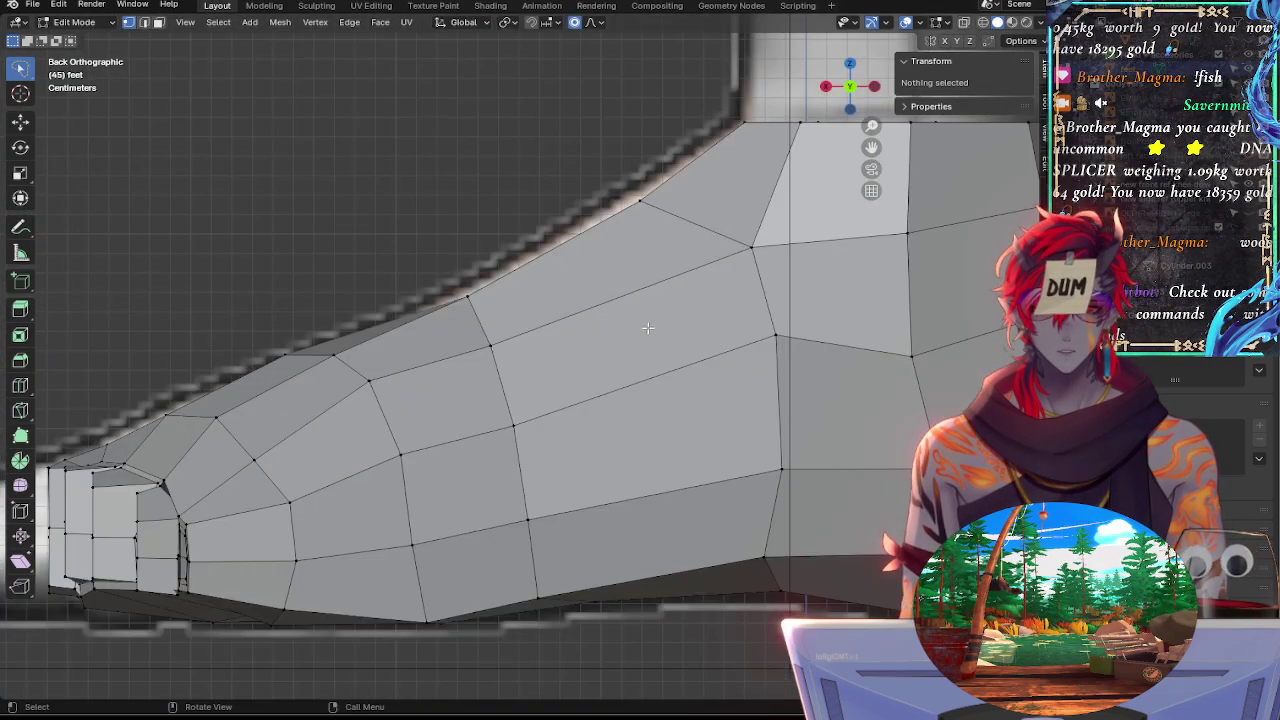
{"action": "middle_click_drag", "start_coordinate": [691, 400], "coordinate": [503, 335], "text": "shift"}
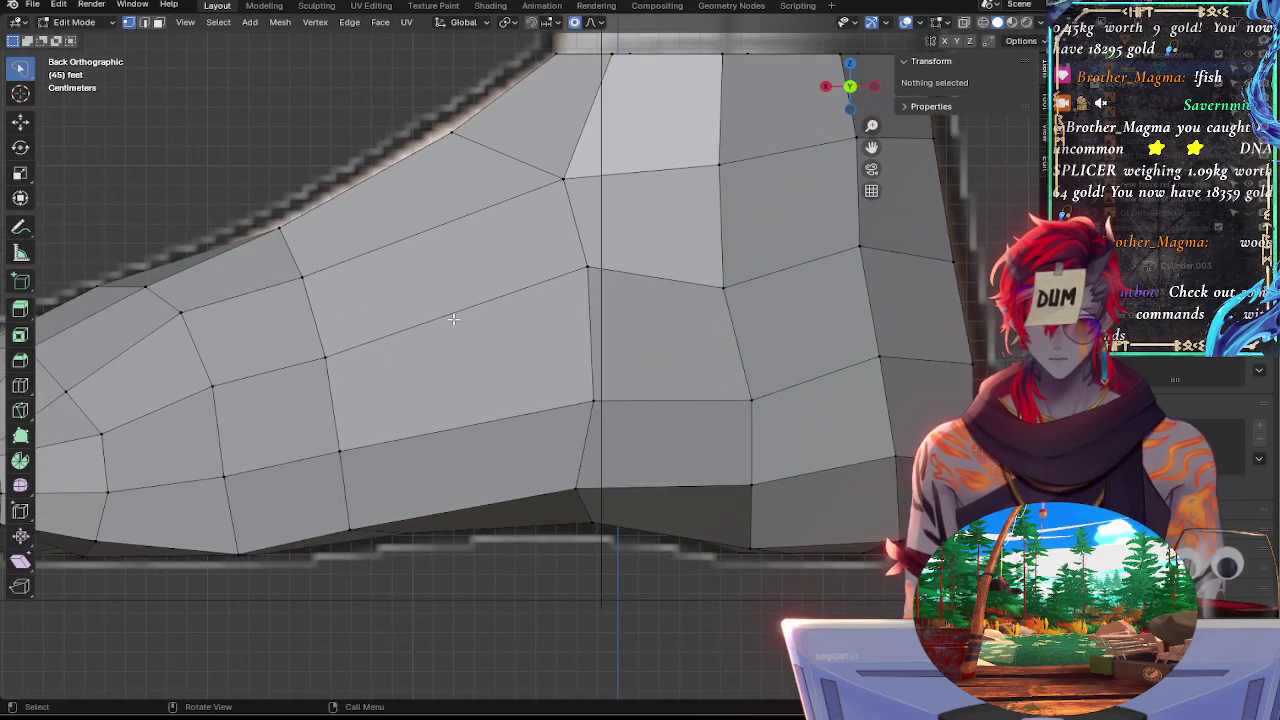
{"action": "middle_click_drag", "start_coordinate": [493, 251], "coordinate": [512, 431], "text": "shift"}
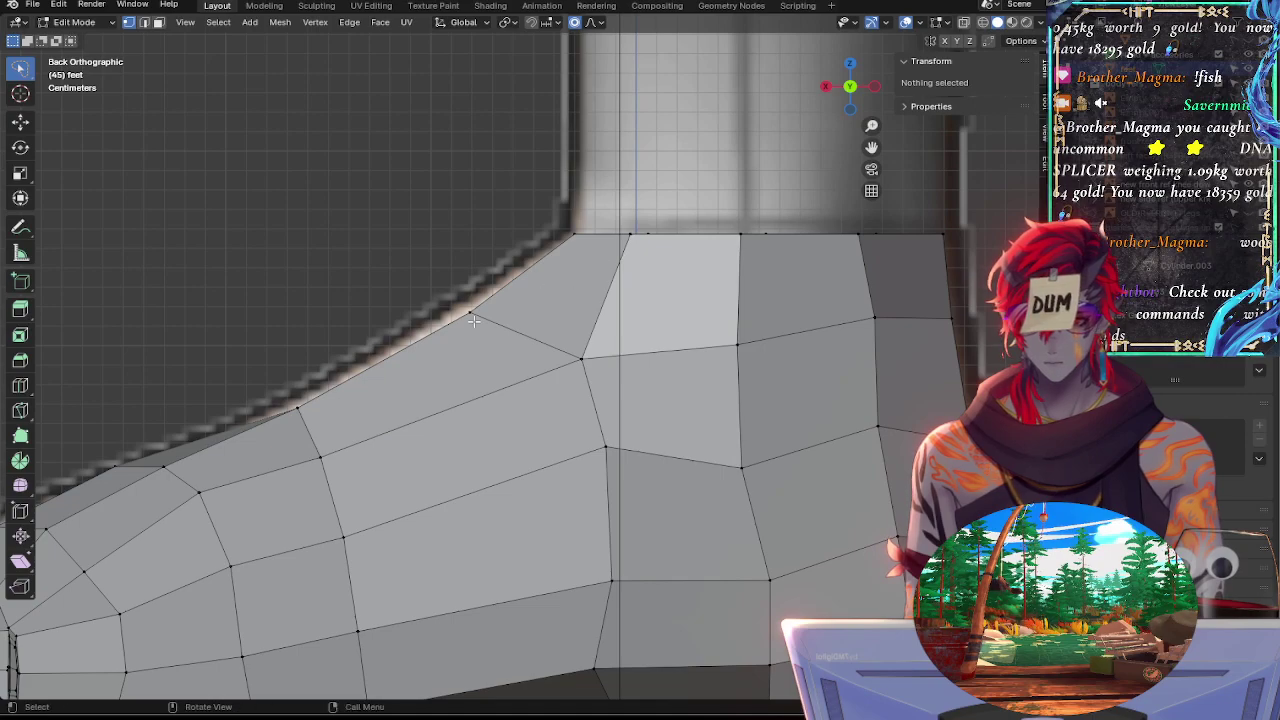
Slide the upper instep vertex toward the ankle by a factor of 0.082 and move the front ankle corner vertex 0.002961 m in X
{"action": "left_click", "coordinate": [471, 315]}
{"action": "key", "text": "g"}
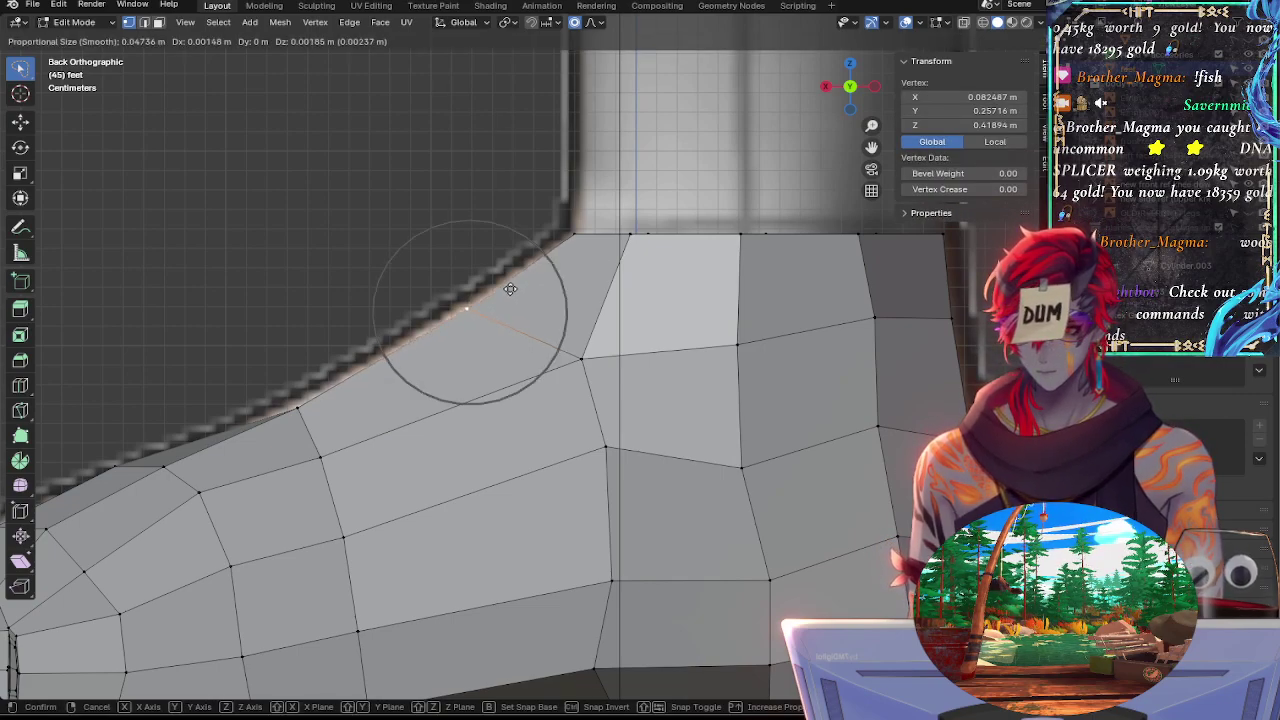
{"action": "left_click", "coordinate": [526, 283]}
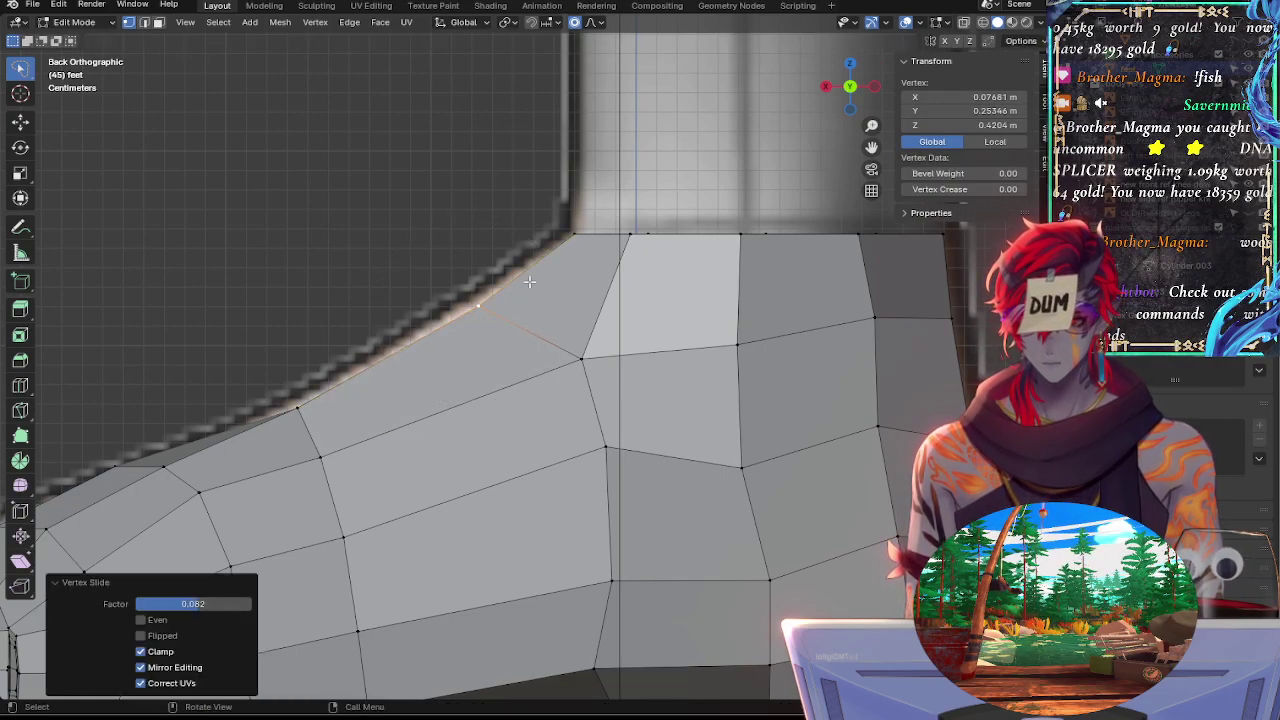
{"action": "key", "text": "g"}
{"action": "left_click", "coordinate": [585, 221]}
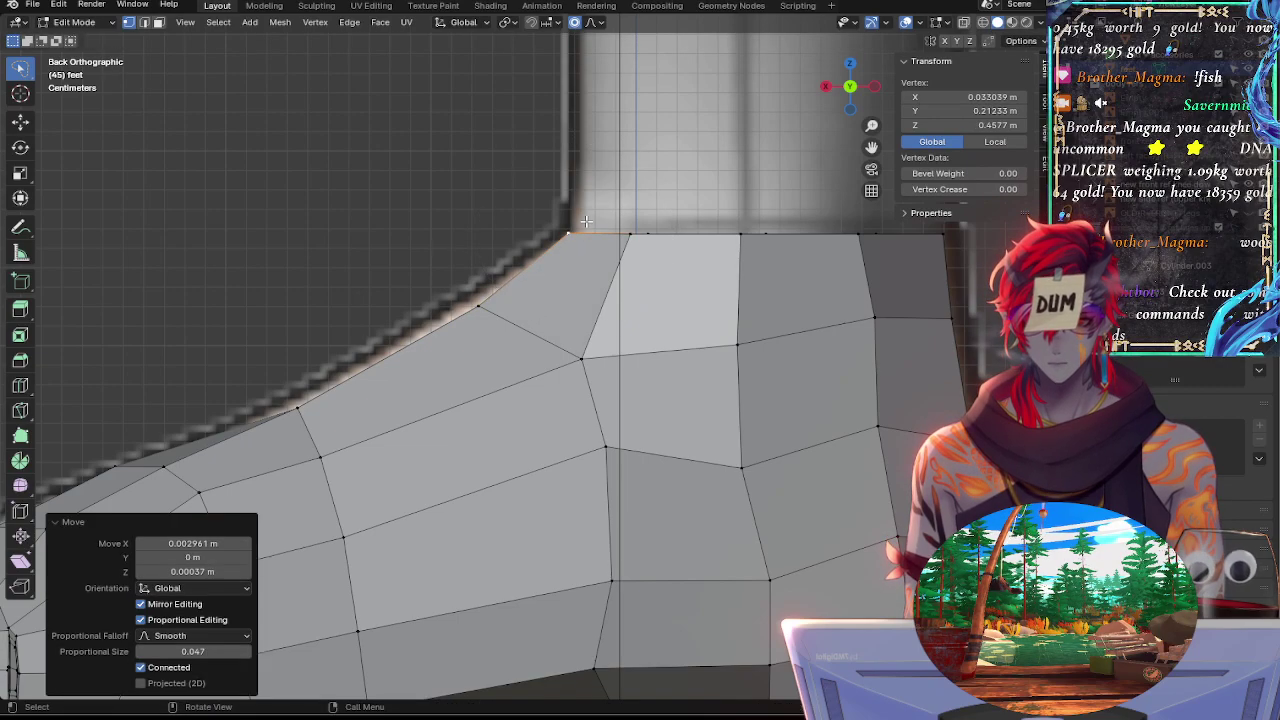
Slide the upper instep vertex by a factor of 0.021 and reposition it along the profile outline with a further slide and move
{"action": "left_click", "coordinate": [500, 316]}
{"action": "key", "text": "g"}
{"action": "key", "text": "g"}
{"action": "left_click", "coordinate": [492, 320]}
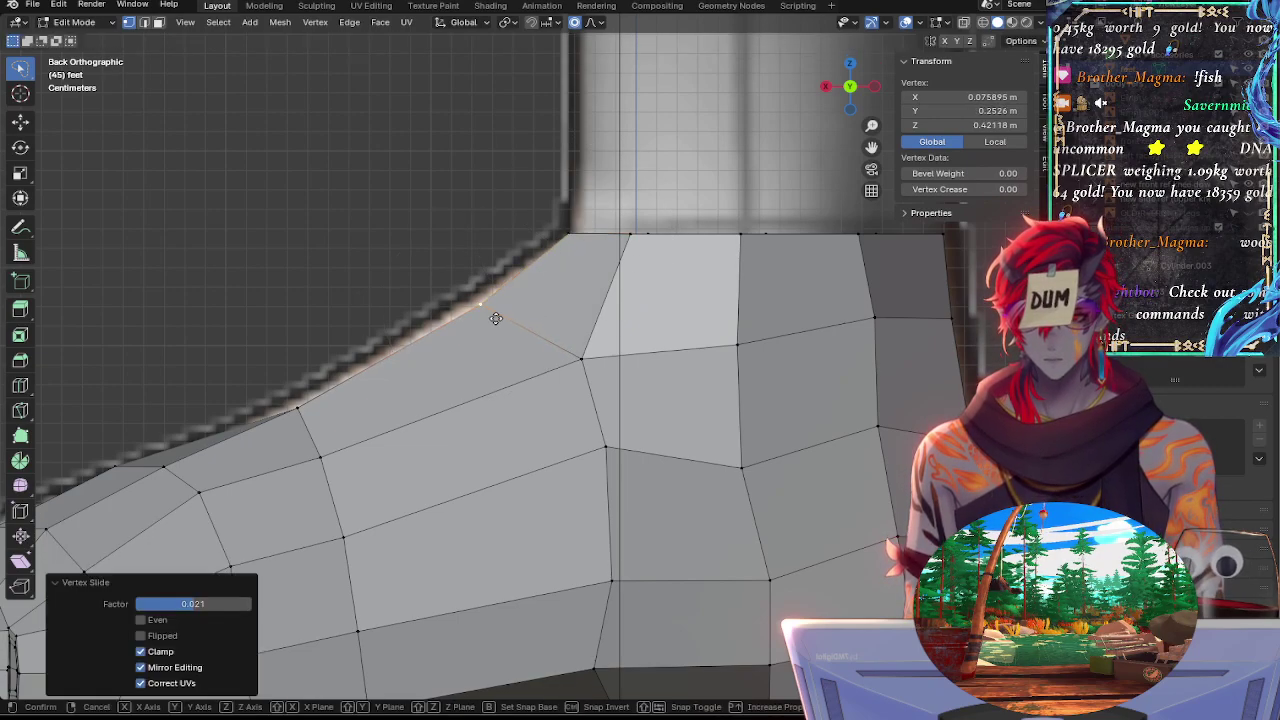
{"action": "key", "text": "g"}
{"action": "key", "text": "g"}
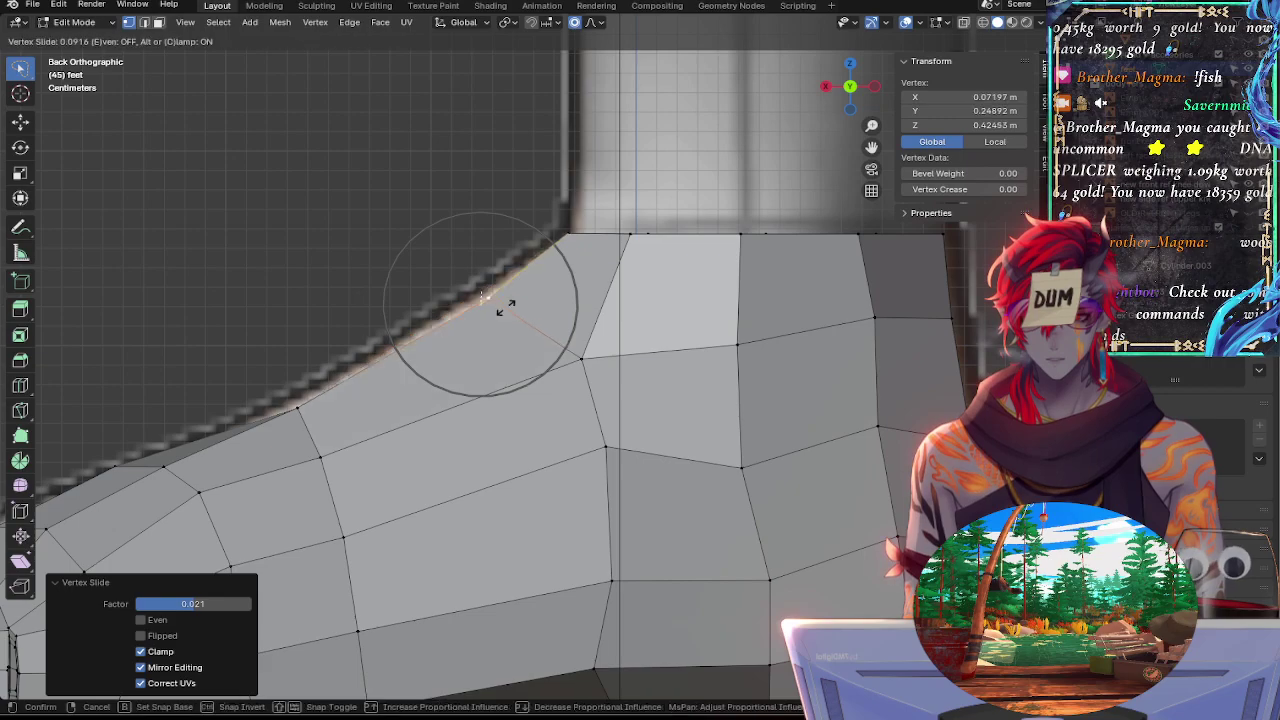
{"action": "left_click", "coordinate": [472, 332]}
{"action": "key", "text": "g"}
{"action": "left_click", "coordinate": [460, 330]}
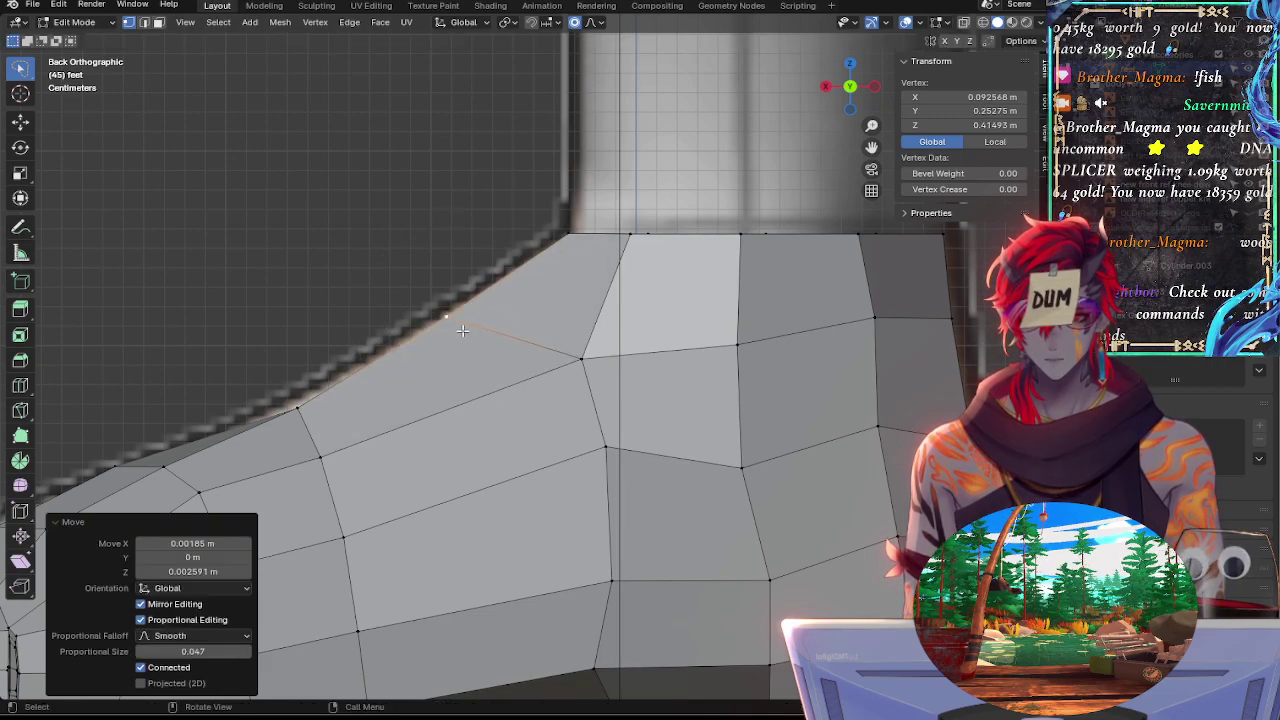
Slide the upper instep vertex further toward the ankle along its edge, including by a factor of 0.078
{"action": "key", "text": "g"}
{"action": "key", "text": "g"}
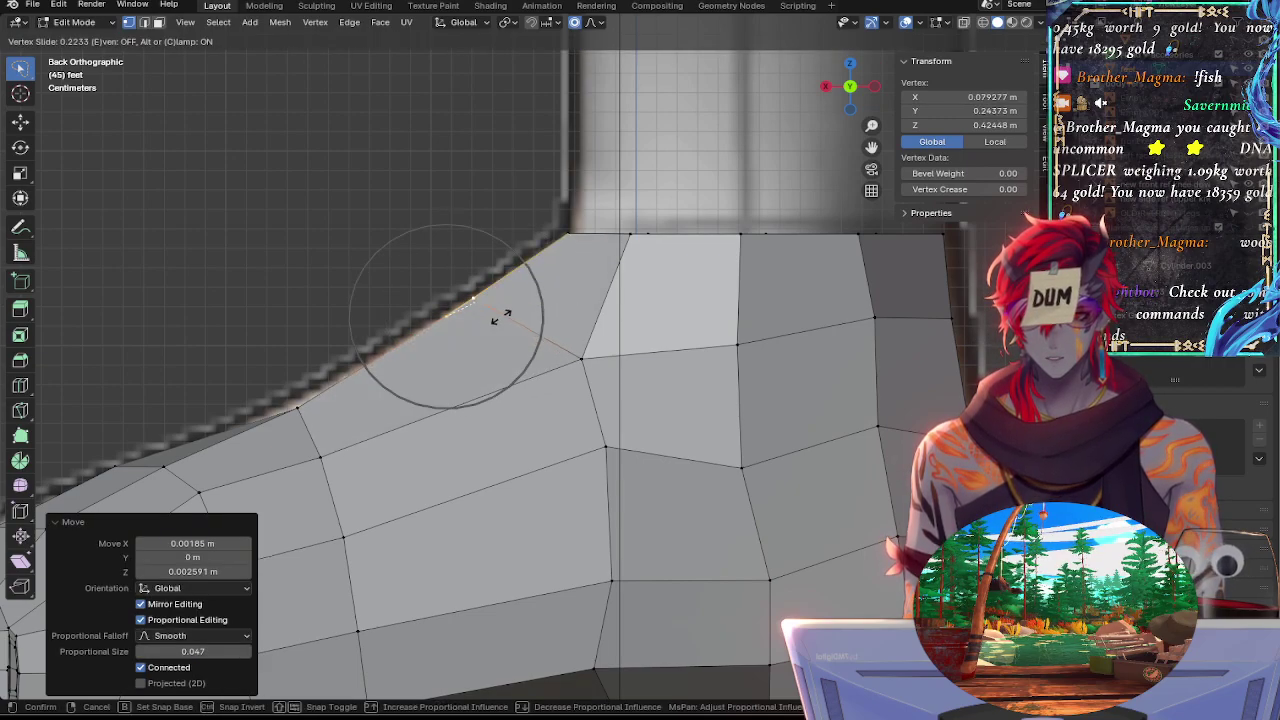
{"action": "left_click", "coordinate": [494, 316]}
{"action": "key", "text": "g"}
{"action": "key", "text": "g"}
{"action": "left_click", "coordinate": [488, 328]}
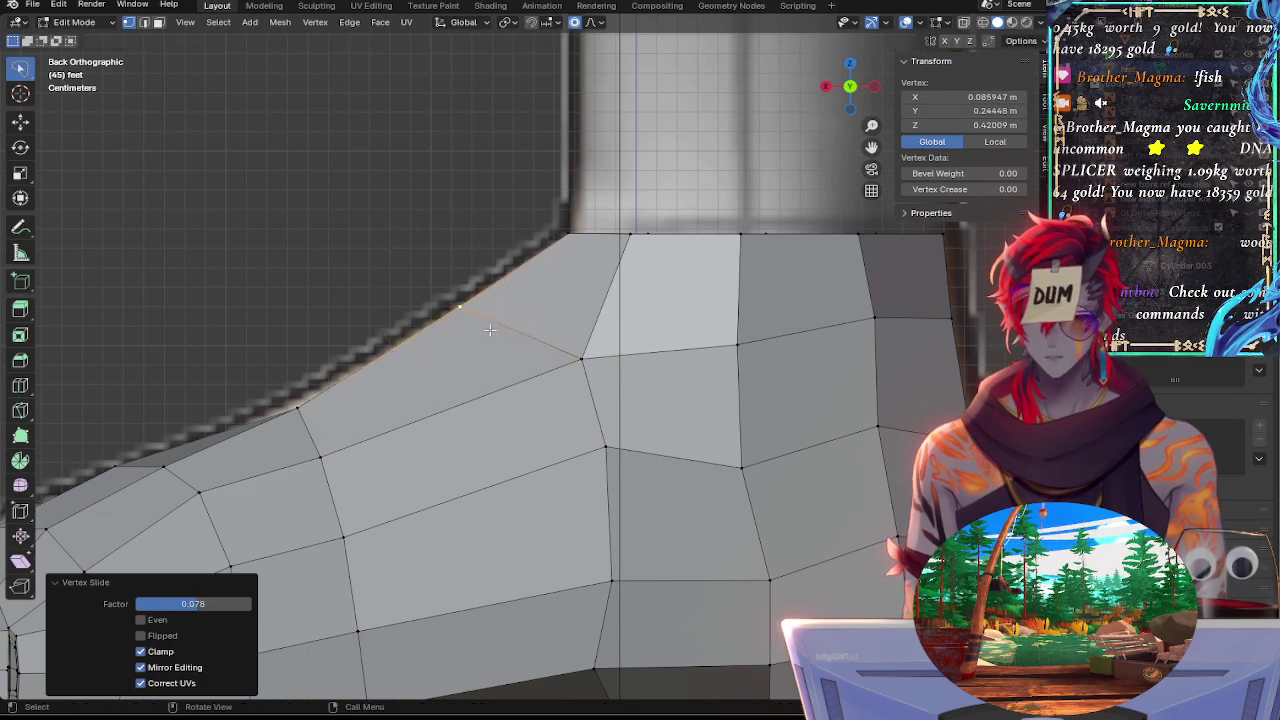
Move the upper instep vertex -0.040709 m in X and 0.025536 m in Z, close to the front ankle corner
{"action": "key", "text": "g"}
{"action": "key", "text": "g"}
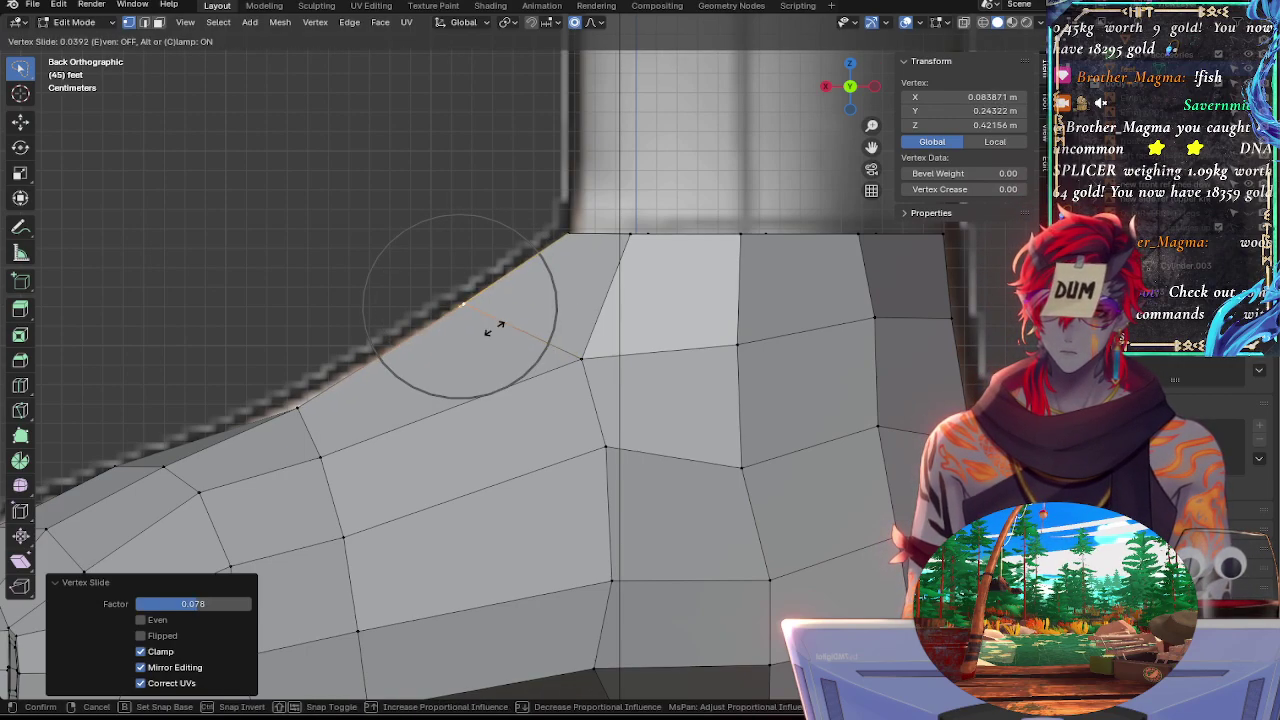
{"action": "key", "text": "g"}
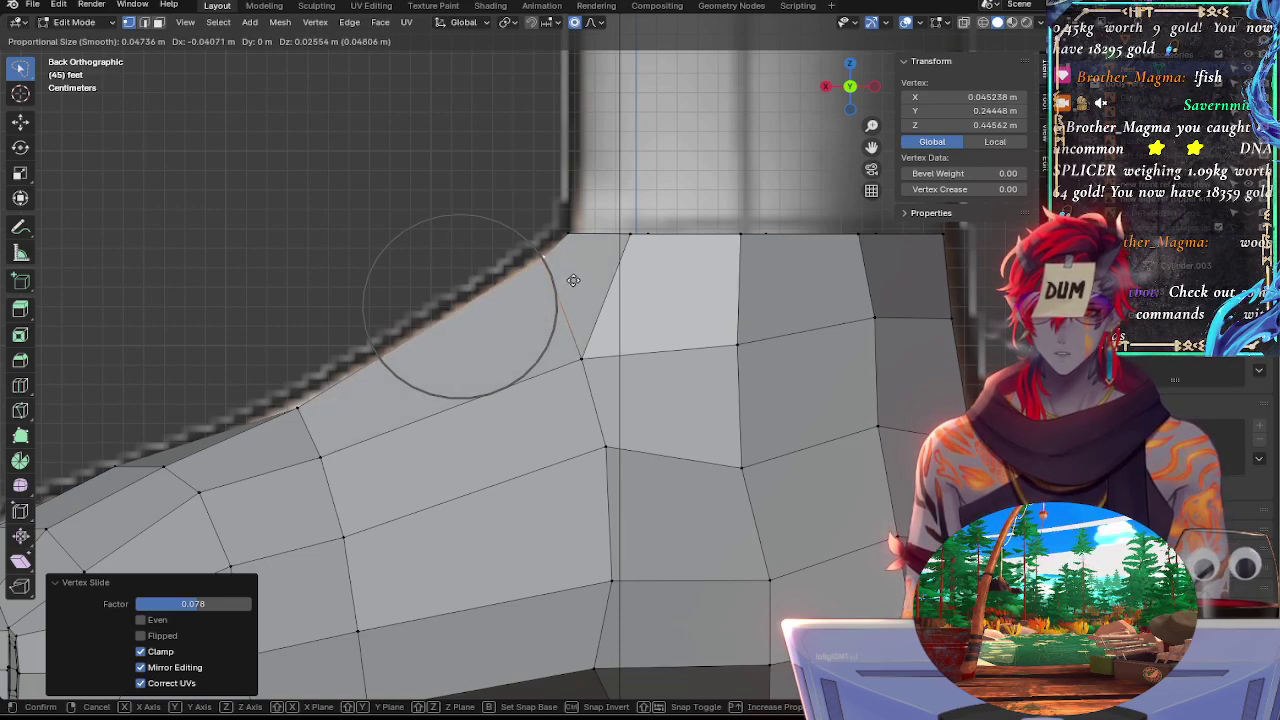
{"action": "left_click", "coordinate": [571, 282]}
{"action": "scroll", "coordinate": [472, 333], "scroll_direction": "down", "scroll_amount": 4}
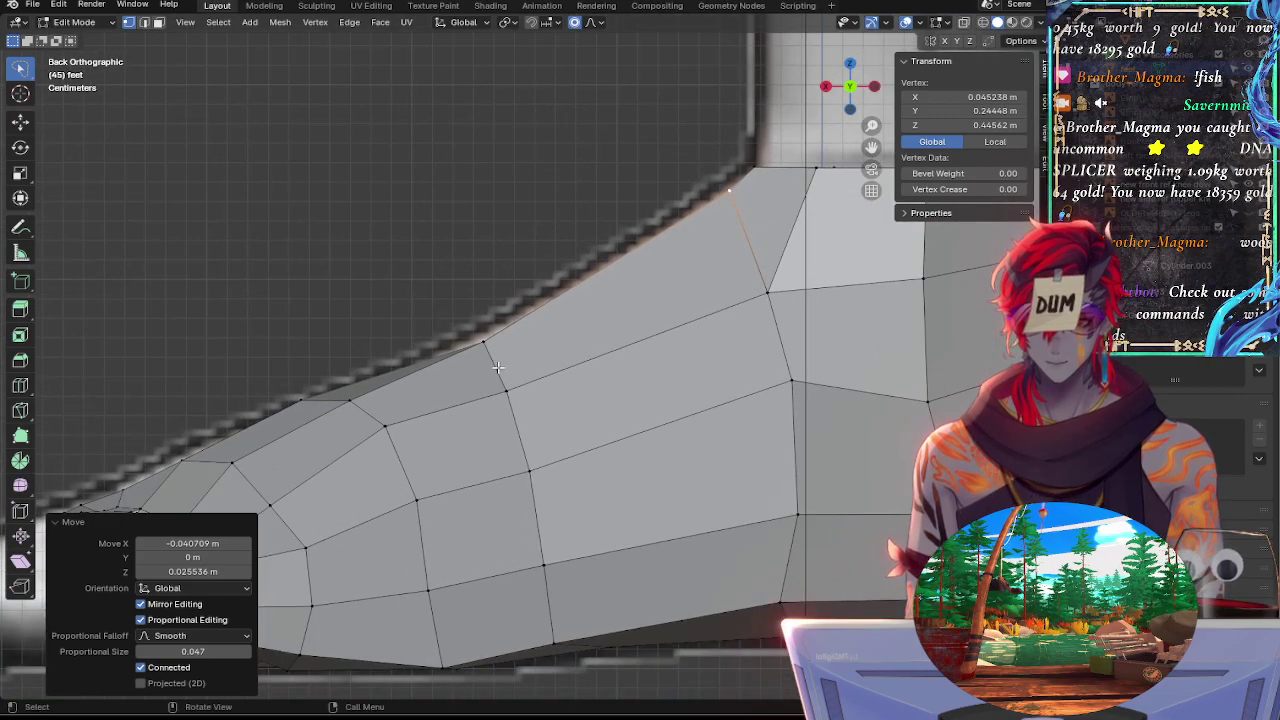
Select the lowest side vertex of the midfoot edge loop and check its position against the profile reference in X-ray
{"action": "left_click", "coordinate": [505, 372], "text": "alt"}
{"action": "left_click", "coordinate": [553, 641]}
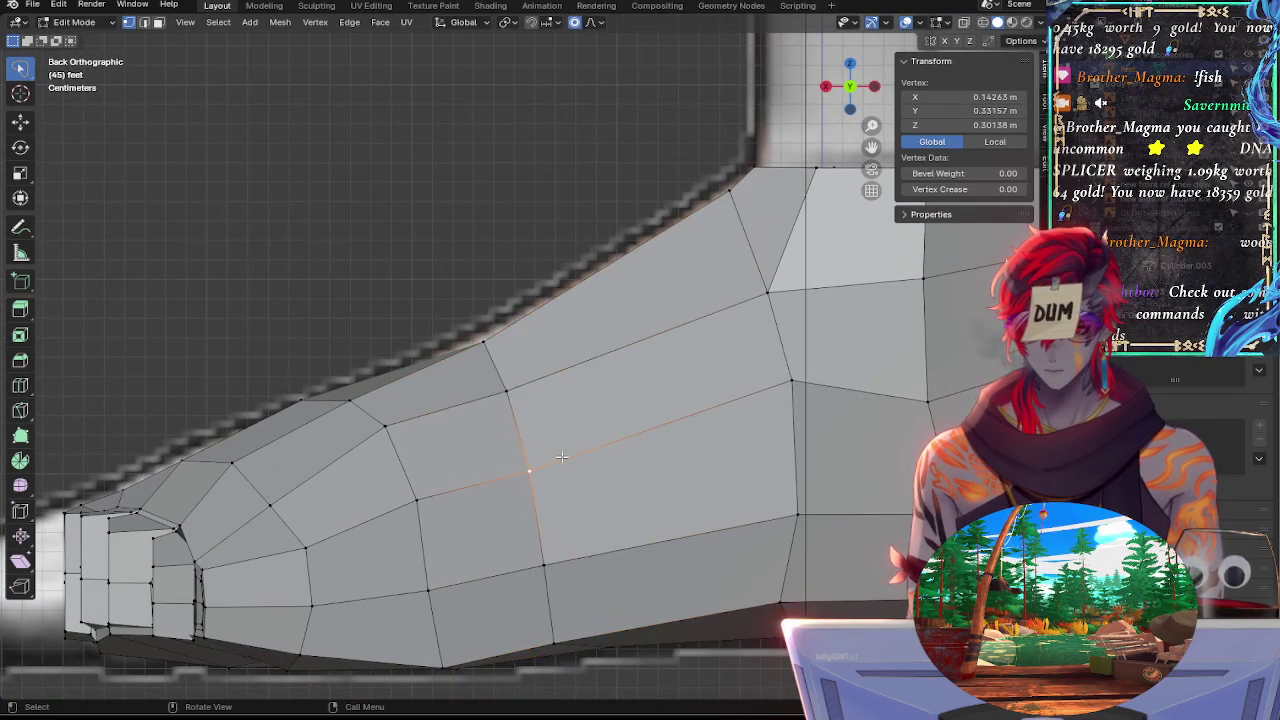
{"action": "key", "text": "alt+z"}
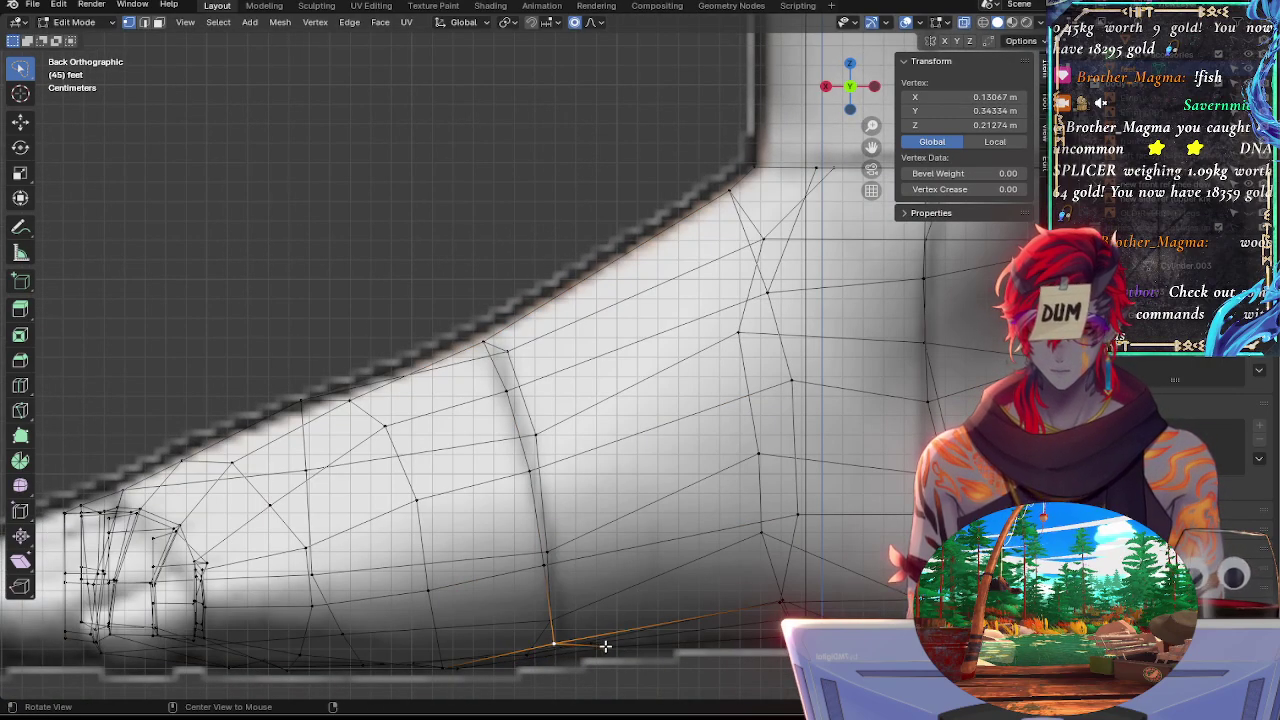
{"action": "key", "text": "alt+z"}
{"action": "key", "text": "alt+z"}
{"action": "key", "text": "alt+z"}
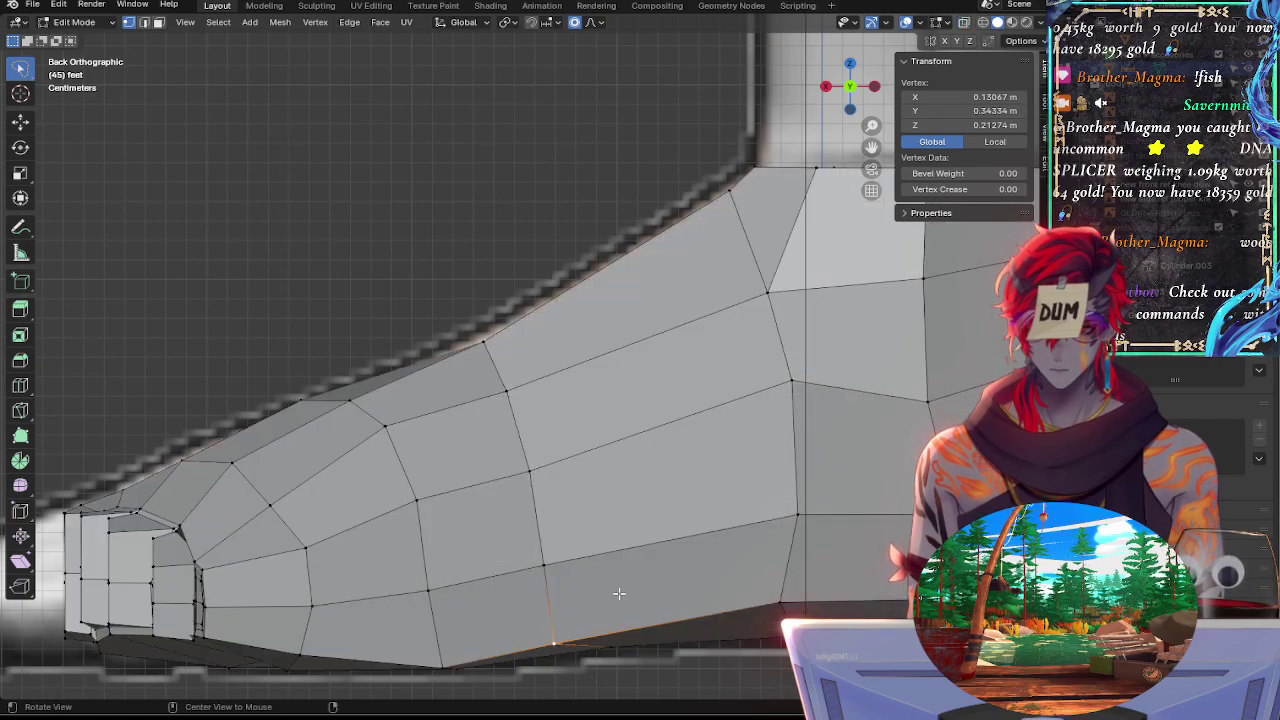
{"action": "key", "text": "alt+z"}
{"action": "key", "text": "alt+z"}
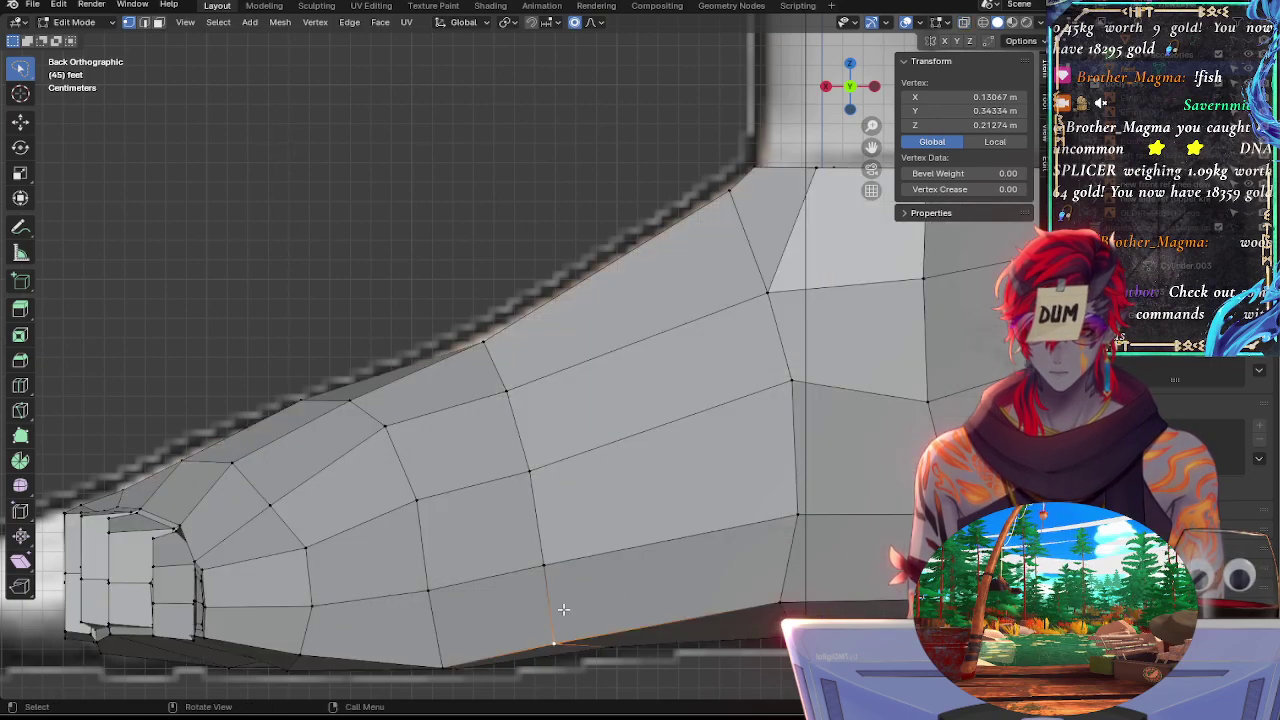
Add the four vertices above it up to the instep and edge-slide the column toward the ankle by a factor of -0.222, checking in X-ray
{"action": "left_click", "coordinate": [543, 565], "text": "shift"}
{"action": "left_click", "coordinate": [530, 470], "text": "shift"}
{"action": "left_click", "coordinate": [507, 390], "text": "shift"}
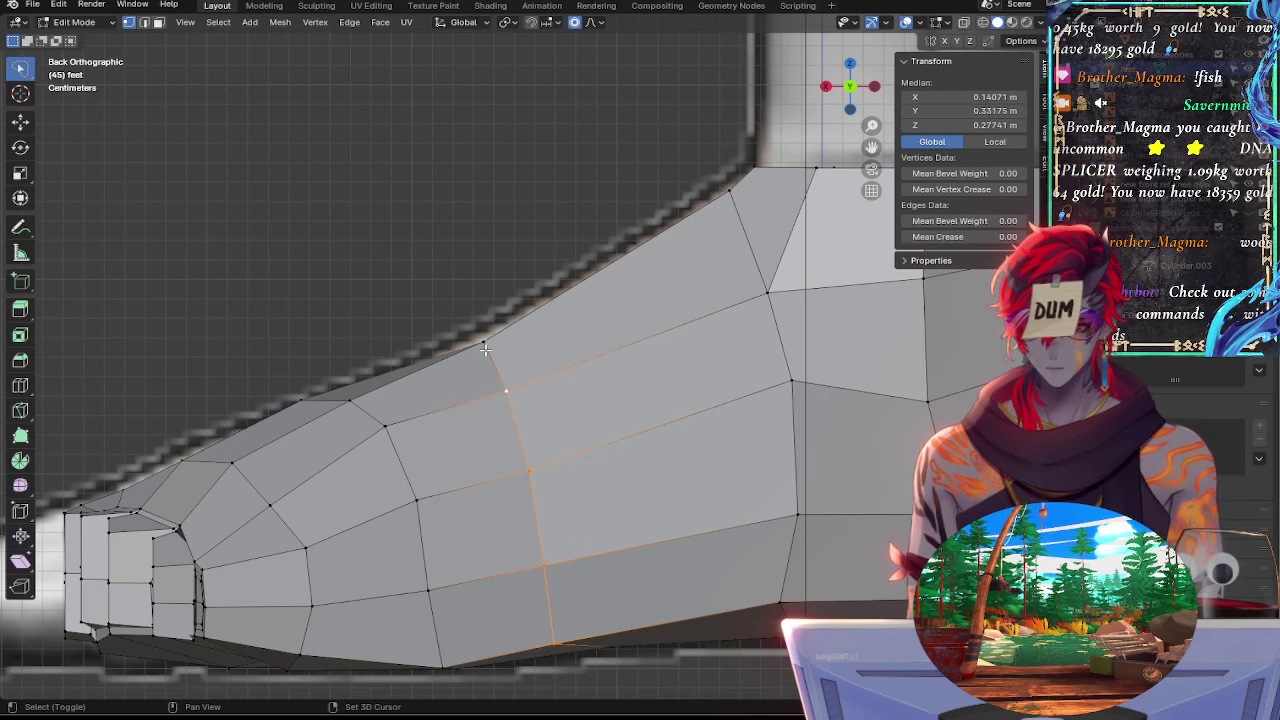
{"action": "left_click", "coordinate": [484, 344], "text": "shift"}
{"action": "key", "text": "g"}
{"action": "key", "text": "g"}
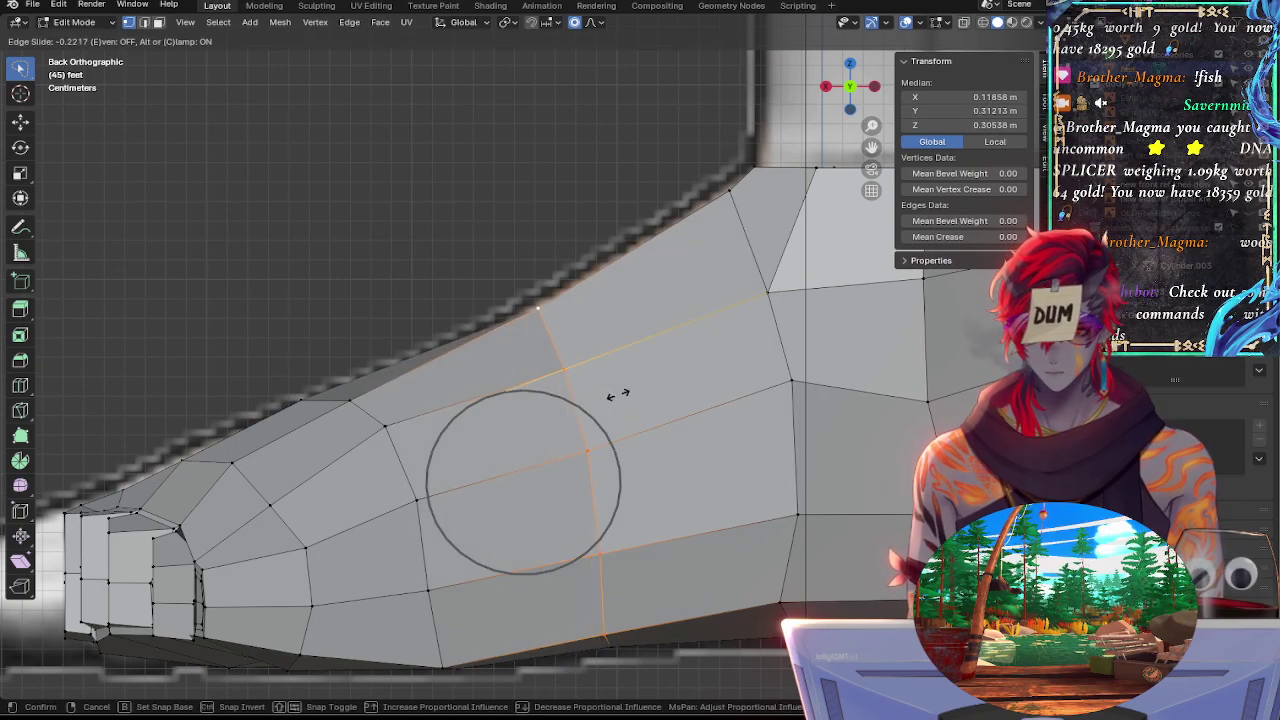
{"action": "left_click", "coordinate": [617, 395]}
{"action": "key", "text": "alt+z"}
{"action": "key", "text": "alt+z"}
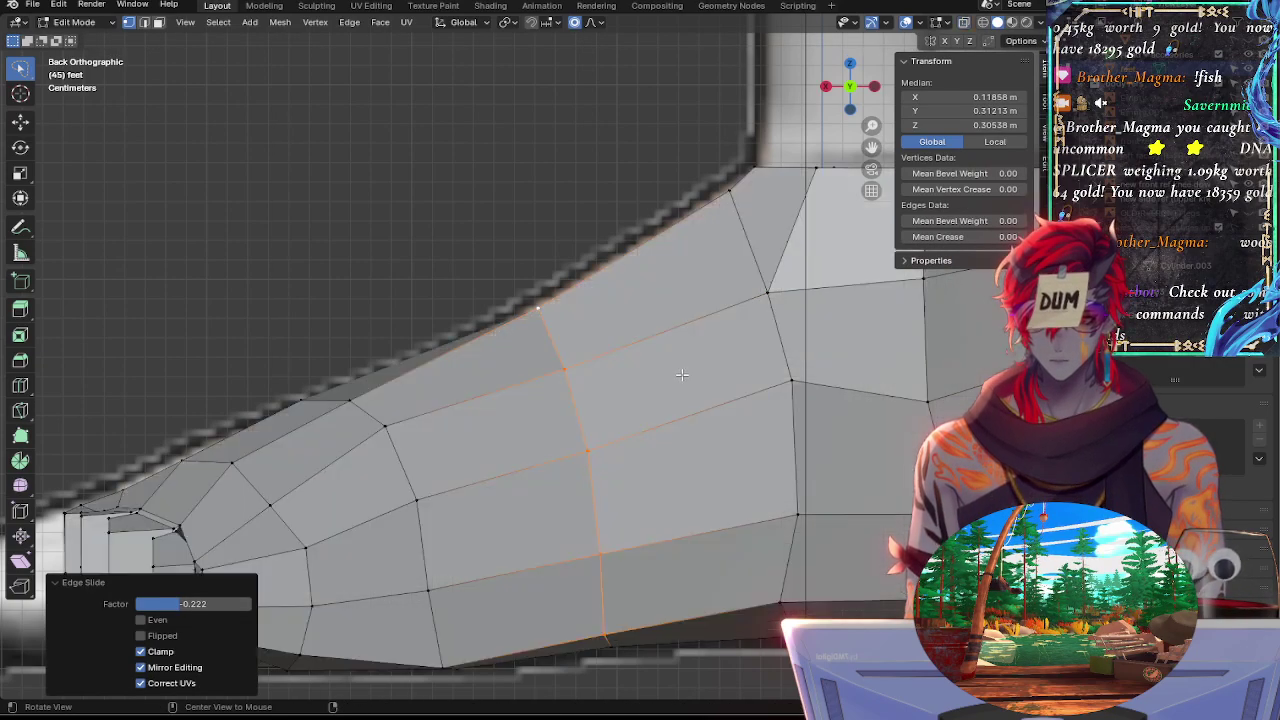
Undo the midfoot column's edge slide and its selection back to the single instep vertex, checking the profile in X-ray
{"action": "key", "text": "ctrl+z"}
{"action": "key", "text": "alt+z"}
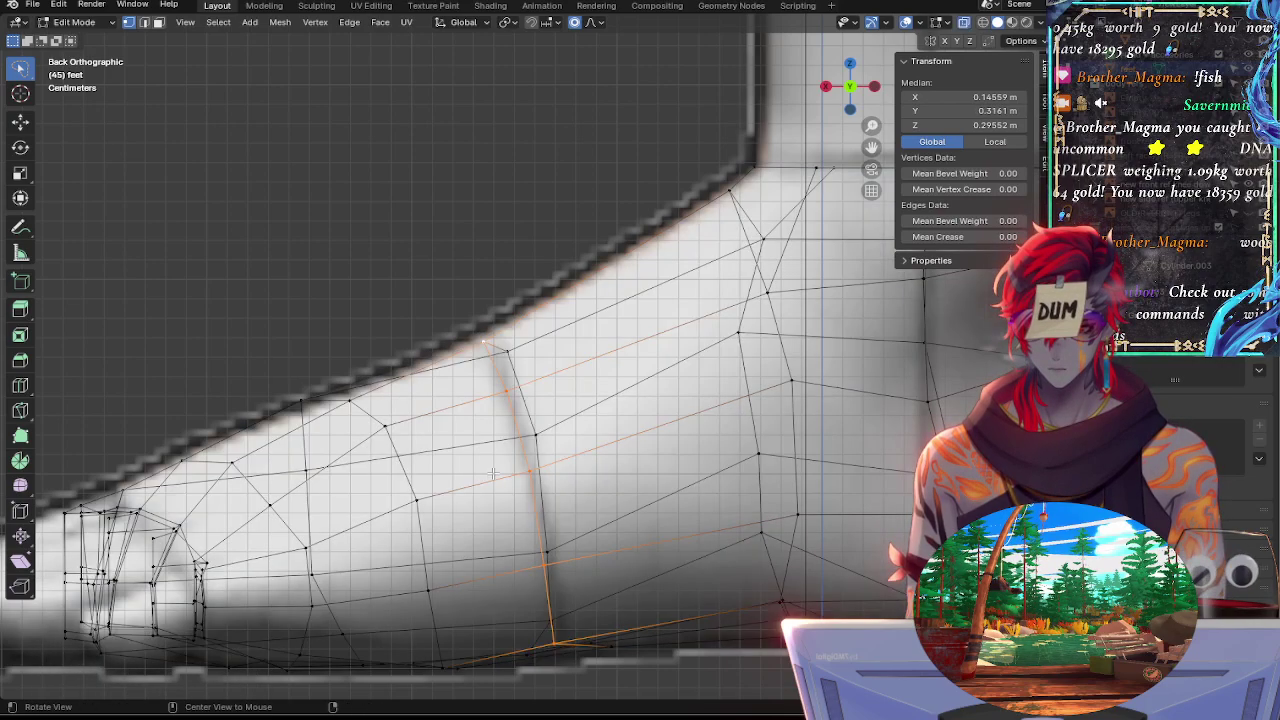
{"action": "middle_click_drag", "start_coordinate": [599, 477], "coordinate": [637, 397], "text": "shift"}
{"action": "key", "text": "alt+z"}
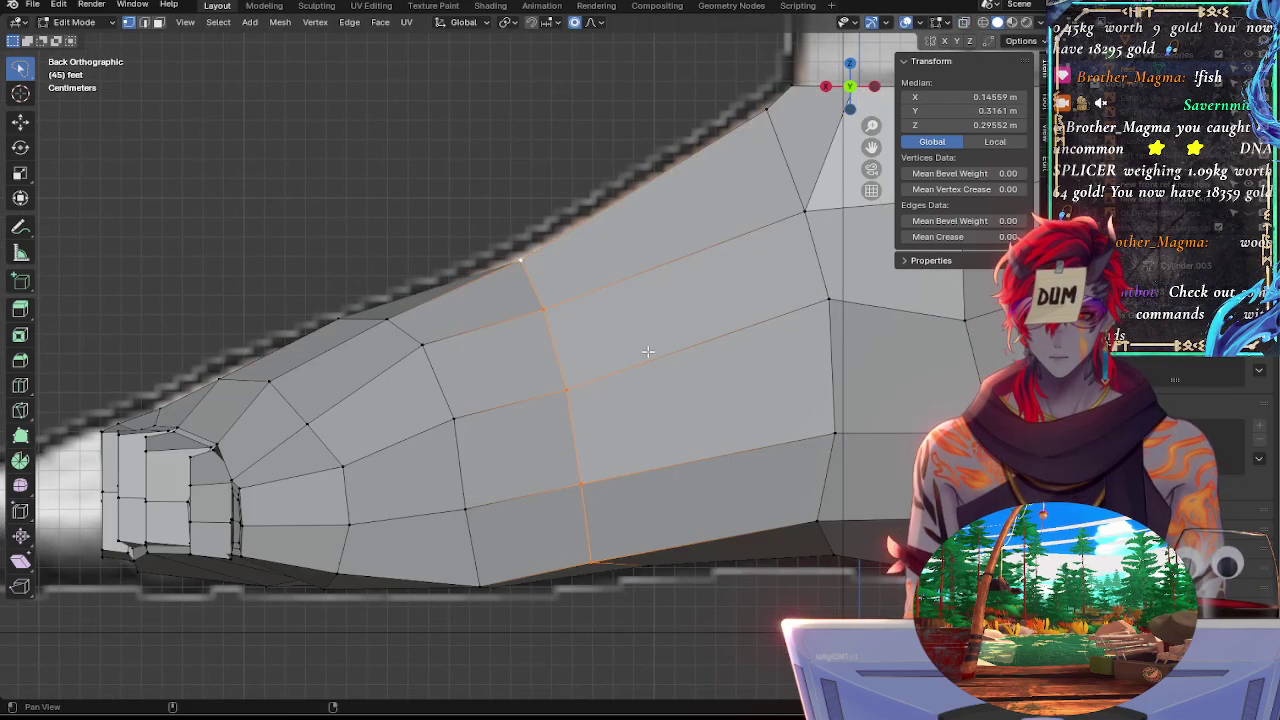
{"action": "middle_click_drag", "start_coordinate": [655, 346], "coordinate": [618, 413], "text": "shift"}
{"action": "key", "text": "ctrl+z"}
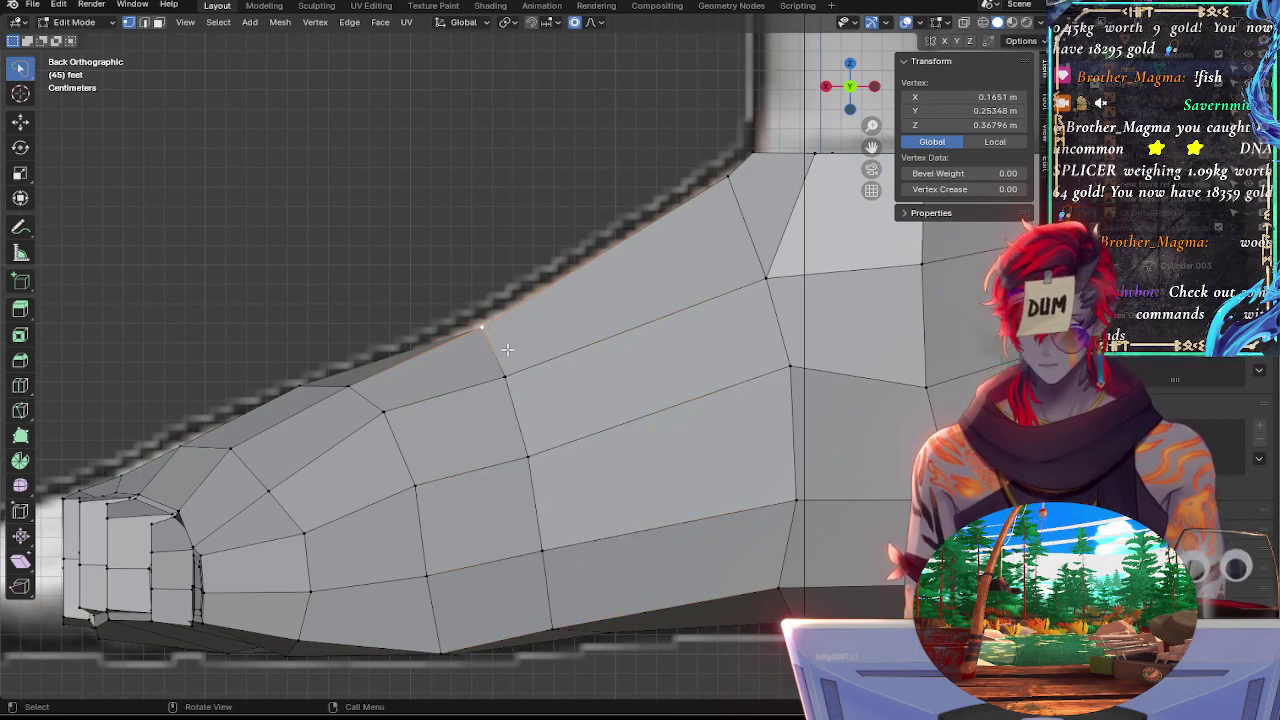
Move the midfoot instep vertex 0.003701 m in X and 0.00148 m in Z against the profile outline
{"action": "key", "text": "g"}
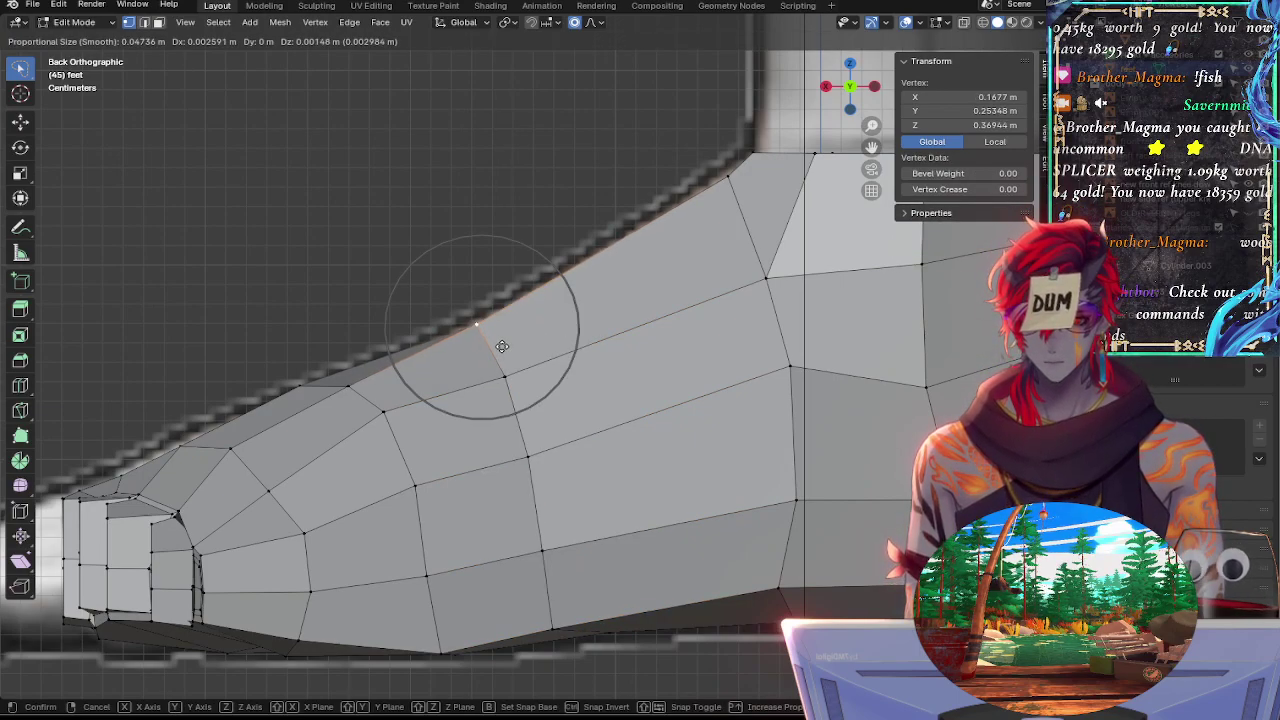
{"action": "left_click", "coordinate": [502, 354]}
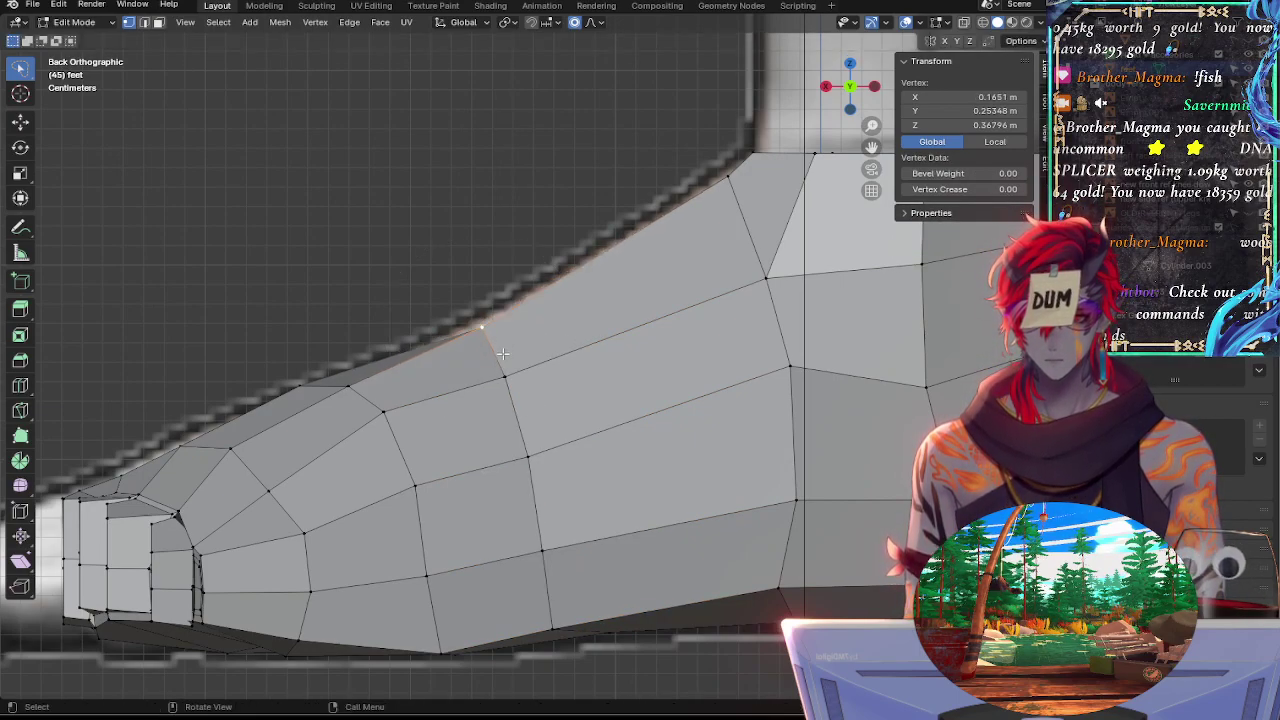
{"action": "key", "text": "g"}
{"action": "left_click", "coordinate": [494, 347]}
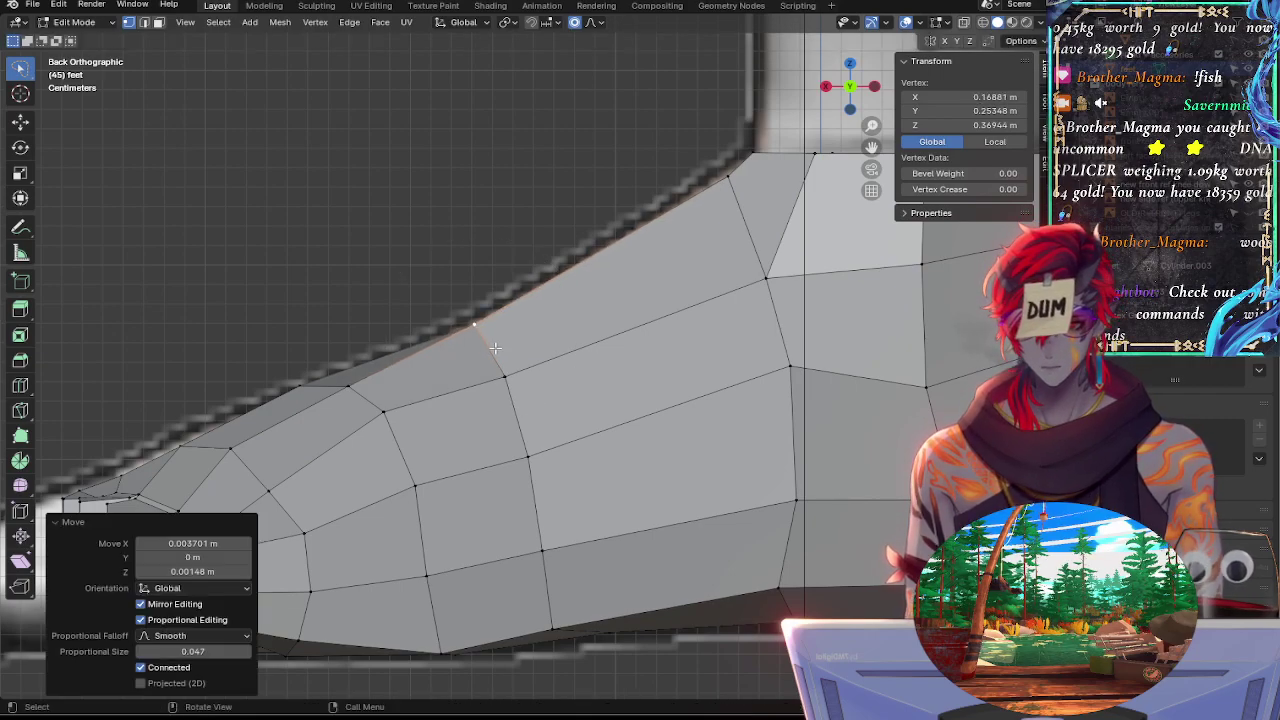
Move the upper instep vertex 0.004441 m in X and -0.002221 m in Z, and slightly lower the front ankle corner vertex along Z
{"action": "left_click", "coordinate": [729, 181]}
{"action": "key", "text": "g"}
{"action": "left_click", "coordinate": [720, 185]}
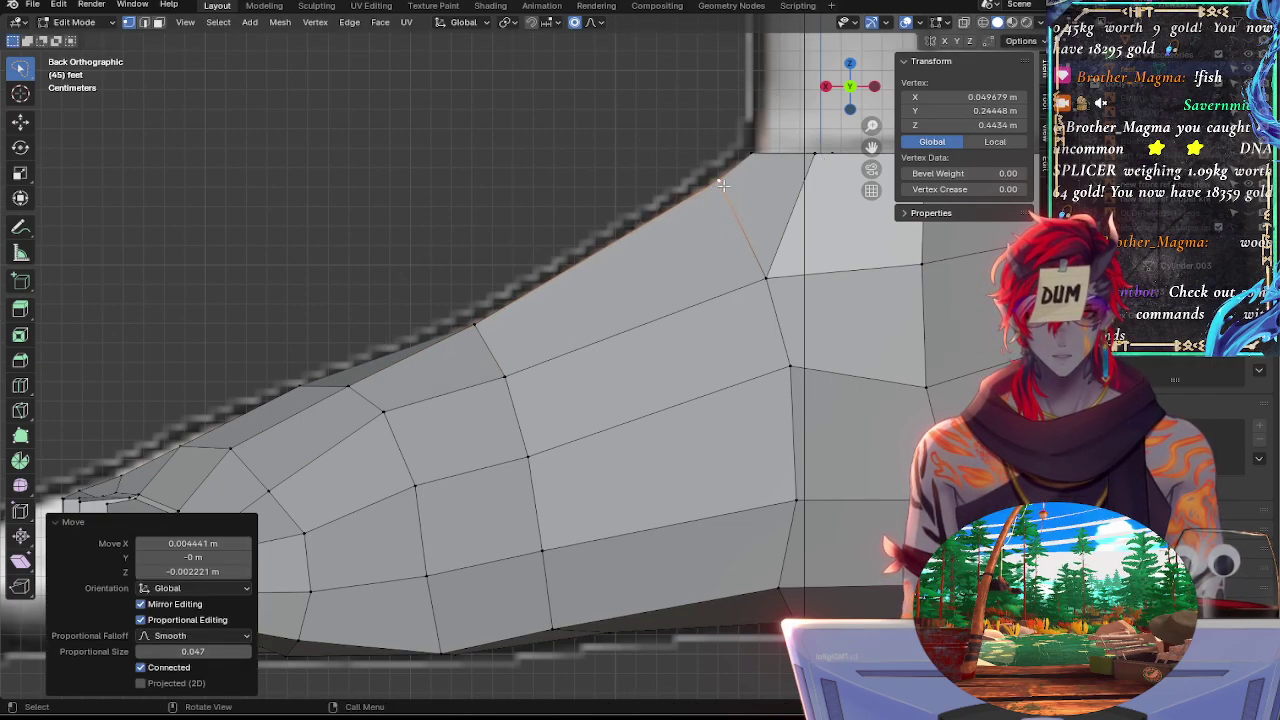
{"action": "left_click", "coordinate": [754, 153]}
{"action": "key", "text": "g"}
{"action": "key", "text": "z"}
{"action": "left_click", "coordinate": [747, 166]}
Reposition the upper instep vertex along the outline, ending with a move of -0.017394 m in X and 0.012583 m in Z toward the ankle corner
{"action": "left_click", "coordinate": [721, 188]}
{"action": "key", "text": "g"}
{"action": "key", "text": "g"}
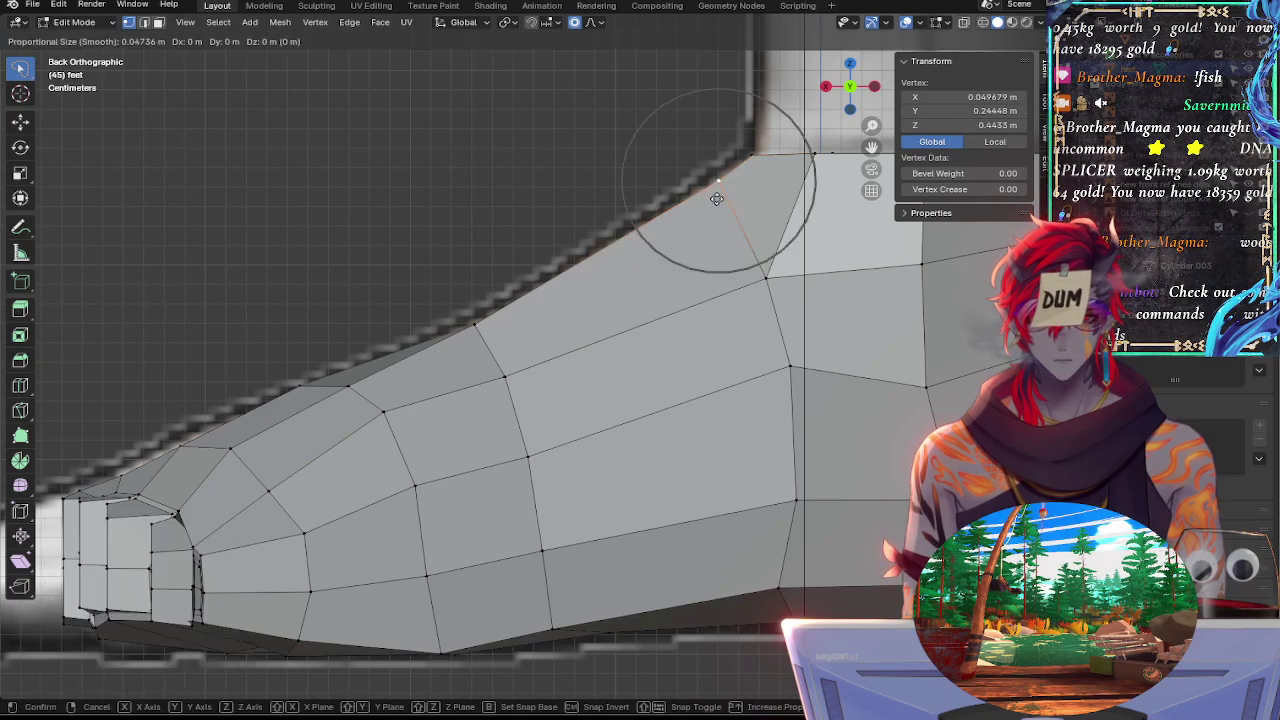
{"action": "left_click", "coordinate": [708, 212]}
{"action": "key", "text": "g"}
{"action": "left_click", "coordinate": [707, 214]}
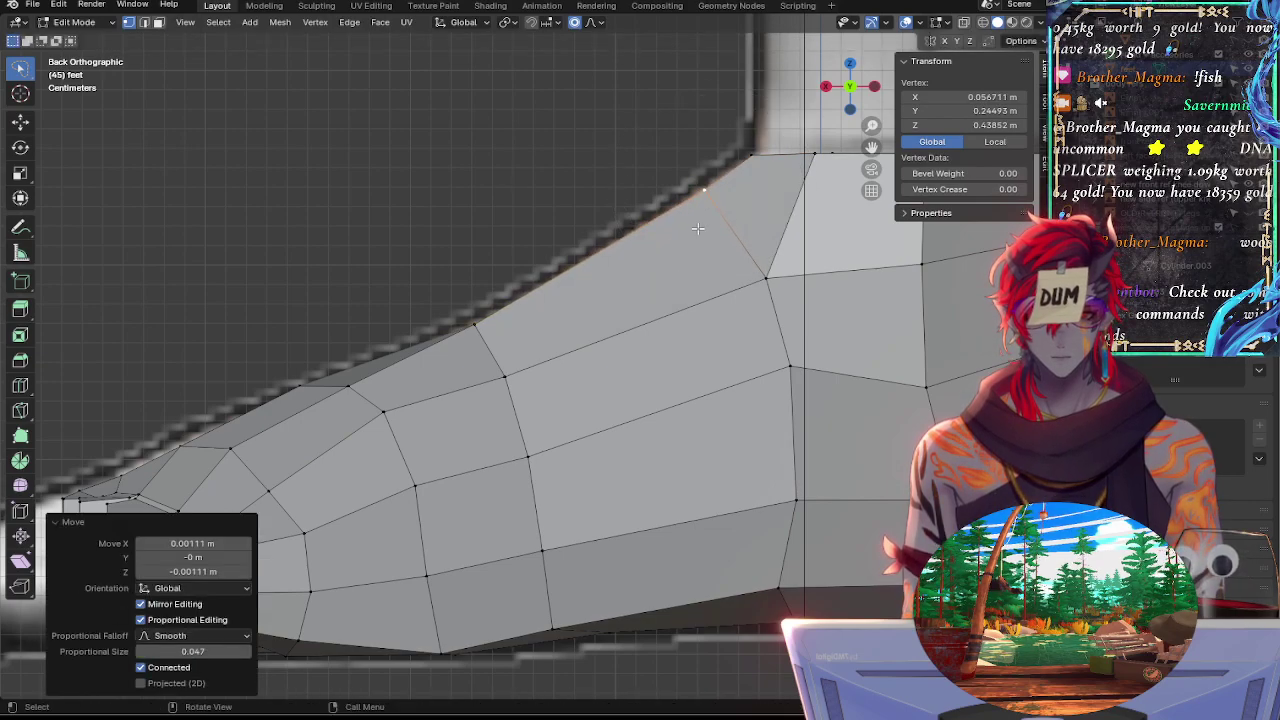
{"action": "key", "text": "g"}
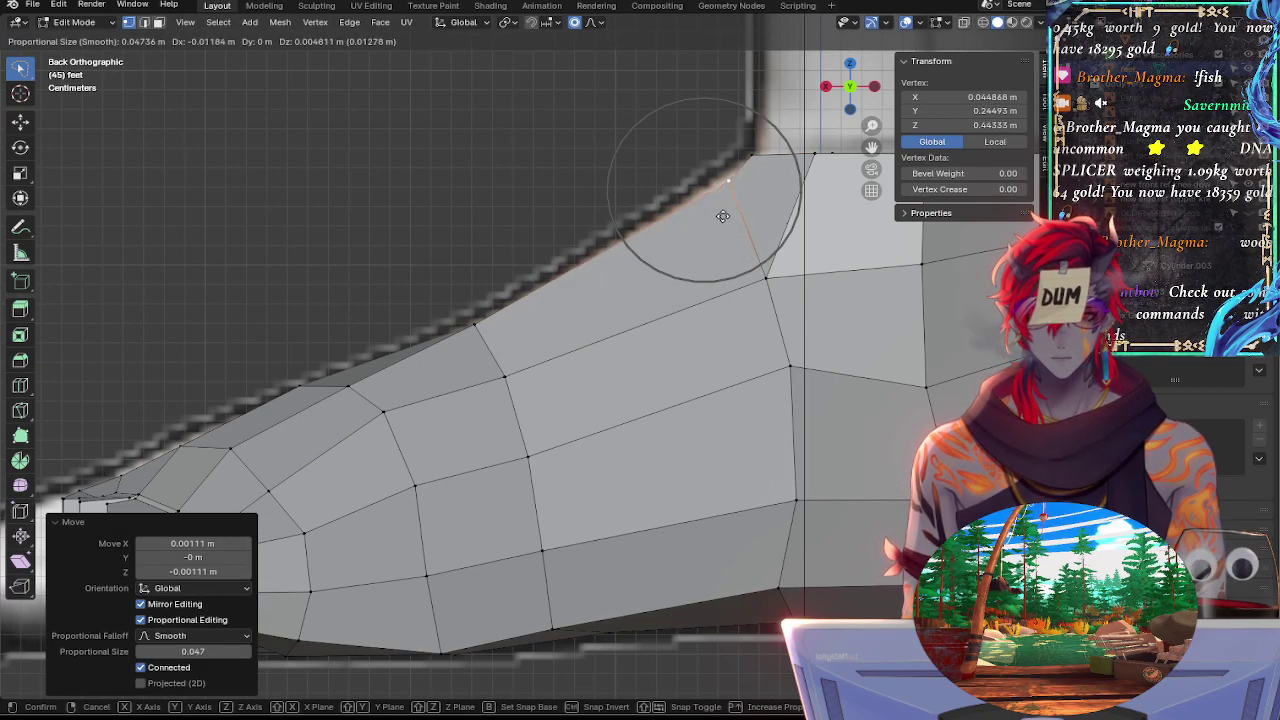
{"action": "left_click", "coordinate": [734, 202]}
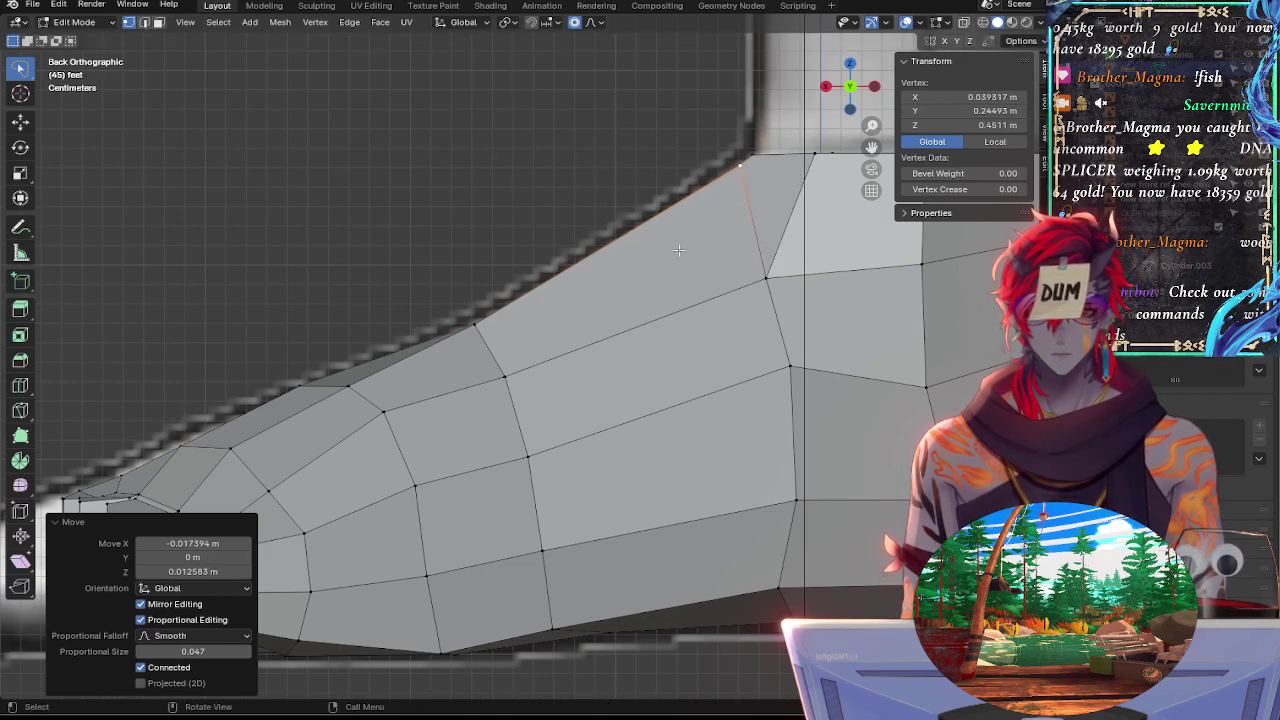
Move the midfoot instep vertex up the outline toward the ankle to X 0.15548 m, Z 0.37647 m
{"action": "left_click", "coordinate": [504, 311]}
{"action": "key", "text": "g"}
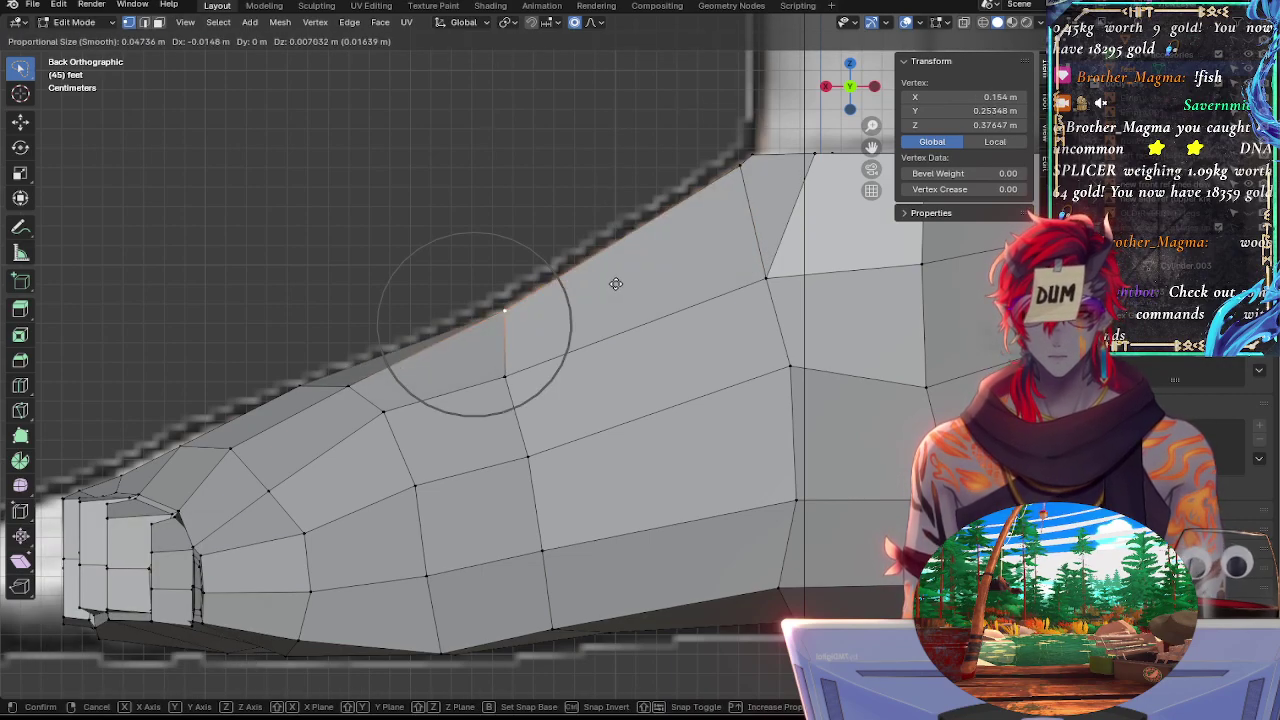
{"action": "left_click", "coordinate": [615, 284]}
{"action": "left_click", "coordinate": [470, 315]}
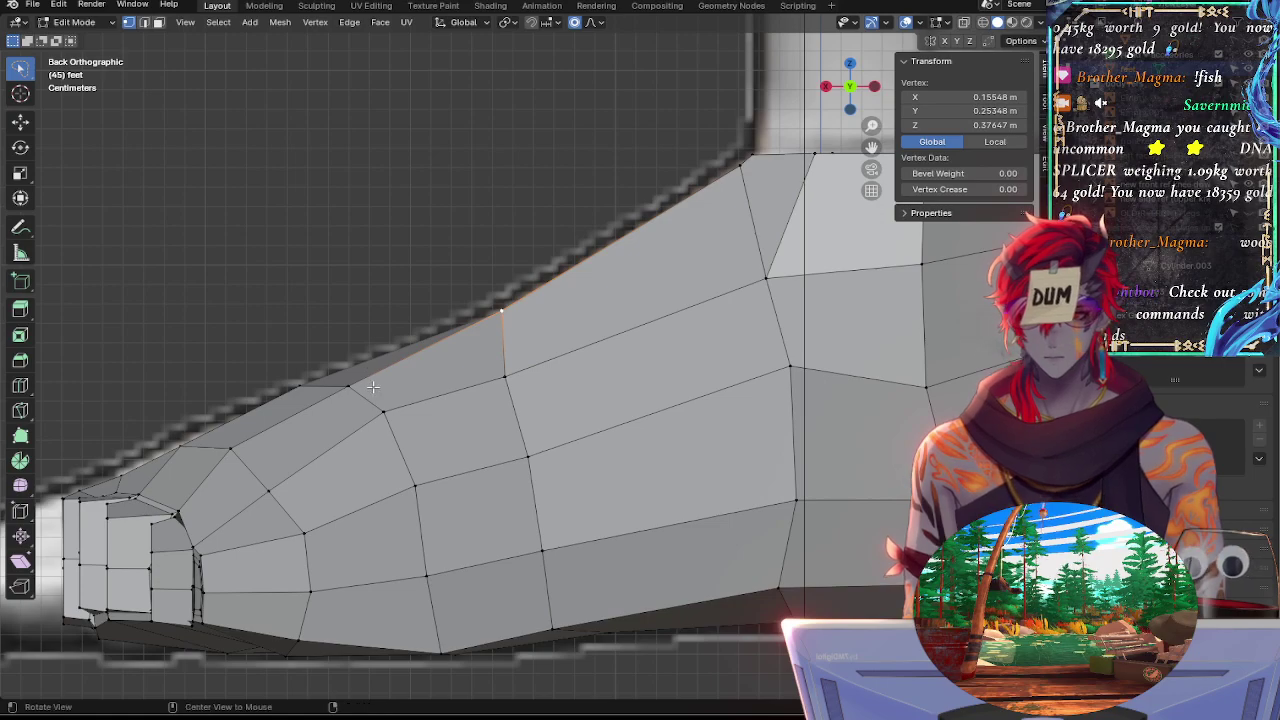
In X-ray, move the next outline vertex toward the toes to X 0.23621 m, Z 0.33728 m
{"action": "key", "text": "alt+z"}
{"action": "left_click", "coordinate": [465, 377]}
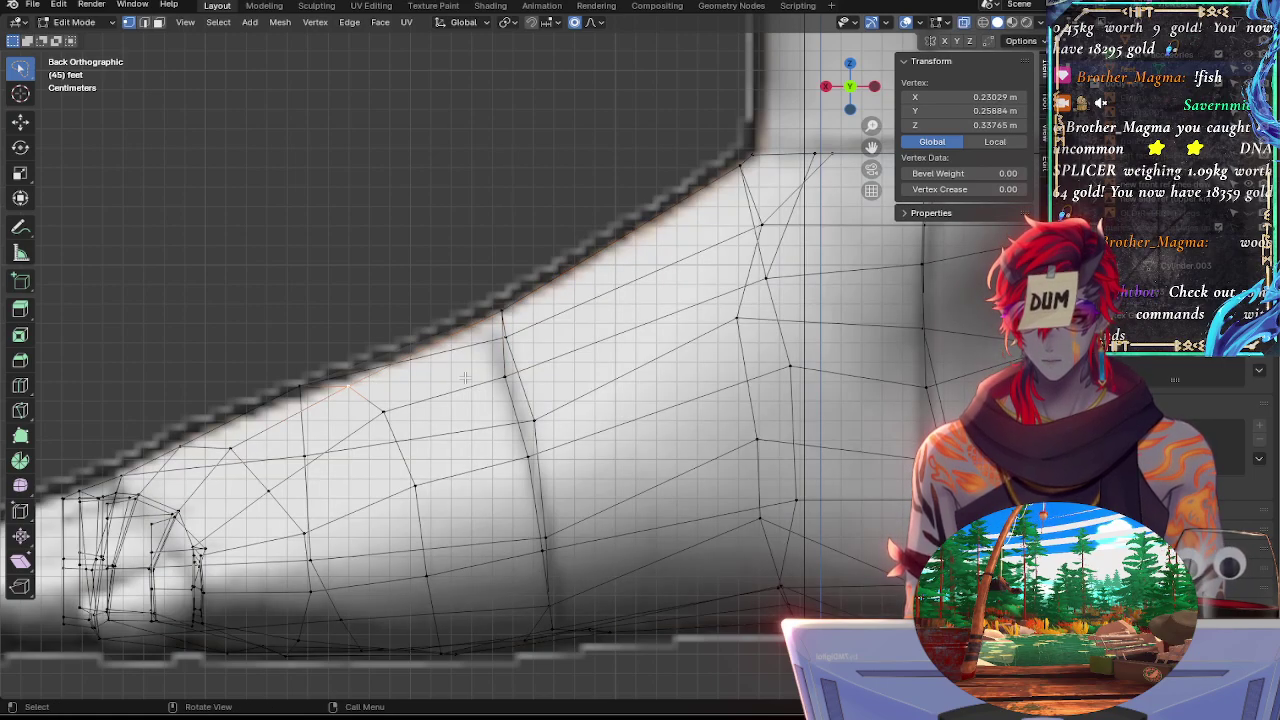
{"action": "key", "text": "g"}
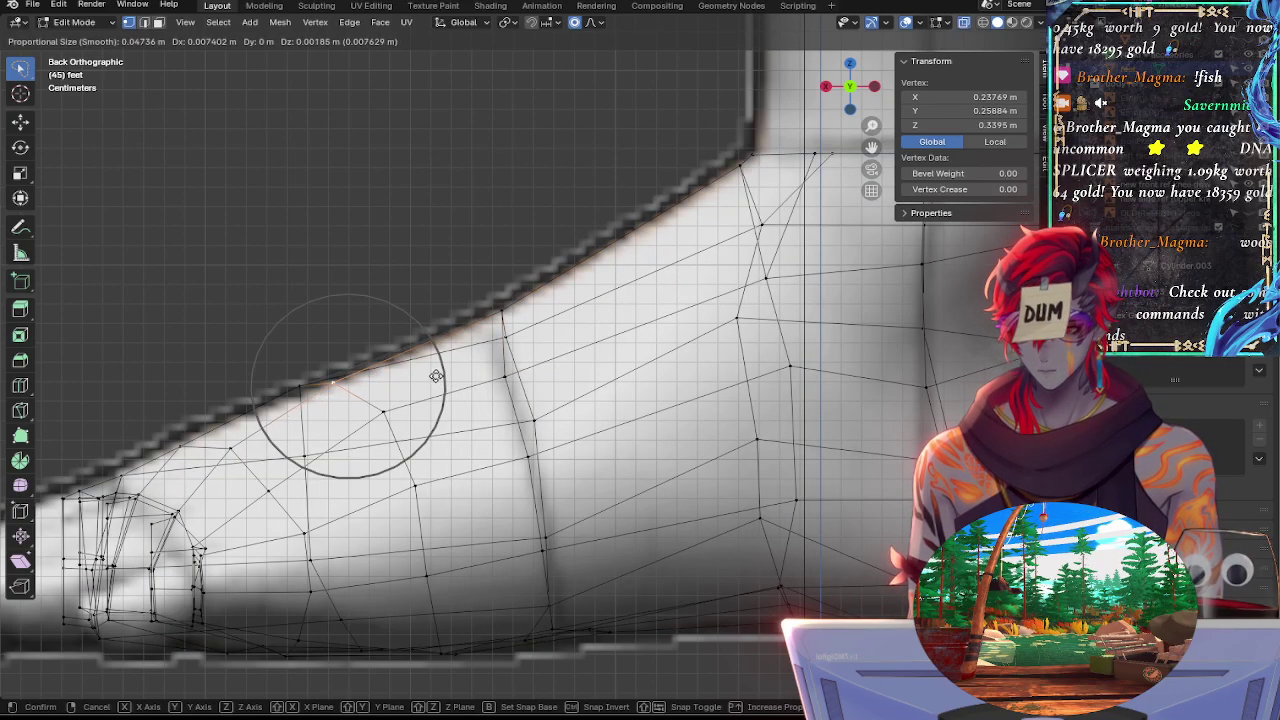
{"action": "left_click", "coordinate": [493, 360]}
Move the midfoot instep vertex 0.00185 m in X and -0.00148 m in Z onto the reference outline
{"action": "left_click", "coordinate": [537, 318]}
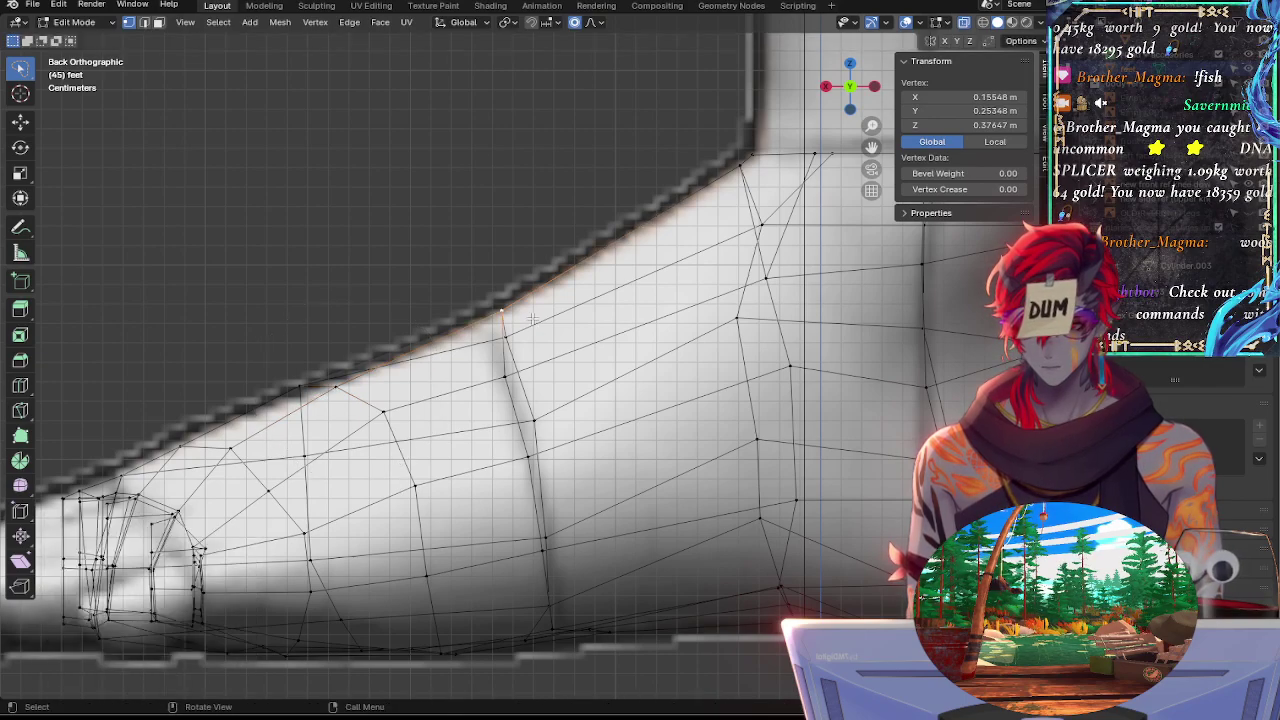
{"action": "key", "text": "g"}
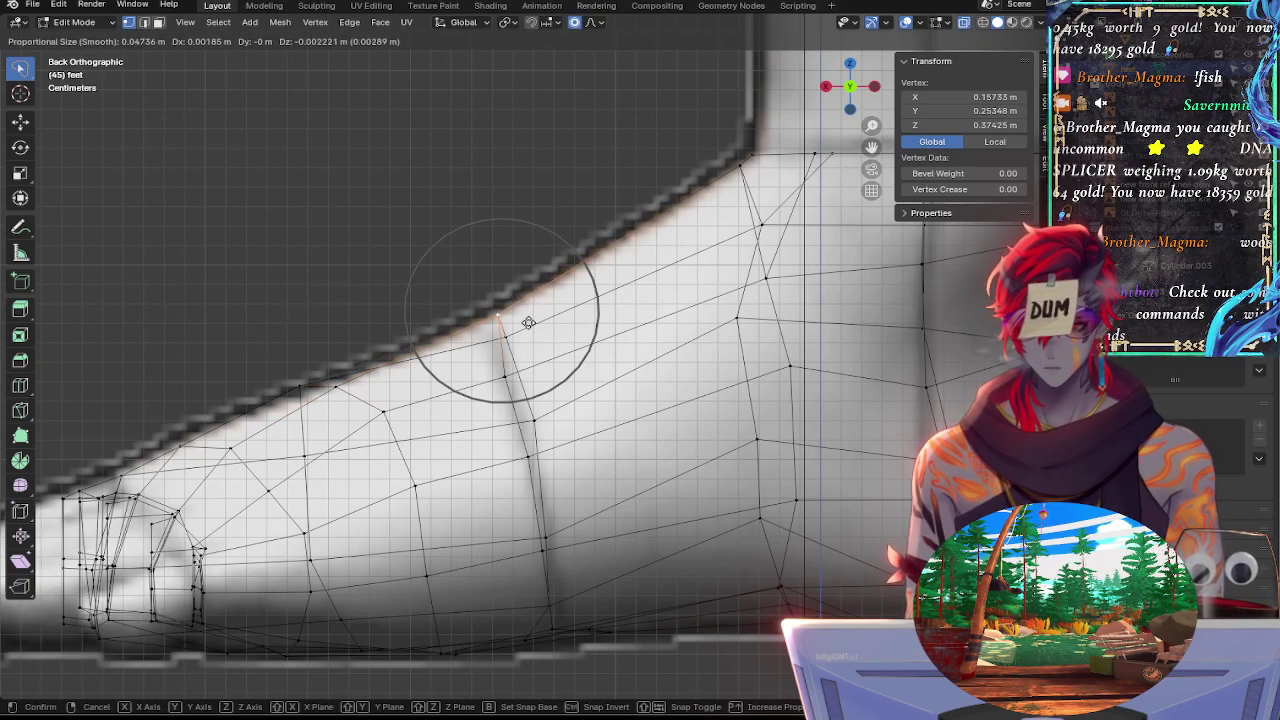
{"action": "left_click", "coordinate": [529, 320]}
{"action": "key", "text": "alt+z"}
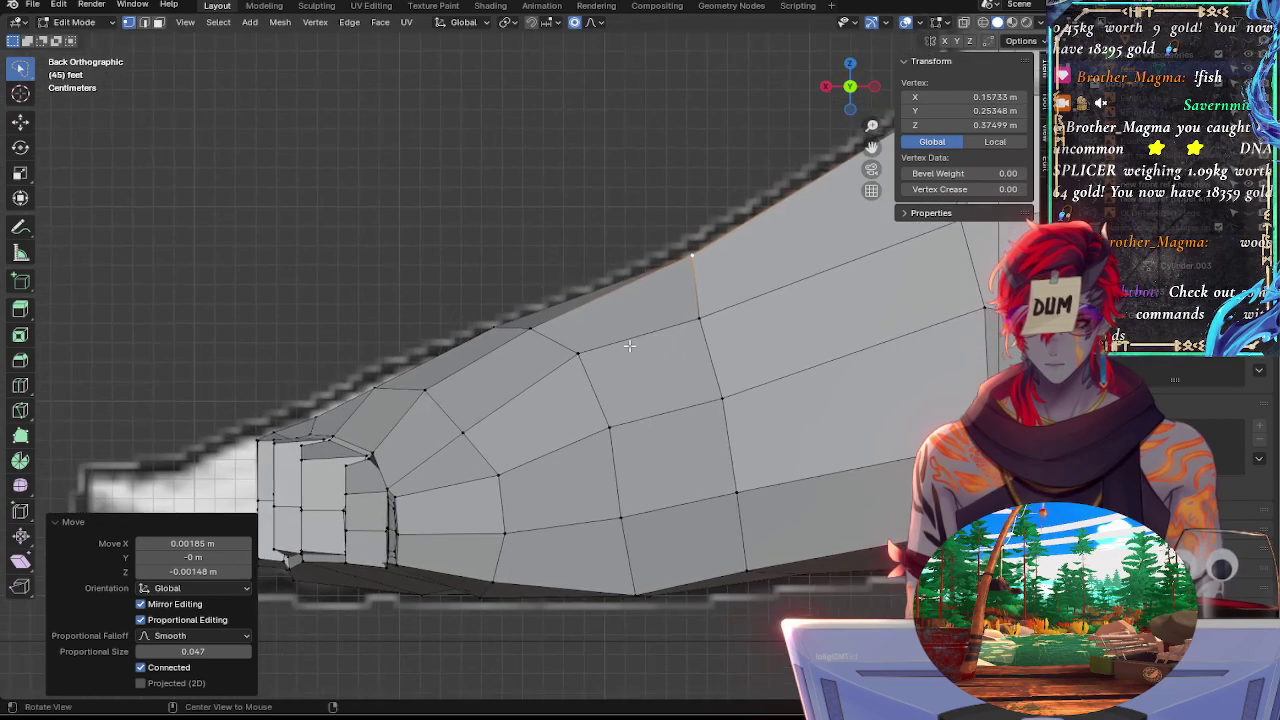
Lower the far forefoot vertex on the upper outline by 0.005551 m along Z, using X-ray to match the profile
{"action": "key", "text": "alt+z"}
{"action": "left_click", "coordinate": [513, 327]}
{"action": "key", "text": "g"}
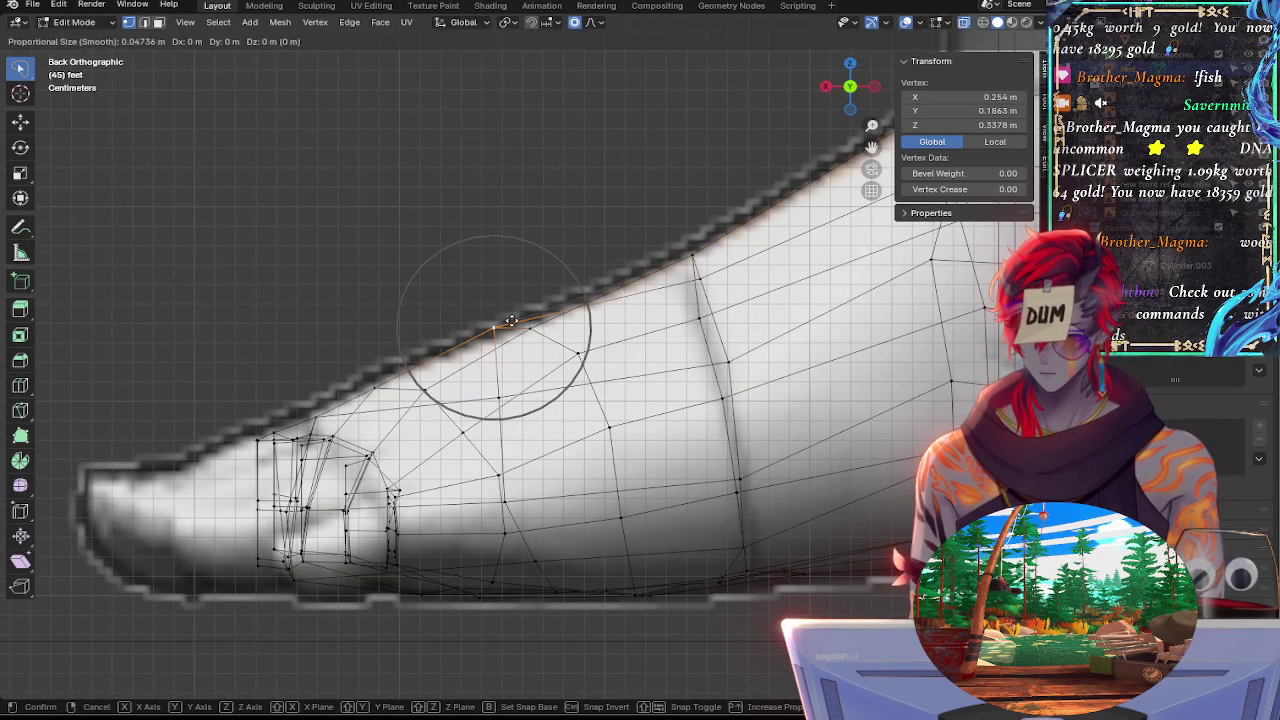
{"action": "key", "text": "z"}
{"action": "left_click", "coordinate": [556, 330]}
{"action": "key", "text": "alt+z"}
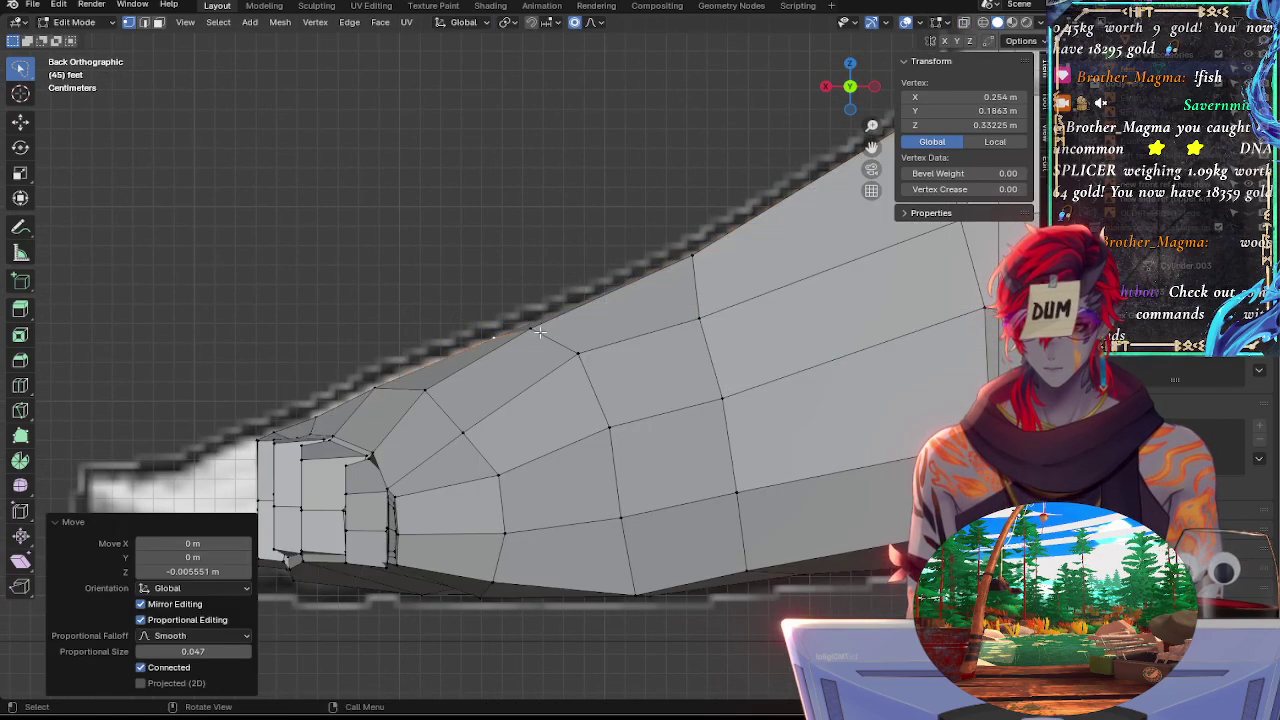
In X-ray, raise the neighbouring forefoot vertex on the ankle side by 0.00111 m along Z
{"action": "key", "text": "alt+z"}
{"action": "left_click", "coordinate": [528, 328]}
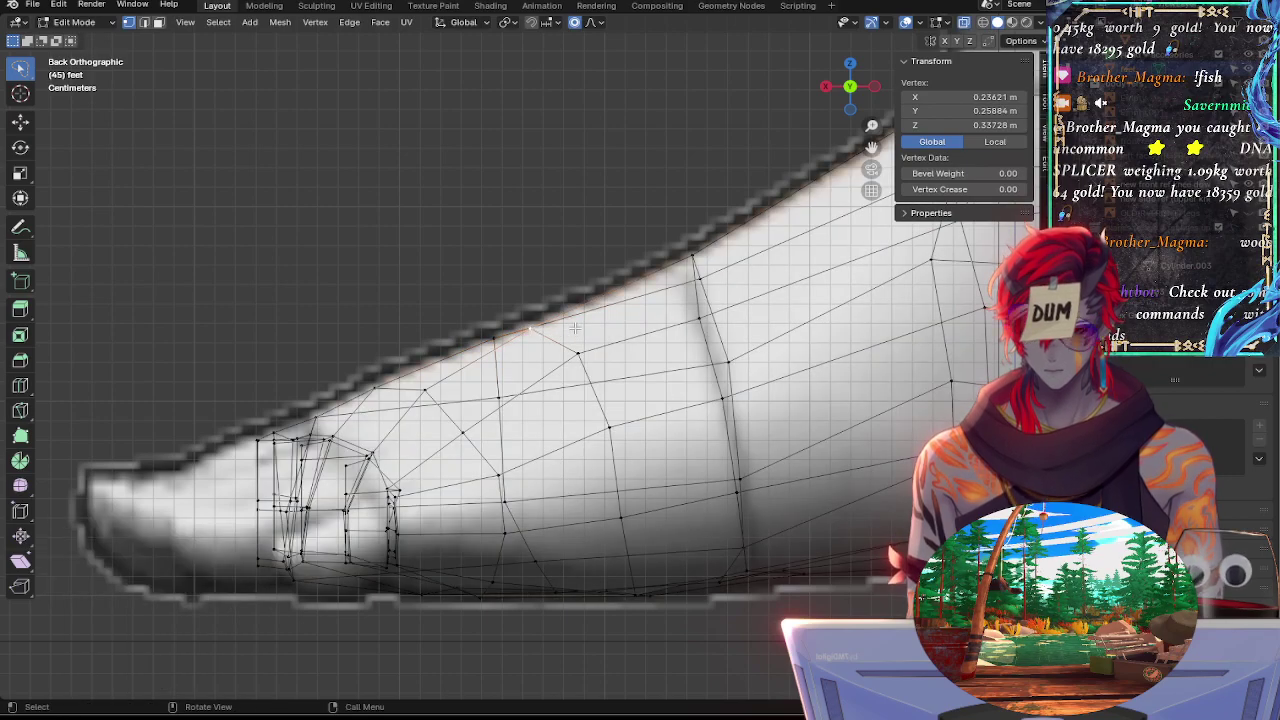
{"action": "key", "text": "g"}
{"action": "key", "text": "z"}
{"action": "left_click", "coordinate": [575, 327]}
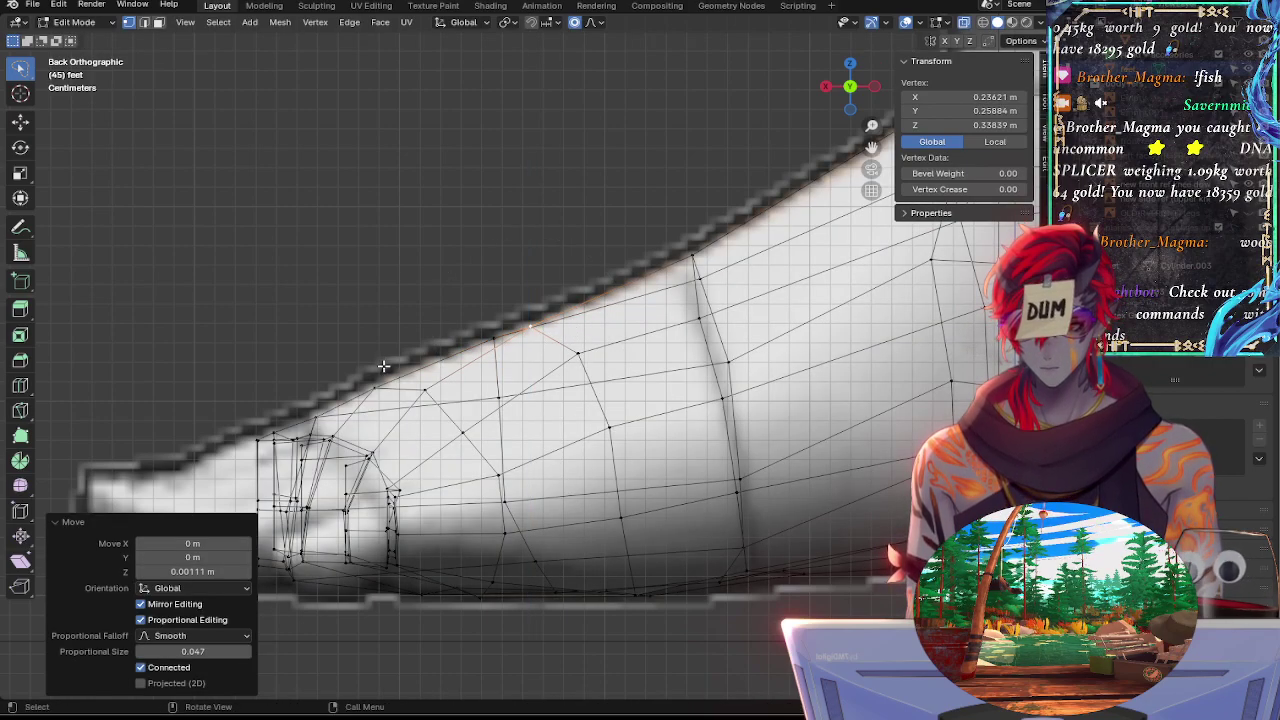
Adjust the next outline vertex toward the toes slightly along Z to meet the reference
{"action": "left_click", "coordinate": [470, 359]}
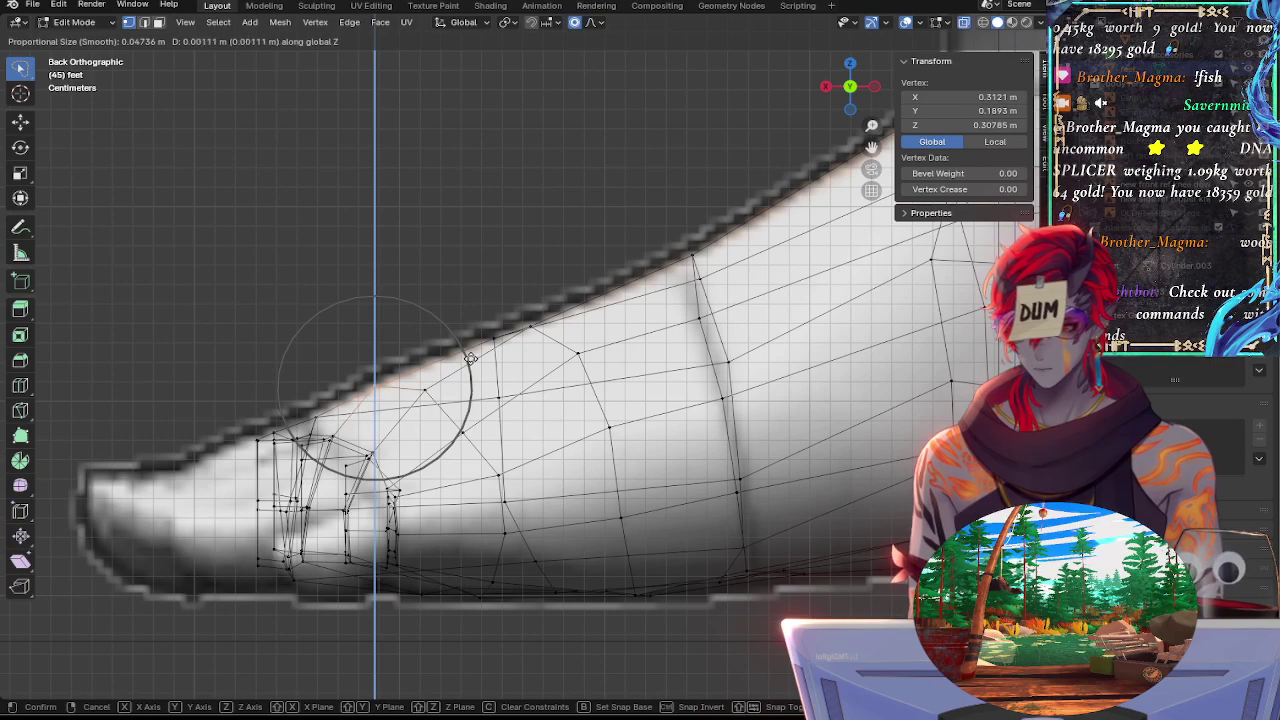
{"action": "left_click", "coordinate": [471, 361]}
{"action": "key", "text": "alt+z"}
Select the outline vertex just behind the toes and compare its position with the profile reference in X-ray
{"action": "left_click", "coordinate": [339, 408]}
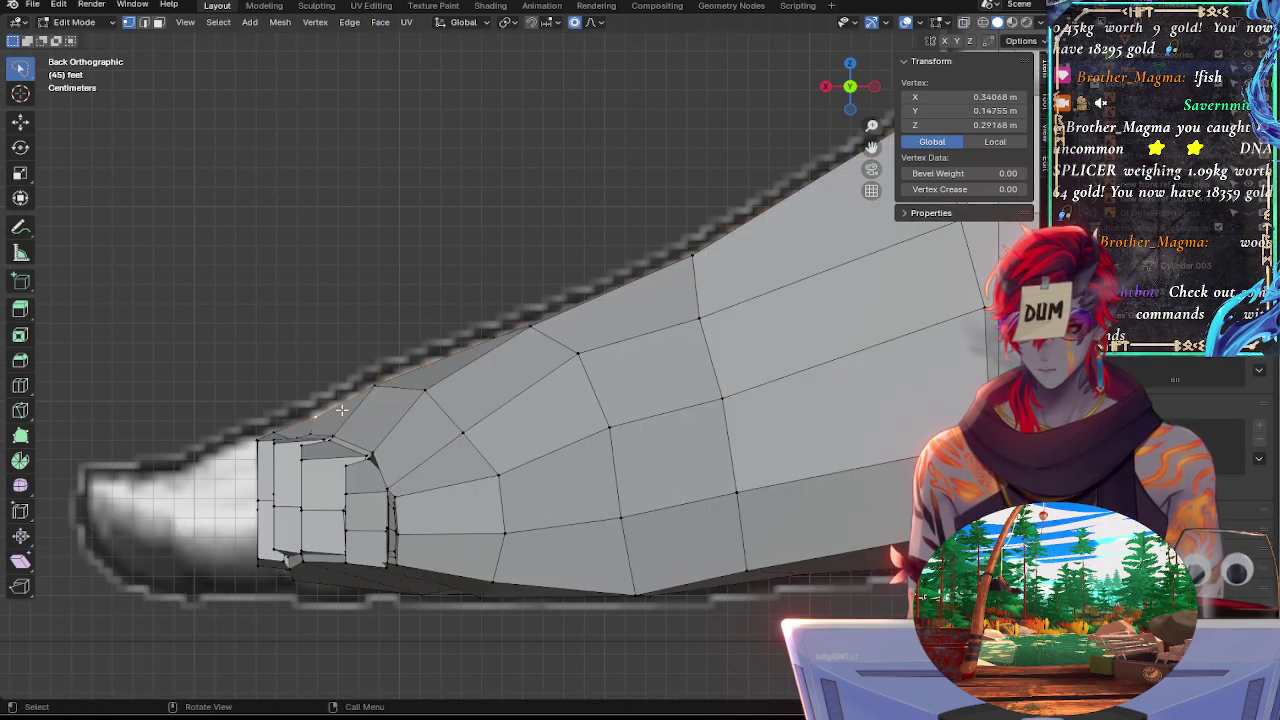
{"action": "key", "text": "alt+z"}
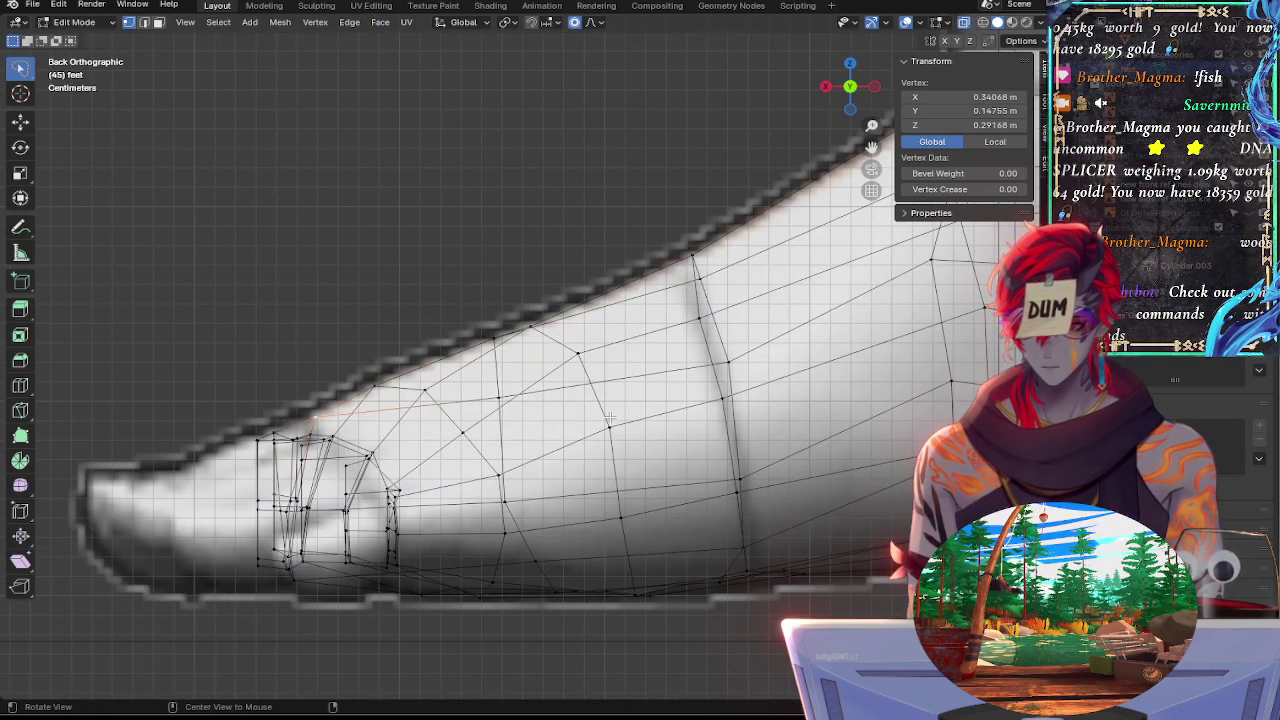
{"action": "key", "text": "alt+z"}
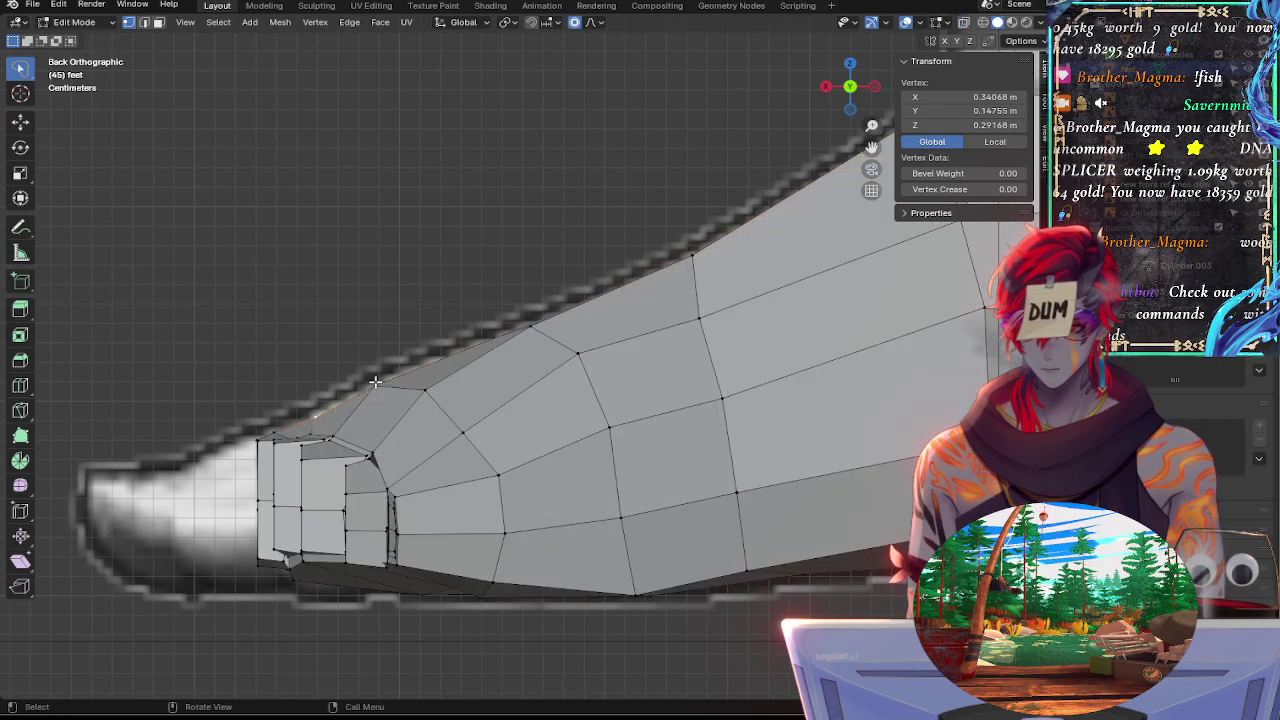
{"action": "key", "text": "alt+z"}
{"action": "key", "text": "alt+z"}
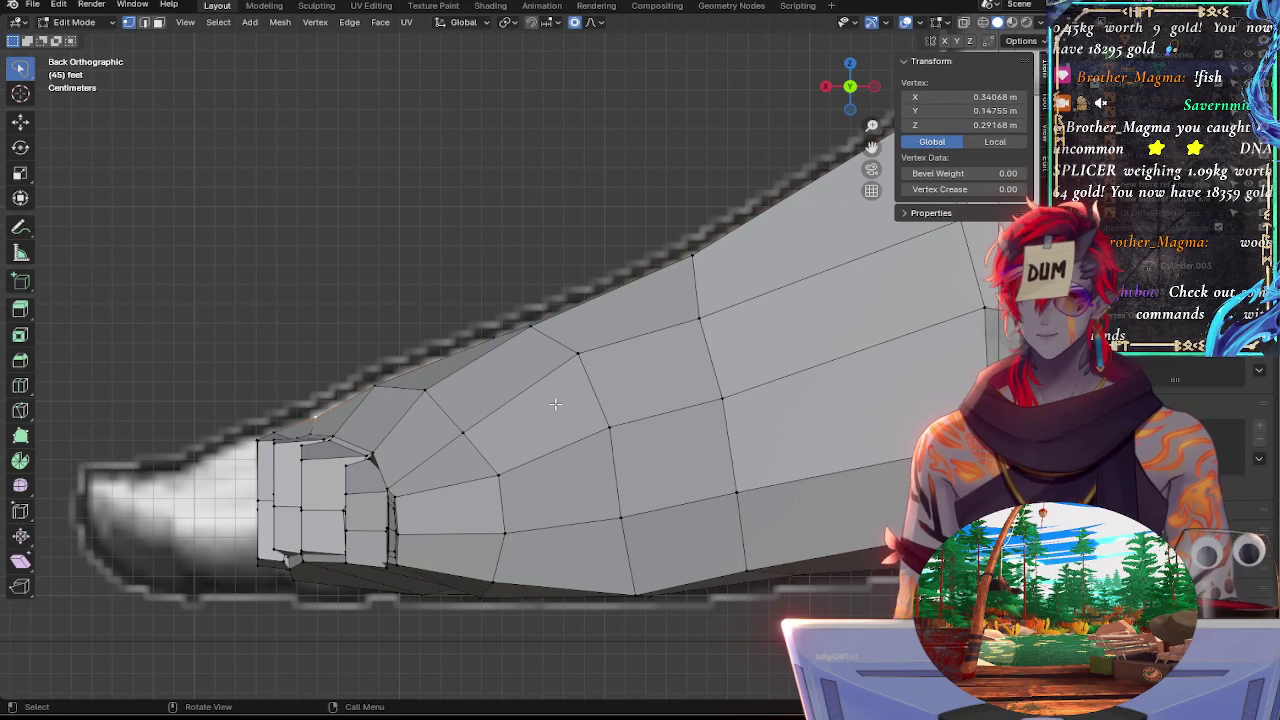
Extend the selection to the row of five vertices across the forefoot behind the toes, and return to the back orthographic view
{"action": "middle_click_drag", "start_coordinate": [510, 400], "coordinate": [586, 303]}
{"action": "left_click", "coordinate": [408, 502], "text": "shift"}
{"action": "left_click", "coordinate": [484, 270]}
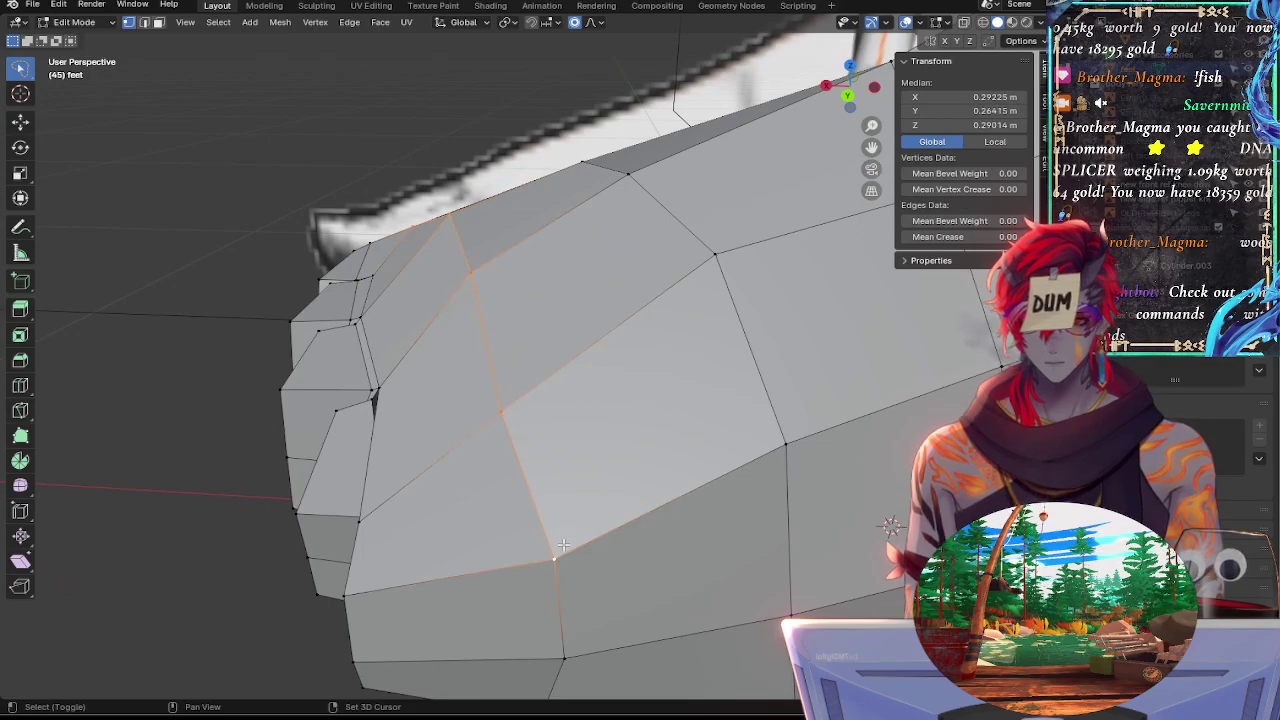
{"action": "middle_click_drag", "start_coordinate": [547, 505], "coordinate": [700, 410]}
{"action": "left_click", "coordinate": [868, 91]}
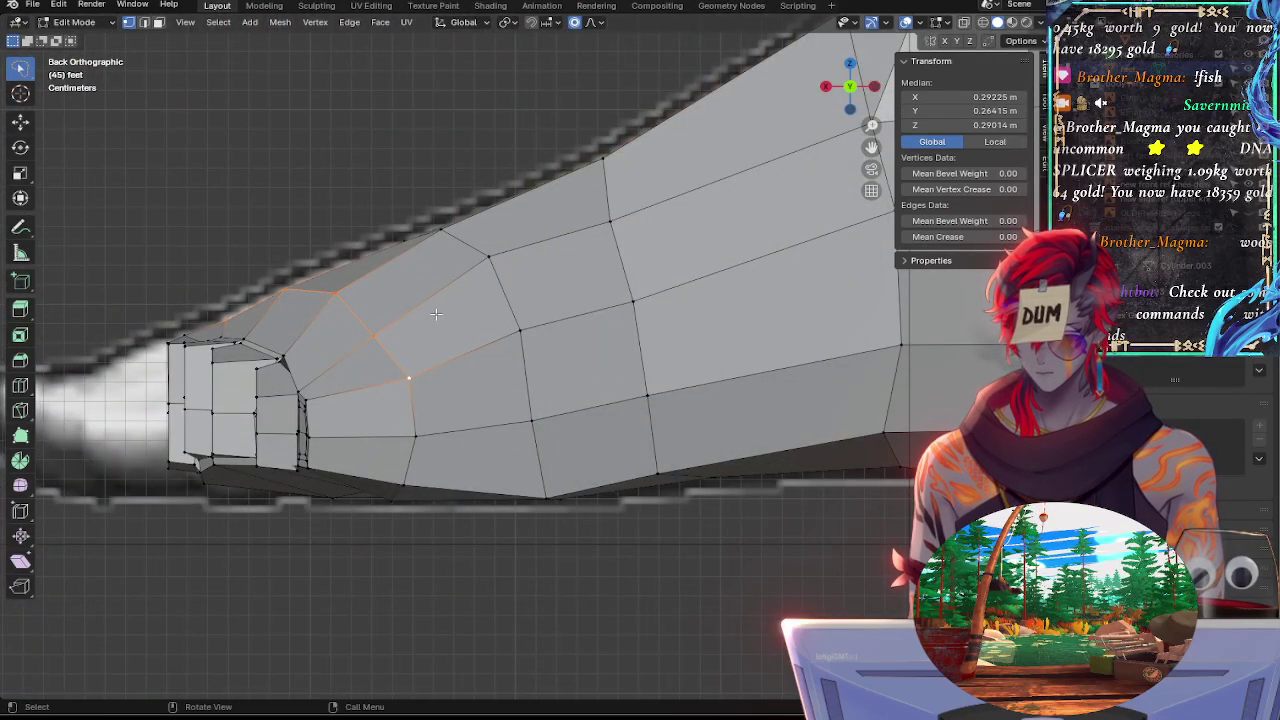
Try flattening the selected forefoot row by scaling it to 0 in Z, and undo it
{"action": "key", "text": "s"}
{"action": "key", "text": "z"}
{"action": "key", "text": "0"}
{"action": "key", "text": "Return"}
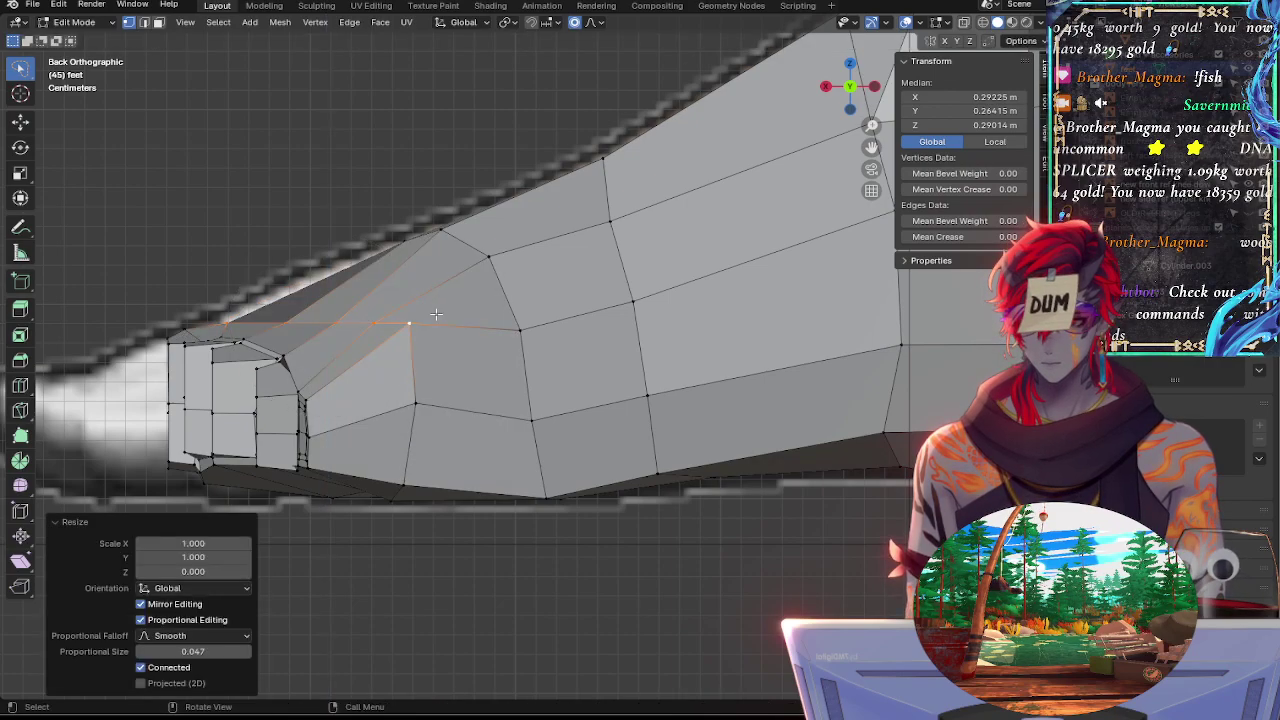
{"action": "middle_click_drag", "start_coordinate": [400, 275], "coordinate": [637, 301], "text": "shift"}
{"action": "middle_click_drag", "start_coordinate": [611, 378], "coordinate": [600, 317], "text": "ctrl"}
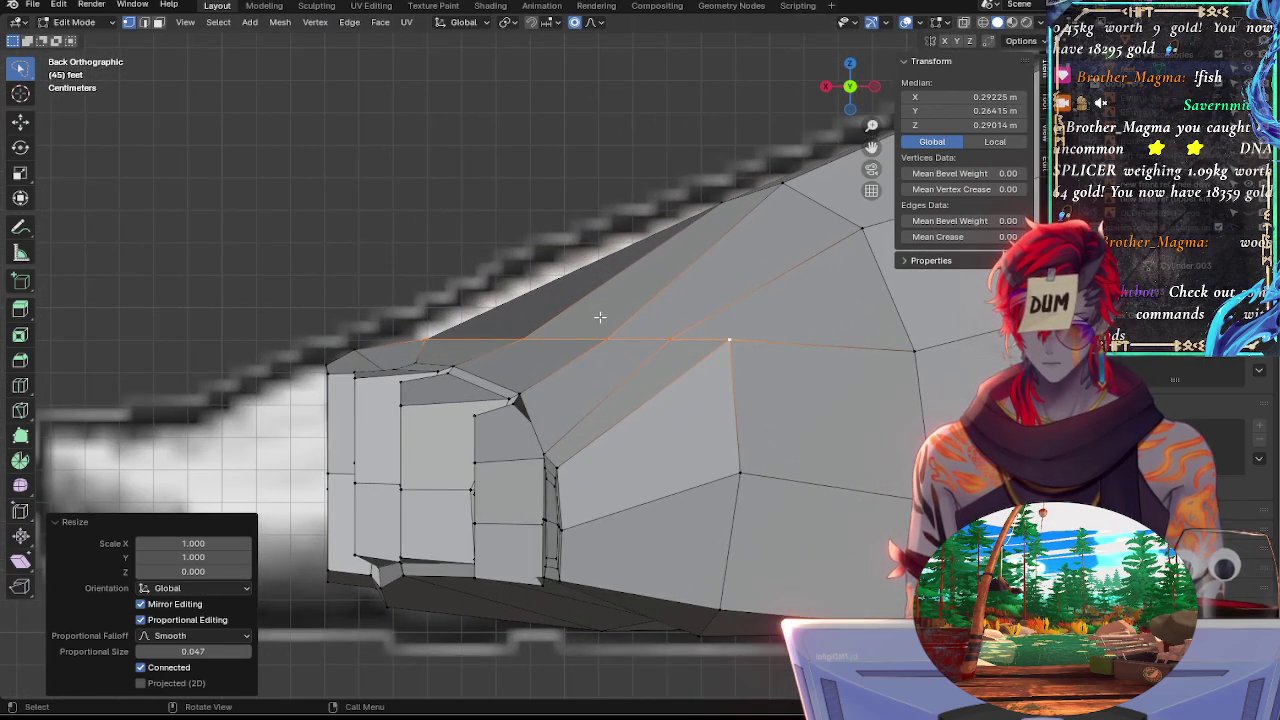
{"action": "key", "text": "g"}
{"action": "key", "text": "z"}
{"action": "right_click", "coordinate": [600, 306]}
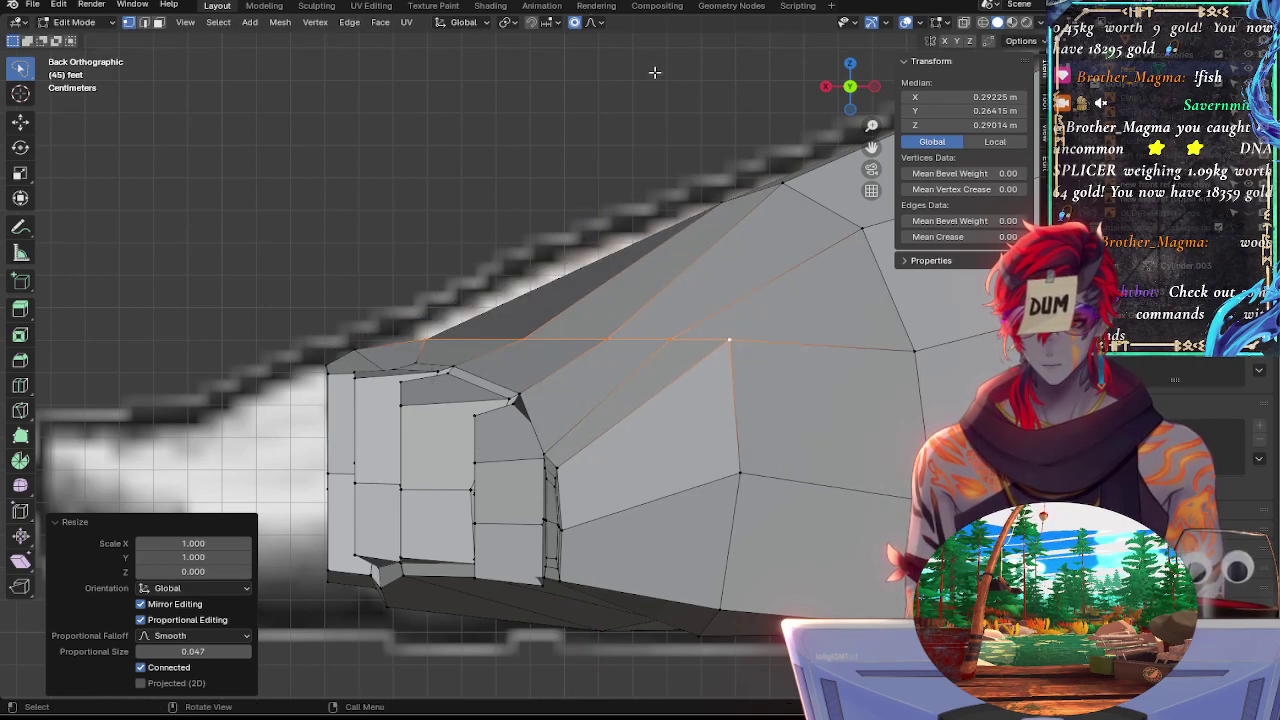
{"action": "key", "text": "ctrl+z"}
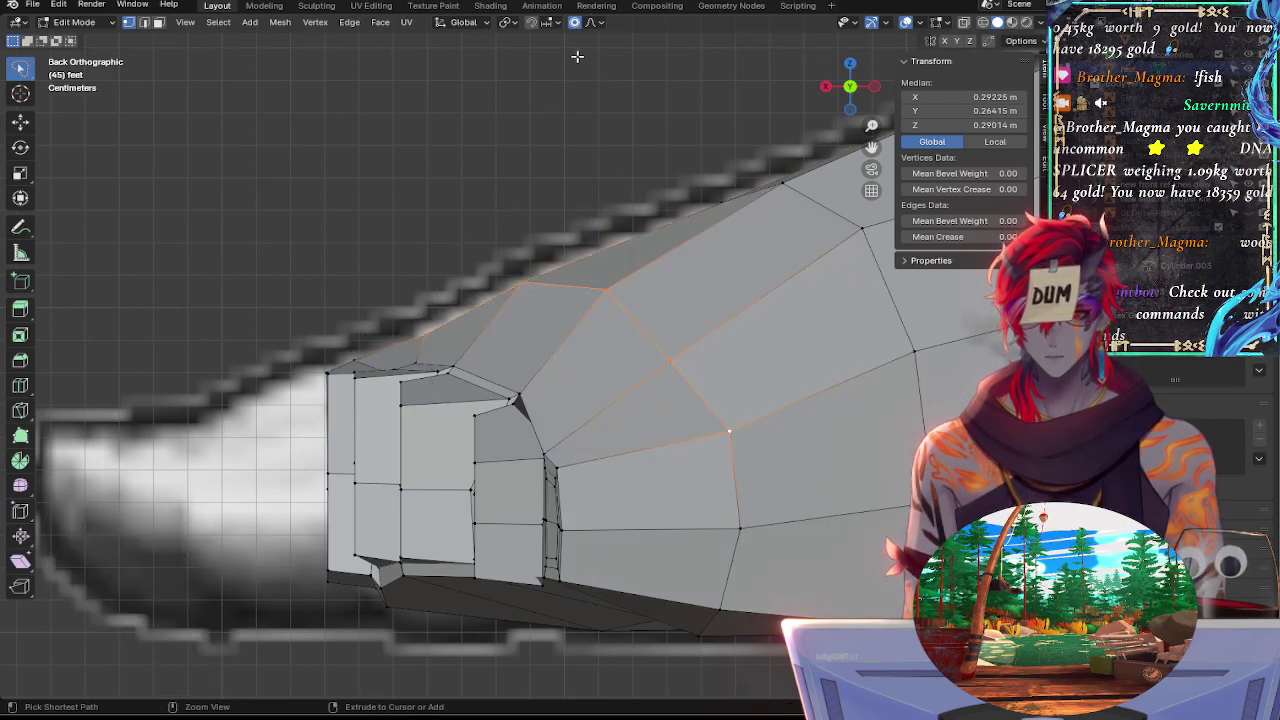
{"action": "key", "text": "g"}
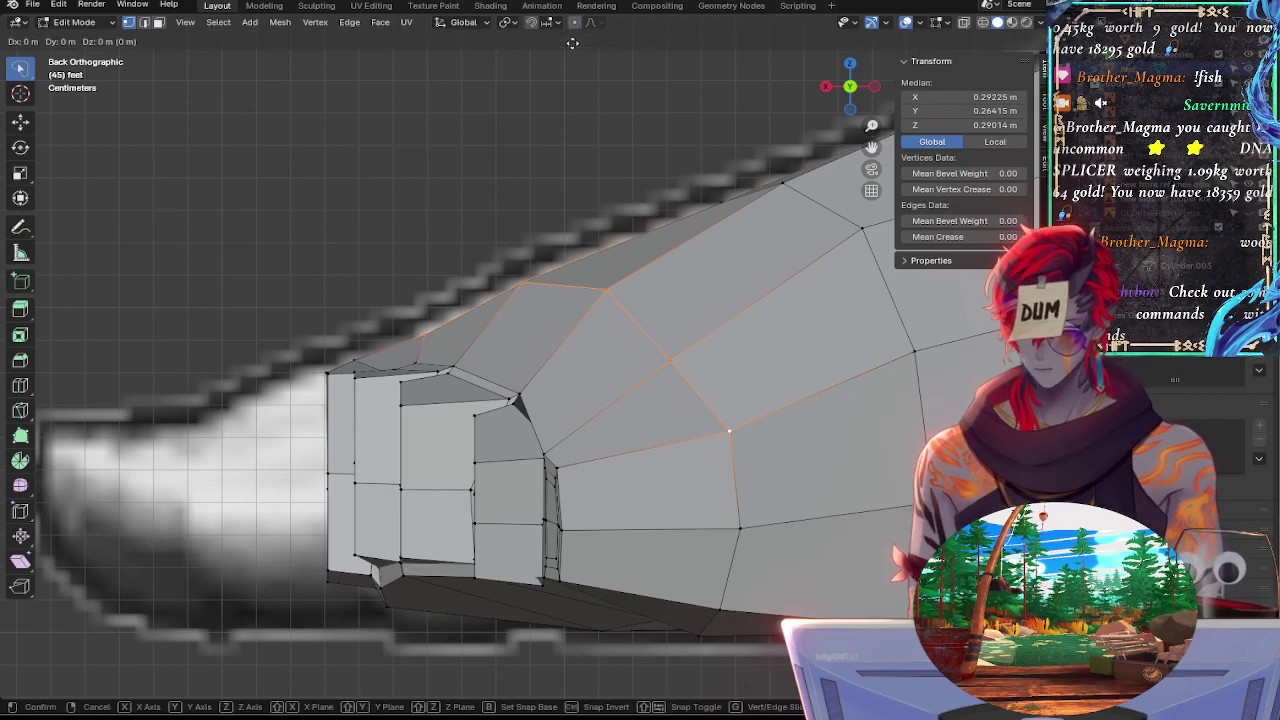
{"action": "key", "text": "z"}
{"action": "key", "text": "Escape"}
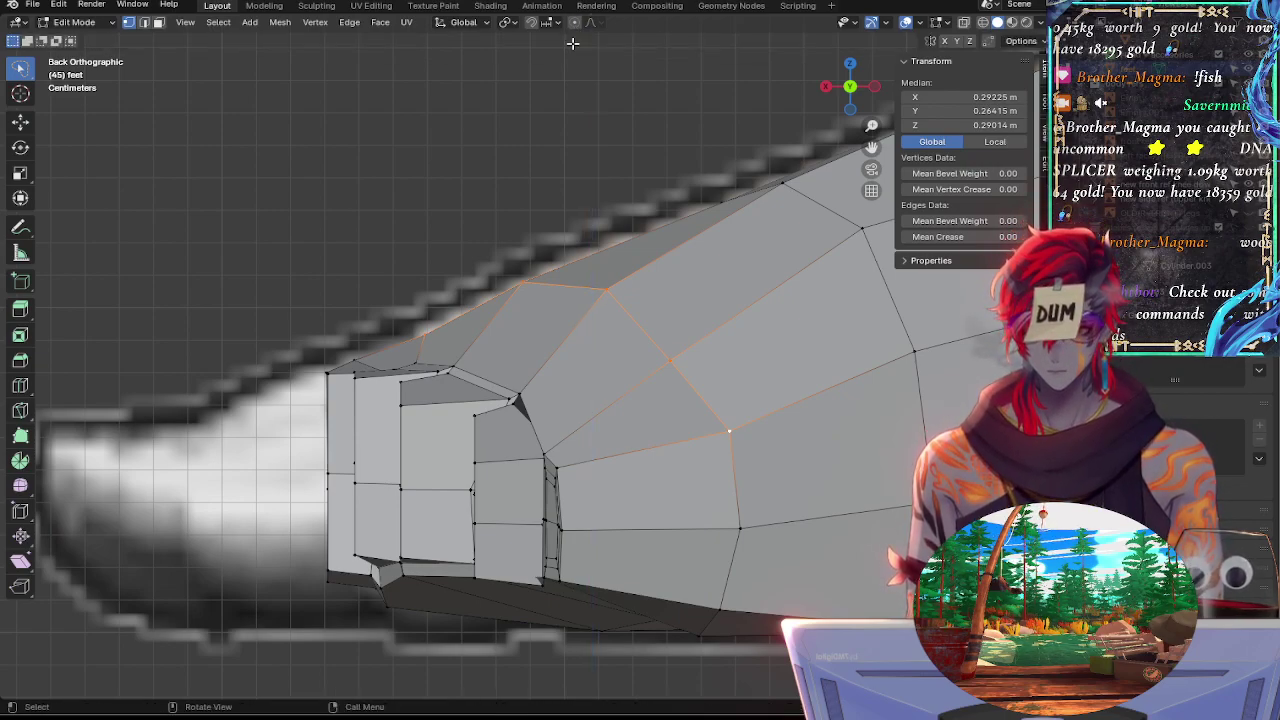
{"action": "key", "text": "g"}
{"action": "key", "text": "z"}
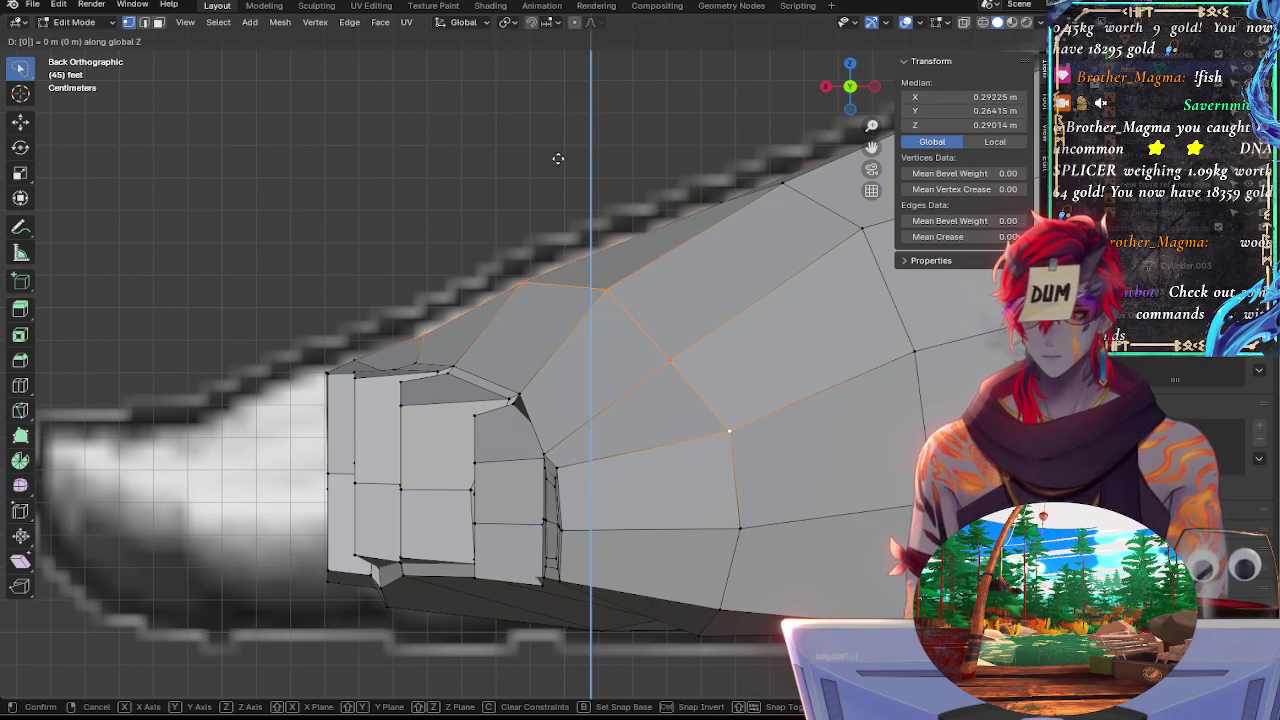
{"action": "key", "text": "Escape"}
{"action": "key", "text": "g"}
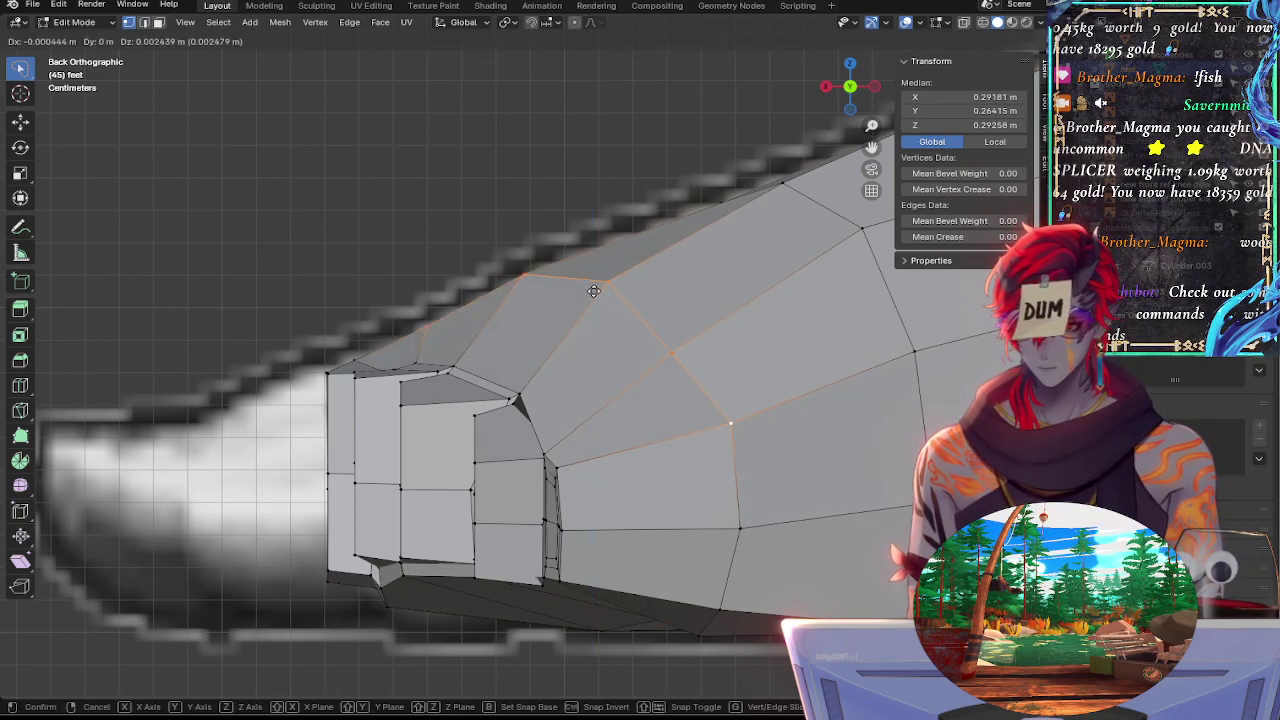
{"action": "key", "text": "Escape"}
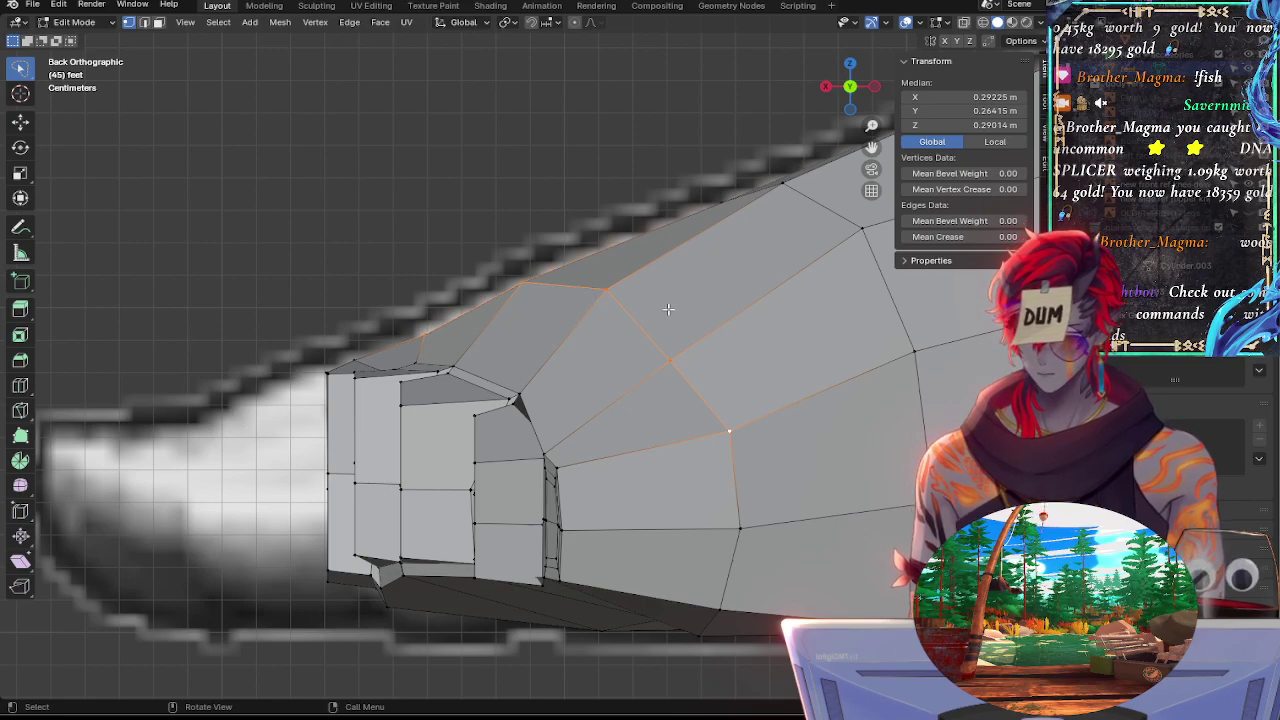
Flatten the selected forefoot row with a Z scale of 0, and move it about 0.0022 m in X and 0.0044 m in Z
{"action": "key", "text": "s"}
{"action": "key", "text": "z"}
{"action": "key", "text": "0"}
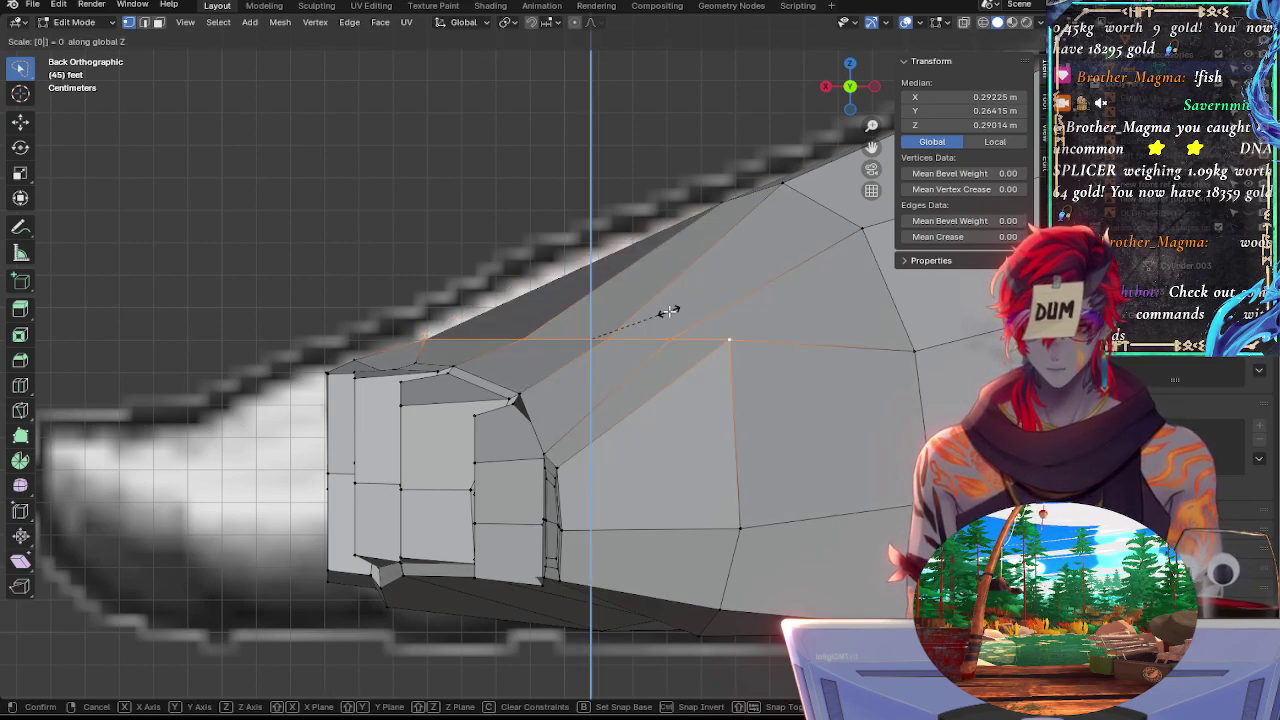
{"action": "key", "text": "Return"}
{"action": "key", "text": "g"}
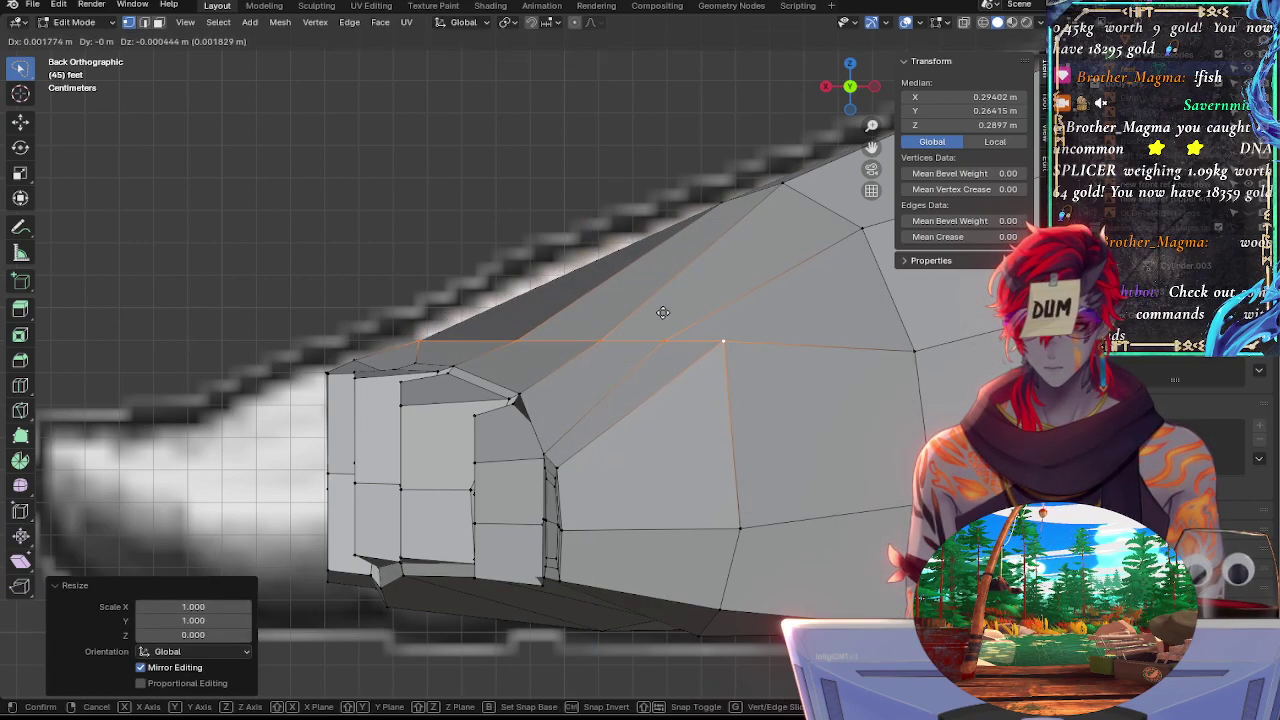
{"action": "key", "text": "g"}
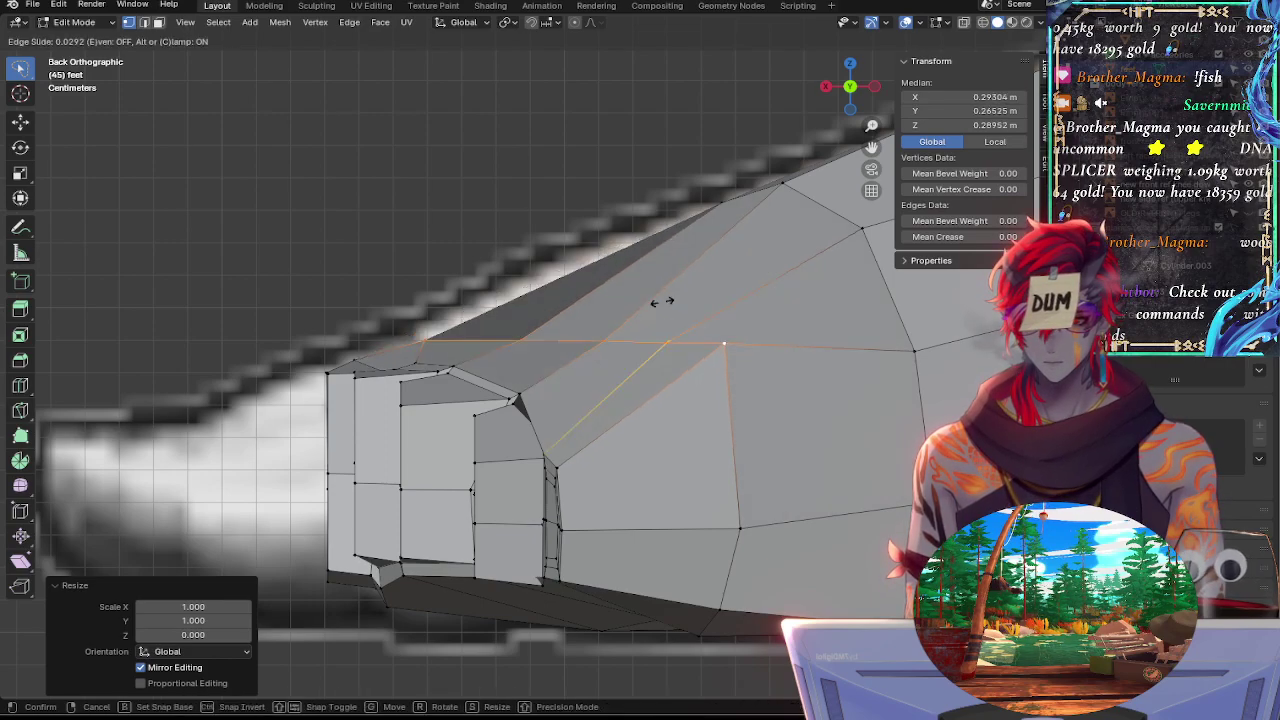
{"action": "key", "text": "g"}
{"action": "left_click", "coordinate": [661, 300]}
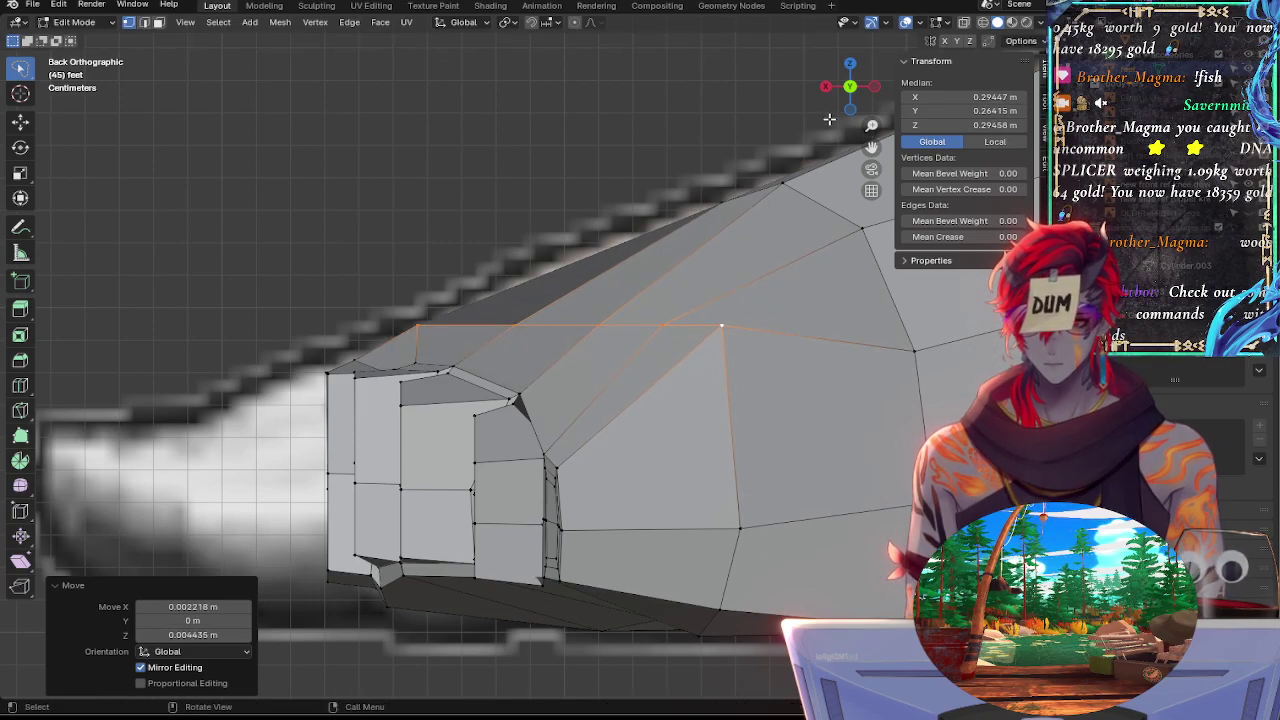
Try flattening the horizontal edge loop across the middle of the toes by scaling it to 0 in Z
{"action": "middle_click_drag", "start_coordinate": [696, 286], "coordinate": [453, 295], "text": "shift"}
{"action": "middle_click_drag", "start_coordinate": [455, 378], "coordinate": [779, 389]}
{"action": "left_click", "coordinate": [624, 345], "text": "alt"}
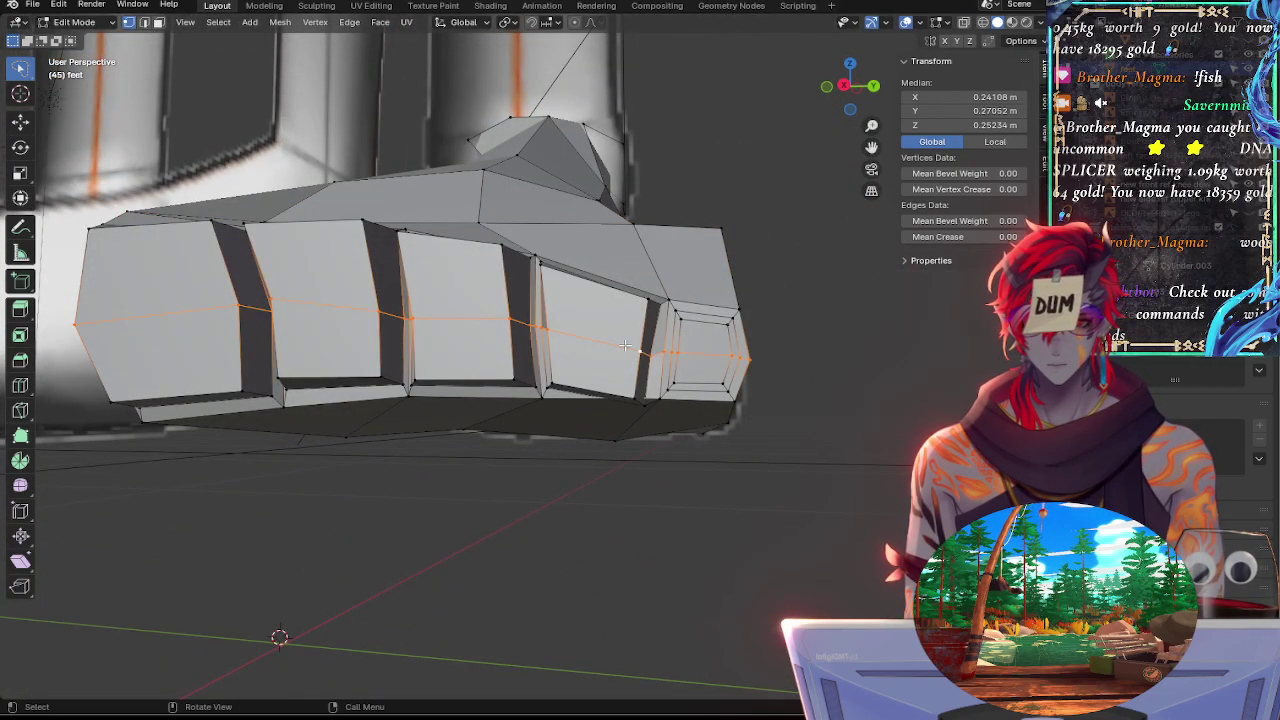
{"action": "key", "text": "s"}
{"action": "key", "text": "z"}
{"action": "key", "text": "0"}
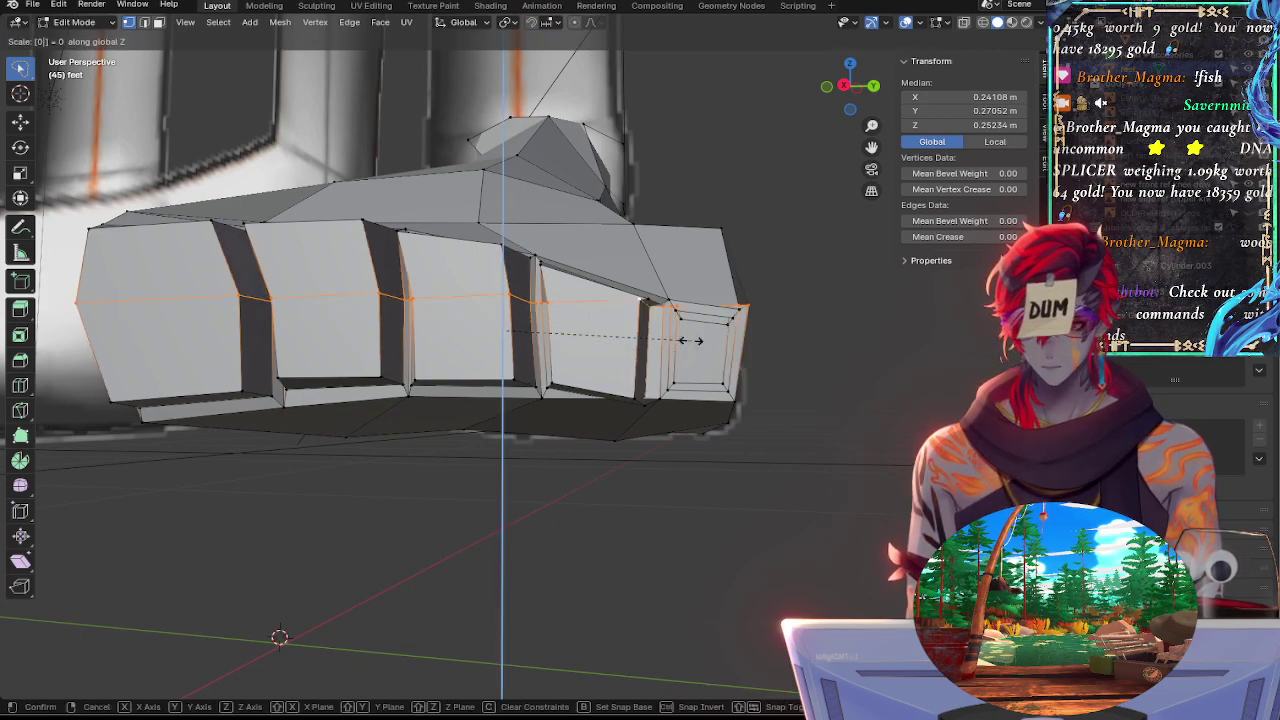
{"action": "right_click", "coordinate": [691, 341]}
Examine the vertices and edge loops around the bases of the fourth and little toes, in solid view and X-ray
{"action": "left_click", "coordinate": [785, 367]}
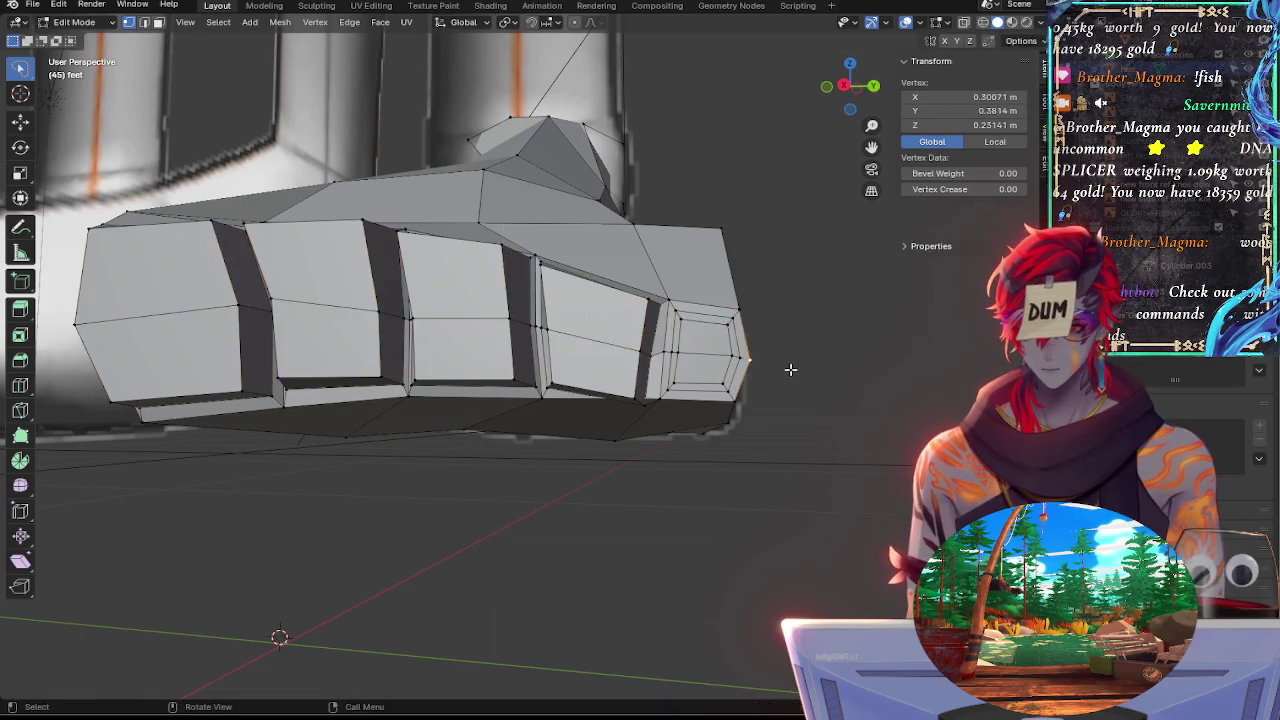
{"action": "mouse_move", "coordinate": [789, 369]}
{"action": "middle_mouse_down"}
{"action": "mouse_move", "coordinate": [849, 386]}
{"action": "mouse_move", "coordinate": [842, 401]}
{"action": "mouse_move", "coordinate": [799, 388]}
{"action": "middle_mouse_up"}
{"action": "key", "text": "alt+z"}
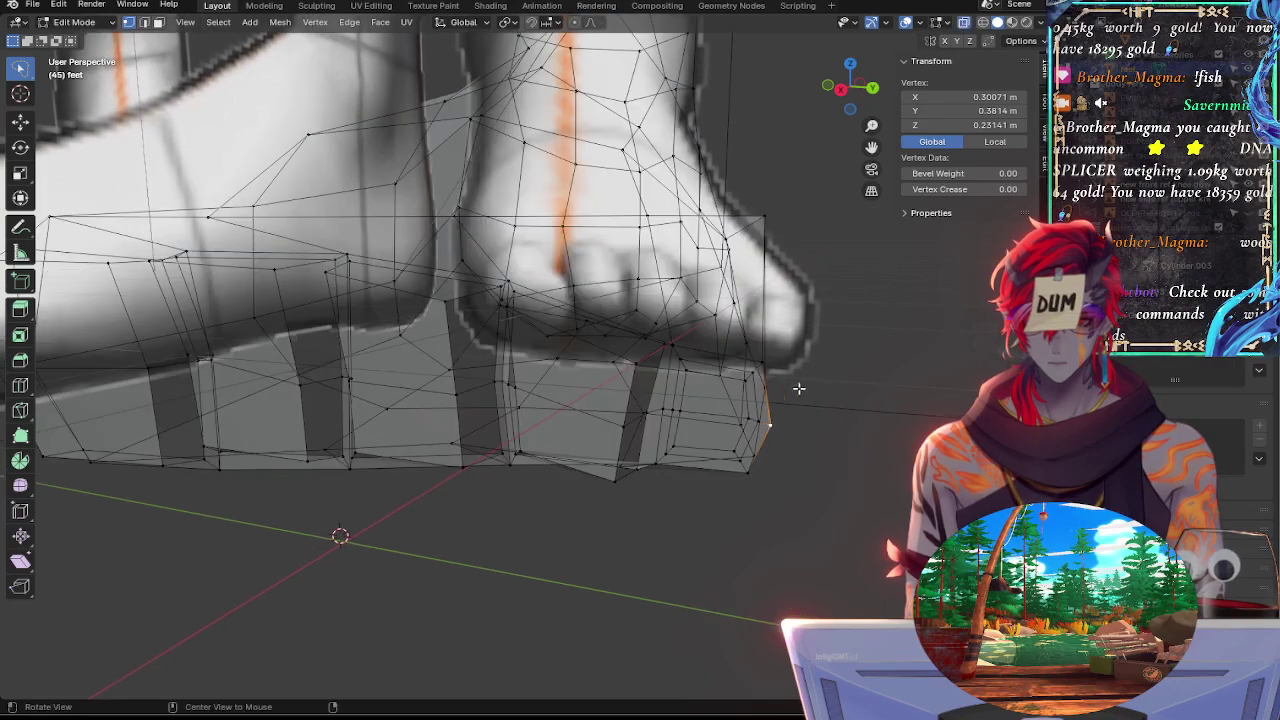
{"action": "key", "text": "alt+z"}
{"action": "left_click", "coordinate": [673, 344], "text": "alt"}
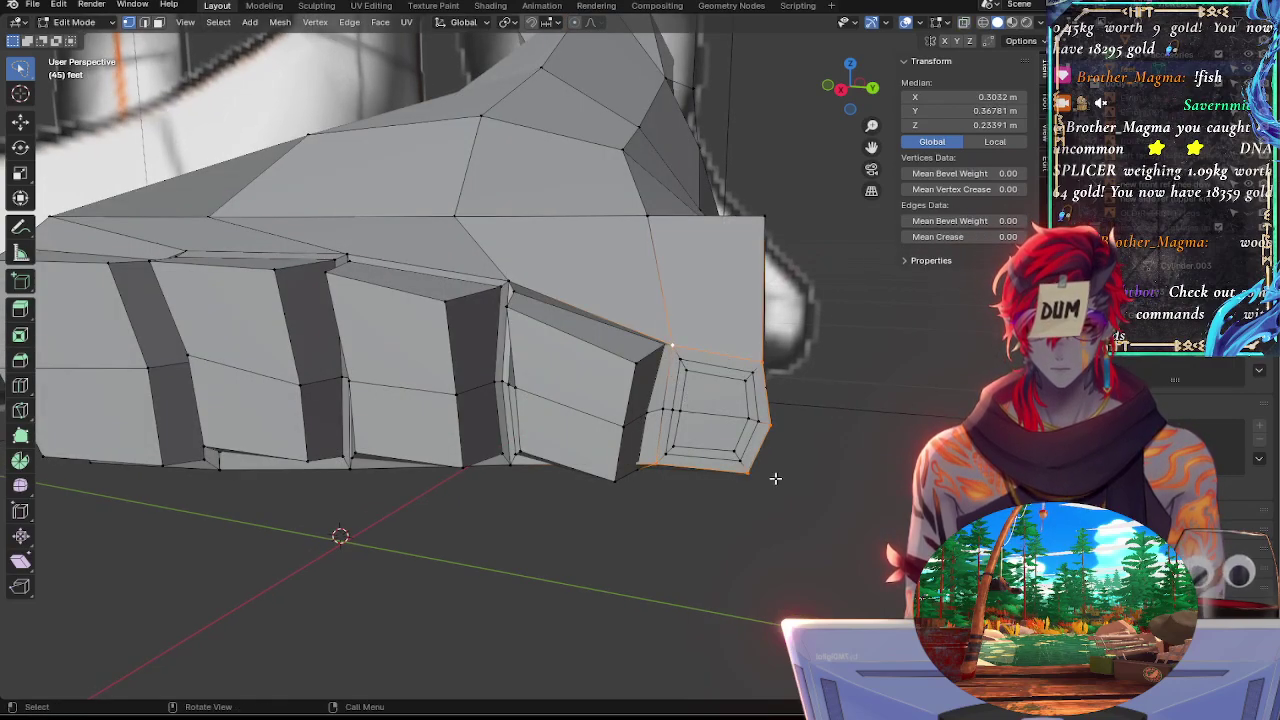
{"action": "scroll", "coordinate": [778, 482], "scroll_direction": "up", "scroll_amount": 3}
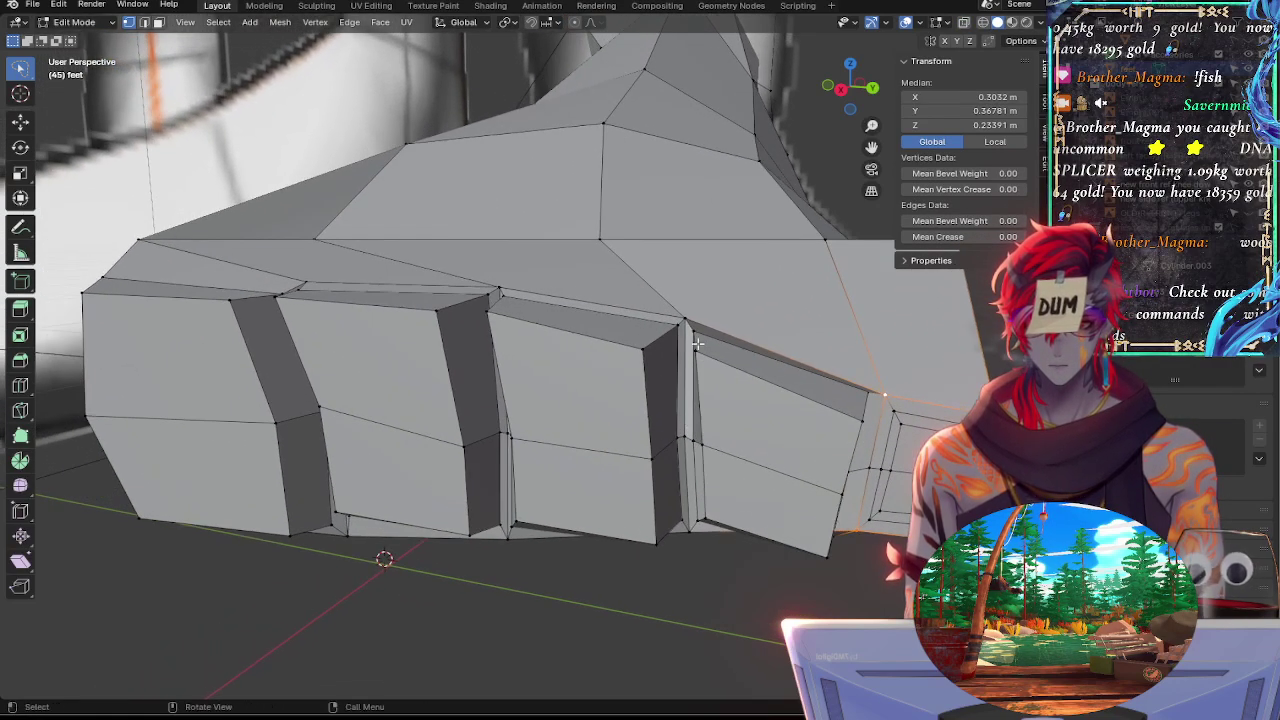
{"action": "left_click", "coordinate": [685, 318]}
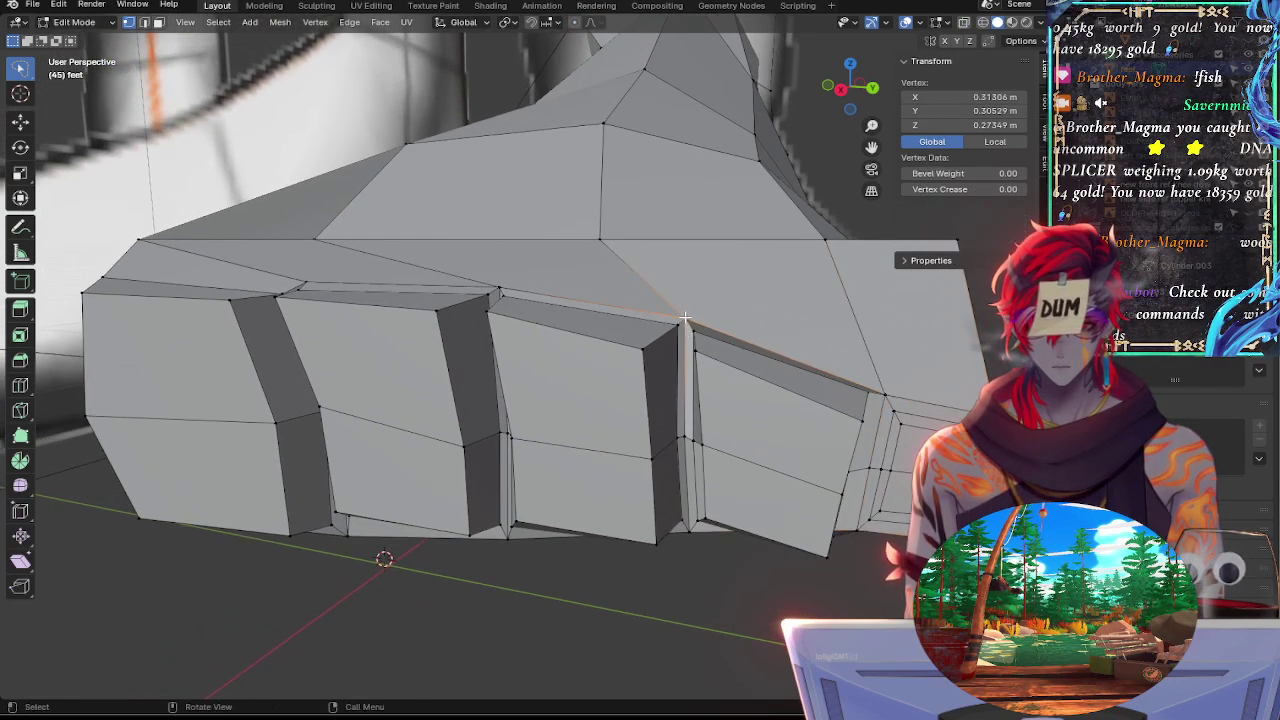
{"action": "key", "text": "g"}
{"action": "scroll", "coordinate": [695, 335], "scroll_direction": "up", "scroll_amount": 3}
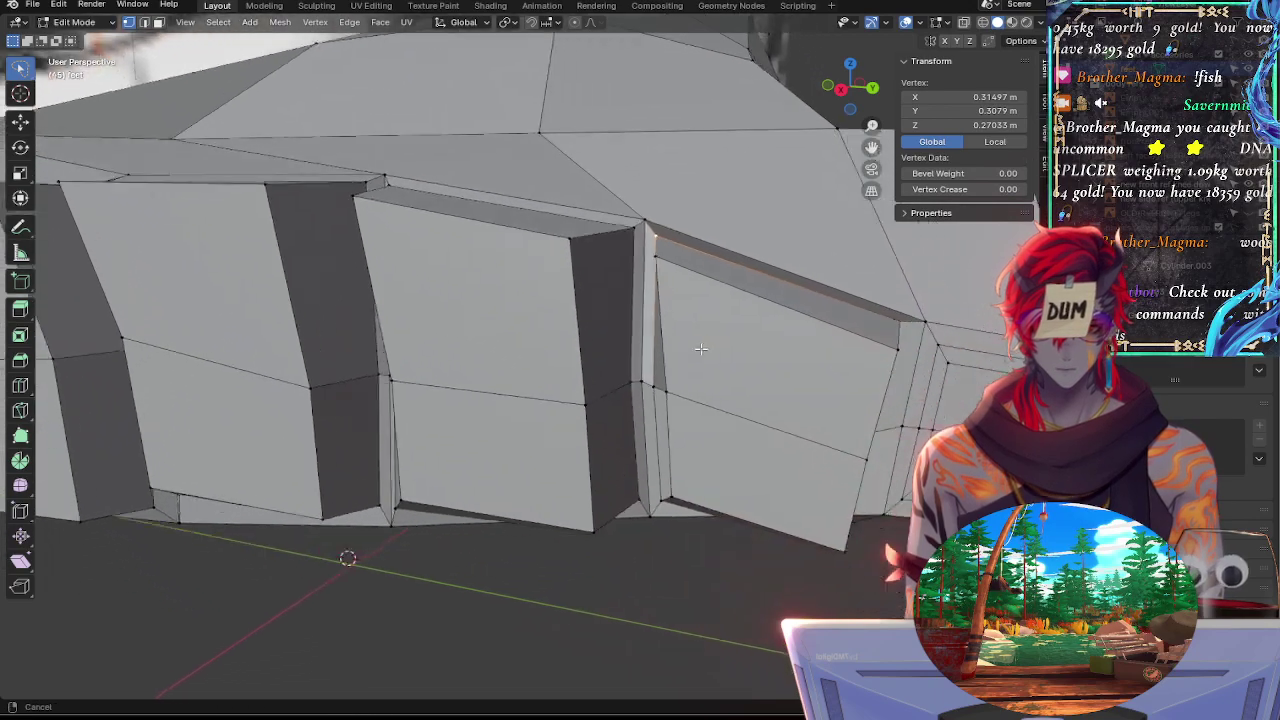
{"action": "middle_click_drag", "start_coordinate": [701, 349], "coordinate": [600, 400]}
{"action": "left_click", "coordinate": [593, 404], "text": "alt"}
{"action": "middle_click_drag", "start_coordinate": [499, 417], "coordinate": [546, 427]}
{"action": "left_click", "coordinate": [599, 467], "text": "alt"}
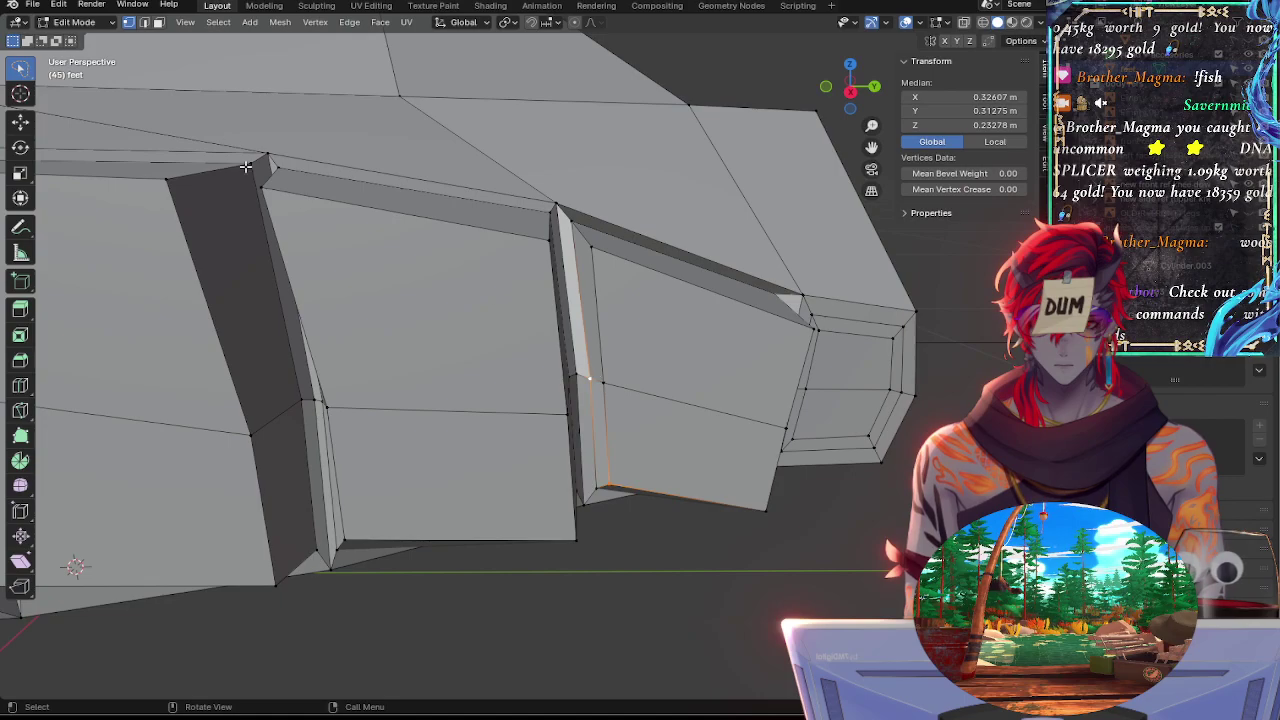
Try shrinking and vertex sliding the two front faces of the fourth toe
{"action": "left_click", "coordinate": [158, 22]}
{"action": "left_click", "coordinate": [650, 360]}
{"action": "left_click", "coordinate": [663, 444], "text": "shift"}
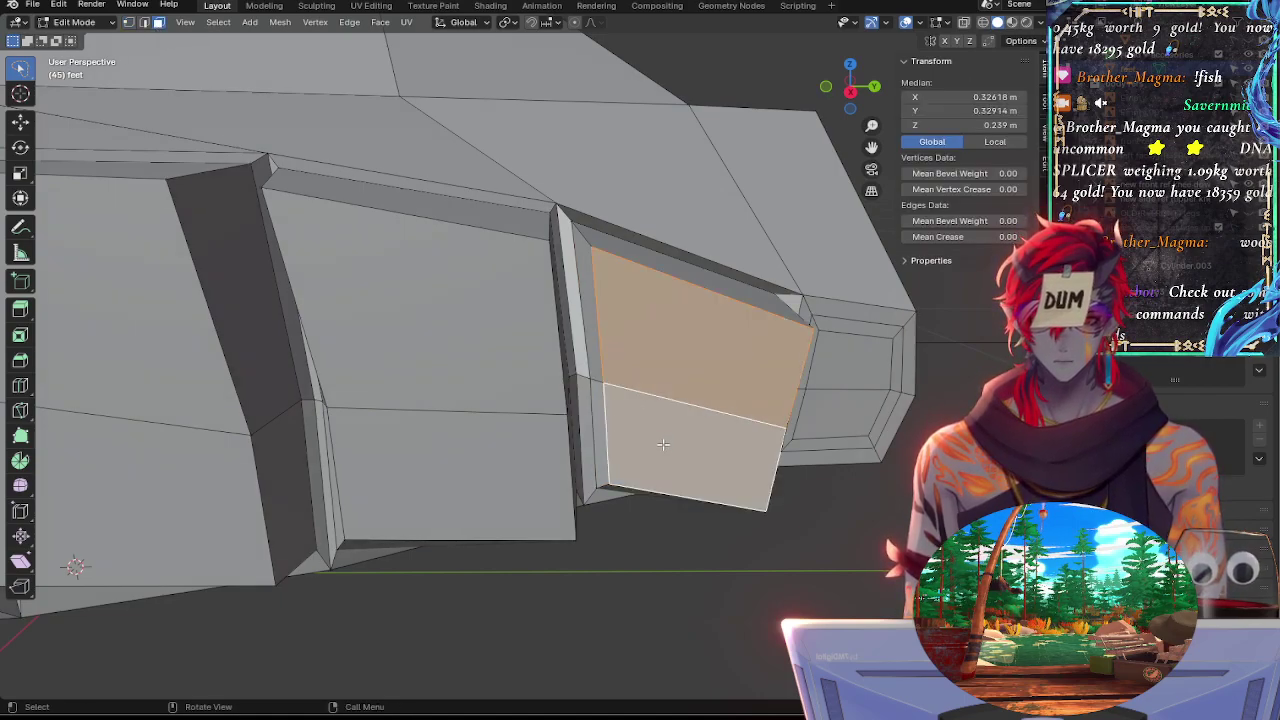
{"action": "key", "text": "alt+s"}
{"action": "right_click", "coordinate": [663, 444]}
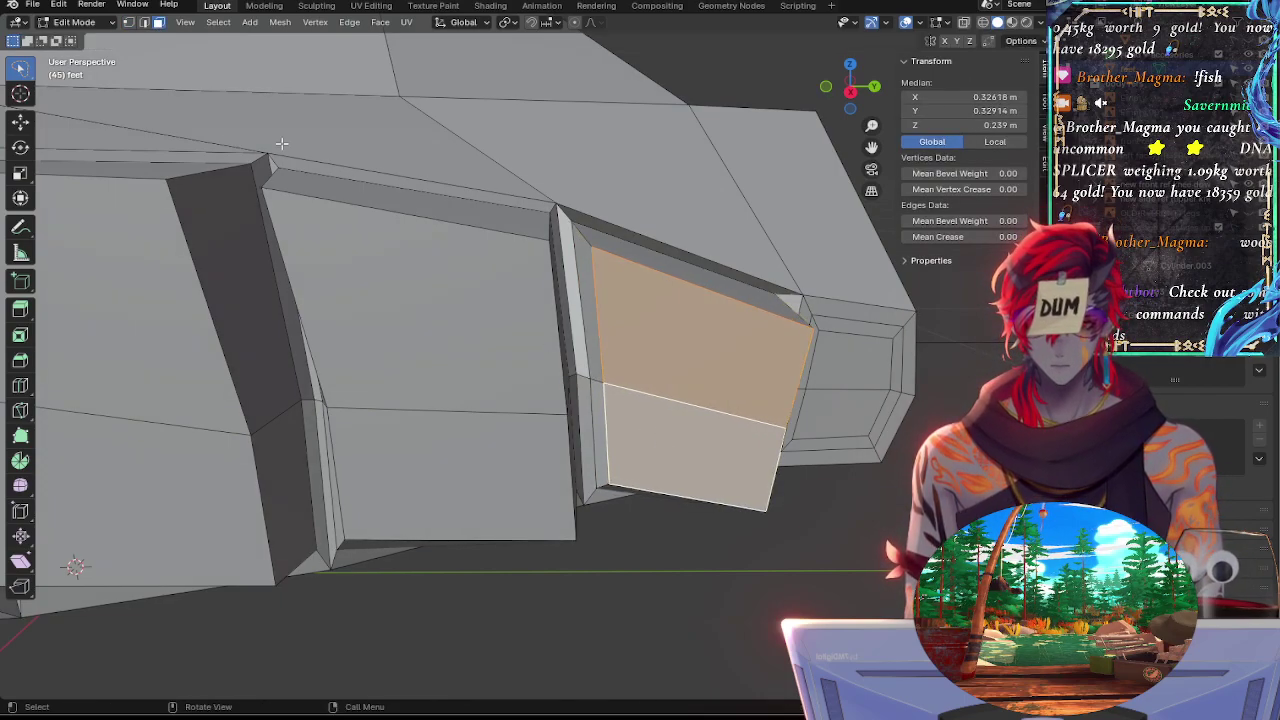
{"action": "key", "text": "g"}
{"action": "key", "text": "g"}
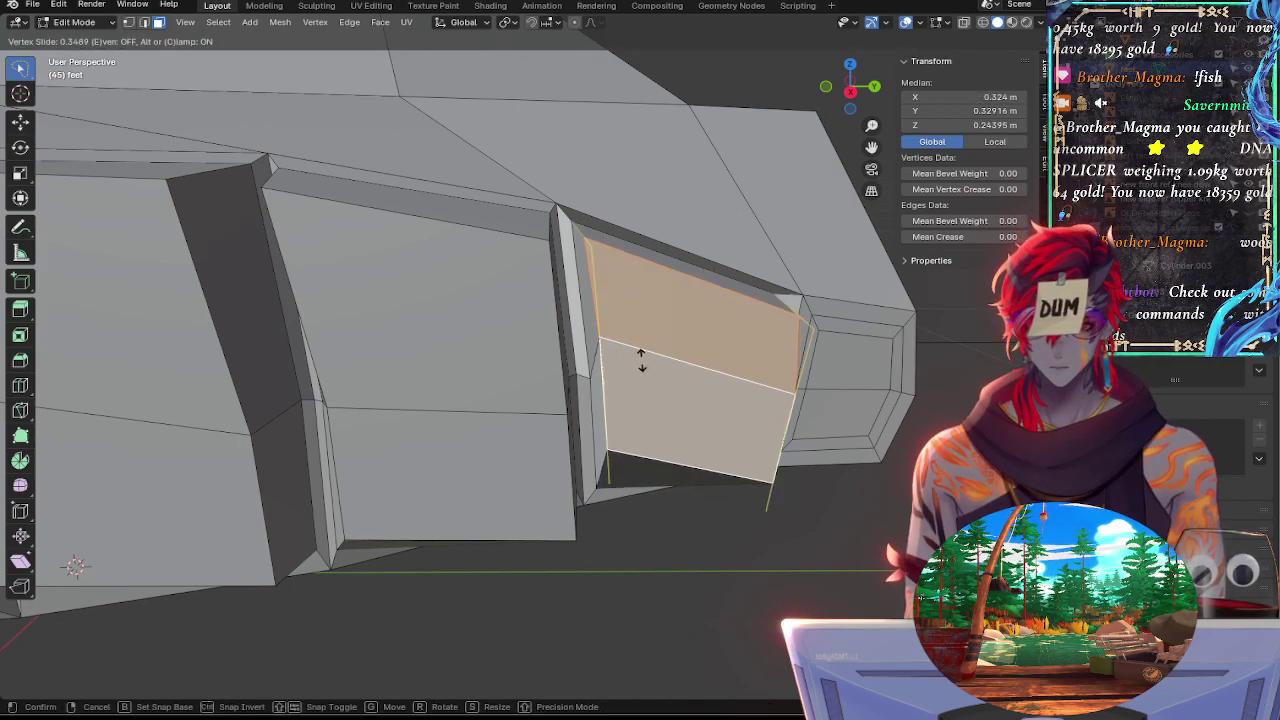
{"action": "right_click", "coordinate": [643, 399]}
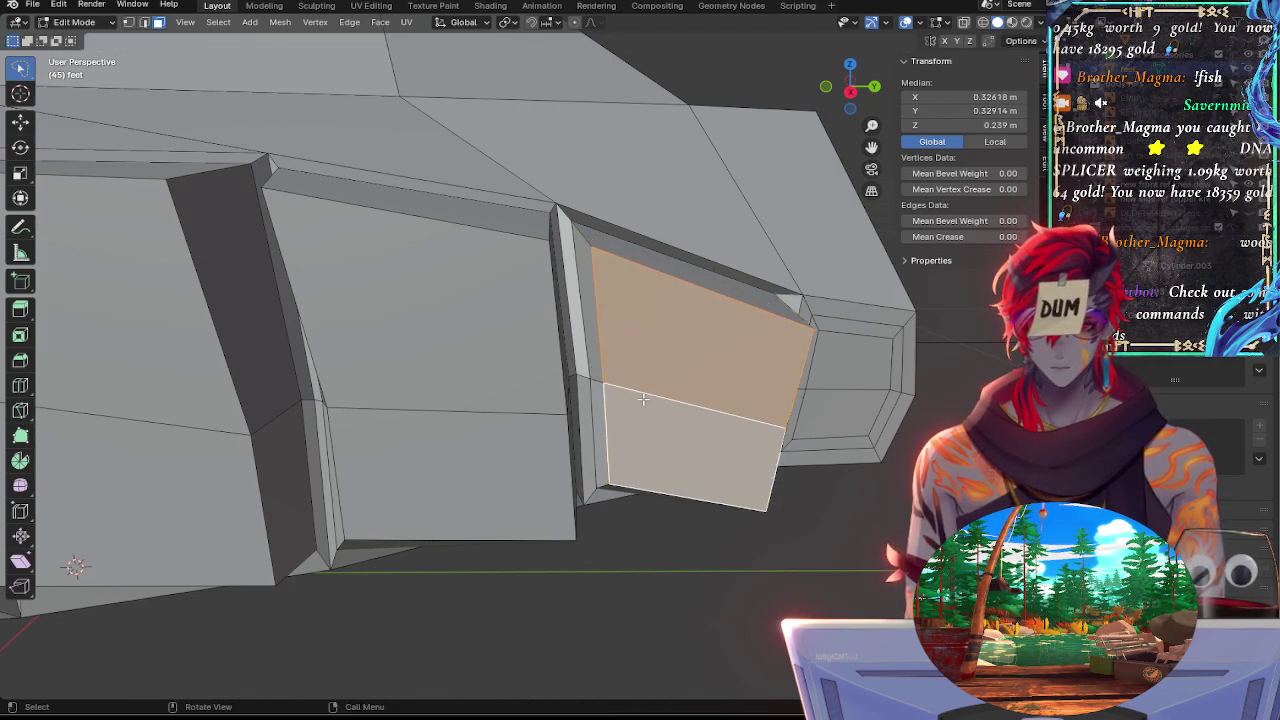
{"action": "left_click", "coordinate": [129, 24]}
{"action": "key", "text": "g"}
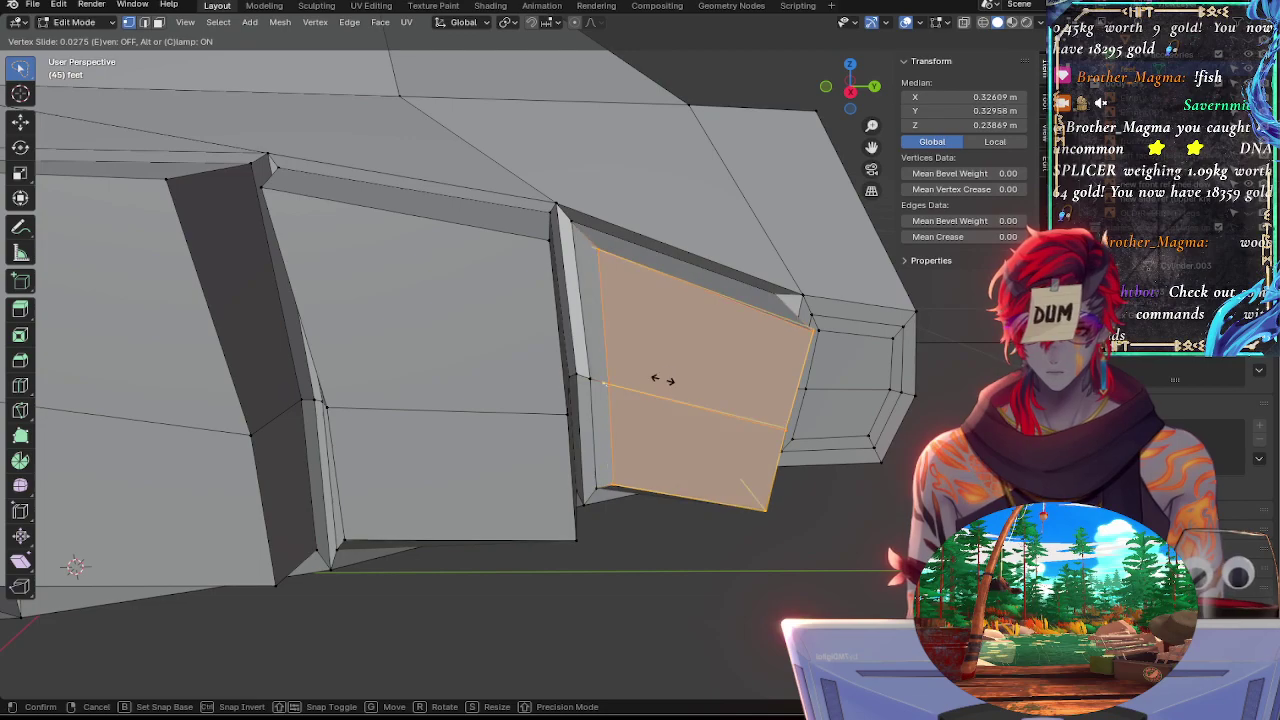
{"action": "key", "text": "Escape"}
Select the loop of vertices around the fourth toe's base and edge slide it back with a factor of about 0.977
{"action": "left_click_drag", "start_coordinate": [814, 510], "coordinate": [588, 322], "text": "alt"}
{"action": "left_click", "coordinate": [520, 457]}
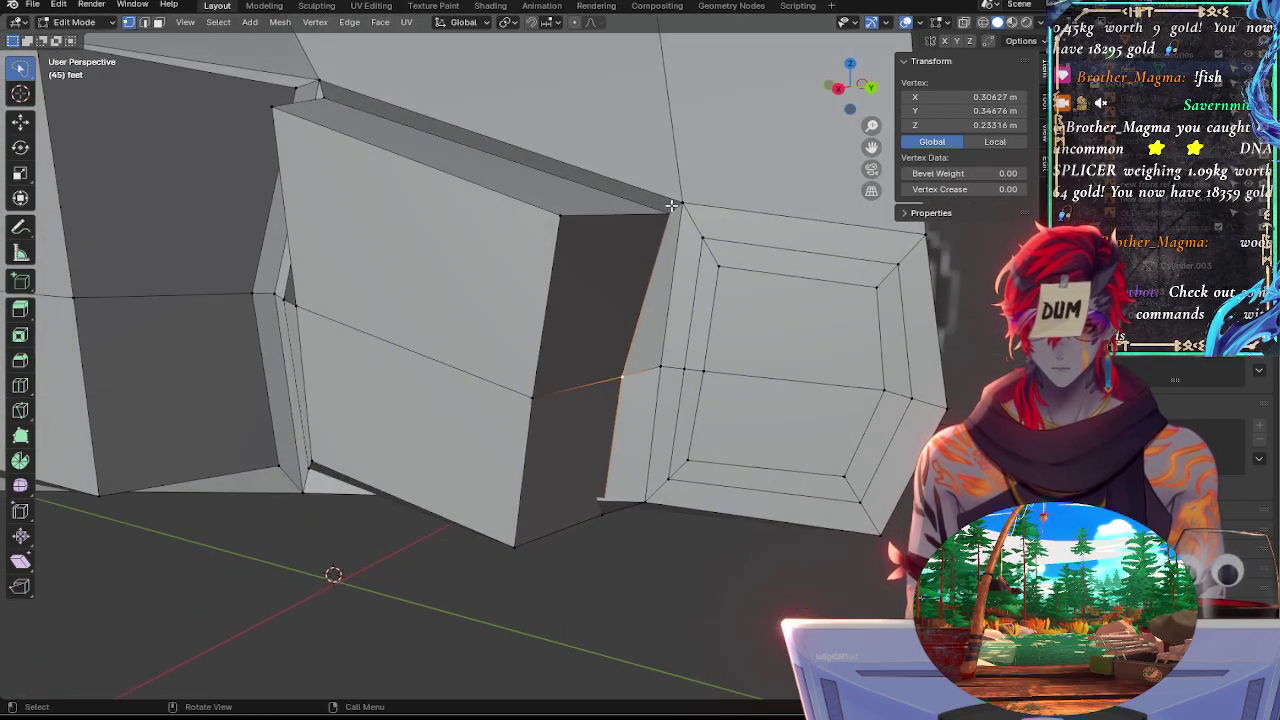
{"action": "left_click", "coordinate": [665, 214], "text": "shift"}
{"action": "left_click_drag", "start_coordinate": [665, 214], "coordinate": [560, 343], "text": "alt"}
{"action": "middle_click_drag", "start_coordinate": [664, 430], "coordinate": [668, 298]}
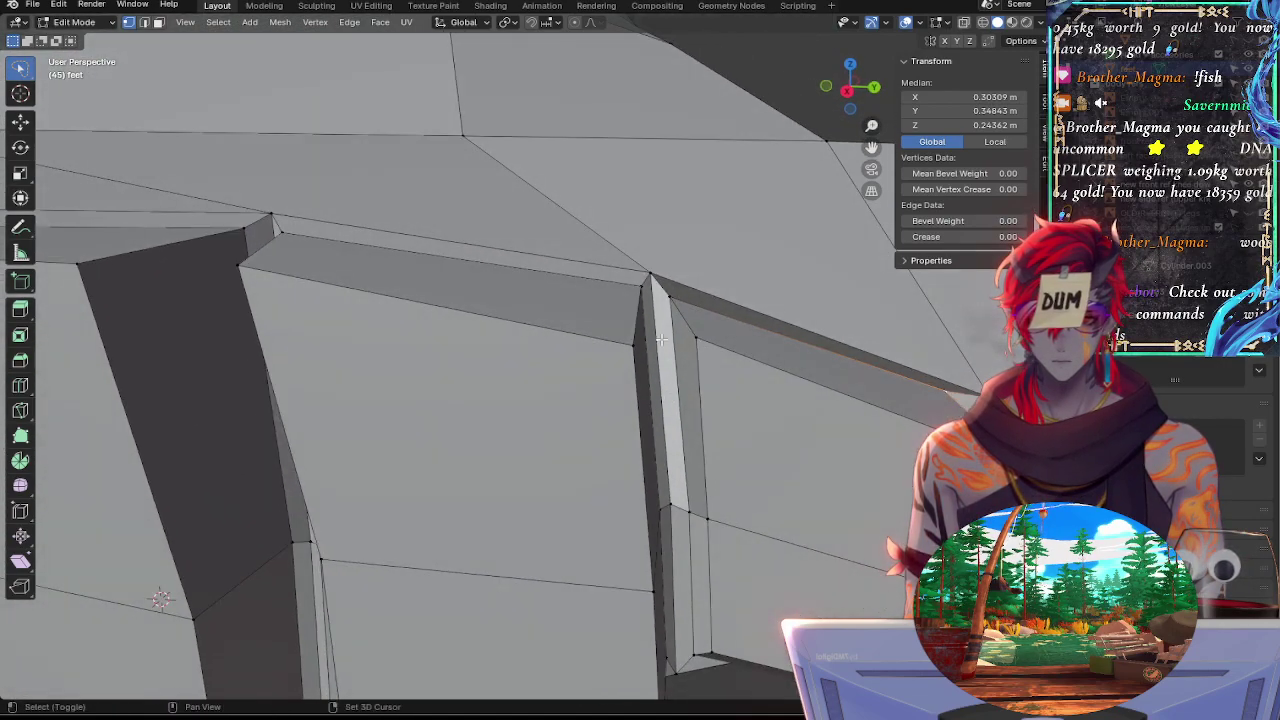
{"action": "left_click", "coordinate": [671, 296], "text": "shift"}
{"action": "left_click_drag", "start_coordinate": [687, 525], "coordinate": [652, 452], "text": "alt"}
{"action": "left_click", "coordinate": [594, 381], "text": "shift"}
{"action": "mouse_move", "coordinate": [711, 394]}
{"action": "left_mouse_down", "text": "alt"}
{"action": "mouse_move", "coordinate": [680, 368]}
{"action": "mouse_move", "coordinate": [660, 402]}
{"action": "mouse_move", "coordinate": [677, 406]}
{"action": "mouse_move", "coordinate": [674, 430]}
{"action": "mouse_move", "coordinate": [717, 457]}
{"action": "mouse_move", "coordinate": [671, 423]}
{"action": "mouse_move", "coordinate": [680, 451]}
{"action": "mouse_move", "coordinate": [677, 395]}
{"action": "mouse_move", "coordinate": [720, 383]}
{"action": "left_mouse_up", "text": "alt"}
{"action": "key", "text": "alt+z"}
{"action": "key", "text": "alt+z"}
{"action": "key", "text": "g"}
{"action": "key", "text": "g"}
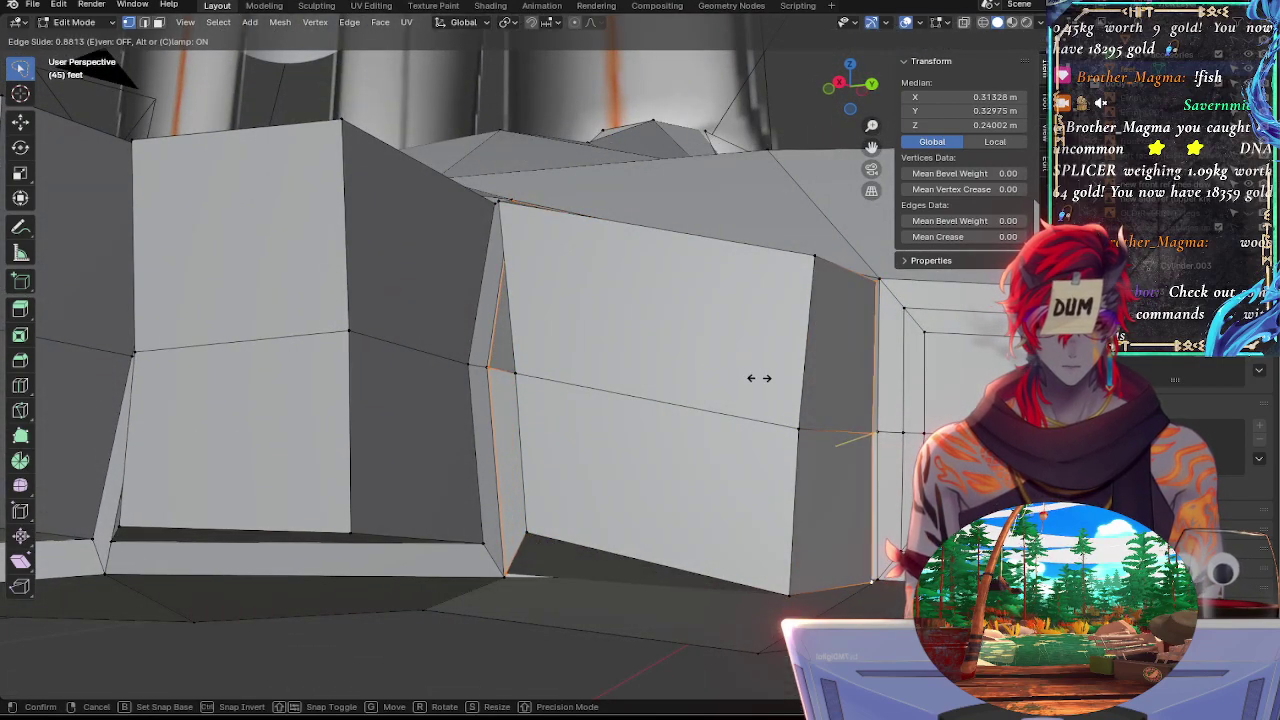
{"action": "left_click", "coordinate": [760, 375]}
Scale the fourth toe's base loop to 0.9, and scale it down a little further
{"action": "key", "text": "s"}
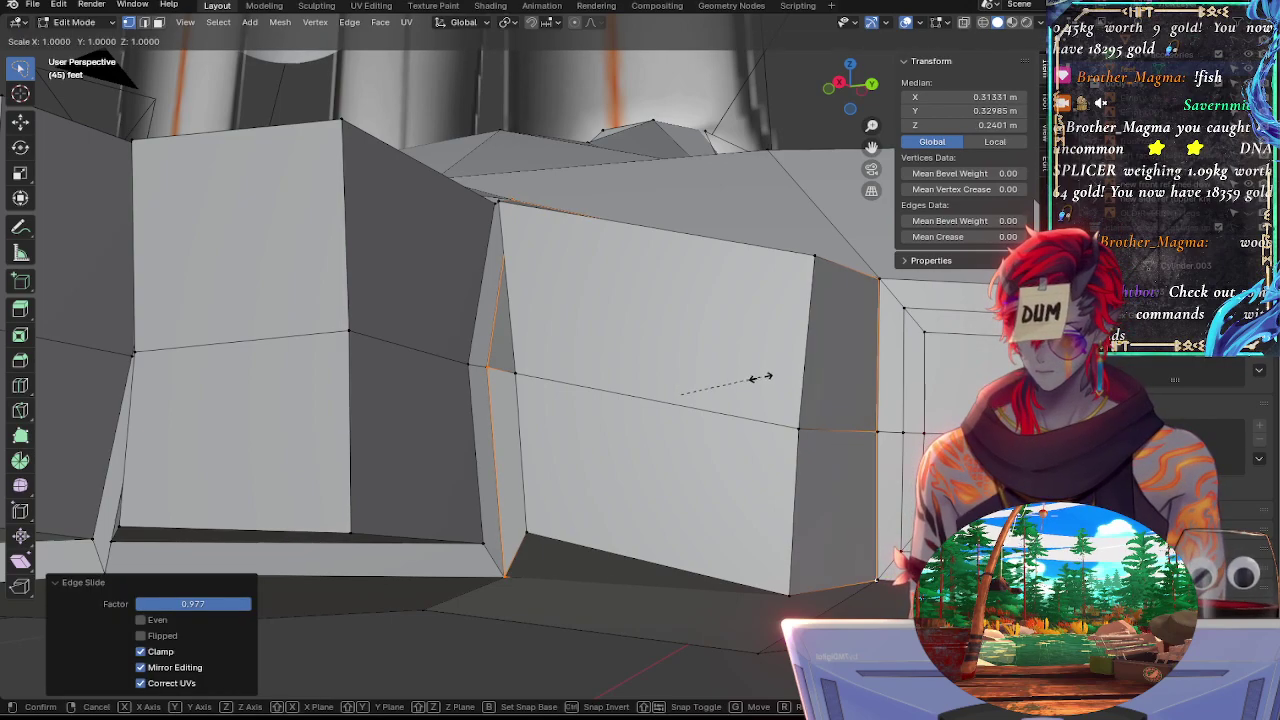
{"action": "left_click", "coordinate": [754, 376], "text": "ctrl"}
{"action": "middle_click_drag", "start_coordinate": [838, 372], "coordinate": [847, 410]}
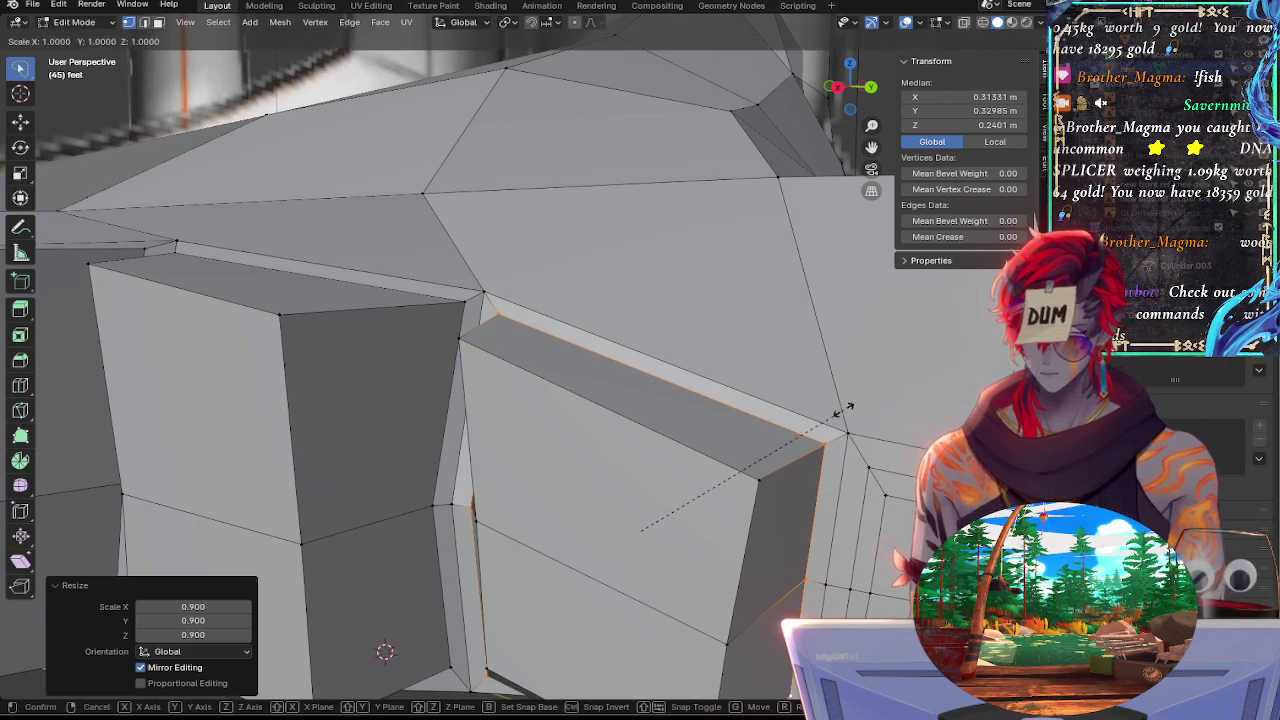
{"action": "key", "text": "s"}
{"action": "left_click", "coordinate": [826, 410], "text": "ctrl"}
Select the fourth toe's front face vertices and vertex slide them fully back onto its base loop with a factor of 1.000
{"action": "middle_click_drag", "start_coordinate": [826, 410], "coordinate": [712, 371], "text": "shift"}
{"action": "left_click", "coordinate": [557, 380], "text": "alt"}
{"action": "middle_click_drag", "start_coordinate": [557, 380], "coordinate": [611, 405]}
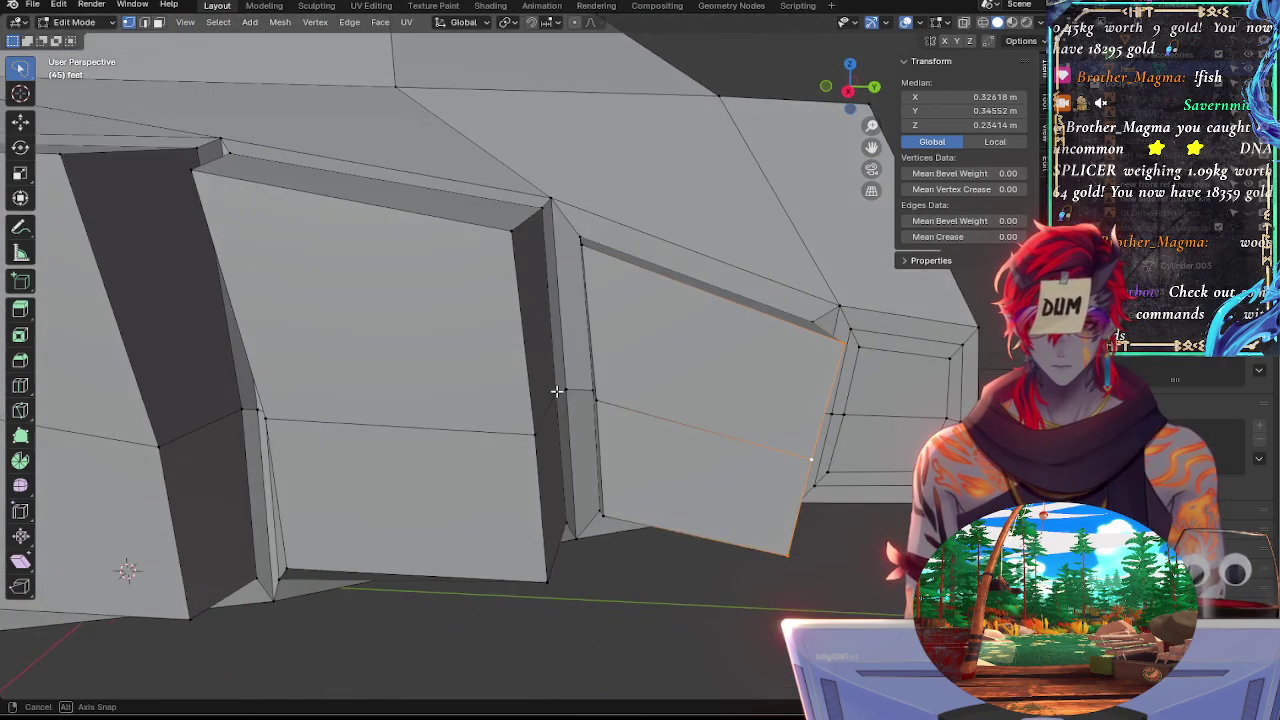
{"action": "left_click", "coordinate": [599, 258], "text": "shift"}
{"action": "key", "text": "g"}
{"action": "key", "text": "g"}
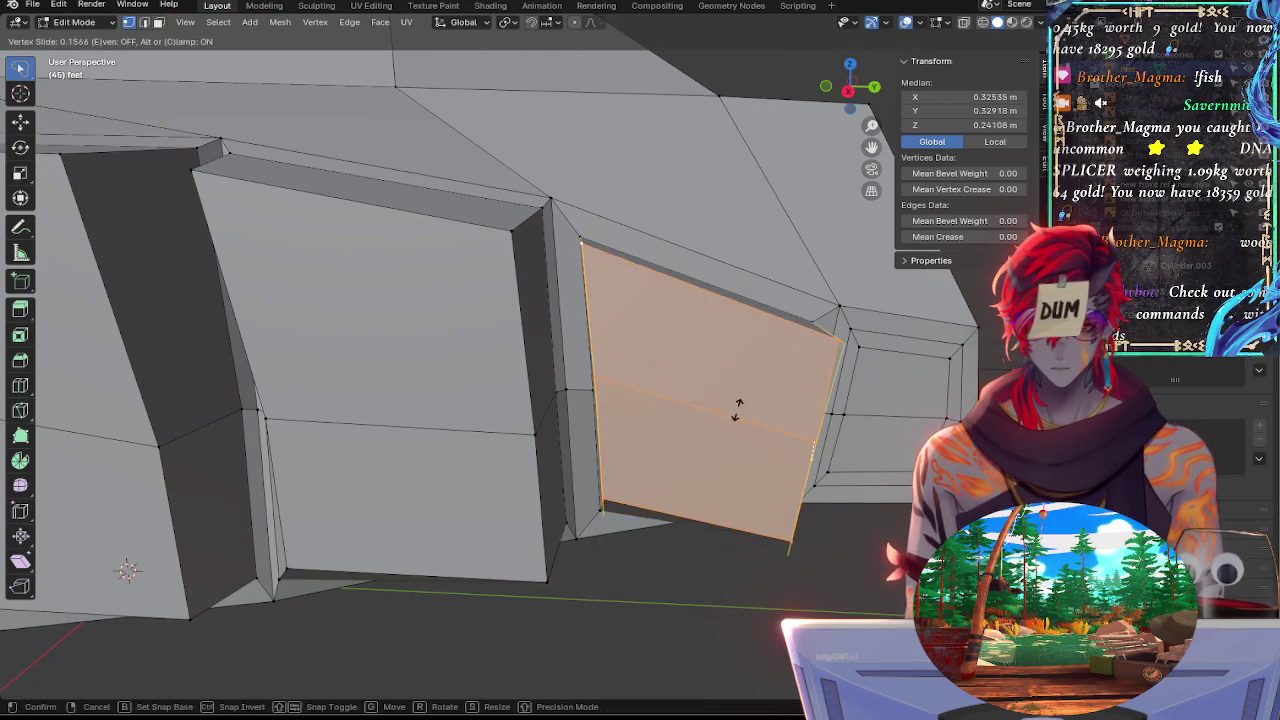
{"action": "left_click", "coordinate": [728, 423]}
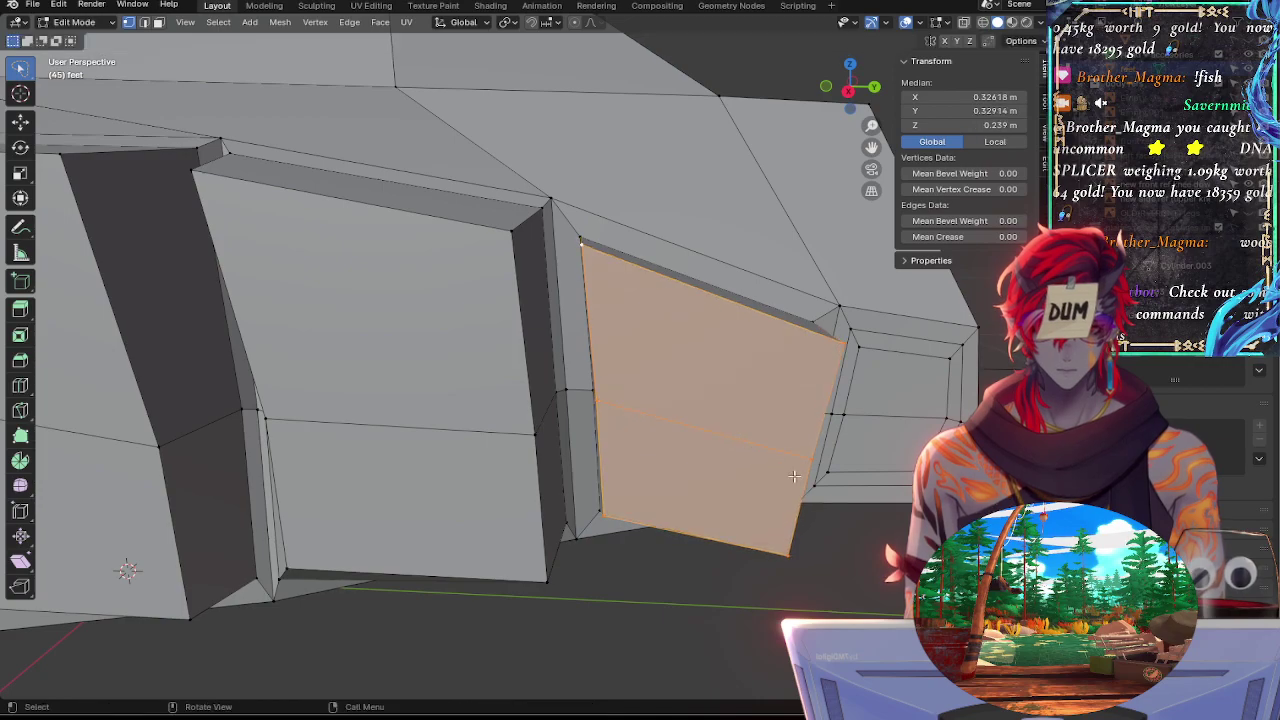
{"action": "middle_click_drag", "start_coordinate": [728, 423], "coordinate": [801, 483]}
{"action": "key", "text": "g"}
{"action": "key", "text": "g"}
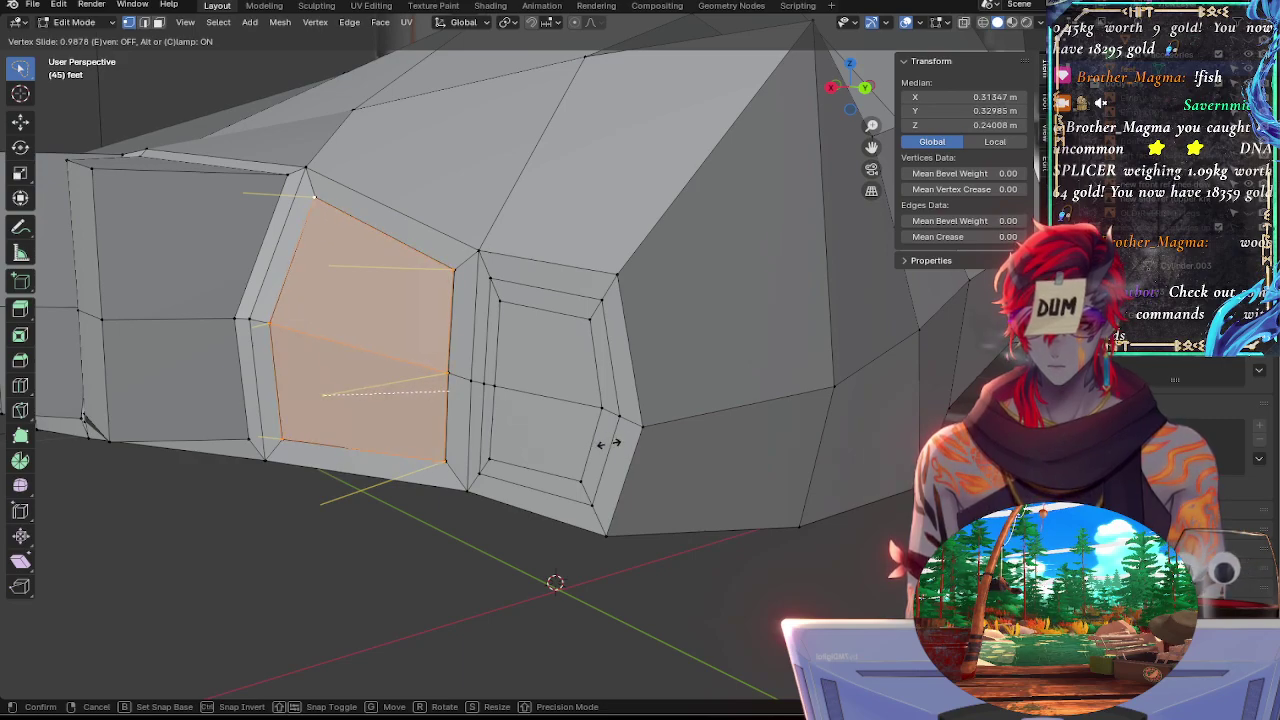
{"action": "left_click", "coordinate": [617, 441]}
Scale the fourth toe's front faces to 0.8 to form an inner ring, and clear the selection
{"action": "key", "text": "KP_Decimal"}
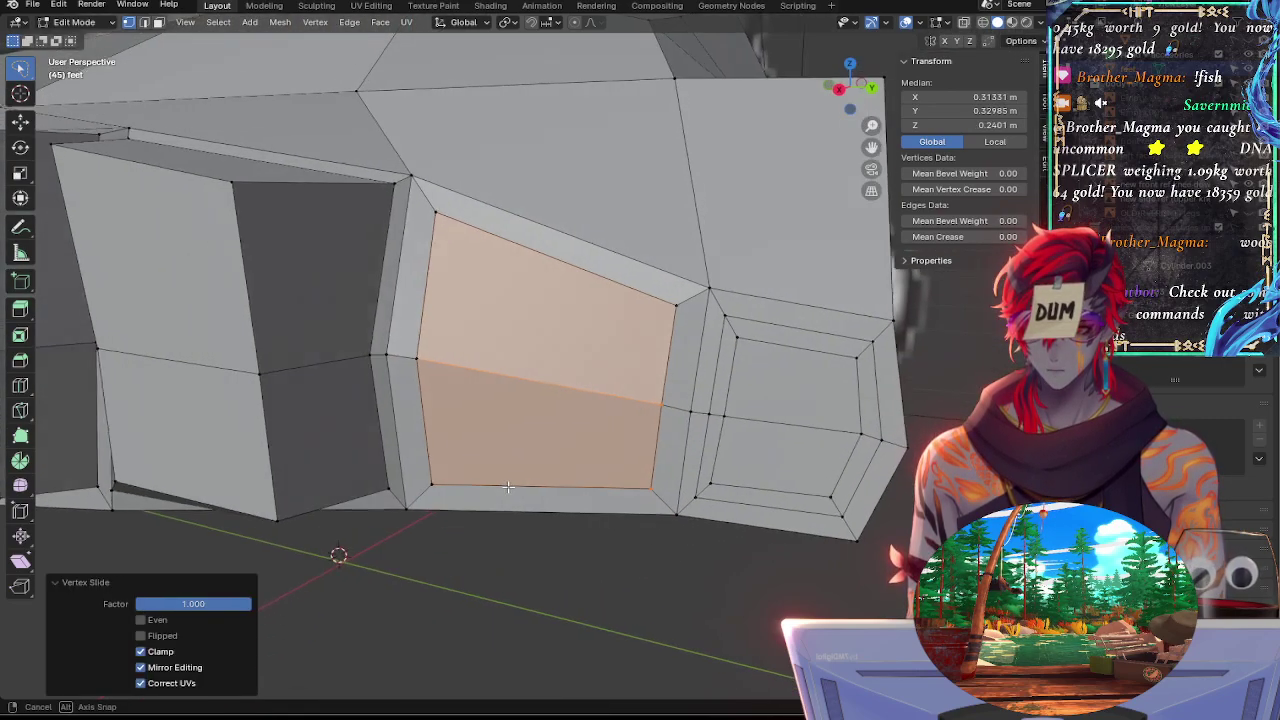
{"action": "key", "text": "s"}
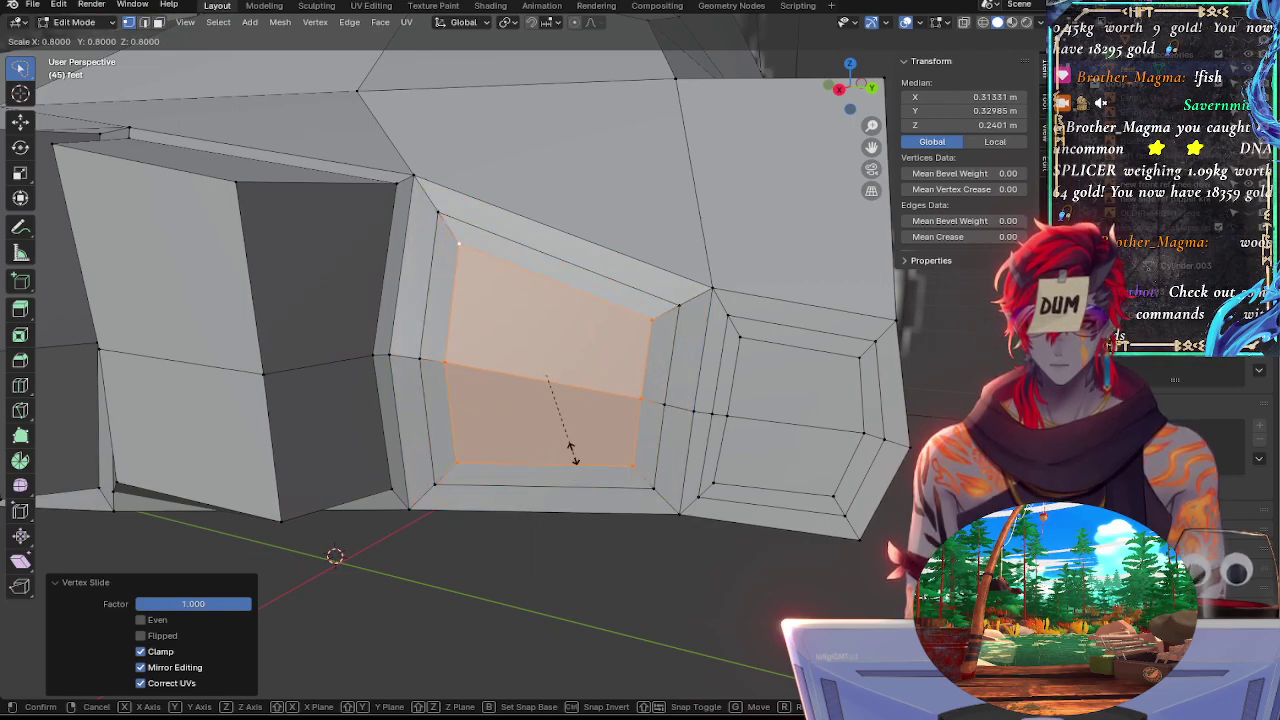
{"action": "left_click", "coordinate": [573, 455]}
{"action": "left_click", "coordinate": [555, 572]}
Edge slide the third toe's base loop fully back with a factor of 1.000 and scale it down into an inset ring
{"action": "middle_click_drag", "start_coordinate": [555, 572], "coordinate": [482, 398]}
{"action": "left_click", "coordinate": [466, 400], "text": "alt"}
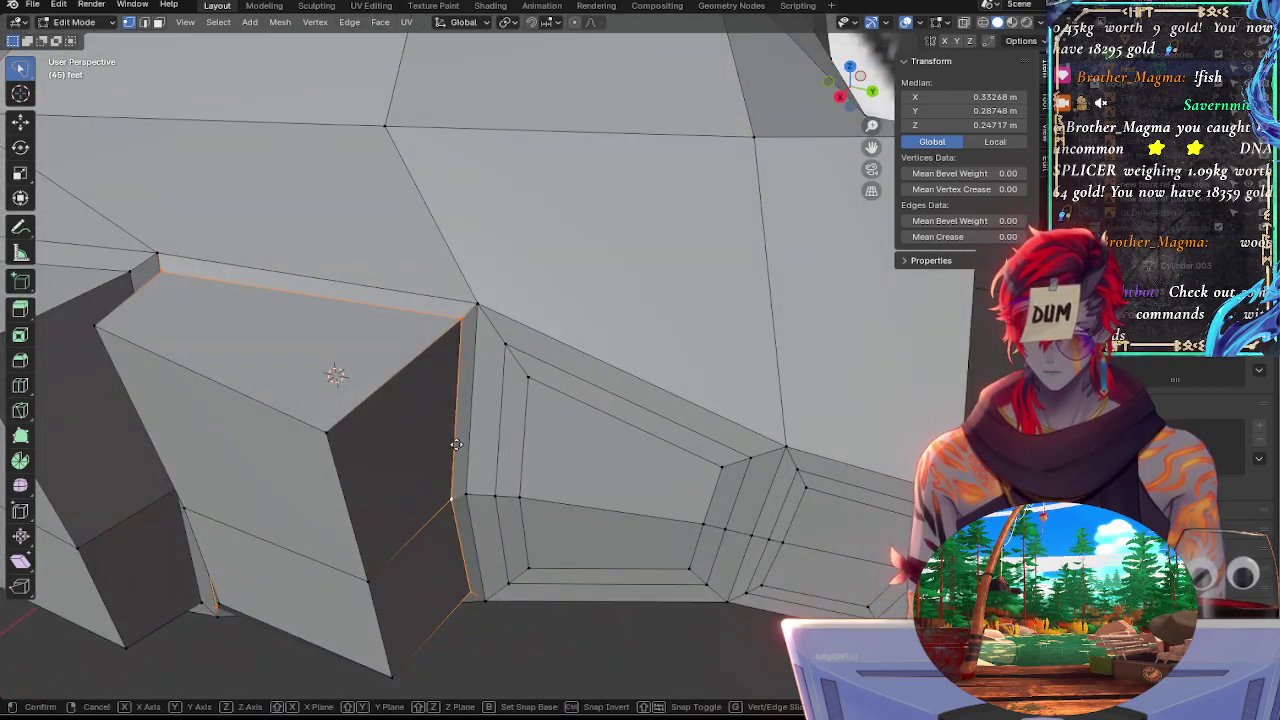
{"action": "key", "text": "g"}
{"action": "key", "text": "g"}
{"action": "left_click", "coordinate": [482, 386]}
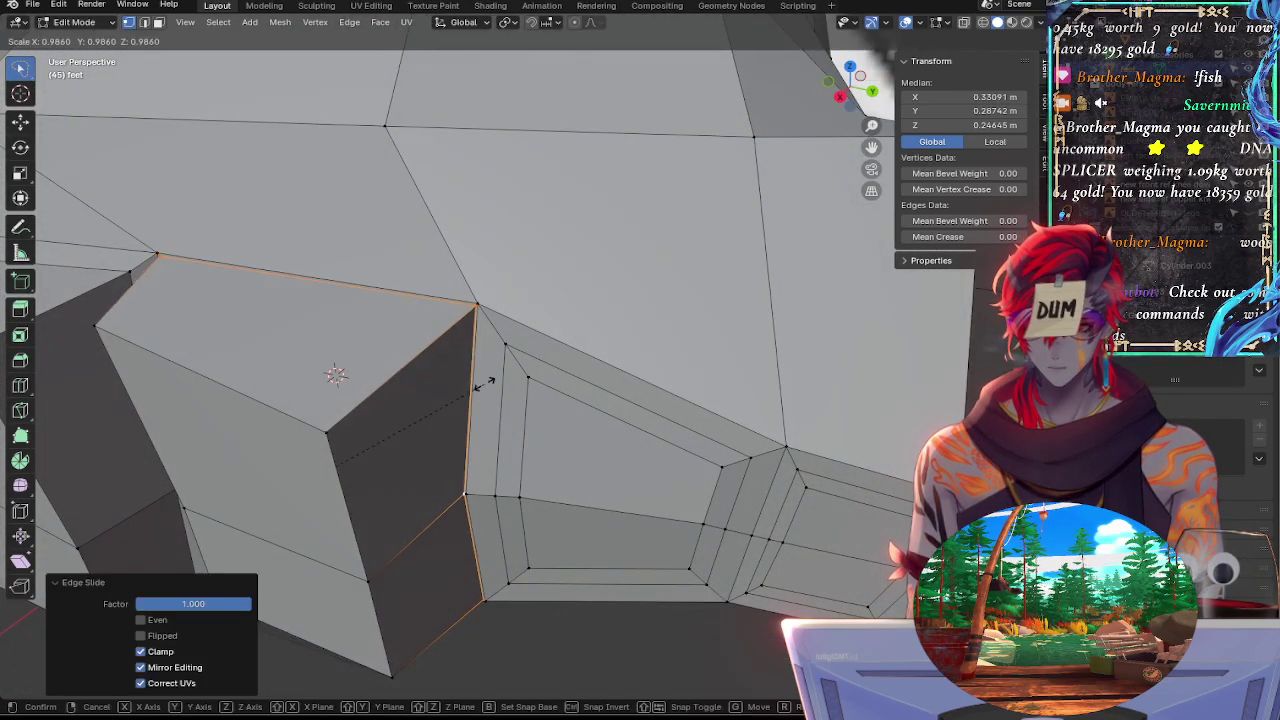
{"action": "key", "text": "s"}
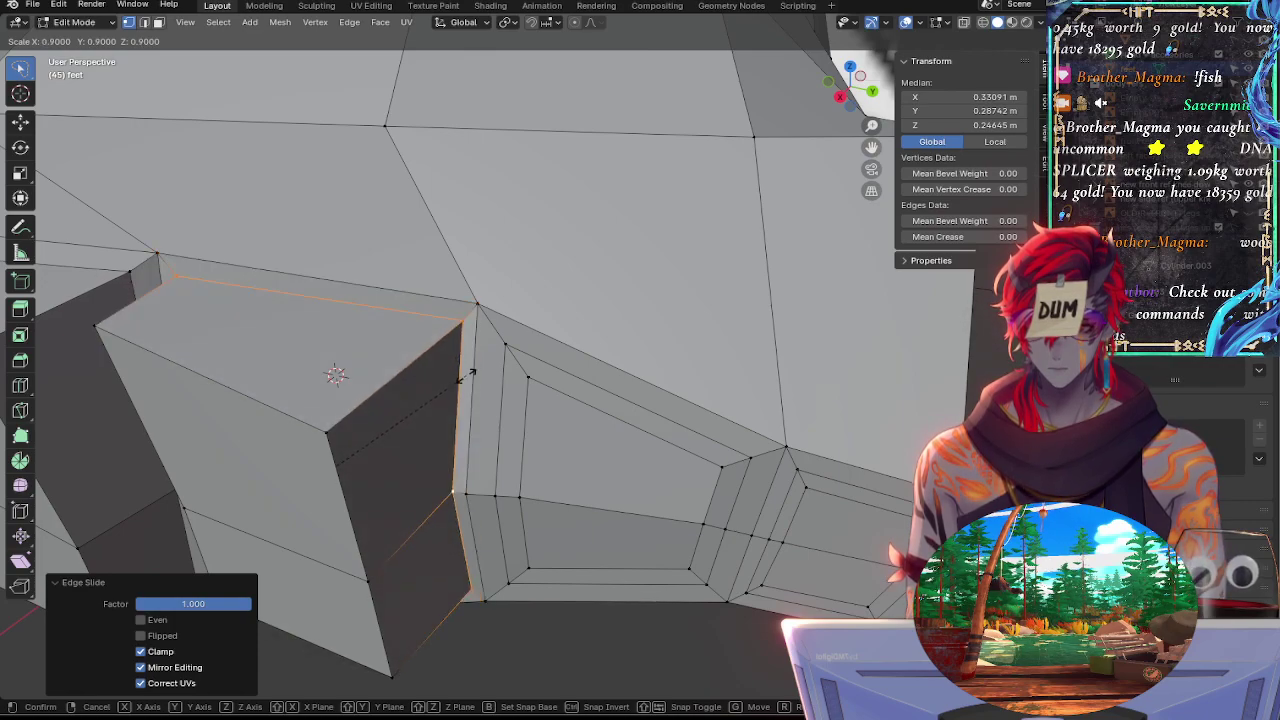
{"action": "left_click", "coordinate": [453, 388]}
Vertex slide the third toe's front face vertices fully back onto its base loop with factor 1.000 and scale them to 0.8
{"action": "left_click", "coordinate": [331, 458], "text": "alt"}
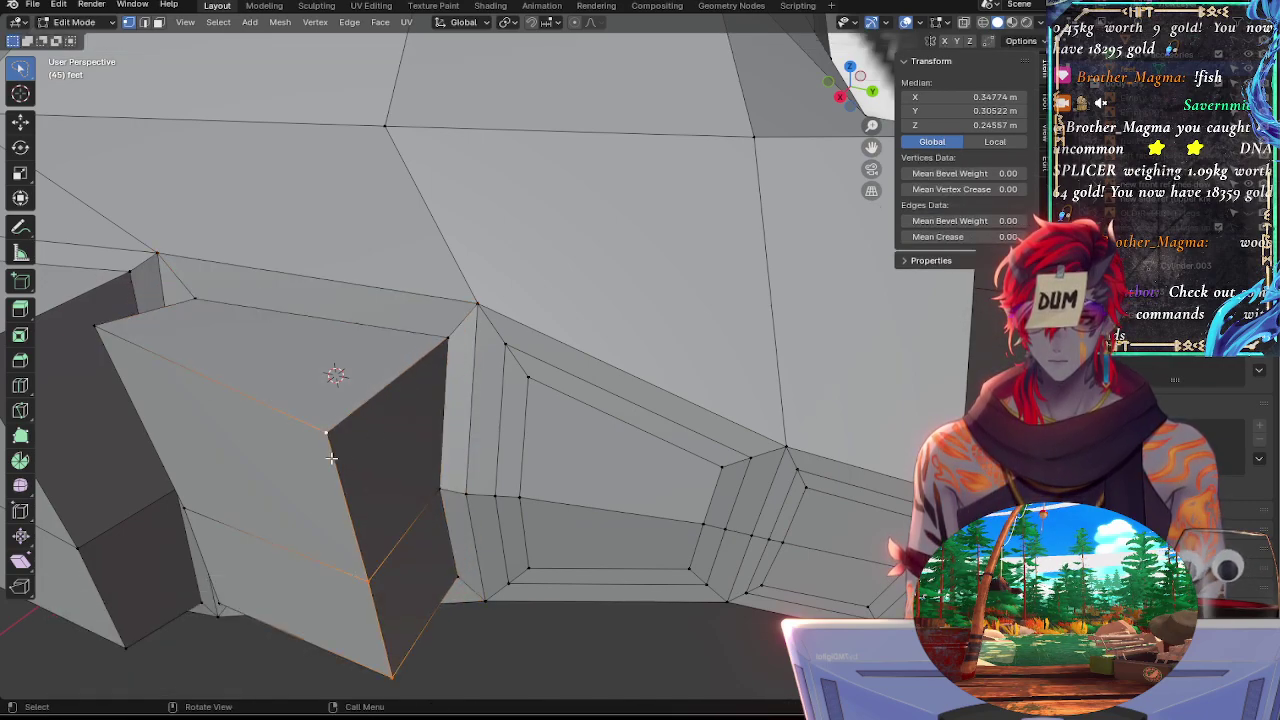
{"action": "middle_click_drag", "start_coordinate": [336, 509], "coordinate": [347, 483]}
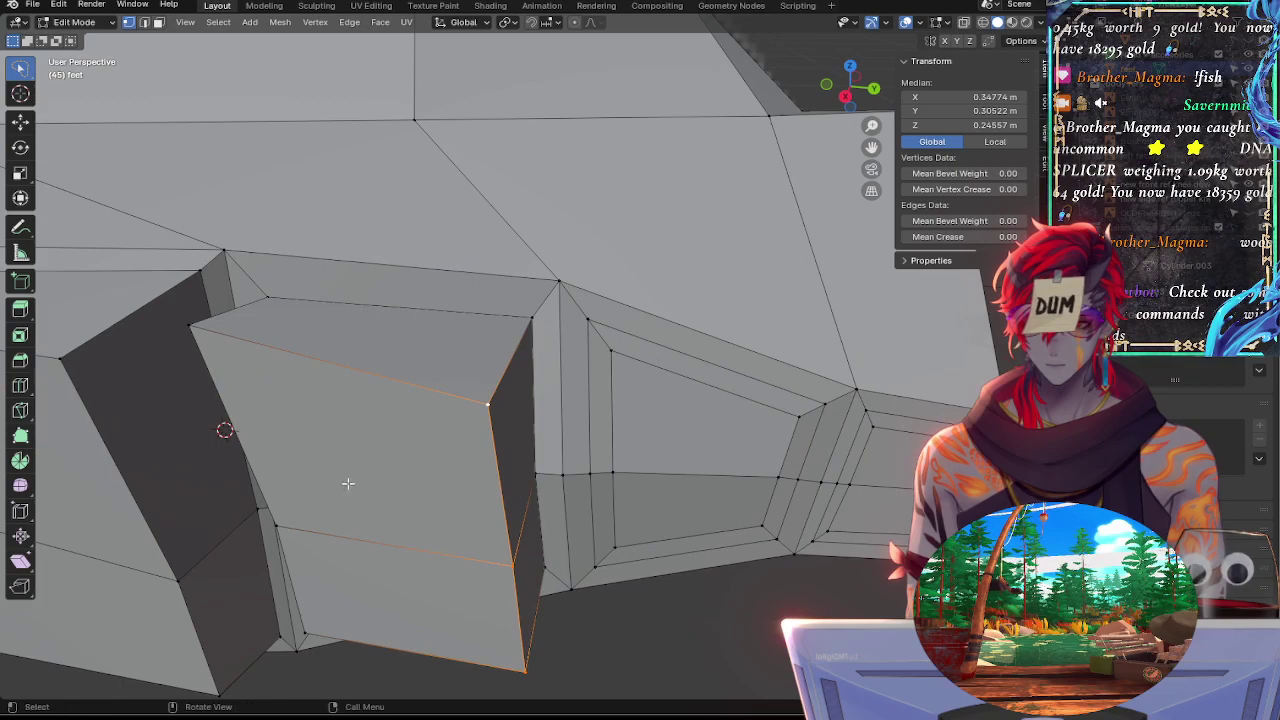
{"action": "left_click", "coordinate": [296, 540], "text": "shift"}
{"action": "left_click", "coordinate": [330, 615], "text": "shift"}
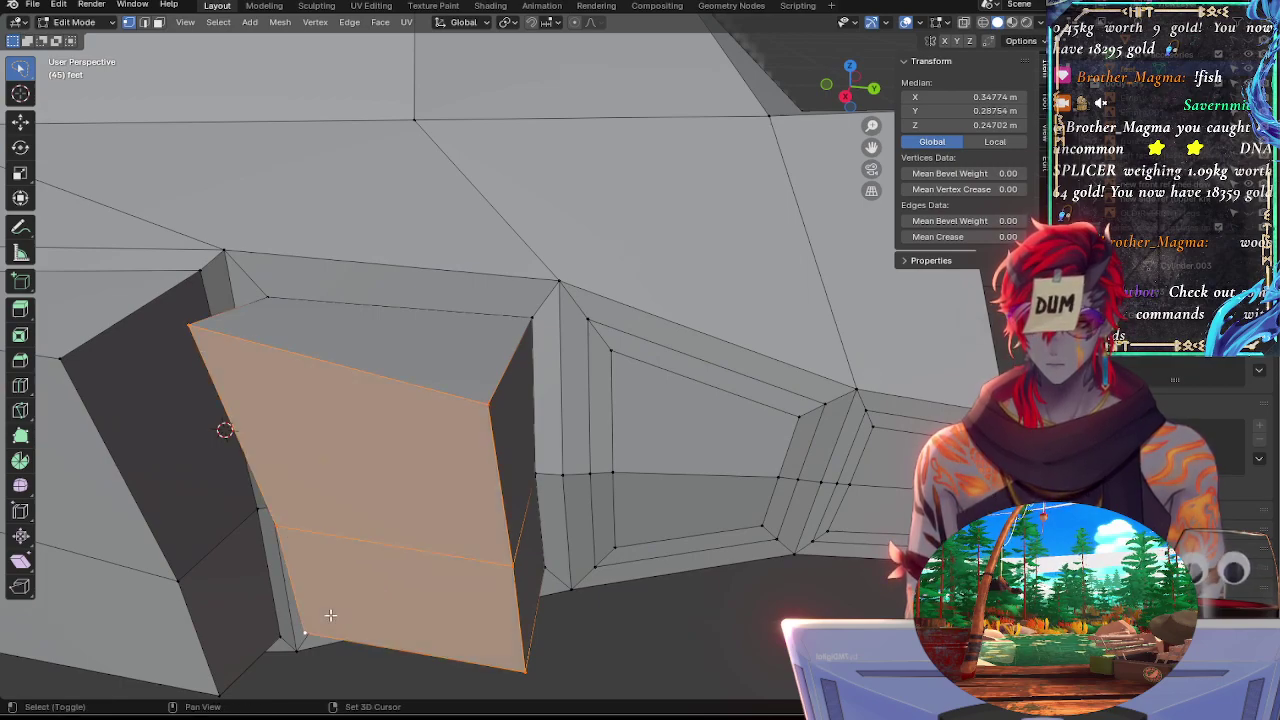
{"action": "key", "text": "shift+v"}
{"action": "left_click", "coordinate": [384, 530]}
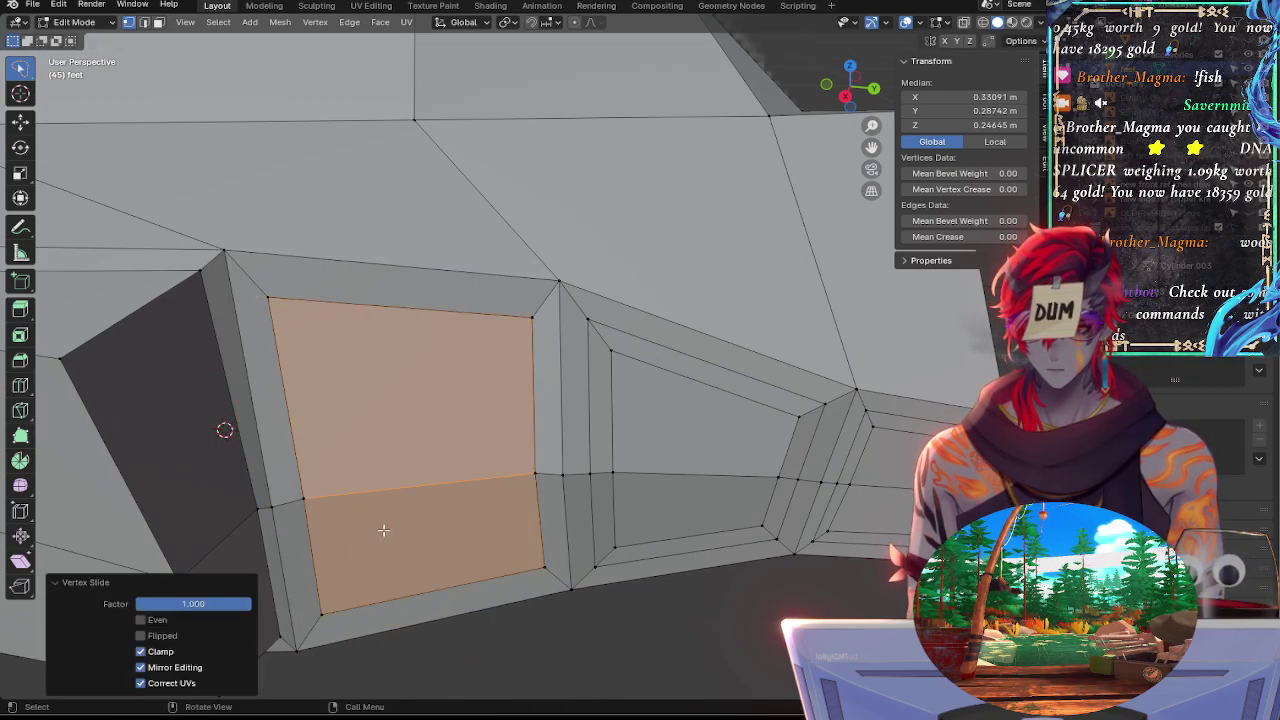
{"action": "key", "text": "s"}
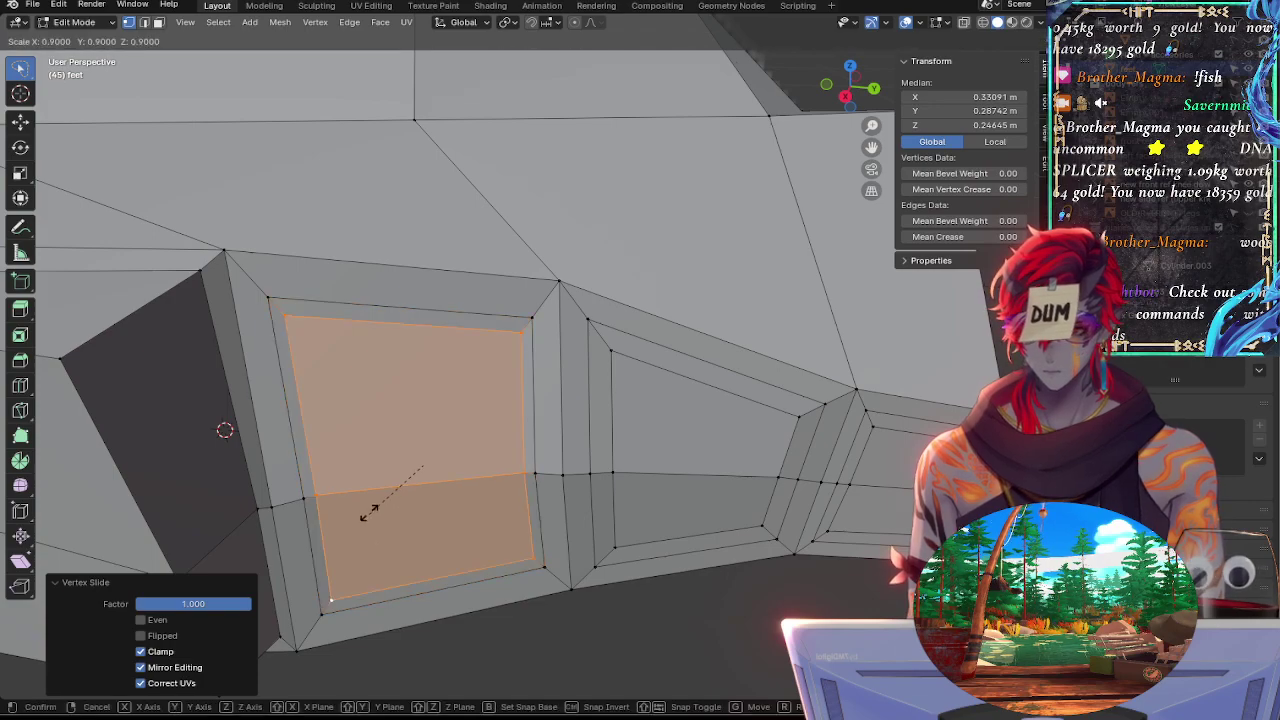
{"action": "left_click", "coordinate": [360, 489]}
{"action": "middle_click_drag", "start_coordinate": [398, 487], "coordinate": [691, 286]}
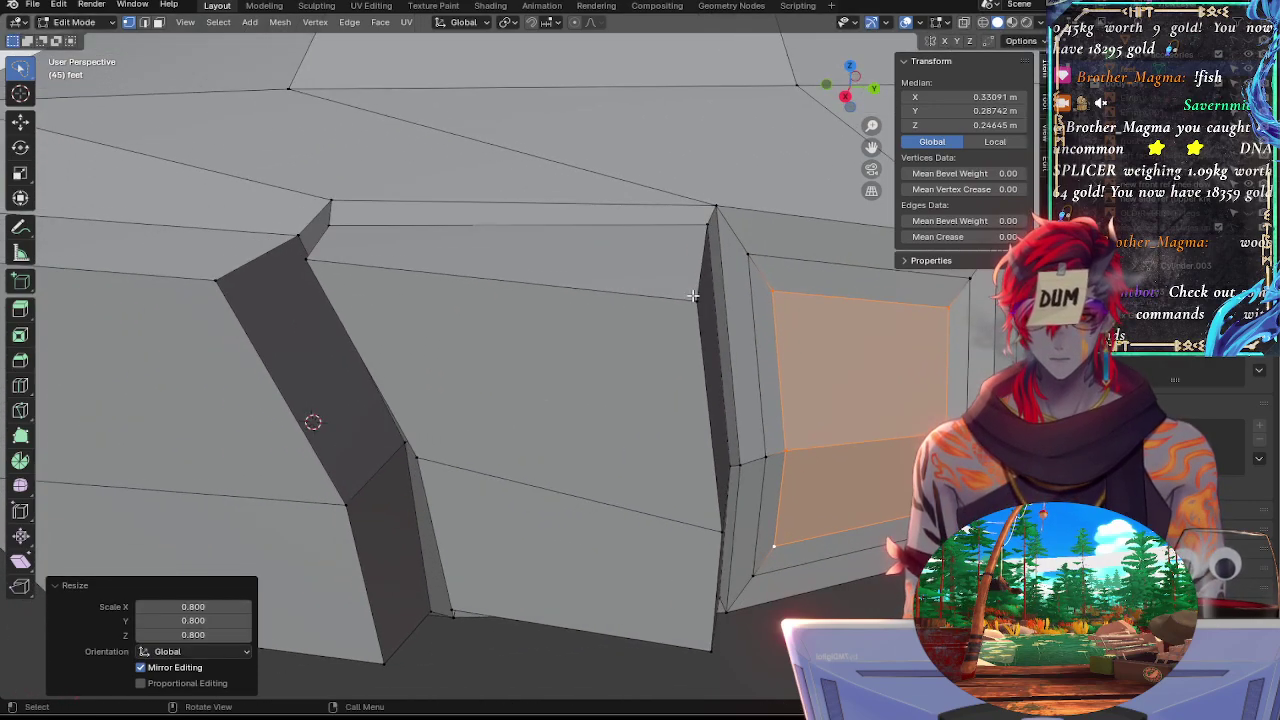
{"action": "left_click", "coordinate": [692, 298]}
{"action": "left_click", "coordinate": [719, 522], "text": "shift"}
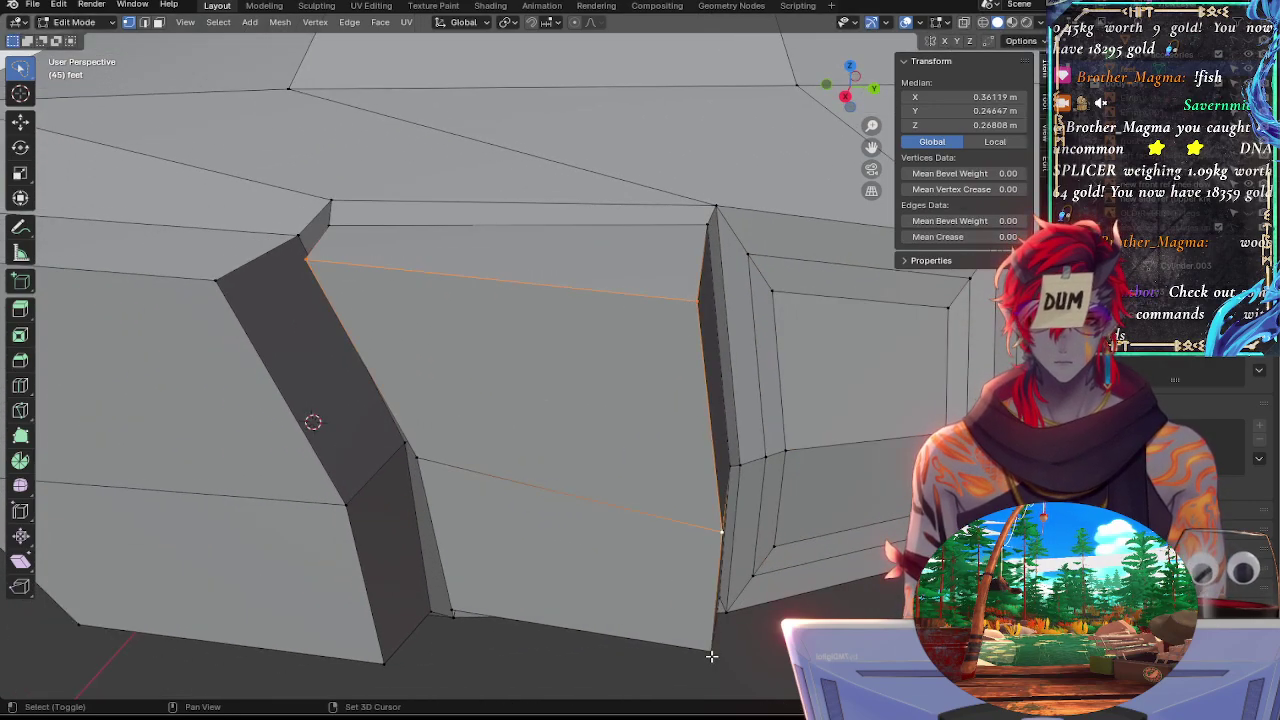
{"action": "left_click", "coordinate": [545, 487], "text": "shift"}
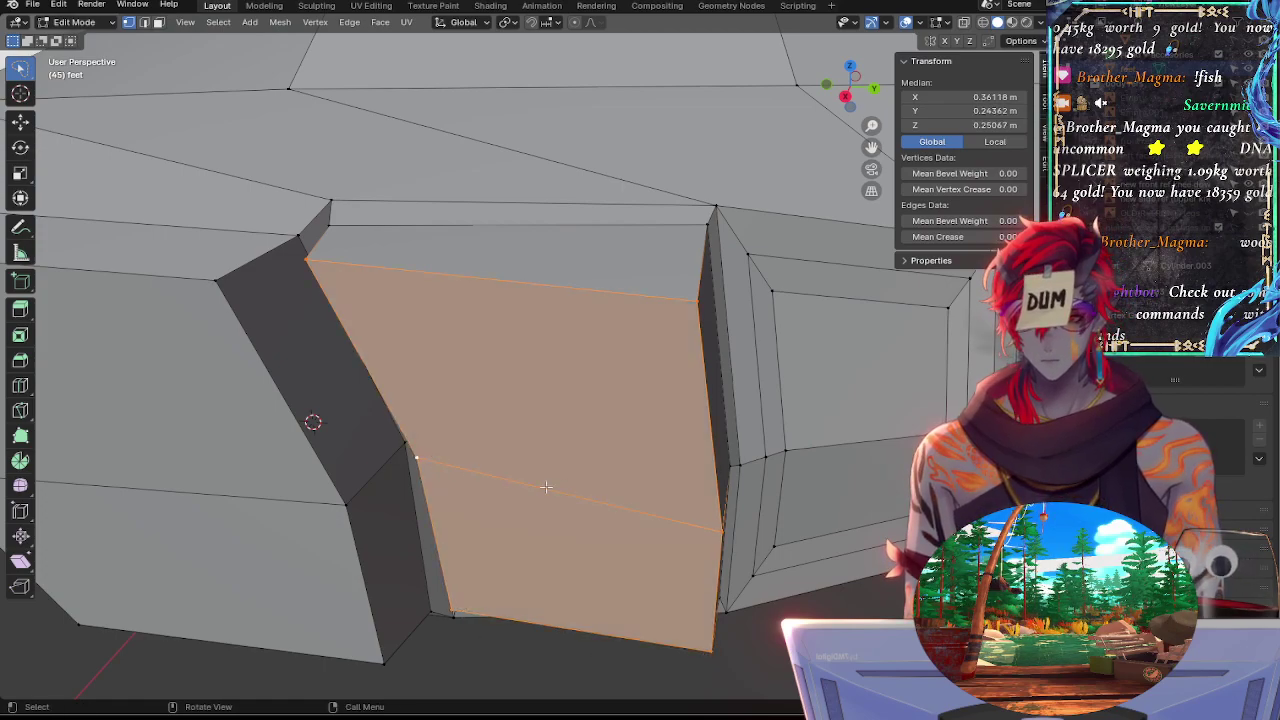
{"action": "middle_click_drag", "start_coordinate": [895, 437], "coordinate": [800, 508]}
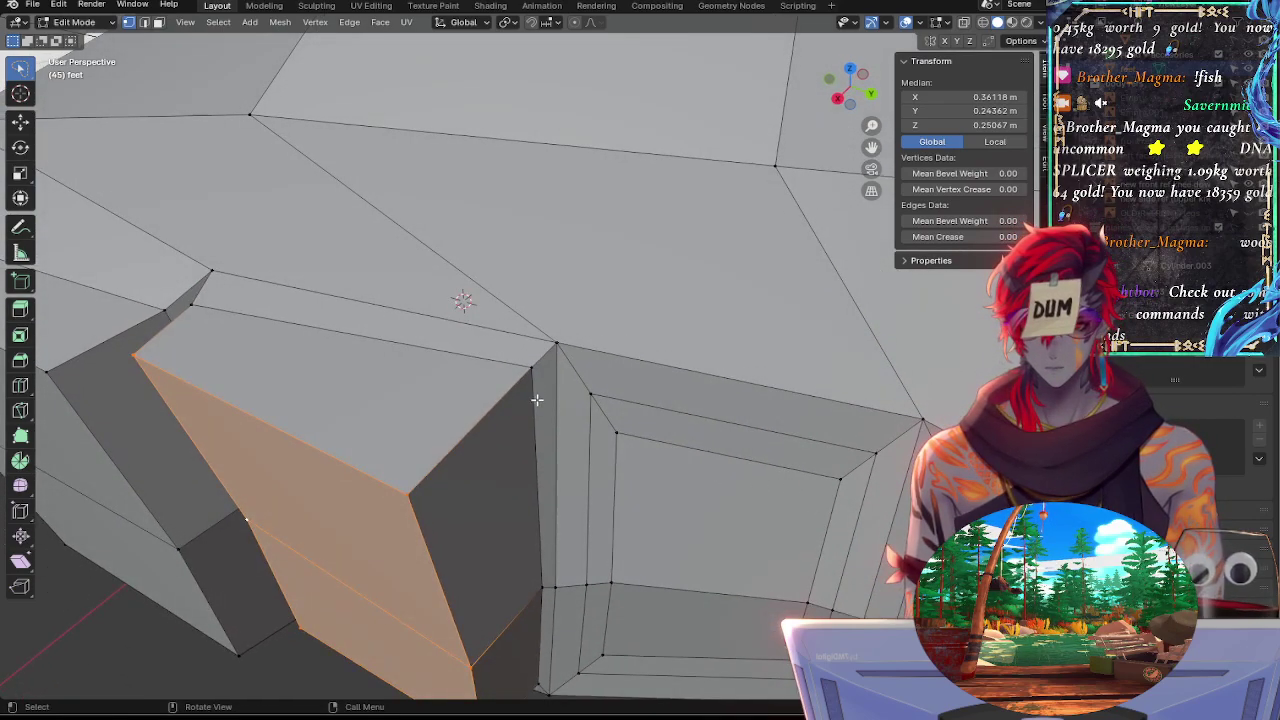
Edge slide the second toe's base loop fully back with a factor of 1.000 and scale it to 0.8
{"action": "left_click", "coordinate": [532, 373], "text": "alt"}
{"action": "middle_click_drag", "start_coordinate": [522, 465], "coordinate": [532, 430]}
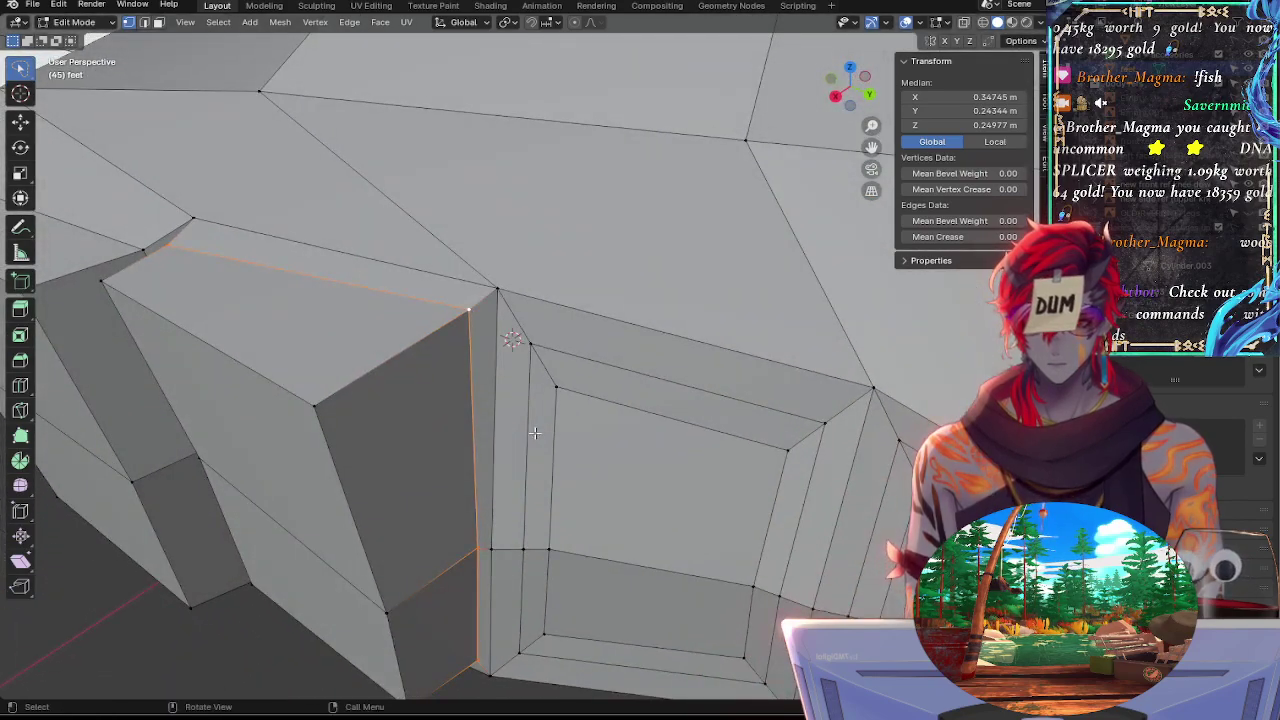
{"action": "key", "text": "g"}
{"action": "key", "text": "g"}
{"action": "left_click", "coordinate": [595, 378]}
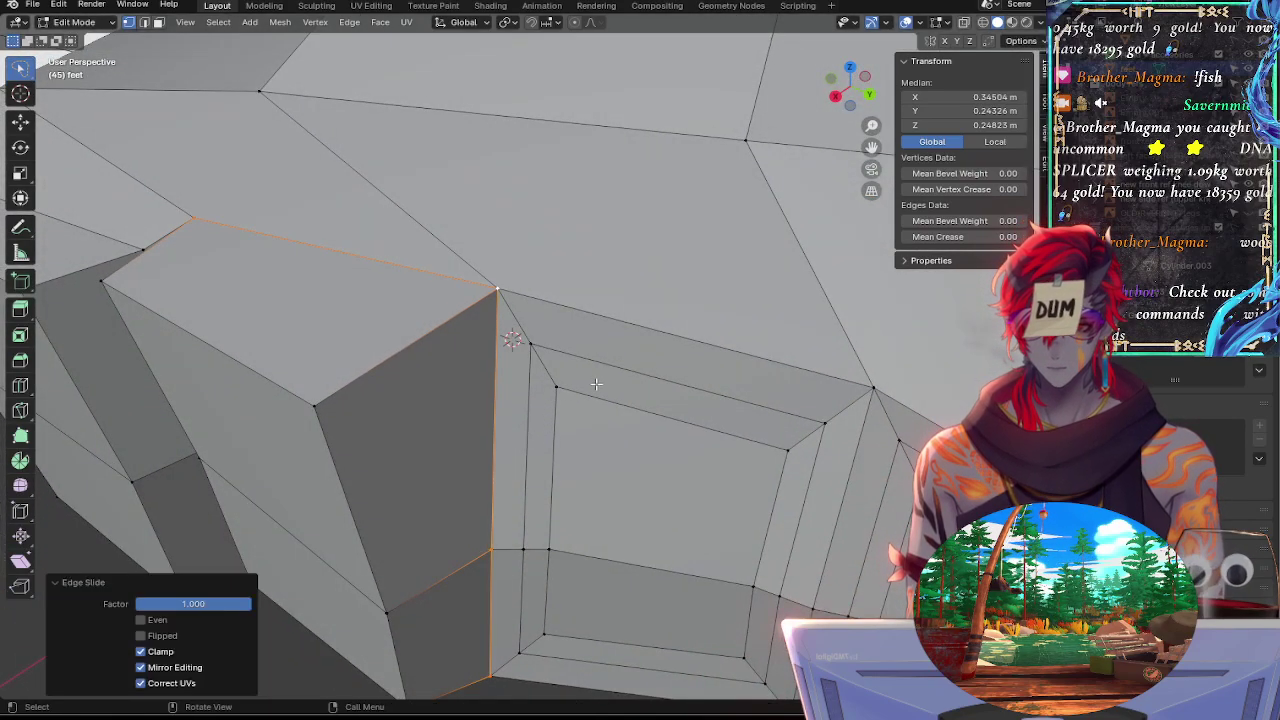
{"action": "key", "text": "s"}
{"action": "left_click", "coordinate": [543, 386]}
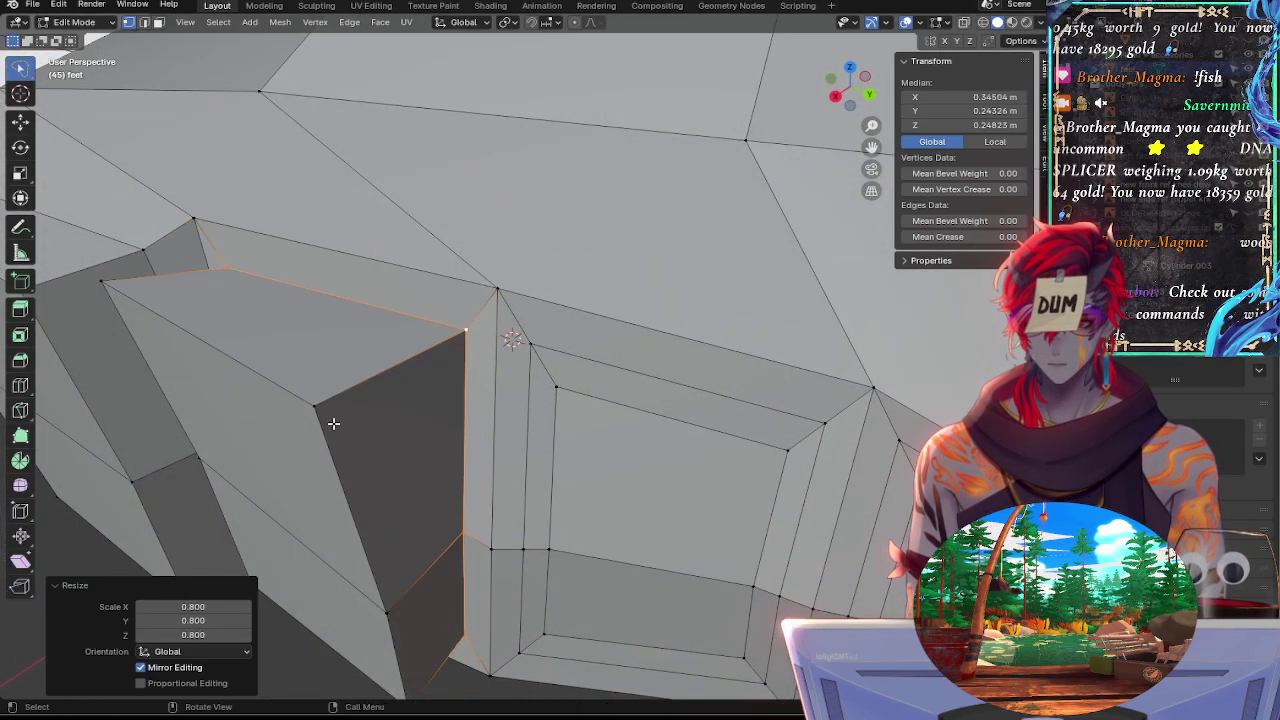
Try to select the second toe's front face vertices and vertex slide them back onto its base loop
{"action": "left_click", "coordinate": [319, 418]}
{"action": "middle_click_drag", "start_coordinate": [319, 418], "coordinate": [613, 490]}
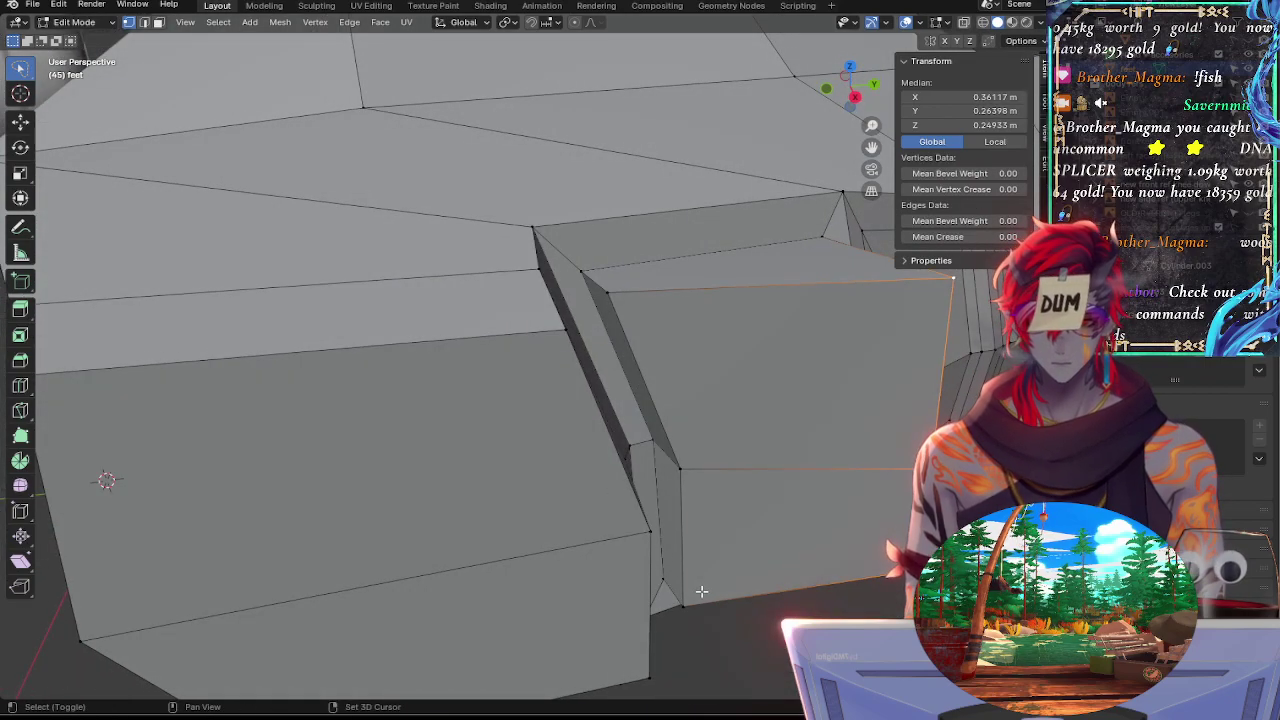
{"action": "left_click", "coordinate": [698, 484], "text": "shift"}
{"action": "left_click", "coordinate": [624, 303], "text": "shift"}
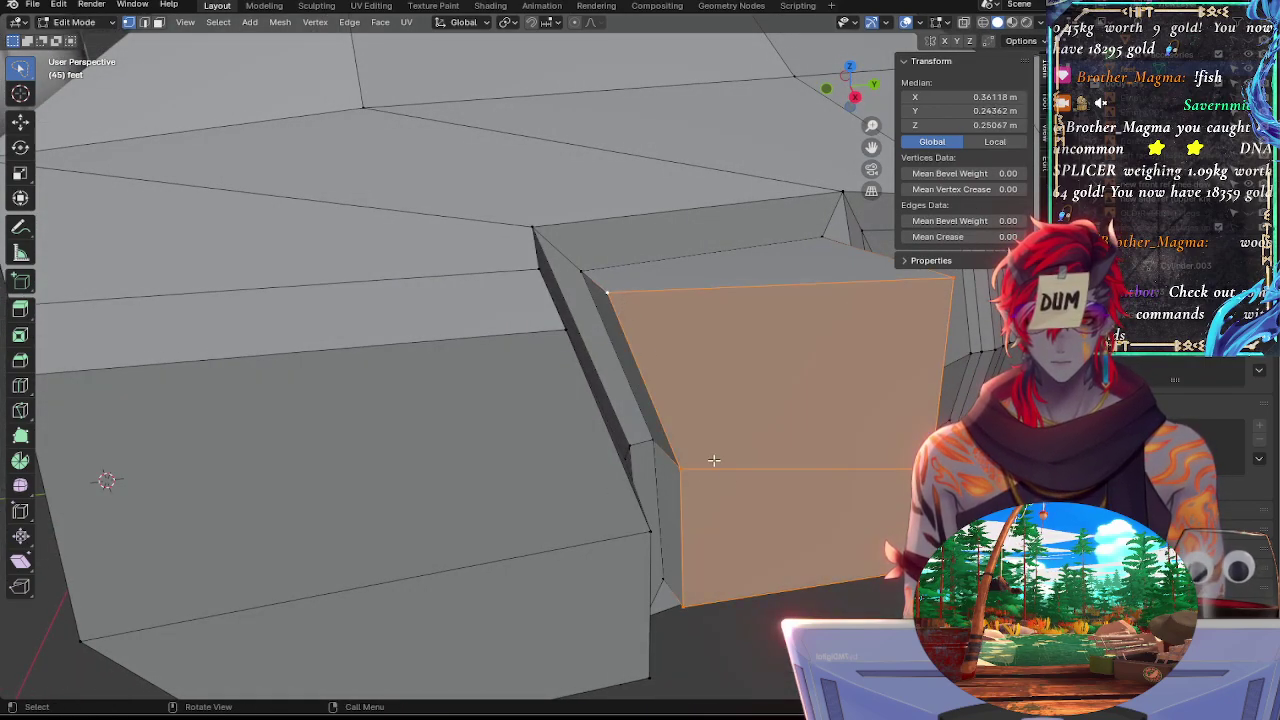
{"action": "key", "text": "shift+v"}
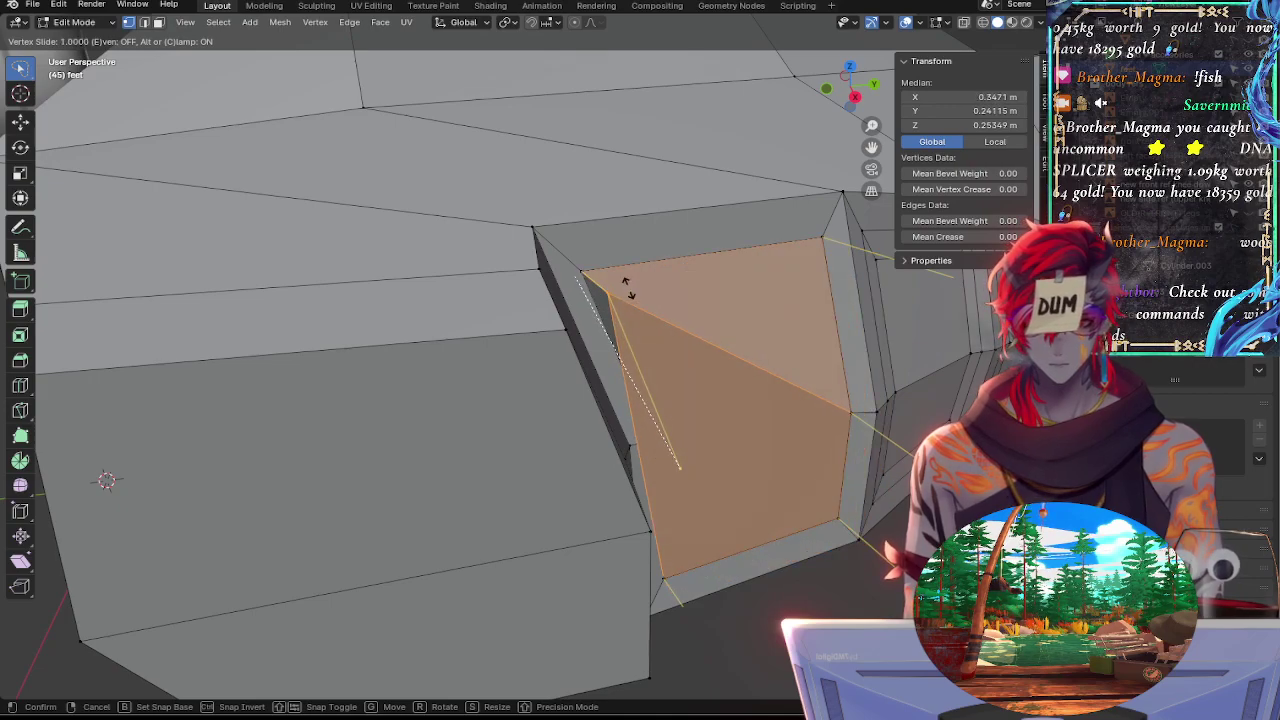
{"action": "left_click", "coordinate": [623, 283]}
{"action": "middle_click_drag", "start_coordinate": [623, 283], "coordinate": [645, 359]}
{"action": "key", "text": "shift+v"}
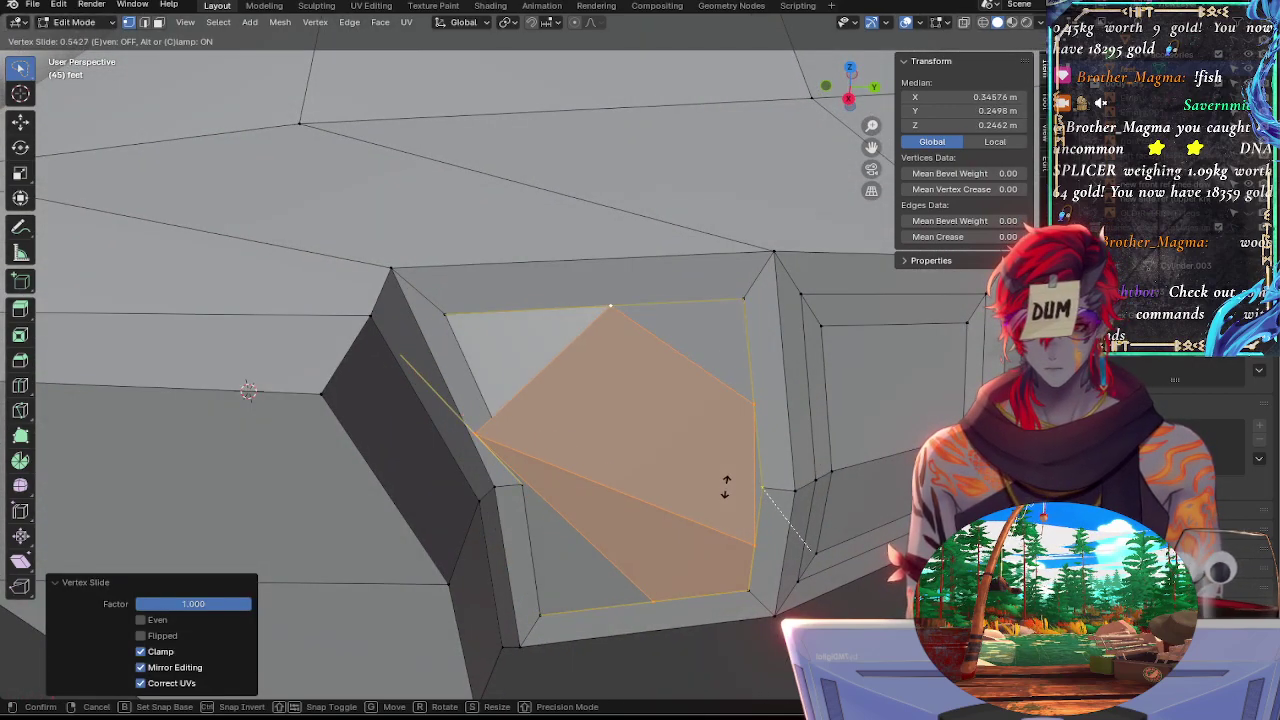
{"action": "right_click", "coordinate": [695, 415]}
{"action": "key", "text": "ctrl+z"}
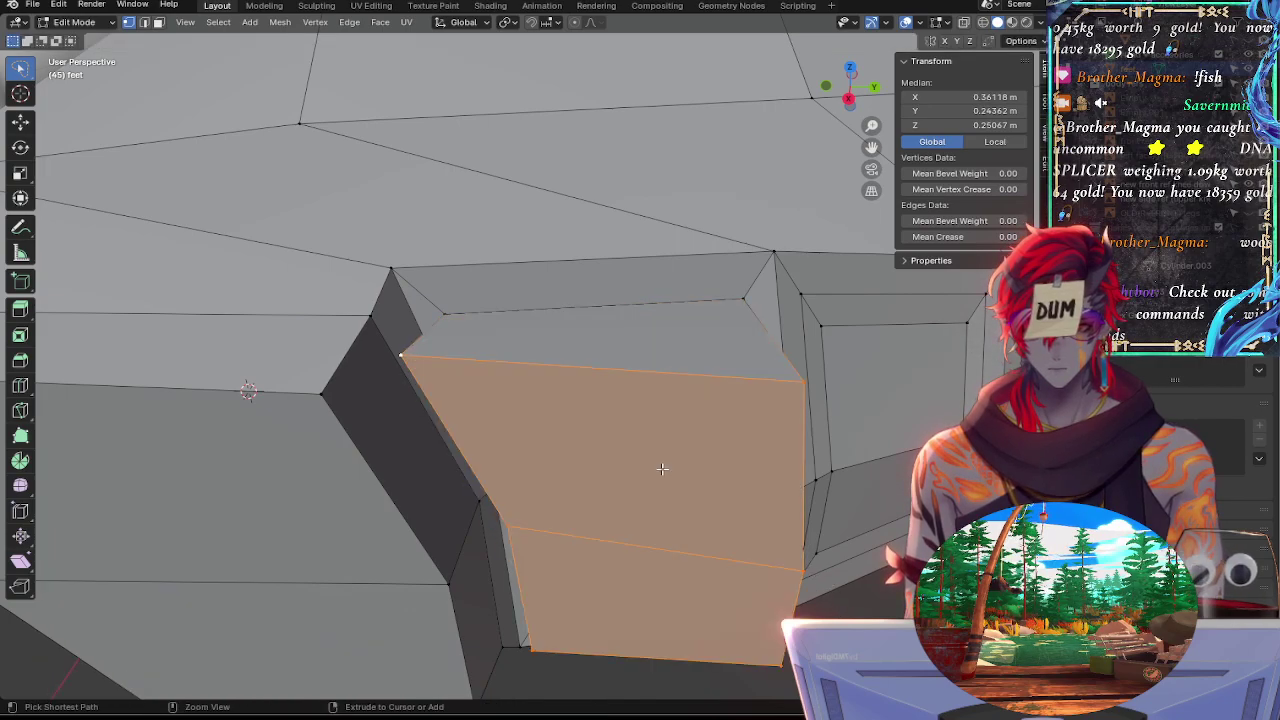
{"action": "middle_click_drag", "start_coordinate": [655, 476], "coordinate": [626, 450]}
{"action": "left_click", "coordinate": [654, 451]}
{"action": "left_click", "coordinate": [656, 451], "text": "alt"}
{"action": "left_click", "coordinate": [469, 542]}
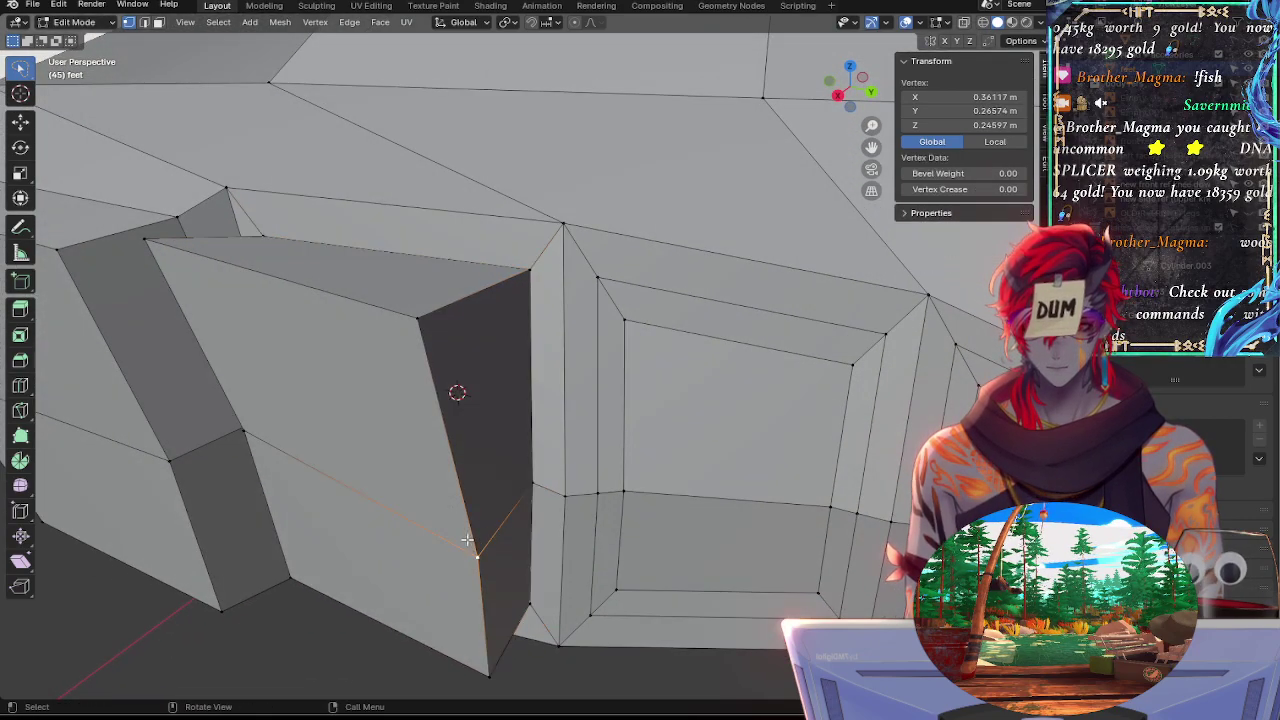
{"action": "left_click", "coordinate": [418, 319]}
{"action": "middle_click_drag", "start_coordinate": [418, 321], "coordinate": [505, 364]}
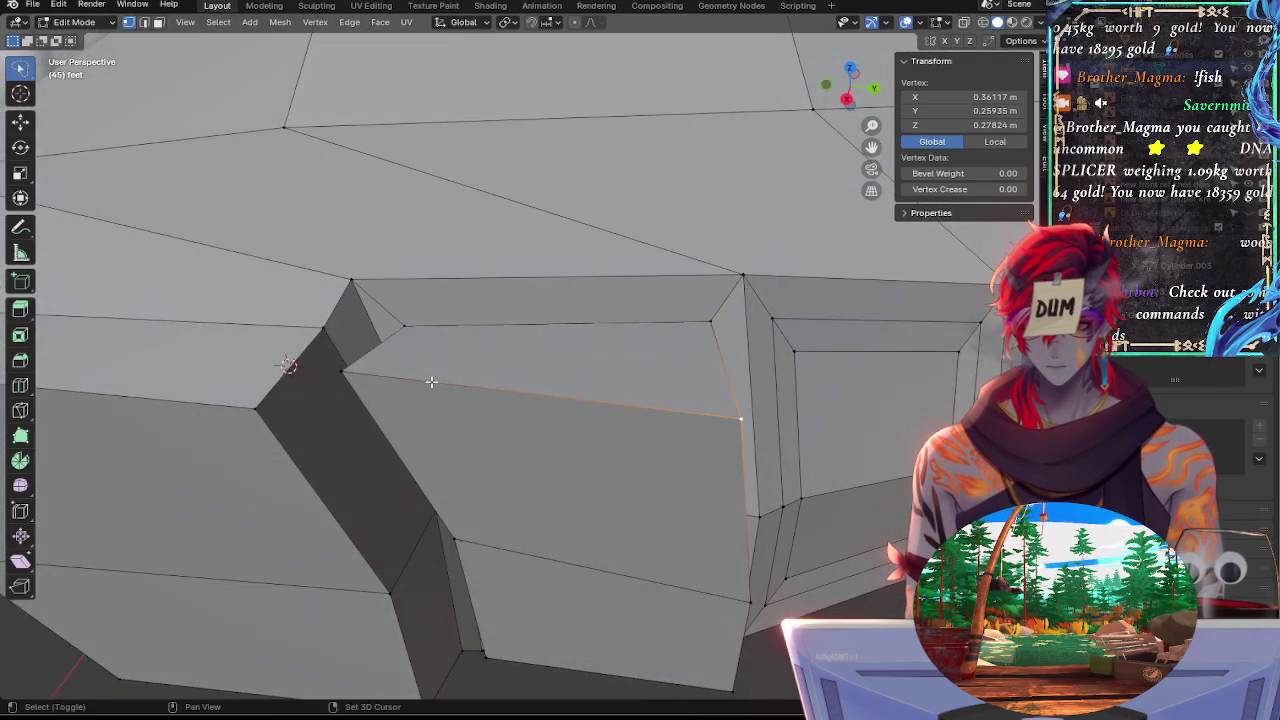
{"action": "left_click", "coordinate": [470, 541], "text": "shift"}
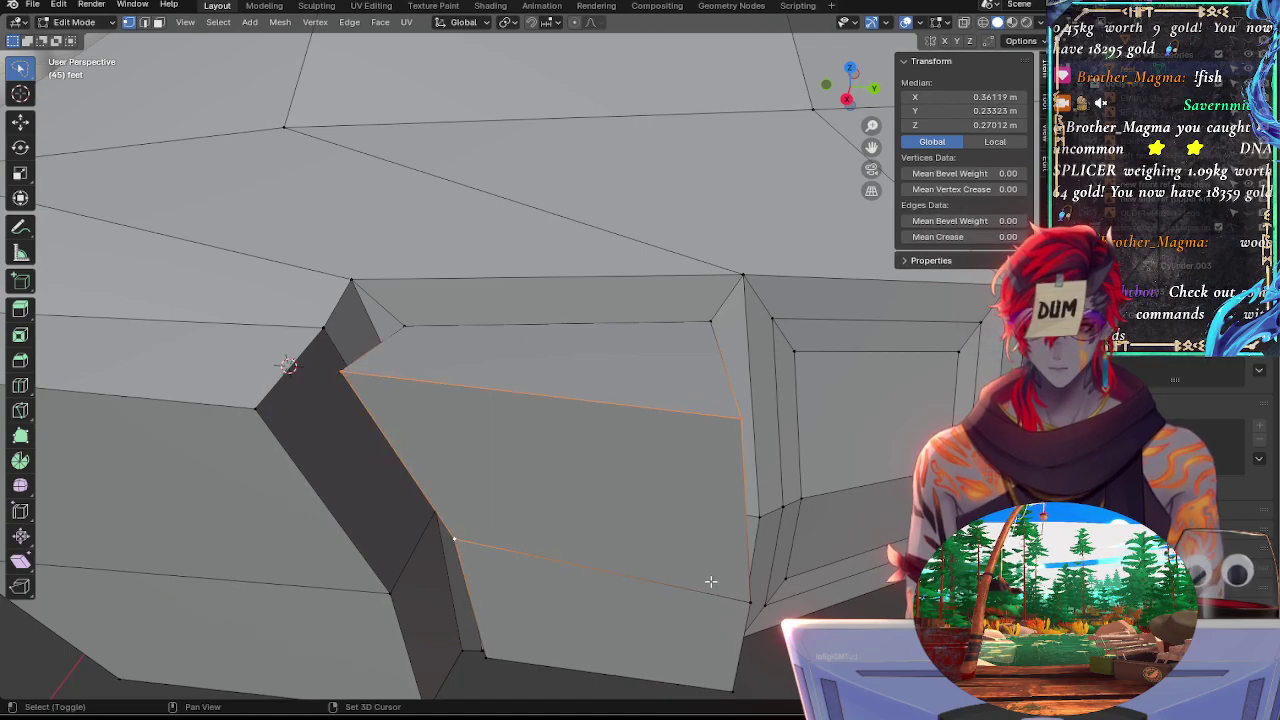
{"action": "middle_click_drag", "start_coordinate": [694, 600], "coordinate": [651, 380]}
Try to edge slide the crosswise middle edge on the second toe's front
{"action": "left_click", "coordinate": [660, 385]}
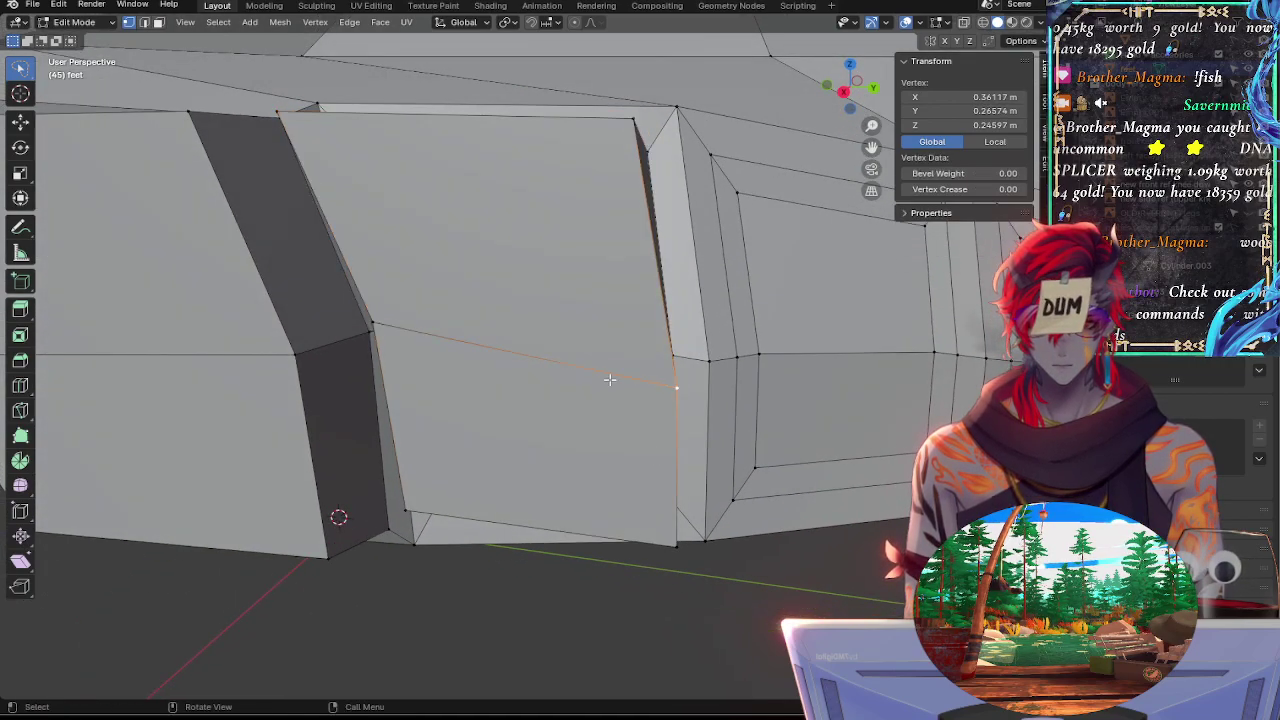
{"action": "left_click", "coordinate": [545, 360], "text": "alt"}
{"action": "key", "text": "g"}
{"action": "key", "text": "g"}
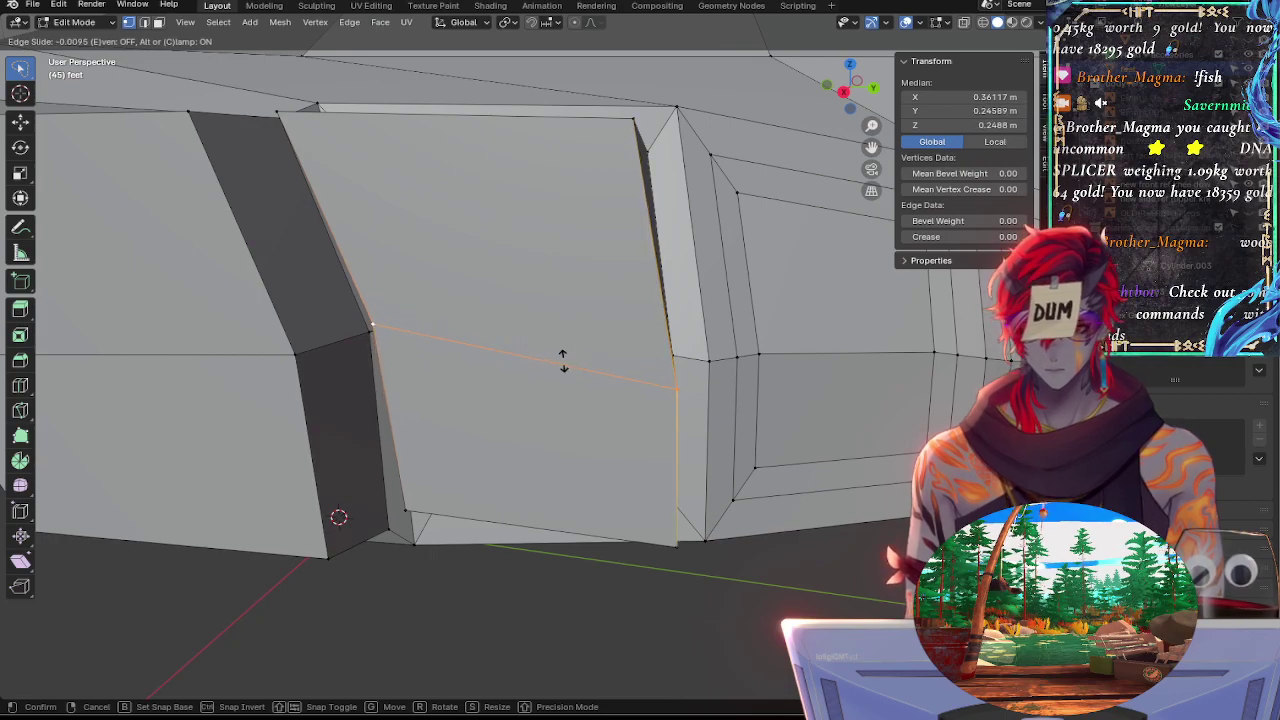
{"action": "left_click", "coordinate": [563, 362]}
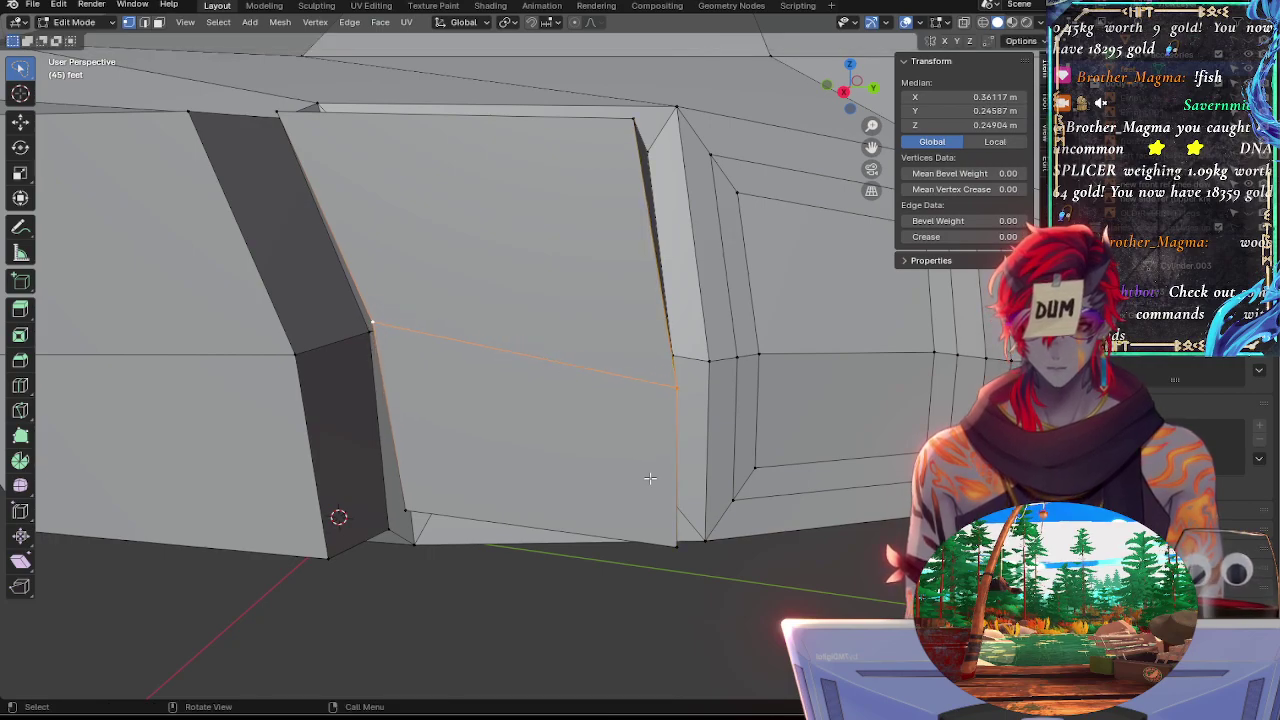
Select all six front face vertices of the second toe, using the right orthographic view
{"action": "left_click", "coordinate": [655, 536]}
{"action": "left_click", "coordinate": [416, 508], "text": "shift"}
{"action": "left_click", "coordinate": [631, 132], "text": "shift"}
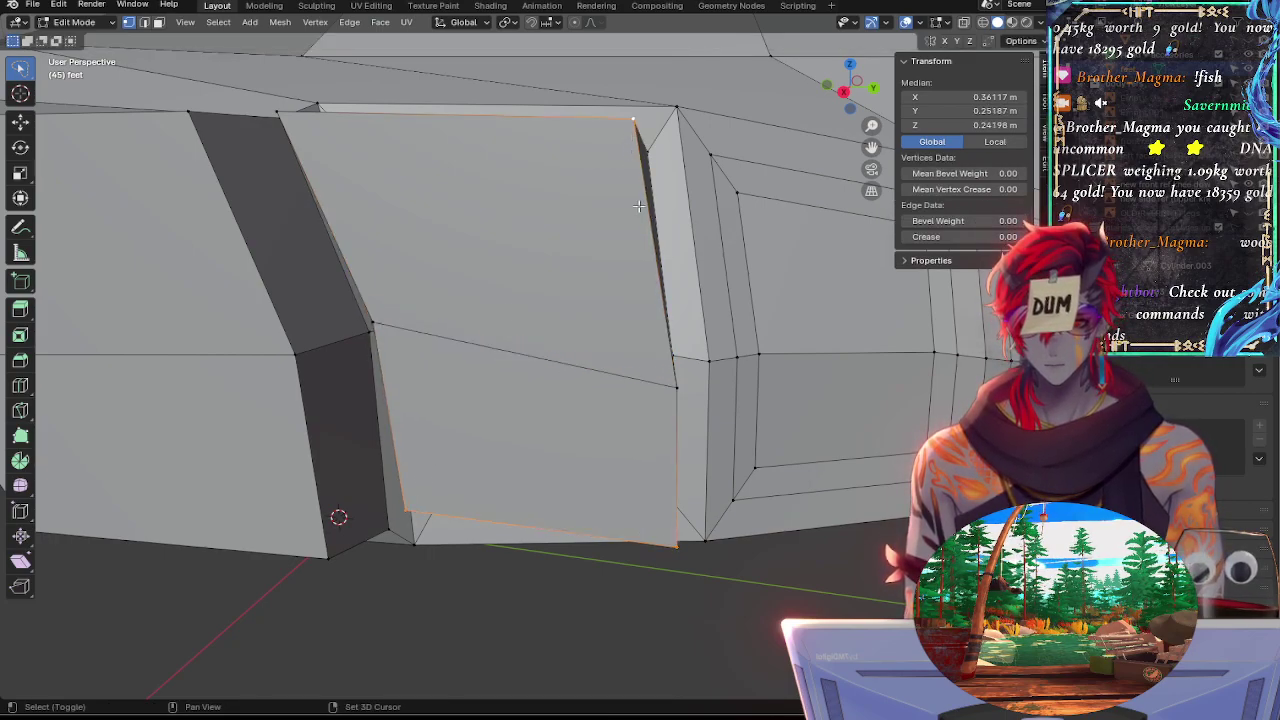
{"action": "key", "text": "KP_3"}
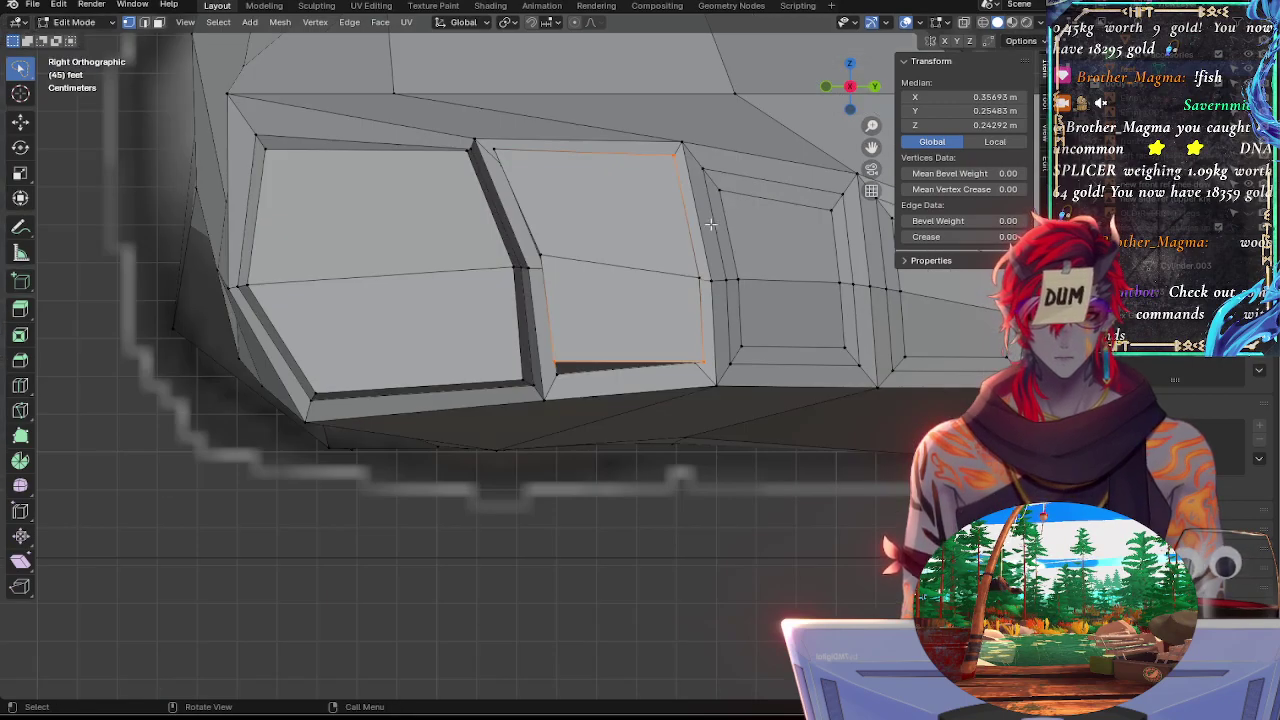
{"action": "left_click", "coordinate": [697, 271], "text": "shift"}
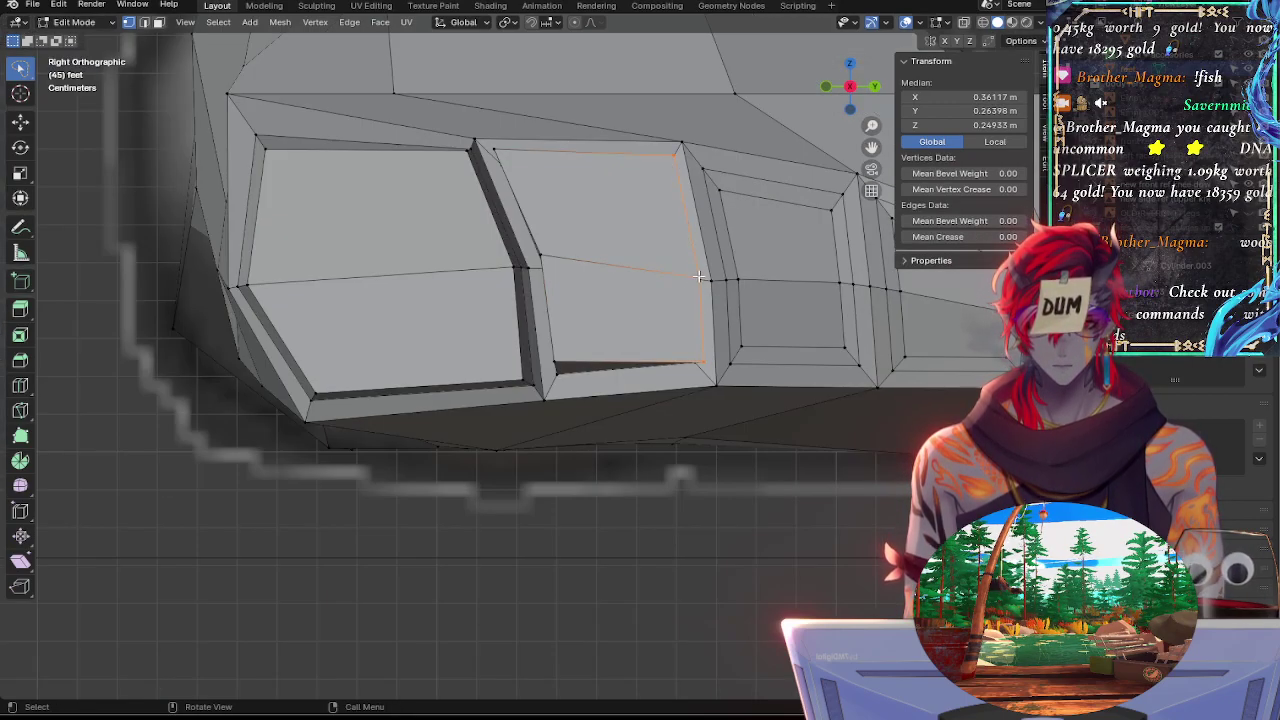
{"action": "left_click", "coordinate": [505, 154], "text": "shift"}
{"action": "left_click", "coordinate": [562, 262], "text": "shift"}
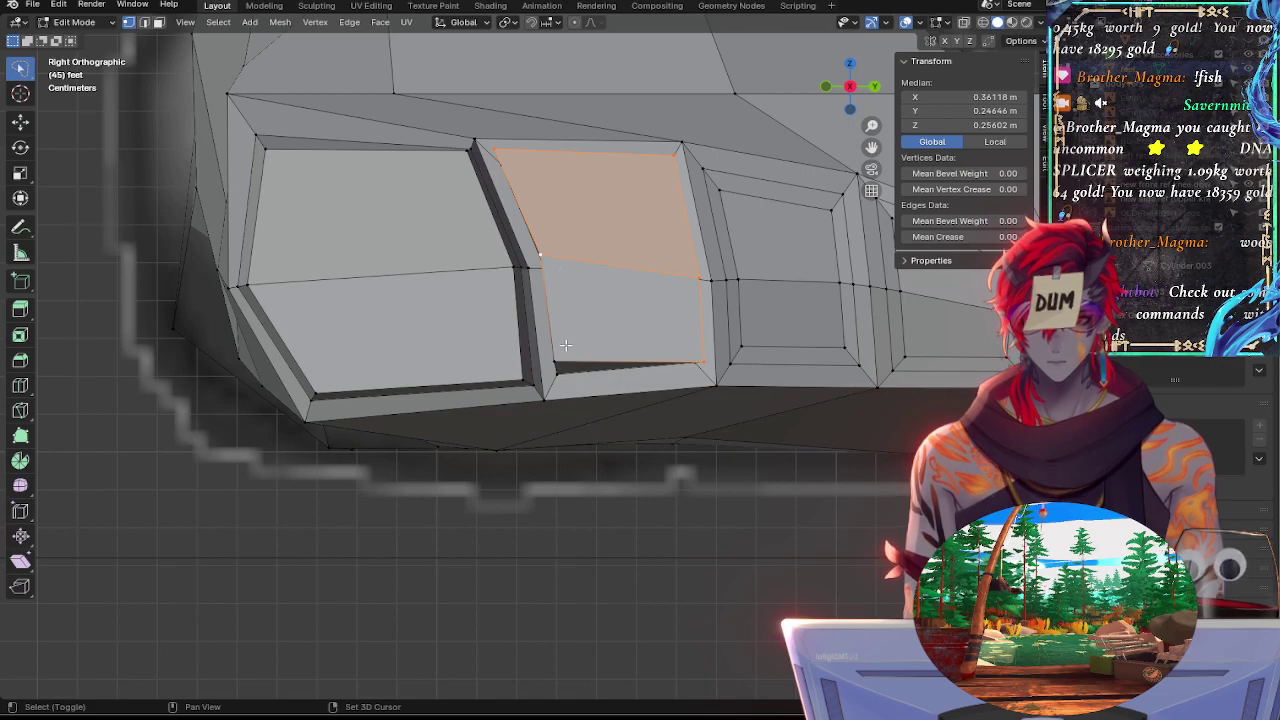
{"action": "left_click", "coordinate": [566, 351], "text": "shift"}
Vertex slide the second toe's front face fully back onto its base loop with a factor of 1.000, then scale it down slightly
{"action": "key", "text": "shift+v"}
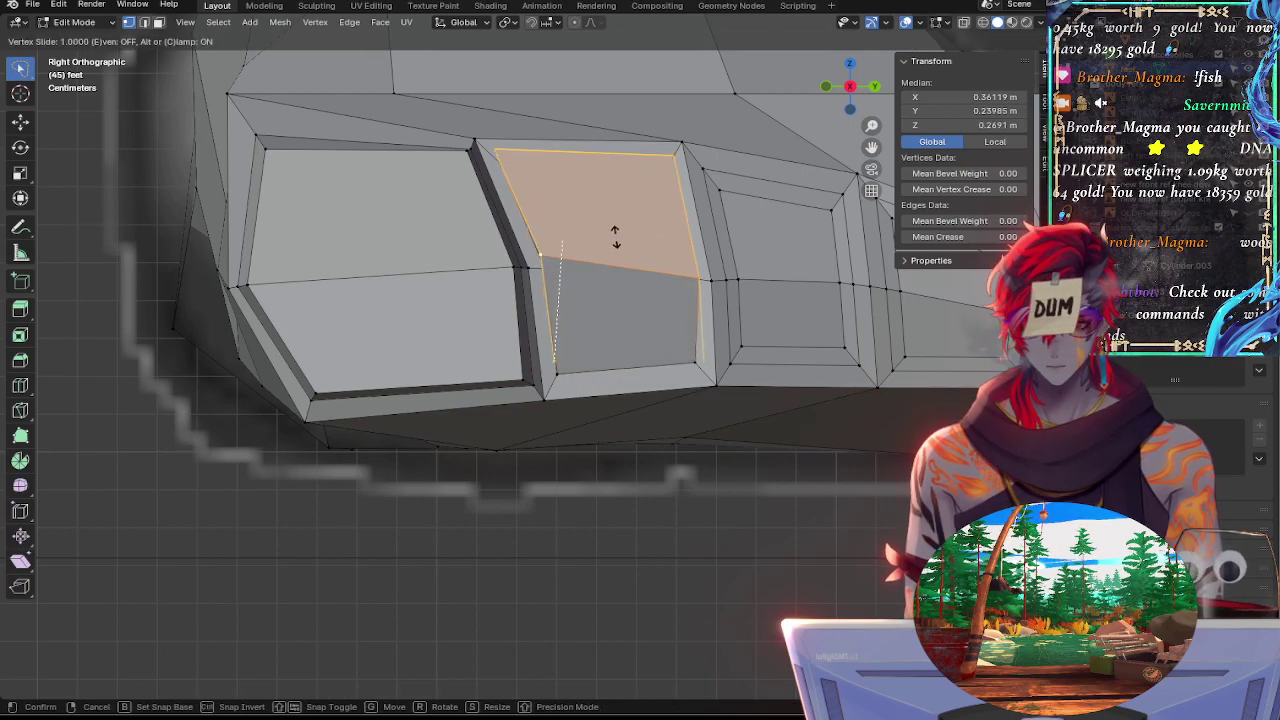
{"action": "left_click", "coordinate": [620, 366]}
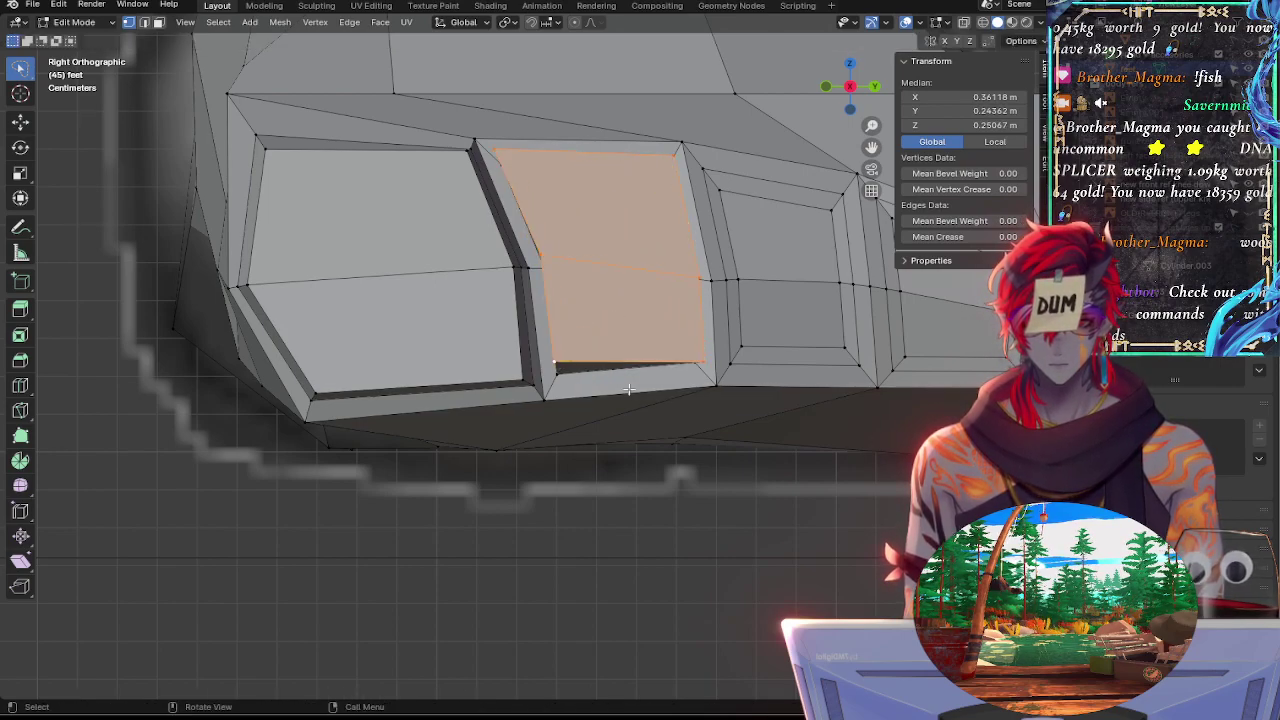
{"action": "middle_click_drag", "start_coordinate": [620, 366], "coordinate": [606, 409]}
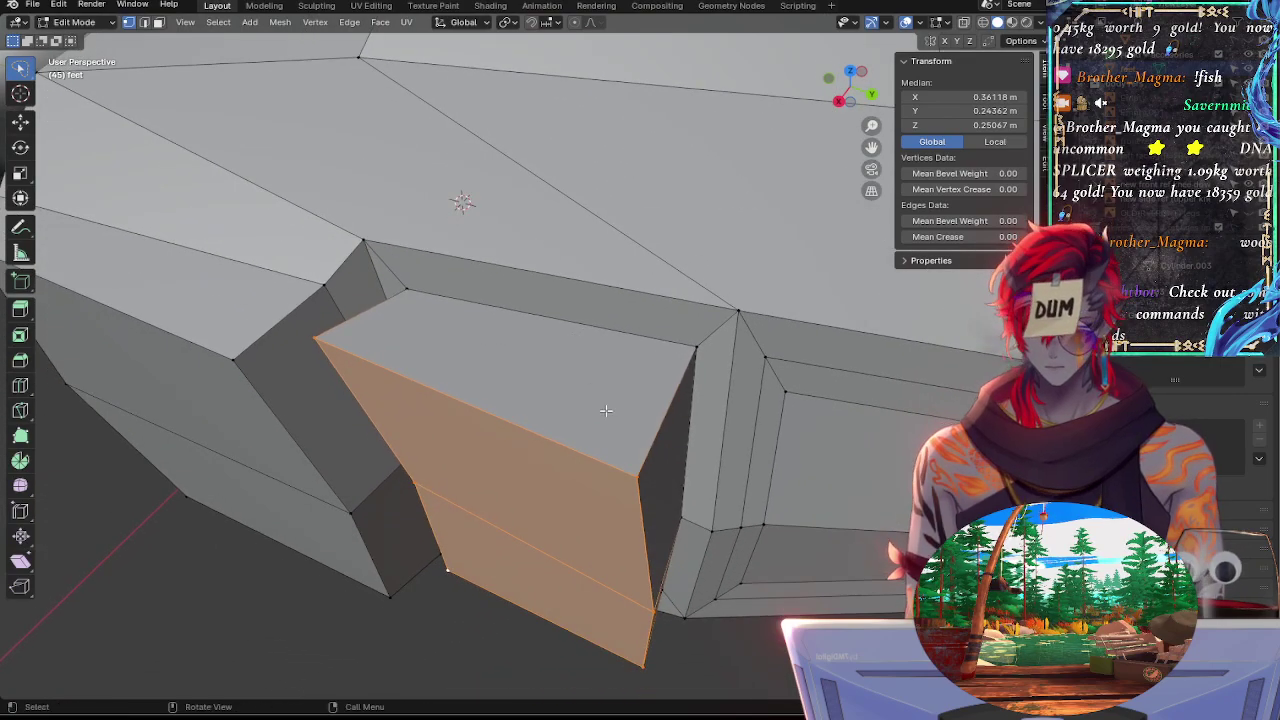
{"action": "key", "text": "shift+v"}
{"action": "left_click", "coordinate": [726, 295]}
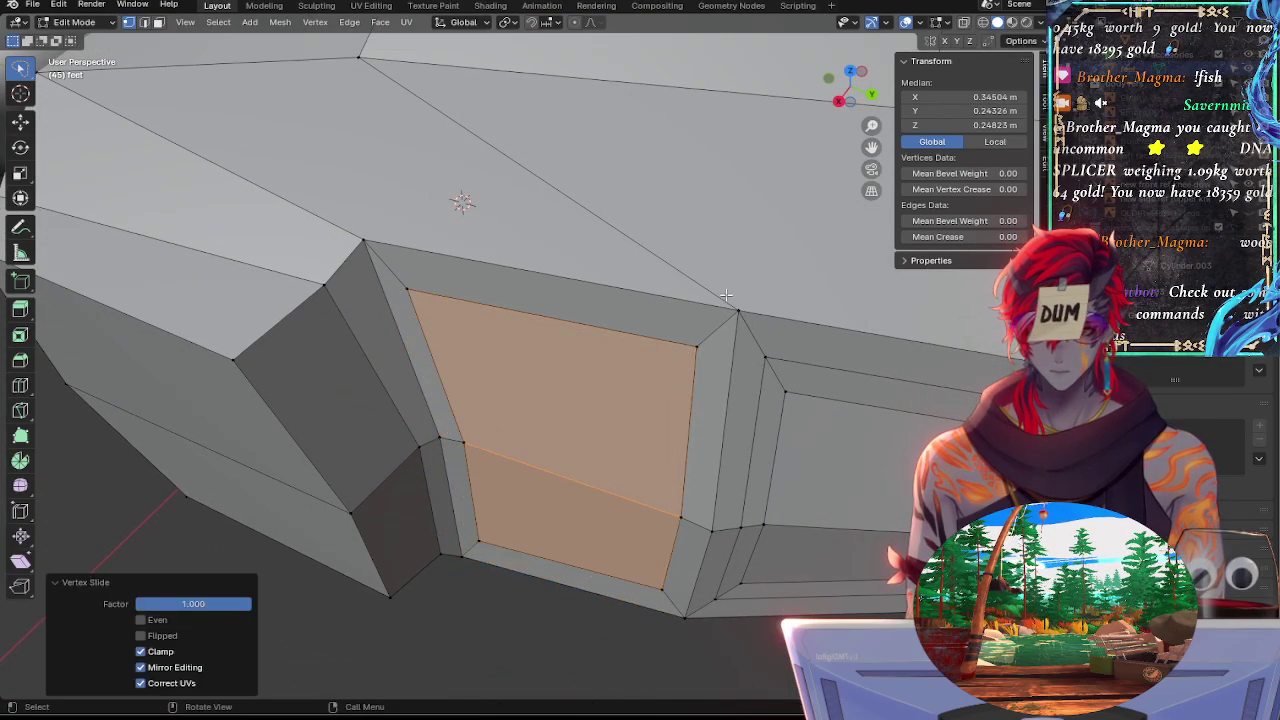
{"action": "key", "text": "s"}
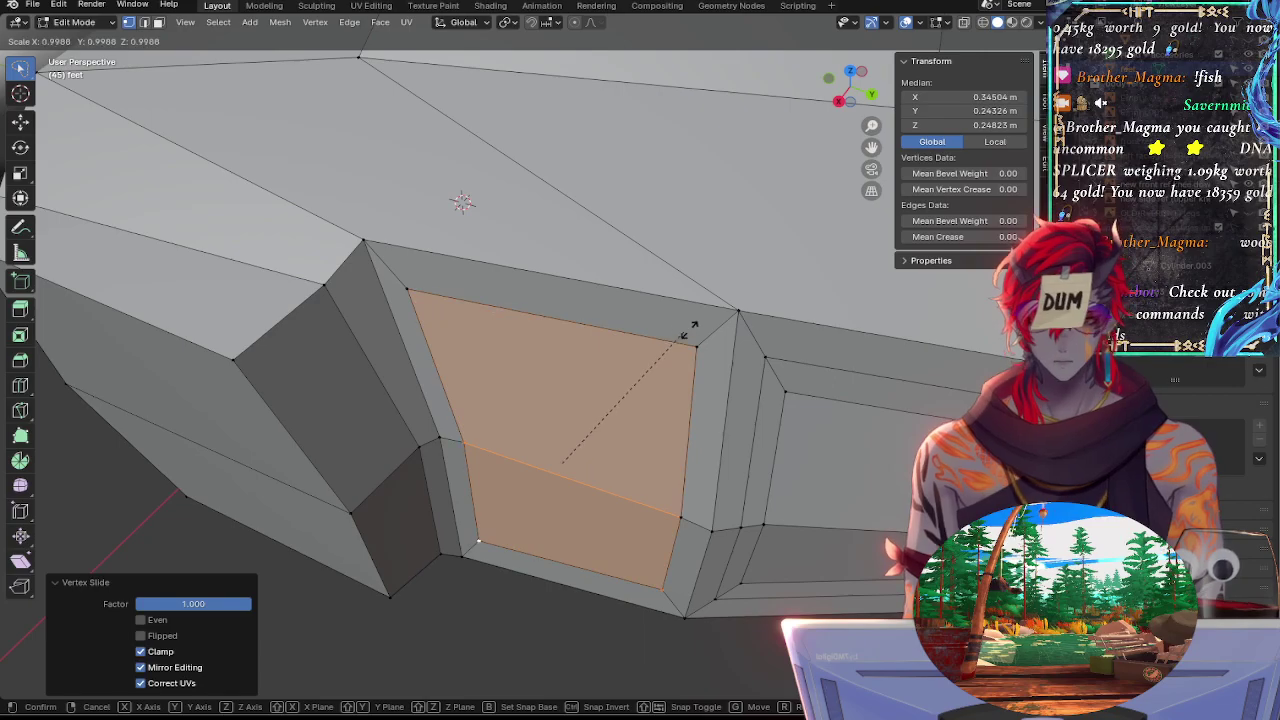
{"action": "left_click", "coordinate": [654, 350]}
Examine the foot's side profile against the reference outline in the back orthographic view
{"action": "middle_click_drag", "start_coordinate": [654, 350], "coordinate": [440, 453]}
{"action": "left_click", "coordinate": [548, 427]}
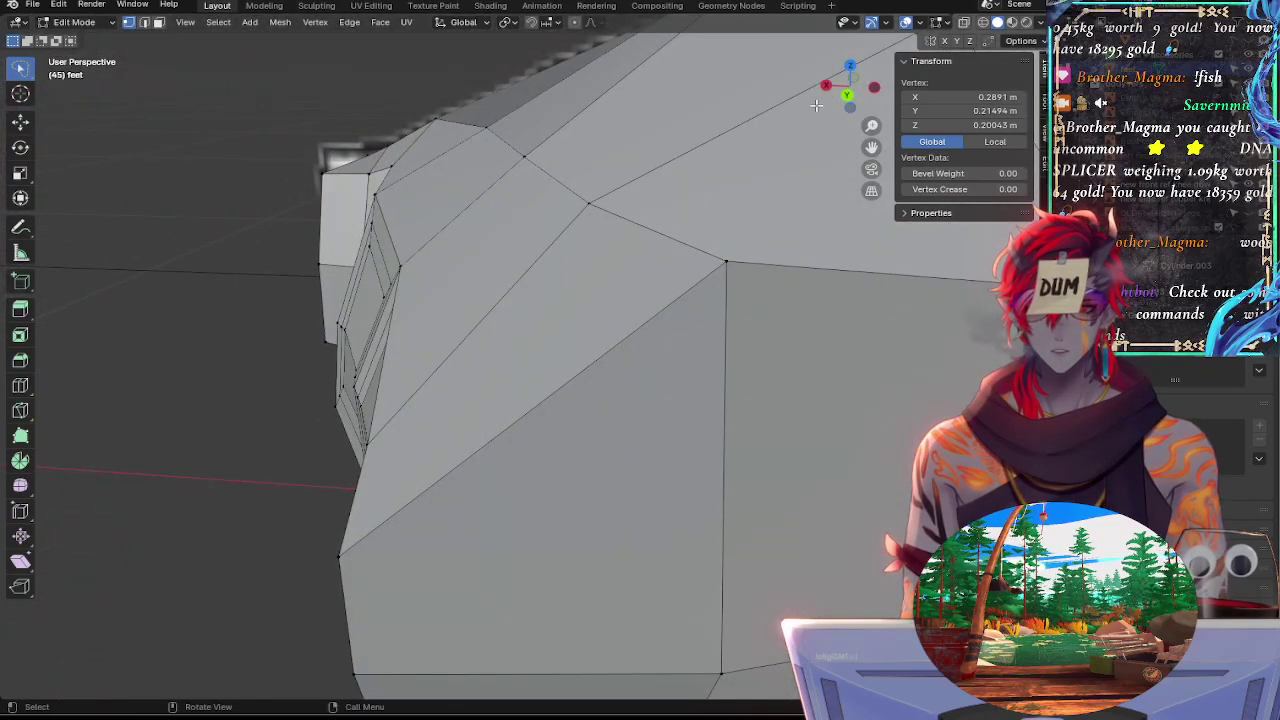
{"action": "left_click", "coordinate": [849, 101]}
{"action": "middle_click_drag", "start_coordinate": [779, 200], "coordinate": [851, 286]}
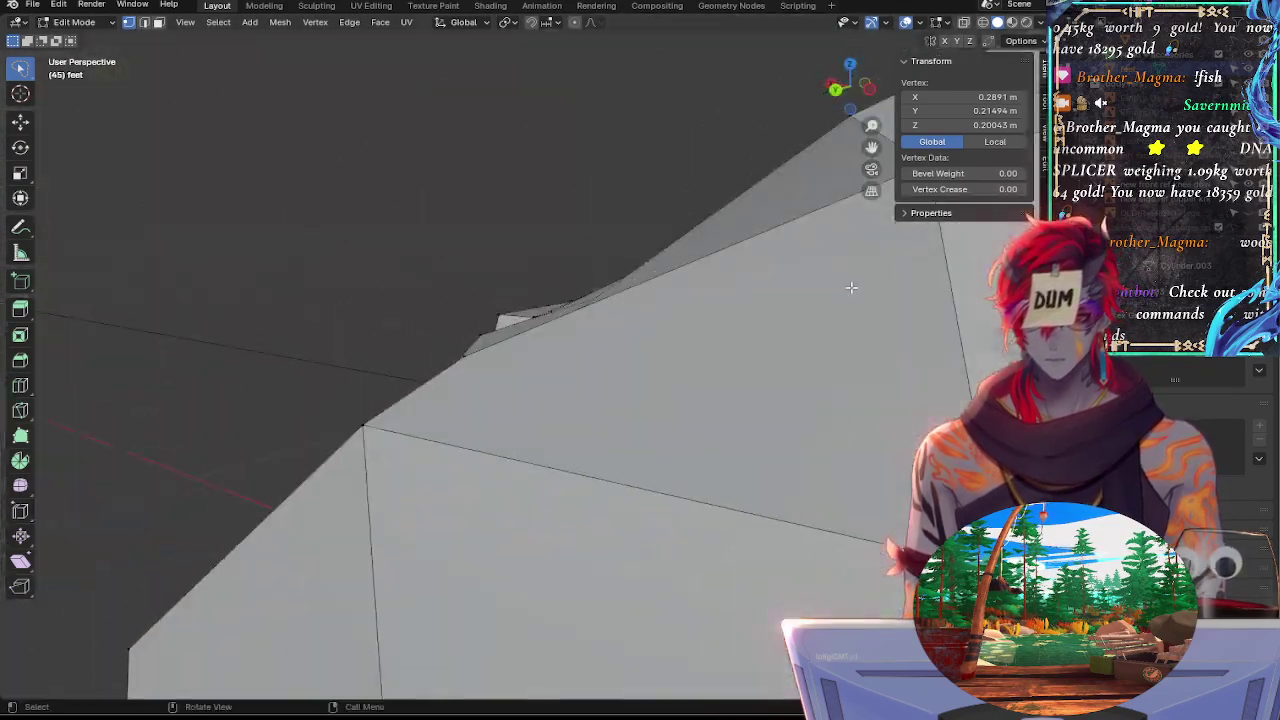
{"action": "left_click", "coordinate": [837, 94]}
{"action": "left_click_drag", "start_coordinate": [772, 300], "coordinate": [582, 417], "text": "ctrl+alt"}
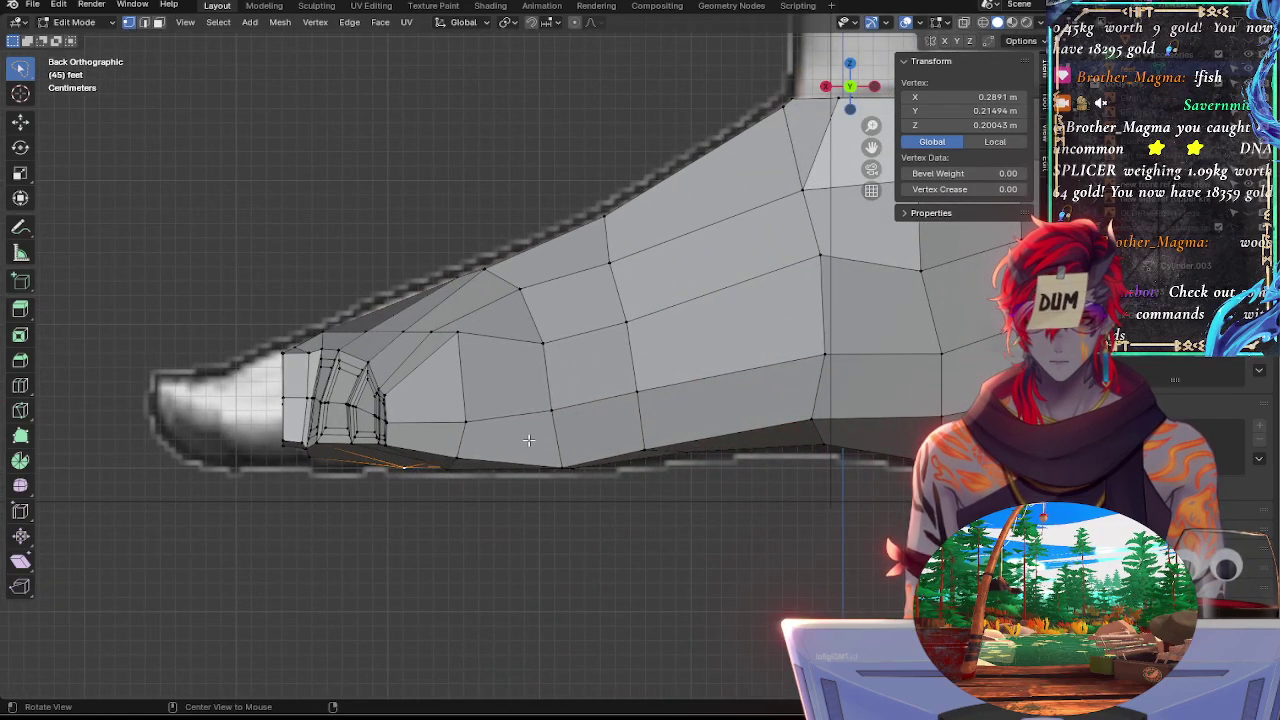
{"action": "middle_click_drag", "start_coordinate": [528, 440], "coordinate": [605, 461]}
Select the edge loop around the ball of the foot, including its lower side vertex, and check it against the side reference
{"action": "middle_click_drag", "start_coordinate": [614, 522], "coordinate": [697, 460]}
{"action": "left_click", "coordinate": [435, 491]}
{"action": "left_click", "coordinate": [435, 491], "text": "alt"}
{"action": "left_click", "coordinate": [435, 491]}
{"action": "left_click", "coordinate": [435, 491], "text": "alt"}
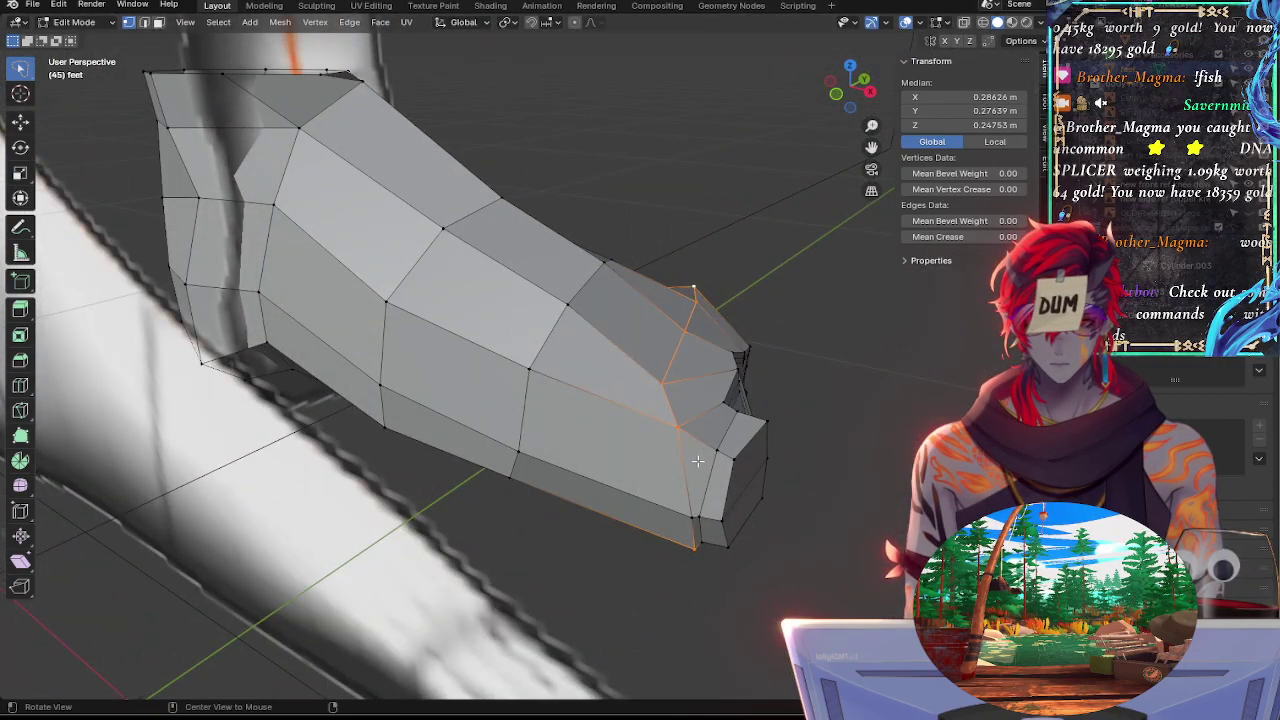
{"action": "left_click", "coordinate": [695, 518], "text": "shift"}
{"action": "middle_click_drag", "start_coordinate": [786, 443], "coordinate": [715, 265]}
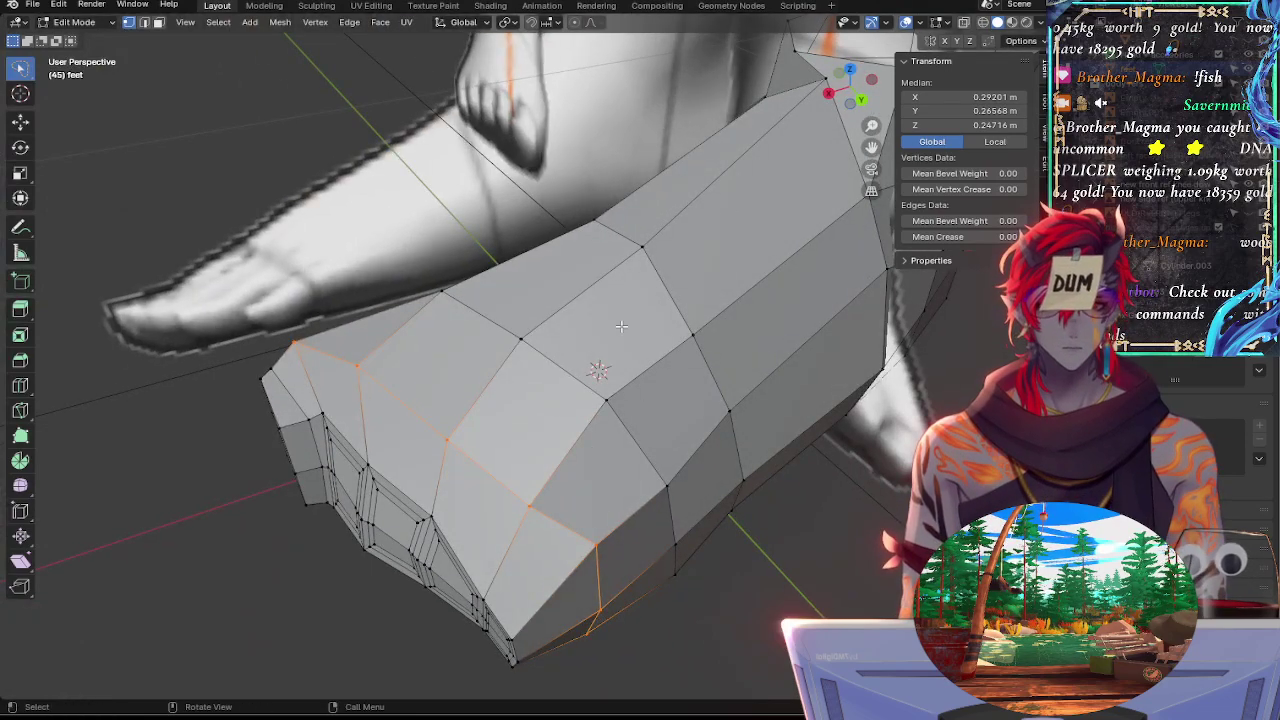
{"action": "left_click_drag", "start_coordinate": [551, 340], "coordinate": [660, 428], "text": "alt"}
{"action": "left_click", "coordinate": [874, 87]}
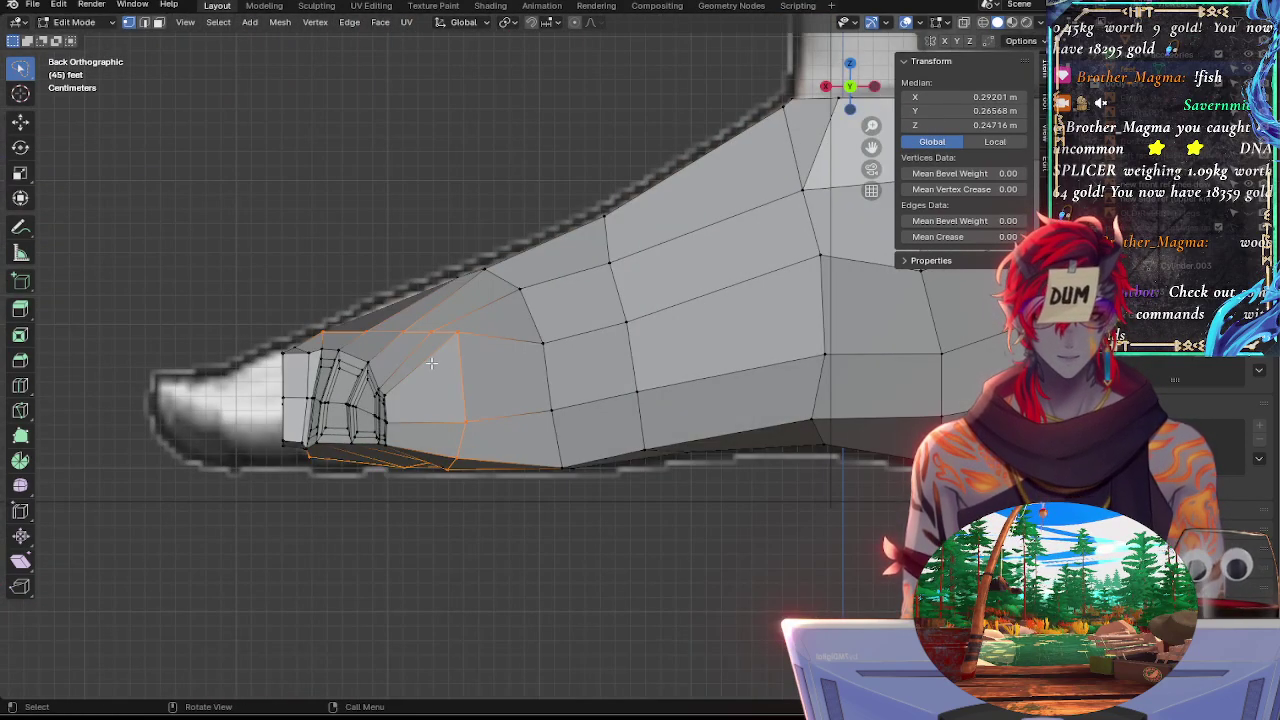
Try to vertex slide the upper outer-side vertex of the ball-of-foot loop down along its vertical edge
{"action": "left_click", "coordinate": [470, 340]}
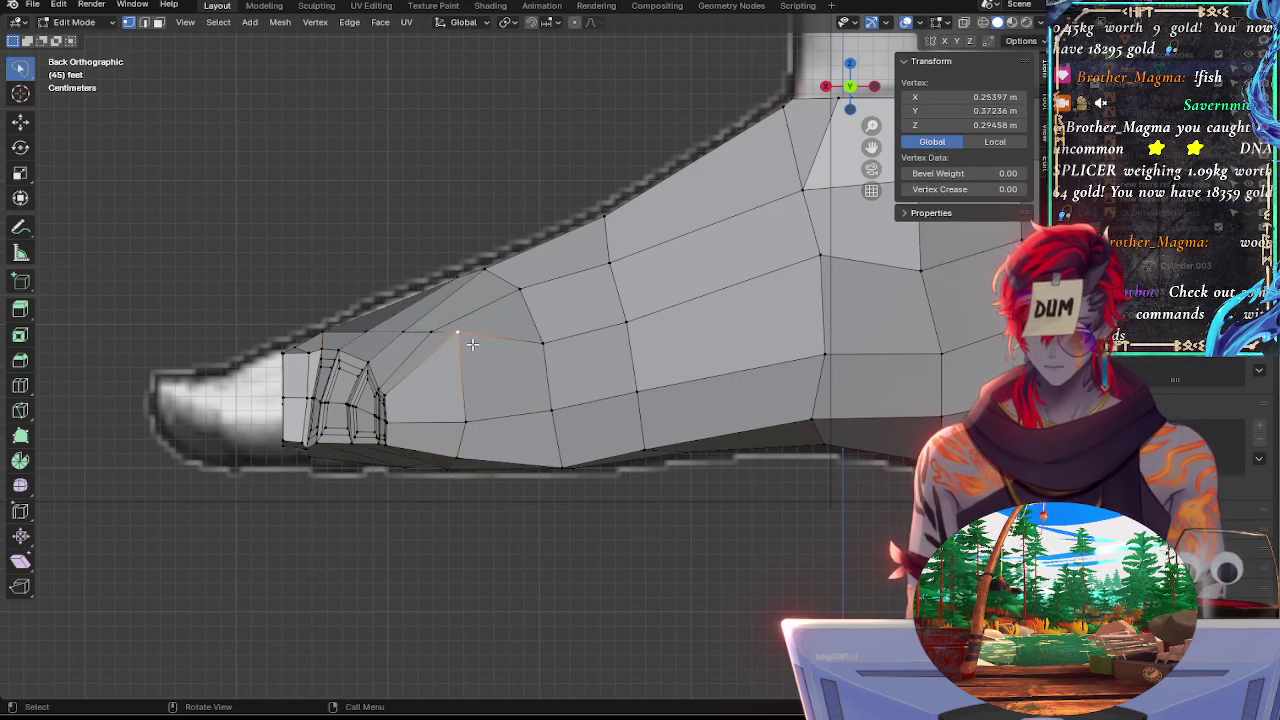
{"action": "key", "text": "shift+v"}
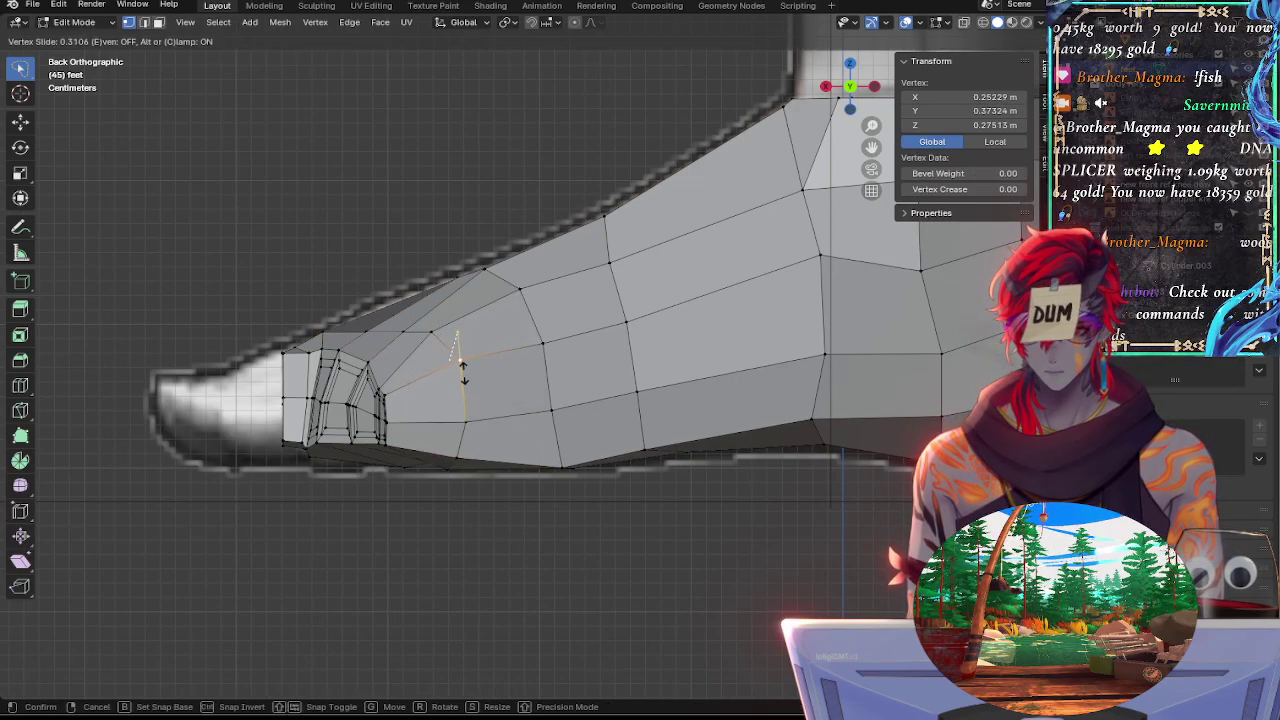
{"action": "left_click", "coordinate": [468, 369]}
{"action": "scroll", "coordinate": [701, 212], "scroll_direction": "up", "scroll_amount": 2}
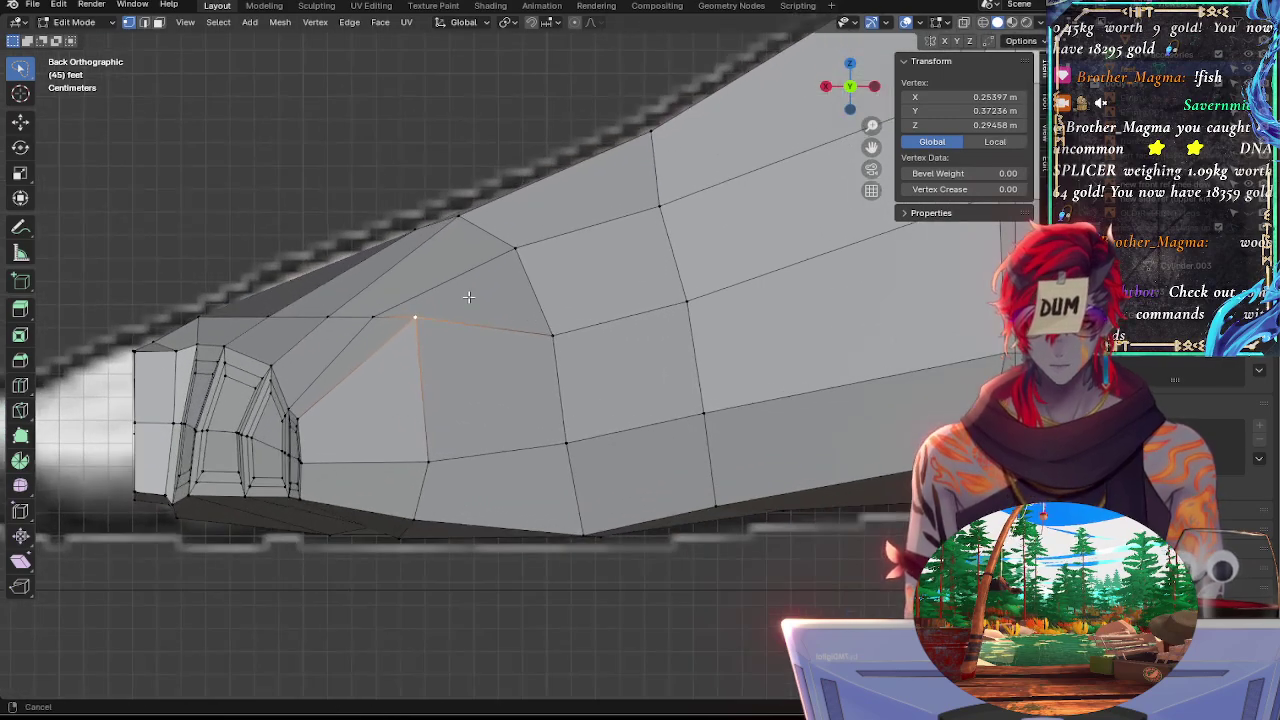
Turn on X-ray and select the top vertex of the ball-of-foot loop nearest the big toe
{"action": "key", "text": "alt+z"}
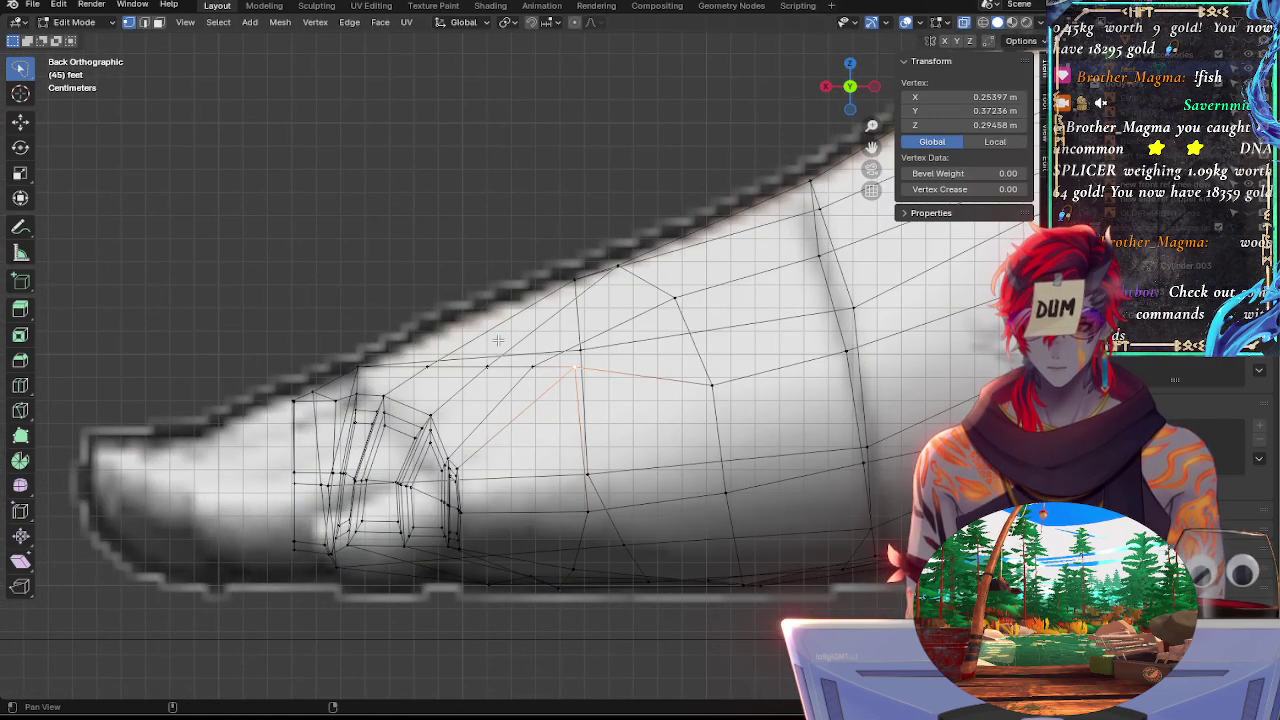
{"action": "left_click_drag", "start_coordinate": [480, 277], "coordinate": [580, 295], "text": "alt+shift"}
{"action": "left_click", "coordinate": [469, 384]}
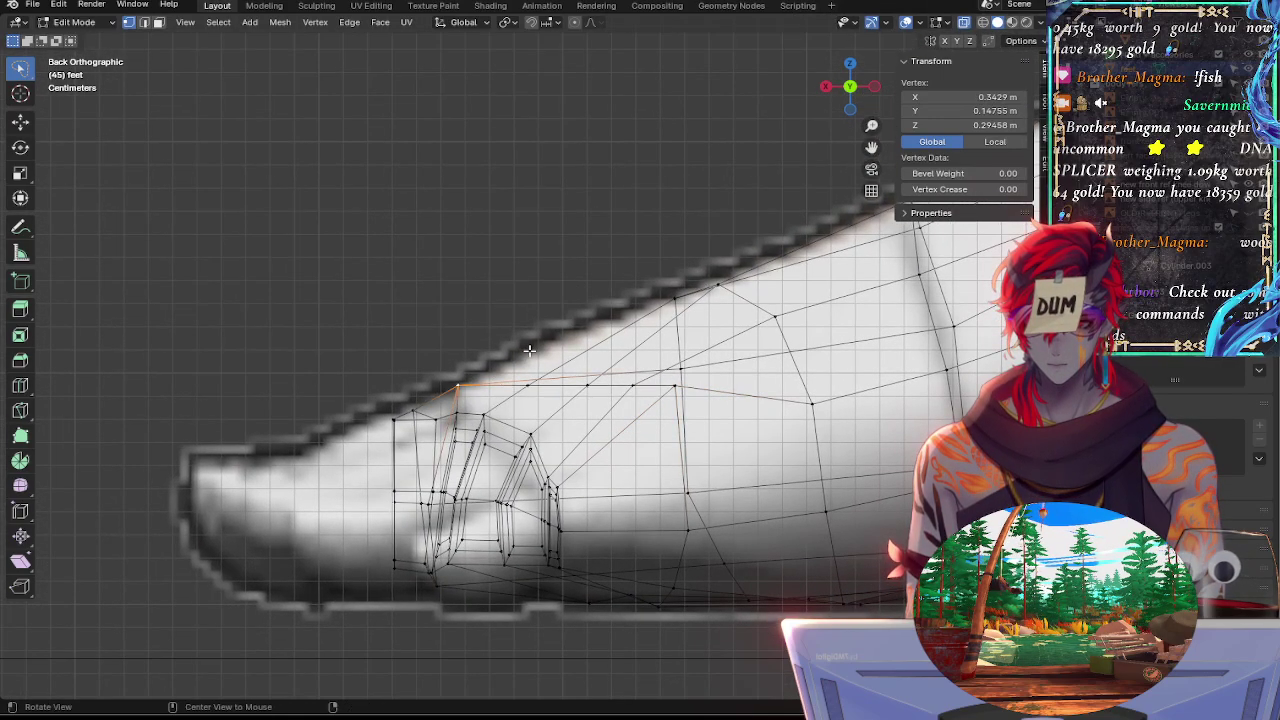
{"action": "key", "text": "alt+z"}
{"action": "key", "text": "alt+z"}
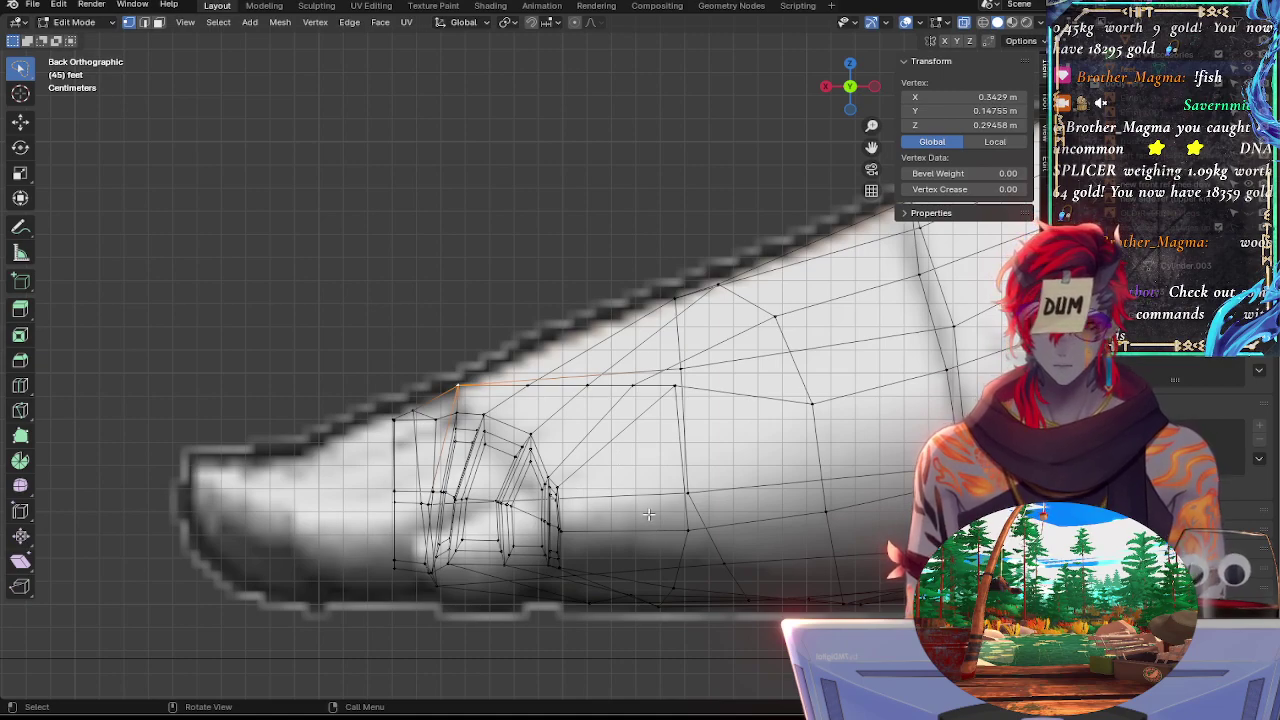
Remove the feet reminder guide annotation layer and add a new layer coloured bright yellow
{"action": "left_click", "coordinate": [21, 228]}
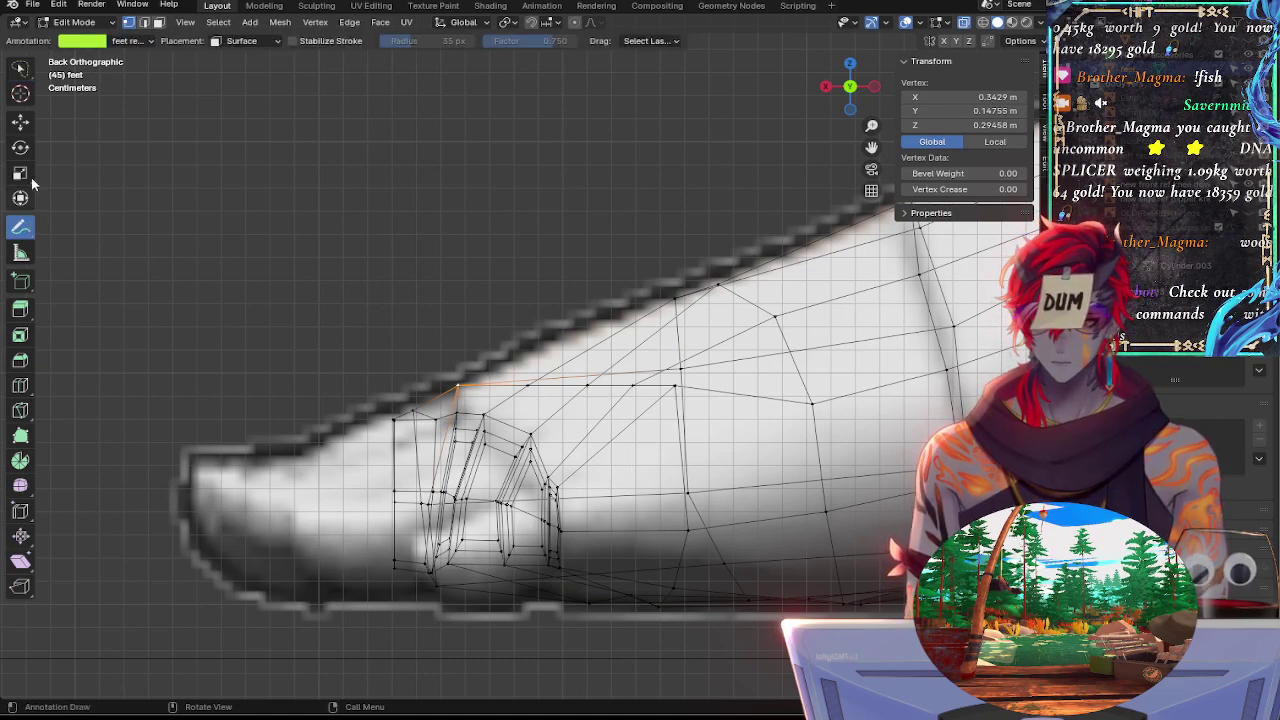
{"action": "left_click", "coordinate": [143, 41]}
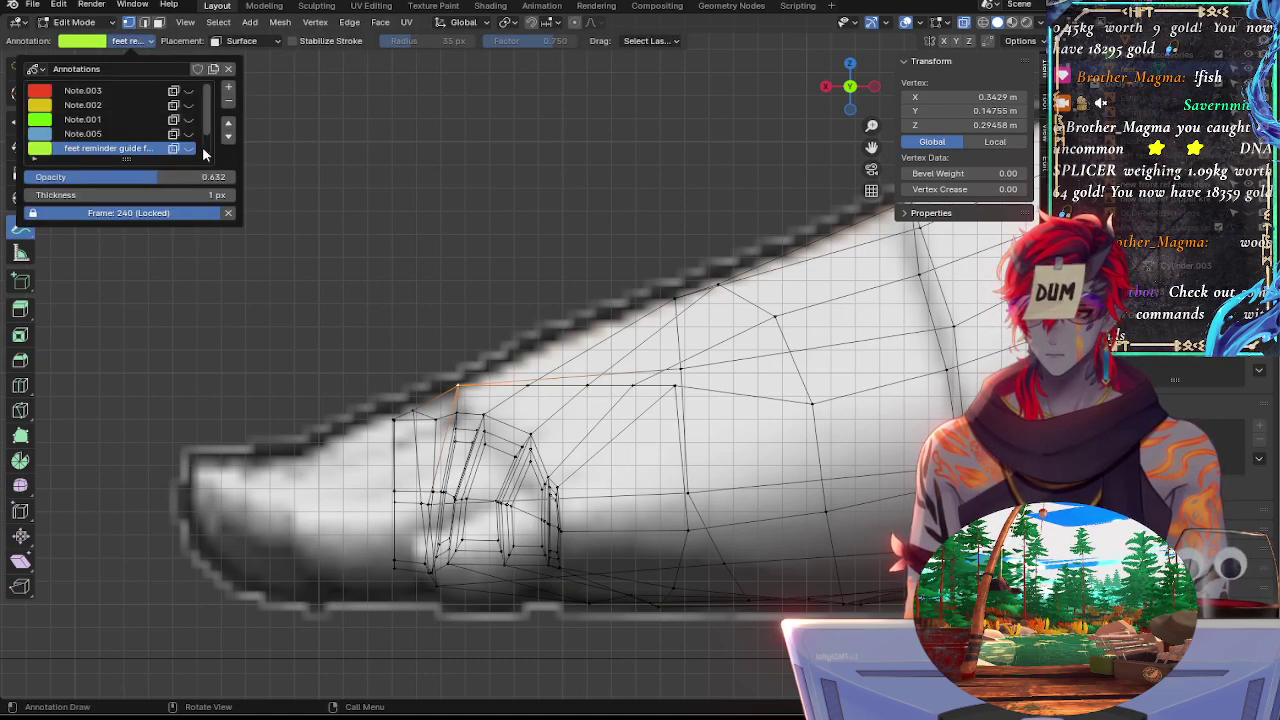
{"action": "left_click", "coordinate": [229, 103]}
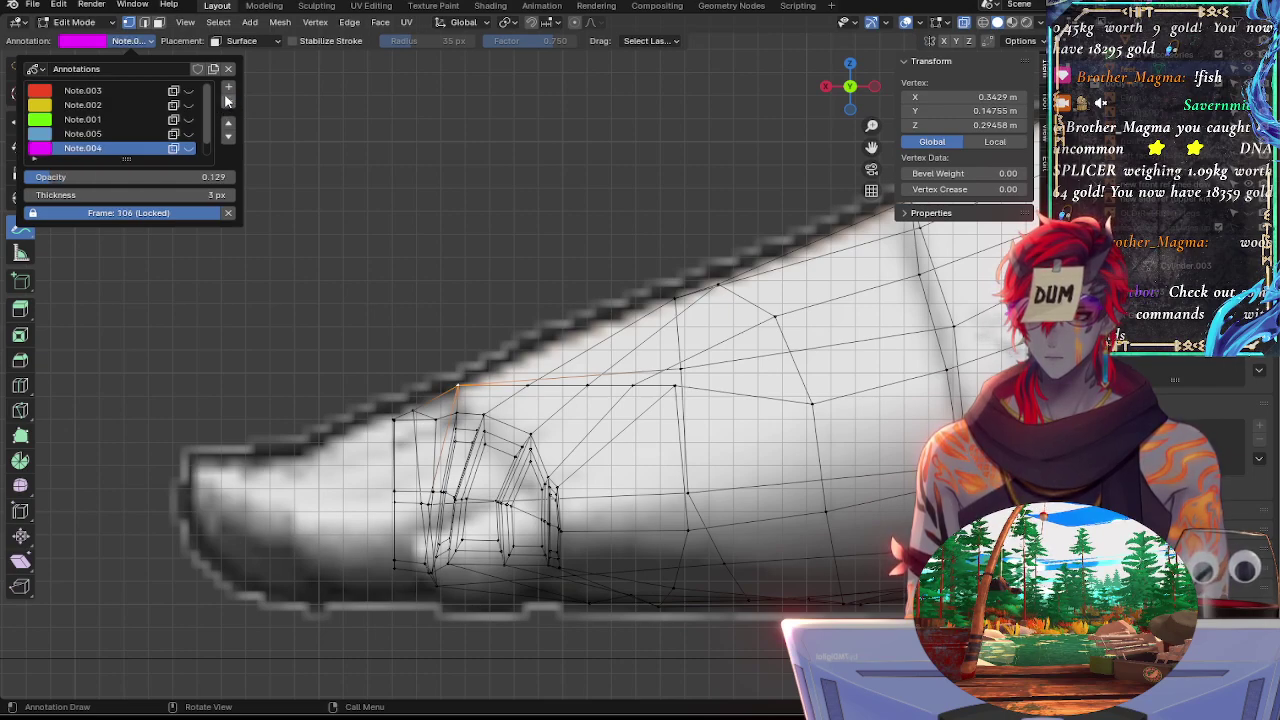
{"action": "left_click", "coordinate": [229, 87]}
{"action": "left_click", "coordinate": [36, 148]}
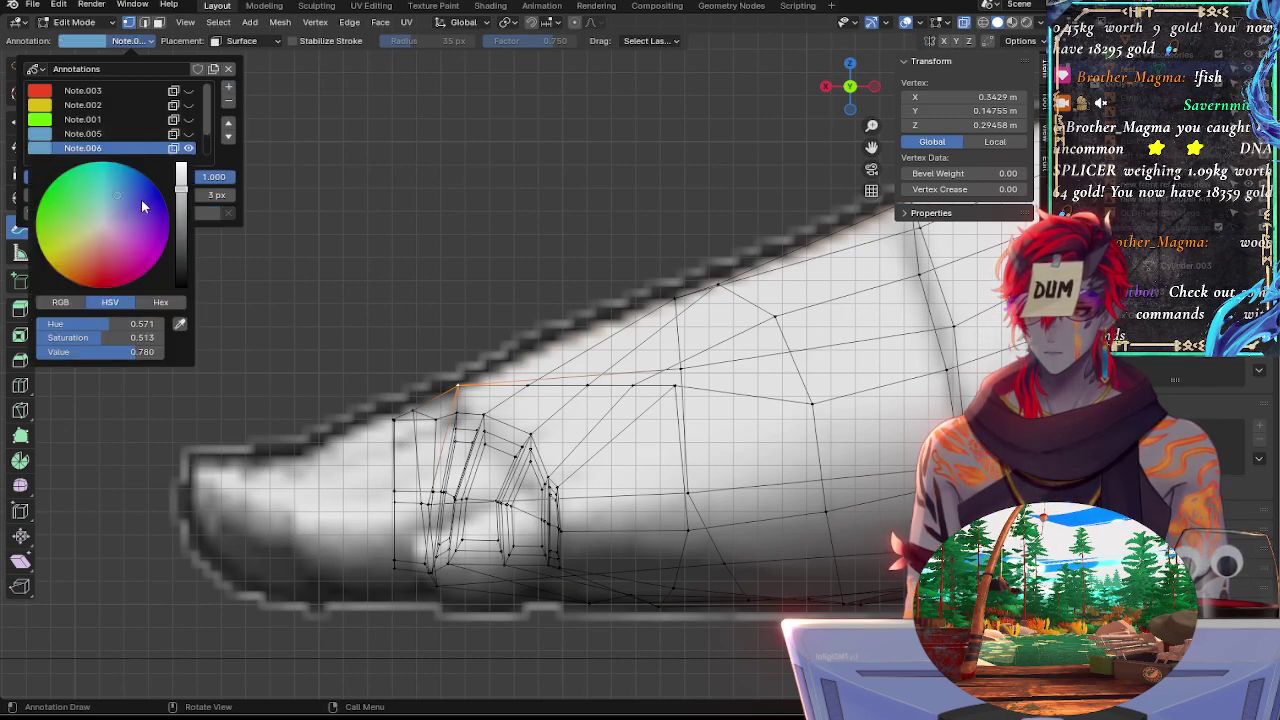
{"action": "left_click_drag", "start_coordinate": [94, 204], "coordinate": [48, 262]}
{"action": "left_click_drag", "start_coordinate": [183, 180], "coordinate": [183, 163]}
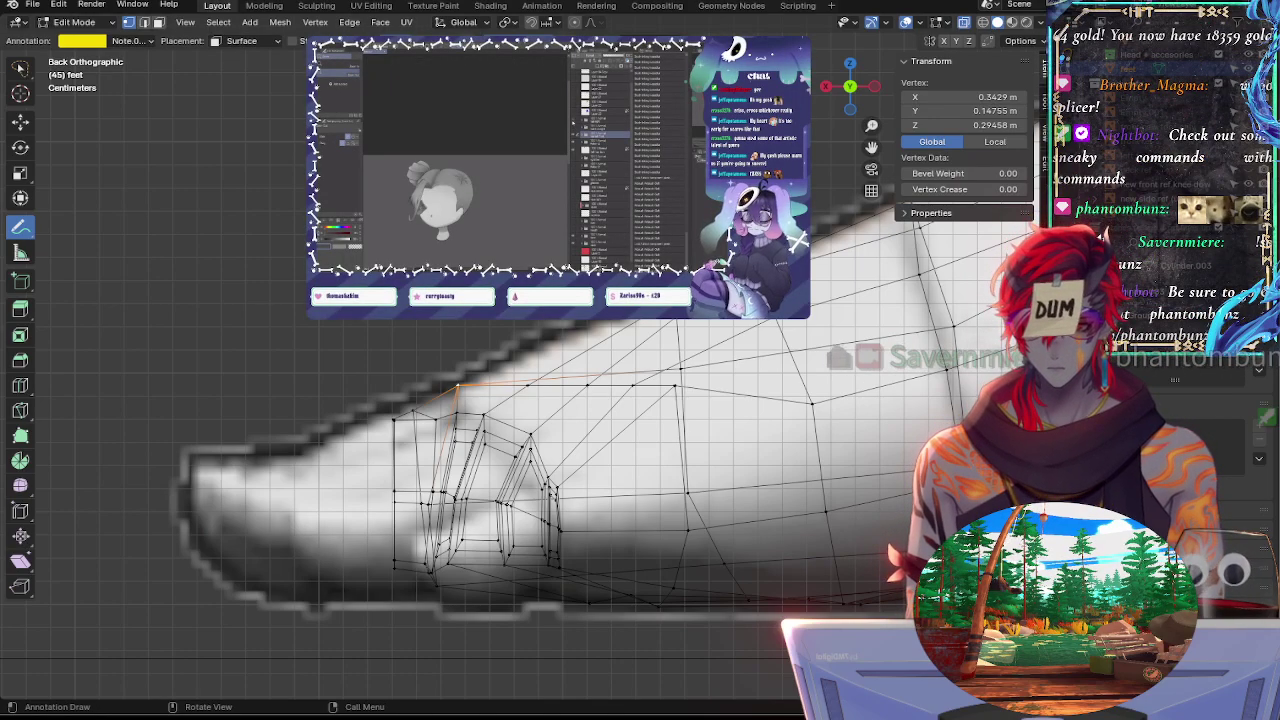
Annotate the little toe's outline, its rear crease and the sole just behind it, with a dotted line along the foot's lower side
{"action": "mouse_move", "coordinate": [440, 526]}
{"action": "left_mouse_down"}
{"action": "mouse_move", "coordinate": [537, 486]}
{"action": "mouse_move", "coordinate": [568, 566]}
{"action": "mouse_move", "coordinate": [564, 544]}
{"action": "left_mouse_up"}
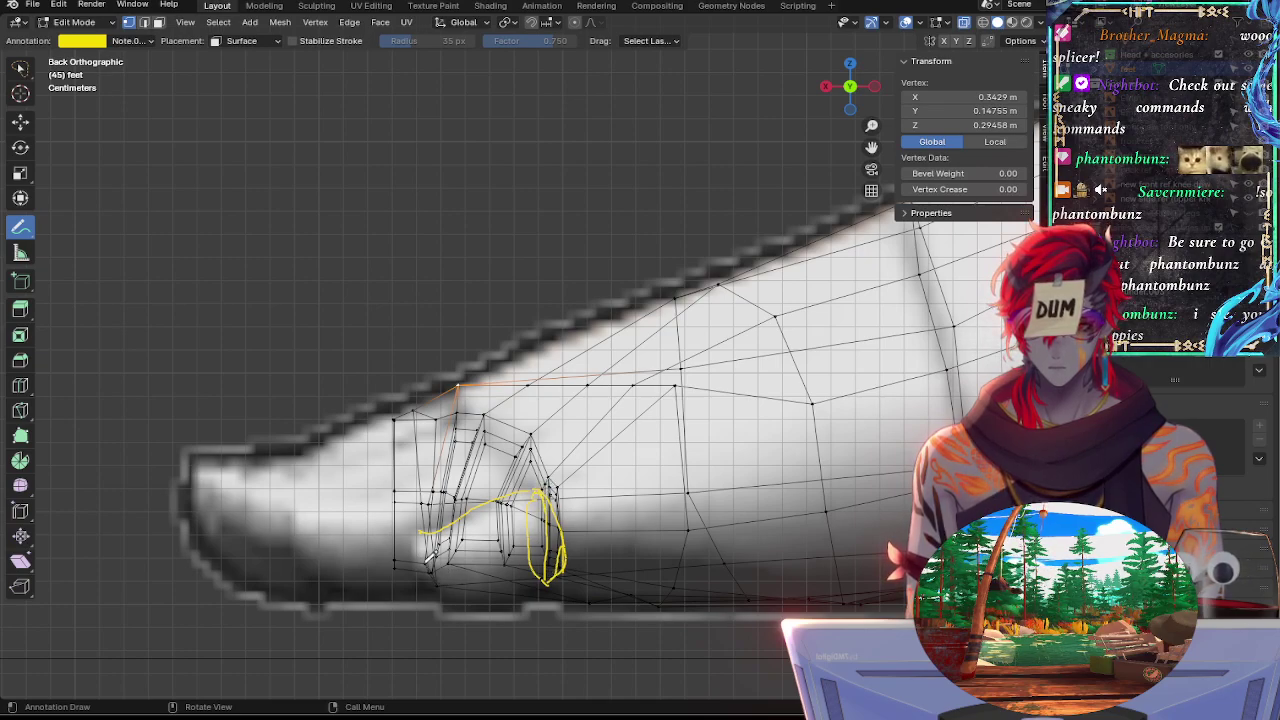
{"action": "mouse_move", "coordinate": [419, 530]}
{"action": "left_mouse_down"}
{"action": "mouse_move", "coordinate": [421, 554]}
{"action": "mouse_move", "coordinate": [464, 594]}
{"action": "mouse_move", "coordinate": [554, 574]}
{"action": "mouse_move", "coordinate": [566, 594]}
{"action": "mouse_move", "coordinate": [660, 600]}
{"action": "left_mouse_up"}
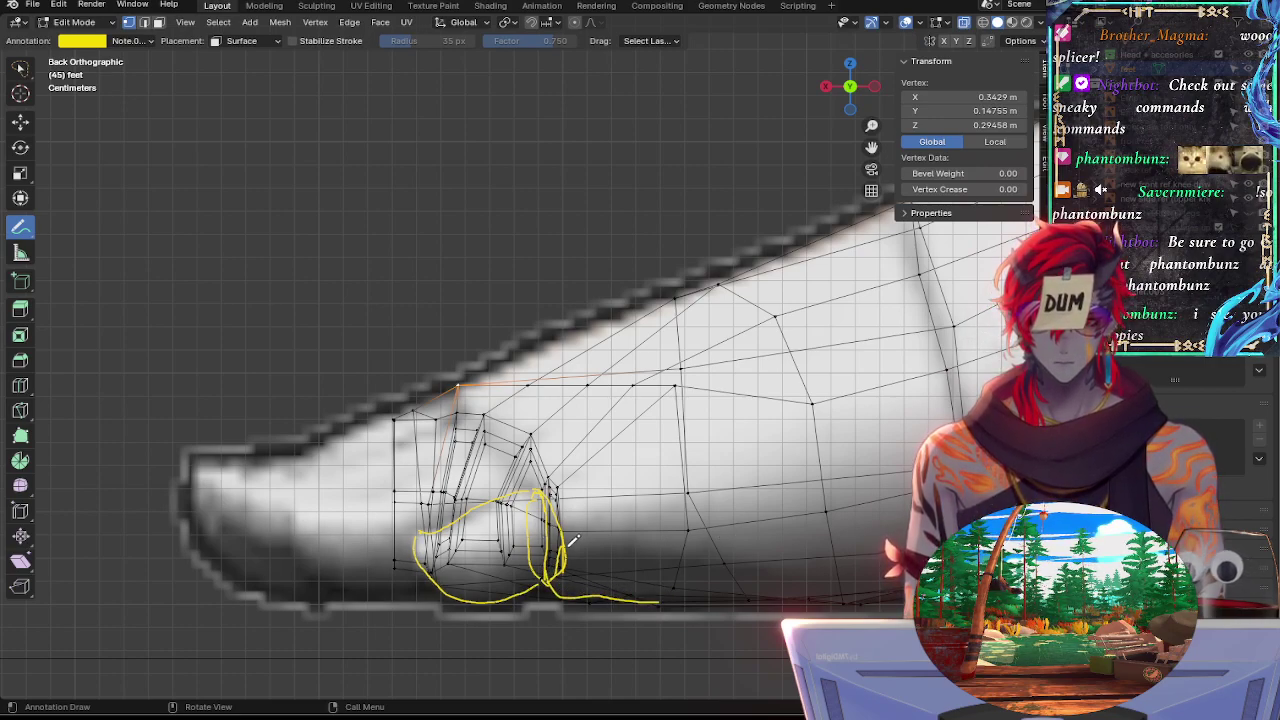
{"action": "left_click", "coordinate": [598, 551]}
{"action": "left_click", "coordinate": [628, 547]}
{"action": "left_click", "coordinate": [644, 553]}
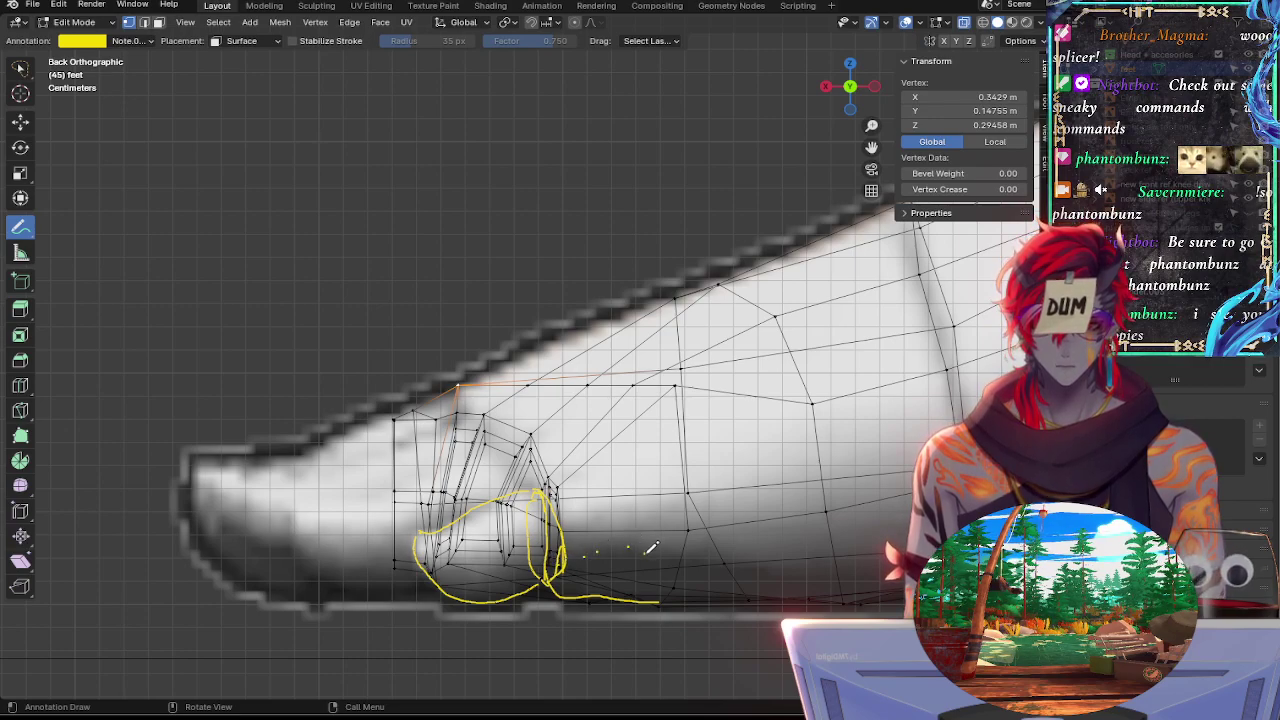
{"action": "left_click", "coordinate": [728, 566]}
{"action": "left_click", "coordinate": [753, 573]}
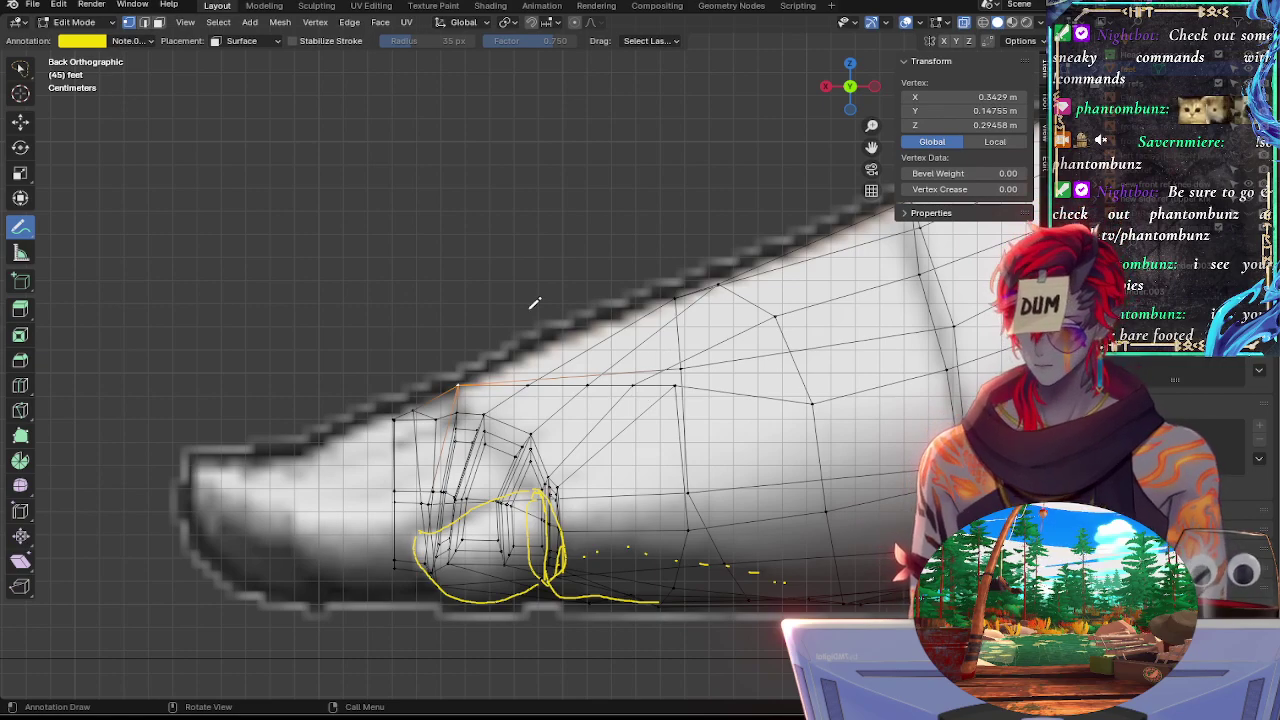
Extend the annotated sole line back towards the heel and mark the rear crease with a near-vertical stroke
{"action": "mouse_move", "coordinate": [718, 366]}
{"action": "middle_mouse_down", "text": "shift"}
{"action": "mouse_move", "coordinate": [690, 271]}
{"action": "mouse_move", "coordinate": [670, 278]}
{"action": "middle_mouse_up", "text": "shift"}
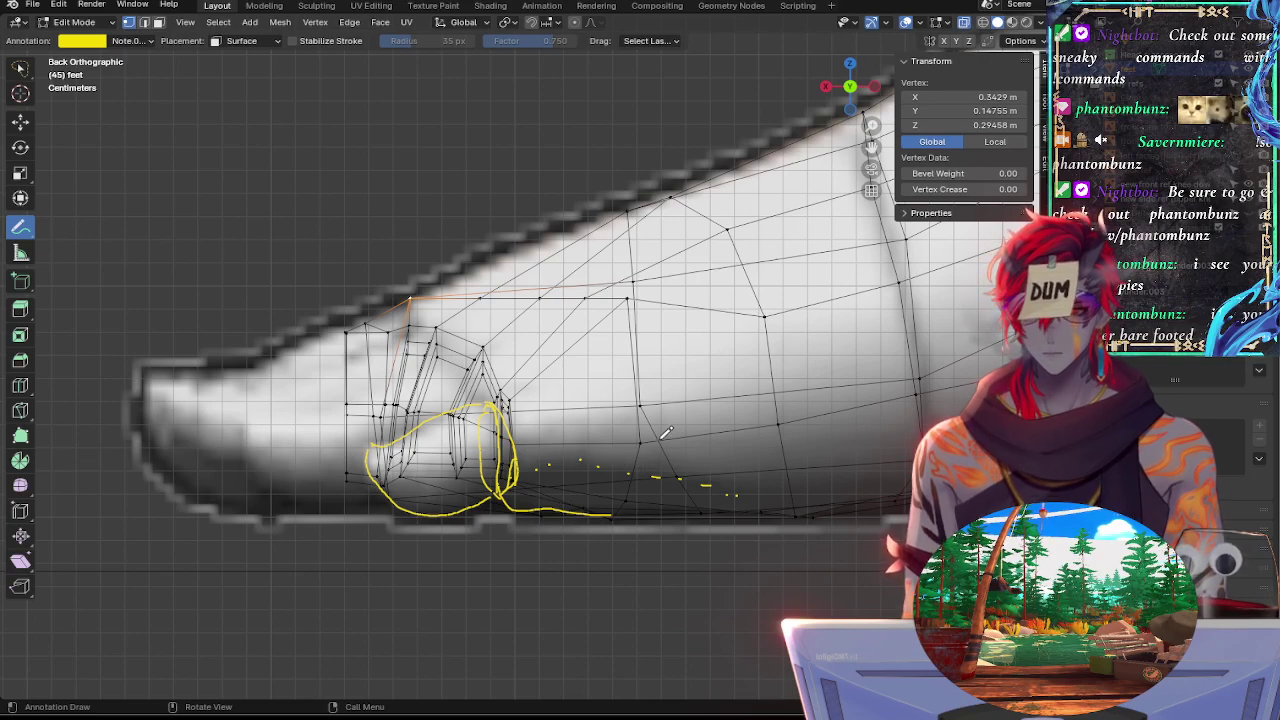
{"action": "middle_click_drag", "start_coordinate": [666, 432], "coordinate": [722, 432], "text": "shift"}
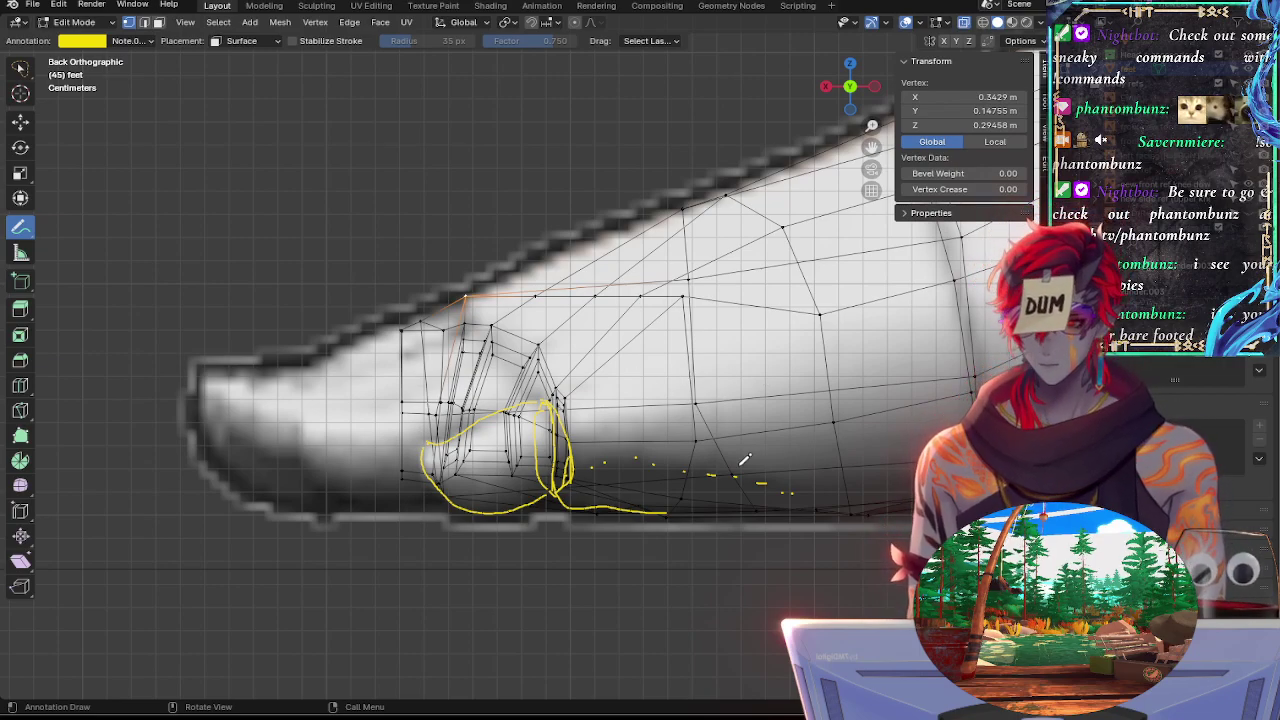
{"action": "mouse_move", "coordinate": [775, 467]}
{"action": "middle_mouse_down", "text": "shift"}
{"action": "mouse_move", "coordinate": [728, 449]}
{"action": "mouse_move", "coordinate": [762, 489]}
{"action": "mouse_move", "coordinate": [774, 466]}
{"action": "mouse_move", "coordinate": [655, 507]}
{"action": "middle_mouse_up", "text": "shift"}
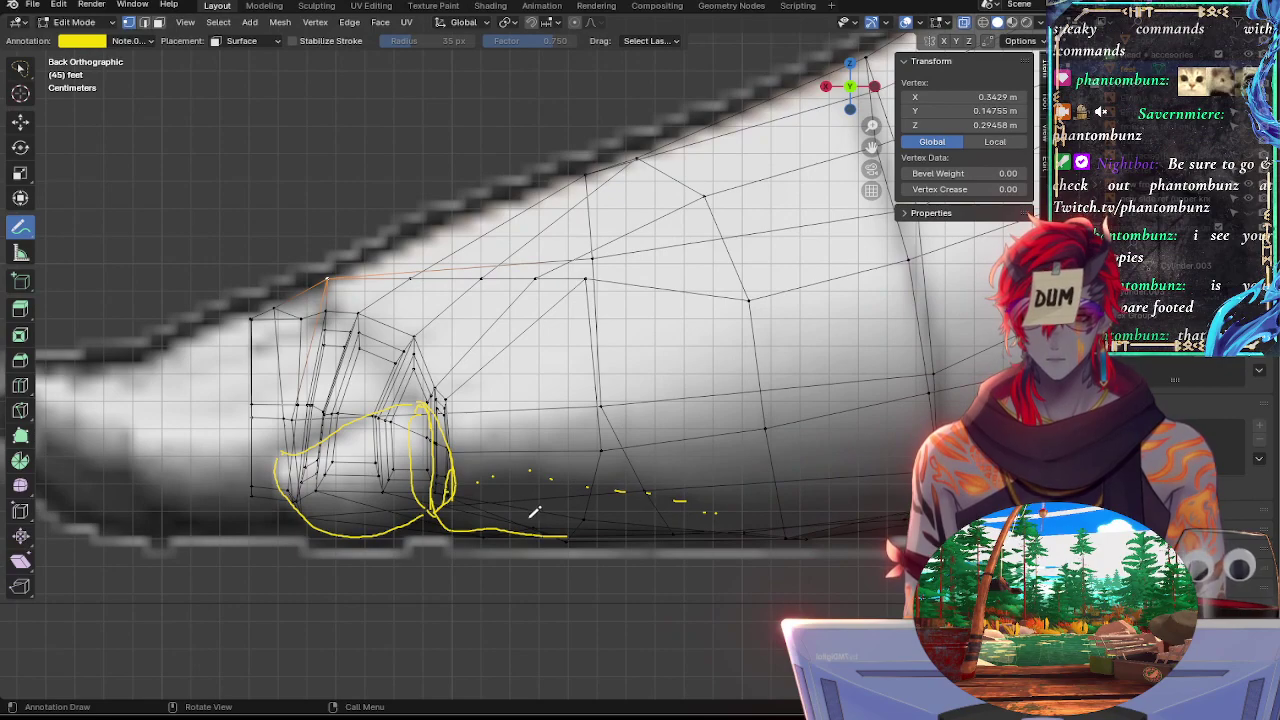
{"action": "mouse_move", "coordinate": [557, 536]}
{"action": "left_mouse_down"}
{"action": "mouse_move", "coordinate": [706, 525]}
{"action": "mouse_move", "coordinate": [774, 539]}
{"action": "mouse_move", "coordinate": [934, 517]}
{"action": "left_mouse_up"}
{"action": "middle_click_drag", "start_coordinate": [899, 468], "coordinate": [793, 507], "text": "shift"}
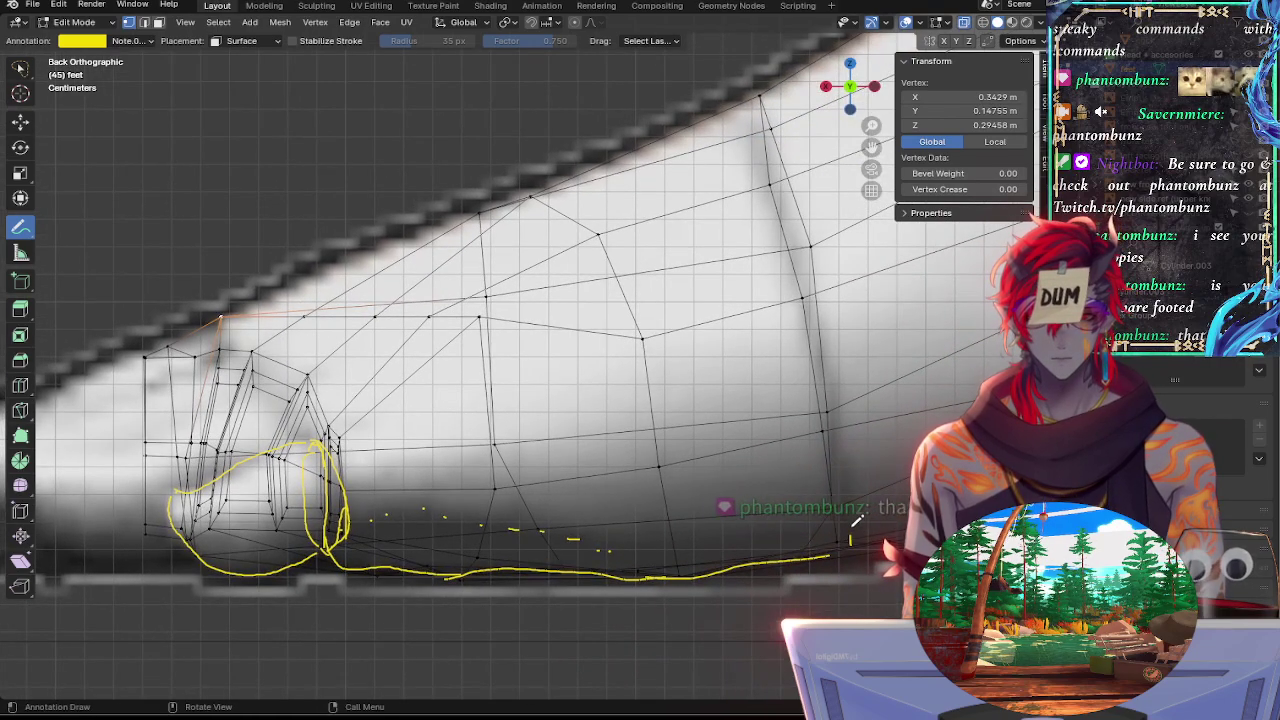
{"action": "left_click_drag", "start_coordinate": [846, 547], "coordinate": [828, 375]}
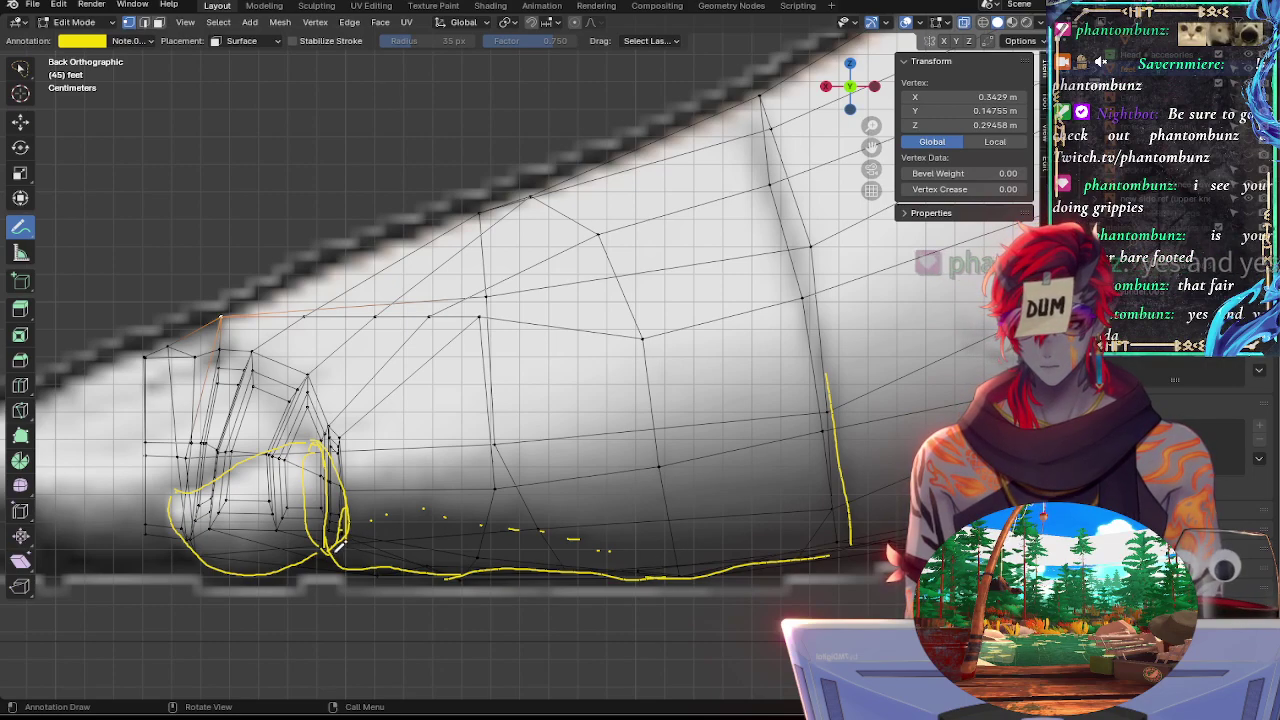
Annotate the long outer sole pad behind the little toe, its curved rear edge, and a short line running back from the toe's top
{"action": "mouse_move", "coordinate": [335, 548]}
{"action": "left_mouse_down"}
{"action": "mouse_move", "coordinate": [420, 530]}
{"action": "mouse_move", "coordinate": [608, 535]}
{"action": "mouse_move", "coordinate": [593, 570]}
{"action": "left_mouse_up"}
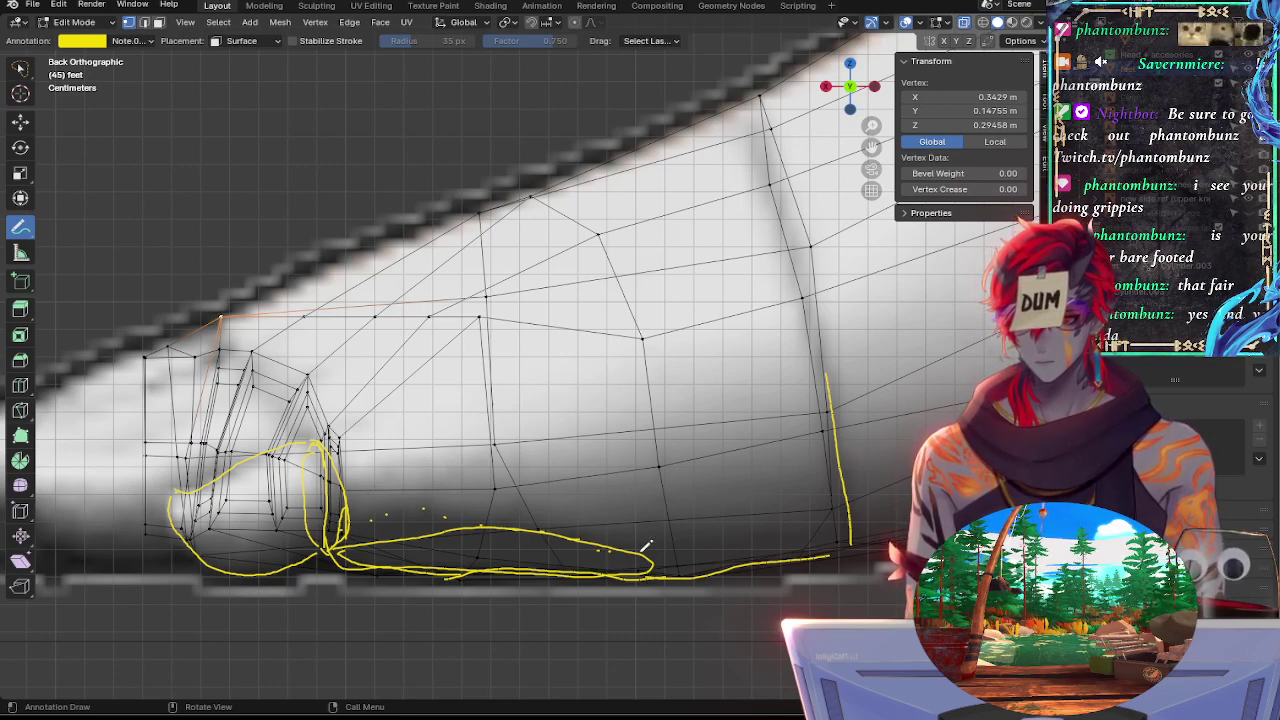
{"action": "mouse_move", "coordinate": [621, 478]}
{"action": "left_mouse_down"}
{"action": "mouse_move", "coordinate": [620, 506]}
{"action": "mouse_move", "coordinate": [627, 482]}
{"action": "left_mouse_up"}
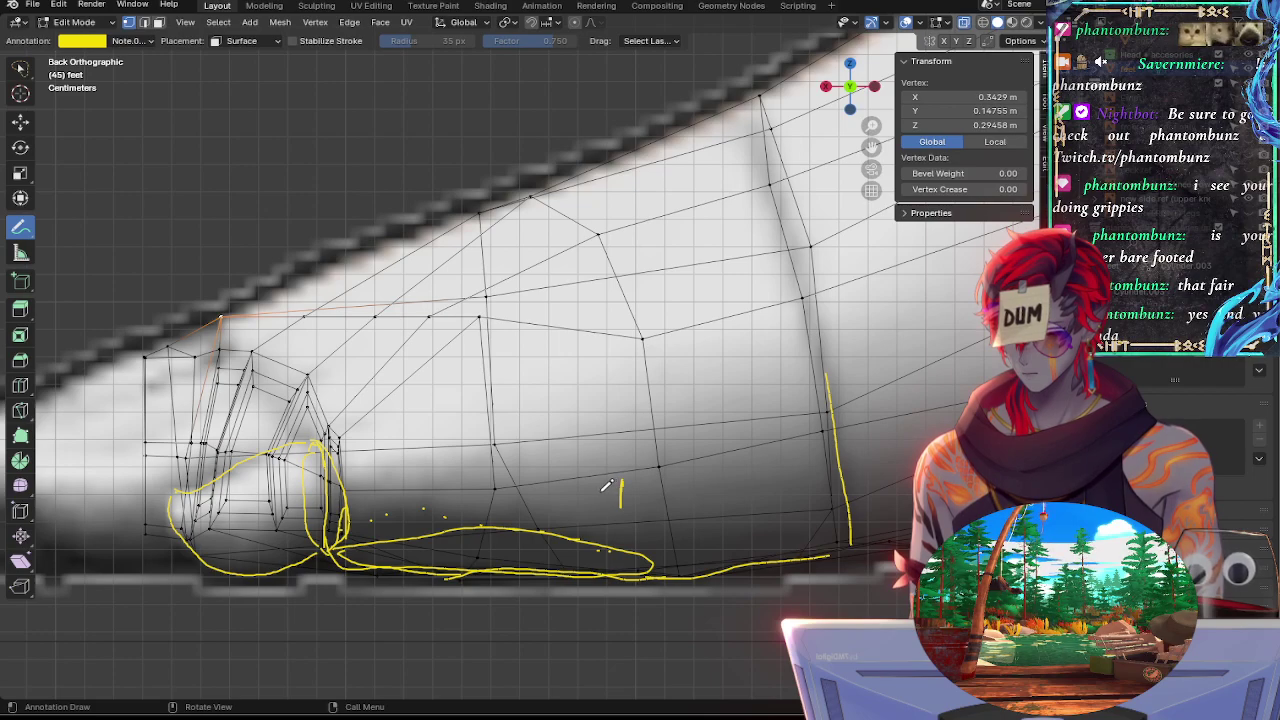
{"action": "mouse_move", "coordinate": [674, 568]}
{"action": "left_mouse_down"}
{"action": "mouse_move", "coordinate": [643, 456]}
{"action": "mouse_move", "coordinate": [604, 404]}
{"action": "mouse_move", "coordinate": [649, 539]}
{"action": "mouse_move", "coordinate": [666, 493]}
{"action": "left_mouse_up"}
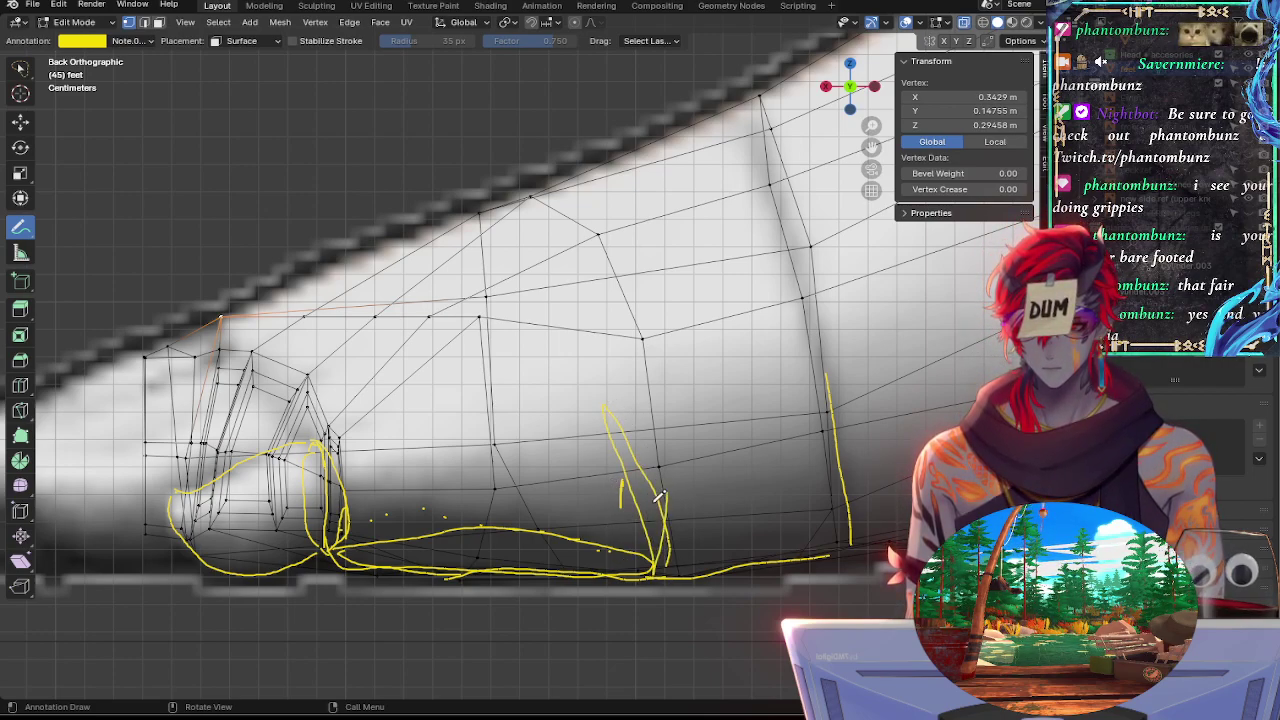
{"action": "mouse_move", "coordinate": [621, 444]}
{"action": "left_mouse_down"}
{"action": "mouse_move", "coordinate": [638, 473]}
{"action": "mouse_move", "coordinate": [562, 535]}
{"action": "mouse_move", "coordinate": [624, 436]}
{"action": "mouse_move", "coordinate": [566, 416]}
{"action": "left_mouse_up"}
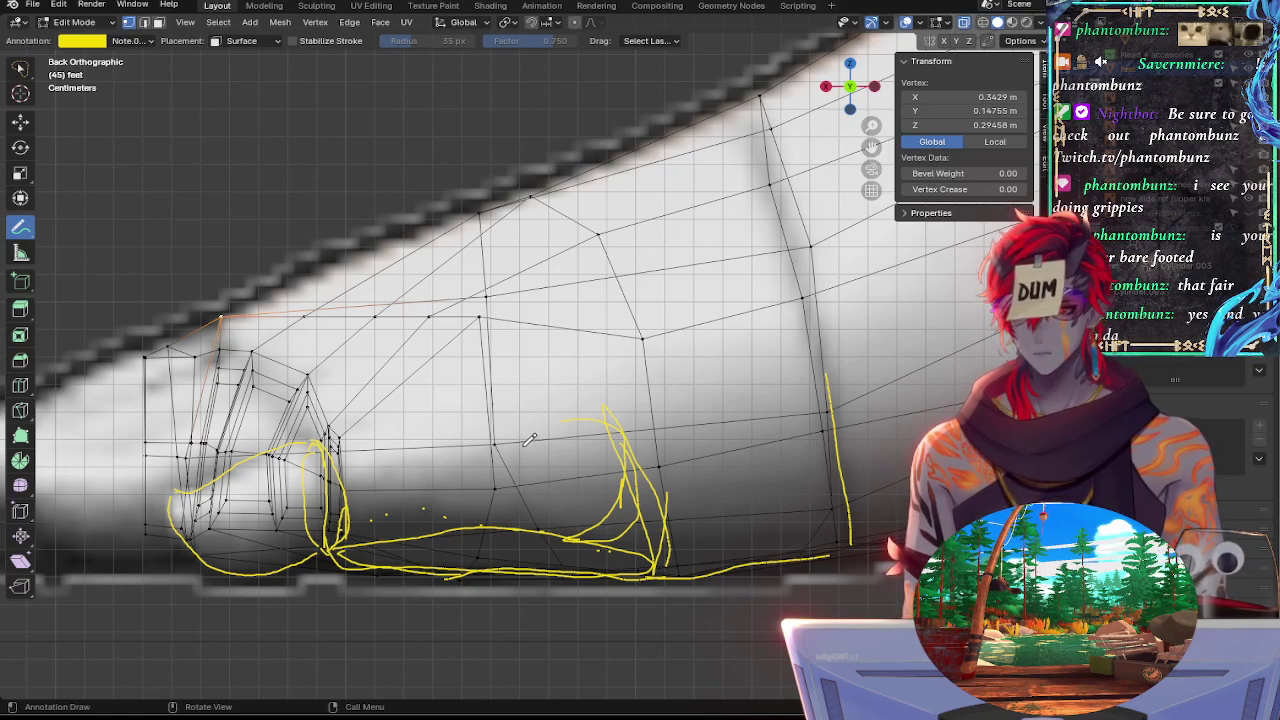
{"action": "mouse_move", "coordinate": [424, 413]}
{"action": "left_mouse_down"}
{"action": "mouse_move", "coordinate": [328, 435]}
{"action": "mouse_move", "coordinate": [394, 414]}
{"action": "left_mouse_up"}
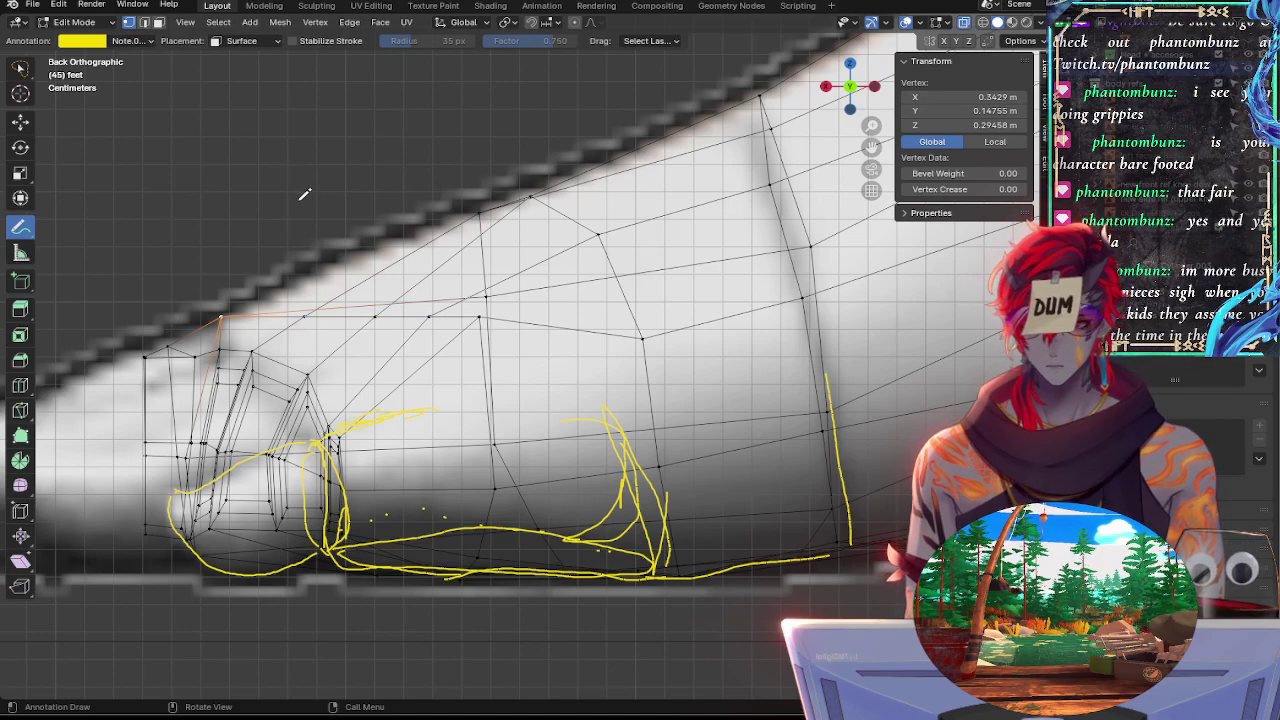
Add a new annotation layer coloured bright orange
{"action": "middle_click_drag", "start_coordinate": [298, 328], "coordinate": [586, 307], "text": "shift"}
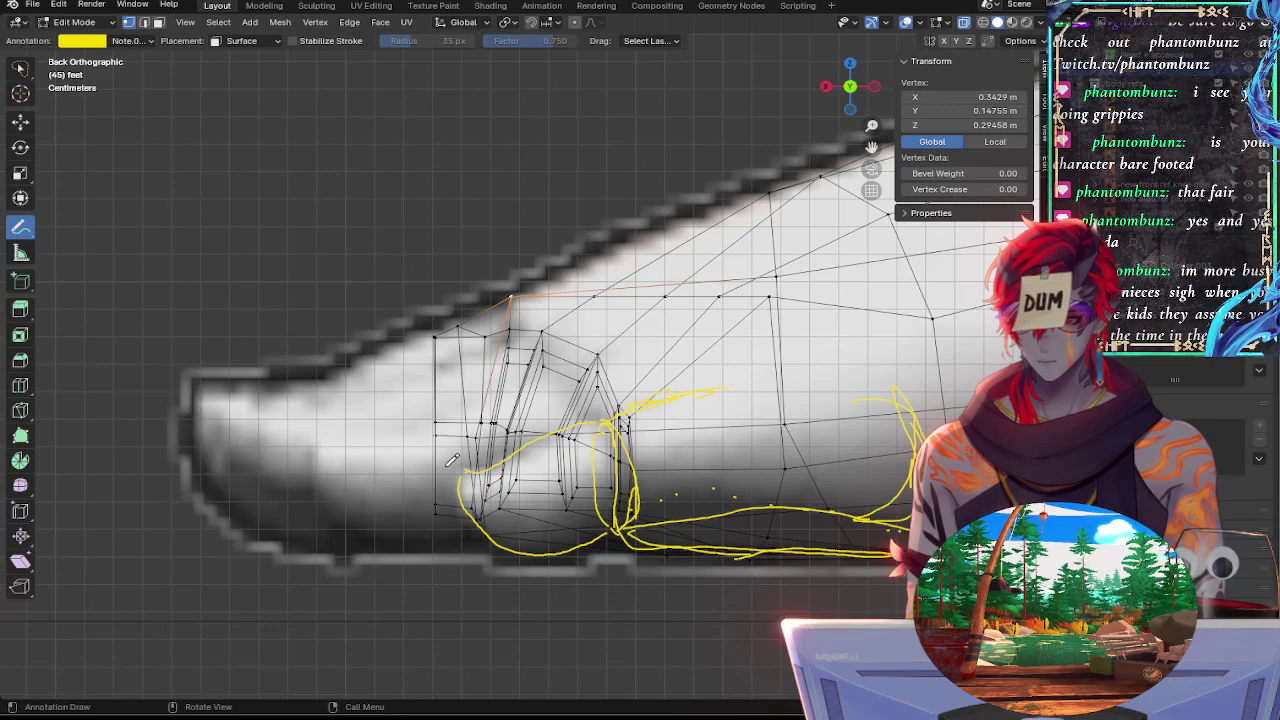
{"action": "left_click", "coordinate": [132, 40]}
{"action": "left_click", "coordinate": [228, 87]}
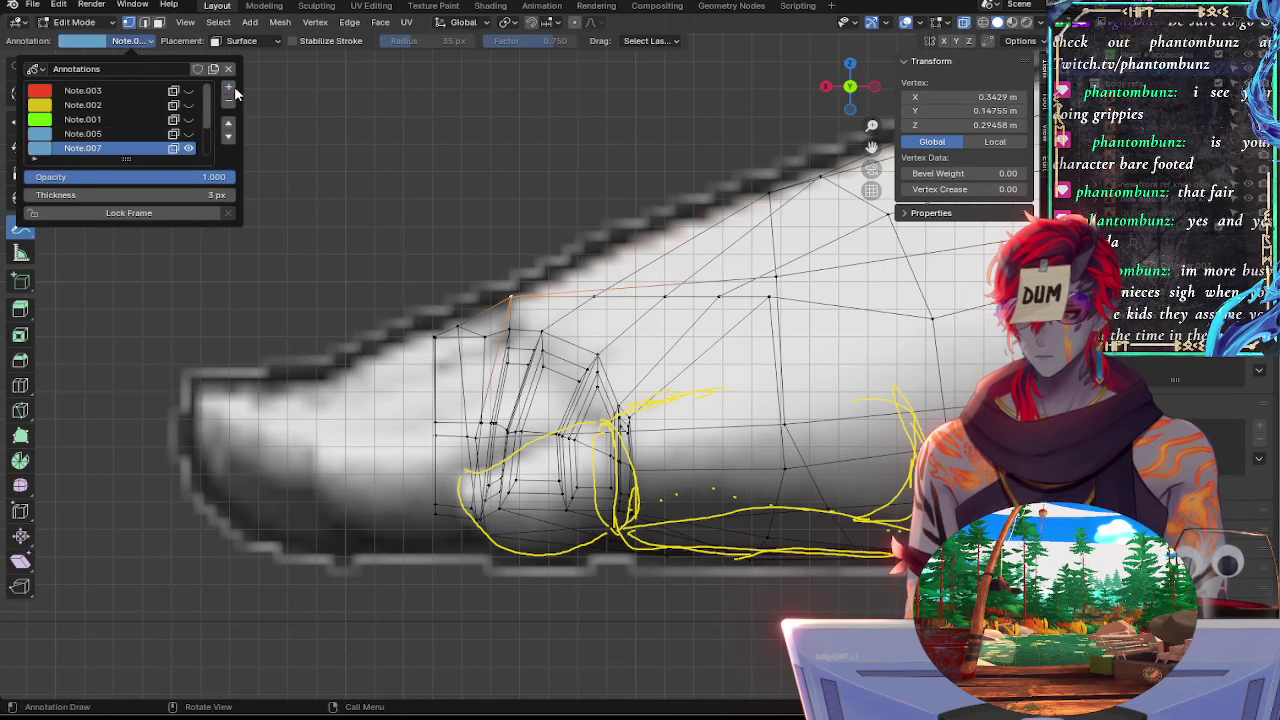
{"action": "left_click", "coordinate": [42, 149]}
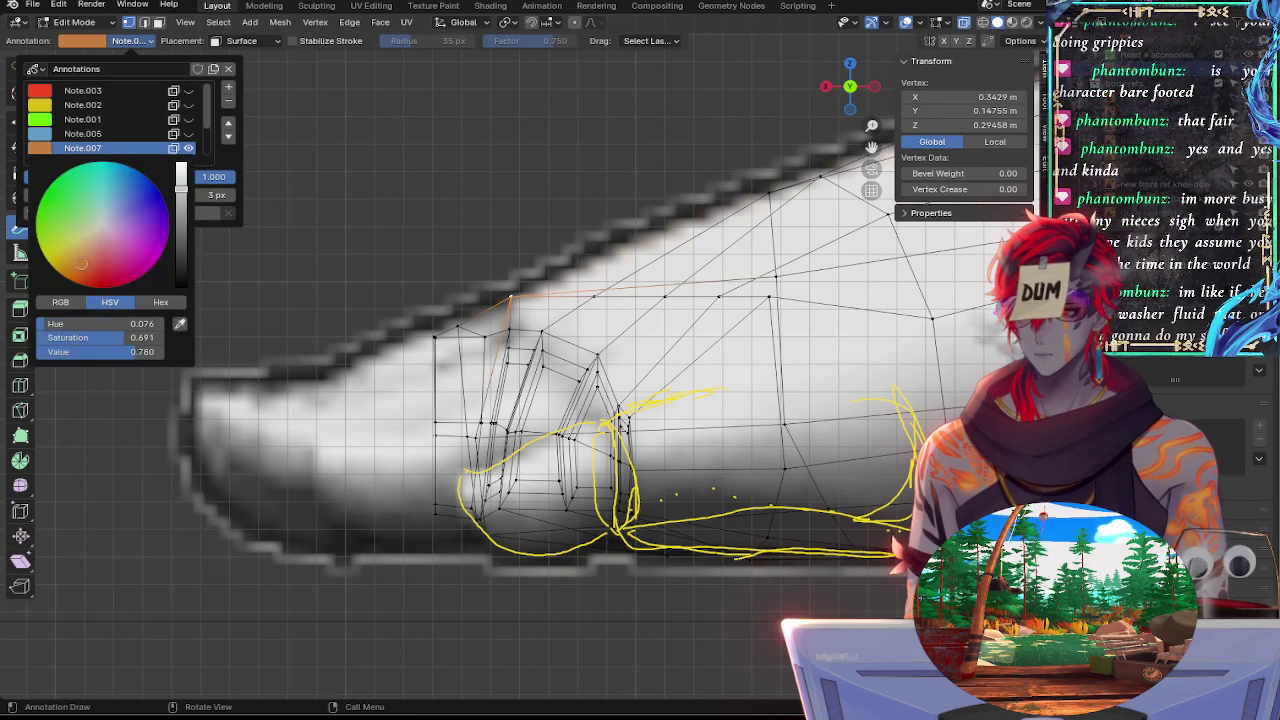
{"action": "left_click", "coordinate": [75, 271]}
{"action": "left_click_drag", "start_coordinate": [180, 186], "coordinate": [184, 172]}
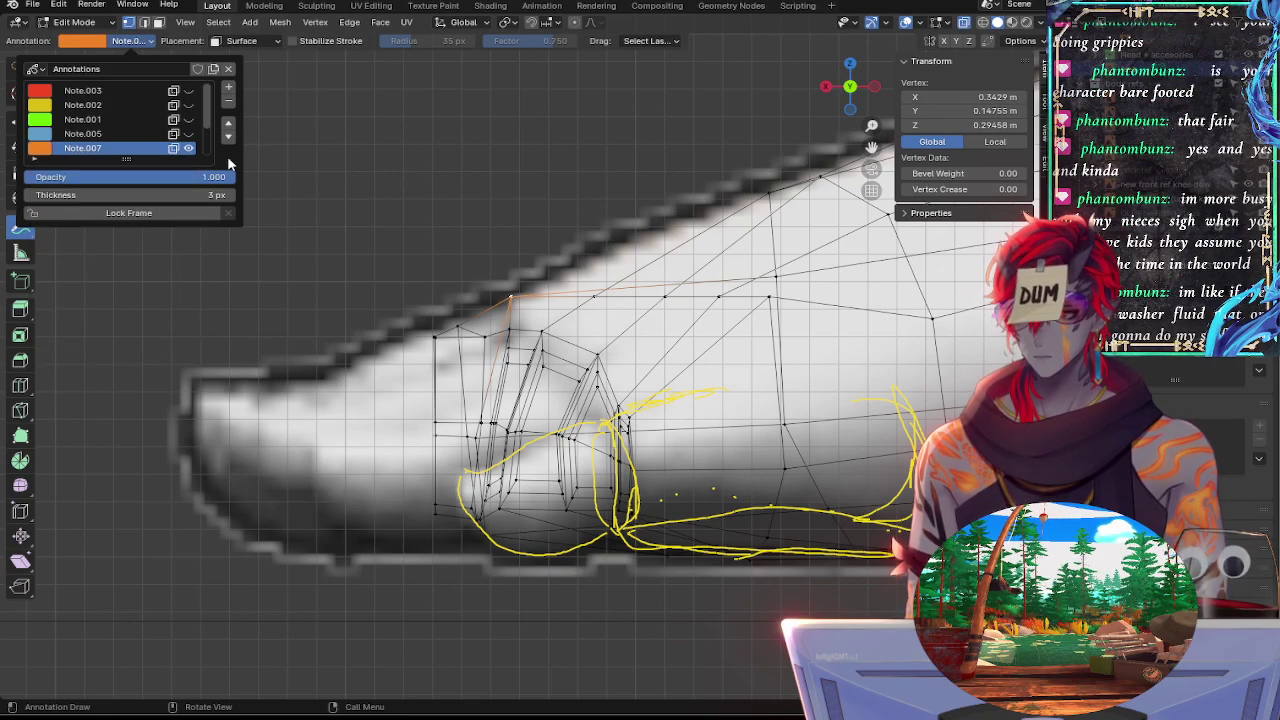
{"action": "left_click", "coordinate": [132, 40]}
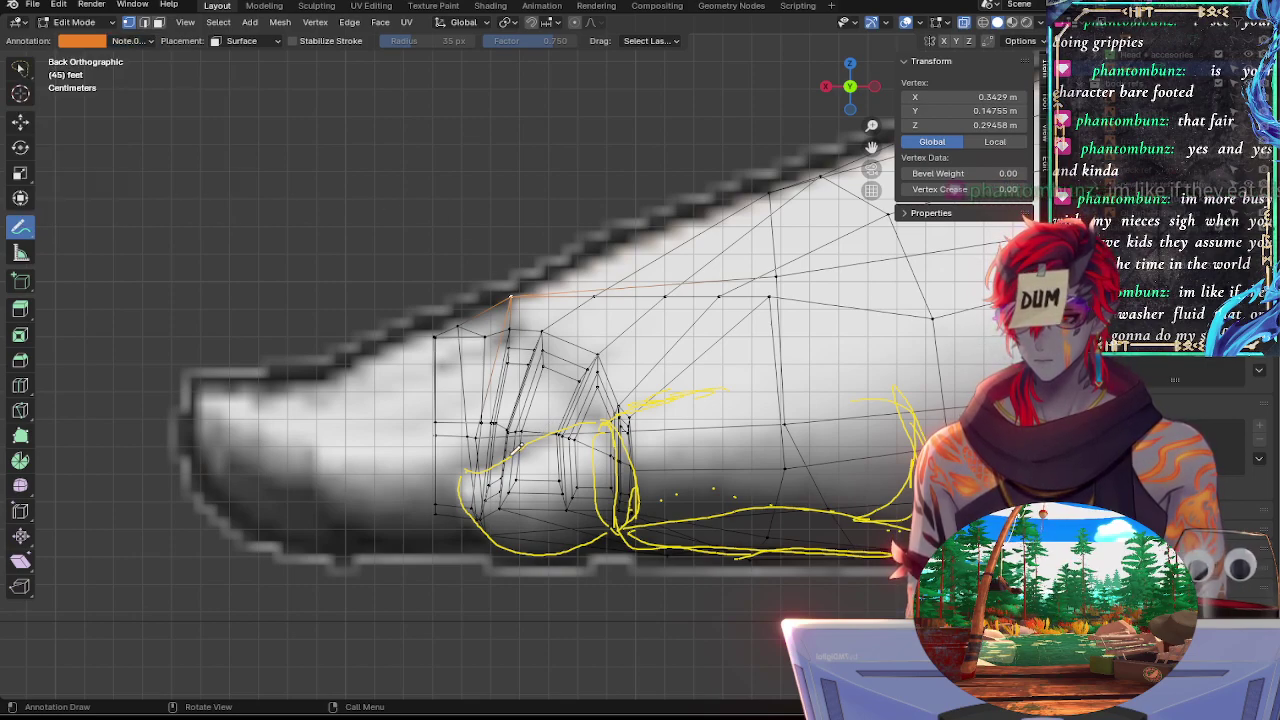
Annotate the neighbouring toe's outline in front of and above the little toe, including its tip, top curve and rear crease
{"action": "mouse_move", "coordinate": [470, 533]}
{"action": "left_mouse_down"}
{"action": "mouse_move", "coordinate": [380, 536]}
{"action": "mouse_move", "coordinate": [337, 520]}
{"action": "mouse_move", "coordinate": [312, 445]}
{"action": "mouse_move", "coordinate": [407, 433]}
{"action": "left_mouse_up"}
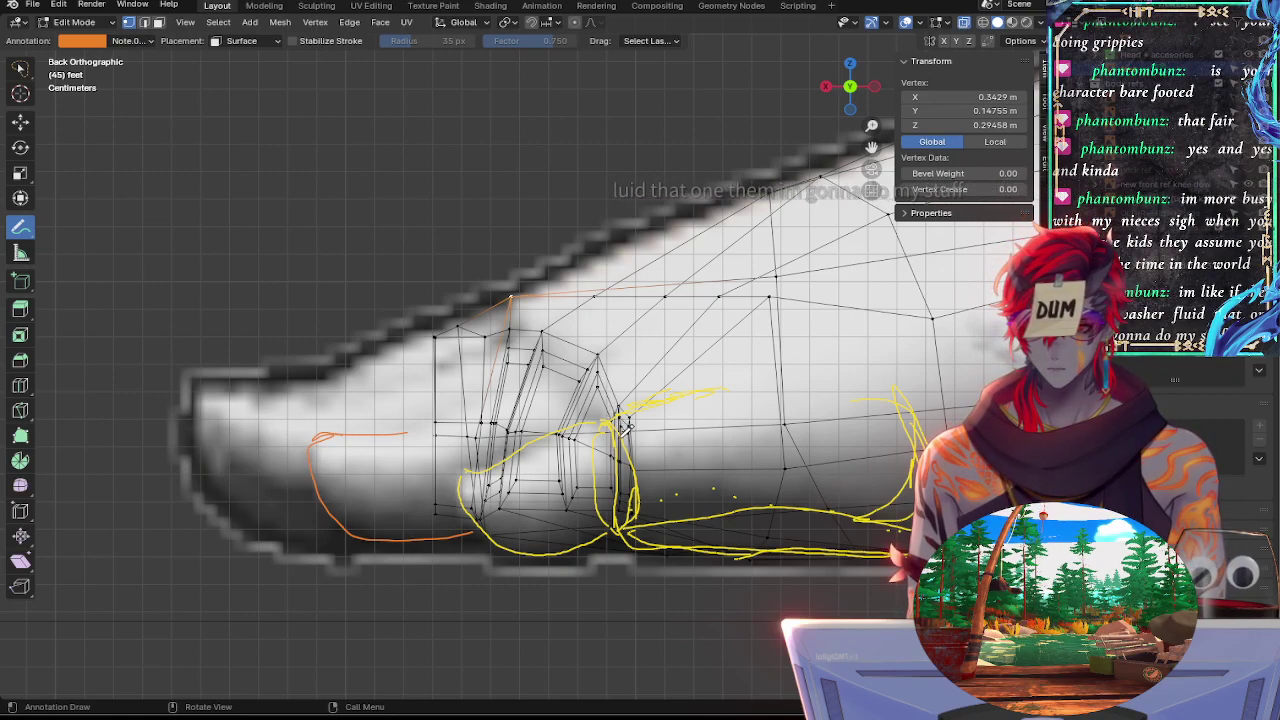
{"action": "mouse_move", "coordinate": [545, 378]}
{"action": "left_mouse_down"}
{"action": "mouse_move", "coordinate": [580, 388]}
{"action": "mouse_move", "coordinate": [594, 416]}
{"action": "left_mouse_up"}
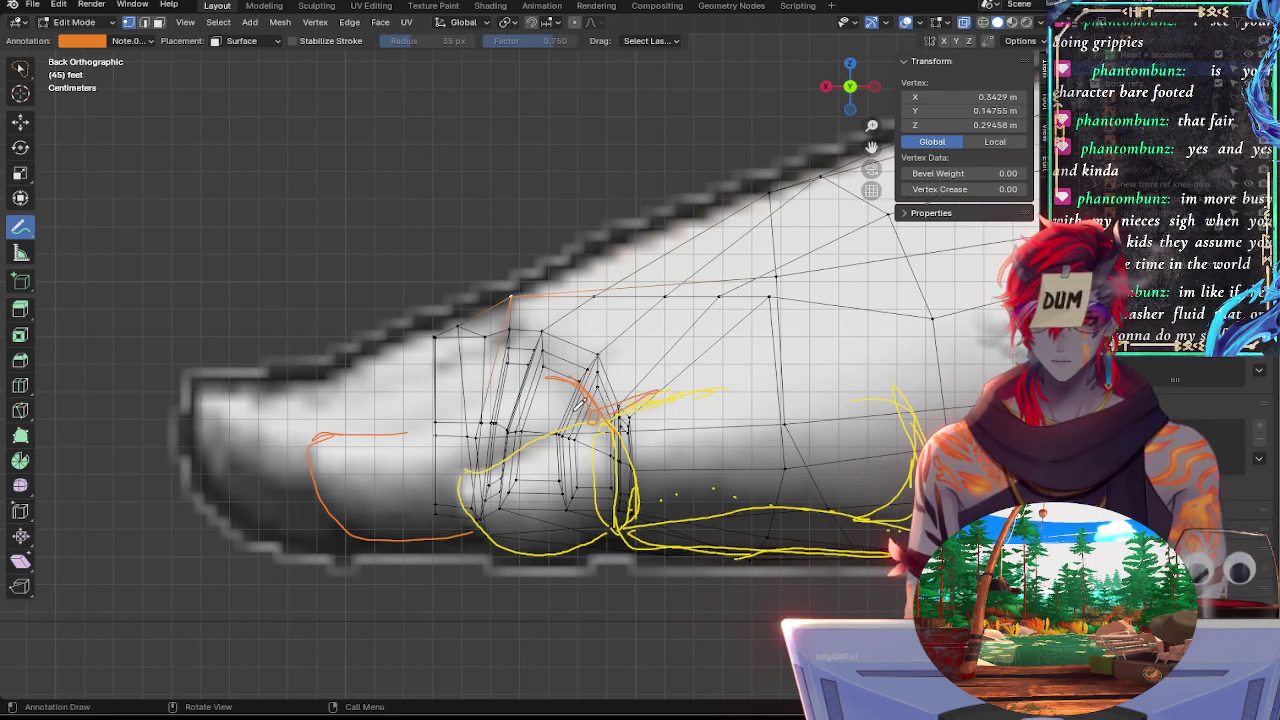
{"action": "mouse_move", "coordinate": [432, 430]}
{"action": "left_mouse_down"}
{"action": "mouse_move", "coordinate": [548, 366]}
{"action": "mouse_move", "coordinate": [395, 428]}
{"action": "left_mouse_up"}
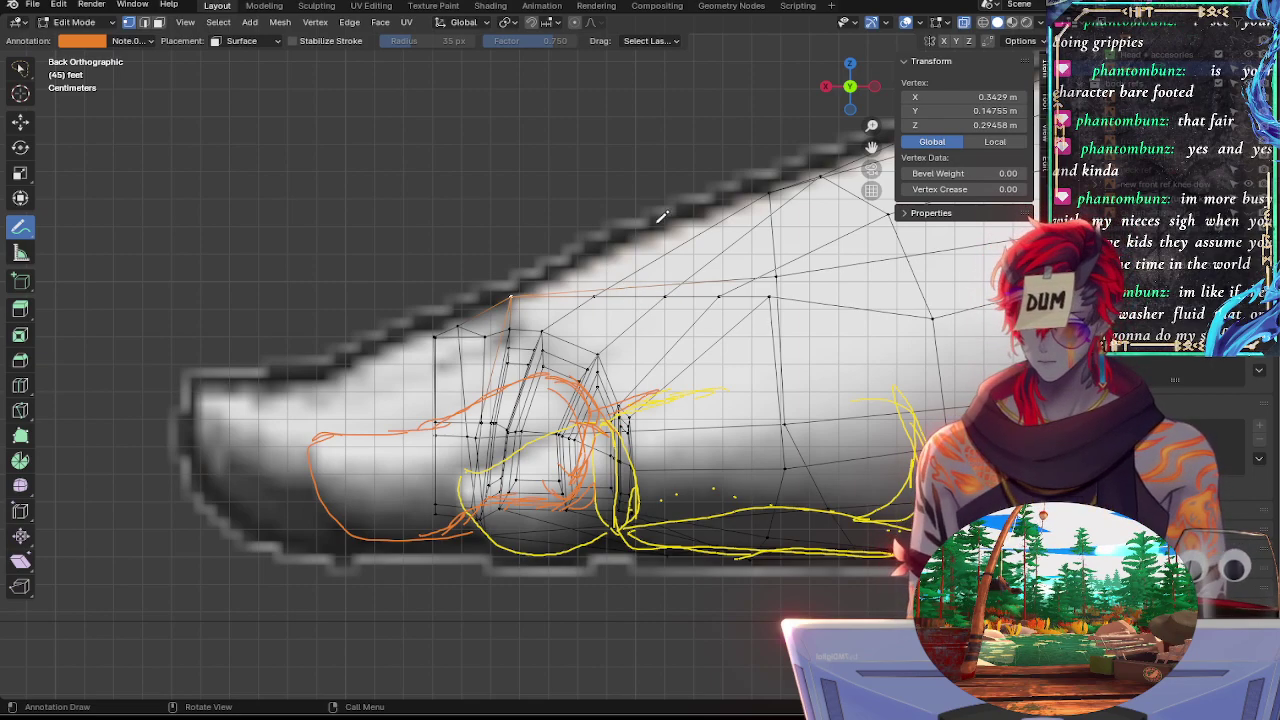
Sketch an orange contour from the outer pad's rear edge up and forward across the foot to the upper front of the toe bases
{"action": "mouse_move", "coordinate": [681, 189]}
{"action": "middle_mouse_down", "text": "shift"}
{"action": "mouse_move", "coordinate": [609, 208]}
{"action": "mouse_move", "coordinate": [657, 192]}
{"action": "middle_mouse_up", "text": "shift"}
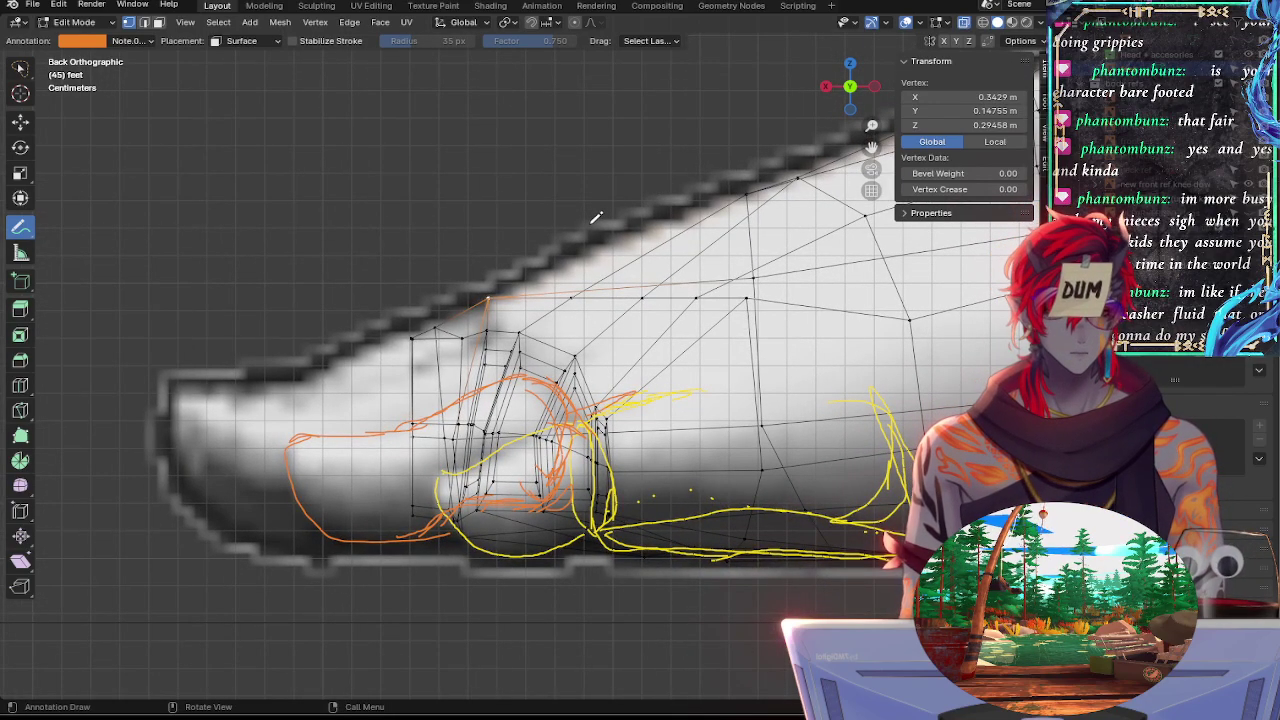
{"action": "mouse_move", "coordinate": [548, 278]}
{"action": "middle_mouse_down", "text": "shift"}
{"action": "mouse_move", "coordinate": [522, 262]}
{"action": "mouse_move", "coordinate": [518, 236]}
{"action": "middle_mouse_up", "text": "shift"}
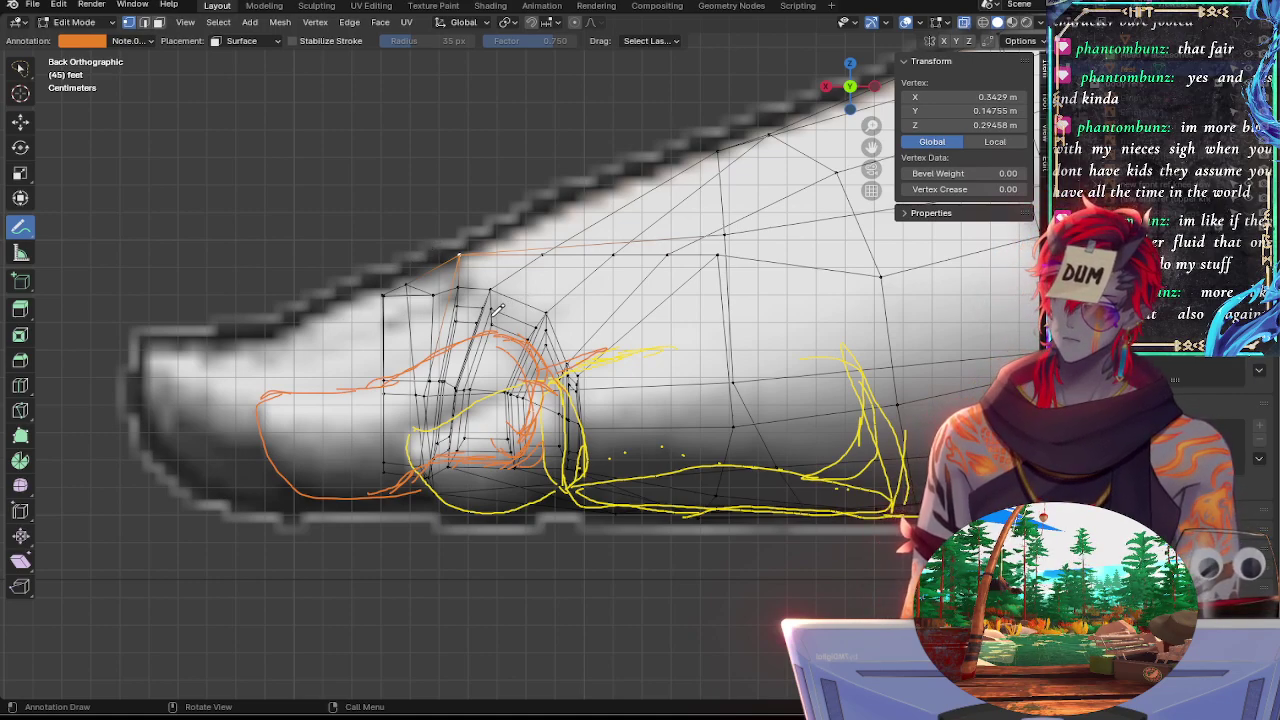
{"action": "middle_click_drag", "start_coordinate": [653, 270], "coordinate": [503, 282], "text": "shift"}
{"action": "middle_click_drag", "start_coordinate": [432, 367], "coordinate": [465, 430], "text": "shift"}
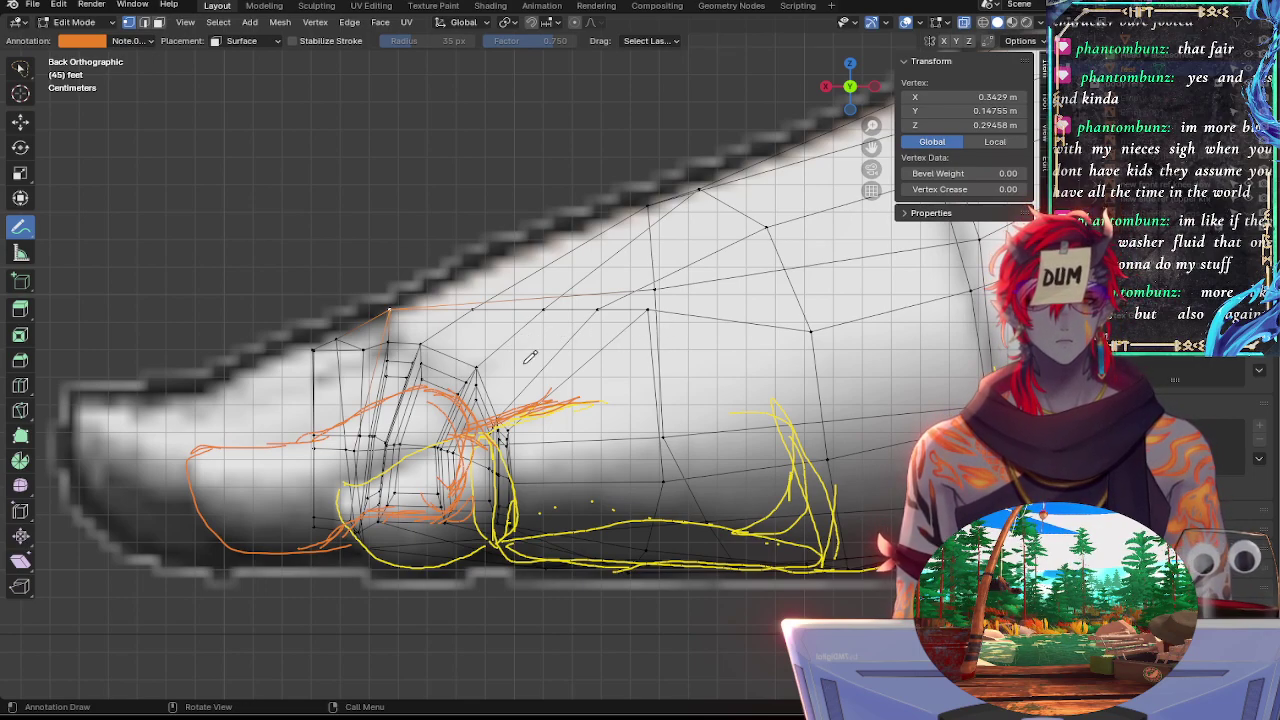
{"action": "mouse_move", "coordinate": [636, 343]}
{"action": "left_mouse_down"}
{"action": "mouse_move", "coordinate": [770, 398]}
{"action": "mouse_move", "coordinate": [808, 440]}
{"action": "mouse_move", "coordinate": [793, 411]}
{"action": "mouse_move", "coordinate": [612, 333]}
{"action": "left_mouse_up"}
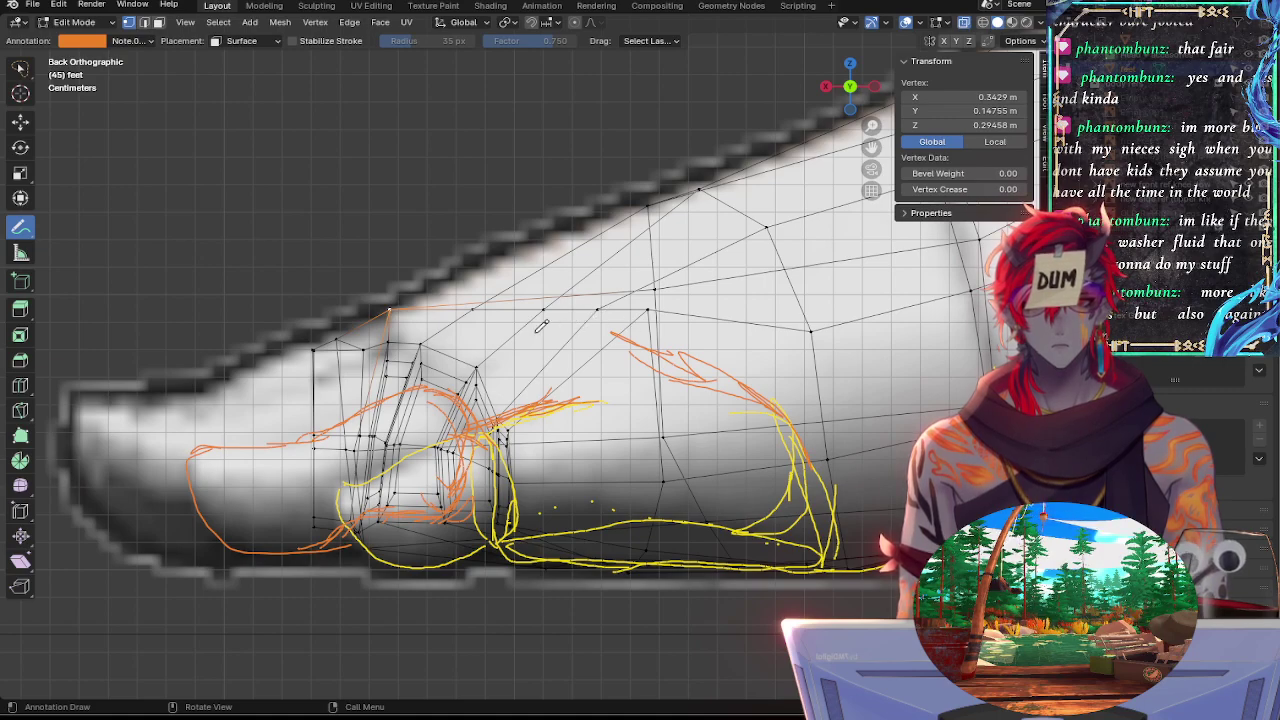
{"action": "mouse_move", "coordinate": [552, 296]}
{"action": "left_mouse_down"}
{"action": "mouse_move", "coordinate": [650, 343]}
{"action": "mouse_move", "coordinate": [668, 325]}
{"action": "left_mouse_up"}
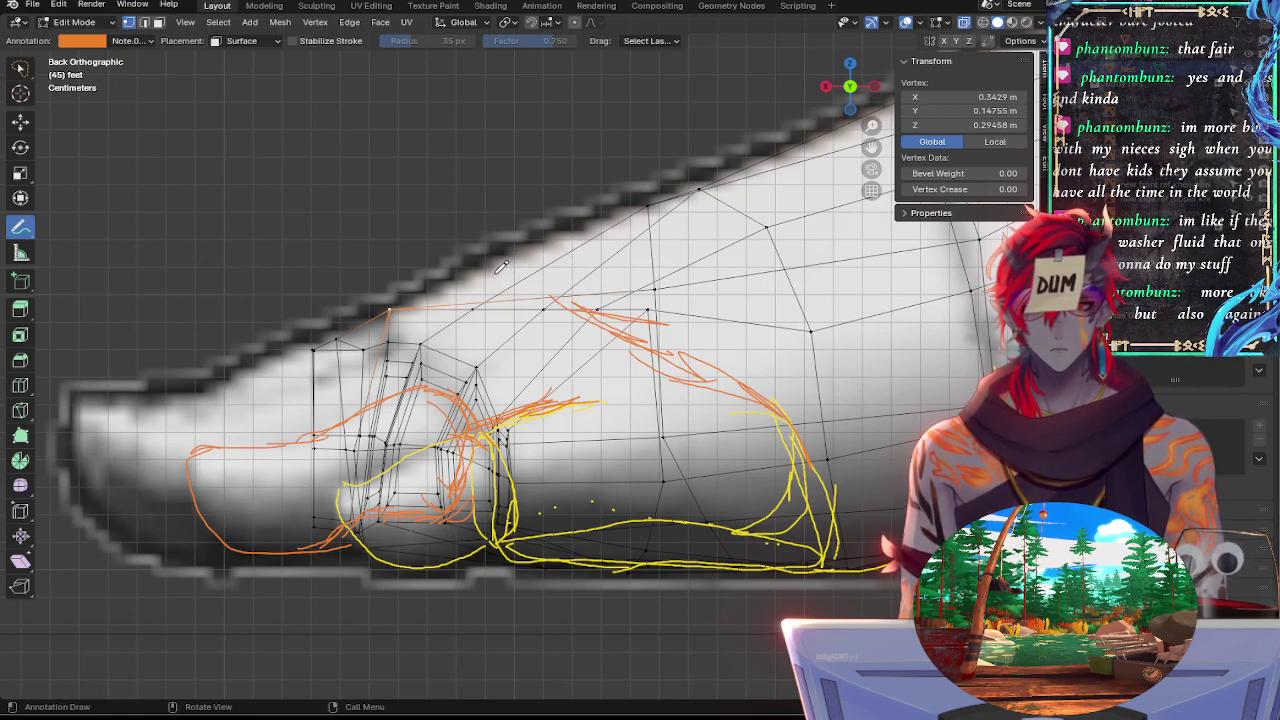
{"action": "mouse_move", "coordinate": [541, 307]}
{"action": "left_mouse_down"}
{"action": "mouse_move", "coordinate": [658, 346]}
{"action": "mouse_move", "coordinate": [528, 294]}
{"action": "mouse_move", "coordinate": [542, 296]}
{"action": "mouse_move", "coordinate": [458, 309]}
{"action": "left_mouse_up"}
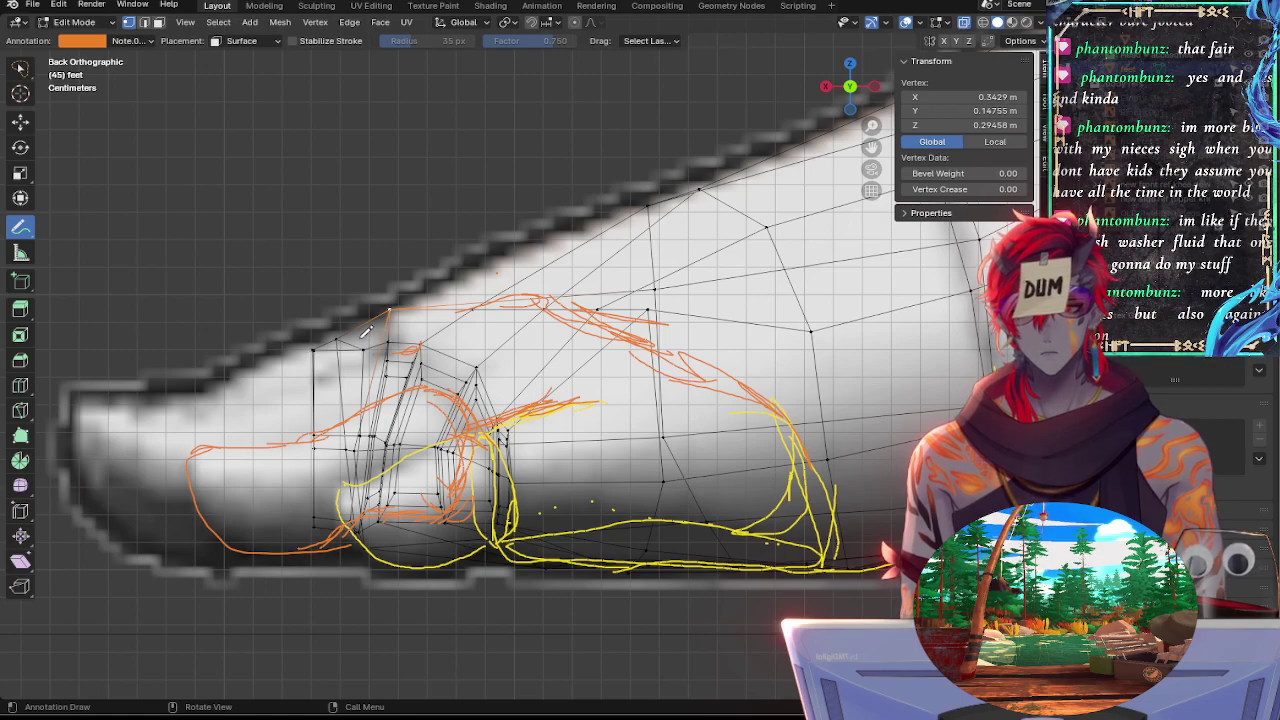
{"action": "left_click_drag", "start_coordinate": [388, 314], "coordinate": [313, 340]}
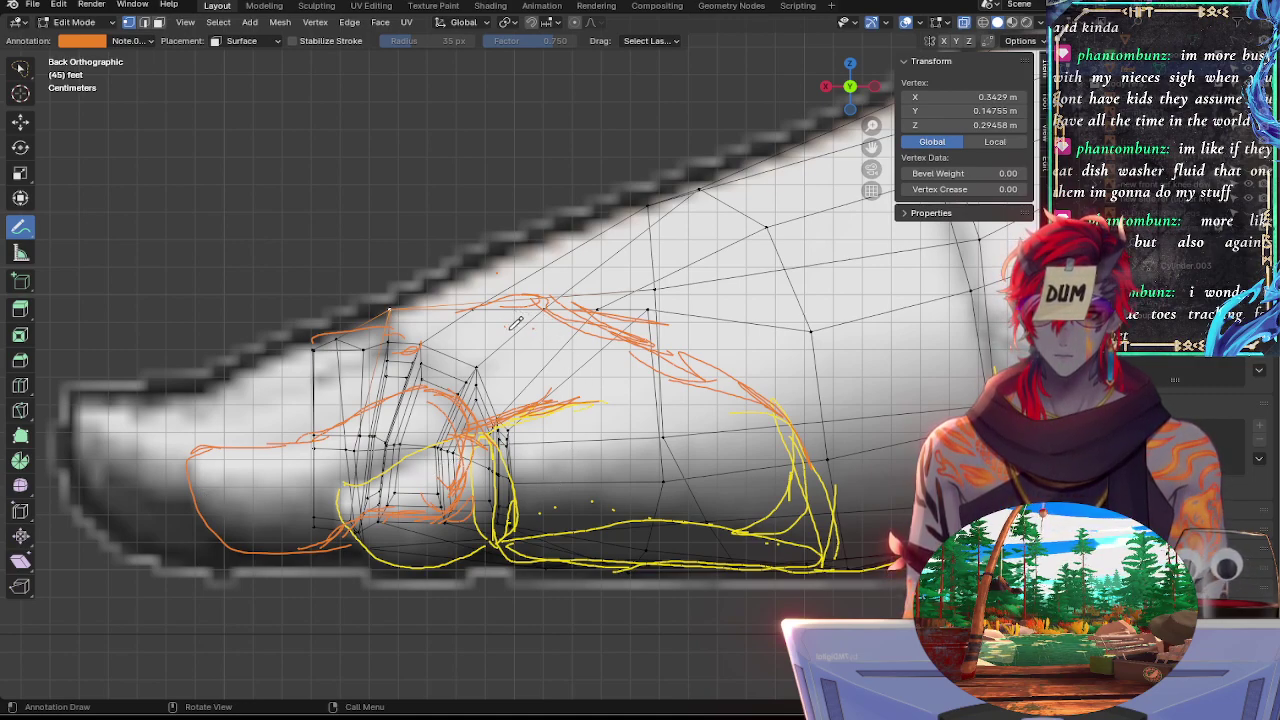
Reinforce the orange contour behind the toe bases with extra strokes and annotate the instep line along the foot's upper slope
{"action": "left_click_drag", "start_coordinate": [492, 312], "coordinate": [540, 346]}
{"action": "mouse_move", "coordinate": [430, 303]}
{"action": "left_mouse_down"}
{"action": "mouse_move", "coordinate": [522, 330]}
{"action": "mouse_move", "coordinate": [525, 314]}
{"action": "mouse_move", "coordinate": [490, 316]}
{"action": "left_mouse_up"}
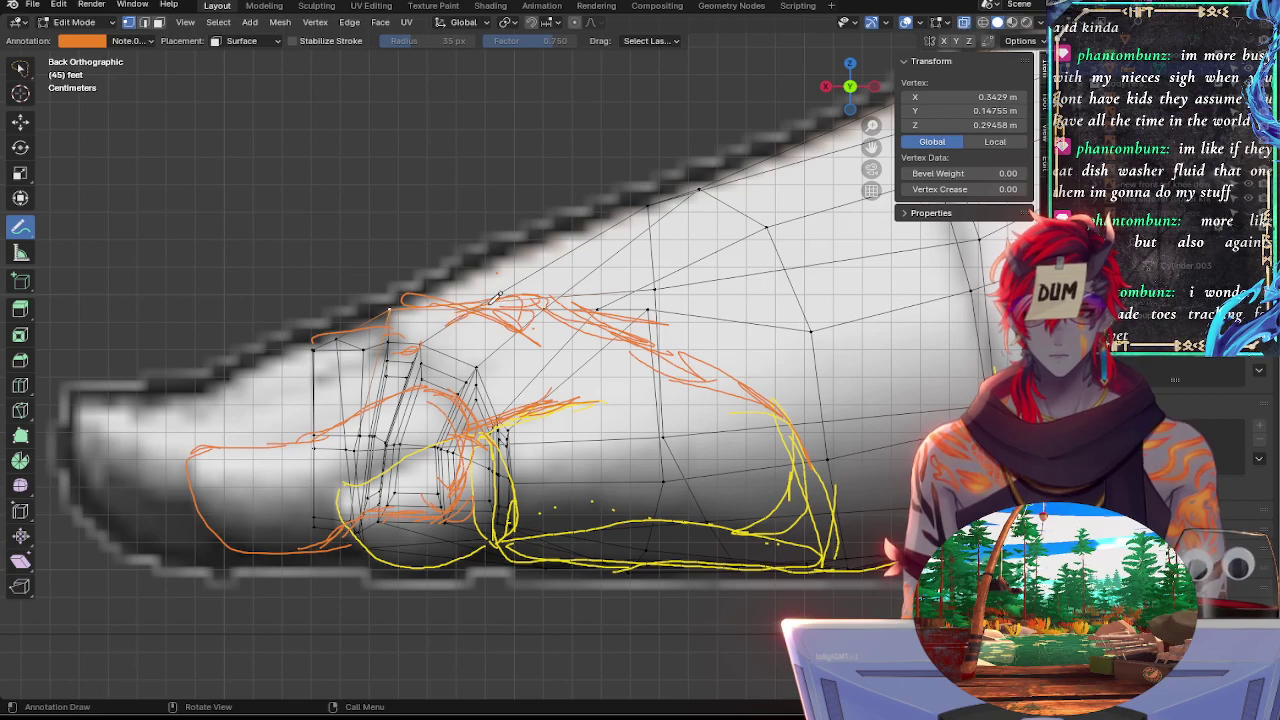
{"action": "mouse_move", "coordinate": [491, 303]}
{"action": "left_mouse_down"}
{"action": "mouse_move", "coordinate": [472, 316]}
{"action": "mouse_move", "coordinate": [508, 331]}
{"action": "mouse_move", "coordinate": [534, 319]}
{"action": "mouse_move", "coordinate": [588, 328]}
{"action": "left_mouse_up"}
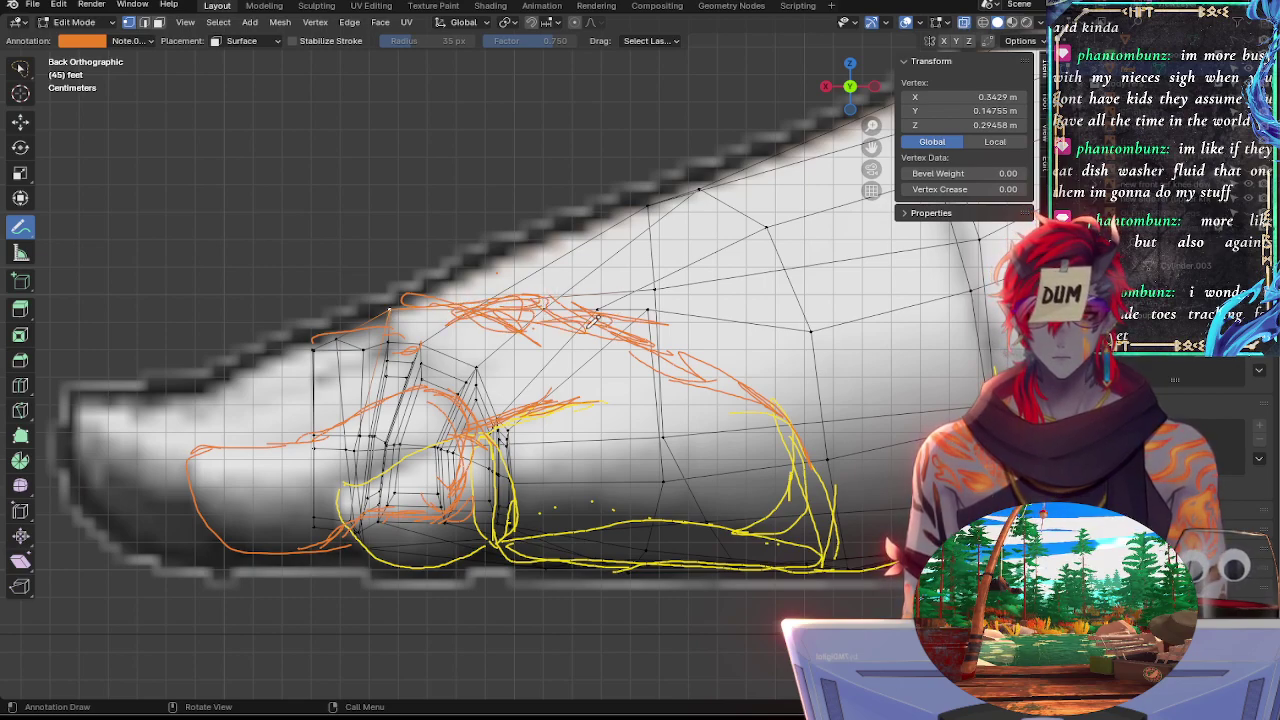
{"action": "mouse_move", "coordinate": [465, 300]}
{"action": "left_mouse_down"}
{"action": "mouse_move", "coordinate": [494, 292]}
{"action": "mouse_move", "coordinate": [465, 287]}
{"action": "mouse_move", "coordinate": [617, 225]}
{"action": "mouse_move", "coordinate": [548, 236]}
{"action": "left_mouse_up"}
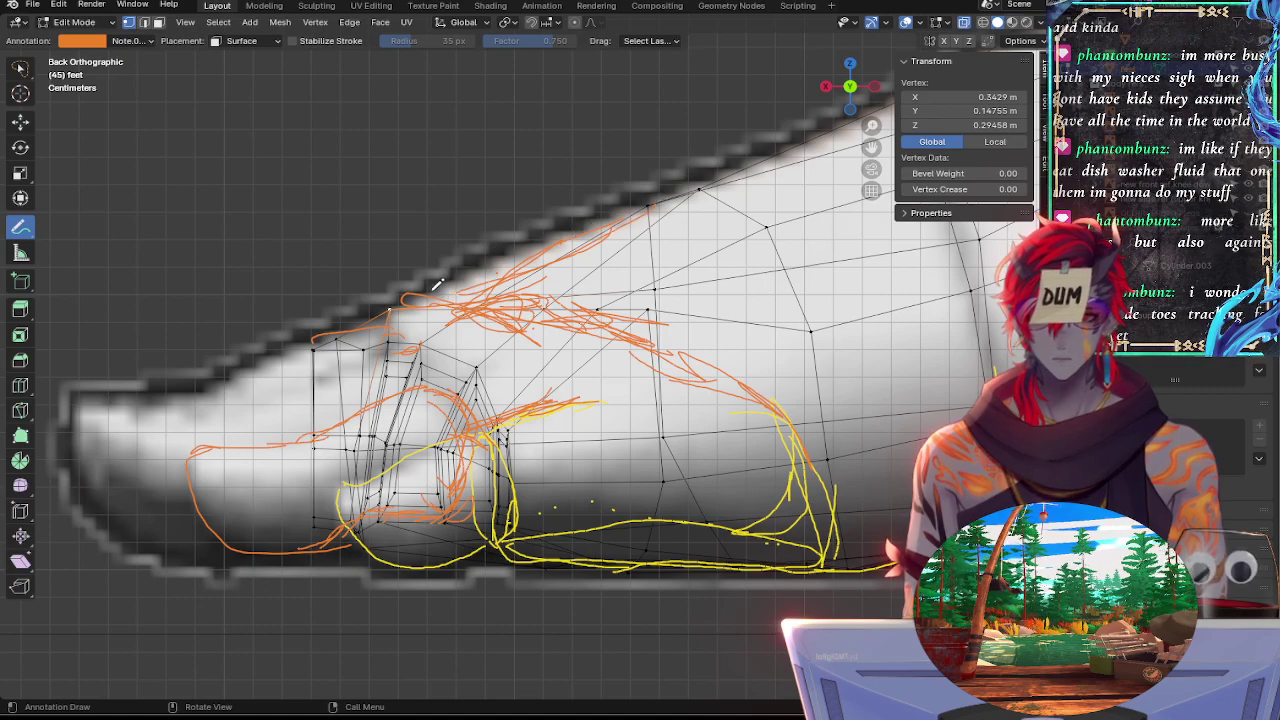
{"action": "left_click_drag", "start_coordinate": [436, 286], "coordinate": [537, 240]}
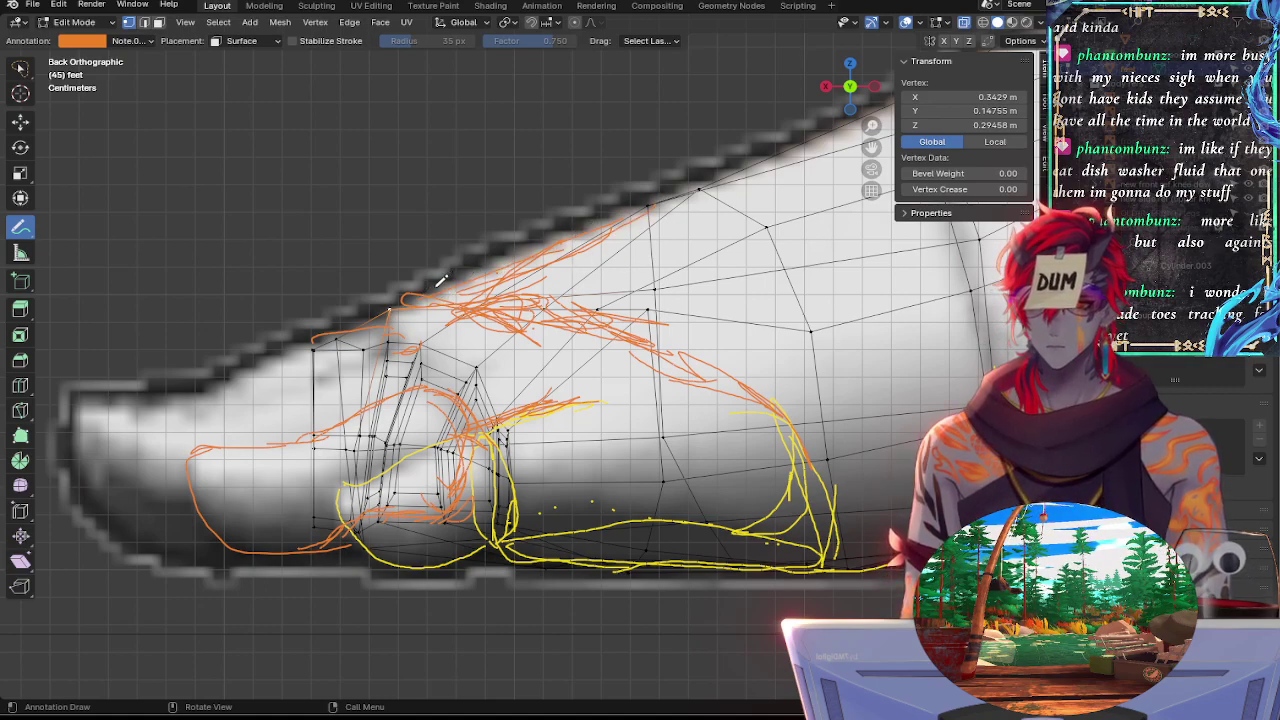